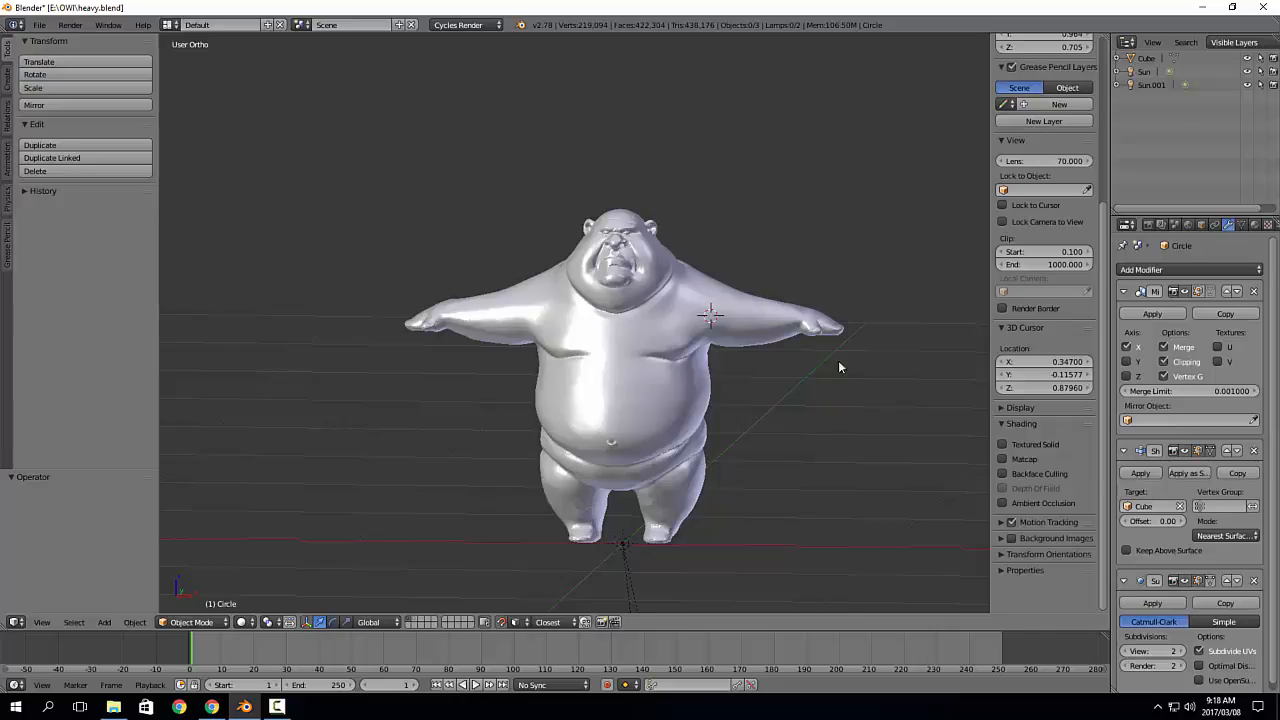
Step: Split the 3D view and show the reference sketch thirddude.jpg.001 in a UV/Image Editor beside the sculpt
{"action": "scroll", "coordinate": [810, 266], "scroll_direction": "up", "scroll_amount": 2}
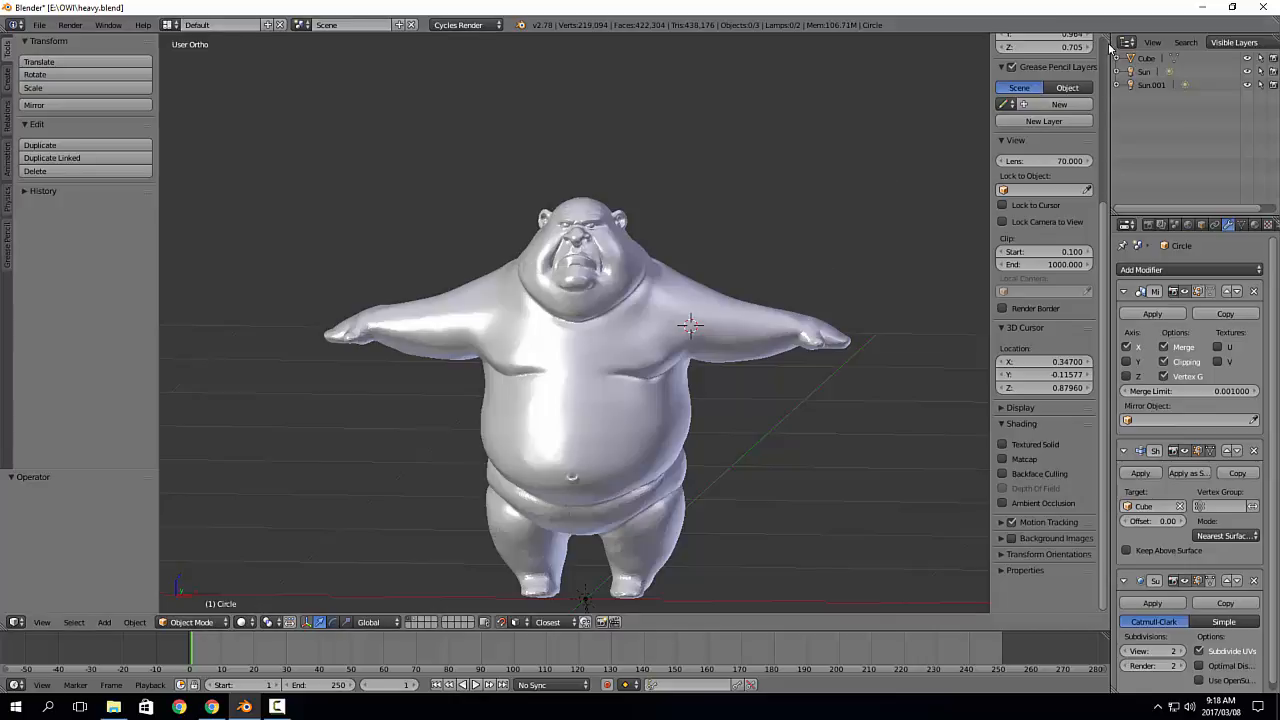
{"action": "left_click_drag", "start_coordinate": [1105, 38], "coordinate": [657, 103]}
{"action": "left_click", "coordinate": [673, 622]}
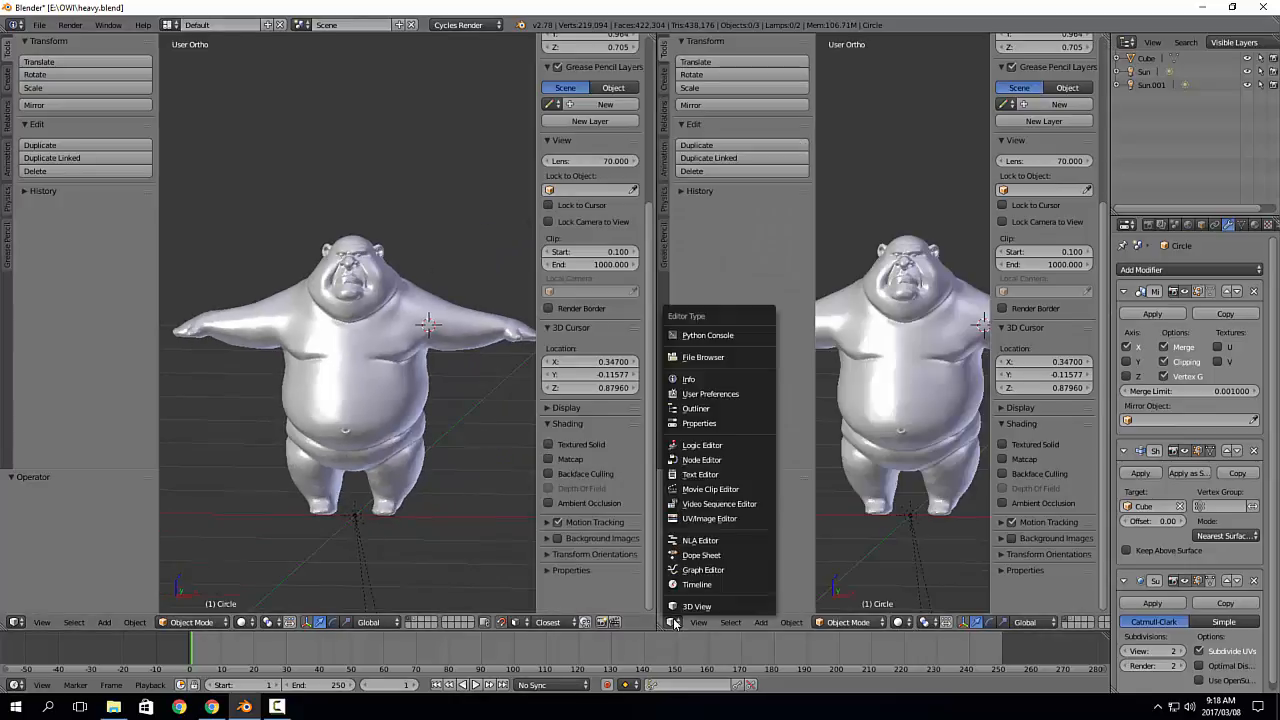
{"action": "left_click", "coordinate": [718, 520]}
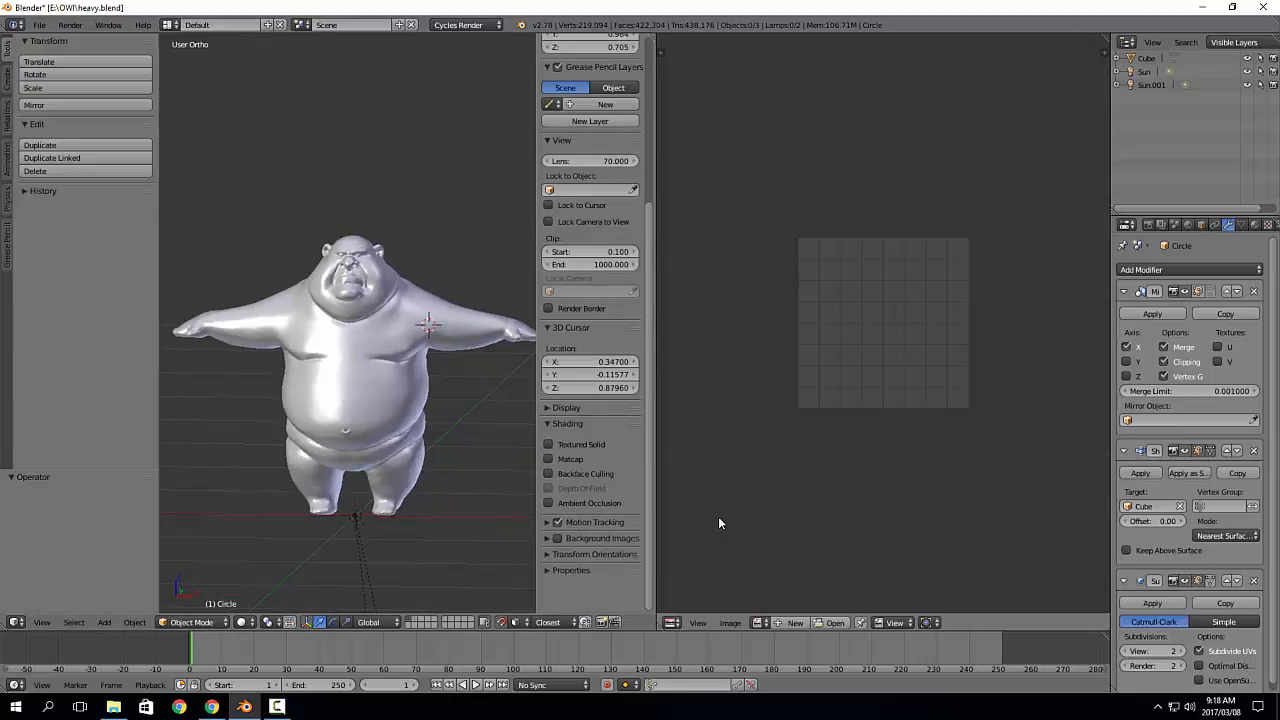
{"action": "left_click", "coordinate": [759, 622]}
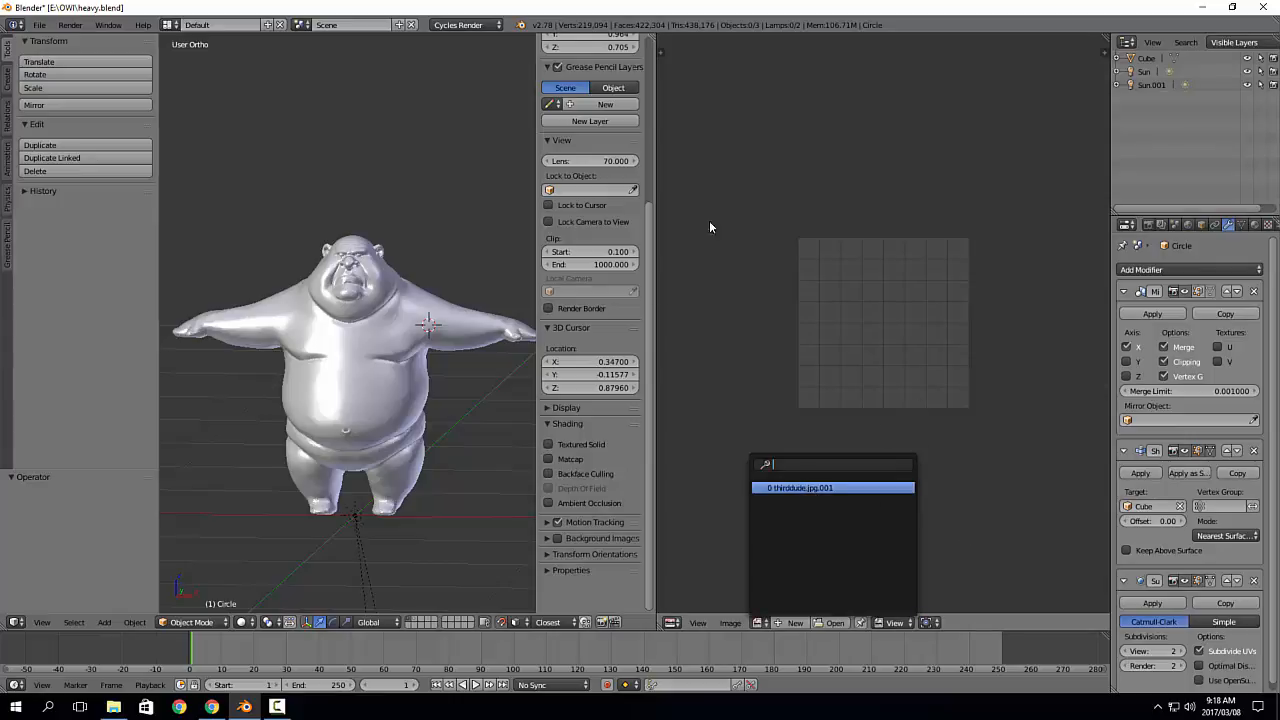
{"action": "left_click", "coordinate": [820, 487]}
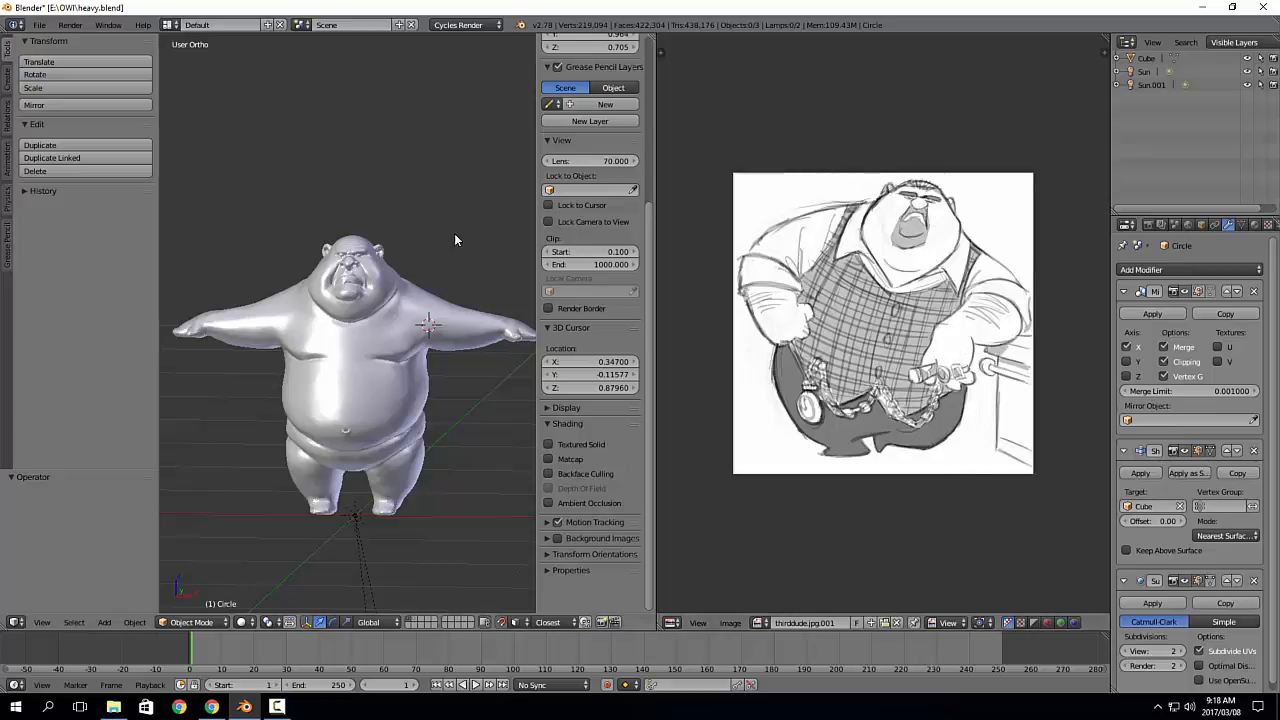
Step: Compare the sculpted figure with the reference sketch from several angles and merge the image editor area back into the 3D view
{"action": "middle_click_drag", "start_coordinate": [454, 240], "coordinate": [416, 240]}
{"action": "middle_click_drag", "start_coordinate": [347, 213], "coordinate": [435, 219]}
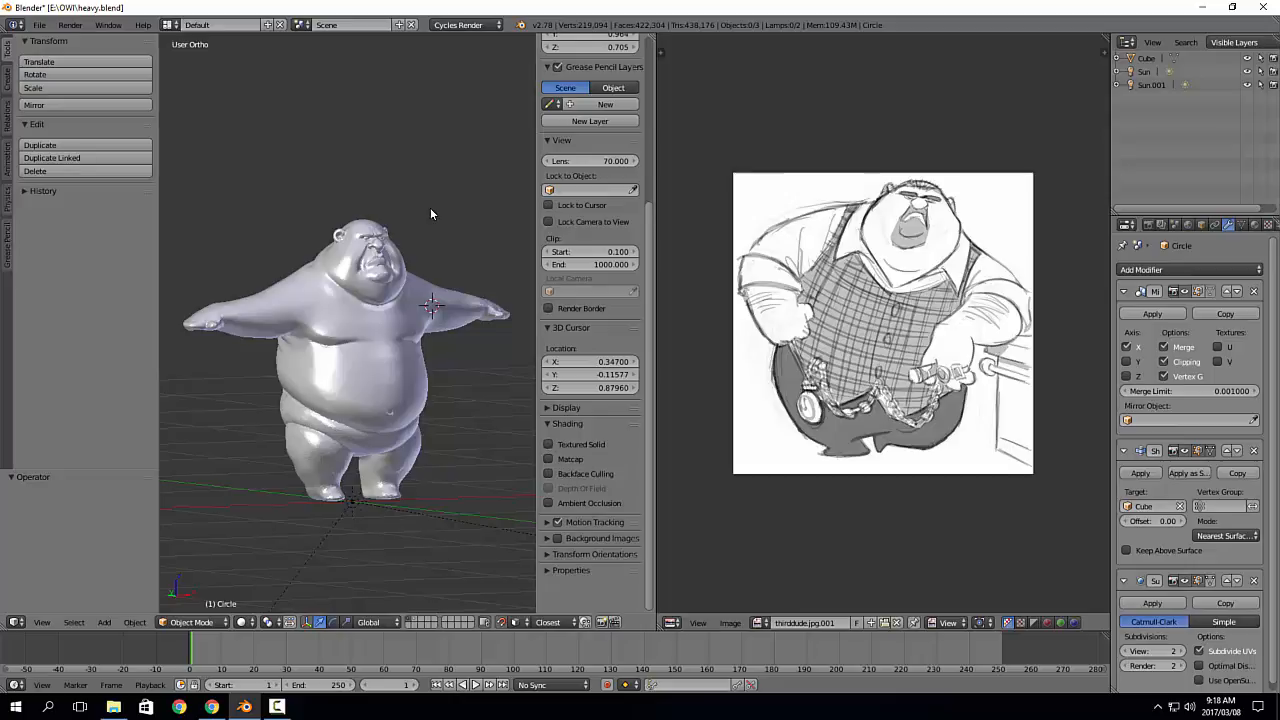
{"action": "middle_click_drag", "start_coordinate": [383, 186], "coordinate": [397, 155]}
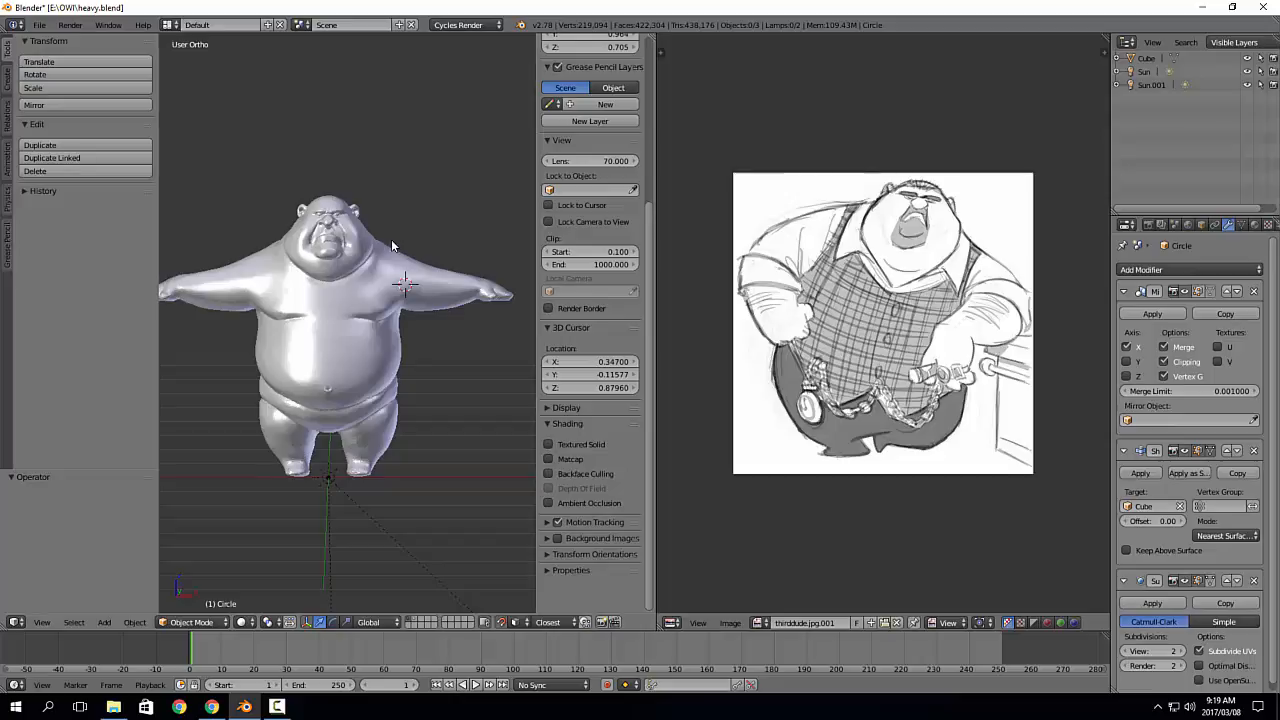
{"action": "middle_click_drag", "start_coordinate": [362, 298], "coordinate": [424, 255]}
{"action": "scroll", "coordinate": [377, 287], "scroll_direction": "up", "scroll_amount": 6}
{"action": "left_click_drag", "start_coordinate": [652, 38], "coordinate": [730, 90]}
Step: Examine the whole sculpted body in front and right orthographic views
{"action": "scroll", "coordinate": [715, 105], "scroll_direction": "down", "scroll_amount": 4}
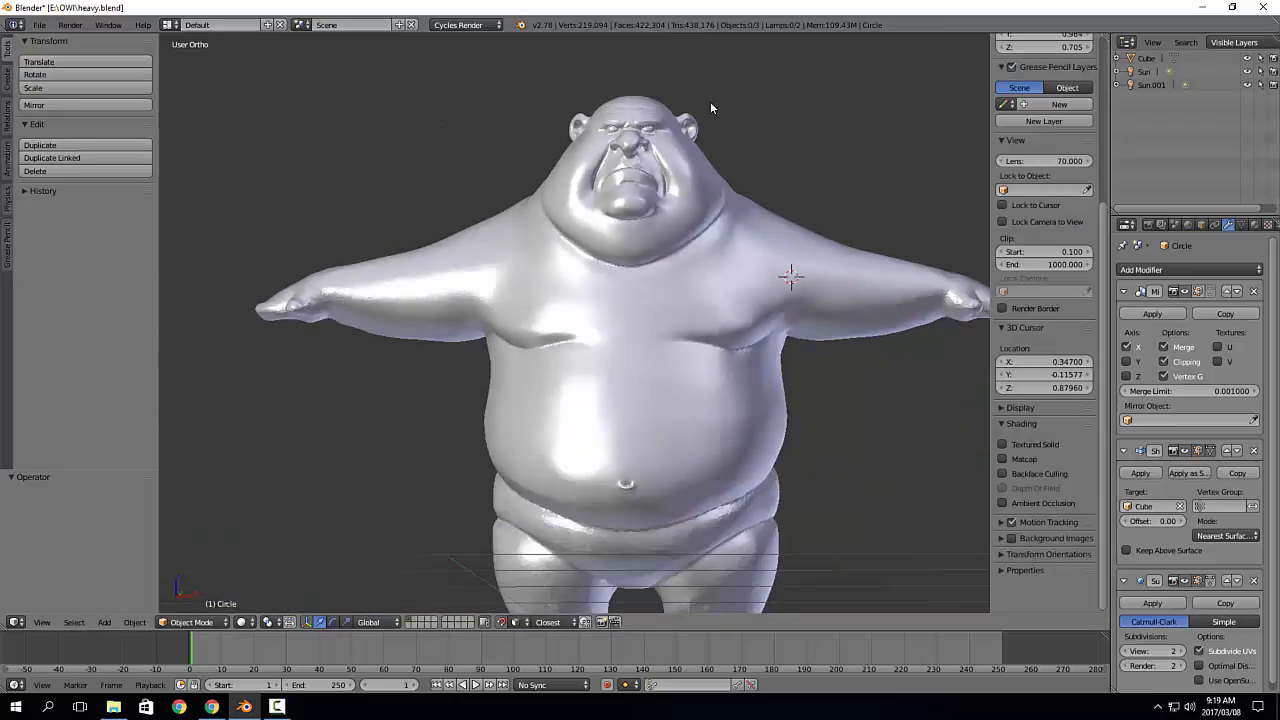
{"action": "scroll", "coordinate": [711, 104], "scroll_direction": "down", "scroll_amount": 1}
{"action": "middle_click_drag", "start_coordinate": [732, 150], "coordinate": [743, 160]}
{"action": "key", "text": "KP_1"}
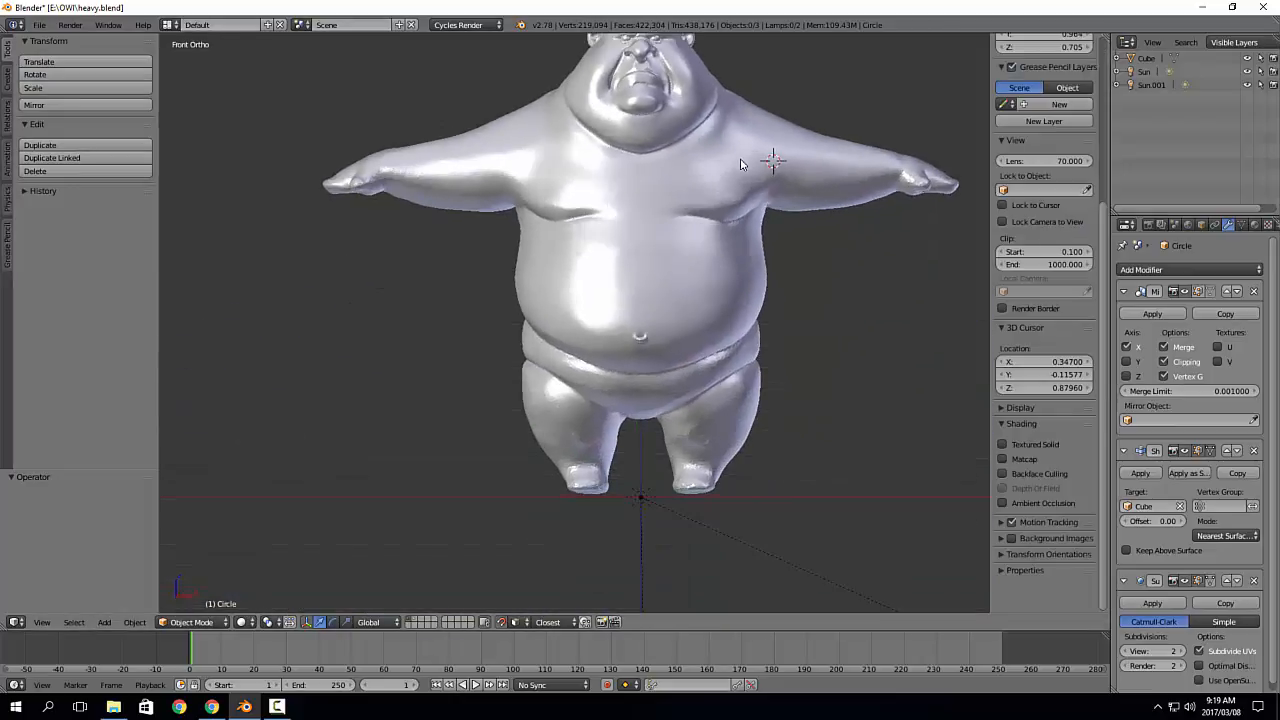
{"action": "middle_click_drag", "start_coordinate": [831, 294], "coordinate": [767, 356], "text": "shift"}
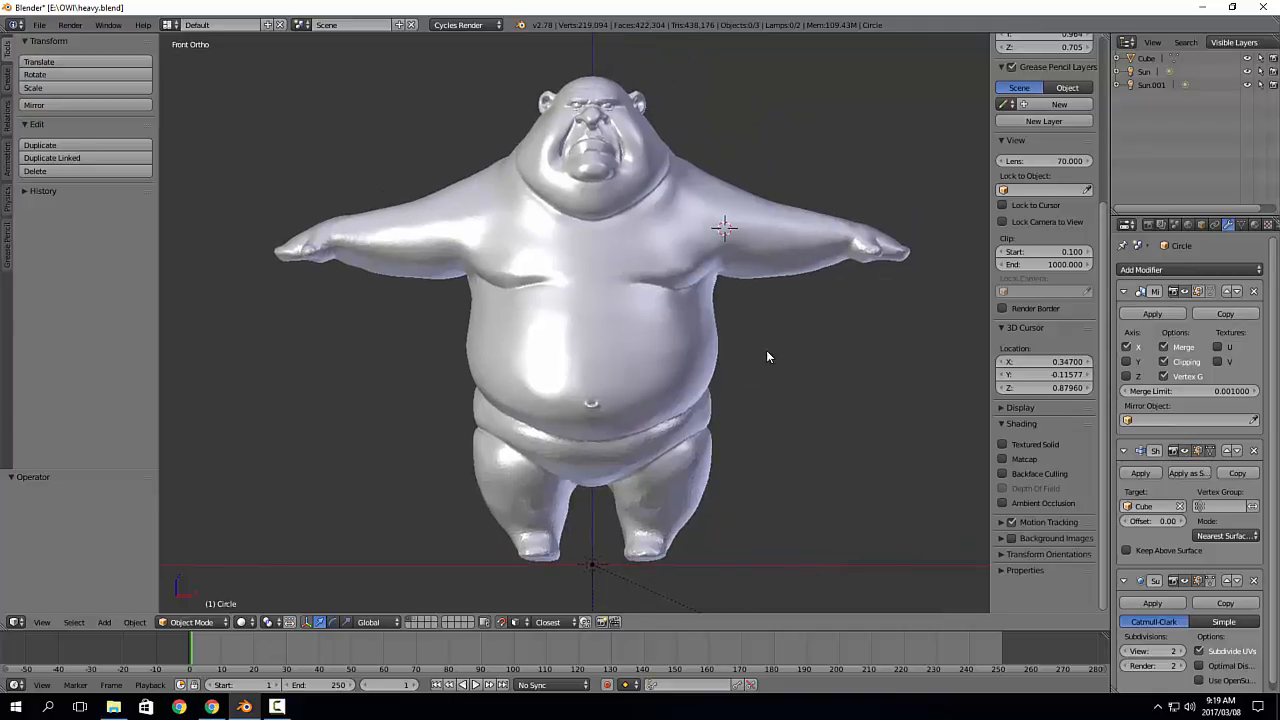
{"action": "key", "text": "KP_3"}
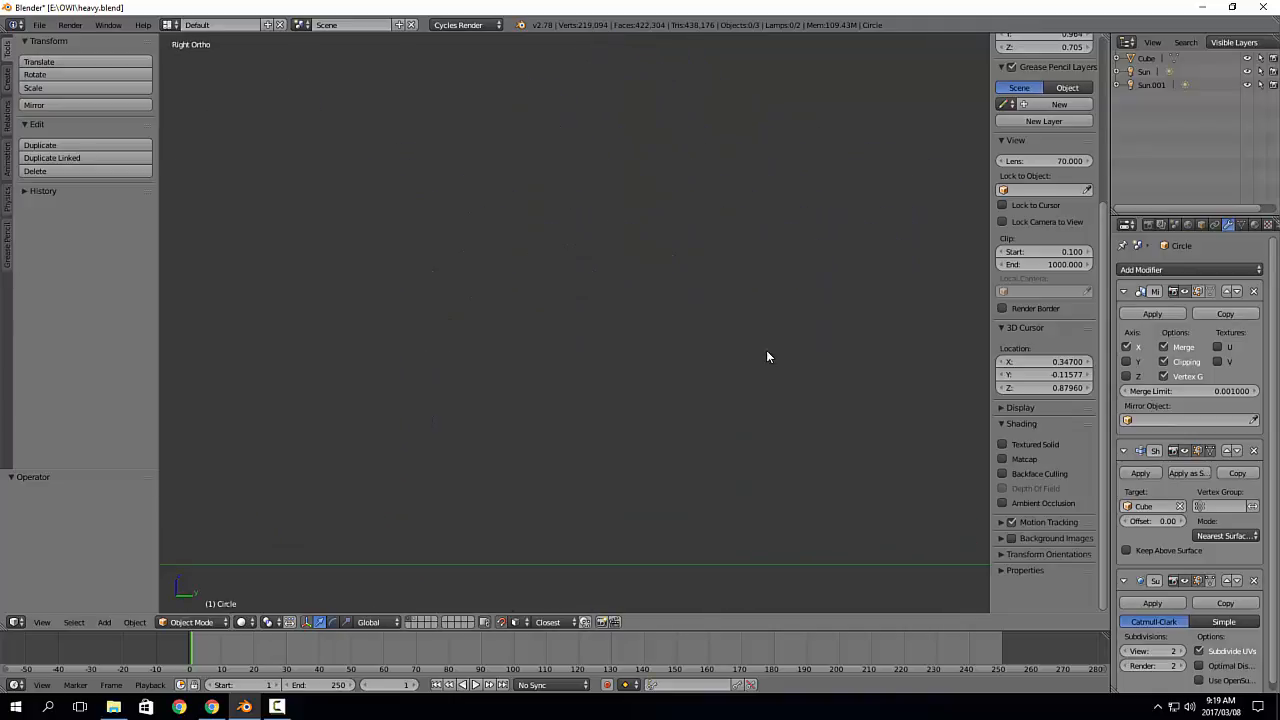
{"action": "middle_click_drag", "start_coordinate": [767, 356], "coordinate": [612, 317], "text": "shift"}
{"action": "scroll", "coordinate": [549, 314], "scroll_direction": "up", "scroll_amount": 1}
{"action": "key", "text": "KP_1"}
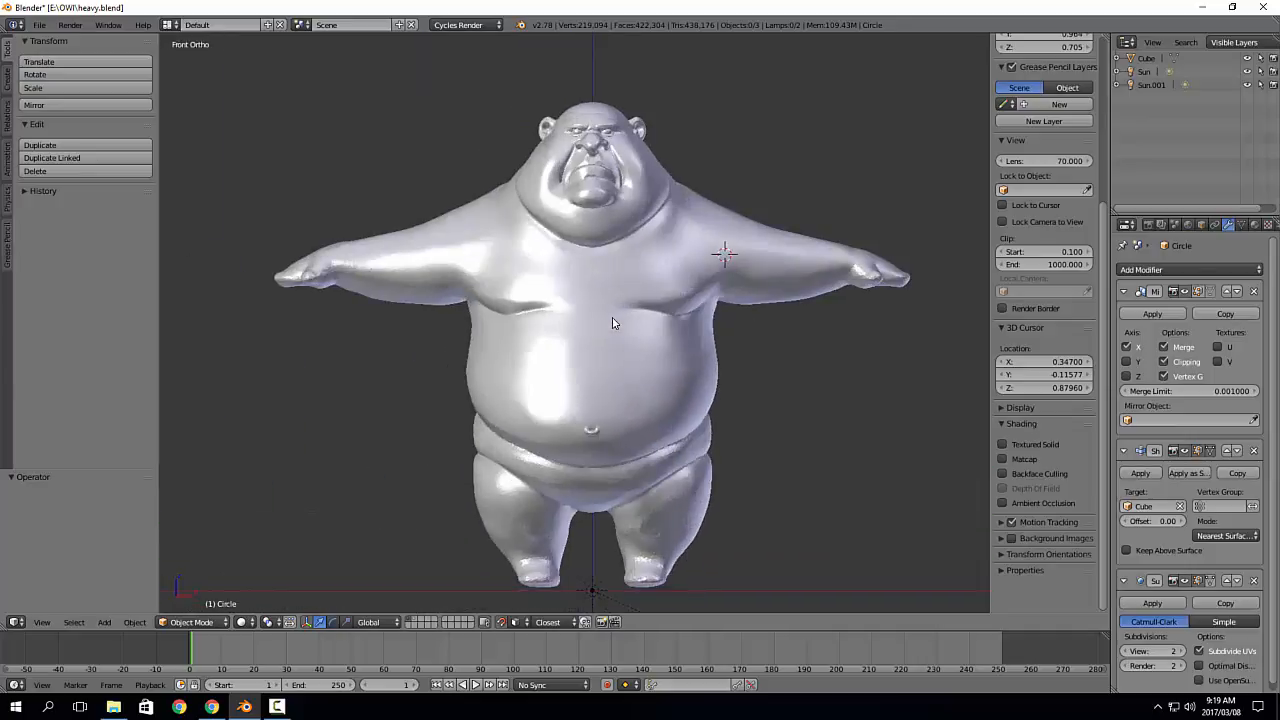
{"action": "middle_click_drag", "start_coordinate": [738, 334], "coordinate": [736, 342], "text": "shift"}
Step: Examine the sculpted head up close in front and right orthographic views, ending on an angled view of the whole figure
{"action": "scroll", "coordinate": [736, 340], "scroll_direction": "up", "scroll_amount": 4}
{"action": "middle_click_drag", "start_coordinate": [728, 190], "coordinate": [784, 357], "text": "shift"}
{"action": "scroll", "coordinate": [784, 357], "scroll_direction": "up", "scroll_amount": 1}
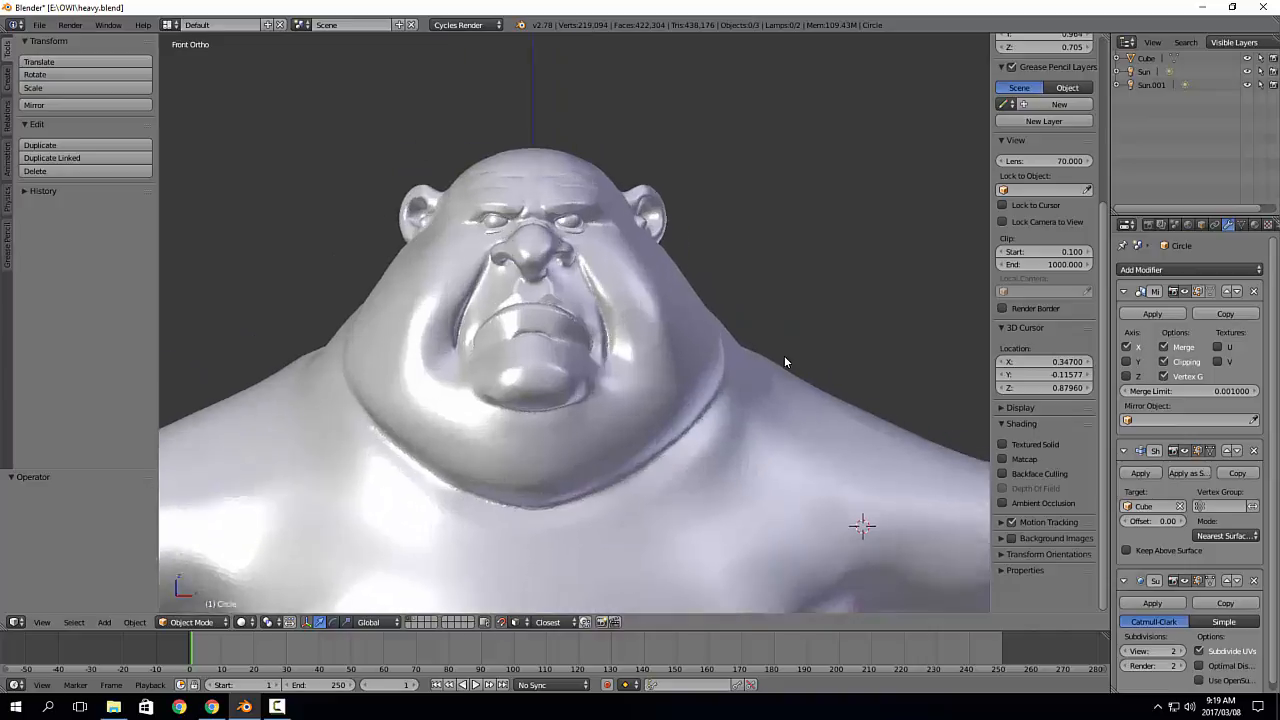
{"action": "scroll", "coordinate": [784, 357], "scroll_direction": "up", "scroll_amount": 1}
{"action": "middle_click_drag", "start_coordinate": [630, 336], "coordinate": [705, 348], "text": "shift"}
{"action": "key", "text": "KP_3"}
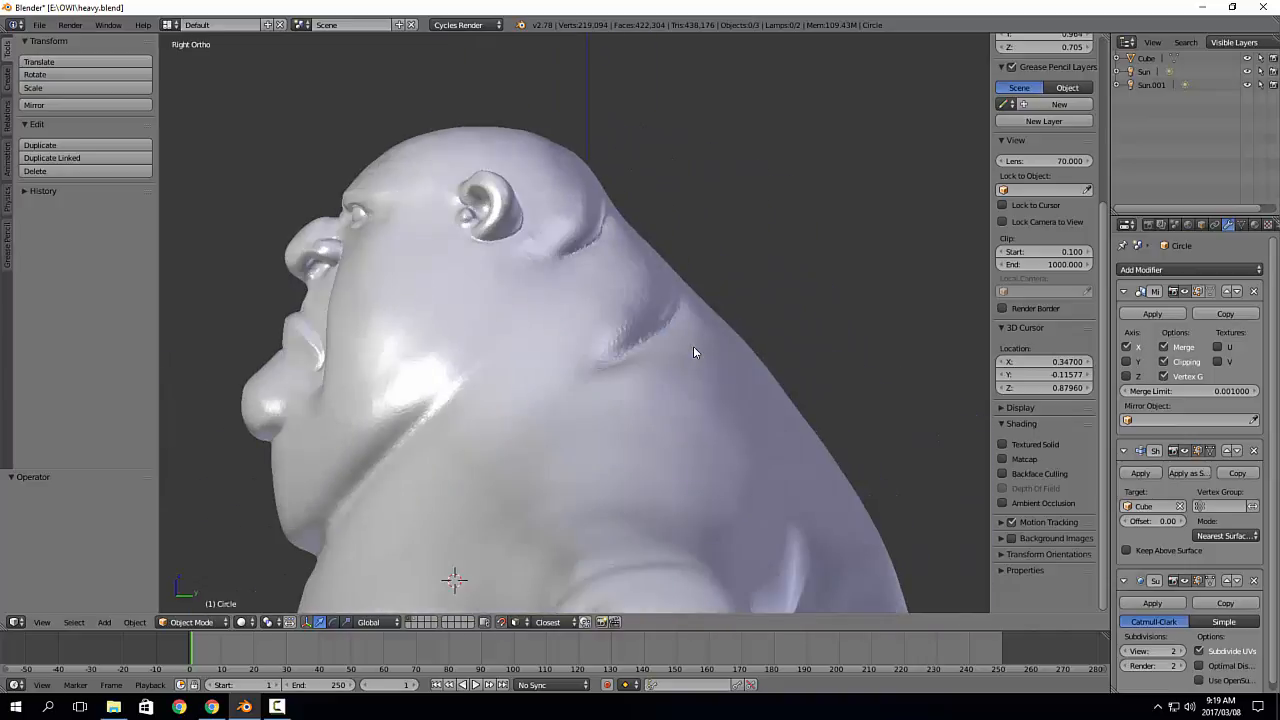
{"action": "key", "text": "KP_1"}
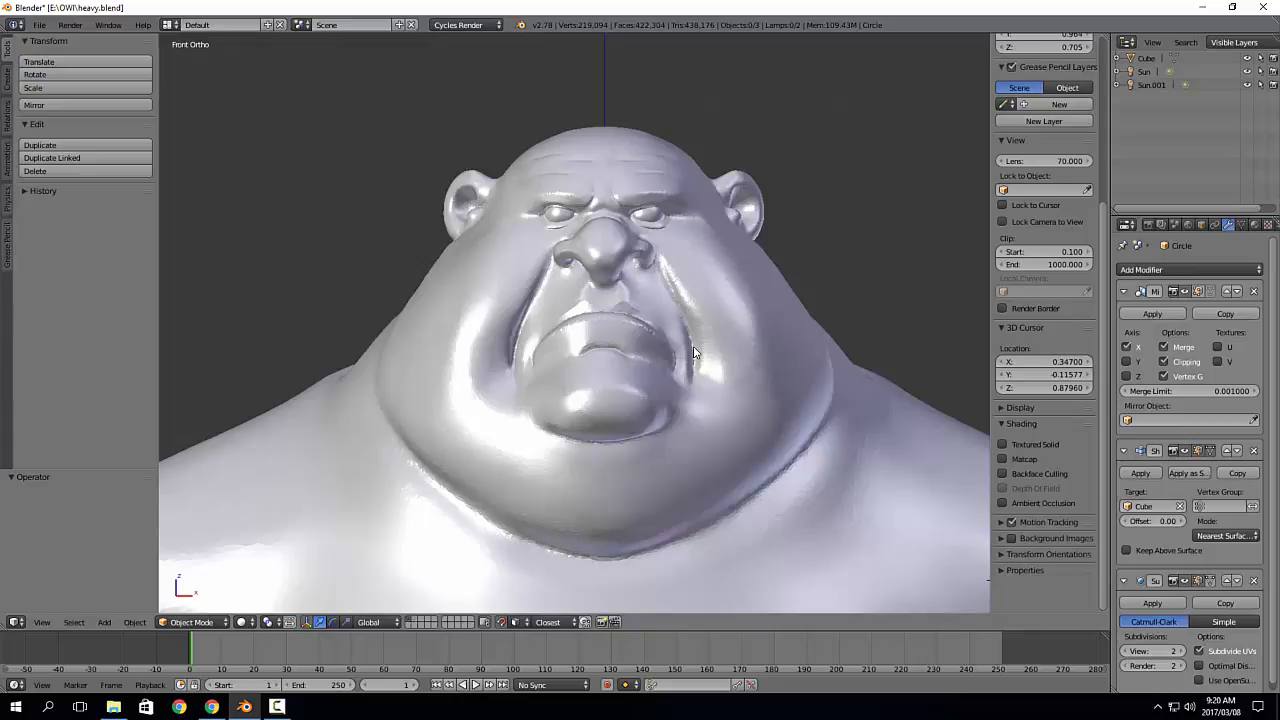
{"action": "key", "text": "KP_3"}
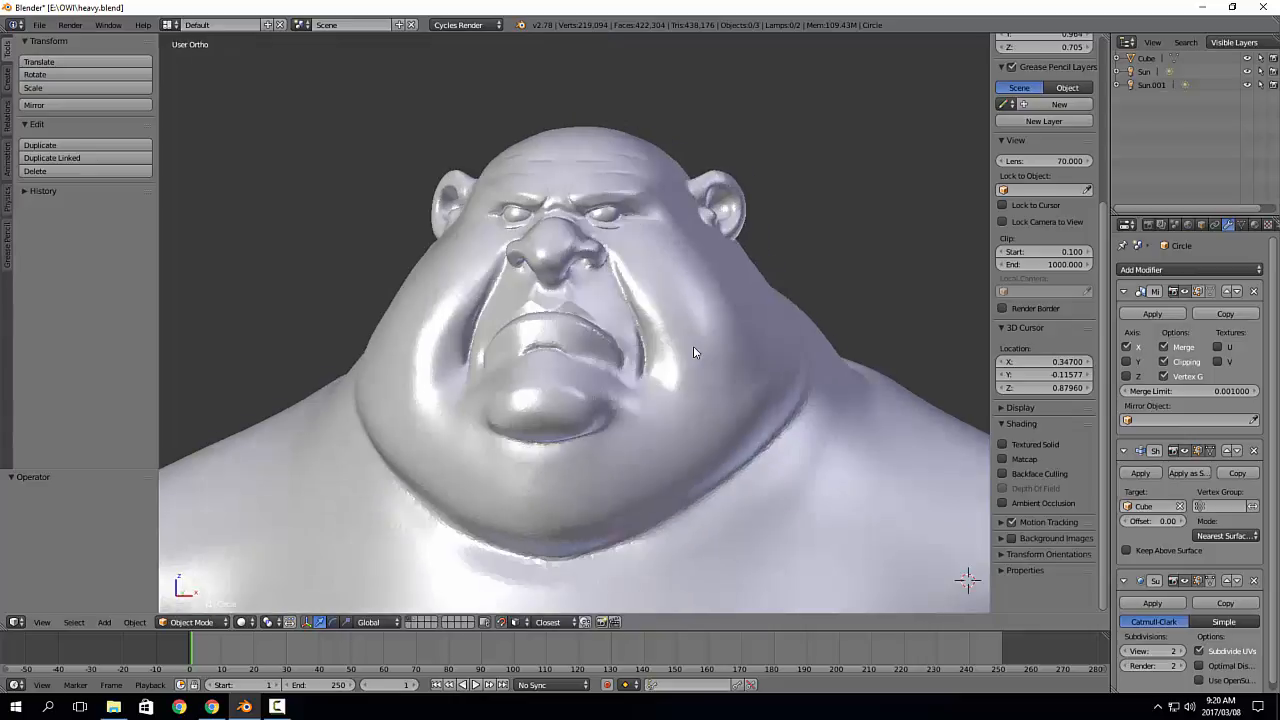
{"action": "key", "text": "KP_1"}
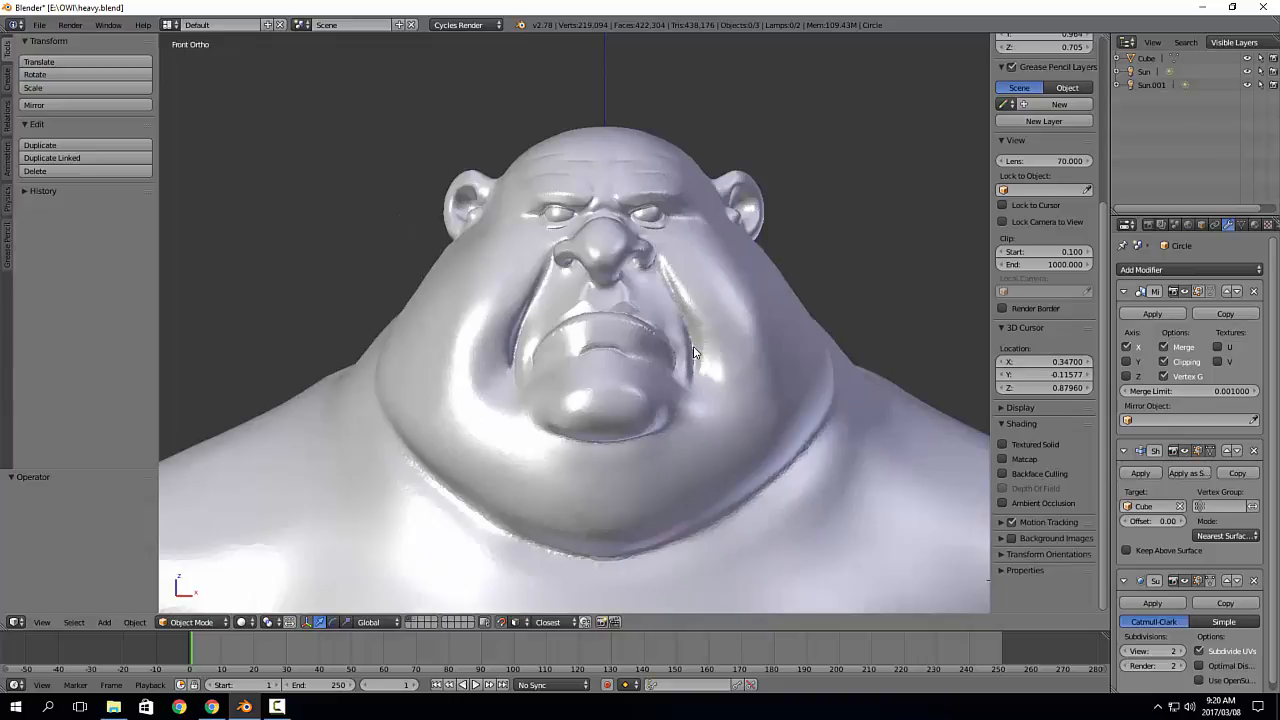
{"action": "scroll", "coordinate": [717, 388], "scroll_direction": "down", "scroll_amount": 6}
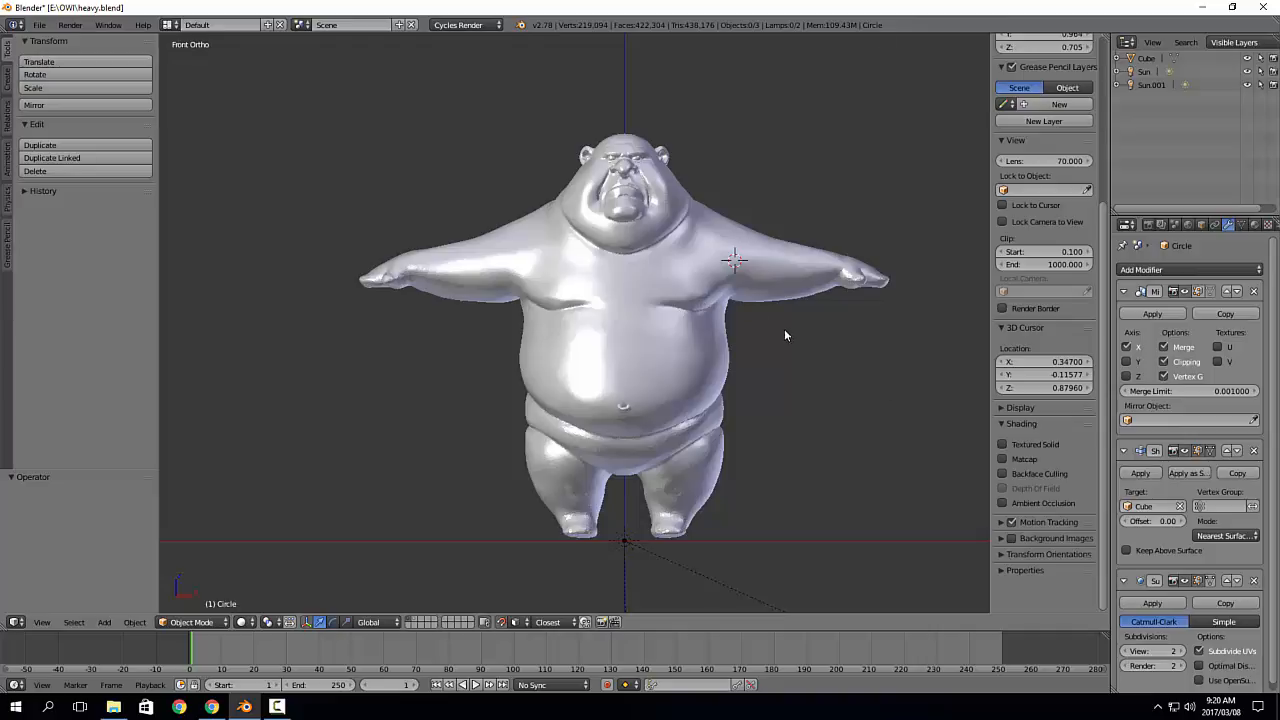
{"action": "middle_click_drag", "start_coordinate": [784, 336], "coordinate": [474, 533]}
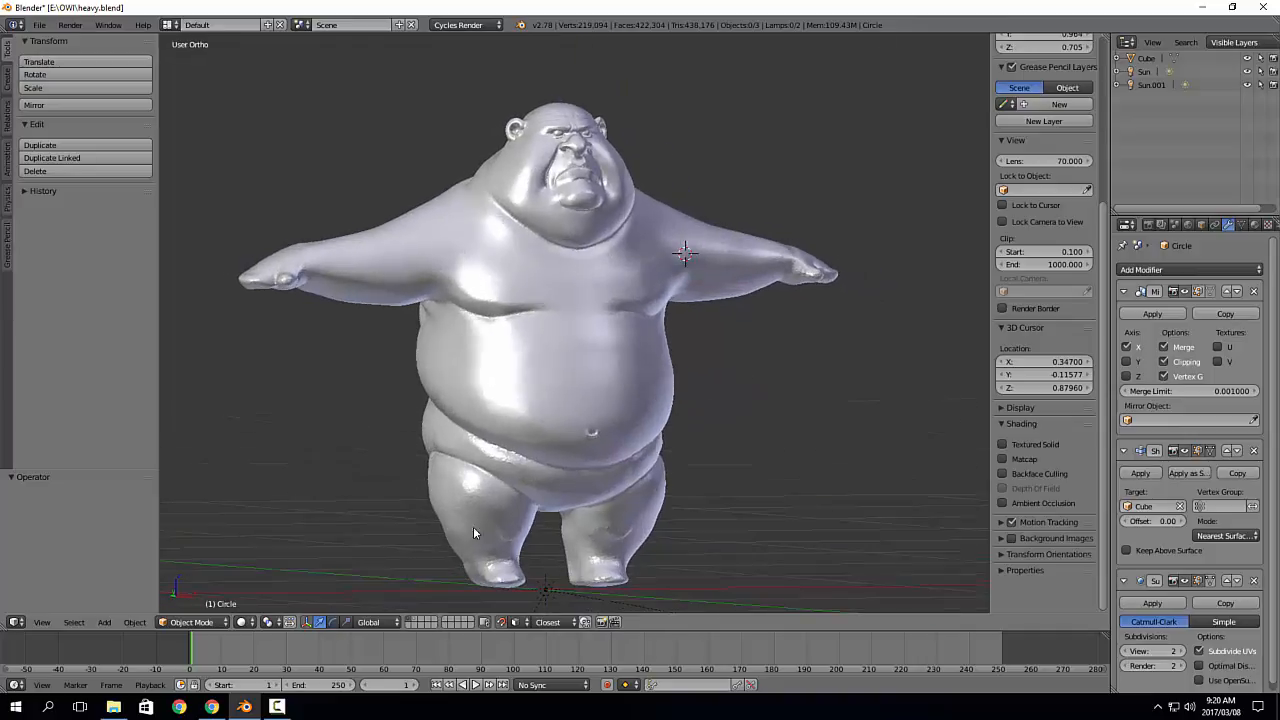
Step: Switch to the layer holding the low-poly Circle mesh and frame its head
{"action": "left_click", "coordinate": [414, 619]}
{"action": "scroll", "coordinate": [636, 238], "scroll_direction": "up", "scroll_amount": 1}
{"action": "middle_click_drag", "start_coordinate": [636, 238], "coordinate": [653, 329], "text": "shift"}
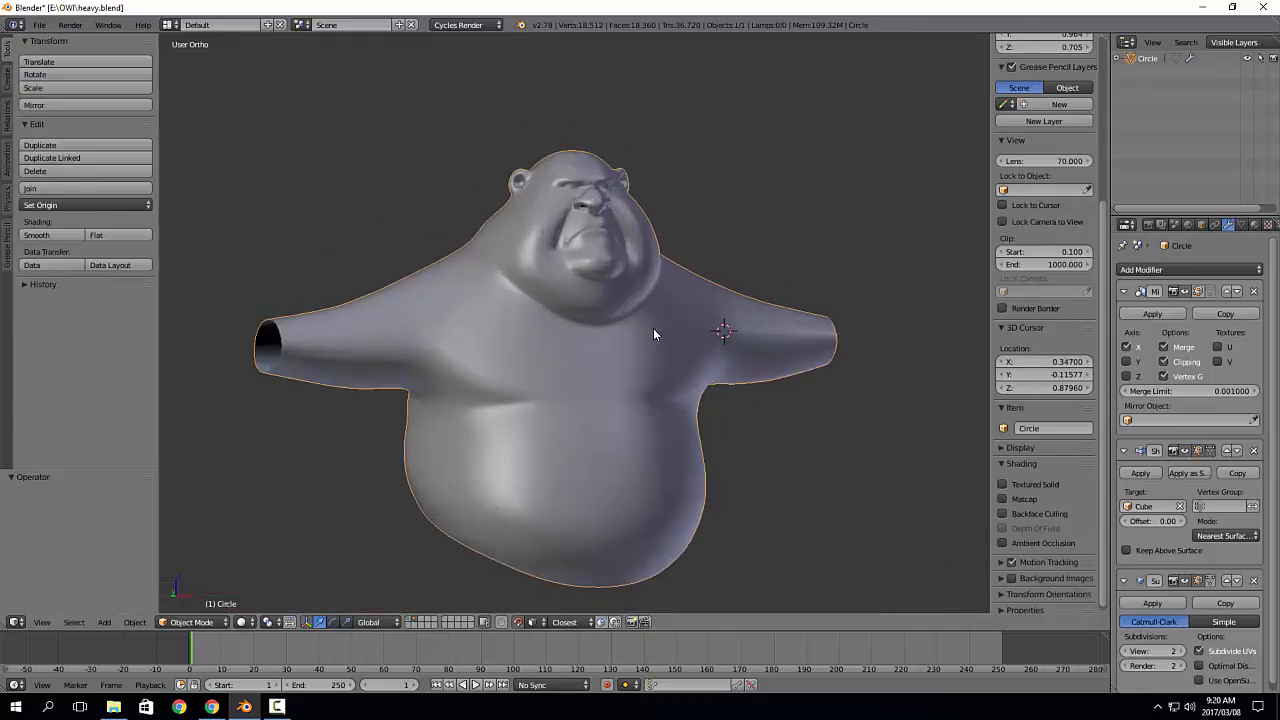
{"action": "scroll", "coordinate": [632, 258], "scroll_direction": "up", "scroll_amount": 5}
{"action": "middle_click_drag", "start_coordinate": [612, 160], "coordinate": [640, 257], "text": "shift"}
{"action": "middle_click_drag", "start_coordinate": [702, 306], "coordinate": [660, 311]}
{"action": "key", "text": "Tab"}
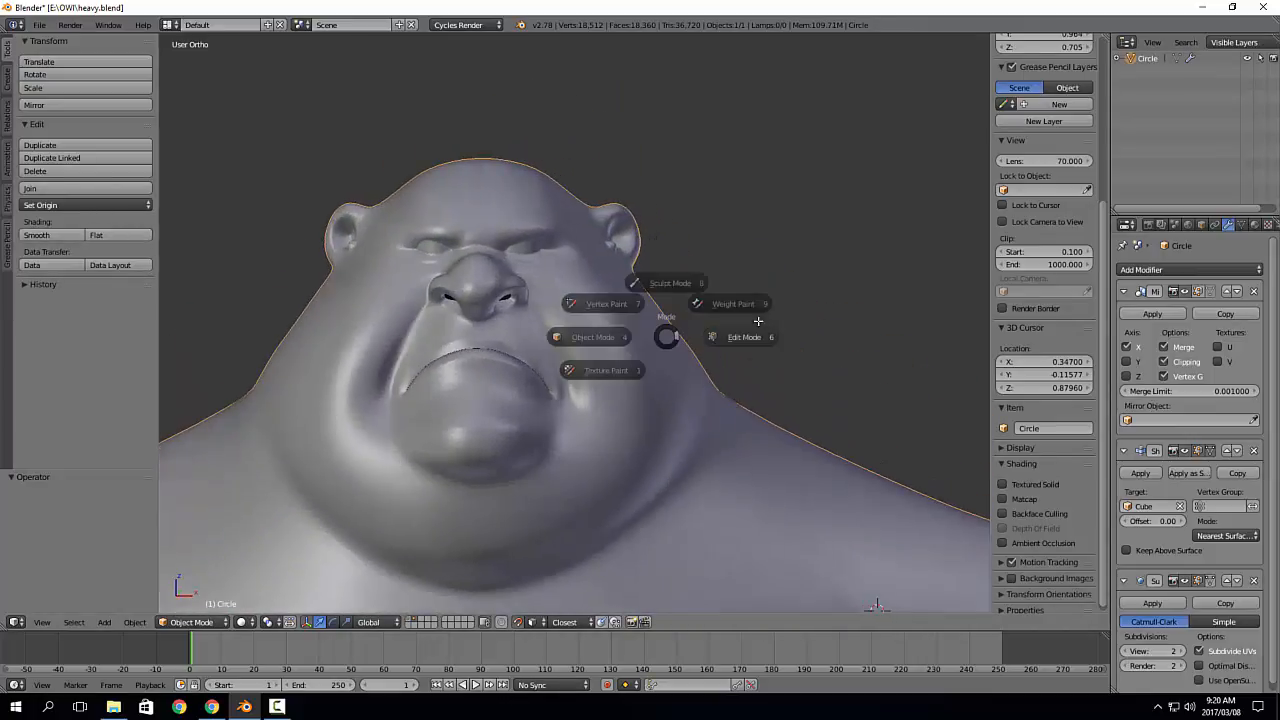
{"action": "left_click", "coordinate": [758, 321]}
{"action": "key", "text": "Tab"}
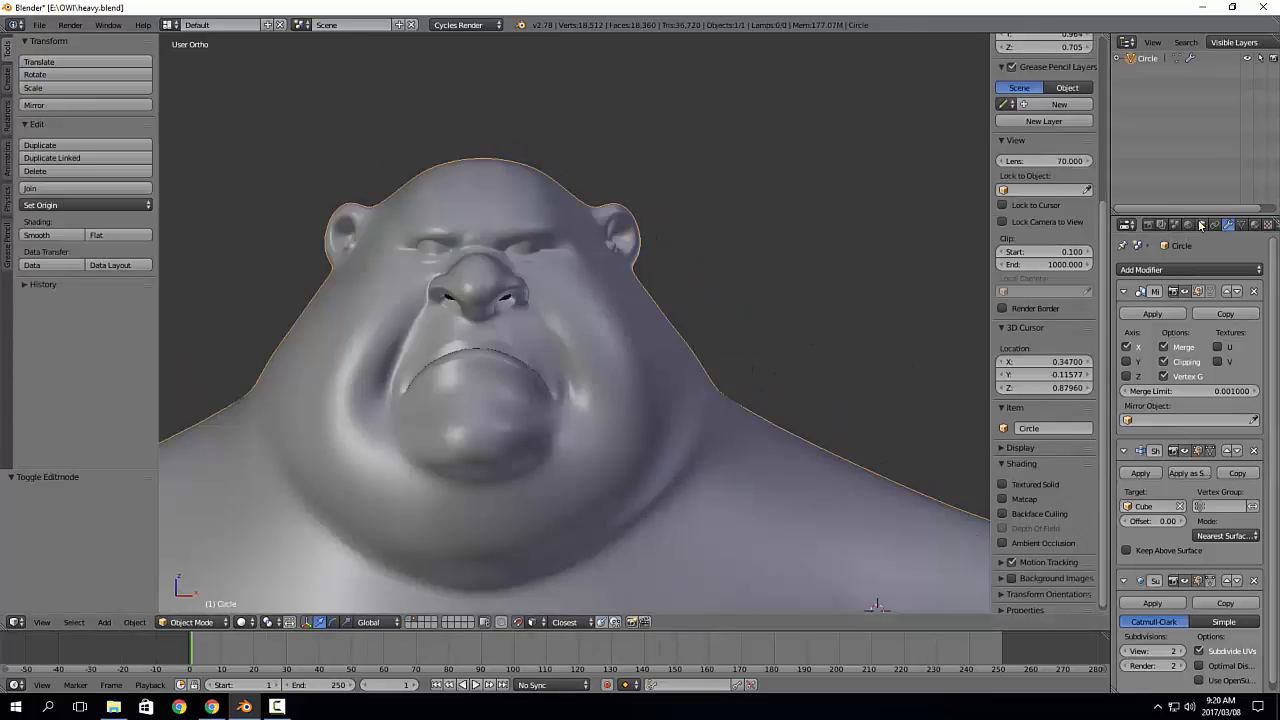
Step: Install the add-on file scene_amaranth_toolset.zip through the user preferences
{"action": "scroll", "coordinate": [1056, 412], "scroll_direction": "down", "scroll_amount": 1}
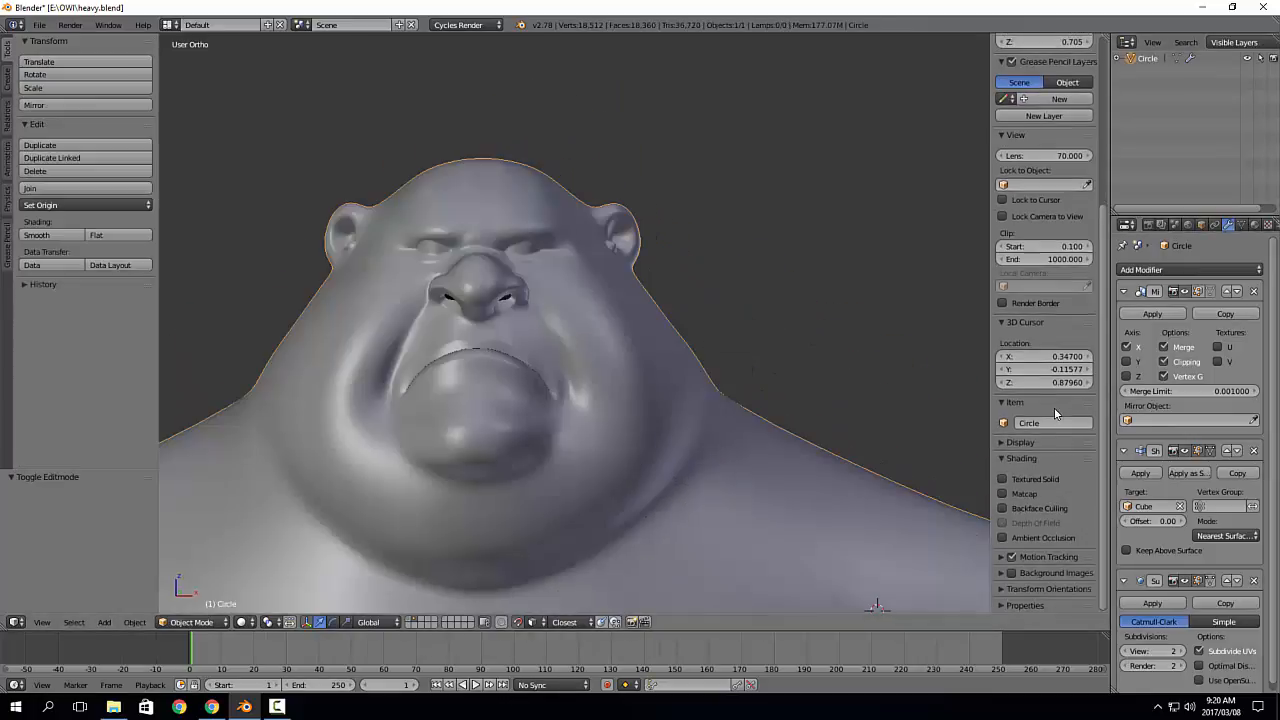
{"action": "left_click", "coordinate": [39, 25]}
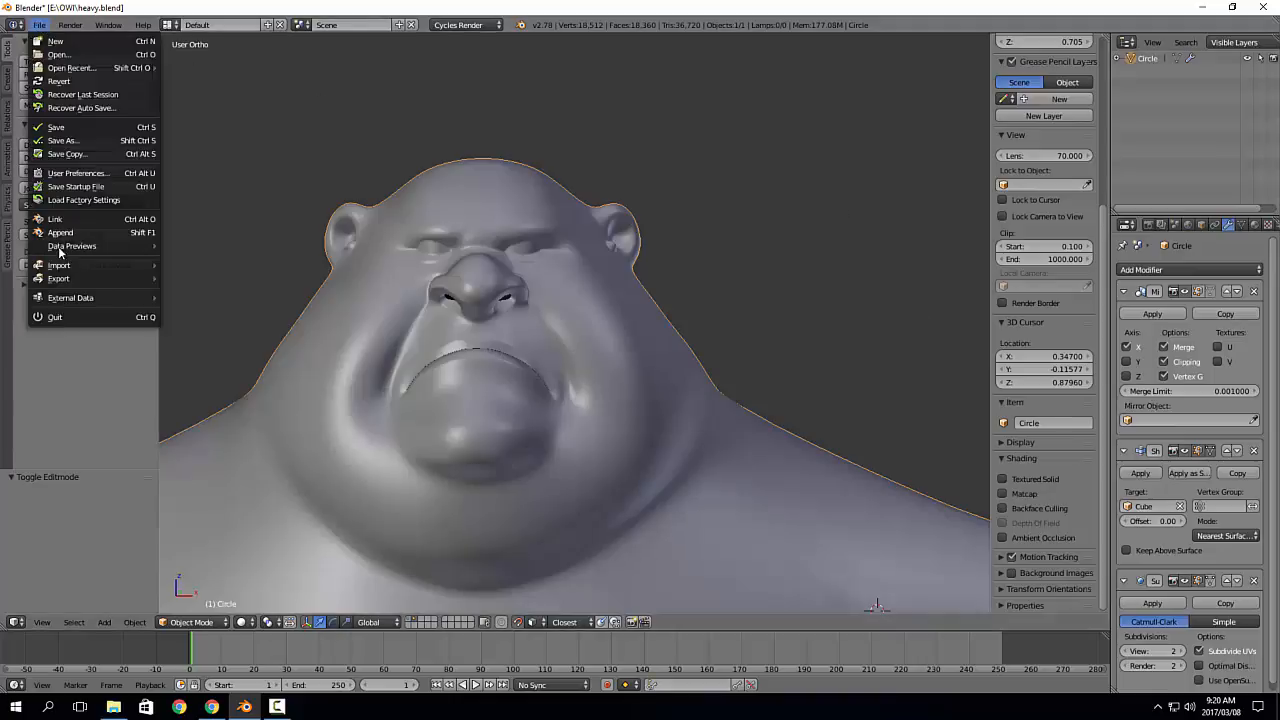
{"action": "left_click", "coordinate": [89, 173]}
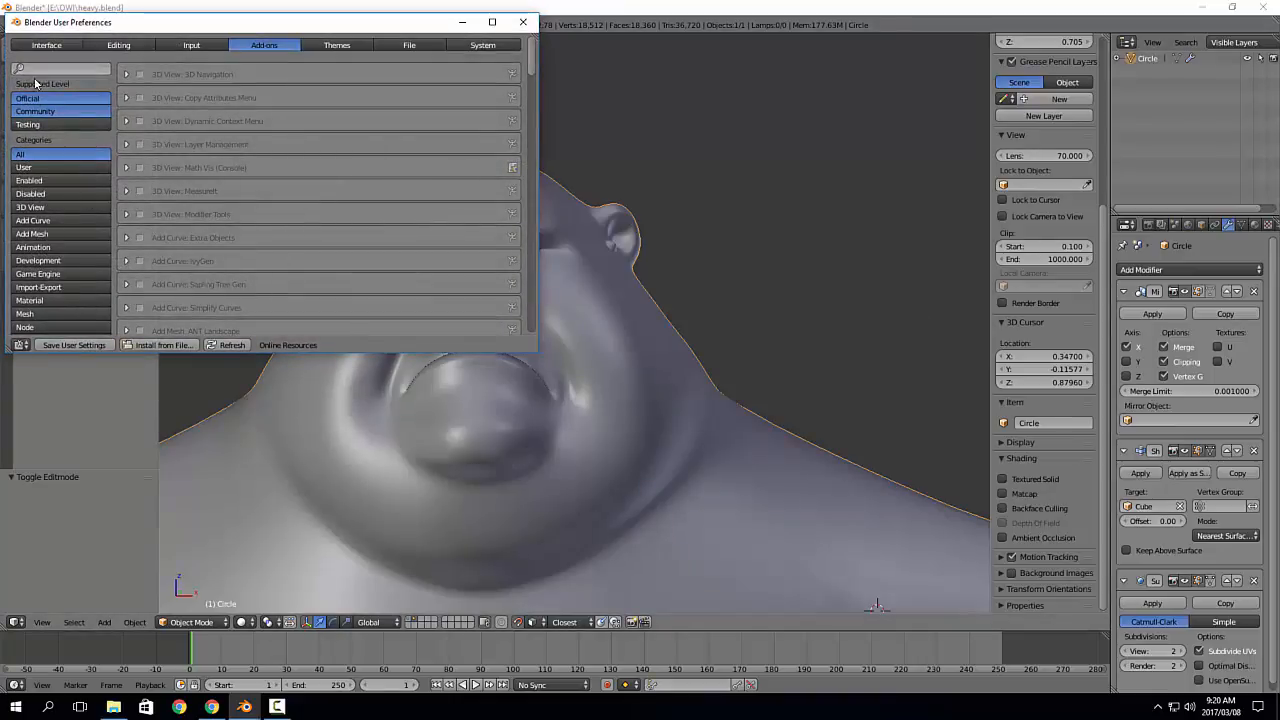
{"action": "left_click", "coordinate": [163, 345]}
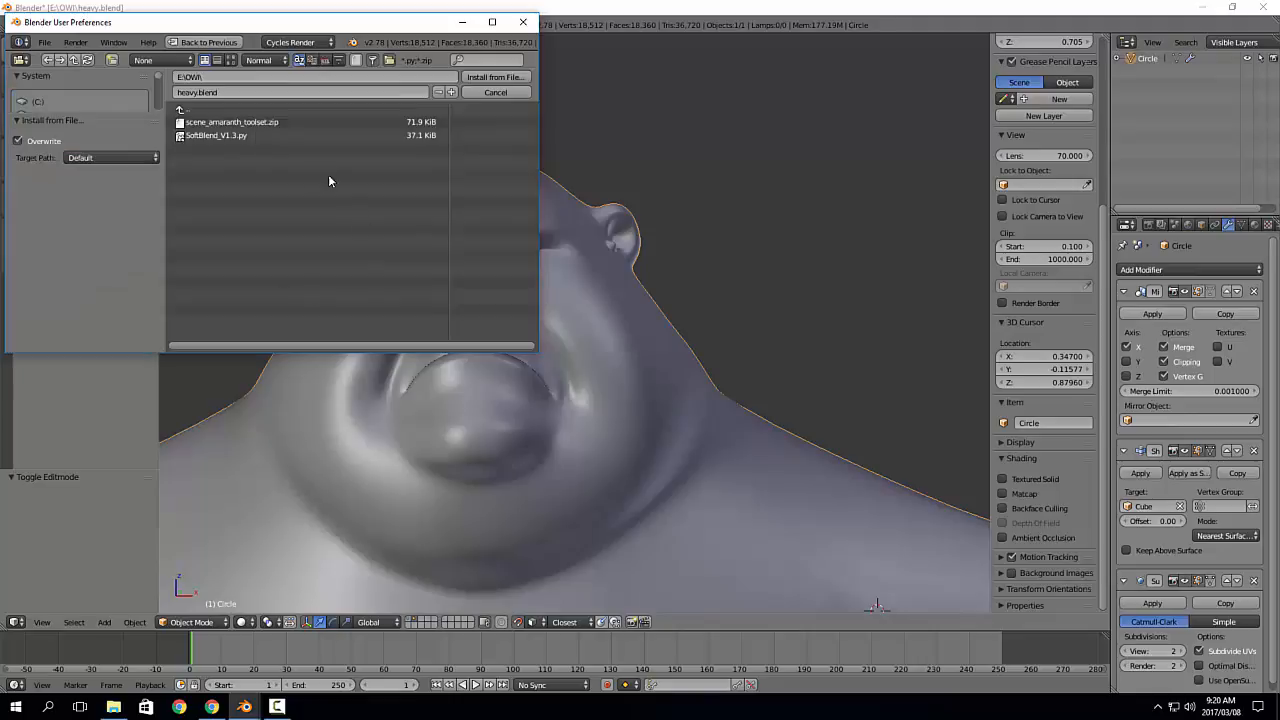
{"action": "left_click", "coordinate": [238, 122]}
{"action": "left_click", "coordinate": [487, 82]}
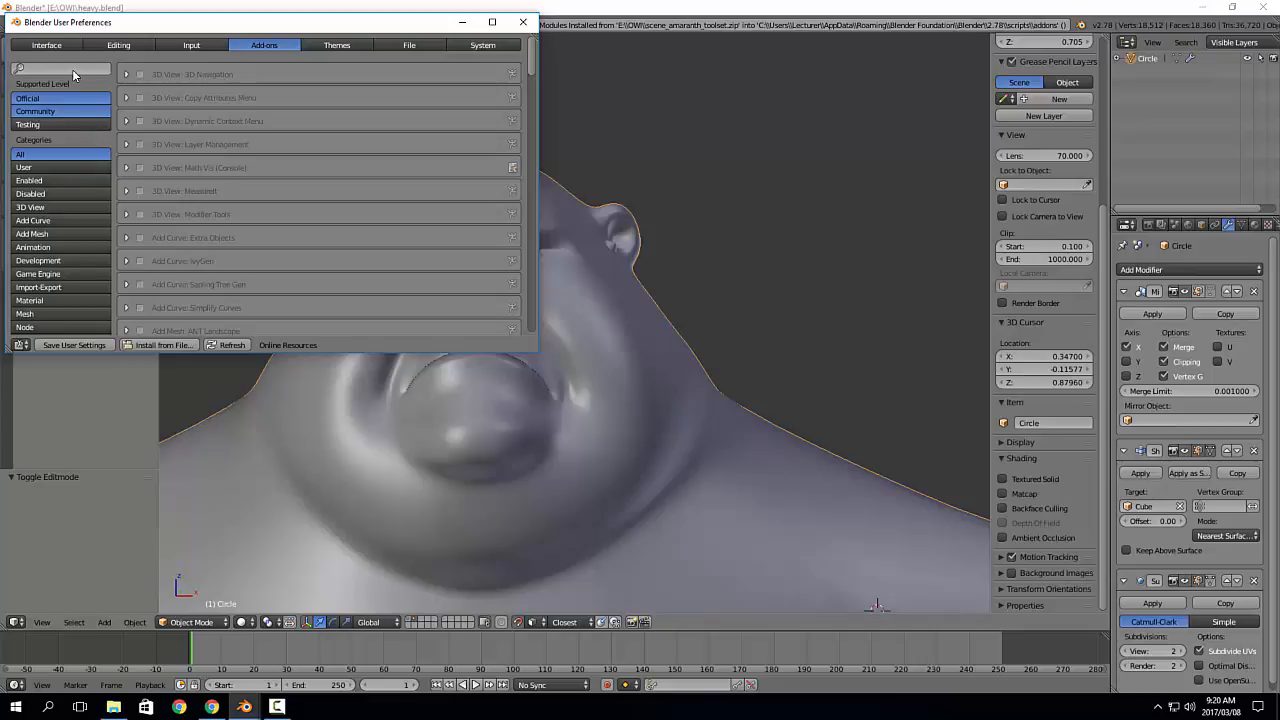
Step: Enable the Scene: Amaranth Toolset add-on from the User category and close the preferences
{"action": "scroll", "coordinate": [196, 151], "scroll_direction": "down", "scroll_amount": 6}
{"action": "scroll", "coordinate": [196, 151], "scroll_direction": "up", "scroll_amount": 6}
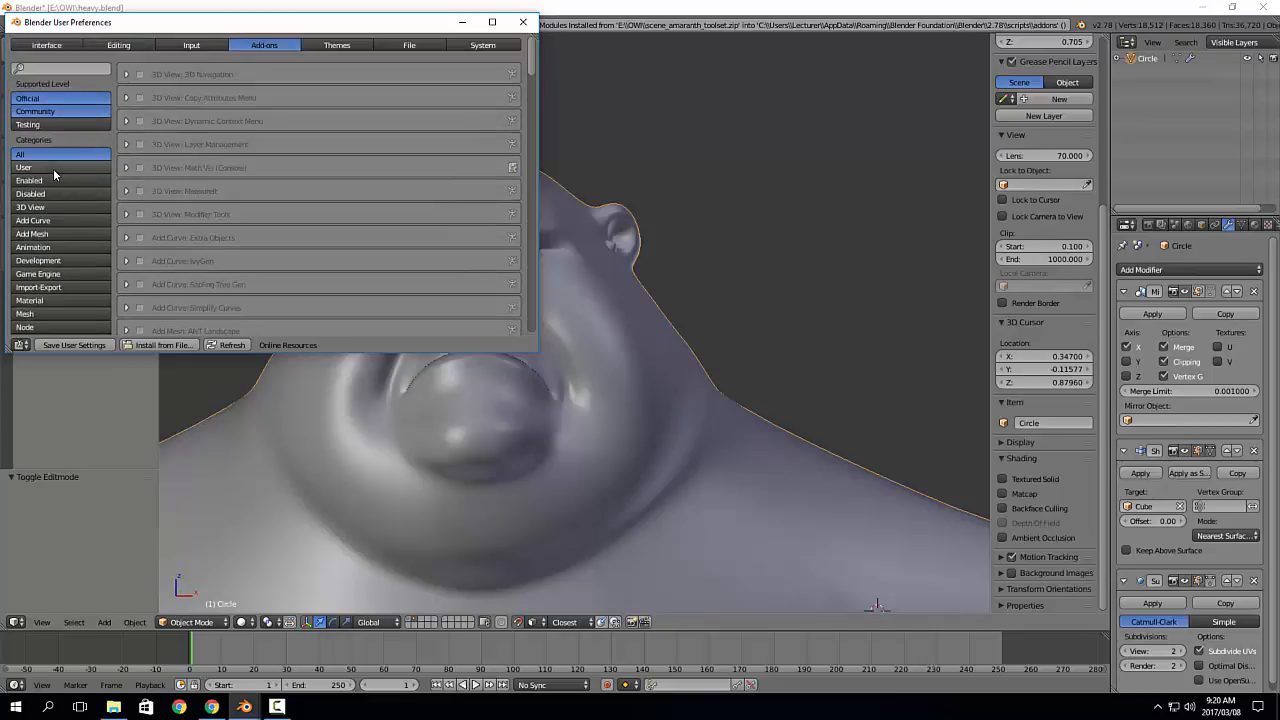
{"action": "left_click", "coordinate": [53, 168]}
{"action": "left_click", "coordinate": [139, 74]}
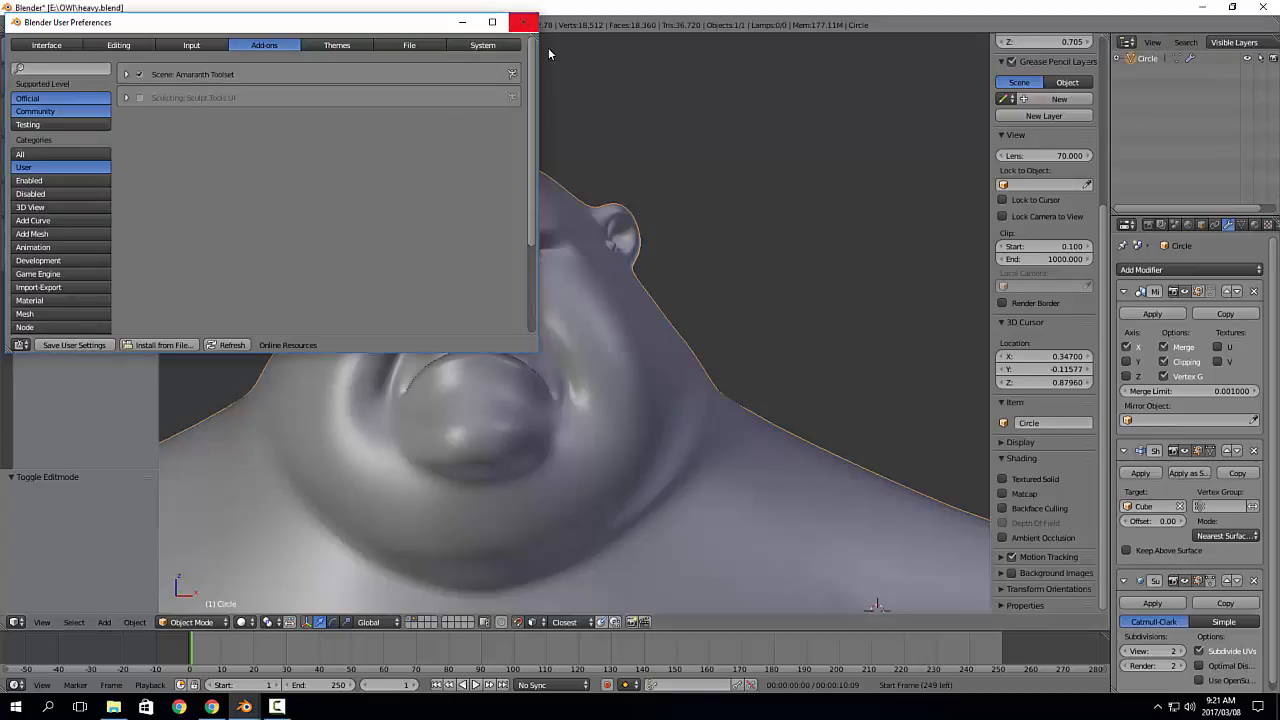
{"action": "left_click", "coordinate": [523, 21]}
Step: Display the Circle mesh's wireframe over its shading with the Subsurf optimal display option enabled
{"action": "left_click", "coordinate": [1020, 442]}
{"action": "scroll", "coordinate": [1038, 468], "scroll_direction": "down", "scroll_amount": 4}
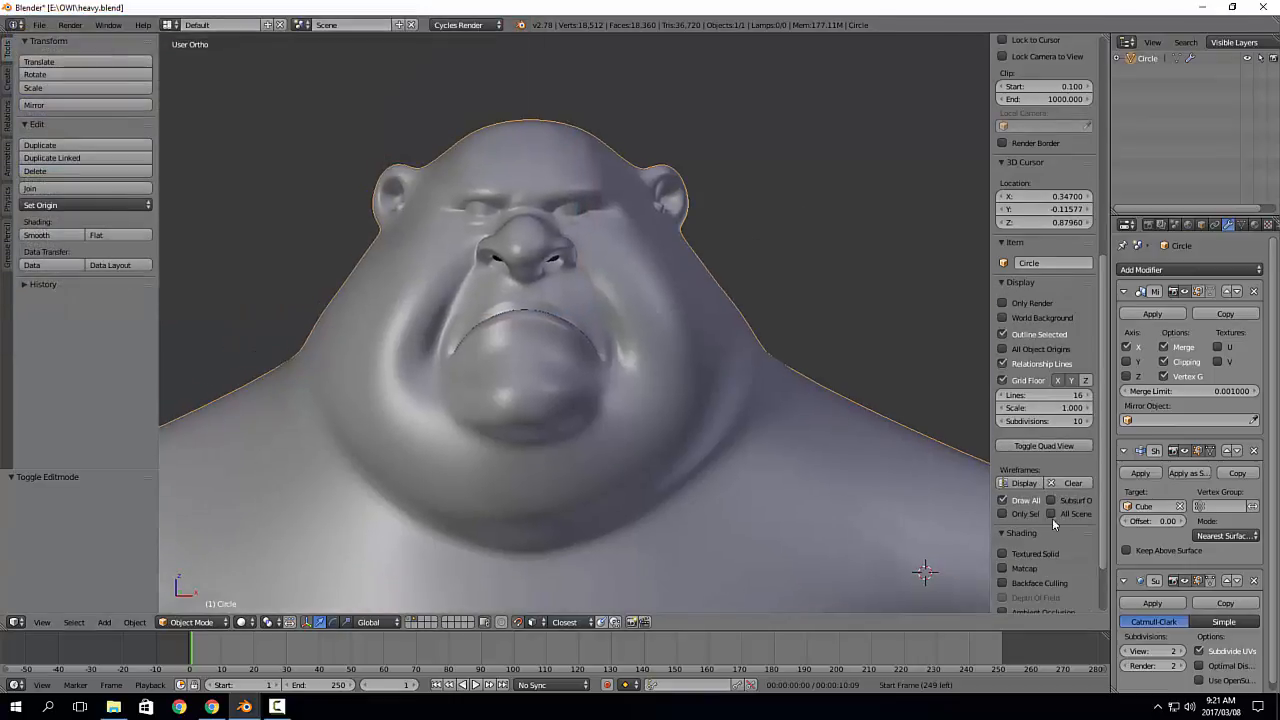
{"action": "left_click", "coordinate": [1022, 483]}
{"action": "left_click", "coordinate": [1072, 483]}
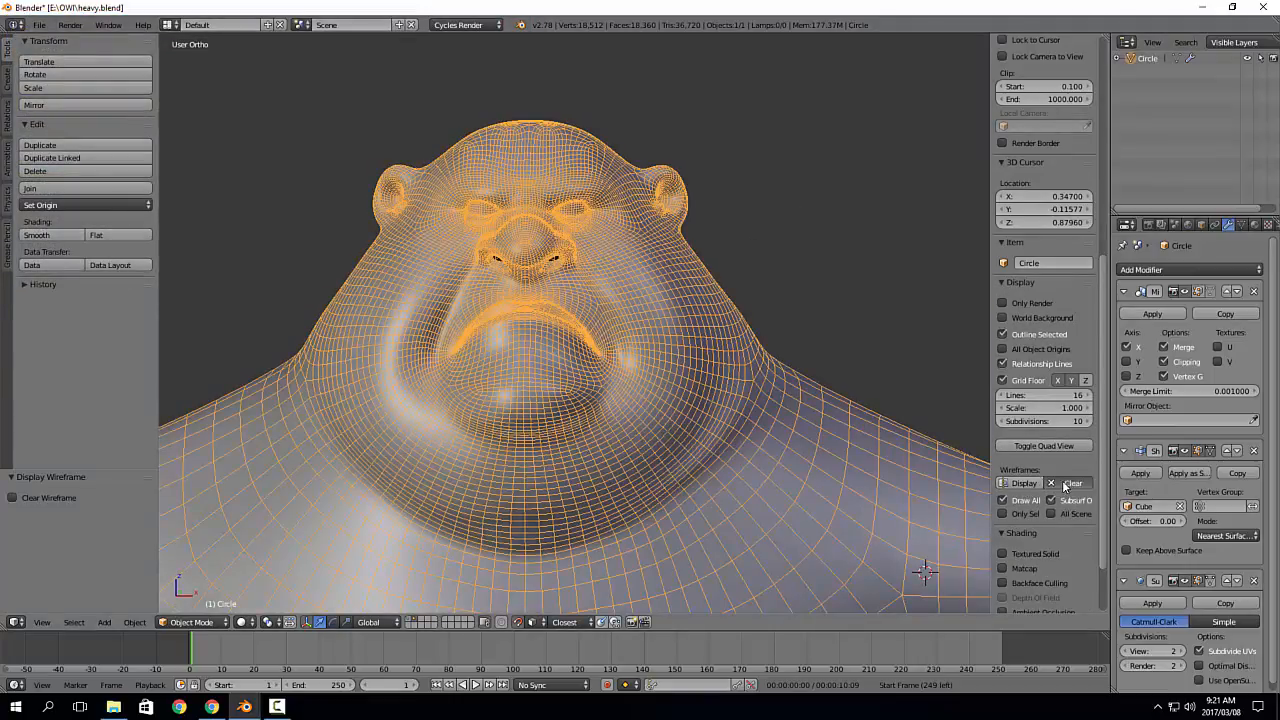
{"action": "left_click", "coordinate": [1019, 484]}
Step: Examine the edge flow of the face topology around the mouth, nose and eyes
{"action": "middle_click_drag", "start_coordinate": [849, 318], "coordinate": [811, 330], "text": "shift"}
{"action": "scroll", "coordinate": [811, 313], "scroll_direction": "up", "scroll_amount": 2}
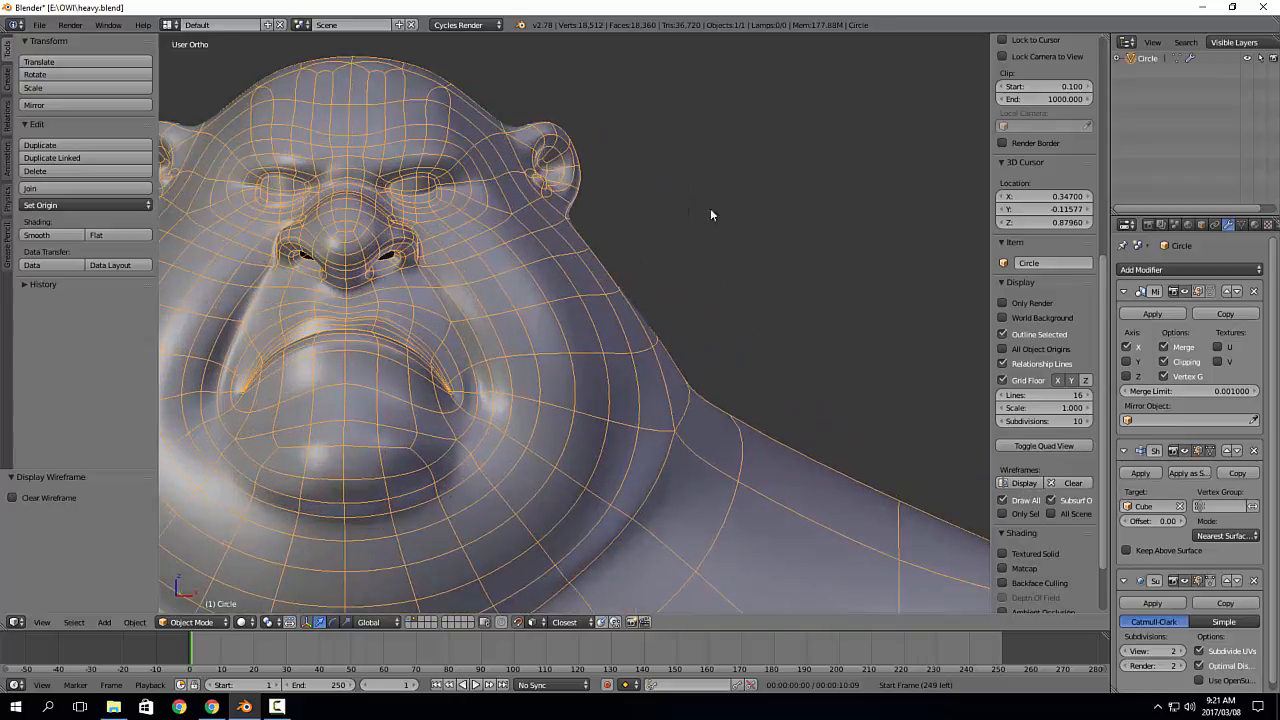
{"action": "scroll", "coordinate": [580, 200], "scroll_direction": "down", "scroll_amount": 1}
{"action": "middle_click_drag", "start_coordinate": [560, 199], "coordinate": [713, 216], "text": "shift"}
{"action": "scroll", "coordinate": [715, 217], "scroll_direction": "up", "scroll_amount": 3}
{"action": "middle_click_drag", "start_coordinate": [802, 313], "coordinate": [882, 267], "text": "shift"}
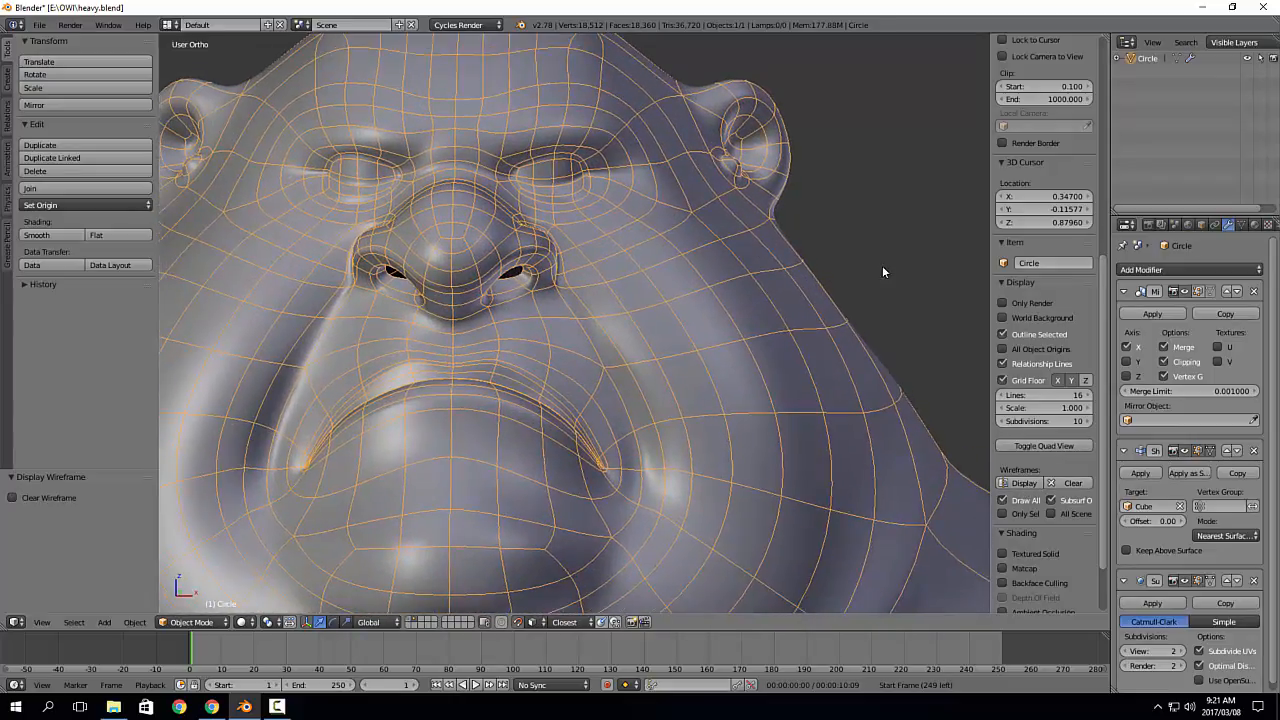
{"action": "middle_click_drag", "start_coordinate": [874, 220], "coordinate": [900, 344], "text": "shift"}
{"action": "middle_click_drag", "start_coordinate": [722, 160], "coordinate": [668, 224]}
{"action": "middle_click_drag", "start_coordinate": [547, 330], "coordinate": [718, 348]}
{"action": "scroll", "coordinate": [718, 344], "scroll_direction": "up", "scroll_amount": 2}
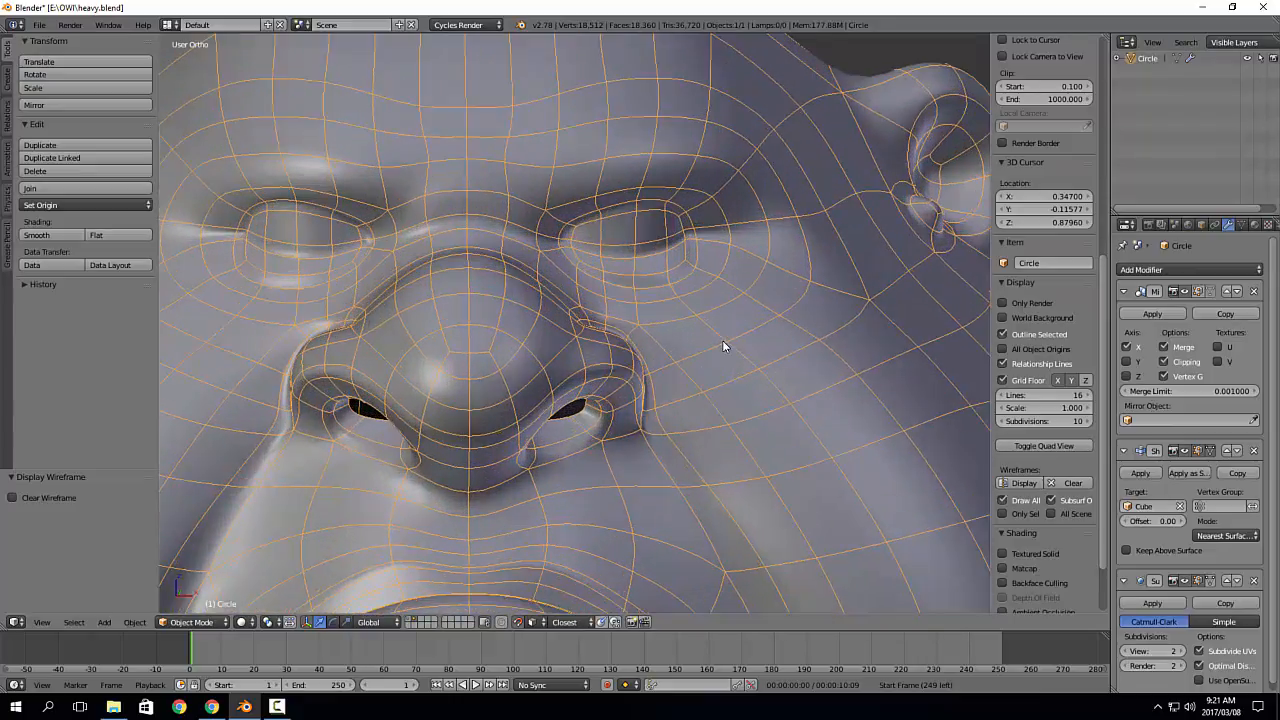
{"action": "scroll", "coordinate": [748, 352], "scroll_direction": "up", "scroll_amount": 1}
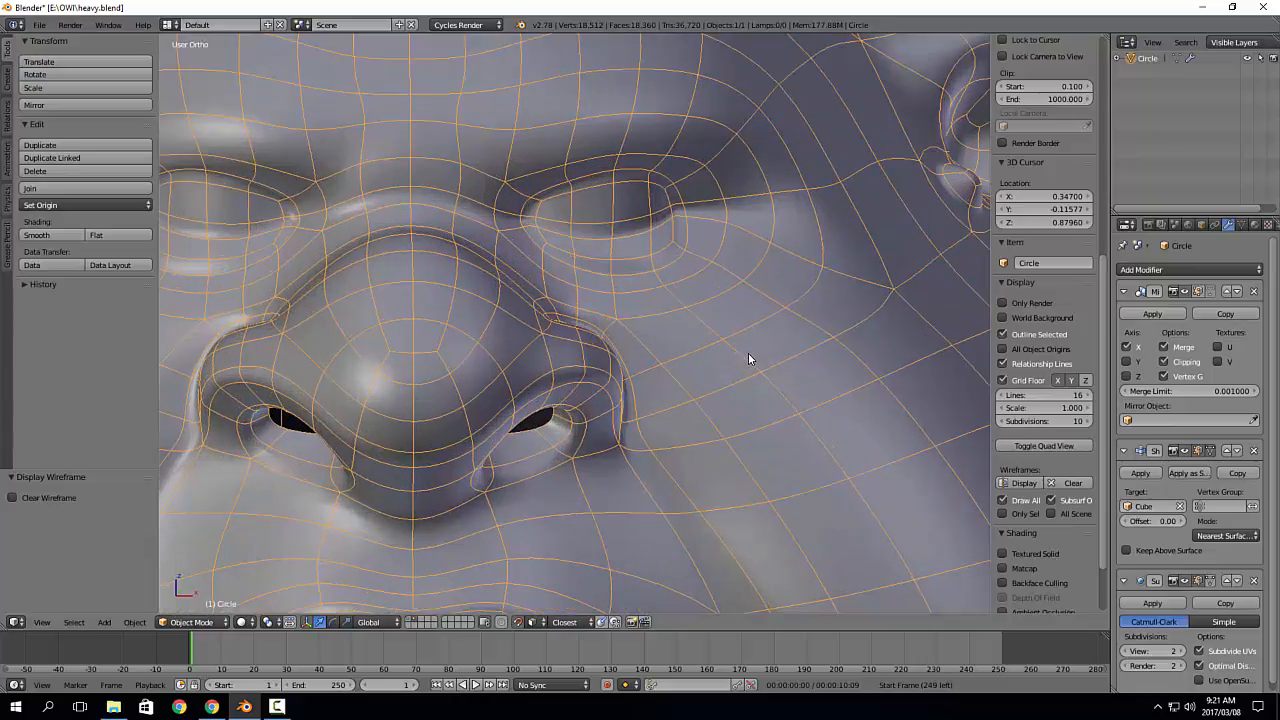
Step: Examine the wireframe edge flow around the eyes, then across the cheeks, mouth and chin from several angles
{"action": "middle_click_drag", "start_coordinate": [760, 371], "coordinate": [596, 232]}
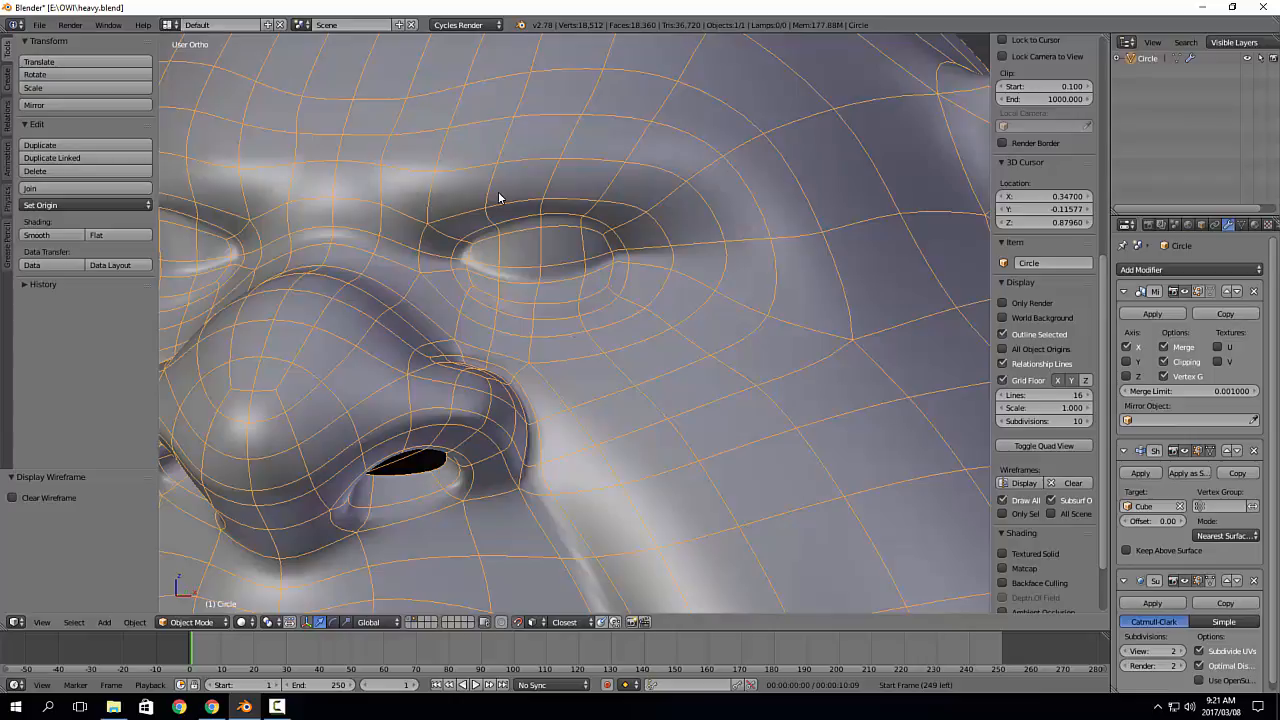
{"action": "scroll", "coordinate": [500, 197], "scroll_direction": "up", "scroll_amount": 1}
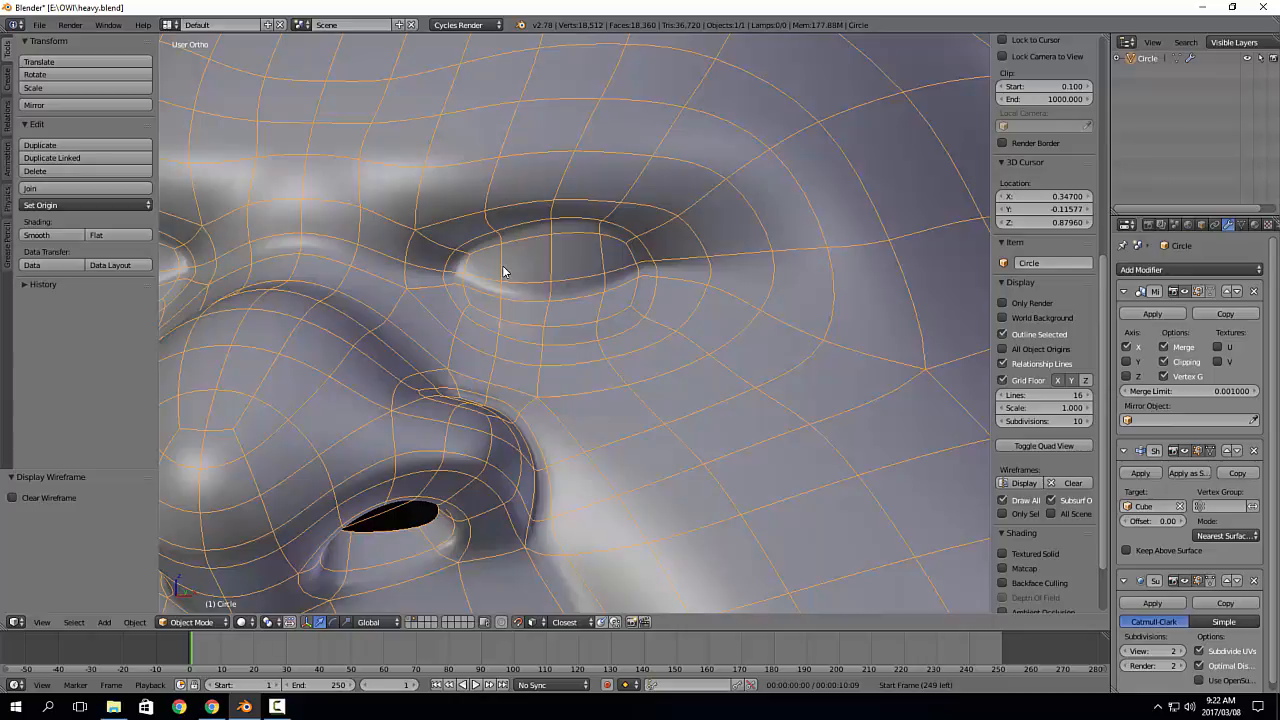
{"action": "middle_click_drag", "start_coordinate": [553, 349], "coordinate": [628, 256]}
{"action": "scroll", "coordinate": [593, 332], "scroll_direction": "down", "scroll_amount": 2}
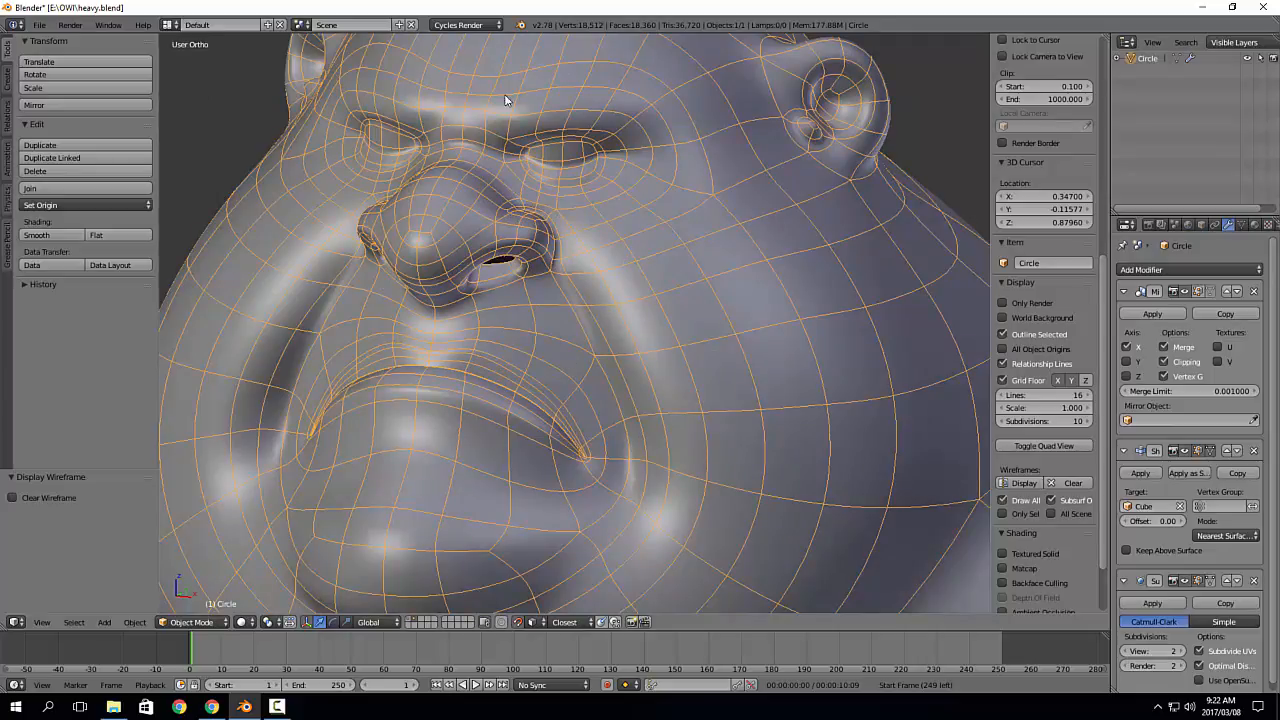
{"action": "scroll", "coordinate": [742, 204], "scroll_direction": "down", "scroll_amount": 4}
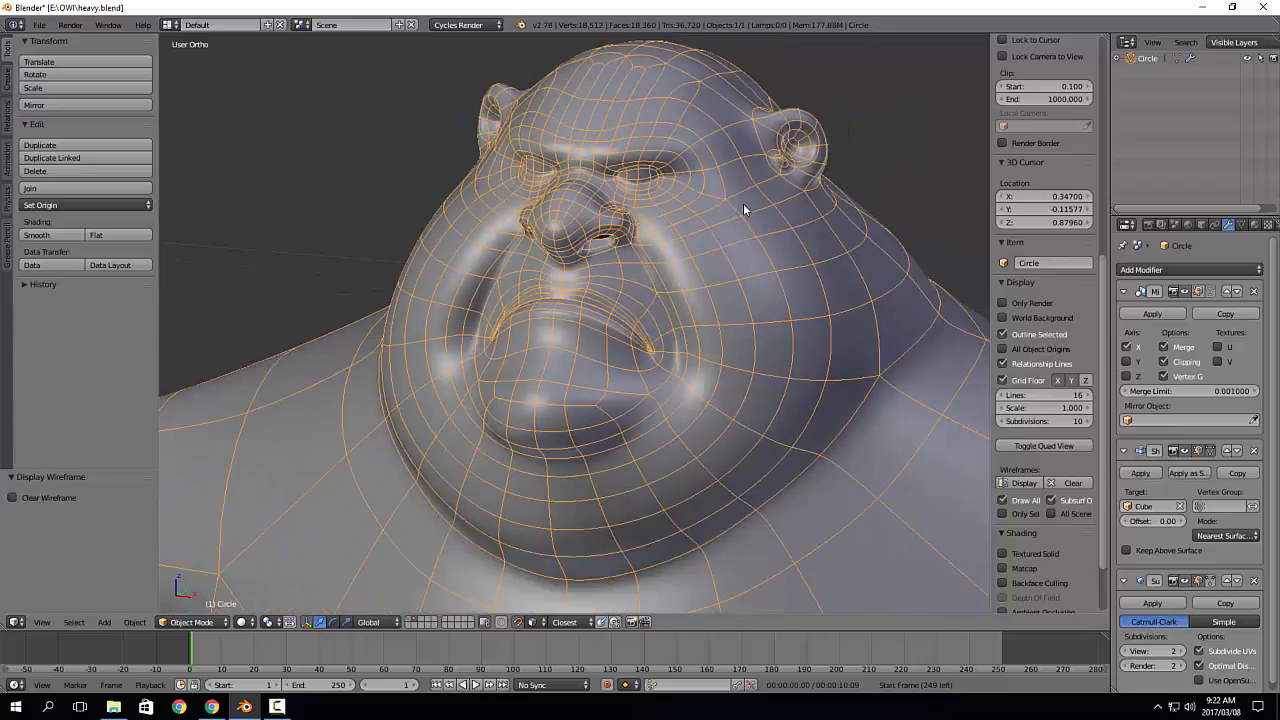
{"action": "scroll", "coordinate": [766, 218], "scroll_direction": "down", "scroll_amount": 3}
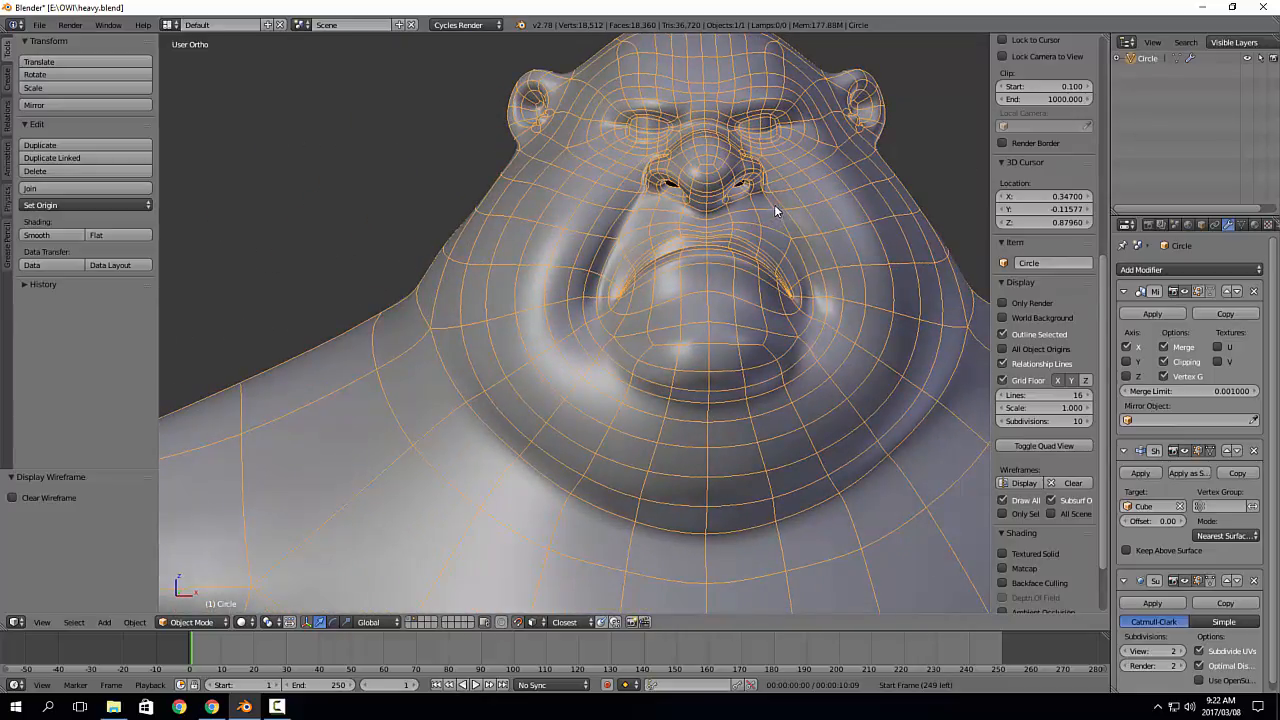
{"action": "scroll", "coordinate": [774, 204], "scroll_direction": "down", "scroll_amount": 3}
{"action": "scroll", "coordinate": [777, 207], "scroll_direction": "up", "scroll_amount": 6}
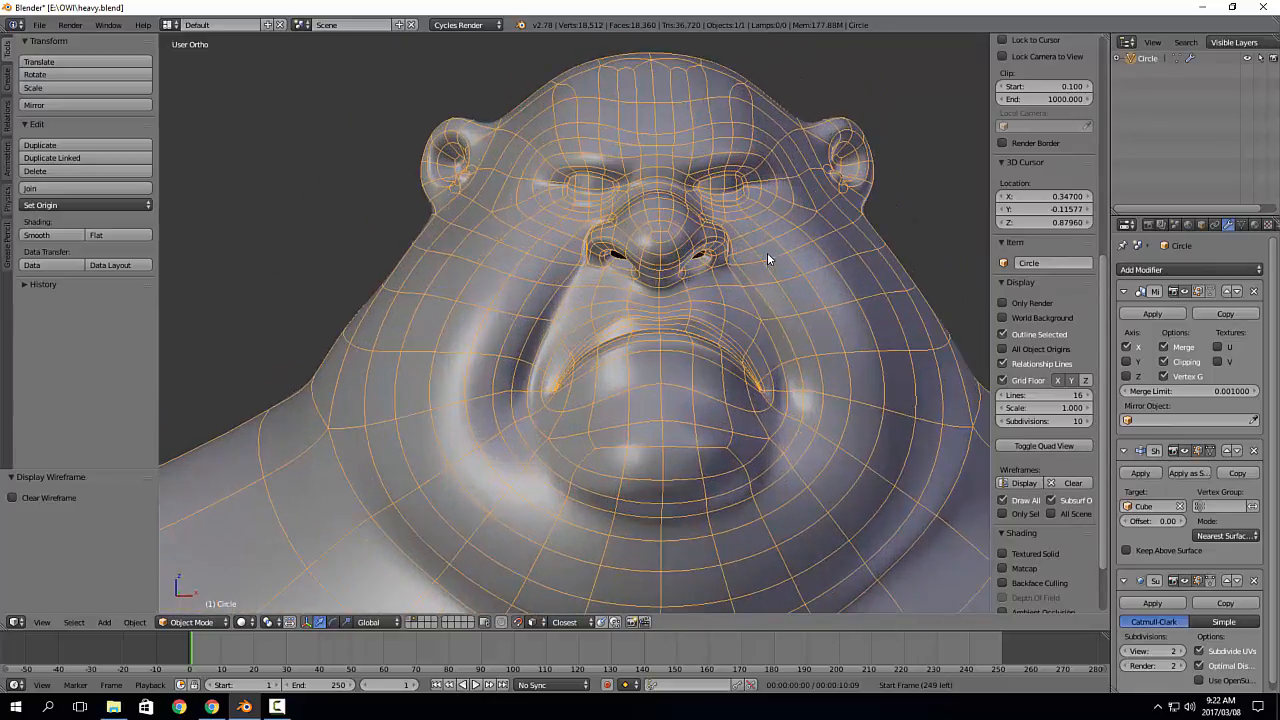
{"action": "scroll", "coordinate": [770, 334], "scroll_direction": "up", "scroll_amount": 2}
{"action": "middle_click_drag", "start_coordinate": [771, 334], "coordinate": [509, 252]}
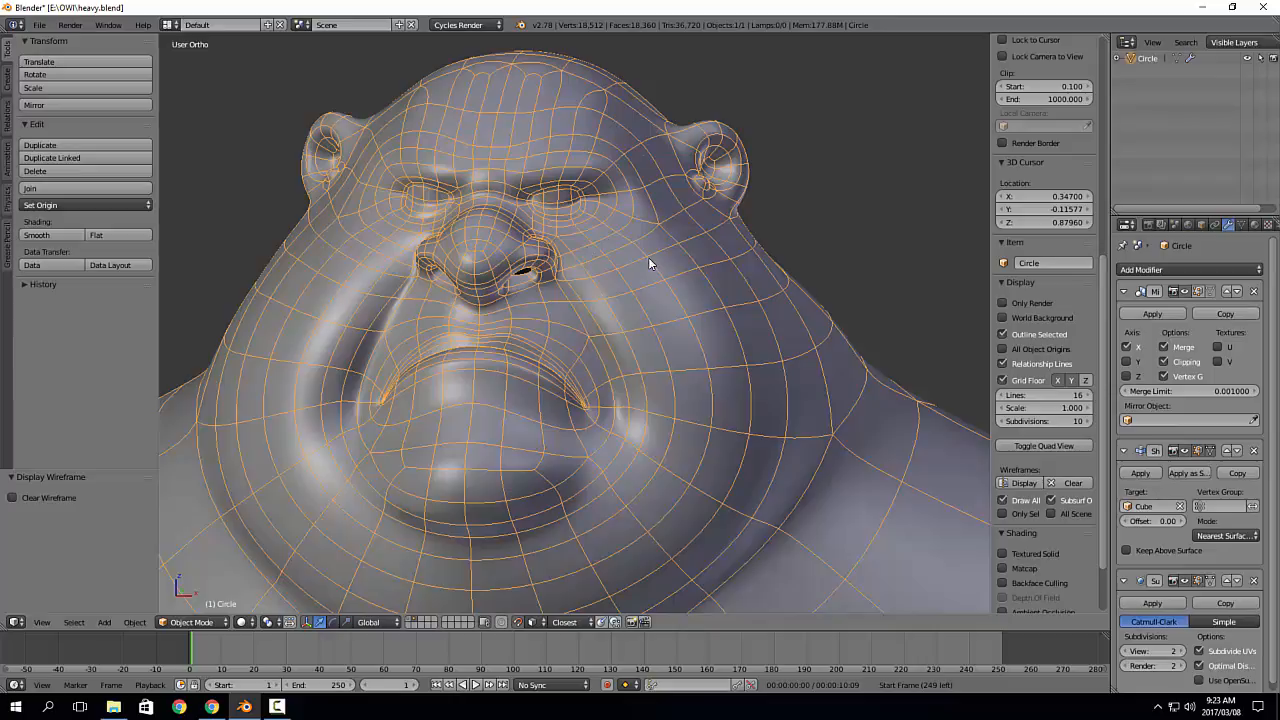
{"action": "middle_click_drag", "start_coordinate": [690, 487], "coordinate": [692, 431], "text": "shift"}
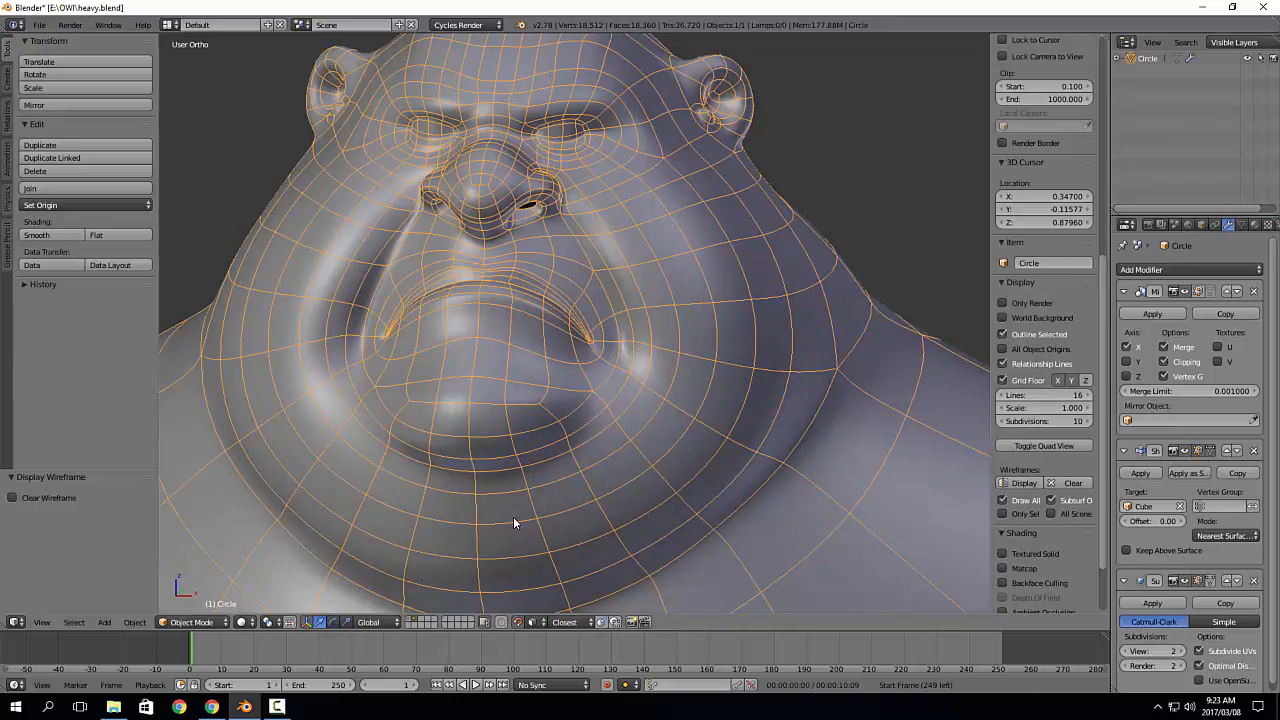
Step: Examine how the topology runs from the face and neck into the shoulders, arms and belly of the mesh
{"action": "scroll", "coordinate": [520, 516], "scroll_direction": "down", "scroll_amount": 3}
{"action": "scroll", "coordinate": [775, 420], "scroll_direction": "down", "scroll_amount": 2}
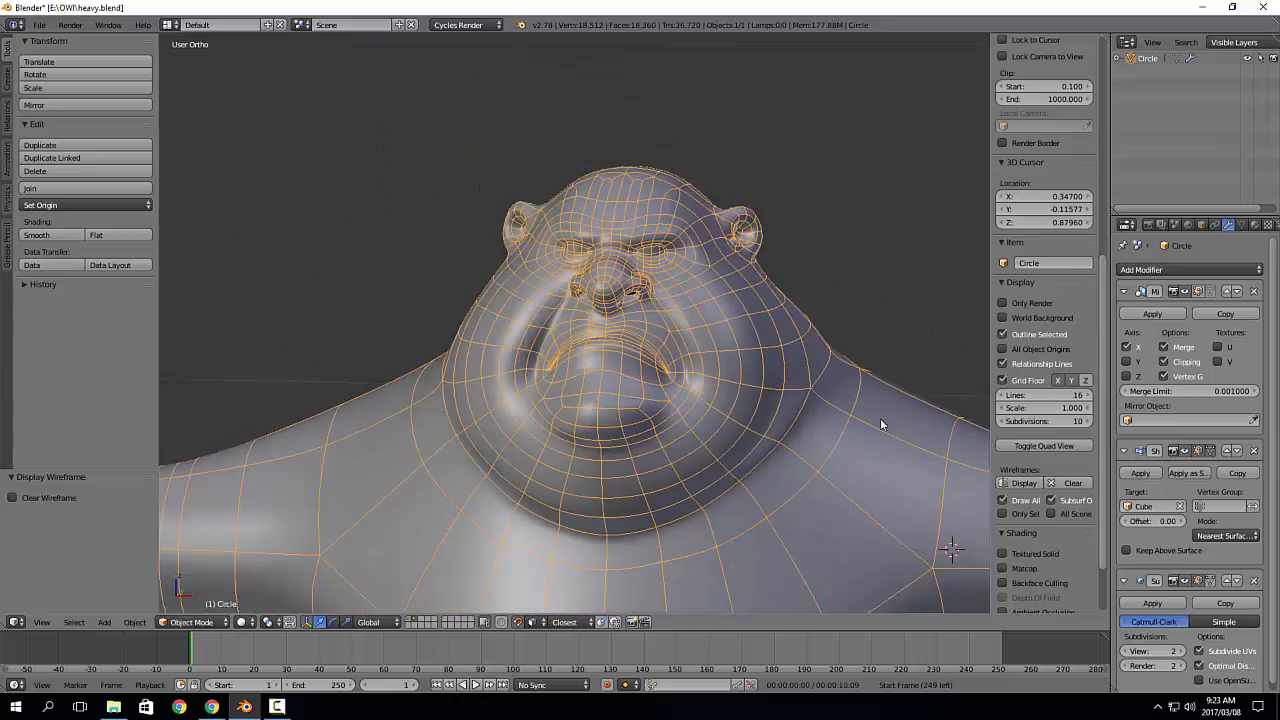
{"action": "middle_click_drag", "start_coordinate": [880, 425], "coordinate": [652, 371]}
{"action": "middle_click_drag", "start_coordinate": [652, 373], "coordinate": [625, 306], "text": "shift"}
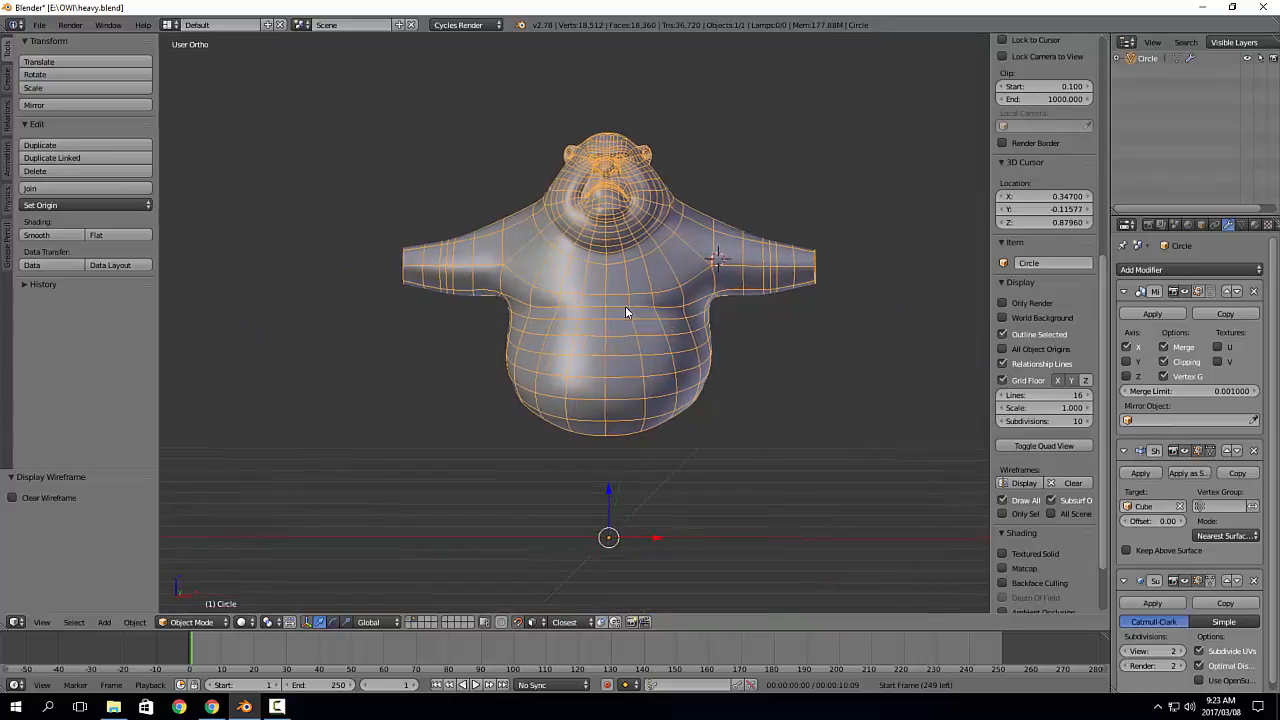
{"action": "middle_click_drag", "start_coordinate": [826, 492], "coordinate": [751, 409]}
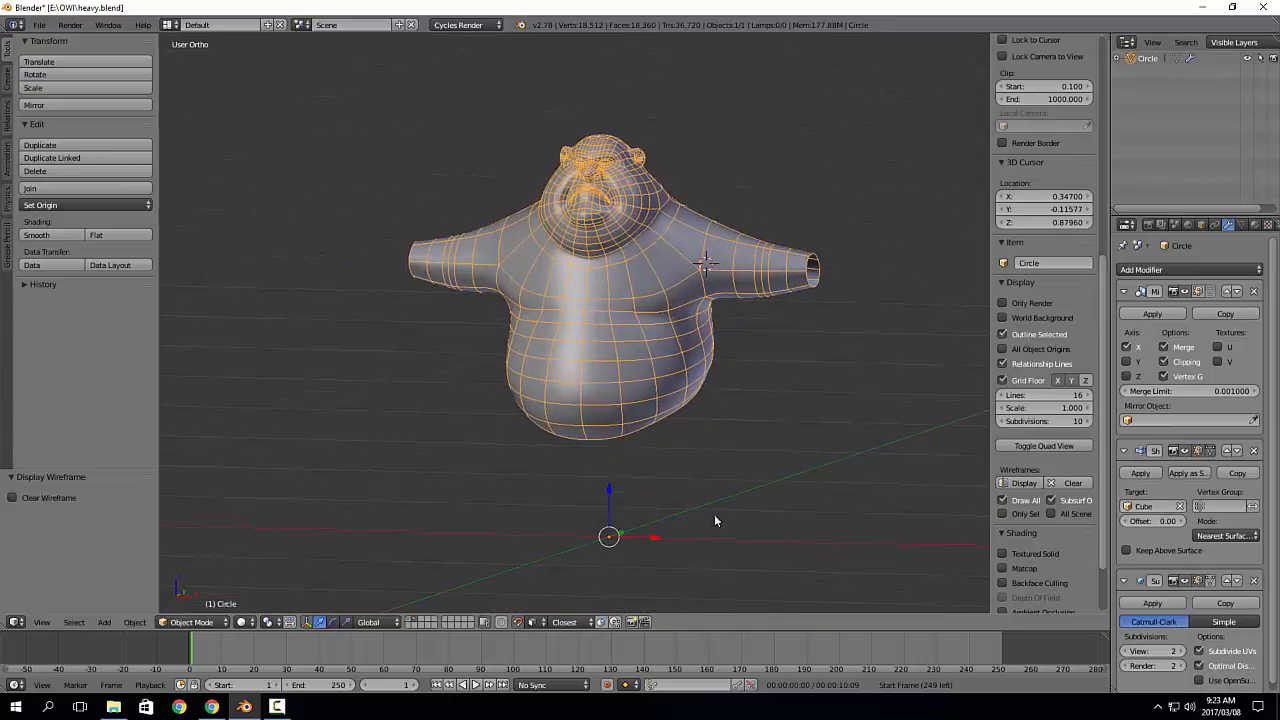
{"action": "middle_click_drag", "start_coordinate": [797, 362], "coordinate": [694, 393], "text": "shift"}
{"action": "scroll", "coordinate": [696, 386], "scroll_direction": "up", "scroll_amount": 2}
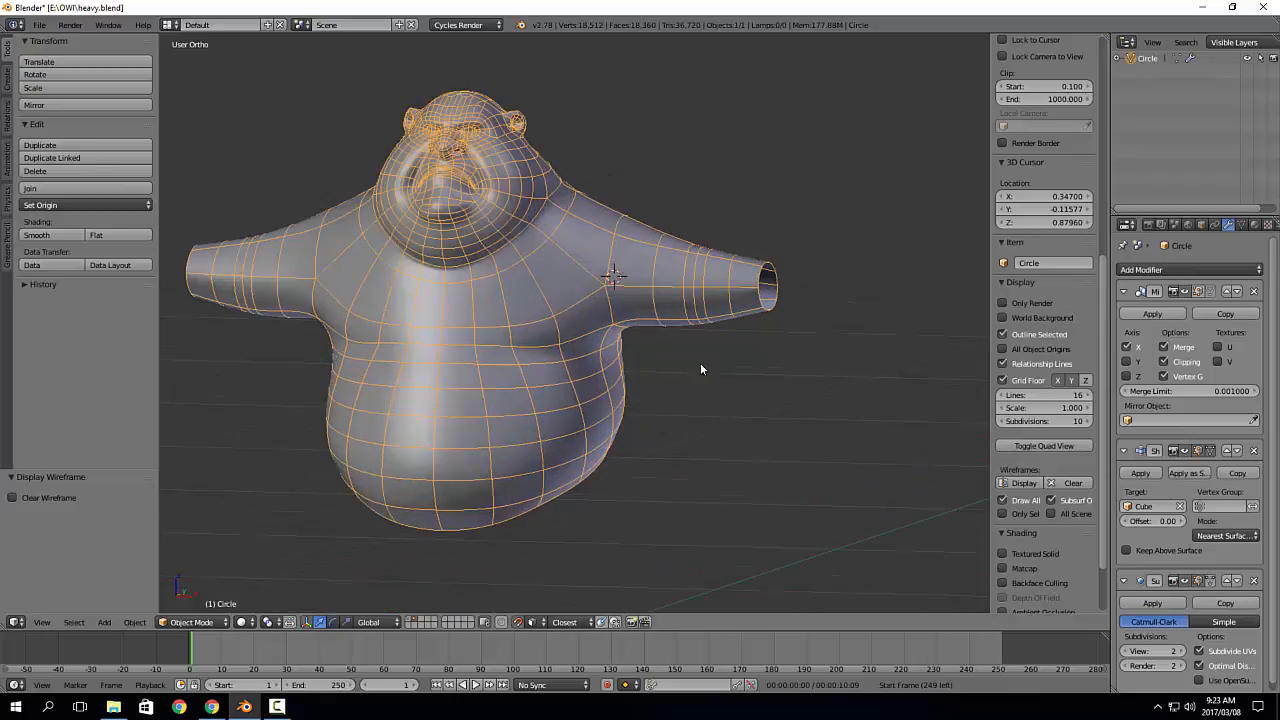
{"action": "middle_click_drag", "start_coordinate": [783, 285], "coordinate": [775, 296]}
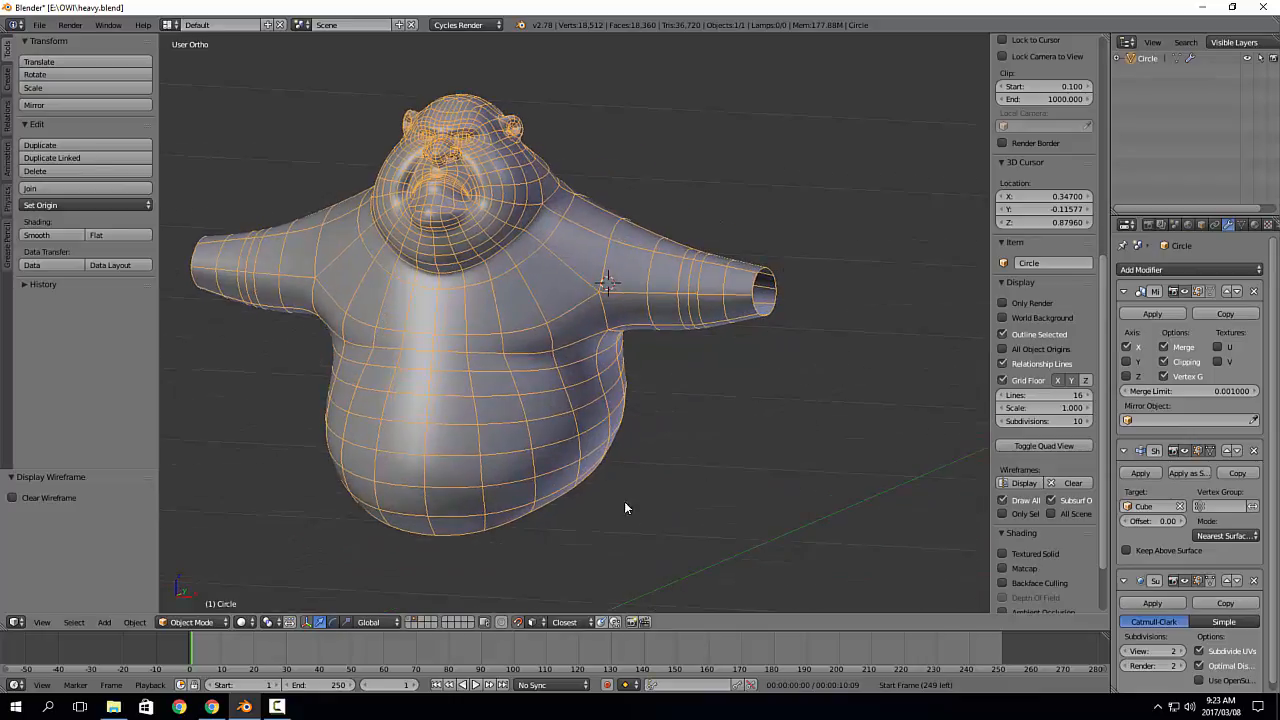
{"action": "middle_click_drag", "start_coordinate": [624, 508], "coordinate": [629, 245]}
{"action": "middle_click_drag", "start_coordinate": [656, 451], "coordinate": [580, 316]}
{"action": "scroll", "coordinate": [637, 446], "scroll_direction": "up", "scroll_amount": 3}
{"action": "scroll", "coordinate": [637, 446], "scroll_direction": "up", "scroll_amount": 3}
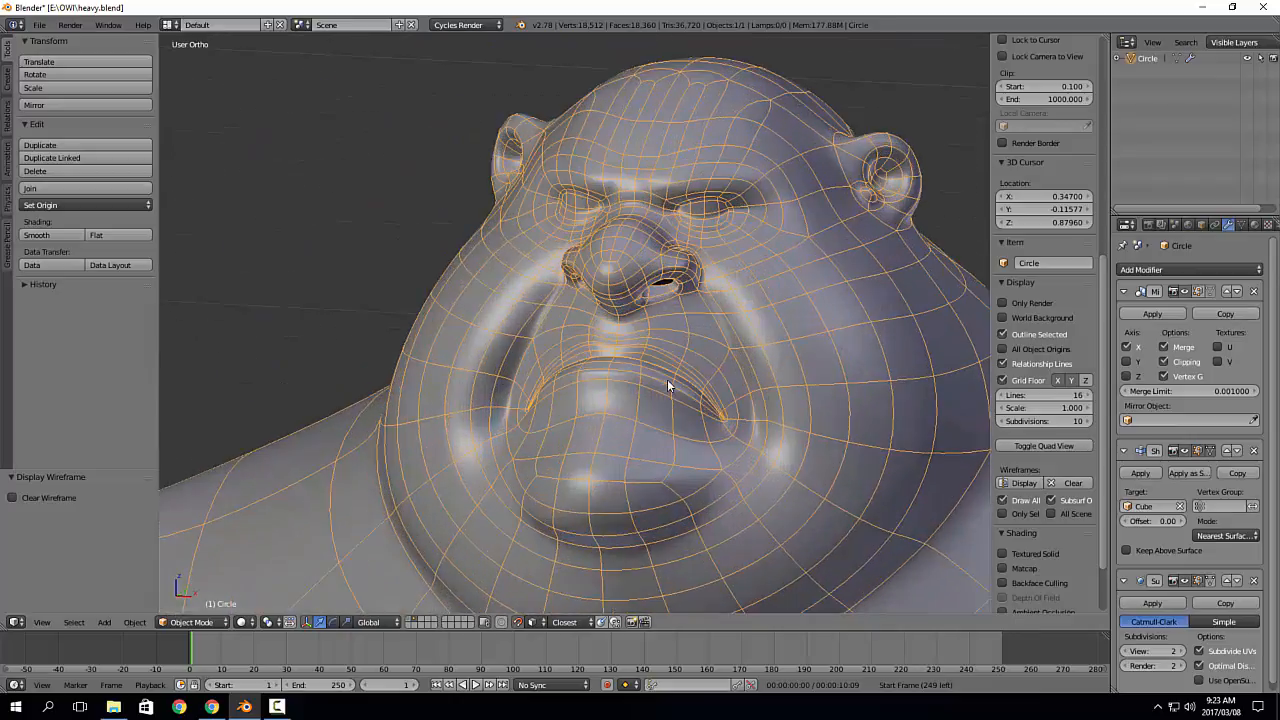
{"action": "middle_click_drag", "start_coordinate": [671, 371], "coordinate": [610, 187]}
{"action": "scroll", "coordinate": [794, 398], "scroll_direction": "down", "scroll_amount": 5}
{"action": "middle_click_drag", "start_coordinate": [795, 405], "coordinate": [667, 235], "text": "shift"}
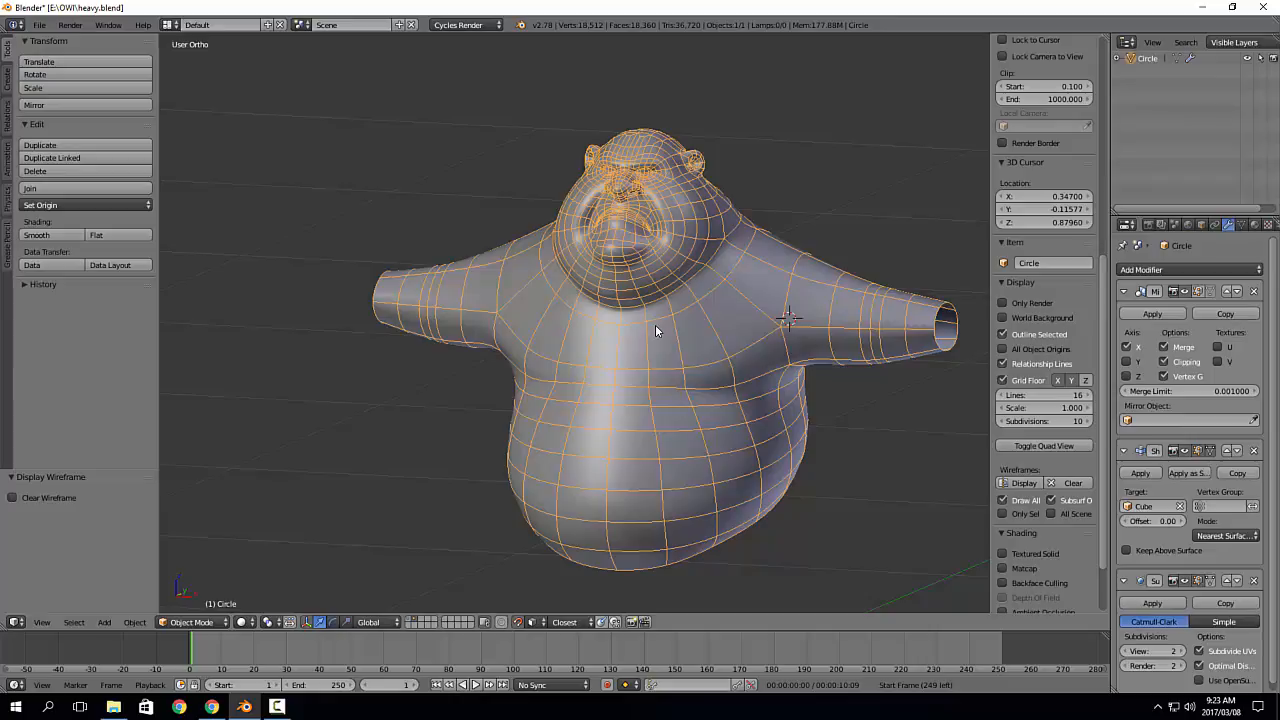
{"action": "middle_click_drag", "start_coordinate": [768, 185], "coordinate": [506, 383]}
Step: Deselect the Circle mesh to inspect its wireframe without the selection highlight, including its side, and select it again
{"action": "key", "text": "a"}
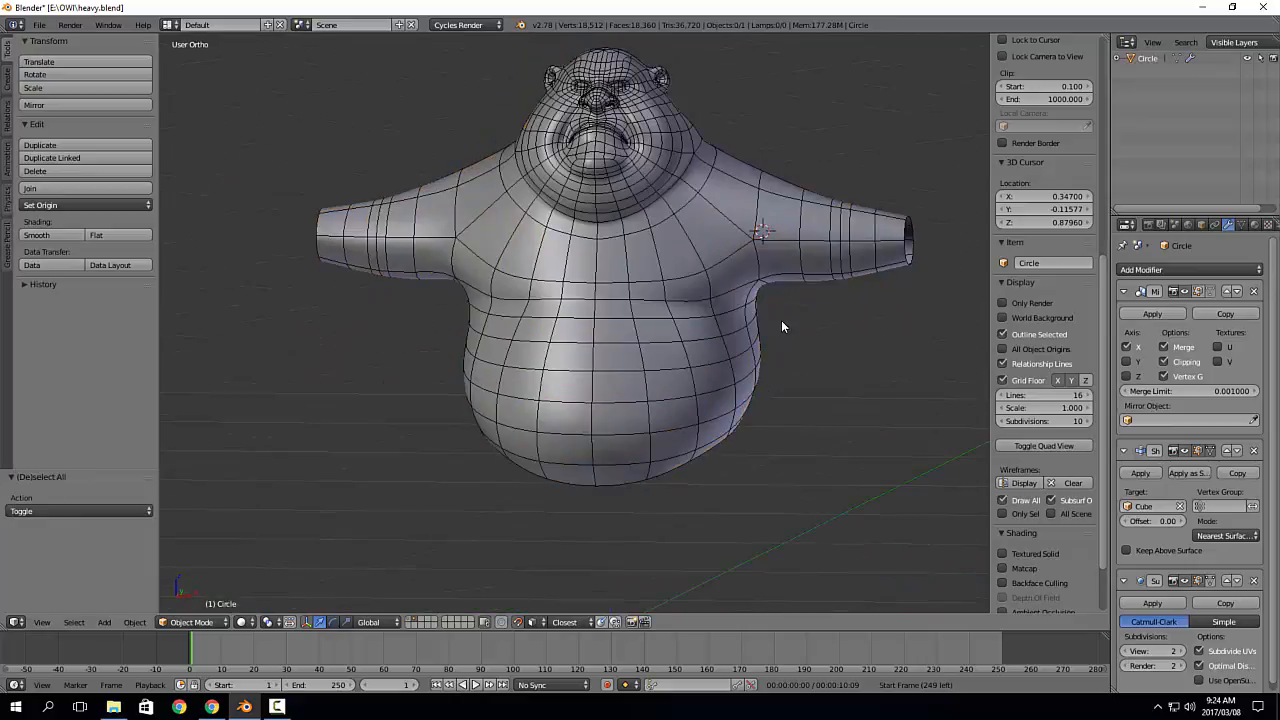
{"action": "middle_click_drag", "start_coordinate": [781, 320], "coordinate": [790, 426], "text": "shift"}
{"action": "scroll", "coordinate": [793, 420], "scroll_direction": "up", "scroll_amount": 6}
{"action": "middle_click_drag", "start_coordinate": [778, 106], "coordinate": [652, 176], "text": "shift"}
{"action": "scroll", "coordinate": [652, 178], "scroll_direction": "down", "scroll_amount": 5}
{"action": "middle_click_drag", "start_coordinate": [624, 282], "coordinate": [684, 432], "text": "shift"}
{"action": "key", "text": "a"}
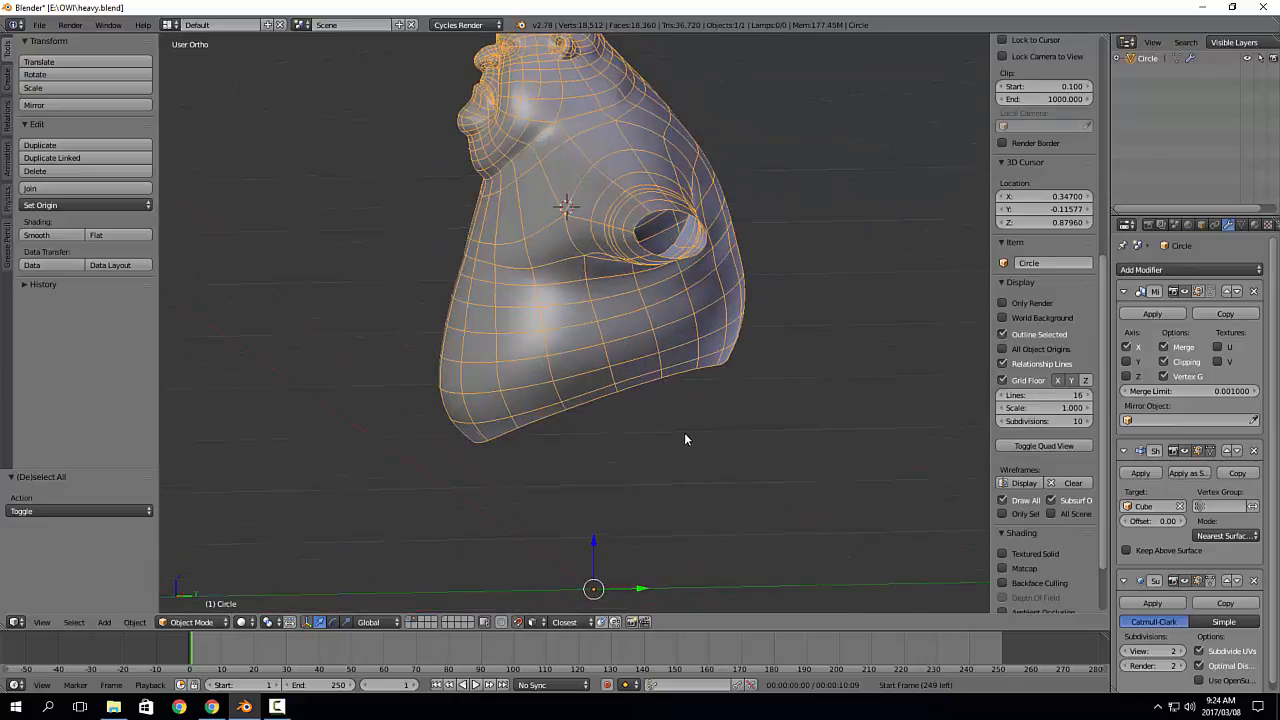
Step: Display the sculpt's layer together with the Circle mesh to compare the retopologized area with the full sculpted body
{"action": "left_click", "coordinate": [410, 618], "text": "shift"}
{"action": "middle_click_drag", "start_coordinate": [497, 411], "coordinate": [575, 400]}
{"action": "scroll", "coordinate": [640, 360], "scroll_direction": "down", "scroll_amount": 3}
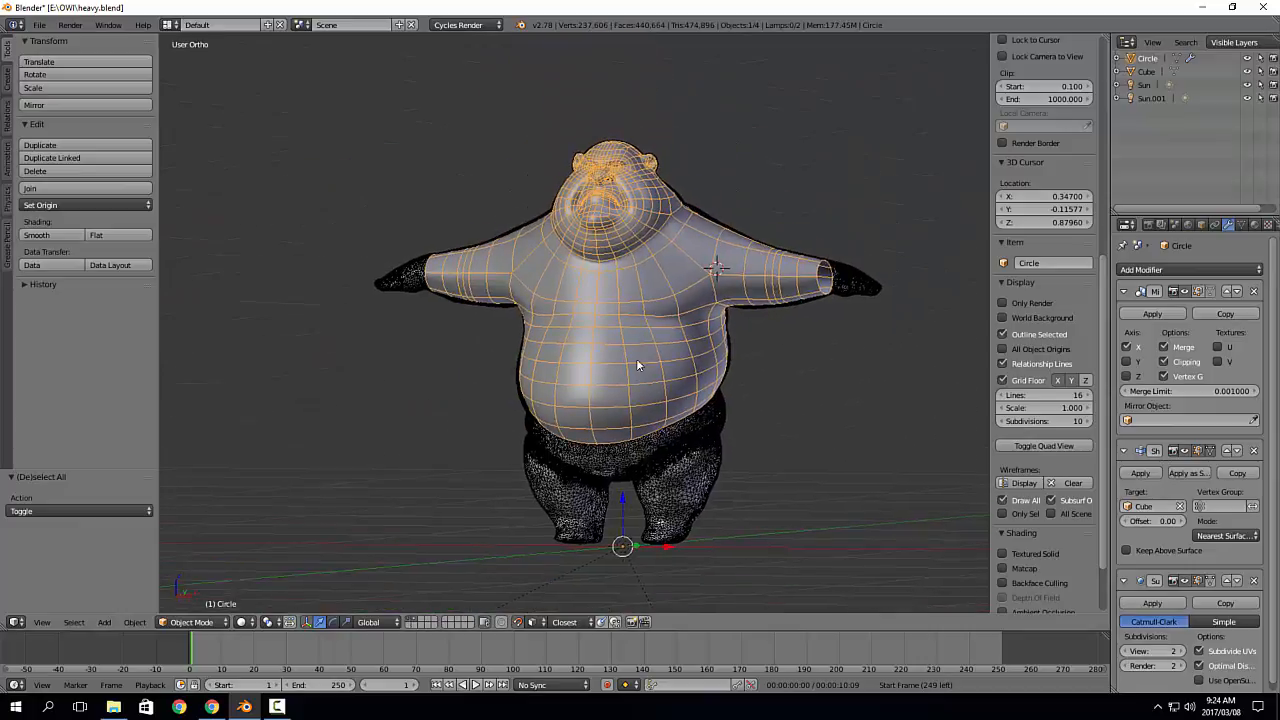
{"action": "scroll", "coordinate": [637, 360], "scroll_direction": "up", "scroll_amount": 6}
{"action": "middle_click_drag", "start_coordinate": [640, 372], "coordinate": [597, 529]}
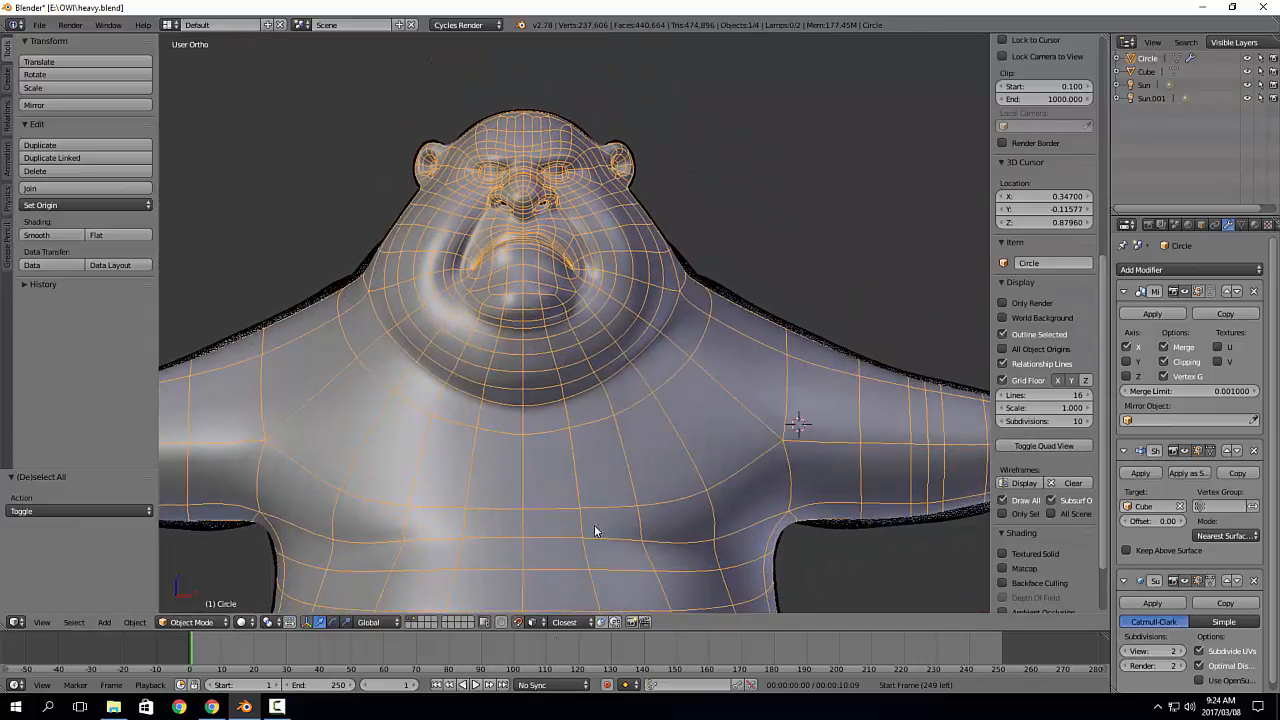
Step: Show only the sculpt's layer, frame its face and clear the wireframe display
{"action": "left_click", "coordinate": [407, 620]}
{"action": "scroll", "coordinate": [514, 374], "scroll_direction": "up", "scroll_amount": 4}
{"action": "middle_click_drag", "start_coordinate": [514, 374], "coordinate": [562, 590], "text": "shift"}
{"action": "left_click", "coordinate": [1072, 443]}
{"action": "middle_click_drag", "start_coordinate": [606, 374], "coordinate": [657, 404], "text": "shift"}
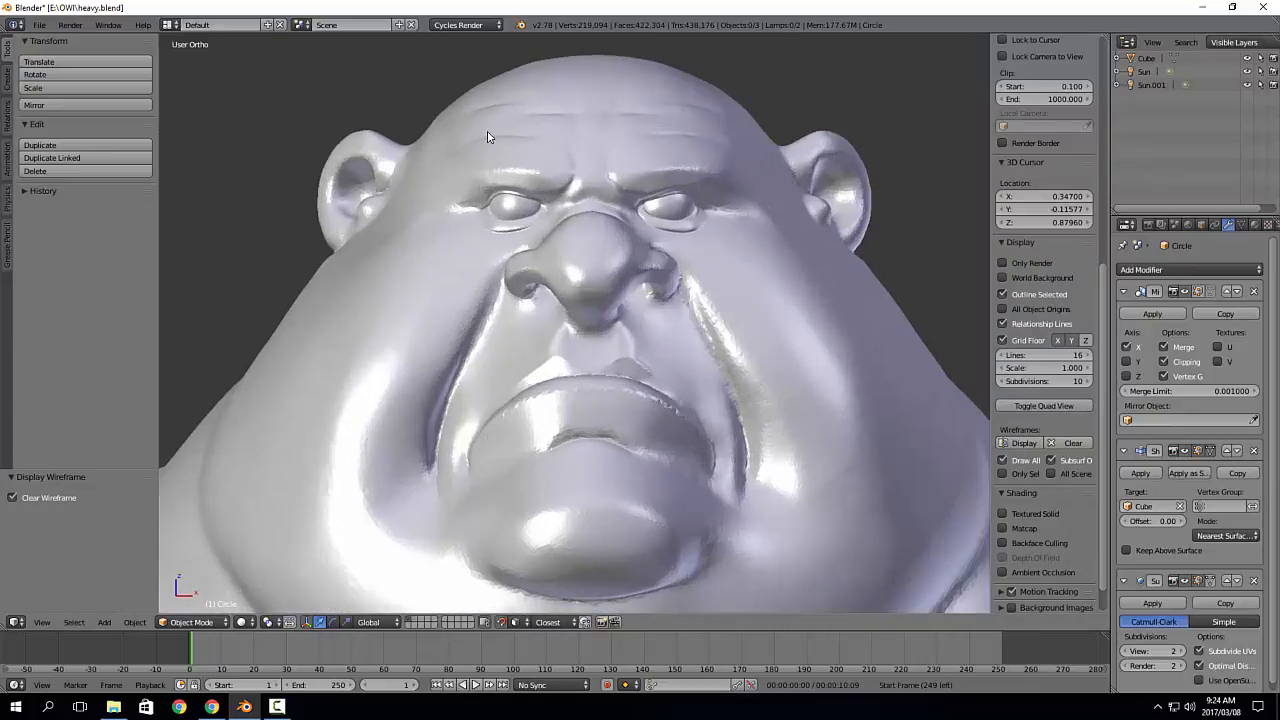
Step: Alternate between the sculpt's layer and the Circle mesh's layer to compare the facial details, ending on the Circle mesh
{"action": "middle_click_drag", "start_coordinate": [543, 300], "coordinate": [545, 289], "text": "shift"}
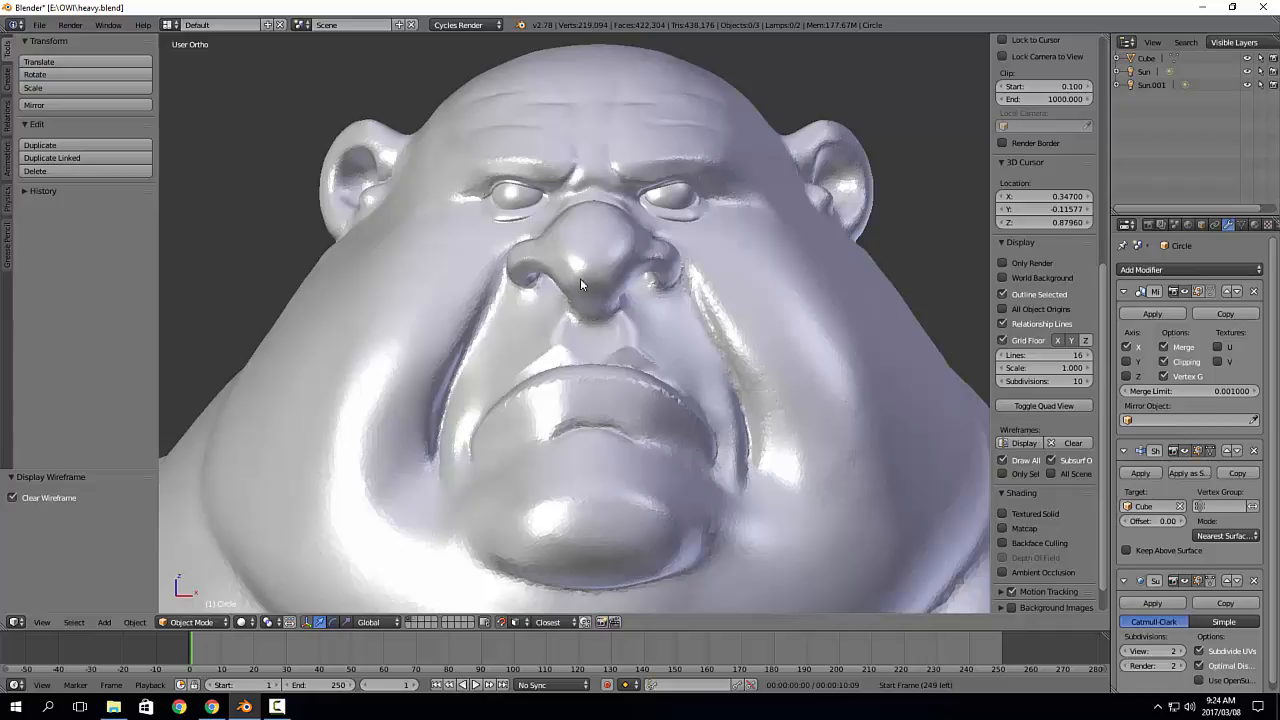
{"action": "left_click", "coordinate": [417, 619]}
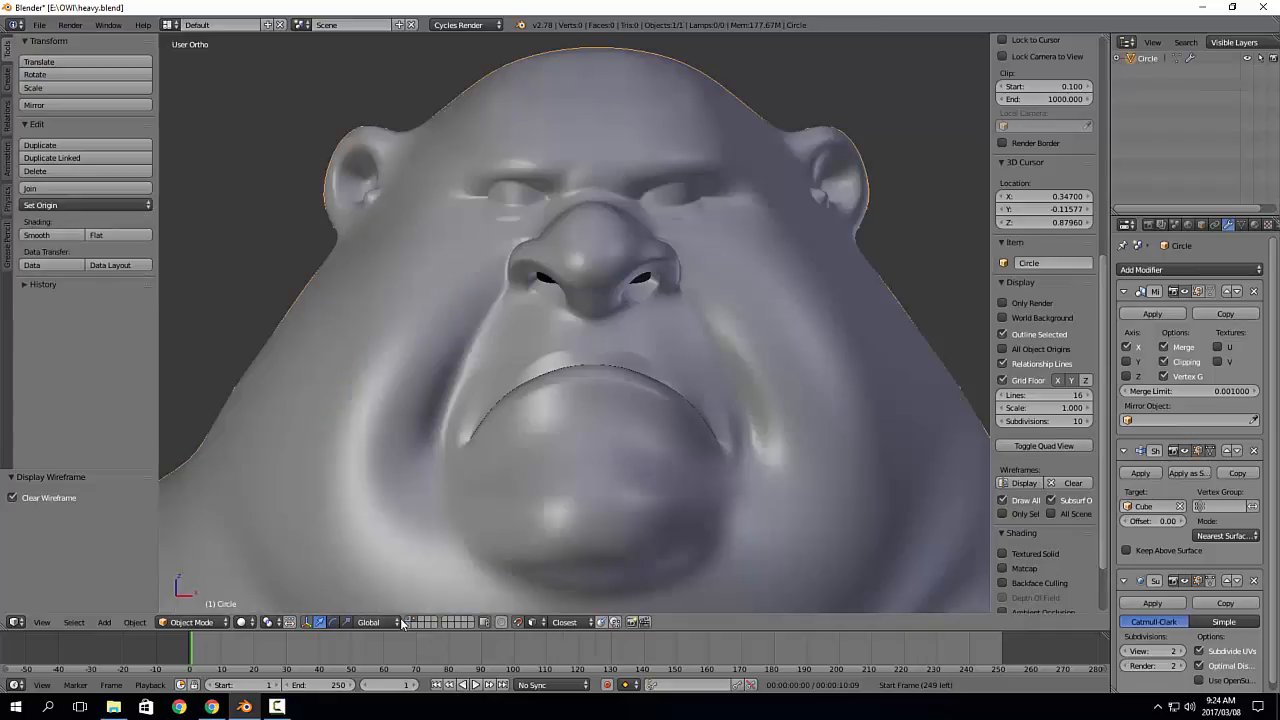
{"action": "left_click", "coordinate": [411, 621]}
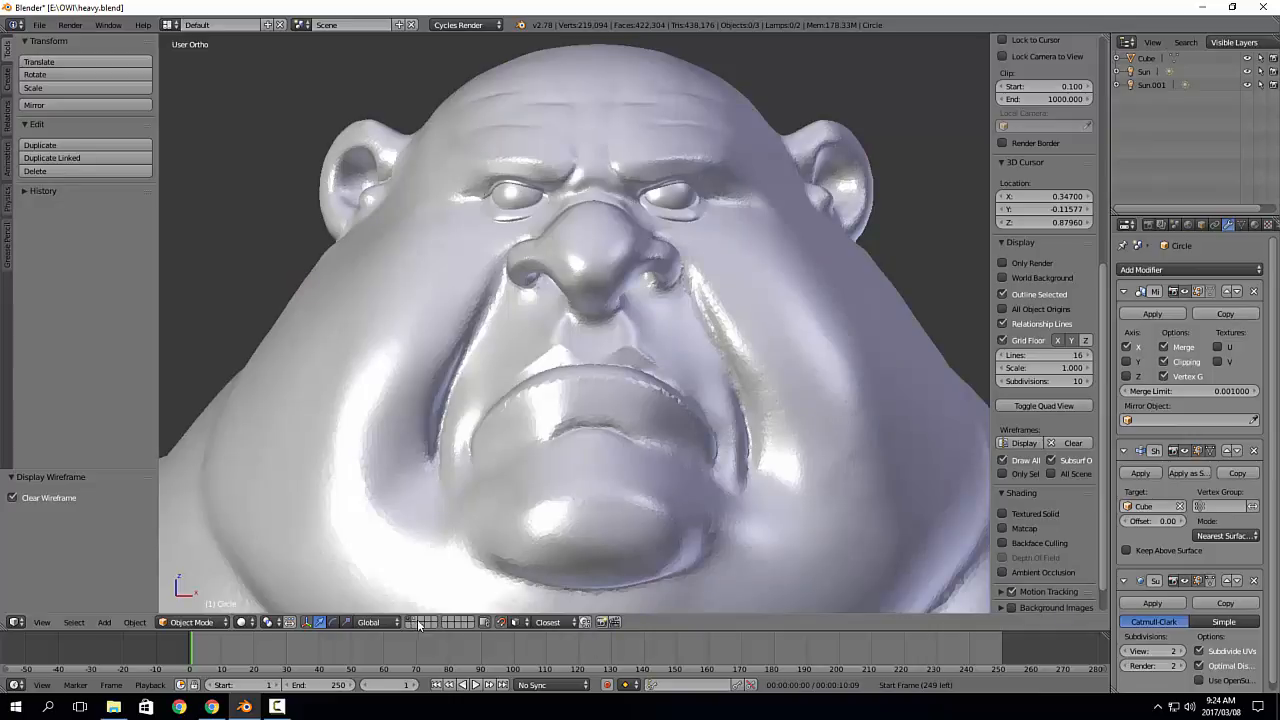
{"action": "left_click", "coordinate": [417, 620]}
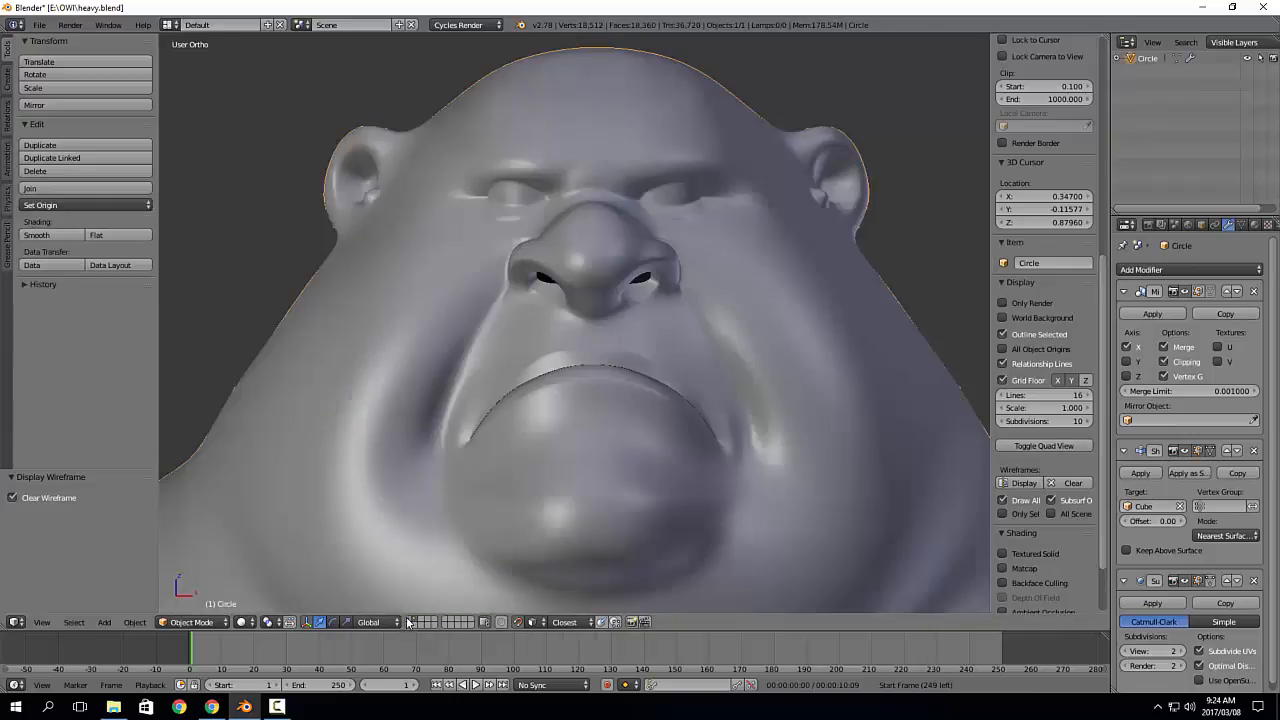
{"action": "left_click", "coordinate": [411, 621]}
{"action": "left_click", "coordinate": [417, 621]}
{"action": "left_click", "coordinate": [409, 622]}
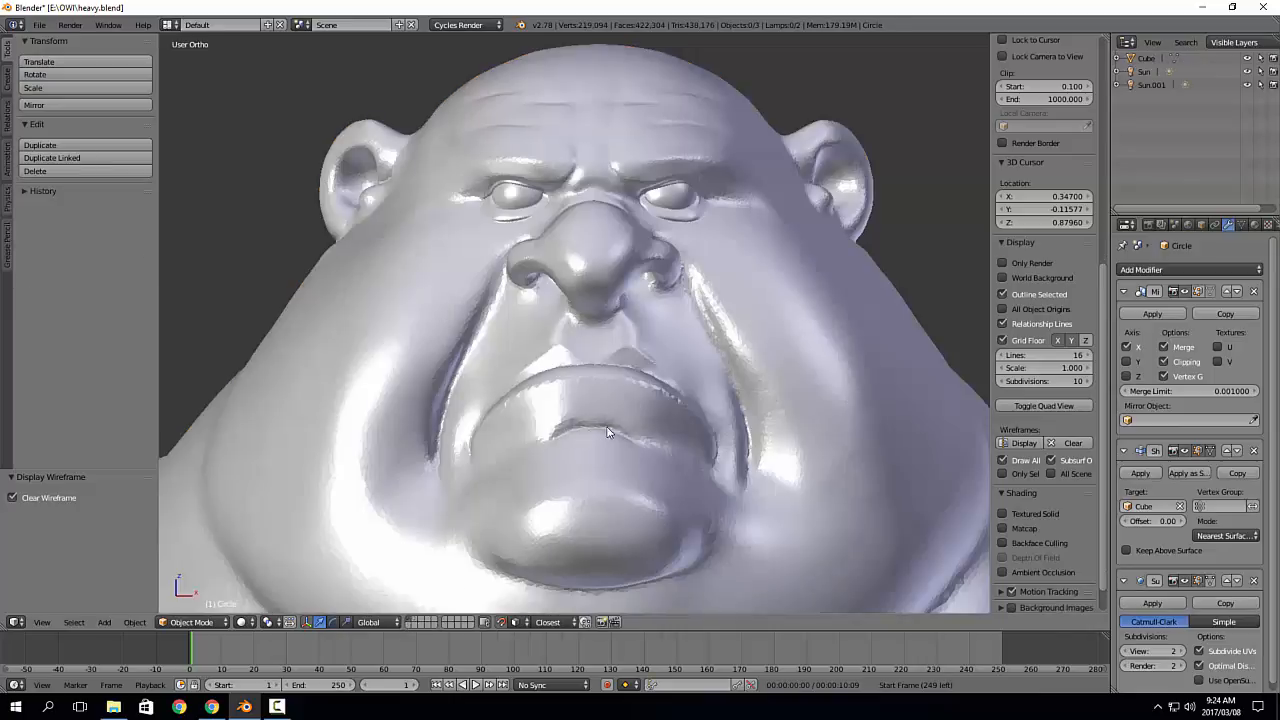
{"action": "left_click", "coordinate": [418, 622]}
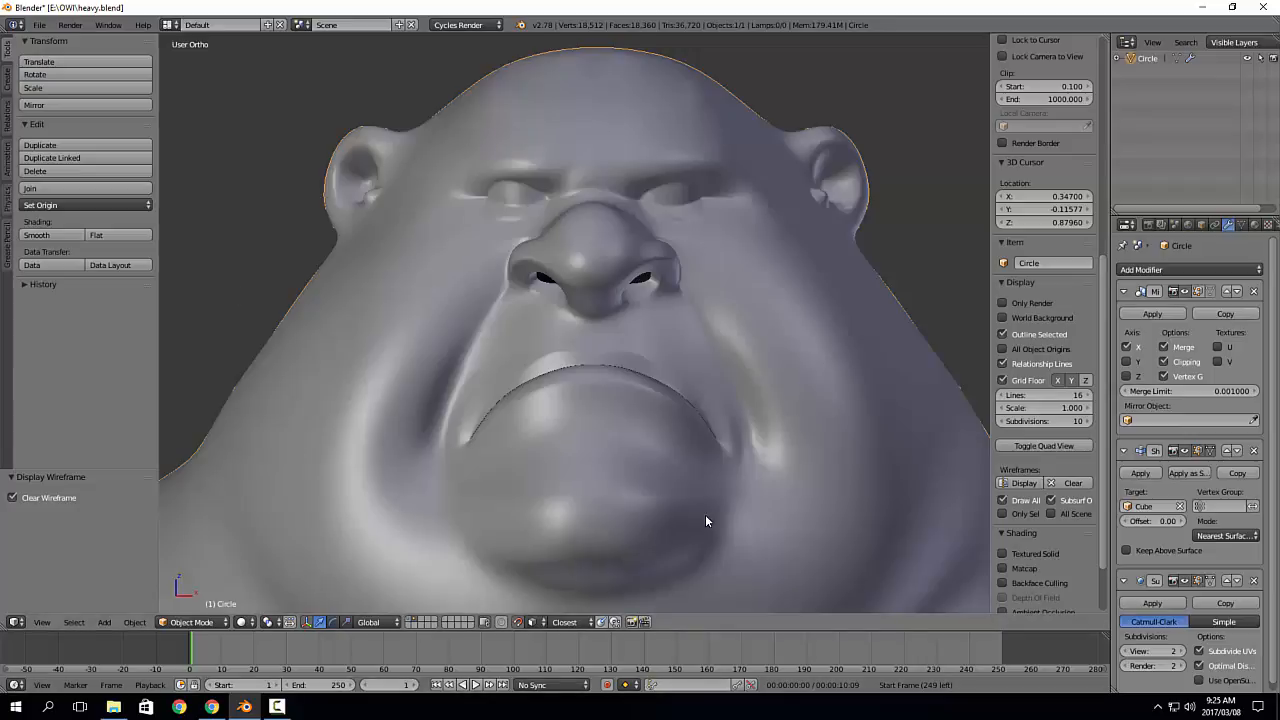
Step: Examine the smooth-shaded retopologized head without wireframe, from the front and at an angle
{"action": "scroll", "coordinate": [705, 520], "scroll_direction": "down", "scroll_amount": 4}
{"action": "scroll", "coordinate": [874, 434], "scroll_direction": "up", "scroll_amount": 5}
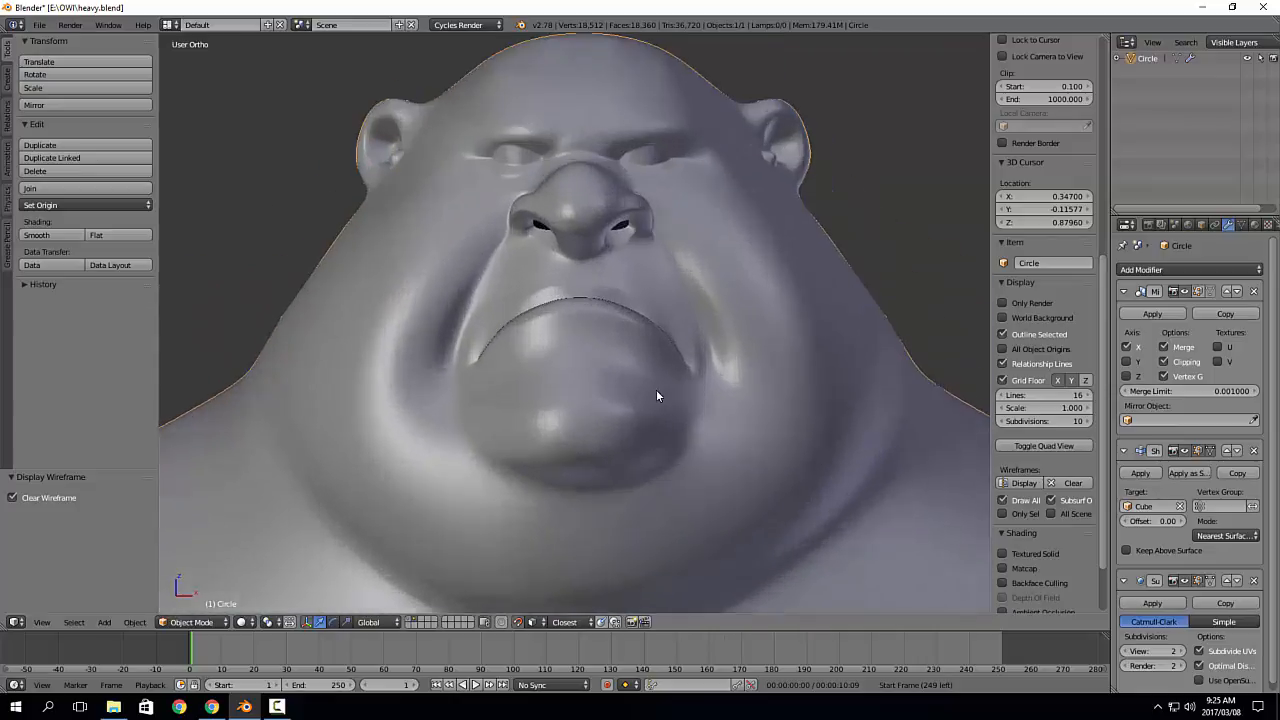
{"action": "middle_click_drag", "start_coordinate": [656, 395], "coordinate": [751, 343]}
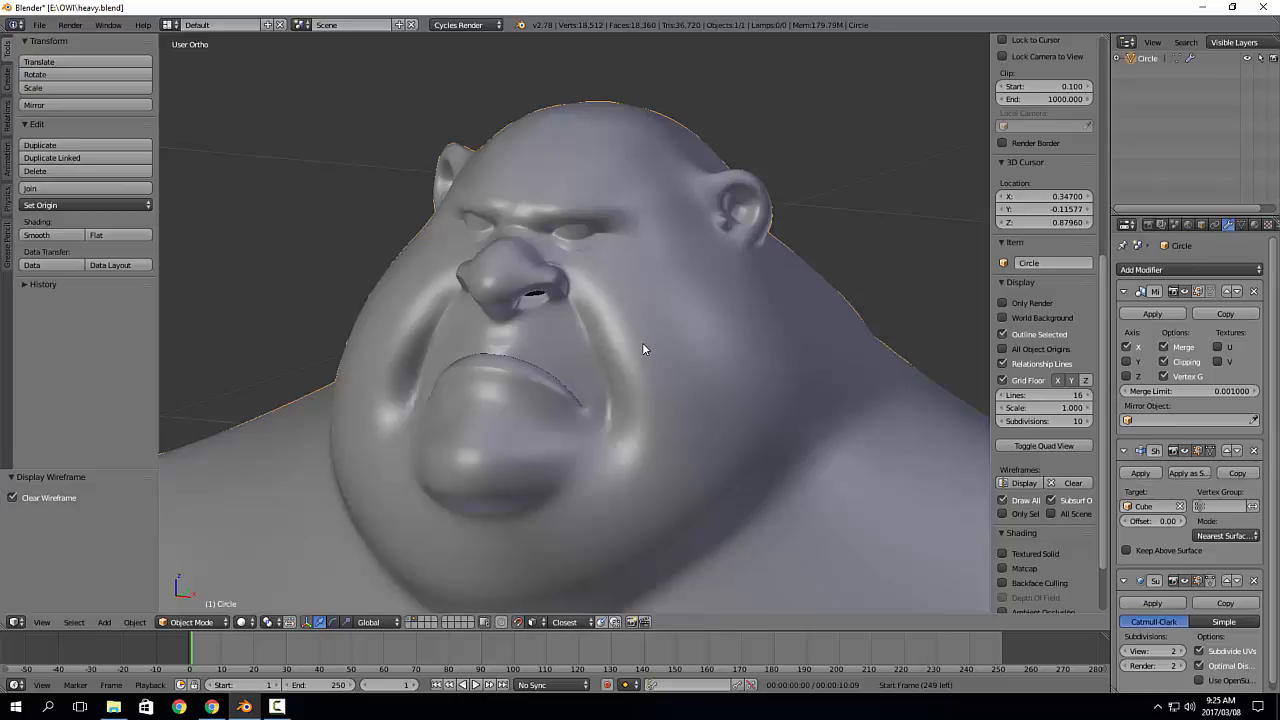
{"action": "scroll", "coordinate": [646, 347], "scroll_direction": "down", "scroll_amount": 4}
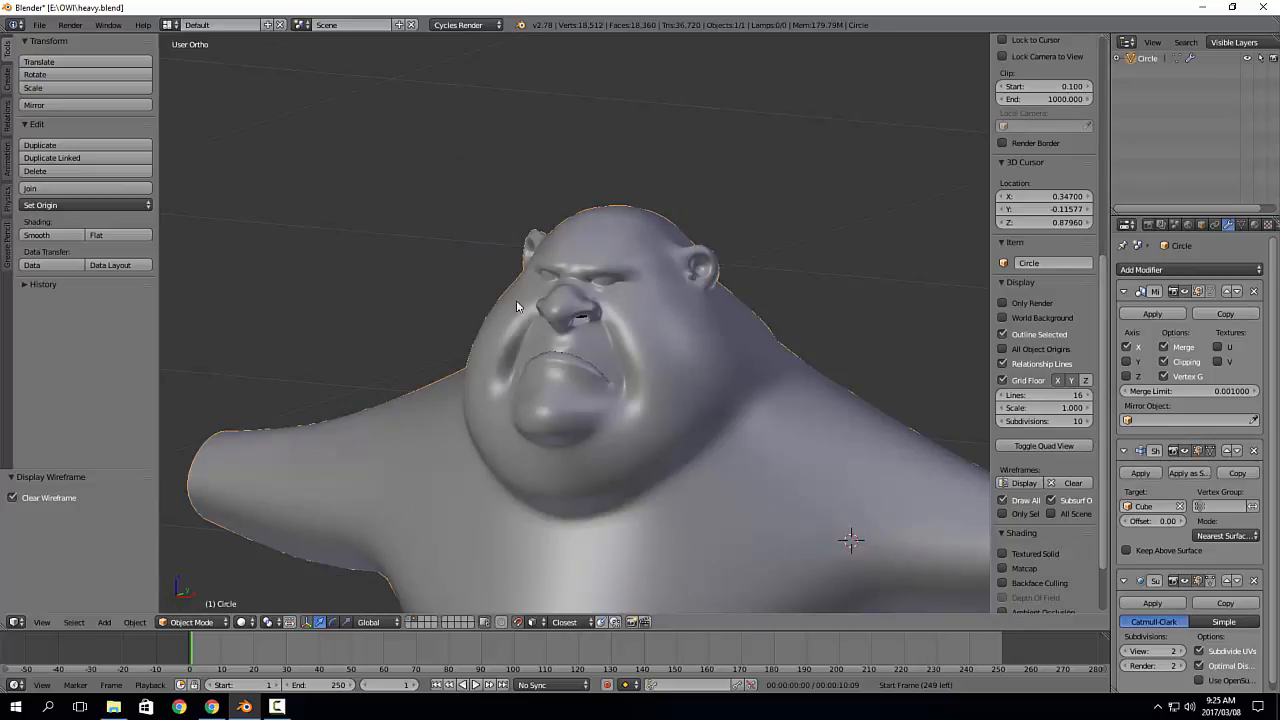
{"action": "scroll", "coordinate": [594, 305], "scroll_direction": "up", "scroll_amount": 5}
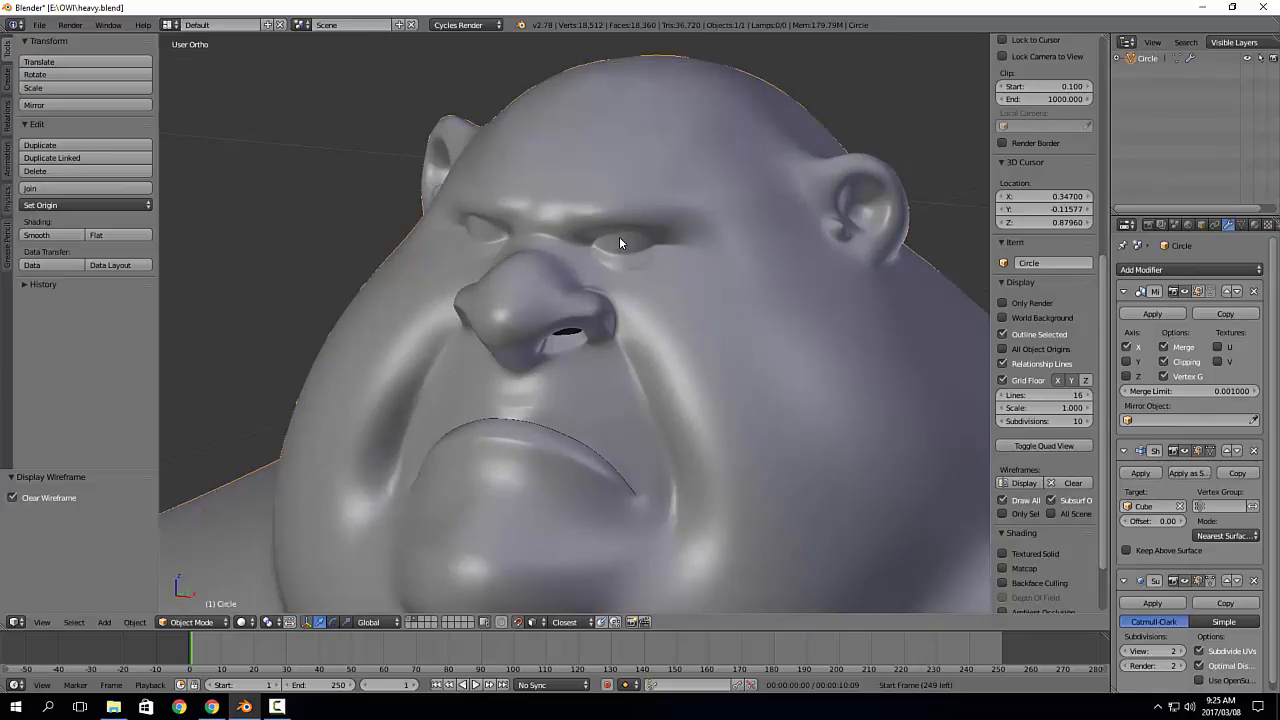
{"action": "scroll", "coordinate": [619, 236], "scroll_direction": "down", "scroll_amount": 2}
{"action": "scroll", "coordinate": [621, 238], "scroll_direction": "down", "scroll_amount": 1}
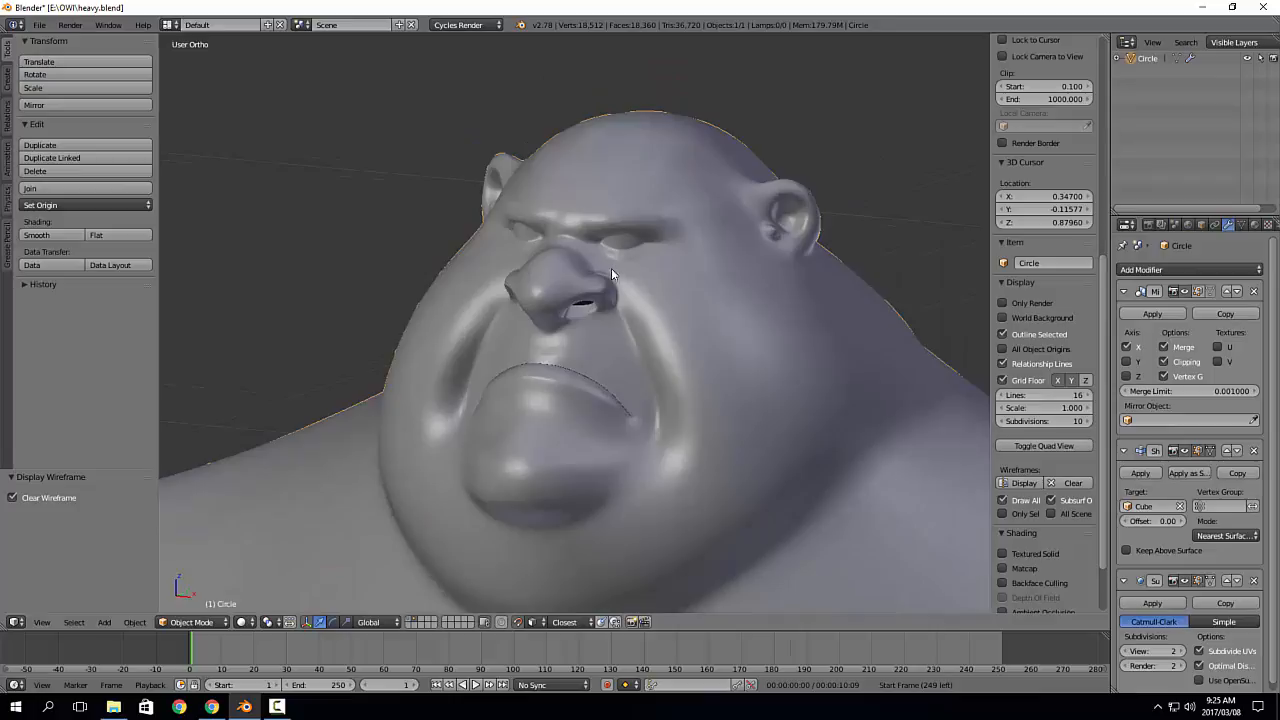
{"action": "scroll", "coordinate": [612, 277], "scroll_direction": "down", "scroll_amount": 8}
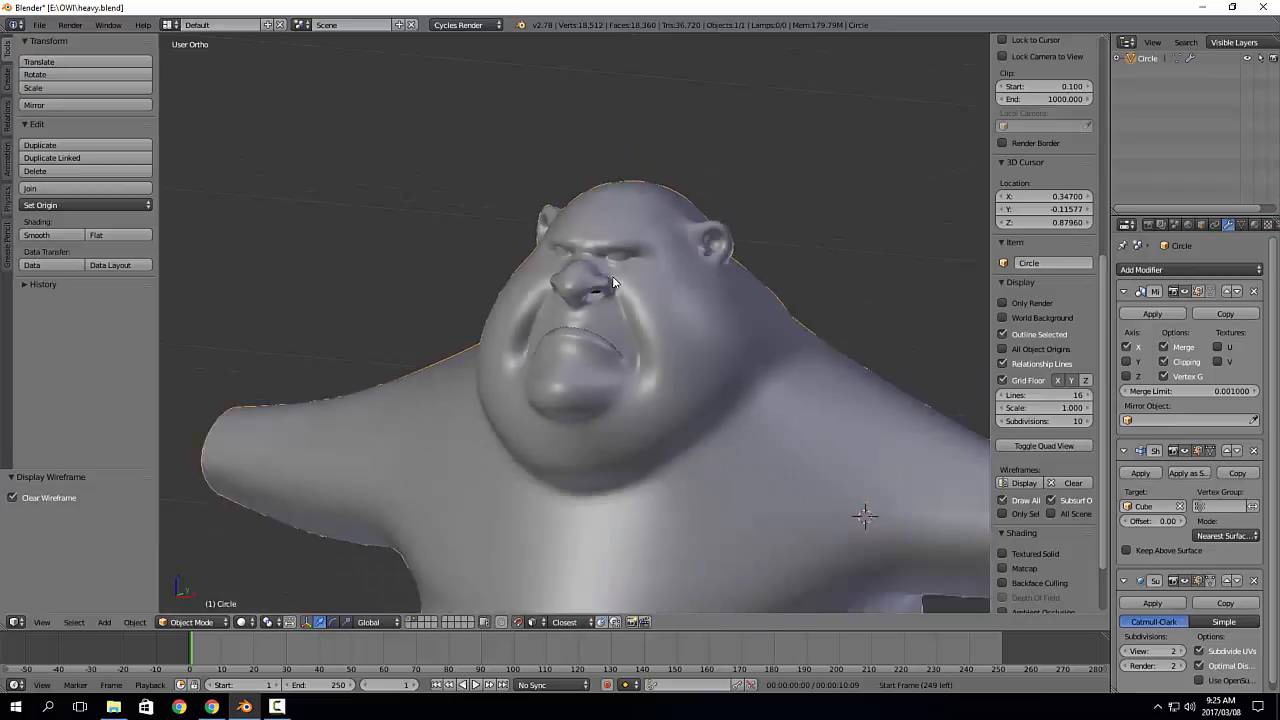
Step: Overlay the sculpt's layer to inspect the uncovered hips, legs and hands, and return to showing only the Circle mesh
{"action": "middle_click_drag", "start_coordinate": [594, 414], "coordinate": [466, 597], "text": "shift"}
{"action": "left_click", "coordinate": [410, 623], "text": "shift"}
{"action": "scroll", "coordinate": [690, 335], "scroll_direction": "up", "scroll_amount": 5}
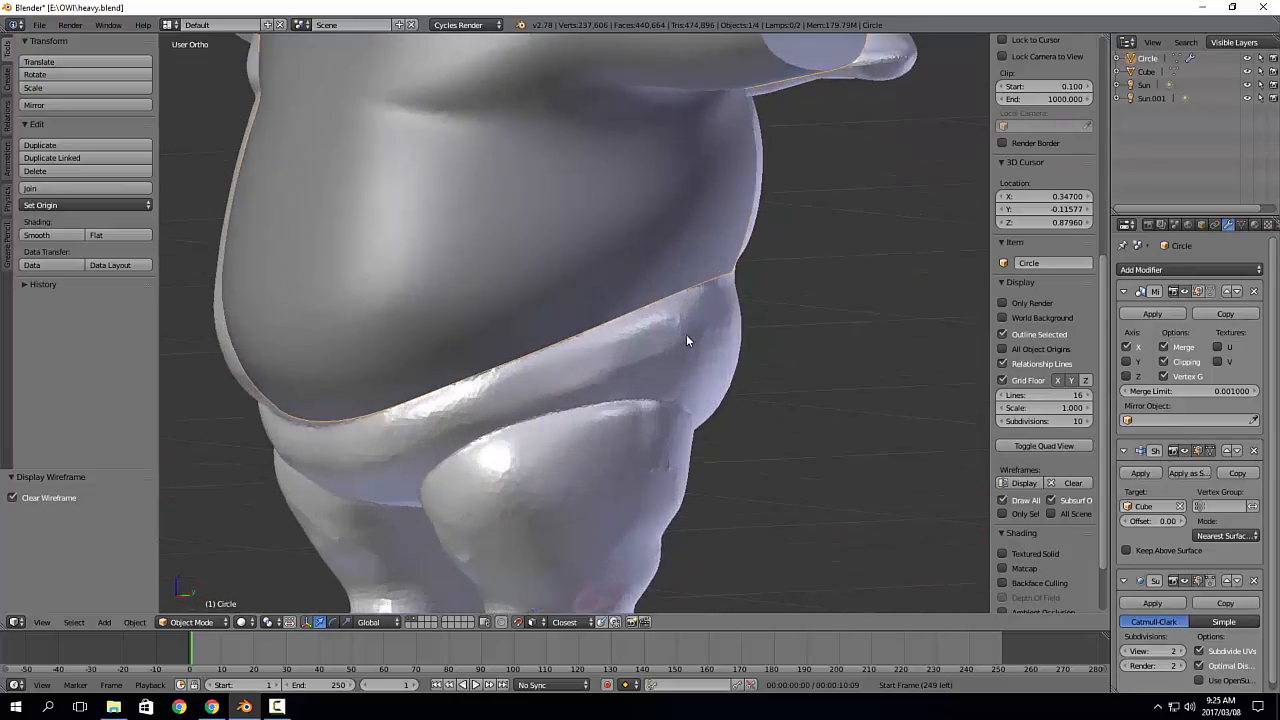
{"action": "middle_click_drag", "start_coordinate": [686, 336], "coordinate": [656, 338]}
{"action": "scroll", "coordinate": [655, 325], "scroll_direction": "down", "scroll_amount": 4}
{"action": "middle_click_drag", "start_coordinate": [648, 248], "coordinate": [576, 289]}
{"action": "scroll", "coordinate": [580, 290], "scroll_direction": "up", "scroll_amount": 2}
{"action": "middle_click_drag", "start_coordinate": [663, 306], "coordinate": [681, 346]}
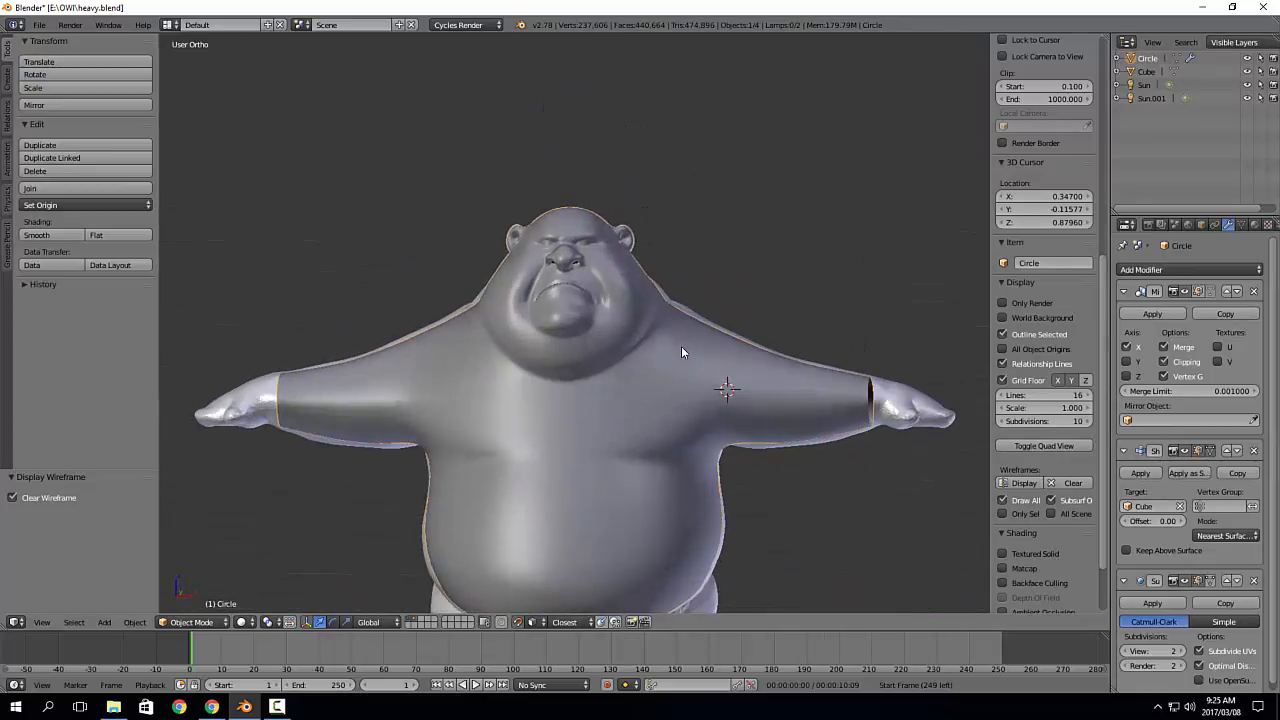
{"action": "left_click", "coordinate": [412, 619]}
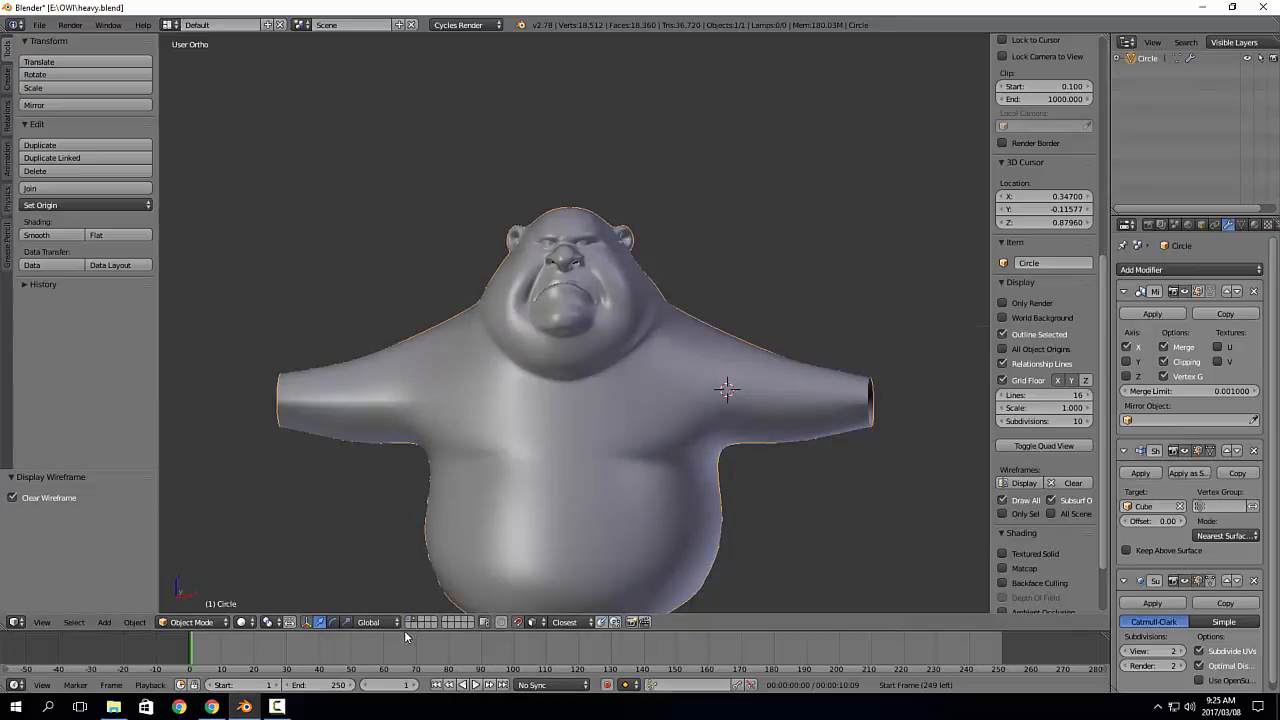
Step: Show the sculpt's layer, frame the head and shoulders, and switch back to the Circle mesh's layer to compare both surfaces
{"action": "left_click", "coordinate": [413, 626]}
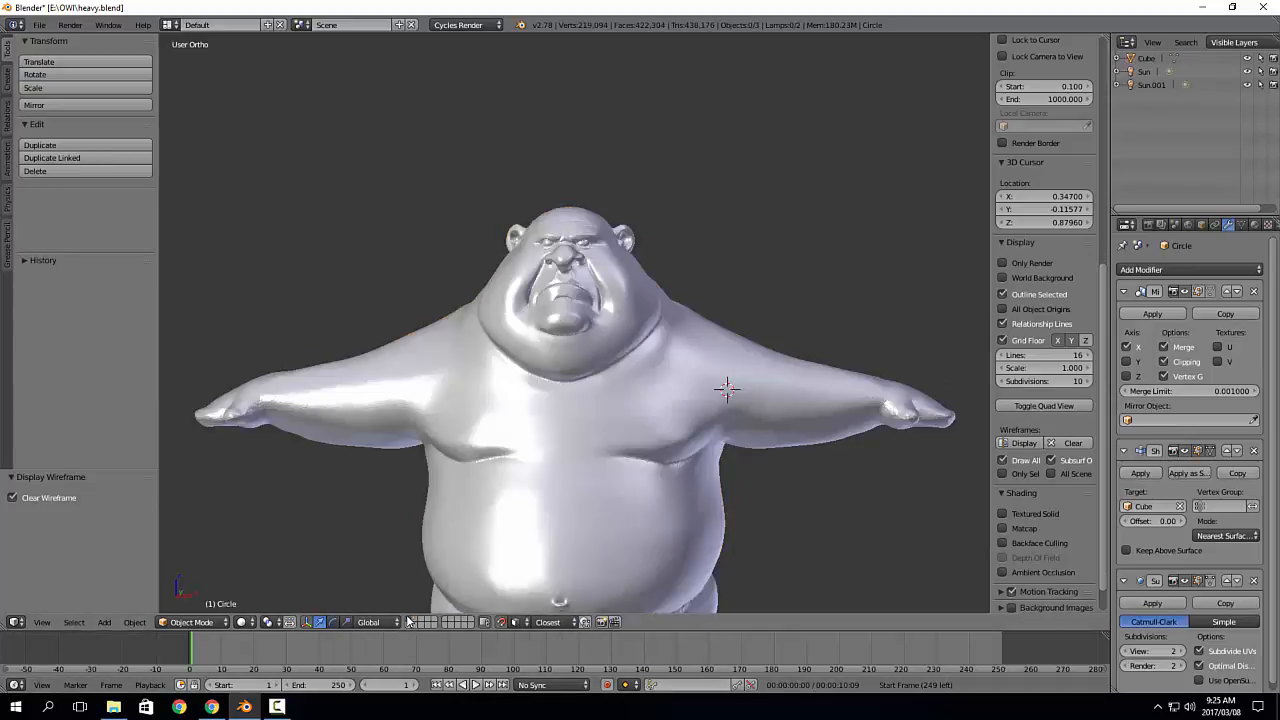
{"action": "scroll", "coordinate": [560, 285], "scroll_direction": "up", "scroll_amount": 1}
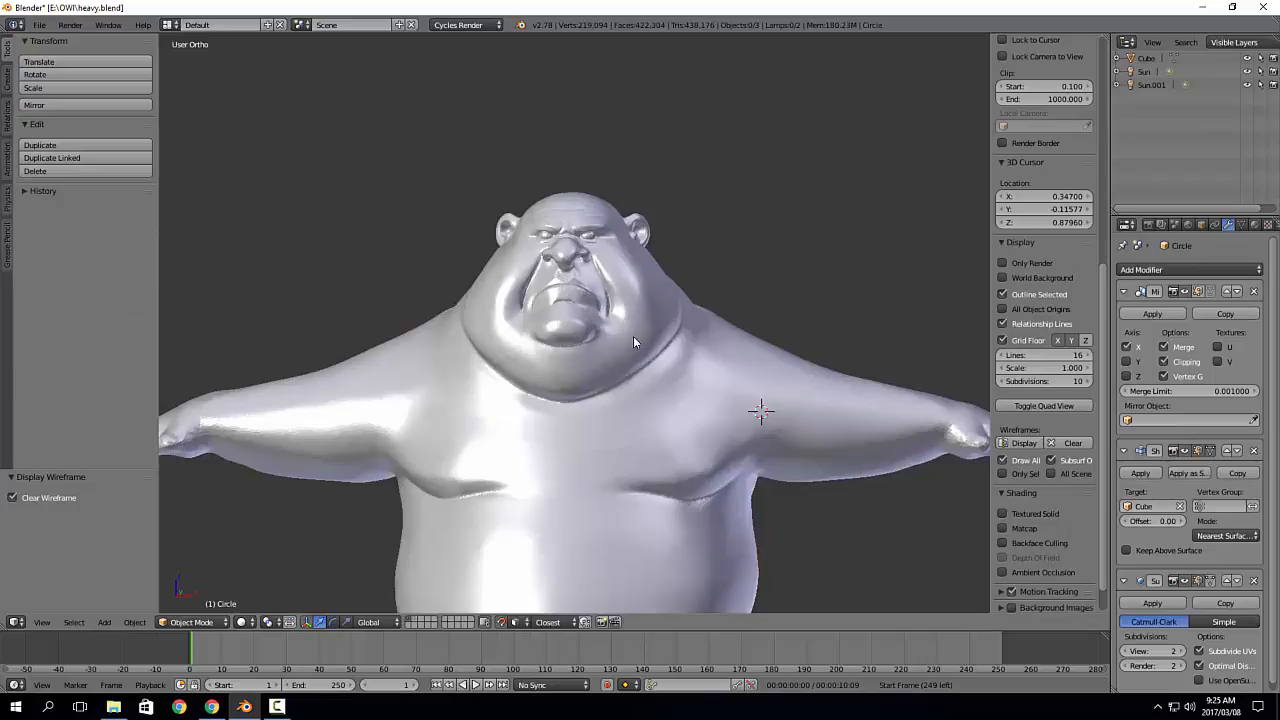
{"action": "left_click", "coordinate": [413, 619]}
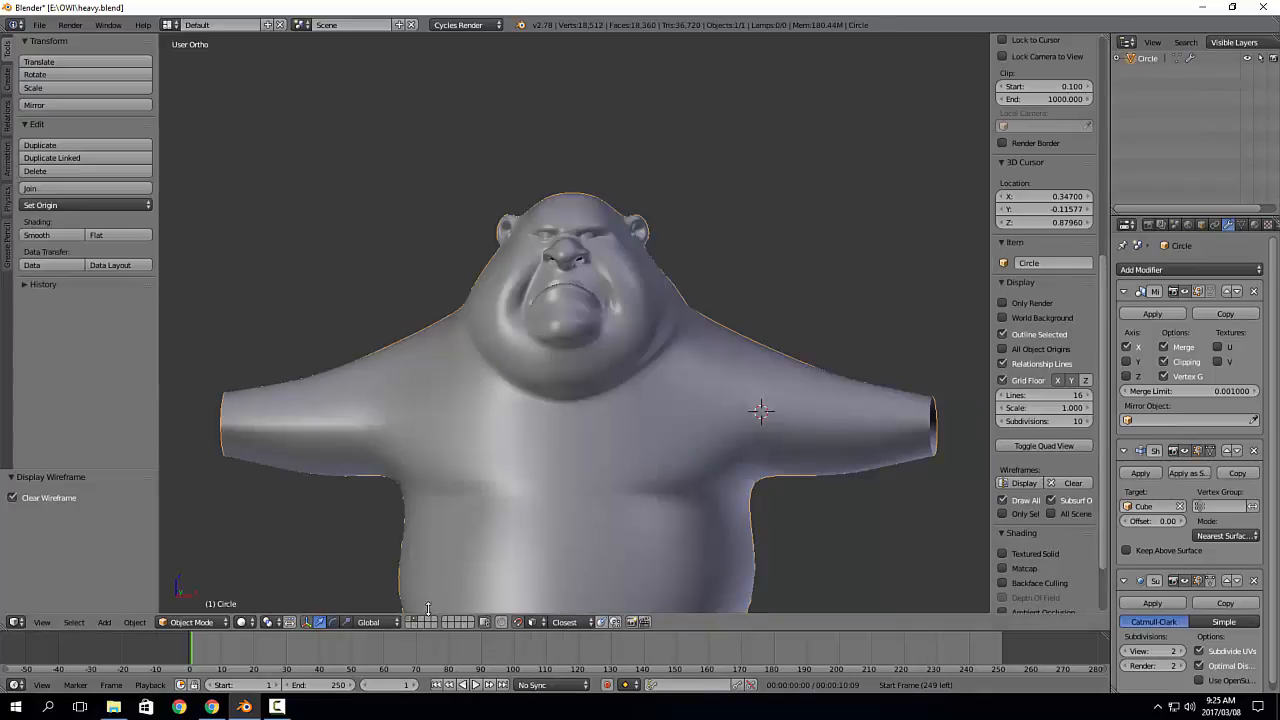
Step: Inspect the Circle mesh's unsubdivided half-body topology in Edit Mode and return to Object Mode
{"action": "middle_click_drag", "start_coordinate": [644, 482], "coordinate": [563, 420], "text": "shift"}
{"action": "key", "text": "Tab"}
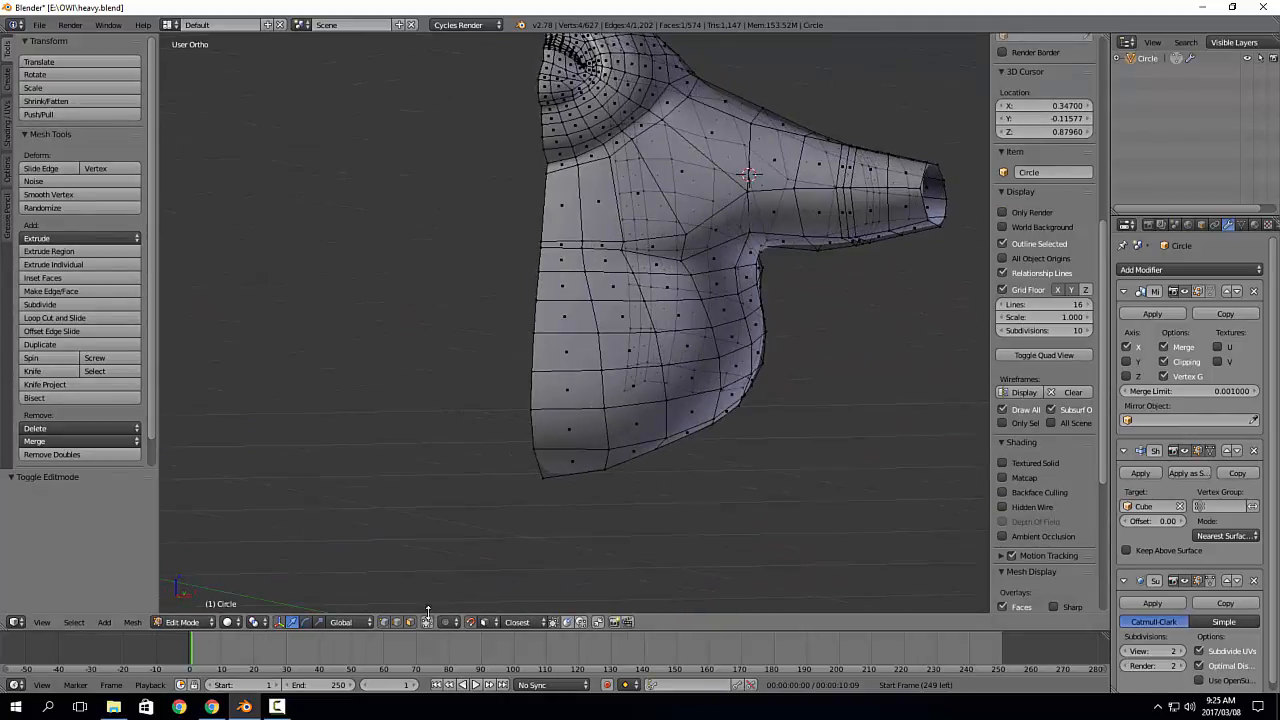
{"action": "key", "text": "Tab"}
Step: Display the sculpt together with the Circle mesh and examine the uncovered hips, legs and hands
{"action": "left_click", "coordinate": [424, 570]}
{"action": "scroll", "coordinate": [646, 271], "scroll_direction": "down", "scroll_amount": 4}
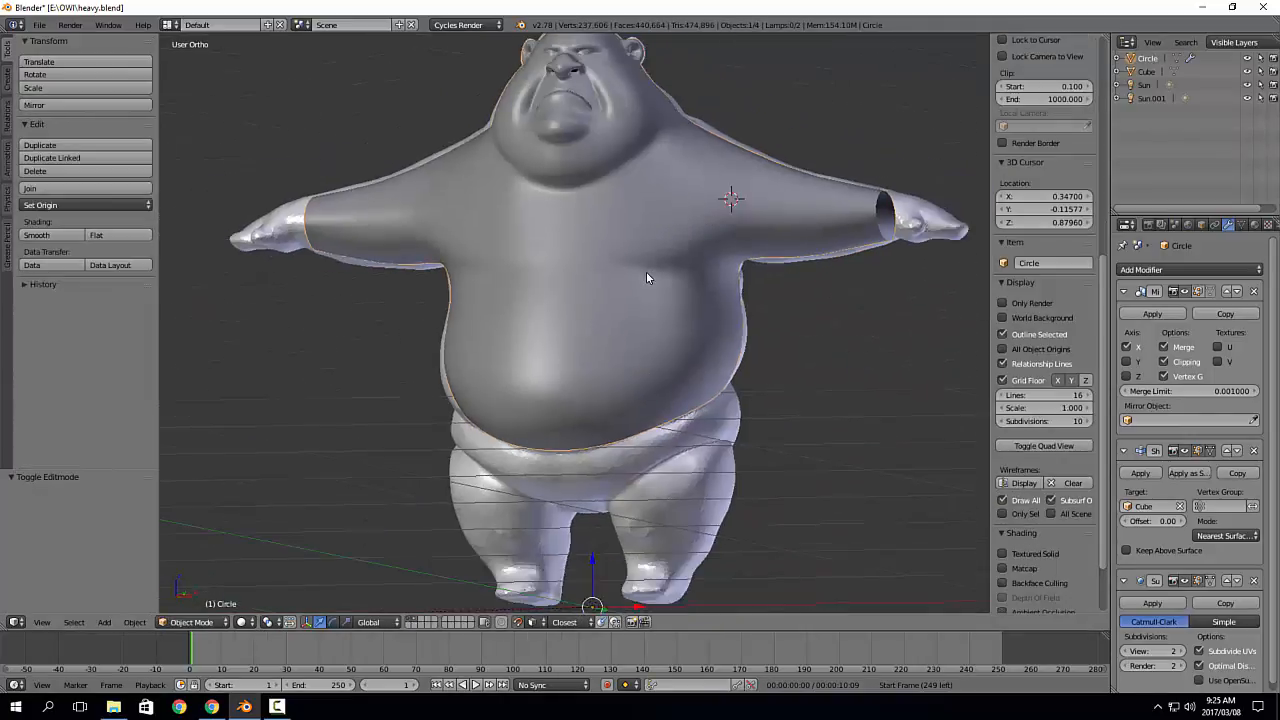
{"action": "scroll", "coordinate": [646, 271], "scroll_direction": "up", "scroll_amount": 7}
{"action": "middle_click_drag", "start_coordinate": [640, 283], "coordinate": [659, 297]}
{"action": "scroll", "coordinate": [659, 298], "scroll_direction": "up", "scroll_amount": 2}
{"action": "middle_click_drag", "start_coordinate": [671, 346], "coordinate": [706, 301], "text": "shift"}
{"action": "middle_click_drag", "start_coordinate": [706, 301], "coordinate": [689, 282]}
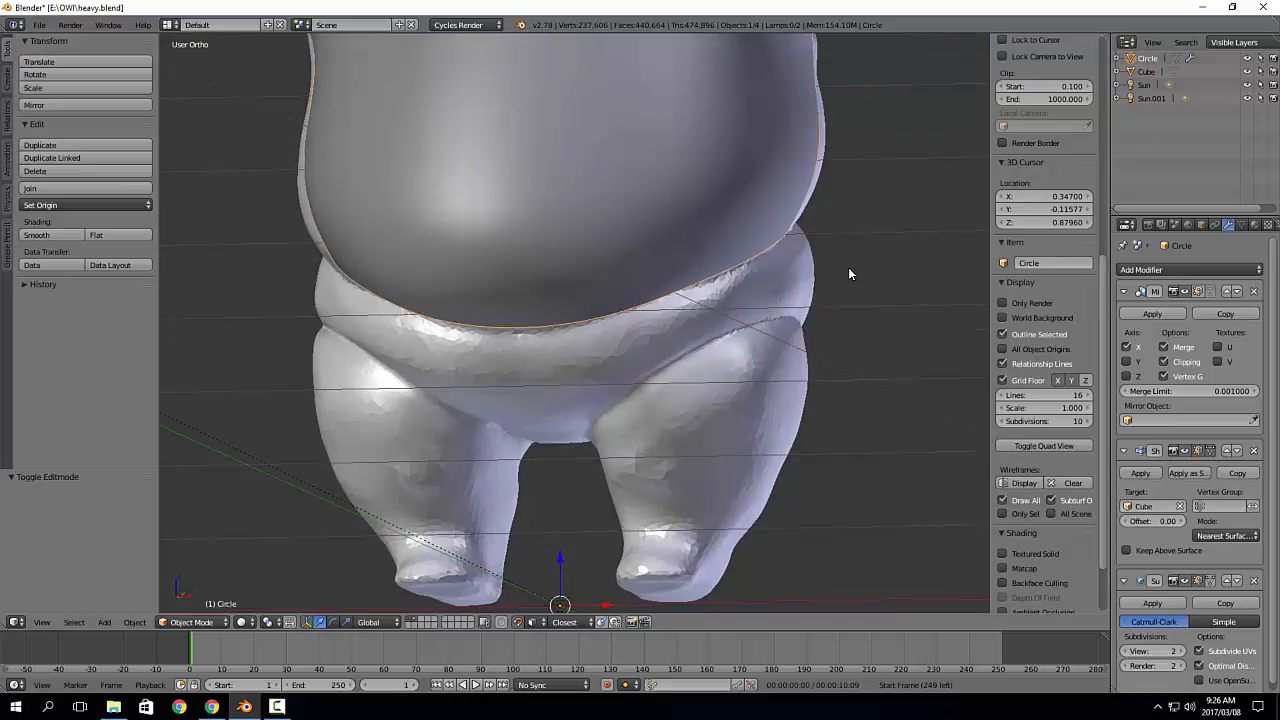
{"action": "scroll", "coordinate": [789, 297], "scroll_direction": "down", "scroll_amount": 4}
{"action": "mouse_move", "coordinate": [826, 220]}
{"action": "middle_mouse_down", "text": "shift"}
{"action": "mouse_move", "coordinate": [713, 280]}
{"action": "mouse_move", "coordinate": [733, 293]}
{"action": "middle_mouse_up", "text": "shift"}
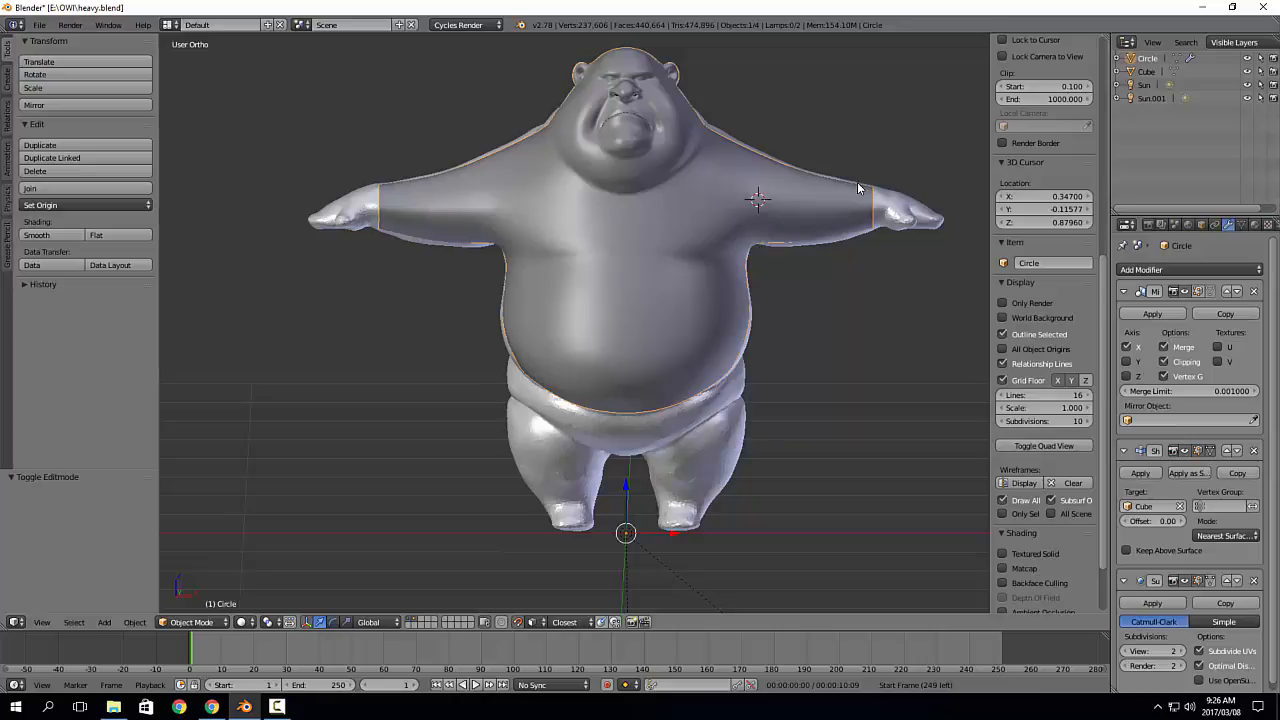
Step: Place the 3D cursor in the empty space beside the character's legs in the front orthographic view
{"action": "key", "text": "KP_1"}
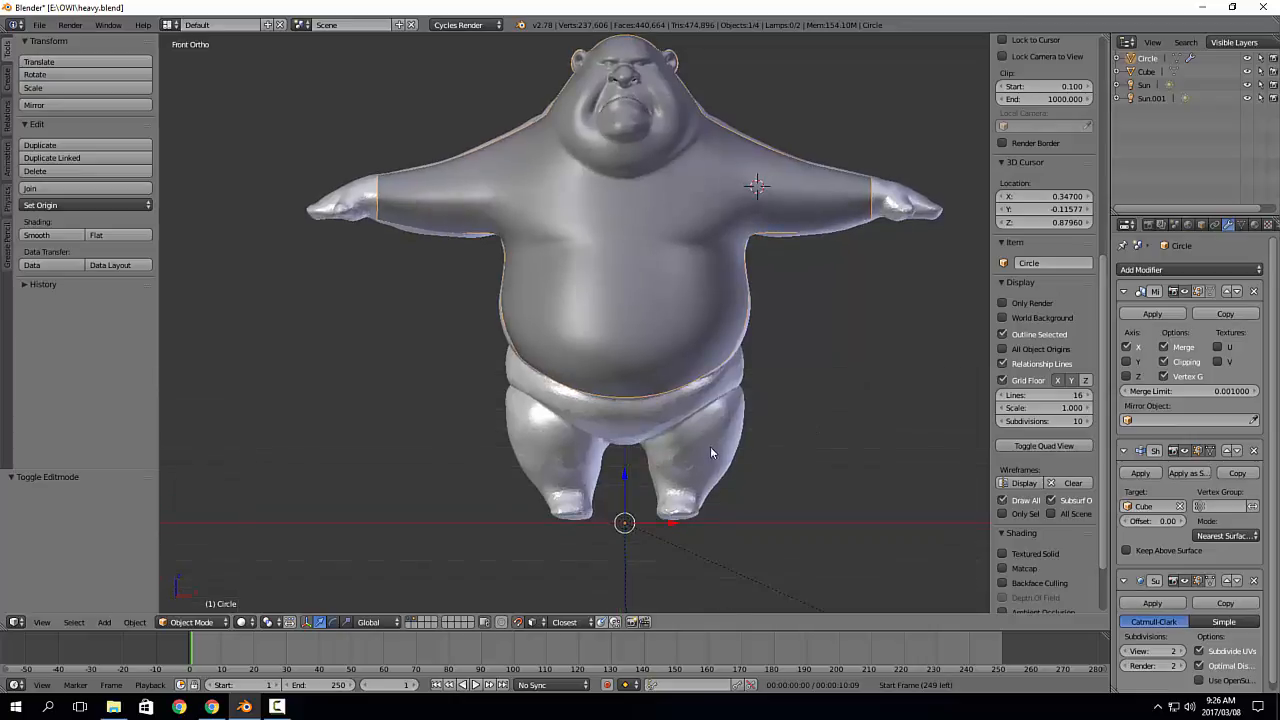
{"action": "left_click", "coordinate": [829, 430]}
{"action": "key", "text": "shift+a"}
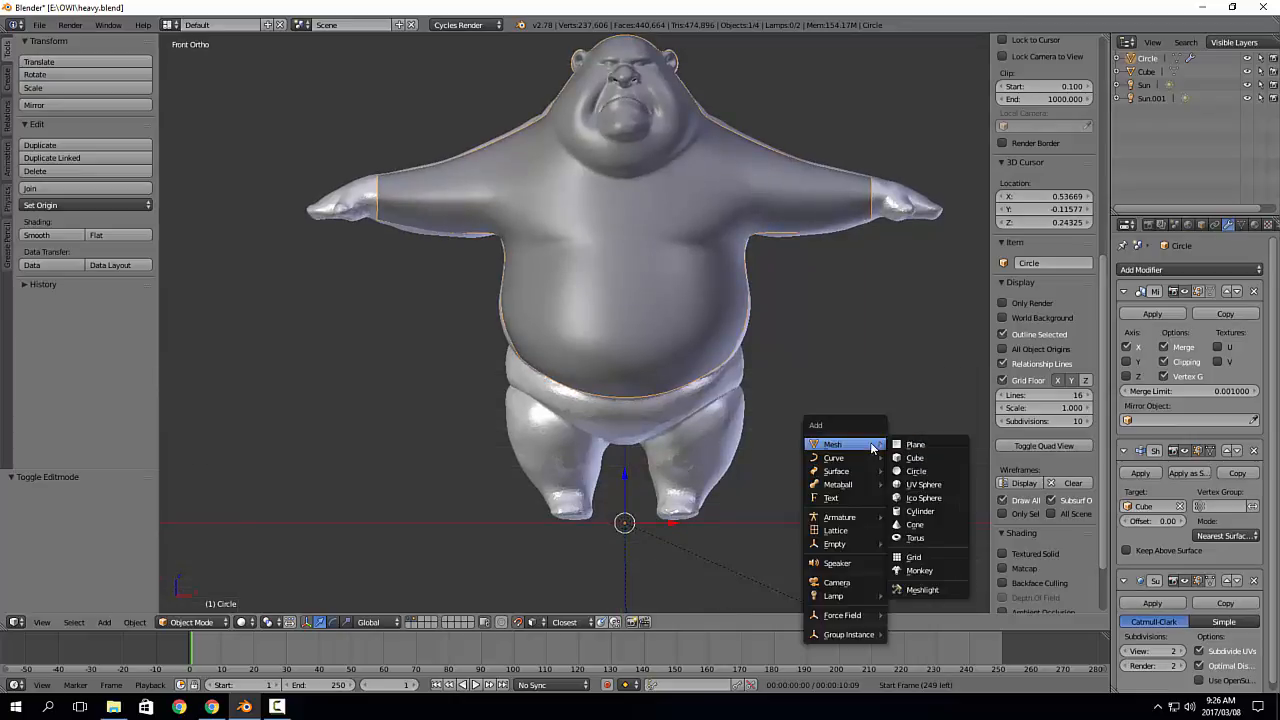
{"action": "right_click", "coordinate": [714, 320]}
{"action": "key", "text": "ctrl+Tab"}
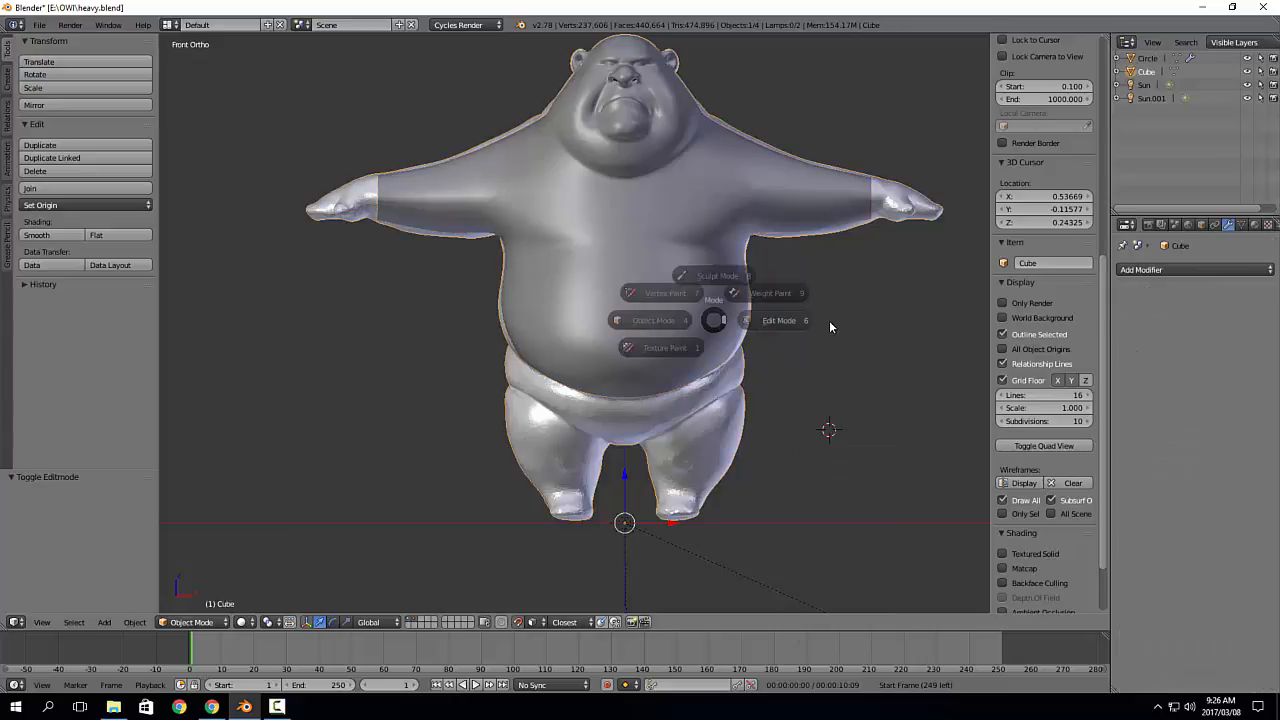
{"action": "left_click", "coordinate": [779, 318]}
{"action": "key", "text": "ctrl+Tab"}
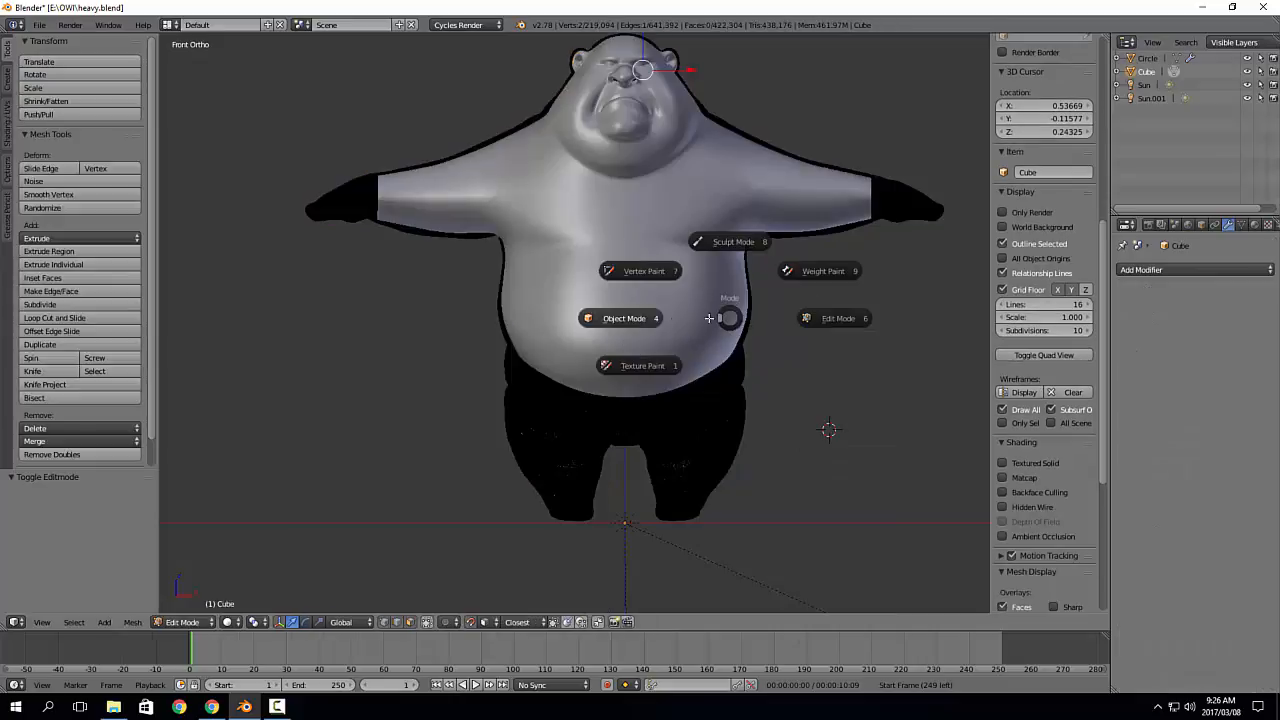
{"action": "left_click", "coordinate": [730, 315]}
Step: Enter Edit Mode on the Circle mesh and add a circle with 8 vertices at the 3D cursor
{"action": "right_click", "coordinate": [730, 315]}
{"action": "key", "text": "Tab"}
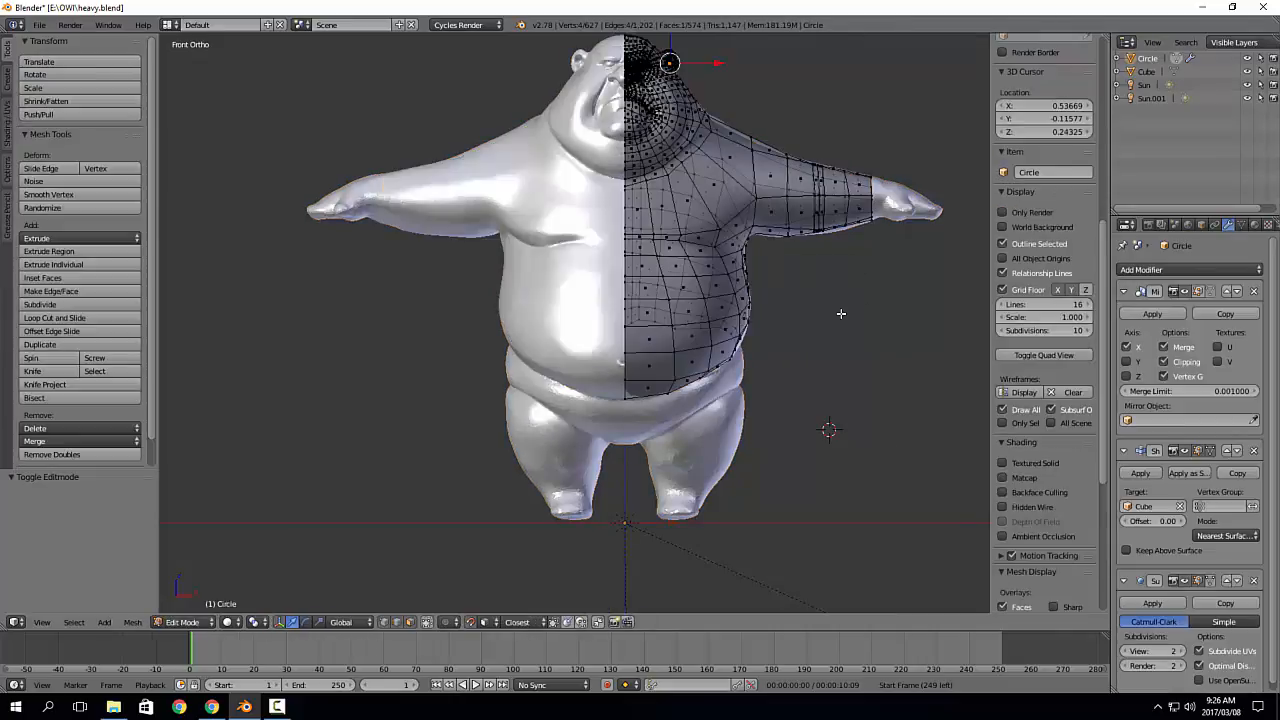
{"action": "scroll", "coordinate": [842, 381], "scroll_direction": "up", "scroll_amount": 2}
{"action": "key", "text": "shift+a"}
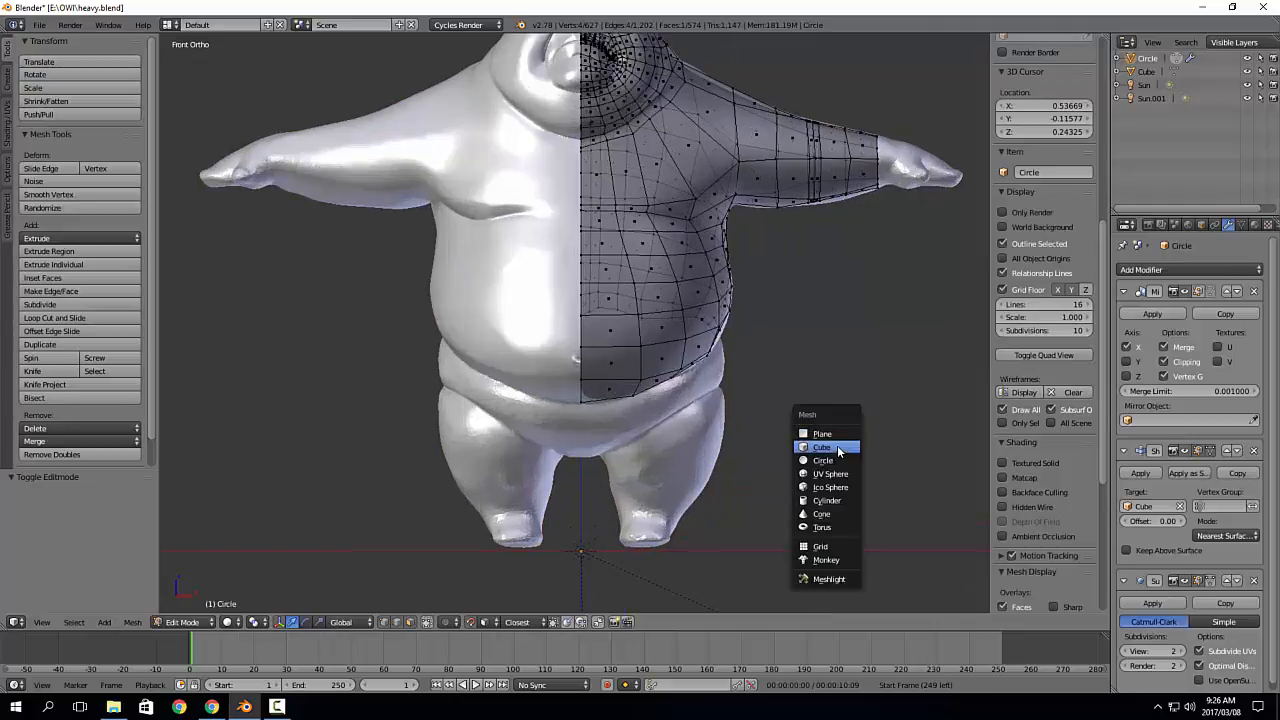
{"action": "left_click", "coordinate": [837, 461]}
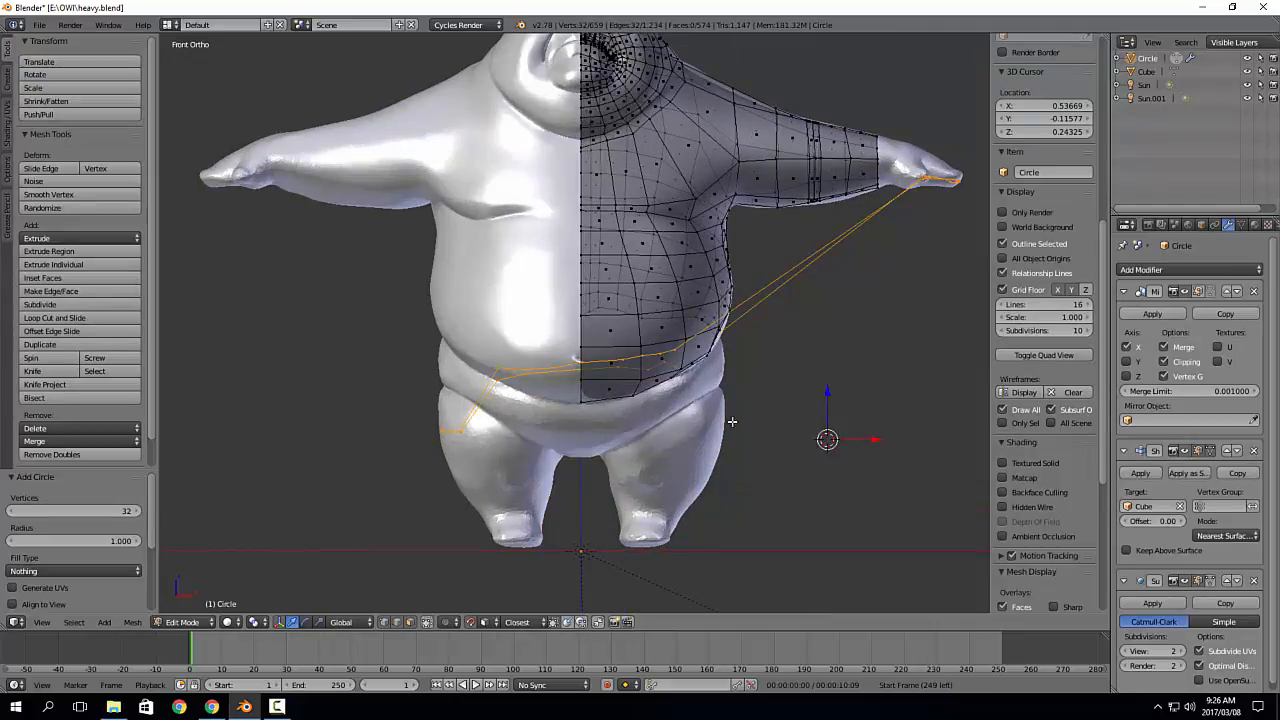
{"action": "left_click", "coordinate": [80, 510]}
{"action": "type", "text": "8"}
{"action": "key", "text": "Return"}
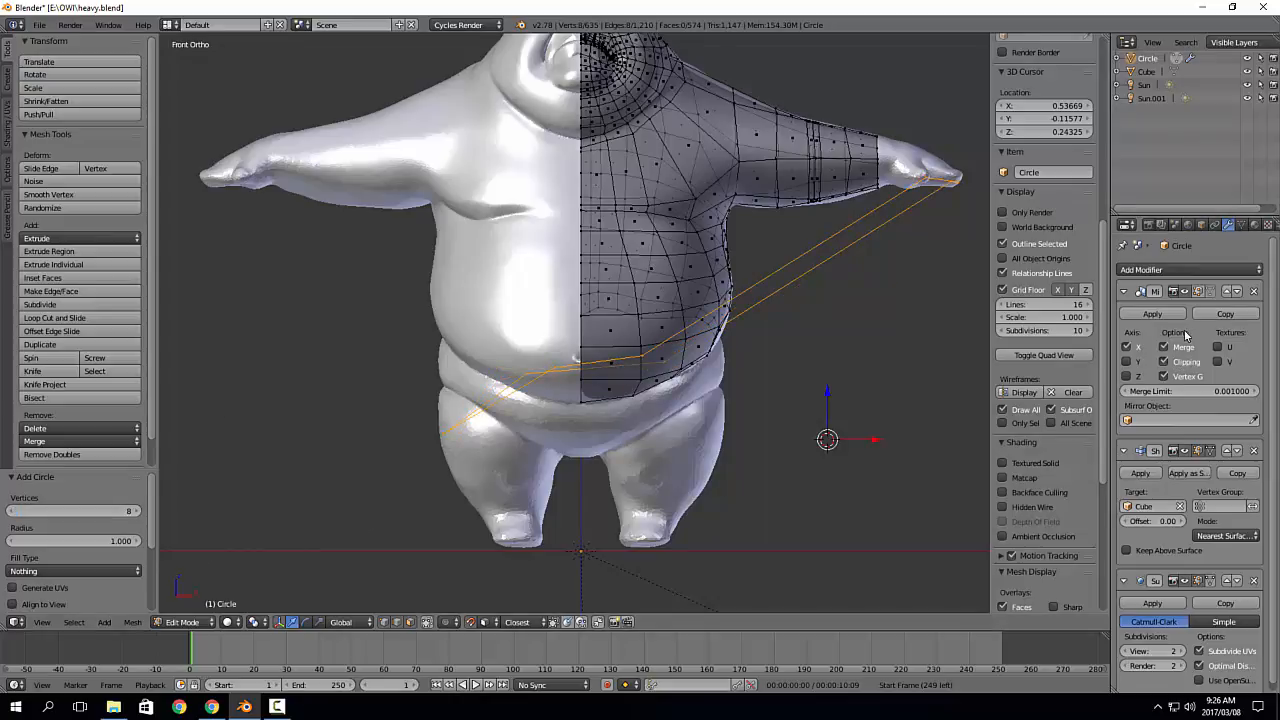
Step: Undo the added circle and return the Circle mesh to Object Mode
{"action": "middle_click_drag", "start_coordinate": [747, 360], "coordinate": [709, 338], "text": "shift"}
{"action": "key", "text": "ctrl+z"}
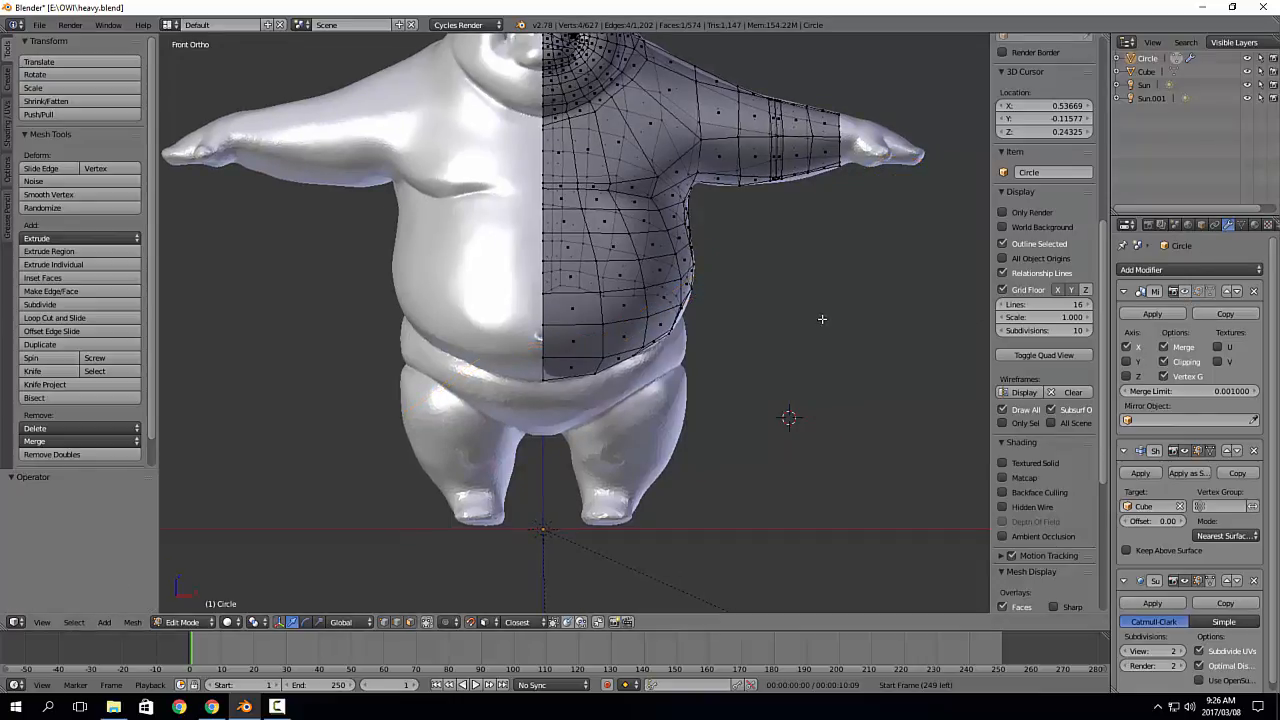
{"action": "middle_click_drag", "start_coordinate": [866, 385], "coordinate": [848, 359], "text": "shift"}
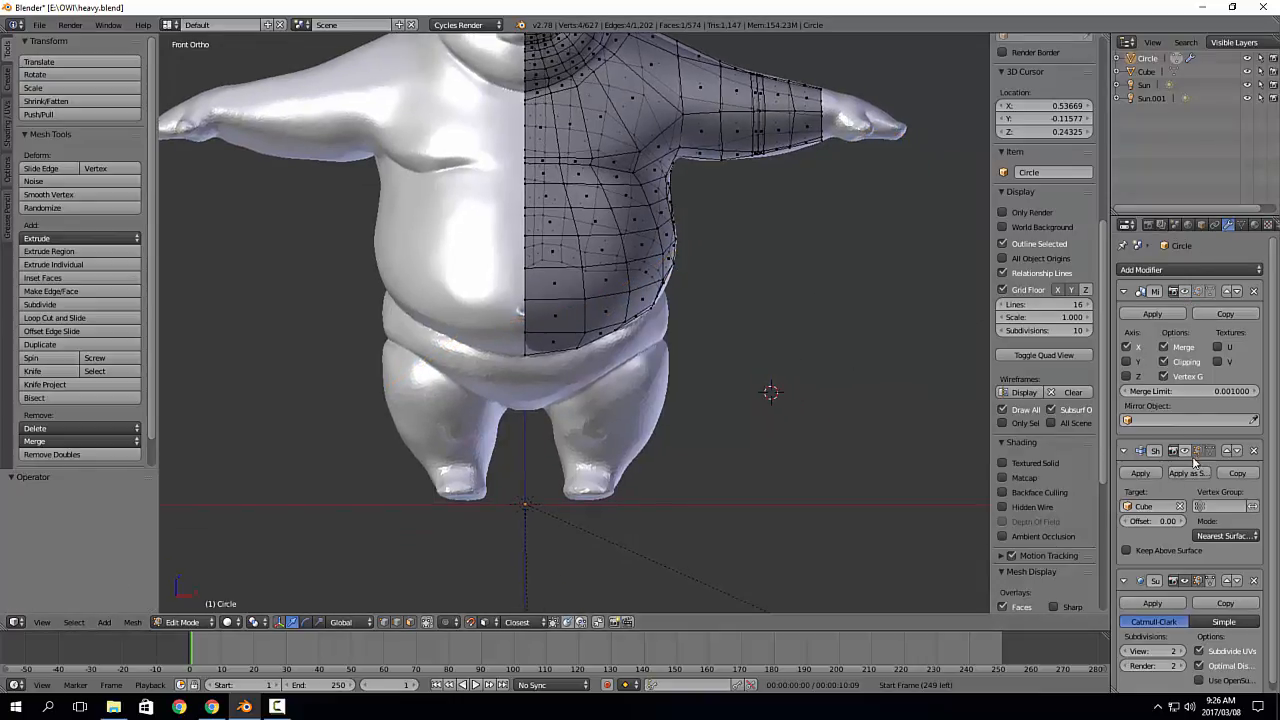
{"action": "scroll", "coordinate": [1213, 497], "scroll_direction": "down", "scroll_amount": 1}
{"action": "scroll", "coordinate": [1213, 497], "scroll_direction": "up", "scroll_amount": 1}
{"action": "middle_click_drag", "start_coordinate": [739, 350], "coordinate": [760, 500], "text": "shift"}
{"action": "scroll", "coordinate": [760, 502], "scroll_direction": "up", "scroll_amount": 1}
{"action": "key", "text": "Tab"}
Step: Review the Circle mesh's modifier stack by collapsing and re-expanding the Mirror, Shrinkwrap and Subdivision Surface modifiers
{"action": "mouse_move", "coordinate": [743, 420]}
{"action": "middle_mouse_down"}
{"action": "mouse_move", "coordinate": [708, 418]}
{"action": "mouse_move", "coordinate": [757, 410]}
{"action": "middle_mouse_up"}
{"action": "left_click", "coordinate": [1124, 292]}
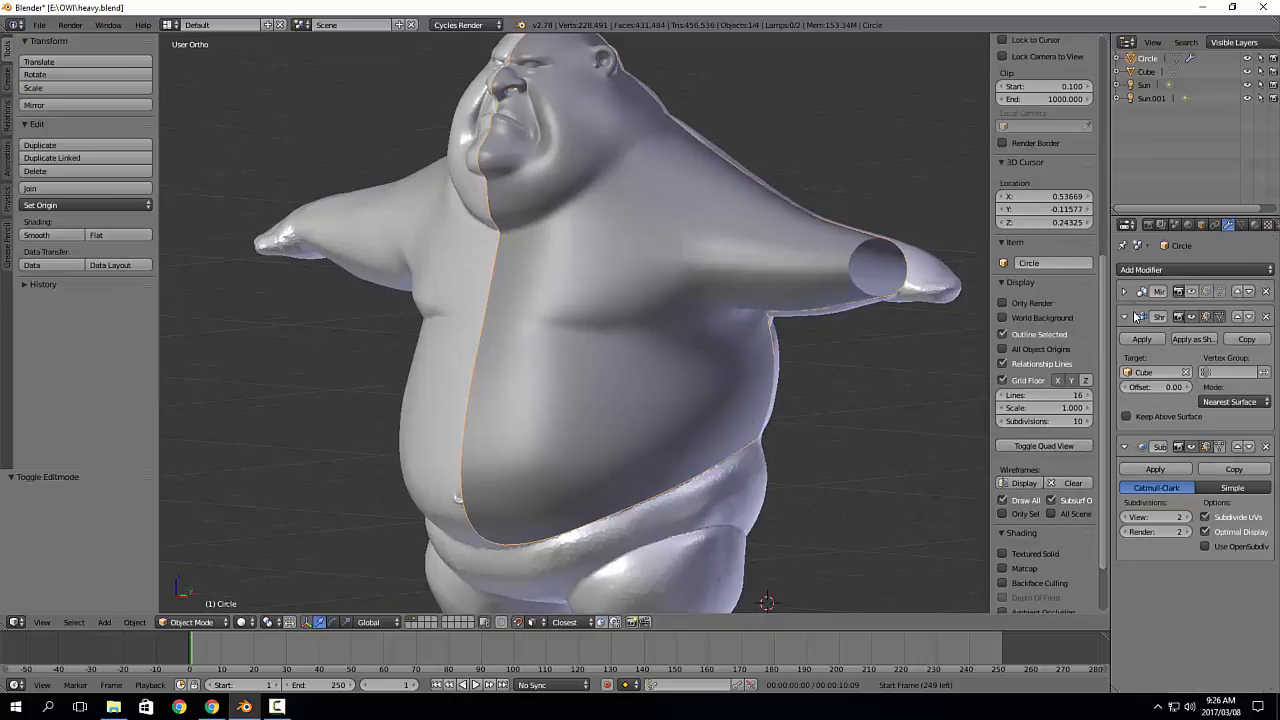
{"action": "left_click", "coordinate": [1124, 317]}
{"action": "left_click", "coordinate": [1124, 342]}
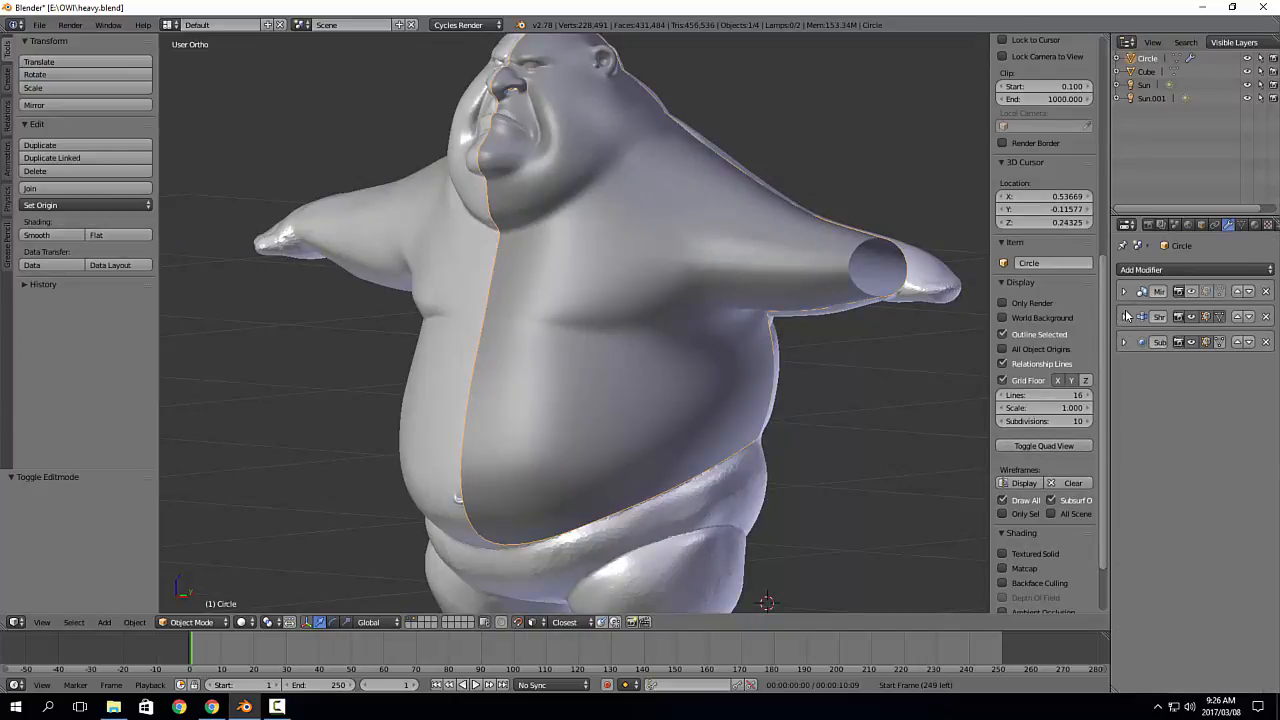
{"action": "left_click", "coordinate": [1124, 317]}
{"action": "left_click", "coordinate": [1124, 292]}
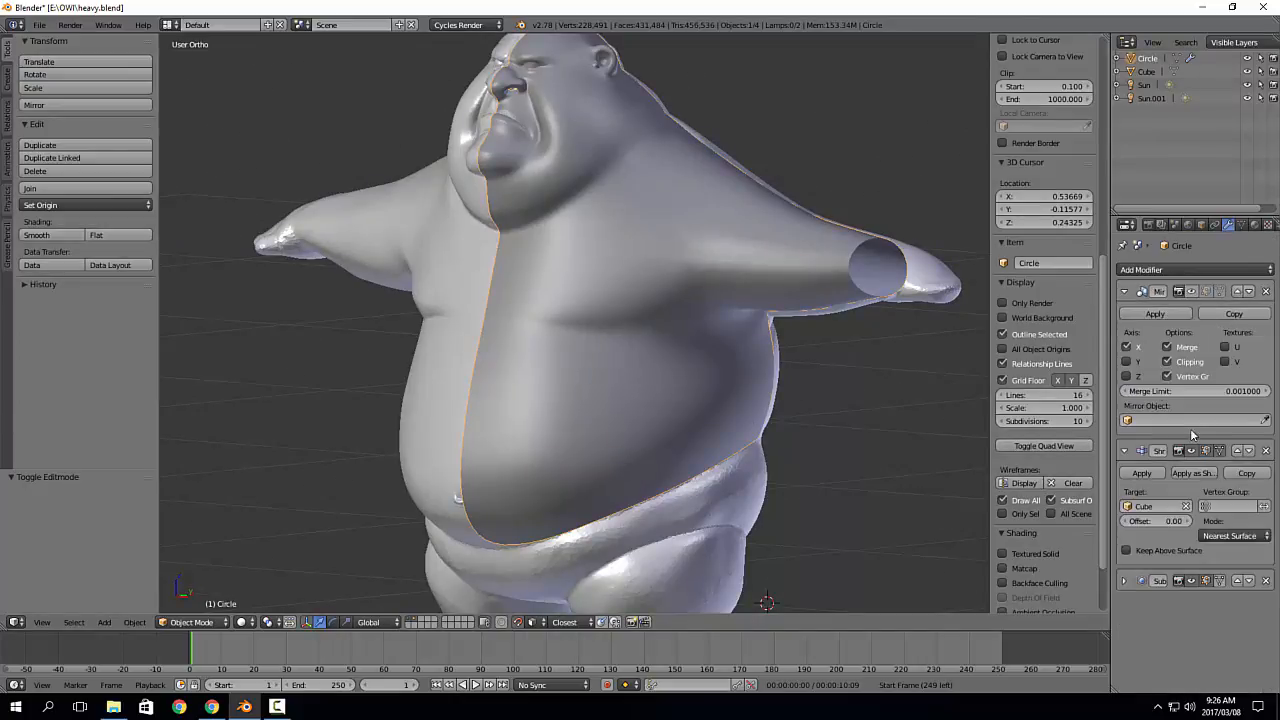
{"action": "left_click", "coordinate": [1124, 580]}
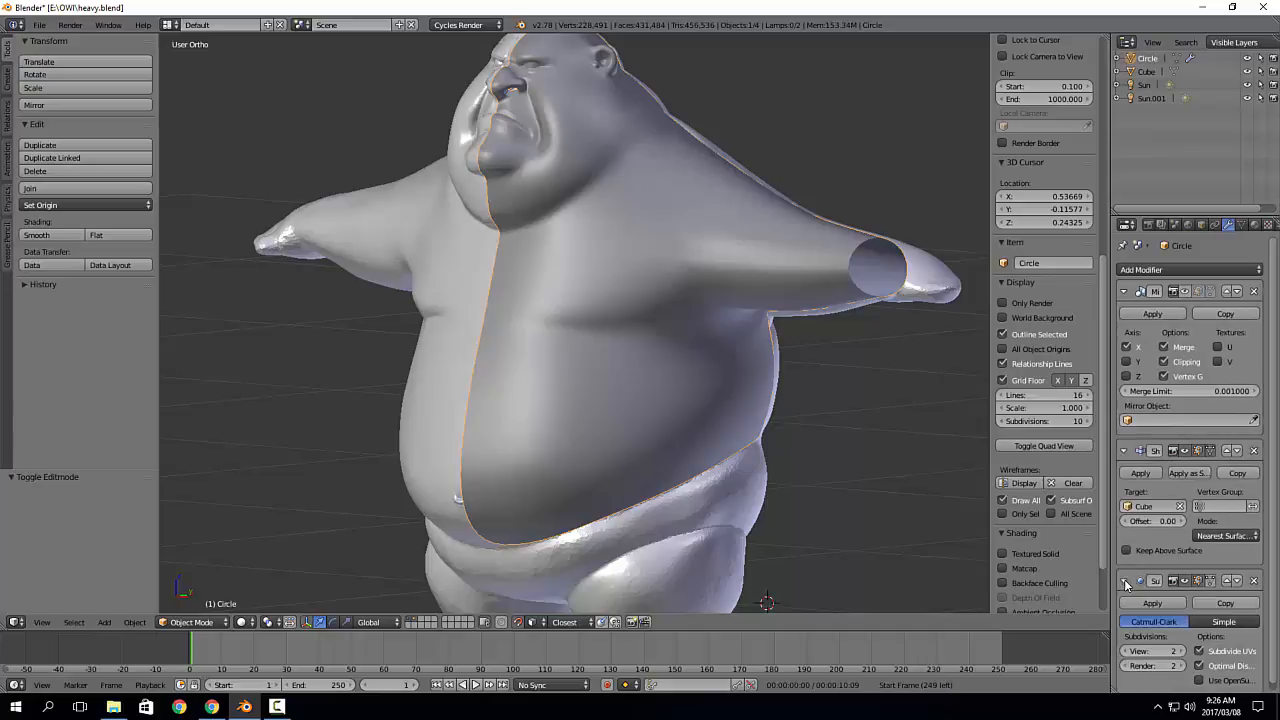
{"action": "middle_click_drag", "start_coordinate": [852, 500], "coordinate": [857, 469]}
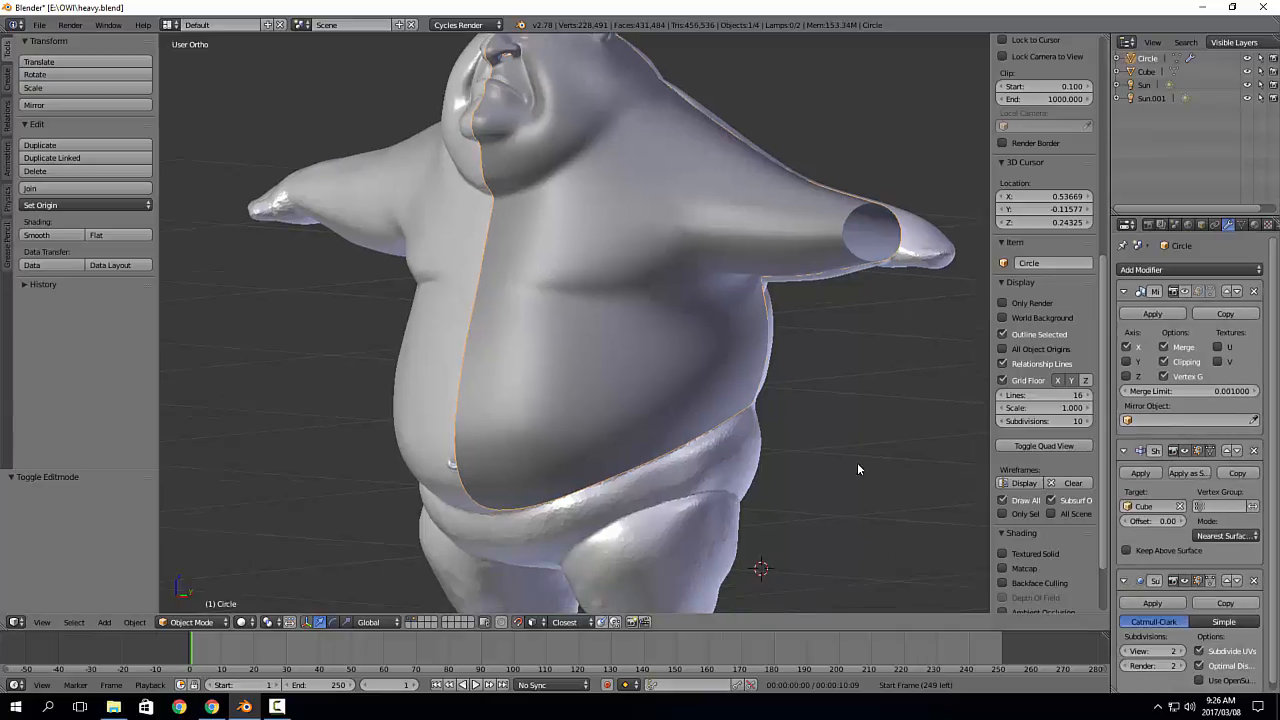
Step: Duplicate the Circle mesh's Shrinkwrap modifier and apply the first of the two copies
{"action": "left_click", "coordinate": [1237, 475]}
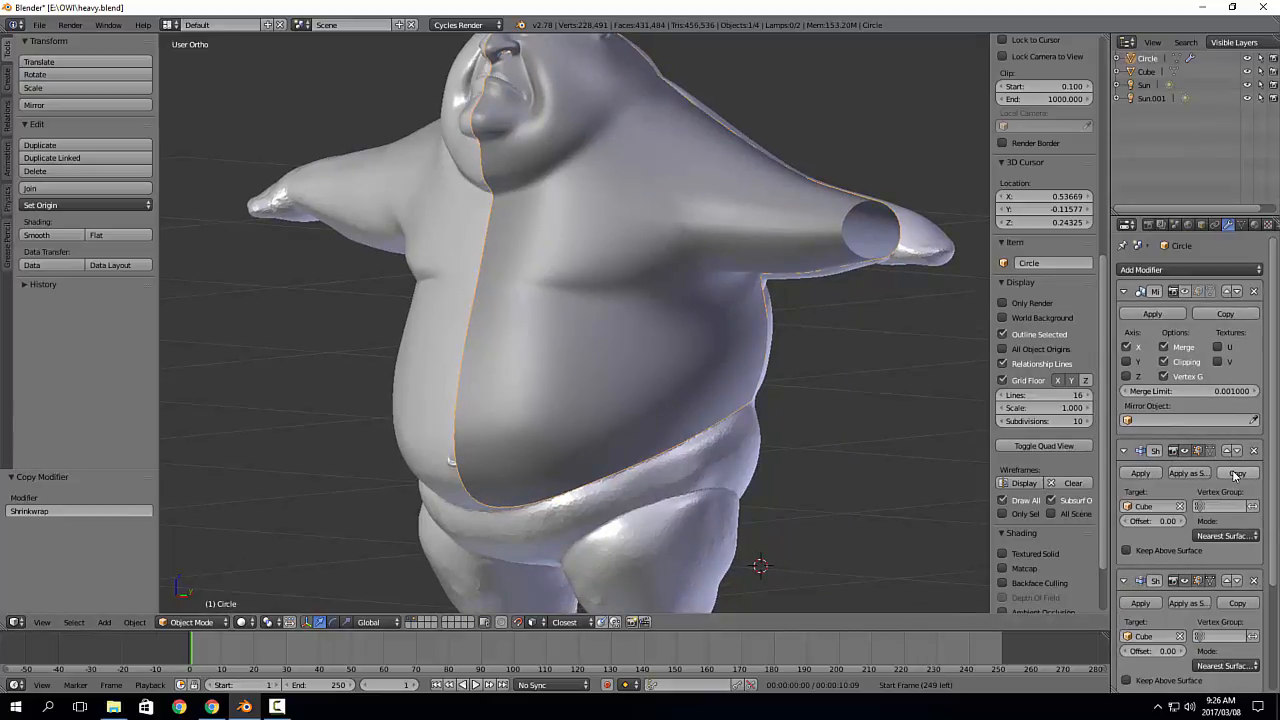
{"action": "scroll", "coordinate": [1210, 500], "scroll_direction": "down", "scroll_amount": 2}
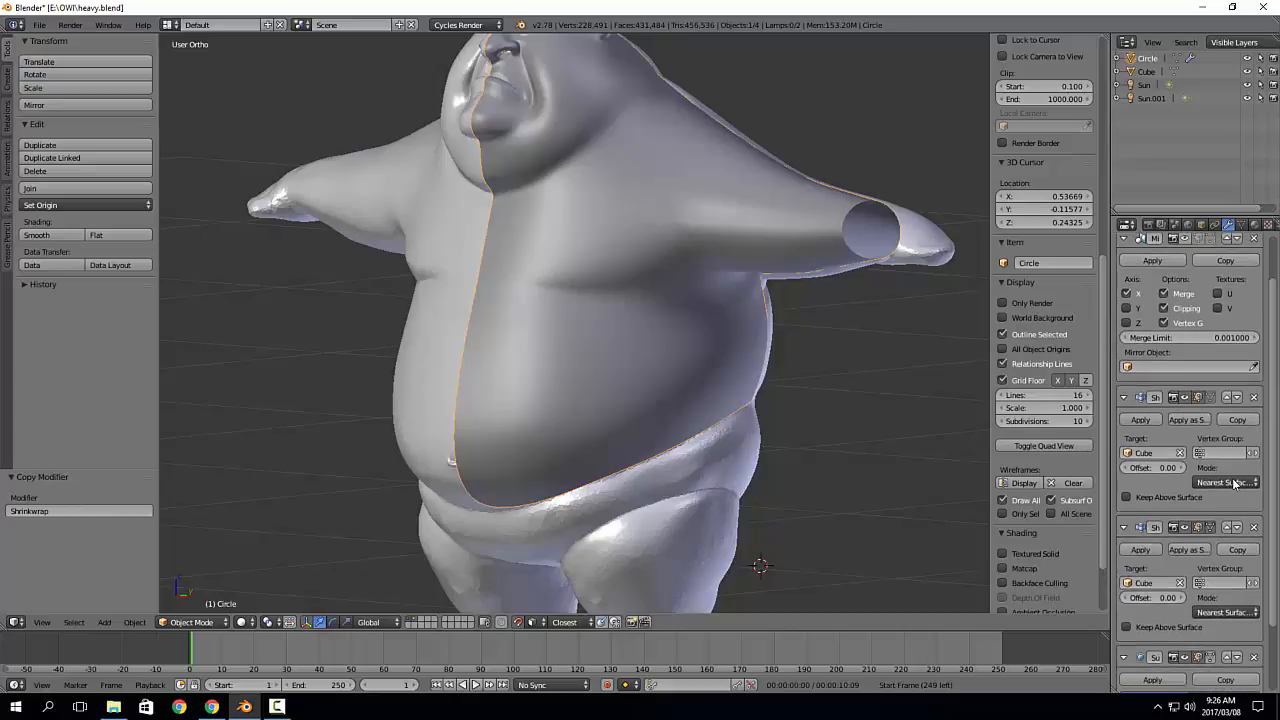
{"action": "left_click", "coordinate": [1142, 420]}
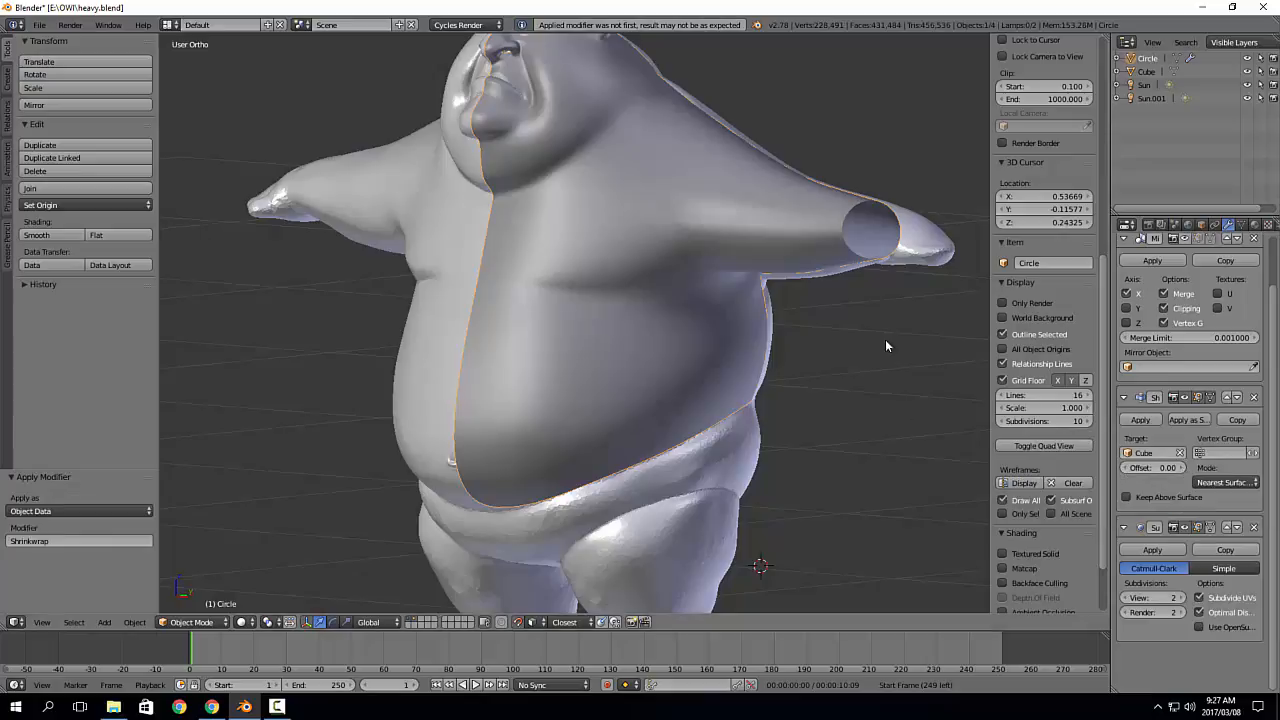
Step: Turn on the Mirror modifier's viewport display and inspect the centre seam closely on the character's back
{"action": "scroll", "coordinate": [898, 479], "scroll_direction": "up", "scroll_amount": 1}
{"action": "scroll", "coordinate": [882, 494], "scroll_direction": "down", "scroll_amount": 2}
{"action": "middle_click_drag", "start_coordinate": [885, 428], "coordinate": [906, 506], "text": "shift"}
{"action": "middle_click_drag", "start_coordinate": [754, 434], "coordinate": [784, 407]}
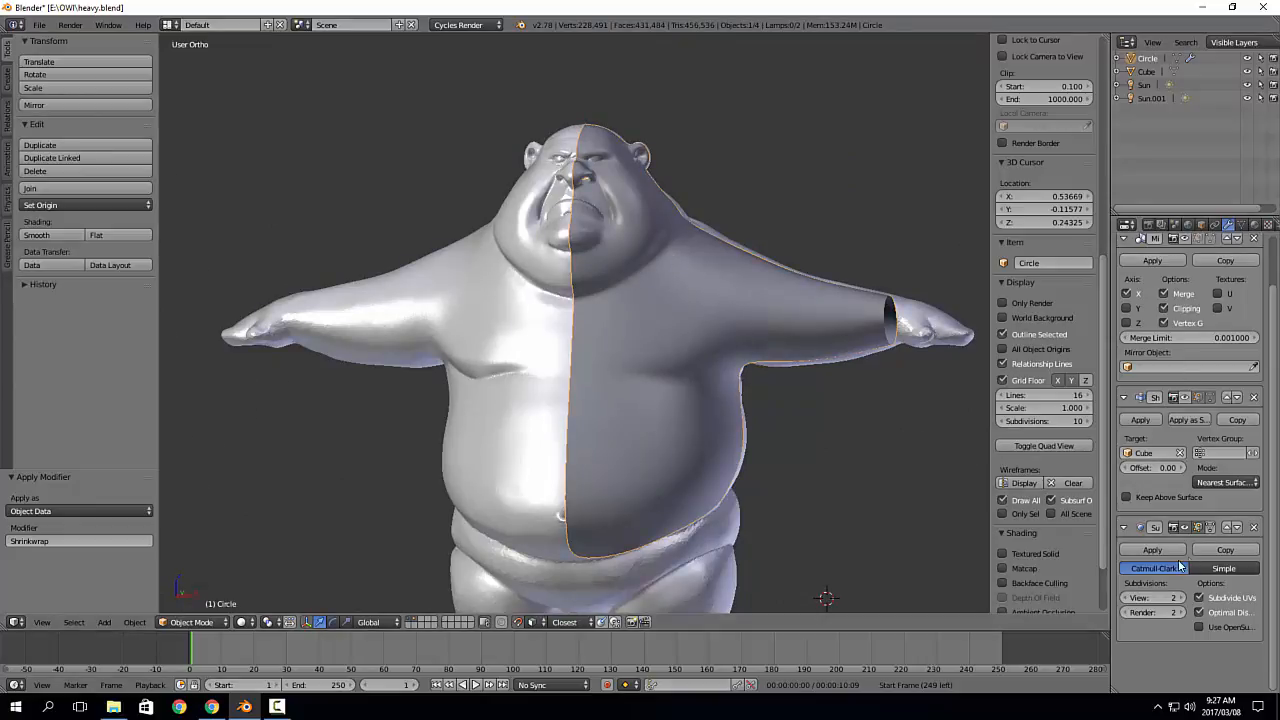
{"action": "left_click", "coordinate": [1185, 239]}
{"action": "middle_click_drag", "start_coordinate": [662, 318], "coordinate": [457, 277]}
{"action": "scroll", "coordinate": [591, 386], "scroll_direction": "up", "scroll_amount": 10}
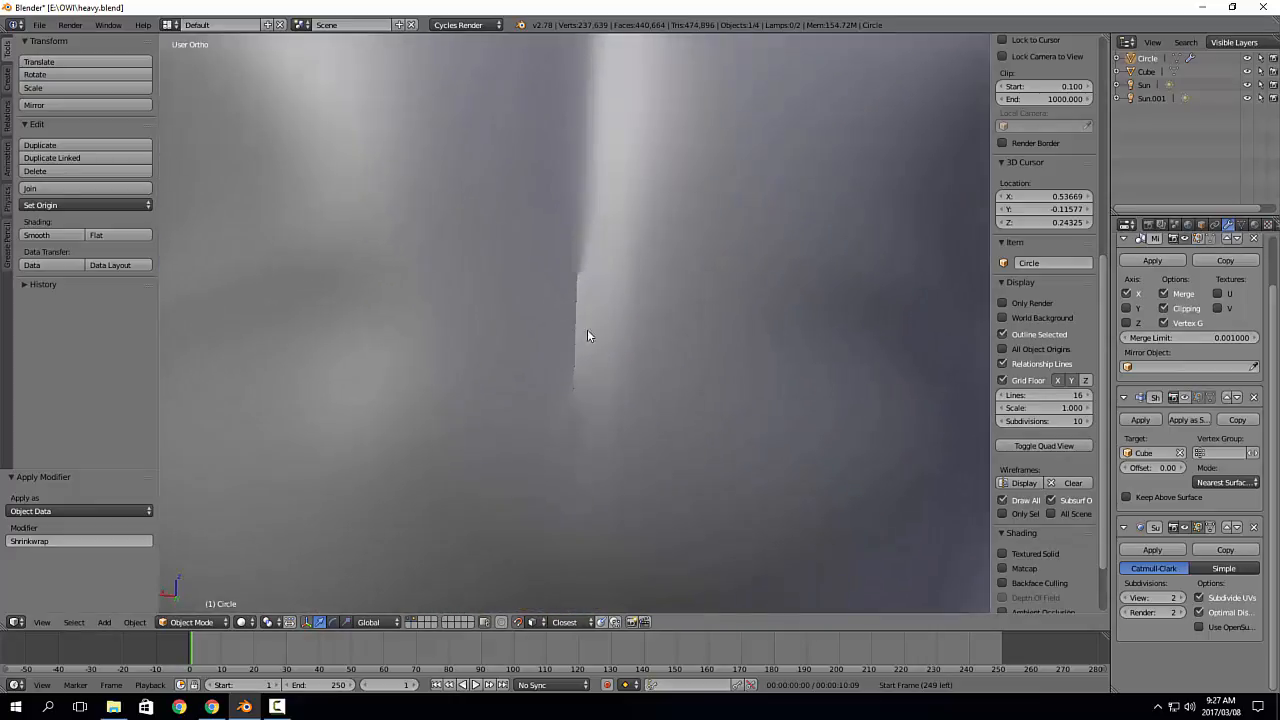
{"action": "middle_click_drag", "start_coordinate": [575, 352], "coordinate": [631, 363]}
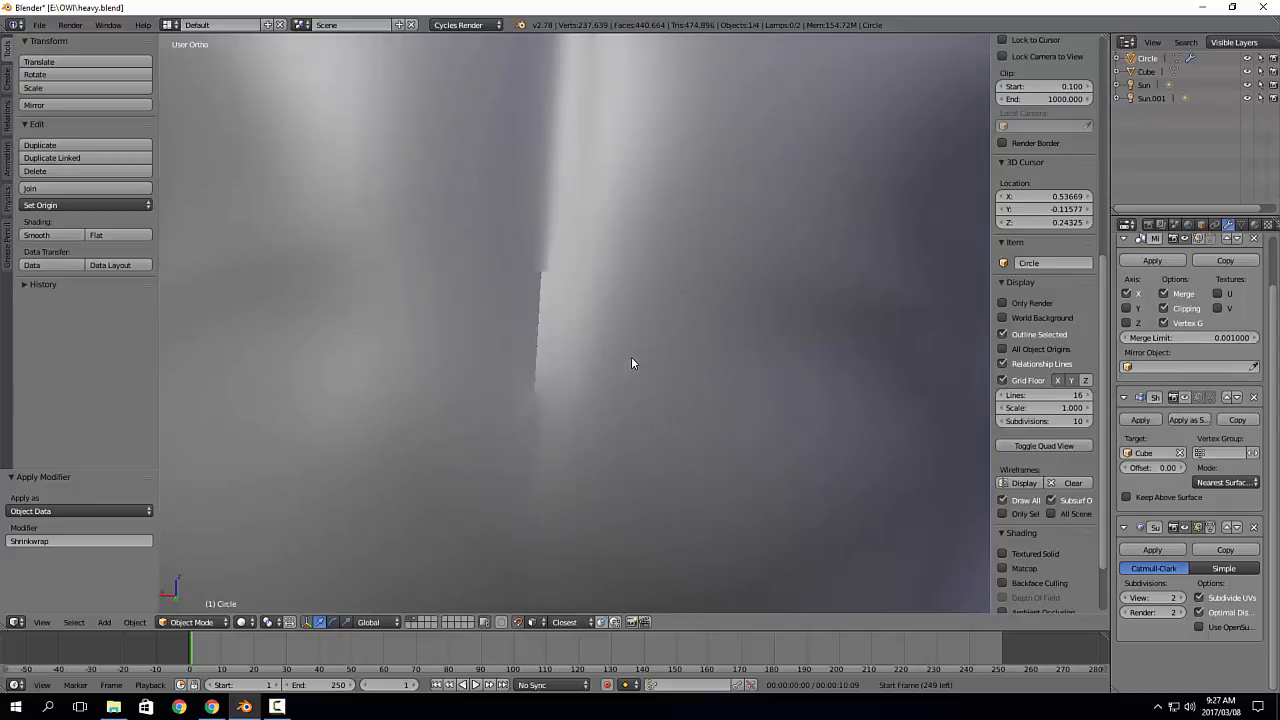
{"action": "right_click", "coordinate": [662, 356]}
{"action": "key", "text": "Tab"}
{"action": "left_click", "coordinate": [731, 356]}
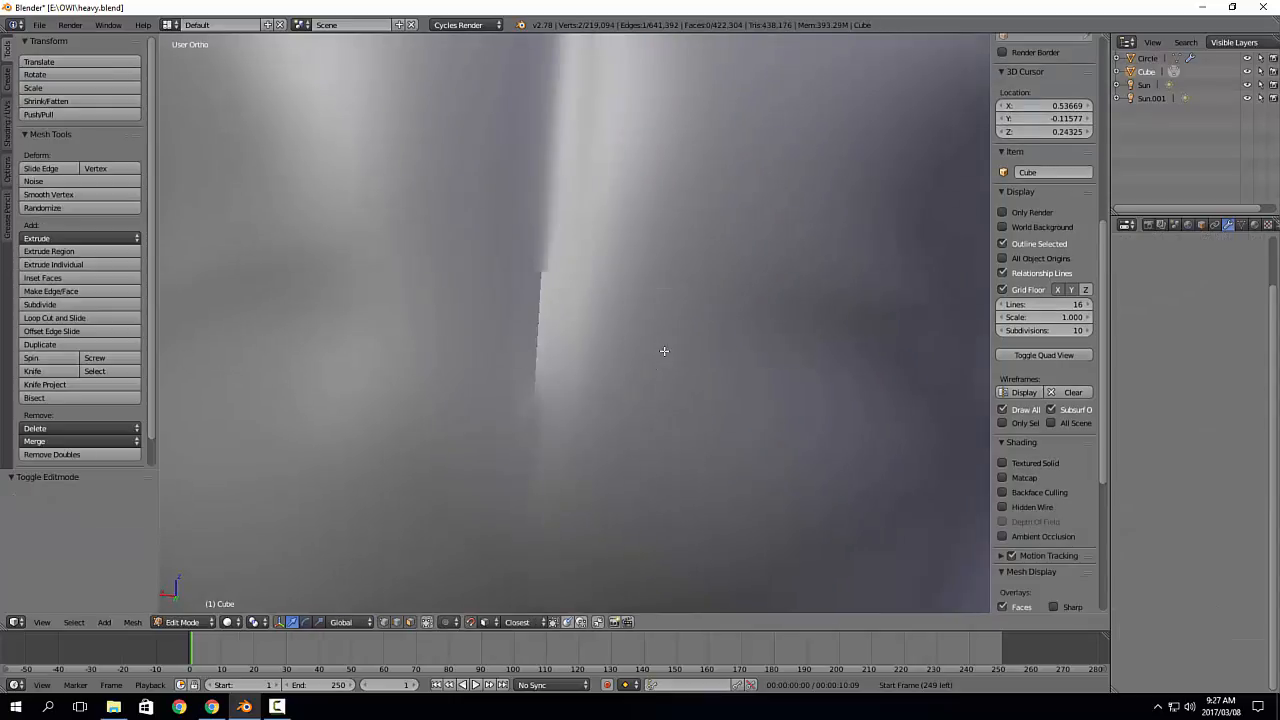
{"action": "key", "text": "Tab"}
{"action": "left_click", "coordinate": [505, 340]}
Step: Open the Circle mesh in Edit Mode, frame its back and enable the Mirror modifier's display in Edit Mode
{"action": "right_click", "coordinate": [432, 325]}
{"action": "key", "text": "Tab"}
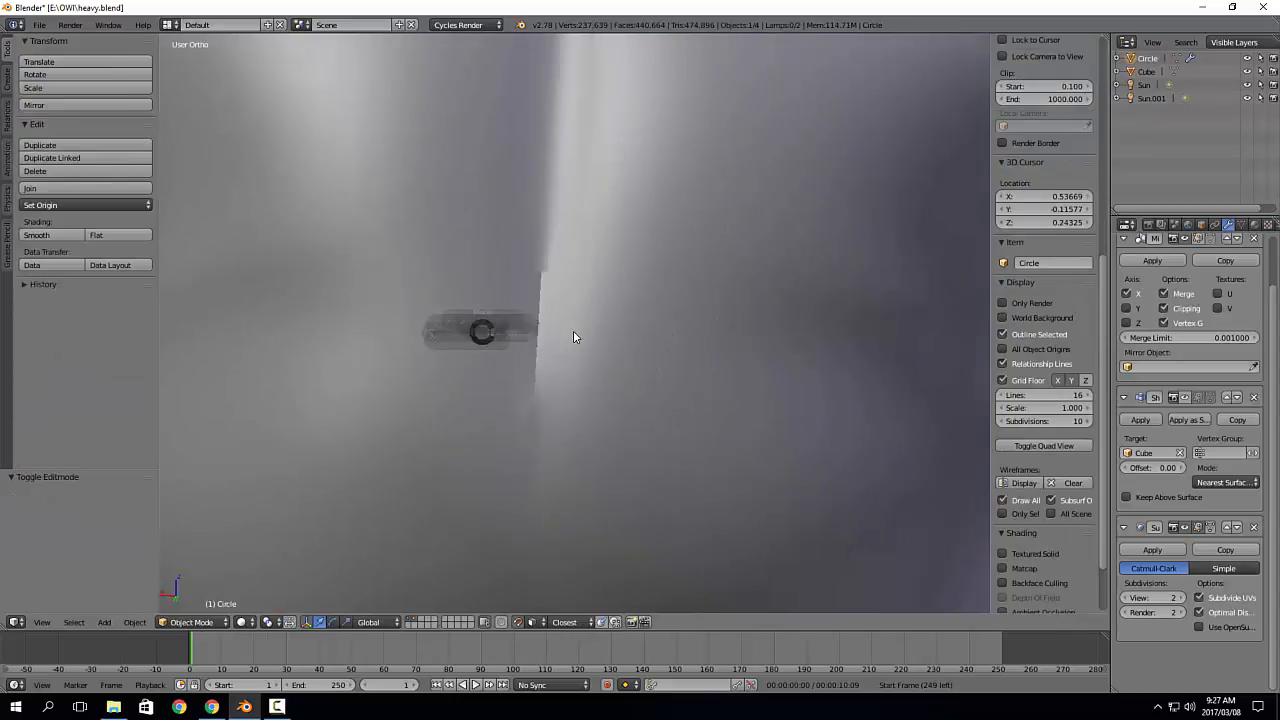
{"action": "left_click", "coordinate": [573, 331]}
{"action": "scroll", "coordinate": [573, 335], "scroll_direction": "down", "scroll_amount": 6}
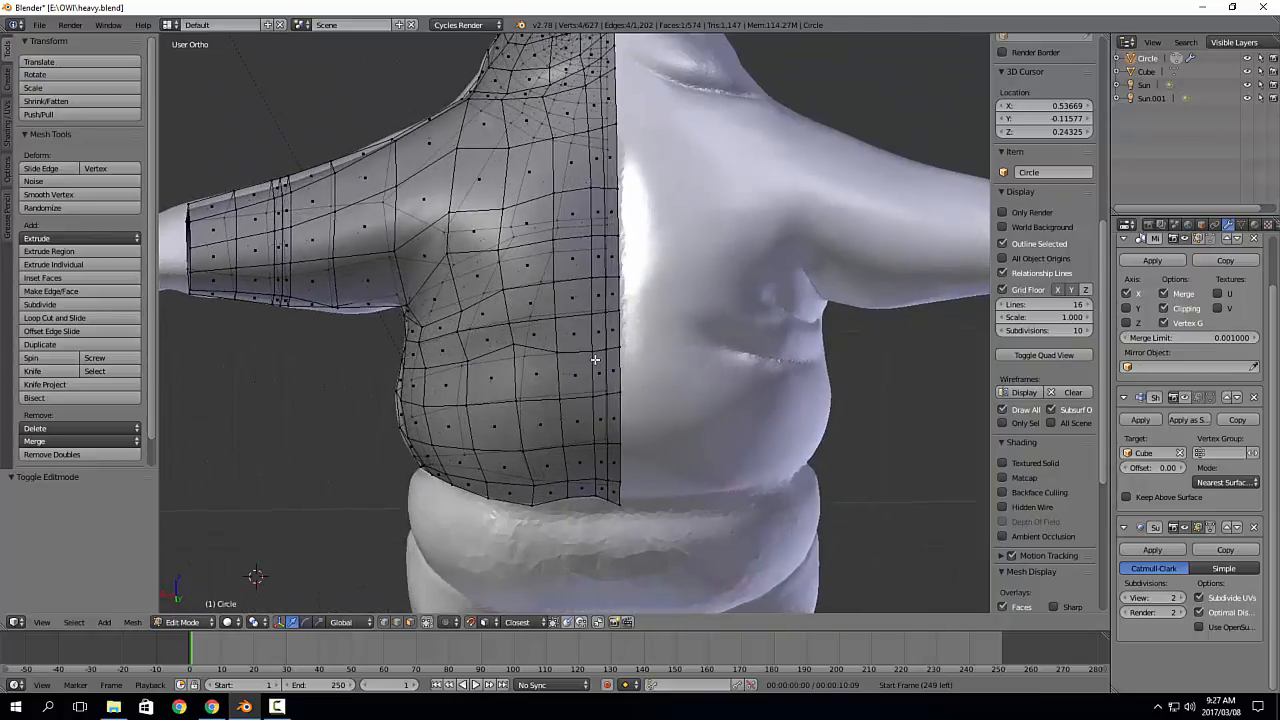
{"action": "scroll", "coordinate": [653, 359], "scroll_direction": "up", "scroll_amount": 3}
{"action": "scroll", "coordinate": [1179, 264], "scroll_direction": "up", "scroll_amount": 1}
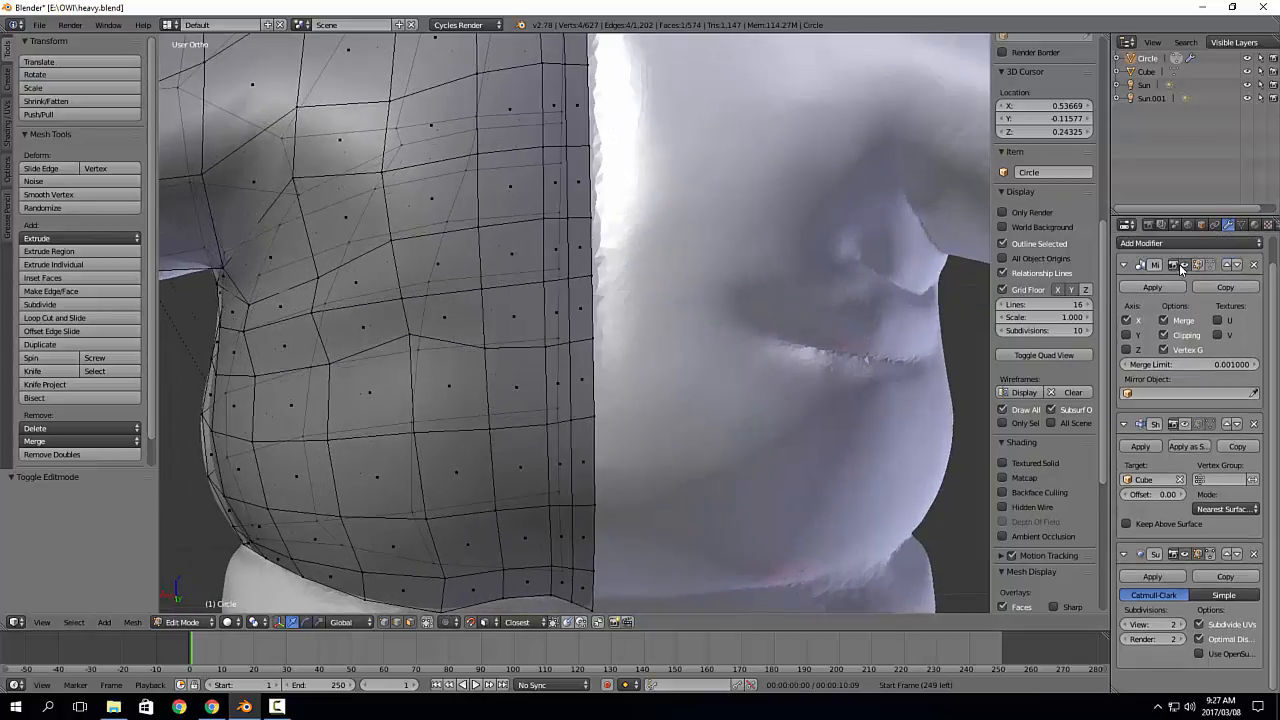
{"action": "left_click", "coordinate": [1193, 264]}
Step: Select the centre-line vertices on the back and try to move them across the mirror seam along the X axis
{"action": "right_click", "coordinate": [591, 275]}
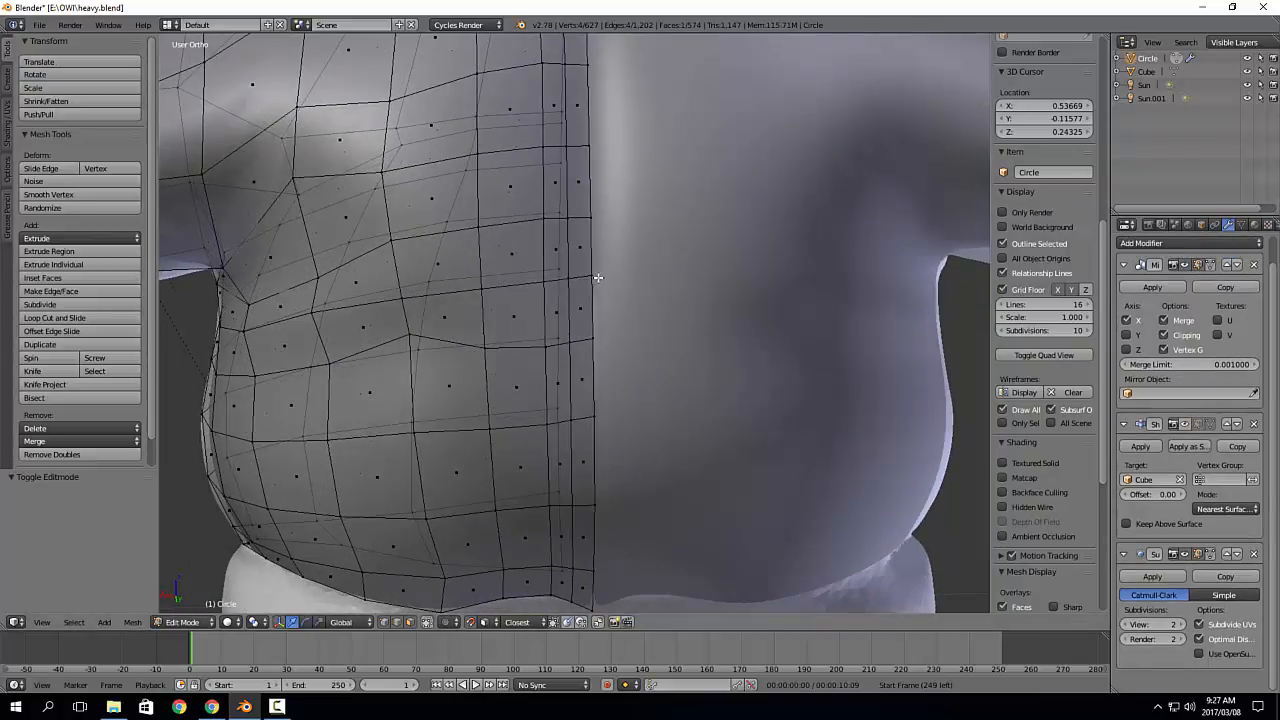
{"action": "right_click", "coordinate": [600, 416], "text": "ctrl"}
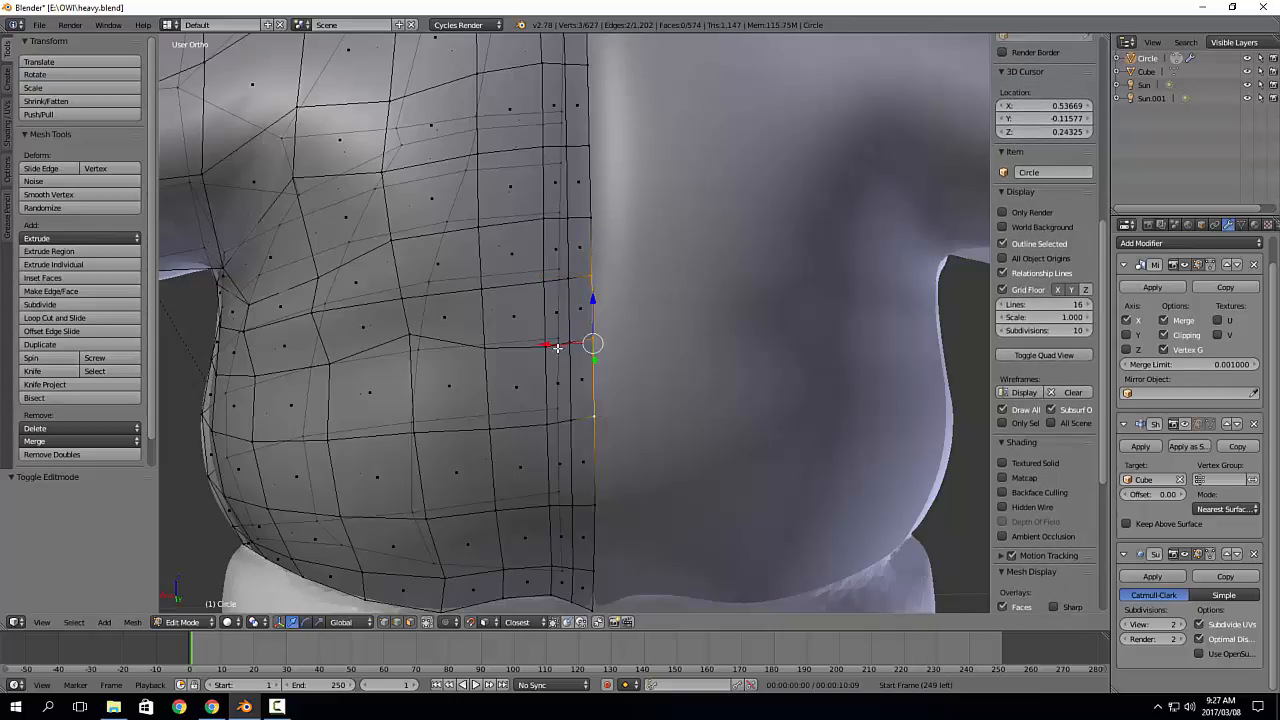
{"action": "left_click_drag", "start_coordinate": [557, 344], "coordinate": [690, 338]}
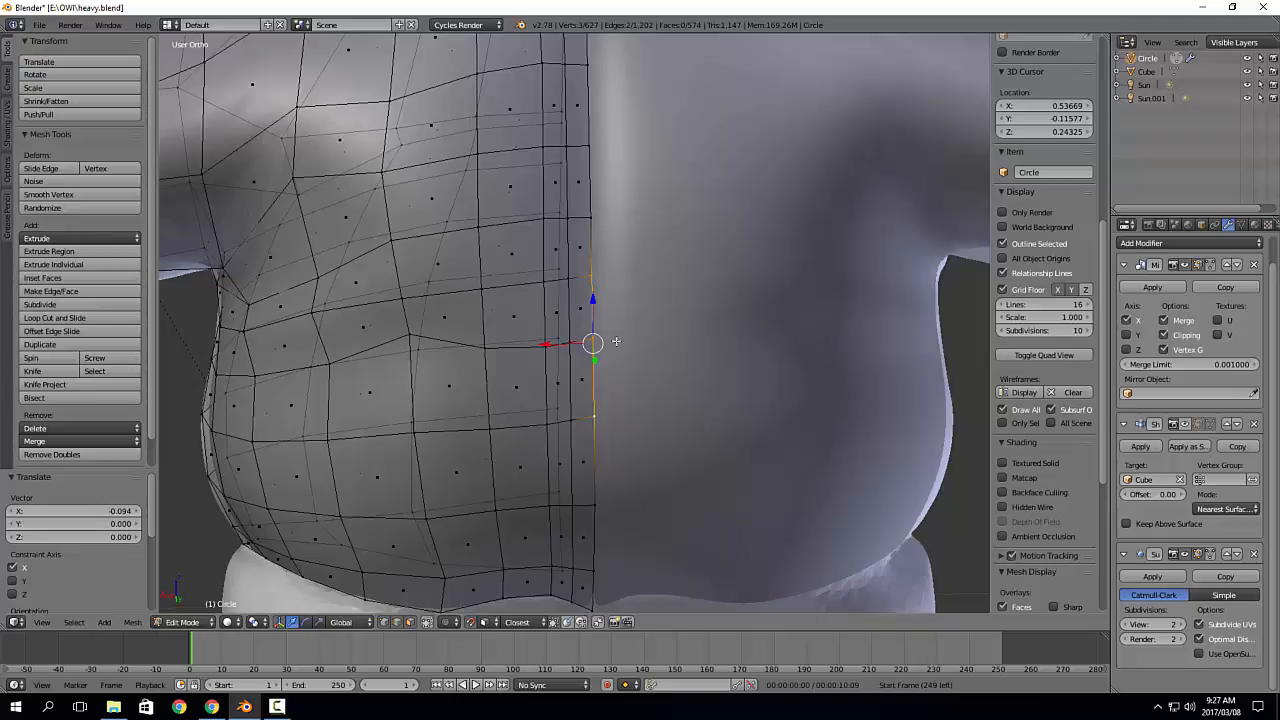
Step: Try to shift the selected back centre-line vertex and the lowest centre vertex across the mirror seam along X
{"action": "left_click_drag", "start_coordinate": [547, 347], "coordinate": [526, 344]}
{"action": "middle_click_drag", "start_coordinate": [613, 508], "coordinate": [613, 315], "text": "shift"}
{"action": "right_click", "coordinate": [597, 420]}
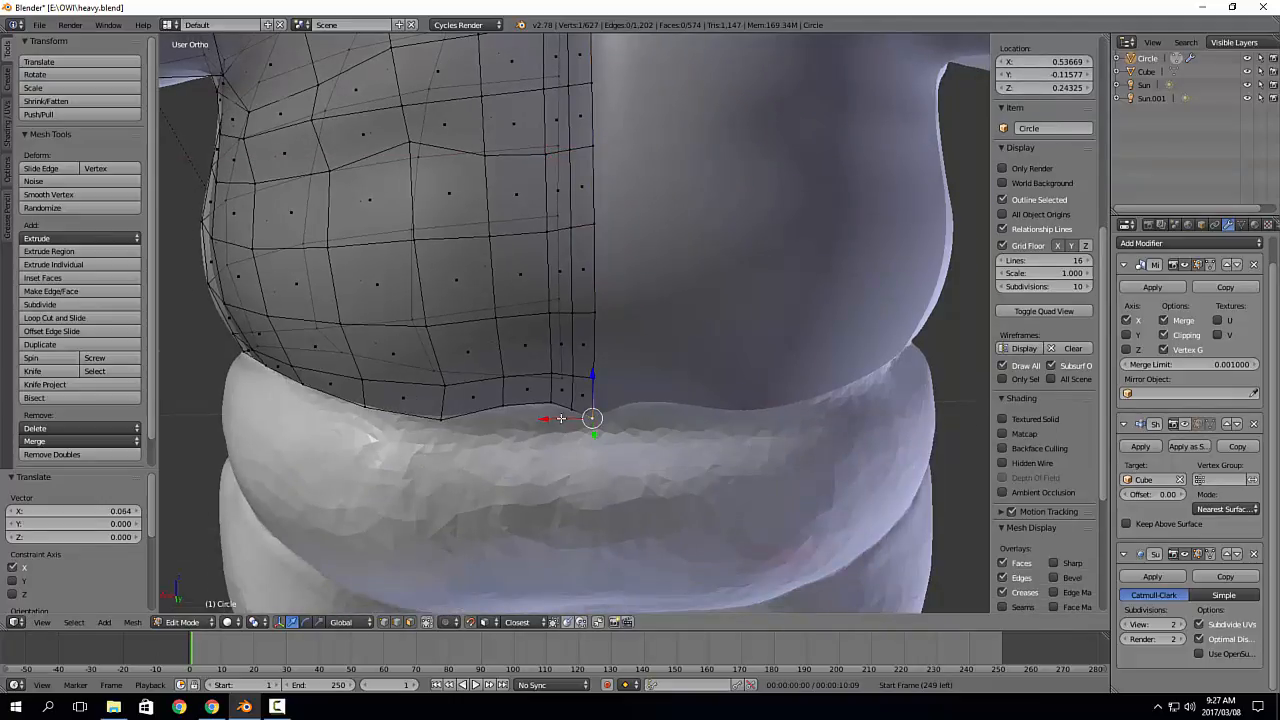
{"action": "left_click_drag", "start_coordinate": [561, 418], "coordinate": [705, 420]}
{"action": "scroll", "coordinate": [612, 418], "scroll_direction": "up", "scroll_amount": 5}
Step: Switch the Circle mesh to Object Mode and examine the mirrored seam at its lower back edge
{"action": "key", "text": "ctrl+Tab"}
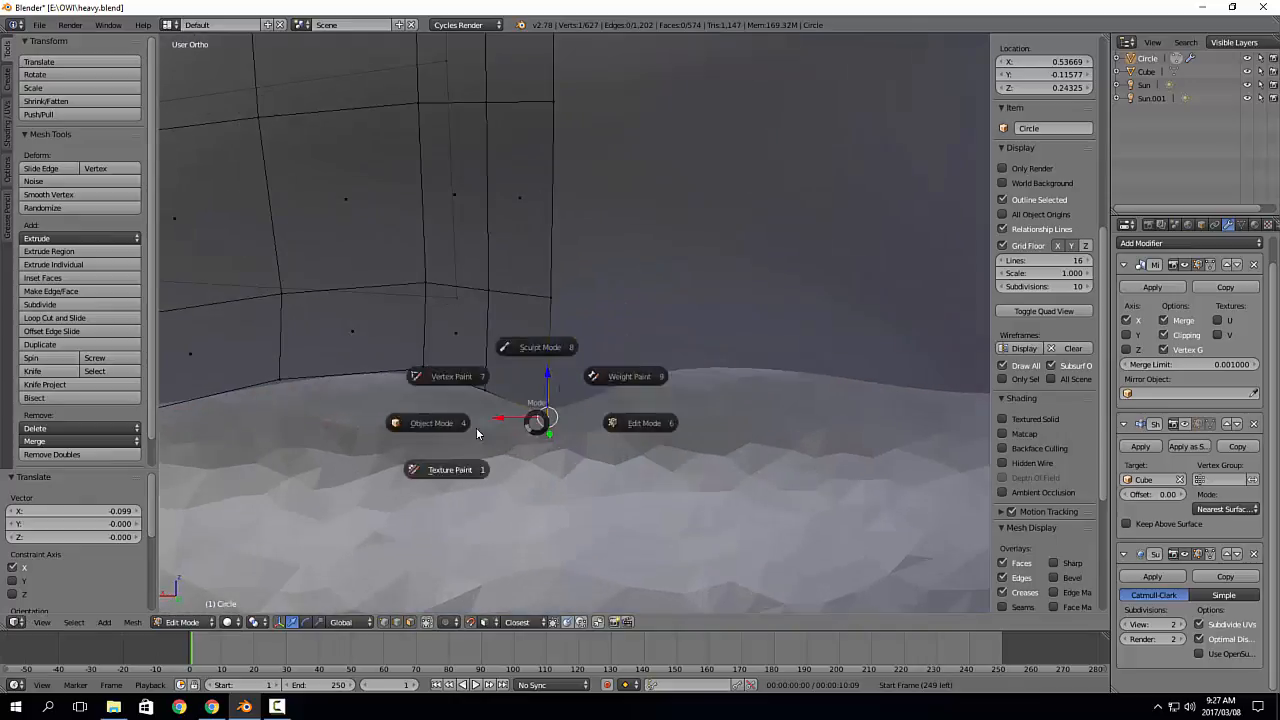
{"action": "key", "text": "1"}
{"action": "key", "text": "Tab"}
{"action": "left_click", "coordinate": [445, 396]}
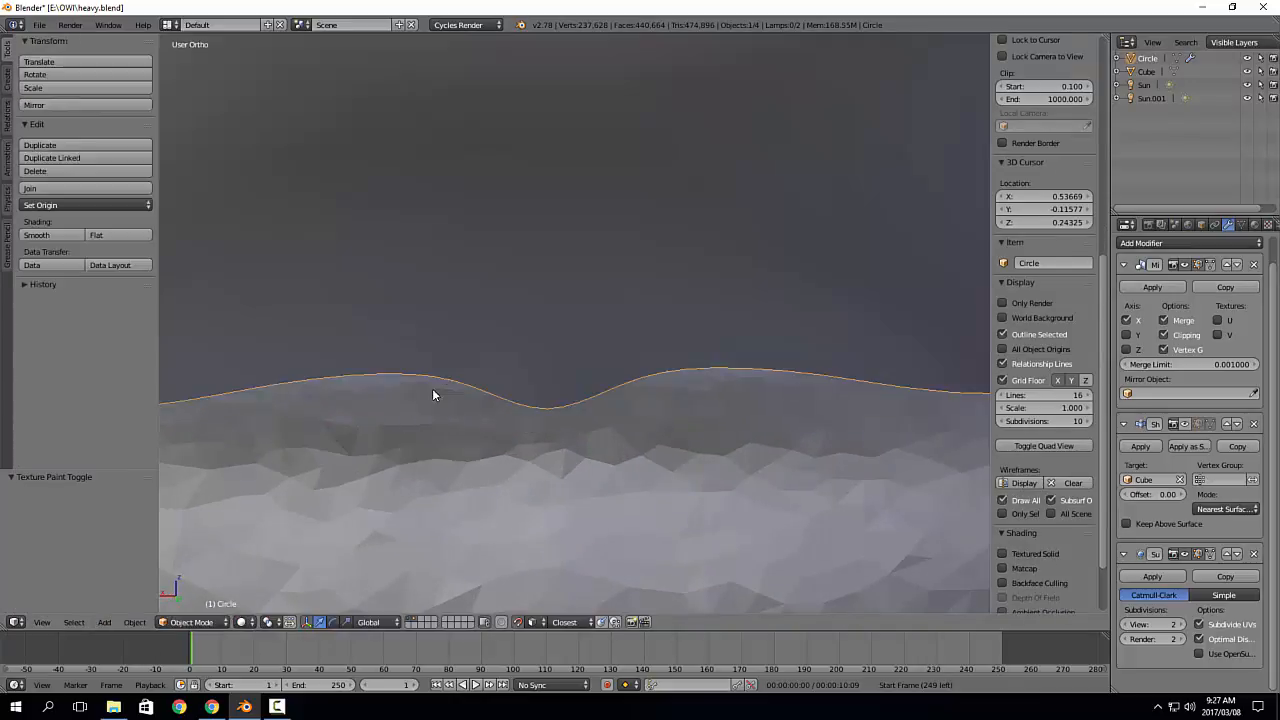
Step: Reopen the Circle mesh in Edit Mode and move two neighbouring seam vertices on the back of the head
{"action": "scroll", "coordinate": [450, 385], "scroll_direction": "down", "scroll_amount": 10}
{"action": "mouse_move", "coordinate": [477, 364]}
{"action": "middle_mouse_down"}
{"action": "mouse_move", "coordinate": [553, 382]}
{"action": "mouse_move", "coordinate": [570, 464]}
{"action": "mouse_move", "coordinate": [608, 534]}
{"action": "middle_mouse_up"}
{"action": "scroll", "coordinate": [562, 385], "scroll_direction": "up", "scroll_amount": 8}
{"action": "middle_click_drag", "start_coordinate": [530, 175], "coordinate": [618, 448], "text": "shift"}
{"action": "key", "text": "Tab"}
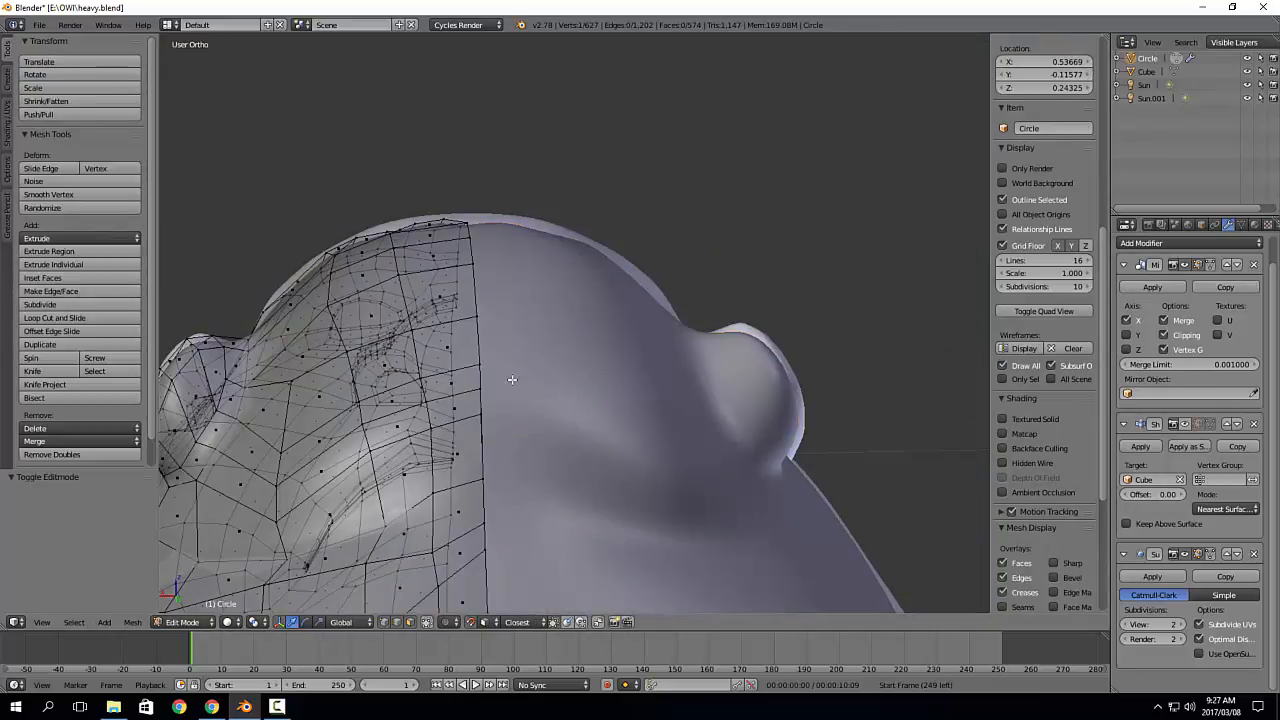
{"action": "middle_click_drag", "start_coordinate": [458, 473], "coordinate": [483, 474]}
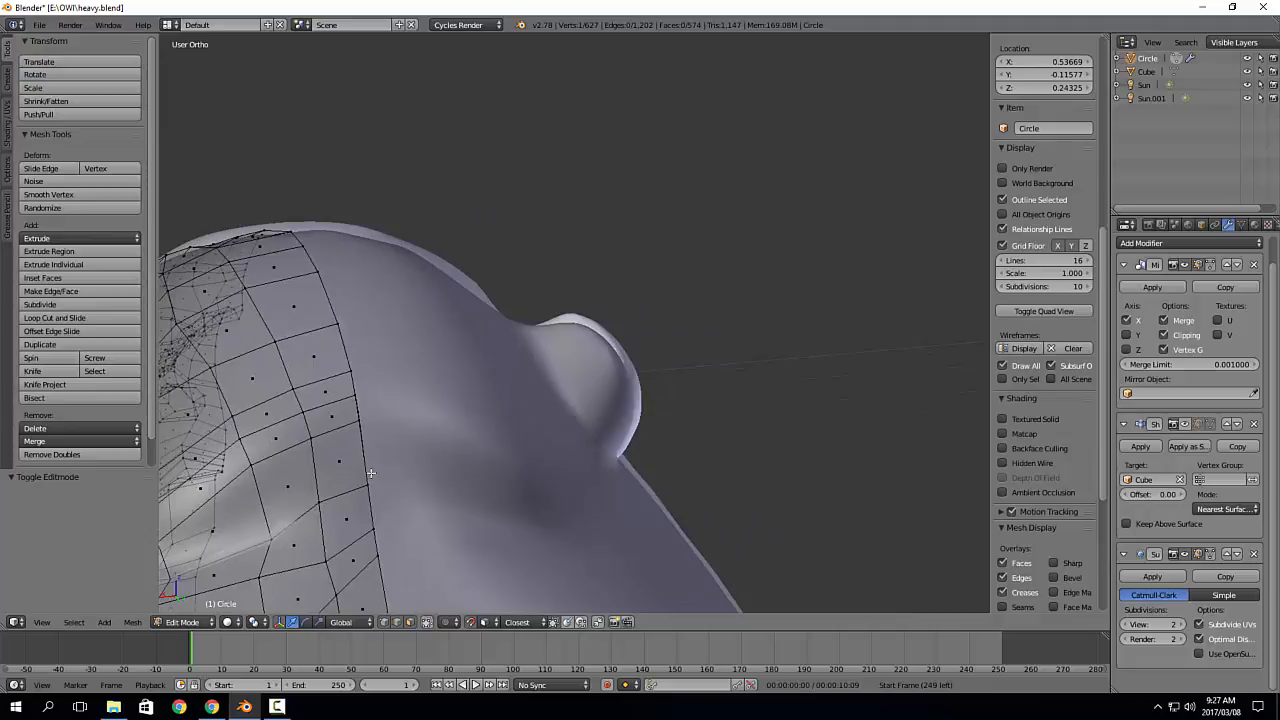
{"action": "right_click", "coordinate": [360, 422]}
{"action": "key", "text": "g"}
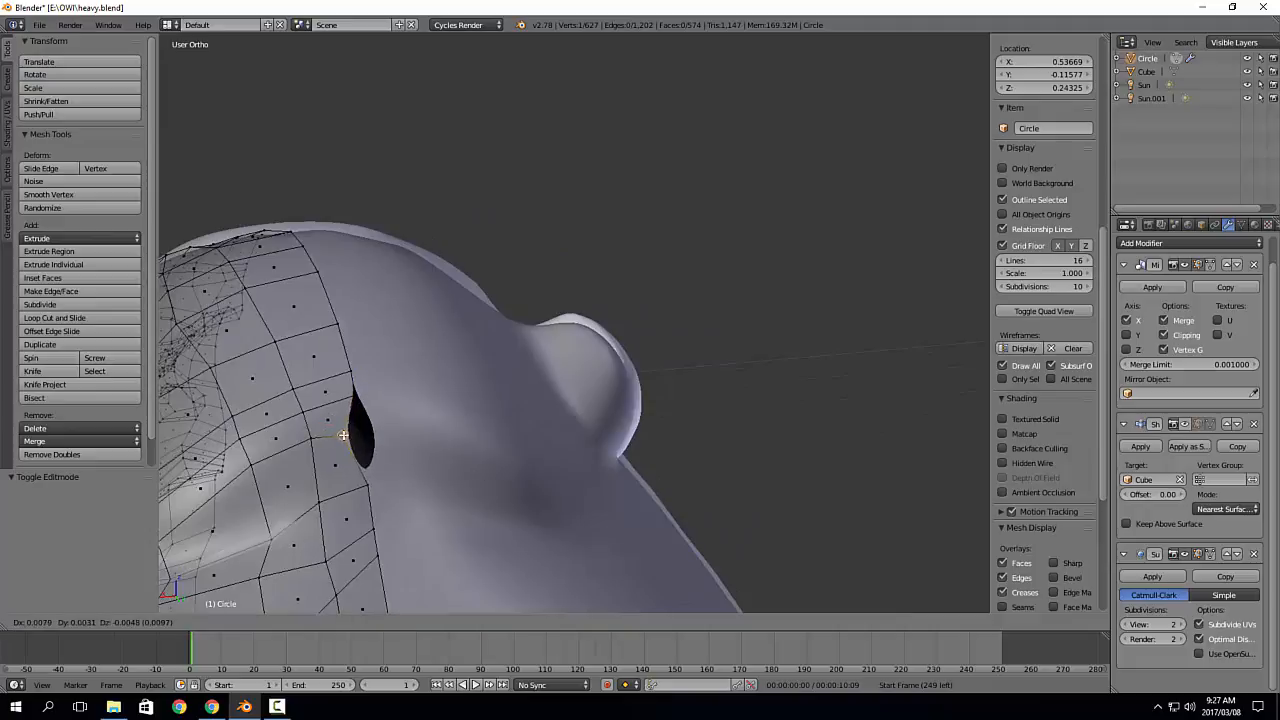
{"action": "left_click", "coordinate": [369, 440]}
{"action": "key", "text": "g"}
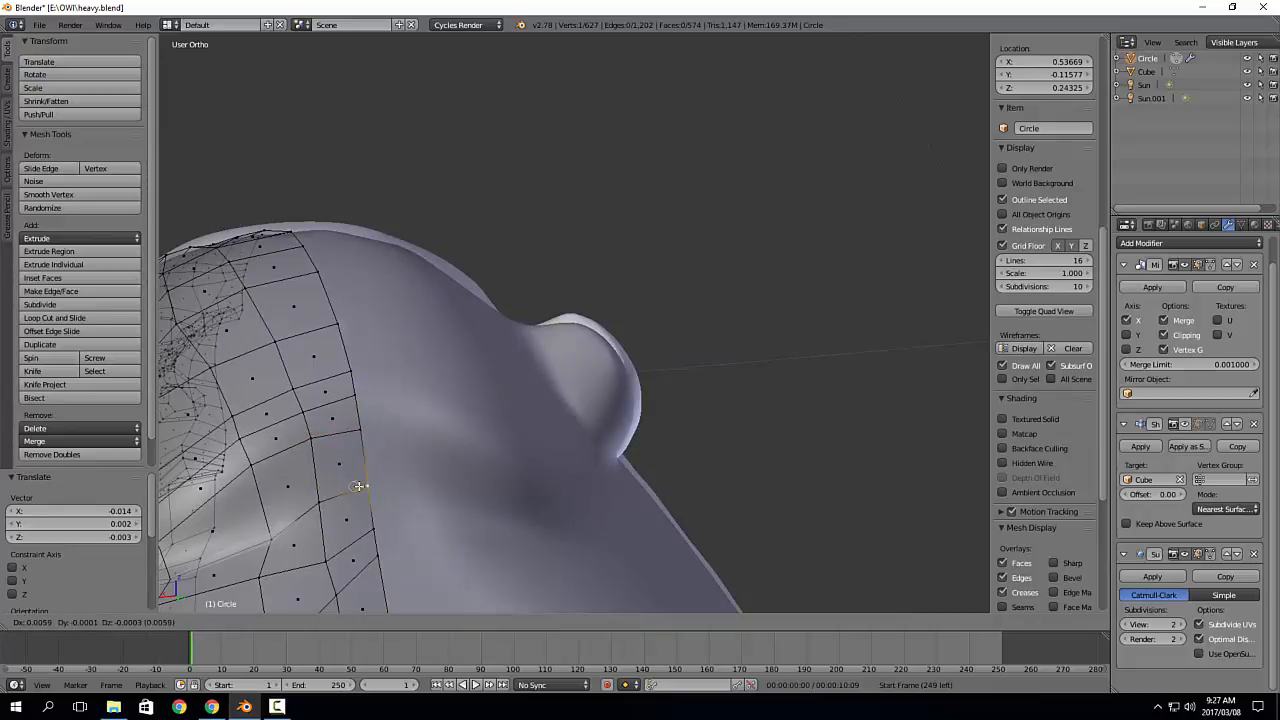
{"action": "left_click", "coordinate": [362, 484]}
Step: Toggle out of Edit Mode and back to inspect the seam around the adjusted head vertices
{"action": "middle_click_drag", "start_coordinate": [388, 314], "coordinate": [503, 337]}
{"action": "key", "text": "Tab"}
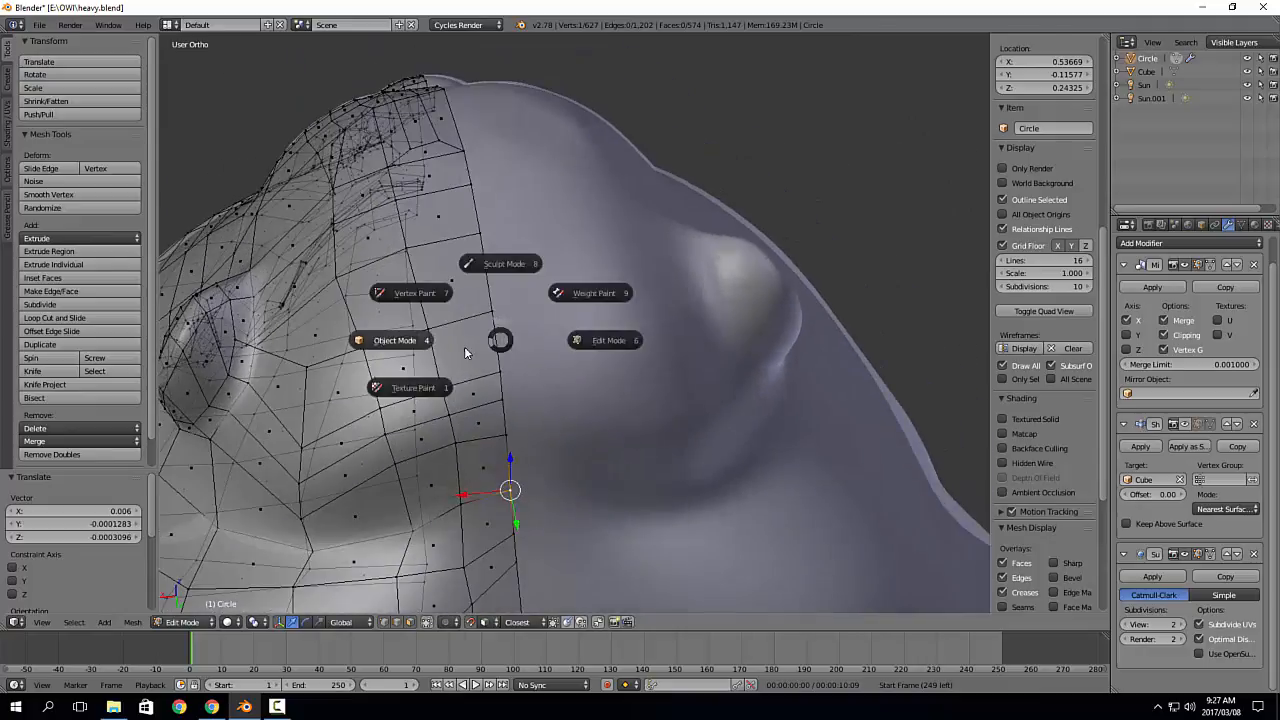
{"action": "left_click", "coordinate": [464, 346]}
{"action": "key", "text": "Tab"}
{"action": "left_click", "coordinate": [530, 396]}
Step: Select the shortest path of seam vertices up the back of the head and move it along X past the centre line and back
{"action": "right_click", "coordinate": [508, 433]}
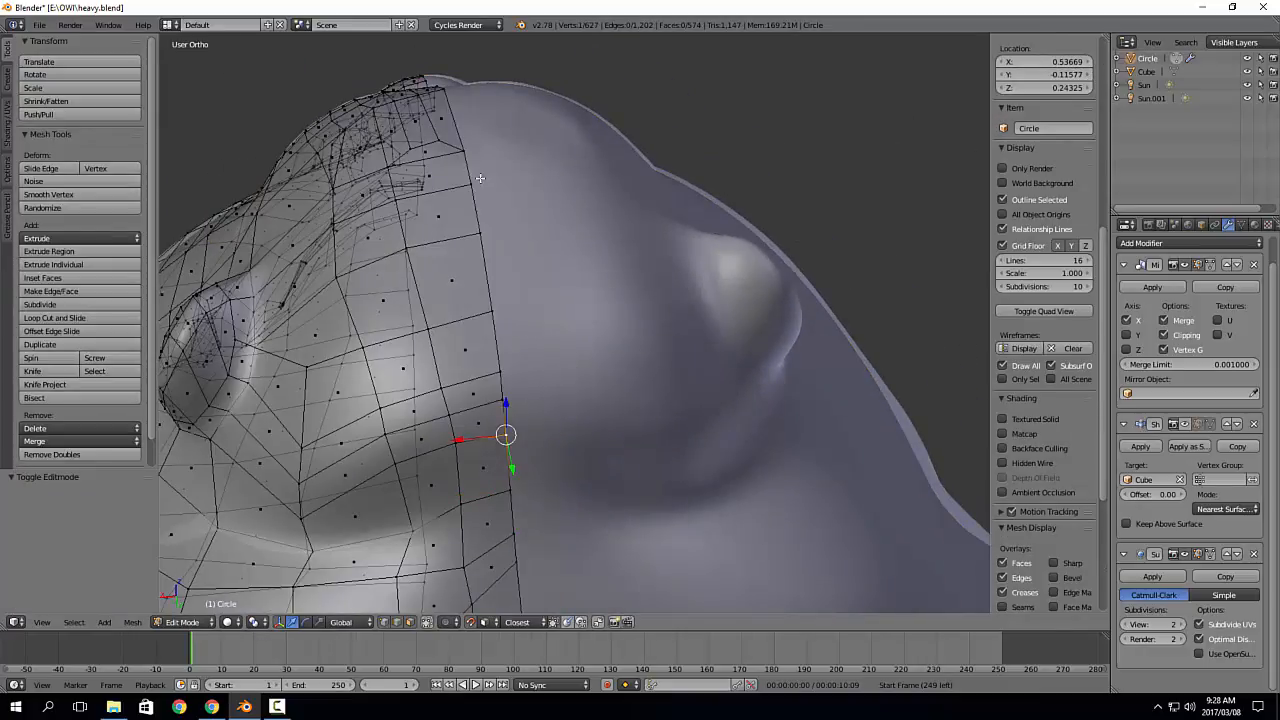
{"action": "right_click", "coordinate": [467, 151], "text": "ctrl"}
{"action": "key", "text": "g"}
{"action": "key", "text": "x"}
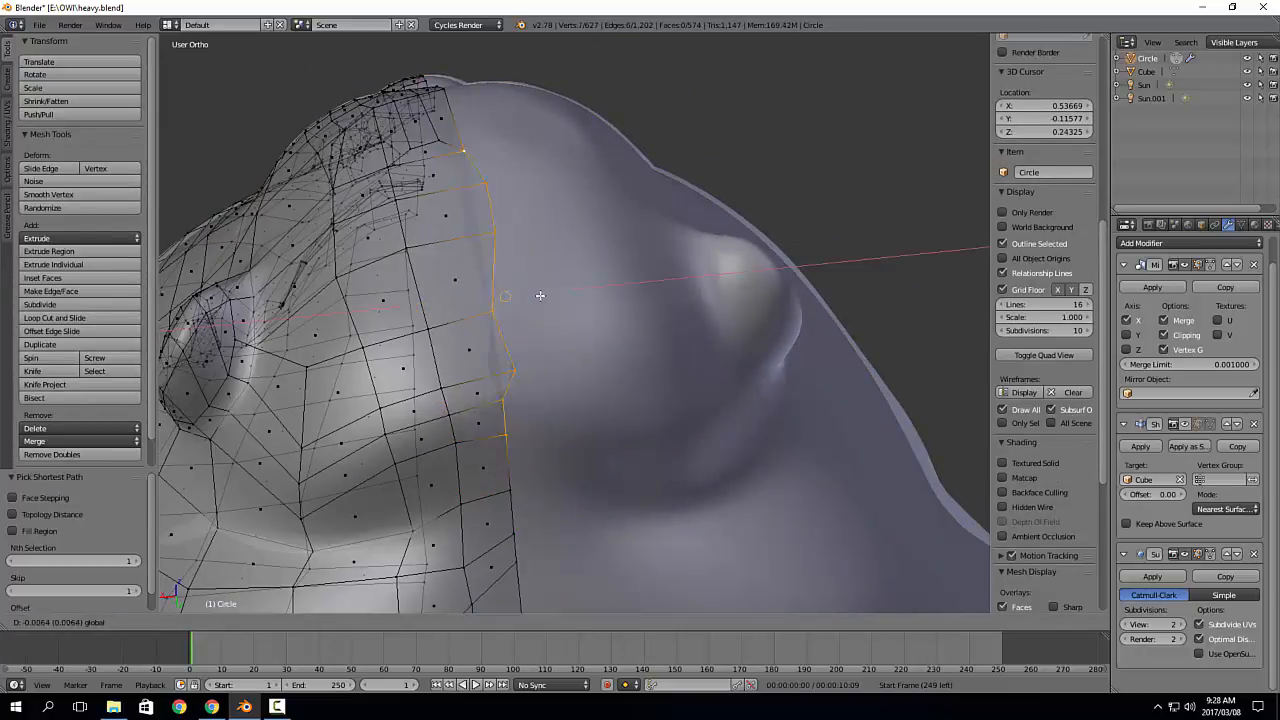
{"action": "left_click", "coordinate": [557, 291]}
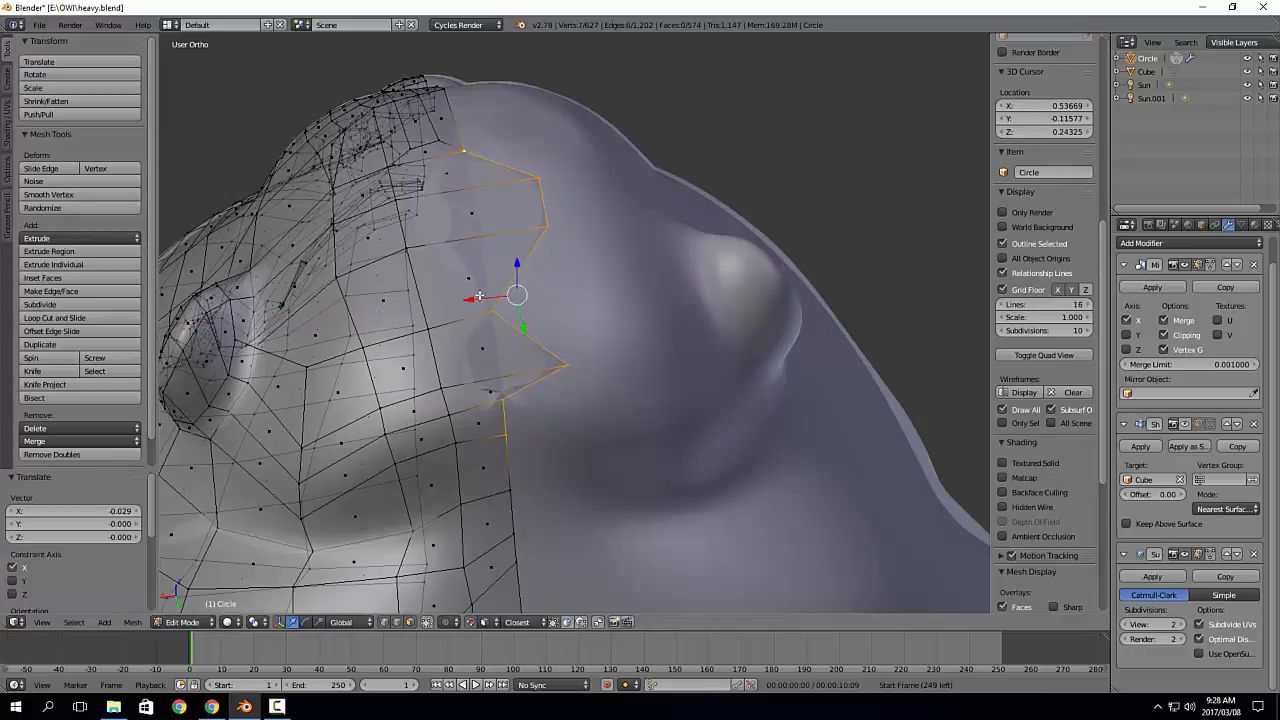
{"action": "left_click_drag", "start_coordinate": [480, 298], "coordinate": [338, 301]}
Step: Return to Object Mode and examine the full mirrored body down to the waist and legs
{"action": "key", "text": "Tab"}
{"action": "scroll", "coordinate": [462, 320], "scroll_direction": "down", "scroll_amount": 5}
{"action": "middle_click_drag", "start_coordinate": [462, 320], "coordinate": [539, 206]}
{"action": "scroll", "coordinate": [518, 380], "scroll_direction": "down", "scroll_amount": 2}
{"action": "scroll", "coordinate": [575, 320], "scroll_direction": "down", "scroll_amount": 2}
{"action": "middle_click_drag", "start_coordinate": [608, 490], "coordinate": [583, 358], "text": "shift"}
{"action": "scroll", "coordinate": [577, 331], "scroll_direction": "up", "scroll_amount": 2}
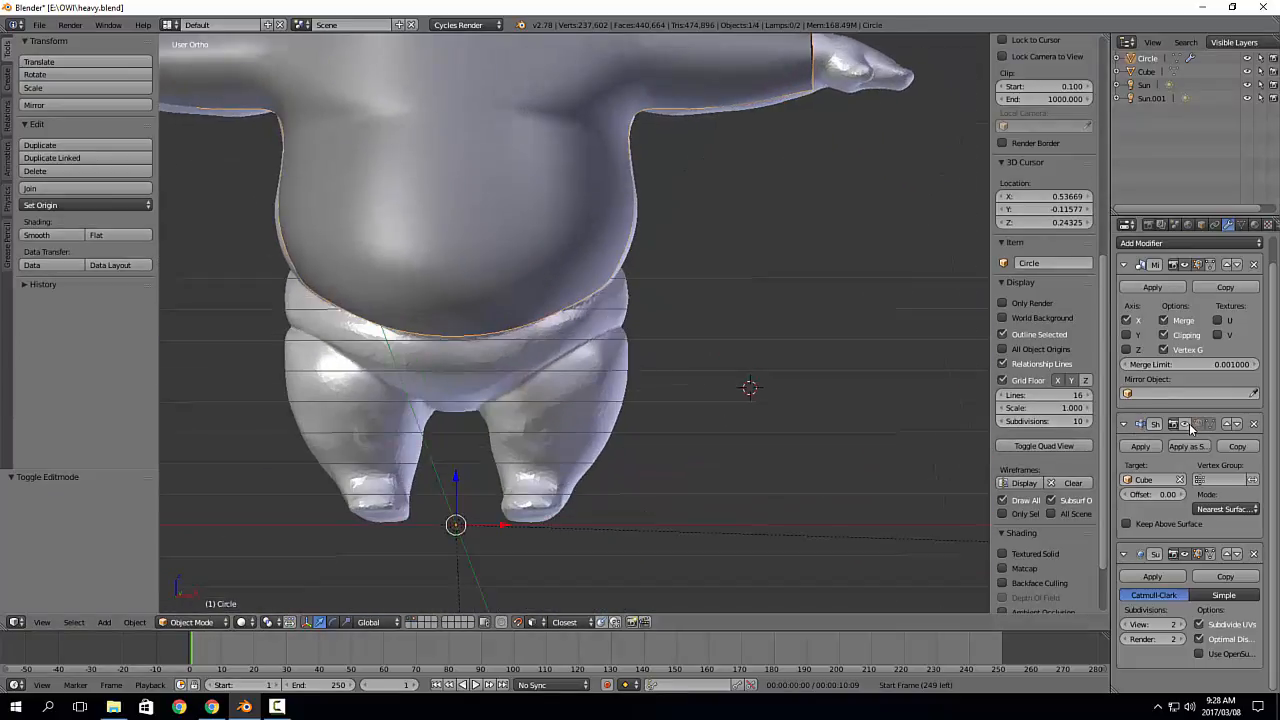
Step: Turn off the Mirror modifier's viewport display and open the Circle mesh in Edit Mode
{"action": "scroll", "coordinate": [1187, 426], "scroll_direction": "up", "scroll_amount": 1}
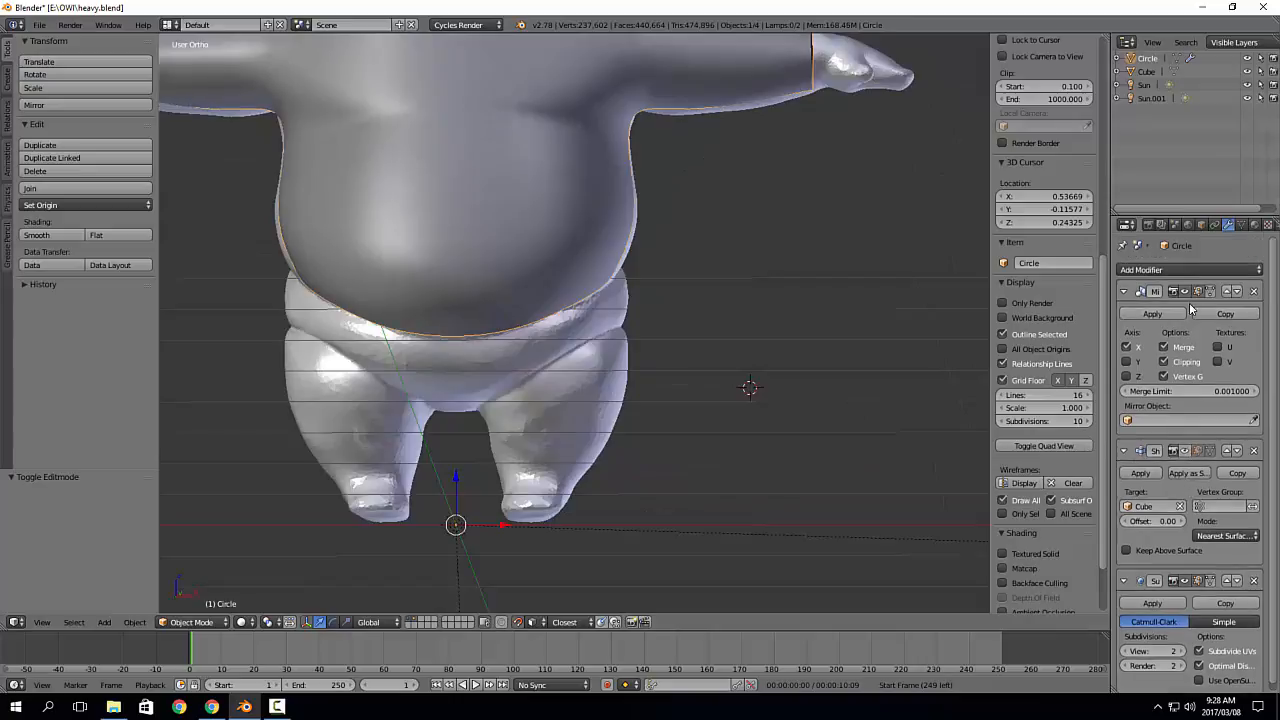
{"action": "left_click", "coordinate": [1186, 291]}
{"action": "key", "text": "Tab"}
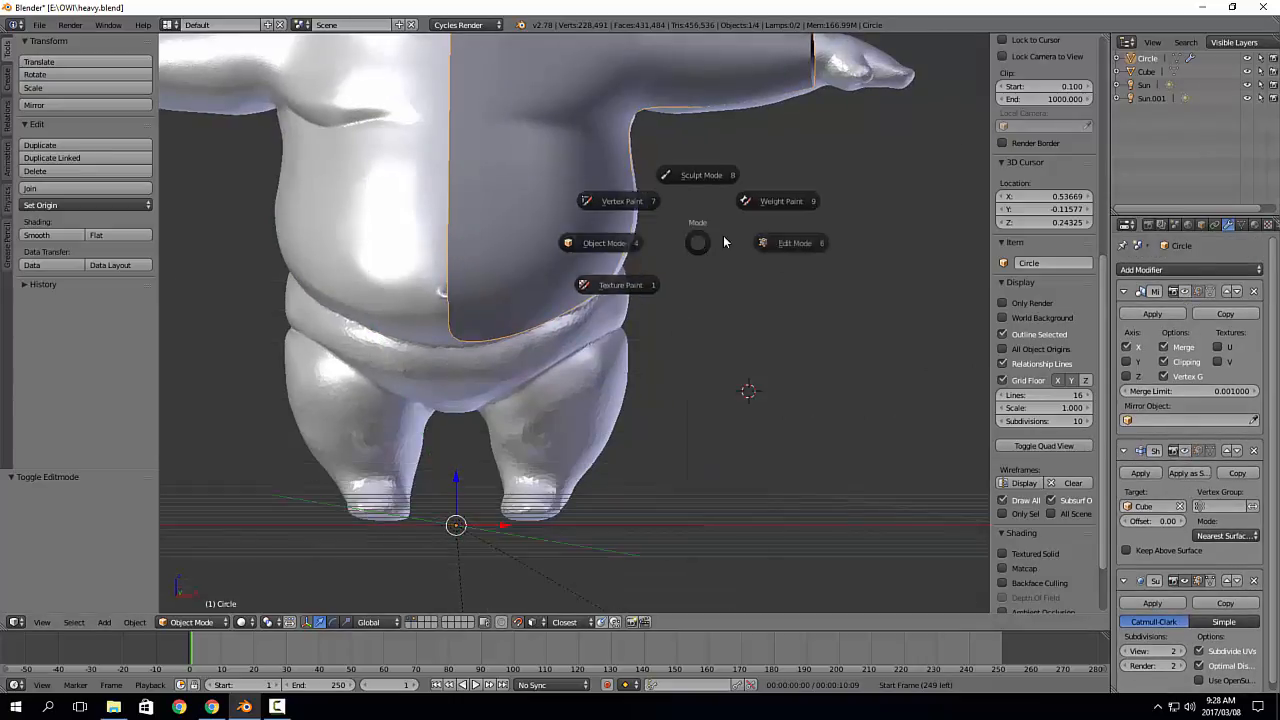
{"action": "left_click", "coordinate": [831, 240]}
Step: Add an unfilled 8-vertex circle with radius 1 inside the Circle mesh
{"action": "scroll", "coordinate": [814, 257], "scroll_direction": "down", "scroll_amount": 3}
{"action": "middle_click_drag", "start_coordinate": [814, 257], "coordinate": [780, 360]}
{"action": "key", "text": "shift+a"}
{"action": "left_click", "coordinate": [794, 331]}
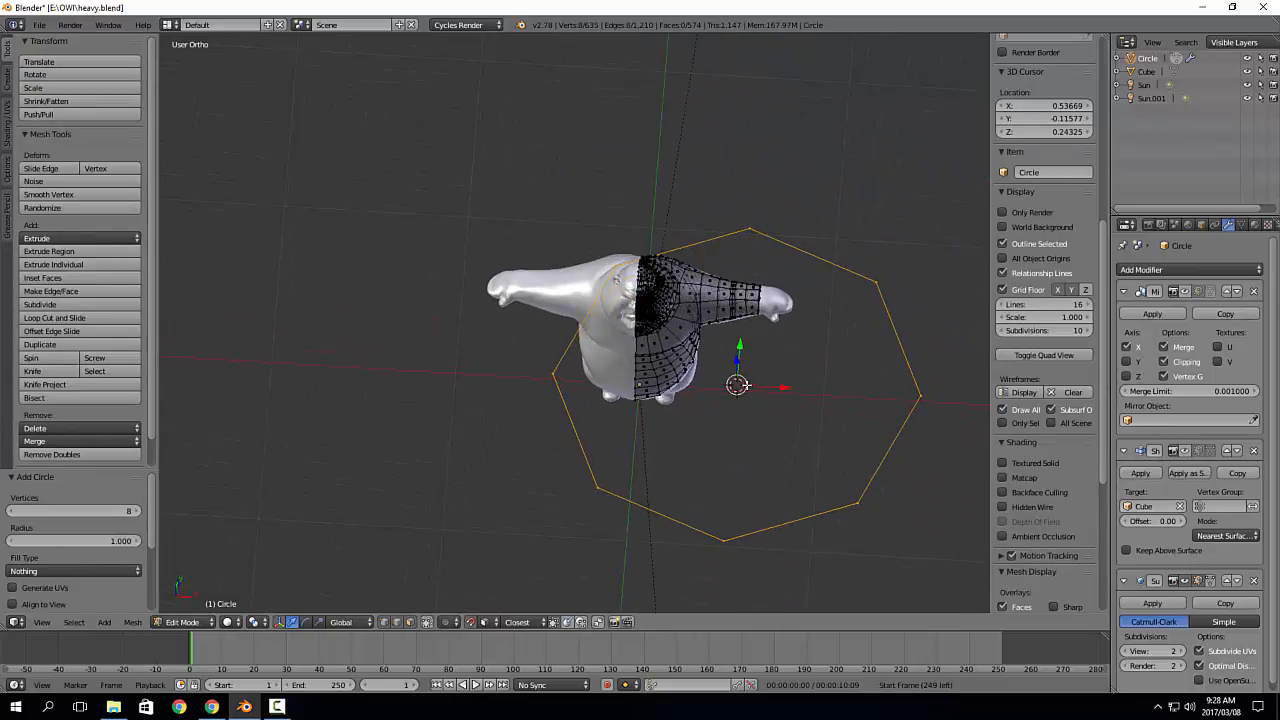
Step: Move the new circle over the upper leg in front view and reset the 3D cursor to the world origin
{"action": "mouse_move", "coordinate": [738, 405]}
{"action": "middle_mouse_down"}
{"action": "mouse_move", "coordinate": [746, 191]}
{"action": "mouse_move", "coordinate": [737, 408]}
{"action": "middle_mouse_up"}
{"action": "key", "text": "KP_1"}
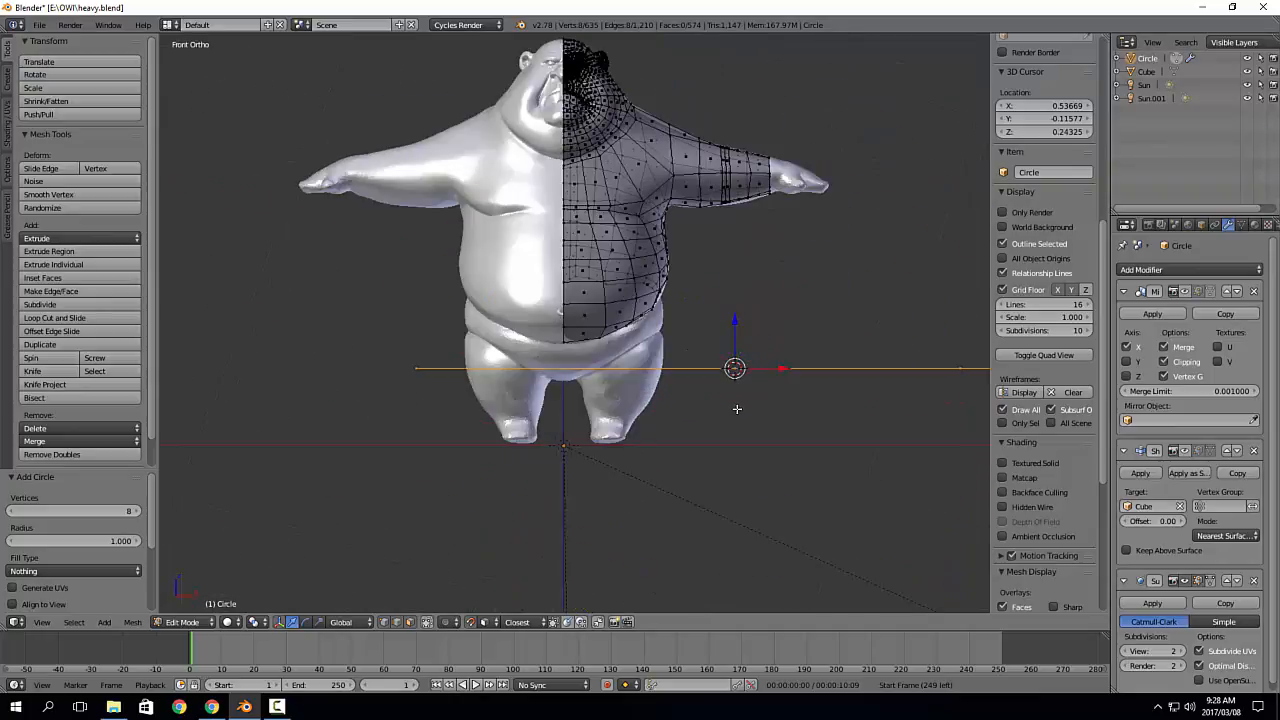
{"action": "middle_click_drag", "start_coordinate": [825, 344], "coordinate": [785, 352], "text": "shift"}
{"action": "key", "text": "g"}
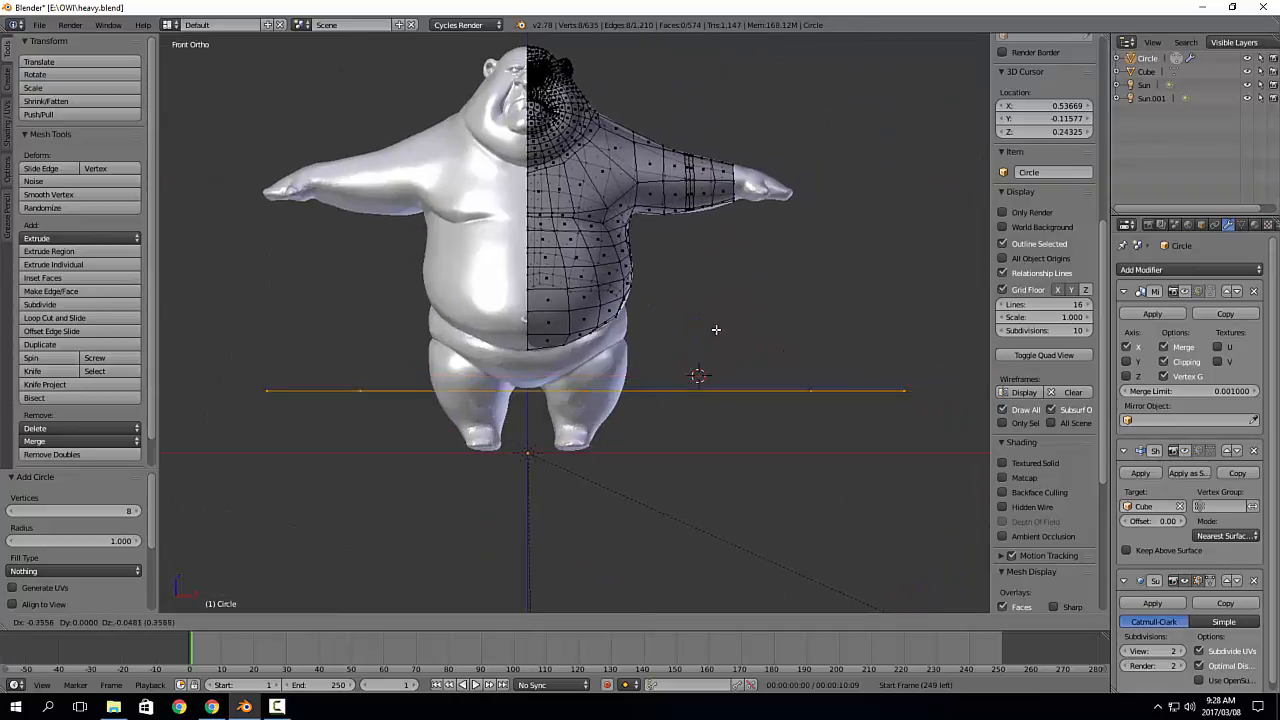
{"action": "left_click", "coordinate": [733, 311]}
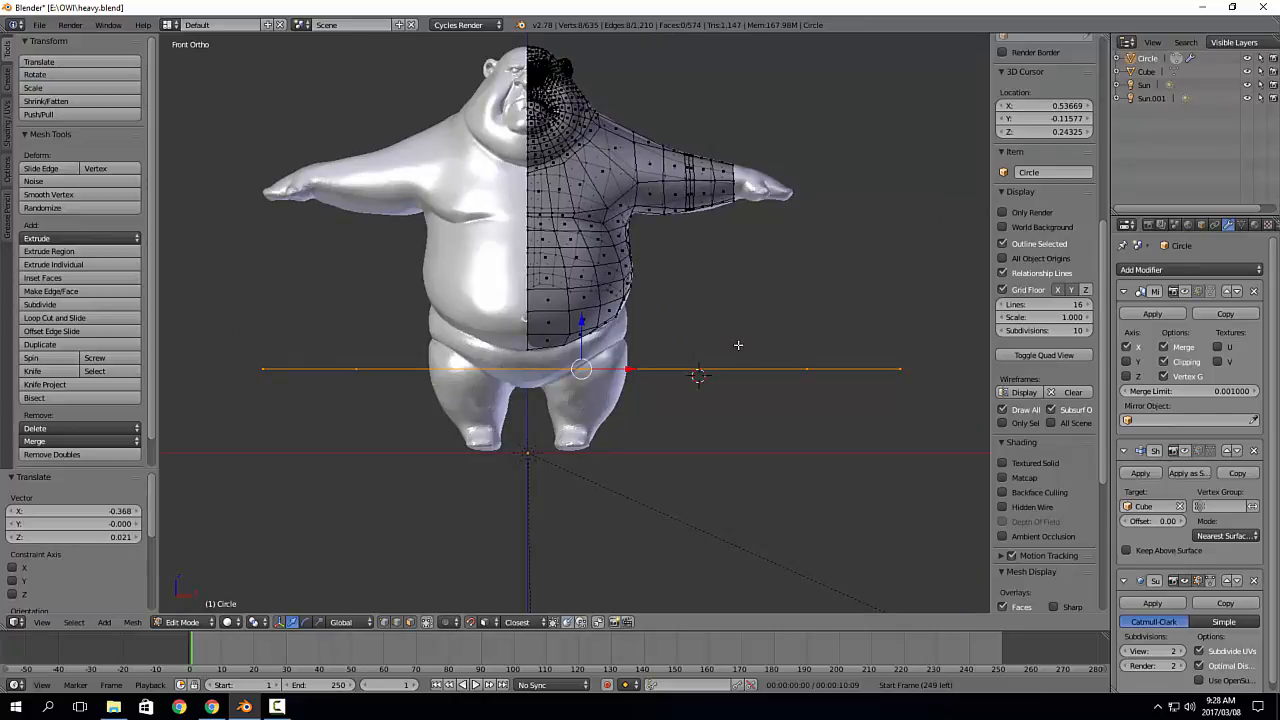
{"action": "key", "text": "shift+c"}
Step: Rotate the circle about -28.8° in front view and scale it to about 0.19 to match the thigh
{"action": "scroll", "coordinate": [711, 366], "scroll_direction": "up", "scroll_amount": 5}
{"action": "middle_click_drag", "start_coordinate": [711, 366], "coordinate": [655, 374], "text": "shift"}
{"action": "scroll", "coordinate": [690, 335], "scroll_direction": "down", "scroll_amount": 3}
{"action": "scroll", "coordinate": [655, 374], "scroll_direction": "up", "scroll_amount": 2}
{"action": "key", "text": "r"}
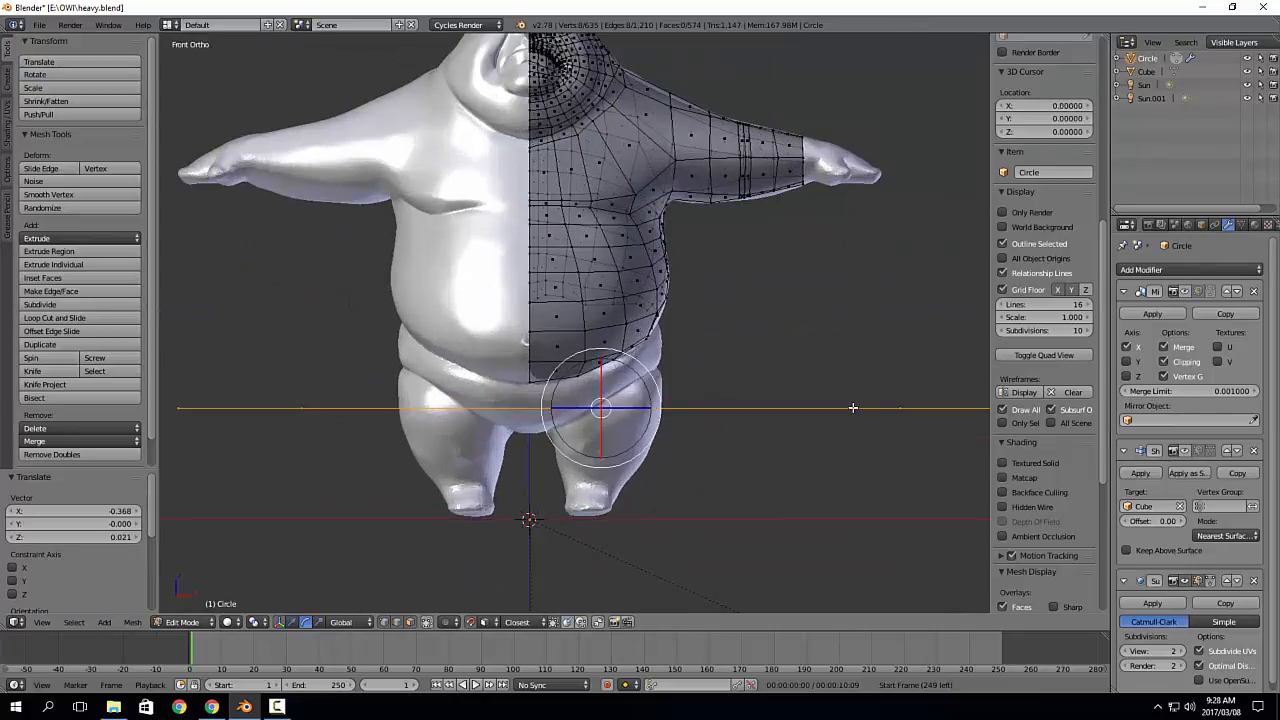
{"action": "left_click", "coordinate": [780, 311]}
{"action": "key", "text": "s"}
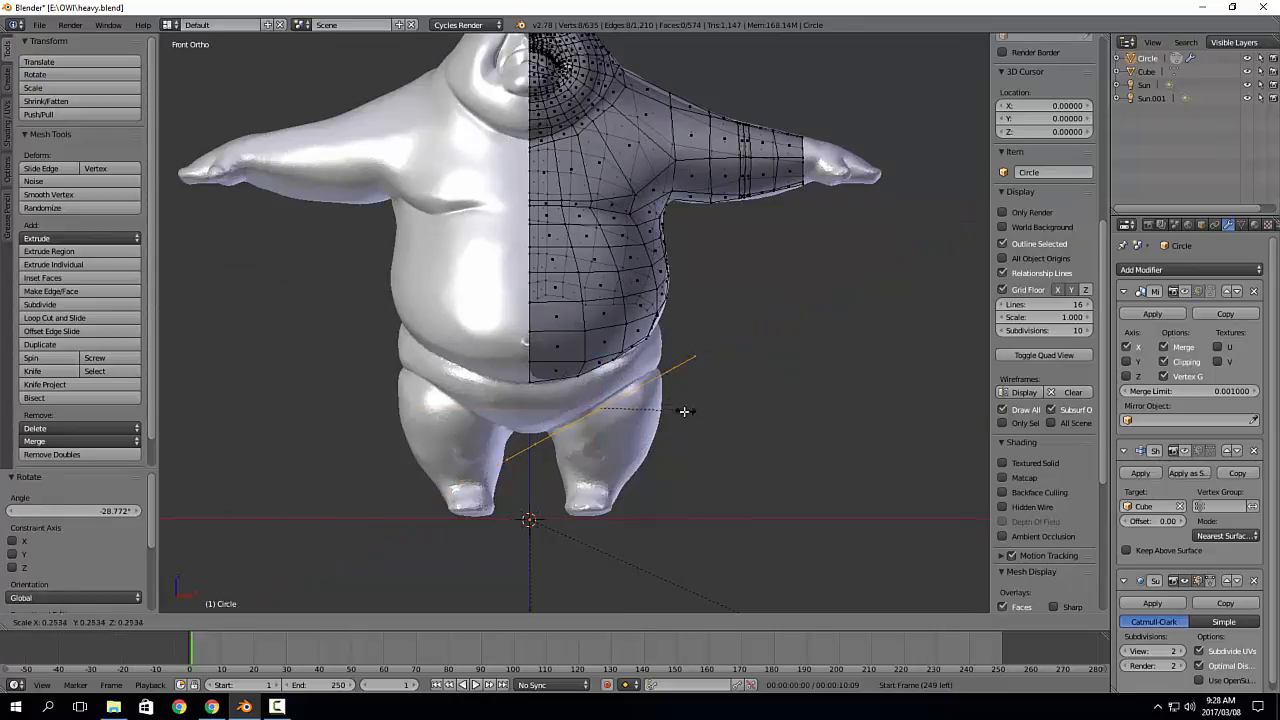
{"action": "left_click", "coordinate": [666, 418]}
Step: Resize the leg loop in side view and shift it about 0.029 along Y over the thigh
{"action": "key", "text": "KP_3"}
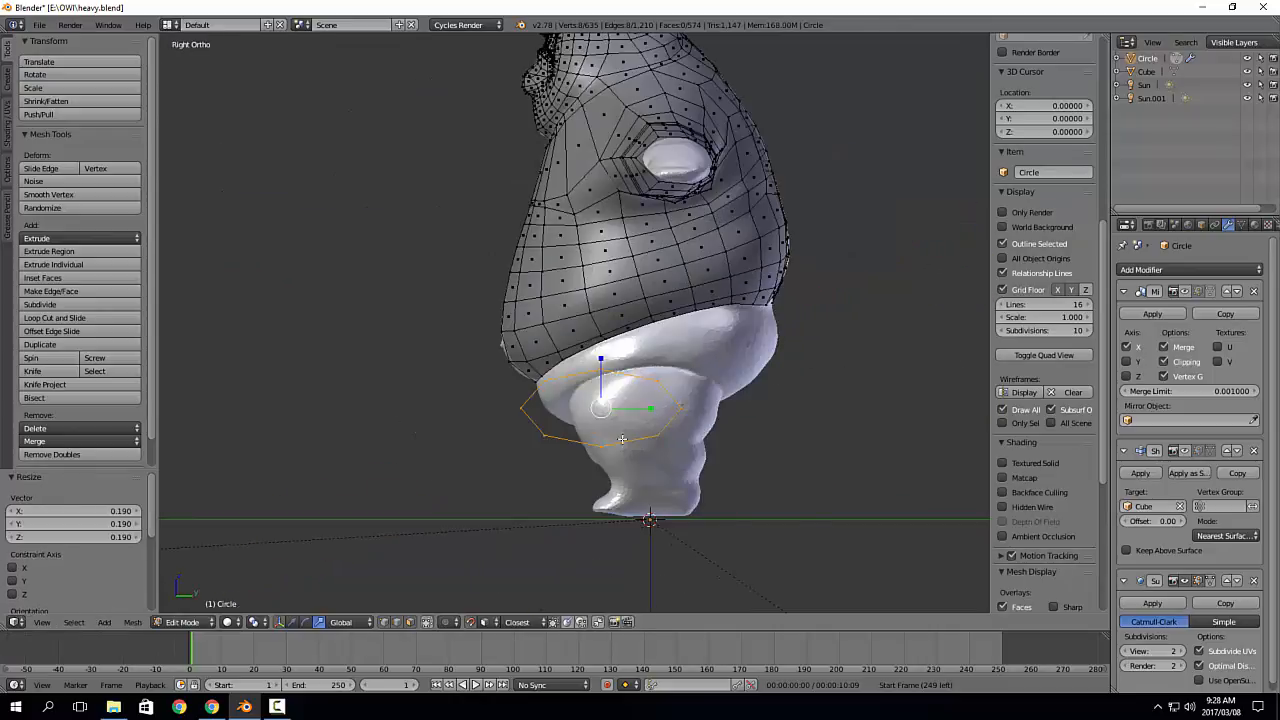
{"action": "left_click_drag", "start_coordinate": [657, 406], "coordinate": [703, 406]}
{"action": "key", "text": "s"}
{"action": "left_click", "coordinate": [760, 415]}
Step: Orbit around the leg loop and toggle Edit Mode to check how it surrounds the thigh
{"action": "middle_click_drag", "start_coordinate": [715, 415], "coordinate": [890, 435]}
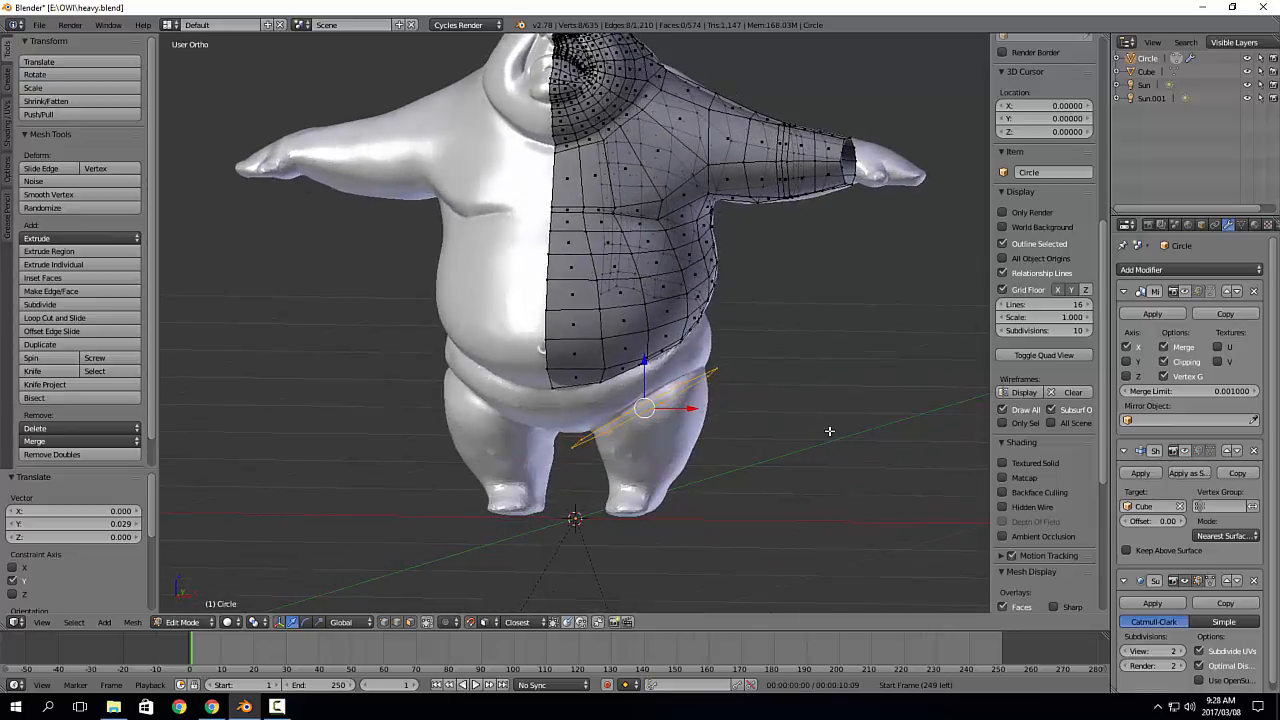
{"action": "key", "text": "Tab"}
{"action": "middle_click_drag", "start_coordinate": [692, 437], "coordinate": [700, 430]}
{"action": "key", "text": "Tab"}
Step: Turn off snapping, reposition the leg loop along the crease above the thigh in front view and scale it to about 0.83
{"action": "key", "text": "KP_3"}
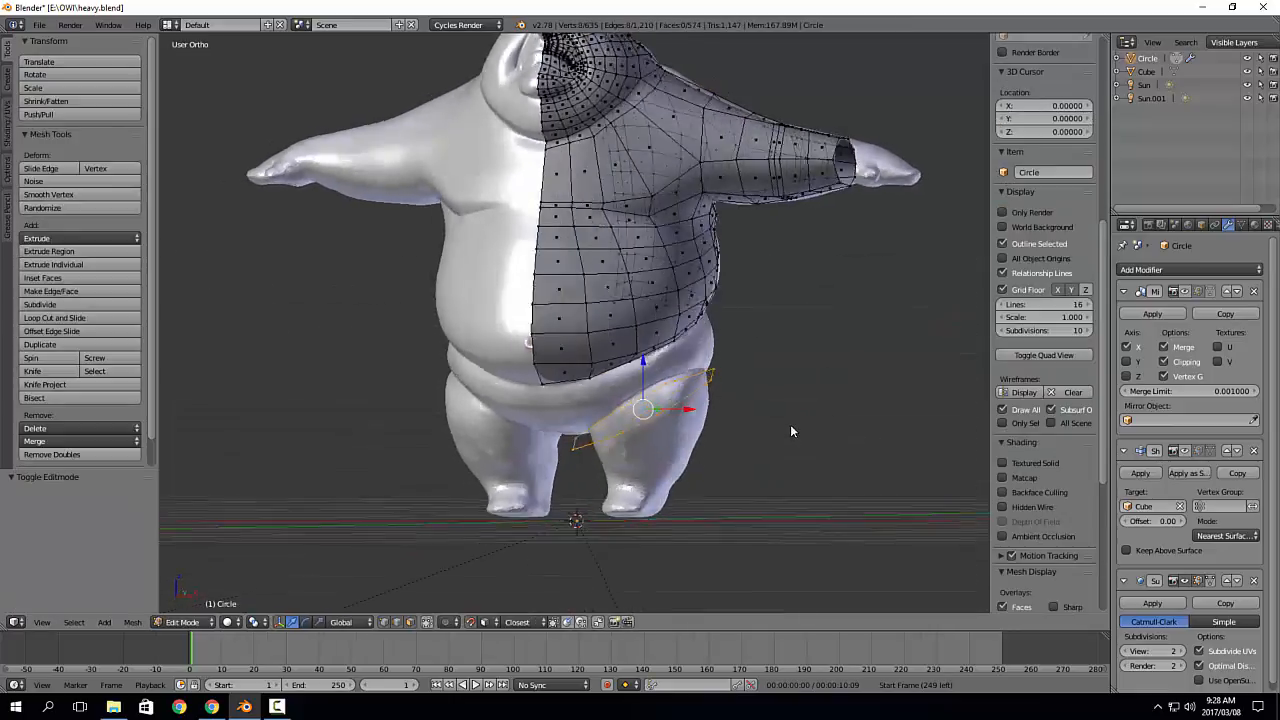
{"action": "key", "text": "KP_1"}
{"action": "scroll", "coordinate": [737, 423], "scroll_direction": "up", "scroll_amount": 5}
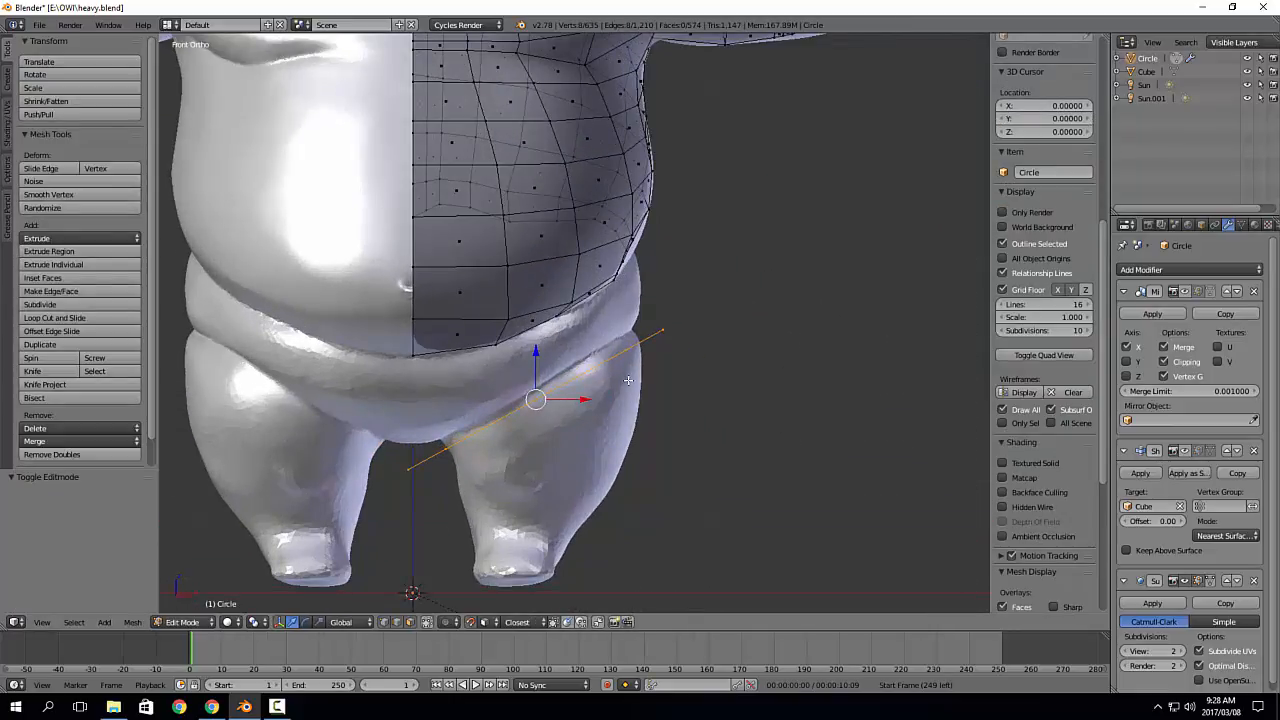
{"action": "key", "text": "g"}
{"action": "left_click", "coordinate": [631, 341]}
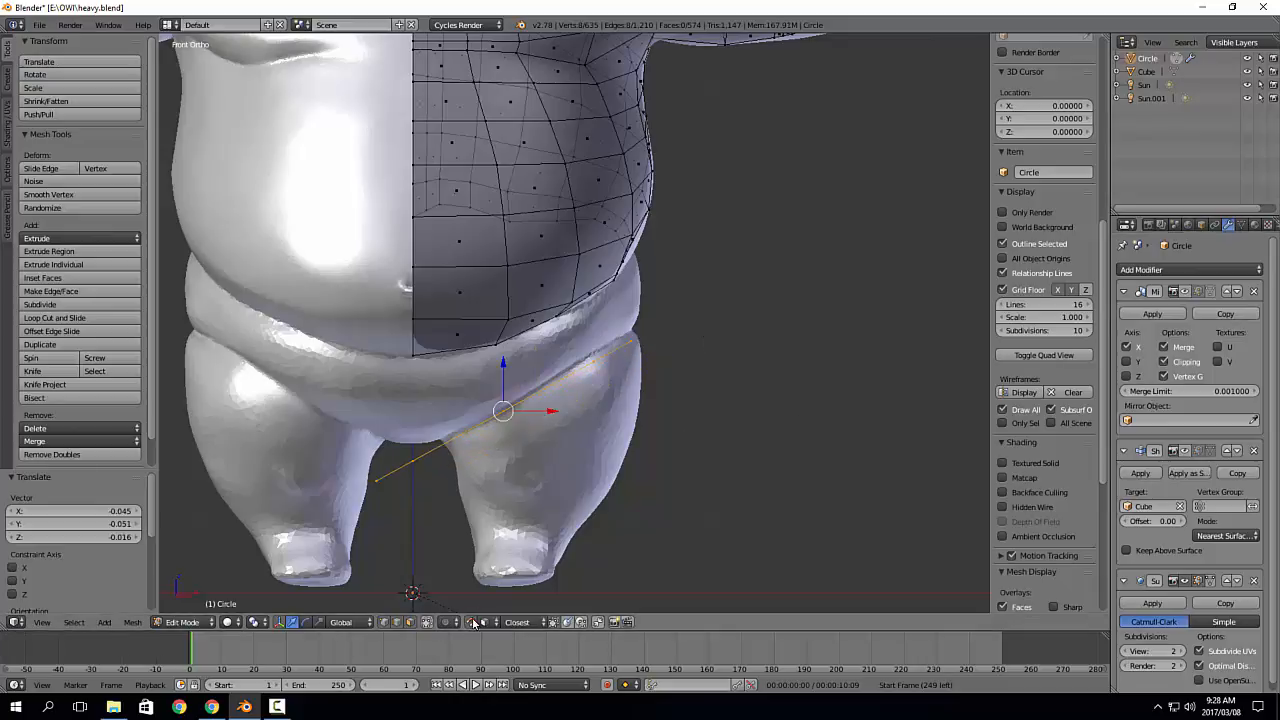
{"action": "key", "text": "g"}
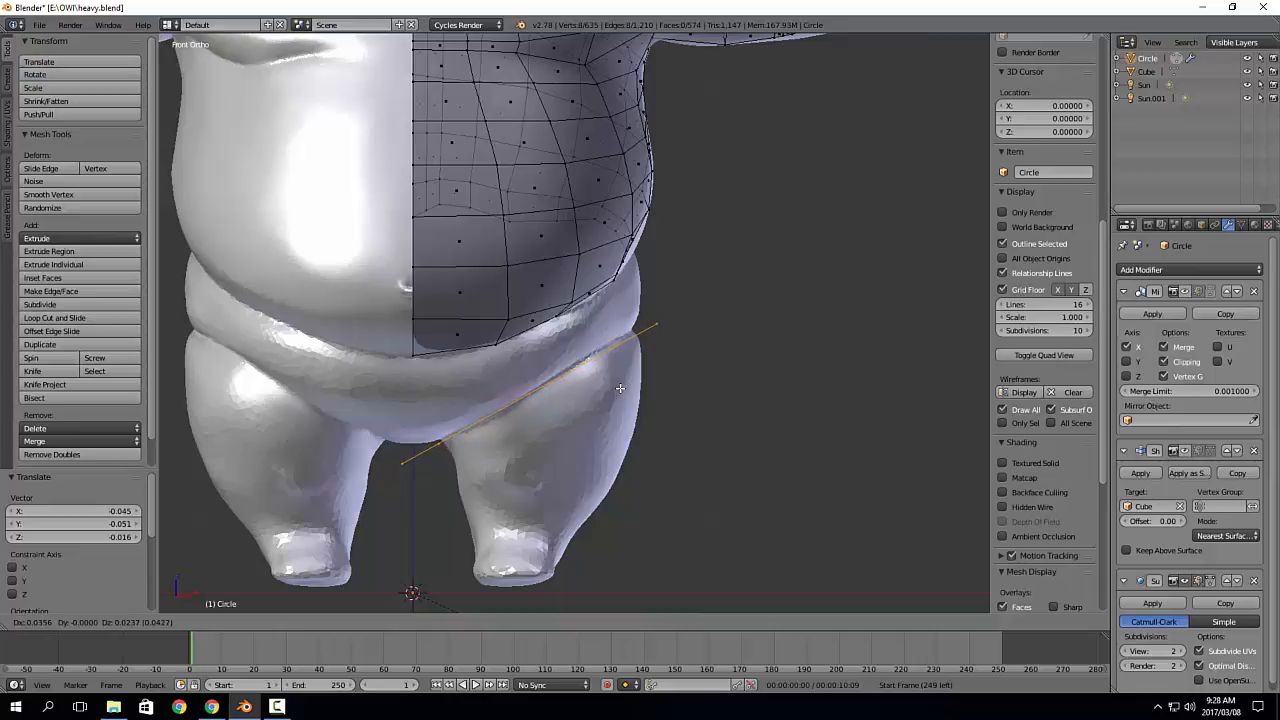
{"action": "left_click", "coordinate": [622, 388]}
{"action": "key", "text": "s"}
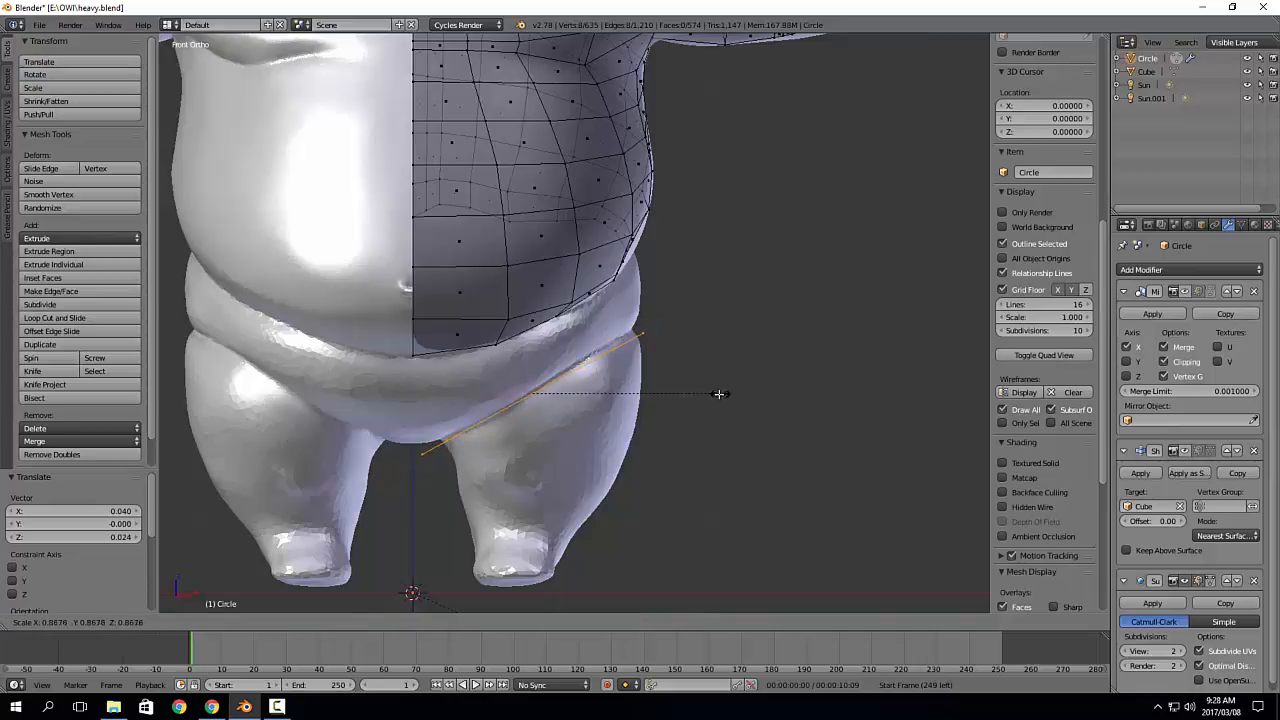
{"action": "left_click", "coordinate": [711, 394]}
Step: Turn on the Mirror modifier's viewport display and toggle the Shrinkwrap modifier's viewport display
{"action": "middle_click_drag", "start_coordinate": [651, 454], "coordinate": [719, 436], "text": "shift"}
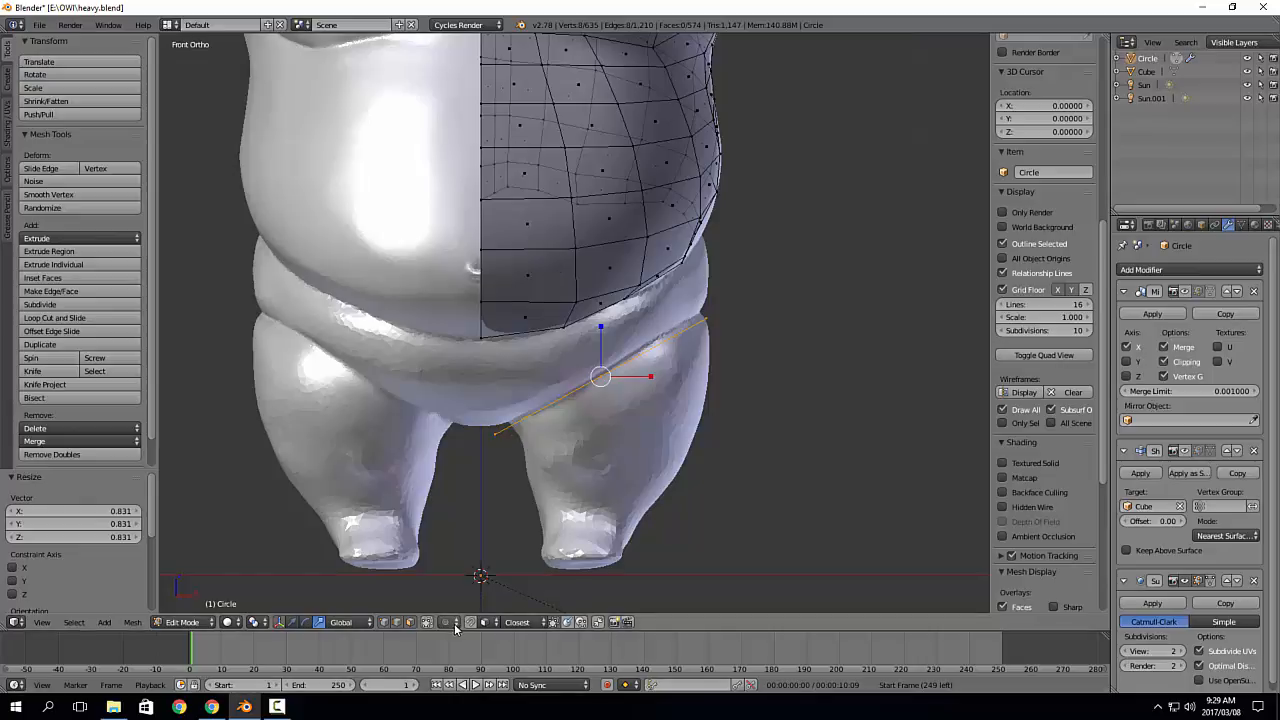
{"action": "left_click", "coordinate": [1186, 291]}
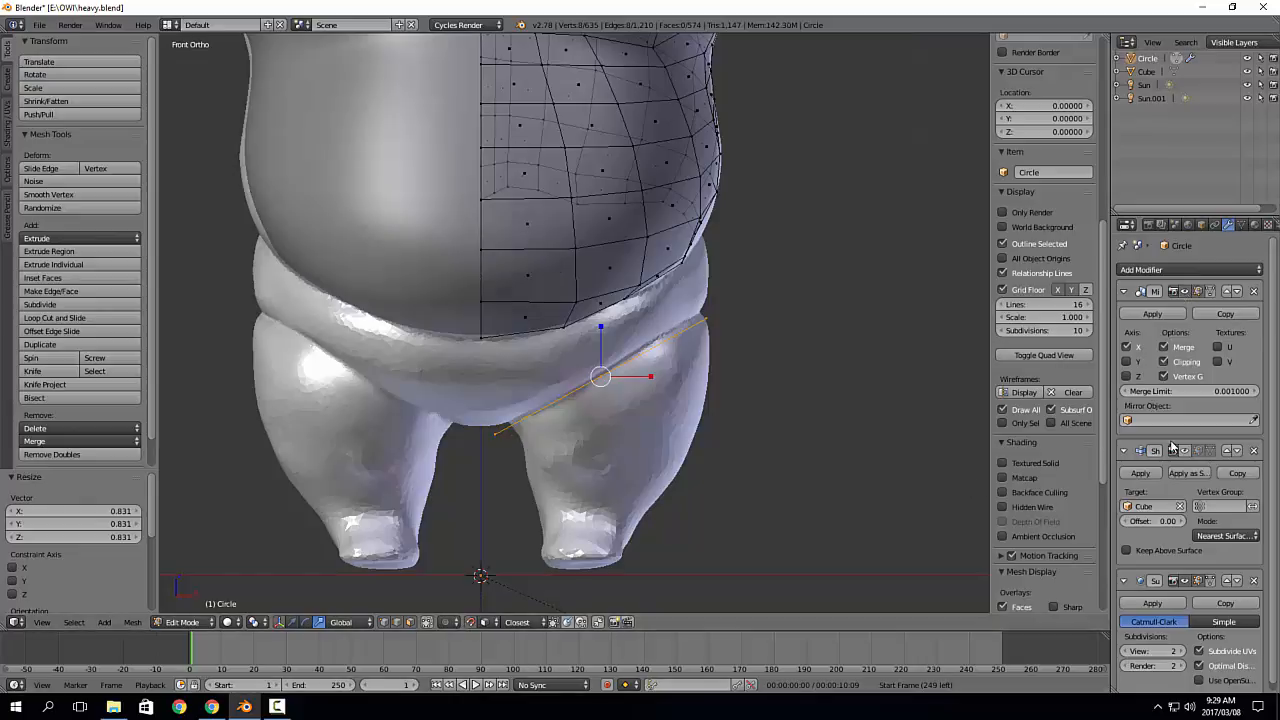
{"action": "left_click", "coordinate": [1186, 451]}
Step: Select the leg loop's vertex in the crease at the front top of the thigh
{"action": "middle_click_drag", "start_coordinate": [523, 306], "coordinate": [486, 306]}
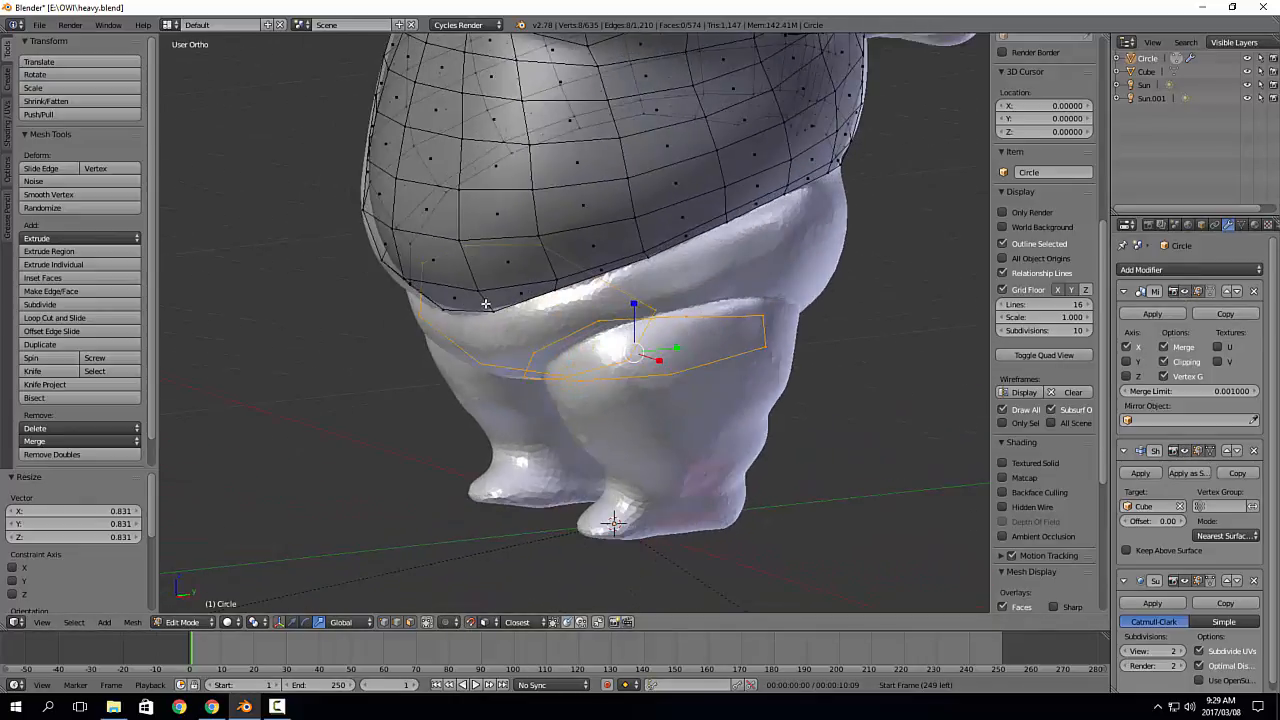
{"action": "scroll", "coordinate": [643, 338], "scroll_direction": "up", "scroll_amount": 4}
{"action": "right_click", "coordinate": [631, 332]}
{"action": "mouse_move", "coordinate": [634, 337]}
{"action": "middle_mouse_down"}
{"action": "mouse_move", "coordinate": [647, 332]}
{"action": "mouse_move", "coordinate": [634, 356]}
{"action": "middle_mouse_up"}
Step: Set the Circle object's maximum draw type to Wire
{"action": "left_click", "coordinate": [1201, 224]}
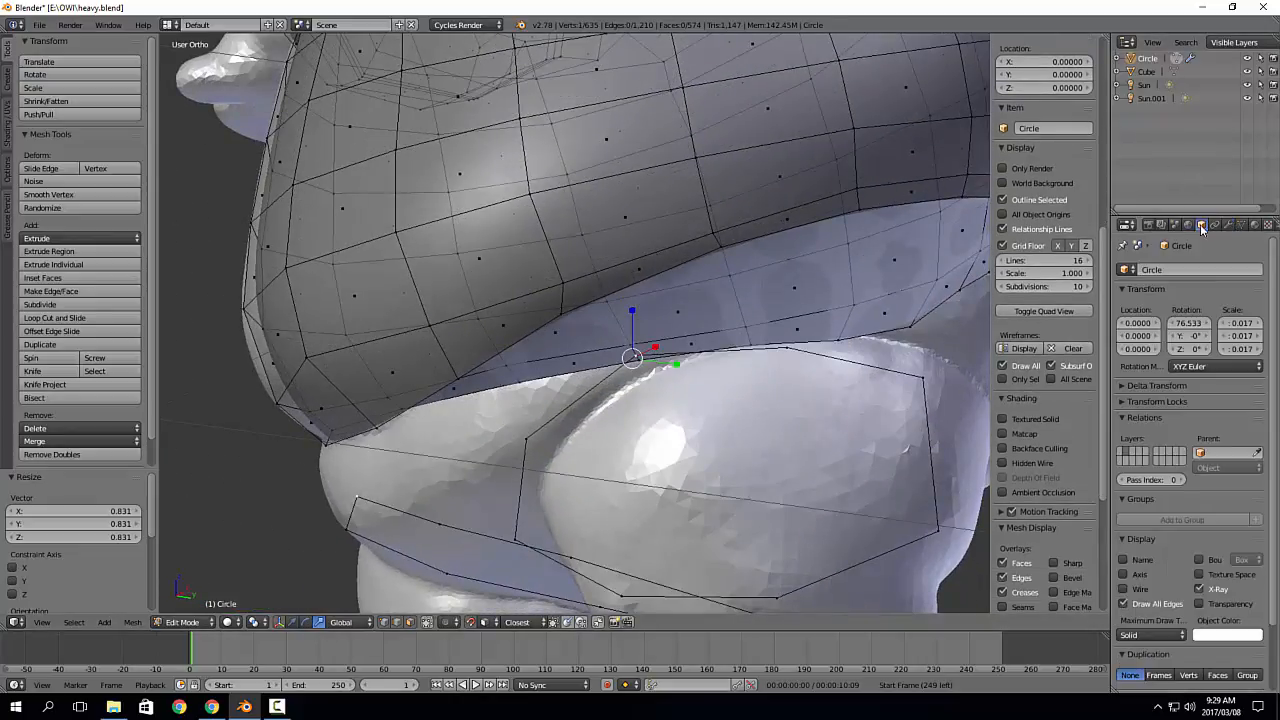
{"action": "scroll", "coordinate": [1168, 526], "scroll_direction": "down", "scroll_amount": 3}
{"action": "left_click", "coordinate": [1150, 556]}
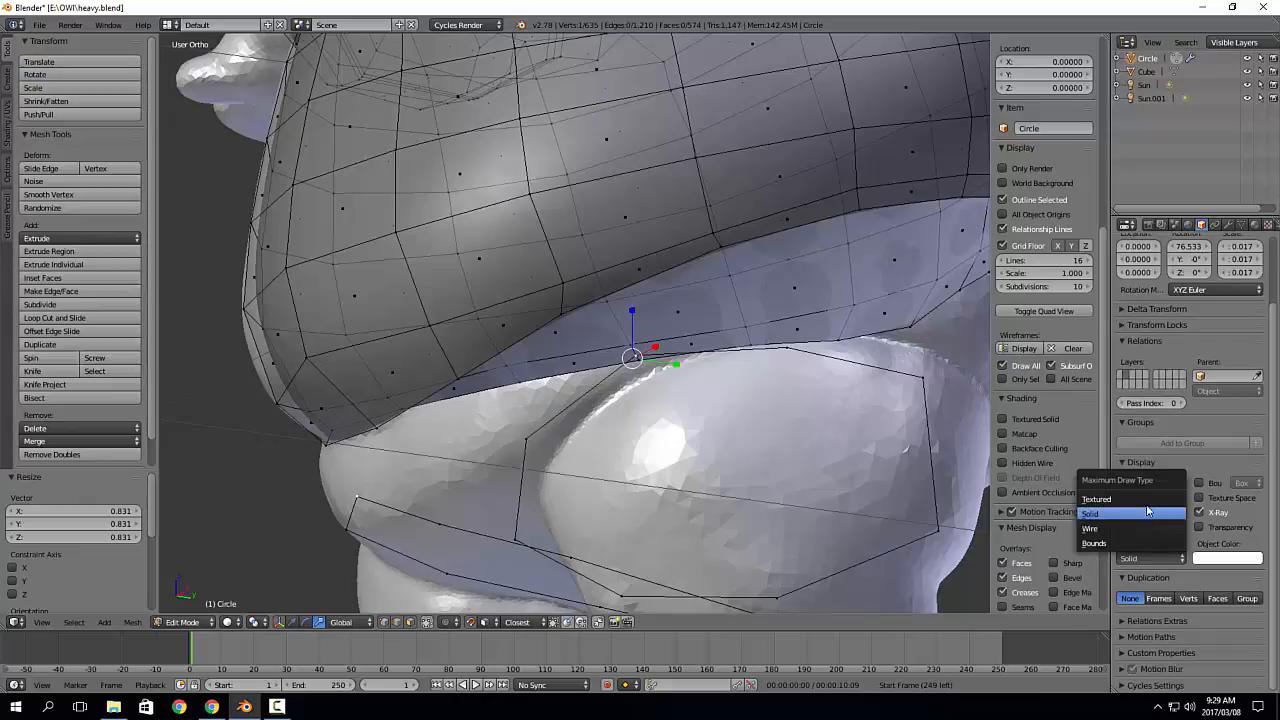
{"action": "left_click", "coordinate": [1143, 530]}
Step: Inspect the wireframe leg loop, return to the Circle's modifier settings and turn off the Subdivision Surface preview
{"action": "middle_click_drag", "start_coordinate": [660, 347], "coordinate": [690, 354]}
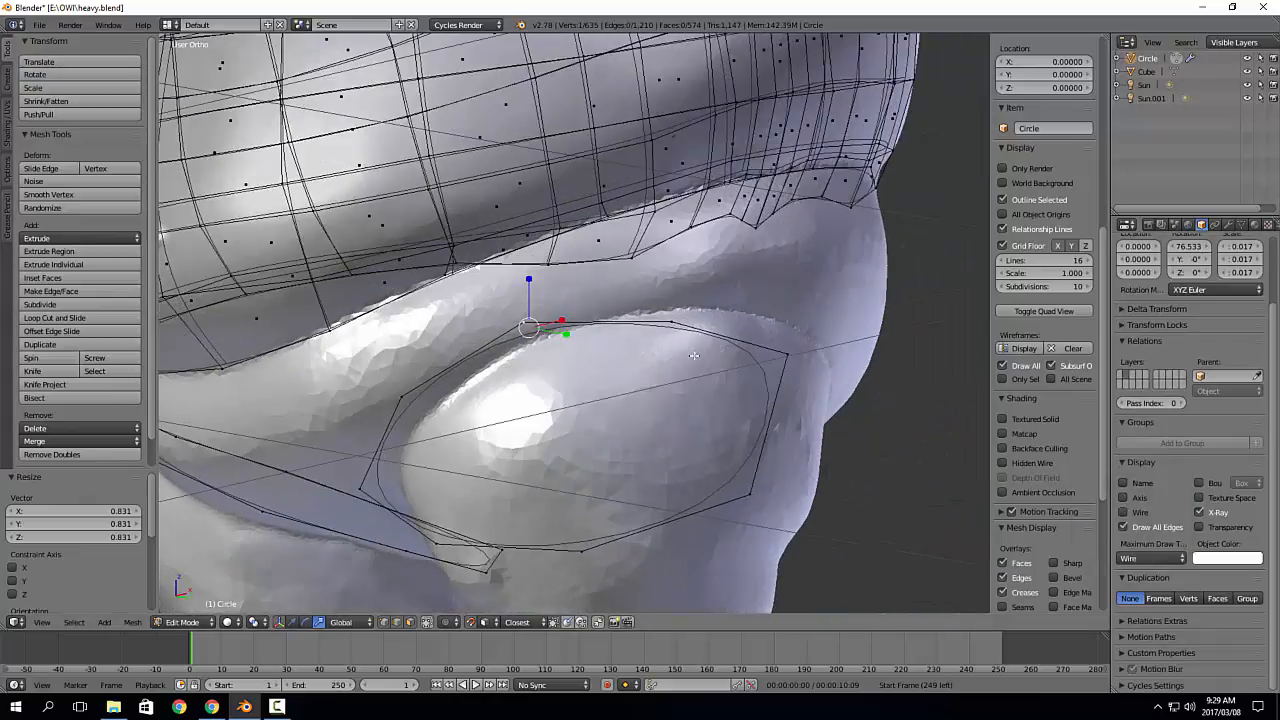
{"action": "left_click", "coordinate": [1240, 225]}
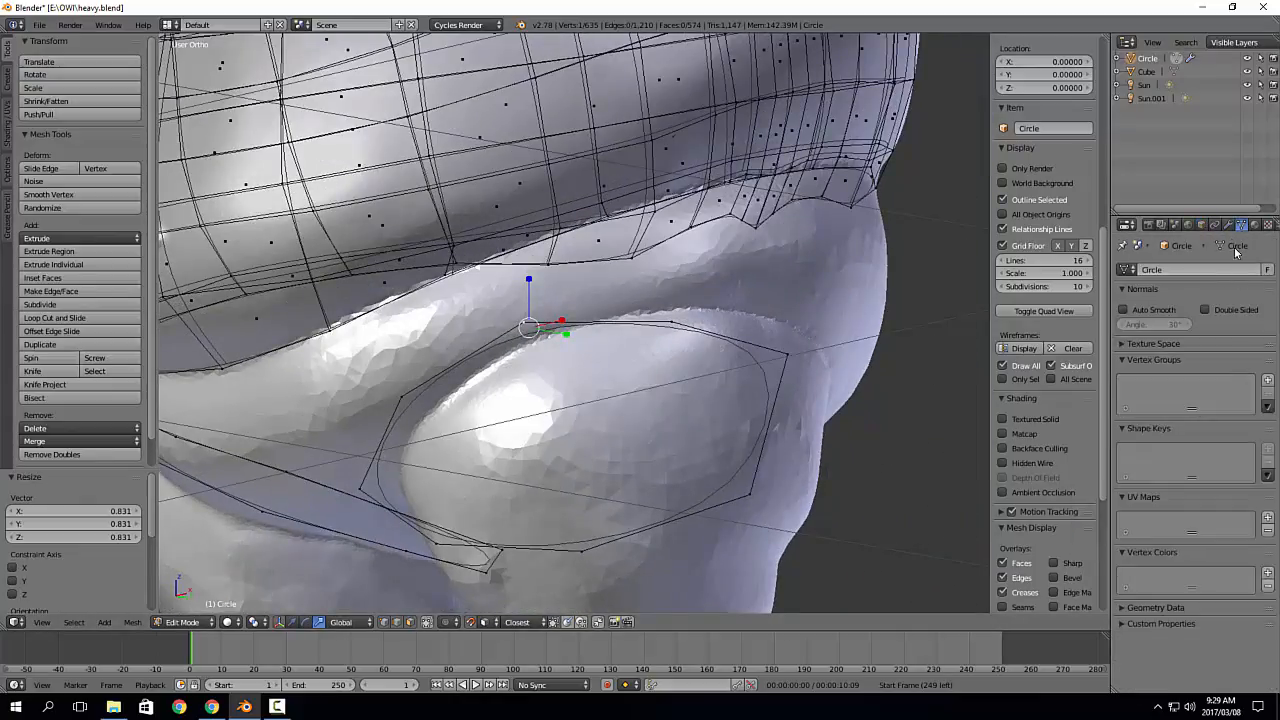
{"action": "left_click", "coordinate": [1228, 225]}
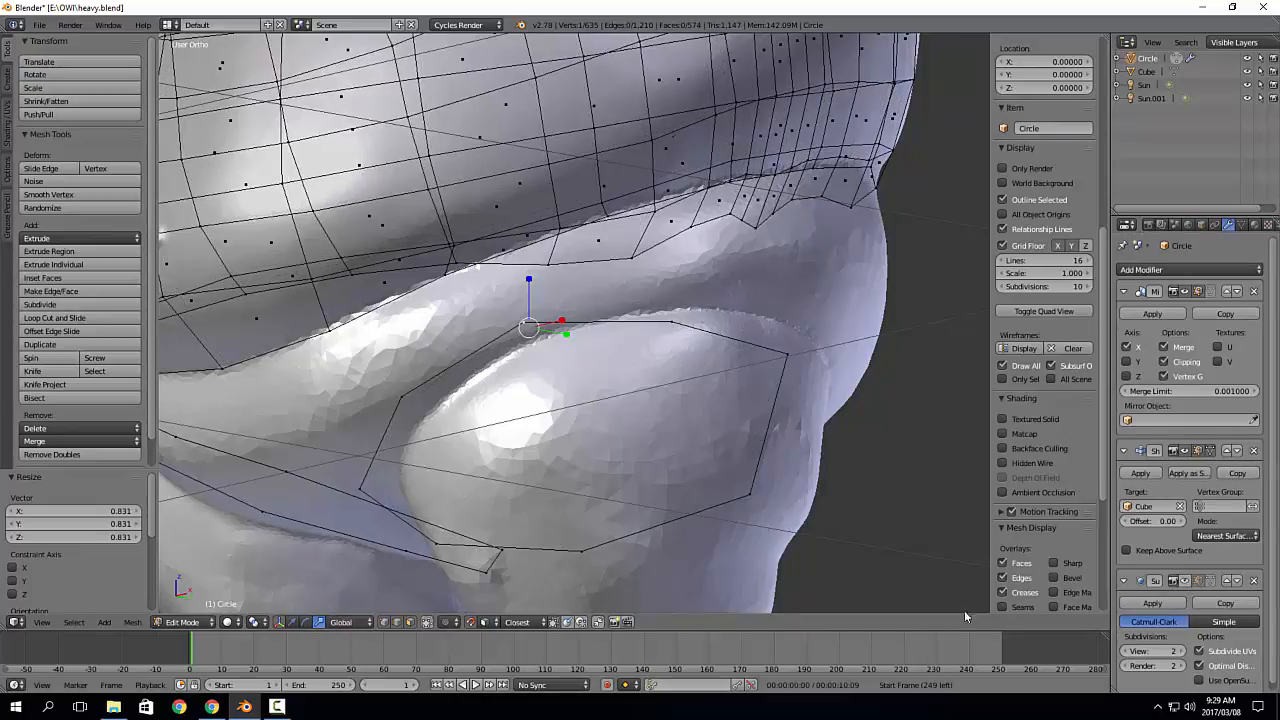
Step: Toggle the Subdivision Surface preview and turn off the Mirror modifier's edit-mode display on the Circle object
{"action": "left_click", "coordinate": [1185, 580]}
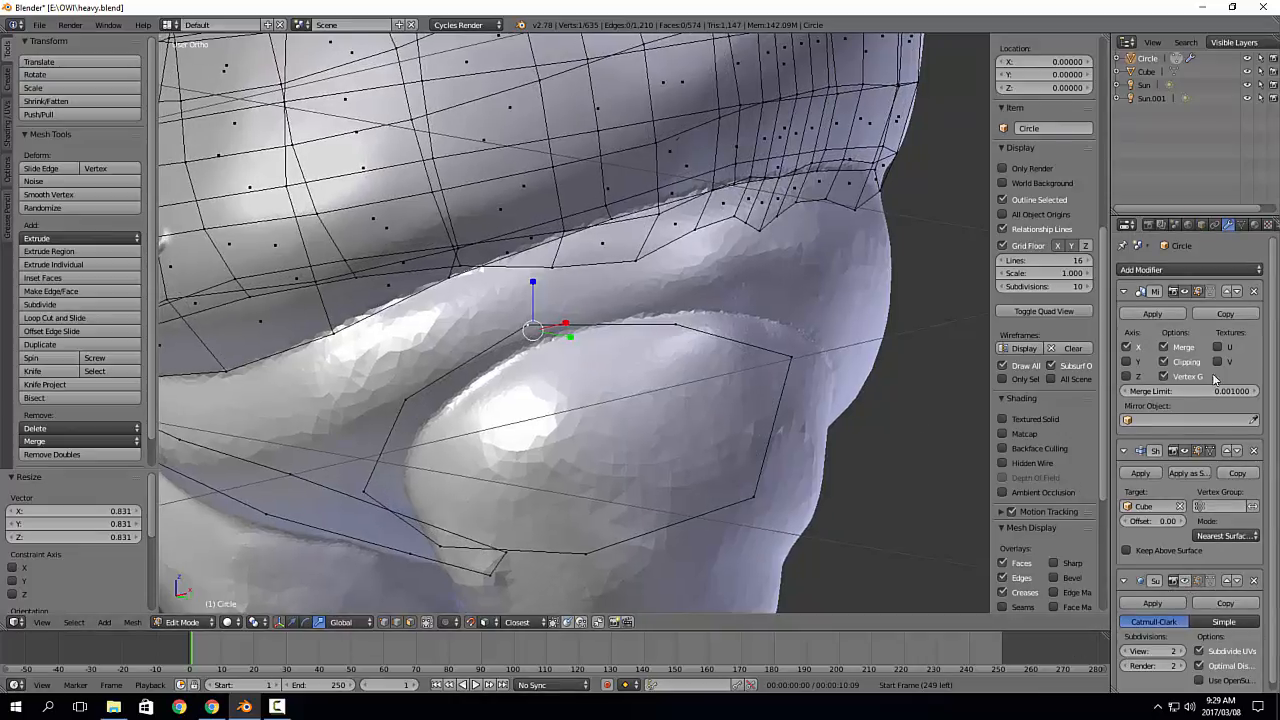
{"action": "left_click", "coordinate": [1199, 292]}
{"action": "scroll", "coordinate": [642, 362], "scroll_direction": "down", "scroll_amount": 4}
{"action": "middle_click_drag", "start_coordinate": [640, 358], "coordinate": [570, 338]}
{"action": "key", "text": "Tab"}
{"action": "key", "text": "Tab"}
{"action": "left_click", "coordinate": [1199, 292]}
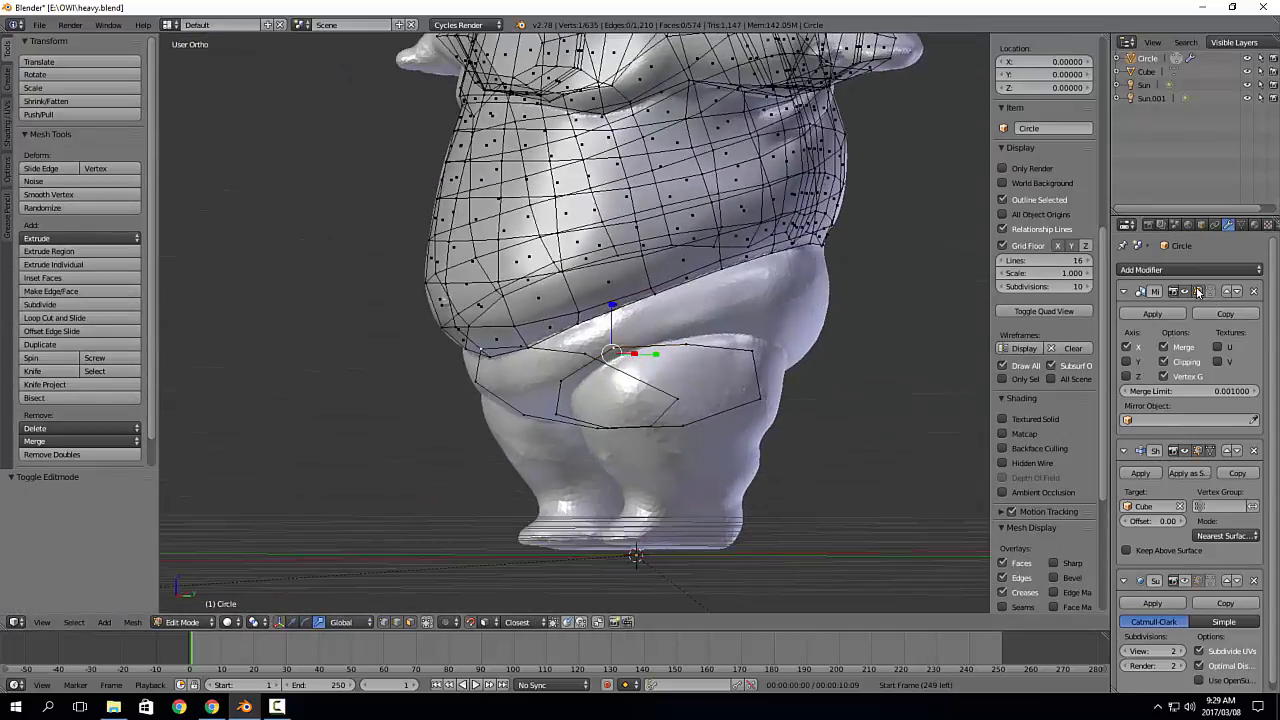
{"action": "left_click", "coordinate": [1199, 292]}
{"action": "left_click", "coordinate": [1199, 292]}
{"action": "left_click", "coordinate": [1199, 292]}
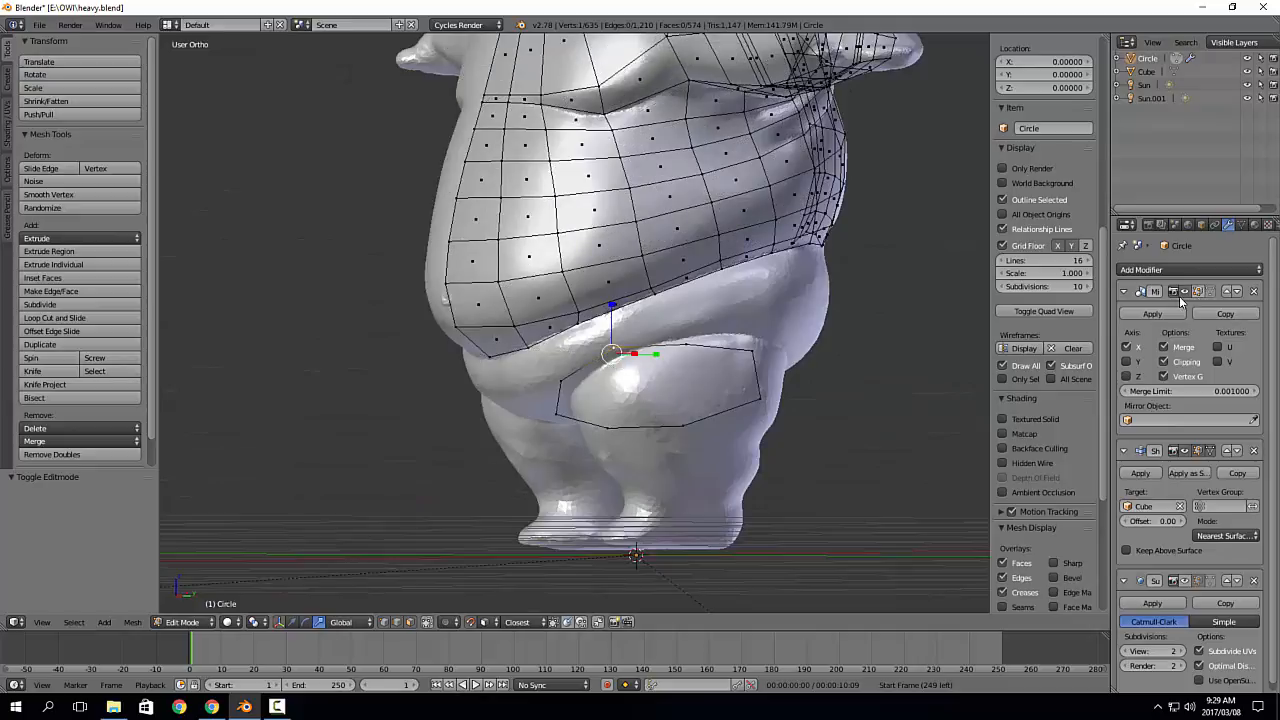
Step: Move the leg loop's two vertices at the outer front of the thigh onto the crease under the belly fold
{"action": "mouse_move", "coordinate": [620, 320]}
{"action": "middle_mouse_down"}
{"action": "mouse_move", "coordinate": [664, 326]}
{"action": "mouse_move", "coordinate": [612, 332]}
{"action": "middle_mouse_up"}
{"action": "scroll", "coordinate": [673, 356], "scroll_direction": "up", "scroll_amount": 5}
{"action": "right_click", "coordinate": [704, 335]}
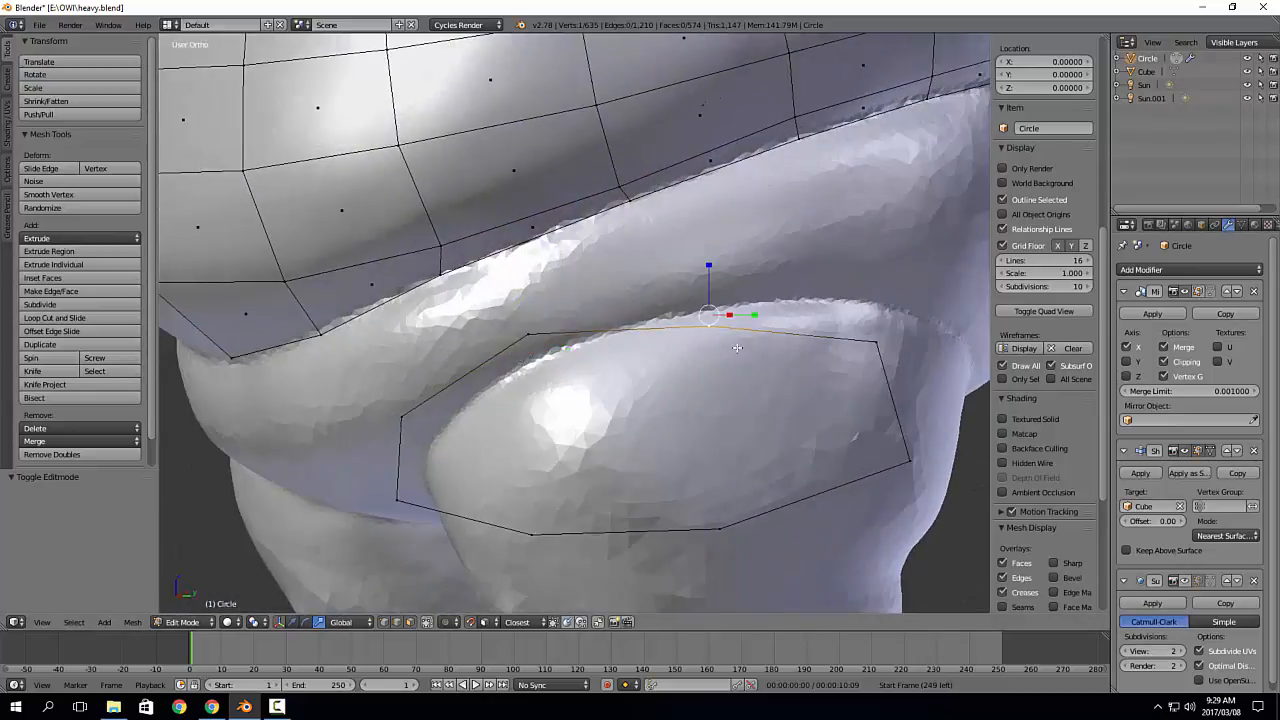
{"action": "middle_click_drag", "start_coordinate": [764, 341], "coordinate": [734, 344]}
{"action": "key", "text": "w"}
{"action": "left_click_drag", "start_coordinate": [709, 320], "coordinate": [748, 306]}
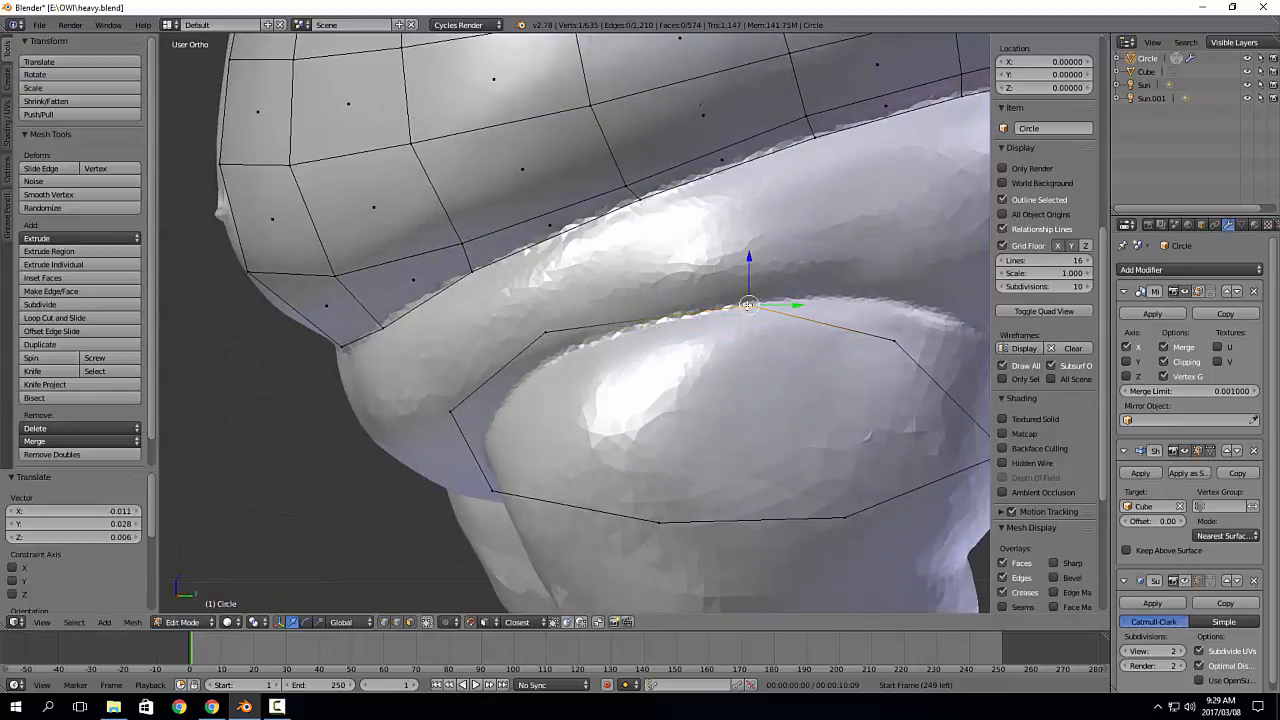
{"action": "middle_click_drag", "start_coordinate": [510, 336], "coordinate": [551, 323]}
{"action": "right_click", "coordinate": [537, 332]}
{"action": "left_click_drag", "start_coordinate": [537, 332], "coordinate": [551, 348]}
Step: Reposition the remaining front vertices of the leg loop along the crease down to the inner thigh
{"action": "middle_click_drag", "start_coordinate": [555, 348], "coordinate": [644, 330]}
{"action": "right_click", "coordinate": [409, 378]}
{"action": "left_click_drag", "start_coordinate": [409, 391], "coordinate": [414, 416]}
{"action": "middle_click_drag", "start_coordinate": [414, 416], "coordinate": [542, 305], "text": "shift"}
{"action": "right_click", "coordinate": [360, 350]}
{"action": "left_click_drag", "start_coordinate": [361, 367], "coordinate": [370, 374]}
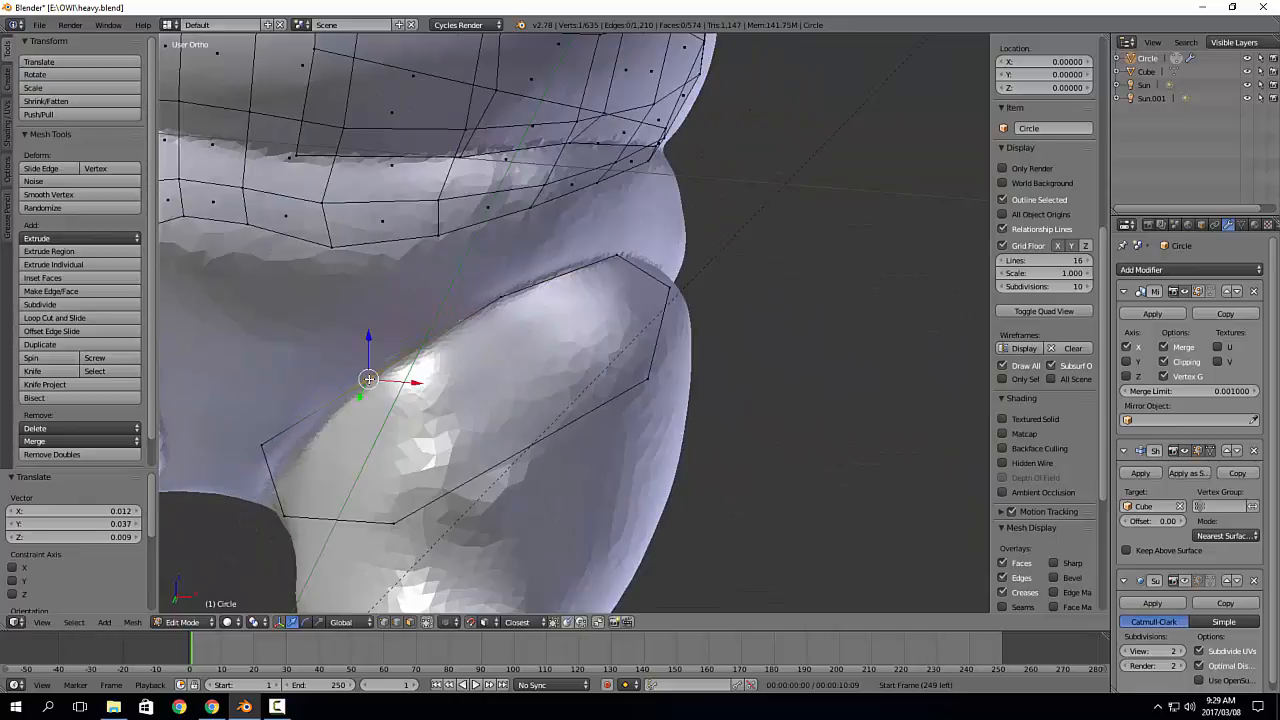
{"action": "middle_click_drag", "start_coordinate": [370, 374], "coordinate": [422, 372]}
{"action": "middle_click_drag", "start_coordinate": [400, 372], "coordinate": [516, 297], "text": "shift"}
{"action": "right_click", "coordinate": [345, 344]}
{"action": "middle_click_drag", "start_coordinate": [374, 371], "coordinate": [350, 362]}
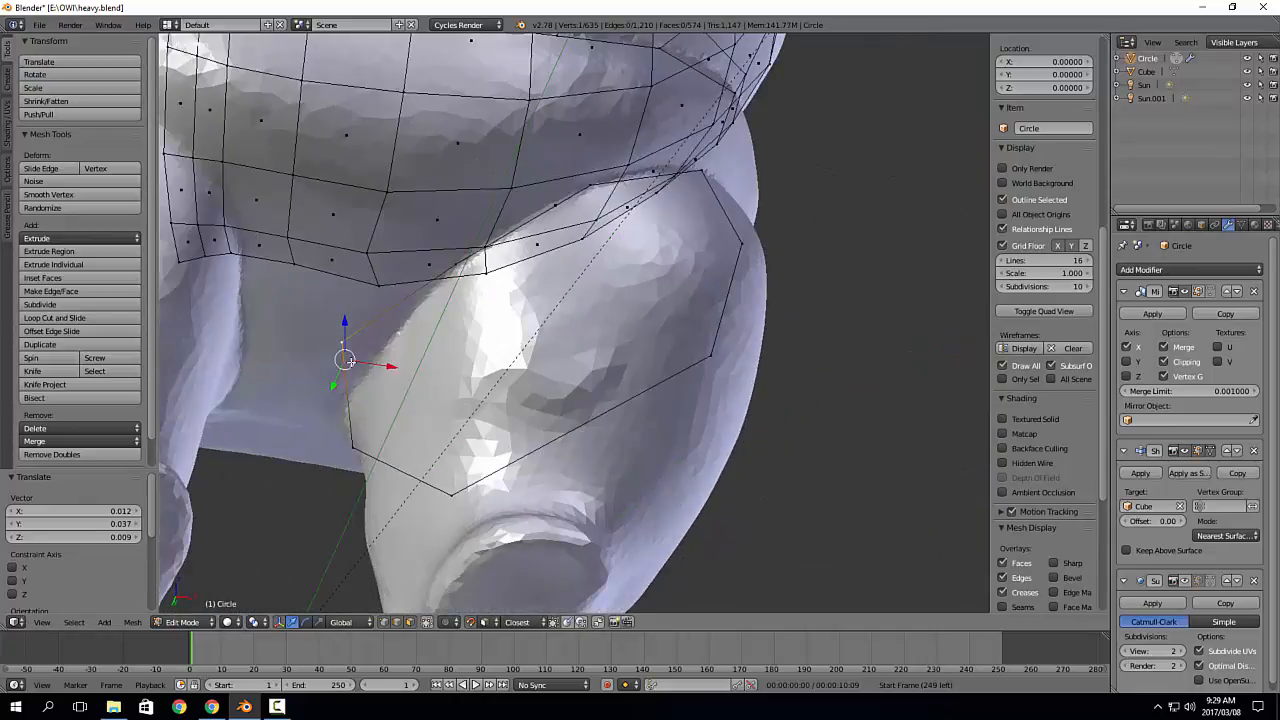
{"action": "left_click_drag", "start_coordinate": [348, 361], "coordinate": [371, 363]}
Step: Move the three vertices at the back of the leg loop up onto the crease below the buttock
{"action": "middle_click_drag", "start_coordinate": [420, 390], "coordinate": [254, 438]}
{"action": "right_click", "coordinate": [505, 226]}
{"action": "key", "text": "g"}
{"action": "left_click", "coordinate": [532, 189]}
{"action": "middle_click_drag", "start_coordinate": [732, 262], "coordinate": [632, 273]}
{"action": "right_click", "coordinate": [774, 346]}
{"action": "key", "text": "g"}
{"action": "left_click", "coordinate": [777, 294]}
{"action": "middle_click_drag", "start_coordinate": [758, 307], "coordinate": [616, 297]}
{"action": "right_click", "coordinate": [779, 412]}
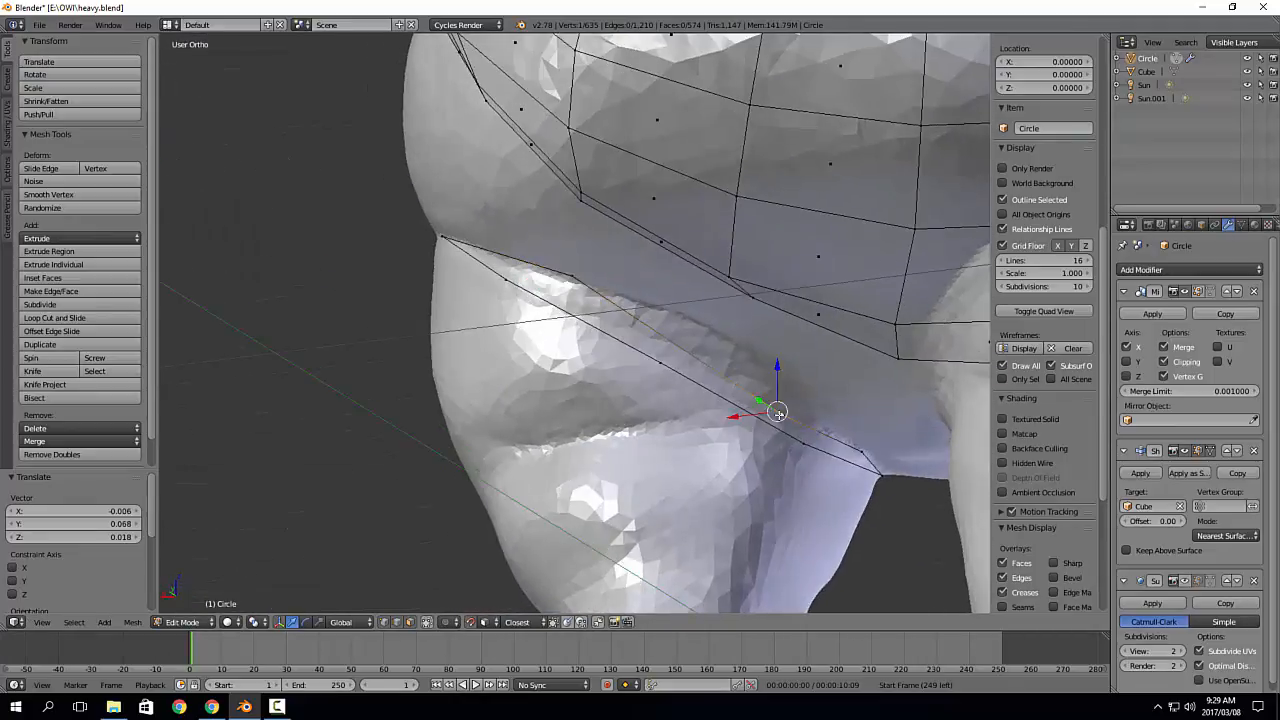
{"action": "key", "text": "g"}
{"action": "left_click", "coordinate": [772, 368]}
Step: Select the whole leg loop and extrude it down the thigh in front view by about 0.086 in Z
{"action": "middle_click_drag", "start_coordinate": [774, 371], "coordinate": [771, 365]}
{"action": "scroll", "coordinate": [771, 364], "scroll_direction": "down", "scroll_amount": 4}
{"action": "middle_click_drag", "start_coordinate": [567, 388], "coordinate": [679, 420]}
{"action": "middle_click_drag", "start_coordinate": [603, 347], "coordinate": [746, 381]}
{"action": "scroll", "coordinate": [826, 423], "scroll_direction": "up", "scroll_amount": 5}
{"action": "middle_click_drag", "start_coordinate": [826, 423], "coordinate": [654, 269]}
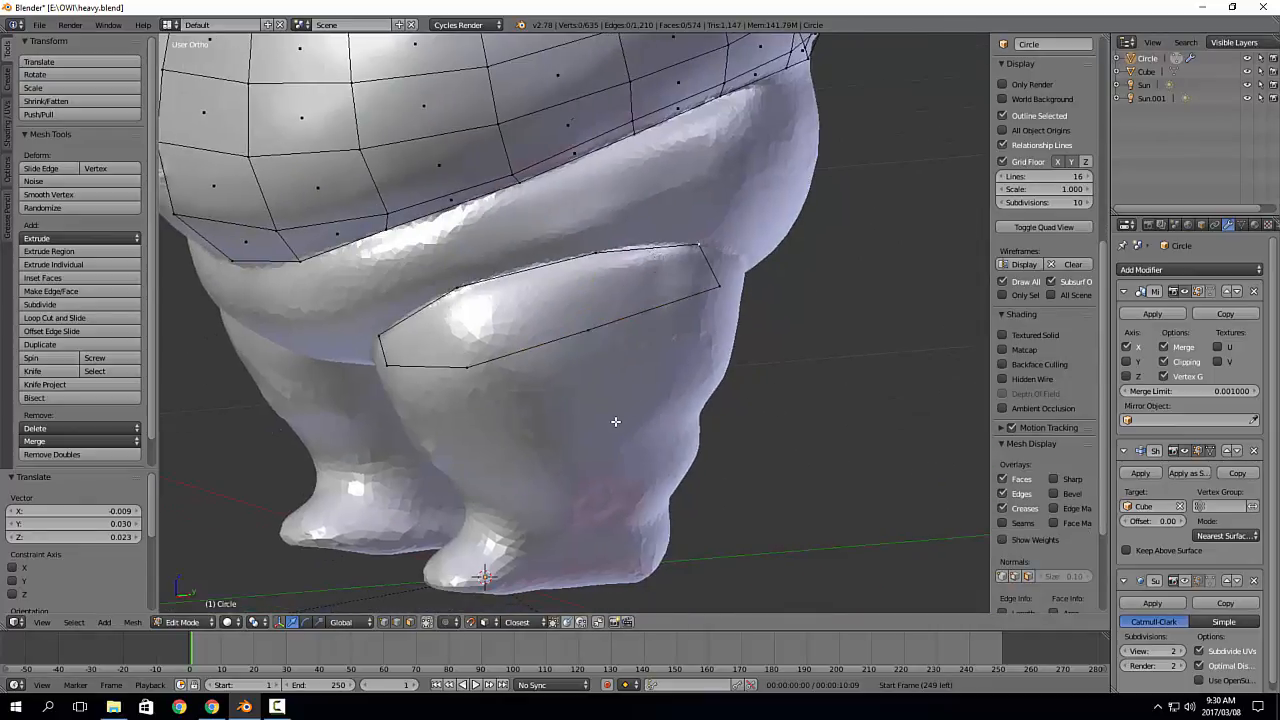
{"action": "key", "text": "1"}
{"action": "key", "text": "3"}
{"action": "right_click", "coordinate": [647, 251], "text": "alt"}
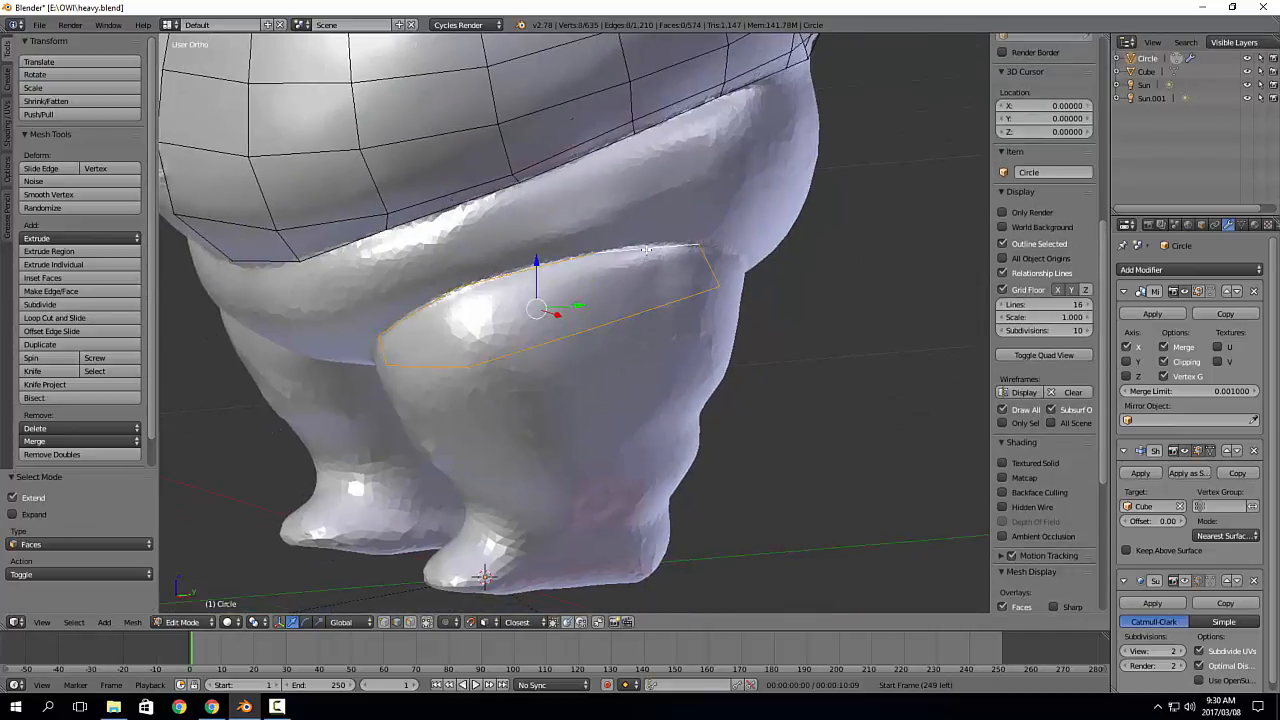
{"action": "key", "text": "KP_1"}
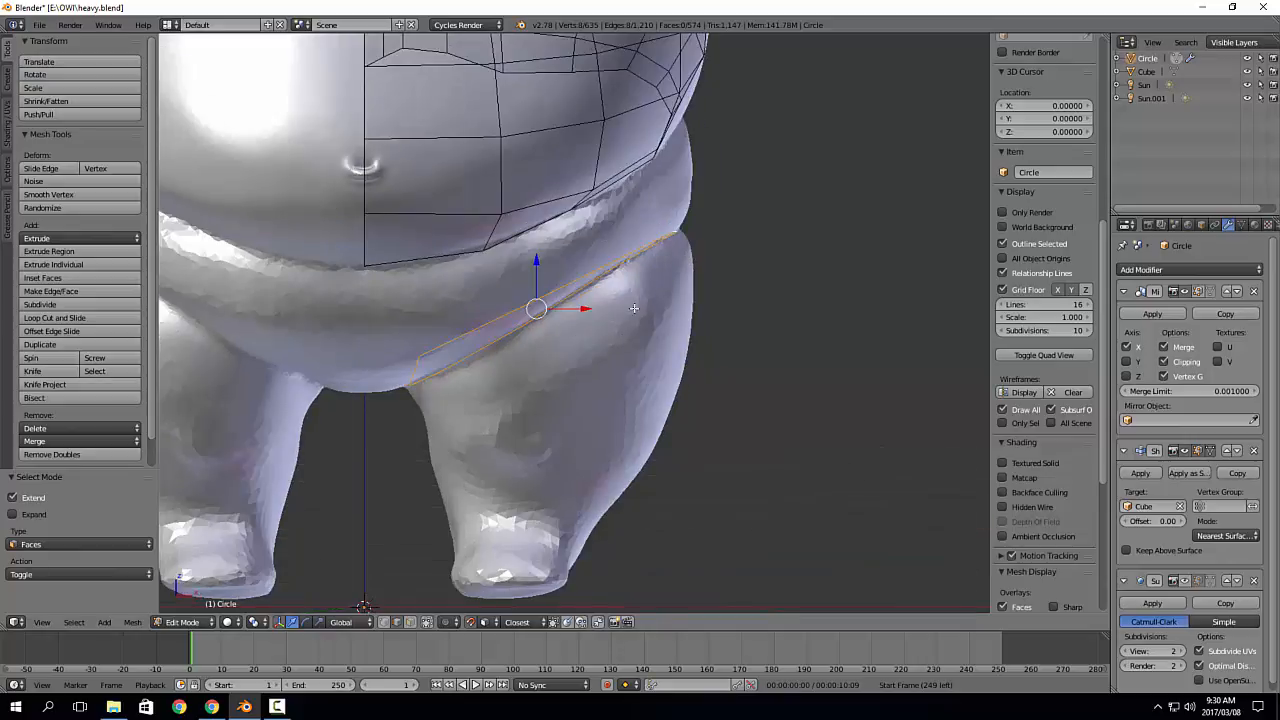
{"action": "key", "text": "e"}
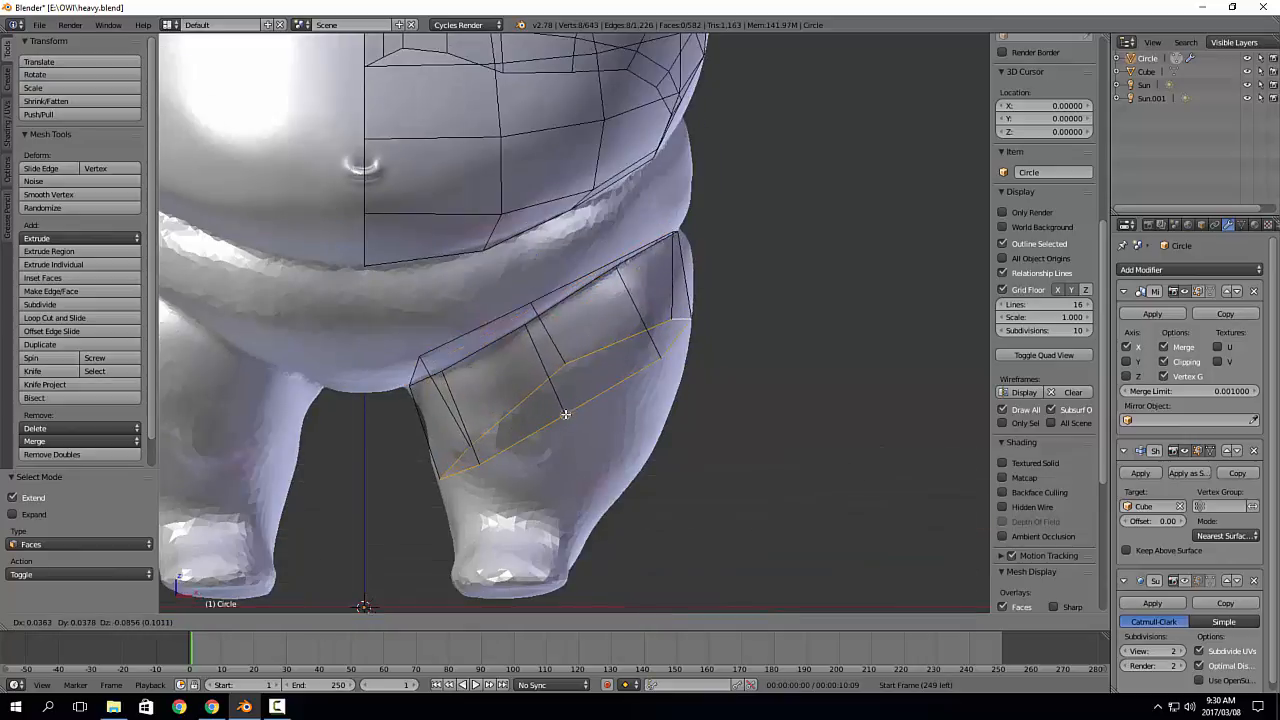
{"action": "left_click", "coordinate": [567, 413]}
Step: Flatten the extruded loop along Z, lower it 0.062 along Z and flatten it along Z again by 0.203
{"action": "key", "text": "s"}
{"action": "key", "text": "z"}
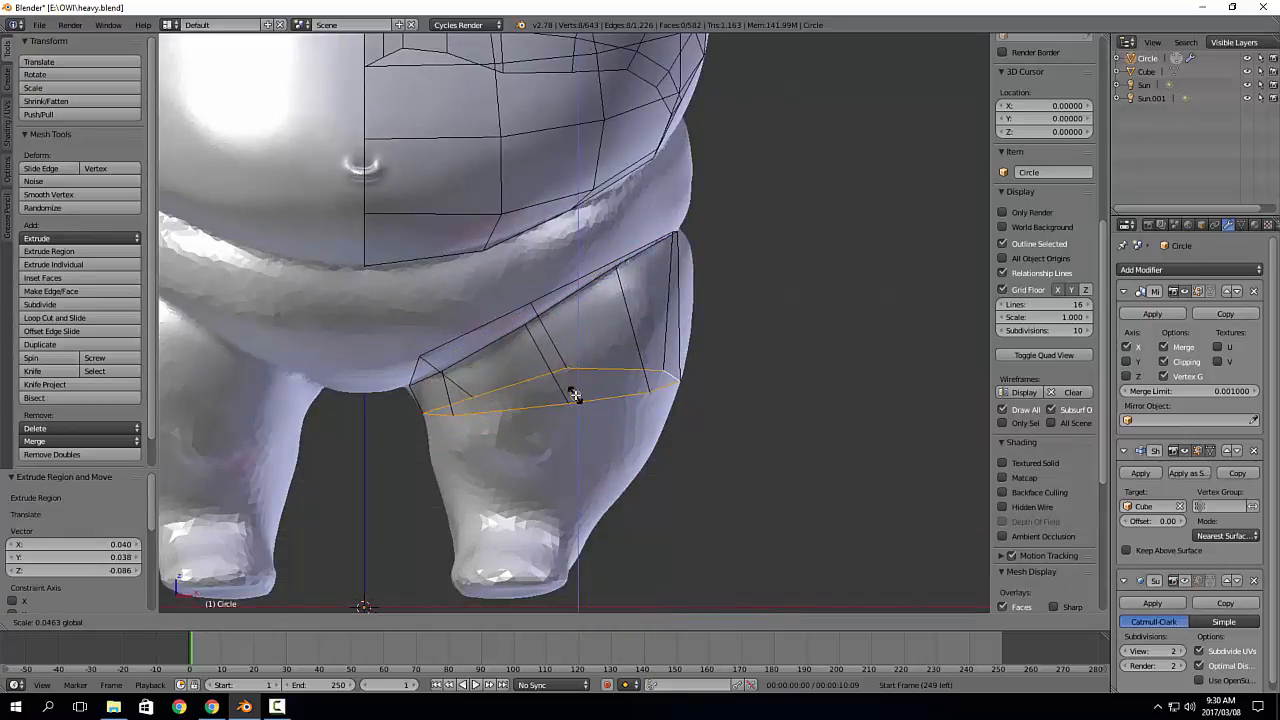
{"action": "left_click", "coordinate": [585, 395]}
{"action": "key", "text": "g"}
{"action": "key", "text": "z"}
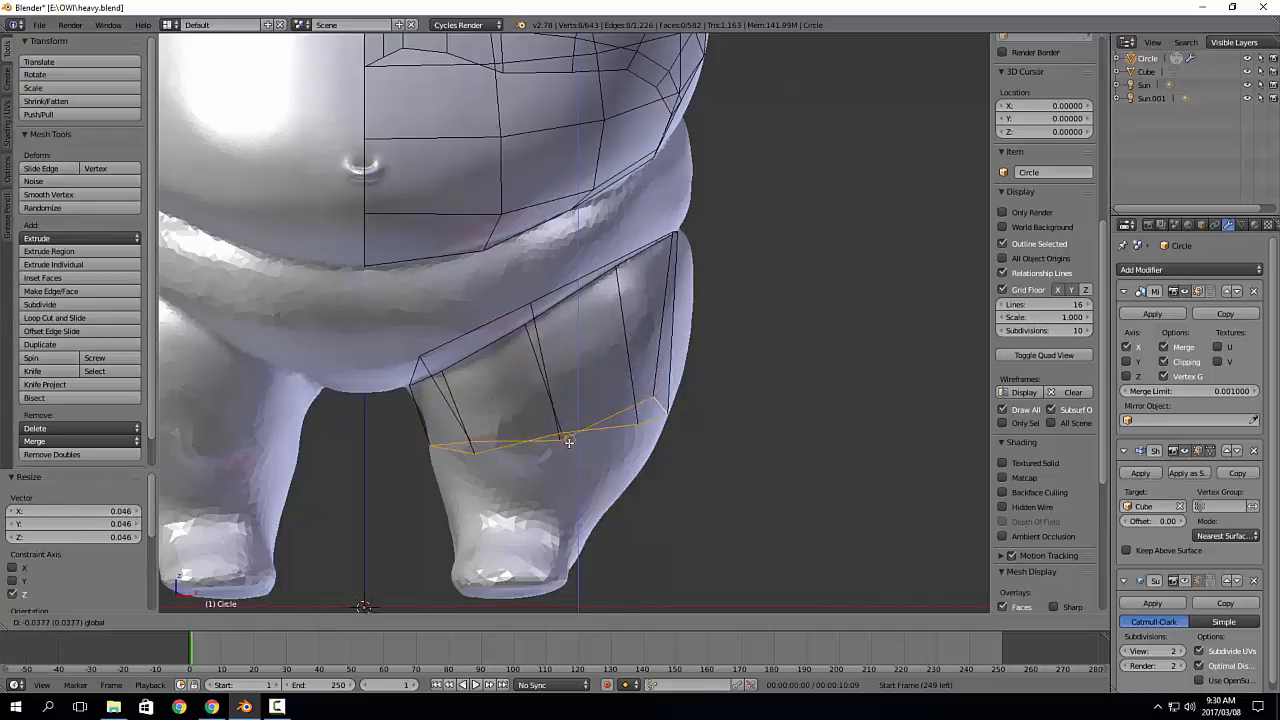
{"action": "left_click", "coordinate": [557, 443]}
{"action": "key", "text": "s"}
{"action": "key", "text": "z"}
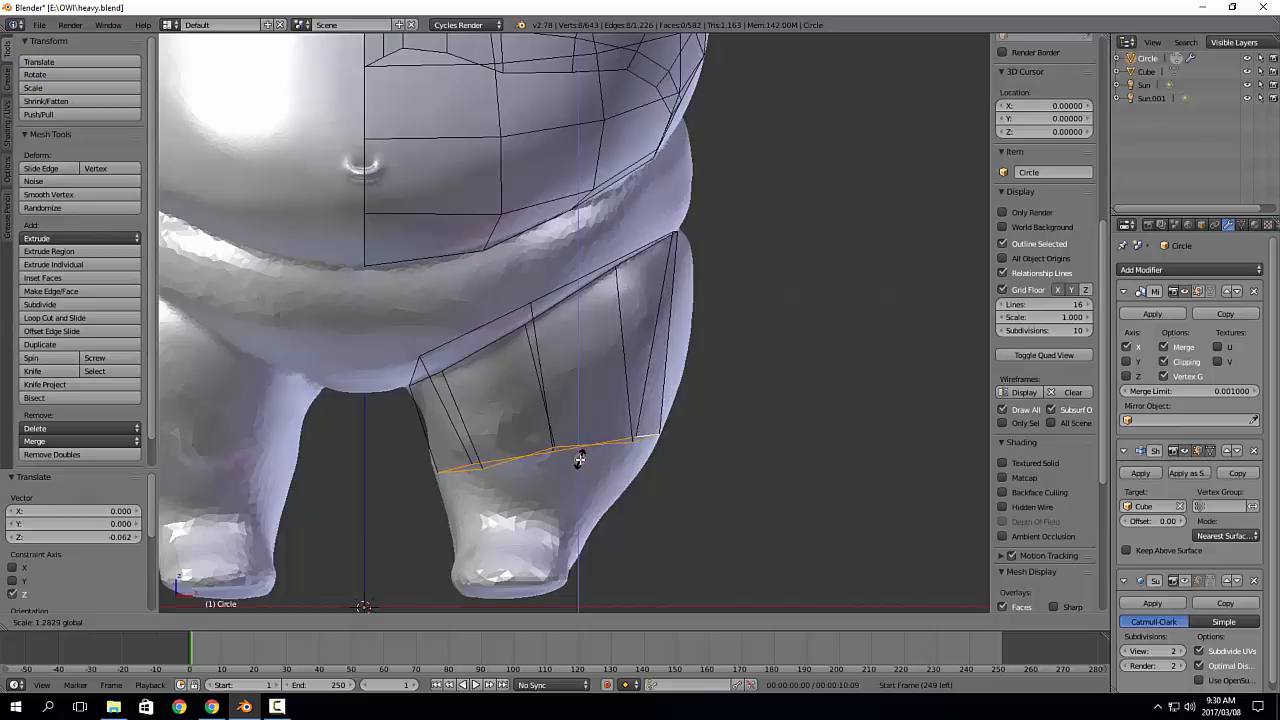
{"action": "left_click", "coordinate": [577, 457]}
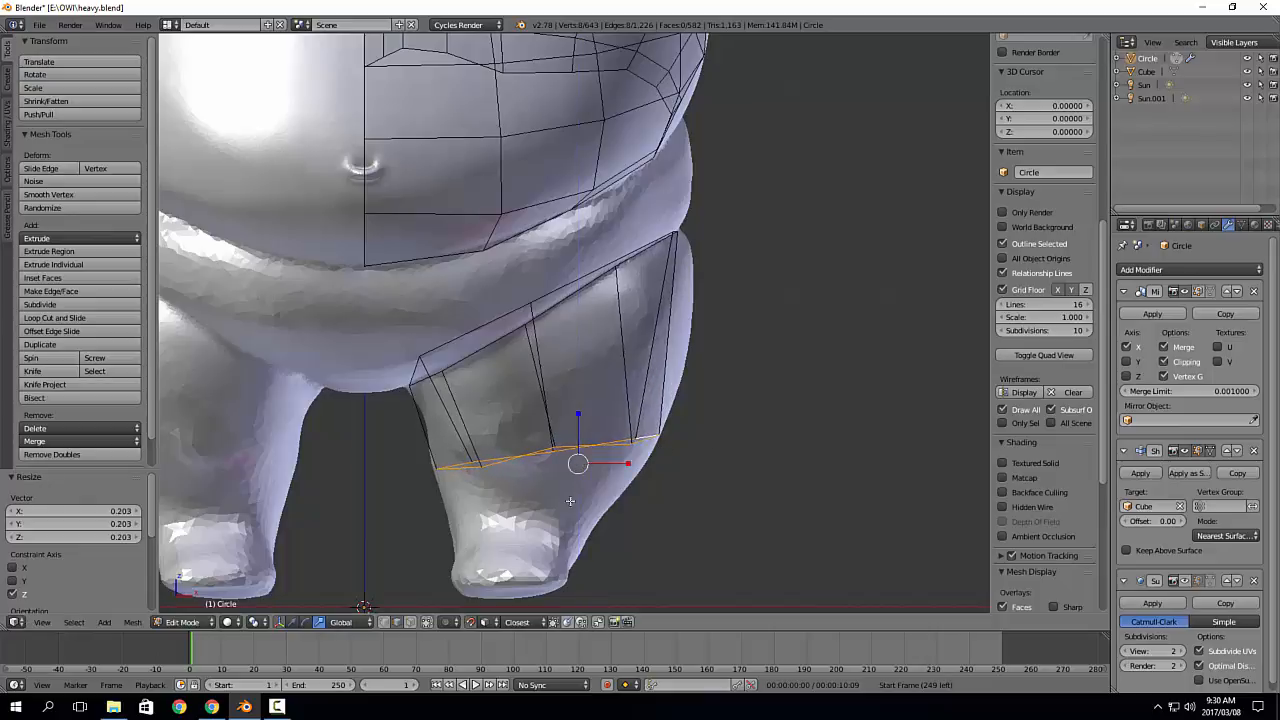
Step: Rotate the lower leg loop in right view so that it tilts up toward the back of the leg
{"action": "middle_click_drag", "start_coordinate": [646, 467], "coordinate": [661, 452], "text": "shift"}
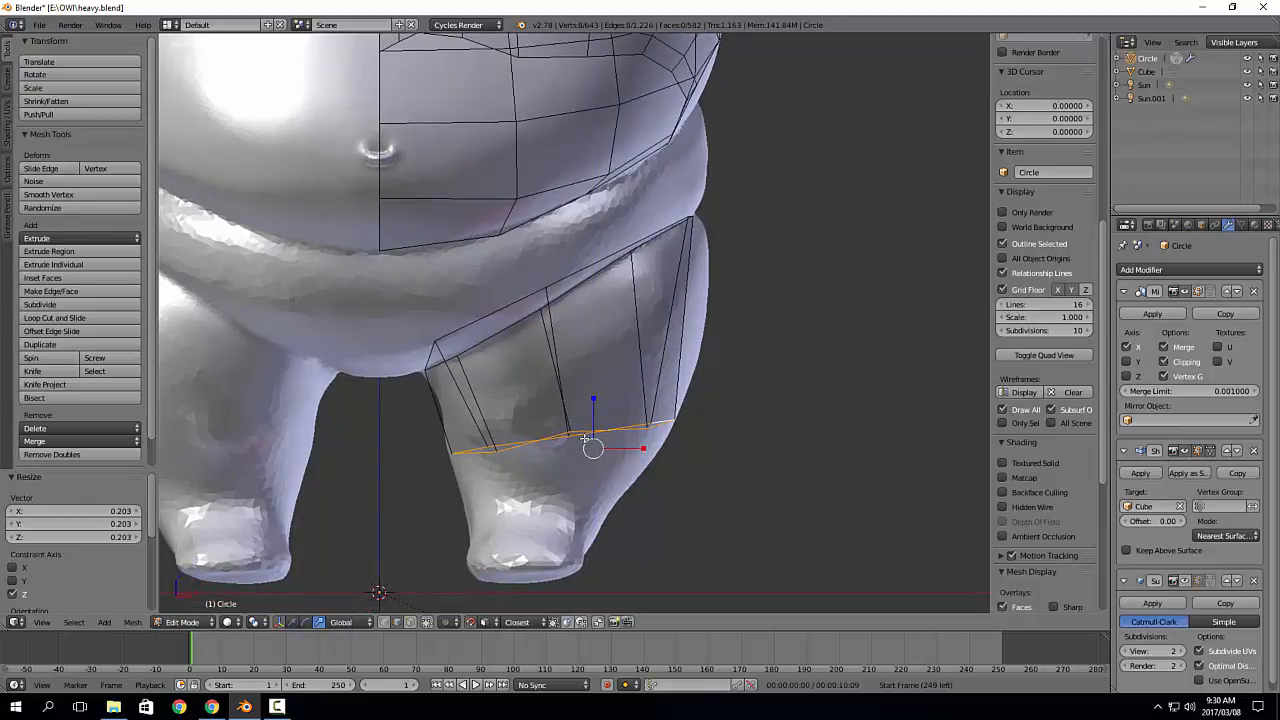
{"action": "key", "text": "KP_3"}
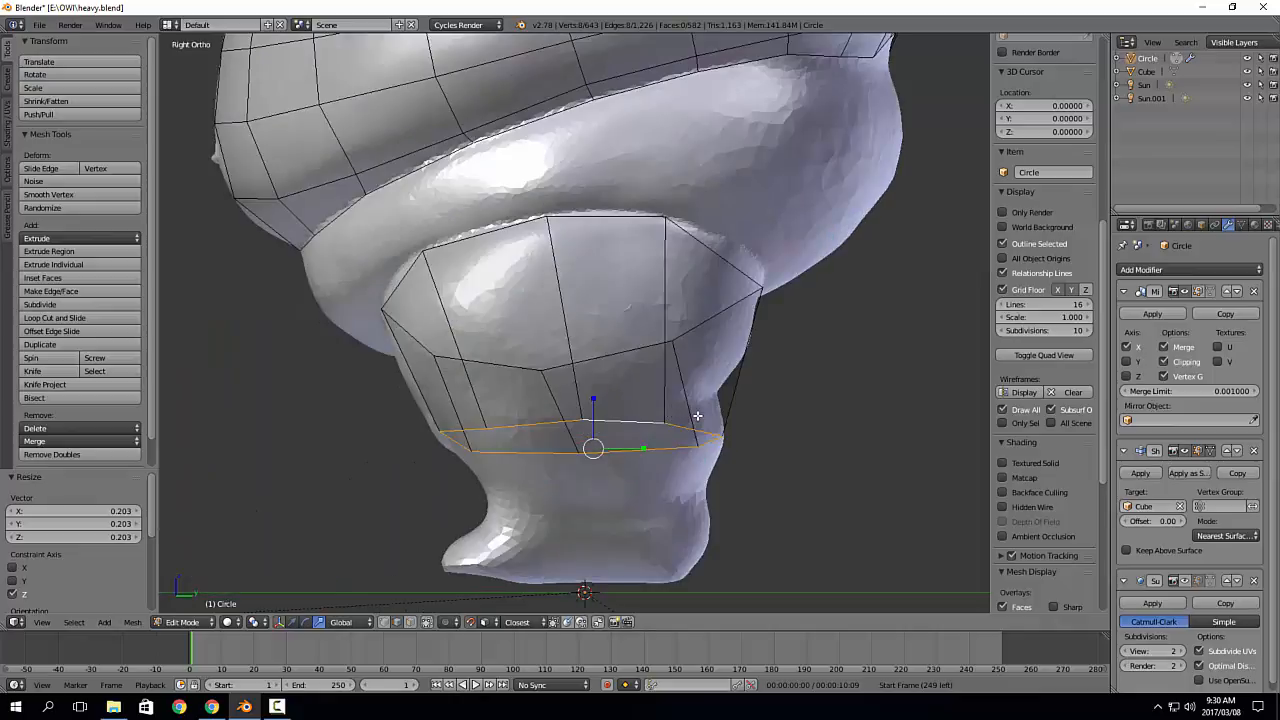
{"action": "key", "text": "r"}
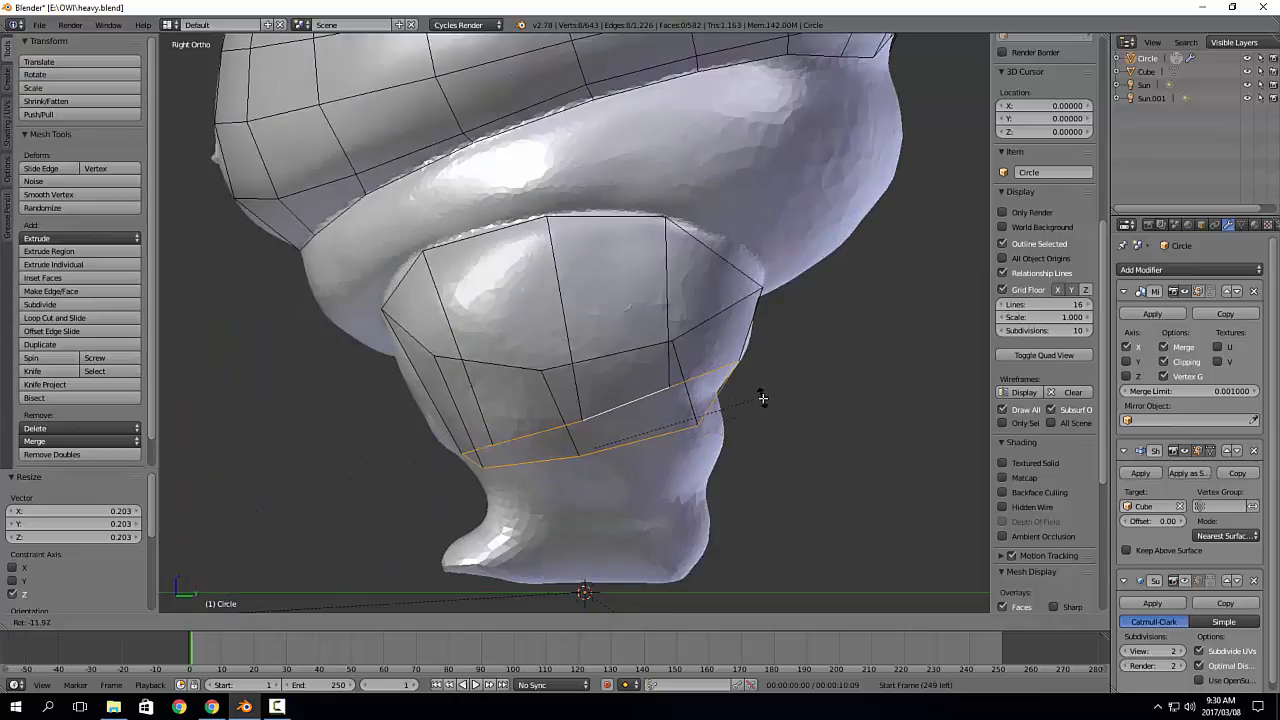
{"action": "left_click", "coordinate": [777, 408]}
Step: Hide the grid floor and move a back vertex of the lower loop onto the crease behind the knee
{"action": "key", "text": "ctrl+Tab"}
{"action": "middle_click_drag", "start_coordinate": [777, 408], "coordinate": [680, 350]}
{"action": "right_click", "coordinate": [724, 364]}
{"action": "scroll", "coordinate": [712, 380], "scroll_direction": "up", "scroll_amount": 3}
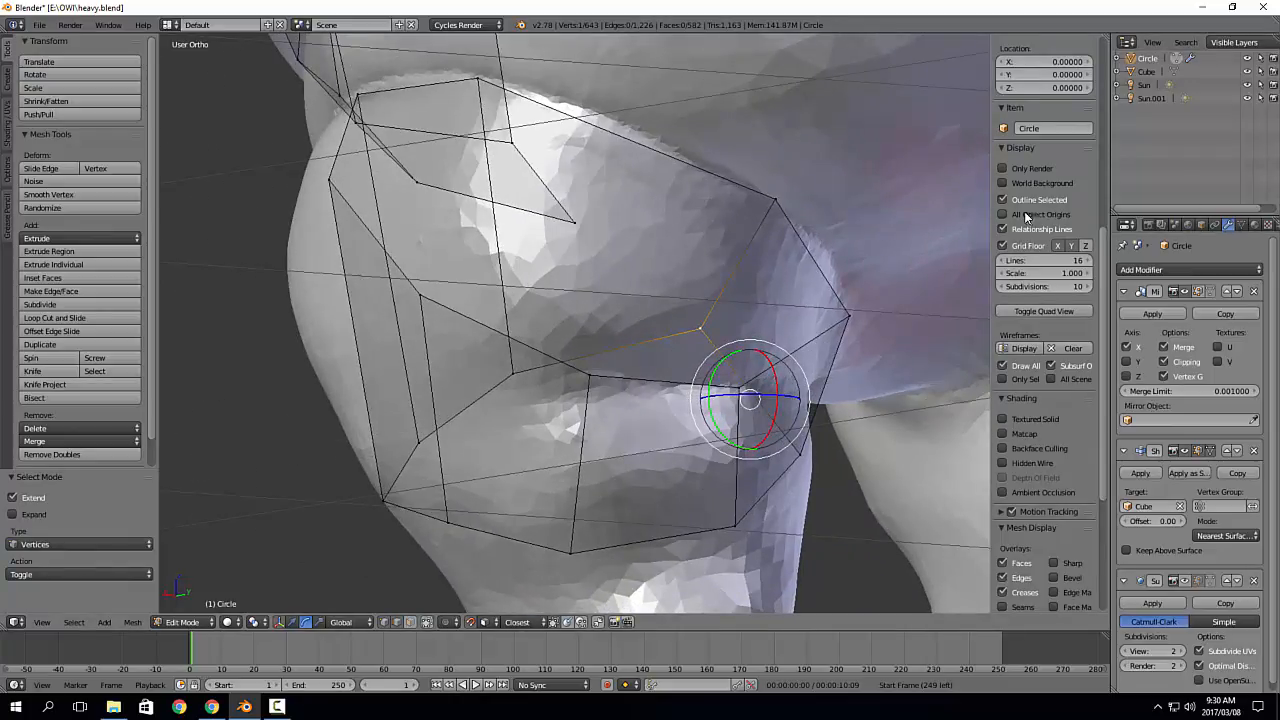
{"action": "left_click", "coordinate": [1003, 246]}
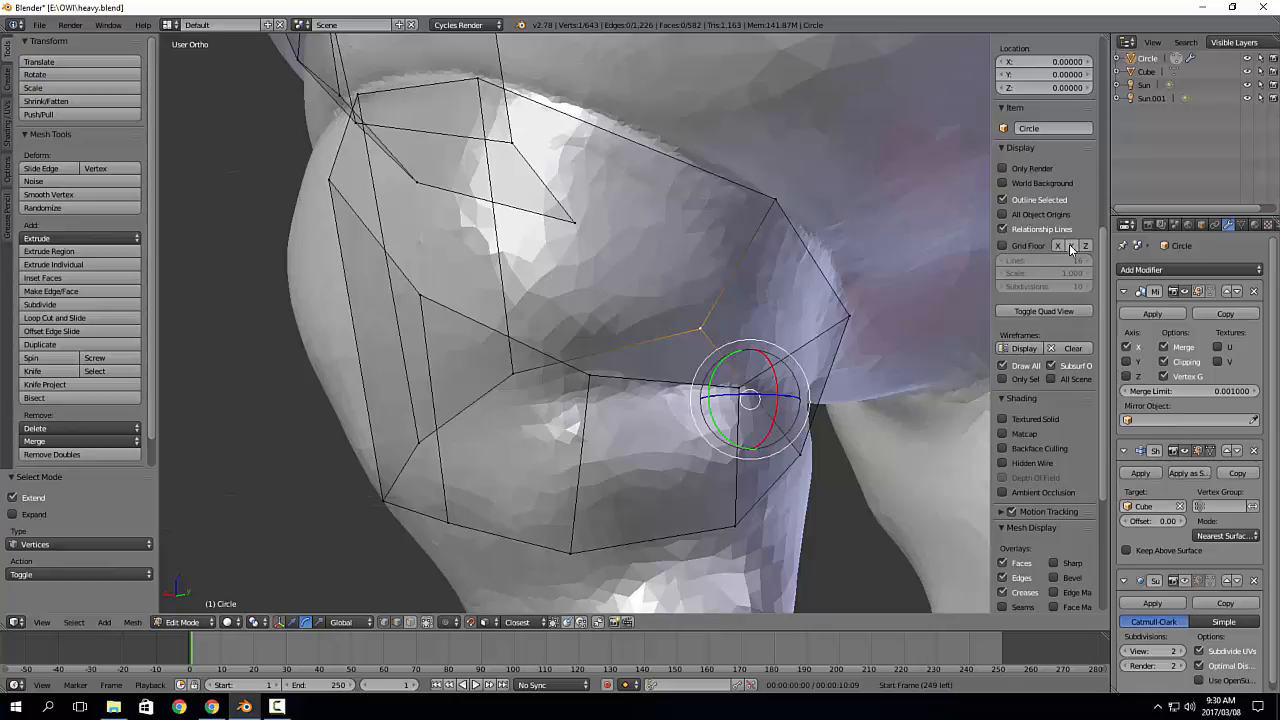
{"action": "key", "text": "w"}
{"action": "left_click_drag", "start_coordinate": [749, 397], "coordinate": [666, 380]}
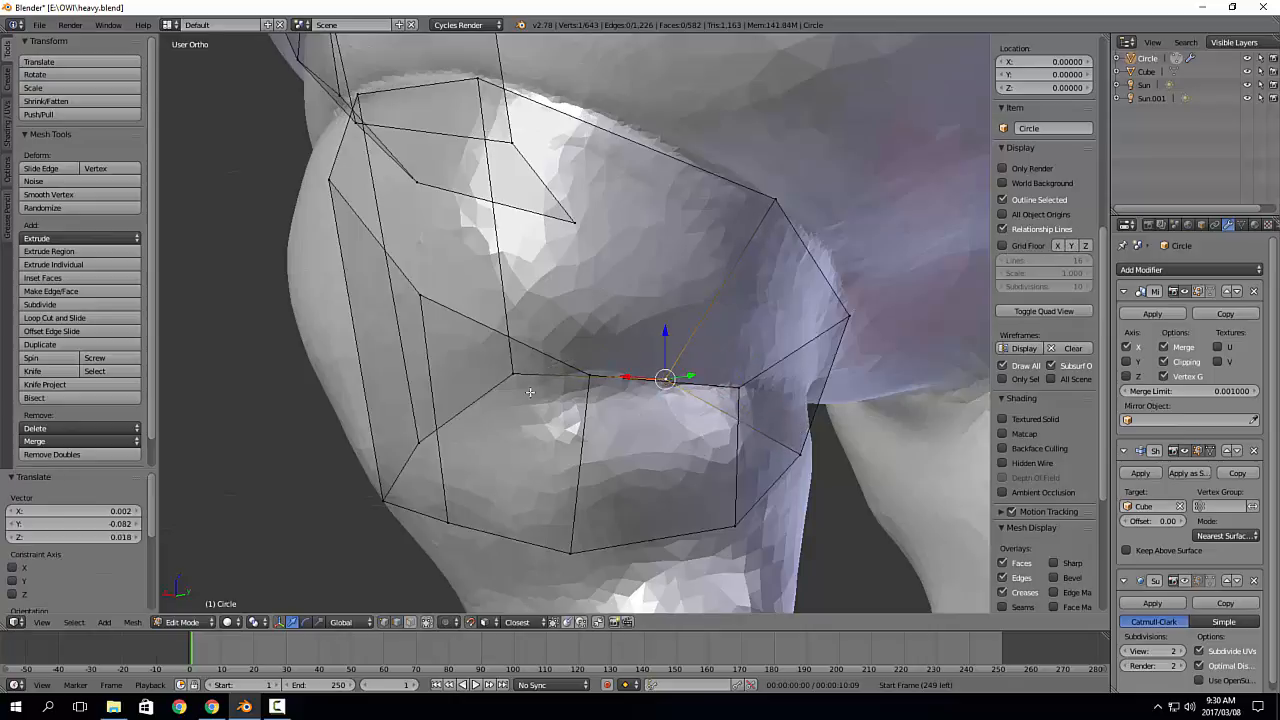
Step: Align two more back vertices of the lower loop with the crease behind the knee
{"action": "middle_click_drag", "start_coordinate": [575, 396], "coordinate": [775, 413]}
{"action": "right_click", "coordinate": [594, 361]}
{"action": "key", "text": "g"}
{"action": "left_click", "coordinate": [598, 387]}
{"action": "right_click", "coordinate": [894, 433]}
{"action": "key", "text": "g"}
{"action": "left_click", "coordinate": [899, 372]}
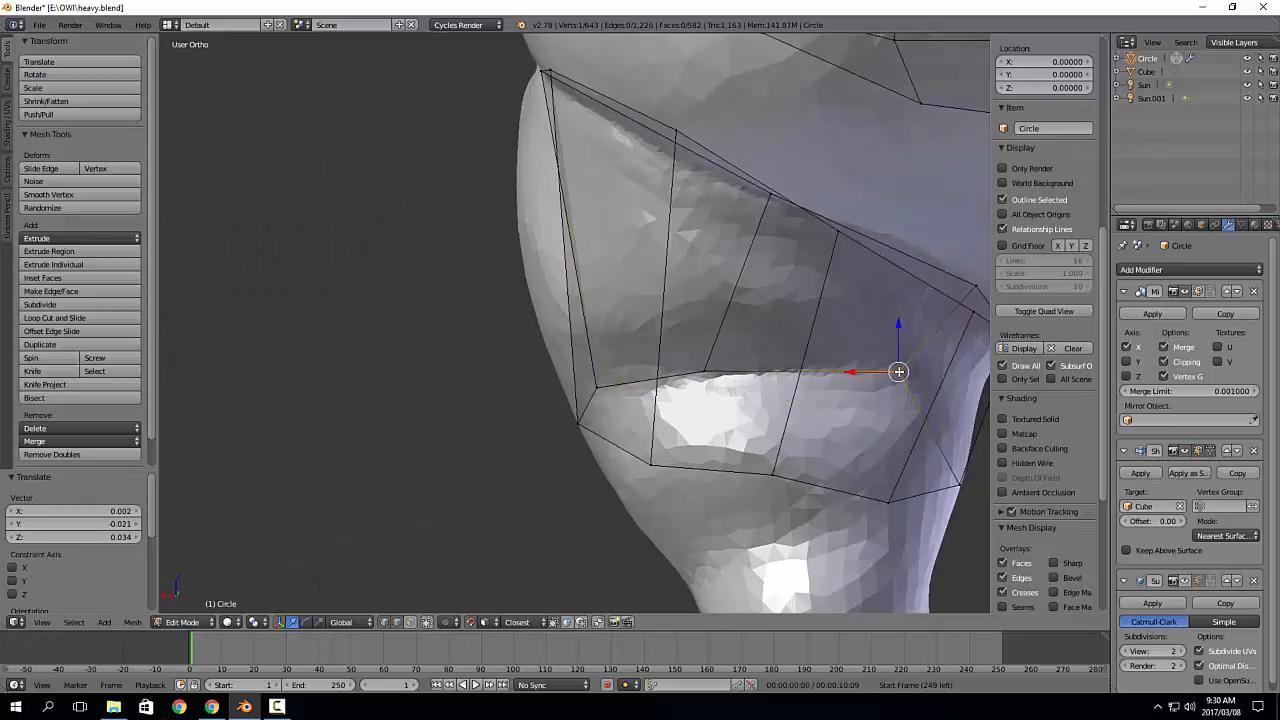
Step: Raise the lower loop's two vertices at the inner front of the knee
{"action": "middle_click_drag", "start_coordinate": [660, 407], "coordinate": [628, 379]}
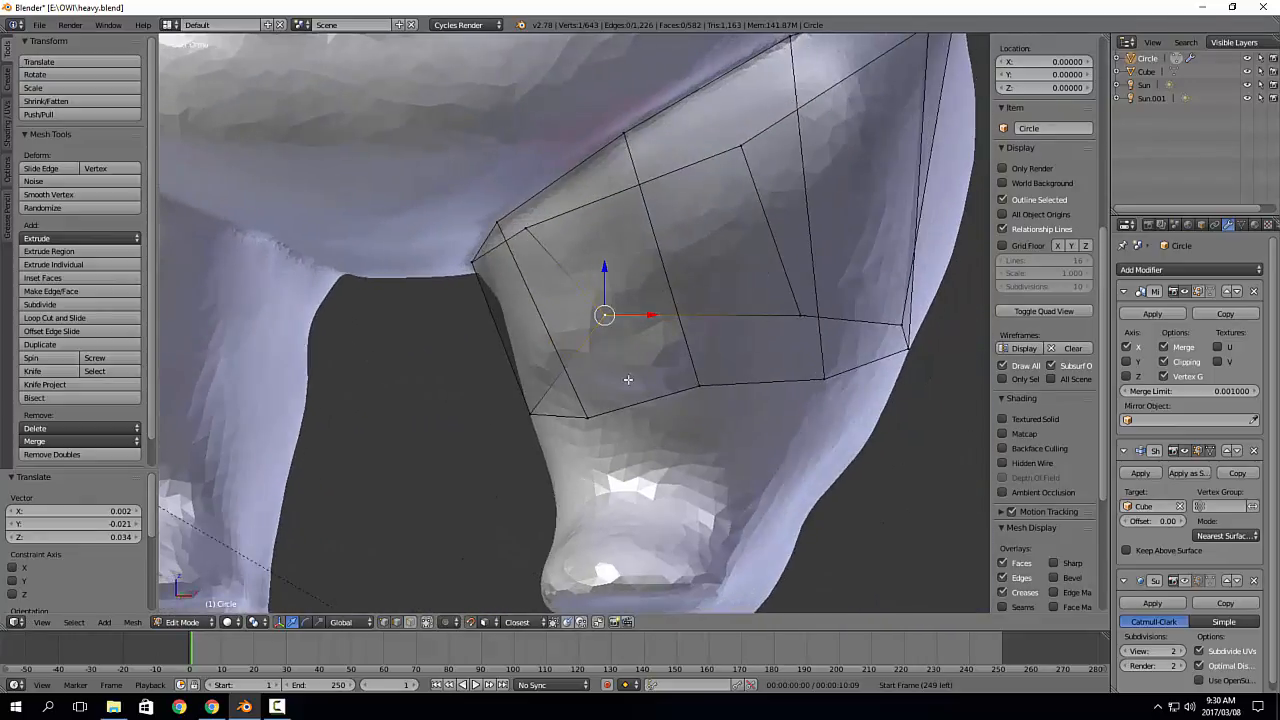
{"action": "right_click", "coordinate": [588, 416]}
{"action": "key", "text": "g"}
{"action": "left_click", "coordinate": [584, 383]}
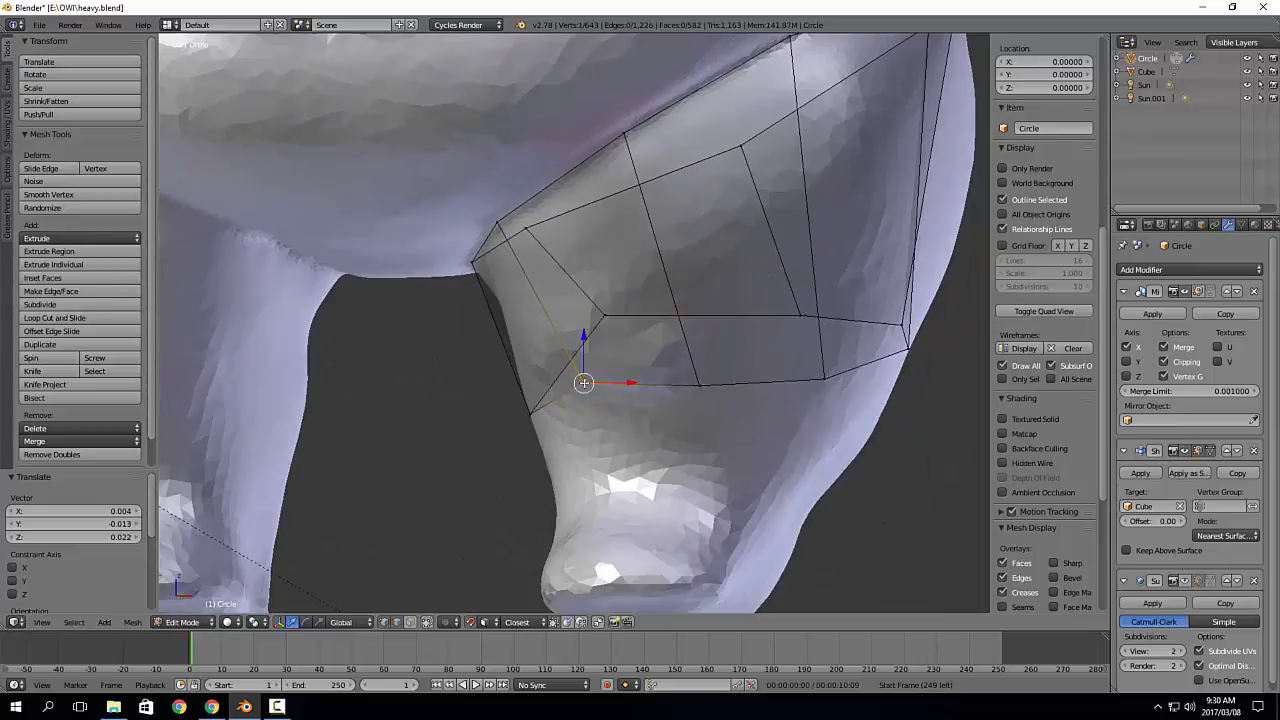
{"action": "key", "text": "g"}
{"action": "left_click", "coordinate": [521, 373]}
Step: Adjust the lower loop's inner-knee vertex on the sculpt's surface
{"action": "middle_click_drag", "start_coordinate": [522, 373], "coordinate": [590, 374]}
{"action": "key", "text": "g"}
{"action": "right_click", "coordinate": [490, 362]}
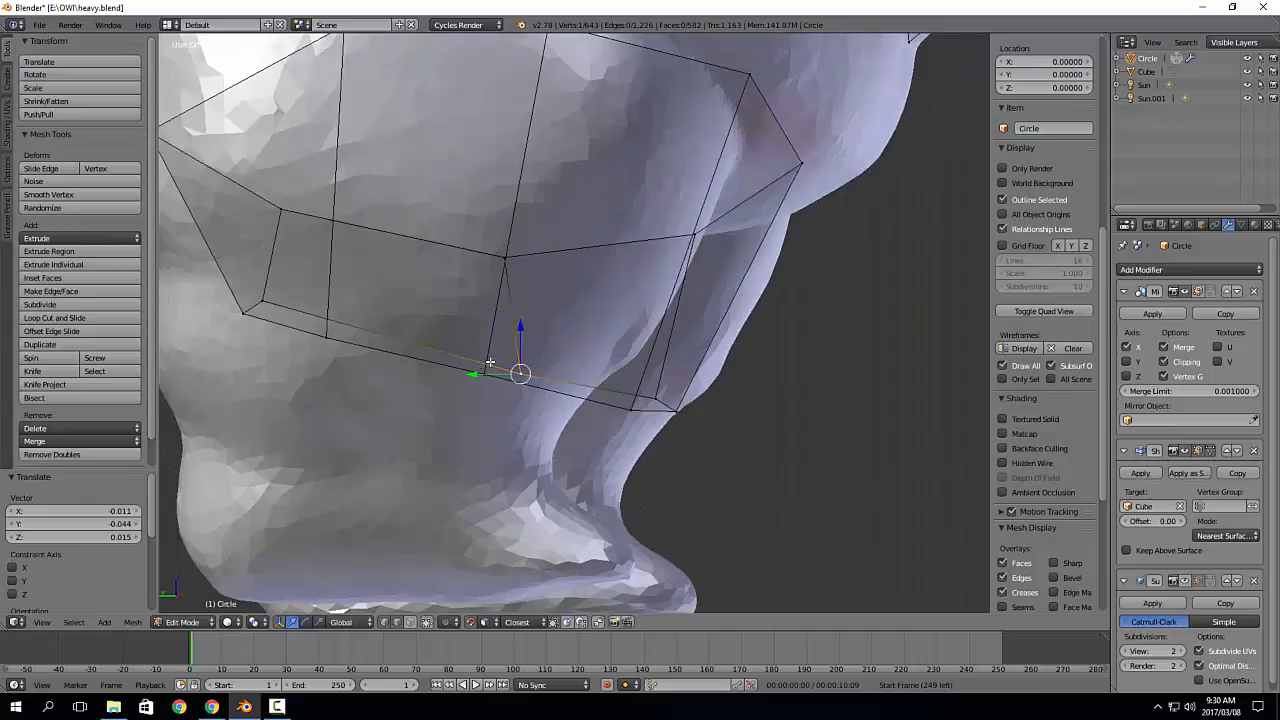
{"action": "mouse_move", "coordinate": [490, 362]}
{"action": "middle_mouse_down"}
{"action": "mouse_move", "coordinate": [340, 364]}
{"action": "mouse_move", "coordinate": [512, 370]}
{"action": "middle_mouse_up"}
{"action": "key", "text": "g"}
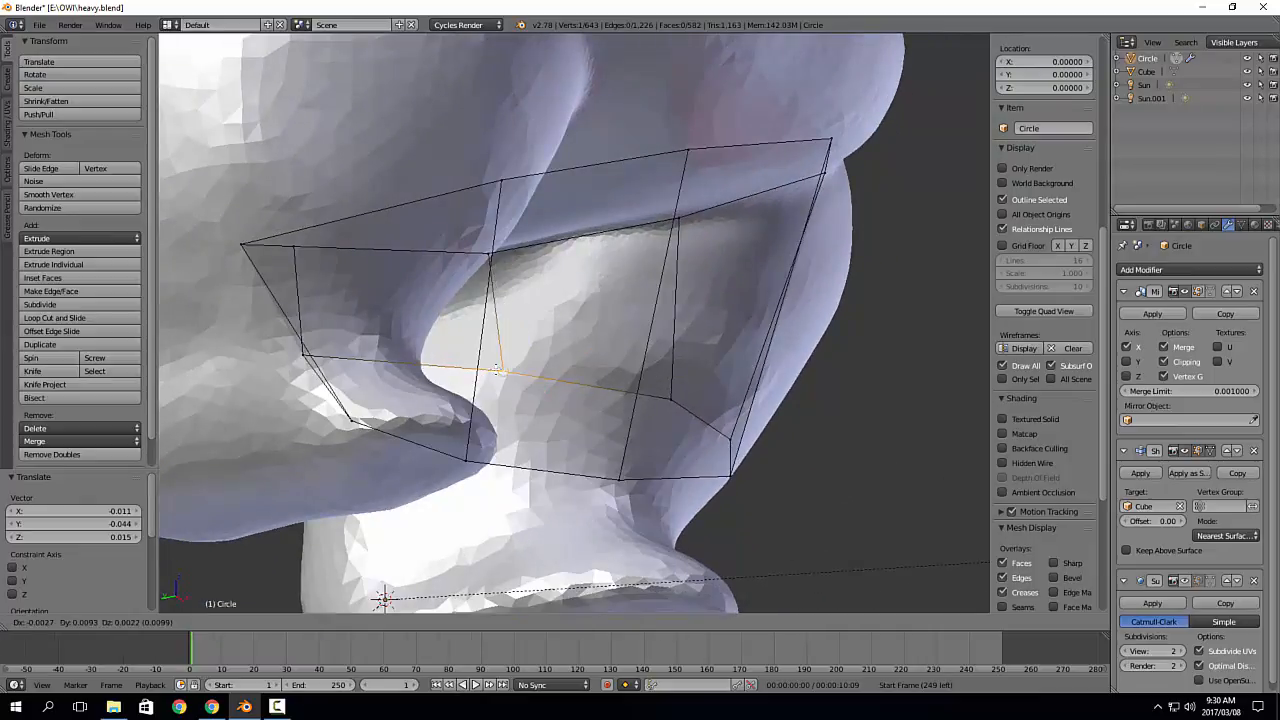
{"action": "left_click", "coordinate": [603, 420]}
Step: Select the lower edge loop around the knee and show the leg in right view
{"action": "middle_click_drag", "start_coordinate": [603, 420], "coordinate": [734, 403]}
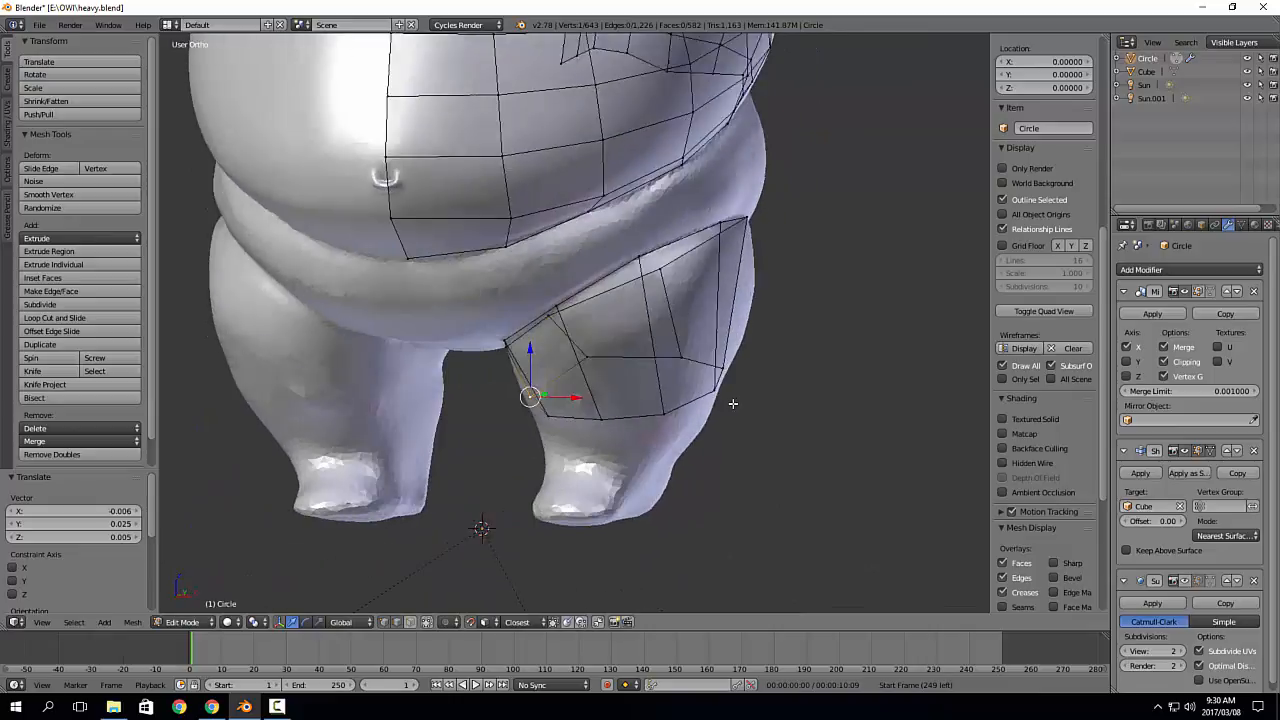
{"action": "middle_click_drag", "start_coordinate": [655, 403], "coordinate": [674, 402]}
{"action": "right_click", "coordinate": [673, 405], "text": "alt"}
{"action": "key", "text": "KP_1"}
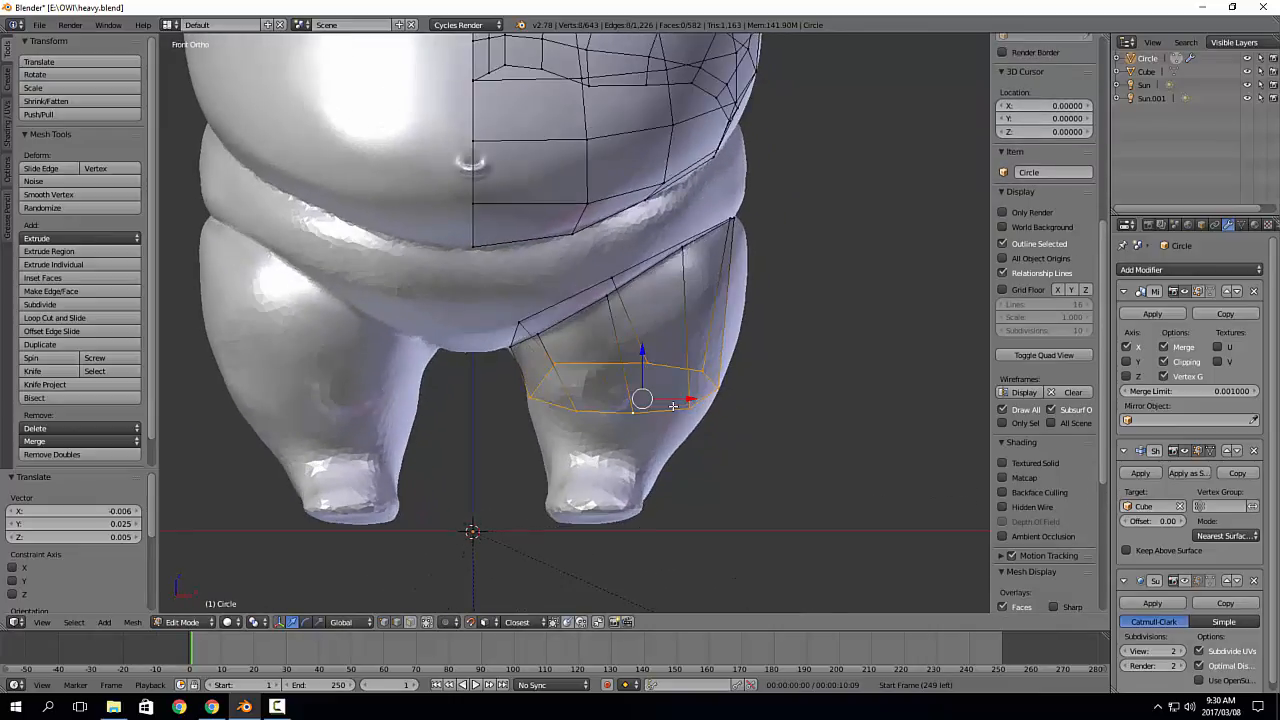
{"action": "mouse_move", "coordinate": [751, 394]}
{"action": "middle_mouse_down"}
{"action": "mouse_move", "coordinate": [669, 390]}
{"action": "mouse_move", "coordinate": [730, 387]}
{"action": "middle_mouse_up"}
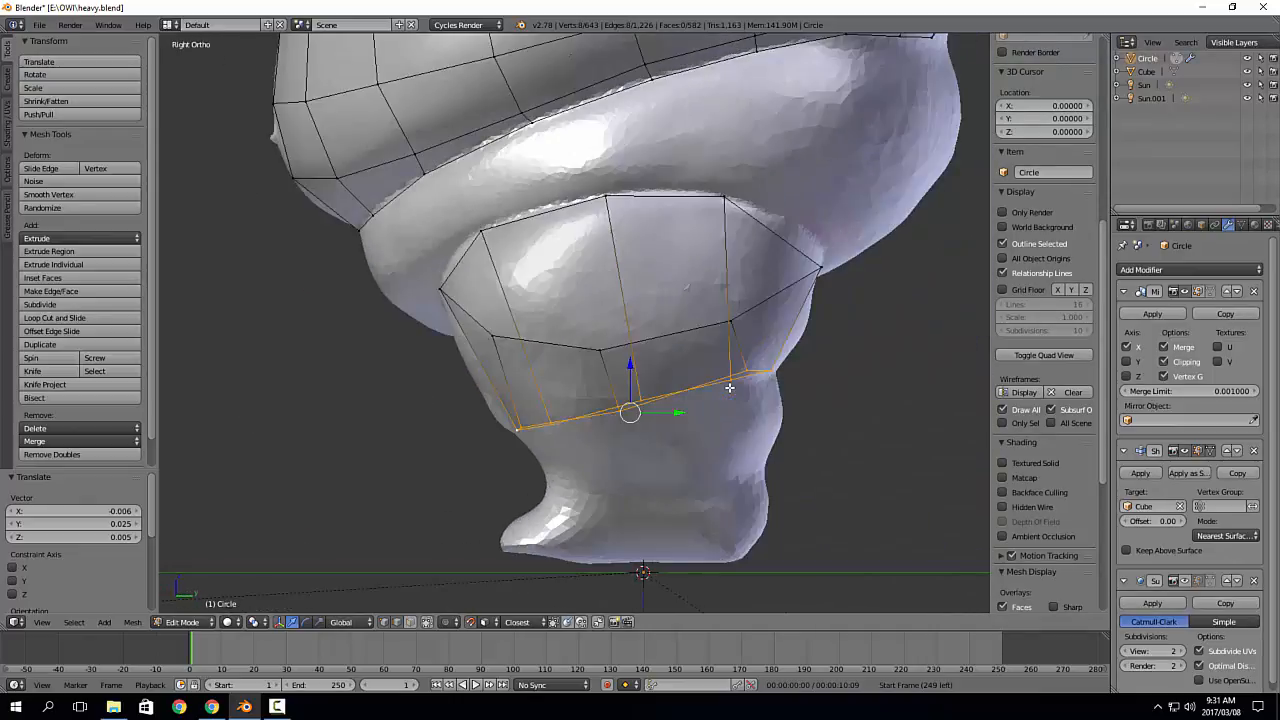
{"action": "key", "text": "e"}
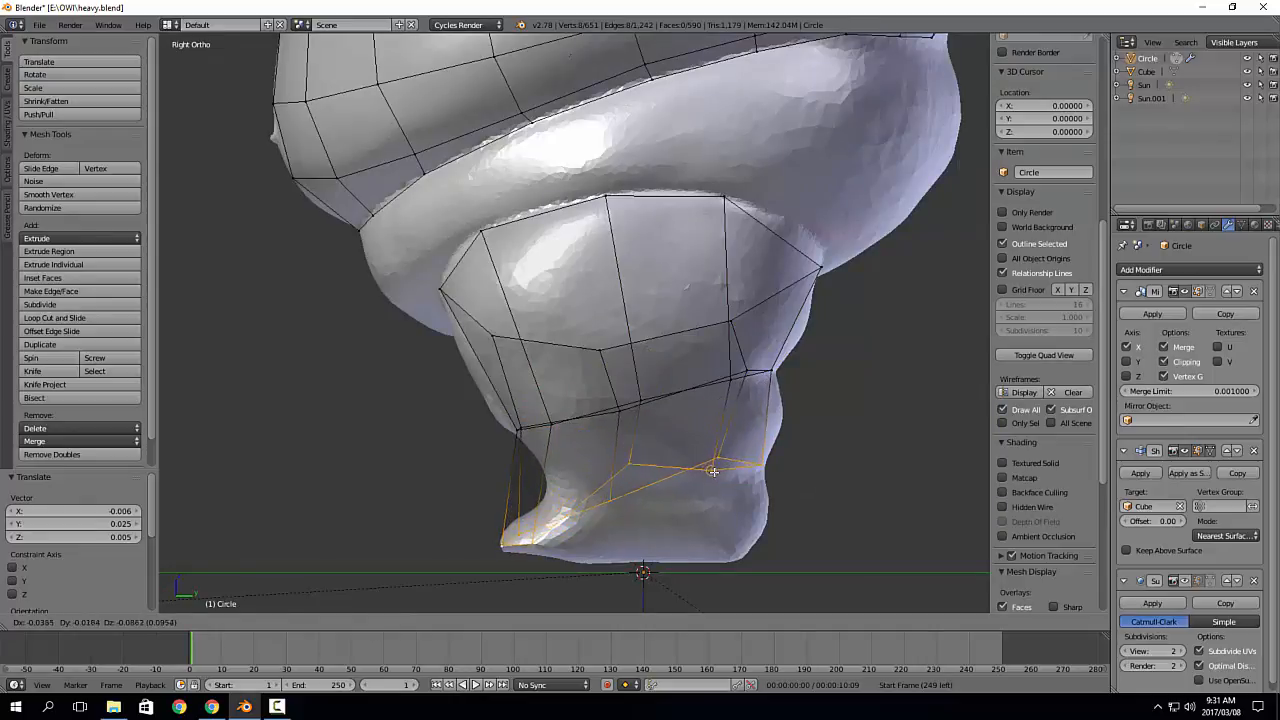
{"action": "right_click", "coordinate": [733, 444]}
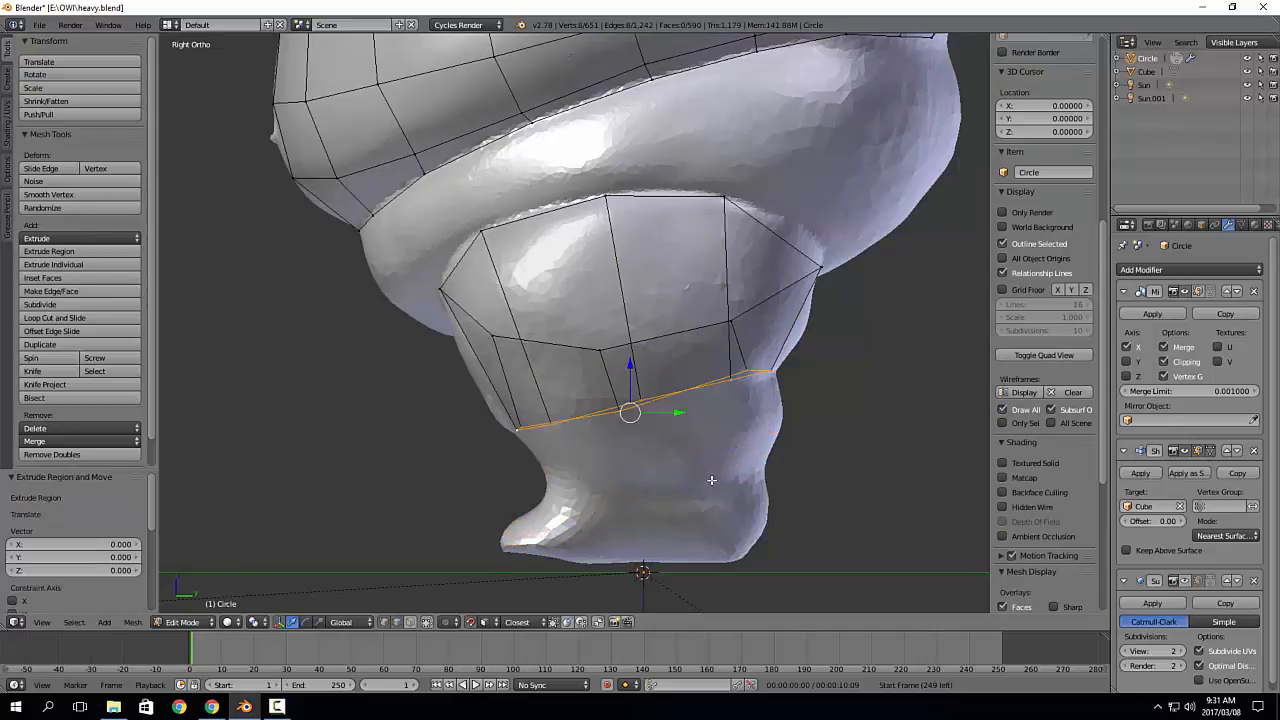
{"action": "right_click", "coordinate": [626, 366], "text": "alt"}
{"action": "key", "text": "a"}
{"action": "key", "text": "ctrl+z"}
{"action": "key", "text": "ctrl+z"}
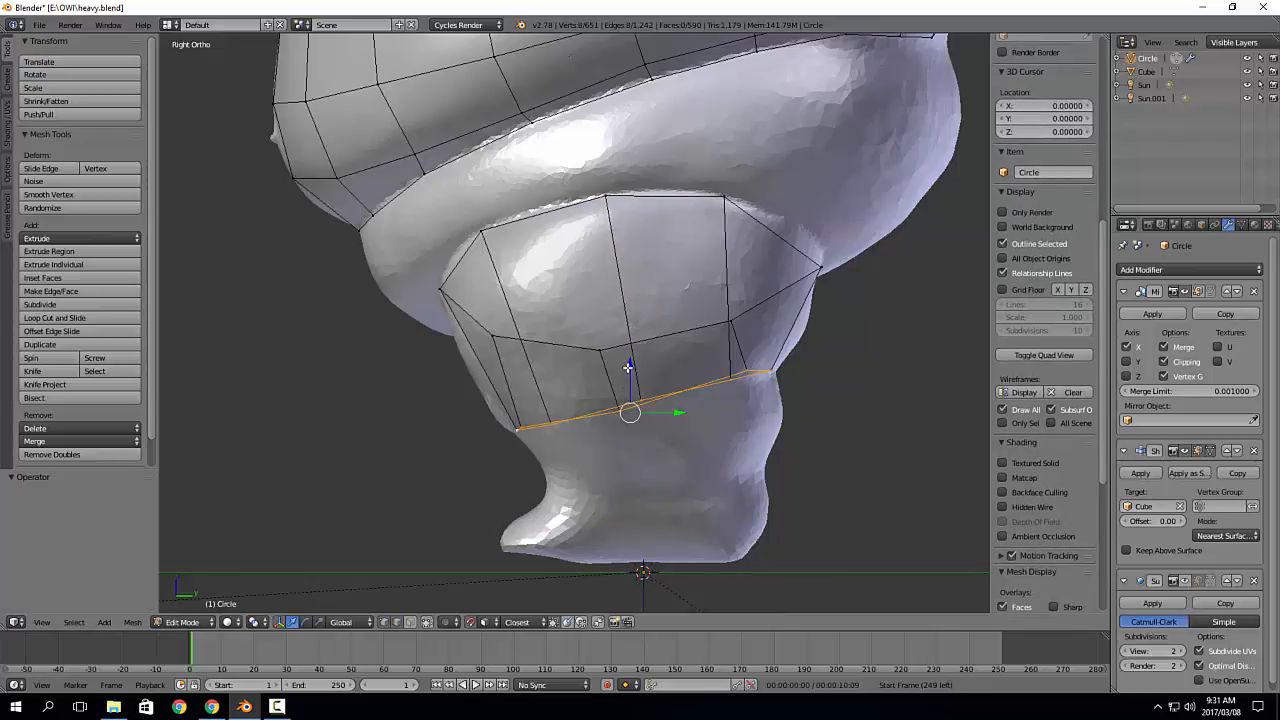
Step: Extrude the knee loop 0.020 downward along Z and select the new loop's front vertex
{"action": "key", "text": "e"}
{"action": "key", "text": "z"}
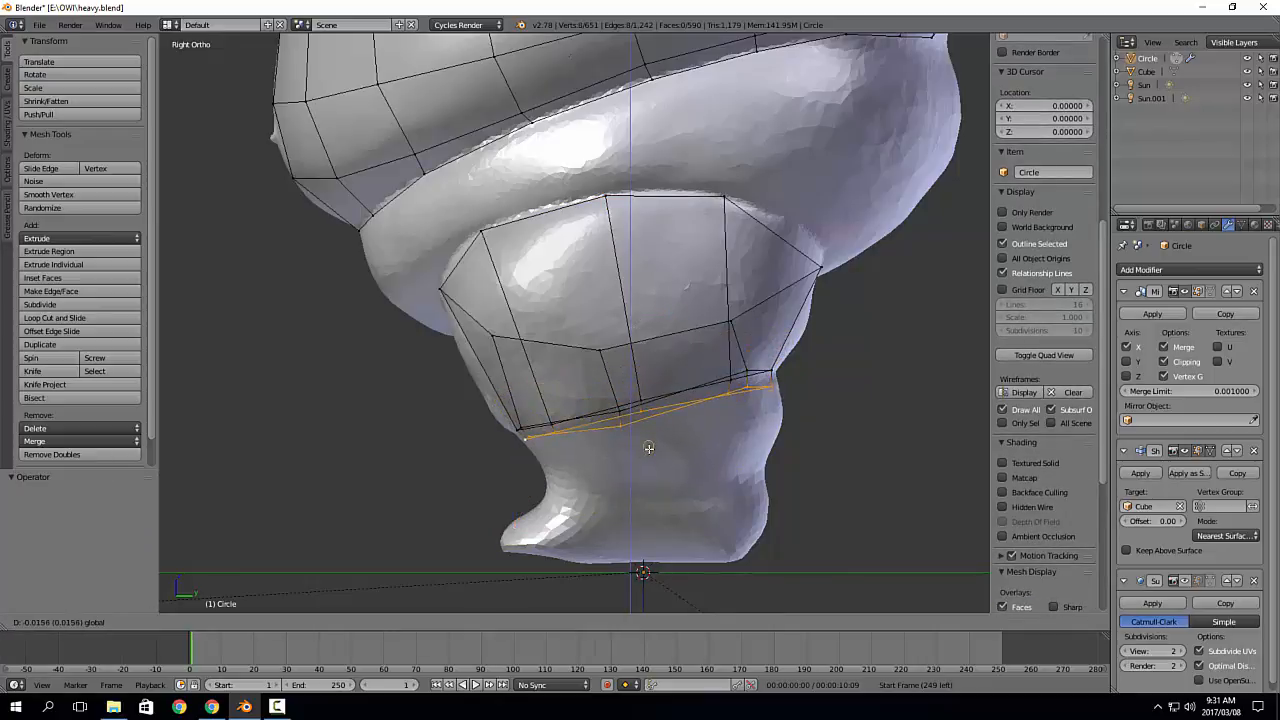
{"action": "left_click", "coordinate": [649, 448]}
{"action": "right_click", "coordinate": [530, 445]}
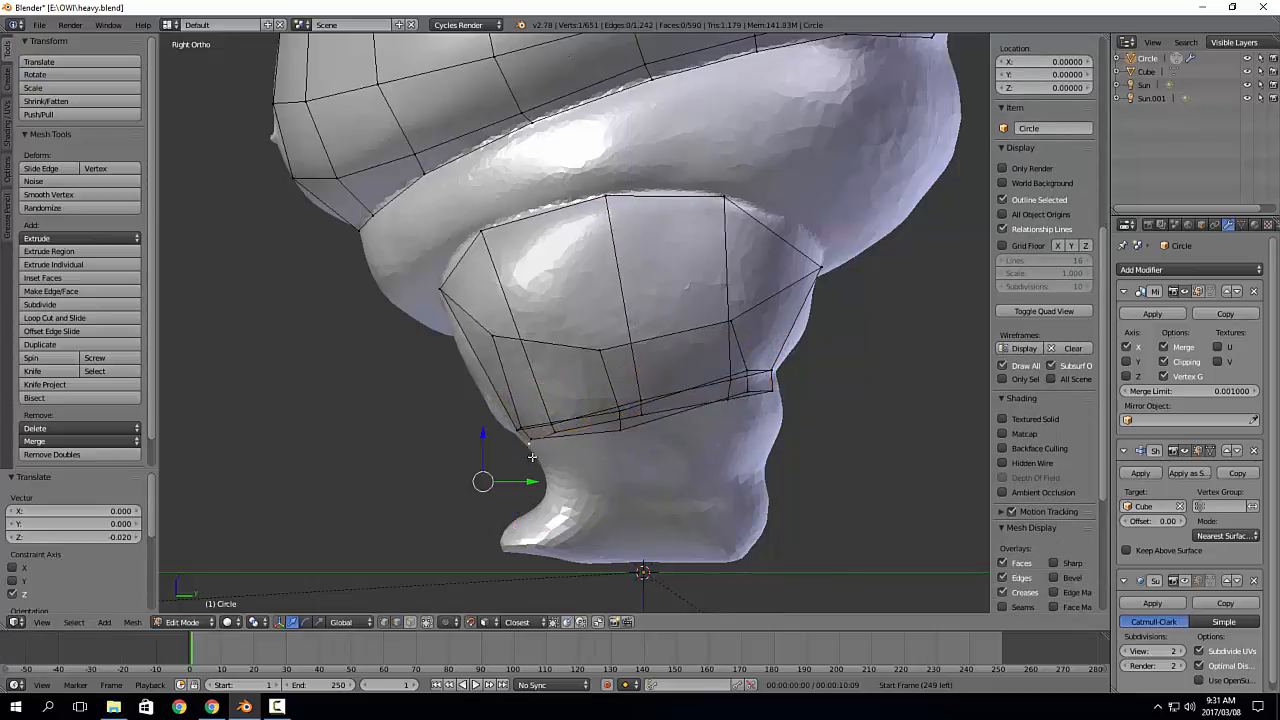
Step: Check the mirrored legs in Object Mode, turn off the Mirror modifier's viewport display, and resume editing the mesh
{"action": "middle_click_drag", "start_coordinate": [534, 490], "coordinate": [546, 488]}
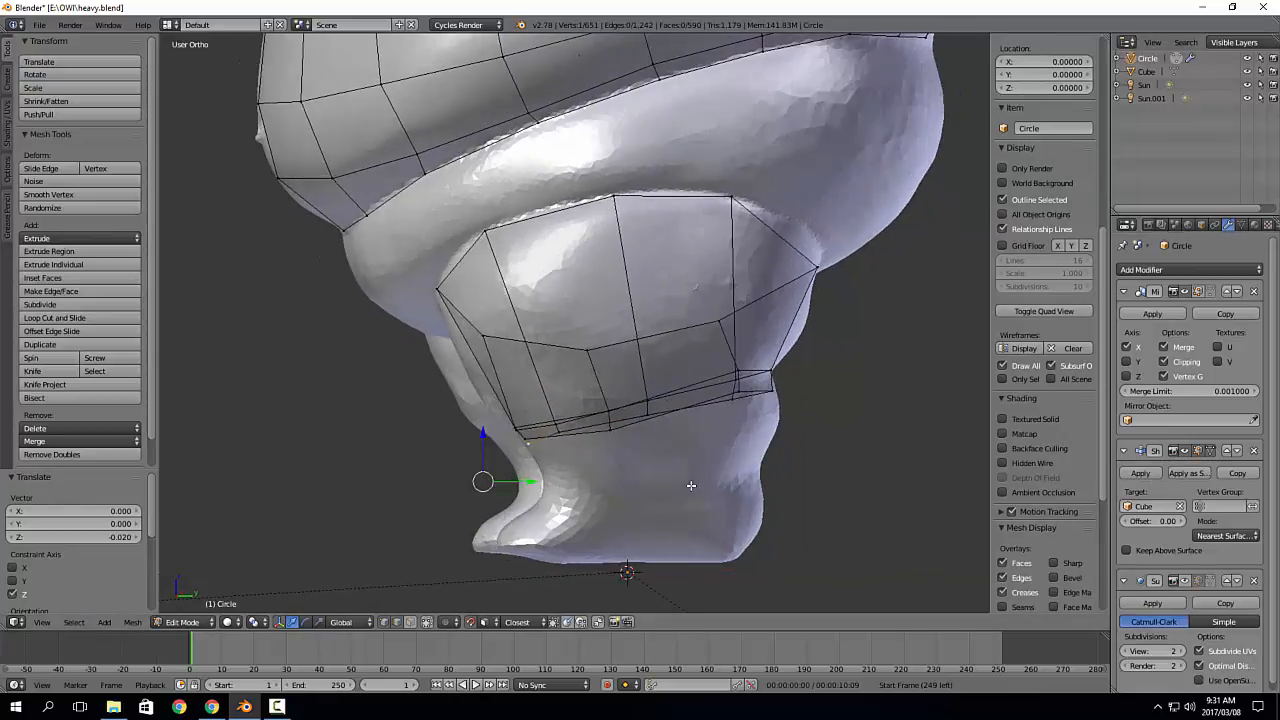
{"action": "key", "text": "Tab"}
{"action": "middle_click_drag", "start_coordinate": [629, 472], "coordinate": [775, 464]}
{"action": "key", "text": "Tab"}
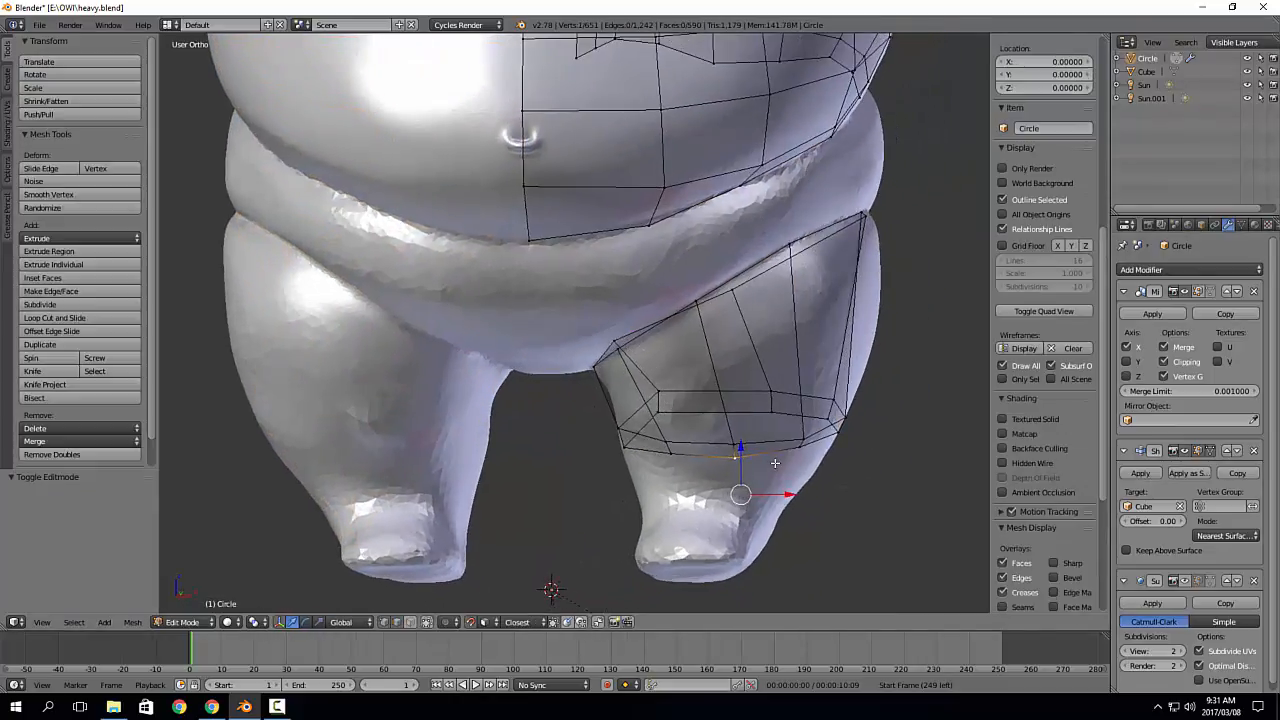
{"action": "key", "text": "Tab"}
{"action": "middle_click_drag", "start_coordinate": [440, 470], "coordinate": [455, 477]}
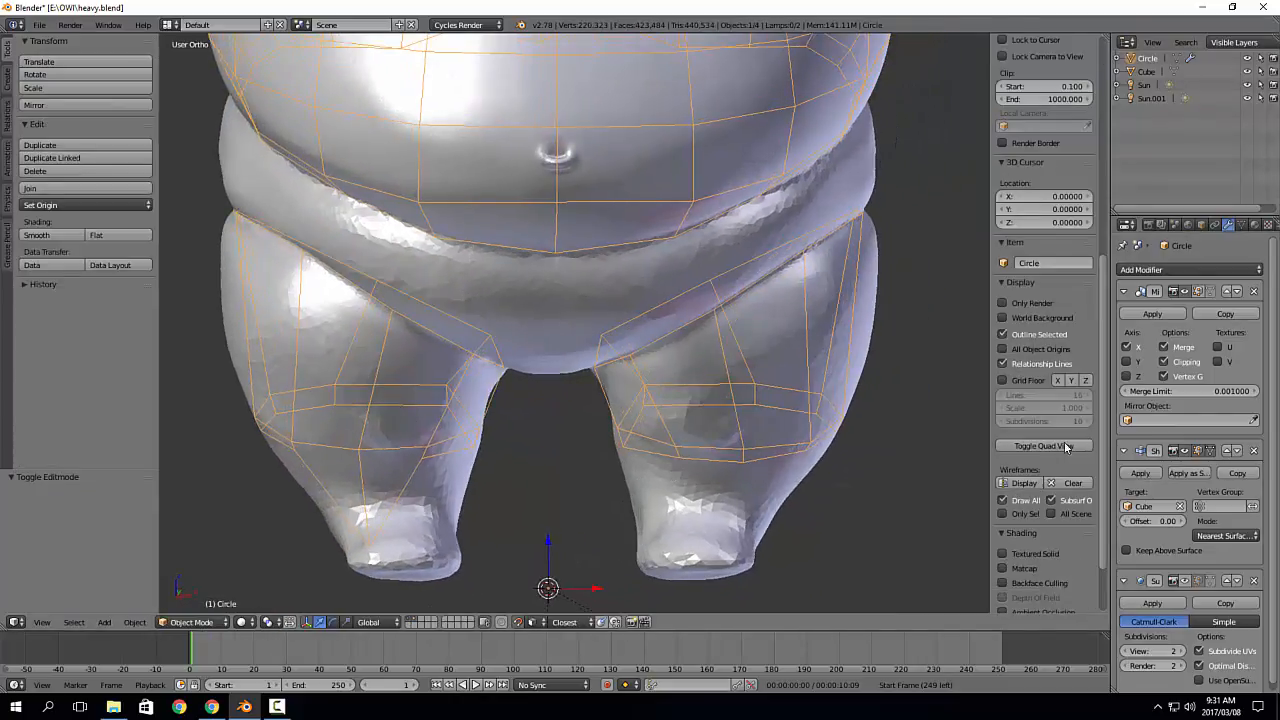
{"action": "left_click", "coordinate": [1185, 292]}
{"action": "key", "text": "Tab"}
{"action": "middle_click_drag", "start_coordinate": [718, 444], "coordinate": [598, 417], "text": "shift"}
{"action": "scroll", "coordinate": [691, 414], "scroll_direction": "up", "scroll_amount": 2}
{"action": "key", "text": "KP_3"}
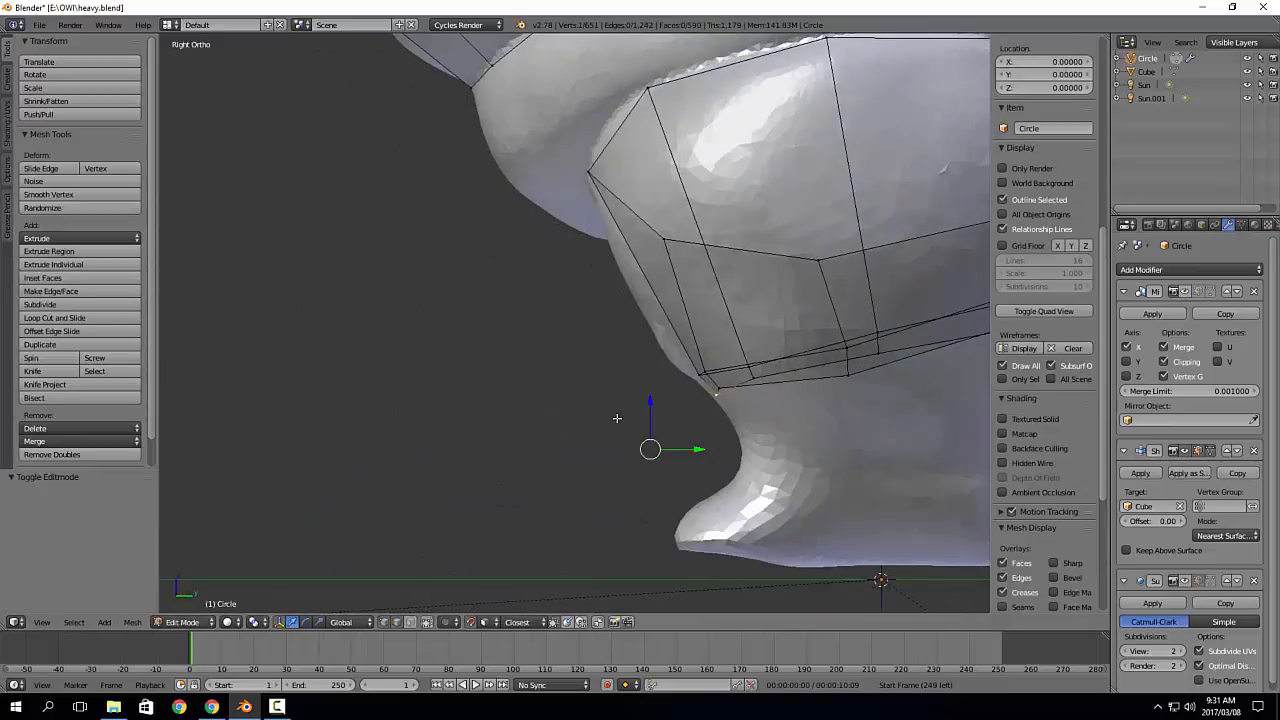
{"action": "middle_click_drag", "start_coordinate": [922, 275], "coordinate": [586, 278], "text": "shift"}
{"action": "scroll", "coordinate": [586, 278], "scroll_direction": "down", "scroll_amount": 1}
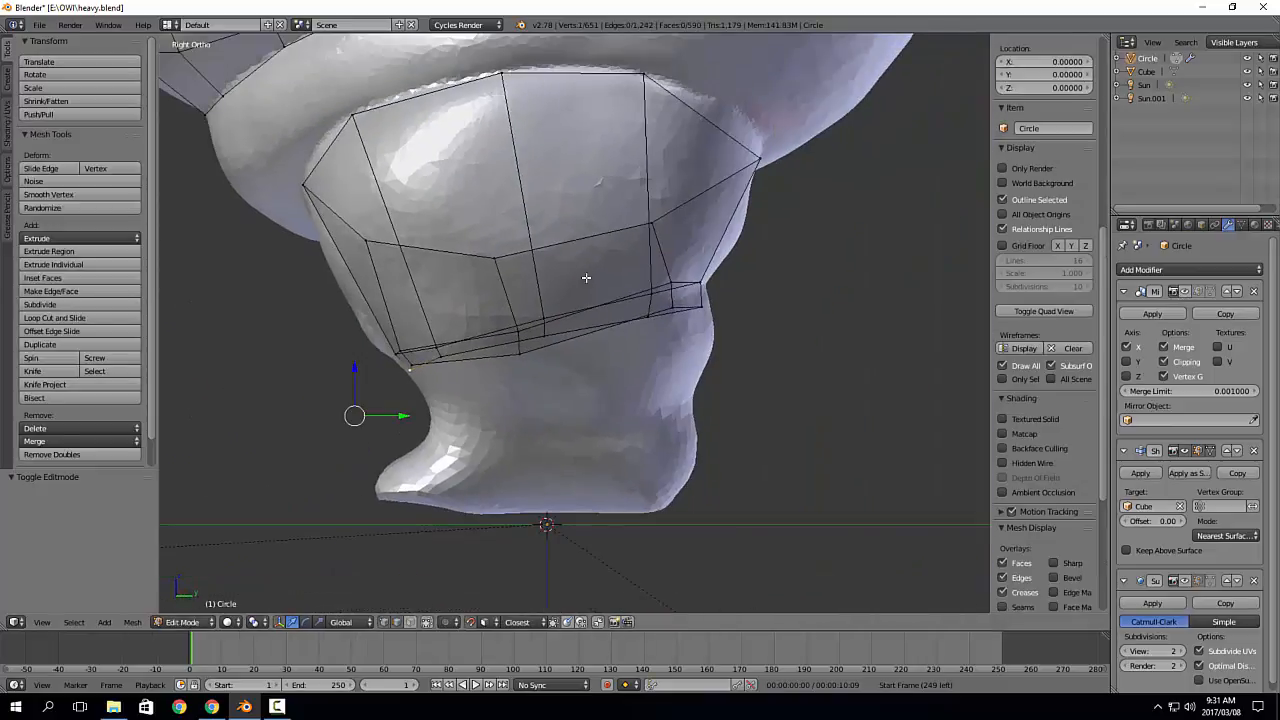
{"action": "right_click", "coordinate": [651, 319], "text": "alt"}
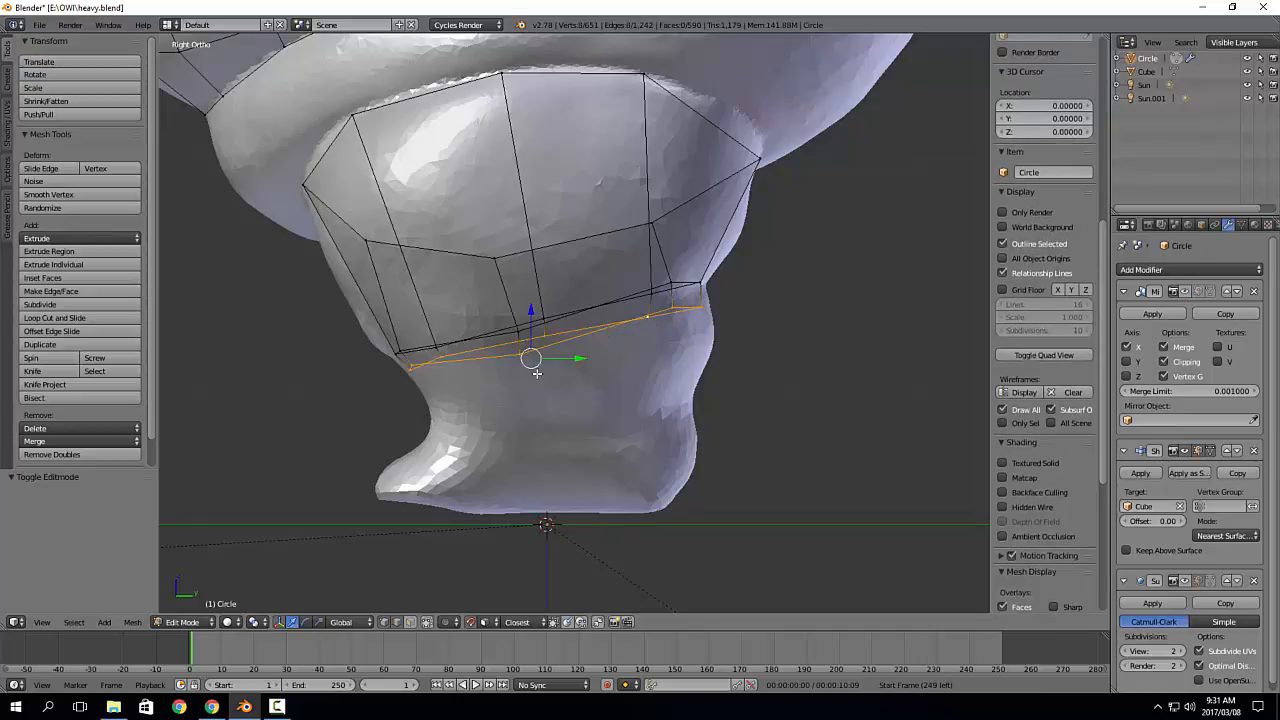
{"action": "key", "text": "e"}
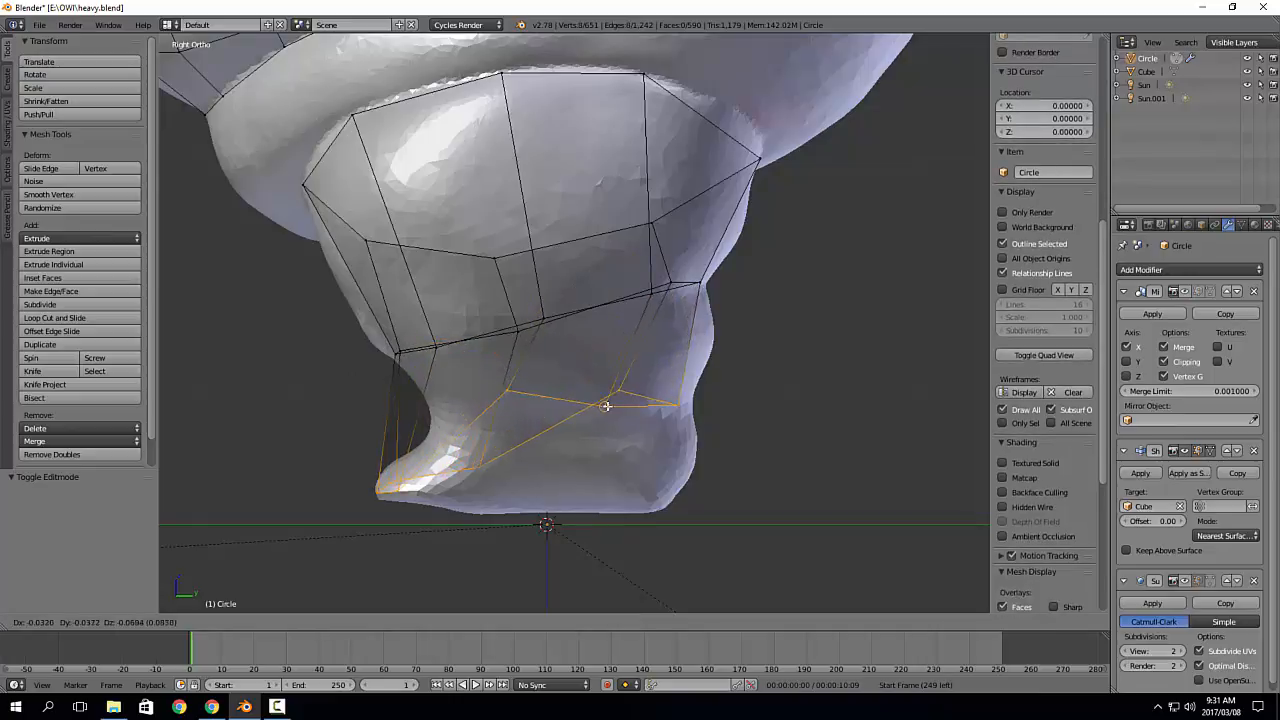
{"action": "right_click", "coordinate": [636, 360]}
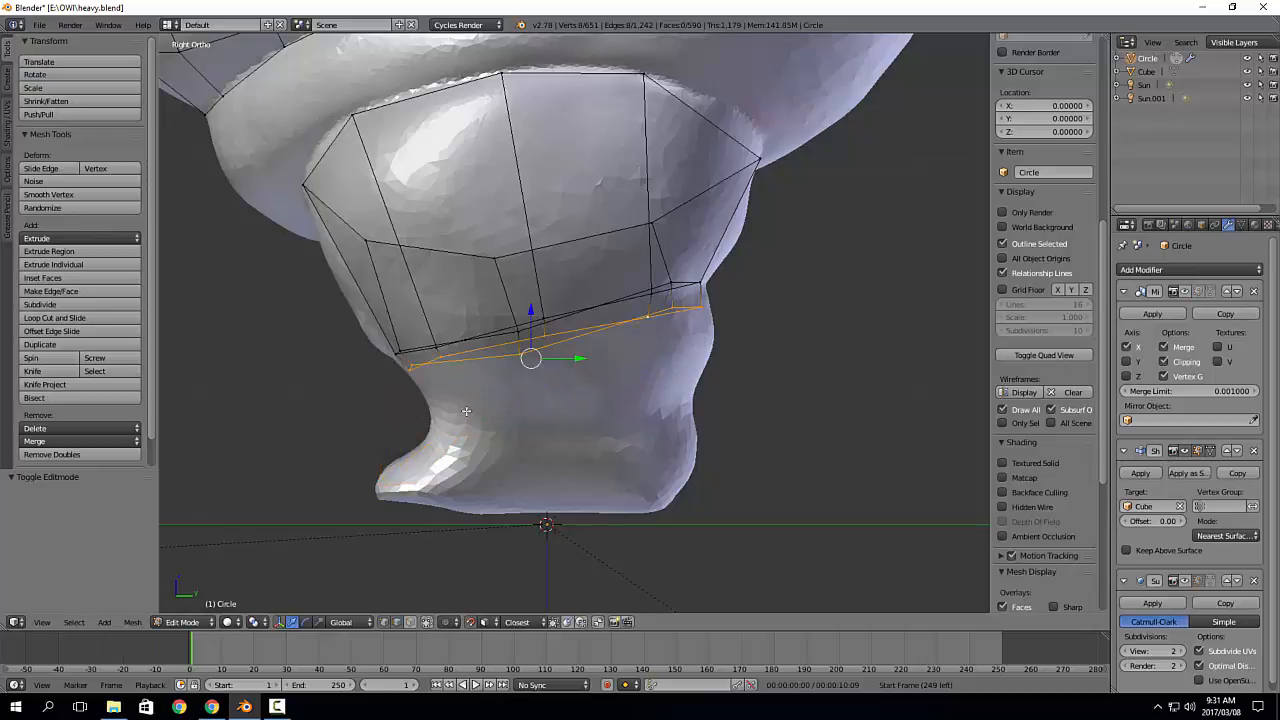
Step: Move the bottom loop's front vertex and its inner-front neighbour down the shin to just above the foot
{"action": "middle_click_drag", "start_coordinate": [434, 374], "coordinate": [440, 415]}
{"action": "right_click", "coordinate": [426, 380]}
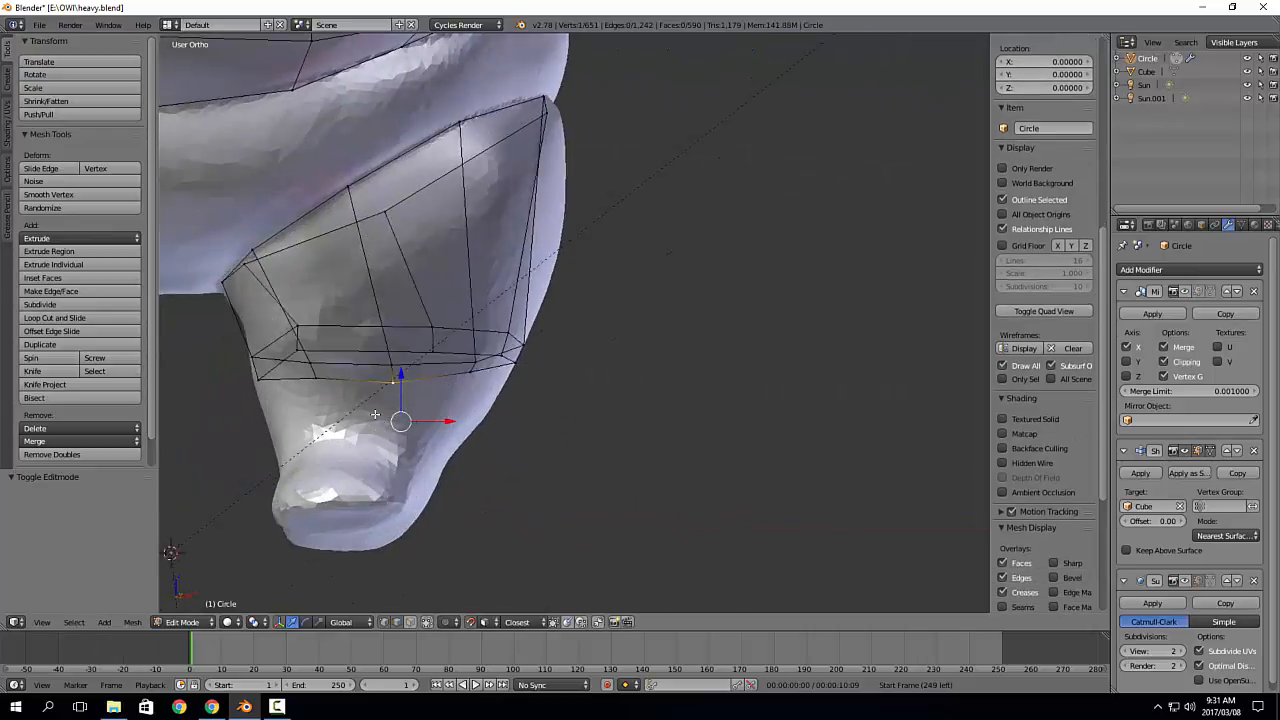
{"action": "scroll", "coordinate": [414, 423], "scroll_direction": "up", "scroll_amount": 2}
{"action": "key", "text": "g"}
{"action": "left_click", "coordinate": [358, 420]}
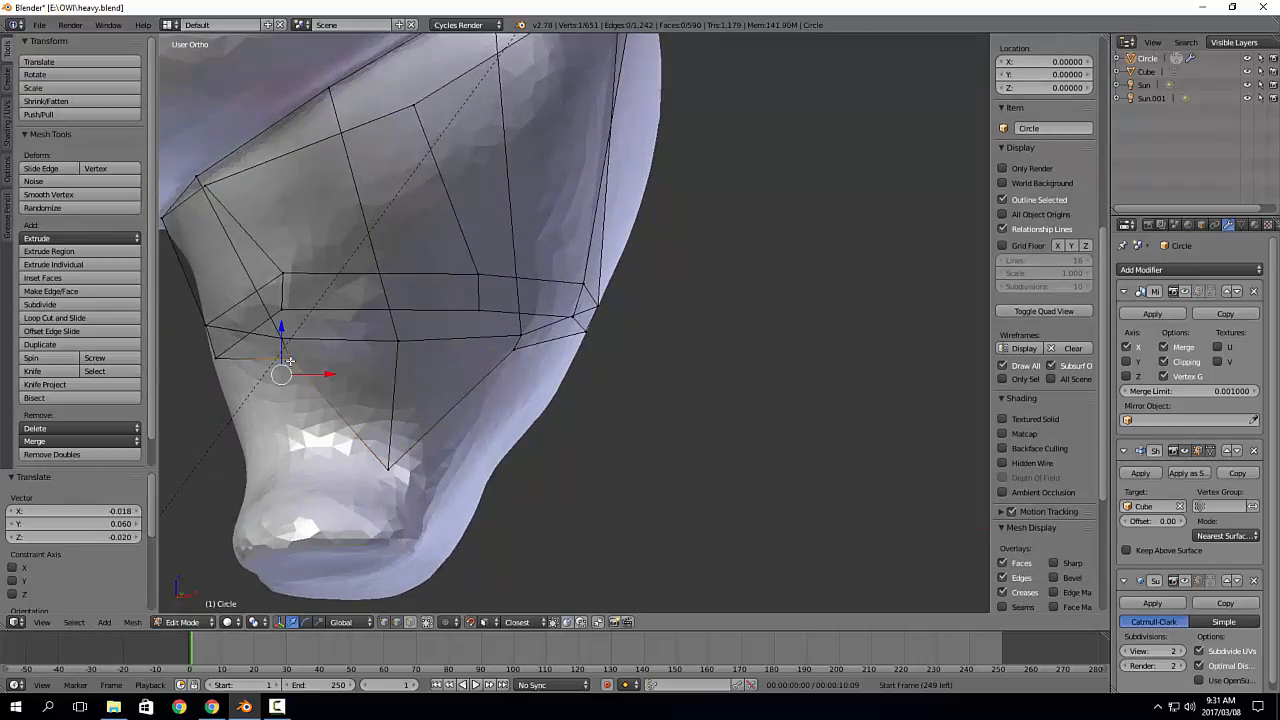
{"action": "key", "text": "g"}
{"action": "left_click", "coordinate": [294, 446]}
{"action": "middle_click_drag", "start_coordinate": [300, 446], "coordinate": [579, 445]}
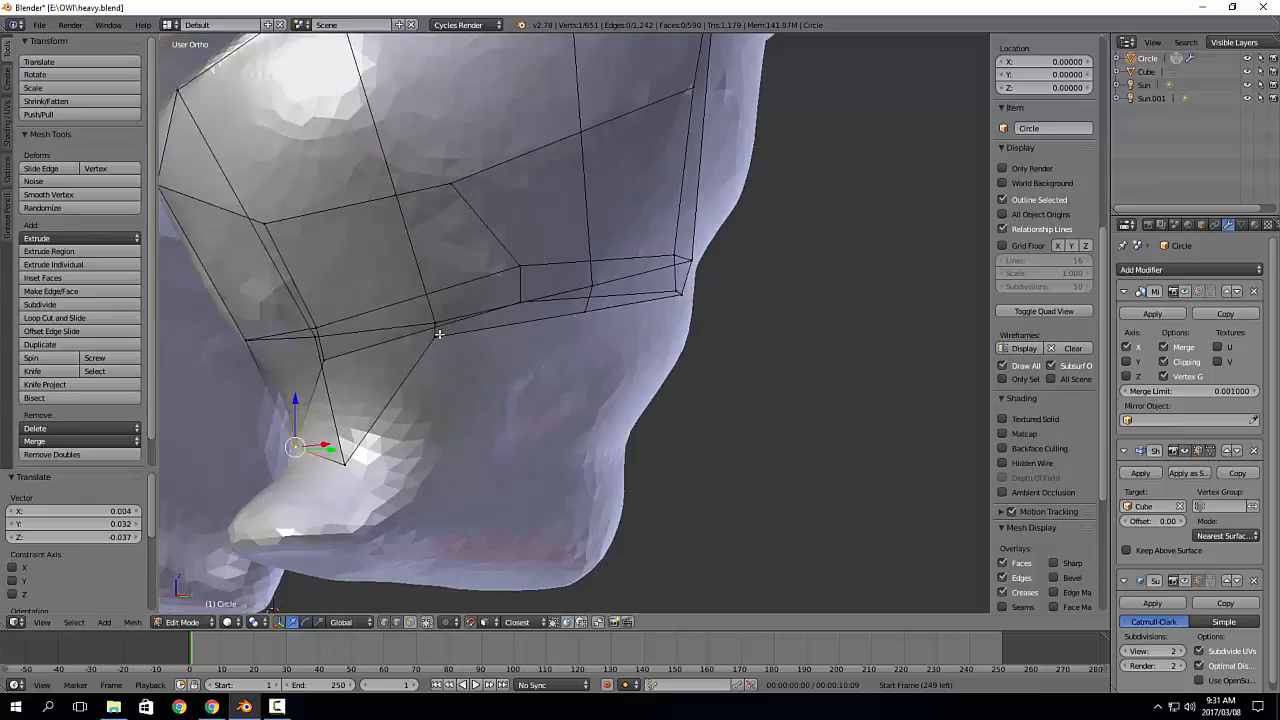
Step: Pull the three vertices along the outer side of the bottom loop down to ankle height on the sculpt
{"action": "key", "text": "g"}
{"action": "left_click", "coordinate": [450, 464]}
{"action": "middle_click_drag", "start_coordinate": [760, 466], "coordinate": [657, 431]}
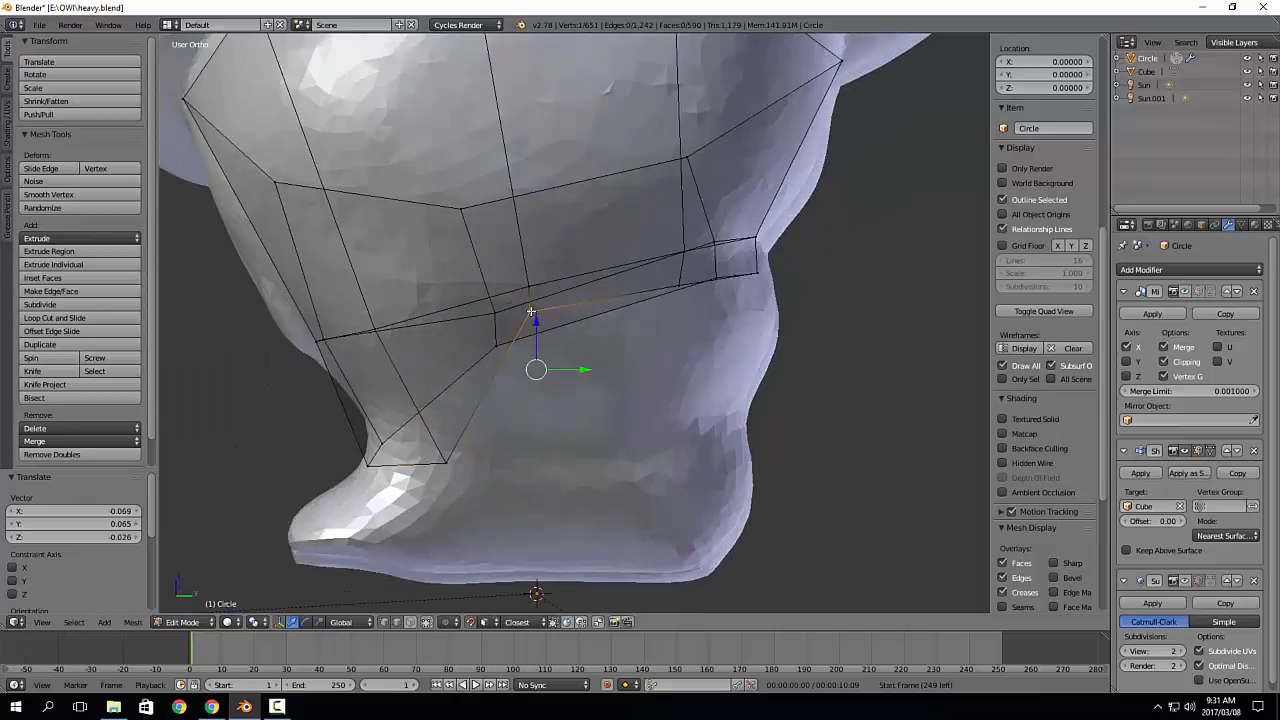
{"action": "key", "text": "g"}
{"action": "left_click", "coordinate": [565, 455]}
{"action": "key", "text": "g"}
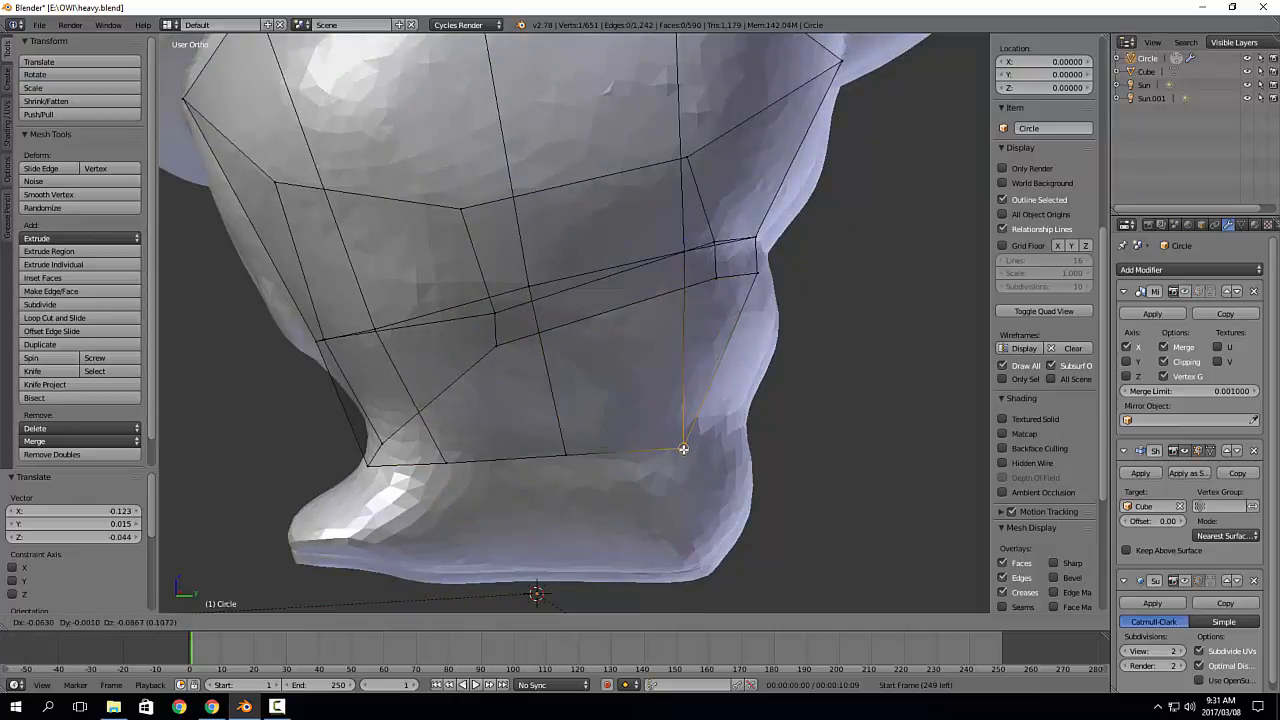
{"action": "left_click", "coordinate": [680, 443]}
Step: Move the bottom loop's remaining back and inner-side vertices down to the ankle
{"action": "middle_click_drag", "start_coordinate": [680, 443], "coordinate": [713, 284]}
{"action": "key", "text": "g"}
{"action": "left_click", "coordinate": [740, 420]}
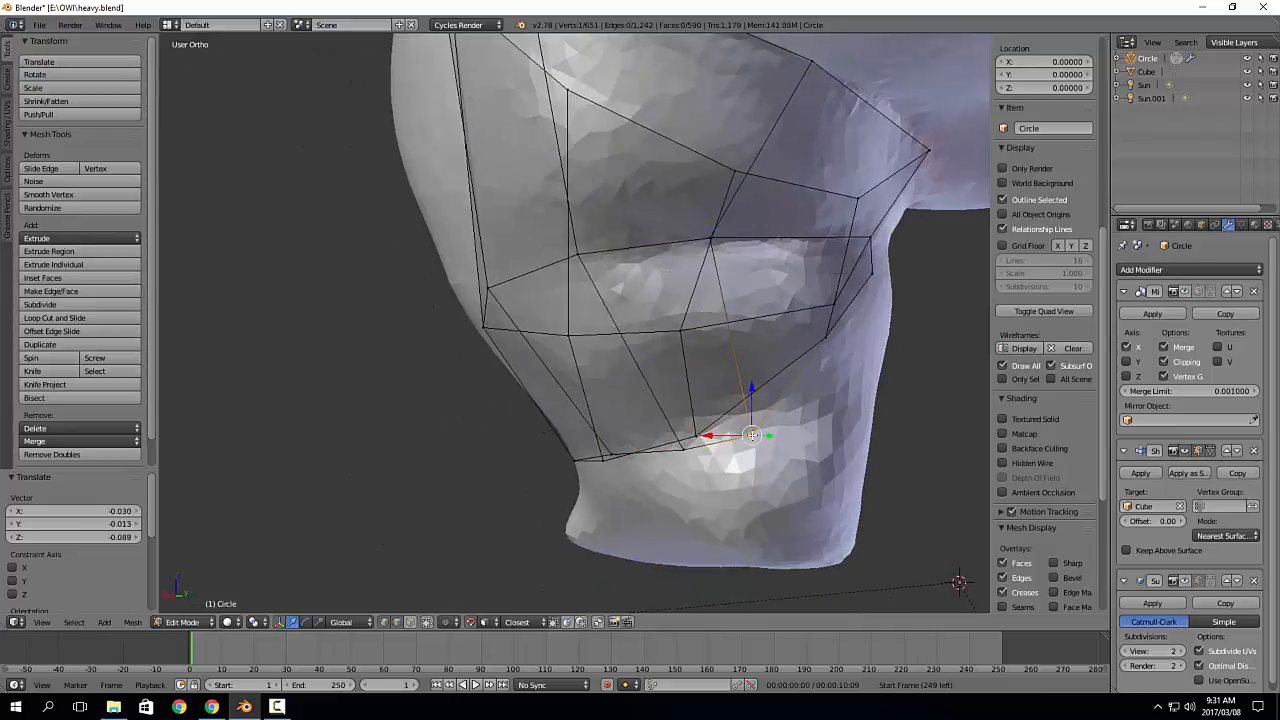
{"action": "middle_click_drag", "start_coordinate": [740, 420], "coordinate": [667, 272]}
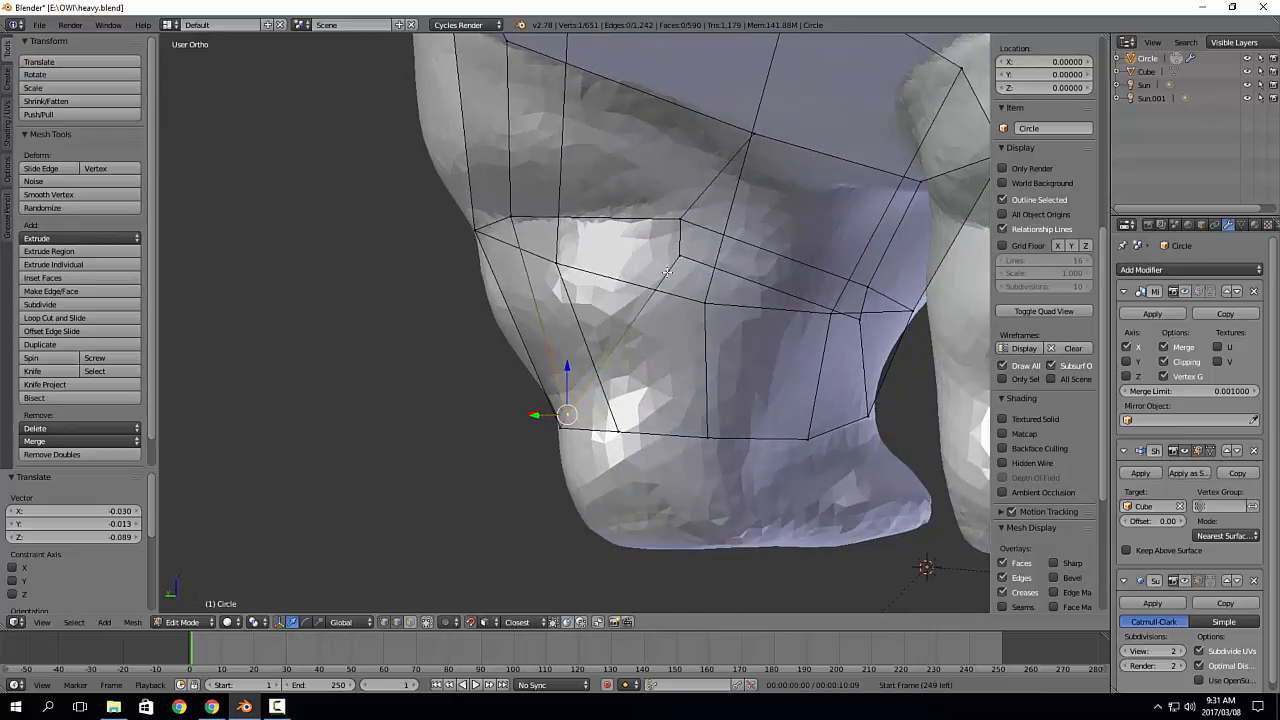
{"action": "key", "text": "g"}
{"action": "left_click", "coordinate": [860, 331]}
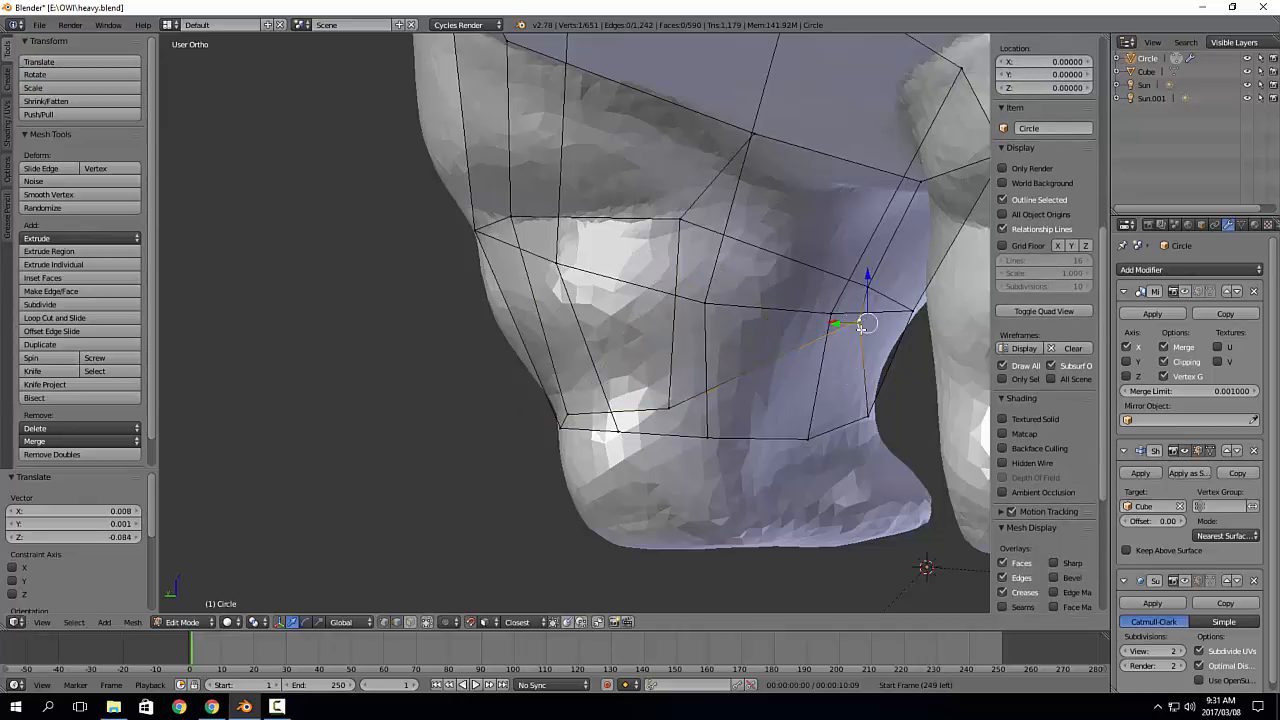
{"action": "key", "text": "g"}
{"action": "left_click", "coordinate": [828, 420]}
Step: Lower the ankle loop's inner-front vertex and the adjacent inner-side vertex slightly on the sculpt
{"action": "middle_click_drag", "start_coordinate": [828, 420], "coordinate": [712, 414]}
{"action": "key", "text": "g"}
{"action": "left_click", "coordinate": [736, 427]}
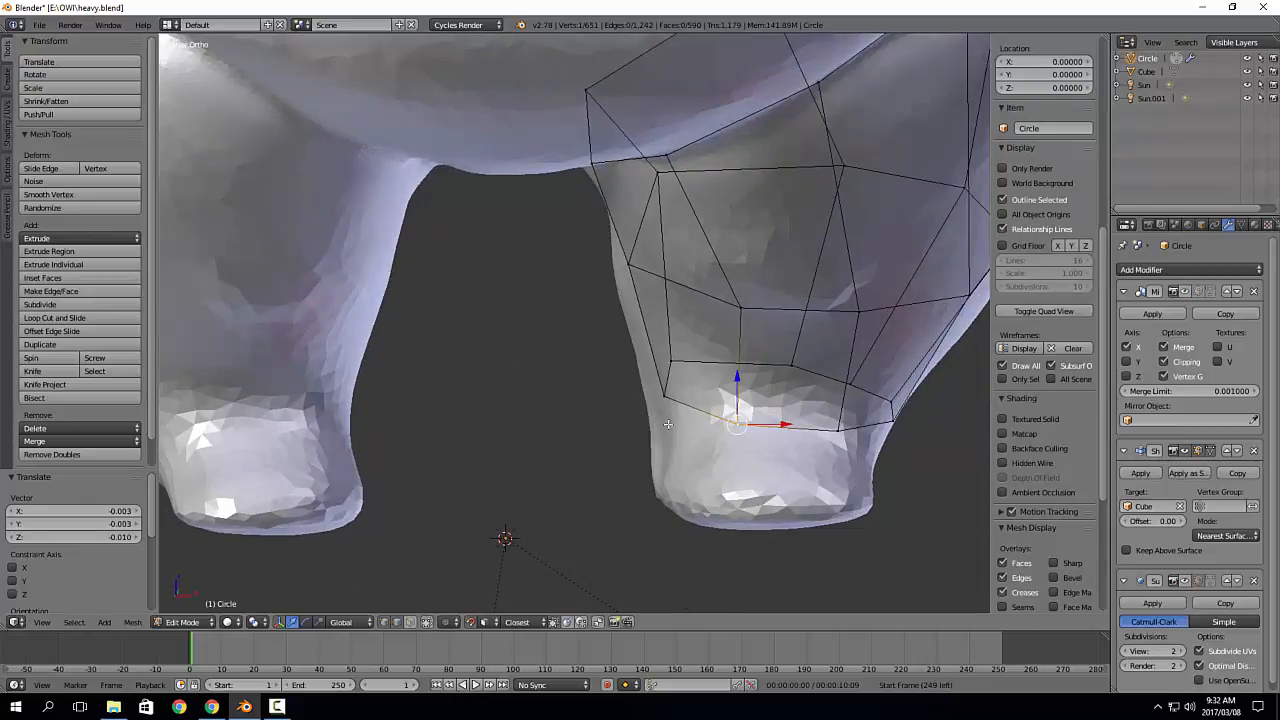
{"action": "middle_click_drag", "start_coordinate": [608, 434], "coordinate": [692, 424]}
{"action": "right_click", "coordinate": [606, 412]}
{"action": "key", "text": "g"}
{"action": "left_click", "coordinate": [604, 440]}
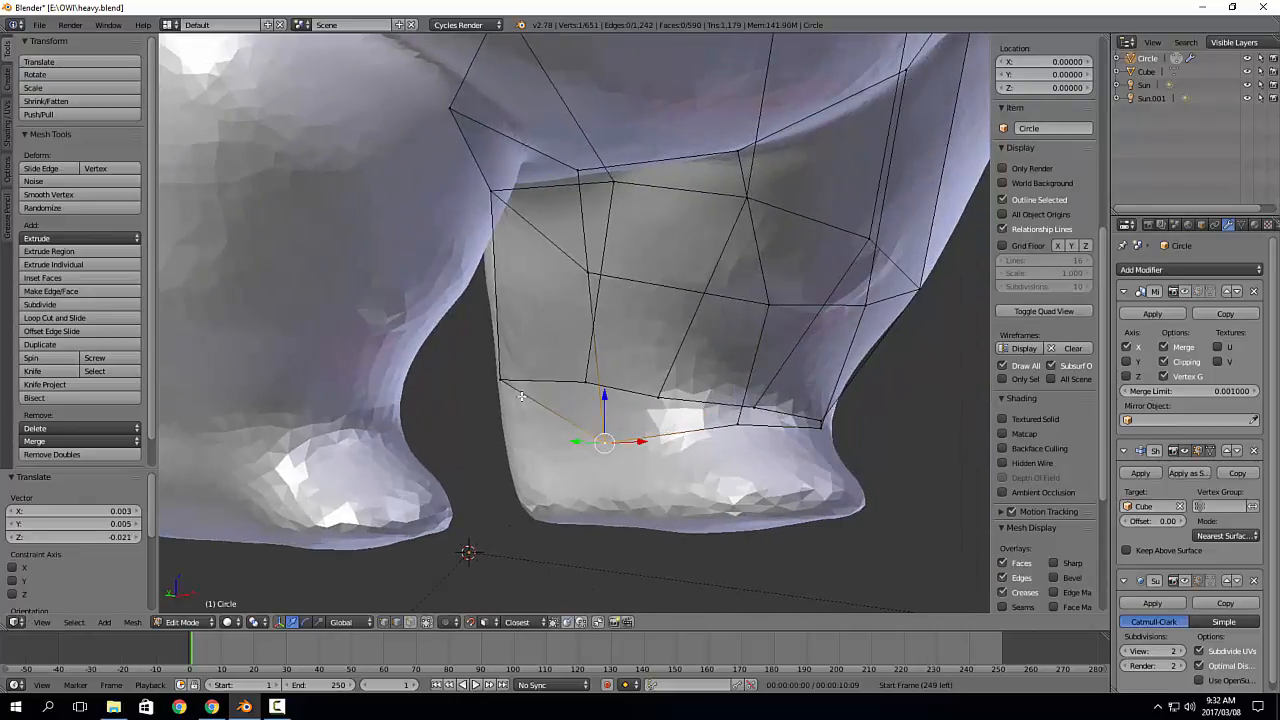
Step: Lower the ankle loop's inner-back corner vertex to line up with the neighbouring inner-side vertex
{"action": "key", "text": "ctrl+KP_Add"}
{"action": "key", "text": "a"}
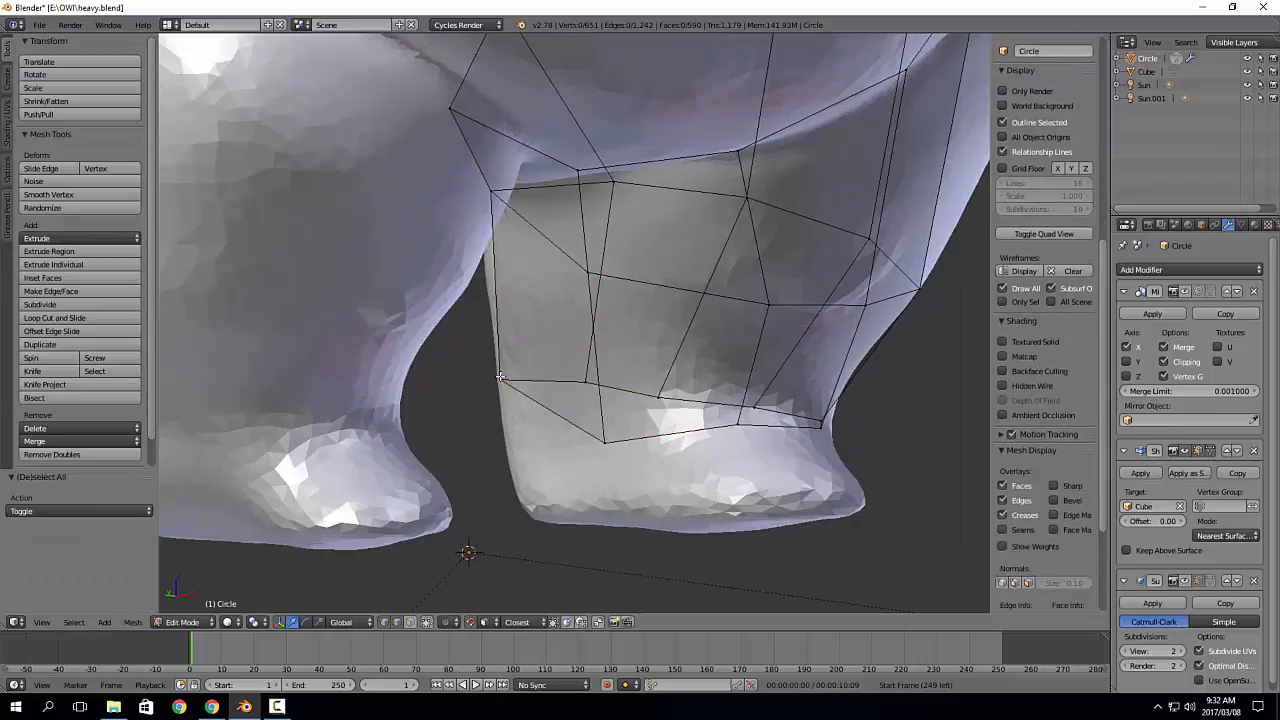
{"action": "right_click", "coordinate": [501, 381]}
{"action": "key", "text": "g"}
{"action": "left_click", "coordinate": [559, 434]}
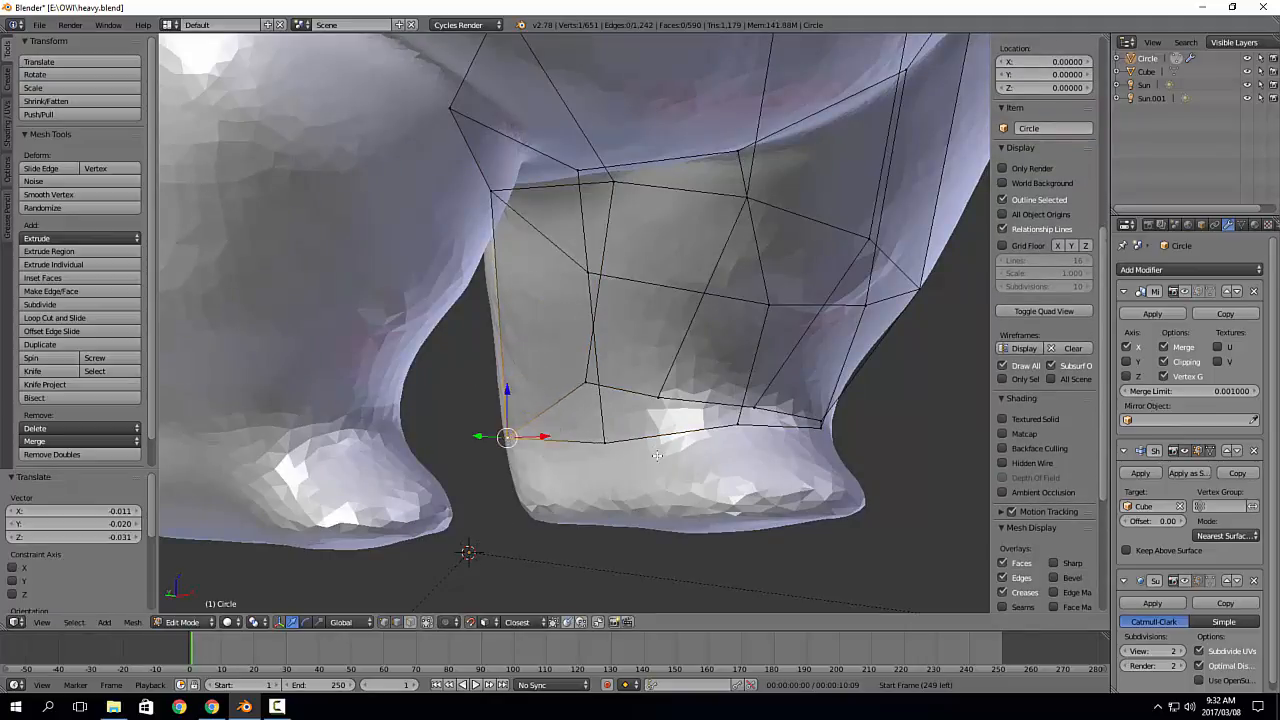
Step: Adjust the ankle loop's back and outer-back vertices on the heel to even out the loop
{"action": "middle_click_drag", "start_coordinate": [680, 461], "coordinate": [426, 447]}
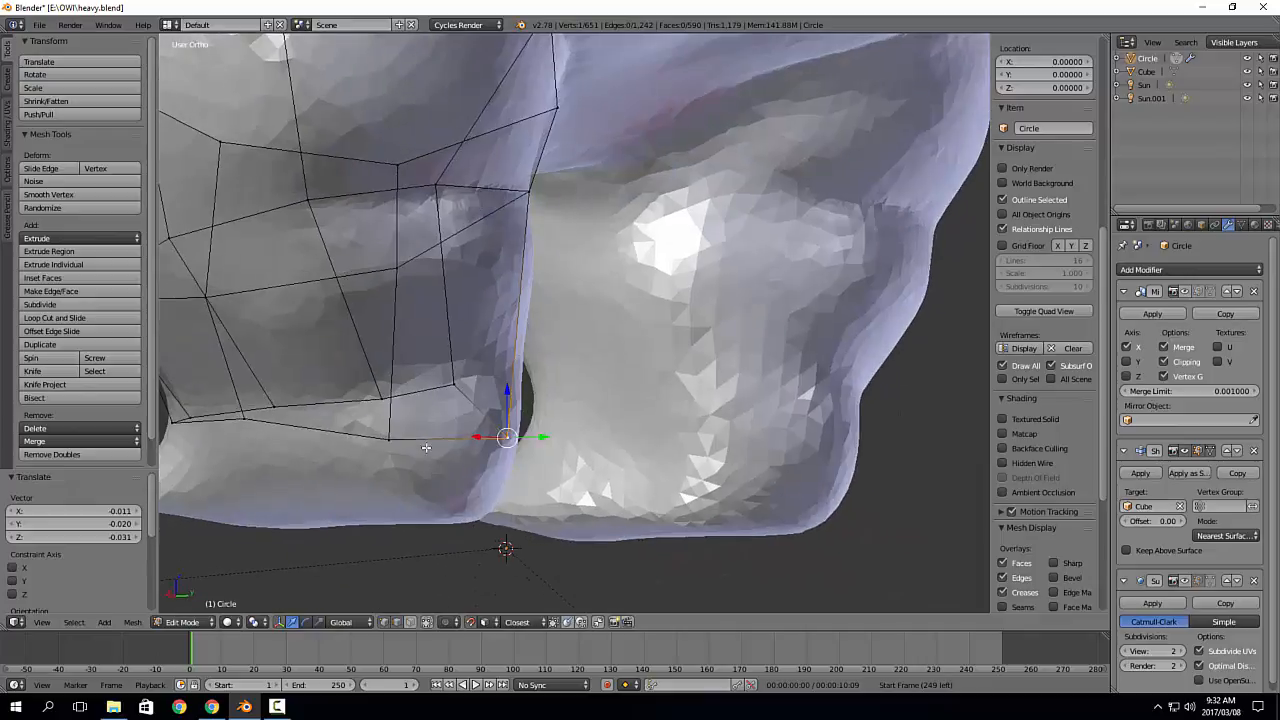
{"action": "middle_click_drag", "start_coordinate": [507, 431], "coordinate": [364, 407]}
{"action": "key", "text": "g"}
{"action": "left_click", "coordinate": [466, 412]}
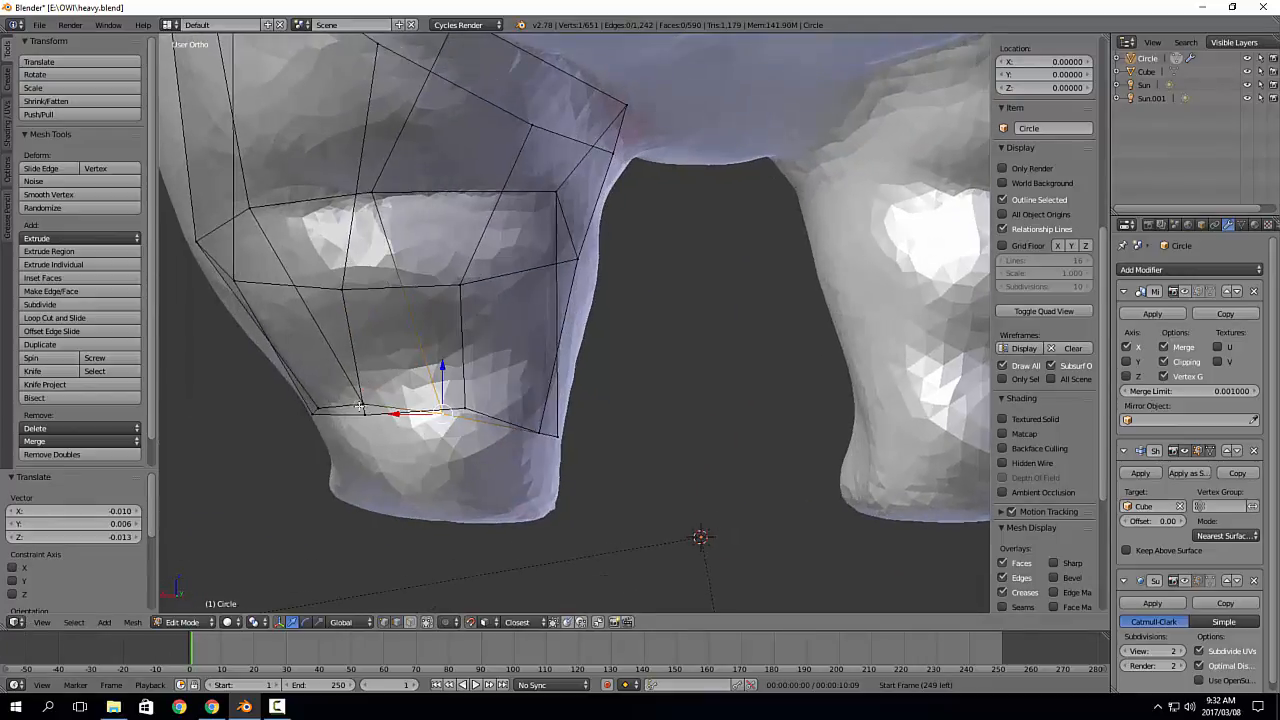
{"action": "left_click_drag", "start_coordinate": [362, 405], "coordinate": [323, 423]}
Step: Insert one centred edge loop between the knee and ankle loops and show the leg in right view
{"action": "middle_click_drag", "start_coordinate": [323, 423], "coordinate": [543, 405]}
{"action": "scroll", "coordinate": [507, 358], "scroll_direction": "down", "scroll_amount": 5}
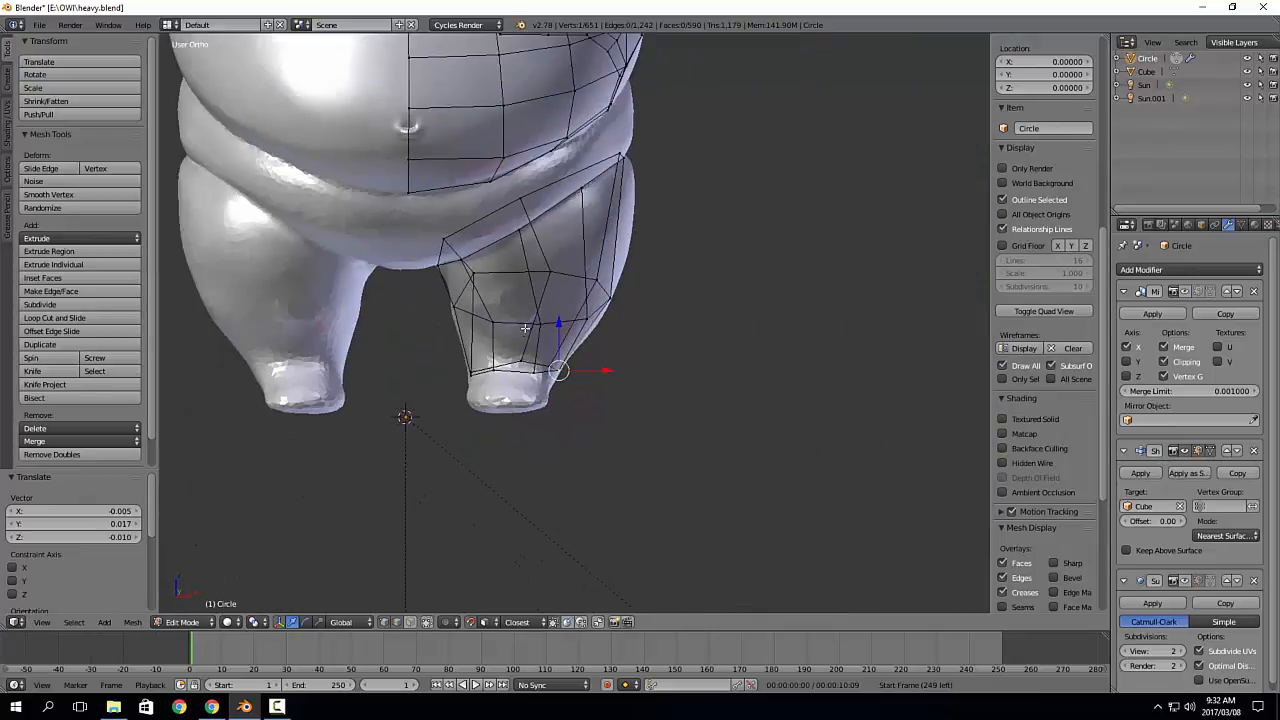
{"action": "middle_click_drag", "start_coordinate": [711, 426], "coordinate": [631, 427]}
{"action": "middle_click_drag", "start_coordinate": [718, 450], "coordinate": [645, 438]}
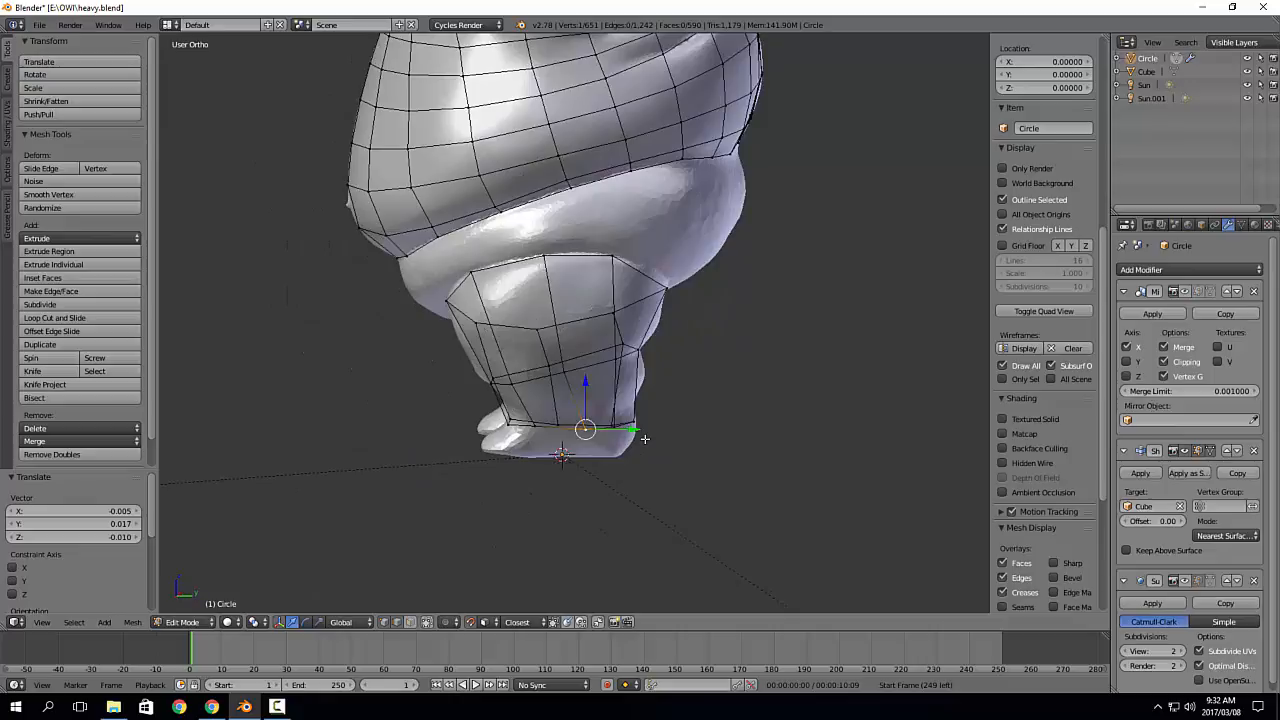
{"action": "scroll", "coordinate": [645, 438], "scroll_direction": "up", "scroll_amount": 4}
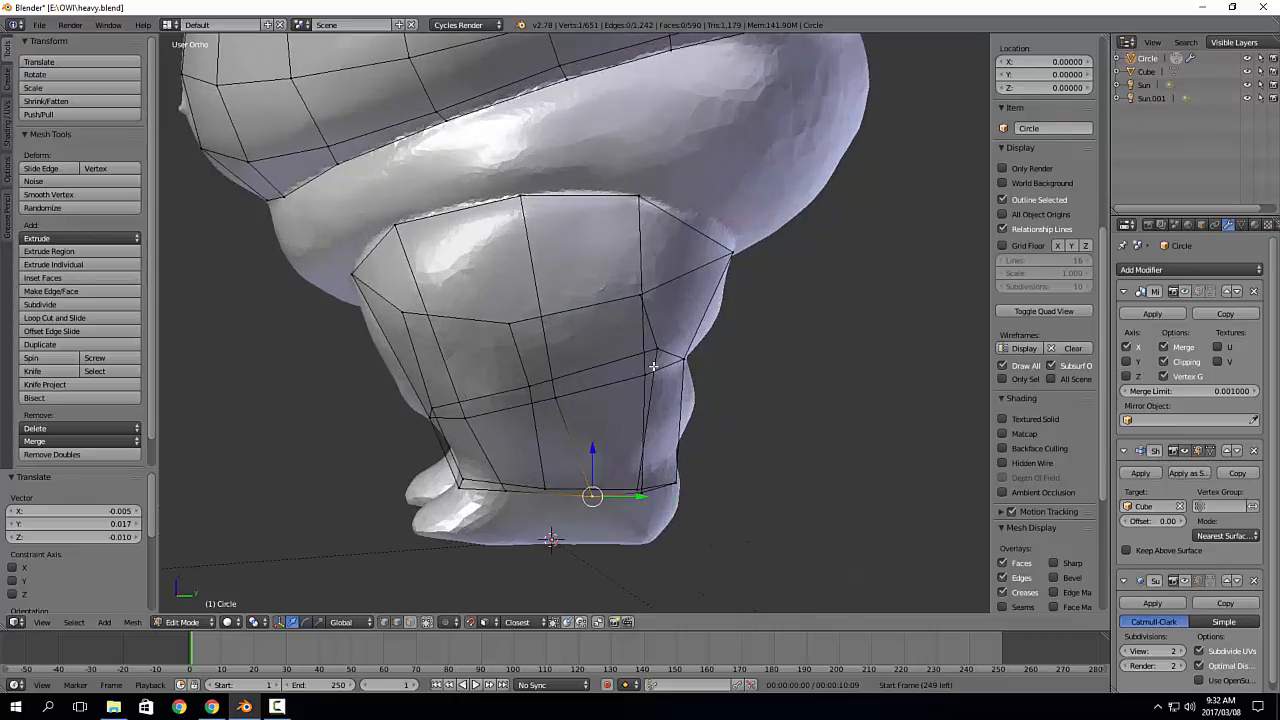
{"action": "key", "text": "ctrl+r"}
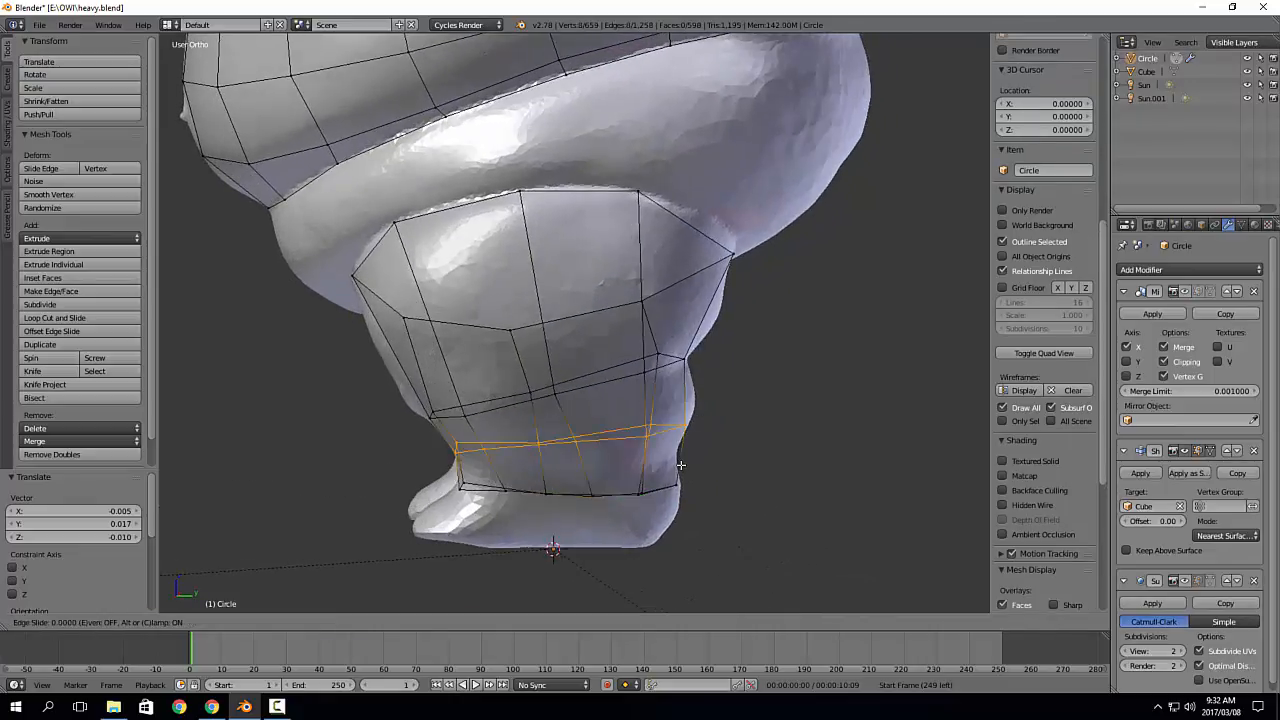
{"action": "left_click", "coordinate": [674, 468]}
{"action": "right_click", "coordinate": [670, 466]}
{"action": "key", "text": "KP_3"}
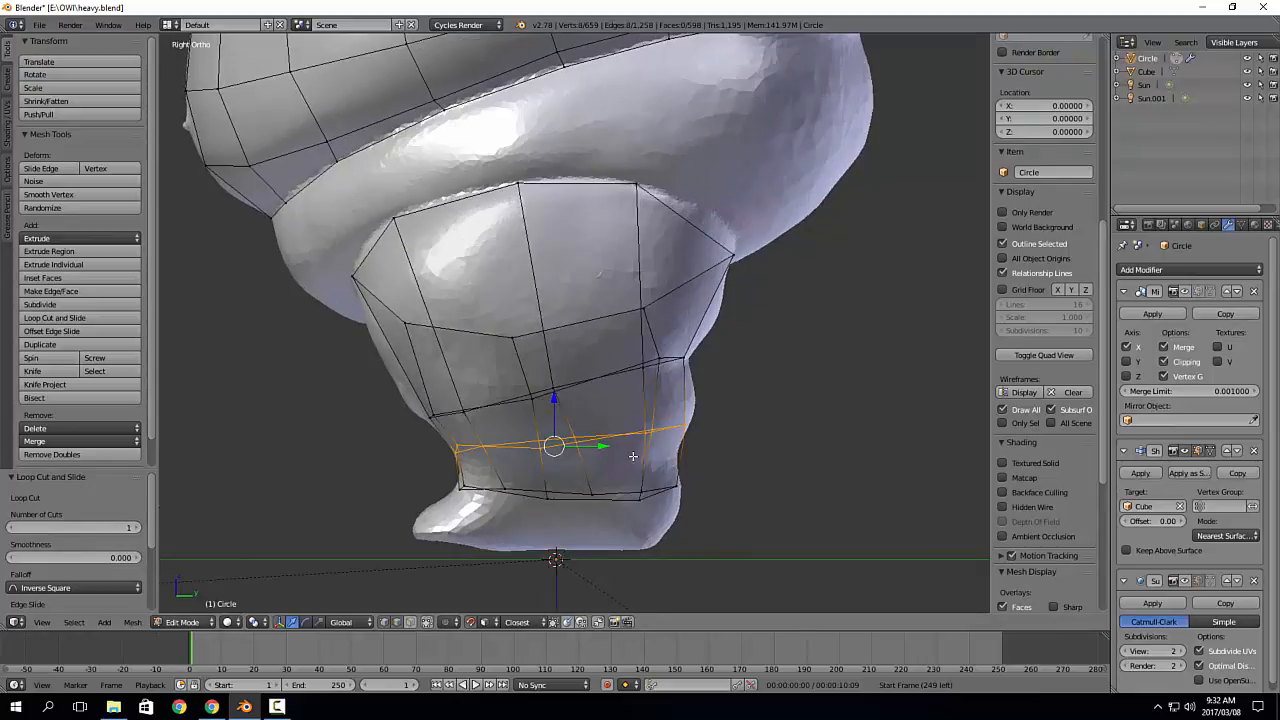
Step: Flatten the new lower-leg loop by scaling it to 0.759 along Z
{"action": "scroll", "coordinate": [677, 543], "scroll_direction": "up", "scroll_amount": 2}
{"action": "middle_click_drag", "start_coordinate": [549, 372], "coordinate": [584, 340], "text": "shift"}
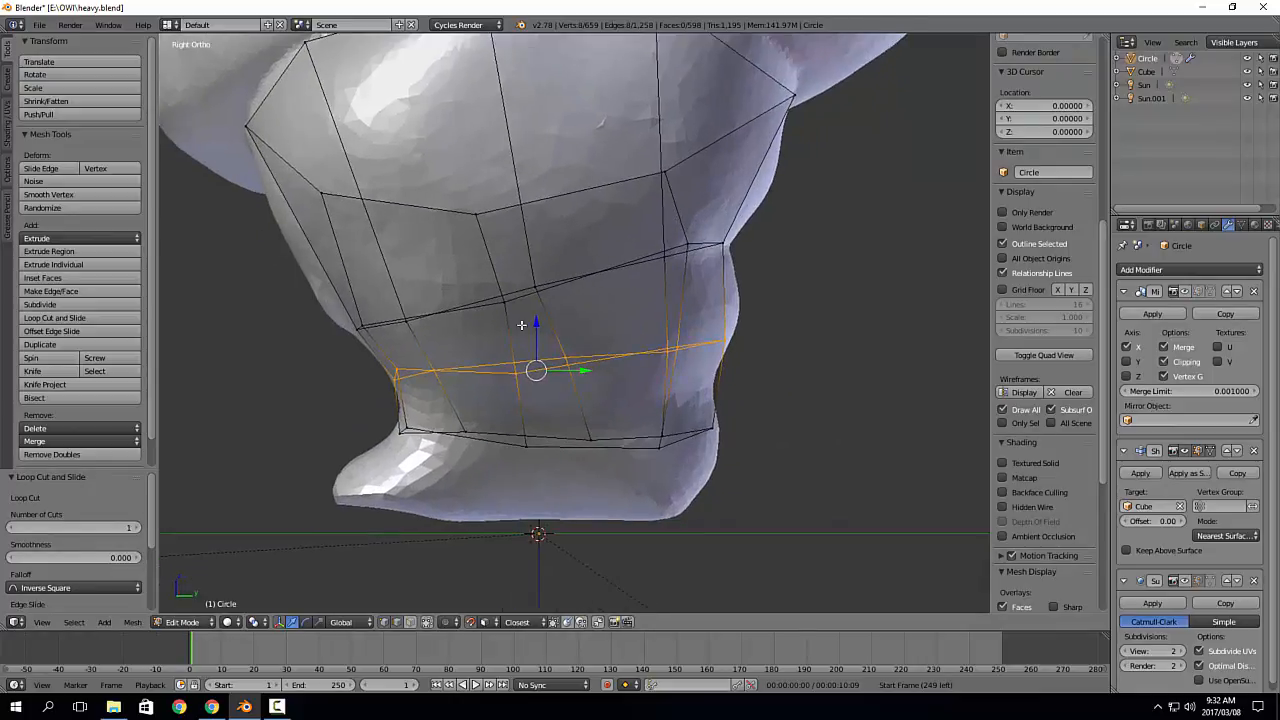
{"action": "left_click_drag", "start_coordinate": [536, 323], "coordinate": [531, 389]}
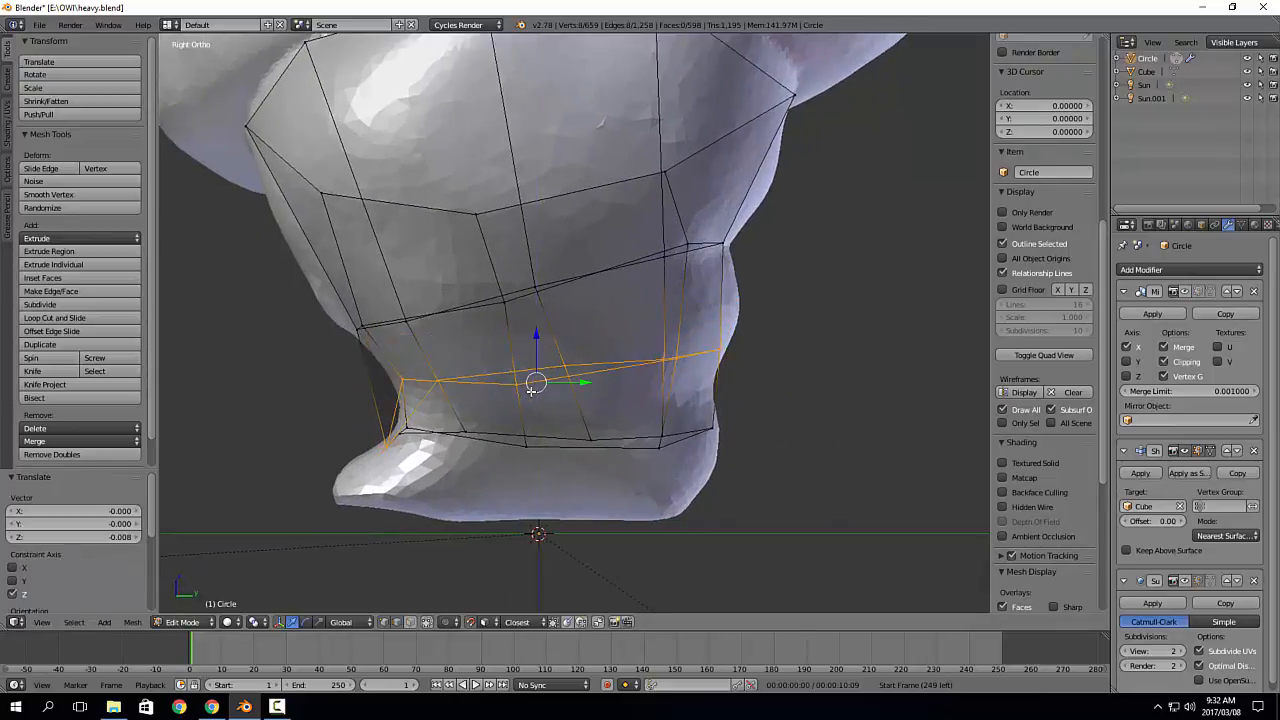
{"action": "left_click_drag", "start_coordinate": [537, 327], "coordinate": [538, 337]}
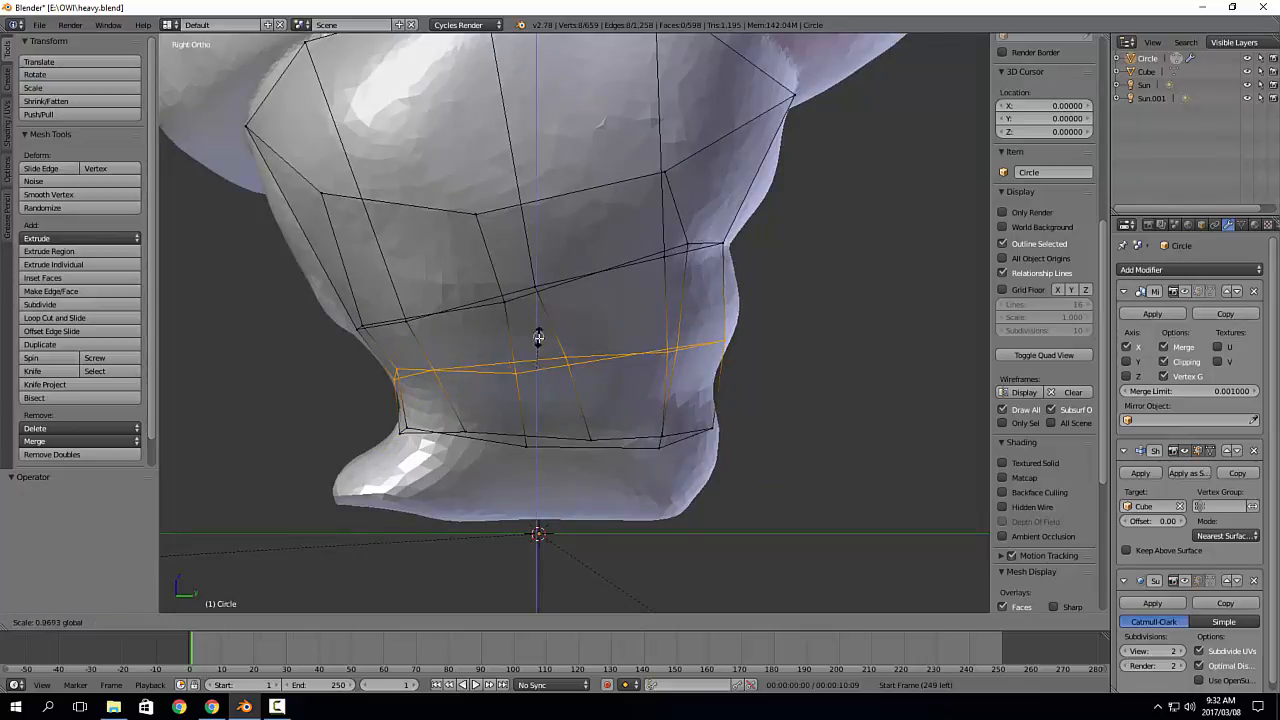
{"action": "left_click", "coordinate": [541, 343]}
Step: Lower the new loop's back vertex and the two adjacent outer-side vertices into the crease above the ankle
{"action": "right_click", "coordinate": [714, 354]}
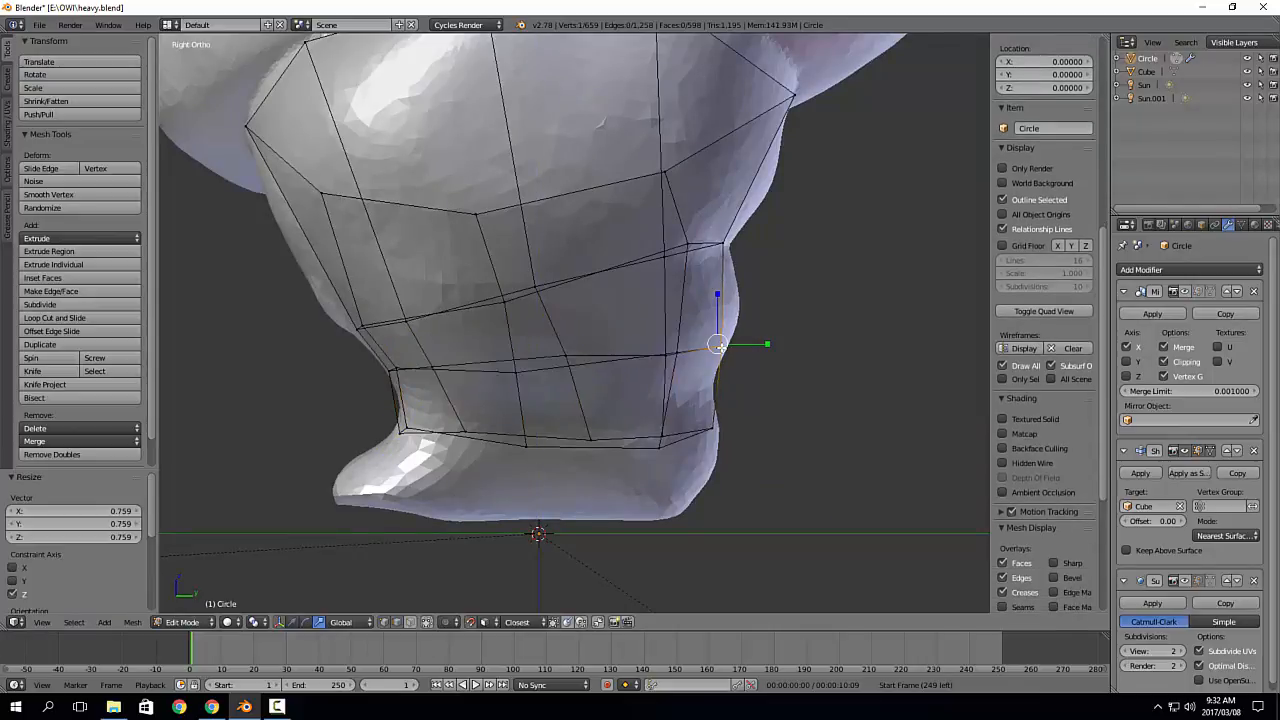
{"action": "key", "text": "g"}
{"action": "left_click", "coordinate": [709, 388]}
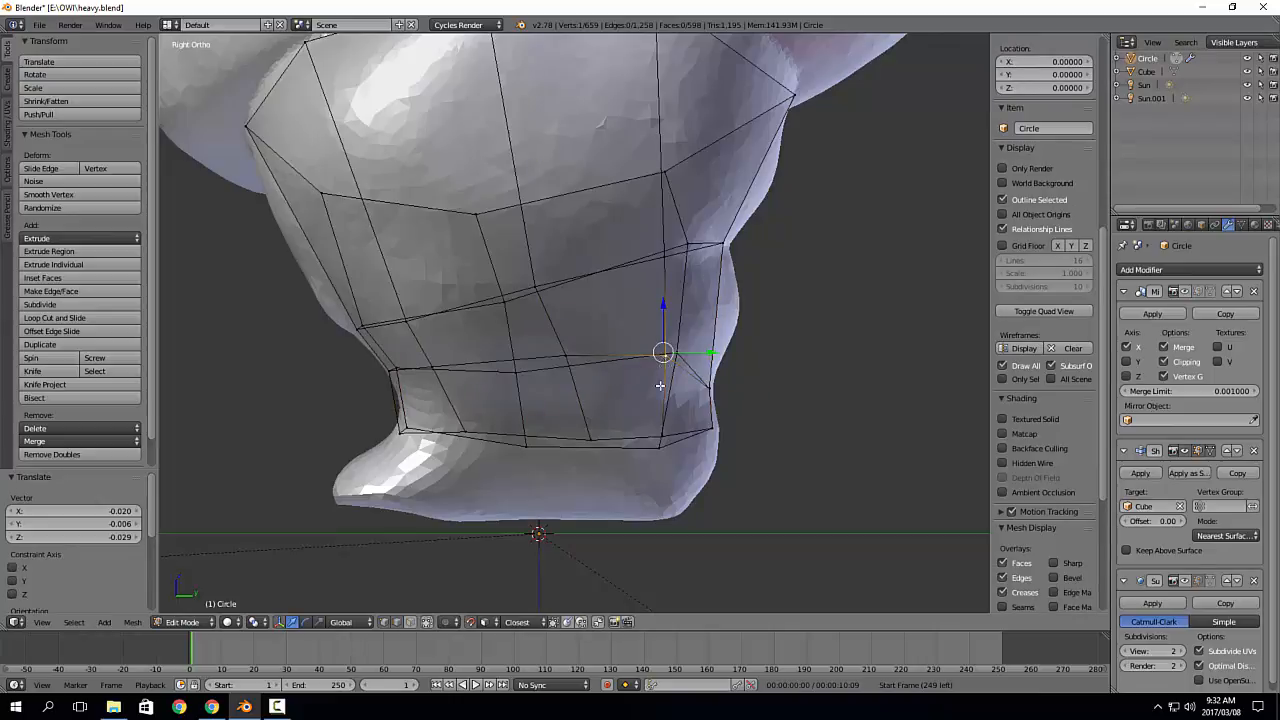
{"action": "key", "text": "g"}
{"action": "left_click", "coordinate": [663, 395]}
{"action": "right_click", "coordinate": [571, 357]}
{"action": "key", "text": "g"}
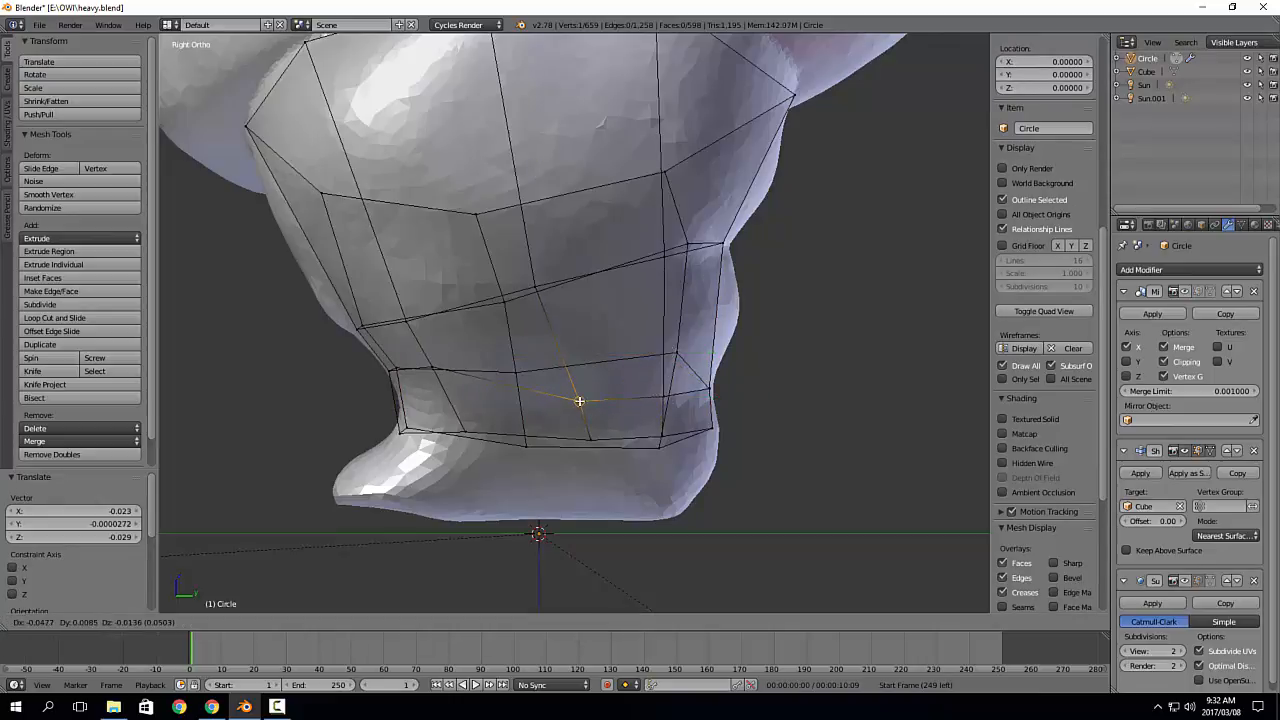
{"action": "left_click", "coordinate": [579, 401]}
Step: Move the new loop's outer-front vertex down on the sculpt and bring the front of the shin into view
{"action": "middle_click_drag", "start_coordinate": [579, 401], "coordinate": [605, 402]}
{"action": "key", "text": "g"}
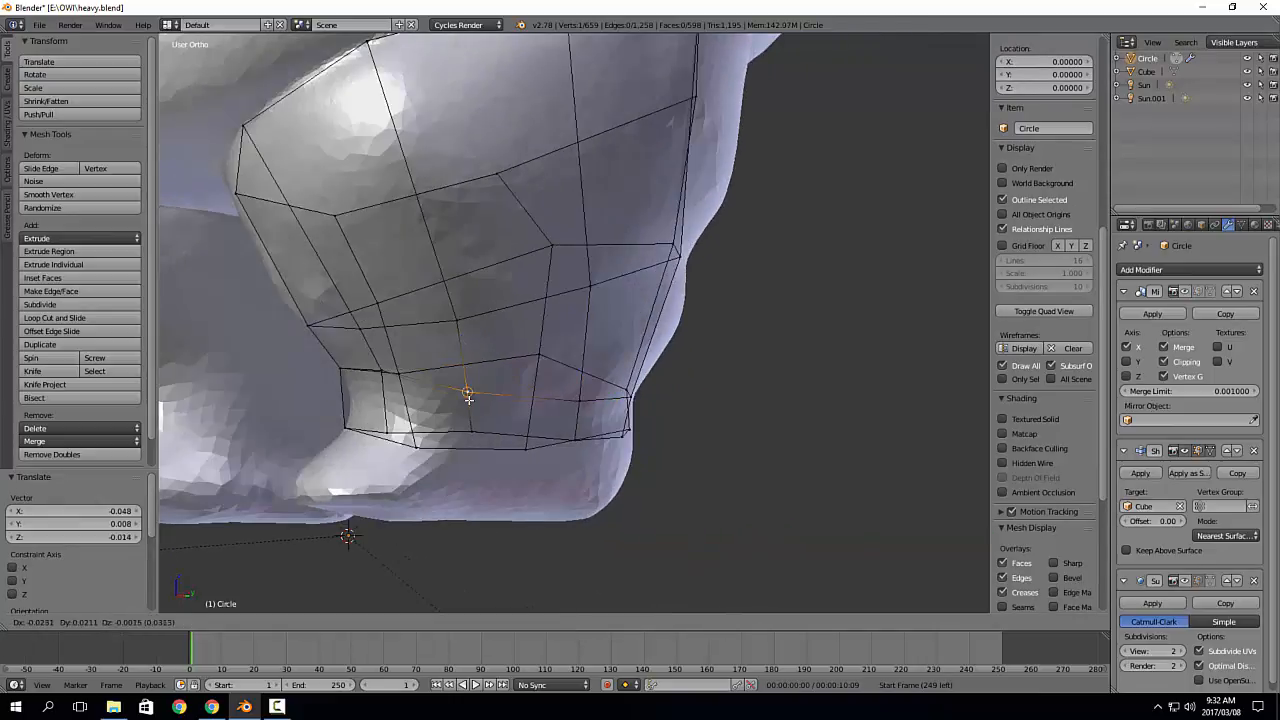
{"action": "left_click", "coordinate": [433, 387]}
{"action": "middle_click_drag", "start_coordinate": [373, 376], "coordinate": [400, 371]}
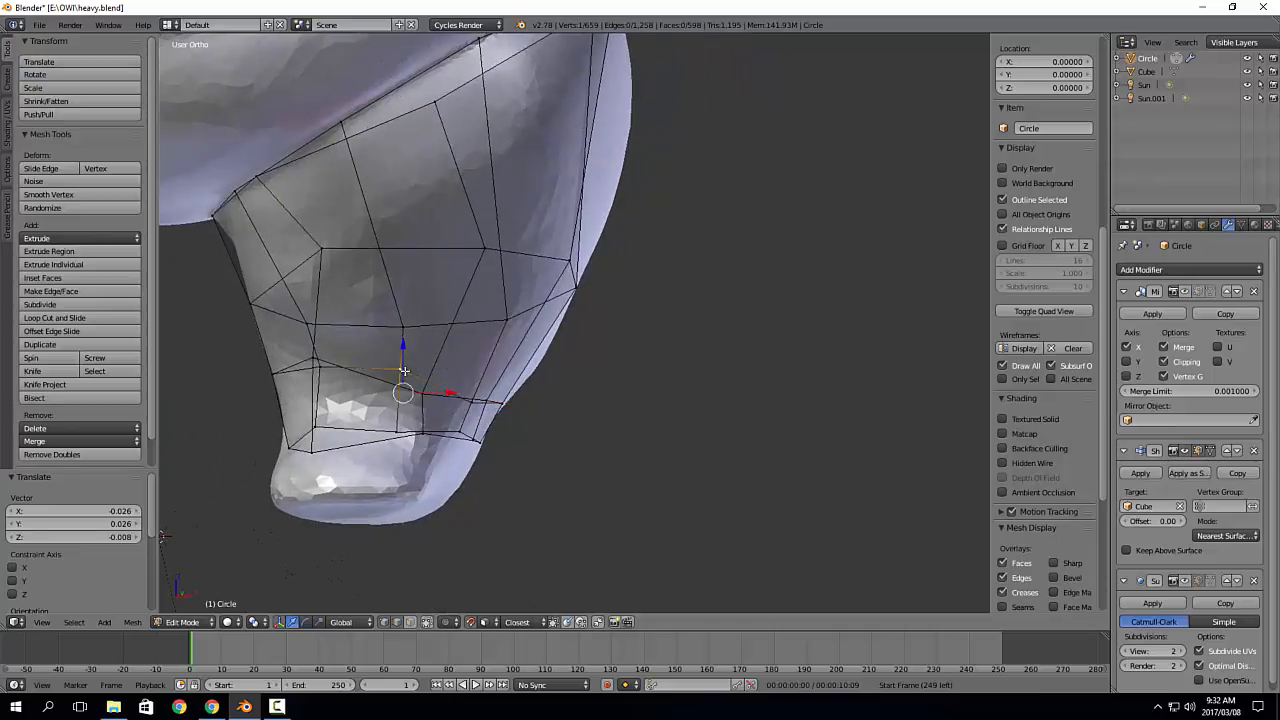
Step: Move the lower-leg loop's inner-front and inner-side vertices down the sculpt into the crease above the ankle
{"action": "key", "text": "g"}
{"action": "left_click", "coordinate": [320, 370]}
{"action": "key", "text": "g"}
{"action": "left_click", "coordinate": [322, 369]}
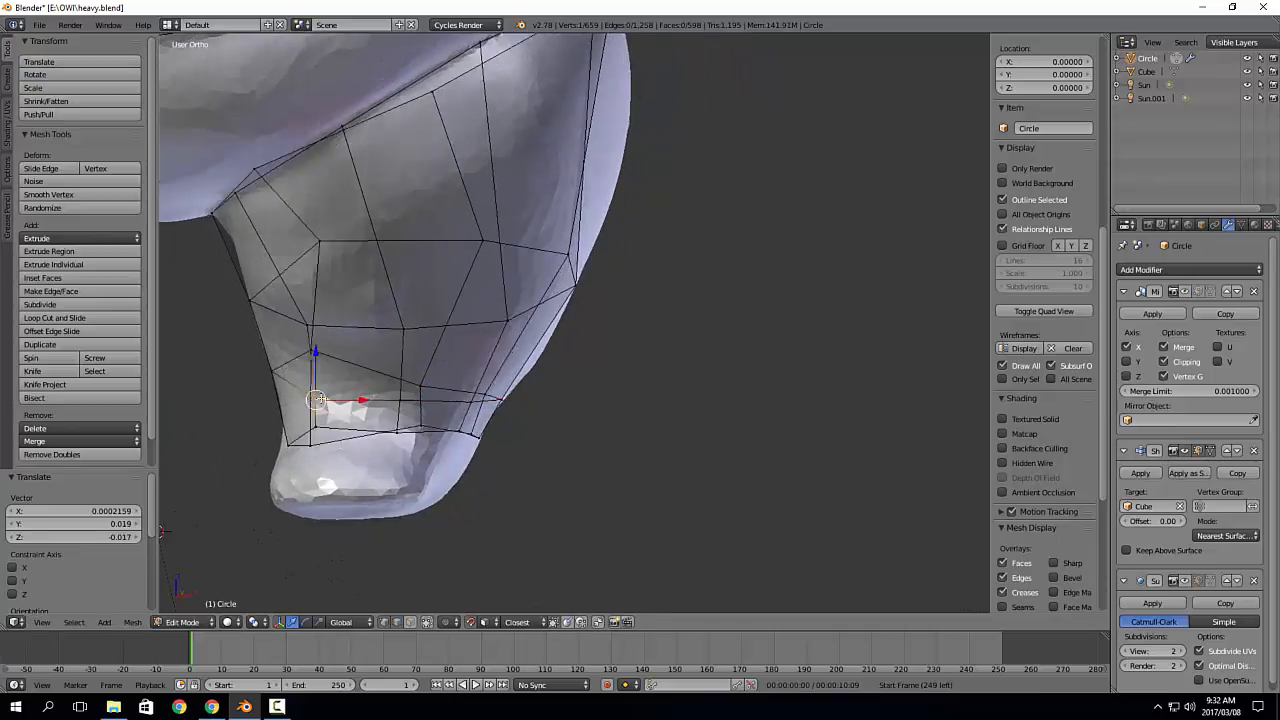
{"action": "middle_click_drag", "start_coordinate": [322, 369], "coordinate": [436, 346]}
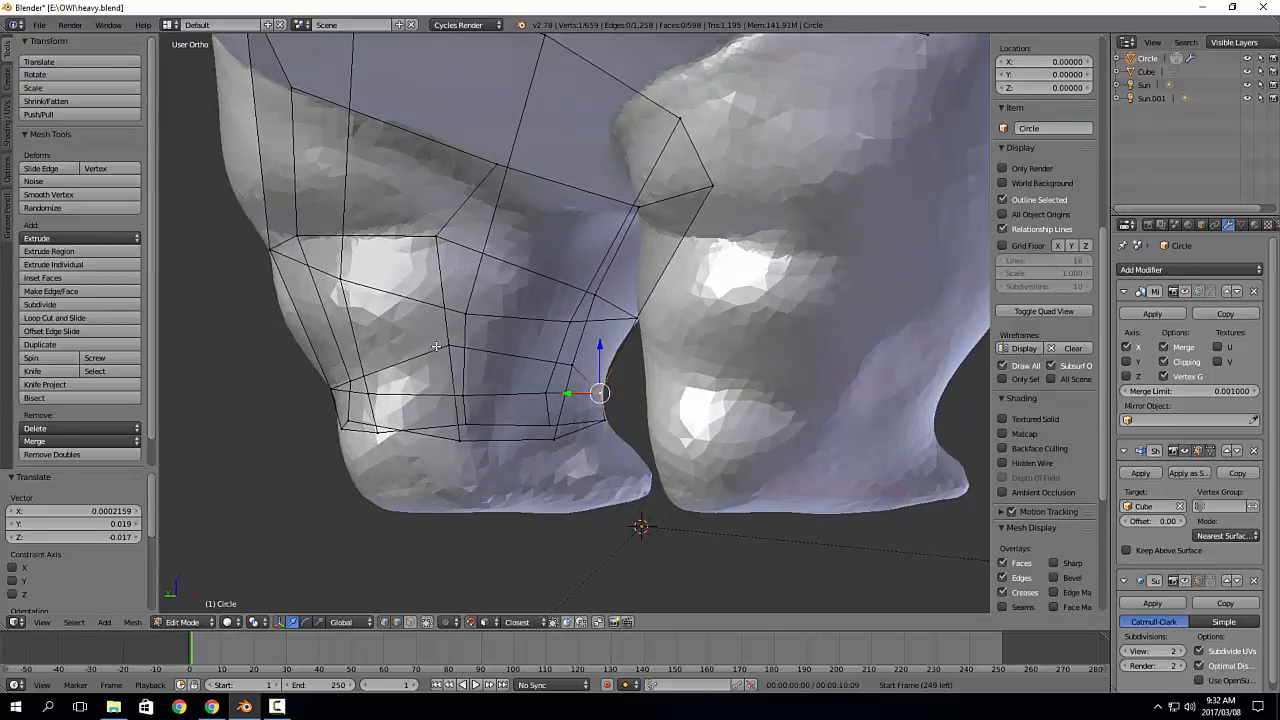
{"action": "key", "text": "g"}
{"action": "left_click", "coordinate": [561, 371]}
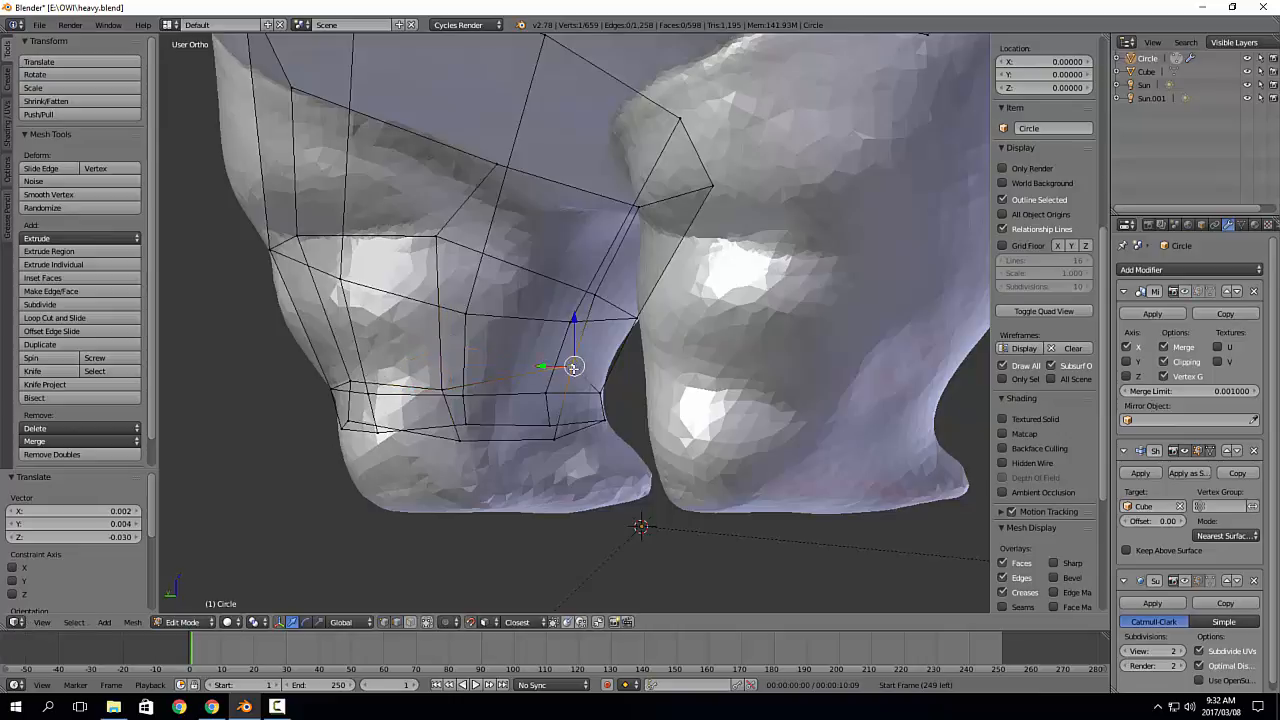
{"action": "key", "text": "g"}
{"action": "left_click", "coordinate": [570, 372]}
Step: Raise two vertices of the ankle loop on the inner side of the leg to level that edge
{"action": "middle_click_drag", "start_coordinate": [570, 372], "coordinate": [538, 441]}
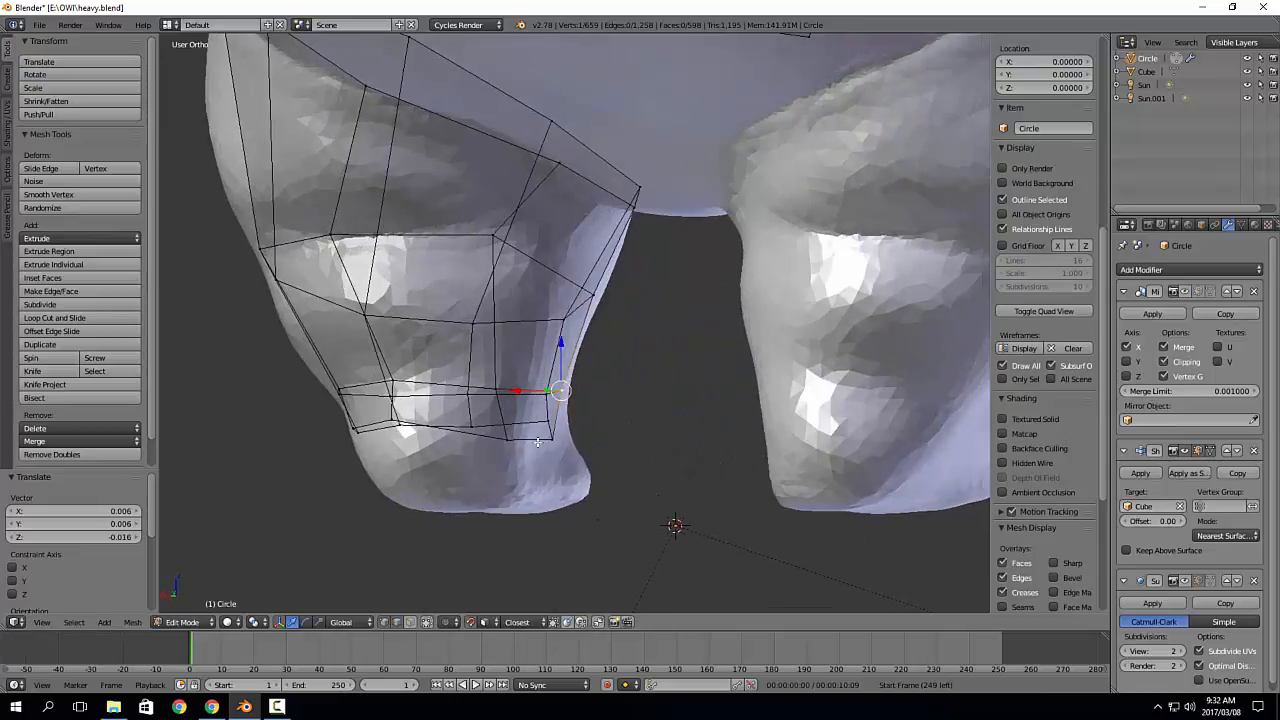
{"action": "key", "text": "g"}
{"action": "left_click", "coordinate": [571, 425]}
{"action": "right_click", "coordinate": [509, 442]}
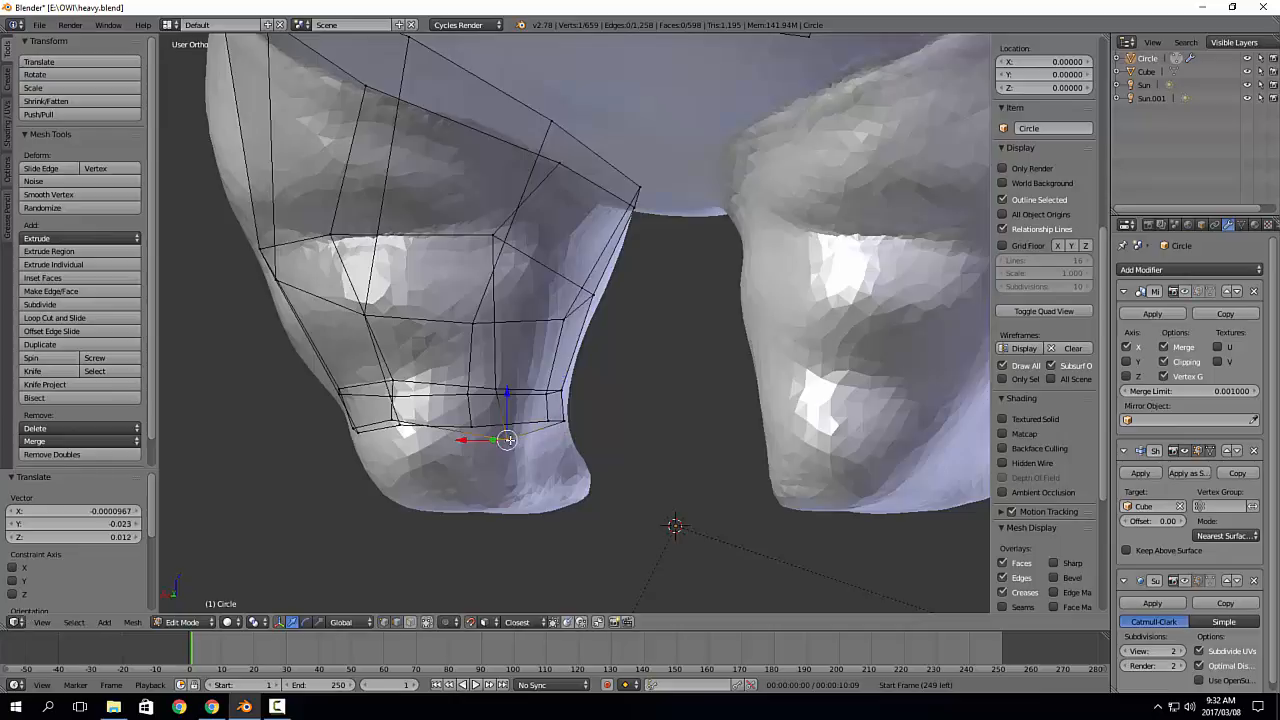
{"action": "key", "text": "g"}
{"action": "left_click", "coordinate": [506, 427]}
Step: Even out the ankle loop's vertex spacing on the inner side, including a move of -0.061 along Y
{"action": "middle_click_drag", "start_coordinate": [398, 421], "coordinate": [502, 391]}
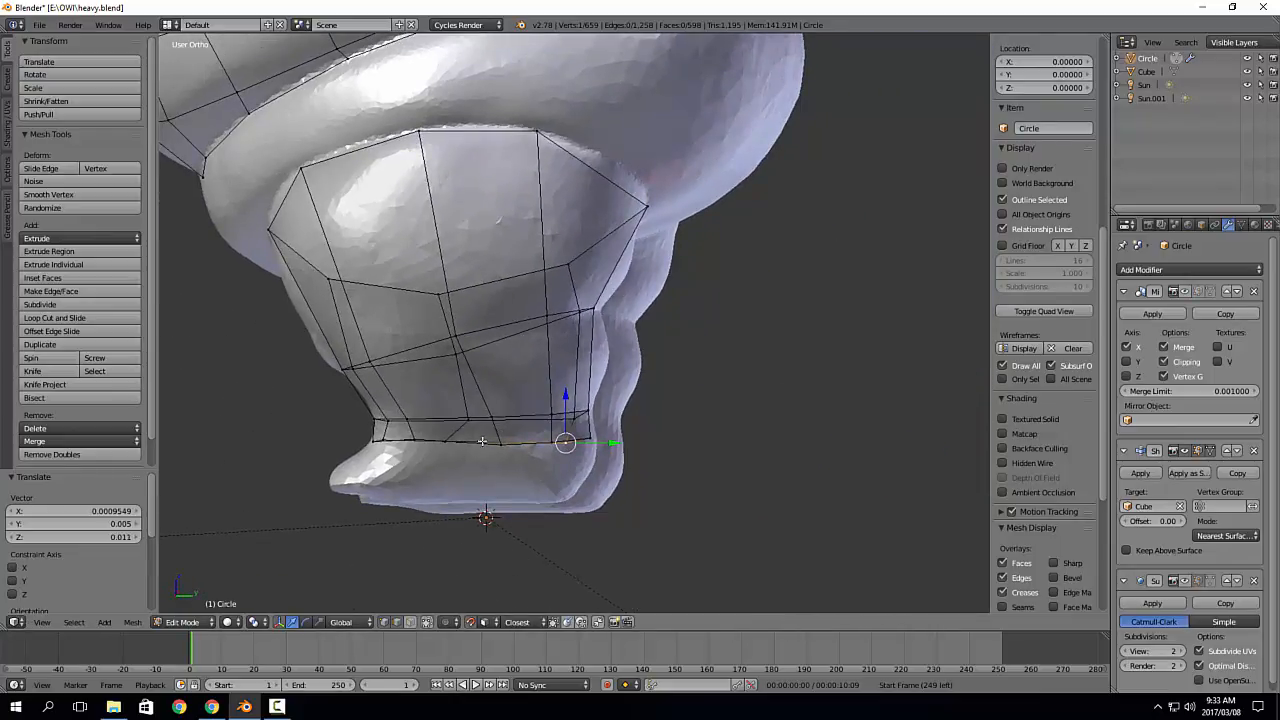
{"action": "middle_click_drag", "start_coordinate": [444, 443], "coordinate": [408, 440]}
{"action": "left_click_drag", "start_coordinate": [409, 440], "coordinate": [470, 440]}
{"action": "middle_click_drag", "start_coordinate": [525, 441], "coordinate": [461, 438]}
{"action": "scroll", "coordinate": [461, 438], "scroll_direction": "up", "scroll_amount": 5}
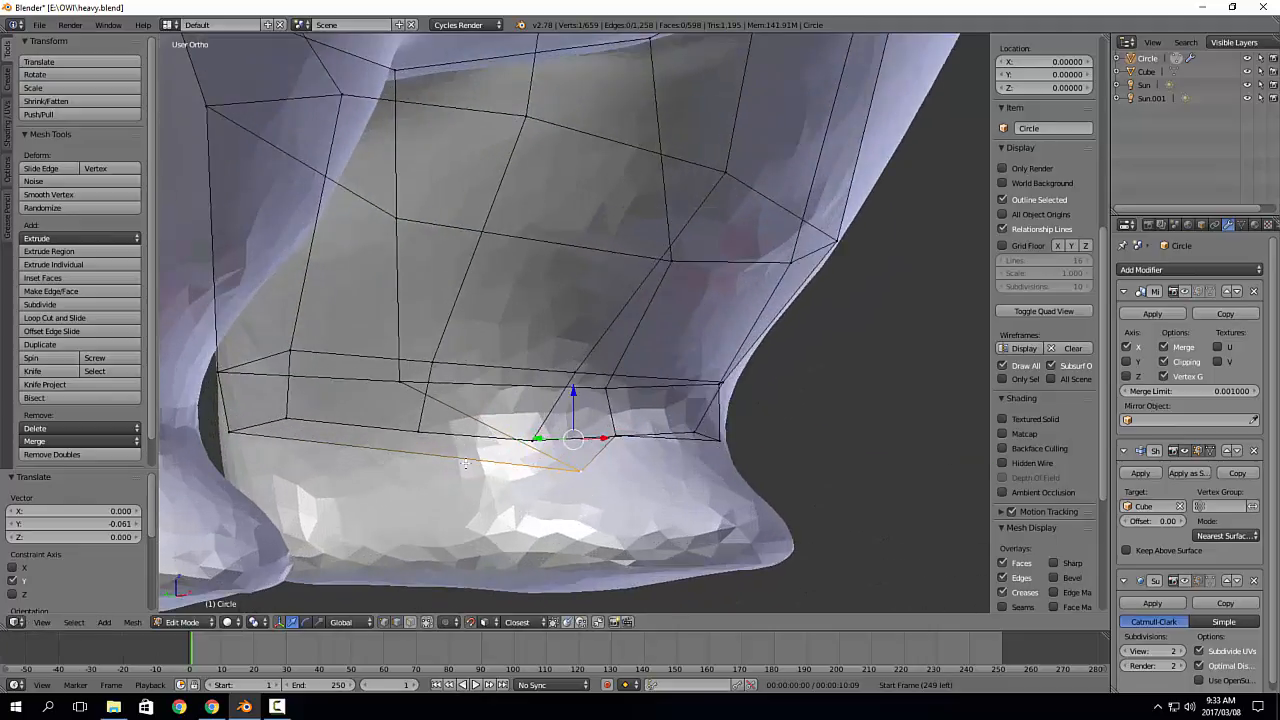
{"action": "left_click_drag", "start_coordinate": [568, 435], "coordinate": [379, 446]}
Step: Insert a centred edge loop between the knee and lower-leg loops, and another slid close beneath the knee loop
{"action": "scroll", "coordinate": [470, 432], "scroll_direction": "down", "scroll_amount": 5}
{"action": "middle_click_drag", "start_coordinate": [640, 400], "coordinate": [564, 384]}
{"action": "key", "text": "ctrl+r"}
{"action": "left_click", "coordinate": [500, 395]}
{"action": "left_click", "coordinate": [500, 395]}
{"action": "right_click", "coordinate": [555, 378]}
{"action": "key", "text": "ctrl+r"}
{"action": "left_click", "coordinate": [531, 337]}
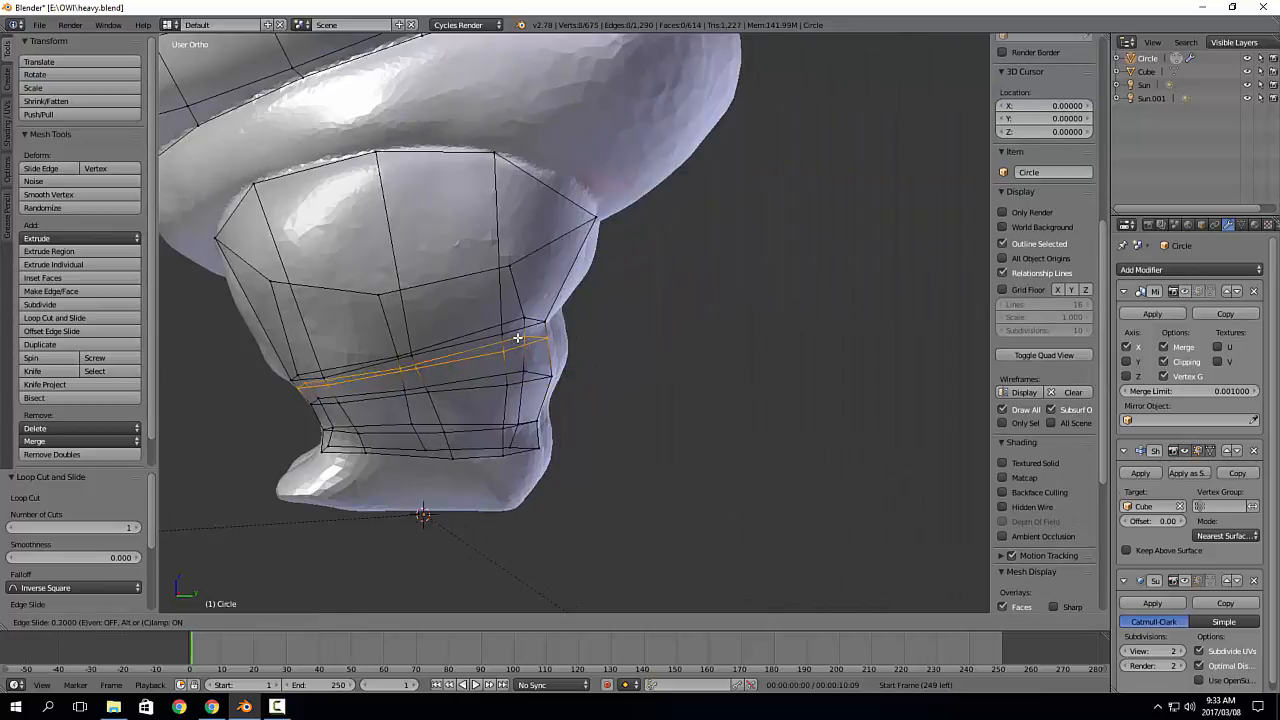
{"action": "left_click", "coordinate": [519, 336]}
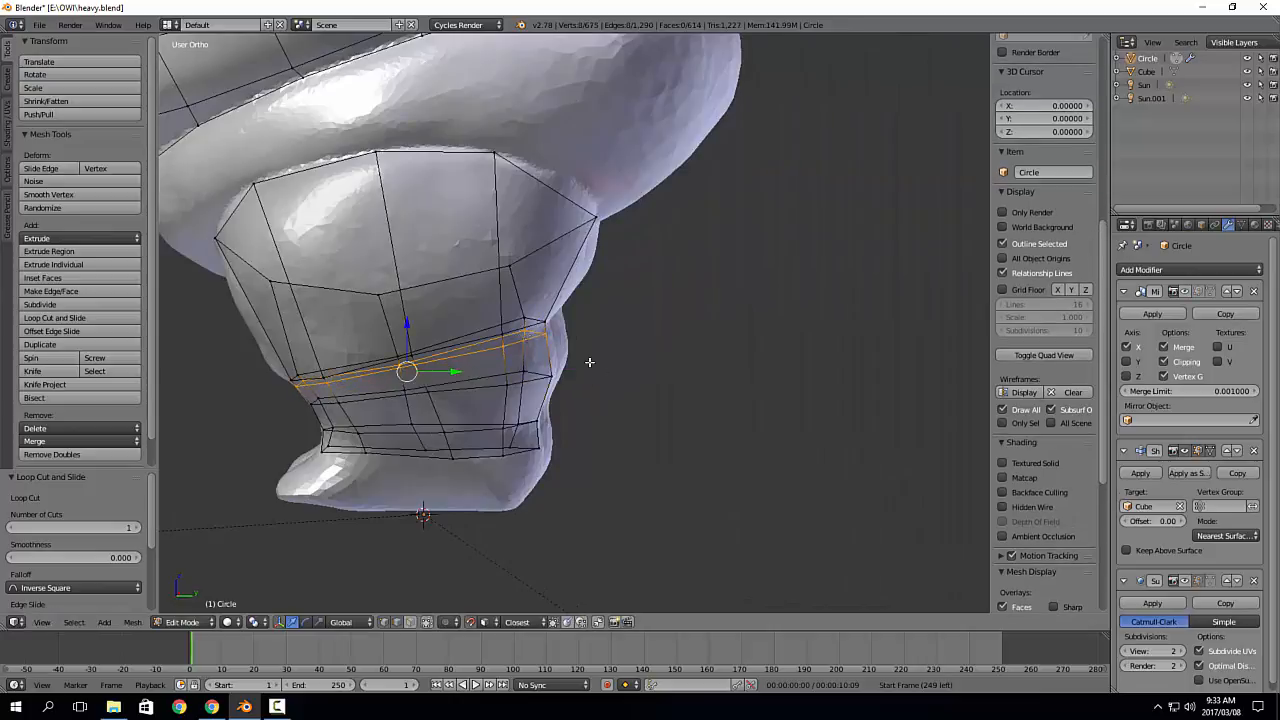
Step: Deselect everything and raise the knee loop's front vertices higher on the sculpt
{"action": "middle_click_drag", "start_coordinate": [591, 360], "coordinate": [534, 344]}
{"action": "key", "text": "a"}
{"action": "scroll", "coordinate": [405, 393], "scroll_direction": "up", "scroll_amount": 2}
{"action": "key", "text": "g"}
{"action": "left_click", "coordinate": [397, 326]}
{"action": "key", "text": "g"}
{"action": "left_click", "coordinate": [293, 278]}
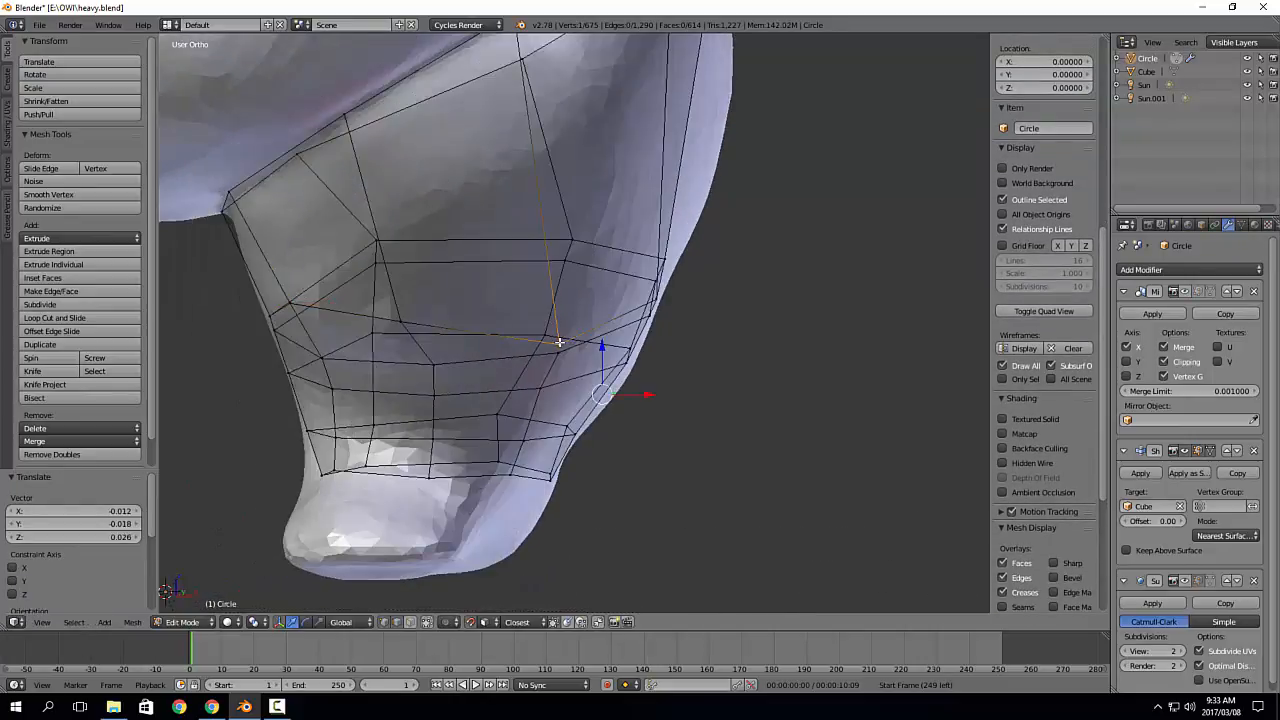
{"action": "key", "text": "g"}
{"action": "left_click", "coordinate": [554, 303]}
Step: Raise the knee loop's outer-side and outer-back vertices toward the crease behind the knee
{"action": "middle_click_drag", "start_coordinate": [800, 306], "coordinate": [731, 313]}
{"action": "right_click", "coordinate": [733, 307]}
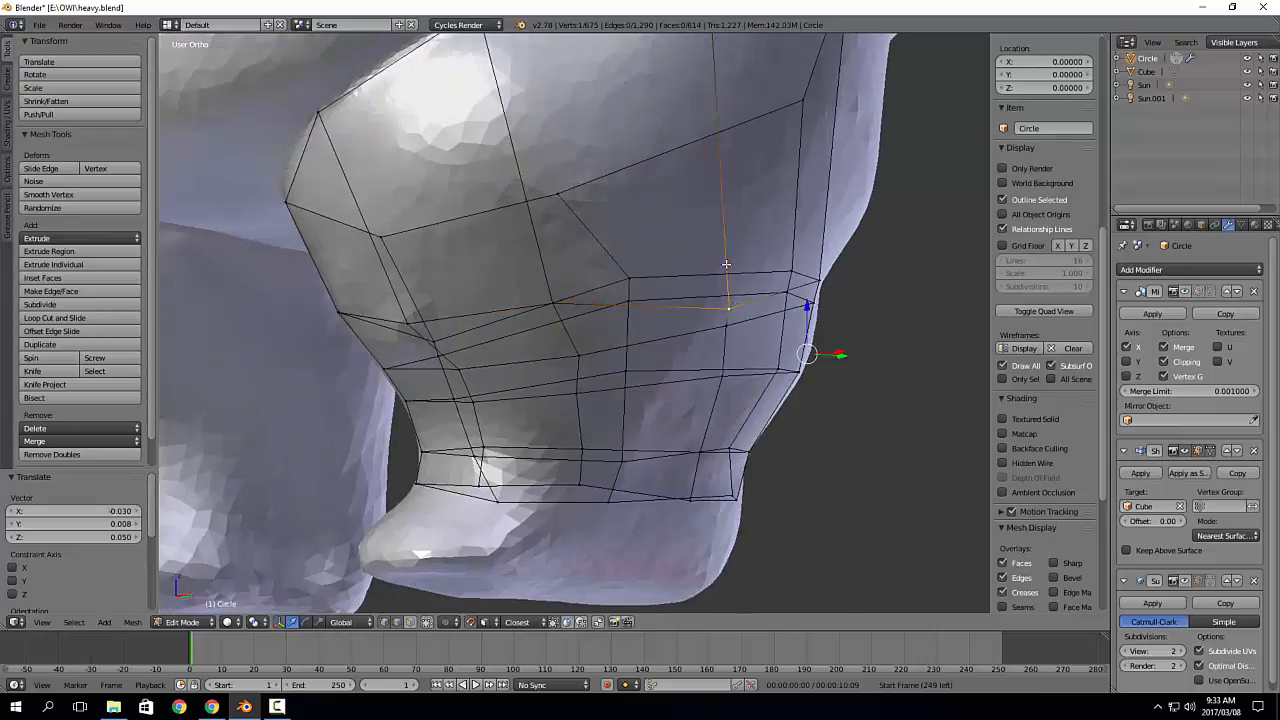
{"action": "key", "text": "g"}
{"action": "left_click", "coordinate": [723, 263]}
{"action": "middle_click_drag", "start_coordinate": [723, 263], "coordinate": [530, 287]}
{"action": "key", "text": "g"}
{"action": "left_click", "coordinate": [580, 316]}
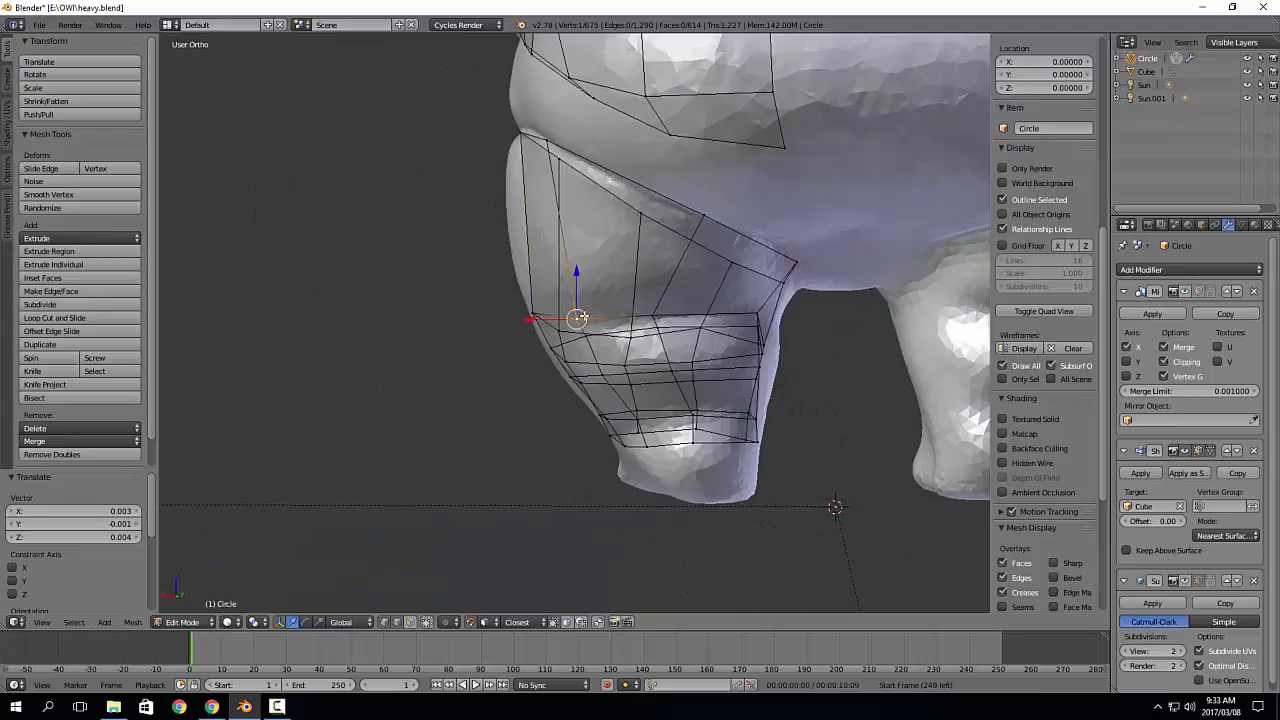
Step: Move the knee loop's remaining back vertices up so they follow the crease behind the knee
{"action": "middle_click_drag", "start_coordinate": [707, 330], "coordinate": [713, 325]}
{"action": "key", "text": "g"}
{"action": "left_click", "coordinate": [755, 325]}
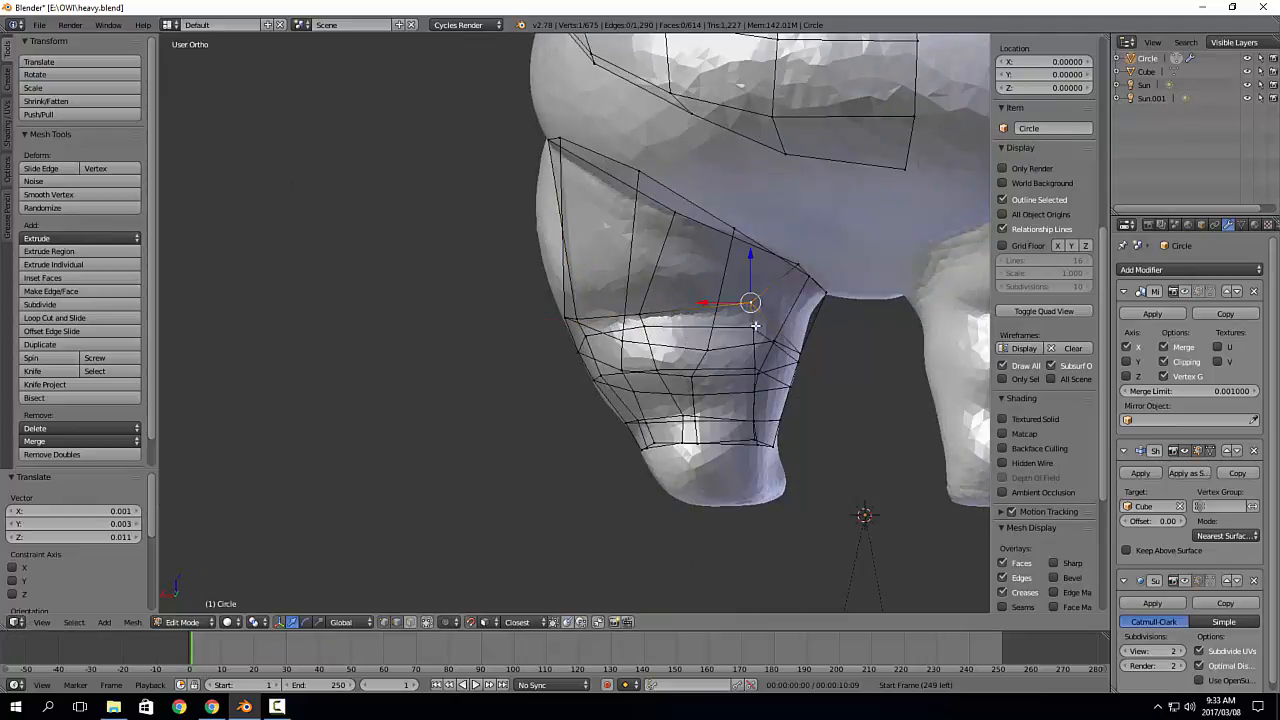
{"action": "key", "text": "g"}
{"action": "left_click", "coordinate": [749, 311]}
{"action": "key", "text": "g"}
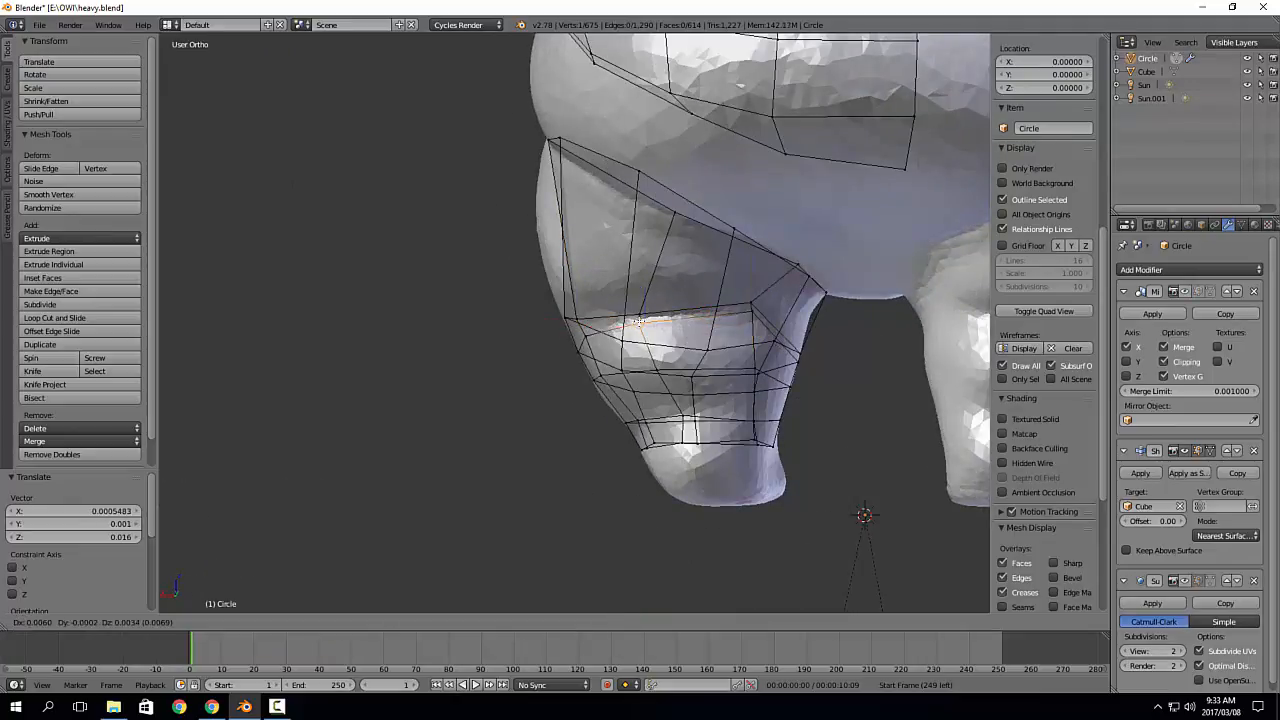
{"action": "left_click", "coordinate": [570, 338]}
Step: Adjust the knee loop's outer-back vertex and raise its inner-side vertex on the sculpt
{"action": "middle_click_drag", "start_coordinate": [570, 338], "coordinate": [537, 341]}
{"action": "key", "text": "g"}
{"action": "left_click", "coordinate": [572, 338]}
{"action": "key", "text": "g"}
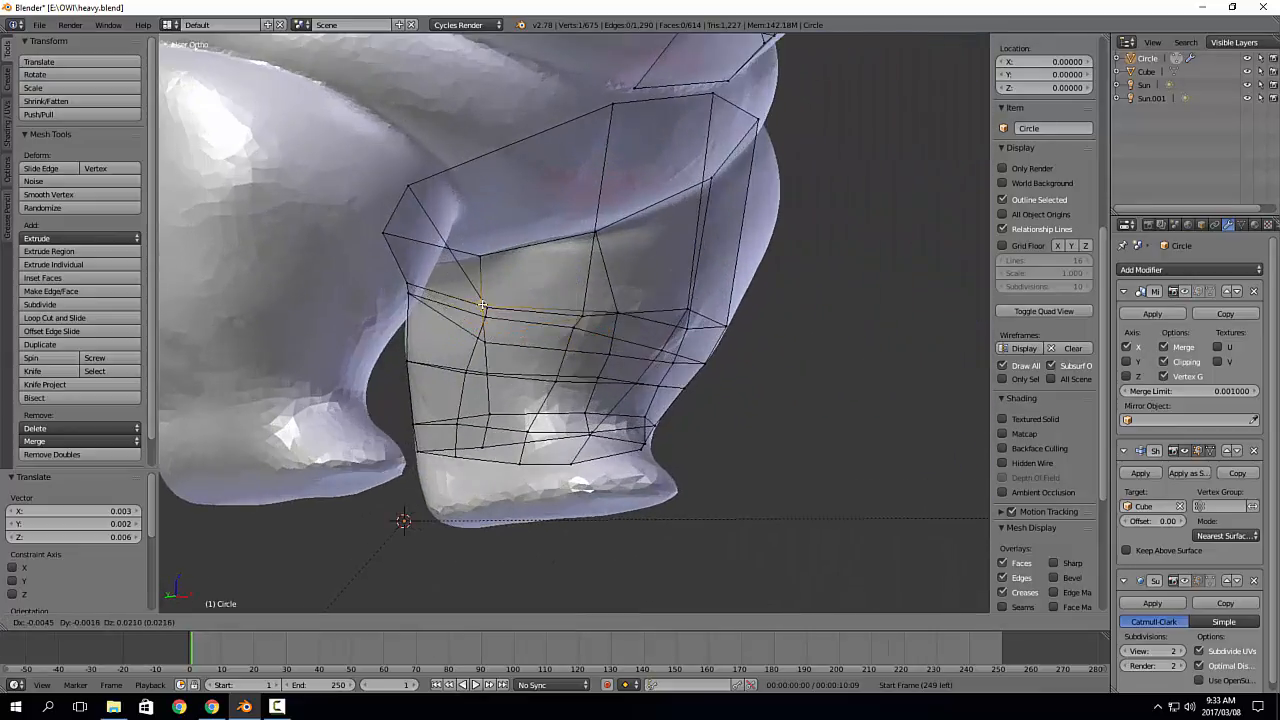
{"action": "left_click", "coordinate": [486, 302]}
Step: Raise two front vertices of the loops between knee and ankle to even out the shin's spacing
{"action": "middle_click_drag", "start_coordinate": [486, 302], "coordinate": [592, 334]}
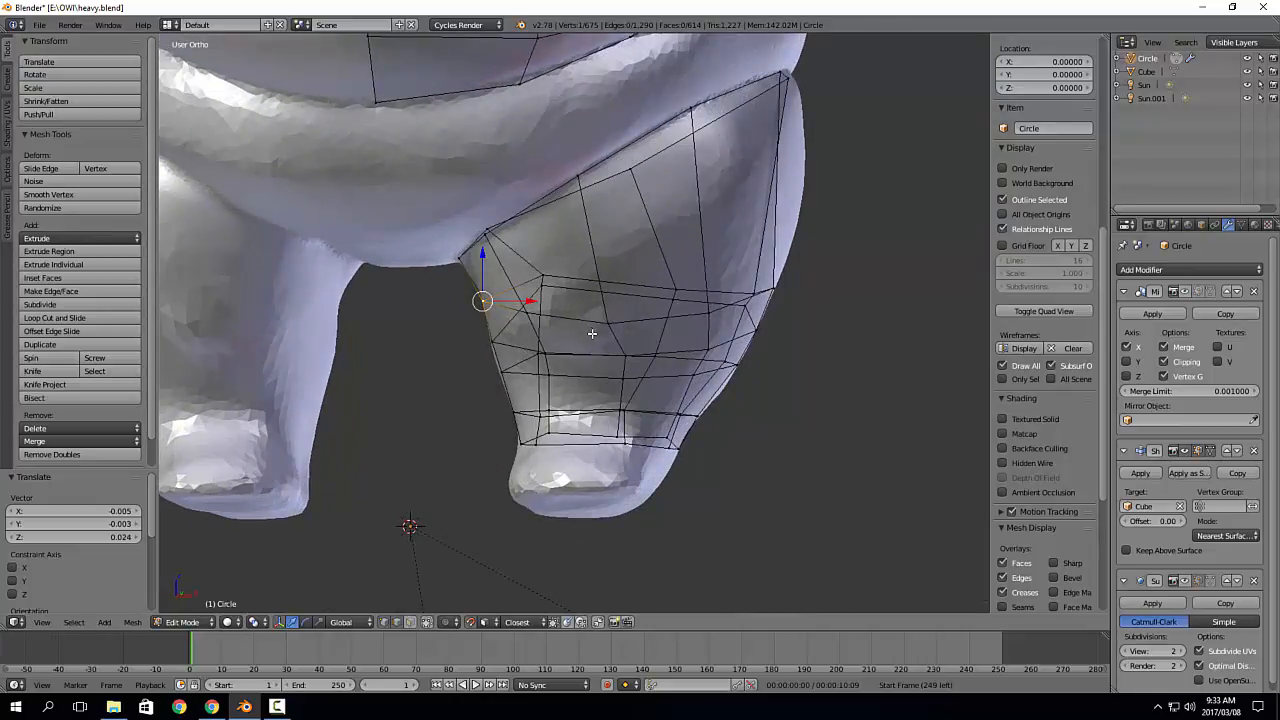
{"action": "key", "text": "g"}
{"action": "left_click", "coordinate": [622, 381]}
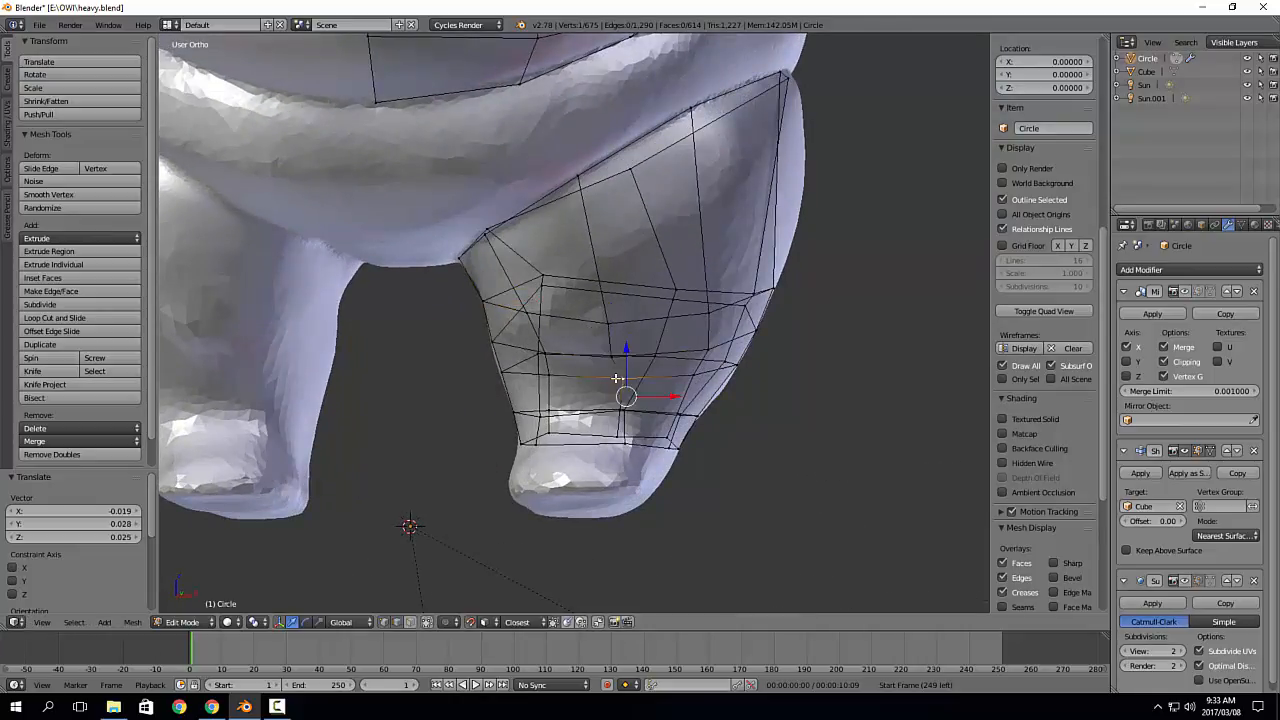
{"action": "key", "text": "g"}
{"action": "left_click", "coordinate": [607, 371]}
Step: Shift the front vertices of the two lowest leg loops slightly inward above the foot
{"action": "scroll", "coordinate": [608, 375], "scroll_direction": "down", "scroll_amount": 2}
{"action": "middle_click_drag", "start_coordinate": [608, 375], "coordinate": [613, 397]}
{"action": "right_click", "coordinate": [617, 403]}
{"action": "key", "text": "g"}
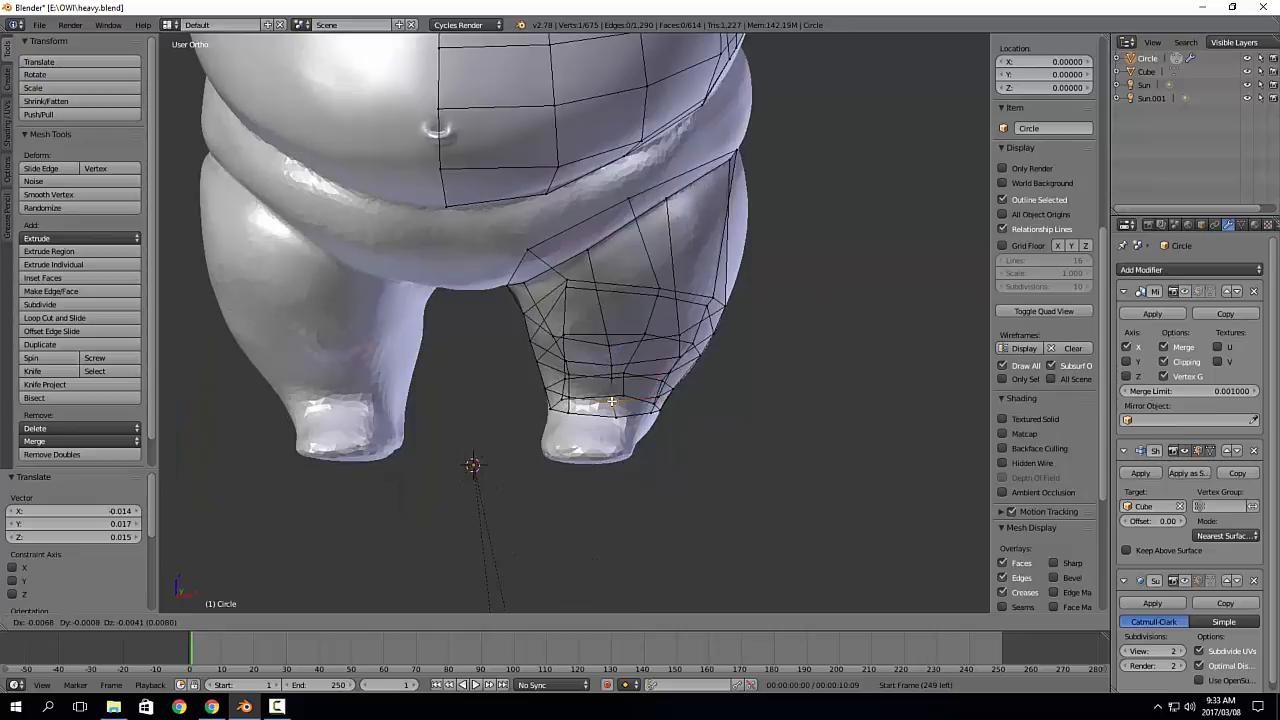
{"action": "left_click", "coordinate": [611, 401]}
{"action": "key", "text": "g"}
{"action": "left_click", "coordinate": [613, 414]}
Step: Insert one centred edge loop around the upper thigh, just below the top rim of the leg mesh
{"action": "scroll", "coordinate": [658, 338], "scroll_direction": "up", "scroll_amount": 2}
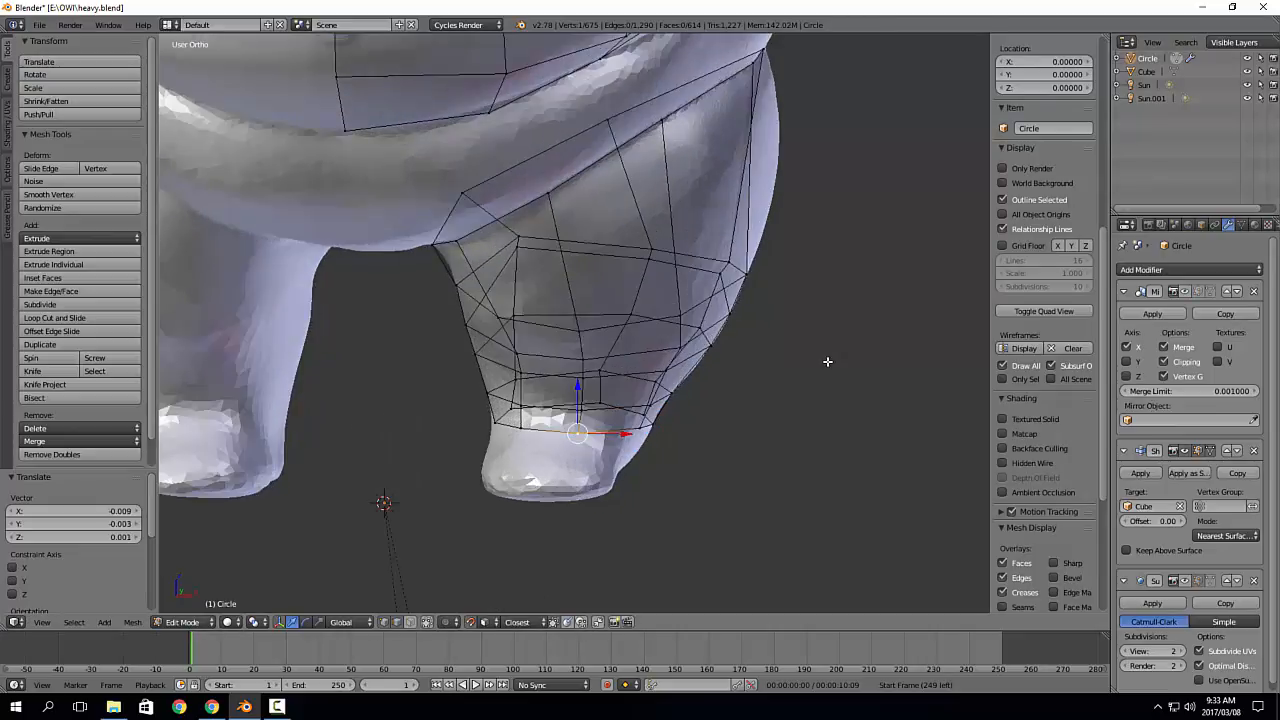
{"action": "middle_click_drag", "start_coordinate": [829, 360], "coordinate": [689, 327]}
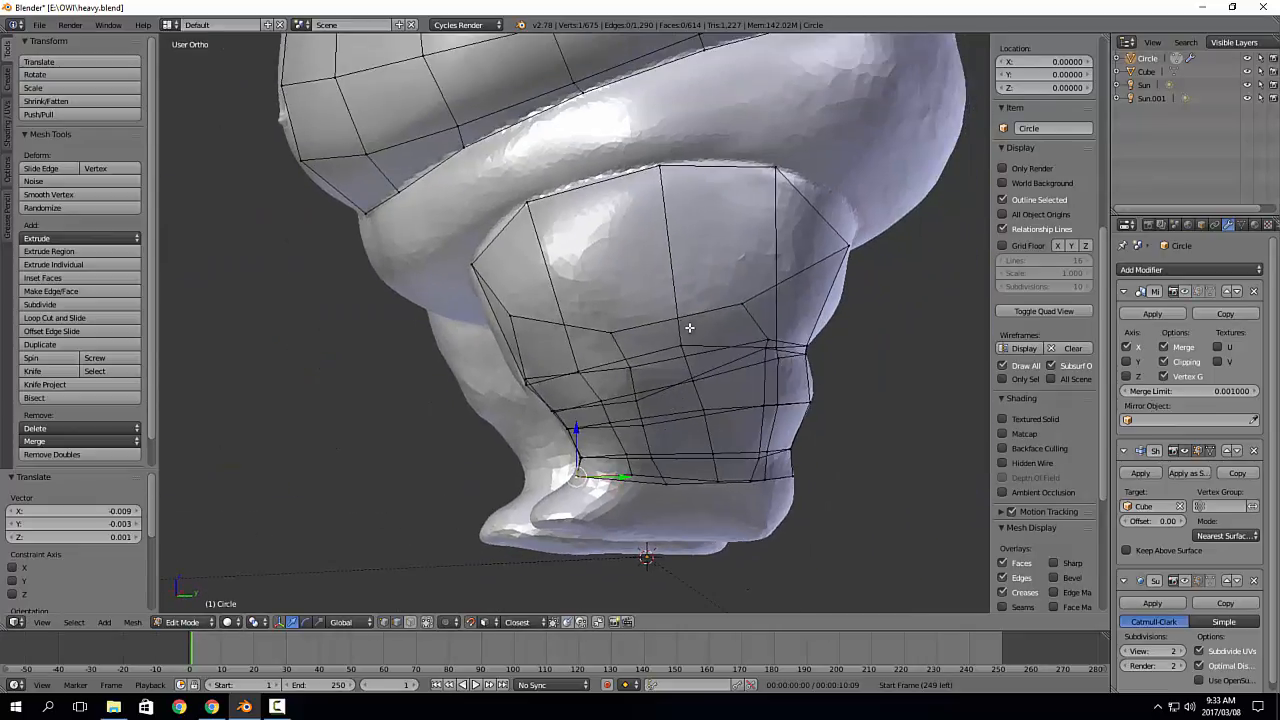
{"action": "key", "text": "ctrl+r"}
{"action": "left_click", "coordinate": [792, 257]}
{"action": "right_click", "coordinate": [792, 257]}
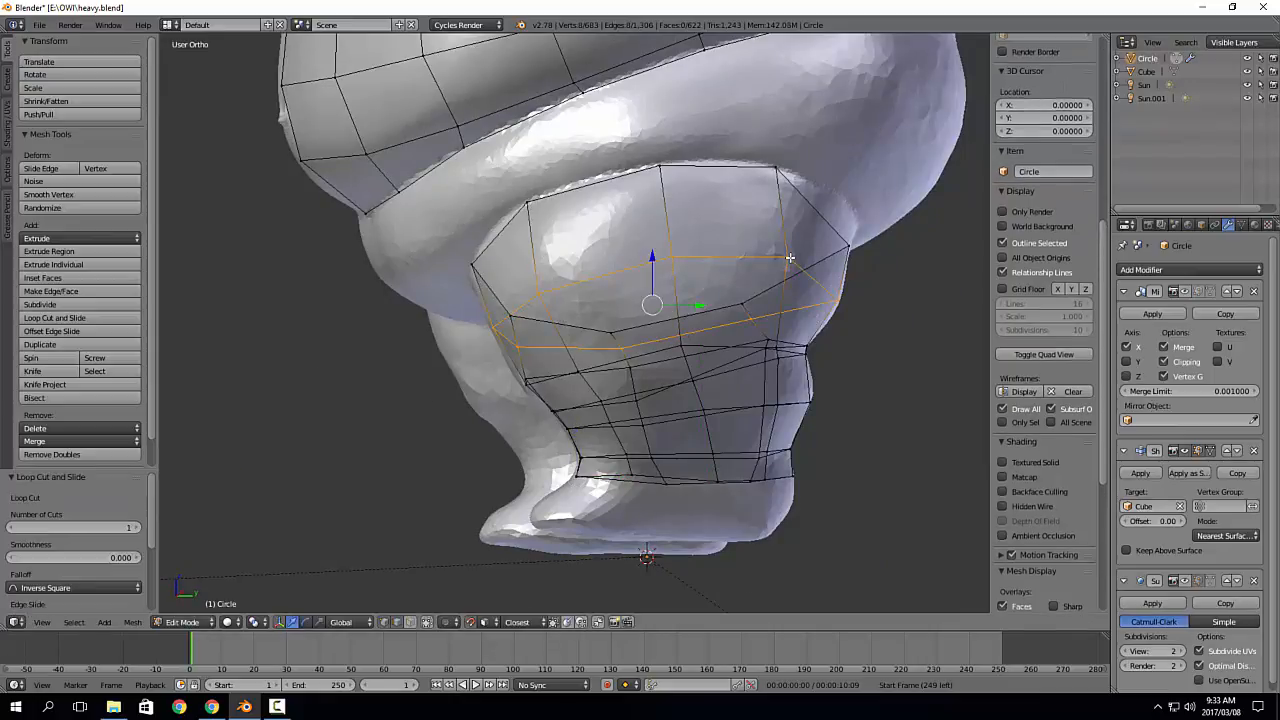
Step: Check the leg and belly topology in Object Mode from the front and from below
{"action": "middle_click_drag", "start_coordinate": [792, 257], "coordinate": [717, 303]}
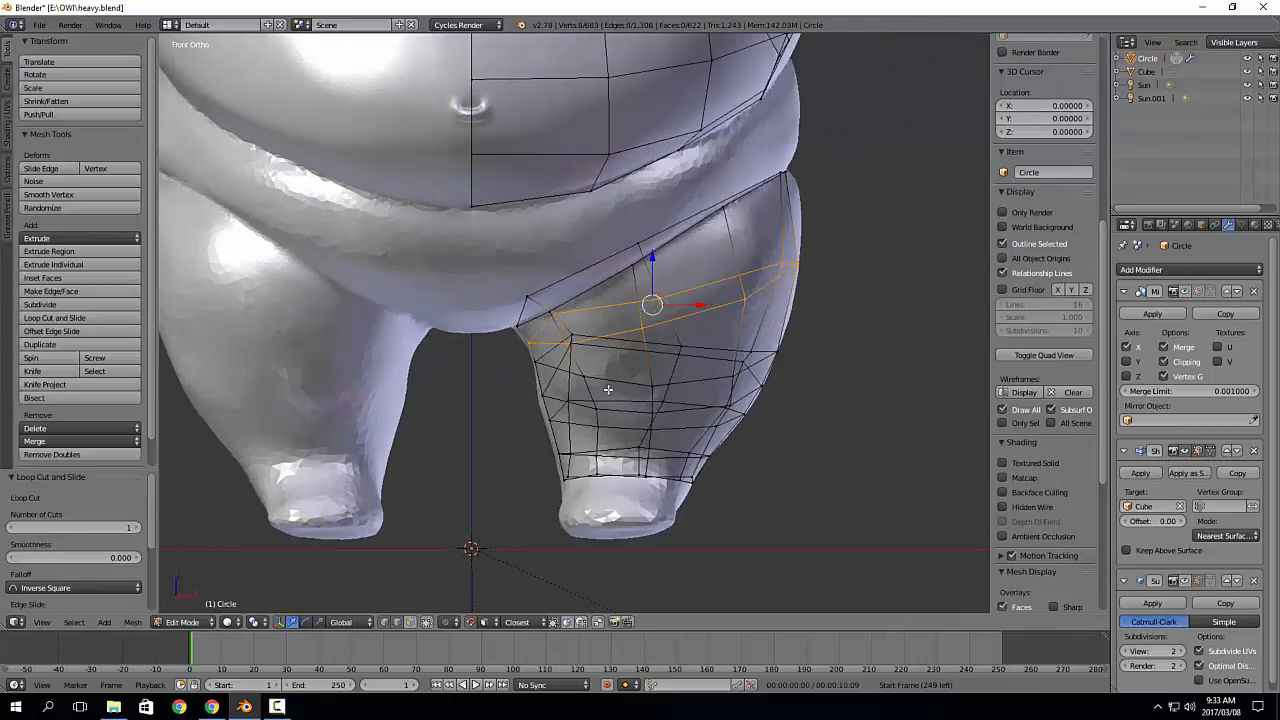
{"action": "key", "text": "Tab"}
{"action": "scroll", "coordinate": [735, 411], "scroll_direction": "down", "scroll_amount": 3}
{"action": "mouse_move", "coordinate": [786, 405]}
{"action": "middle_mouse_down"}
{"action": "mouse_move", "coordinate": [741, 422]}
{"action": "mouse_move", "coordinate": [782, 403]}
{"action": "middle_mouse_up"}
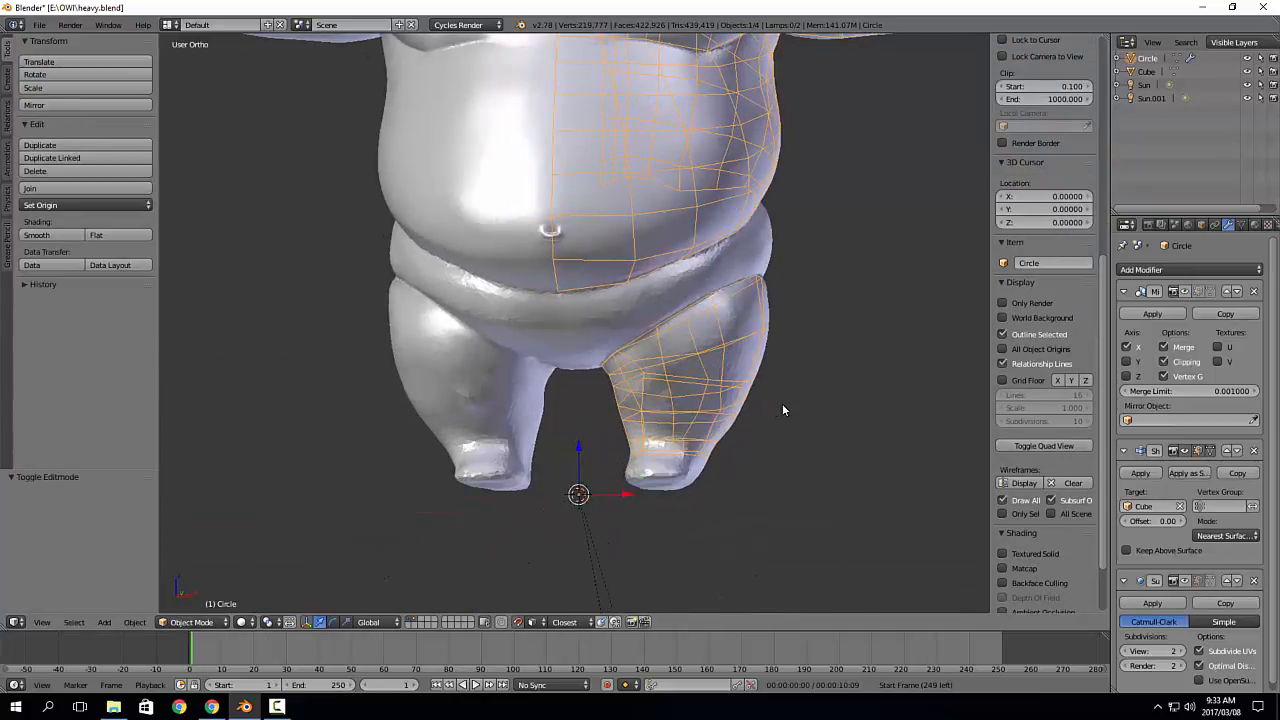
{"action": "scroll", "coordinate": [782, 400], "scroll_direction": "up", "scroll_amount": 2}
{"action": "middle_click_drag", "start_coordinate": [767, 276], "coordinate": [677, 305], "text": "shift"}
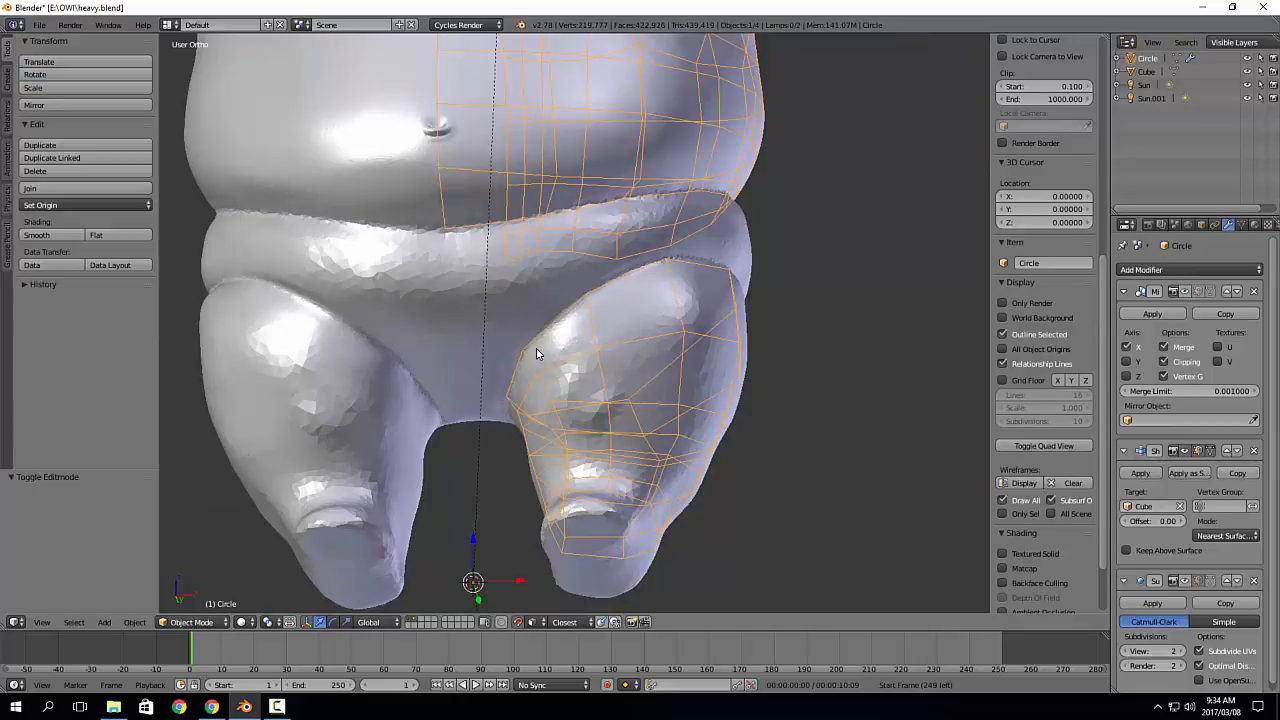
{"action": "middle_click_drag", "start_coordinate": [536, 348], "coordinate": [541, 354], "text": "shift"}
Step: Extrude the top rim loop of the leg mesh in place and scale it outward to 1.210
{"action": "key", "text": "Tab"}
{"action": "right_click", "coordinate": [570, 321], "text": "alt"}
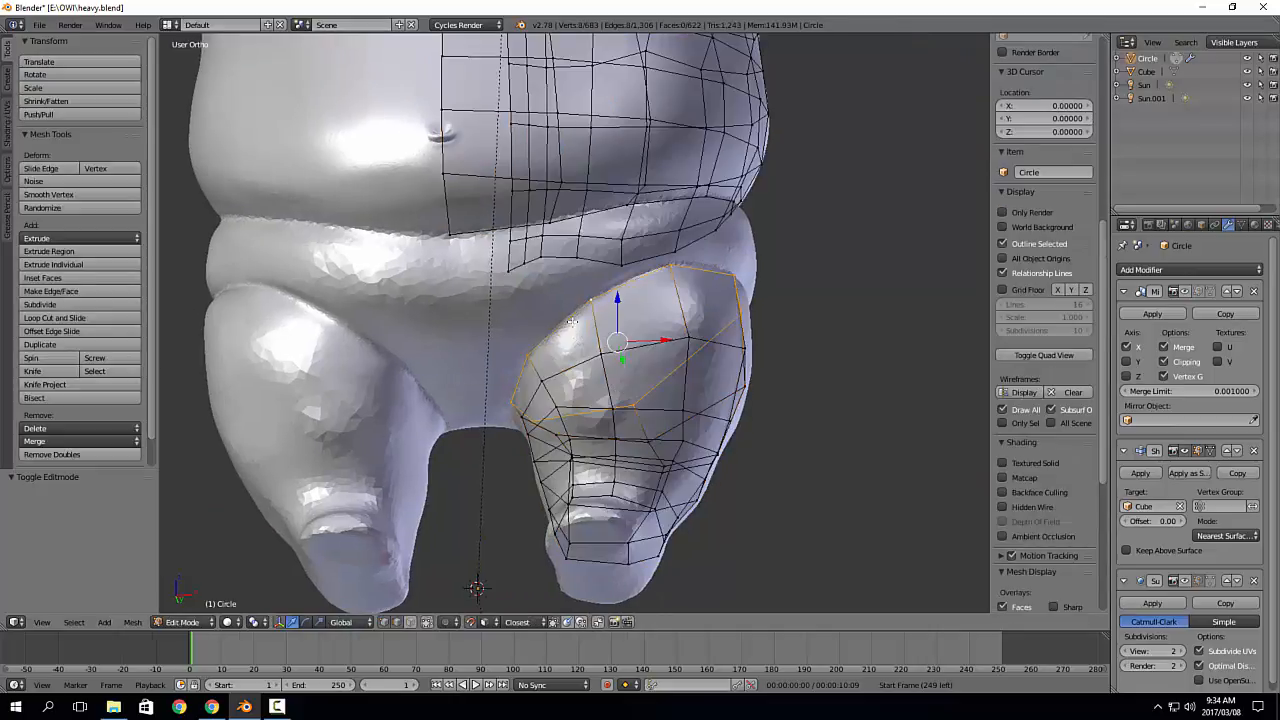
{"action": "key", "text": "e"}
{"action": "right_click", "coordinate": [880, 311]}
{"action": "key", "text": "s"}
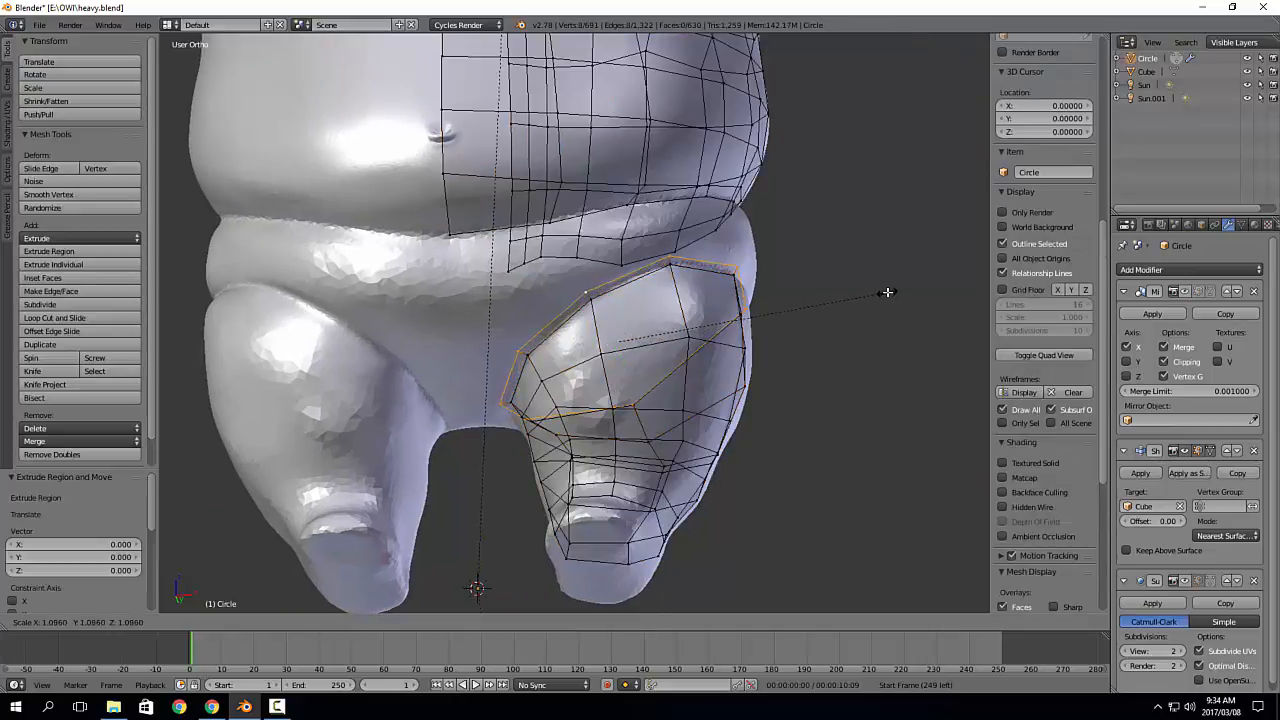
{"action": "left_click", "coordinate": [912, 273]}
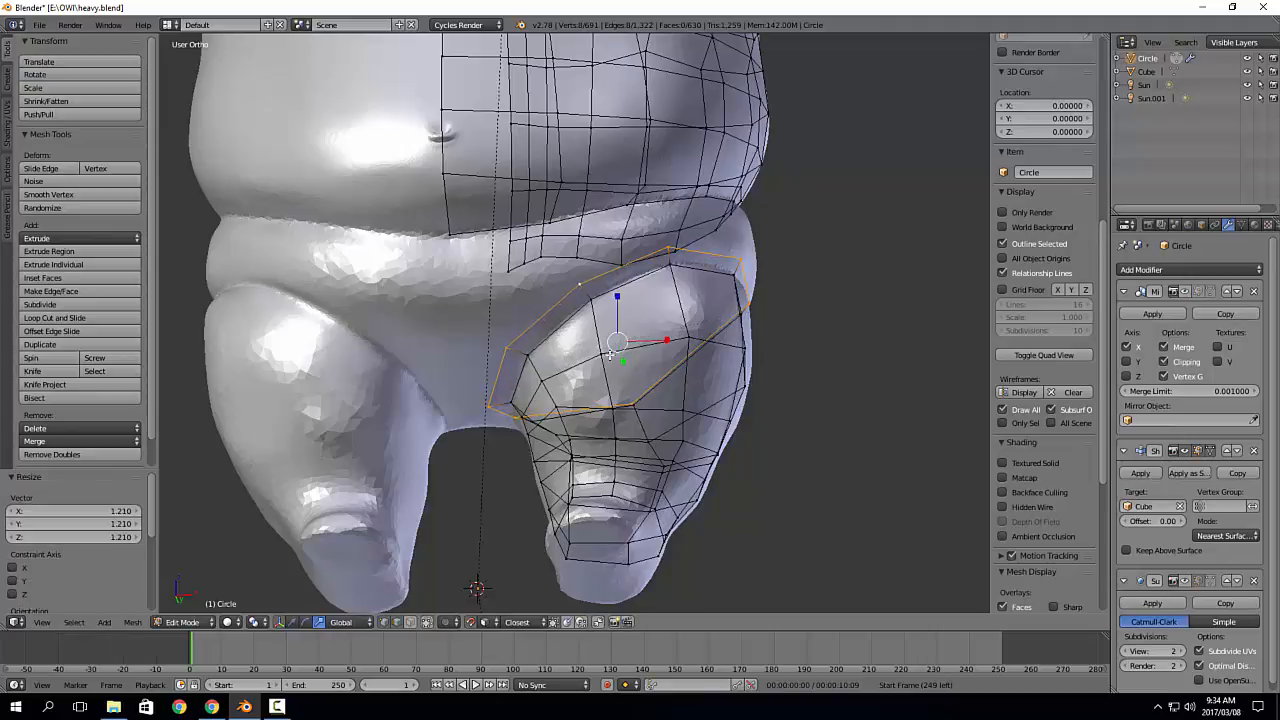
Step: In front view, move two inner vertices of the extruded rim along X onto the mirror centre line
{"action": "middle_click_drag", "start_coordinate": [540, 294], "coordinate": [547, 331]}
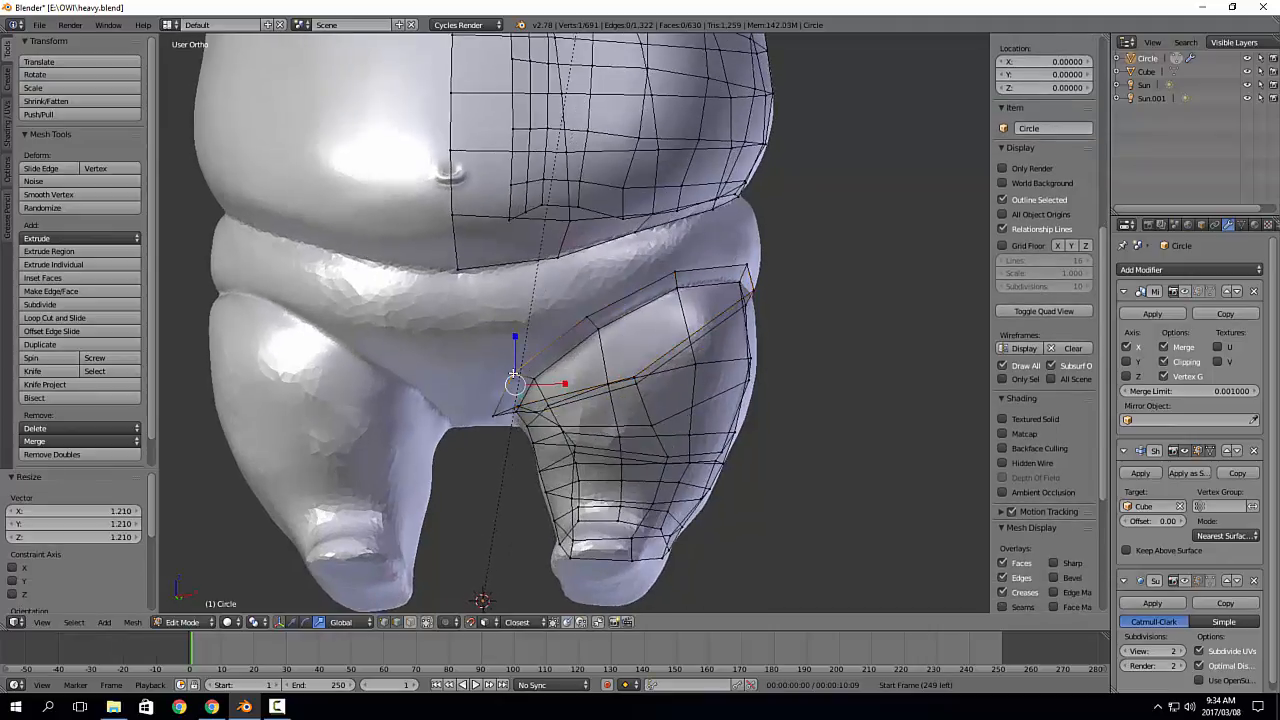
{"action": "key", "text": "KP_1"}
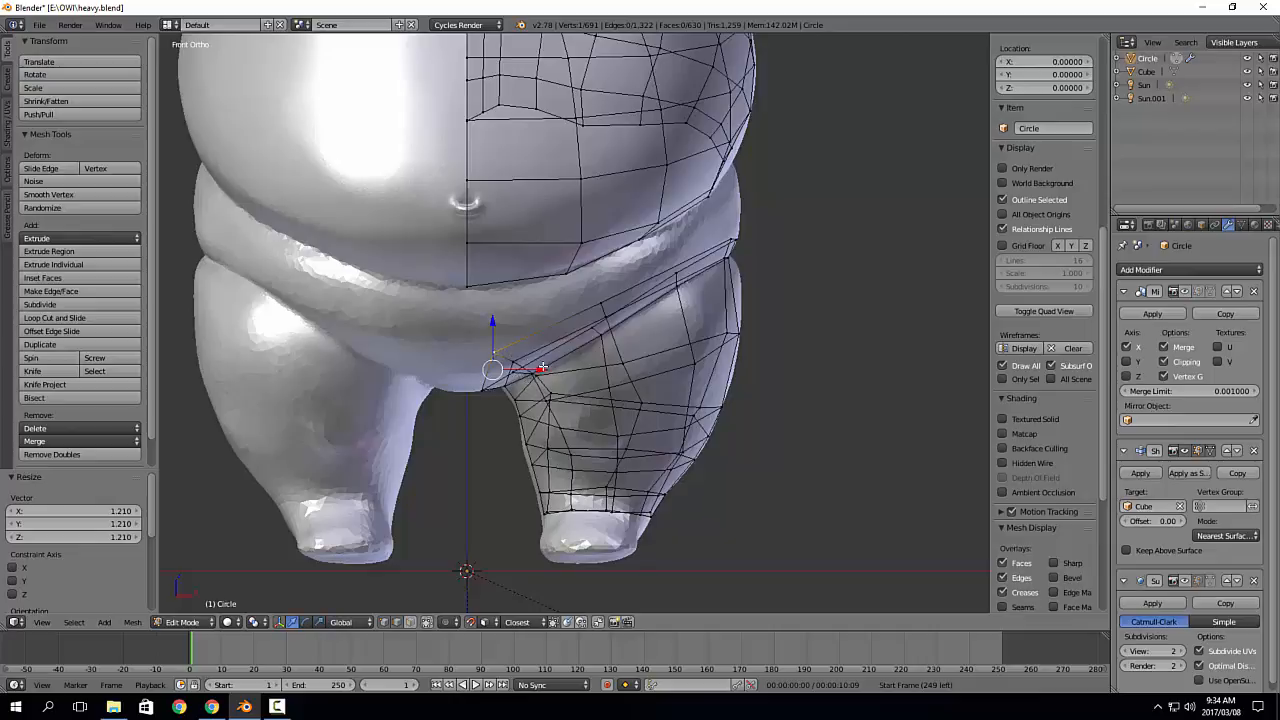
{"action": "key", "text": "Tab"}
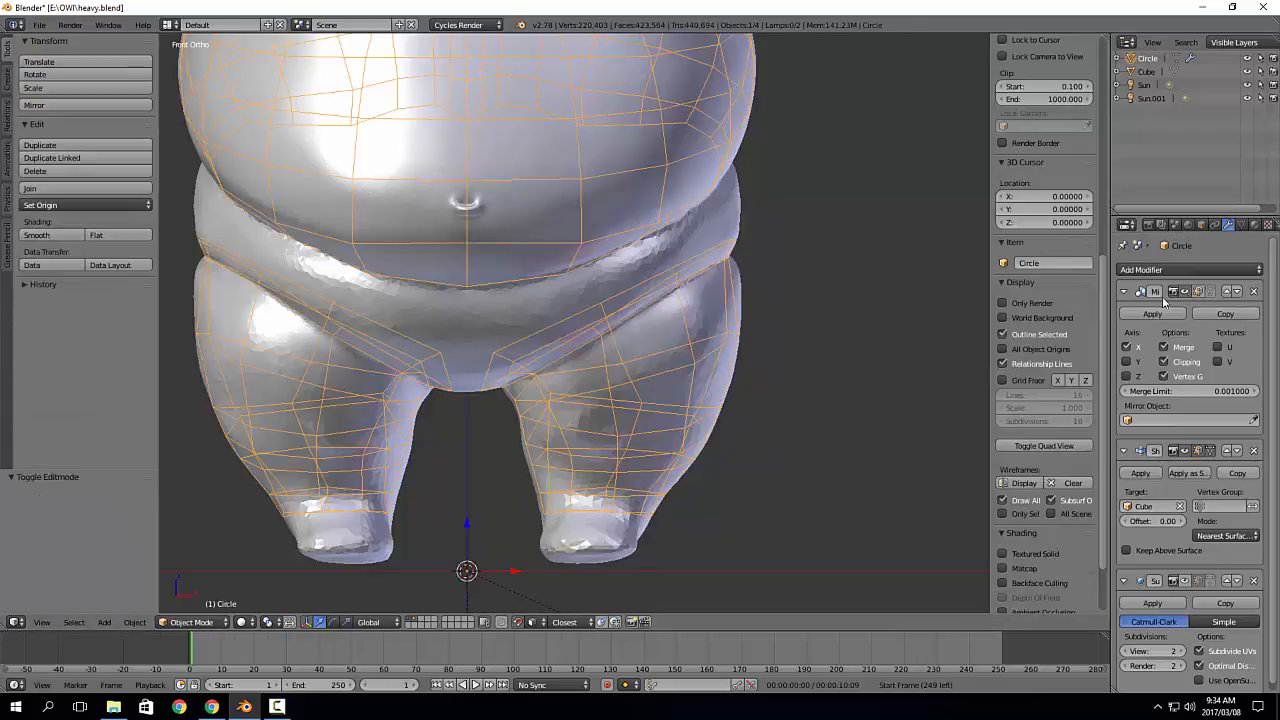
{"action": "key", "text": "Tab"}
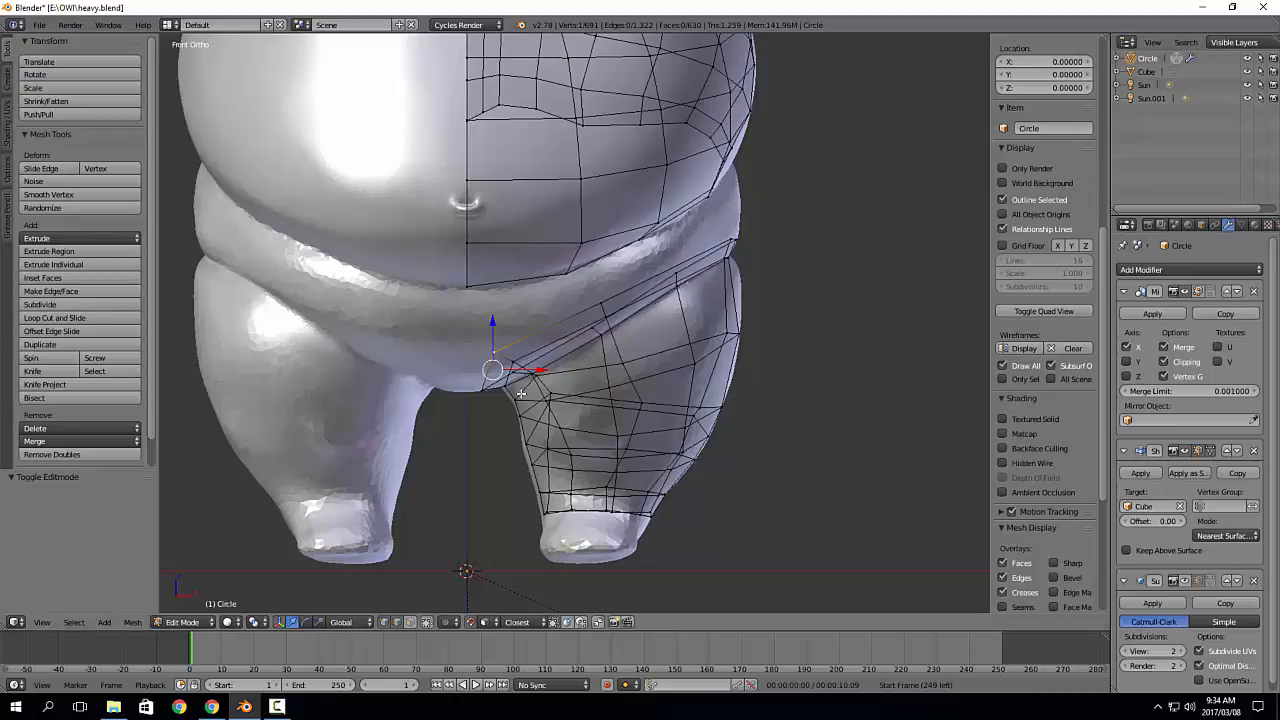
{"action": "key", "text": "a"}
{"action": "right_click", "coordinate": [497, 358]}
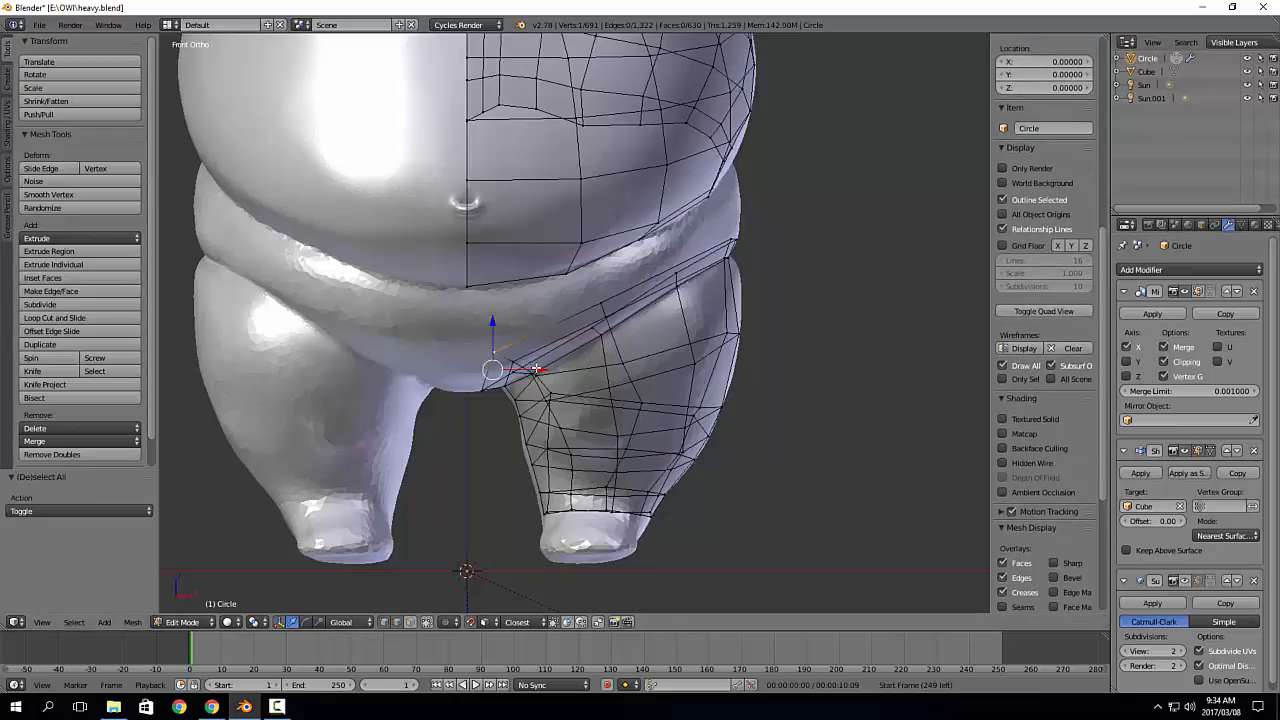
{"action": "left_click_drag", "start_coordinate": [537, 367], "coordinate": [452, 356]}
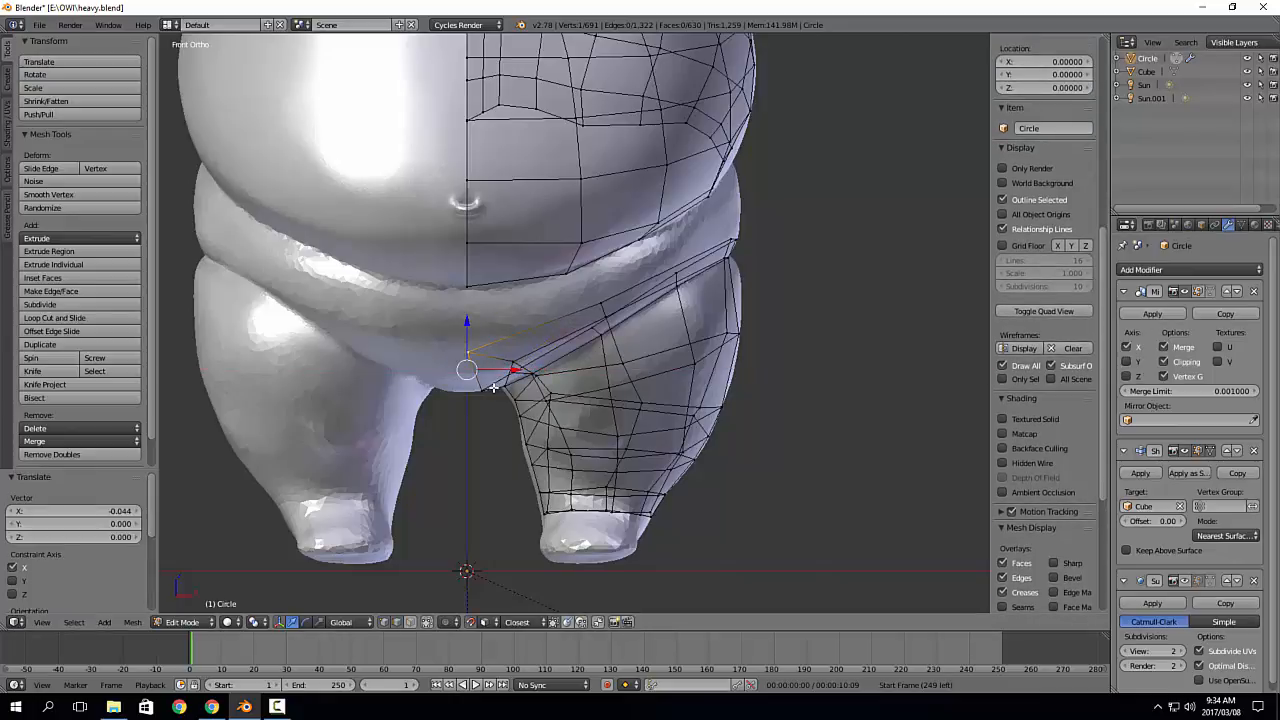
{"action": "left_click_drag", "start_coordinate": [509, 402], "coordinate": [471, 401]}
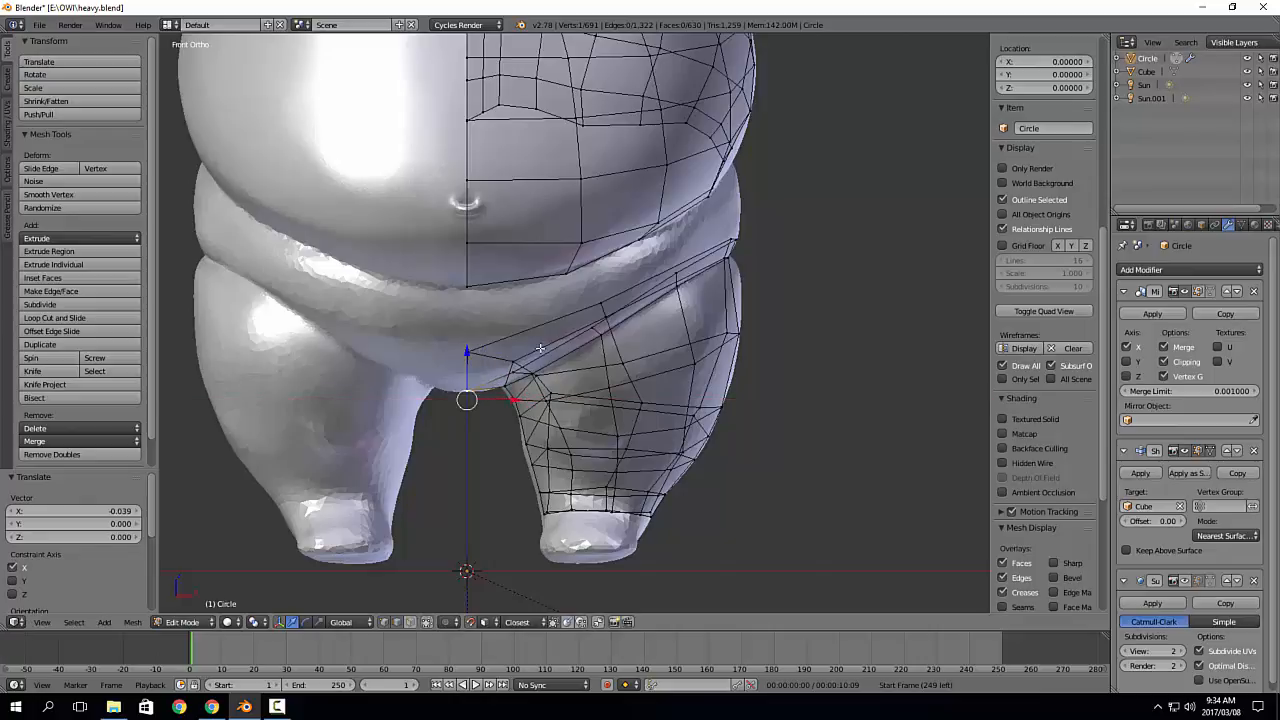
Step: Move the remaining inner vertices of the leg's extruded top rim along X toward the mirror centre line
{"action": "middle_click_drag", "start_coordinate": [617, 306], "coordinate": [467, 311]}
{"action": "left_click_drag", "start_coordinate": [484, 306], "coordinate": [501, 309]}
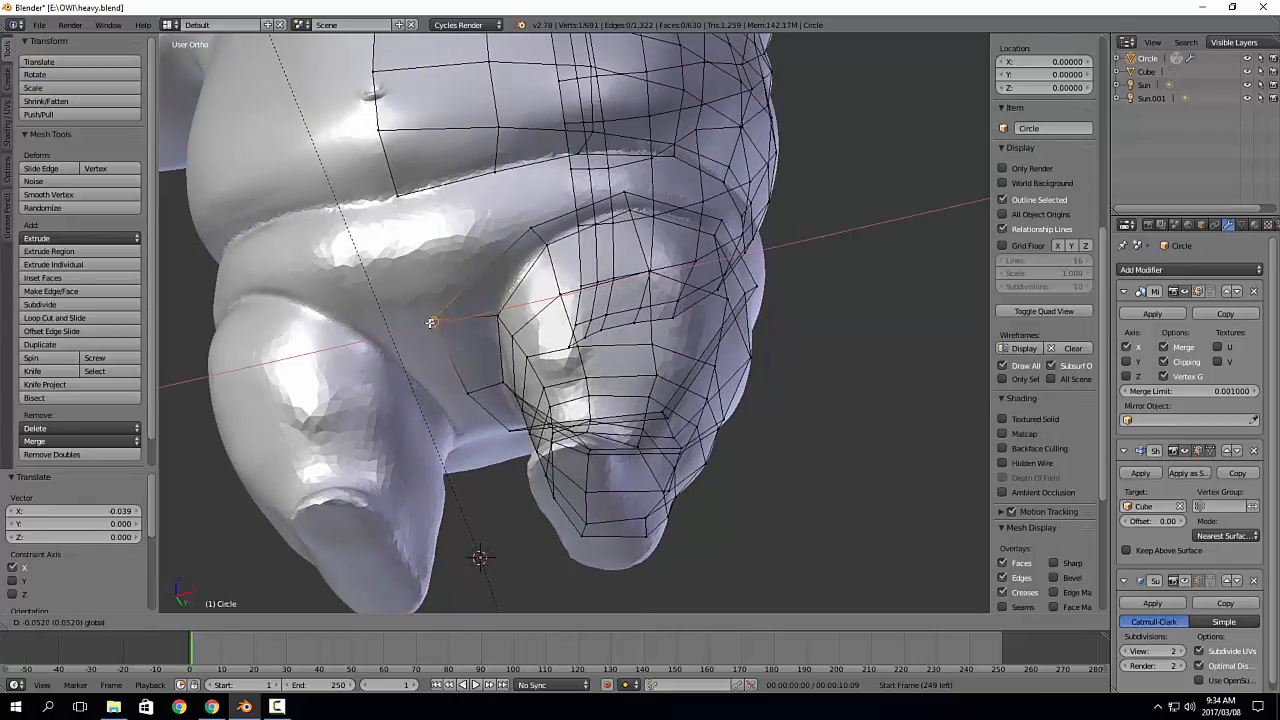
{"action": "left_click_drag", "start_coordinate": [418, 329], "coordinate": [418, 329]}
{"action": "middle_click_drag", "start_coordinate": [418, 329], "coordinate": [476, 380]}
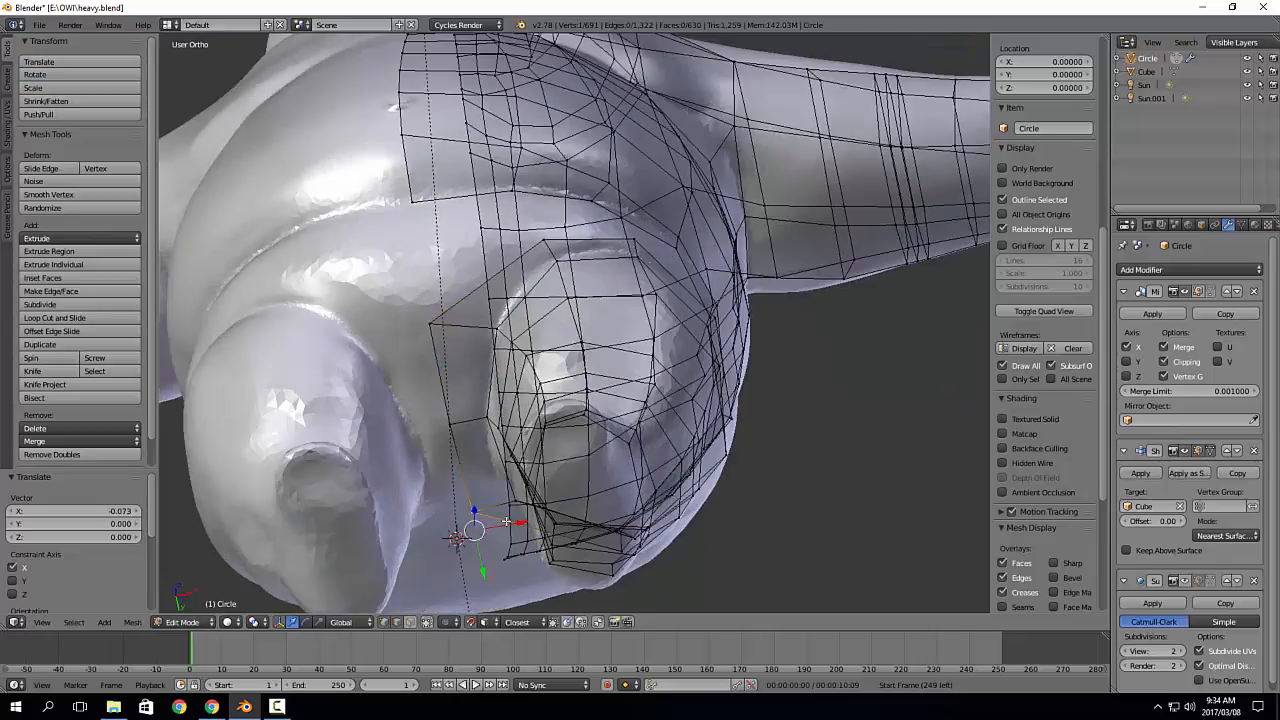
{"action": "left_click_drag", "start_coordinate": [516, 522], "coordinate": [497, 524]}
Step: Examine the gap between the belly mesh and the leg rim from the side, back and front of the body
{"action": "middle_click_drag", "start_coordinate": [497, 524], "coordinate": [385, 440]}
{"action": "middle_click_drag", "start_coordinate": [440, 431], "coordinate": [709, 133], "text": "shift"}
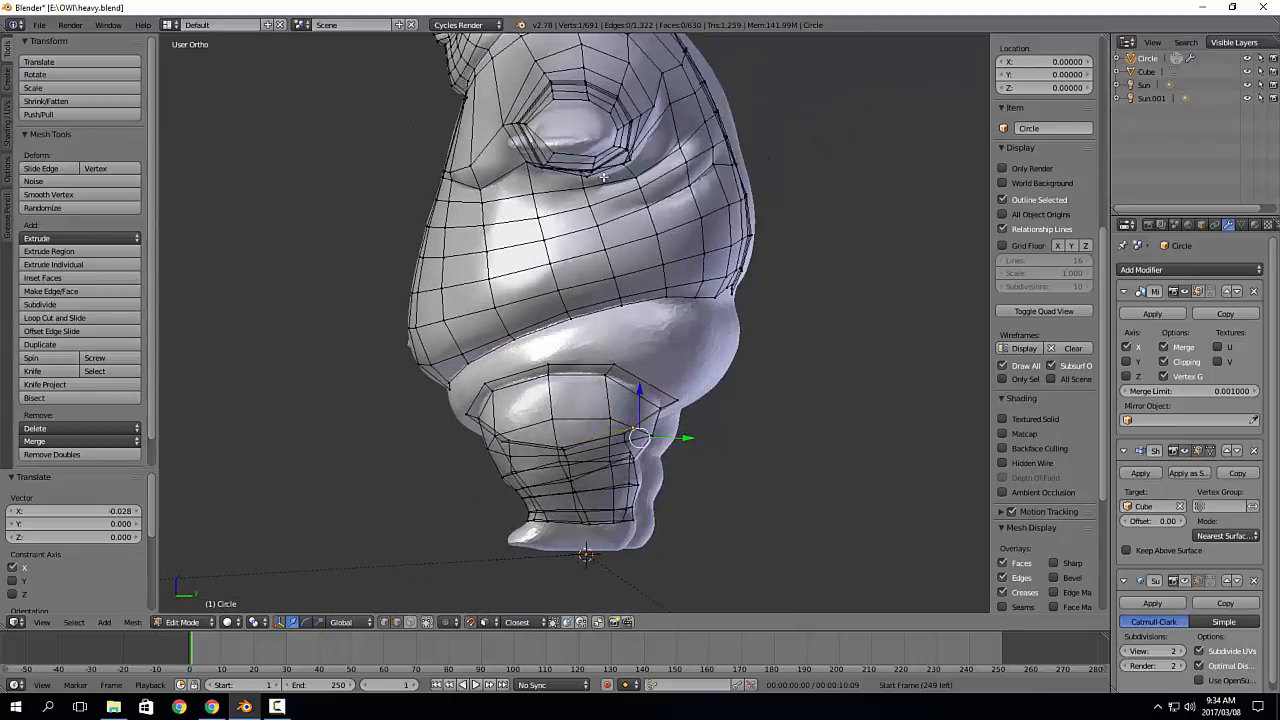
{"action": "middle_click_drag", "start_coordinate": [603, 177], "coordinate": [565, 345]}
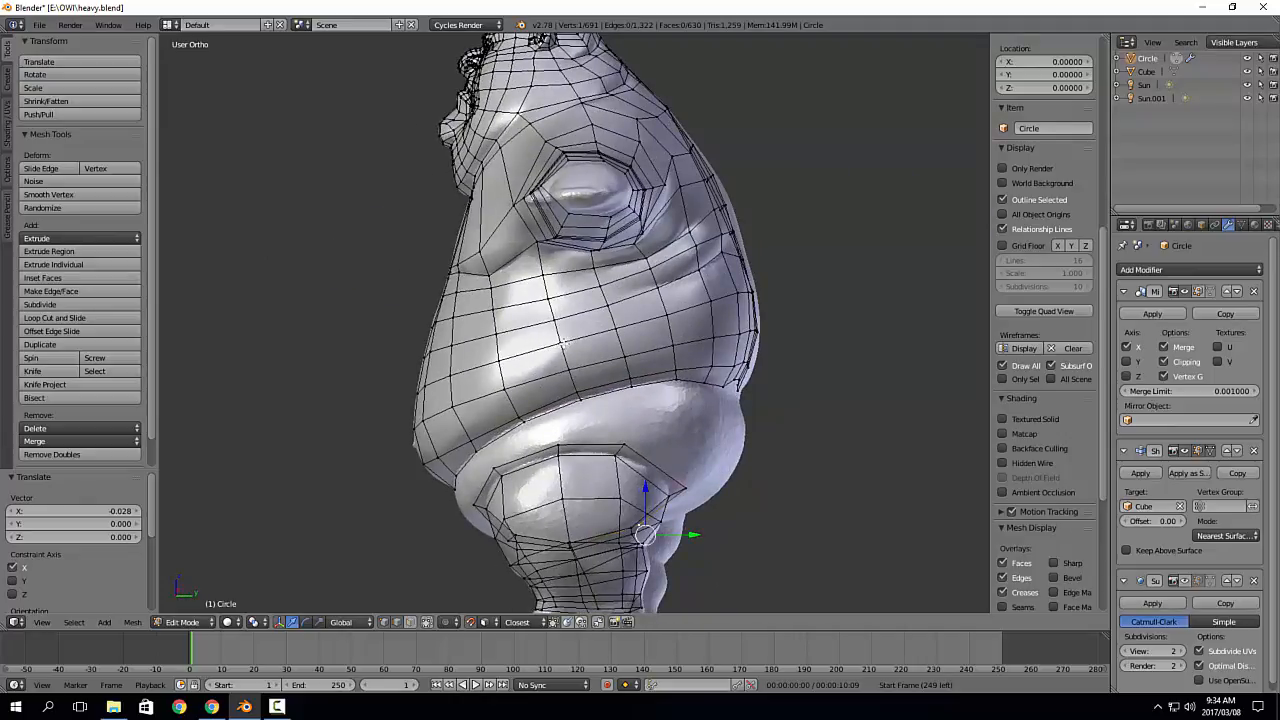
{"action": "middle_click_drag", "start_coordinate": [726, 254], "coordinate": [648, 223]}
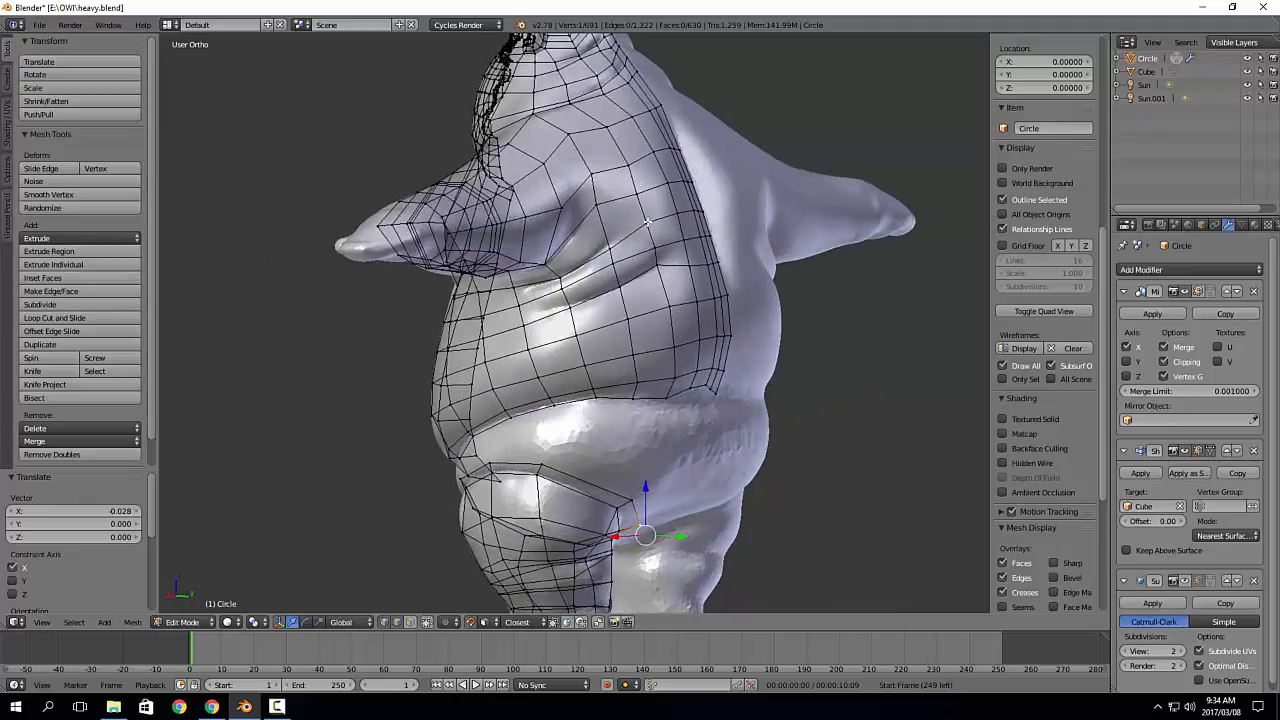
{"action": "middle_click_drag", "start_coordinate": [486, 355], "coordinate": [634, 300]}
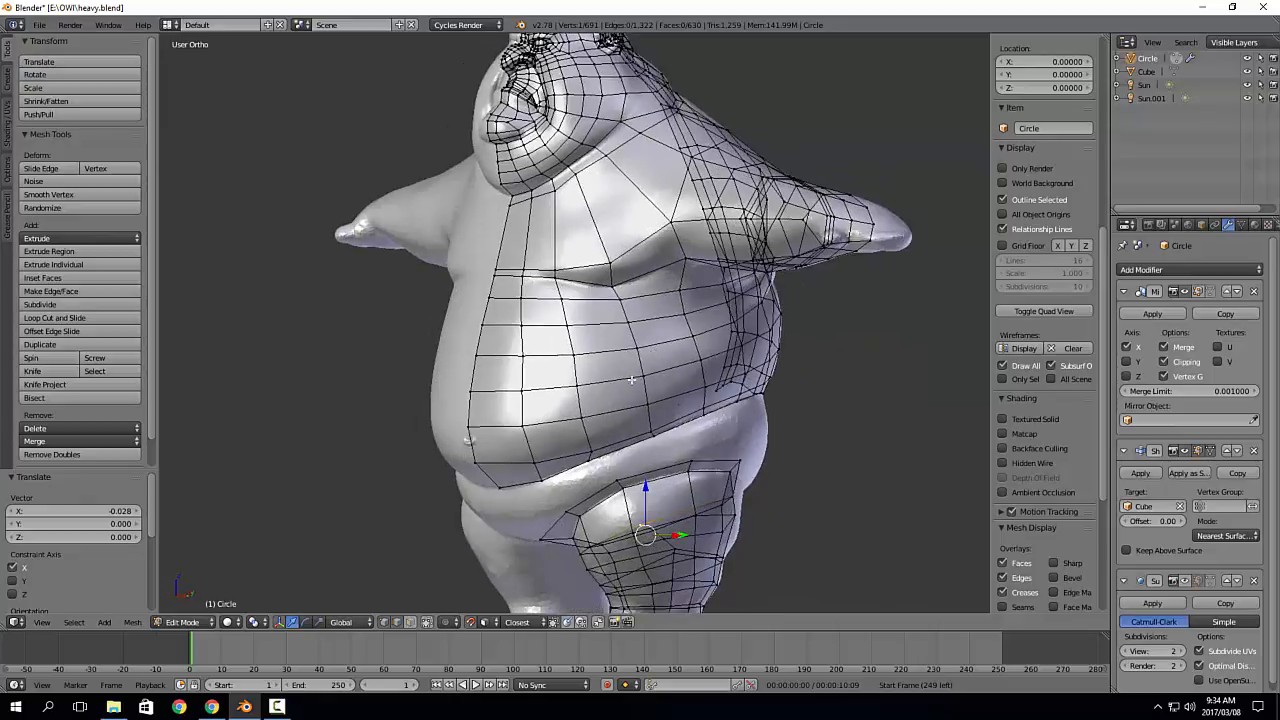
{"action": "middle_click_drag", "start_coordinate": [631, 379], "coordinate": [435, 392]}
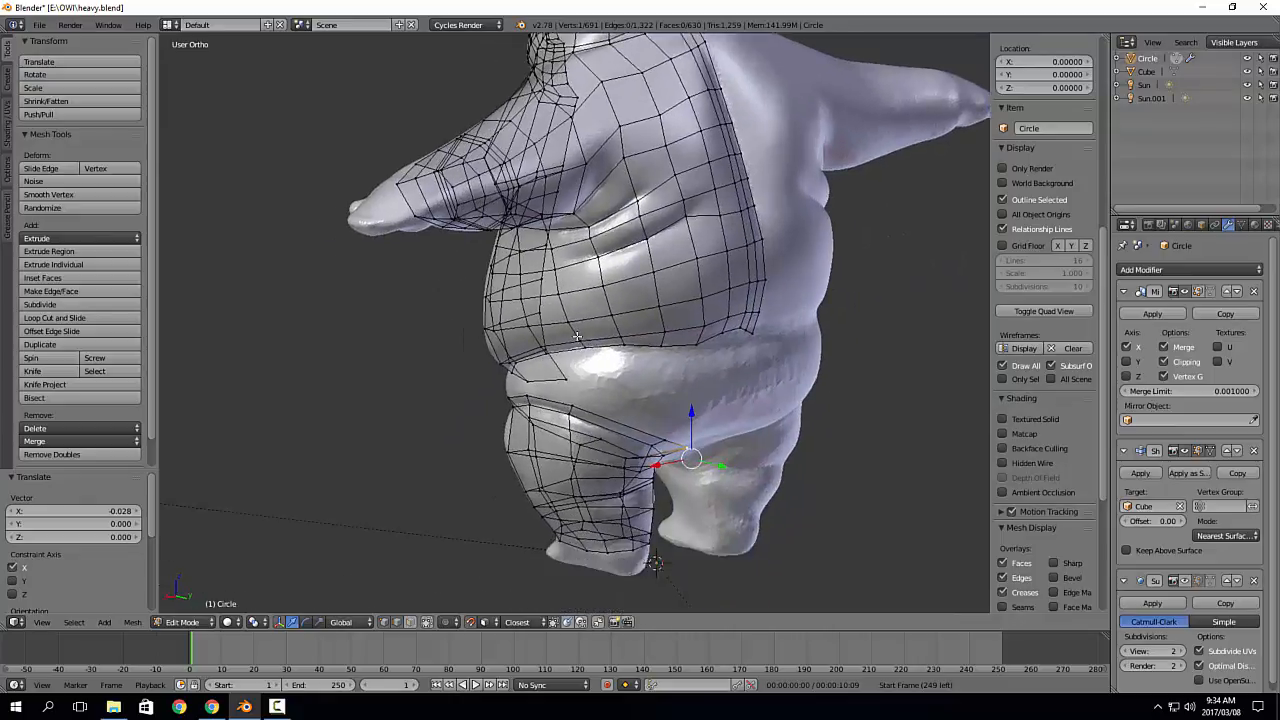
{"action": "scroll", "coordinate": [535, 330], "scroll_direction": "up", "scroll_amount": 2}
{"action": "middle_click_drag", "start_coordinate": [580, 318], "coordinate": [713, 312]}
Step: Extrude the rim edge beside the centre line up over the lower belly fold and move its inner vertex under the belly mesh at the centre
{"action": "middle_click_drag", "start_coordinate": [606, 396], "coordinate": [572, 356], "text": "shift"}
{"action": "middle_click_drag", "start_coordinate": [572, 356], "coordinate": [638, 326]}
{"action": "right_click", "coordinate": [663, 368]}
{"action": "middle_click_drag", "start_coordinate": [663, 371], "coordinate": [657, 370]}
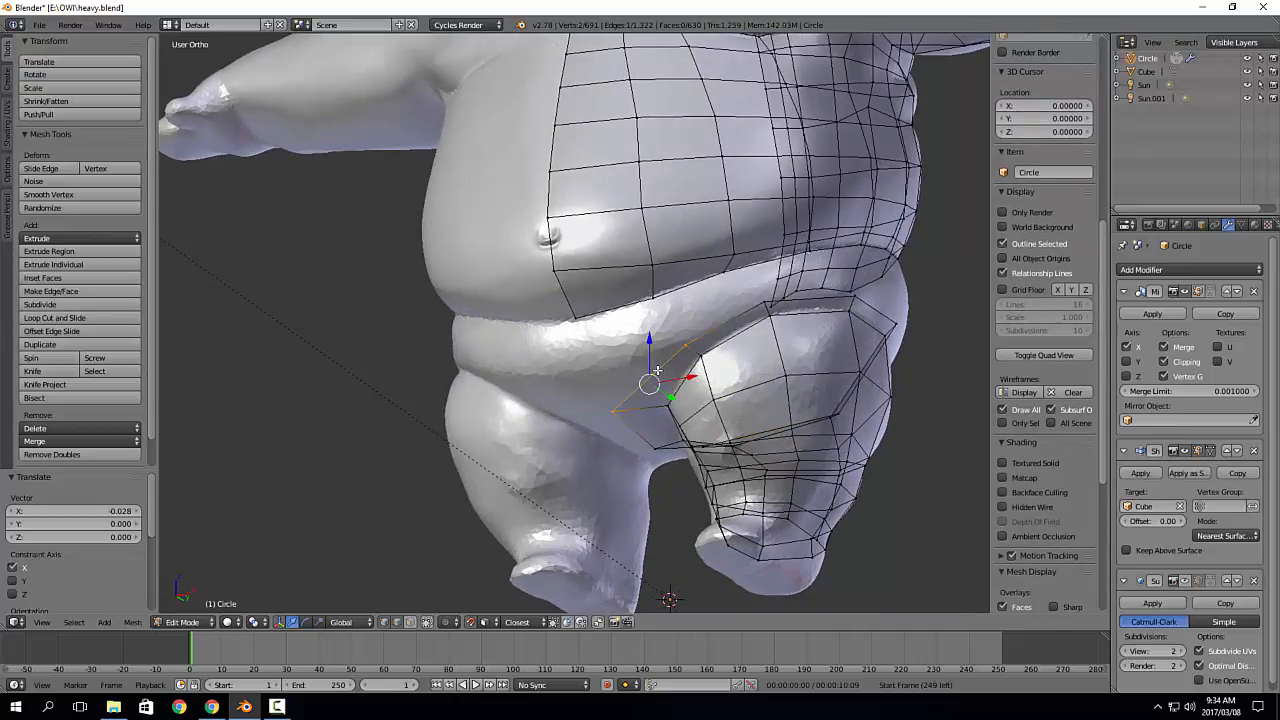
{"action": "key", "text": "e"}
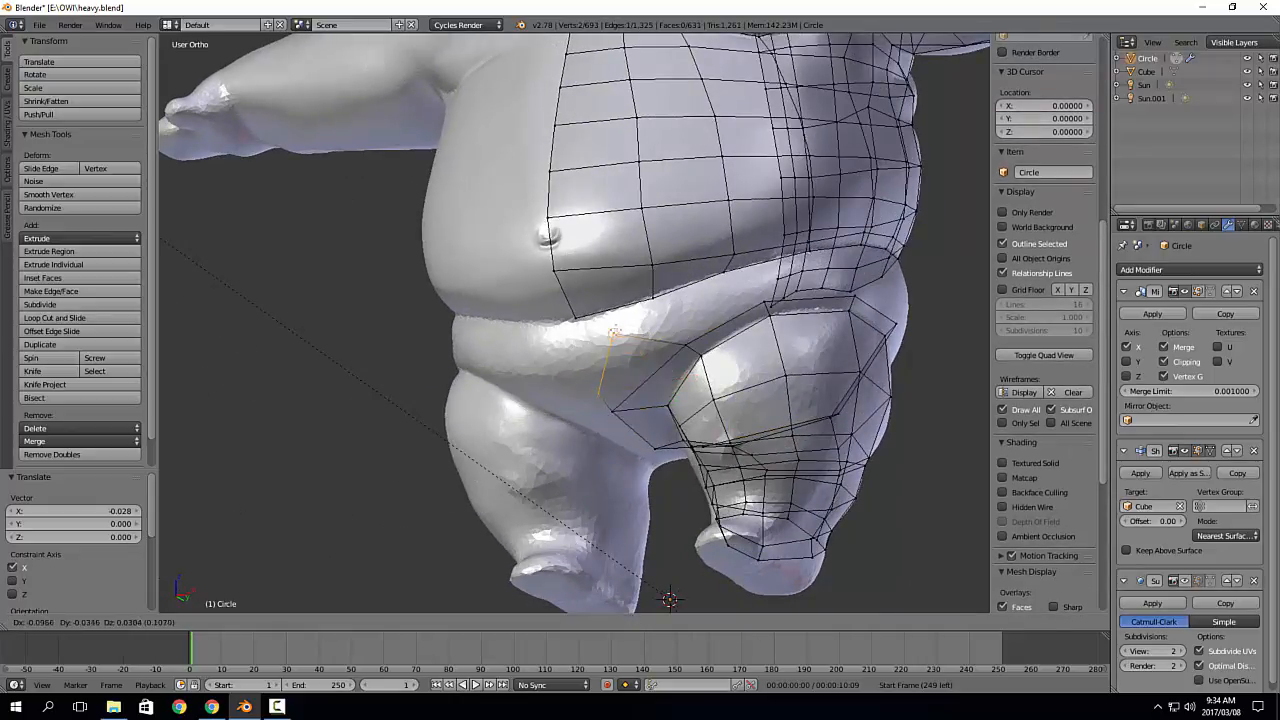
{"action": "left_click", "coordinate": [600, 380]}
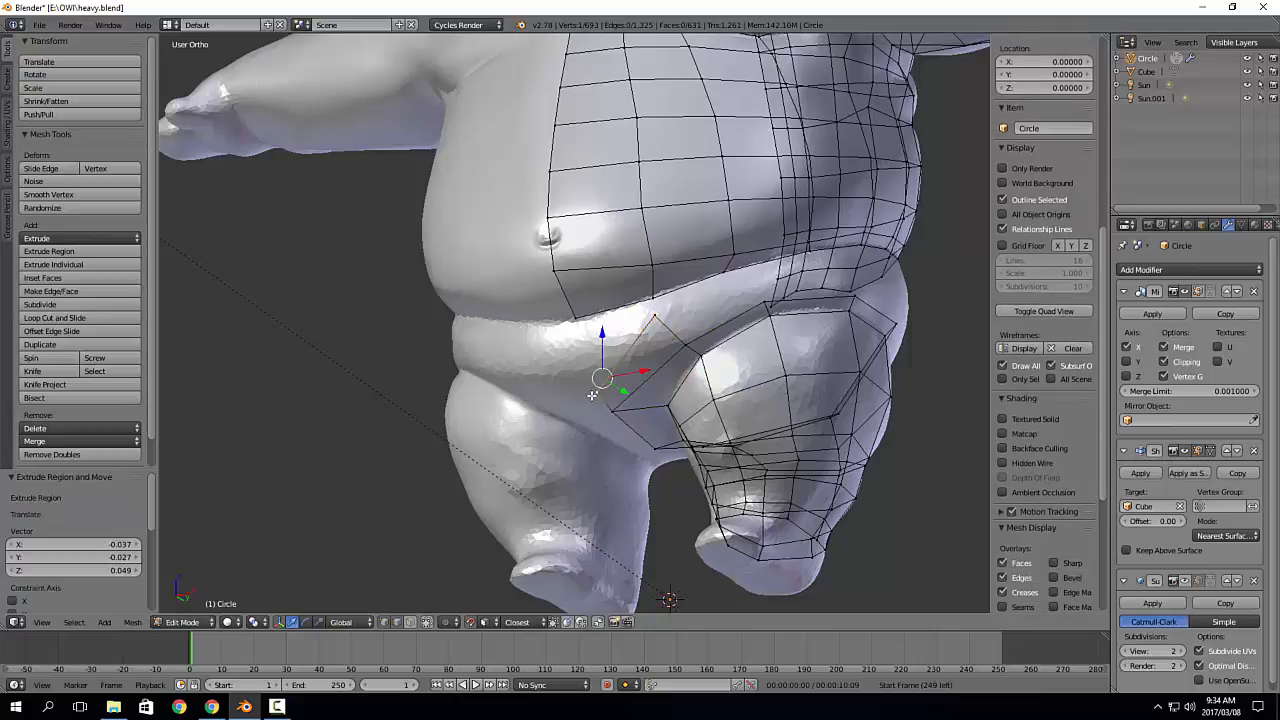
{"action": "key", "text": "g"}
{"action": "middle_click_drag", "start_coordinate": [684, 324], "coordinate": [664, 334]}
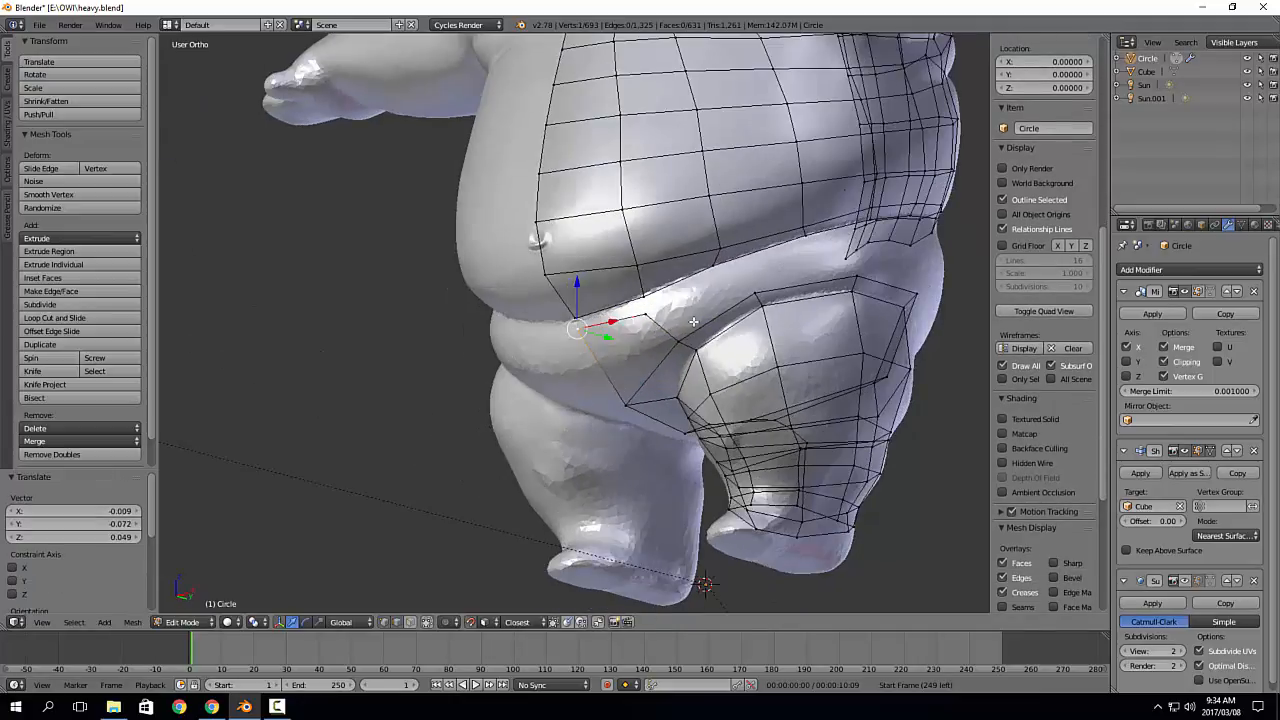
Step: Extrude the next front rim edge outward from the centre up the belly fold by about X -0.037, Y -0.016, Z 0.037
{"action": "right_click", "coordinate": [706, 321]}
{"action": "scroll", "coordinate": [735, 305], "scroll_direction": "up", "scroll_amount": 2}
{"action": "middle_click_drag", "start_coordinate": [775, 288], "coordinate": [712, 362], "text": "shift"}
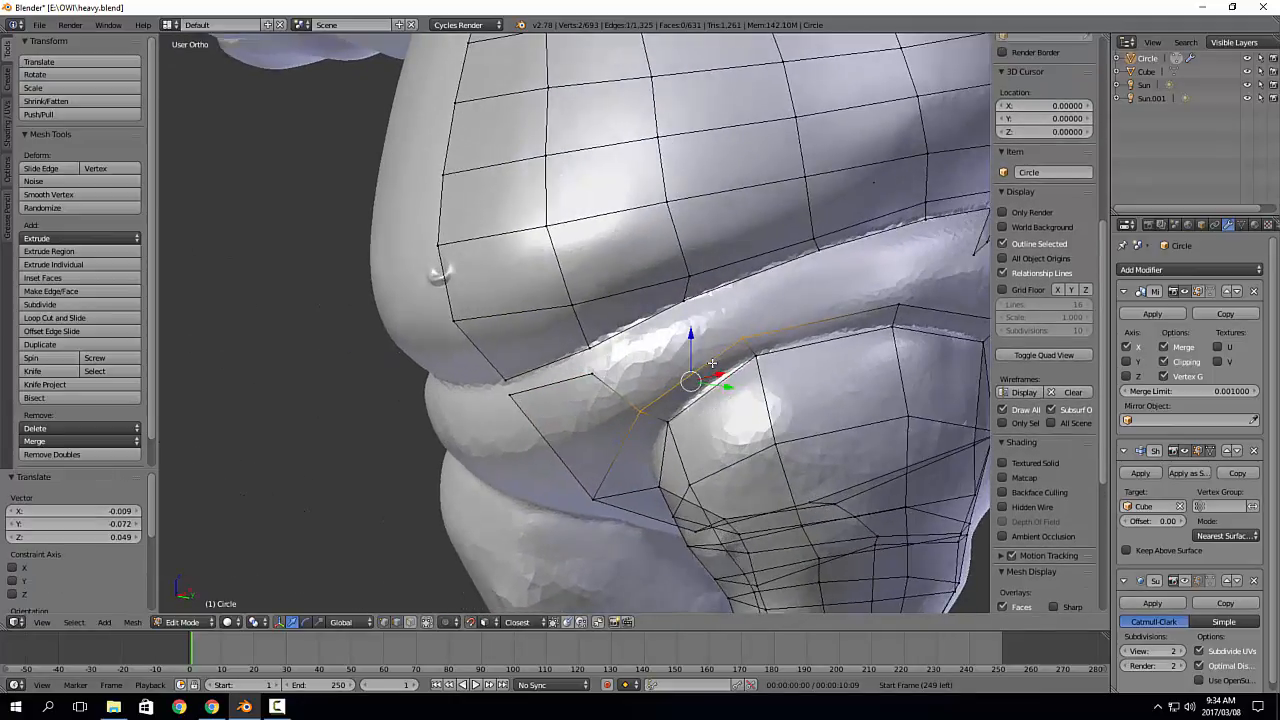
{"action": "key", "text": "e"}
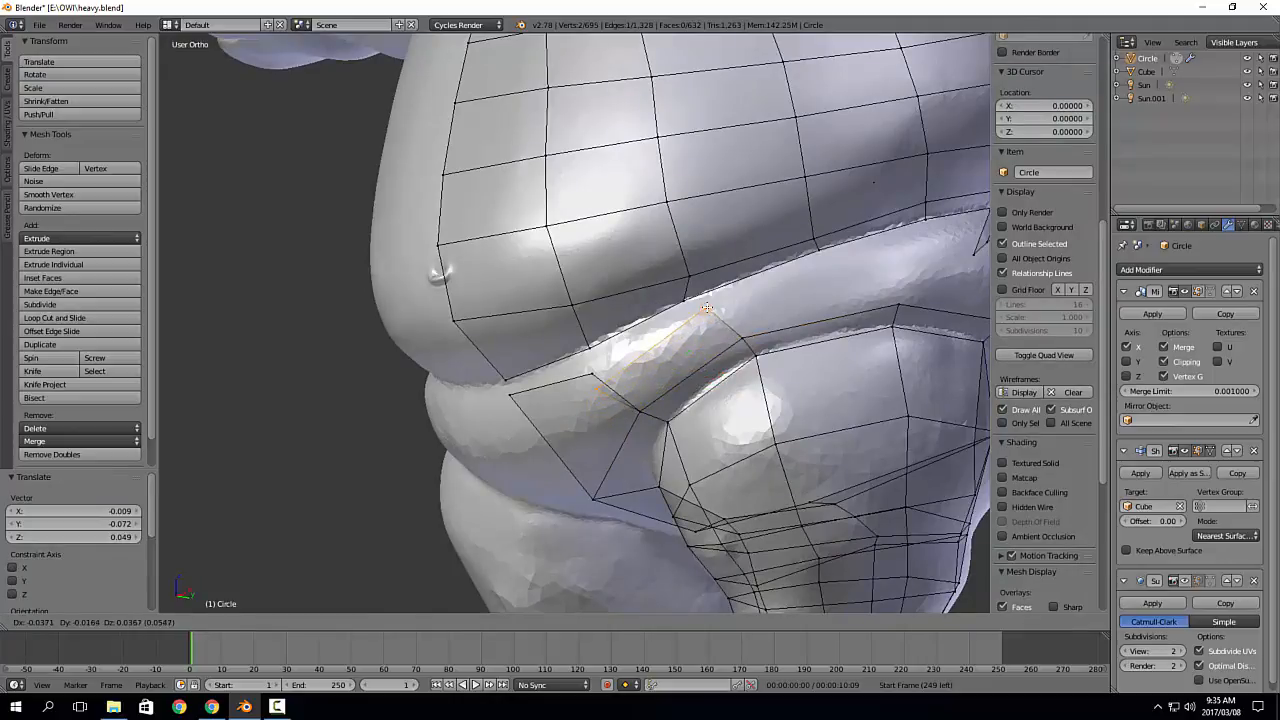
{"action": "left_click", "coordinate": [597, 366]}
Step: Merge at center the two adjacent upper vertices between the two extruded front faces
{"action": "right_click", "coordinate": [601, 366]}
{"action": "right_click", "coordinate": [588, 381], "text": "alt"}
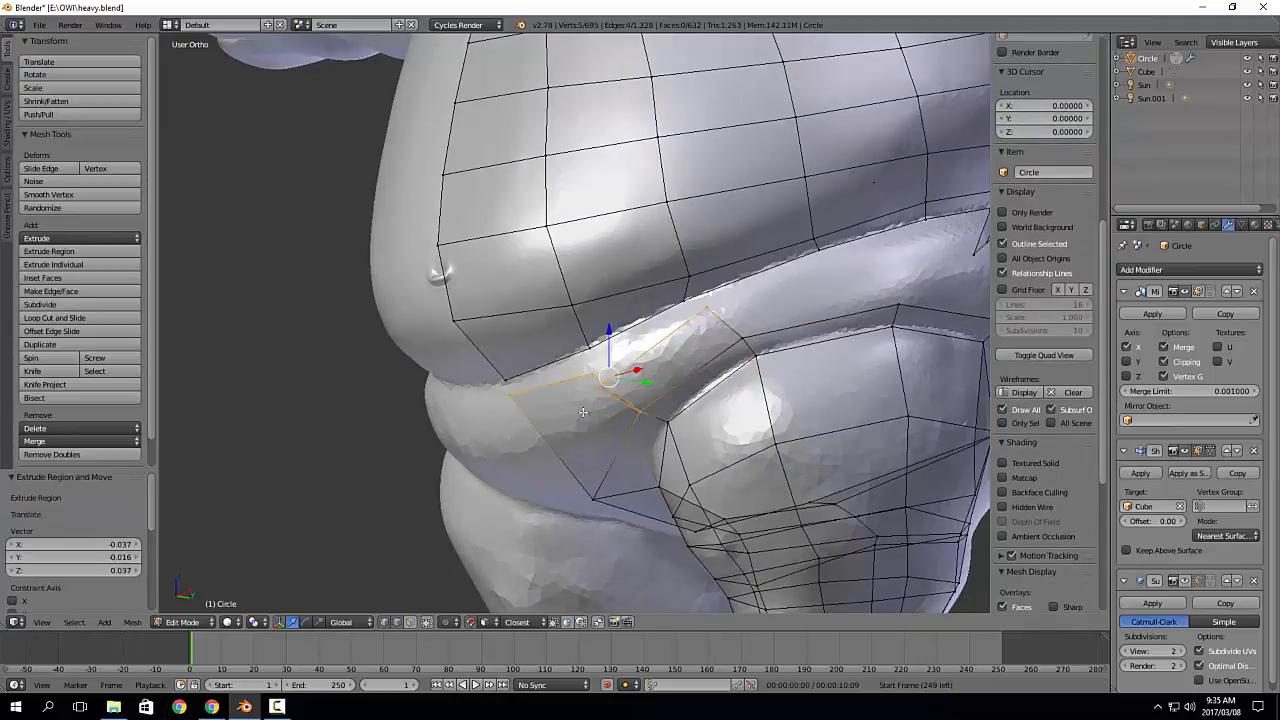
{"action": "key", "text": "a"}
{"action": "right_click", "coordinate": [584, 409]}
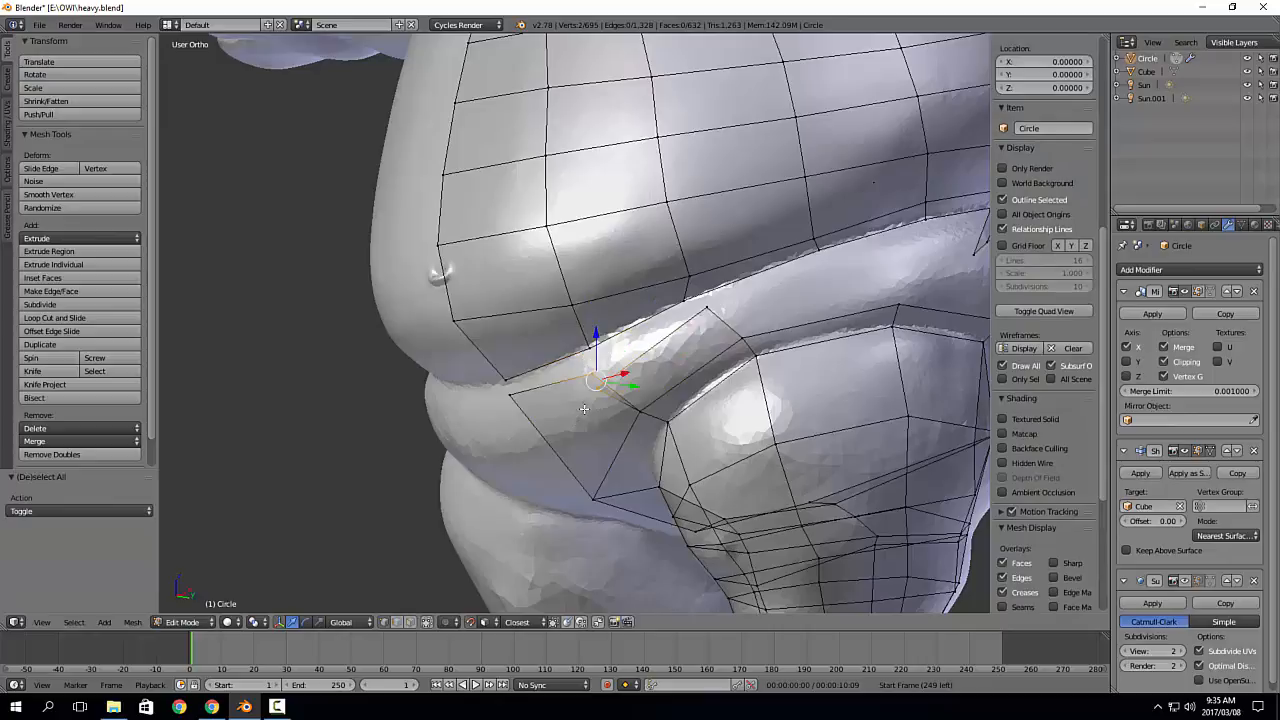
{"action": "key", "text": "alt+m"}
{"action": "left_click", "coordinate": [584, 409]}
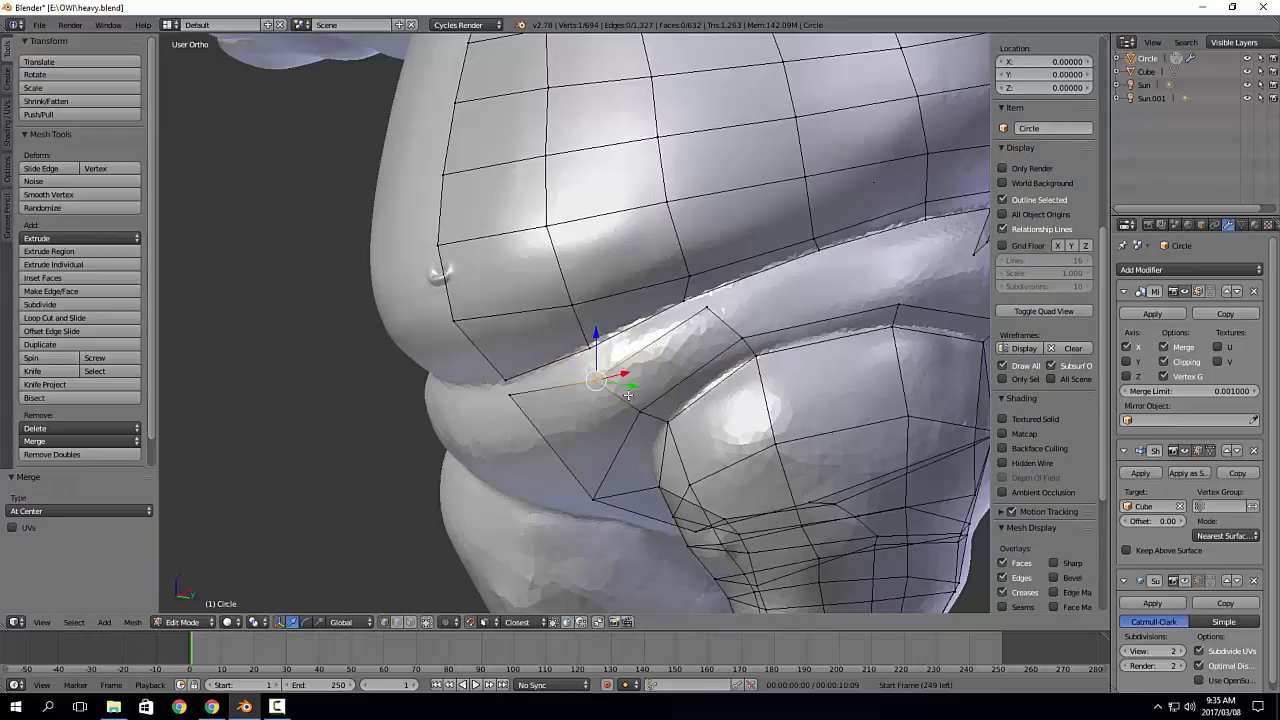
Step: Move the merged vertex up toward the belly crease and adjust the neighbouring vertex along the crease
{"action": "key", "text": "g"}
{"action": "left_click", "coordinate": [595, 361]}
{"action": "middle_click_drag", "start_coordinate": [597, 361], "coordinate": [736, 379], "text": "shift"}
{"action": "right_click", "coordinate": [623, 318]}
{"action": "key", "text": "g"}
{"action": "left_click", "coordinate": [641, 311]}
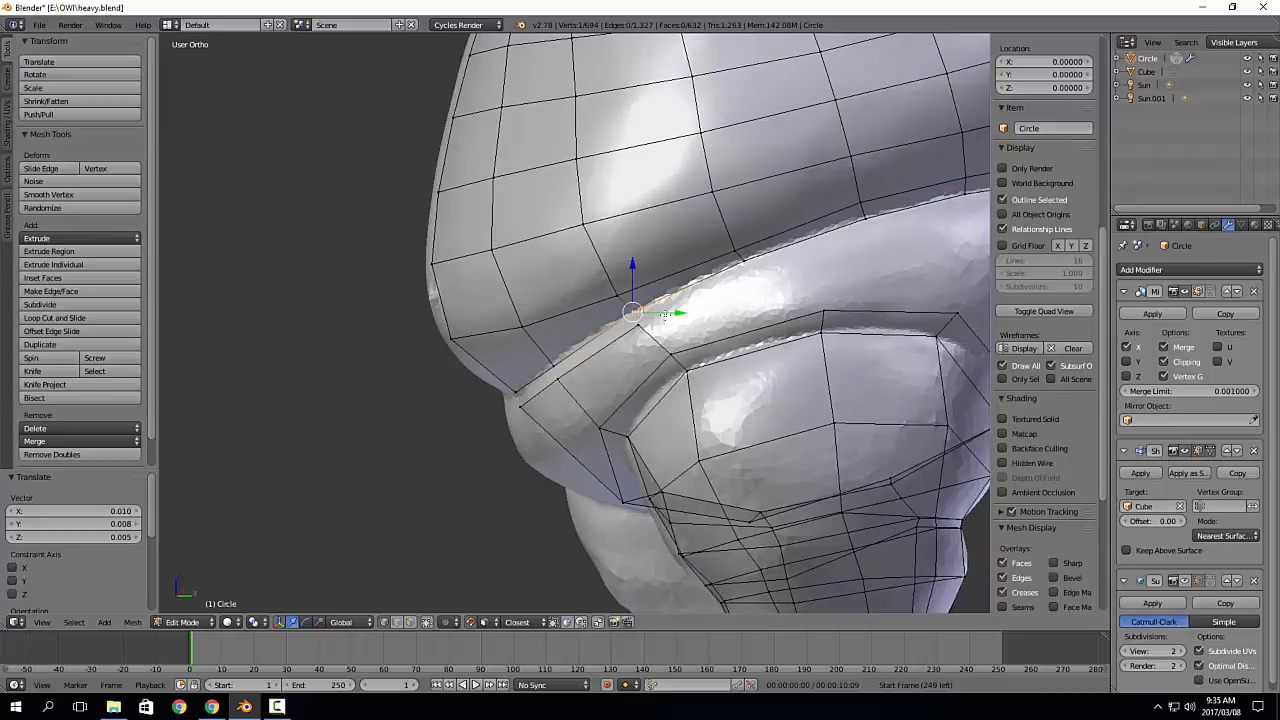
Step: Extrude the rim edge at the outer side of the leg up the hip fold by about X -0.025, Y 0.037, Z 0.081
{"action": "middle_click_drag", "start_coordinate": [766, 319], "coordinate": [645, 365], "text": "shift"}
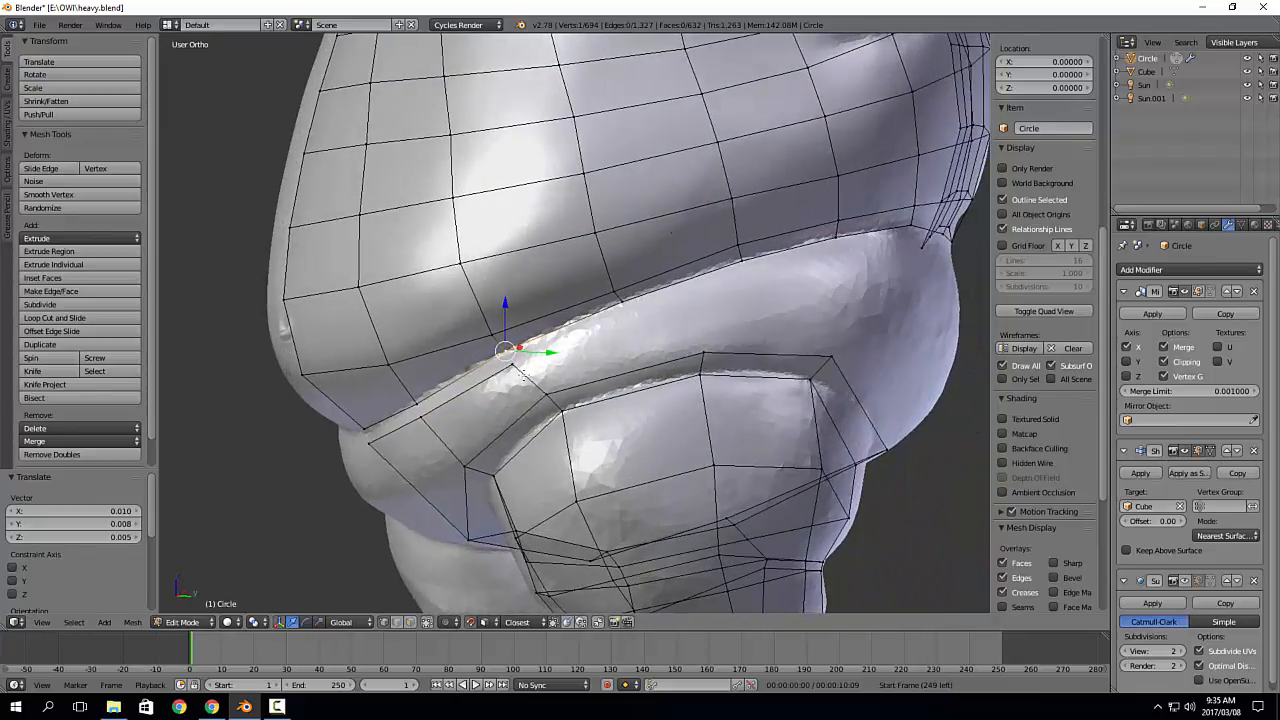
{"action": "right_click", "coordinate": [750, 354]}
{"action": "middle_click_drag", "start_coordinate": [801, 358], "coordinate": [818, 359]}
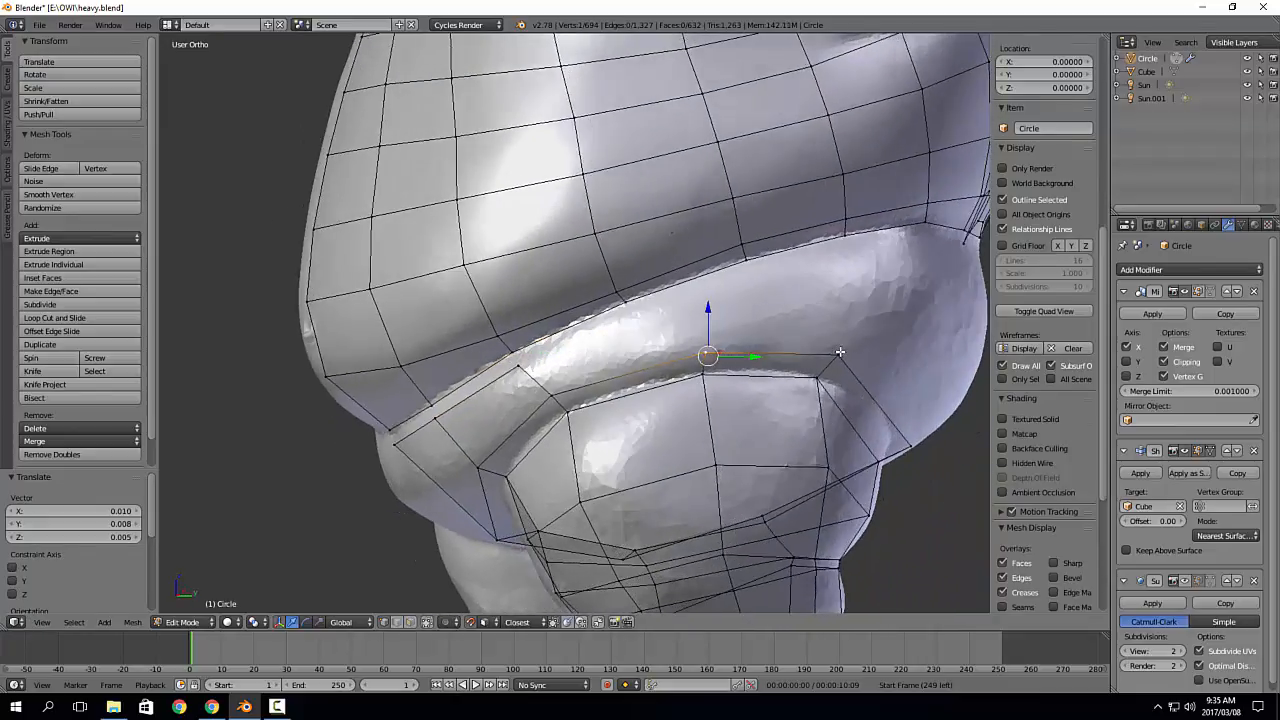
{"action": "right_click", "coordinate": [840, 351], "text": "shift"}
{"action": "key", "text": "e"}
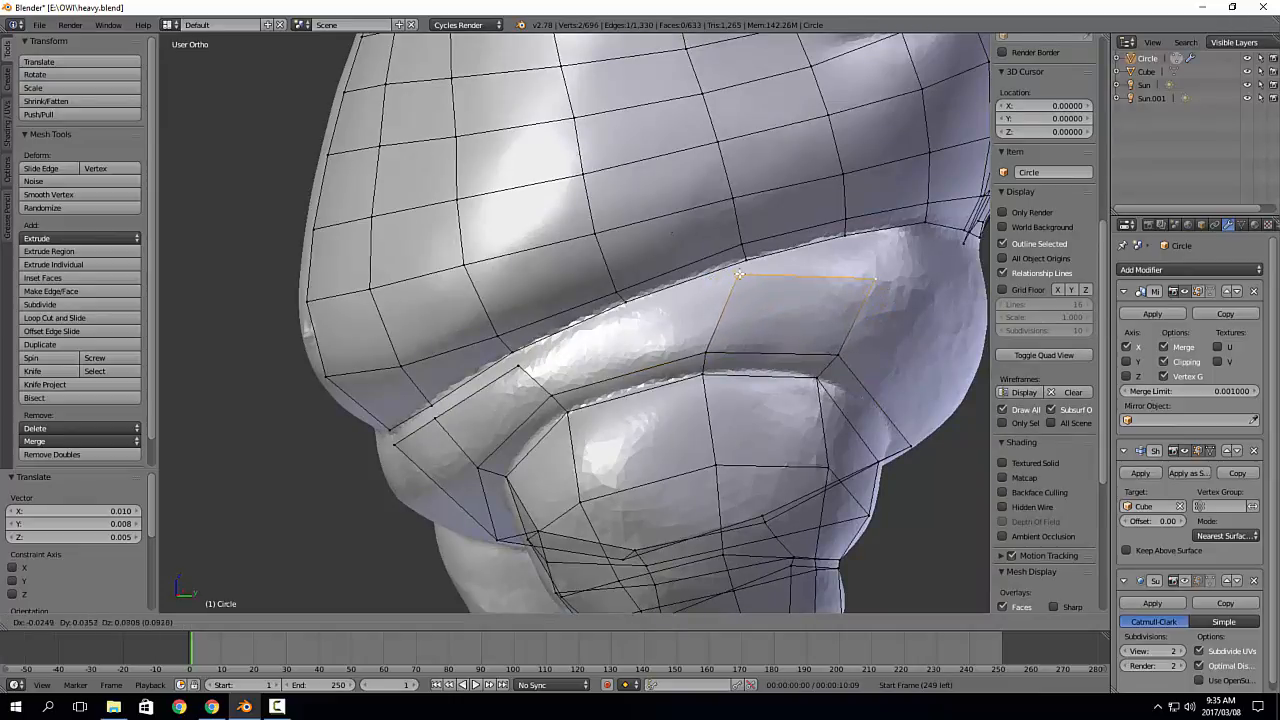
{"action": "left_click", "coordinate": [740, 274]}
{"action": "middle_click_drag", "start_coordinate": [740, 274], "coordinate": [803, 354]}
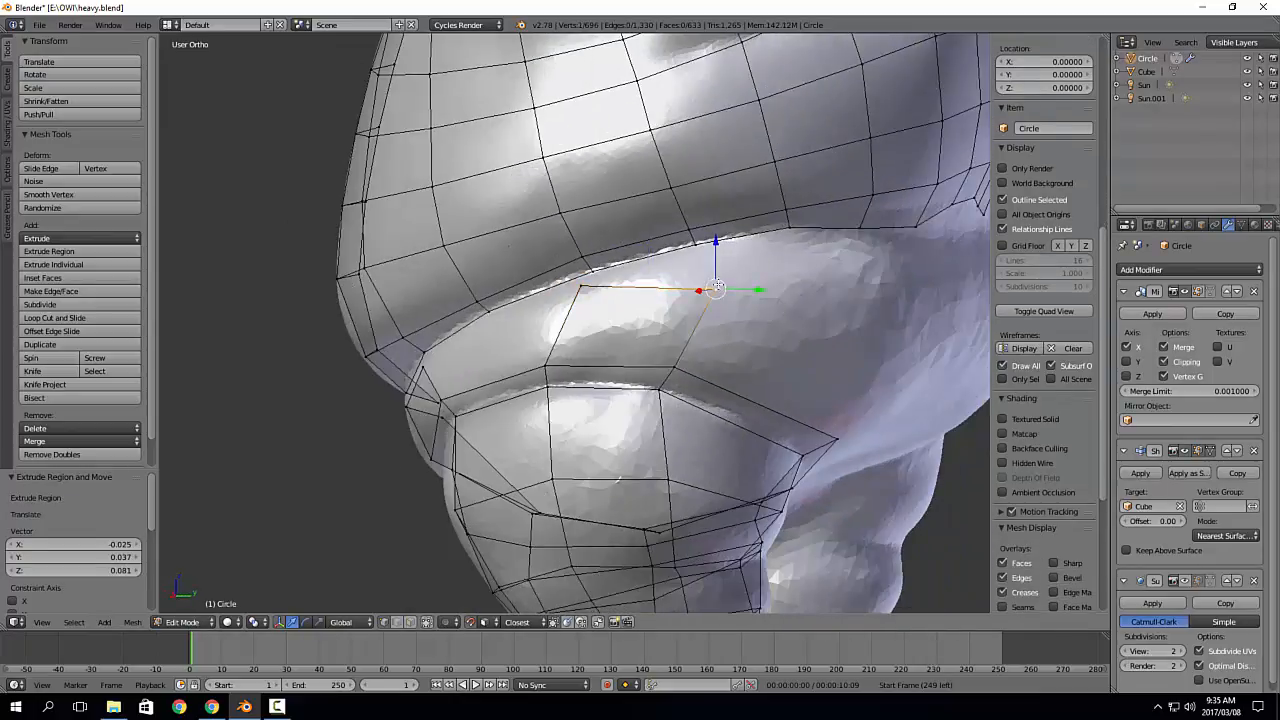
Step: Move the two upper vertices of the extruded hip face up to the crease below the belly mesh
{"action": "key", "text": "g"}
{"action": "left_click", "coordinate": [700, 250]}
{"action": "right_click", "coordinate": [585, 285]}
{"action": "key", "text": "g"}
{"action": "left_click", "coordinate": [592, 278]}
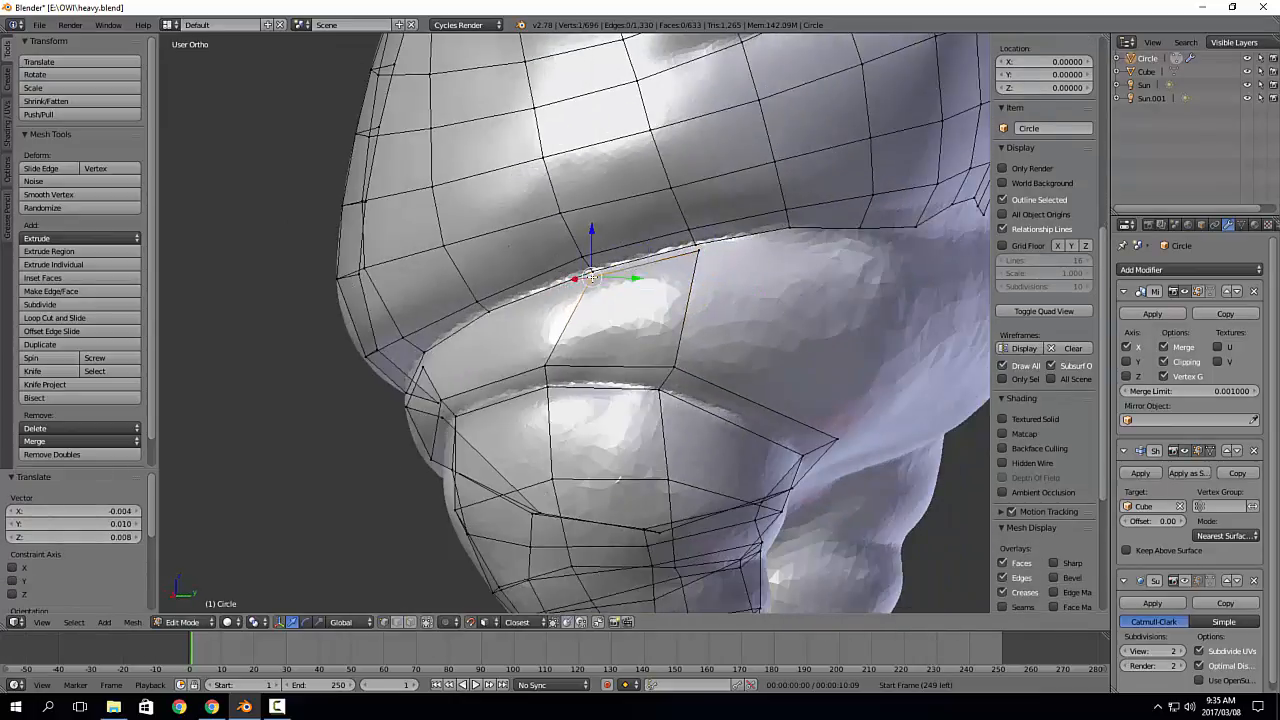
Step: Extrude the rim vertex at the back of the leg up to just below the back mesh's lower border
{"action": "middle_click_drag", "start_coordinate": [784, 346], "coordinate": [748, 342]}
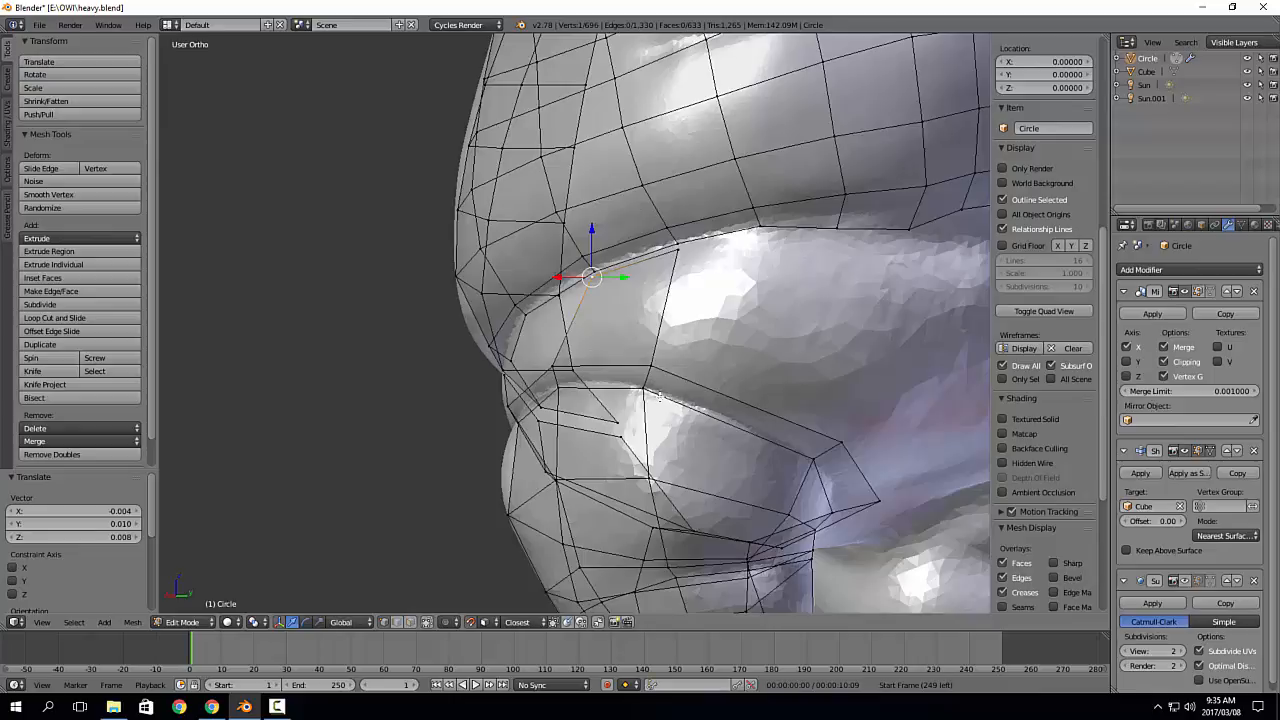
{"action": "right_click", "coordinate": [845, 438]}
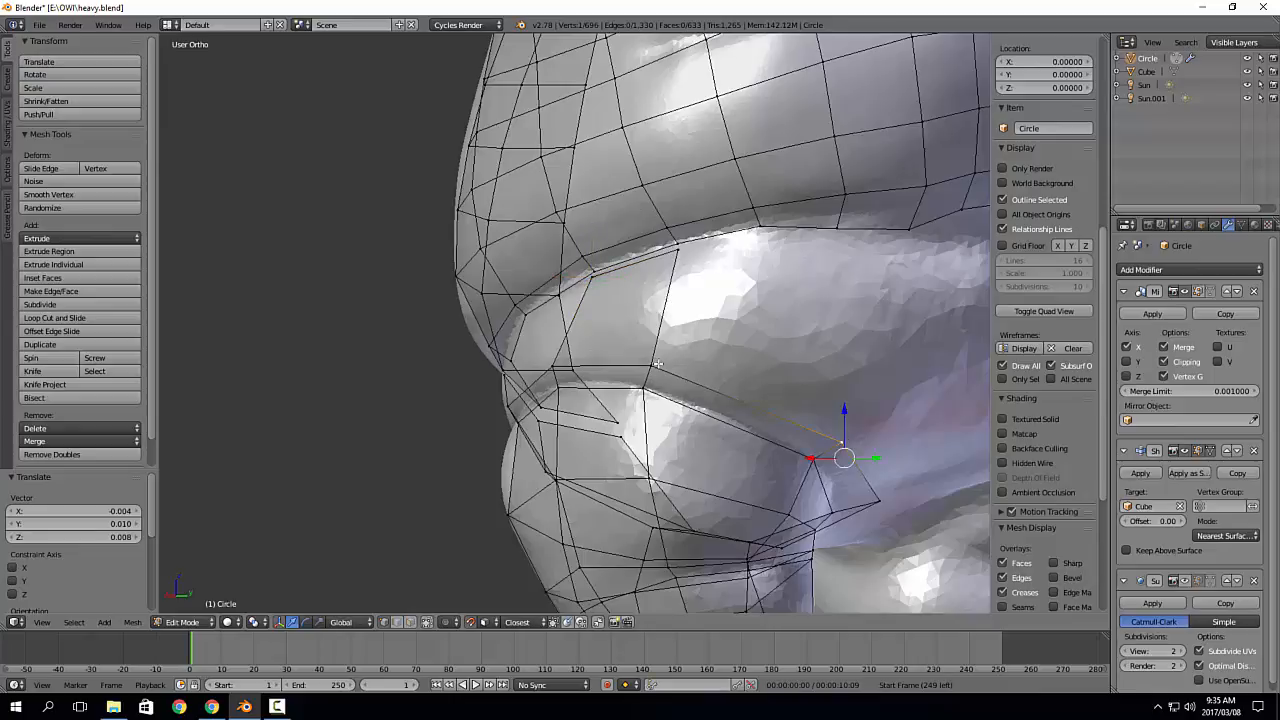
{"action": "middle_click_drag", "start_coordinate": [821, 357], "coordinate": [828, 390]}
{"action": "key", "text": "e"}
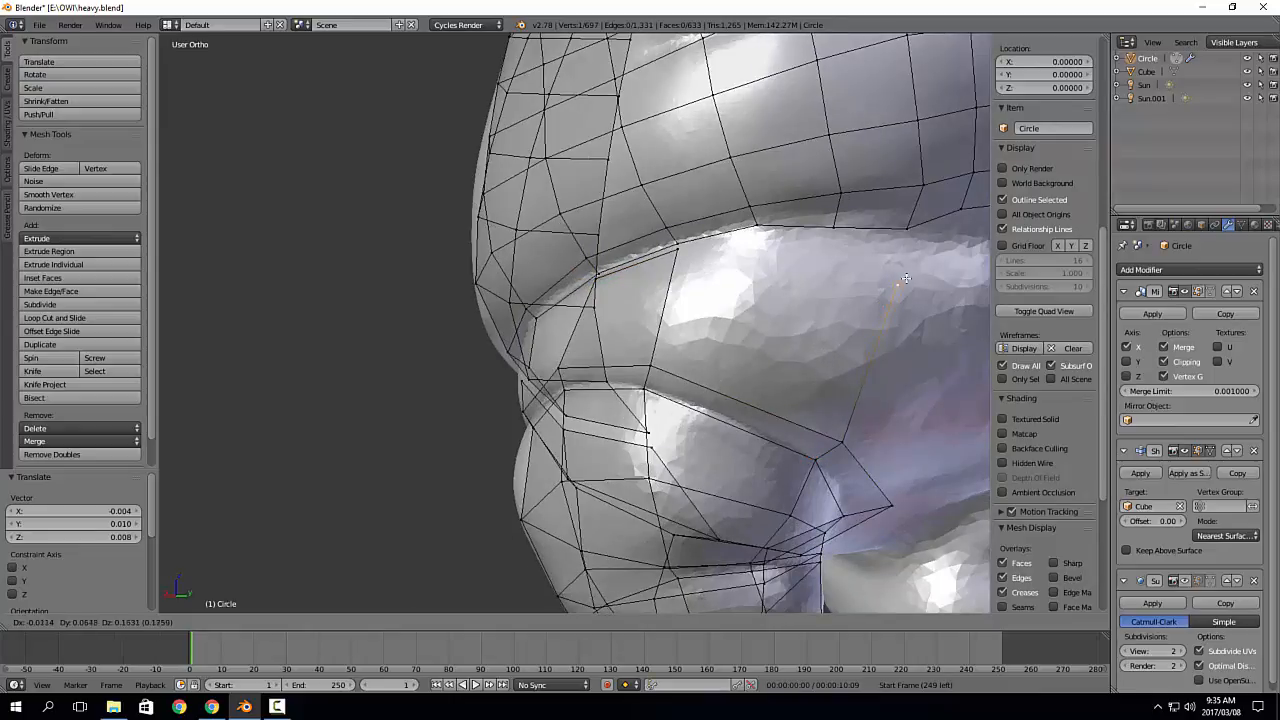
{"action": "left_click", "coordinate": [909, 248]}
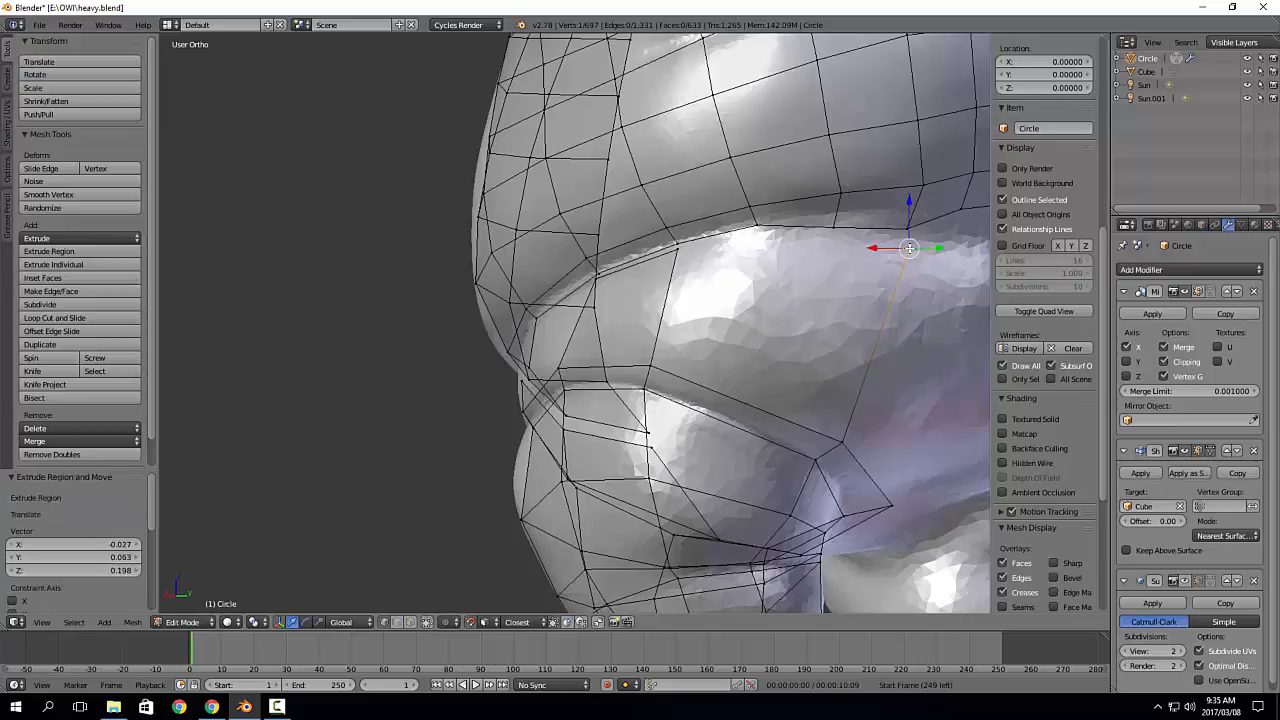
Step: Fill a face between the new back edge and the rear edge of the hip face
{"action": "key", "text": "2"}
{"action": "key", "text": "1"}
{"action": "right_click", "coordinate": [882, 328]}
{"action": "right_click", "coordinate": [668, 308], "text": "shift"}
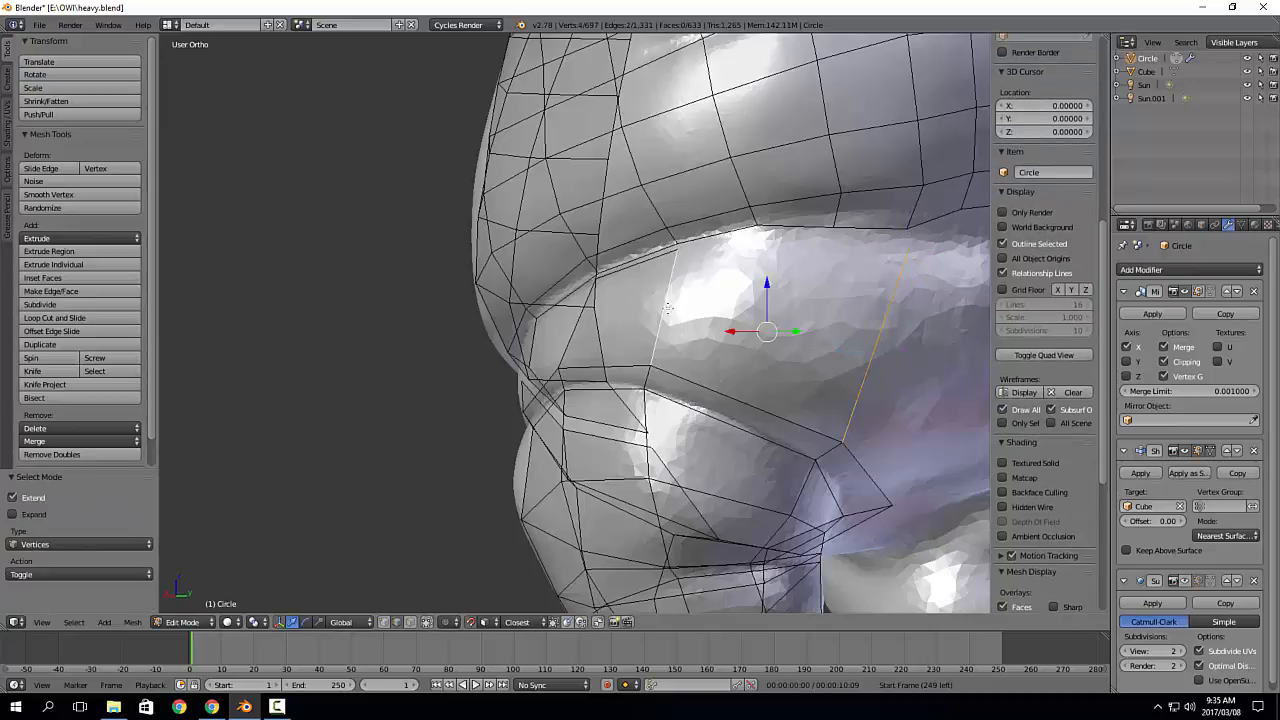
{"action": "key", "text": "f"}
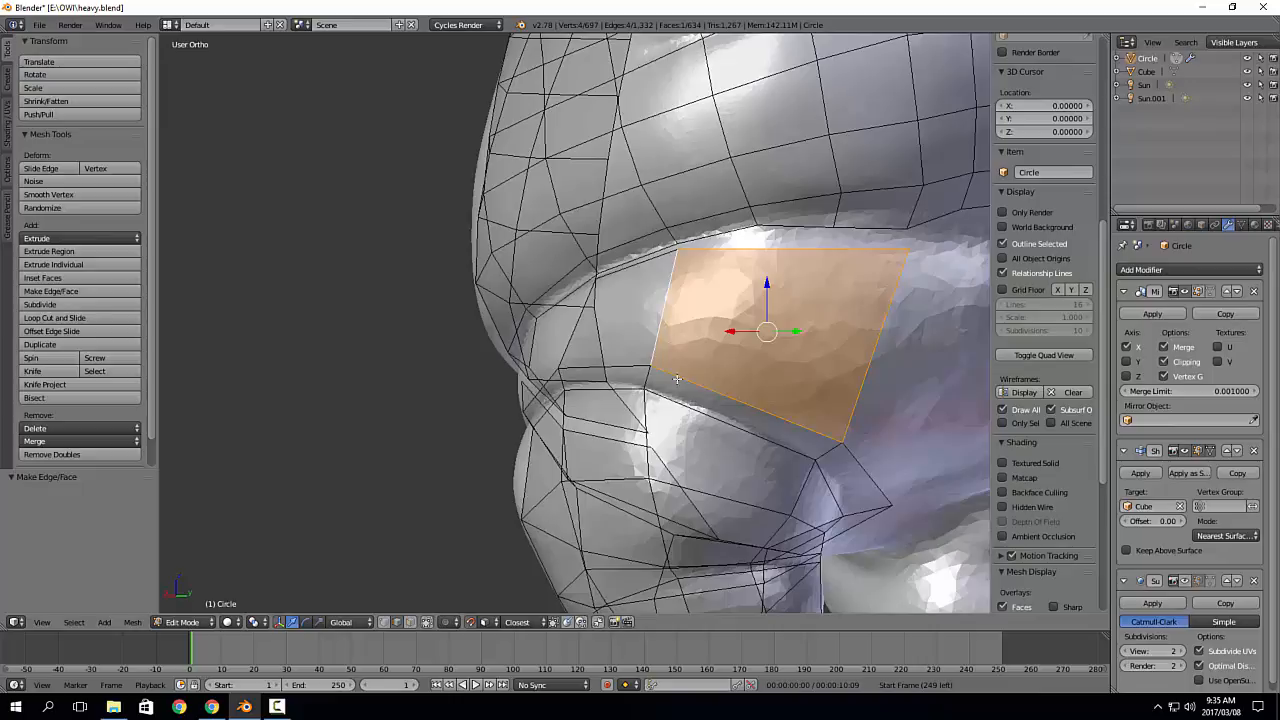
Step: Nudge vertices on the back mesh's lower border so that they follow the crease above the lower back fold
{"action": "middle_click_drag", "start_coordinate": [792, 416], "coordinate": [696, 385]}
{"action": "scroll", "coordinate": [630, 411], "scroll_direction": "down", "scroll_amount": 2}
{"action": "right_click", "coordinate": [741, 248]}
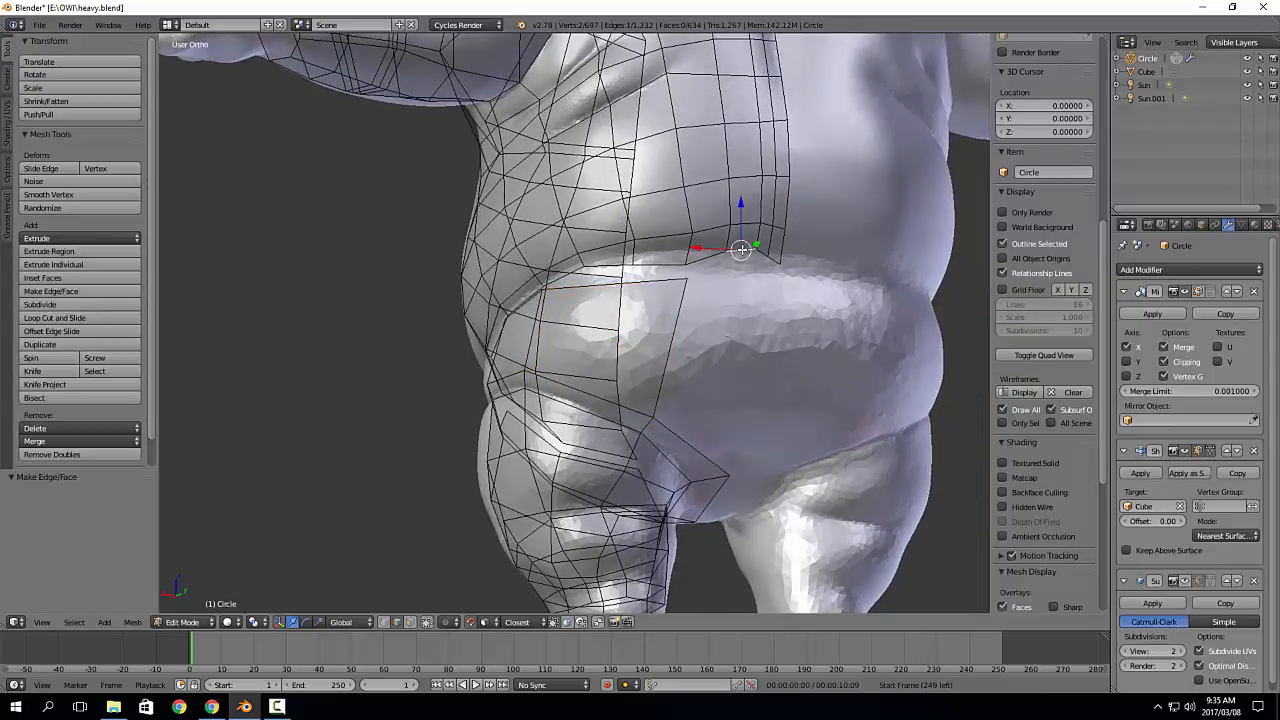
{"action": "key", "text": "g"}
{"action": "left_click", "coordinate": [738, 258]}
{"action": "right_click", "coordinate": [690, 267]}
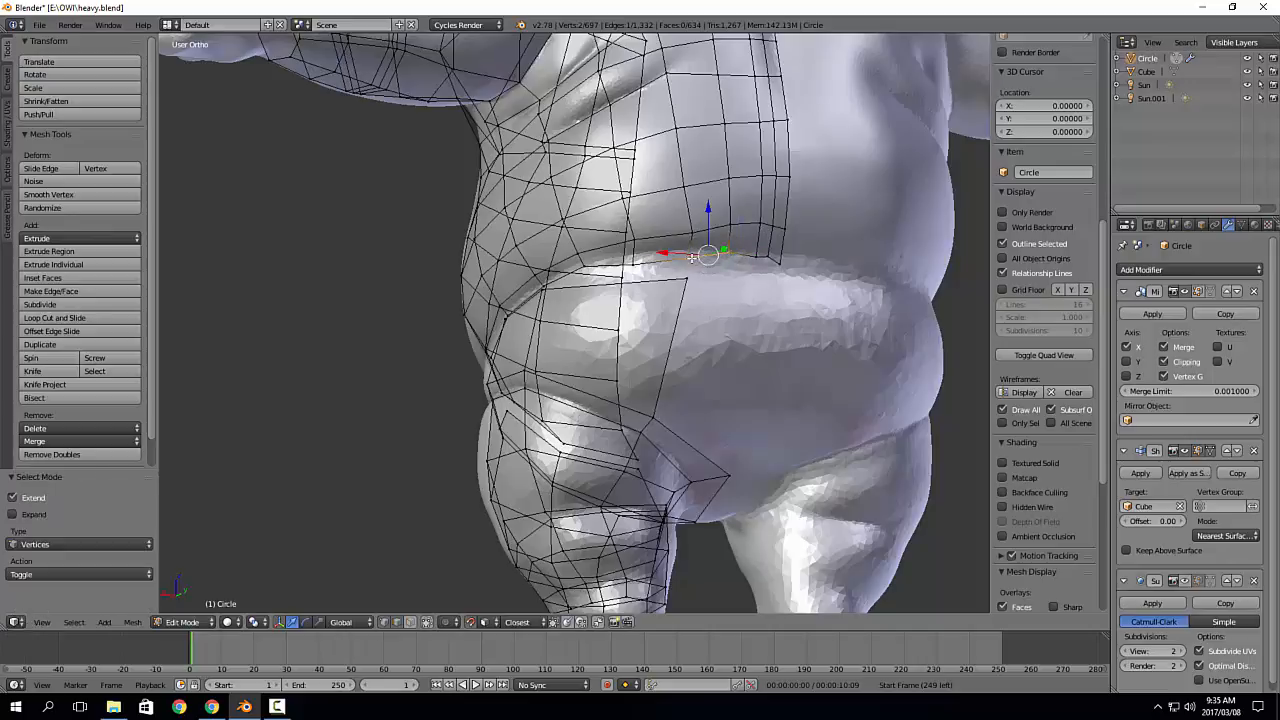
{"action": "key", "text": "a"}
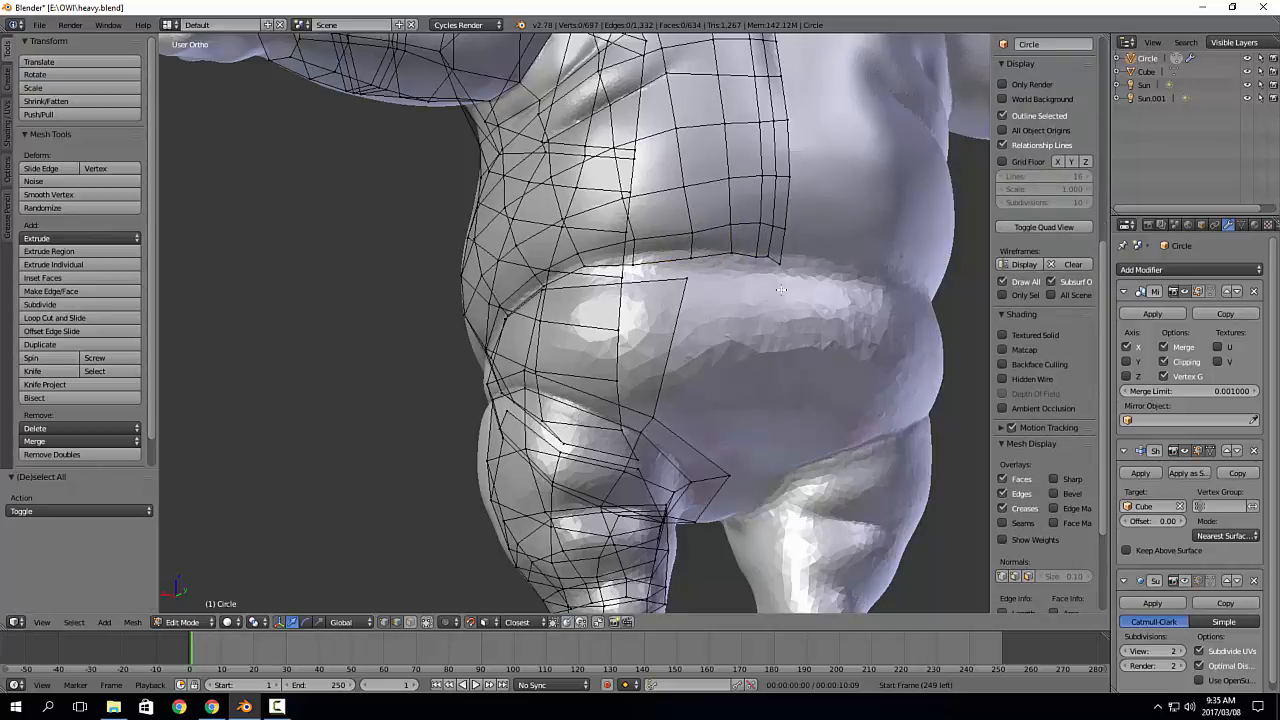
{"action": "right_click", "coordinate": [779, 264]}
{"action": "left_click_drag", "start_coordinate": [779, 264], "coordinate": [779, 259]}
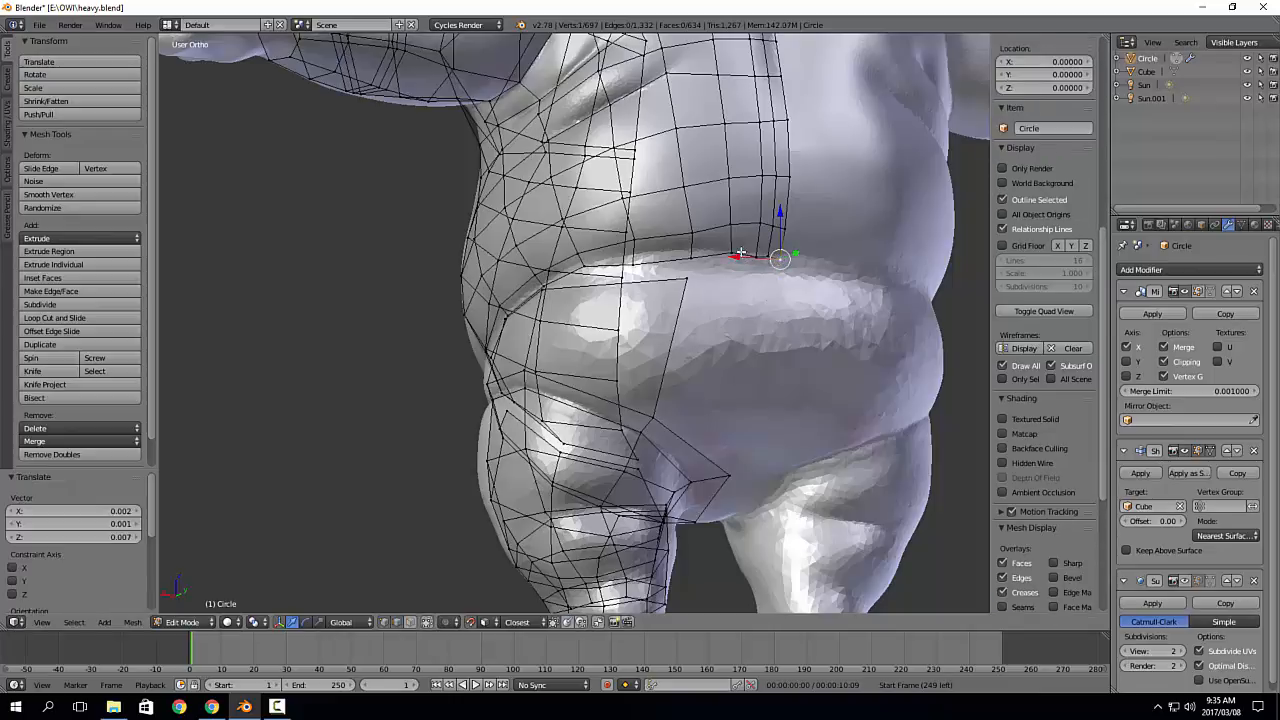
{"action": "key", "text": "a"}
Step: Insert one centred edge loop across the hip faces and another across the front belly-fold faces
{"action": "middle_click_drag", "start_coordinate": [733, 255], "coordinate": [553, 356]}
{"action": "key", "text": "ctrl+r"}
{"action": "double_click", "coordinate": [507, 344]}
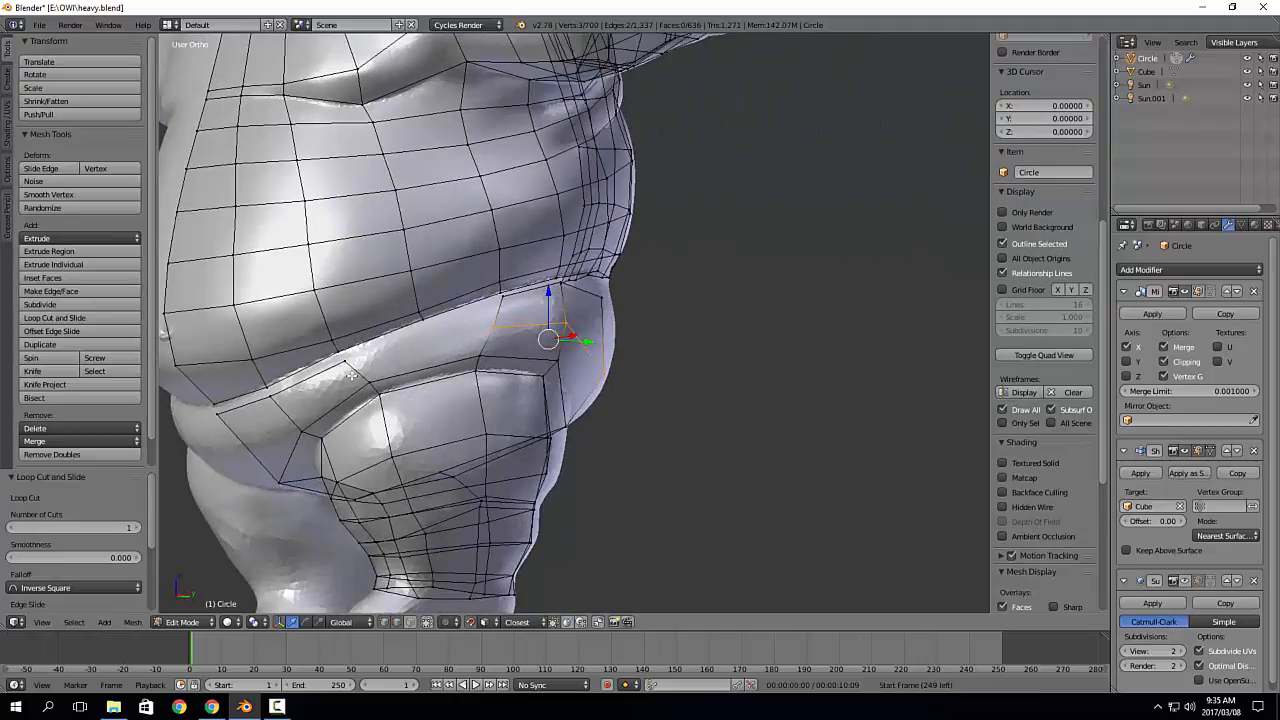
{"action": "key", "text": "ctrl+r"}
{"action": "double_click", "coordinate": [359, 378]}
Step: Extrude the hip faces' rear border edges across the lower back fold toward the body's centre line
{"action": "middle_click_drag", "start_coordinate": [359, 378], "coordinate": [686, 378]}
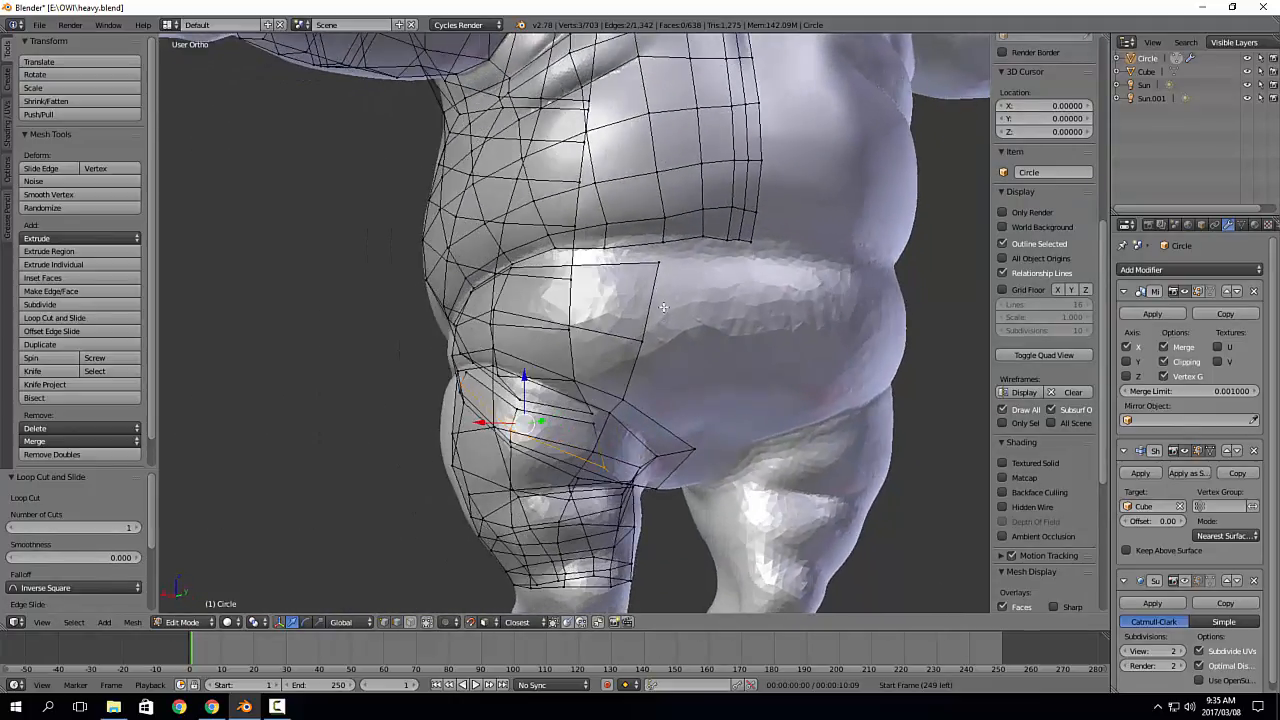
{"action": "right_click", "coordinate": [688, 443]}
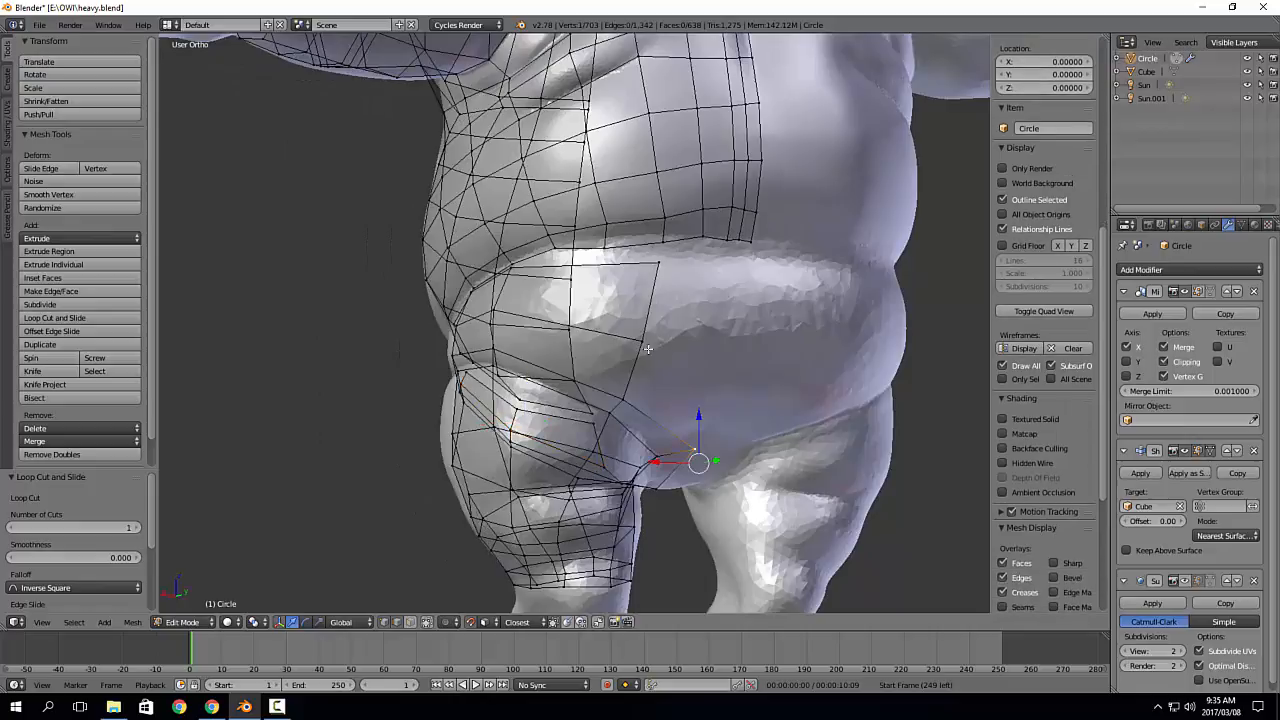
{"action": "right_click", "coordinate": [657, 264], "text": "ctrl"}
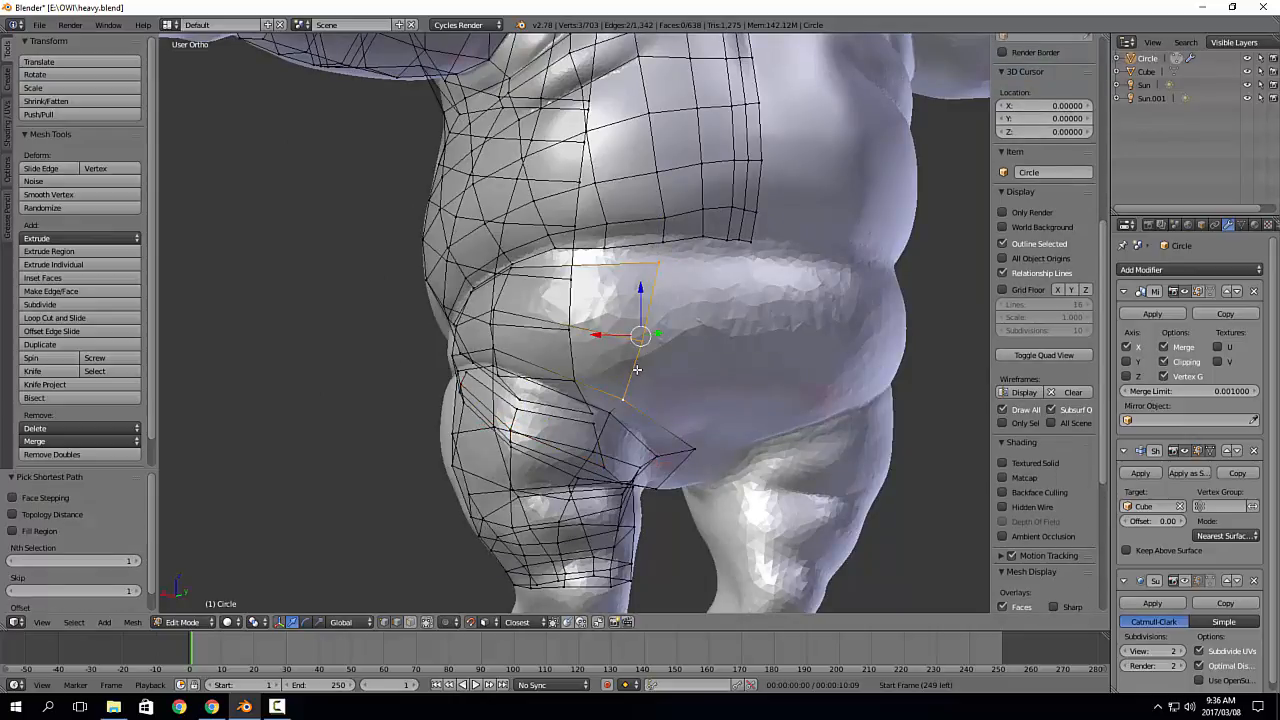
{"action": "key", "text": "g"}
{"action": "left_click", "coordinate": [742, 370]}
Step: Merge the lower free vertex of the new back faces into the neighbouring corner vertex between the legs, using At Last
{"action": "right_click", "coordinate": [718, 421]}
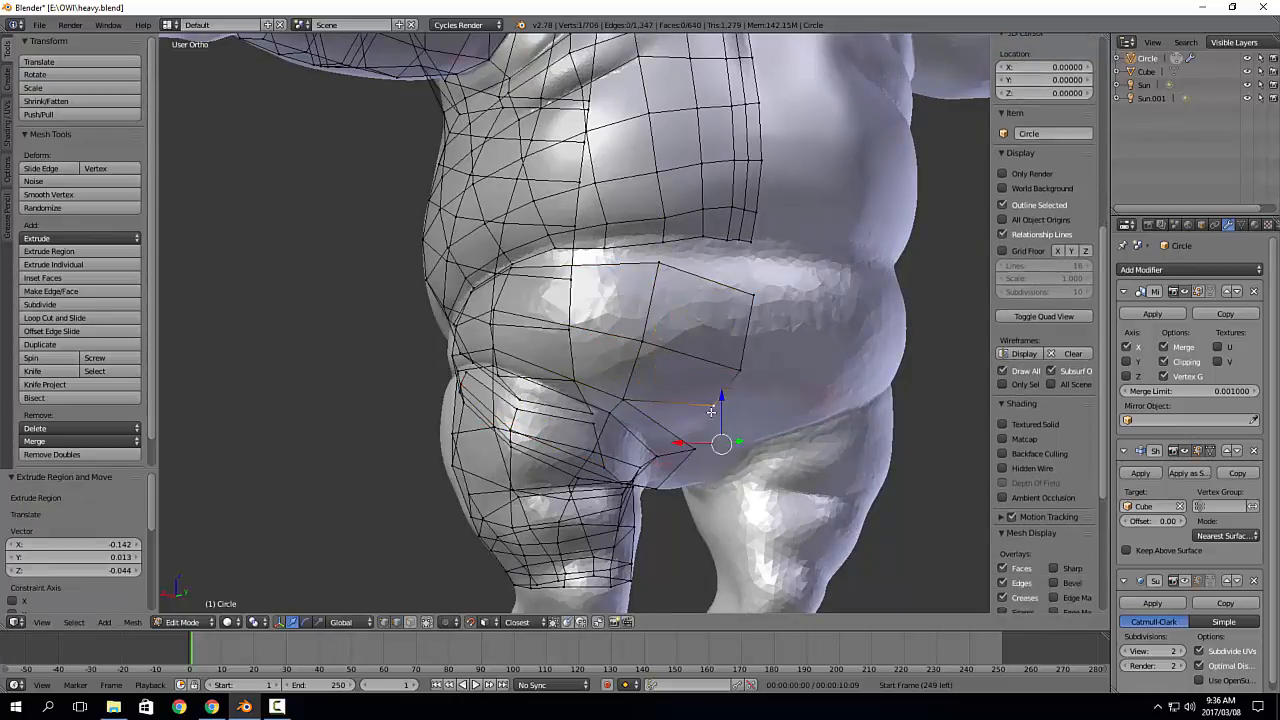
{"action": "middle_click_drag", "start_coordinate": [718, 423], "coordinate": [718, 412]}
{"action": "right_click", "coordinate": [698, 458], "text": "shift"}
{"action": "key", "text": "alt+m"}
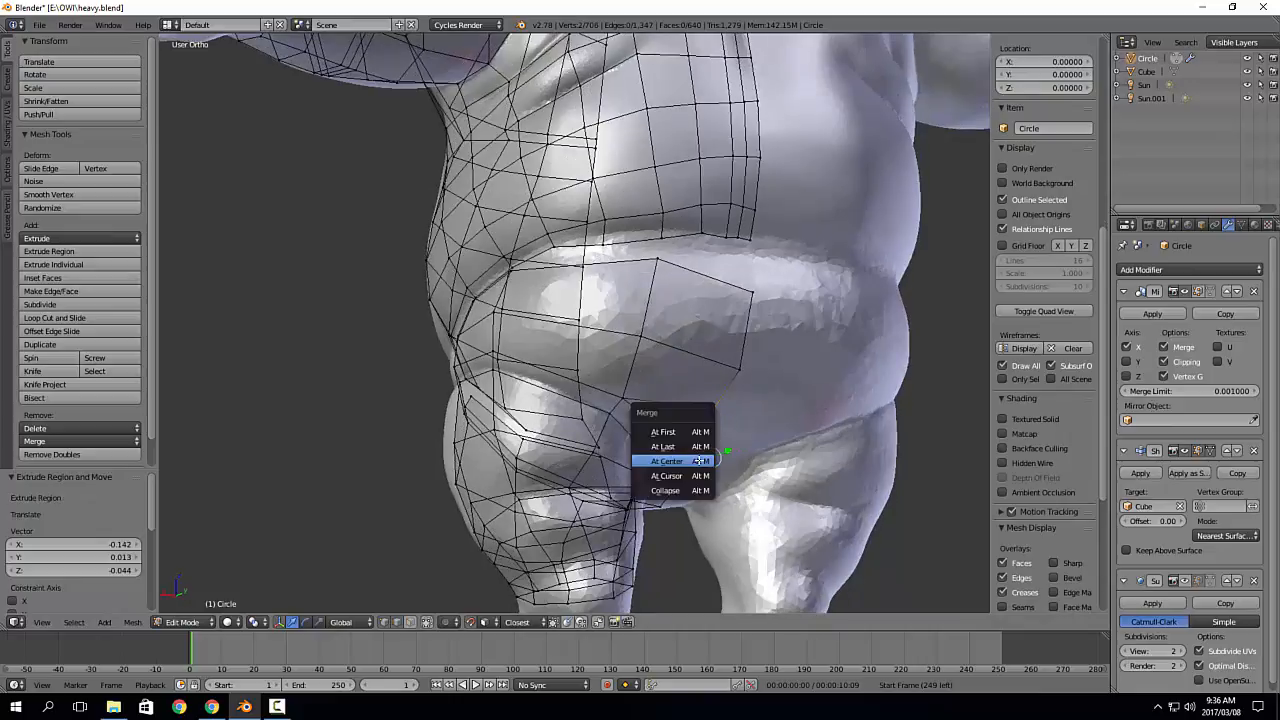
{"action": "left_click", "coordinate": [698, 462]}
Step: Move the two upper vertices of the new back faces up to the crease below the back mesh's lower border
{"action": "right_click", "coordinate": [752, 289]}
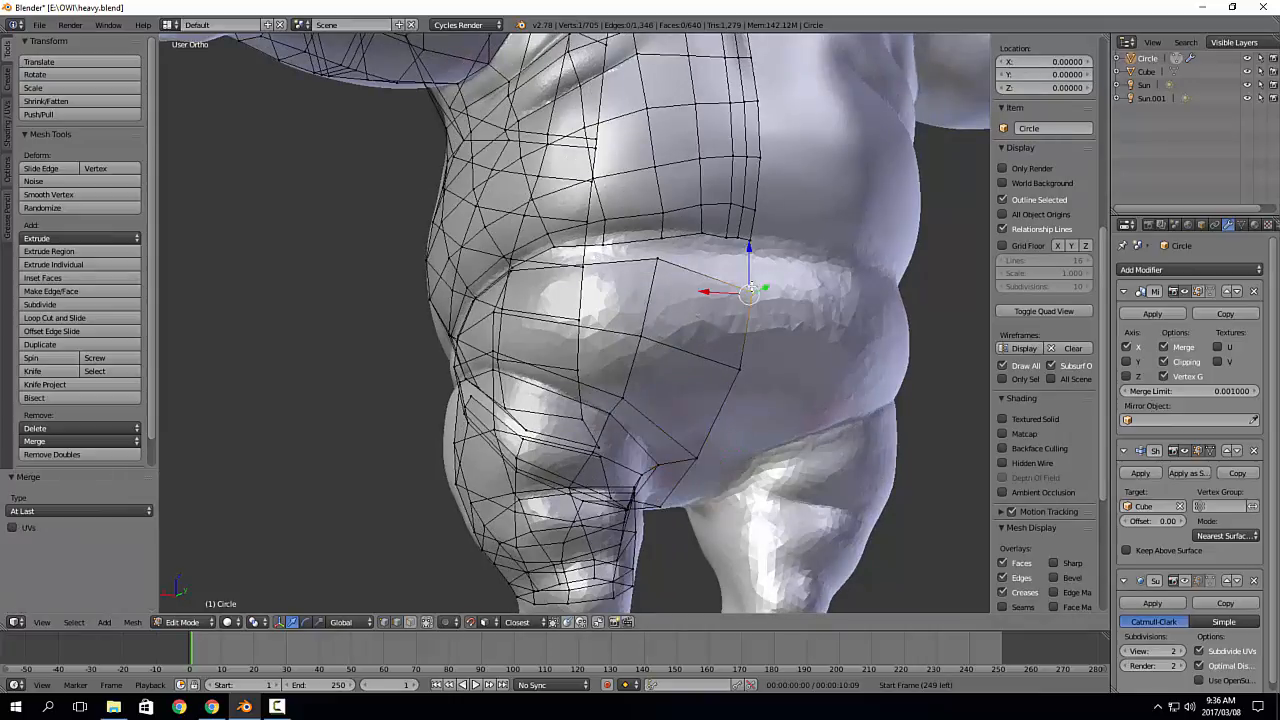
{"action": "key", "text": "g"}
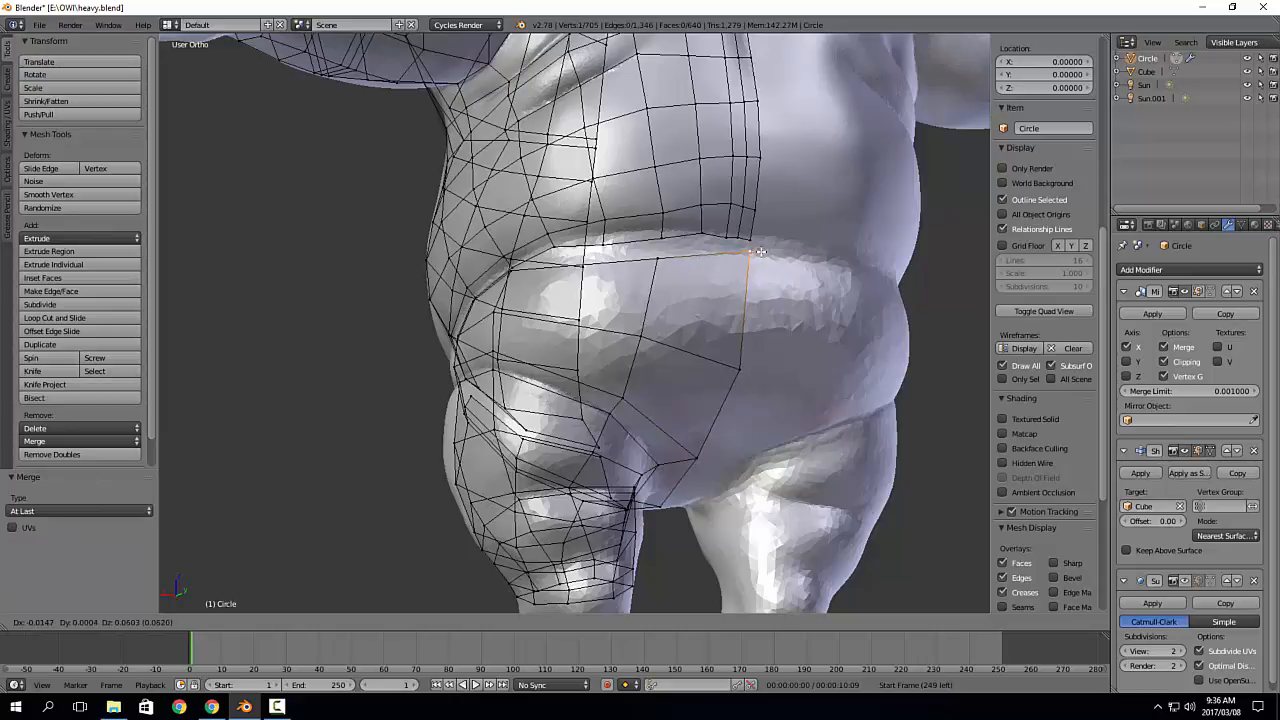
{"action": "left_click", "coordinate": [754, 253]}
{"action": "right_click", "coordinate": [654, 259]}
{"action": "key", "text": "g"}
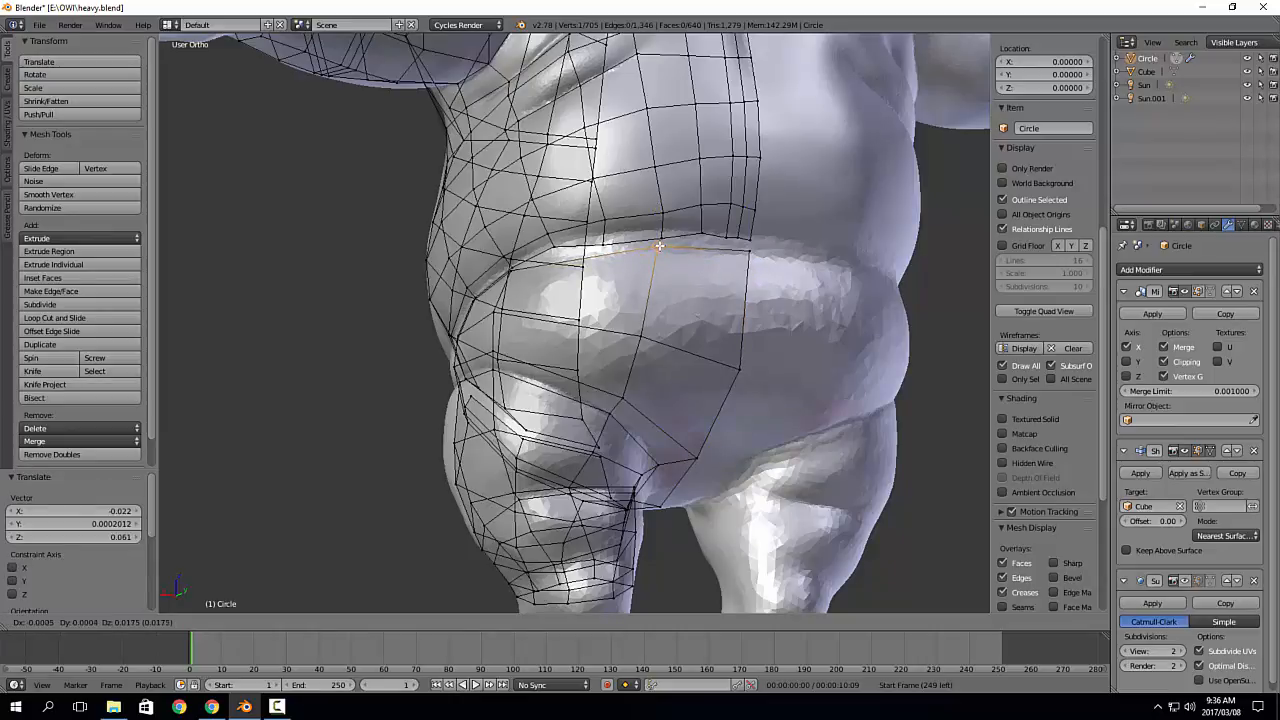
{"action": "left_click", "coordinate": [660, 246]}
Step: Examine the gap between the belly-fold strip and the hip faces from the side and the front
{"action": "middle_click_drag", "start_coordinate": [498, 285], "coordinate": [646, 290]}
{"action": "middle_click_drag", "start_coordinate": [382, 346], "coordinate": [417, 334], "text": "shift"}
{"action": "middle_click_drag", "start_coordinate": [417, 334], "coordinate": [432, 332]}
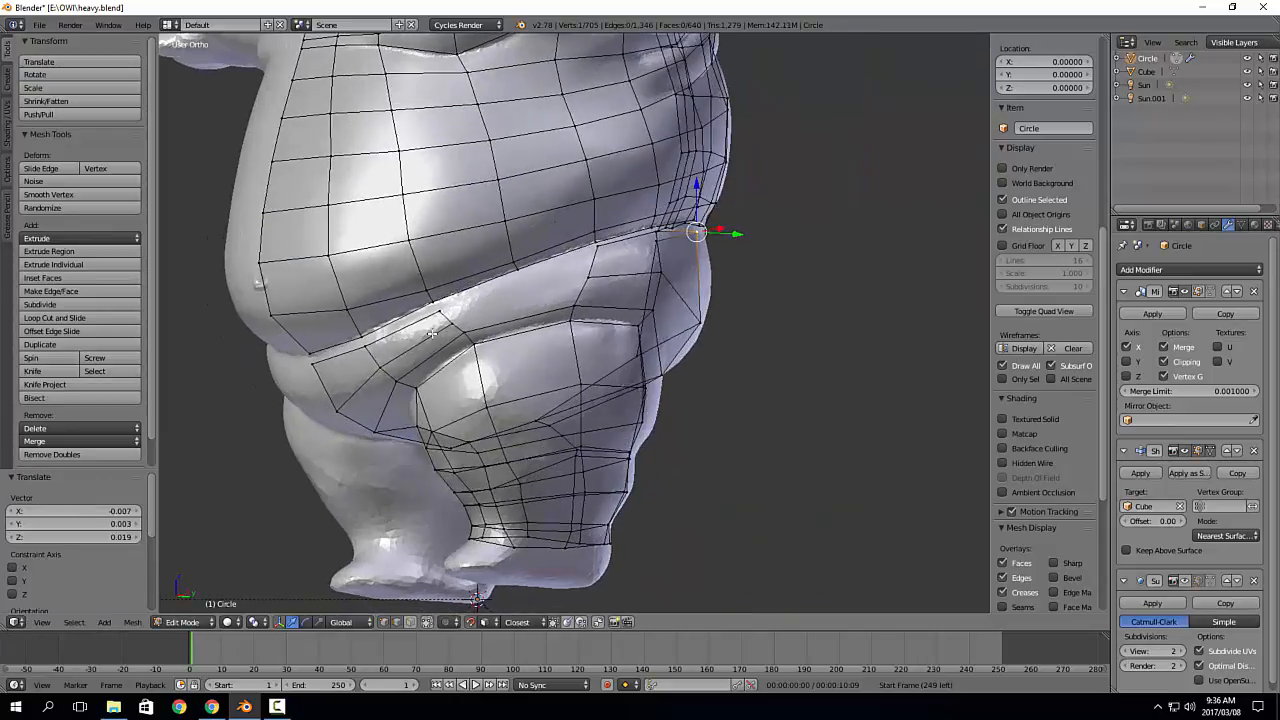
{"action": "scroll", "coordinate": [478, 300], "scroll_direction": "up", "scroll_amount": 2}
{"action": "scroll", "coordinate": [486, 298], "scroll_direction": "down", "scroll_amount": 1}
{"action": "middle_click_drag", "start_coordinate": [487, 295], "coordinate": [502, 309], "text": "shift"}
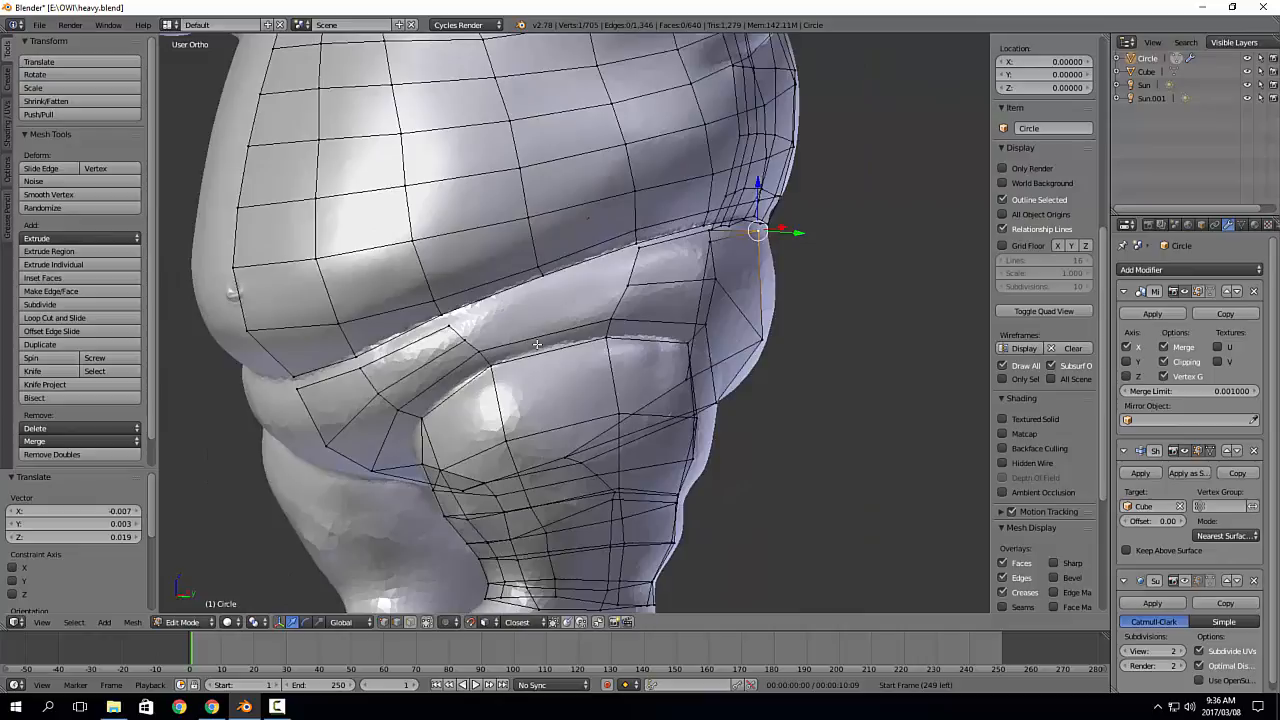
{"action": "scroll", "coordinate": [605, 314], "scroll_direction": "up", "scroll_amount": 2}
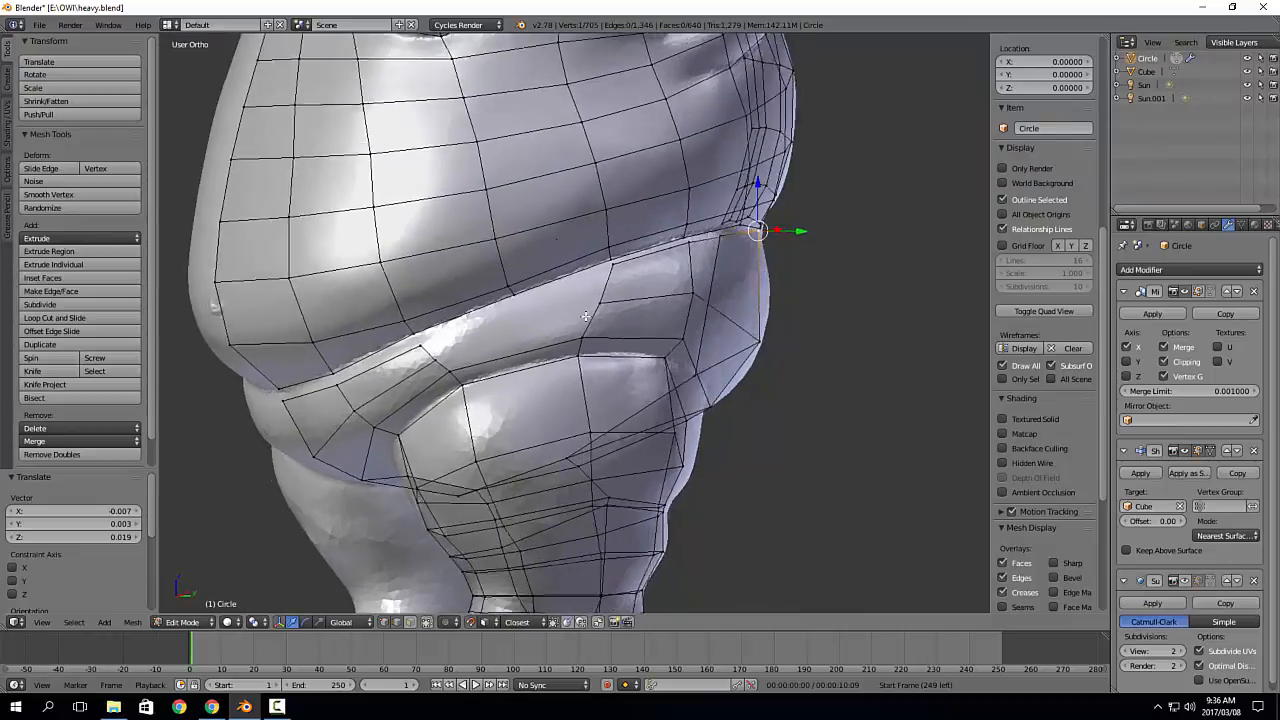
{"action": "scroll", "coordinate": [579, 312], "scroll_direction": "down", "scroll_amount": 4}
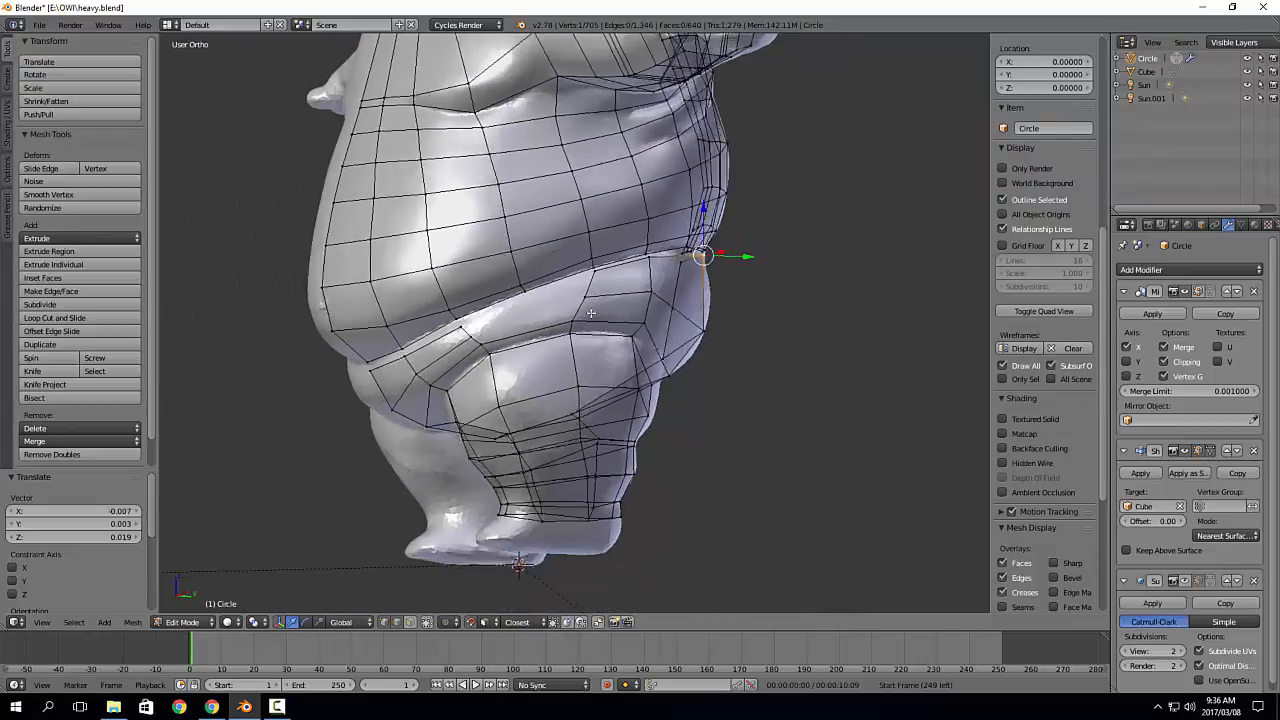
{"action": "middle_click_drag", "start_coordinate": [579, 312], "coordinate": [642, 314]}
{"action": "middle_click_drag", "start_coordinate": [760, 231], "coordinate": [670, 210]}
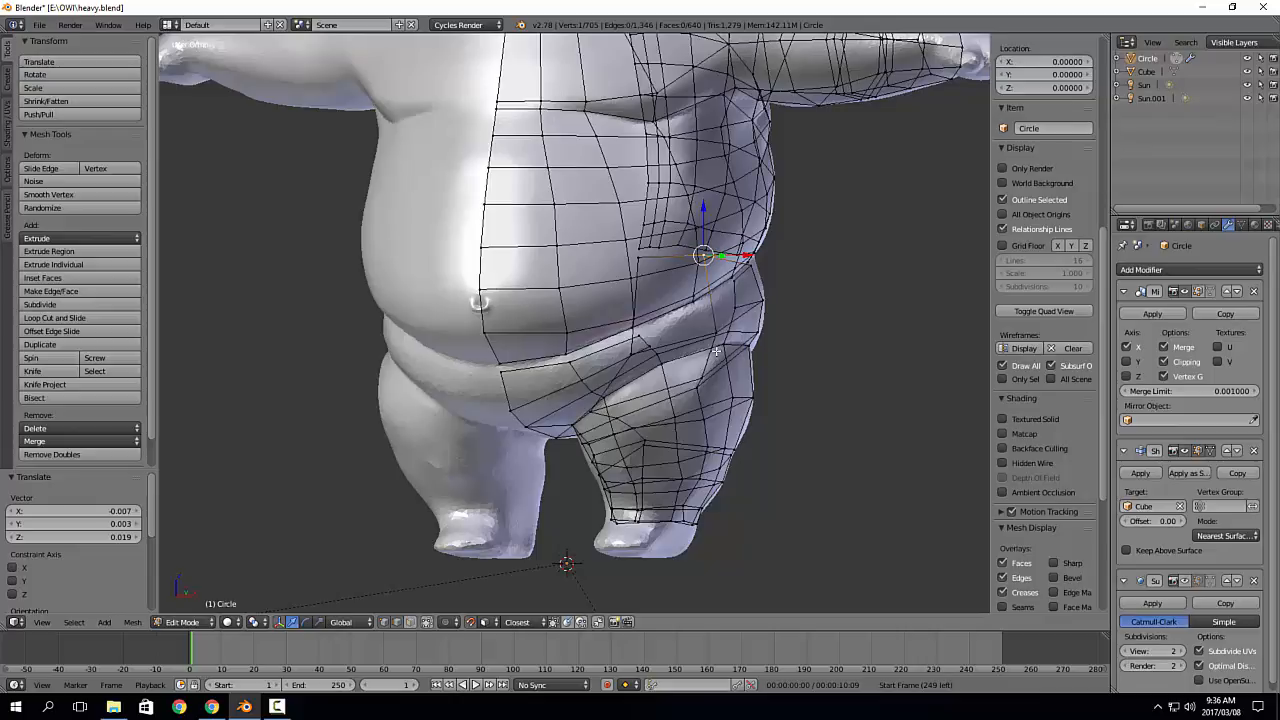
Step: Nudge a vertex on the back mesh's lower border up along the crease of the lower back fold
{"action": "middle_click_drag", "start_coordinate": [716, 351], "coordinate": [667, 238]}
{"action": "scroll", "coordinate": [764, 233], "scroll_direction": "up", "scroll_amount": 4}
{"action": "key", "text": "g"}
{"action": "left_click", "coordinate": [636, 250]}
Step: Lower the four vertices in the row just above the back mesh's lower border into an even line along the crease
{"action": "right_click", "coordinate": [749, 203]}
{"action": "key", "text": "g"}
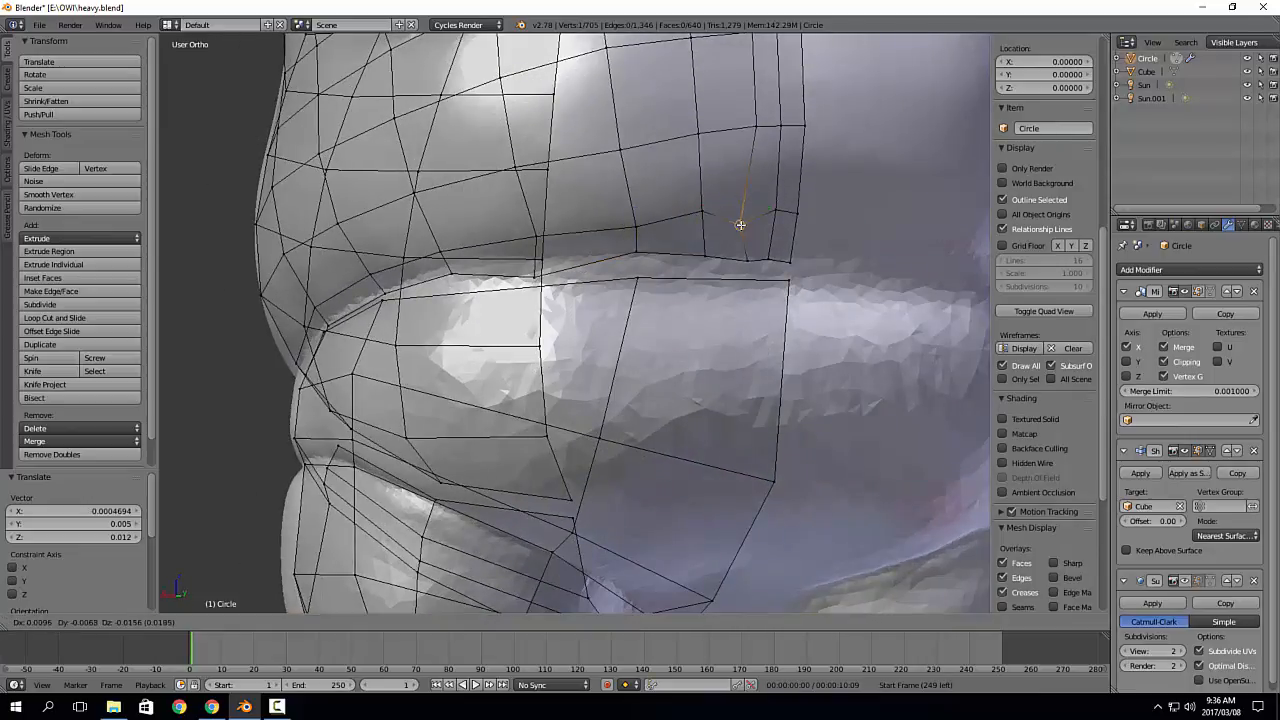
{"action": "left_click", "coordinate": [743, 223]}
{"action": "right_click", "coordinate": [706, 212]}
{"action": "key", "text": "g"}
{"action": "left_click", "coordinate": [706, 220]}
{"action": "right_click", "coordinate": [774, 208]}
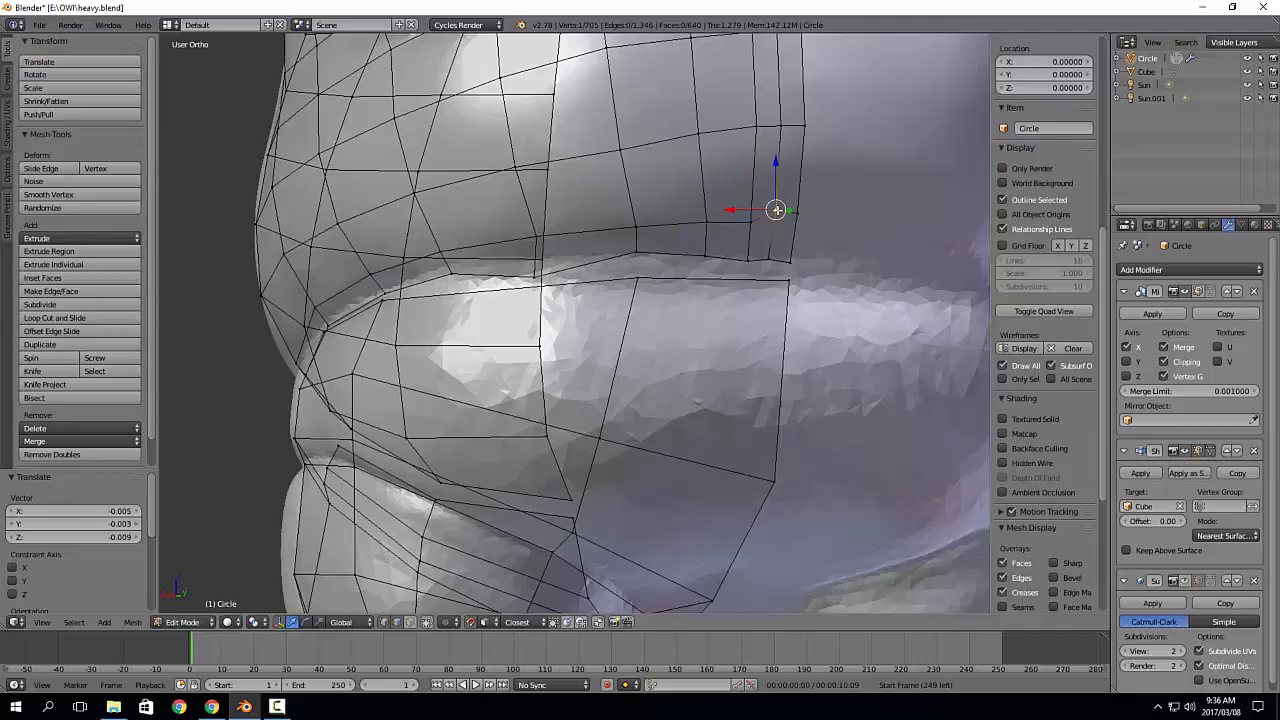
{"action": "key", "text": "g"}
{"action": "left_click", "coordinate": [773, 223]}
{"action": "right_click", "coordinate": [795, 211]}
{"action": "key", "text": "g"}
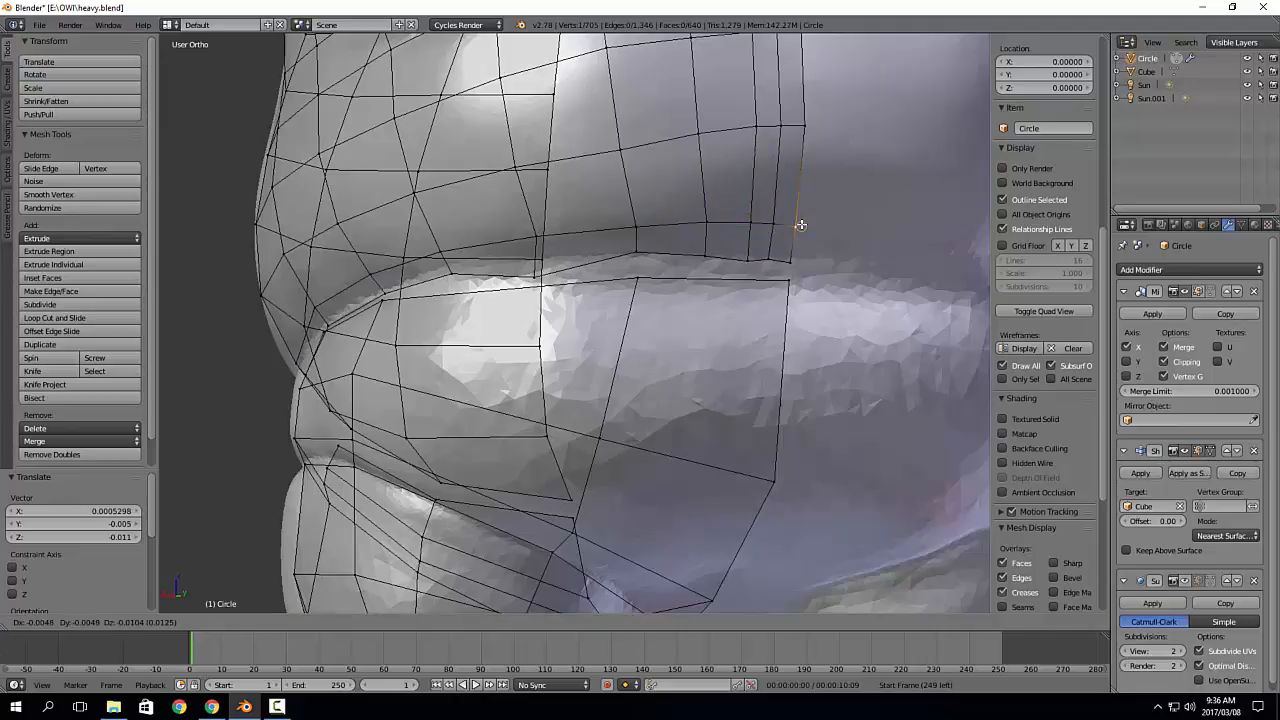
{"action": "left_click", "coordinate": [794, 221]}
Step: Raise the back mesh's lower border vertex at the side so that it follows the crease
{"action": "middle_click_drag", "start_coordinate": [476, 278], "coordinate": [565, 268]}
{"action": "right_click", "coordinate": [676, 270]}
{"action": "key", "text": "g"}
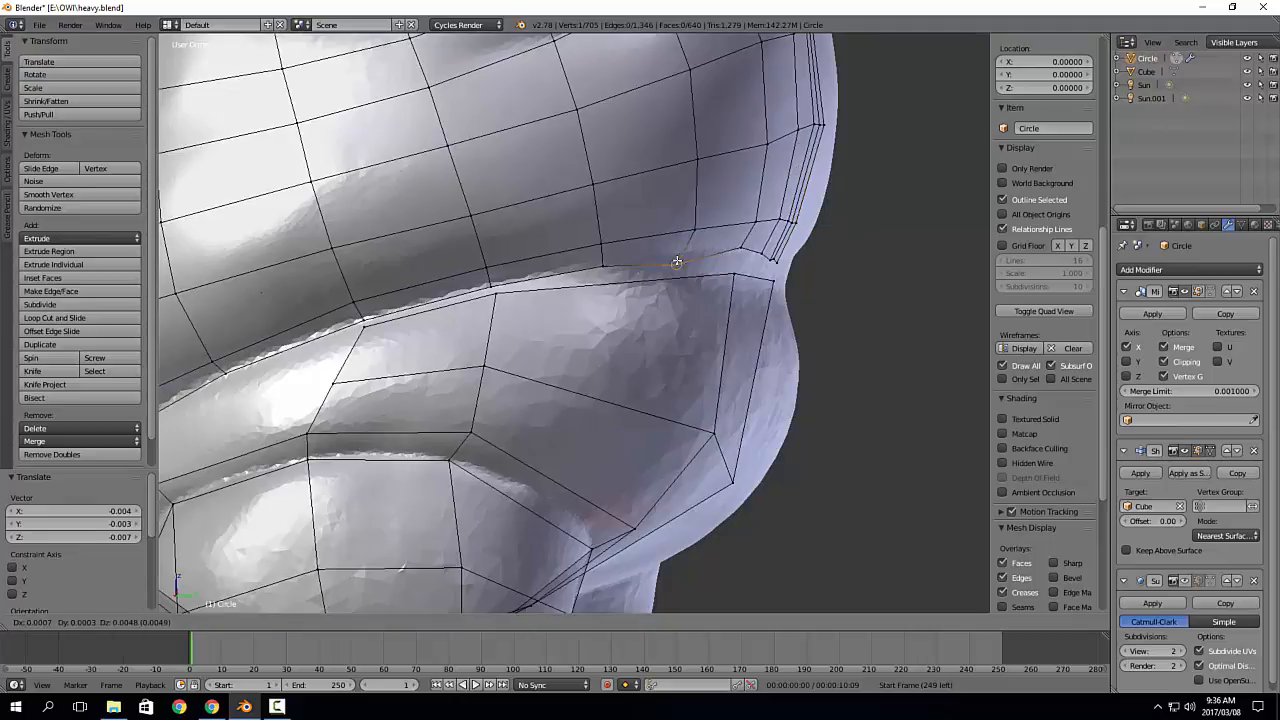
{"action": "left_click", "coordinate": [674, 258]}
Step: Shift the upper two vertices on the hip faces' front edge forward along the belly fold
{"action": "middle_click_drag", "start_coordinate": [674, 258], "coordinate": [637, 240]}
{"action": "right_click", "coordinate": [644, 236]}
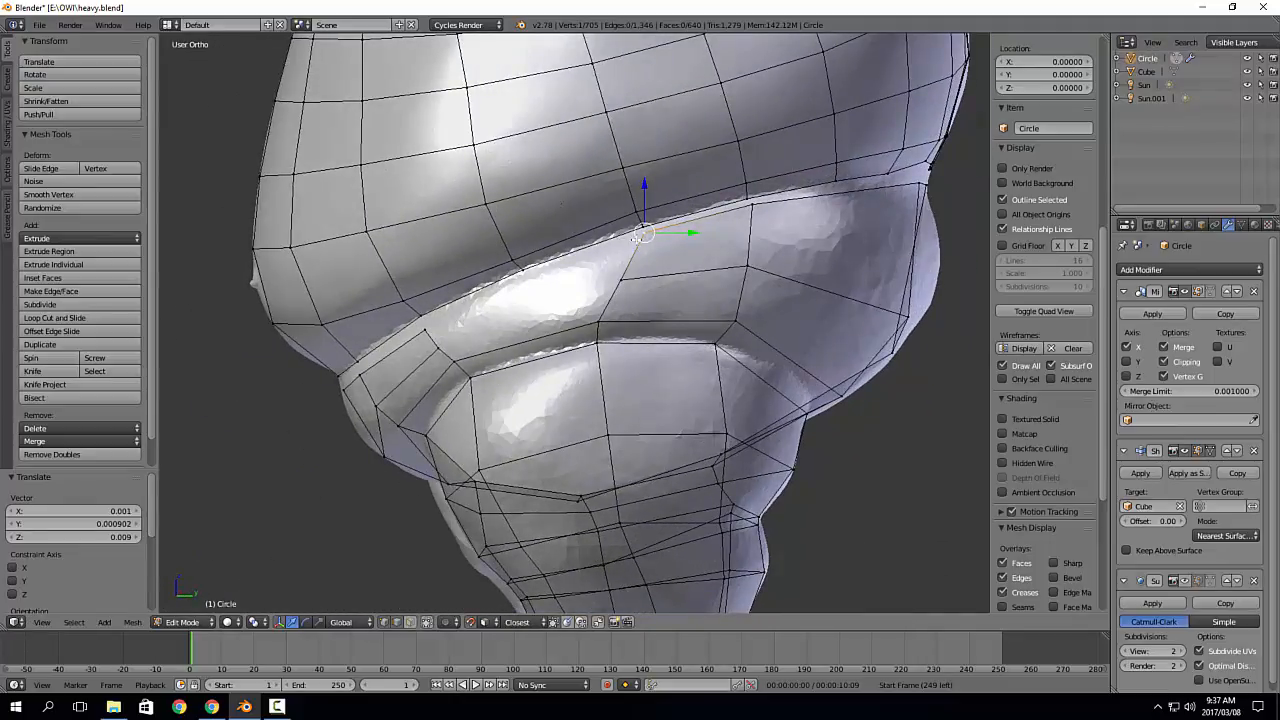
{"action": "key", "text": "g"}
{"action": "left_click", "coordinate": [602, 248]}
{"action": "right_click", "coordinate": [624, 279]}
{"action": "key", "text": "g"}
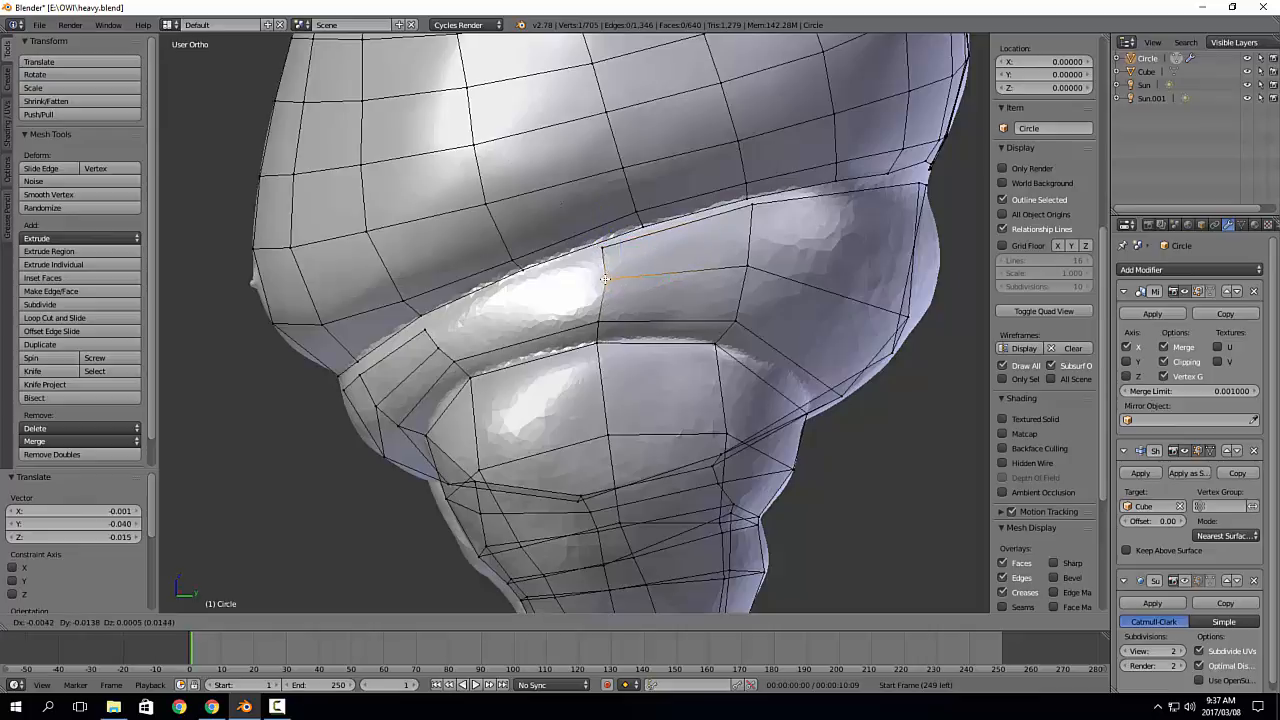
{"action": "left_click", "coordinate": [604, 280]}
Step: Fill the gap between the rear edges of the belly-fold strip and the front edges of the hip faces
{"action": "middle_click_drag", "start_coordinate": [604, 280], "coordinate": [576, 291]}
{"action": "middle_click_drag", "start_coordinate": [487, 302], "coordinate": [513, 299]}
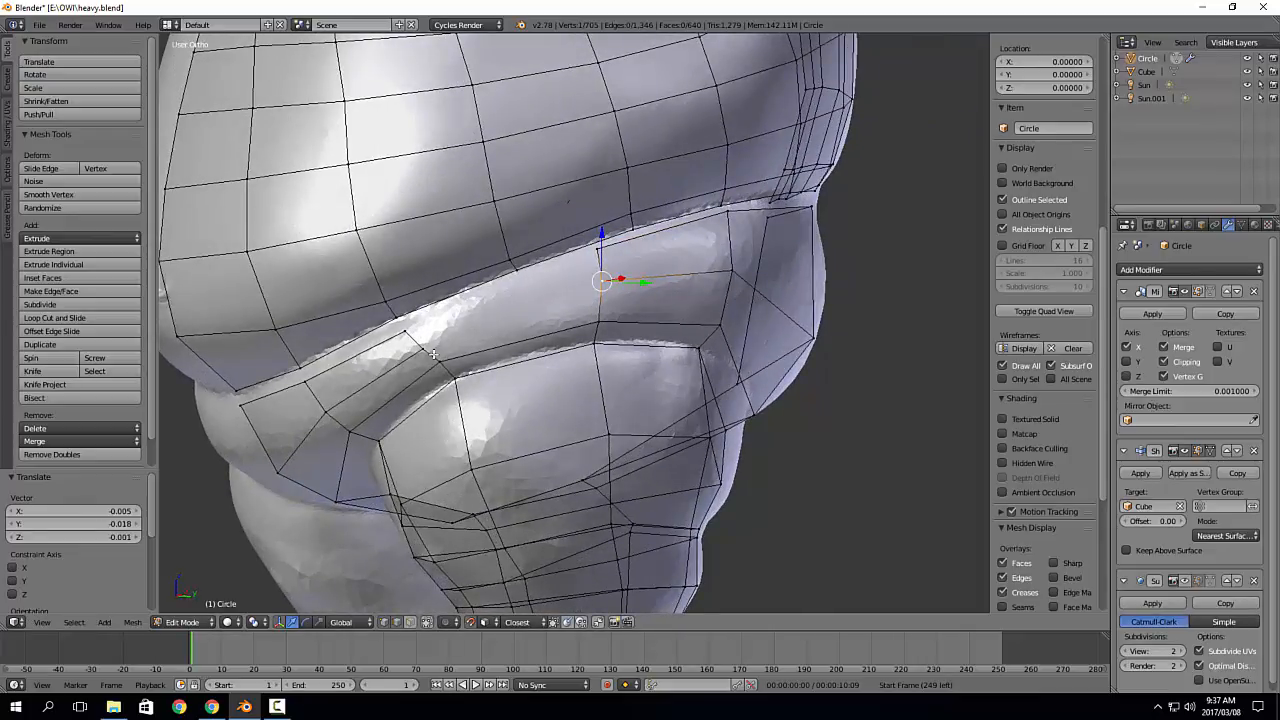
{"action": "left_click", "coordinate": [397, 622], "text": "shift"}
{"action": "left_click", "coordinate": [383, 622], "text": "shift"}
{"action": "right_click", "coordinate": [434, 355]}
{"action": "right_click", "coordinate": [600, 302], "text": "shift"}
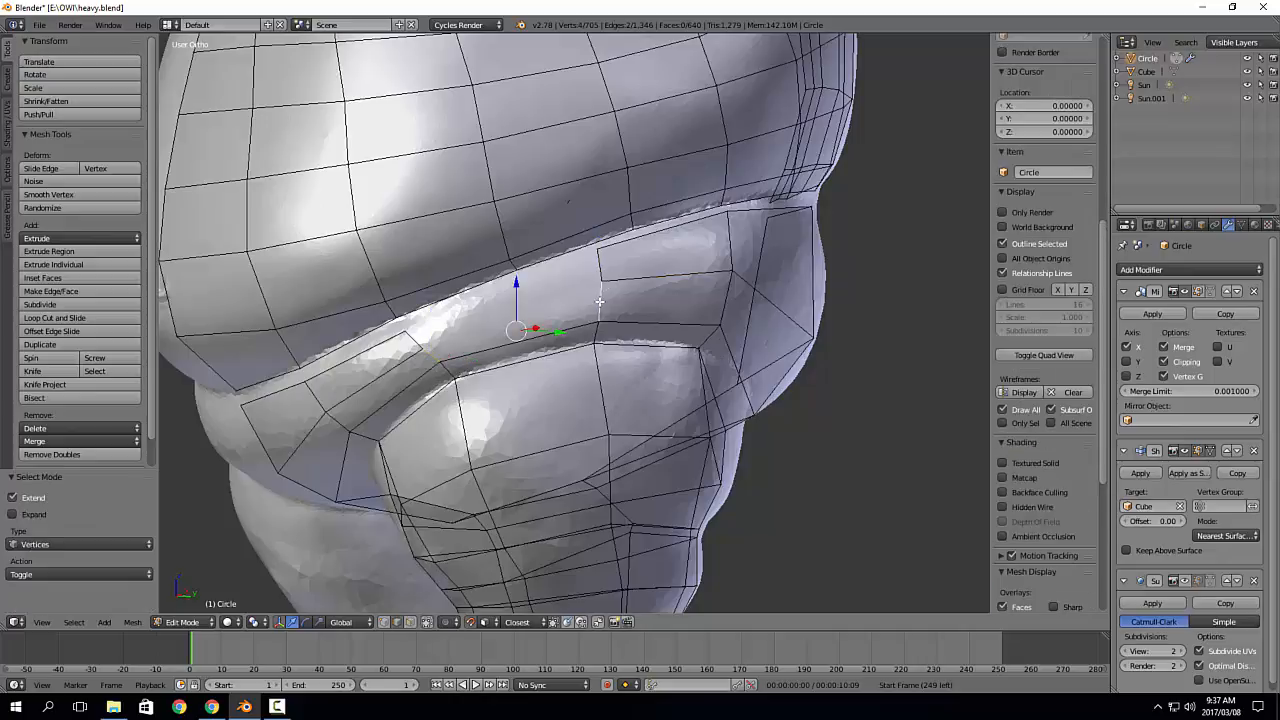
{"action": "key", "text": "f"}
{"action": "scroll", "coordinate": [408, 342], "scroll_direction": "down", "scroll_amount": 8}
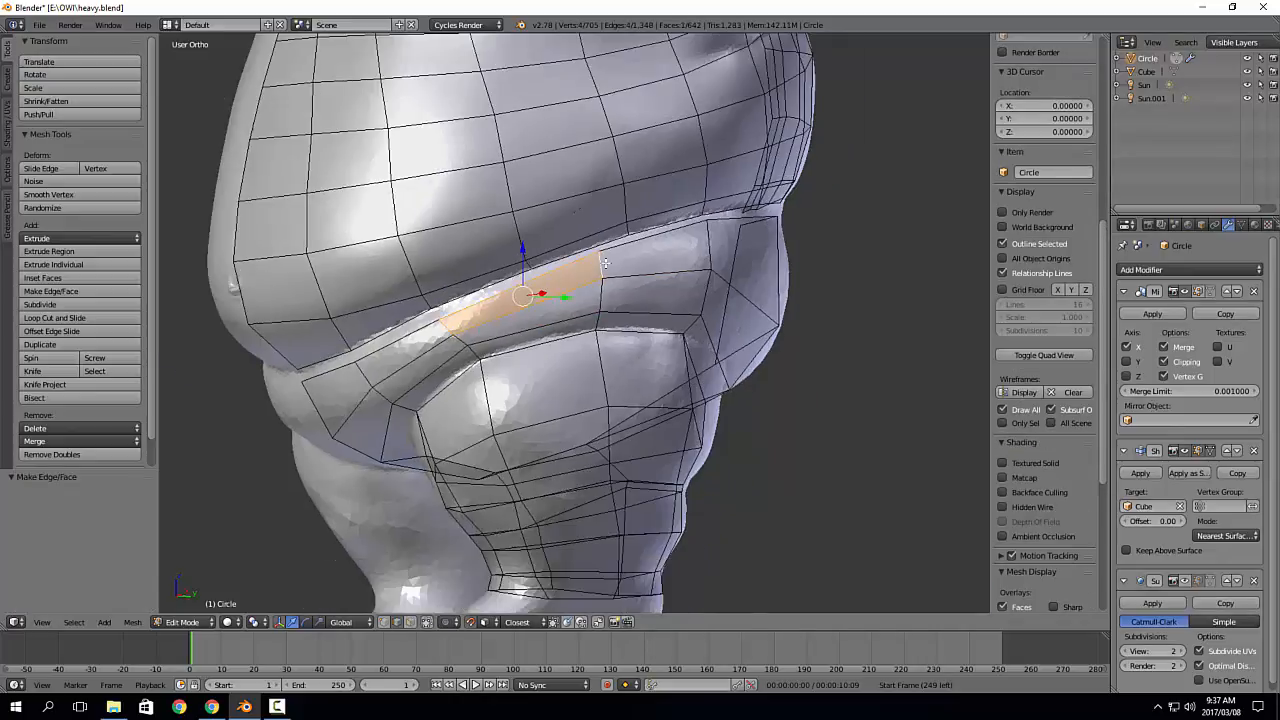
{"action": "key", "text": "Tab"}
{"action": "key", "text": "Tab"}
Step: Insert an edge loop around the upper leg and slide it up close to the leg's top rim
{"action": "scroll", "coordinate": [413, 346], "scroll_direction": "up", "scroll_amount": 8}
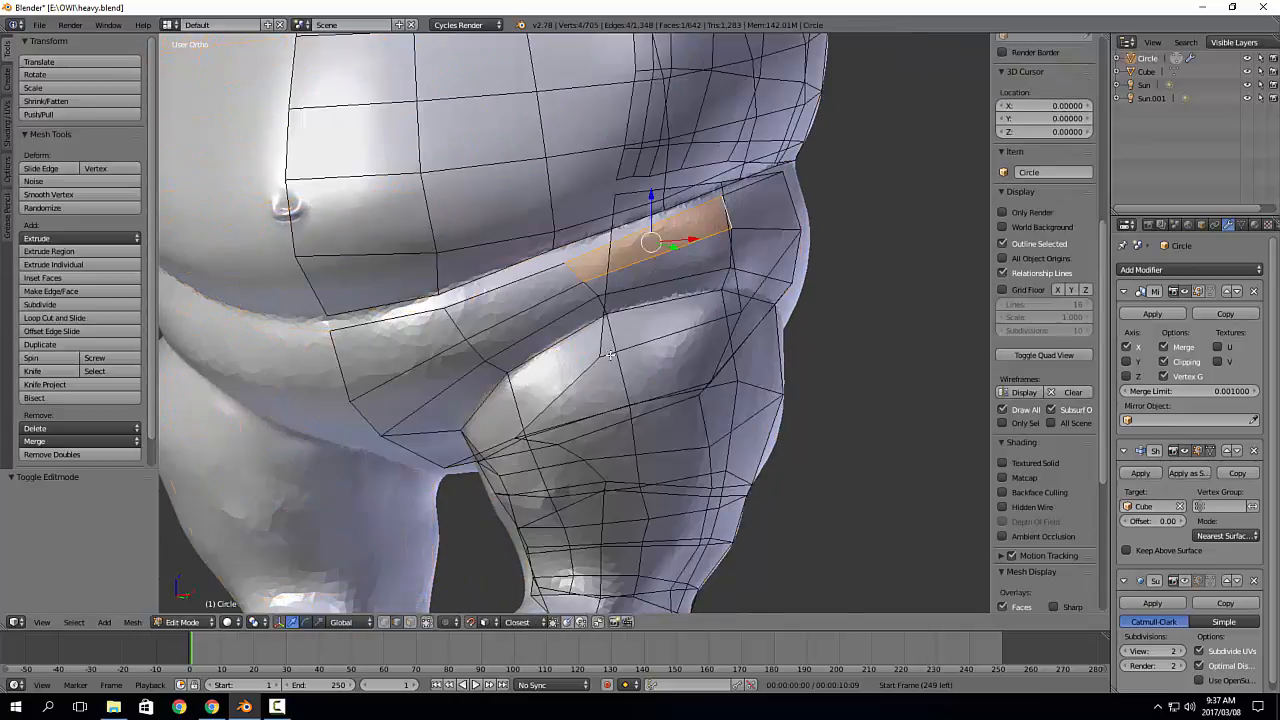
{"action": "key", "text": "g"}
{"action": "key", "text": "g"}
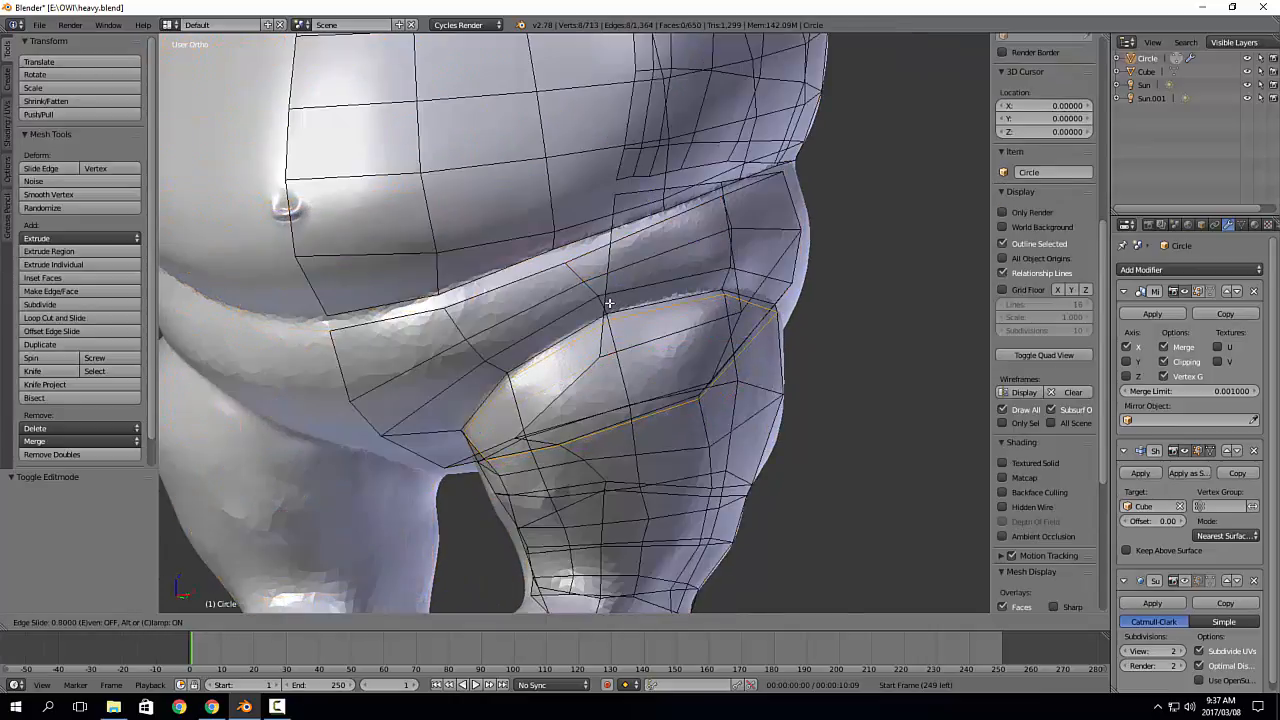
{"action": "left_click", "coordinate": [609, 300]}
{"action": "mouse_move", "coordinate": [609, 300]}
{"action": "middle_mouse_down"}
{"action": "mouse_move", "coordinate": [646, 314]}
{"action": "mouse_move", "coordinate": [620, 322]}
{"action": "middle_mouse_up"}
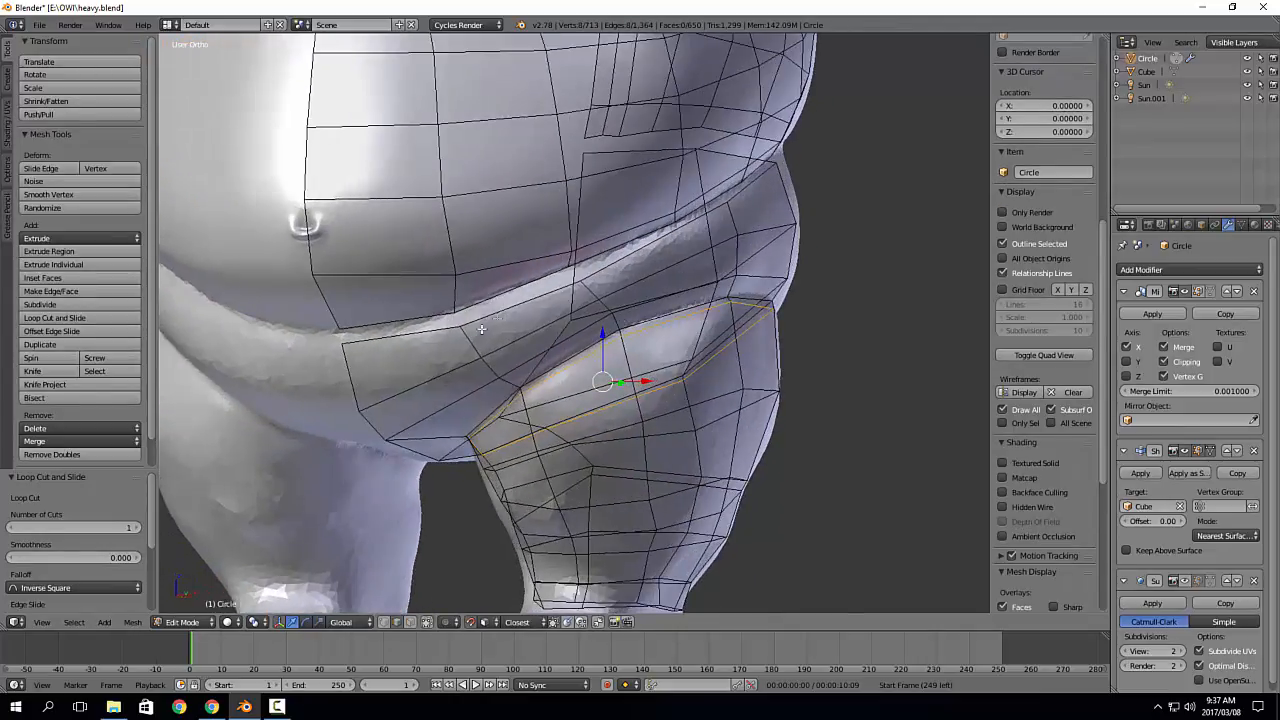
Step: Try to insert an edge loop along the upper row of belly-fold faces
{"action": "key", "text": "g"}
{"action": "key", "text": "g"}
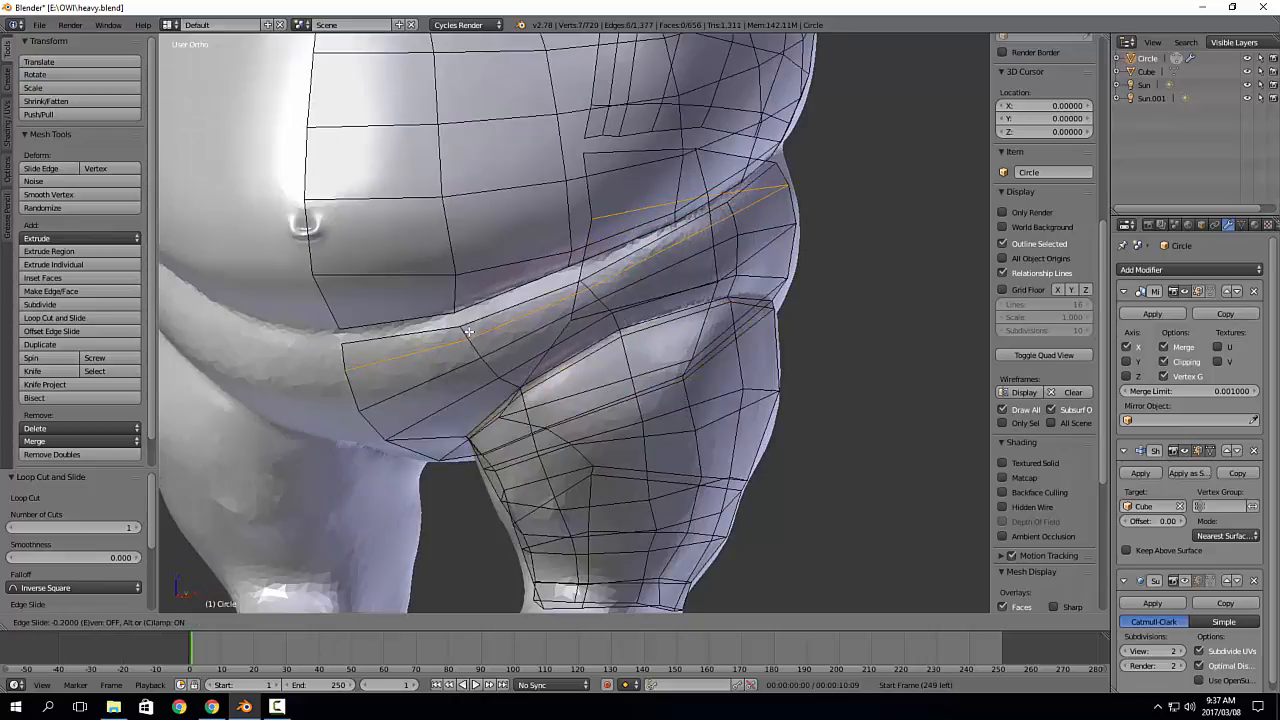
{"action": "key", "text": "Escape"}
{"action": "key", "text": "ctrl+z"}
Step: Move the upper border vertices of the belly-fold and hip faces up against the belly mesh's lower border
{"action": "right_click", "coordinate": [395, 337]}
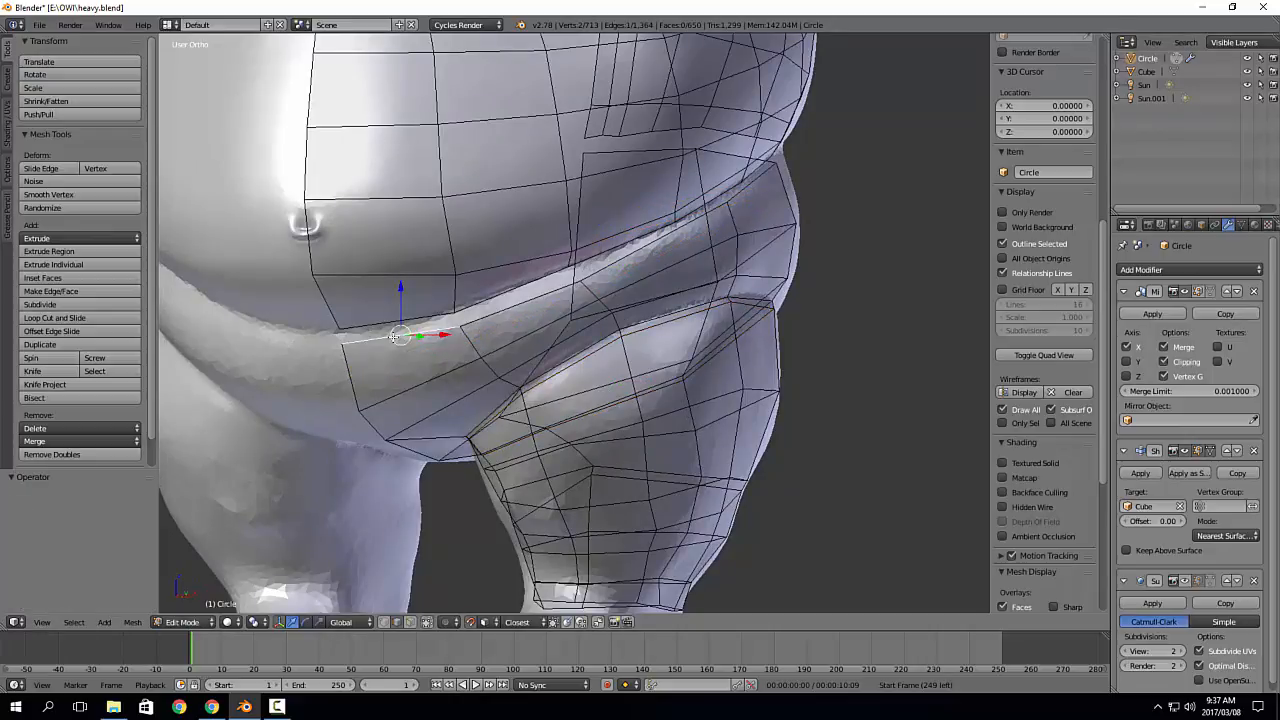
{"action": "key", "text": "ctrl+Tab"}
{"action": "right_click", "coordinate": [348, 343]}
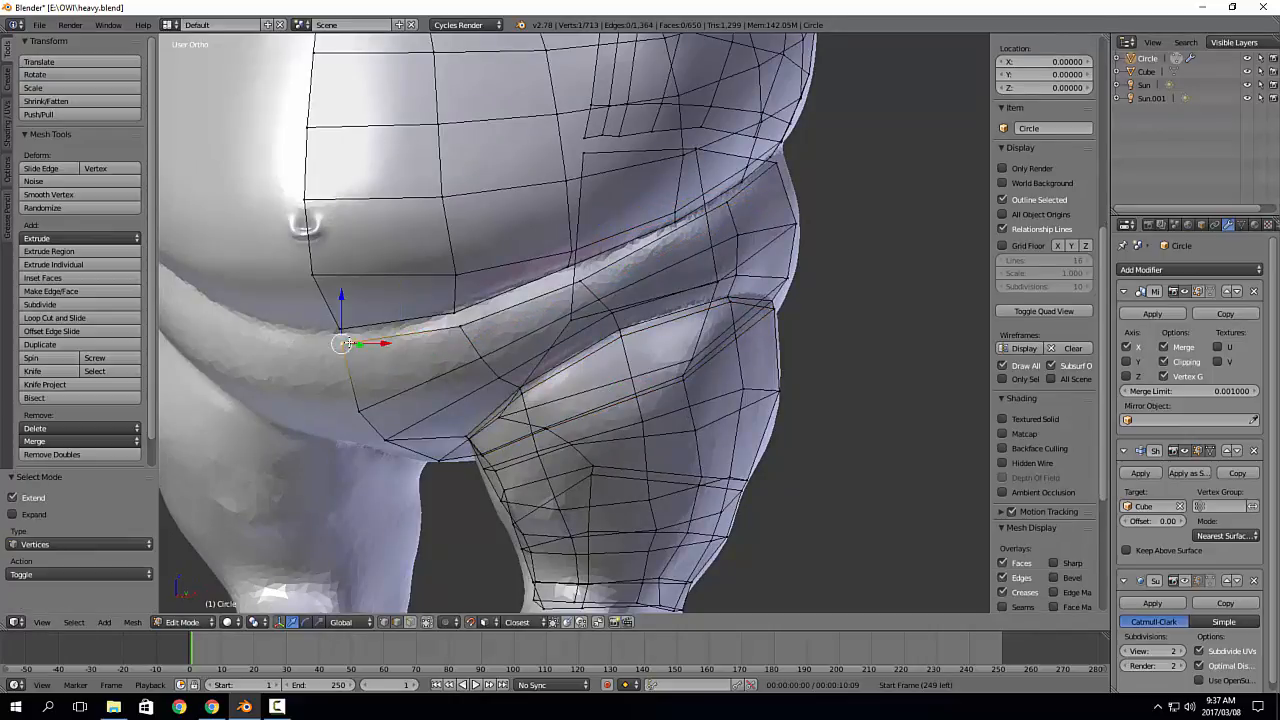
{"action": "key", "text": "g"}
{"action": "left_click", "coordinate": [346, 330]}
{"action": "right_click", "coordinate": [459, 326]}
{"action": "key", "text": "g"}
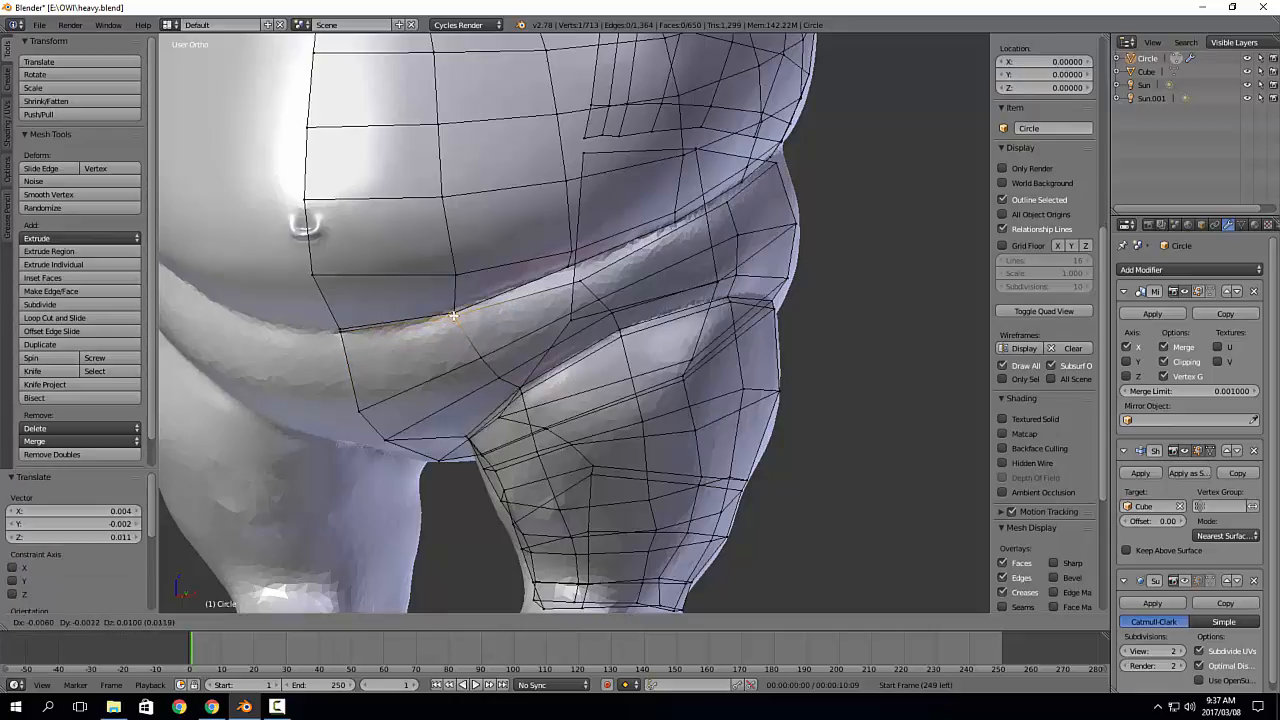
{"action": "left_click", "coordinate": [454, 314]}
{"action": "right_click", "coordinate": [580, 281]}
{"action": "key", "text": "g"}
{"action": "left_click", "coordinate": [573, 268]}
{"action": "middle_click_drag", "start_coordinate": [642, 272], "coordinate": [668, 230]}
{"action": "key", "text": "g"}
{"action": "left_click", "coordinate": [675, 248]}
Step: Try merging the selected front border vertices of the belly and the fold at their centre
{"action": "middle_click_drag", "start_coordinate": [766, 388], "coordinate": [712, 406]}
{"action": "middle_click_drag", "start_coordinate": [825, 290], "coordinate": [640, 388], "text": "shift"}
{"action": "middle_click_drag", "start_coordinate": [659, 242], "coordinate": [758, 299], "text": "shift"}
{"action": "scroll", "coordinate": [651, 309], "scroll_direction": "down", "scroll_amount": 2}
{"action": "middle_click_drag", "start_coordinate": [340, 362], "coordinate": [446, 377]}
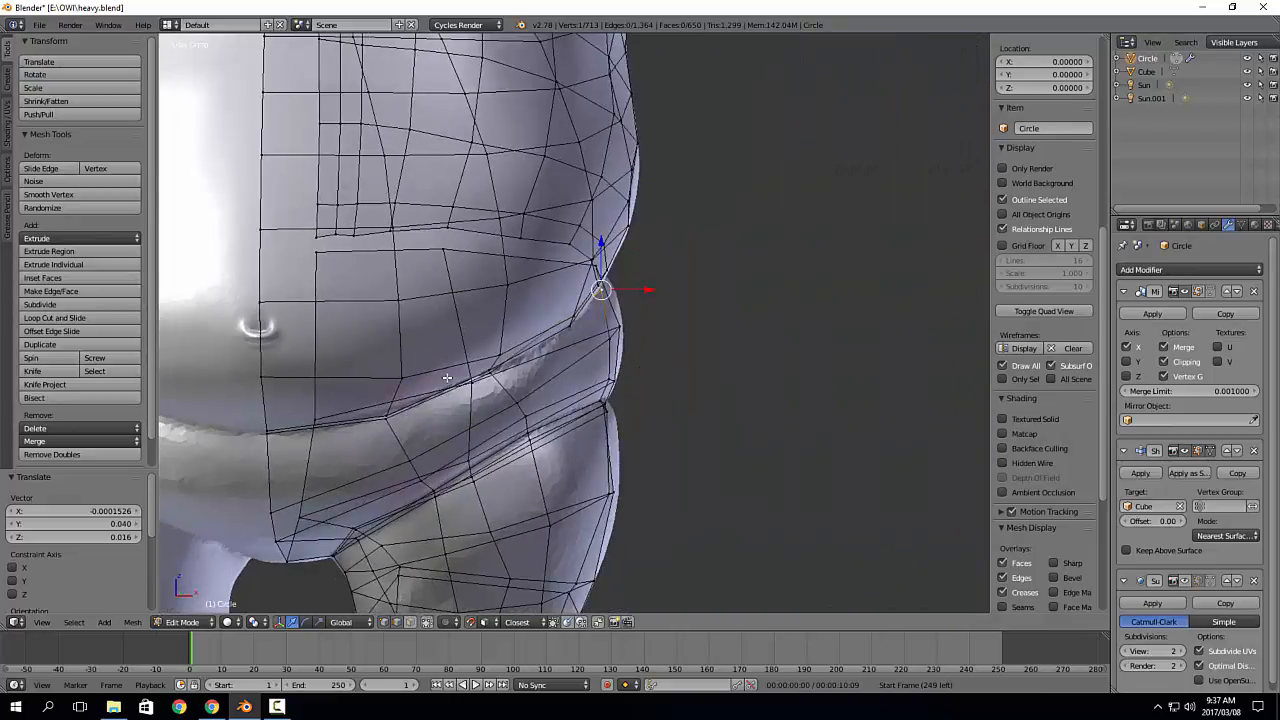
{"action": "scroll", "coordinate": [446, 377], "scroll_direction": "up", "scroll_amount": 2}
{"action": "middle_click_drag", "start_coordinate": [316, 440], "coordinate": [534, 366], "text": "shift"}
{"action": "middle_click_drag", "start_coordinate": [310, 386], "coordinate": [242, 391]}
{"action": "right_click", "coordinate": [242, 391], "text": "alt"}
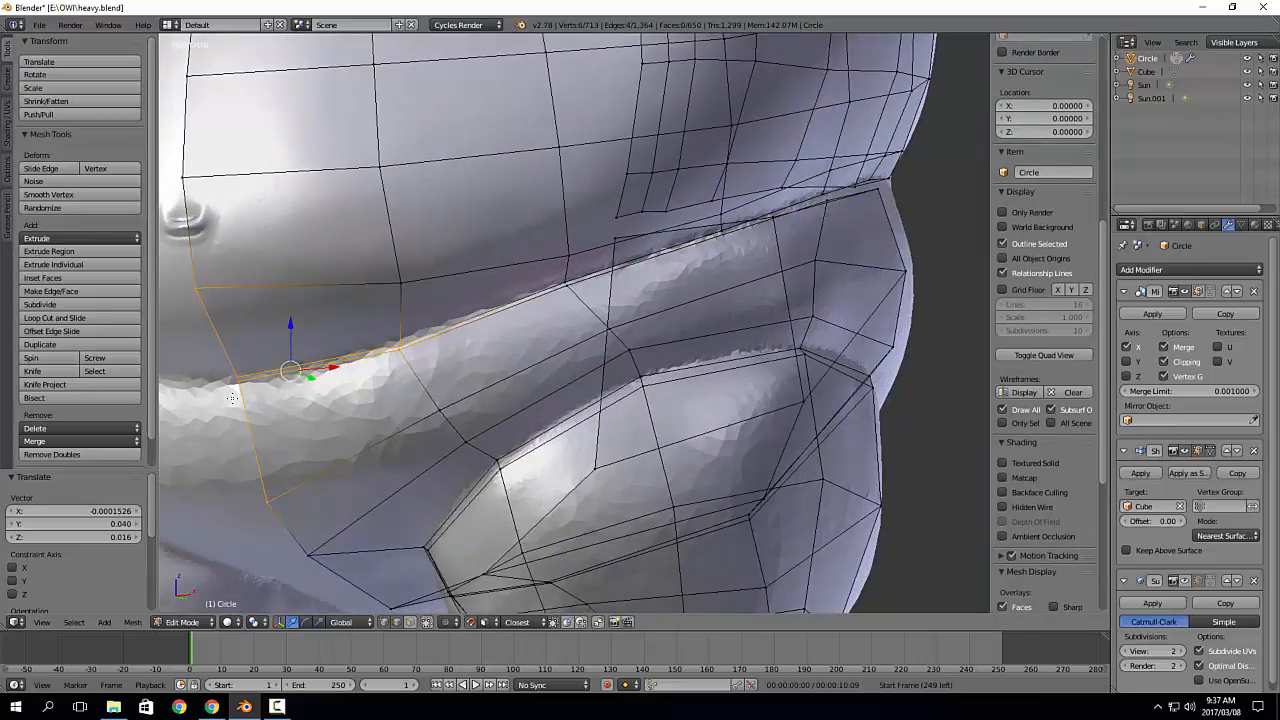
{"action": "key", "text": "alt+m"}
{"action": "left_click", "coordinate": [243, 398]}
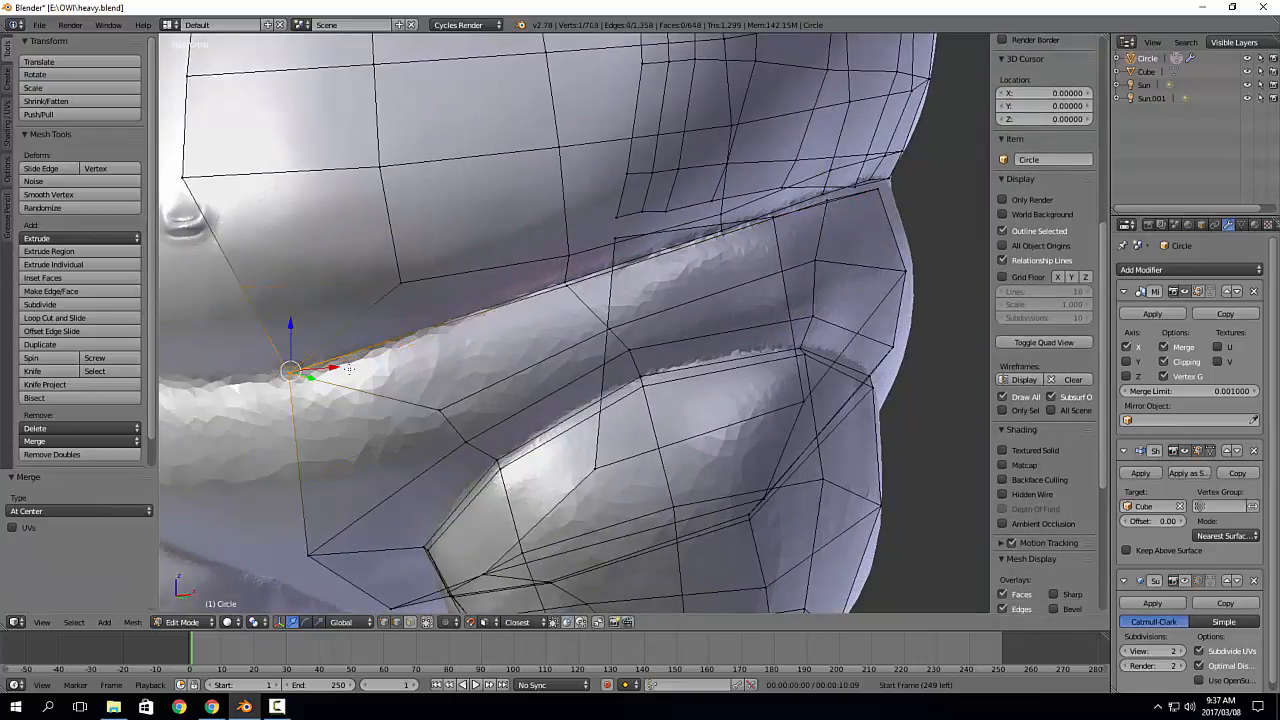
{"action": "key", "text": "ctrl+z"}
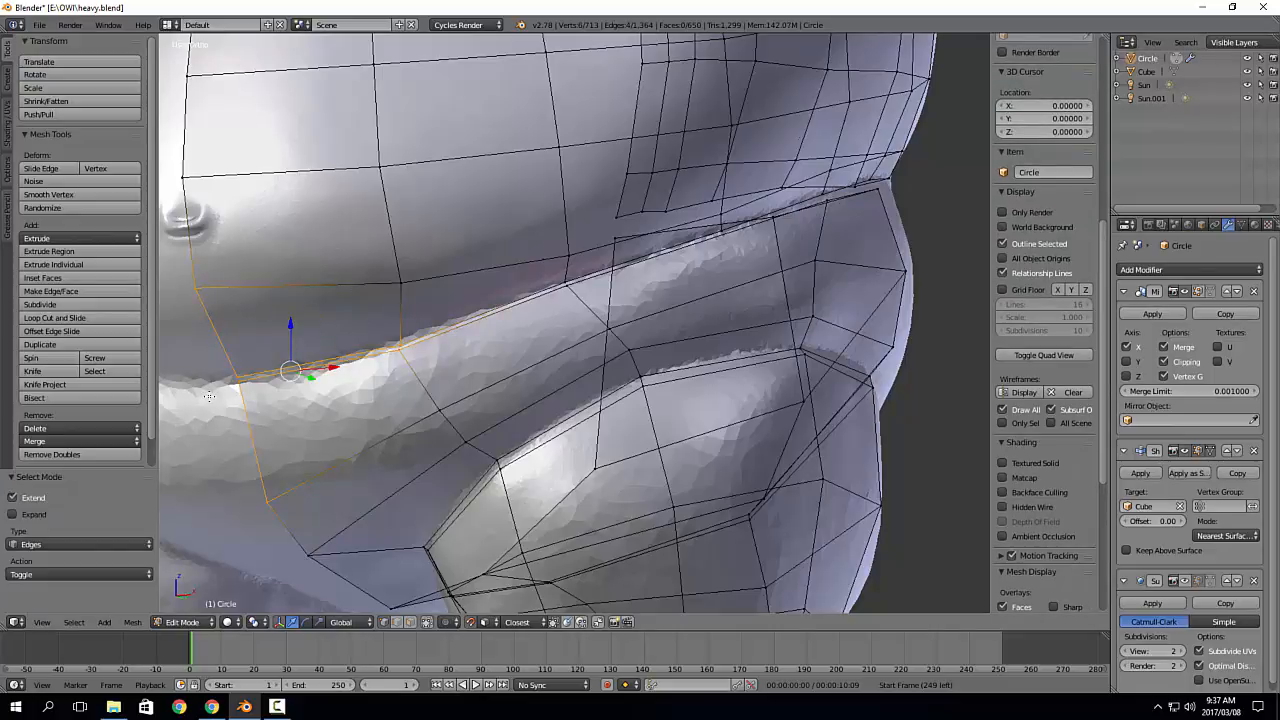
Step: Merge the three front pairs of facing border vertices of the belly and the fold at their centres
{"action": "right_click", "coordinate": [227, 396]}
{"action": "left_click_drag", "start_coordinate": [240, 388], "coordinate": [258, 400]}
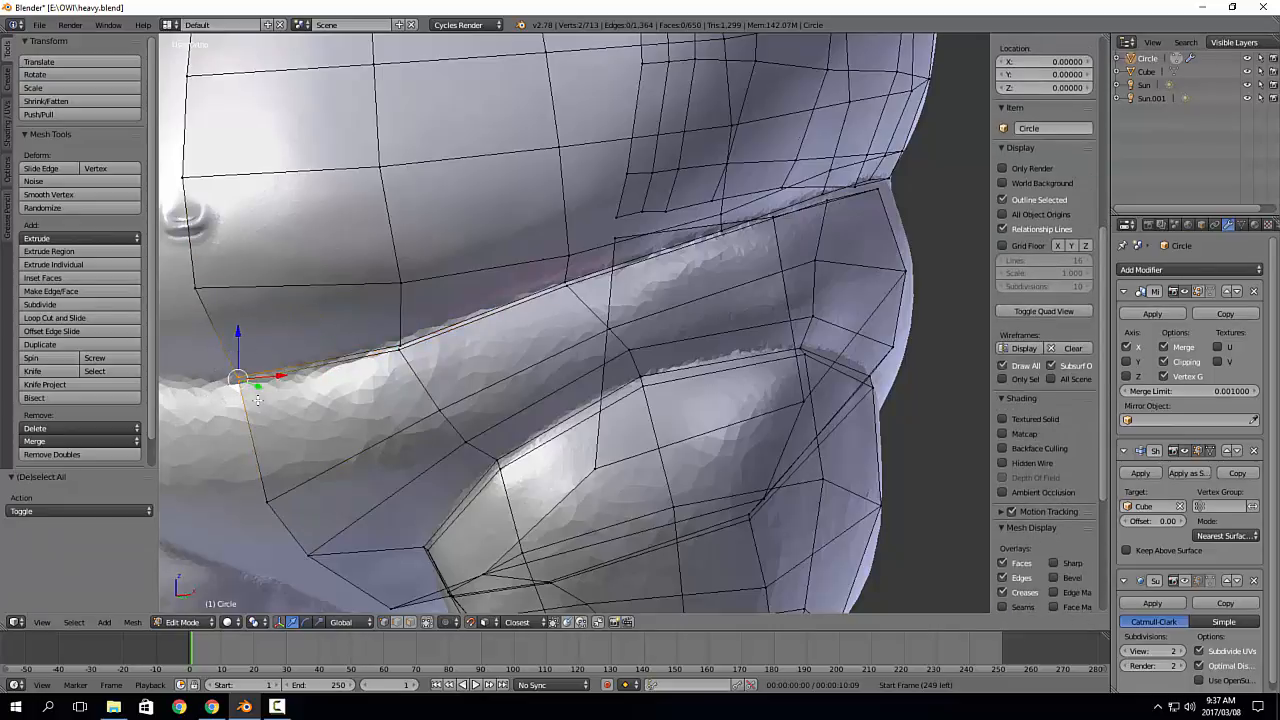
{"action": "key", "text": "alt+m"}
{"action": "key", "text": "alt+m"}
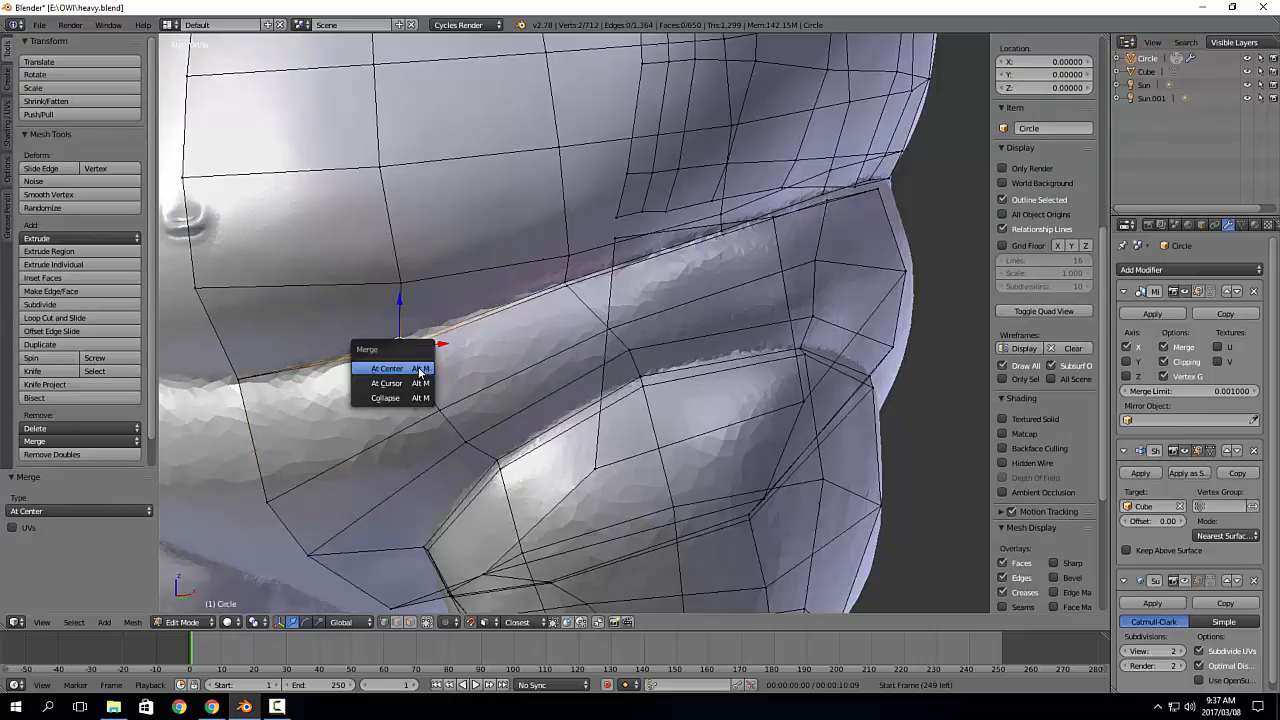
{"action": "left_click", "coordinate": [400, 366]}
{"action": "middle_click_drag", "start_coordinate": [400, 366], "coordinate": [572, 358]}
{"action": "right_click", "coordinate": [557, 270]}
{"action": "right_click", "coordinate": [566, 278], "text": "shift"}
{"action": "key", "text": "alt+m"}
{"action": "left_click", "coordinate": [572, 292]}
Step: Merge the next two pairs of facing border vertices along the side of the fold at their centres
{"action": "right_click", "coordinate": [678, 270]}
{"action": "right_click", "coordinate": [685, 277], "text": "shift"}
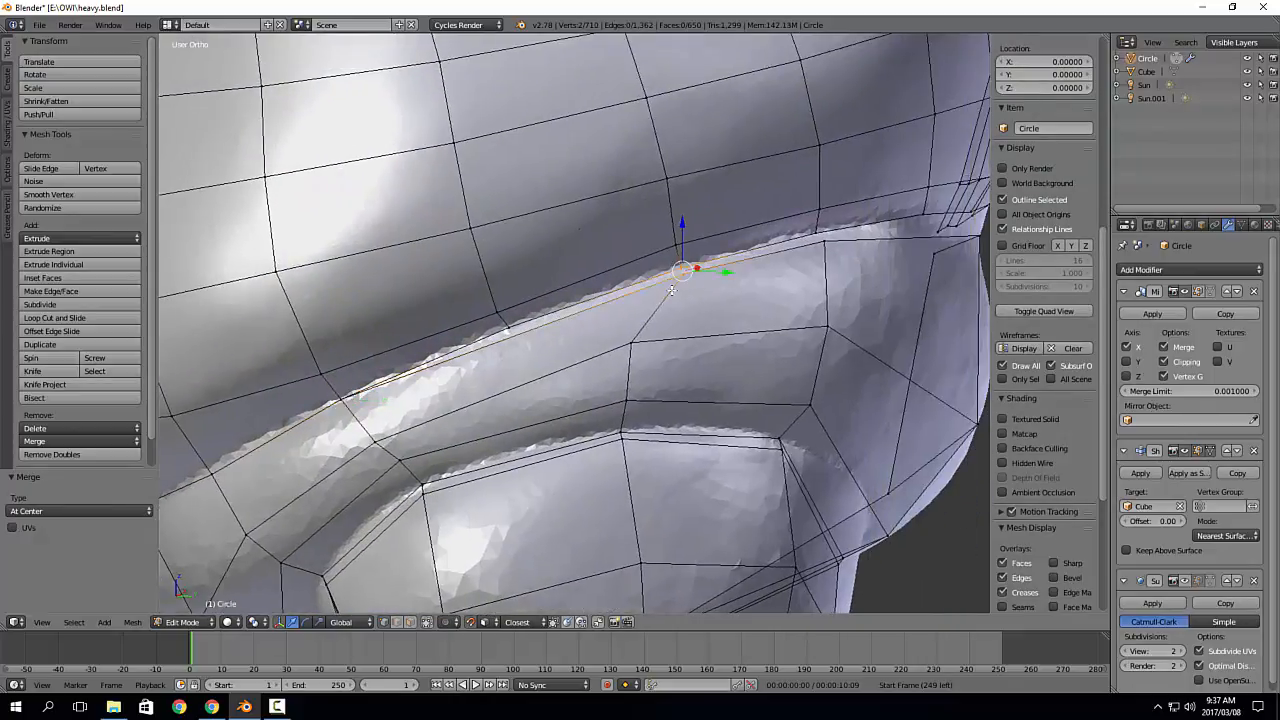
{"action": "key", "text": "alt+m"}
{"action": "left_click", "coordinate": [688, 288]}
{"action": "middle_click_drag", "start_coordinate": [710, 287], "coordinate": [683, 298]}
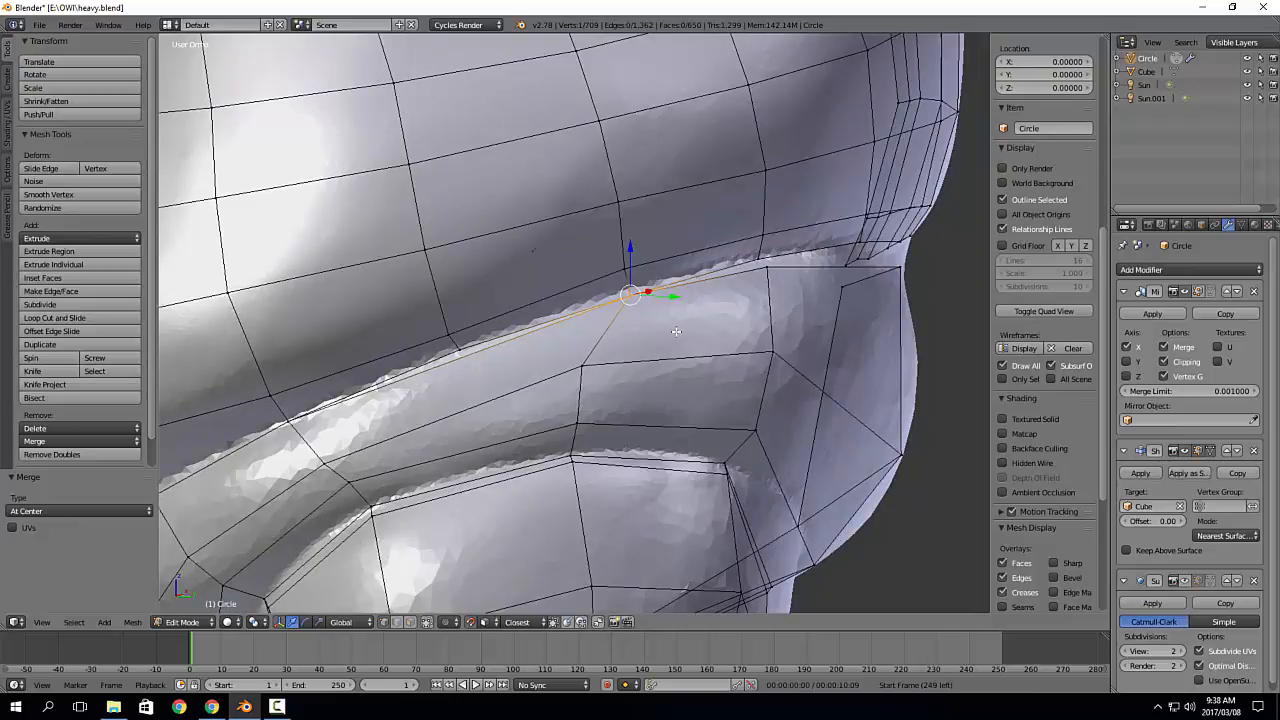
{"action": "middle_click_drag", "start_coordinate": [676, 331], "coordinate": [673, 352]}
{"action": "right_click", "coordinate": [730, 283]}
{"action": "right_click", "coordinate": [737, 291], "text": "shift"}
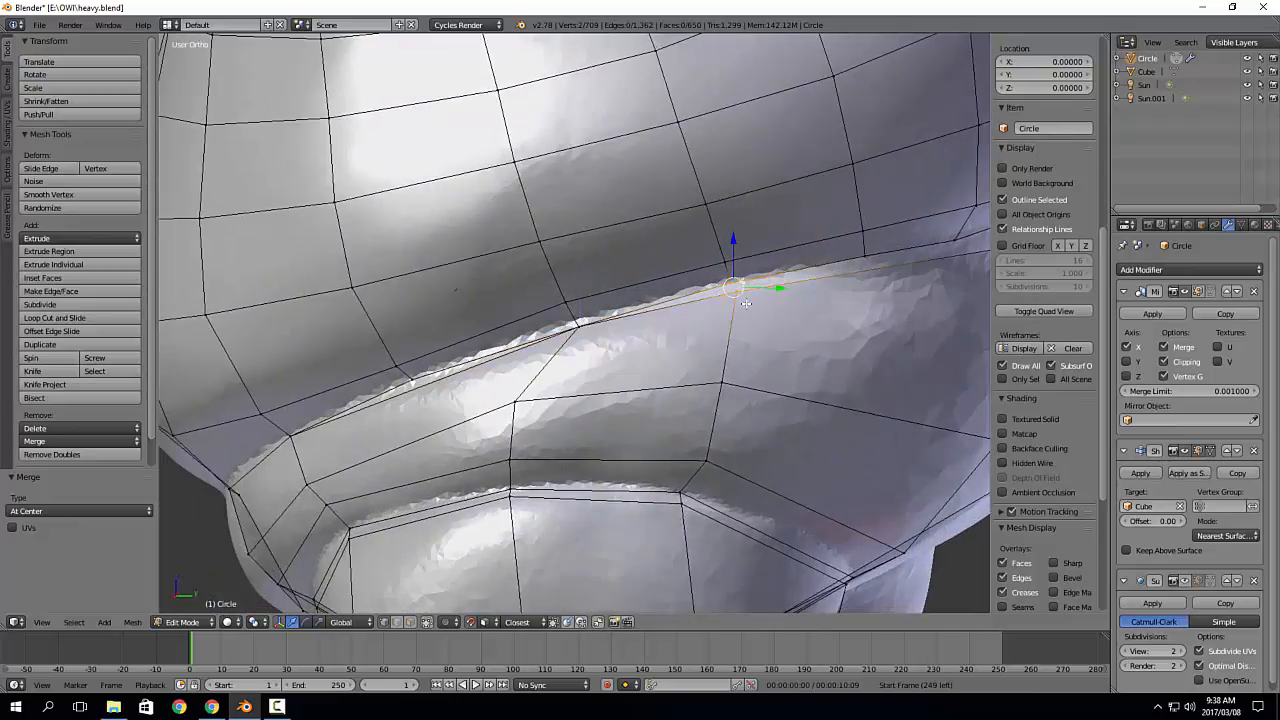
{"action": "key", "text": "alt+m"}
{"action": "left_click", "coordinate": [738, 303]}
{"action": "middle_click_drag", "start_coordinate": [790, 304], "coordinate": [516, 326], "text": "shift"}
{"action": "middle_click_drag", "start_coordinate": [625, 325], "coordinate": [492, 328]}
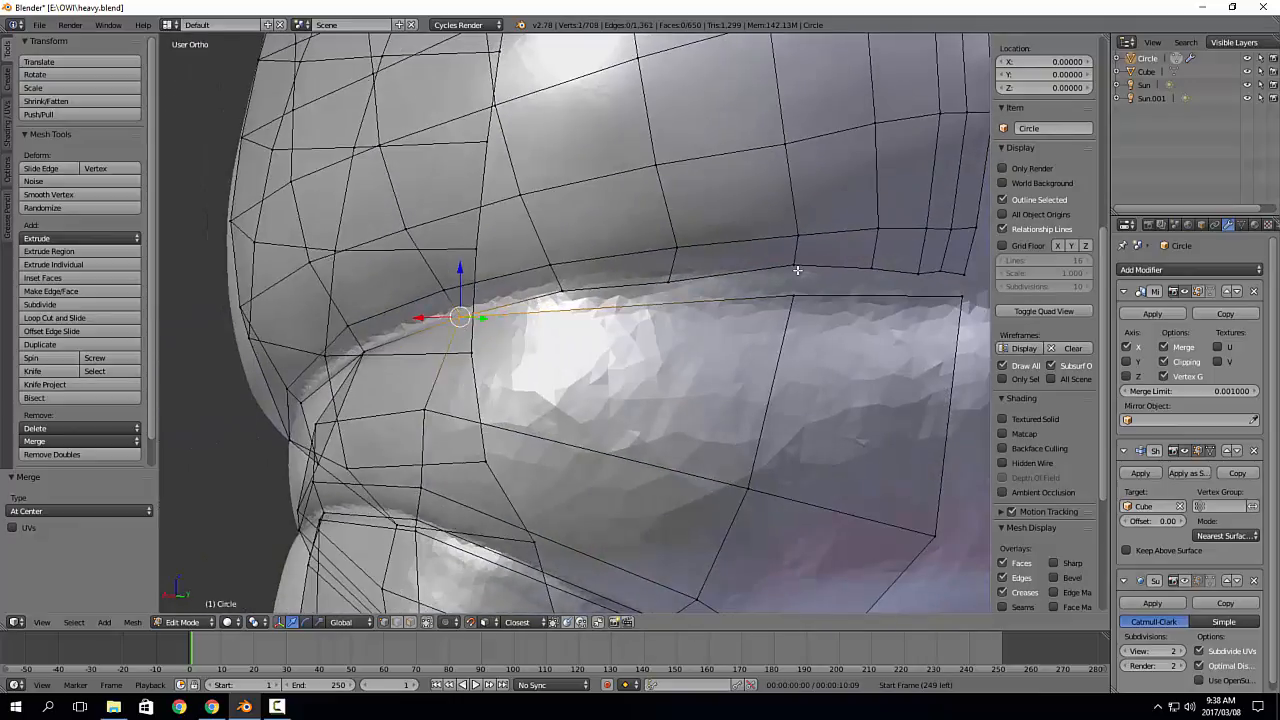
Step: Merge the last two pairs of facing border vertices at the back end of the fold at their centres
{"action": "right_click", "coordinate": [782, 262]}
{"action": "right_click", "coordinate": [799, 296], "text": "shift"}
{"action": "key", "text": "alt+m"}
{"action": "left_click", "coordinate": [815, 320]}
{"action": "middle_click_drag", "start_coordinate": [836, 309], "coordinate": [738, 312], "text": "shift"}
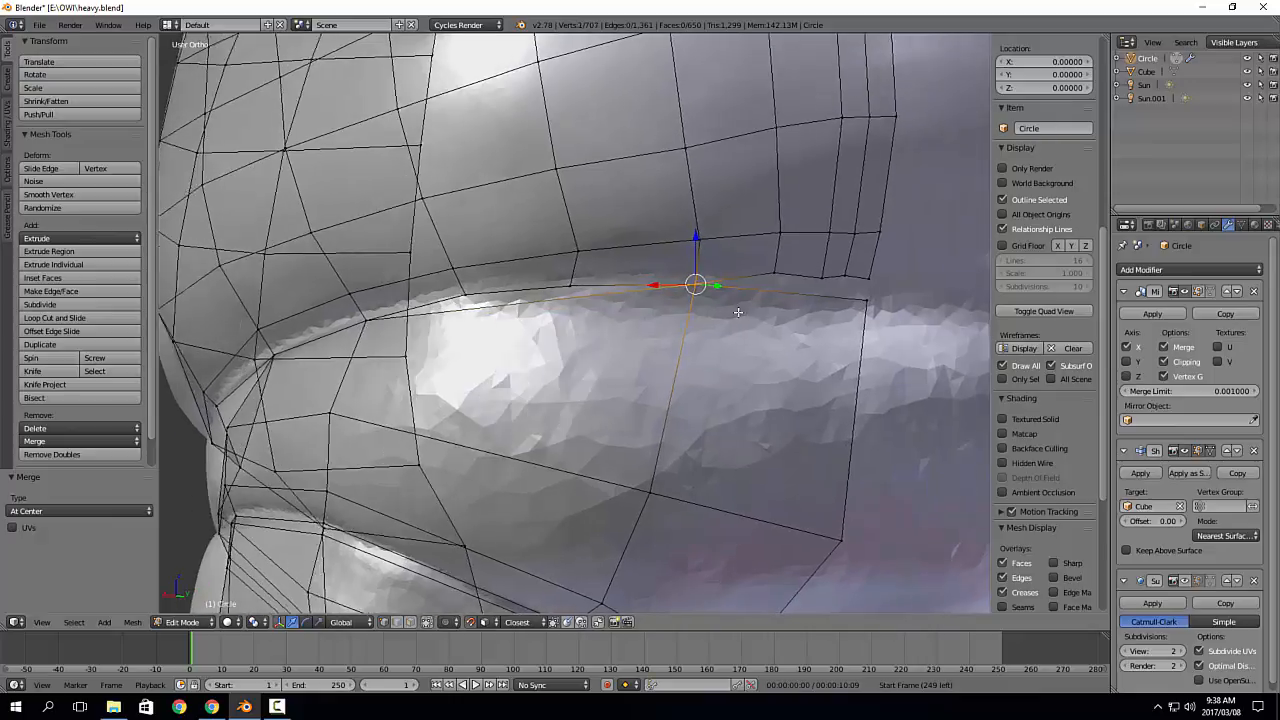
{"action": "right_click", "coordinate": [870, 277]}
{"action": "right_click", "coordinate": [866, 297], "text": "shift"}
{"action": "key", "text": "alt+m"}
{"action": "left_click", "coordinate": [870, 305]}
{"action": "middle_click_drag", "start_coordinate": [816, 330], "coordinate": [618, 349], "text": "shift"}
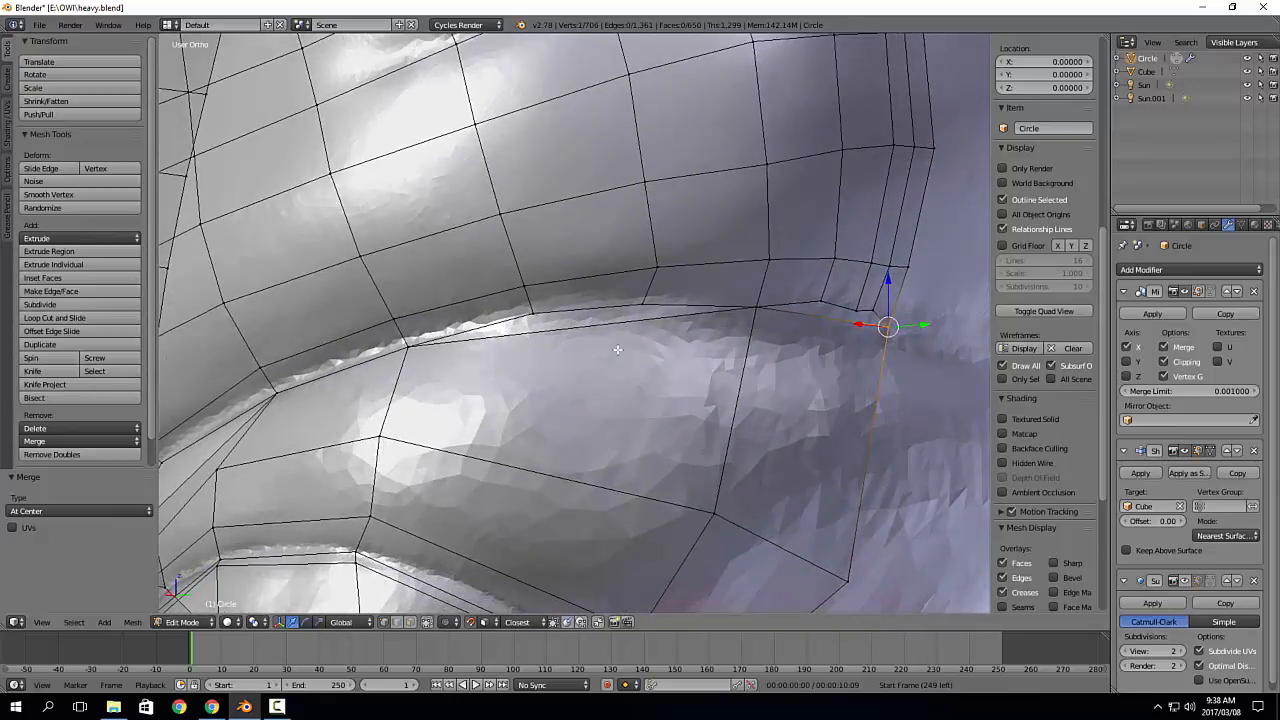
Step: Delete the short vertical edge near the back of the belly's lowest row as an edge loop and remove the leftover slanted edge
{"action": "right_click", "coordinate": [646, 304]}
{"action": "middle_click_drag", "start_coordinate": [842, 314], "coordinate": [670, 346]}
{"action": "right_click", "coordinate": [799, 329]}
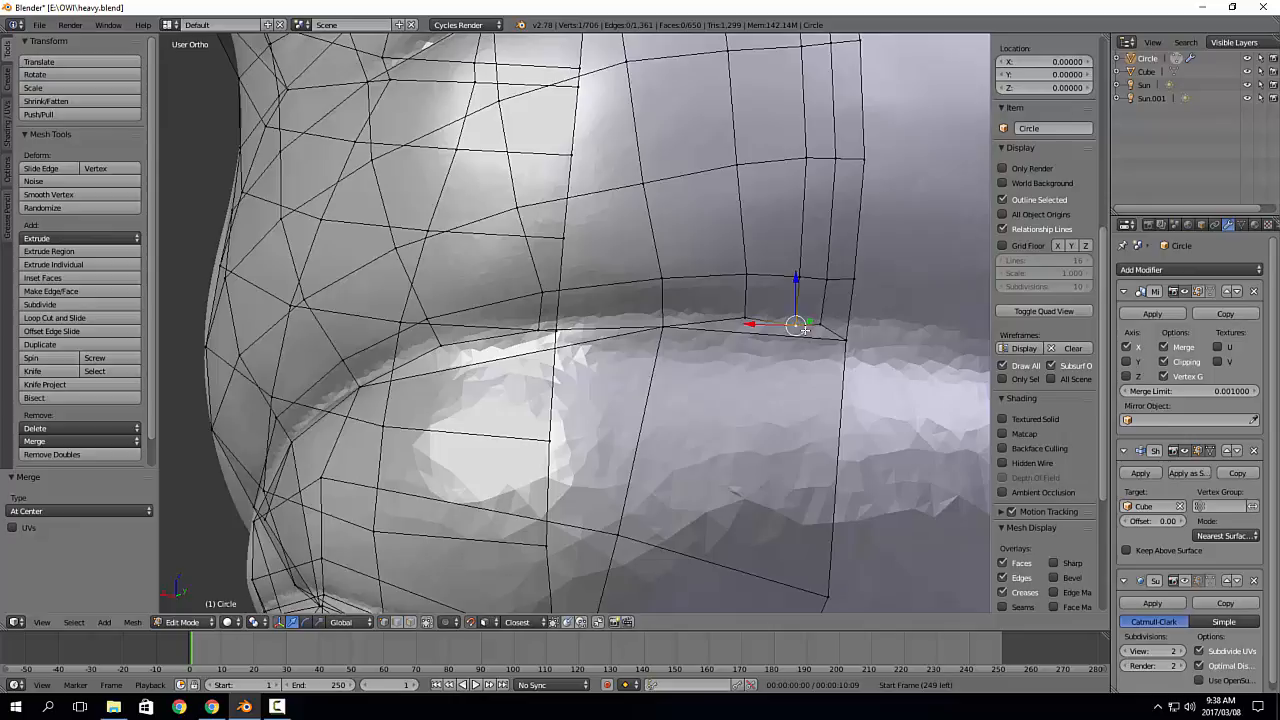
{"action": "key", "text": "a"}
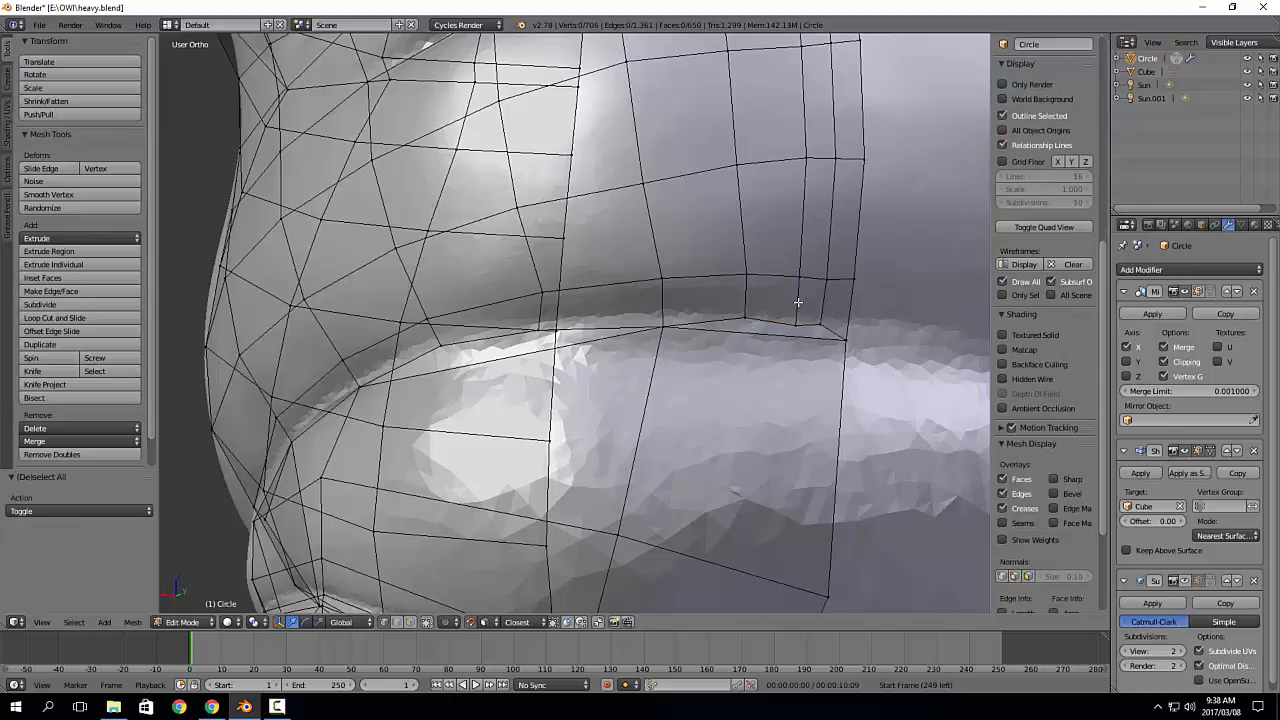
{"action": "right_click", "coordinate": [800, 298]}
{"action": "key", "text": "2"}
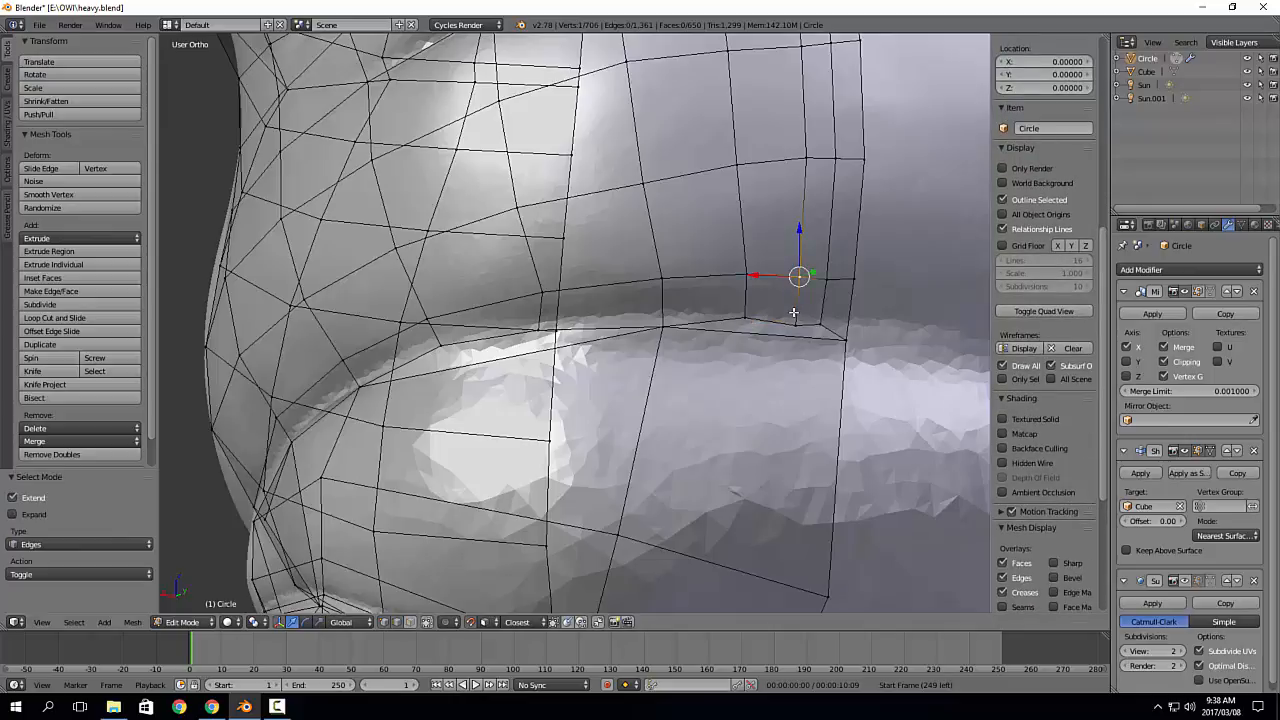
{"action": "key", "text": "1"}
{"action": "right_click", "coordinate": [794, 313]}
{"action": "key", "text": "x"}
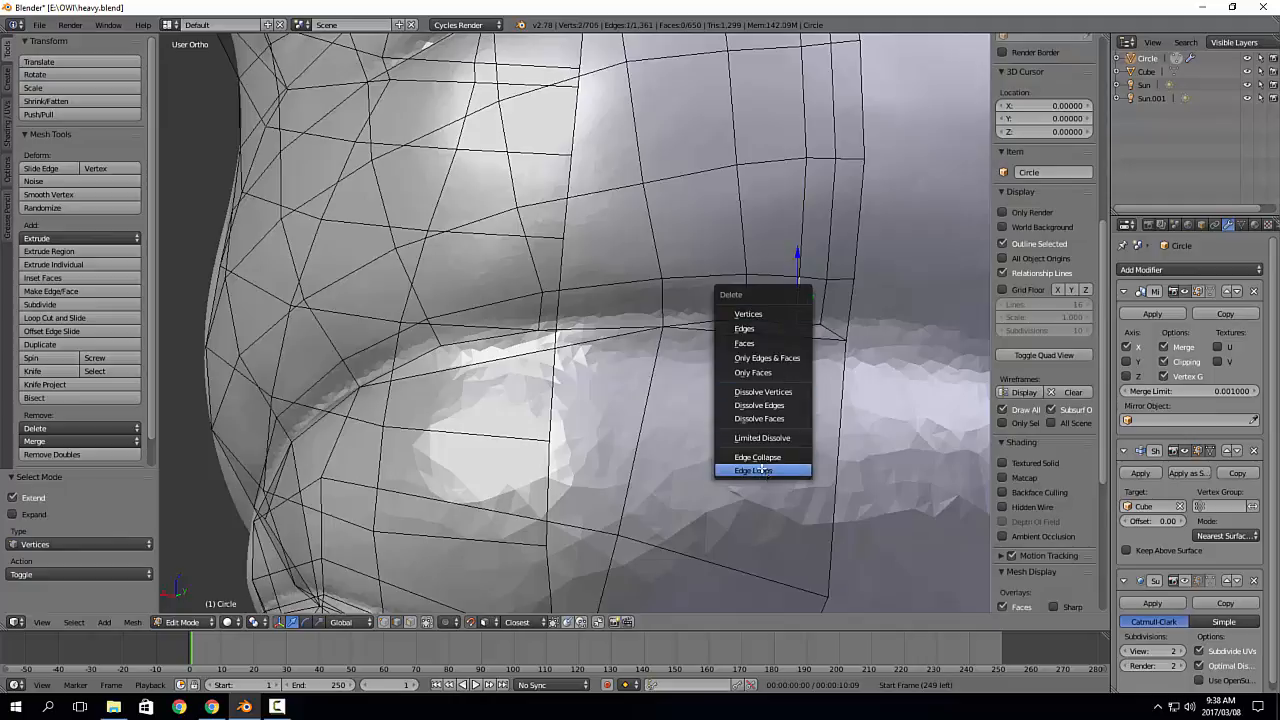
{"action": "left_click", "coordinate": [756, 470]}
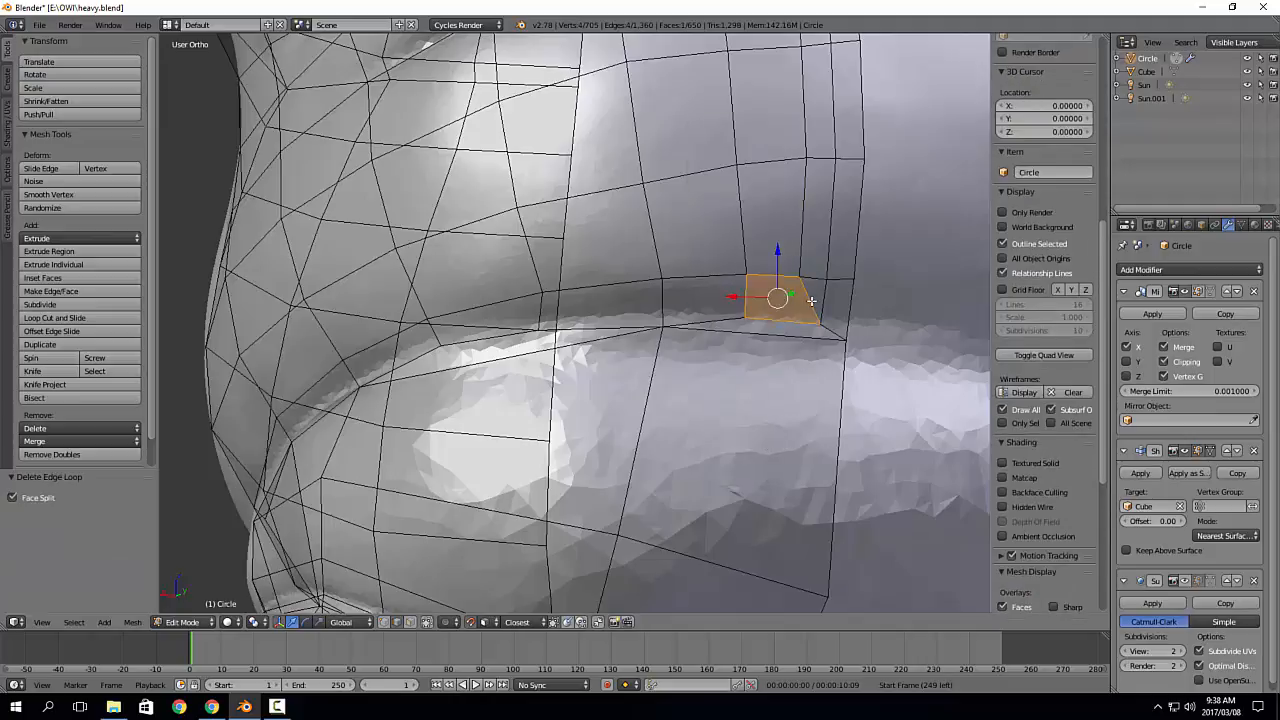
{"action": "key", "text": "x"}
{"action": "left_click", "coordinate": [811, 300]}
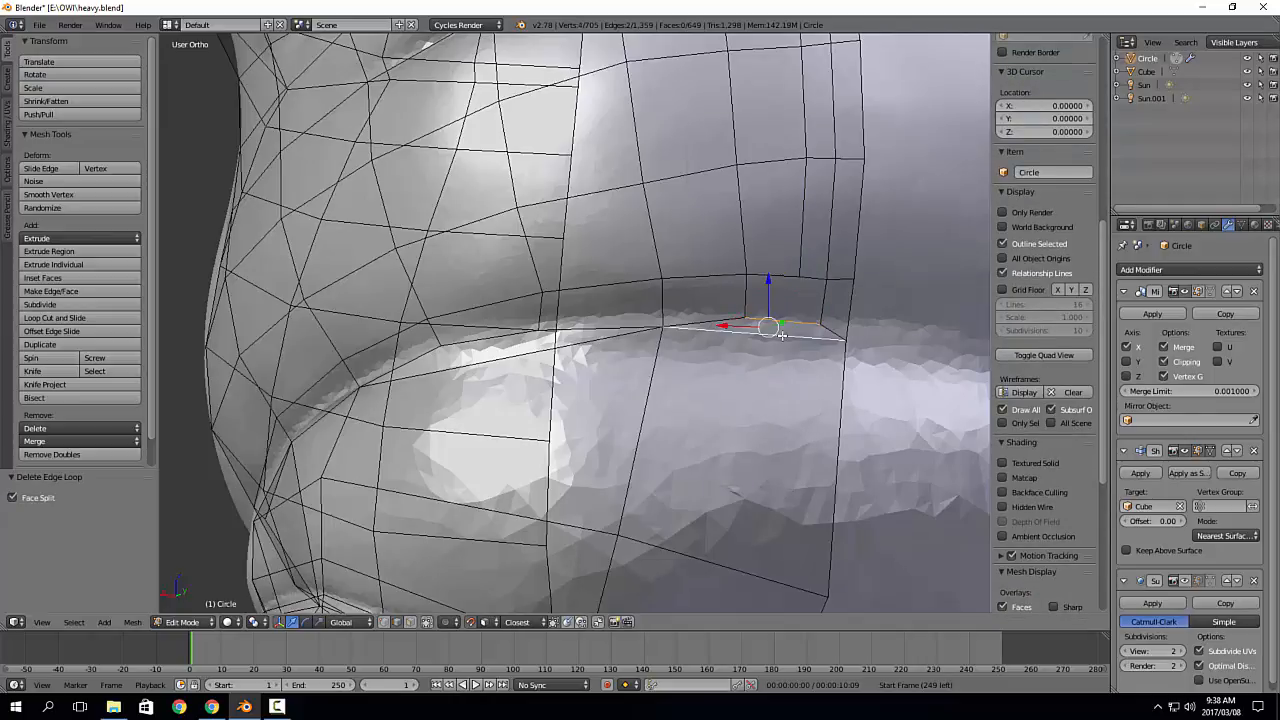
Step: Fill the two open gaps between the belly's lower border and the fold's upper edge at the side and back with faces
{"action": "key", "text": "f"}
{"action": "middle_click_drag", "start_coordinate": [781, 334], "coordinate": [541, 324]}
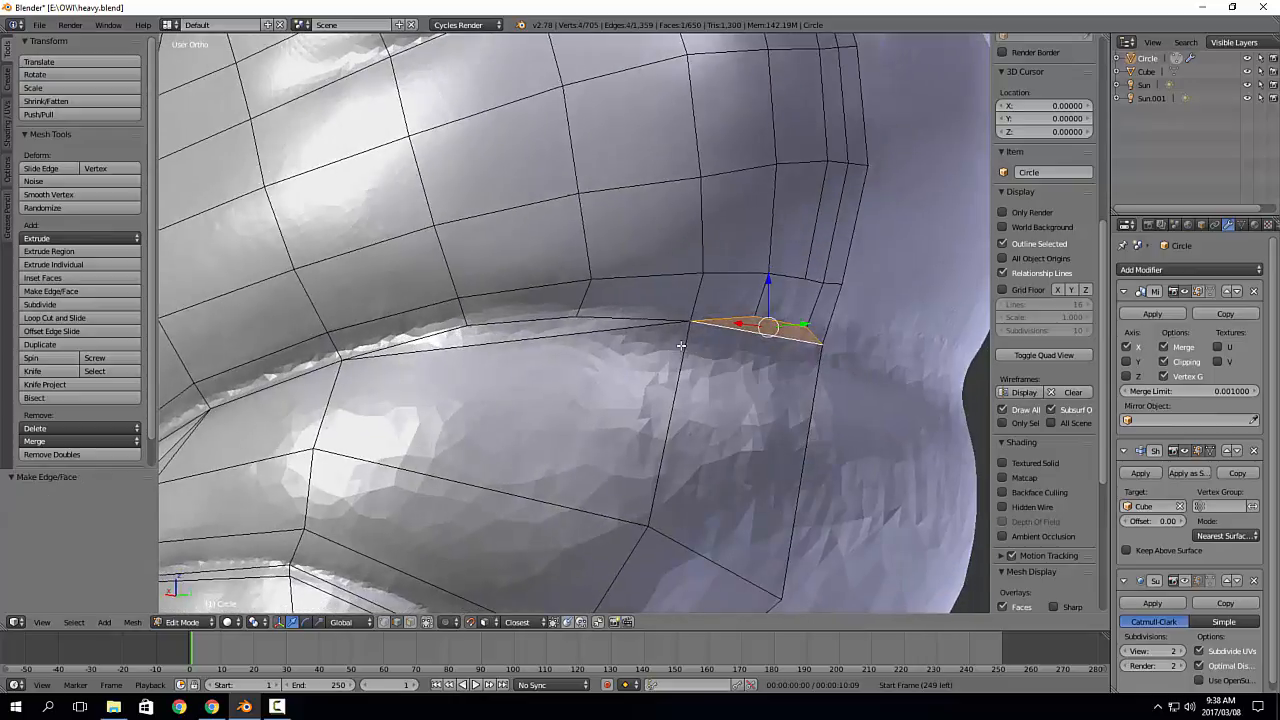
{"action": "right_click", "coordinate": [543, 342], "text": "shift"}
{"action": "key", "text": "f"}
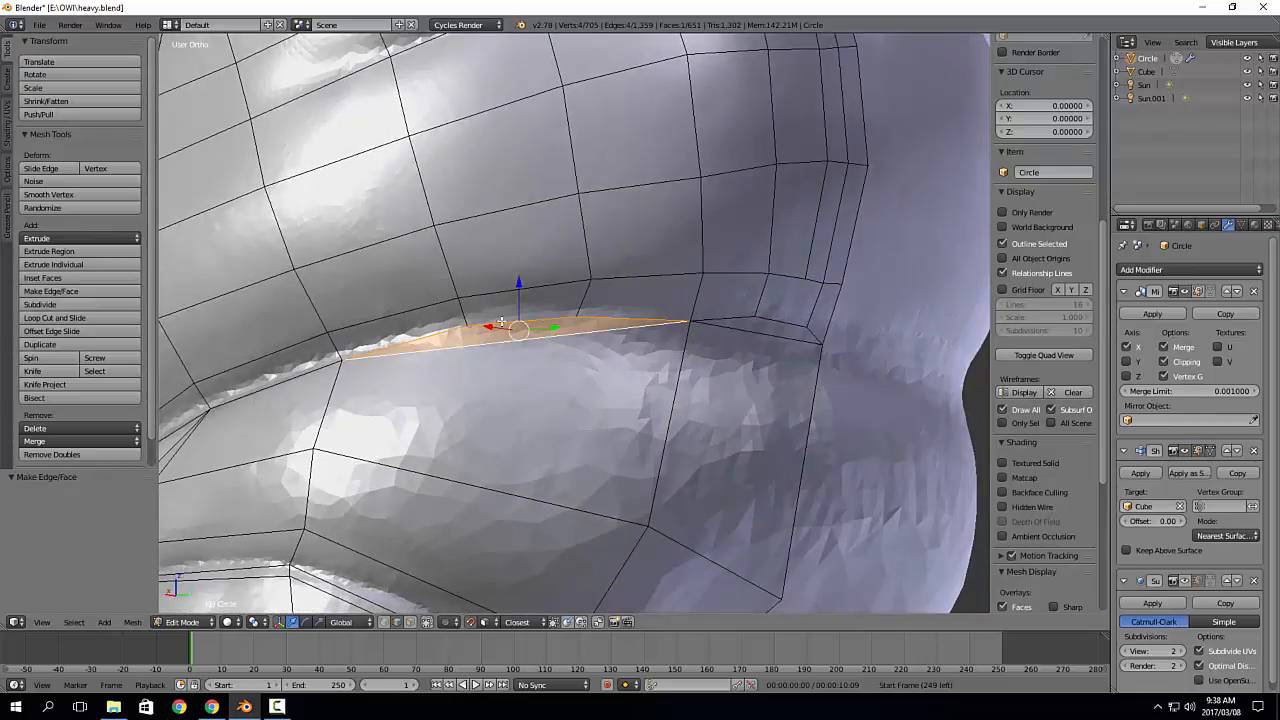
{"action": "key", "text": "a"}
{"action": "middle_click_drag", "start_coordinate": [543, 342], "coordinate": [750, 320]}
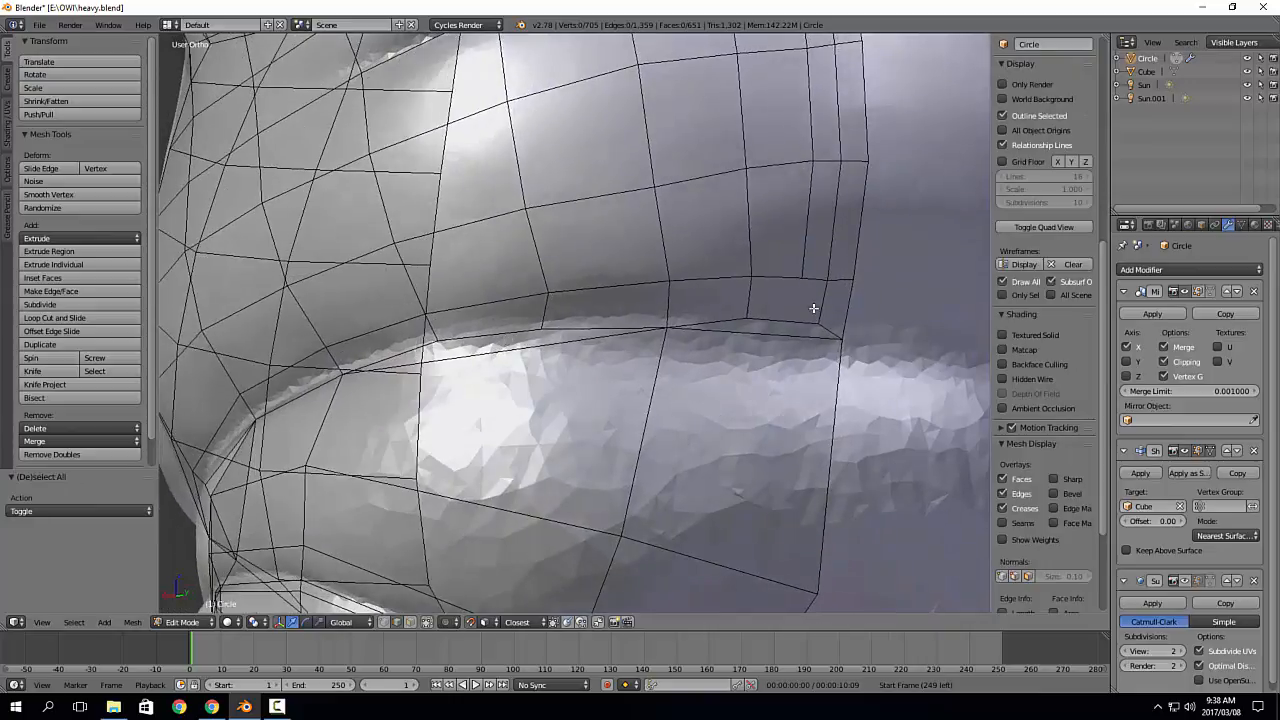
Step: Knife-cut an edge from the end of the loose vertical belly edge to the nearby lower border vertex at the back
{"action": "key", "text": "k"}
{"action": "left_click", "coordinate": [808, 277]}
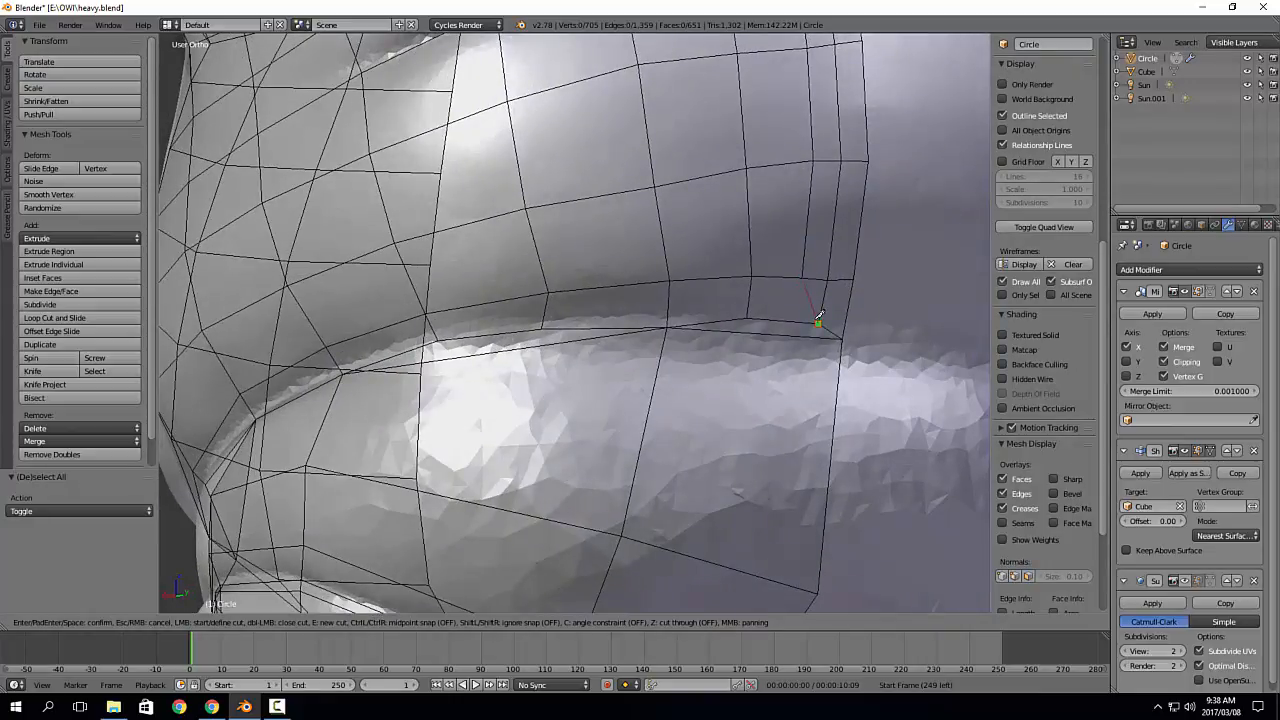
{"action": "left_click", "coordinate": [820, 323]}
{"action": "key", "text": "Return"}
{"action": "middle_click_drag", "start_coordinate": [572, 347], "coordinate": [544, 314]}
{"action": "key", "text": "a"}
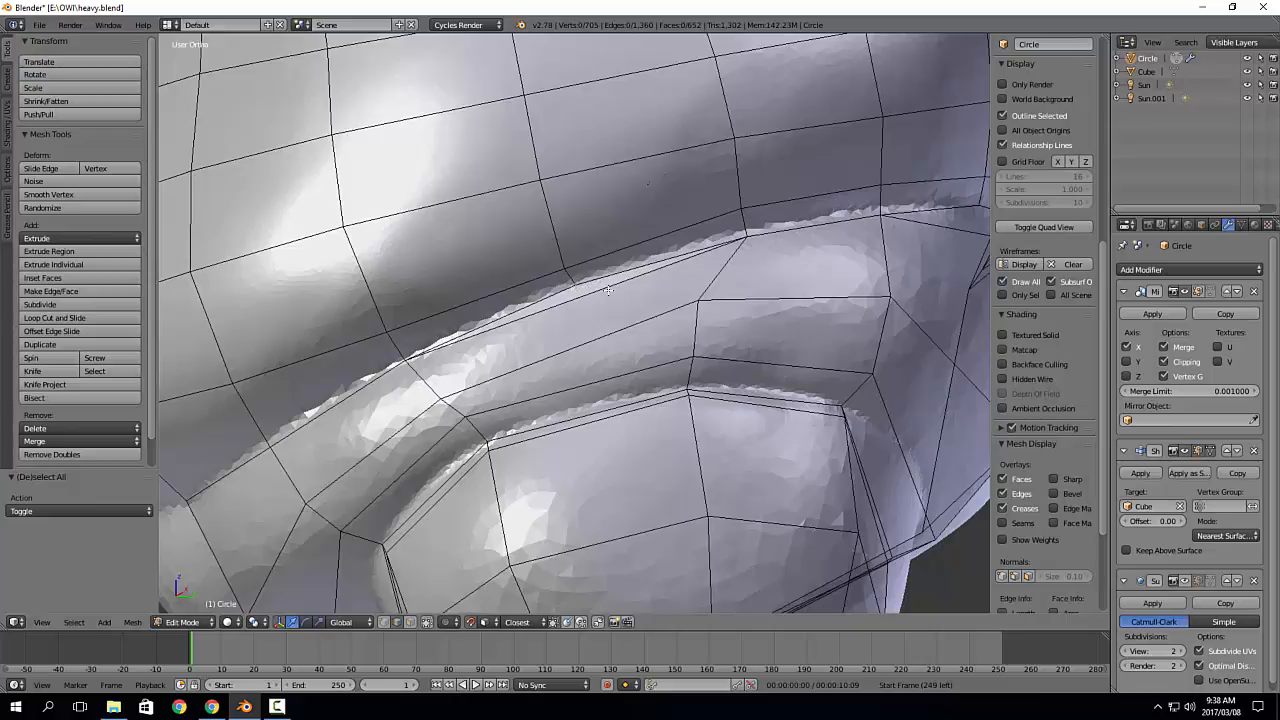
Step: Knife-cut the fold face from its upper edge, below the unmatched belly vertex, to the inner fold vertex
{"action": "key", "text": "k"}
{"action": "left_click", "coordinate": [580, 286]}
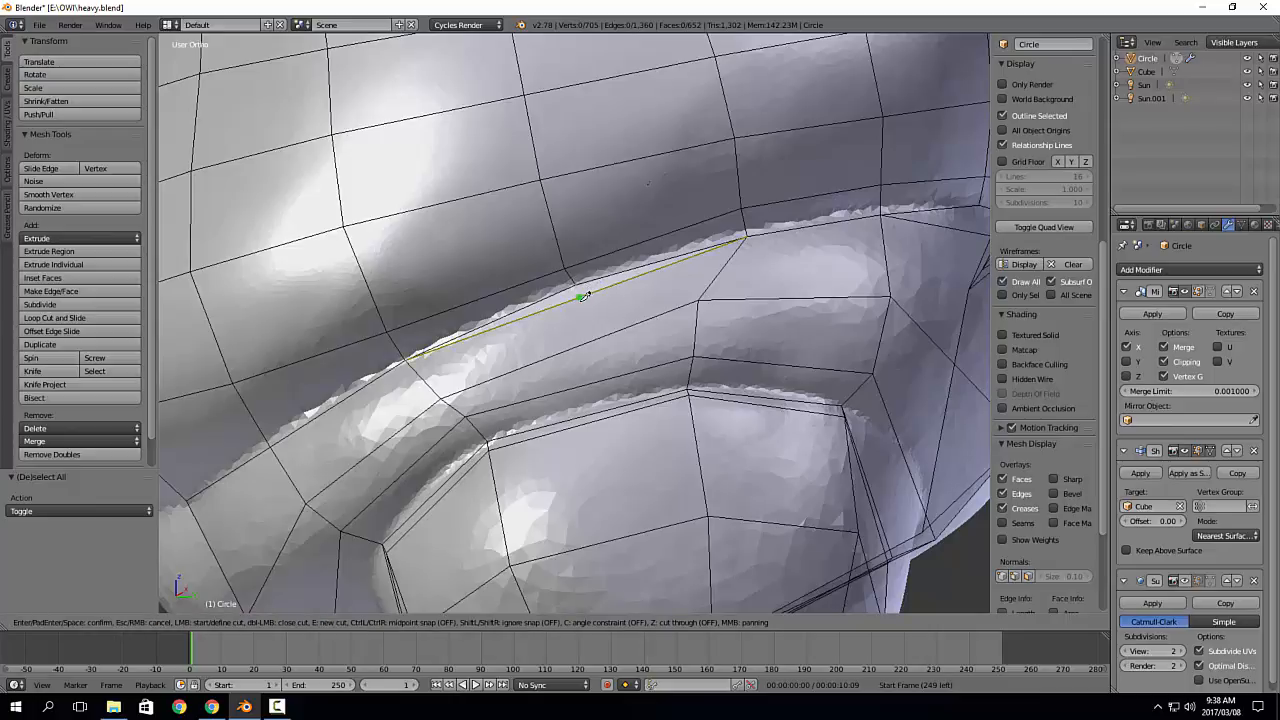
{"action": "left_click", "coordinate": [697, 297]}
{"action": "key", "text": "Return"}
{"action": "key", "text": "1"}
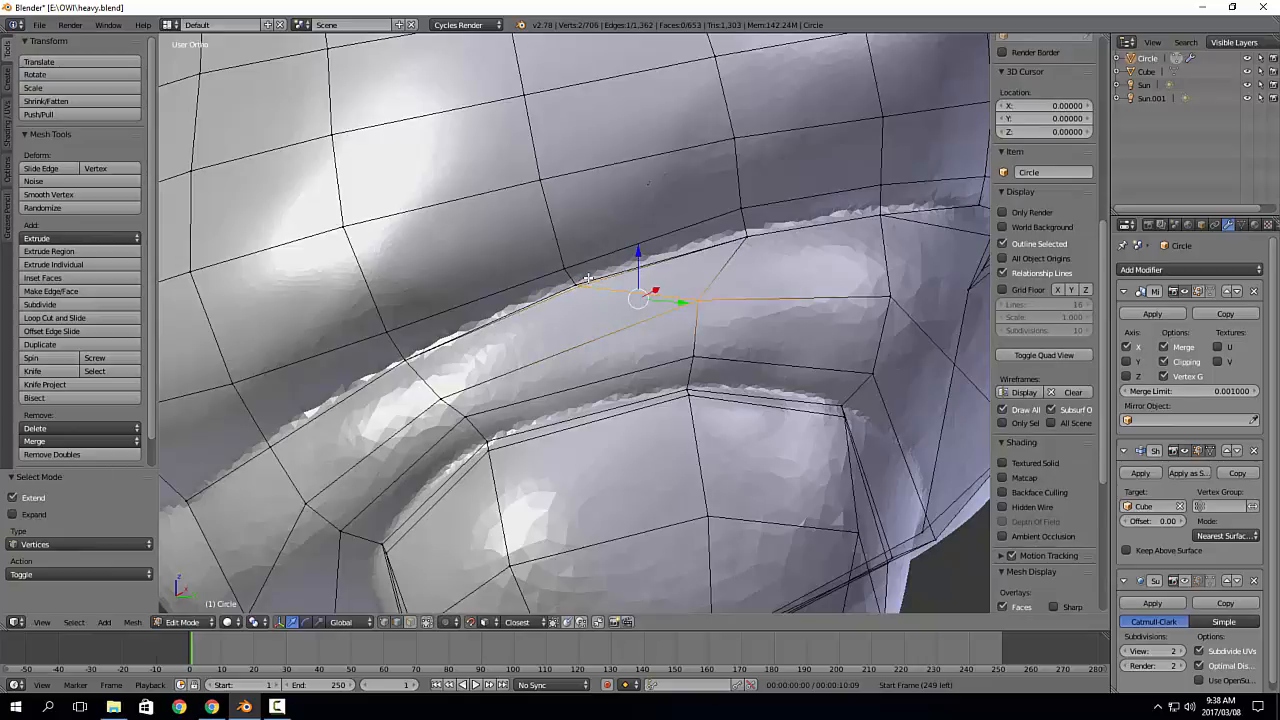
Step: Merge the new cut vertex with the neighbouring belly border vertex at their centre
{"action": "right_click", "coordinate": [582, 283]}
{"action": "key", "text": "ctrl+KP_Add"}
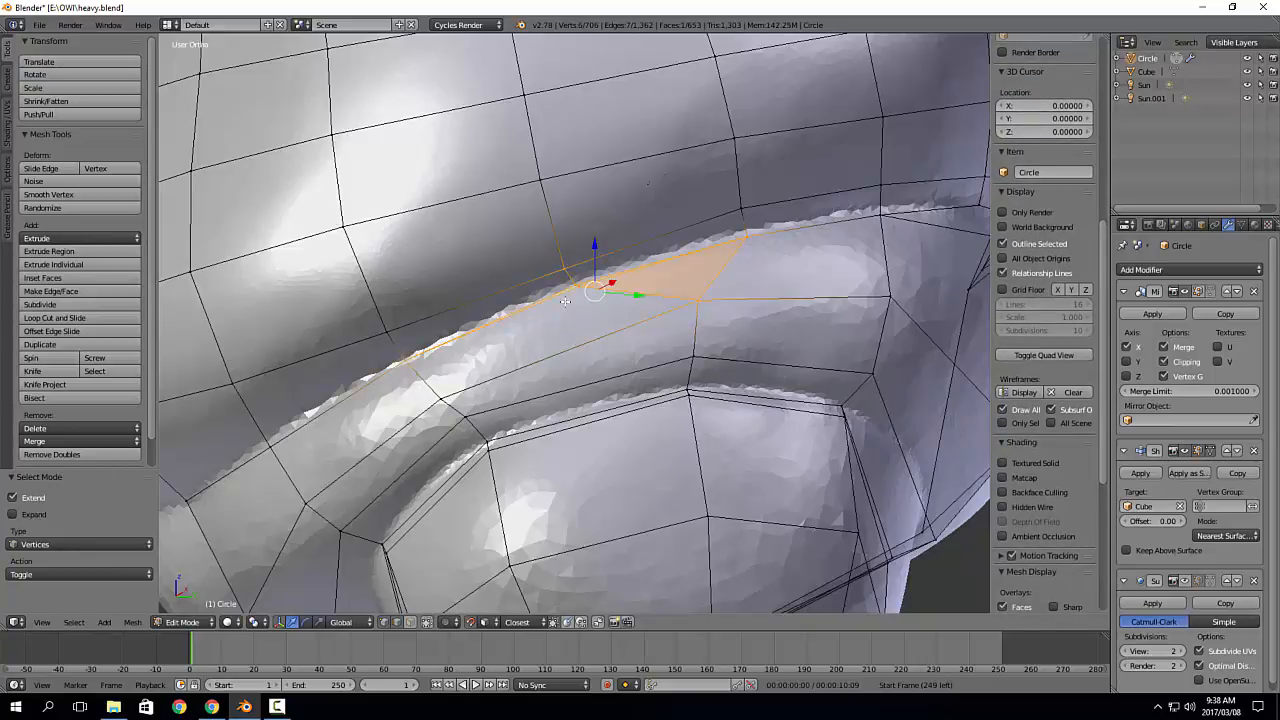
{"action": "key", "text": "a"}
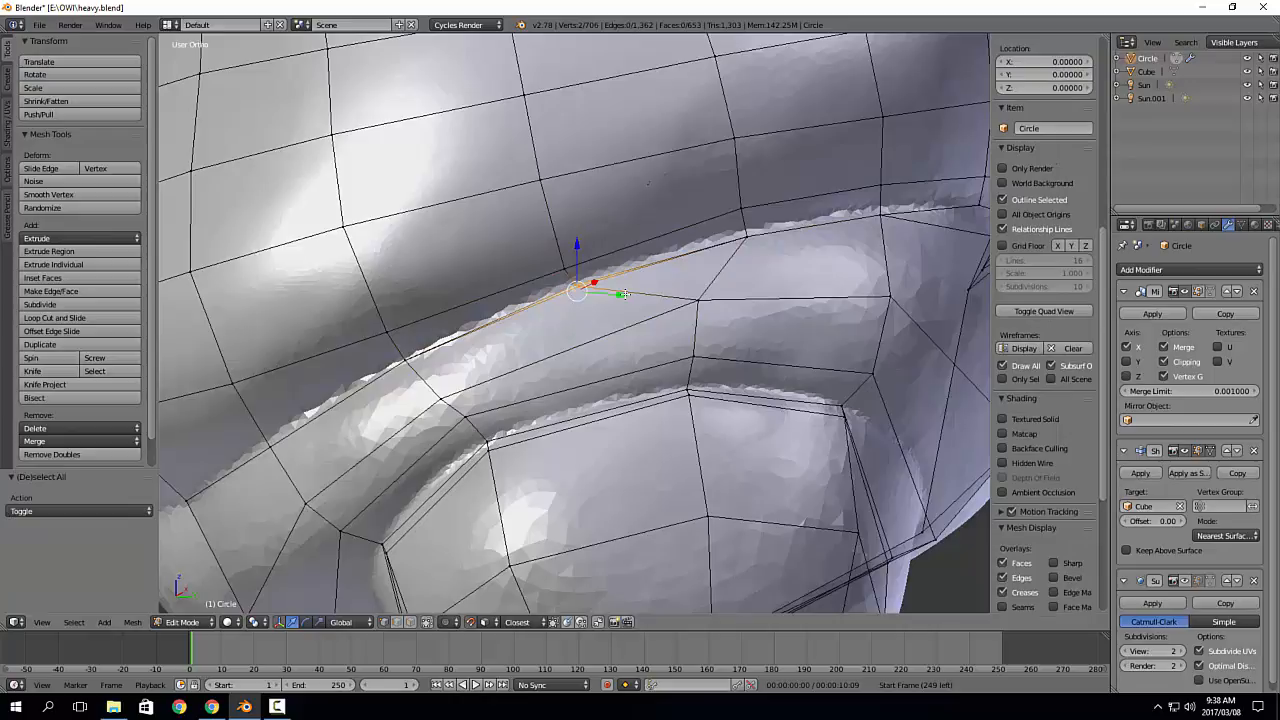
{"action": "key", "text": "alt+m"}
{"action": "scroll", "coordinate": [640, 322], "scroll_direction": "down", "scroll_amount": 5}
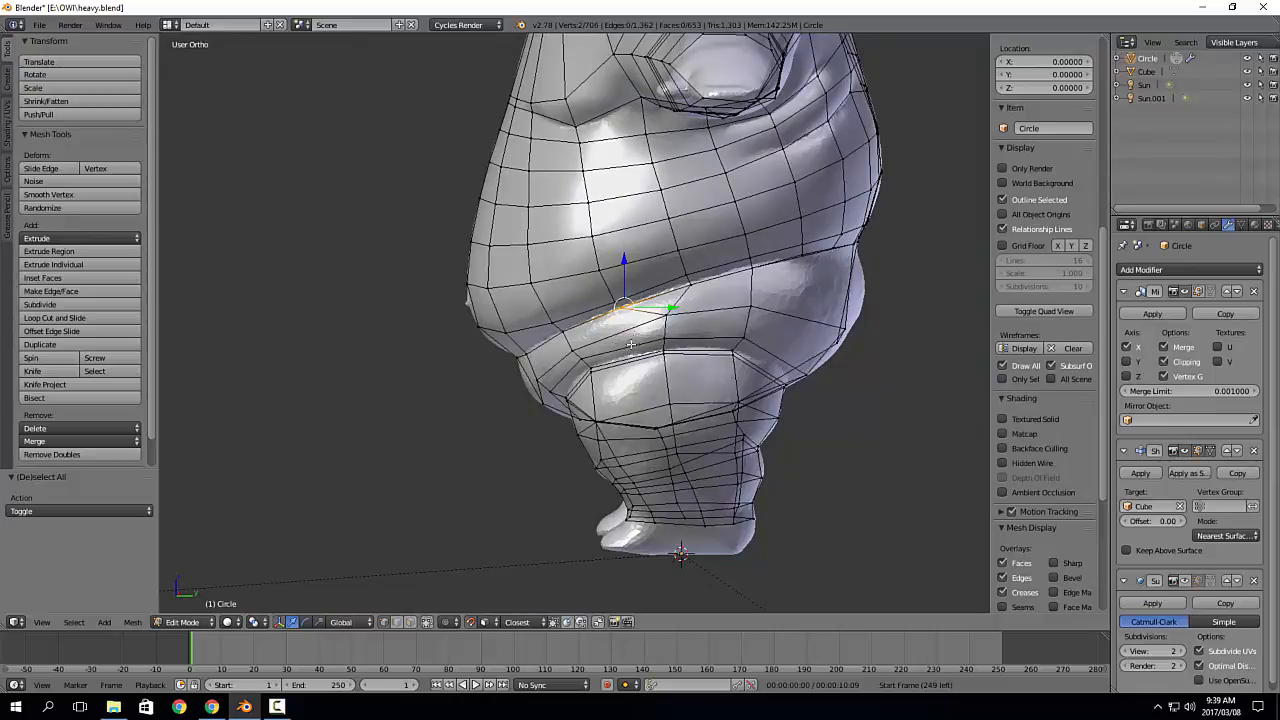
{"action": "scroll", "coordinate": [631, 344], "scroll_direction": "up", "scroll_amount": 4}
{"action": "key", "text": "alt+m"}
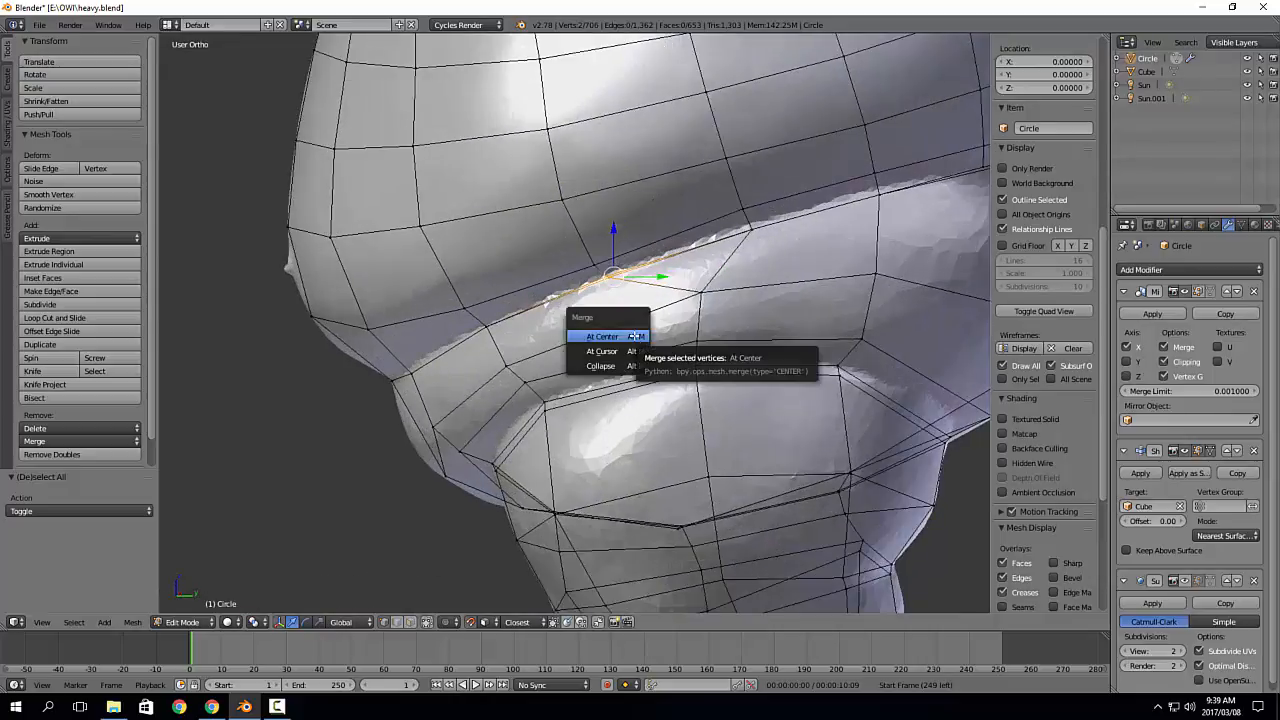
{"action": "left_click", "coordinate": [633, 335]}
Step: Move two neighbouring vertices of the belly's second-lowest edge row upward on the side, away from the fold seam
{"action": "key", "text": "a"}
{"action": "scroll", "coordinate": [751, 292], "scroll_direction": "down", "scroll_amount": 3}
{"action": "middle_click_drag", "start_coordinate": [751, 292], "coordinate": [682, 298]}
{"action": "scroll", "coordinate": [700, 300], "scroll_direction": "up", "scroll_amount": 1}
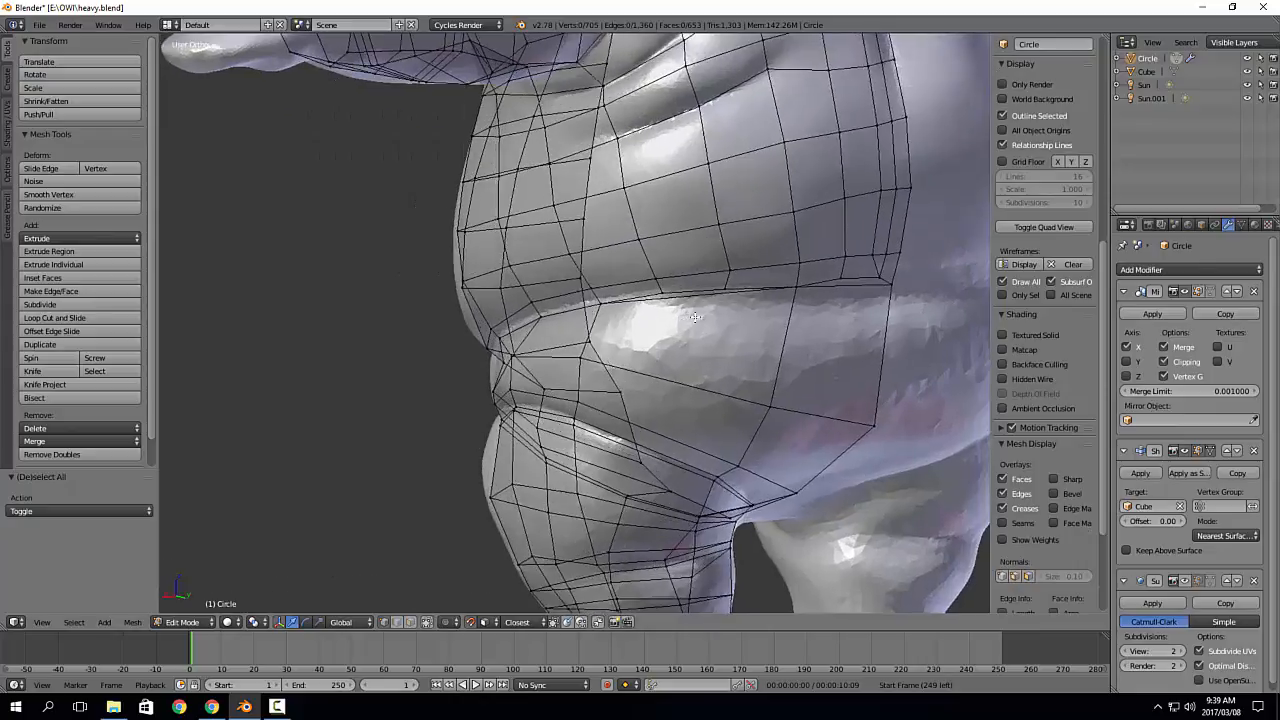
{"action": "scroll", "coordinate": [780, 274], "scroll_direction": "up", "scroll_amount": 4}
{"action": "scroll", "coordinate": [780, 274], "scroll_direction": "down", "scroll_amount": 3}
{"action": "middle_click_drag", "start_coordinate": [780, 274], "coordinate": [766, 340]}
{"action": "scroll", "coordinate": [800, 340], "scroll_direction": "up", "scroll_amount": 3}
{"action": "right_click", "coordinate": [666, 363]}
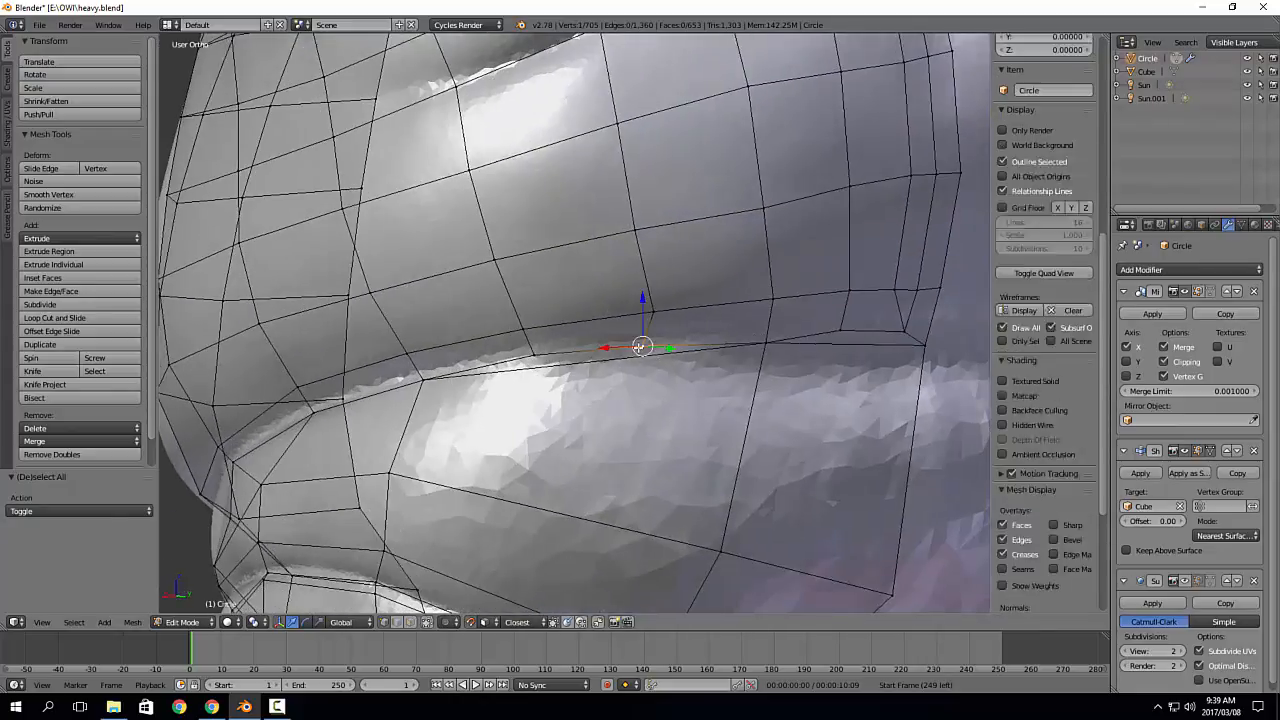
{"action": "middle_click_drag", "start_coordinate": [666, 363], "coordinate": [659, 308]}
{"action": "right_click", "coordinate": [659, 308]}
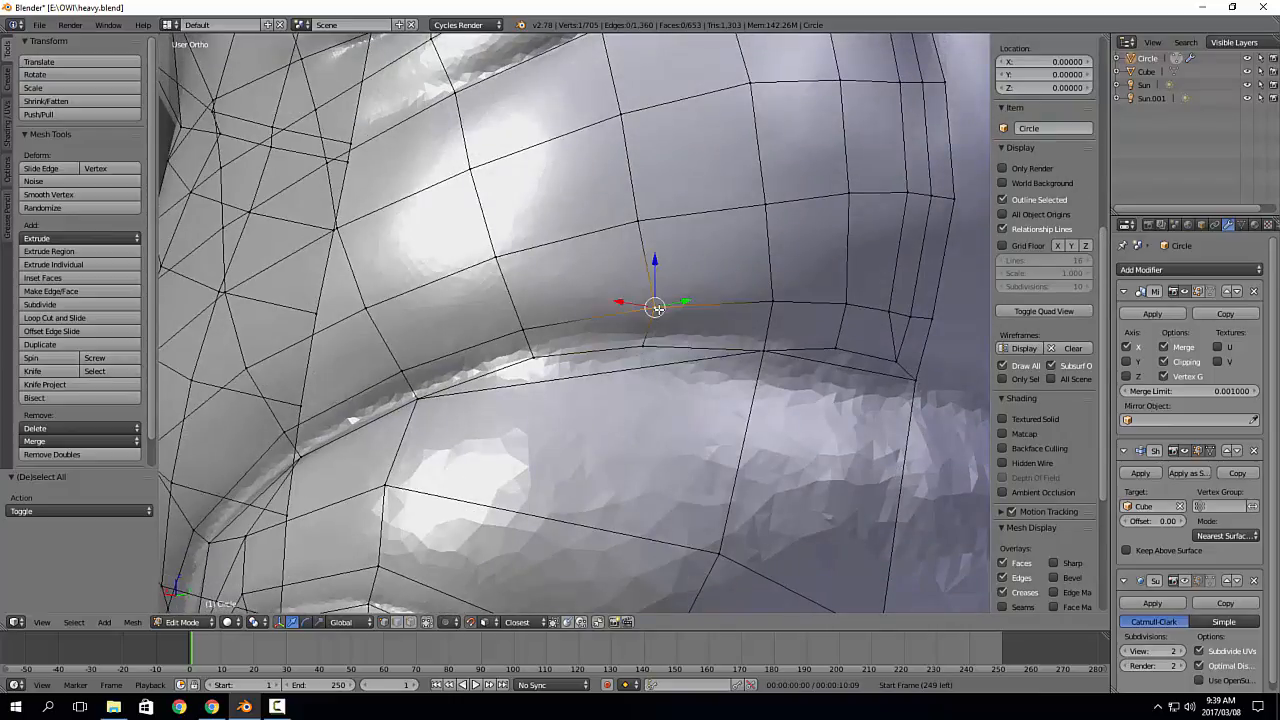
{"action": "key", "text": "g"}
{"action": "left_click", "coordinate": [664, 284]}
{"action": "right_click", "coordinate": [526, 324]}
{"action": "key", "text": "g"}
{"action": "left_click", "coordinate": [512, 292]}
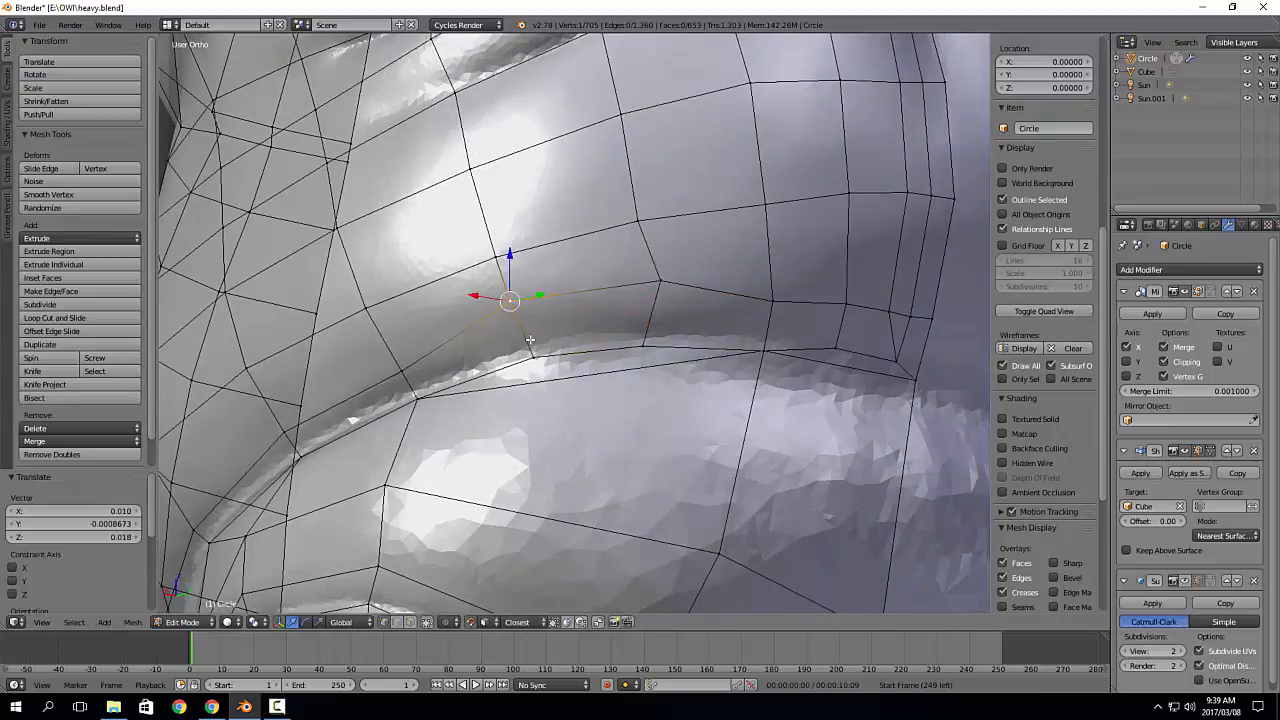
Step: Nudge the two belly border vertices above the side gap face slightly upward along the fold seam
{"action": "right_click", "coordinate": [538, 357]}
{"action": "key", "text": "g"}
{"action": "left_click", "coordinate": [541, 340]}
{"action": "right_click", "coordinate": [641, 356]}
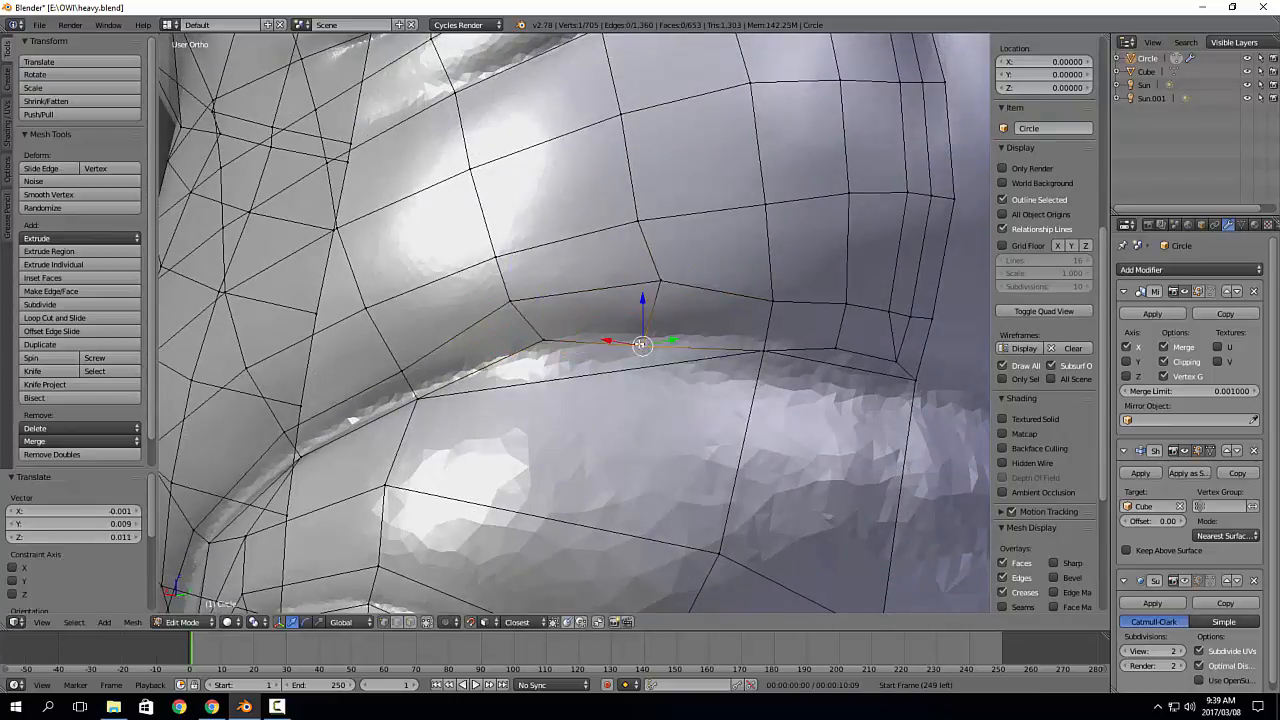
{"action": "key", "text": "g"}
{"action": "left_click", "coordinate": [636, 338]}
Step: Lower the front one of the raised belly vertices slightly to even out the row above the seam
{"action": "middle_click_drag", "start_coordinate": [567, 383], "coordinate": [803, 383]}
{"action": "right_click", "coordinate": [530, 292]}
{"action": "key", "text": "g"}
{"action": "left_click", "coordinate": [531, 306]}
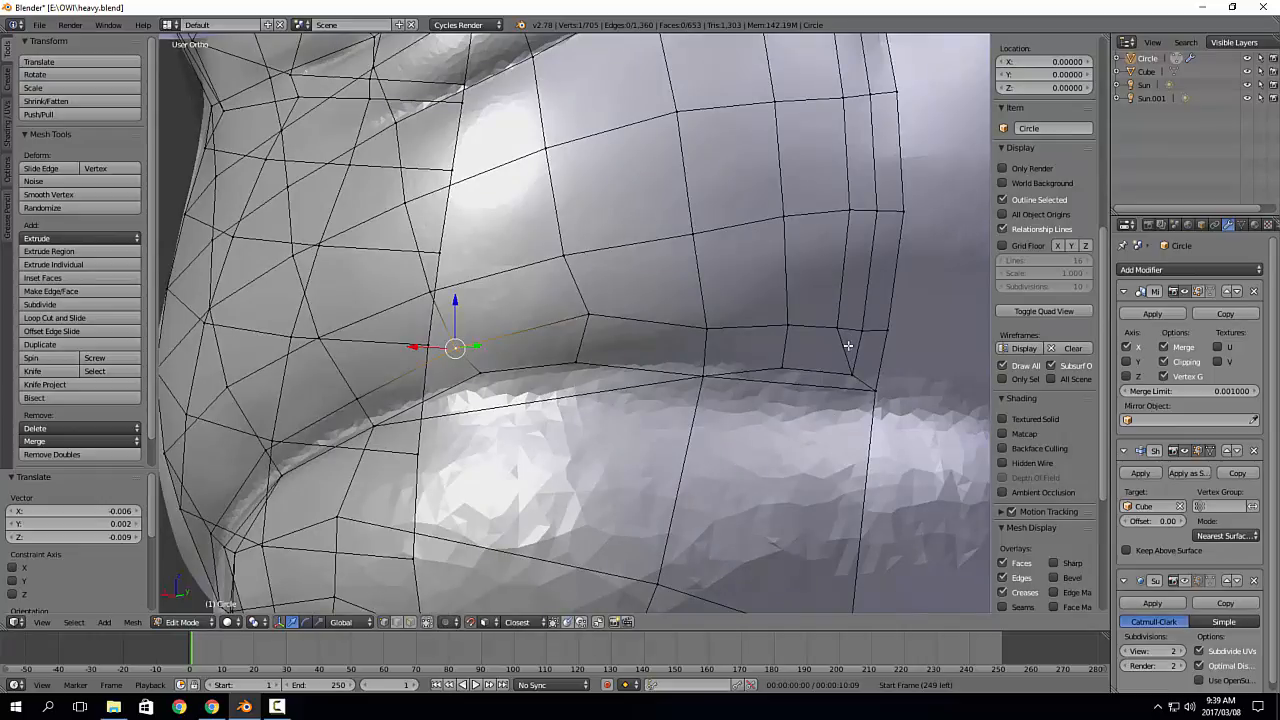
Step: Insert an edge loop along the upper row of fold and hip faces, close below the belly seam
{"action": "middle_click_drag", "start_coordinate": [829, 452], "coordinate": [818, 412]}
{"action": "scroll", "coordinate": [829, 418], "scroll_direction": "down", "scroll_amount": 2}
{"action": "scroll", "coordinate": [818, 408], "scroll_direction": "down", "scroll_amount": 2}
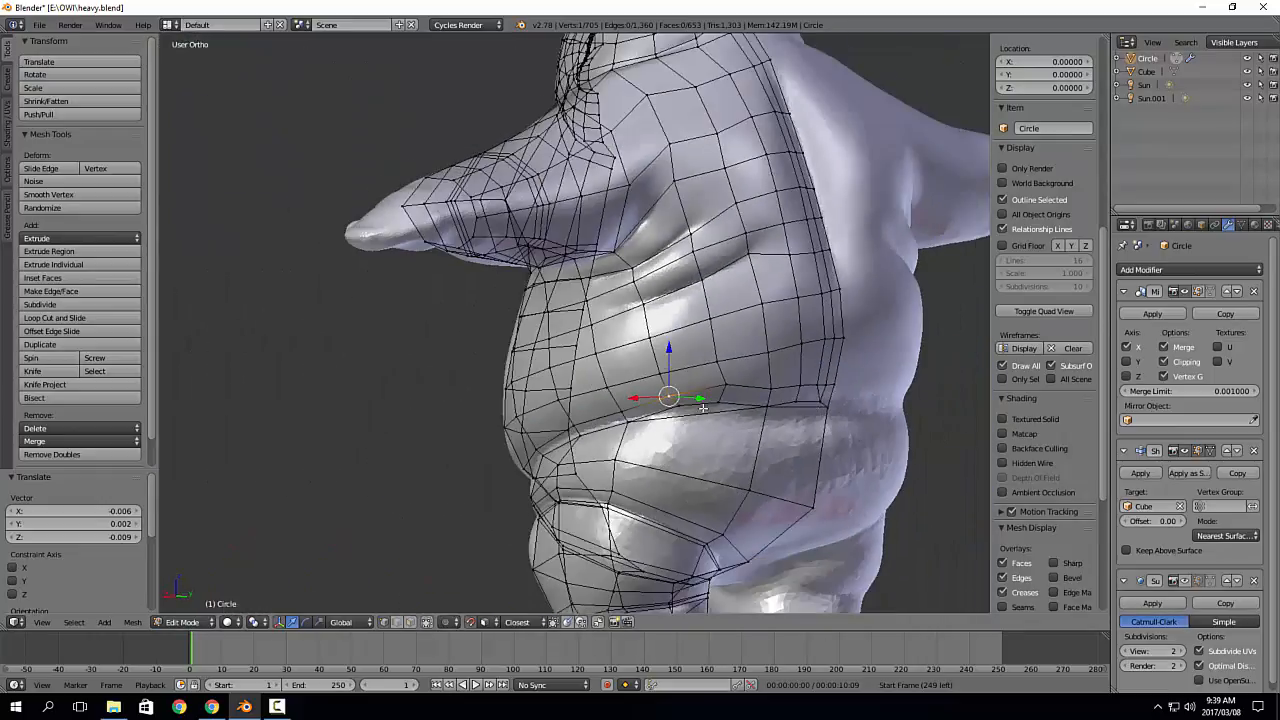
{"action": "middle_click_drag", "start_coordinate": [705, 410], "coordinate": [741, 456]}
{"action": "middle_click_drag", "start_coordinate": [741, 456], "coordinate": [741, 380], "text": "shift"}
{"action": "scroll", "coordinate": [741, 380], "scroll_direction": "up", "scroll_amount": 1}
{"action": "scroll", "coordinate": [741, 380], "scroll_direction": "up", "scroll_amount": 2}
{"action": "key", "text": "ctrl+r"}
{"action": "left_click", "coordinate": [783, 330]}
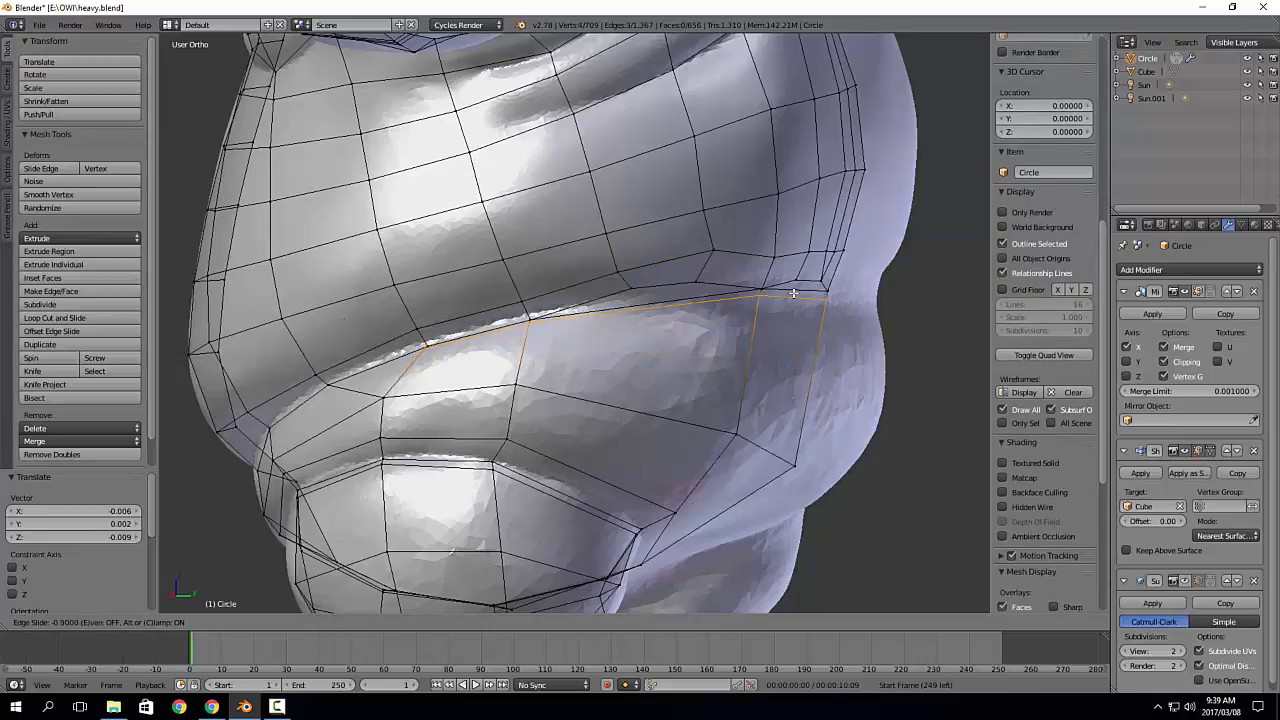
{"action": "right_click", "coordinate": [779, 342]}
{"action": "middle_click_drag", "start_coordinate": [777, 354], "coordinate": [508, 357]}
{"action": "scroll", "coordinate": [506, 357], "scroll_direction": "up", "scroll_amount": 2}
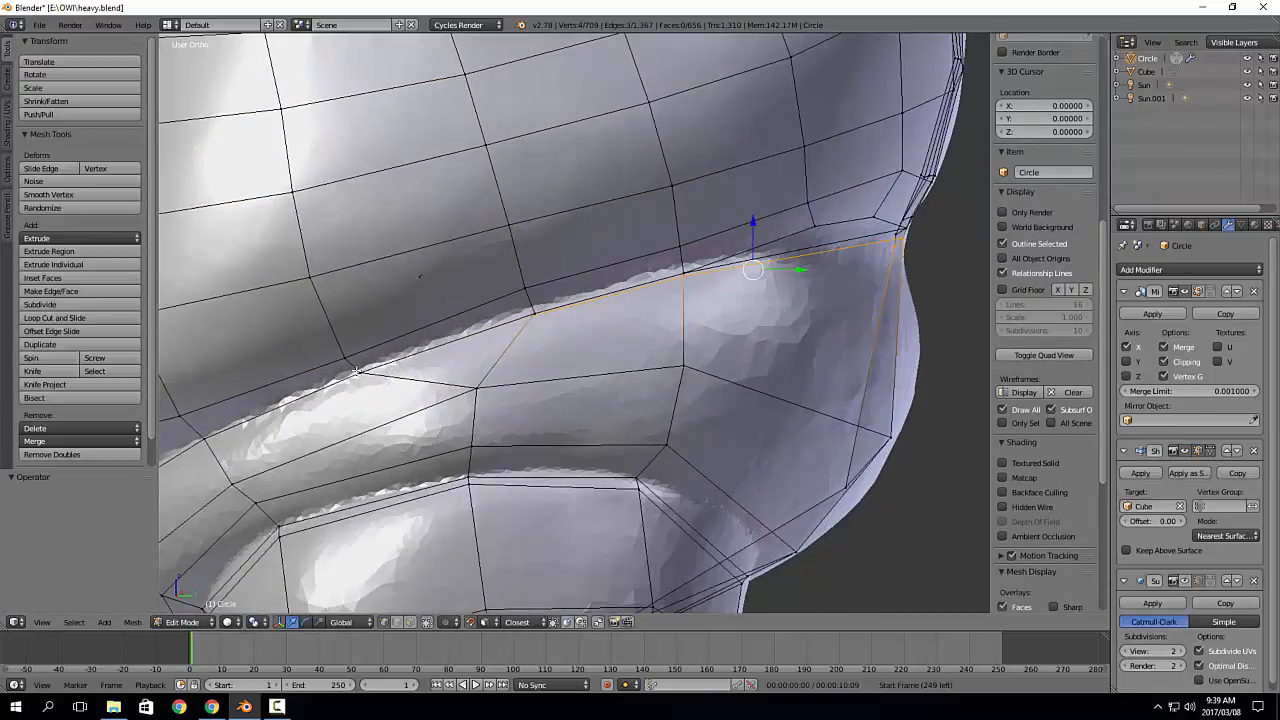
{"action": "right_click", "coordinate": [357, 371]}
{"action": "scroll", "coordinate": [480, 333], "scroll_direction": "up", "scroll_amount": 1}
{"action": "key", "text": "ctrl+z"}
{"action": "key", "text": "ctrl+z"}
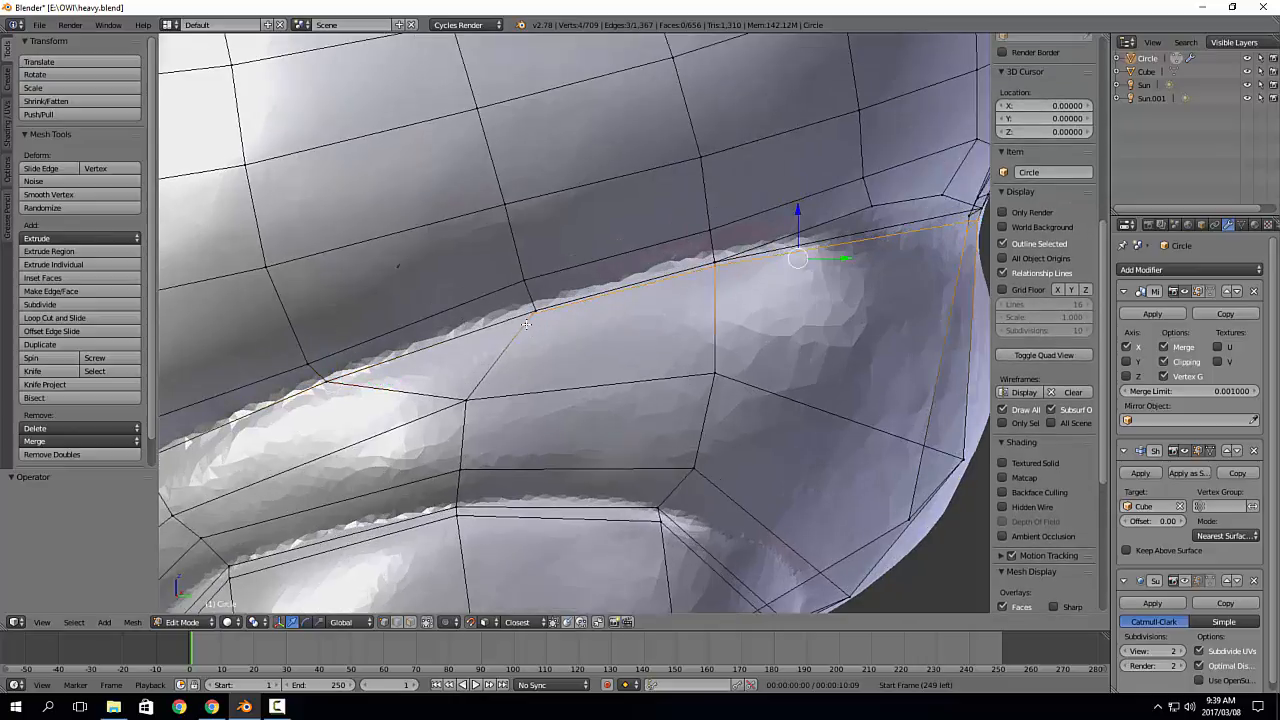
Step: Merge the two neighbouring fold vertices just below the belly seam on the side into one at their centre
{"action": "right_click", "coordinate": [531, 311]}
{"action": "right_click", "coordinate": [322, 382], "text": "shift"}
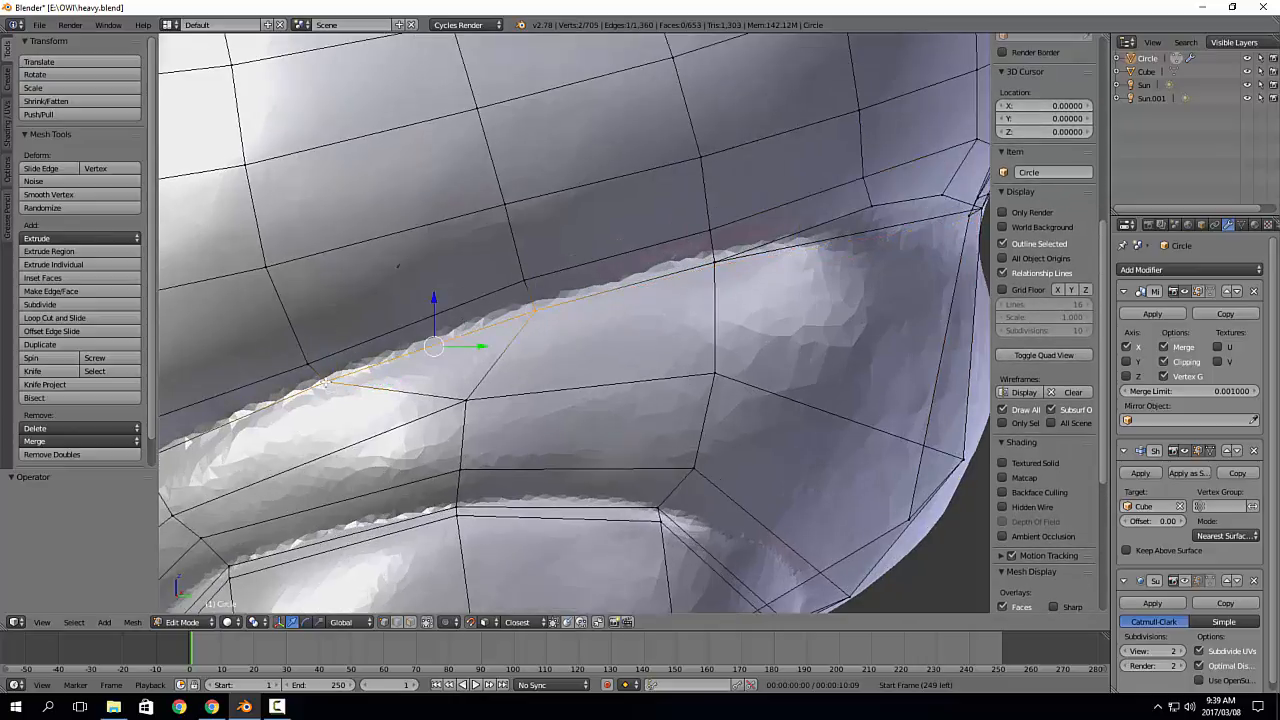
{"action": "key", "text": "alt+m"}
{"action": "left_click", "coordinate": [328, 384]}
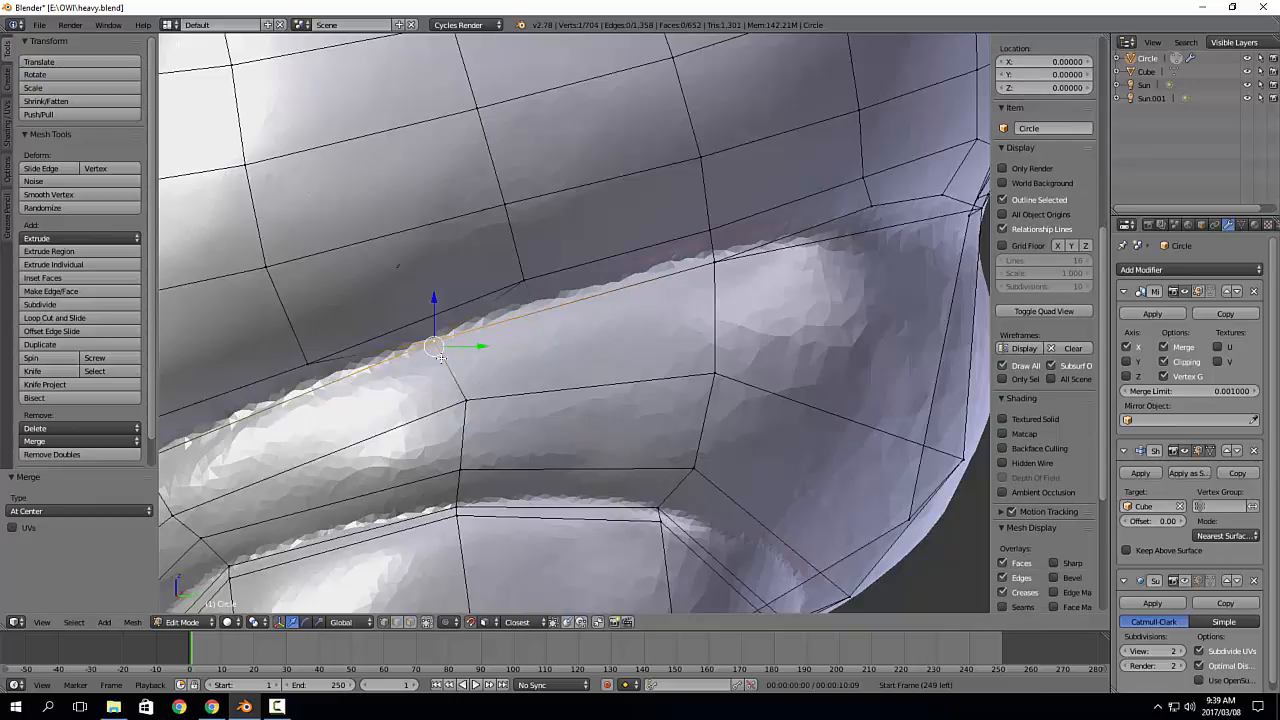
{"action": "key", "text": "a"}
{"action": "scroll", "coordinate": [443, 354], "scroll_direction": "down", "scroll_amount": 2}
{"action": "middle_click_drag", "start_coordinate": [534, 374], "coordinate": [520, 369]}
{"action": "scroll", "coordinate": [521, 369], "scroll_direction": "down", "scroll_amount": 1}
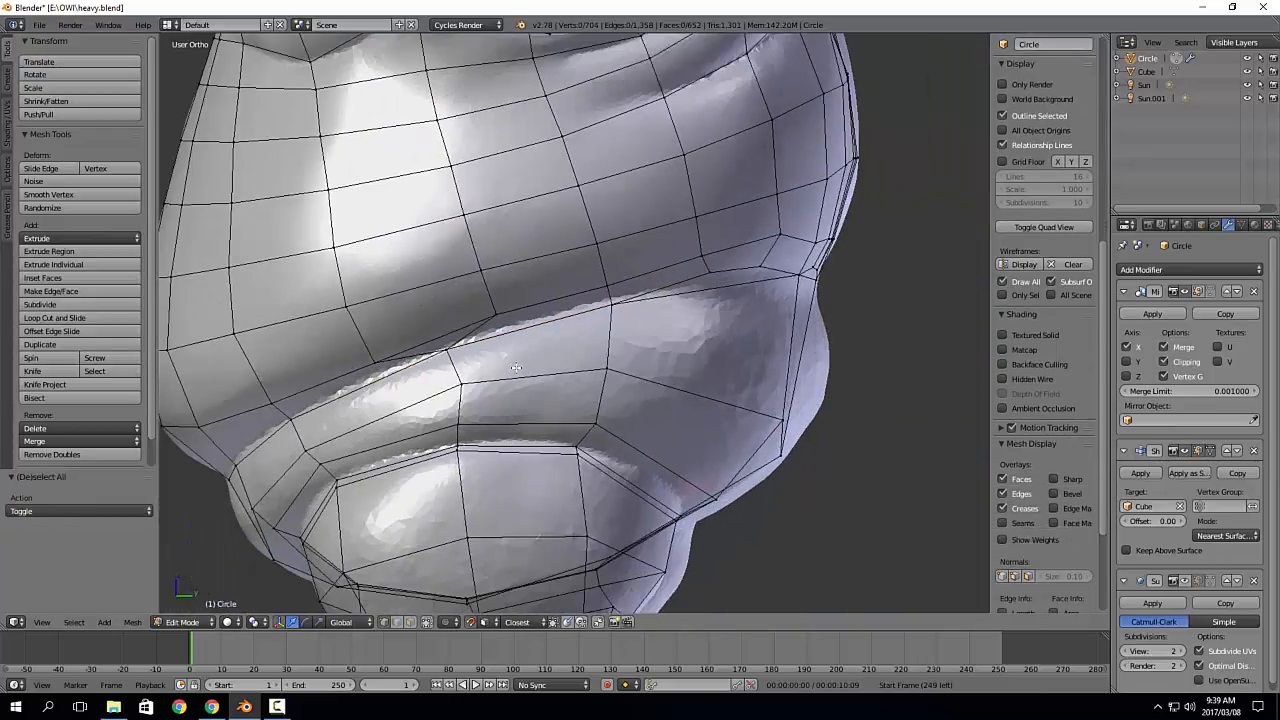
Step: Insert two edge loops along the upper row of fold and hip faces, one near the belly seam and one lower
{"action": "mouse_move", "coordinate": [648, 341]}
{"action": "middle_mouse_down"}
{"action": "mouse_move", "coordinate": [620, 345]}
{"action": "mouse_move", "coordinate": [646, 342]}
{"action": "middle_mouse_up"}
{"action": "key", "text": "ctrl+r"}
{"action": "left_click", "coordinate": [646, 342]}
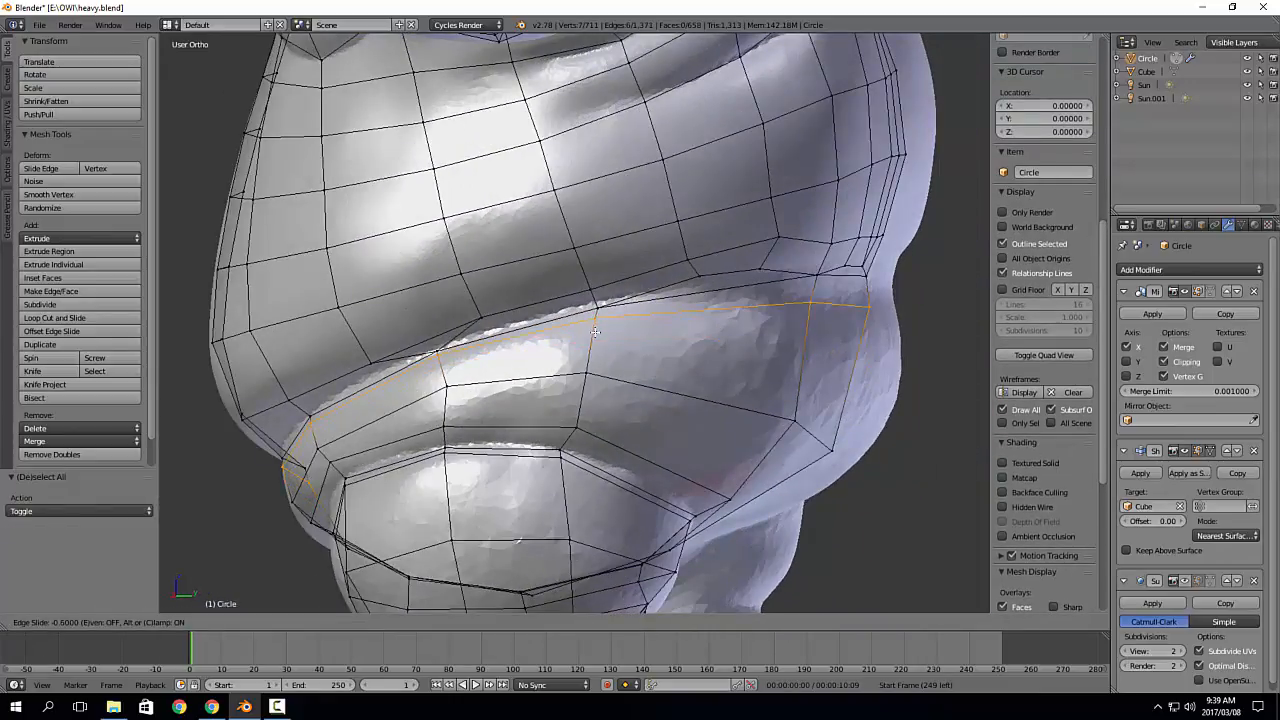
{"action": "left_click", "coordinate": [595, 332]}
{"action": "key", "text": "g"}
{"action": "key", "text": "g"}
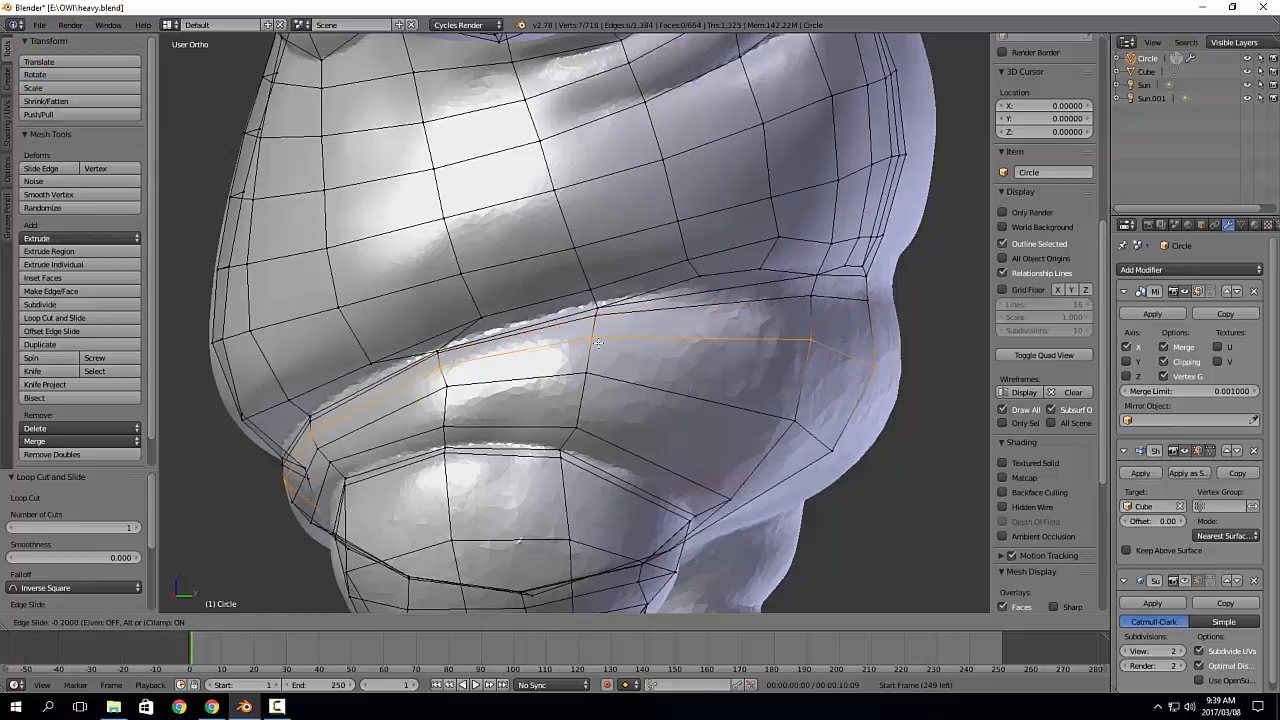
{"action": "left_click", "coordinate": [597, 343]}
{"action": "middle_click_drag", "start_coordinate": [597, 343], "coordinate": [546, 575]}
Step: Show only the layer containing the retopology mesh and set its maximum draw type to Solid
{"action": "key", "text": "Tab"}
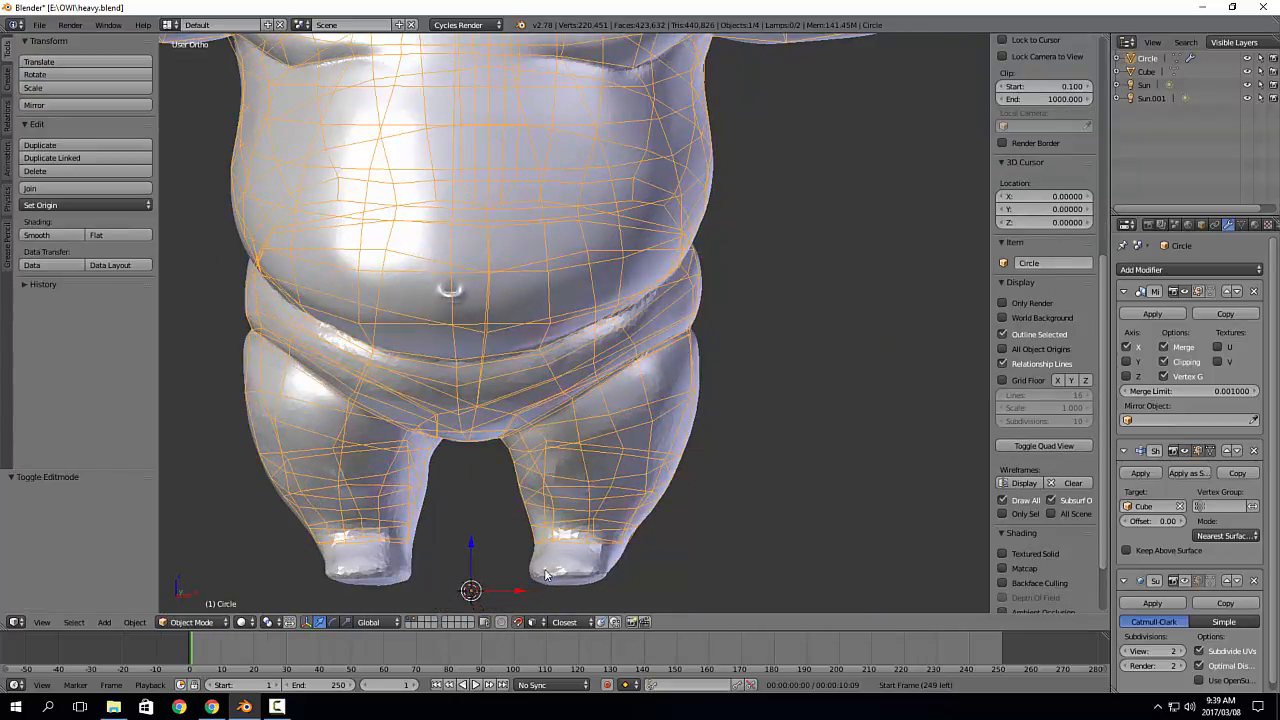
{"action": "left_click", "coordinate": [417, 620]}
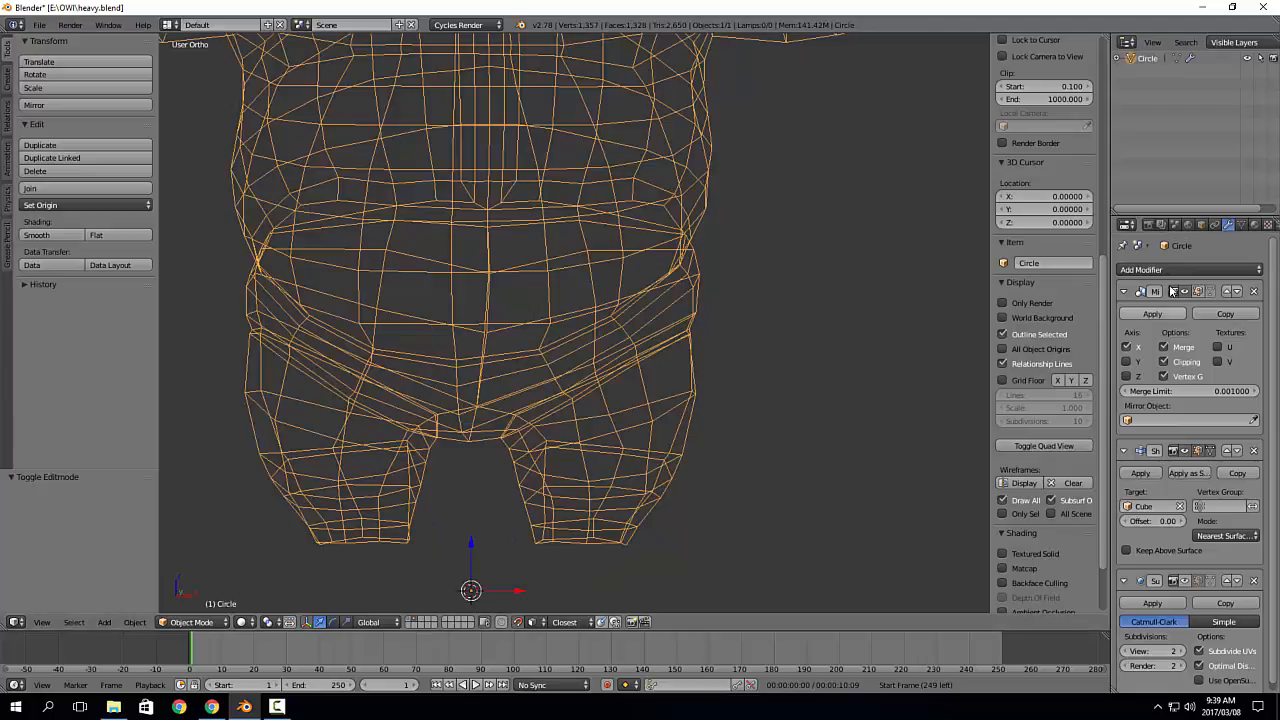
{"action": "left_click", "coordinate": [1201, 224]}
{"action": "left_click", "coordinate": [1145, 559]}
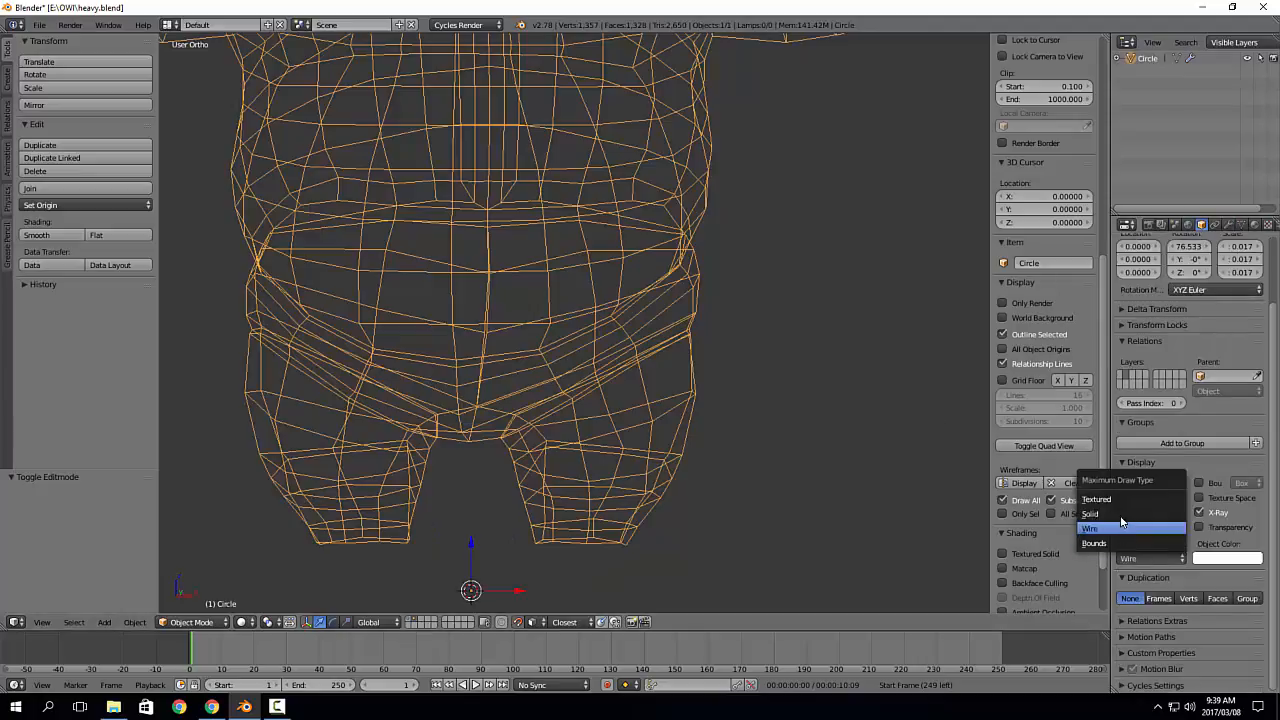
{"action": "left_click", "coordinate": [1170, 513]}
{"action": "mouse_move", "coordinate": [808, 433]}
{"action": "middle_mouse_down"}
{"action": "mouse_move", "coordinate": [504, 394]}
{"action": "mouse_move", "coordinate": [551, 378]}
{"action": "mouse_move", "coordinate": [663, 405]}
{"action": "mouse_move", "coordinate": [604, 406]}
{"action": "mouse_move", "coordinate": [645, 373]}
{"action": "middle_mouse_up"}
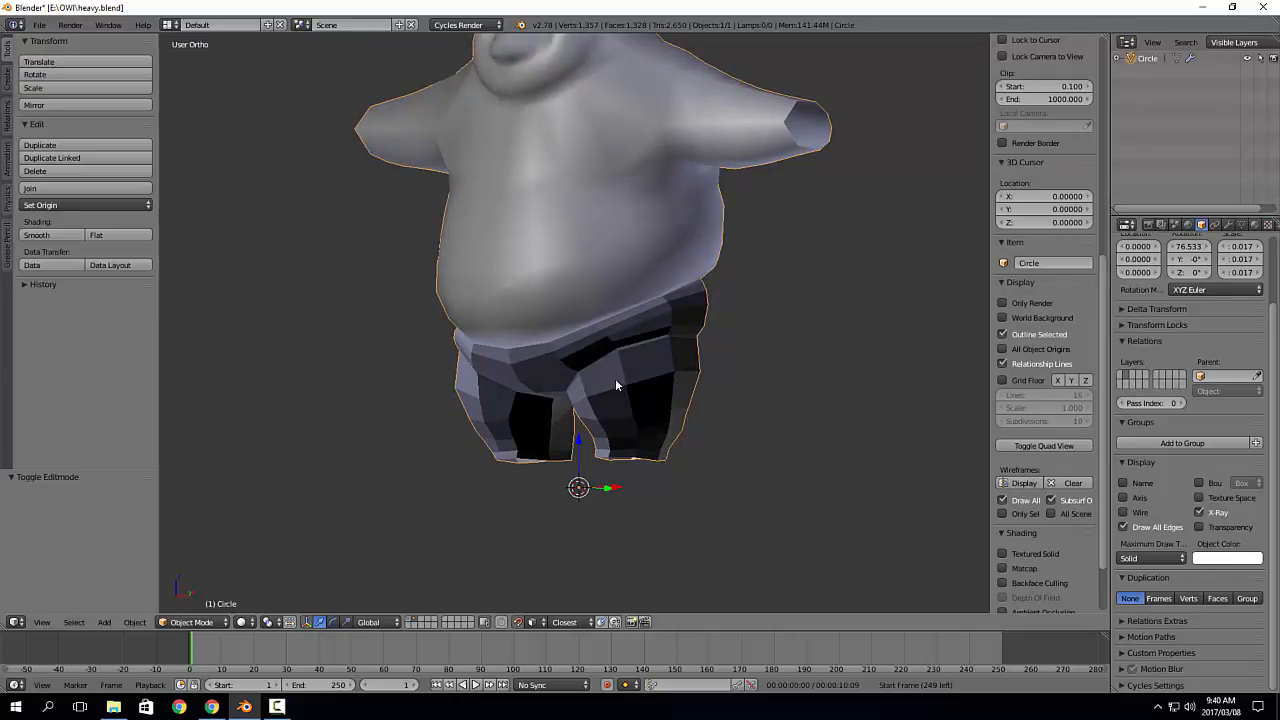
{"action": "middle_click_drag", "start_coordinate": [577, 302], "coordinate": [666, 300]}
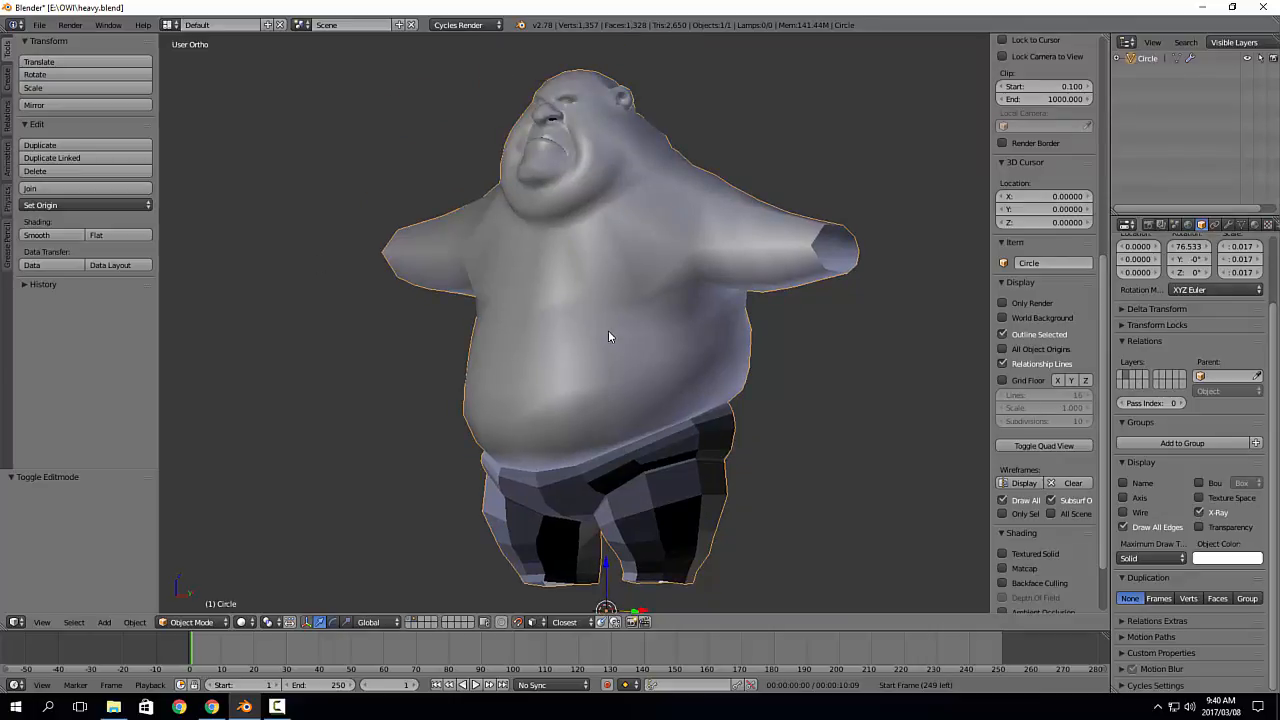
Step: Select the whole retopology mesh and make its normals consistent
{"action": "key", "text": "Tab"}
{"action": "middle_click_drag", "start_coordinate": [620, 334], "coordinate": [770, 340]}
{"action": "key", "text": "a"}
{"action": "key", "text": "a"}
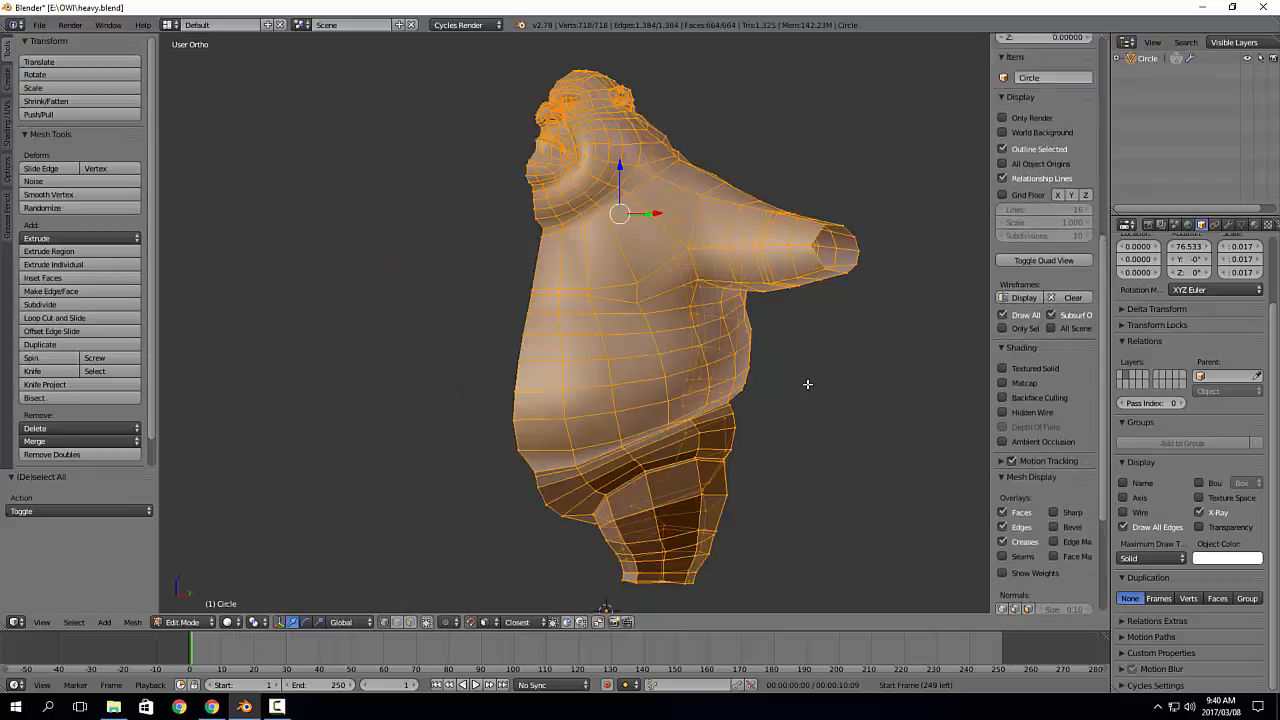
{"action": "key", "text": "ctrl+n"}
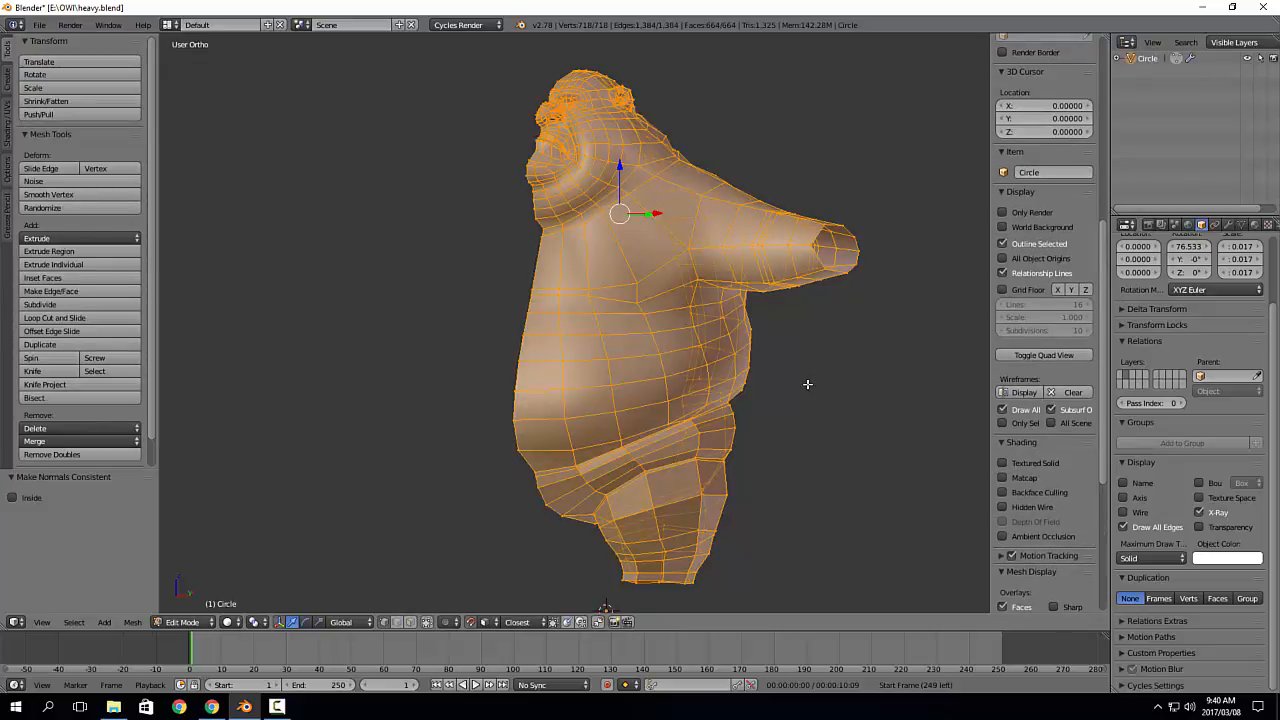
{"action": "key", "text": "Tab"}
{"action": "middle_click_drag", "start_coordinate": [809, 384], "coordinate": [678, 443]}
{"action": "middle_click_drag", "start_coordinate": [650, 529], "coordinate": [343, 476]}
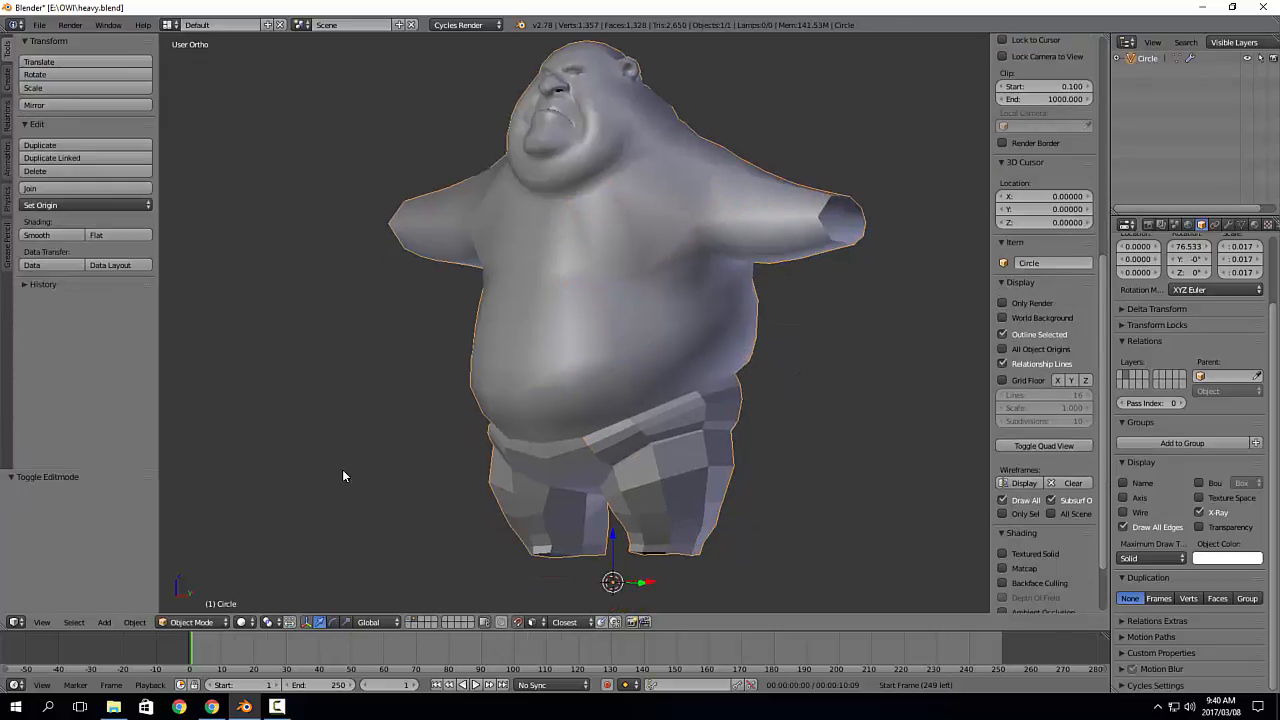
Step: Shade the retopology mesh smooth and enable its Subdivision Surface modifier in the viewport
{"action": "left_click", "coordinate": [60, 234]}
{"action": "mouse_move", "coordinate": [666, 356]}
{"action": "middle_mouse_down"}
{"action": "mouse_move", "coordinate": [542, 362]}
{"action": "mouse_move", "coordinate": [800, 352]}
{"action": "middle_mouse_up"}
{"action": "left_click", "coordinate": [1228, 224]}
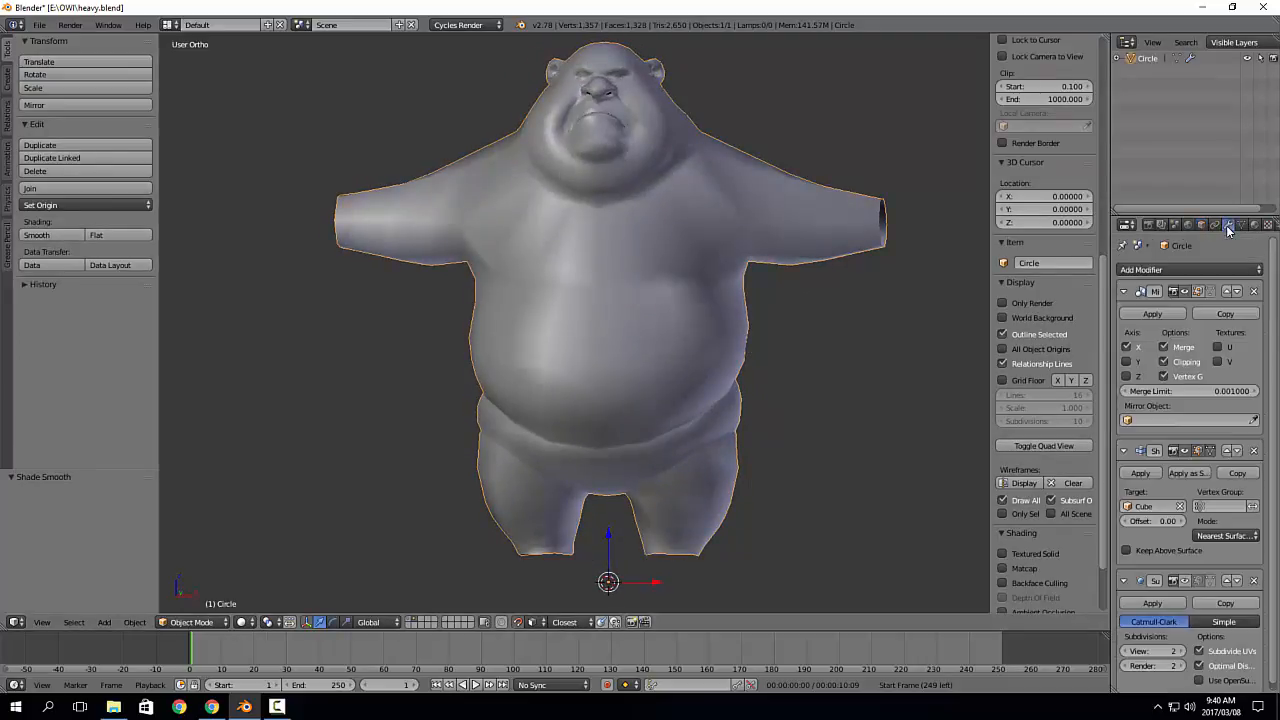
{"action": "left_click", "coordinate": [1180, 580]}
{"action": "middle_click_drag", "start_coordinate": [722, 444], "coordinate": [460, 366]}
Step: Move the rear centre border vertices from the waist fold down to the crotch along X onto the mirror plane
{"action": "key", "text": "Tab"}
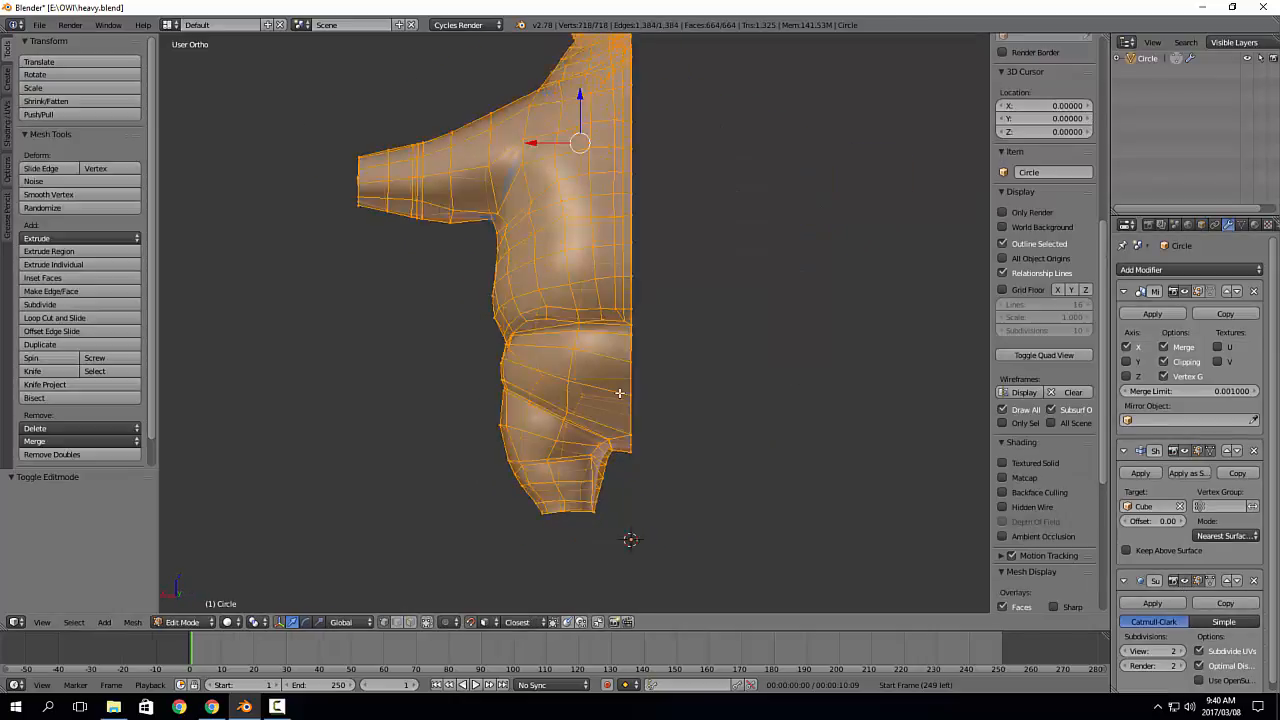
{"action": "scroll", "coordinate": [636, 363], "scroll_direction": "up", "scroll_amount": 3}
{"action": "middle_click_drag", "start_coordinate": [636, 363], "coordinate": [664, 354]}
{"action": "right_click", "coordinate": [714, 280]}
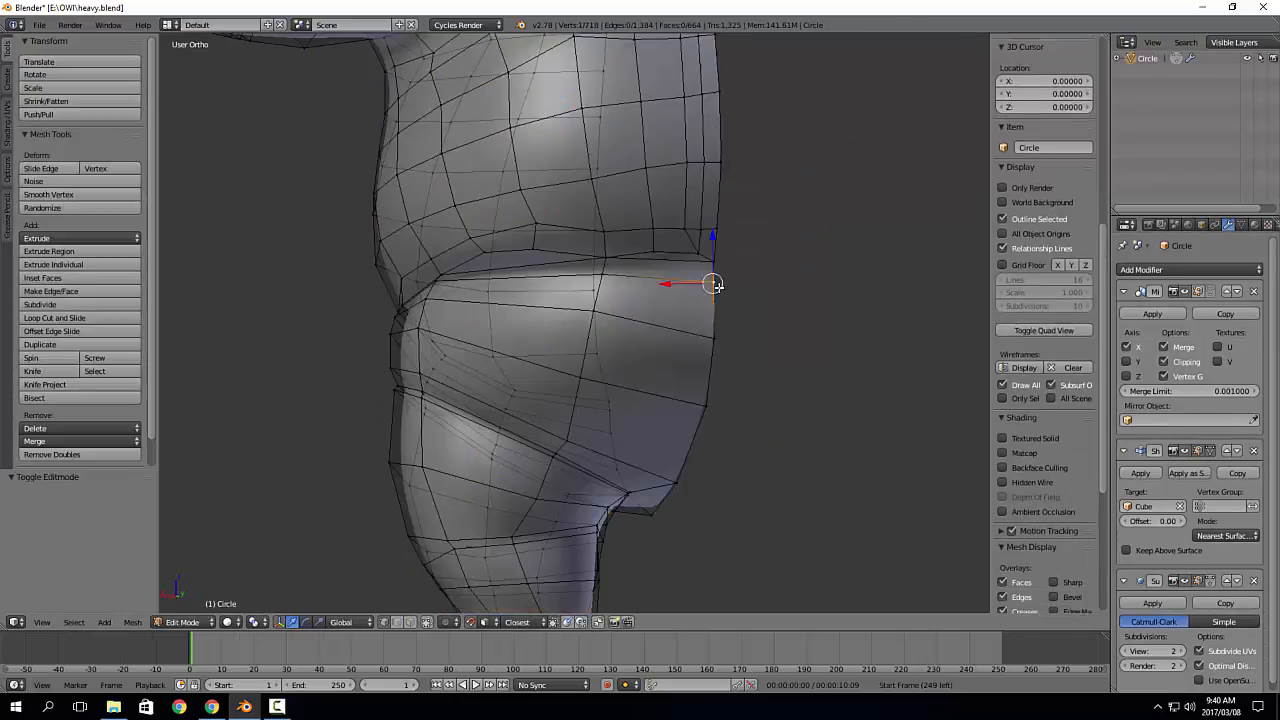
{"action": "right_click", "coordinate": [676, 484], "text": "ctrl"}
{"action": "left_click_drag", "start_coordinate": [665, 382], "coordinate": [754, 381]}
{"action": "key", "text": "Tab"}
Step: Examine the smoothed, mirrored character as a whole and its face, eyes, nose and mouth up close
{"action": "middle_click_drag", "start_coordinate": [521, 387], "coordinate": [832, 417]}
{"action": "scroll", "coordinate": [705, 381], "scroll_direction": "down", "scroll_amount": 2}
{"action": "scroll", "coordinate": [830, 375], "scroll_direction": "down", "scroll_amount": 5}
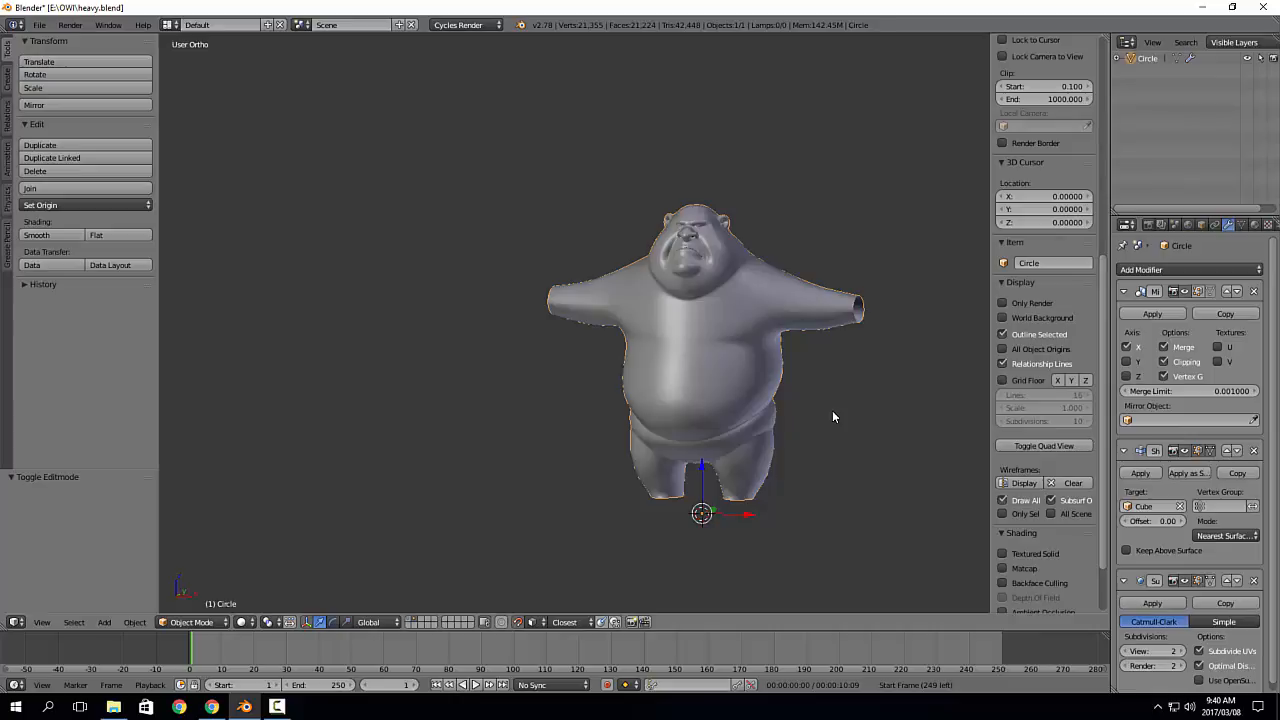
{"action": "scroll", "coordinate": [832, 410], "scroll_direction": "up", "scroll_amount": 2}
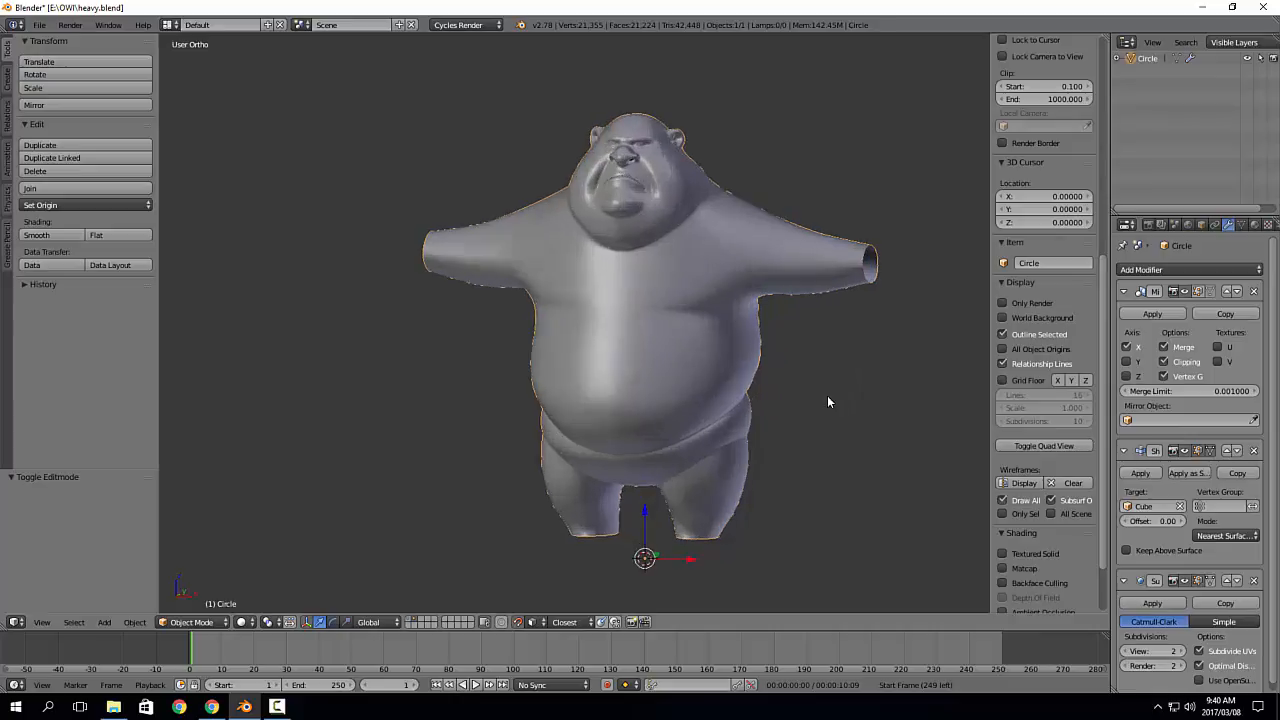
{"action": "mouse_move", "coordinate": [827, 395]}
{"action": "middle_mouse_down"}
{"action": "mouse_move", "coordinate": [791, 380]}
{"action": "mouse_move", "coordinate": [795, 360]}
{"action": "mouse_move", "coordinate": [738, 422]}
{"action": "mouse_move", "coordinate": [838, 400]}
{"action": "middle_mouse_up"}
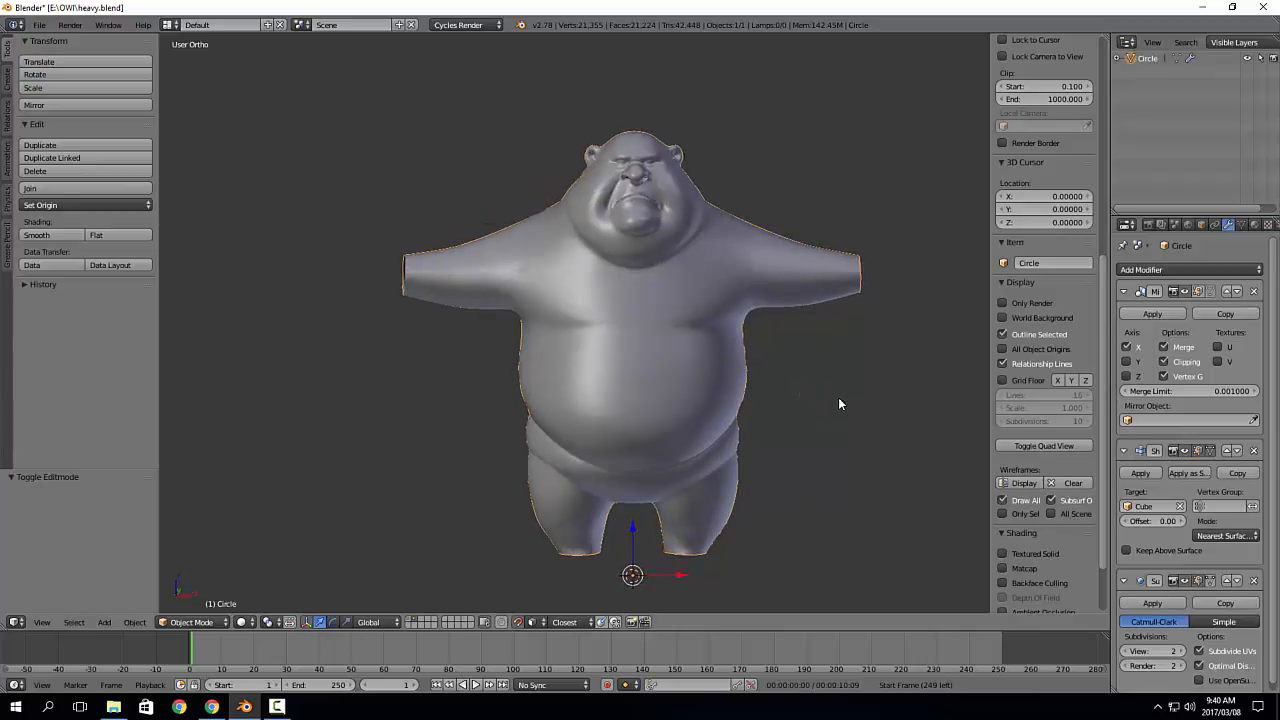
{"action": "scroll", "coordinate": [831, 323], "scroll_direction": "up", "scroll_amount": 6}
{"action": "scroll", "coordinate": [842, 352], "scroll_direction": "up", "scroll_amount": 5}
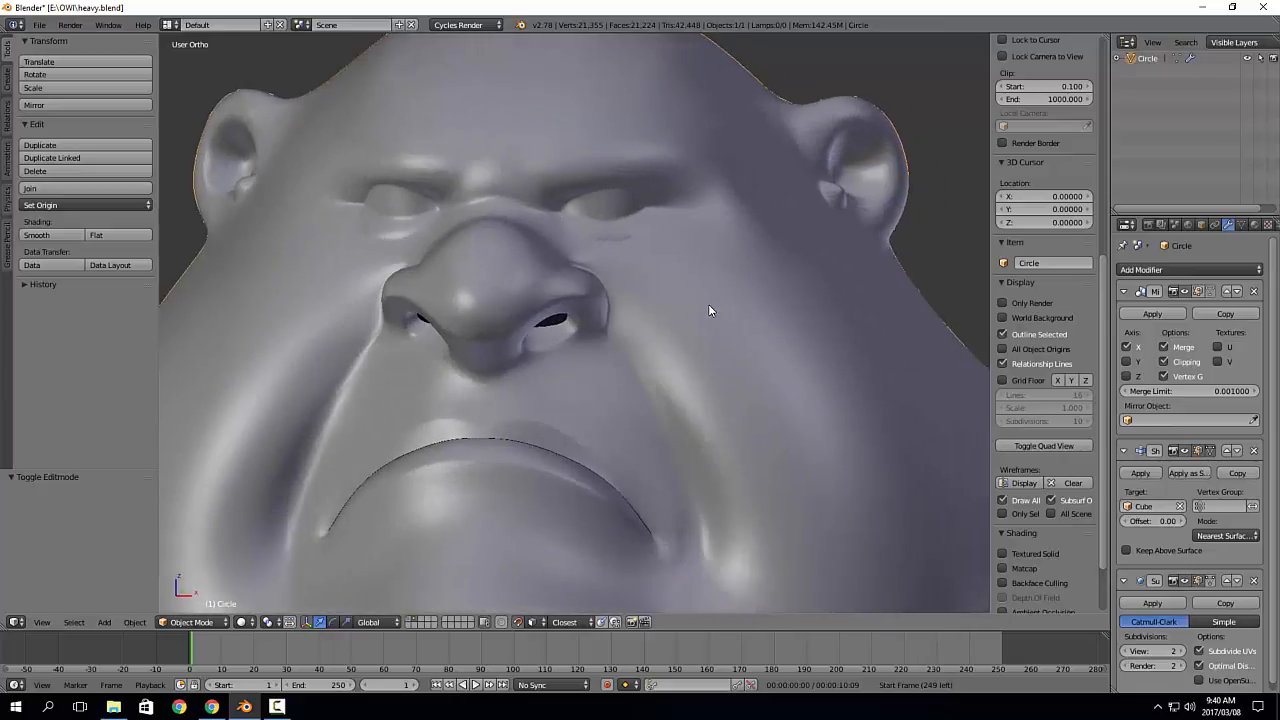
{"action": "scroll", "coordinate": [674, 237], "scroll_direction": "up", "scroll_amount": 1}
{"action": "middle_click_drag", "start_coordinate": [660, 204], "coordinate": [670, 306], "text": "shift"}
{"action": "scroll", "coordinate": [722, 281], "scroll_direction": "up", "scroll_amount": 1}
{"action": "scroll", "coordinate": [669, 306], "scroll_direction": "down", "scroll_amount": 5}
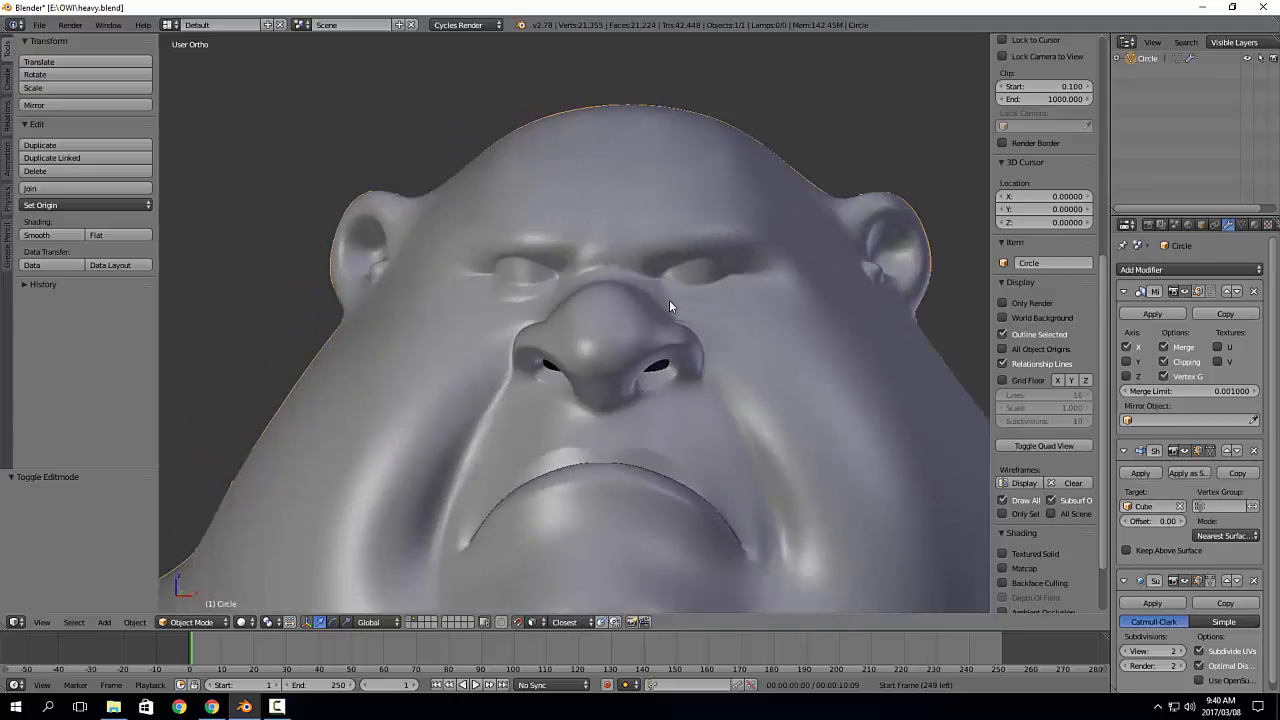
{"action": "key", "text": "Tab"}
{"action": "key", "text": "Tab"}
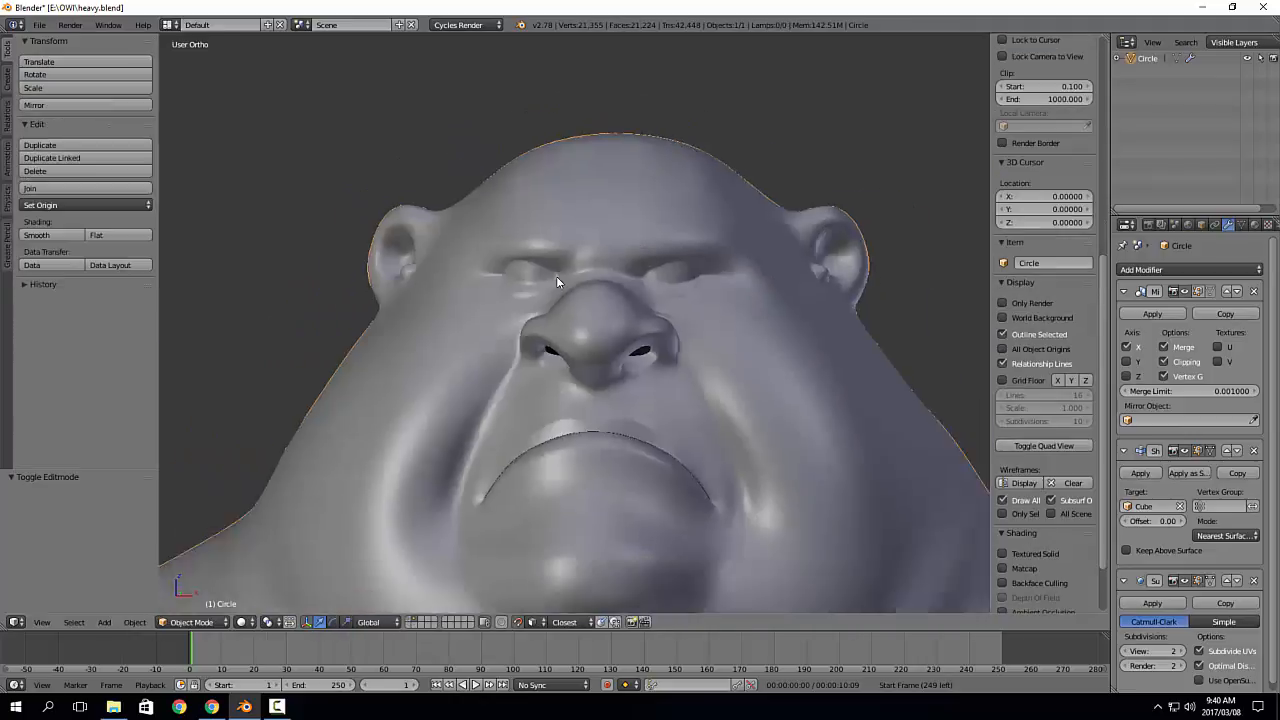
{"action": "scroll", "coordinate": [556, 276], "scroll_direction": "down", "scroll_amount": 5}
{"action": "middle_click_drag", "start_coordinate": [556, 276], "coordinate": [664, 156], "text": "shift"}
{"action": "scroll", "coordinate": [664, 156], "scroll_direction": "down", "scroll_amount": 5}
{"action": "middle_click_drag", "start_coordinate": [822, 309], "coordinate": [642, 353]}
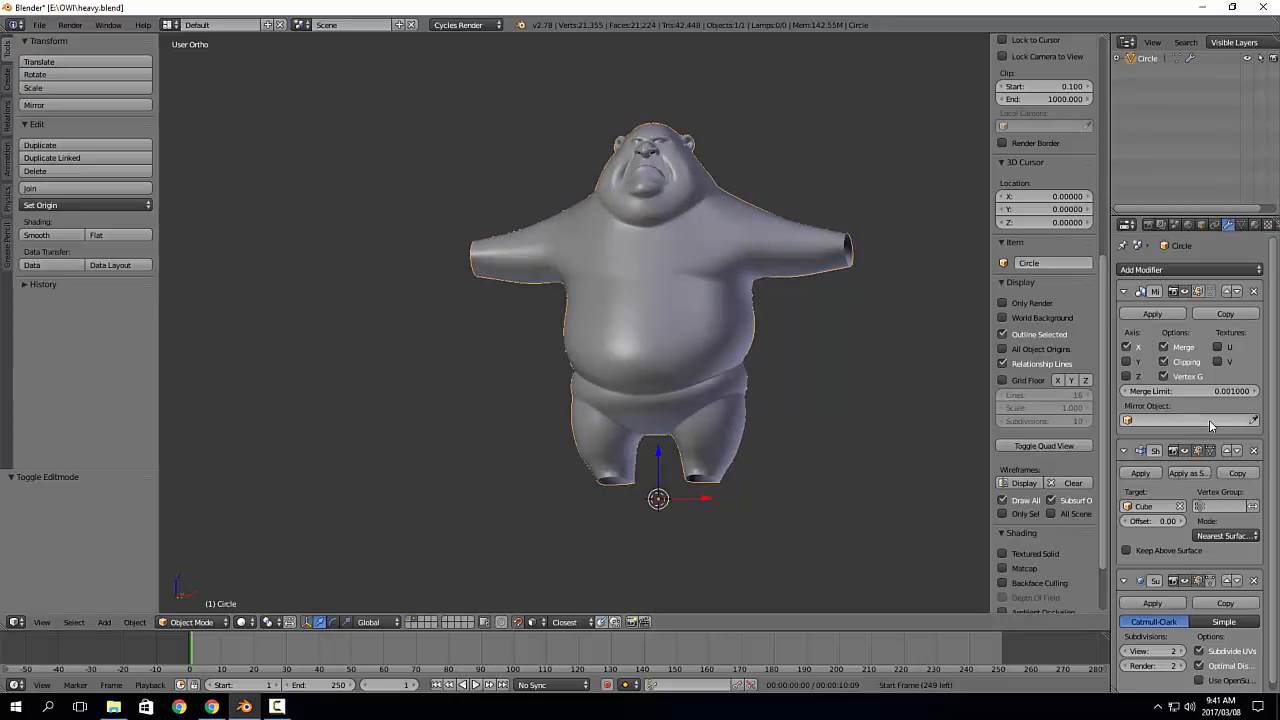
Step: Apply the Shrinkwrap modifier while the Mirror modifier is temporarily hidden in the viewport
{"action": "left_click", "coordinate": [1184, 291]}
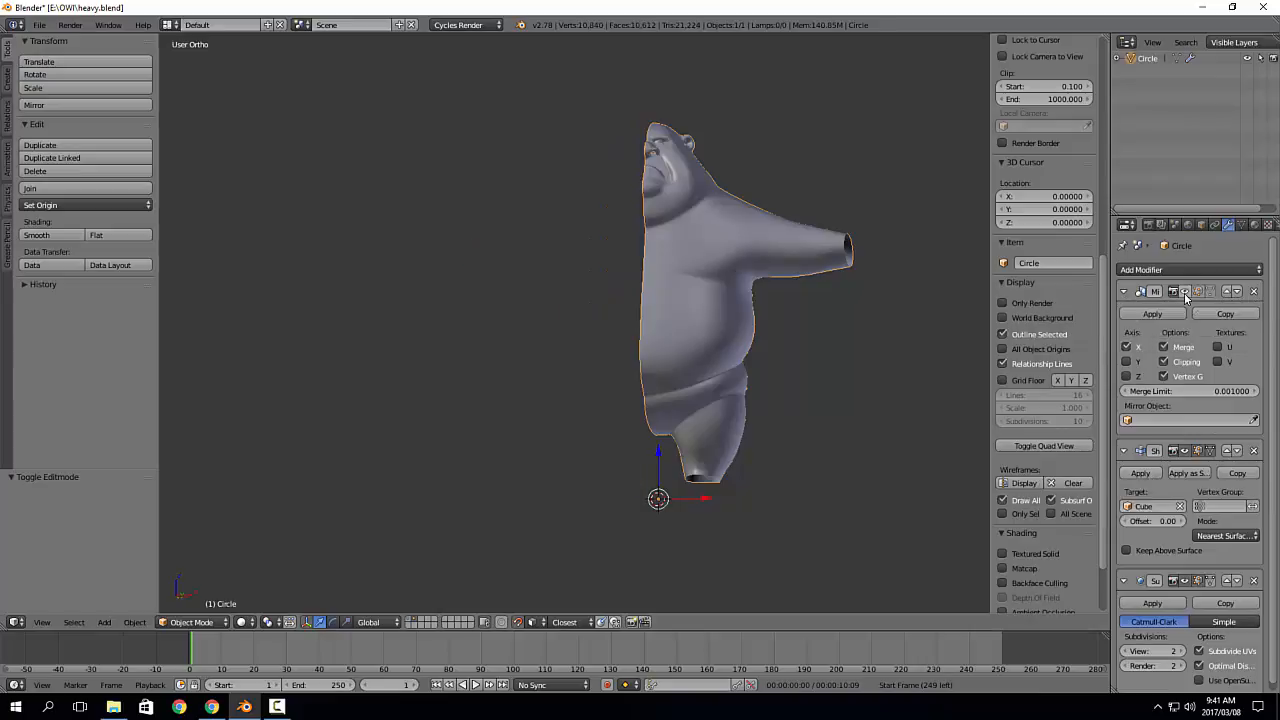
{"action": "left_click", "coordinate": [1140, 474]}
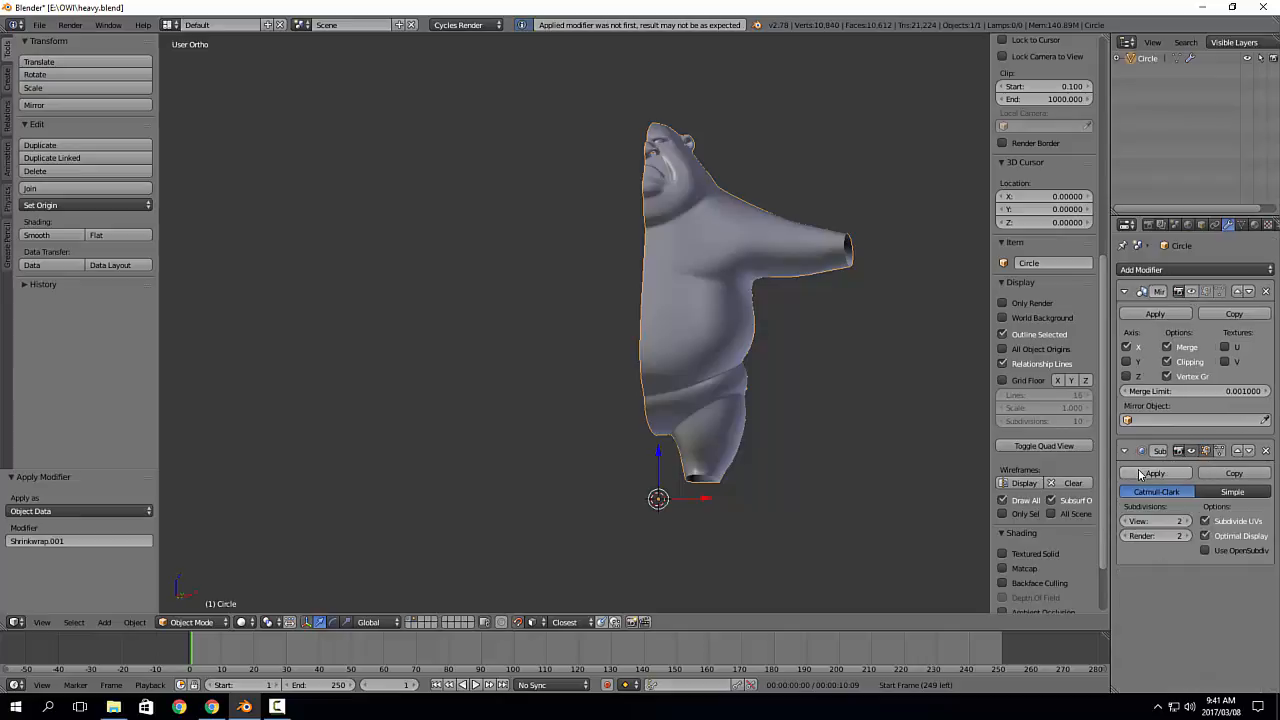
{"action": "scroll", "coordinate": [693, 309], "scroll_direction": "up", "scroll_amount": 3}
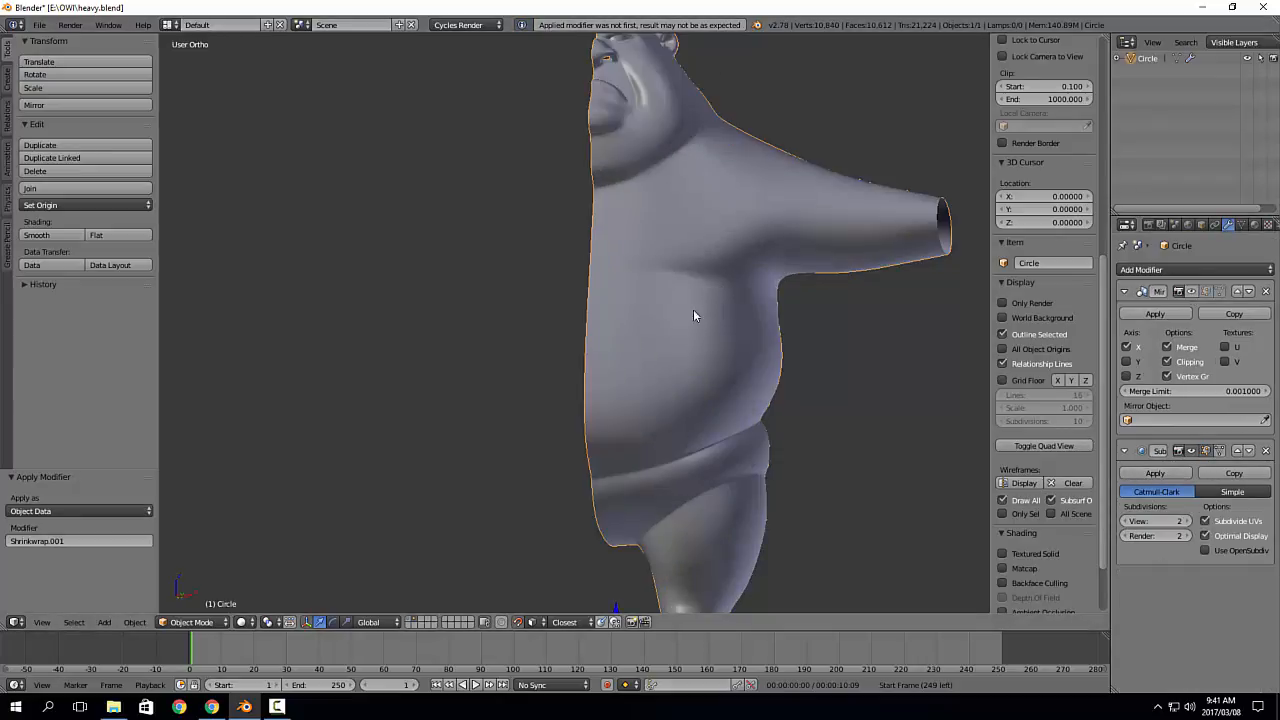
{"action": "scroll", "coordinate": [672, 400], "scroll_direction": "down", "scroll_amount": 2}
{"action": "middle_click_drag", "start_coordinate": [672, 400], "coordinate": [687, 456]}
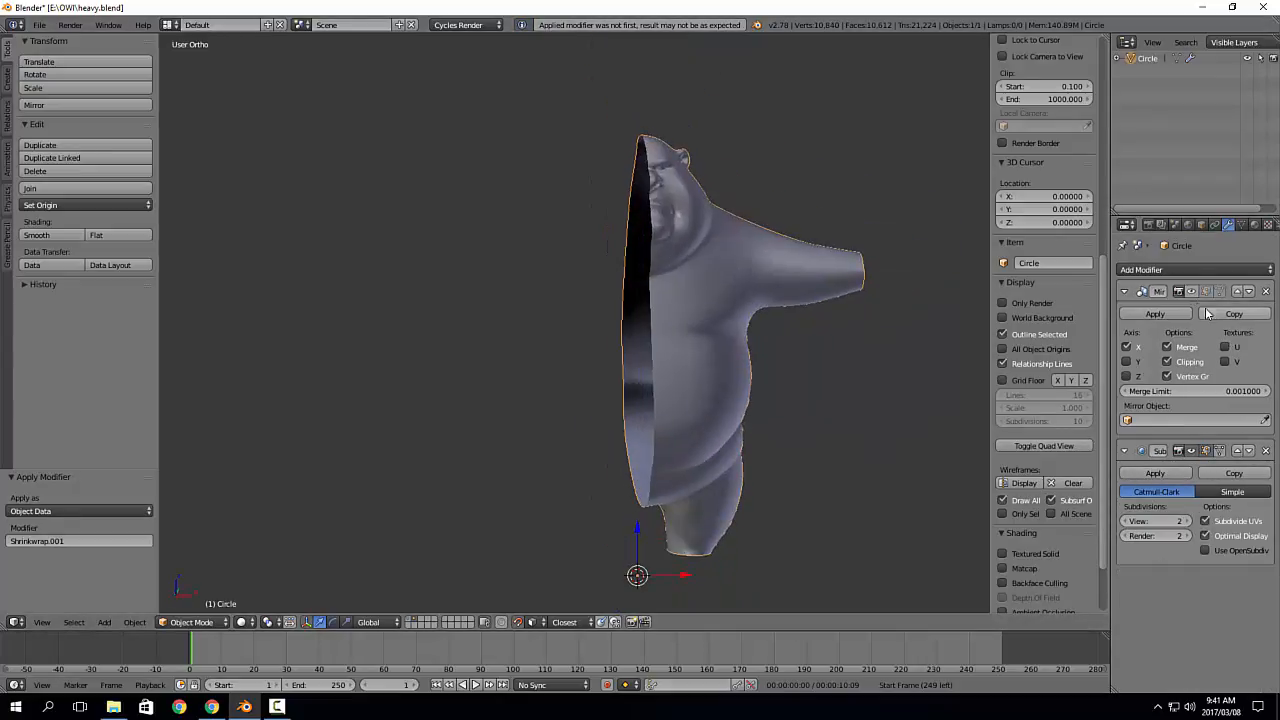
{"action": "left_click", "coordinate": [1190, 291]}
Step: Move the centre border vertices from the front fold seam around the crotch along X until they sit on the mirror plane
{"action": "middle_click_drag", "start_coordinate": [734, 398], "coordinate": [685, 440]}
{"action": "scroll", "coordinate": [707, 405], "scroll_direction": "up", "scroll_amount": 4}
{"action": "scroll", "coordinate": [707, 410], "scroll_direction": "up", "scroll_amount": 2}
{"action": "key", "text": "Tab"}
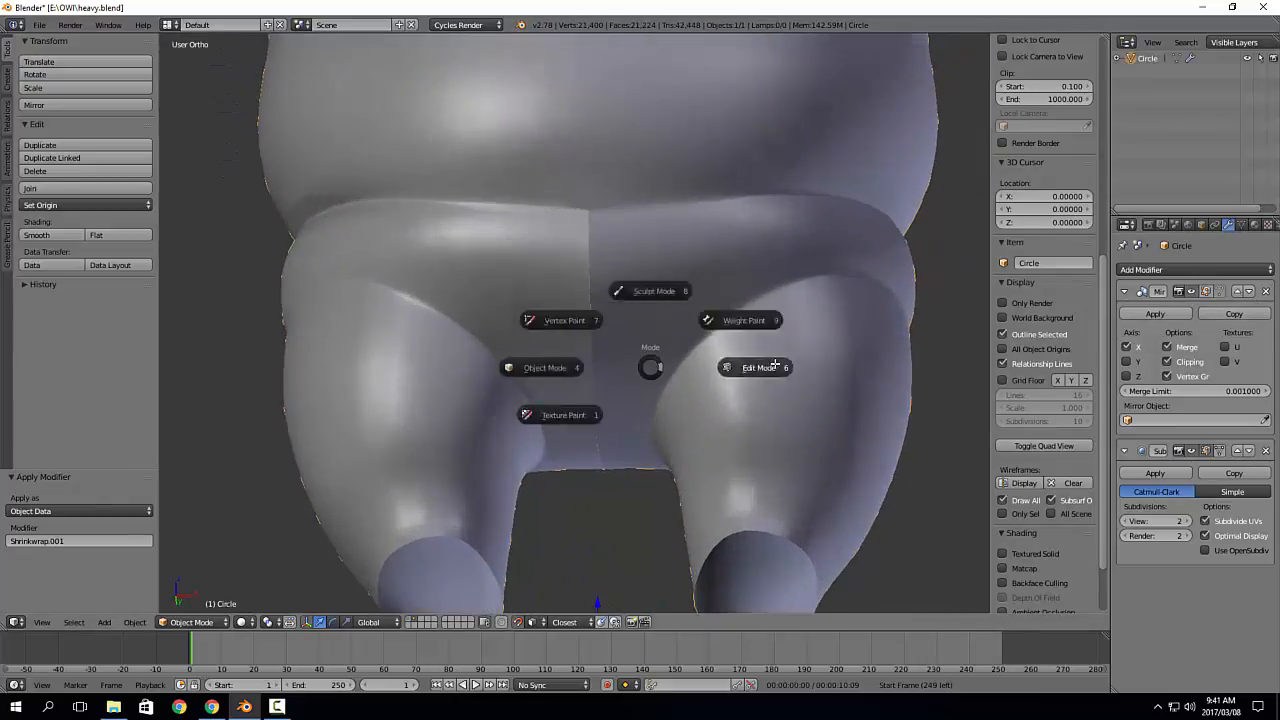
{"action": "left_click", "coordinate": [728, 358]}
{"action": "right_click", "coordinate": [587, 203]}
{"action": "middle_click_drag", "start_coordinate": [587, 203], "coordinate": [563, 418]}
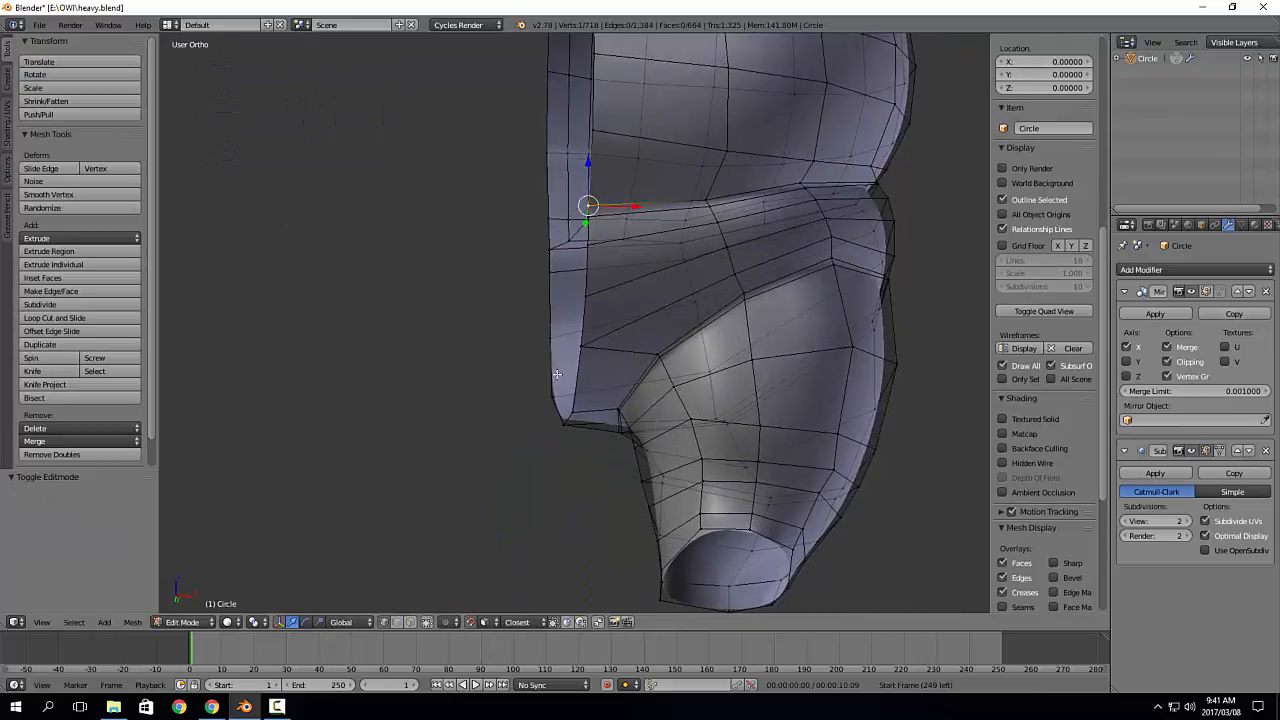
{"action": "right_click", "coordinate": [563, 420], "text": "ctrl"}
{"action": "key", "text": "g"}
{"action": "key", "text": "x"}
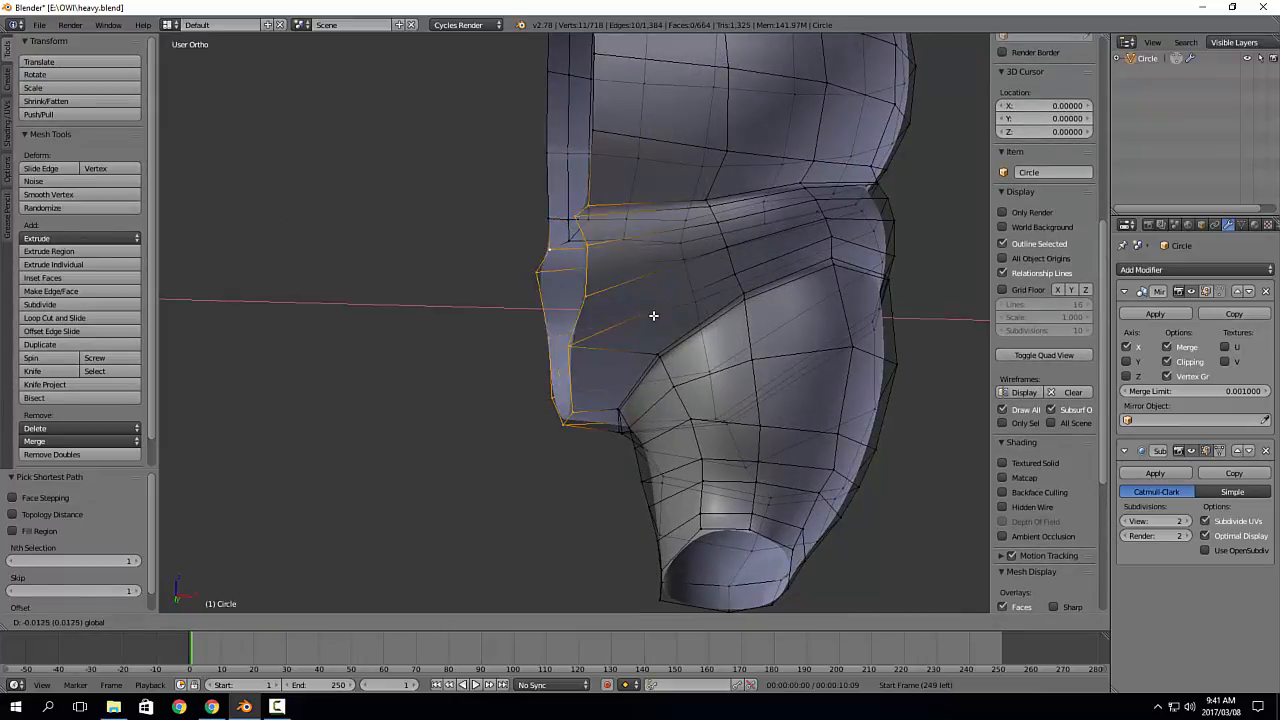
{"action": "left_click", "coordinate": [556, 336]}
{"action": "key", "text": "g"}
{"action": "key", "text": "x"}
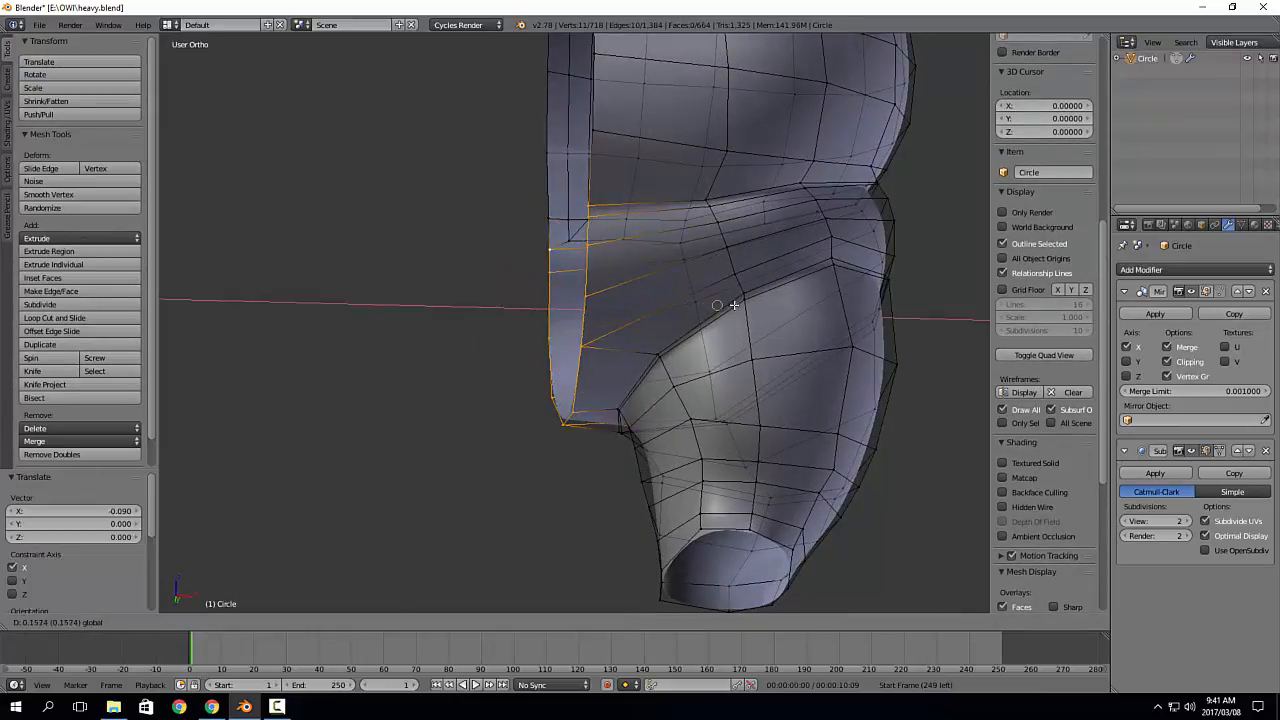
{"action": "left_click", "coordinate": [500, 301]}
{"action": "key", "text": "Tab"}
Step: Move the centre border vertices at the back of the head and neck fold along X onto the mirror plane
{"action": "middle_click_drag", "start_coordinate": [500, 301], "coordinate": [589, 294]}
{"action": "scroll", "coordinate": [593, 338], "scroll_direction": "up", "scroll_amount": 4}
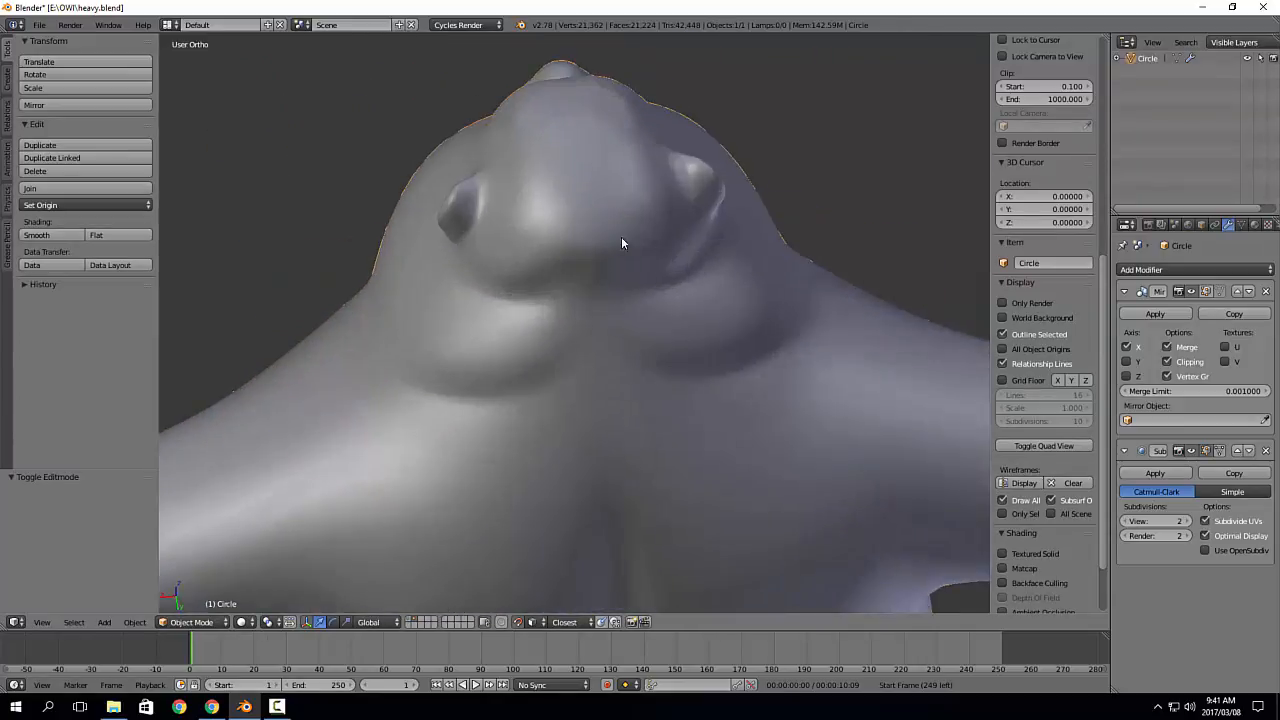
{"action": "key", "text": "Tab"}
{"action": "scroll", "coordinate": [551, 277], "scroll_direction": "up", "scroll_amount": 3}
{"action": "right_click", "coordinate": [622, 192]}
{"action": "right_click", "coordinate": [638, 304]}
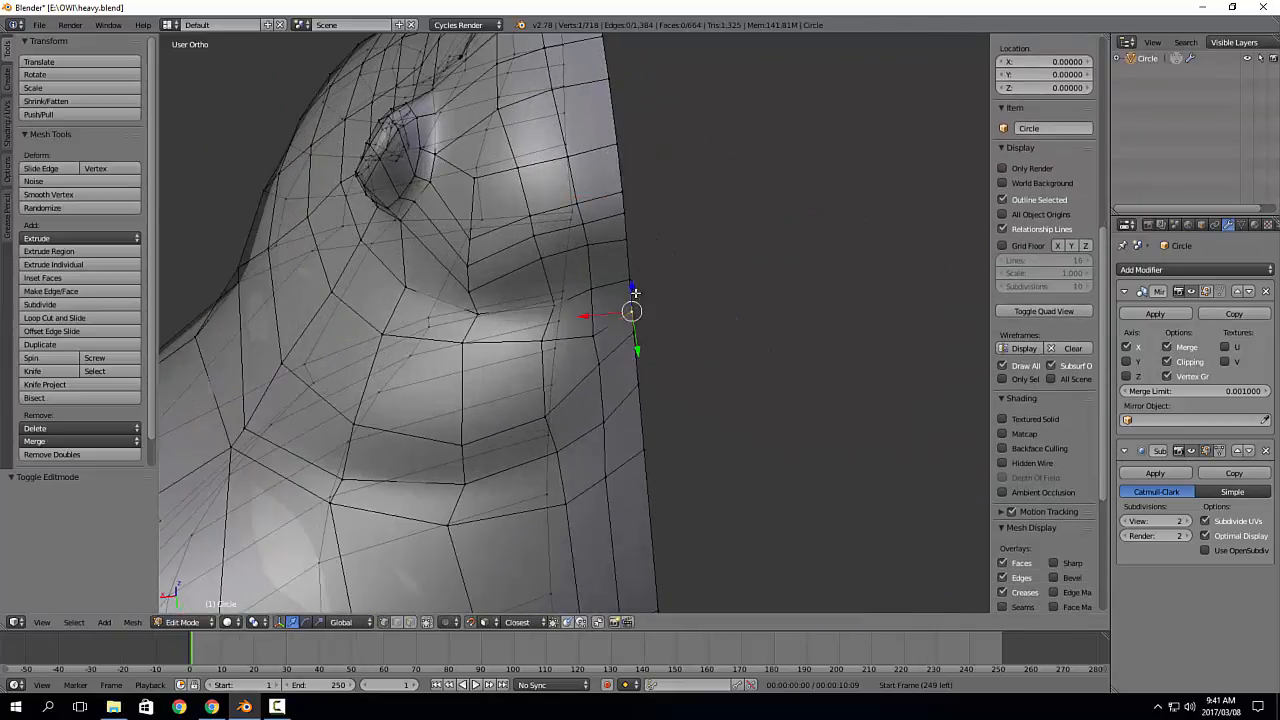
{"action": "right_click", "coordinate": [620, 136], "text": "ctrl"}
{"action": "left_click_drag", "start_coordinate": [589, 237], "coordinate": [464, 243]}
{"action": "key", "text": "Tab"}
{"action": "scroll", "coordinate": [667, 312], "scroll_direction": "up", "scroll_amount": 2}
{"action": "scroll", "coordinate": [667, 318], "scroll_direction": "down", "scroll_amount": 4}
{"action": "middle_click_drag", "start_coordinate": [667, 318], "coordinate": [708, 268]}
{"action": "scroll", "coordinate": [710, 255], "scroll_direction": "down", "scroll_amount": 5}
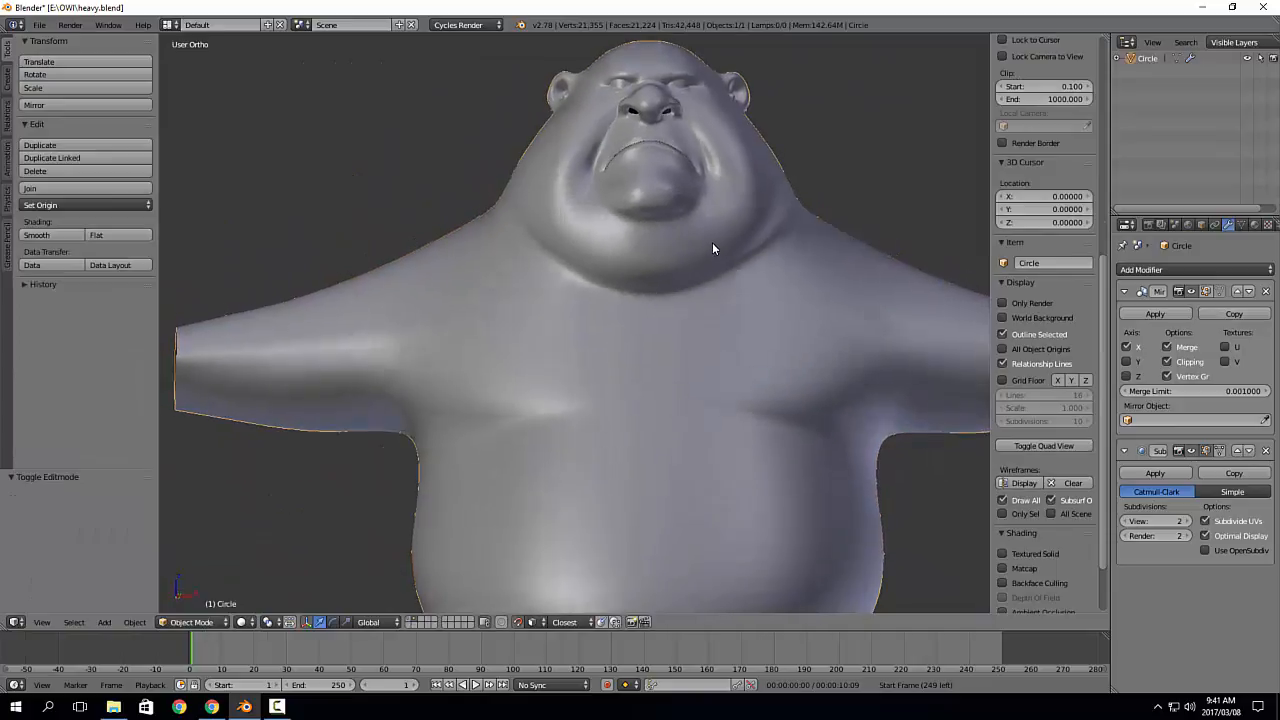
{"action": "scroll", "coordinate": [705, 312], "scroll_direction": "up", "scroll_amount": 4}
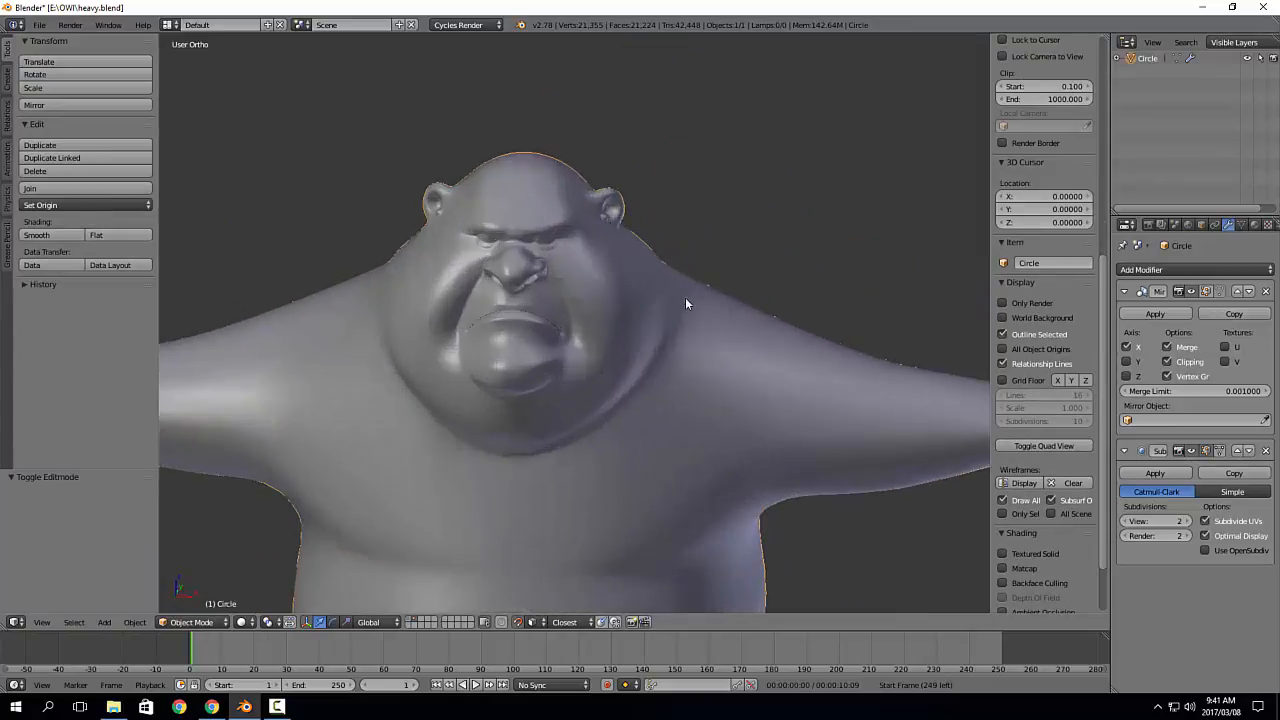
Step: Rename the Circle object as Dude_Body
{"action": "middle_click_drag", "start_coordinate": [685, 297], "coordinate": [612, 305]}
{"action": "scroll", "coordinate": [612, 305], "scroll_direction": "up", "scroll_amount": 2}
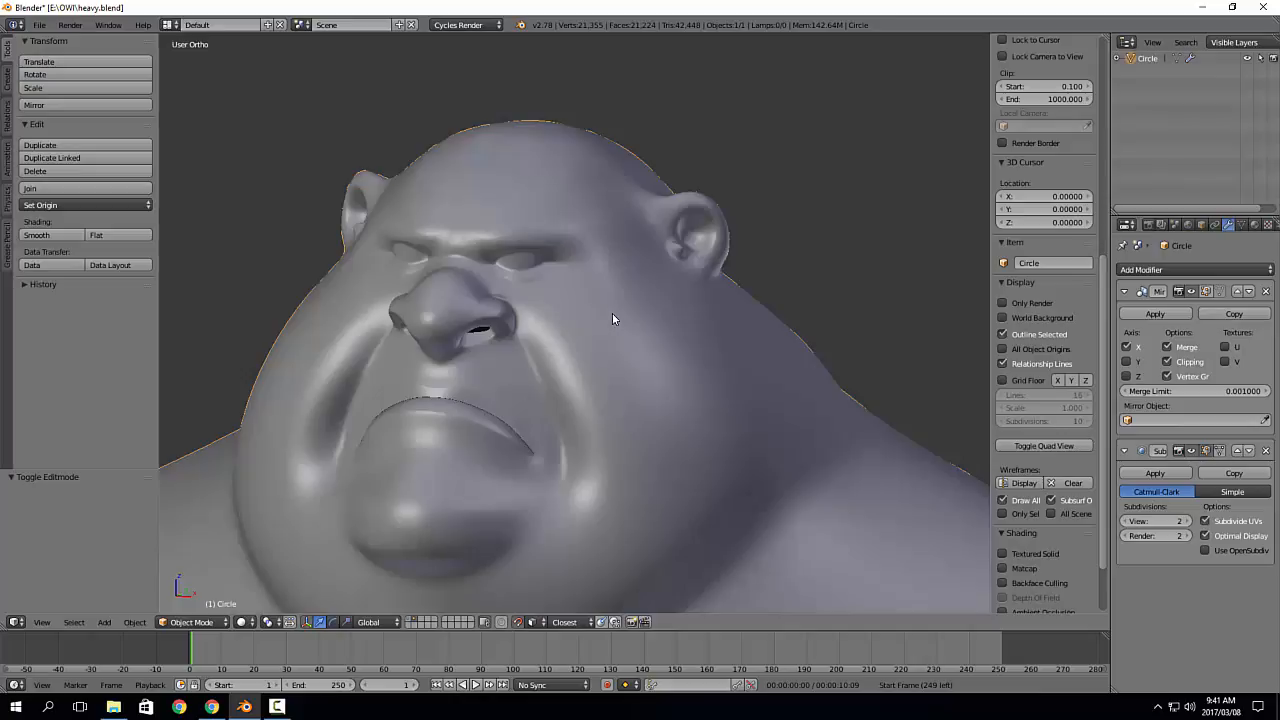
{"action": "double_click", "coordinate": [1150, 58]}
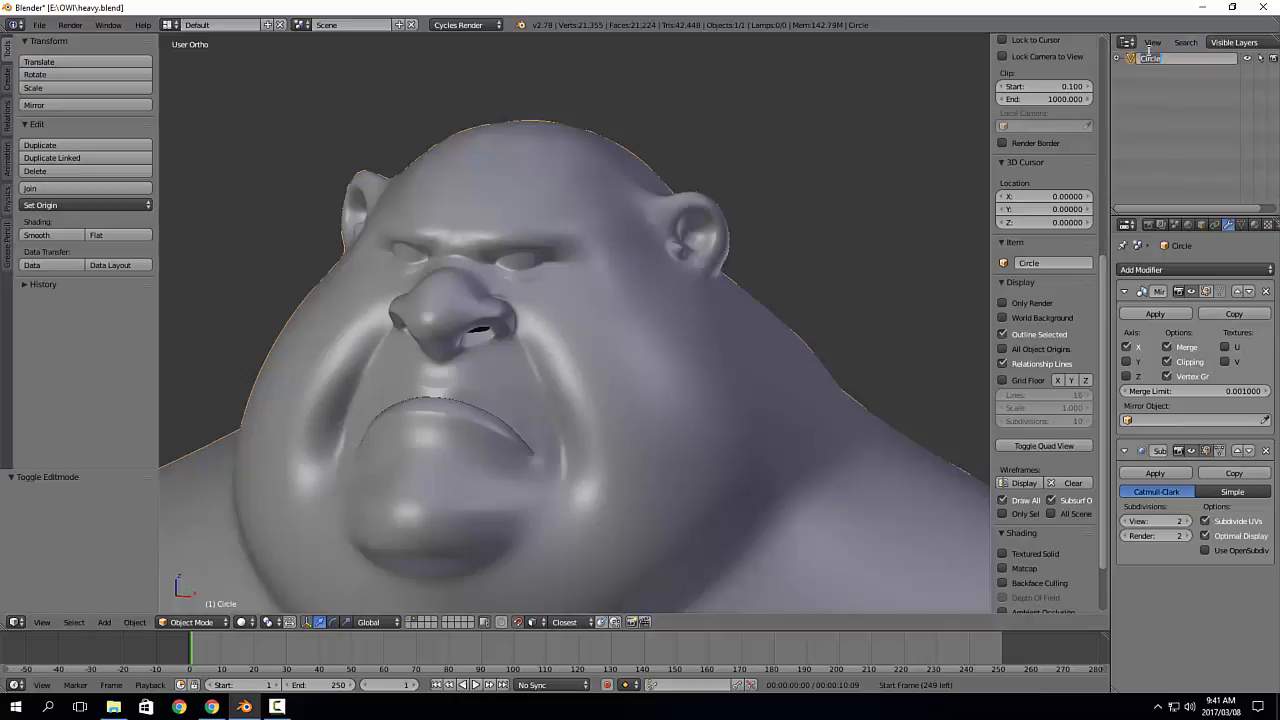
{"action": "type", "text": "Og"}
{"action": "type", "text": "de_Body"}
{"action": "key", "text": "Return"}
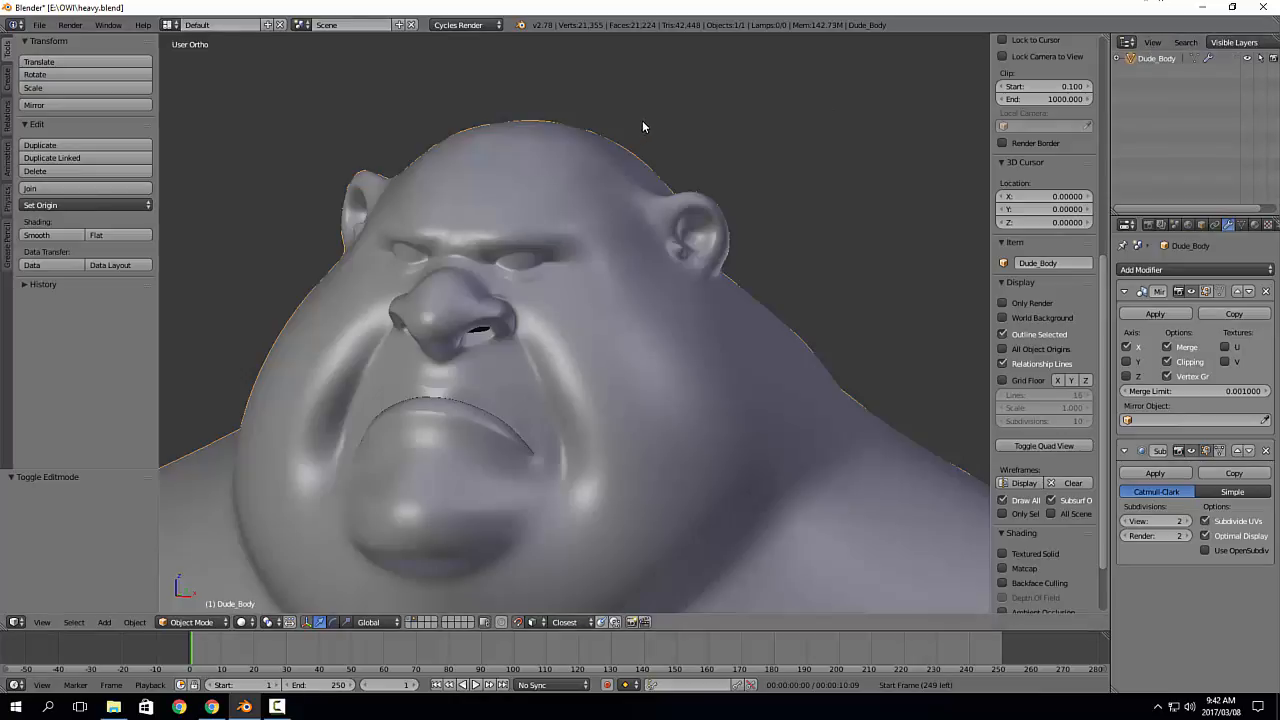
Step: Delete the narrow strip of four faces along the lower eyelid rim, between the eye surface and the lid, from corner to corner
{"action": "scroll", "coordinate": [536, 265], "scroll_direction": "up", "scroll_amount": 2}
{"action": "middle_click_drag", "start_coordinate": [536, 265], "coordinate": [616, 221]}
{"action": "scroll", "coordinate": [558, 284], "scroll_direction": "up", "scroll_amount": 5}
{"action": "scroll", "coordinate": [584, 276], "scroll_direction": "down", "scroll_amount": 2}
{"action": "scroll", "coordinate": [617, 221], "scroll_direction": "up", "scroll_amount": 1}
{"action": "middle_click_drag", "start_coordinate": [643, 168], "coordinate": [604, 278], "text": "shift"}
{"action": "key", "text": "Tab"}
{"action": "scroll", "coordinate": [636, 294], "scroll_direction": "up", "scroll_amount": 1}
{"action": "scroll", "coordinate": [657, 280], "scroll_direction": "up", "scroll_amount": 2}
{"action": "key", "text": "ctrl+Tab"}
{"action": "left_click", "coordinate": [604, 278], "text": "shift"}
{"action": "right_click", "coordinate": [500, 292]}
{"action": "right_click", "coordinate": [476, 283]}
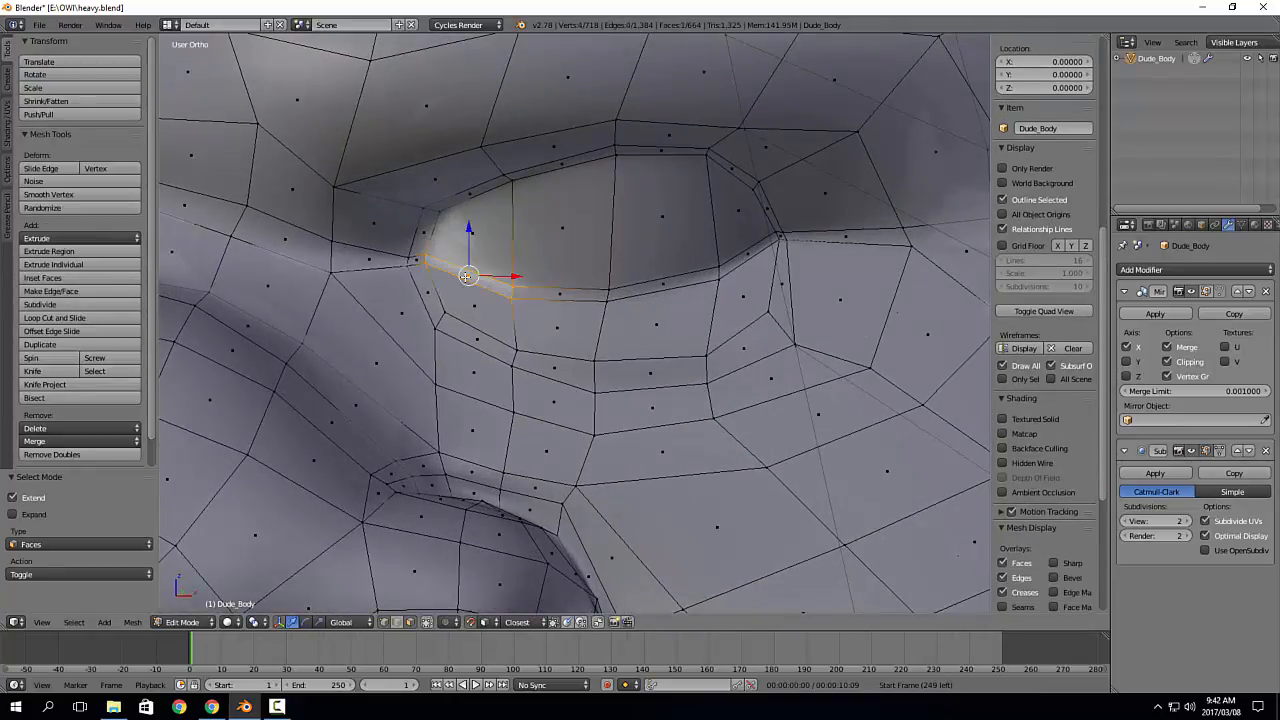
{"action": "right_click", "coordinate": [749, 253], "text": "ctrl"}
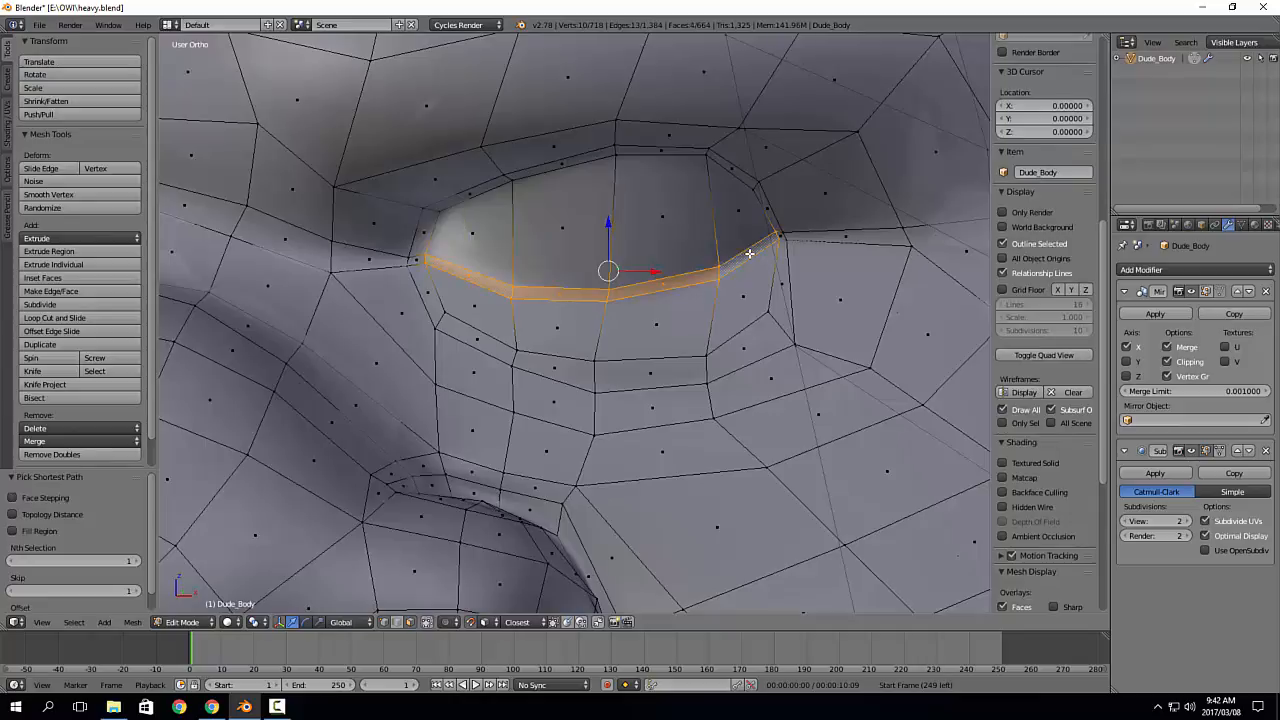
{"action": "key", "text": "x"}
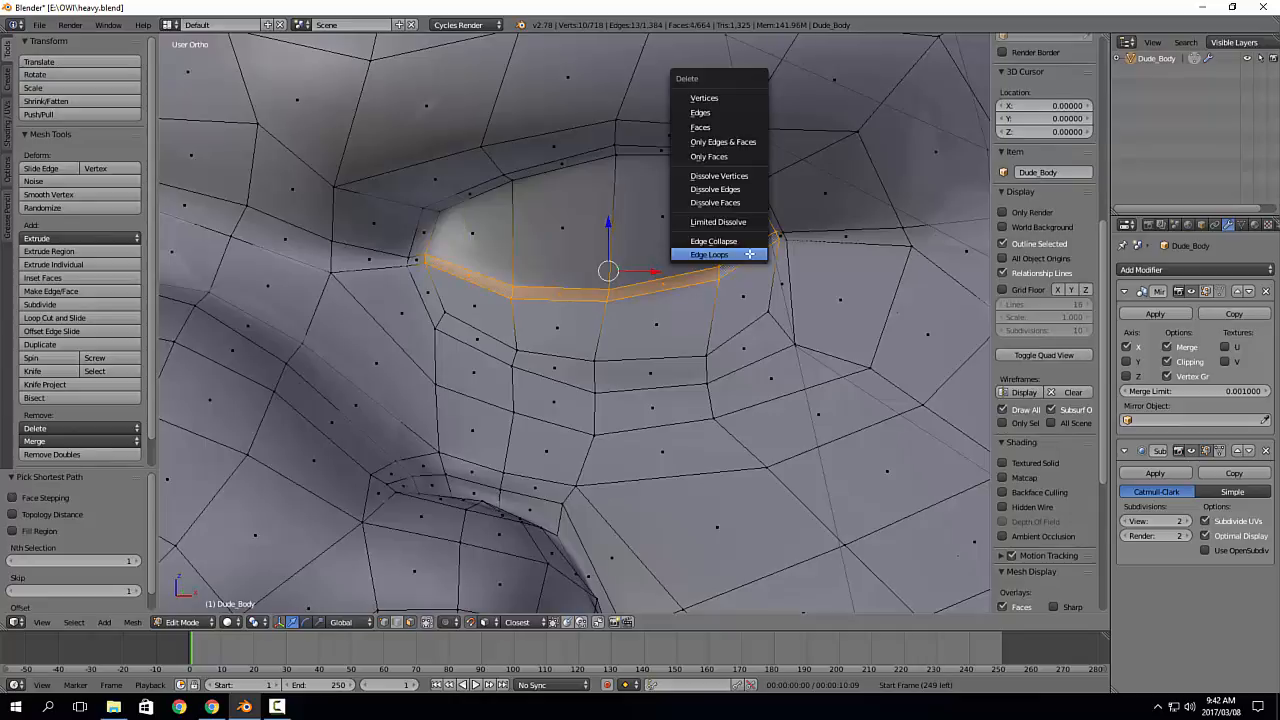
{"action": "left_click", "coordinate": [712, 128]}
{"action": "middle_click_drag", "start_coordinate": [649, 226], "coordinate": [777, 303]}
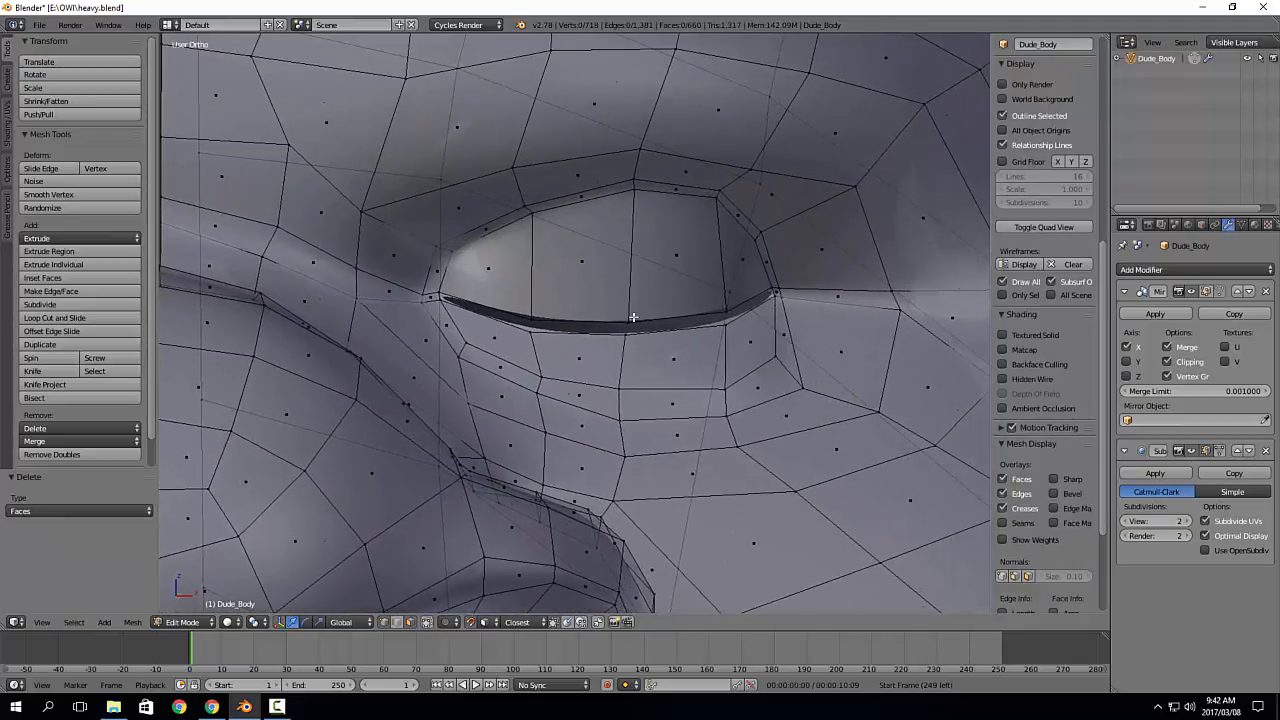
Step: Select the open edge loop around the slit between the eyelids on the body mesh
{"action": "scroll", "coordinate": [633, 317], "scroll_direction": "up", "scroll_amount": 2}
{"action": "mouse_move", "coordinate": [657, 326]}
{"action": "middle_mouse_down"}
{"action": "mouse_move", "coordinate": [680, 343]}
{"action": "mouse_move", "coordinate": [638, 341]}
{"action": "middle_mouse_up"}
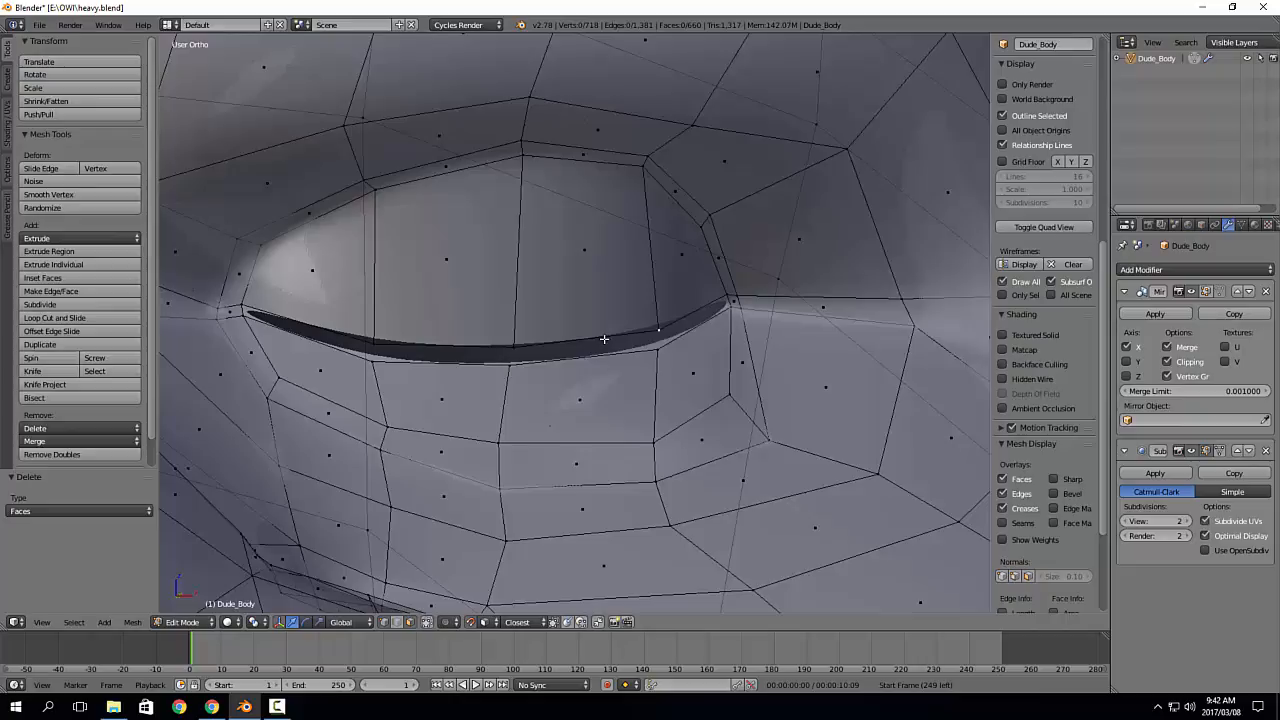
{"action": "middle_click_drag", "start_coordinate": [604, 339], "coordinate": [624, 265]}
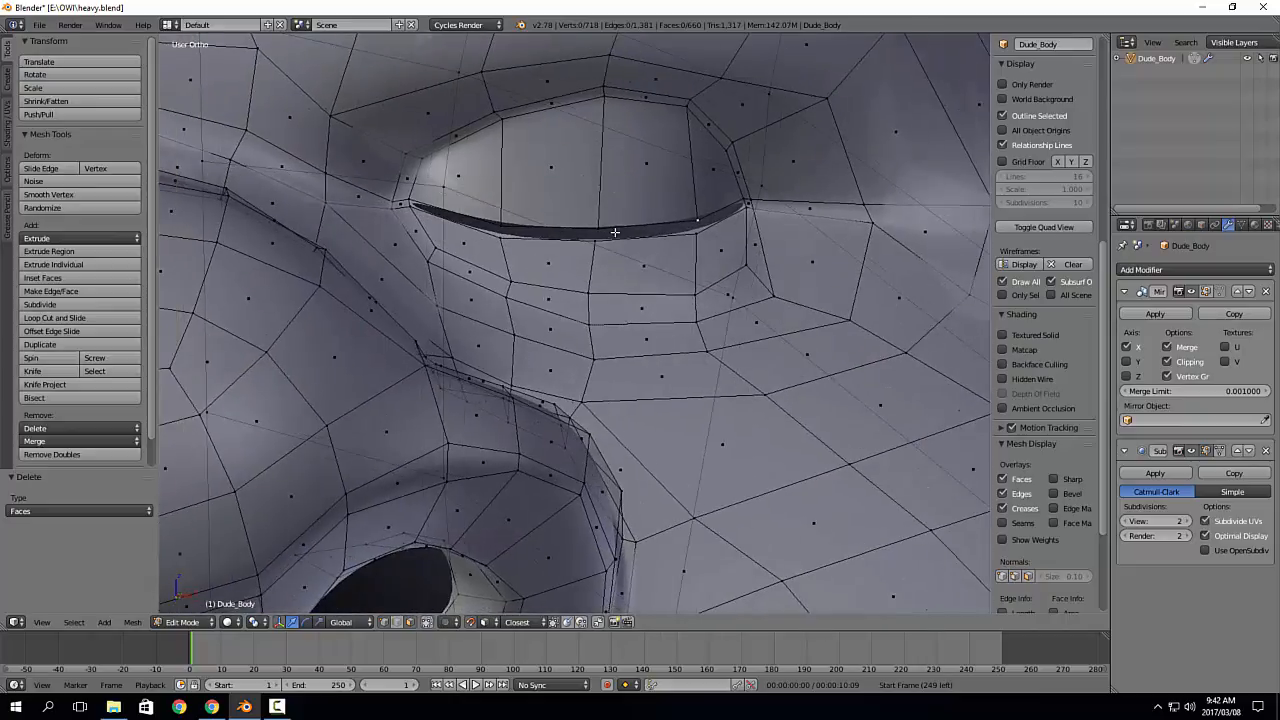
{"action": "key", "text": "shift+2"}
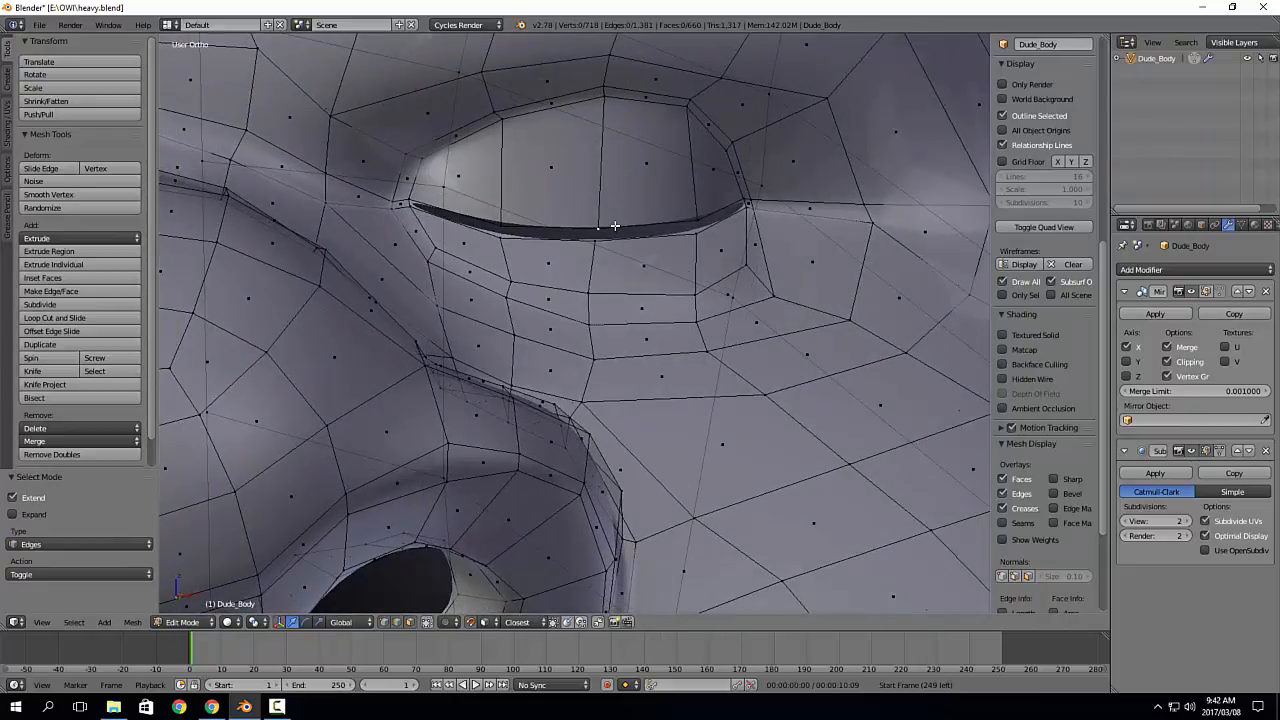
{"action": "key", "text": "shift+3"}
{"action": "right_click", "coordinate": [614, 226]}
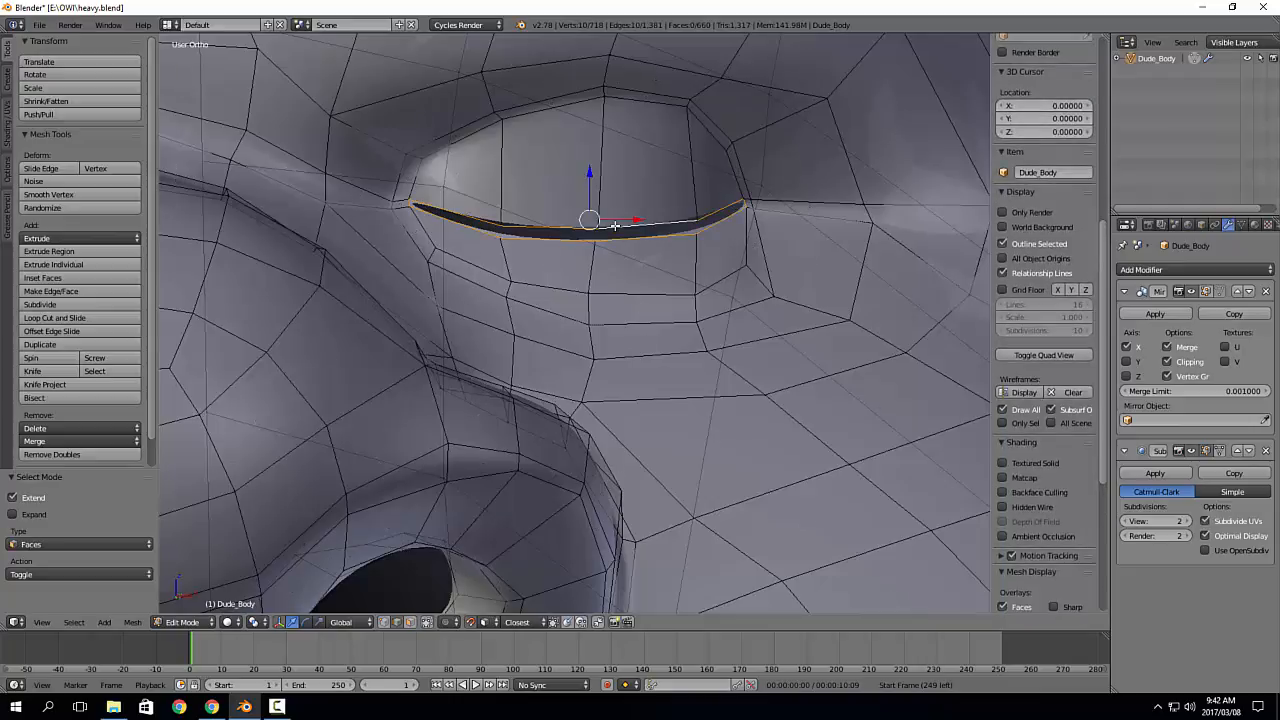
{"action": "key", "text": "KP_Decimal"}
{"action": "scroll", "coordinate": [603, 240], "scroll_direction": "up", "scroll_amount": 1}
{"action": "middle_click_drag", "start_coordinate": [603, 240], "coordinate": [592, 250]}
{"action": "scroll", "coordinate": [591, 249], "scroll_direction": "up", "scroll_amount": 2}
{"action": "scroll", "coordinate": [587, 252], "scroll_direction": "down", "scroll_amount": 1}
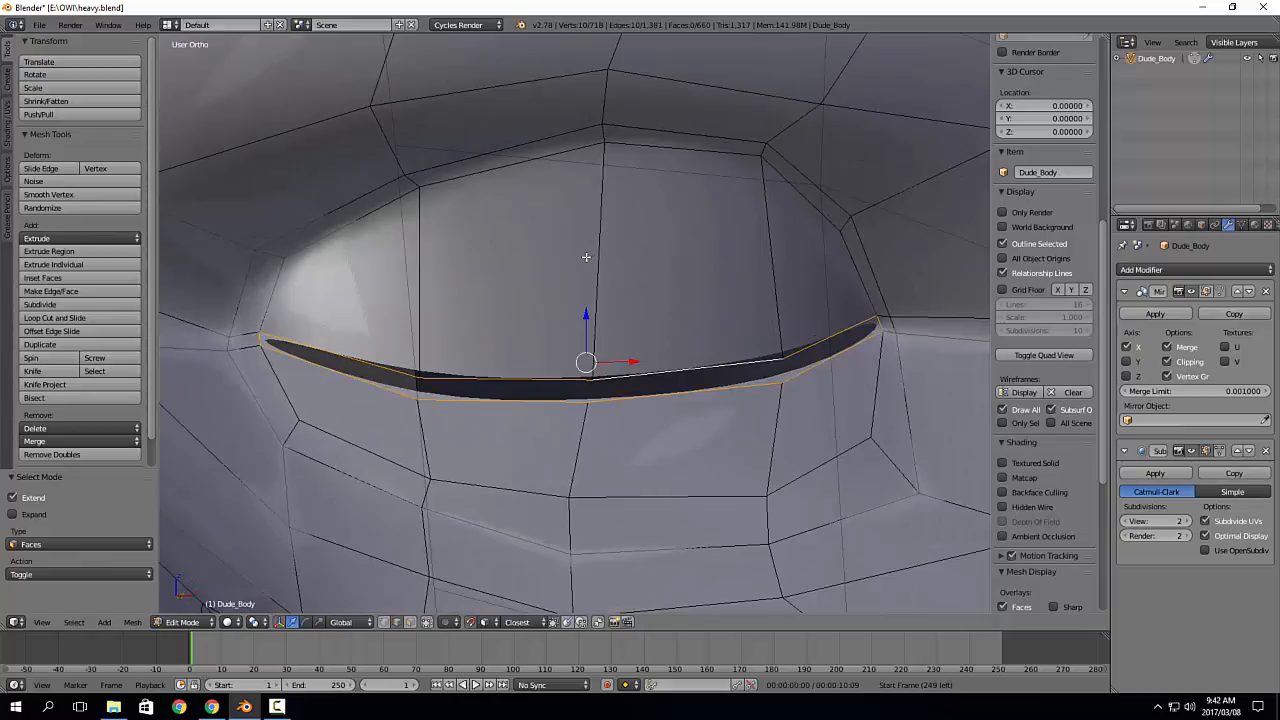
Step: Try to extrude the eyelid slit's edge loop and undo the extrusion
{"action": "key", "text": "e"}
{"action": "left_click", "coordinate": [667, 372]}
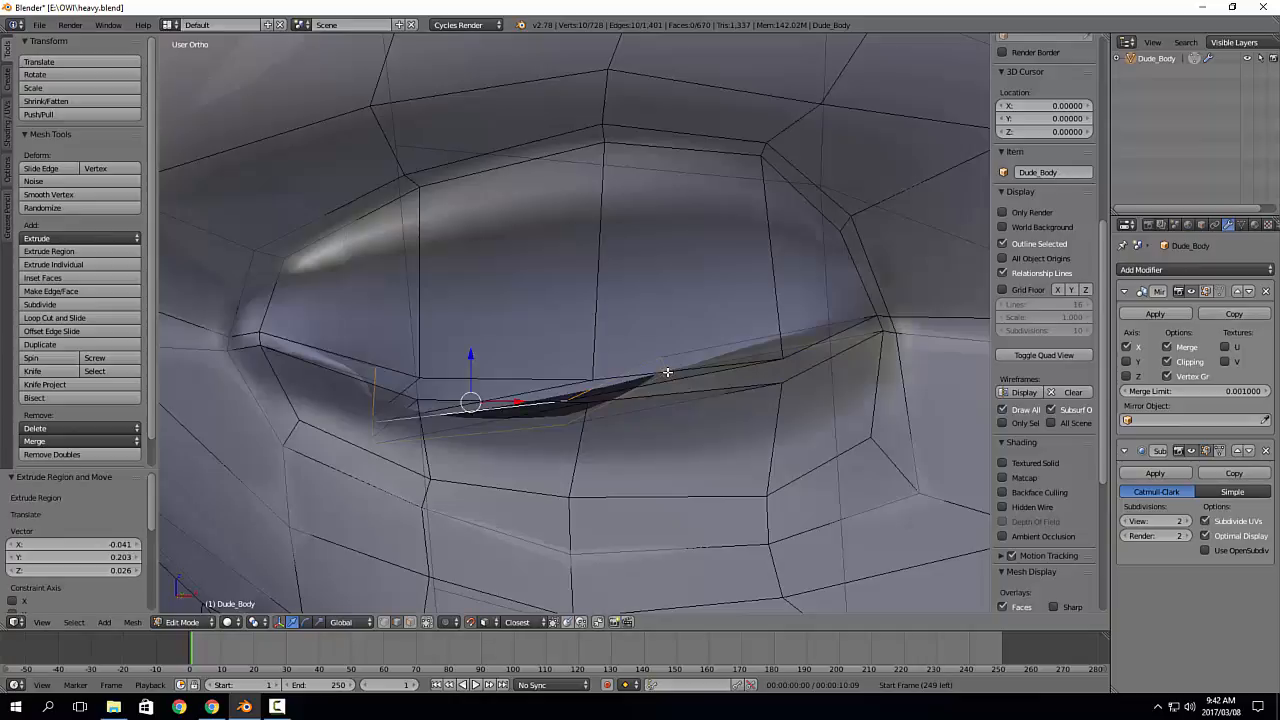
{"action": "key", "text": "ctrl+z"}
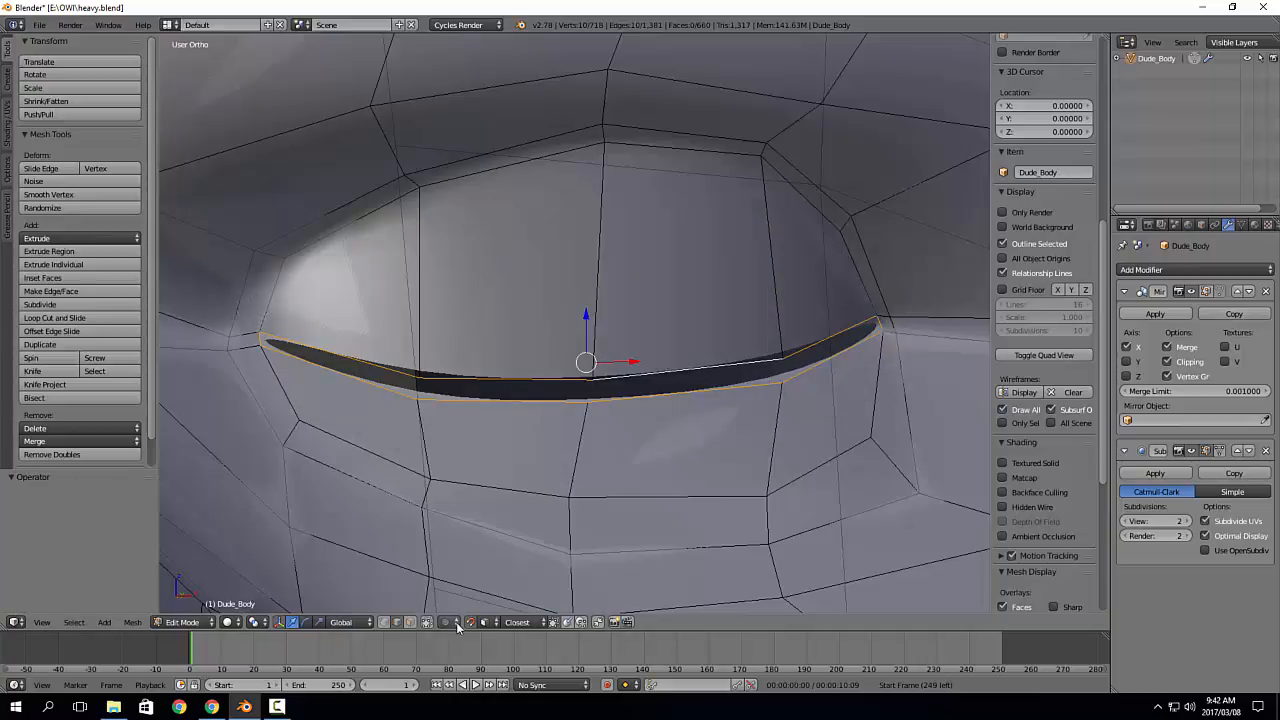
Step: Set the snap element to Increment and try moving the edge loop, cancelling the move
{"action": "left_click", "coordinate": [518, 622]}
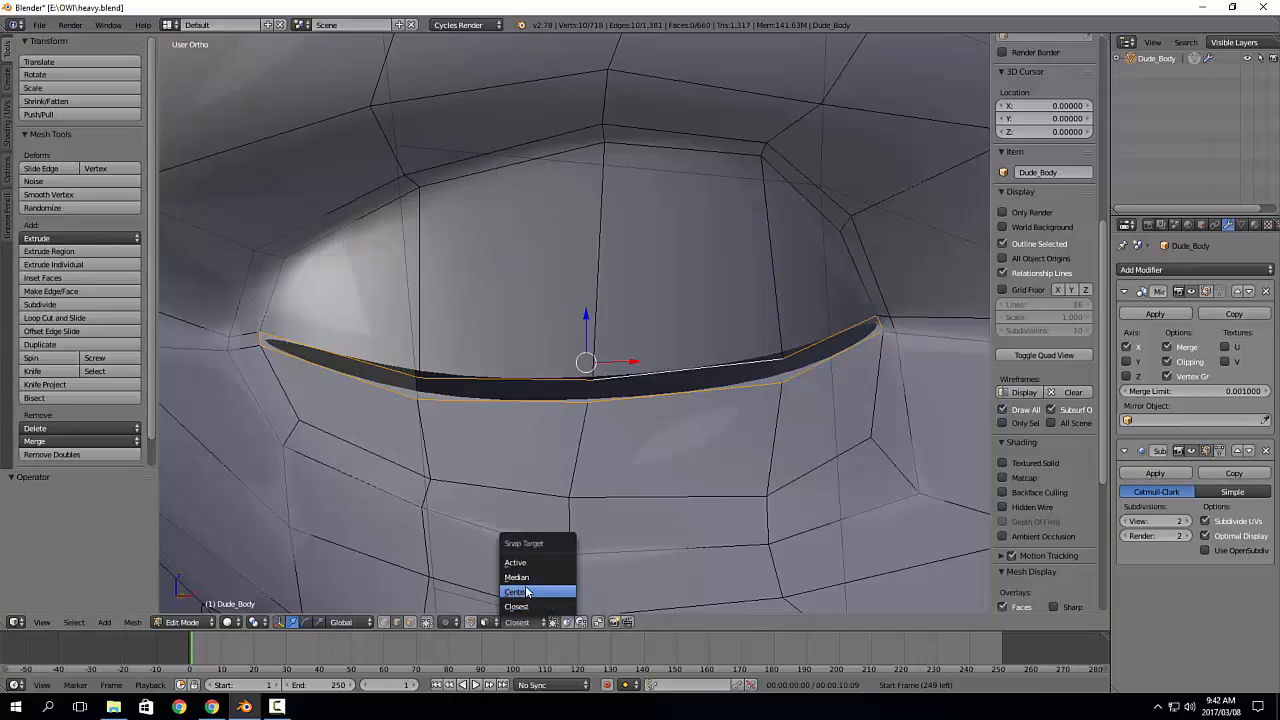
{"action": "left_click", "coordinate": [498, 622]}
{"action": "left_click", "coordinate": [498, 622]}
{"action": "left_click", "coordinate": [510, 606]}
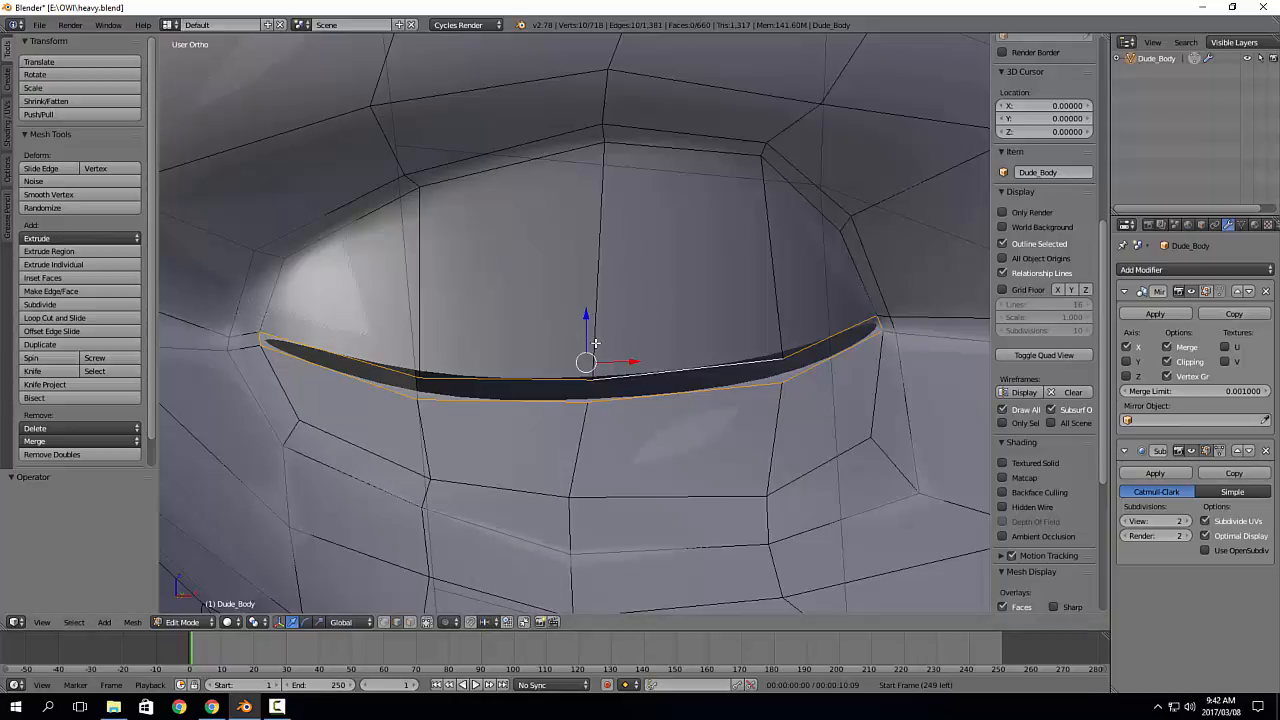
{"action": "key", "text": "g"}
{"action": "right_click", "coordinate": [566, 346]}
Step: Show only the layer holding the sculpted head and put the sculpt into Edit Mode
{"action": "scroll", "coordinate": [797, 295], "scroll_direction": "down", "scroll_amount": 5}
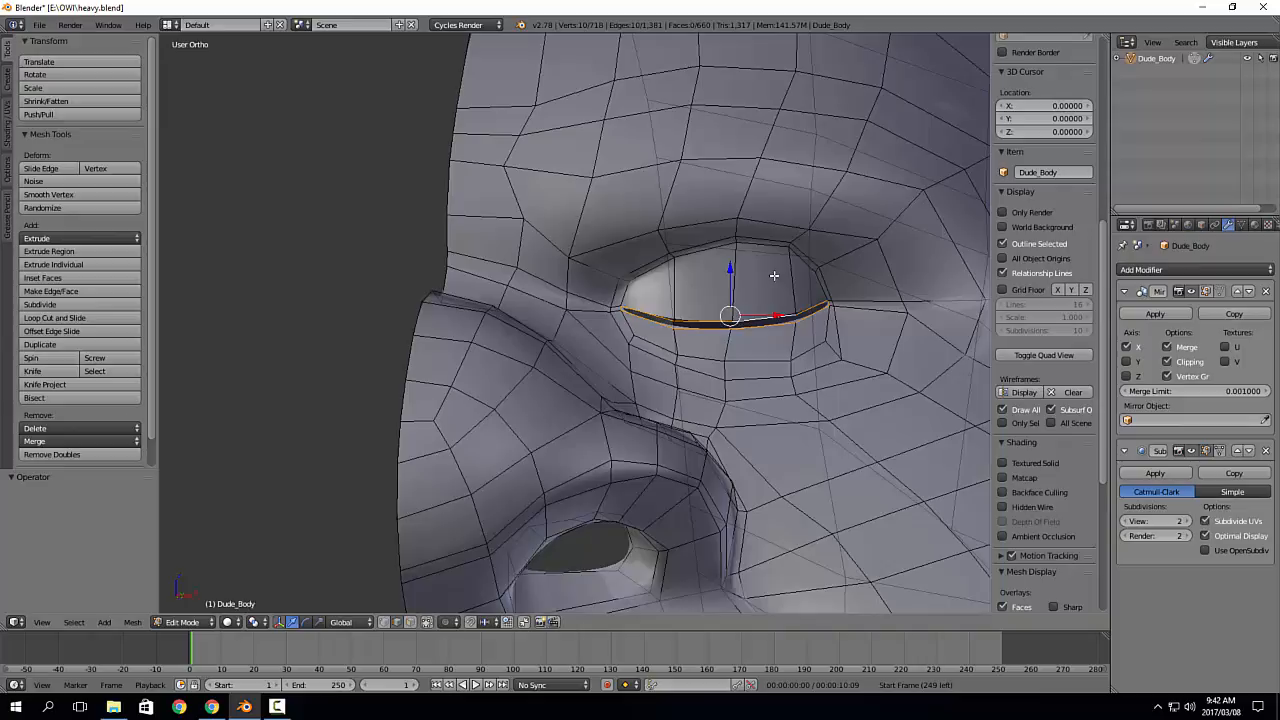
{"action": "scroll", "coordinate": [779, 270], "scroll_direction": "up", "scroll_amount": 2}
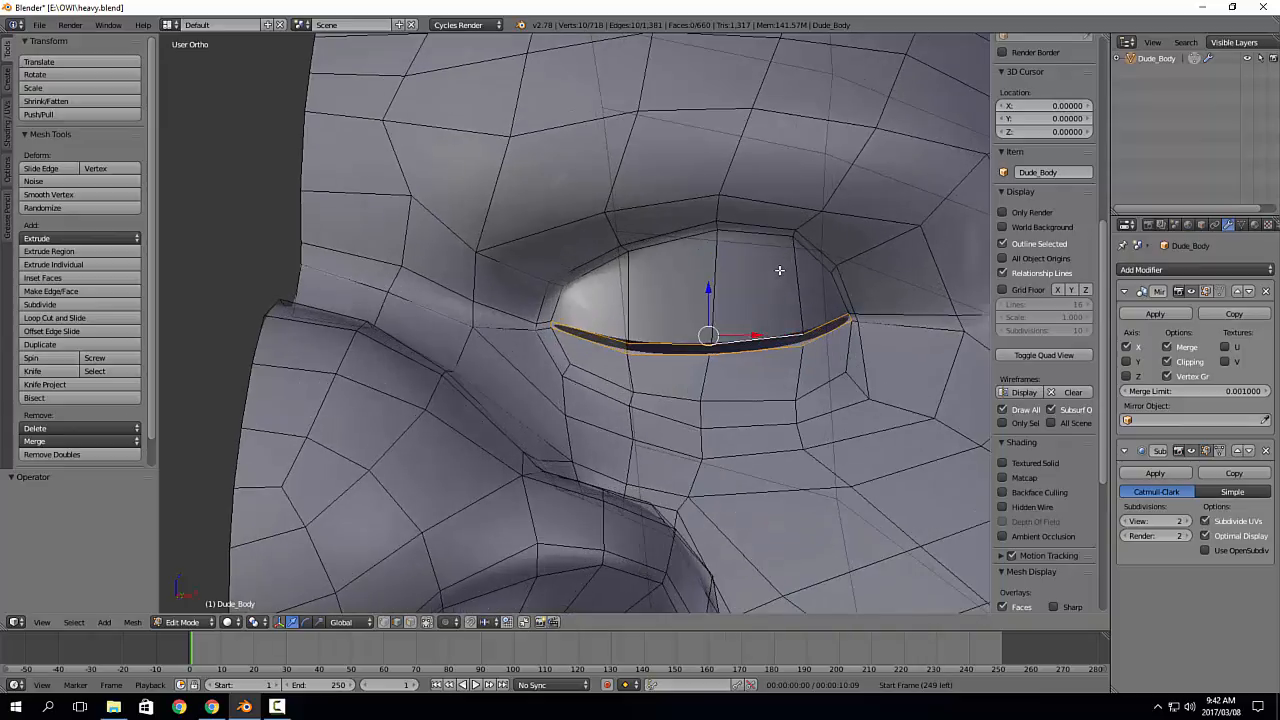
{"action": "middle_click_drag", "start_coordinate": [757, 315], "coordinate": [732, 344]}
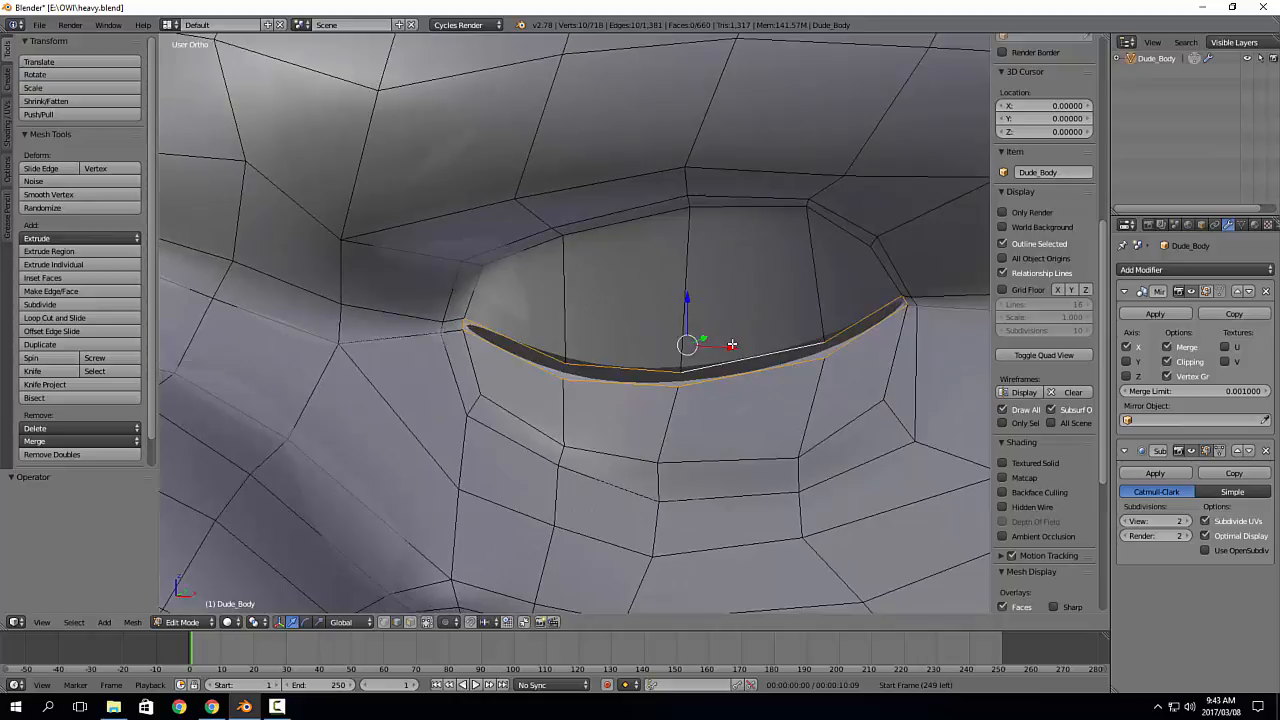
{"action": "key", "text": "Tab"}
{"action": "left_click", "coordinate": [603, 357]}
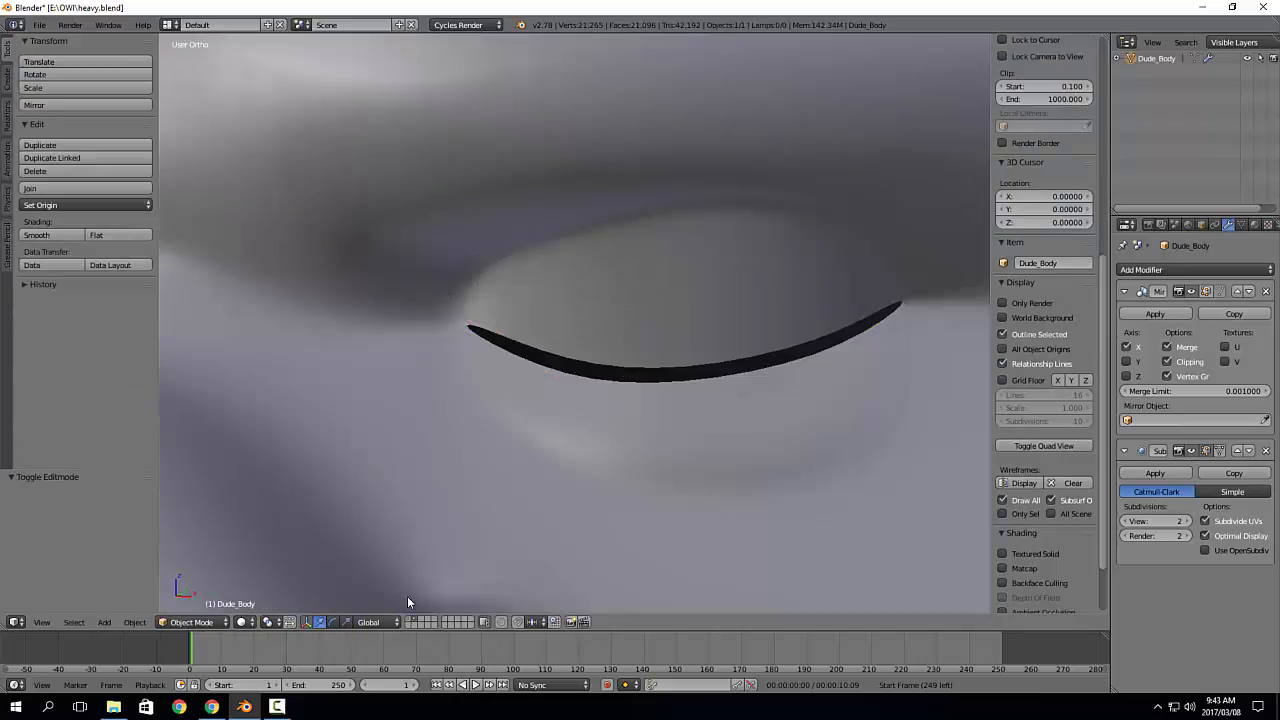
{"action": "left_click", "coordinate": [409, 619]}
{"action": "middle_click_drag", "start_coordinate": [436, 574], "coordinate": [724, 338]}
{"action": "right_click", "coordinate": [698, 340]}
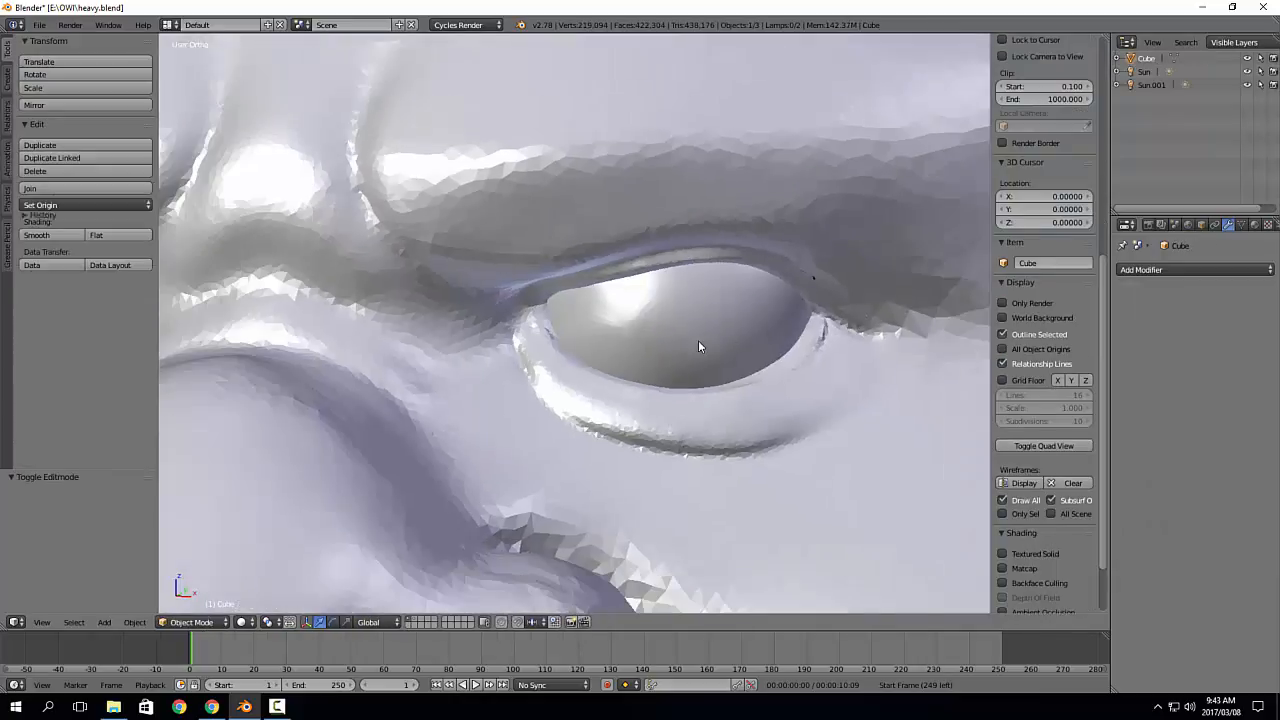
{"action": "key", "text": "Tab"}
{"action": "key", "text": "6"}
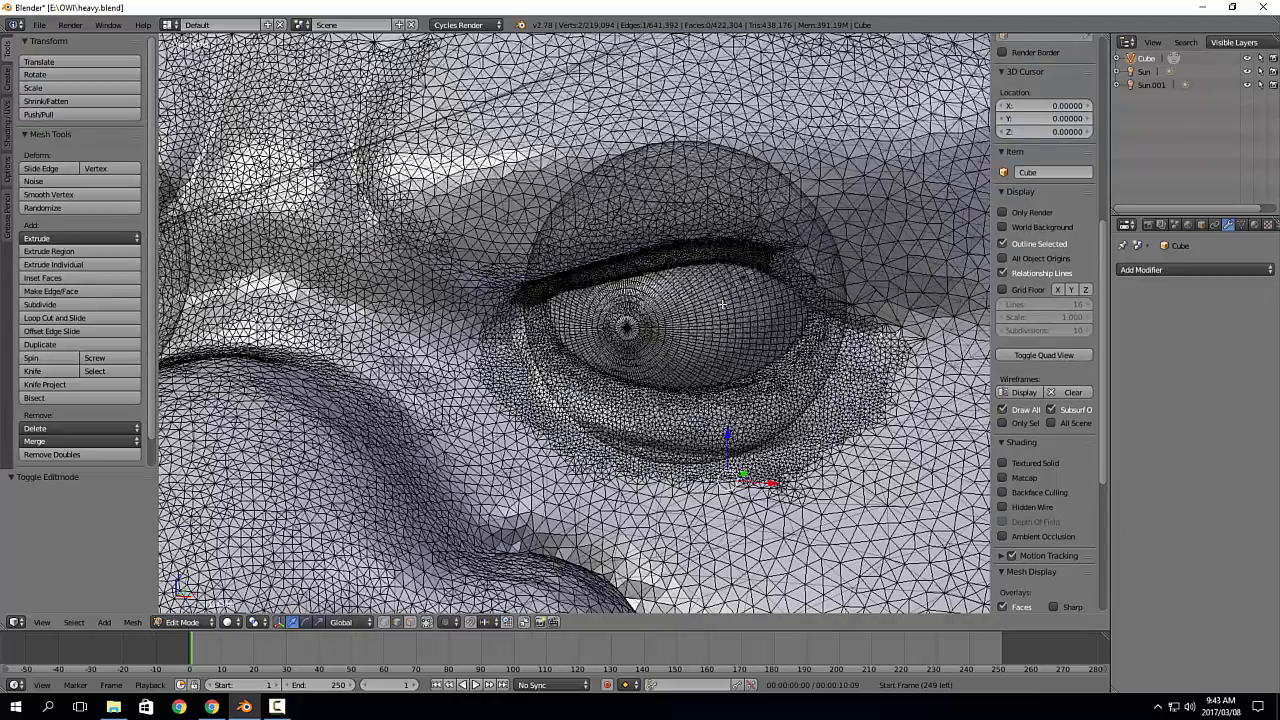
Step: Select all linked vertices of the sculpt's eyeball and separate them into their own object
{"action": "key", "text": "1"}
{"action": "right_click", "coordinate": [698, 326]}
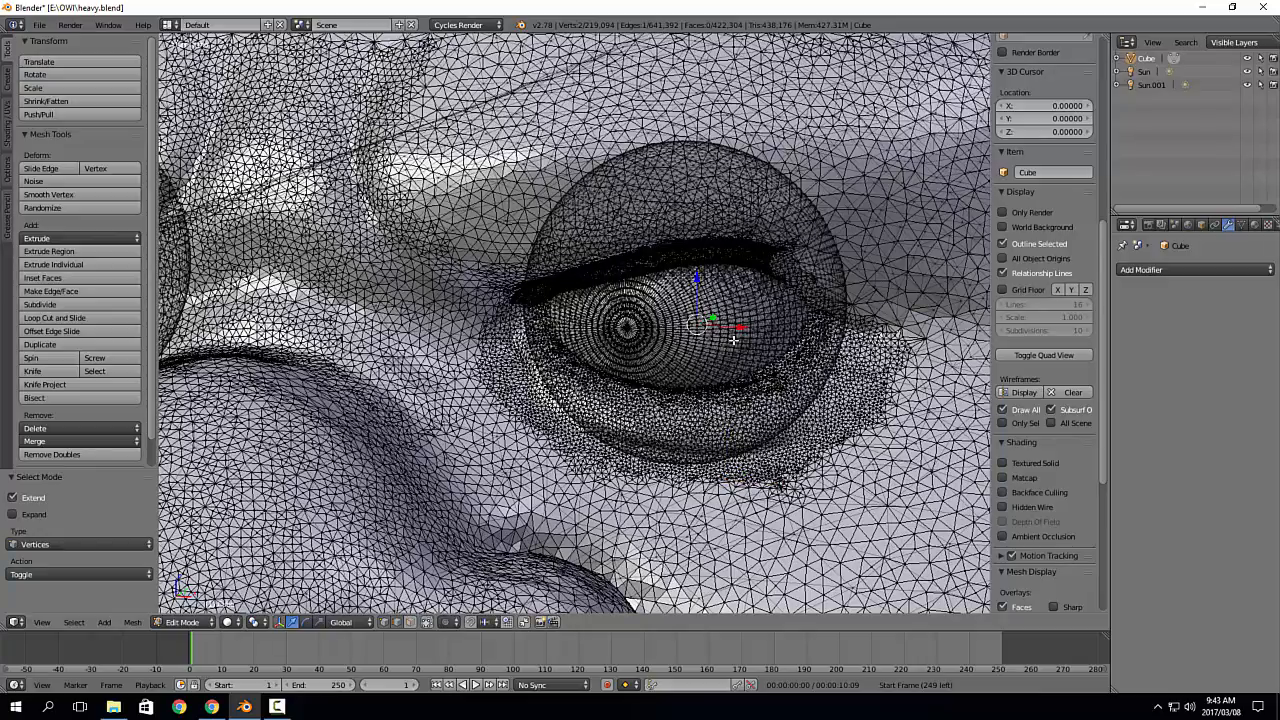
{"action": "key", "text": "ctrl+l"}
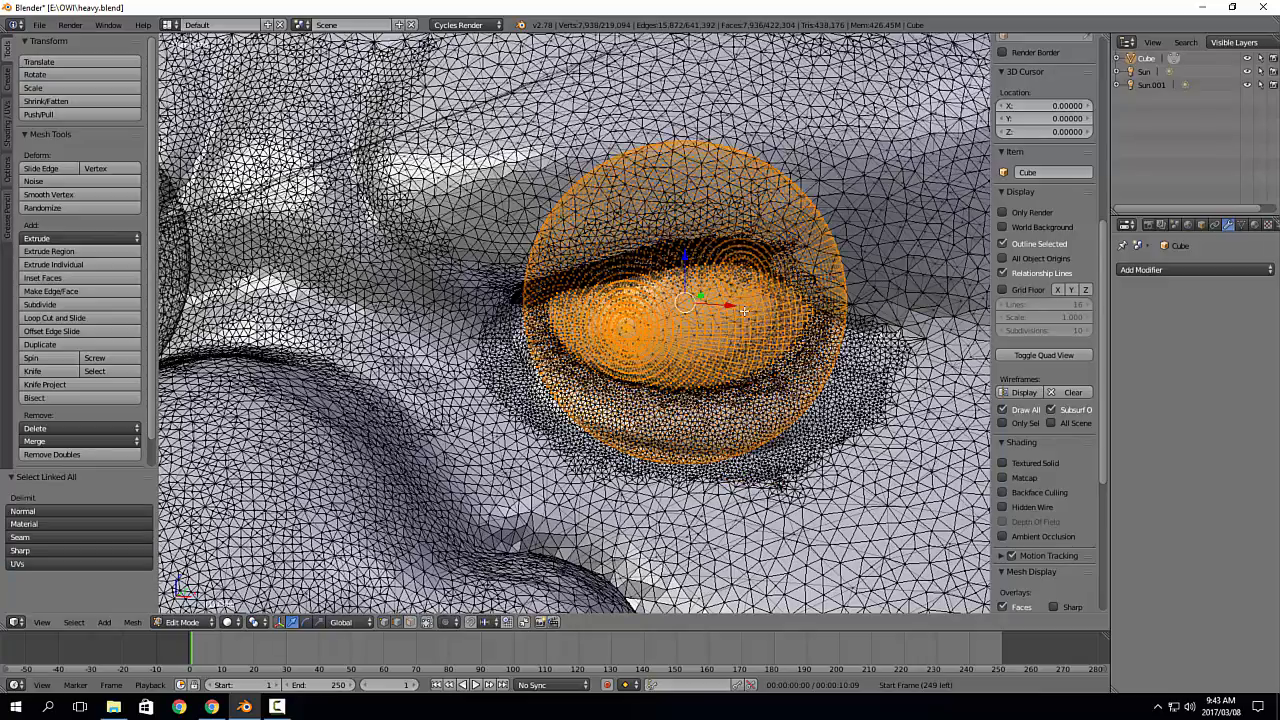
{"action": "key", "text": "p"}
{"action": "left_click", "coordinate": [746, 315]}
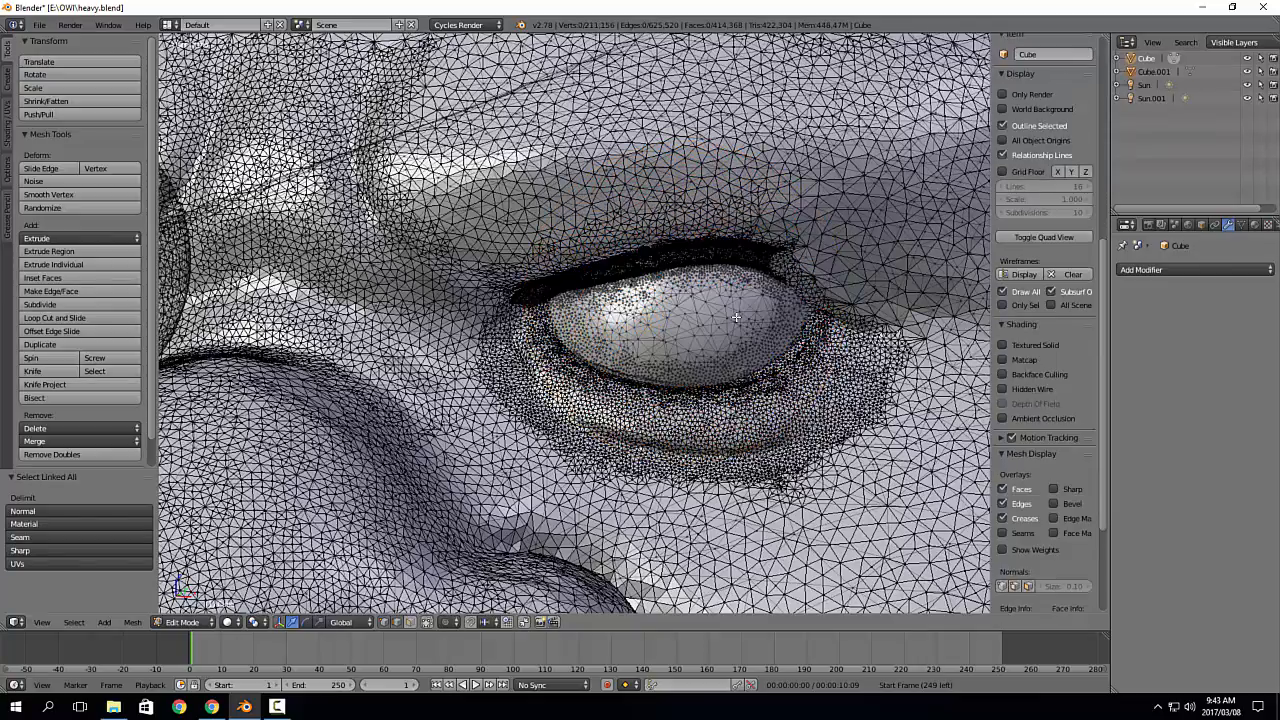
Step: Move the separated eyeball to the second layer and show that layer with the low-poly body
{"action": "key", "text": "Tab"}
{"action": "right_click", "coordinate": [708, 334]}
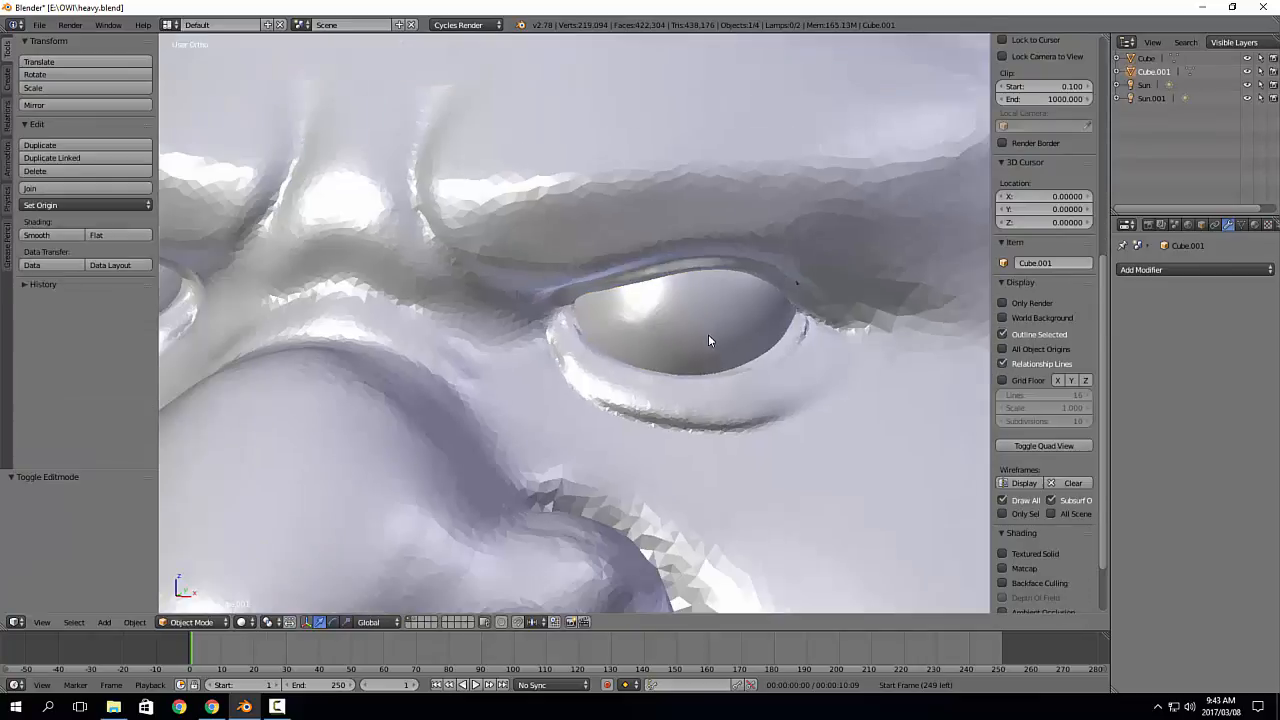
{"action": "key", "text": "m"}
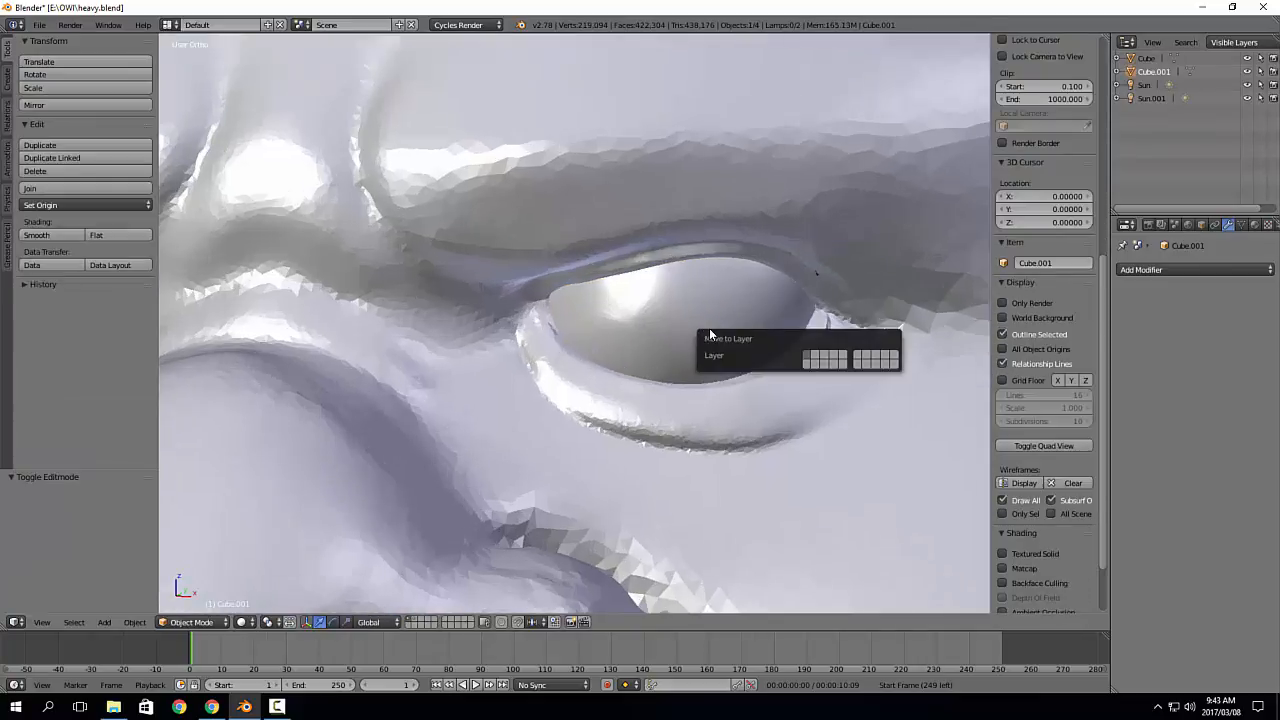
{"action": "left_click", "coordinate": [814, 362]}
{"action": "left_click", "coordinate": [424, 624]}
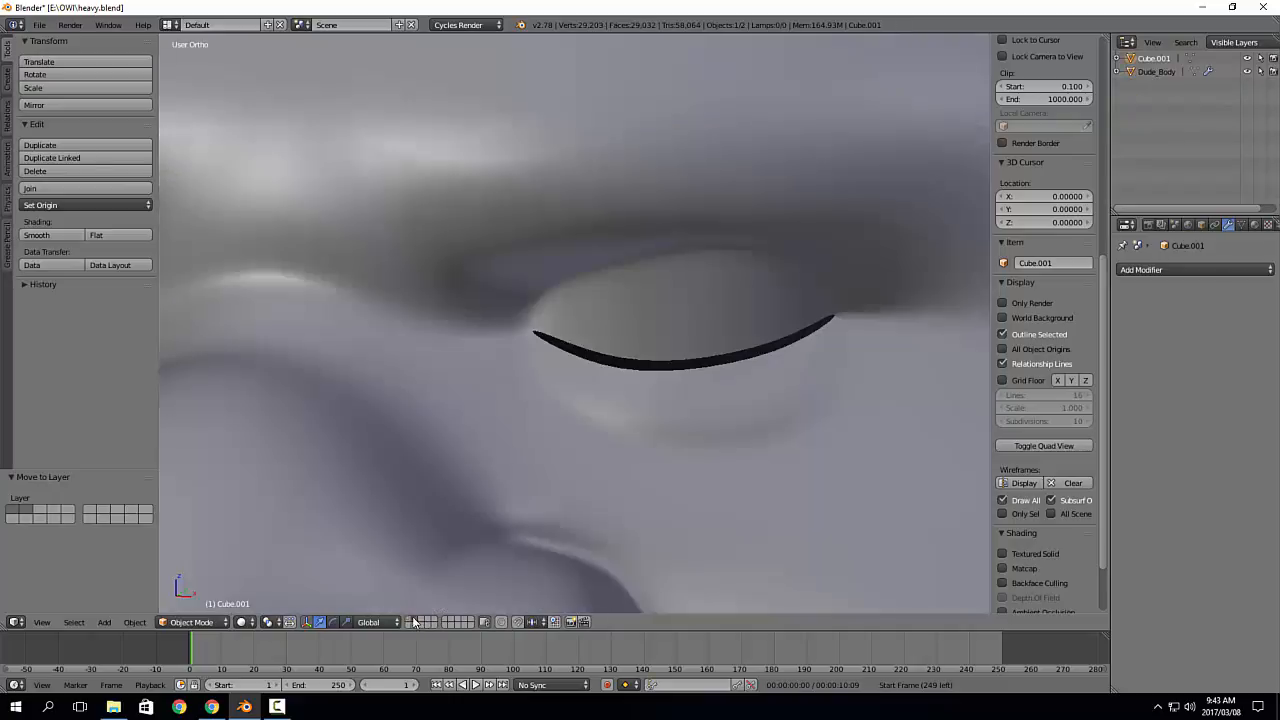
Step: Check the eyeball's placement in the head by toggling the visibility of the eyeball and the body
{"action": "middle_click_drag", "start_coordinate": [780, 270], "coordinate": [531, 343]}
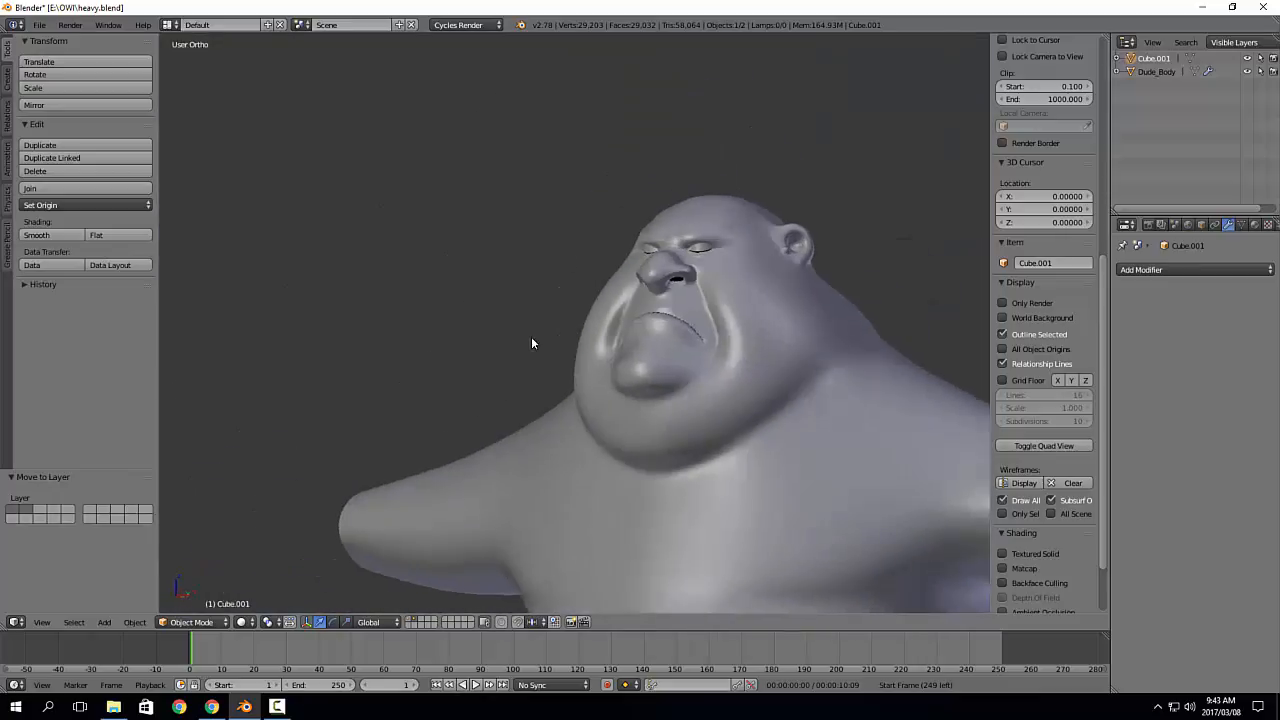
{"action": "left_click", "coordinate": [1247, 59]}
{"action": "left_click", "coordinate": [1247, 59]}
{"action": "left_click", "coordinate": [1247, 72]}
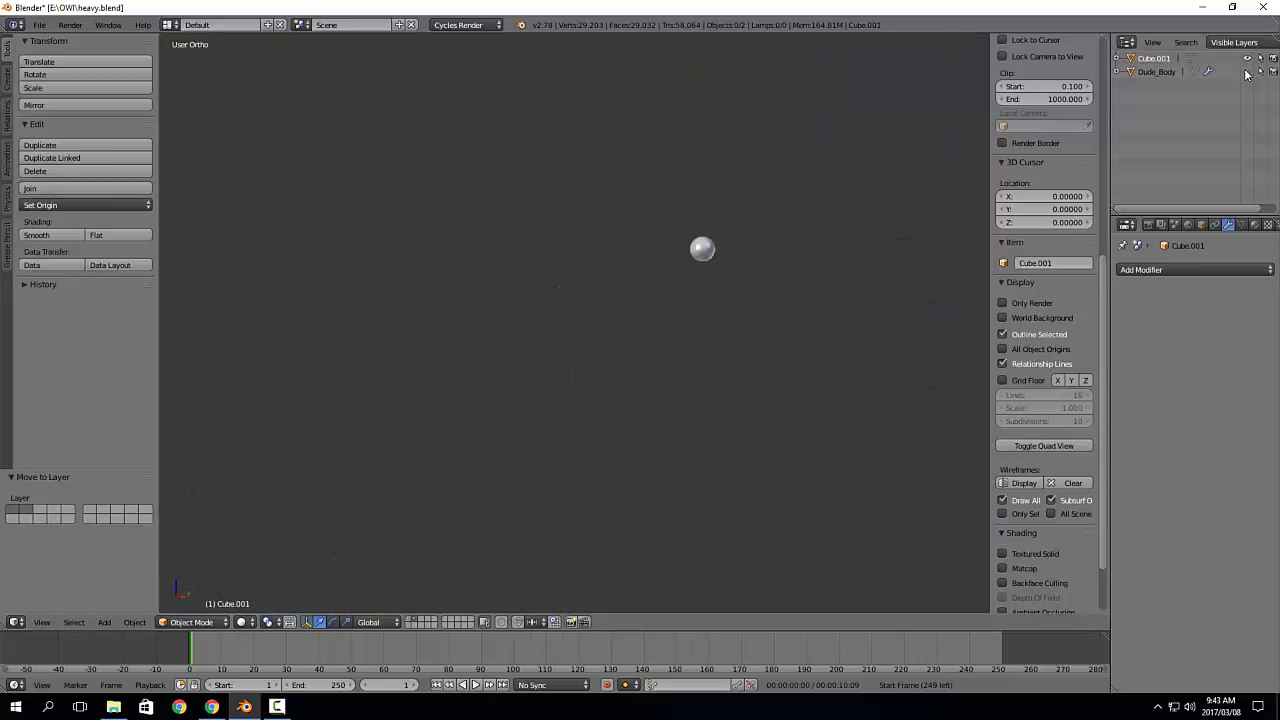
{"action": "left_click", "coordinate": [1247, 72]}
Step: Turn off X-Ray display for the body object
{"action": "middle_click_drag", "start_coordinate": [764, 235], "coordinate": [652, 358], "text": "shift"}
{"action": "scroll", "coordinate": [652, 358], "scroll_direction": "up", "scroll_amount": 2}
{"action": "right_click", "coordinate": [652, 362]}
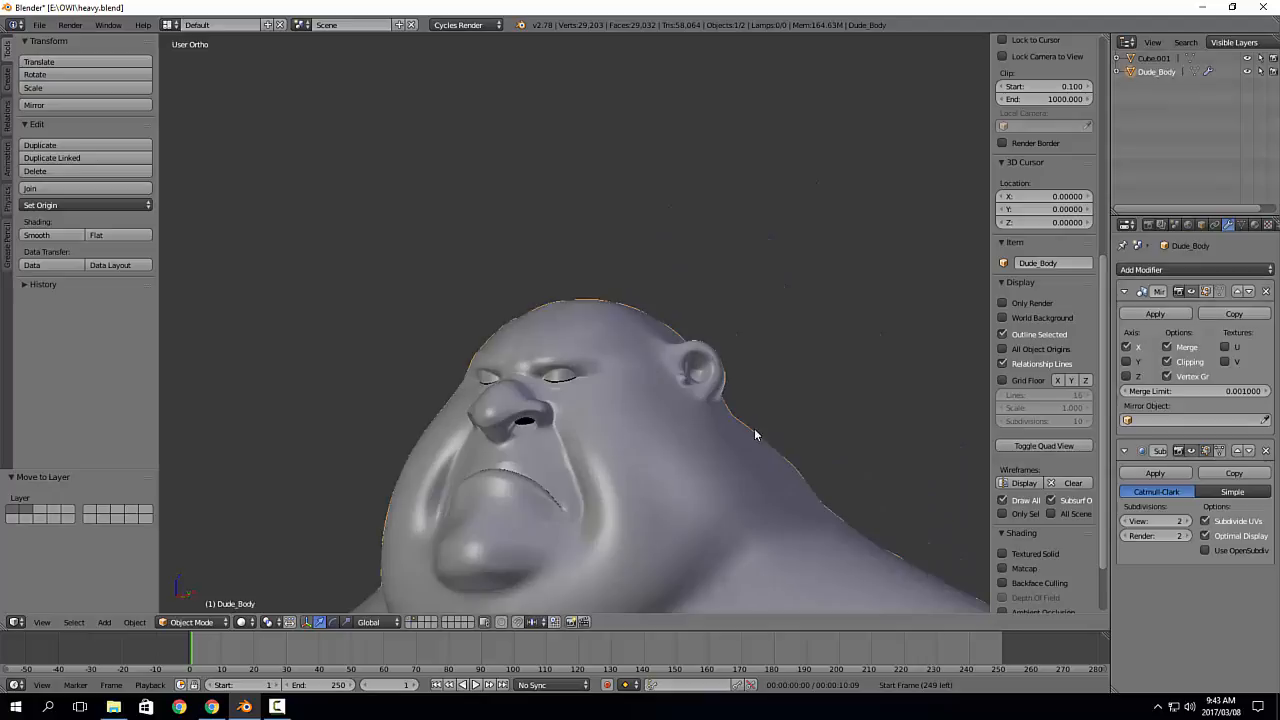
{"action": "left_click", "coordinate": [1201, 224]}
{"action": "left_click", "coordinate": [1210, 511]}
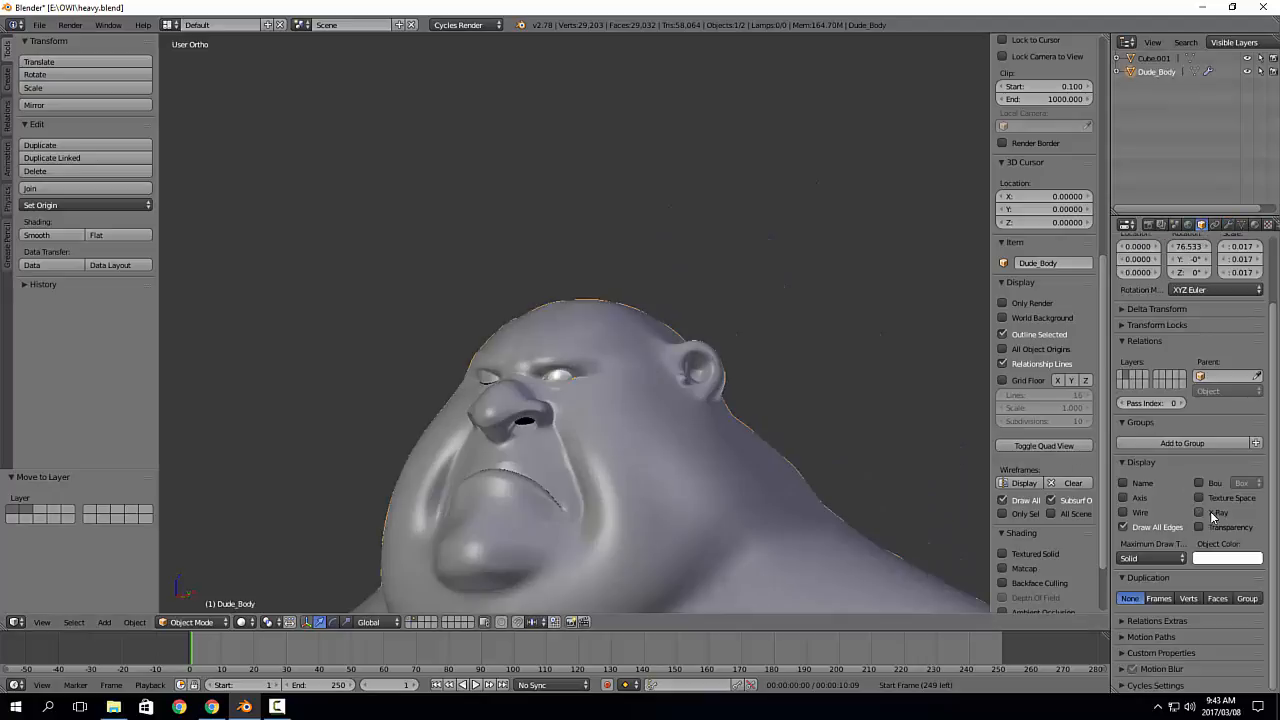
Step: Add a Mirror modifier to the eyeball object
{"action": "scroll", "coordinate": [710, 431], "scroll_direction": "up", "scroll_amount": 6}
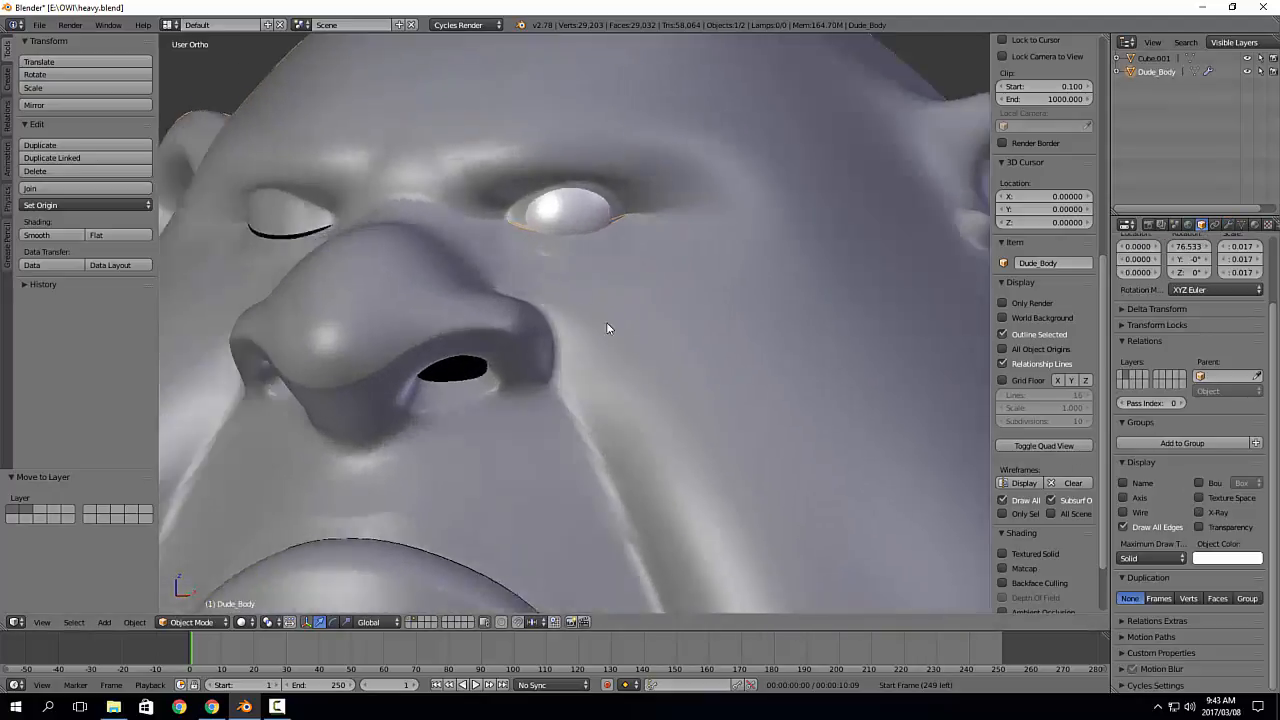
{"action": "middle_click_drag", "start_coordinate": [607, 328], "coordinate": [730, 244]}
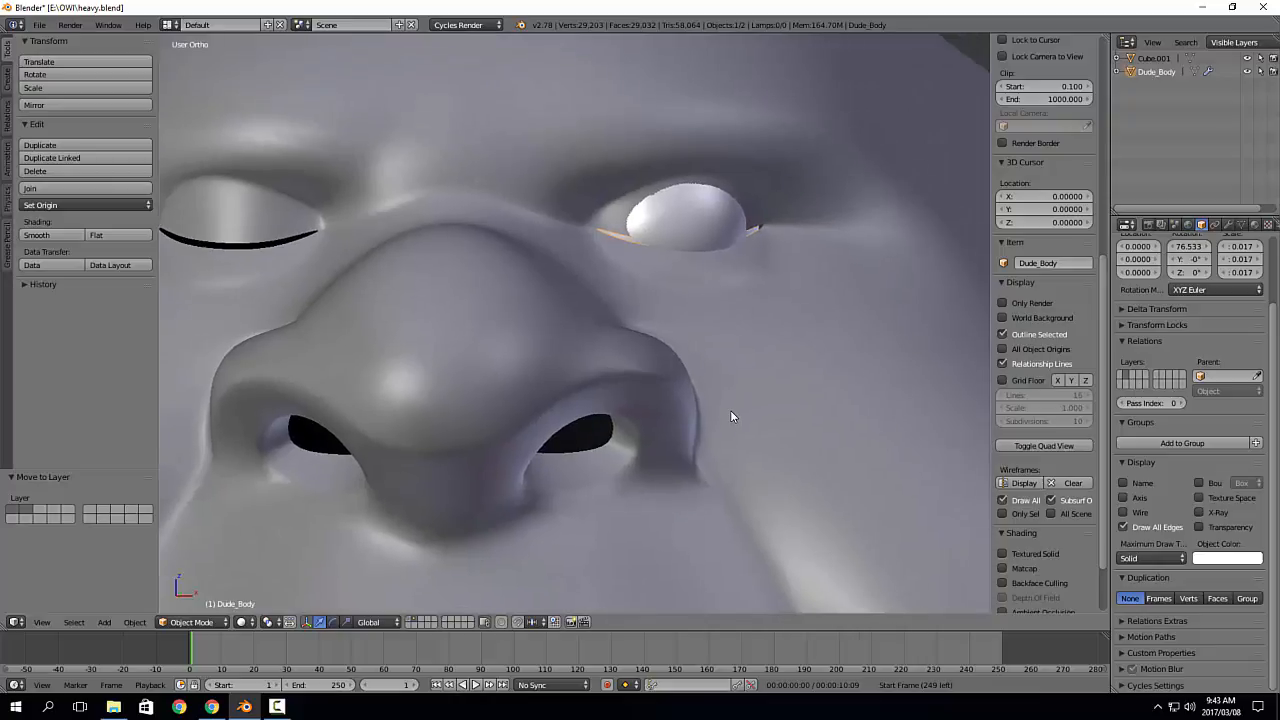
{"action": "right_click", "coordinate": [657, 195]}
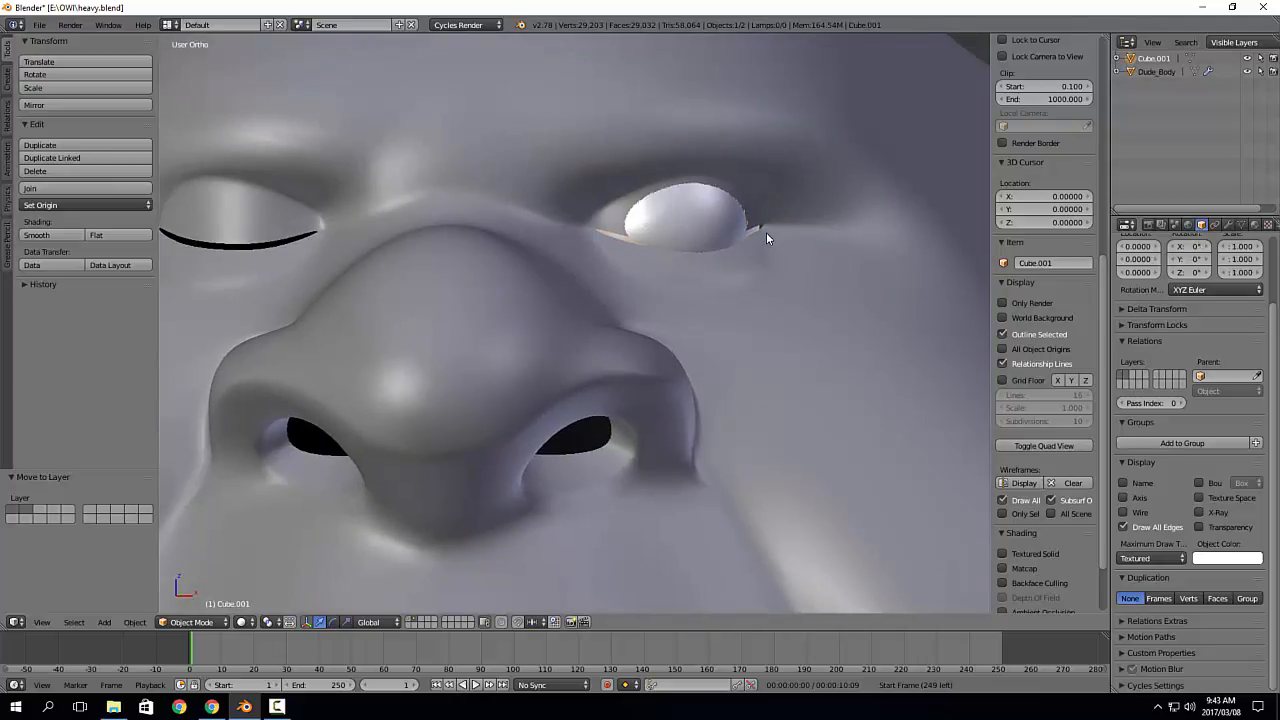
{"action": "scroll", "coordinate": [766, 232], "scroll_direction": "down", "scroll_amount": 6}
{"action": "scroll", "coordinate": [764, 266], "scroll_direction": "down", "scroll_amount": 7}
{"action": "middle_click_drag", "start_coordinate": [783, 383], "coordinate": [773, 335], "text": "shift"}
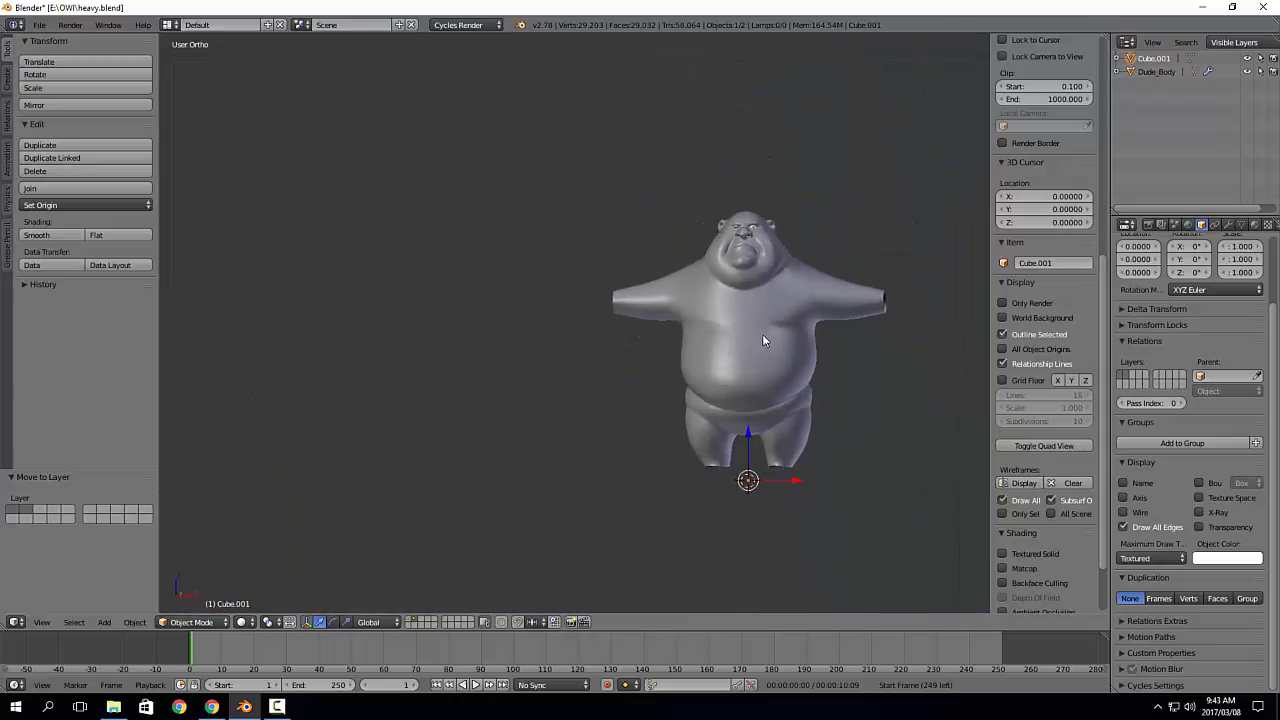
{"action": "left_click", "coordinate": [1230, 225]}
{"action": "left_click", "coordinate": [1165, 270]}
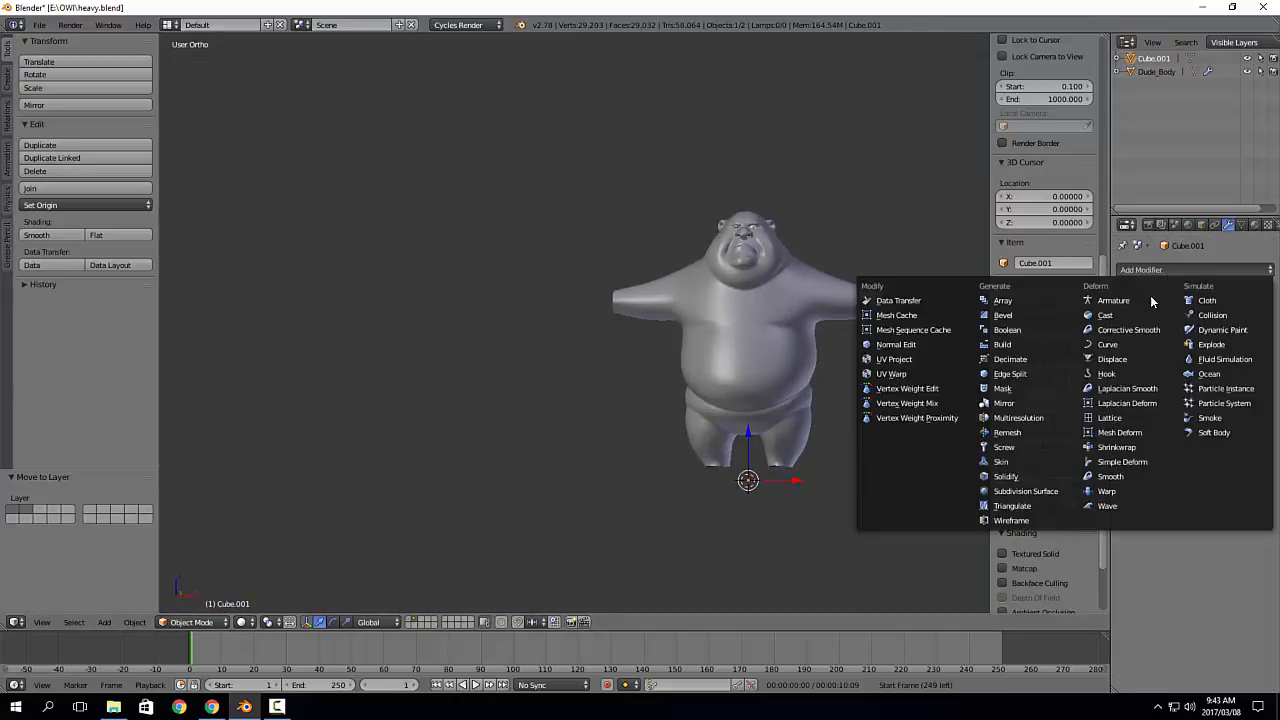
{"action": "left_click", "coordinate": [1004, 403]}
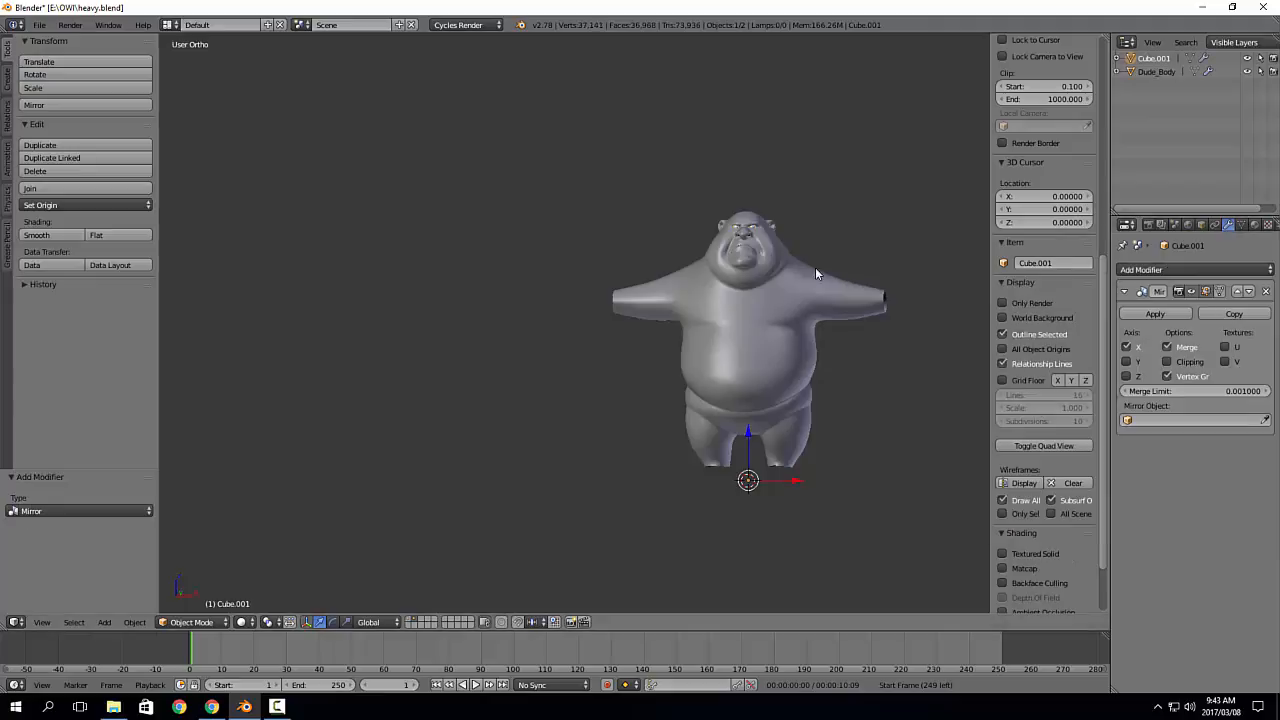
Step: Put the body into Edit Mode and move the eyelid slit's edge loop by about -0.00067 along Y
{"action": "key", "text": "KP_Decimal"}
{"action": "scroll", "coordinate": [797, 320], "scroll_direction": "up", "scroll_amount": 4}
{"action": "middle_click_drag", "start_coordinate": [797, 320], "coordinate": [708, 277]}
{"action": "right_click", "coordinate": [589, 340]}
{"action": "key", "text": "Tab"}
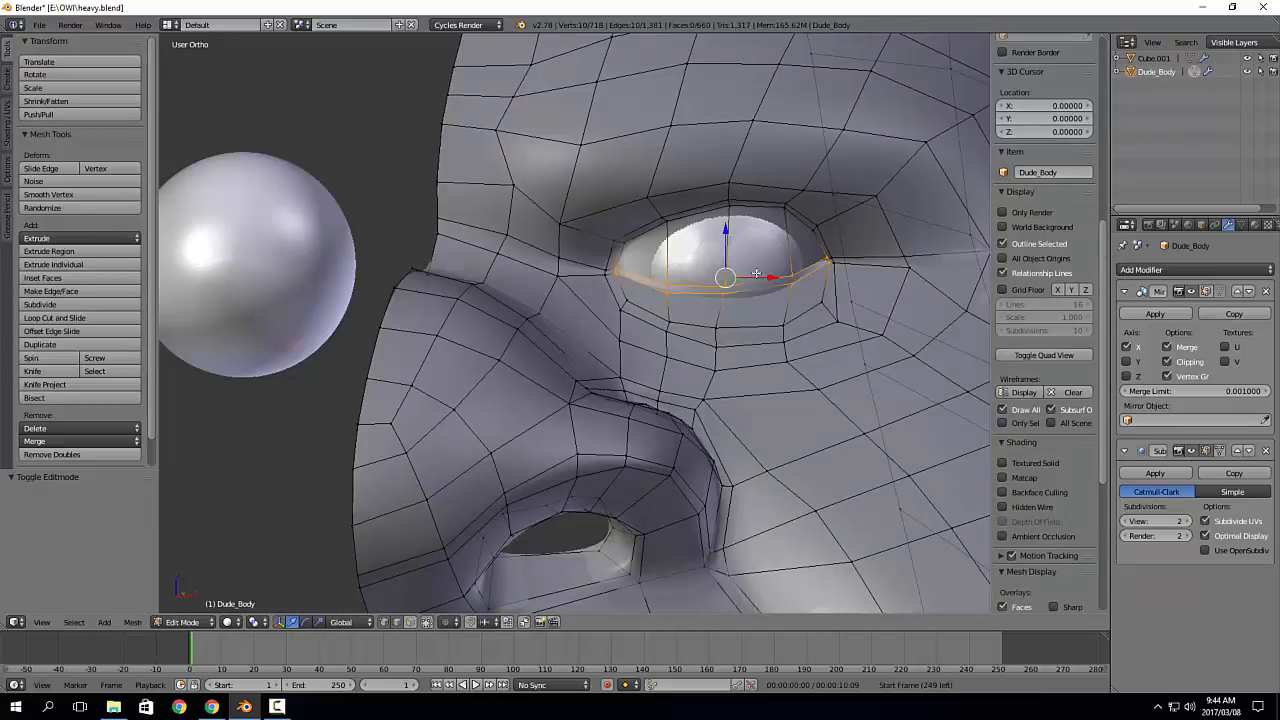
{"action": "scroll", "coordinate": [757, 273], "scroll_direction": "up", "scroll_amount": 3}
{"action": "middle_click_drag", "start_coordinate": [757, 273], "coordinate": [543, 328]}
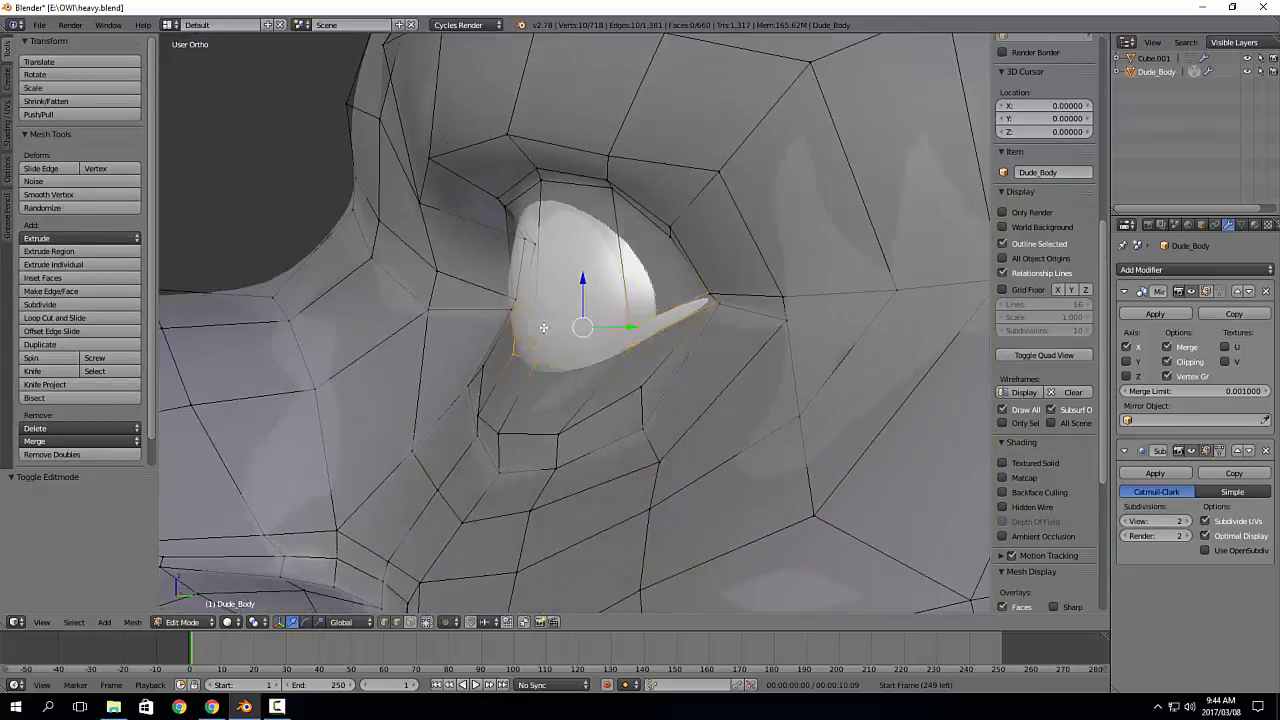
{"action": "mouse_move", "coordinate": [632, 328]}
{"action": "left_mouse_down"}
{"action": "mouse_move", "coordinate": [597, 337]}
{"action": "mouse_move", "coordinate": [621, 332]}
{"action": "left_mouse_up"}
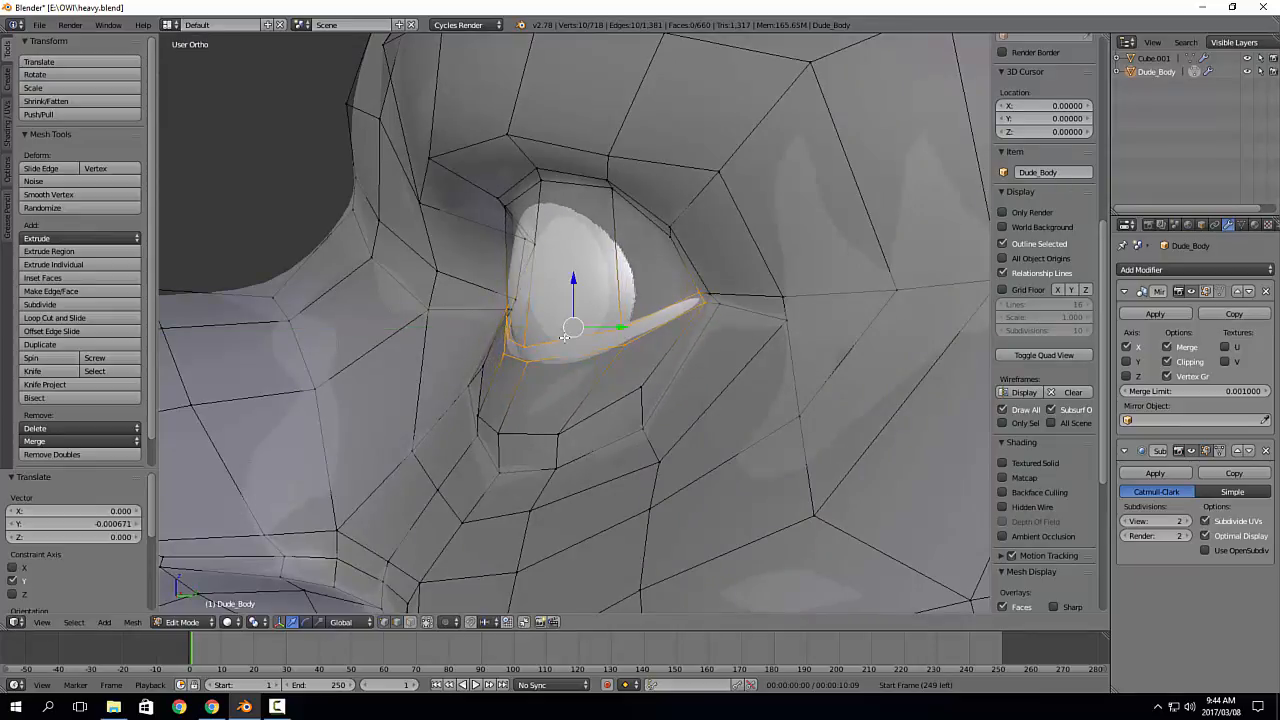
{"action": "middle_click_drag", "start_coordinate": [510, 332], "coordinate": [599, 333]}
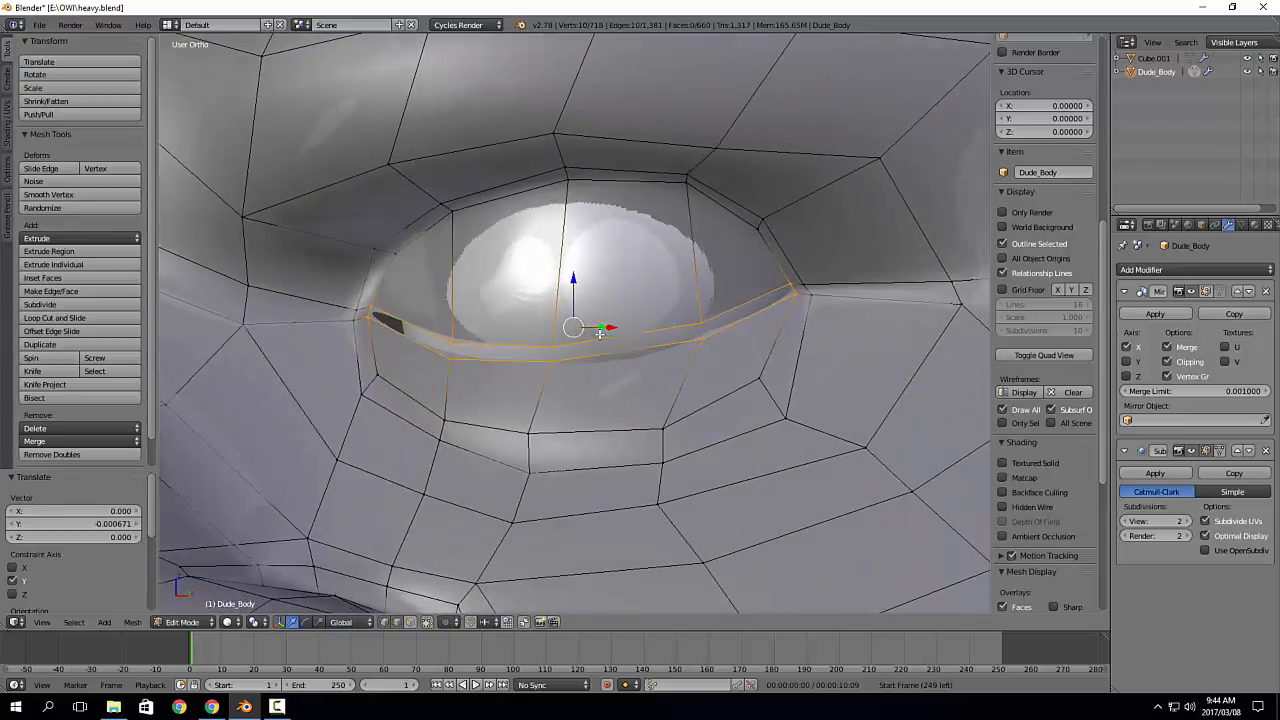
Step: Examine the fit of the eyelid opening around the eyeball from the front, three-quarter and side views
{"action": "scroll", "coordinate": [590, 298], "scroll_direction": "down", "scroll_amount": 6}
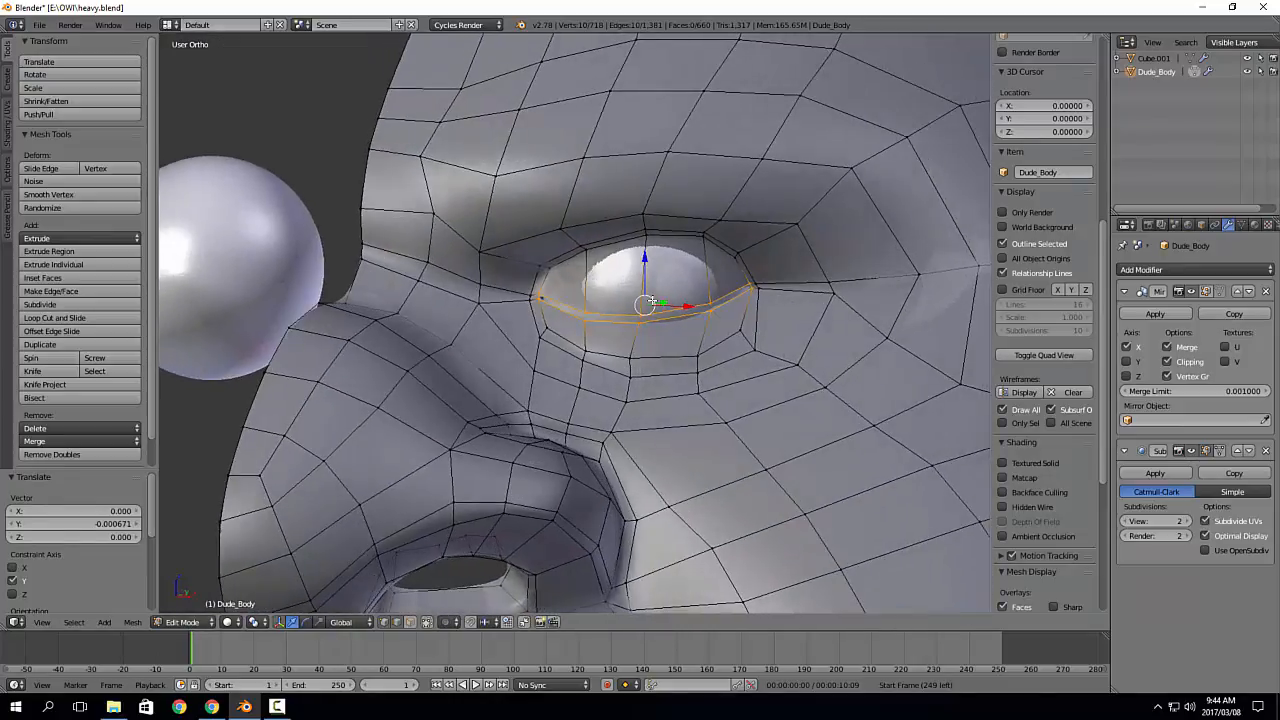
{"action": "scroll", "coordinate": [651, 300], "scroll_direction": "down", "scroll_amount": 4}
{"action": "middle_click_drag", "start_coordinate": [742, 276], "coordinate": [808, 297]}
{"action": "scroll", "coordinate": [808, 297], "scroll_direction": "up", "scroll_amount": 5}
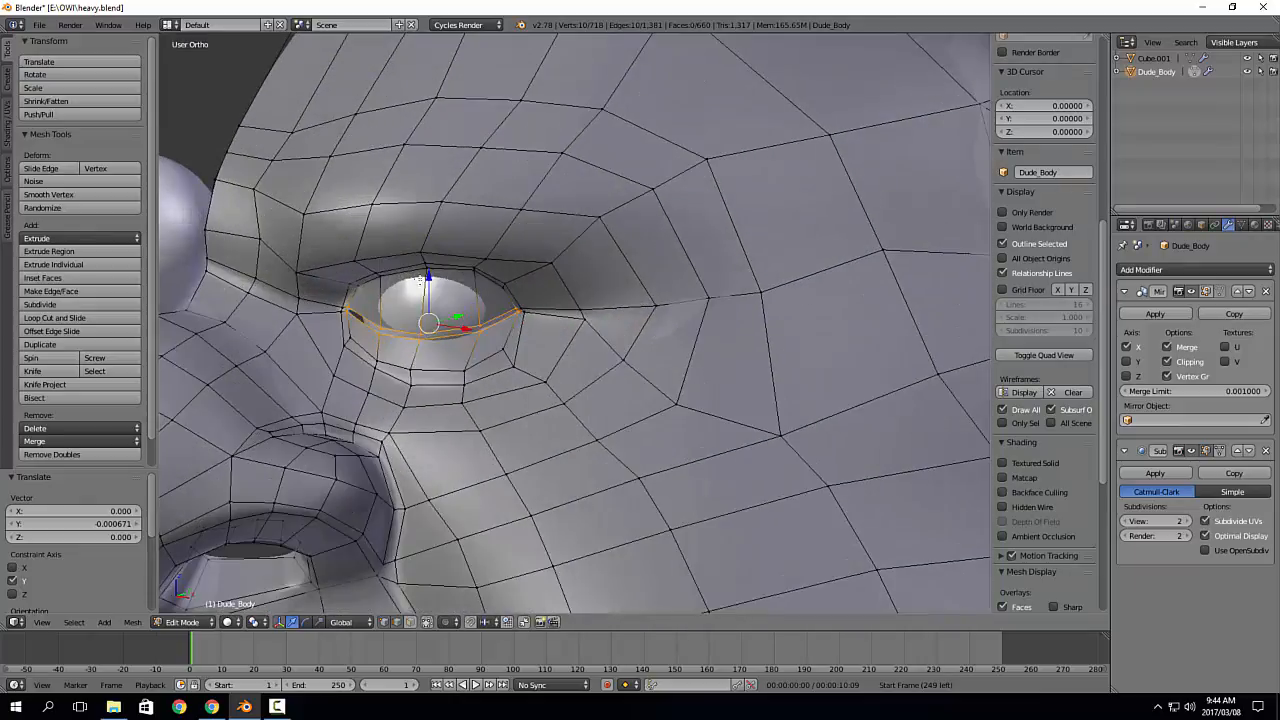
{"action": "middle_click_drag", "start_coordinate": [432, 262], "coordinate": [532, 346], "text": "shift"}
{"action": "scroll", "coordinate": [536, 290], "scroll_direction": "up", "scroll_amount": 1}
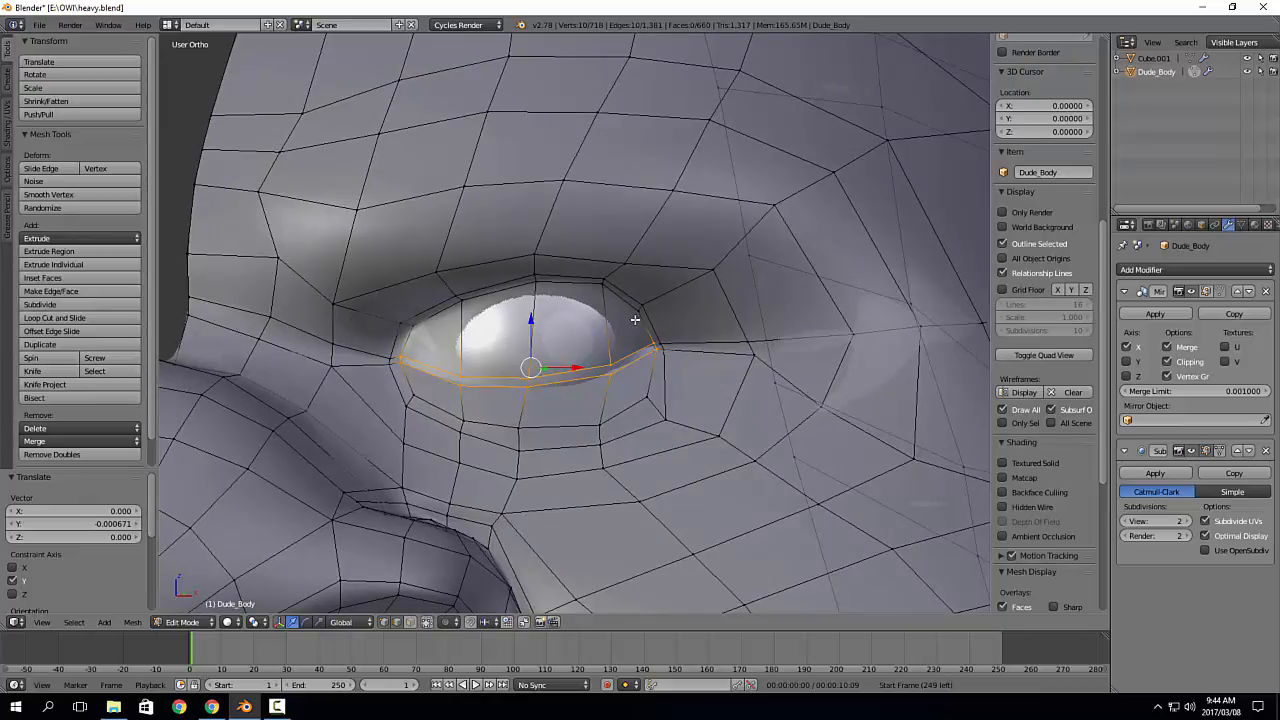
{"action": "middle_click_drag", "start_coordinate": [588, 323], "coordinate": [495, 312]}
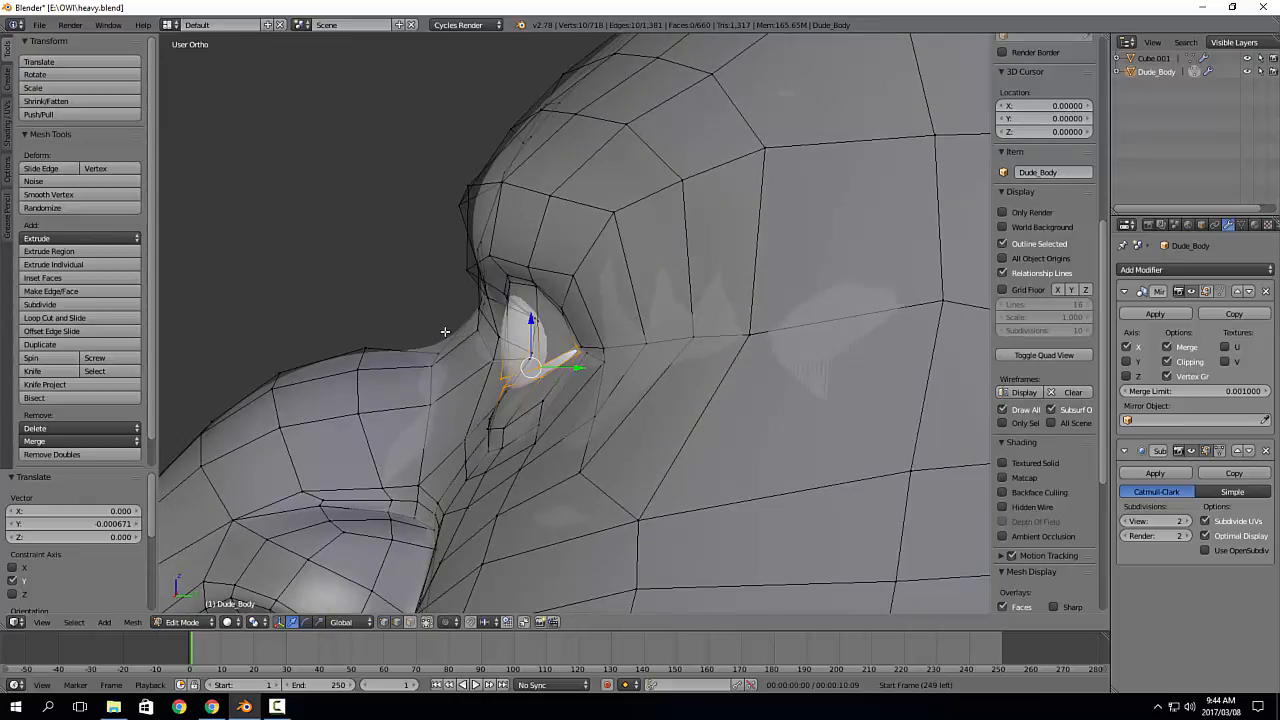
{"action": "middle_click_drag", "start_coordinate": [446, 332], "coordinate": [570, 327]}
Step: Slide the upper eyelid's inner edge path over the eyeball with a factor of 0.461 and move it by -0.002 along Y
{"action": "right_click", "coordinate": [347, 338]}
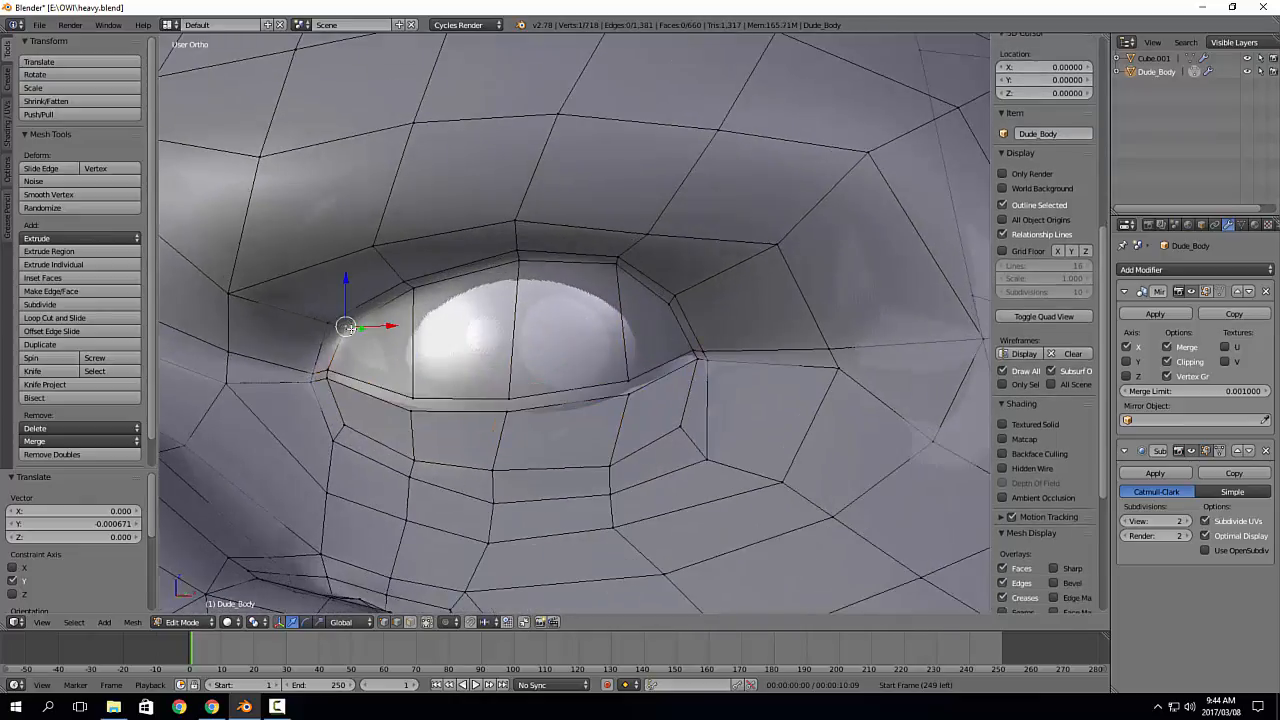
{"action": "right_click", "coordinate": [668, 304], "text": "ctrl"}
{"action": "mouse_move", "coordinate": [571, 330]}
{"action": "middle_mouse_down"}
{"action": "mouse_move", "coordinate": [478, 323]}
{"action": "mouse_move", "coordinate": [576, 325]}
{"action": "mouse_move", "coordinate": [564, 319]}
{"action": "middle_mouse_up"}
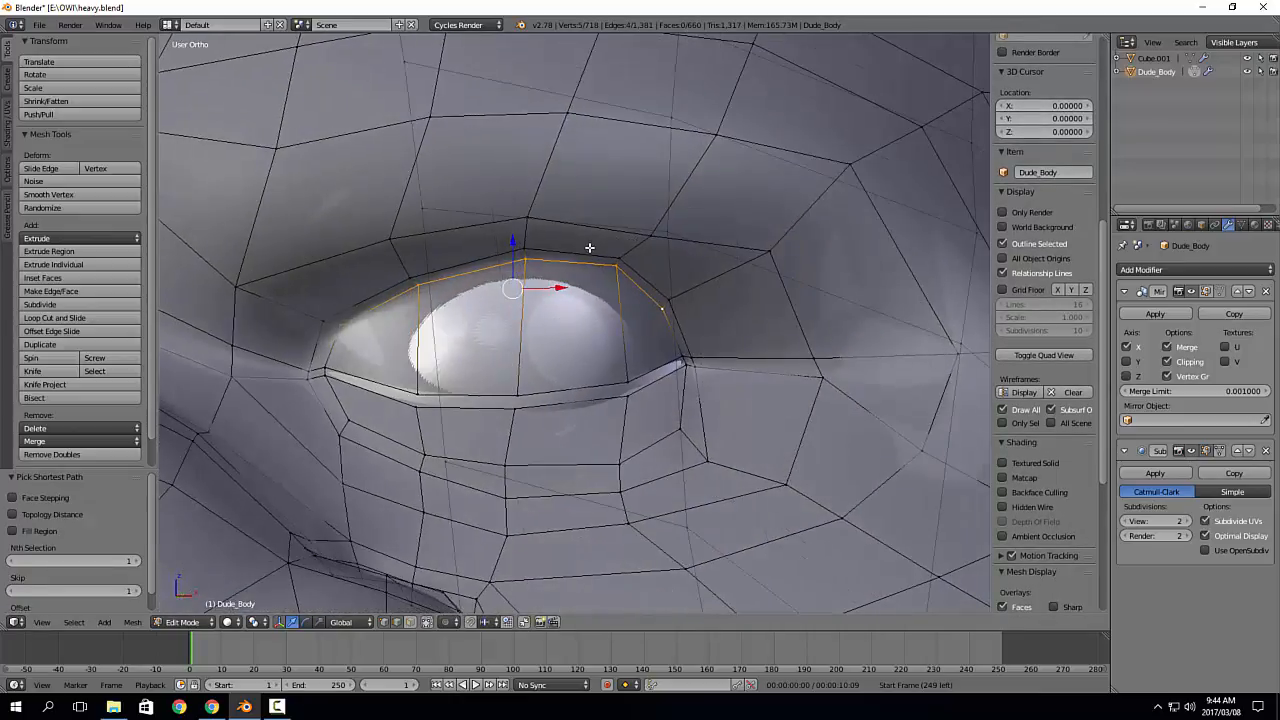
{"action": "middle_click_drag", "start_coordinate": [582, 278], "coordinate": [485, 262]}
{"action": "key", "text": "g"}
{"action": "key", "text": "g"}
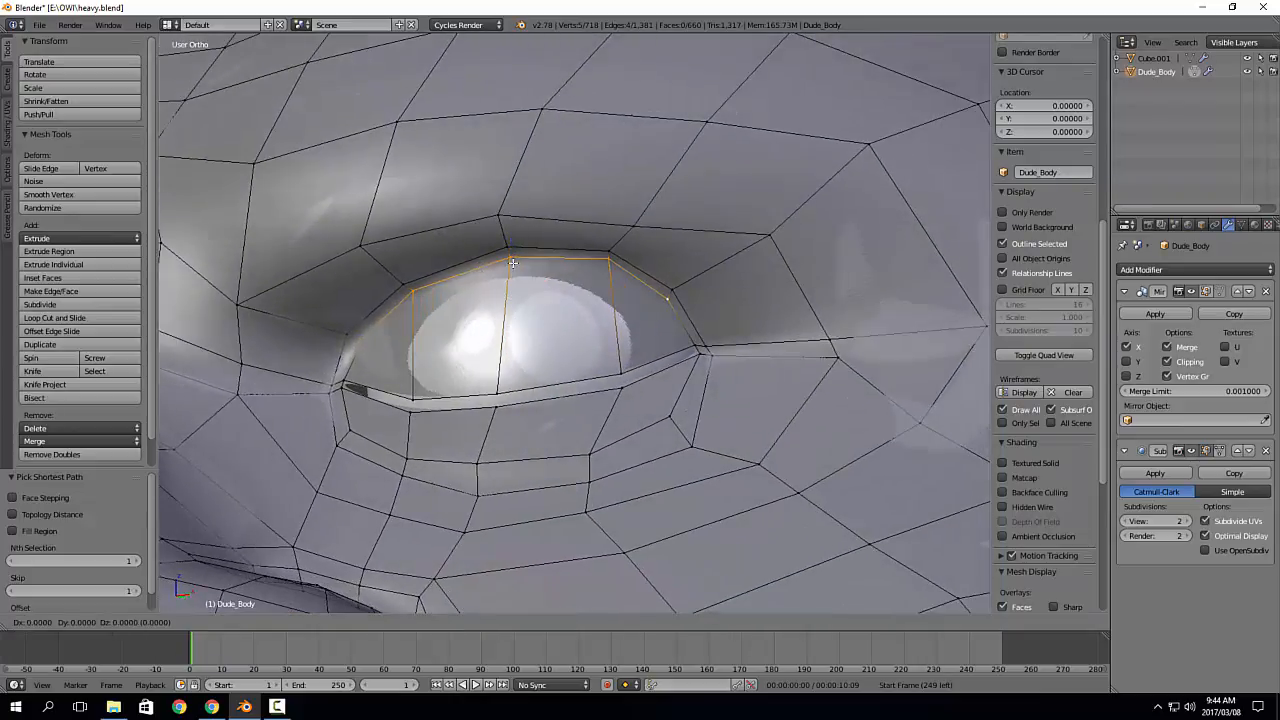
{"action": "left_click", "coordinate": [514, 297]}
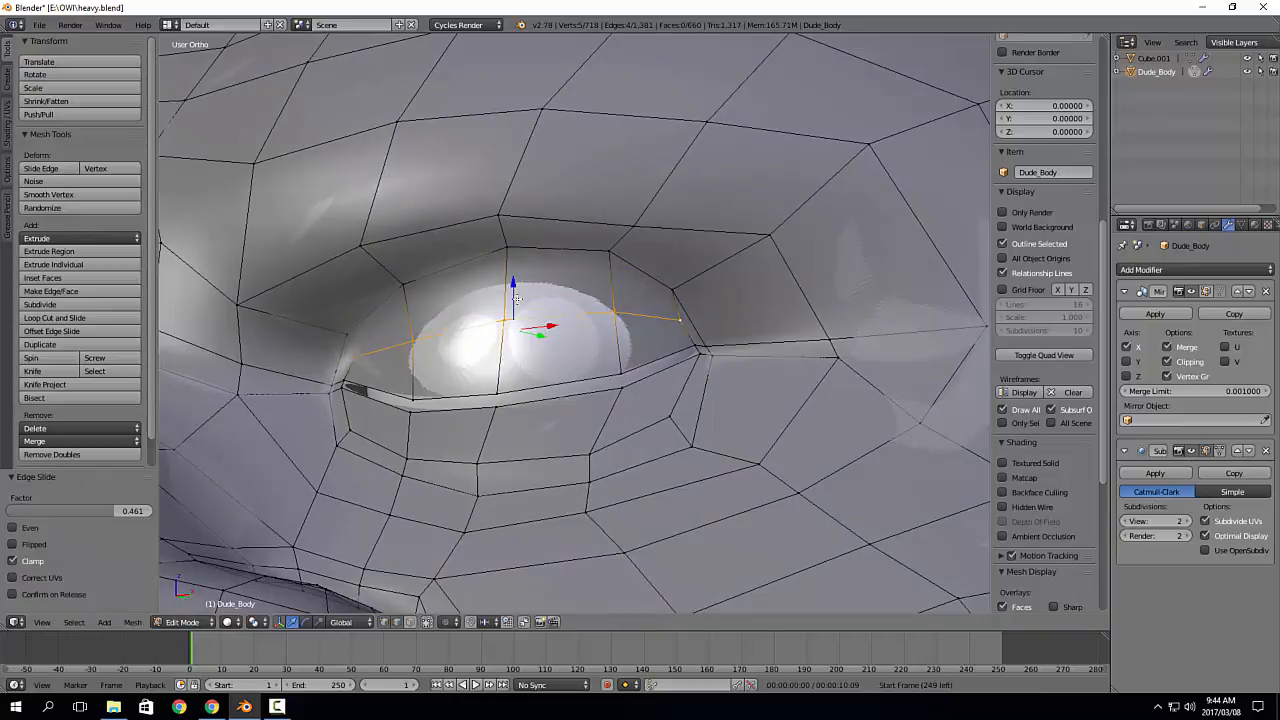
{"action": "middle_click_drag", "start_coordinate": [575, 303], "coordinate": [503, 312]}
{"action": "left_click_drag", "start_coordinate": [557, 333], "coordinate": [538, 340]}
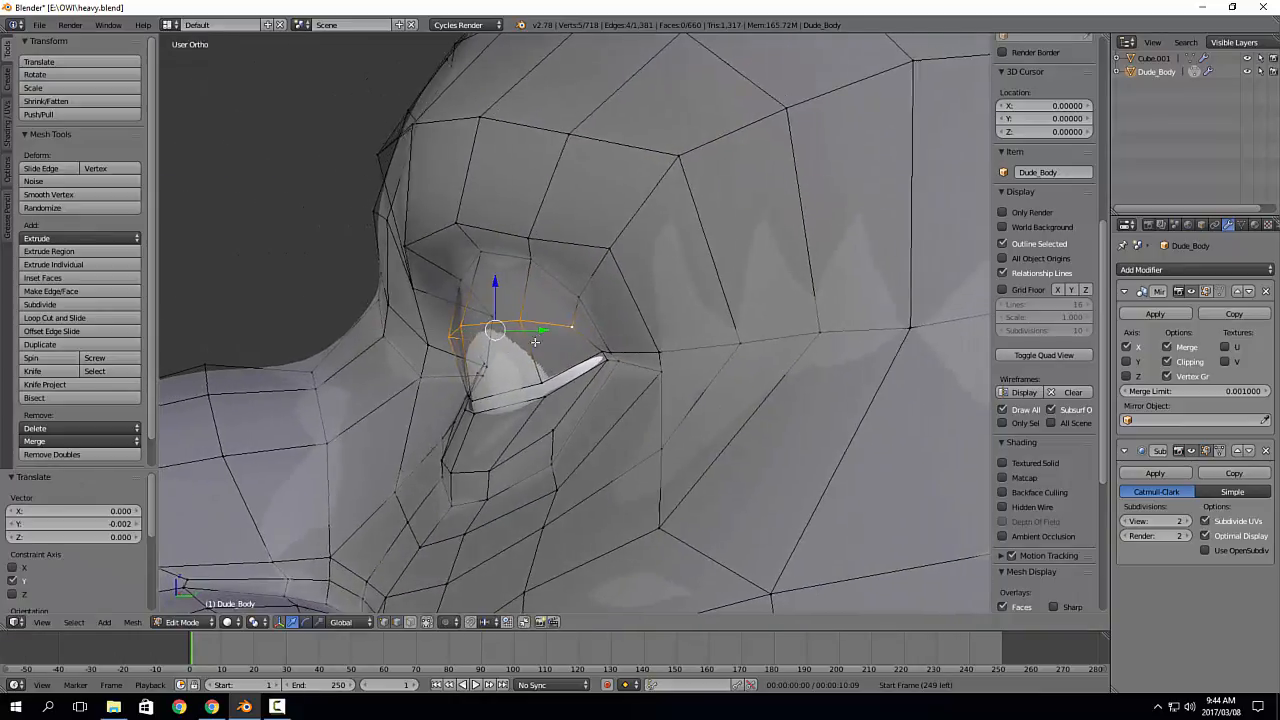
Step: Leave Edit Mode and check the smoothed eyelids on both sides of the face
{"action": "key", "text": "Tab"}
{"action": "middle_click_drag", "start_coordinate": [390, 345], "coordinate": [678, 296]}
{"action": "scroll", "coordinate": [446, 350], "scroll_direction": "down", "scroll_amount": 5}
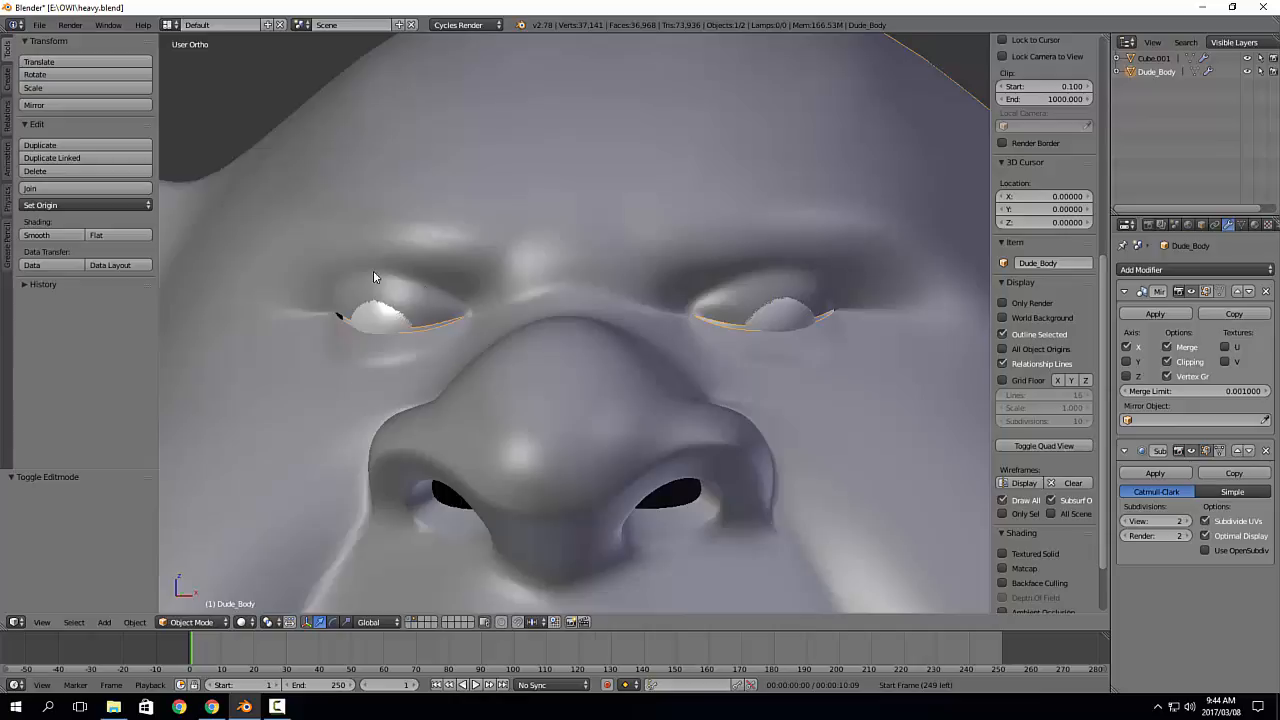
{"action": "middle_click_drag", "start_coordinate": [600, 301], "coordinate": [578, 360]}
{"action": "scroll", "coordinate": [750, 340], "scroll_direction": "down", "scroll_amount": 3}
{"action": "middle_click_drag", "start_coordinate": [649, 353], "coordinate": [707, 345]}
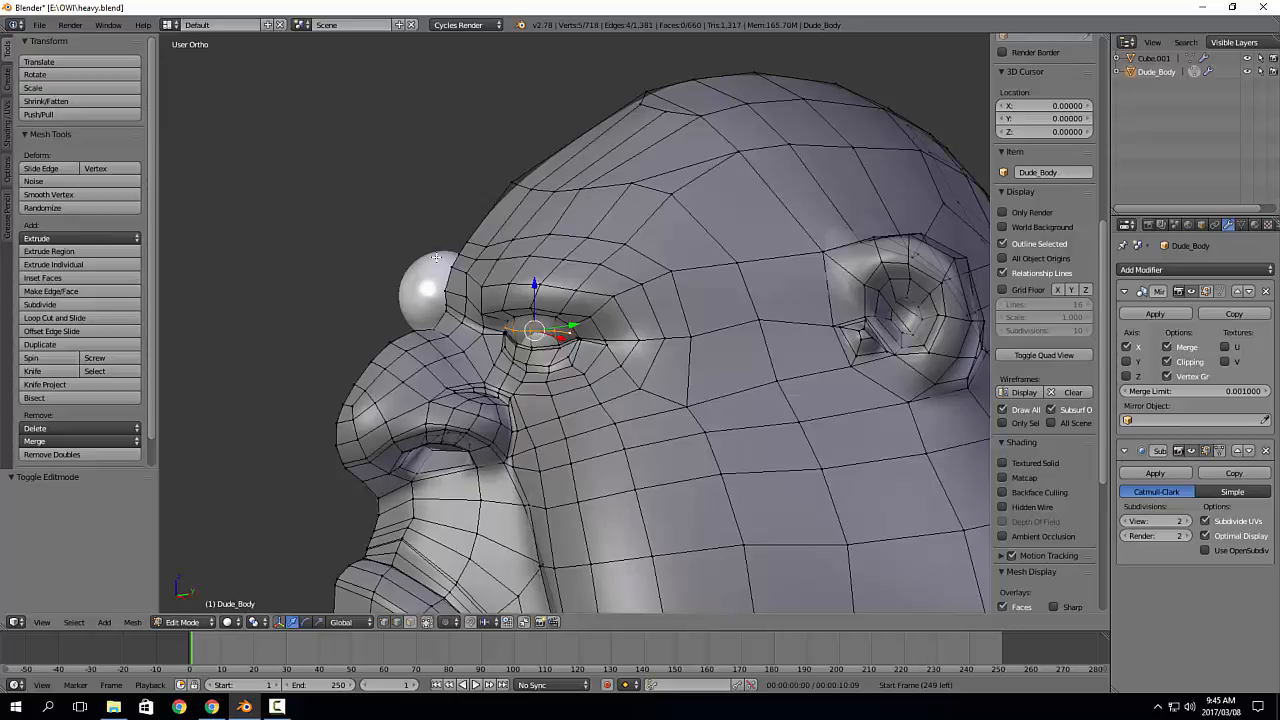
Step: Try to cut a short new edge across the face at the front inner rim of the ear with the Knife tool
{"action": "scroll", "coordinate": [633, 373], "scroll_direction": "down", "scroll_amount": 4}
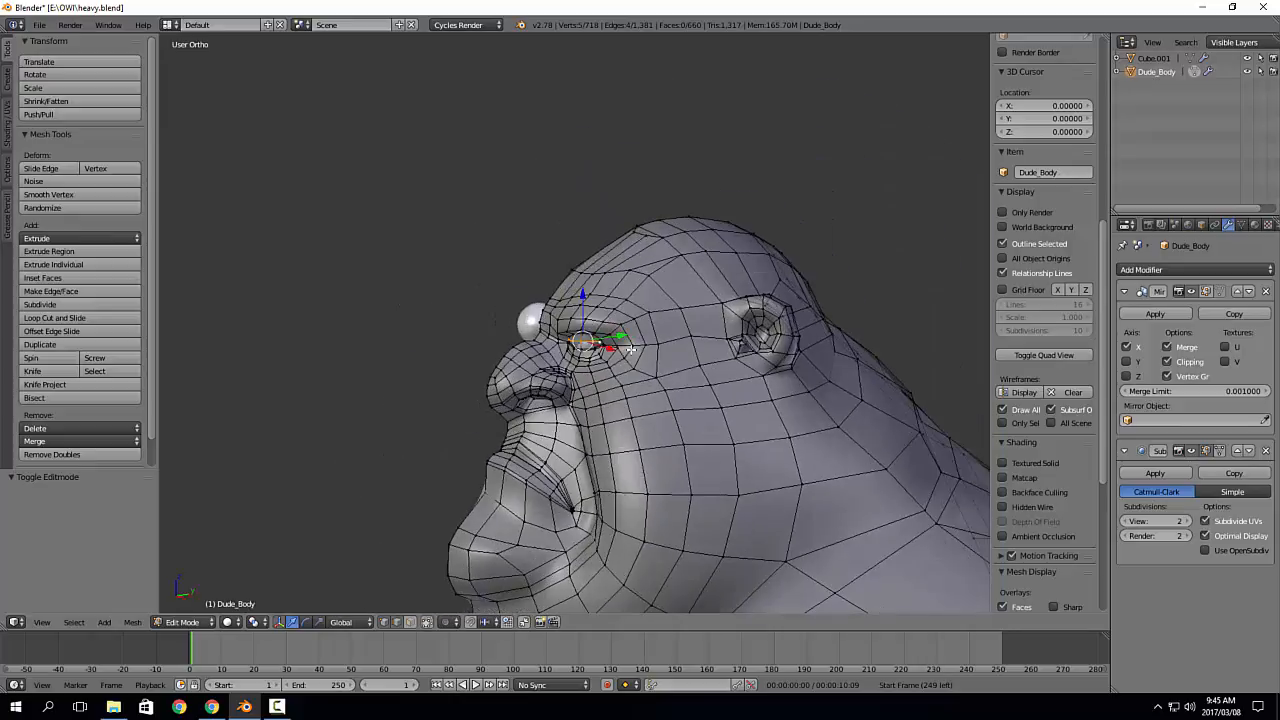
{"action": "scroll", "coordinate": [600, 365], "scroll_direction": "up", "scroll_amount": 6}
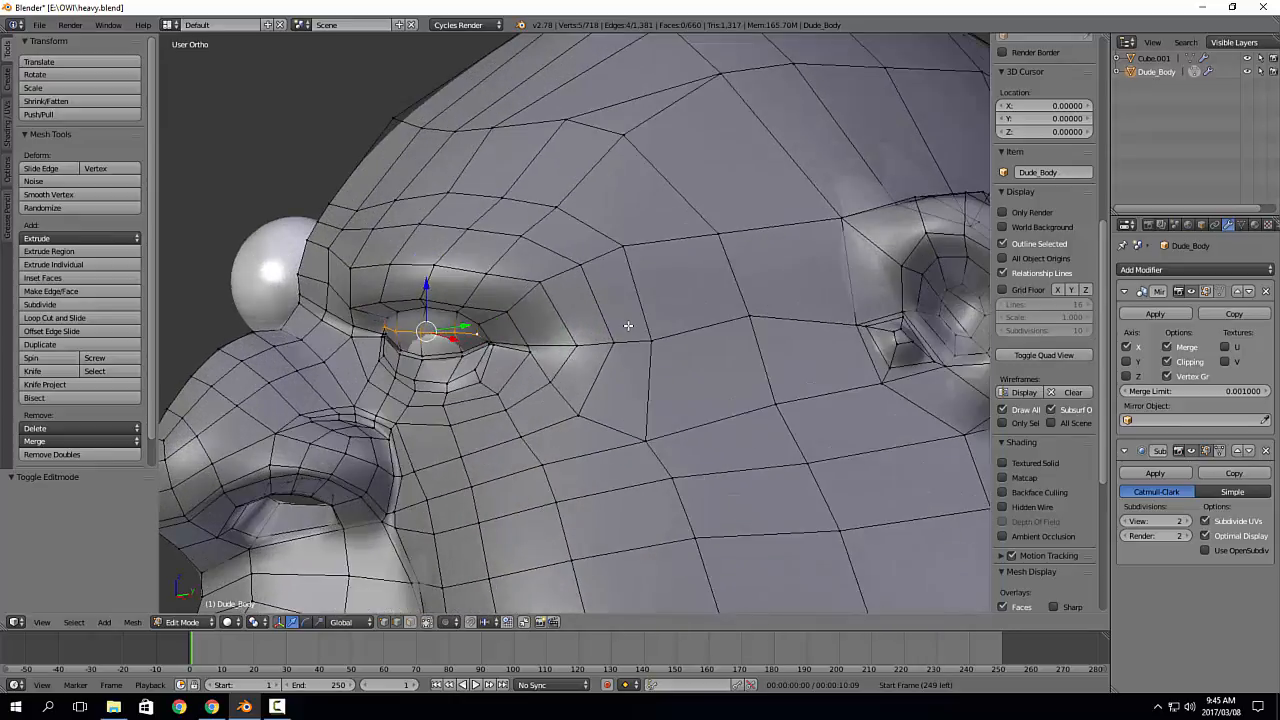
{"action": "middle_click_drag", "start_coordinate": [628, 325], "coordinate": [699, 319]}
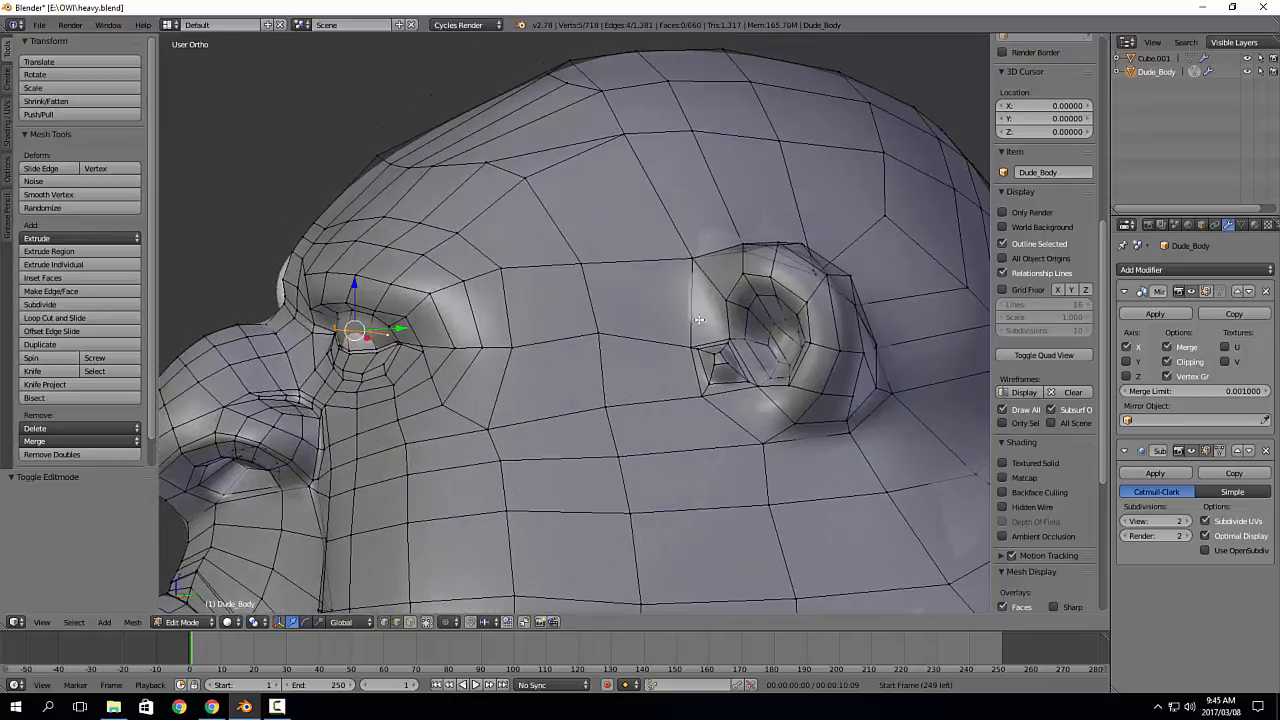
{"action": "middle_click_drag", "start_coordinate": [384, 341], "coordinate": [371, 338]}
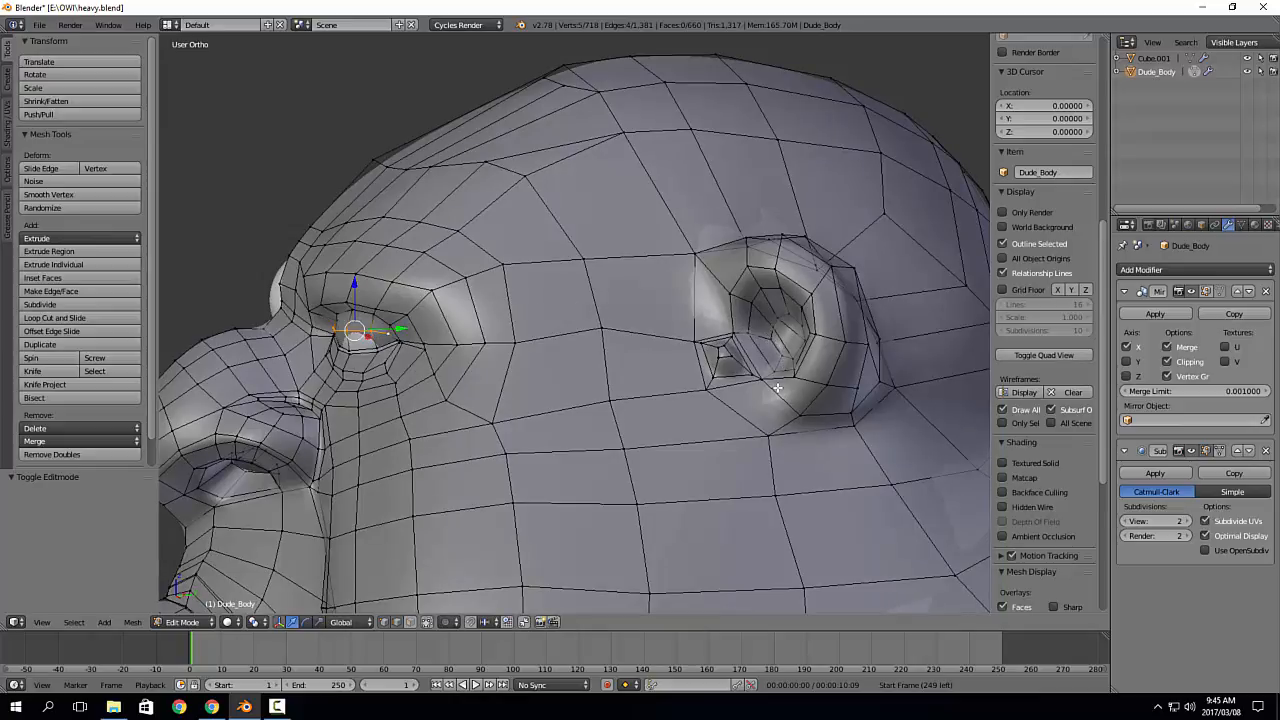
{"action": "middle_click_drag", "start_coordinate": [817, 397], "coordinate": [506, 348]}
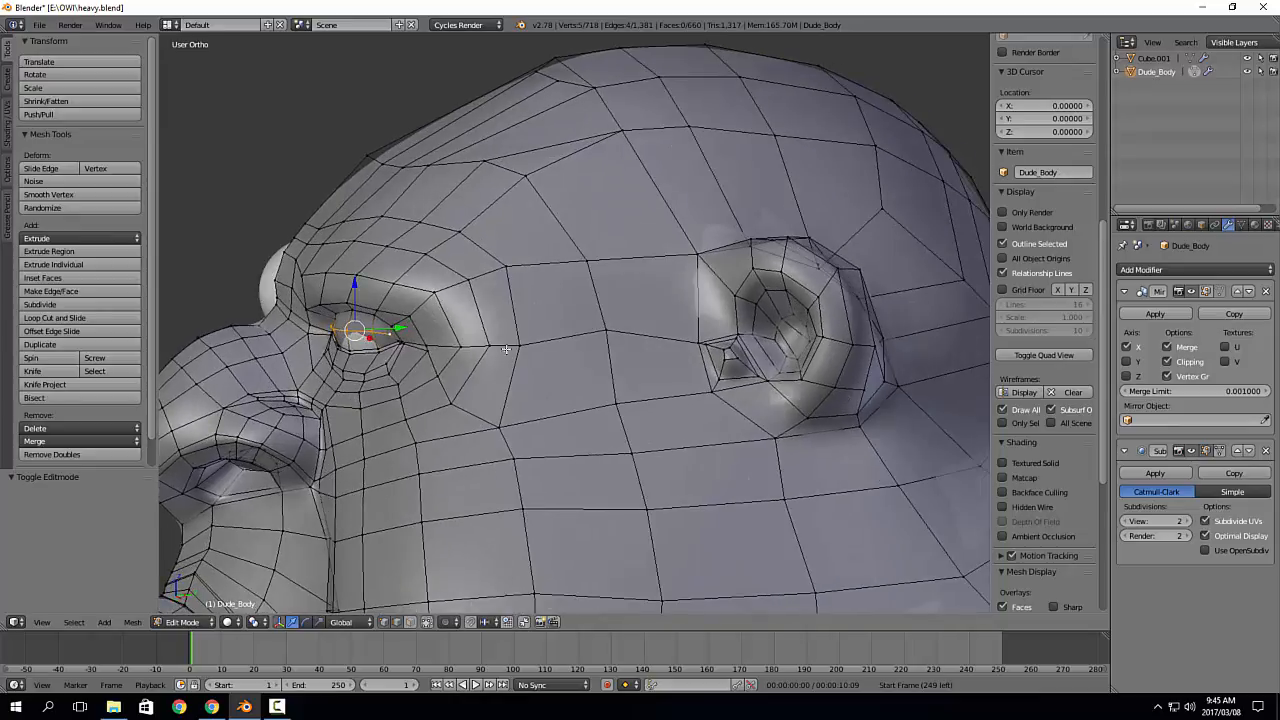
{"action": "key", "text": "ctrl+r"}
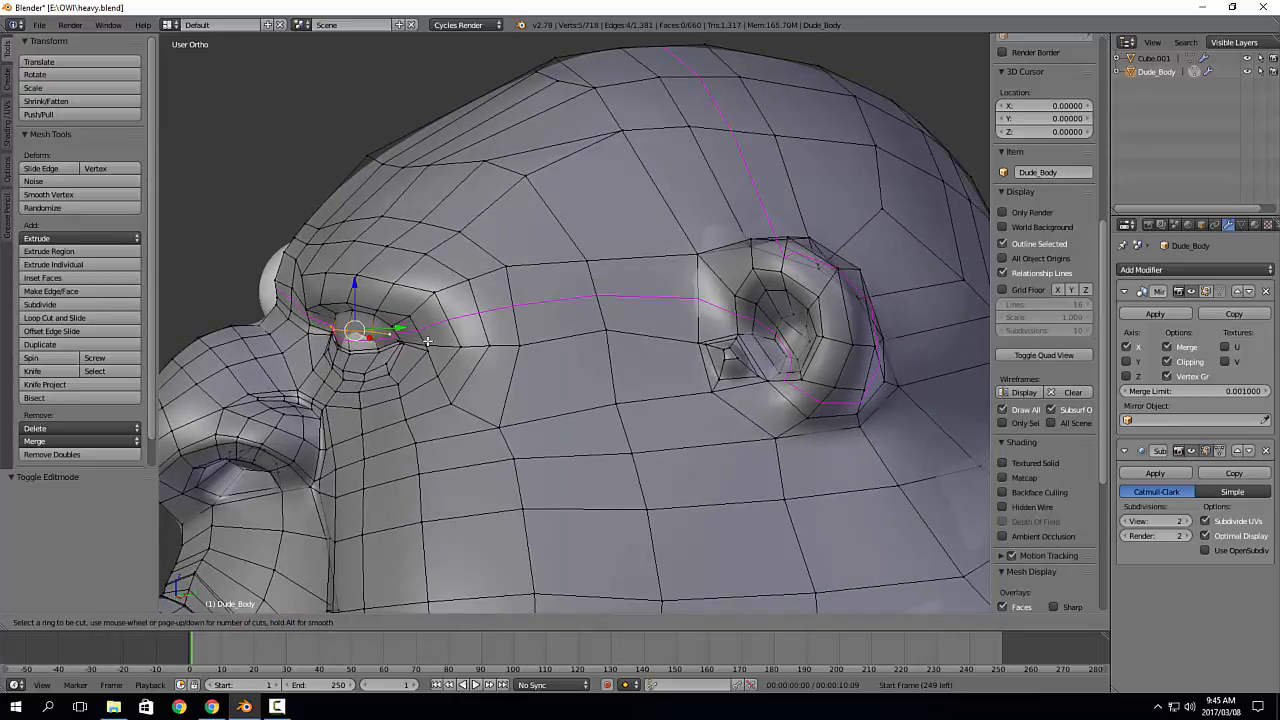
{"action": "key", "text": "k"}
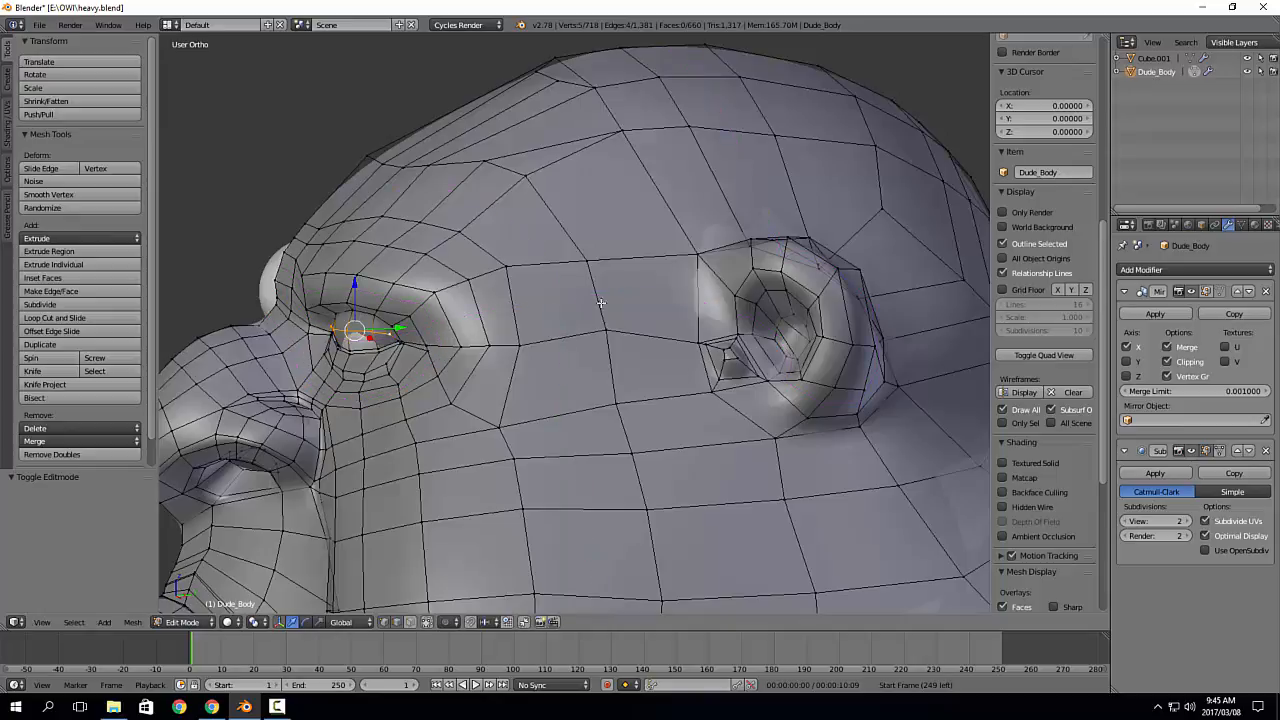
{"action": "scroll", "coordinate": [745, 310], "scroll_direction": "up", "scroll_amount": 3}
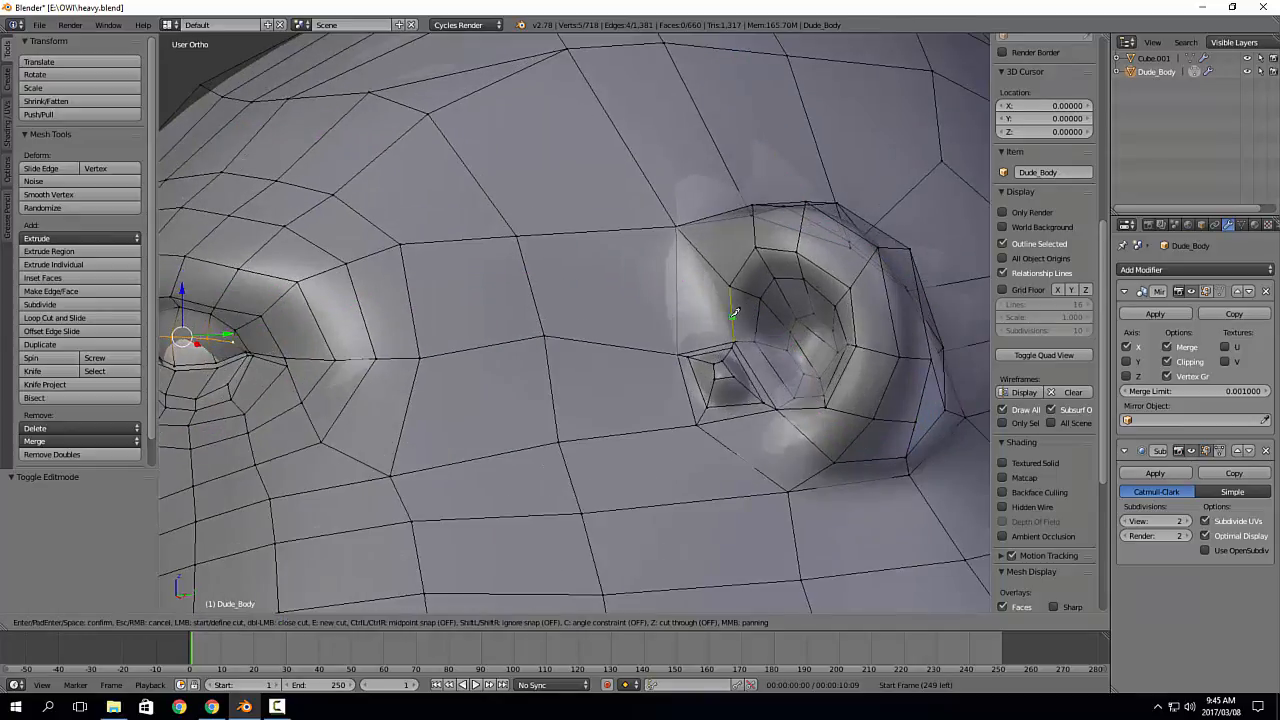
{"action": "key", "text": "Return"}
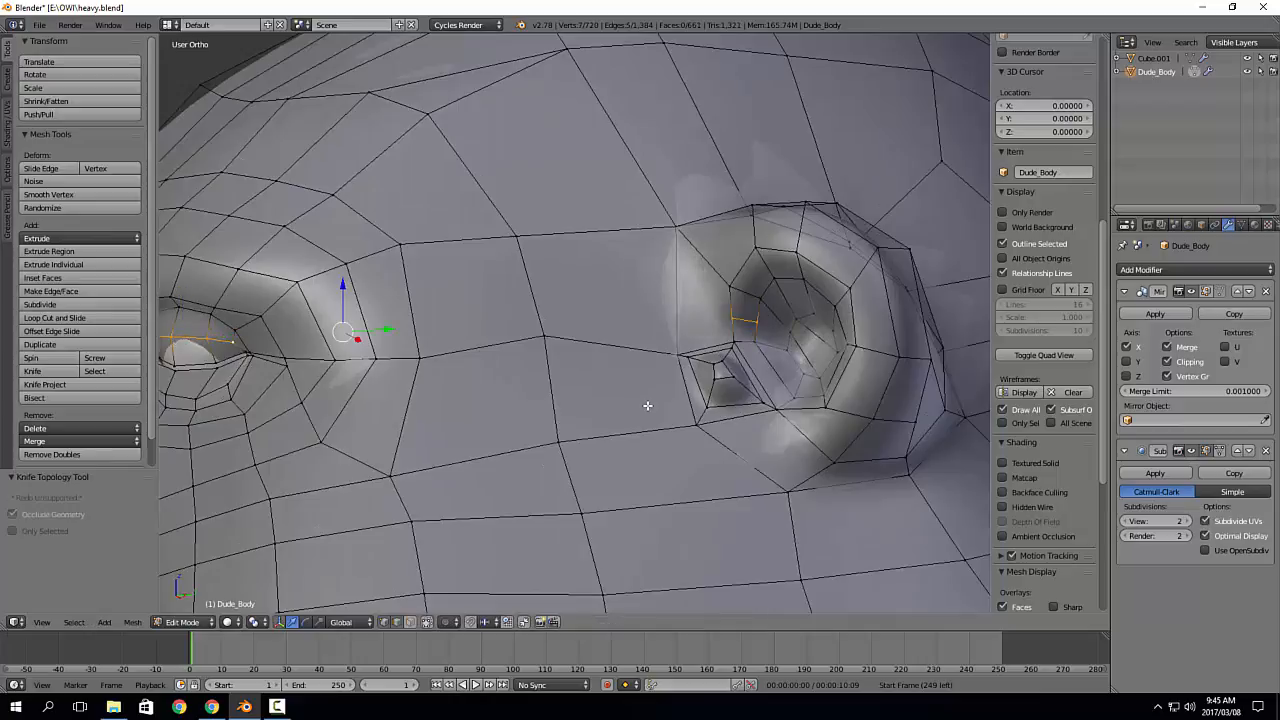
Step: Try to add a single loop cut running from the upper eyelid across the temple to the ear
{"action": "key", "text": "ctrl+r"}
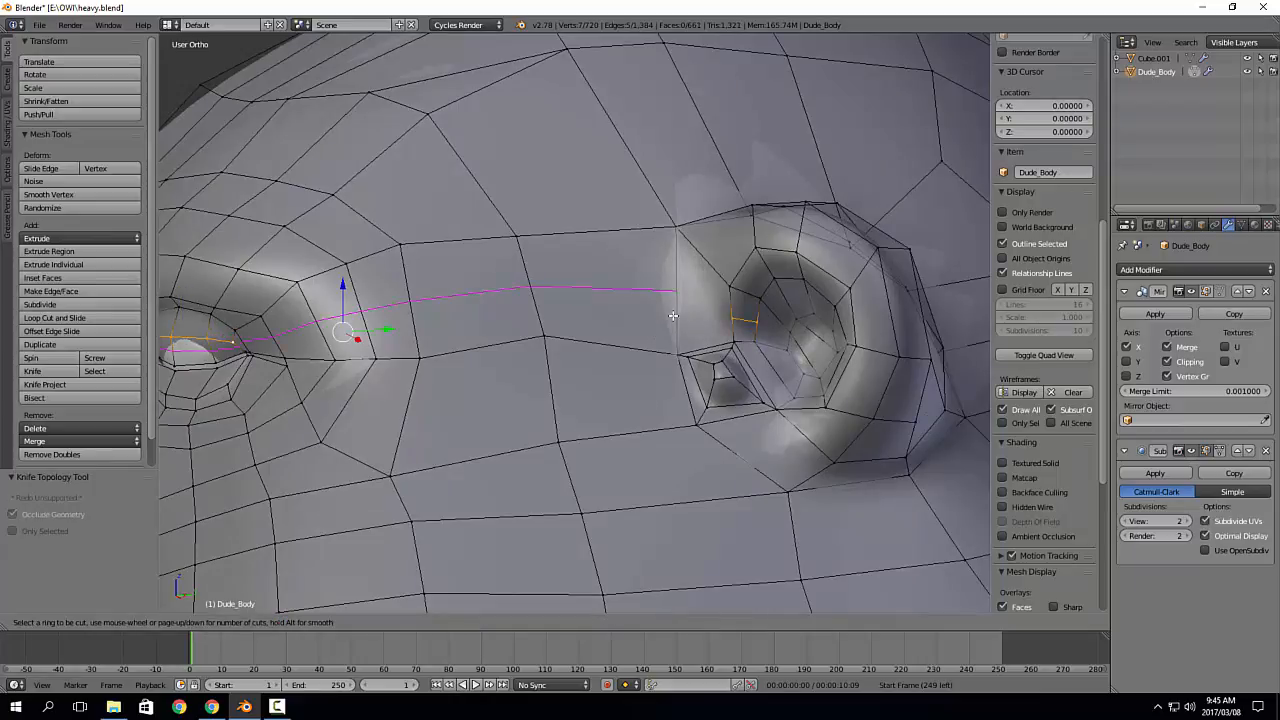
{"action": "left_click", "coordinate": [670, 318]}
{"action": "left_click", "coordinate": [677, 338]}
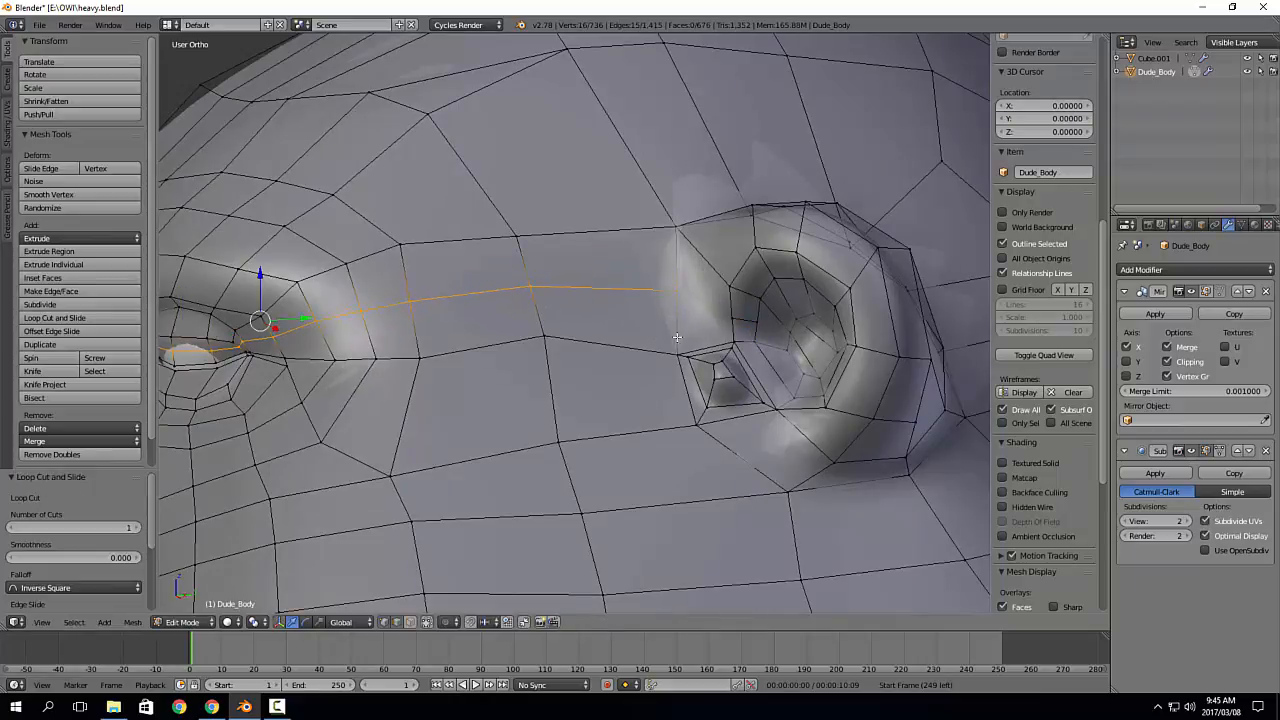
{"action": "right_click", "coordinate": [759, 323]}
{"action": "right_click", "coordinate": [789, 360], "text": "shift"}
{"action": "scroll", "coordinate": [785, 401], "scroll_direction": "down", "scroll_amount": 5}
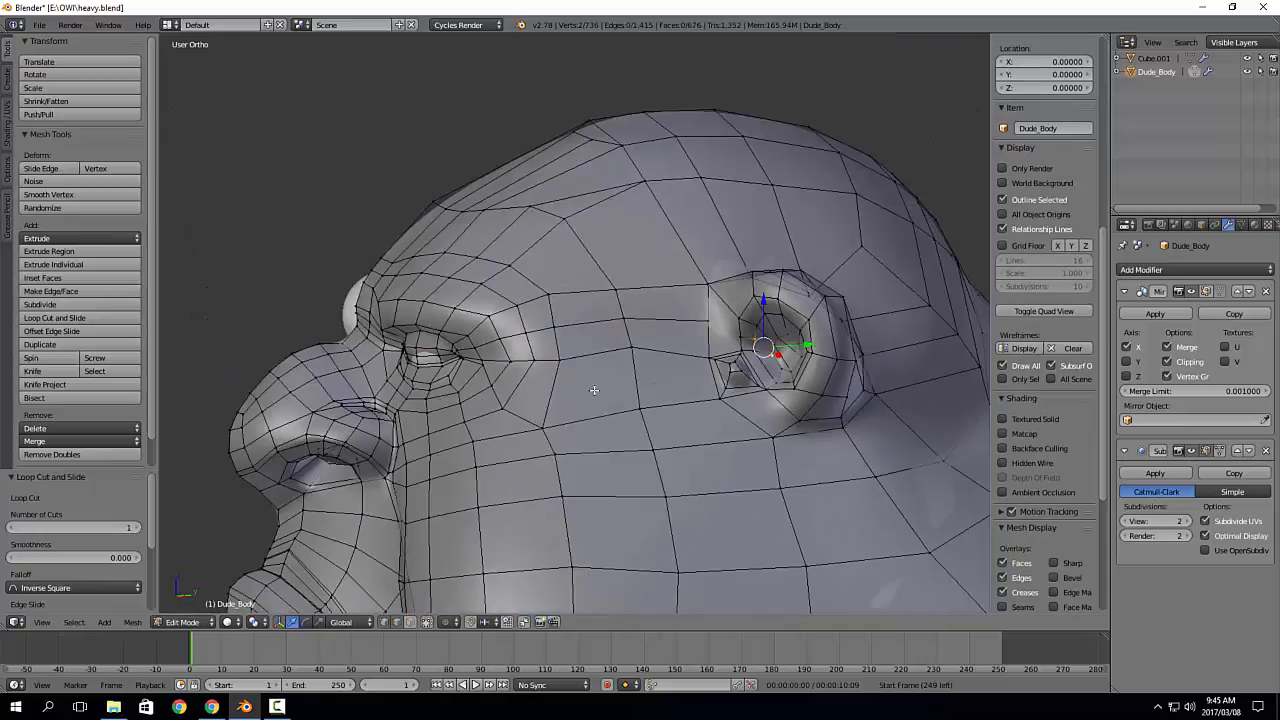
{"action": "middle_click_drag", "start_coordinate": [455, 473], "coordinate": [483, 436], "text": "shift"}
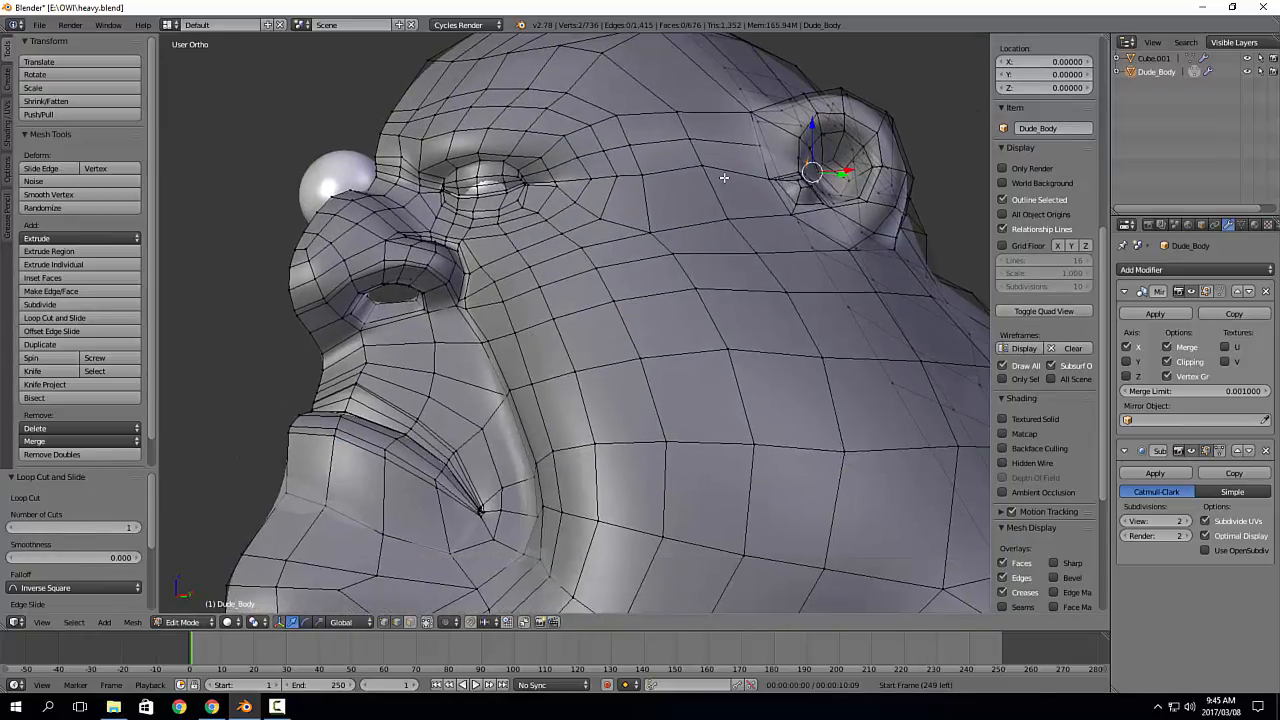
Step: Undo the temple loop cut and the knife cut at the ear
{"action": "key", "text": "ctrl+z"}
{"action": "key", "text": "ctrl+z"}
{"action": "key", "text": "ctrl+z"}
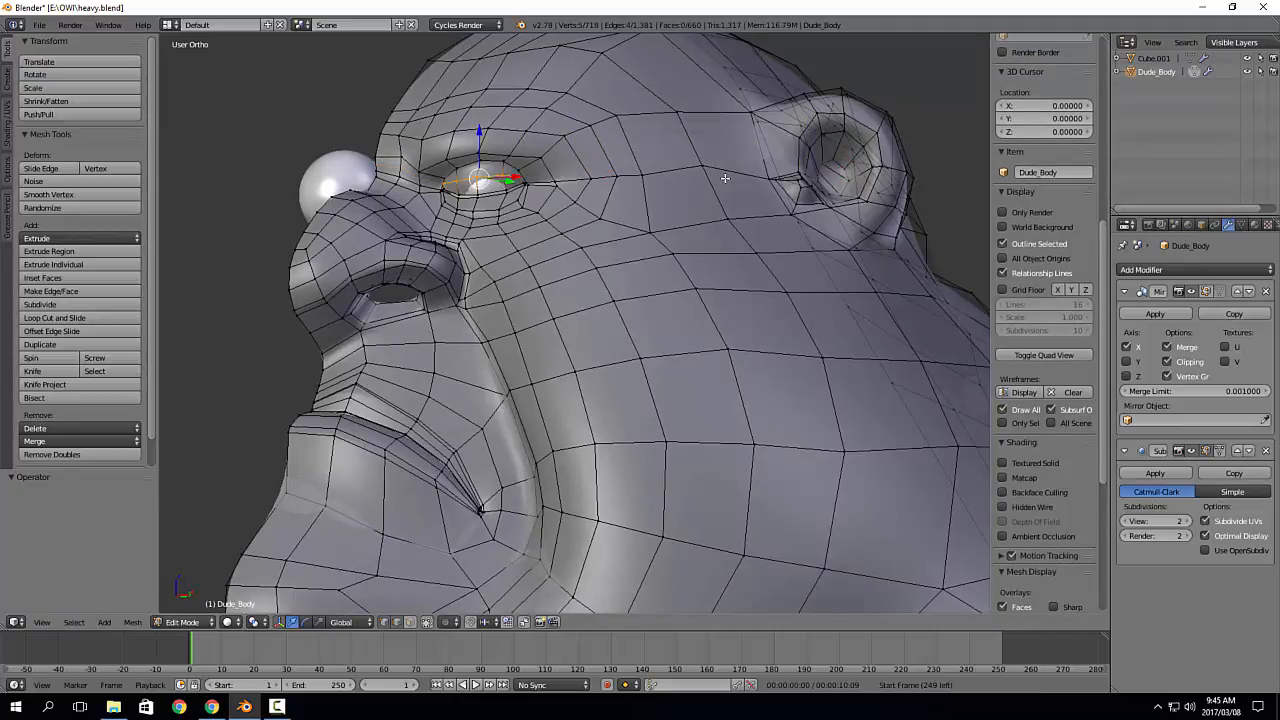
Step: Nudge the selected upper eyelid edge path slightly to refine its position over the eyeball
{"action": "middle_click_drag", "start_coordinate": [683, 189], "coordinate": [599, 306]}
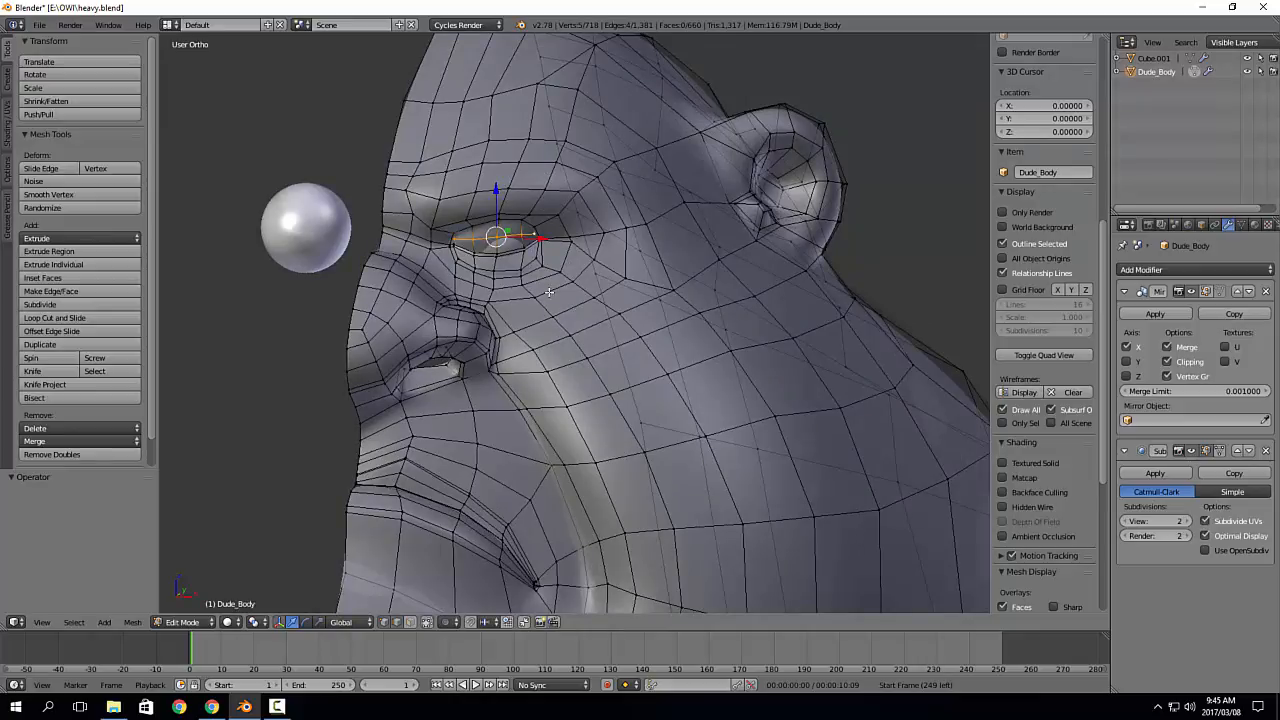
{"action": "middle_click_drag", "start_coordinate": [549, 292], "coordinate": [485, 378]}
{"action": "scroll", "coordinate": [588, 282], "scroll_direction": "up", "scroll_amount": 4}
{"action": "scroll", "coordinate": [488, 294], "scroll_direction": "up", "scroll_amount": 4}
{"action": "left_click_drag", "start_coordinate": [423, 361], "coordinate": [436, 367]}
{"action": "middle_click_drag", "start_coordinate": [480, 363], "coordinate": [560, 325]}
Step: Try to move a single eyelid vertex, and undo the move and its selection
{"action": "right_click", "coordinate": [671, 317]}
{"action": "mouse_move", "coordinate": [703, 337]}
{"action": "left_mouse_down"}
{"action": "mouse_move", "coordinate": [690, 347]}
{"action": "mouse_move", "coordinate": [703, 351]}
{"action": "left_mouse_up"}
{"action": "key", "text": "ctrl+z"}
{"action": "key", "text": "ctrl+z"}
Step: Select two neighbouring vertices on the lower eyelid's rim and move them by about -0.00073 along Y
{"action": "key", "text": "a"}
{"action": "right_click", "coordinate": [672, 337]}
{"action": "right_click", "coordinate": [672, 366], "text": "shift"}
{"action": "middle_click_drag", "start_coordinate": [571, 346], "coordinate": [585, 295]}
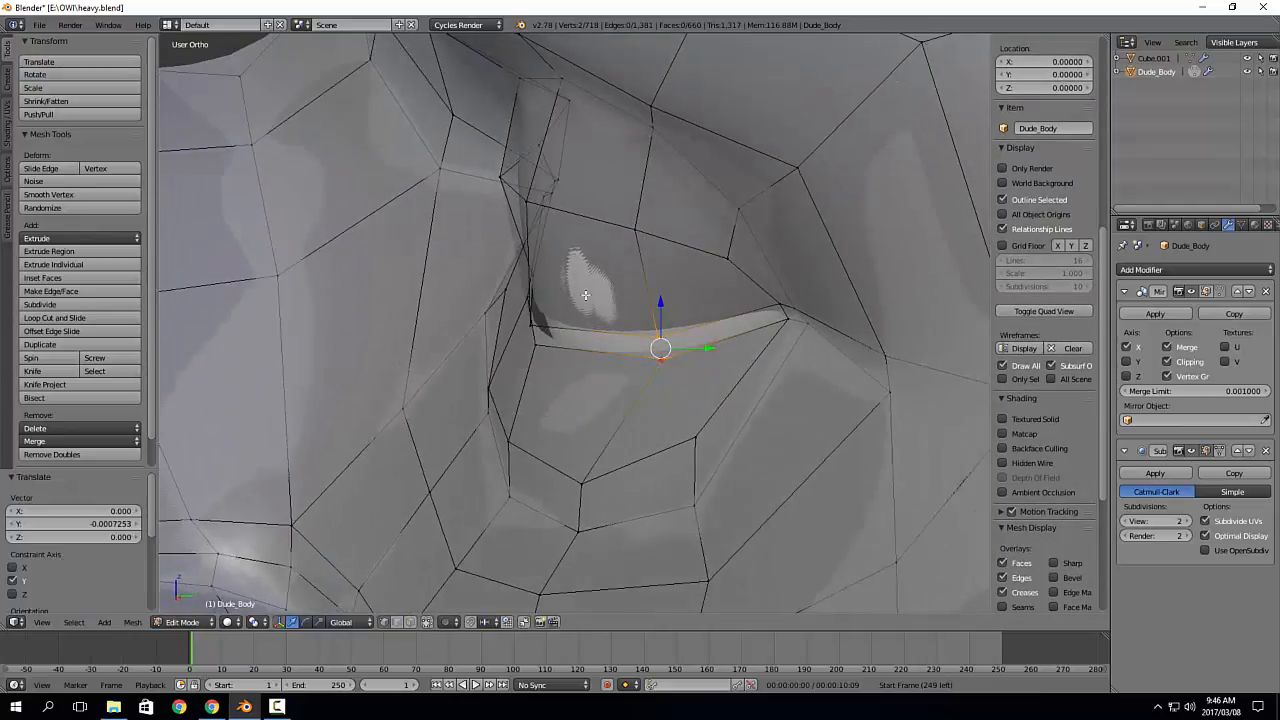
Step: Try to reposition individual vertices along the upper eyelid's lowered edge
{"action": "right_click", "coordinate": [532, 204]}
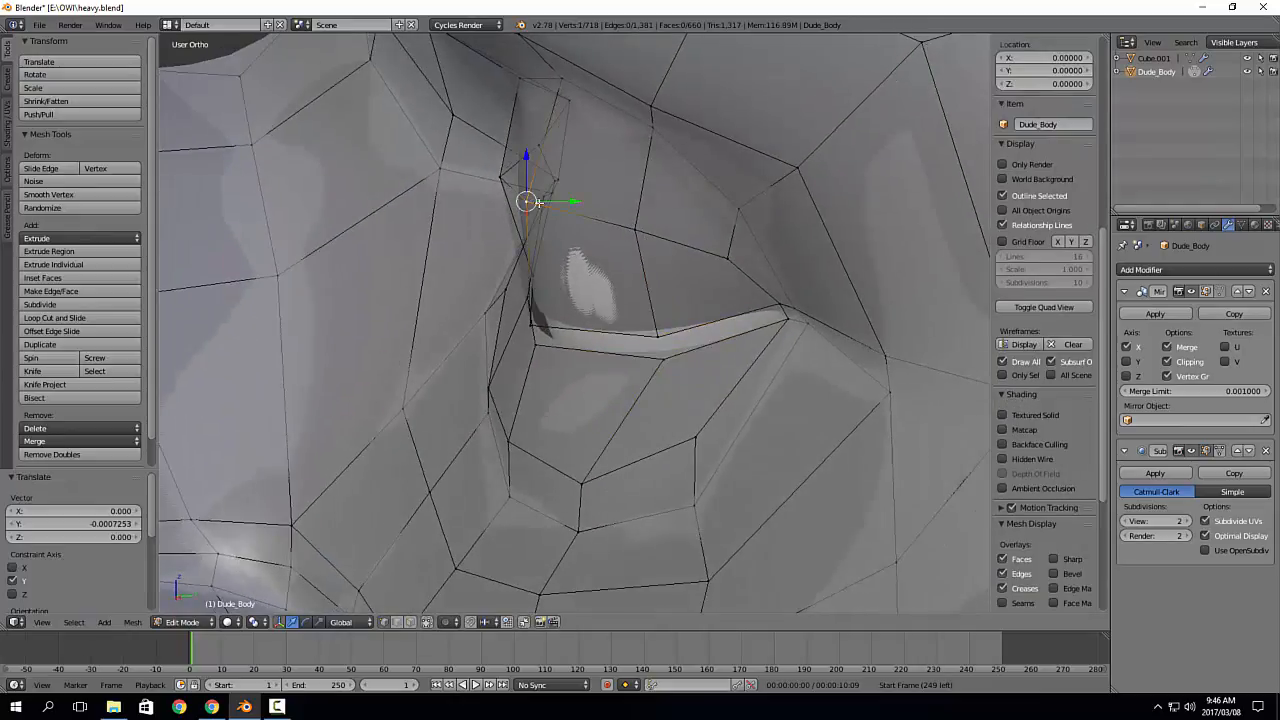
{"action": "left_click_drag", "start_coordinate": [570, 202], "coordinate": [564, 203]}
{"action": "mouse_move", "coordinate": [556, 209]}
{"action": "middle_mouse_down"}
{"action": "mouse_move", "coordinate": [595, 234]}
{"action": "mouse_move", "coordinate": [764, 223]}
{"action": "mouse_move", "coordinate": [731, 209]}
{"action": "mouse_move", "coordinate": [754, 240]}
{"action": "mouse_move", "coordinate": [663, 286]}
{"action": "mouse_move", "coordinate": [709, 308]}
{"action": "mouse_move", "coordinate": [397, 260]}
{"action": "mouse_move", "coordinate": [383, 282]}
{"action": "middle_mouse_up"}
{"action": "left_click_drag", "start_coordinate": [425, 248], "coordinate": [422, 249]}
{"action": "key", "text": "ctrl+z"}
{"action": "key", "text": "ctrl+z"}
{"action": "key", "text": "a"}
{"action": "middle_click_drag", "start_coordinate": [400, 252], "coordinate": [424, 238]}
{"action": "right_click", "coordinate": [421, 218]}
{"action": "left_click_drag", "start_coordinate": [451, 212], "coordinate": [458, 209]}
Step: Inspect the eyeballs against the eyelids from inside the head and view the body in Object Mode
{"action": "middle_click_drag", "start_coordinate": [458, 209], "coordinate": [651, 388]}
{"action": "scroll", "coordinate": [663, 400], "scroll_direction": "down", "scroll_amount": 4}
{"action": "middle_click_drag", "start_coordinate": [731, 405], "coordinate": [430, 325]}
{"action": "scroll", "coordinate": [430, 325], "scroll_direction": "down", "scroll_amount": 3}
{"action": "key", "text": "Tab"}
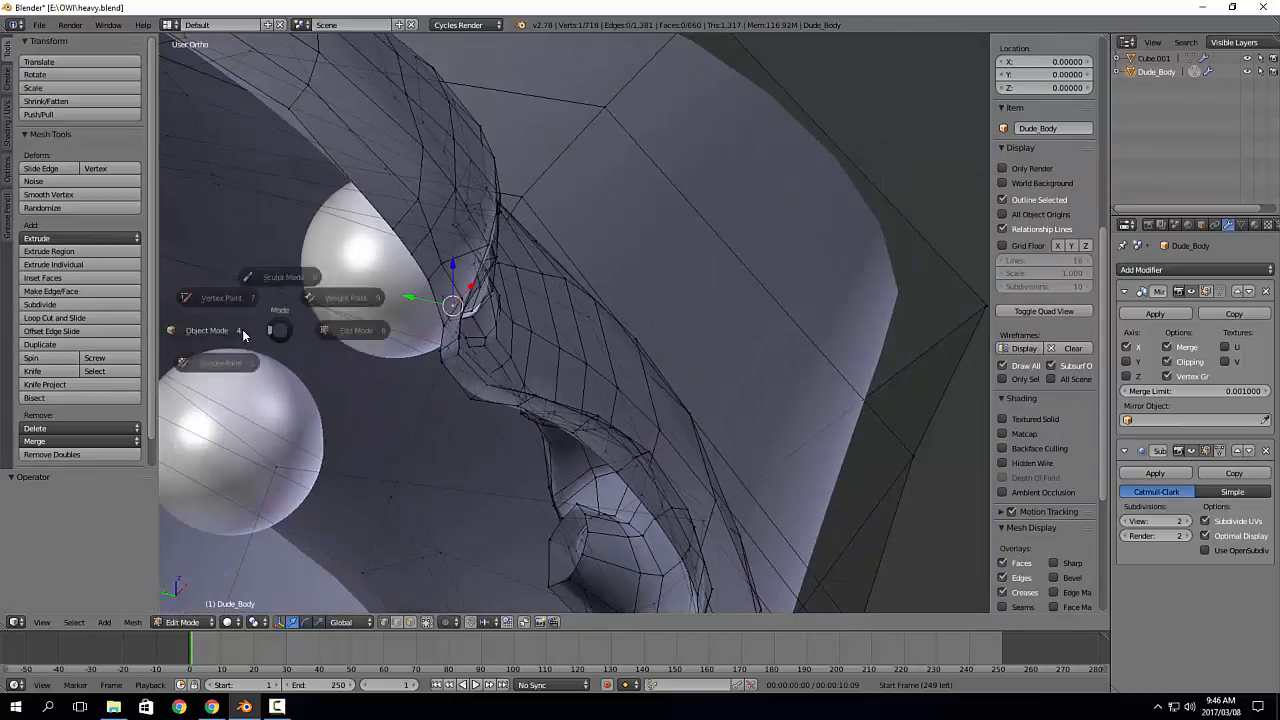
{"action": "left_click", "coordinate": [243, 333]}
{"action": "middle_click_drag", "start_coordinate": [243, 333], "coordinate": [315, 322]}
{"action": "middle_click_drag", "start_coordinate": [408, 248], "coordinate": [492, 337]}
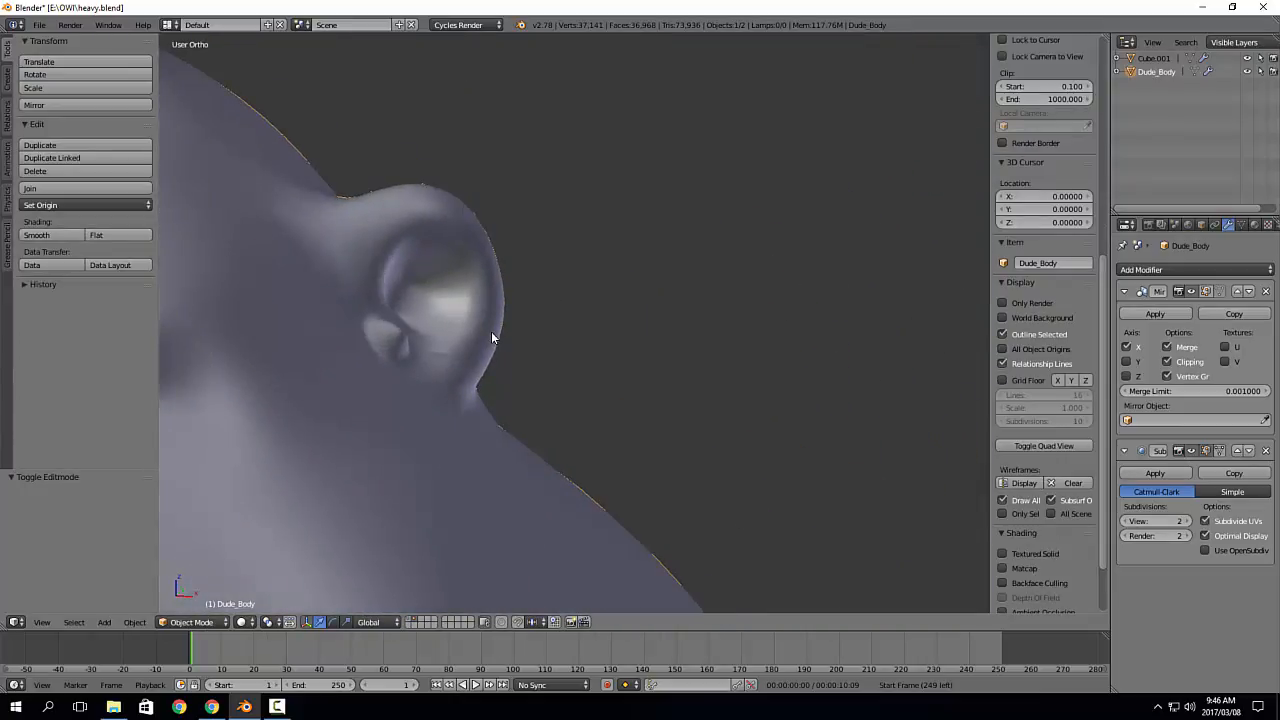
Step: Put the body back into Edit Mode and examine the eyelid mesh up close from the front and below
{"action": "key", "text": "KP_Decimal"}
{"action": "key", "text": "Tab"}
{"action": "left_click", "coordinate": [690, 189]}
{"action": "middle_click_drag", "start_coordinate": [625, 129], "coordinate": [627, 283], "text": "shift"}
{"action": "scroll", "coordinate": [627, 283], "scroll_direction": "up", "scroll_amount": 12}
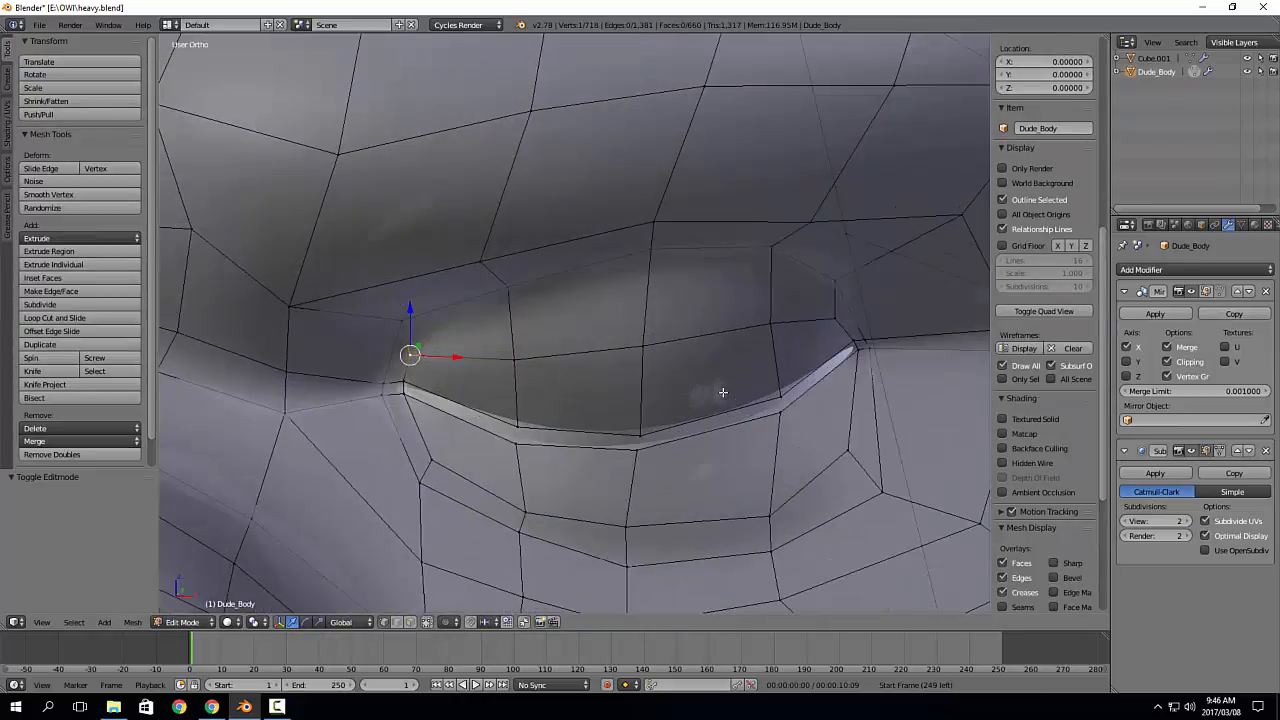
{"action": "middle_click_drag", "start_coordinate": [723, 392], "coordinate": [1276, 228]}
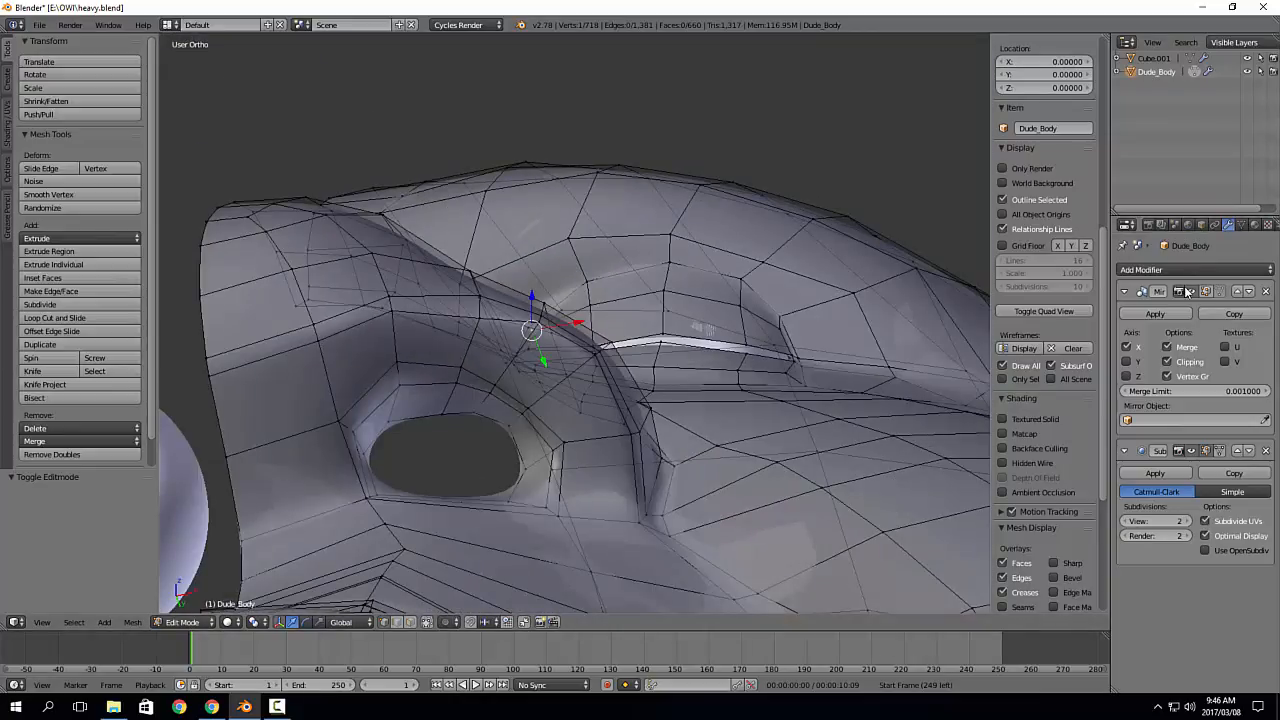
{"action": "middle_click_drag", "start_coordinate": [468, 282], "coordinate": [580, 363]}
Step: Switch to the eyeball object and scale its entire mesh by 1.059 in Edit Mode
{"action": "key", "text": "Tab"}
{"action": "right_click", "coordinate": [395, 339]}
{"action": "key", "text": "Tab"}
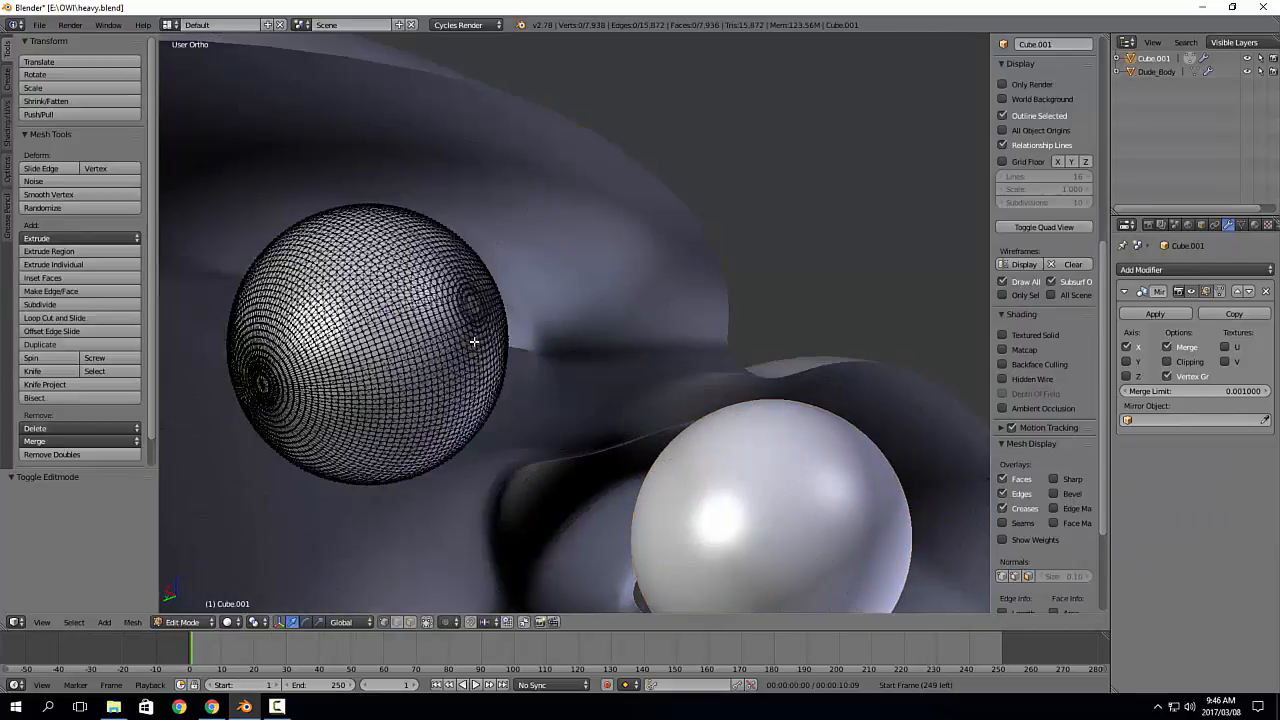
{"action": "key", "text": "a"}
{"action": "key", "text": "s"}
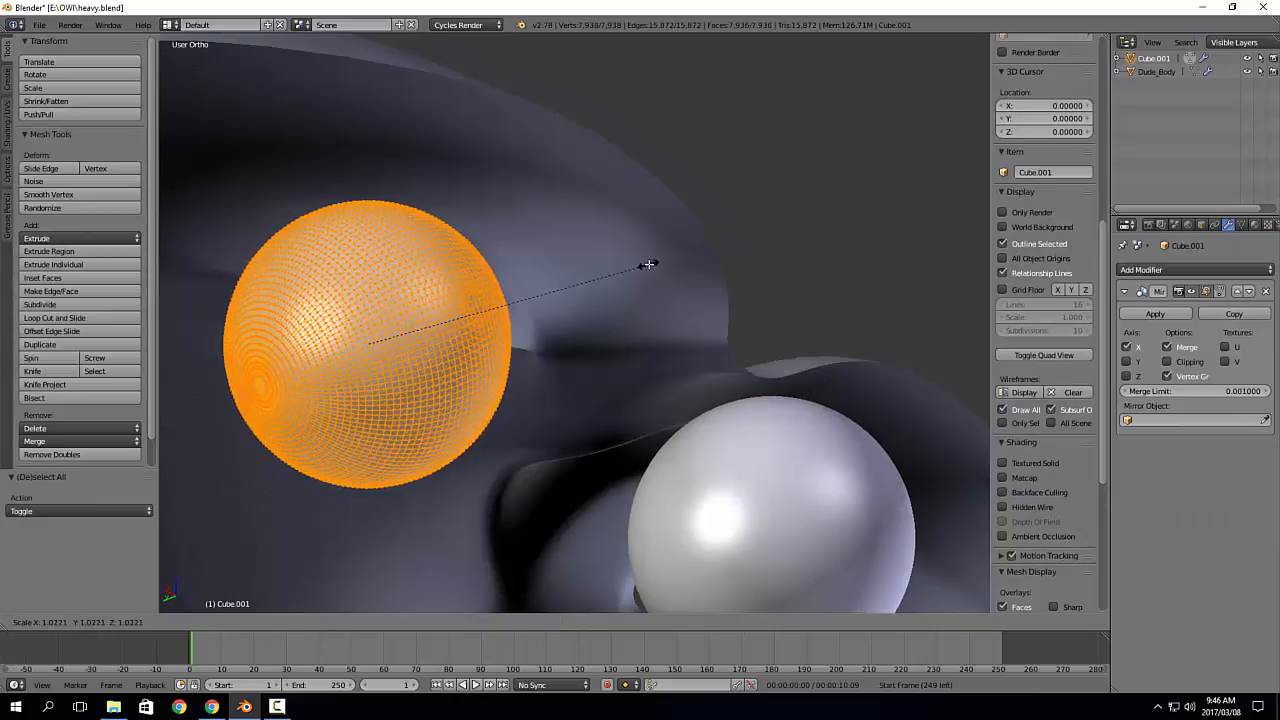
{"action": "left_click", "coordinate": [659, 260]}
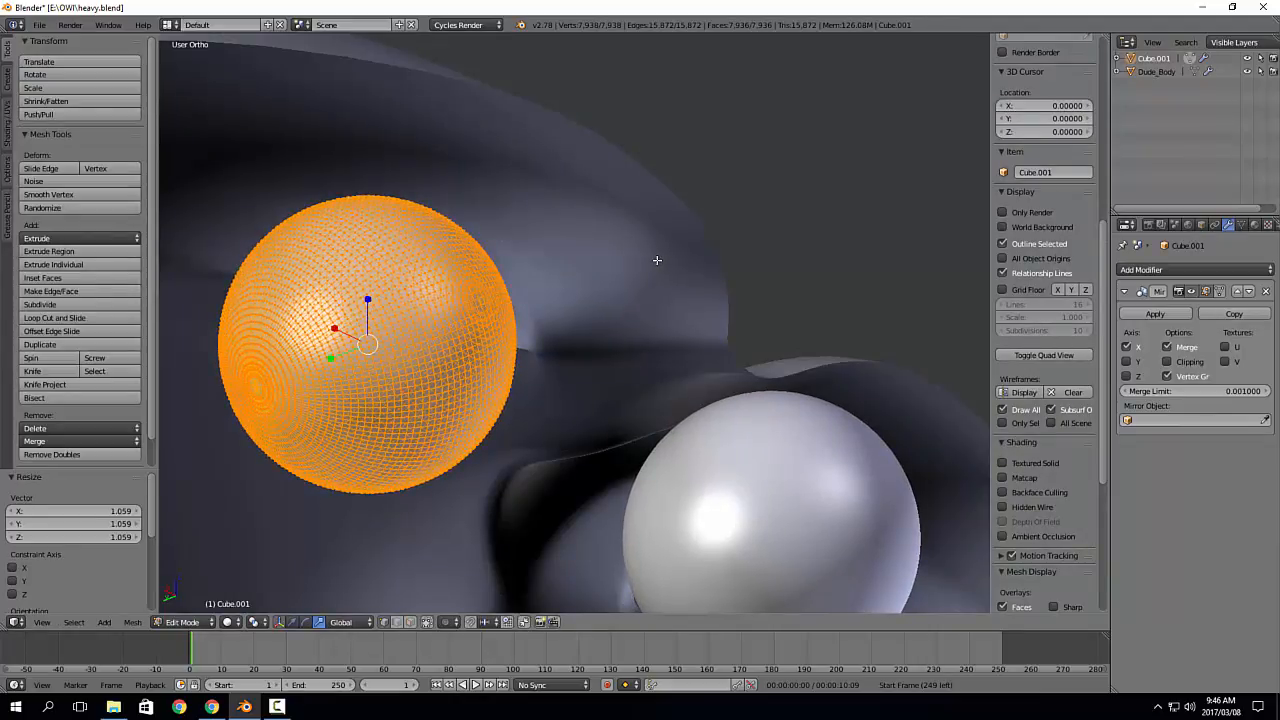
Step: Move the eyeball mesh -0.0005633 along X in Edit Mode and check its fit in the eye socket in Object Mode
{"action": "middle_click_drag", "start_coordinate": [585, 247], "coordinate": [423, 246]}
{"action": "key", "text": "Tab"}
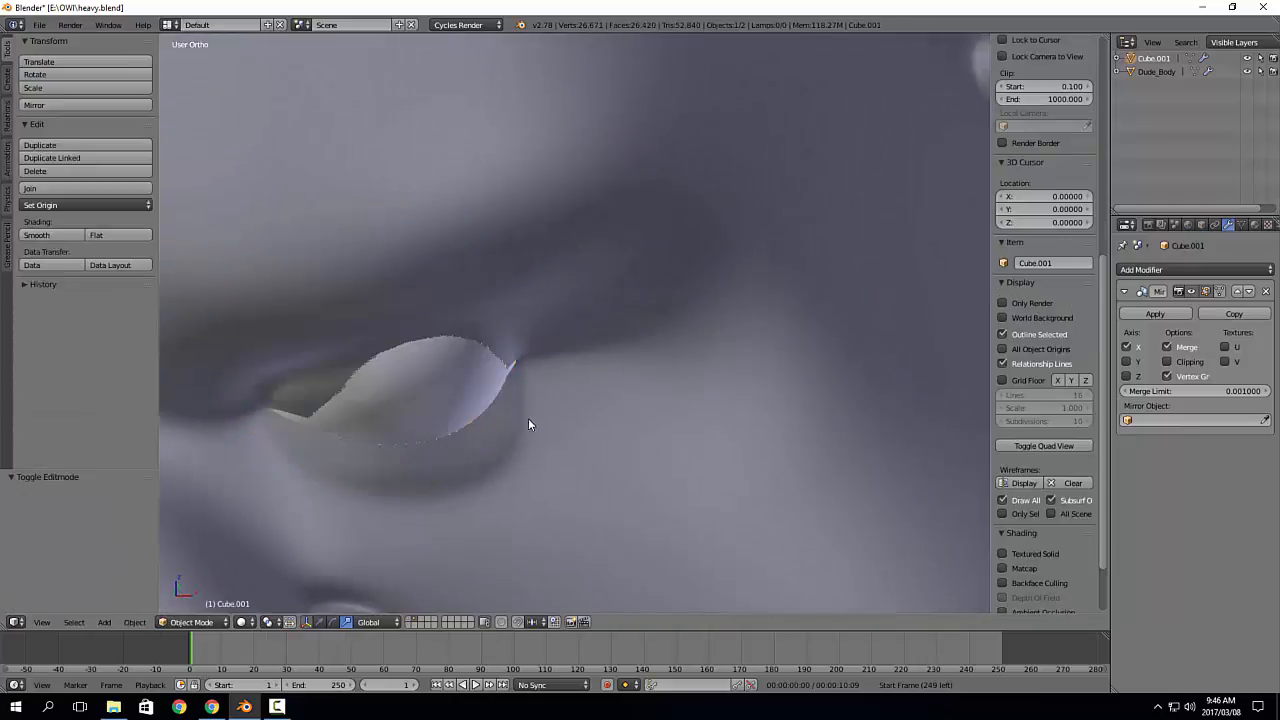
{"action": "middle_click_drag", "start_coordinate": [528, 419], "coordinate": [438, 418]}
{"action": "key", "text": "Tab"}
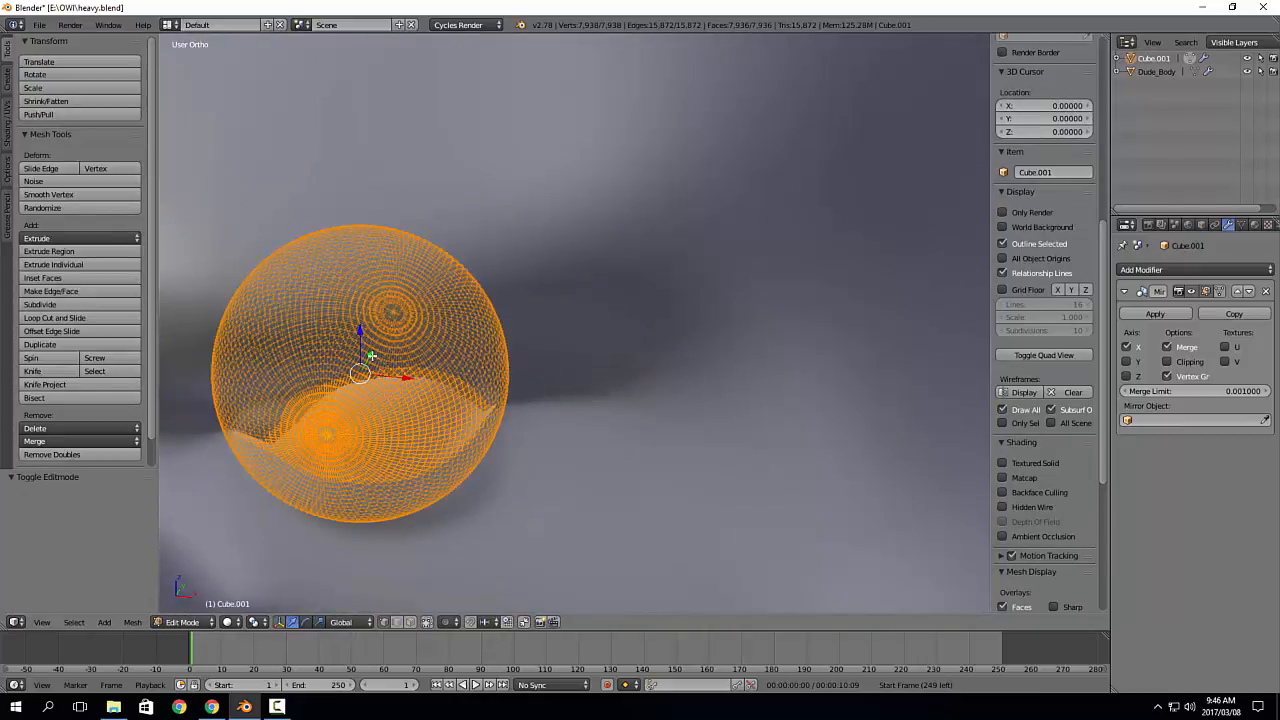
{"action": "left_click_drag", "start_coordinate": [371, 355], "coordinate": [459, 377]}
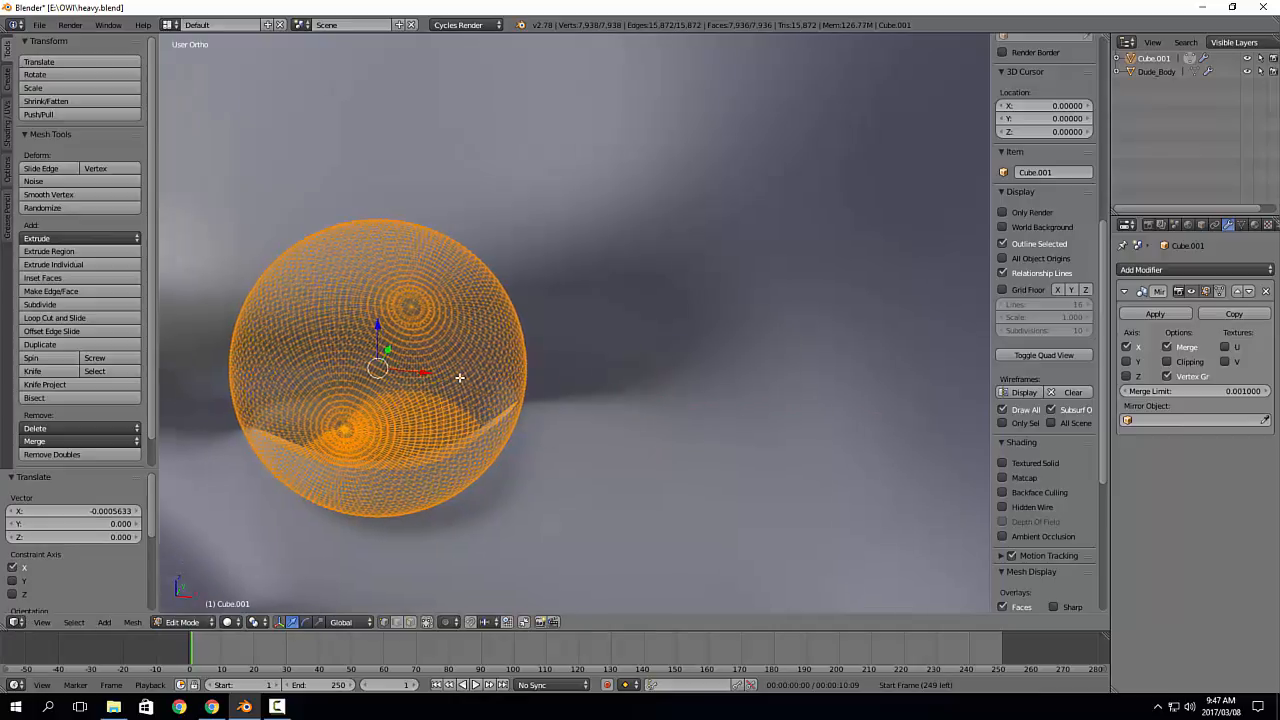
{"action": "key", "text": "Tab"}
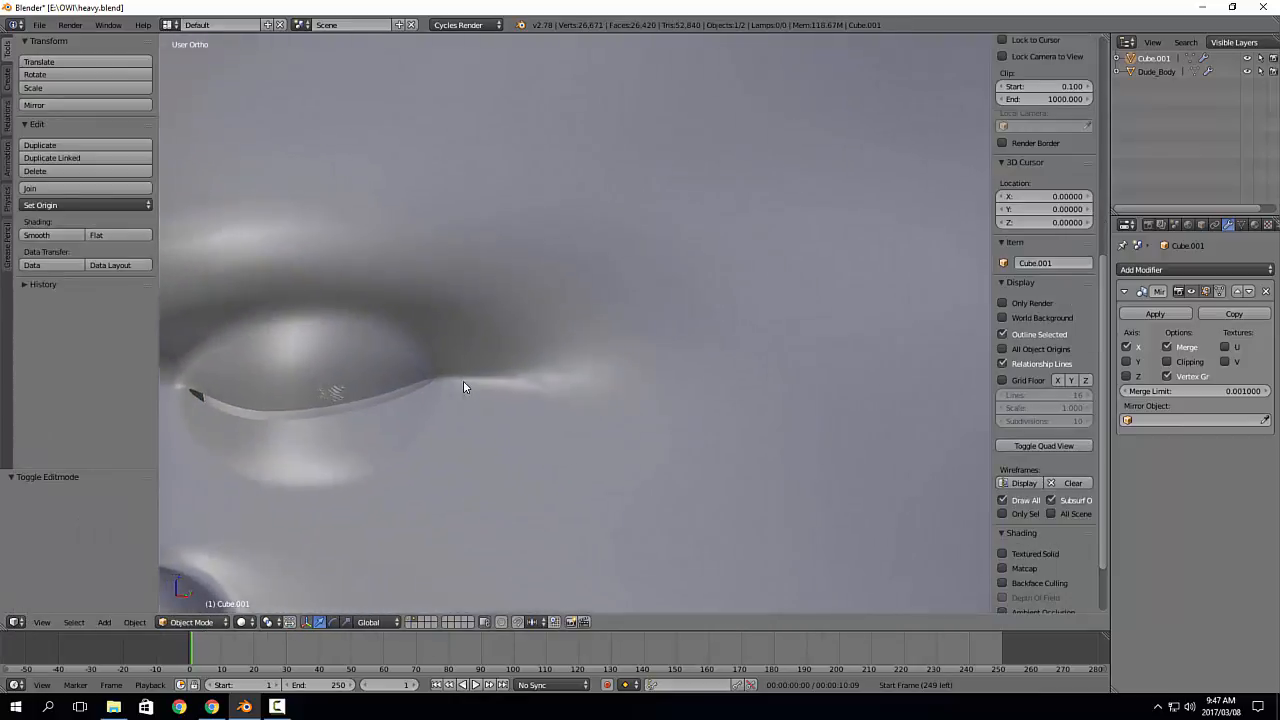
{"action": "middle_click_drag", "start_coordinate": [463, 381], "coordinate": [487, 365]}
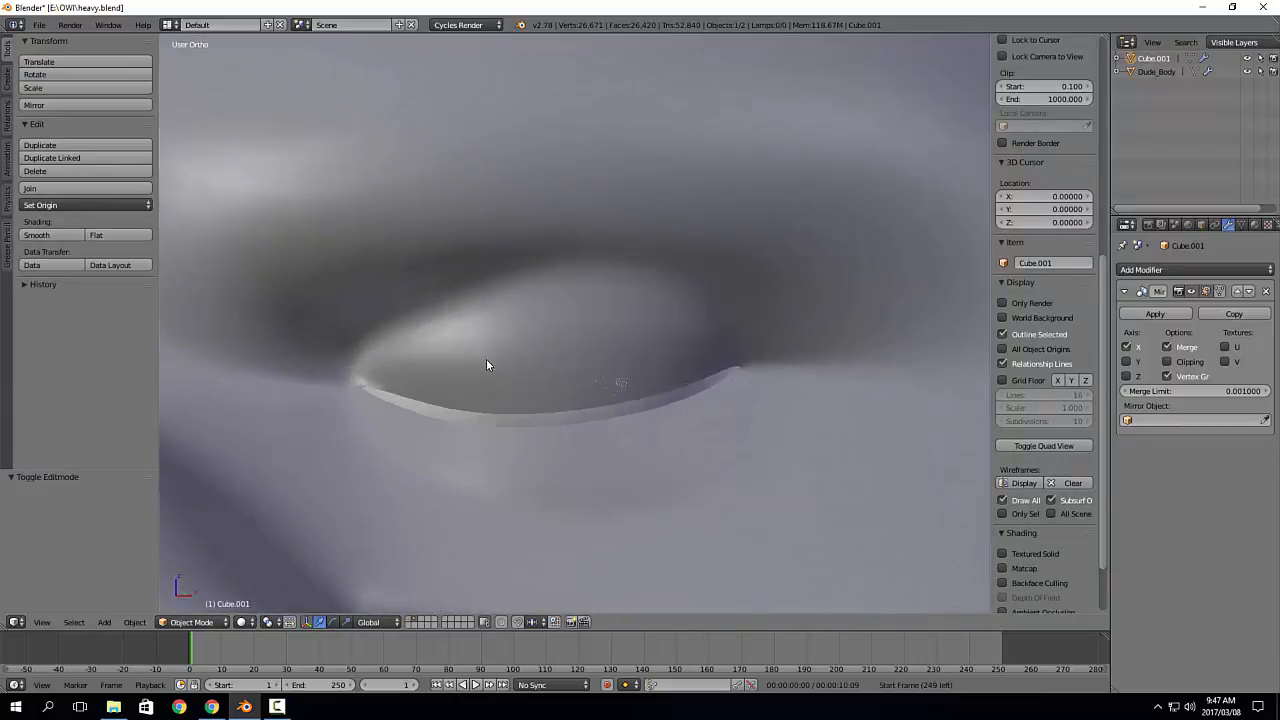
Step: Put the body back into Edit Mode and shift the selected eyelid geometry slightly
{"action": "right_click", "coordinate": [487, 365]}
{"action": "key", "text": "Tab"}
{"action": "middle_click_drag", "start_coordinate": [449, 294], "coordinate": [470, 294]}
{"action": "key", "text": "g"}
{"action": "left_click", "coordinate": [459, 299]}
{"action": "middle_click_drag", "start_coordinate": [517, 340], "coordinate": [709, 431]}
{"action": "scroll", "coordinate": [751, 406], "scroll_direction": "up", "scroll_amount": 2}
Step: Extrude the eye opening's edge loop in place and scale the new edges by 0.887 along Z
{"action": "right_click", "coordinate": [685, 359], "text": "alt"}
{"action": "middle_click_drag", "start_coordinate": [685, 359], "coordinate": [602, 388]}
{"action": "key", "text": "e"}
{"action": "right_click", "coordinate": [645, 350]}
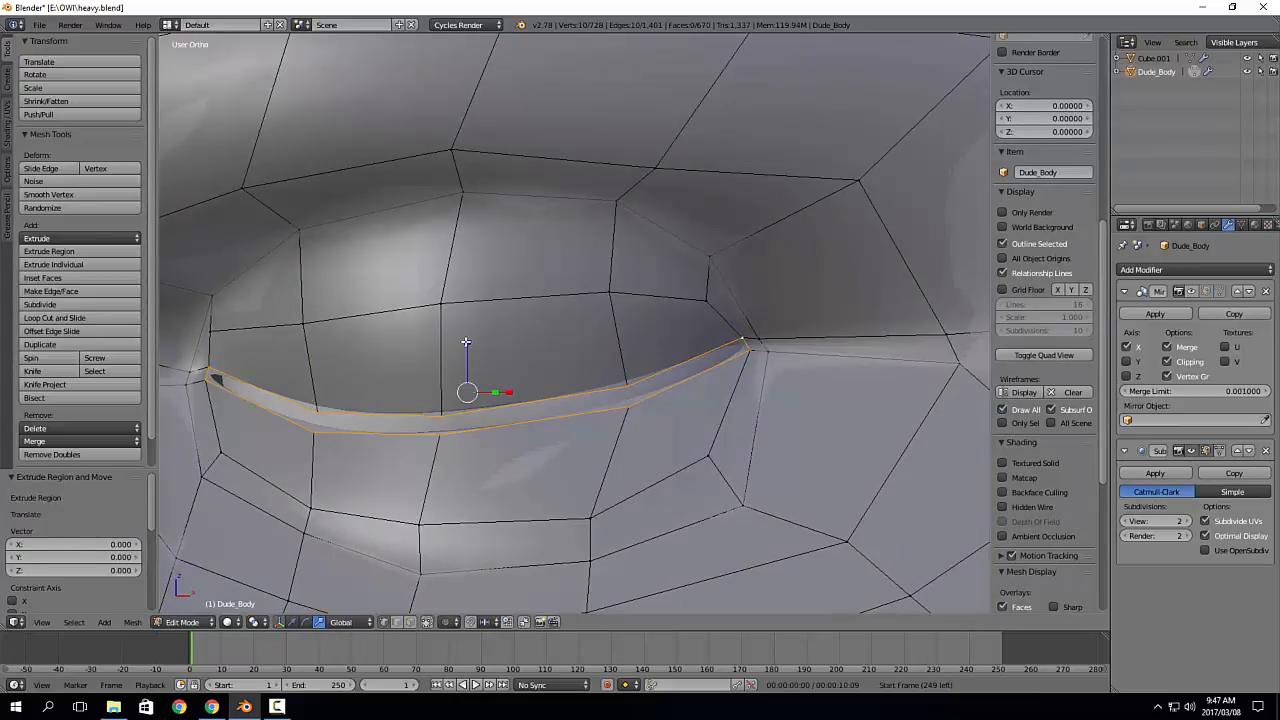
{"action": "key", "text": "s"}
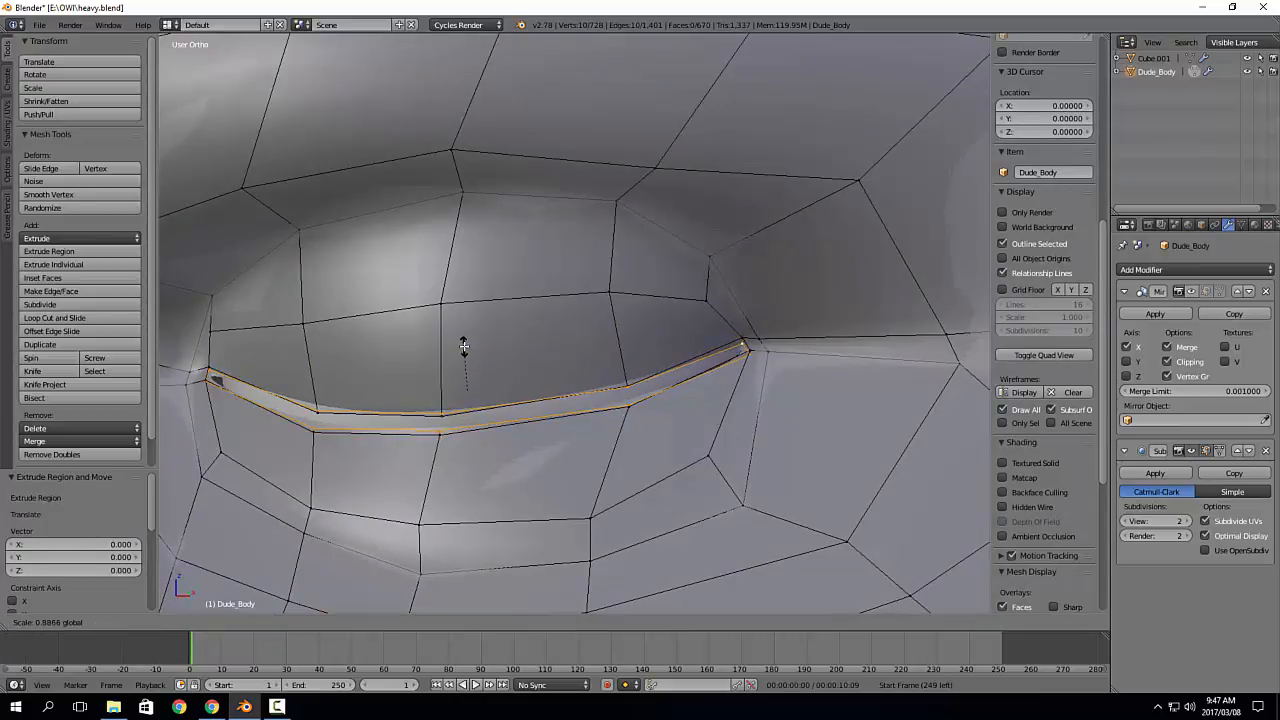
{"action": "left_click", "coordinate": [464, 346]}
Step: In the front orthographic view, scale the upper and lower lid-edge vertices just beside the inner corner together by 0.047
{"action": "key", "text": "KP_1"}
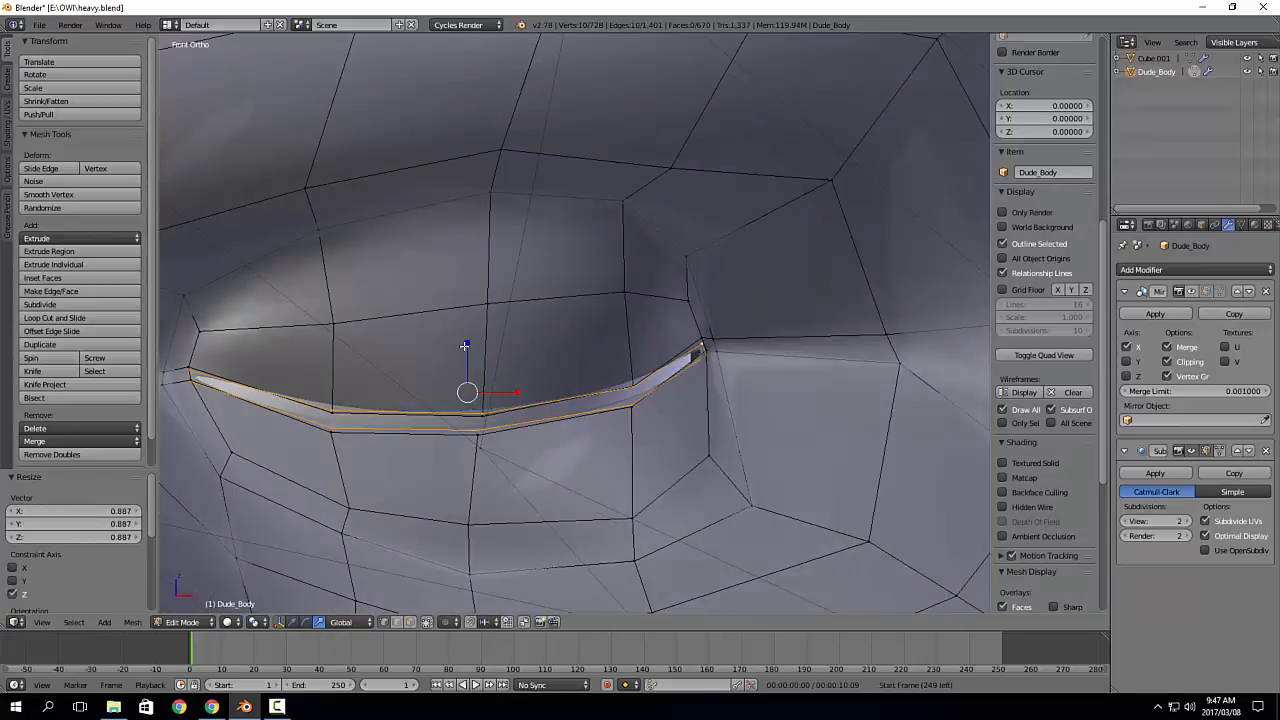
{"action": "key", "text": "KP_3"}
{"action": "key", "text": "KP_1"}
{"action": "key", "text": "KP_5"}
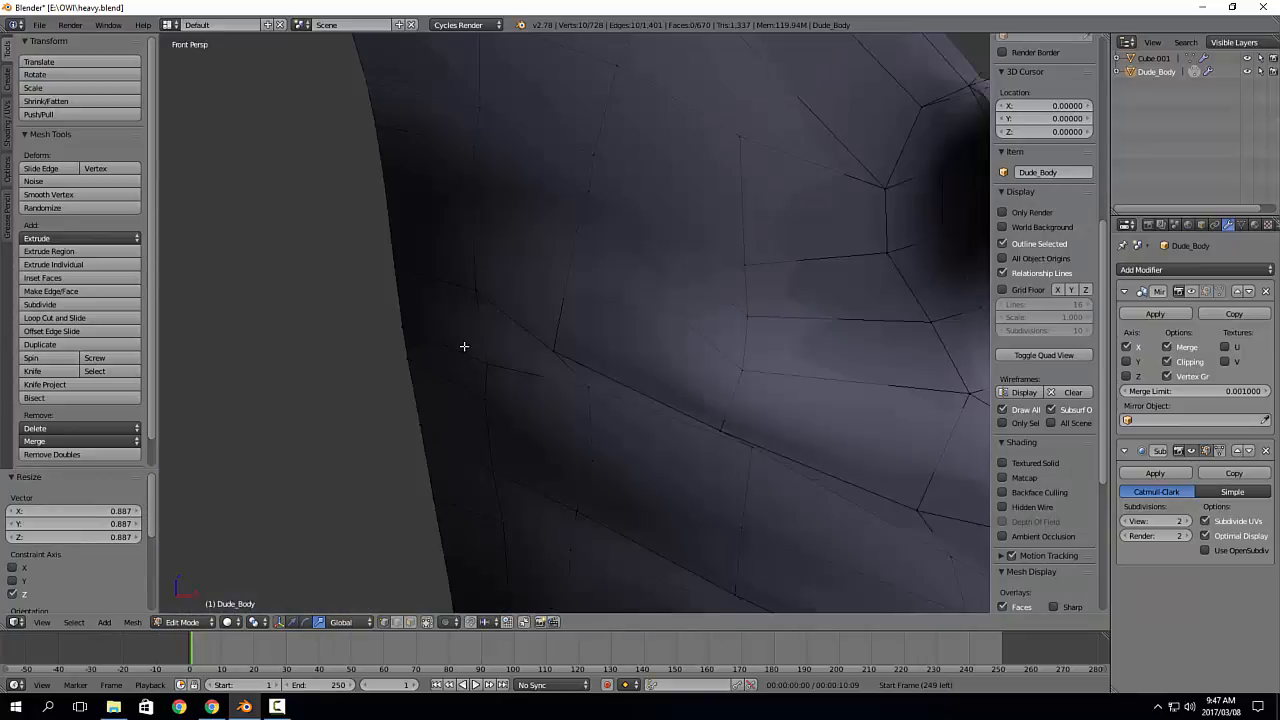
{"action": "key", "text": "KP_5"}
{"action": "scroll", "coordinate": [471, 345], "scroll_direction": "up", "scroll_amount": 3}
{"action": "middle_click_drag", "start_coordinate": [557, 386], "coordinate": [789, 291], "text": "shift"}
{"action": "scroll", "coordinate": [789, 291], "scroll_direction": "up", "scroll_amount": 2}
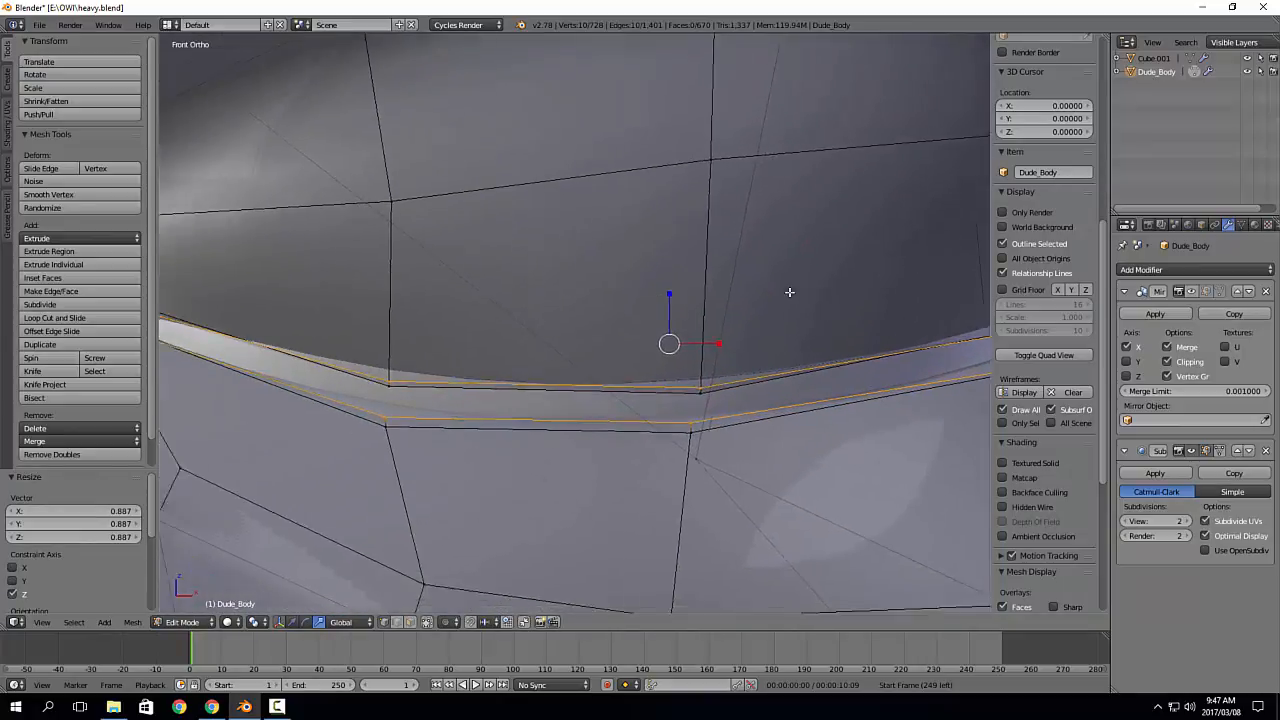
{"action": "middle_click_drag", "start_coordinate": [328, 402], "coordinate": [600, 351], "text": "shift"}
{"action": "right_click", "coordinate": [600, 351], "text": "alt"}
{"action": "right_click", "coordinate": [589, 393], "text": "alt+shift"}
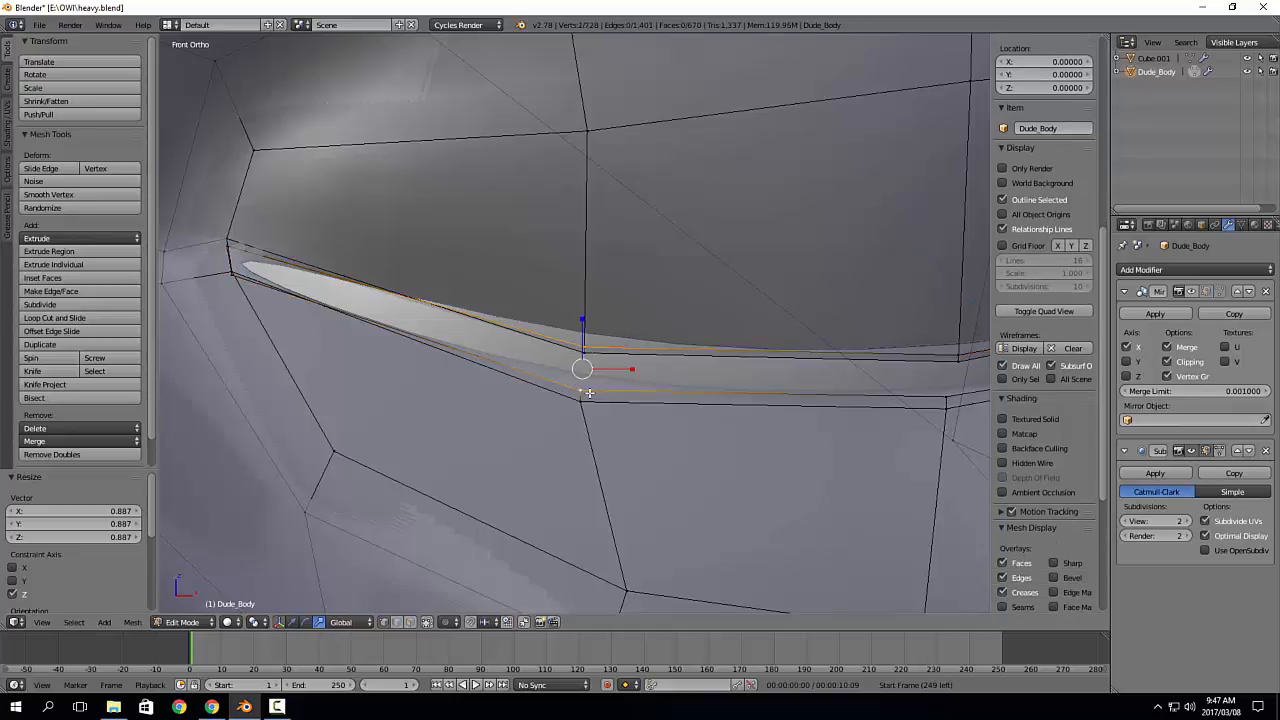
{"action": "key", "text": "s"}
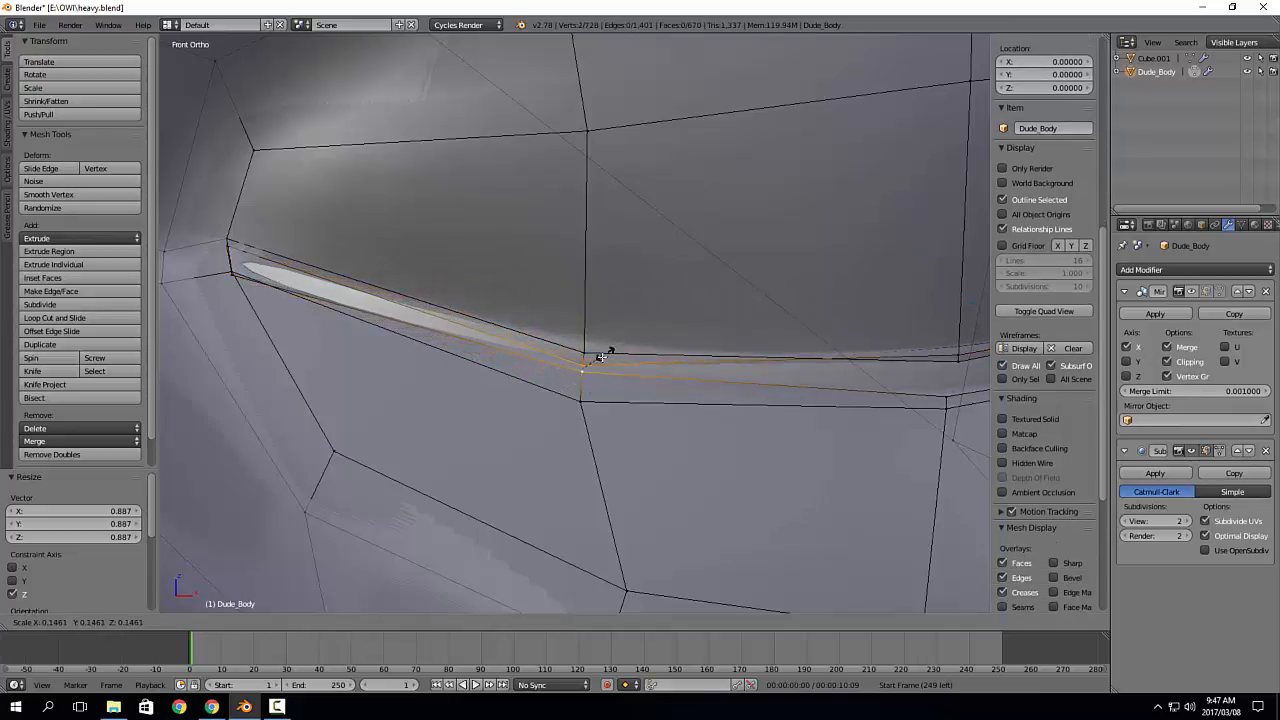
{"action": "left_click", "coordinate": [593, 366]}
Step: Scale the upper and lower lid-edge vertices at the middle of the eye together, finishing with a 0.492 scale
{"action": "middle_click_drag", "start_coordinate": [744, 337], "coordinate": [413, 292], "text": "shift"}
{"action": "right_click", "coordinate": [630, 310]}
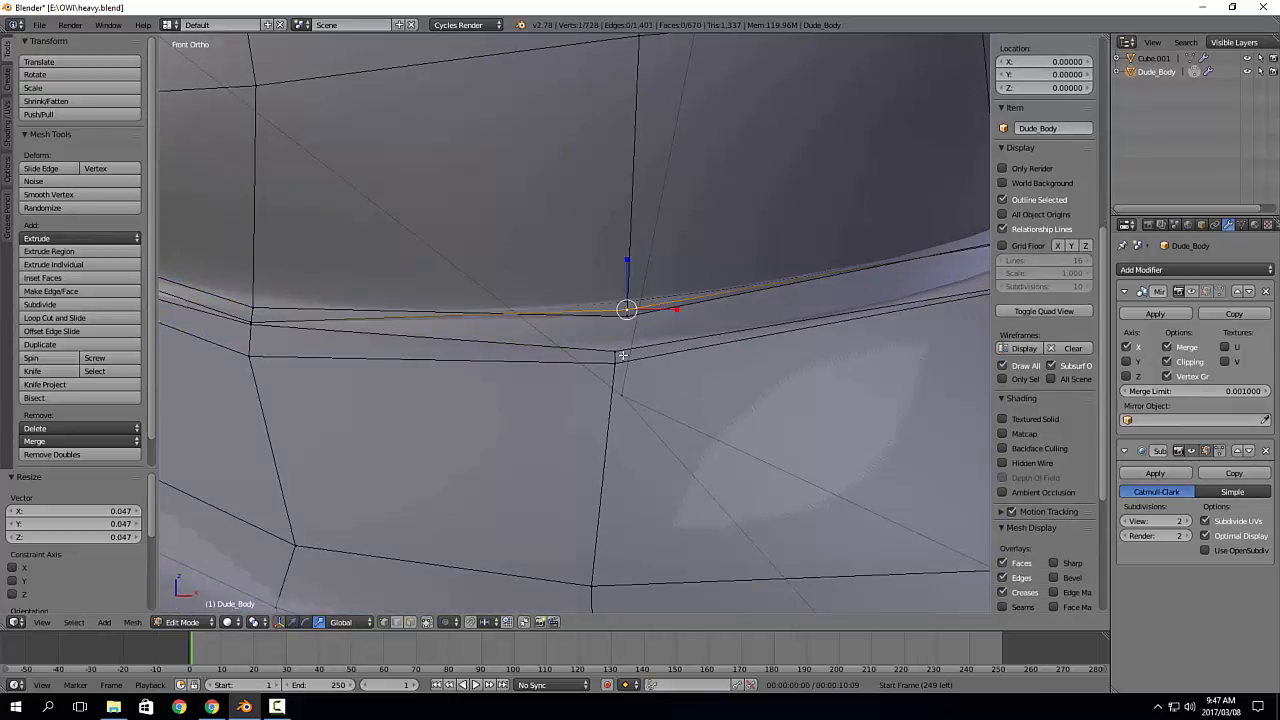
{"action": "key", "text": "s"}
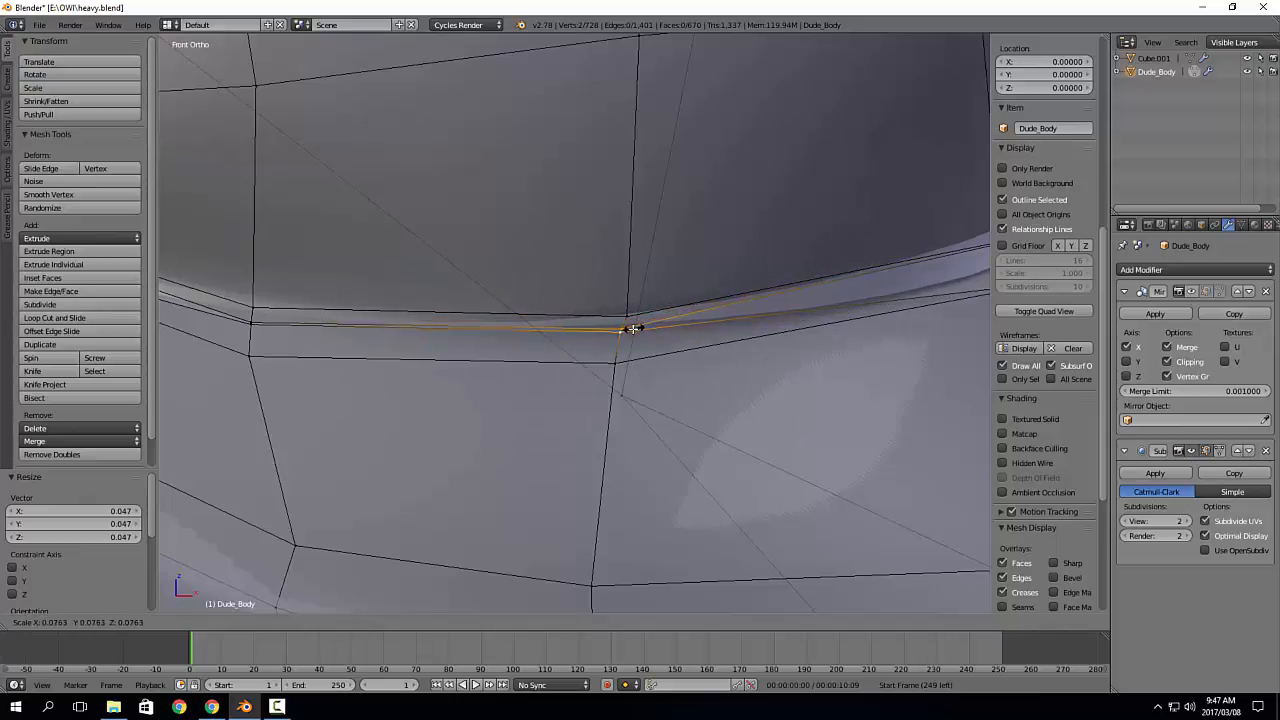
{"action": "left_click", "coordinate": [633, 329]}
{"action": "key", "text": "s"}
{"action": "left_click", "coordinate": [708, 298]}
Step: Scale the upper and lower lid-edge vertices just before the outer eye corner together by 0.031
{"action": "middle_click_drag", "start_coordinate": [874, 275], "coordinate": [505, 352], "text": "shift"}
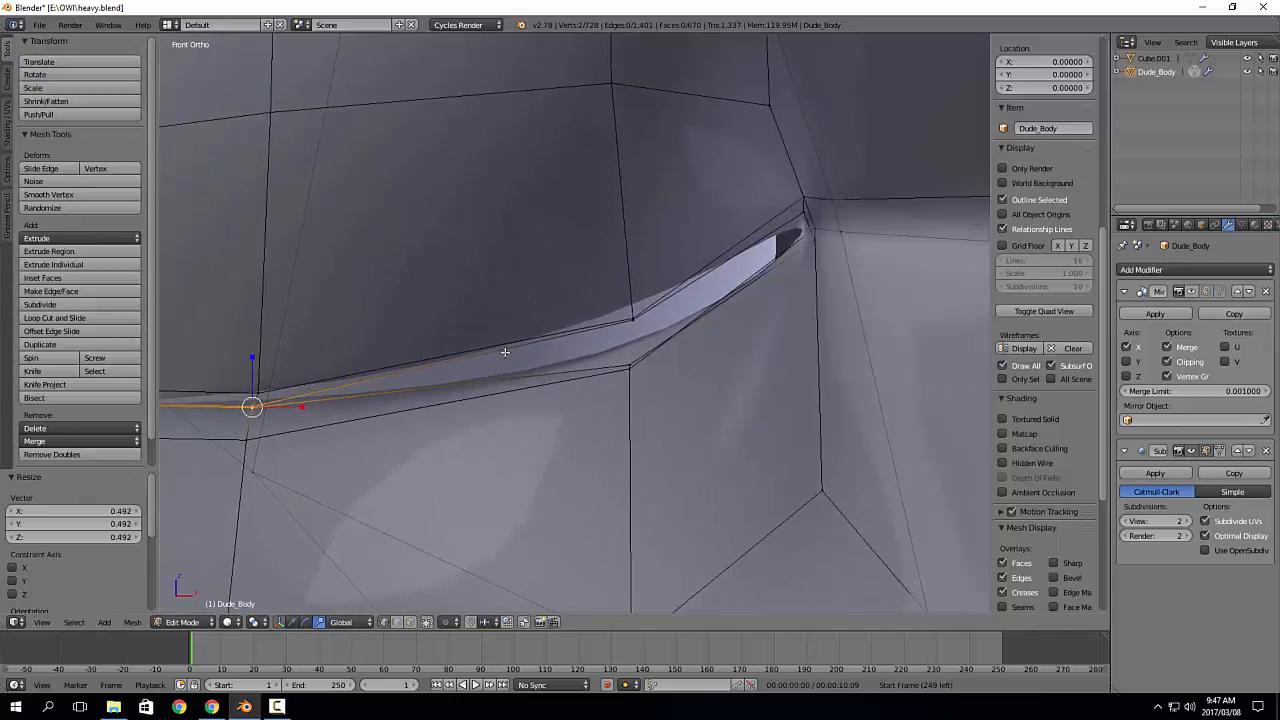
{"action": "scroll", "coordinate": [662, 347], "scroll_direction": "up", "scroll_amount": 2}
{"action": "middle_click_drag", "start_coordinate": [589, 340], "coordinate": [690, 329], "text": "shift"}
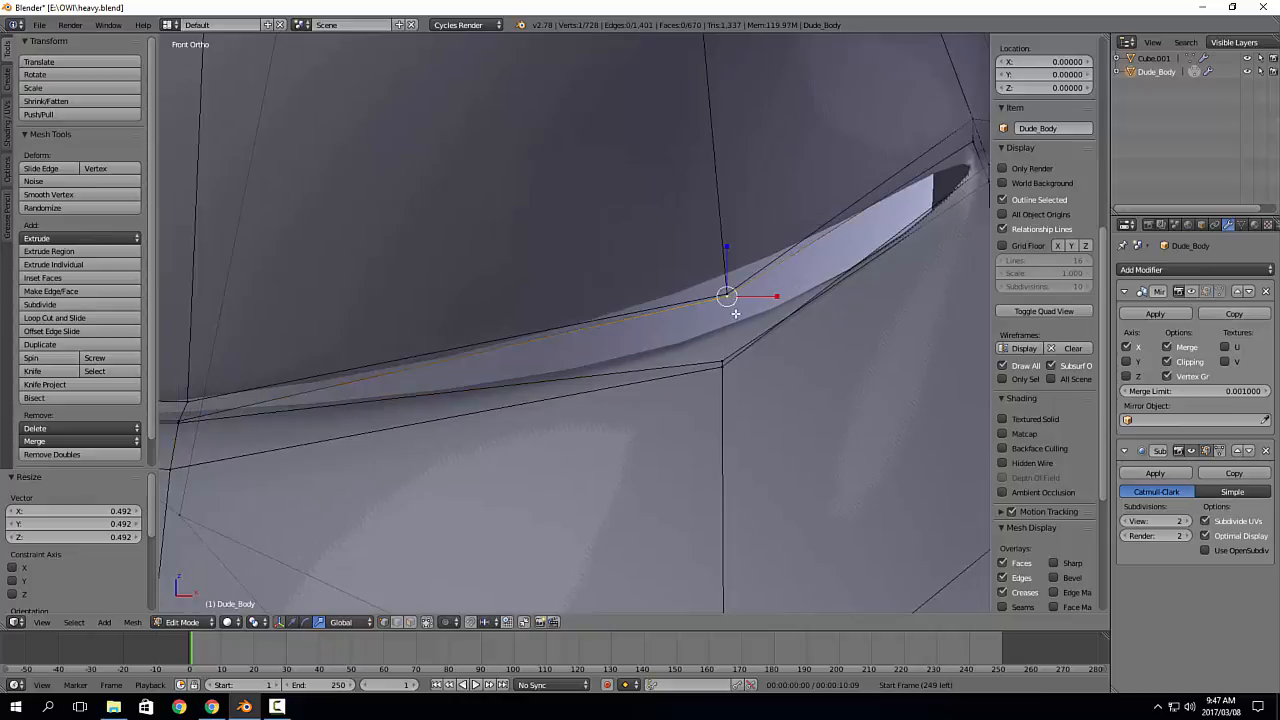
{"action": "key", "text": "s"}
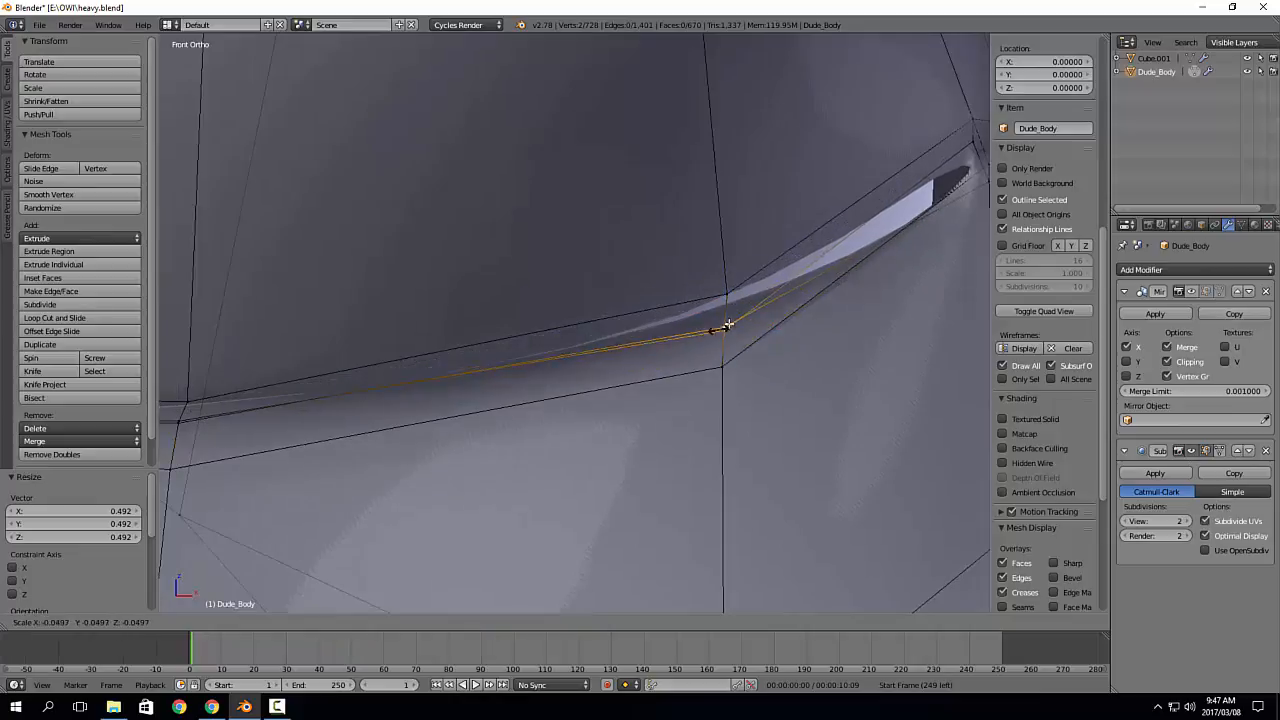
{"action": "left_click", "coordinate": [731, 323]}
Step: Scale the extruded vertex pair at the outer eye corner by 0.119, reposition it, and scale it by 0.847
{"action": "middle_click_drag", "start_coordinate": [731, 323], "coordinate": [440, 460], "text": "shift"}
{"action": "scroll", "coordinate": [681, 357], "scroll_direction": "up", "scroll_amount": 2}
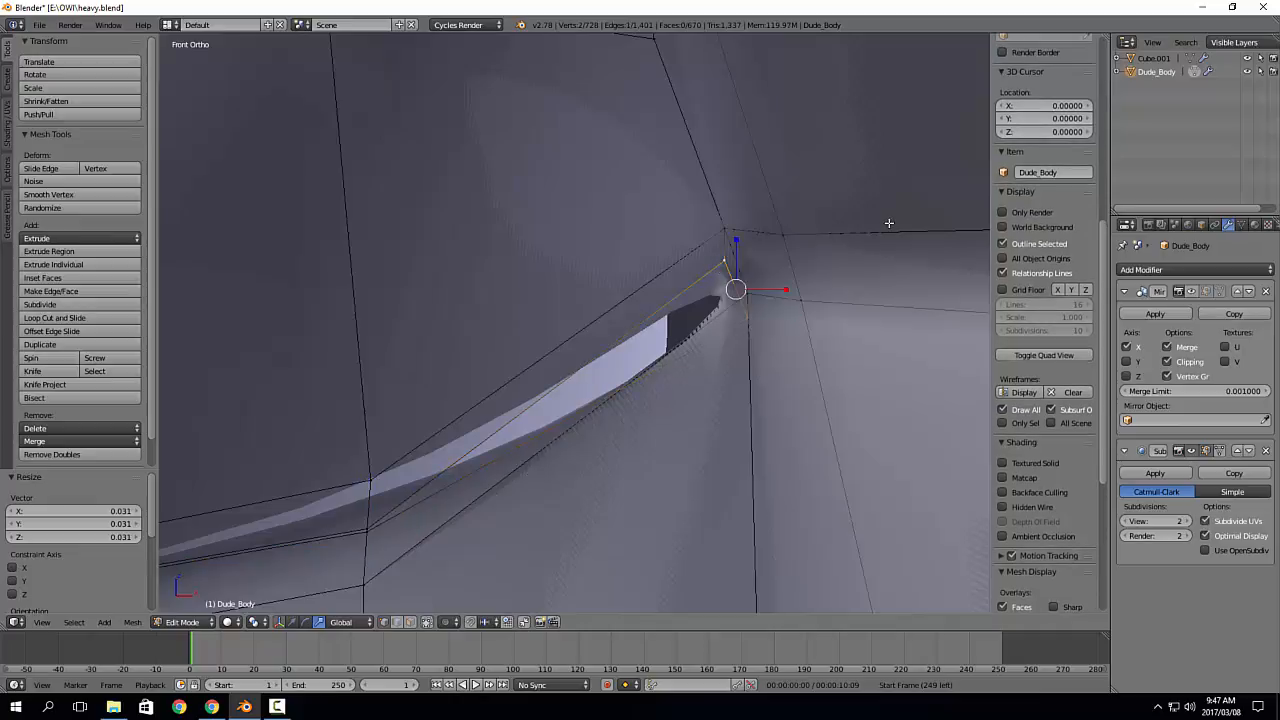
{"action": "key", "text": "s"}
{"action": "left_click", "coordinate": [756, 288]}
{"action": "key", "text": "g"}
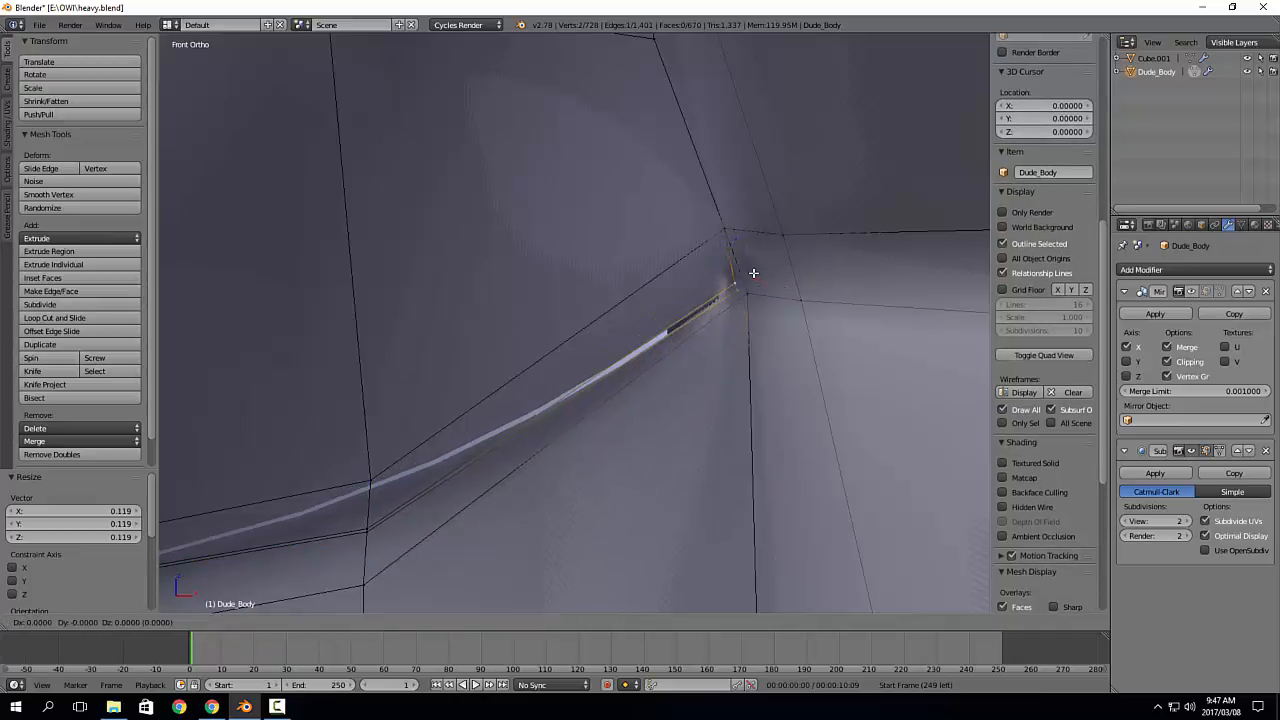
{"action": "left_click", "coordinate": [749, 260]}
{"action": "key", "text": "s"}
{"action": "left_click", "coordinate": [805, 250]}
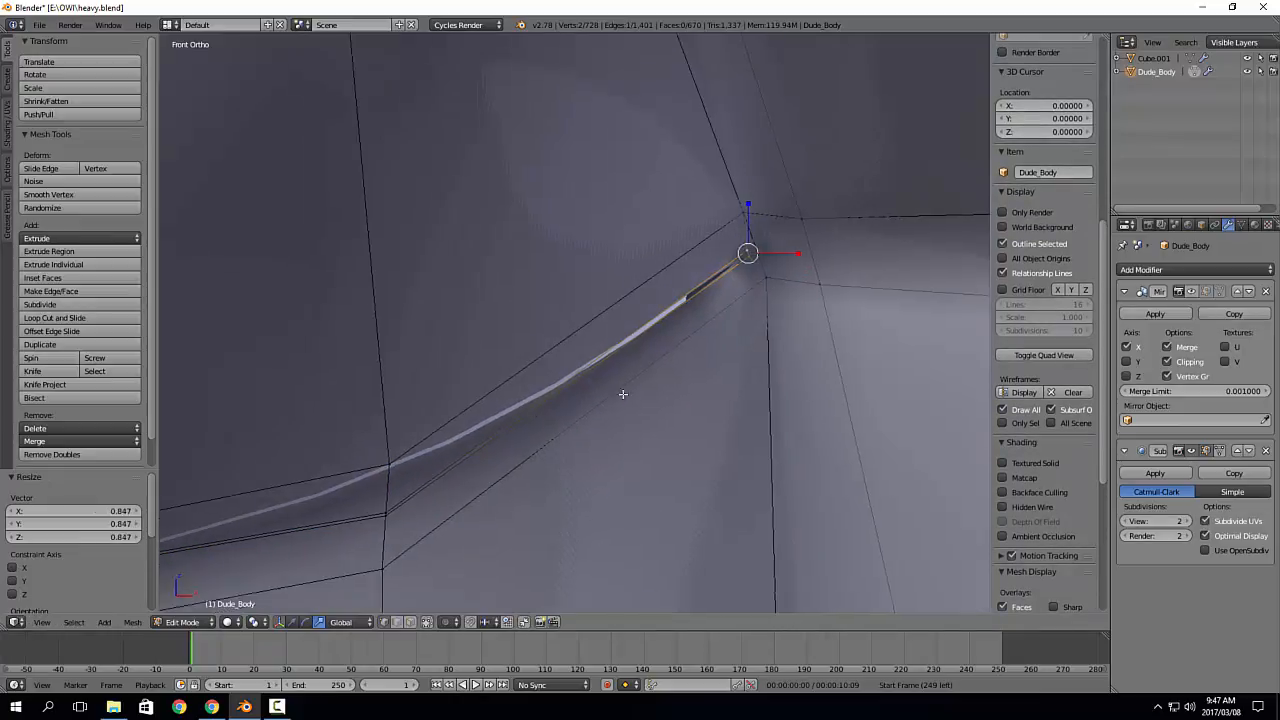
Step: Scale the extruded vertex pair at the inner eye corner by 0.098, shift it into the opening, and scale it by 0.501
{"action": "scroll", "coordinate": [825, 265], "scroll_direction": "up", "scroll_amount": 4}
{"action": "scroll", "coordinate": [500, 345], "scroll_direction": "down", "scroll_amount": 5}
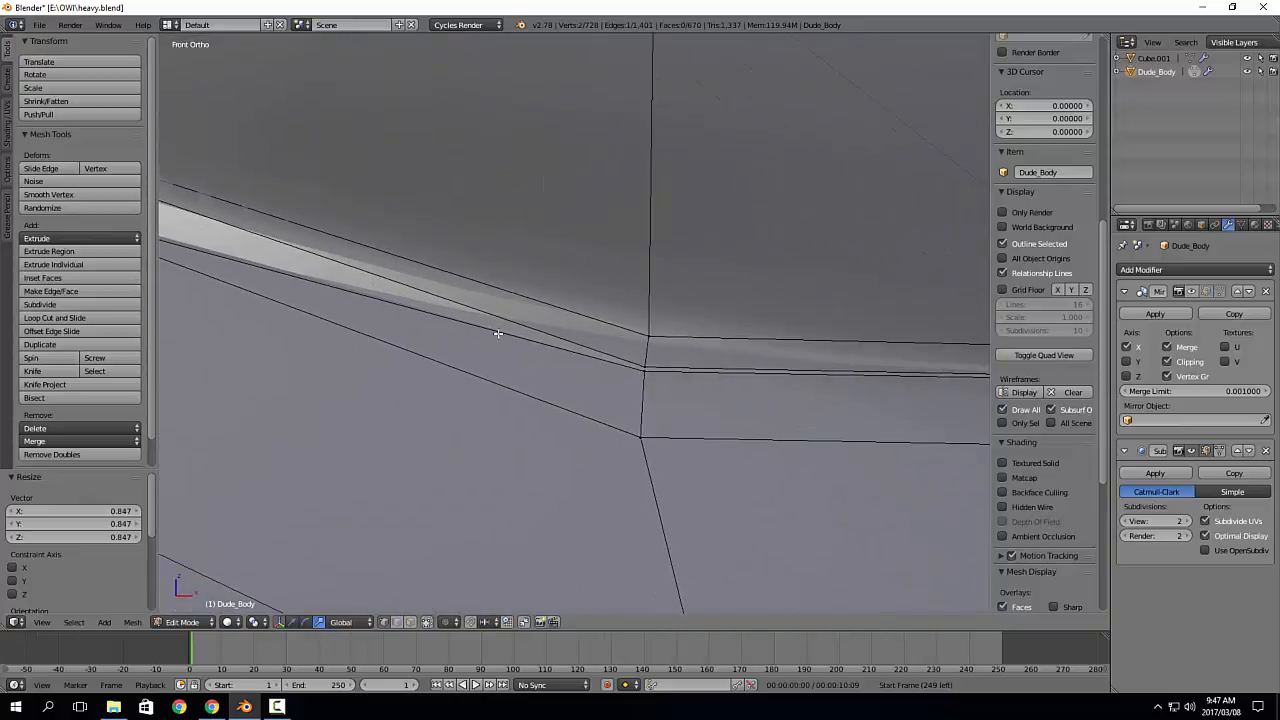
{"action": "scroll", "coordinate": [470, 322], "scroll_direction": "up", "scroll_amount": 2}
{"action": "right_click", "coordinate": [482, 283]}
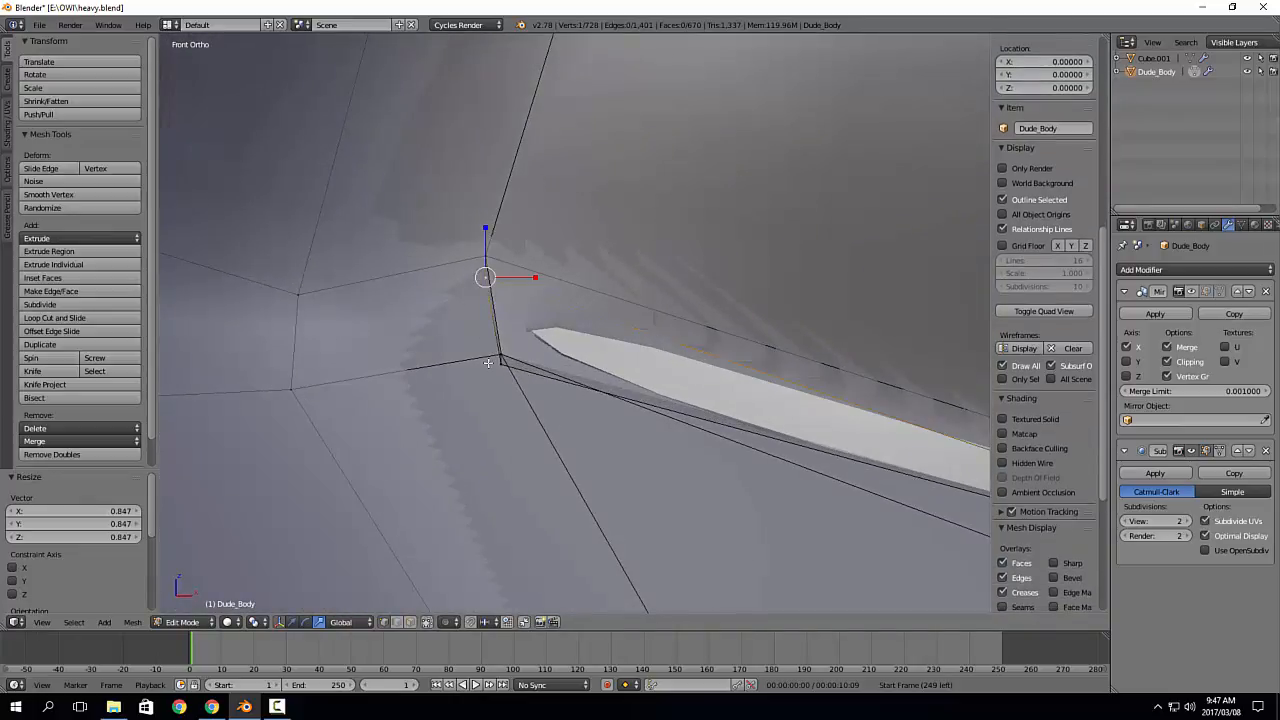
{"action": "right_click", "coordinate": [494, 366], "text": "shift"}
{"action": "key", "text": "s"}
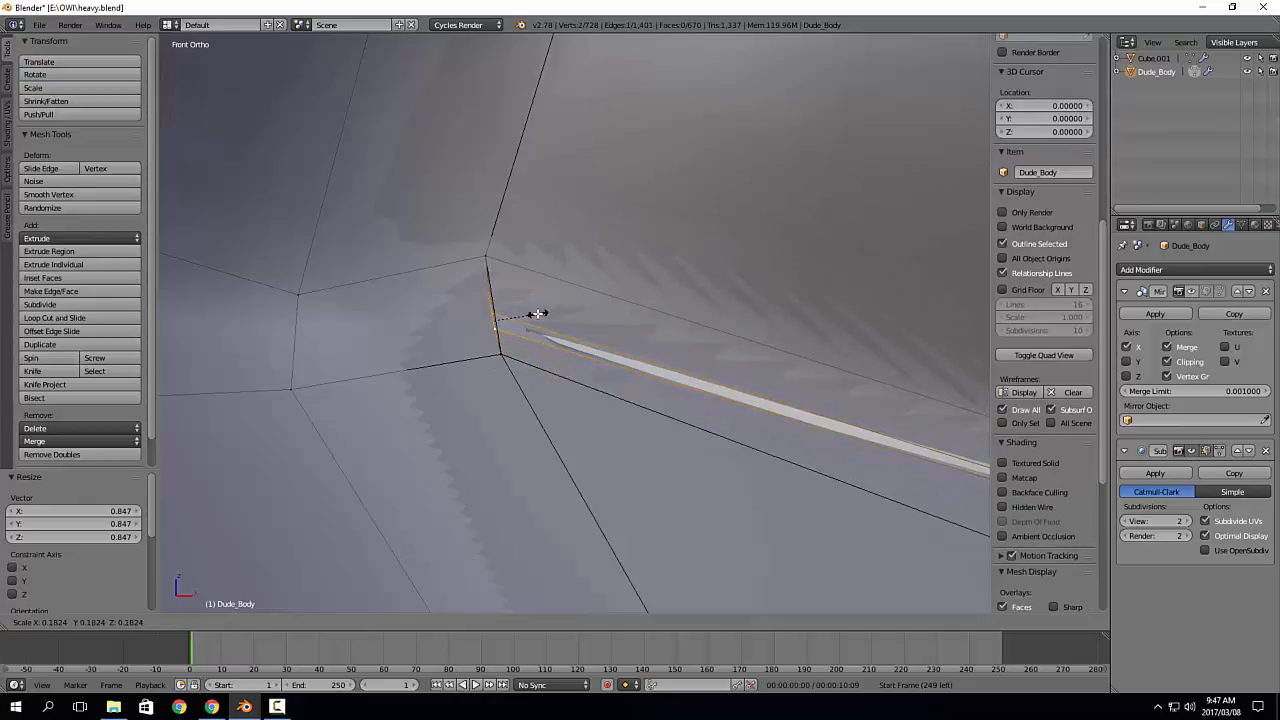
{"action": "left_click", "coordinate": [517, 318]}
{"action": "key", "text": "g"}
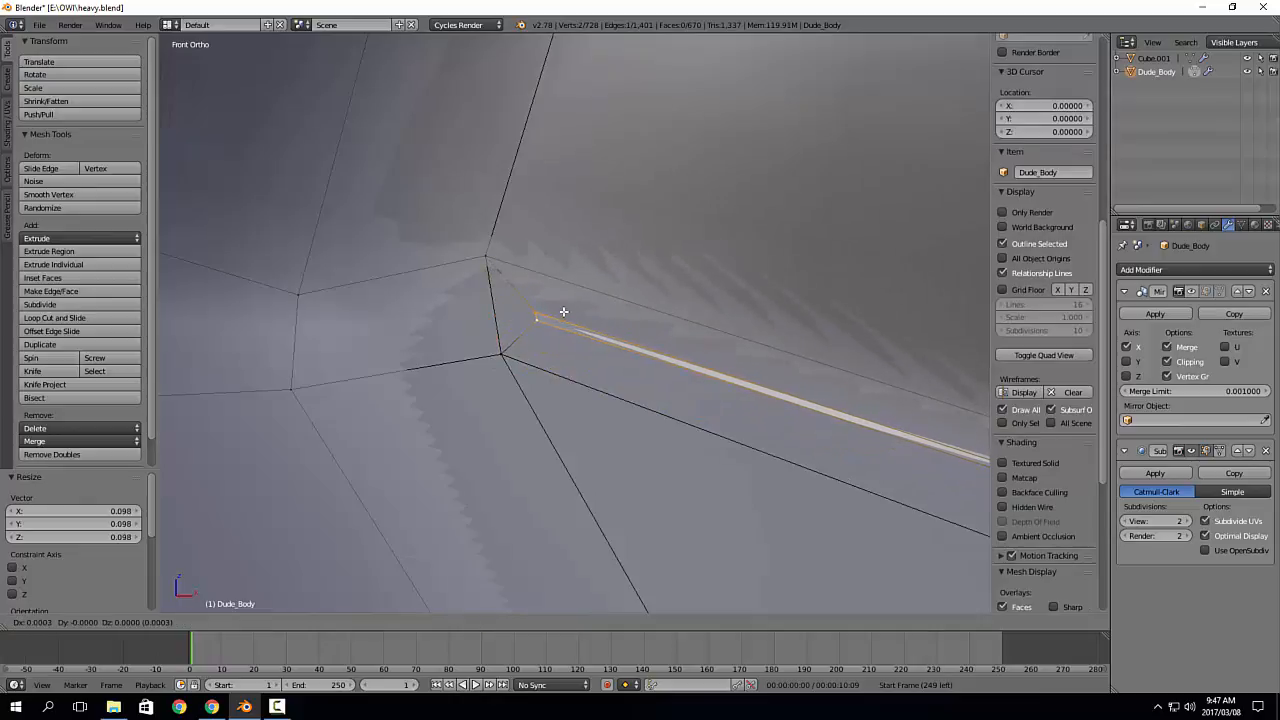
{"action": "left_click", "coordinate": [563, 313]}
{"action": "key", "text": "s"}
{"action": "left_click", "coordinate": [615, 296]}
Step: Tighten the lid-edge vertex pair beside the inner corner further with a 0.094 scale
{"action": "middle_click_drag", "start_coordinate": [920, 364], "coordinate": [534, 274], "text": "shift"}
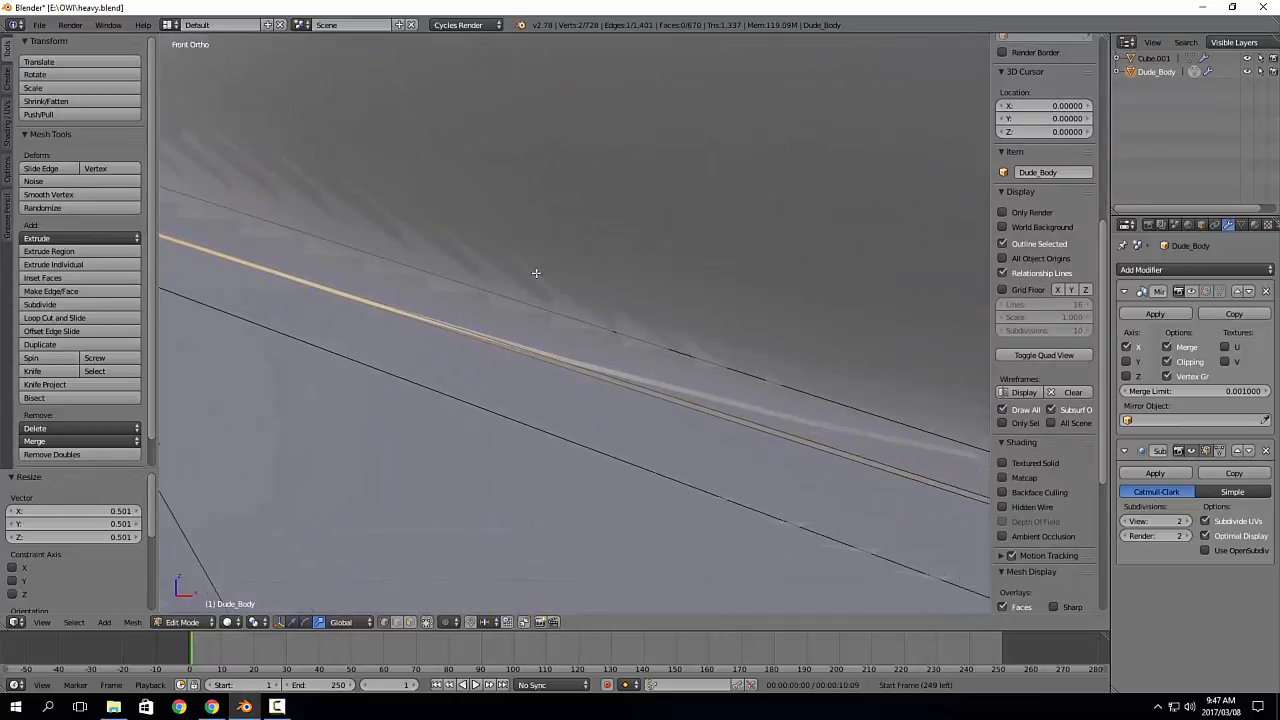
{"action": "middle_click_drag", "start_coordinate": [970, 415], "coordinate": [583, 294], "text": "shift"}
{"action": "right_click", "coordinate": [536, 358]}
{"action": "key", "text": "b"}
{"action": "left_click_drag", "start_coordinate": [543, 353], "coordinate": [630, 427]}
{"action": "key", "text": "s"}
{"action": "left_click", "coordinate": [566, 356]}
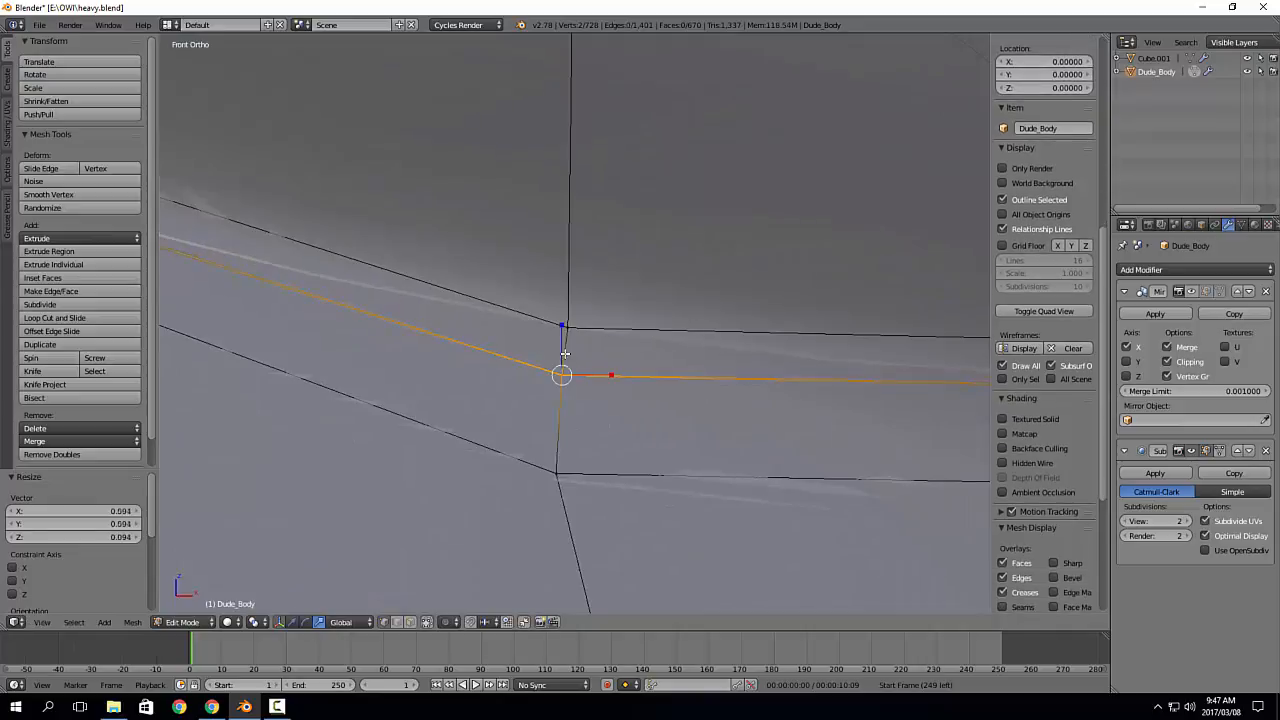
Step: Tighten the middle lid-edge vertex pair further with a 0.187 scale
{"action": "middle_click_drag", "start_coordinate": [955, 327], "coordinate": [366, 300], "text": "shift"}
{"action": "middle_click_drag", "start_coordinate": [978, 389], "coordinate": [730, 383], "text": "shift"}
{"action": "right_click", "coordinate": [746, 374]}
{"action": "key", "text": "b"}
{"action": "left_click_drag", "start_coordinate": [706, 344], "coordinate": [764, 388]}
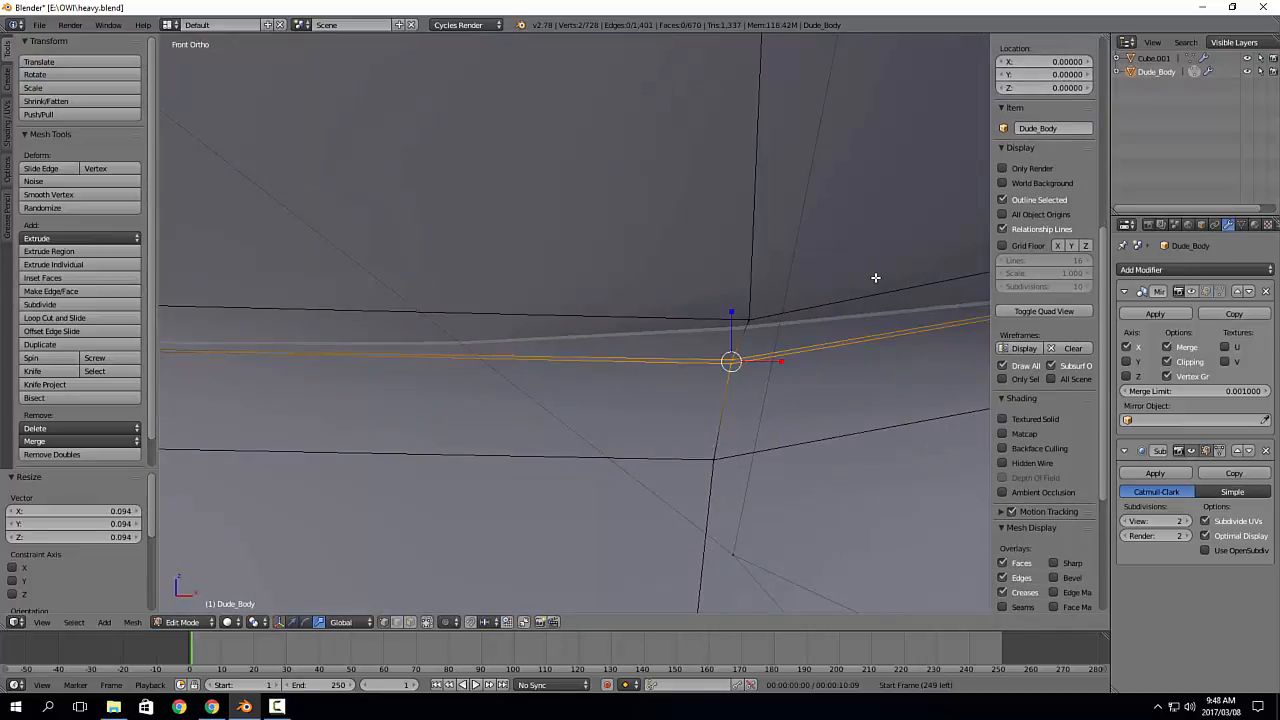
{"action": "key", "text": "s"}
{"action": "left_click", "coordinate": [757, 345]}
Step: Scale the lid-edge vertex pair just before the outer corner by 0.747
{"action": "middle_click_drag", "start_coordinate": [697, 334], "coordinate": [530, 336], "text": "shift"}
{"action": "scroll", "coordinate": [560, 330], "scroll_direction": "down", "scroll_amount": 3}
{"action": "scroll", "coordinate": [815, 298], "scroll_direction": "up", "scroll_amount": 5}
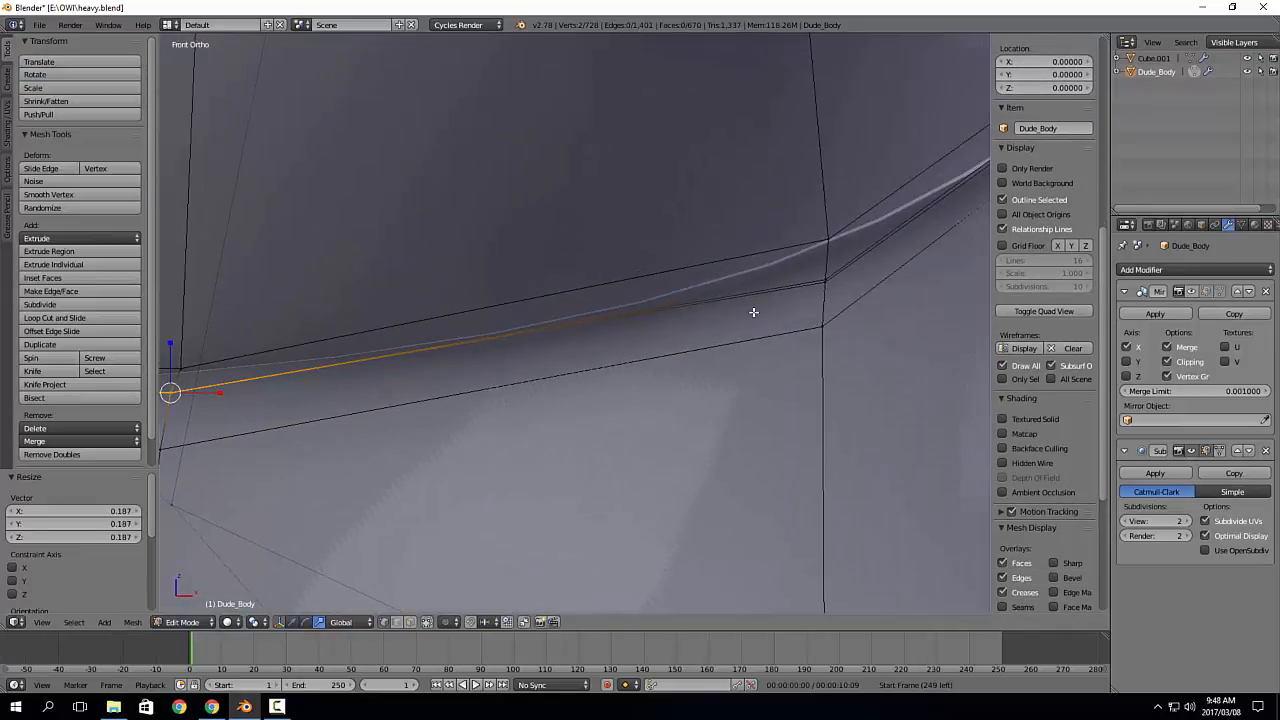
{"action": "right_click", "coordinate": [833, 285]}
{"action": "key", "text": "s"}
{"action": "left_click", "coordinate": [886, 234]}
Step: Scale the outer corner's vertex pair by 0.397 and move it -0.0003552 in X and -0.0002042 in Z
{"action": "middle_click_drag", "start_coordinate": [968, 174], "coordinate": [587, 328], "text": "shift"}
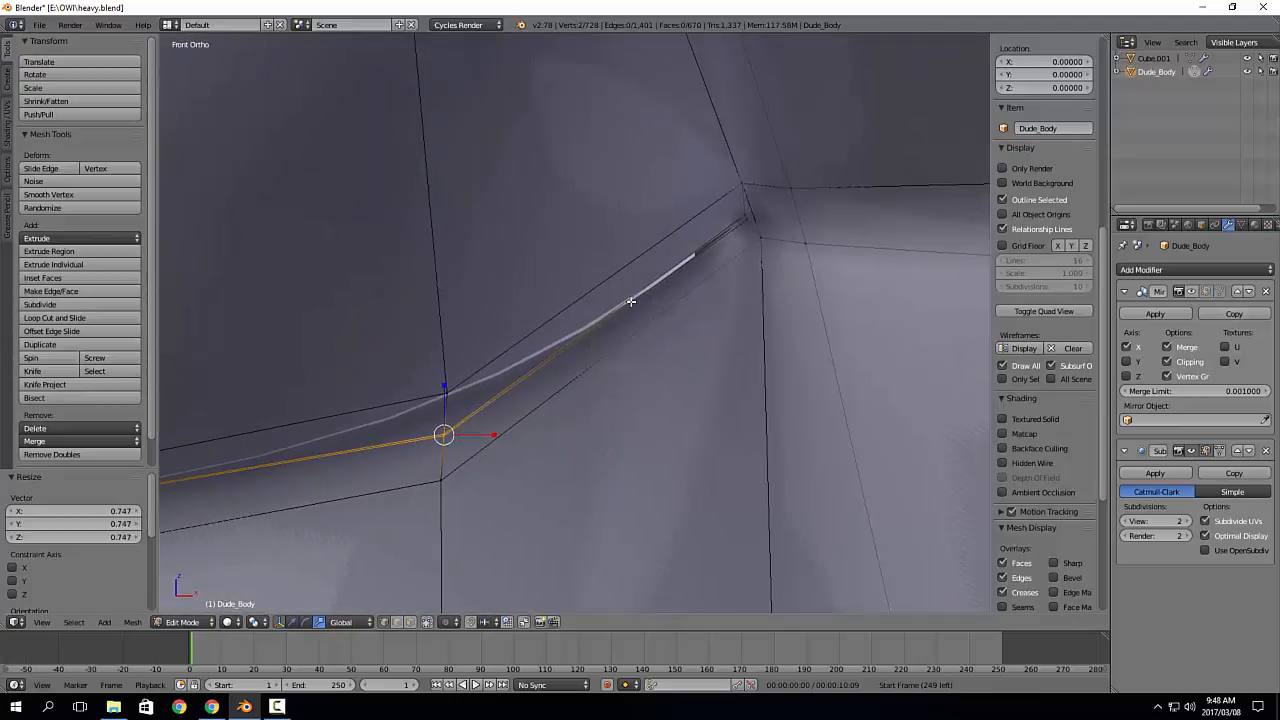
{"action": "right_click", "coordinate": [742, 214]}
{"action": "key", "text": "s"}
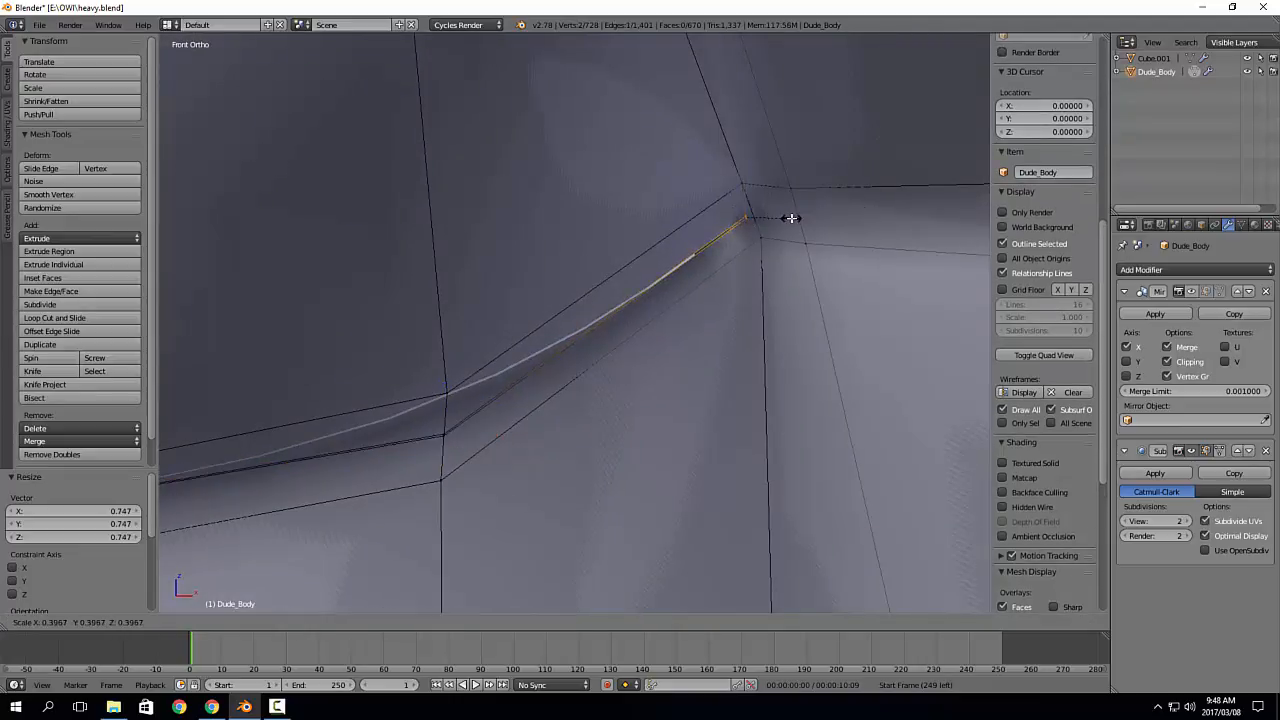
{"action": "left_click", "coordinate": [791, 217]}
{"action": "key", "text": "g"}
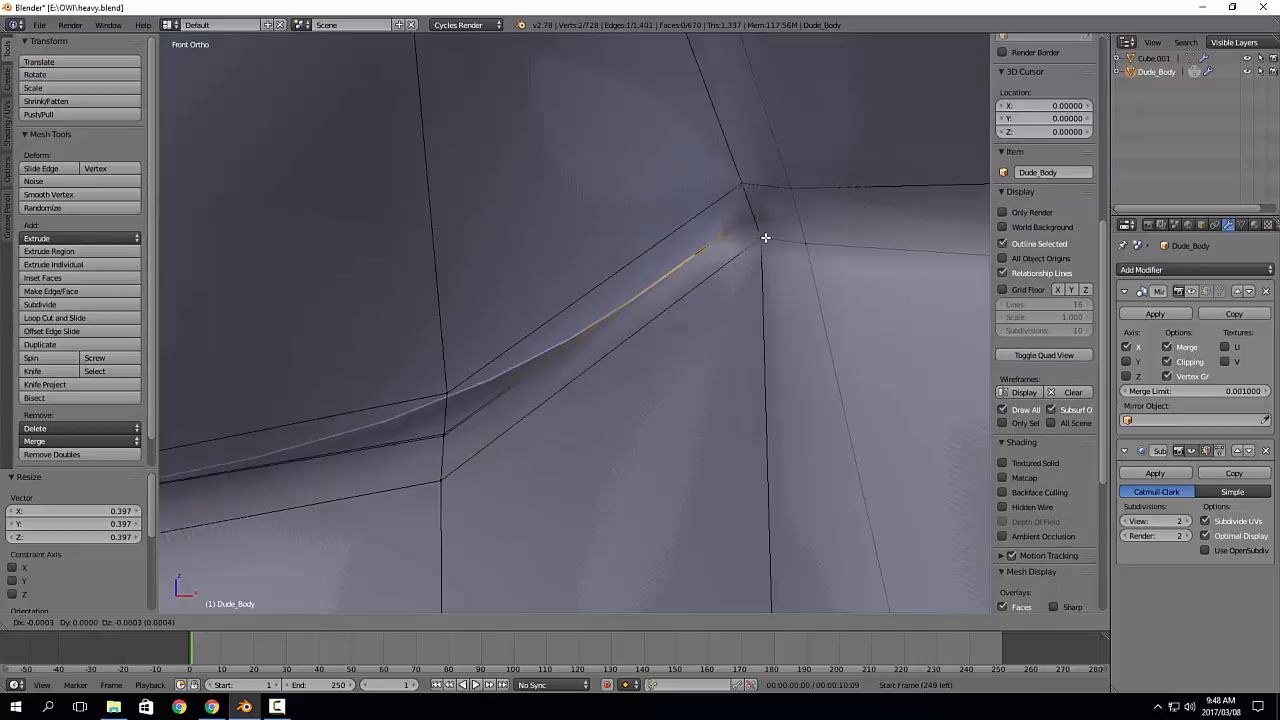
{"action": "left_click", "coordinate": [765, 237]}
Step: Move the middle lid-edge vertex pair 0.0002309 along Y into the head, and fine-tune its position from the side
{"action": "middle_click_drag", "start_coordinate": [609, 306], "coordinate": [518, 363]}
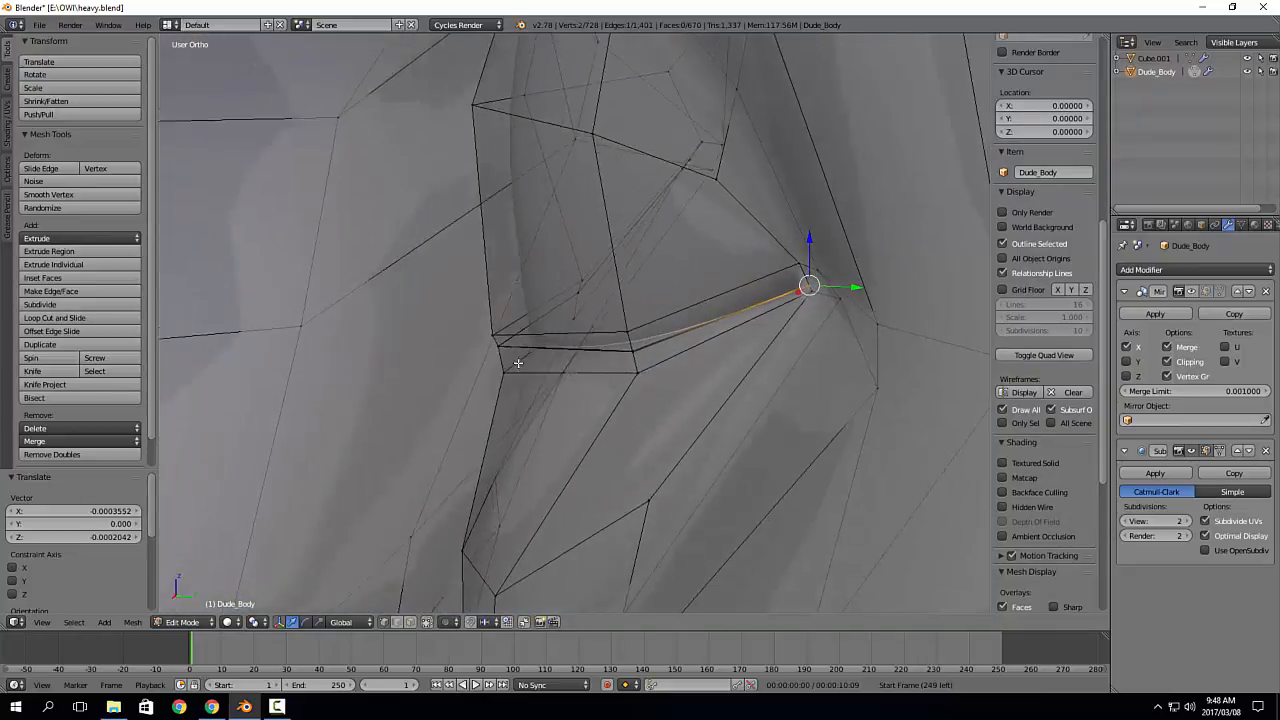
{"action": "scroll", "coordinate": [510, 361], "scroll_direction": "up", "scroll_amount": 4}
{"action": "right_click", "coordinate": [513, 357]}
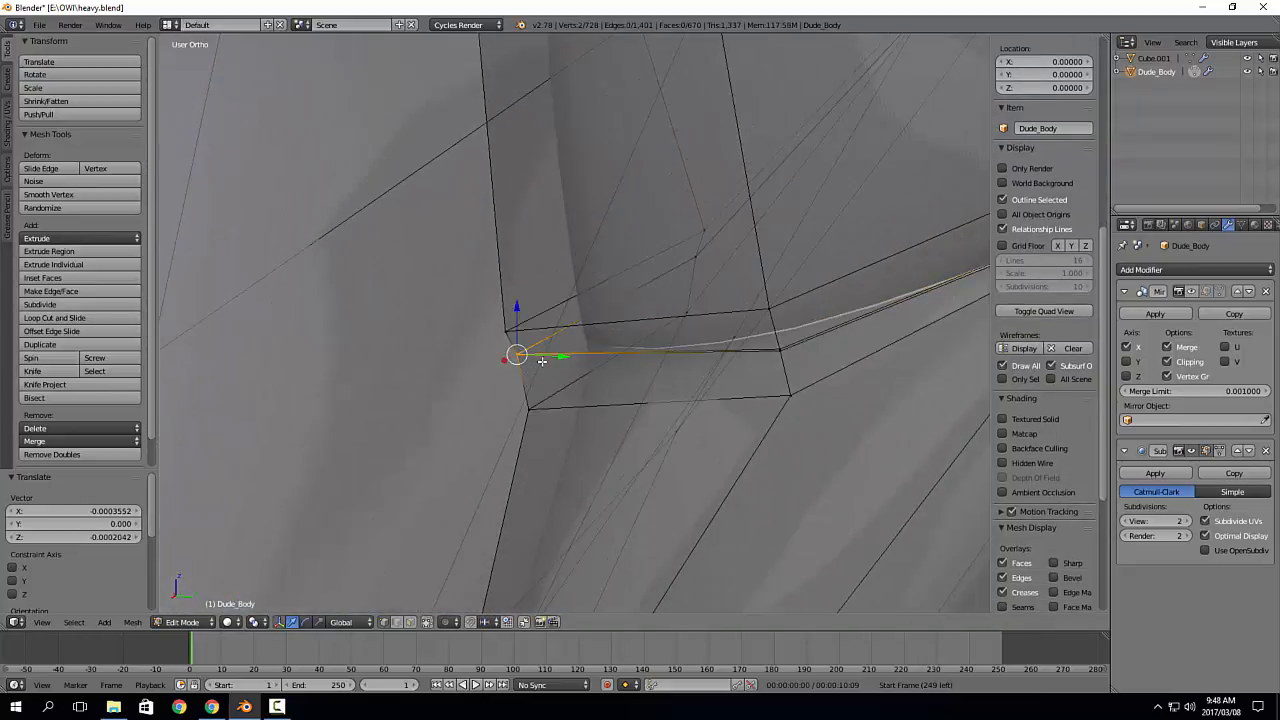
{"action": "left_click_drag", "start_coordinate": [541, 361], "coordinate": [567, 357]}
{"action": "middle_click_drag", "start_coordinate": [567, 357], "coordinate": [566, 376]}
{"action": "key", "text": "g"}
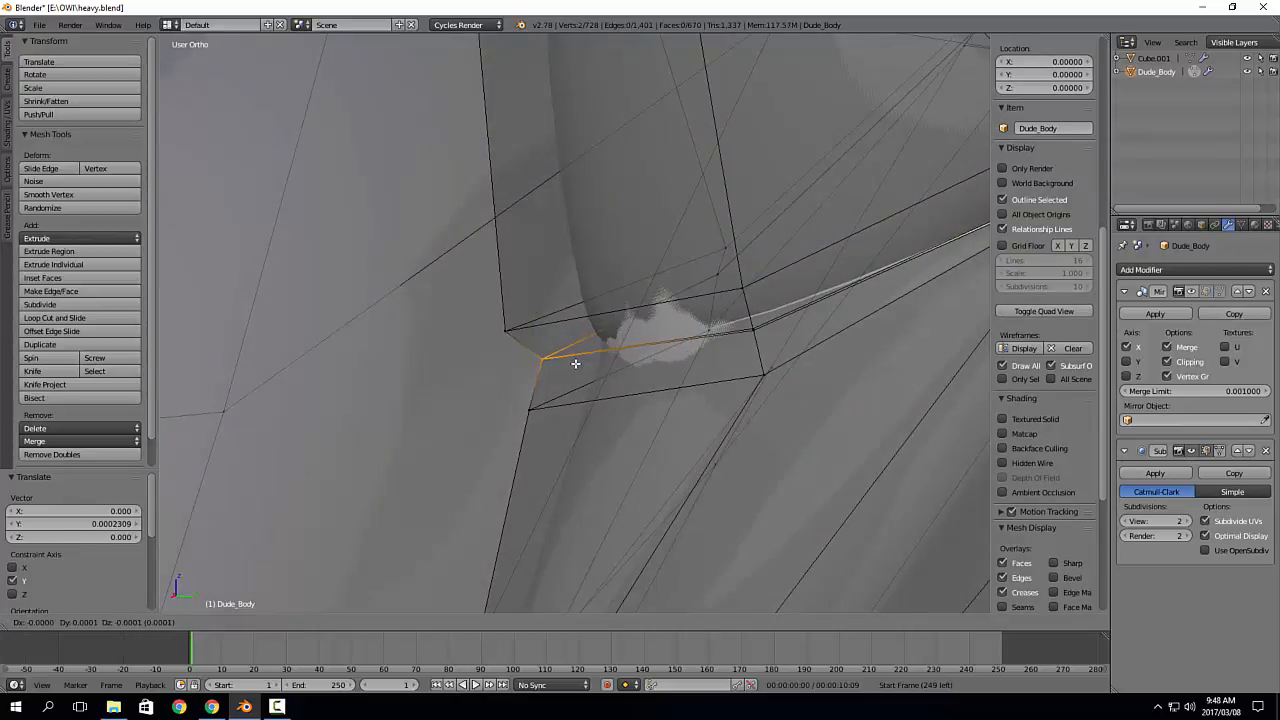
{"action": "left_click", "coordinate": [571, 363]}
Step: Move the lid-edge vertex pair just before the outer corner 0.0002149 along Y
{"action": "right_click", "coordinate": [750, 328]}
{"action": "middle_click_drag", "start_coordinate": [752, 329], "coordinate": [635, 374], "text": "shift"}
{"action": "middle_click_drag", "start_coordinate": [635, 374], "coordinate": [719, 451]}
{"action": "left_click_drag", "start_coordinate": [687, 364], "coordinate": [701, 361]}
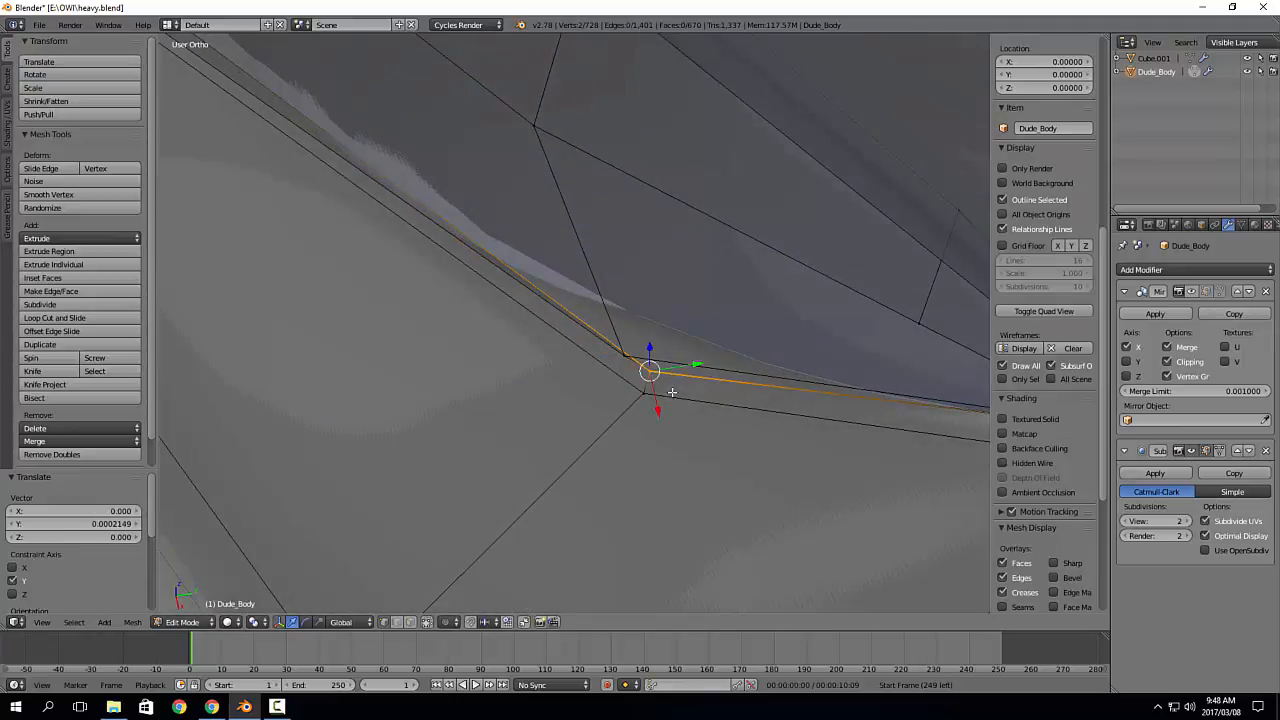
Step: Move the lid-edge vertex pair just before the outer corner -0.0002148 along X
{"action": "left_click_drag", "start_coordinate": [656, 411], "coordinate": [653, 399]}
{"action": "scroll", "coordinate": [720, 355], "scroll_direction": "down", "scroll_amount": 2}
{"action": "middle_click_drag", "start_coordinate": [779, 327], "coordinate": [628, 323], "text": "shift"}
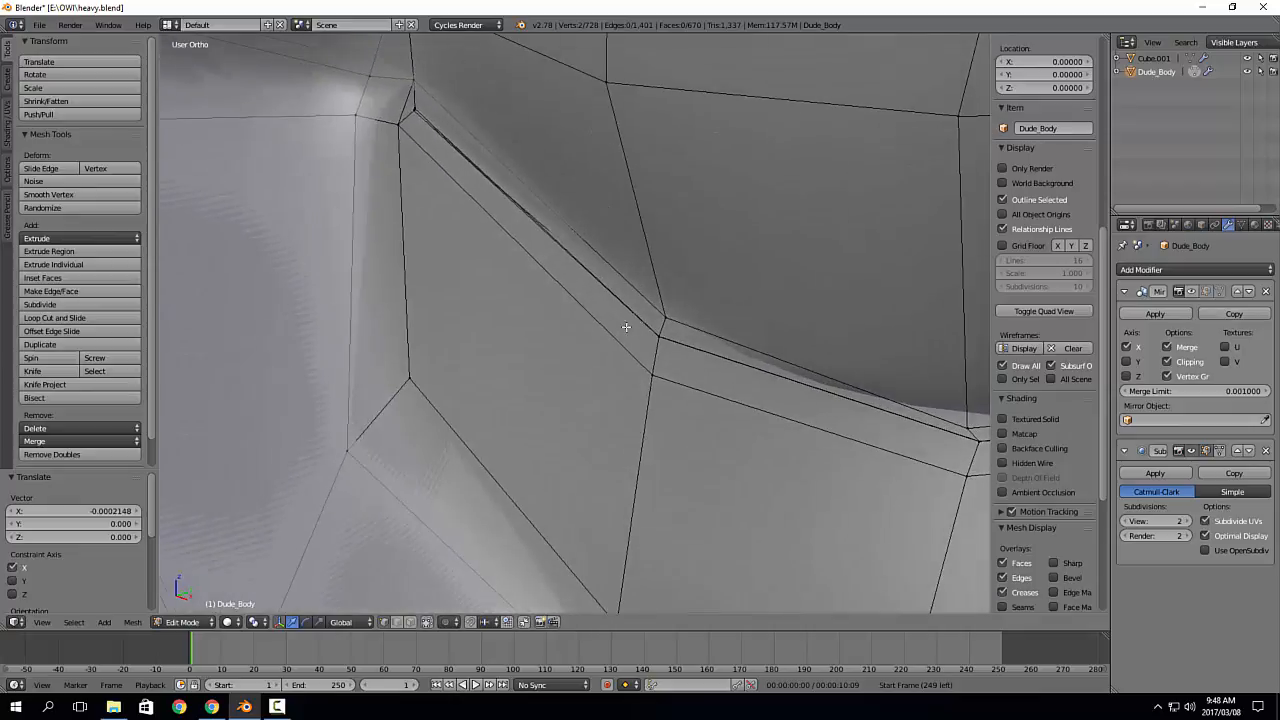
Step: Move the lower lid-edge vertex pair next to the inner corner 0.0003963 along Y
{"action": "right_click", "coordinate": [657, 335]}
{"action": "right_click", "coordinate": [660, 338]}
{"action": "middle_click_drag", "start_coordinate": [746, 378], "coordinate": [716, 339]}
{"action": "left_click_drag", "start_coordinate": [716, 339], "coordinate": [726, 338]}
{"action": "middle_click_drag", "start_coordinate": [726, 338], "coordinate": [605, 305]}
Step: Move the inner corner's lid-edge vertex pair 0.0002863 along Y and the neighbouring outer rim vertex 0.0002388 along Y
{"action": "right_click", "coordinate": [584, 228]}
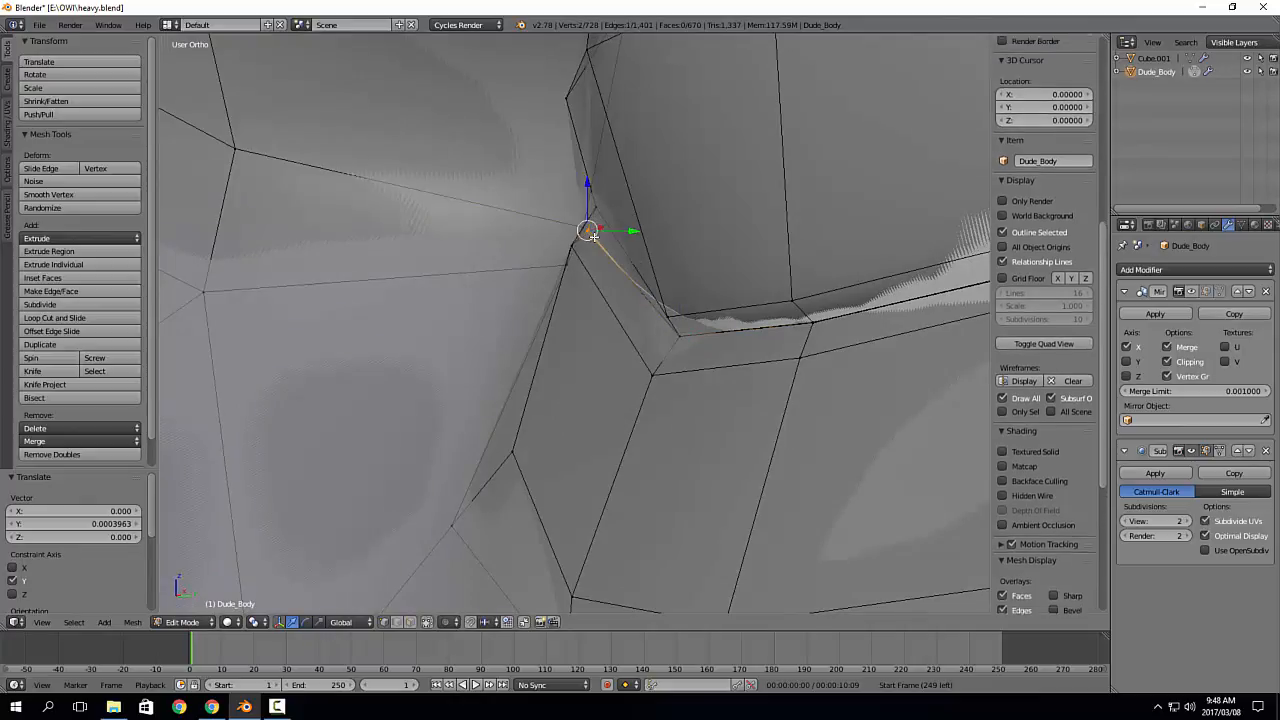
{"action": "key", "text": "KP_Decimal"}
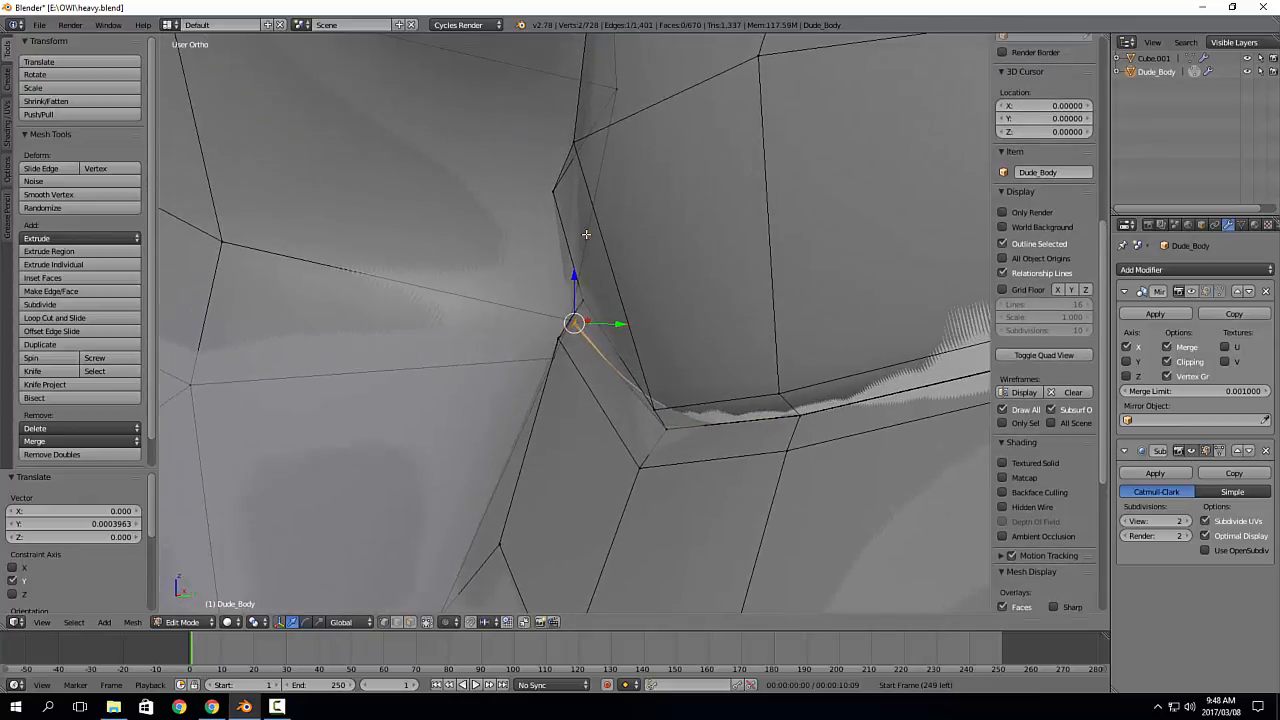
{"action": "mouse_move", "coordinate": [586, 234]}
{"action": "middle_mouse_down"}
{"action": "mouse_move", "coordinate": [591, 300]}
{"action": "mouse_move", "coordinate": [611, 291]}
{"action": "mouse_move", "coordinate": [592, 370]}
{"action": "middle_mouse_up"}
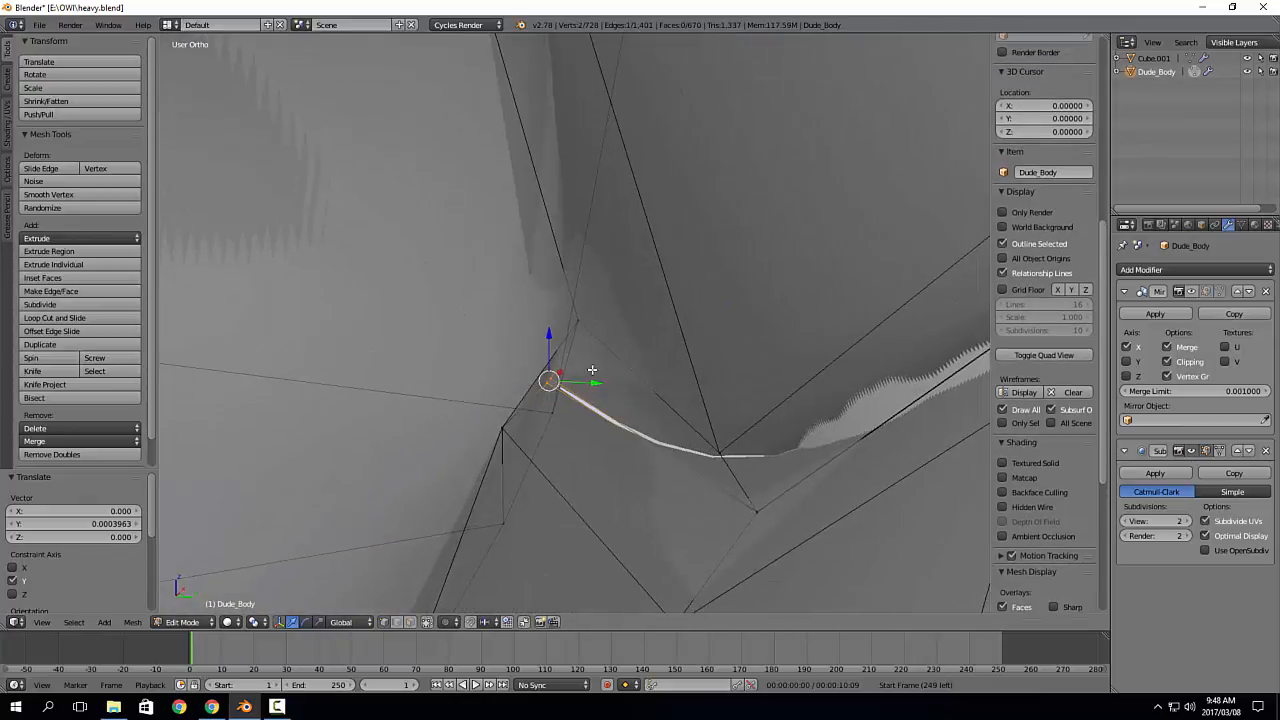
{"action": "left_click_drag", "start_coordinate": [596, 383], "coordinate": [639, 386]}
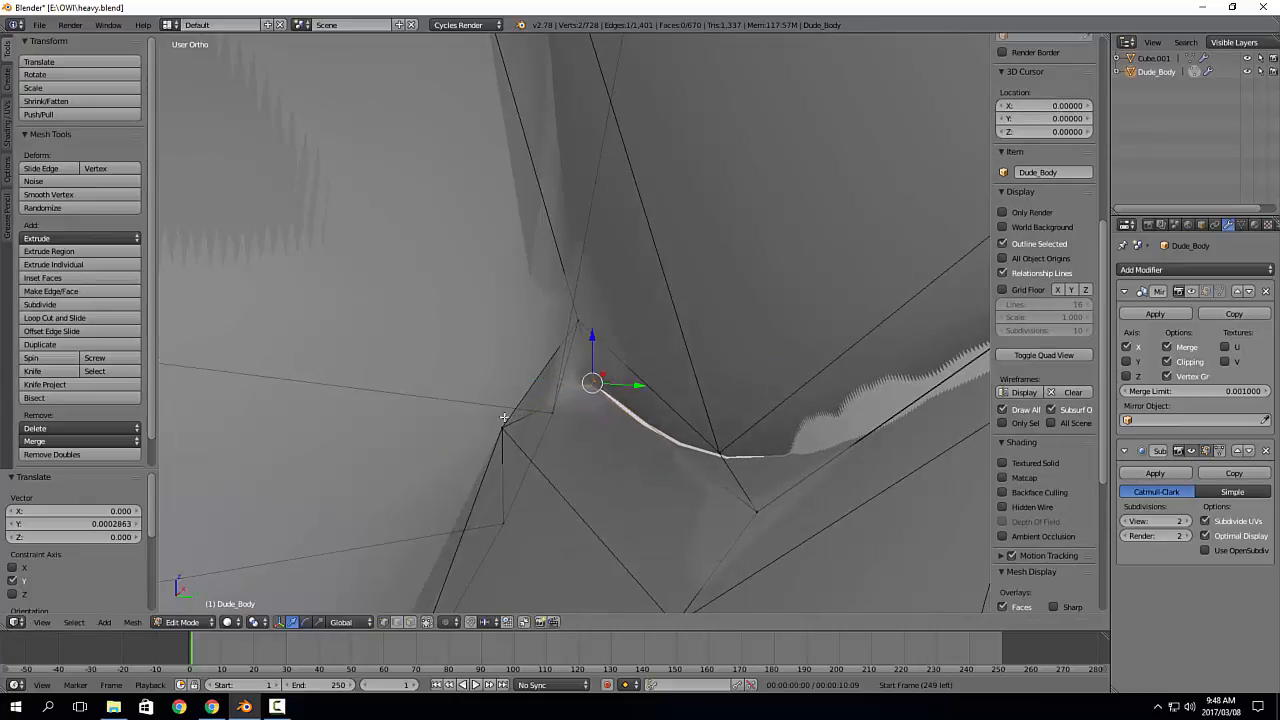
{"action": "right_click", "coordinate": [504, 417]}
{"action": "left_click_drag", "start_coordinate": [548, 429], "coordinate": [581, 418]}
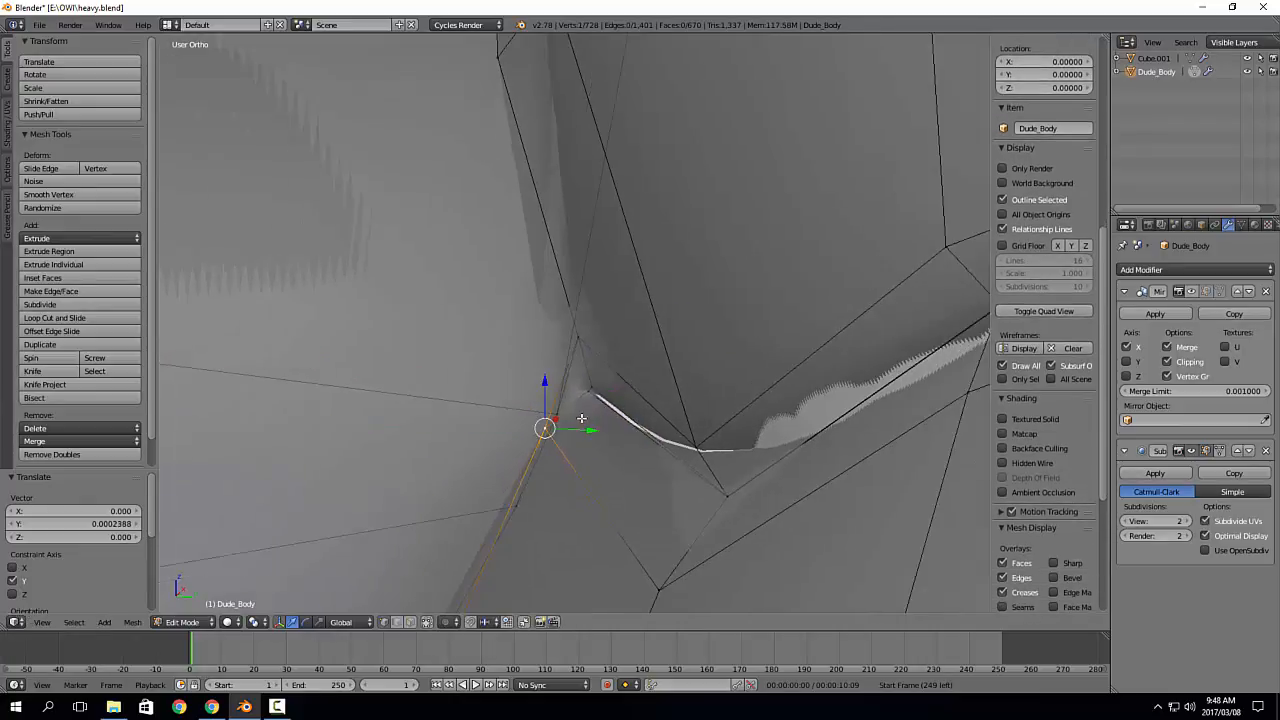
Step: Extrude the lower lid's inner edge loop and move the new edges back along Y into the head
{"action": "scroll", "coordinate": [582, 419], "scroll_direction": "down", "scroll_amount": 1}
{"action": "right_click", "coordinate": [616, 409], "text": "alt"}
{"action": "scroll", "coordinate": [614, 409], "scroll_direction": "down", "scroll_amount": 2}
{"action": "middle_click_drag", "start_coordinate": [700, 395], "coordinate": [662, 337]}
{"action": "scroll", "coordinate": [896, 389], "scroll_direction": "down", "scroll_amount": 6}
{"action": "scroll", "coordinate": [717, 380], "scroll_direction": "up", "scroll_amount": 4}
{"action": "key", "text": "e"}
{"action": "right_click", "coordinate": [662, 337]}
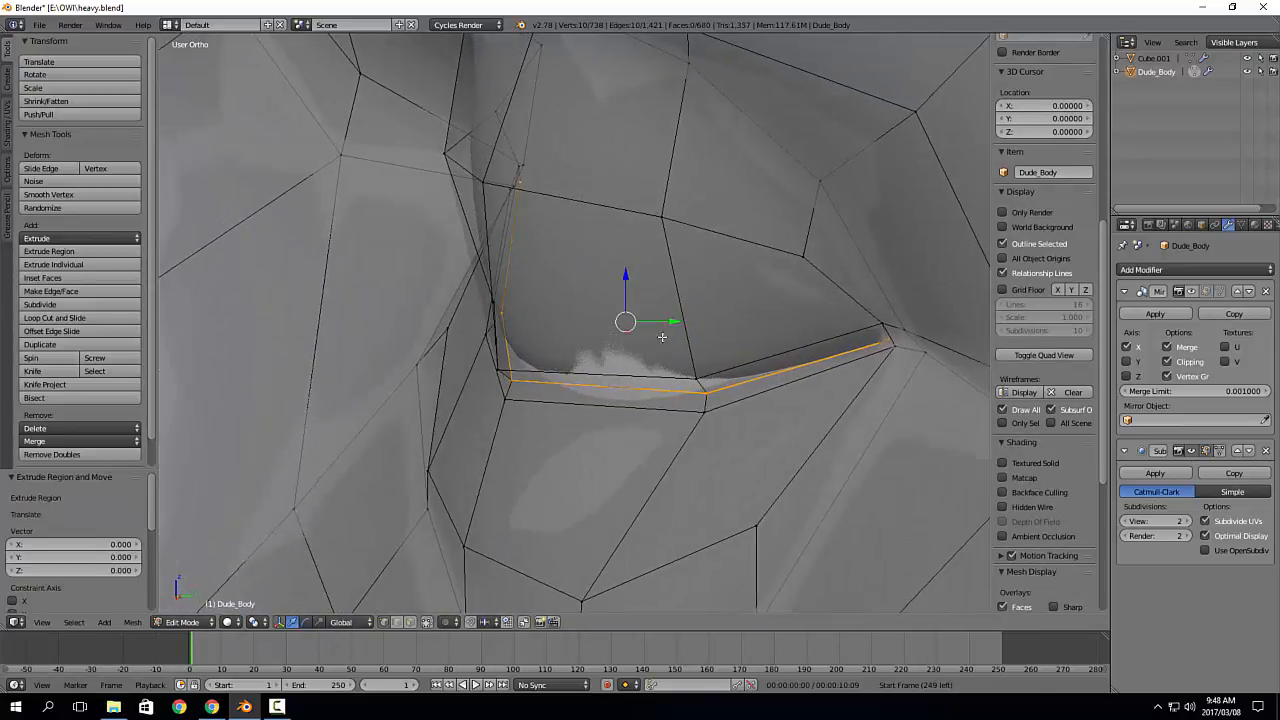
{"action": "left_click_drag", "start_coordinate": [678, 321], "coordinate": [711, 317]}
{"action": "middle_click_drag", "start_coordinate": [708, 320], "coordinate": [671, 372]}
Step: Move the extruded lid edges -0.000405 along X and scale them by 0.95 in X
{"action": "left_click_drag", "start_coordinate": [640, 354], "coordinate": [631, 354]}
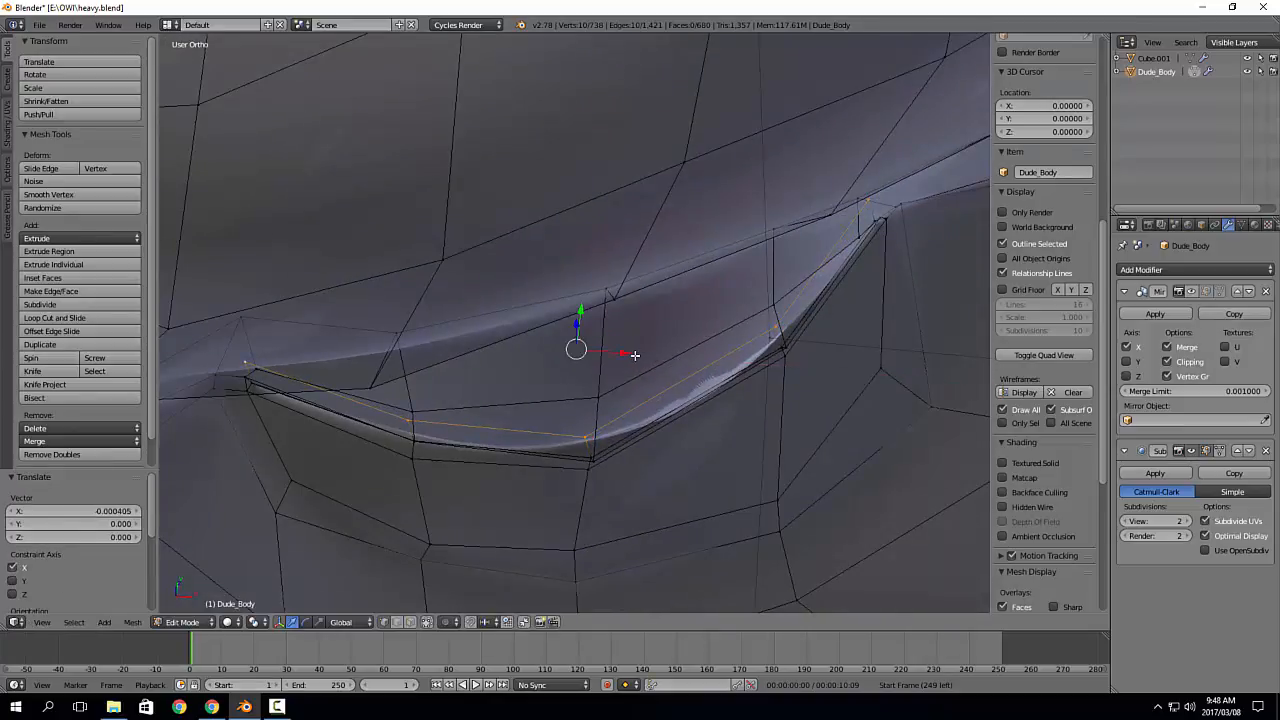
{"action": "key", "text": "s"}
{"action": "key", "text": "x"}
{"action": "left_click", "coordinate": [627, 354]}
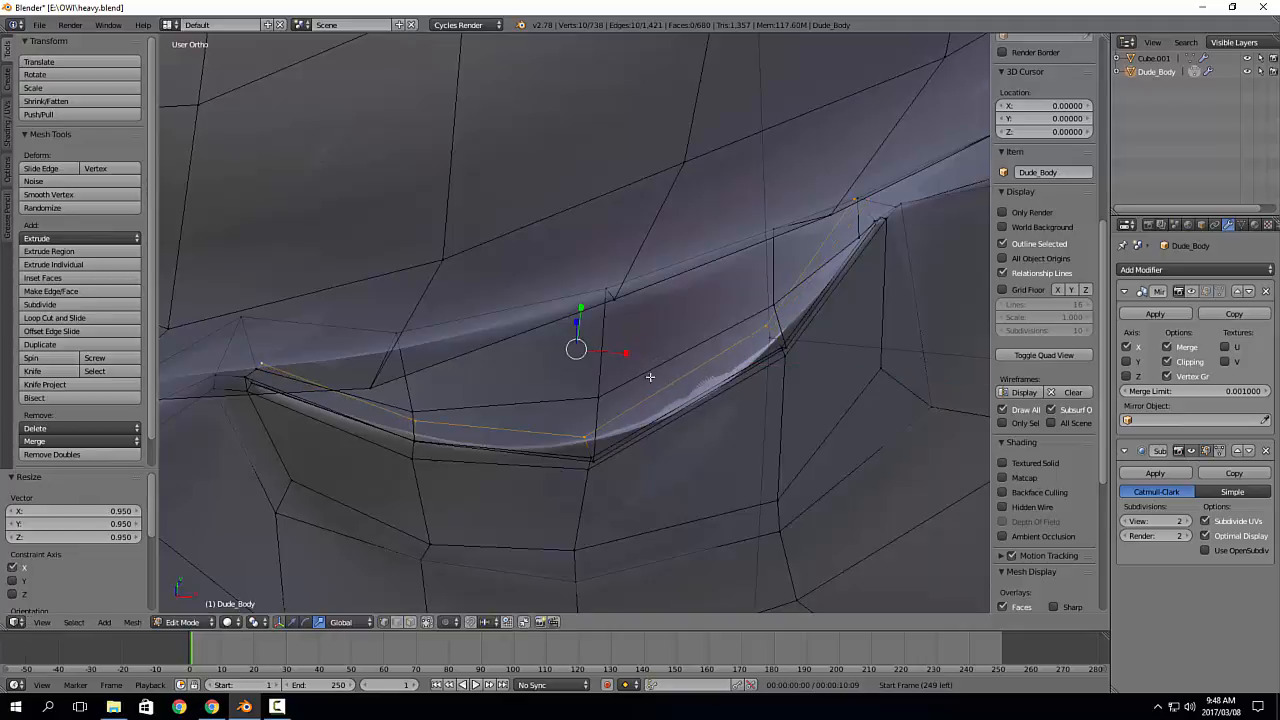
{"action": "middle_click_drag", "start_coordinate": [651, 379], "coordinate": [643, 291]}
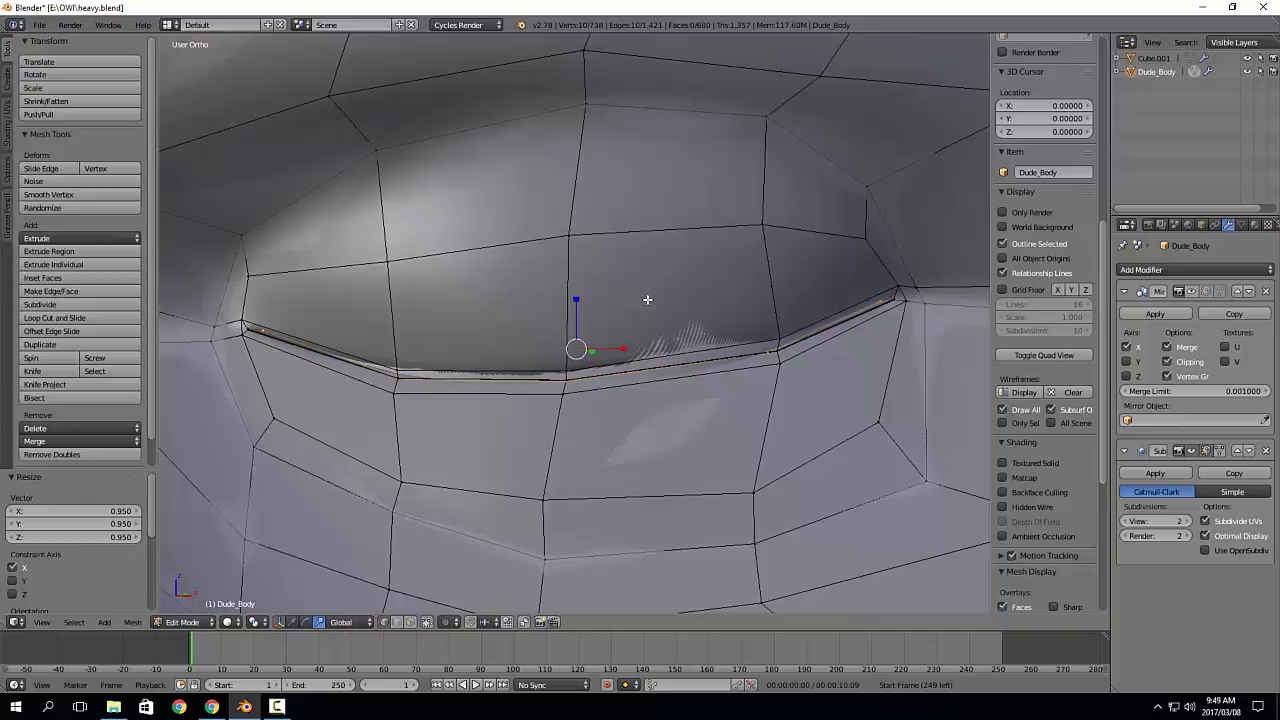
Step: Examine the smoothed lower eyelid in Object Mode from several distances and angles, and return to editing the mesh
{"action": "middle_click_drag", "start_coordinate": [758, 347], "coordinate": [786, 355]}
{"action": "scroll", "coordinate": [741, 350], "scroll_direction": "down", "scroll_amount": 3}
{"action": "key", "text": "Tab"}
{"action": "scroll", "coordinate": [608, 371], "scroll_direction": "up", "scroll_amount": 3}
{"action": "middle_click_drag", "start_coordinate": [608, 371], "coordinate": [556, 361]}
{"action": "scroll", "coordinate": [597, 378], "scroll_direction": "down", "scroll_amount": 4}
{"action": "scroll", "coordinate": [621, 387], "scroll_direction": "up", "scroll_amount": 3}
{"action": "scroll", "coordinate": [720, 364], "scroll_direction": "down", "scroll_amount": 6}
{"action": "key", "text": "Tab"}
{"action": "scroll", "coordinate": [556, 361], "scroll_direction": "up", "scroll_amount": 4}
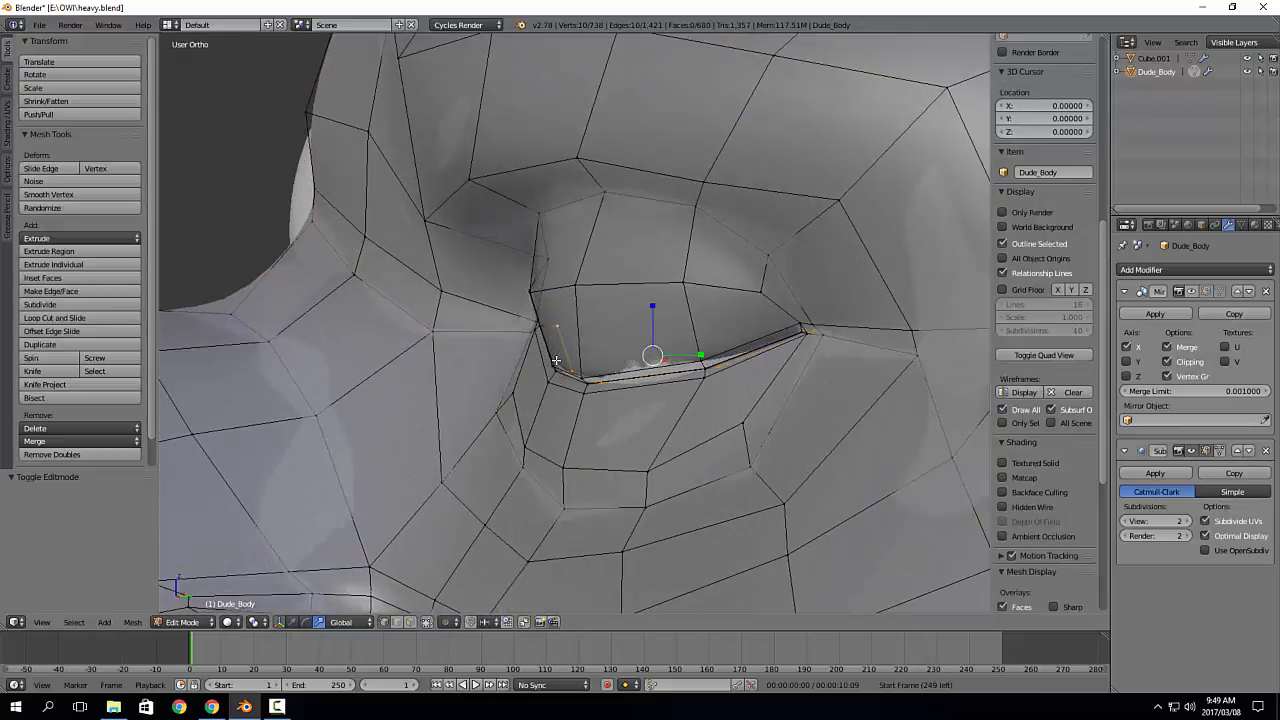
Step: Enable proportional editing for the body mesh
{"action": "middle_click_drag", "start_coordinate": [663, 390], "coordinate": [574, 379], "text": "shift"}
{"action": "scroll", "coordinate": [557, 368], "scroll_direction": "up", "scroll_amount": 3}
{"action": "middle_click_drag", "start_coordinate": [503, 405], "coordinate": [510, 407]}
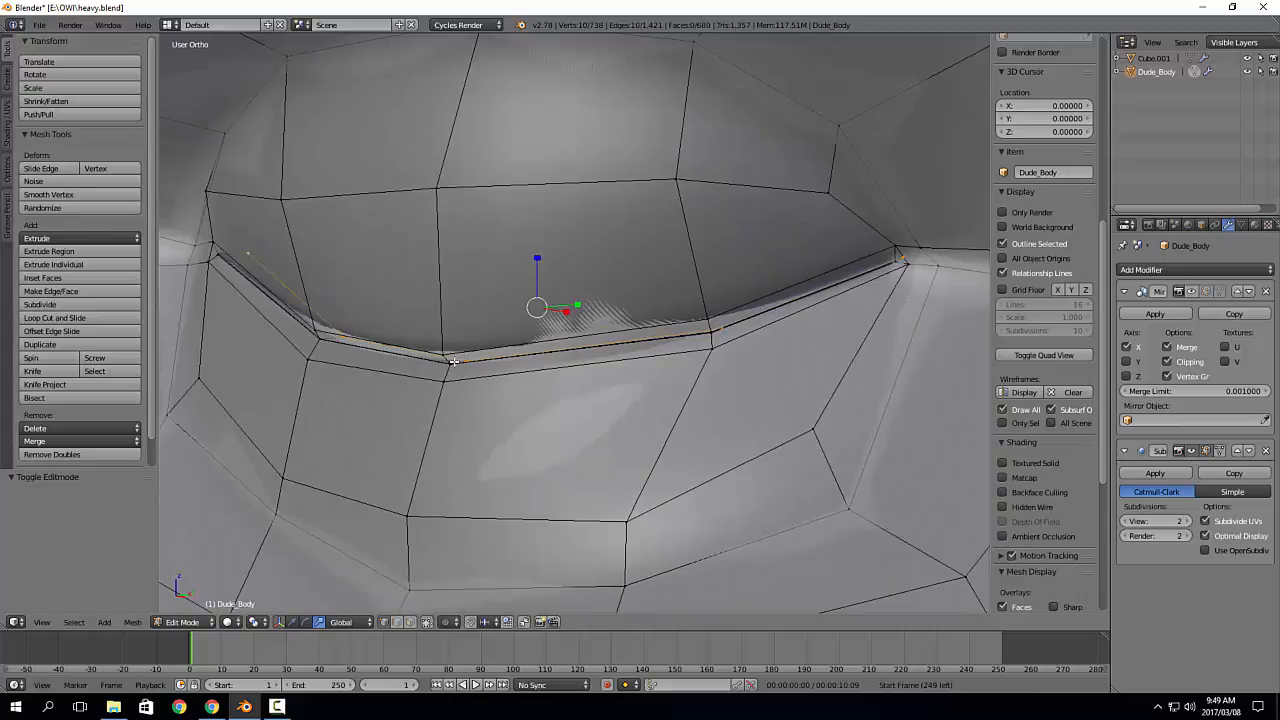
{"action": "left_click", "coordinate": [455, 624]}
{"action": "left_click", "coordinate": [470, 573]}
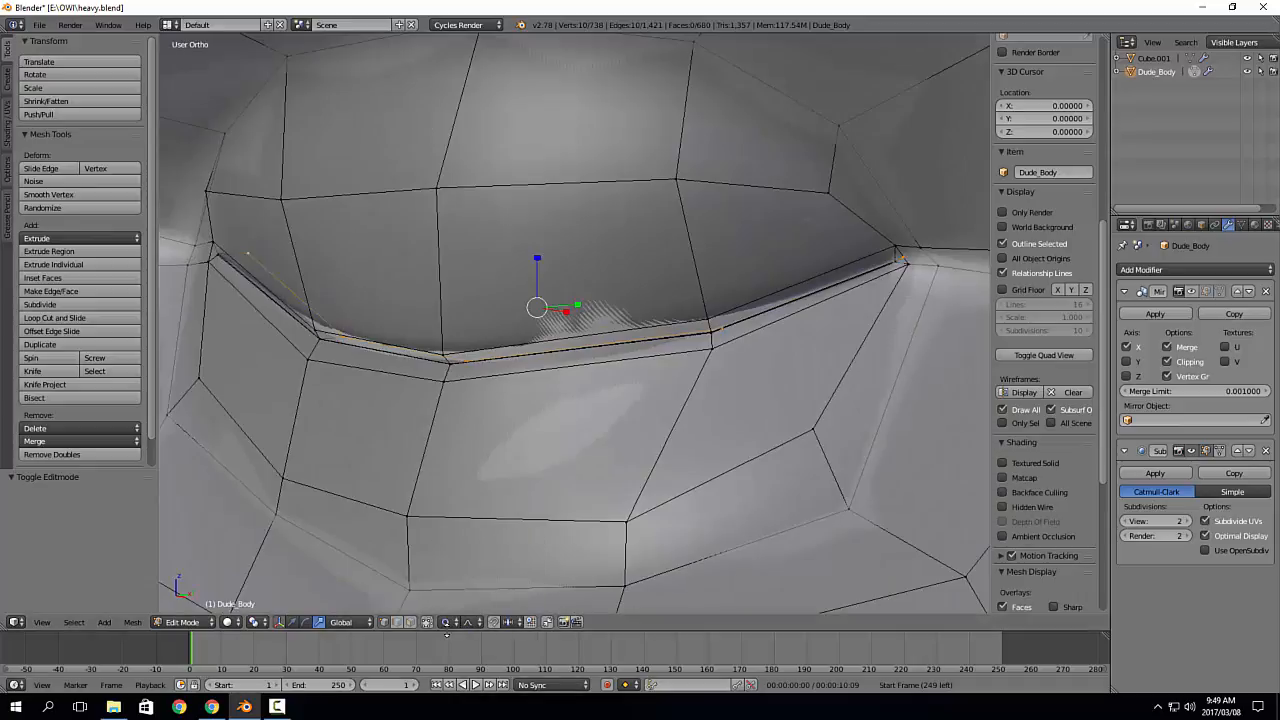
{"action": "left_click", "coordinate": [448, 621]}
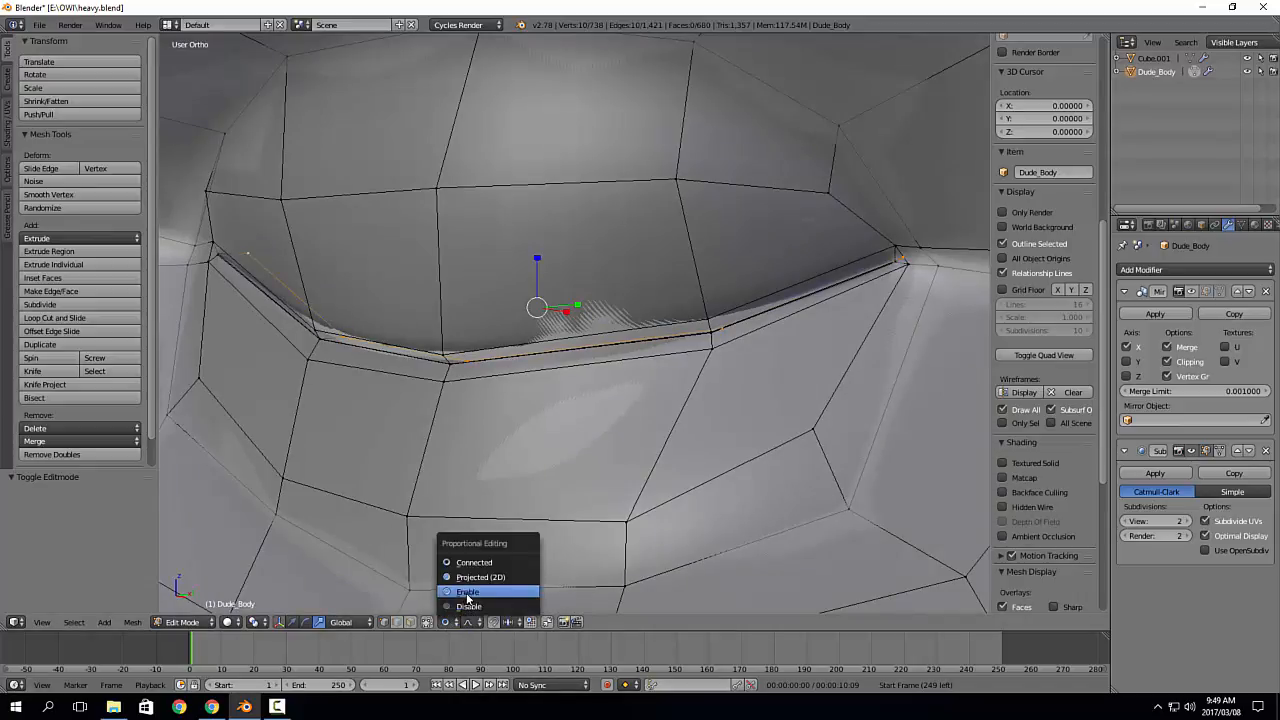
{"action": "left_click", "coordinate": [476, 594]}
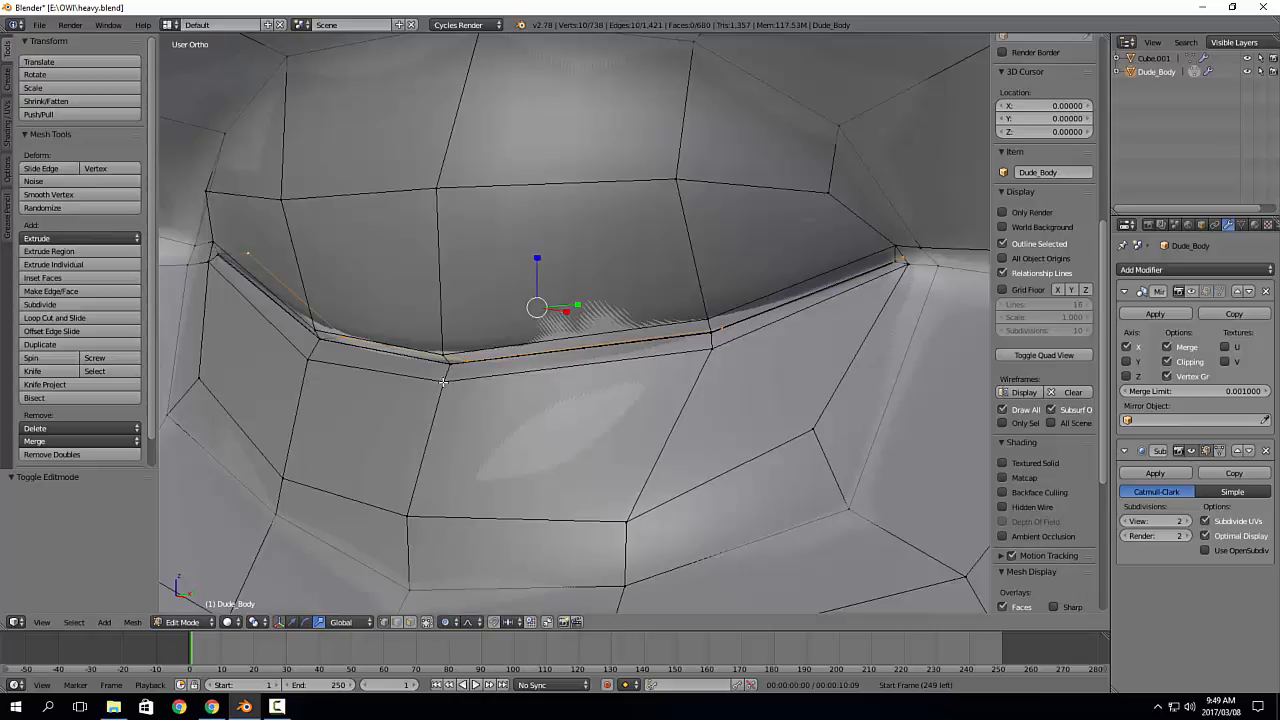
Step: Move the middle lower-lid vertex -0.0005877 along Y using proportional editing with the influence size reduced to about 0.01
{"action": "right_click", "coordinate": [443, 378]}
{"action": "middle_click_drag", "start_coordinate": [470, 388], "coordinate": [550, 400]}
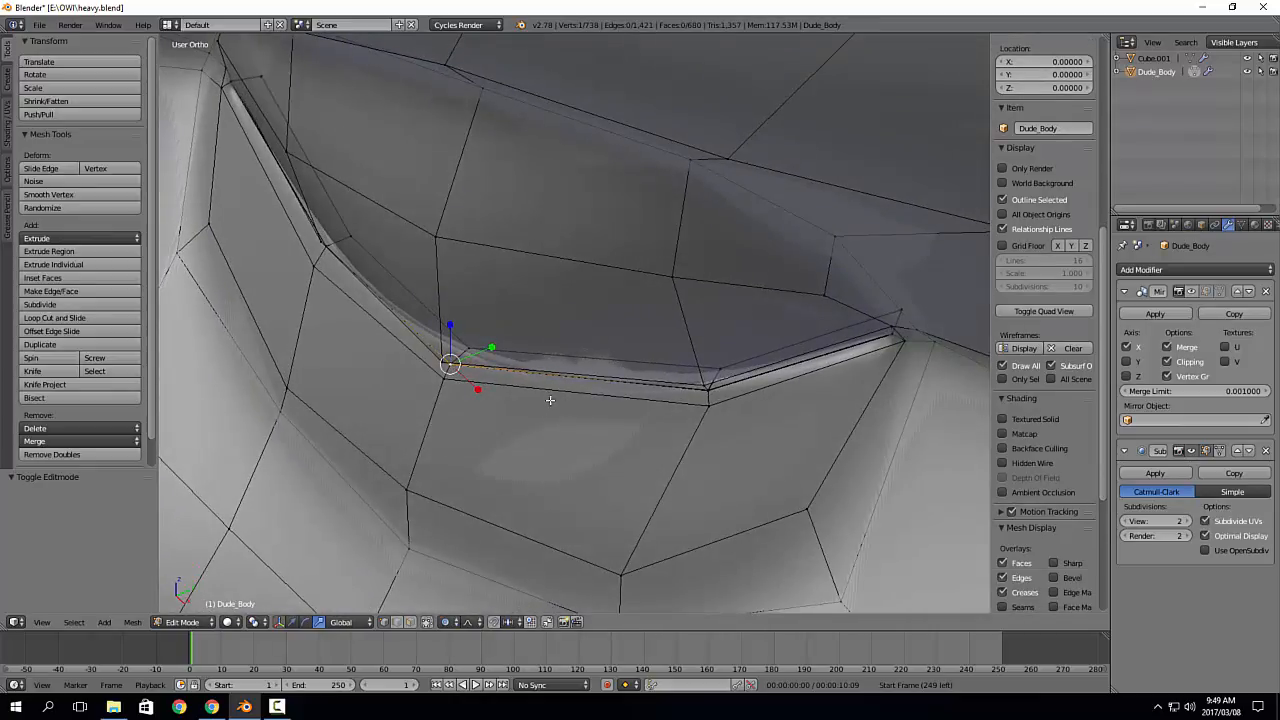
{"action": "key", "text": "g"}
{"action": "key", "text": "y"}
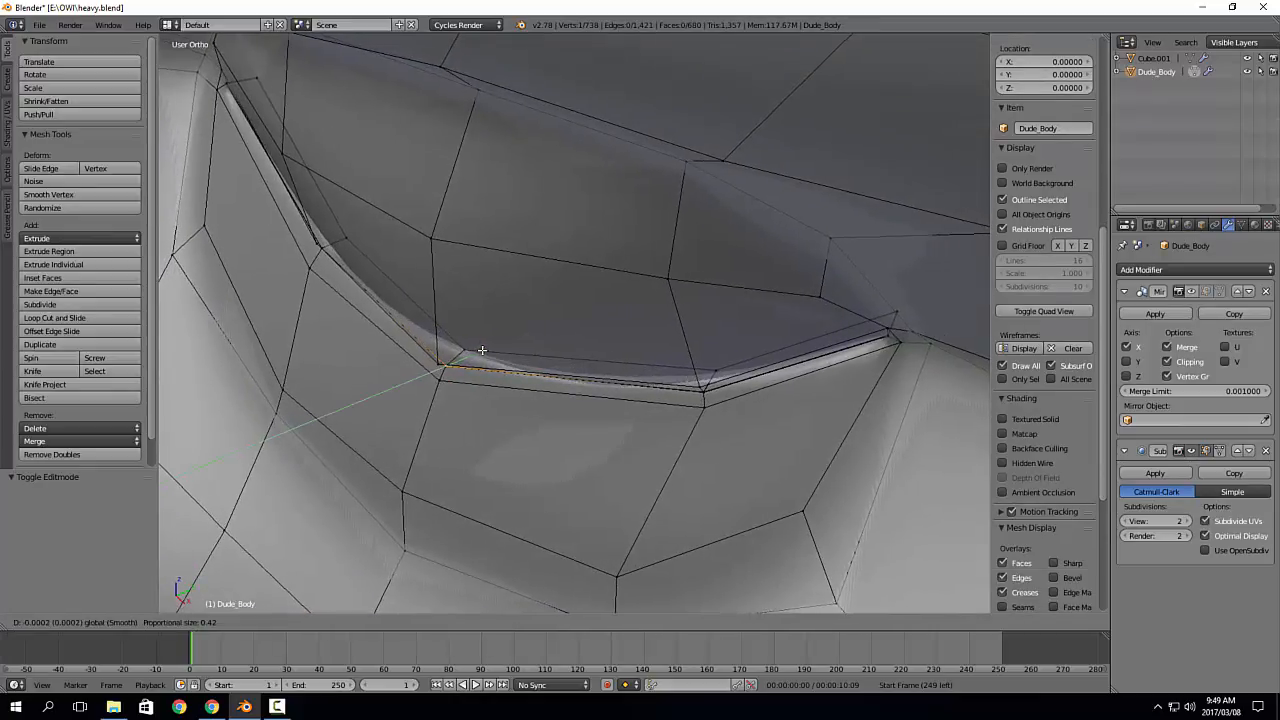
{"action": "scroll", "coordinate": [482, 352], "scroll_direction": "down", "scroll_amount": 18}
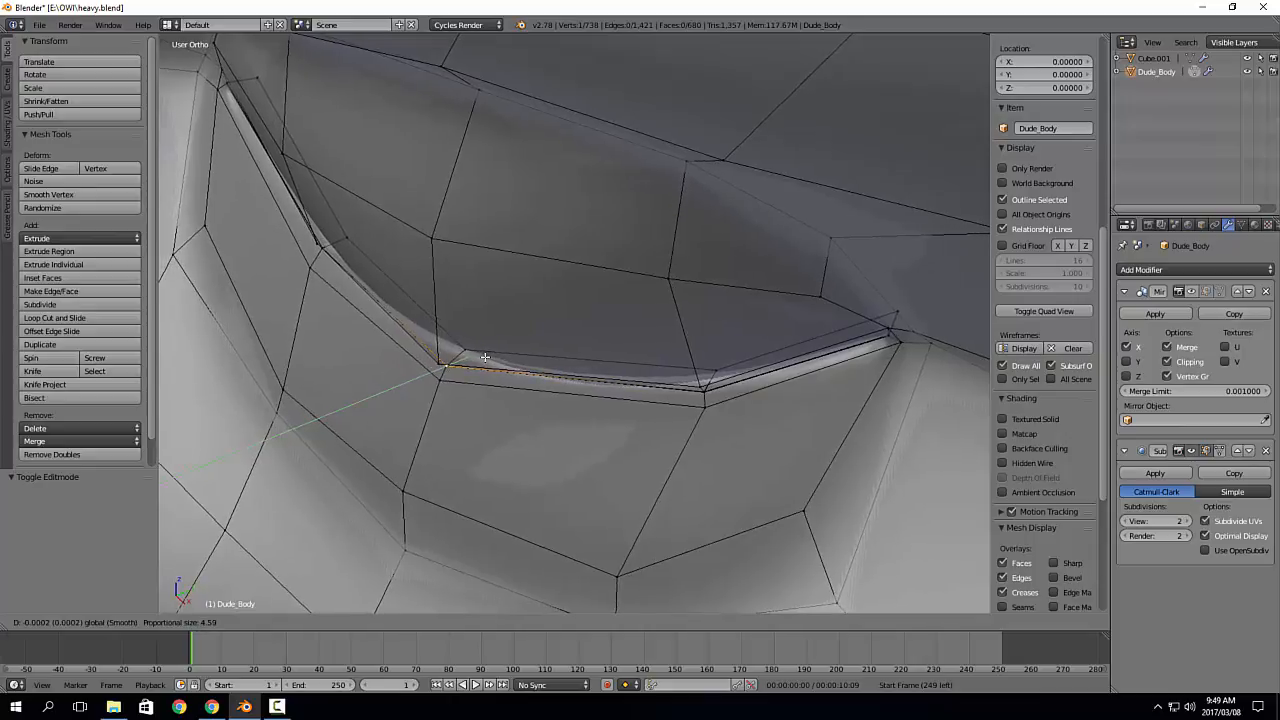
{"action": "scroll", "coordinate": [485, 357], "scroll_direction": "up", "scroll_amount": 20}
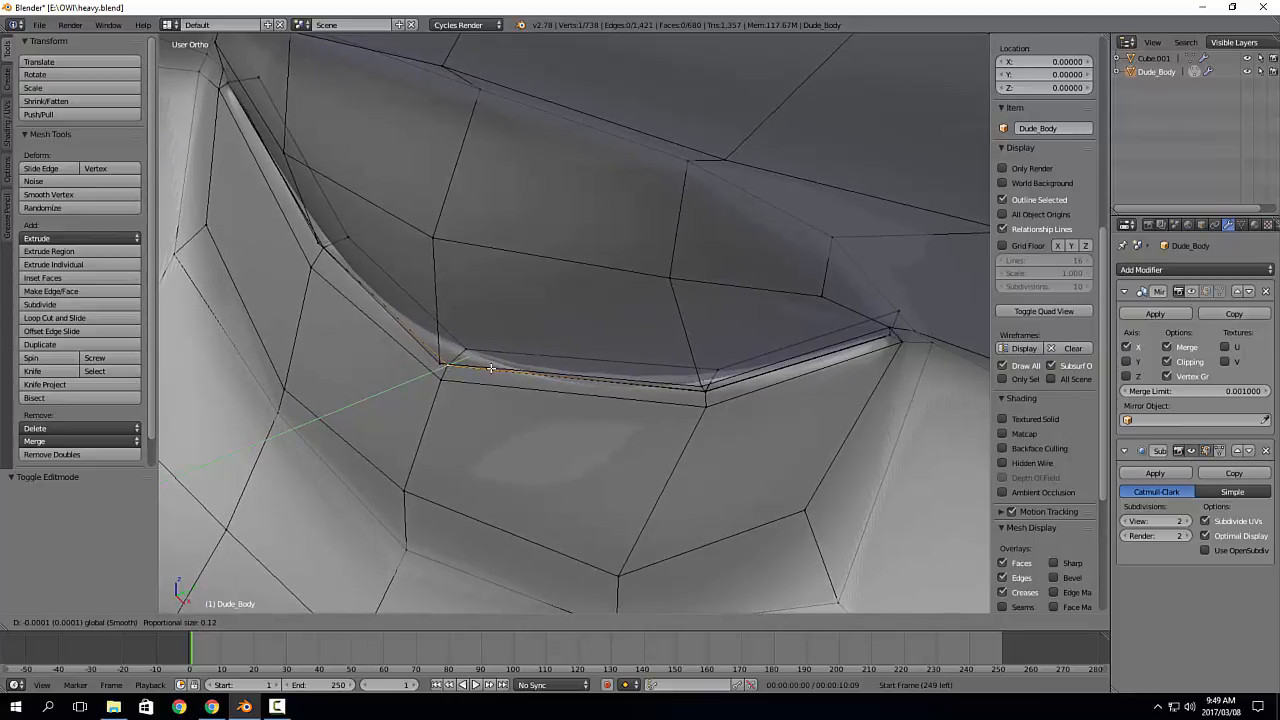
{"action": "scroll", "coordinate": [490, 372], "scroll_direction": "up", "scroll_amount": 20}
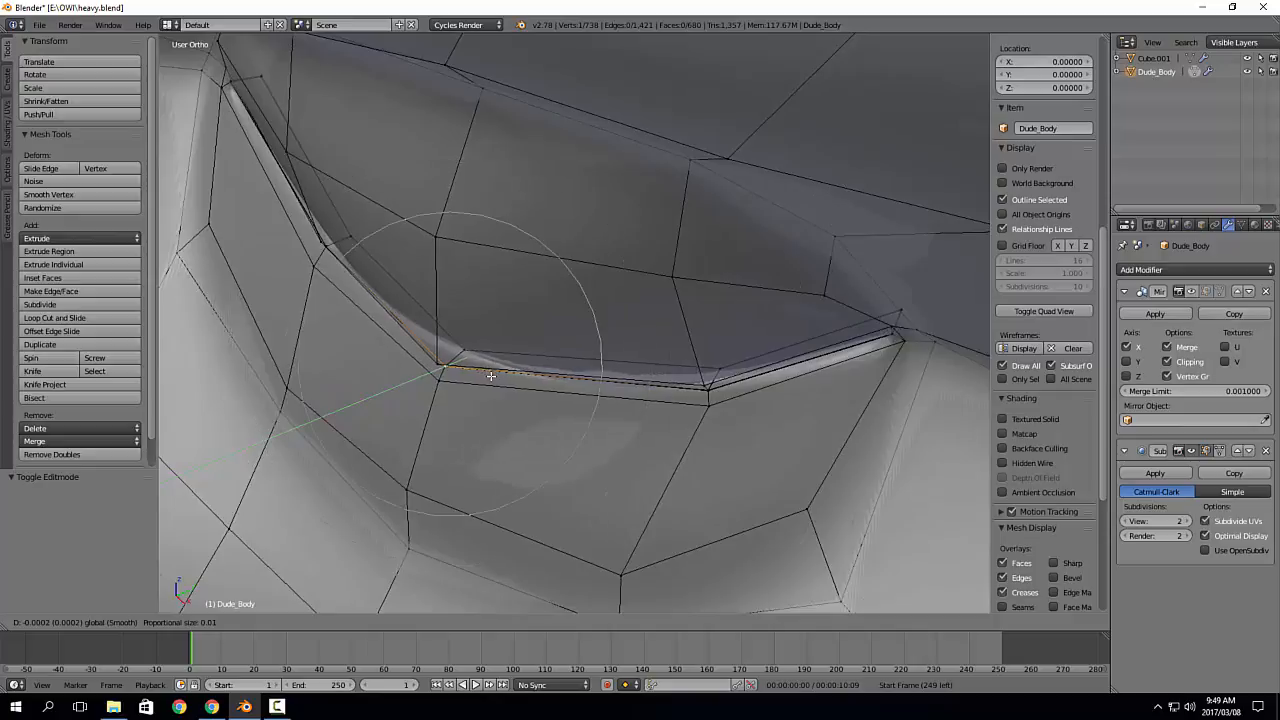
{"action": "left_click", "coordinate": [493, 383]}
Step: Move the group of lower-lid vertices next to the outer corner -0.0007131 along Y and toggle the subdivision preview to check it
{"action": "key", "text": "a"}
{"action": "key", "text": "b"}
{"action": "left_click_drag", "start_coordinate": [727, 414], "coordinate": [688, 360]}
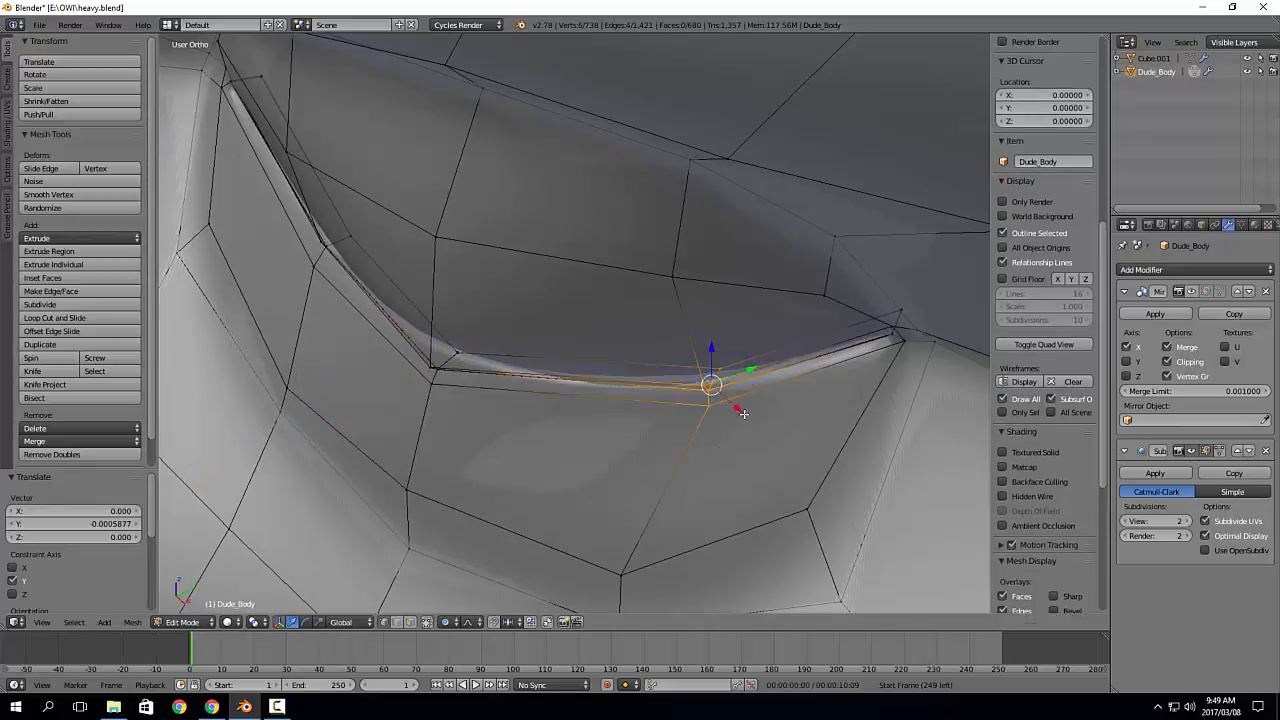
{"action": "middle_click_drag", "start_coordinate": [720, 382], "coordinate": [660, 380]}
{"action": "left_click_drag", "start_coordinate": [755, 385], "coordinate": [736, 384]}
{"action": "middle_click_drag", "start_coordinate": [600, 385], "coordinate": [672, 314]}
{"action": "scroll", "coordinate": [705, 328], "scroll_direction": "down", "scroll_amount": 2}
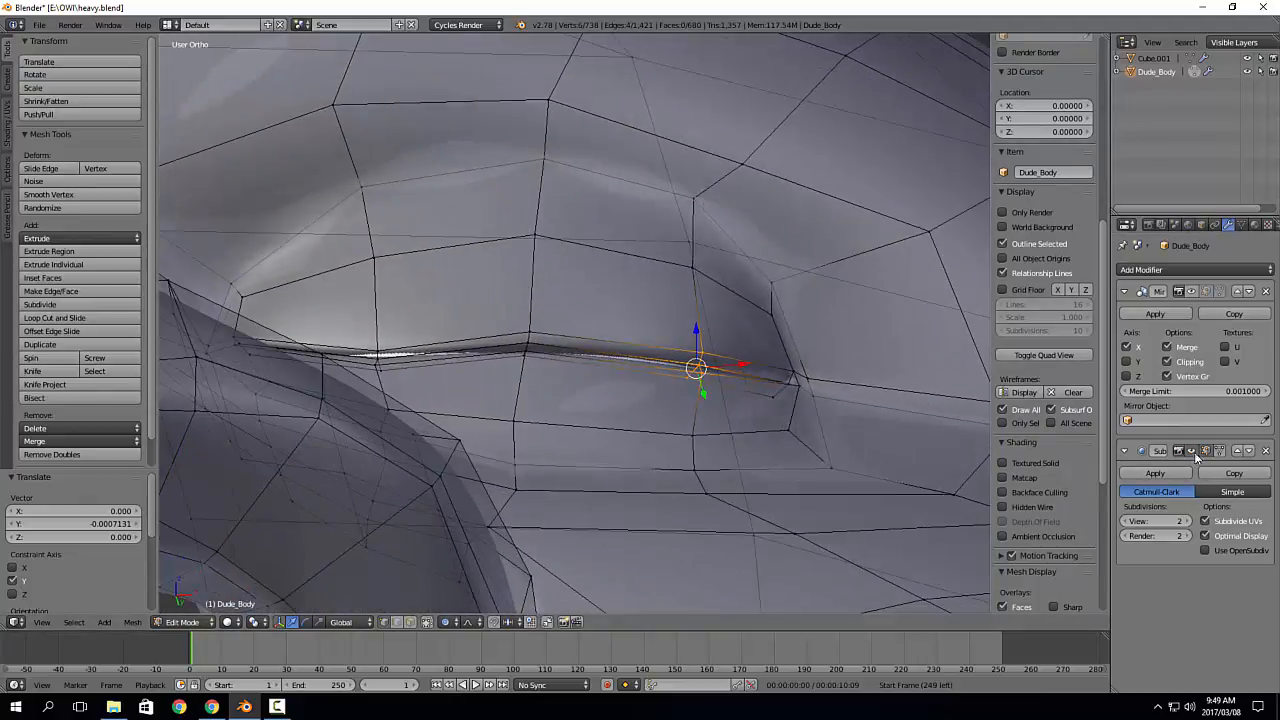
{"action": "left_click", "coordinate": [1192, 452]}
{"action": "left_click", "coordinate": [1192, 452]}
Step: Select the group of lower-lid vertices next to the inner corner and pull it slightly forward along Y
{"action": "middle_click_drag", "start_coordinate": [389, 350], "coordinate": [382, 371]}
{"action": "right_click", "coordinate": [380, 372]}
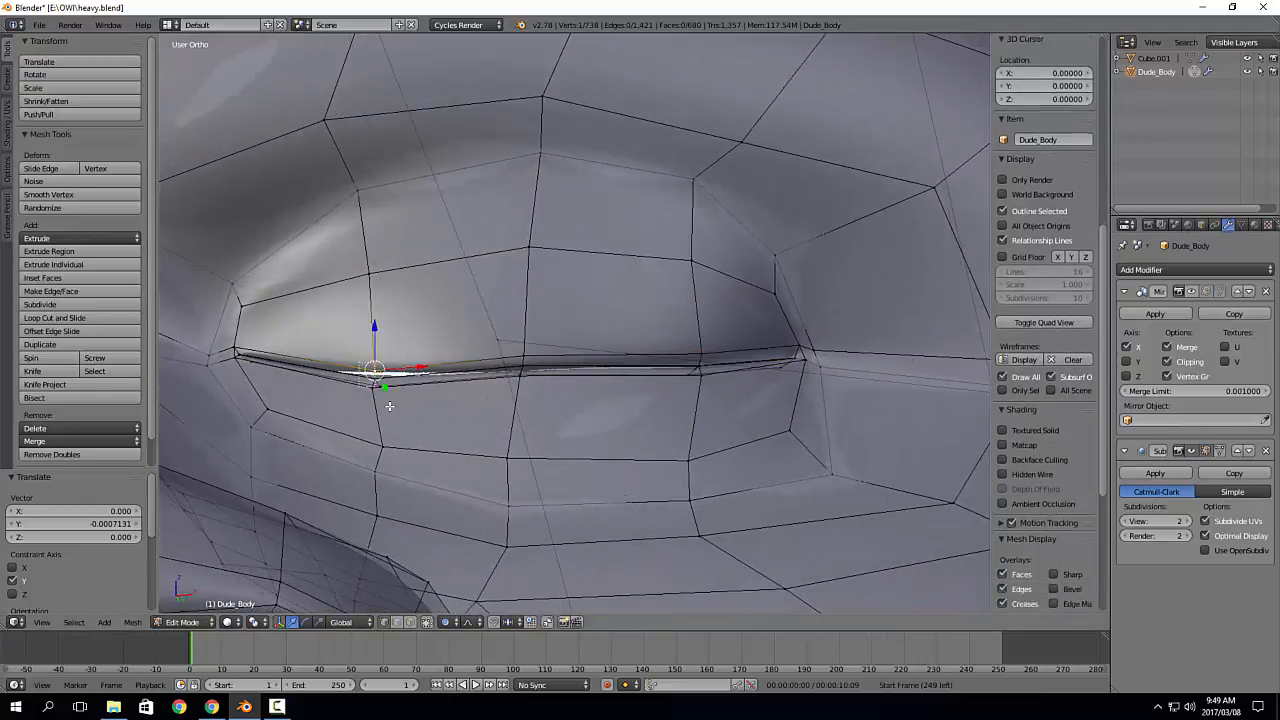
{"action": "key", "text": "b"}
{"action": "left_click_drag", "start_coordinate": [354, 348], "coordinate": [400, 413]}
{"action": "middle_click_drag", "start_coordinate": [400, 413], "coordinate": [316, 421]}
{"action": "scroll", "coordinate": [383, 396], "scroll_direction": "up", "scroll_amount": 3}
{"action": "left_click_drag", "start_coordinate": [413, 351], "coordinate": [399, 350]}
{"action": "mouse_move", "coordinate": [292, 350]}
{"action": "middle_mouse_down"}
{"action": "mouse_move", "coordinate": [400, 320]}
{"action": "mouse_move", "coordinate": [450, 337]}
{"action": "mouse_move", "coordinate": [391, 337]}
{"action": "mouse_move", "coordinate": [329, 309]}
{"action": "mouse_move", "coordinate": [457, 320]}
{"action": "middle_mouse_up"}
Step: Examine the lower eyelid's fit against the eyeball, both smoothed in Object Mode and with the mesh edges displayed
{"action": "key", "text": "ctrl+Tab"}
{"action": "left_click", "coordinate": [594, 364]}
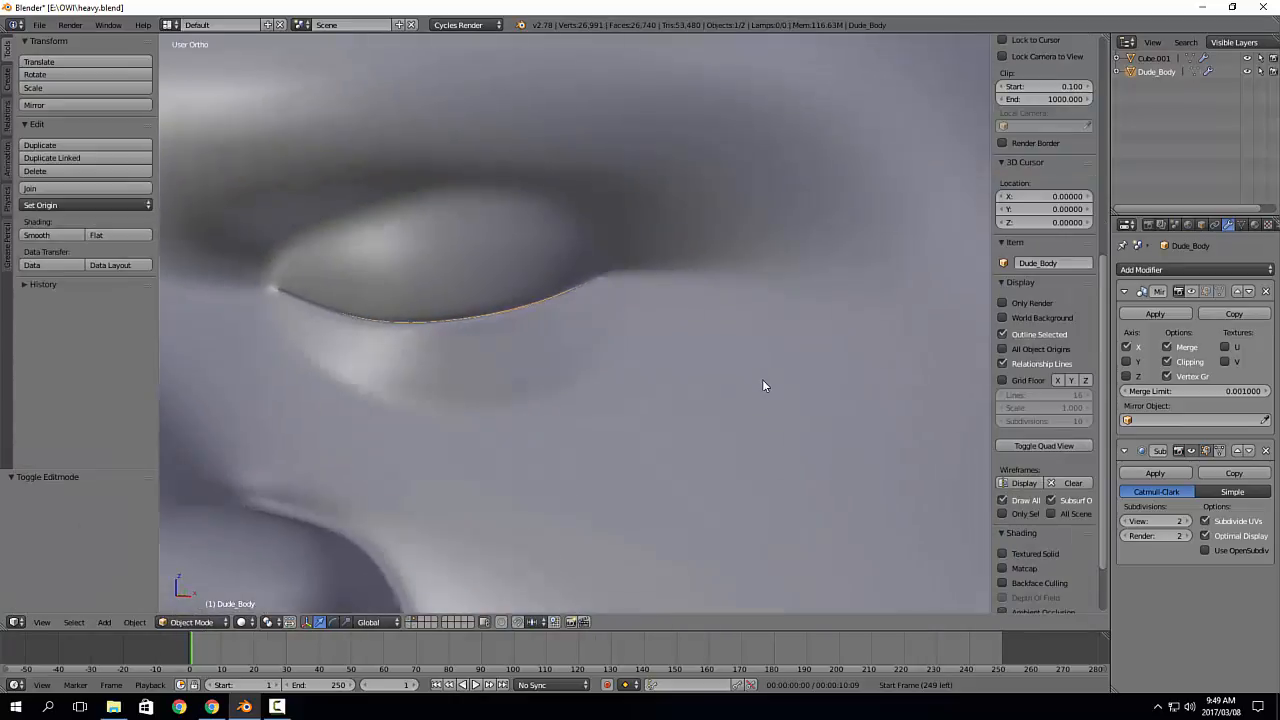
{"action": "key", "text": "a"}
{"action": "scroll", "coordinate": [762, 380], "scroll_direction": "down", "scroll_amount": 6}
{"action": "scroll", "coordinate": [749, 376], "scroll_direction": "up", "scroll_amount": 10}
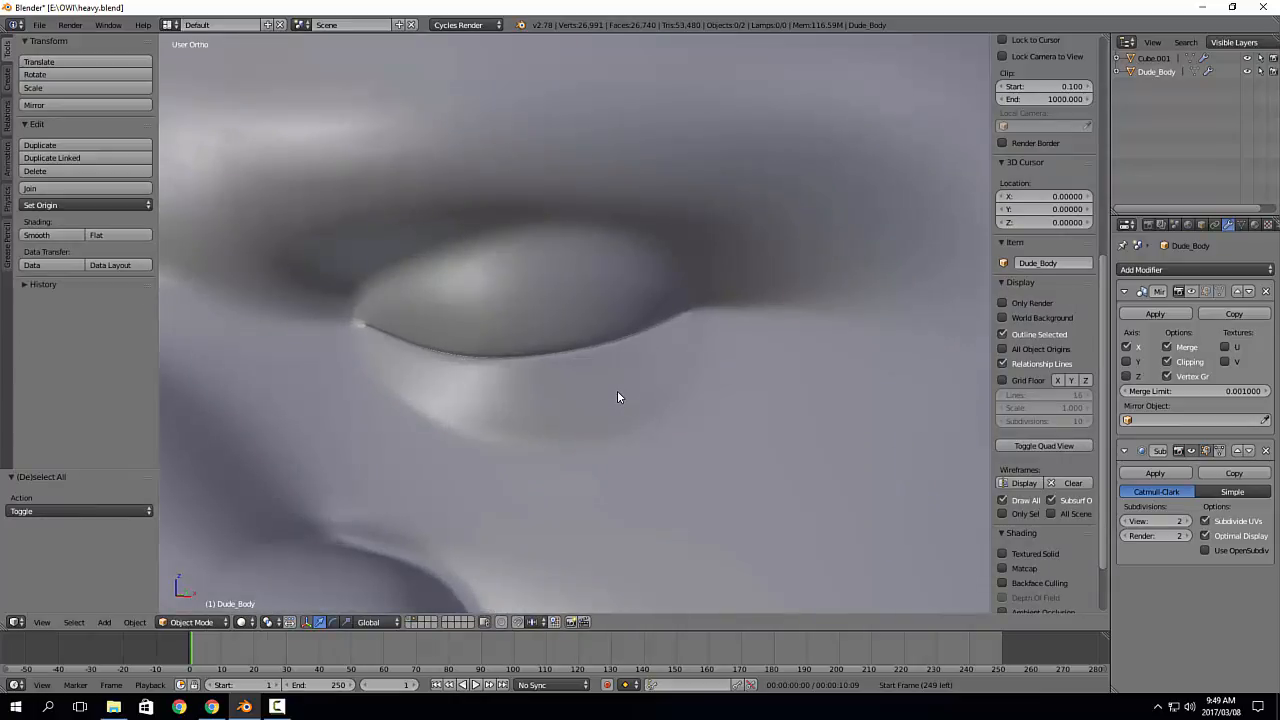
{"action": "scroll", "coordinate": [617, 397], "scroll_direction": "up", "scroll_amount": 3}
{"action": "key", "text": "Tab"}
{"action": "scroll", "coordinate": [518, 356], "scroll_direction": "up", "scroll_amount": 2}
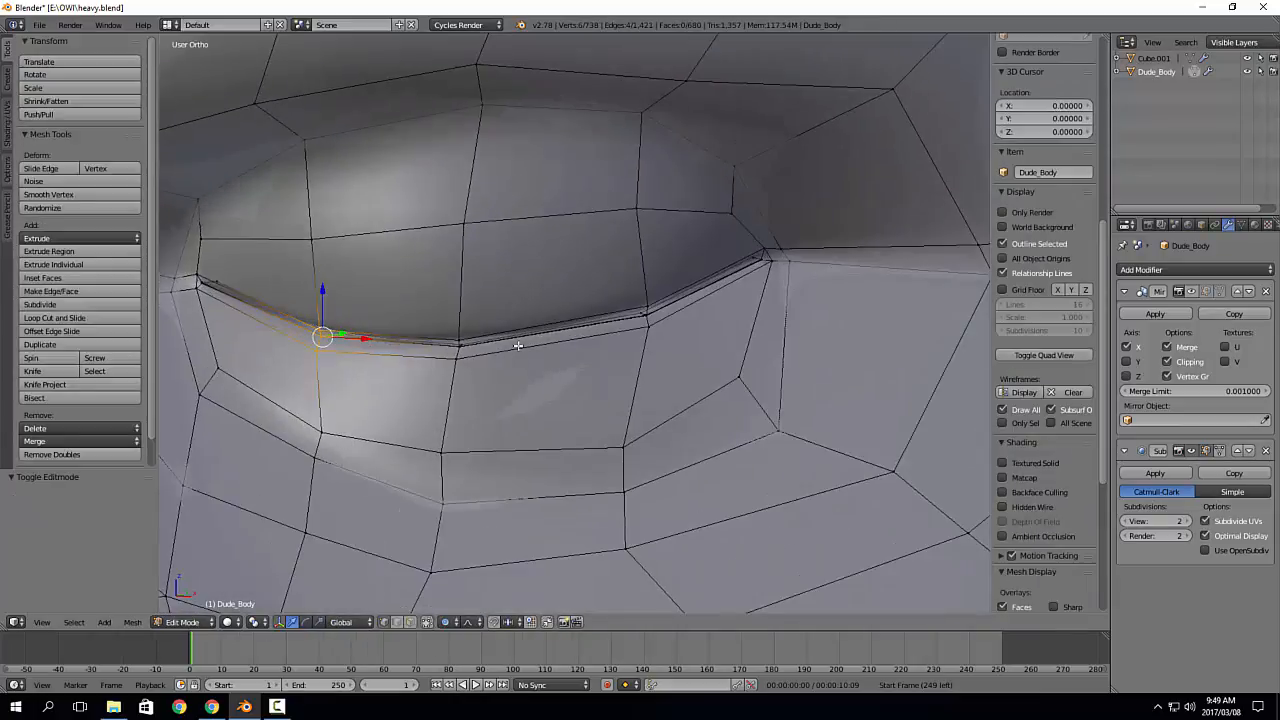
{"action": "scroll", "coordinate": [540, 340], "scroll_direction": "down", "scroll_amount": 4}
{"action": "scroll", "coordinate": [545, 375], "scroll_direction": "up", "scroll_amount": 3}
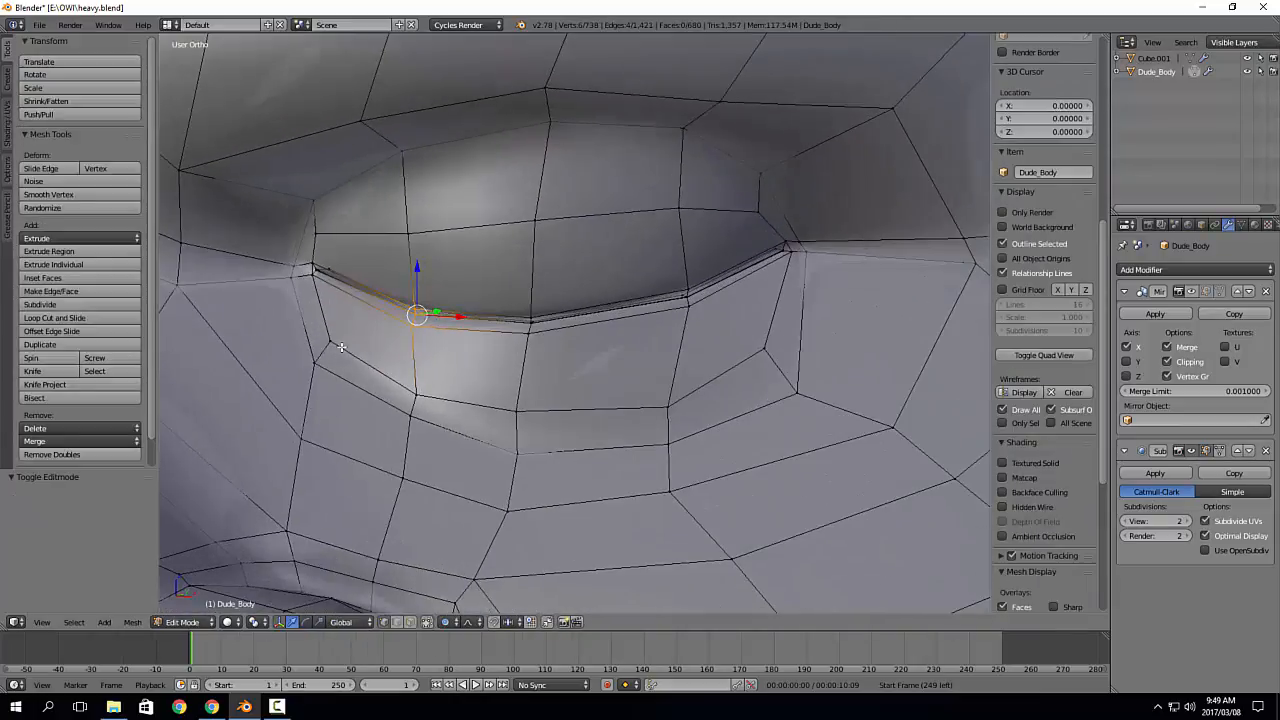
{"action": "scroll", "coordinate": [582, 396], "scroll_direction": "down", "scroll_amount": 6}
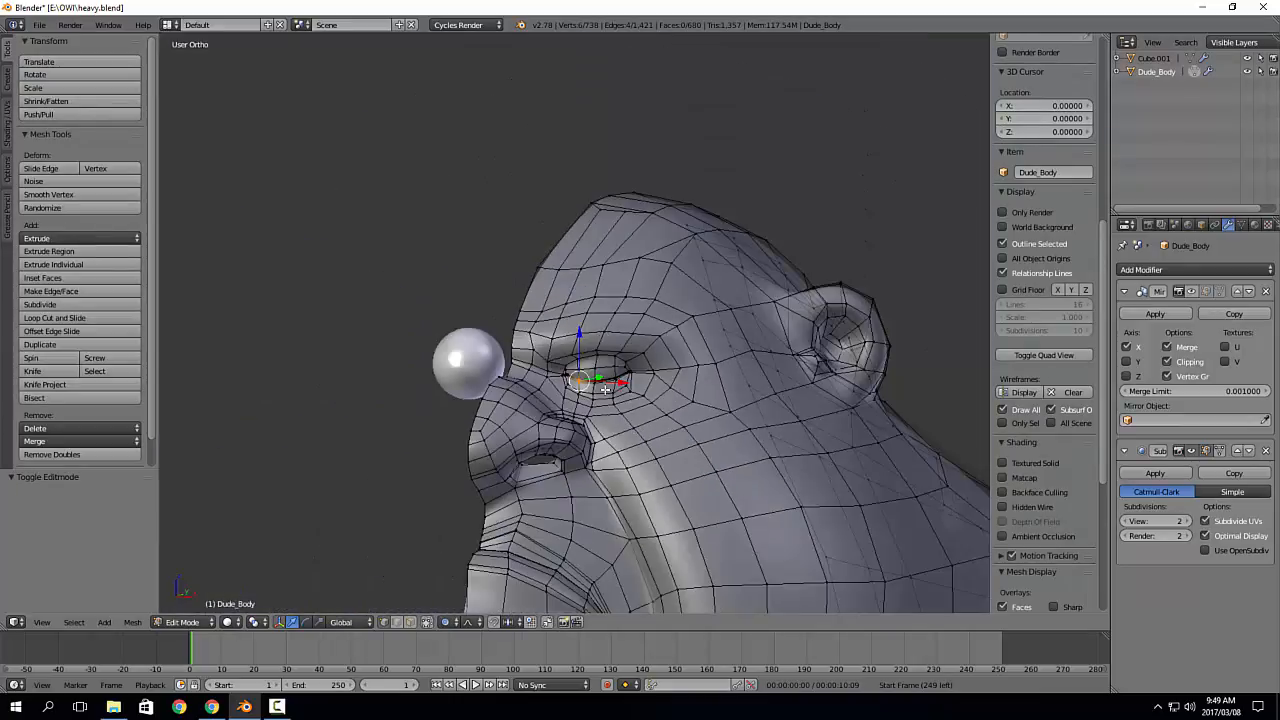
Step: Examine the whole head and body, then inspect the nose and mouth area up close
{"action": "middle_click_drag", "start_coordinate": [648, 323], "coordinate": [564, 342]}
{"action": "scroll", "coordinate": [564, 342], "scroll_direction": "up", "scroll_amount": 3}
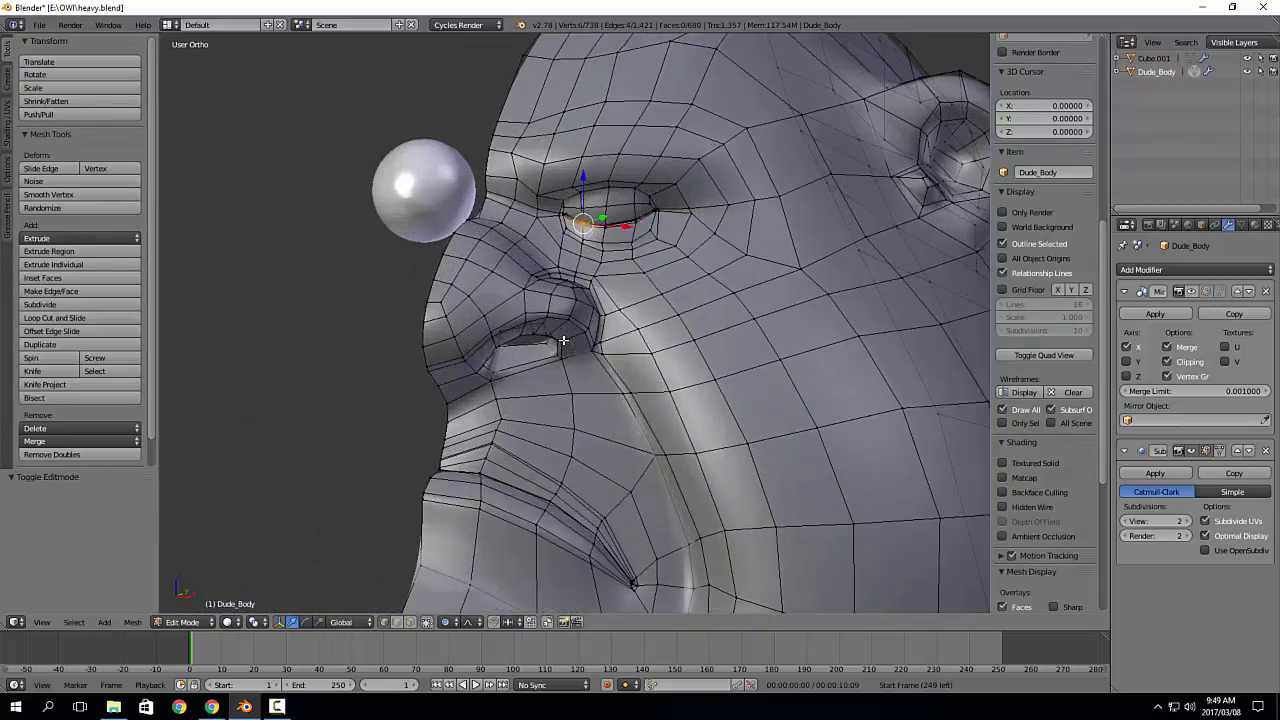
{"action": "scroll", "coordinate": [648, 282], "scroll_direction": "down", "scroll_amount": 3}
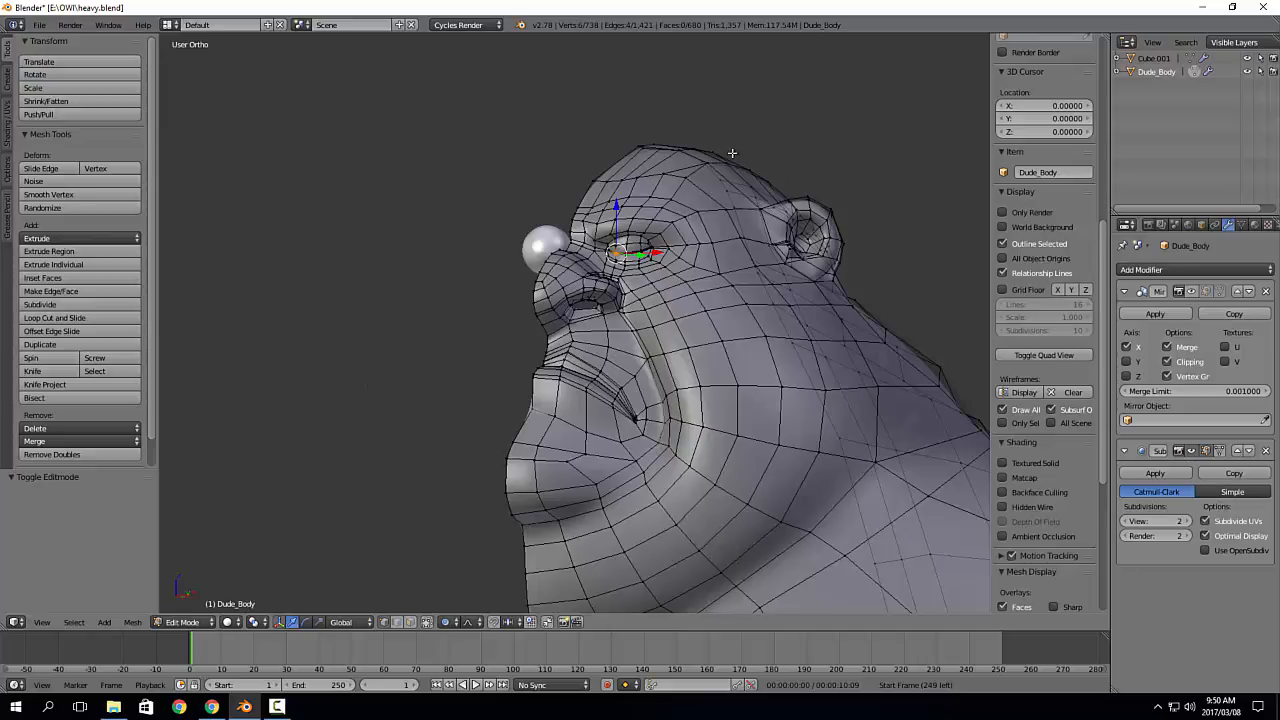
{"action": "key", "text": "Tab"}
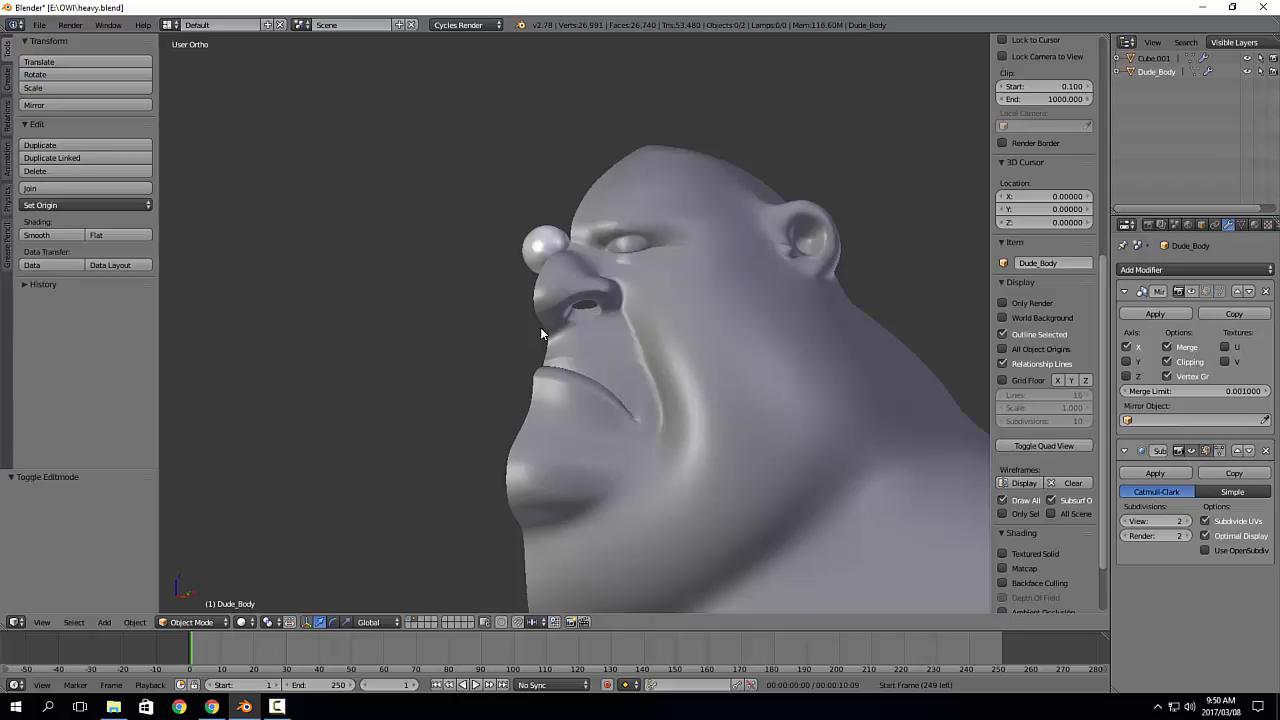
{"action": "scroll", "coordinate": [618, 343], "scroll_direction": "down", "scroll_amount": 6}
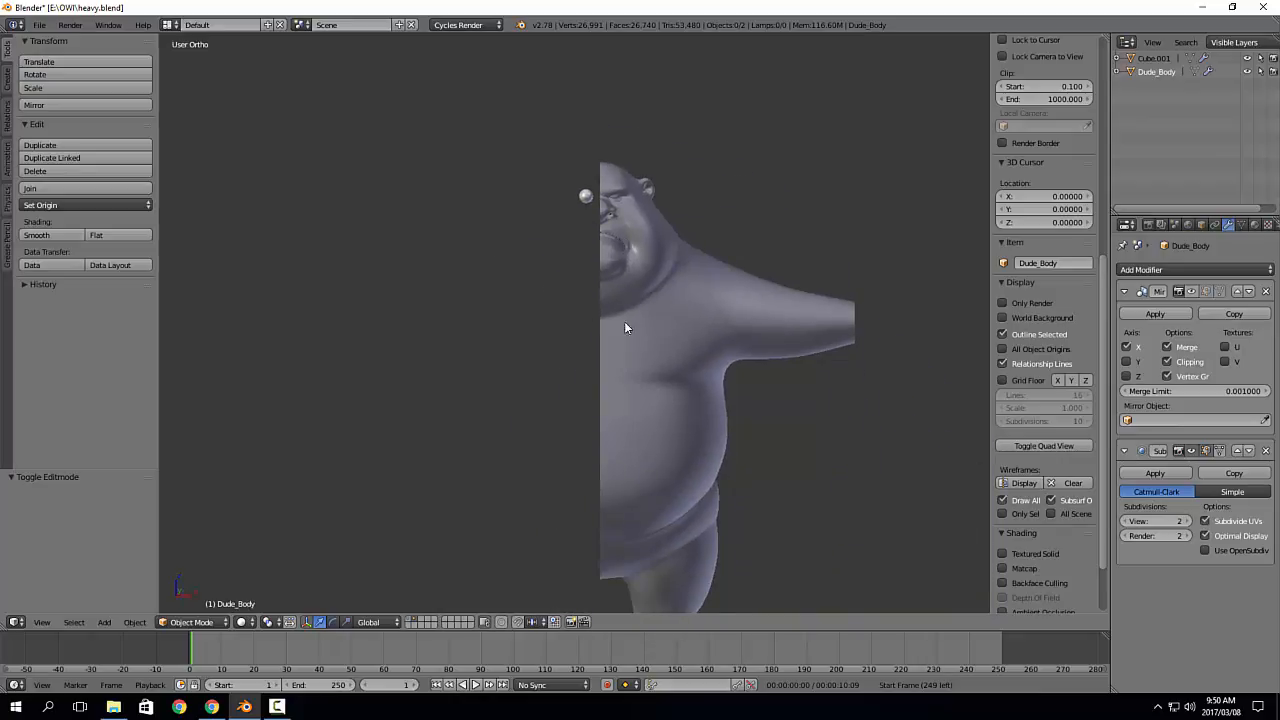
{"action": "middle_click_drag", "start_coordinate": [624, 322], "coordinate": [582, 325]}
{"action": "scroll", "coordinate": [586, 322], "scroll_direction": "up", "scroll_amount": 7}
{"action": "middle_click_drag", "start_coordinate": [665, 190], "coordinate": [592, 522], "text": "shift"}
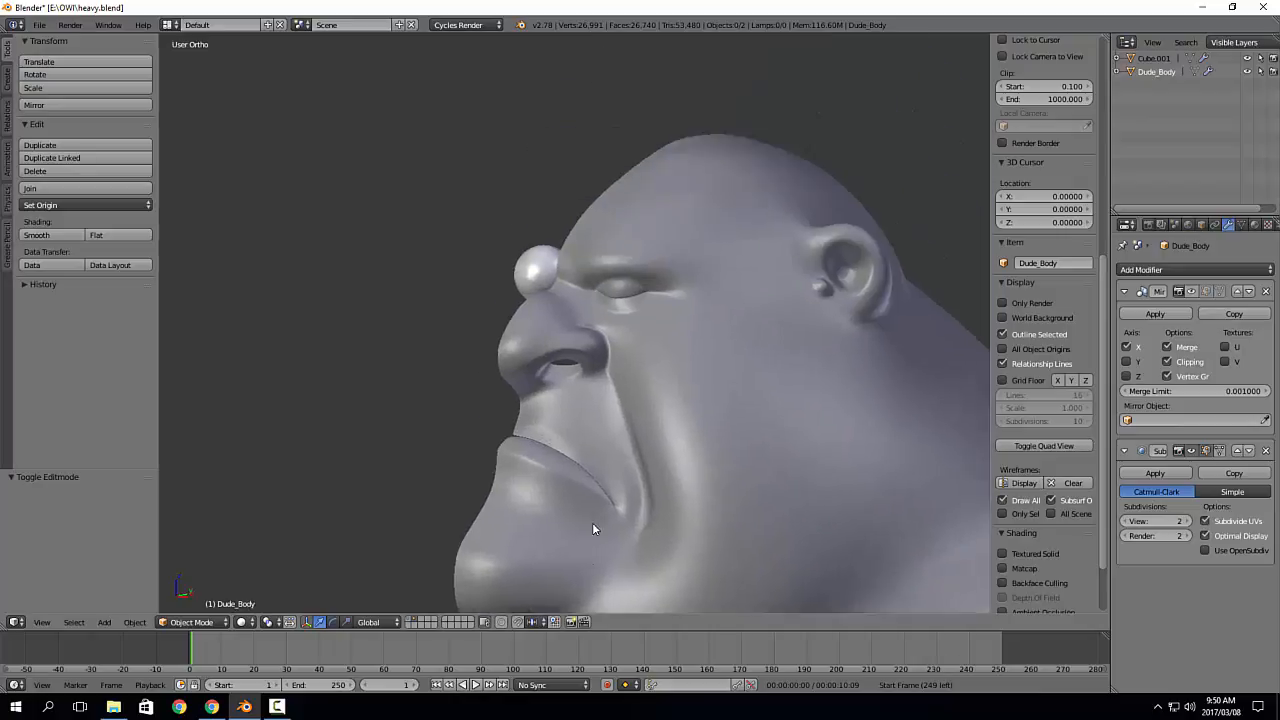
{"action": "scroll", "coordinate": [572, 440], "scroll_direction": "up", "scroll_amount": 4}
{"action": "middle_click_drag", "start_coordinate": [569, 436], "coordinate": [537, 346]}
{"action": "scroll", "coordinate": [594, 417], "scroll_direction": "down", "scroll_amount": 6}
{"action": "scroll", "coordinate": [504, 103], "scroll_direction": "up", "scroll_amount": 4}
{"action": "scroll", "coordinate": [560, 235], "scroll_direction": "up", "scroll_amount": 6}
Step: In Edit Mode, select the upper lip's inner edge path from the face midline to the mouth corner
{"action": "key", "text": "Tab"}
{"action": "scroll", "coordinate": [638, 356], "scroll_direction": "up", "scroll_amount": 3}
{"action": "scroll", "coordinate": [638, 356], "scroll_direction": "up", "scroll_amount": 1}
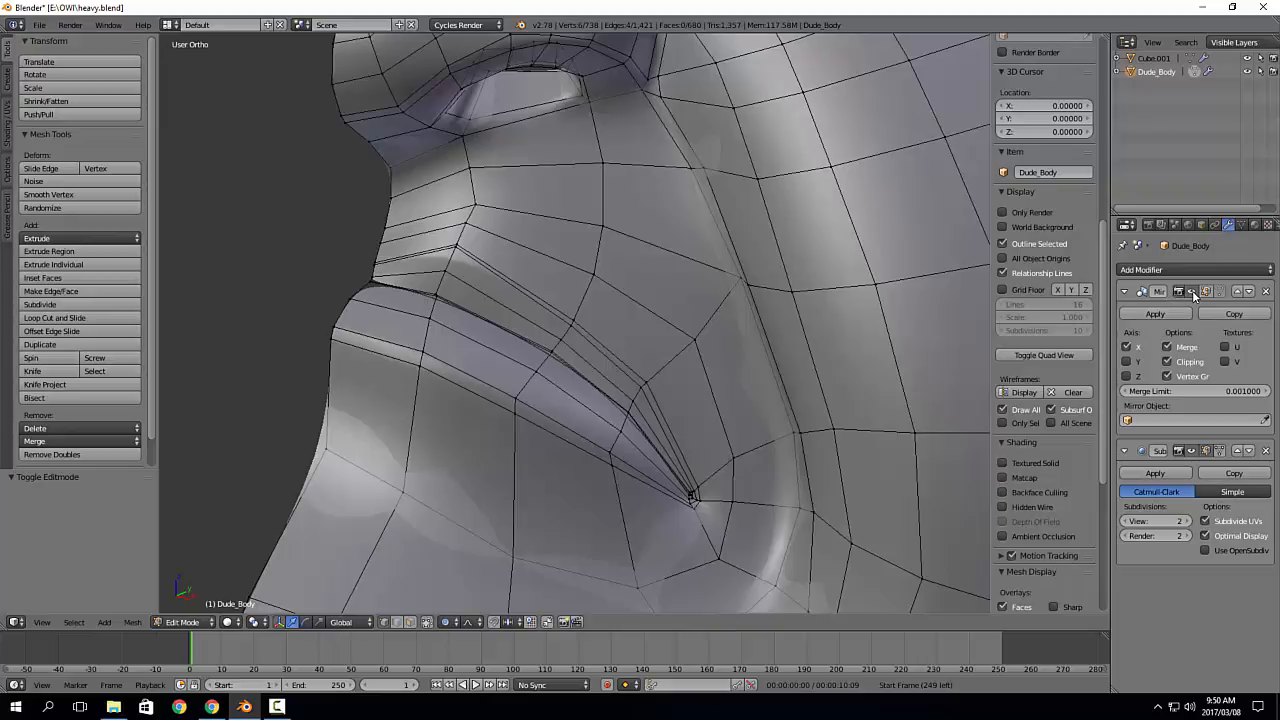
{"action": "key", "text": "KP_3"}
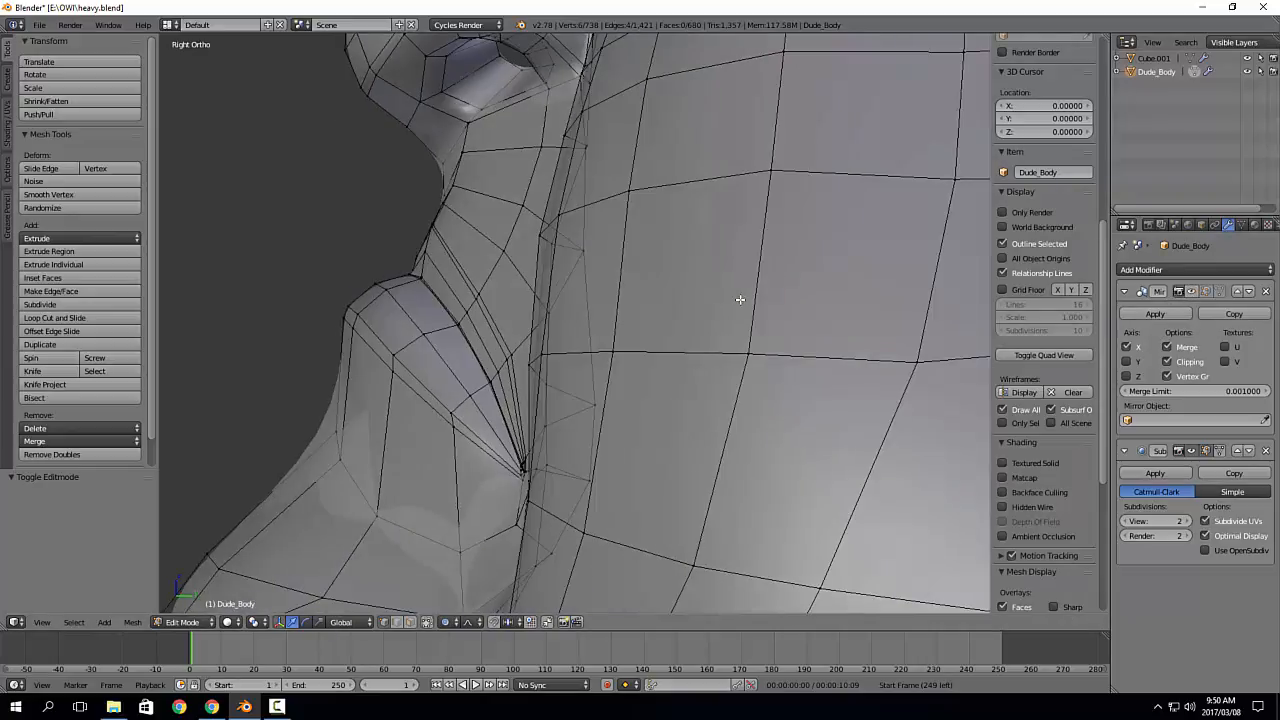
{"action": "middle_click_drag", "start_coordinate": [583, 223], "coordinate": [451, 327]}
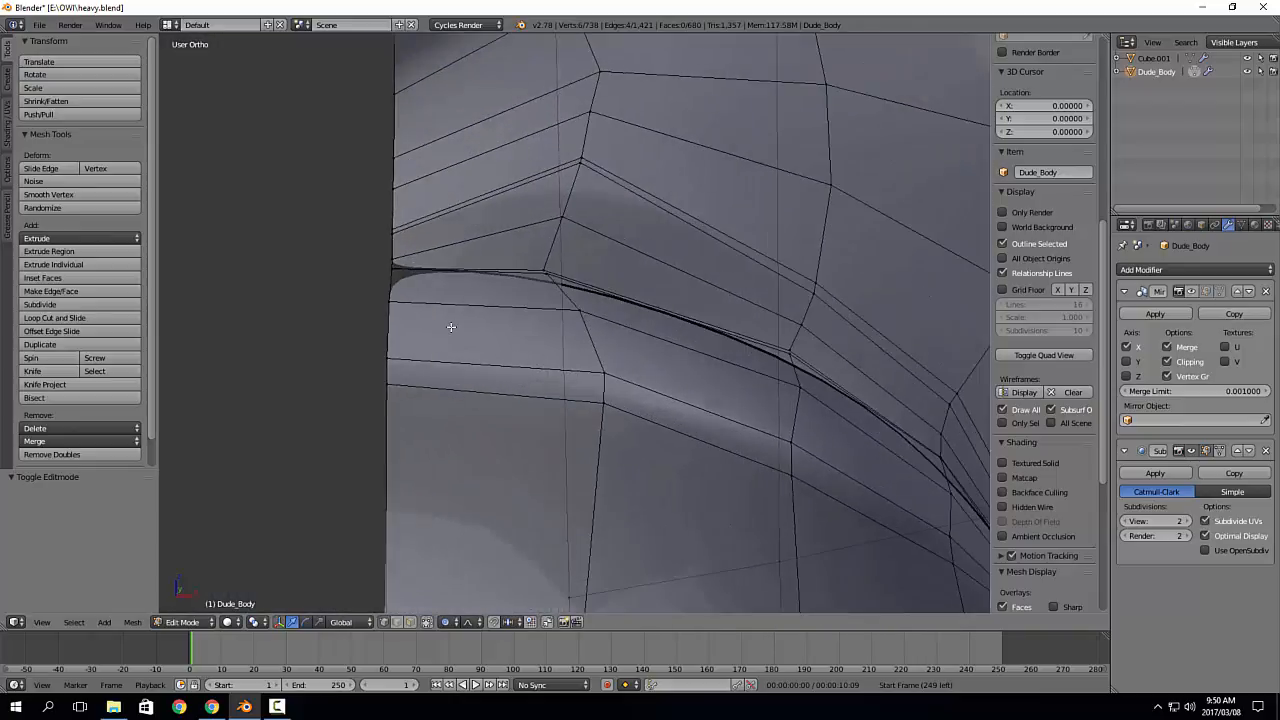
{"action": "middle_click_drag", "start_coordinate": [401, 291], "coordinate": [511, 268]}
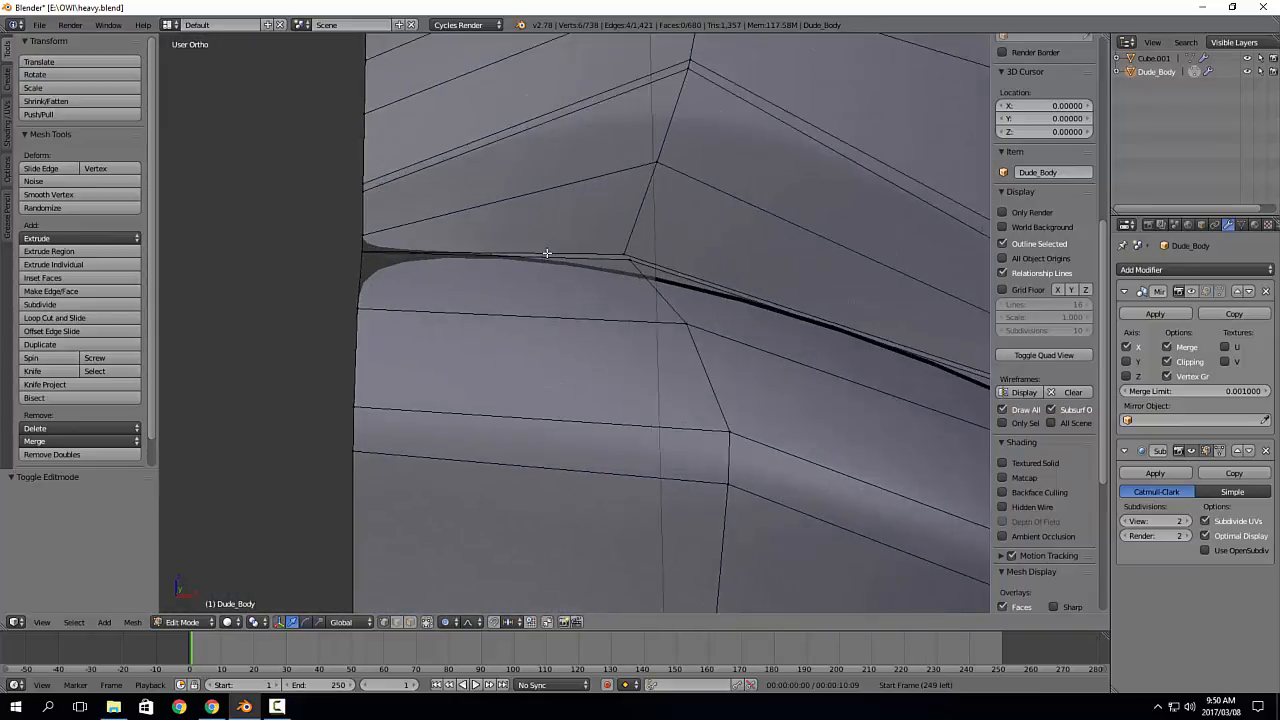
{"action": "key", "text": "1"}
{"action": "right_click", "coordinate": [547, 254]}
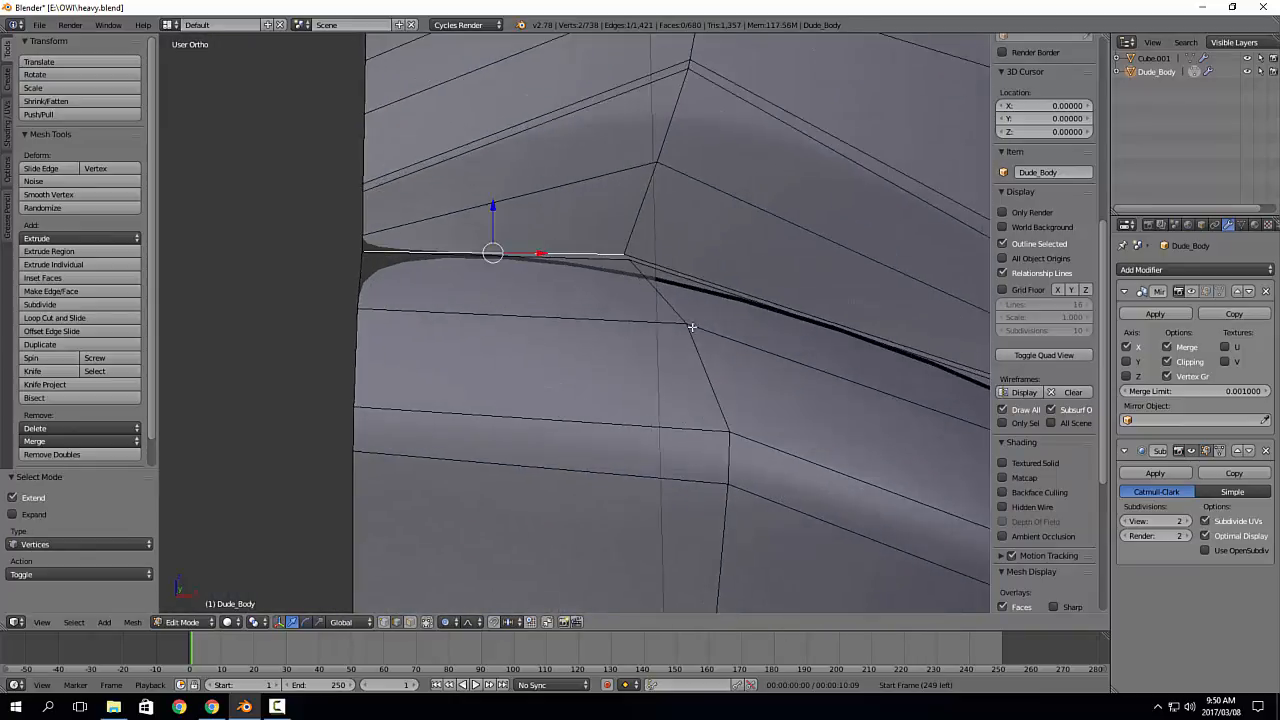
{"action": "middle_click_drag", "start_coordinate": [782, 354], "coordinate": [658, 335]}
{"action": "right_click", "coordinate": [658, 335], "text": "ctrl"}
{"action": "middle_click_drag", "start_coordinate": [721, 439], "coordinate": [678, 398]}
{"action": "right_click", "coordinate": [669, 280], "text": "ctrl"}
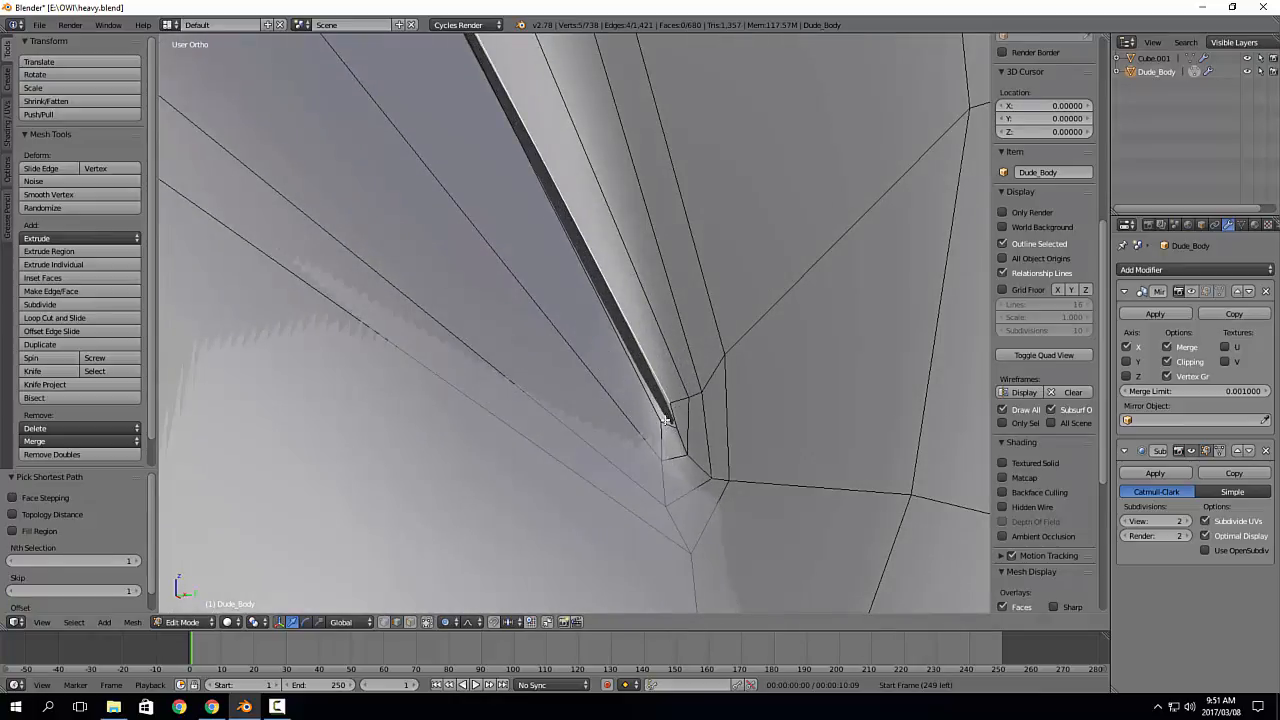
{"action": "middle_click_drag", "start_coordinate": [662, 424], "coordinate": [672, 425]}
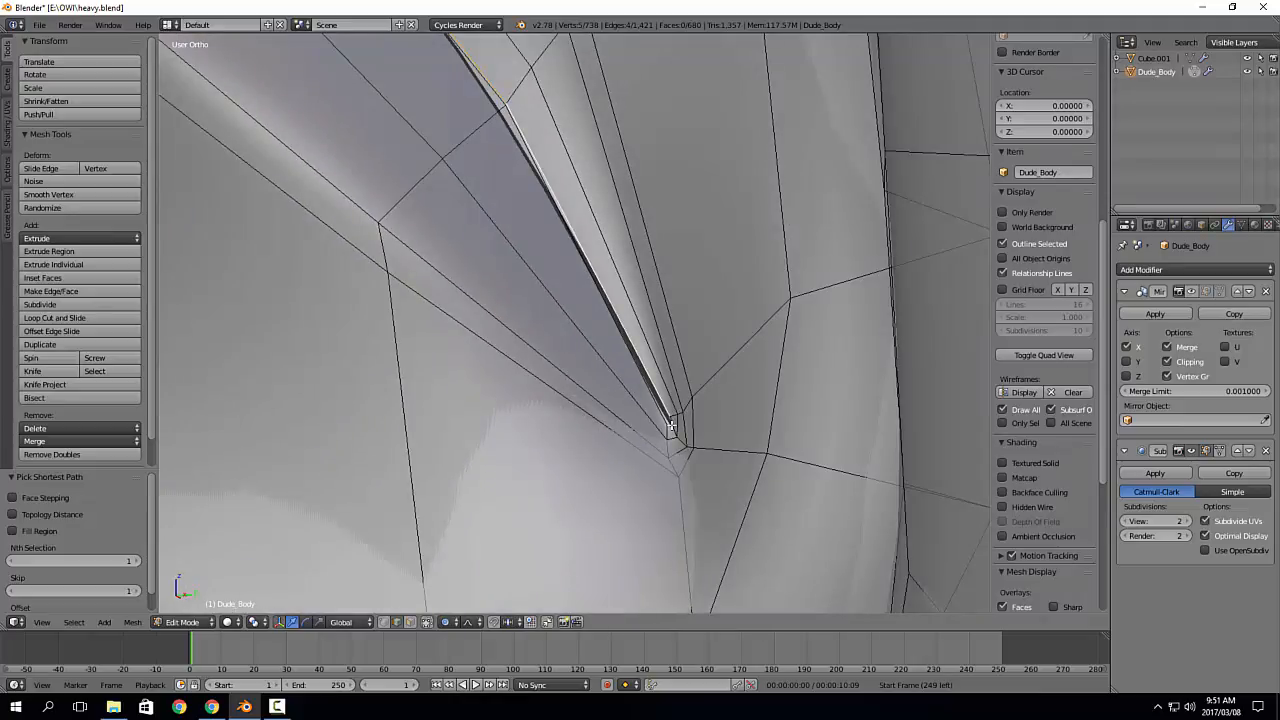
Step: Examine the lips and lower face in profile from the right side view
{"action": "key", "text": "KP_3"}
{"action": "scroll", "coordinate": [629, 355], "scroll_direction": "down", "scroll_amount": 4}
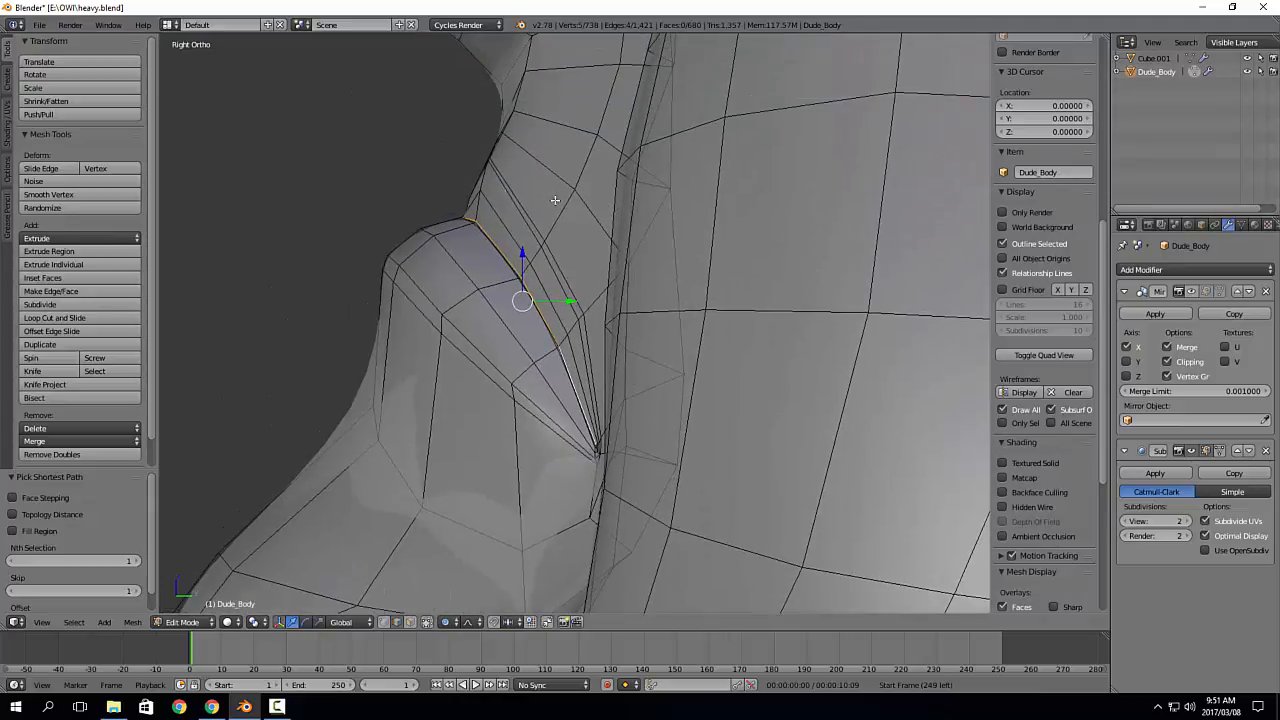
{"action": "scroll", "coordinate": [471, 258], "scroll_direction": "down", "scroll_amount": 2}
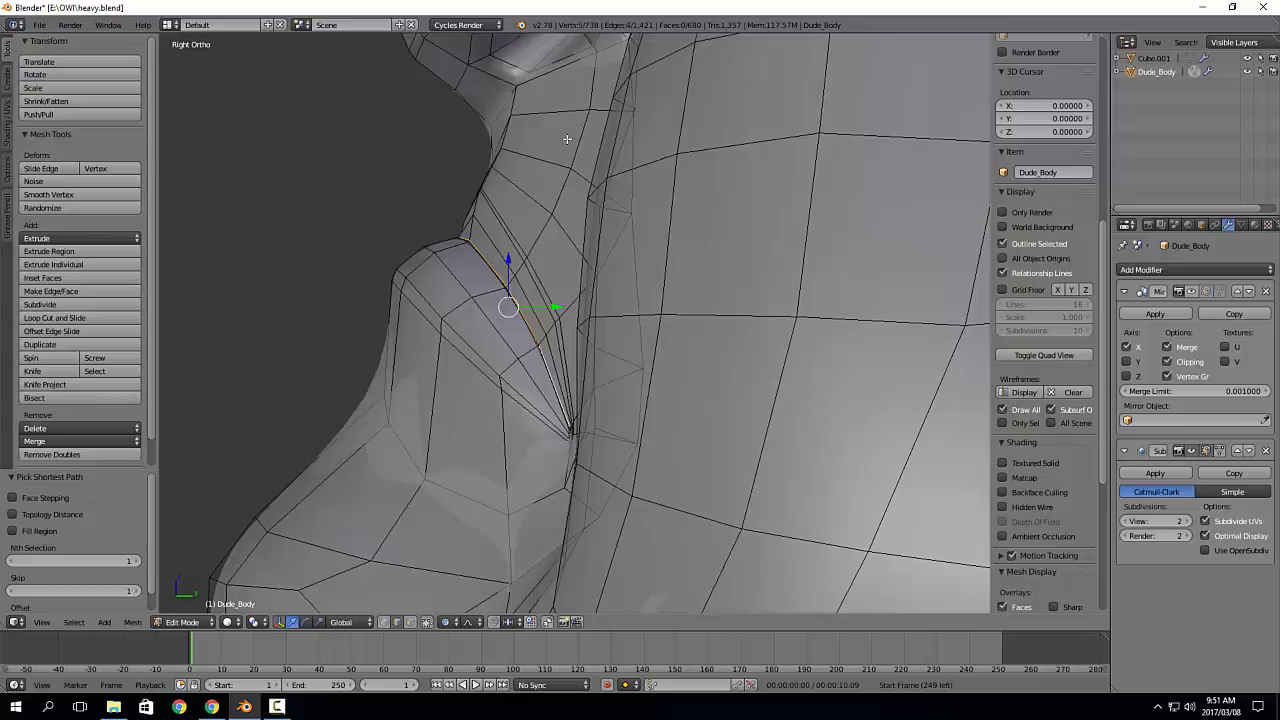
{"action": "scroll", "coordinate": [570, 138], "scroll_direction": "down", "scroll_amount": 3}
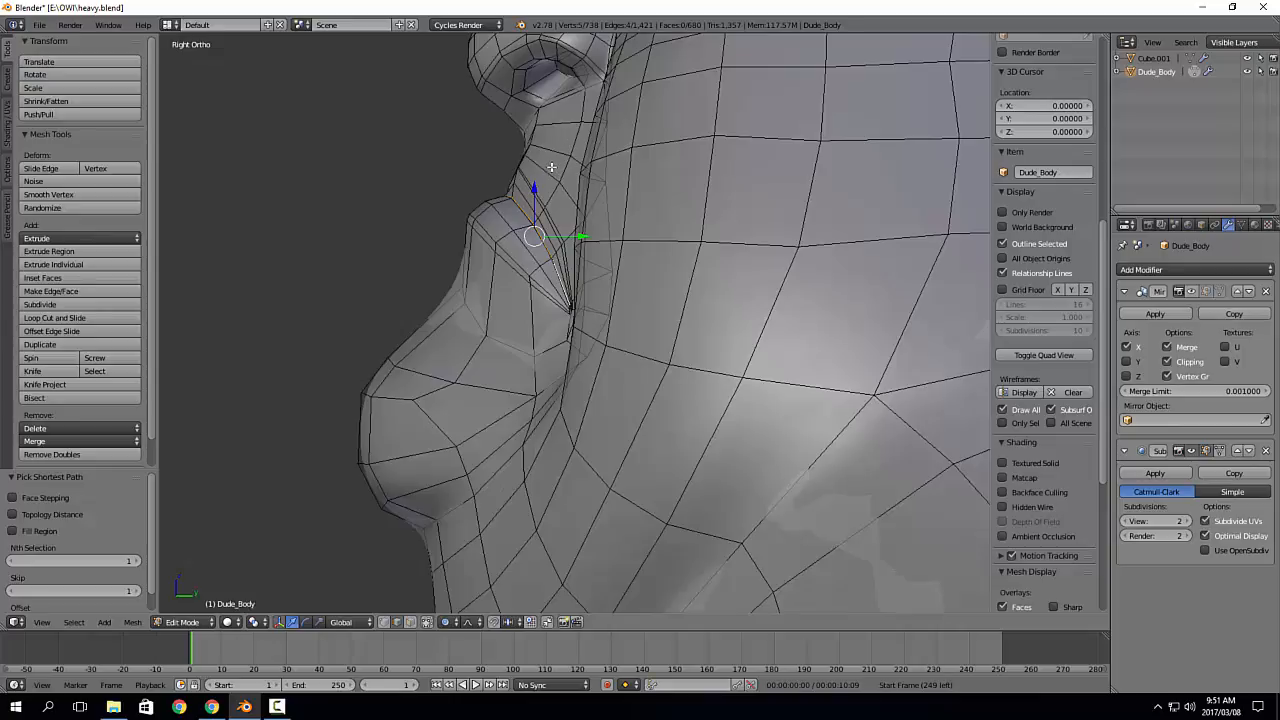
{"action": "scroll", "coordinate": [490, 168], "scroll_direction": "up", "scroll_amount": 2}
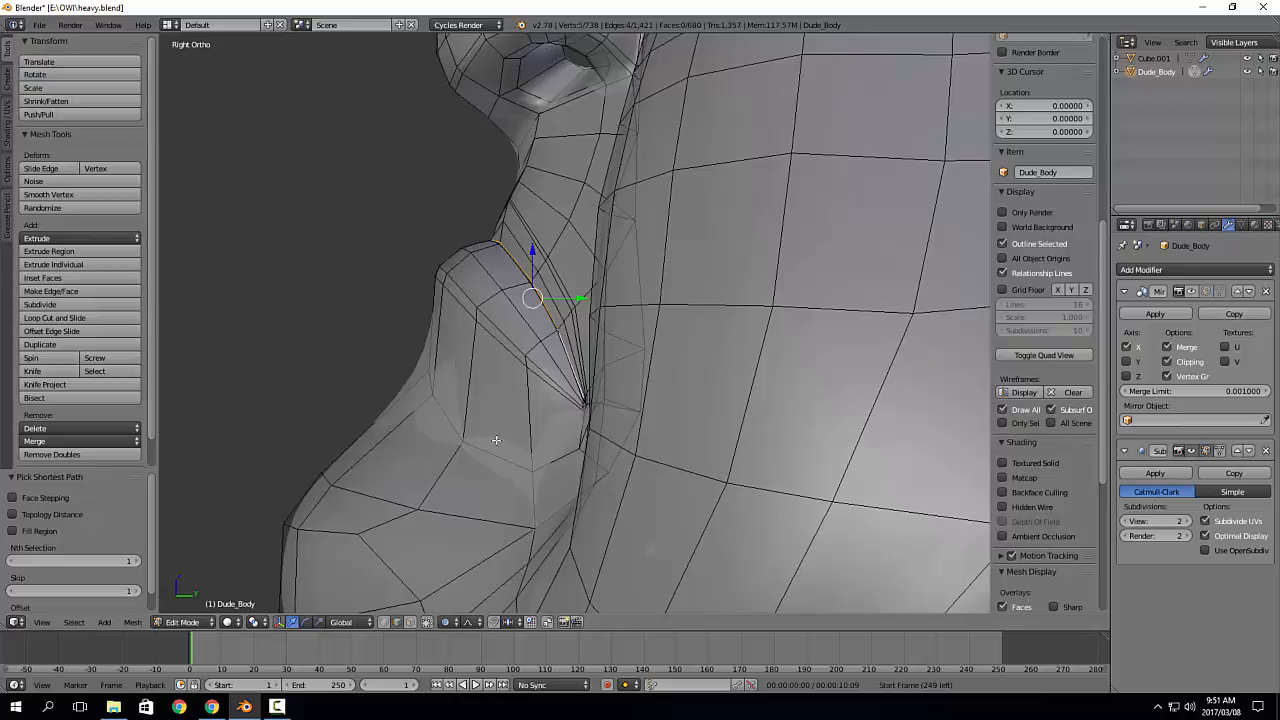
{"action": "scroll", "coordinate": [496, 440], "scroll_direction": "down", "scroll_amount": 3}
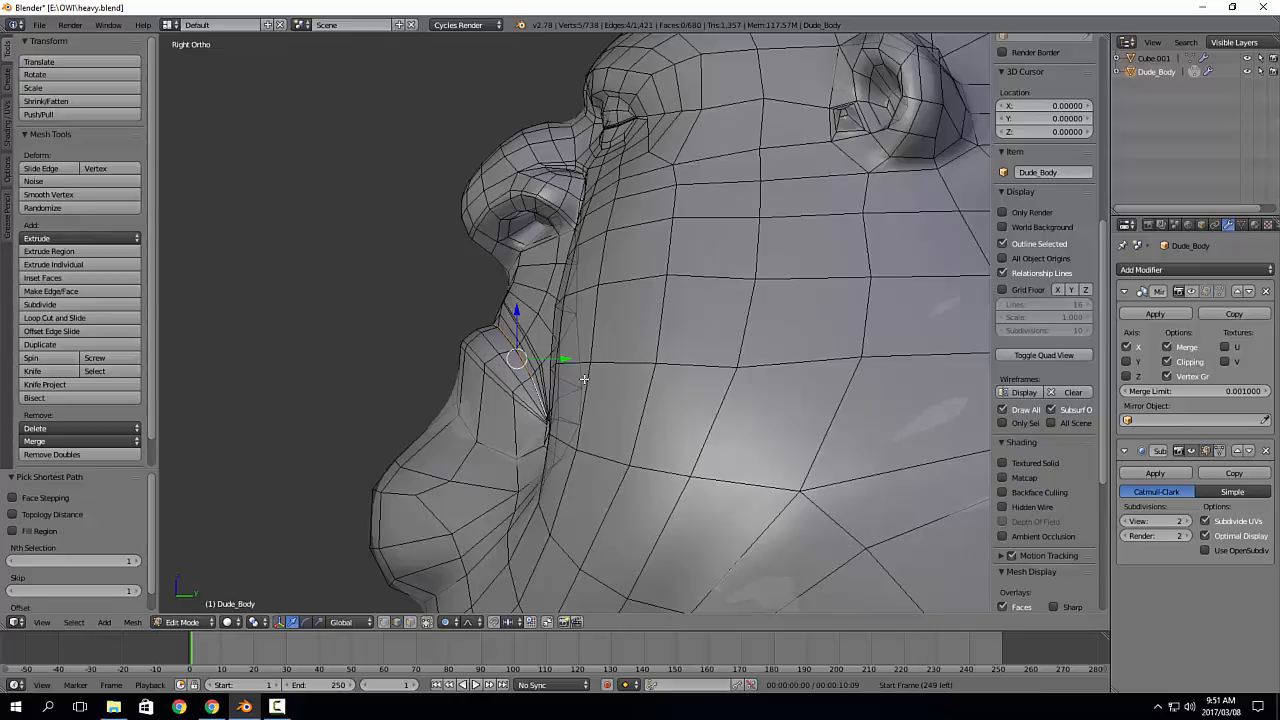
{"action": "scroll", "coordinate": [584, 379], "scroll_direction": "up", "scroll_amount": 2}
{"action": "scroll", "coordinate": [600, 358], "scroll_direction": "up", "scroll_amount": 1}
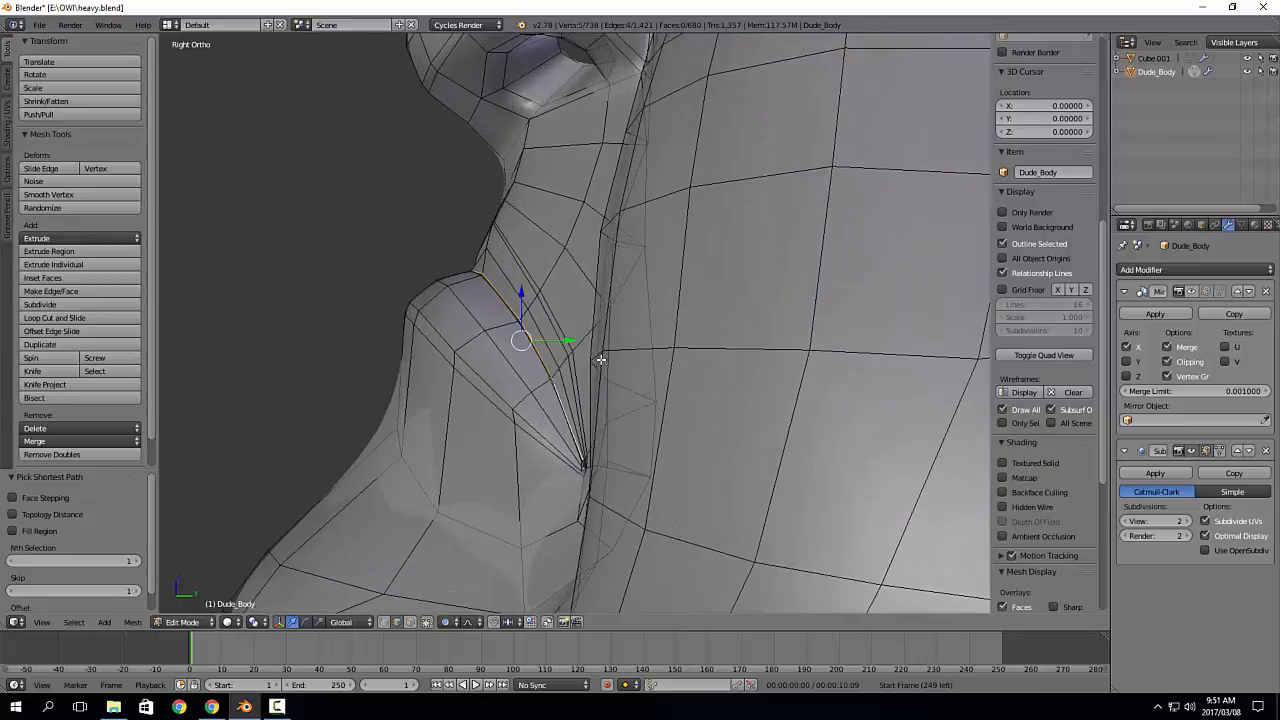
{"action": "middle_click_drag", "start_coordinate": [511, 376], "coordinate": [523, 374], "text": "shift"}
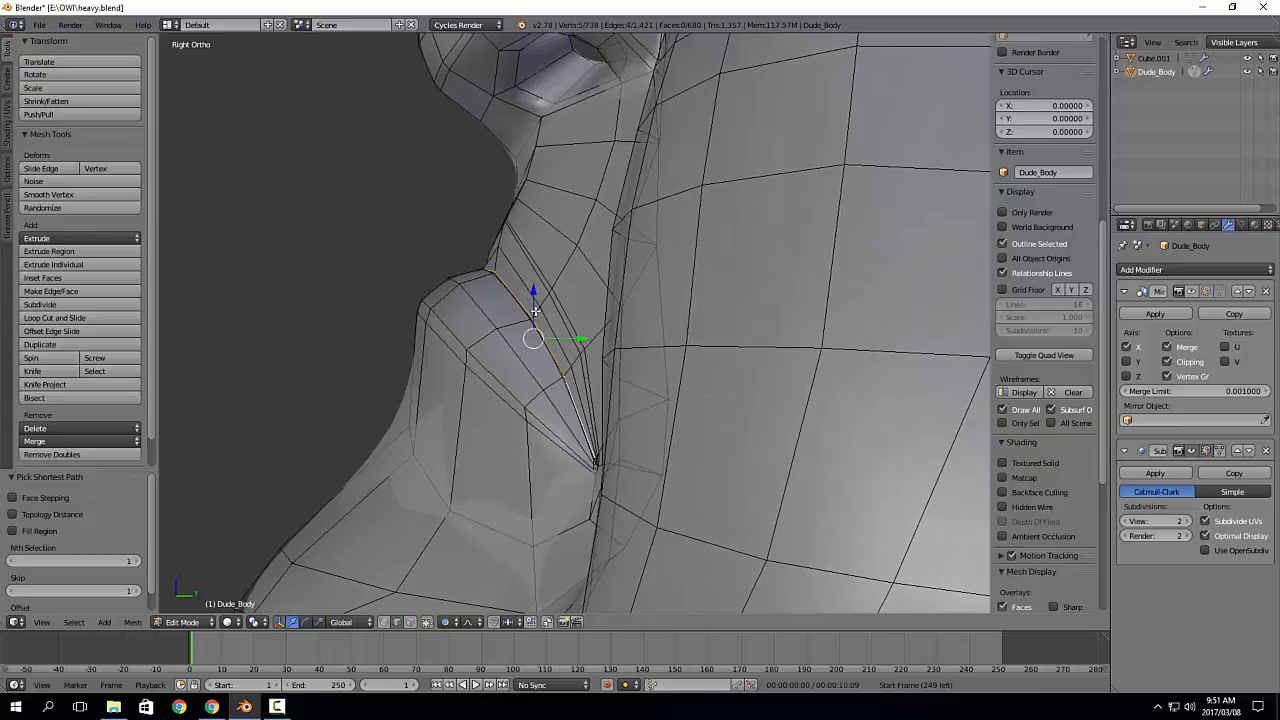
Step: Extrude the upper-lip edge into the mouth three times: Y 0.004, Z -0.002; Y 0.005, Z 0.003; and Y 0.008, Z 0.024
{"action": "key", "text": "e"}
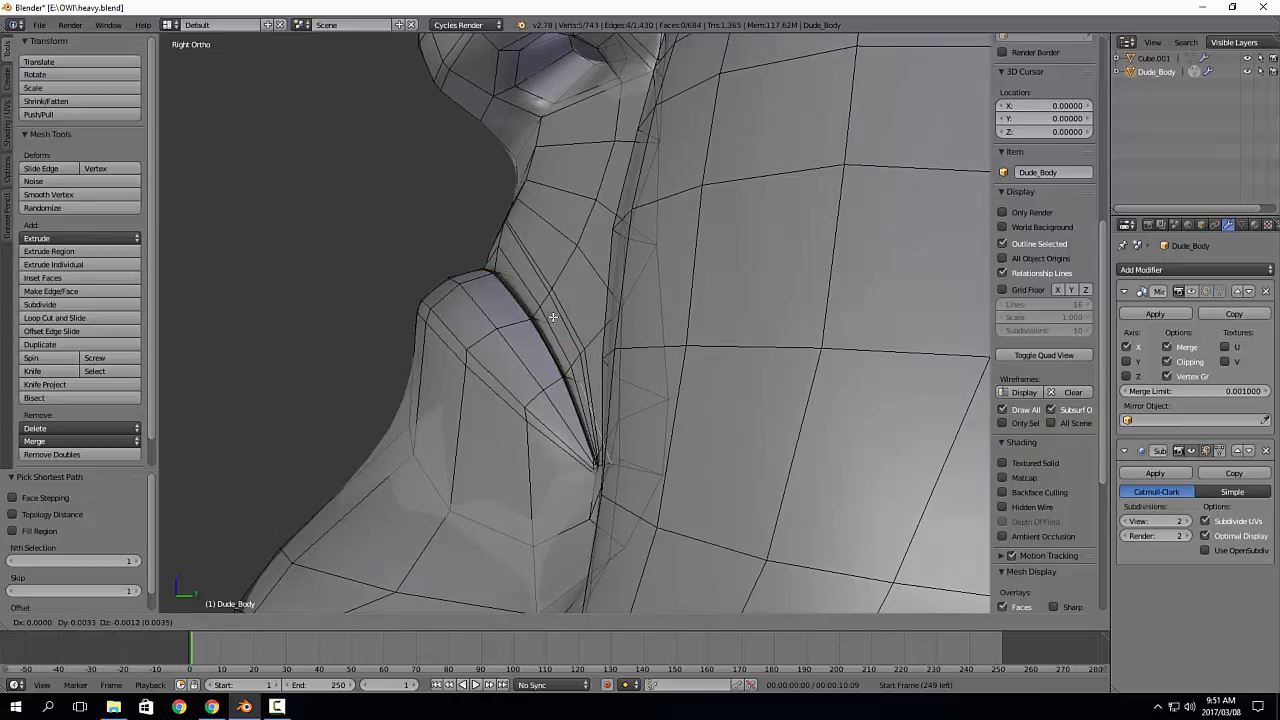
{"action": "left_click", "coordinate": [553, 317]}
{"action": "key", "text": "e"}
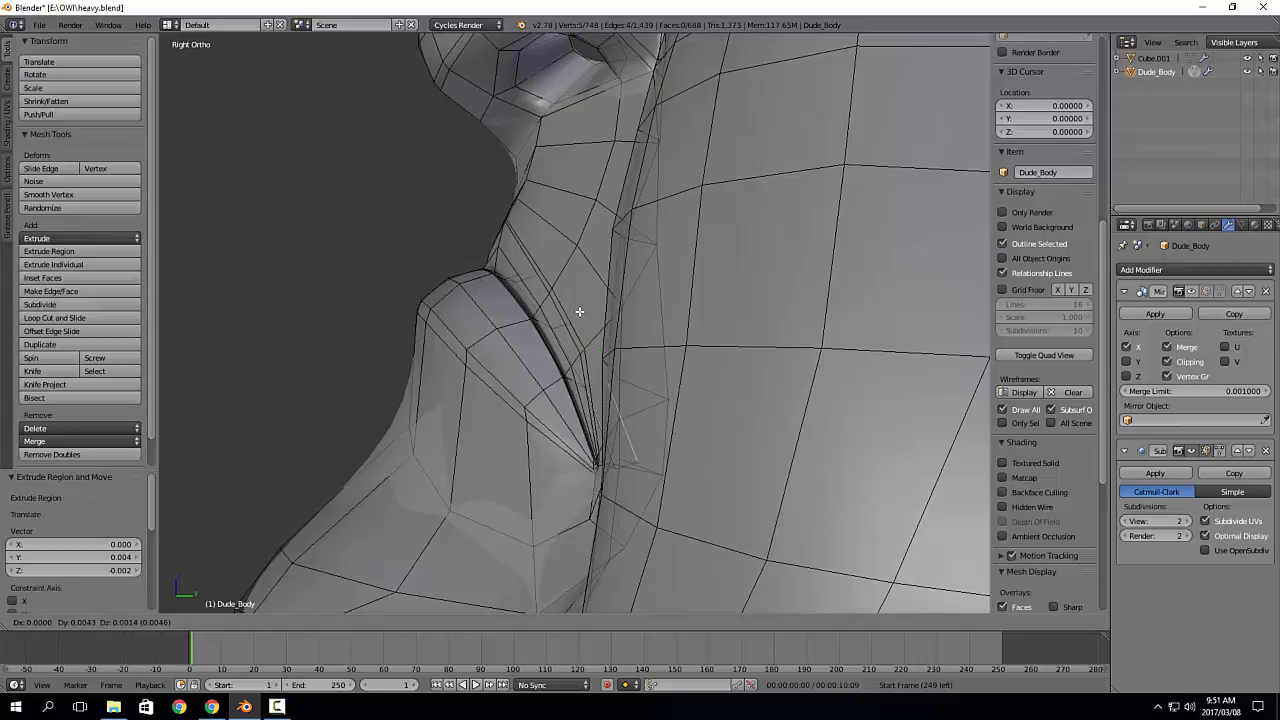
{"action": "left_click", "coordinate": [579, 326]}
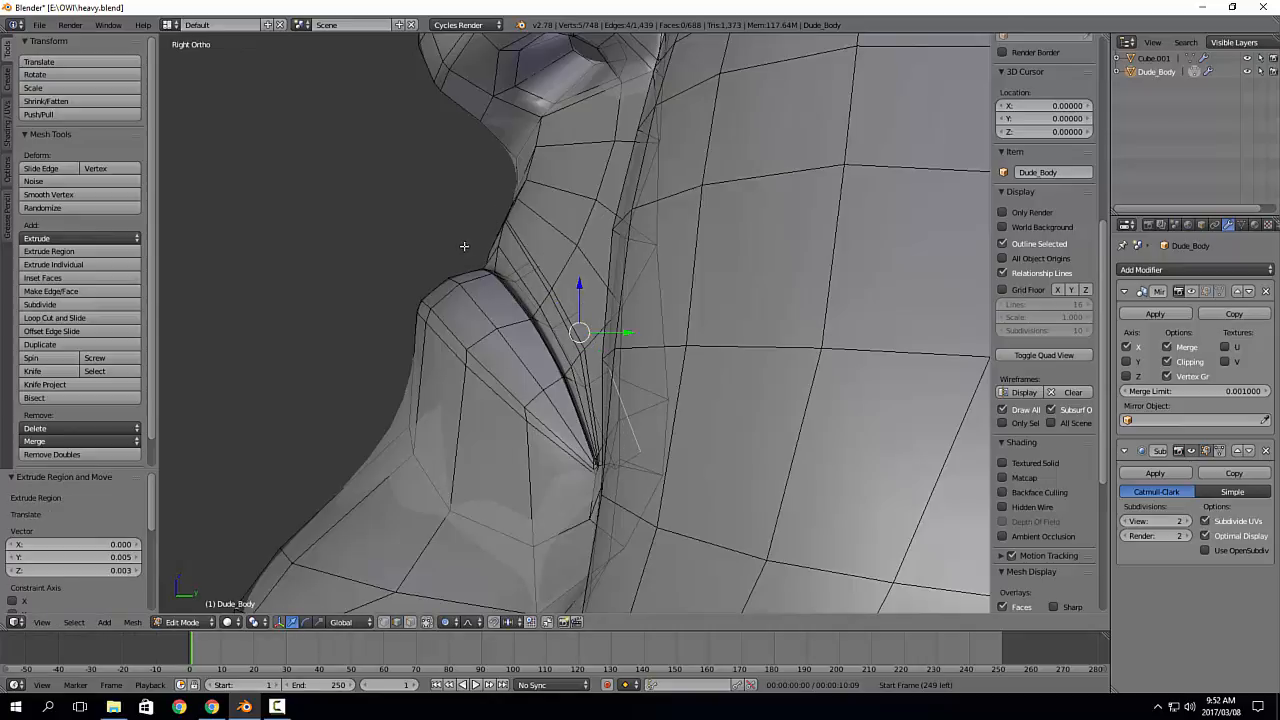
{"action": "key", "text": "e"}
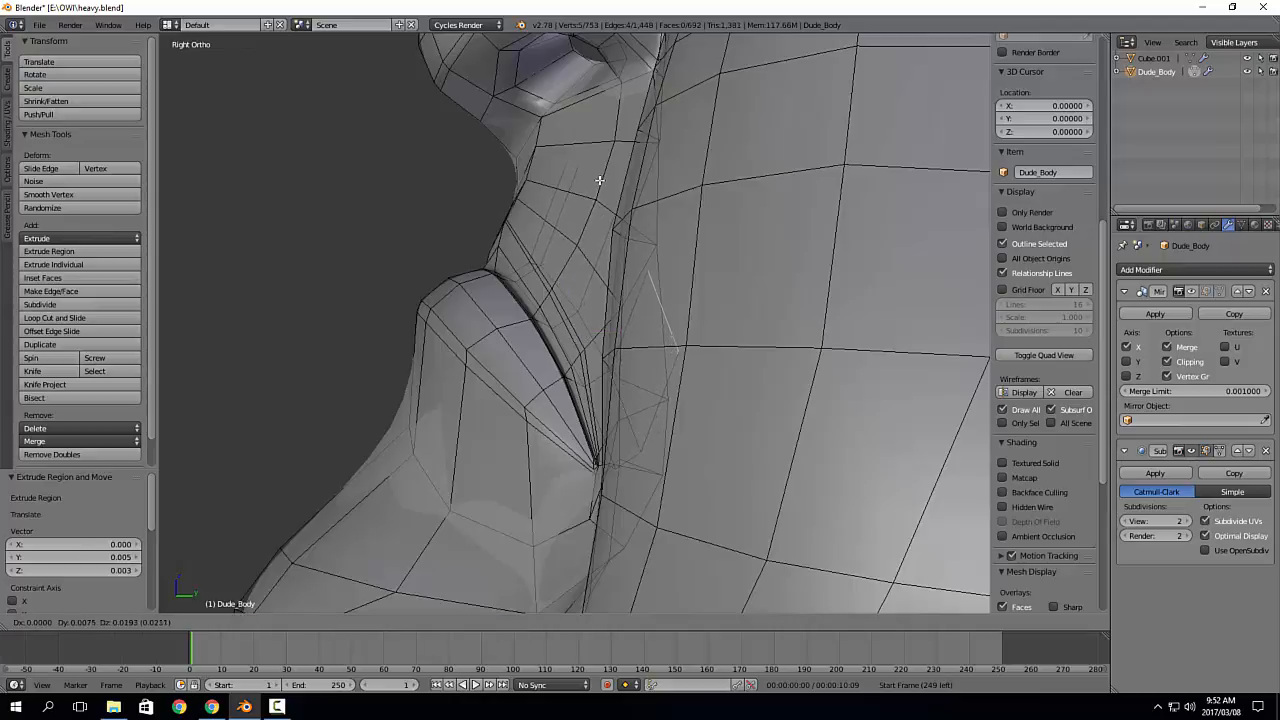
{"action": "left_click", "coordinate": [601, 160]}
Step: Clear the selection and slide the lip-edge vertex nearest the midline slightly along its edge, working from inside the mouth
{"action": "middle_click_drag", "start_coordinate": [493, 254], "coordinate": [694, 309]}
{"action": "scroll", "coordinate": [694, 310], "scroll_direction": "up", "scroll_amount": 5}
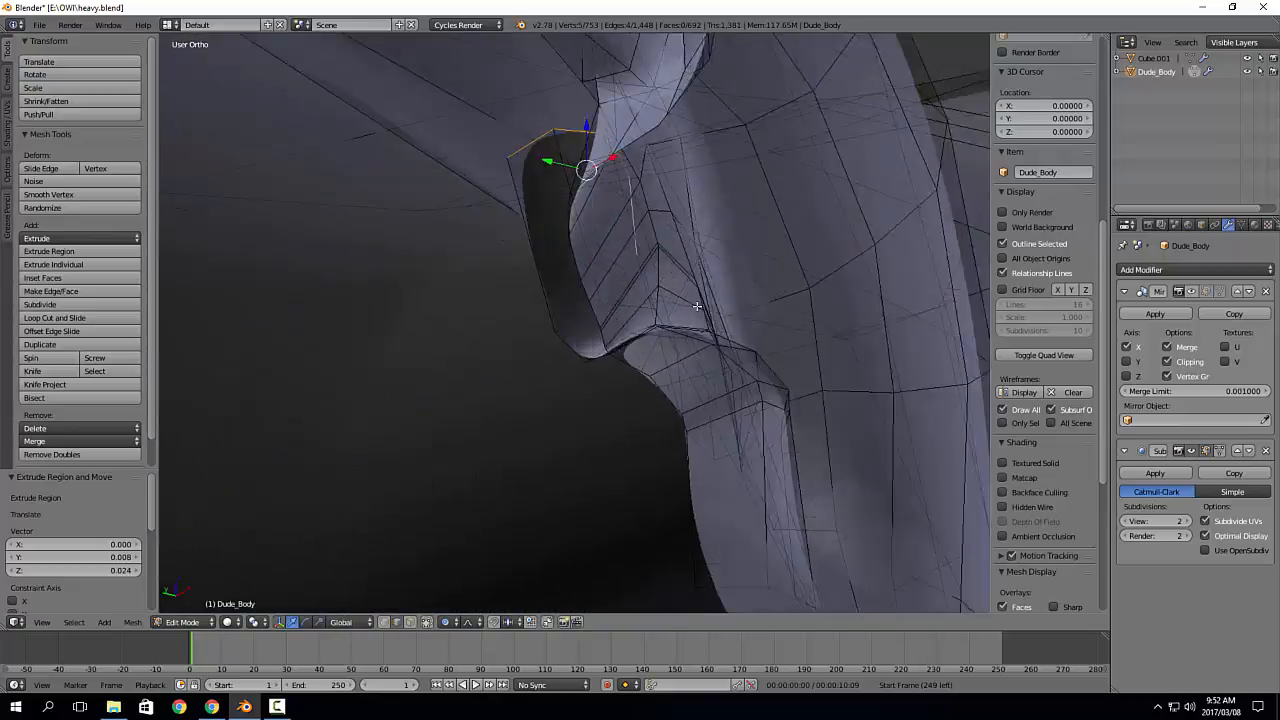
{"action": "middle_click_drag", "start_coordinate": [617, 329], "coordinate": [484, 389]}
{"action": "middle_click_drag", "start_coordinate": [606, 364], "coordinate": [522, 215]}
{"action": "key", "text": "a"}
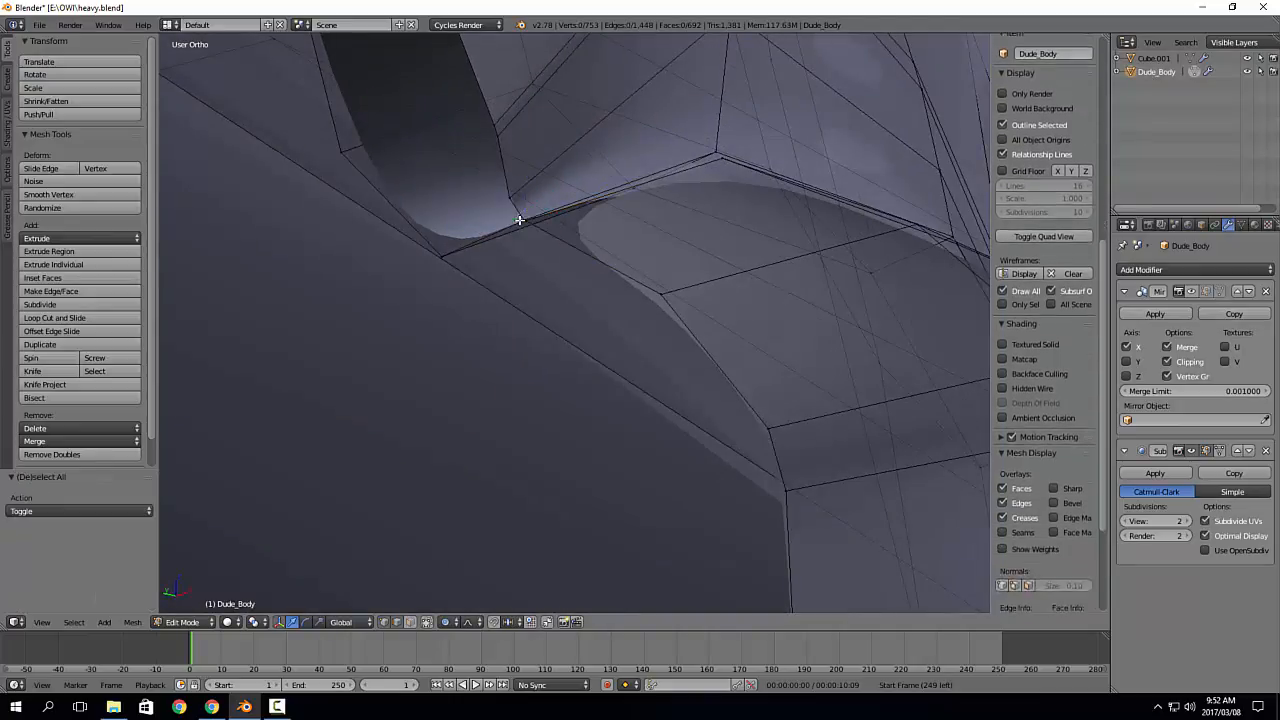
{"action": "right_click", "coordinate": [519, 219]}
{"action": "key", "text": "shift+v"}
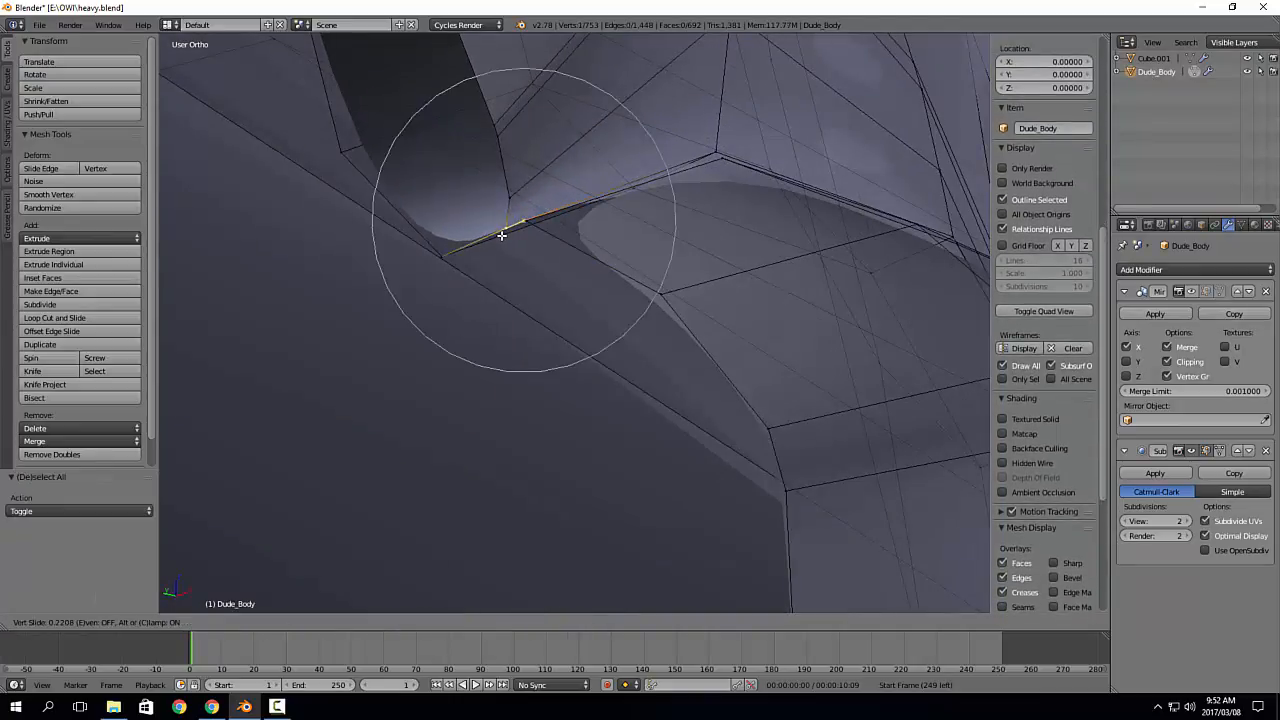
{"action": "left_click", "coordinate": [505, 234]}
Step: Select the lower lip's inner edge path from the midline to the mouth corner and view it in right side profile
{"action": "middle_click_drag", "start_coordinate": [509, 234], "coordinate": [470, 200]}
{"action": "middle_click_drag", "start_coordinate": [443, 147], "coordinate": [294, 297]}
{"action": "middle_click_drag", "start_coordinate": [731, 382], "coordinate": [651, 371]}
{"action": "right_click", "coordinate": [671, 393], "text": "ctrl"}
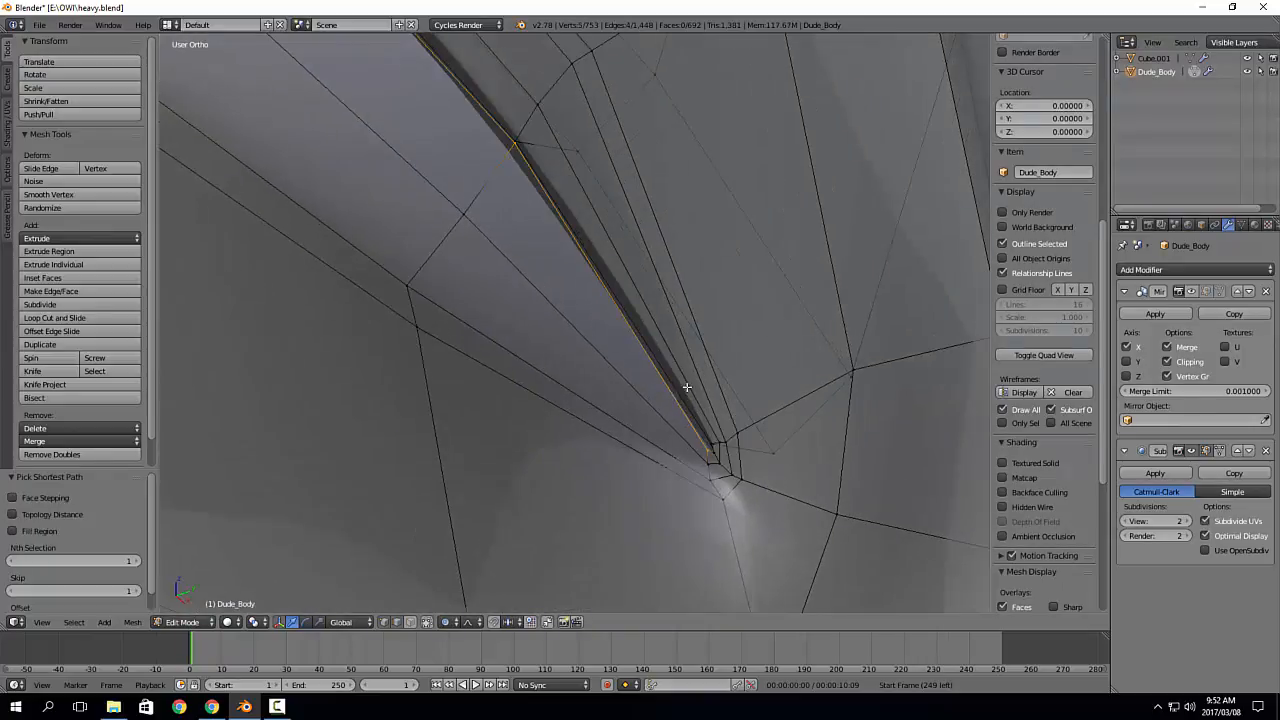
{"action": "key", "text": "KP_3"}
{"action": "scroll", "coordinate": [680, 384], "scroll_direction": "down", "scroll_amount": 5}
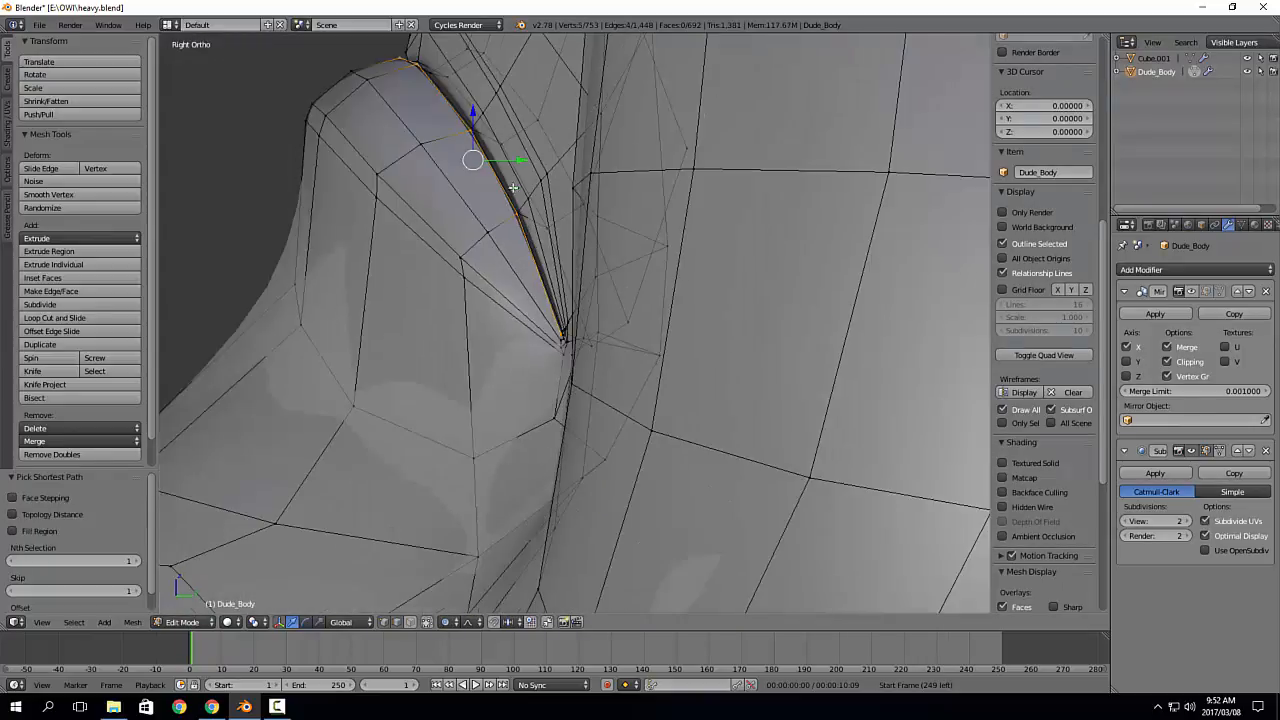
{"action": "middle_click_drag", "start_coordinate": [513, 188], "coordinate": [521, 233], "text": "shift"}
Step: Extrude the lower-lip edge into the mouth three times: Y 0.004, Z -0.003; Z -0.014; and Y -0.003, Z -0.016
{"action": "key", "text": "e"}
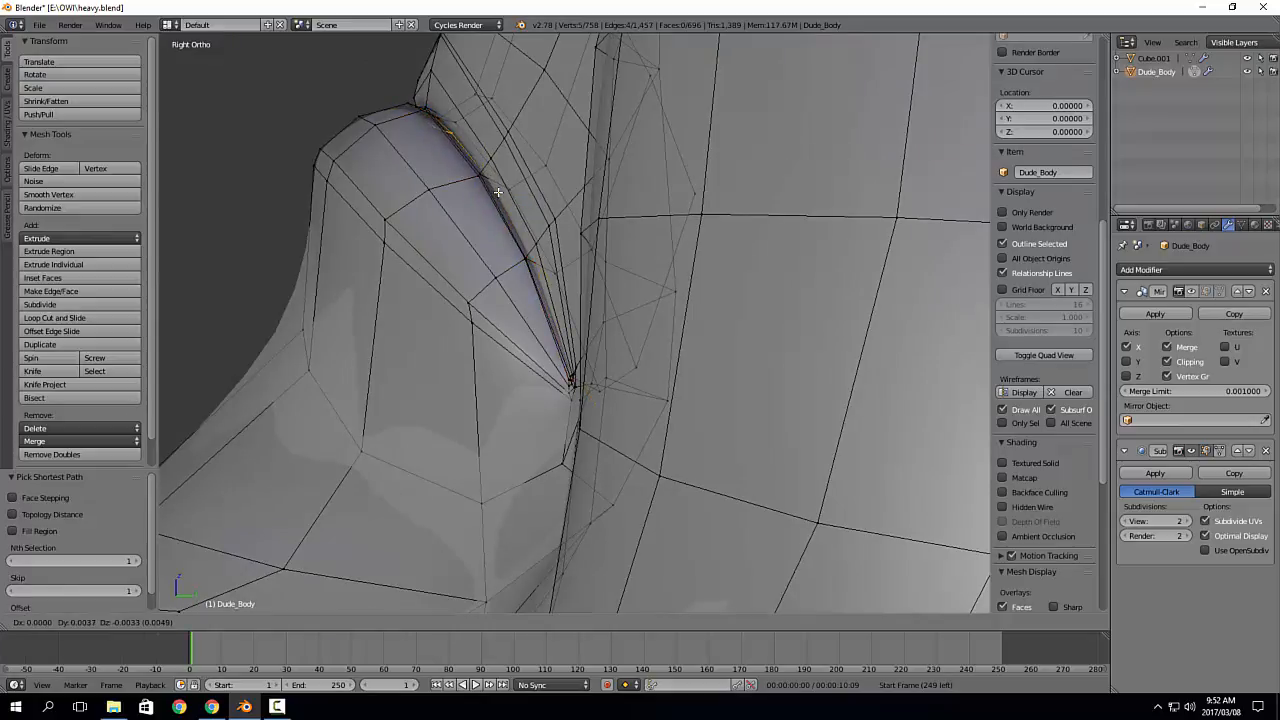
{"action": "left_click", "coordinate": [498, 191]}
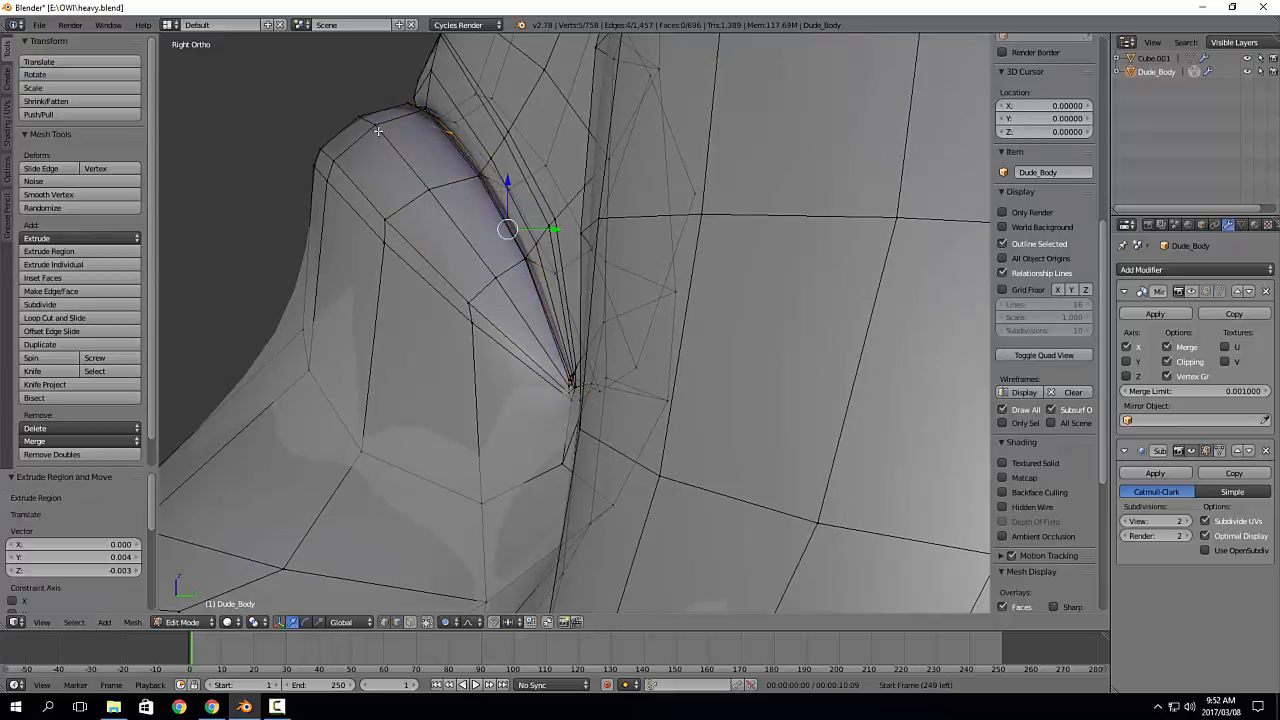
{"action": "key", "text": "e"}
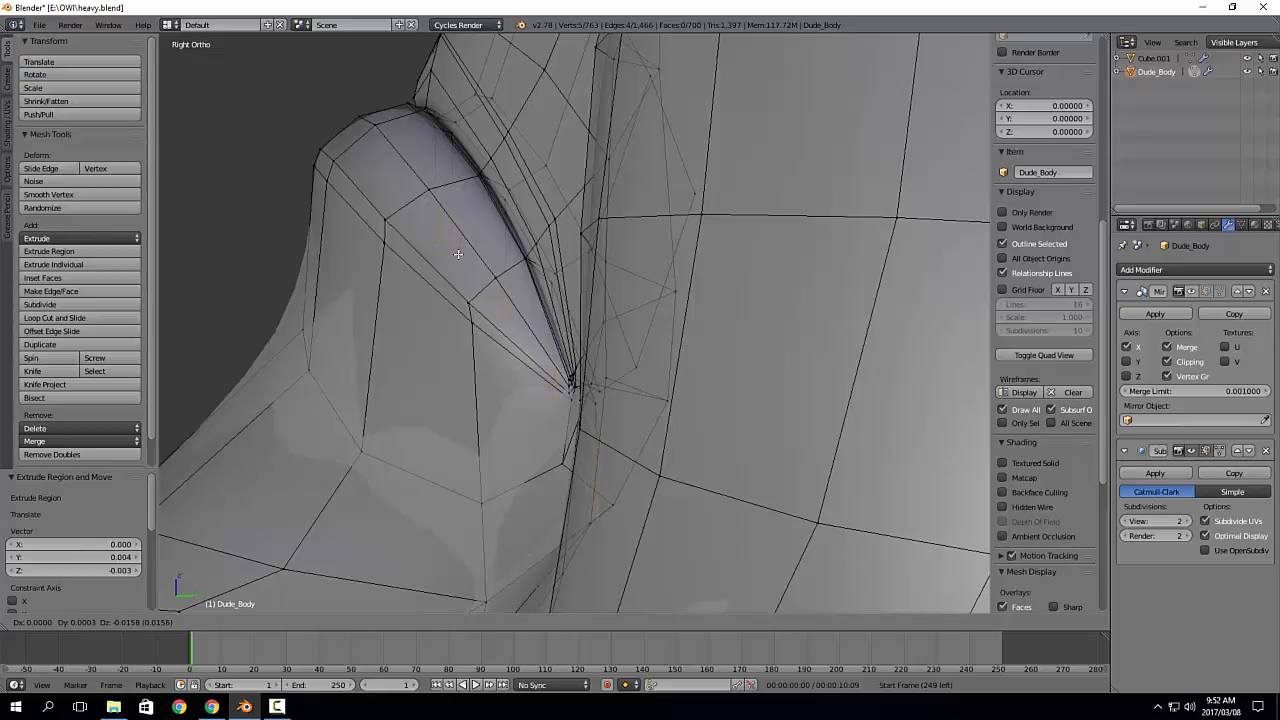
{"action": "left_click", "coordinate": [457, 244]}
{"action": "key", "text": "e"}
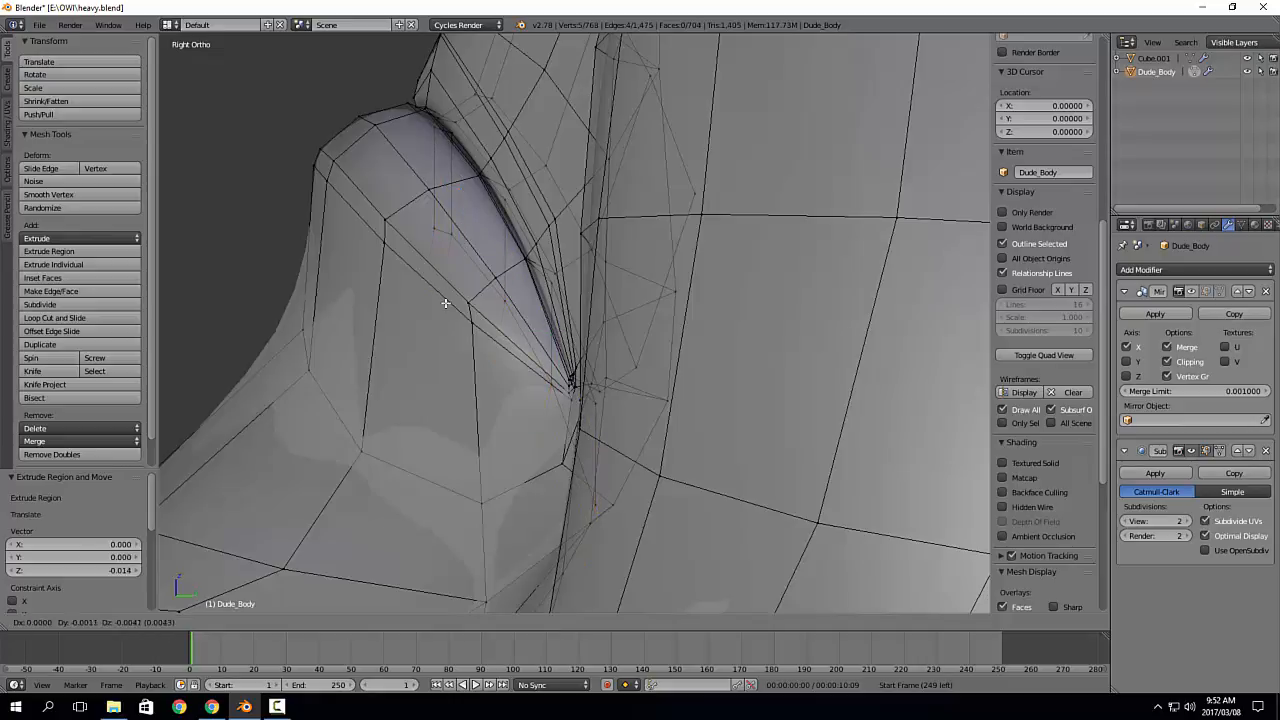
{"action": "left_click", "coordinate": [433, 354]}
Step: From inside the mouth, slide the inner lower lip's mid-row vertex below the mouth corner upward by a factor of 0.906
{"action": "middle_click_drag", "start_coordinate": [493, 361], "coordinate": [546, 217]}
{"action": "scroll", "coordinate": [490, 233], "scroll_direction": "up", "scroll_amount": 2}
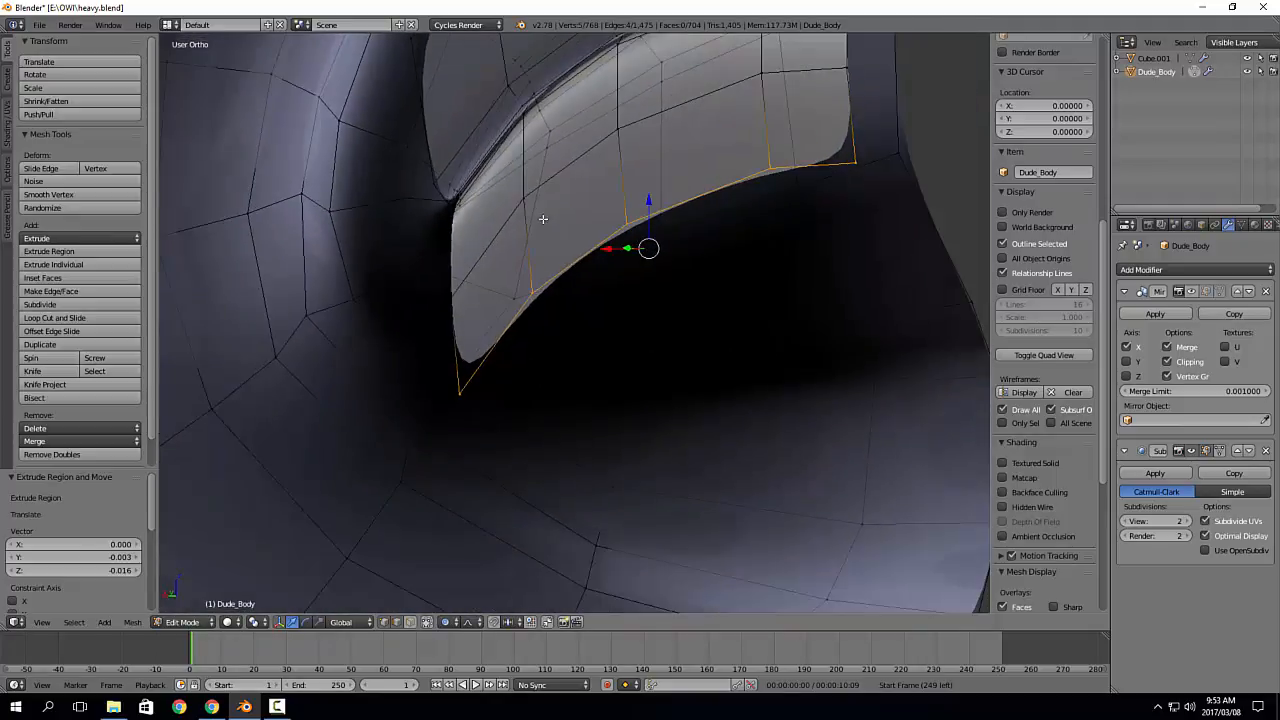
{"action": "middle_click_drag", "start_coordinate": [675, 183], "coordinate": [617, 306], "text": "shift"}
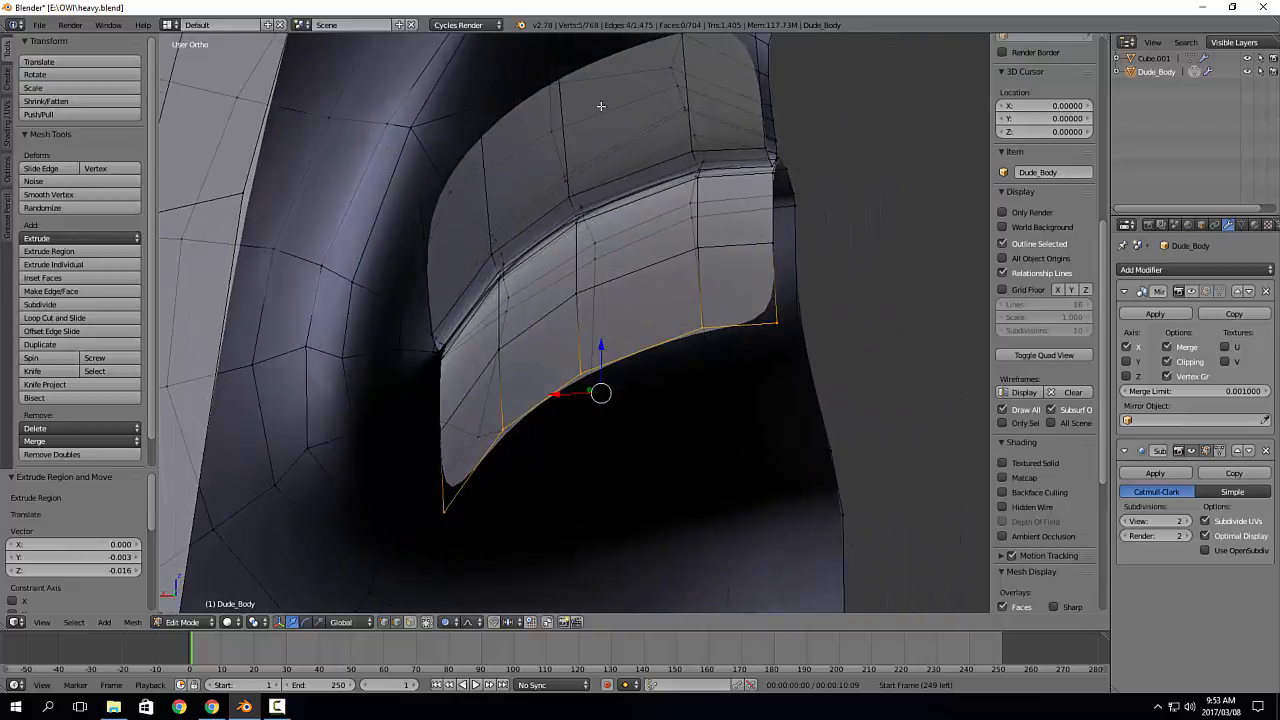
{"action": "middle_click_drag", "start_coordinate": [601, 105], "coordinate": [669, 88]}
{"action": "scroll", "coordinate": [636, 462], "scroll_direction": "up", "scroll_amount": 4}
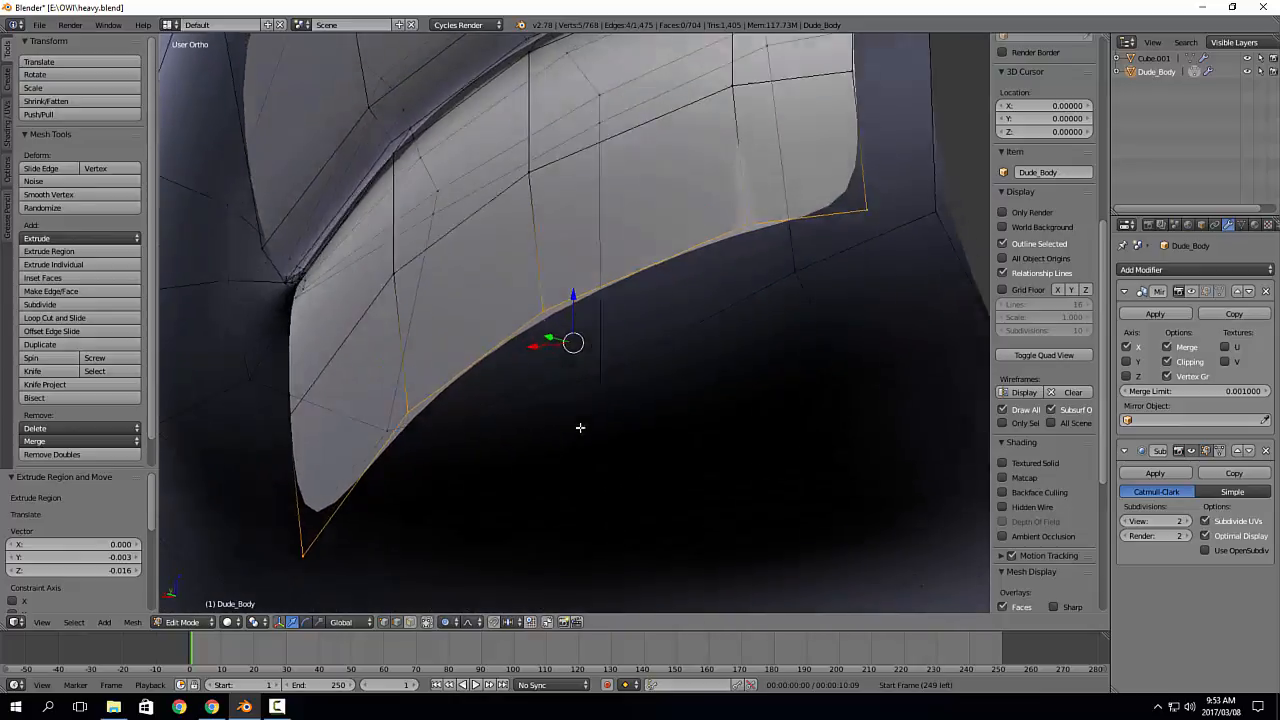
{"action": "right_click", "coordinate": [299, 551]}
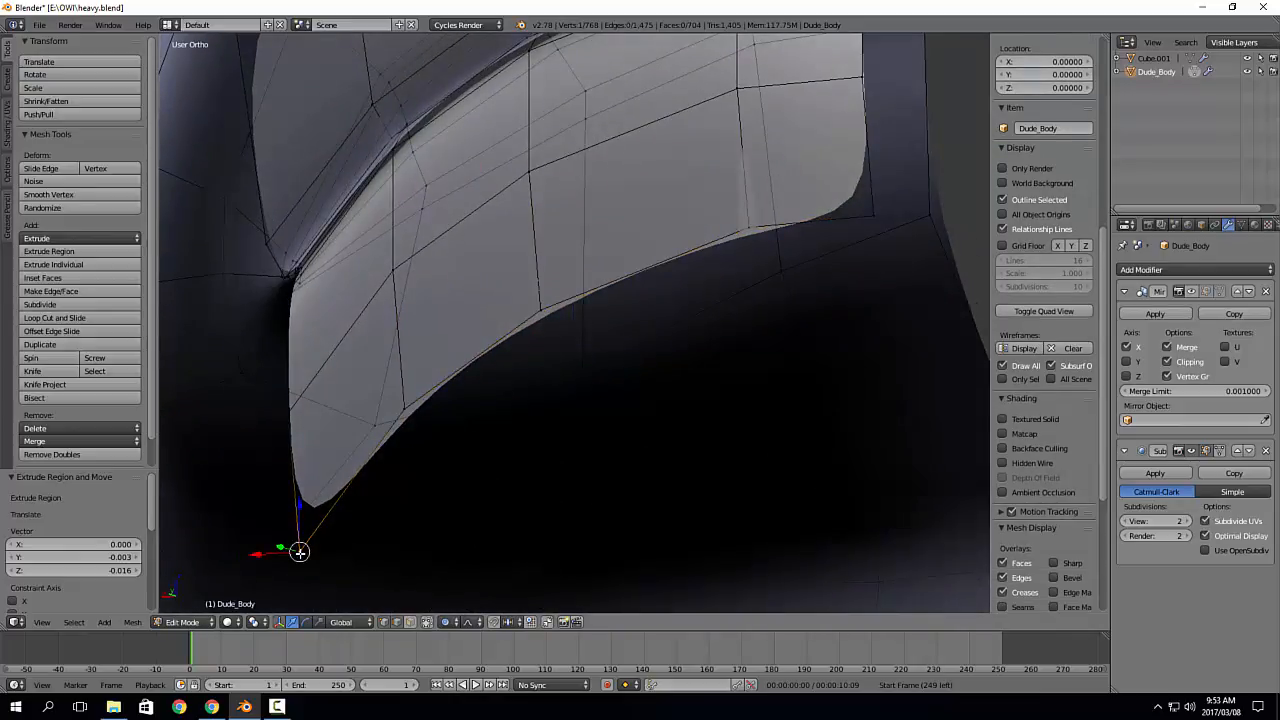
{"action": "right_click", "coordinate": [291, 411]}
{"action": "middle_click_drag", "start_coordinate": [291, 411], "coordinate": [288, 412]}
{"action": "key", "text": "shift+v"}
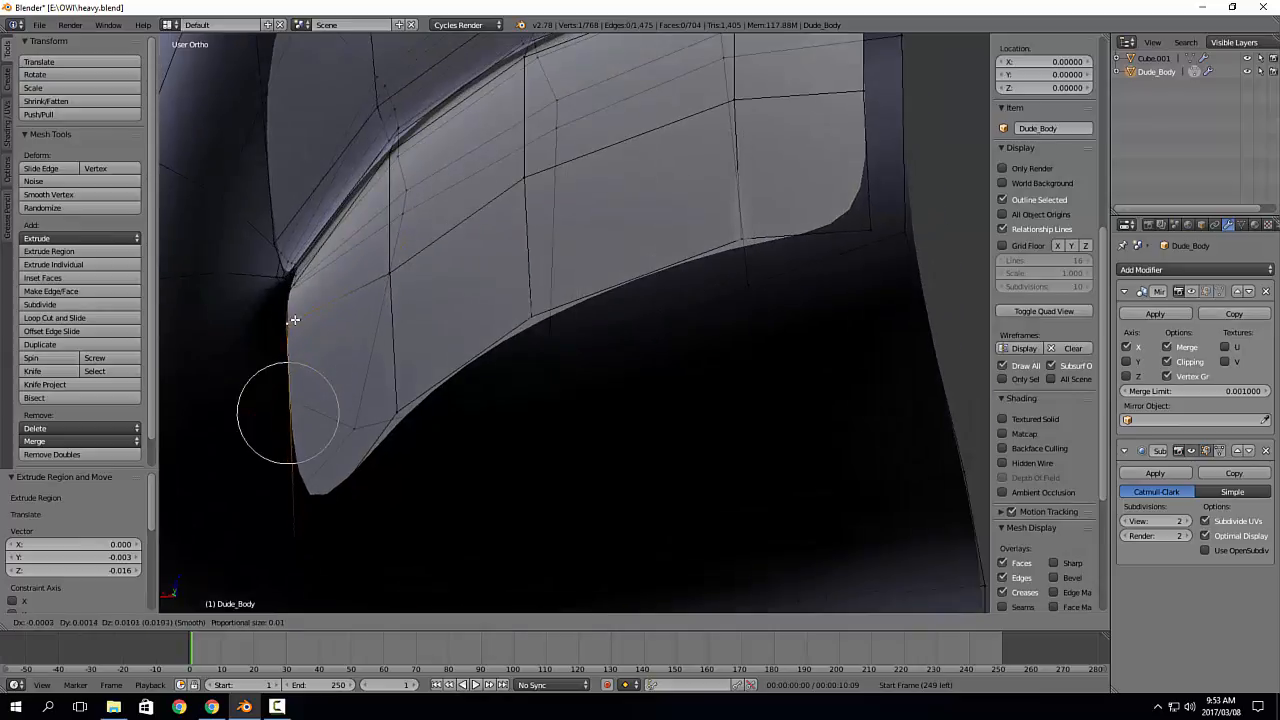
{"action": "left_click", "coordinate": [299, 331]}
Step: Slide the bottom vertex at the mouth-corner end of the inner lower lip upward by a factor of 0.811
{"action": "mouse_move", "coordinate": [322, 496]}
{"action": "middle_mouse_down"}
{"action": "mouse_move", "coordinate": [297, 503]}
{"action": "mouse_move", "coordinate": [315, 518]}
{"action": "middle_mouse_up"}
{"action": "right_click", "coordinate": [308, 514]}
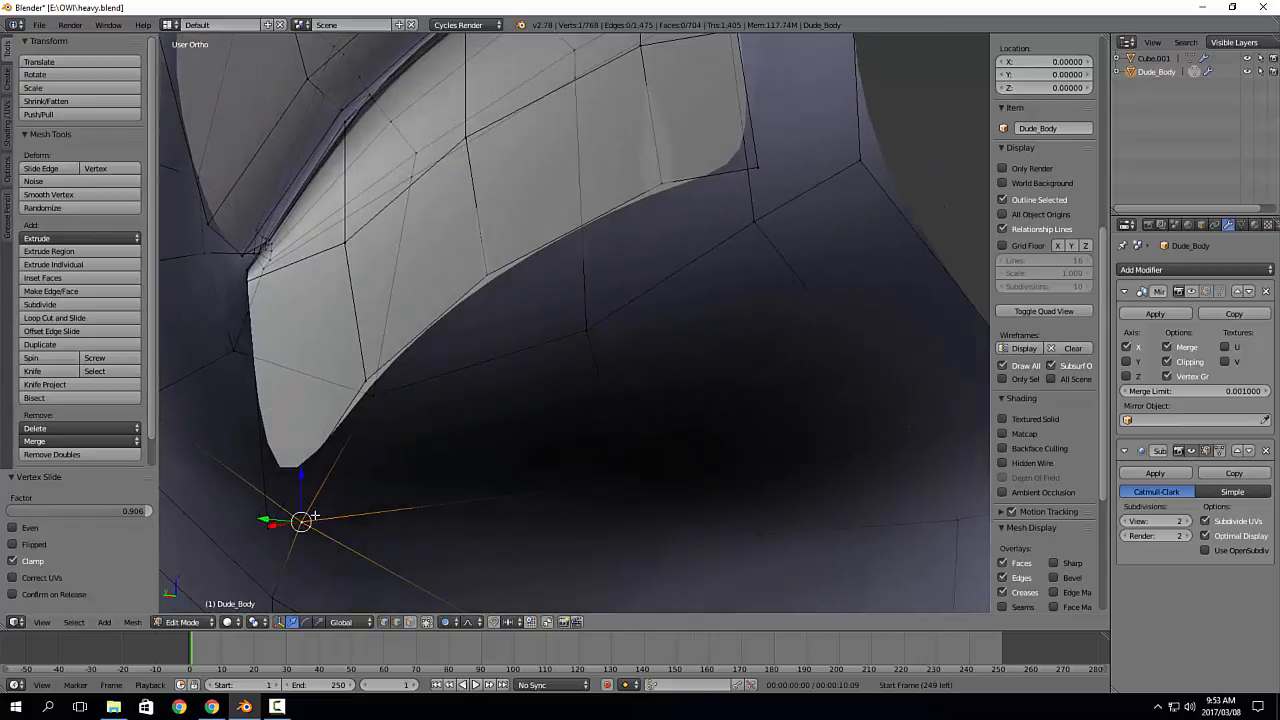
{"action": "key", "text": "a"}
{"action": "right_click", "coordinate": [266, 526]}
{"action": "key", "text": "shift+v"}
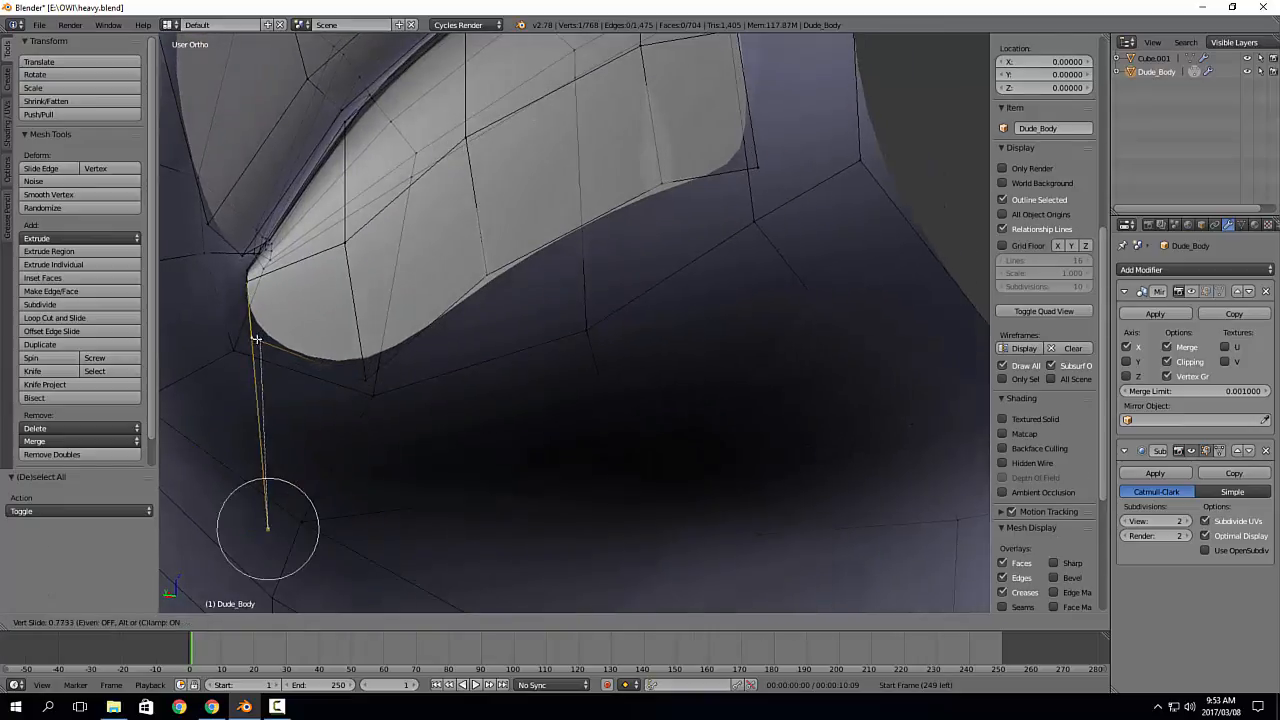
{"action": "left_click", "coordinate": [252, 335]}
Step: Slide the inner lower lip's second bottom-edge vertex from the mouth corner upward by a factor of 0.558
{"action": "right_click", "coordinate": [363, 375]}
{"action": "key", "text": "g"}
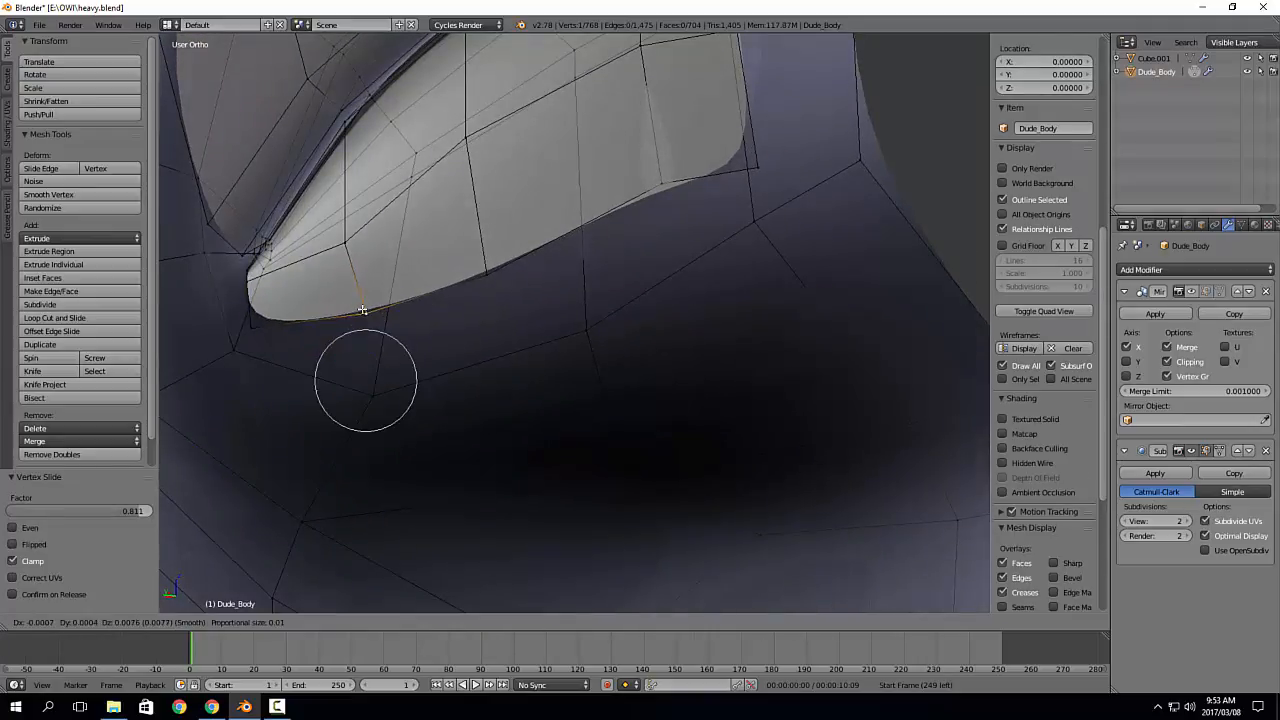
{"action": "key", "text": "g"}
{"action": "left_click", "coordinate": [360, 300]}
Step: Lower the inner lower lip's two bottom-edge vertices nearest the midline: Z -0.006 for the outer one and Z -0.005 for the midline one
{"action": "middle_click_drag", "start_coordinate": [421, 272], "coordinate": [623, 251]}
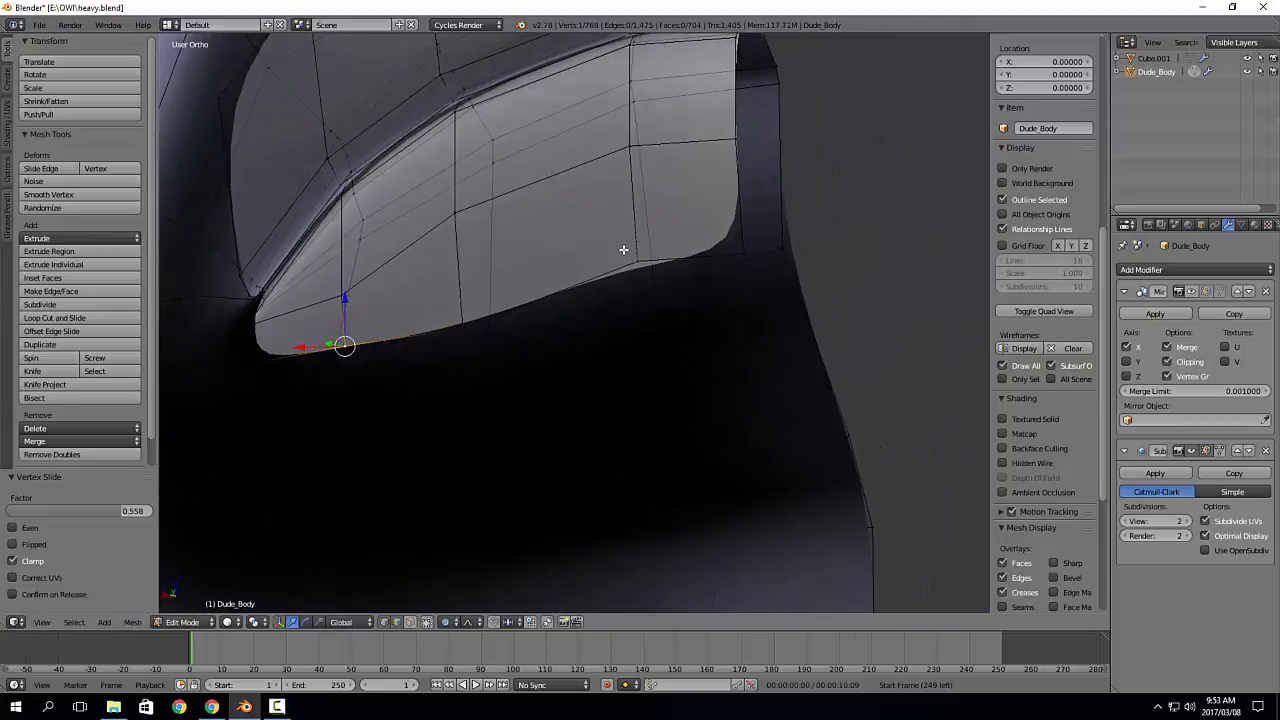
{"action": "right_click", "coordinate": [622, 255]}
{"action": "key", "text": "g"}
{"action": "left_click", "coordinate": [638, 303]}
{"action": "right_click", "coordinate": [743, 251]}
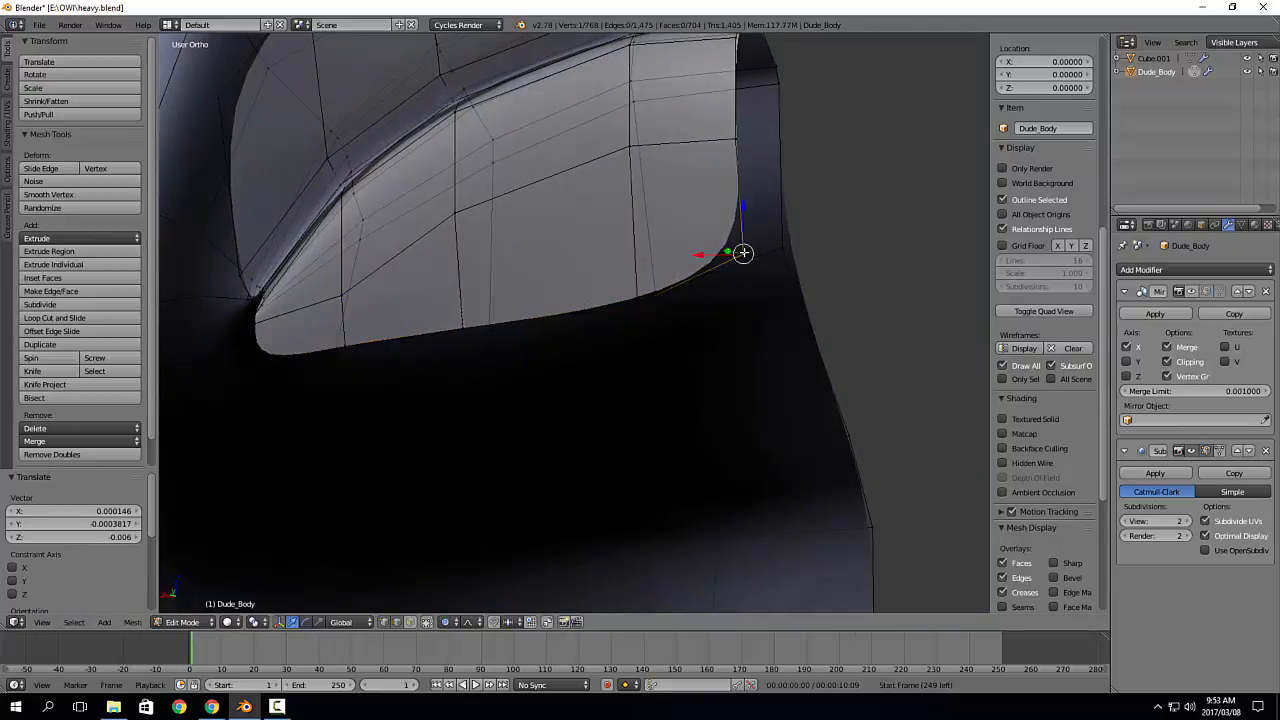
{"action": "key", "text": "g"}
{"action": "left_click", "coordinate": [746, 293]}
Step: Focus on the vertex at the inner mouth corner and turn off the Subdivision Surface modifier's display while editing
{"action": "middle_click_drag", "start_coordinate": [544, 186], "coordinate": [773, 288]}
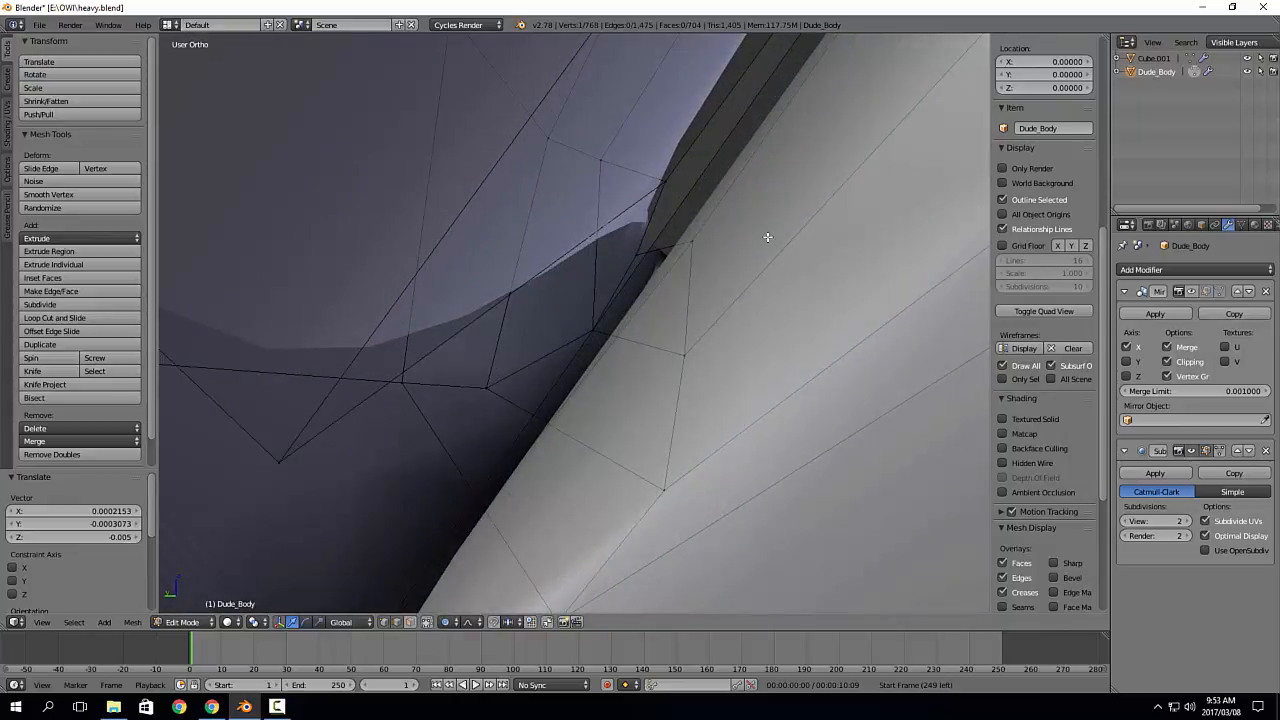
{"action": "middle_click_drag", "start_coordinate": [767, 237], "coordinate": [605, 247]}
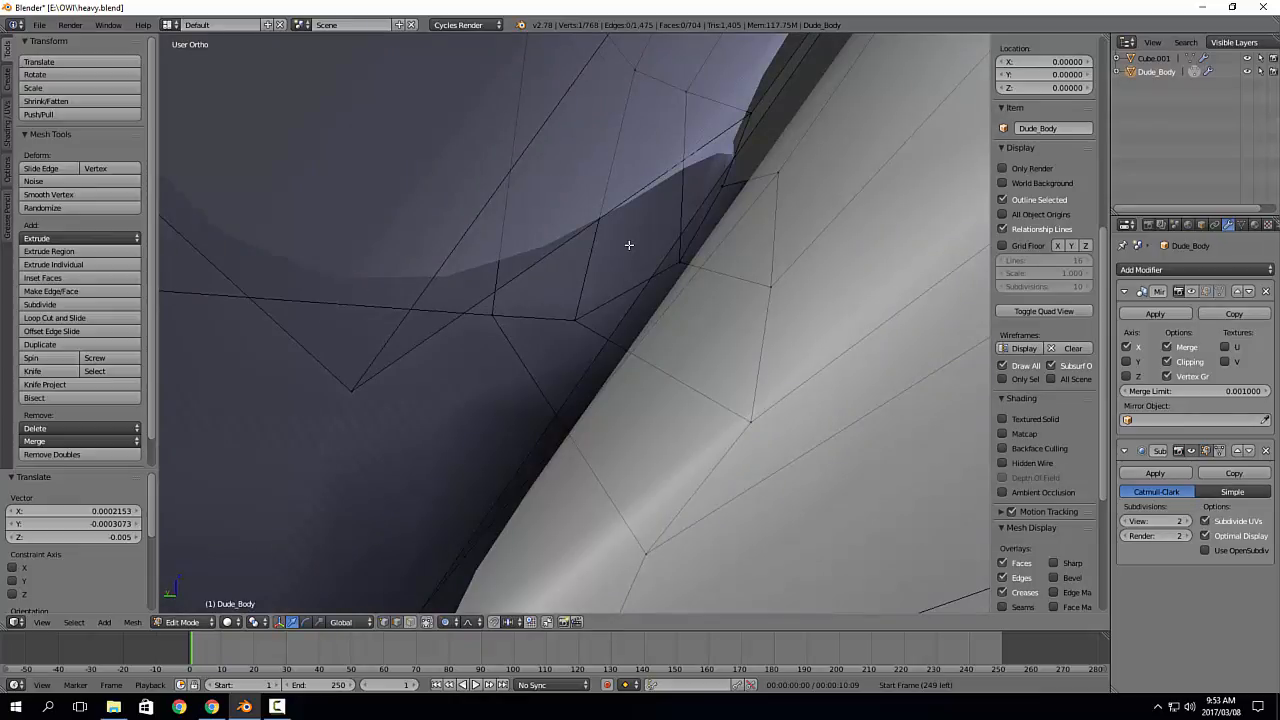
{"action": "scroll", "coordinate": [629, 245], "scroll_direction": "down", "scroll_amount": 4}
{"action": "mouse_move", "coordinate": [629, 246]}
{"action": "middle_mouse_down"}
{"action": "mouse_move", "coordinate": [629, 257]}
{"action": "mouse_move", "coordinate": [634, 240]}
{"action": "middle_mouse_up"}
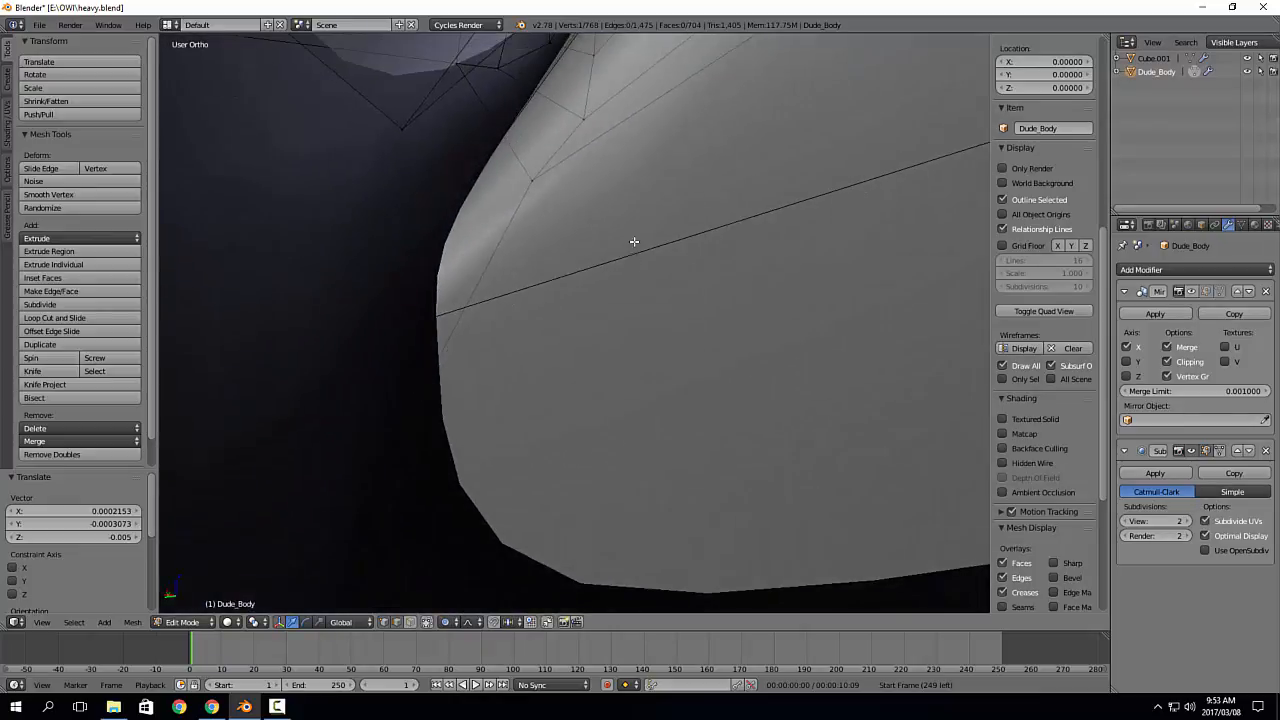
{"action": "middle_click_drag", "start_coordinate": [636, 150], "coordinate": [630, 174]}
{"action": "right_click", "coordinate": [582, 162]}
{"action": "key", "text": "KP_Decimal"}
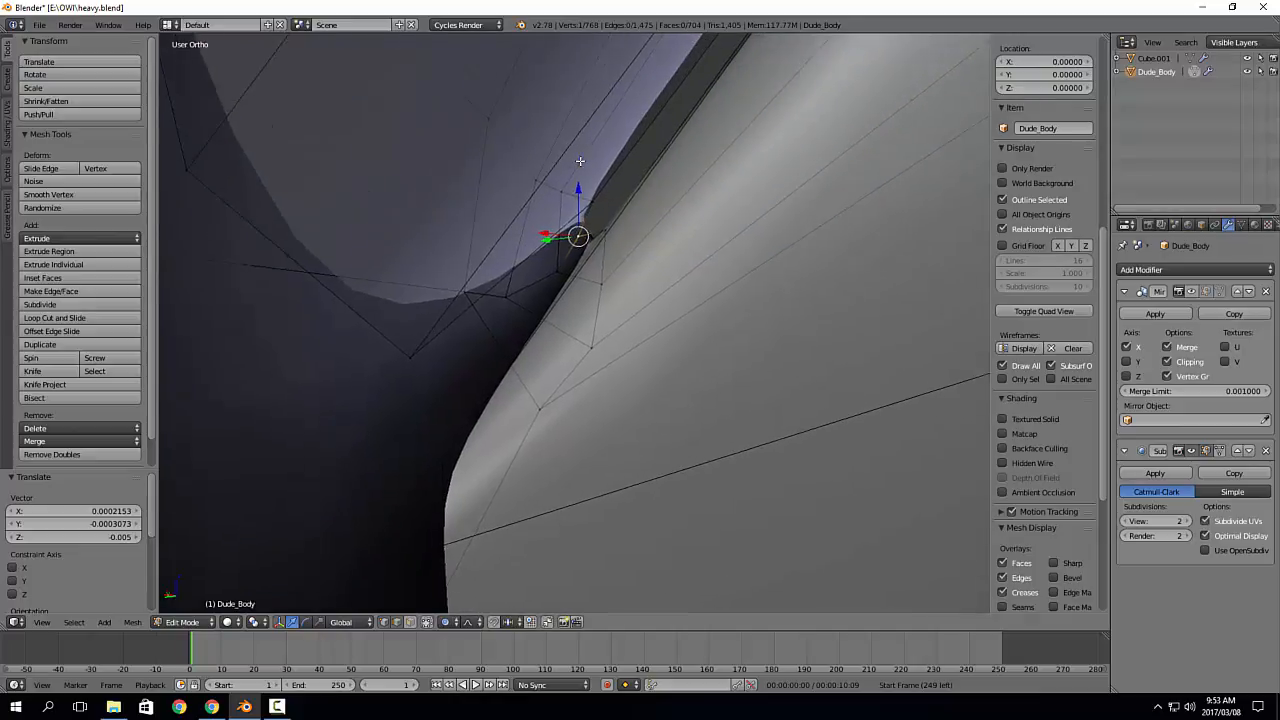
{"action": "left_click", "coordinate": [1206, 451]}
{"action": "mouse_move", "coordinate": [623, 434]}
{"action": "middle_mouse_down", "text": "shift"}
{"action": "mouse_move", "coordinate": [680, 374]}
{"action": "mouse_move", "coordinate": [721, 370]}
{"action": "mouse_move", "coordinate": [737, 338]}
{"action": "mouse_move", "coordinate": [710, 324]}
{"action": "mouse_move", "coordinate": [726, 330]}
{"action": "middle_mouse_up", "text": "shift"}
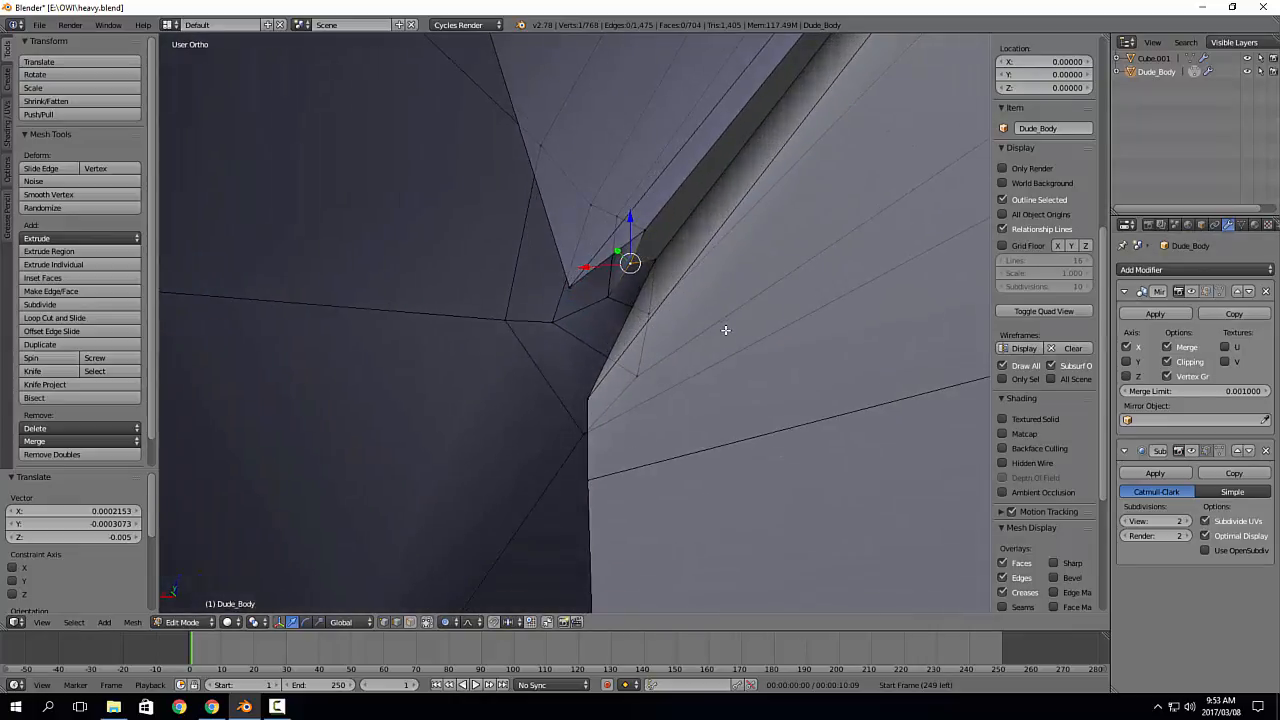
Step: Select the facing open edges of the upper and lower inner lips at the mouth corner and fill a face between them
{"action": "right_click", "coordinate": [639, 295], "text": "alt"}
{"action": "middle_click_drag", "start_coordinate": [627, 272], "coordinate": [612, 268]}
{"action": "right_click", "coordinate": [605, 266], "text": "alt+shift"}
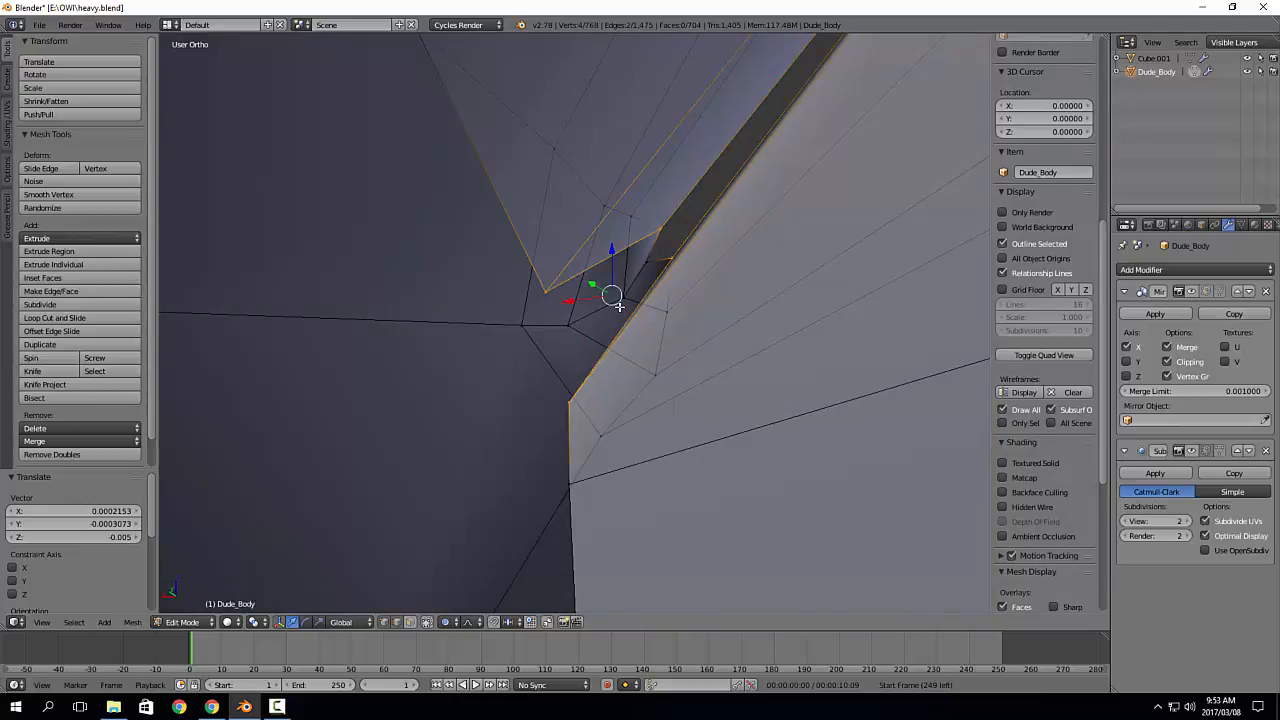
{"action": "key", "text": "f"}
Step: Add one centred loop cut through the new corner face and merge its end vertex with the adjacent mouth-corner vertex at center
{"action": "middle_click_drag", "start_coordinate": [684, 274], "coordinate": [650, 314]}
{"action": "scroll", "coordinate": [653, 319], "scroll_direction": "up", "scroll_amount": 2}
{"action": "key", "text": "ctrl+r"}
{"action": "left_click", "coordinate": [673, 318]}
{"action": "left_click", "coordinate": [673, 318]}
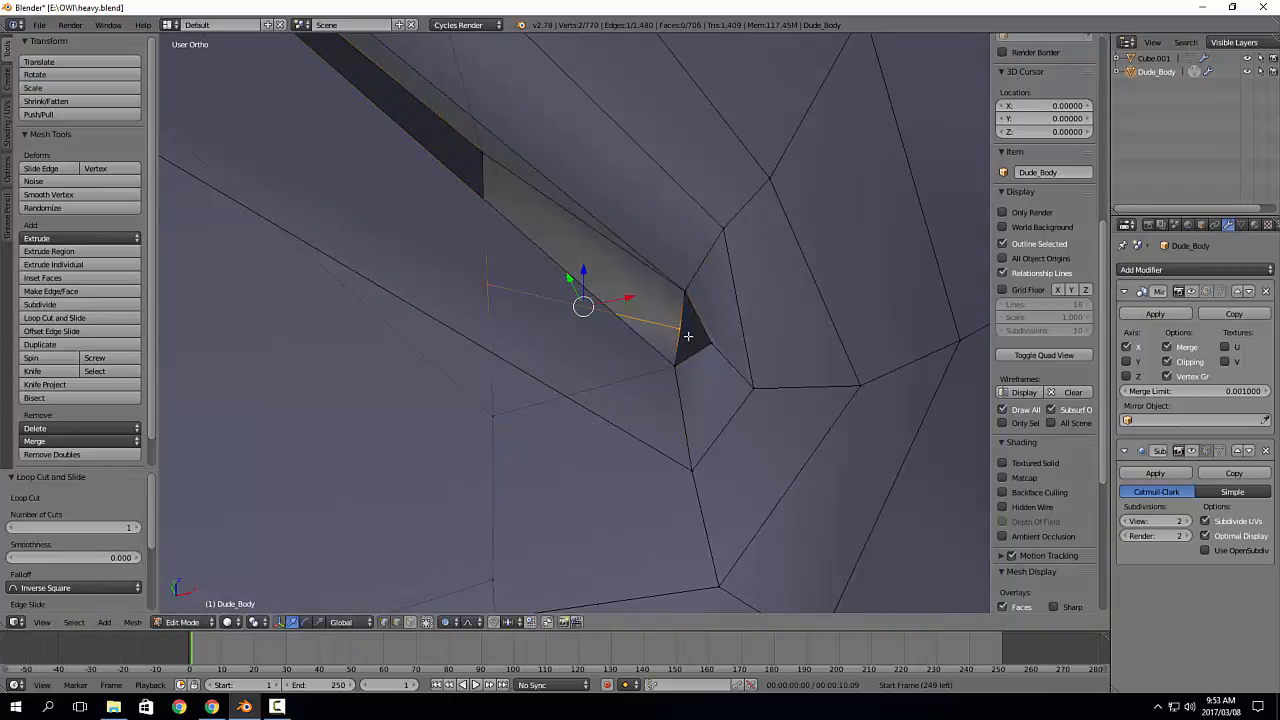
{"action": "right_click", "coordinate": [686, 334]}
{"action": "right_click", "coordinate": [713, 346], "text": "shift"}
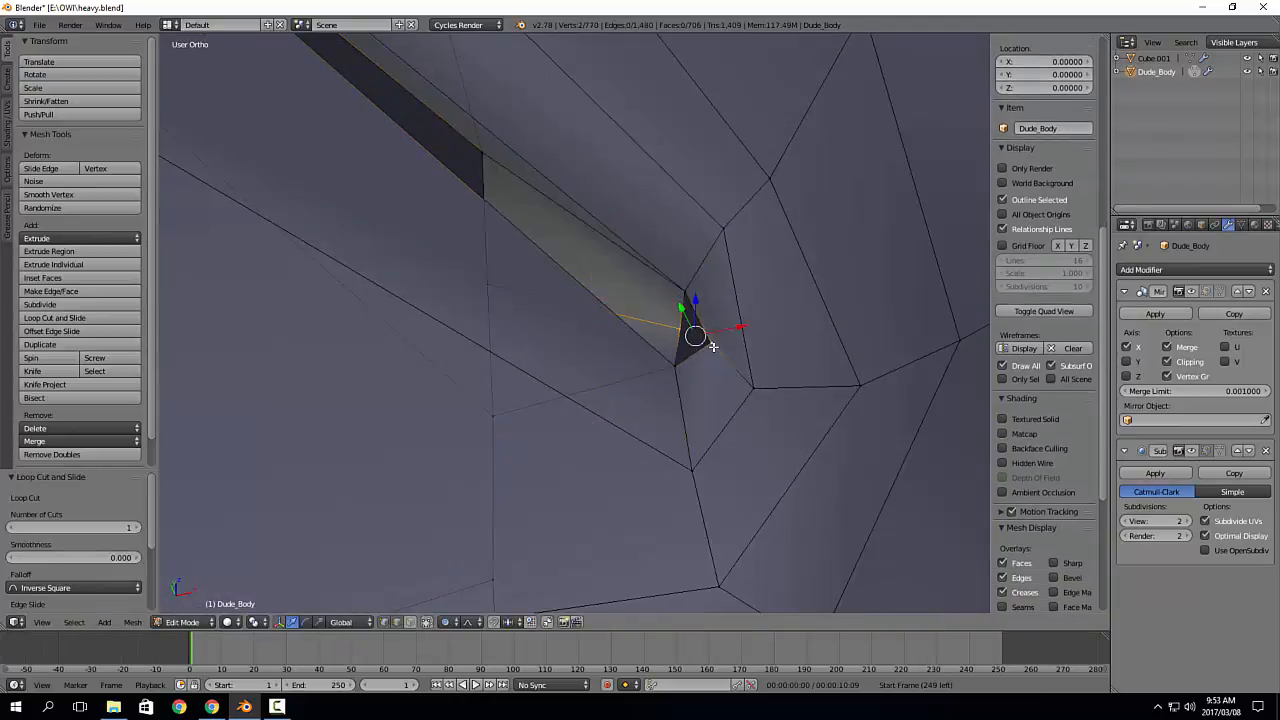
{"action": "key", "text": "alt+m"}
{"action": "left_click", "coordinate": [713, 349]}
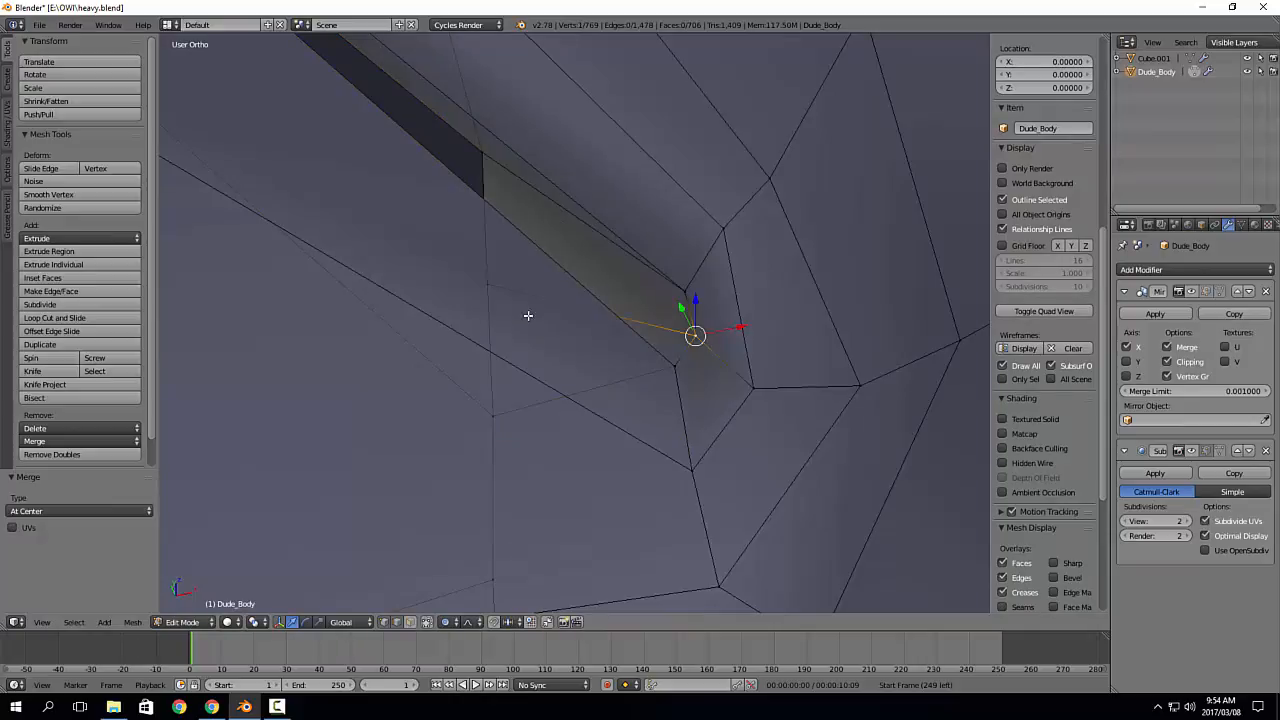
Step: Fill the next gap behind the mouth corner with a face joining the upper and lower inner lip edges
{"action": "middle_click_drag", "start_coordinate": [528, 315], "coordinate": [667, 298]}
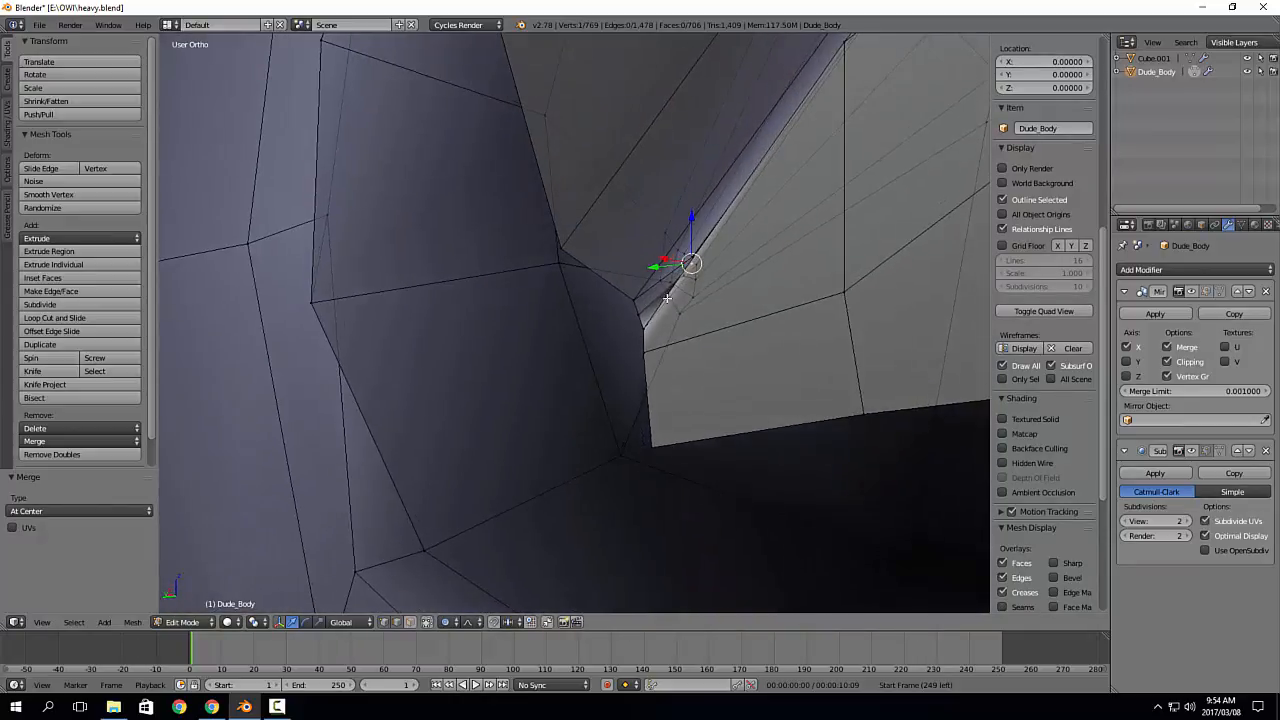
{"action": "scroll", "coordinate": [641, 336], "scroll_direction": "up", "scroll_amount": 3}
{"action": "middle_click_drag", "start_coordinate": [637, 340], "coordinate": [623, 337]}
{"action": "right_click", "coordinate": [633, 328]}
{"action": "right_click", "coordinate": [634, 360], "text": "shift"}
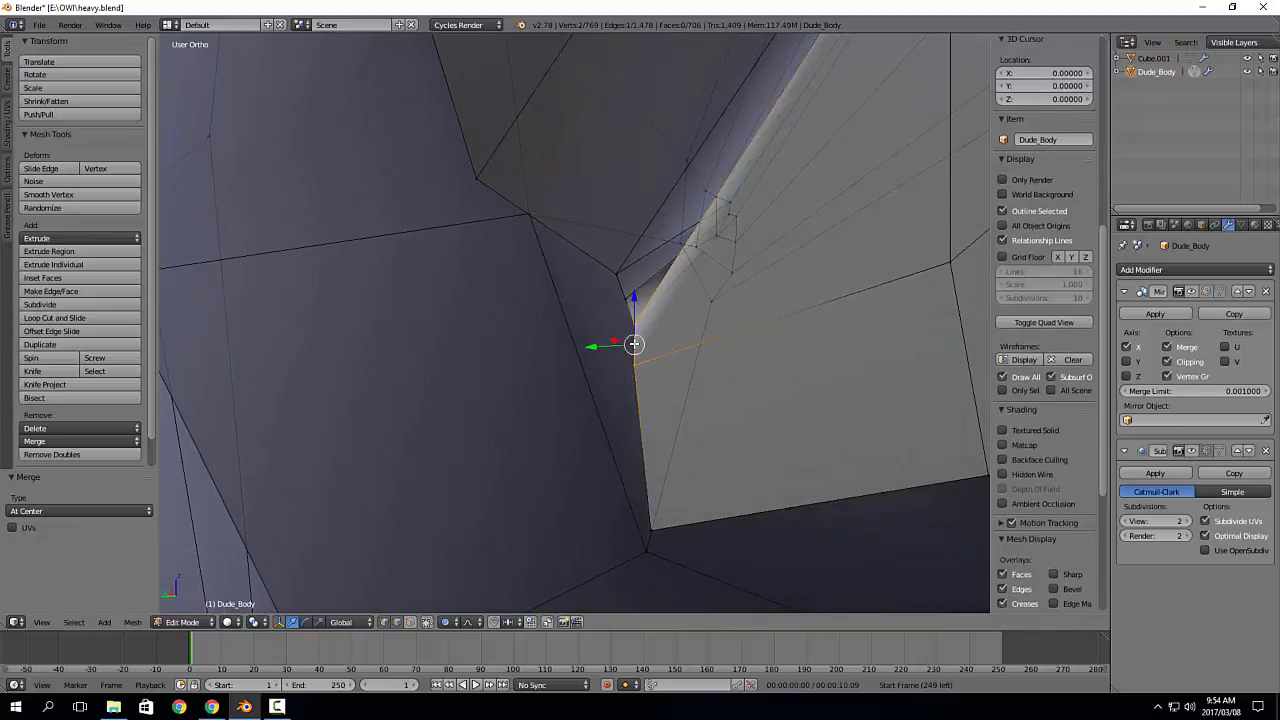
{"action": "right_click", "coordinate": [579, 254], "text": "shift"}
{"action": "key", "text": "f"}
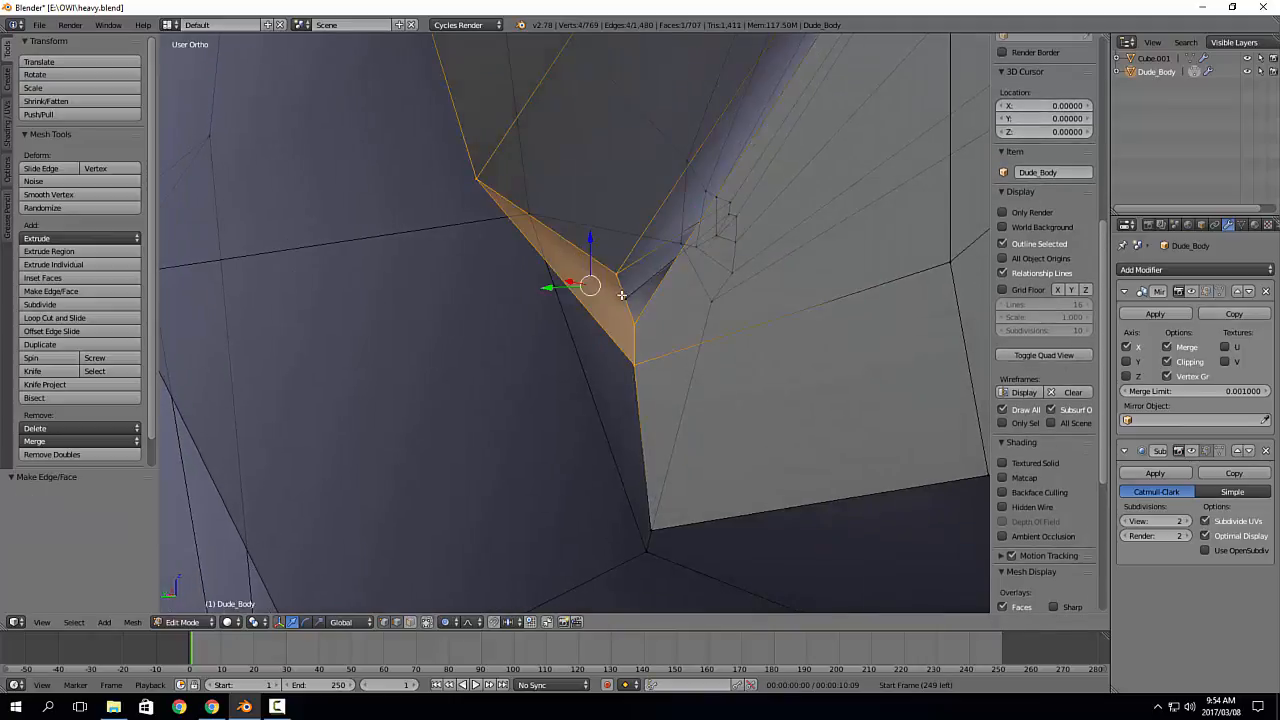
Step: Add a centred loop cut across the second corner face and merge its loose vertex with the neighbouring corner vertex at center
{"action": "key", "text": "ctrl+r"}
{"action": "left_click", "coordinate": [623, 313]}
{"action": "right_click", "coordinate": [623, 313]}
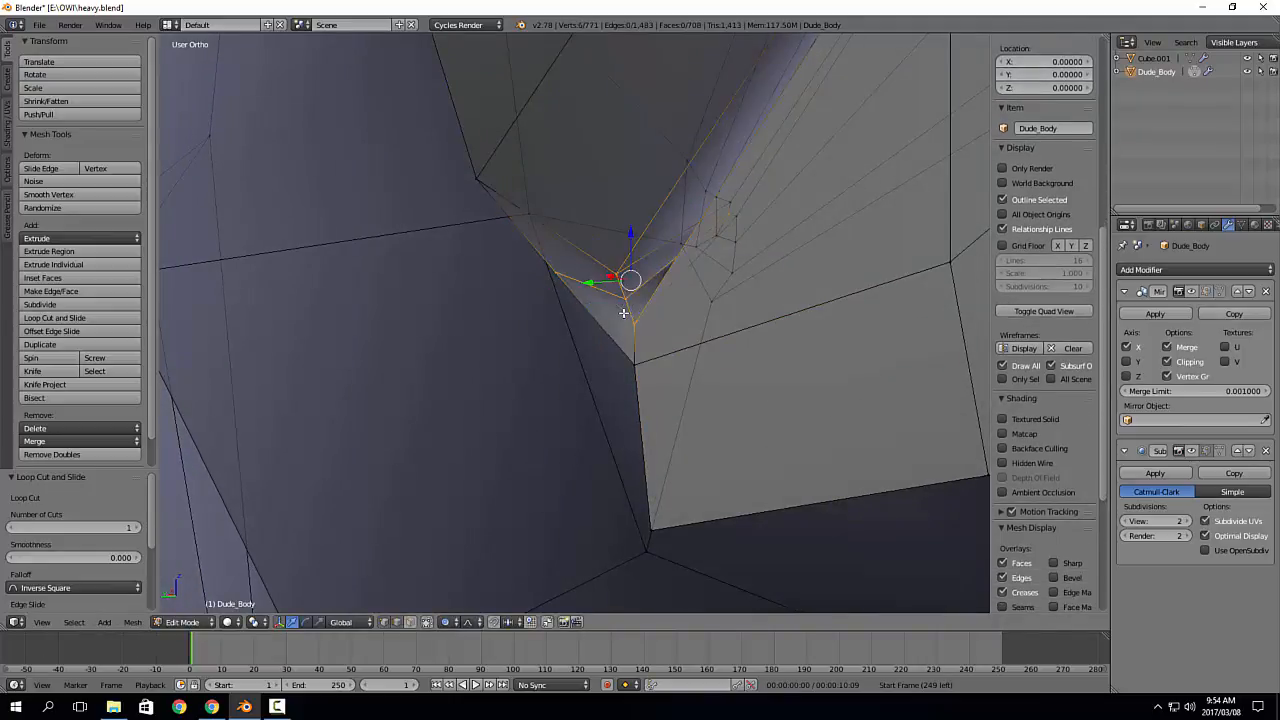
{"action": "key", "text": "a"}
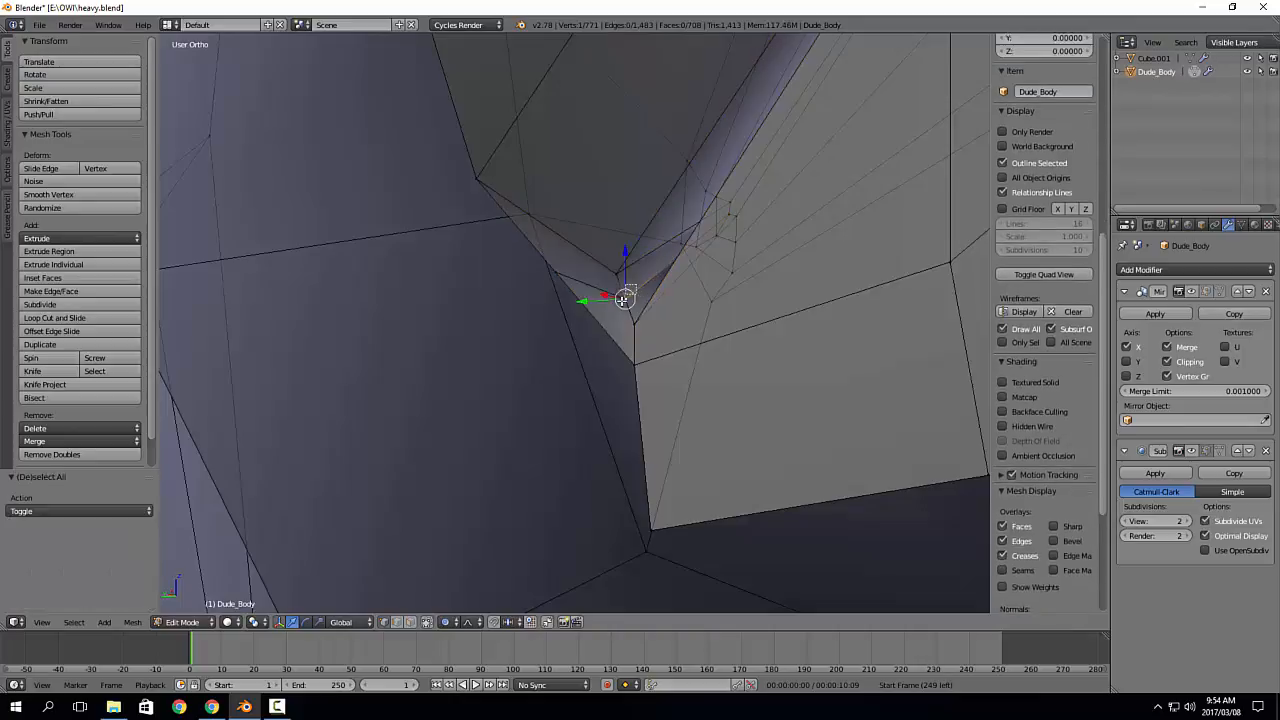
{"action": "key", "text": "alt+m"}
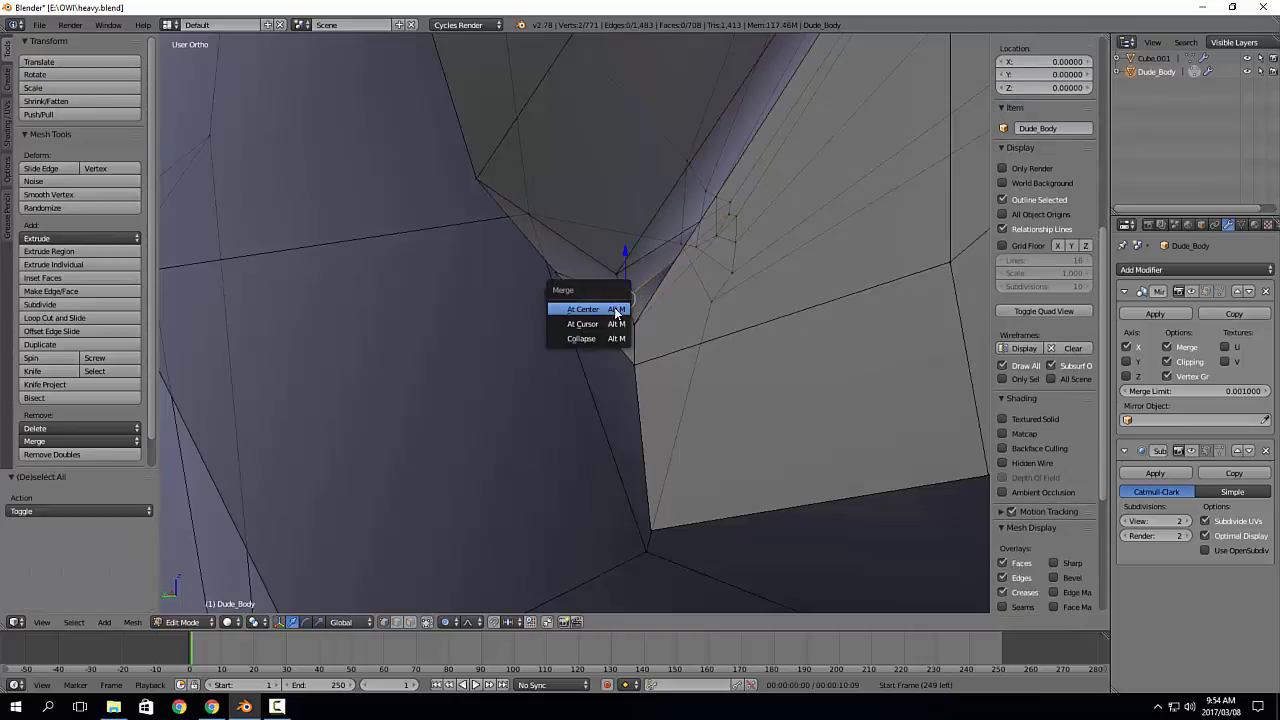
{"action": "left_click", "coordinate": [614, 308]}
Step: Select the open inner mouth edge from the upper midline around the corner to the lower midline and view it in right side profile
{"action": "middle_click_drag", "start_coordinate": [614, 308], "coordinate": [786, 200]}
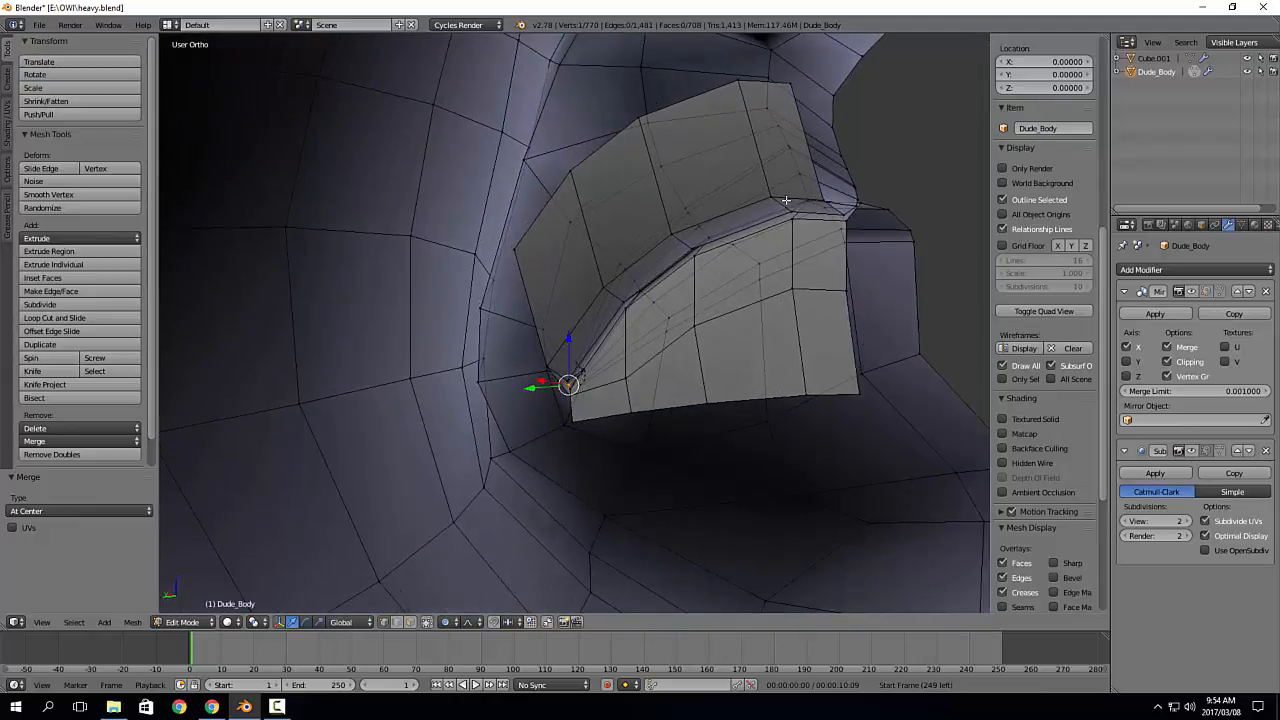
{"action": "left_click", "coordinate": [792, 84]}
{"action": "left_click", "coordinate": [514, 248], "text": "ctrl"}
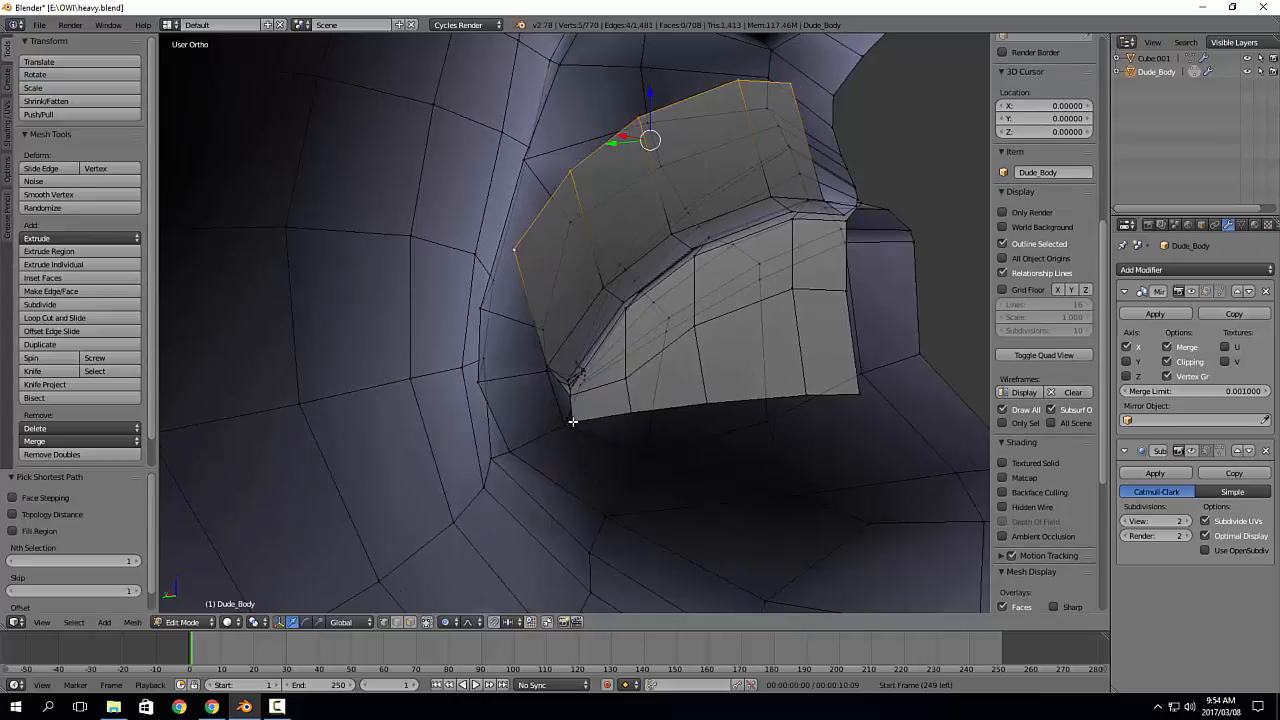
{"action": "left_click", "coordinate": [572, 422], "text": "ctrl"}
{"action": "left_click", "coordinate": [857, 392], "text": "ctrl"}
{"action": "middle_click_drag", "start_coordinate": [872, 402], "coordinate": [770, 397]}
{"action": "key", "text": "KP_3"}
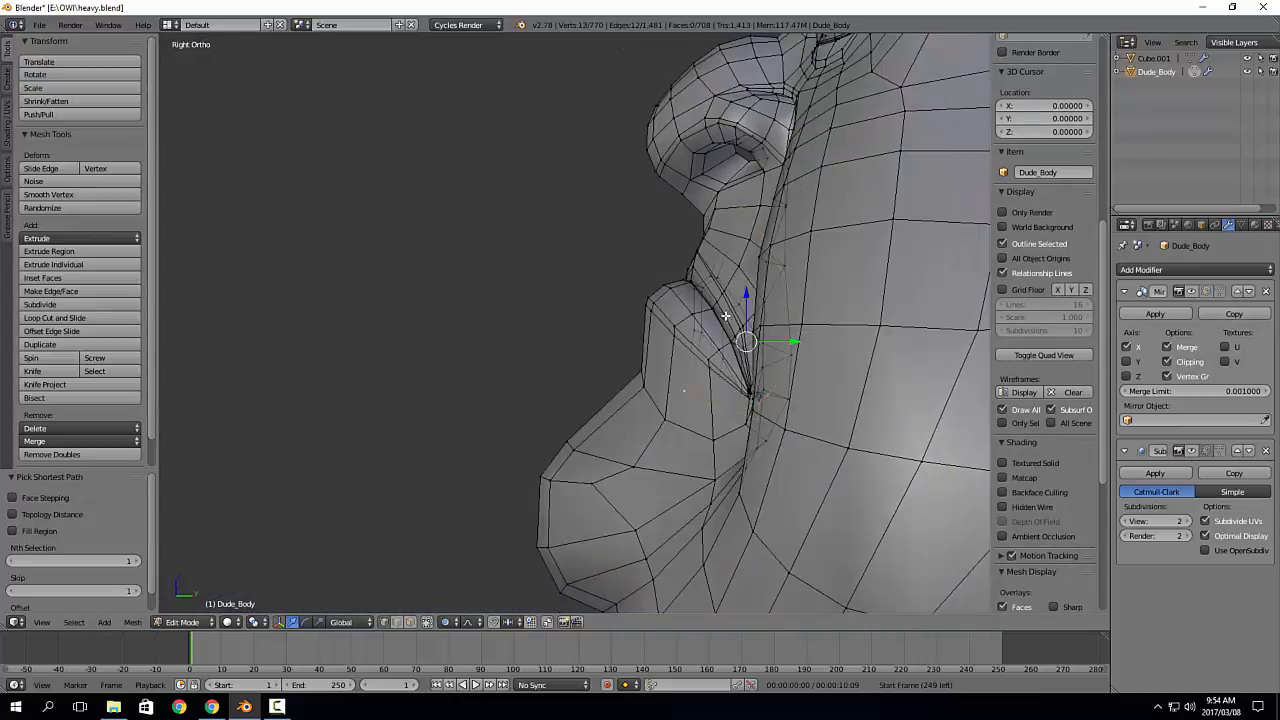
Step: Extrude the selected inner mouth edge back into the head by Y 0.047, Z -0.005
{"action": "middle_click_drag", "start_coordinate": [775, 249], "coordinate": [575, 230], "text": "shift"}
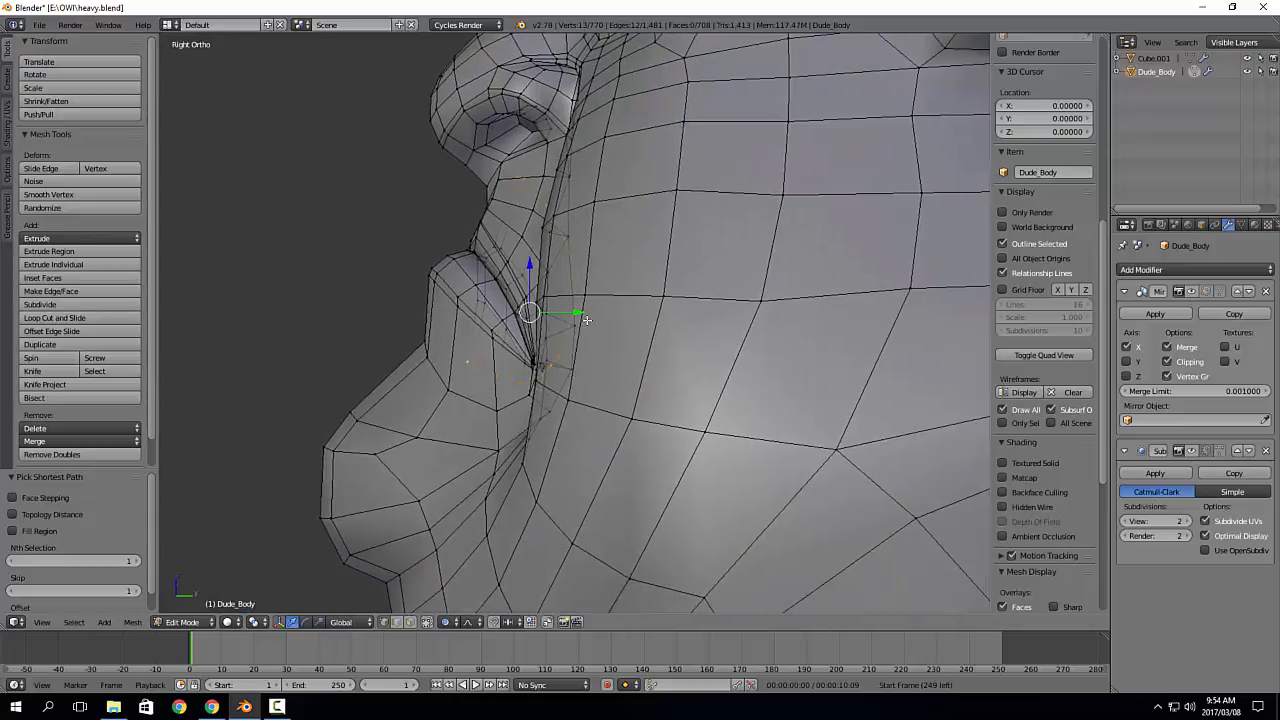
{"action": "middle_click_drag", "start_coordinate": [587, 318], "coordinate": [520, 292], "text": "shift"}
{"action": "key", "text": "g"}
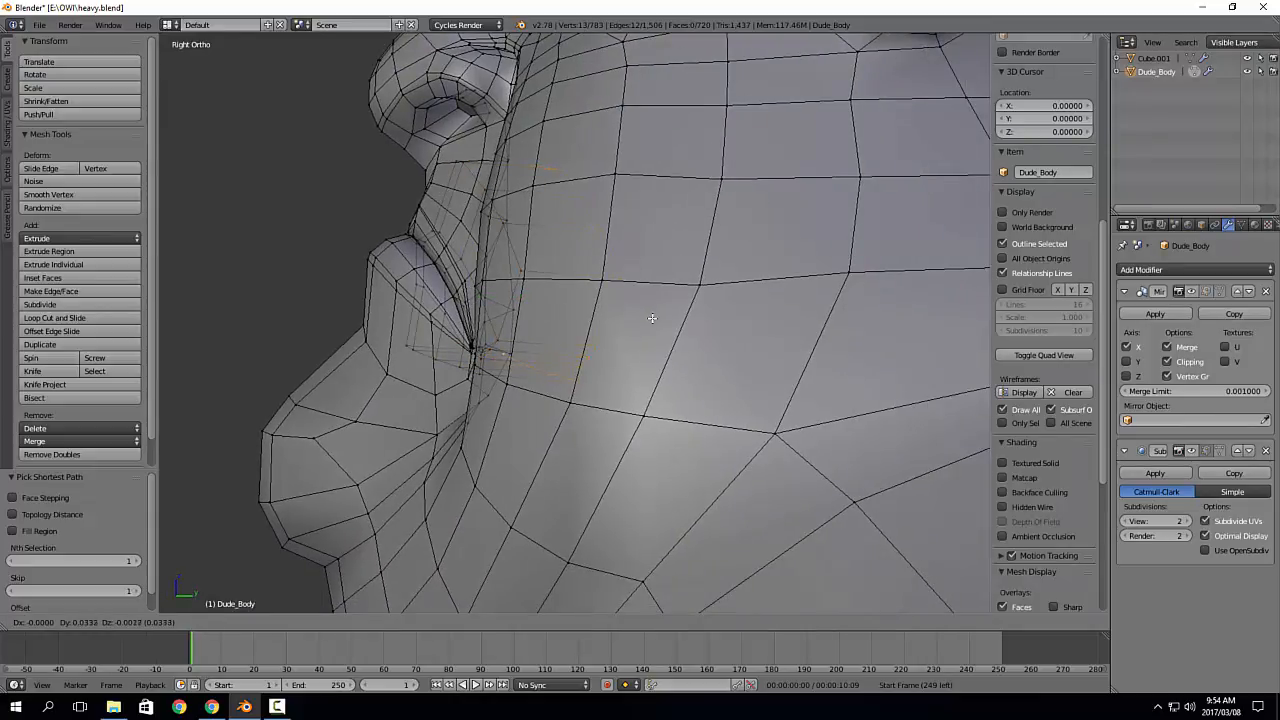
{"action": "left_click", "coordinate": [681, 321]}
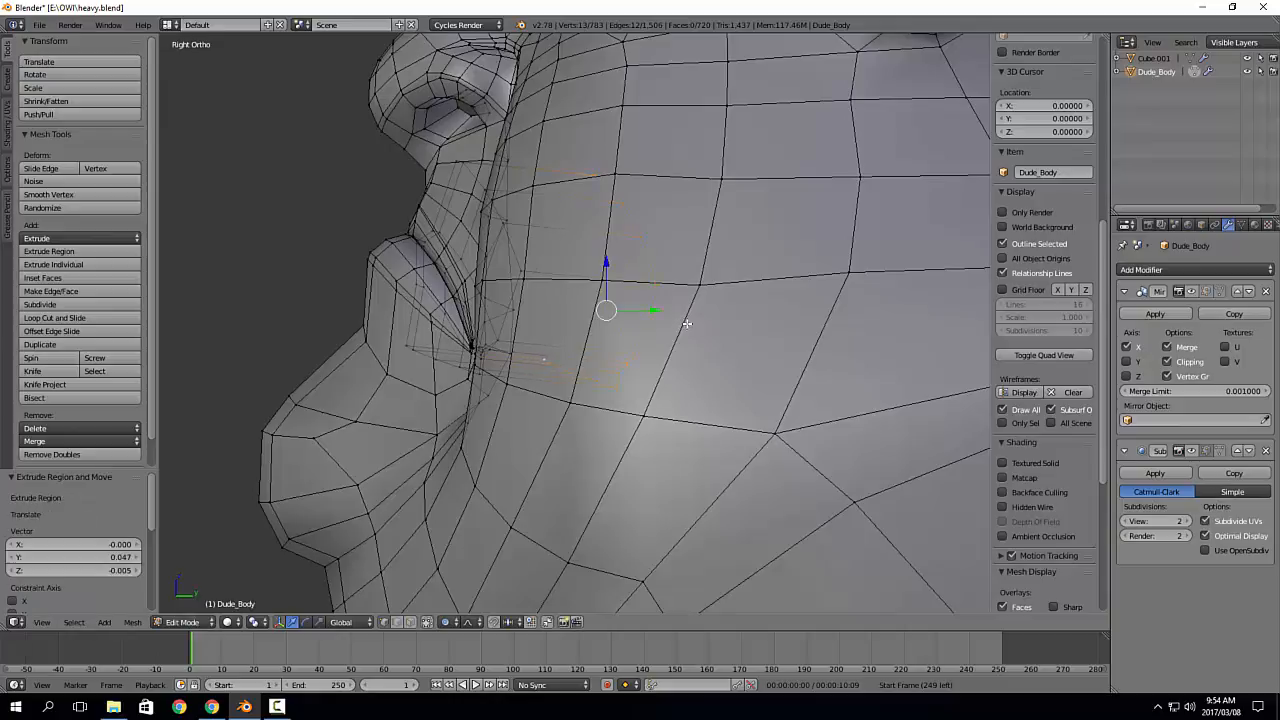
Step: Scale the extruded edge by 1.671 on Z, lower it by Z -0.022, and flatten it on Y with a factor of 0.043
{"action": "key", "text": "s"}
{"action": "left_click", "coordinate": [607, 233]}
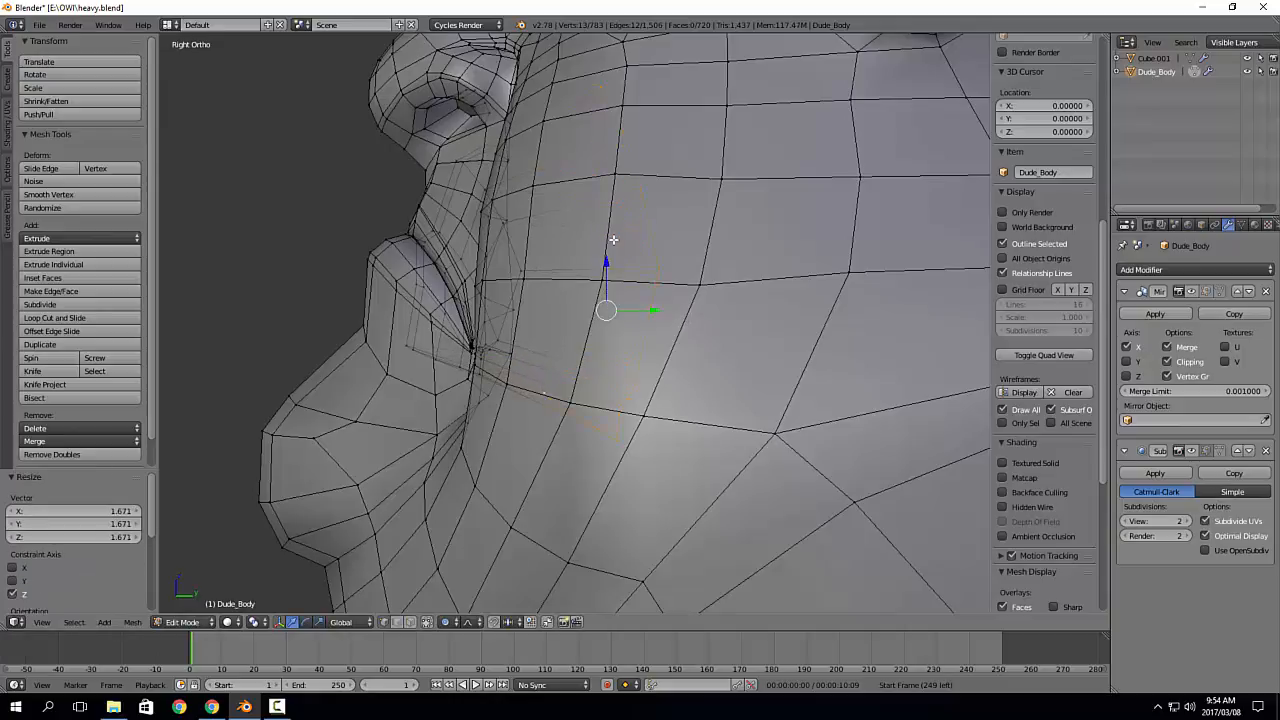
{"action": "left_click_drag", "start_coordinate": [607, 268], "coordinate": [609, 327]}
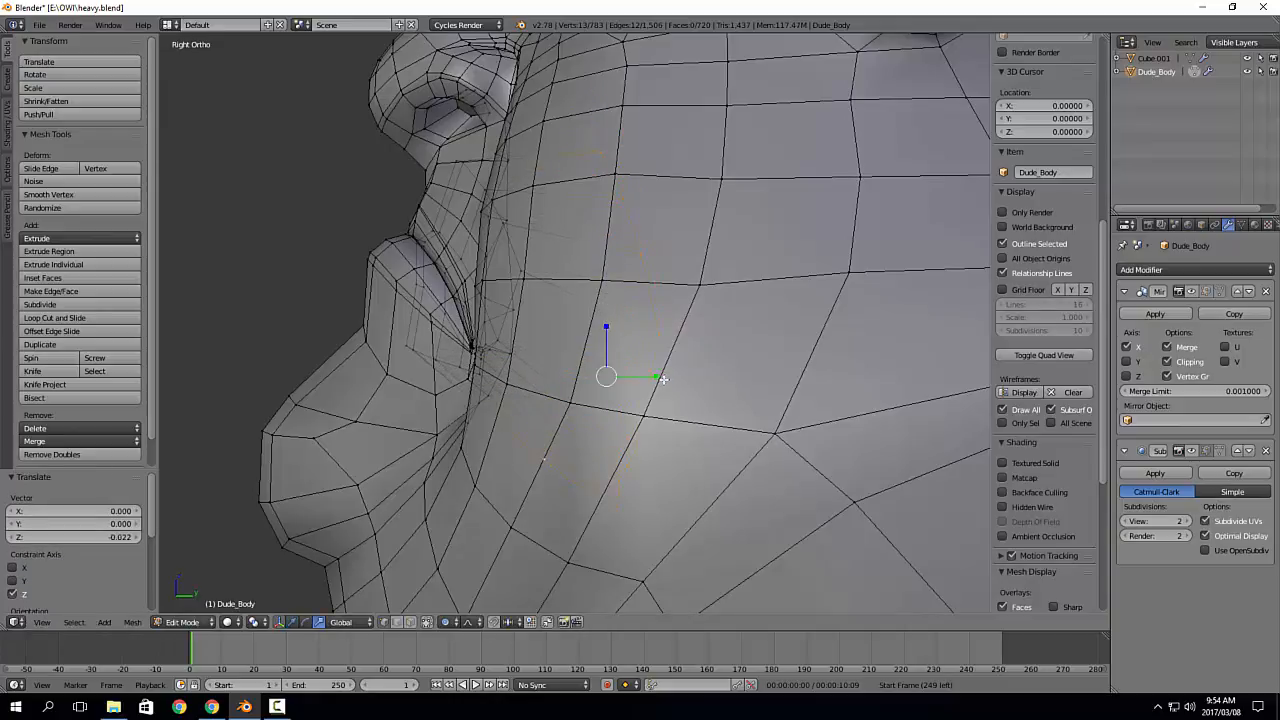
{"action": "key", "text": "s"}
{"action": "key", "text": "y"}
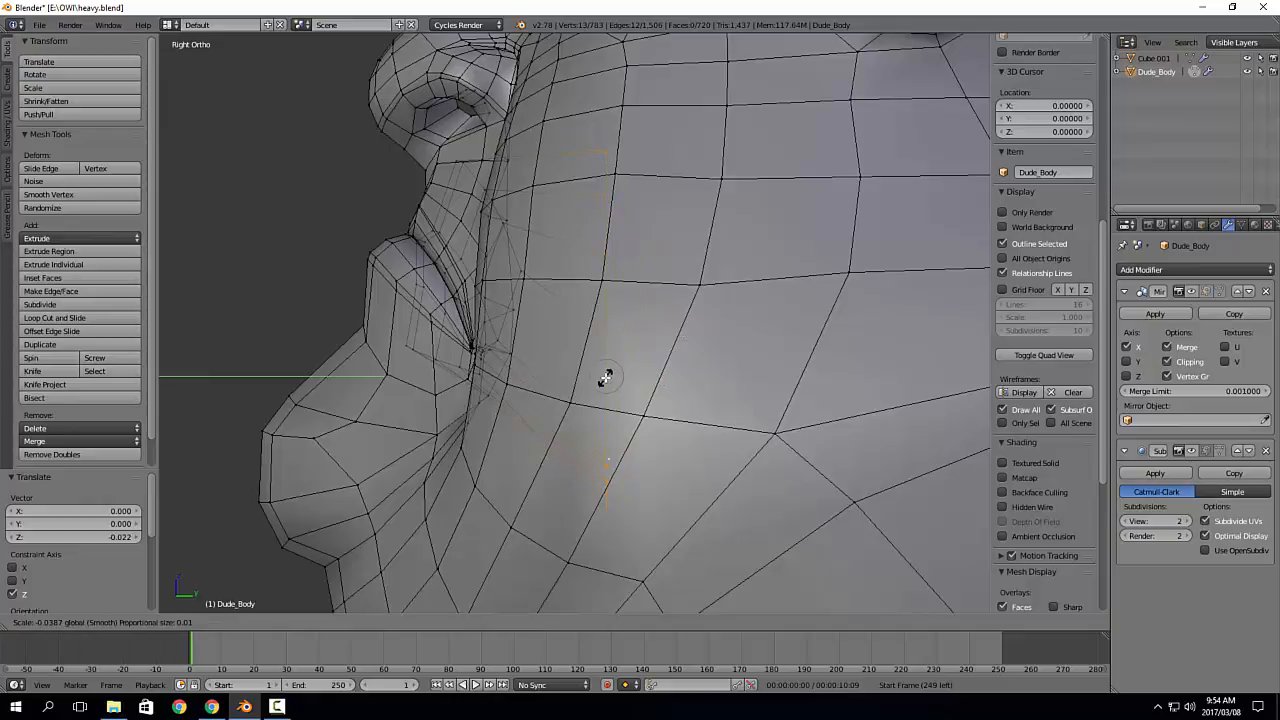
{"action": "left_click", "coordinate": [607, 377]}
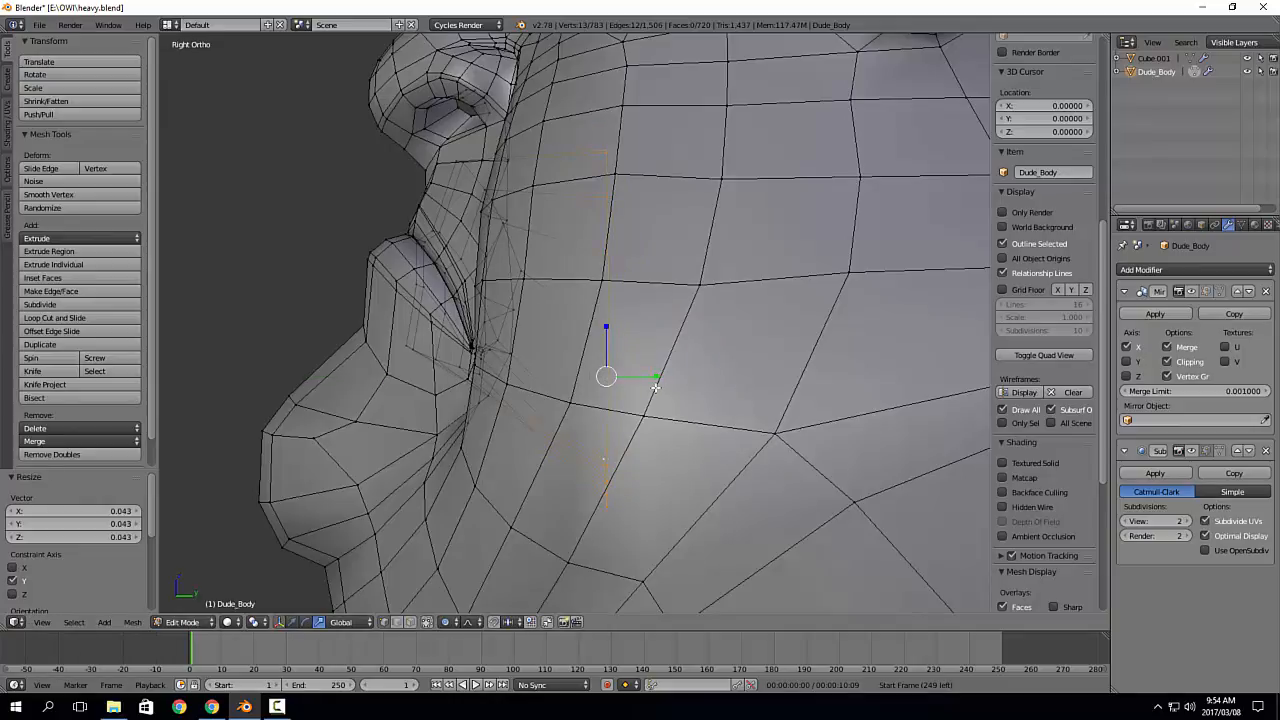
Step: Move the flattened edge forward, rotate it 18.335°, and shift it by Y -0.007, Z 0.0009 to follow the face profile
{"action": "key", "text": "g"}
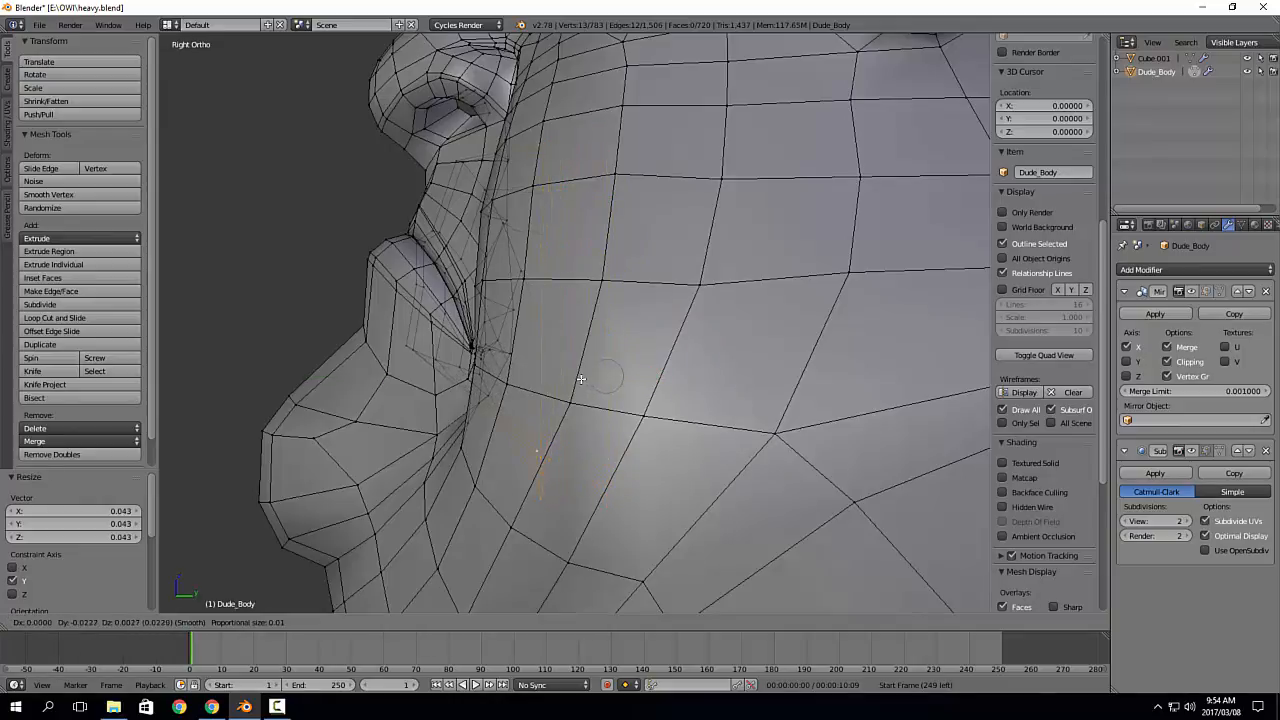
{"action": "left_click", "coordinate": [577, 378]}
{"action": "key", "text": "r"}
{"action": "left_click", "coordinate": [654, 279]}
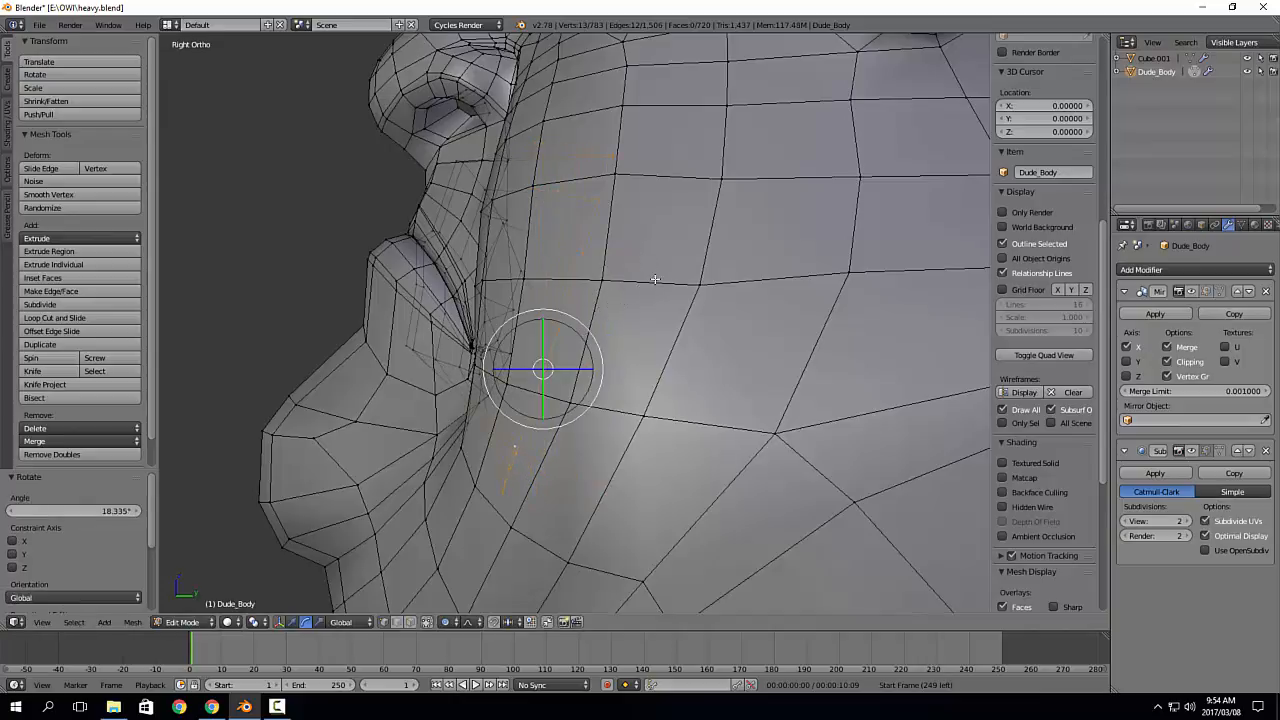
{"action": "key", "text": "g"}
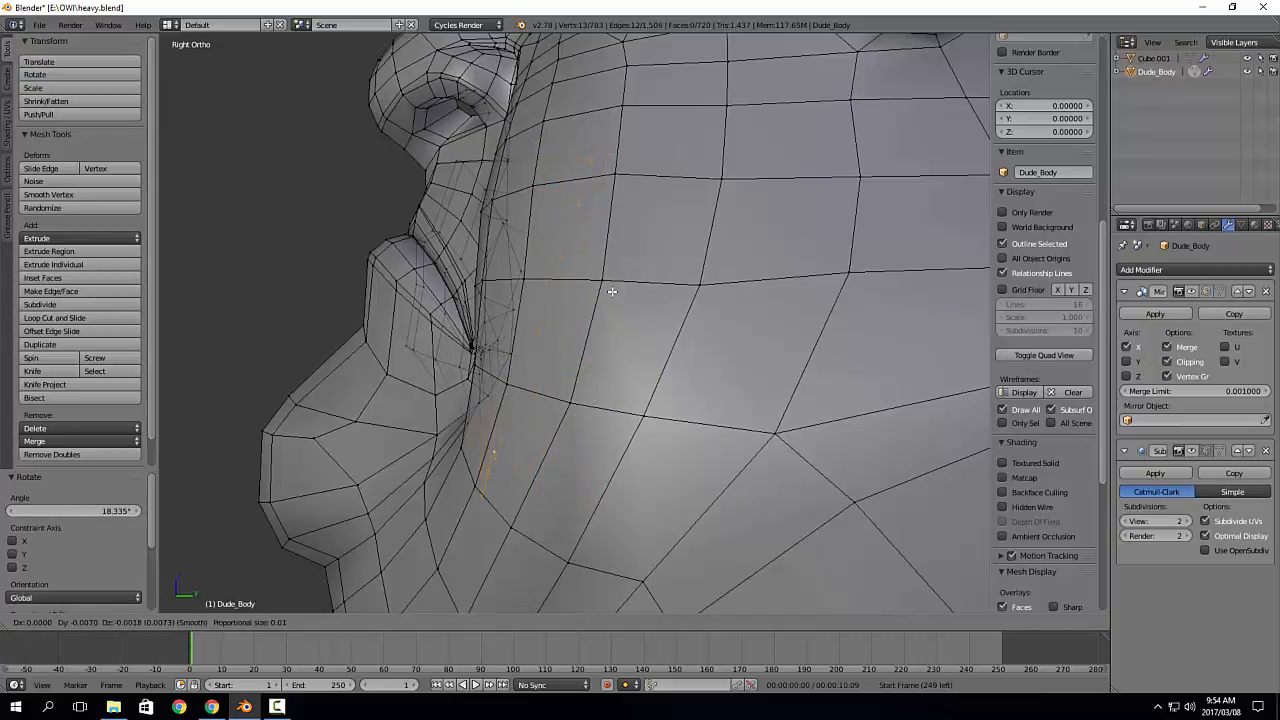
{"action": "left_click", "coordinate": [610, 286]}
Step: Scale the mouth cavity edge by 0.885 and extrude it deeper into the head by Y 0.076, Z -0.015
{"action": "middle_click_drag", "start_coordinate": [606, 286], "coordinate": [630, 310]}
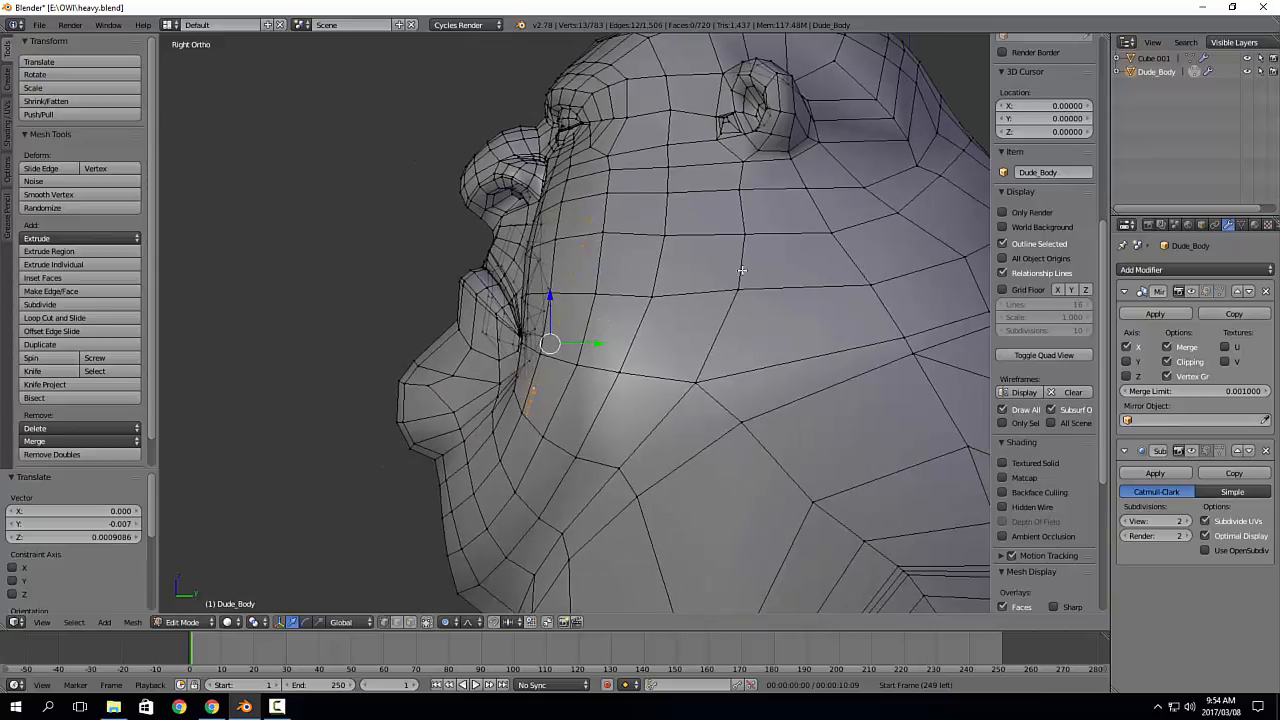
{"action": "key", "text": "s"}
{"action": "left_click", "coordinate": [695, 276]}
{"action": "key", "text": "e"}
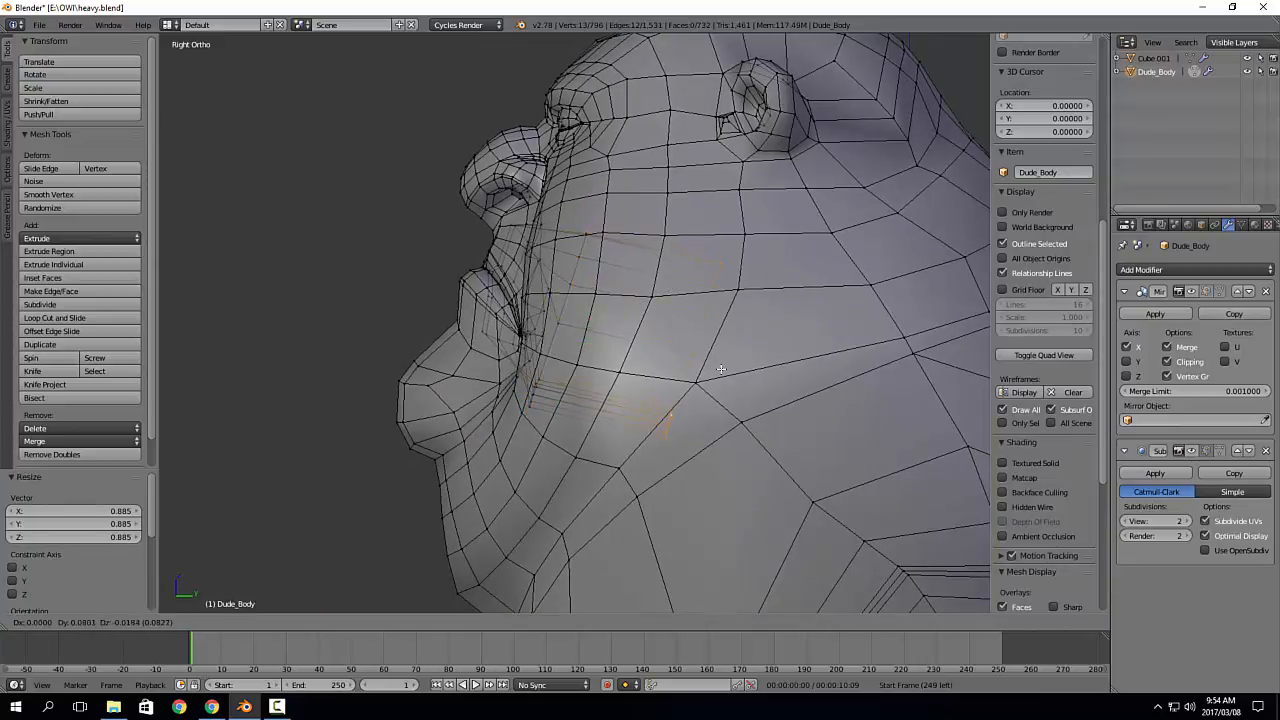
{"action": "left_click", "coordinate": [718, 363]}
{"action": "scroll", "coordinate": [749, 362], "scroll_direction": "down", "scroll_amount": 2}
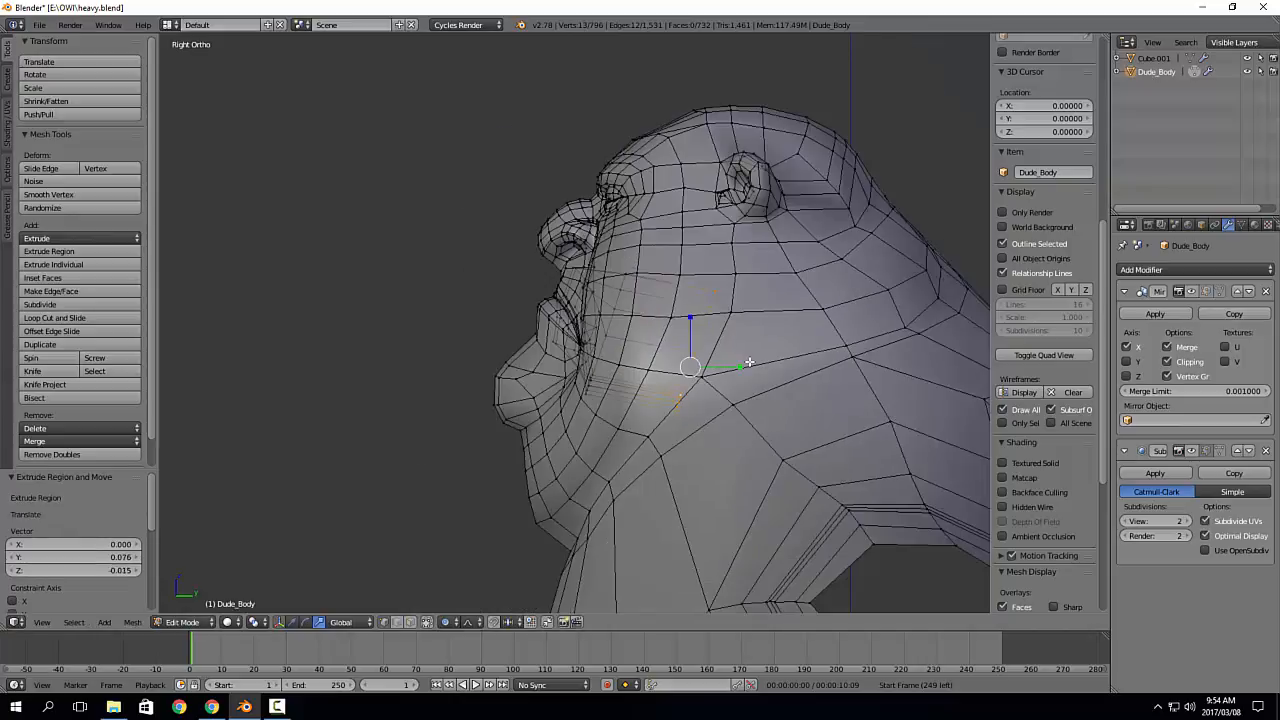
{"action": "middle_click_drag", "start_coordinate": [744, 369], "coordinate": [716, 329], "text": "shift"}
{"action": "scroll", "coordinate": [733, 449], "scroll_direction": "up", "scroll_amount": 1}
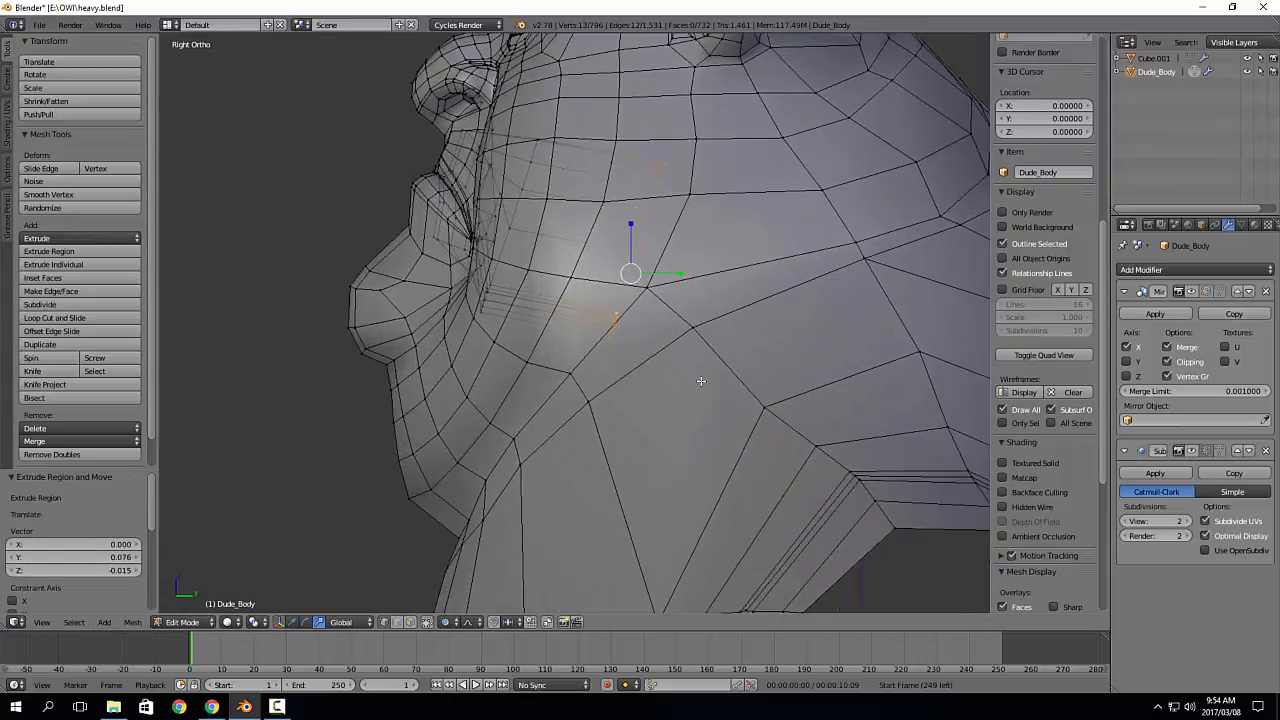
Step: Extrude the mouth cavity's end edge further back by Y 0.043, Z -0.018 and scale it by 0.447
{"action": "middle_click_drag", "start_coordinate": [700, 312], "coordinate": [688, 354], "text": "shift"}
{"action": "key", "text": "e"}
{"action": "left_click", "coordinate": [720, 292]}
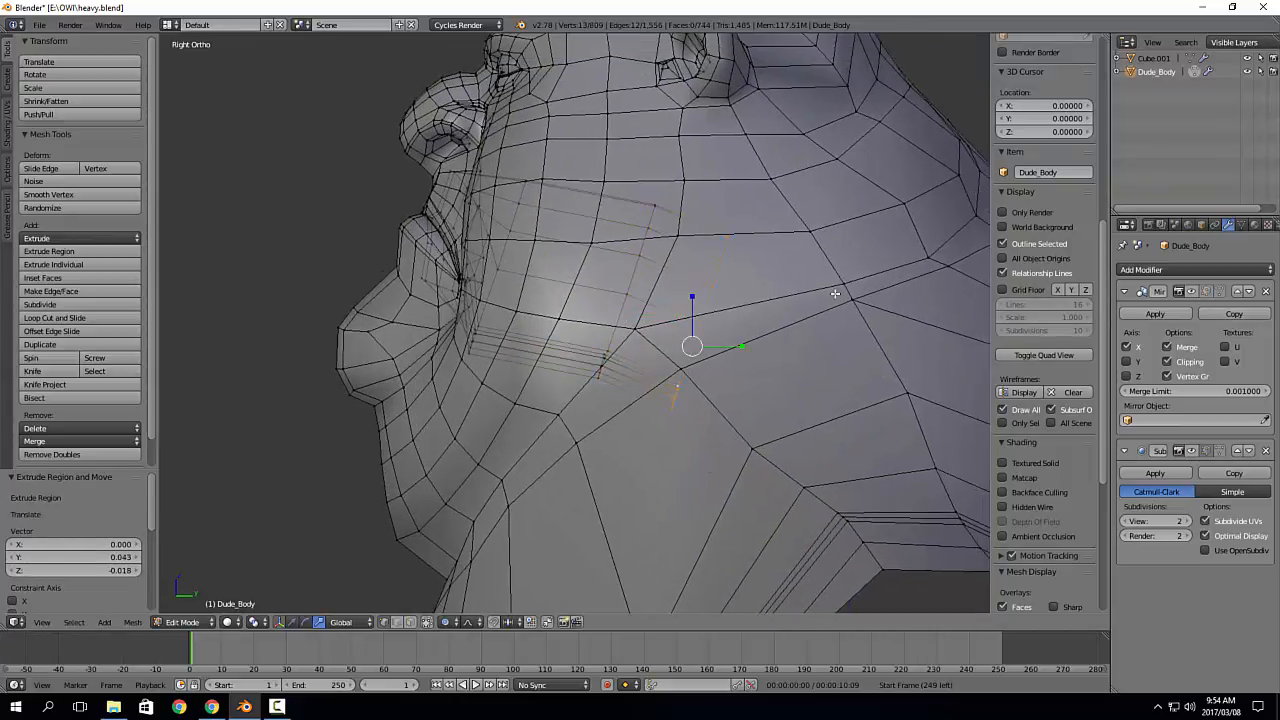
{"action": "key", "text": "s"}
{"action": "left_click", "coordinate": [755, 318]}
Step: Rotate the narrowed end edge 36.625° and move it by Y -0.006, Z -0.013
{"action": "key", "text": "r"}
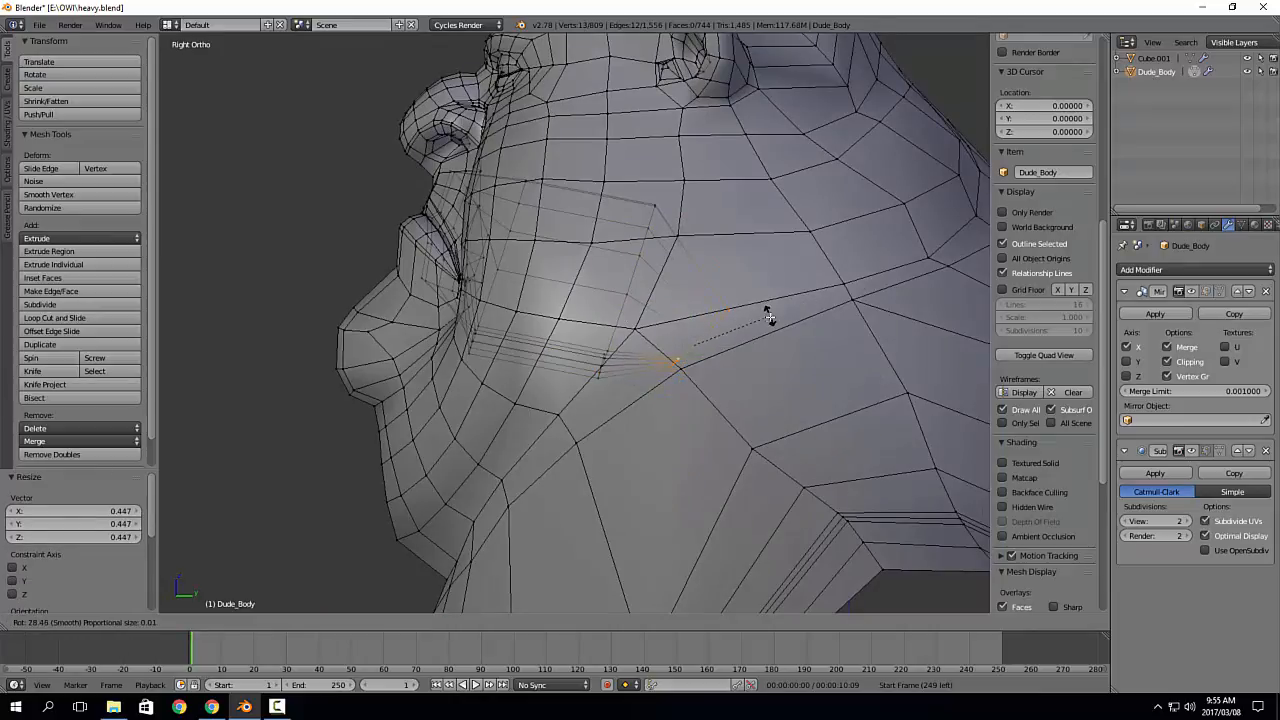
{"action": "left_click", "coordinate": [771, 328]}
{"action": "key", "text": "g"}
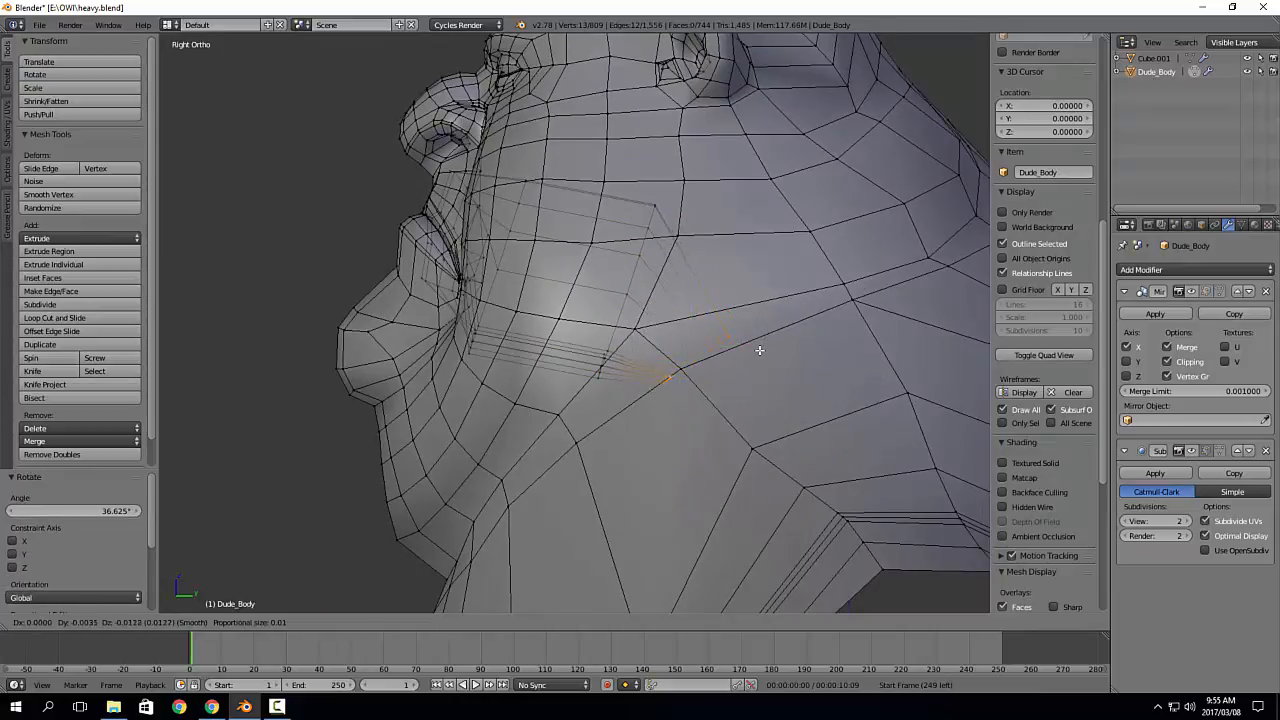
{"action": "left_click", "coordinate": [759, 349]}
Step: Extrude the cavity's end edge down toward the throat by Y 0.015, Z -0.047
{"action": "middle_click_drag", "start_coordinate": [729, 241], "coordinate": [658, 264], "text": "shift"}
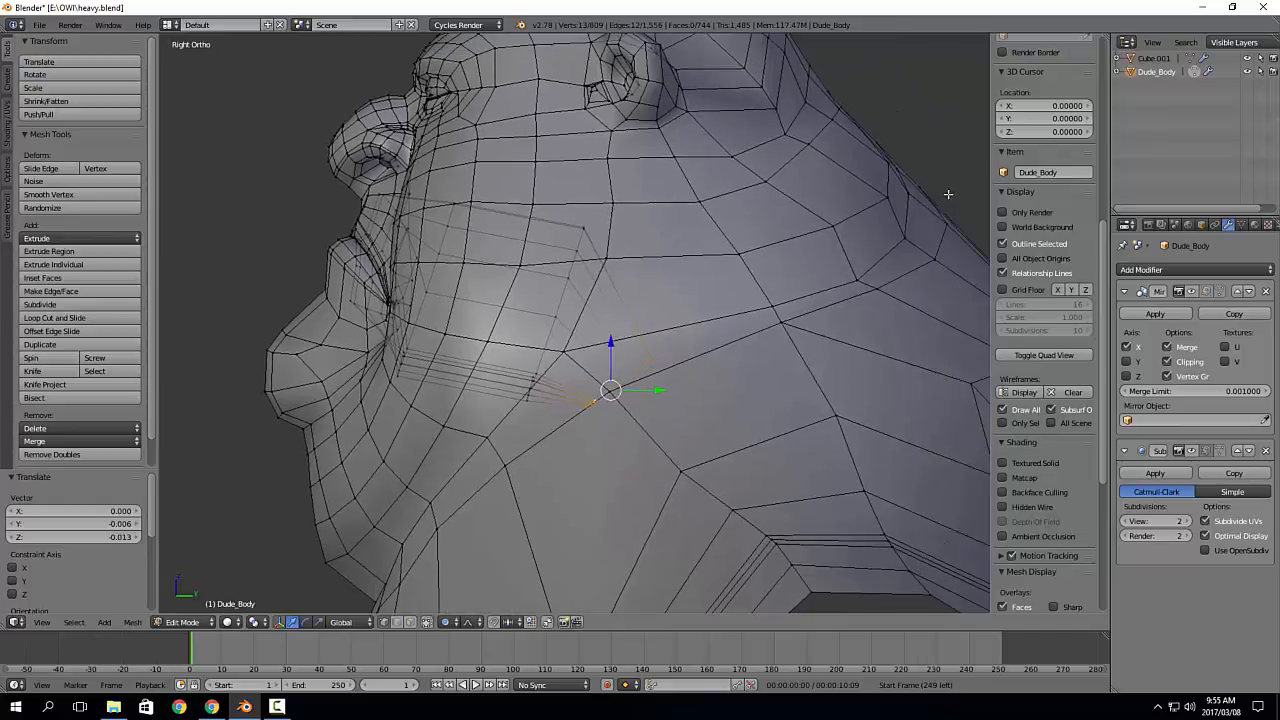
{"action": "middle_click_drag", "start_coordinate": [687, 336], "coordinate": [711, 279], "text": "shift"}
{"action": "key", "text": "g"}
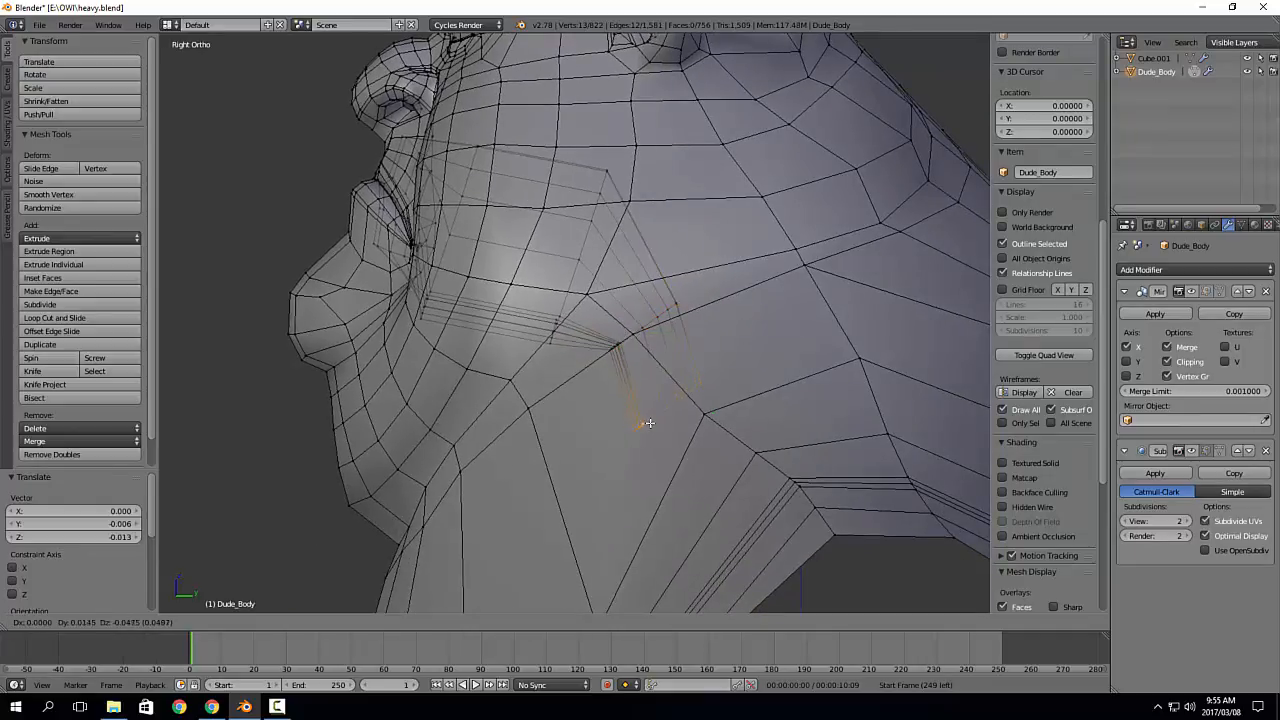
{"action": "left_click", "coordinate": [649, 423]}
Step: Toggle the Mirror modifier's edit-mode display on and back off to check the cavity against the mirrored half
{"action": "middle_click_drag", "start_coordinate": [460, 402], "coordinate": [690, 260]}
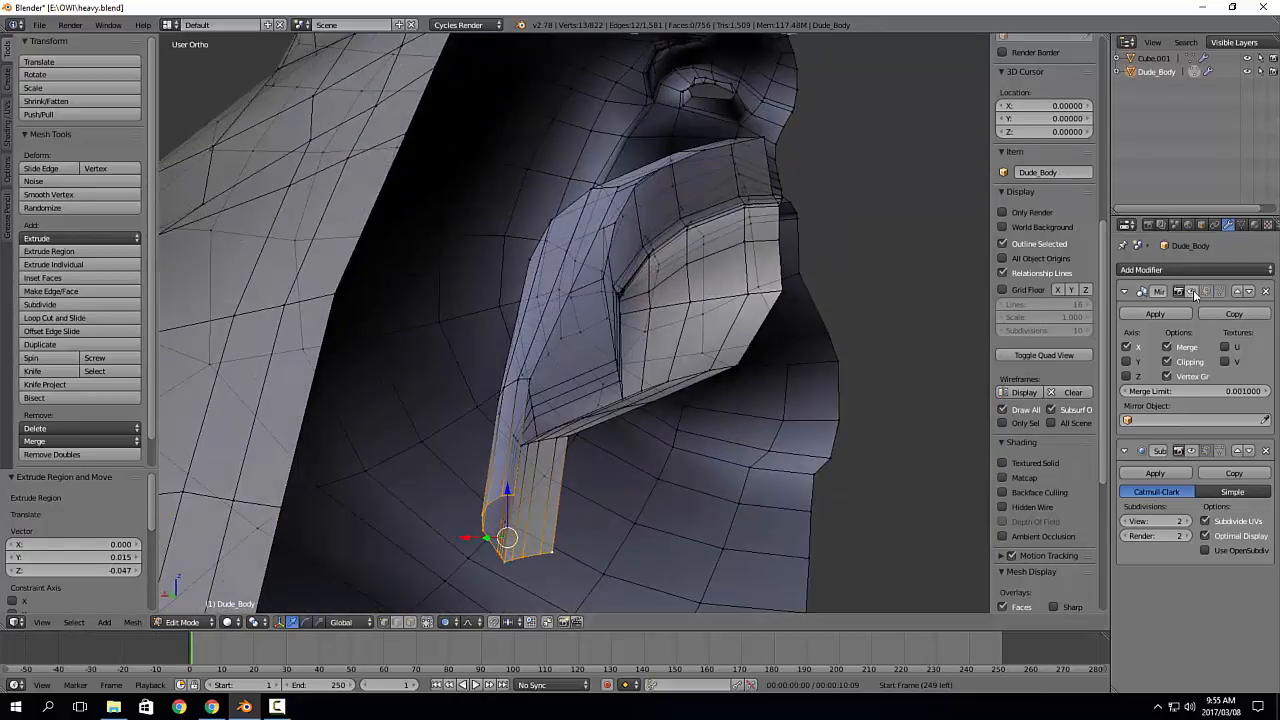
{"action": "middle_click_drag", "start_coordinate": [676, 168], "coordinate": [691, 205]}
{"action": "left_click", "coordinate": [1207, 291]}
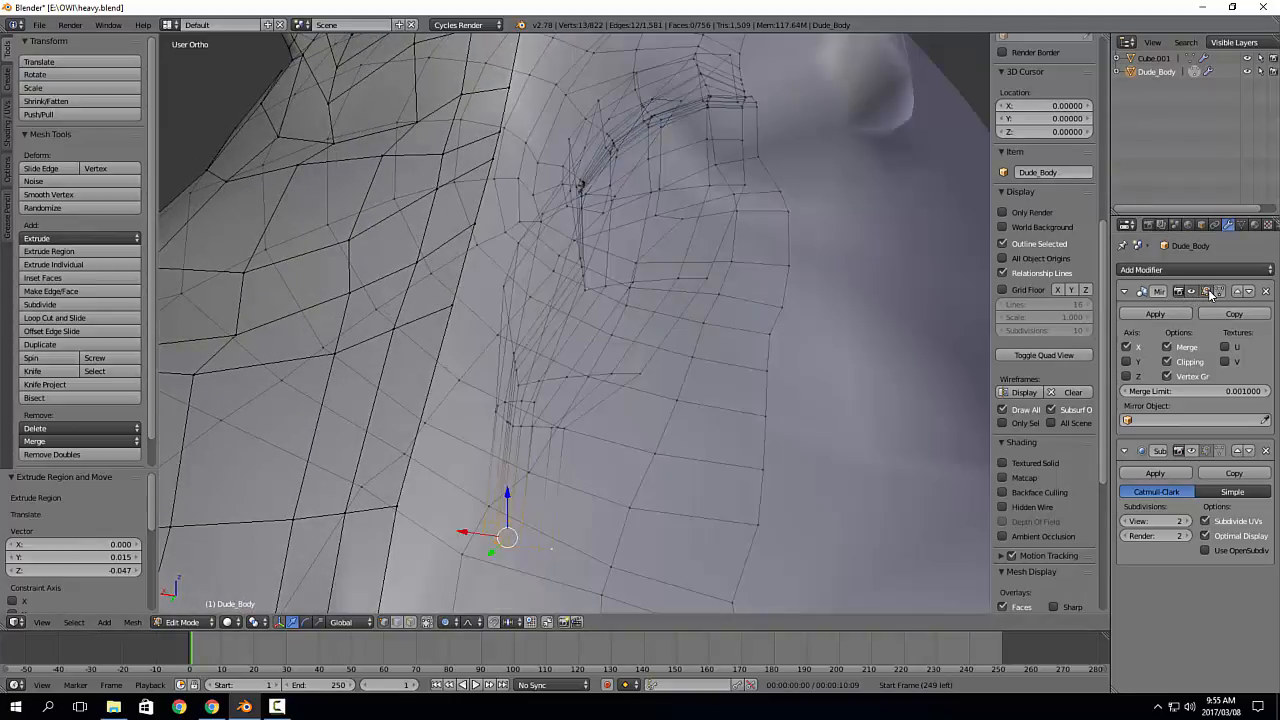
{"action": "left_click", "coordinate": [1207, 292]}
Step: Select the cavity's upper open border as an edge path and move it along X to the mirror centre line
{"action": "middle_click_drag", "start_coordinate": [548, 334], "coordinate": [598, 372]}
{"action": "right_click", "coordinate": [523, 527]}
{"action": "middle_click_drag", "start_coordinate": [671, 150], "coordinate": [725, 130]}
{"action": "right_click", "coordinate": [725, 130], "text": "ctrl"}
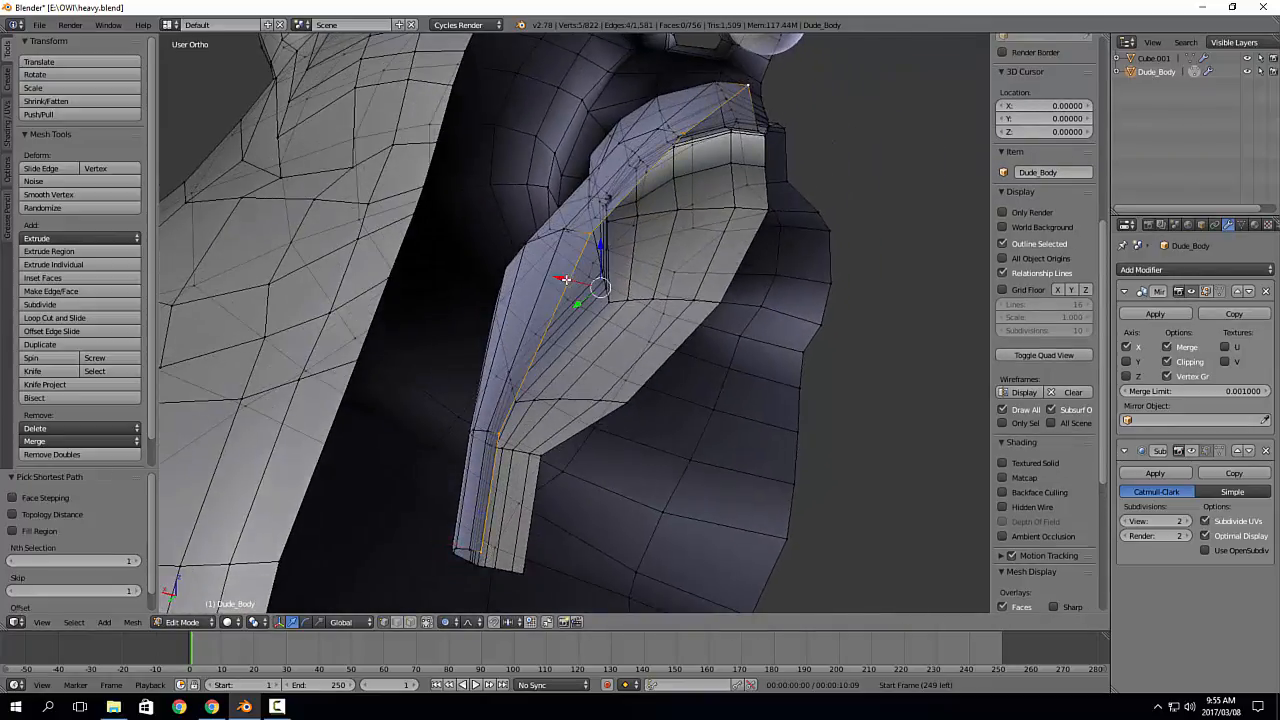
{"action": "left_click_drag", "start_coordinate": [566, 280], "coordinate": [600, 288]}
Step: Select the cavity's lower open border from the throat end to the lip and move it along X to the centre line
{"action": "middle_click_drag", "start_coordinate": [598, 422], "coordinate": [526, 364], "text": "shift"}
{"action": "middle_click_drag", "start_coordinate": [490, 553], "coordinate": [680, 234]}
{"action": "right_click", "coordinate": [463, 354]}
{"action": "right_click", "coordinate": [731, 157], "text": "ctrl"}
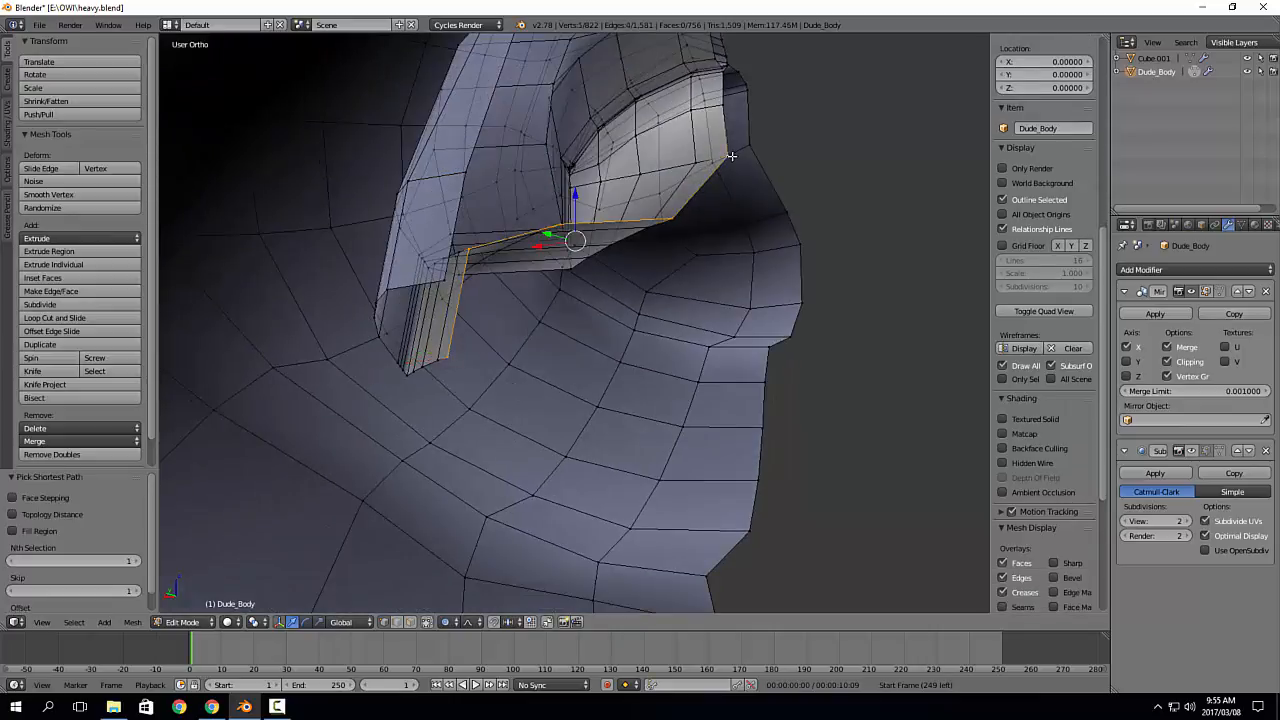
{"action": "mouse_move", "coordinate": [555, 247]}
{"action": "middle_mouse_down"}
{"action": "mouse_move", "coordinate": [542, 276]}
{"action": "mouse_move", "coordinate": [540, 250]}
{"action": "middle_mouse_up"}
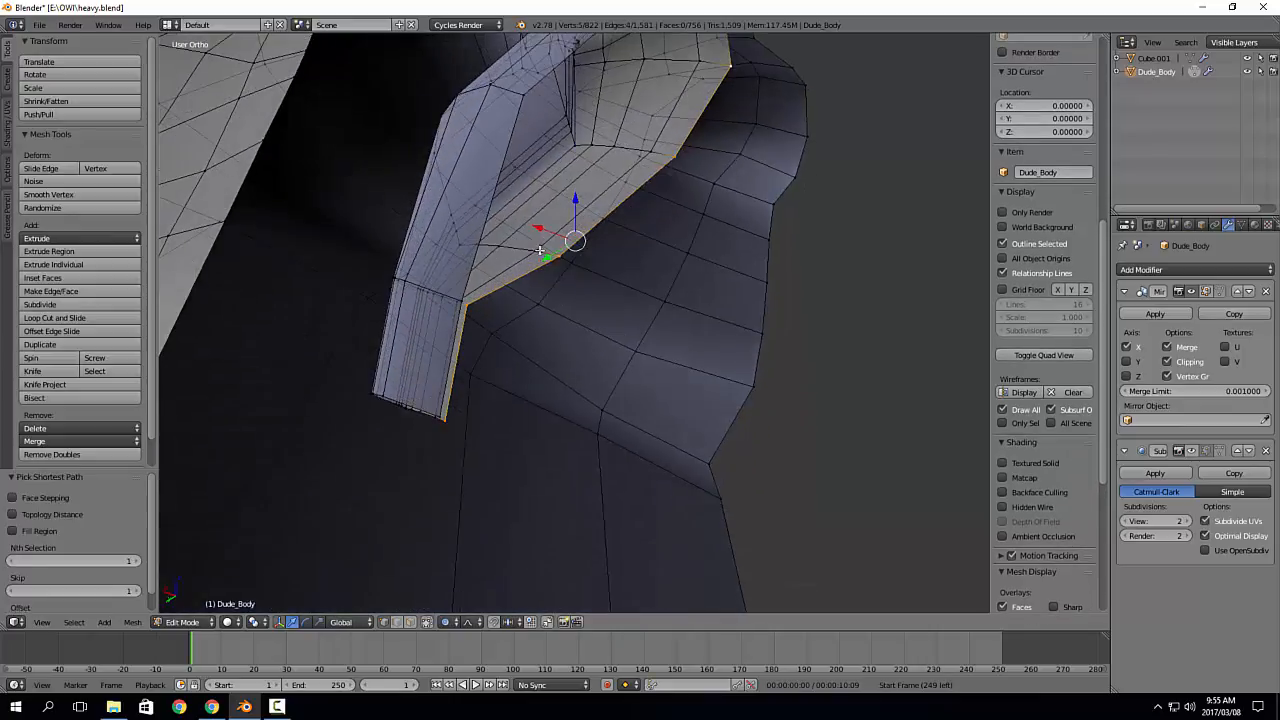
{"action": "left_click_drag", "start_coordinate": [540, 229], "coordinate": [665, 273]}
Step: Enable face selection and select the face loop at the throat end of the cavity
{"action": "middle_click_drag", "start_coordinate": [665, 280], "coordinate": [557, 290]}
{"action": "key", "text": "shift+3"}
{"action": "right_click", "coordinate": [549, 307], "text": "alt"}
Step: Try smoothing the vertices across three face loops of the mouth cavity
{"action": "right_click", "coordinate": [488, 155], "text": "alt+shift"}
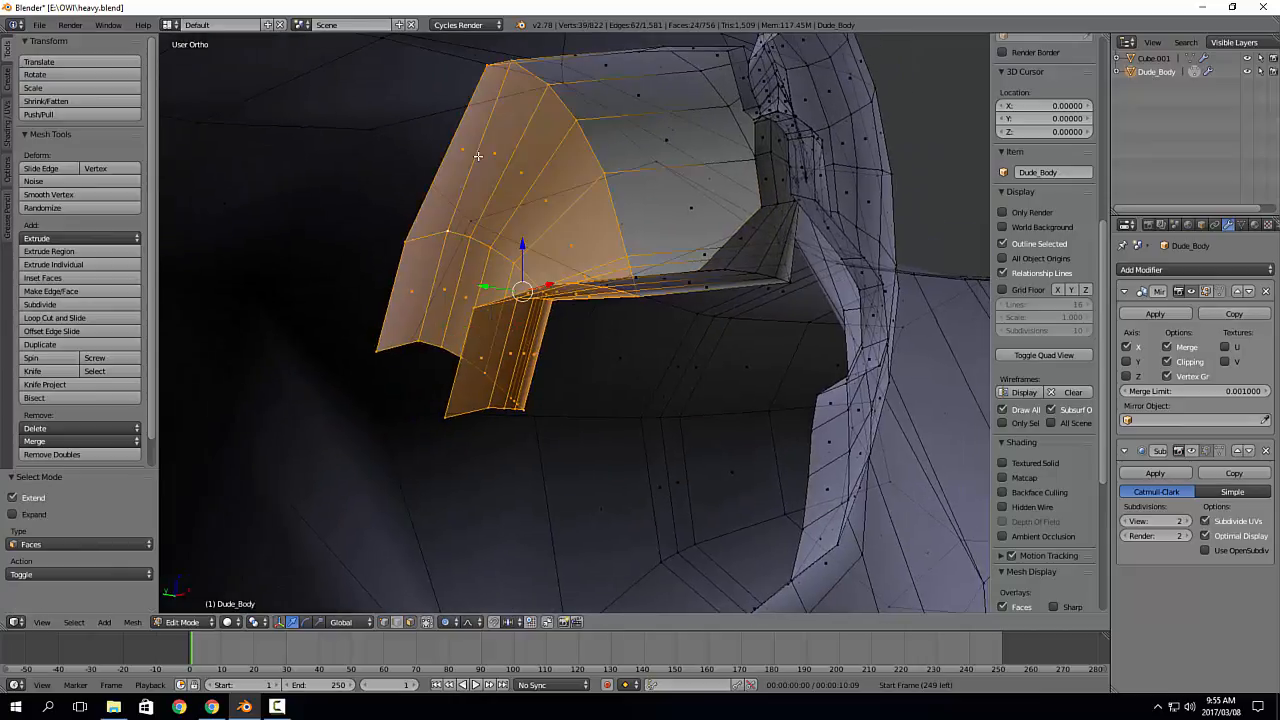
{"action": "middle_click_drag", "start_coordinate": [488, 155], "coordinate": [488, 184]}
{"action": "right_click", "coordinate": [507, 129], "text": "alt+shift"}
{"action": "middle_click_drag", "start_coordinate": [507, 129], "coordinate": [243, 177]}
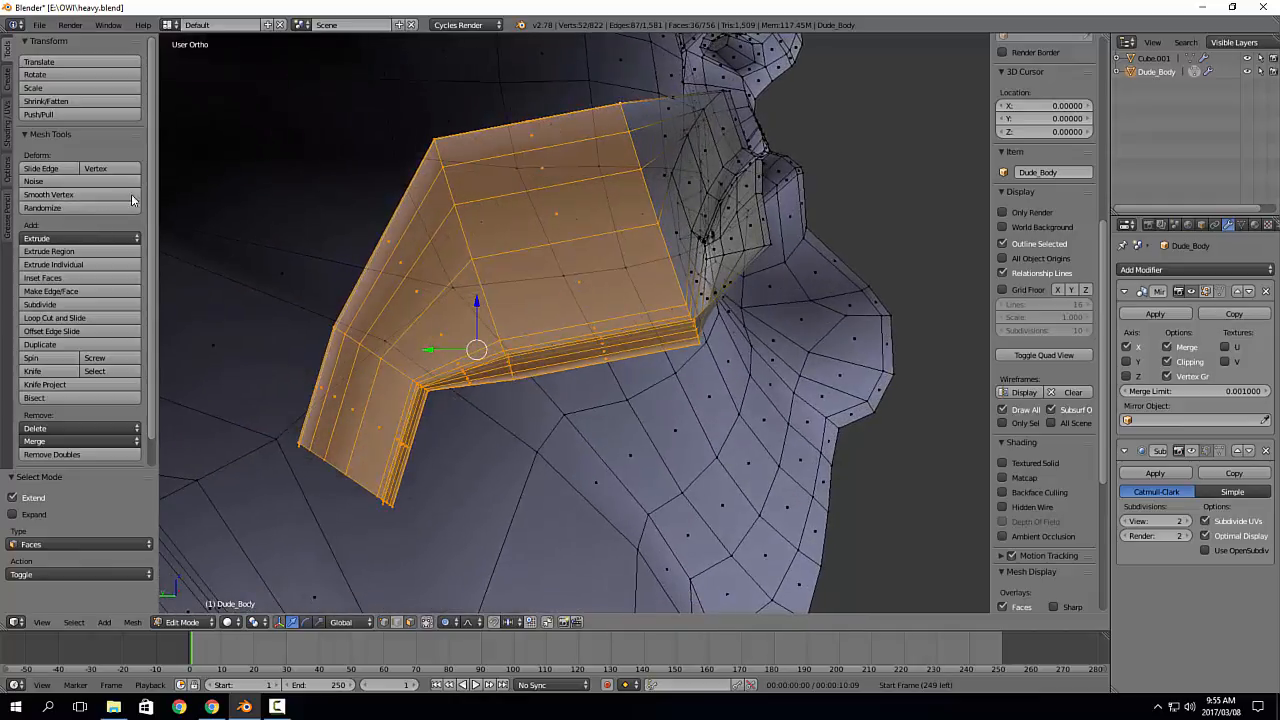
{"action": "left_click", "coordinate": [85, 195]}
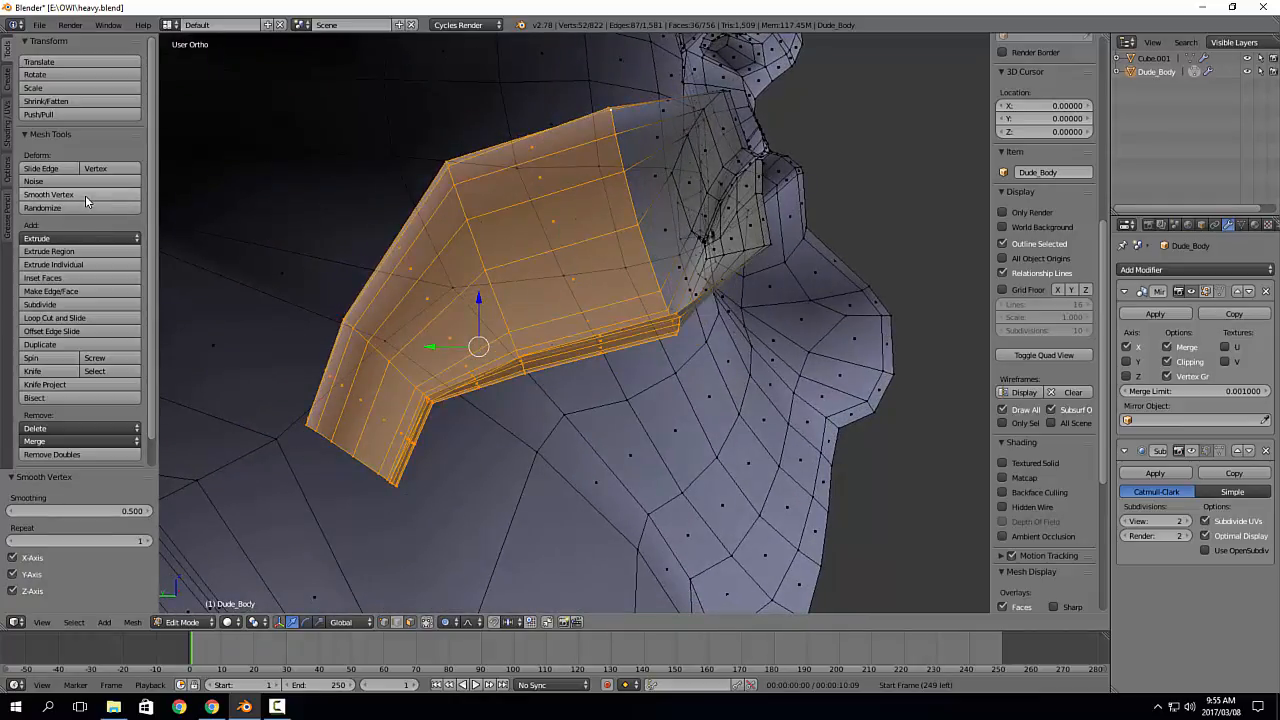
{"action": "key", "text": "ctrl+z"}
{"action": "key", "text": "ctrl+z"}
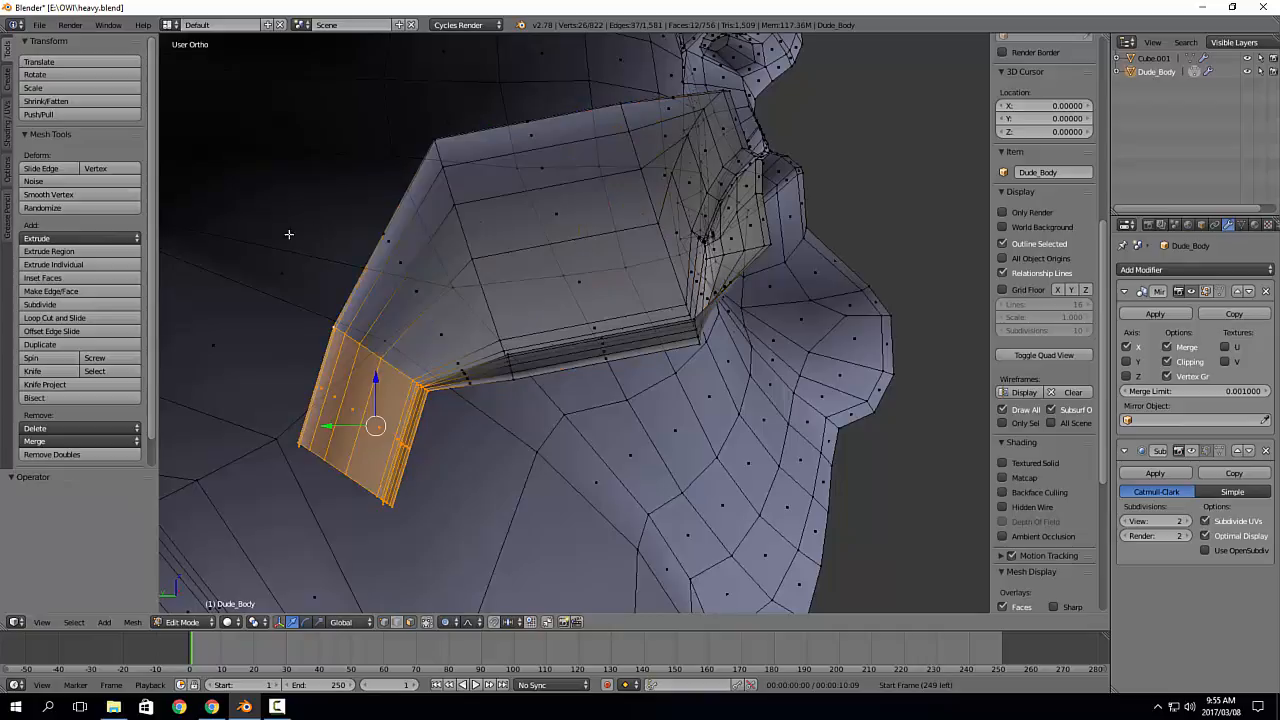
Step: Add the adjacent face loop to the throat-end loop and smooth the vertices of both loops several times
{"action": "left_click", "coordinate": [409, 263], "text": "alt+shift"}
{"action": "left_click", "coordinate": [89, 197]}
{"action": "left_click", "coordinate": [89, 197]}
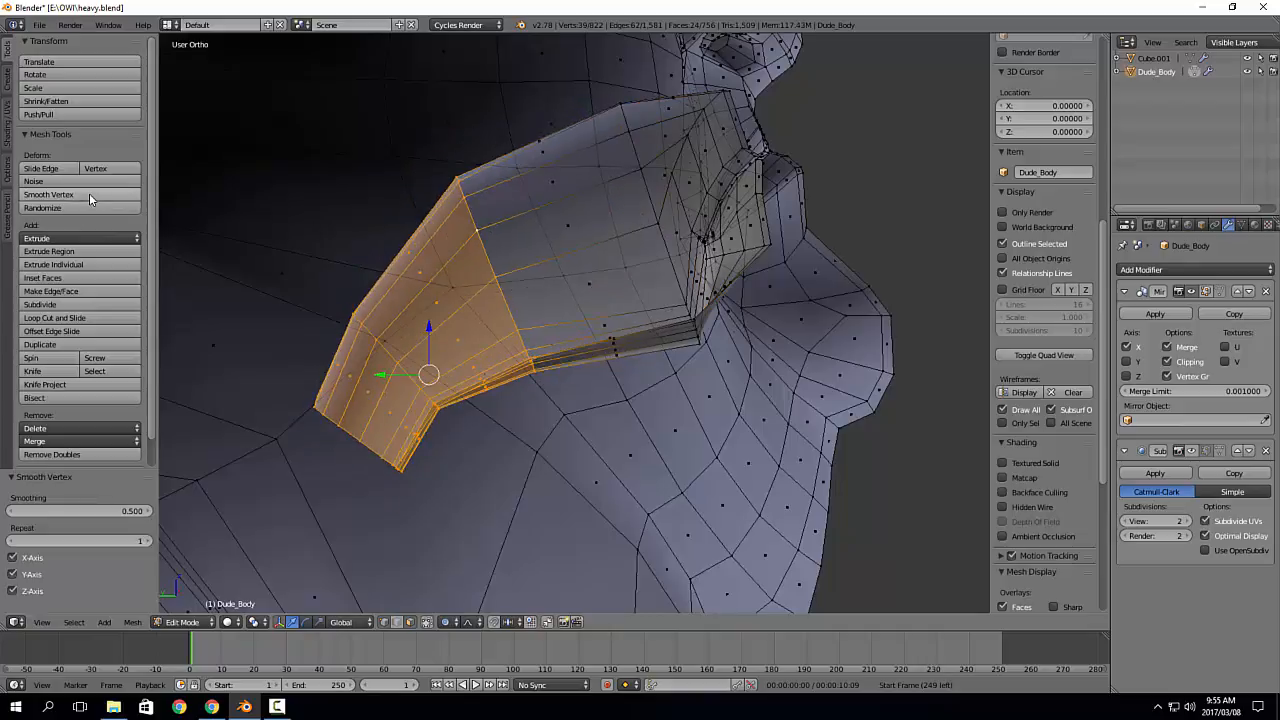
{"action": "left_click", "coordinate": [89, 197]}
Step: Move the smoothed cavity's upper and lower open border paths along X back onto the mirror centre line
{"action": "middle_click_drag", "start_coordinate": [618, 346], "coordinate": [654, 342]}
{"action": "right_click", "coordinate": [472, 411]}
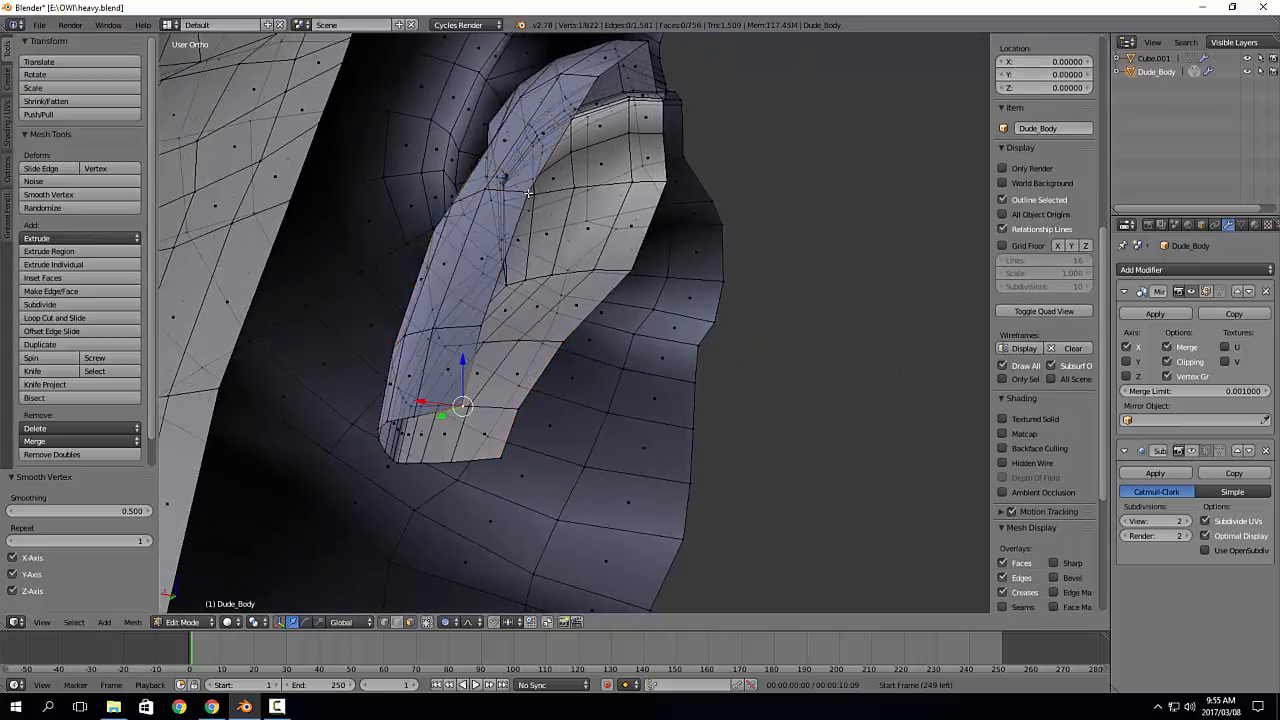
{"action": "middle_click_drag", "start_coordinate": [527, 192], "coordinate": [533, 247]}
{"action": "right_click", "coordinate": [533, 247], "text": "ctrl"}
{"action": "left_click_drag", "start_coordinate": [415, 371], "coordinate": [508, 378]}
{"action": "right_click", "coordinate": [468, 511]}
{"action": "right_click", "coordinate": [508, 324], "text": "ctrl"}
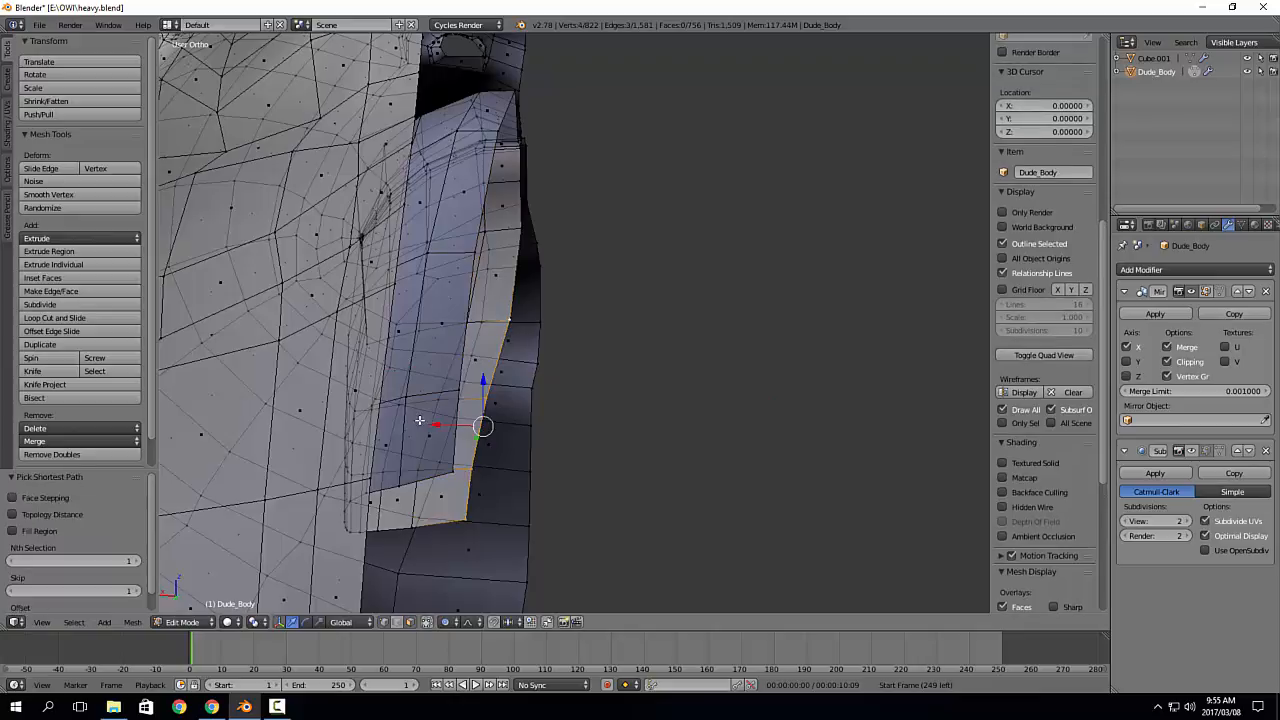
{"action": "left_click_drag", "start_coordinate": [443, 426], "coordinate": [438, 426]}
Step: Check the head in Object Mode, switch the viewport to wireframe, and return to Edit Mode
{"action": "key", "text": "Tab"}
{"action": "scroll", "coordinate": [598, 372], "scroll_direction": "down", "scroll_amount": 6}
{"action": "mouse_move", "coordinate": [598, 372]}
{"action": "middle_mouse_down"}
{"action": "mouse_move", "coordinate": [496, 351]}
{"action": "mouse_move", "coordinate": [647, 363]}
{"action": "middle_mouse_up"}
{"action": "scroll", "coordinate": [647, 363], "scroll_direction": "up", "scroll_amount": 4}
{"action": "middle_click_drag", "start_coordinate": [580, 420], "coordinate": [599, 351], "text": "shift"}
{"action": "key", "text": "z"}
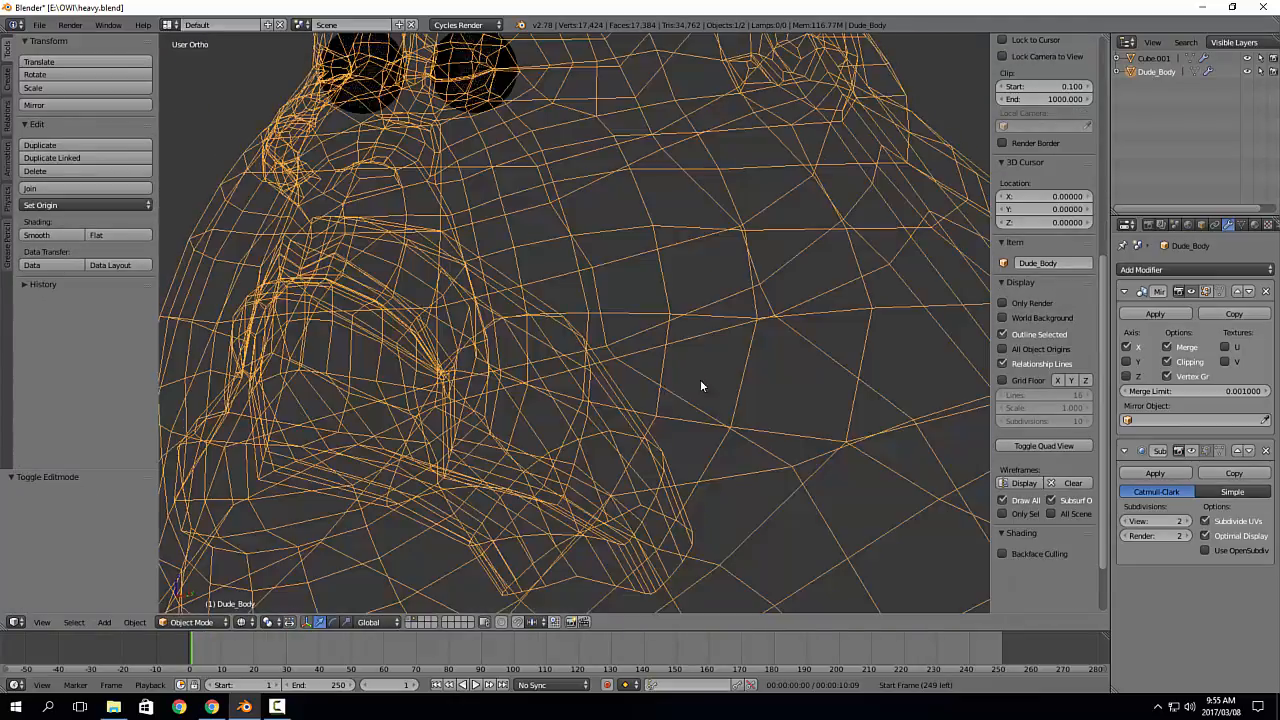
{"action": "mouse_move", "coordinate": [700, 379]}
{"action": "middle_mouse_down"}
{"action": "mouse_move", "coordinate": [824, 326]}
{"action": "mouse_move", "coordinate": [765, 328]}
{"action": "mouse_move", "coordinate": [727, 349]}
{"action": "mouse_move", "coordinate": [677, 297]}
{"action": "middle_mouse_up"}
{"action": "scroll", "coordinate": [765, 328], "scroll_direction": "down", "scroll_amount": 3}
{"action": "key", "text": "Tab"}
{"action": "scroll", "coordinate": [685, 362], "scroll_direction": "up", "scroll_amount": 1}
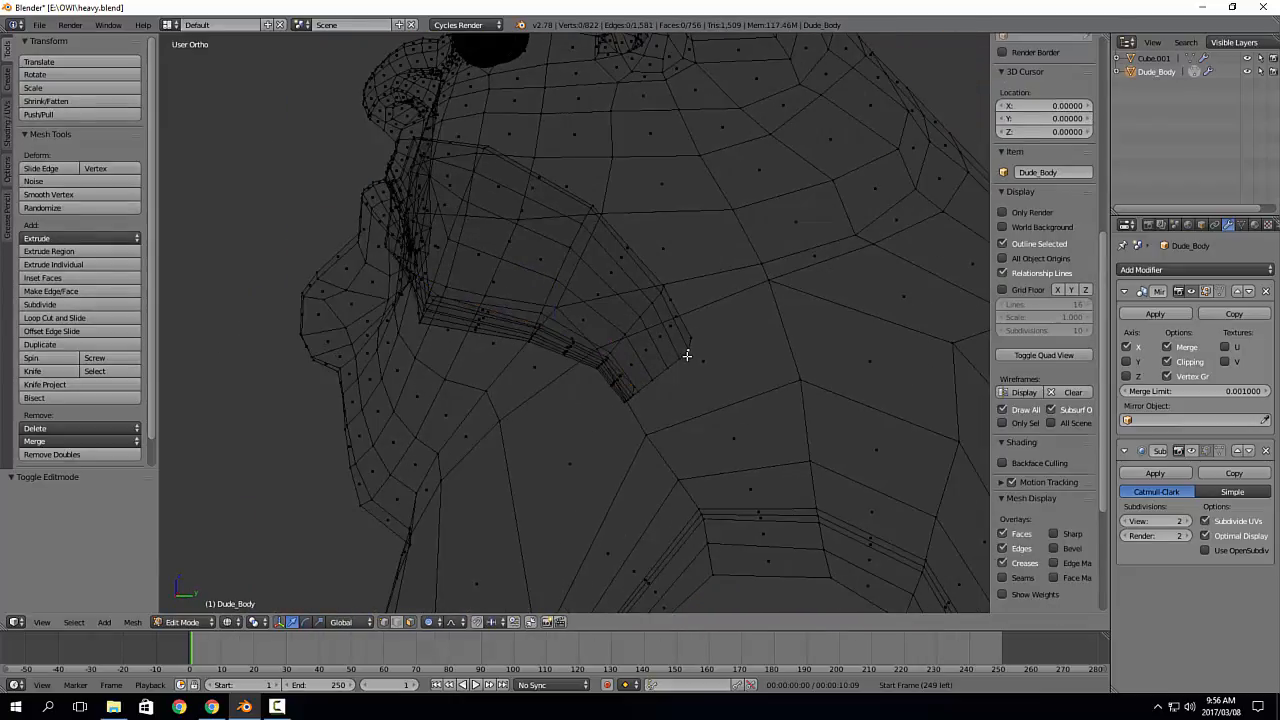
Step: Select the throat-end edge loop in edge mode and extrude it by X -0.009, Y 0.001, Z -0.038
{"action": "key", "text": "shift+2"}
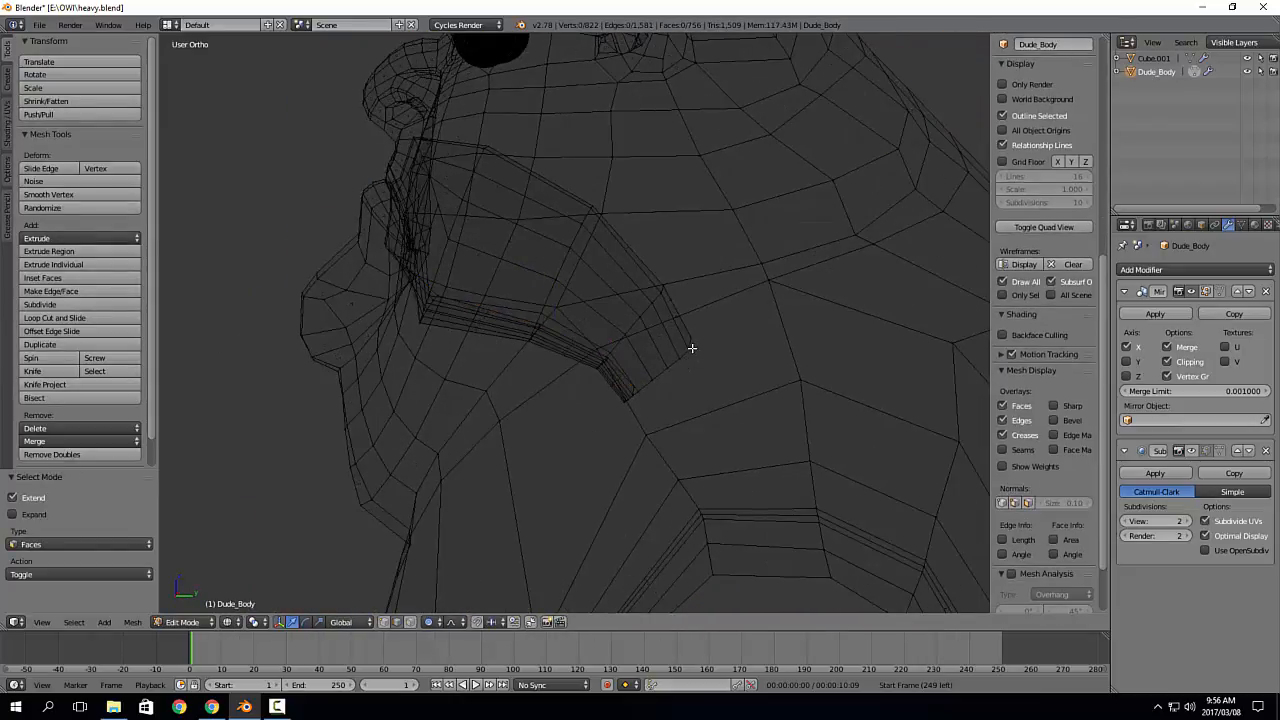
{"action": "right_click", "coordinate": [692, 347], "text": "alt"}
{"action": "middle_click_drag", "start_coordinate": [672, 375], "coordinate": [591, 343]}
{"action": "key", "text": "e"}
{"action": "left_click", "coordinate": [701, 432]}
Step: Scale the edge loop in the middle of the cavity by 1.198 and move it by Y 0.004, Z 0.004
{"action": "scroll", "coordinate": [591, 343], "scroll_direction": "up", "scroll_amount": 2}
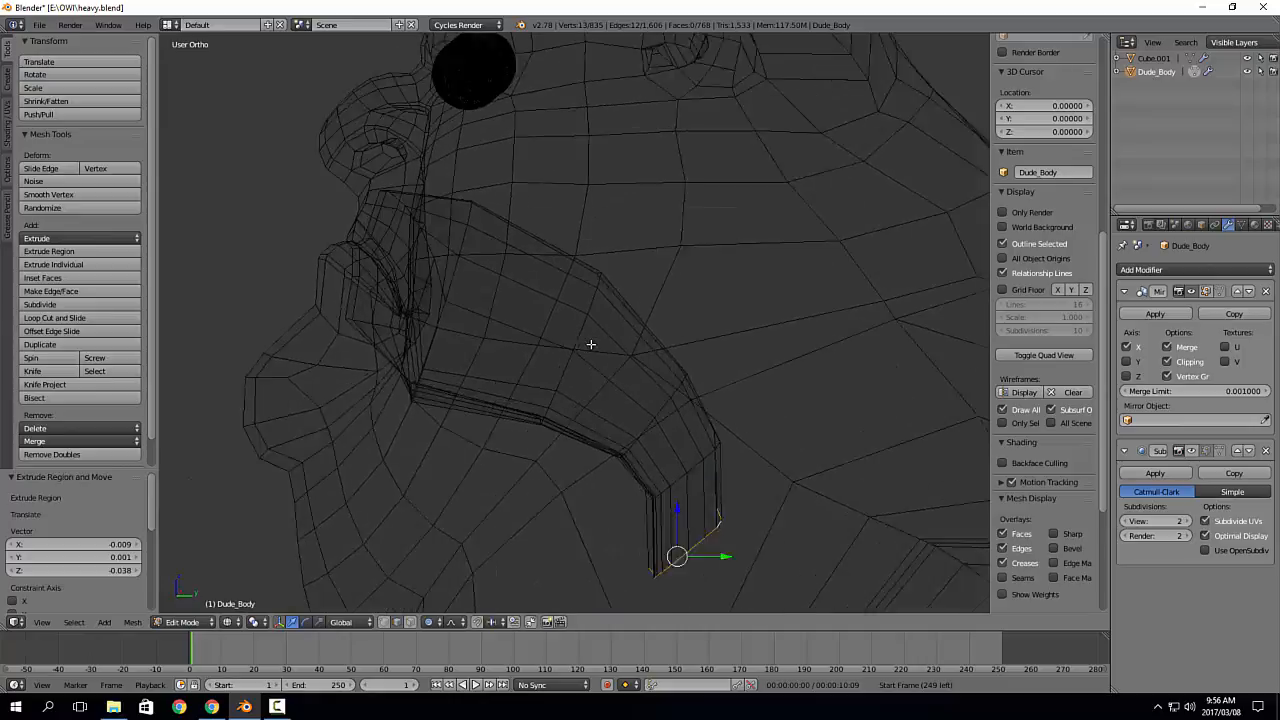
{"action": "key", "text": "s"}
{"action": "left_click", "coordinate": [710, 213]}
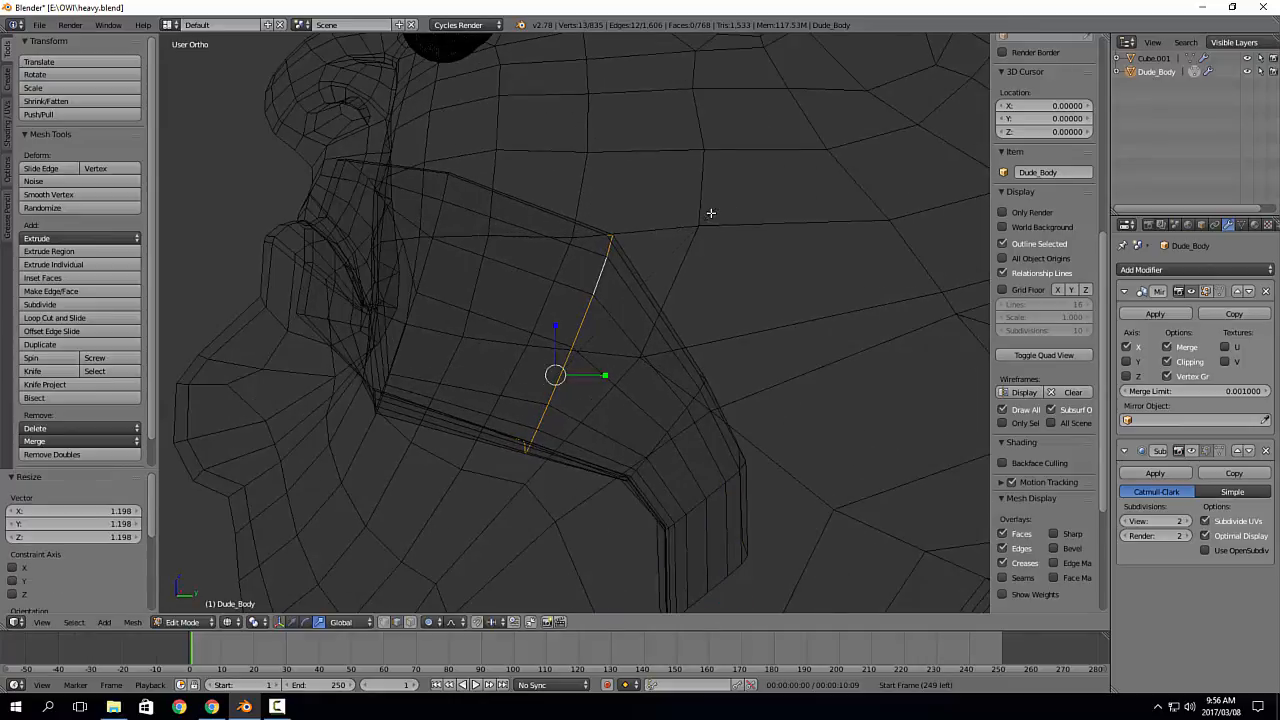
{"action": "key", "text": "g"}
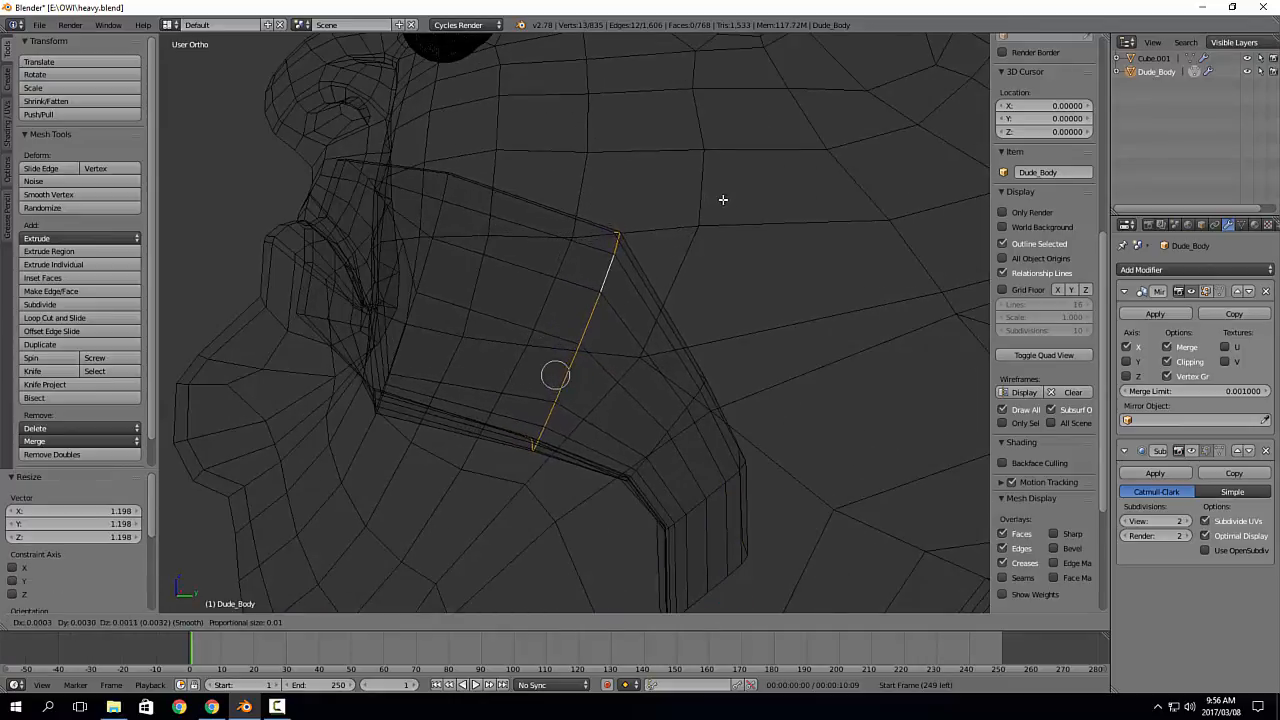
{"action": "left_click", "coordinate": [725, 190]}
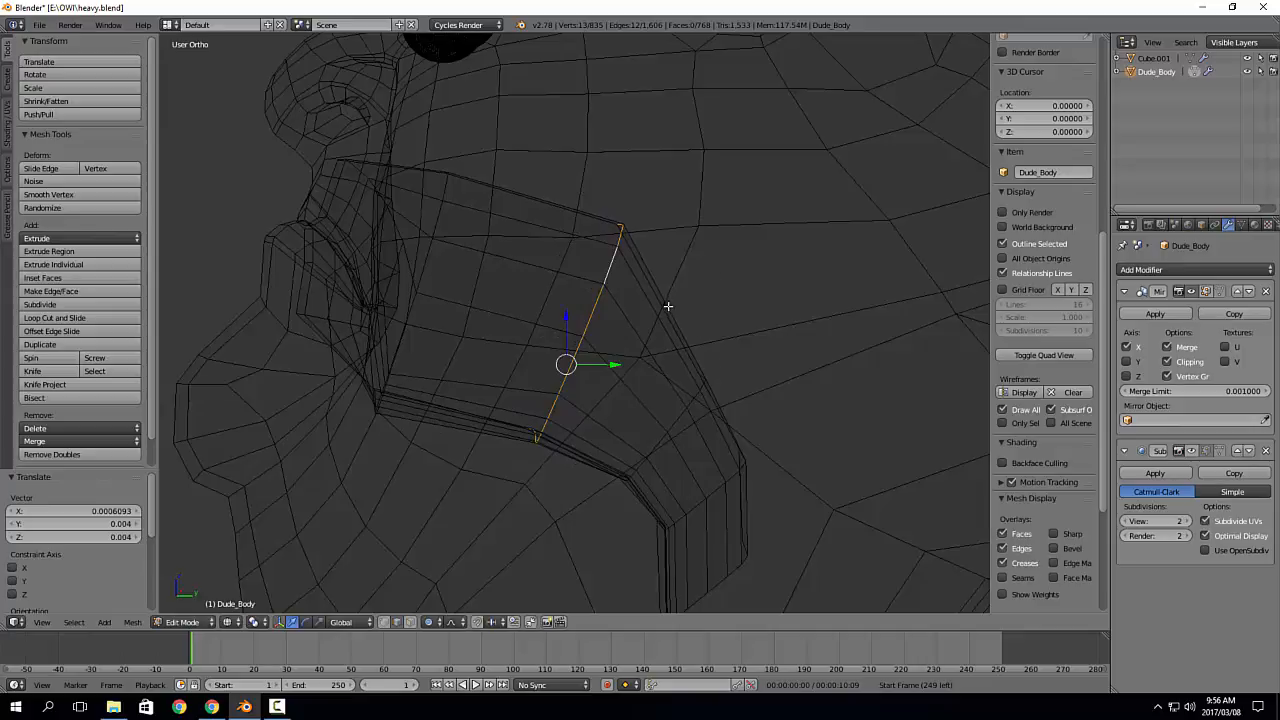
Step: Move the middle edge loop back by about Y 0.016, Z -0.0014 and add one loop cut in front of it
{"action": "key", "text": "g"}
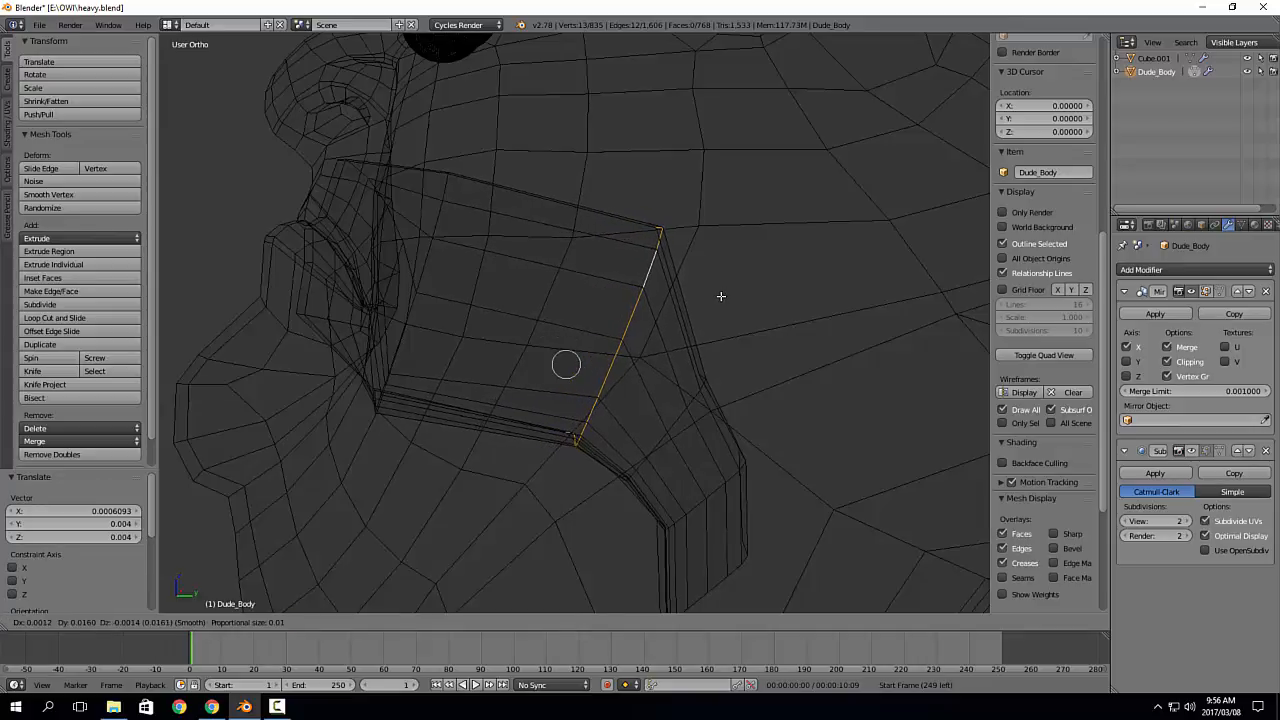
{"action": "left_click", "coordinate": [720, 296]}
{"action": "key", "text": "ctrl+r"}
{"action": "left_click", "coordinate": [557, 219]}
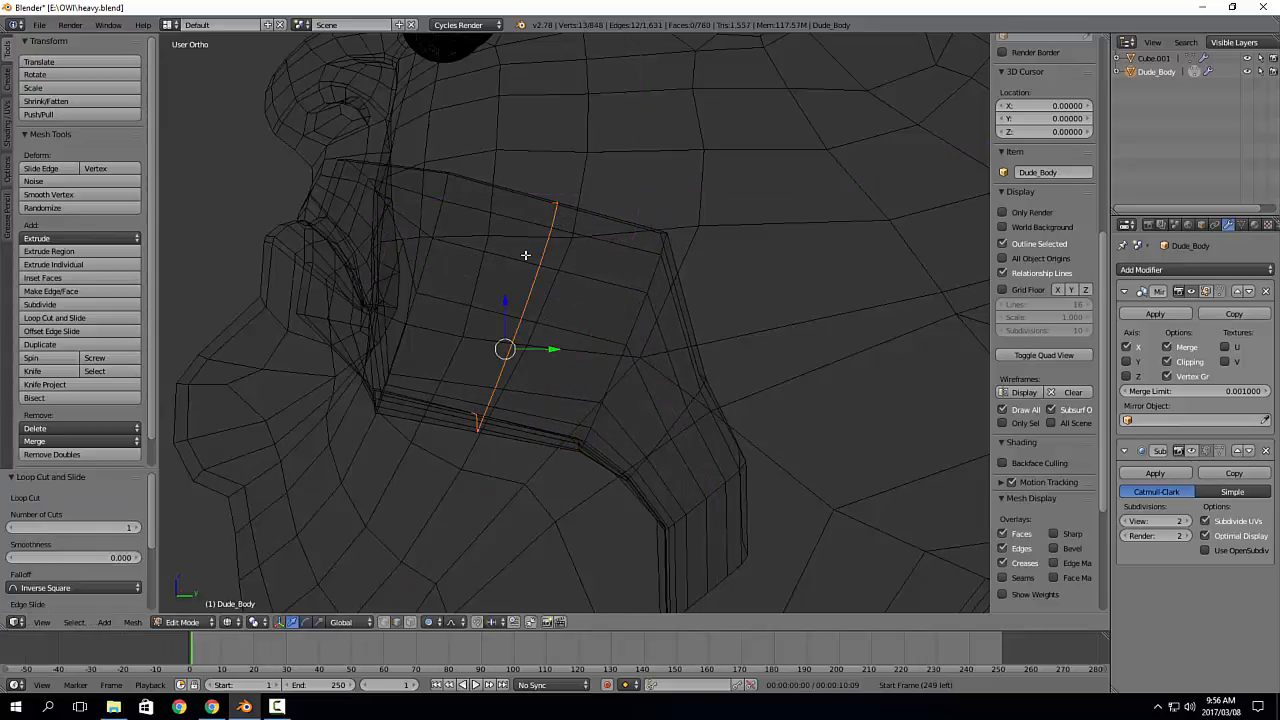
Step: Select the crosswise edge loops around the cavity's rear bend and smooth their vertices repeatedly
{"action": "middle_click_drag", "start_coordinate": [557, 219], "coordinate": [433, 349]}
{"action": "left_click", "coordinate": [359, 372], "text": "alt"}
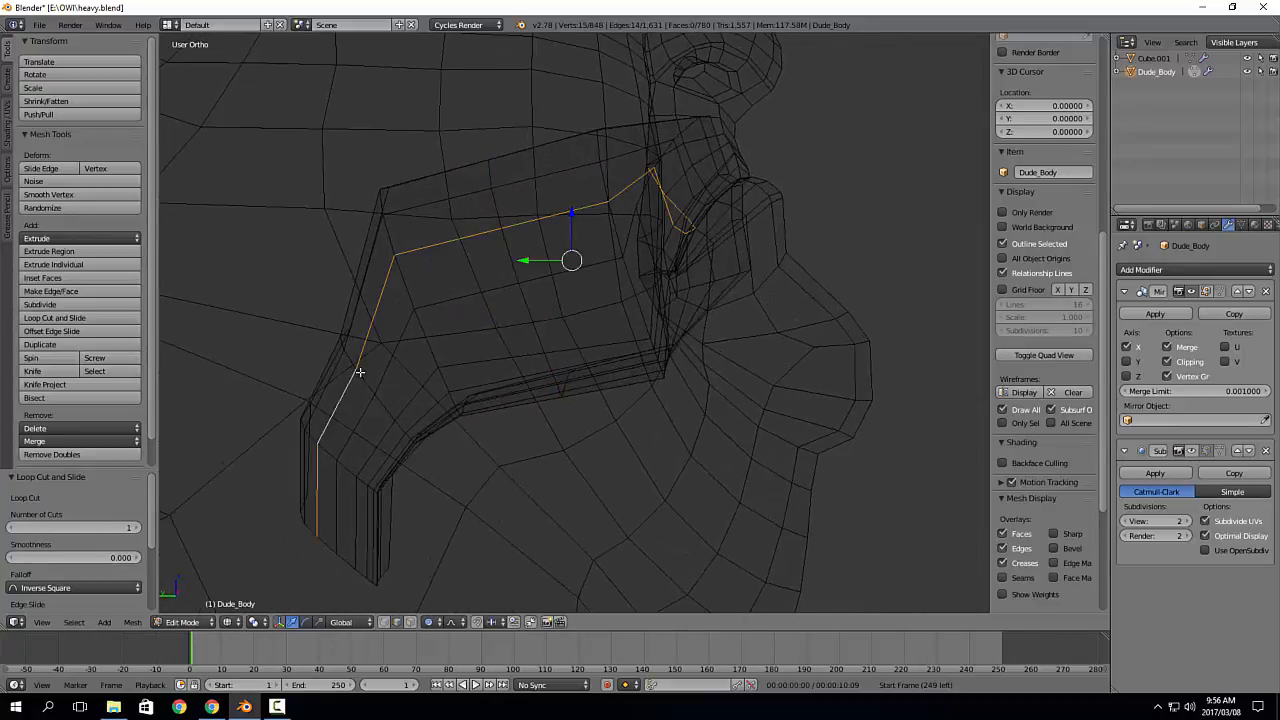
{"action": "left_click", "coordinate": [78, 197]}
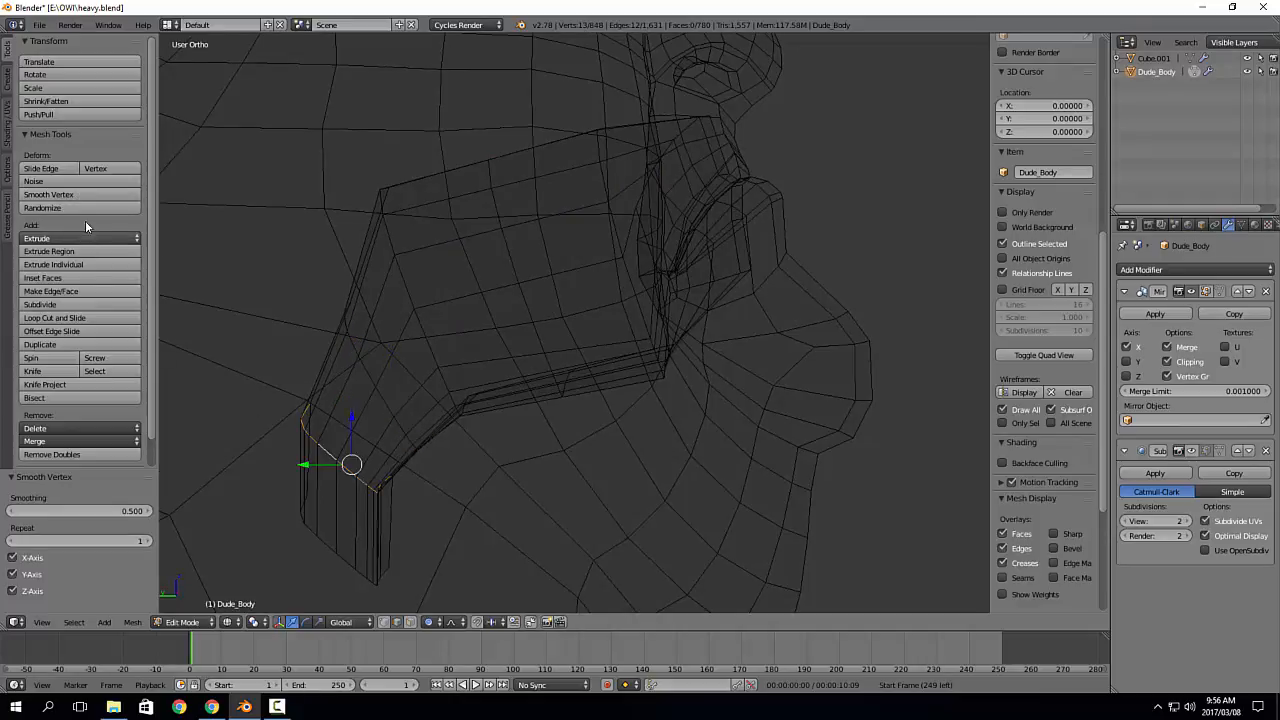
{"action": "left_click", "coordinate": [96, 197]}
{"action": "left_click", "coordinate": [97, 197]}
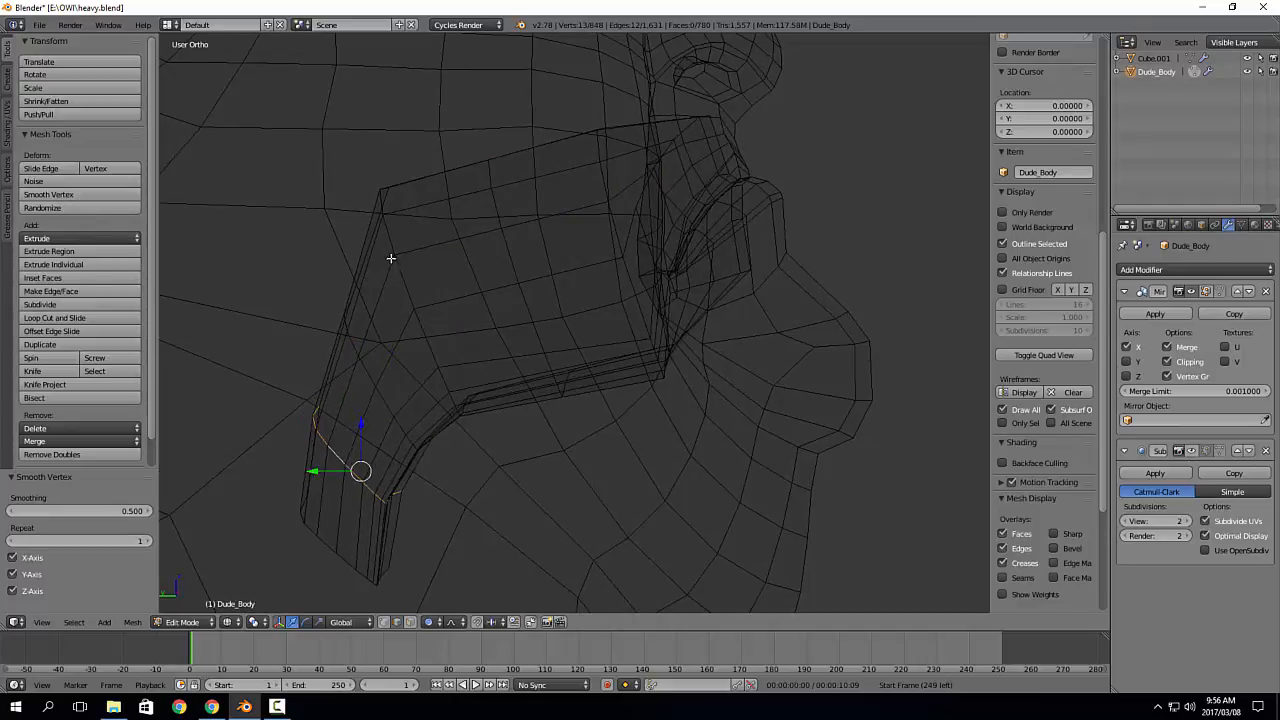
{"action": "left_click", "coordinate": [71, 193]}
{"action": "left_click", "coordinate": [71, 193]}
{"action": "middle_click_drag", "start_coordinate": [543, 300], "coordinate": [503, 341]}
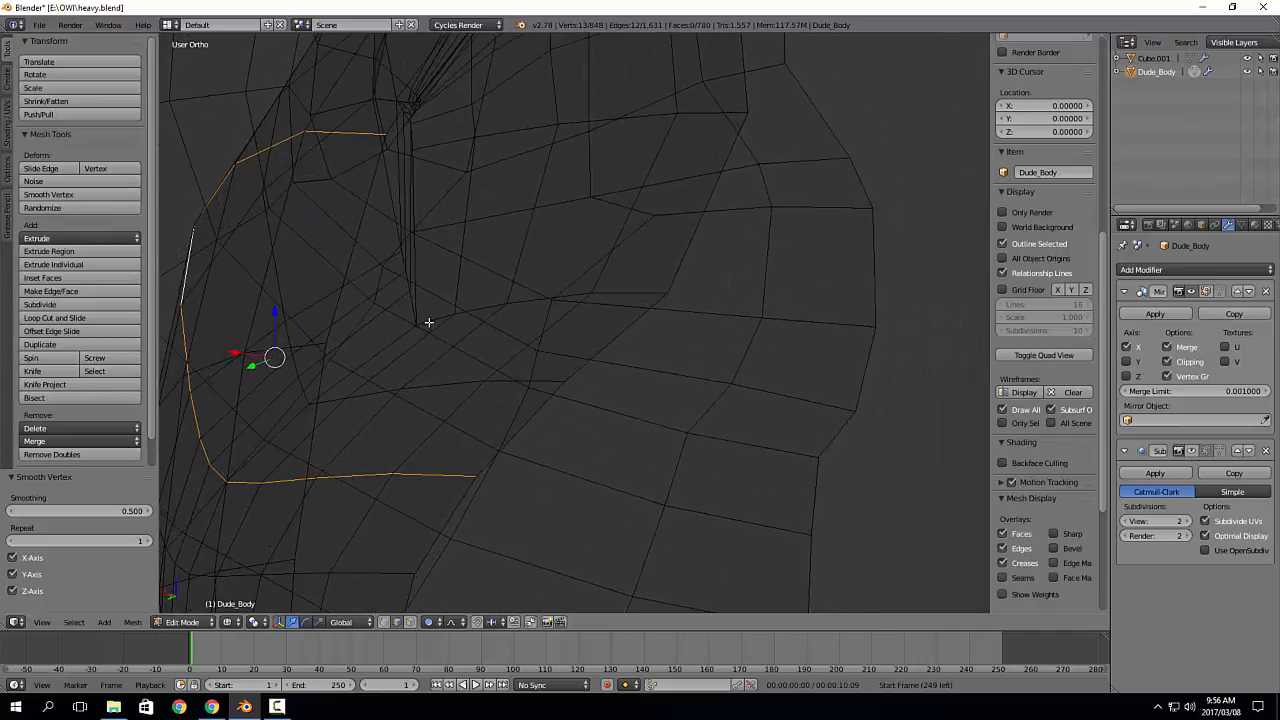
Step: Enter Sculpt Mode and set the viewport shading to Solid
{"action": "key", "text": "ctrl+Tab"}
{"action": "left_click", "coordinate": [518, 148]}
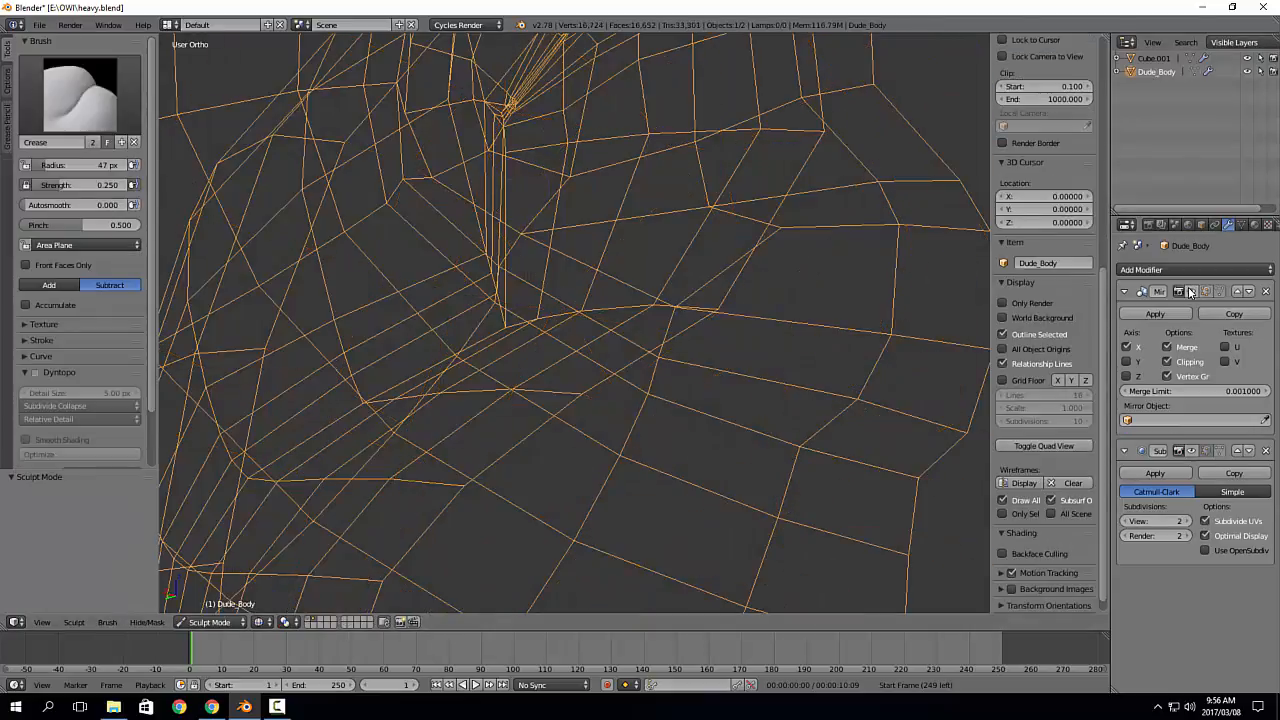
{"action": "key", "text": "z"}
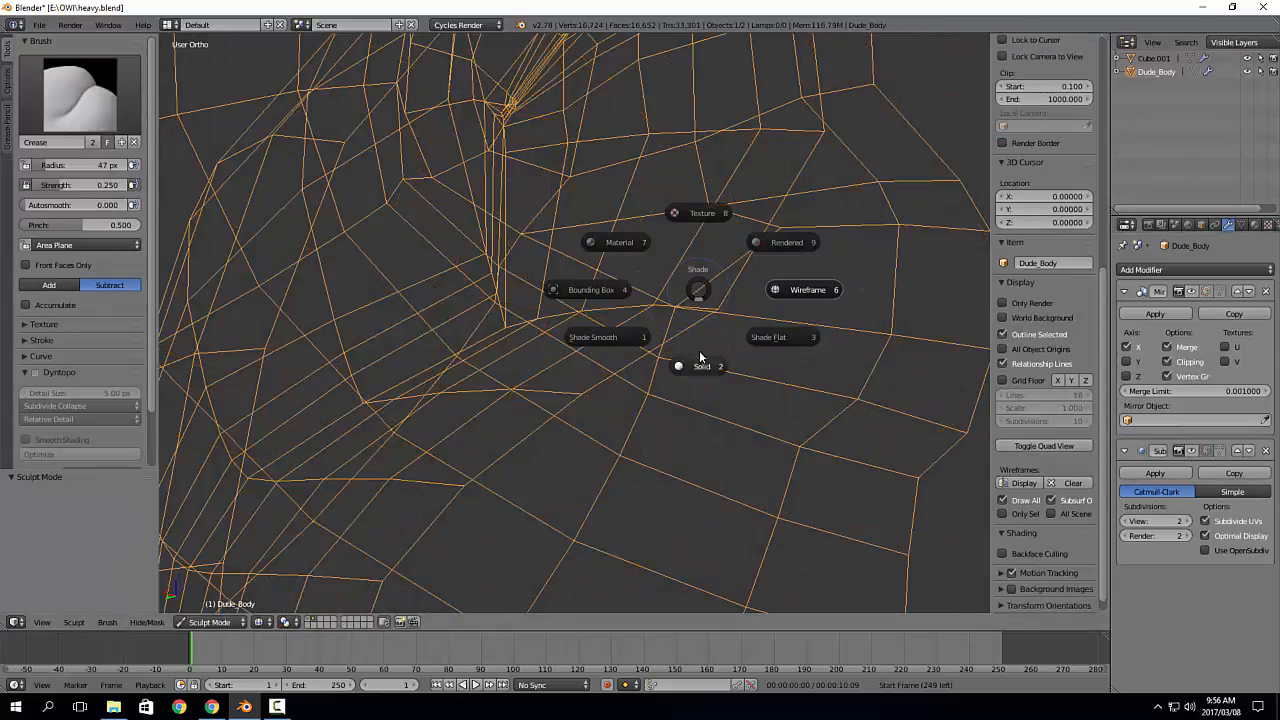
{"action": "left_click", "coordinate": [690, 363]}
Step: Try a sculpt stroke on the inside of the mouth, undo it, and return to Edit Mode
{"action": "left_click_drag", "start_coordinate": [543, 355], "coordinate": [509, 310]}
{"action": "key", "text": "ctrl+z"}
{"action": "key", "text": "Tab"}
Step: Examine the mouth cavity from inside, and the whole character in Object Mode
{"action": "mouse_move", "coordinate": [570, 292]}
{"action": "middle_mouse_down"}
{"action": "mouse_move", "coordinate": [546, 306]}
{"action": "mouse_move", "coordinate": [482, 295]}
{"action": "mouse_move", "coordinate": [578, 294]}
{"action": "middle_mouse_up"}
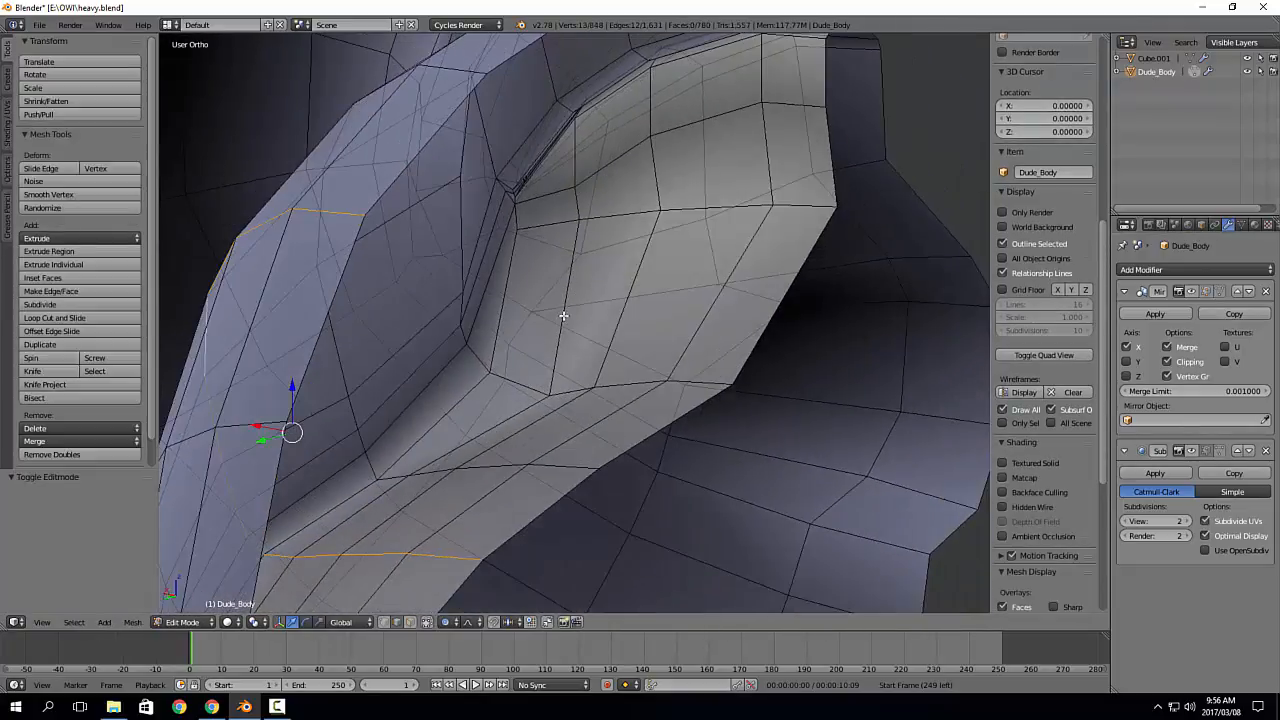
{"action": "middle_click_drag", "start_coordinate": [550, 352], "coordinate": [631, 329]}
{"action": "scroll", "coordinate": [503, 320], "scroll_direction": "down", "scroll_amount": 1}
{"action": "key", "text": "Tab"}
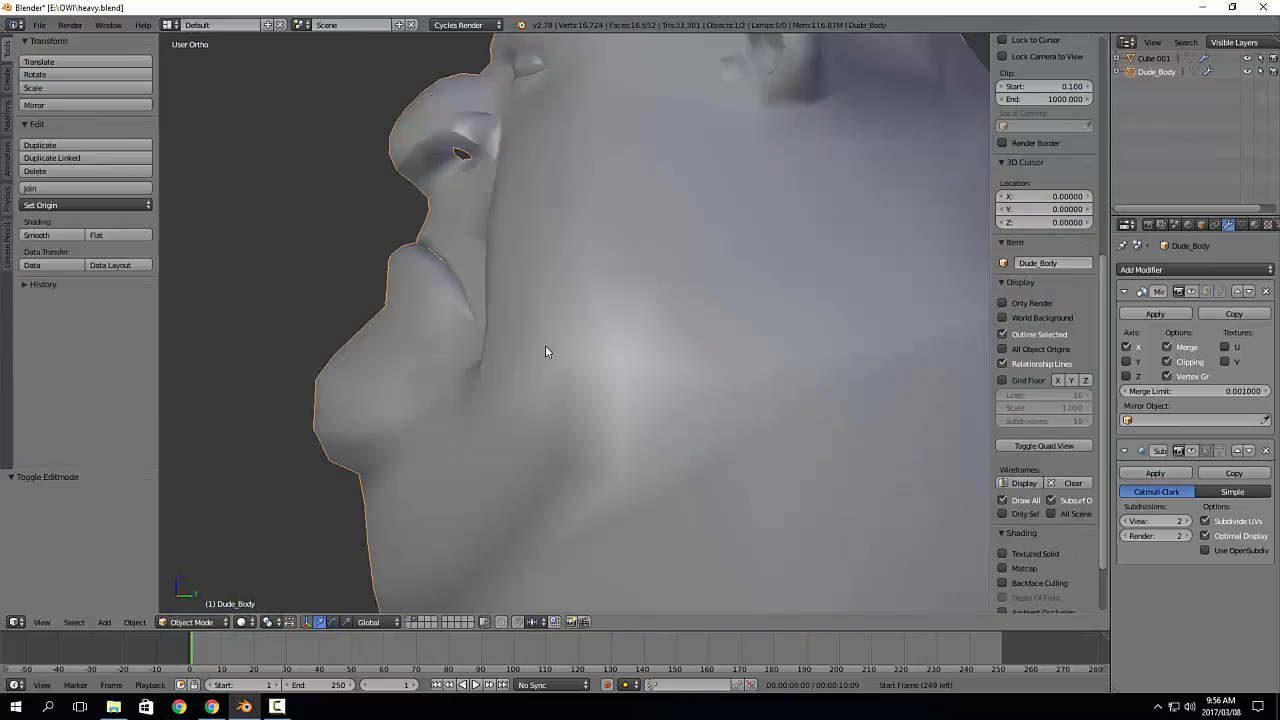
{"action": "scroll", "coordinate": [546, 348], "scroll_direction": "down", "scroll_amount": 8}
{"action": "middle_click_drag", "start_coordinate": [538, 352], "coordinate": [593, 288]}
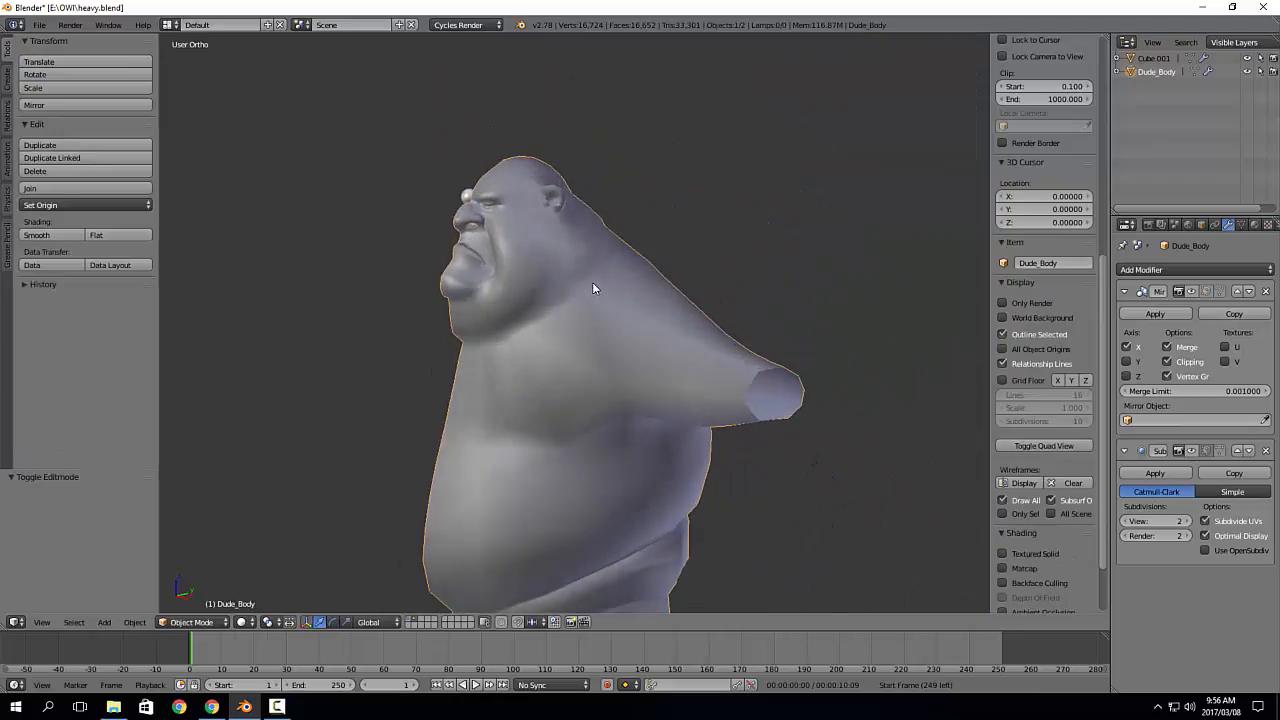
Step: Add a cube mesh at the 3D cursor as a separate object from the character's body
{"action": "scroll", "coordinate": [634, 238], "scroll_direction": "down", "scroll_amount": 3}
{"action": "middle_click_drag", "start_coordinate": [639, 409], "coordinate": [599, 296], "text": "shift"}
{"action": "scroll", "coordinate": [622, 356], "scroll_direction": "up", "scroll_amount": 2}
{"action": "scroll", "coordinate": [629, 416], "scroll_direction": "up", "scroll_amount": 4}
{"action": "scroll", "coordinate": [629, 420], "scroll_direction": "down", "scroll_amount": 2}
{"action": "scroll", "coordinate": [590, 425], "scroll_direction": "down", "scroll_amount": 3}
{"action": "scroll", "coordinate": [599, 300], "scroll_direction": "down", "scroll_amount": 3}
{"action": "middle_click_drag", "start_coordinate": [537, 434], "coordinate": [571, 371]}
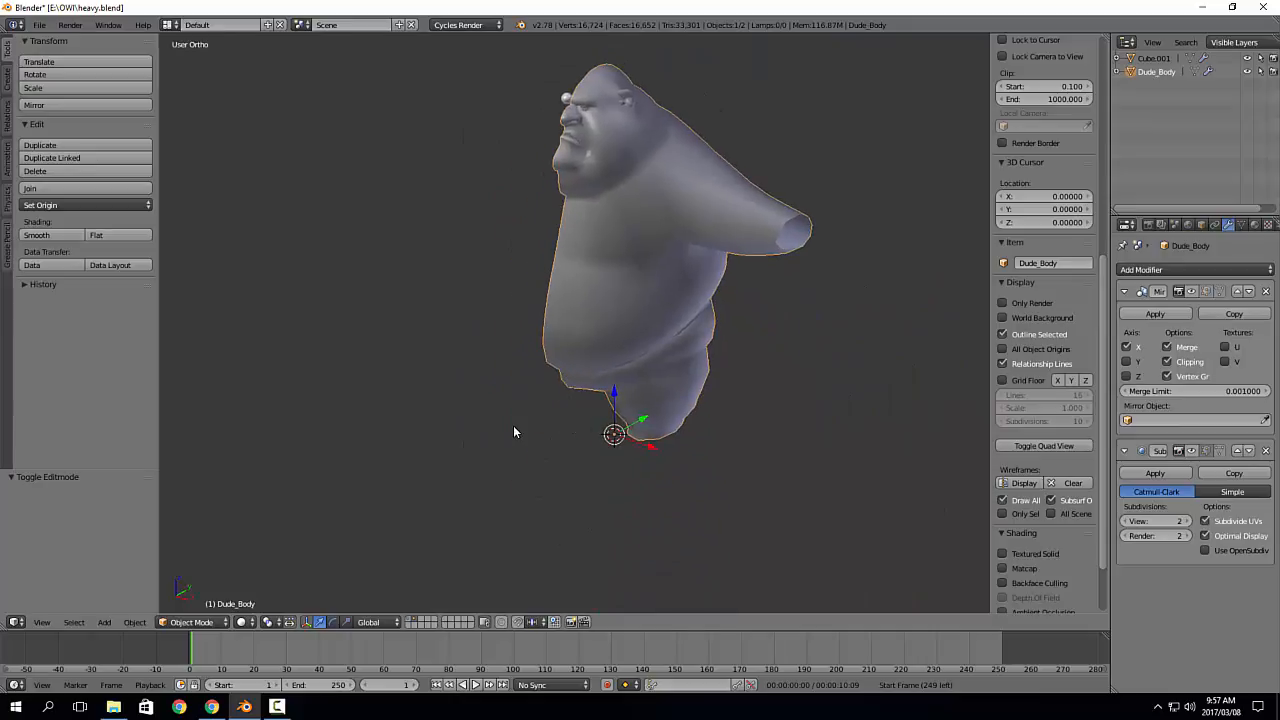
{"action": "key", "text": "shift+a"}
{"action": "mouse_move", "coordinate": [516, 430]}
{"action": "left_click", "coordinate": [556, 441]}
{"action": "scroll", "coordinate": [600, 435], "scroll_direction": "down", "scroll_amount": 5}
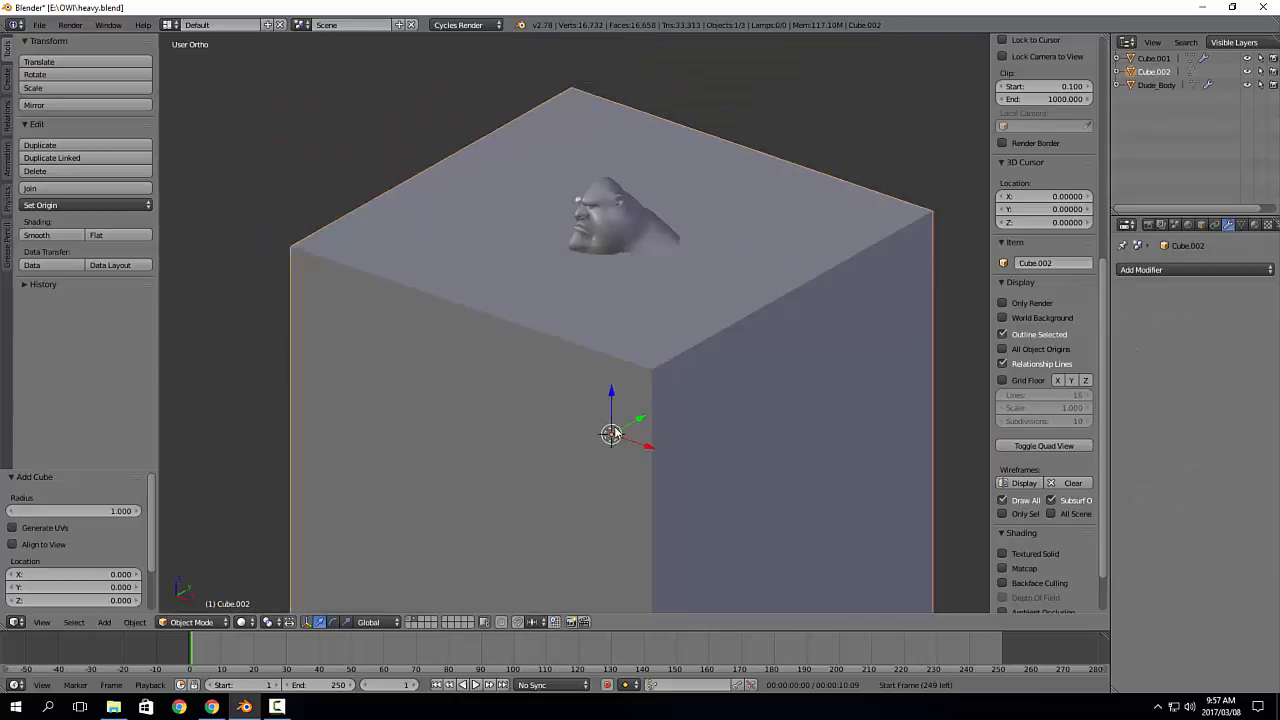
Step: Scale the new cube down by a factor of 0.623 and again by 0.132
{"action": "key", "text": "s"}
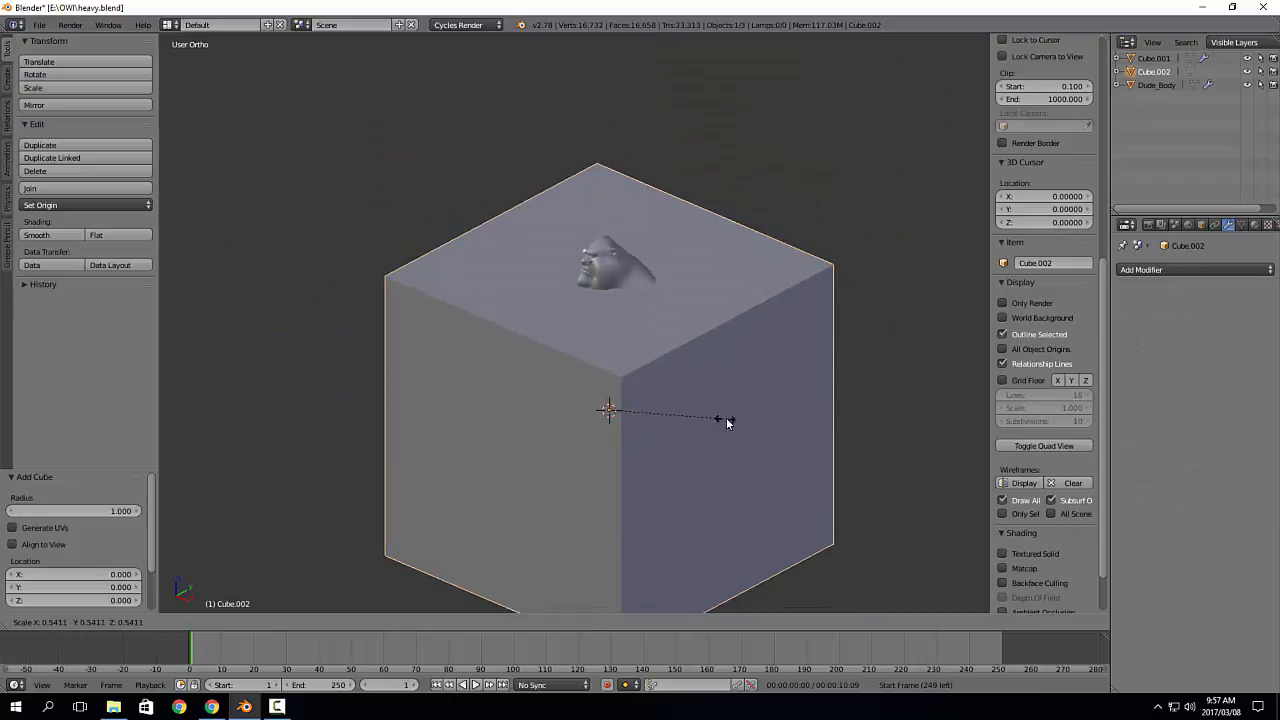
{"action": "right_click", "coordinate": [731, 425]}
{"action": "key", "text": "s"}
{"action": "left_click", "coordinate": [745, 464]}
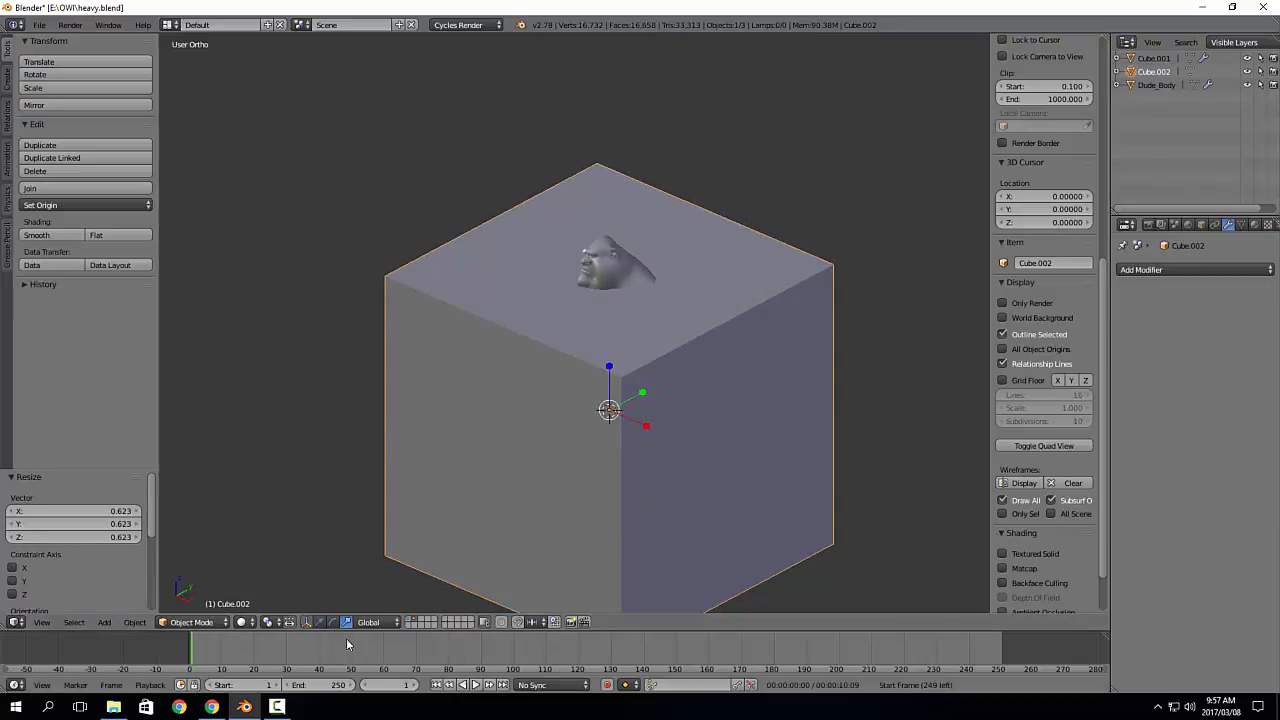
{"action": "key", "text": "s"}
{"action": "left_click", "coordinate": [630, 422]}
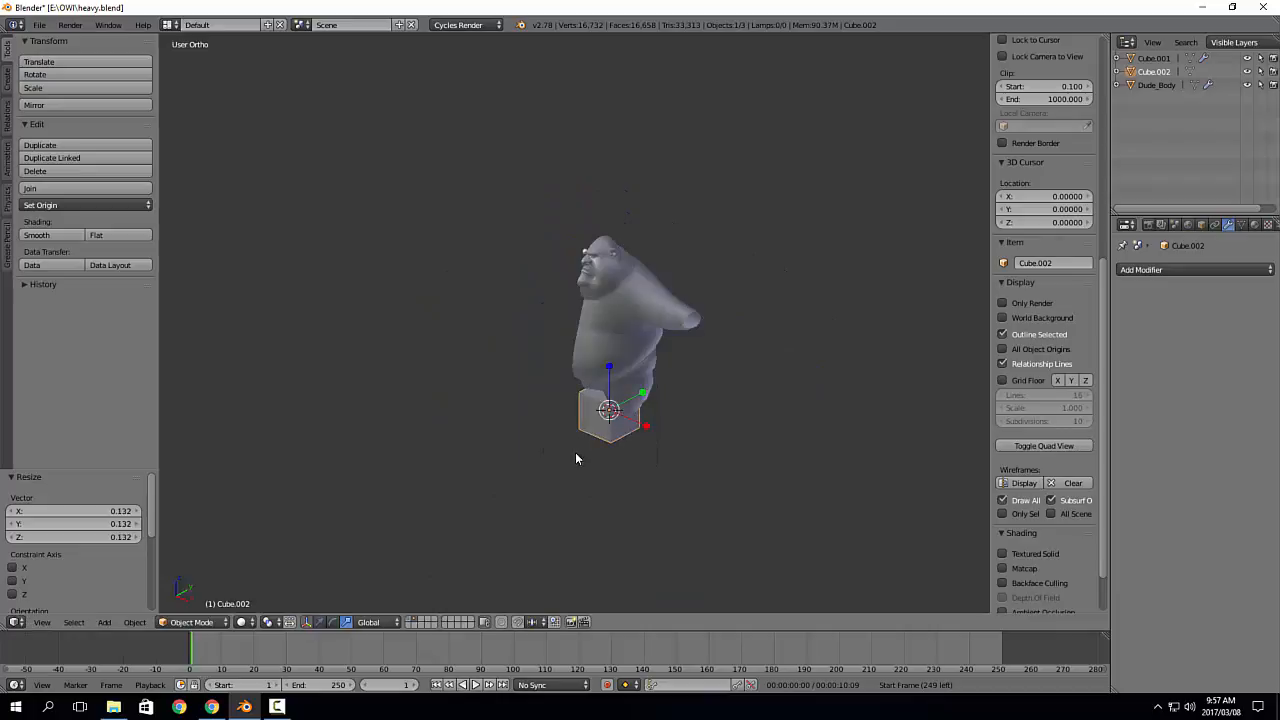
Step: Move the cube about -0.44 along Y and raise it along Z to sit in front of the character's head
{"action": "key", "text": "g"}
{"action": "key", "text": "z"}
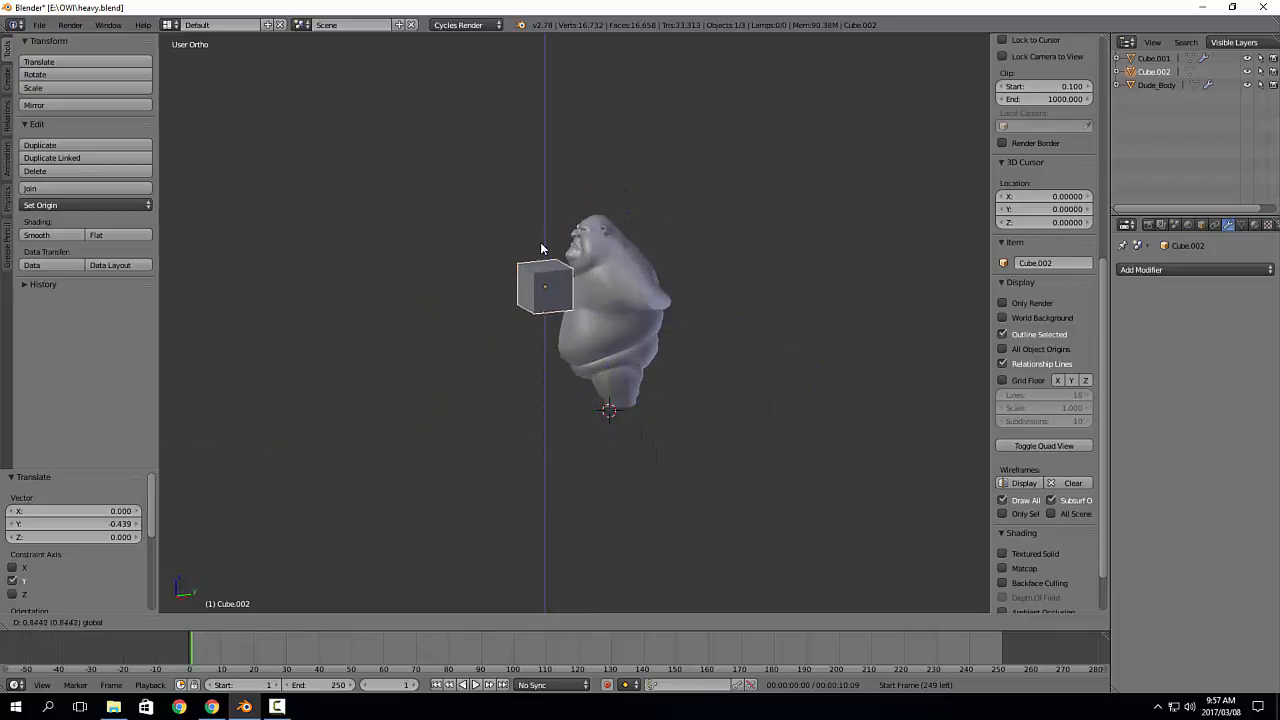
{"action": "left_click", "coordinate": [548, 243]}
{"action": "scroll", "coordinate": [529, 314], "scroll_direction": "up", "scroll_amount": 4}
{"action": "scroll", "coordinate": [529, 314], "scroll_direction": "up", "scroll_amount": 2}
Step: Delete the cube's top and bottom faces and the face toward the character in Edit Mode
{"action": "key", "text": "Tab"}
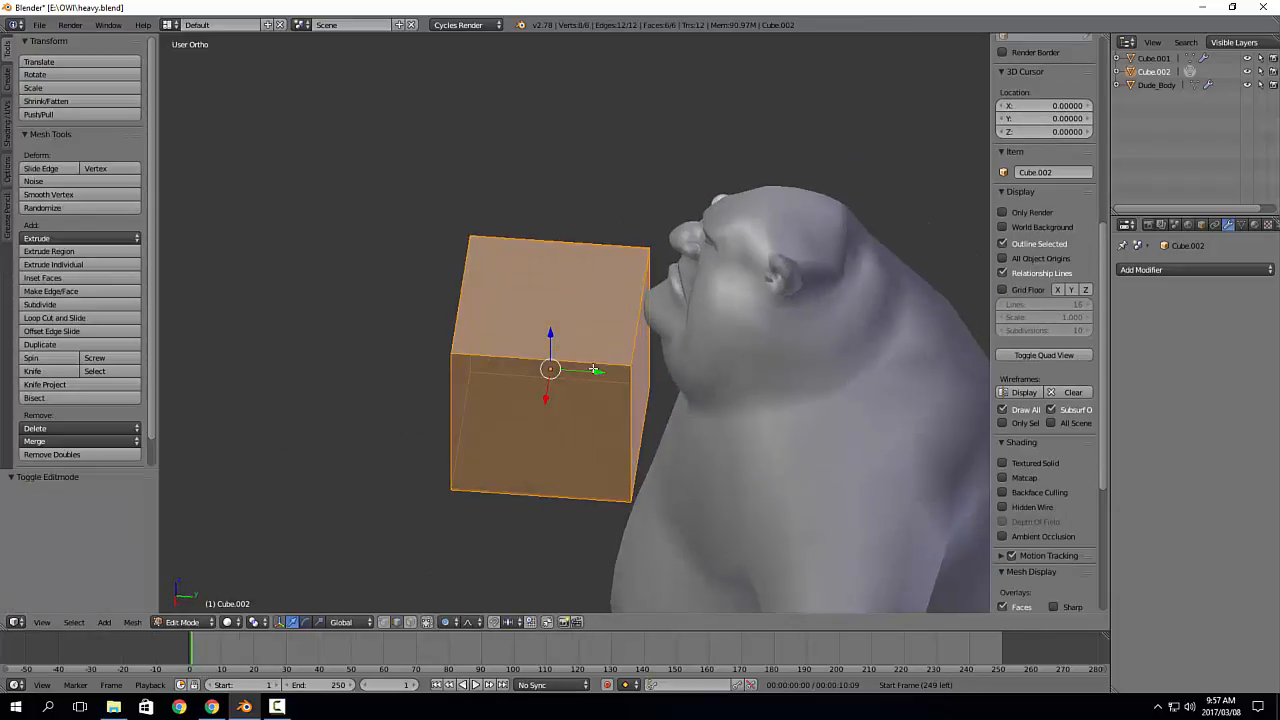
{"action": "right_click", "coordinate": [545, 302]}
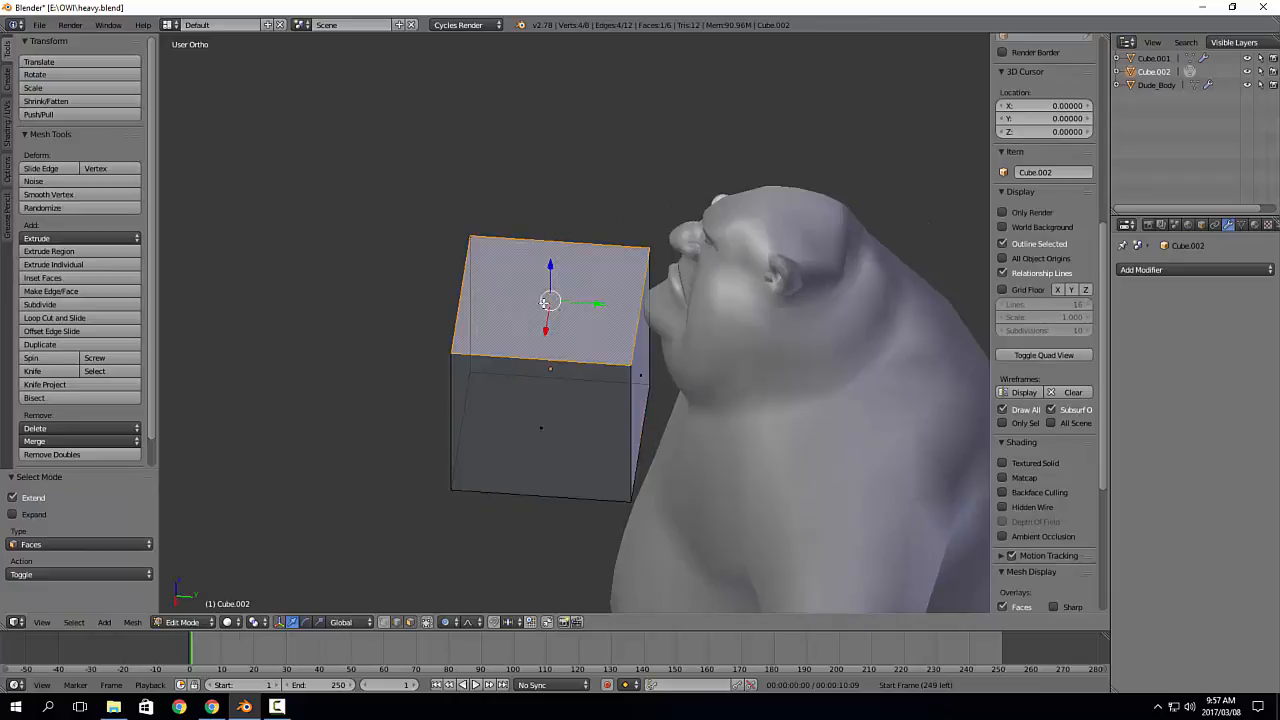
{"action": "mouse_move", "coordinate": [646, 396]}
{"action": "middle_mouse_down"}
{"action": "mouse_move", "coordinate": [634, 393]}
{"action": "mouse_move", "coordinate": [648, 317]}
{"action": "mouse_move", "coordinate": [570, 430]}
{"action": "middle_mouse_up"}
{"action": "key", "text": "ctrl+z"}
{"action": "right_click", "coordinate": [635, 384], "text": "shift"}
{"action": "right_click", "coordinate": [547, 463], "text": "shift"}
{"action": "key", "text": "z"}
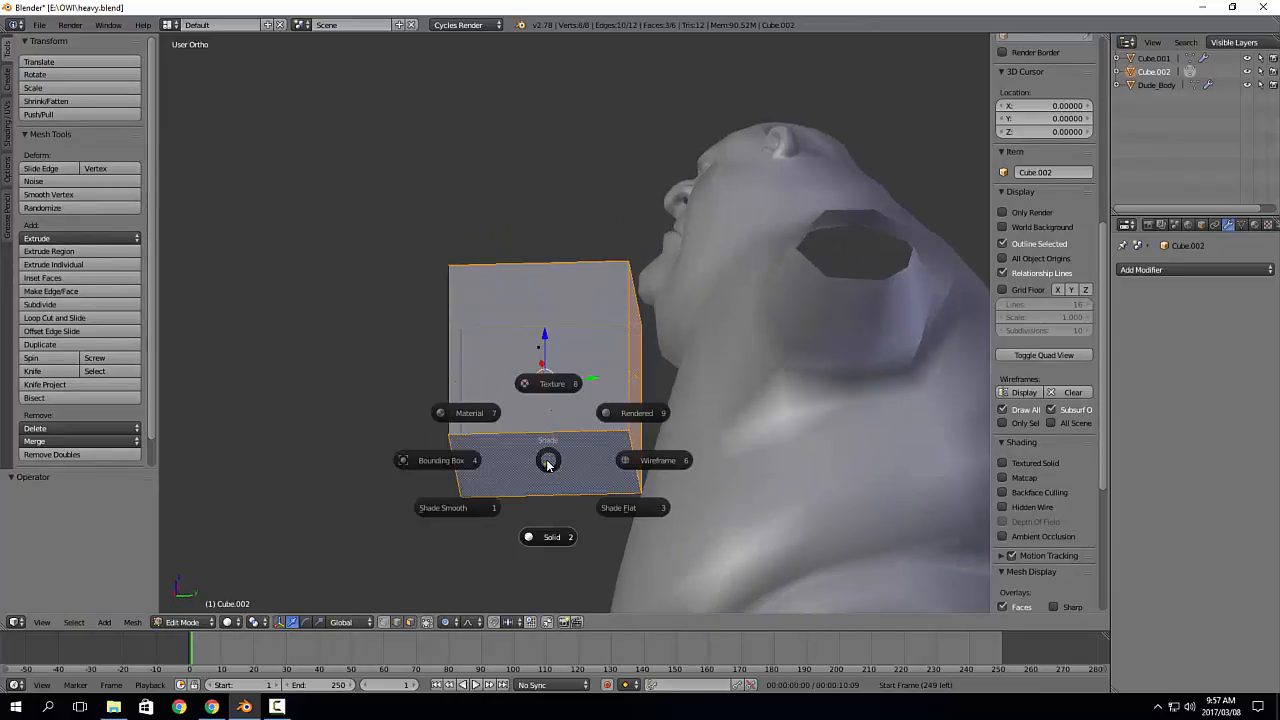
{"action": "left_click", "coordinate": [544, 535]}
{"action": "key", "text": "z"}
{"action": "left_click", "coordinate": [547, 556]}
{"action": "key", "text": "x"}
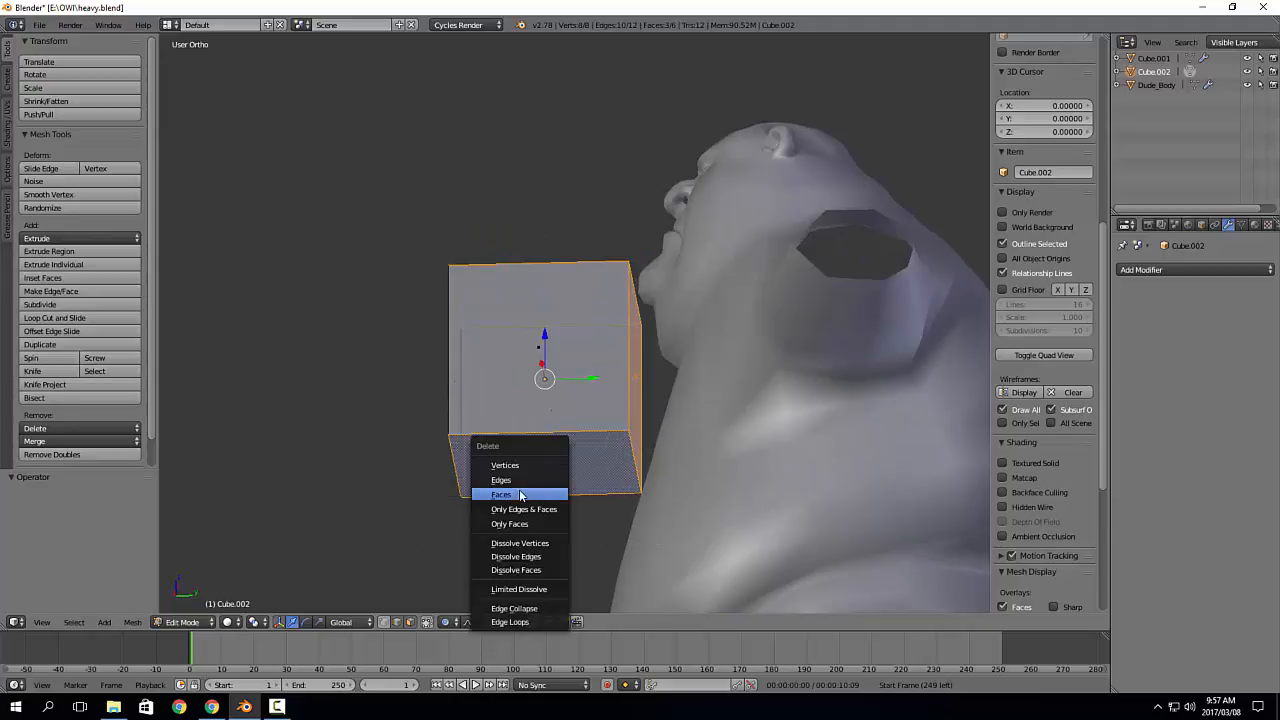
{"action": "left_click", "coordinate": [520, 495]}
Step: Flatten the remaining three-sided wall along Z into a low band and return to Object Mode
{"action": "middle_click_drag", "start_coordinate": [520, 495], "coordinate": [563, 381]}
{"action": "key", "text": "a"}
{"action": "key", "text": "s"}
{"action": "key", "text": "z"}
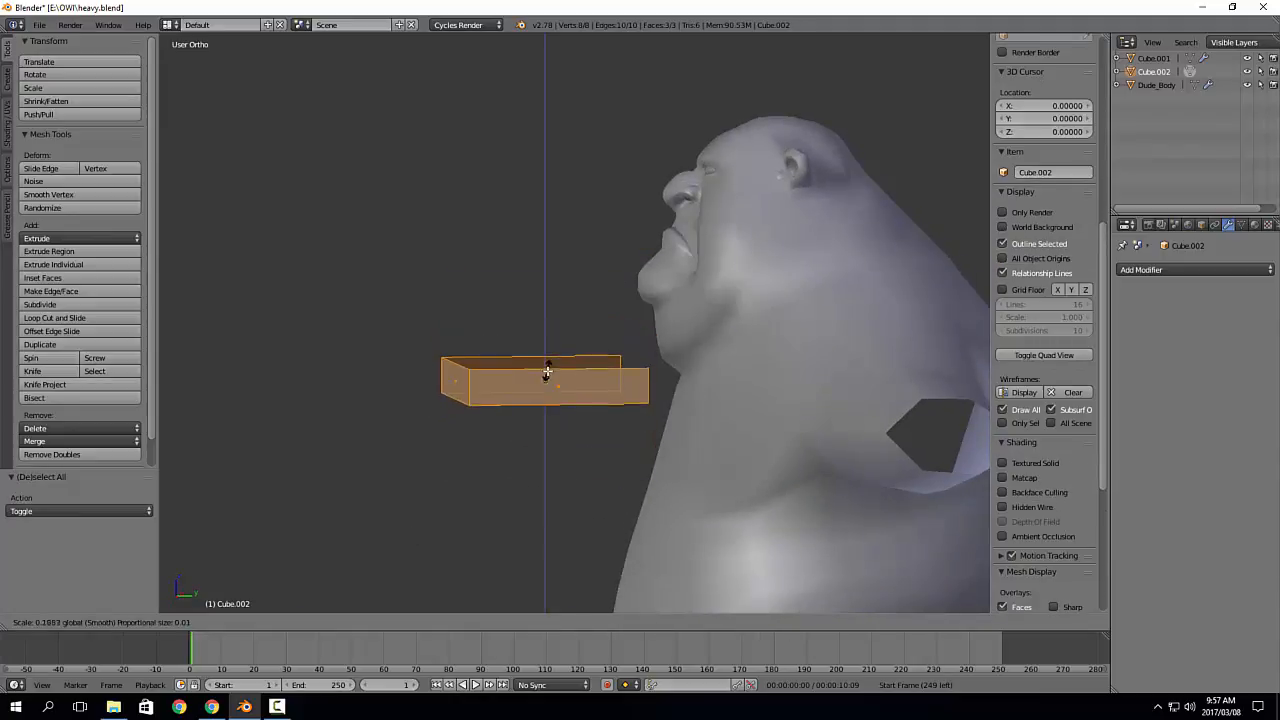
{"action": "left_click", "coordinate": [543, 365]}
{"action": "middle_click_drag", "start_coordinate": [543, 365], "coordinate": [513, 394]}
{"action": "key", "text": "Tab"}
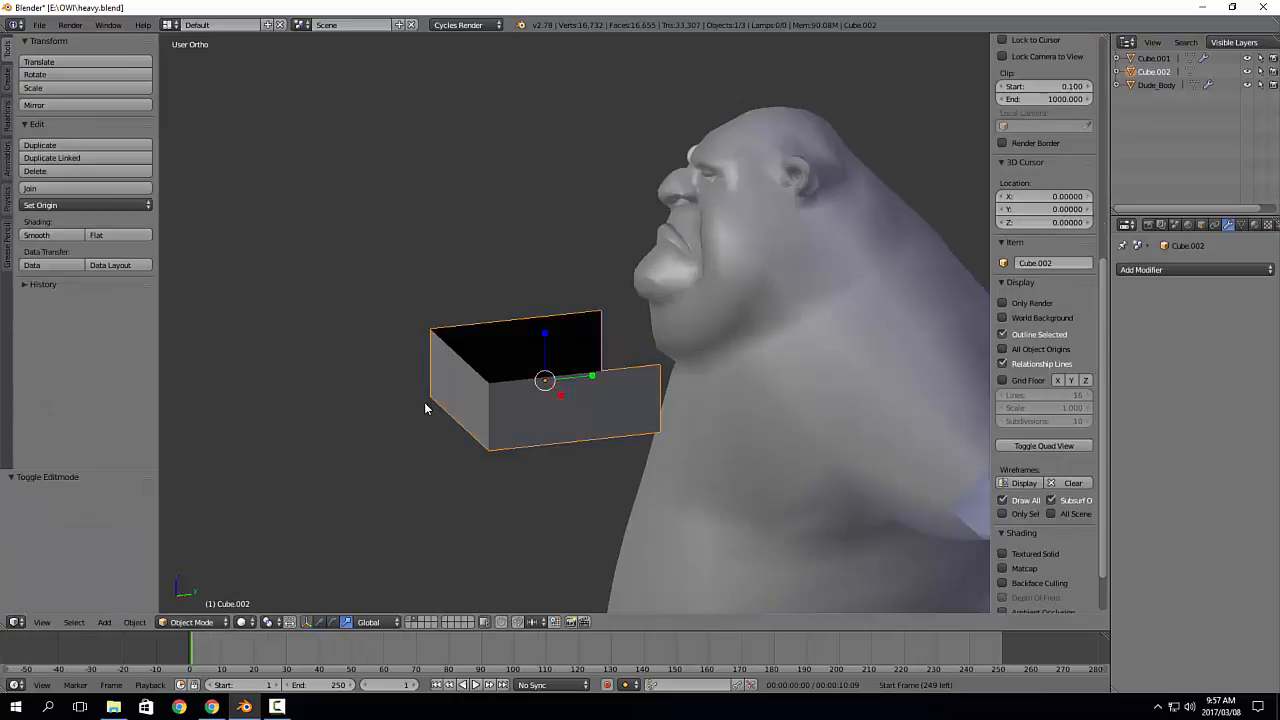
Step: Give the band a level 2 Subdivision Surface modifier and apply it to the mesh
{"action": "key", "text": "ctrl+2"}
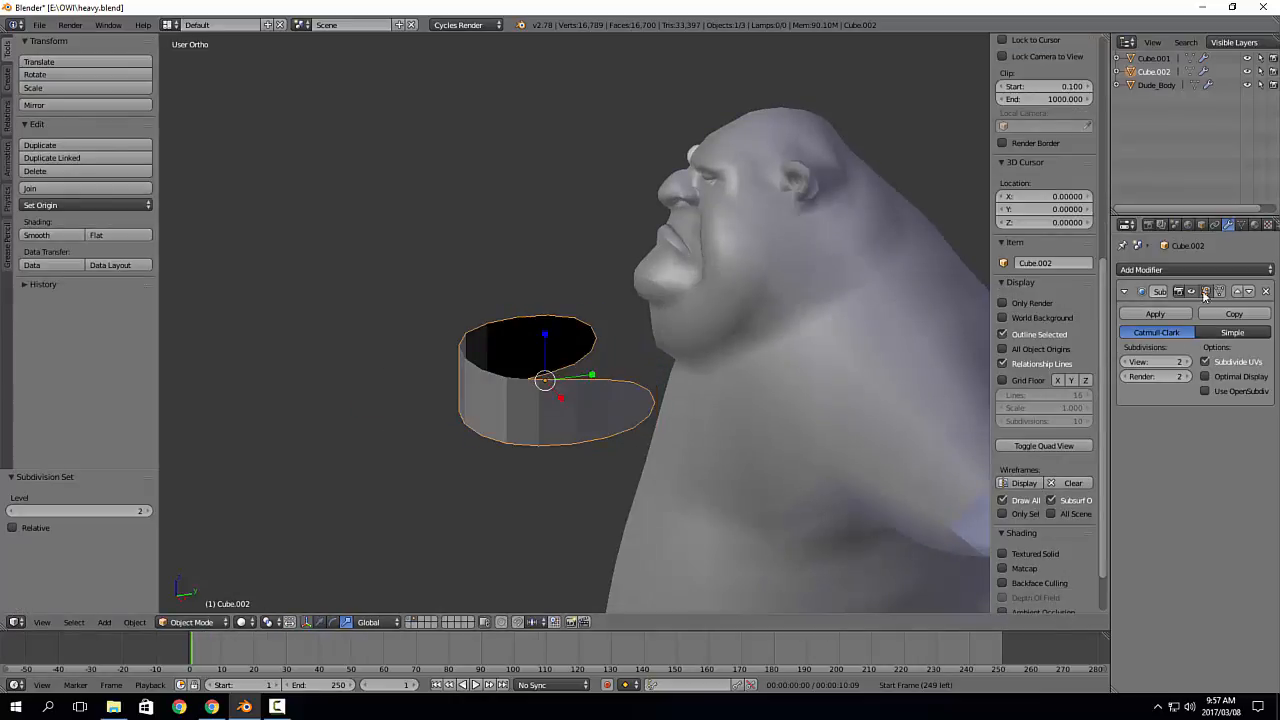
{"action": "left_click", "coordinate": [1155, 314]}
{"action": "middle_click_drag", "start_coordinate": [530, 420], "coordinate": [613, 392]}
Step: Delete the column of faces at each tapered end of the curved band
{"action": "key", "text": "Tab"}
{"action": "scroll", "coordinate": [615, 367], "scroll_direction": "up", "scroll_amount": 2}
{"action": "right_click", "coordinate": [612, 387], "text": "alt"}
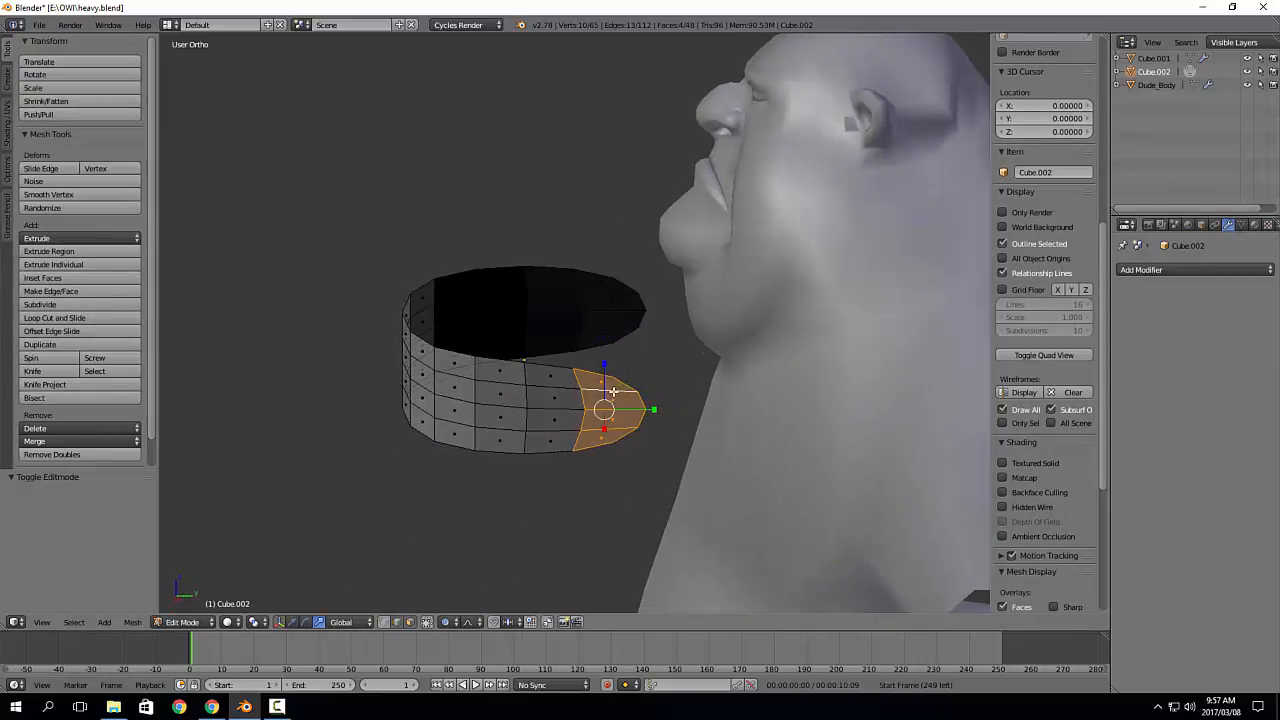
{"action": "right_click", "coordinate": [620, 337], "text": "alt+shift"}
{"action": "key", "text": "x"}
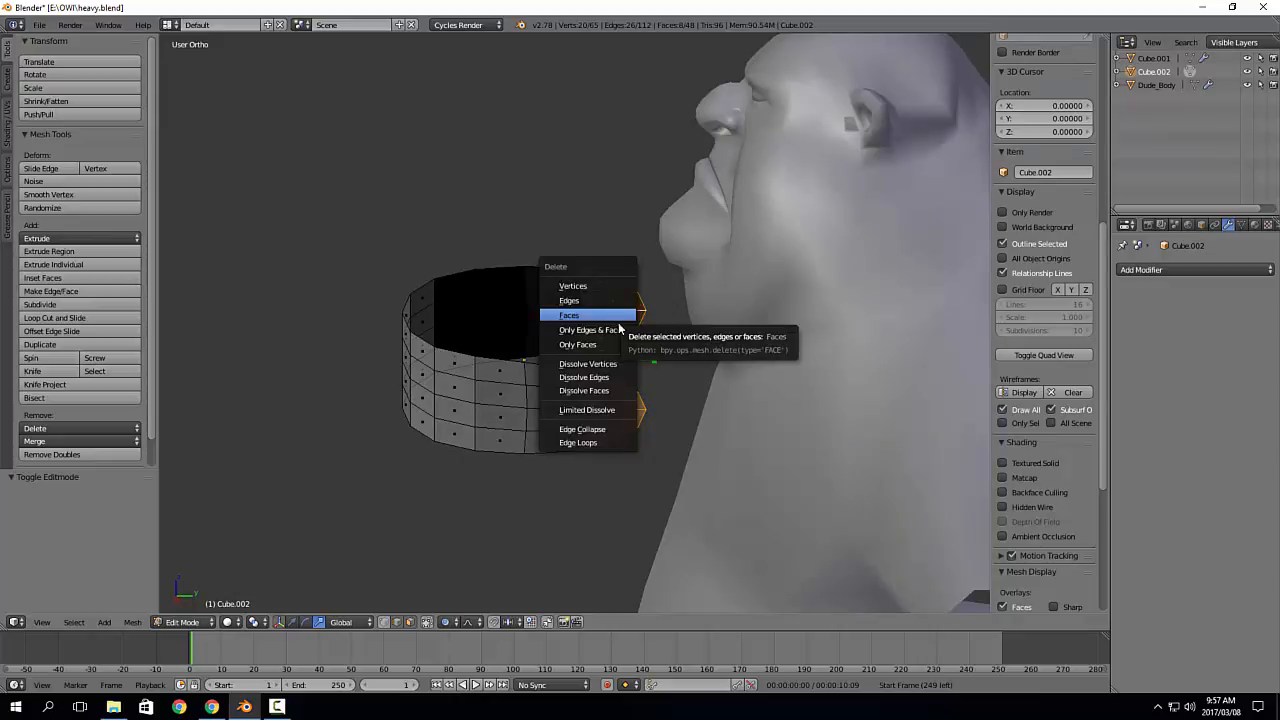
{"action": "left_click", "coordinate": [618, 317]}
Step: Scale the whole band mesh along X and return to Object Mode
{"action": "middle_click_drag", "start_coordinate": [618, 317], "coordinate": [564, 305]}
{"action": "key", "text": "a"}
{"action": "key", "text": "s"}
{"action": "key", "text": "x"}
{"action": "left_click", "coordinate": [577, 366]}
{"action": "left_click_drag", "start_coordinate": [519, 316], "coordinate": [518, 326]}
{"action": "key", "text": "Tab"}
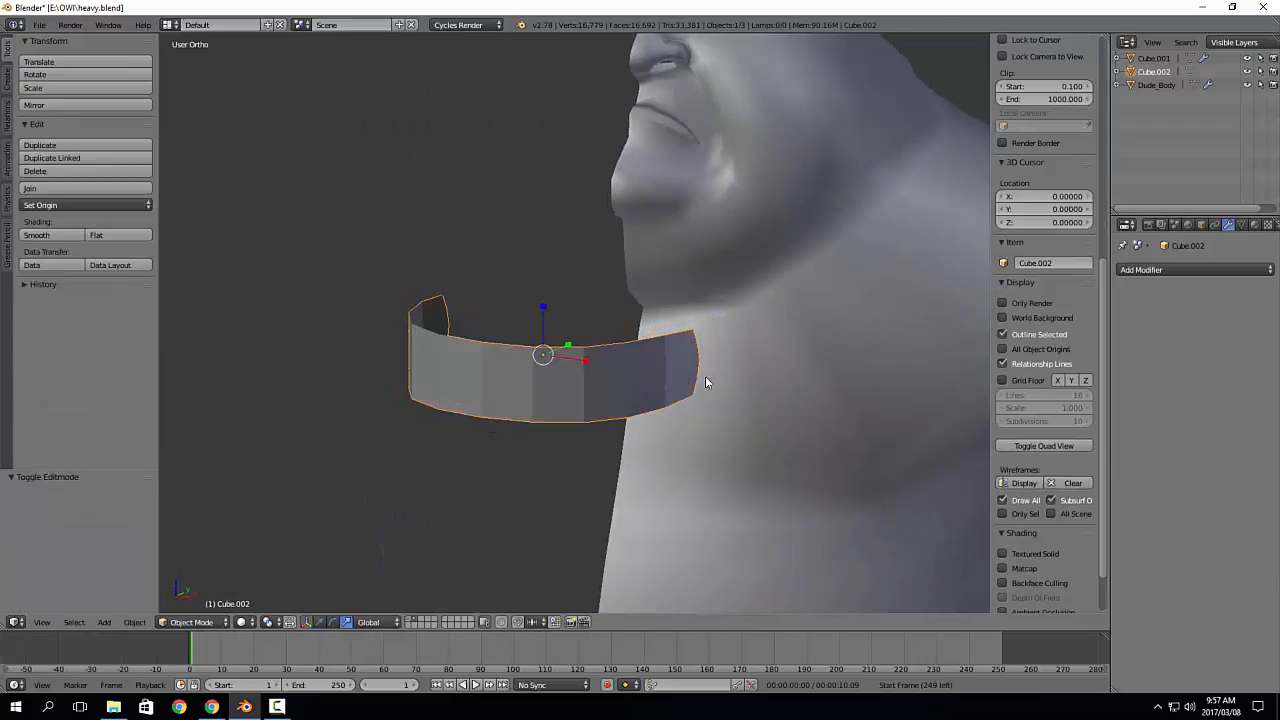
Step: Add a Solidify modifier to the curved band
{"action": "middle_click_drag", "start_coordinate": [705, 376], "coordinate": [667, 369]}
{"action": "left_click", "coordinate": [1176, 269]}
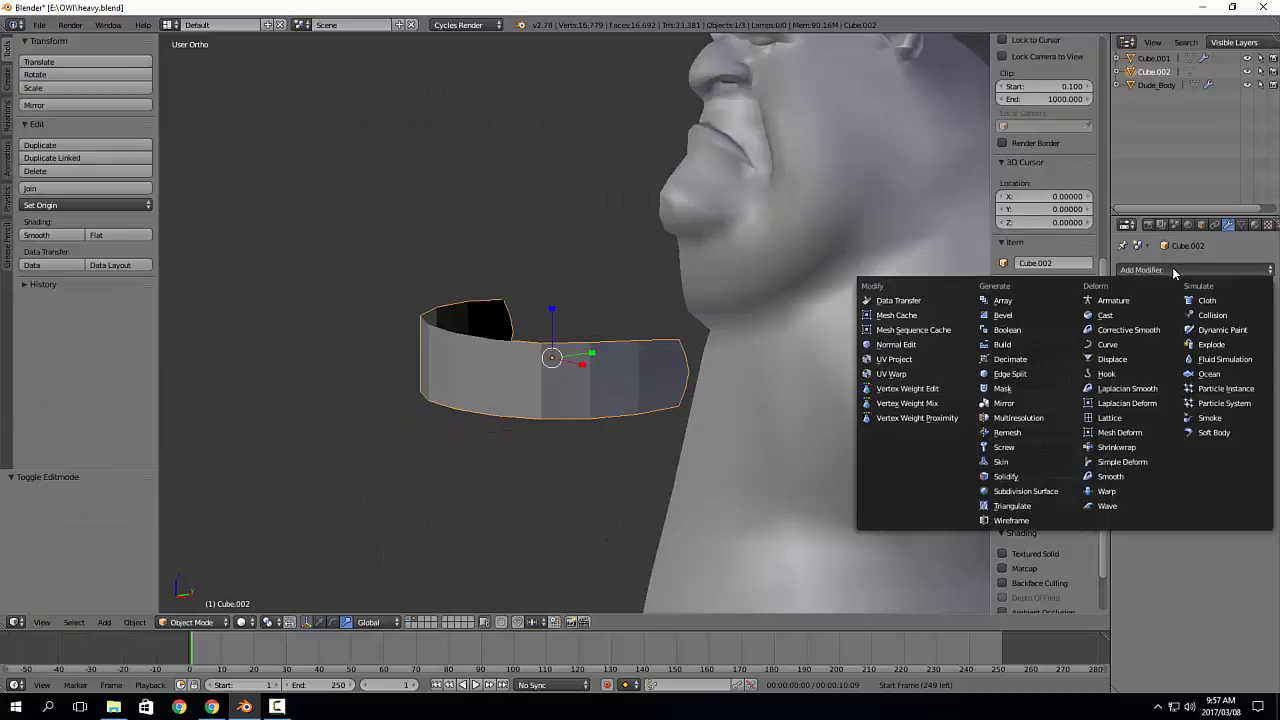
{"action": "left_click", "coordinate": [1024, 477]}
{"action": "middle_click_drag", "start_coordinate": [560, 390], "coordinate": [967, 421]}
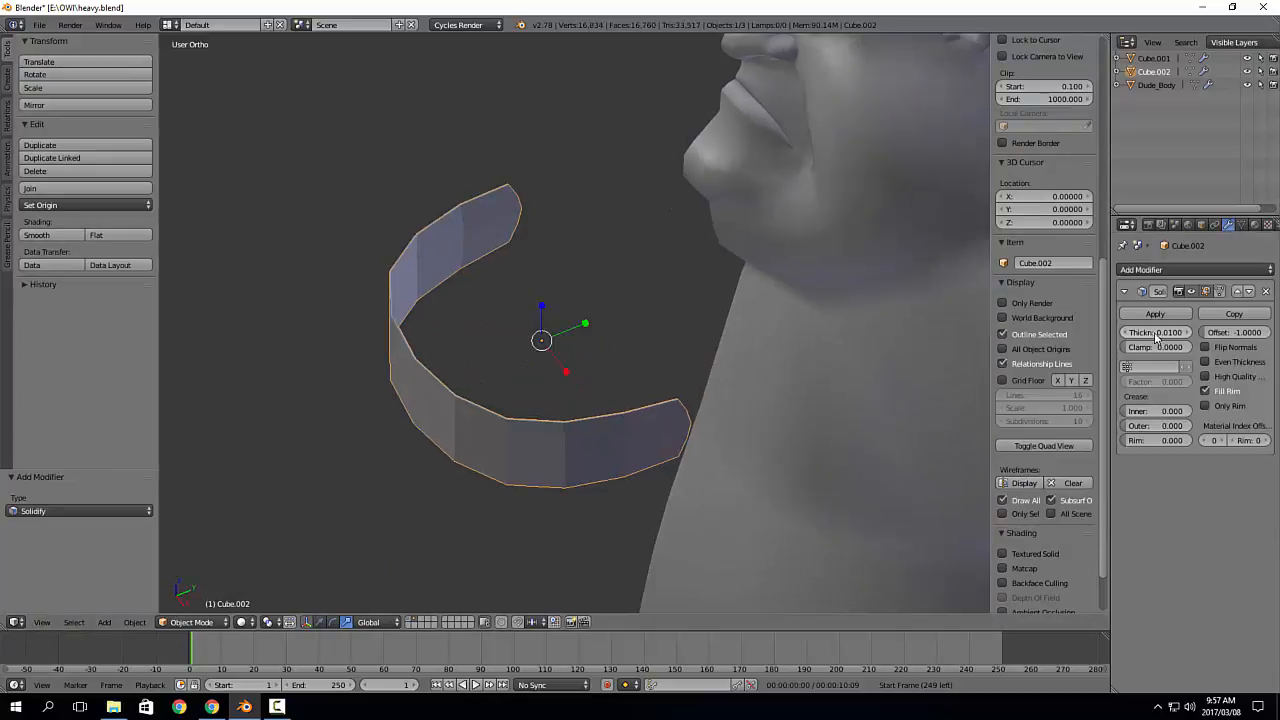
Step: Apply the band's object scale and set the Solidify thickness to 0.02
{"action": "key", "text": "ctrl+a"}
{"action": "left_click", "coordinate": [732, 366]}
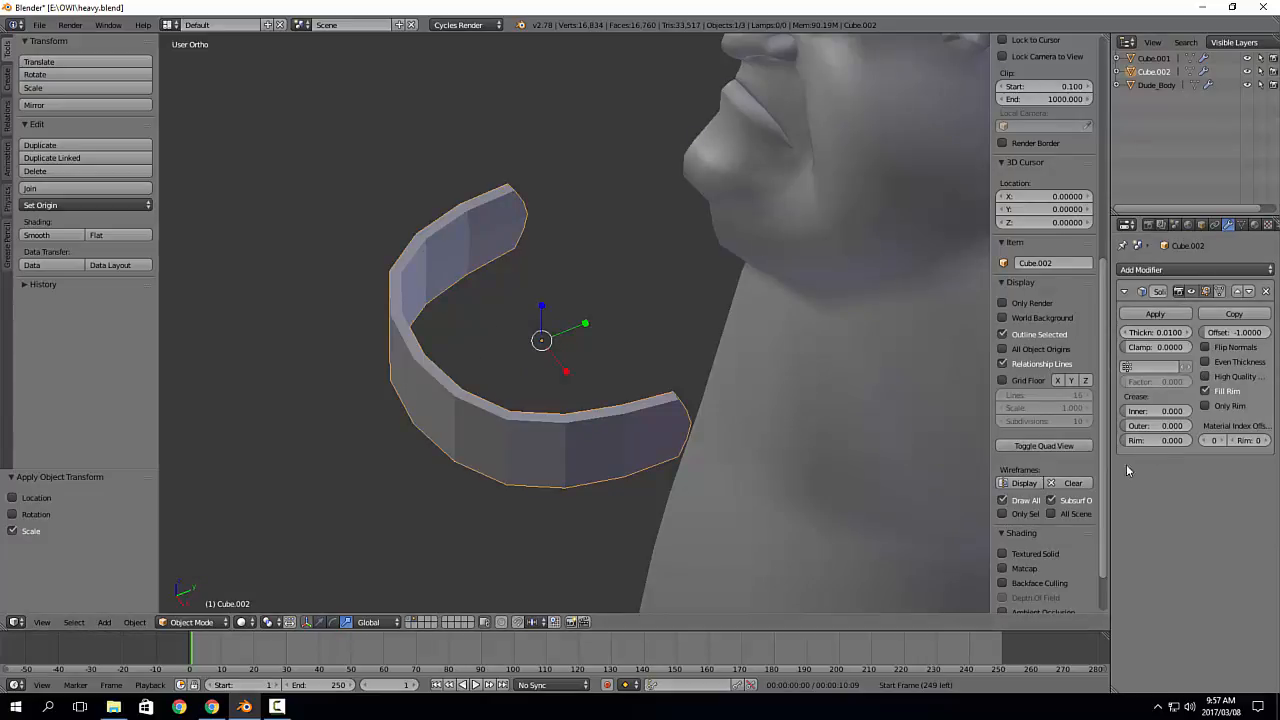
{"action": "left_click_drag", "start_coordinate": [1155, 332], "coordinate": [1172, 332]}
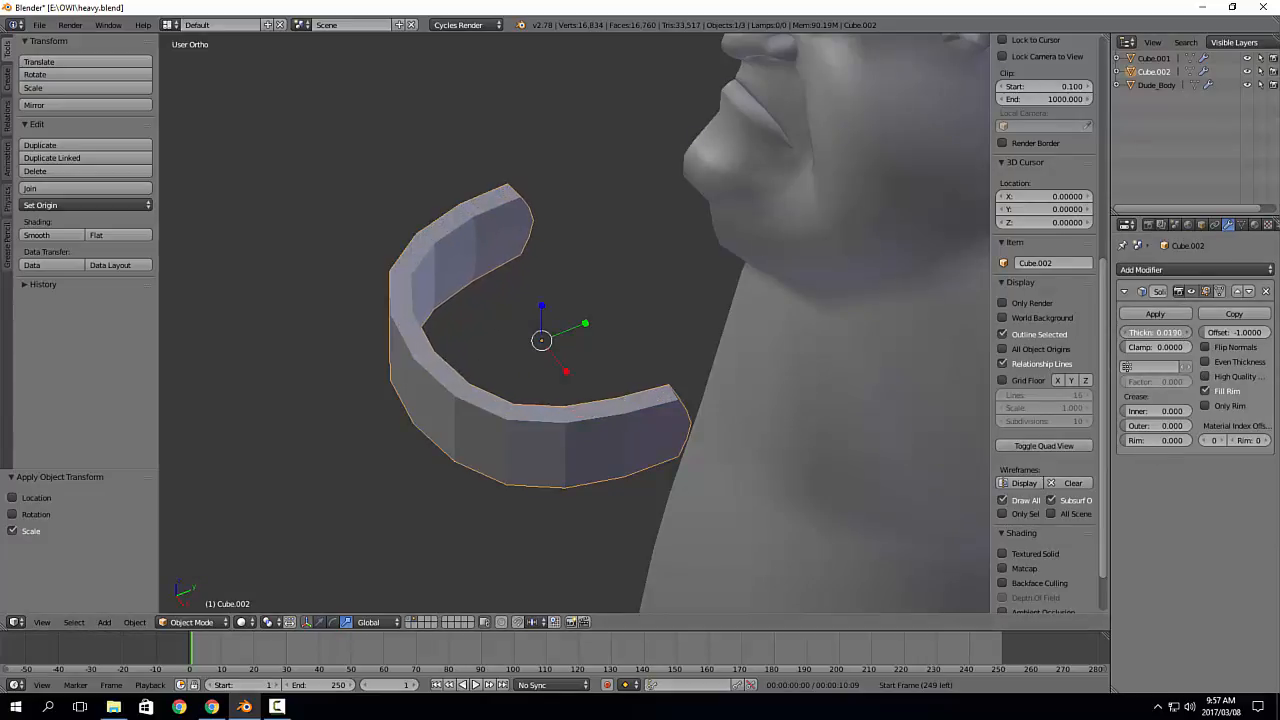
{"action": "middle_click_drag", "start_coordinate": [813, 408], "coordinate": [786, 334]}
Step: Add a level 2 Subdivision Surface modifier to the band and shade it smooth
{"action": "key", "text": "ctrl+2"}
{"action": "key", "text": "z"}
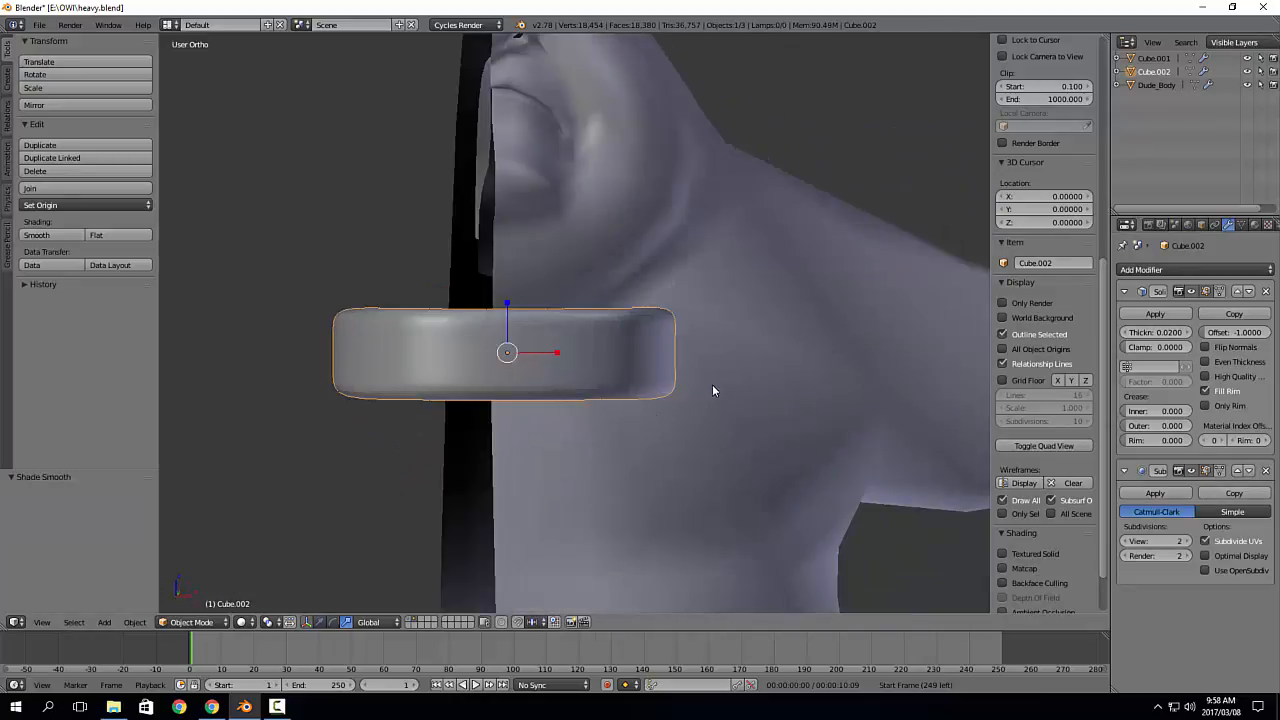
{"action": "middle_click_drag", "start_coordinate": [713, 386], "coordinate": [637, 404]}
Step: Scale the band down by 0.415 and again by 0.85, using the right orthographic view in wireframe
{"action": "key", "text": "KP_3"}
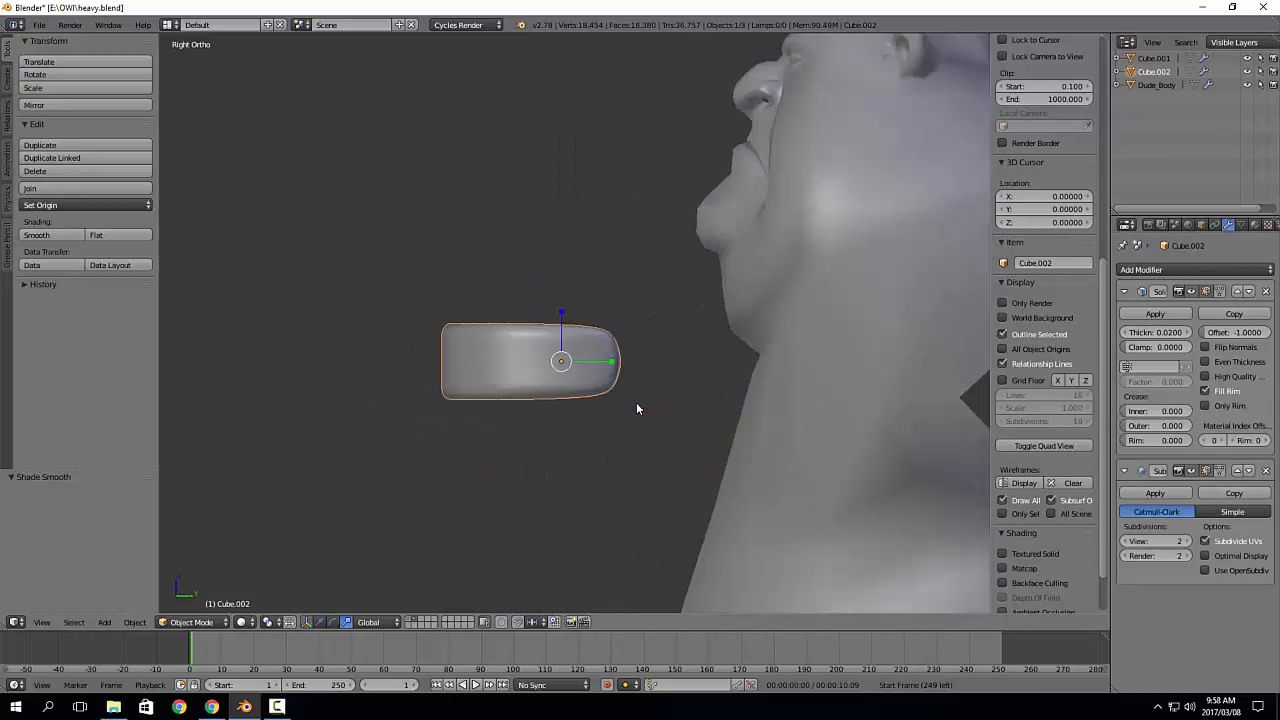
{"action": "scroll", "coordinate": [644, 408], "scroll_direction": "down", "scroll_amount": 2}
{"action": "key", "text": "z"}
{"action": "scroll", "coordinate": [689, 422], "scroll_direction": "up", "scroll_amount": 2}
{"action": "middle_click_drag", "start_coordinate": [690, 386], "coordinate": [627, 445], "text": "shift"}
{"action": "key", "text": "s"}
{"action": "left_click", "coordinate": [546, 400]}
{"action": "scroll", "coordinate": [500, 440], "scroll_direction": "up", "scroll_amount": 3}
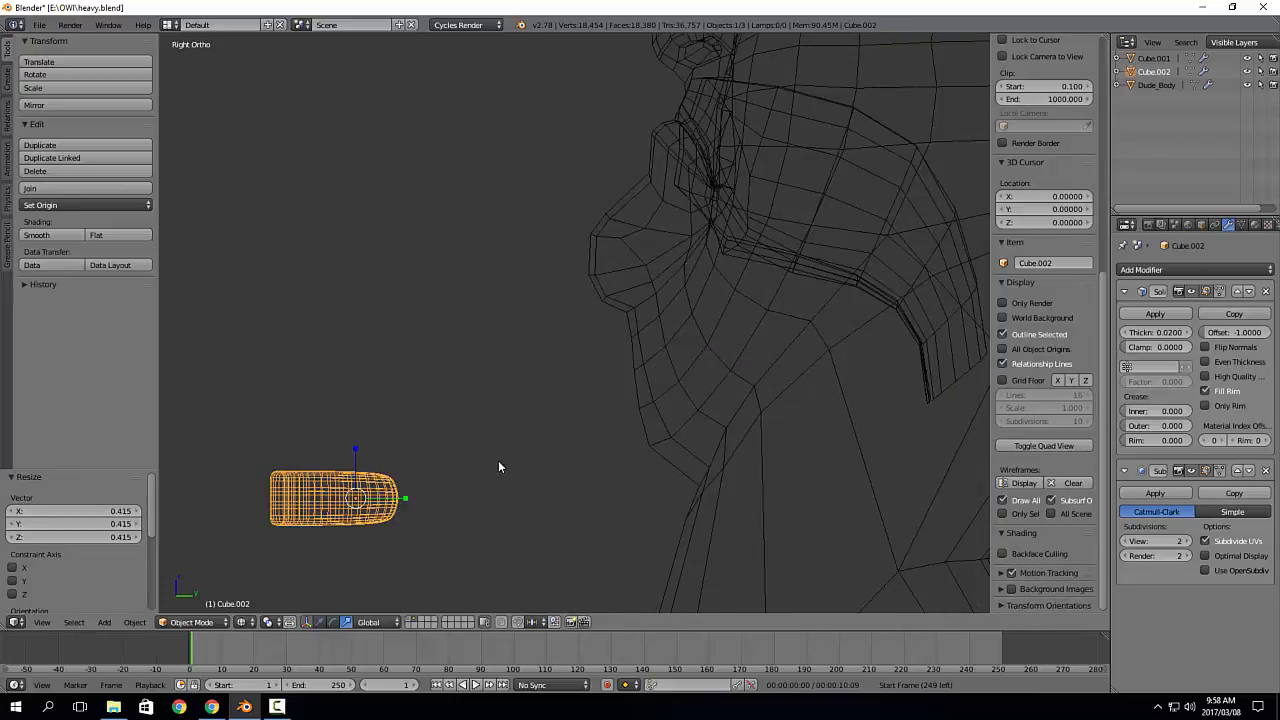
{"action": "key", "text": "s"}
{"action": "left_click", "coordinate": [394, 481]}
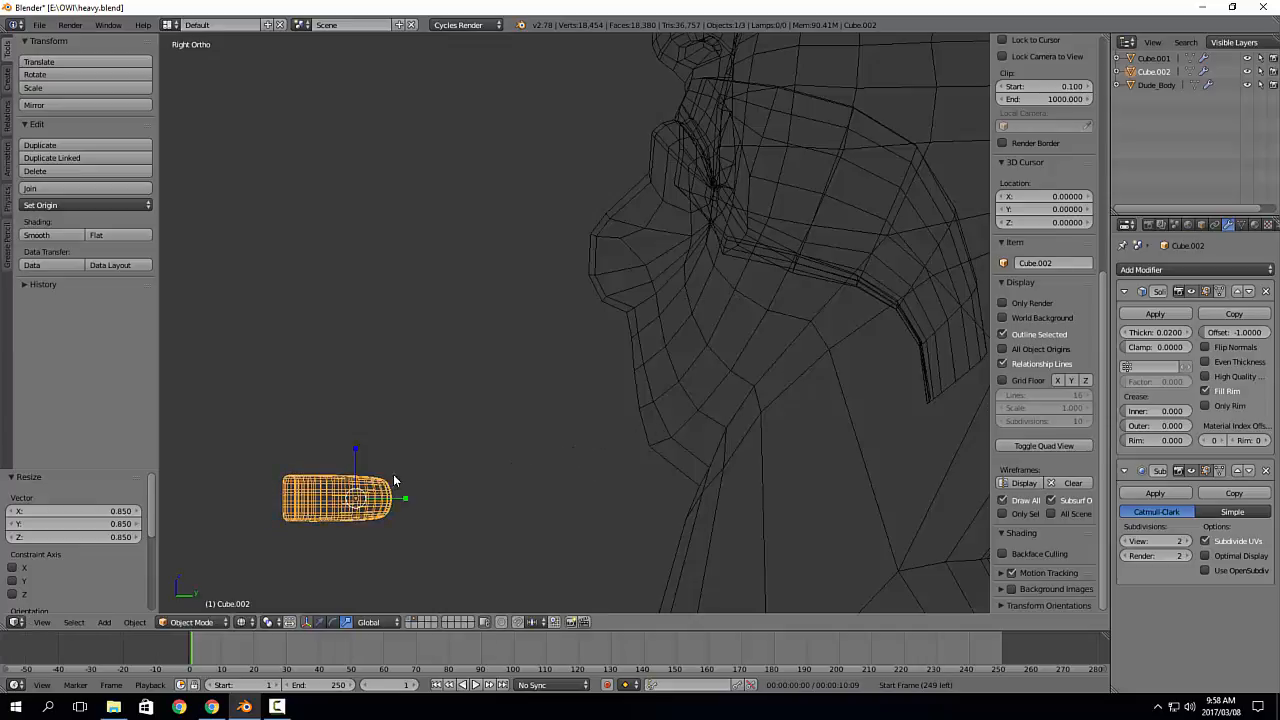
Step: Move the band 0.256 along Y and 0.212 along Z into the mouth cavity, and scale it by 0.678
{"action": "key", "text": "g"}
{"action": "left_click", "coordinate": [826, 80]}
{"action": "scroll", "coordinate": [649, 319], "scroll_direction": "up", "scroll_amount": 5}
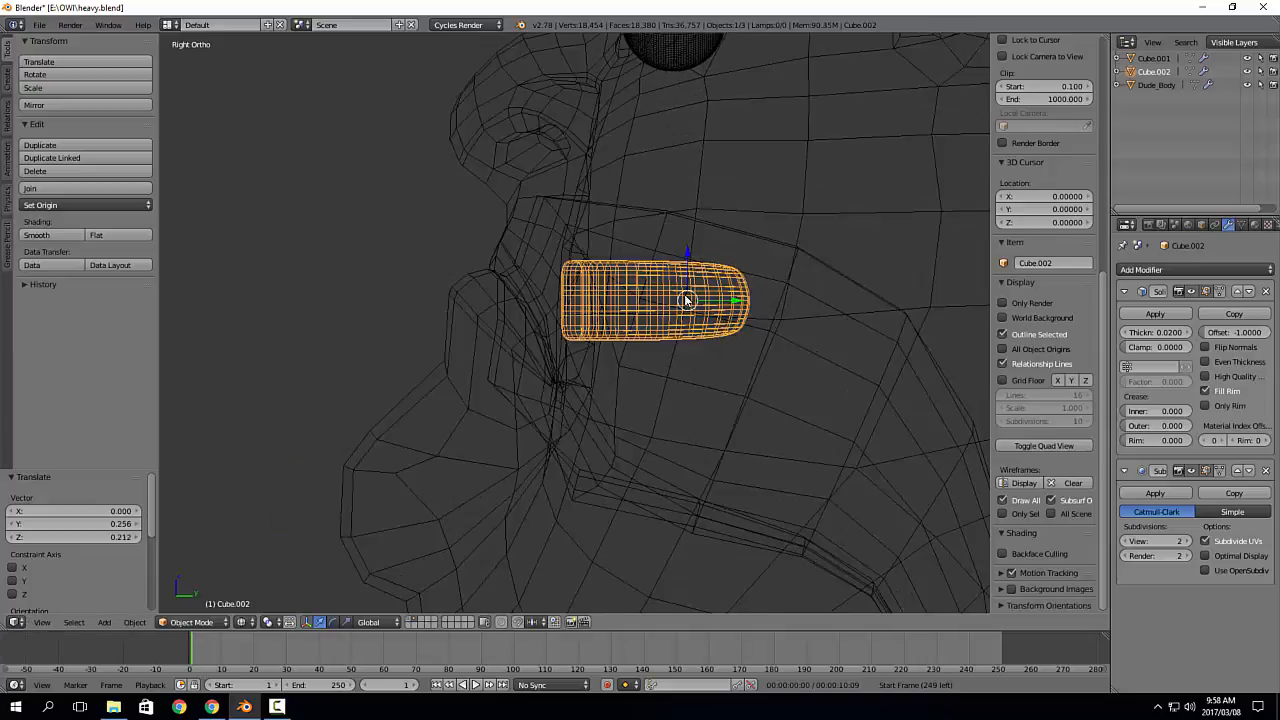
{"action": "left_click", "coordinate": [684, 283]}
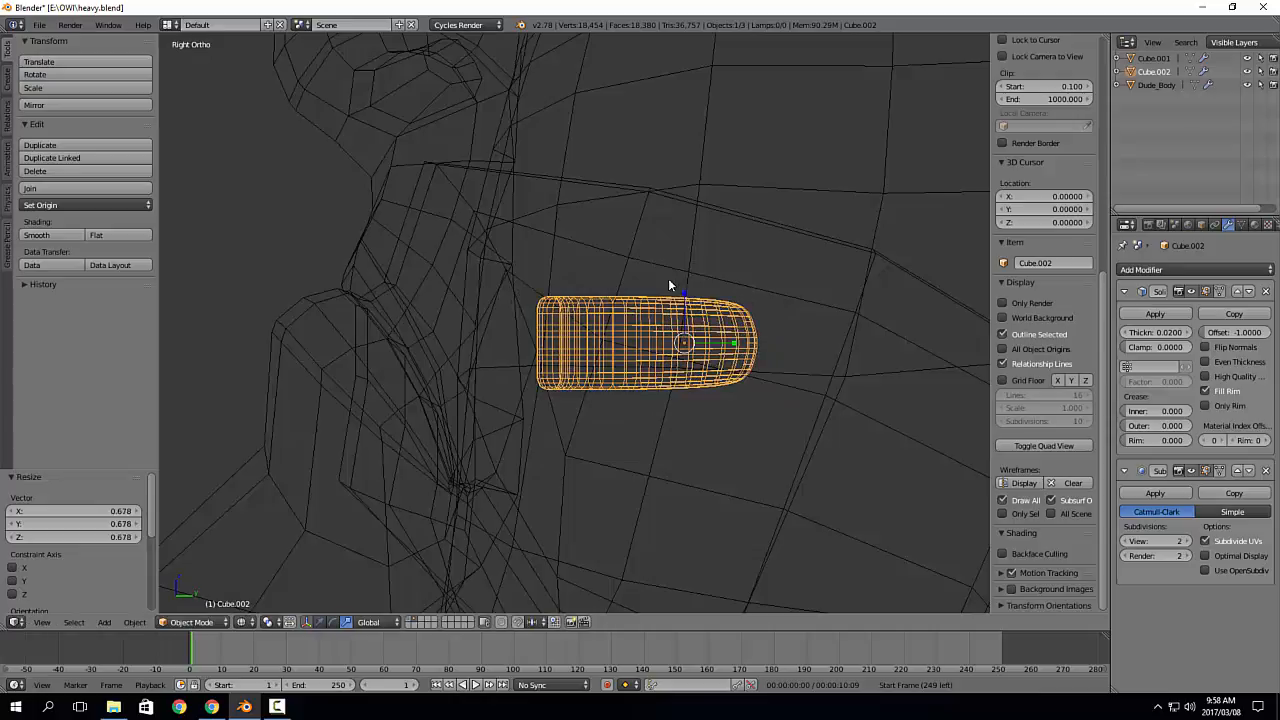
Step: Widen the band's mesh along X by a factor of 1.473 and slightly more to fit the mouth's width
{"action": "key", "text": "KP_1"}
{"action": "scroll", "coordinate": [648, 314], "scroll_direction": "down", "scroll_amount": 3}
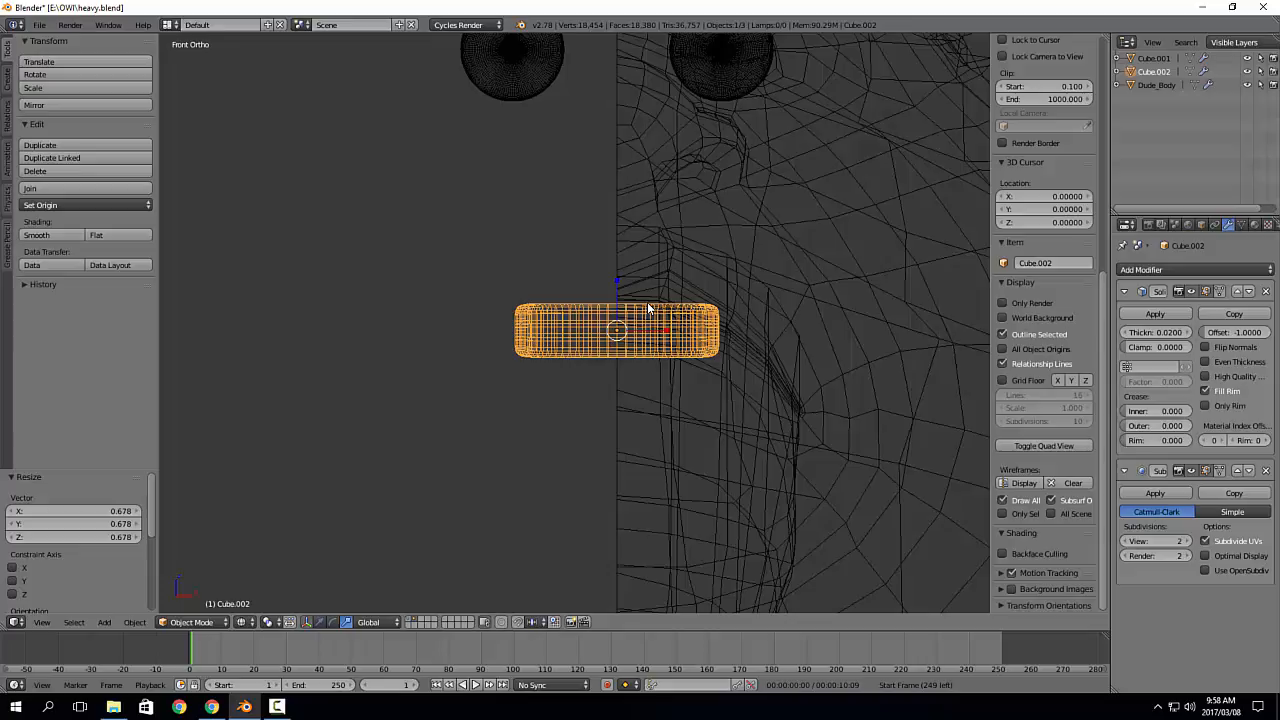
{"action": "key", "text": "Tab"}
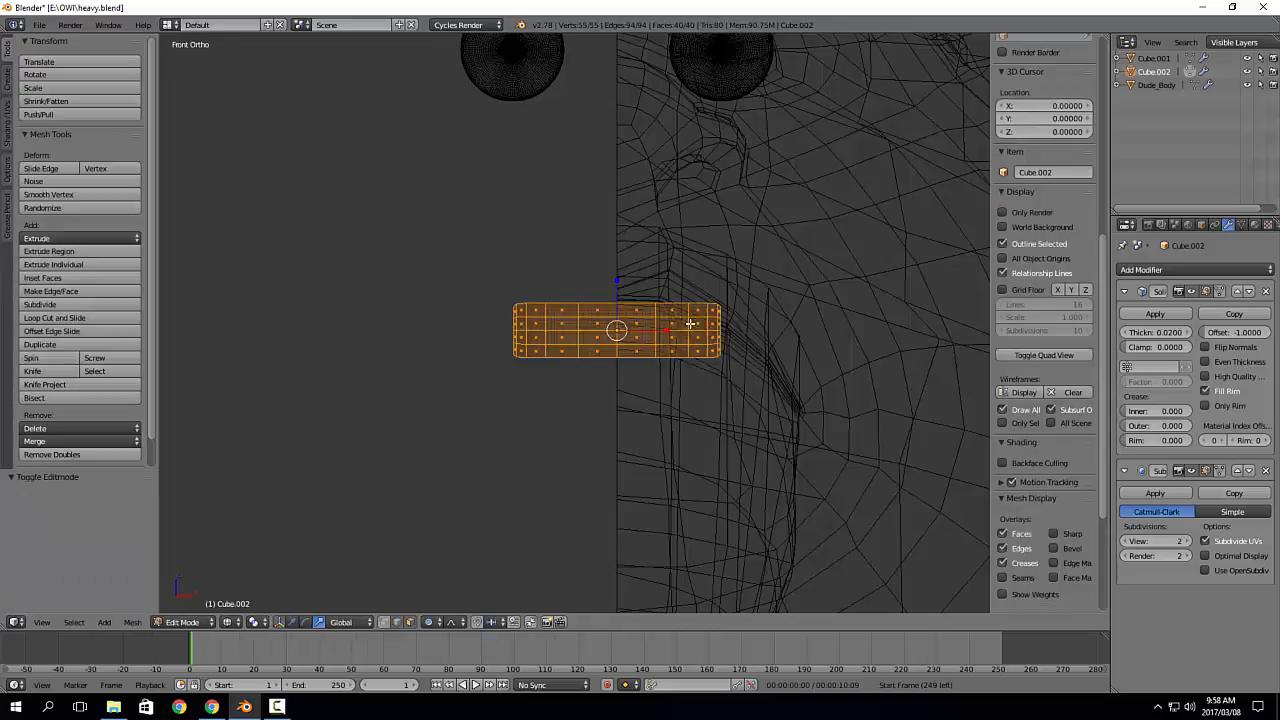
{"action": "middle_click_drag", "start_coordinate": [700, 297], "coordinate": [775, 339]}
{"action": "key", "text": "s"}
{"action": "key", "text": "x"}
{"action": "left_click", "coordinate": [692, 327]}
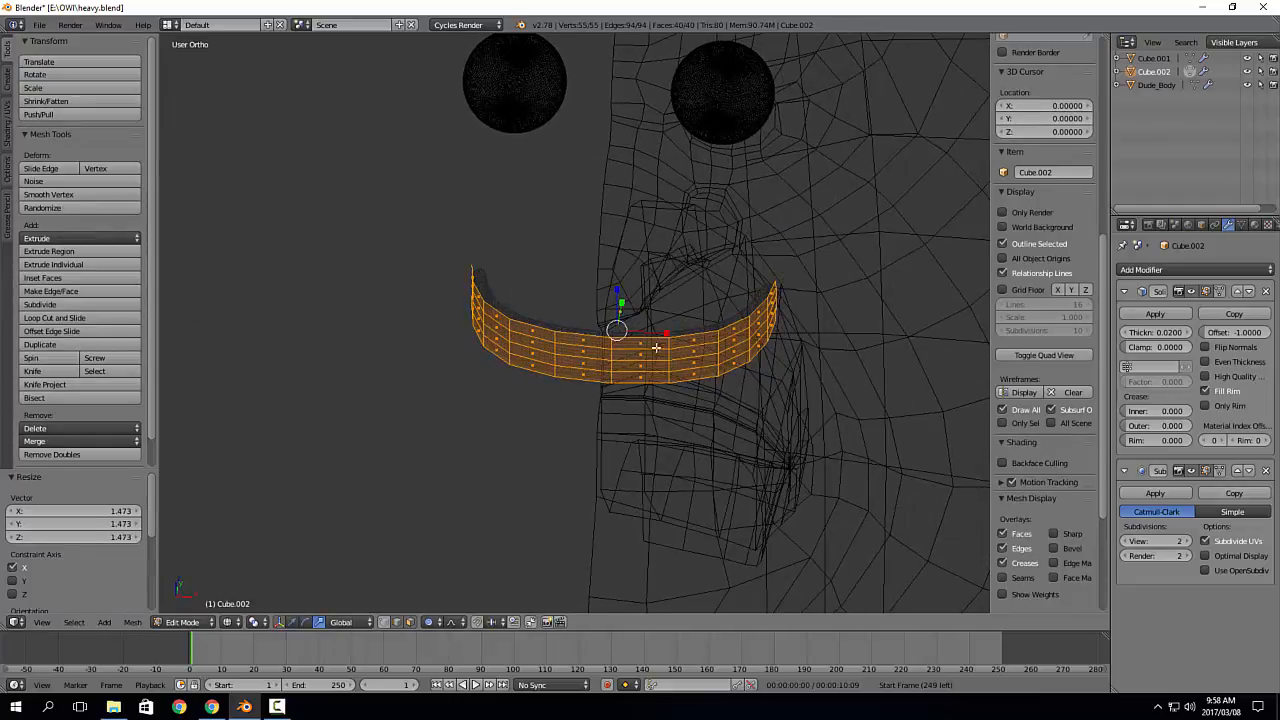
{"action": "key", "text": "s"}
{"action": "key", "text": "x"}
{"action": "left_click", "coordinate": [670, 339]}
{"action": "key", "text": "Tab"}
{"action": "middle_click_drag", "start_coordinate": [654, 396], "coordinate": [642, 364]}
{"action": "key", "text": "KP_1"}
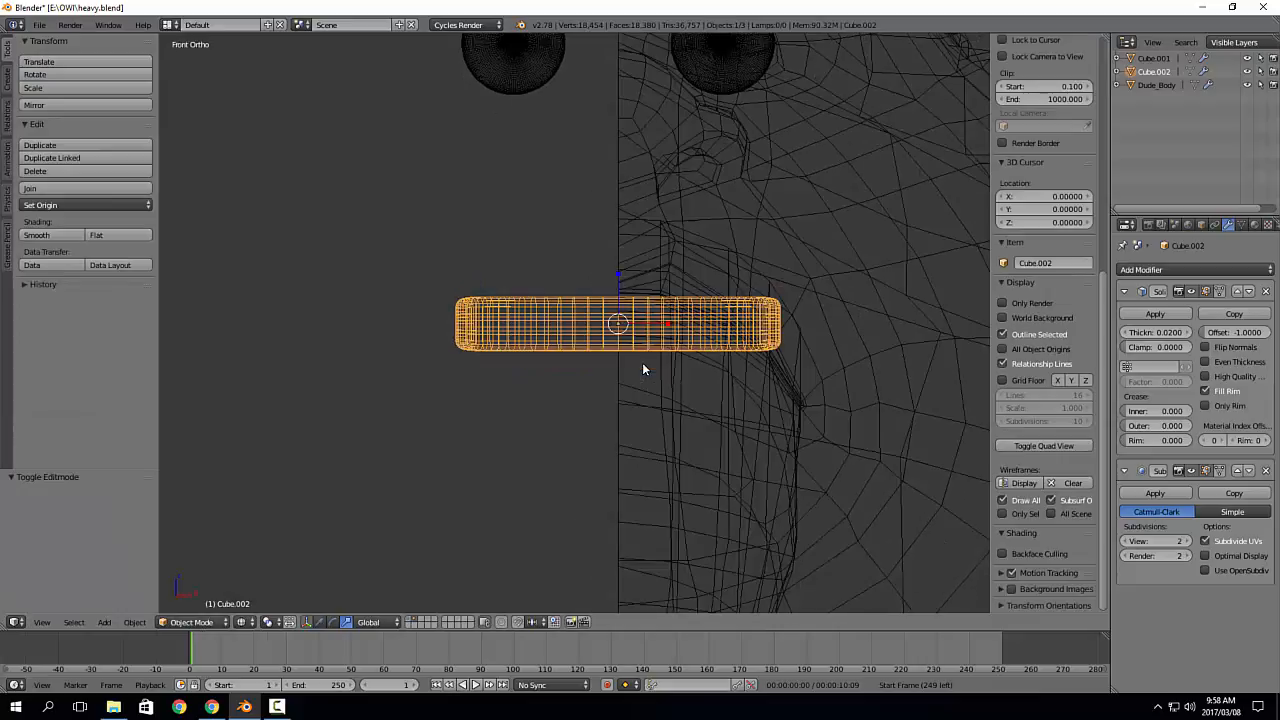
Step: Rotate the band about 11.6° in the right view to follow the slope of the mouth cavity's roof
{"action": "key", "text": "KP_3"}
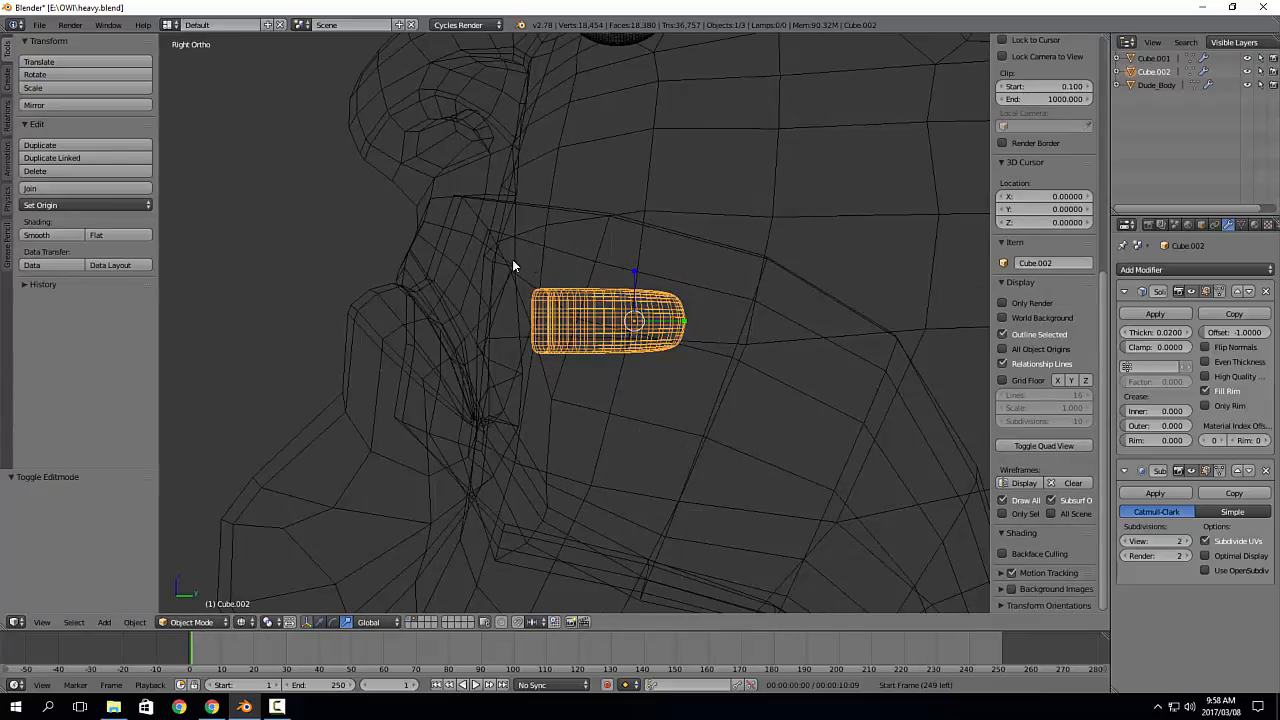
{"action": "scroll", "coordinate": [327, 411], "scroll_direction": "down", "scroll_amount": 3}
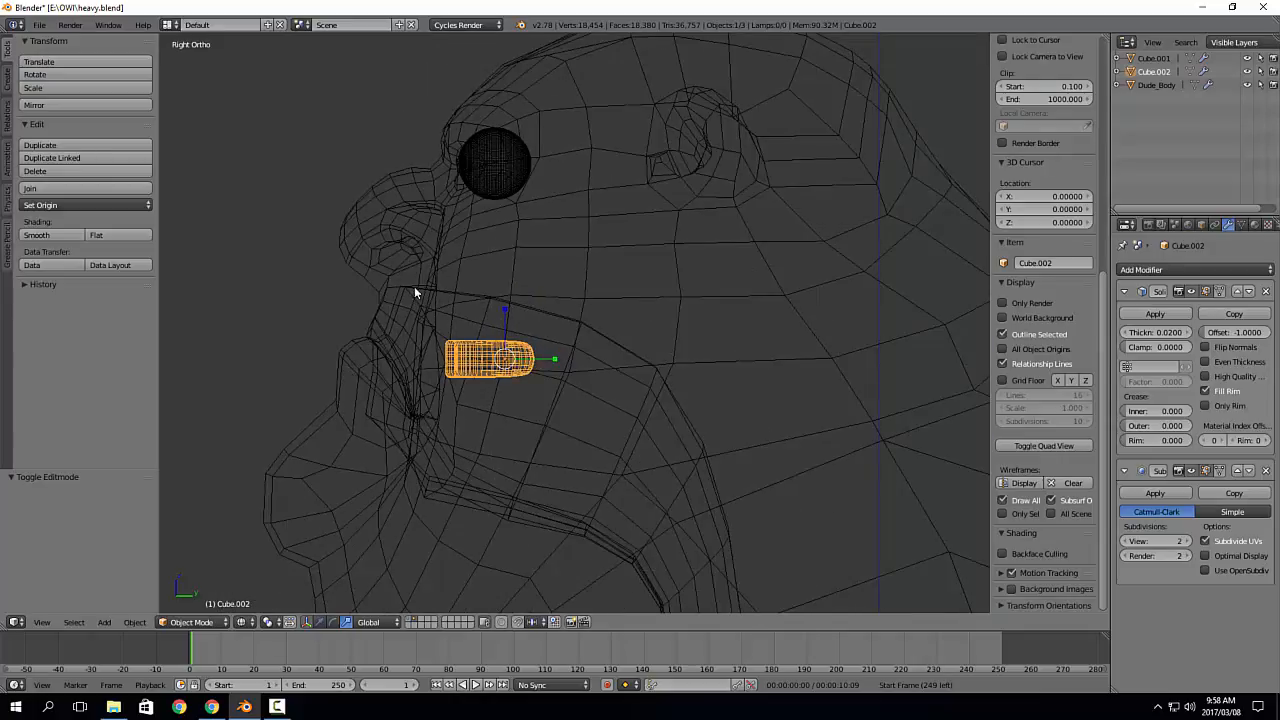
{"action": "key", "text": "e"}
{"action": "key", "text": "r"}
{"action": "left_click", "coordinate": [621, 324]}
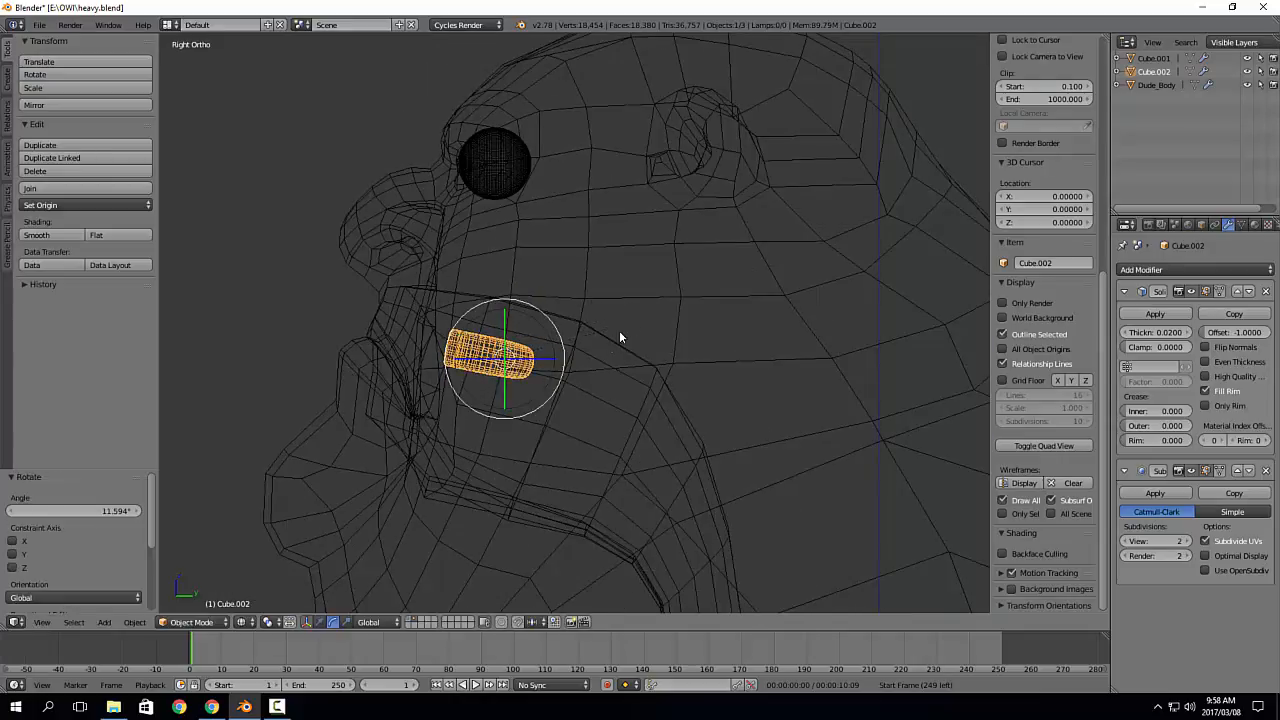
Step: Move the tilted band -0.025 along Y and 0.01 along Z, up toward the upper lip
{"action": "scroll", "coordinate": [556, 366], "scroll_direction": "up", "scroll_amount": 3}
{"action": "middle_click_drag", "start_coordinate": [555, 366], "coordinate": [666, 349], "text": "shift"}
{"action": "key", "text": "g"}
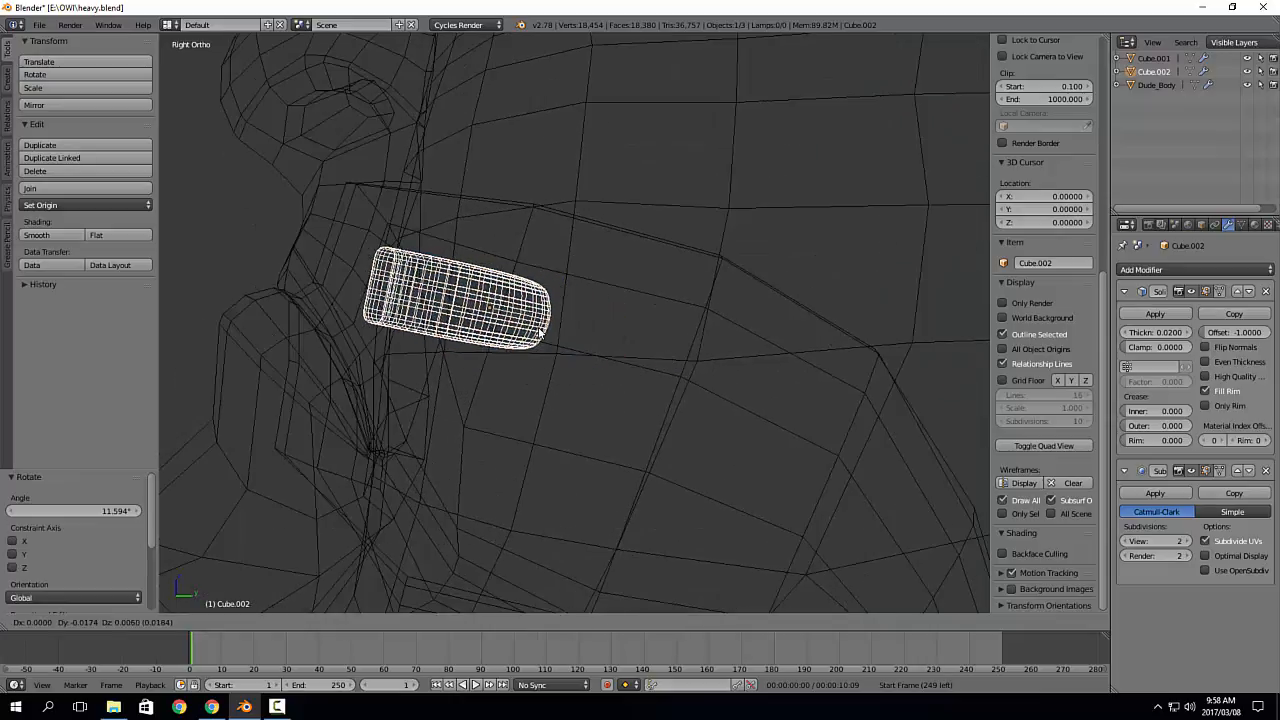
{"action": "left_click", "coordinate": [515, 318]}
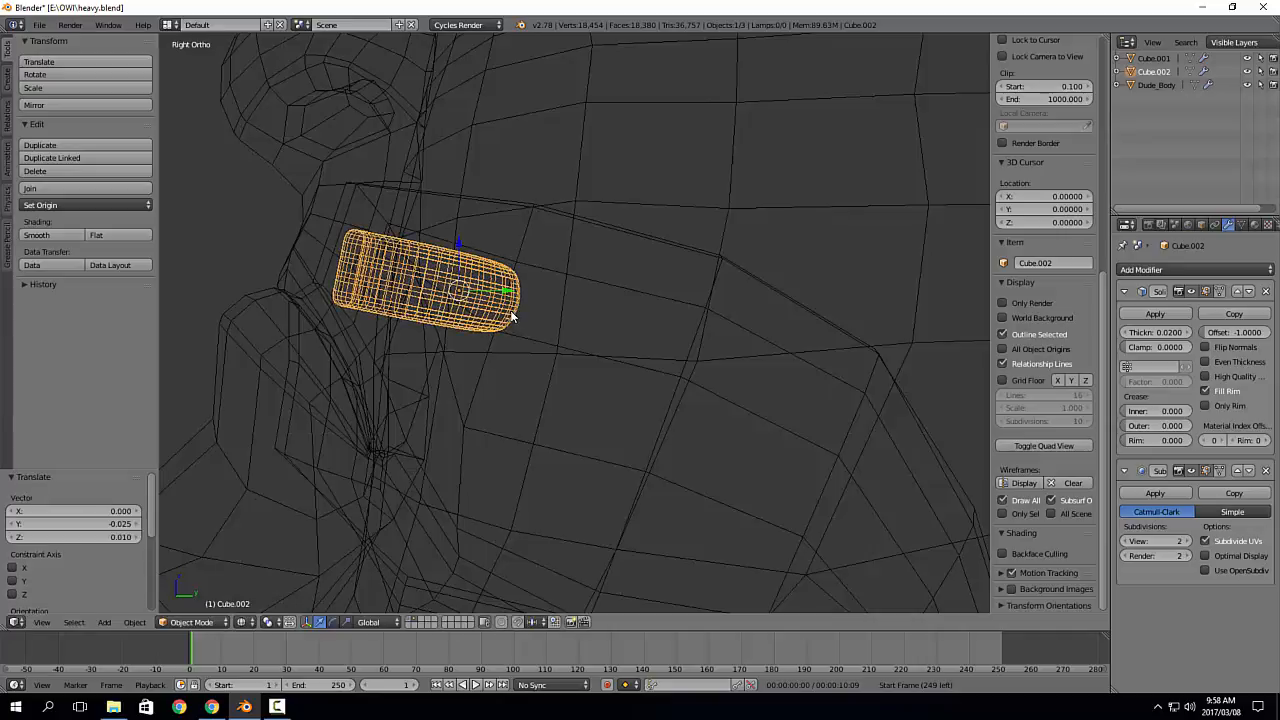
Step: Duplicate the band, move the copy -0.007 along Y and -0.017 along Z below the original, and rotate it -1.655°
{"action": "middle_click_drag", "start_coordinate": [476, 356], "coordinate": [504, 350], "text": "shift"}
{"action": "scroll", "coordinate": [504, 350], "scroll_direction": "up", "scroll_amount": 3}
{"action": "key", "text": "shift+d"}
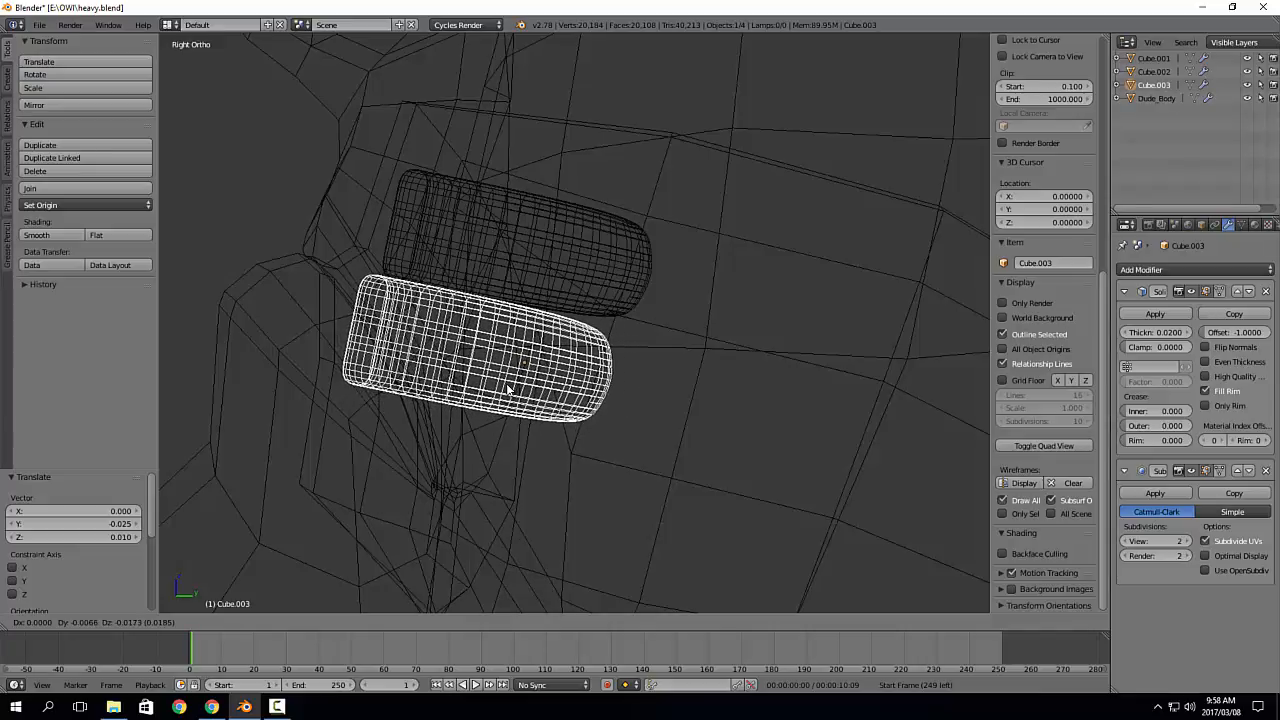
{"action": "left_click", "coordinate": [507, 390]}
{"action": "key", "text": "r"}
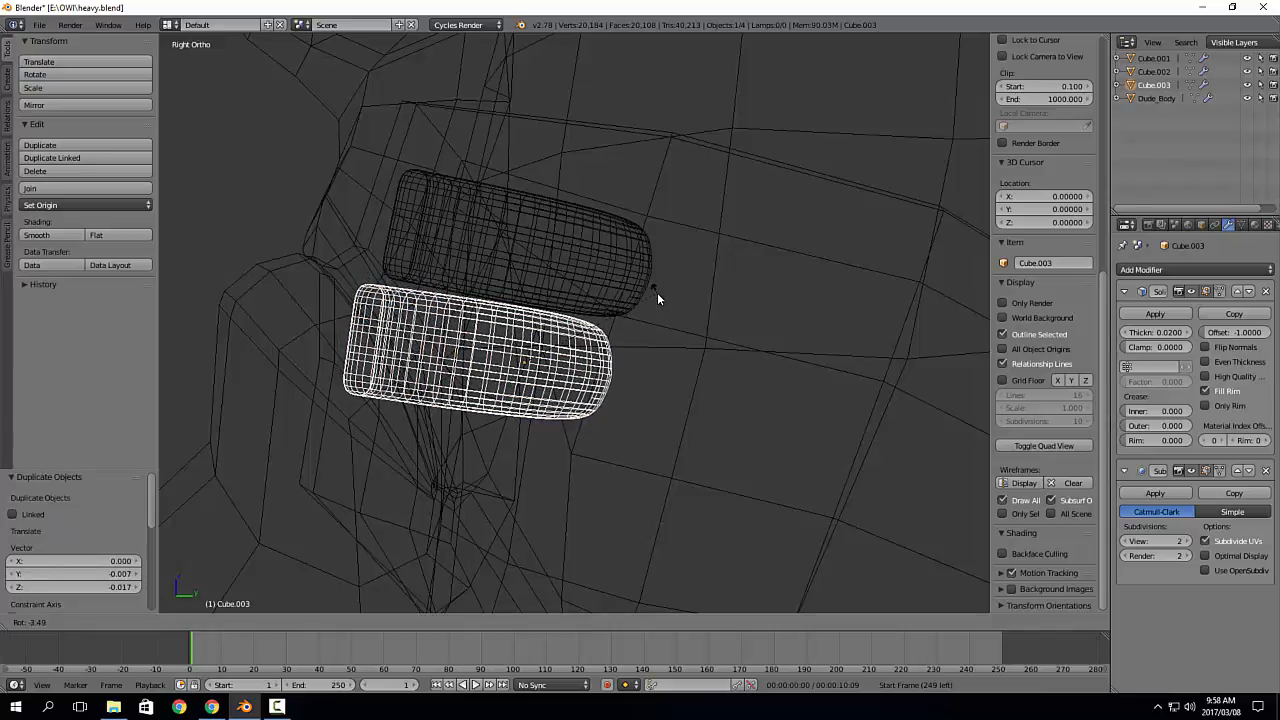
{"action": "left_click", "coordinate": [657, 297]}
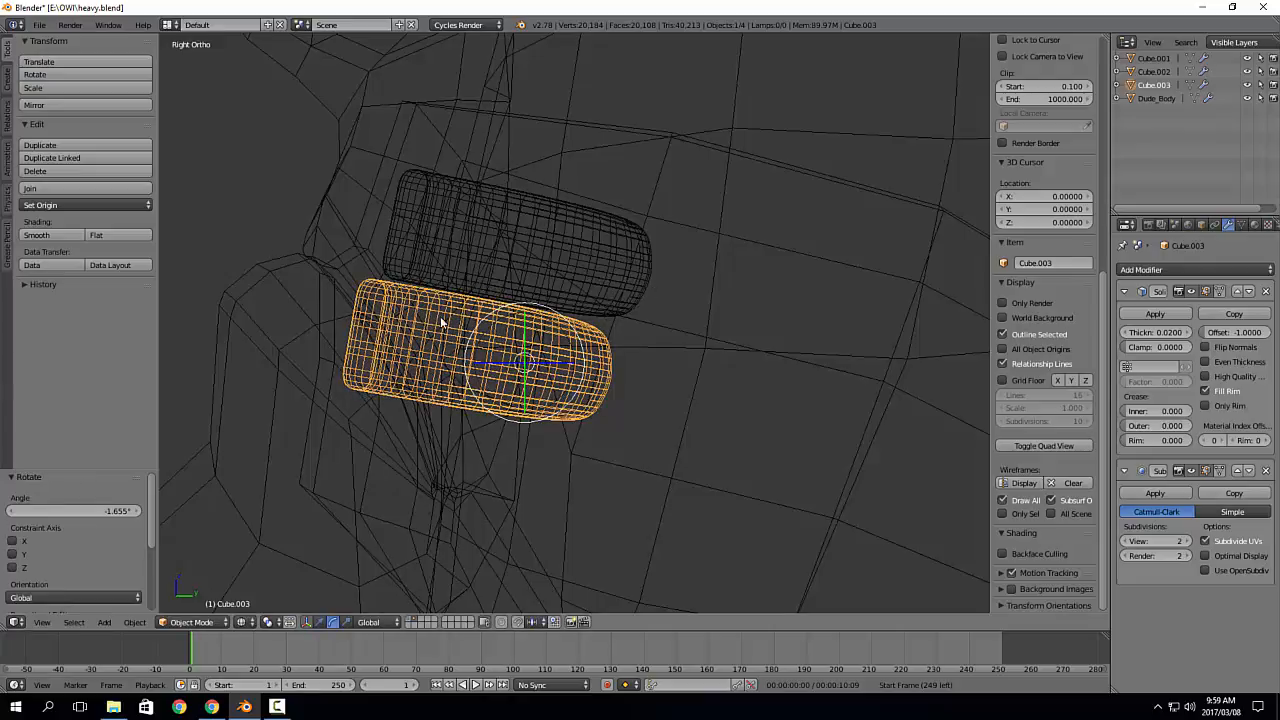
Step: Select both bands together and move them -0.002 along Y and about -0.0003 along Z
{"action": "right_click", "coordinate": [461, 270], "text": "shift"}
{"action": "key", "text": "g"}
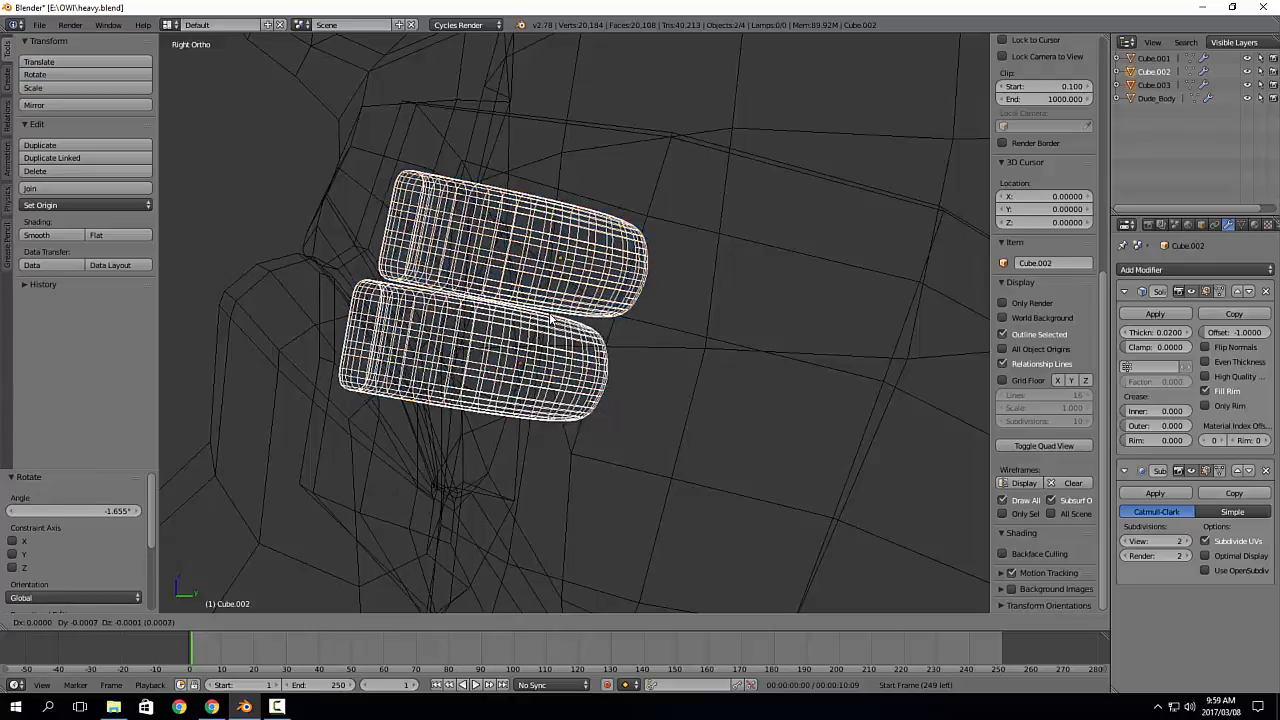
{"action": "left_click", "coordinate": [546, 320]}
Step: Select the character's body and switch the view to solid shading
{"action": "mouse_move", "coordinate": [335, 318]}
{"action": "middle_mouse_down"}
{"action": "mouse_move", "coordinate": [486, 331]}
{"action": "mouse_move", "coordinate": [506, 423]}
{"action": "mouse_move", "coordinate": [566, 391]}
{"action": "mouse_move", "coordinate": [505, 390]}
{"action": "mouse_move", "coordinate": [662, 334]}
{"action": "mouse_move", "coordinate": [523, 374]}
{"action": "mouse_move", "coordinate": [600, 429]}
{"action": "mouse_move", "coordinate": [560, 371]}
{"action": "mouse_move", "coordinate": [637, 437]}
{"action": "mouse_move", "coordinate": [606, 386]}
{"action": "mouse_move", "coordinate": [514, 320]}
{"action": "mouse_move", "coordinate": [456, 337]}
{"action": "mouse_move", "coordinate": [537, 311]}
{"action": "middle_mouse_up"}
{"action": "scroll", "coordinate": [488, 332], "scroll_direction": "down", "scroll_amount": 3}
{"action": "right_click", "coordinate": [600, 429]}
{"action": "key", "text": "z"}
{"action": "key", "text": "Tab"}
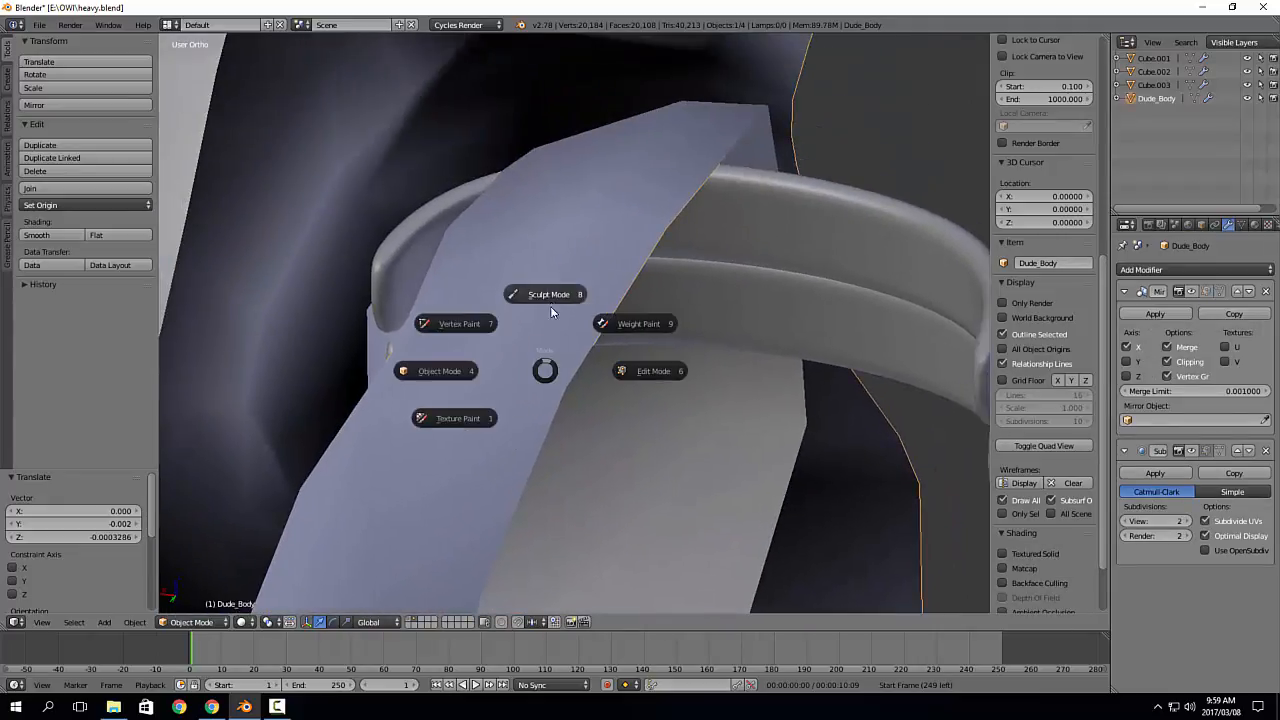
{"action": "left_click", "coordinate": [553, 296]}
{"action": "key", "text": "g"}
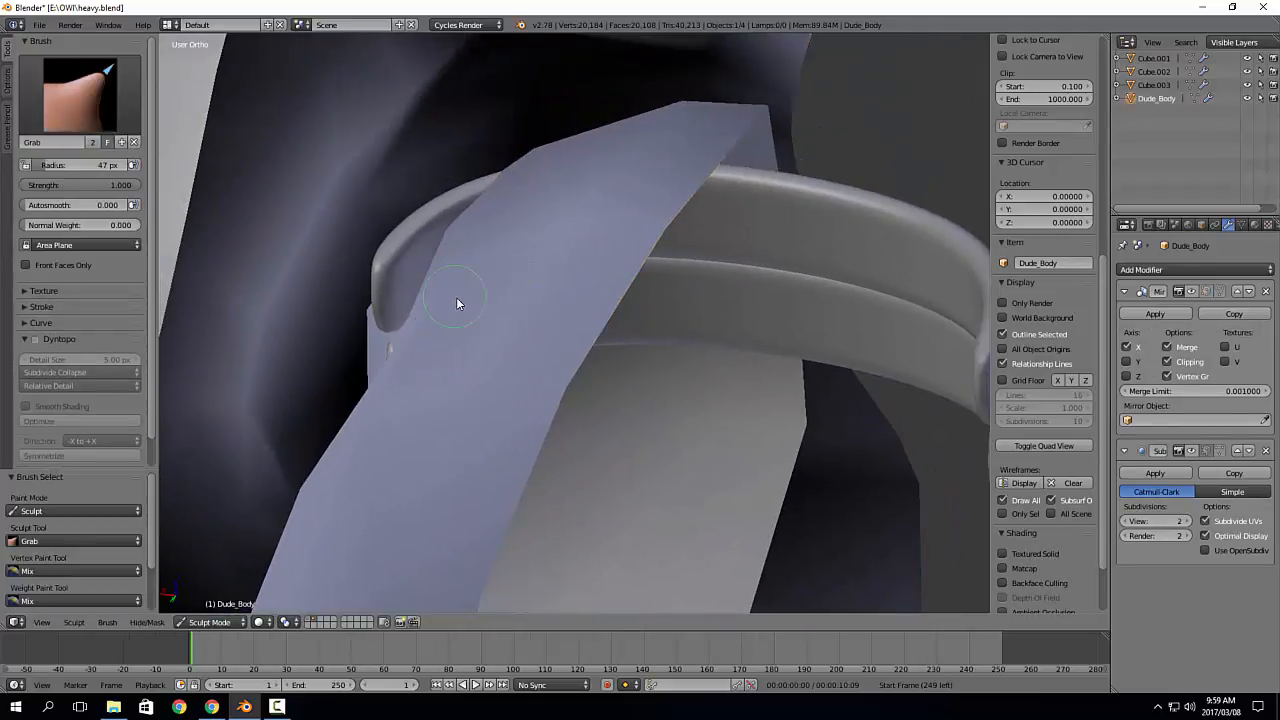
{"action": "key", "text": "f"}
{"action": "left_click", "coordinate": [526, 269]}
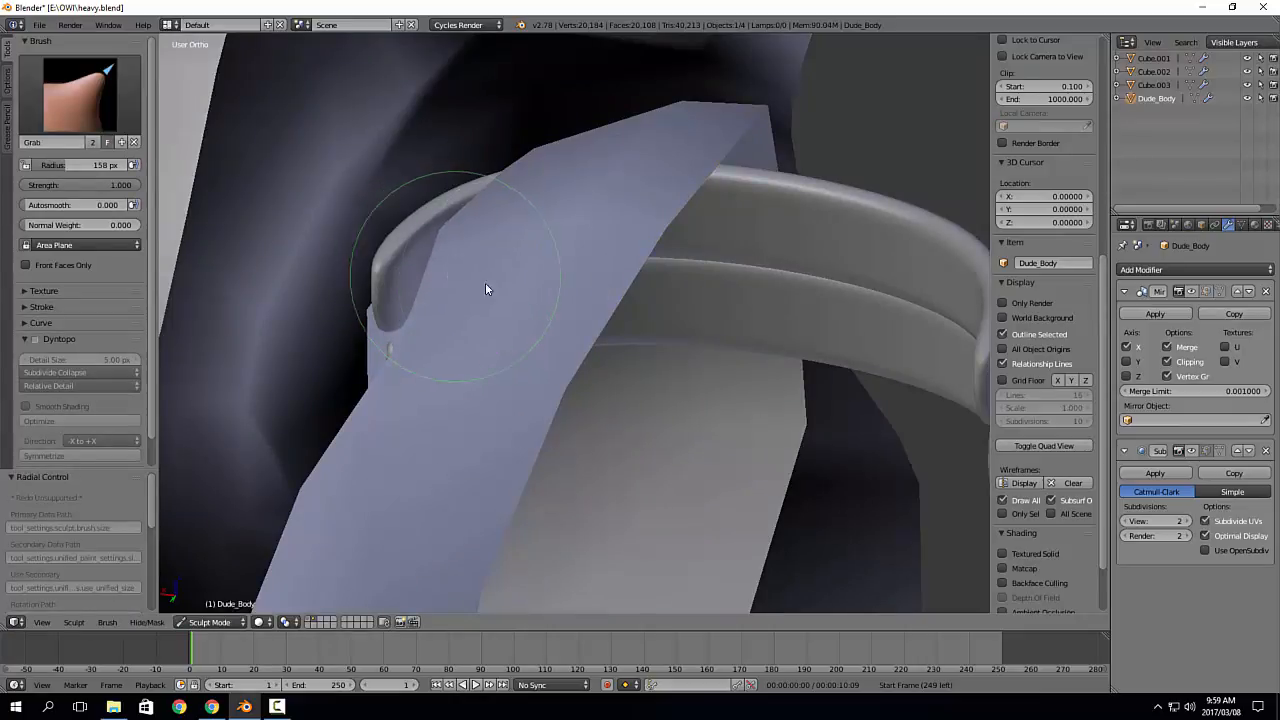
Step: Move the body mesh vertex beside the end of the upper band by 0.006 along X, 0.002 along Y and 0.002 along Z
{"action": "key", "text": "Tab"}
{"action": "scroll", "coordinate": [438, 294], "scroll_direction": "up", "scroll_amount": 1}
{"action": "mouse_move", "coordinate": [411, 254]}
{"action": "middle_mouse_down"}
{"action": "mouse_move", "coordinate": [431, 252]}
{"action": "mouse_move", "coordinate": [415, 249]}
{"action": "mouse_move", "coordinate": [421, 236]}
{"action": "middle_mouse_up"}
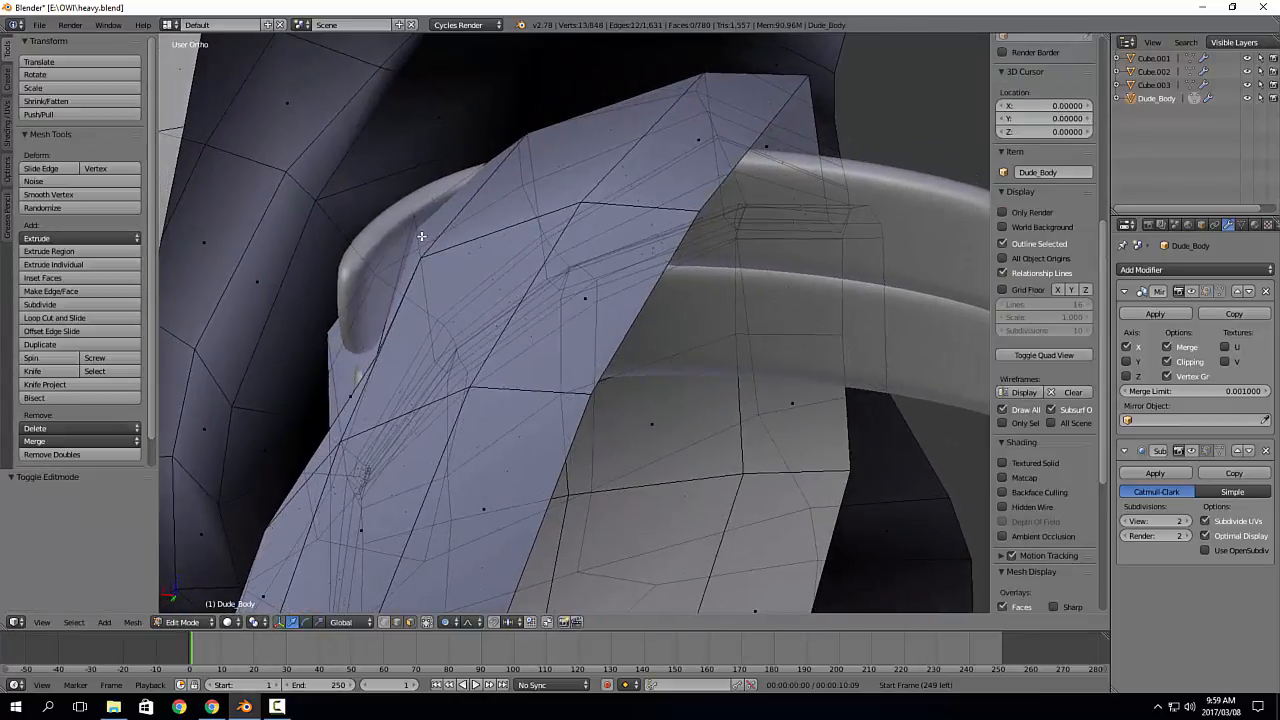
{"action": "key", "text": "1"}
{"action": "right_click", "coordinate": [411, 218]}
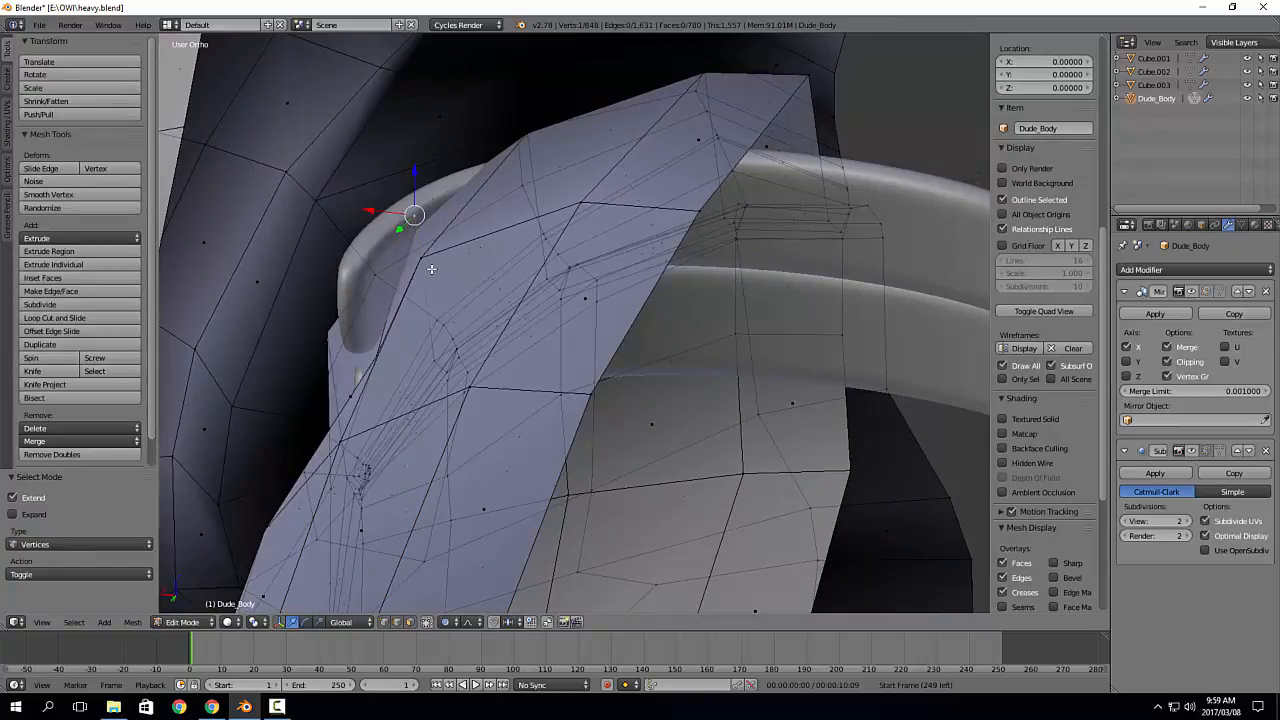
{"action": "key", "text": "g"}
{"action": "left_click", "coordinate": [405, 272]}
{"action": "scroll", "coordinate": [421, 269], "scroll_direction": "up", "scroll_amount": 2}
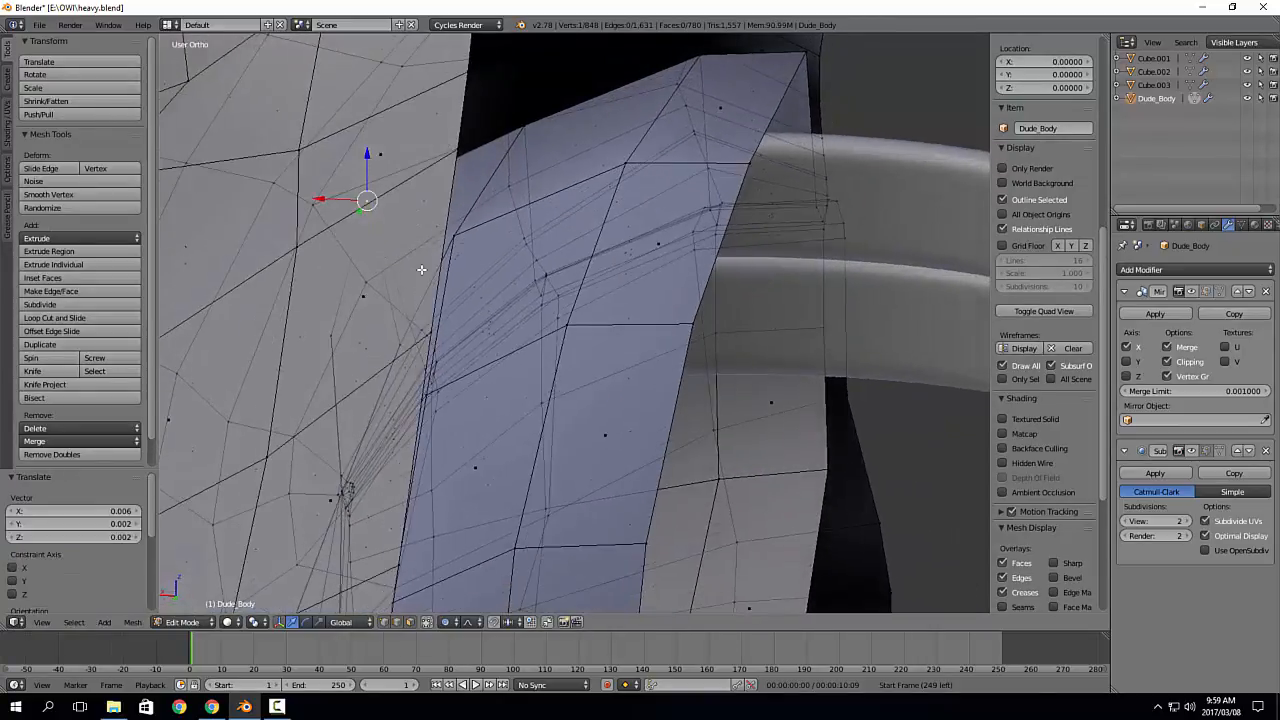
{"action": "scroll", "coordinate": [421, 269], "scroll_direction": "down", "scroll_amount": 7}
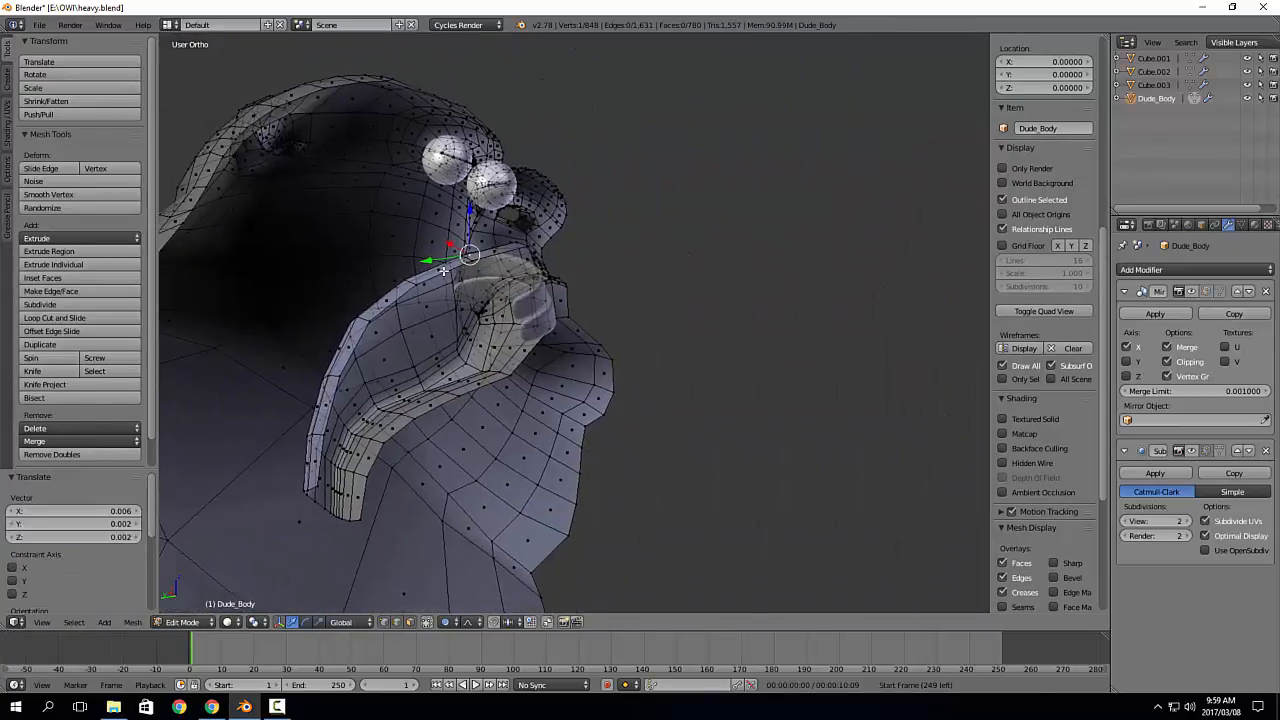
Step: Grow a vertex selection over the whole mouth cavity, invert it, and hide the rest of the body mesh
{"action": "middle_click_drag", "start_coordinate": [443, 271], "coordinate": [446, 301]}
{"action": "right_click", "coordinate": [332, 416]}
{"action": "key", "text": "ctrl+KP_Add"}
{"action": "key", "text": "ctrl+KP_Add"}
{"action": "key", "text": "ctrl+KP_Add"}
{"action": "key", "text": "ctrl+KP_Add"}
{"action": "key", "text": "ctrl+KP_Add"}
{"action": "key", "text": "ctrl+KP_Add"}
{"action": "key", "text": "ctrl+KP_Add"}
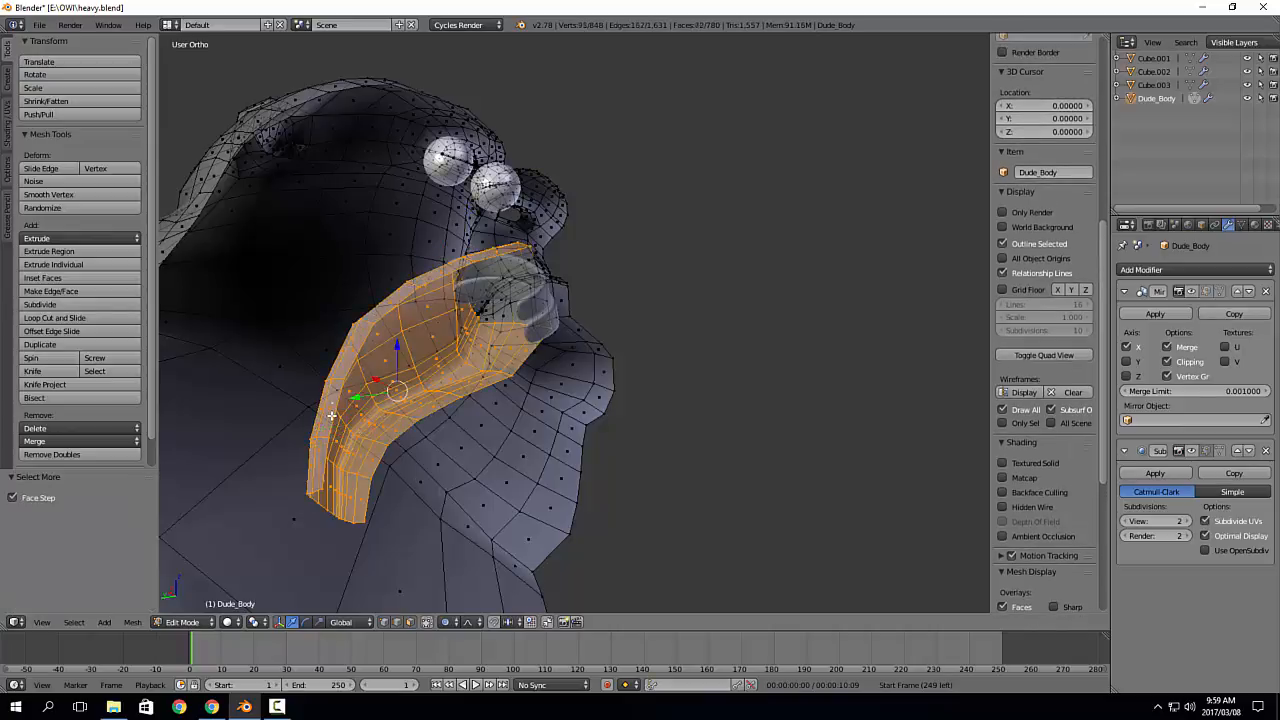
{"action": "key", "text": "ctrl+KP_Add"}
{"action": "key", "text": "ctrl+KP_Add"}
{"action": "key", "text": "ctrl+i"}
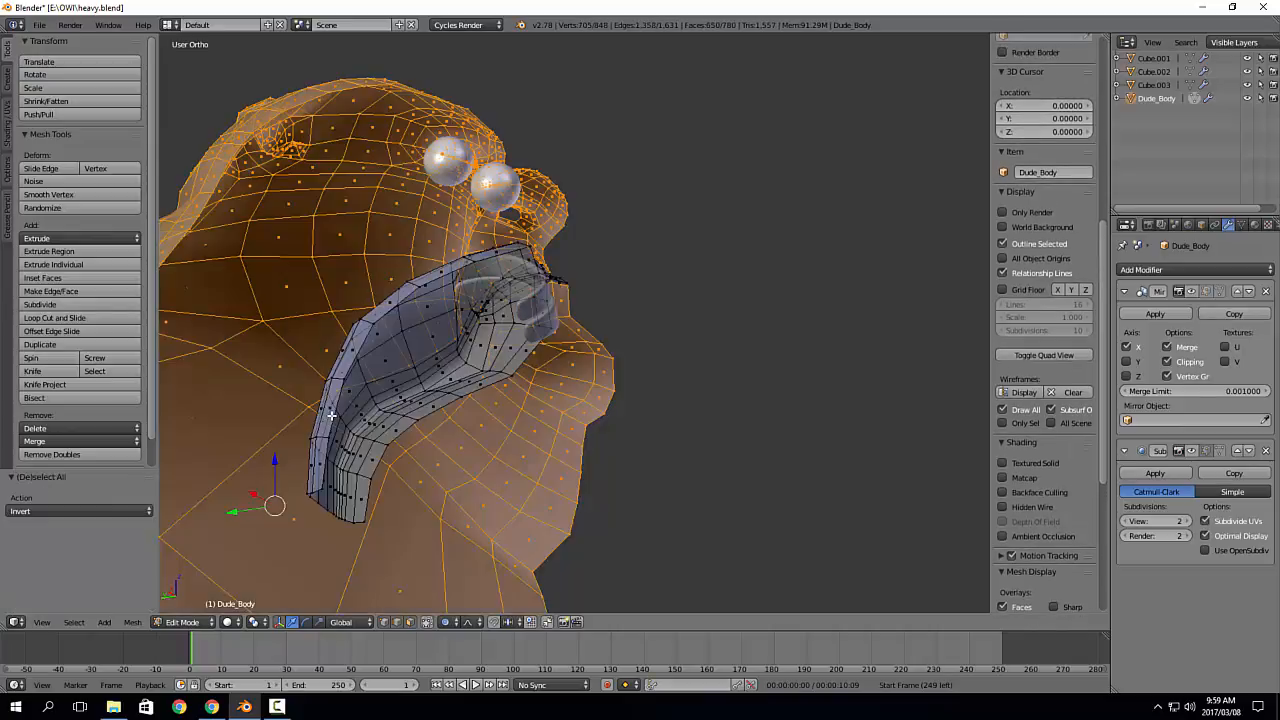
{"action": "key", "text": "h"}
Step: Reposition individual vertices on the mouth cavity's front and side walls around the bands, moving the last one 0.003 along Y
{"action": "middle_click_drag", "start_coordinate": [405, 233], "coordinate": [594, 211]}
{"action": "scroll", "coordinate": [500, 222], "scroll_direction": "up", "scroll_amount": 3}
{"action": "middle_click_drag", "start_coordinate": [385, 390], "coordinate": [470, 370]}
{"action": "right_click", "coordinate": [447, 266]}
{"action": "scroll", "coordinate": [511, 286], "scroll_direction": "up", "scroll_amount": 2}
{"action": "key", "text": "g"}
{"action": "left_click", "coordinate": [497, 261]}
{"action": "key", "text": "g"}
{"action": "left_click", "coordinate": [470, 176]}
{"action": "middle_click_drag", "start_coordinate": [470, 176], "coordinate": [363, 297]}
{"action": "key", "text": "g"}
{"action": "left_click", "coordinate": [392, 160]}
{"action": "middle_click_drag", "start_coordinate": [363, 297], "coordinate": [344, 275]}
{"action": "right_click", "coordinate": [344, 275]}
{"action": "key", "text": "g"}
{"action": "left_click", "coordinate": [362, 277]}
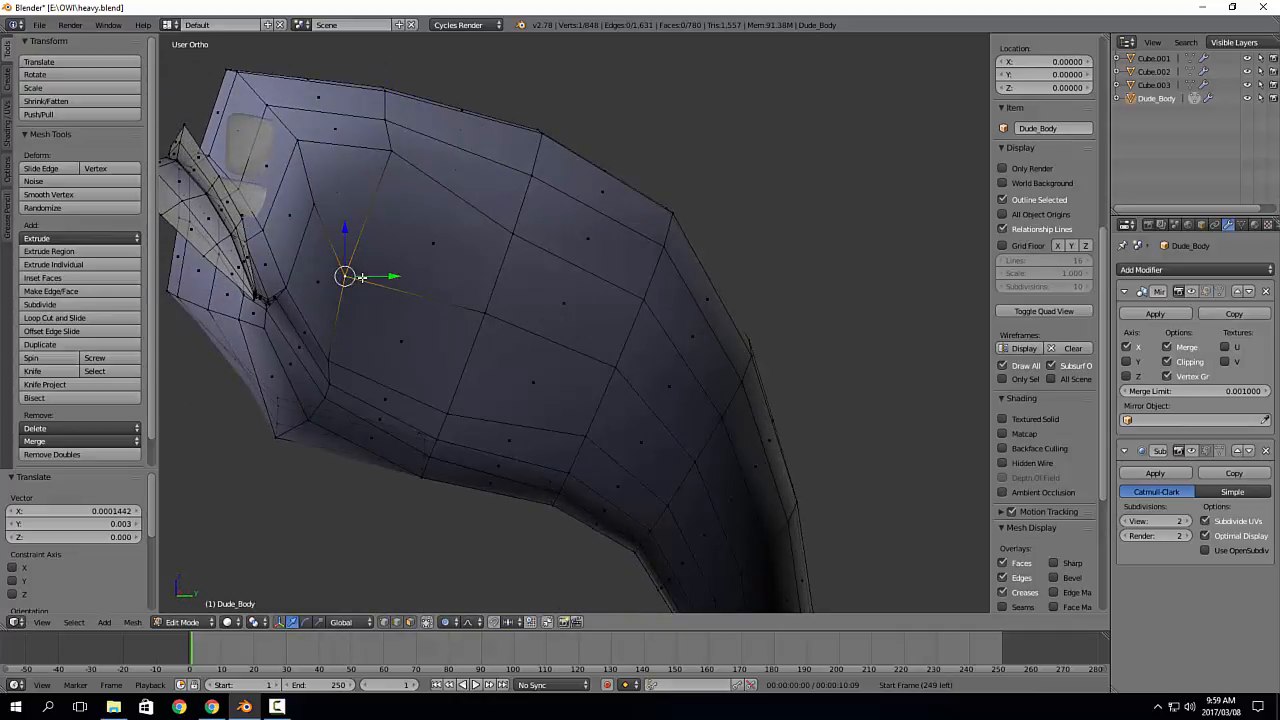
Step: Select the column of three vertices at the cavity's front corner, move it -0.004 along Y, and return to Object Mode
{"action": "middle_click_drag", "start_coordinate": [331, 307], "coordinate": [608, 357]}
{"action": "scroll", "coordinate": [430, 311], "scroll_direction": "down", "scroll_amount": 2}
{"action": "scroll", "coordinate": [565, 345], "scroll_direction": "down", "scroll_amount": 4}
{"action": "scroll", "coordinate": [608, 357], "scroll_direction": "up", "scroll_amount": 2}
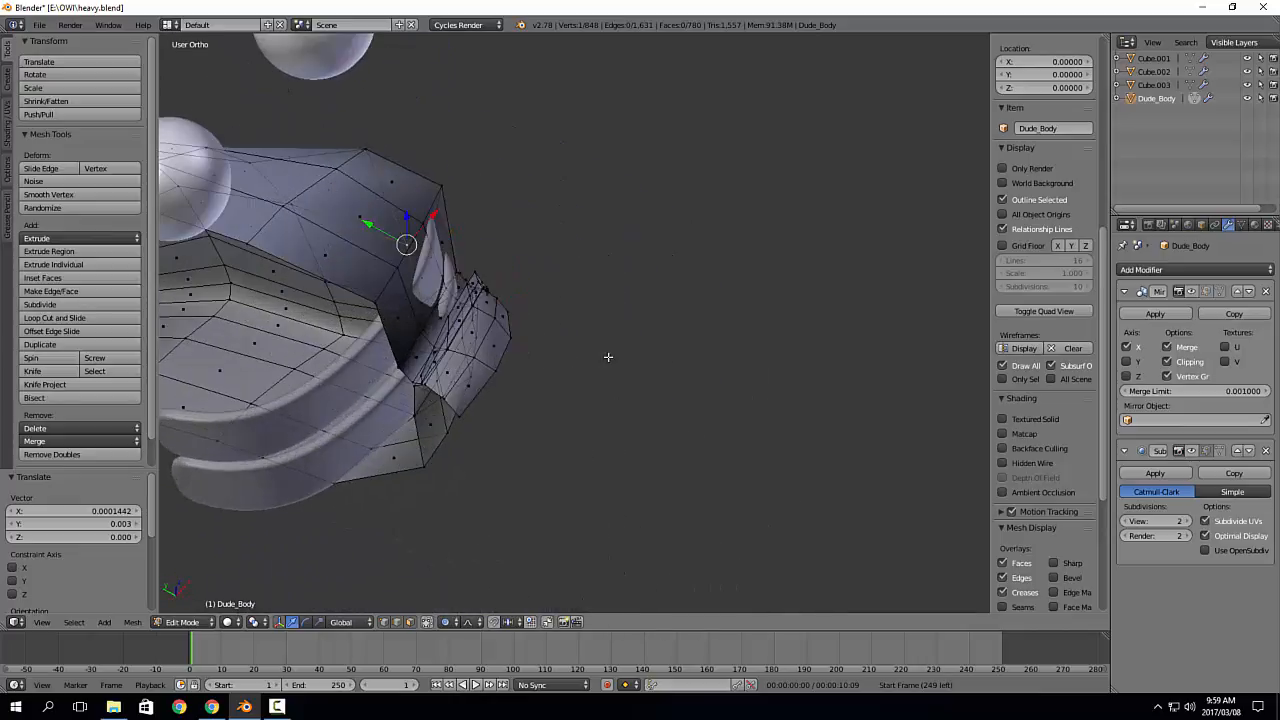
{"action": "middle_click_drag", "start_coordinate": [397, 243], "coordinate": [431, 258]}
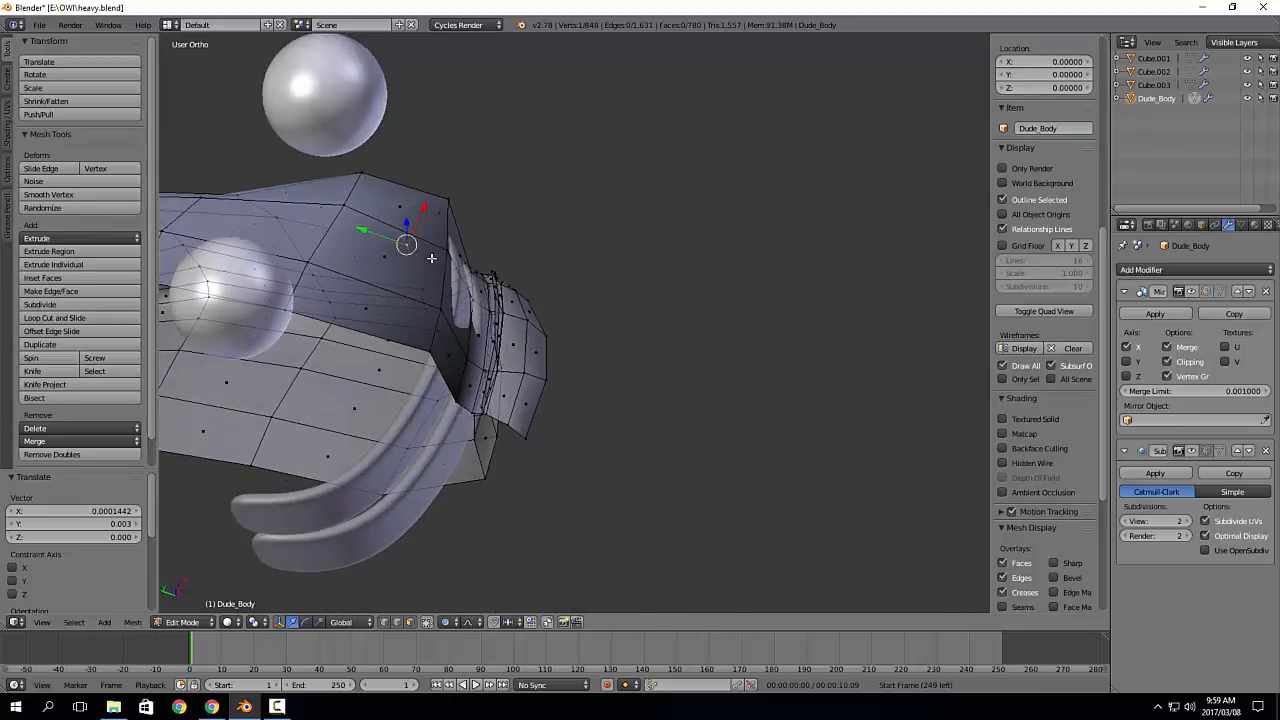
{"action": "right_click", "coordinate": [430, 349], "text": "ctrl"}
{"action": "left_click_drag", "start_coordinate": [419, 297], "coordinate": [430, 297]}
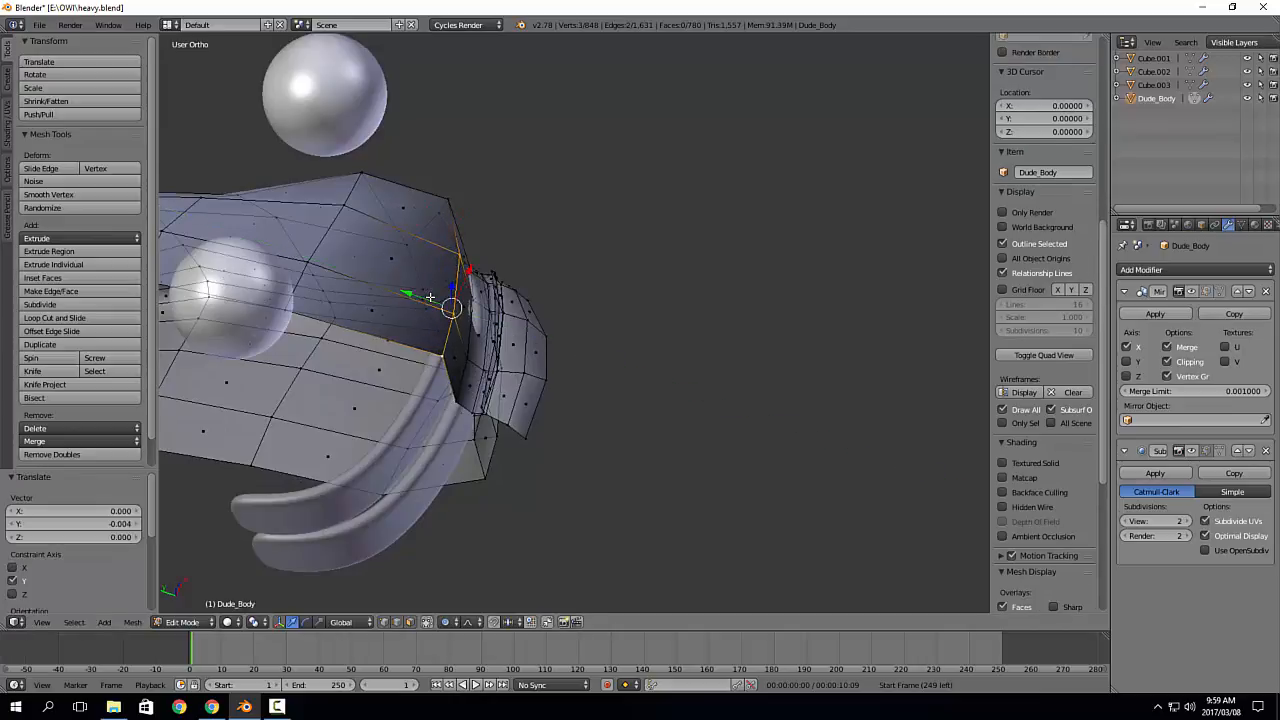
{"action": "middle_click_drag", "start_coordinate": [430, 297], "coordinate": [563, 276]}
{"action": "key", "text": "Tab"}
Step: Reveal the hidden parts of the body mesh, clear the mesh selection, and return to Object Mode
{"action": "left_click", "coordinate": [384, 420]}
{"action": "right_click", "coordinate": [357, 405]}
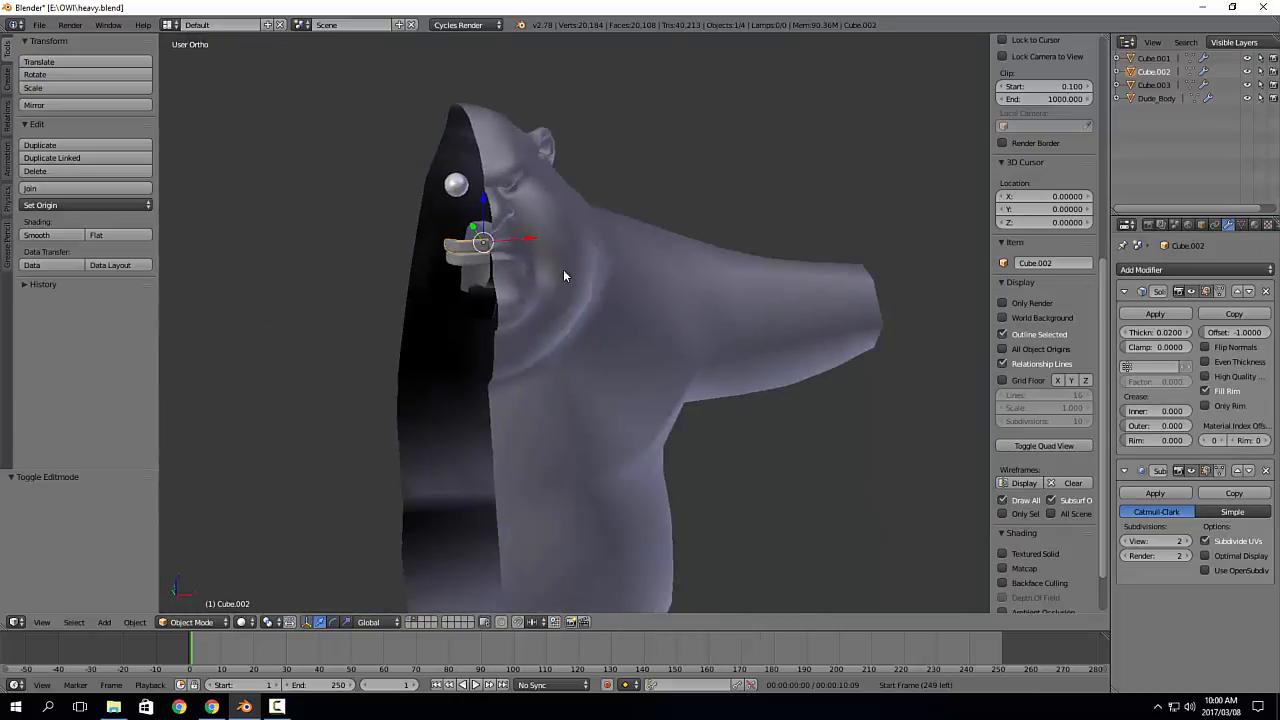
{"action": "right_click", "coordinate": [558, 310]}
{"action": "key", "text": "Tab"}
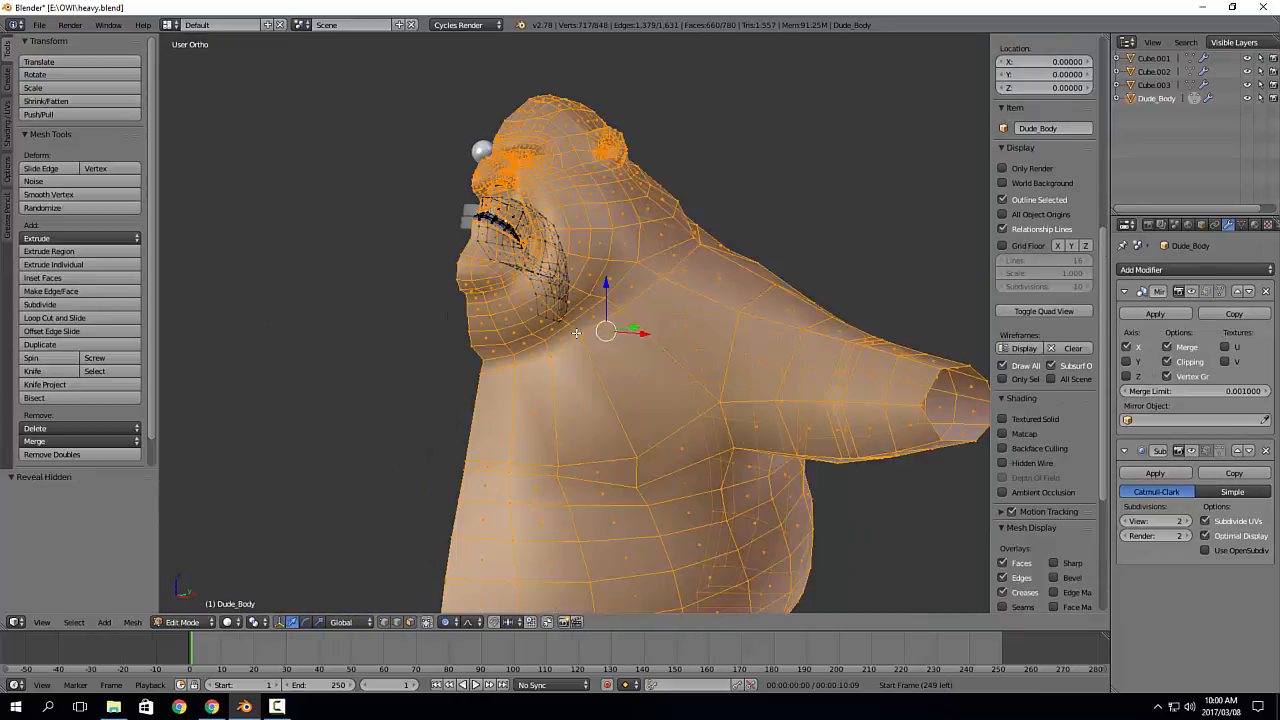
{"action": "key", "text": "a"}
{"action": "middle_click_drag", "start_coordinate": [420, 309], "coordinate": [436, 380]}
{"action": "key", "text": "Tab"}
{"action": "scroll", "coordinate": [523, 390], "scroll_direction": "down", "scroll_amount": 4}
{"action": "middle_click_drag", "start_coordinate": [540, 382], "coordinate": [561, 343], "text": "shift"}
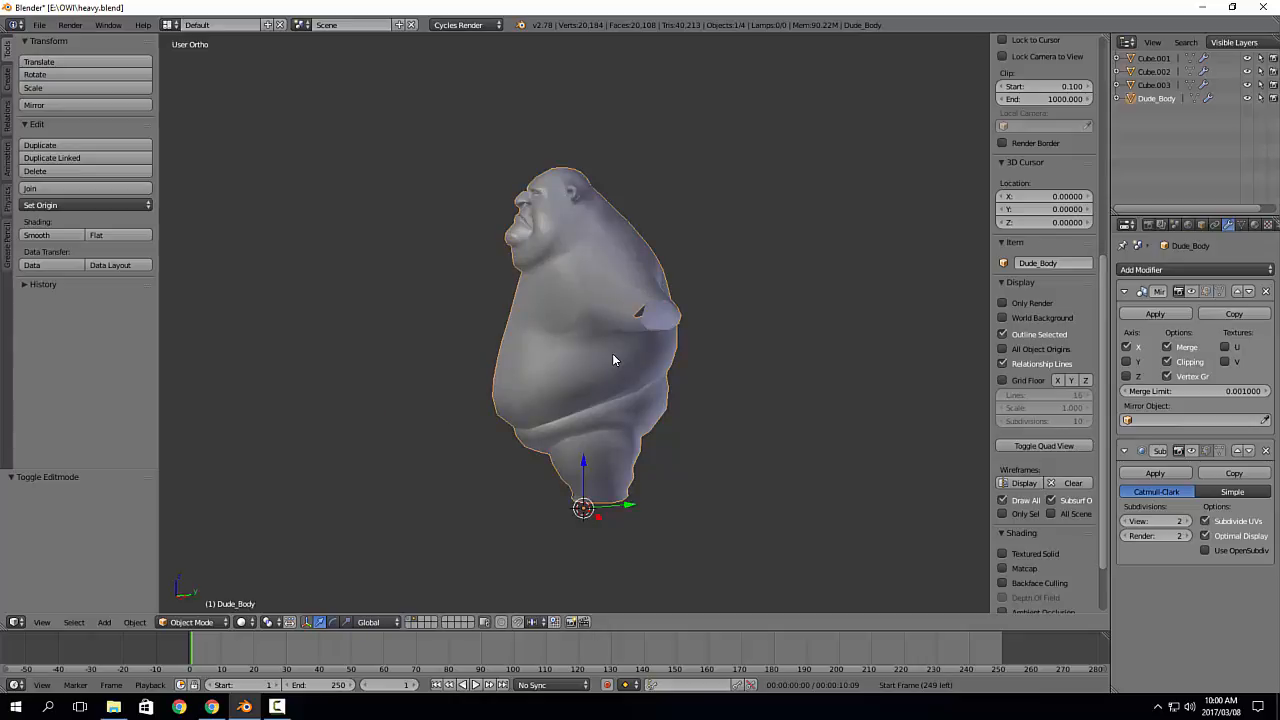
Step: Open the upper band's mesh for editing, isolate it in local view, and deselect its geometry
{"action": "scroll", "coordinate": [613, 354], "scroll_direction": "up", "scroll_amount": 5}
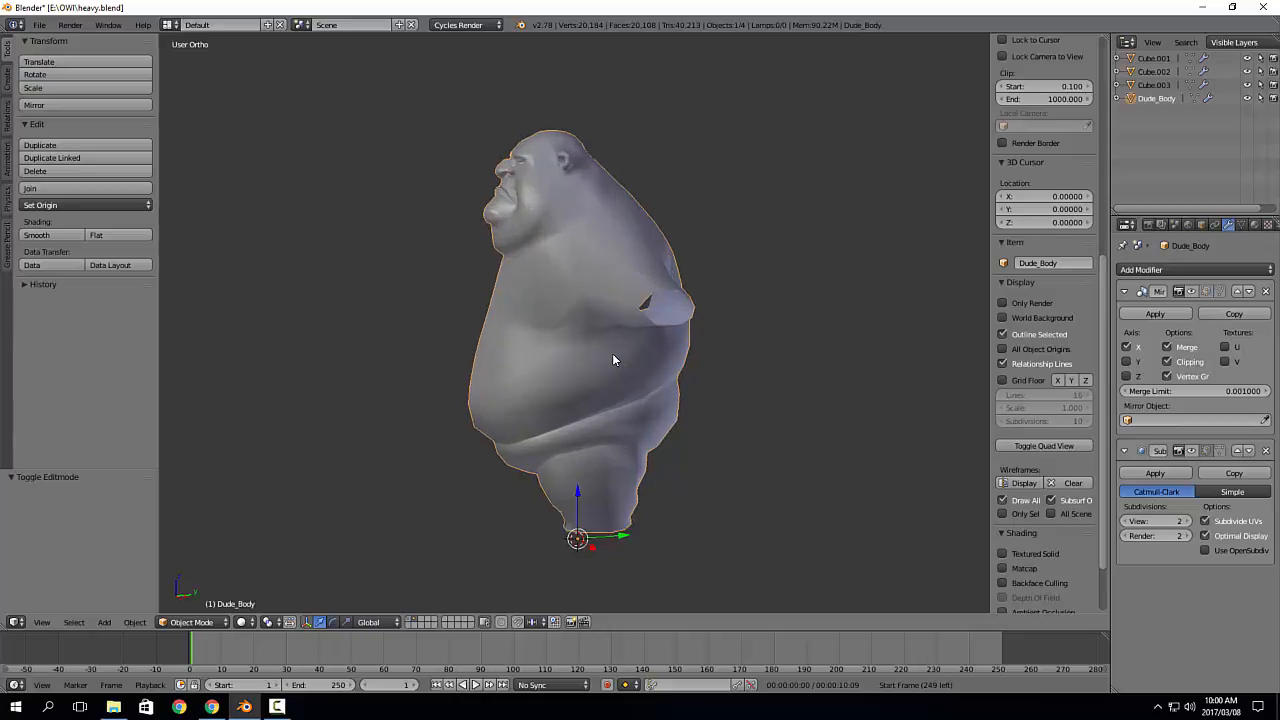
{"action": "middle_click_drag", "start_coordinate": [349, 156], "coordinate": [440, 321], "text": "shift"}
{"action": "scroll", "coordinate": [440, 321], "scroll_direction": "up", "scroll_amount": 2}
{"action": "scroll", "coordinate": [518, 458], "scroll_direction": "up", "scroll_amount": 3}
{"action": "middle_click_drag", "start_coordinate": [490, 204], "coordinate": [597, 436], "text": "shift"}
{"action": "right_click", "coordinate": [477, 503]}
{"action": "middle_click_drag", "start_coordinate": [477, 503], "coordinate": [480, 440], "text": "shift"}
{"action": "key", "text": "Tab"}
{"action": "scroll", "coordinate": [540, 480], "scroll_direction": "up", "scroll_amount": 4}
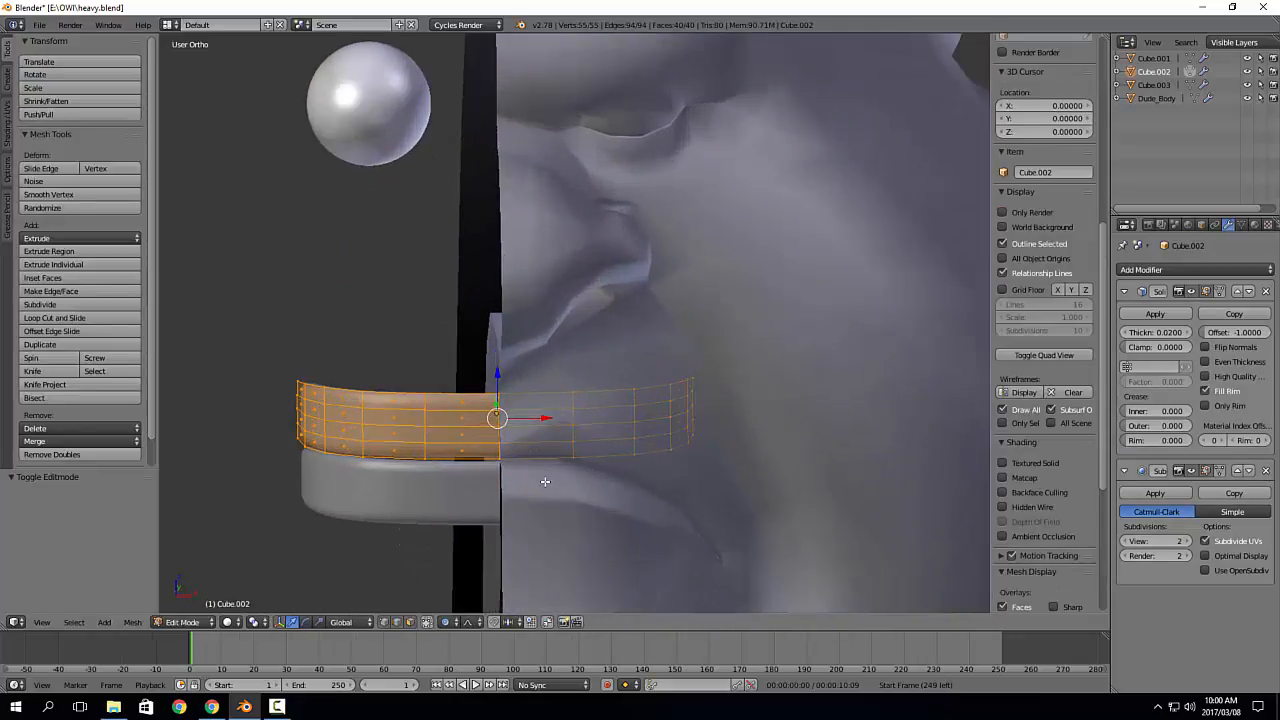
{"action": "key", "text": "3"}
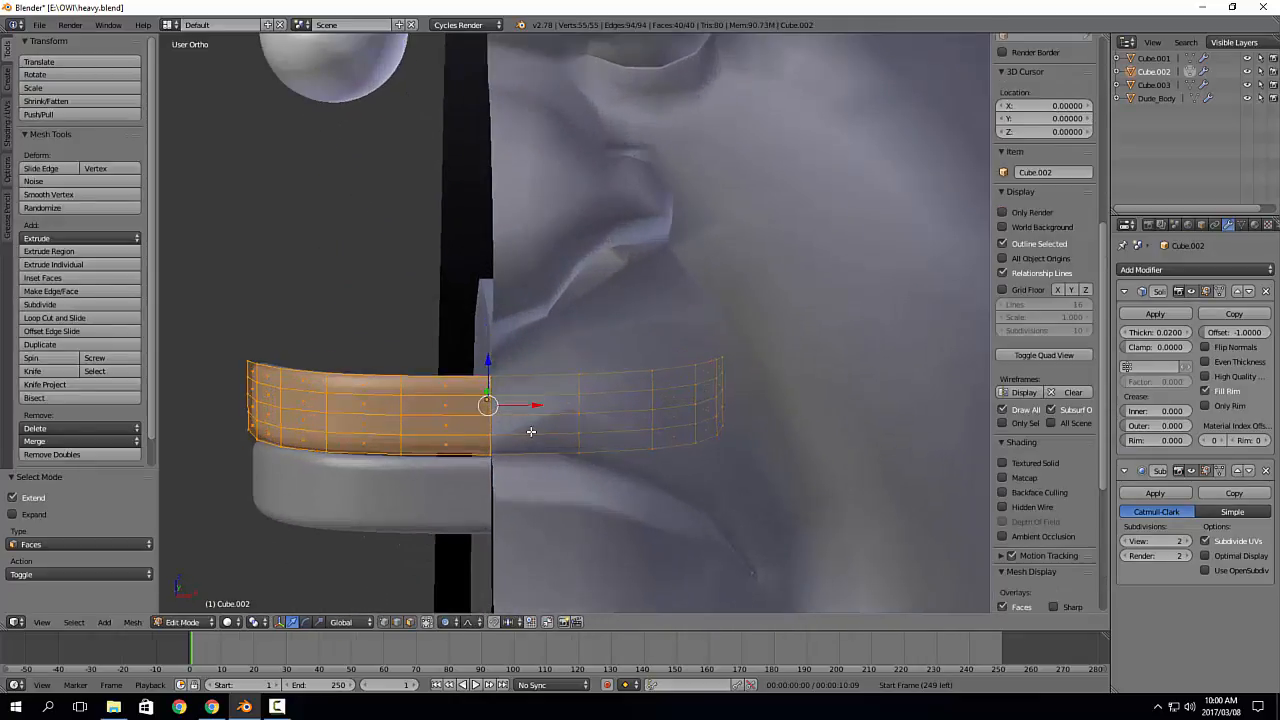
{"action": "key", "text": "KP_Divide"}
{"action": "key", "text": "a"}
{"action": "middle_click_drag", "start_coordinate": [566, 421], "coordinate": [596, 403]}
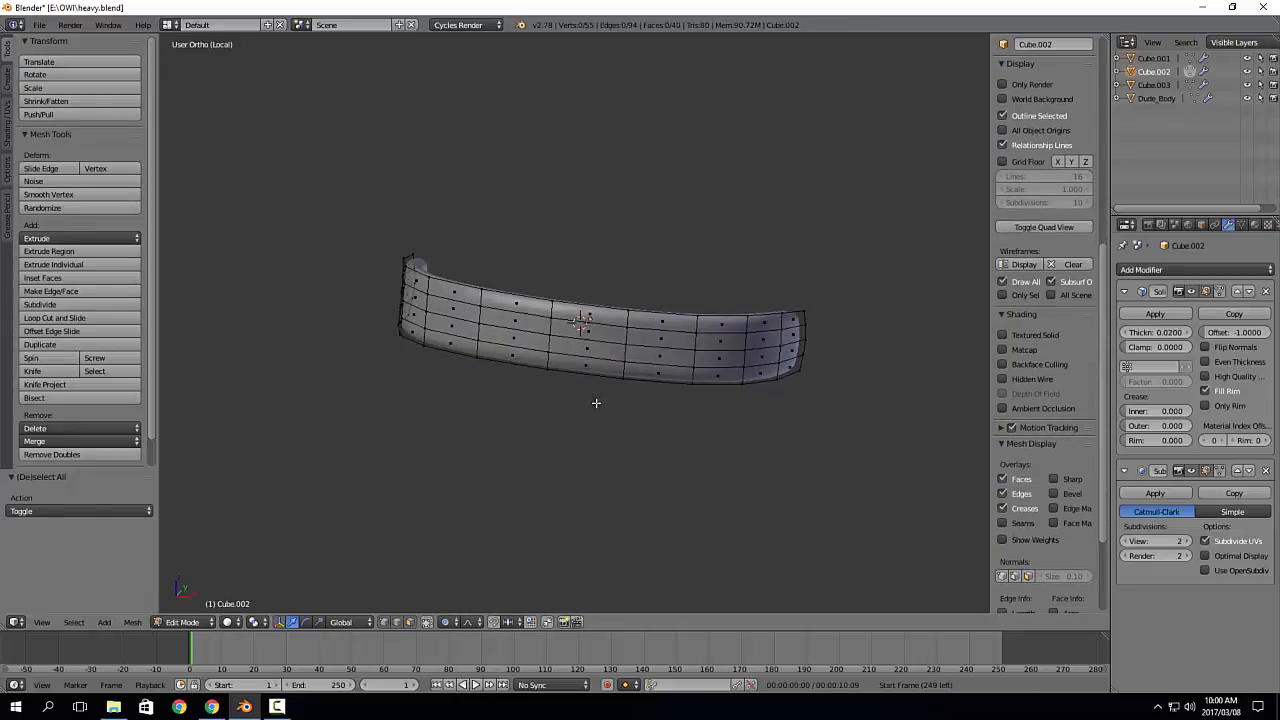
Step: Select the upper band's three inner lengthwise edge loops and delete them as edge loops
{"action": "right_click", "coordinate": [603, 361], "text": "alt"}
{"action": "key", "text": "1"}
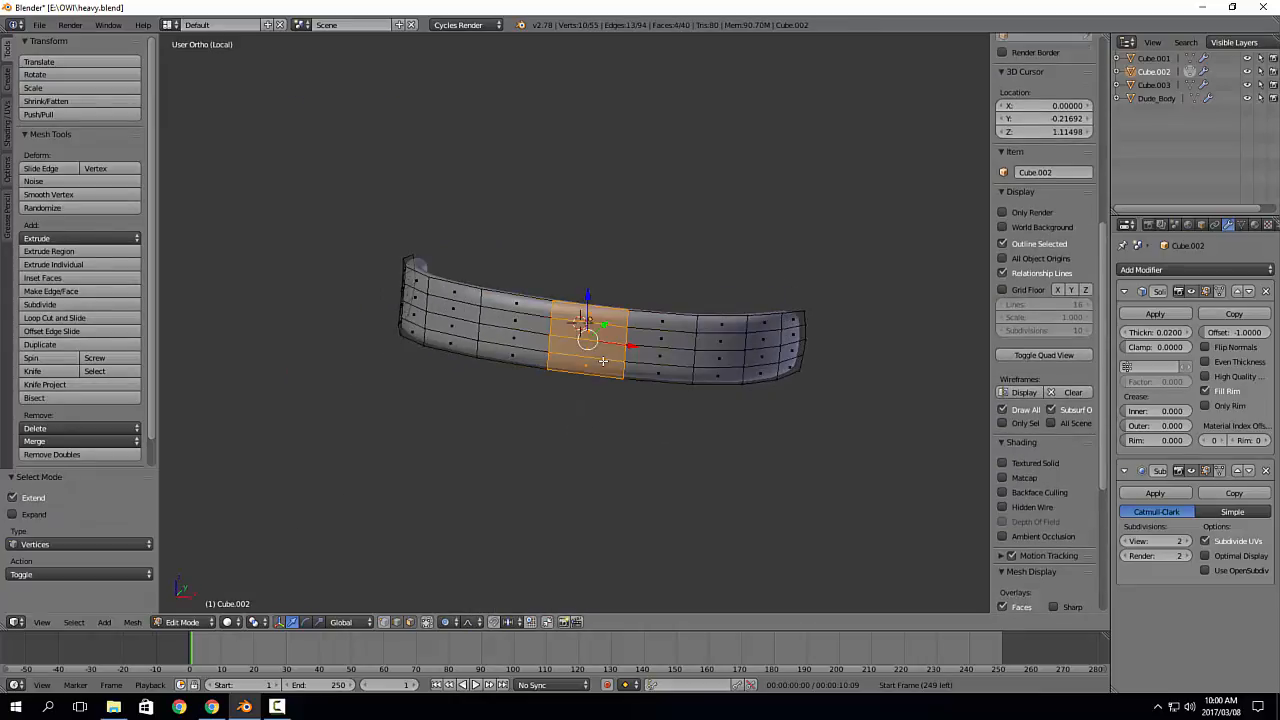
{"action": "key", "text": "3"}
{"action": "right_click", "coordinate": [603, 361], "text": "alt"}
{"action": "right_click", "coordinate": [617, 336], "text": "alt+shift"}
{"action": "right_click", "coordinate": [619, 328], "text": "alt+shift"}
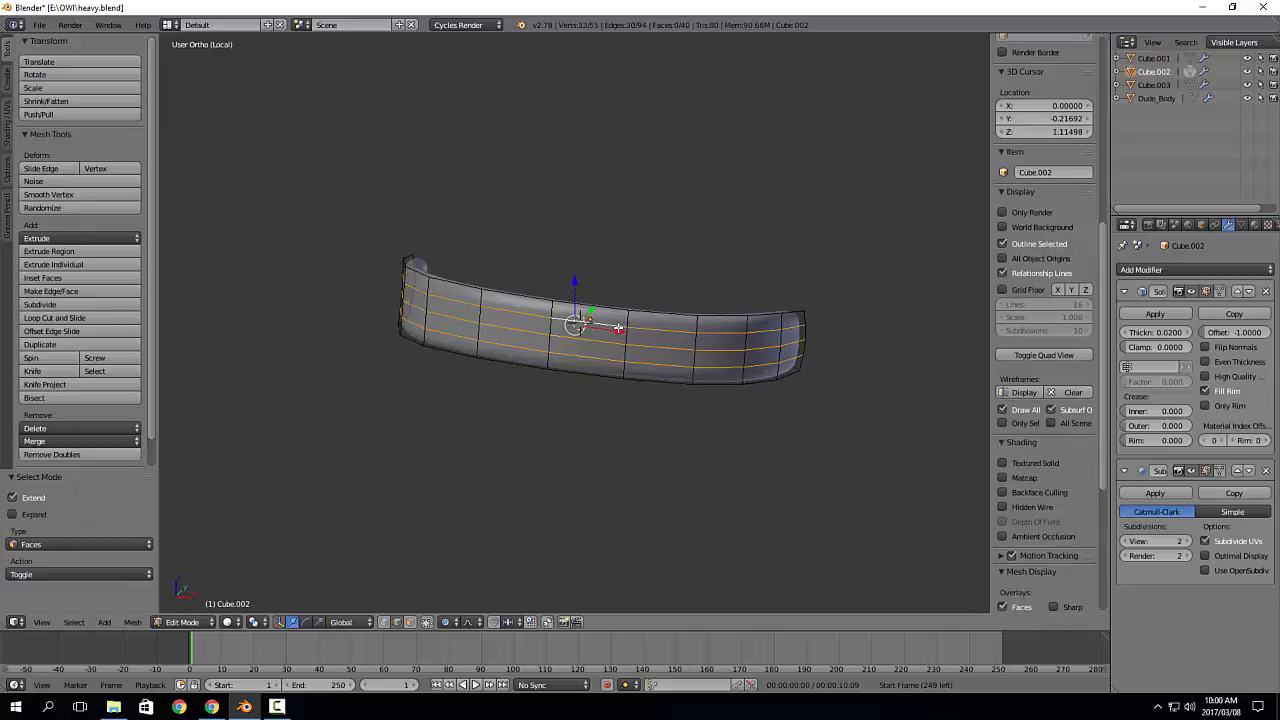
{"action": "key", "text": "x"}
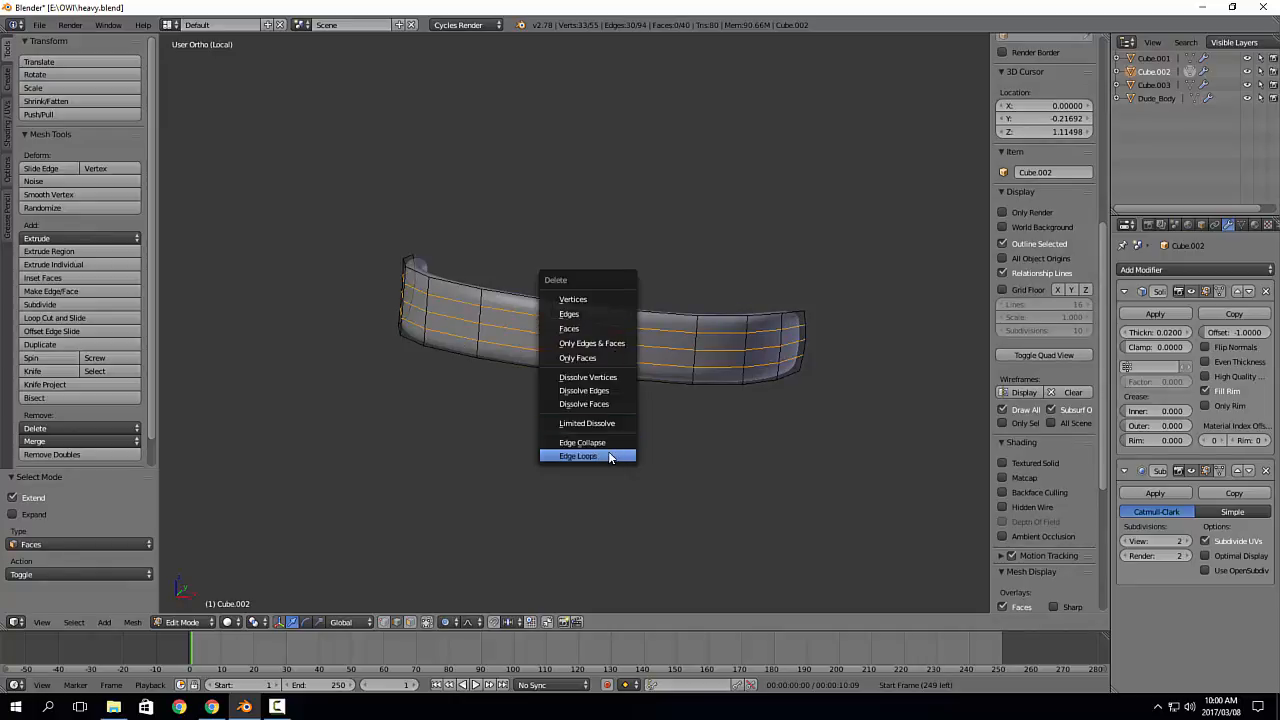
{"action": "left_click", "coordinate": [609, 457]}
Step: Switch to face selection and separate the face just on the +X side of the band's centre into its own object
{"action": "middle_click_drag", "start_coordinate": [788, 446], "coordinate": [680, 472]}
{"action": "key", "text": "a"}
{"action": "middle_click_drag", "start_coordinate": [412, 468], "coordinate": [640, 422]}
{"action": "right_click", "coordinate": [634, 348]}
{"action": "key", "text": "ctrl+Tab"}
{"action": "left_click", "coordinate": [625, 336]}
{"action": "left_click", "coordinate": [625, 336]}
{"action": "key", "text": "a"}
{"action": "right_click", "coordinate": [630, 346]}
{"action": "key", "text": "p"}
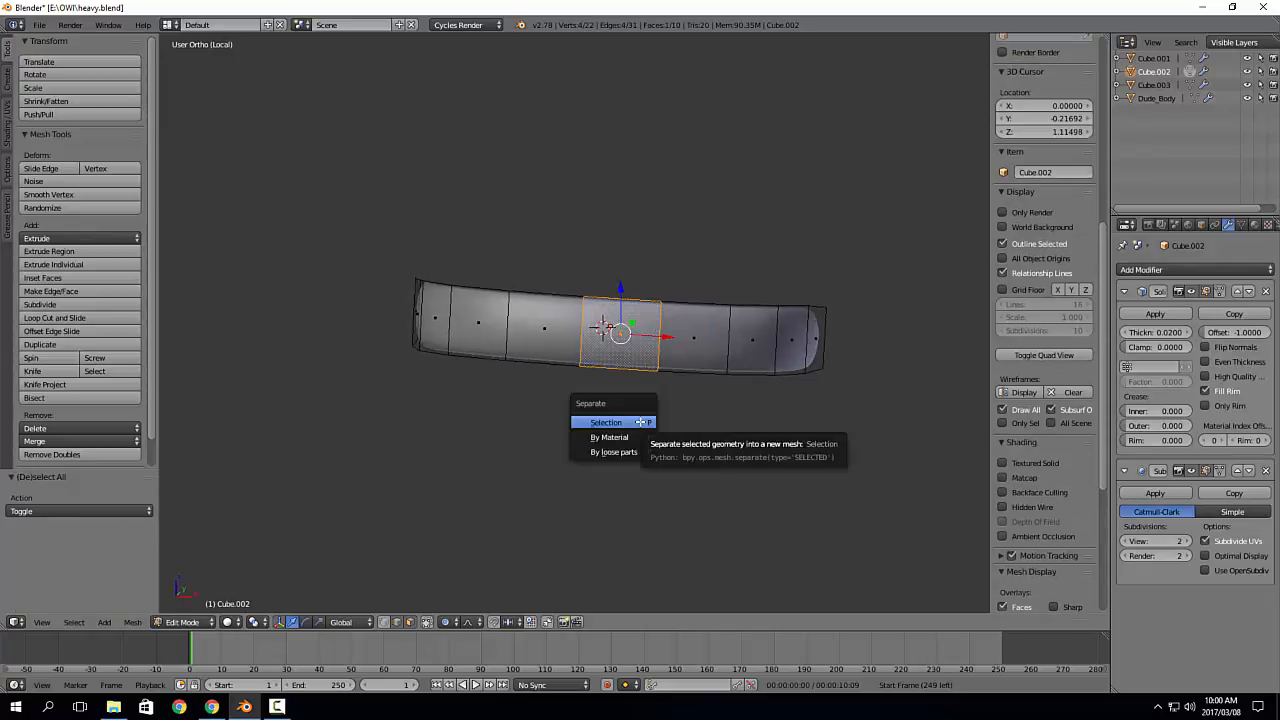
{"action": "left_click", "coordinate": [640, 422]}
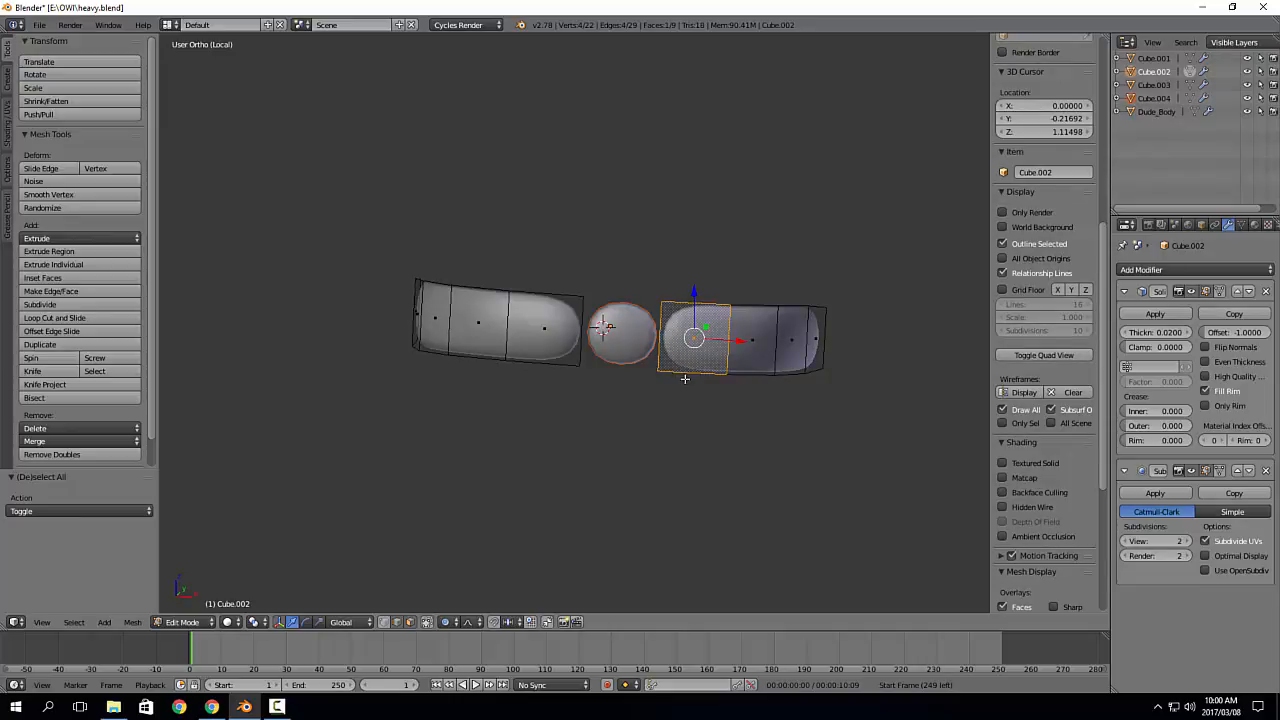
Step: Separate each of the four remaining faces on the band's +X side into its own object
{"action": "key", "text": "p"}
{"action": "left_click", "coordinate": [681, 385]}
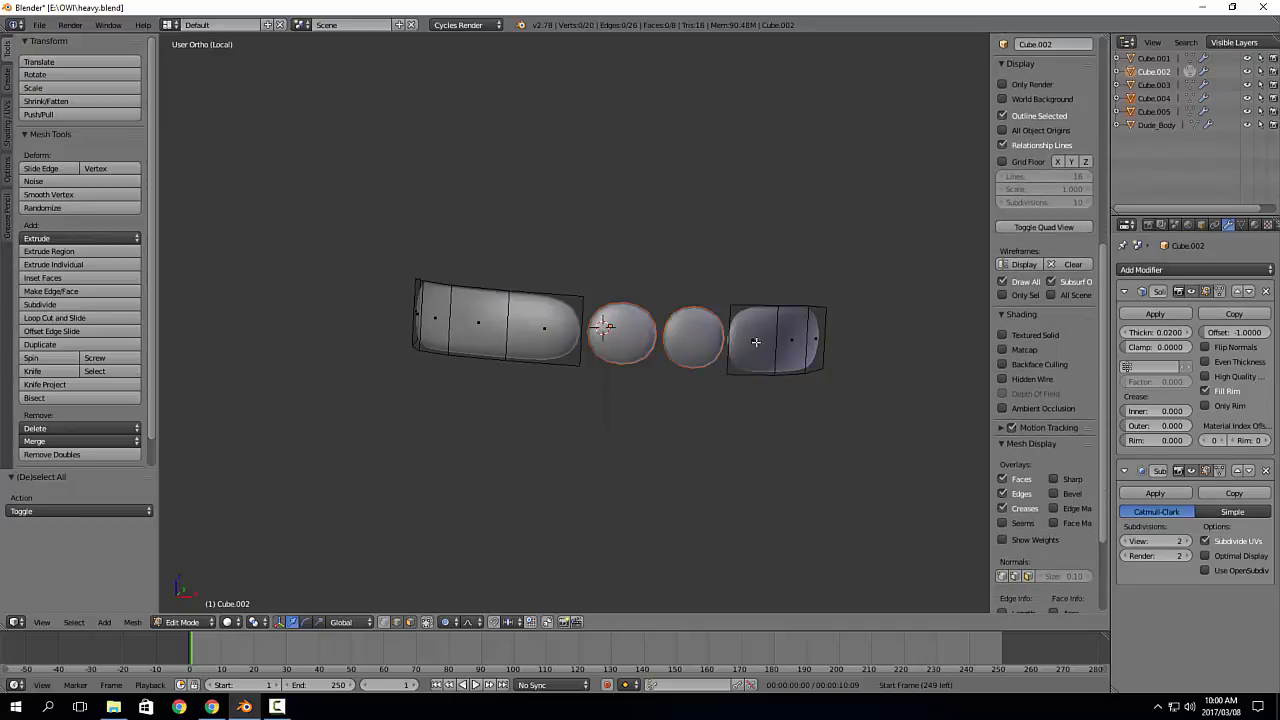
{"action": "right_click", "coordinate": [755, 342]}
{"action": "key", "text": "p"}
{"action": "left_click", "coordinate": [755, 345]}
{"action": "middle_click_drag", "start_coordinate": [790, 342], "coordinate": [797, 360]}
{"action": "right_click", "coordinate": [797, 360]}
{"action": "key", "text": "p"}
{"action": "left_click", "coordinate": [798, 361]}
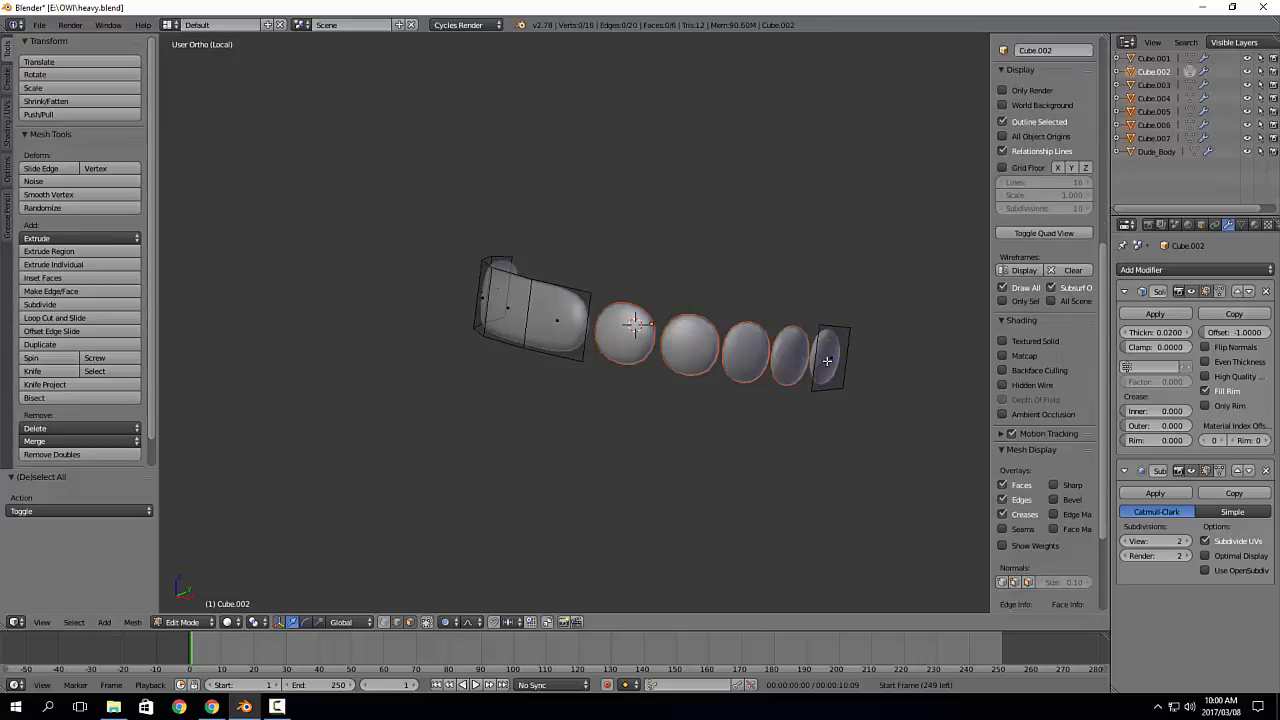
{"action": "right_click", "coordinate": [829, 361]}
{"action": "key", "text": "p"}
{"action": "left_click", "coordinate": [834, 363]}
Step: Separate four faces on the band's -X side, from the centre outward, each into its own object
{"action": "right_click", "coordinate": [574, 329]}
{"action": "key", "text": "p"}
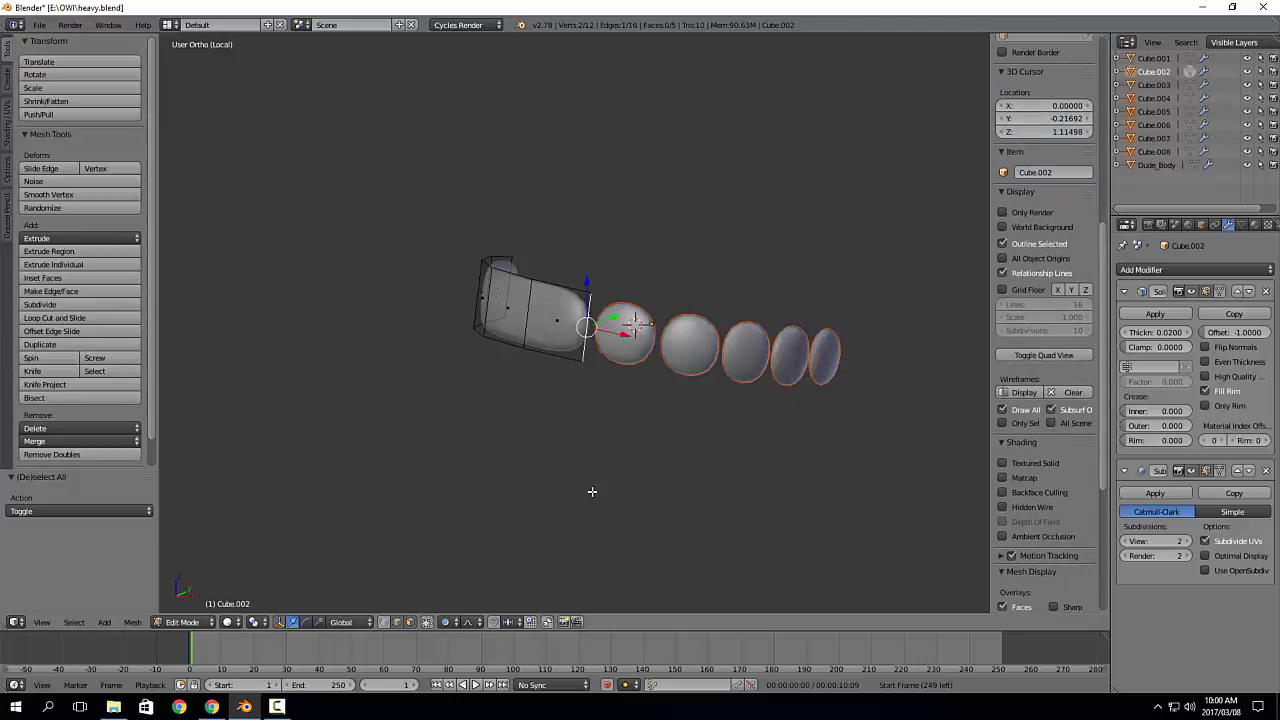
{"action": "right_click", "coordinate": [544, 326]}
{"action": "key", "text": "p"}
{"action": "left_click", "coordinate": [538, 324]}
{"action": "middle_click_drag", "start_coordinate": [513, 314], "coordinate": [475, 363]}
{"action": "right_click", "coordinate": [440, 318]}
{"action": "key", "text": "p"}
{"action": "left_click", "coordinate": [434, 320]}
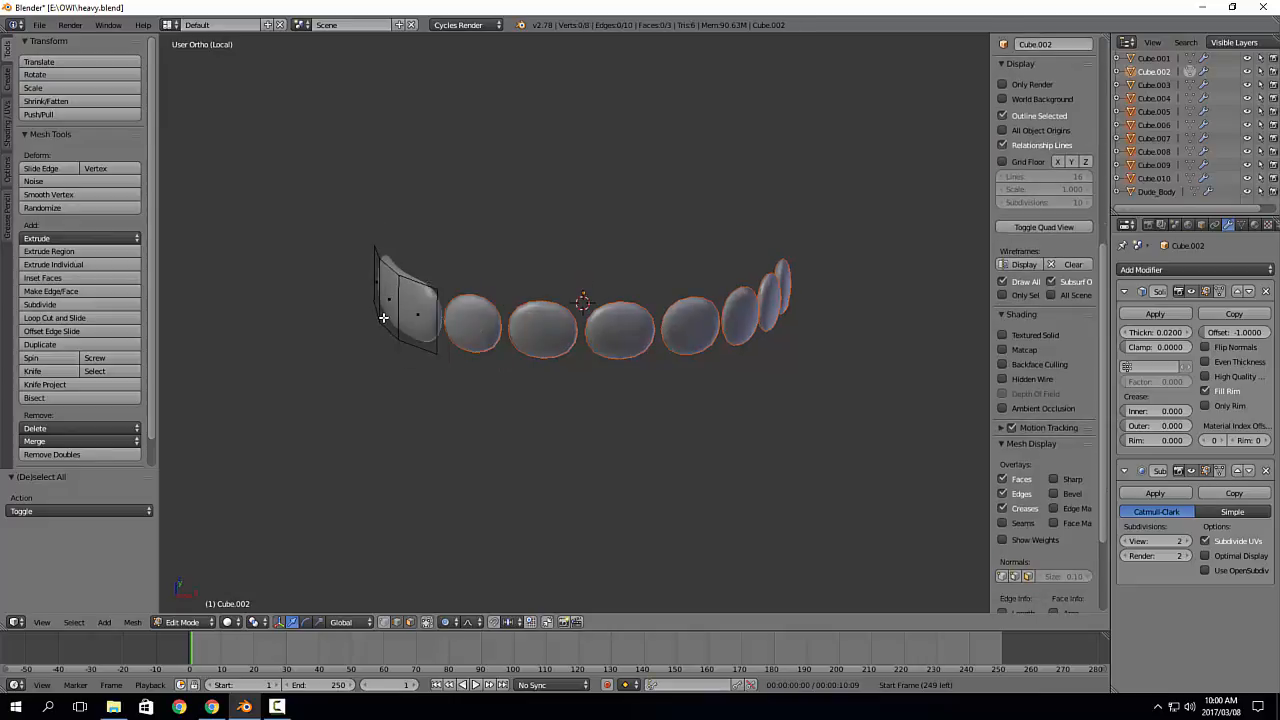
{"action": "right_click", "coordinate": [395, 314]}
{"action": "key", "text": "p"}
{"action": "left_click", "coordinate": [391, 299]}
{"action": "right_click", "coordinate": [391, 300]}
{"action": "key", "text": "p"}
{"action": "left_click", "coordinate": [389, 300]}
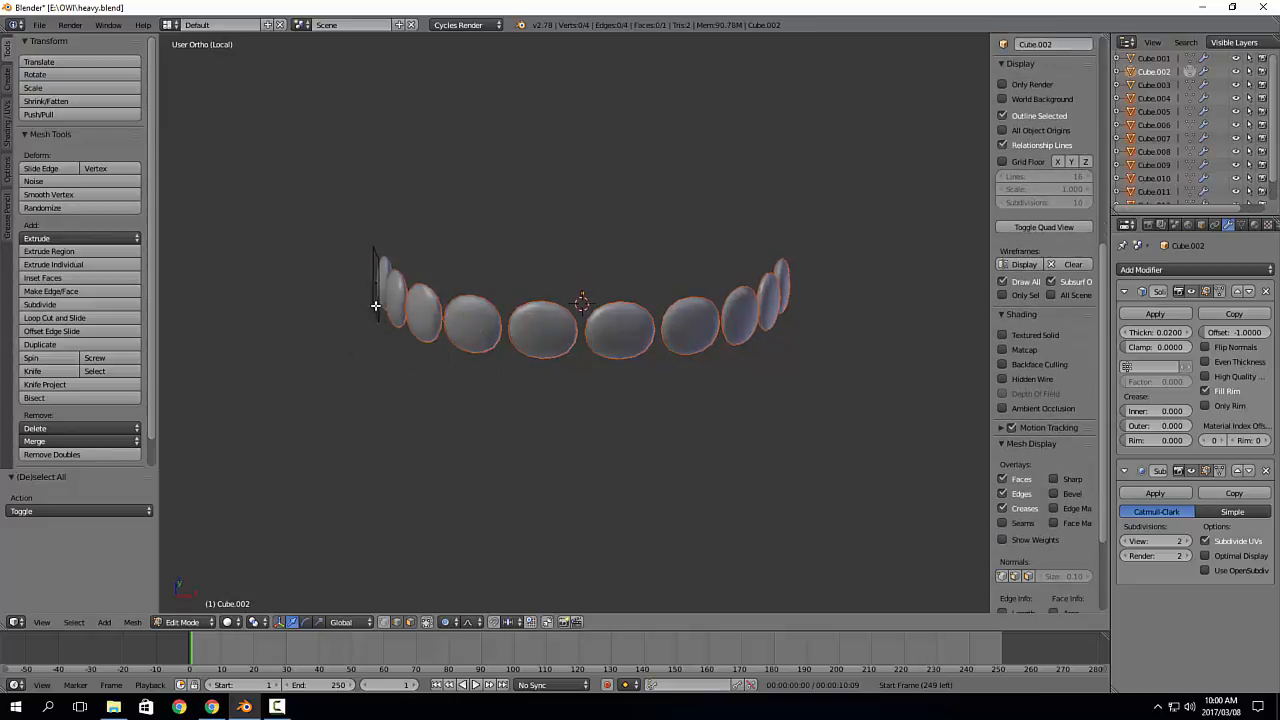
Step: Separate the last face at the band's -X end into its own object and return to Object Mode
{"action": "middle_click_drag", "start_coordinate": [375, 306], "coordinate": [837, 289]}
{"action": "right_click", "coordinate": [348, 359]}
{"action": "key", "text": "p"}
{"action": "left_click", "coordinate": [348, 357]}
{"action": "key", "text": "Tab"}
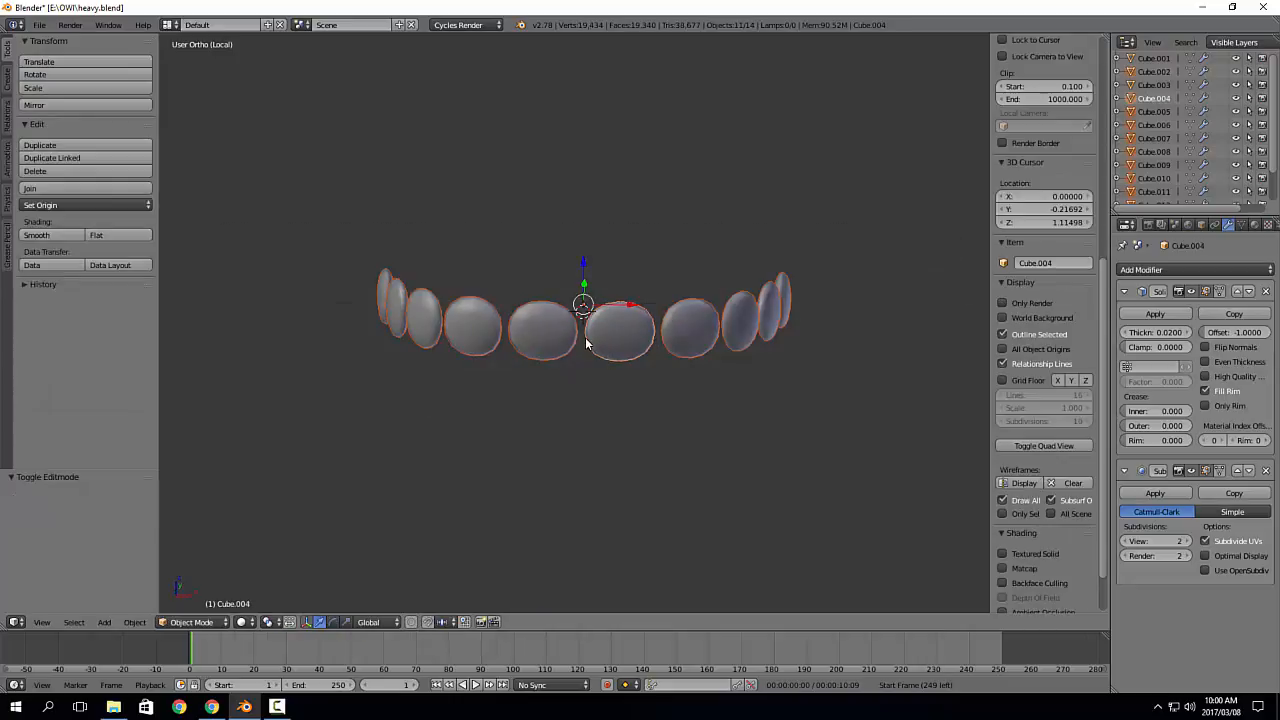
Step: Try joining the separated teeth into one object and adding edge loops to individual teeth
{"action": "key", "text": "ctrl+j"}
{"action": "key", "text": "Tab"}
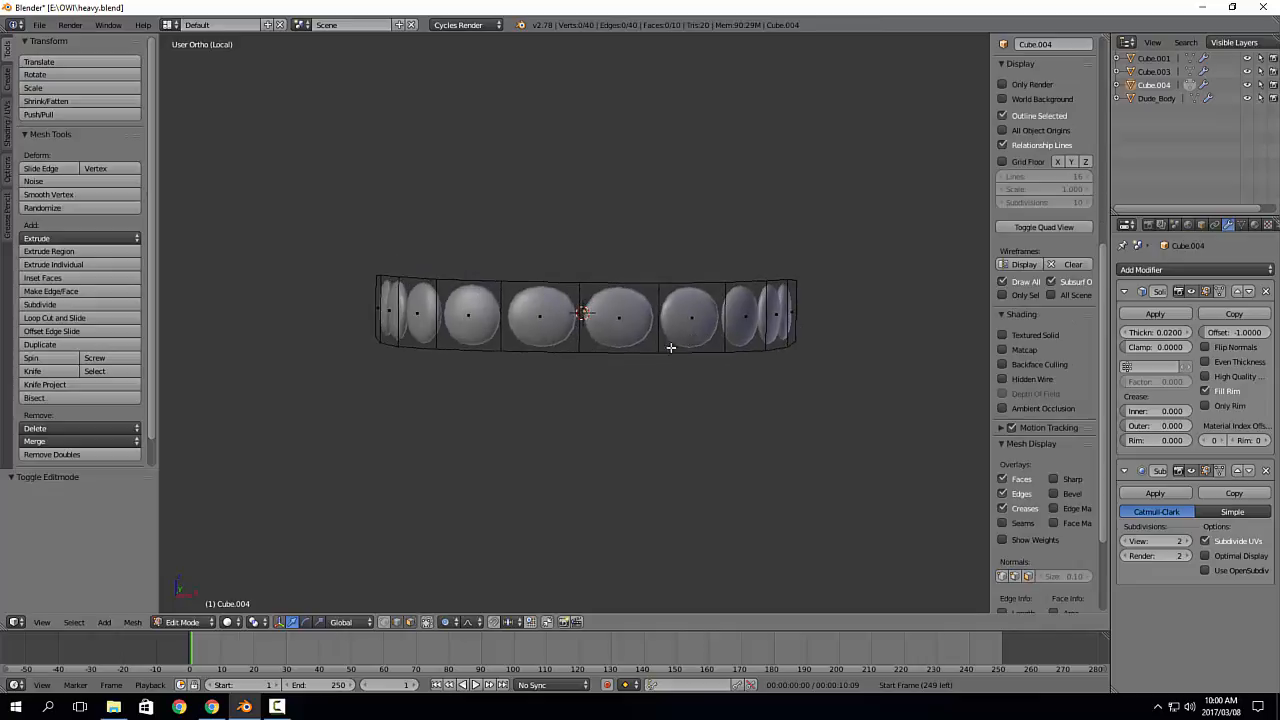
{"action": "key", "text": "ctrl+r"}
{"action": "left_click", "coordinate": [665, 350]}
{"action": "right_click", "coordinate": [657, 355]}
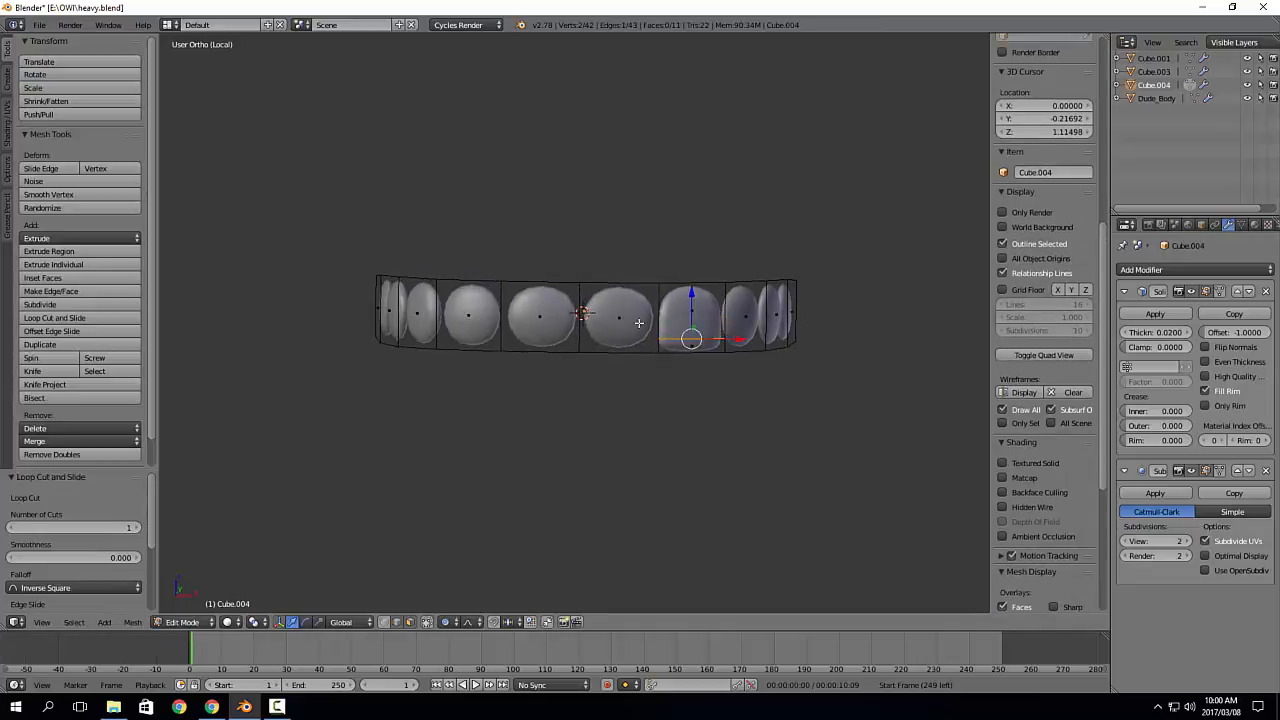
{"action": "key", "text": "g"}
{"action": "key", "text": "g"}
{"action": "left_click", "coordinate": [645, 323]}
{"action": "key", "text": "ctrl+r"}
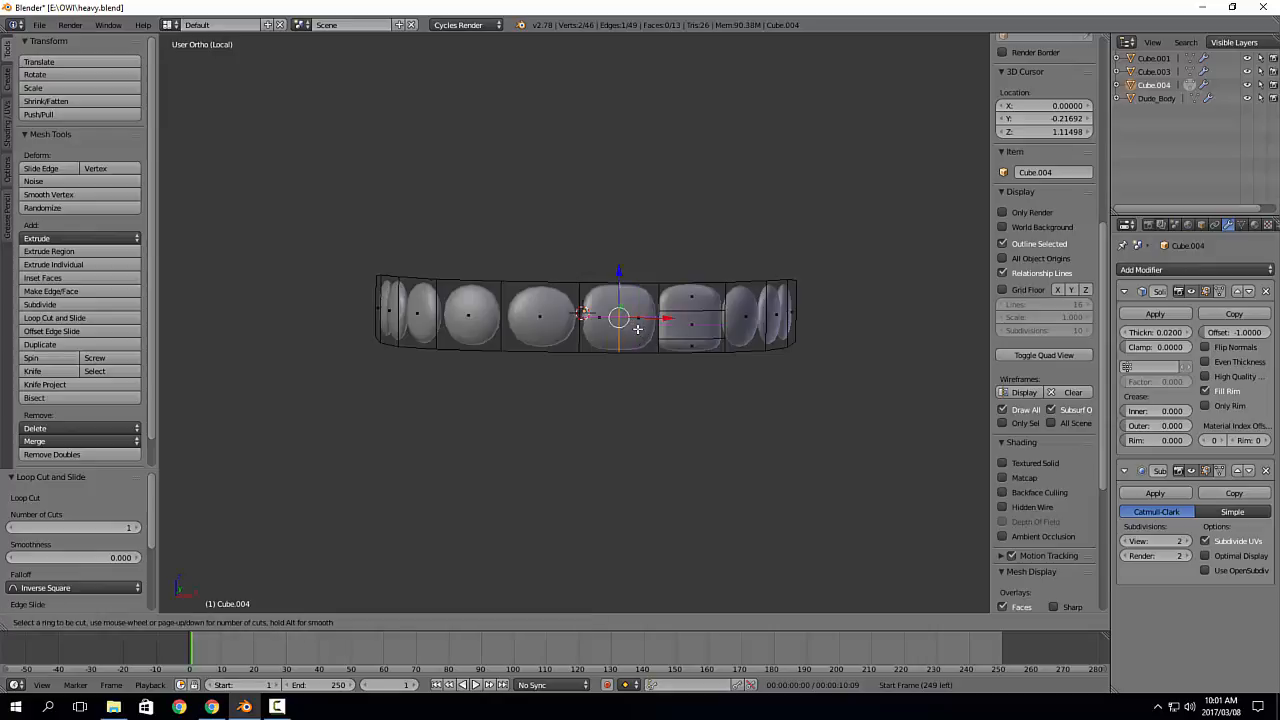
{"action": "key", "text": "Escape"}
Step: Undo the tooth separation to restore the whole upper band, and open it in Edit Mode outside local view
{"action": "key", "text": "ctrl+z"}
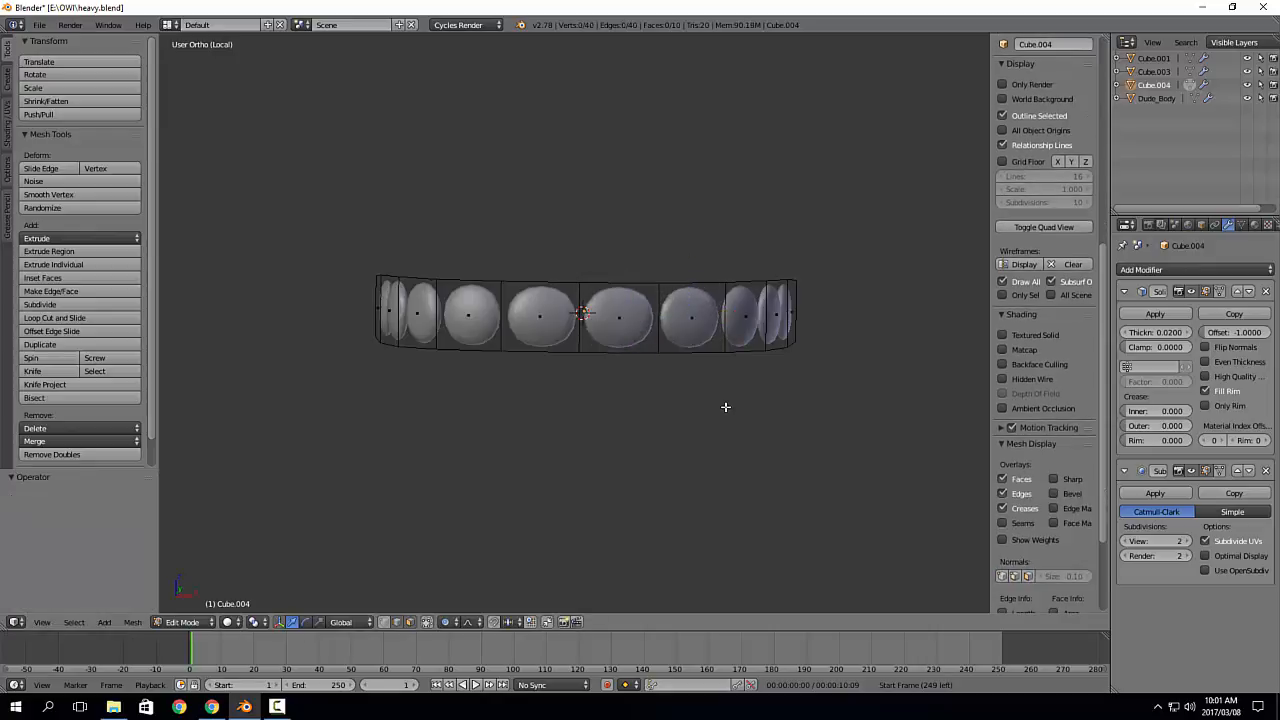
{"action": "key", "text": "ctrl+z"}
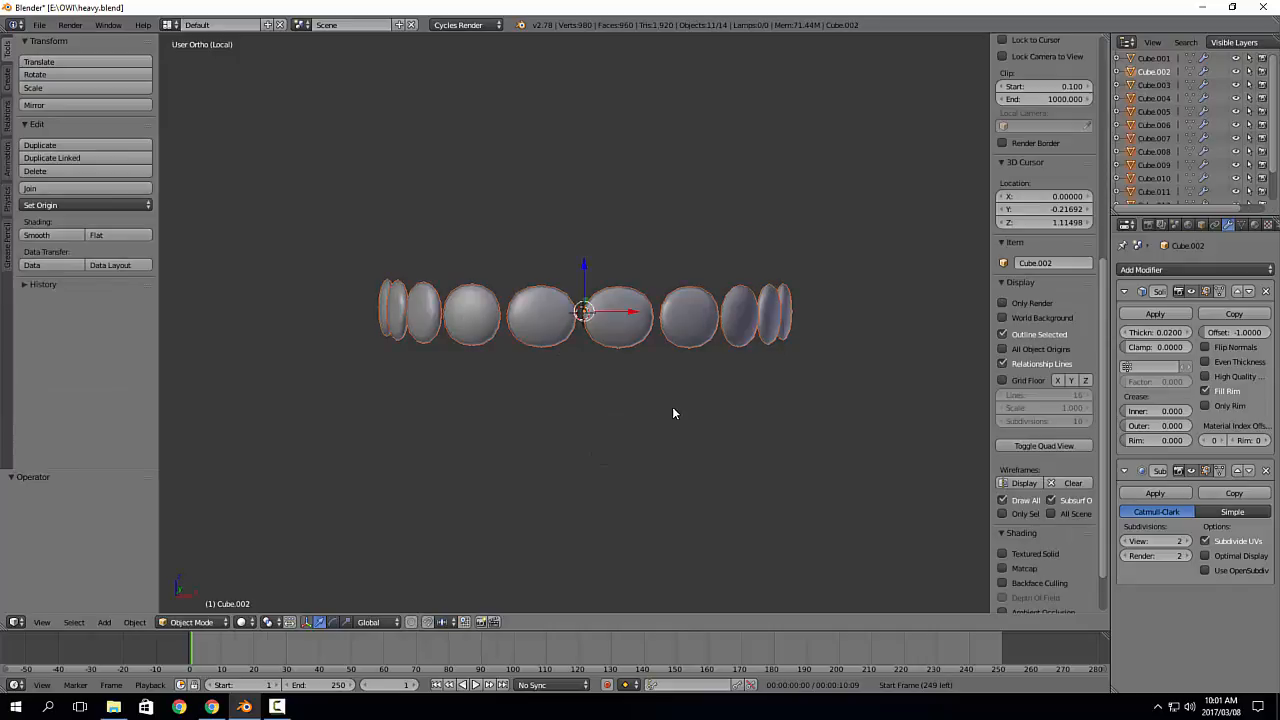
{"action": "key", "text": "ctrl+z"}
{"action": "scroll", "coordinate": [672, 408], "scroll_direction": "down", "scroll_amount": 5}
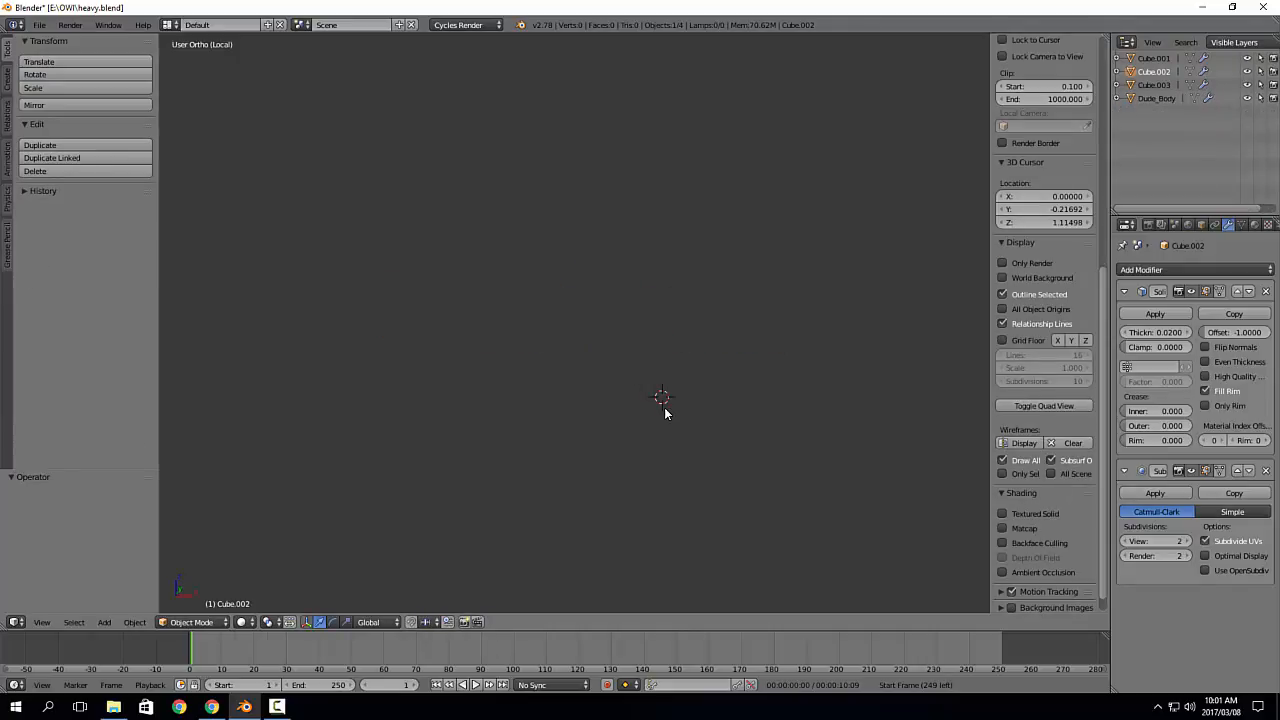
{"action": "key", "text": "KP_Divide"}
{"action": "key", "text": "Tab"}
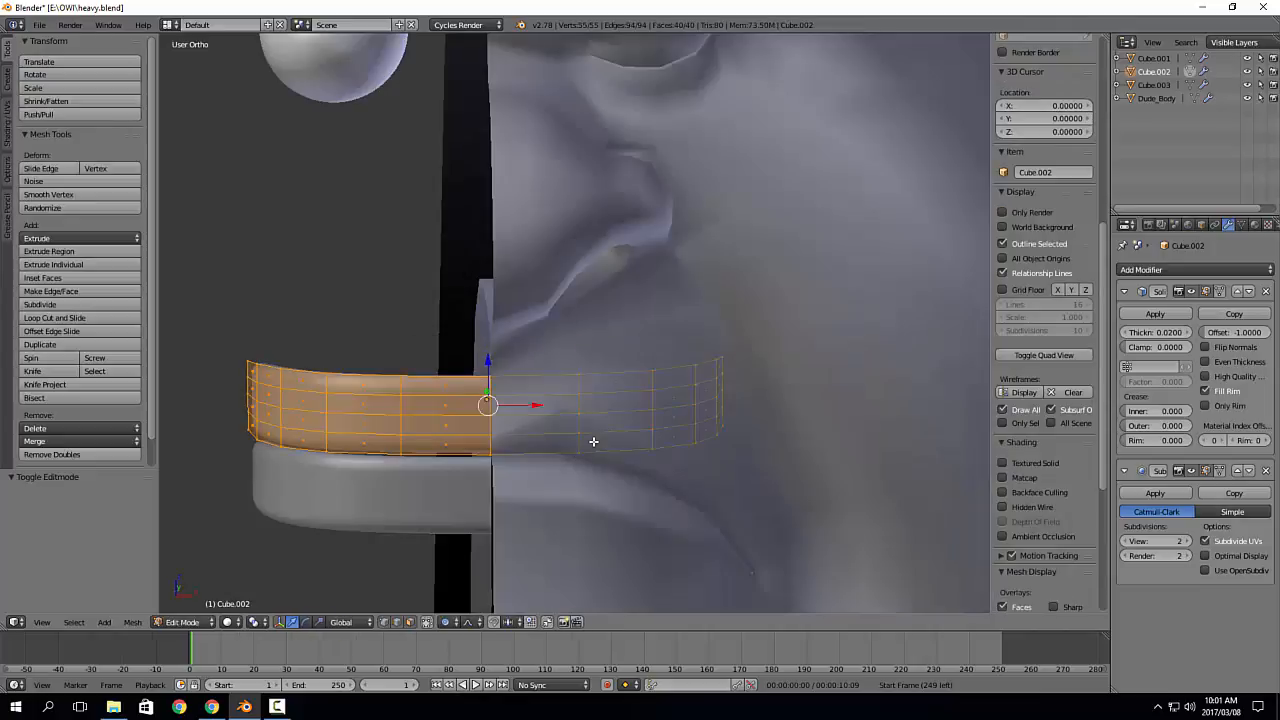
Step: Delete the three inner horizontal edge loops of the upper band
{"action": "key", "text": "a"}
{"action": "right_click", "coordinate": [471, 418], "text": "alt"}
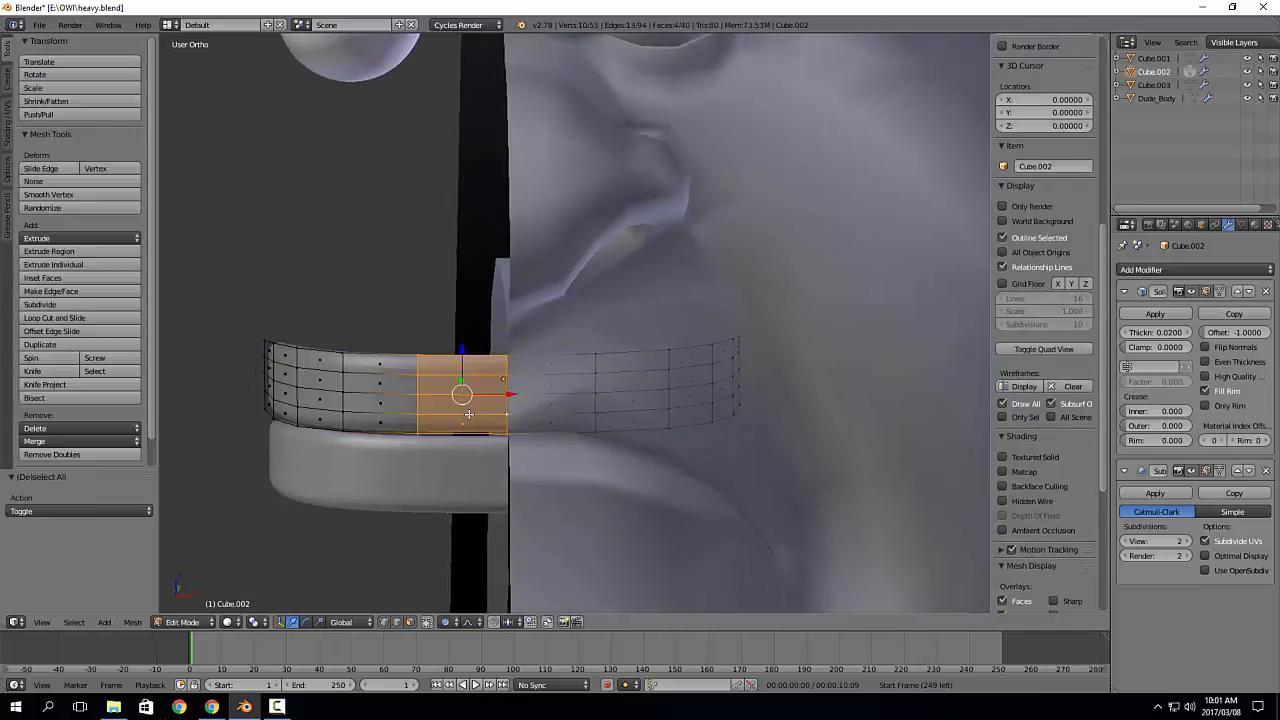
{"action": "key", "text": "1"}
{"action": "key", "text": "3"}
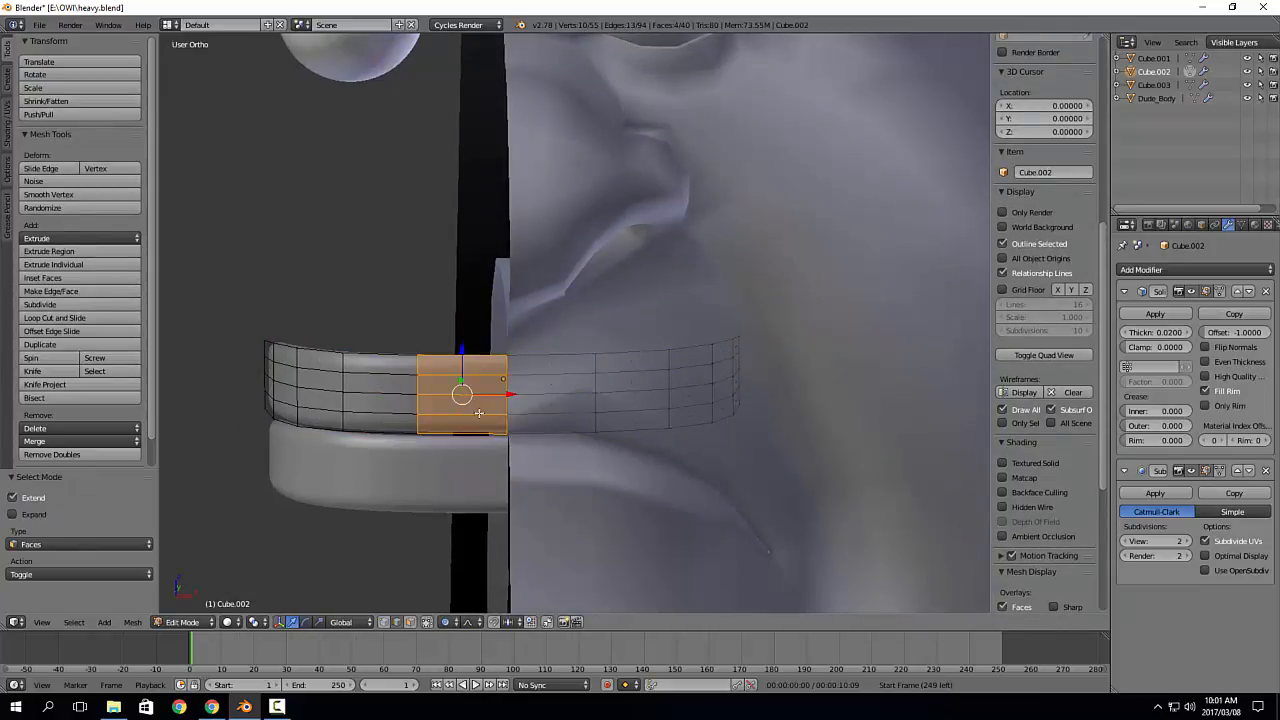
{"action": "key", "text": "x"}
{"action": "left_click", "coordinate": [482, 376]}
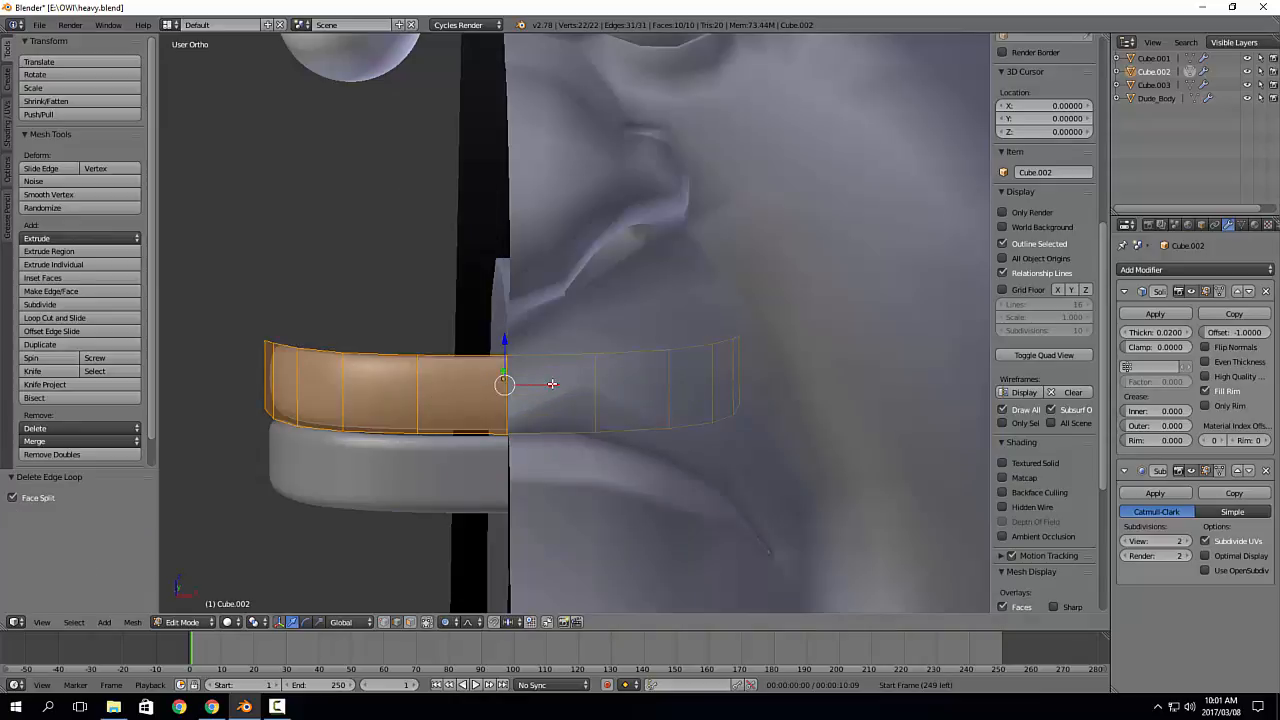
Step: Subdivide the upper band with one cut and add a centred horizontal edge loop through its lower row of faces
{"action": "left_click", "coordinate": [76, 303]}
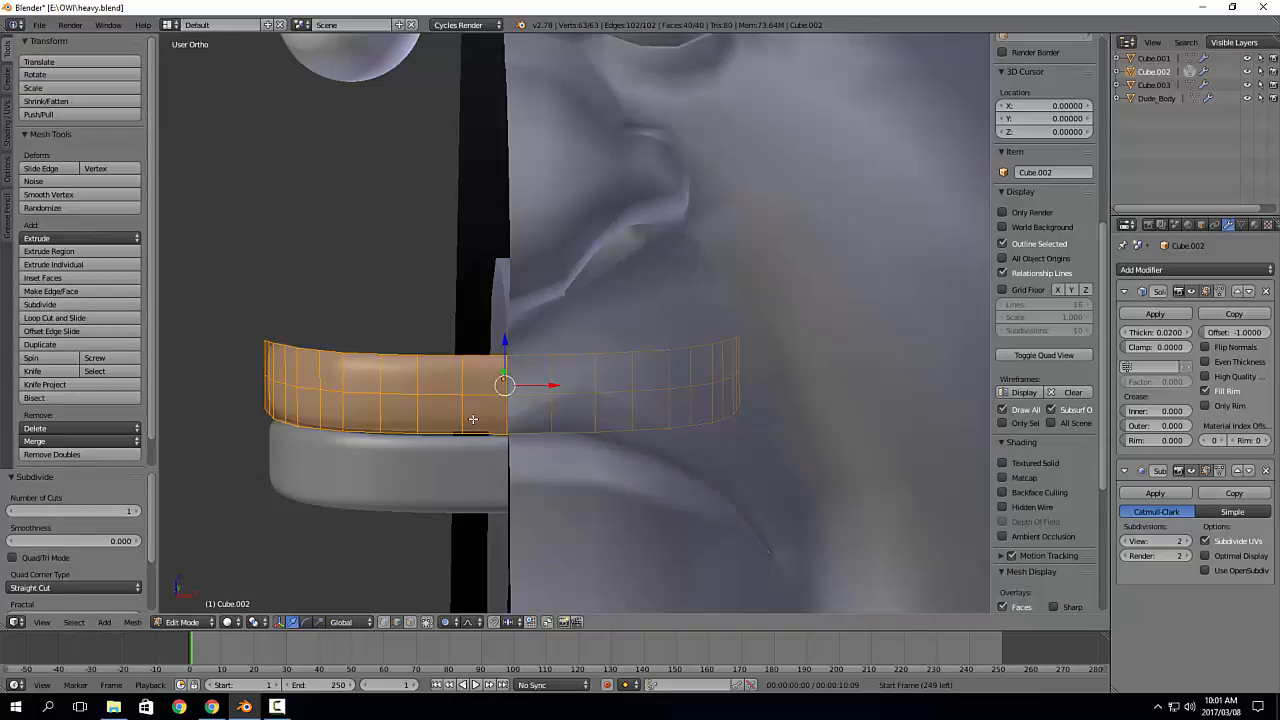
{"action": "key", "text": "ctrl+r"}
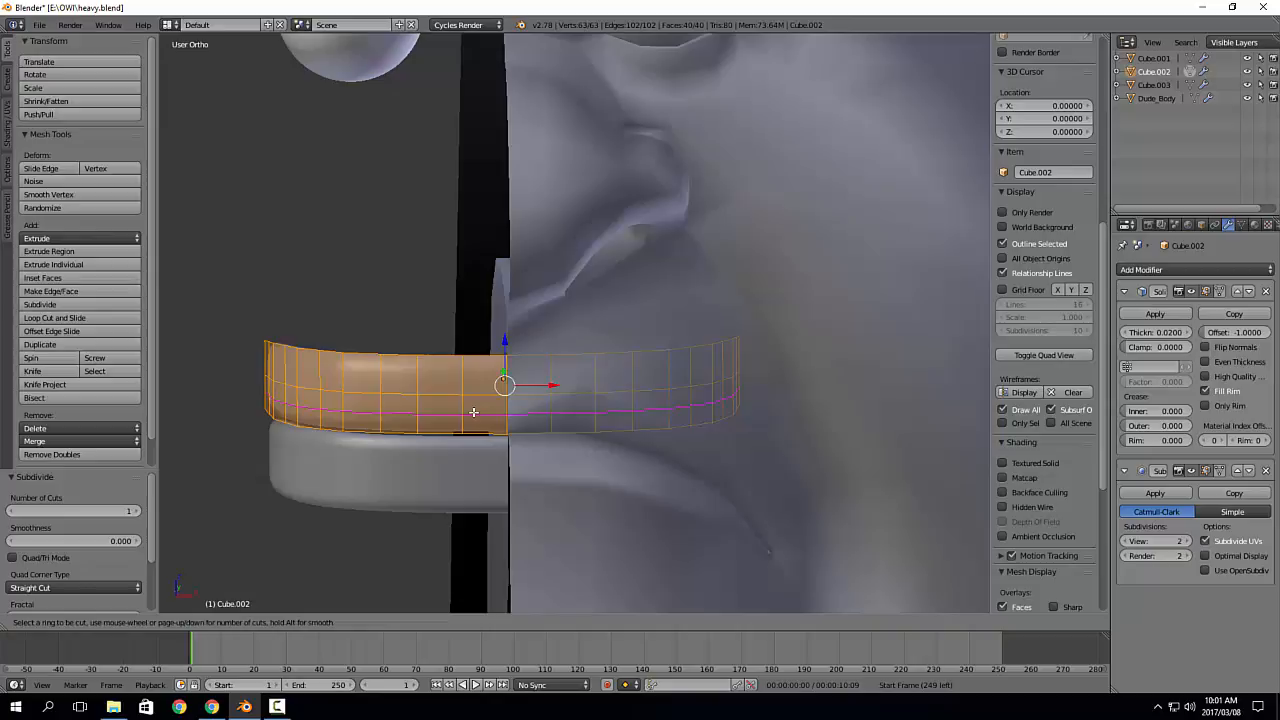
{"action": "left_click", "coordinate": [473, 412]}
{"action": "right_click", "coordinate": [473, 412]}
Step: Delete the faces on the upper band's -X half and isolate the remaining half in local view
{"action": "key", "text": "3"}
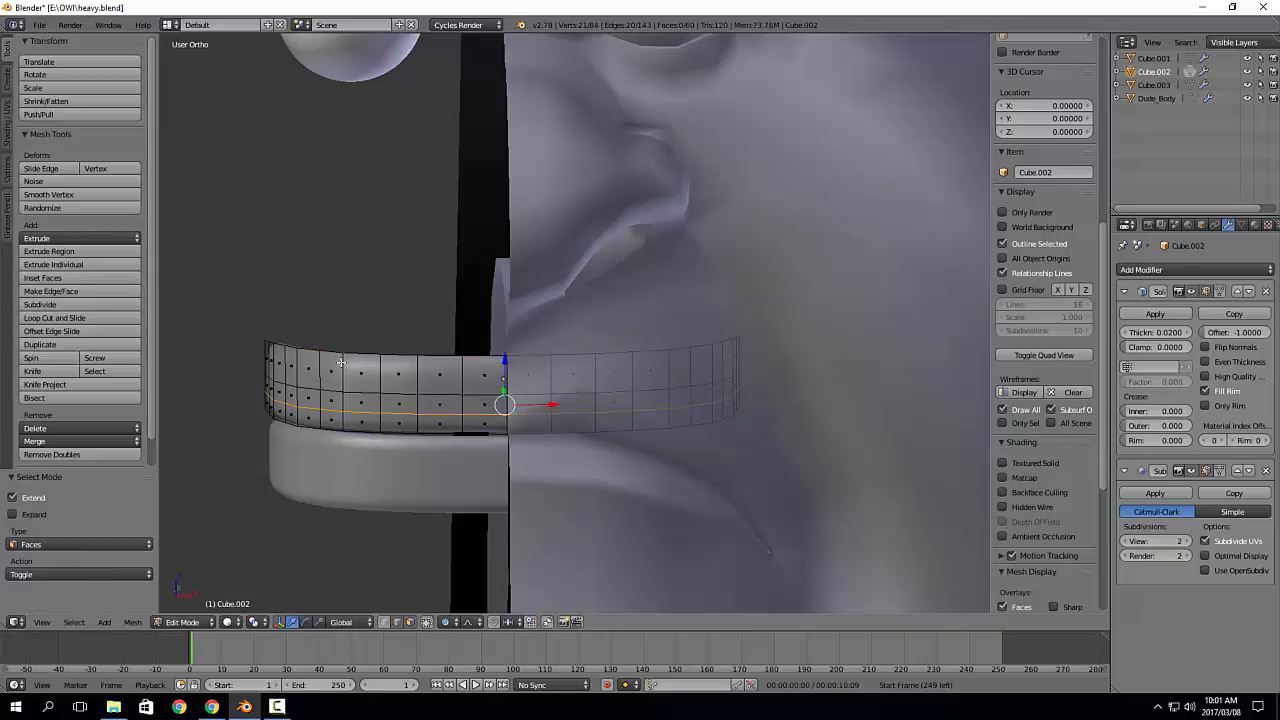
{"action": "left_click_drag", "start_coordinate": [293, 409], "coordinate": [500, 512]}
{"action": "key", "text": "x"}
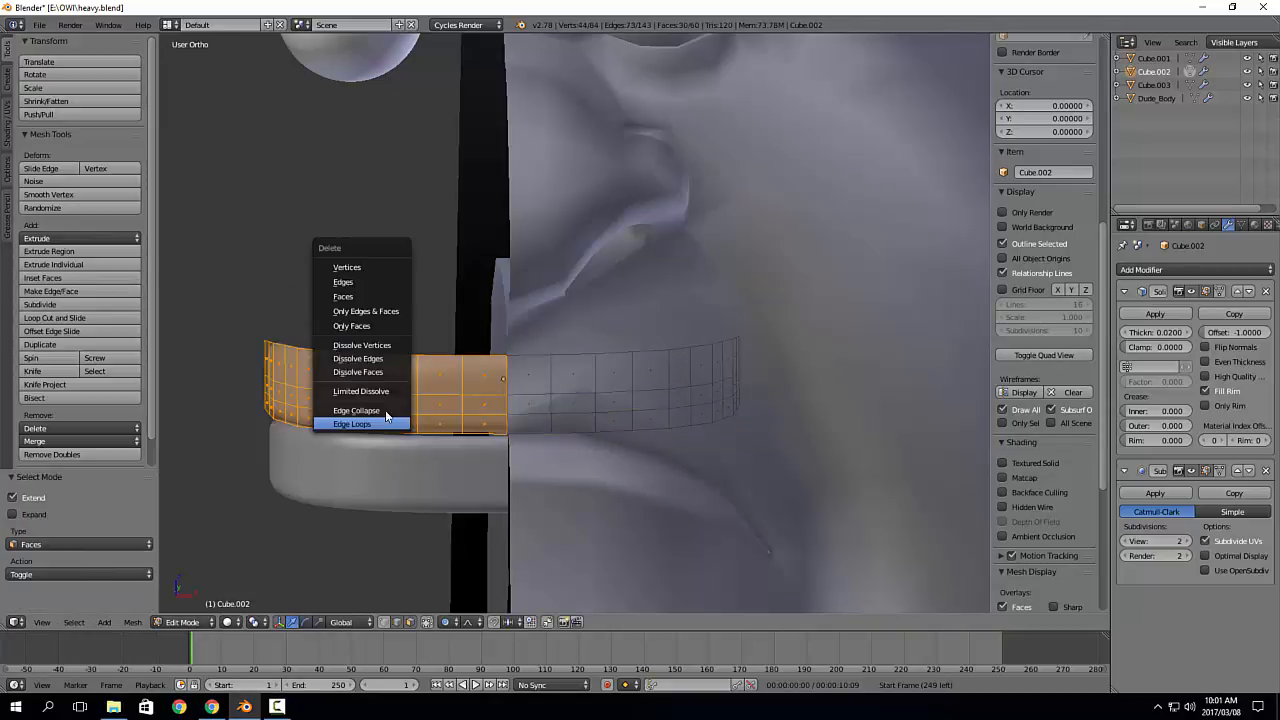
{"action": "left_click", "coordinate": [345, 296]}
{"action": "key", "text": "Tab"}
{"action": "key", "text": "KP_Divide"}
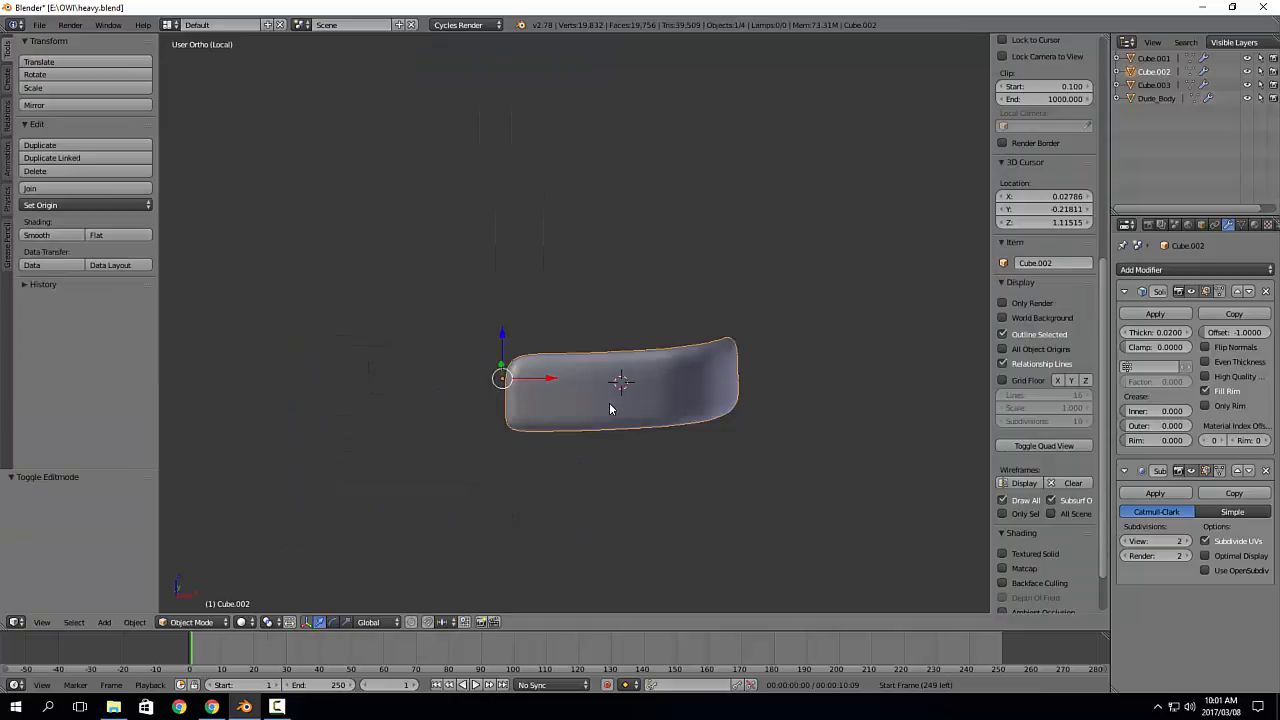
Step: Add a Mirror modifier to the remaining half of the upper band
{"action": "key", "text": "Tab"}
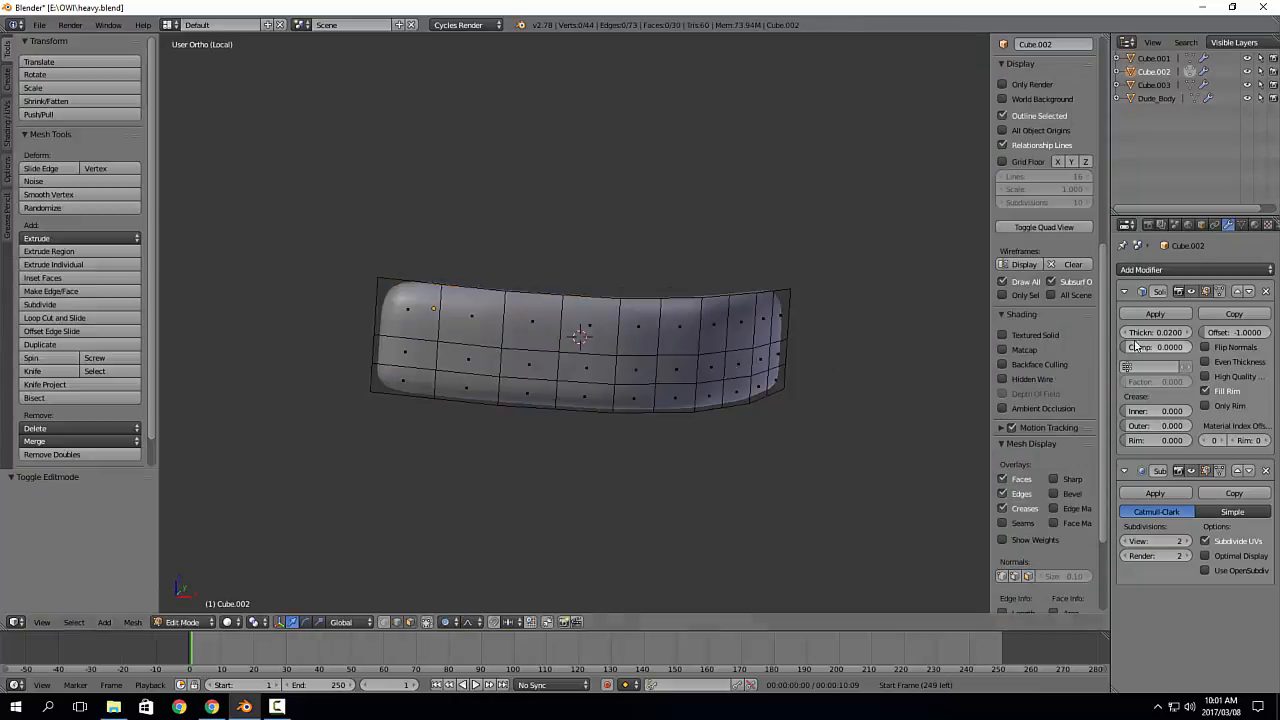
{"action": "left_click", "coordinate": [1155, 268]}
{"action": "left_click", "coordinate": [1047, 405]}
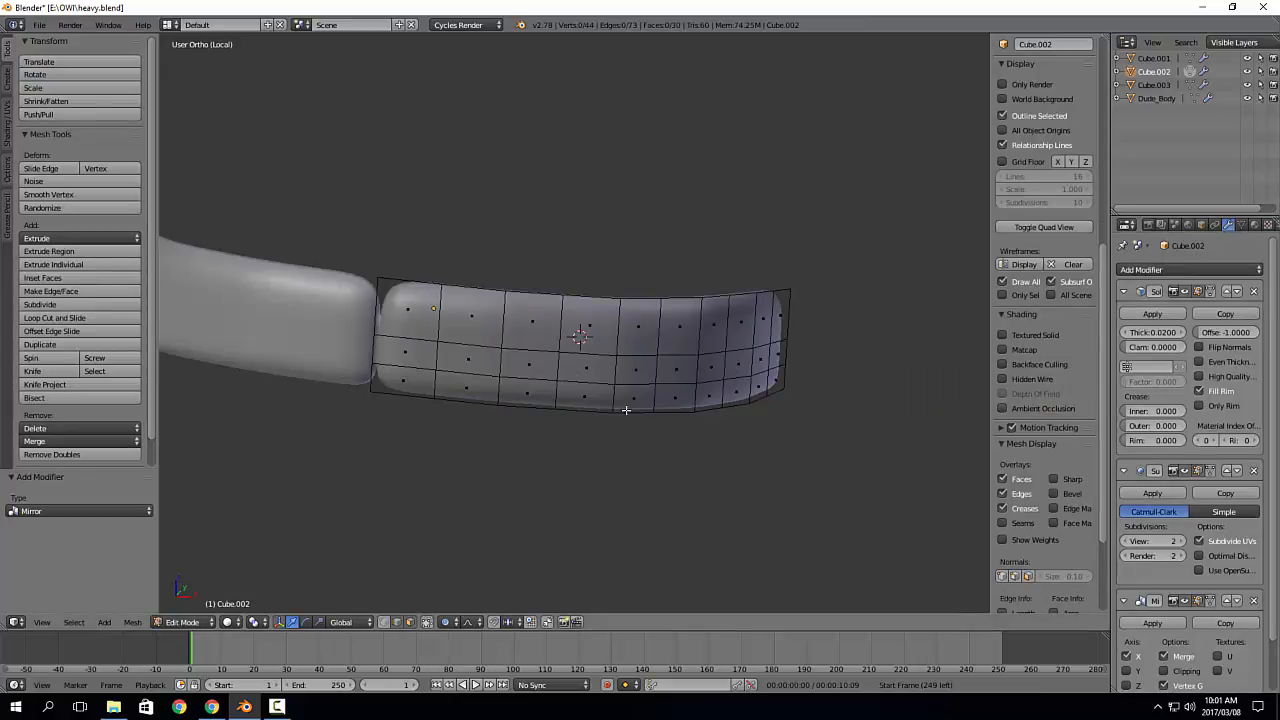
Step: Rip the half band along its second and fourth inner vertical edge loops, counting from the centre
{"action": "right_click", "coordinate": [521, 315], "text": "ctrl+alt"}
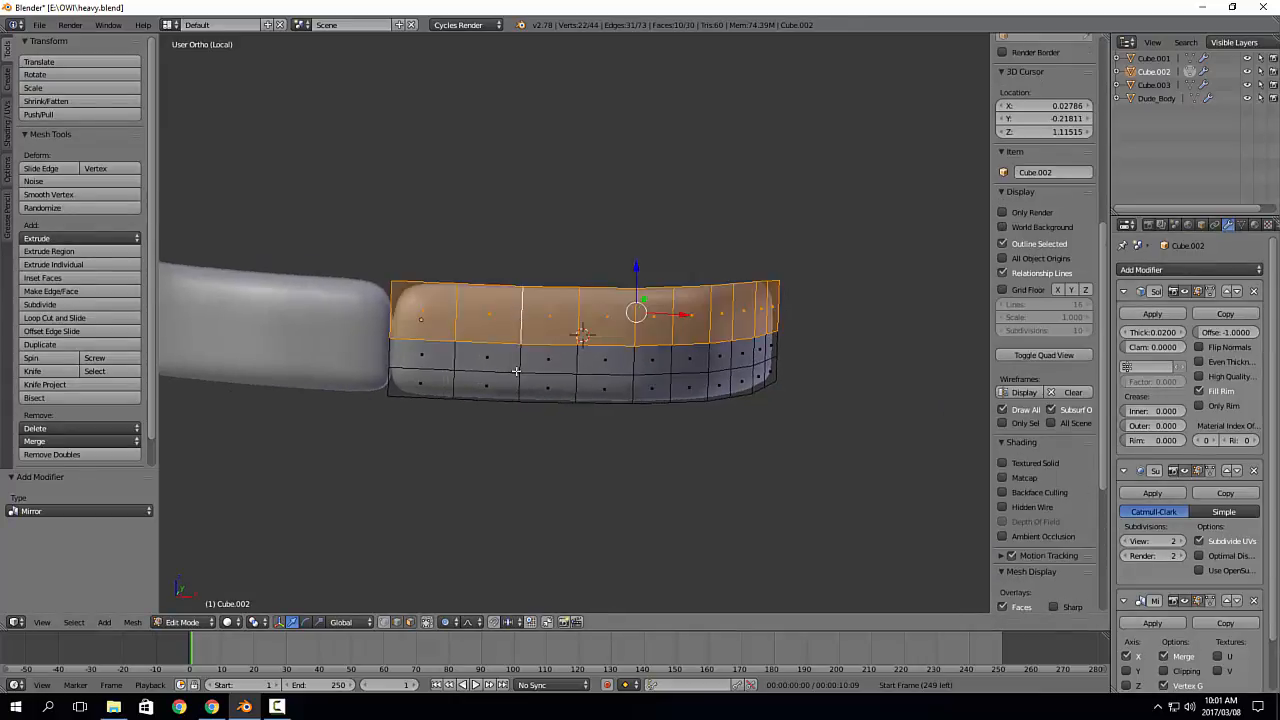
{"action": "key", "text": "shift+3"}
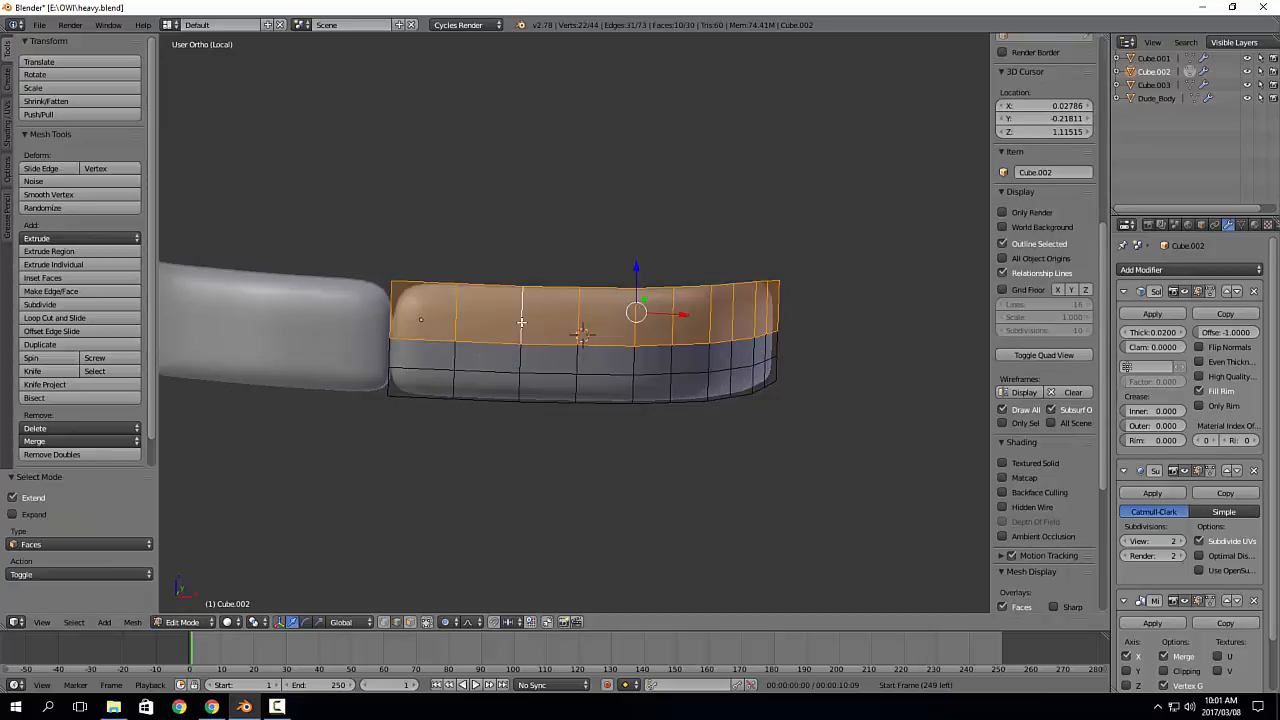
{"action": "right_click", "coordinate": [529, 375]}
{"action": "key", "text": "v"}
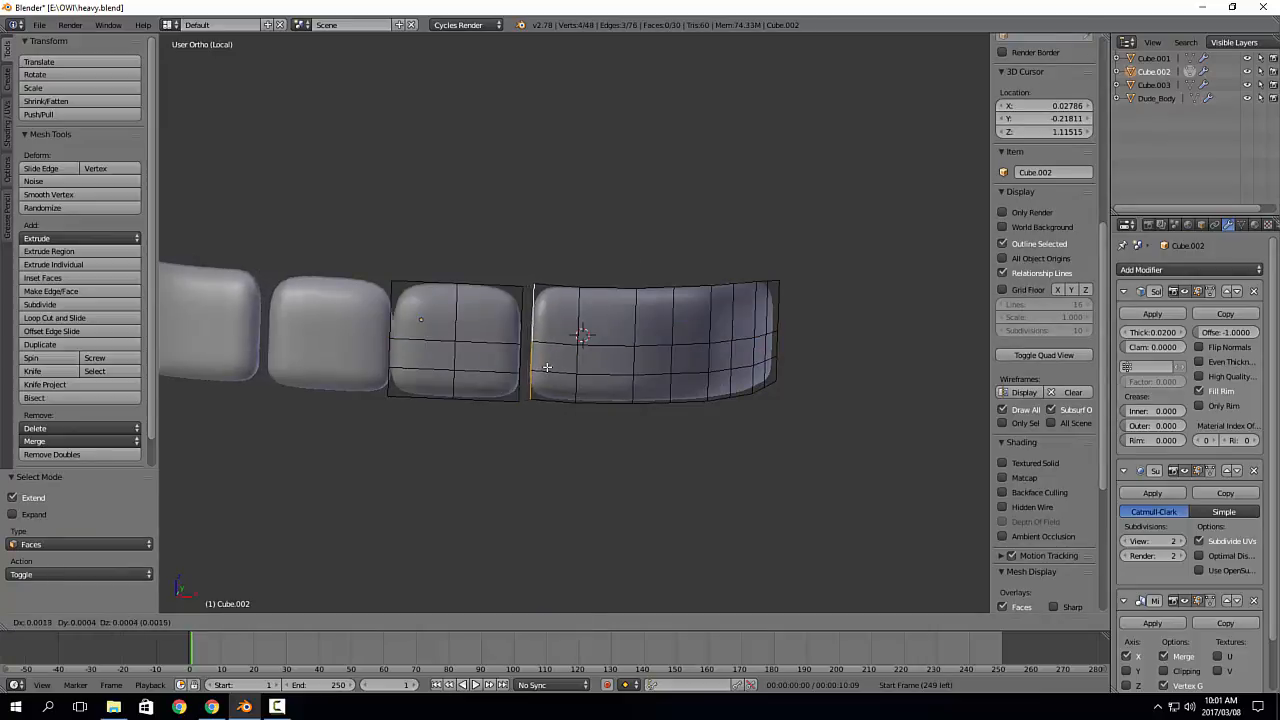
{"action": "left_click", "coordinate": [547, 368]}
{"action": "right_click", "coordinate": [634, 324], "text": "alt"}
{"action": "middle_click_drag", "start_coordinate": [717, 371], "coordinate": [753, 357]}
{"action": "key", "text": "v"}
{"action": "left_click", "coordinate": [712, 375]}
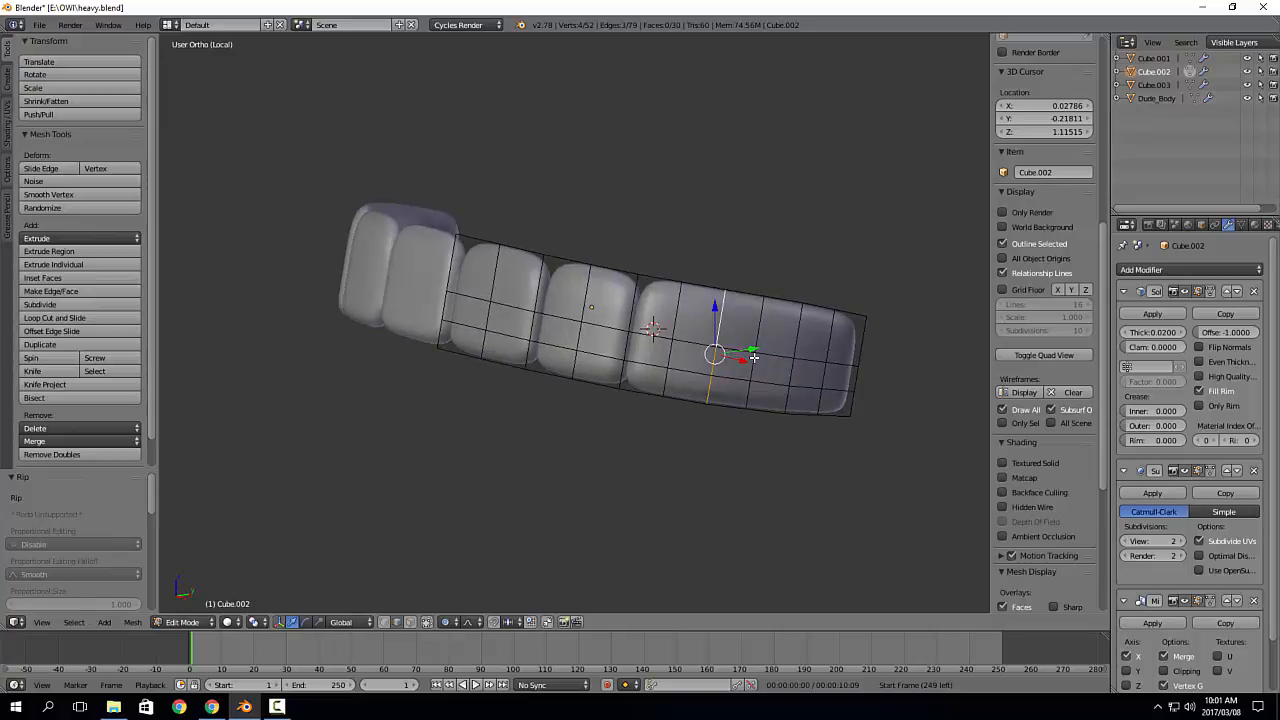
Step: Rip the half band along its sixth and eighth inner vertical edge loops to separate the back teeth
{"action": "key", "text": "v"}
{"action": "left_click", "coordinate": [759, 357]}
{"action": "right_click", "coordinate": [804, 338], "text": "alt"}
{"action": "key", "text": "v"}
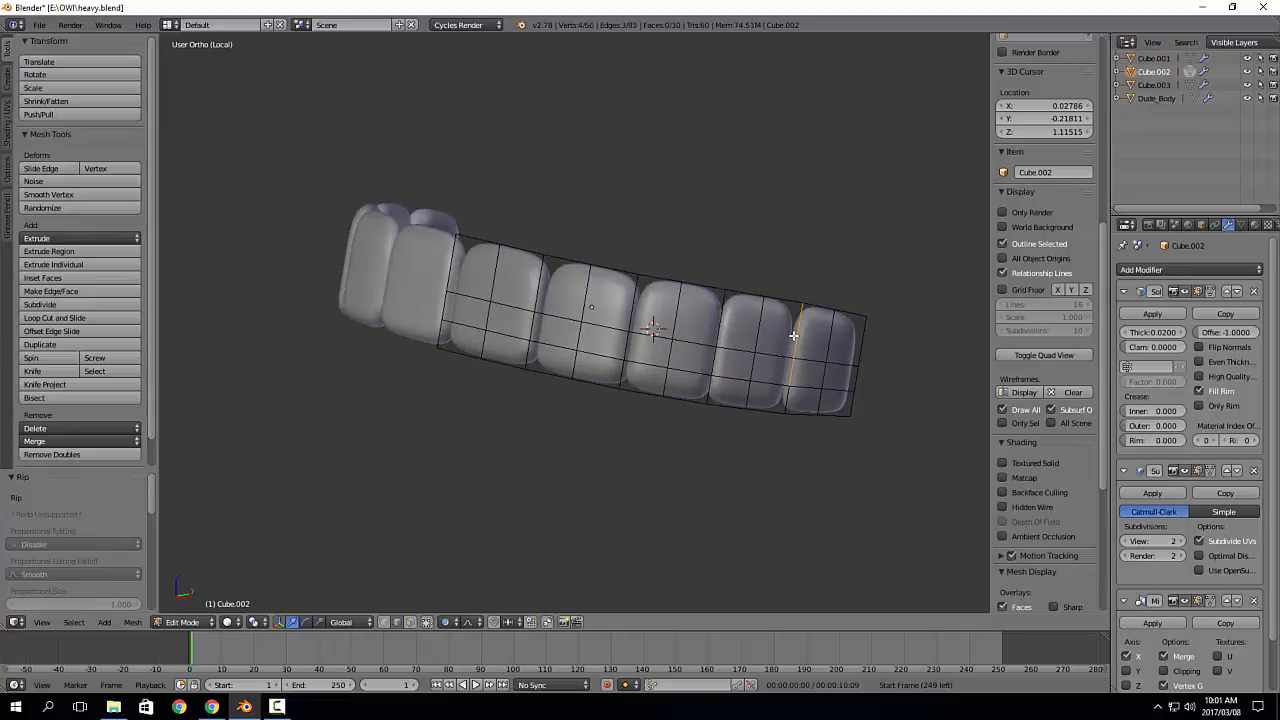
{"action": "left_click", "coordinate": [794, 338]}
{"action": "middle_click_drag", "start_coordinate": [500, 347], "coordinate": [583, 361]}
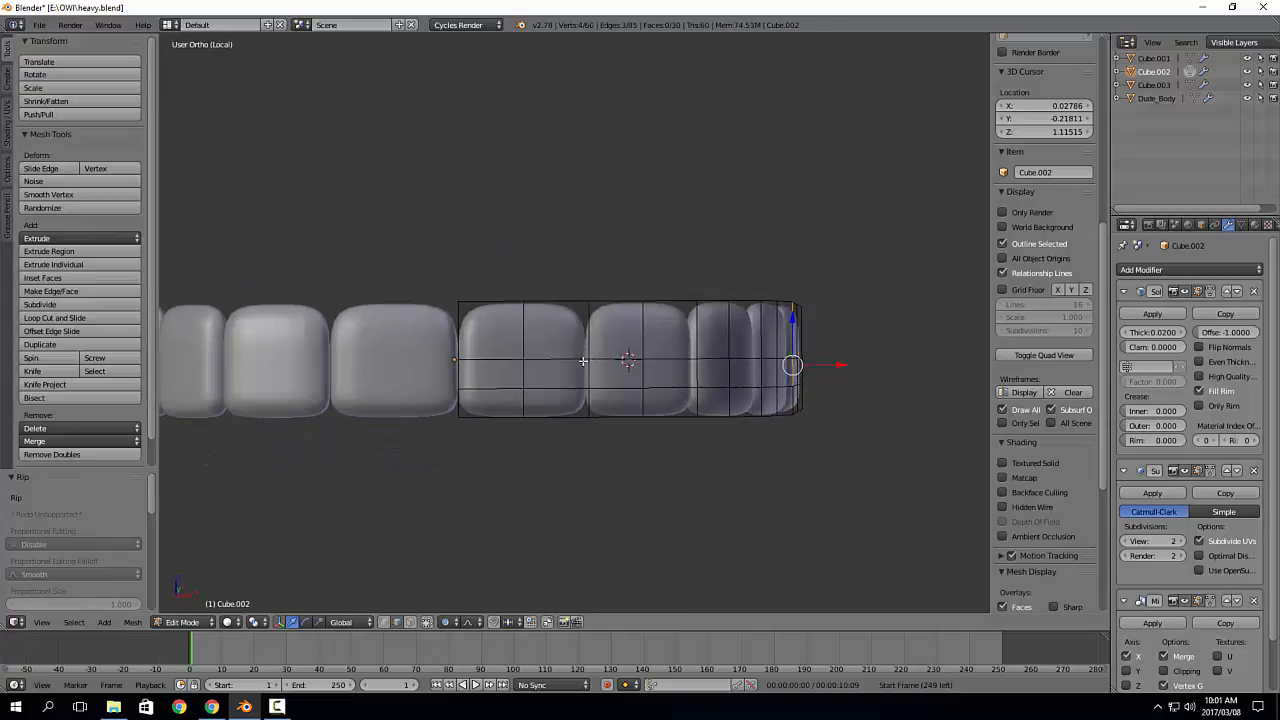
Step: Lower the middle bottom vertex of the front tooth slightly, and return to Object Mode outside local view
{"action": "key", "text": "1"}
{"action": "right_click", "coordinate": [524, 417]}
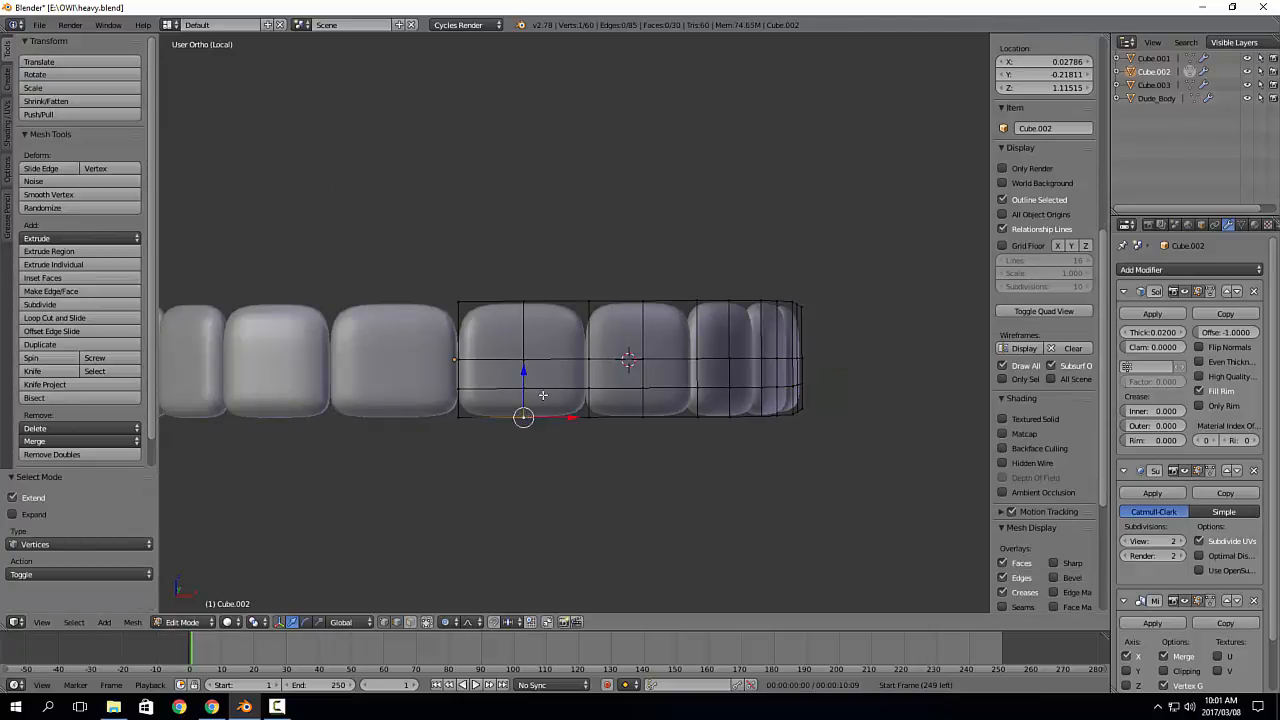
{"action": "left_click_drag", "start_coordinate": [525, 371], "coordinate": [524, 382]}
{"action": "middle_click_drag", "start_coordinate": [682, 427], "coordinate": [702, 408]}
{"action": "right_click", "coordinate": [670, 363], "text": "ctrl"}
{"action": "scroll", "coordinate": [690, 371], "scroll_direction": "down", "scroll_amount": 1}
{"action": "key", "text": "Tab"}
{"action": "scroll", "coordinate": [530, 414], "scroll_direction": "down", "scroll_amount": 5}
{"action": "key", "text": "KP_Divide"}
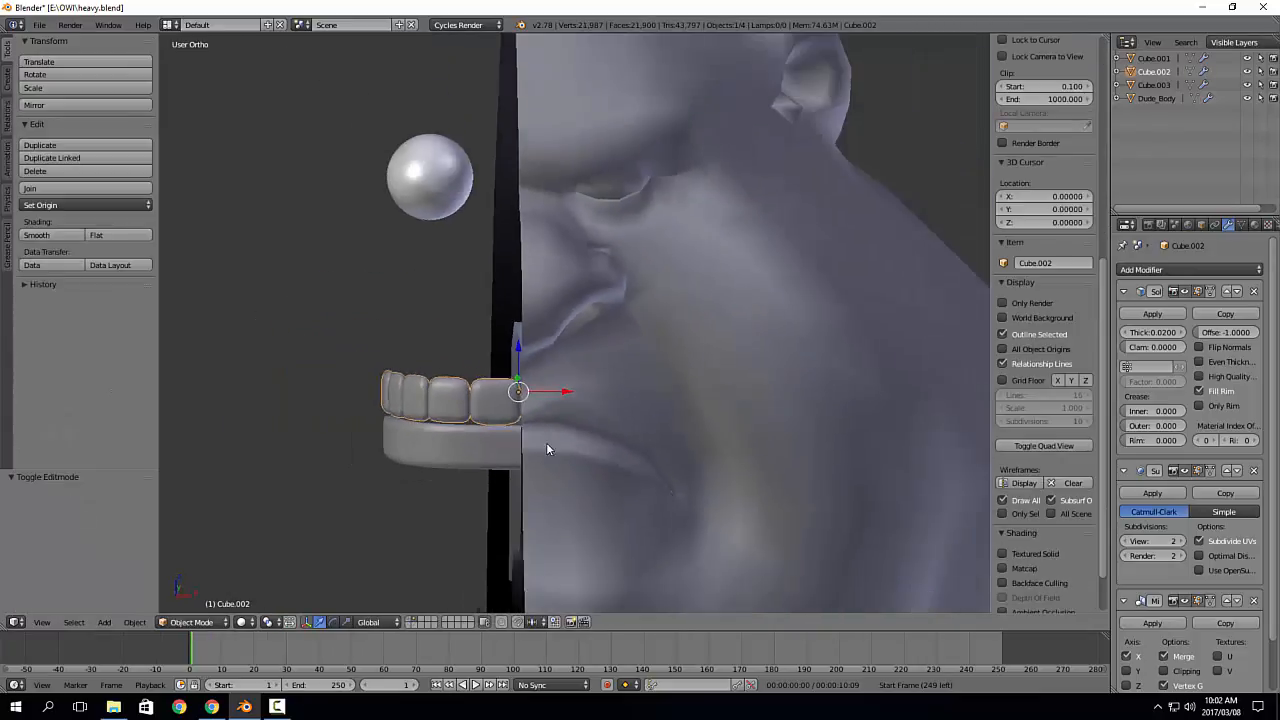
{"action": "middle_click_drag", "start_coordinate": [546, 449], "coordinate": [524, 425]}
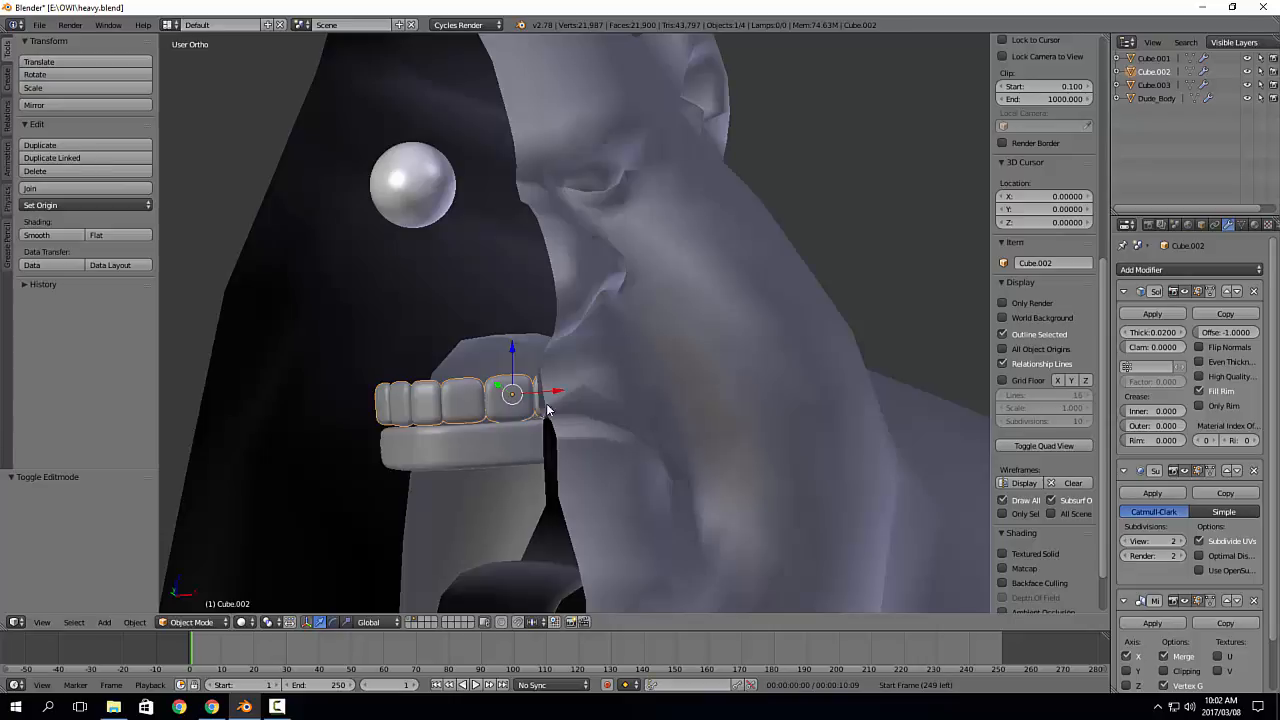
Step: Undo the tooth splitting and mirroring back to the whole upper band
{"action": "key", "text": "ctrl+z"}
{"action": "key", "text": "ctrl+z"}
{"action": "key", "text": "ctrl+z"}
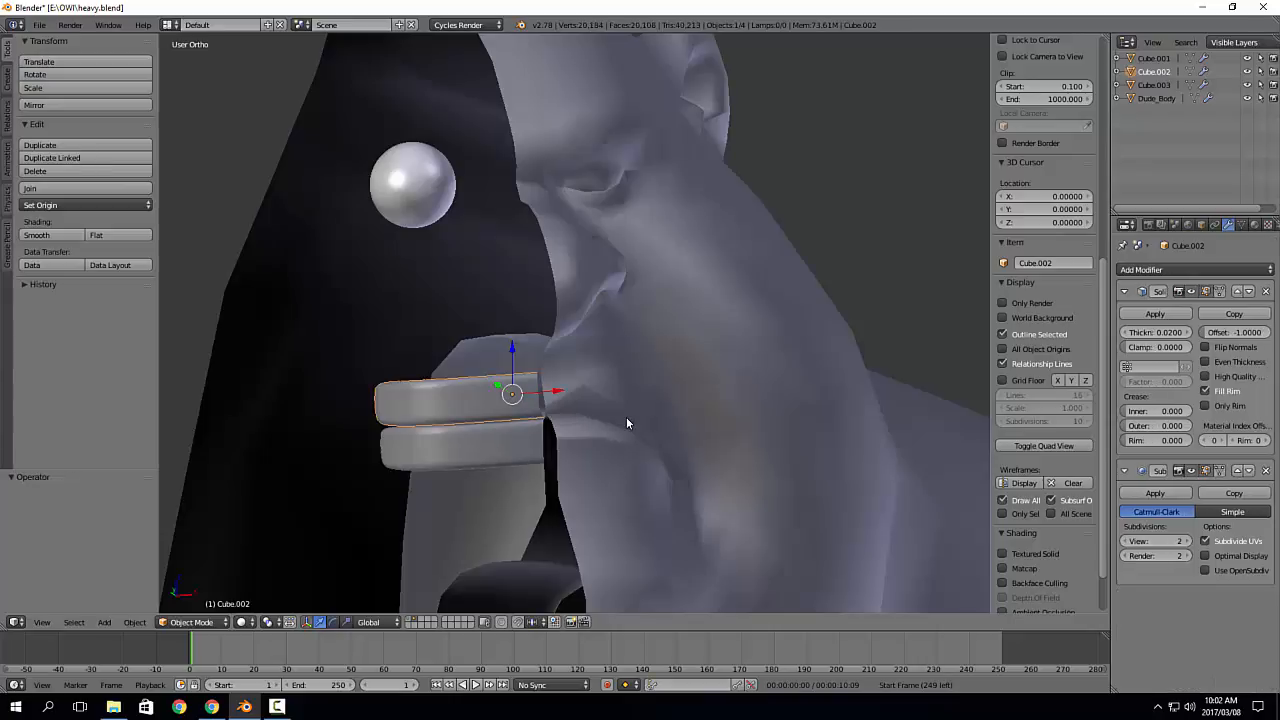
{"action": "middle_click_drag", "start_coordinate": [410, 419], "coordinate": [437, 405]}
{"action": "scroll", "coordinate": [566, 336], "scroll_direction": "down", "scroll_amount": 4}
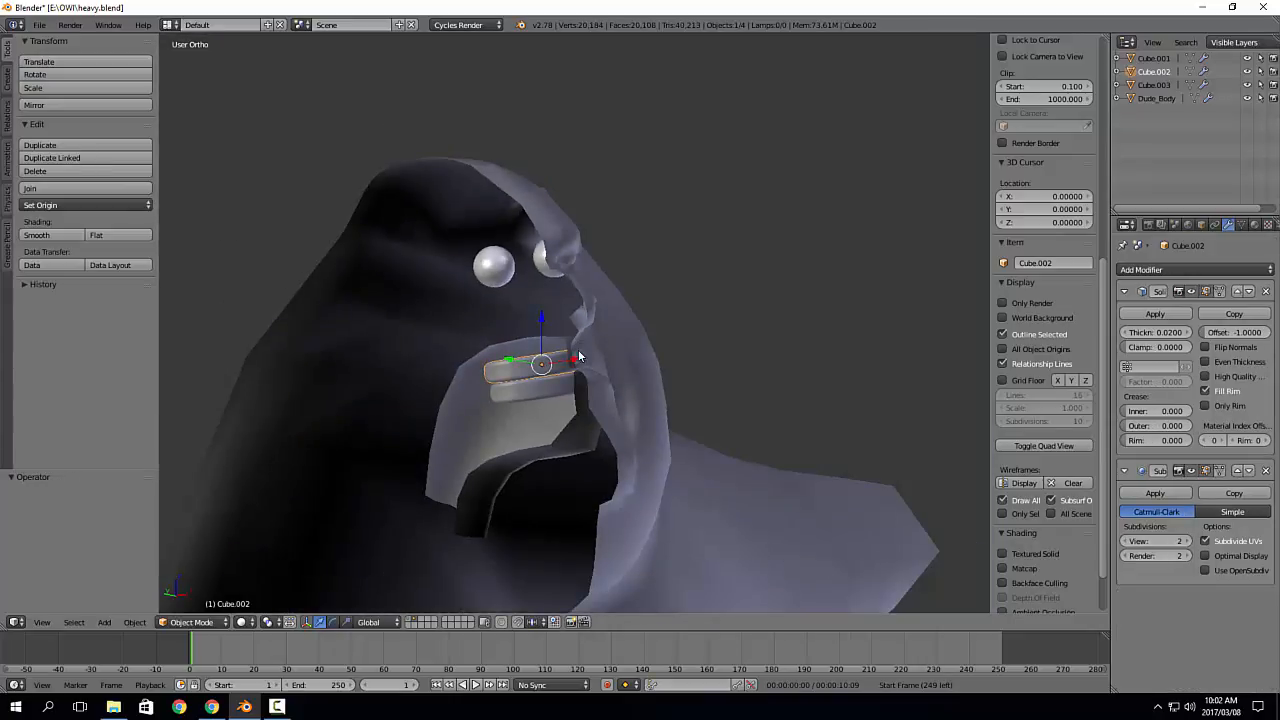
{"action": "middle_click_drag", "start_coordinate": [645, 426], "coordinate": [517, 425]}
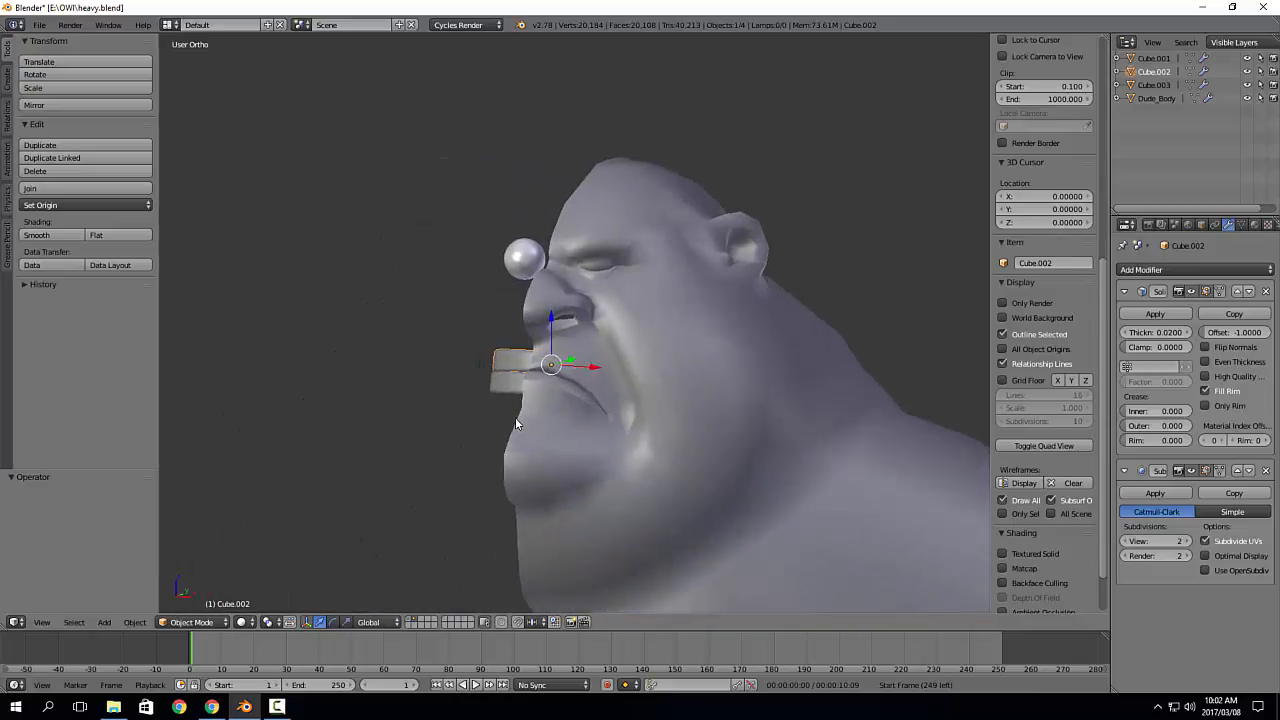
Step: Add a cube at the origin, scale it to about 0.567 and stretch it along Y by about 1.989
{"action": "scroll", "coordinate": [516, 424], "scroll_direction": "up", "scroll_amount": 3}
{"action": "middle_click_drag", "start_coordinate": [515, 417], "coordinate": [680, 488]}
{"action": "key", "text": "shift+a"}
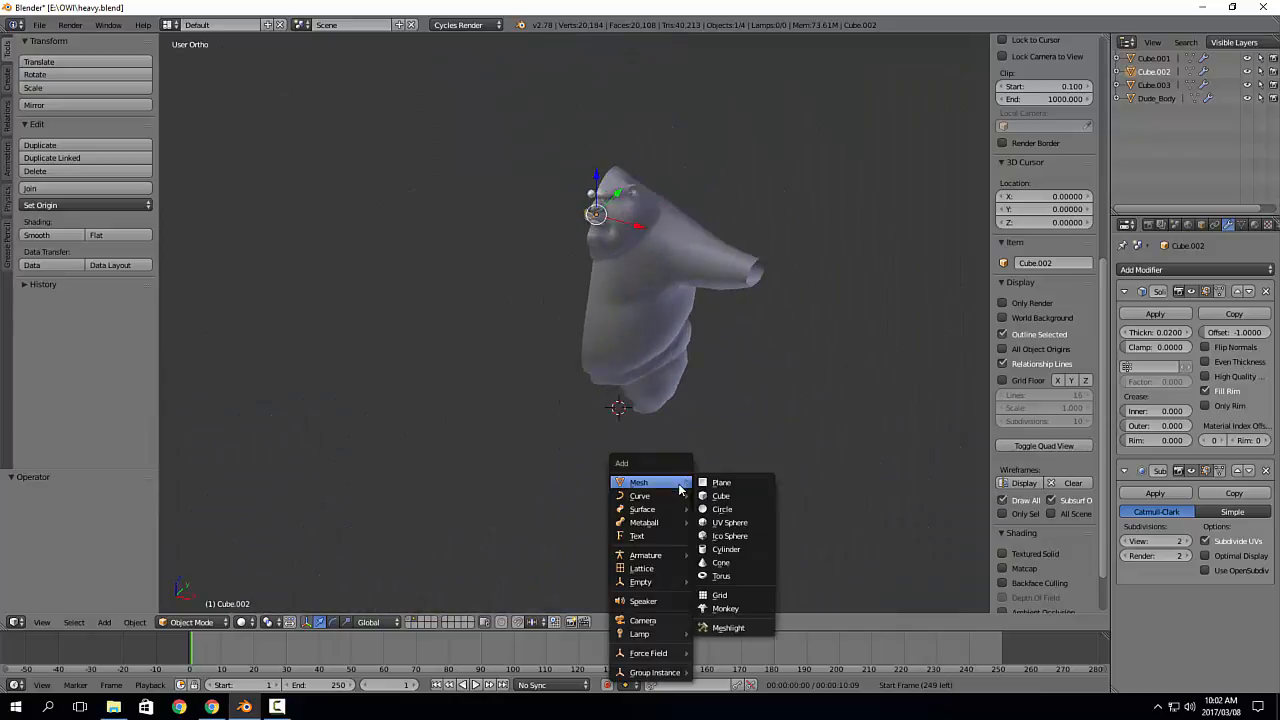
{"action": "left_click", "coordinate": [722, 496]}
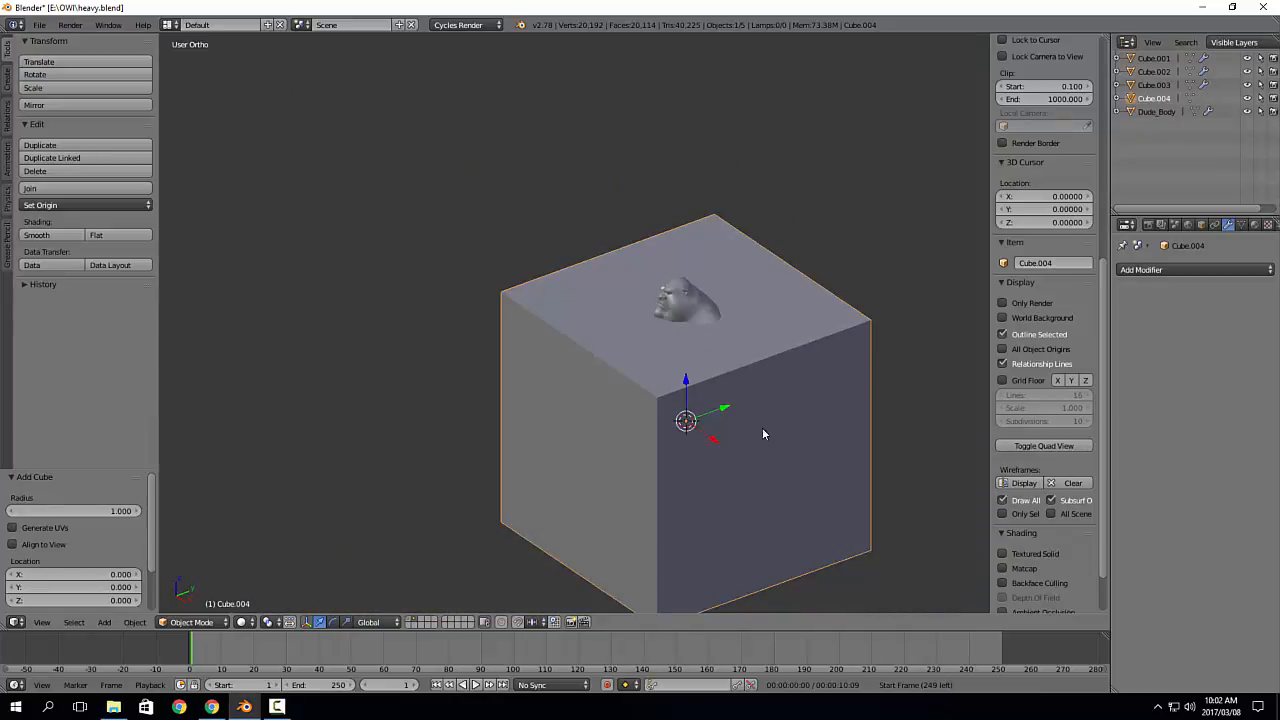
{"action": "key", "text": "s"}
{"action": "left_click", "coordinate": [779, 422]}
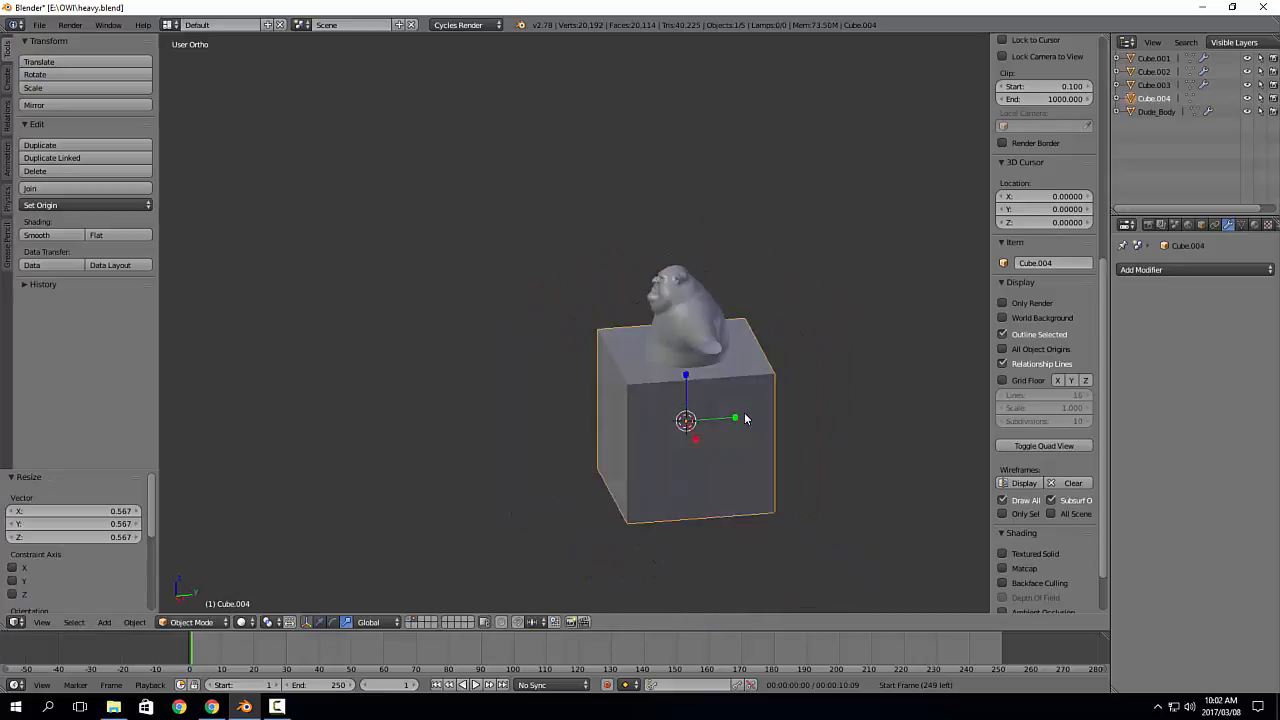
{"action": "left_click_drag", "start_coordinate": [737, 422], "coordinate": [786, 410]}
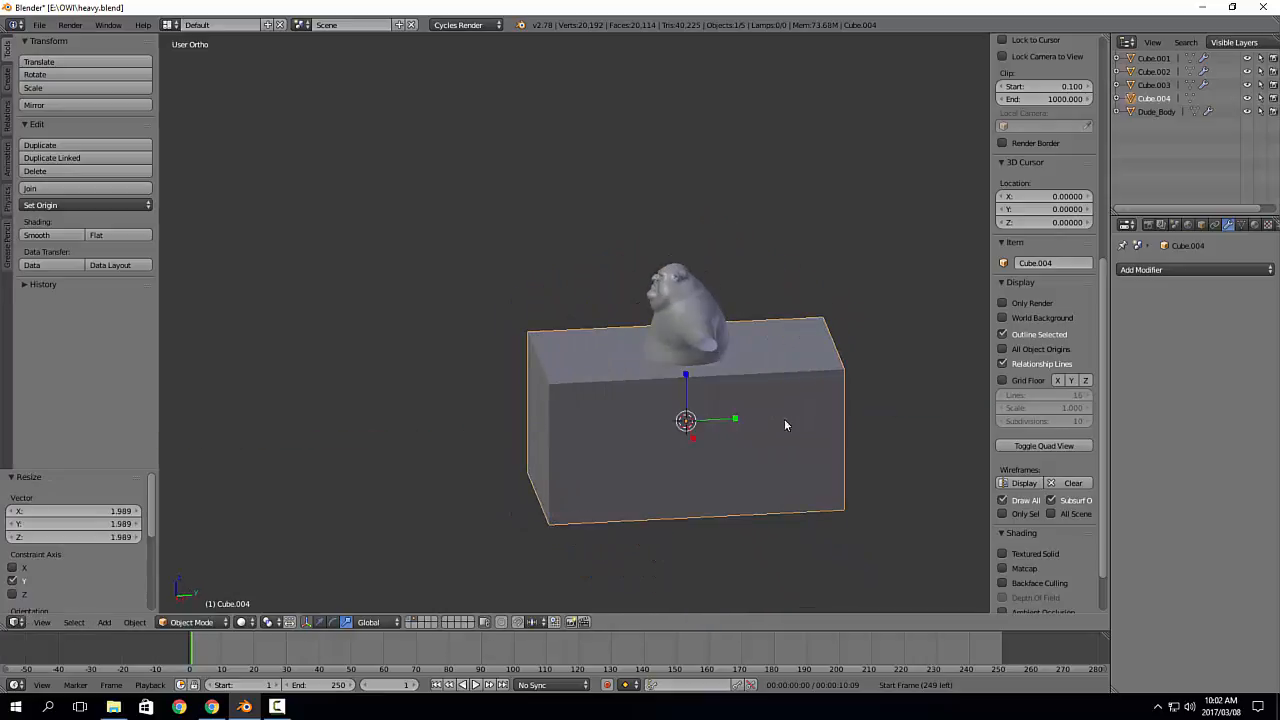
Step: Move the box out in front of the character and scale it down to about 0.311
{"action": "middle_click_drag", "start_coordinate": [733, 422], "coordinate": [583, 423]}
{"action": "left_click_drag", "start_coordinate": [535, 388], "coordinate": [569, 355]}
{"action": "key", "text": "r"}
{"action": "key", "text": "s"}
{"action": "left_click", "coordinate": [589, 361]}
{"action": "scroll", "coordinate": [590, 362], "scroll_direction": "up", "scroll_amount": 5}
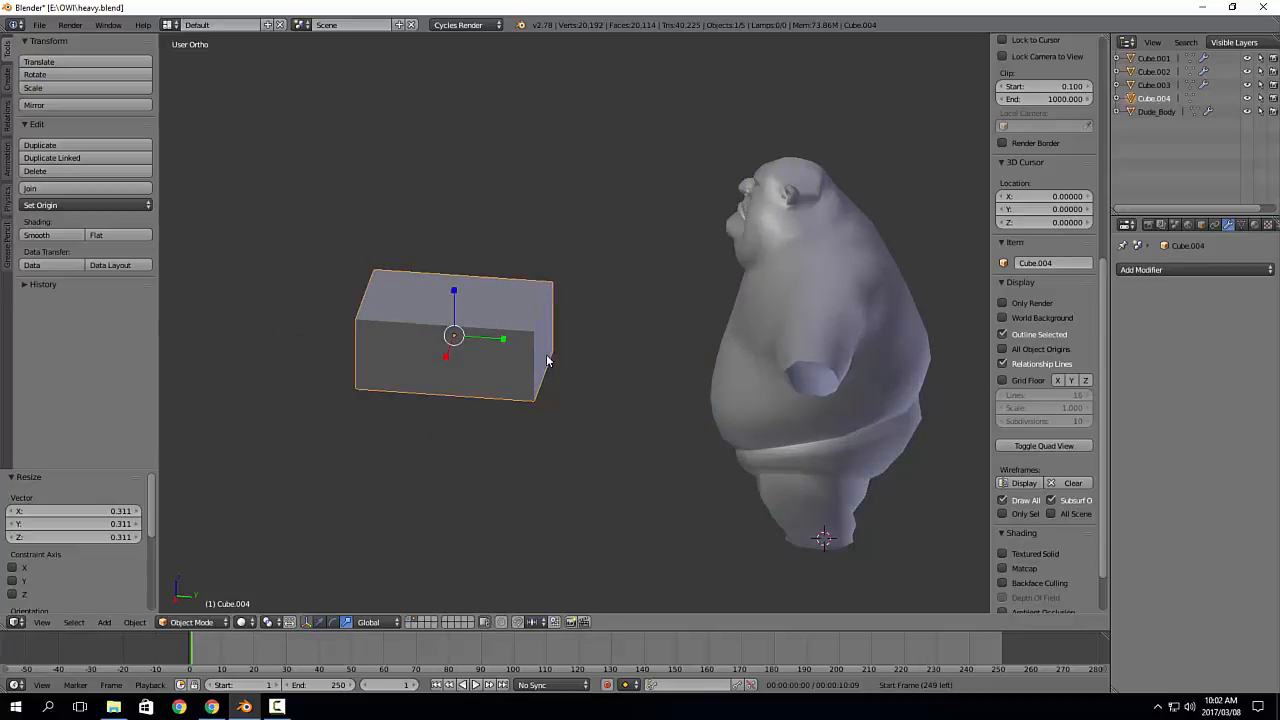
Step: Delete the end face of the box that faces the character
{"action": "key", "text": "Tab"}
{"action": "right_click", "coordinate": [554, 357]}
{"action": "key", "text": "x"}
{"action": "left_click", "coordinate": [538, 340]}
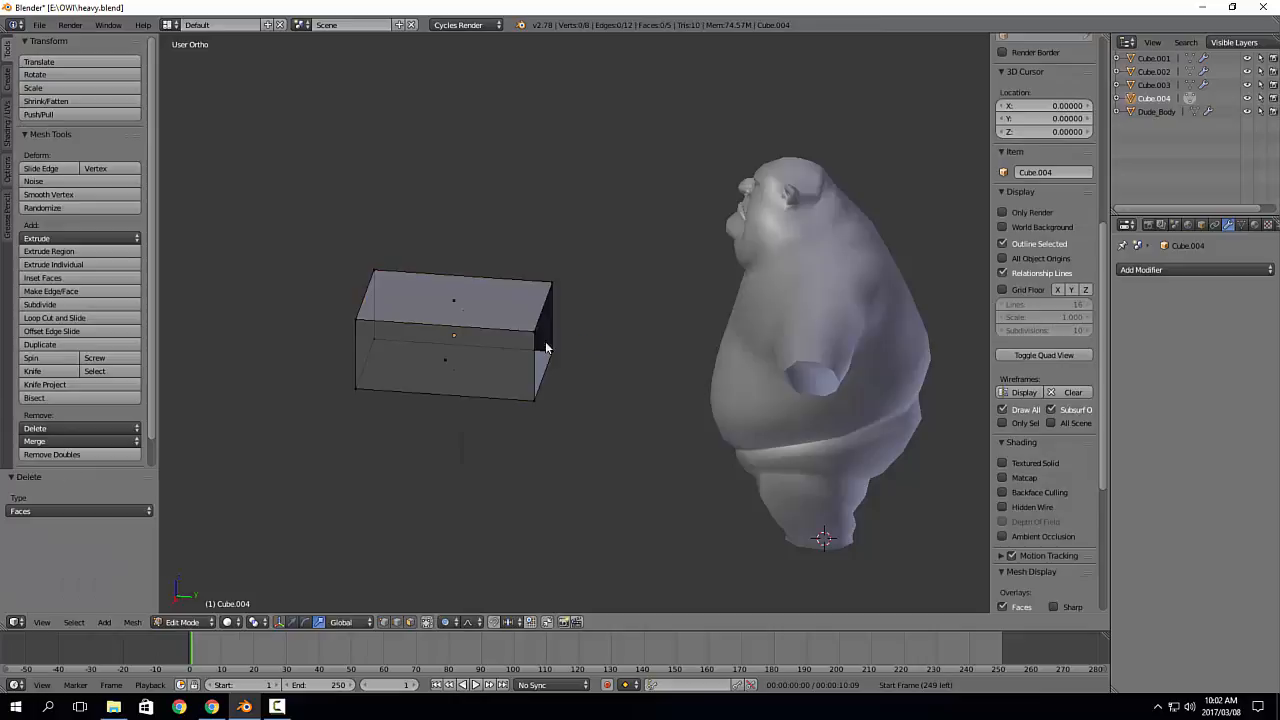
Step: Add a level 2 subdivision surface to the open box and apply it to the mesh
{"action": "middle_click_drag", "start_coordinate": [538, 340], "coordinate": [490, 340]}
{"action": "key", "text": "Tab"}
{"action": "key", "text": "v"}
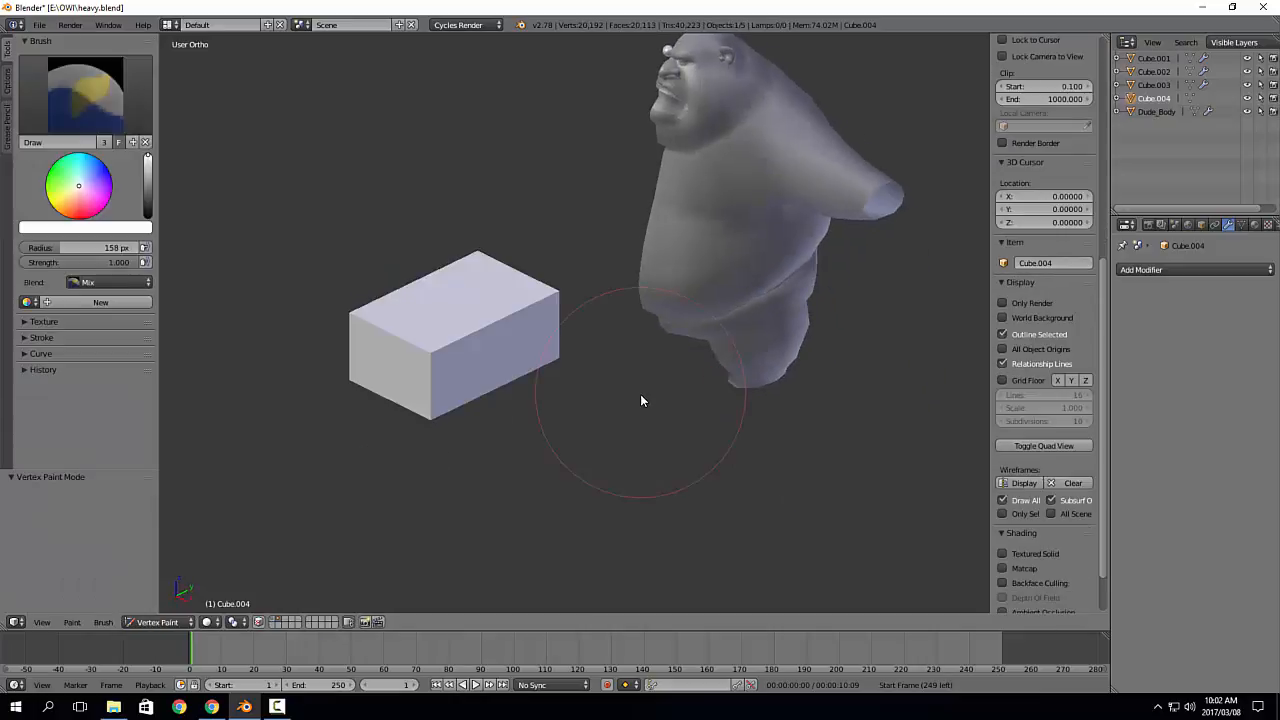
{"action": "key", "text": "v"}
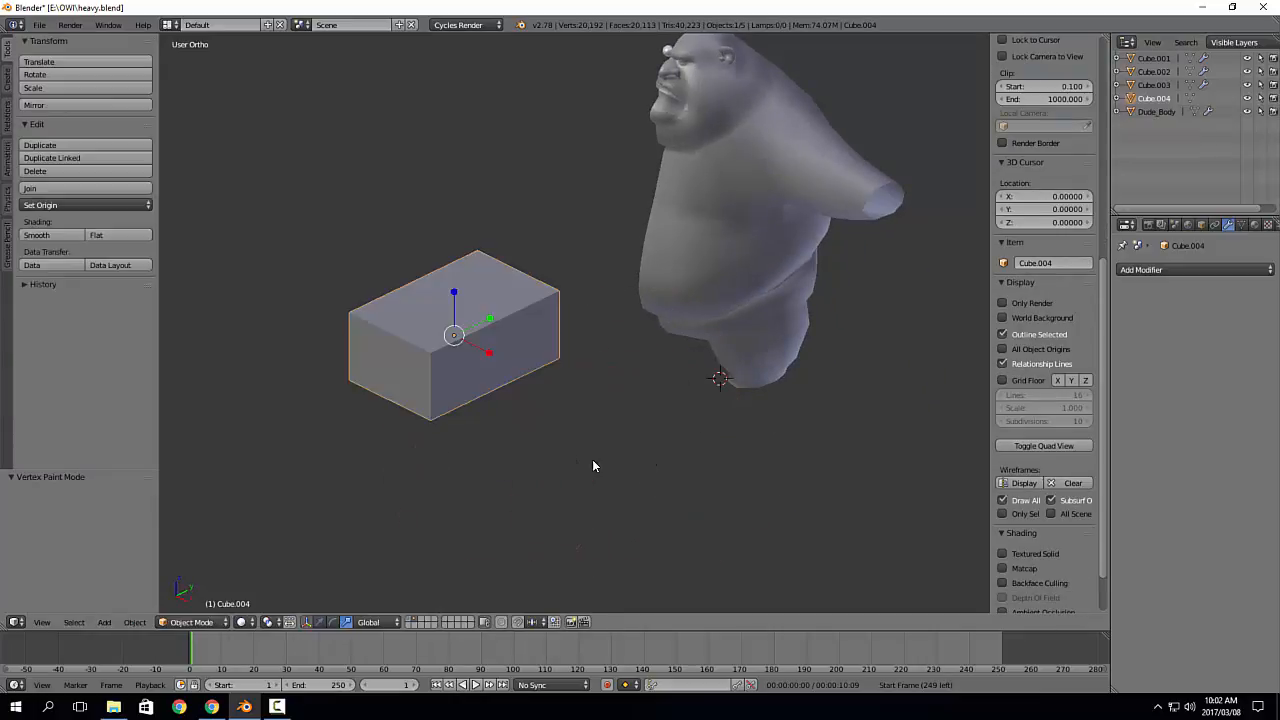
{"action": "key", "text": "ctrl+2"}
{"action": "mouse_move", "coordinate": [547, 380]}
{"action": "middle_mouse_down"}
{"action": "mouse_move", "coordinate": [623, 466]}
{"action": "mouse_move", "coordinate": [591, 441]}
{"action": "mouse_move", "coordinate": [589, 383]}
{"action": "mouse_move", "coordinate": [529, 403]}
{"action": "mouse_move", "coordinate": [497, 309]}
{"action": "mouse_move", "coordinate": [510, 297]}
{"action": "mouse_move", "coordinate": [488, 349]}
{"action": "mouse_move", "coordinate": [530, 365]}
{"action": "middle_mouse_up"}
{"action": "scroll", "coordinate": [591, 441], "scroll_direction": "up", "scroll_amount": 4}
{"action": "left_click", "coordinate": [1155, 313]}
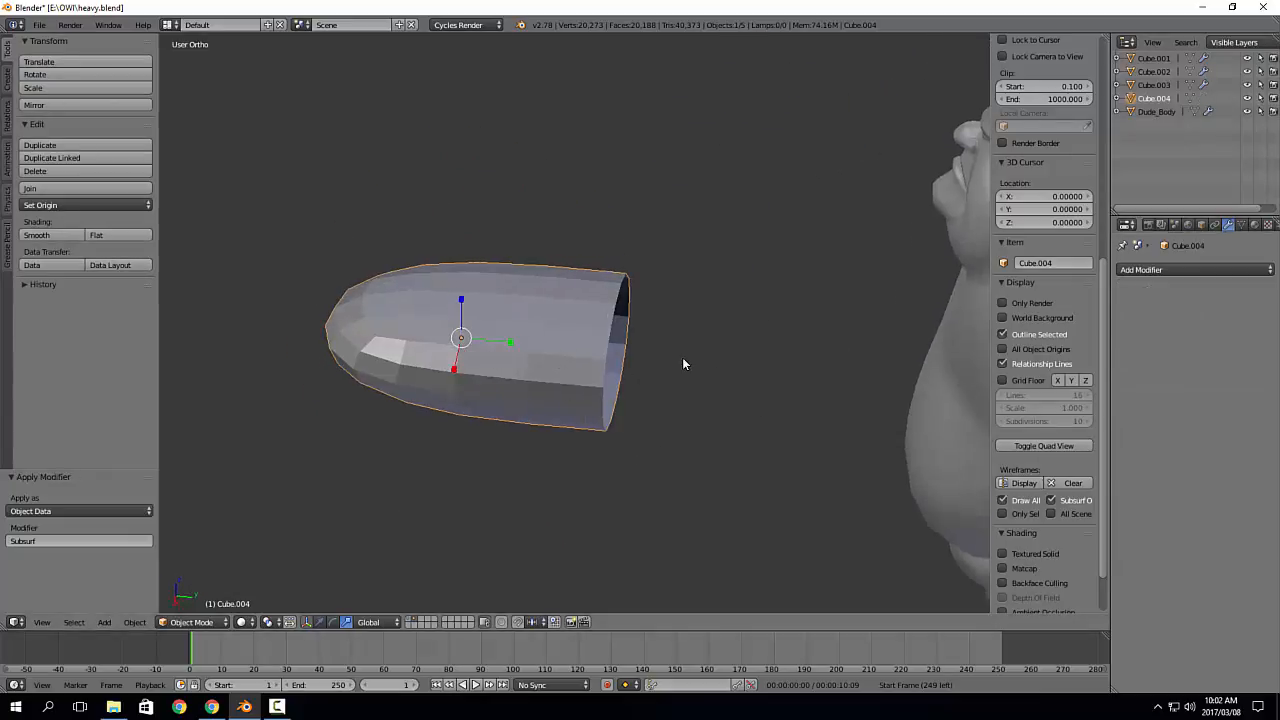
Step: Select the centre edge line along the top of the rounded tongue mesh and lower it 0.021 along Z
{"action": "middle_click_drag", "start_coordinate": [683, 364], "coordinate": [607, 382]}
{"action": "key", "text": "Tab"}
{"action": "middle_click_drag", "start_coordinate": [523, 354], "coordinate": [565, 376], "text": "shift"}
{"action": "scroll", "coordinate": [520, 378], "scroll_direction": "up", "scroll_amount": 2}
{"action": "right_click", "coordinate": [422, 355]}
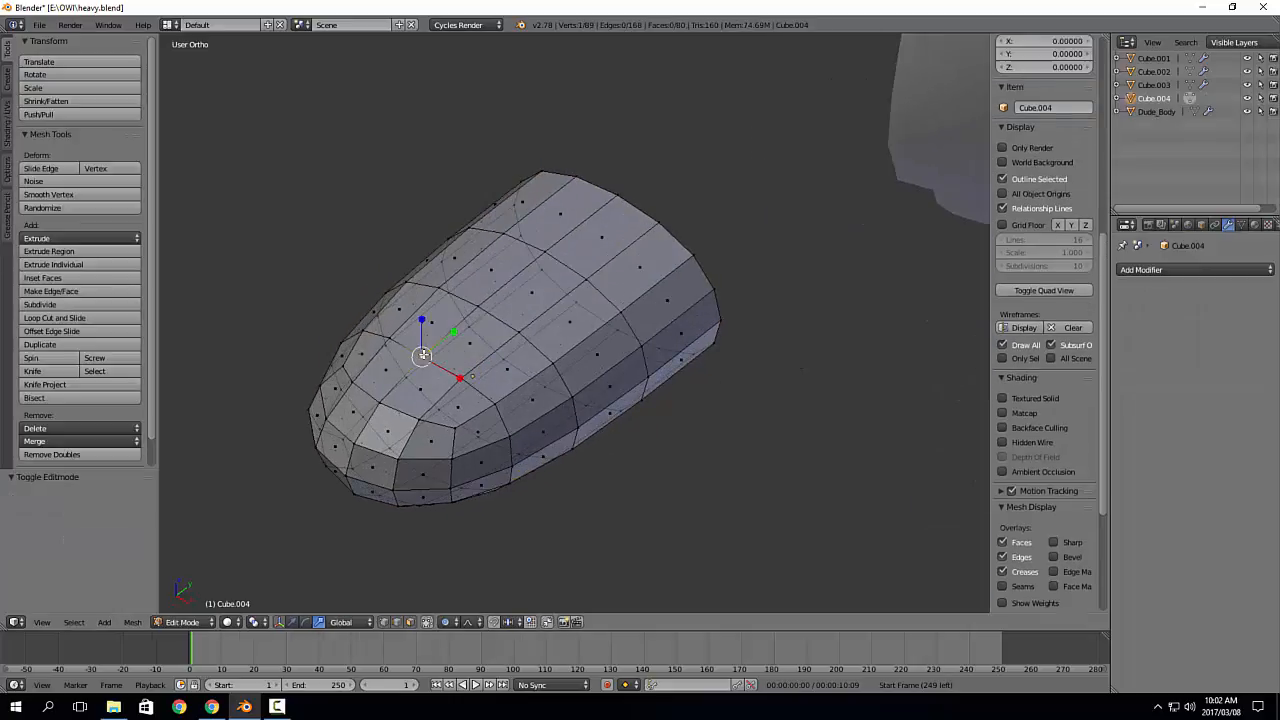
{"action": "right_click", "coordinate": [616, 196], "text": "ctrl"}
{"action": "middle_click_drag", "start_coordinate": [634, 194], "coordinate": [523, 218]}
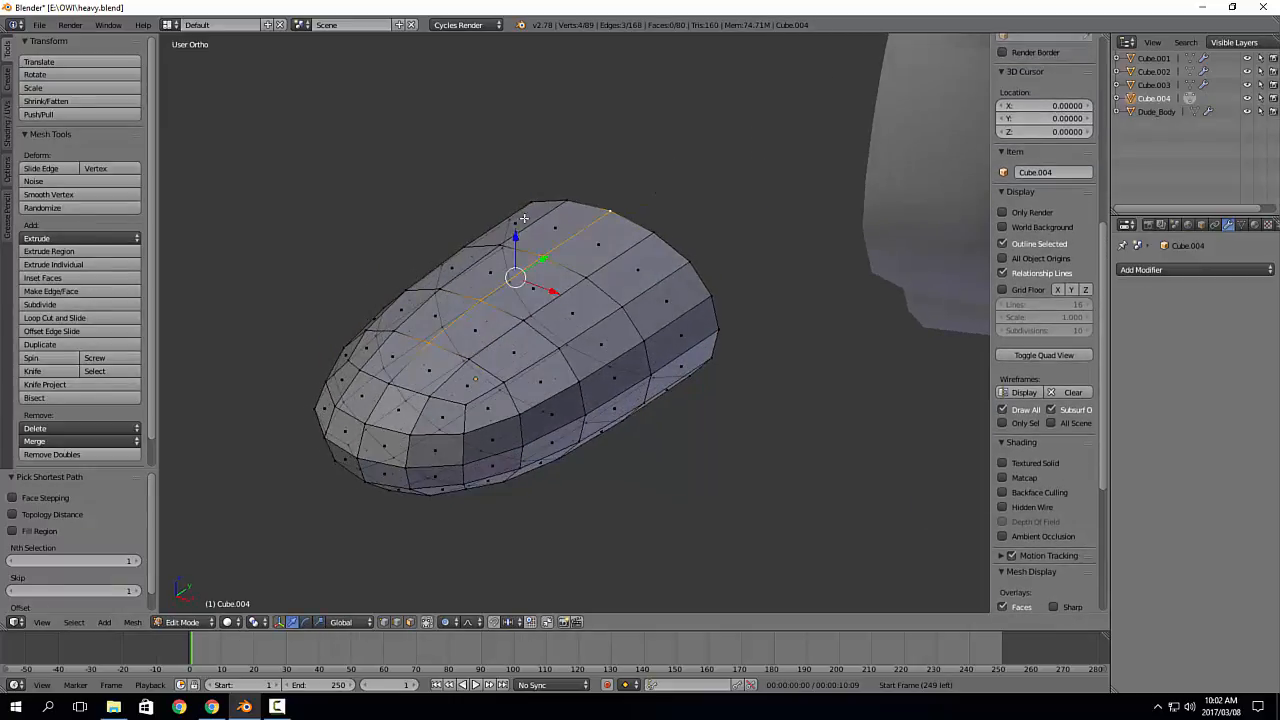
{"action": "left_click_drag", "start_coordinate": [516, 236], "coordinate": [514, 250]}
Step: Bevel the lowered centre edges of the tongue with 2 segments
{"action": "key", "text": "ctrl+b"}
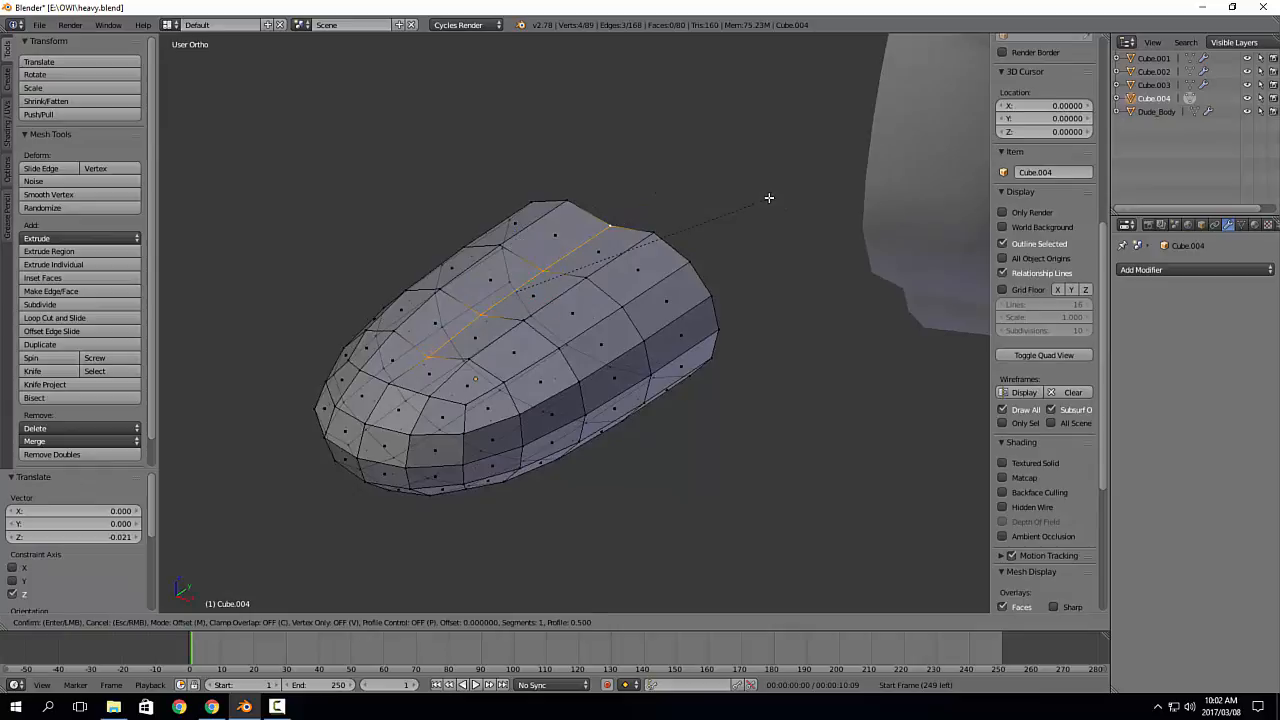
{"action": "scroll", "coordinate": [811, 171], "scroll_direction": "up", "scroll_amount": 1}
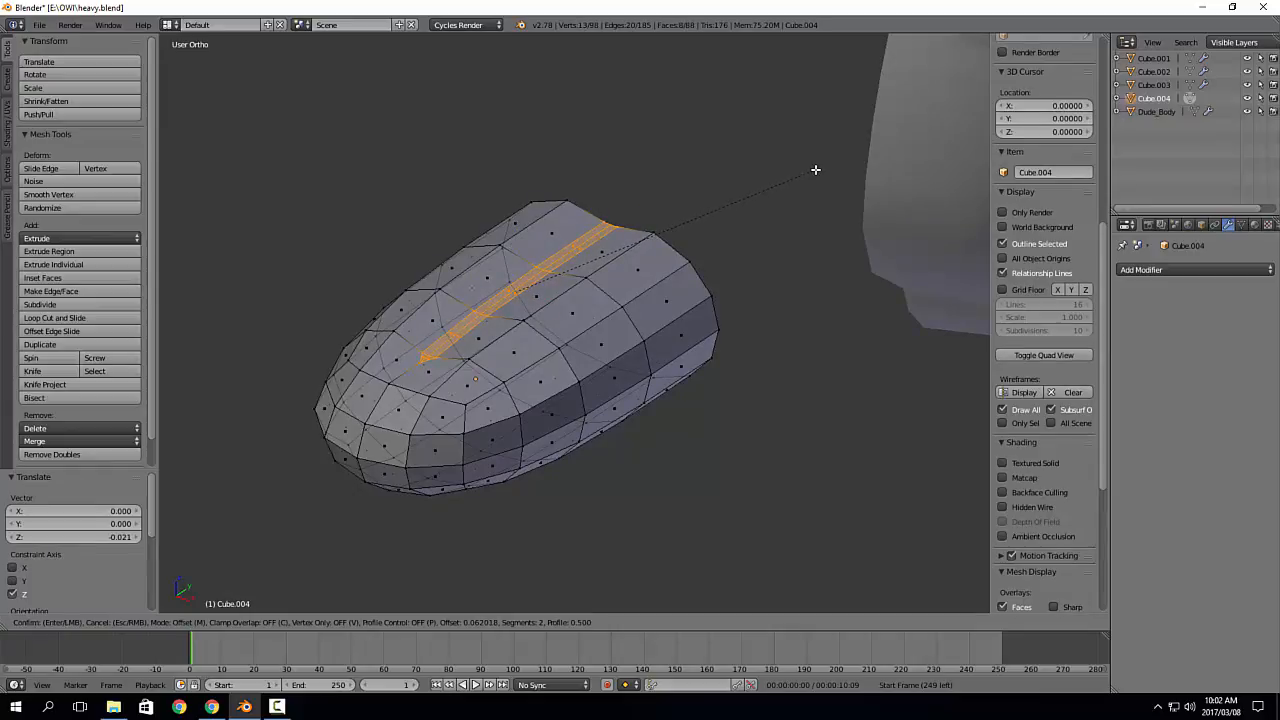
{"action": "left_click", "coordinate": [823, 164]}
Step: Give the grooved tongue a new subdivision surface at level 2
{"action": "key", "text": "Tab"}
{"action": "middle_click_drag", "start_coordinate": [533, 240], "coordinate": [573, 232]}
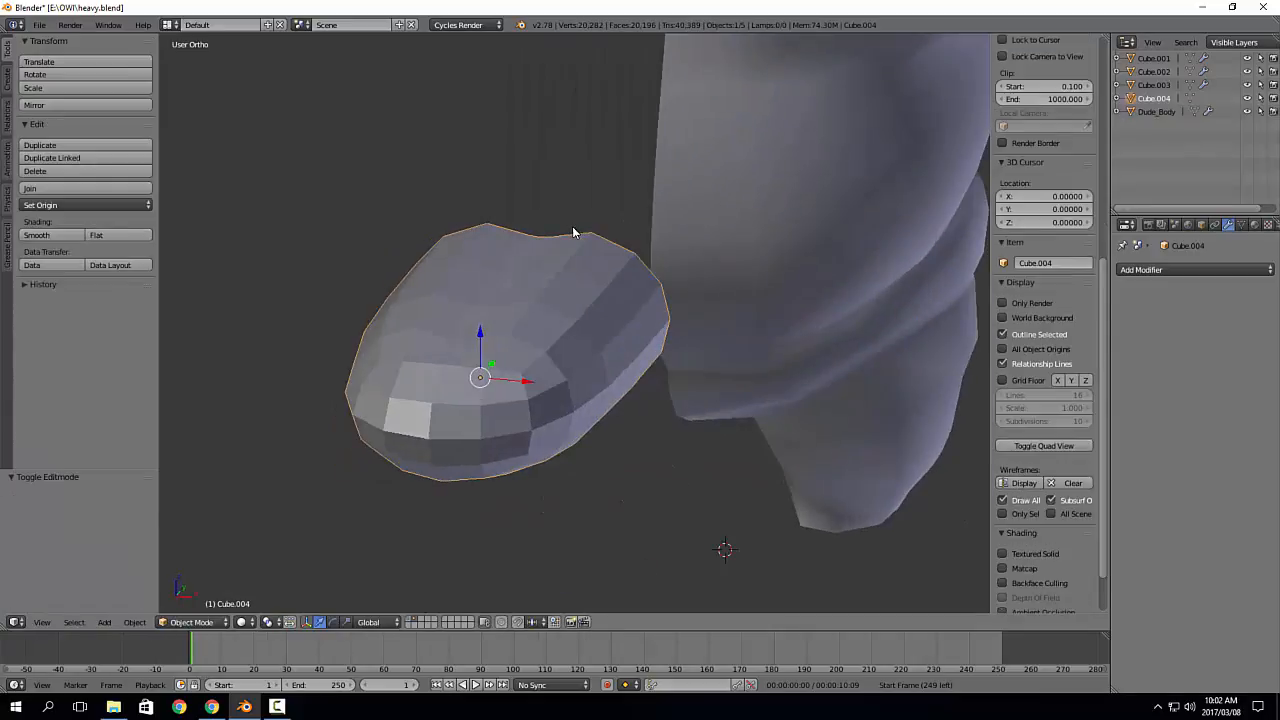
{"action": "key", "text": "ctrl+2"}
{"action": "middle_click_drag", "start_coordinate": [591, 280], "coordinate": [492, 317]}
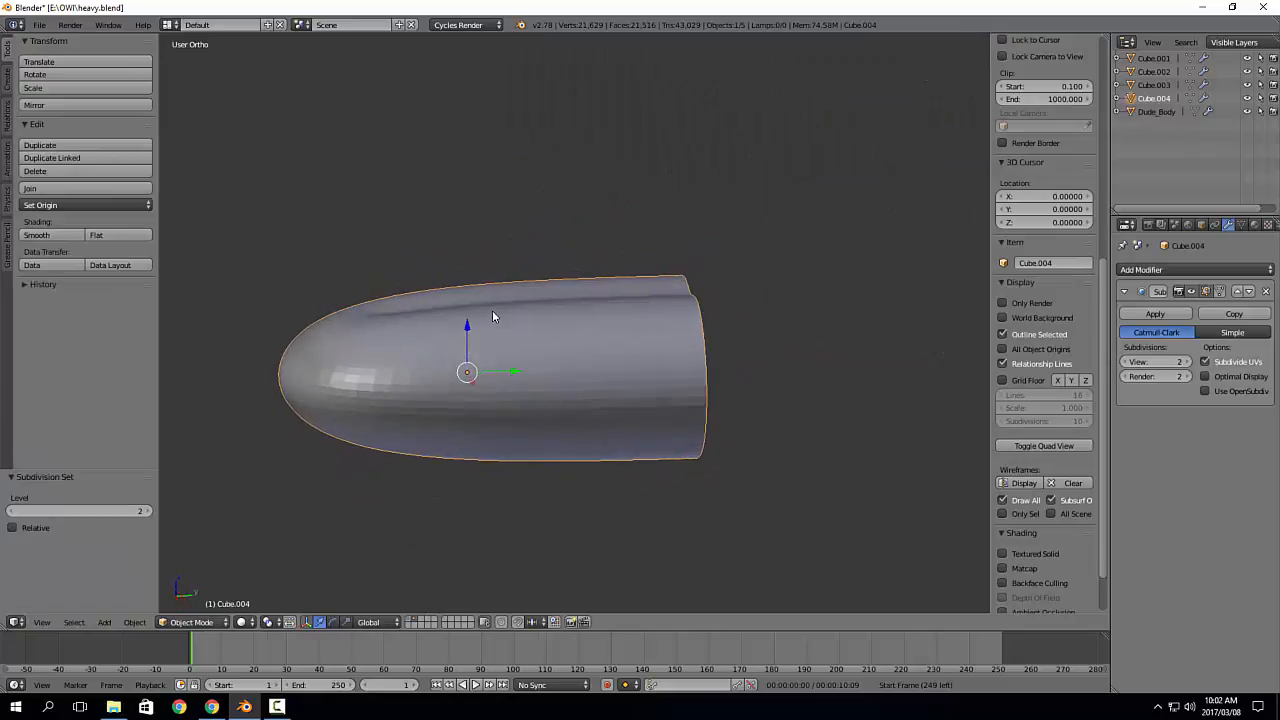
Step: In the right side view, lower the vertices of the tongue's open end along Z and rotate them 11.92°
{"action": "key", "text": "KP_3"}
{"action": "key", "text": "Tab"}
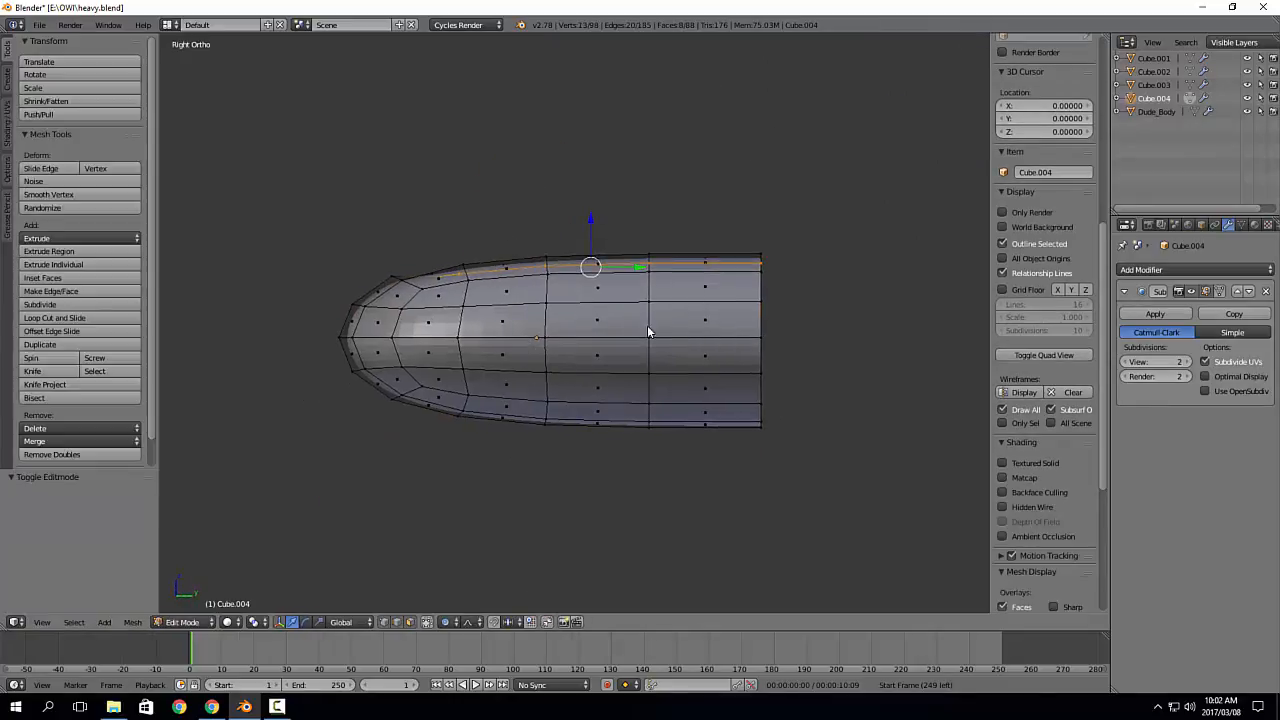
{"action": "key", "text": "b"}
{"action": "left_click_drag", "start_coordinate": [737, 234], "coordinate": [867, 530]}
{"action": "key", "text": "g"}
{"action": "key", "text": "z"}
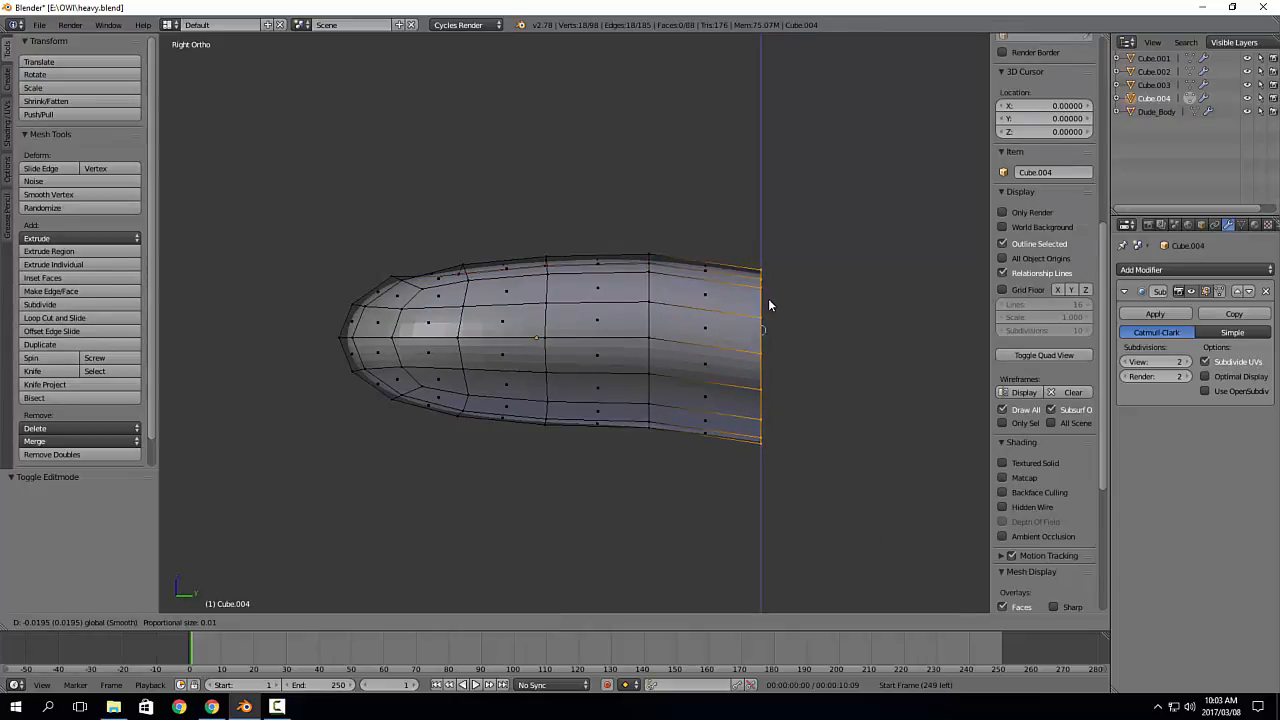
{"action": "left_click", "coordinate": [771, 314]}
{"action": "key", "text": "r"}
{"action": "left_click", "coordinate": [849, 262]}
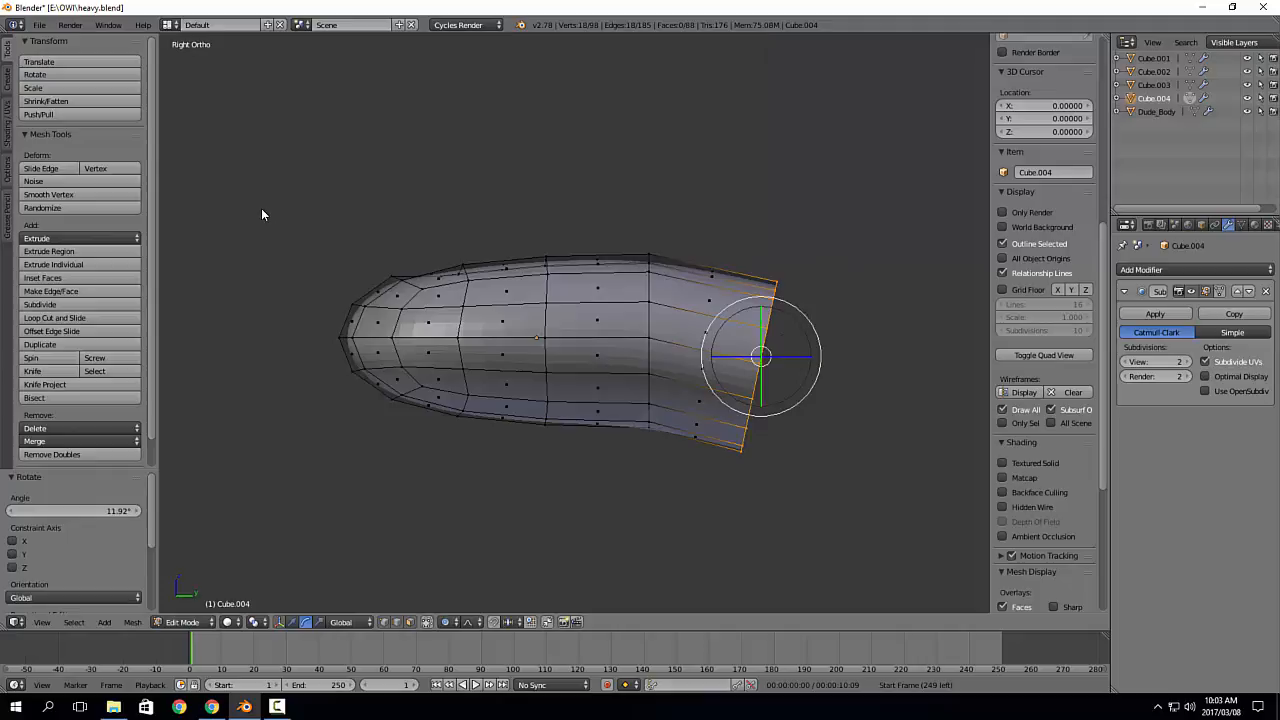
Step: Select the tongue's rounded tip, rotate it -8.767° and reposition it slightly
{"action": "key", "text": "shift+3"}
{"action": "left_click_drag", "start_coordinate": [246, 194], "coordinate": [441, 466]}
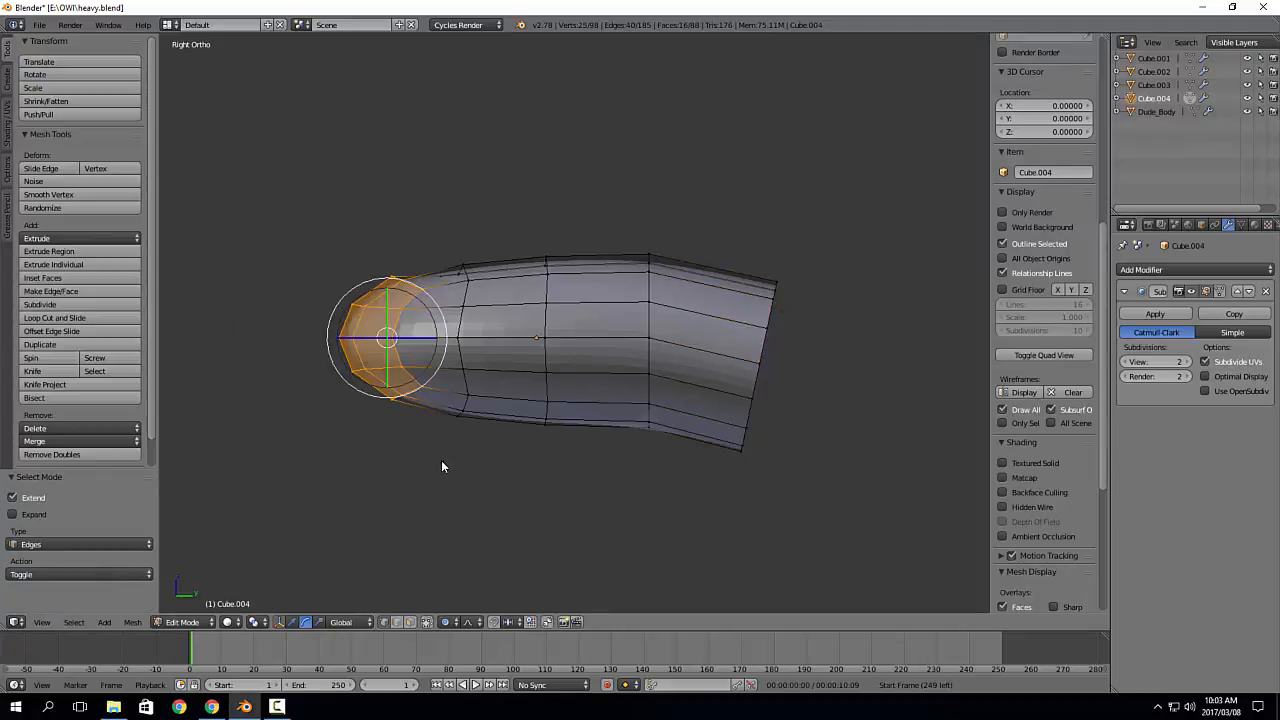
{"action": "key", "text": "r"}
{"action": "left_click", "coordinate": [590, 191]}
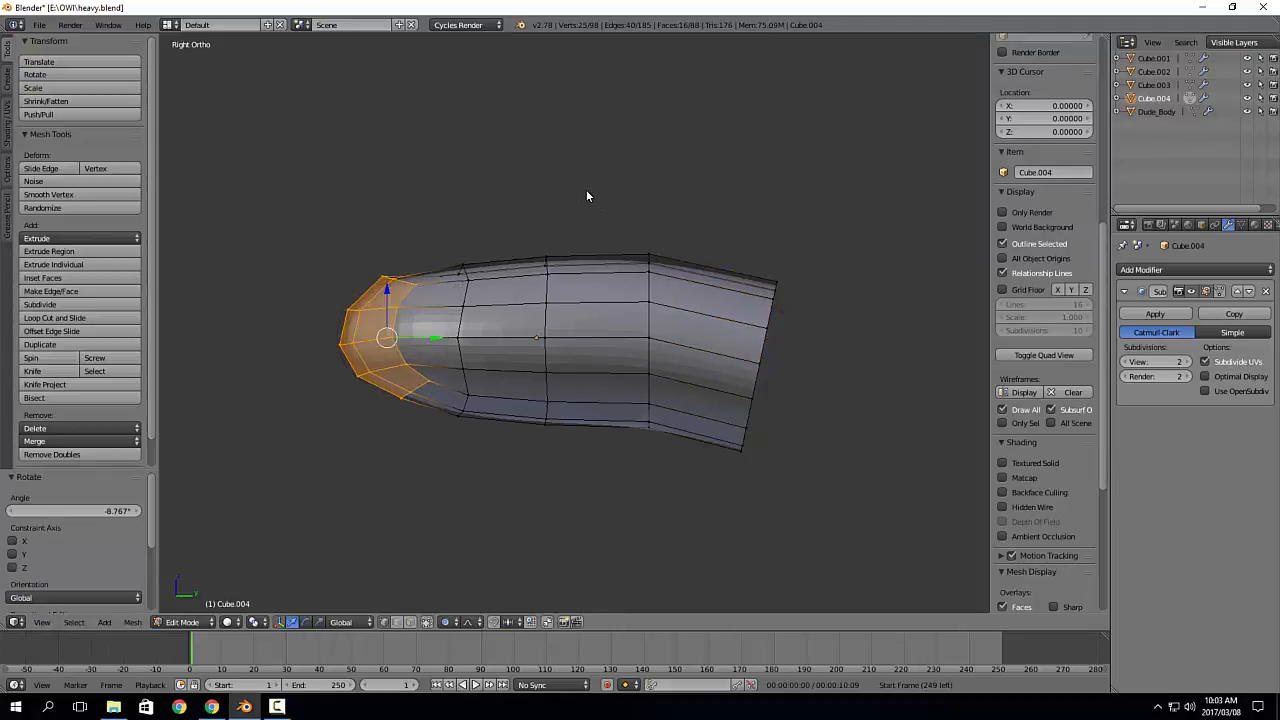
{"action": "key", "text": "g"}
{"action": "left_click", "coordinate": [570, 206]}
Step: Sculpt the tongue with the Grab brush at a 246 px radius, pulling its underside up into a curve
{"action": "key", "text": "Tab"}
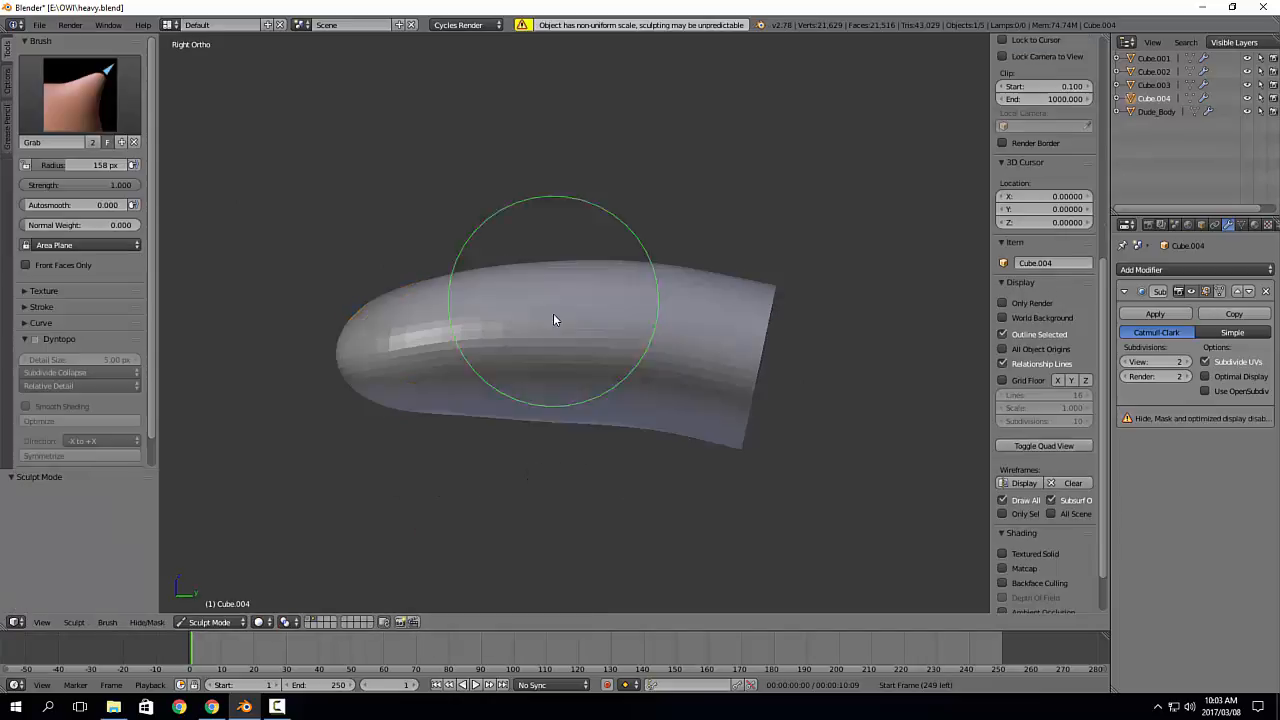
{"action": "key", "text": "f"}
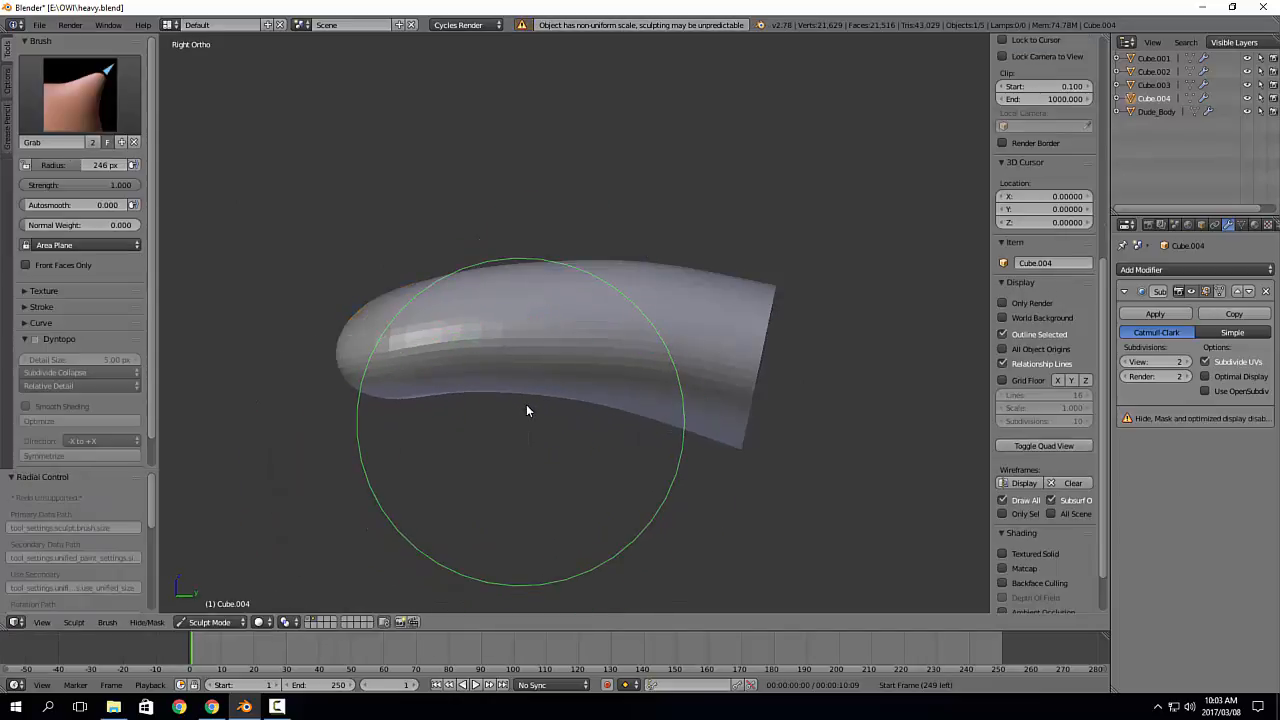
{"action": "left_click", "coordinate": [526, 404]}
{"action": "mouse_move", "coordinate": [526, 404]}
{"action": "middle_mouse_down"}
{"action": "mouse_move", "coordinate": [587, 432]}
{"action": "mouse_move", "coordinate": [586, 451]}
{"action": "mouse_move", "coordinate": [574, 446]}
{"action": "mouse_move", "coordinate": [631, 343]}
{"action": "mouse_move", "coordinate": [642, 406]}
{"action": "middle_mouse_up"}
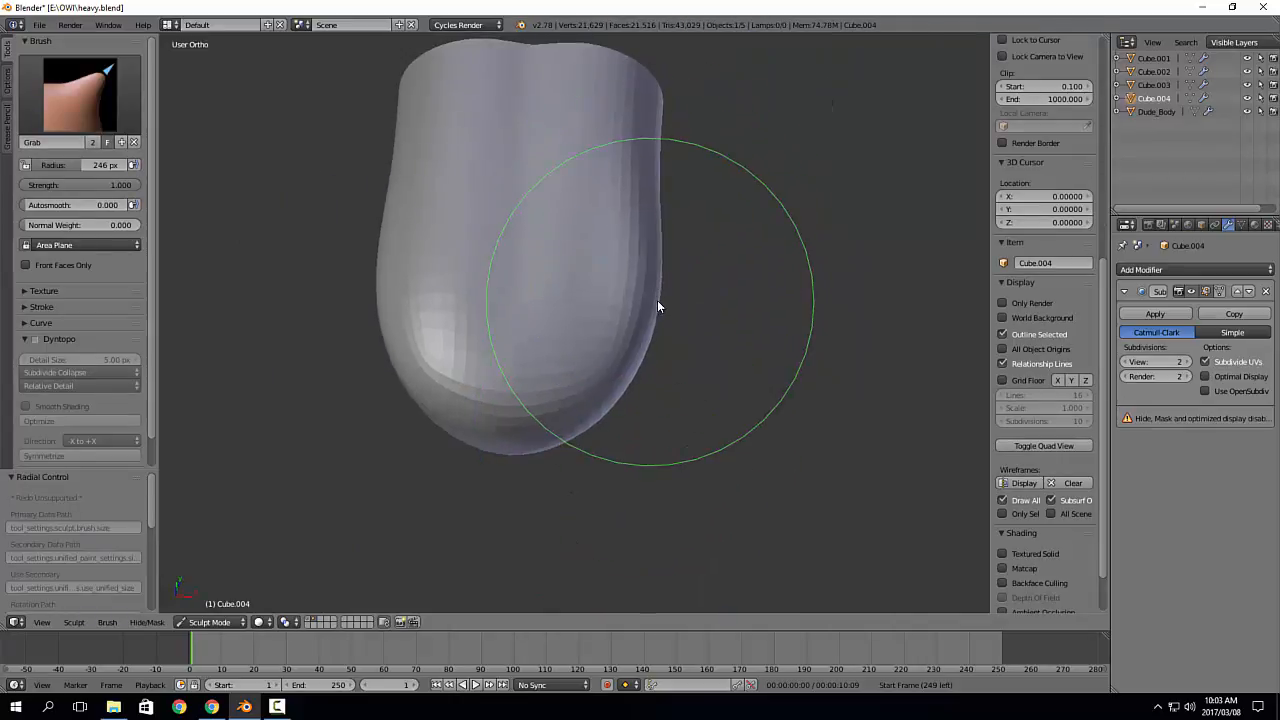
{"action": "mouse_move", "coordinate": [695, 111]}
{"action": "middle_mouse_down"}
{"action": "mouse_move", "coordinate": [672, 129]}
{"action": "mouse_move", "coordinate": [627, 95]}
{"action": "mouse_move", "coordinate": [563, 363]}
{"action": "mouse_move", "coordinate": [649, 337]}
{"action": "middle_mouse_up"}
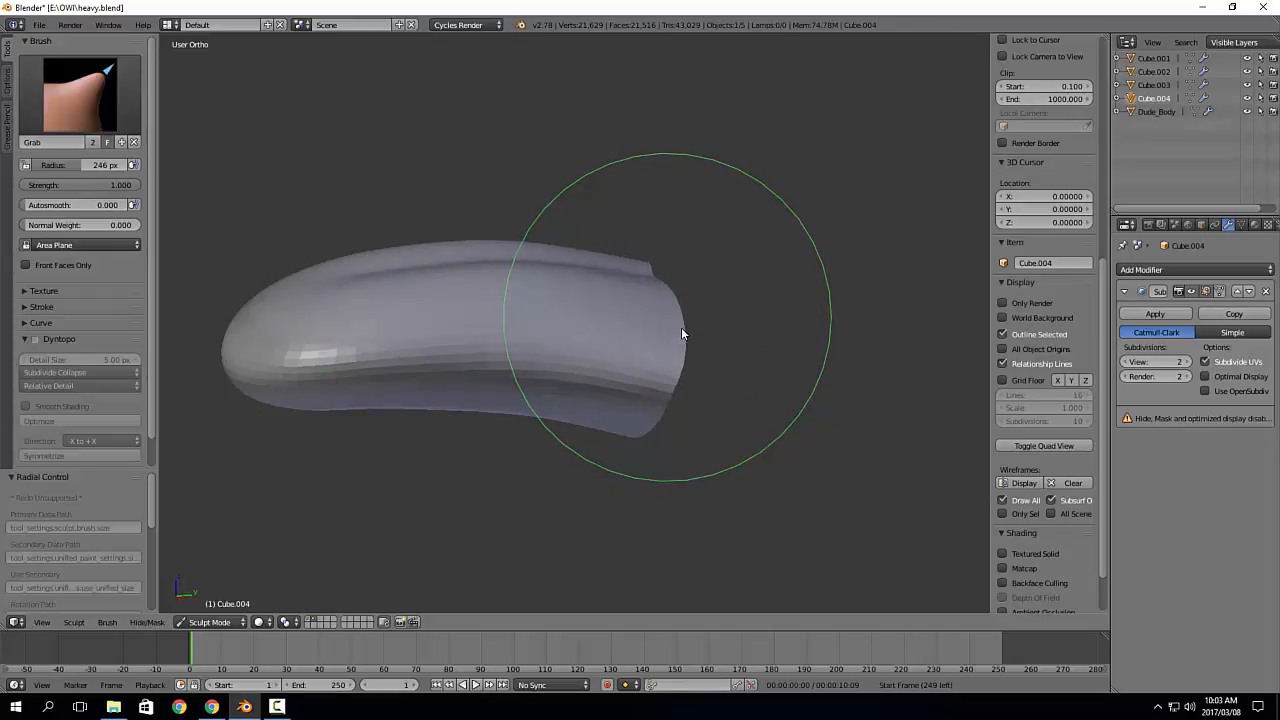
{"action": "key", "text": "Tab"}
{"action": "left_click", "coordinate": [503, 297]}
Step: Scale the tongue down and move it 0.962 along Y and 0.471 along Z into the character's head
{"action": "scroll", "coordinate": [503, 297], "scroll_direction": "down", "scroll_amount": 5}
{"action": "middle_click_drag", "start_coordinate": [520, 300], "coordinate": [594, 418]}
{"action": "key", "text": "KP_3"}
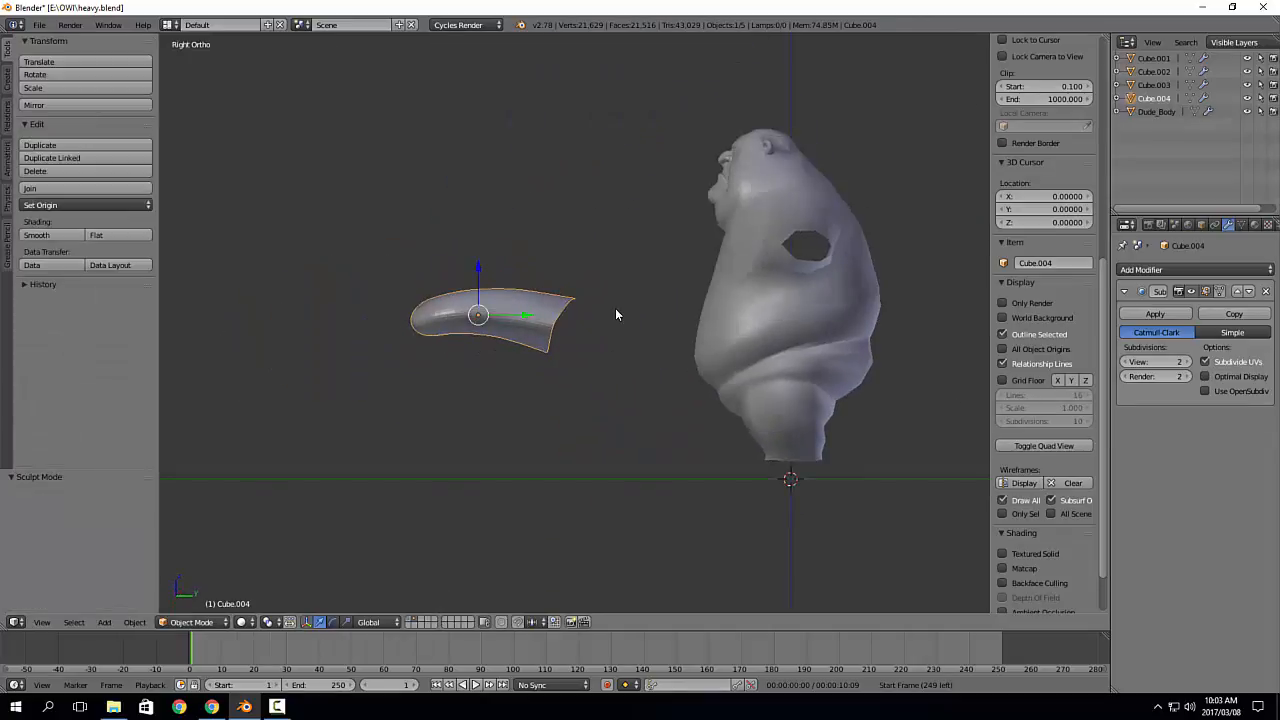
{"action": "scroll", "coordinate": [615, 308], "scroll_direction": "up", "scroll_amount": 3}
{"action": "scroll", "coordinate": [614, 308], "scroll_direction": "up", "scroll_amount": 1}
{"action": "key", "text": "s"}
{"action": "left_click", "coordinate": [477, 313]}
{"action": "middle_click_drag", "start_coordinate": [645, 207], "coordinate": [482, 386], "text": "shift"}
{"action": "key", "text": "z"}
{"action": "key", "text": "g"}
{"action": "left_click", "coordinate": [727, 265]}
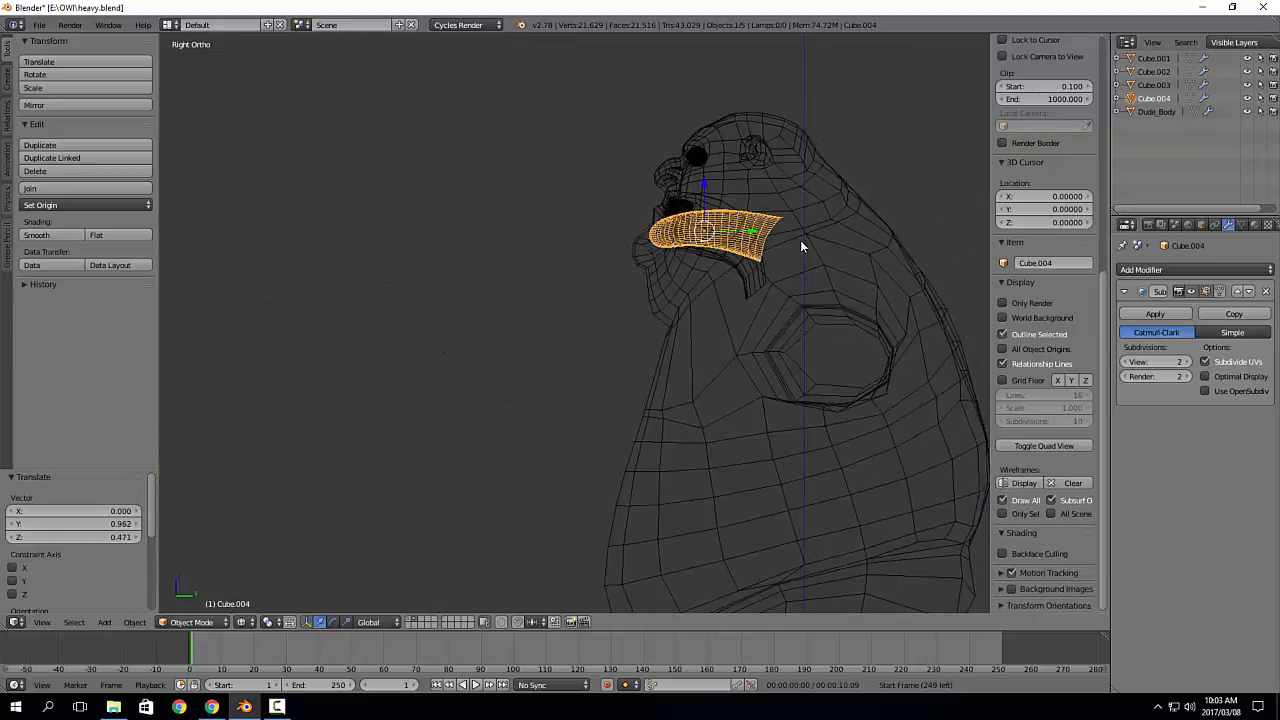
Step: Scale the tongue to 0.495 to fit inside the mouth cavity
{"action": "scroll", "coordinate": [785, 255], "scroll_direction": "up", "scroll_amount": 9}
{"action": "middle_click_drag", "start_coordinate": [515, 293], "coordinate": [577, 417], "text": "shift"}
{"action": "scroll", "coordinate": [577, 417], "scroll_direction": "down", "scroll_amount": 2}
{"action": "key", "text": "s"}
{"action": "left_click", "coordinate": [659, 367]}
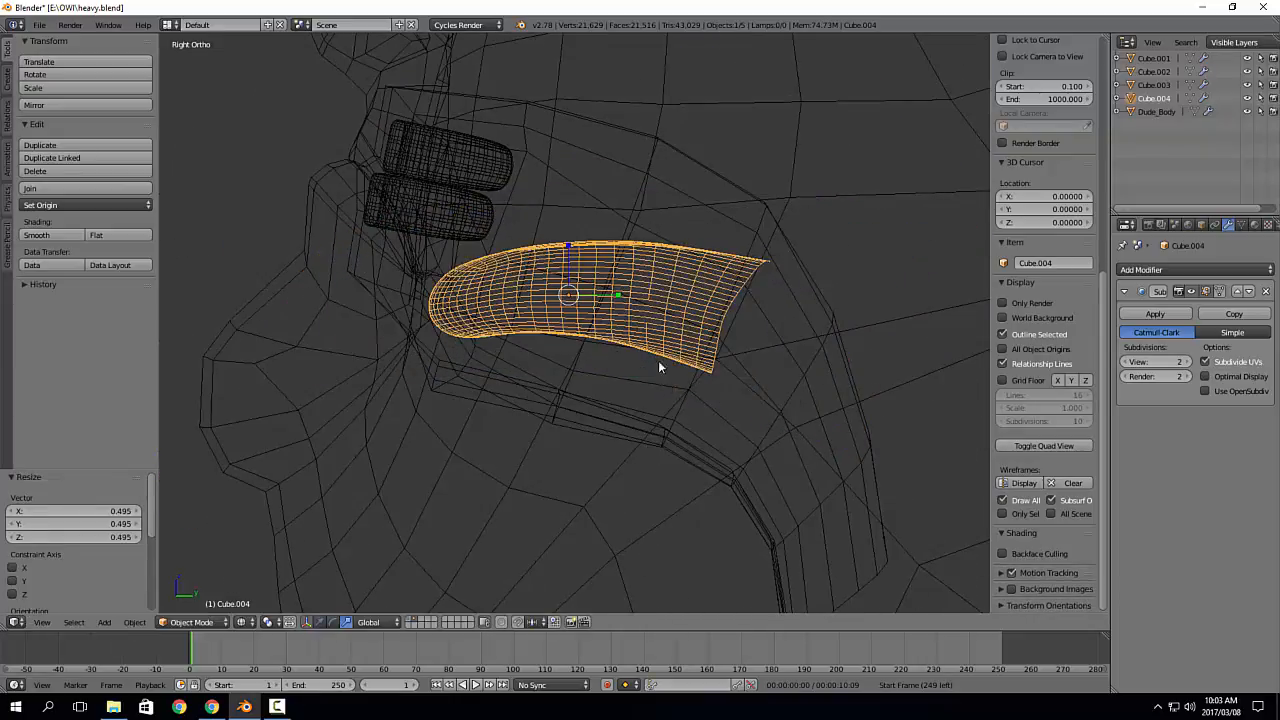
Step: Rotate the tongue 19.261° and move it -0.017 along Y and 0.018 along Z, up behind the teeth
{"action": "key", "text": "r"}
{"action": "left_click", "coordinate": [787, 264]}
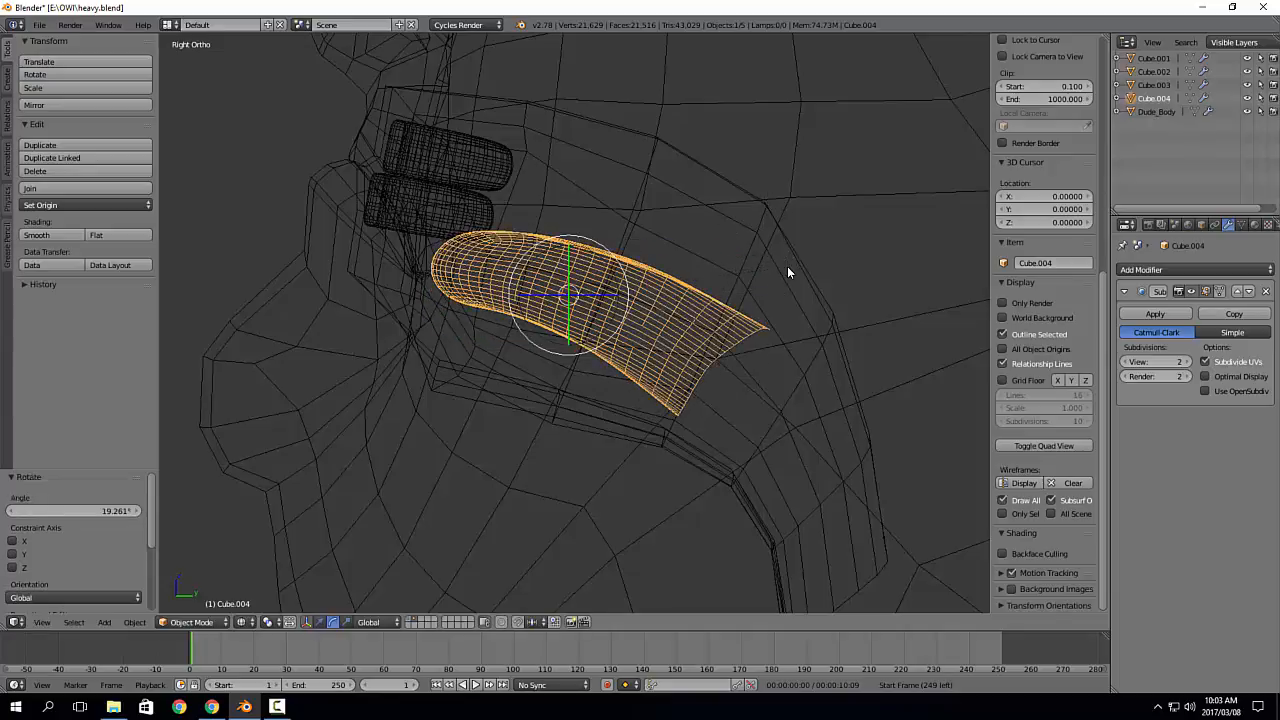
{"action": "key", "text": "g"}
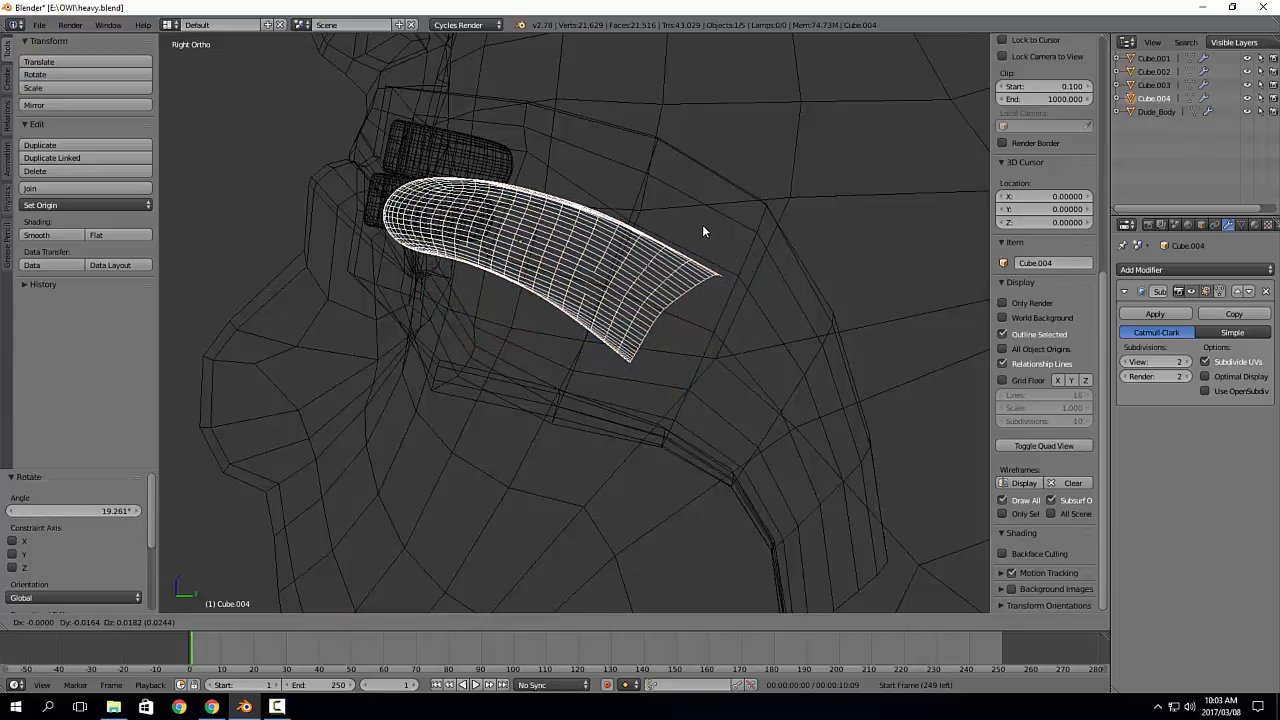
{"action": "left_click", "coordinate": [702, 229]}
Step: In the front view, widen the whole tongue mesh along X to nearly the width of the teeth bands
{"action": "key", "text": "KP_1"}
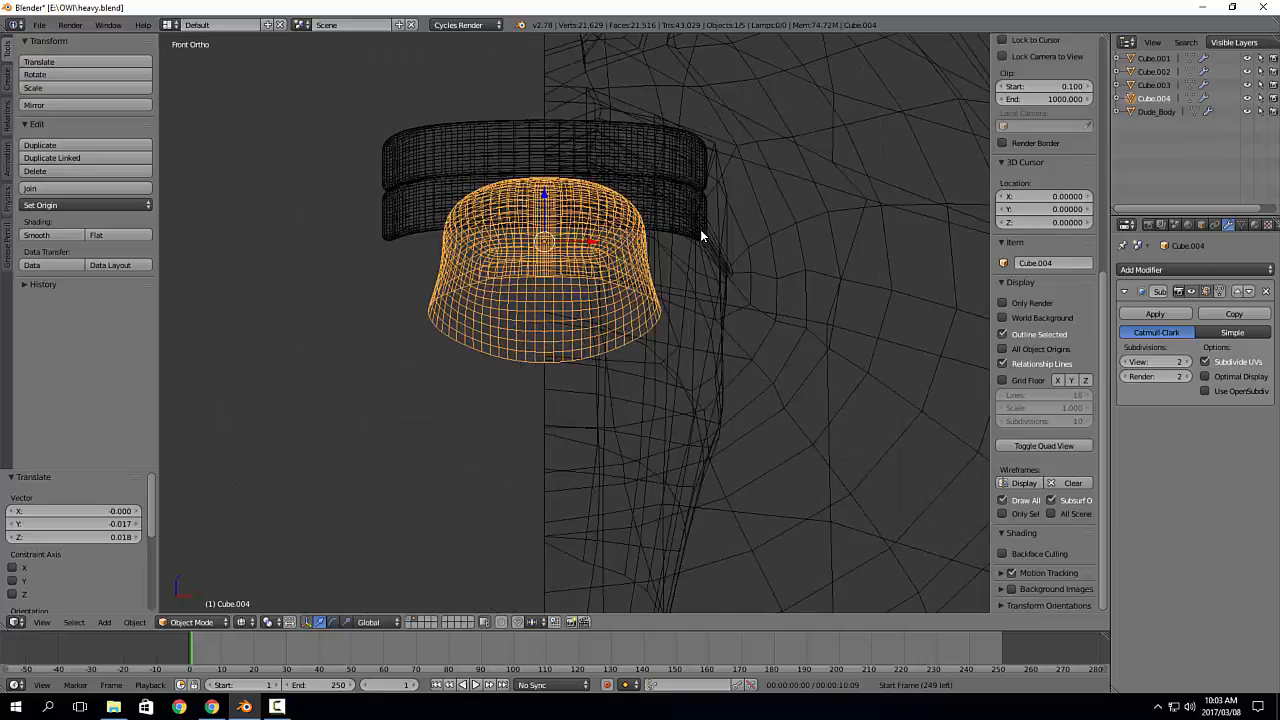
{"action": "key", "text": "Tab"}
{"action": "left_click", "coordinate": [808, 270]}
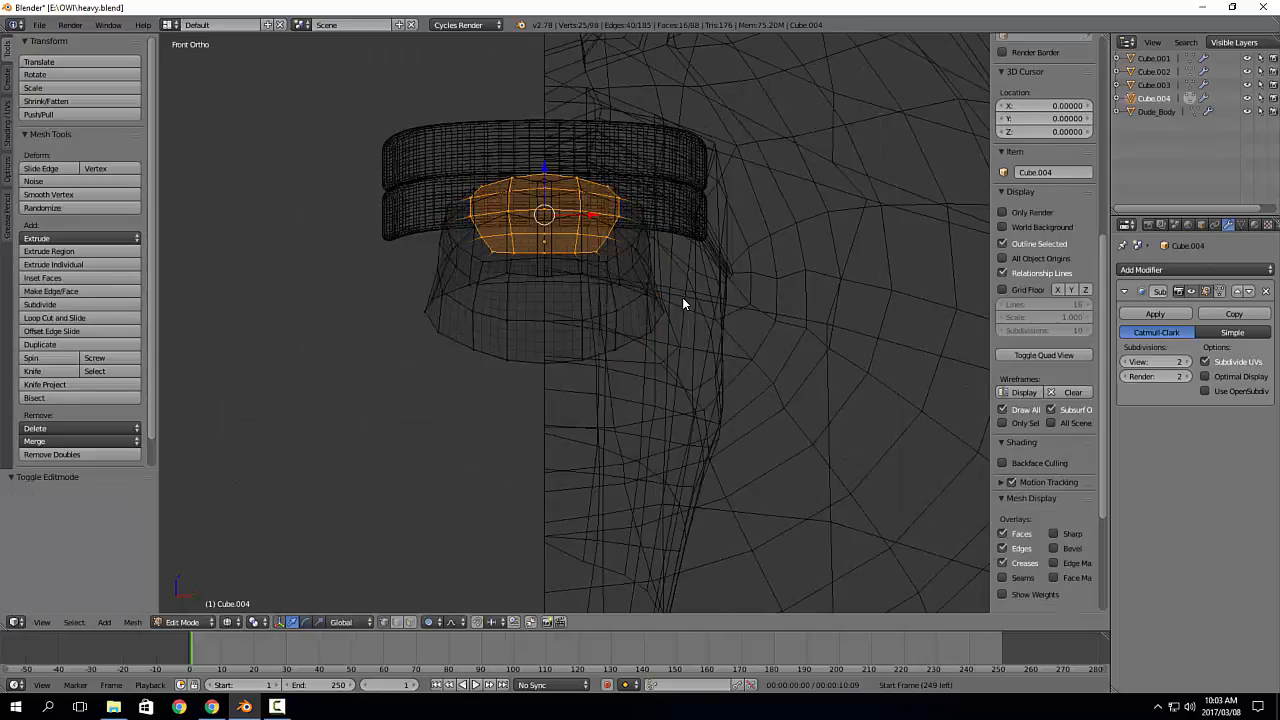
{"action": "key", "text": "a"}
{"action": "key", "text": "a"}
{"action": "left_click", "coordinate": [592, 249]}
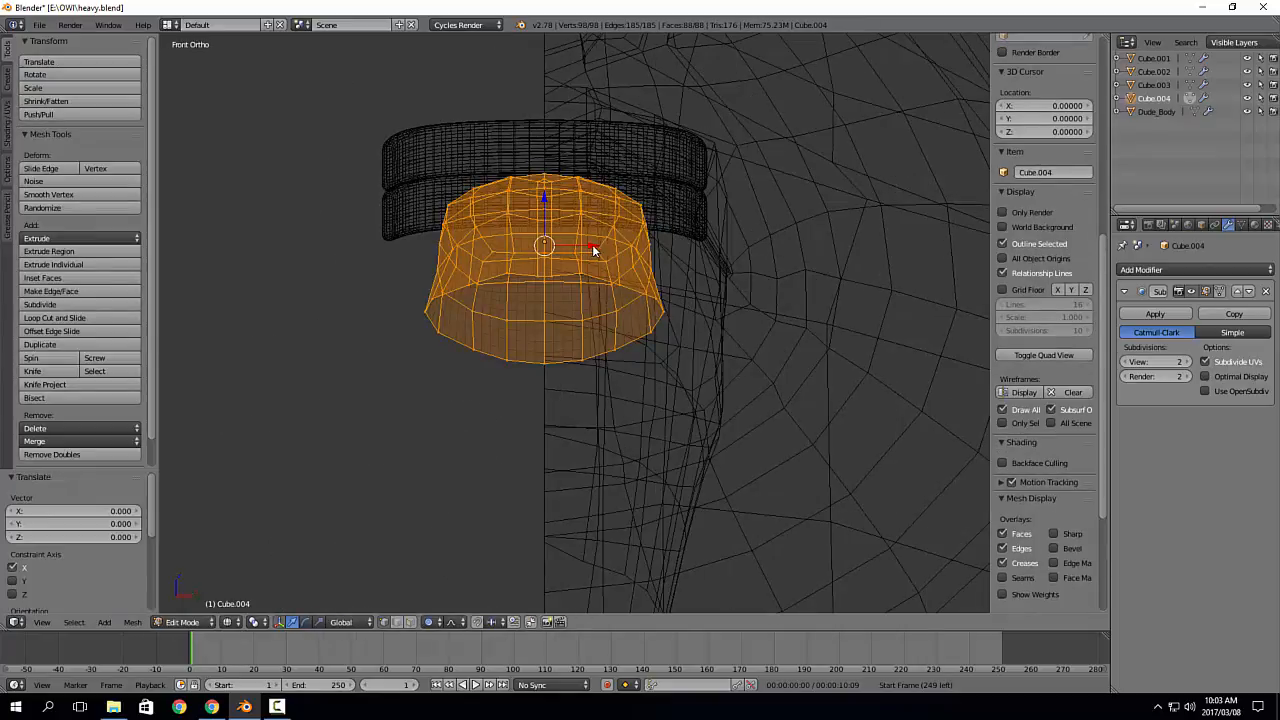
{"action": "key", "text": "r"}
{"action": "left_click_drag", "start_coordinate": [596, 248], "coordinate": [611, 250]}
{"action": "key", "text": "Tab"}
{"action": "scroll", "coordinate": [609, 248], "scroll_direction": "down", "scroll_amount": 3}
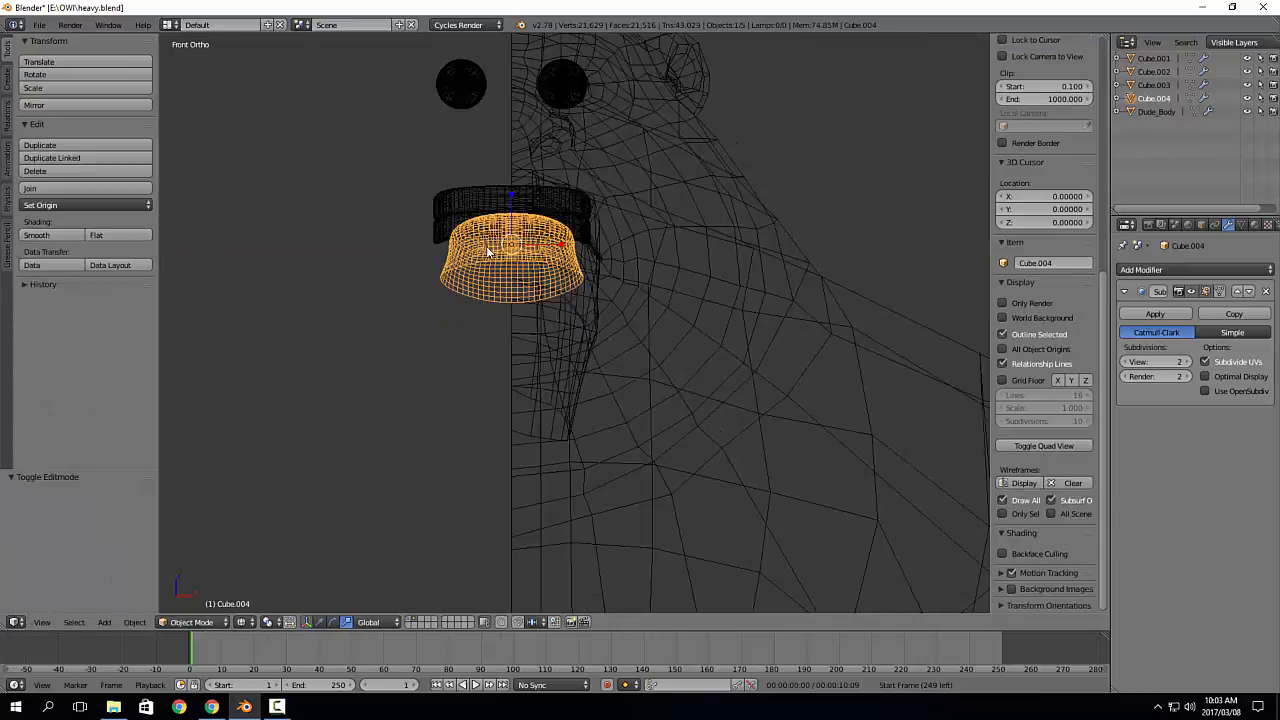
Step: Select the character's body and turn on the viewport display of its Mirror modifier
{"action": "middle_click_drag", "start_coordinate": [609, 248], "coordinate": [599, 304]}
{"action": "key", "text": "a"}
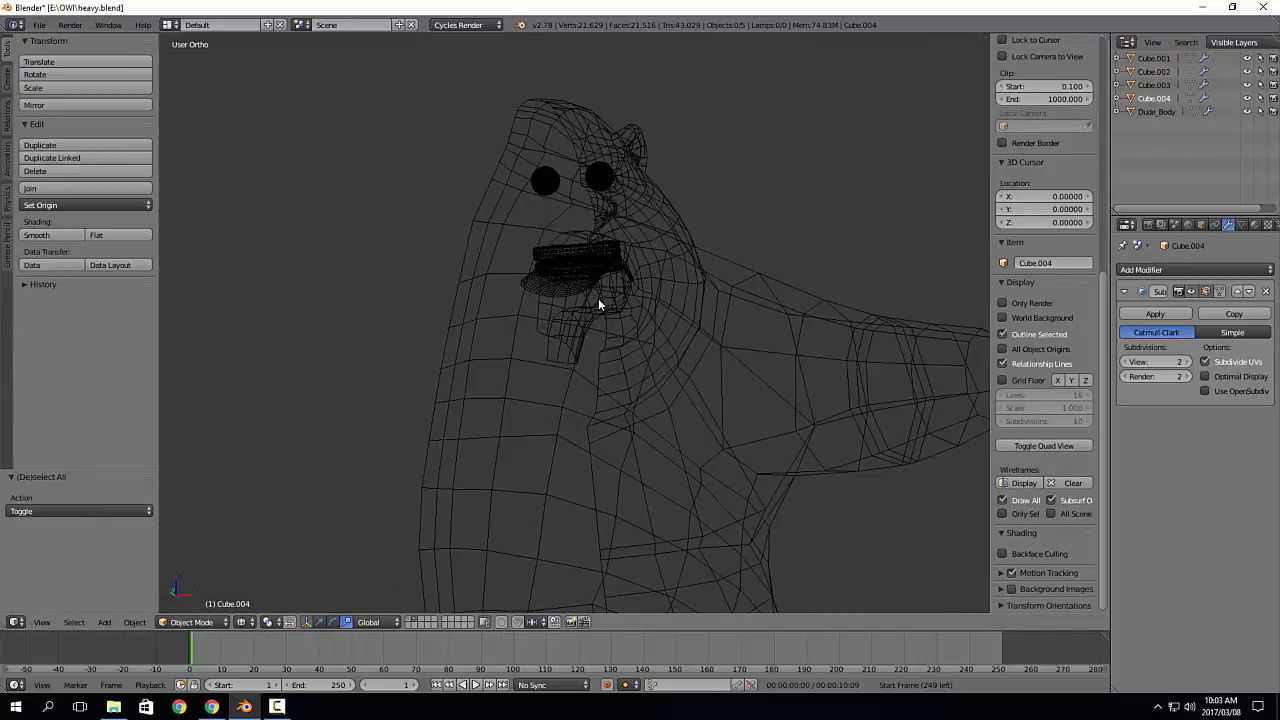
{"action": "right_click", "coordinate": [723, 299]}
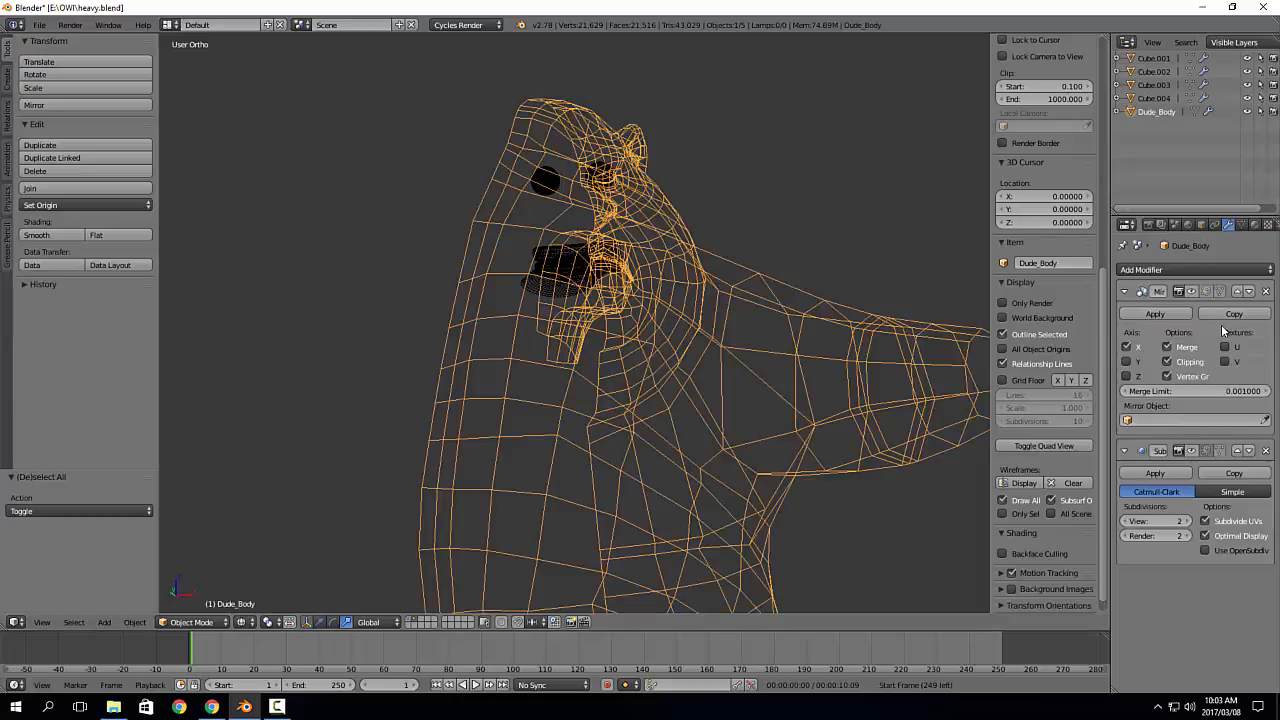
{"action": "left_click", "coordinate": [1191, 291]}
Step: Deselect everything, switch the viewport to solid shading and review the whole character from the front
{"action": "scroll", "coordinate": [734, 391], "scroll_direction": "down", "scroll_amount": 6}
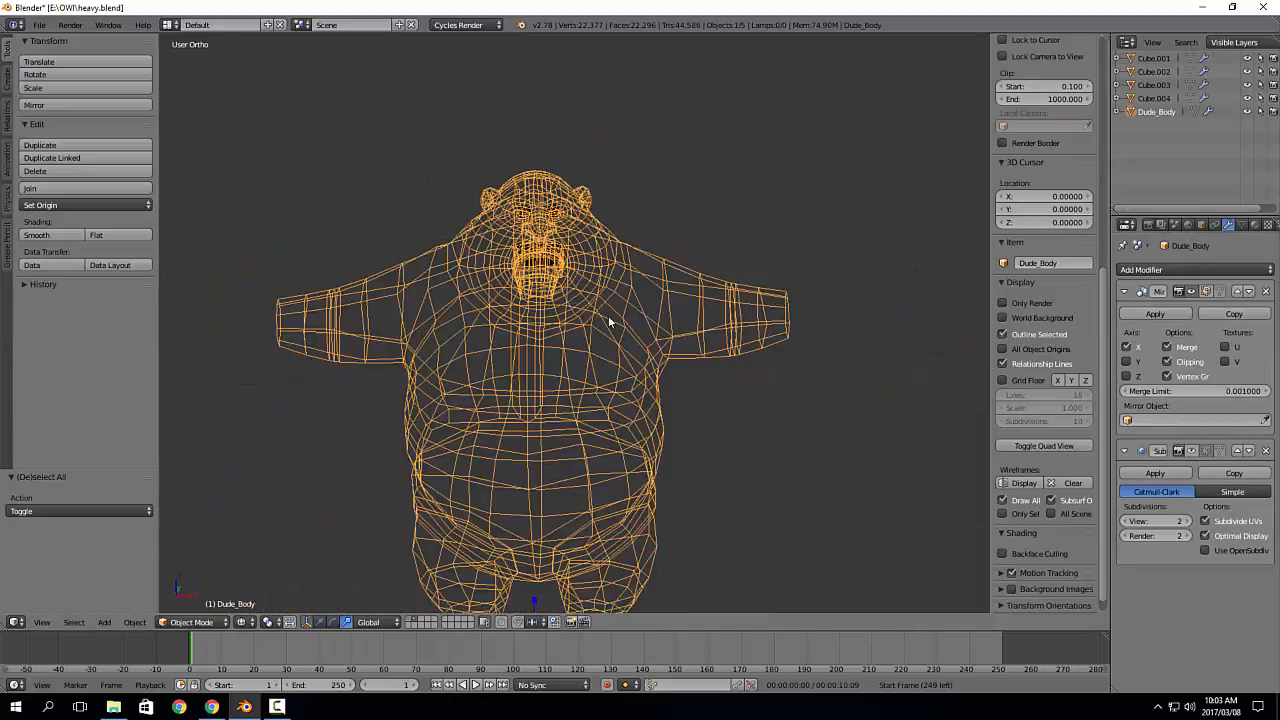
{"action": "middle_click_drag", "start_coordinate": [614, 407], "coordinate": [669, 391]}
{"action": "key", "text": "a"}
{"action": "key", "text": "z"}
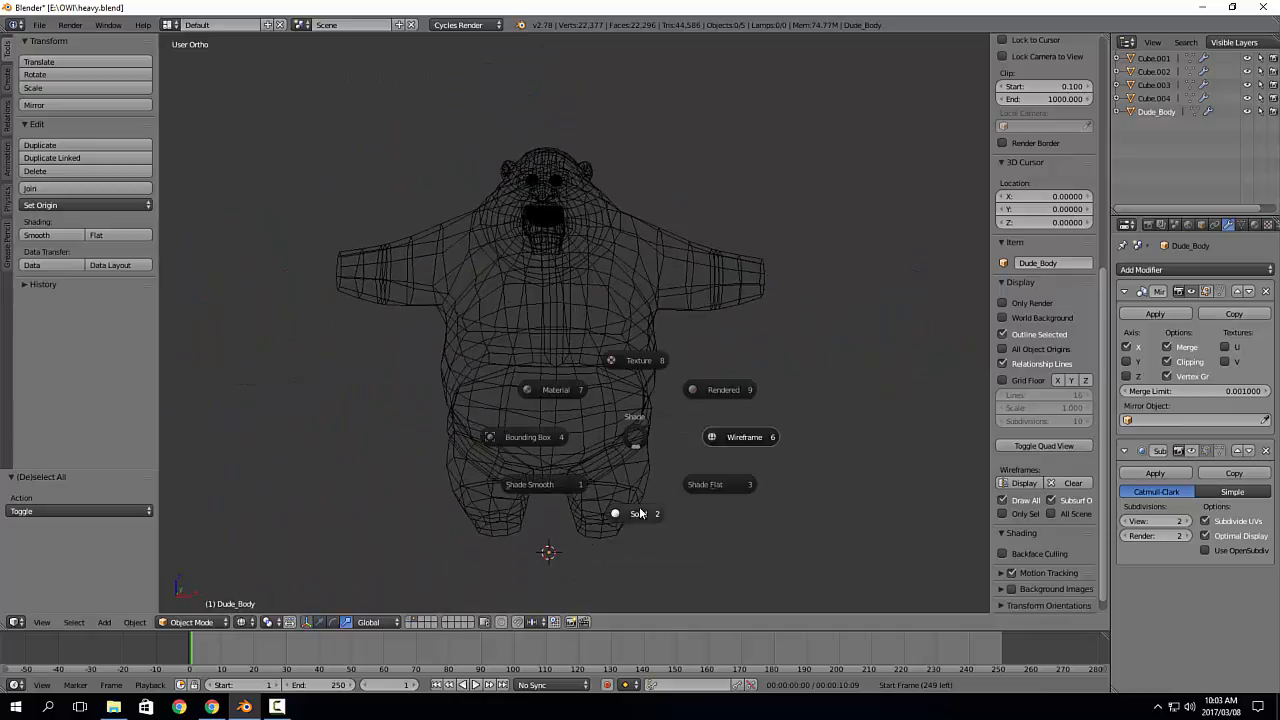
{"action": "left_click", "coordinate": [622, 498]}
{"action": "middle_click_drag", "start_coordinate": [622, 498], "coordinate": [586, 493]}
{"action": "middle_click_drag", "start_coordinate": [563, 390], "coordinate": [587, 400]}
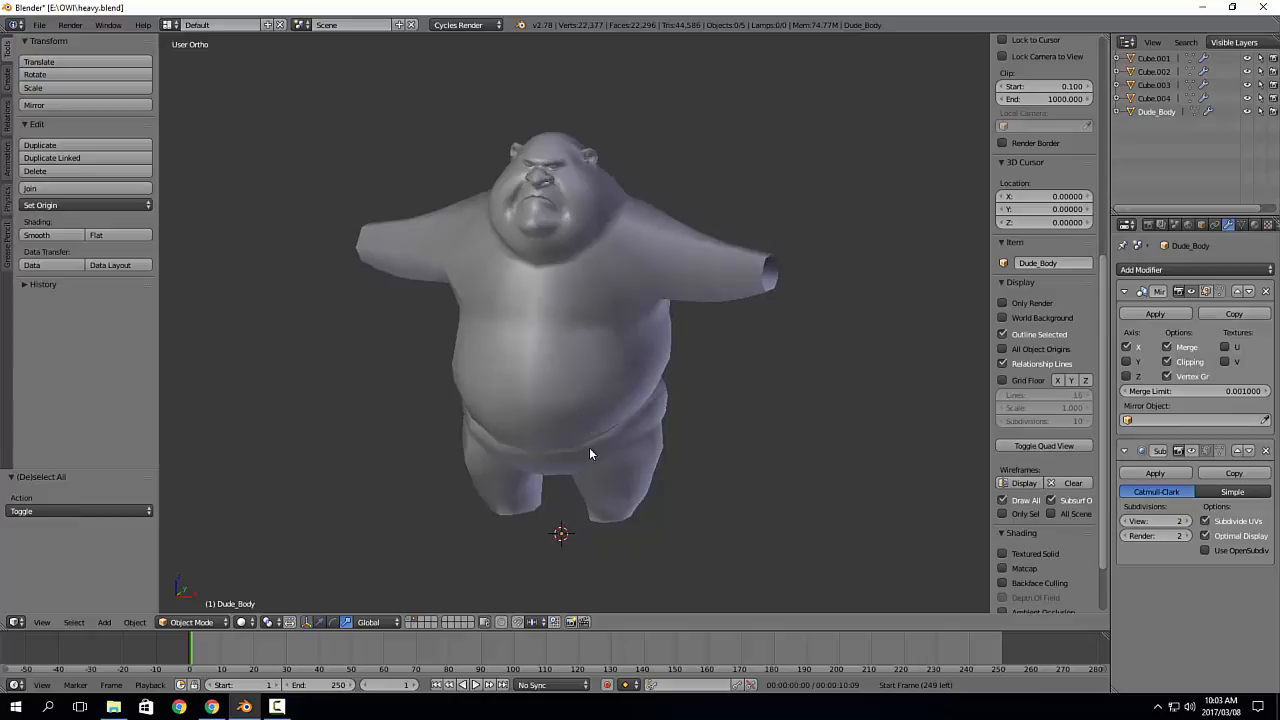
{"action": "scroll", "coordinate": [598, 340], "scroll_direction": "up", "scroll_amount": 2}
{"action": "middle_click_drag", "start_coordinate": [602, 356], "coordinate": [628, 342]}
{"action": "scroll", "coordinate": [628, 342], "scroll_direction": "down", "scroll_amount": 1}
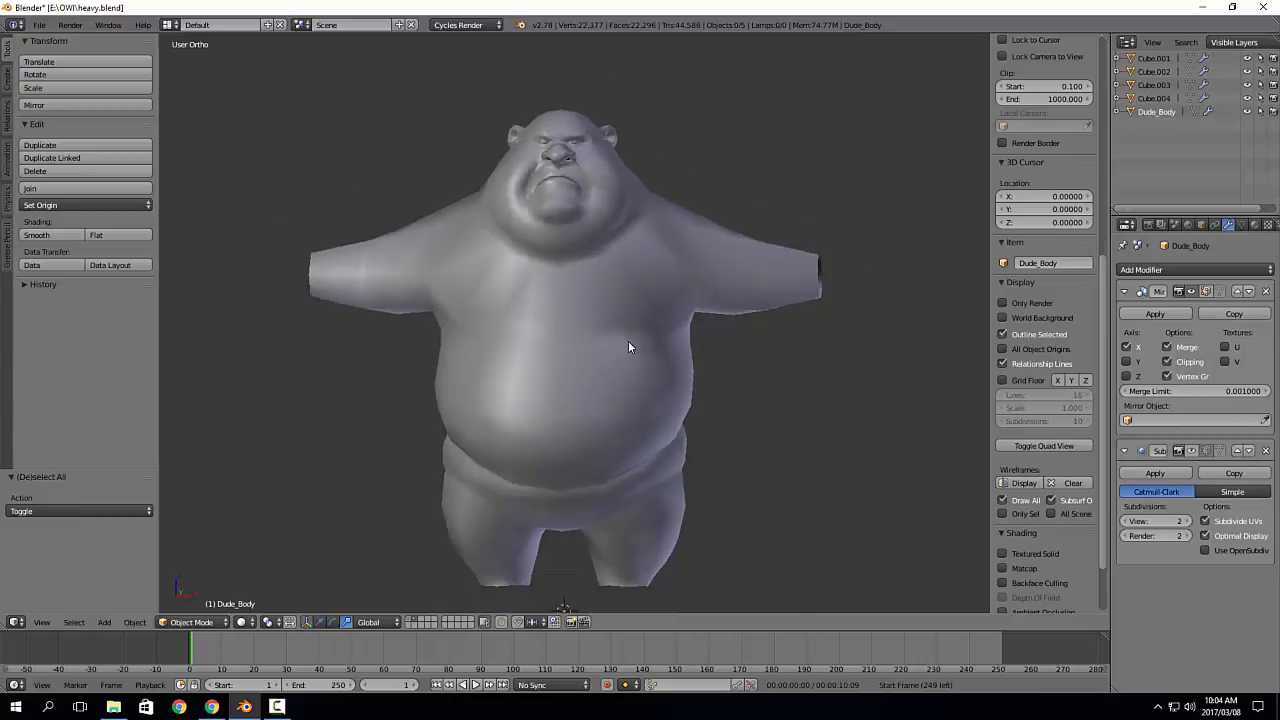
{"action": "middle_click_drag", "start_coordinate": [642, 426], "coordinate": [669, 359], "text": "shift"}
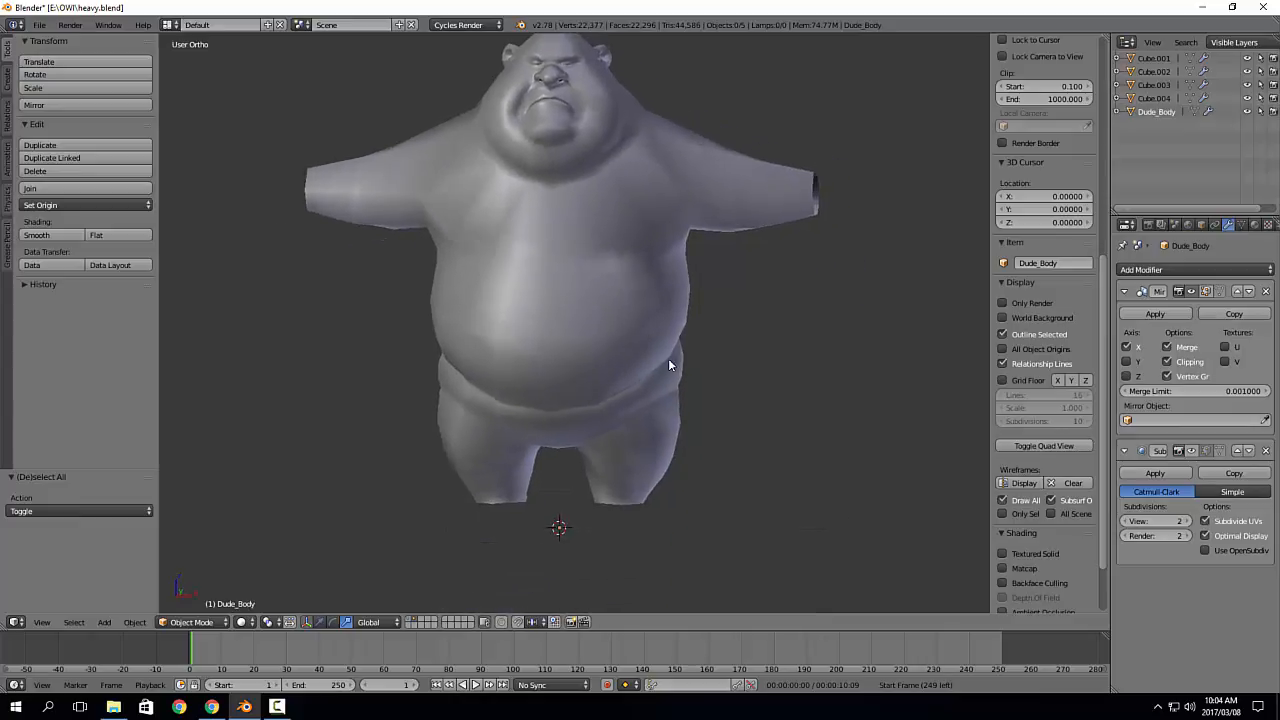
Step: Show the layer with the sculpted reference character and examine its arm, hand and feet
{"action": "left_click", "coordinate": [408, 623]}
{"action": "middle_click_drag", "start_coordinate": [545, 385], "coordinate": [775, 335]}
{"action": "scroll", "coordinate": [766, 317], "scroll_direction": "up", "scroll_amount": 3}
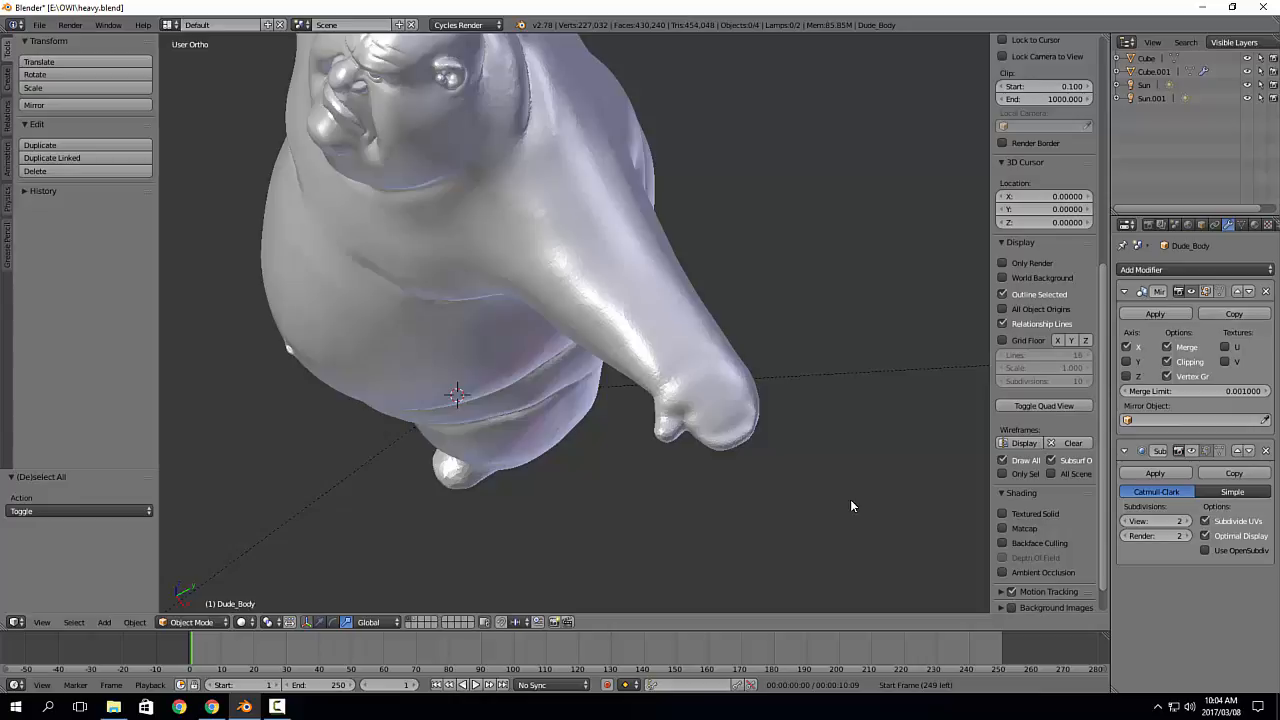
{"action": "middle_click_drag", "start_coordinate": [798, 324], "coordinate": [452, 627]}
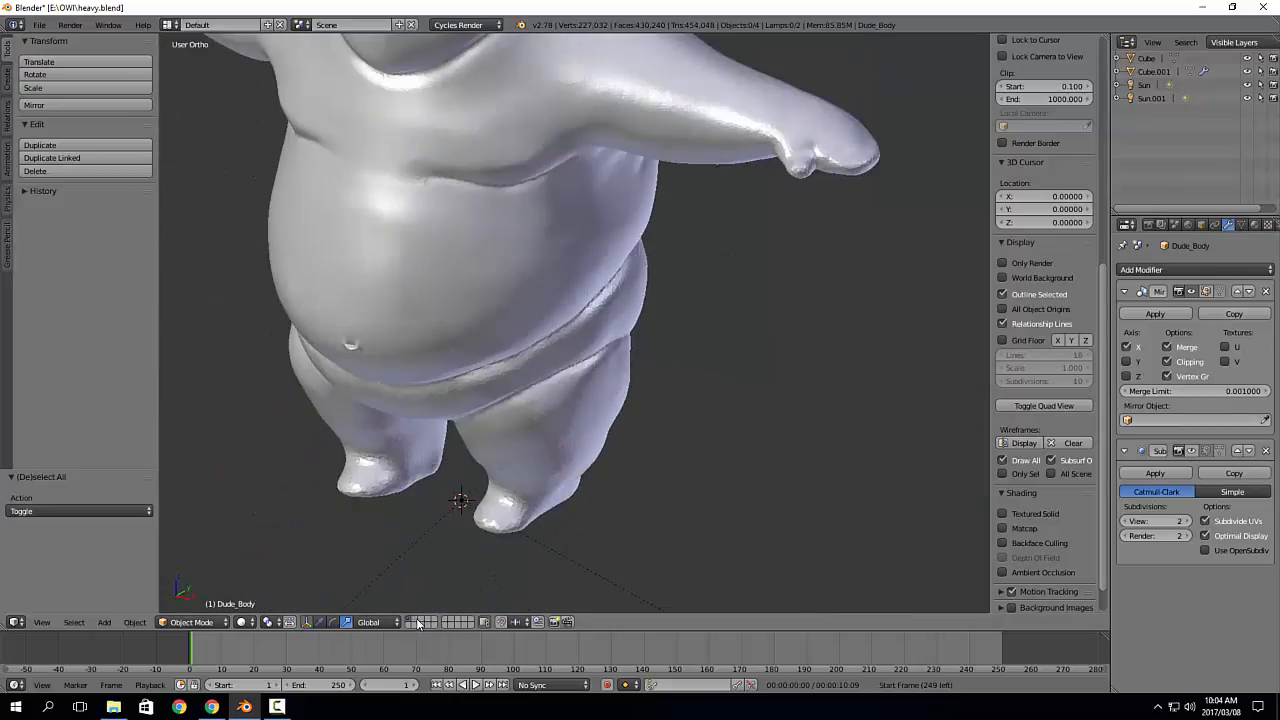
Step: Switch to an empty layer and turn on the grid floor display
{"action": "left_click", "coordinate": [419, 622]}
{"action": "left_click", "coordinate": [1037, 343]}
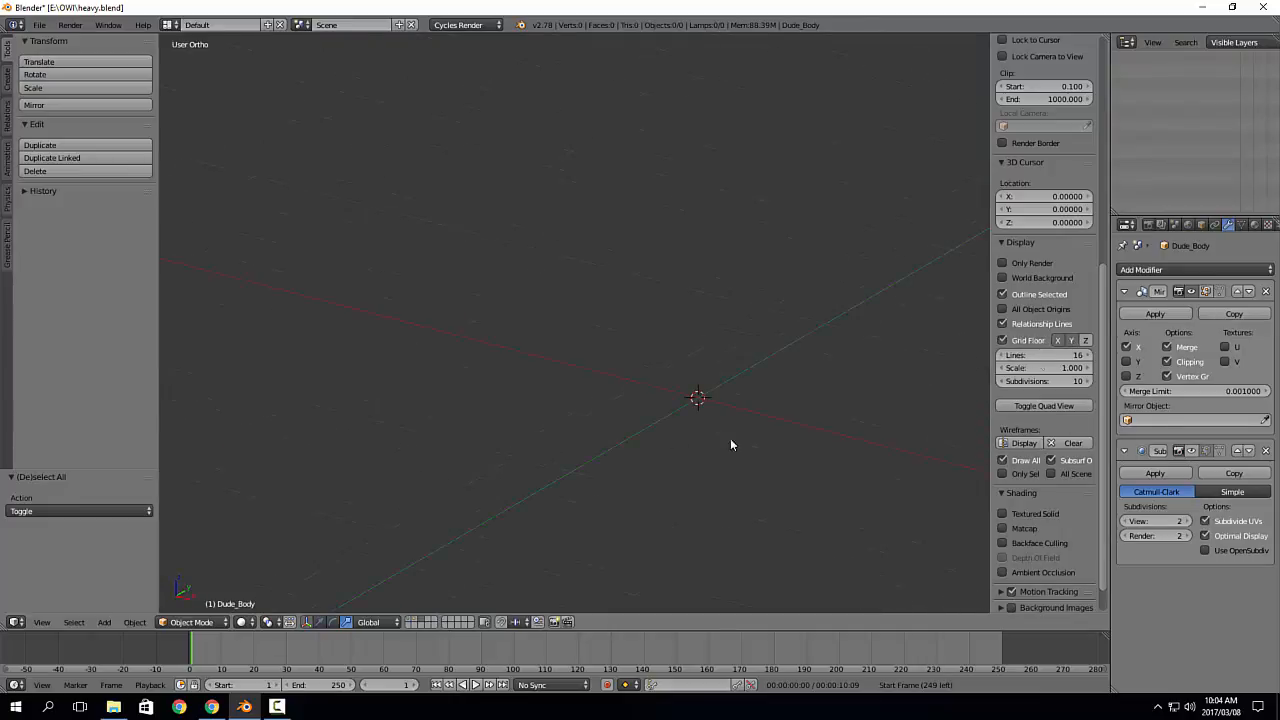
{"action": "middle_click_drag", "start_coordinate": [731, 443], "coordinate": [697, 343]}
{"action": "middle_click_drag", "start_coordinate": [666, 394], "coordinate": [685, 288]}
Step: Add a cube at the origin, scale it to 0.159 and switch to a perspective view
{"action": "key", "text": "shift+a"}
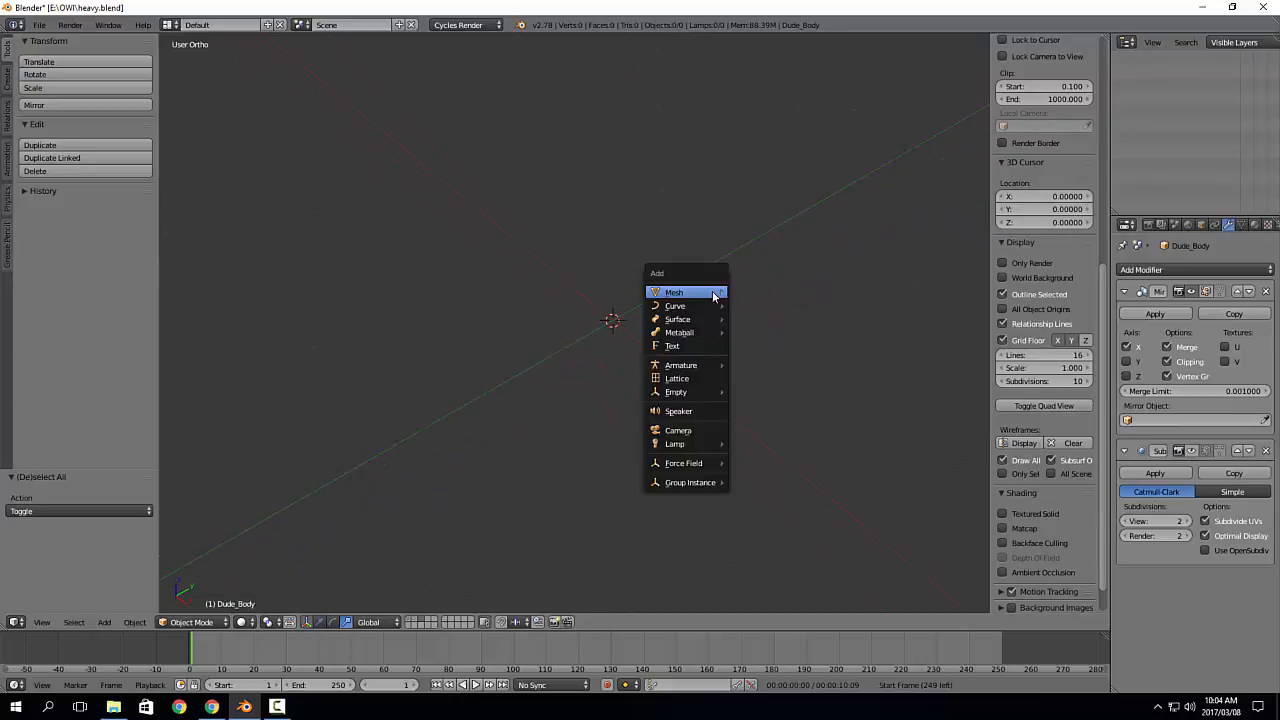
{"action": "mouse_move", "coordinate": [712, 291]}
{"action": "left_click", "coordinate": [762, 301]}
{"action": "key", "text": "s"}
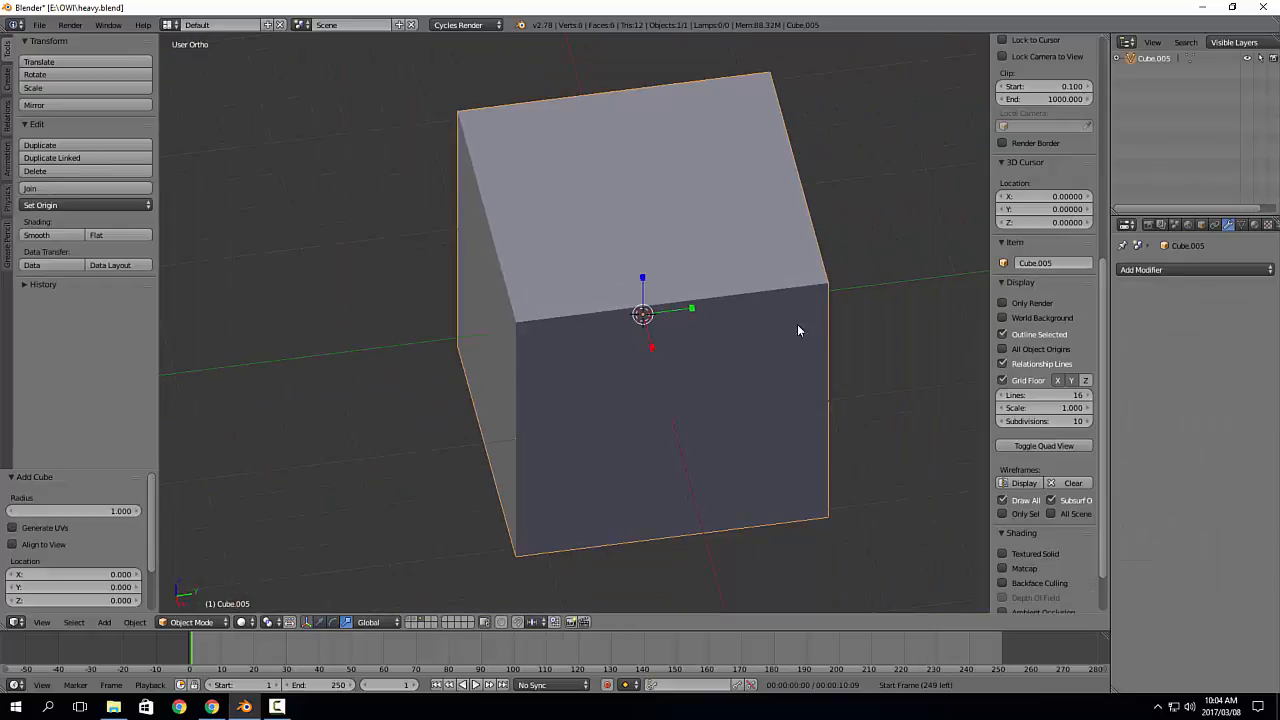
{"action": "left_click", "coordinate": [676, 321]}
{"action": "key", "text": "KP_5"}
{"action": "scroll", "coordinate": [674, 323], "scroll_direction": "down", "scroll_amount": 7}
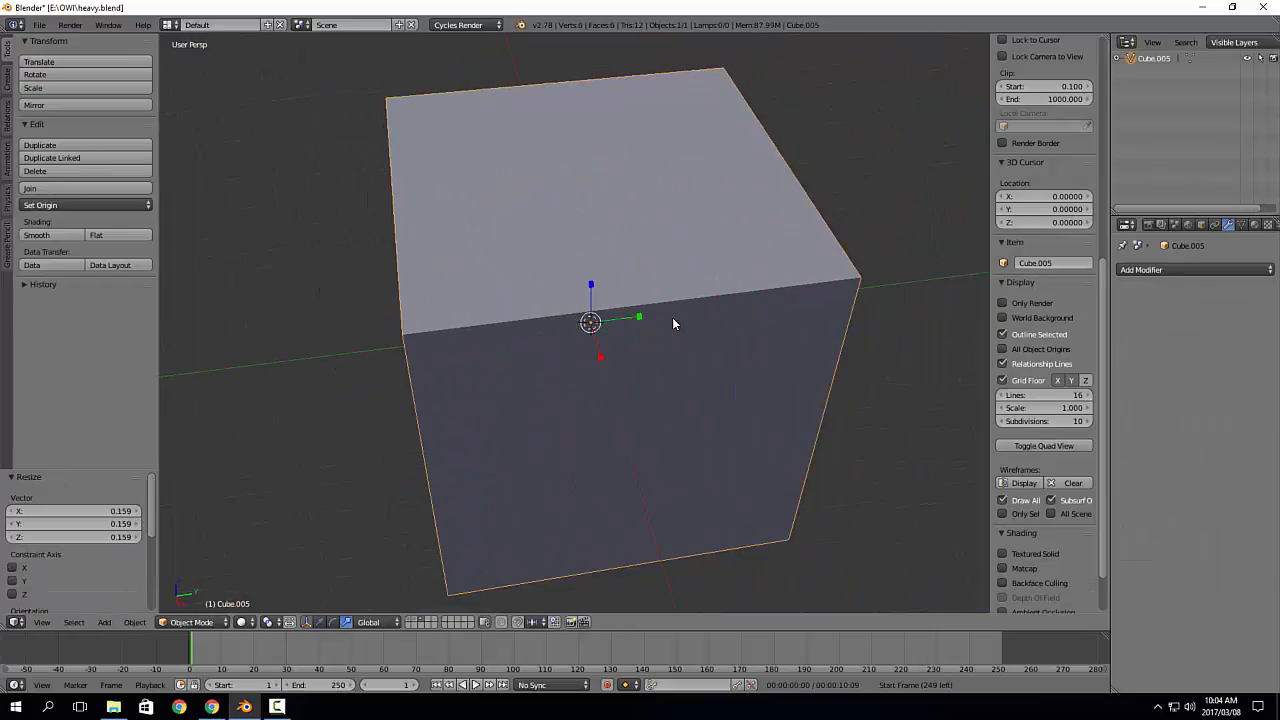
Step: Stretch the cube along Y by a factor of about 2.62 and flatten it along Z into an elongated box
{"action": "middle_click_drag", "start_coordinate": [671, 334], "coordinate": [692, 328]}
{"action": "left_click_drag", "start_coordinate": [689, 308], "coordinate": [743, 282]}
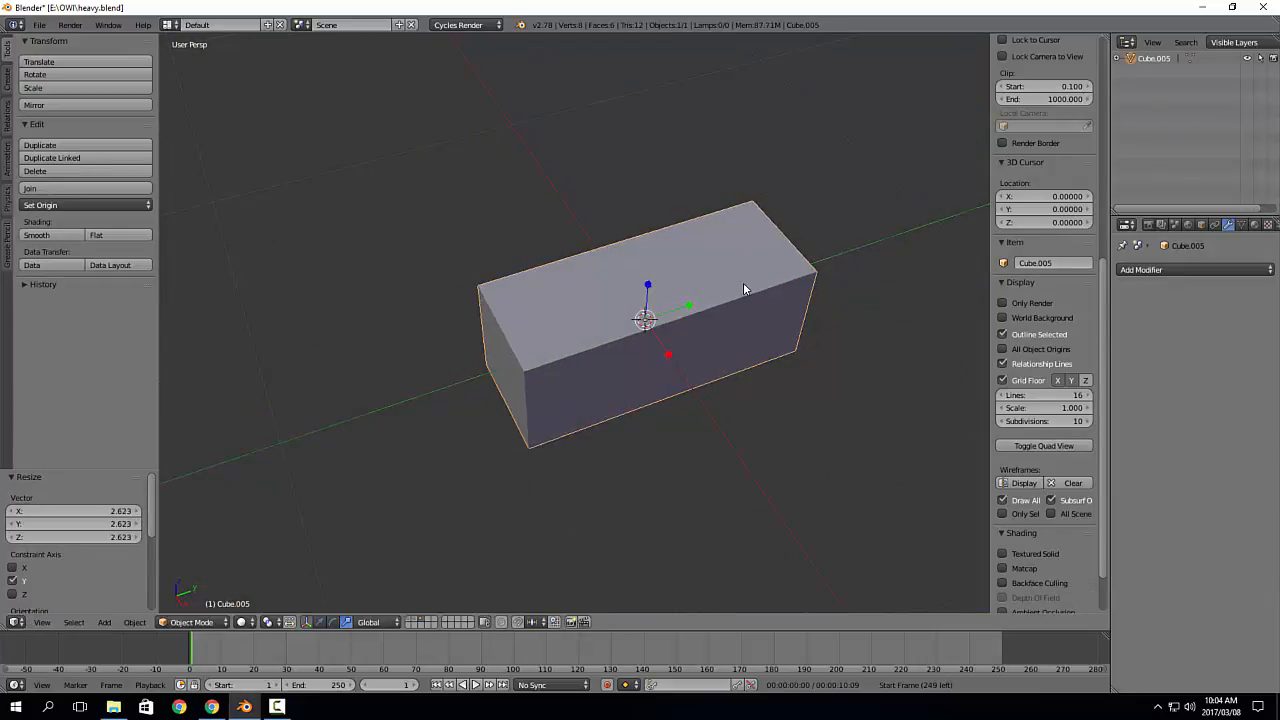
{"action": "middle_click_drag", "start_coordinate": [743, 282], "coordinate": [604, 296]}
{"action": "left_click_drag", "start_coordinate": [604, 296], "coordinate": [608, 308]}
{"action": "middle_click_drag", "start_coordinate": [608, 308], "coordinate": [585, 428]}
{"action": "middle_click_drag", "start_coordinate": [631, 385], "coordinate": [717, 438]}
Step: In Edit Mode, enlarge one end face of the box by about 1.13 and widen it along X by about 1.09
{"action": "key", "text": "Tab"}
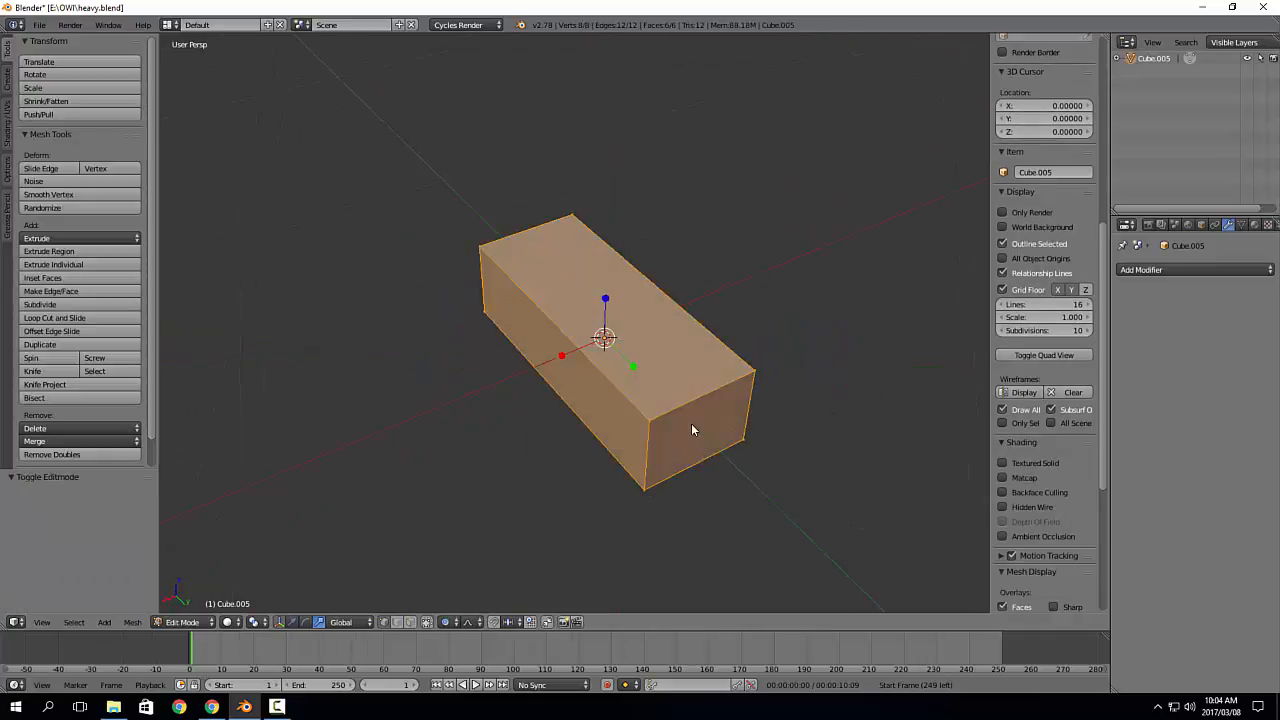
{"action": "right_click", "coordinate": [702, 434]}
{"action": "key", "text": "ctrl+Tab"}
{"action": "right_click", "coordinate": [706, 445]}
{"action": "key", "text": "s"}
{"action": "left_click", "coordinate": [815, 388]}
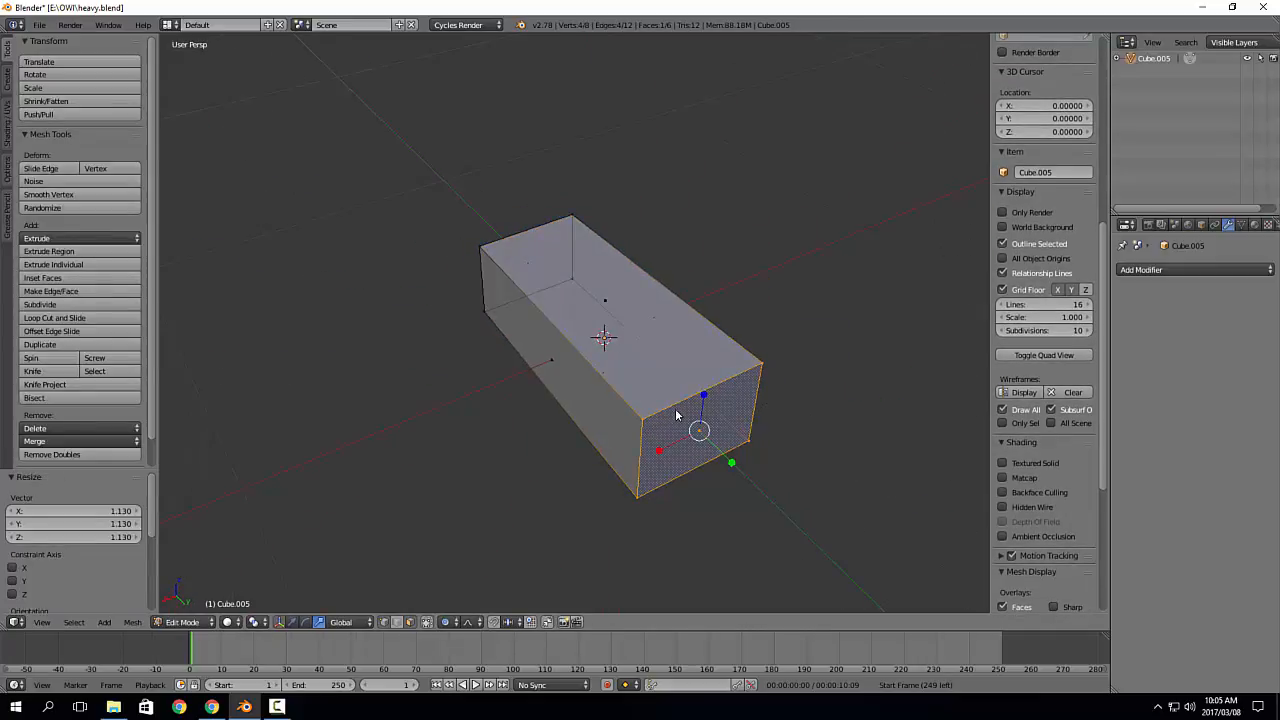
{"action": "middle_click_drag", "start_coordinate": [656, 449], "coordinate": [743, 344]}
{"action": "left_click_drag", "start_coordinate": [703, 324], "coordinate": [708, 326]}
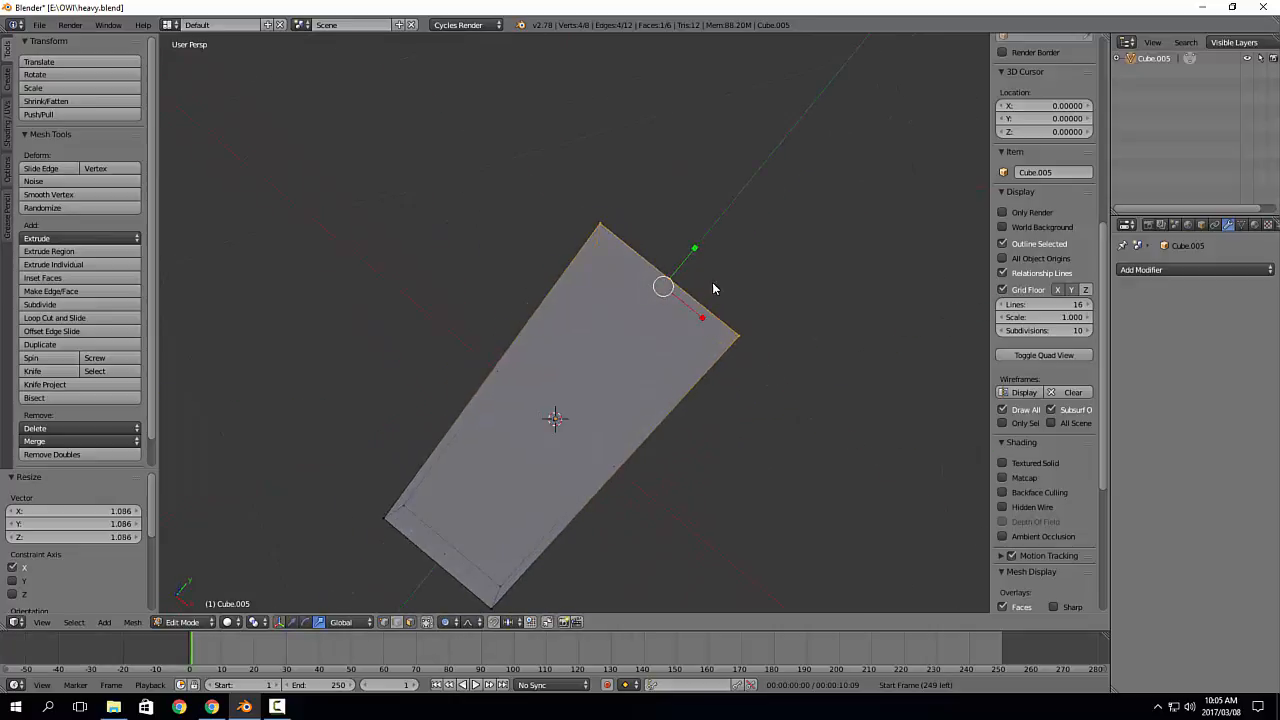
Step: Delete the enlarged end face of the box, leaving that end open
{"action": "left_click_drag", "start_coordinate": [695, 252], "coordinate": [682, 278]}
{"action": "middle_click_drag", "start_coordinate": [583, 443], "coordinate": [668, 397]}
{"action": "key", "text": "x"}
{"action": "left_click", "coordinate": [745, 297]}
Step: Add two evenly spaced loop cuts across the length of the box
{"action": "key", "text": "ctrl+r"}
{"action": "scroll", "coordinate": [557, 320], "scroll_direction": "up", "scroll_amount": 1}
{"action": "left_click", "coordinate": [557, 320]}
{"action": "right_click", "coordinate": [557, 320]}
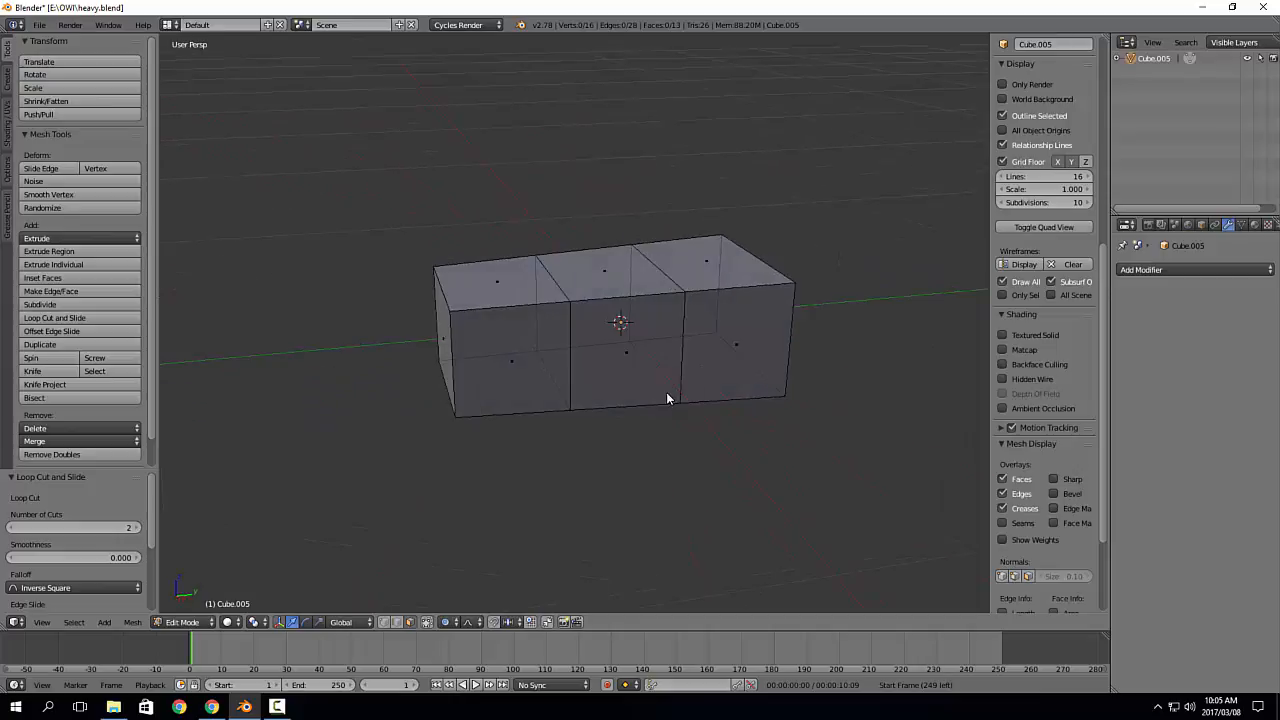
Step: Add a Catmull-Clark subdivision modifier at view level 1 to the box and apply it
{"action": "key", "text": "Tab"}
{"action": "key", "text": "ctrl+2"}
{"action": "key", "text": "ctrl+1"}
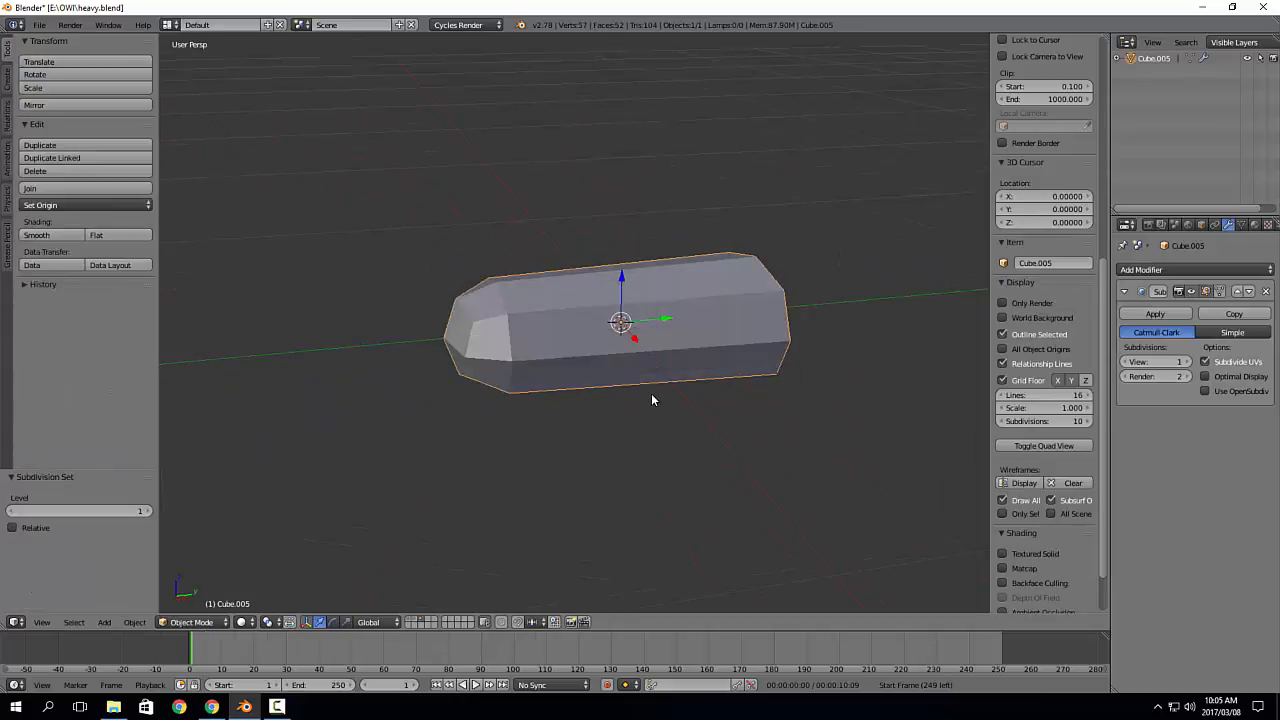
{"action": "middle_click_drag", "start_coordinate": [608, 385], "coordinate": [661, 451]}
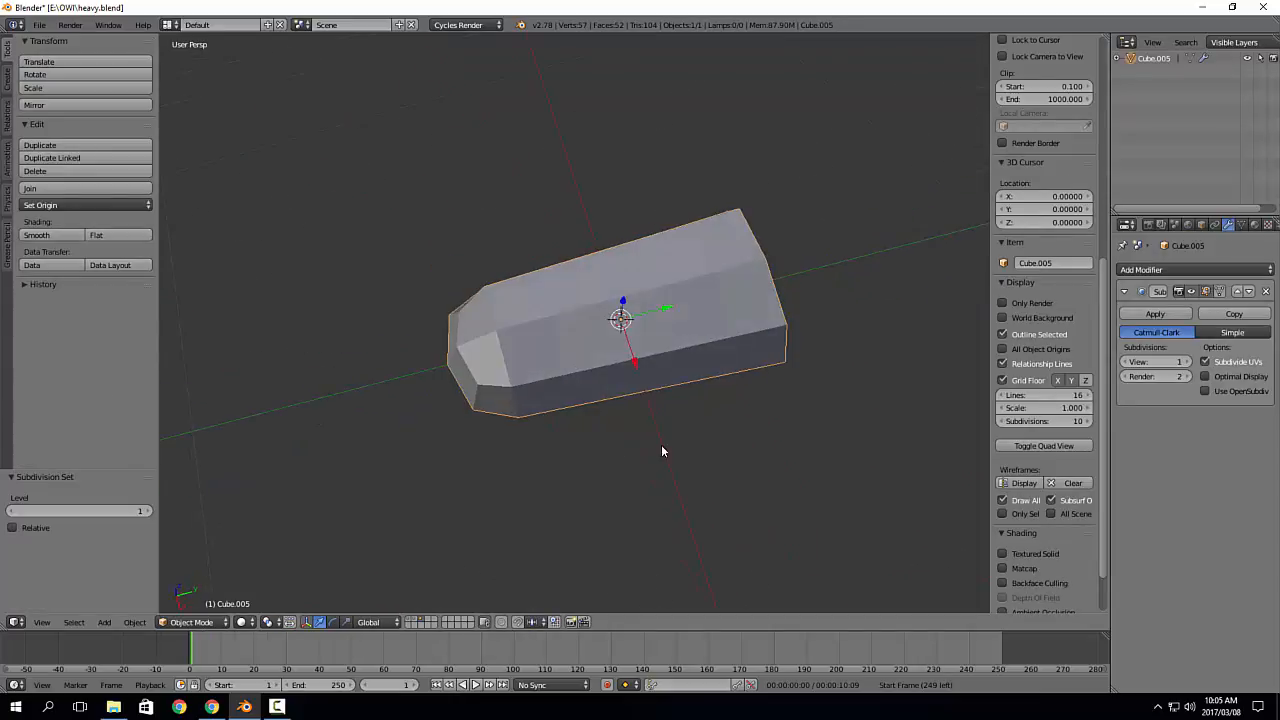
{"action": "left_click", "coordinate": [1162, 315]}
Step: Bevel the two cross-section edge loops at the finger's joints with 2 segments and an offset of about 0.042
{"action": "key", "text": "Tab"}
{"action": "middle_click_drag", "start_coordinate": [600, 372], "coordinate": [546, 380]}
{"action": "right_click", "coordinate": [503, 338], "text": "alt"}
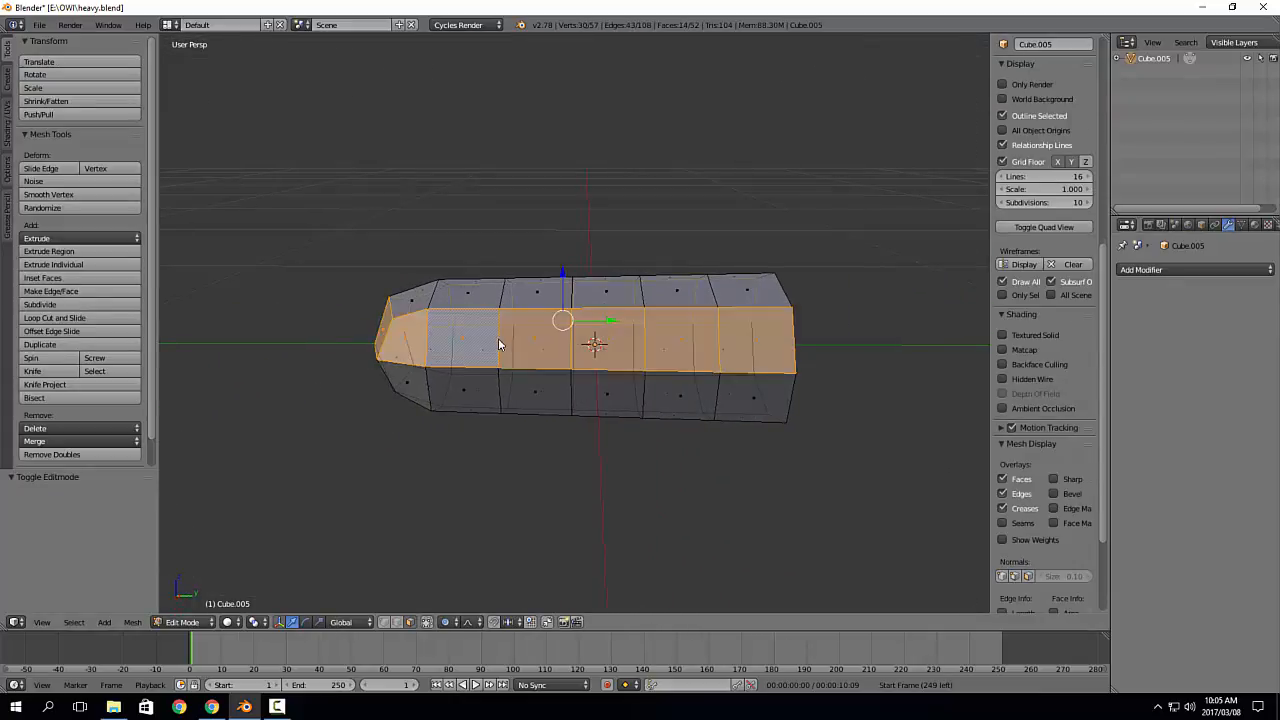
{"action": "key", "text": "ctrl+tab"}
{"action": "right_click", "coordinate": [504, 337], "text": "alt"}
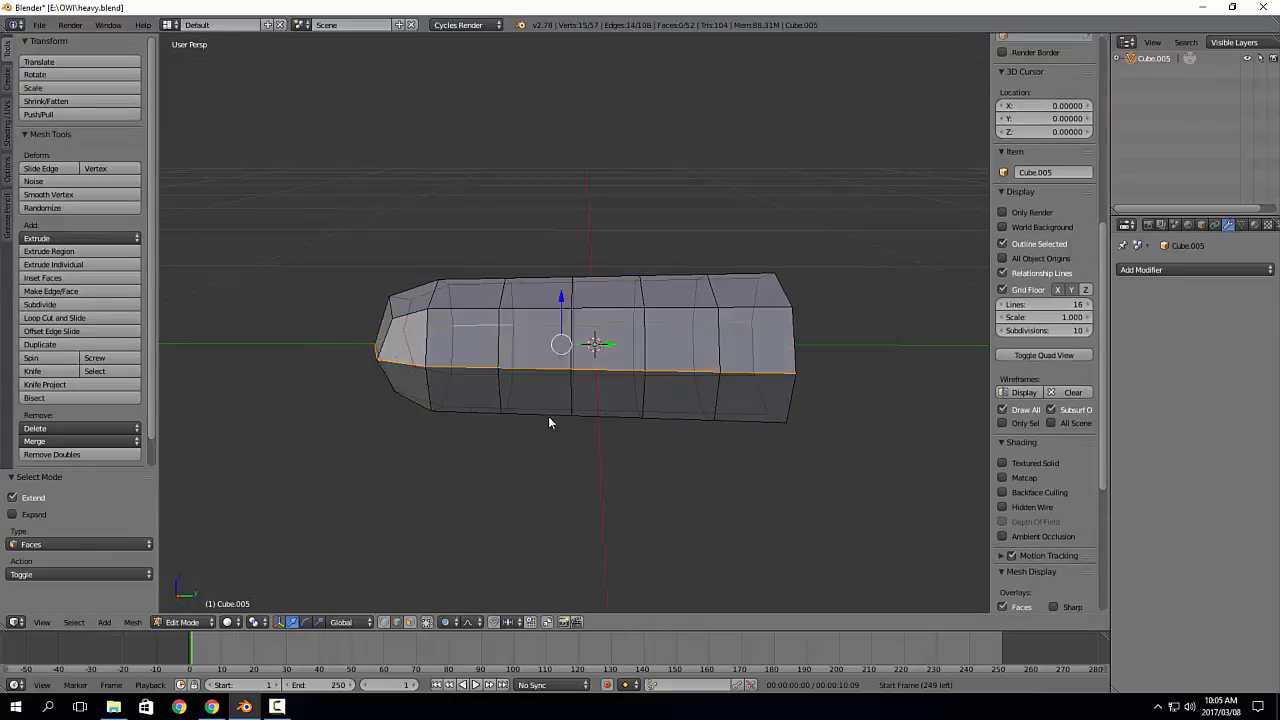
{"action": "right_click", "coordinate": [500, 333], "text": "alt"}
{"action": "middle_click_drag", "start_coordinate": [612, 388], "coordinate": [615, 393], "text": "shift"}
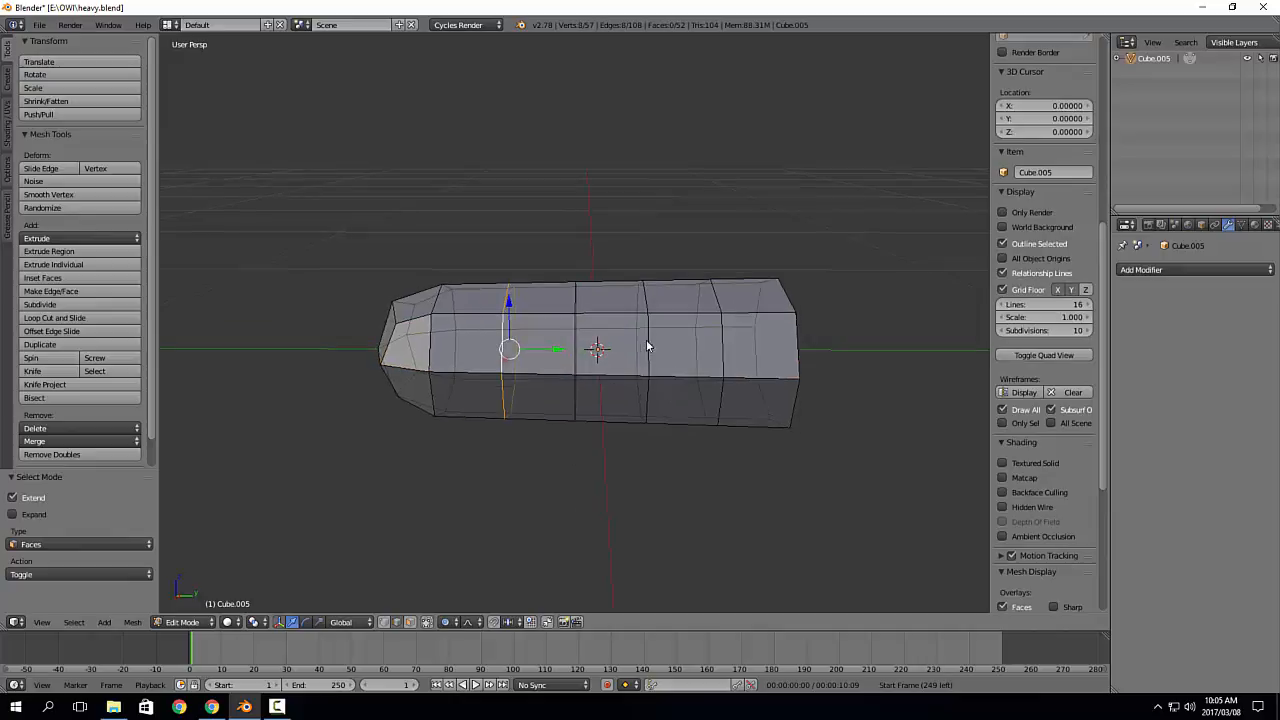
{"action": "right_click", "coordinate": [648, 350], "text": "alt+shift"}
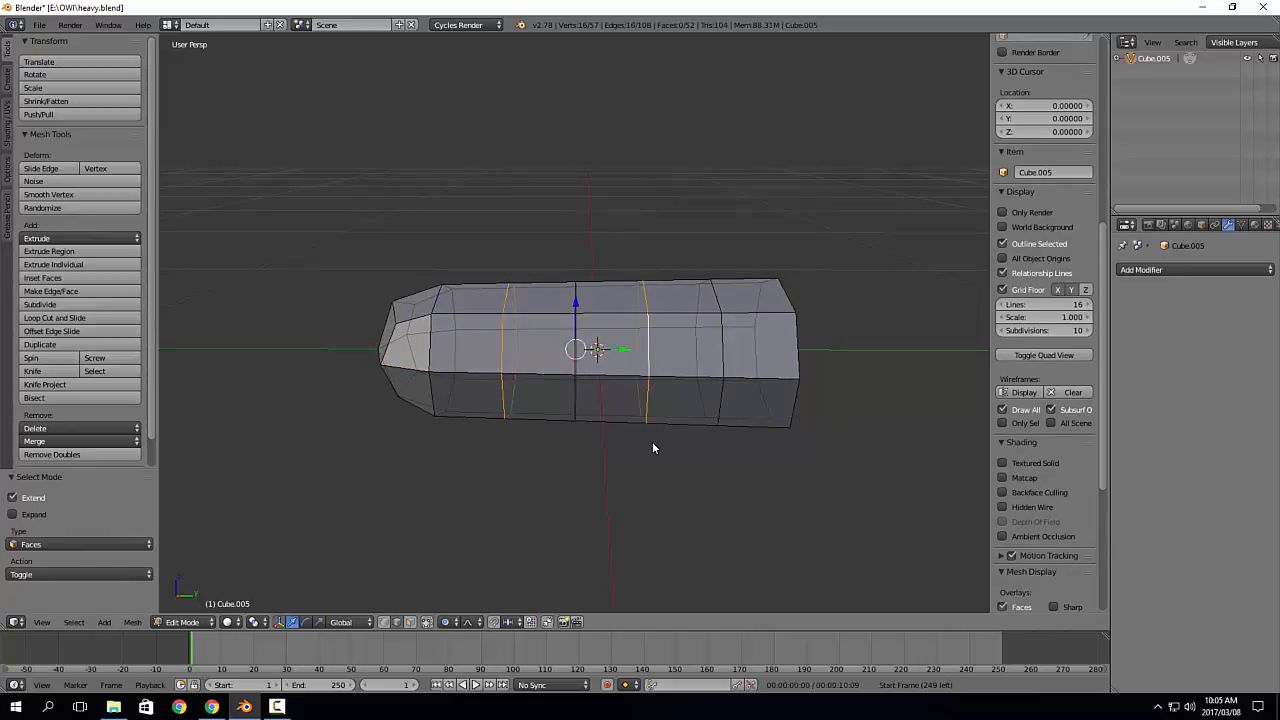
{"action": "key", "text": "KP_3"}
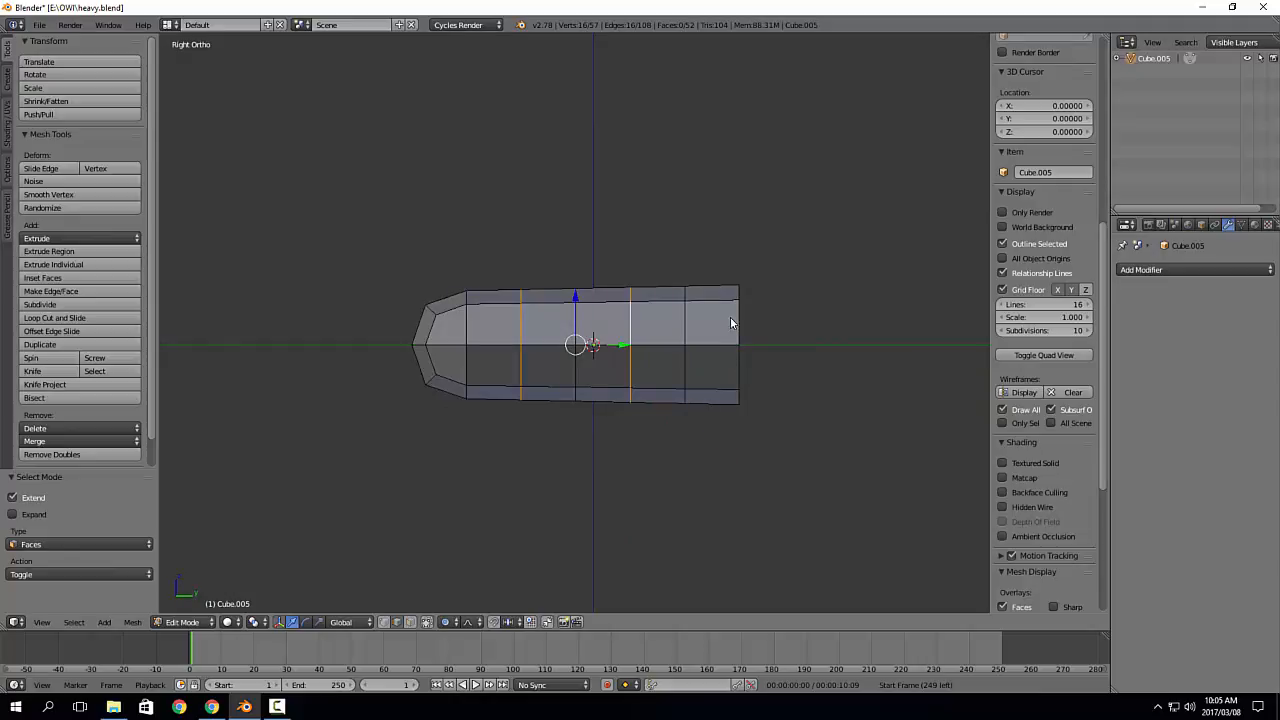
{"action": "scroll", "coordinate": [730, 319], "scroll_direction": "up", "scroll_amount": 1}
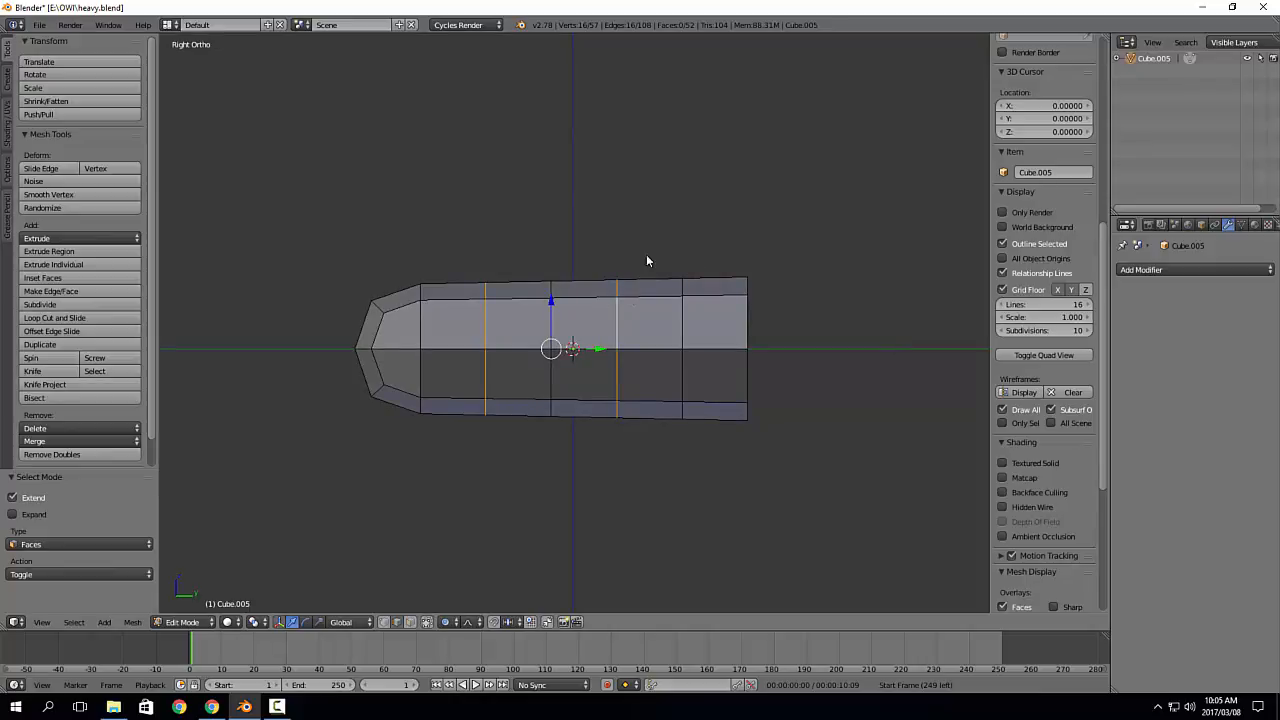
{"action": "key", "text": "ctrl+b"}
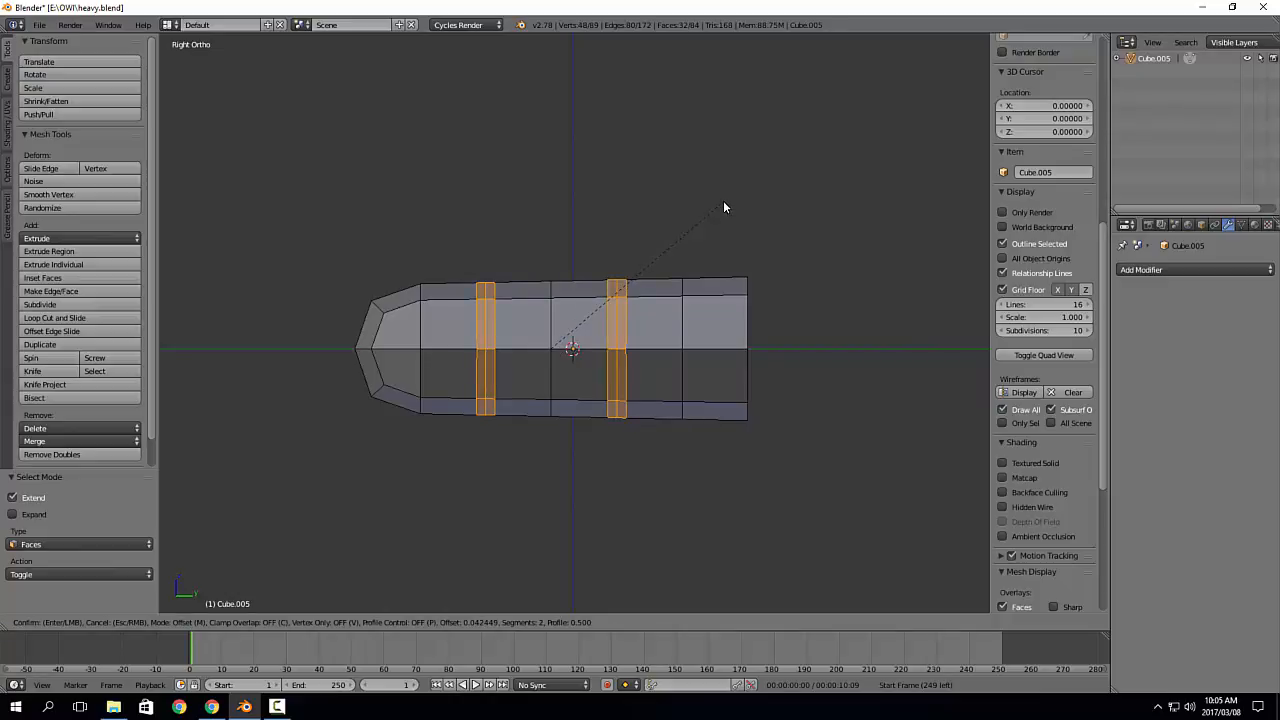
{"action": "left_click", "coordinate": [723, 207]}
Step: Select the middle loop vertices of both bevelled joint bands and raise them about 0.004 along Z
{"action": "scroll", "coordinate": [656, 411], "scroll_direction": "up", "scroll_amount": 1}
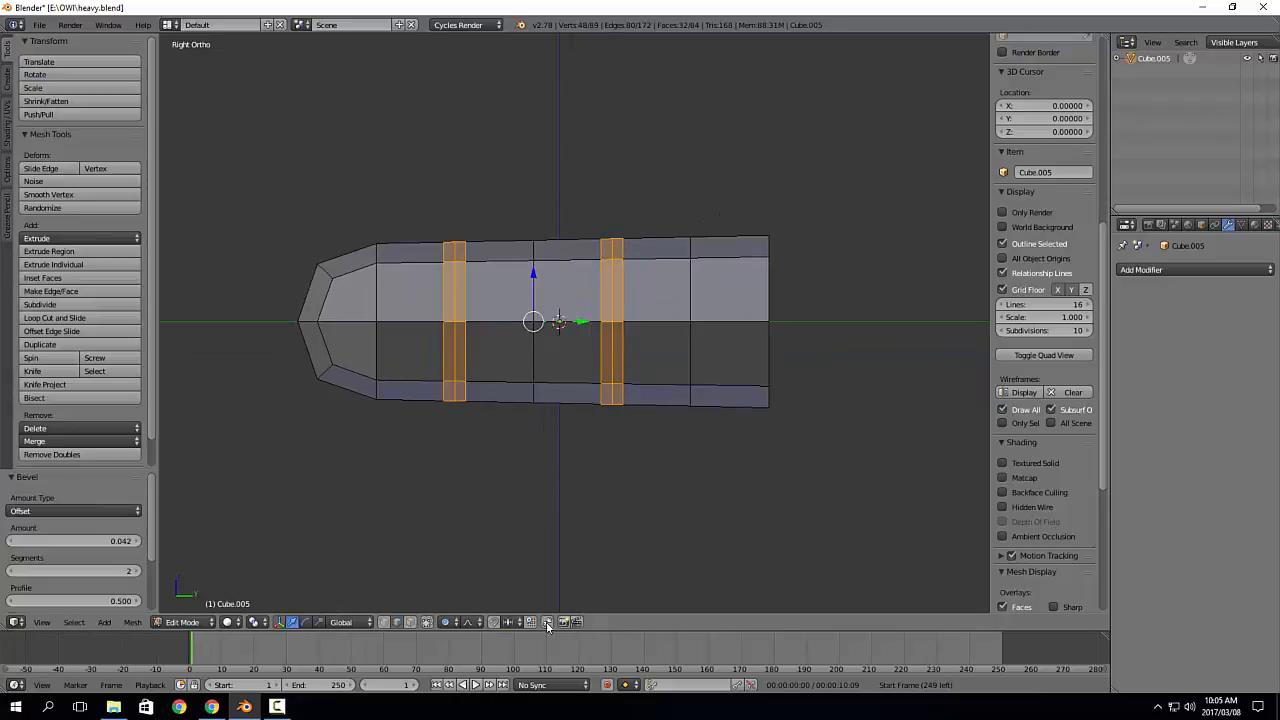
{"action": "scroll", "coordinate": [594, 428], "scroll_direction": "up", "scroll_amount": 2}
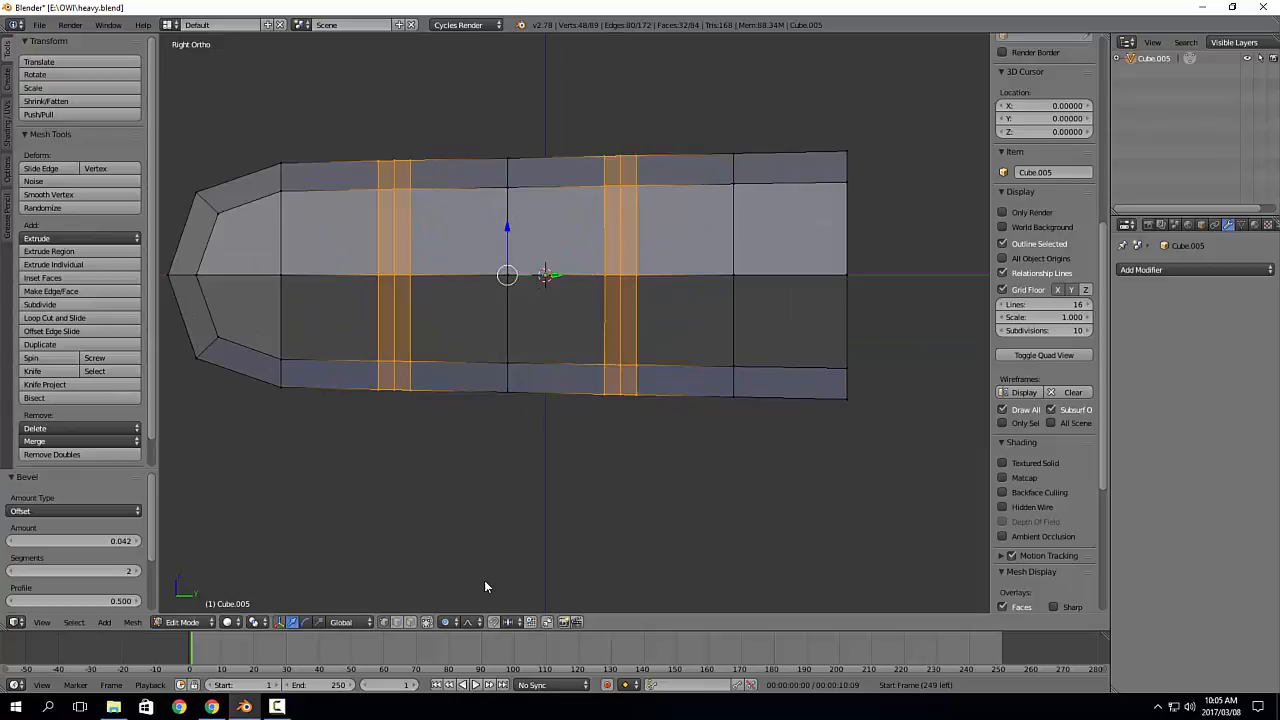
{"action": "key", "text": "a"}
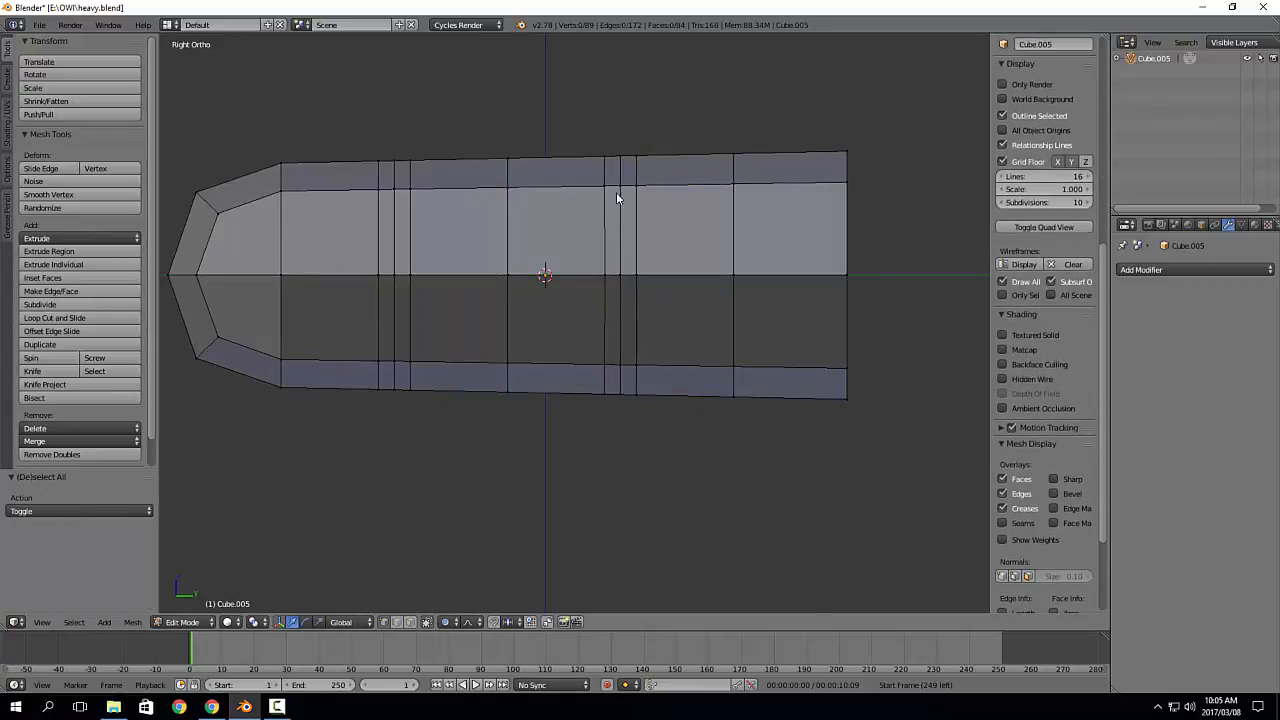
{"action": "left_click", "coordinate": [619, 152], "text": "alt"}
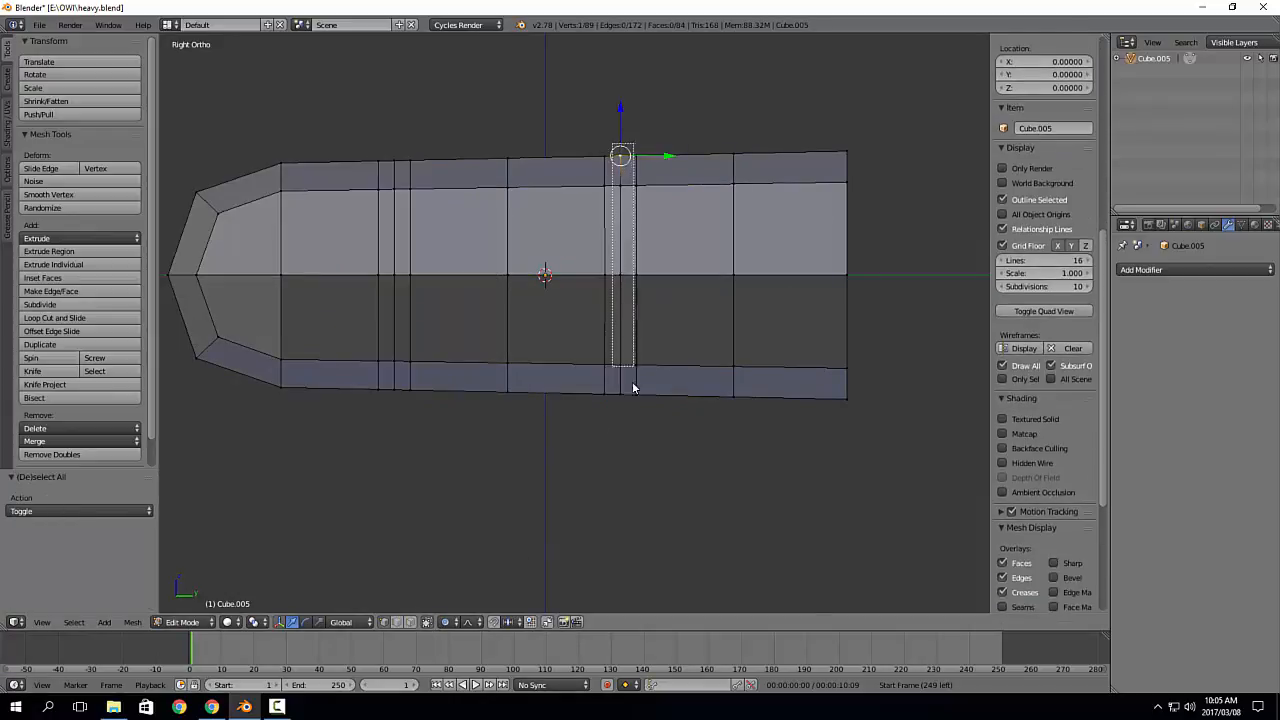
{"action": "left_click", "coordinate": [394, 203], "text": "alt+shift"}
{"action": "left_click_drag", "start_coordinate": [481, 229], "coordinate": [481, 229]}
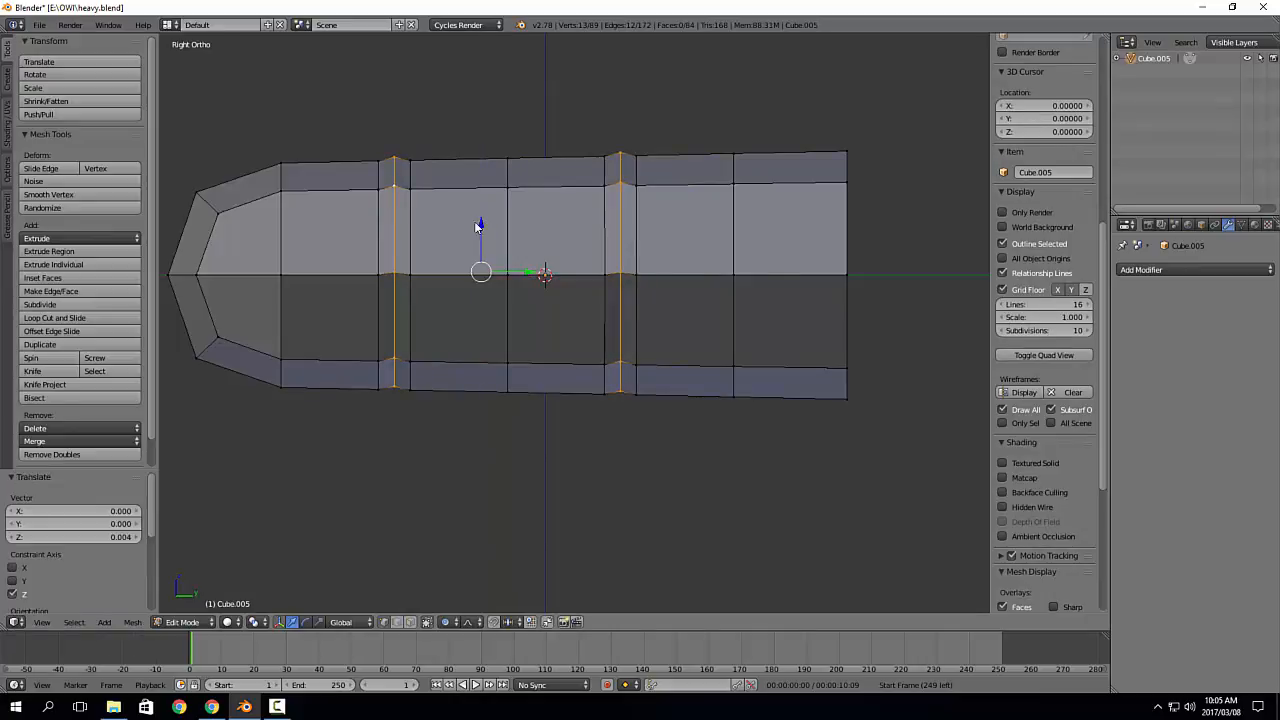
Step: Spread the centre vertices on either side of each joint crease apart along Y, scaling the front pair by about 1.78
{"action": "middle_click_drag", "start_coordinate": [481, 229], "coordinate": [409, 289]}
{"action": "right_click", "coordinate": [368, 311]}
{"action": "right_click", "coordinate": [368, 311], "text": "shift"}
{"action": "key", "text": "r"}
{"action": "left_click_drag", "start_coordinate": [433, 275], "coordinate": [468, 256]}
{"action": "right_click", "coordinate": [575, 204]}
{"action": "right_click", "coordinate": [606, 192], "text": "shift"}
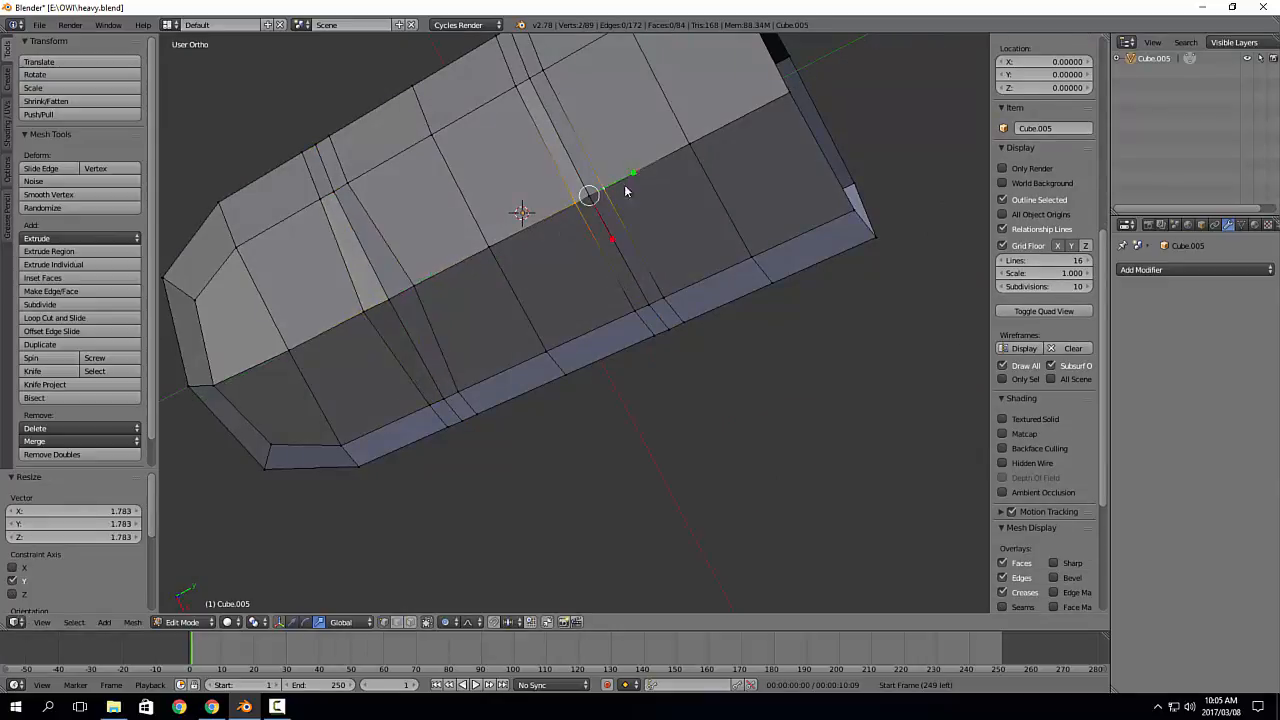
{"action": "left_click_drag", "start_coordinate": [633, 174], "coordinate": [690, 149]}
Step: Raise the top centre vertex of the rear joint about 0.008 and that of the front joint about 0.011 along Z
{"action": "middle_click_drag", "start_coordinate": [690, 149], "coordinate": [579, 213]}
{"action": "key", "text": "a"}
{"action": "right_click", "coordinate": [592, 197]}
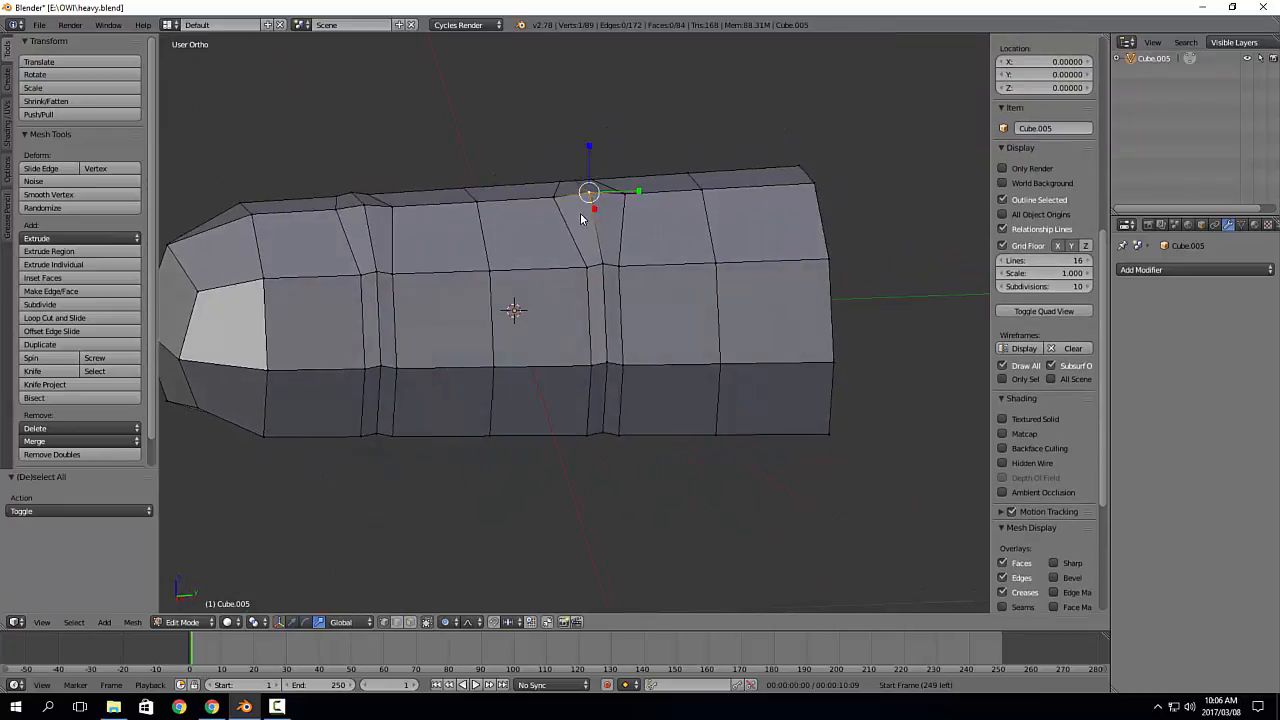
{"action": "key", "text": "w"}
{"action": "left_click_drag", "start_coordinate": [594, 154], "coordinate": [586, 146]}
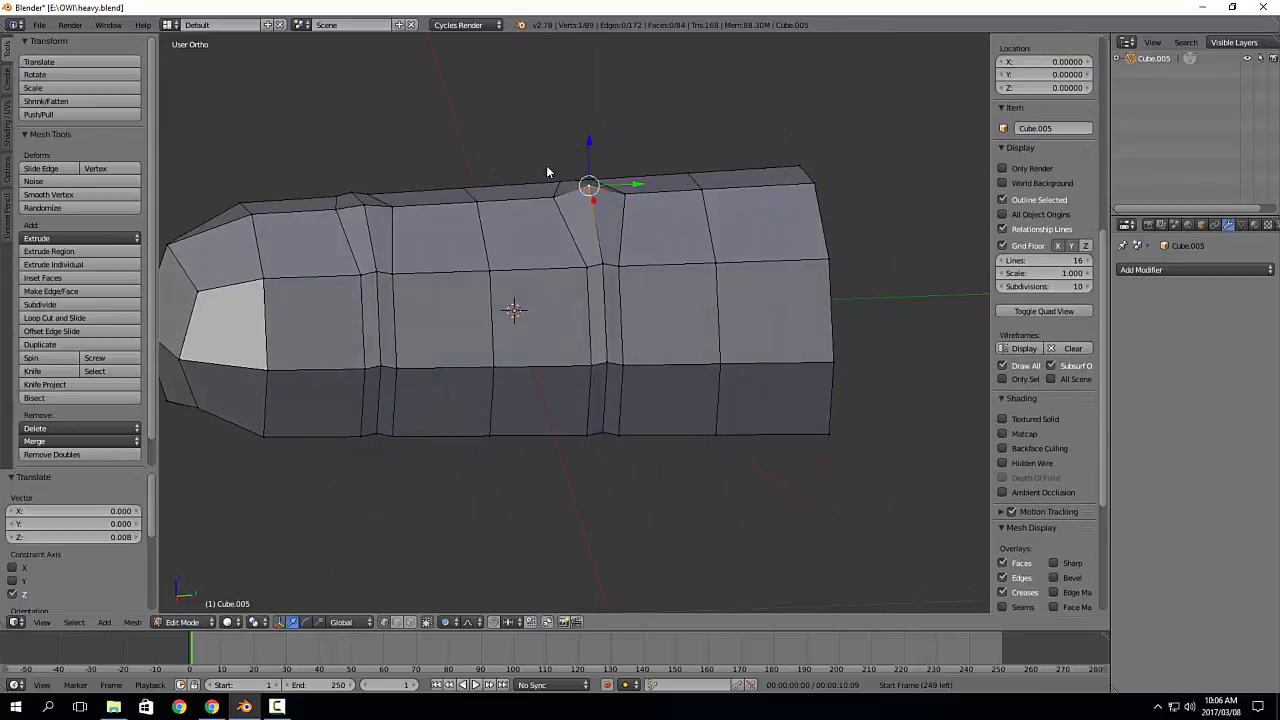
{"action": "right_click", "coordinate": [365, 200]}
{"action": "left_click_drag", "start_coordinate": [365, 168], "coordinate": [368, 161]}
Step: Move the centre vertex on the tip side of the front joint about 0.013 along Y and add an edge loop beside that joint
{"action": "middle_click_drag", "start_coordinate": [303, 240], "coordinate": [500, 256]}
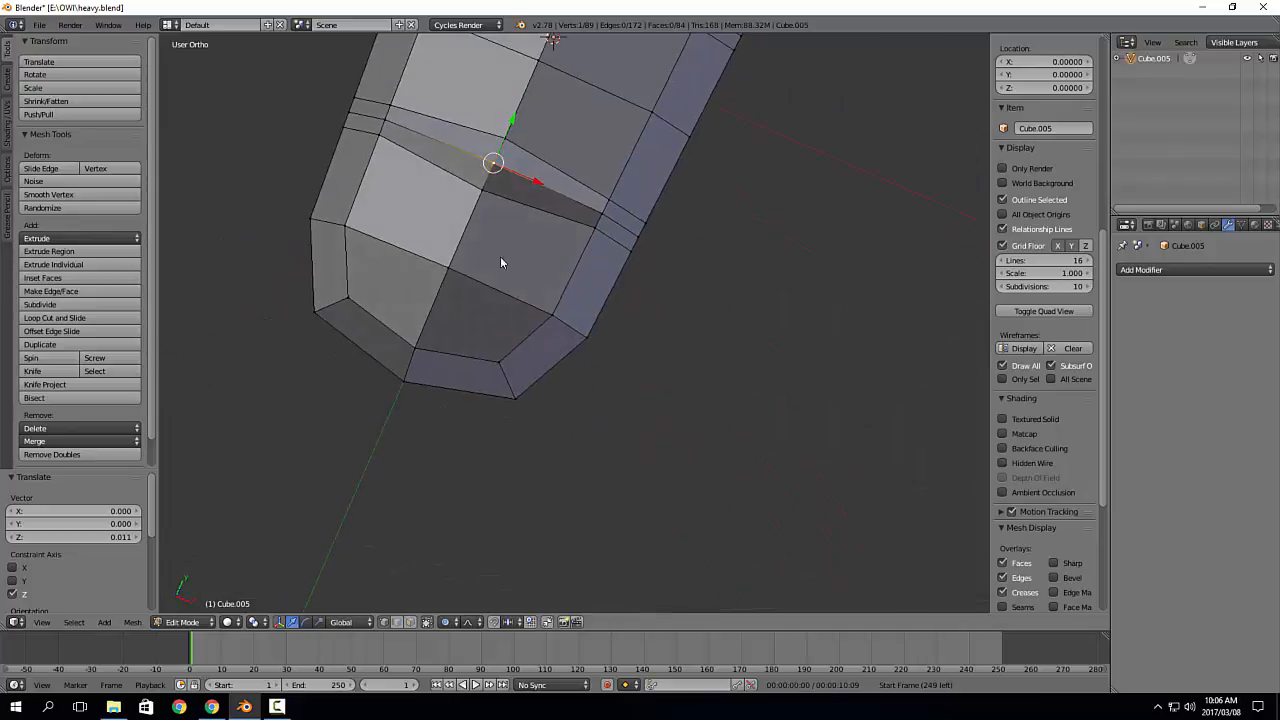
{"action": "right_click", "coordinate": [484, 189]}
{"action": "left_click_drag", "start_coordinate": [503, 150], "coordinate": [506, 136]}
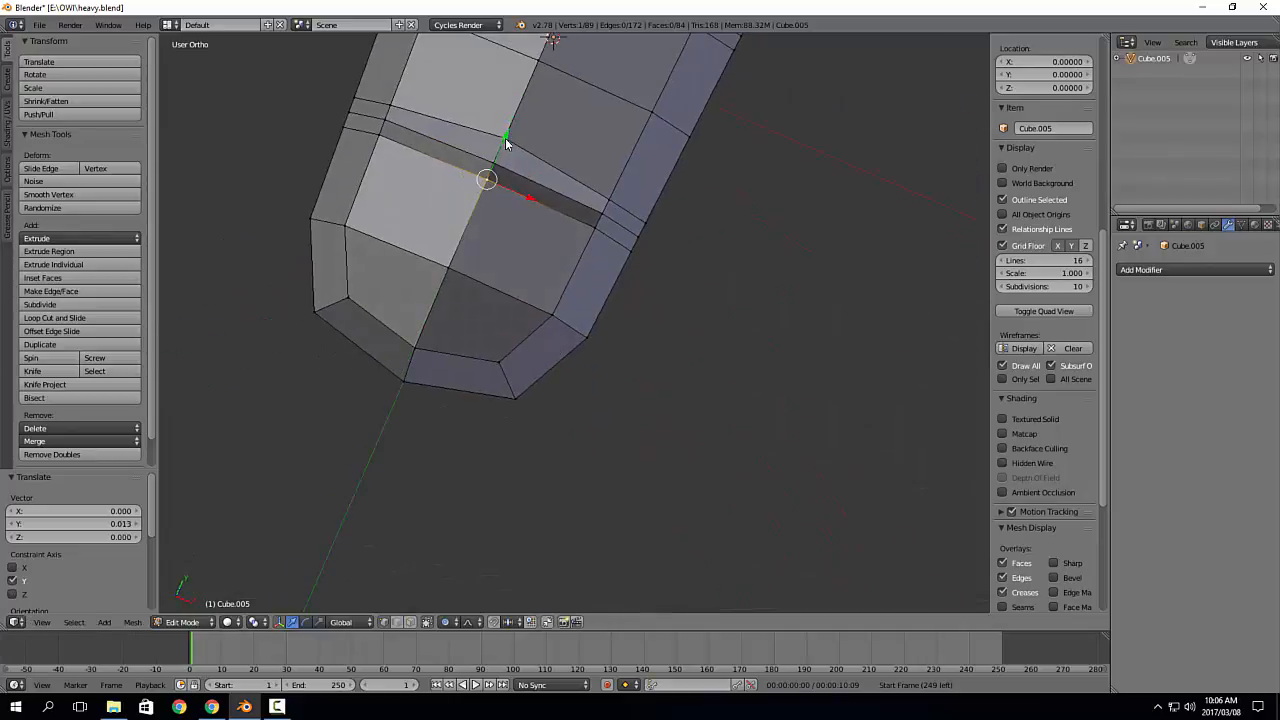
{"action": "key", "text": "ctrl+r"}
{"action": "left_click", "coordinate": [578, 277]}
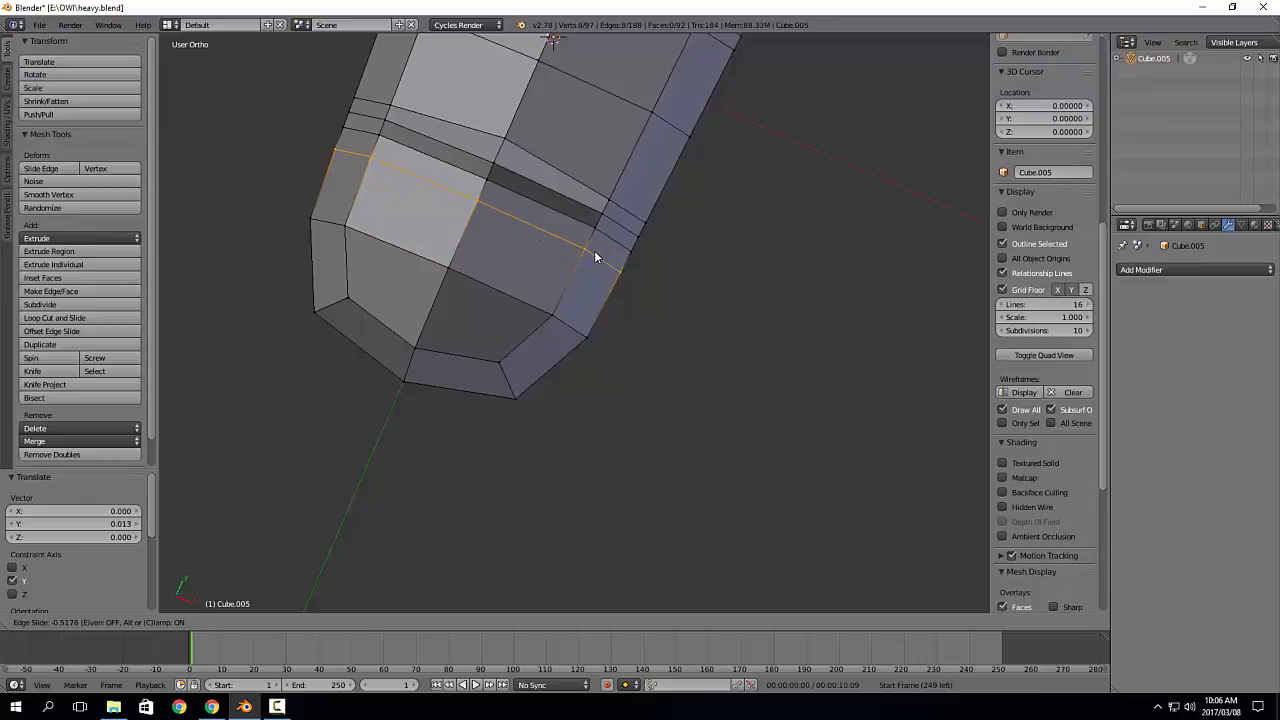
{"action": "left_click", "coordinate": [594, 257]}
Step: Switch to face selection and select the four faces on top of the fingertip
{"action": "middle_click_drag", "start_coordinate": [597, 260], "coordinate": [584, 298]}
{"action": "key", "text": "ctrl+Tab"}
{"action": "key", "text": "3"}
{"action": "right_click", "coordinate": [522, 249]}
{"action": "right_click", "coordinate": [511, 302], "text": "shift"}
{"action": "right_click", "coordinate": [409, 302], "text": "shift"}
{"action": "right_click", "coordinate": [432, 238], "text": "shift"}
Step: Try to inset the selected fingertip faces
{"action": "middle_click_drag", "start_coordinate": [424, 349], "coordinate": [582, 359]}
{"action": "key", "text": "i"}
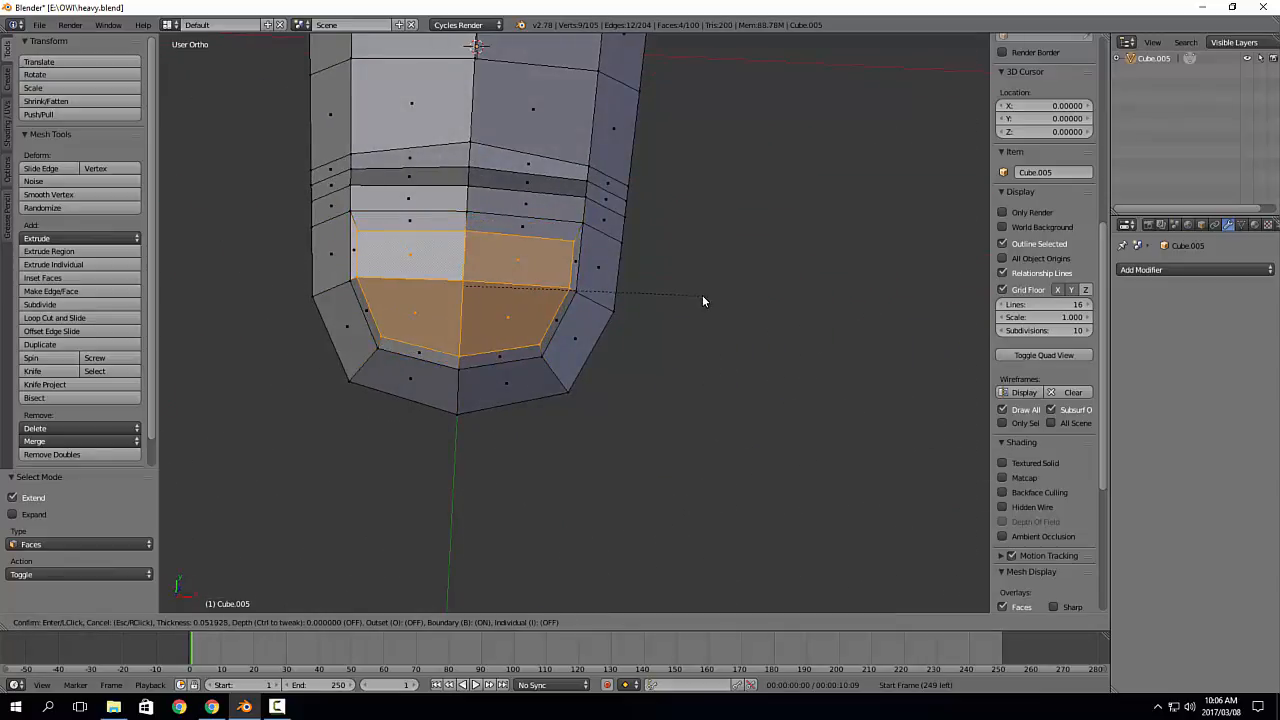
{"action": "left_click", "coordinate": [683, 299]}
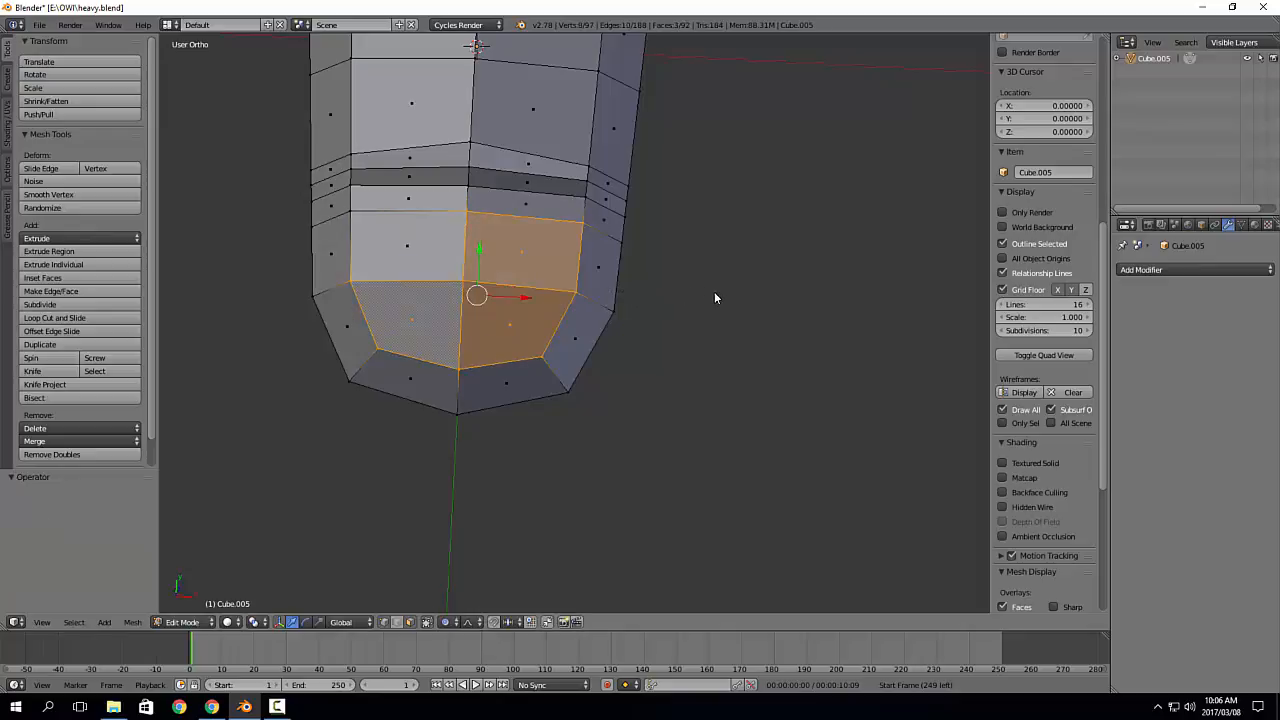
Step: Apply the finger object's scale in Object Mode and return to Edit Mode
{"action": "key", "text": "Tab"}
{"action": "key", "text": "ctrl+a"}
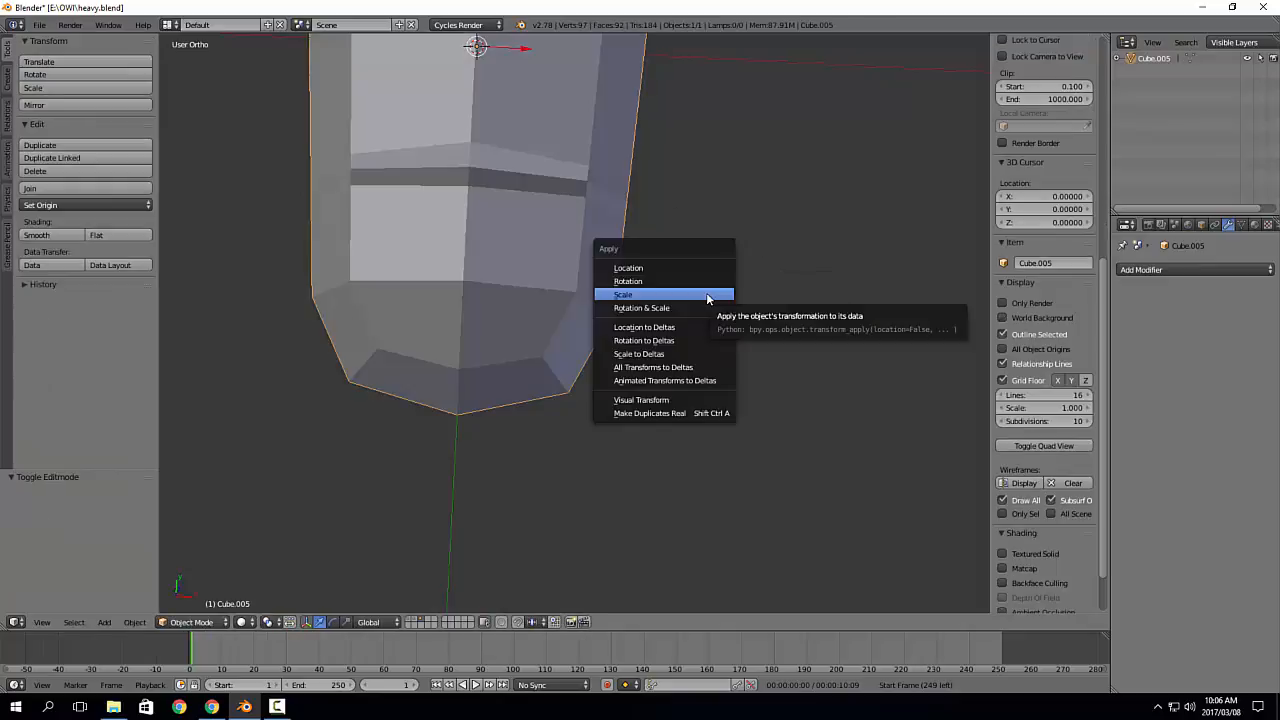
{"action": "left_click", "coordinate": [706, 292]}
{"action": "key", "text": "Tab"}
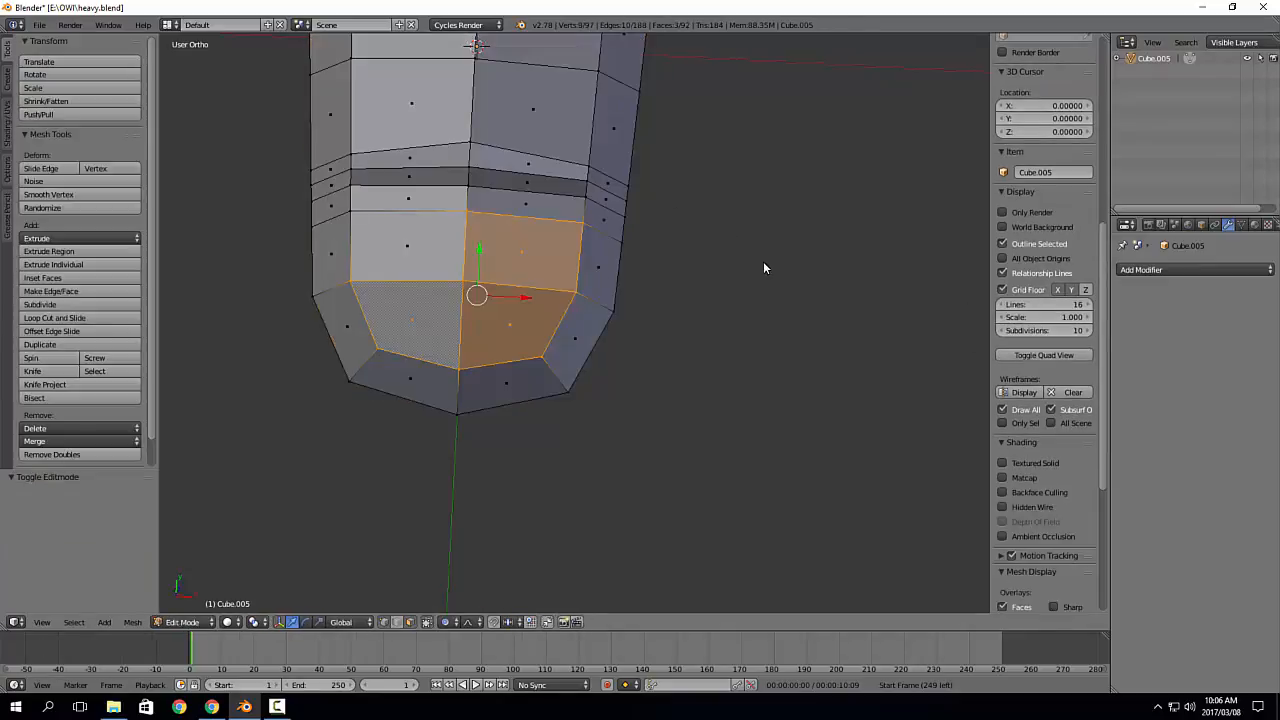
Step: Add the missing fourth fingertip face to the selection and inset all four with a thickness of about 0.0215
{"action": "right_click", "coordinate": [441, 254], "text": "shift"}
{"action": "key", "text": "i"}
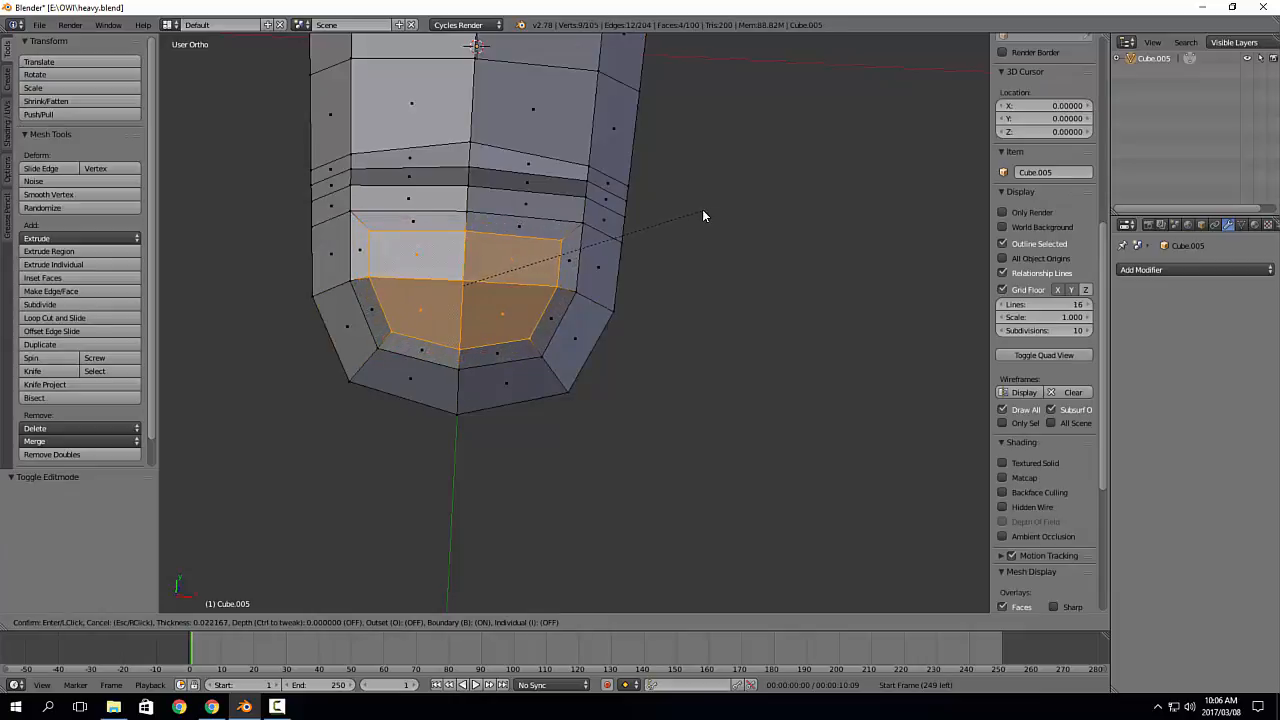
{"action": "left_click", "coordinate": [703, 211]}
{"action": "scroll", "coordinate": [534, 315], "scroll_direction": "up", "scroll_amount": 1}
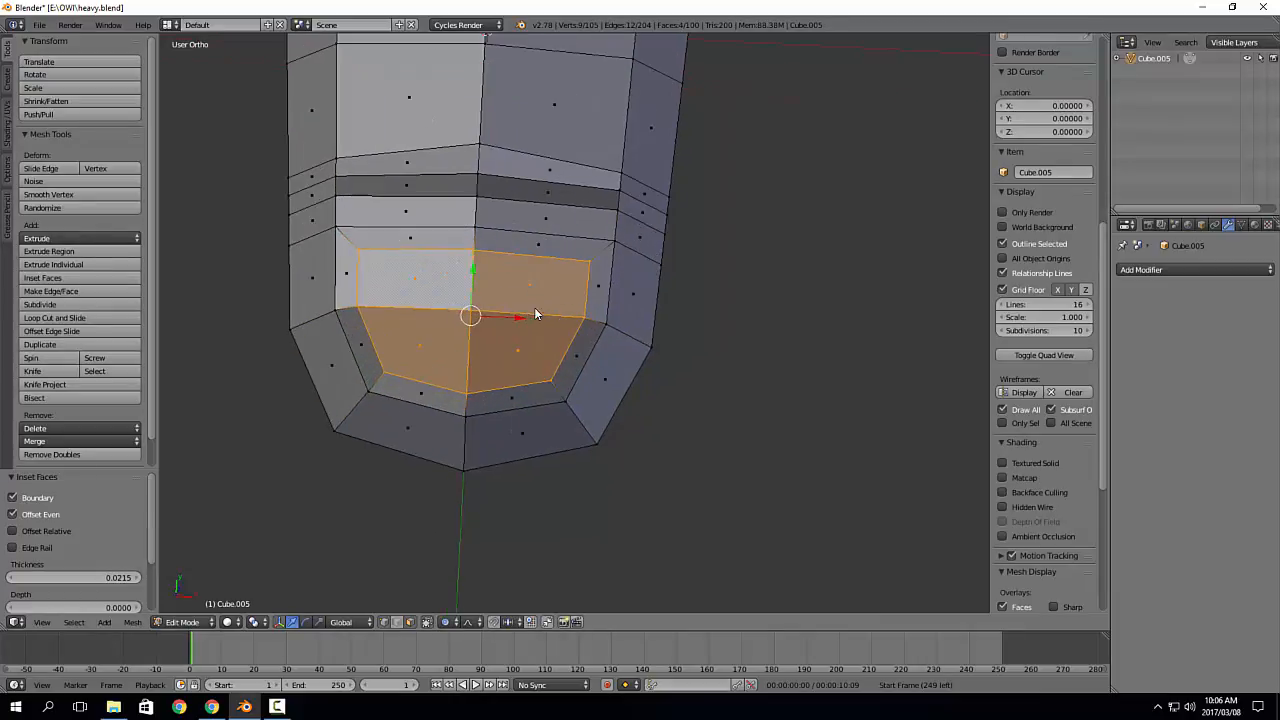
Step: In Sculpt Mode, square off the front corners of the inset nail area with a 125 px Grab brush and display the wireframe
{"action": "middle_click_drag", "start_coordinate": [543, 360], "coordinate": [588, 380]}
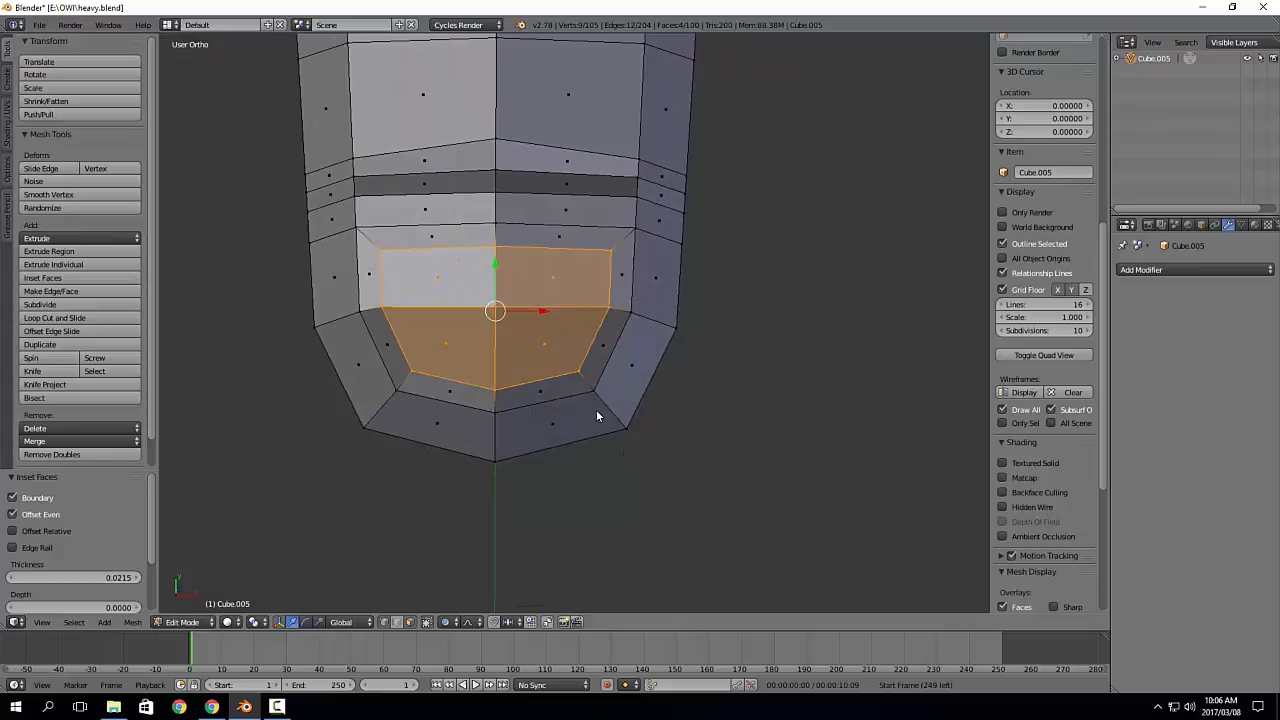
{"action": "key", "text": "Tab"}
{"action": "key", "text": "f"}
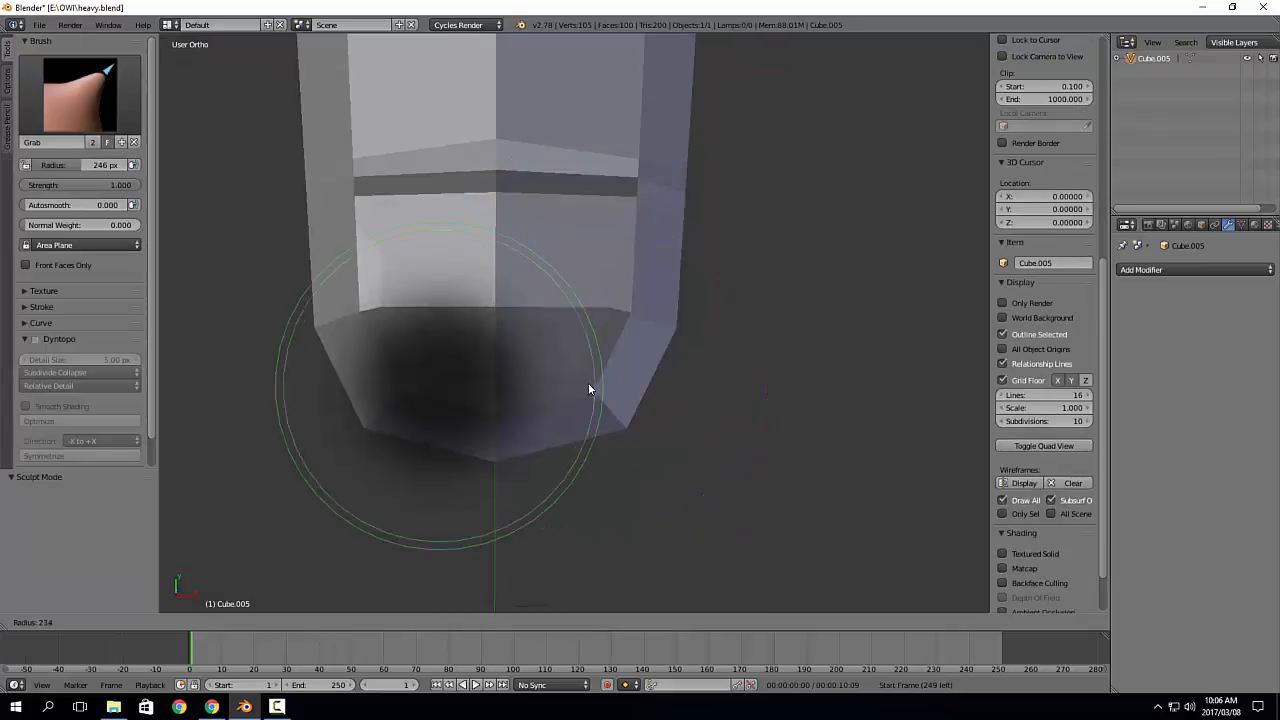
{"action": "left_click", "coordinate": [522, 393]}
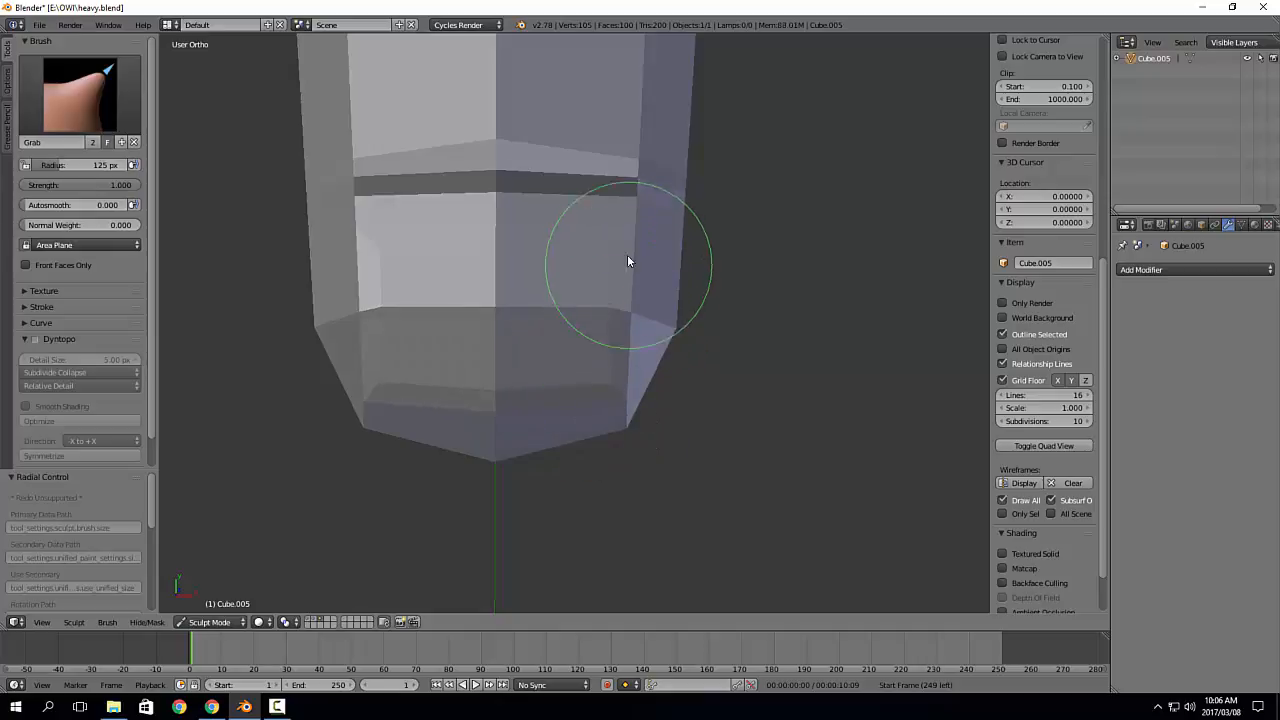
{"action": "left_click", "coordinate": [1024, 483]}
{"action": "middle_click_drag", "start_coordinate": [616, 244], "coordinate": [626, 274], "text": "shift"}
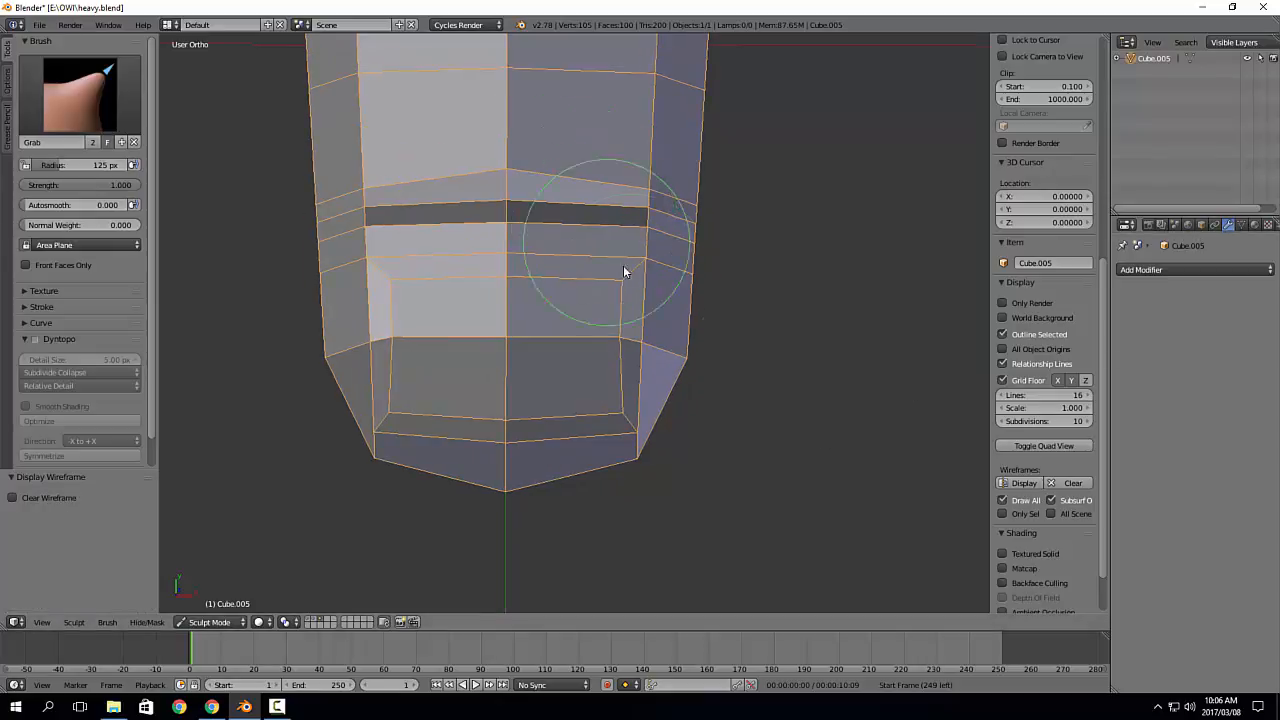
Step: Shrink the Grab brush to 57 px and pull the rear corners of the nail area inward
{"action": "key", "text": "f"}
{"action": "left_click", "coordinate": [620, 280]}
{"action": "mouse_move", "coordinate": [618, 279]}
{"action": "left_mouse_down"}
{"action": "mouse_move", "coordinate": [607, 287]}
{"action": "mouse_move", "coordinate": [623, 271]}
{"action": "left_mouse_up"}
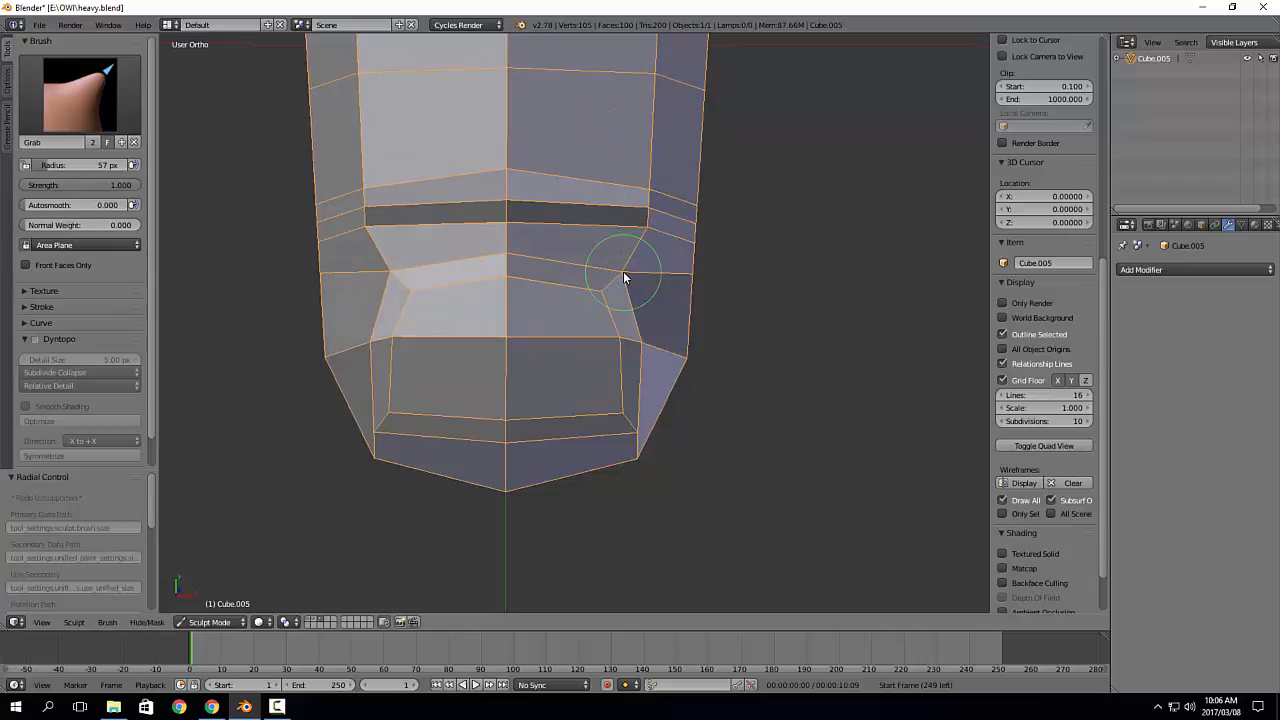
Step: Return to Edit Mode and lower the four inset nail faces slightly along Z
{"action": "mouse_move", "coordinate": [540, 438]}
{"action": "middle_mouse_down"}
{"action": "mouse_move", "coordinate": [670, 350]}
{"action": "mouse_move", "coordinate": [623, 343]}
{"action": "mouse_move", "coordinate": [548, 371]}
{"action": "middle_mouse_up"}
{"action": "key", "text": "Tab"}
{"action": "left_click", "coordinate": [600, 376]}
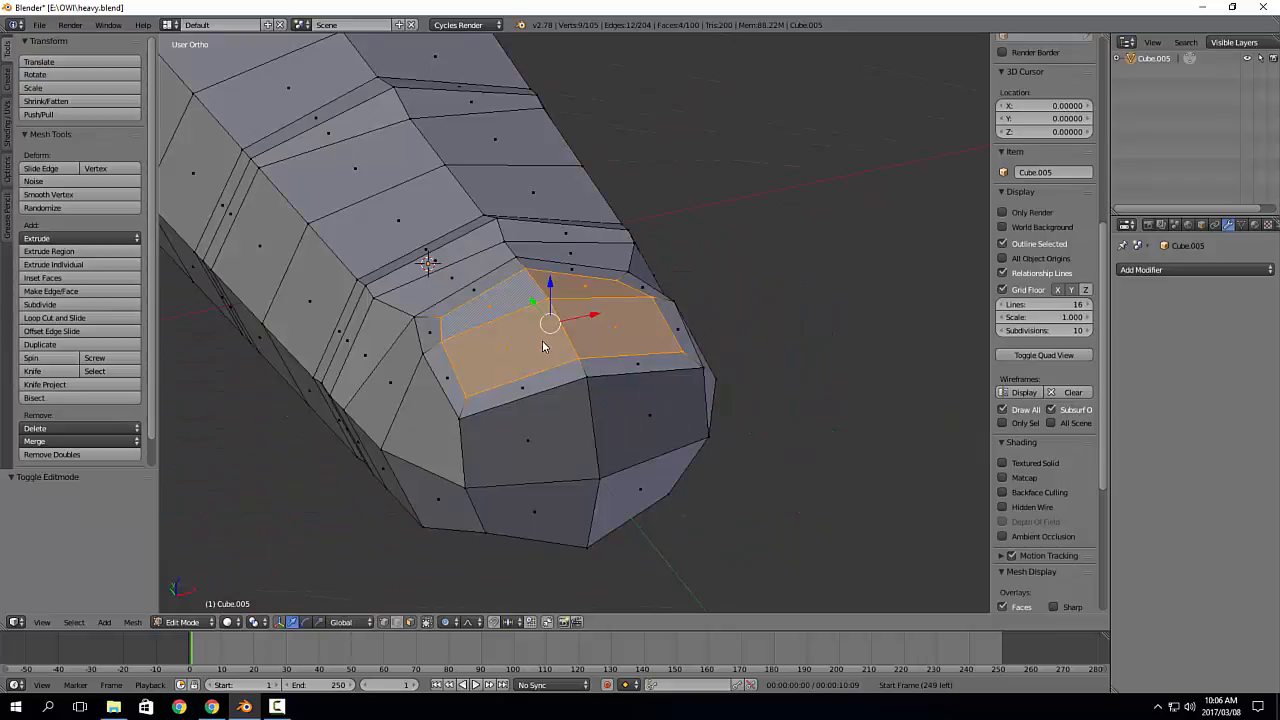
{"action": "left_click_drag", "start_coordinate": [549, 287], "coordinate": [551, 297]}
{"action": "middle_click_drag", "start_coordinate": [551, 297], "coordinate": [424, 284]}
Step: Select a stretch of the nail area's border and lower it 0.023 along Z
{"action": "right_click", "coordinate": [440, 346]}
{"action": "middle_click_drag", "start_coordinate": [440, 350], "coordinate": [413, 385]}
{"action": "right_click", "coordinate": [404, 332]}
{"action": "right_click", "coordinate": [456, 462], "text": "ctrl"}
{"action": "middle_click_drag", "start_coordinate": [456, 462], "coordinate": [435, 415]}
{"action": "left_click_drag", "start_coordinate": [430, 343], "coordinate": [433, 375]}
Step: Select the four faces inside the nail border
{"action": "middle_click_drag", "start_coordinate": [433, 376], "coordinate": [523, 405]}
{"action": "right_click", "coordinate": [511, 403]}
{"action": "right_click", "coordinate": [374, 390], "text": "shift"}
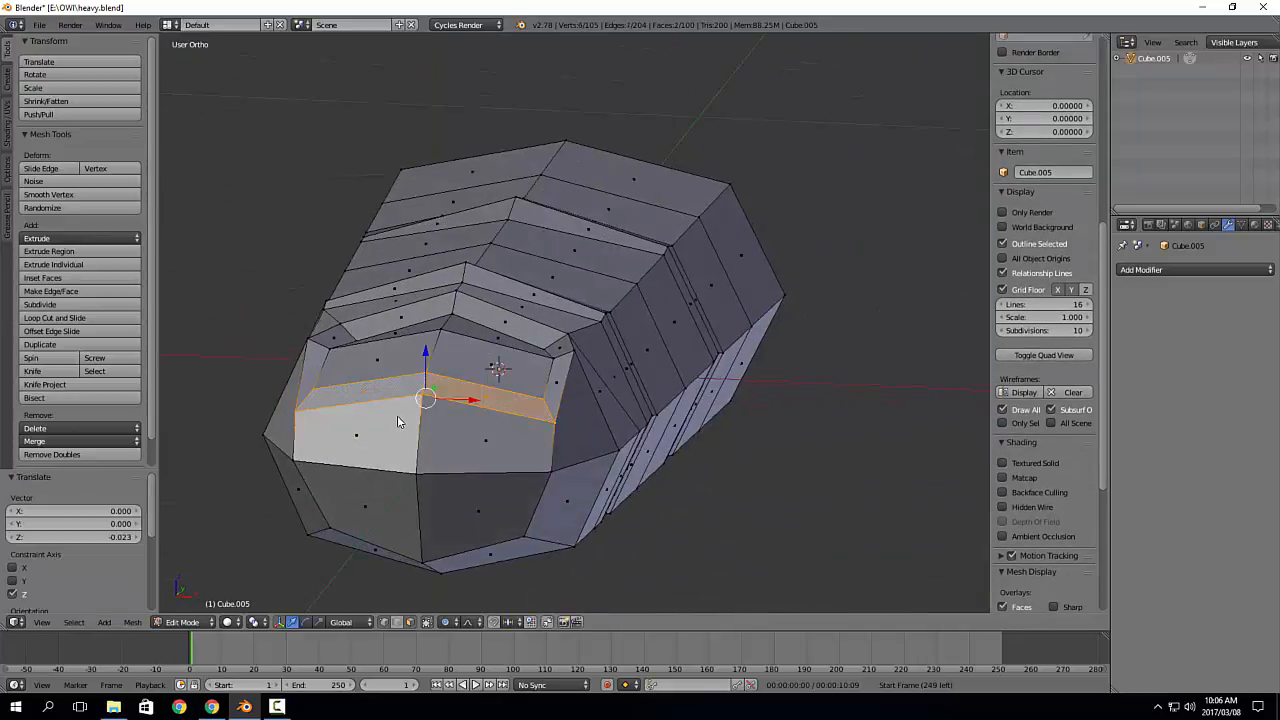
{"action": "middle_click_drag", "start_coordinate": [397, 415], "coordinate": [368, 318]}
{"action": "right_click", "coordinate": [362, 318]}
{"action": "right_click", "coordinate": [346, 269], "text": "shift"}
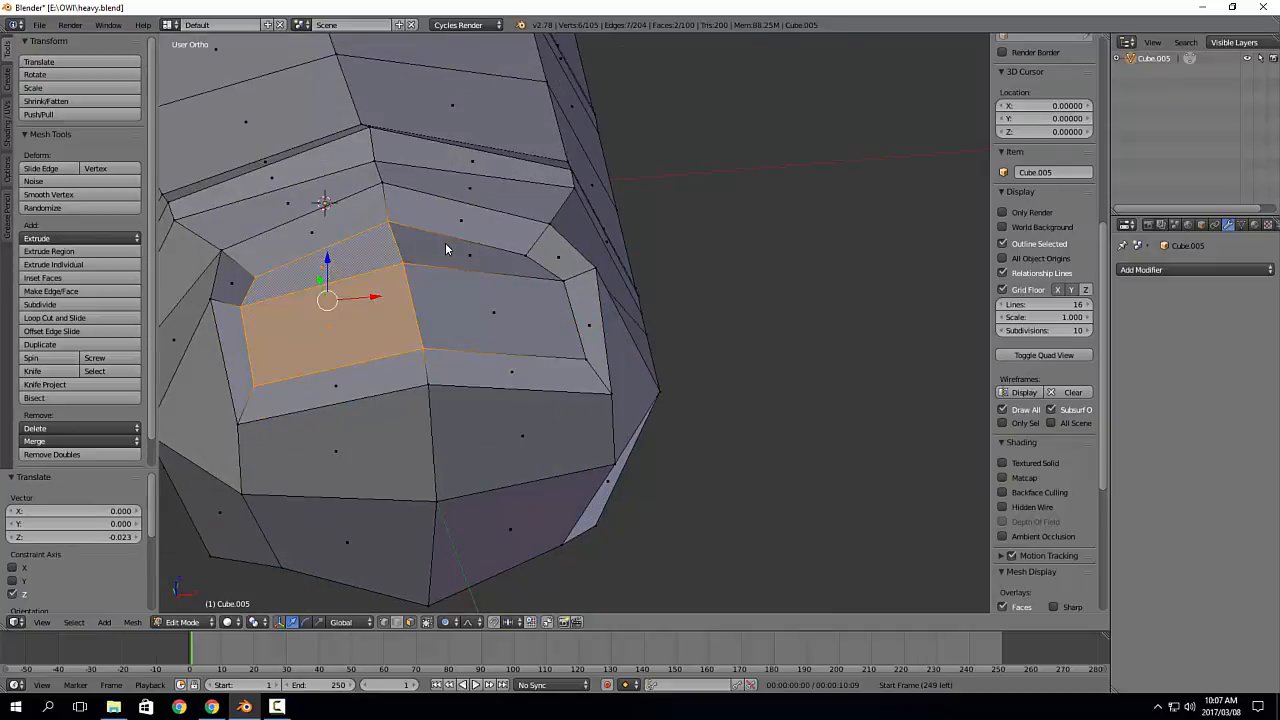
{"action": "right_click", "coordinate": [445, 242], "text": "shift"}
{"action": "right_click", "coordinate": [491, 321], "text": "shift"}
Step: Nudge the two inner side vertices of the nail area inward along X, the second by 0.003
{"action": "middle_click_drag", "start_coordinate": [491, 321], "coordinate": [645, 376]}
{"action": "right_click", "coordinate": [622, 325]}
{"action": "left_click_drag", "start_coordinate": [663, 320], "coordinate": [652, 321]}
{"action": "right_click", "coordinate": [302, 321]}
{"action": "left_click_drag", "start_coordinate": [327, 320], "coordinate": [323, 316]}
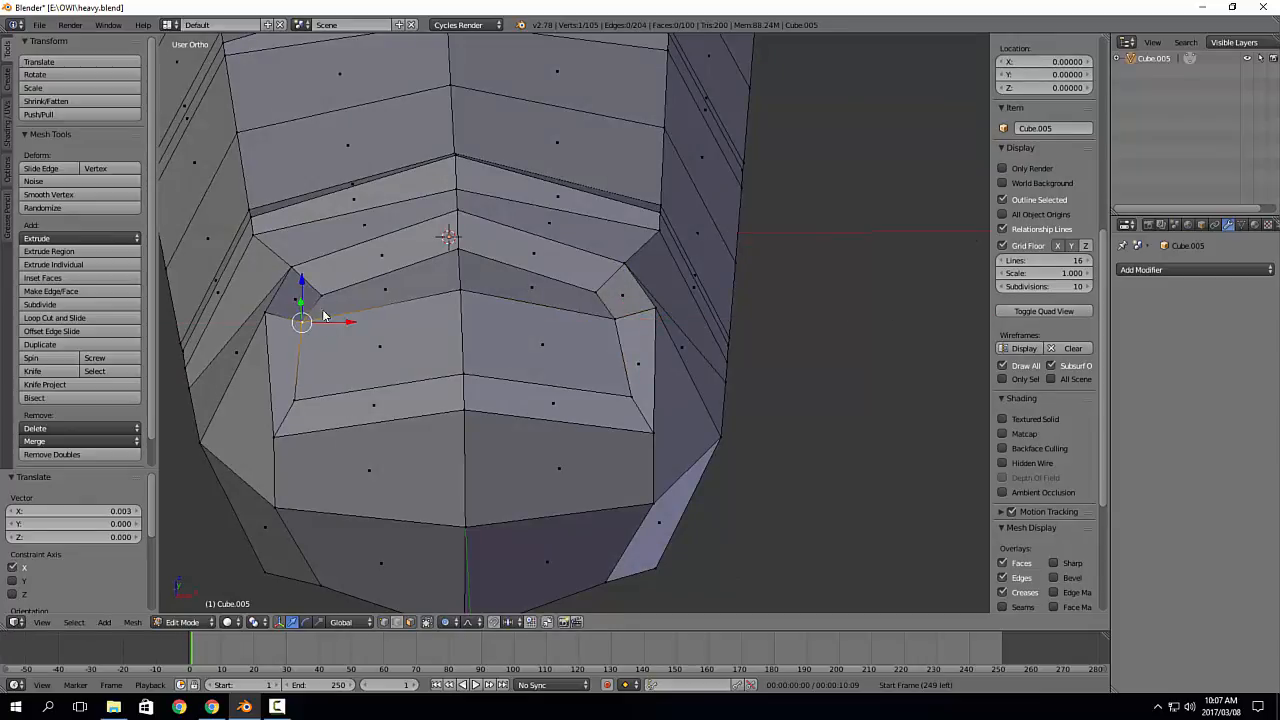
Step: Enable X Mirror in the mesh options and undo the unmirrored moves of the nail area's inner side vertices
{"action": "left_click", "coordinate": [8, 166]}
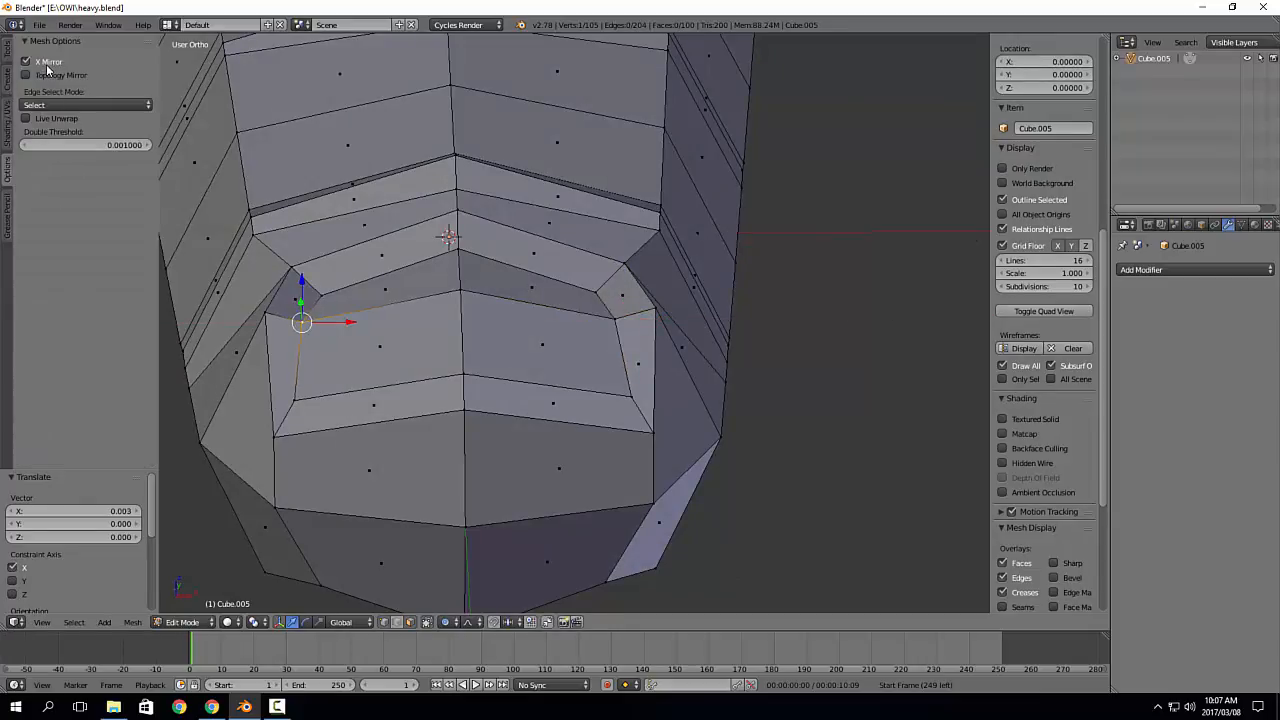
{"action": "middle_click_drag", "start_coordinate": [358, 274], "coordinate": [377, 289]}
{"action": "right_click", "coordinate": [609, 323]}
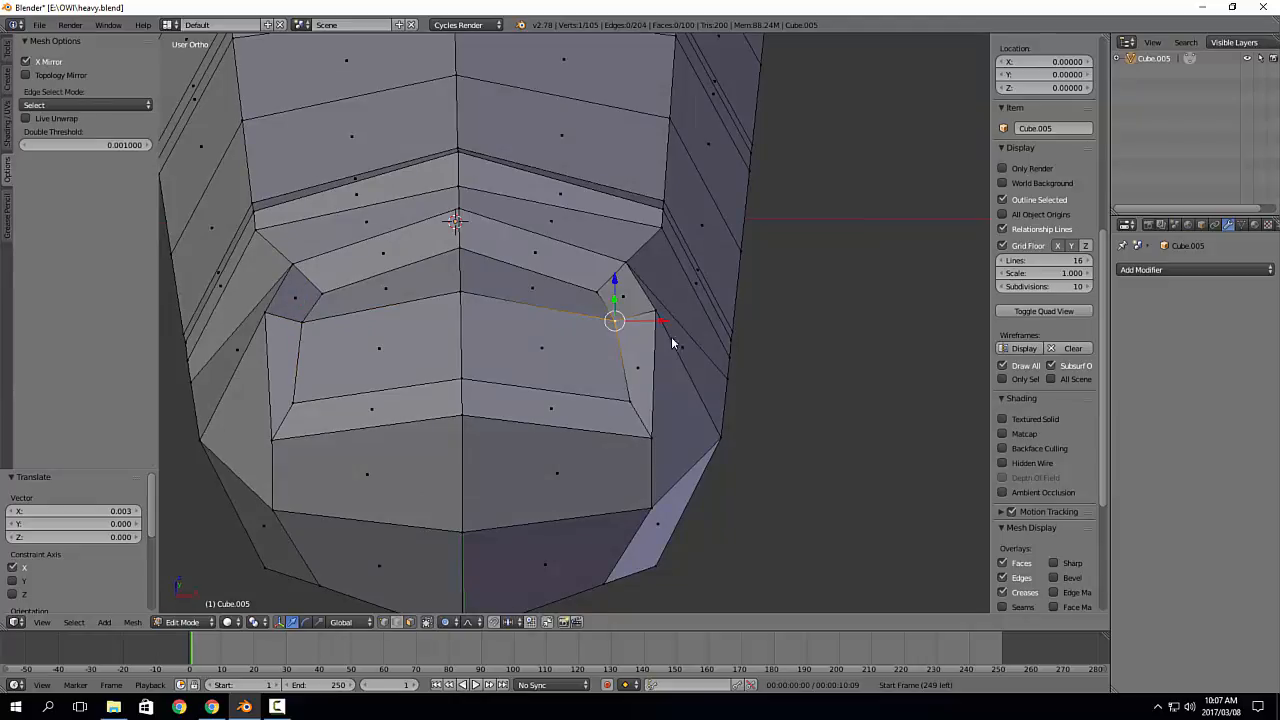
{"action": "key", "text": "ctrl+z"}
{"action": "key", "text": "ctrl+shift+z"}
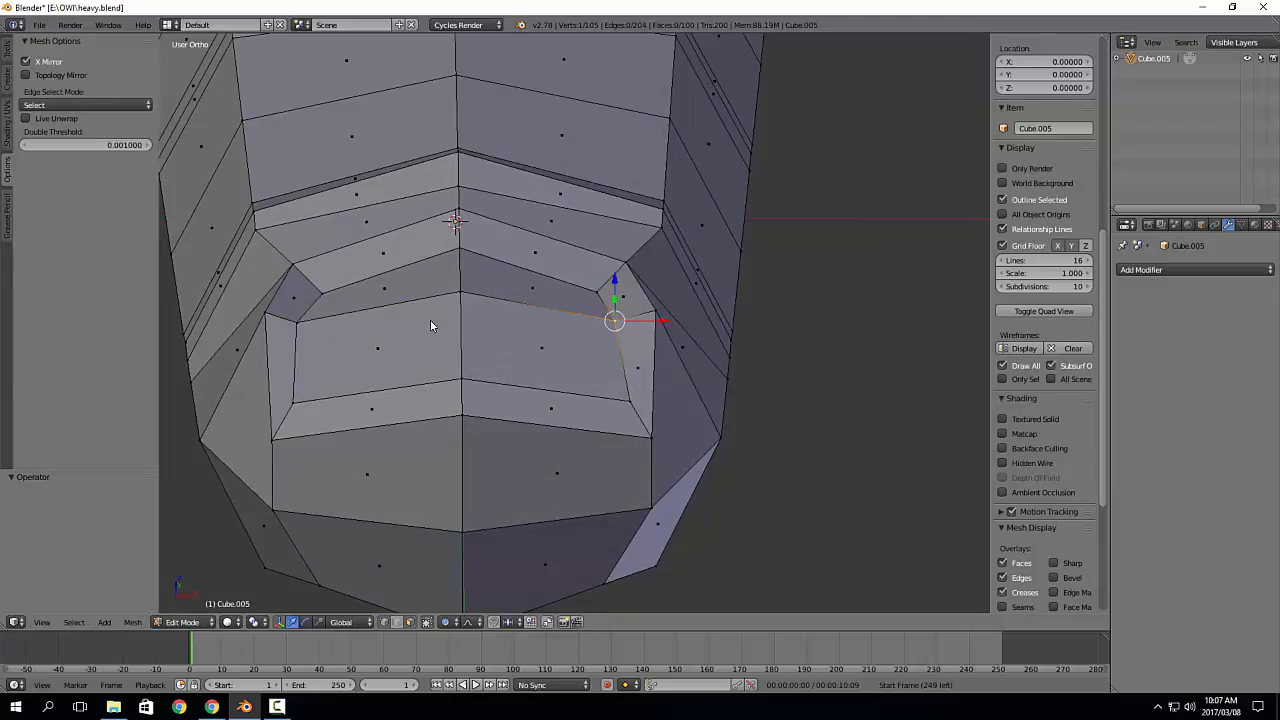
{"action": "key", "text": "ctrl+z"}
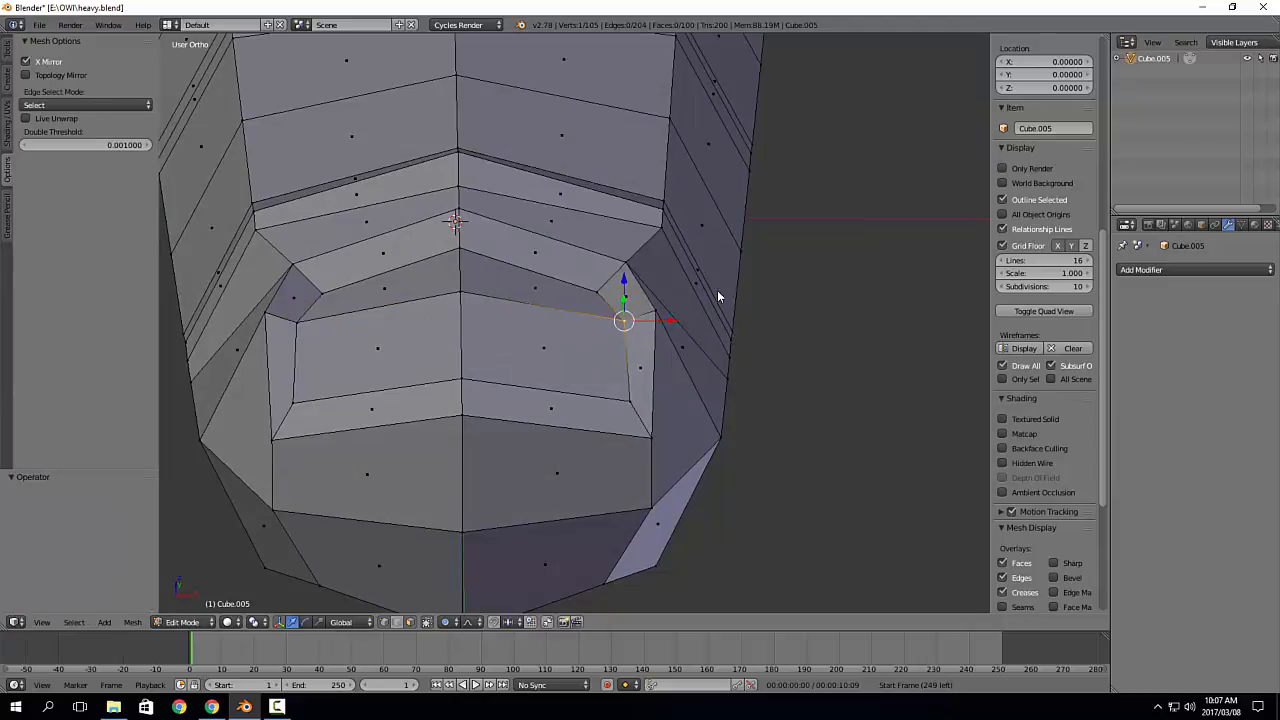
Step: Move the nail area's inner side vertex inward by about -0.007 in X, -0.001 in Y and -0.006 in Z with mirroring
{"action": "key", "text": "g"}
{"action": "right_click", "coordinate": [645, 335]}
{"action": "mouse_move", "coordinate": [712, 430]}
{"action": "middle_mouse_down"}
{"action": "mouse_move", "coordinate": [694, 328]}
{"action": "mouse_move", "coordinate": [670, 338]}
{"action": "mouse_move", "coordinate": [658, 393]}
{"action": "mouse_move", "coordinate": [702, 438]}
{"action": "middle_mouse_up"}
{"action": "key", "text": "g"}
{"action": "left_click", "coordinate": [657, 353]}
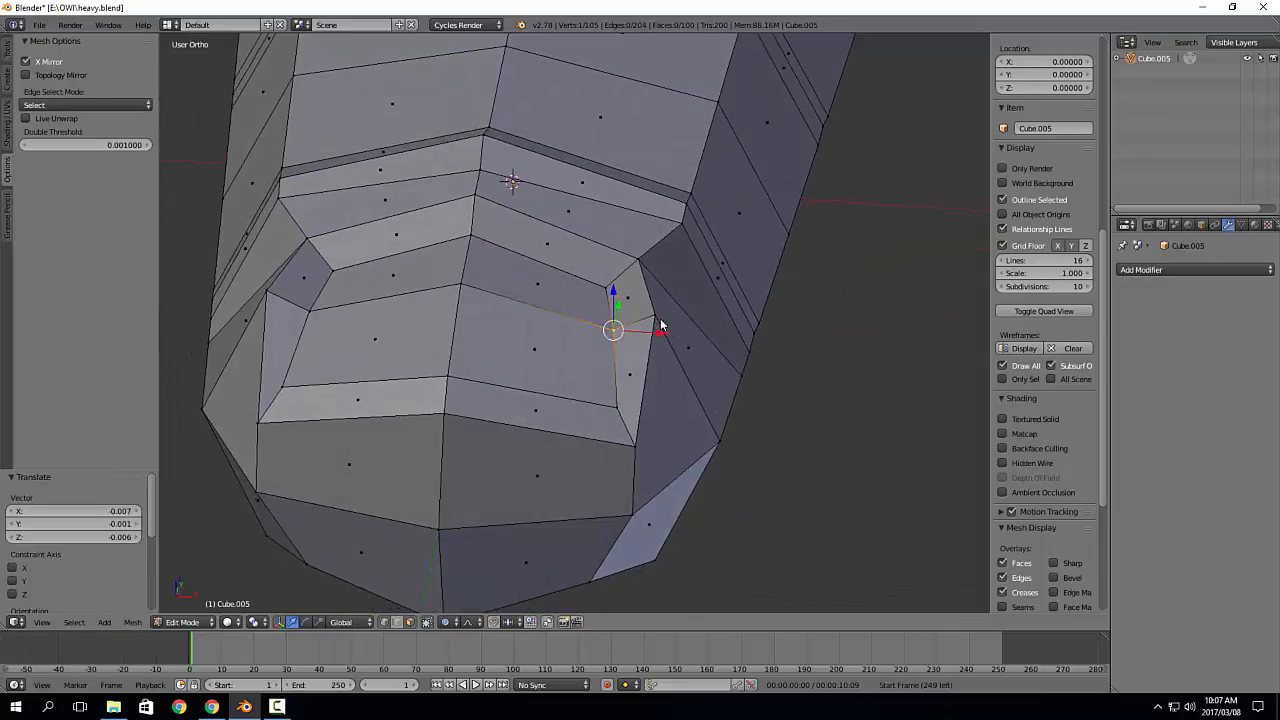
Step: Pull the neighbouring outer border vertex and the front inner corner vertex of the nail area inward, the corner by about -0.003 in X
{"action": "right_click", "coordinate": [655, 319]}
{"action": "key", "text": "g"}
{"action": "left_click", "coordinate": [646, 321]}
{"action": "right_click", "coordinate": [615, 407]}
{"action": "key", "text": "g"}
{"action": "left_click", "coordinate": [602, 398]}
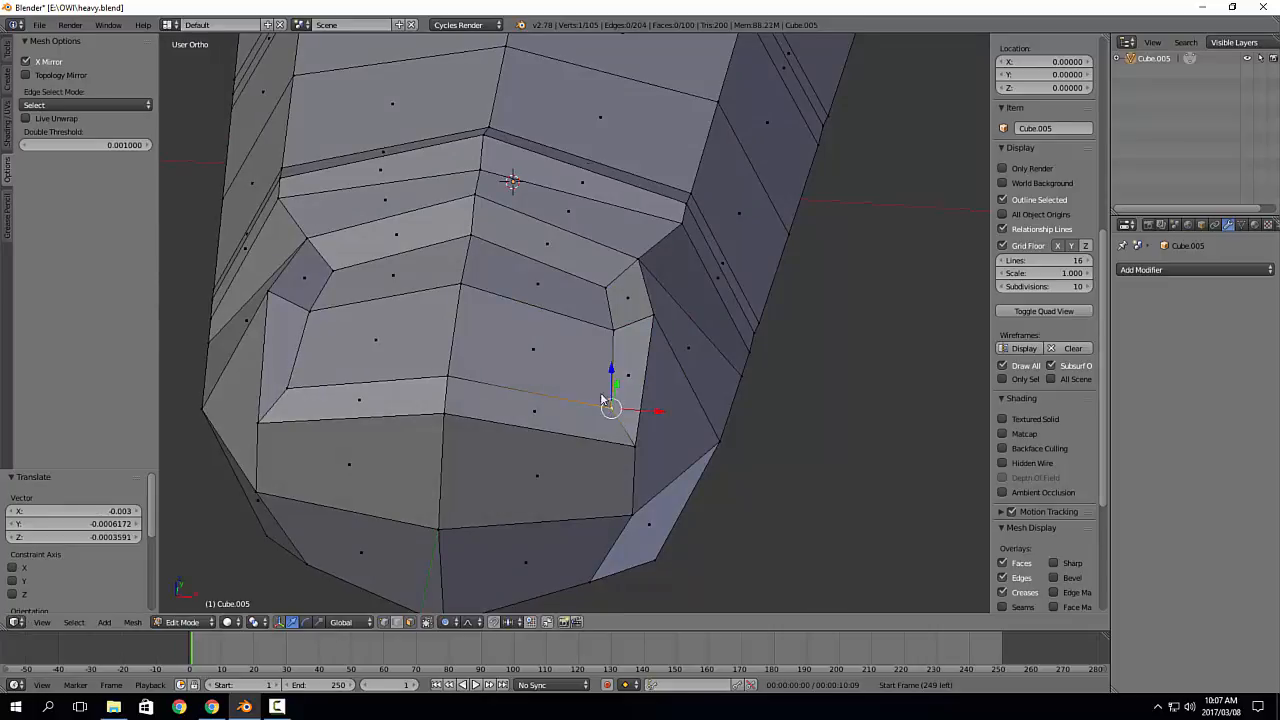
Step: Select the four nail faces and extrude them about 0.019 outward
{"action": "middle_click_drag", "start_coordinate": [602, 399], "coordinate": [580, 380]}
{"action": "right_click", "coordinate": [512, 353]}
{"action": "right_click", "coordinate": [385, 325], "text": "shift"}
{"action": "right_click", "coordinate": [394, 274], "text": "shift"}
{"action": "right_click", "coordinate": [530, 274], "text": "shift"}
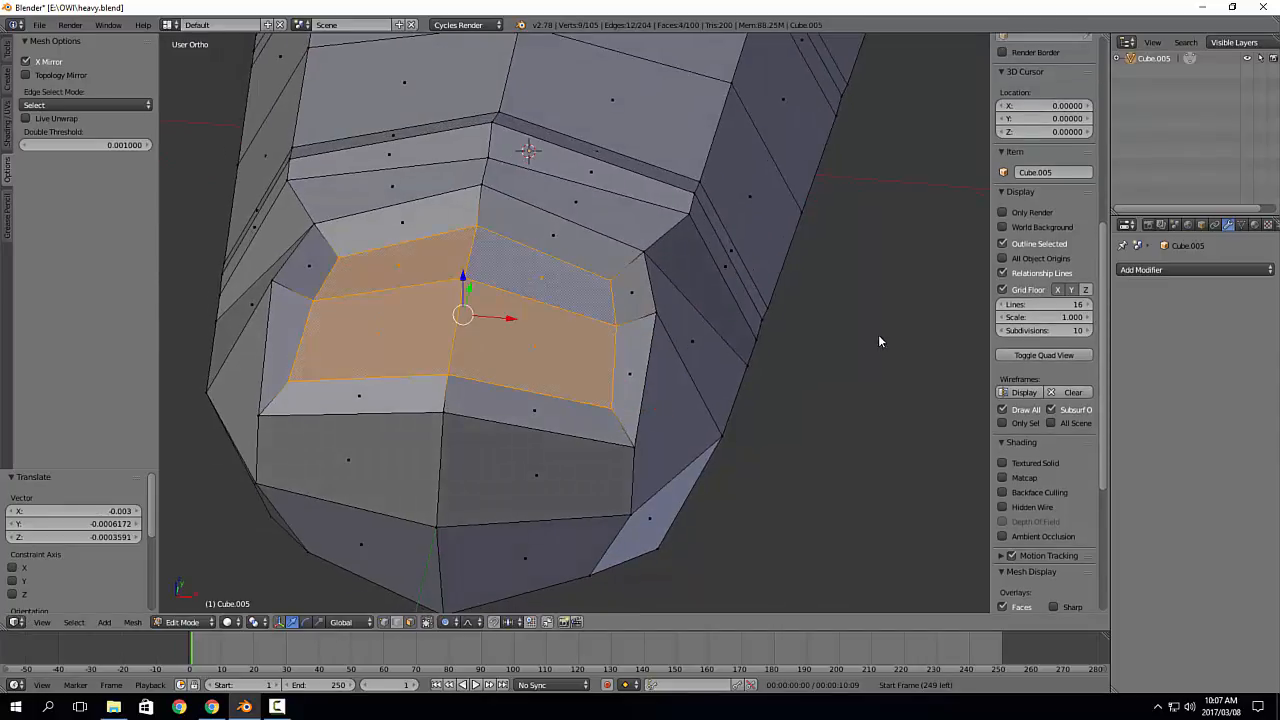
{"action": "key", "text": "e"}
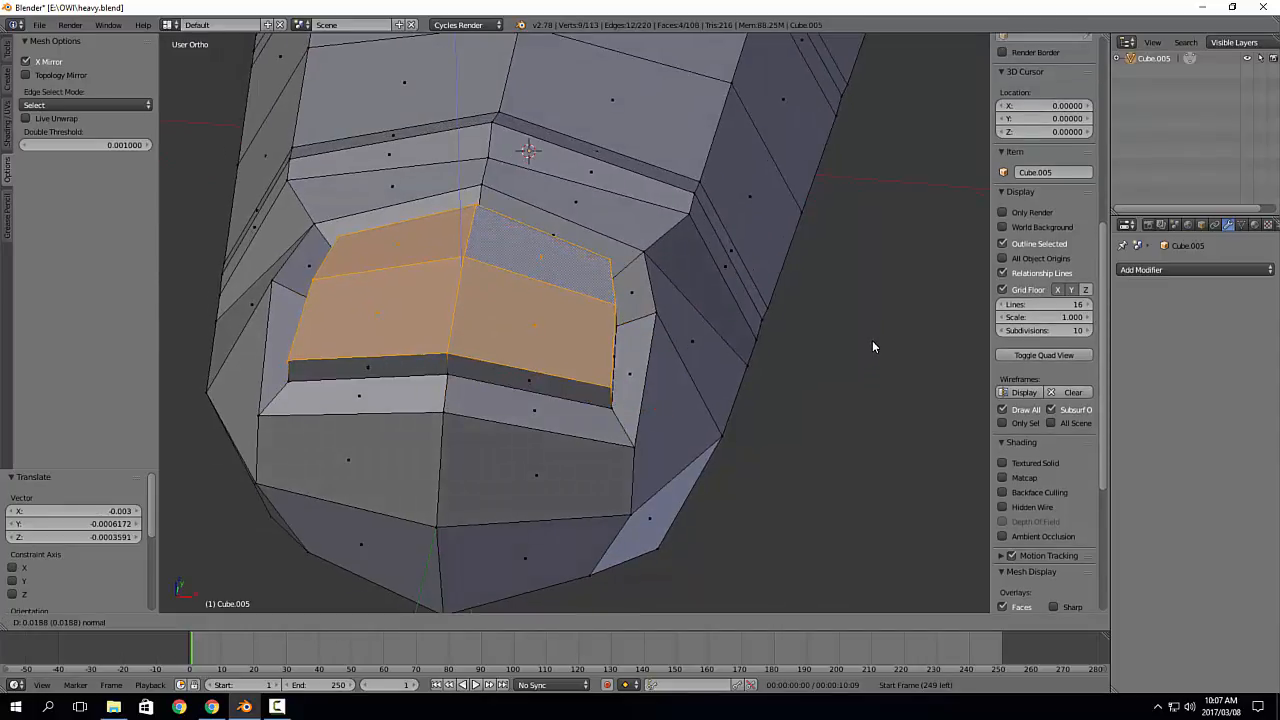
{"action": "left_click", "coordinate": [871, 347]}
Step: Add one edge loop around the sides of the extruded nail and slide it down to the nail's base
{"action": "middle_click_drag", "start_coordinate": [791, 366], "coordinate": [703, 360]}
{"action": "key", "text": "ctrl+r"}
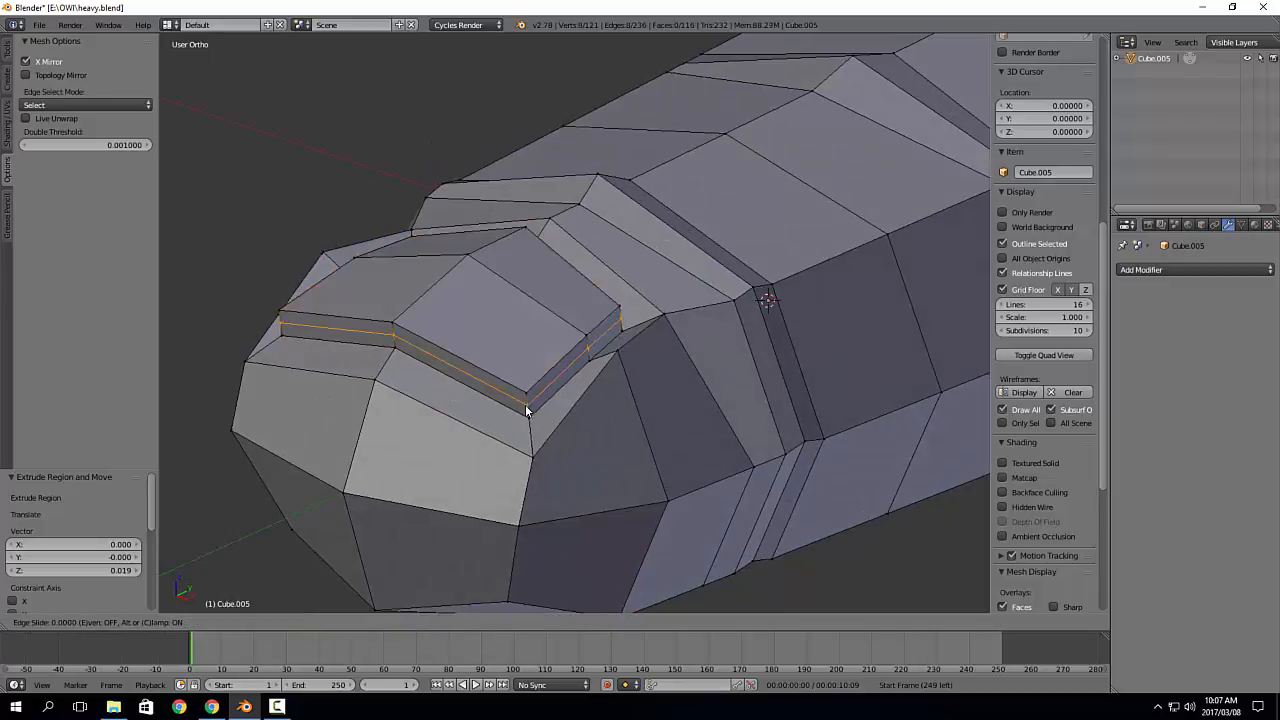
{"action": "left_click", "coordinate": [530, 408]}
Step: Extrude the two front faces of the nail 0.017 forward and add an edge loop across the new nail tip
{"action": "right_click", "coordinate": [346, 335], "text": "shift"}
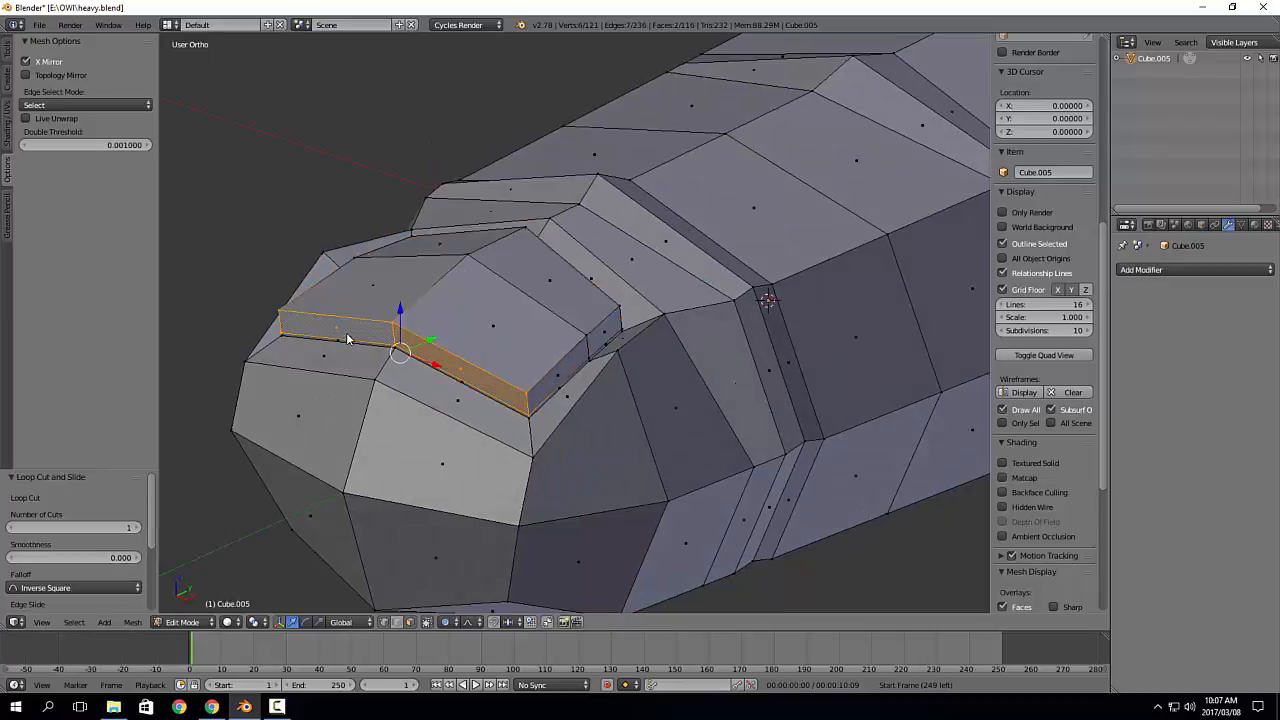
{"action": "middle_click_drag", "start_coordinate": [375, 345], "coordinate": [492, 436]}
{"action": "key", "text": "e"}
{"action": "left_click", "coordinate": [550, 412]}
{"action": "key", "text": "ctrl+r"}
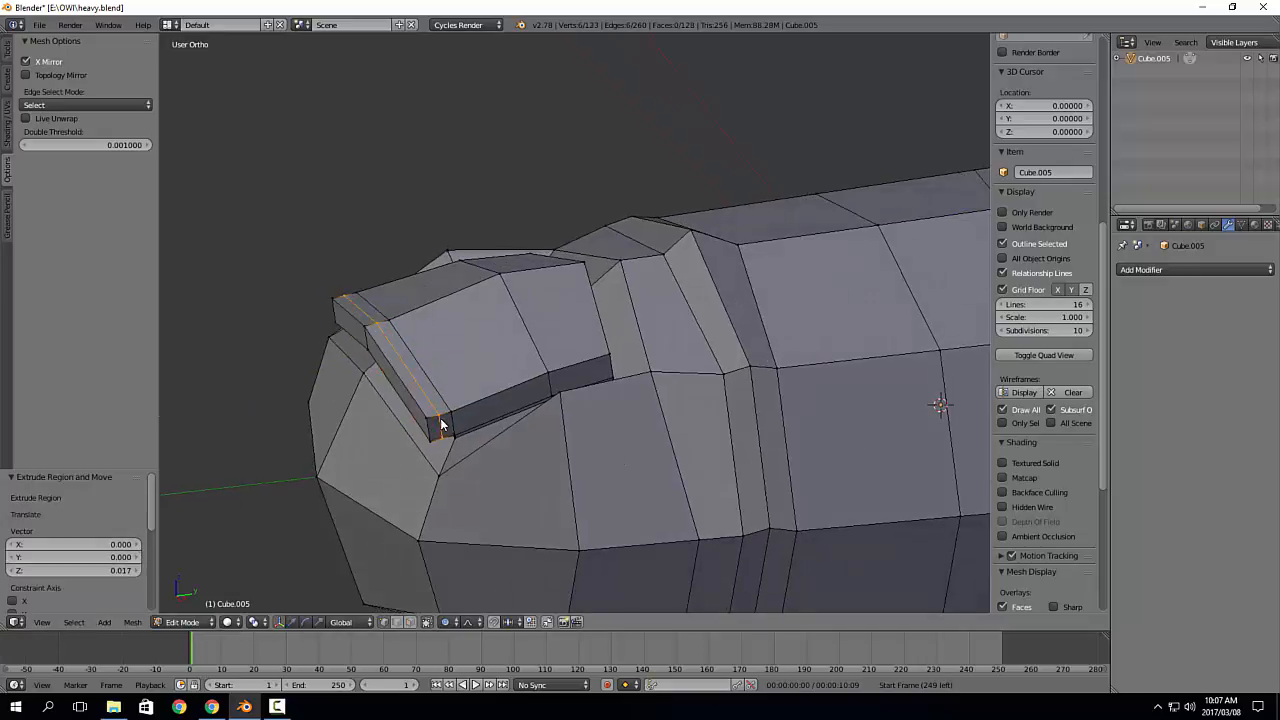
{"action": "left_click", "coordinate": [442, 424]}
{"action": "left_click", "coordinate": [442, 424]}
Step: Add a level 2 Subdivision Surface modifier to the finger, deselect the mesh and keep the smoothing displayed in the viewport
{"action": "middle_click_drag", "start_coordinate": [360, 425], "coordinate": [529, 352]}
{"action": "key", "text": "ctrl+2"}
{"action": "middle_click_drag", "start_coordinate": [818, 423], "coordinate": [786, 434]}
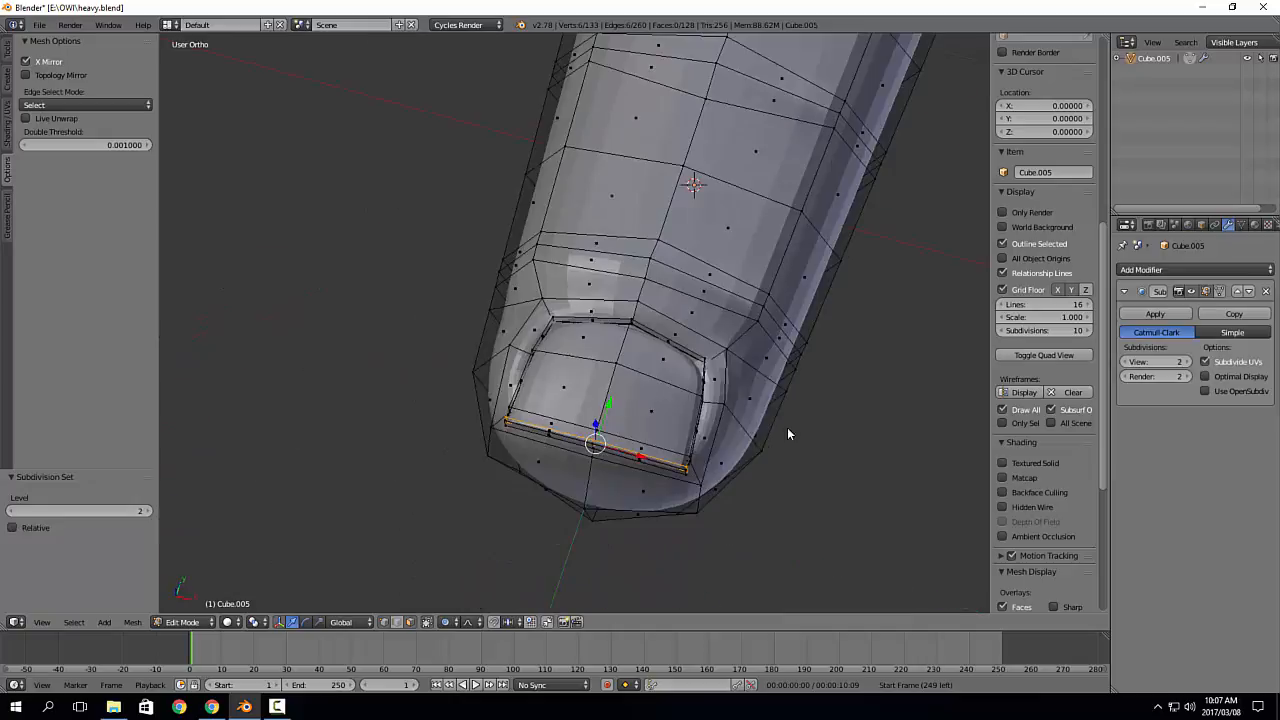
{"action": "scroll", "coordinate": [1095, 350], "scroll_direction": "down", "scroll_amount": 5}
{"action": "key", "text": "a"}
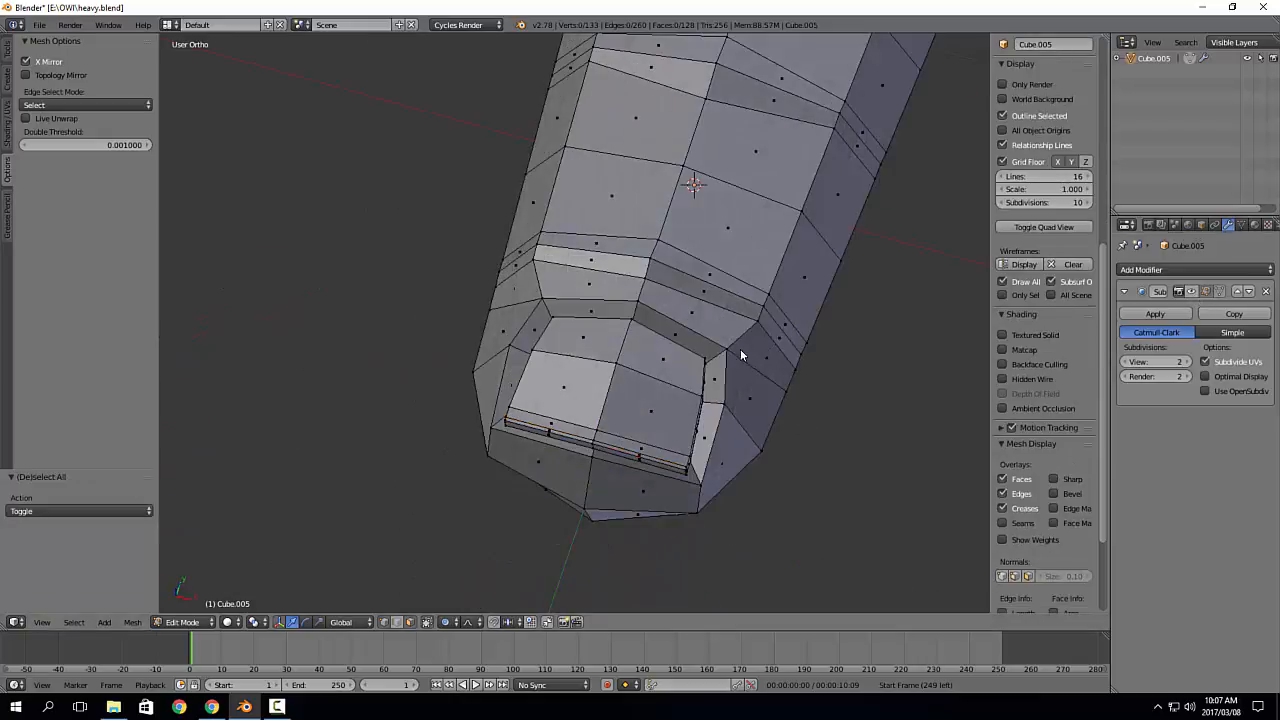
{"action": "left_click", "coordinate": [1190, 293]}
Step: Switch to Object Mode and clear the finger's wireframe display
{"action": "key", "text": "Tab"}
{"action": "scroll", "coordinate": [705, 393], "scroll_direction": "down", "scroll_amount": 5}
{"action": "key", "text": "a"}
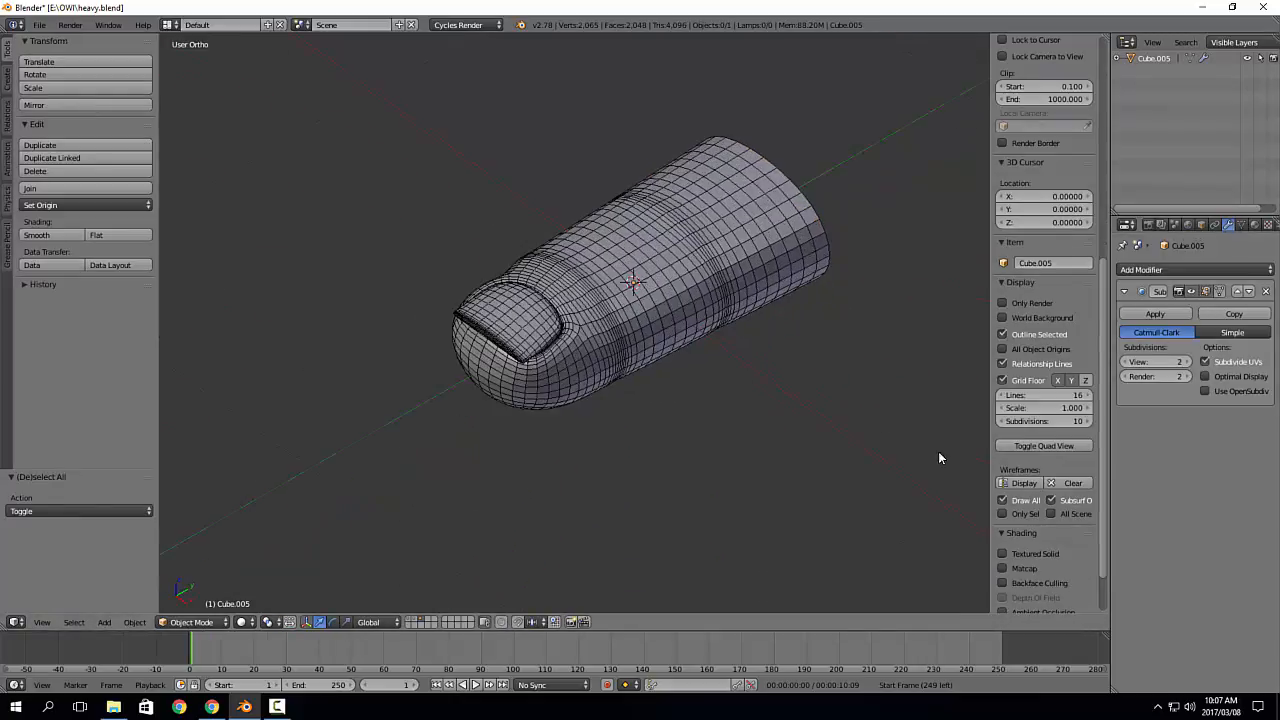
{"action": "left_click", "coordinate": [1073, 483]}
{"action": "middle_click_drag", "start_coordinate": [760, 420], "coordinate": [761, 391]}
Step: In Edit Mode from the right side, lower the middle segment's underside edges 0.031 and the base segment's 0.026 along Z
{"action": "key", "text": "Tab"}
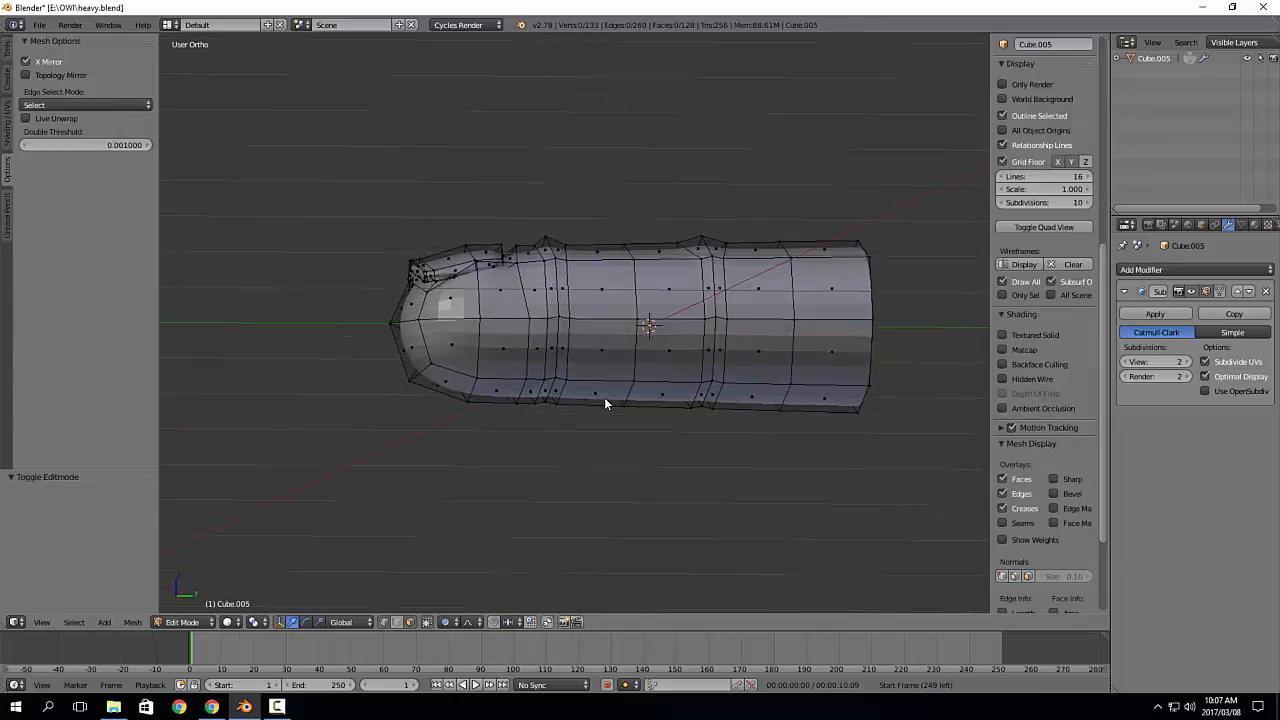
{"action": "key", "text": "KP_3"}
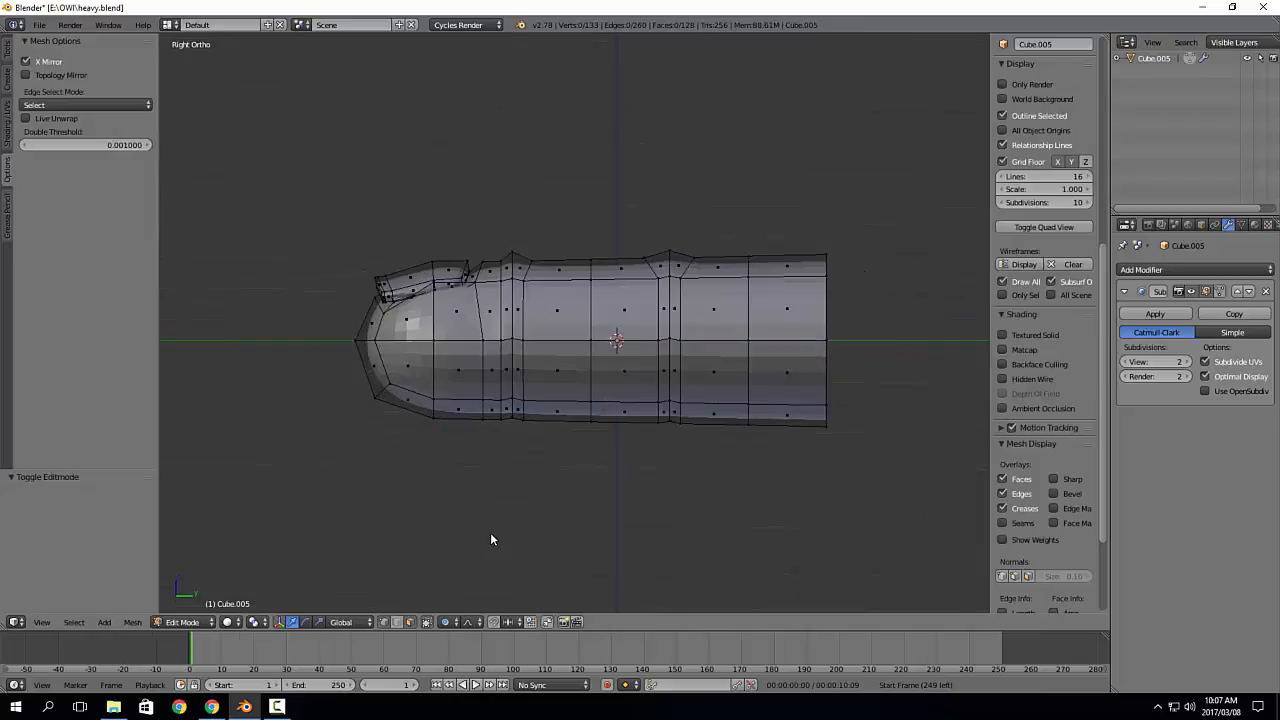
{"action": "key", "text": "3"}
{"action": "right_click", "coordinate": [600, 416]}
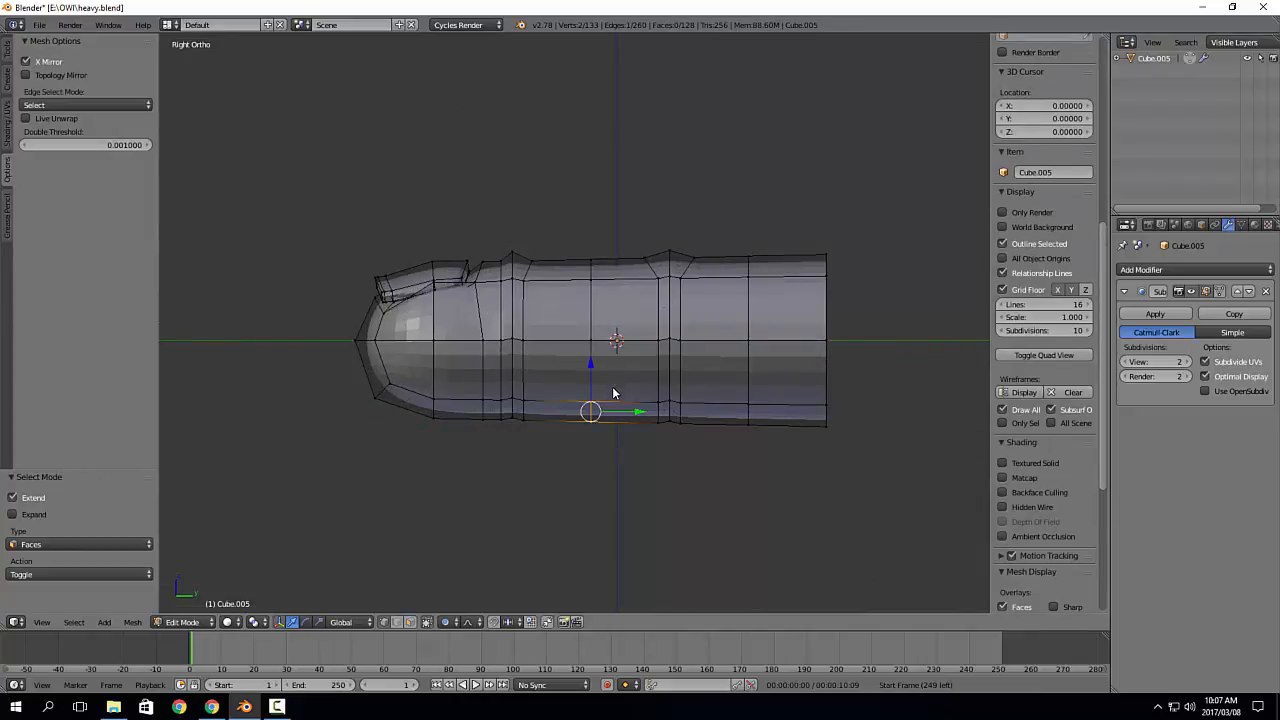
{"action": "left_click_drag", "start_coordinate": [593, 383], "coordinate": [597, 403]}
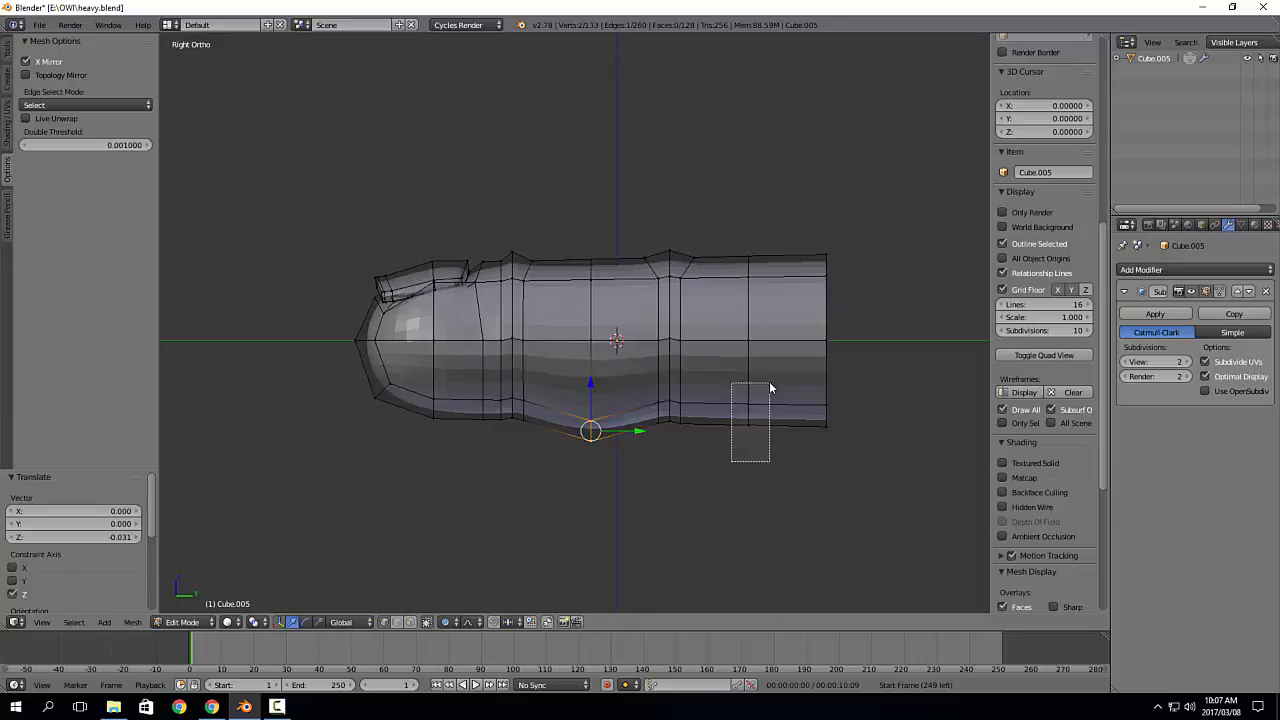
{"action": "left_click_drag", "start_coordinate": [769, 383], "coordinate": [750, 385]}
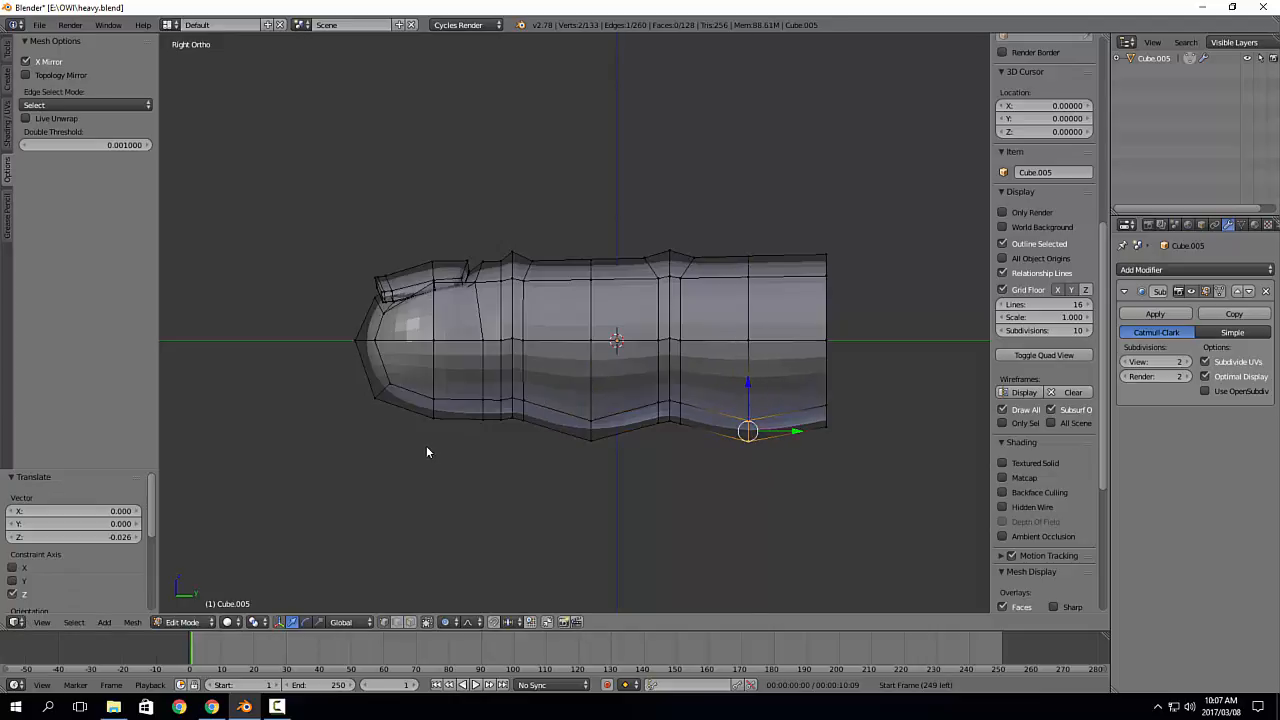
Step: Lower the two underside edge sections of the fingertip pad along Z, the one nearer the joint by 0.008
{"action": "right_click", "coordinate": [432, 414]}
{"action": "left_click_drag", "start_coordinate": [434, 372], "coordinate": [489, 438]}
{"action": "left_click_drag", "start_coordinate": [482, 374], "coordinate": [481, 385]}
Step: Narrow the underside creases along Y, scaling the rear joint's crease to 0.558 and the front joint's to 0.612
{"action": "scroll", "coordinate": [512, 430], "scroll_direction": "up", "scroll_amount": 3}
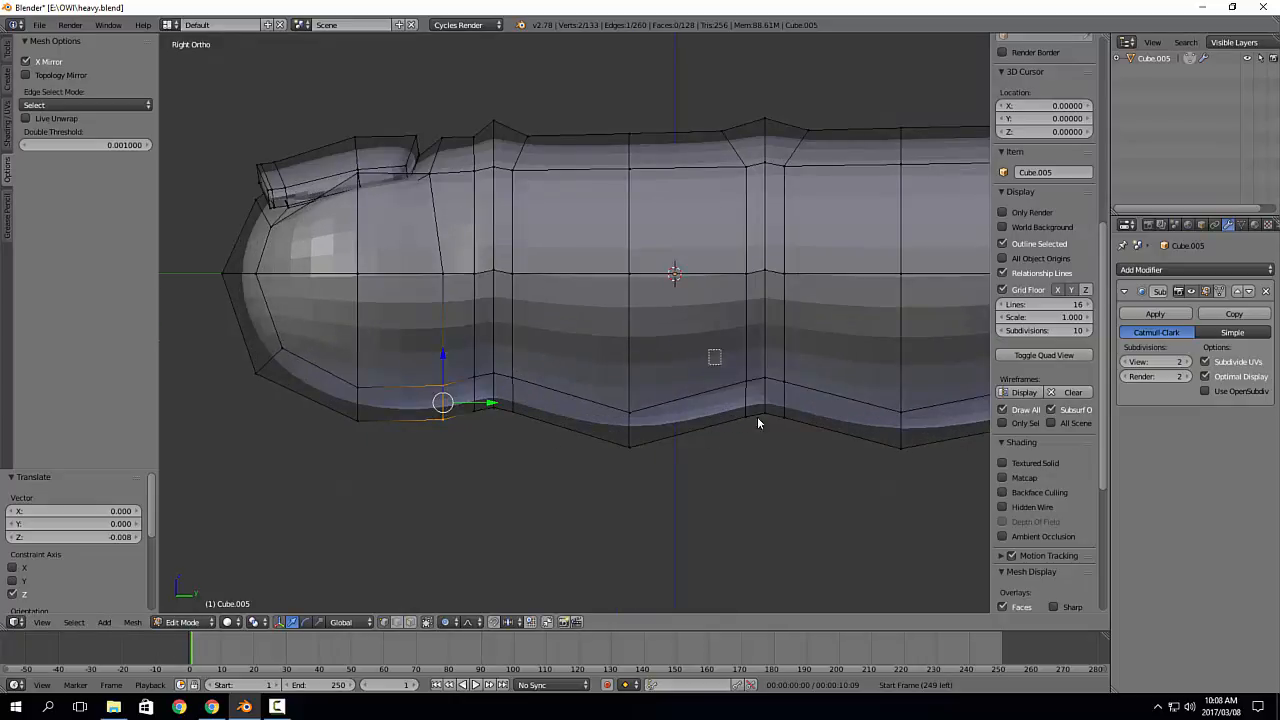
{"action": "left_click_drag", "start_coordinate": [757, 418], "coordinate": [803, 456]}
{"action": "key", "text": "r"}
{"action": "left_click_drag", "start_coordinate": [814, 398], "coordinate": [791, 397]}
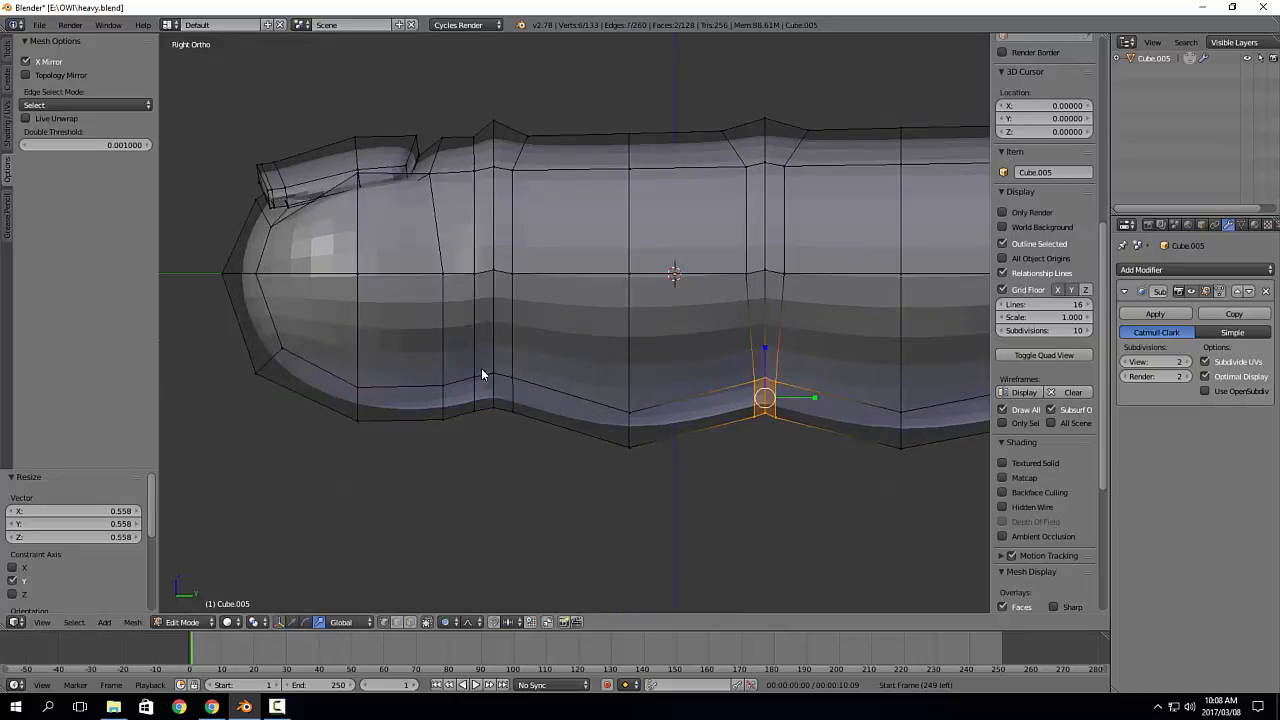
{"action": "left_click_drag", "start_coordinate": [481, 368], "coordinate": [522, 394]}
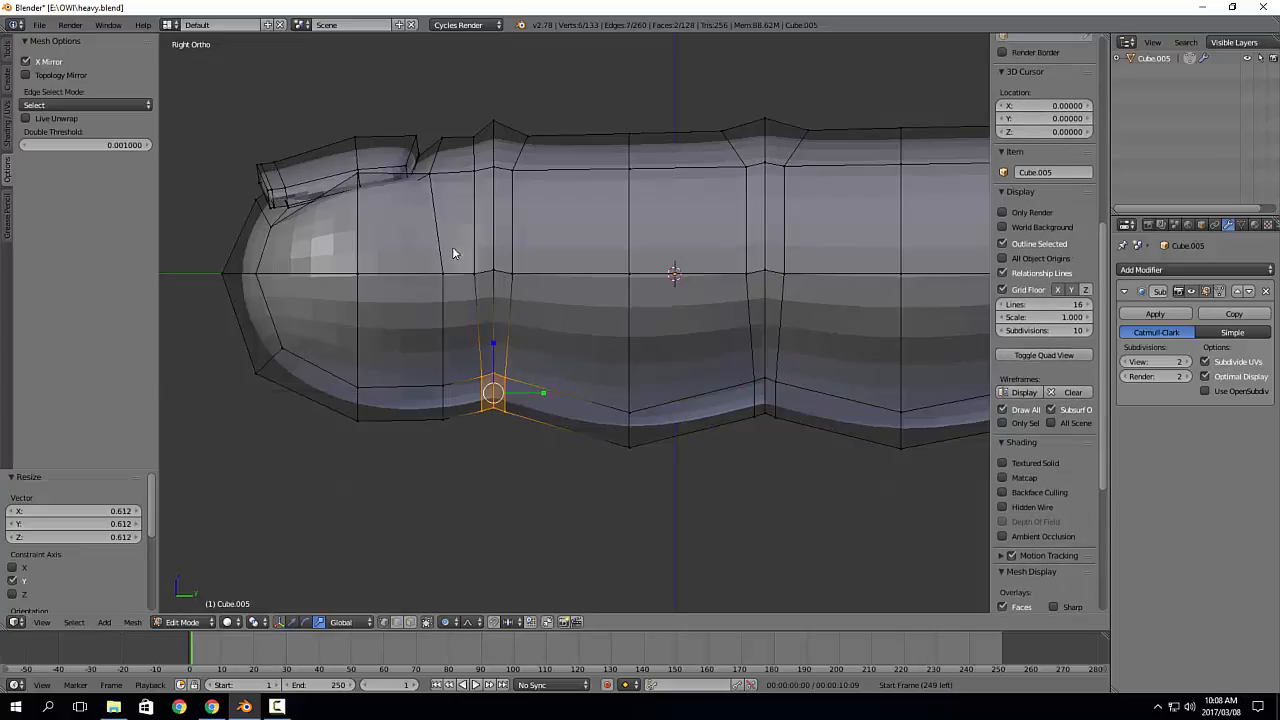
Step: Spread the two top centre vertices flanking the rear joint crease, scaling them to 1.318 along Y
{"action": "mouse_move", "coordinate": [453, 248]}
{"action": "middle_mouse_down"}
{"action": "mouse_move", "coordinate": [483, 325]}
{"action": "mouse_move", "coordinate": [465, 244]}
{"action": "mouse_move", "coordinate": [455, 252]}
{"action": "middle_mouse_up"}
{"action": "right_click", "coordinate": [670, 214]}
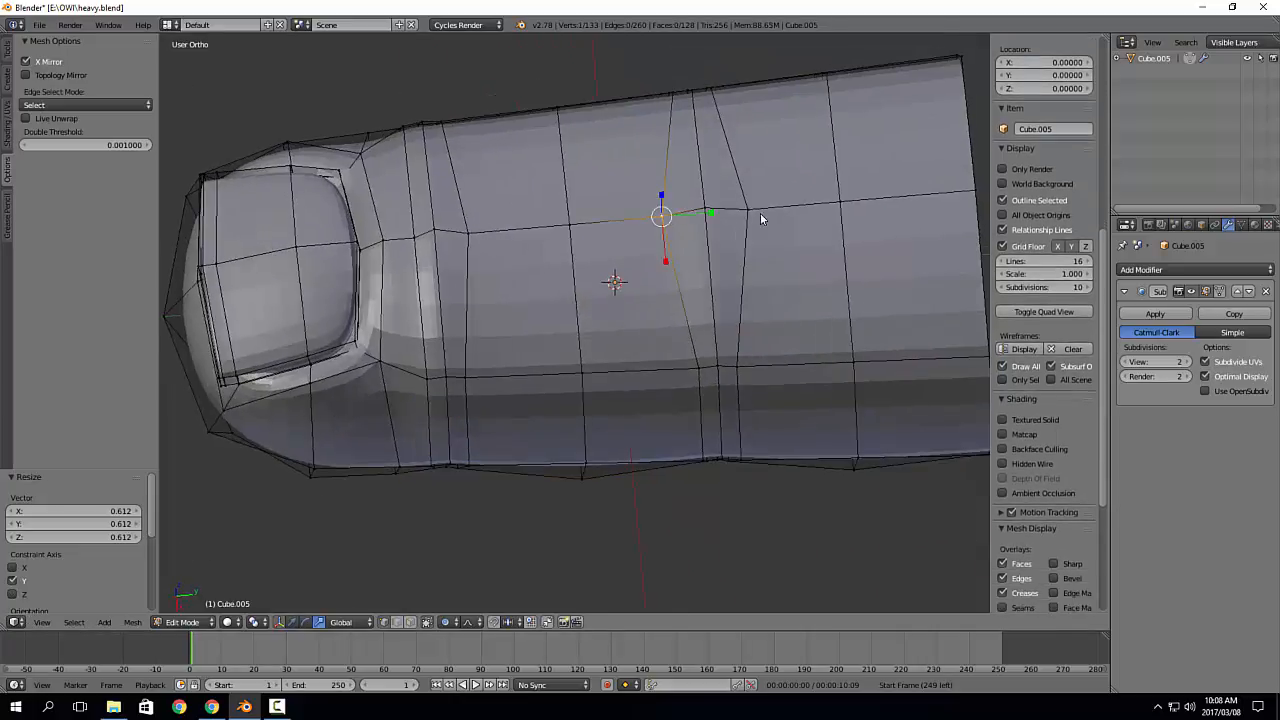
{"action": "right_click", "coordinate": [753, 212], "text": "shift"}
{"action": "left_click_drag", "start_coordinate": [755, 212], "coordinate": [758, 214]}
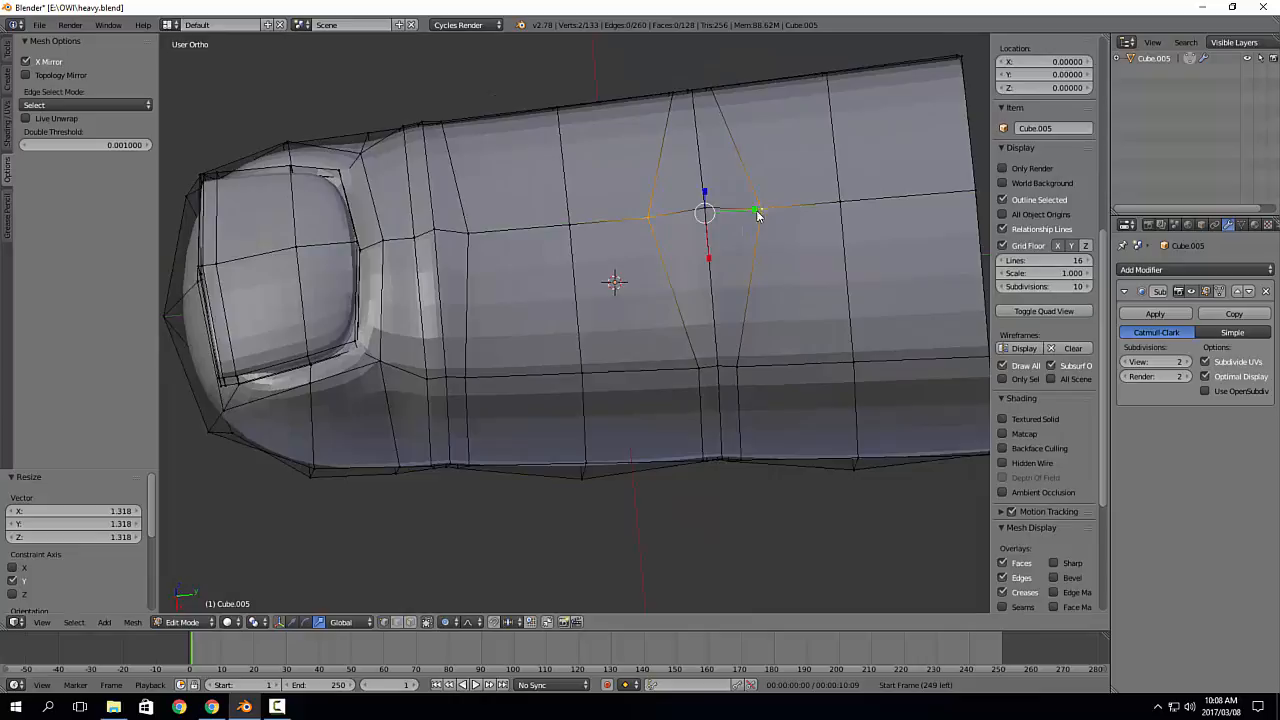
Step: Move the top centre vertex behind the front joint 0.015 along Y and the one before it toward the nail, then return to Object Mode
{"action": "right_click", "coordinate": [477, 234]}
{"action": "key", "text": "w"}
{"action": "left_click_drag", "start_coordinate": [522, 232], "coordinate": [540, 231]}
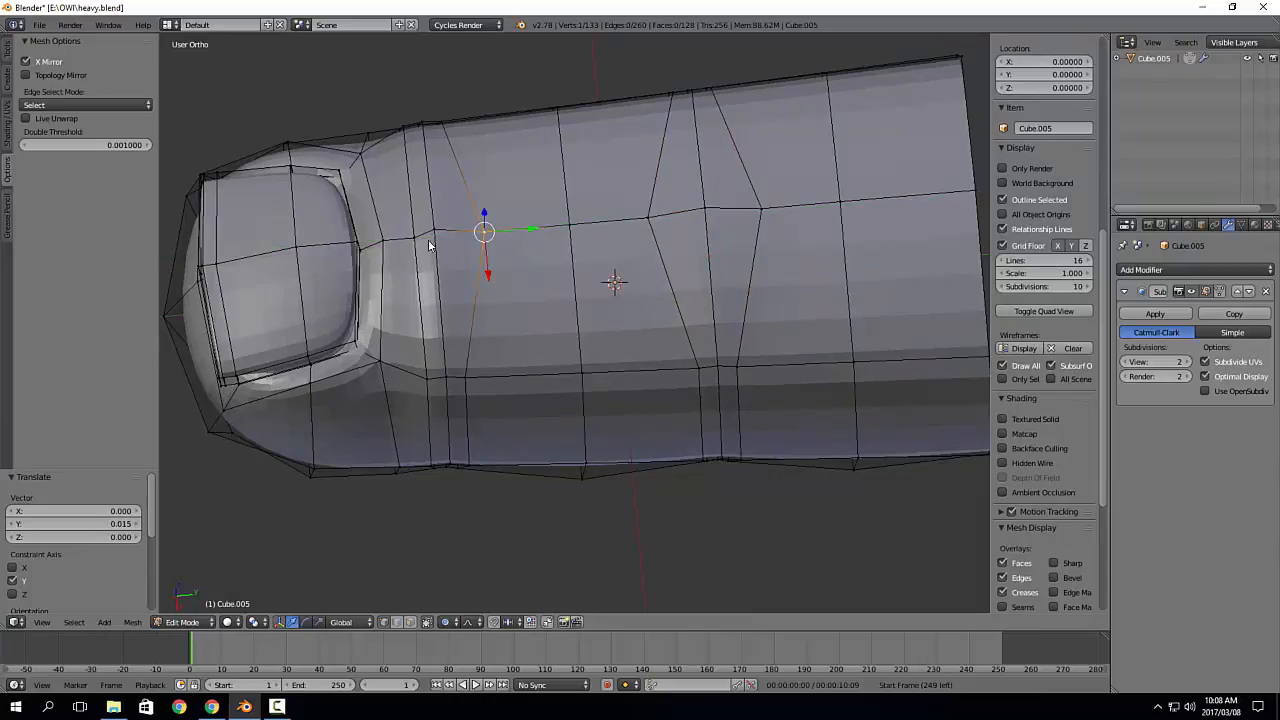
{"action": "right_click", "coordinate": [417, 242]}
{"action": "middle_click_drag", "start_coordinate": [444, 234], "coordinate": [440, 155]}
{"action": "key", "text": "g"}
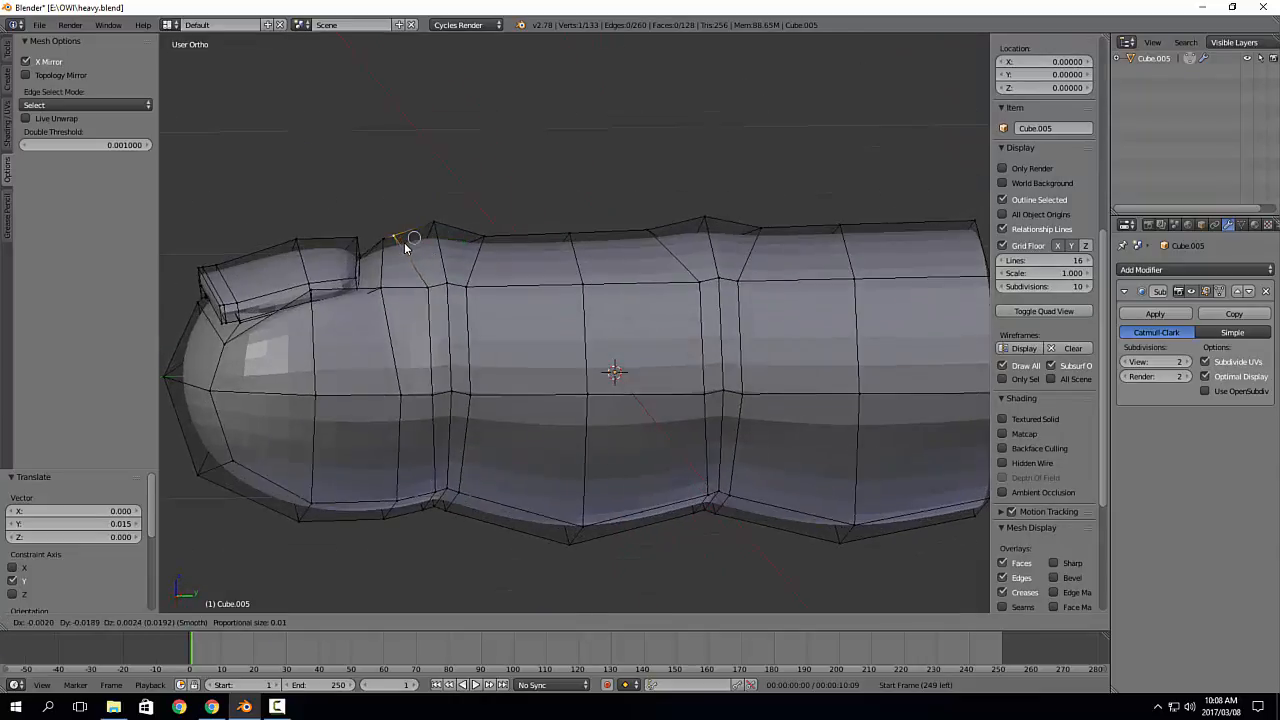
{"action": "left_click", "coordinate": [403, 248]}
{"action": "scroll", "coordinate": [404, 262], "scroll_direction": "down", "scroll_amount": 2}
{"action": "middle_click_drag", "start_coordinate": [404, 262], "coordinate": [426, 331]}
{"action": "key", "text": "Tab"}
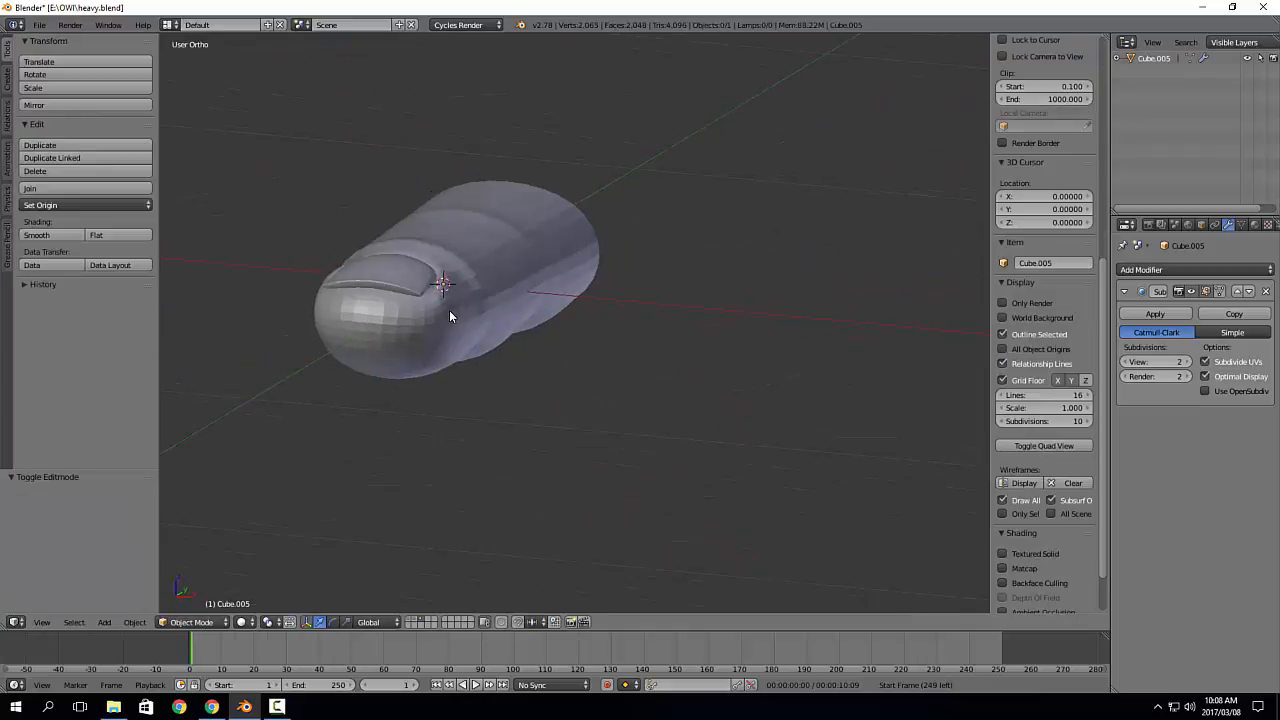
Step: In Edit Mode, select the faces covering the top of the fingernail and lower them 0.008 along Z
{"action": "scroll", "coordinate": [449, 305], "scroll_direction": "up", "scroll_amount": 5}
{"action": "key", "text": "Tab"}
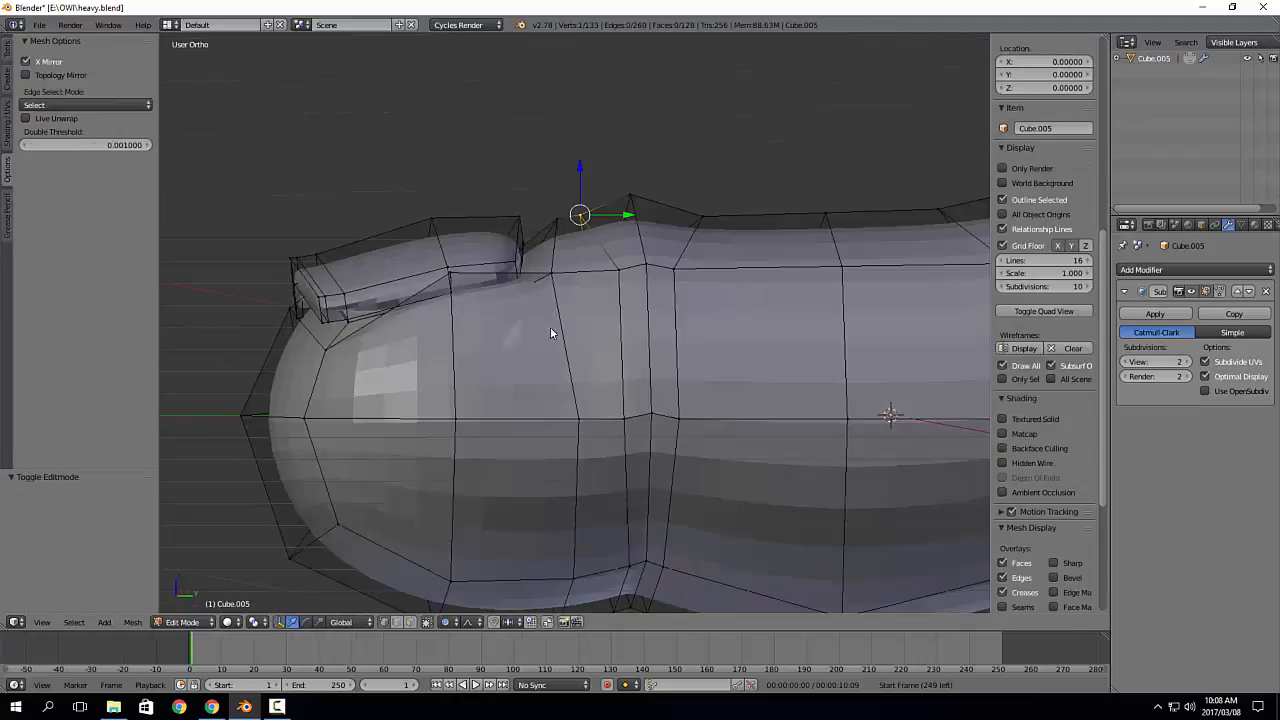
{"action": "middle_click_drag", "start_coordinate": [550, 327], "coordinate": [492, 333]}
{"action": "key", "text": "3"}
{"action": "right_click", "coordinate": [492, 333]}
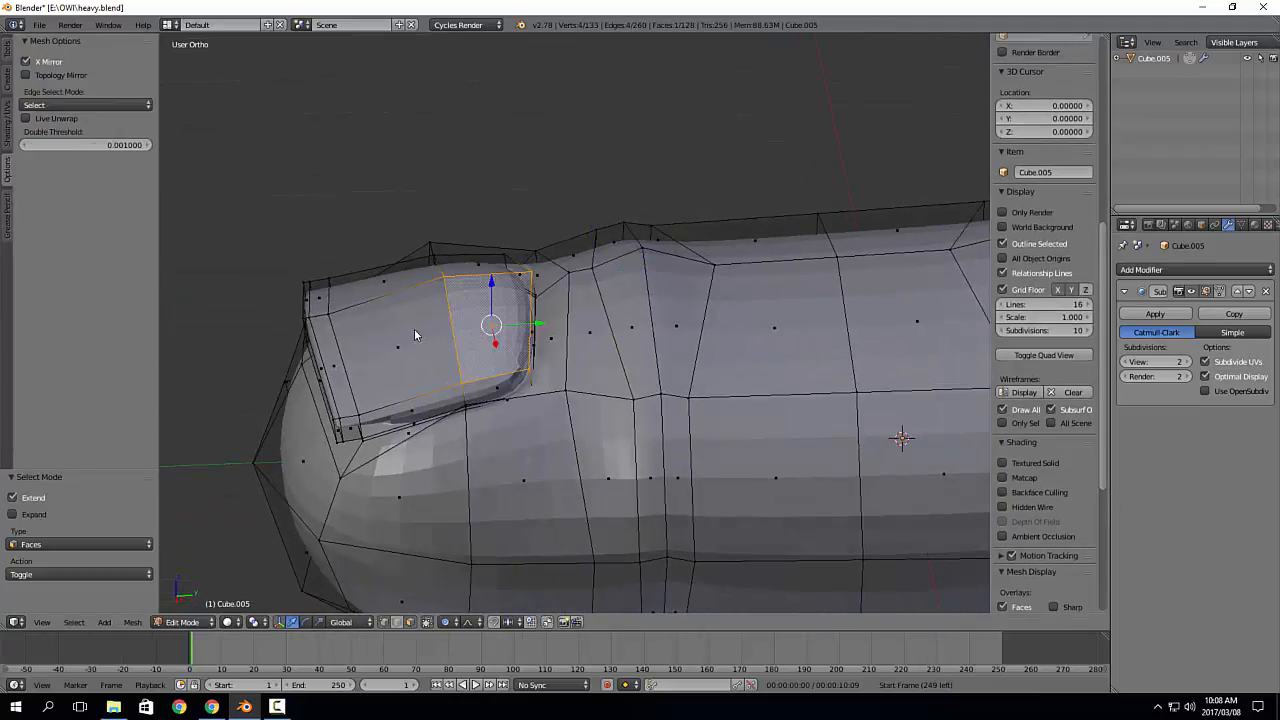
{"action": "right_click", "coordinate": [395, 340], "text": "shift"}
{"action": "right_click", "coordinate": [321, 374], "text": "ctrl"}
{"action": "middle_click_drag", "start_coordinate": [321, 374], "coordinate": [241, 379]}
{"action": "right_click", "coordinate": [231, 363], "text": "shift"}
{"action": "right_click", "coordinate": [238, 336], "text": "shift"}
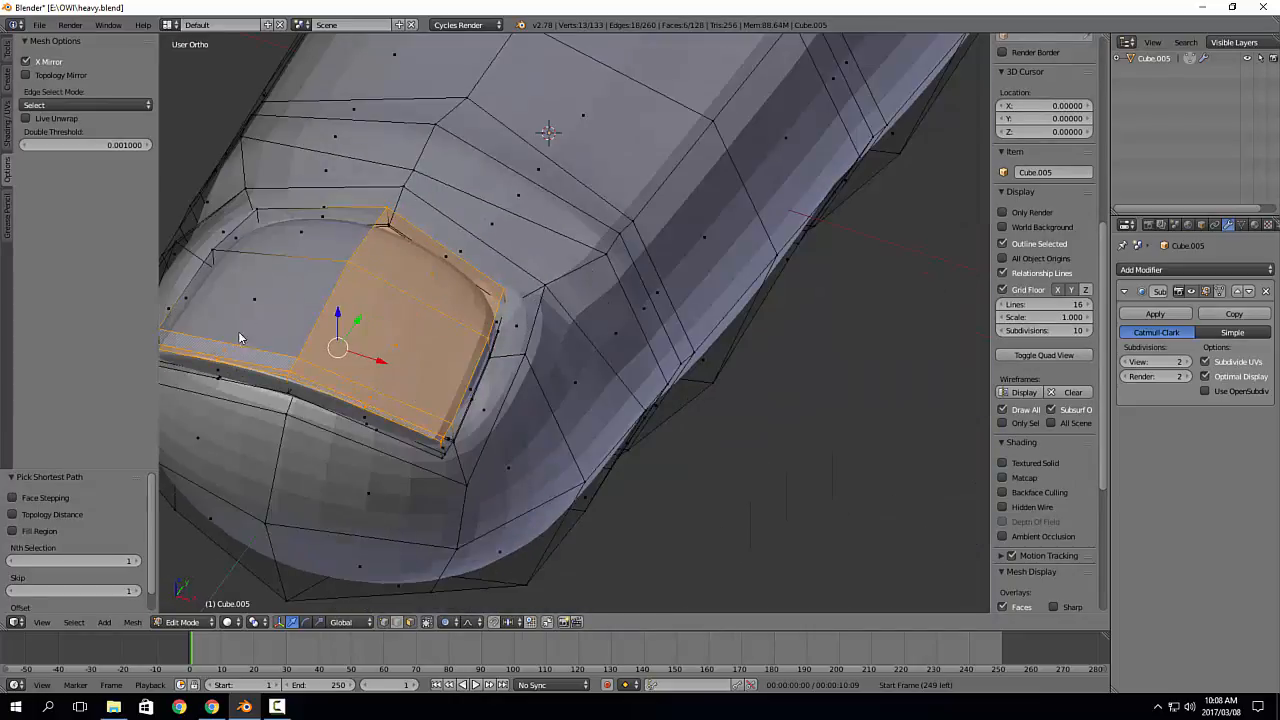
{"action": "right_click", "coordinate": [264, 287], "text": "shift"}
{"action": "right_click", "coordinate": [291, 247], "text": "shift"}
{"action": "middle_click_drag", "start_coordinate": [293, 243], "coordinate": [565, 288]}
{"action": "key", "text": "g"}
{"action": "key", "text": "z"}
{"action": "left_click", "coordinate": [564, 290]}
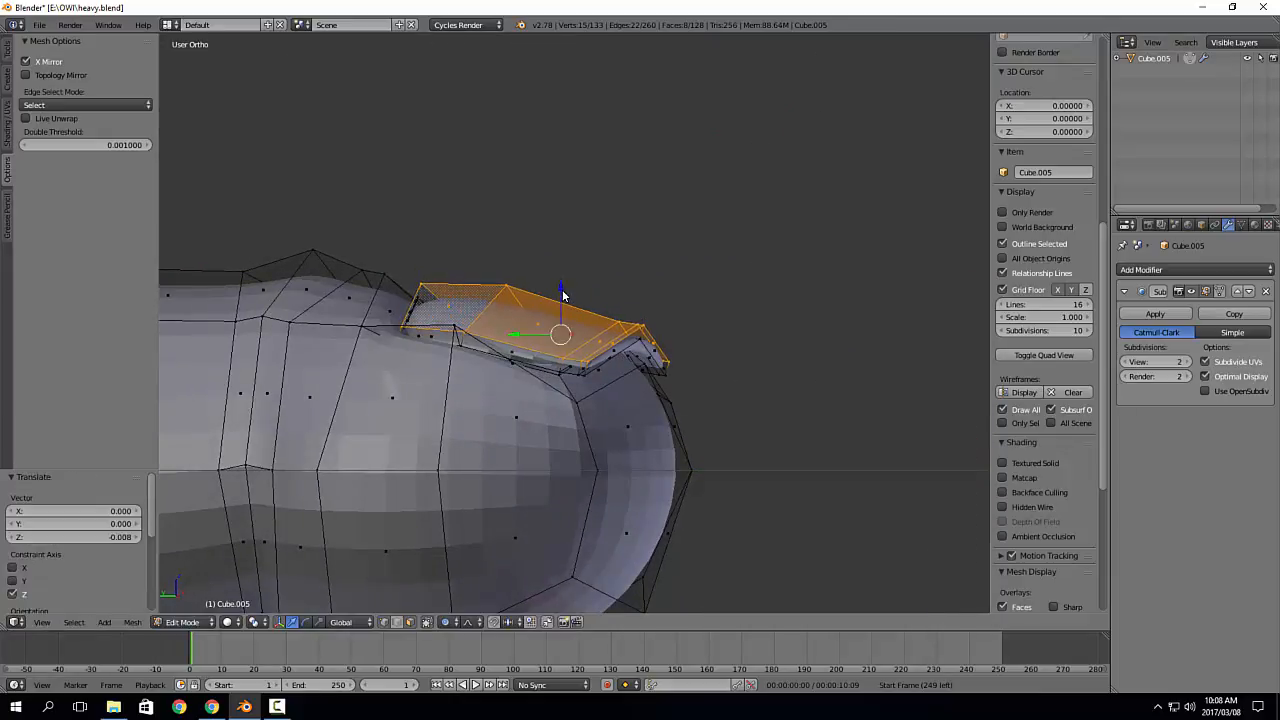
Step: Pull the top centre vertex at the nail's rear edge 0.016 toward the tip along Y and 0.009 down
{"action": "middle_click_drag", "start_coordinate": [821, 436], "coordinate": [694, 300]}
{"action": "right_click", "coordinate": [686, 405]}
{"action": "key", "text": "g"}
{"action": "left_click", "coordinate": [679, 400]}
{"action": "key", "text": "g"}
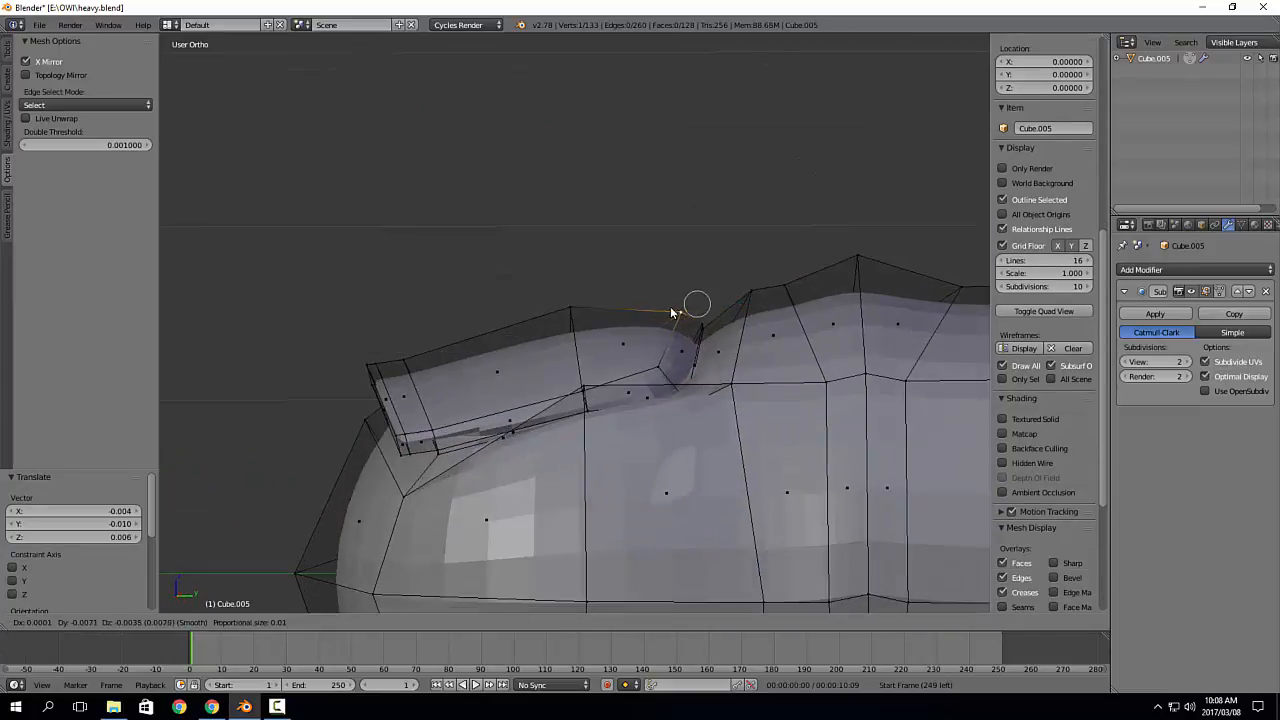
{"action": "left_click", "coordinate": [660, 318]}
Step: Move the nail's middle top vertex forward and down, and shift the rear side vertex 0.005 toward the tip
{"action": "key", "text": "g"}
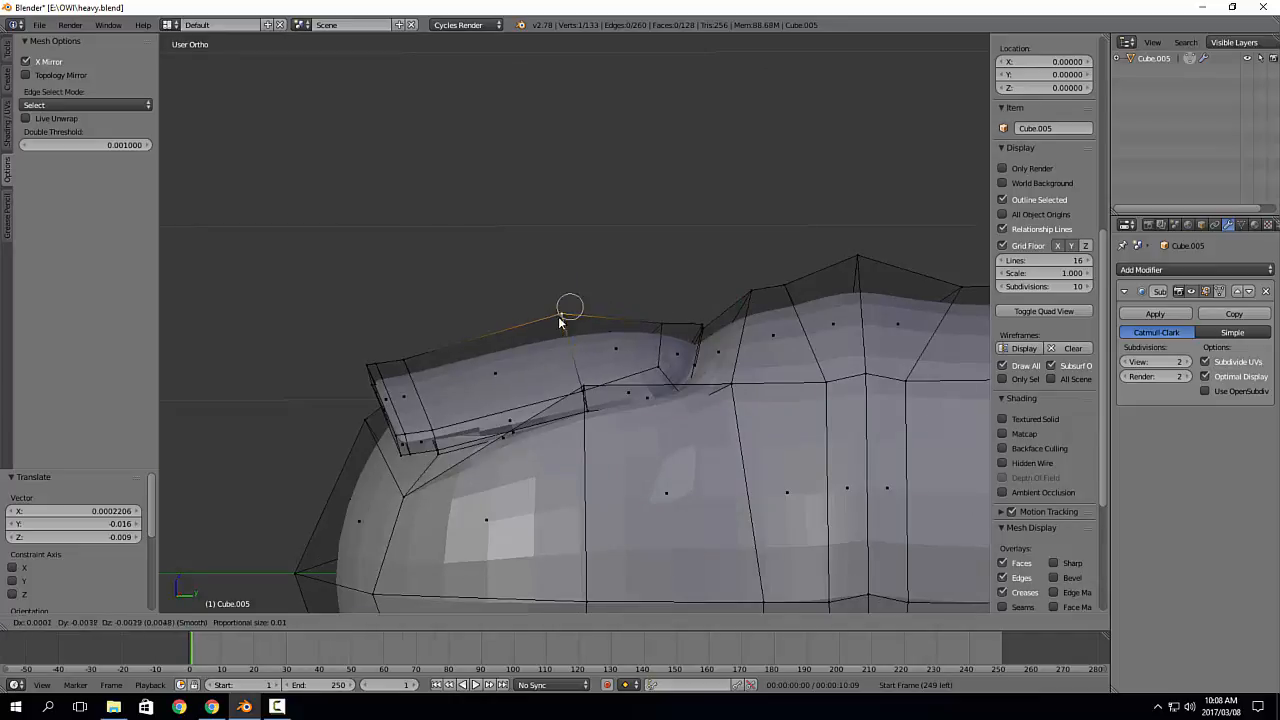
{"action": "left_click", "coordinate": [598, 346]}
{"action": "right_click", "coordinate": [662, 369]}
{"action": "key", "text": "g"}
{"action": "left_click", "coordinate": [617, 364]}
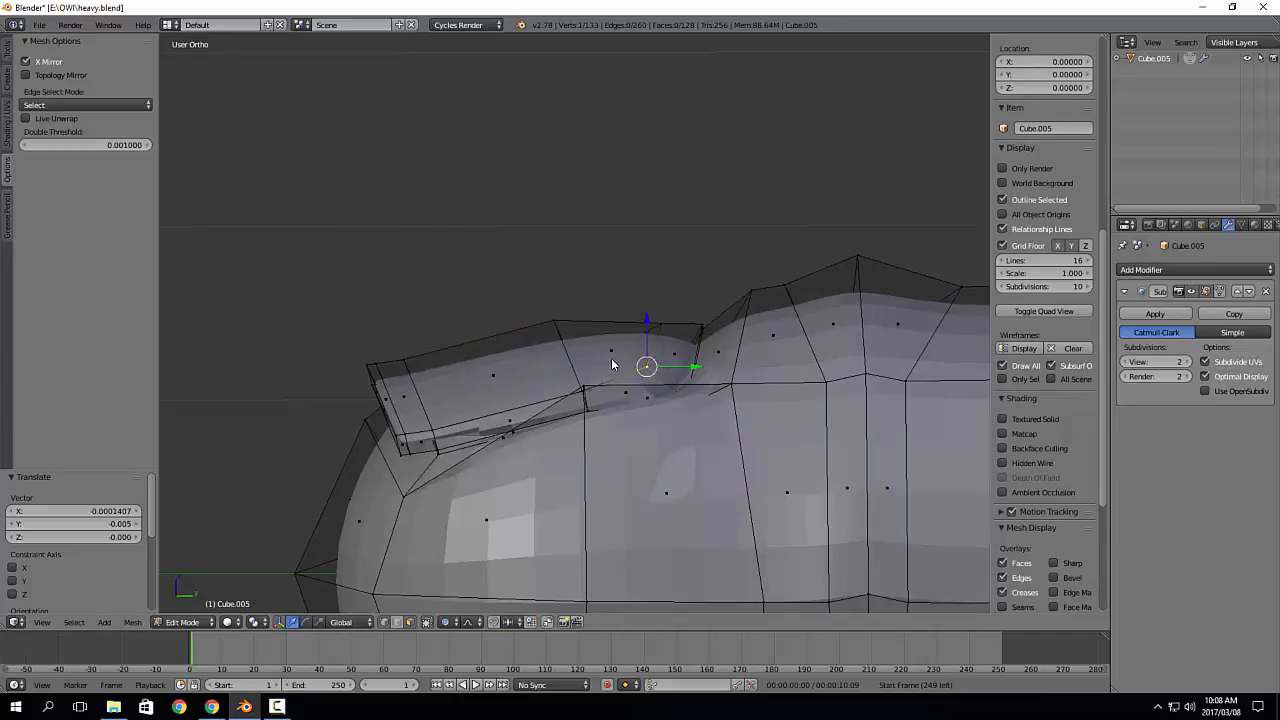
Step: Select the nail's upper side edge from rear to front and move it inward 0.005 along X
{"action": "middle_click_drag", "start_coordinate": [611, 362], "coordinate": [470, 394]}
{"action": "right_click", "coordinate": [423, 318]}
{"action": "right_click", "coordinate": [489, 442], "text": "ctrl"}
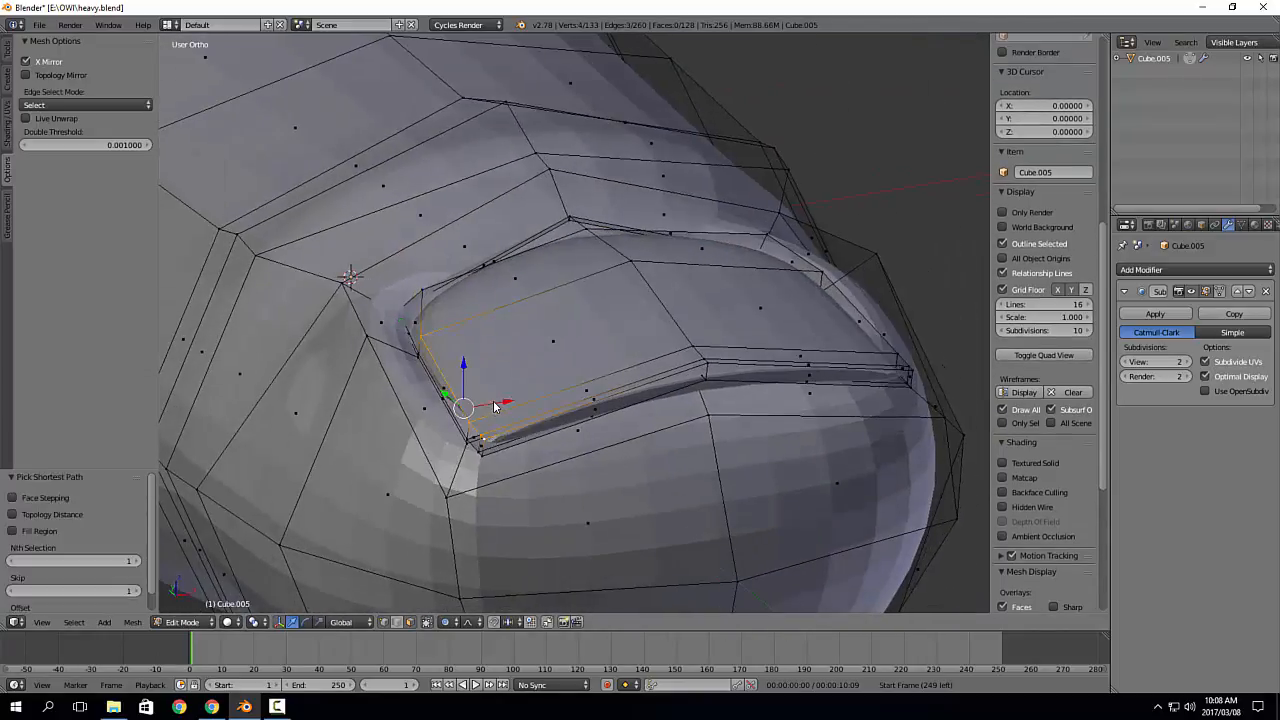
{"action": "key", "text": "g"}
{"action": "key", "text": "x"}
{"action": "left_click", "coordinate": [506, 396]}
Step: Add a single centred loop cut across the nail near its front edge
{"action": "middle_click_drag", "start_coordinate": [506, 396], "coordinate": [518, 437]}
{"action": "key", "text": "ctrl+r"}
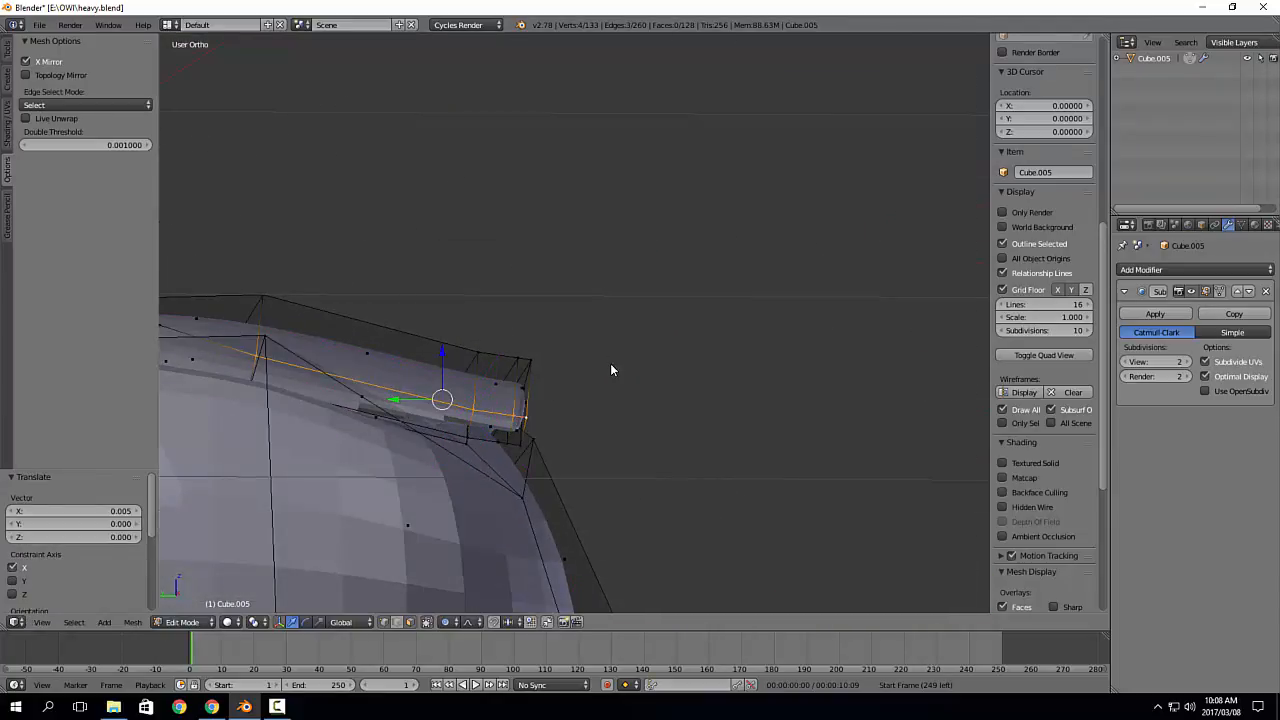
{"action": "mouse_move", "coordinate": [609, 366]}
{"action": "middle_mouse_down"}
{"action": "mouse_move", "coordinate": [470, 422]}
{"action": "mouse_move", "coordinate": [406, 497]}
{"action": "mouse_move", "coordinate": [358, 483]}
{"action": "mouse_move", "coordinate": [402, 424]}
{"action": "middle_mouse_up"}
{"action": "left_click", "coordinate": [477, 411]}
{"action": "right_click", "coordinate": [477, 411]}
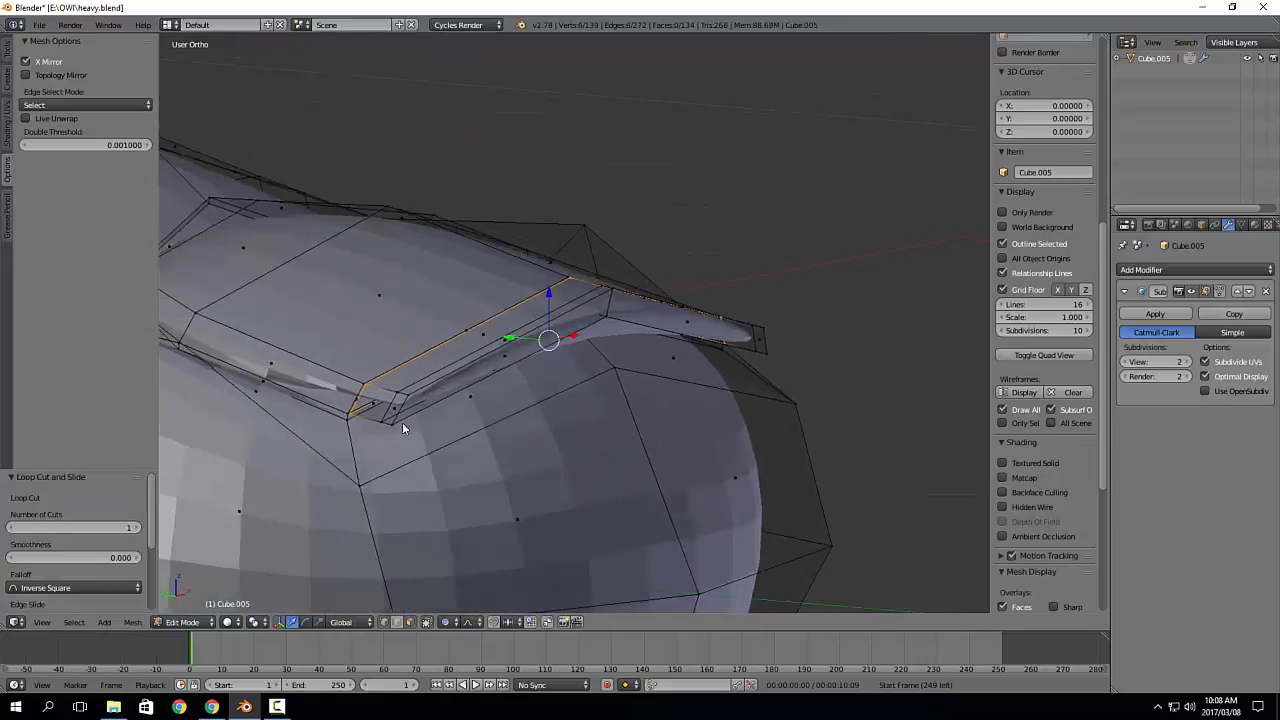
Step: Switch to Sculpt Mode, choose the Grab brush and enlarge its radius at the nail's side corner
{"action": "key", "text": "Tab"}
{"action": "mouse_move", "coordinate": [737, 397]}
{"action": "middle_mouse_down"}
{"action": "mouse_move", "coordinate": [322, 425]}
{"action": "mouse_move", "coordinate": [1, 408]}
{"action": "middle_mouse_up"}
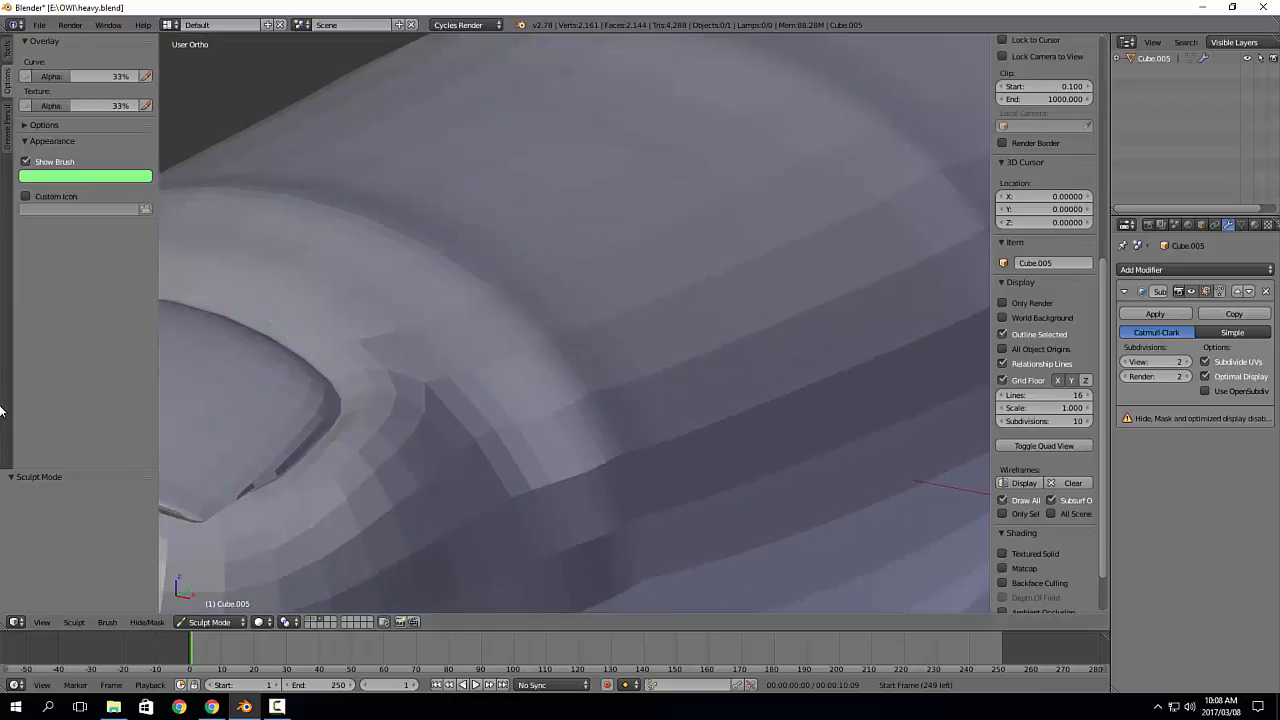
{"action": "scroll", "coordinate": [1, 408], "scroll_direction": "down", "scroll_amount": 2}
{"action": "middle_click_drag", "start_coordinate": [374, 473], "coordinate": [604, 364]}
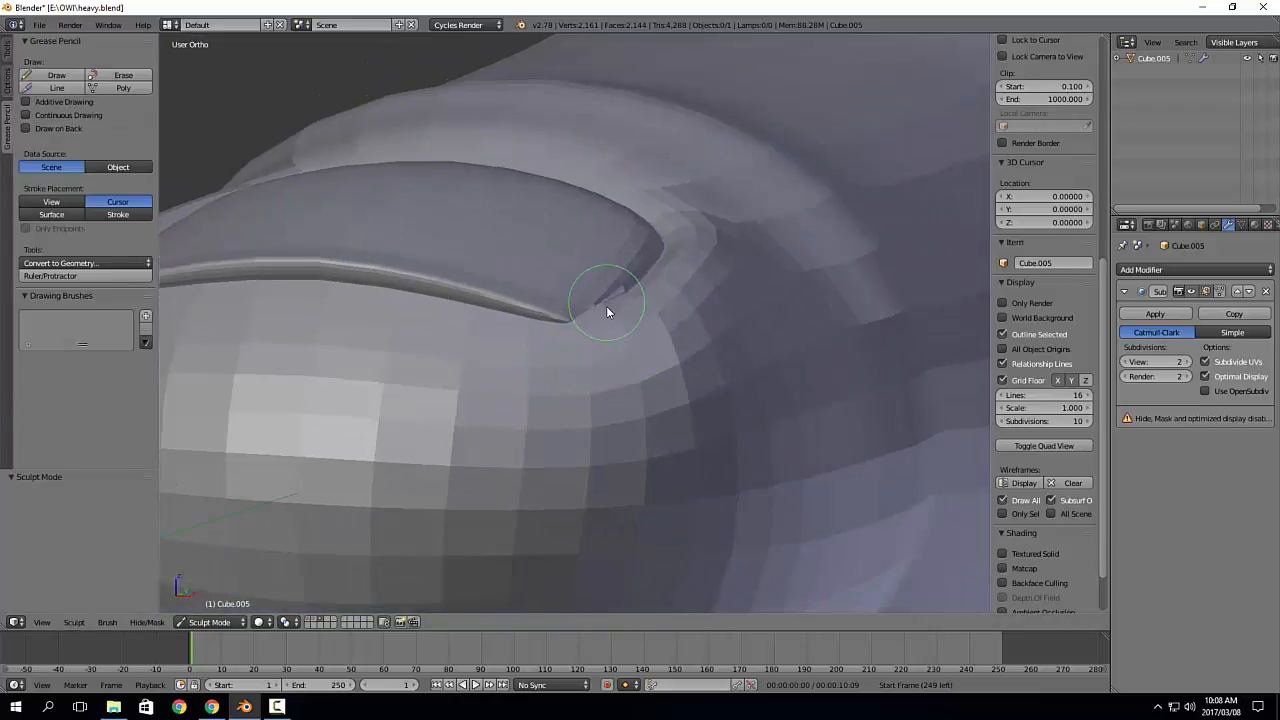
{"action": "key", "text": "g"}
{"action": "key", "text": "Tab"}
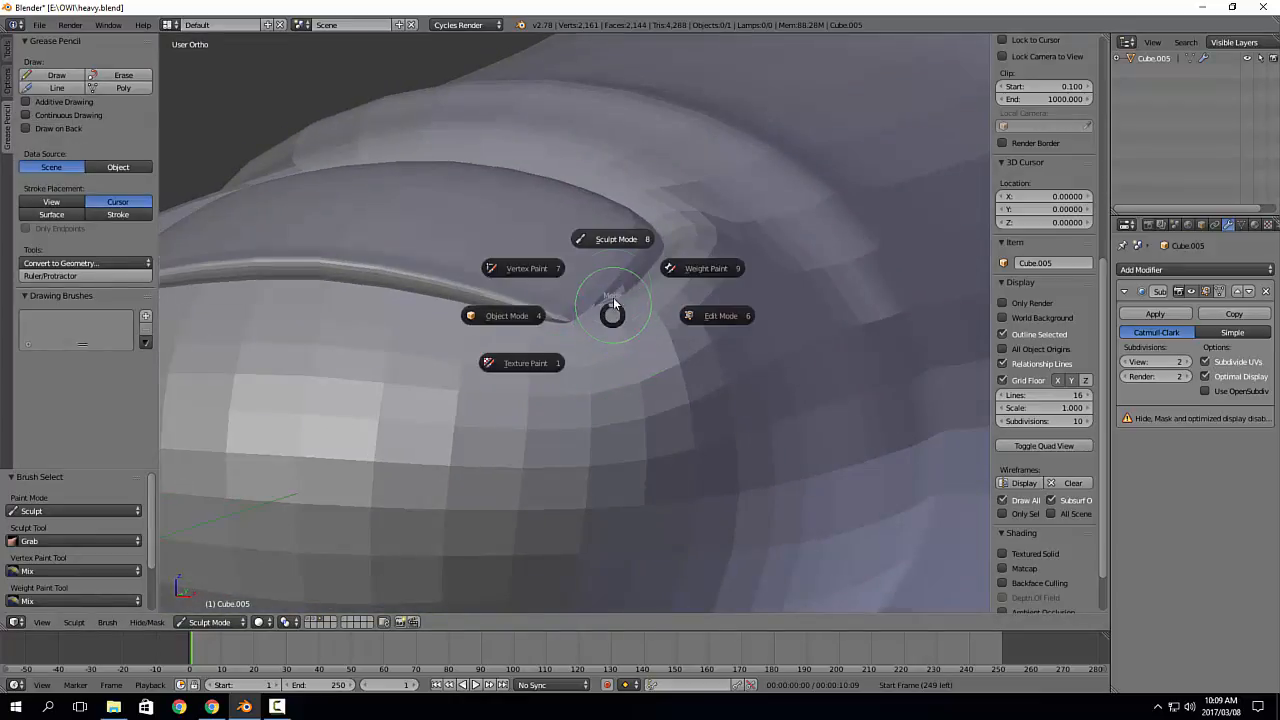
{"action": "key", "text": "f"}
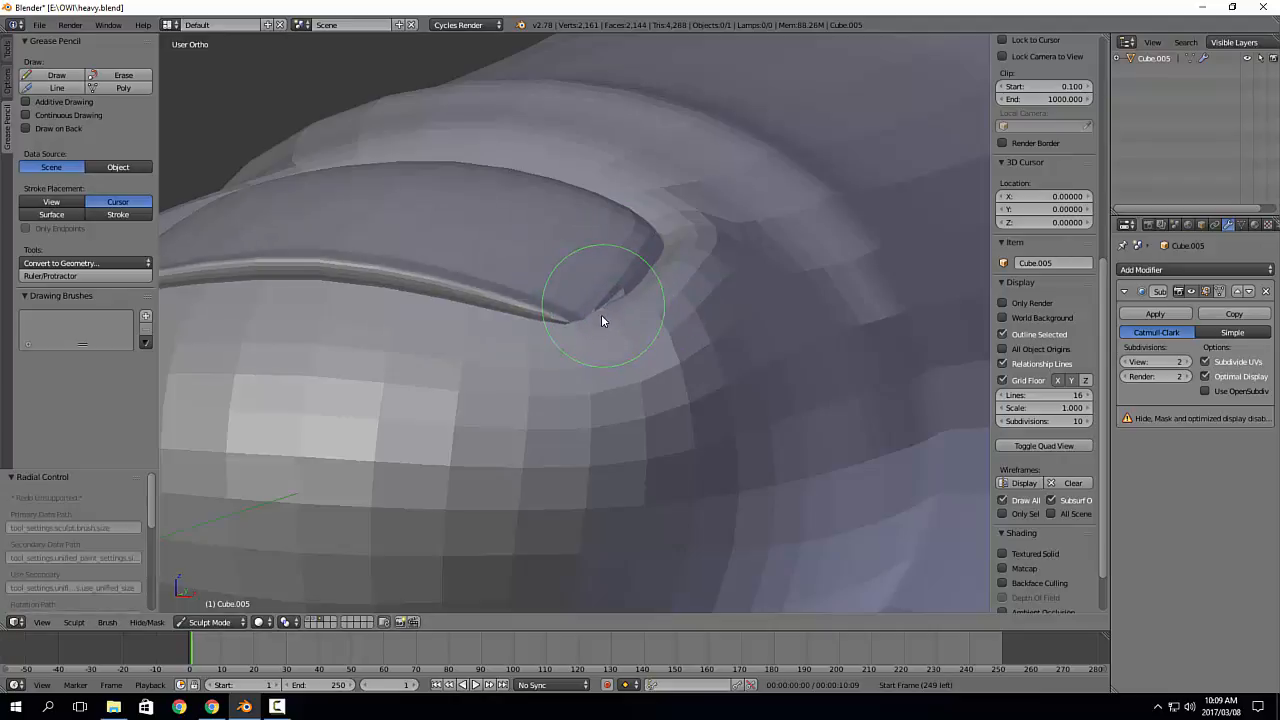
{"action": "left_click", "coordinate": [616, 313]}
{"action": "scroll", "coordinate": [614, 315], "scroll_direction": "down", "scroll_amount": 5}
{"action": "mouse_move", "coordinate": [614, 316]}
{"action": "middle_mouse_down"}
{"action": "mouse_move", "coordinate": [594, 387]}
{"action": "mouse_move", "coordinate": [637, 339]}
{"action": "mouse_move", "coordinate": [619, 313]}
{"action": "mouse_move", "coordinate": [538, 356]}
{"action": "mouse_move", "coordinate": [620, 267]}
{"action": "mouse_move", "coordinate": [593, 312]}
{"action": "mouse_move", "coordinate": [630, 320]}
{"action": "mouse_move", "coordinate": [591, 337]}
{"action": "mouse_move", "coordinate": [535, 320]}
{"action": "middle_mouse_up"}
Step: Shorten the nail in Edit Mode by moving its front-end faces back about 0.008 along Y, and return to Object Mode
{"action": "key", "text": "Tab"}
{"action": "key", "text": "Tab"}
{"action": "right_click", "coordinate": [536, 321], "text": "alt"}
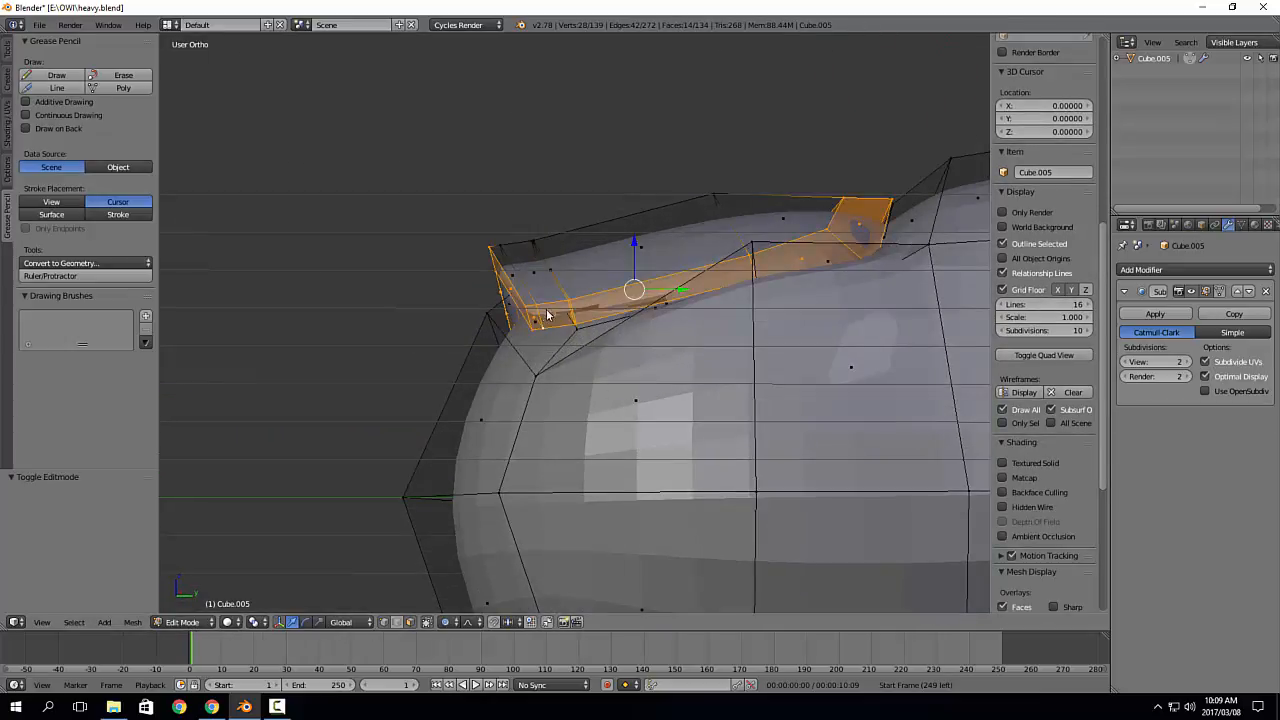
{"action": "right_click", "coordinate": [533, 311], "text": "alt"}
{"action": "key", "text": "e"}
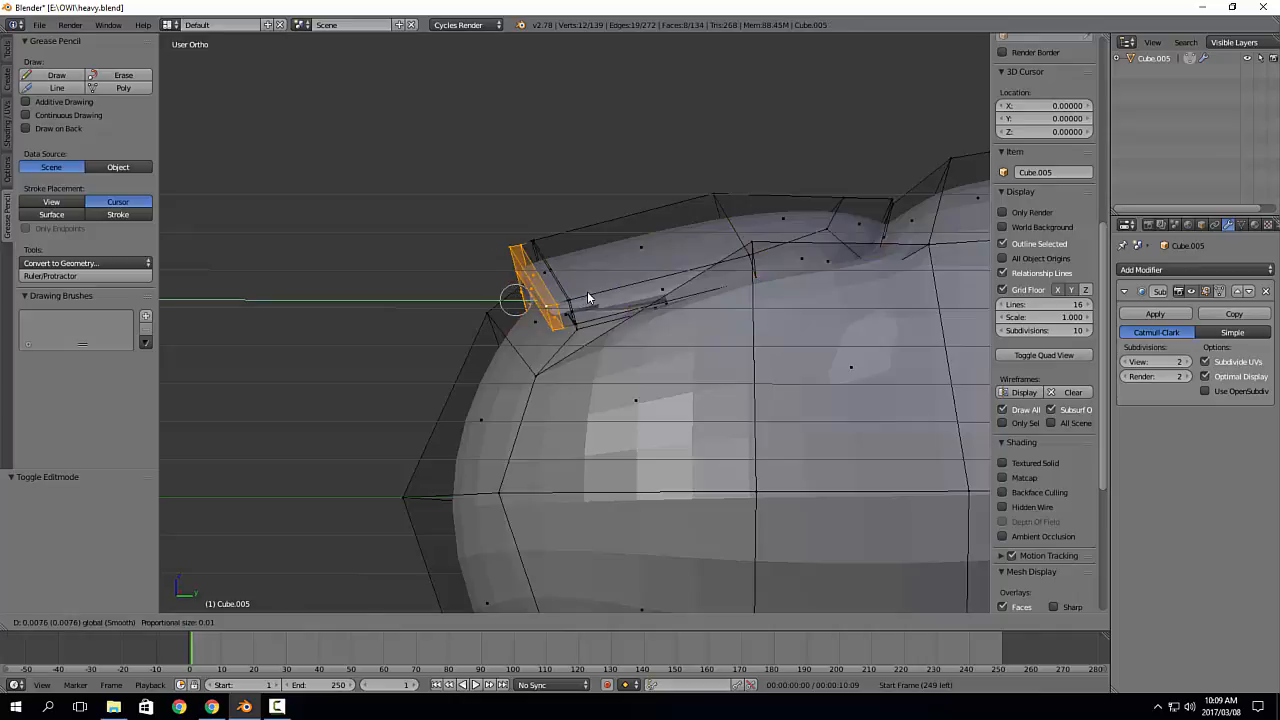
{"action": "left_click", "coordinate": [587, 291]}
{"action": "key", "text": "Tab"}
{"action": "middle_click_drag", "start_coordinate": [517, 343], "coordinate": [605, 433]}
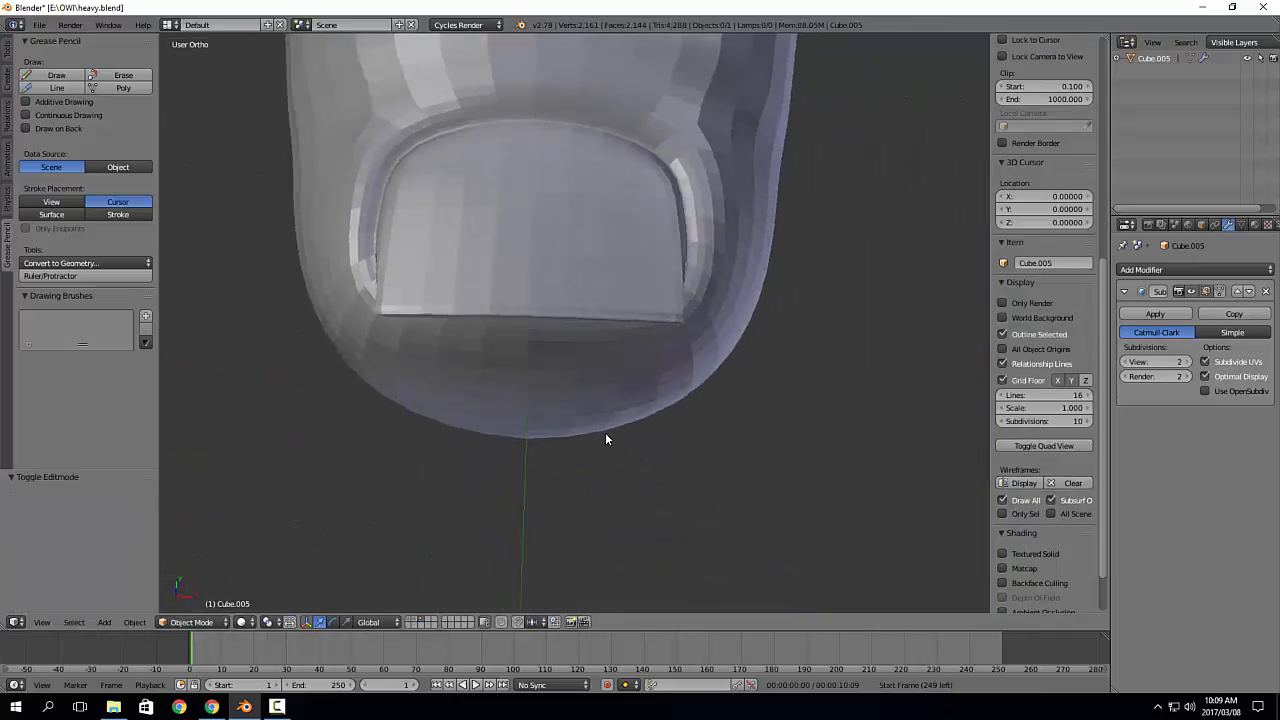
Step: Examine the character's hand on the first layer for comparison and return to the finger's layer
{"action": "scroll", "coordinate": [604, 425], "scroll_direction": "down", "scroll_amount": 6}
{"action": "middle_click_drag", "start_coordinate": [596, 349], "coordinate": [698, 414]}
{"action": "scroll", "coordinate": [701, 353], "scroll_direction": "down", "scroll_amount": 3}
{"action": "key", "text": "KP_5"}
{"action": "key", "text": "KP_1"}
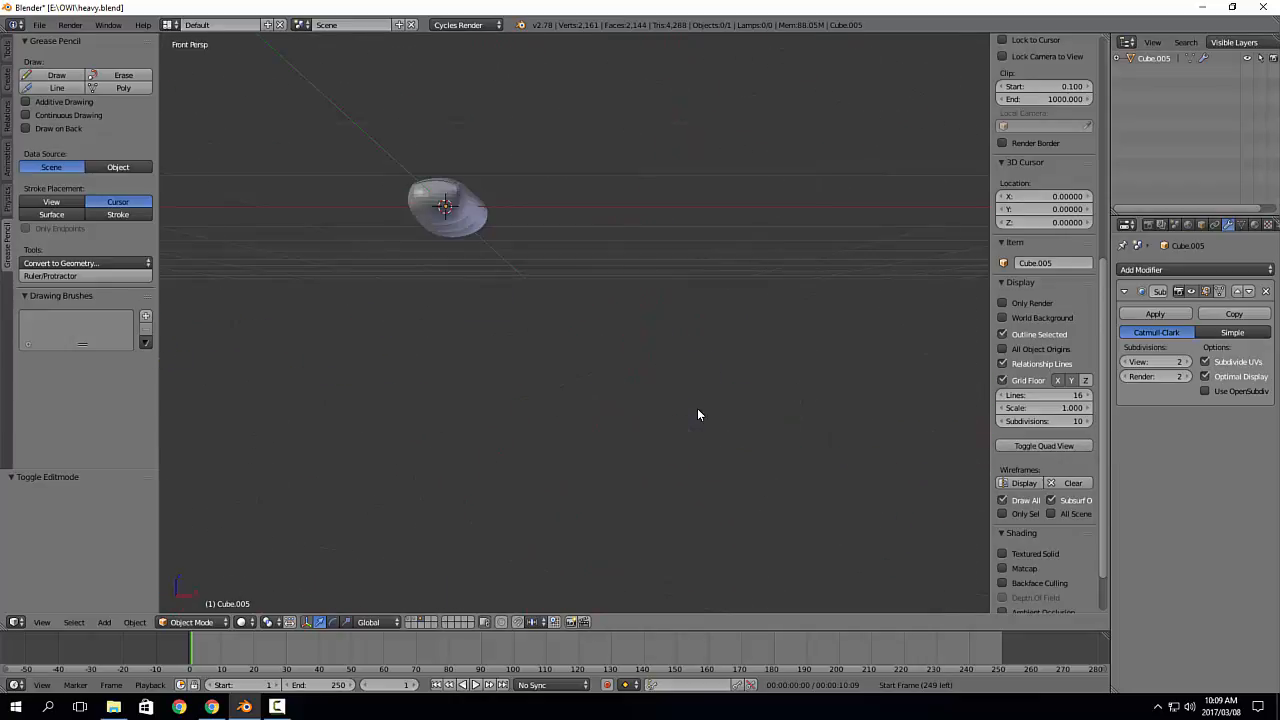
{"action": "left_click", "coordinate": [411, 625]}
{"action": "scroll", "coordinate": [531, 154], "scroll_direction": "down", "scroll_amount": 1}
{"action": "middle_click_drag", "start_coordinate": [531, 154], "coordinate": [680, 310]}
{"action": "scroll", "coordinate": [828, 271], "scroll_direction": "up", "scroll_amount": 5}
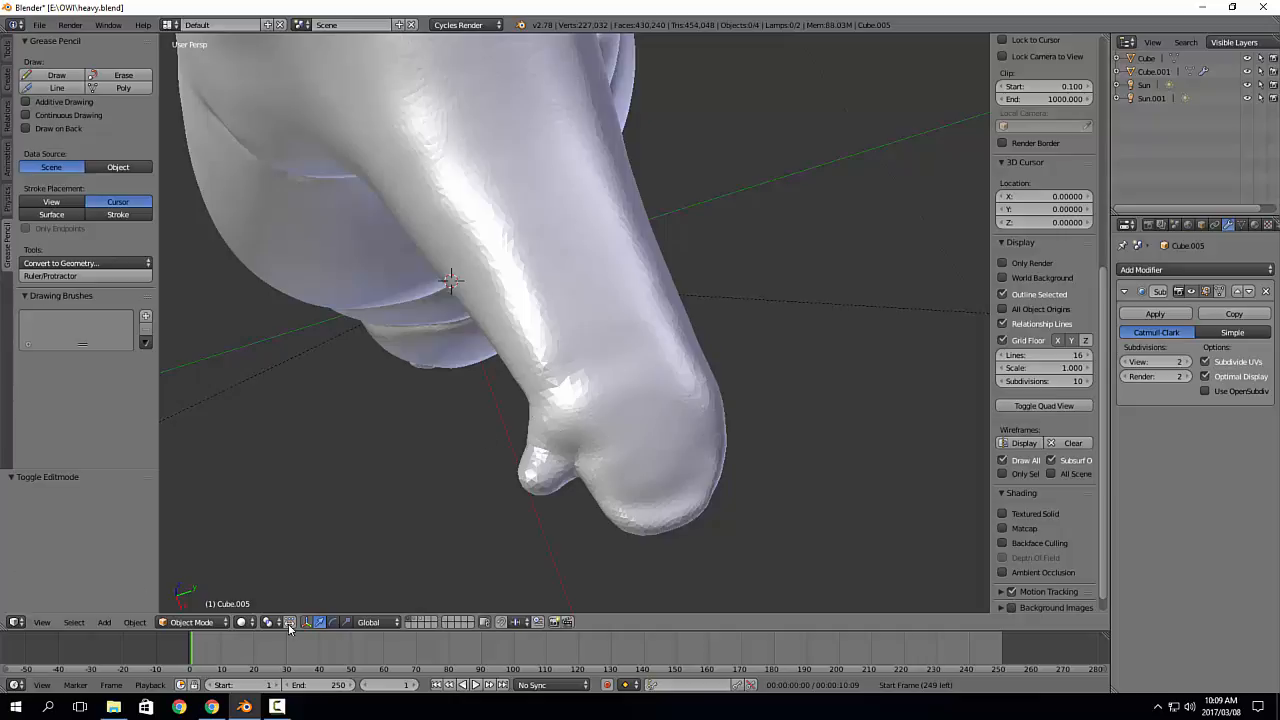
{"action": "left_click", "coordinate": [420, 620]}
{"action": "scroll", "coordinate": [525, 338], "scroll_direction": "down", "scroll_amount": 4}
{"action": "middle_click_drag", "start_coordinate": [525, 338], "coordinate": [483, 312]}
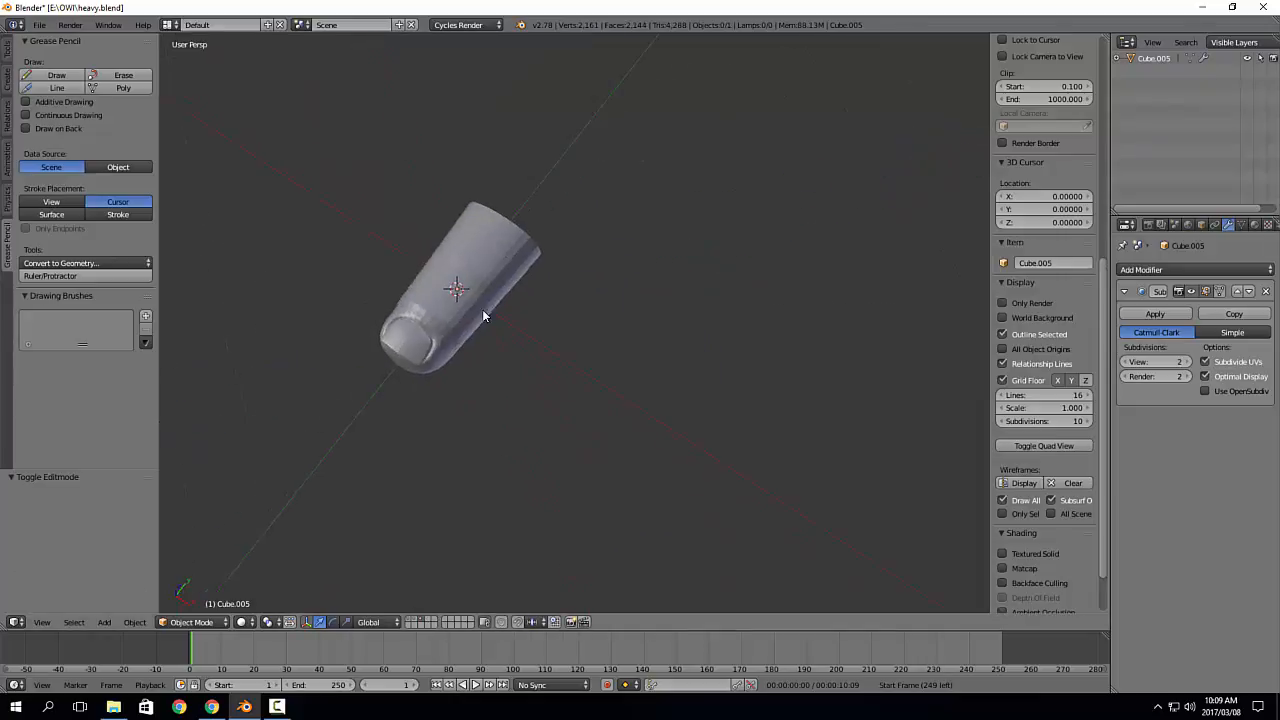
Step: Scale the whole finger to 0.338 and apply its scale
{"action": "right_click", "coordinate": [483, 316]}
{"action": "key", "text": "s"}
{"action": "left_click", "coordinate": [492, 312]}
{"action": "key", "text": "ctrl+a"}
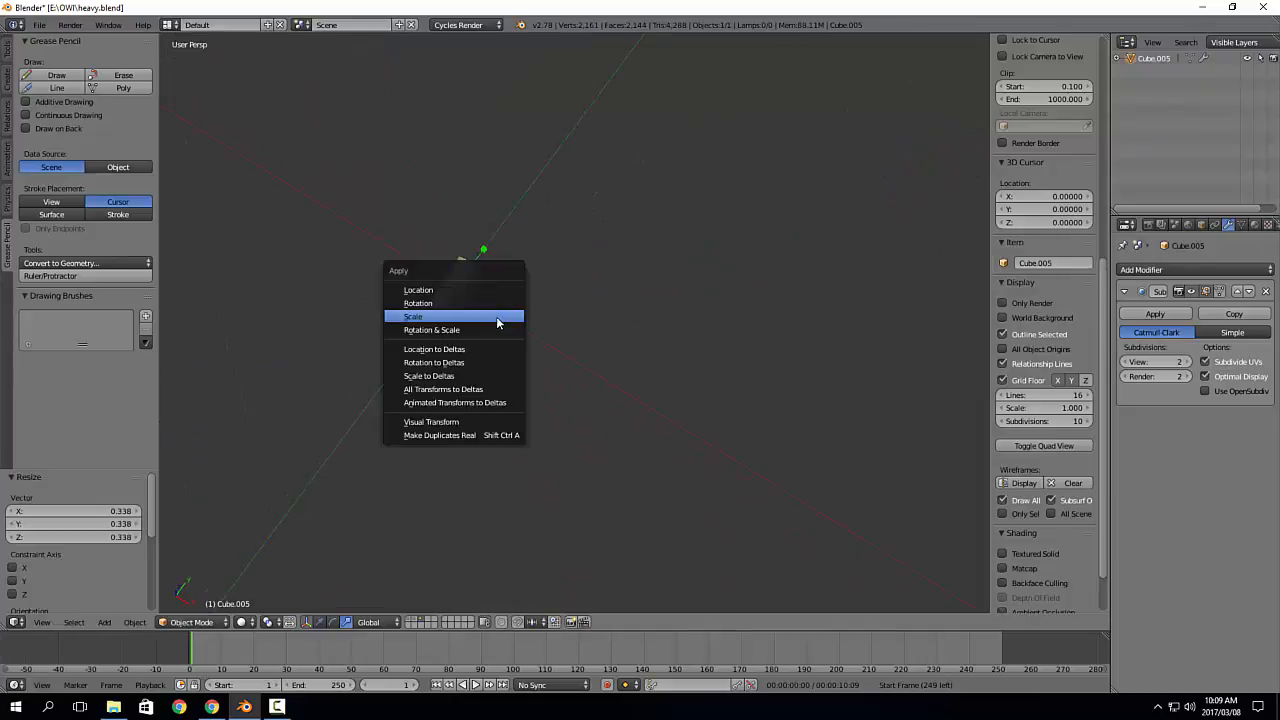
{"action": "left_click", "coordinate": [497, 318]}
Step: In the top orthographic view, move the finger by about -0.130 in X and -0.047 in Y
{"action": "key", "text": "KP_Decimal"}
{"action": "scroll", "coordinate": [552, 332], "scroll_direction": "down", "scroll_amount": 3}
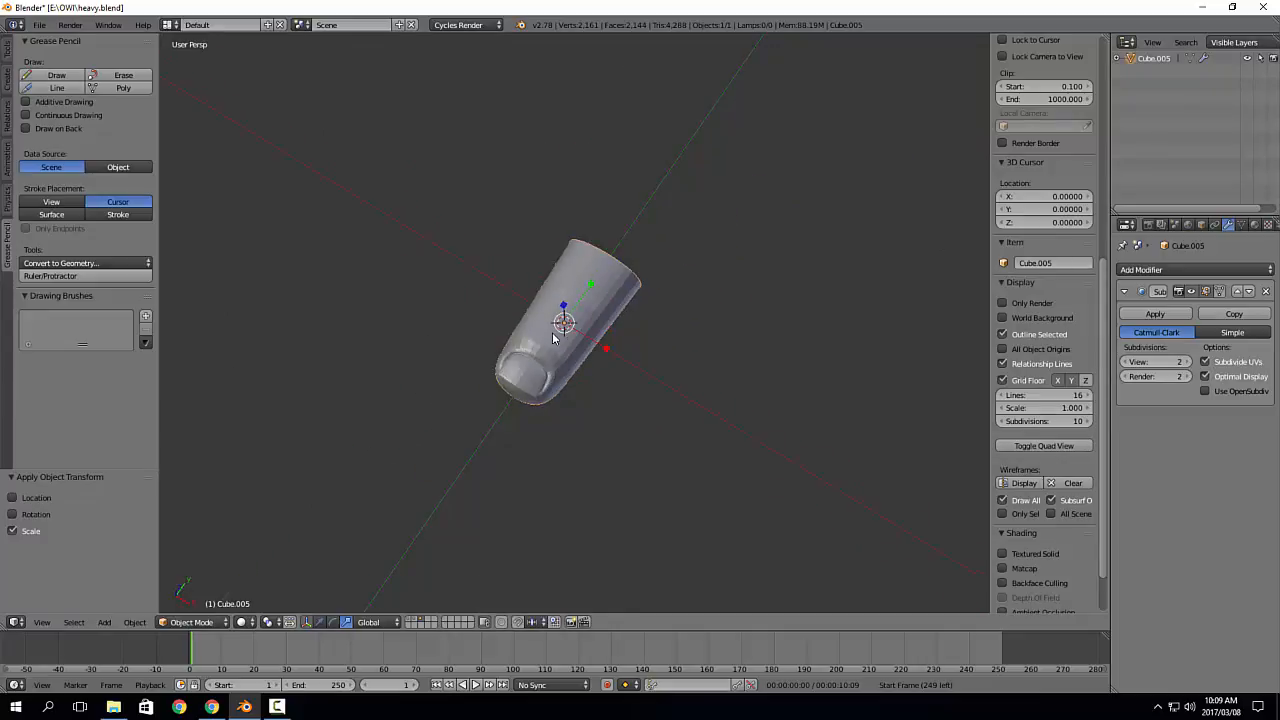
{"action": "key", "text": "KP_7"}
{"action": "key", "text": "KP_5"}
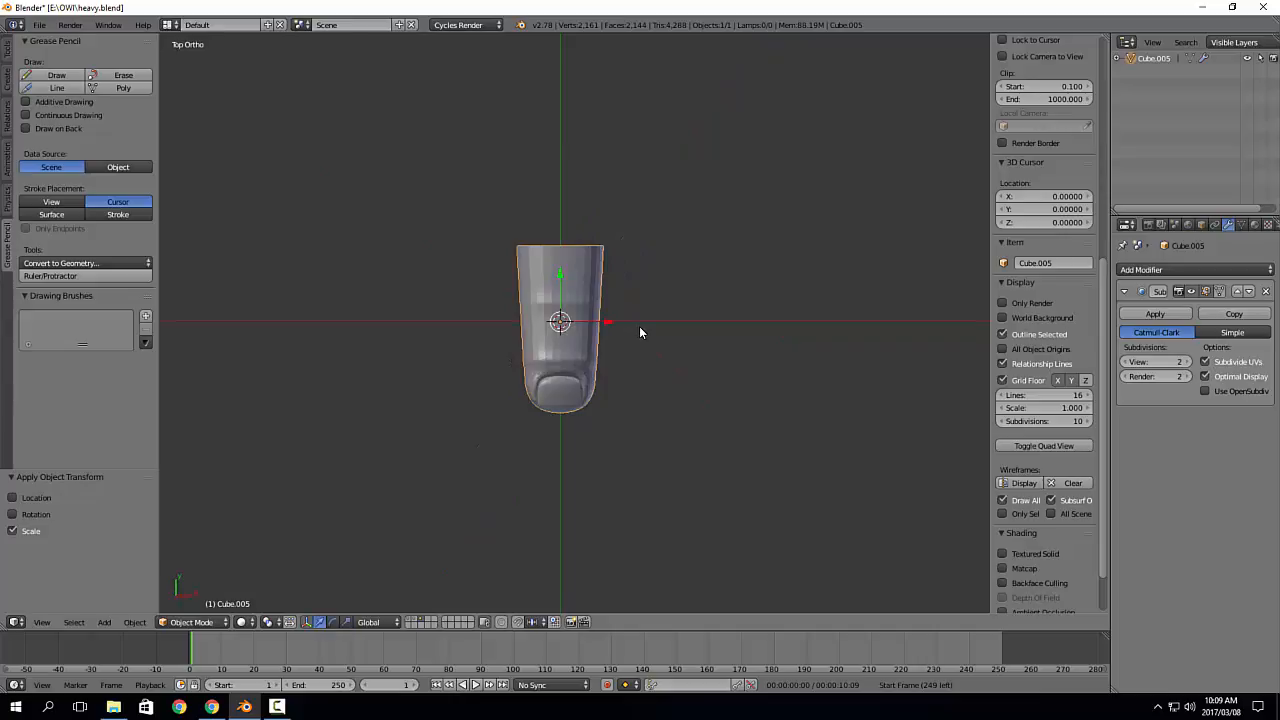
{"action": "key", "text": "g"}
{"action": "left_click", "coordinate": [551, 362]}
{"action": "scroll", "coordinate": [553, 372], "scroll_direction": "up", "scroll_amount": 1}
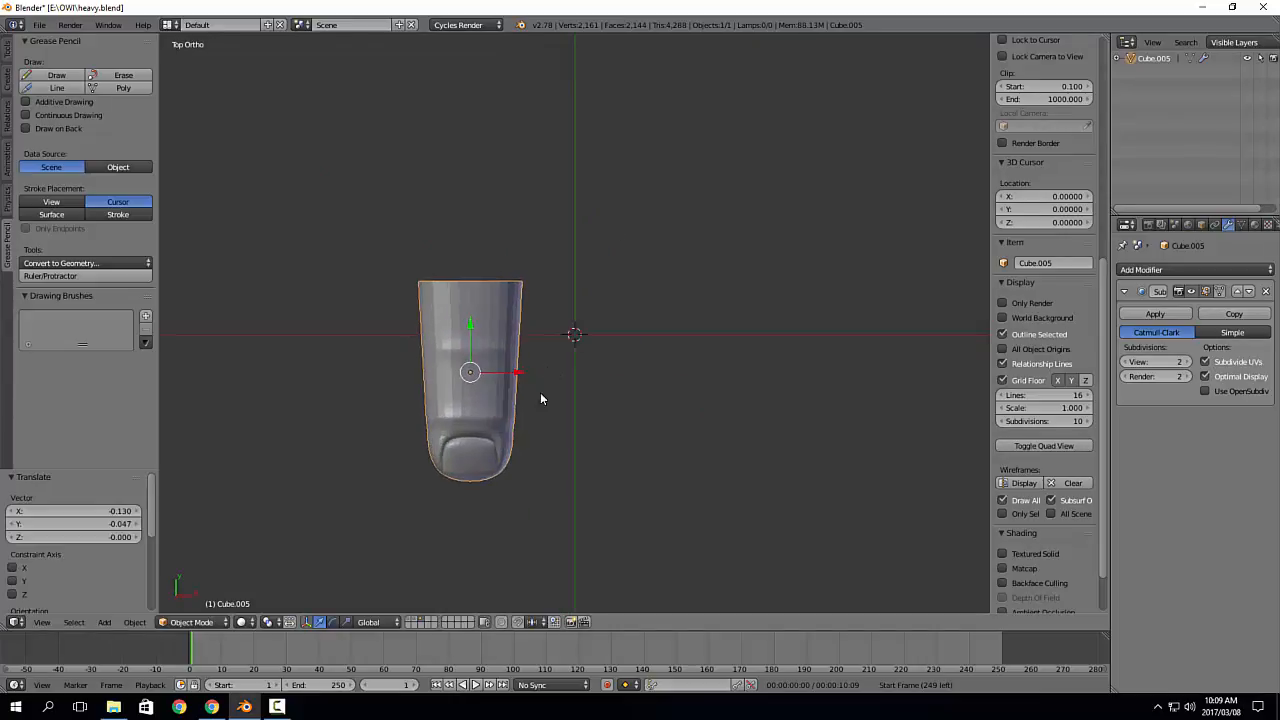
Step: Try rotating the finger about 5.463° in the top view, and undo the rotation
{"action": "key", "text": "ctrl+alt+r"}
{"action": "key", "text": "r"}
{"action": "left_click", "coordinate": [624, 261]}
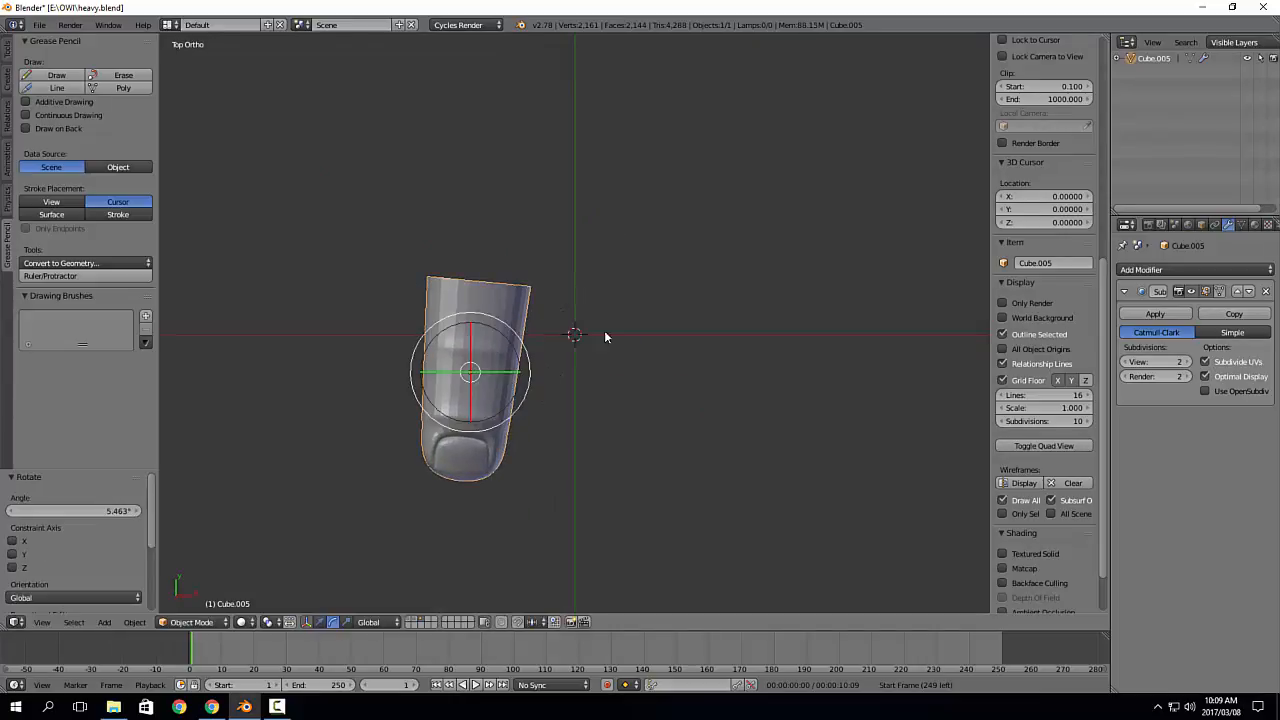
{"action": "scroll", "coordinate": [531, 462], "scroll_direction": "up", "scroll_amount": 3}
{"action": "middle_click_drag", "start_coordinate": [522, 438], "coordinate": [607, 454], "text": "shift"}
{"action": "key", "text": "Tab"}
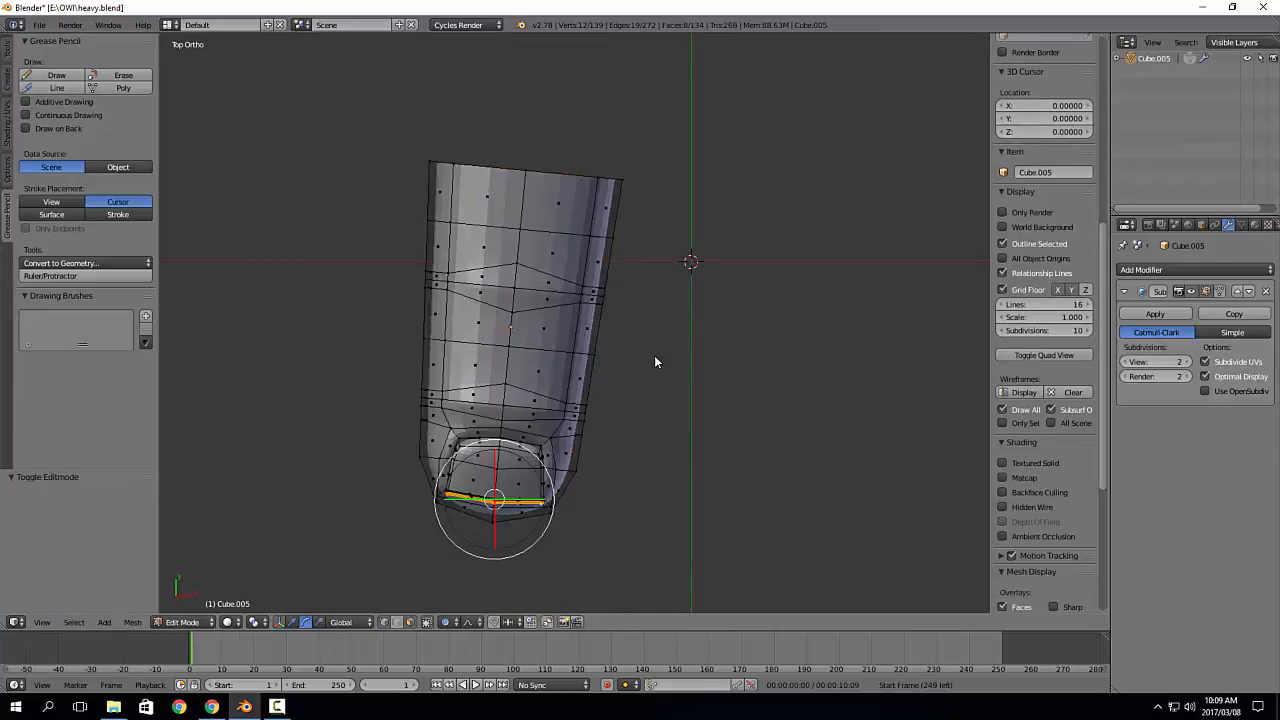
{"action": "right_click", "coordinate": [595, 357], "text": "alt"}
{"action": "key", "text": "Tab"}
{"action": "left_click", "coordinate": [514, 378]}
{"action": "key", "text": "ctrl+z"}
{"action": "key", "text": "ctrl+z"}
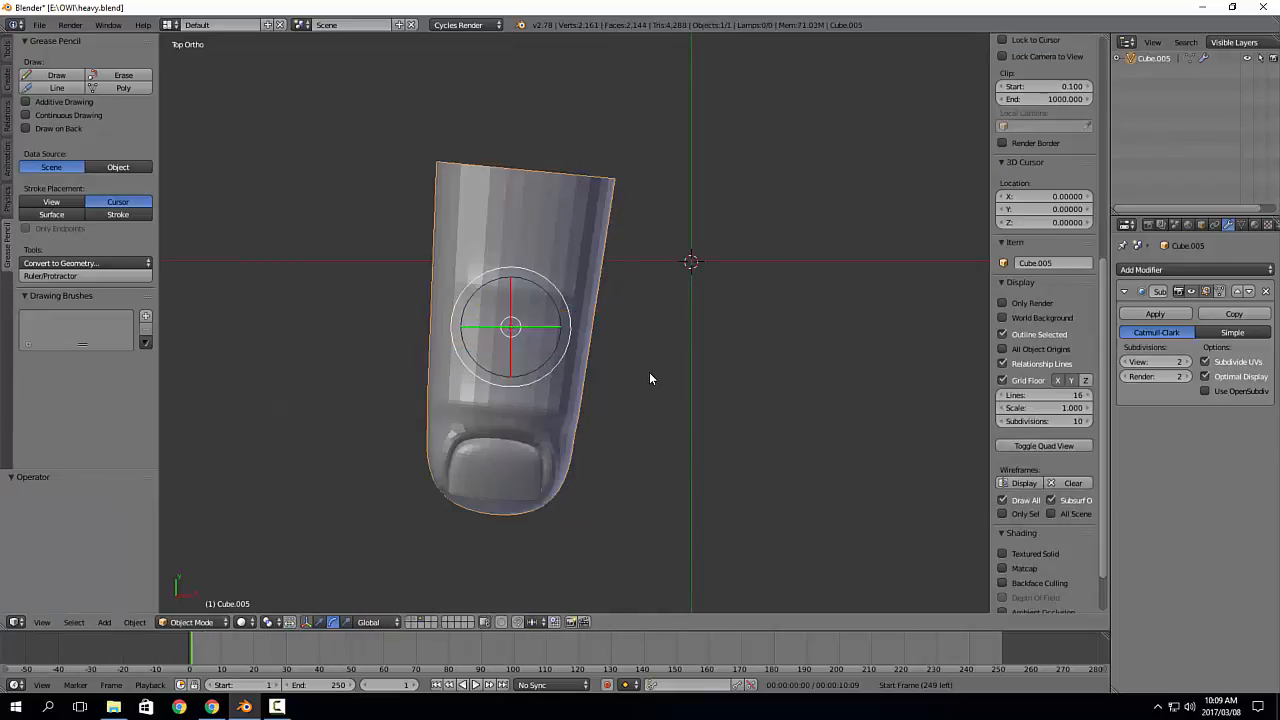
Step: Widen the edge loops midway along the middle and base segments in X, scaling them to 1.068 and 1.067
{"action": "key", "text": "Tab"}
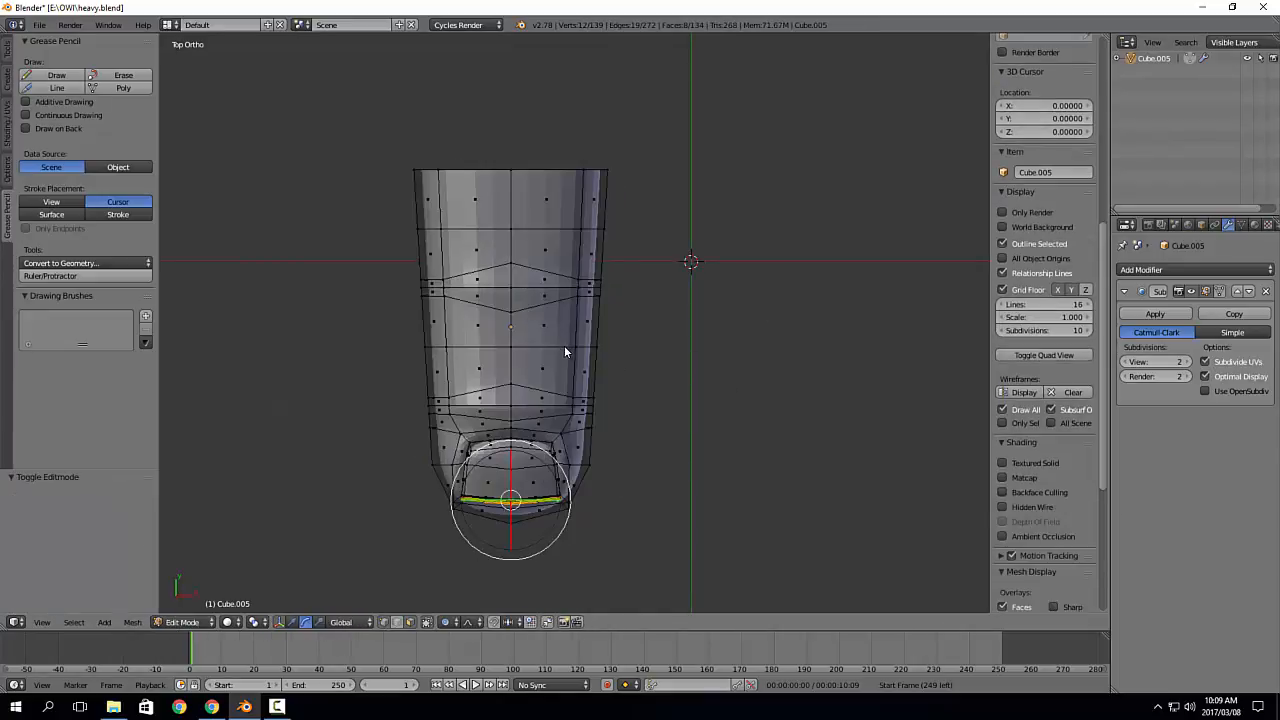
{"action": "key", "text": "2"}
{"action": "key", "text": "1"}
{"action": "key", "text": "3"}
{"action": "right_click", "coordinate": [566, 344], "text": "alt"}
{"action": "key", "text": "r"}
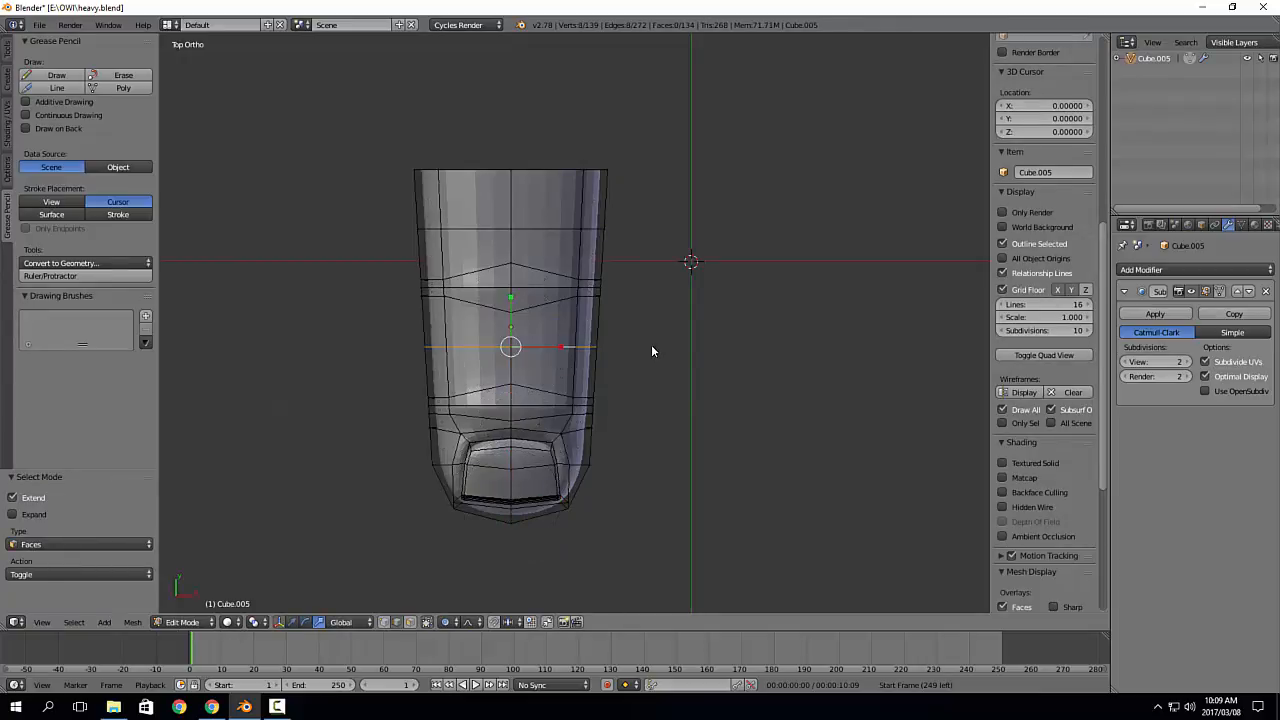
{"action": "key", "text": "s"}
{"action": "right_click", "coordinate": [656, 344]}
{"action": "left_click_drag", "start_coordinate": [563, 346], "coordinate": [570, 345]}
{"action": "right_click", "coordinate": [590, 232], "text": "alt"}
{"action": "key", "text": "s"}
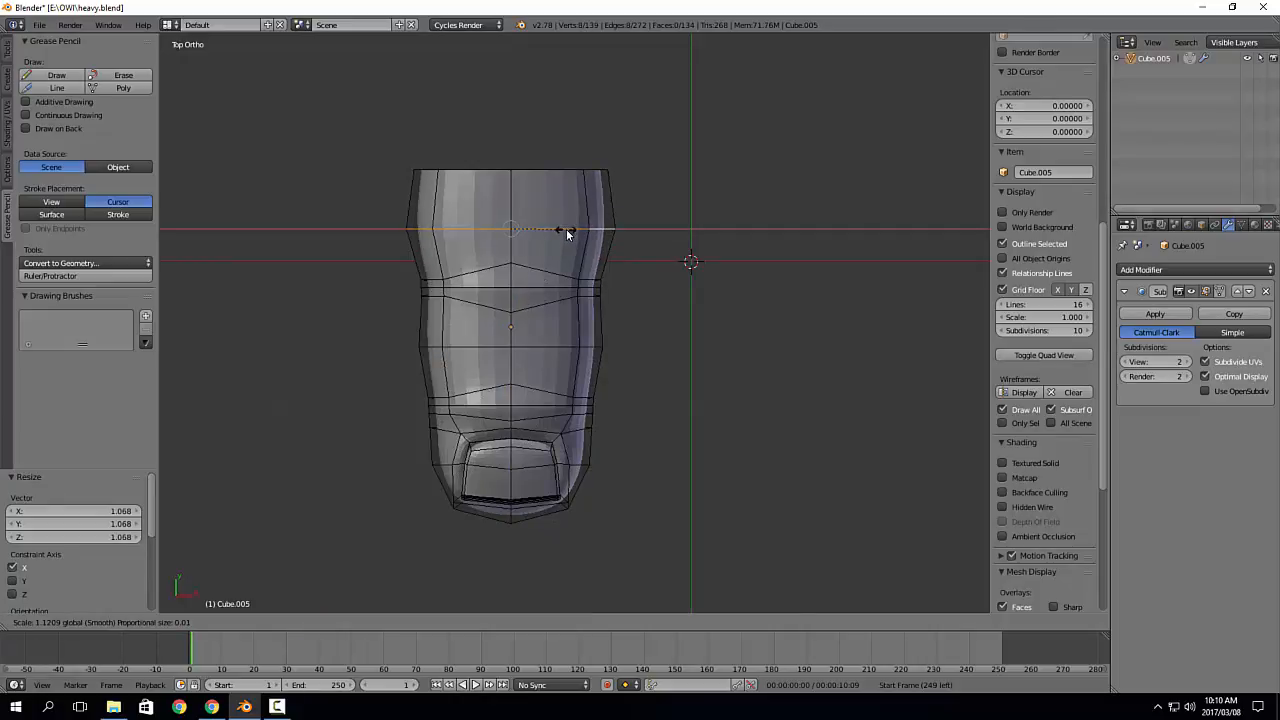
{"action": "left_click", "coordinate": [563, 233]}
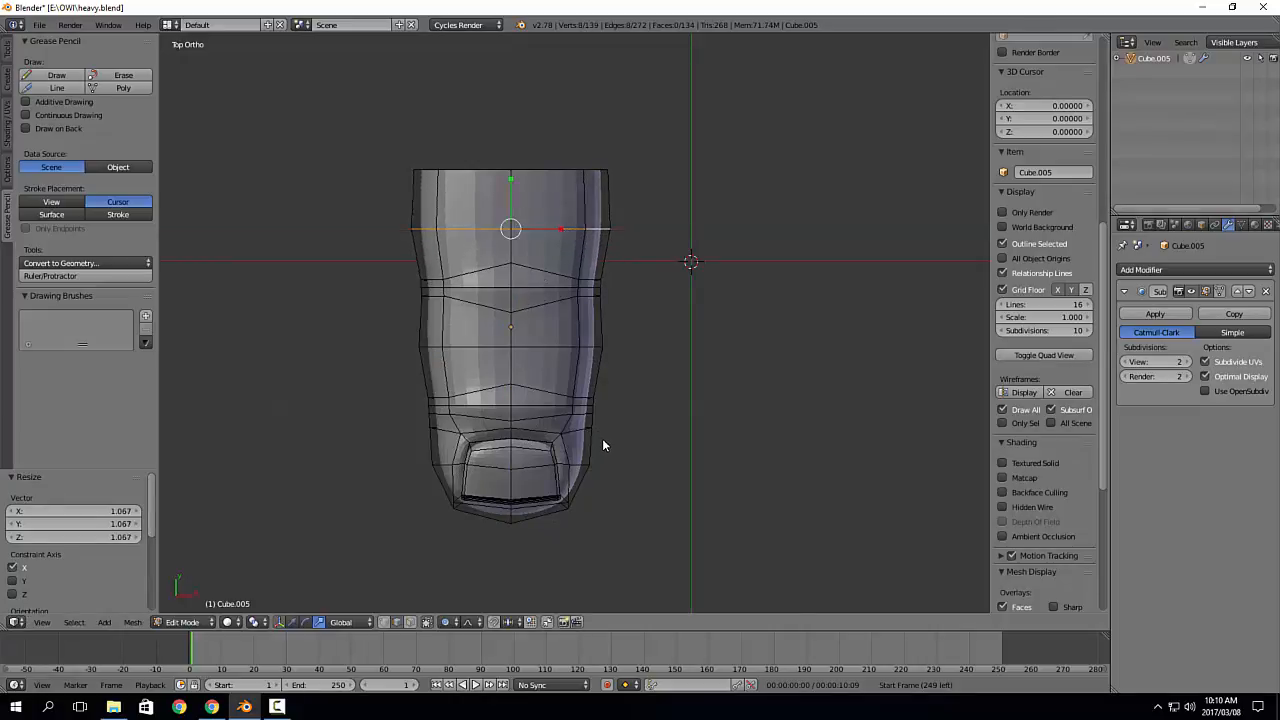
Step: Move the fingertip's front corner vertex about 0.006 outward along X and 0.003 forward along Y
{"action": "key", "text": "1"}
{"action": "right_click", "coordinate": [575, 518]}
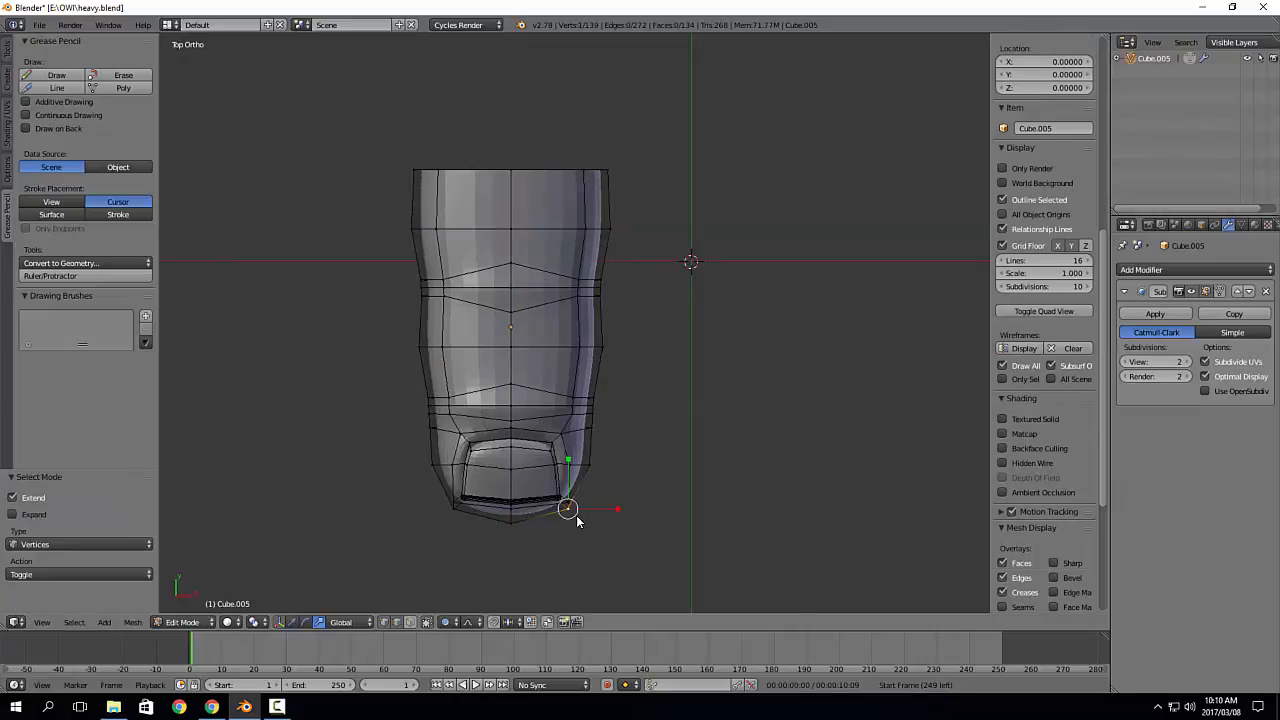
{"action": "key", "text": "w"}
{"action": "left_click_drag", "start_coordinate": [580, 518], "coordinate": [586, 522]}
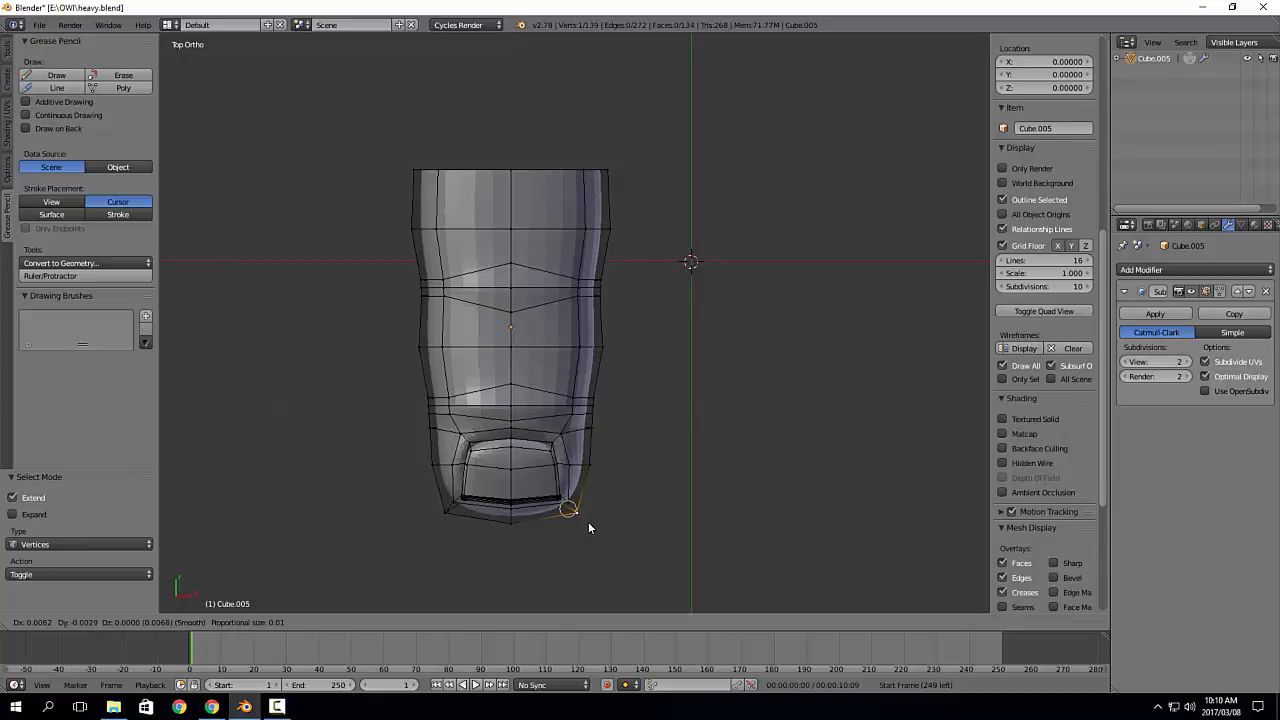
{"action": "left_click", "coordinate": [588, 521]}
Step: Switch to Sculpt Mode and pull the side of the fingertip inward beside the nail with the Grab brush
{"action": "key", "text": "Tab"}
{"action": "left_click", "coordinate": [564, 507]}
{"action": "key", "text": "Tab"}
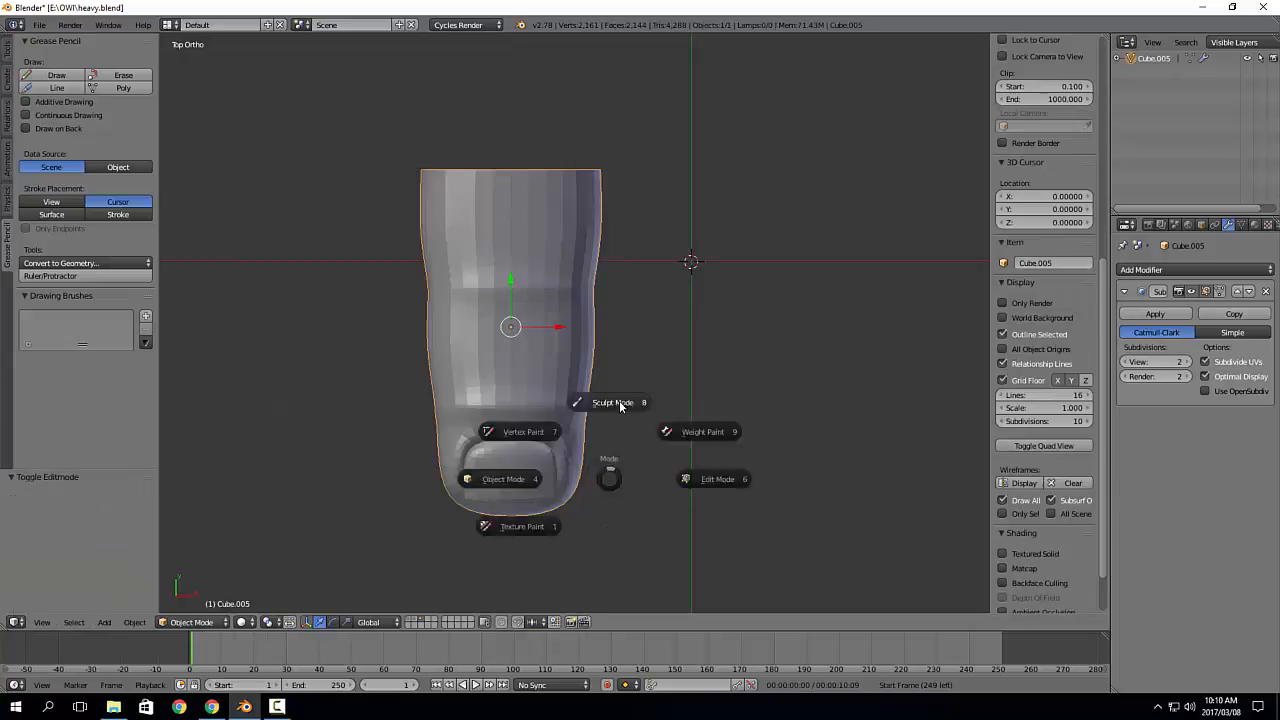
{"action": "left_click", "coordinate": [601, 481]}
{"action": "mouse_move", "coordinate": [584, 475]}
{"action": "left_mouse_down"}
{"action": "mouse_move", "coordinate": [594, 470]}
{"action": "mouse_move", "coordinate": [545, 446]}
{"action": "left_mouse_up"}
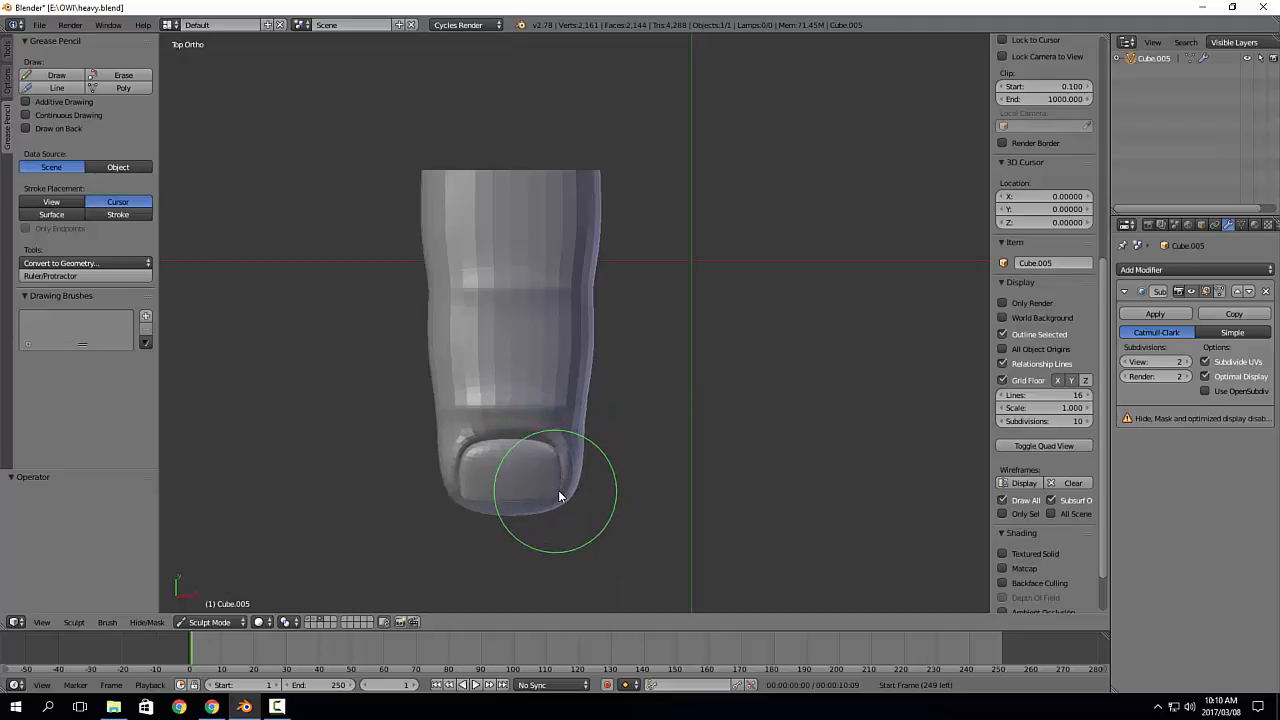
Step: Reshape the fingertip beside the nail's front corner with the Grab brush and enlarge the brush for a close view
{"action": "mouse_move", "coordinate": [560, 489]}
{"action": "left_mouse_down"}
{"action": "mouse_move", "coordinate": [509, 442]}
{"action": "mouse_move", "coordinate": [552, 439]}
{"action": "left_mouse_up"}
{"action": "middle_click_drag", "start_coordinate": [607, 482], "coordinate": [543, 386]}
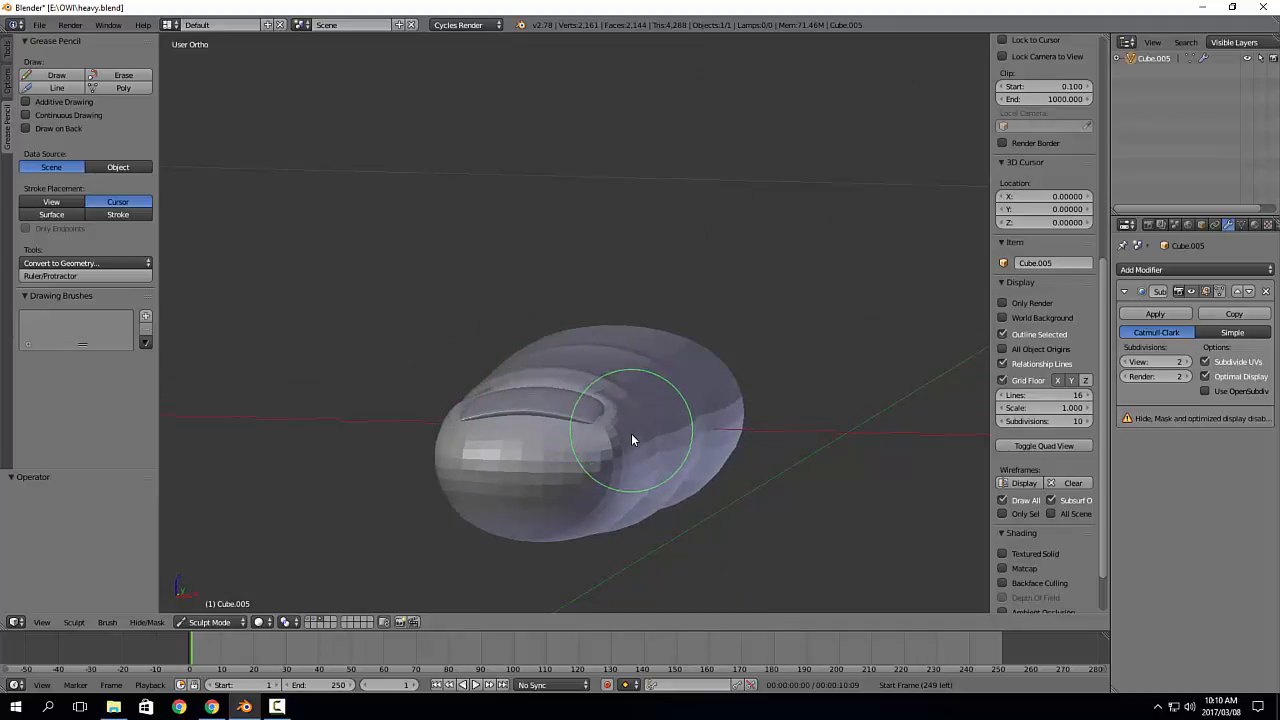
{"action": "scroll", "coordinate": [632, 435], "scroll_direction": "up", "scroll_amount": 5}
{"action": "scroll", "coordinate": [629, 438], "scroll_direction": "down", "scroll_amount": 2}
{"action": "mouse_move", "coordinate": [629, 438]}
{"action": "middle_mouse_down"}
{"action": "mouse_move", "coordinate": [646, 417]}
{"action": "mouse_move", "coordinate": [631, 382]}
{"action": "middle_mouse_up"}
{"action": "key", "text": "f"}
{"action": "left_click", "coordinate": [660, 374]}
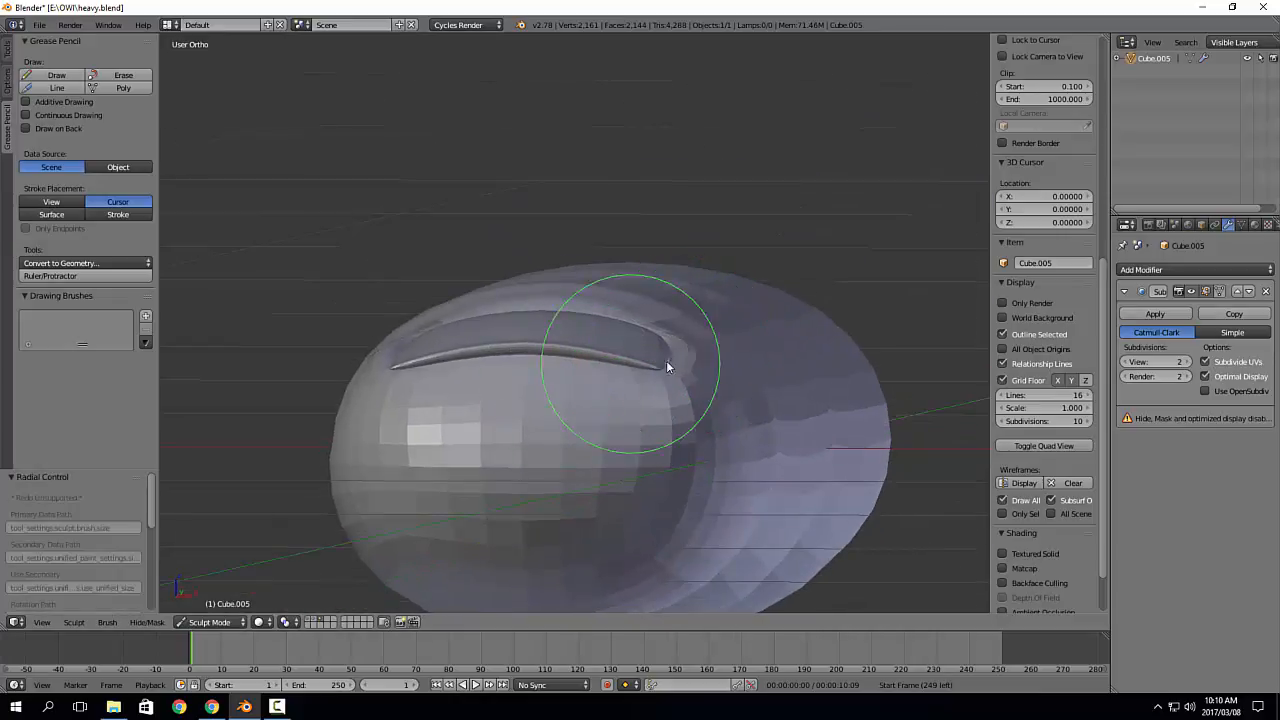
Step: In Edit Mode, lower the vertex beside the nail's front corner along Z, and return to Object Mode
{"action": "key", "text": "Tab"}
{"action": "left_click", "coordinate": [456, 622]}
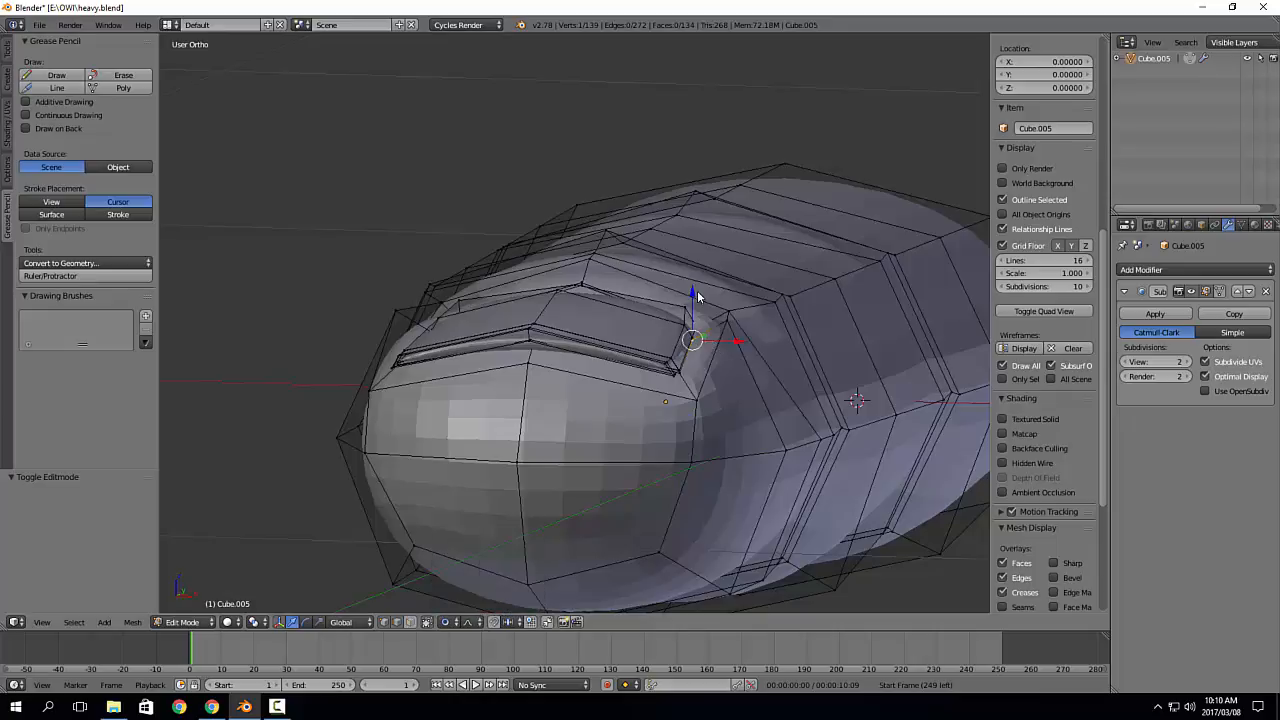
{"action": "left_click_drag", "start_coordinate": [693, 305], "coordinate": [679, 348]}
{"action": "key", "text": "a"}
{"action": "right_click", "coordinate": [683, 375]}
{"action": "scroll", "coordinate": [714, 392], "scroll_direction": "down", "scroll_amount": 3}
{"action": "middle_click_drag", "start_coordinate": [714, 394], "coordinate": [522, 405]}
{"action": "key", "text": "Tab"}
{"action": "scroll", "coordinate": [522, 405], "scroll_direction": "down", "scroll_amount": 4}
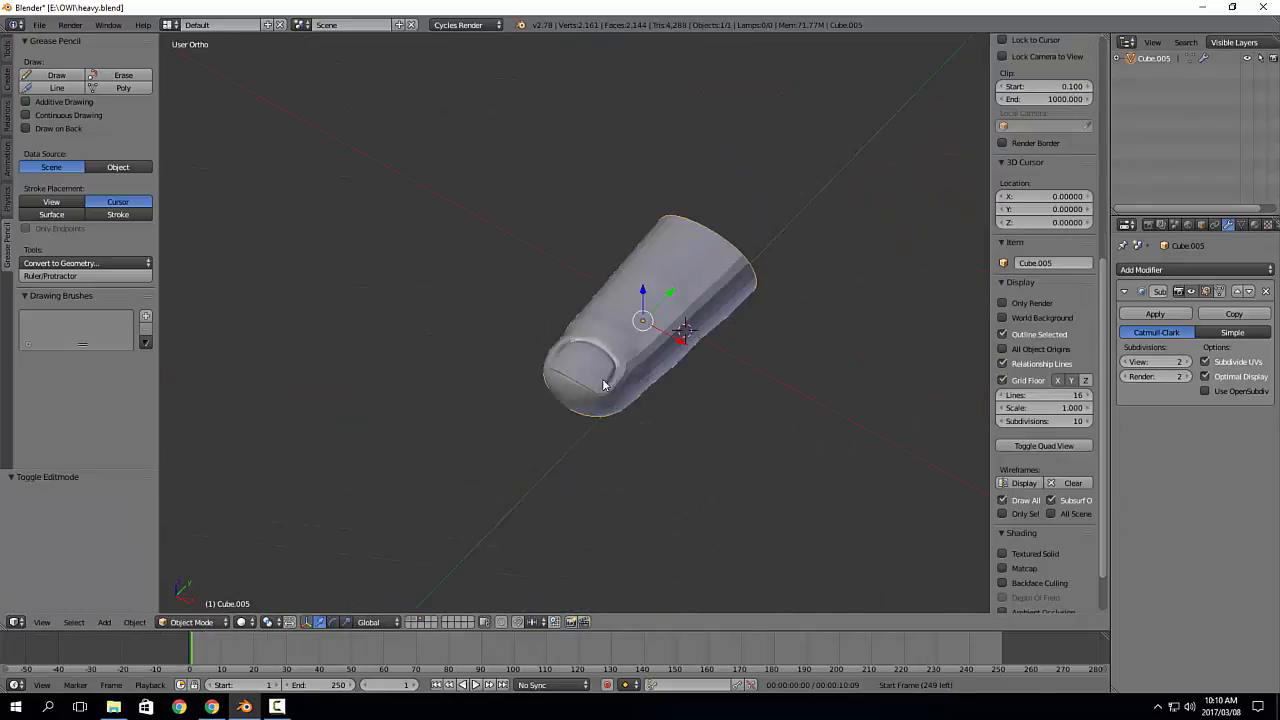
{"action": "middle_click_drag", "start_coordinate": [603, 380], "coordinate": [604, 385]}
Step: In top view, move the finger -0.213 along X
{"action": "key", "text": "KP_7"}
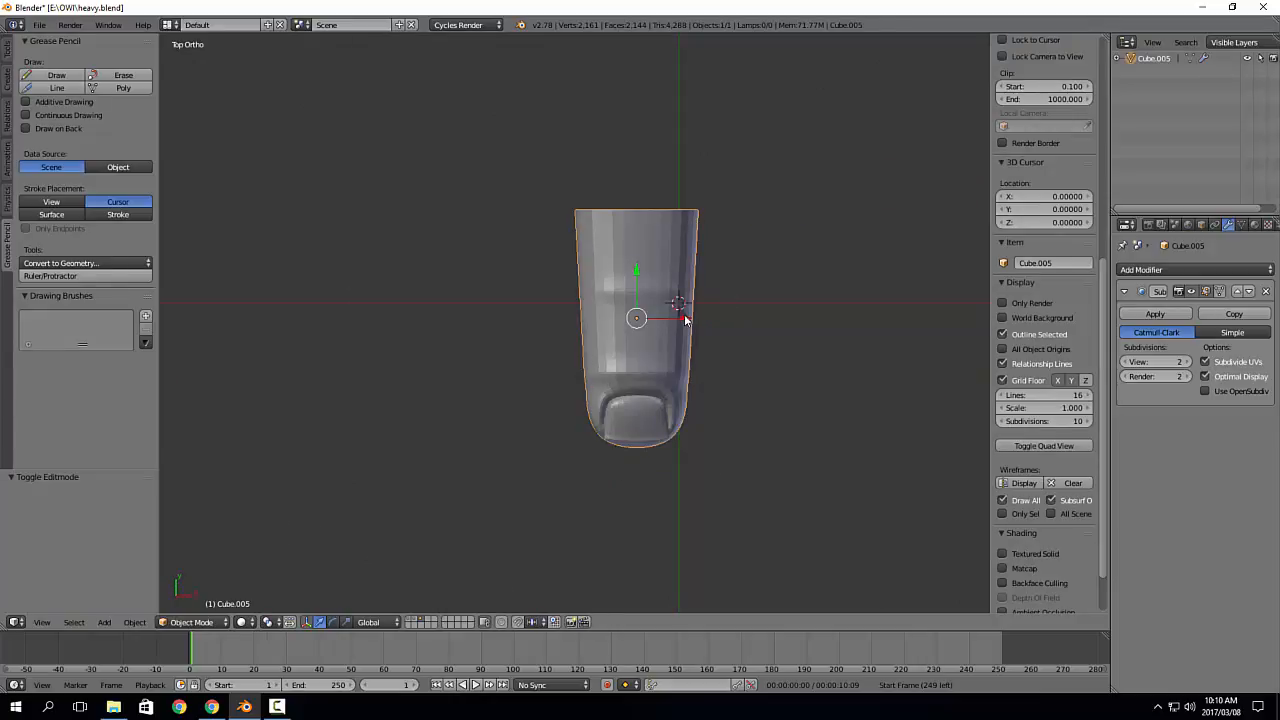
{"action": "key", "text": "g"}
{"action": "key", "text": "x"}
{"action": "left_click", "coordinate": [616, 348]}
{"action": "middle_click_drag", "start_coordinate": [616, 348], "coordinate": [579, 406], "text": "shift"}
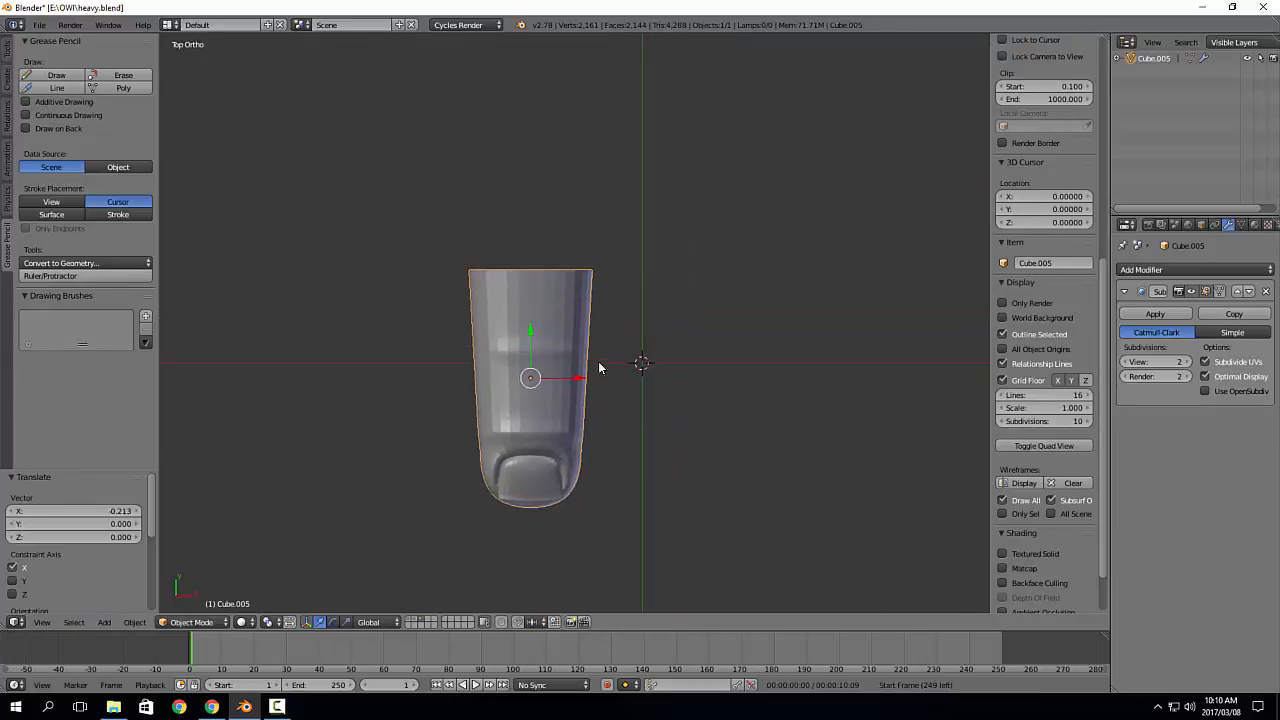
Step: Duplicate the finger three times to form a four-finger row, offsetting the first two copies about 0.400 and 0.388 in X
{"action": "key", "text": "shift+d"}
{"action": "left_click", "coordinate": [721, 423]}
{"action": "key", "text": "shift+d"}
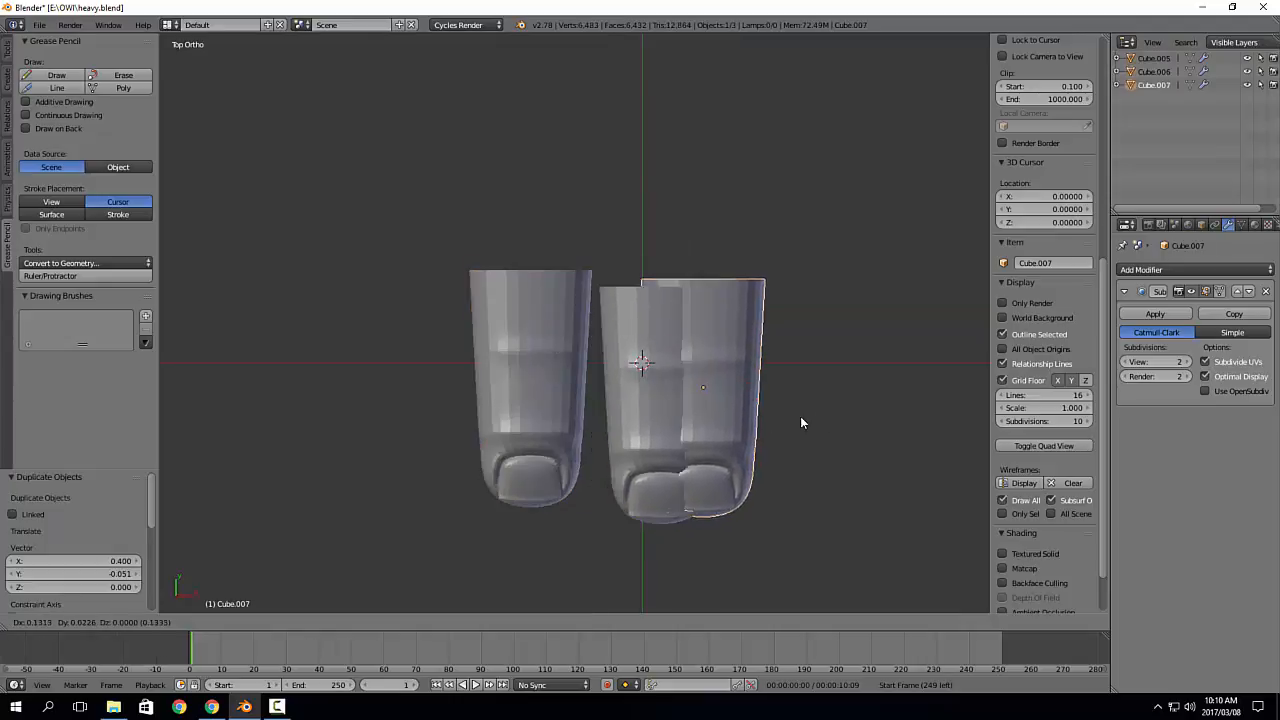
{"action": "left_click", "coordinate": [853, 400]}
{"action": "middle_click_drag", "start_coordinate": [864, 388], "coordinate": [818, 400], "text": "shift"}
{"action": "key", "text": "shift+d"}
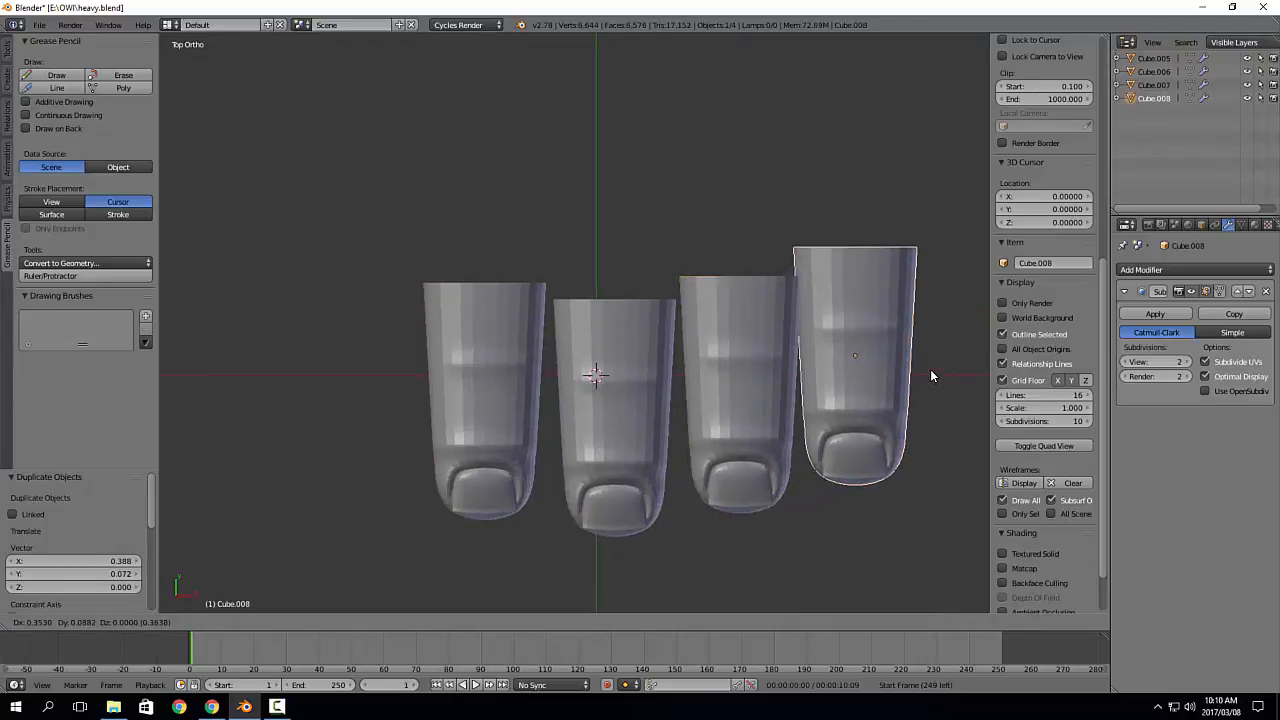
{"action": "left_click", "coordinate": [943, 372]}
Step: Scale the little finger to 0.828 and the ring finger to 0.910
{"action": "middle_click_drag", "start_coordinate": [943, 372], "coordinate": [872, 410], "text": "shift"}
{"action": "key", "text": "s"}
{"action": "left_click", "coordinate": [906, 380]}
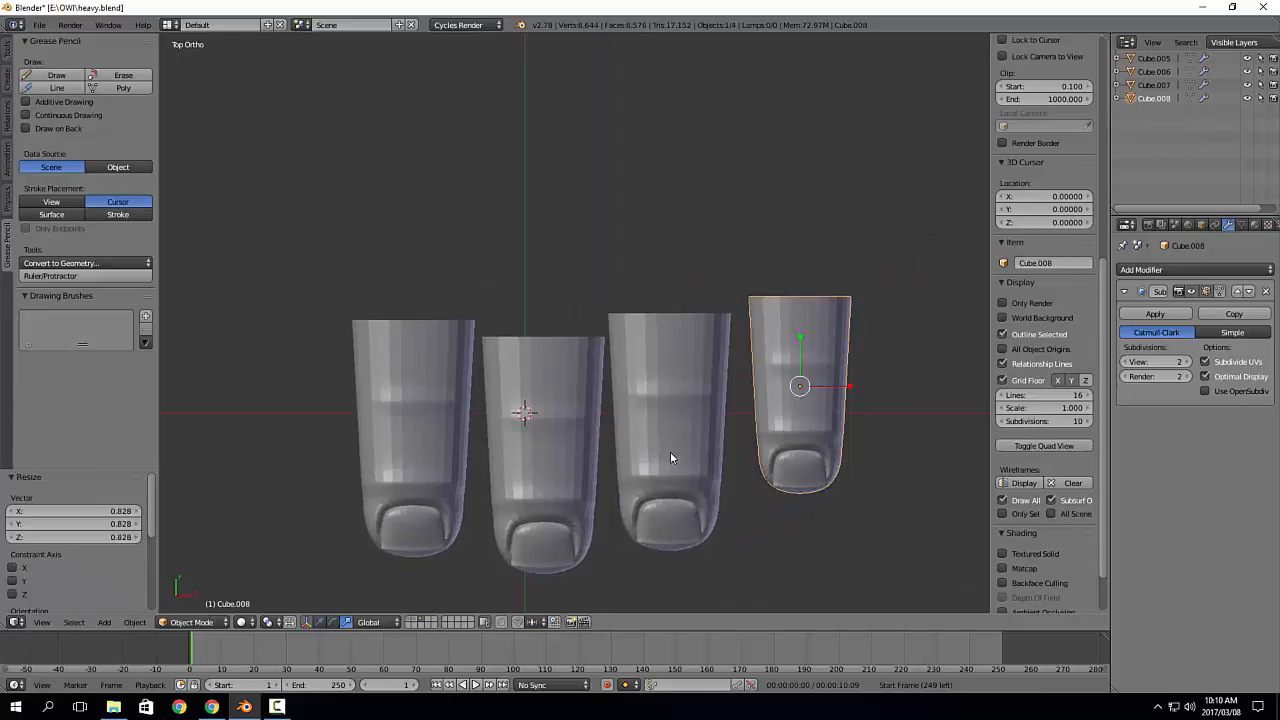
{"action": "right_click", "coordinate": [671, 457]}
{"action": "key", "text": "s"}
{"action": "left_click", "coordinate": [848, 407]}
Step: Close the gaps by moving the ring finger toward the middle finger and the little finger about -0.101 in X altogether
{"action": "right_click", "coordinate": [800, 397]}
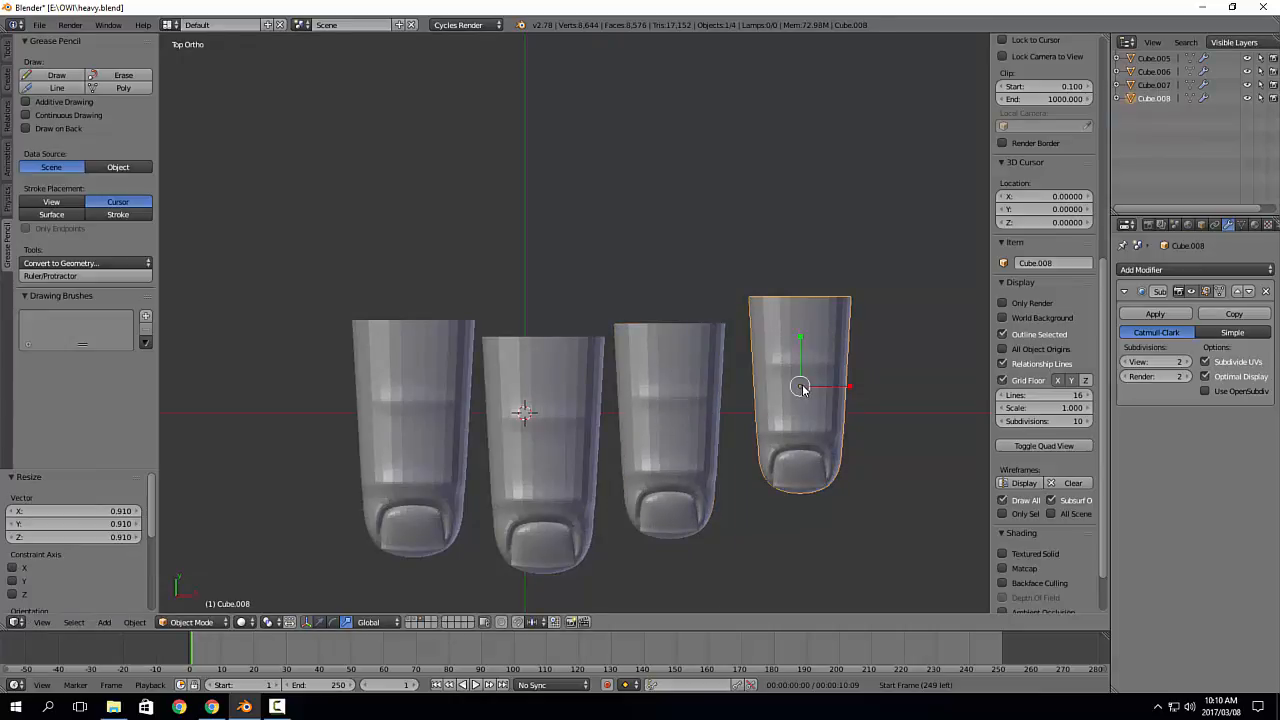
{"action": "key", "text": "g"}
{"action": "left_click", "coordinate": [774, 403]}
{"action": "right_click", "coordinate": [669, 423]}
{"action": "key", "text": "g"}
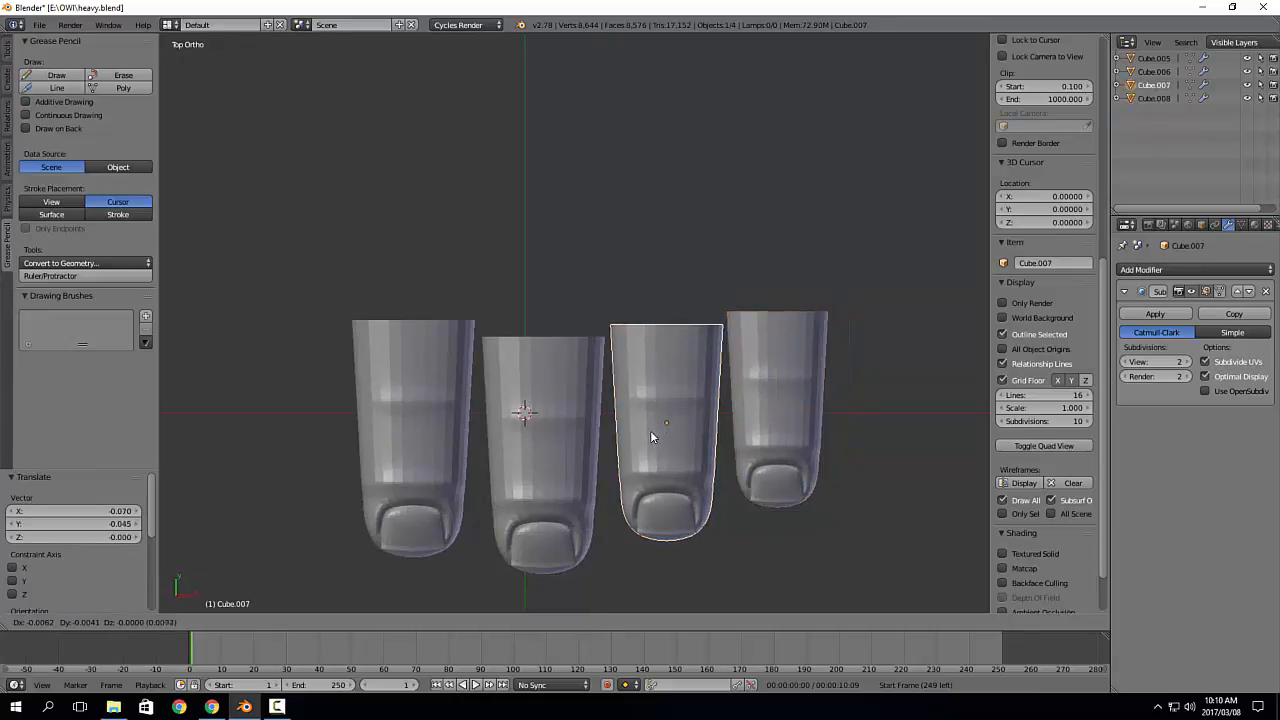
{"action": "left_click", "coordinate": [645, 437]}
{"action": "right_click", "coordinate": [805, 398]}
{"action": "key", "text": "g"}
{"action": "left_click", "coordinate": [770, 407]}
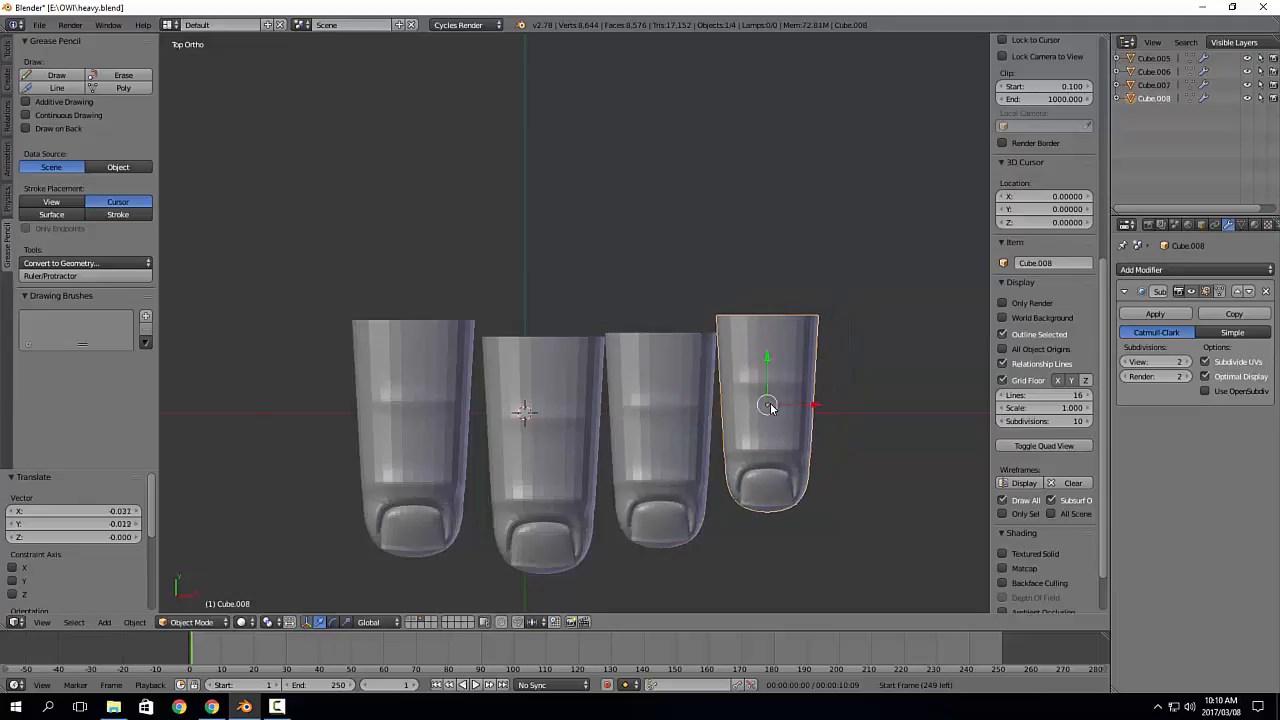
Step: Move the index finger about 0.027 in X, scale it to 0.934, and nudge it closer to the middle finger
{"action": "middle_click_drag", "start_coordinate": [590, 438], "coordinate": [625, 411], "text": "shift"}
{"action": "right_click", "coordinate": [436, 402]}
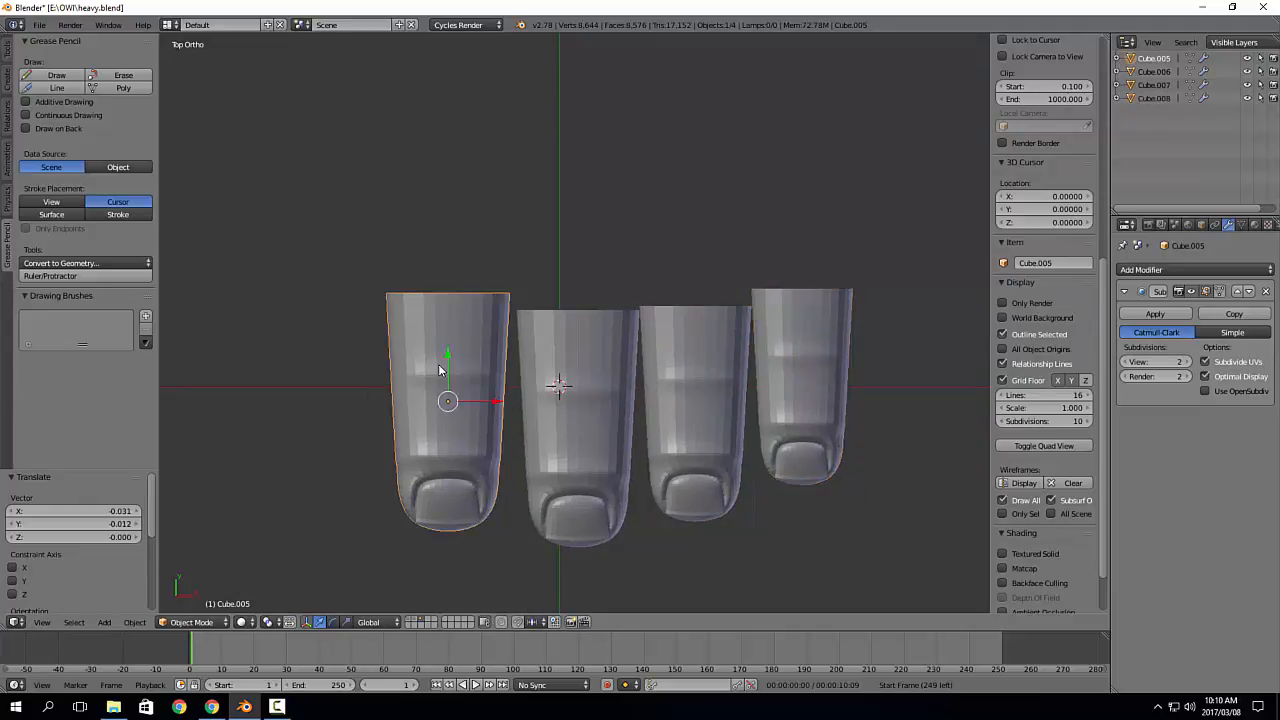
{"action": "key", "text": "g"}
{"action": "left_click", "coordinate": [464, 371]}
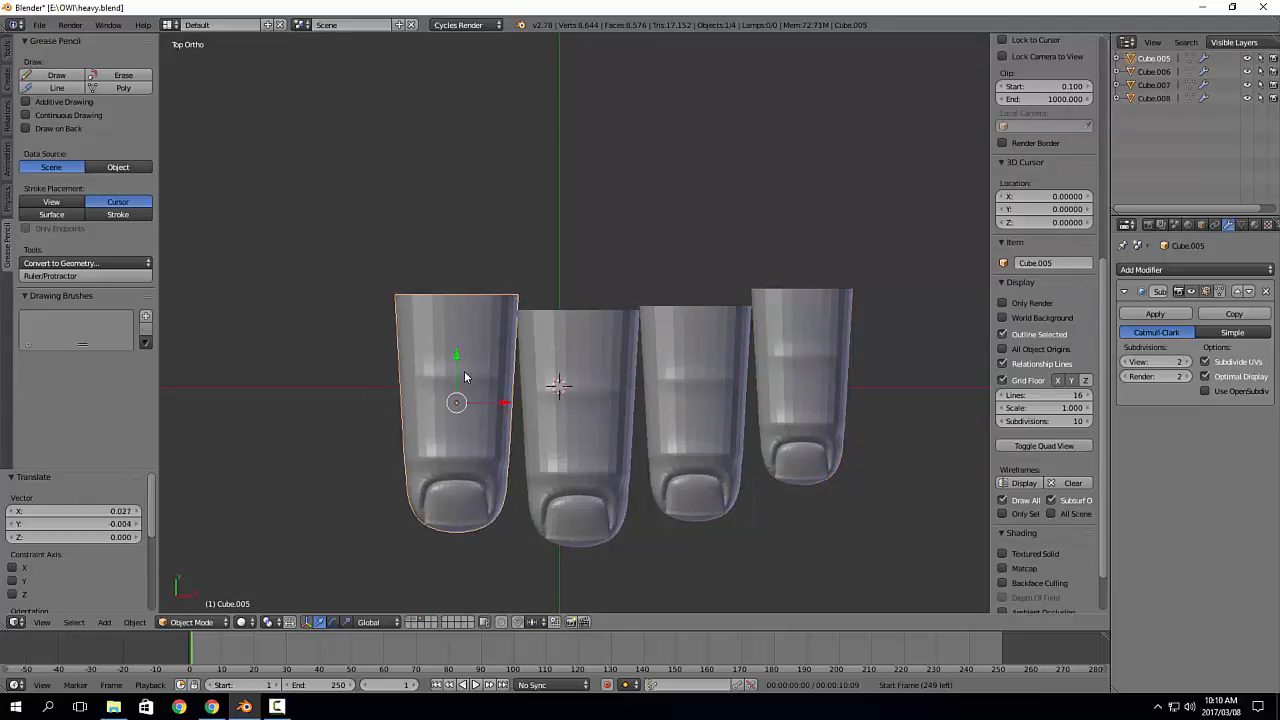
{"action": "key", "text": "s"}
{"action": "left_click", "coordinate": [674, 405]}
{"action": "key", "text": "g"}
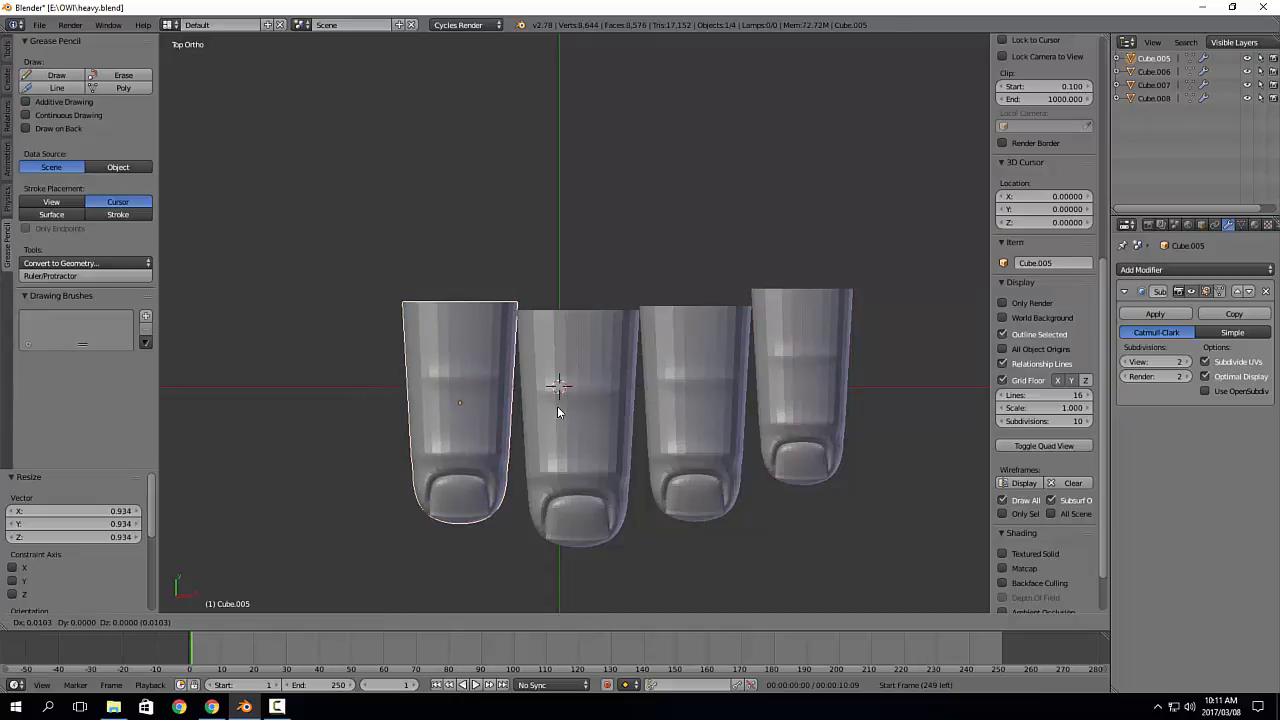
{"action": "left_click", "coordinate": [558, 408]}
Step: Move the ring finger about 0.007 along Y in the top view
{"action": "scroll", "coordinate": [558, 408], "scroll_direction": "down", "scroll_amount": 3}
{"action": "middle_click_drag", "start_coordinate": [641, 416], "coordinate": [670, 408], "text": "shift"}
{"action": "right_click", "coordinate": [670, 408]}
{"action": "key", "text": "g"}
{"action": "left_click", "coordinate": [670, 411]}
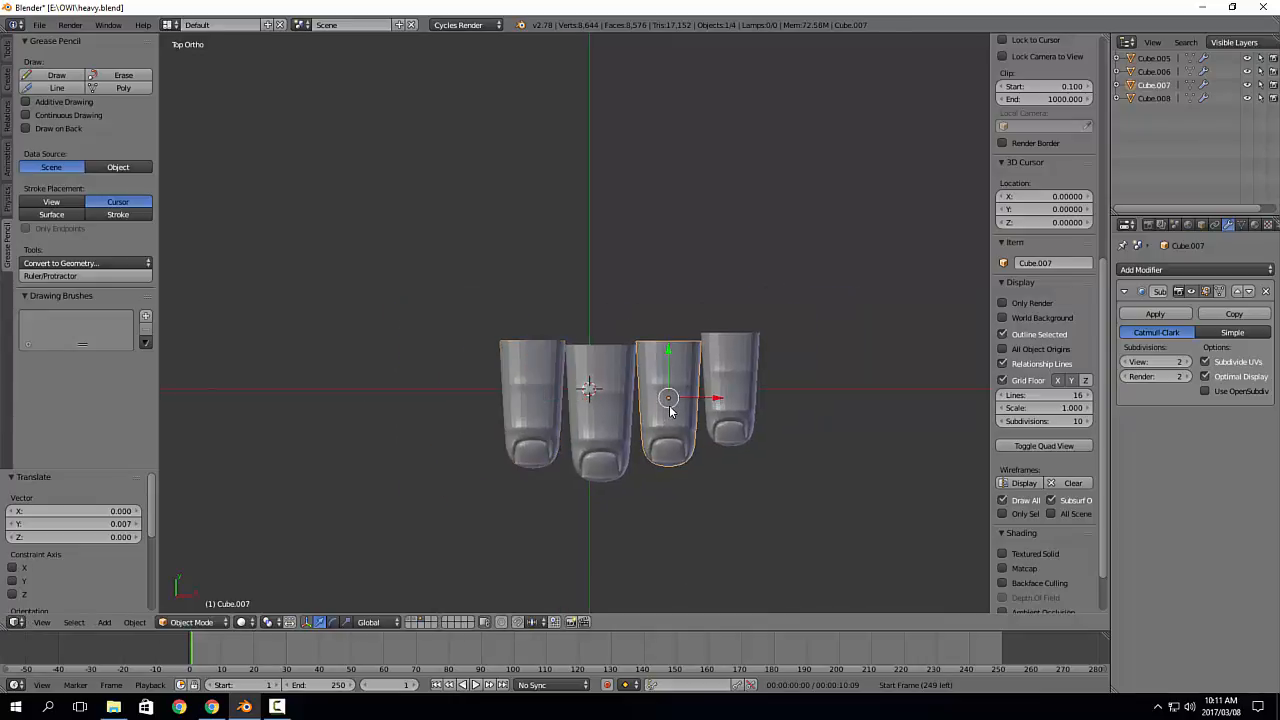
Step: Check the finger row from the side, and raise the middle finger about 0.062 along Z in front view
{"action": "key", "text": "KP_1"}
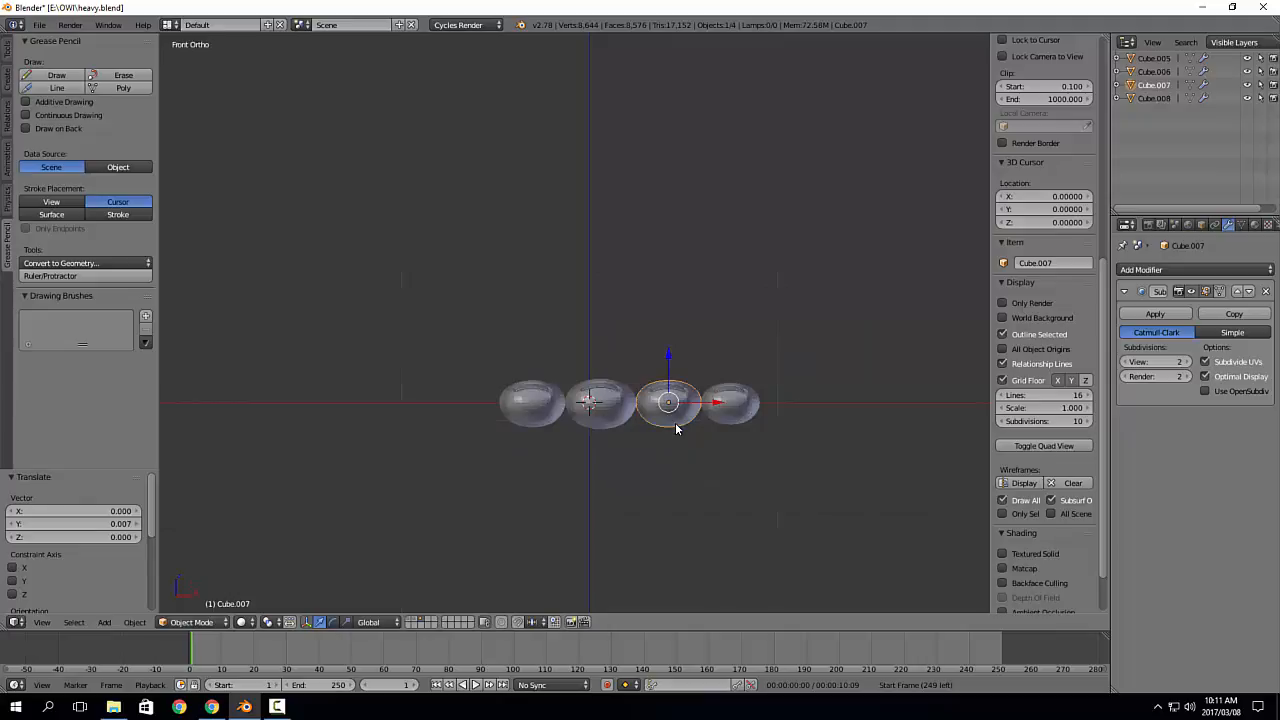
{"action": "key", "text": "KP_3"}
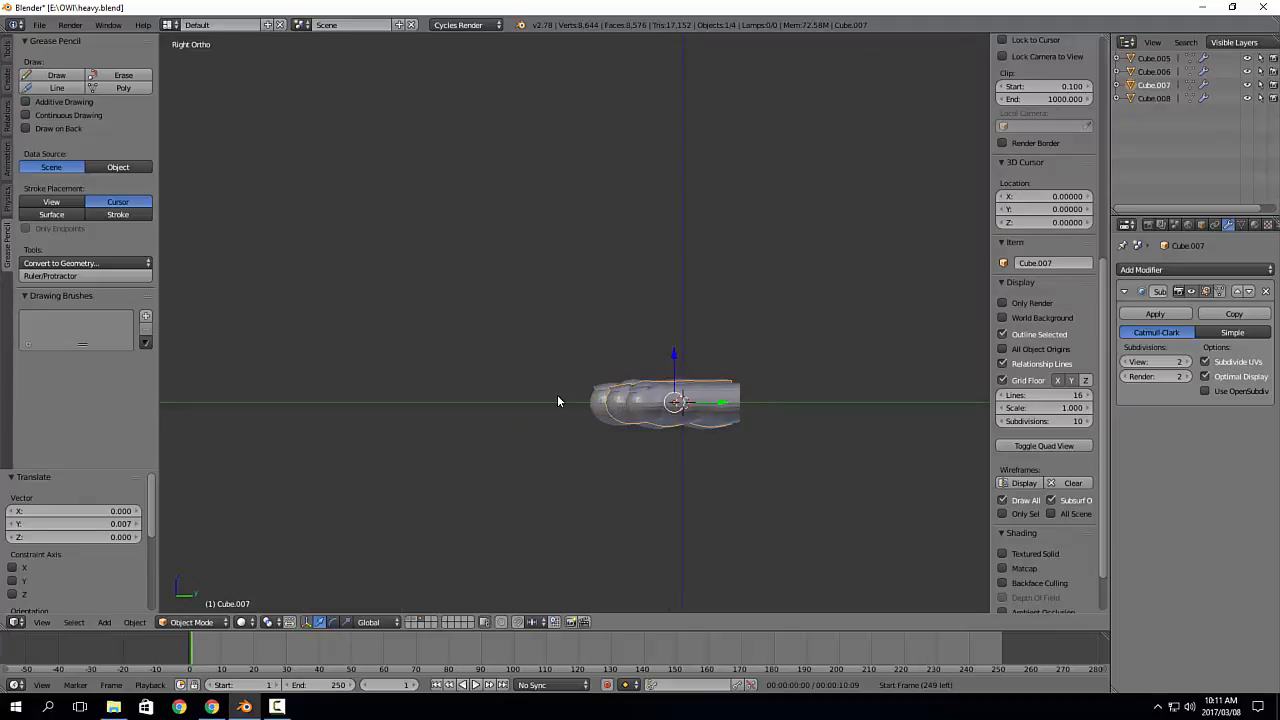
{"action": "scroll", "coordinate": [548, 403], "scroll_direction": "up", "scroll_amount": 1}
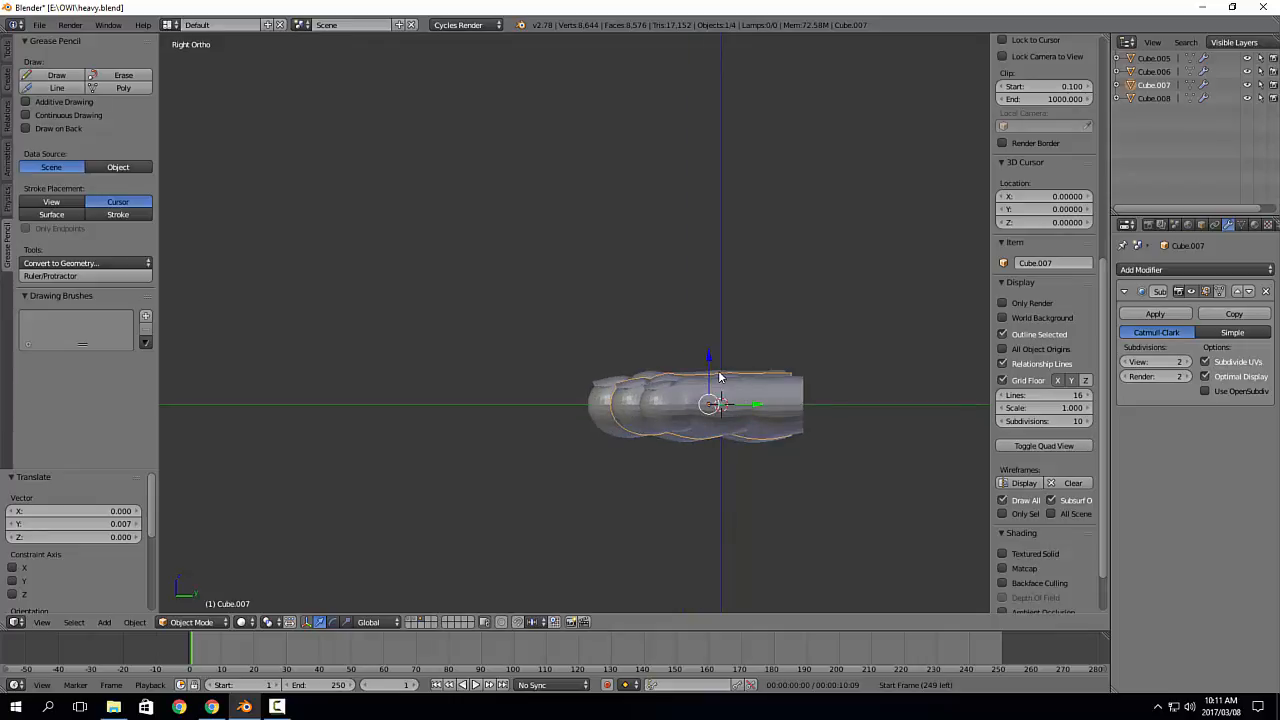
{"action": "key", "text": "KP_1"}
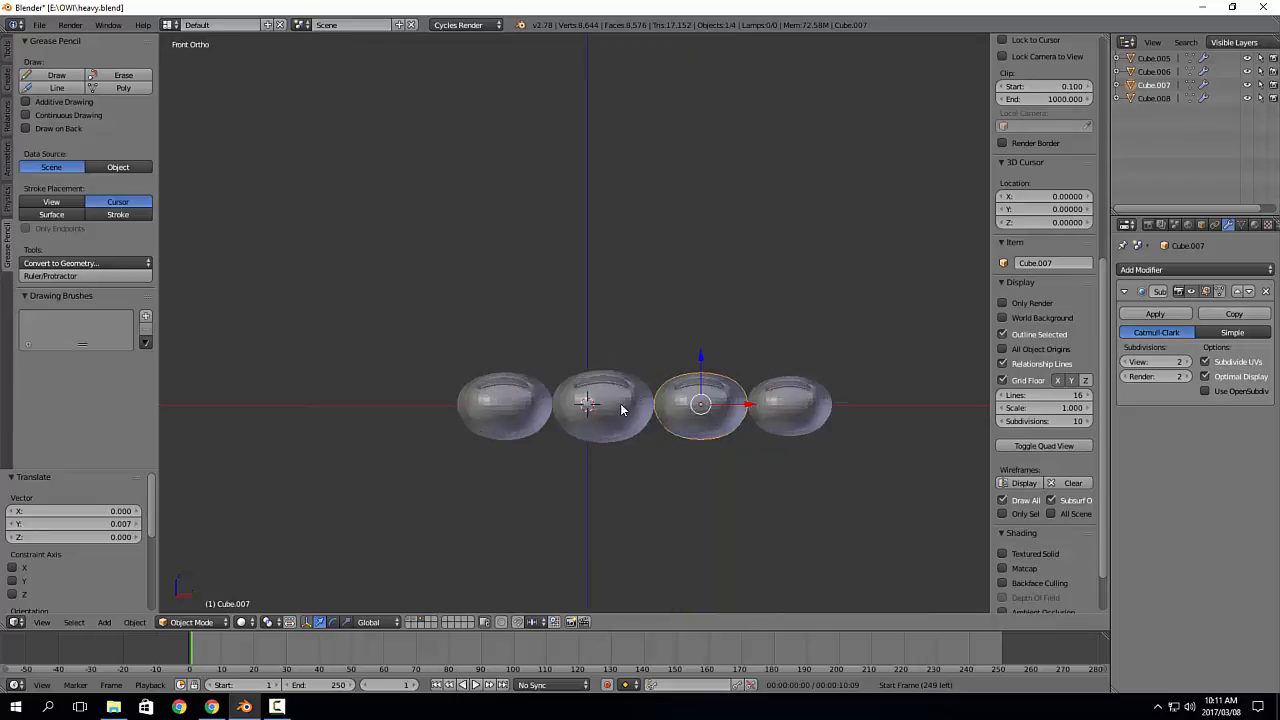
{"action": "right_click", "coordinate": [610, 402]}
{"action": "left_click_drag", "start_coordinate": [598, 367], "coordinate": [606, 342]}
Step: Raise the ring finger about 0.057 along Z in front view
{"action": "right_click", "coordinate": [702, 406]}
{"action": "key", "text": "r"}
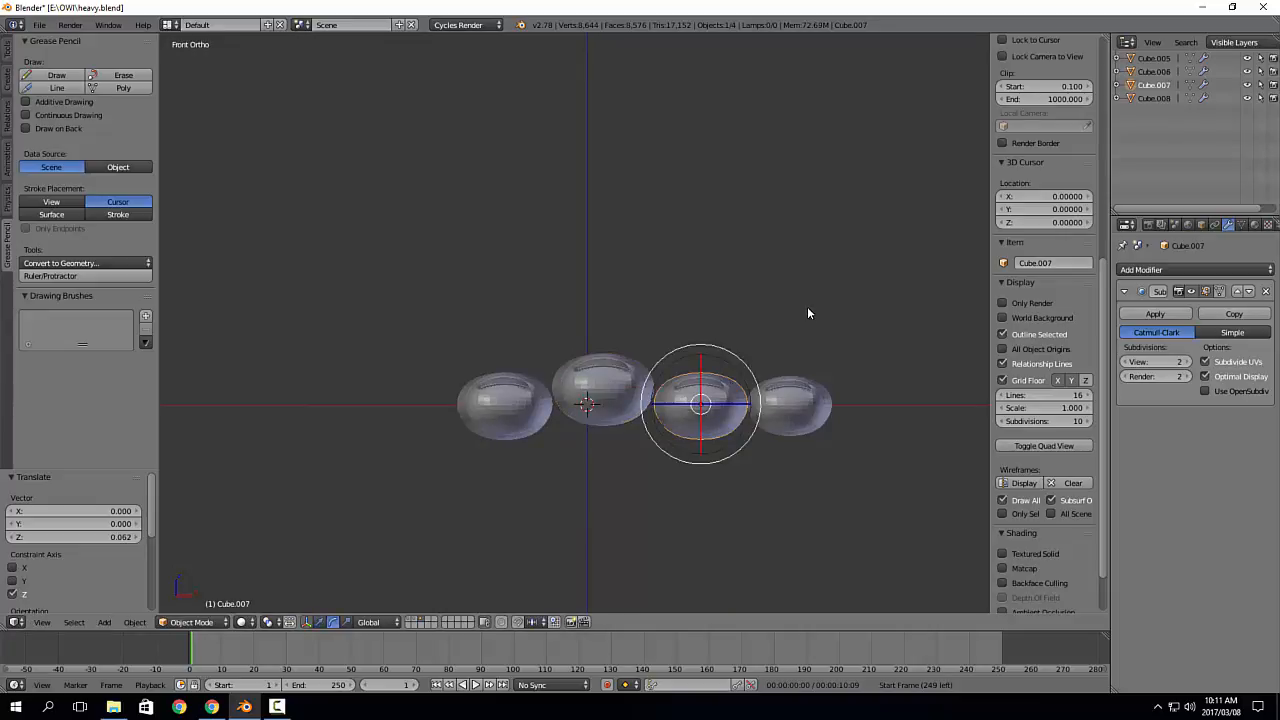
{"action": "right_click", "coordinate": [831, 396]}
{"action": "left_click_drag", "start_coordinate": [703, 362], "coordinate": [700, 352]}
Step: Move the little finger about -0.025 in X and -0.039 in Z, and the index finger 0.042 in X and -0.015 in Z
{"action": "right_click", "coordinate": [790, 403]}
{"action": "key", "text": "g"}
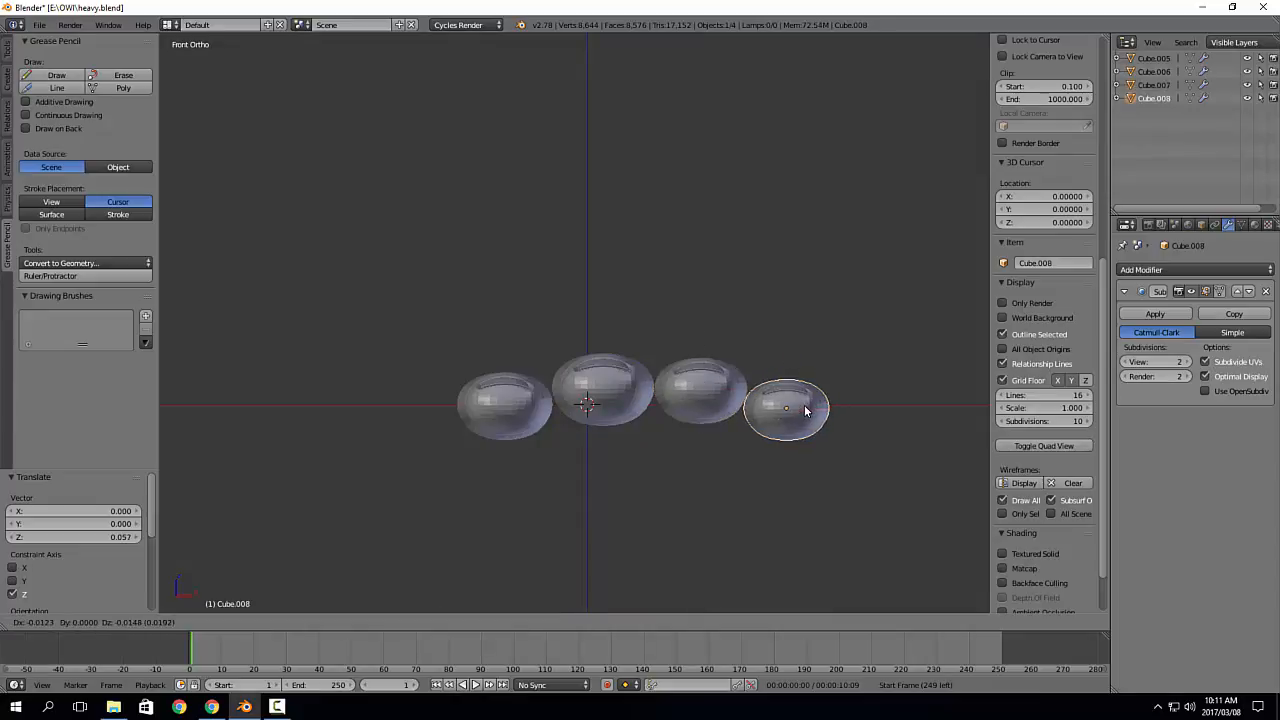
{"action": "left_click", "coordinate": [806, 409]}
{"action": "right_click", "coordinate": [486, 410]}
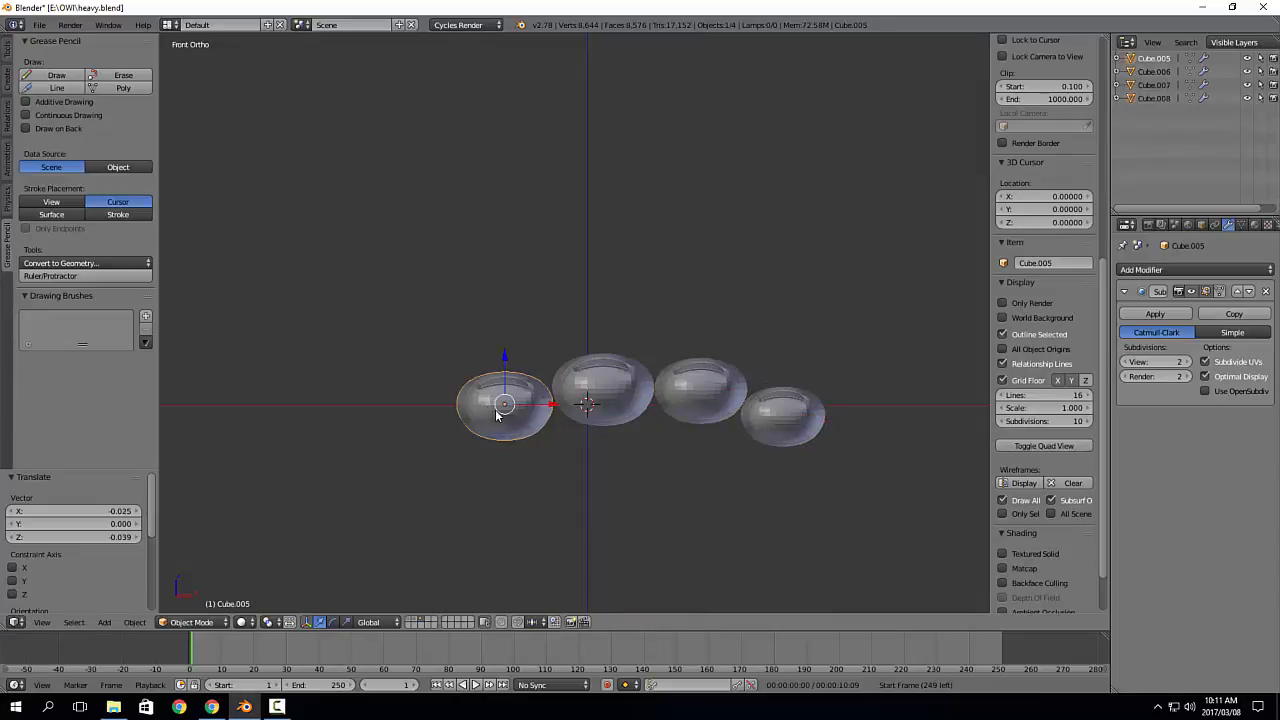
{"action": "key", "text": "g"}
{"action": "left_click", "coordinate": [503, 418]}
Step: Lower the ring finger about 0.010 along Z
{"action": "right_click", "coordinate": [625, 405]}
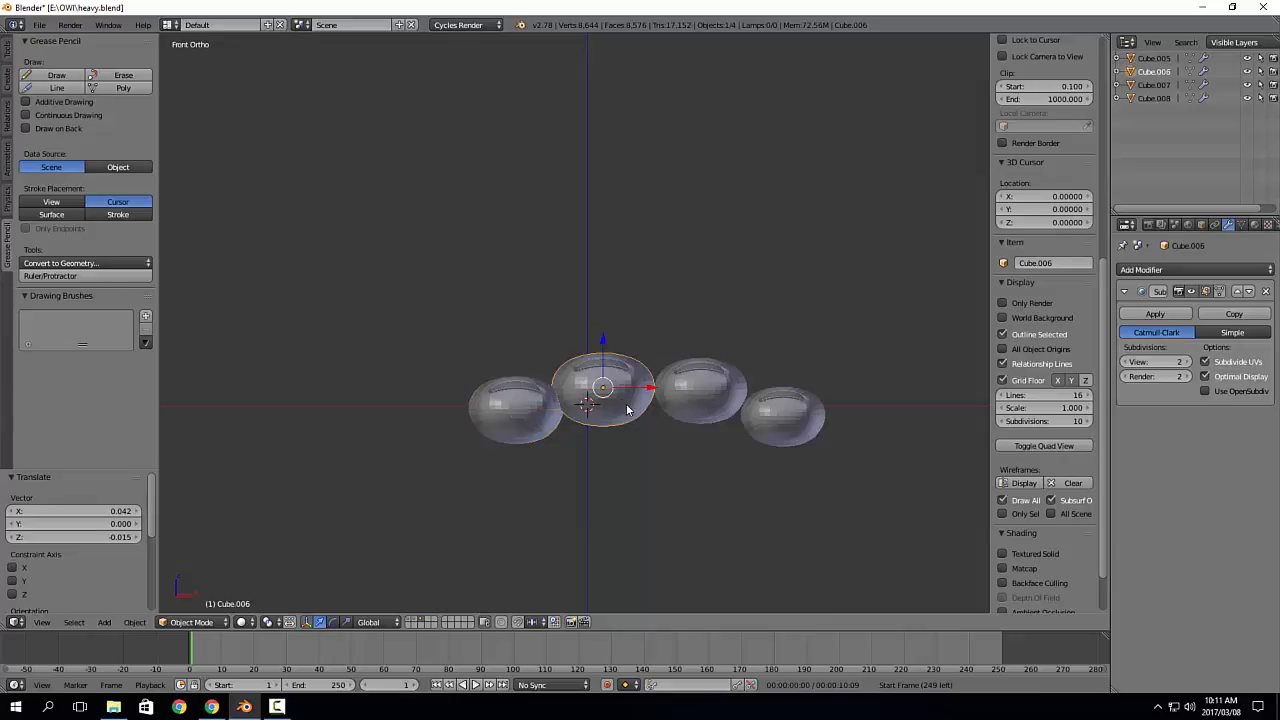
{"action": "scroll", "coordinate": [700, 383], "scroll_direction": "up", "scroll_amount": 2}
{"action": "scroll", "coordinate": [700, 377], "scroll_direction": "down", "scroll_amount": 1}
{"action": "right_click", "coordinate": [702, 376]}
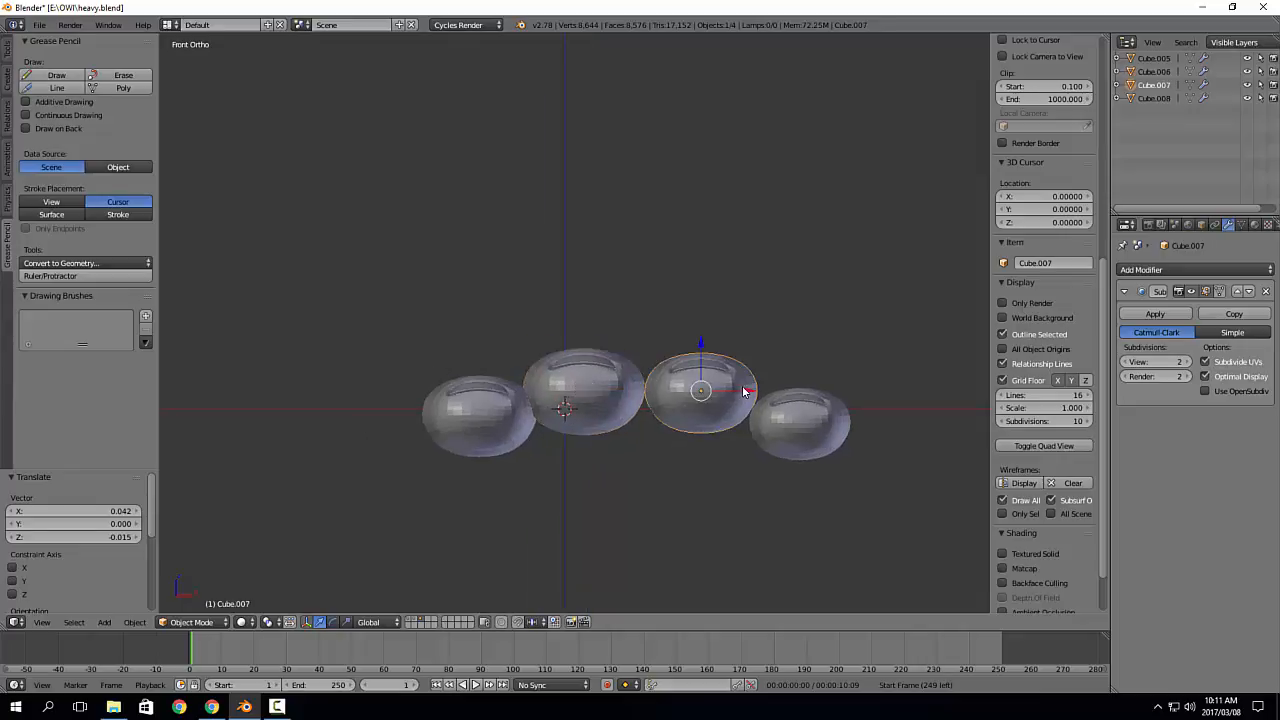
{"action": "left_click", "coordinate": [698, 345]}
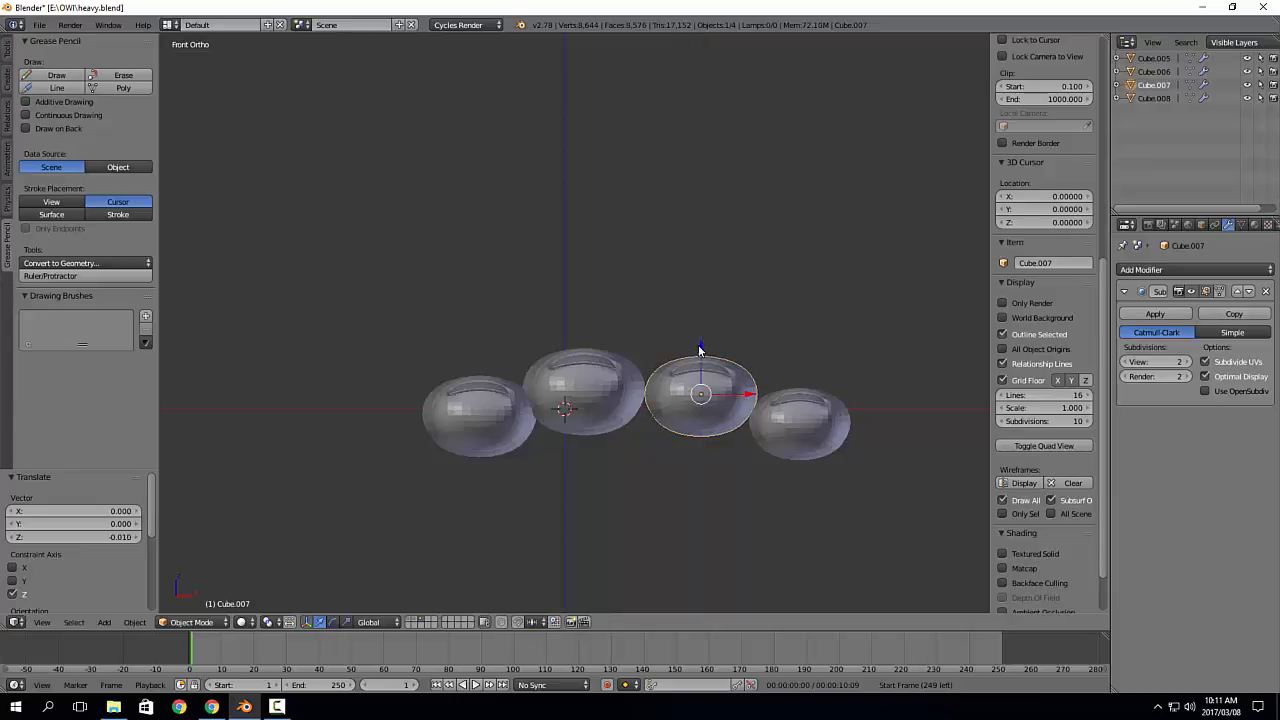
Step: Raise the middle finger slightly along Z and the index finger about 0.016 along Z
{"action": "middle_click_drag", "start_coordinate": [562, 383], "coordinate": [622, 321], "text": "shift"}
{"action": "right_click", "coordinate": [620, 322]}
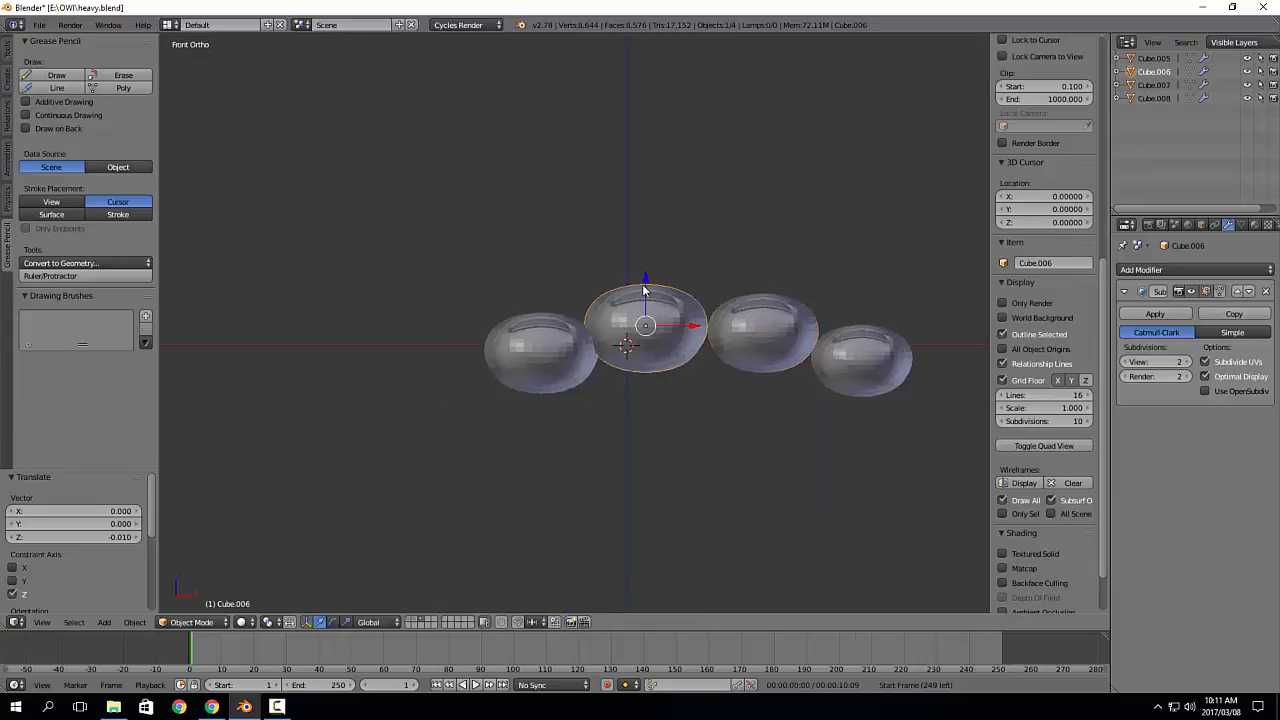
{"action": "key", "text": "g"}
{"action": "key", "text": "z"}
{"action": "left_click", "coordinate": [631, 289]}
{"action": "right_click", "coordinate": [563, 314]}
{"action": "key", "text": "g"}
{"action": "key", "text": "z"}
{"action": "left_click", "coordinate": [539, 312]}
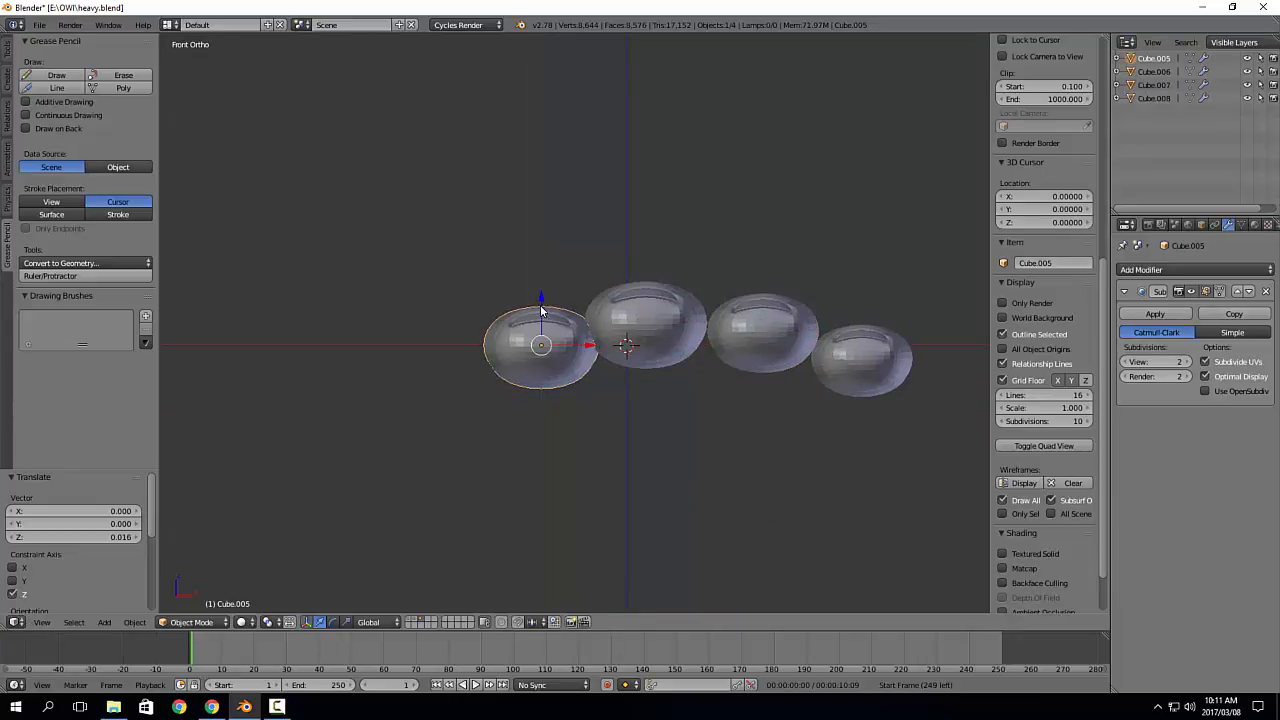
Step: Move the ring finger about -0.012 and the little finger about -0.009 along X to tighten the row
{"action": "middle_click_drag", "start_coordinate": [539, 312], "coordinate": [640, 360]}
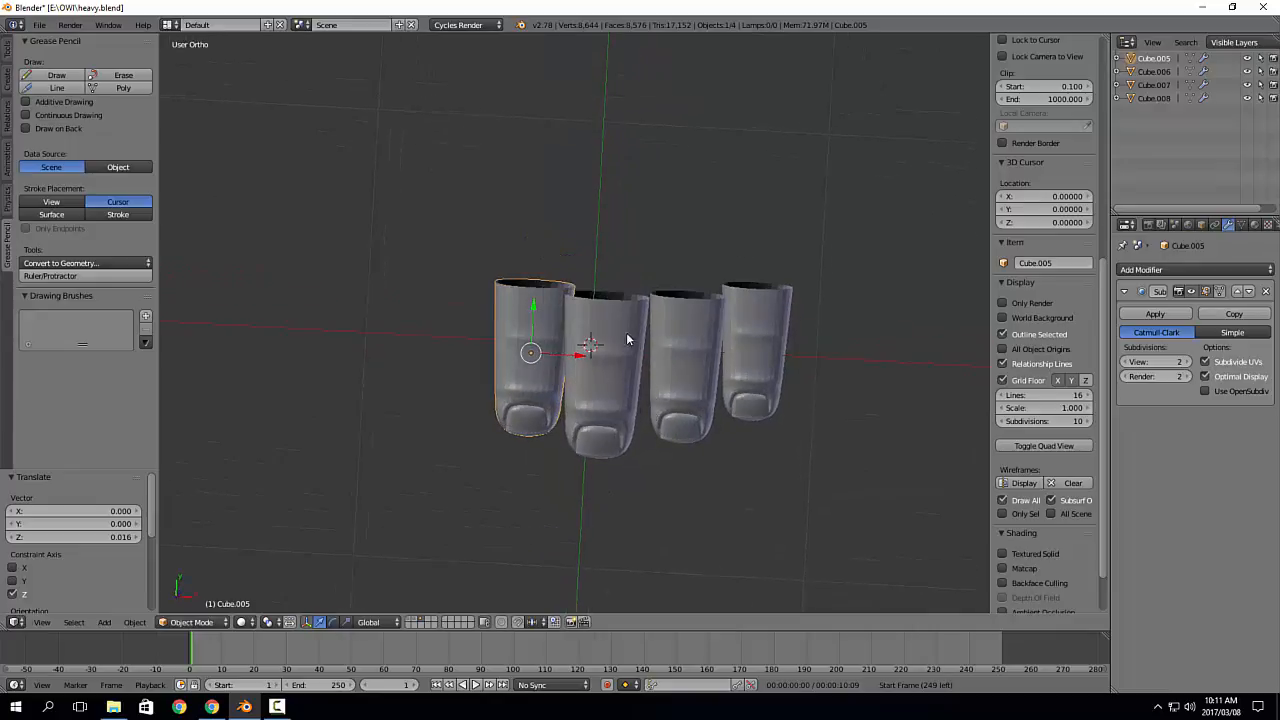
{"action": "right_click", "coordinate": [630, 340]}
{"action": "right_click", "coordinate": [673, 350]}
{"action": "key", "text": "g"}
{"action": "key", "text": "z"}
{"action": "left_click_drag", "start_coordinate": [711, 360], "coordinate": [710, 360]}
{"action": "right_click", "coordinate": [769, 324]}
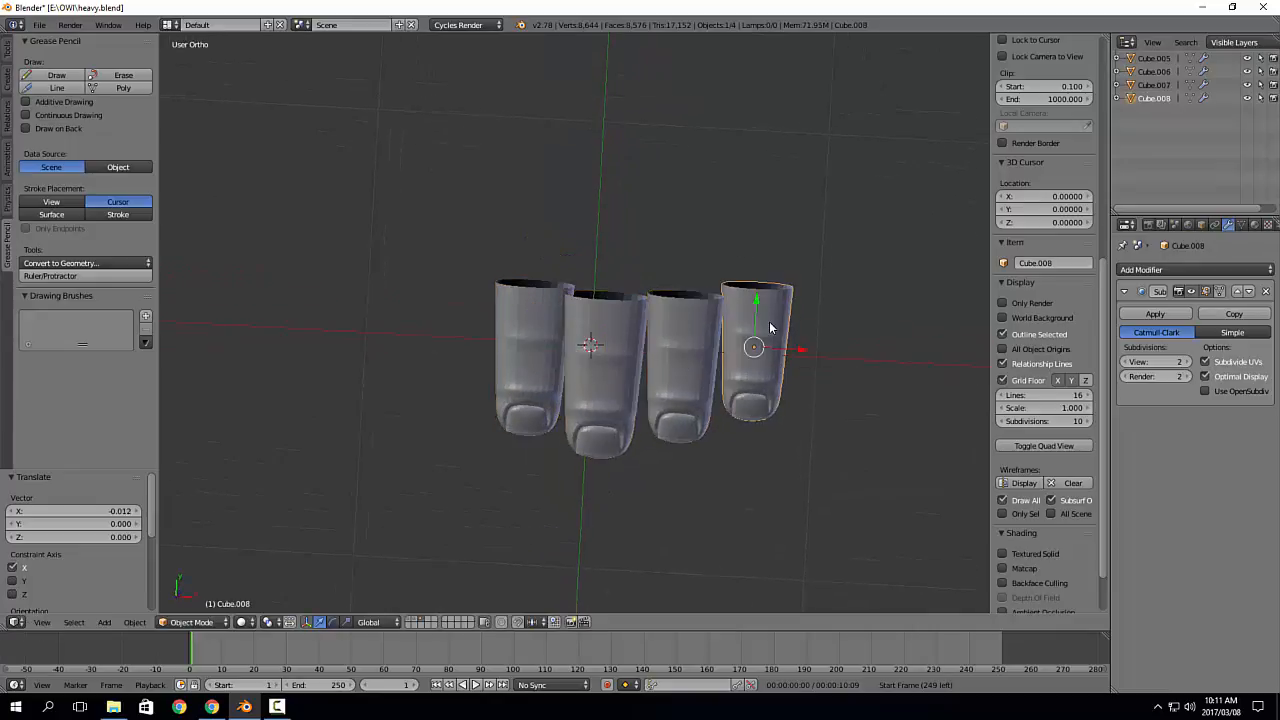
{"action": "left_click_drag", "start_coordinate": [787, 350], "coordinate": [784, 349]}
Step: Duplicate the index finger as a thumb, offset about -0.405 in X and 0.355 in Y, and rotate it 46.3° in top view
{"action": "middle_click_drag", "start_coordinate": [578, 362], "coordinate": [573, 364]}
{"action": "key", "text": "KP_7"}
{"action": "right_click", "coordinate": [532, 358]}
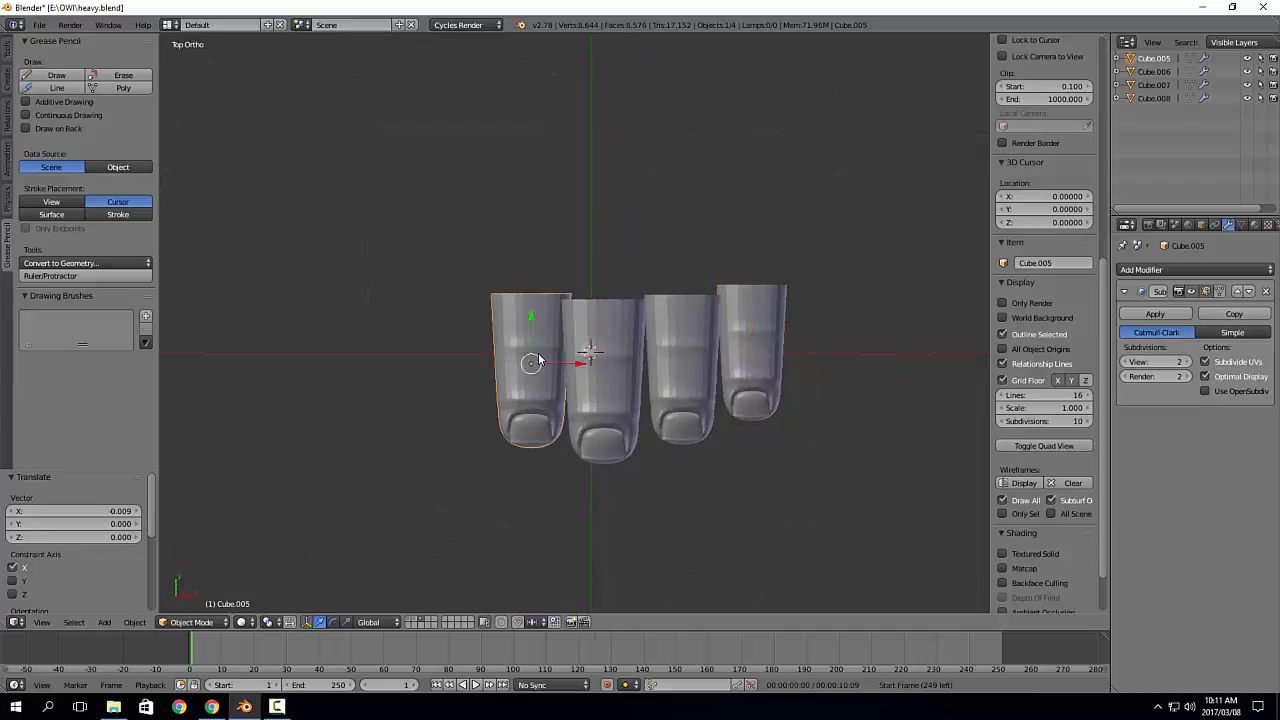
{"action": "key", "text": "shift+d"}
{"action": "left_click", "coordinate": [445, 240]}
{"action": "key", "text": "r"}
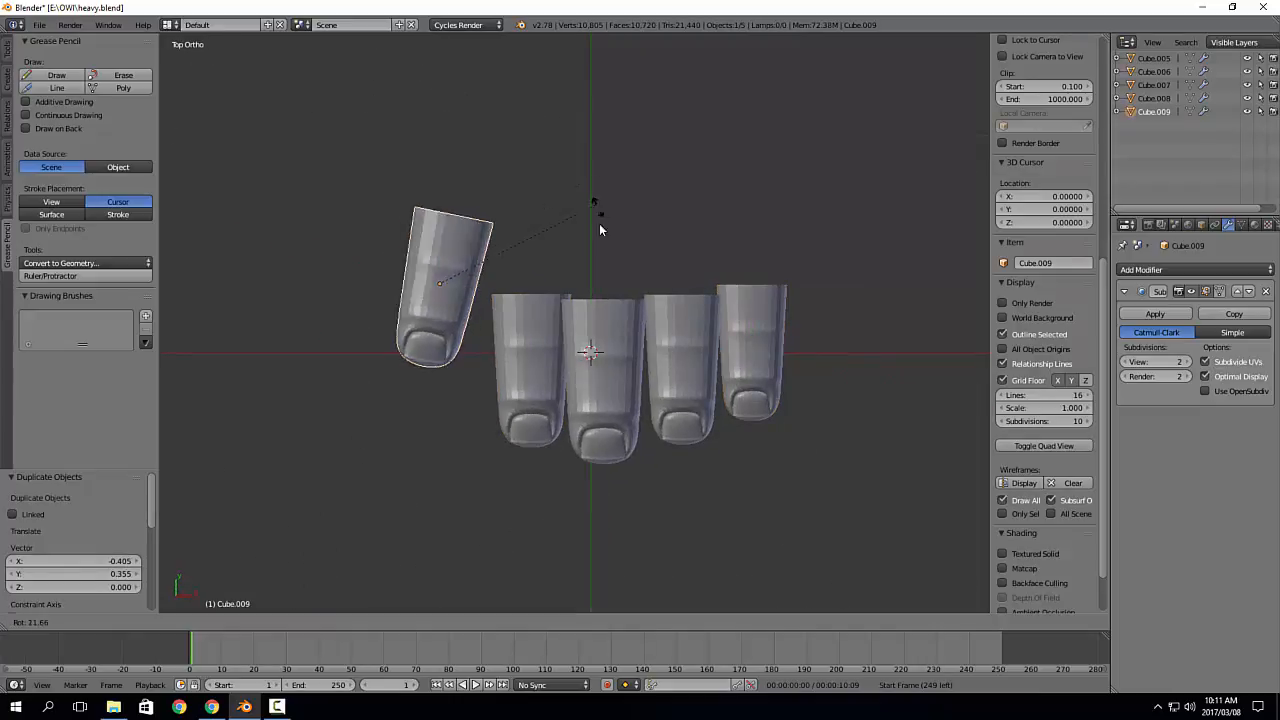
{"action": "left_click", "coordinate": [566, 303]}
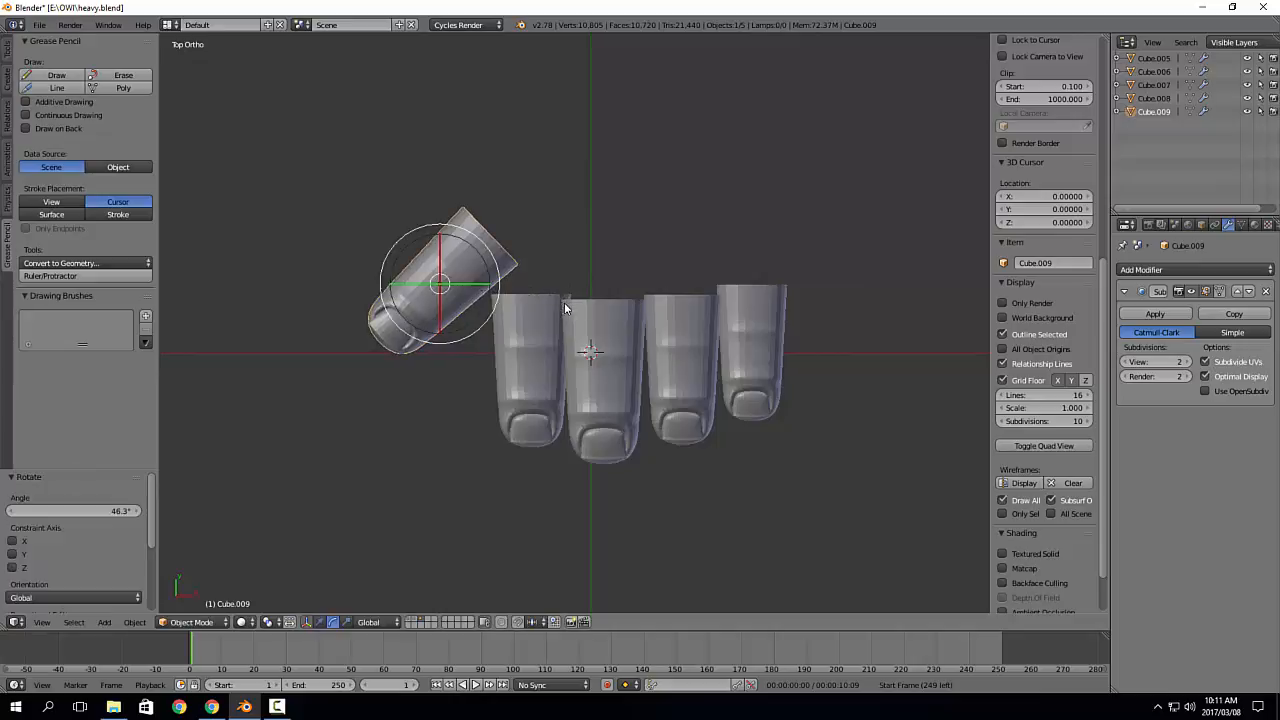
Step: Delete the three face loops at the base of the thumb to shorten it
{"action": "scroll", "coordinate": [564, 302], "scroll_direction": "up", "scroll_amount": 3}
{"action": "key", "text": "Tab"}
{"action": "key", "text": "ctrl+Tab"}
{"action": "left_click", "coordinate": [533, 308]}
{"action": "right_click", "coordinate": [534, 301], "text": "alt"}
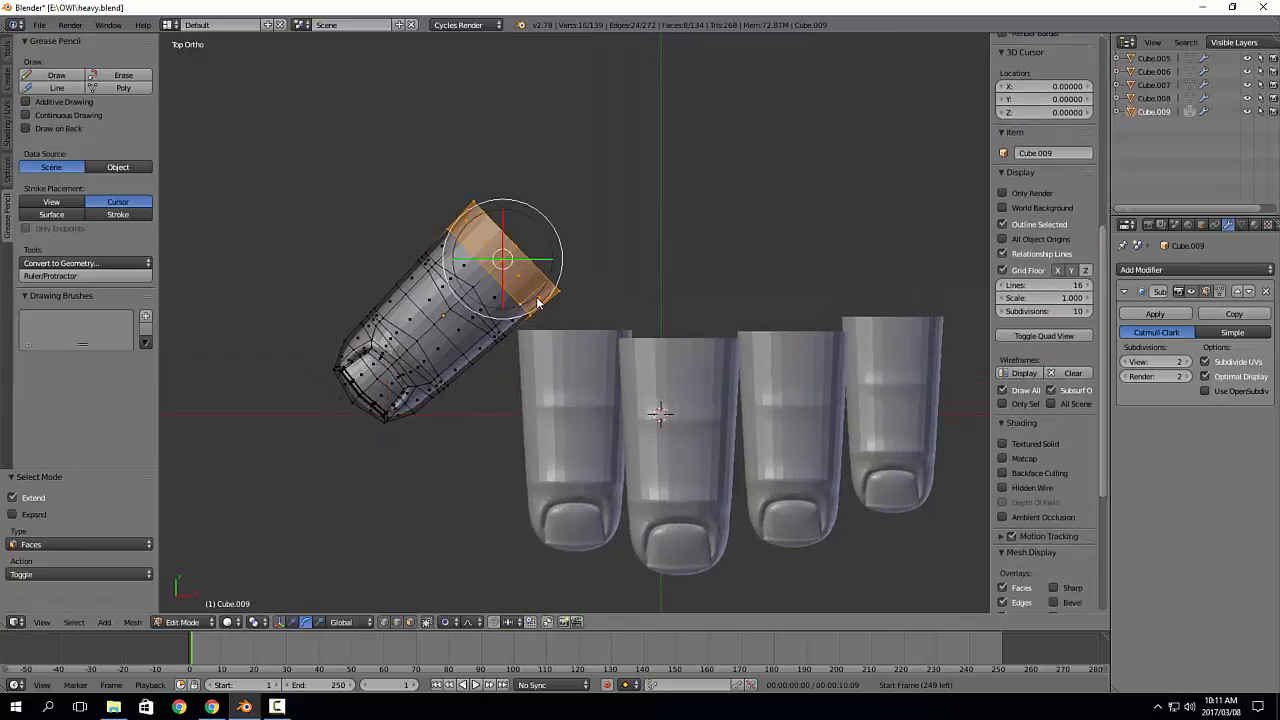
{"action": "scroll", "coordinate": [523, 314], "scroll_direction": "up", "scroll_amount": 3}
{"action": "right_click", "coordinate": [500, 313], "text": "alt+shift"}
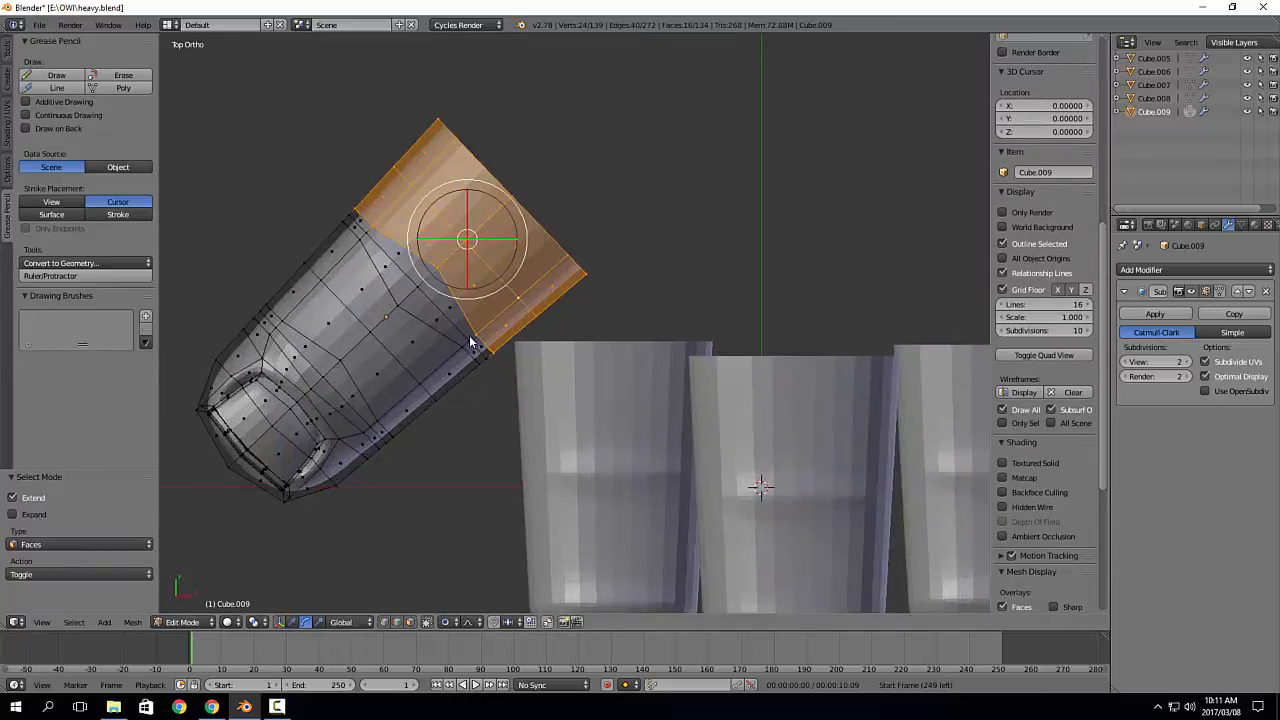
{"action": "right_click", "coordinate": [470, 338], "text": "alt+shift"}
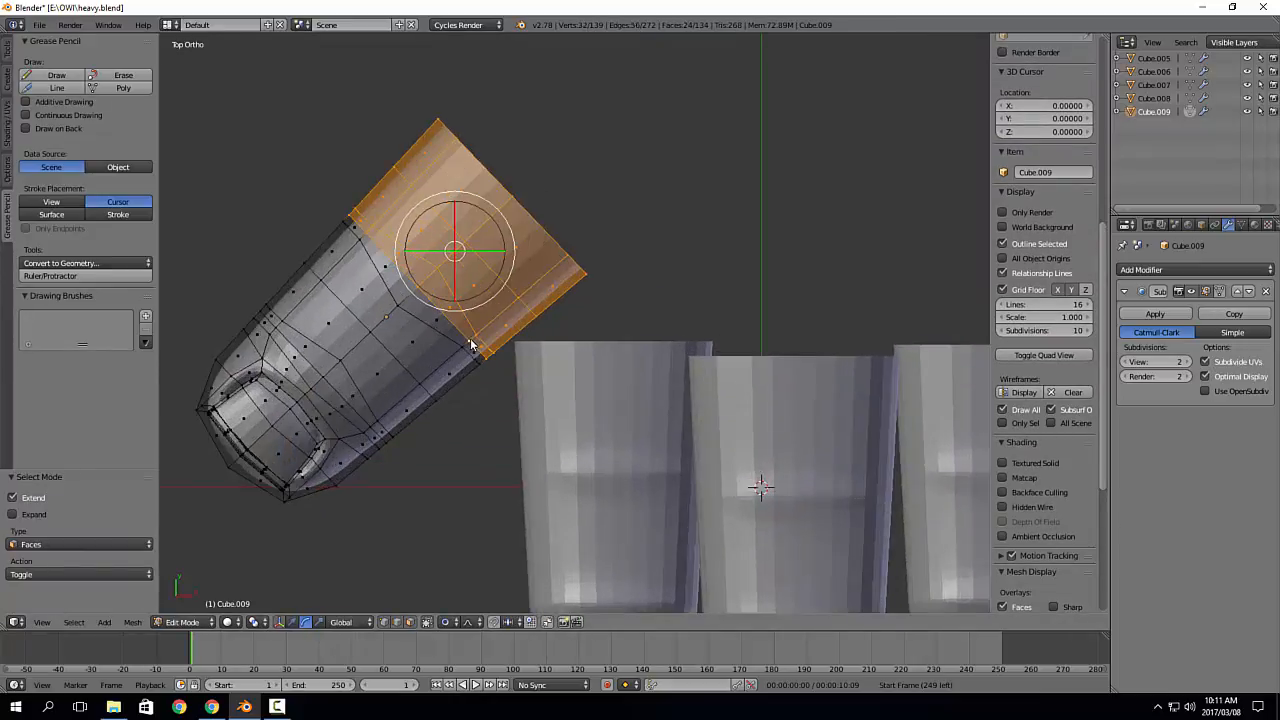
{"action": "key", "text": "x"}
{"action": "left_click", "coordinate": [527, 336]}
{"action": "key", "text": "Tab"}
{"action": "scroll", "coordinate": [526, 360], "scroll_direction": "down", "scroll_amount": 2}
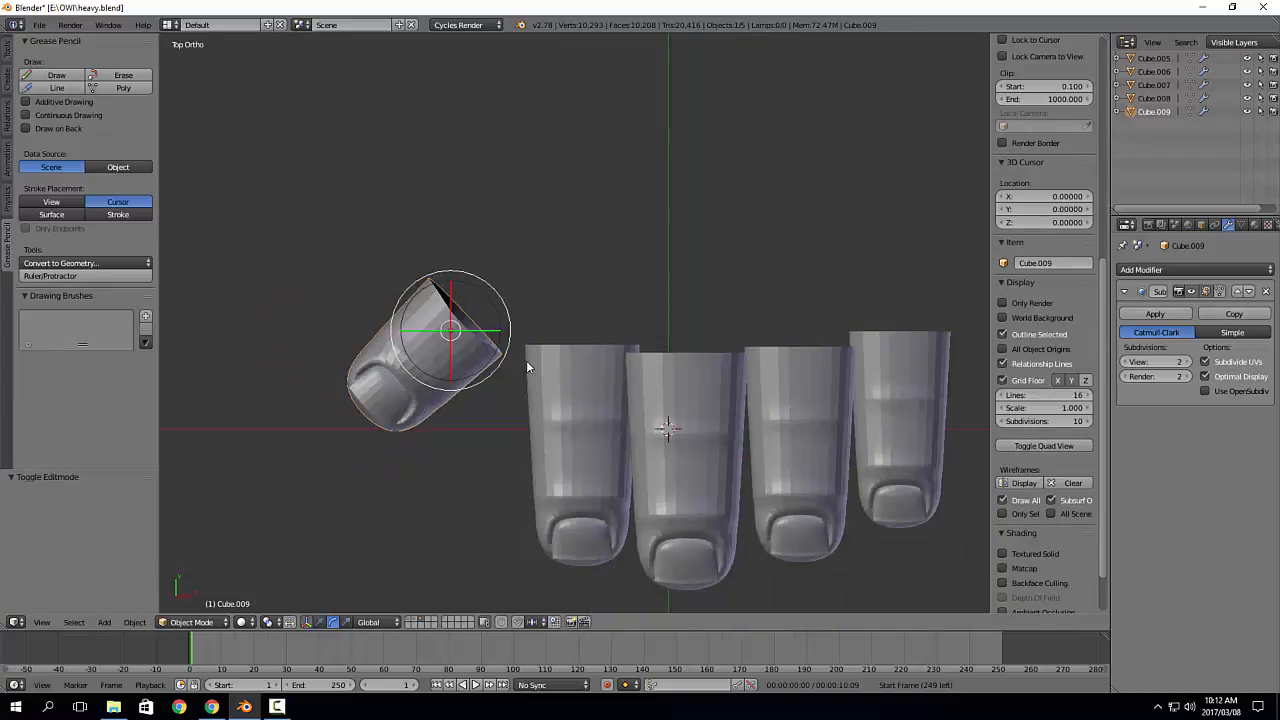
{"action": "scroll", "coordinate": [472, 388], "scroll_direction": "up", "scroll_amount": 3}
{"action": "scroll", "coordinate": [487, 380], "scroll_direction": "down", "scroll_amount": 3}
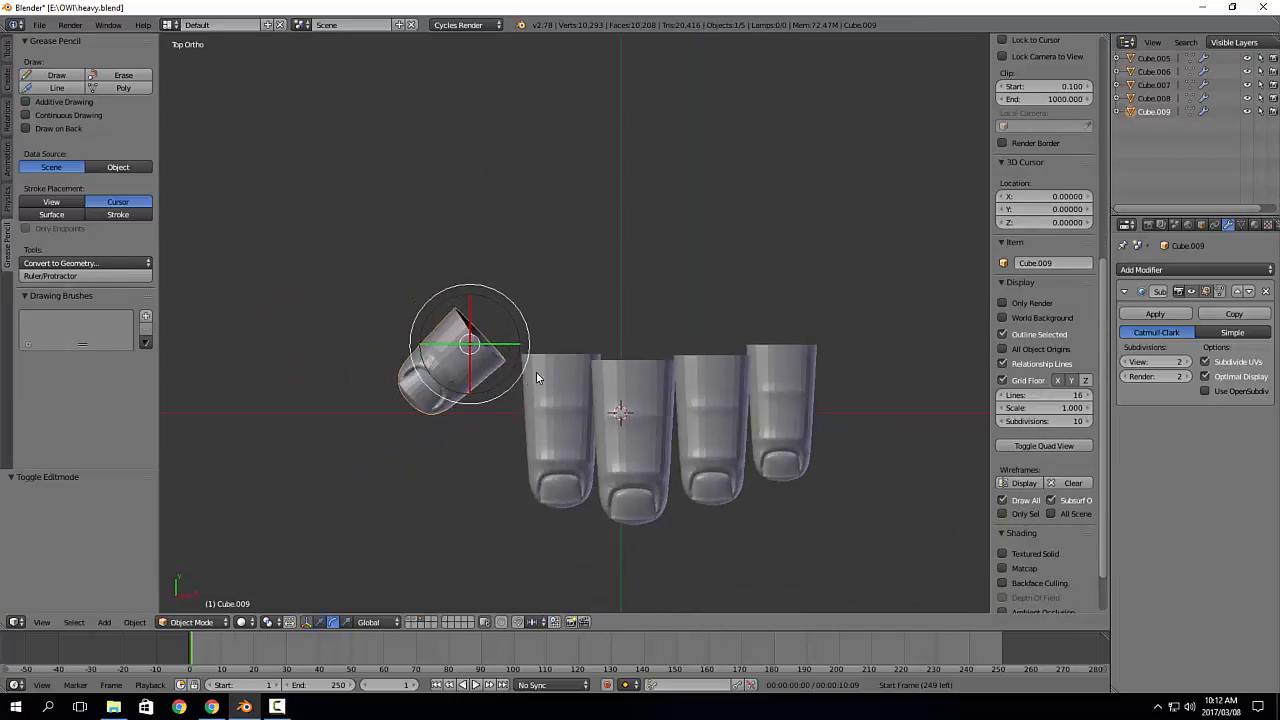
Step: Move the thumb about 0.127 in X and 0.225 in Y and enlarge it uniformly by 1.062
{"action": "key", "text": "g"}
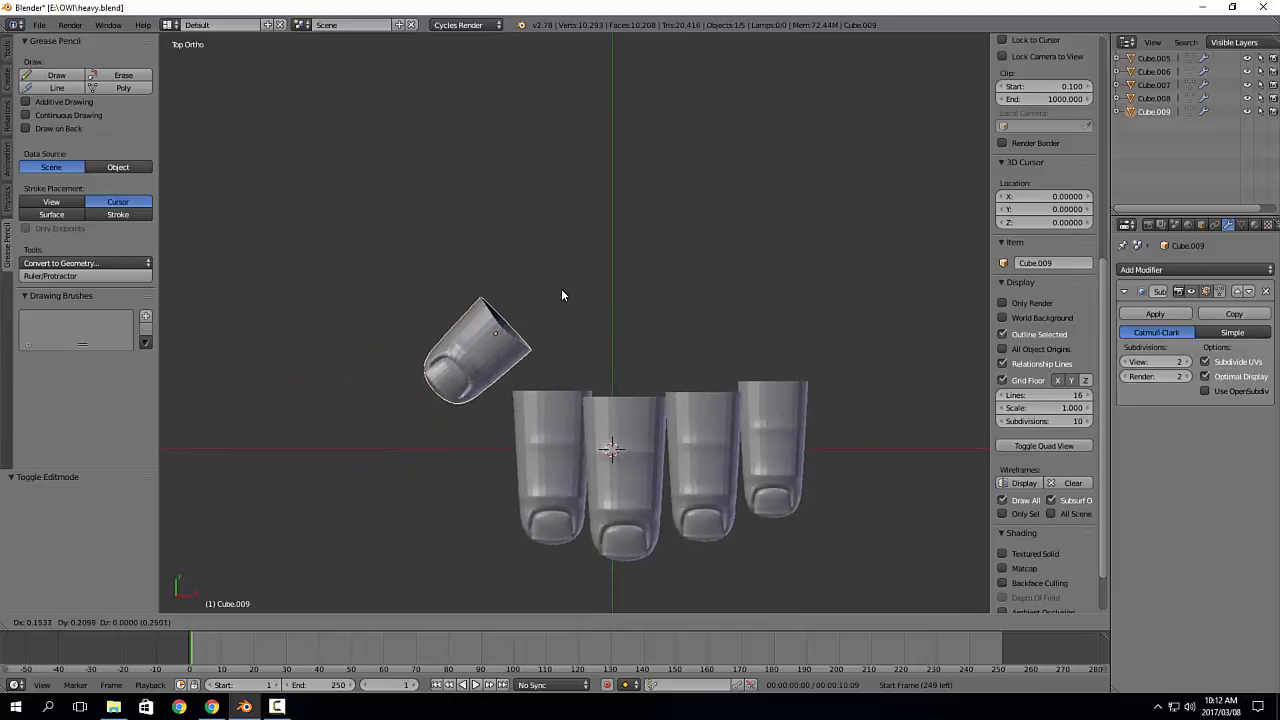
{"action": "left_click", "coordinate": [557, 288]}
{"action": "key", "text": "s"}
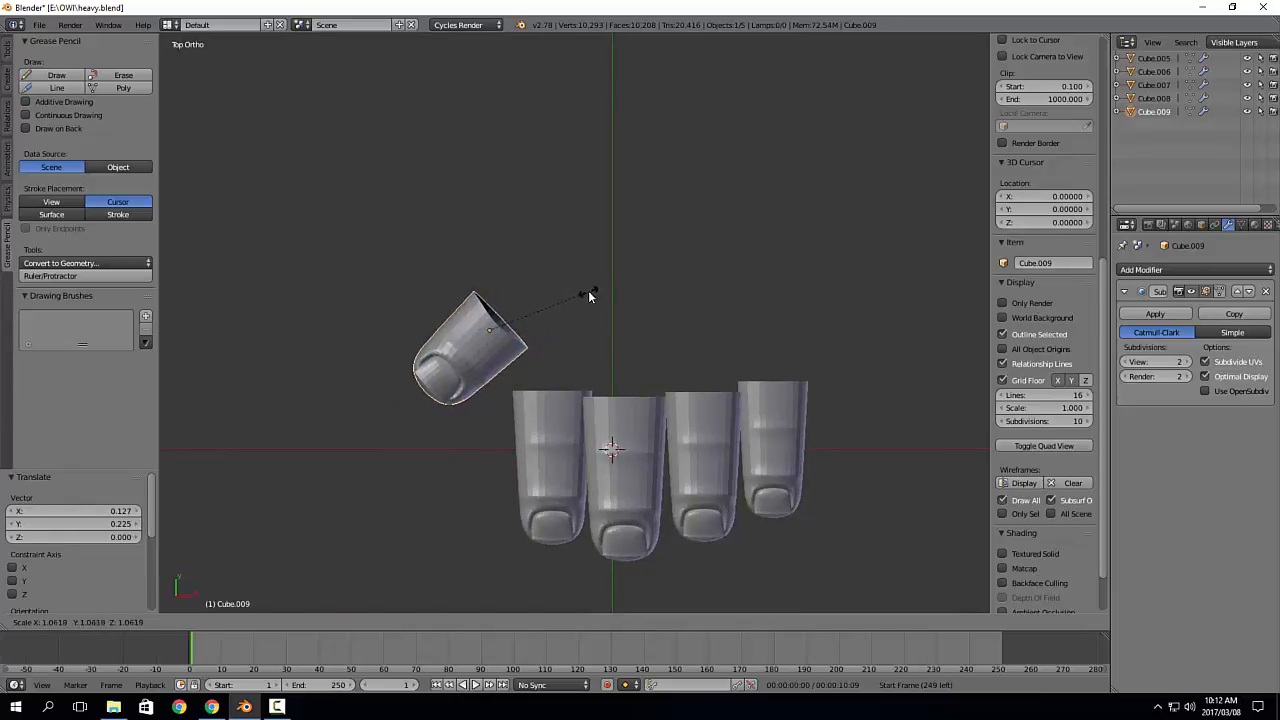
{"action": "left_click", "coordinate": [588, 292]}
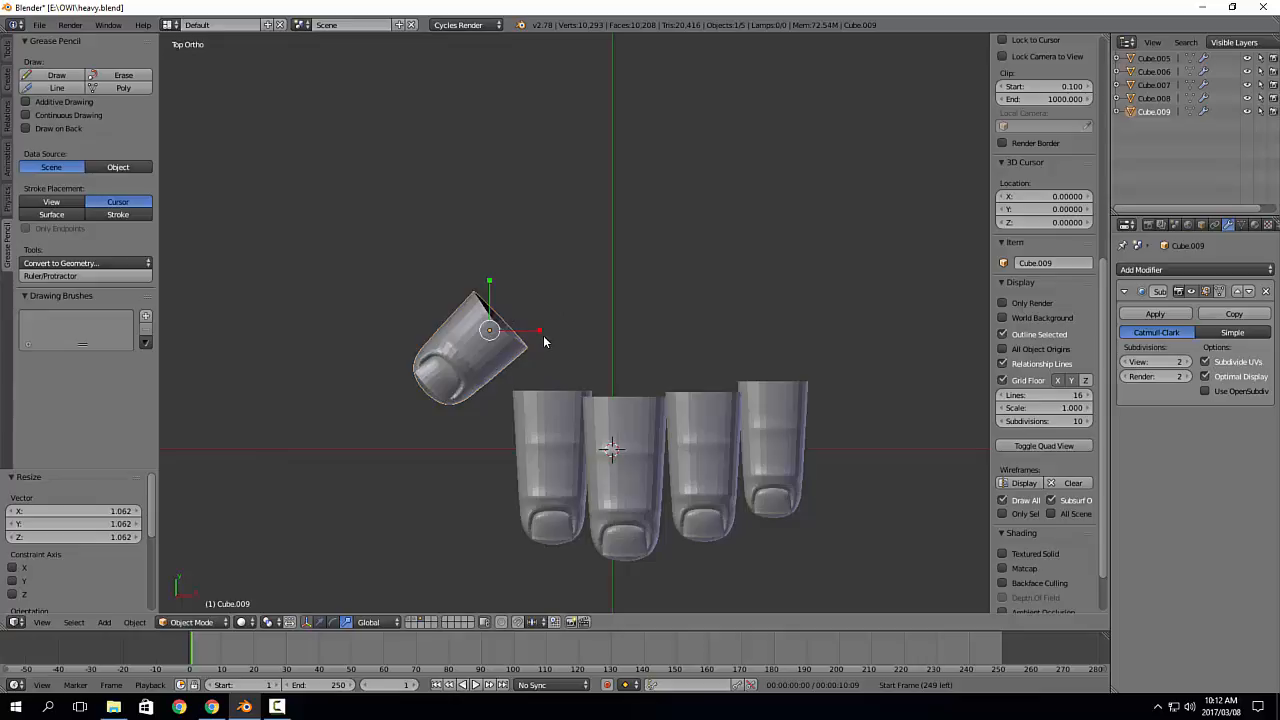
Step: Clear the thumb's rotation and widen it by about 1.07 along X
{"action": "key", "text": "alt+r"}
{"action": "key", "text": "s"}
{"action": "key", "text": "x"}
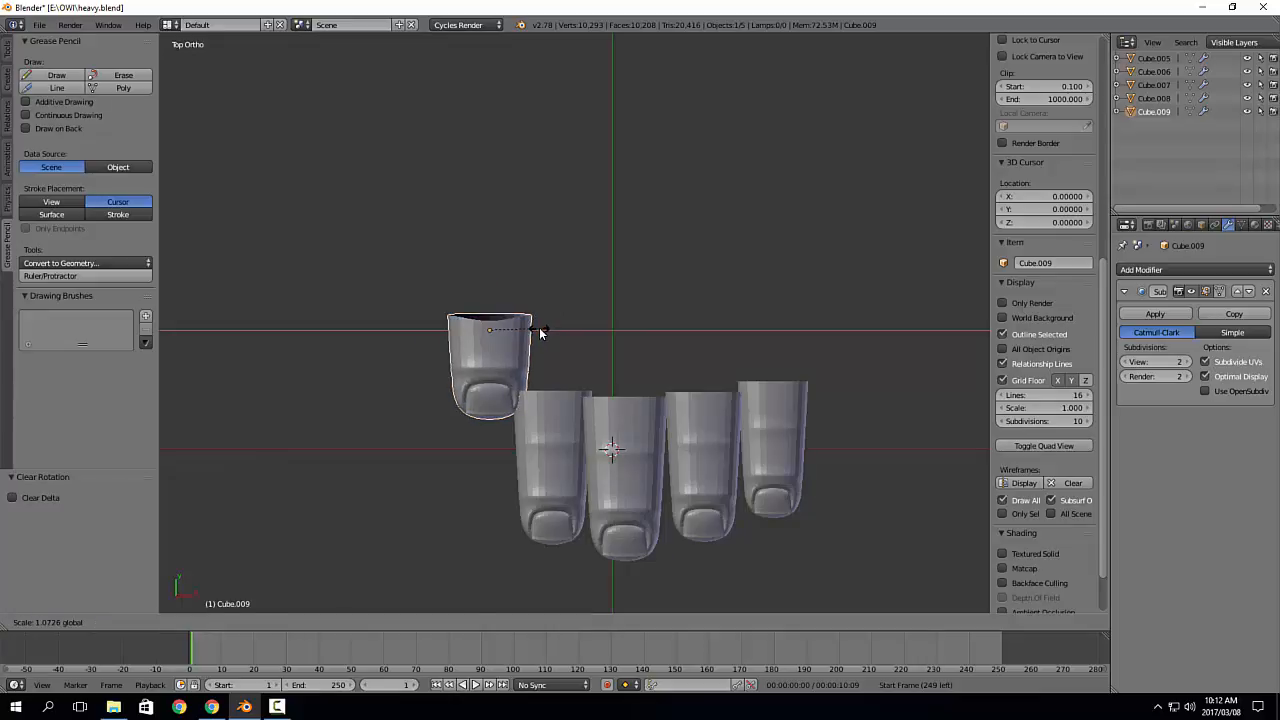
{"action": "left_click", "coordinate": [539, 331]}
Step: Rotate the widened thumb 52.397° in top view to angle it away from the fingers
{"action": "scroll", "coordinate": [533, 356], "scroll_direction": "up", "scroll_amount": 3}
{"action": "middle_click_drag", "start_coordinate": [533, 359], "coordinate": [574, 346], "text": "shift"}
{"action": "key", "text": "Tab"}
{"action": "left_click", "coordinate": [532, 350]}
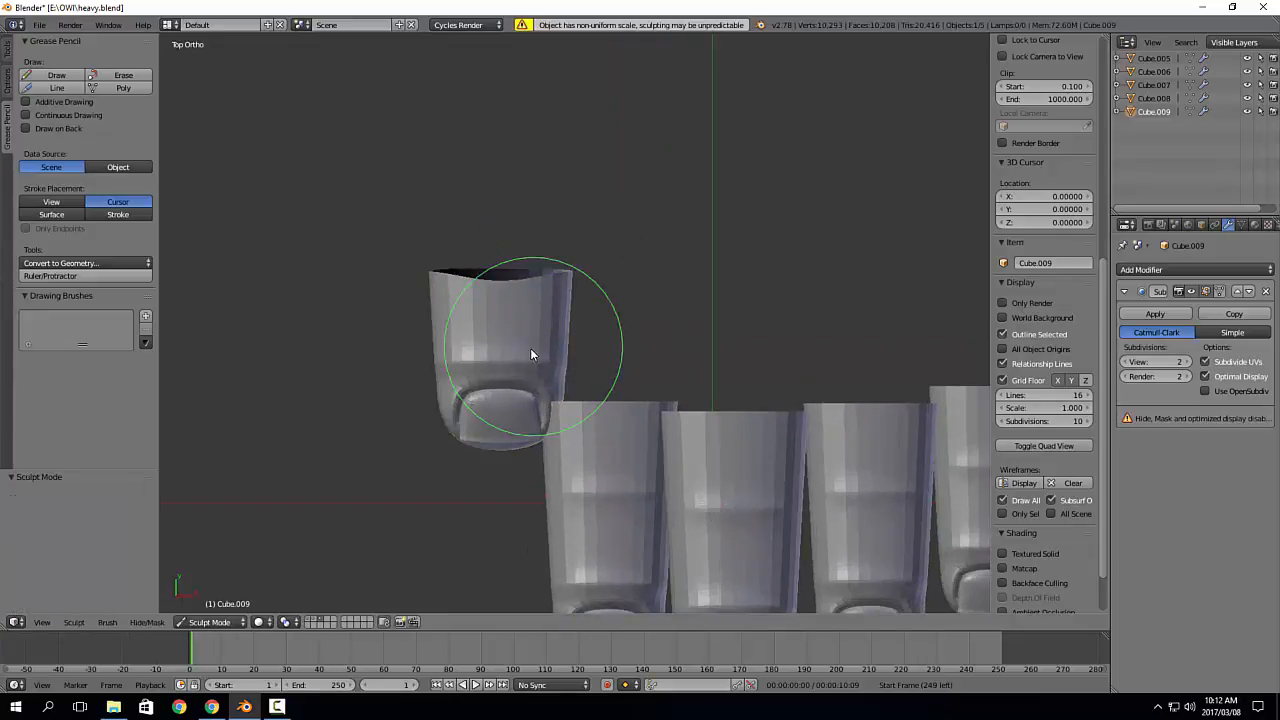
{"action": "key", "text": "Tab"}
{"action": "key", "text": "r"}
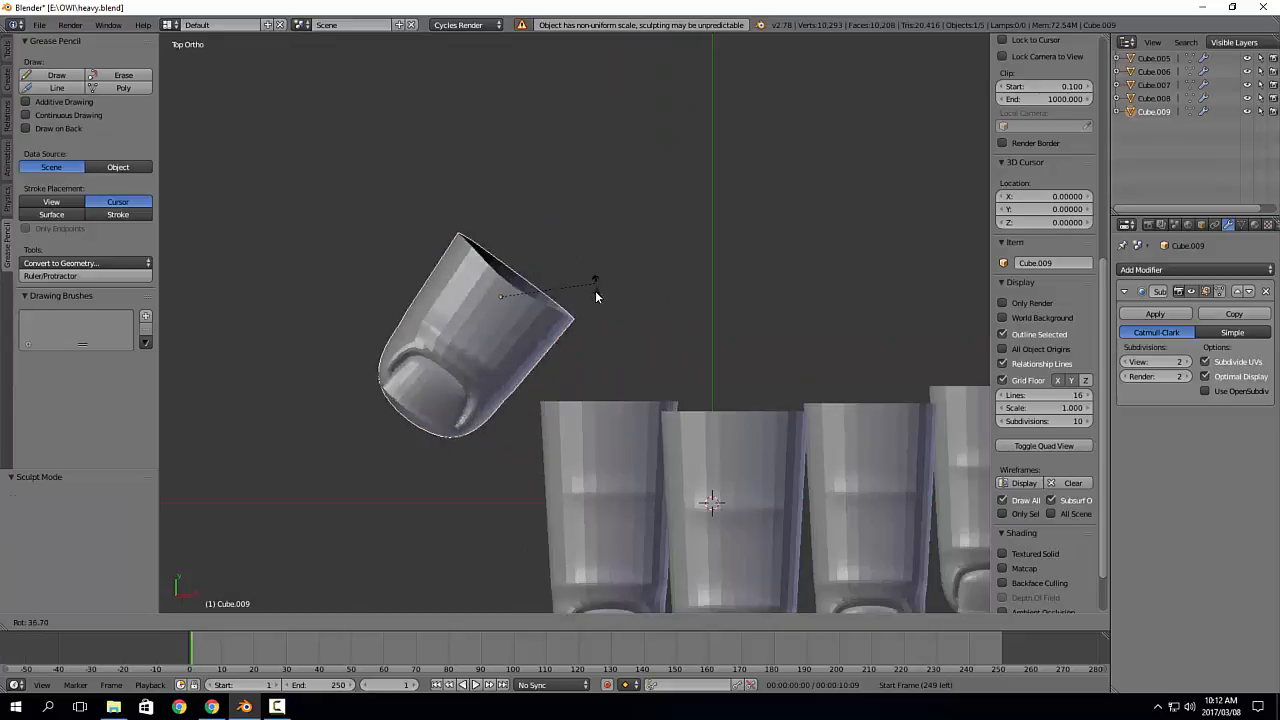
{"action": "left_click", "coordinate": [592, 310]}
{"action": "scroll", "coordinate": [592, 312], "scroll_direction": "down", "scroll_amount": 3}
{"action": "middle_click_drag", "start_coordinate": [592, 312], "coordinate": [588, 325], "text": "shift"}
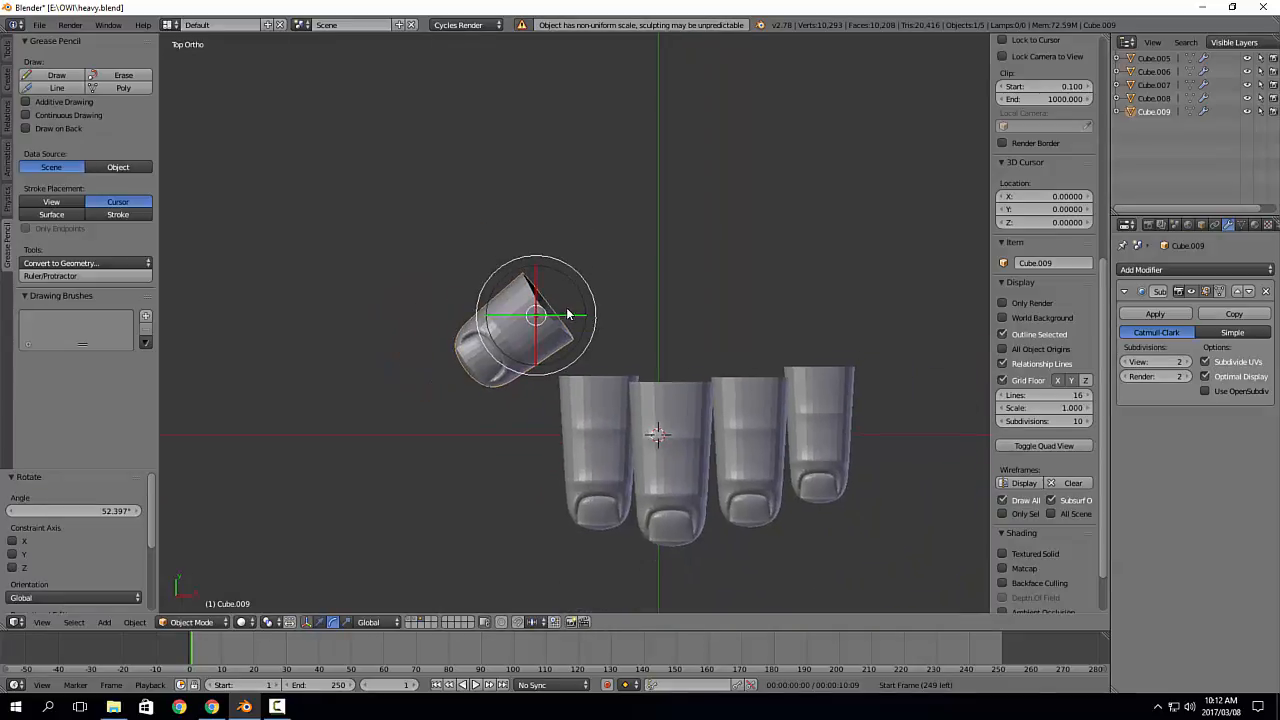
Step: Stretch the thumb by 1.118 along Y from cleared scale and rotation, and rotate it 54.642° in top view
{"action": "key", "text": "r"}
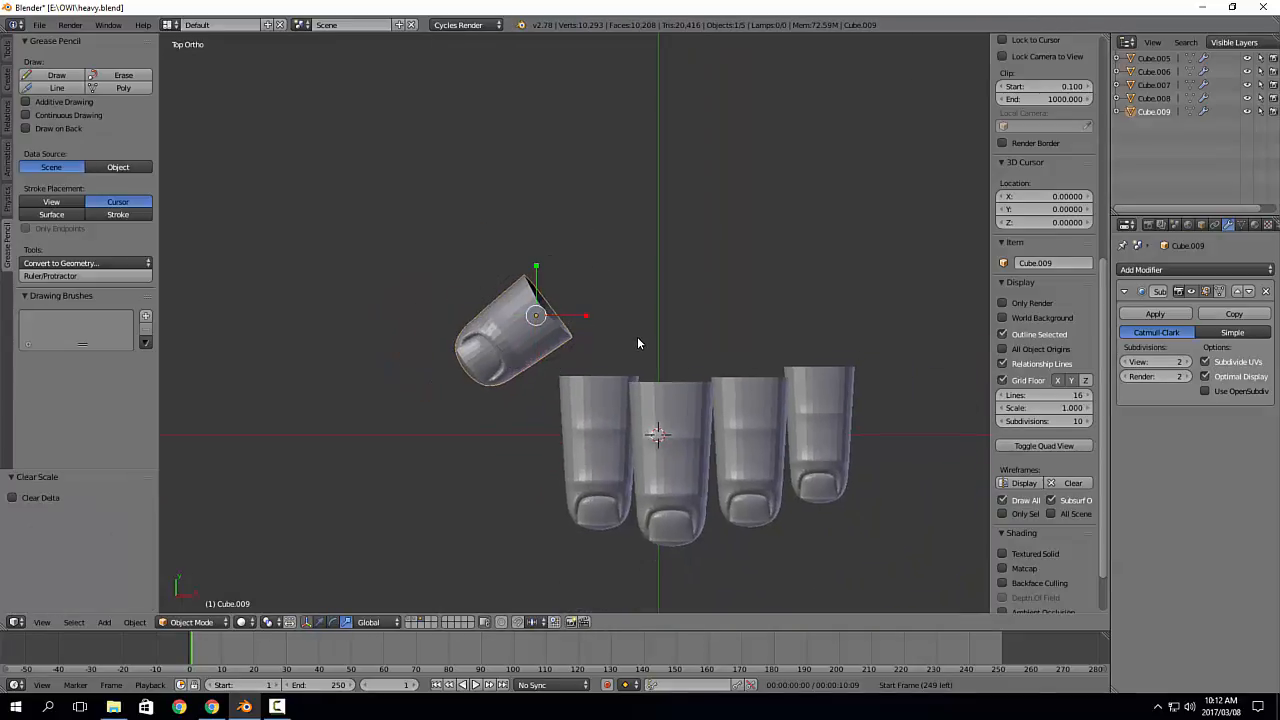
{"action": "key", "text": "alt+r"}
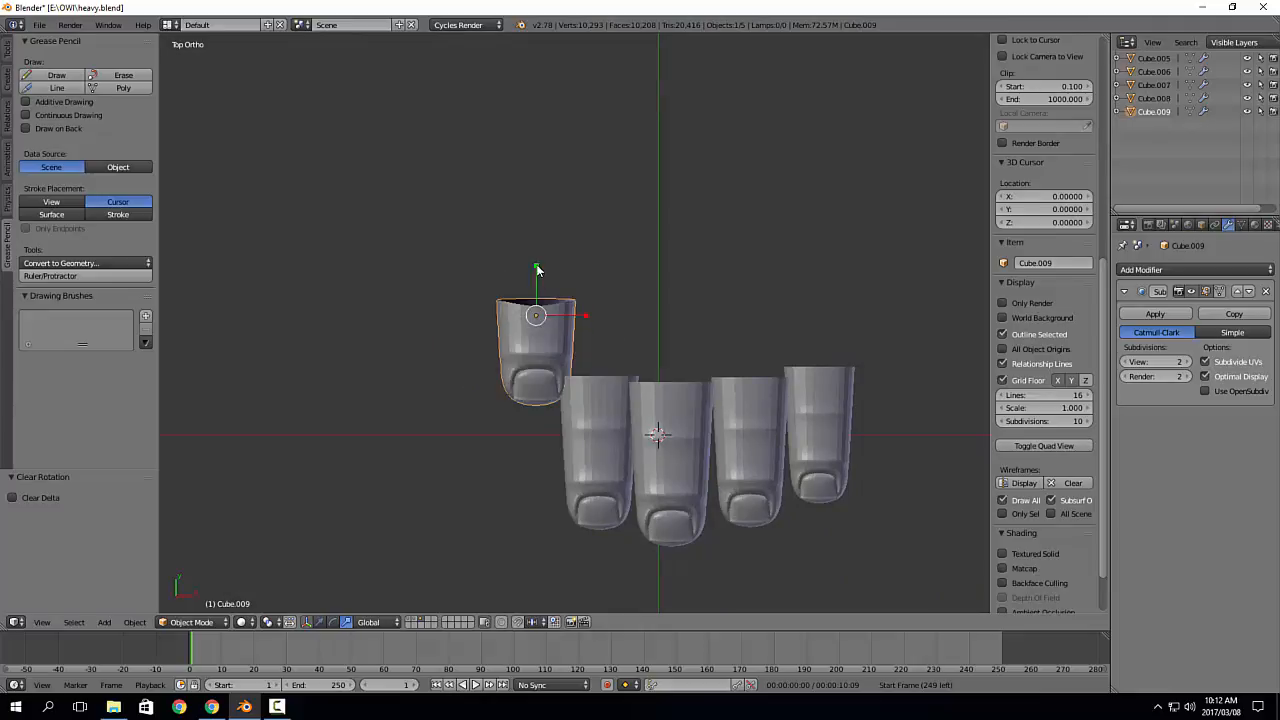
{"action": "left_click_drag", "start_coordinate": [536, 268], "coordinate": [538, 262]}
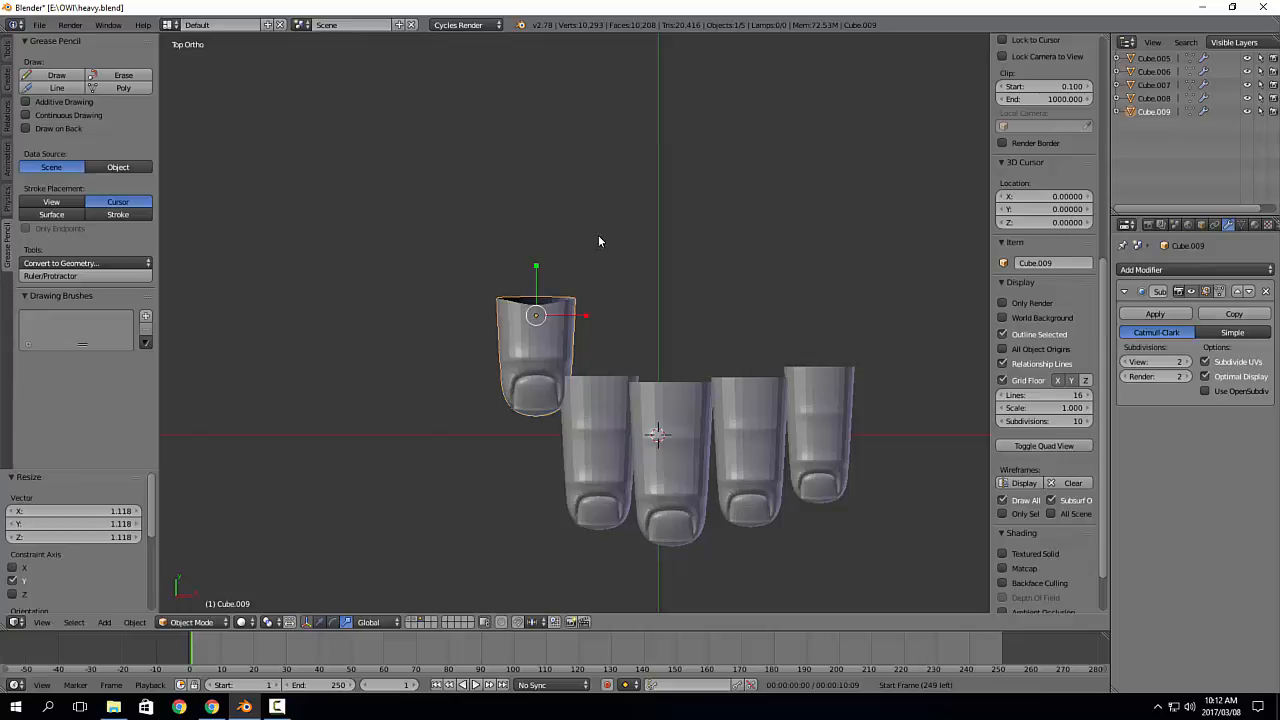
{"action": "key", "text": "r"}
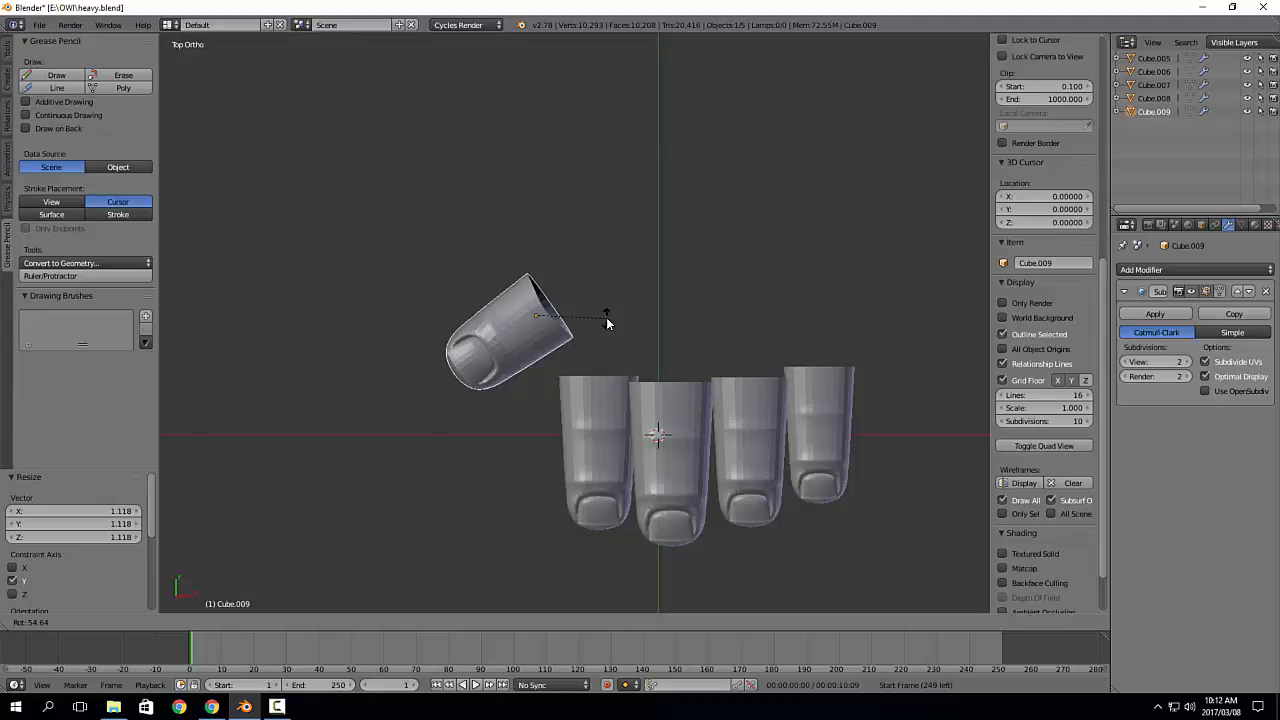
{"action": "left_click", "coordinate": [606, 318]}
Step: Rotate the thumb 30° about its local X axis and about -30.27° about its local Y axis in front view
{"action": "key", "text": "KP_1"}
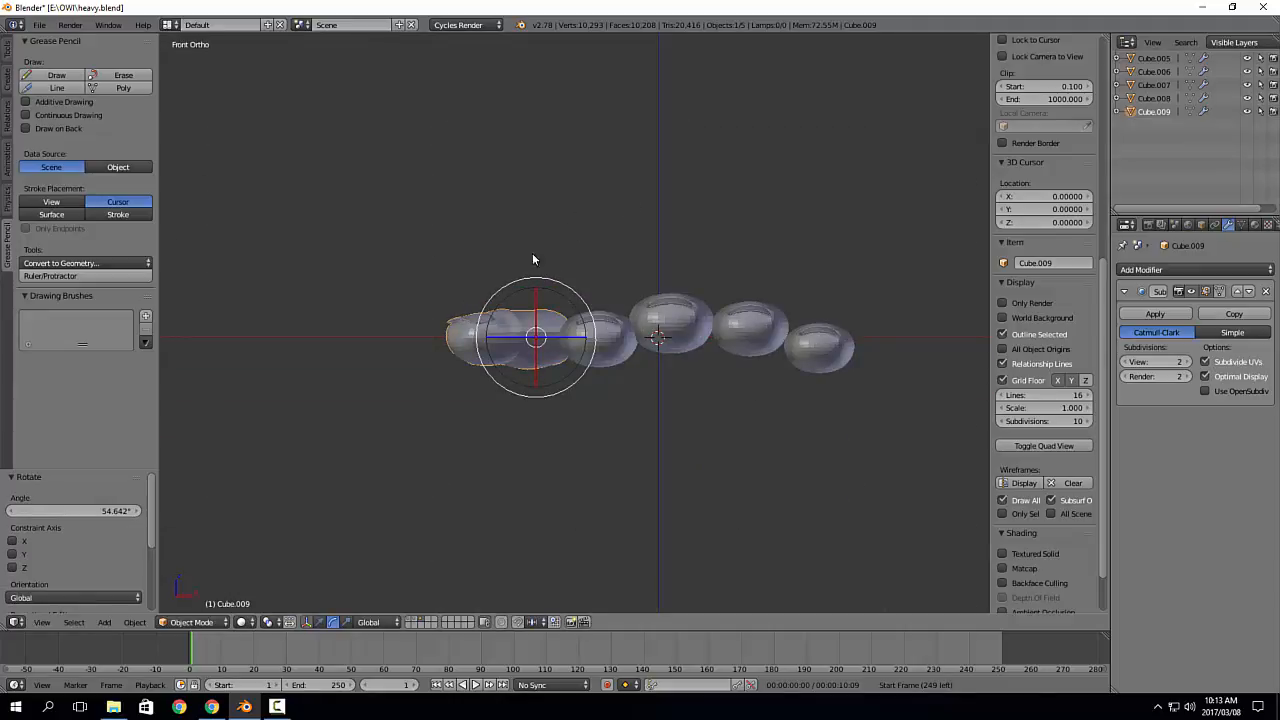
{"action": "left_click", "coordinate": [368, 622]}
{"action": "left_click", "coordinate": [428, 585]}
{"action": "left_click_drag", "start_coordinate": [508, 303], "coordinate": [500, 323]}
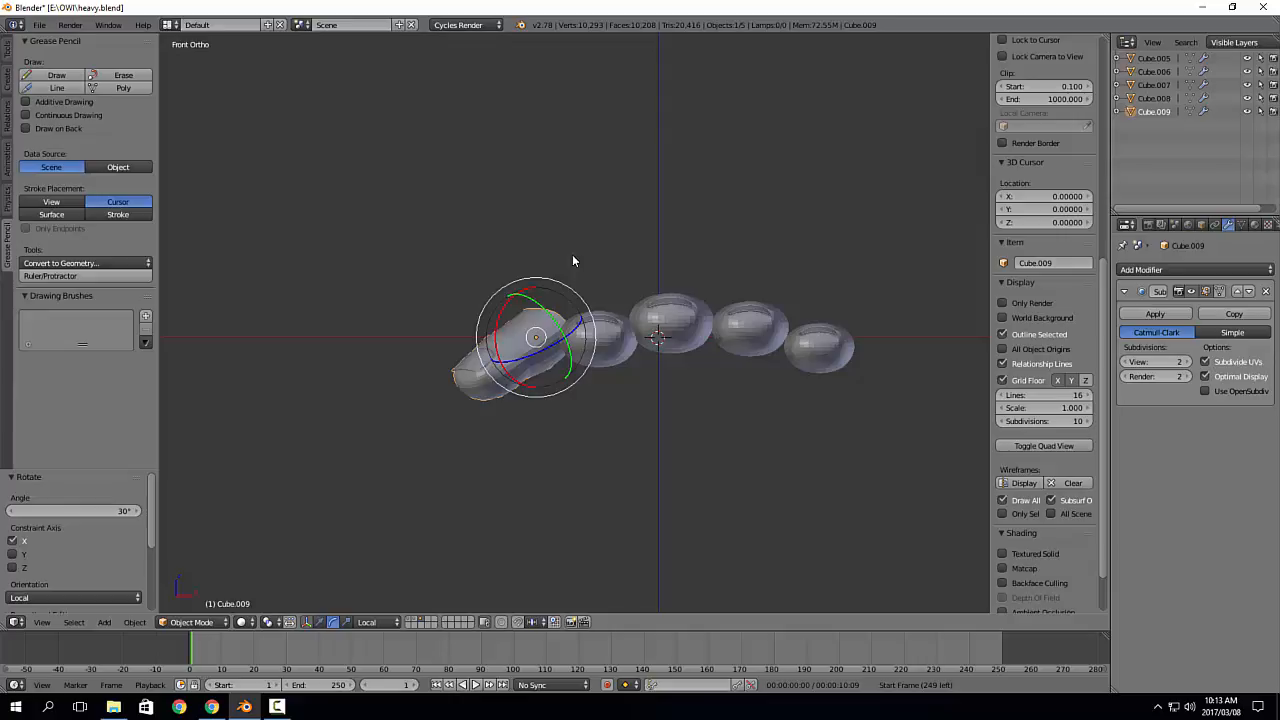
{"action": "scroll", "coordinate": [710, 310], "scroll_direction": "up", "scroll_amount": 2}
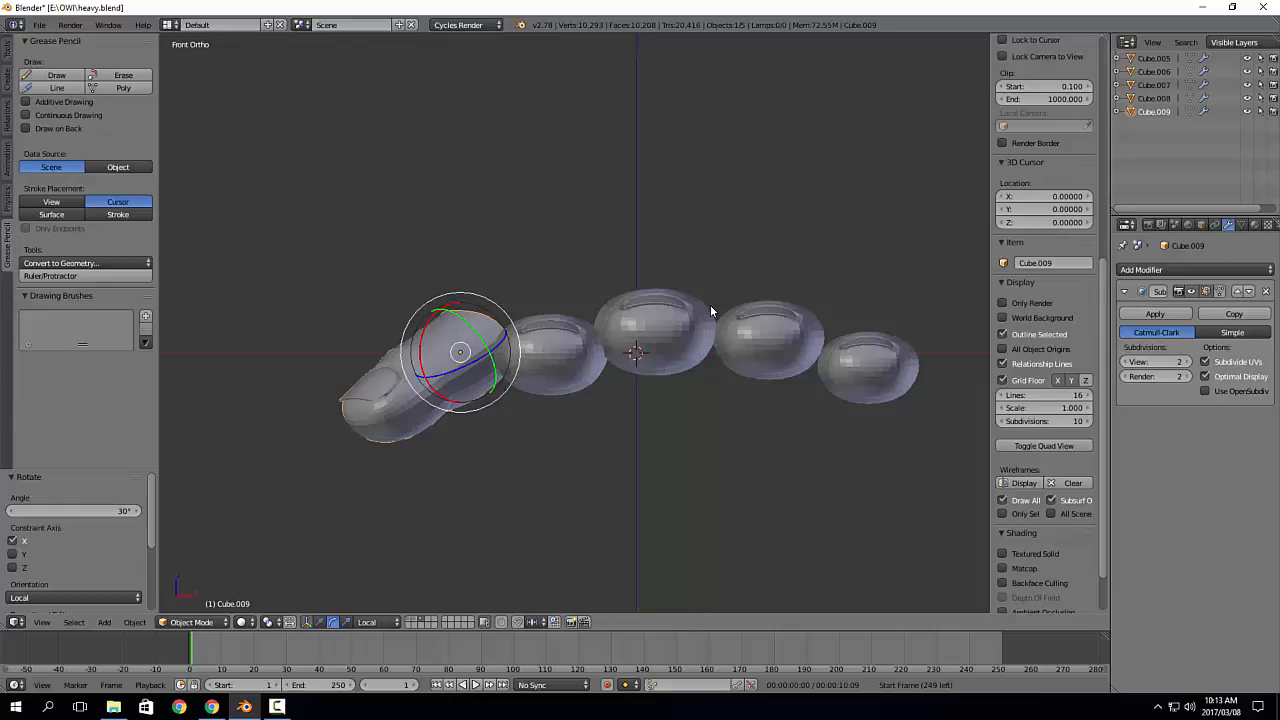
{"action": "left_click_drag", "start_coordinate": [489, 347], "coordinate": [474, 333]}
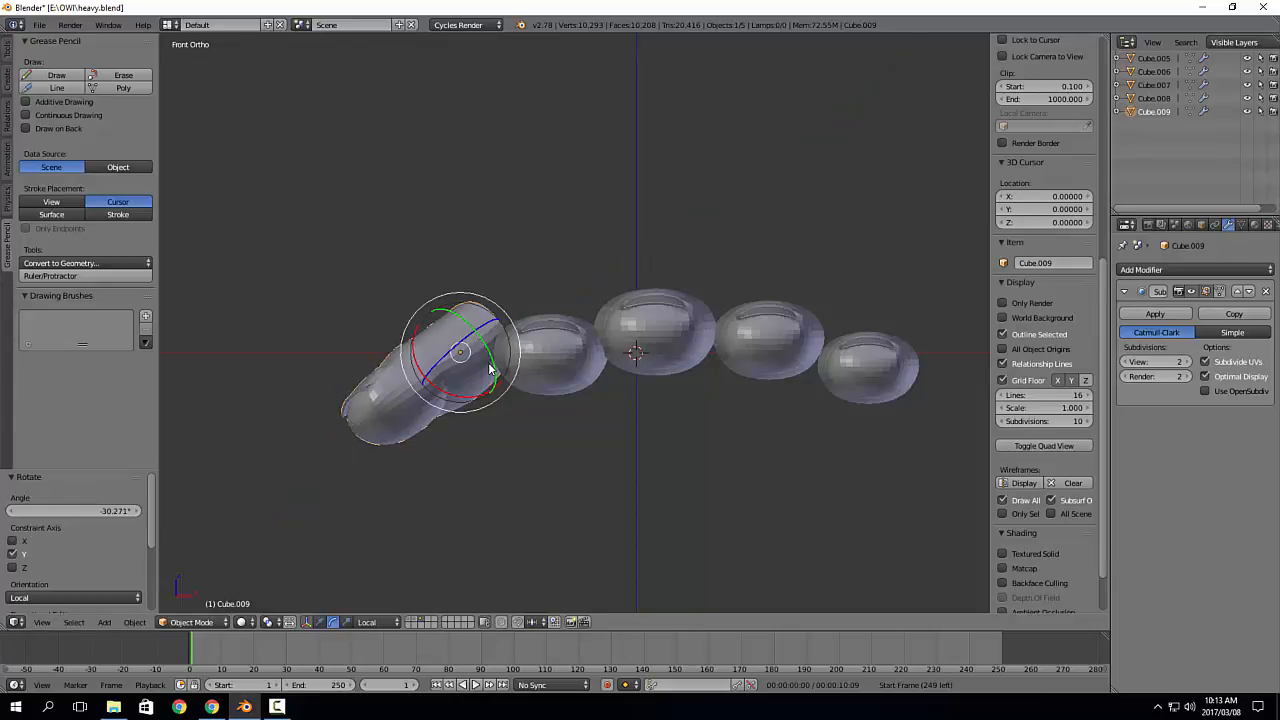
Step: Lower the thumb about 0.105 along Z in the left side view
{"action": "key", "text": "KP_3"}
{"action": "key", "text": "ctrl+KP_1"}
{"action": "key", "text": "ctrl+KP_3"}
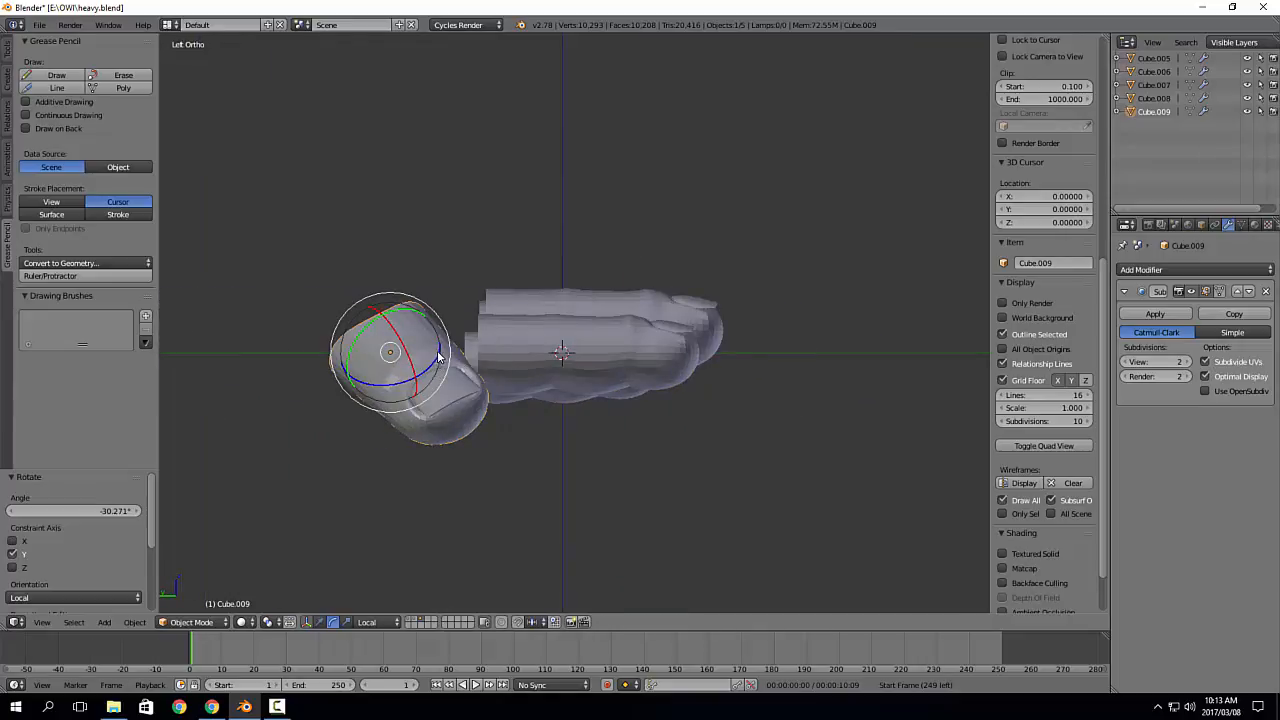
{"action": "key", "text": "g"}
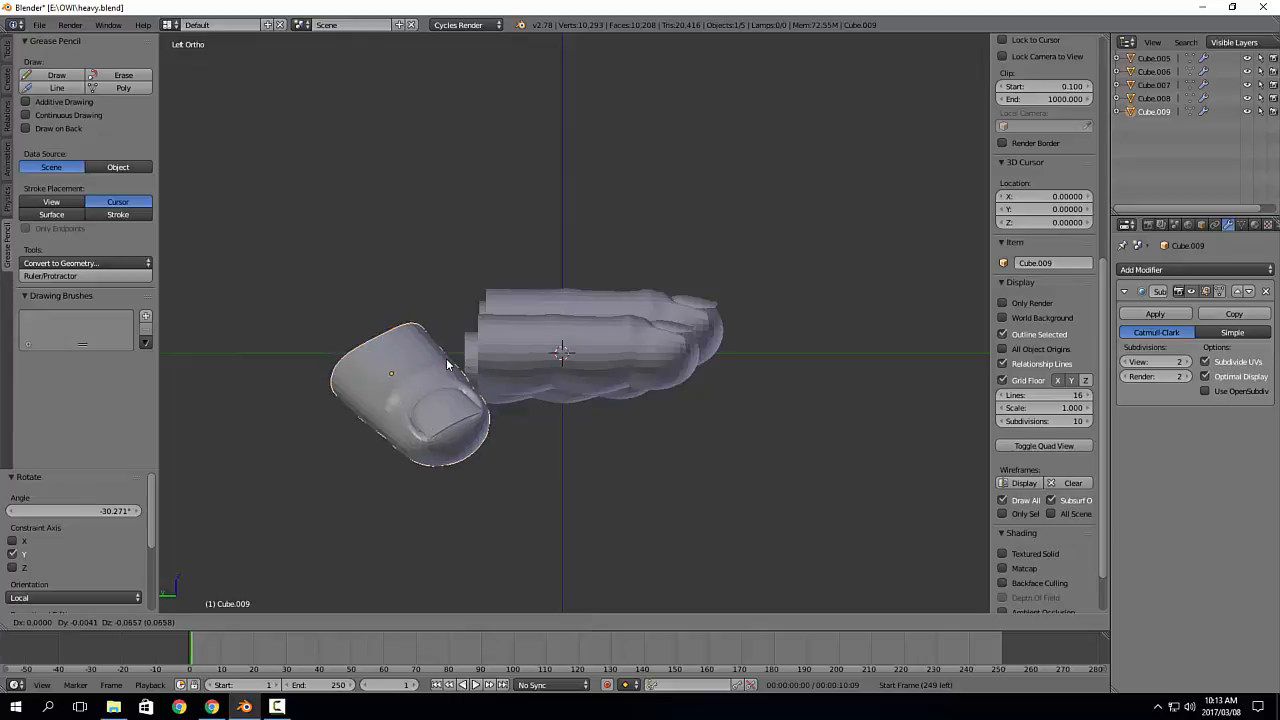
{"action": "left_click", "coordinate": [450, 370]}
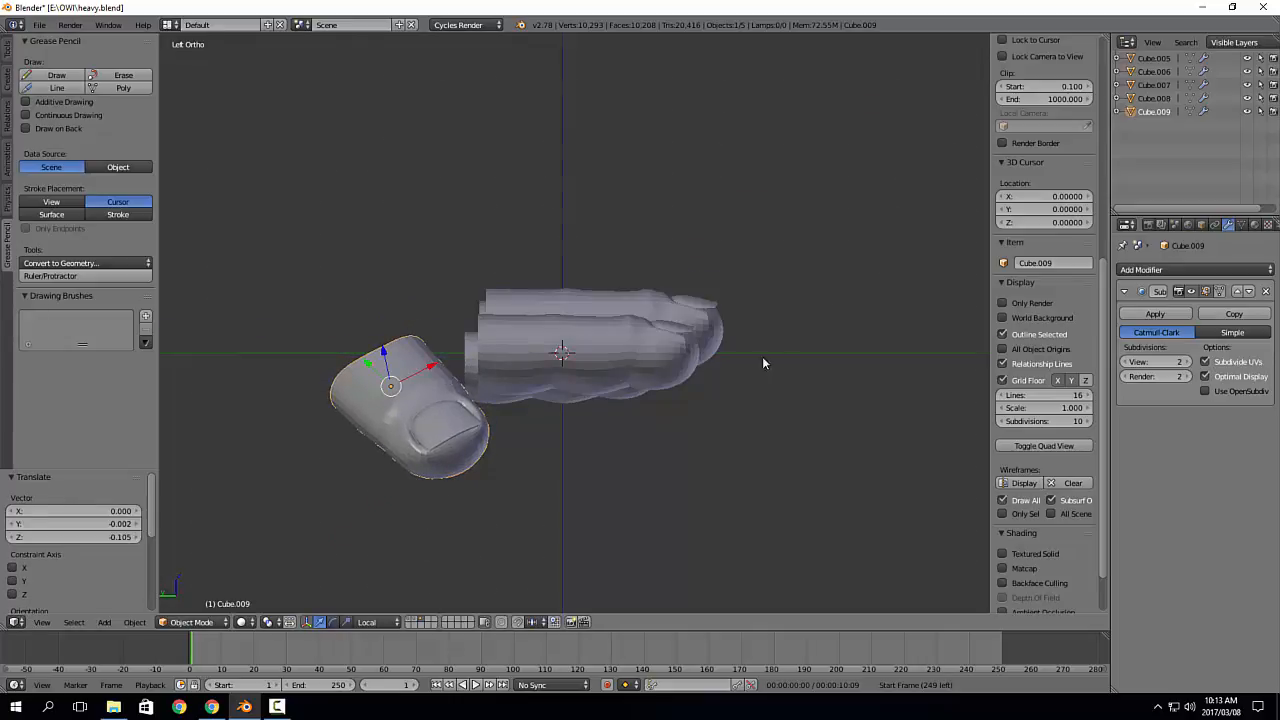
Step: Add a cube for the palm behind the fingers at about X 0.205, Y 0.661
{"action": "middle_click_drag", "start_coordinate": [762, 362], "coordinate": [596, 305]}
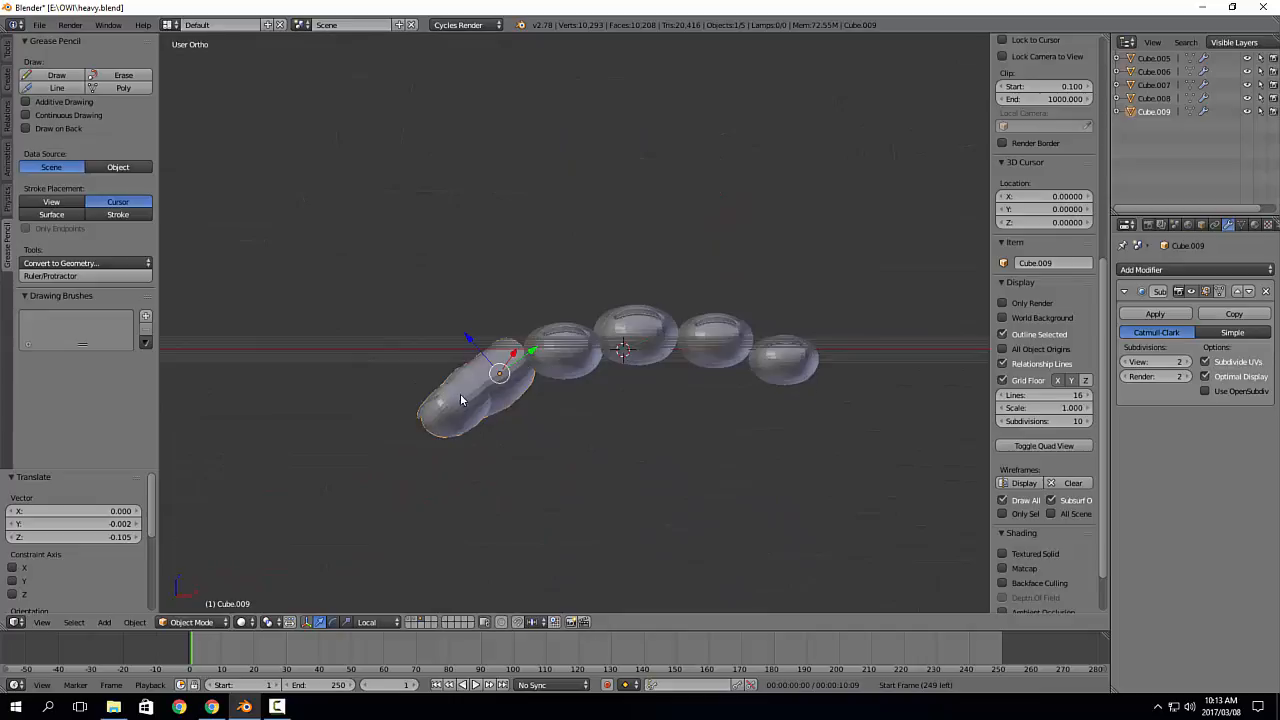
{"action": "middle_click_drag", "start_coordinate": [463, 403], "coordinate": [534, 403]}
{"action": "key", "text": "KP_7"}
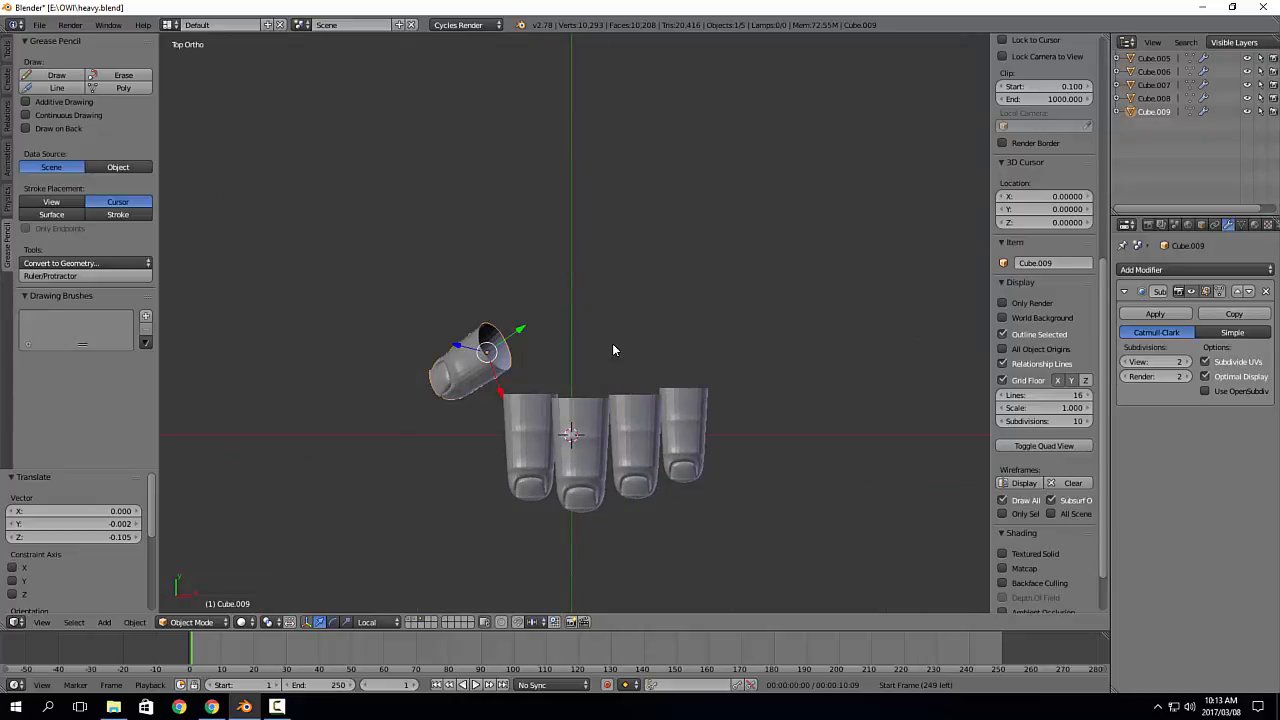
{"action": "left_click", "coordinate": [603, 331]}
{"action": "key", "text": "shift+a"}
{"action": "mouse_move", "coordinate": [600, 331]}
{"action": "left_click", "coordinate": [660, 349]}
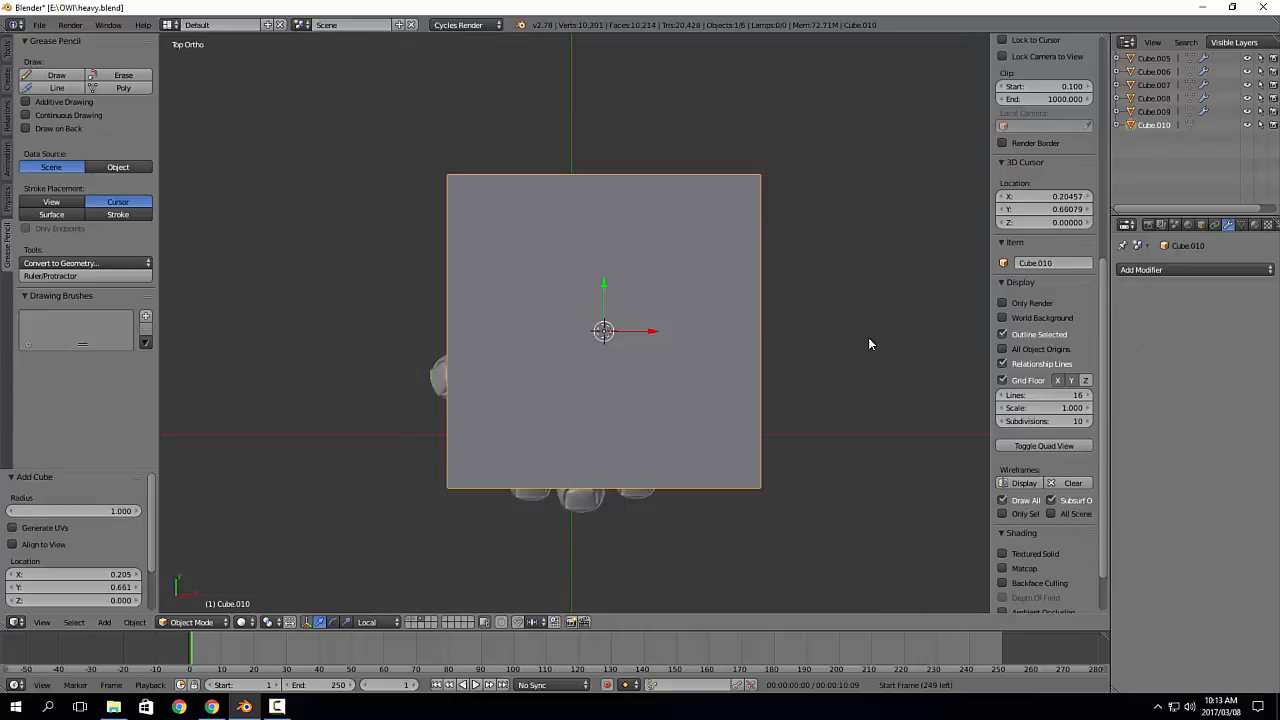
Step: Scale the palm cube by 0.476 and widen it along local X to span the four fingers
{"action": "key", "text": "s"}
{"action": "left_click", "coordinate": [671, 357]}
{"action": "key", "text": "s"}
{"action": "key", "text": "x"}
{"action": "key", "text": "x"}
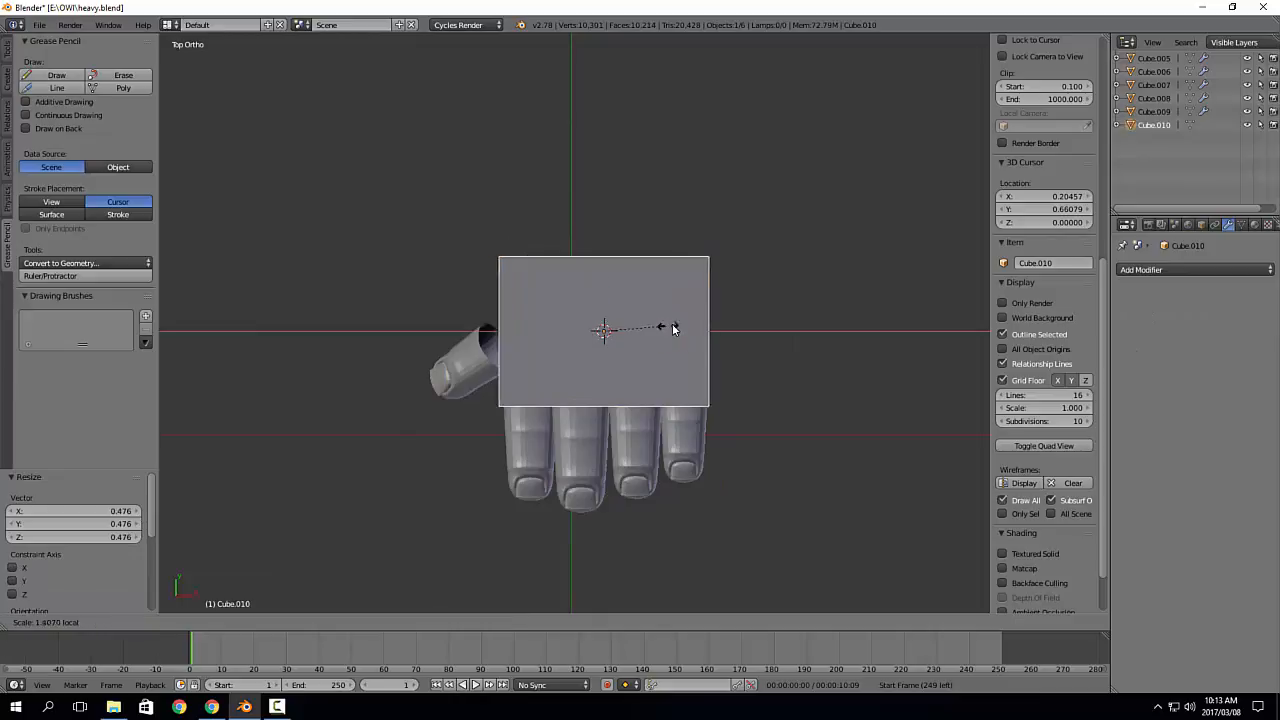
{"action": "left_click", "coordinate": [676, 325]}
Step: Shrink the palm block uniformly by 0.908 and again by 0.957 to fit the finger row
{"action": "key", "text": "s"}
{"action": "left_click", "coordinate": [717, 316]}
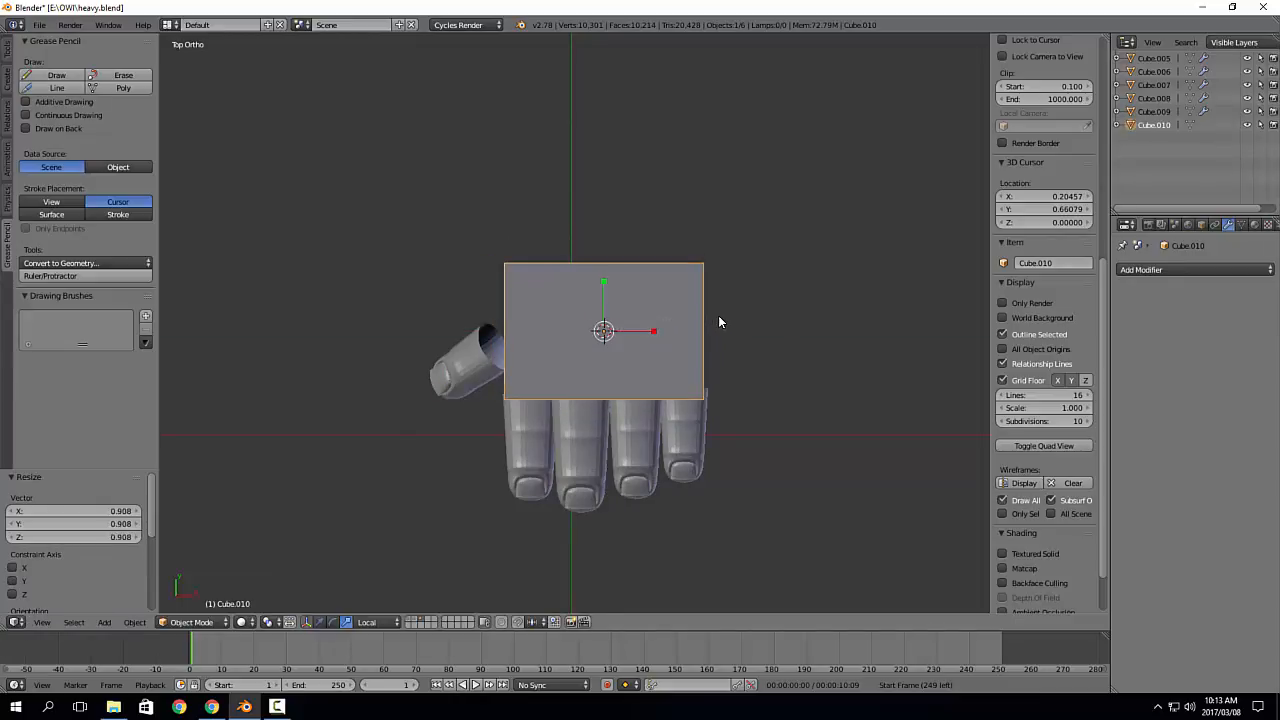
{"action": "scroll", "coordinate": [660, 324], "scroll_direction": "up", "scroll_amount": 1}
{"action": "key", "text": "s"}
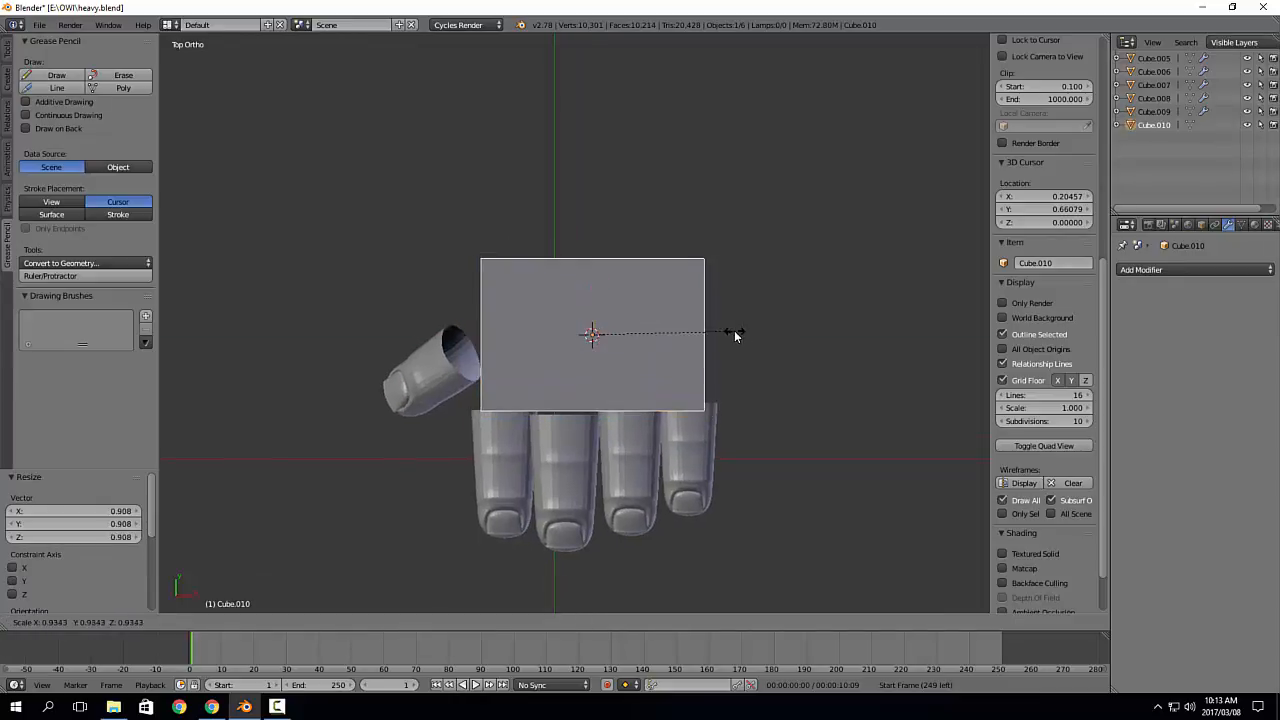
{"action": "left_click", "coordinate": [737, 335]}
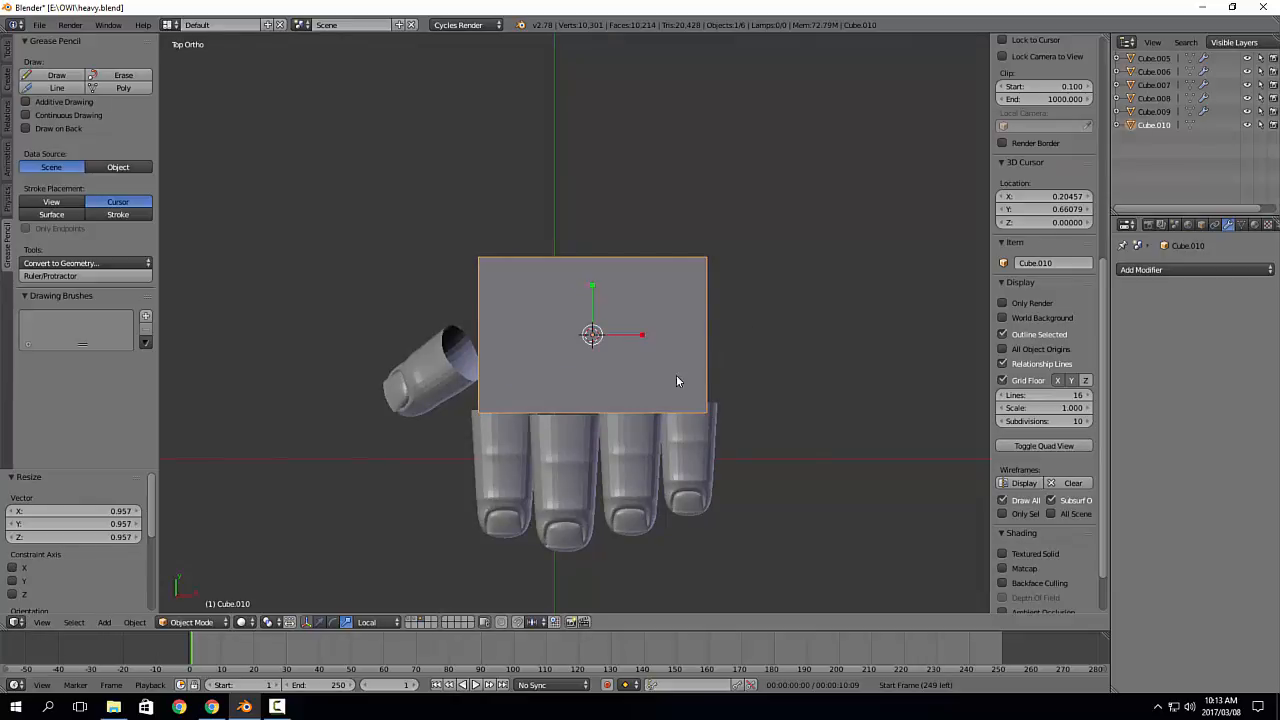
Step: Flatten the palm block by 0.592 along local Z to approach the fingers' thickness
{"action": "middle_click_drag", "start_coordinate": [562, 368], "coordinate": [627, 294]}
{"action": "key", "text": "KP_3"}
{"action": "scroll", "coordinate": [626, 294], "scroll_direction": "up", "scroll_amount": 2}
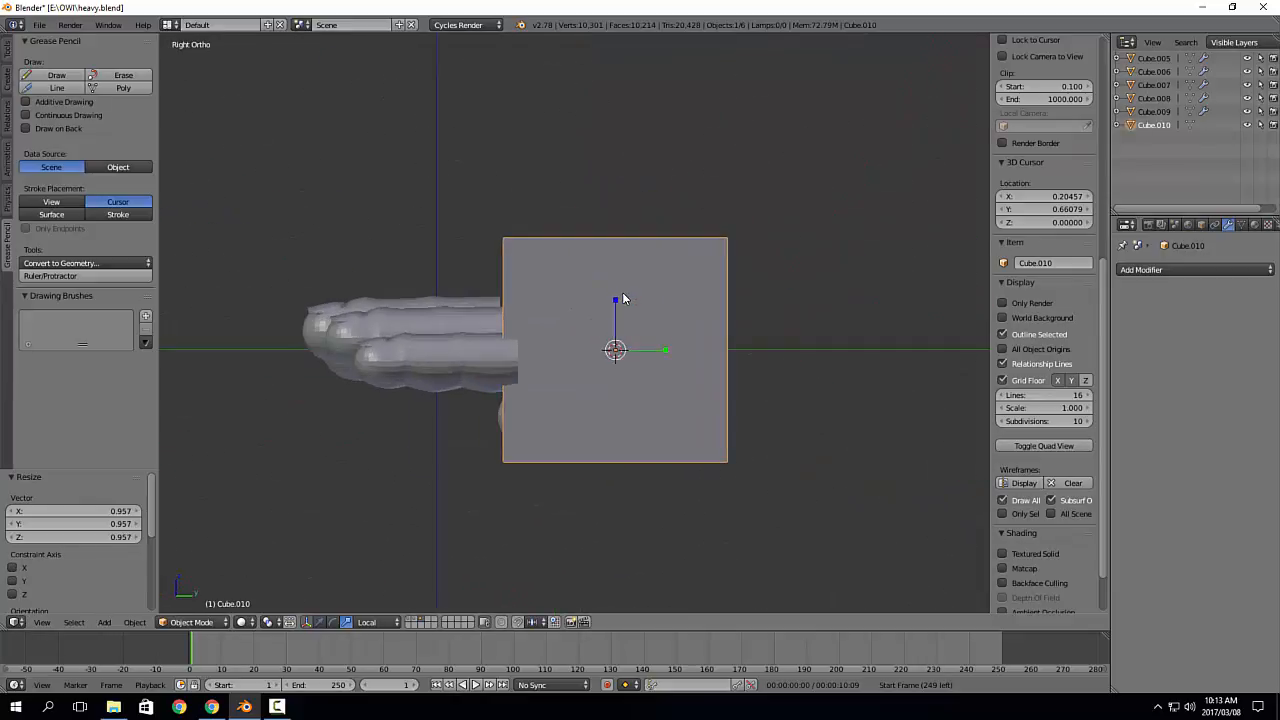
{"action": "key", "text": "KP_1"}
{"action": "key", "text": "s"}
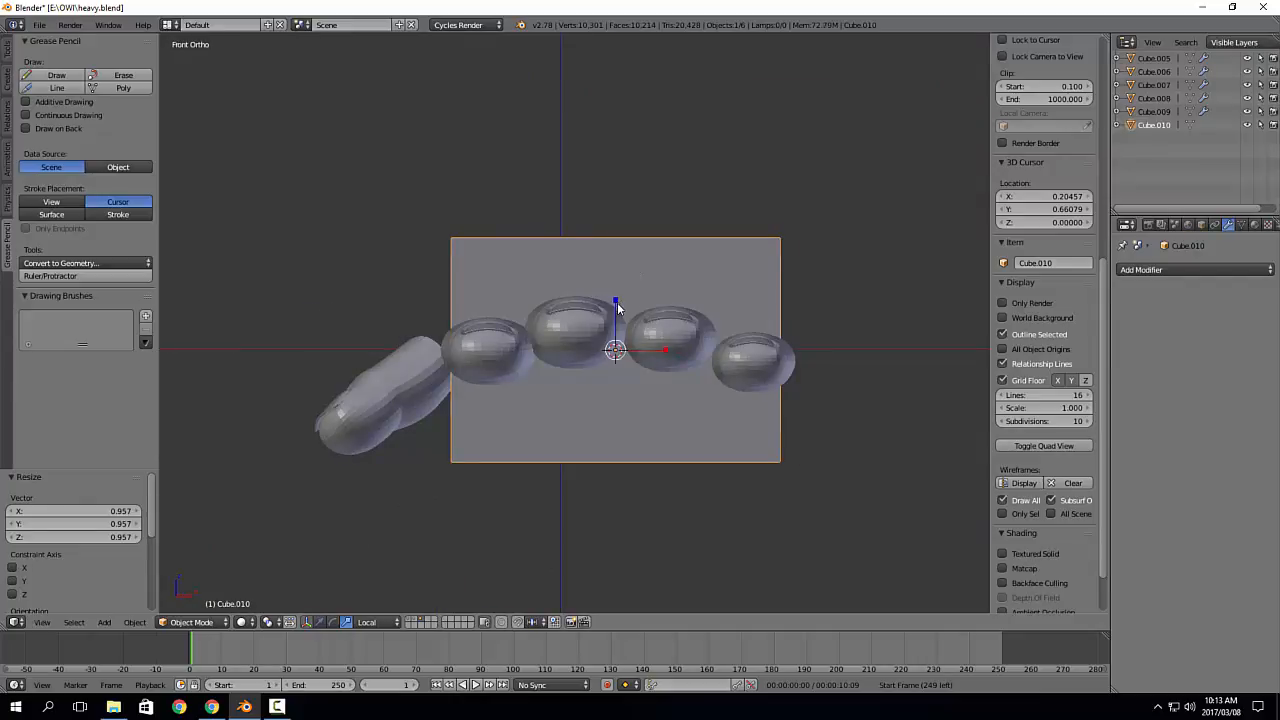
{"action": "key", "text": "z"}
{"action": "key", "text": "z"}
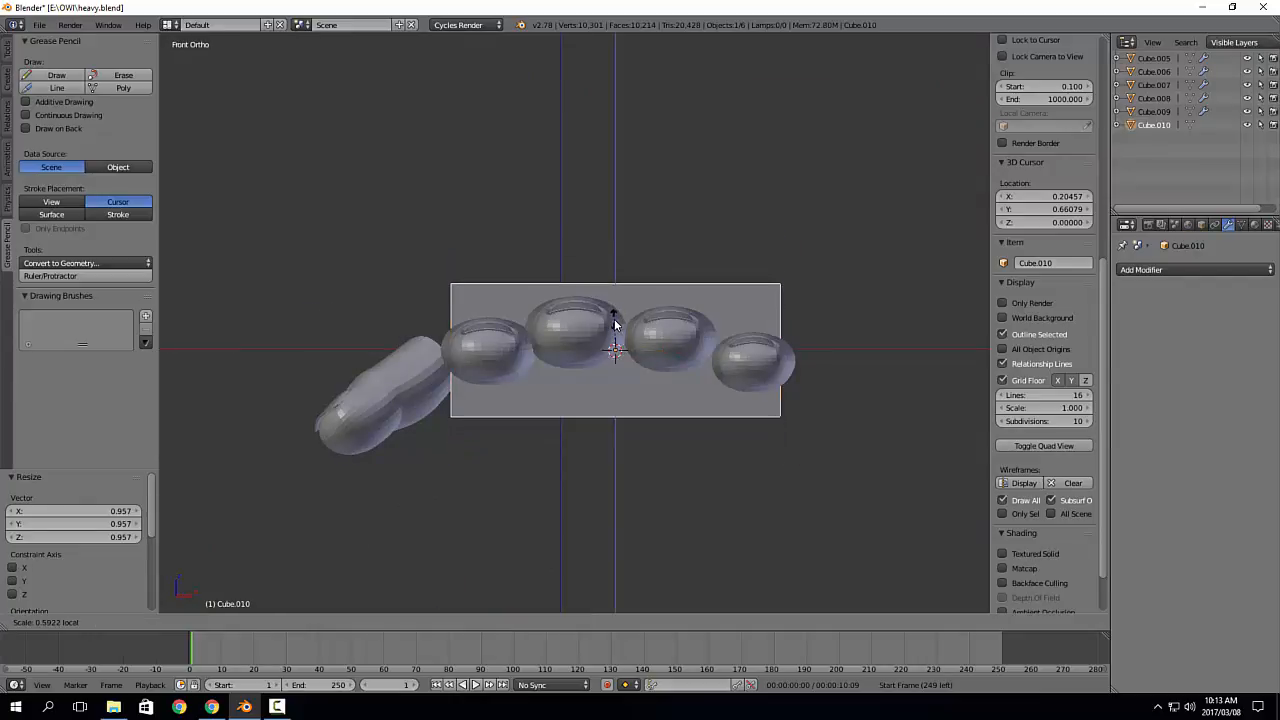
{"action": "left_click", "coordinate": [615, 325]}
Step: Taper the palm block's finger end by raising its lower front edge and lowering its upper front edge 0.047 along Z
{"action": "key", "text": "ctrl+KP_3"}
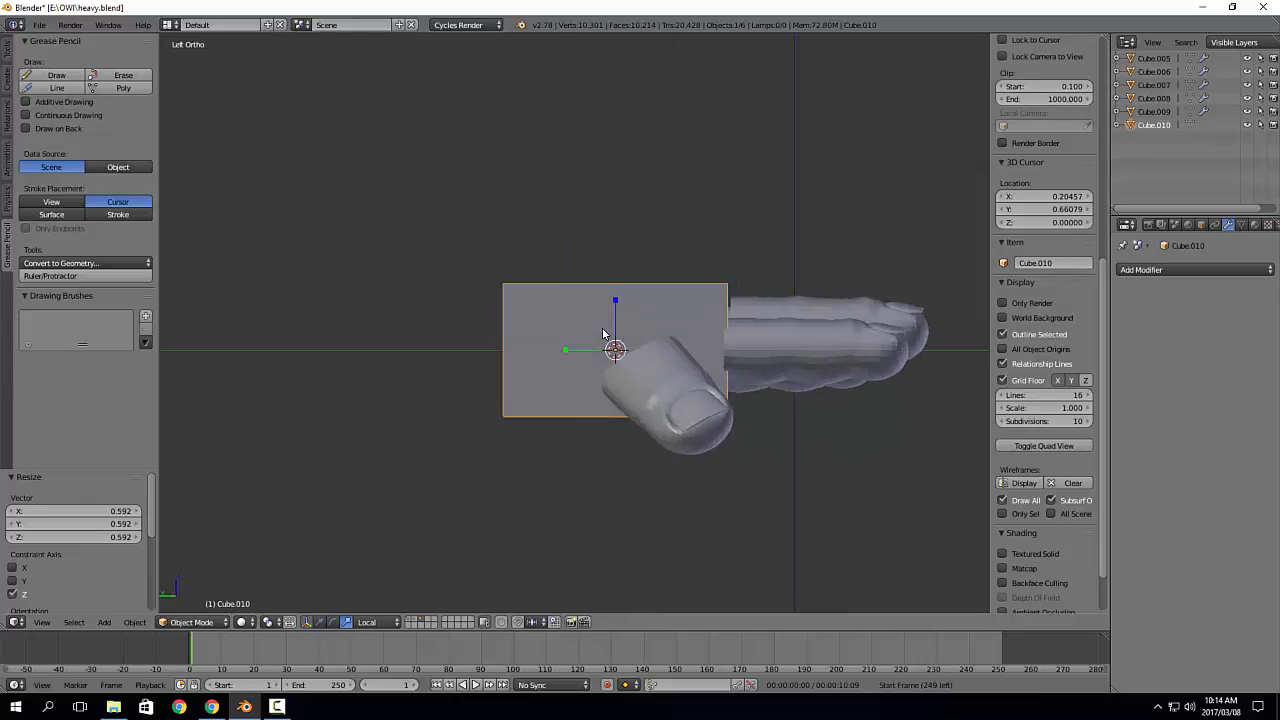
{"action": "middle_click_drag", "start_coordinate": [604, 334], "coordinate": [813, 380]}
{"action": "key", "text": "Tab"}
{"action": "right_click", "coordinate": [748, 416]}
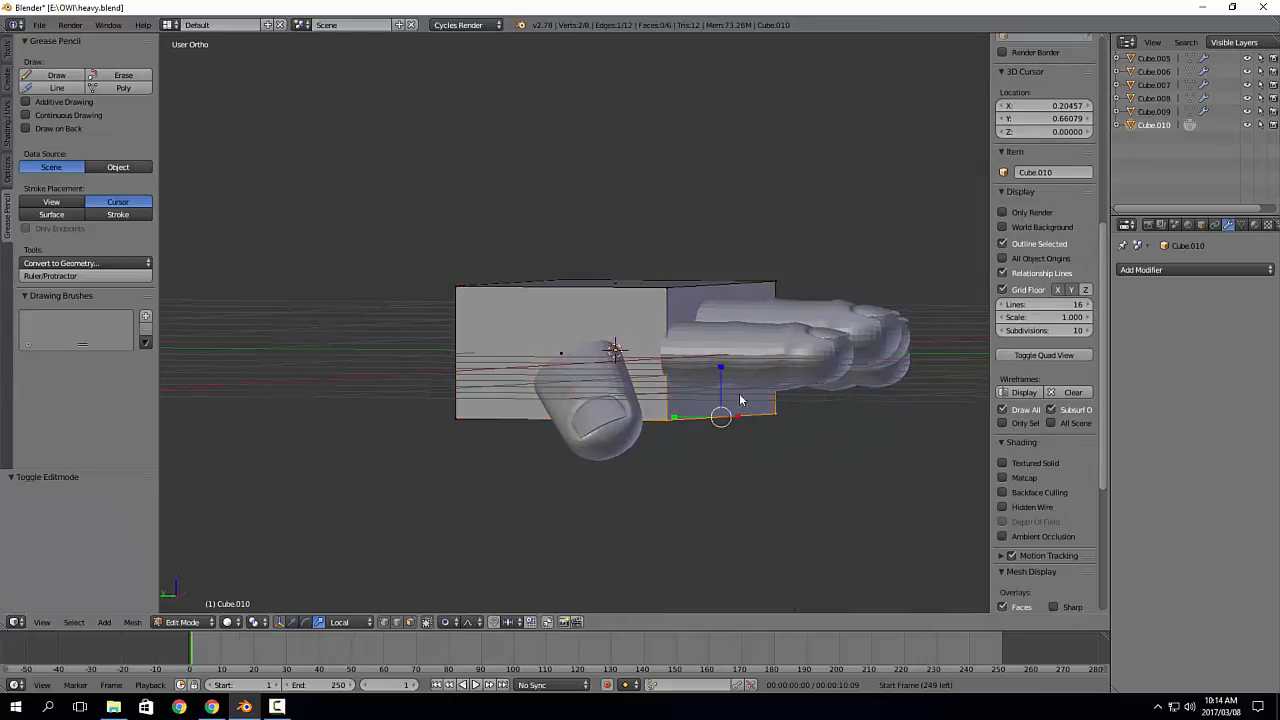
{"action": "left_click_drag", "start_coordinate": [721, 370], "coordinate": [720, 350]}
{"action": "right_click", "coordinate": [710, 291]}
{"action": "left_click_drag", "start_coordinate": [717, 247], "coordinate": [720, 259]}
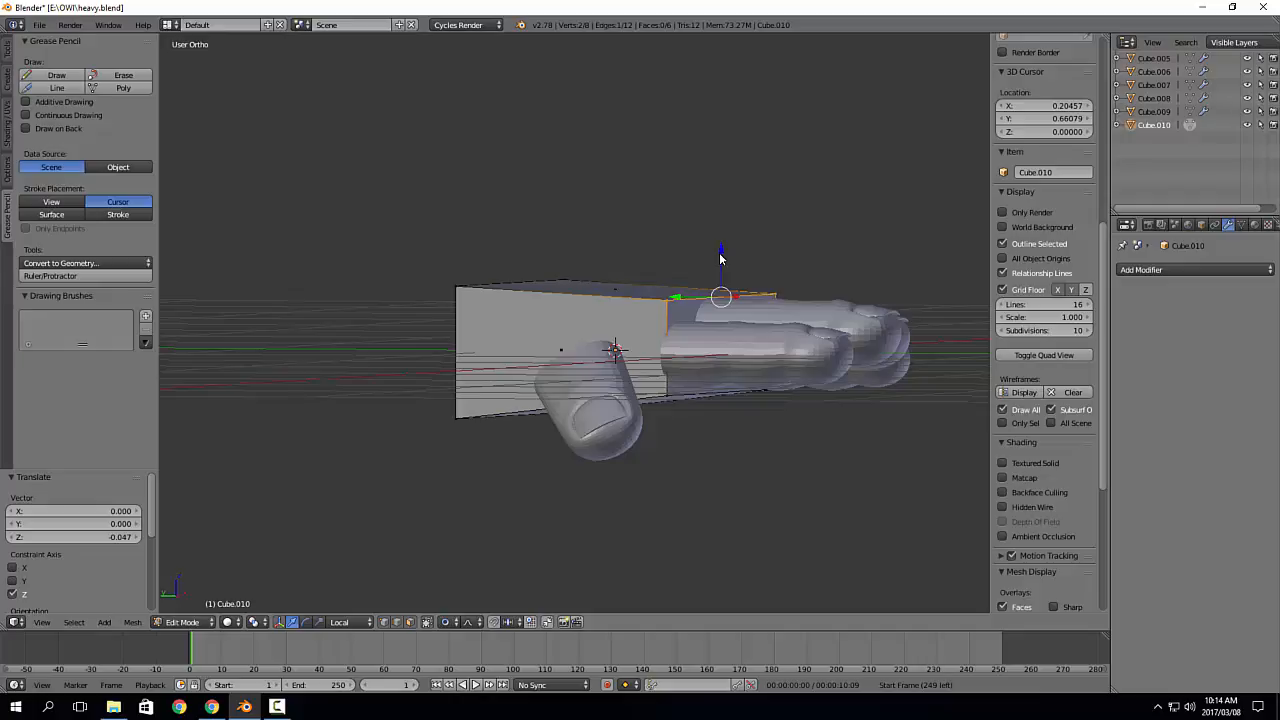
Step: Move the lower edge at the palm block's wrist end slightly down along local Z
{"action": "middle_click_drag", "start_coordinate": [497, 334], "coordinate": [569, 355]}
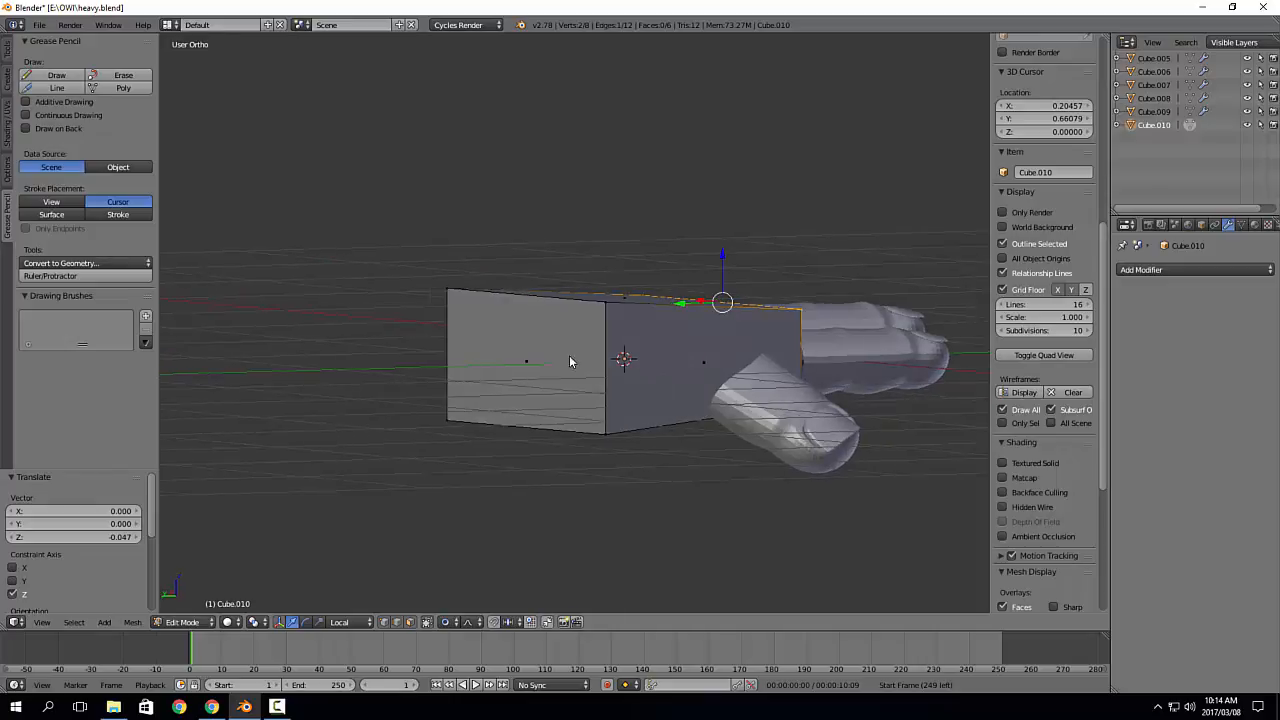
{"action": "right_click", "coordinate": [562, 357]}
{"action": "right_click", "coordinate": [552, 430]}
{"action": "key", "text": "g"}
{"action": "key", "text": "z"}
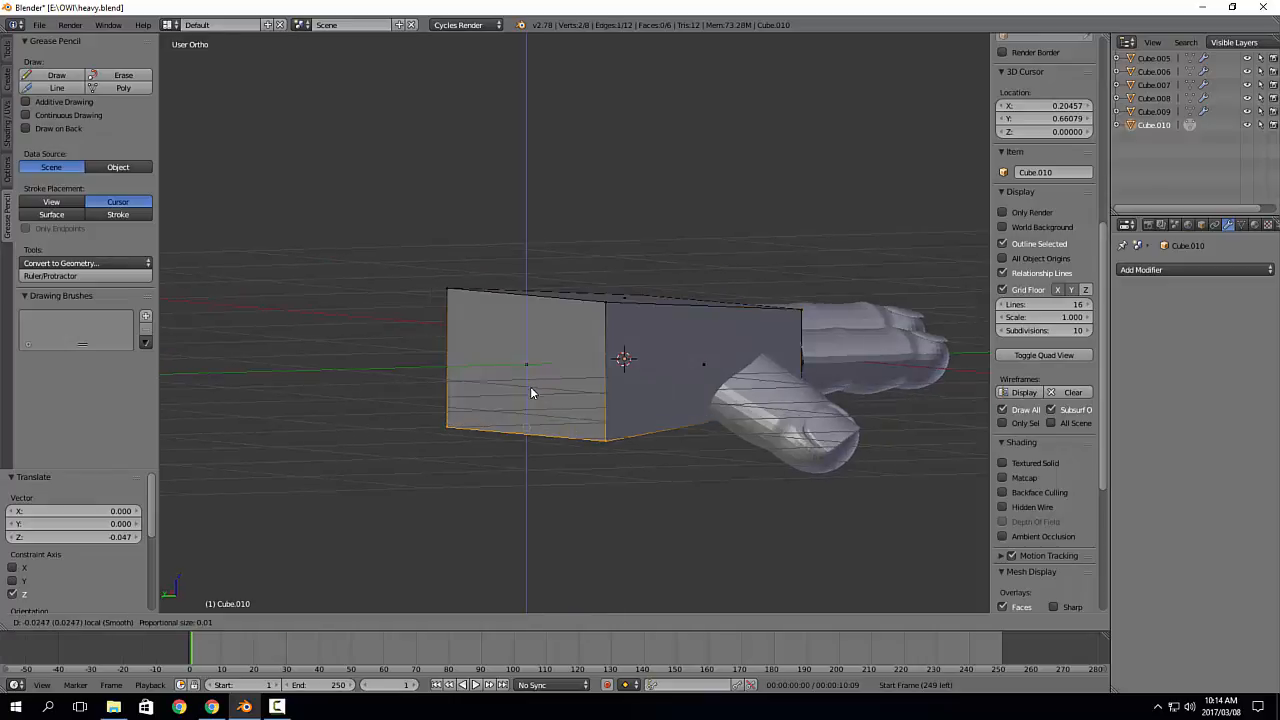
{"action": "left_click", "coordinate": [553, 403]}
{"action": "middle_click_drag", "start_coordinate": [553, 403], "coordinate": [804, 298]}
{"action": "key", "text": "Tab"}
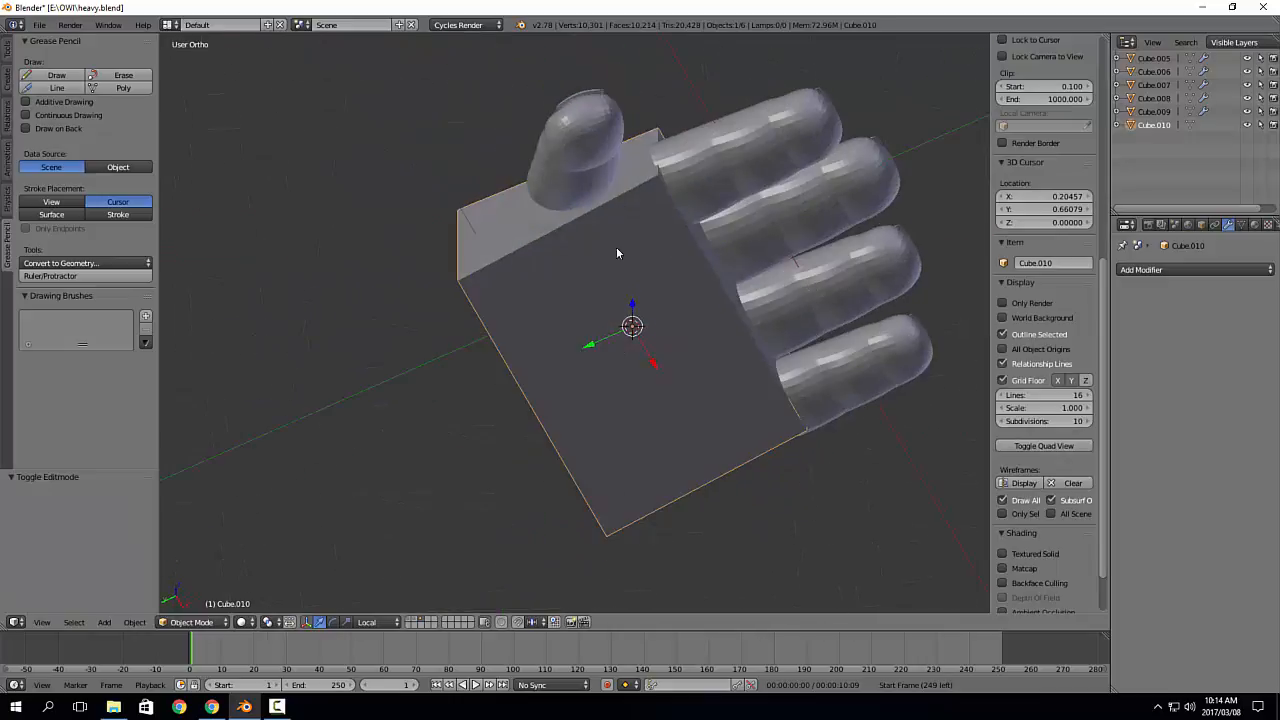
Step: Add one centred loop cut running lengthwise through the palm block, between the middle and ring fingers
{"action": "middle_click_drag", "start_coordinate": [617, 253], "coordinate": [656, 381]}
{"action": "key", "text": "Tab"}
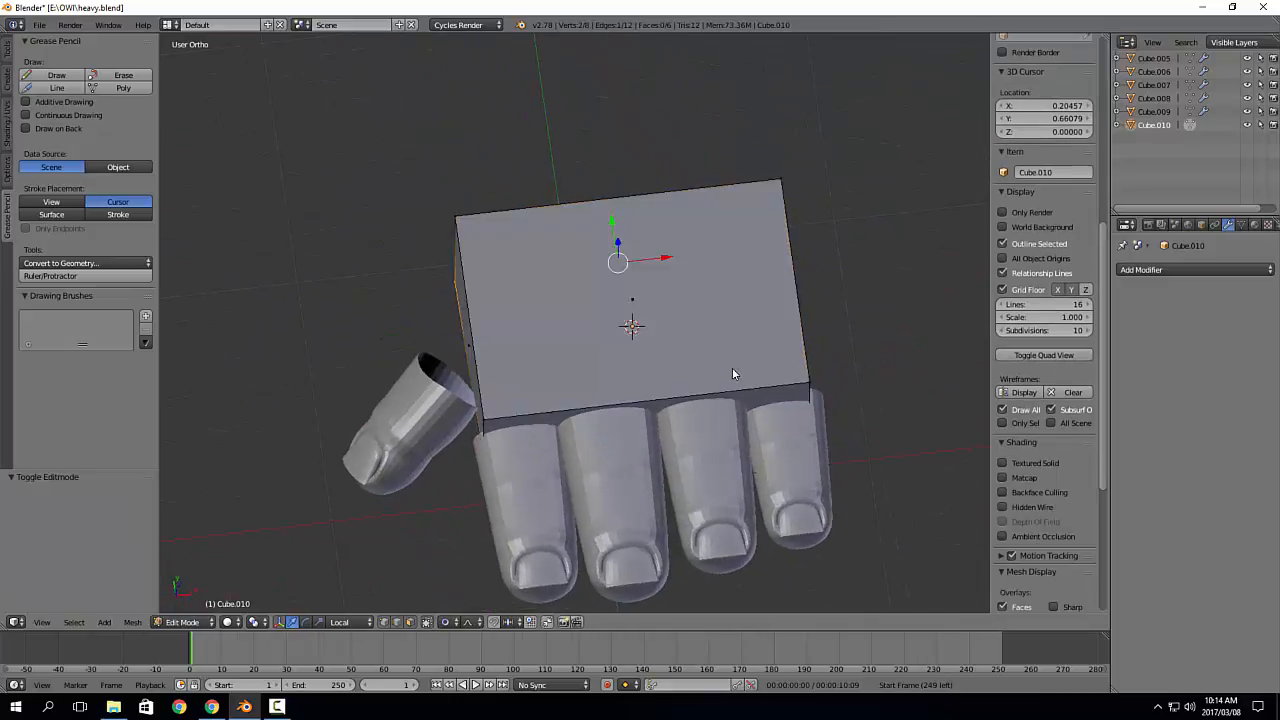
{"action": "middle_click_drag", "start_coordinate": [732, 373], "coordinate": [700, 363]}
{"action": "key", "text": "ctrl+r"}
{"action": "left_click", "coordinate": [618, 368]}
{"action": "right_click", "coordinate": [618, 368]}
{"action": "middle_click_drag", "start_coordinate": [618, 368], "coordinate": [560, 286]}
Step: Lower both side faces of the palm by 0.054 along local Z to arch the block across the knuckles
{"action": "right_click", "coordinate": [466, 383]}
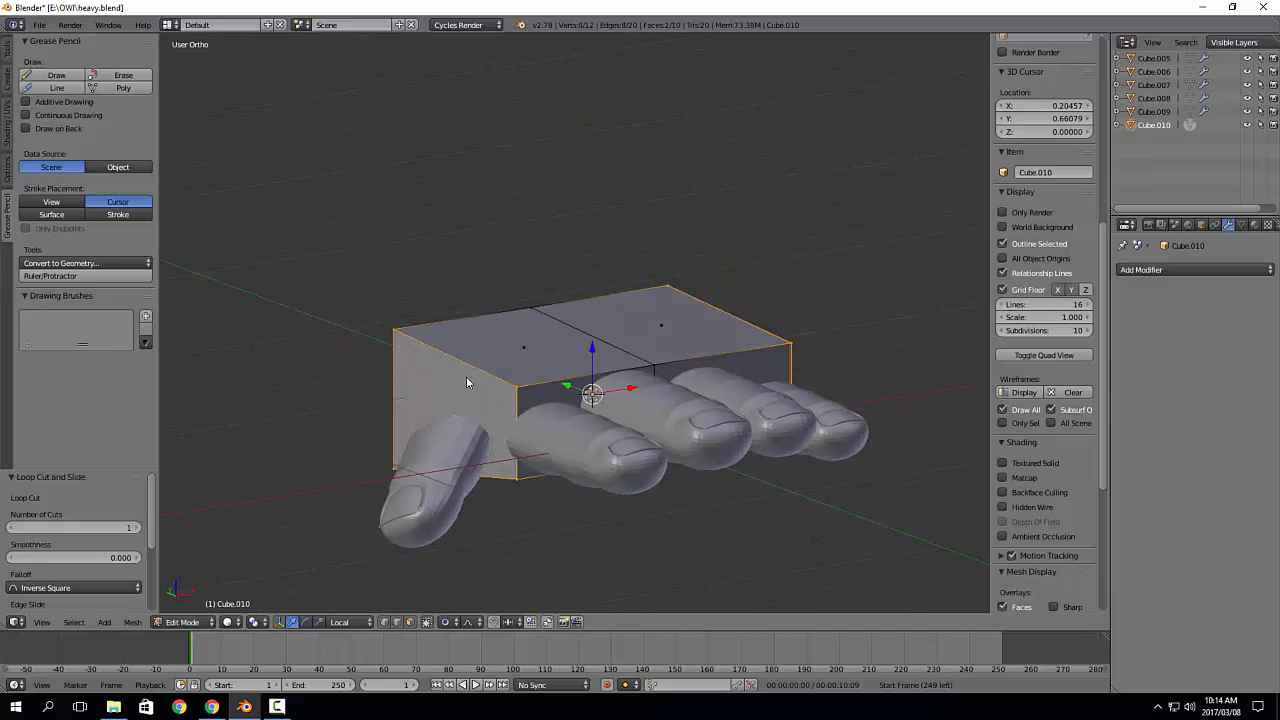
{"action": "key", "text": "ctrl+KP_1"}
{"action": "key", "text": "KP_1"}
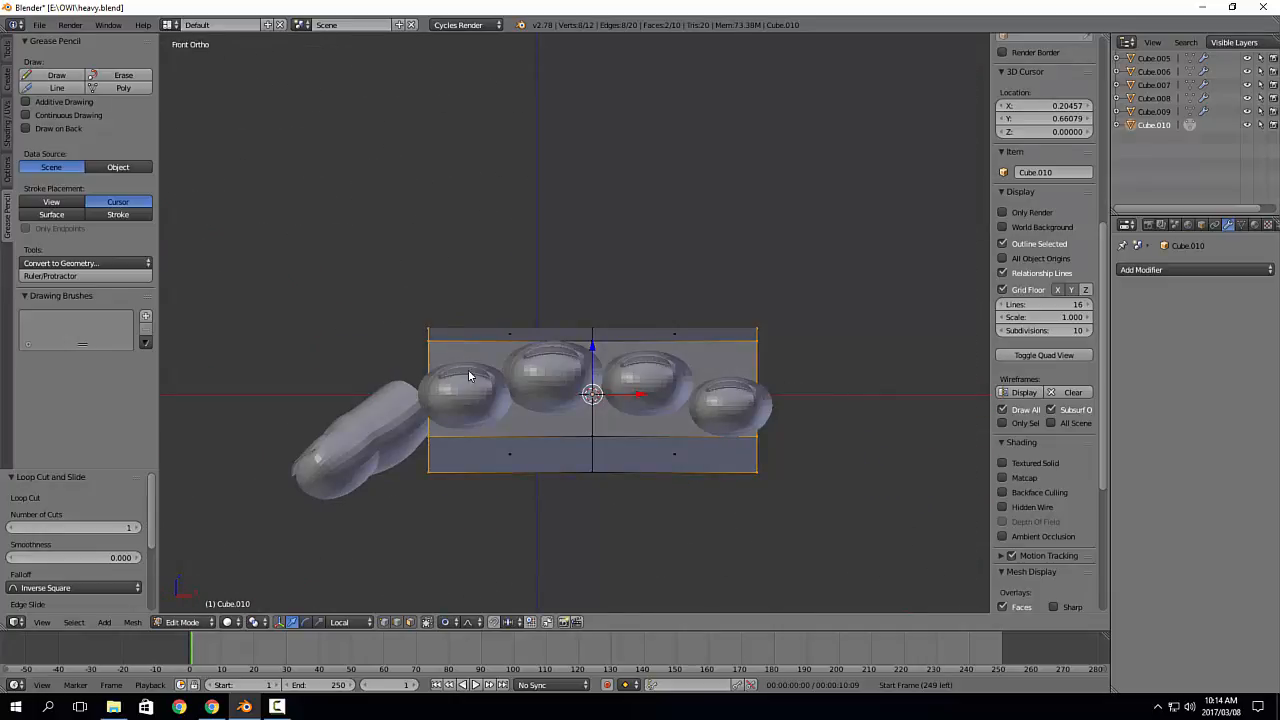
{"action": "key", "text": "g"}
{"action": "key", "text": "z"}
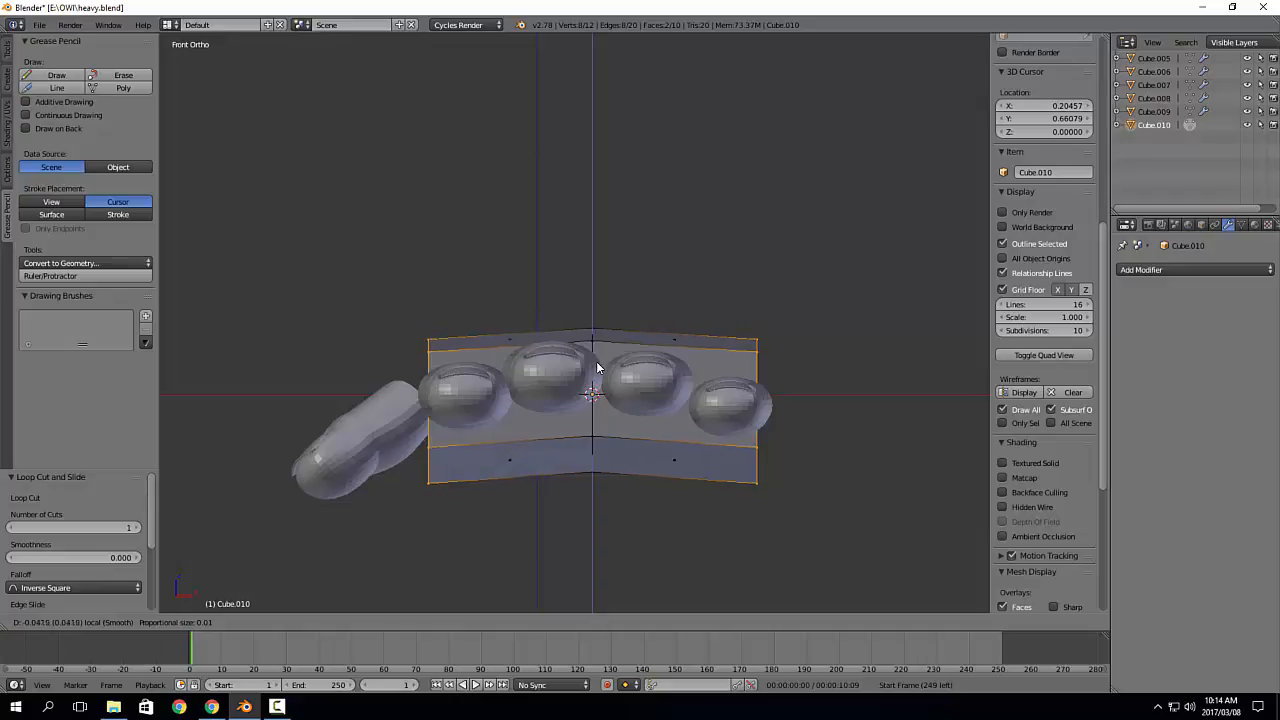
{"action": "left_click", "coordinate": [597, 370]}
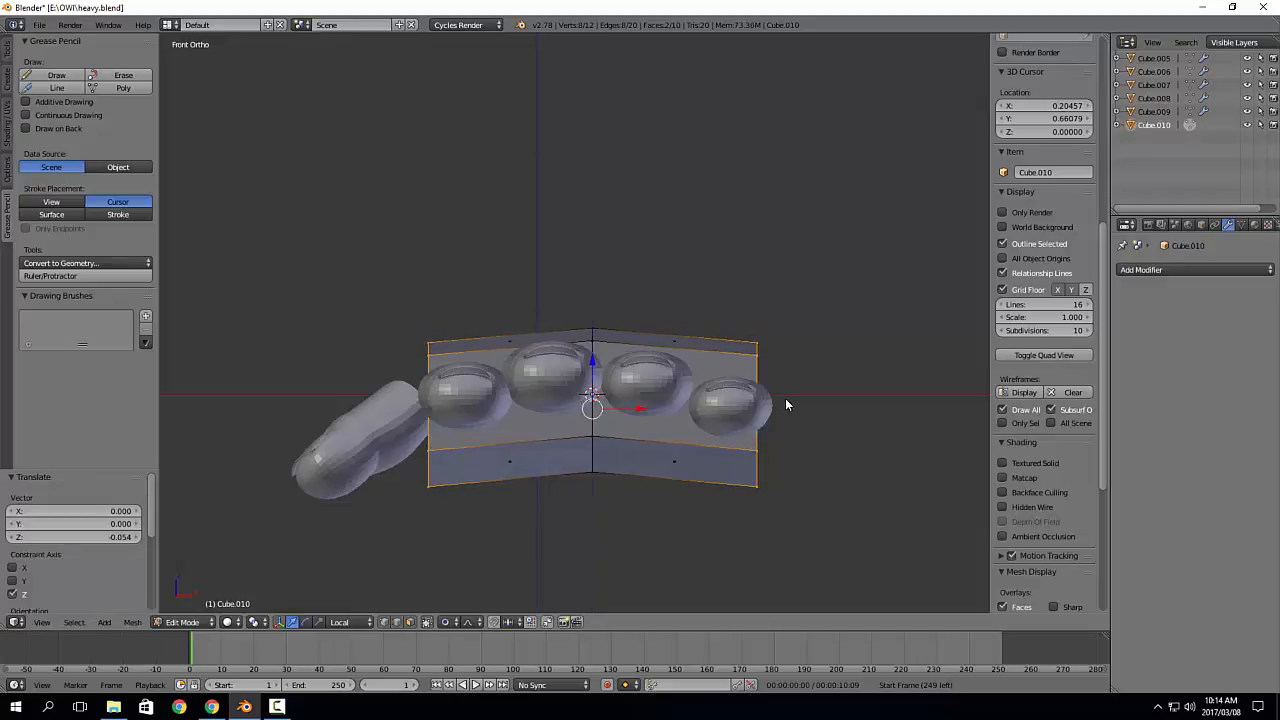
Step: Select only the palm's central edge loop and shift it 0.037 along X to sit between the middle and ring fingers
{"action": "key", "text": "b"}
{"action": "left_click_drag", "start_coordinate": [573, 273], "coordinate": [616, 512]}
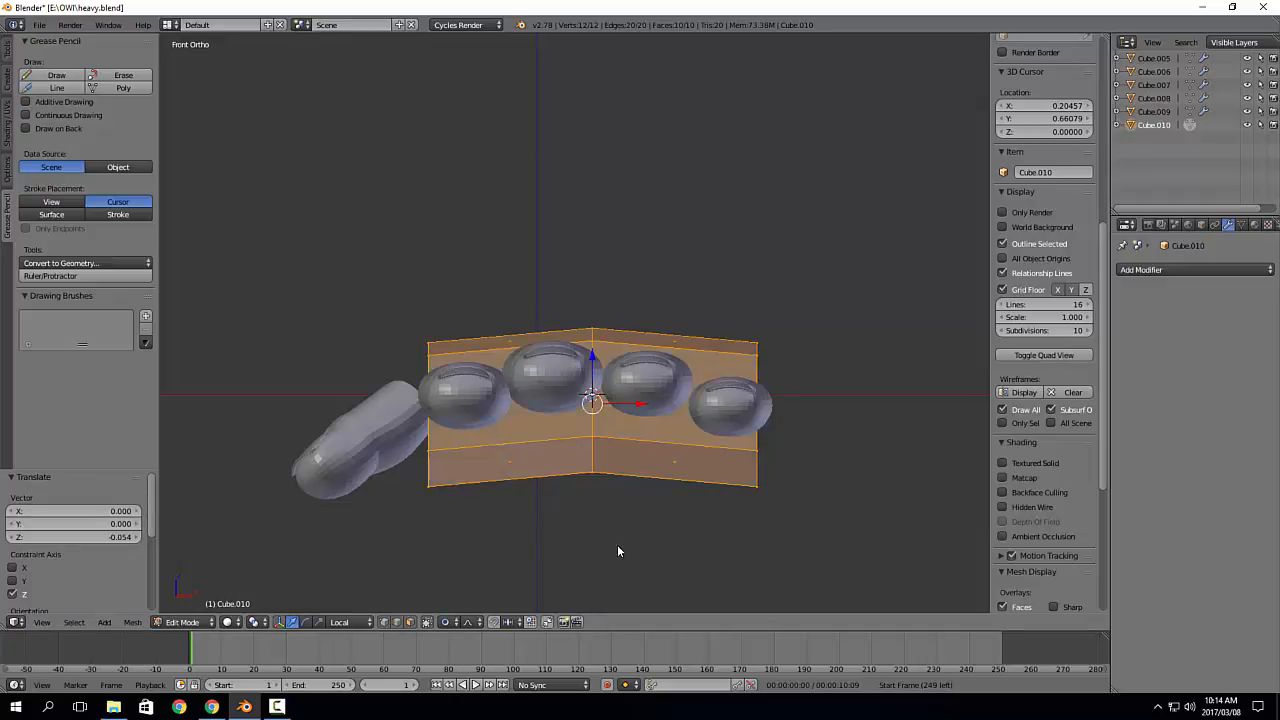
{"action": "key", "text": "shift+2"}
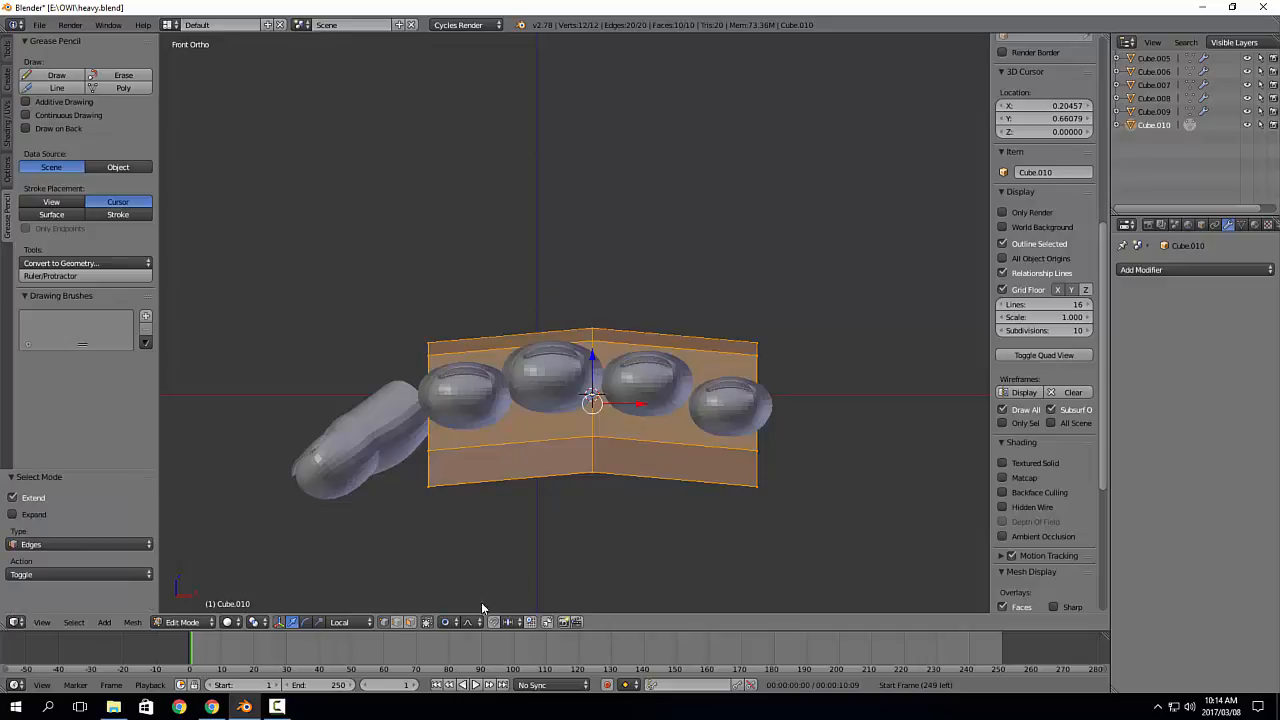
{"action": "key", "text": "a"}
{"action": "key", "text": "b"}
{"action": "left_click_drag", "start_coordinate": [580, 272], "coordinate": [604, 541]}
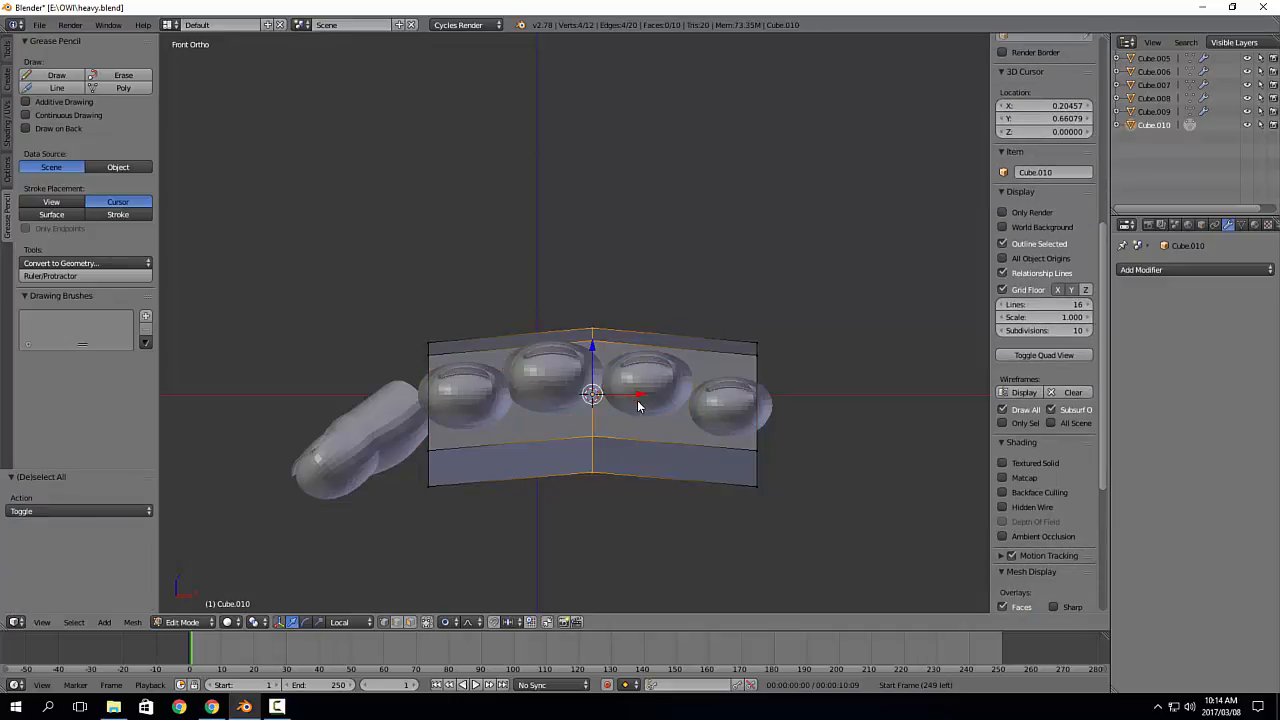
{"action": "key", "text": "g"}
{"action": "left_click", "coordinate": [652, 395]}
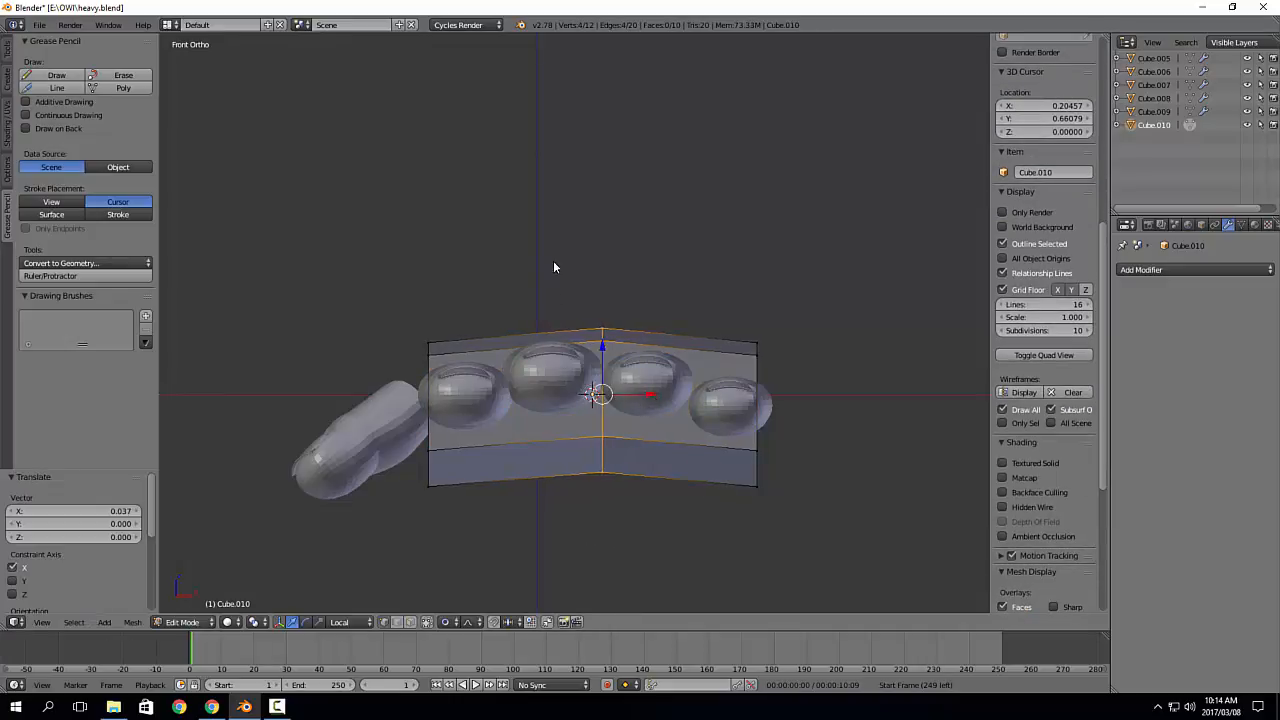
Step: Add a loop cut between the index and middle fingers, shifting it -0.027 along X and raising it 0.012 along Z
{"action": "key", "text": "ctrl+r"}
{"action": "left_click", "coordinate": [521, 346]}
{"action": "right_click", "coordinate": [518, 350]}
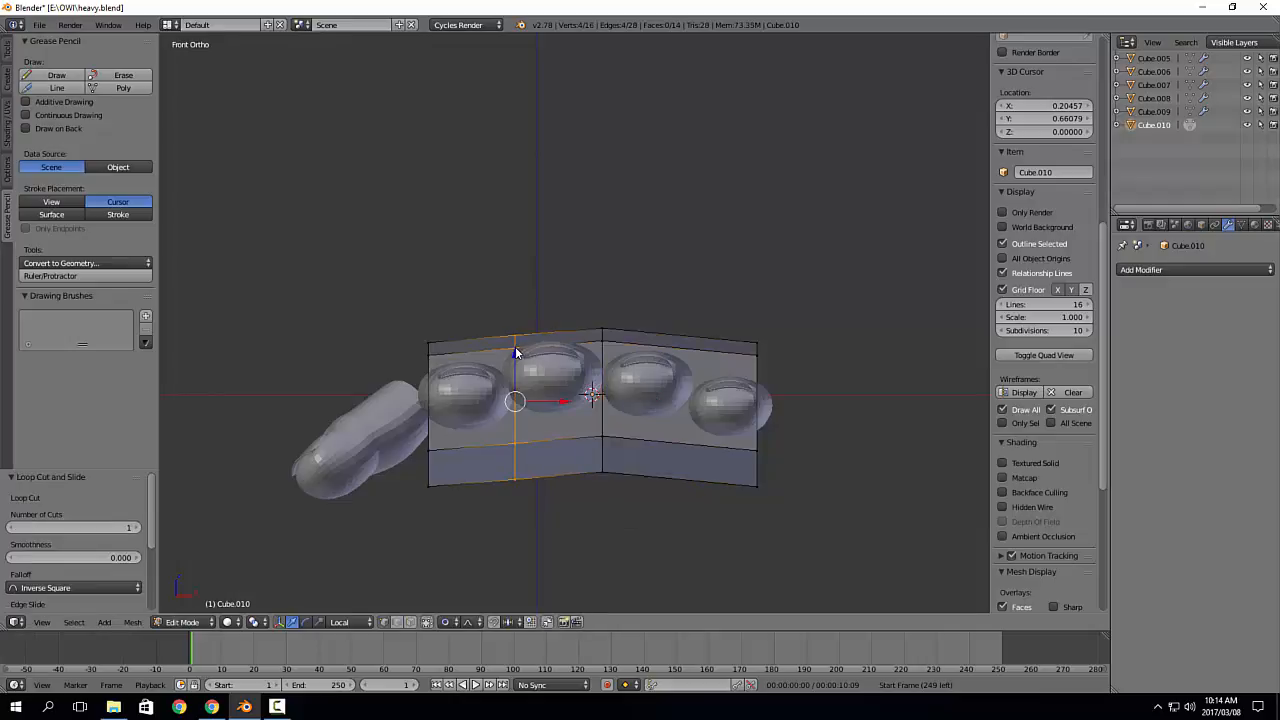
{"action": "left_click_drag", "start_coordinate": [559, 401], "coordinate": [551, 400]}
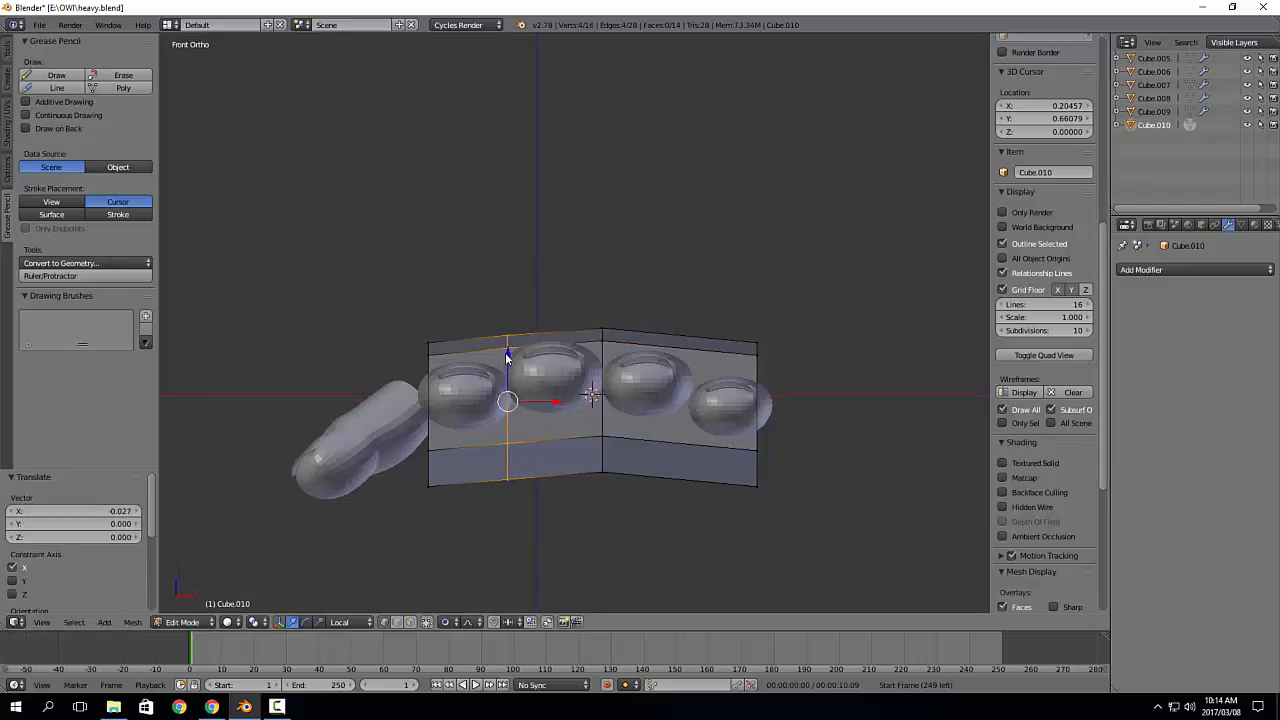
{"action": "left_click_drag", "start_coordinate": [506, 357], "coordinate": [505, 352]}
Step: Add a loop cut between the ring and little fingers and lower it 0.037 along Z
{"action": "key", "text": "ctrl+r"}
{"action": "left_click", "coordinate": [690, 352]}
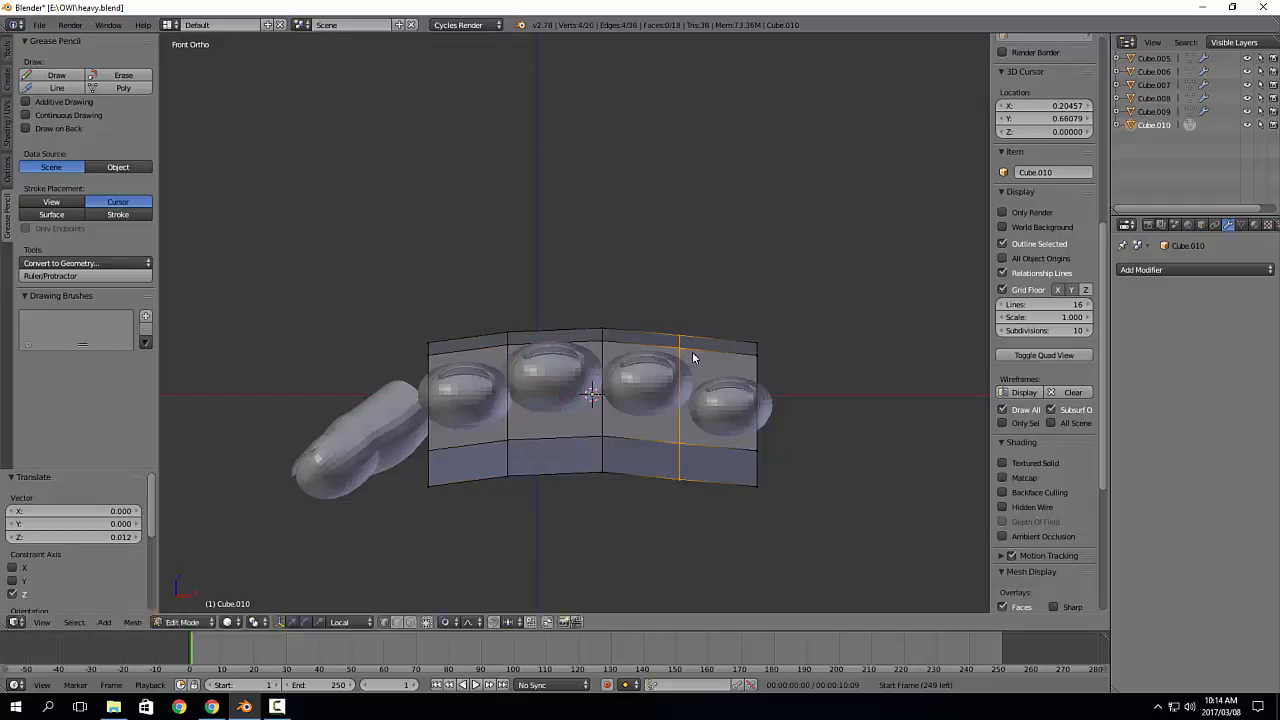
{"action": "left_click", "coordinate": [692, 366]}
{"action": "left_click_drag", "start_coordinate": [692, 367], "coordinate": [692, 376]}
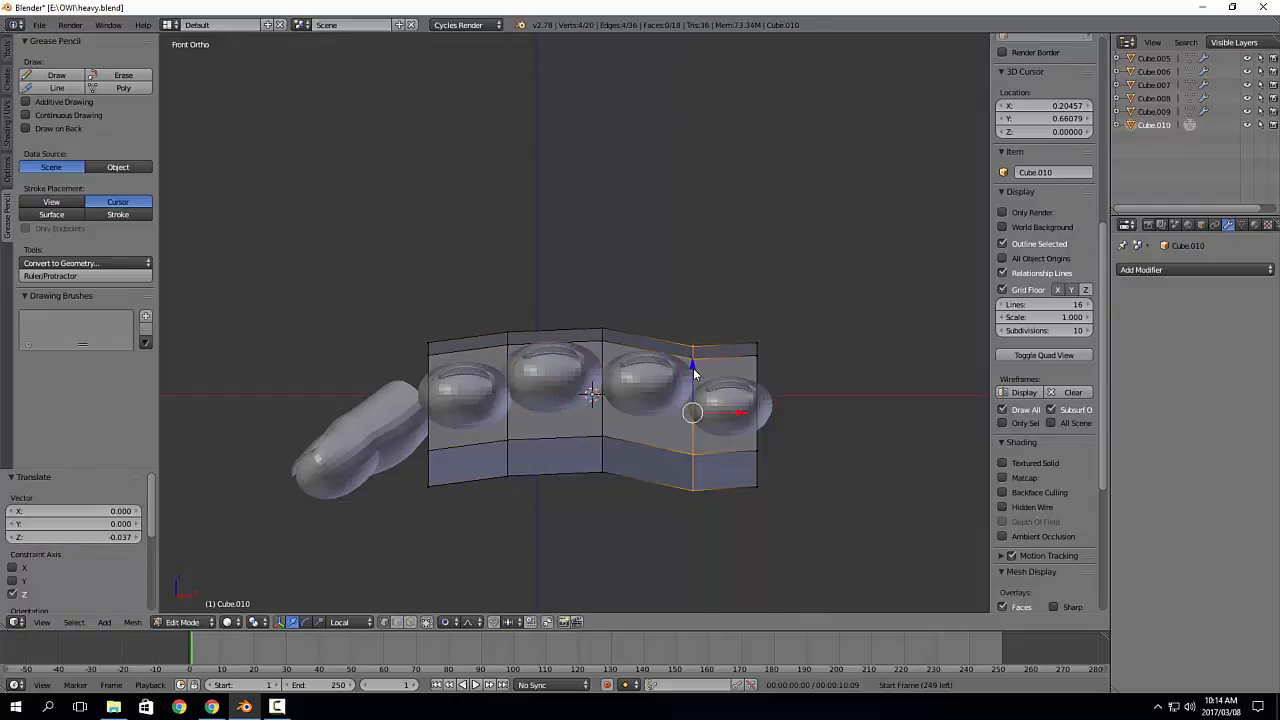
Step: Scale the little-finger side by 0.793 in Z, move it 0.052 in X and -0.066 in Z, and lower the adjacent loop 0.007
{"action": "key", "text": "a"}
{"action": "key", "text": "b"}
{"action": "left_click_drag", "start_coordinate": [708, 292], "coordinate": [794, 494]}
{"action": "key", "text": "ctrl+alt+s"}
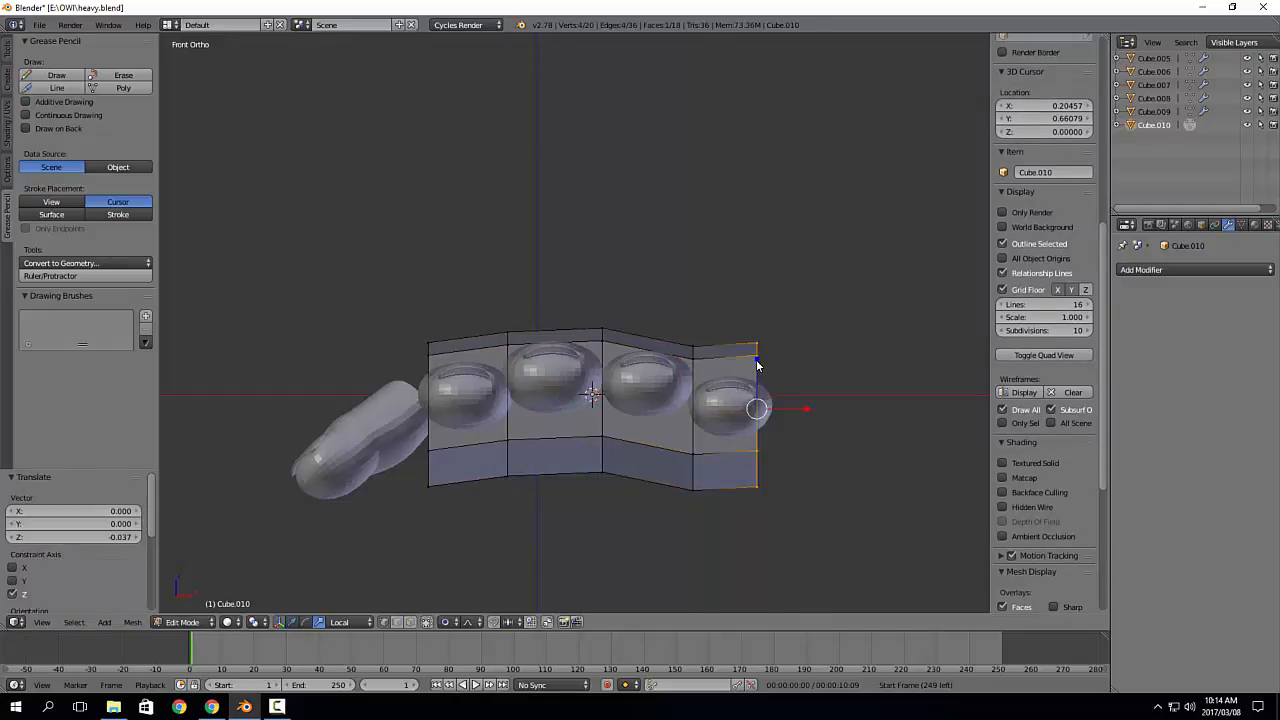
{"action": "left_click_drag", "start_coordinate": [757, 363], "coordinate": [758, 368]}
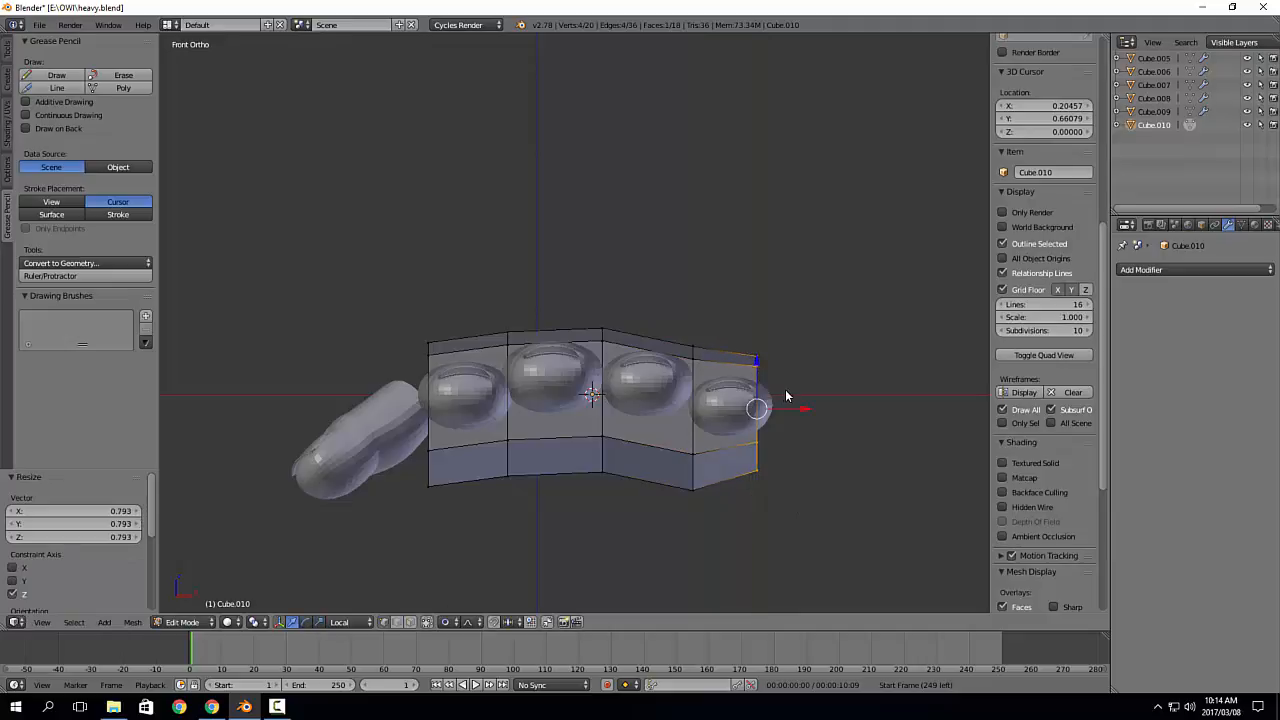
{"action": "key", "text": "g"}
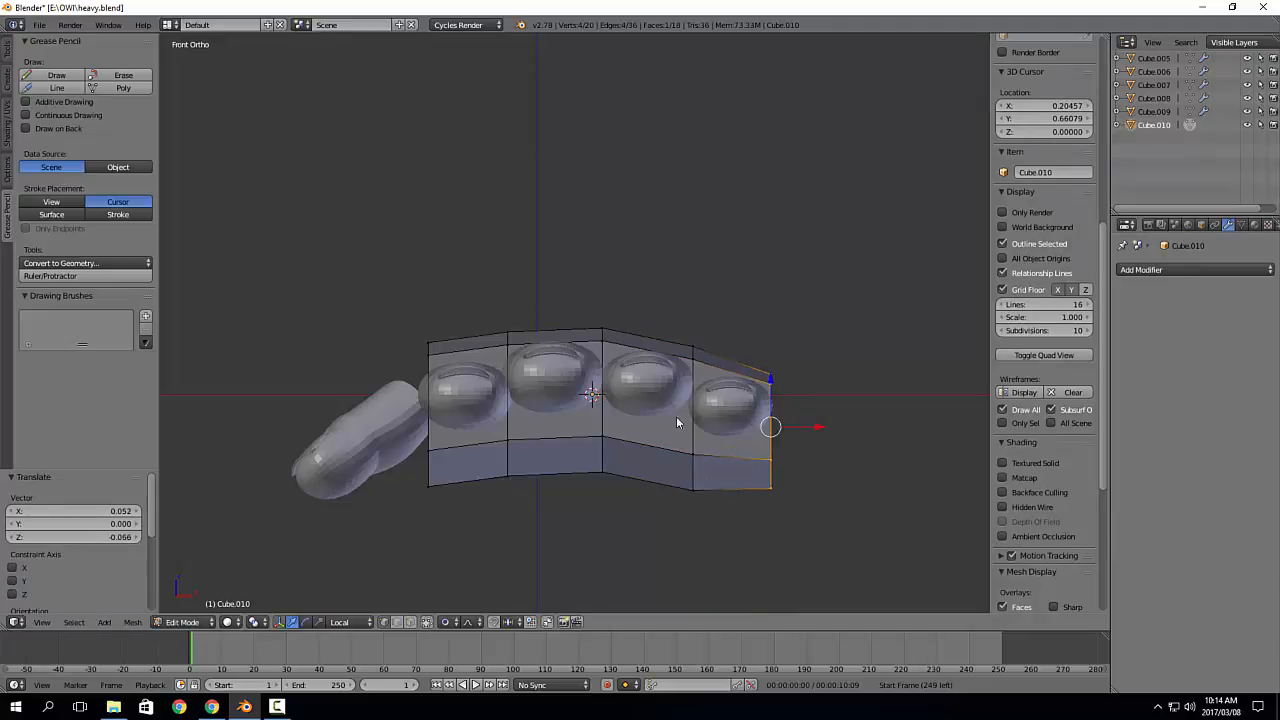
{"action": "left_click_drag", "start_coordinate": [672, 338], "coordinate": [716, 542]}
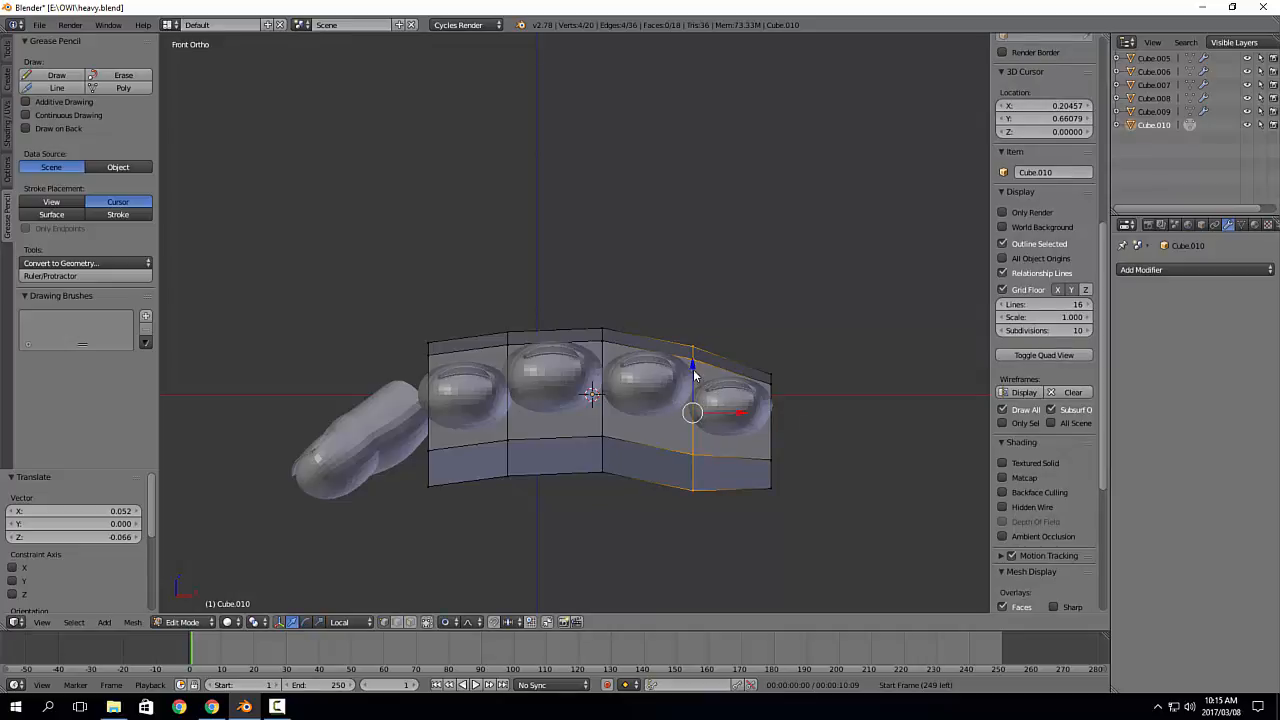
Step: Raise the palm's lower front edge chain by 0.062 and its upper front edge chain by 0.010 along Z
{"action": "right_click", "coordinate": [433, 463]}
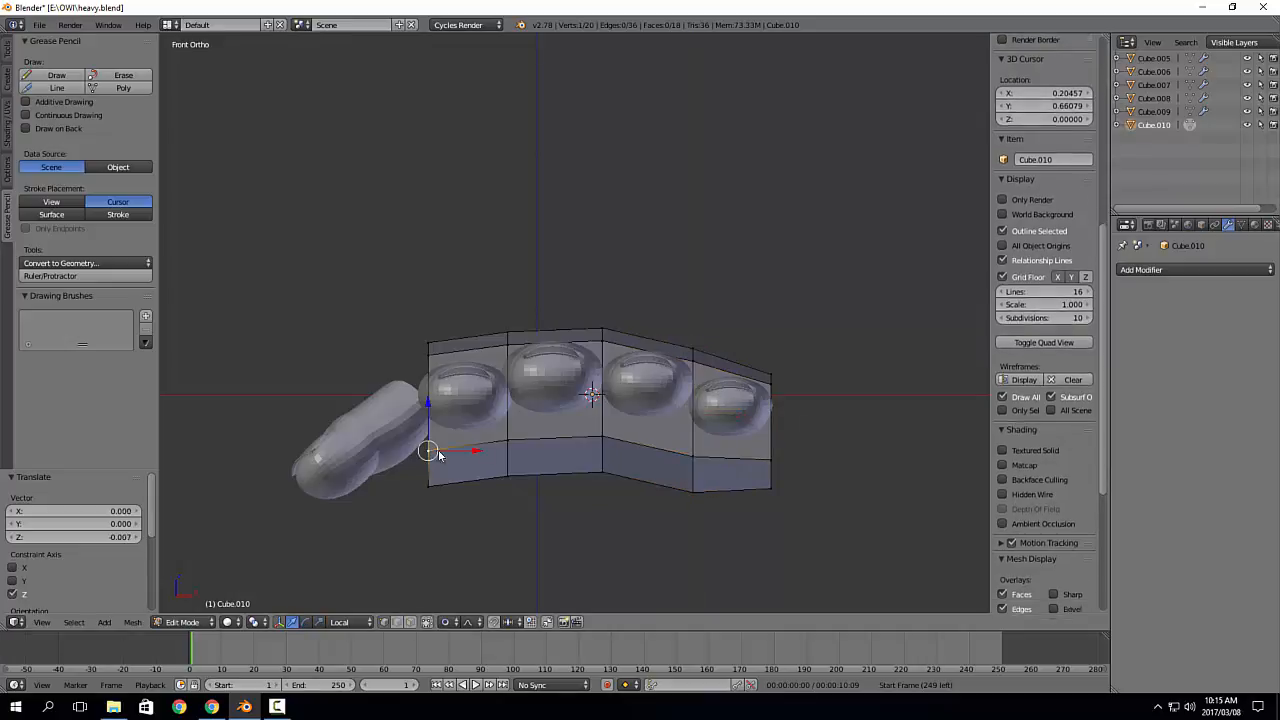
{"action": "right_click", "coordinate": [762, 459], "text": "ctrl"}
{"action": "left_click_drag", "start_coordinate": [605, 399], "coordinate": [603, 390]}
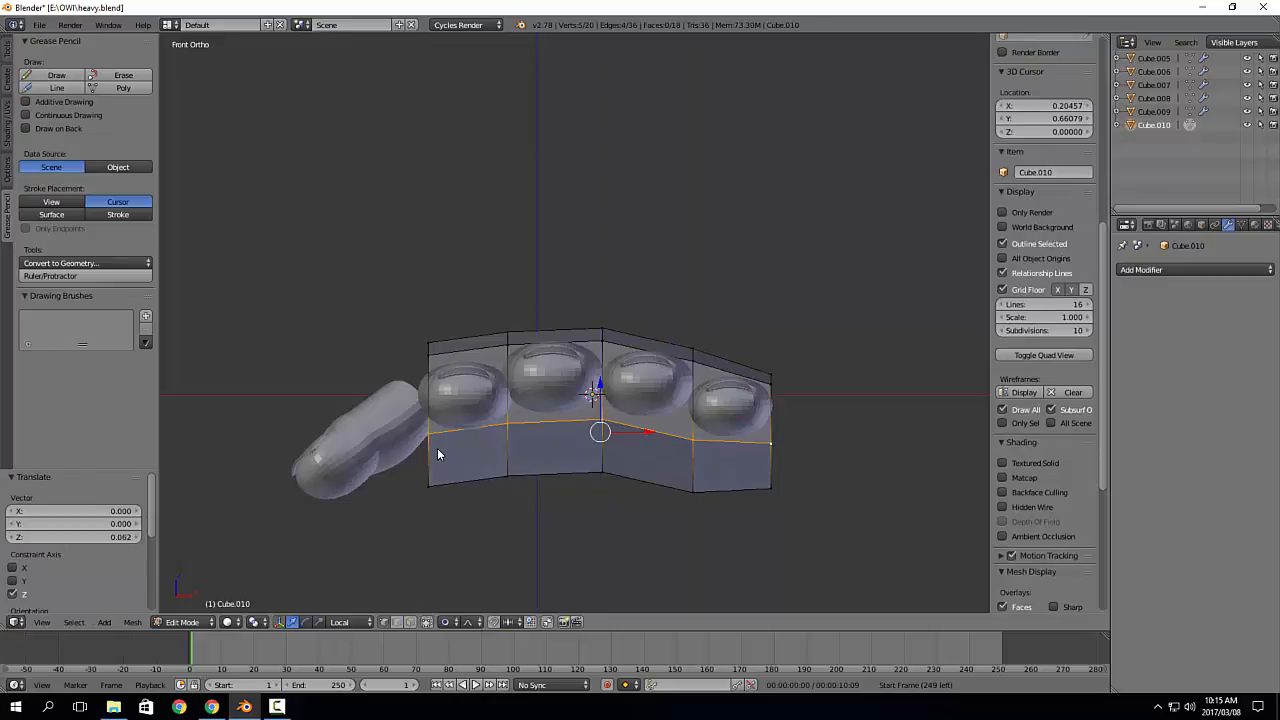
{"action": "middle_click_drag", "start_coordinate": [437, 448], "coordinate": [438, 392]}
{"action": "right_click", "coordinate": [440, 390]}
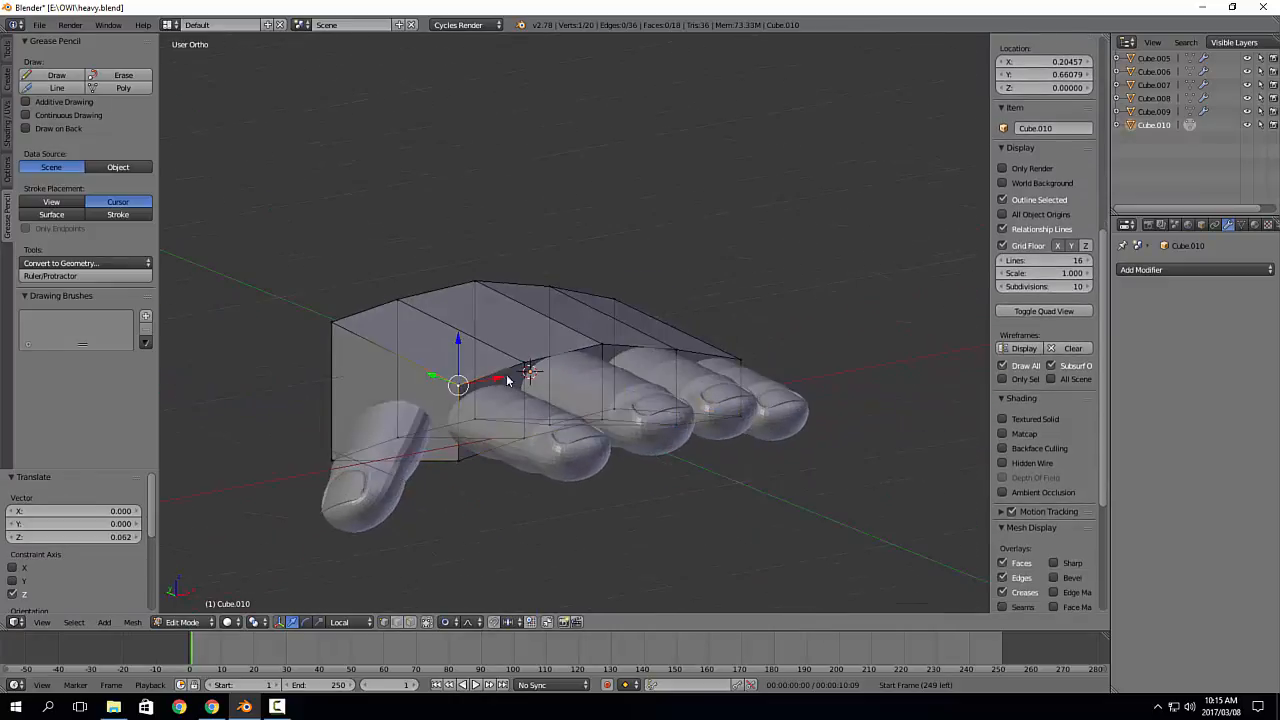
{"action": "right_click", "coordinate": [752, 358], "text": "ctrl"}
{"action": "left_click_drag", "start_coordinate": [601, 313], "coordinate": [602, 311]}
Step: Add a loop cut across the palm's width and slide it towards the wrist end
{"action": "middle_click_drag", "start_coordinate": [326, 441], "coordinate": [518, 554]}
{"action": "key", "text": "KP_1"}
{"action": "key", "text": "KP_3"}
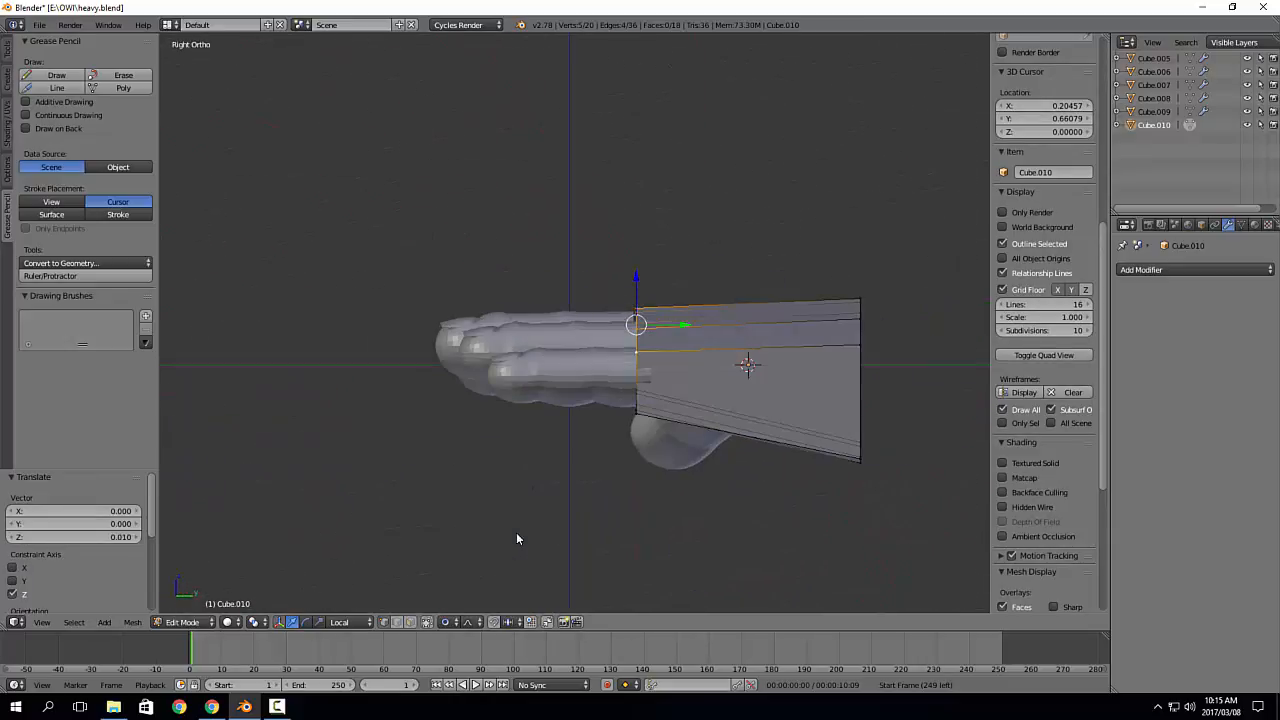
{"action": "key", "text": "ctrl+KP_3"}
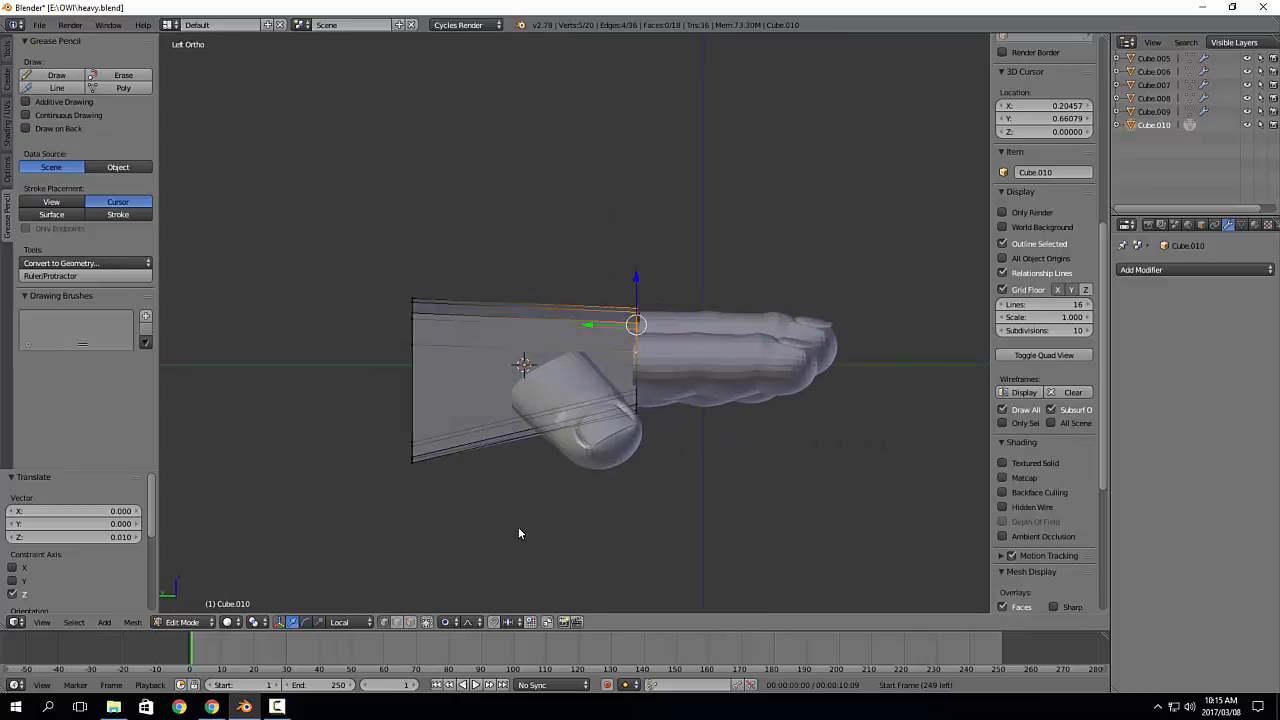
{"action": "key", "text": "ctrl+r"}
{"action": "left_click", "coordinate": [486, 333]}
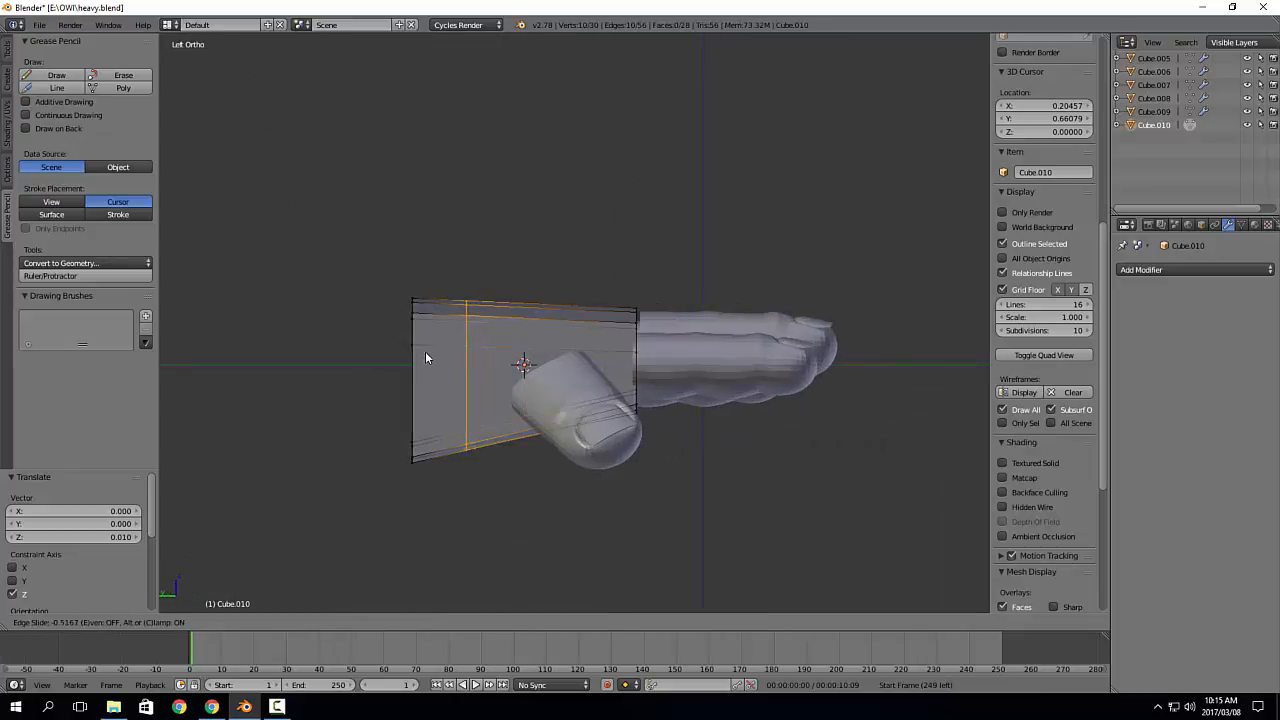
{"action": "left_click", "coordinate": [410, 330]}
Step: Select the wrist end of the palm and scale it by 0.677 along local Z
{"action": "left_click_drag", "start_coordinate": [384, 262], "coordinate": [431, 507]}
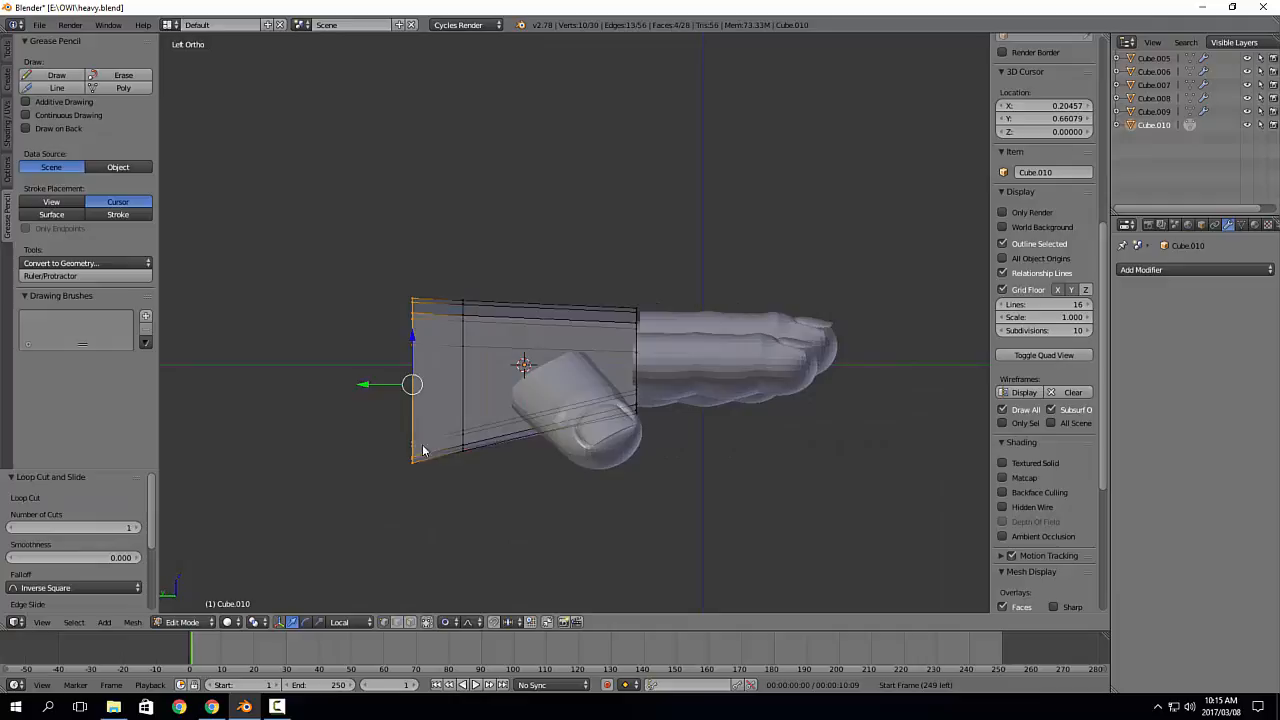
{"action": "key", "text": "s"}
{"action": "key", "text": "z"}
{"action": "key", "text": "z"}
{"action": "left_click", "coordinate": [411, 356]}
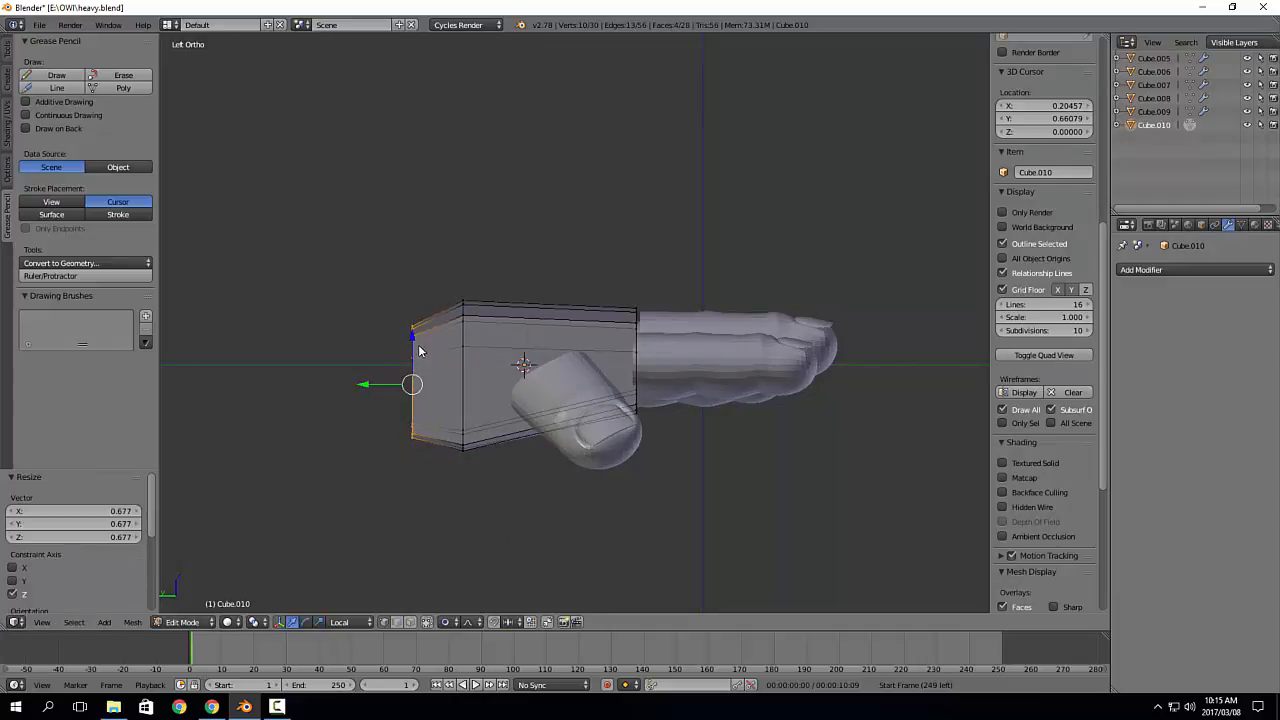
Step: Raise the palm's wrist end by 0.062 along Z
{"action": "key", "text": "g"}
{"action": "key", "text": "z"}
{"action": "key", "text": "z"}
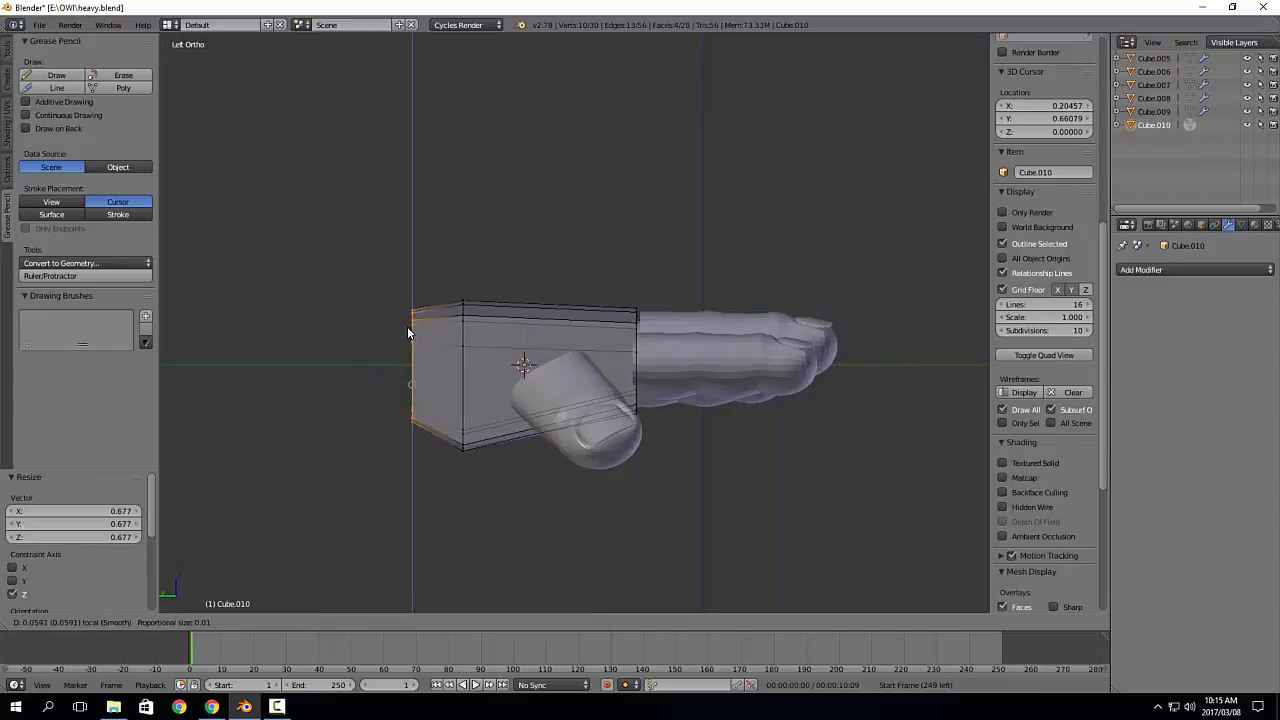
{"action": "left_click", "coordinate": [407, 332]}
{"action": "middle_click_drag", "start_coordinate": [407, 332], "coordinate": [527, 413]}
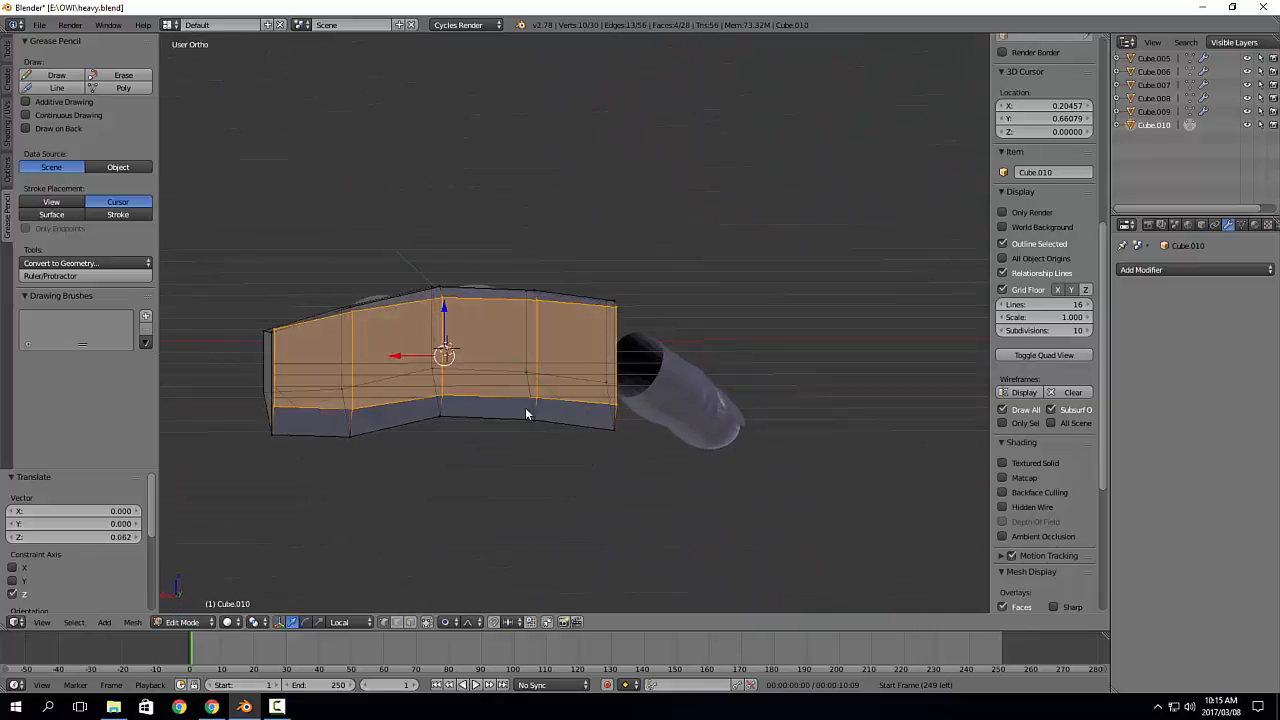
Step: Narrow the palm's wrist end along X by 0.834, adjust its X scale once more, and return to Object Mode
{"action": "middle_click_drag", "start_coordinate": [407, 361], "coordinate": [458, 448]}
{"action": "key", "text": "s"}
{"action": "left_click", "coordinate": [402, 357]}
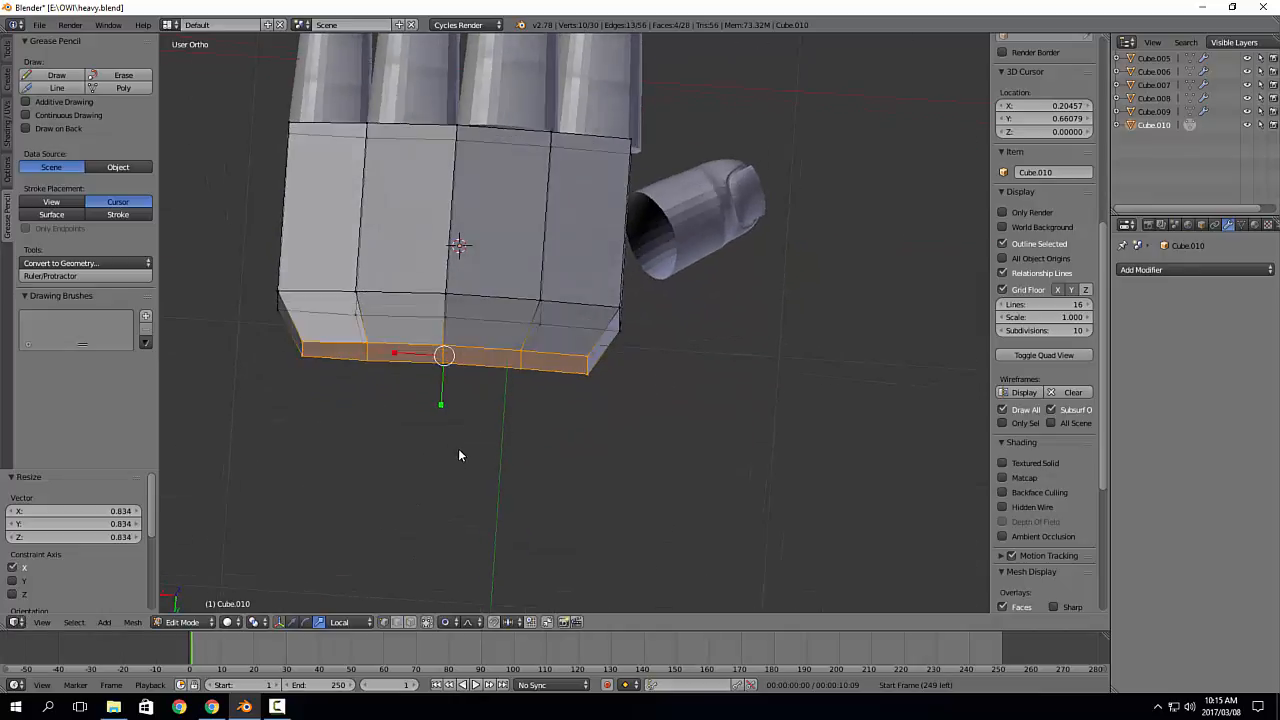
{"action": "key", "text": "s"}
{"action": "key", "text": "x"}
{"action": "left_click", "coordinate": [396, 352]}
{"action": "middle_click_drag", "start_coordinate": [396, 352], "coordinate": [572, 406]}
{"action": "key", "text": "Tab"}
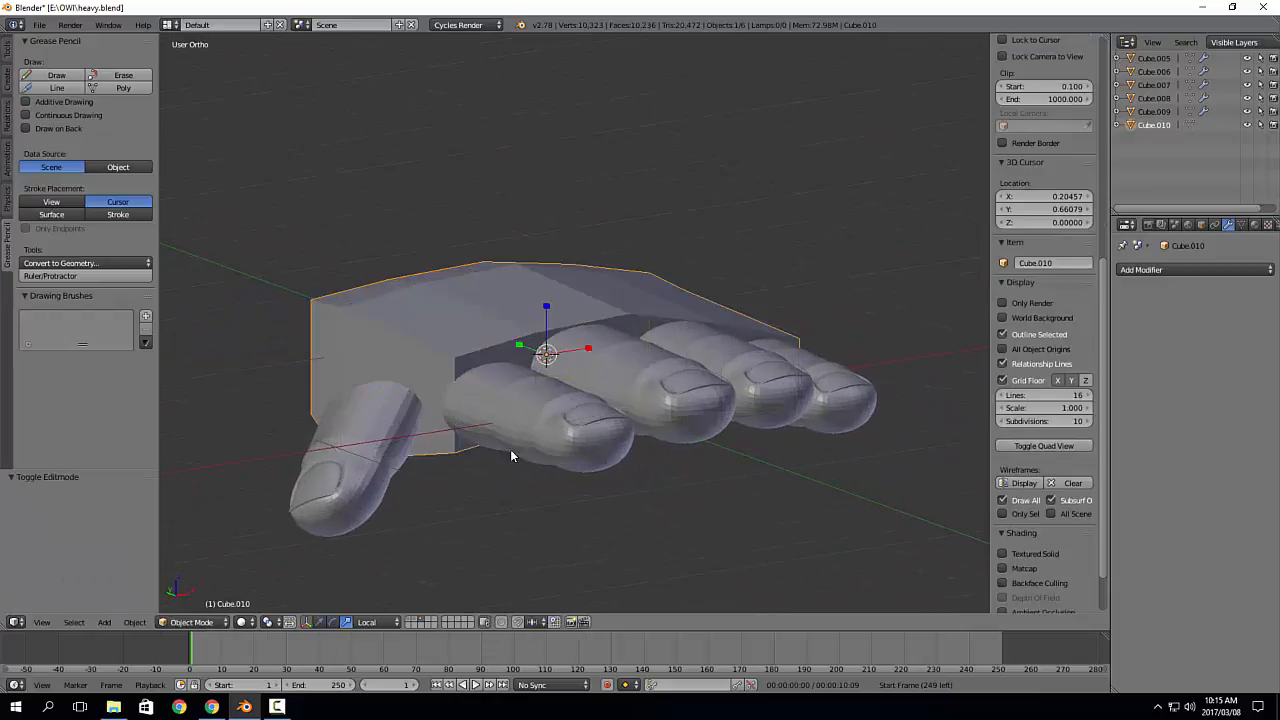
Step: Examine the open base of the finger beside the thumb and the palm's knuckle side to compare their meshes
{"action": "right_click", "coordinate": [577, 449]}
{"action": "key", "text": "Tab"}
{"action": "middle_click_drag", "start_coordinate": [505, 462], "coordinate": [572, 473]}
{"action": "scroll", "coordinate": [572, 478], "scroll_direction": "up", "scroll_amount": 3}
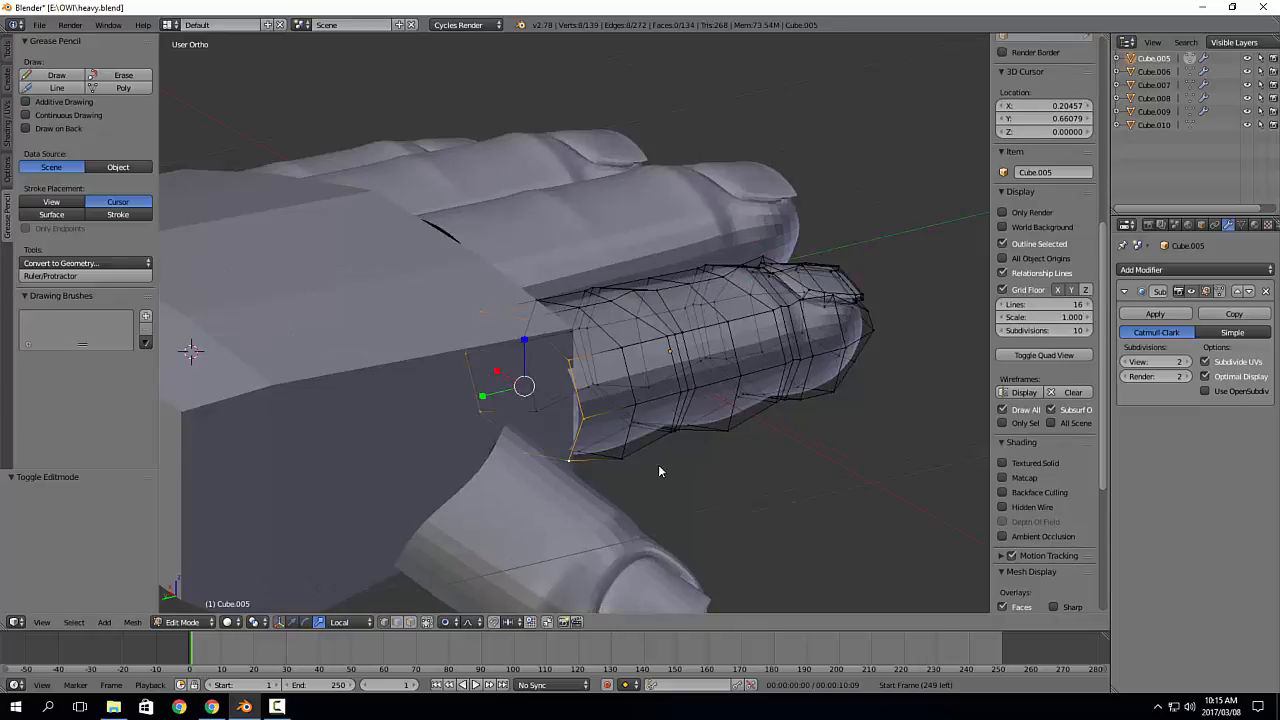
{"action": "key", "text": "Tab"}
{"action": "middle_click_drag", "start_coordinate": [739, 472], "coordinate": [555, 250]}
{"action": "right_click", "coordinate": [573, 208]}
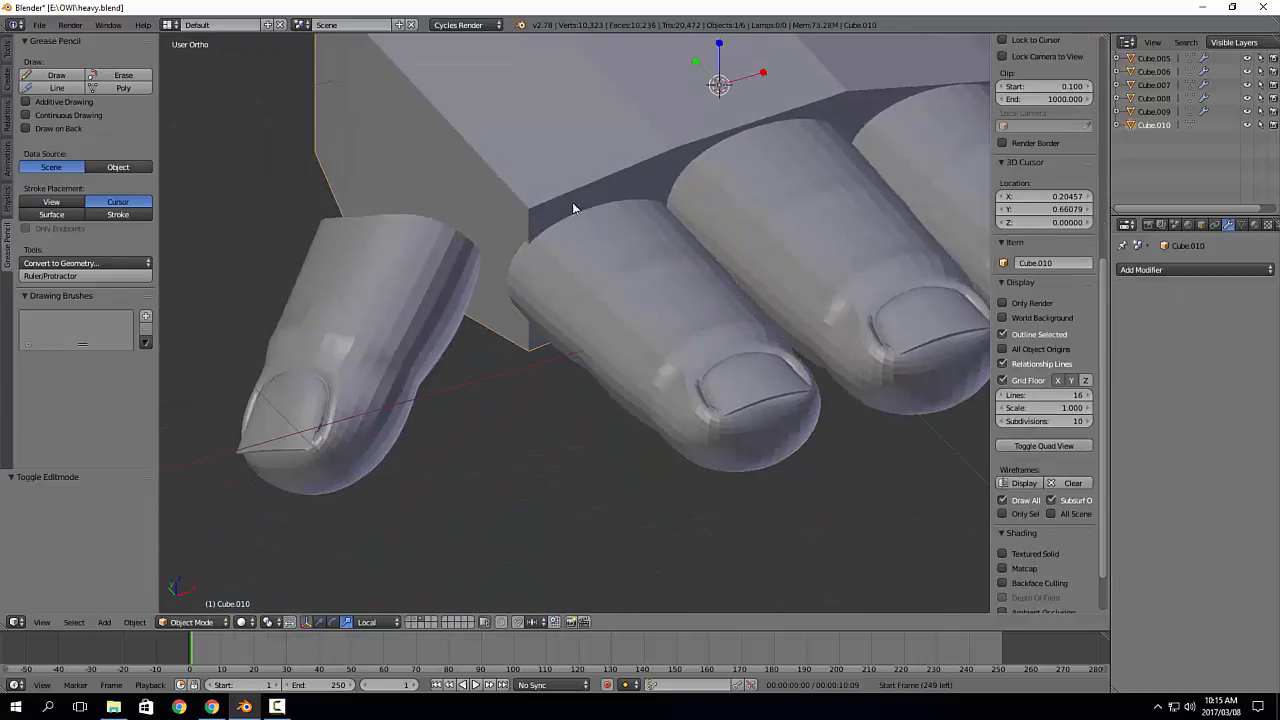
{"action": "key", "text": "Tab"}
{"action": "middle_click_drag", "start_coordinate": [573, 208], "coordinate": [614, 348]}
{"action": "scroll", "coordinate": [614, 348], "scroll_direction": "down", "scroll_amount": 2}
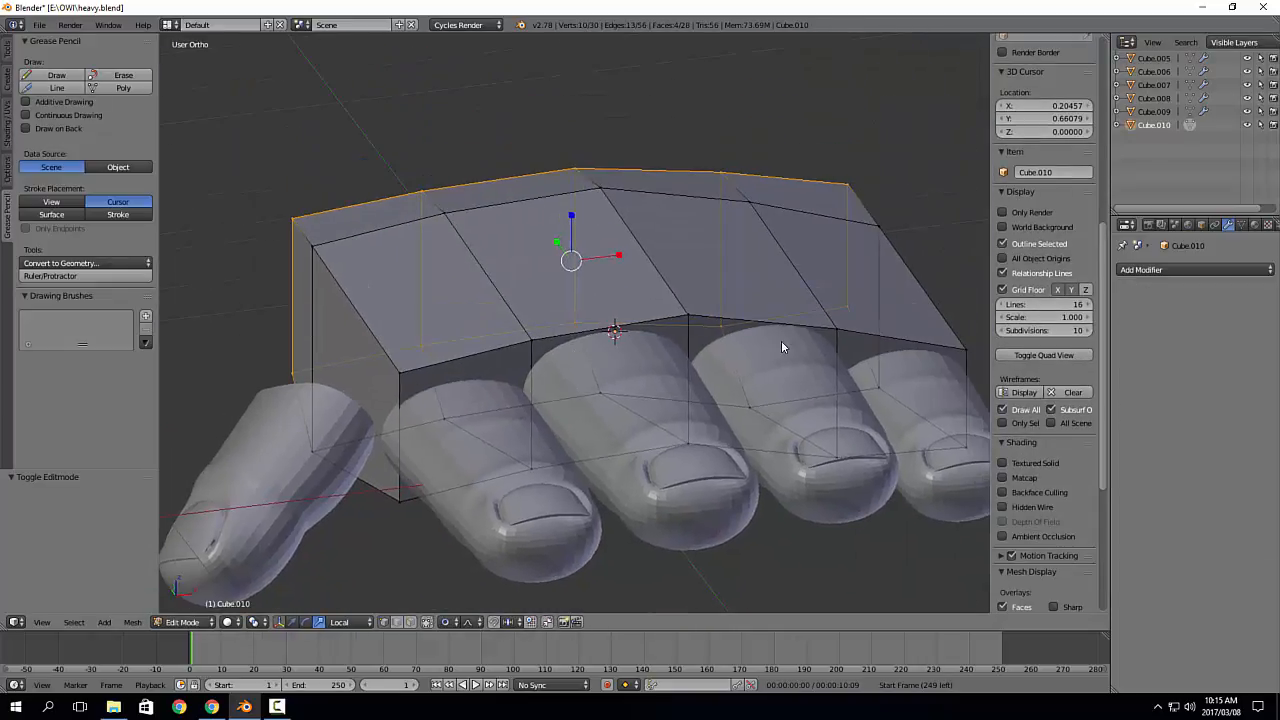
{"action": "scroll", "coordinate": [782, 342], "scroll_direction": "down", "scroll_amount": 3}
{"action": "middle_click_drag", "start_coordinate": [730, 437], "coordinate": [829, 352]}
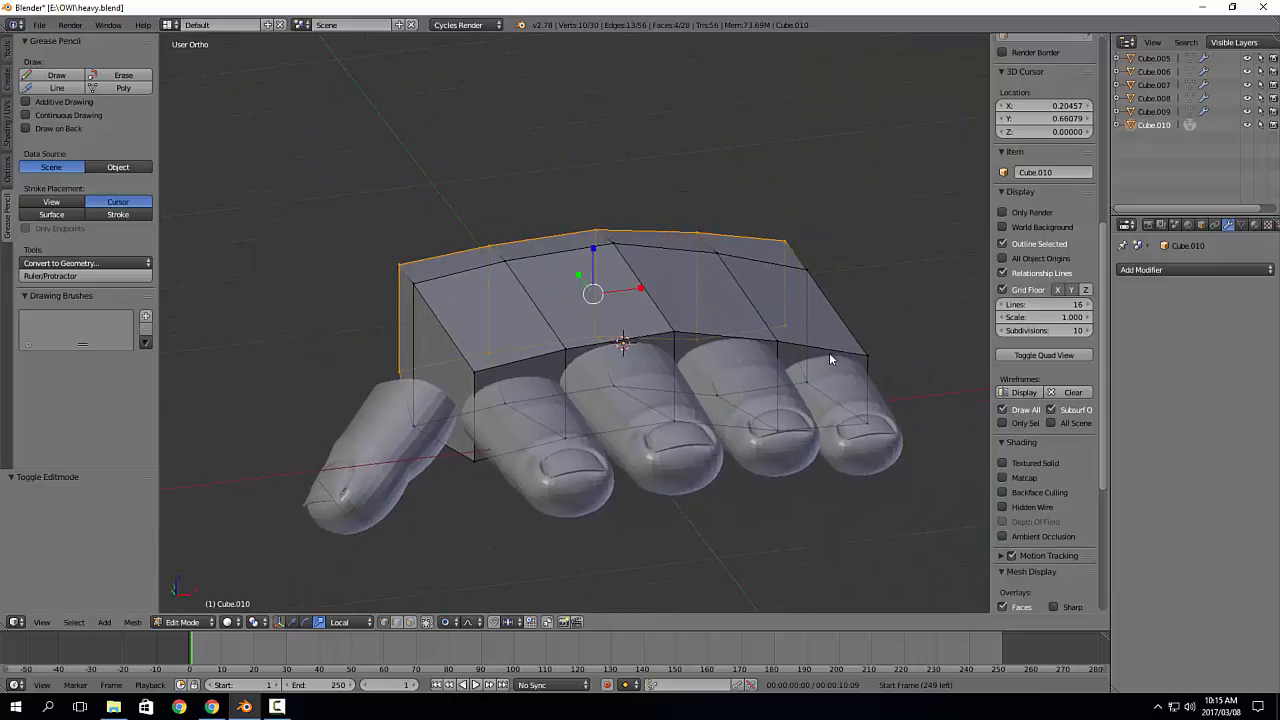
Step: Add a level 1 Subdivision Surface modifier to the palm and delete the faces closing its wrist end
{"action": "key", "text": "Tab"}
{"action": "key", "text": "ctrl+1"}
{"action": "middle_click_drag", "start_coordinate": [452, 343], "coordinate": [555, 361]}
{"action": "key", "text": "Tab"}
{"action": "key", "text": "x"}
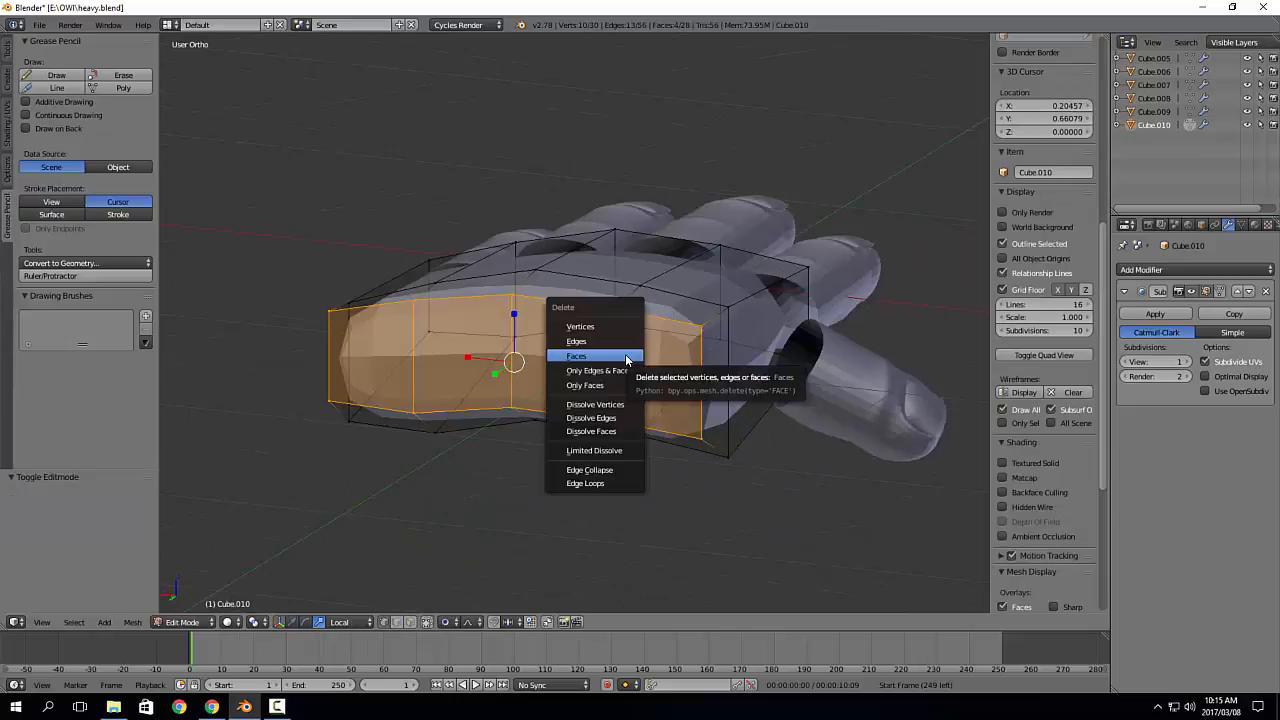
{"action": "left_click", "coordinate": [627, 357]}
{"action": "middle_click_drag", "start_coordinate": [627, 357], "coordinate": [538, 336]}
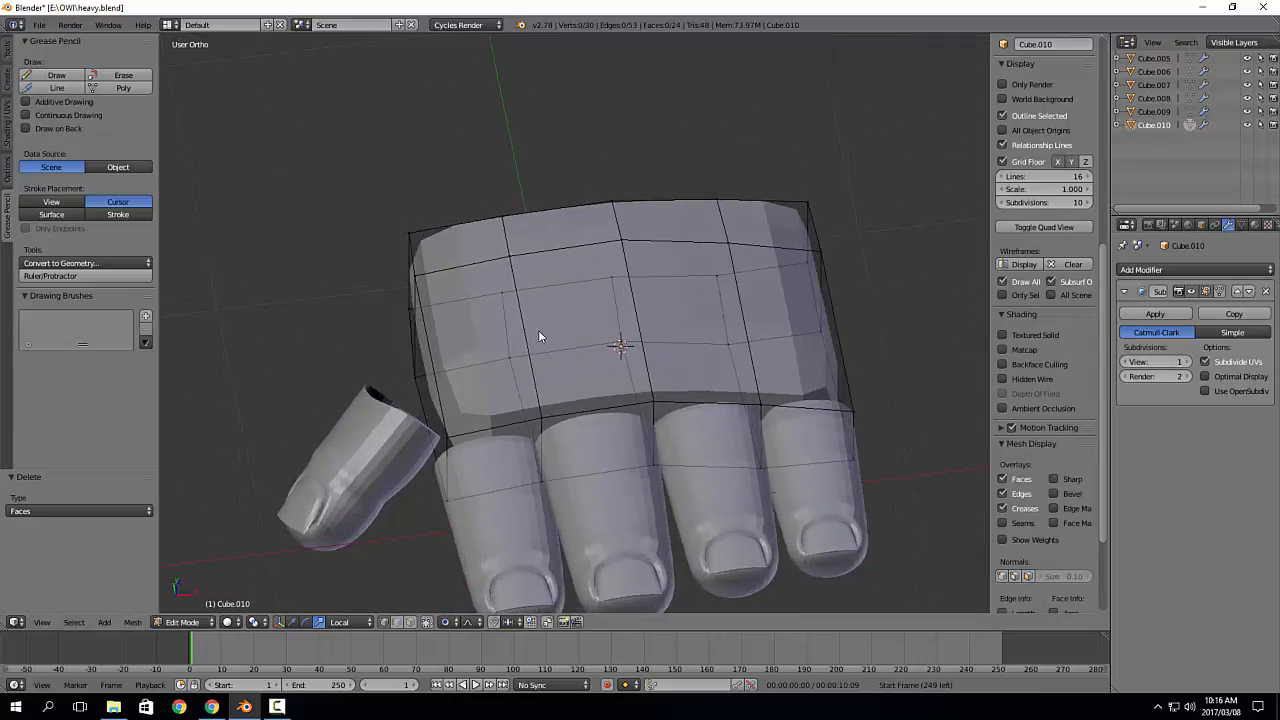
Step: Apply the palm's Subdivision Surface modifier and reopen its mesh for editing
{"action": "key", "text": "Tab"}
{"action": "left_click", "coordinate": [1155, 314]}
{"action": "key", "text": "Tab"}
{"action": "middle_click_drag", "start_coordinate": [780, 363], "coordinate": [509, 368]}
{"action": "scroll", "coordinate": [569, 345], "scroll_direction": "up", "scroll_amount": 2}
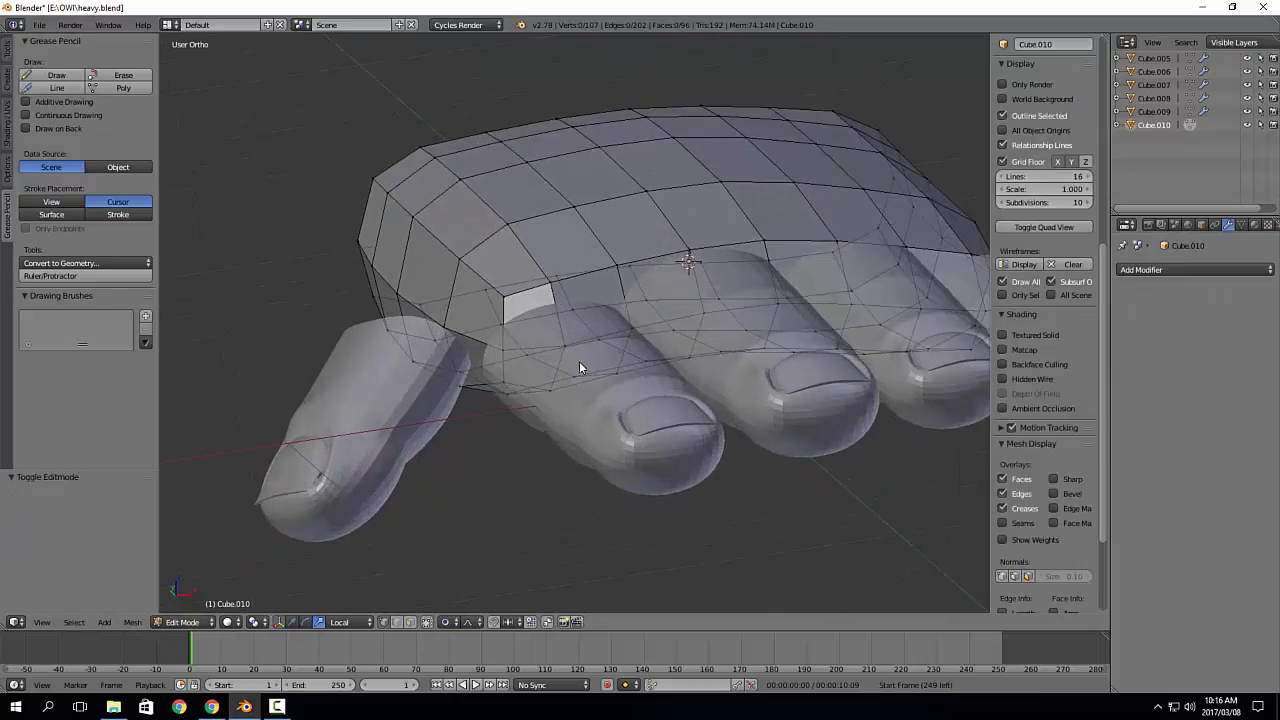
{"action": "middle_click_drag", "start_coordinate": [733, 333], "coordinate": [498, 410]}
Step: Switch to face selection limited to visible geometry and isolate the palm in local view for mesh editing
{"action": "key", "text": "3"}
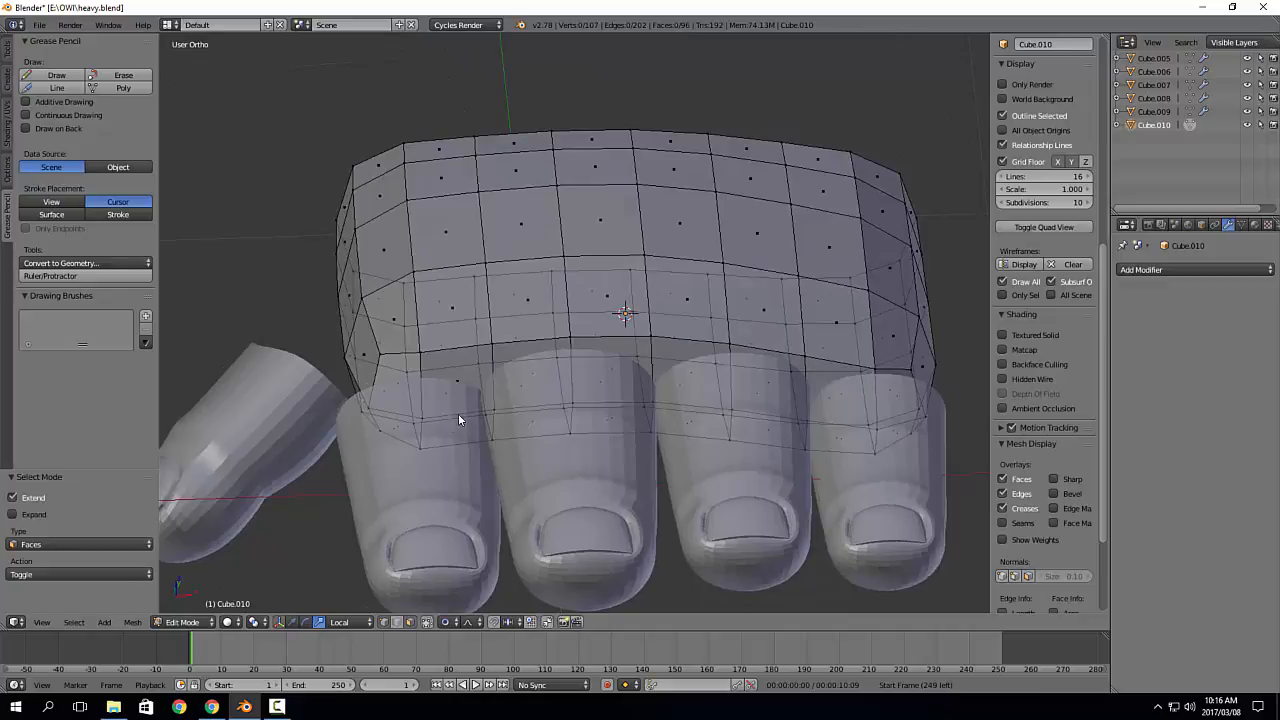
{"action": "left_click", "coordinate": [427, 622]}
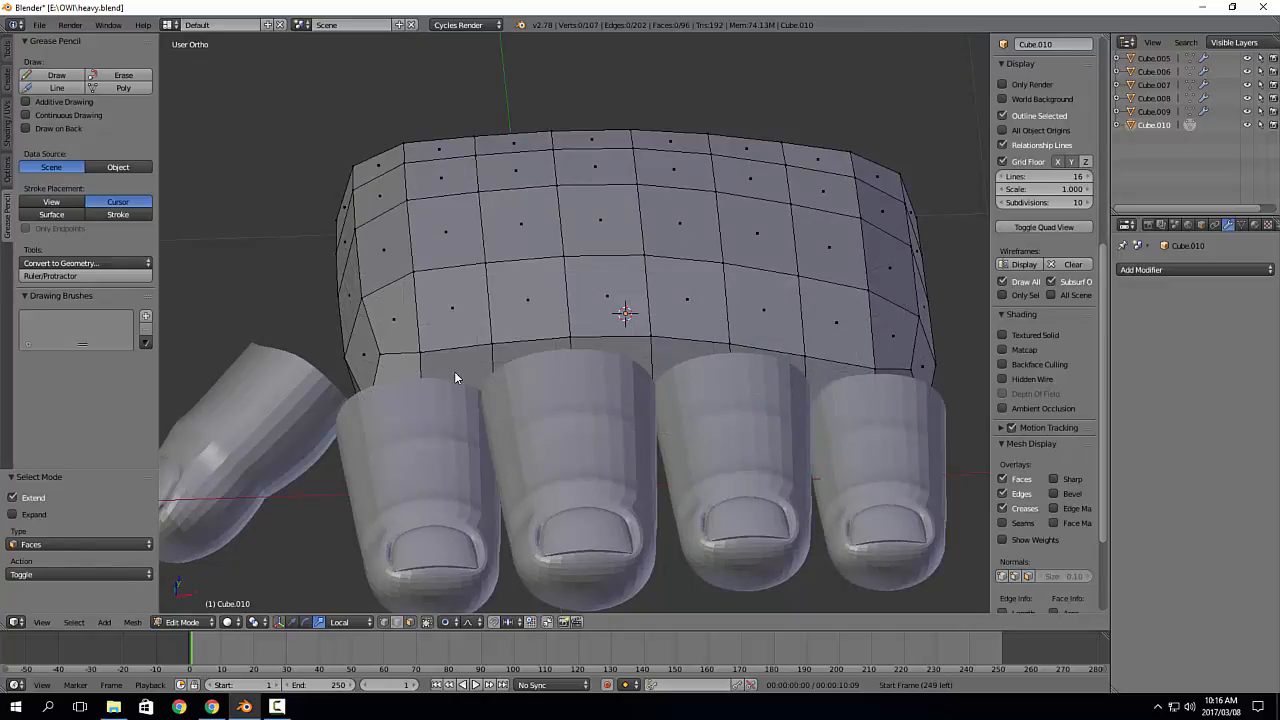
{"action": "middle_click_drag", "start_coordinate": [454, 371], "coordinate": [514, 355]}
{"action": "key", "text": "Tab"}
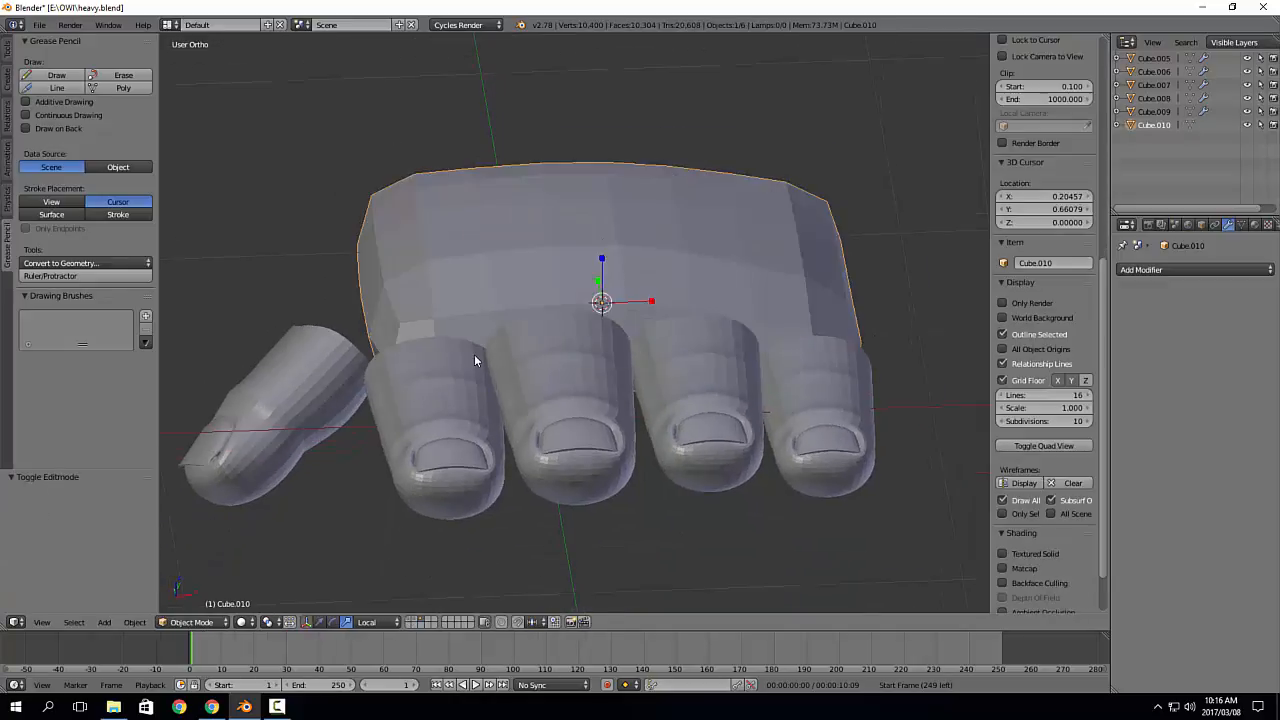
{"action": "key", "text": "KP_Divide"}
{"action": "key", "text": "Tab"}
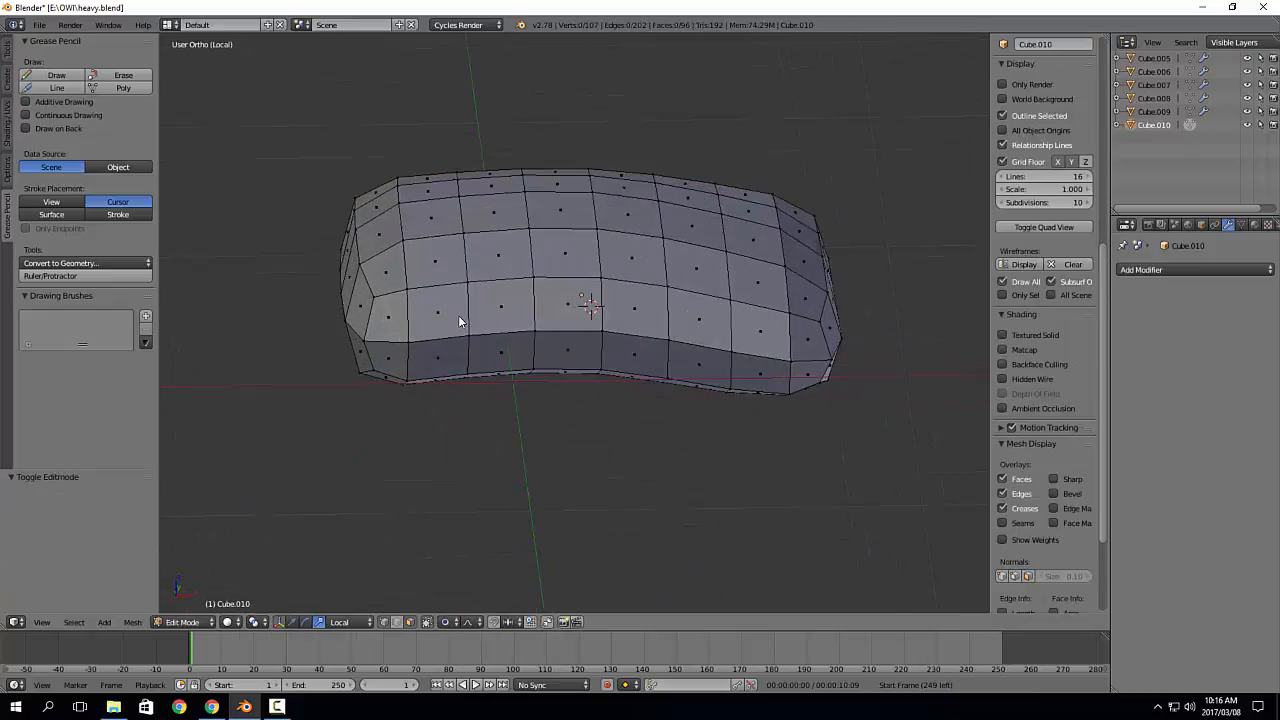
Step: Inset the four knuckle-side faces nearest the thumb by about 0.024 and delete the inner faces to open a finger hole
{"action": "left_click", "coordinate": [459, 320]}
{"action": "left_click", "coordinate": [390, 322], "text": "shift"}
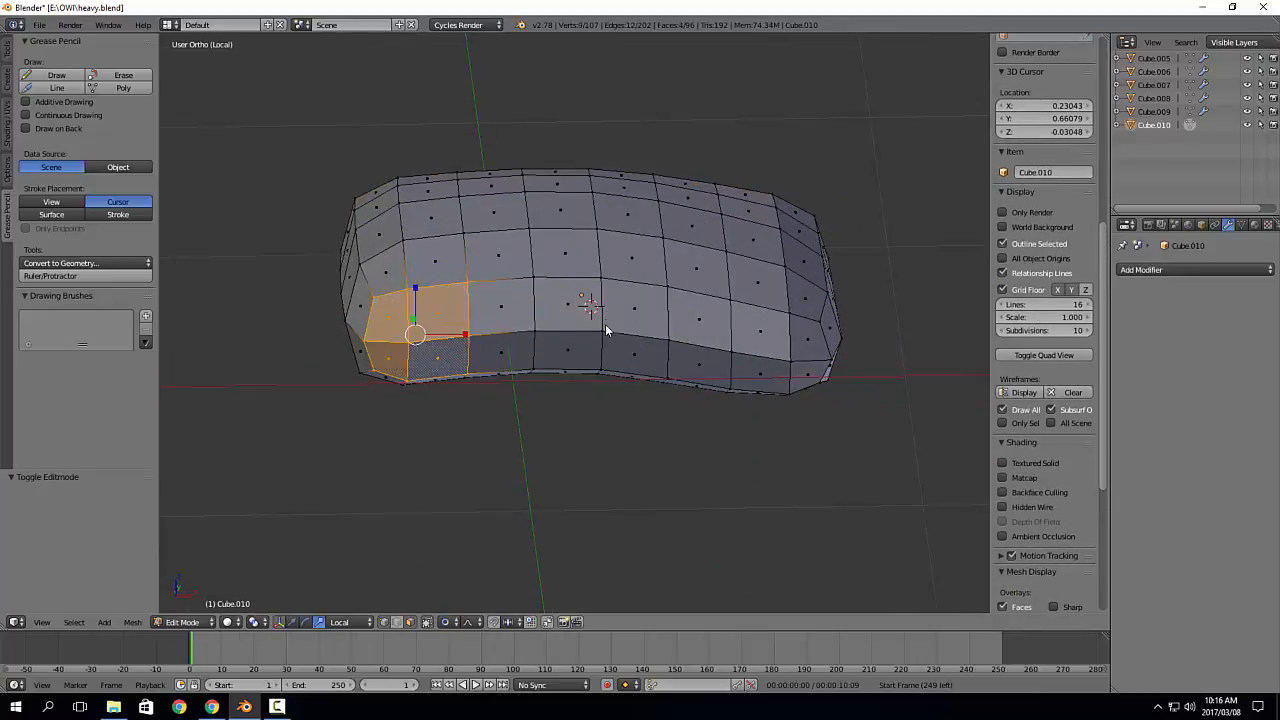
{"action": "middle_click_drag", "start_coordinate": [605, 330], "coordinate": [600, 346]}
{"action": "key", "text": "i"}
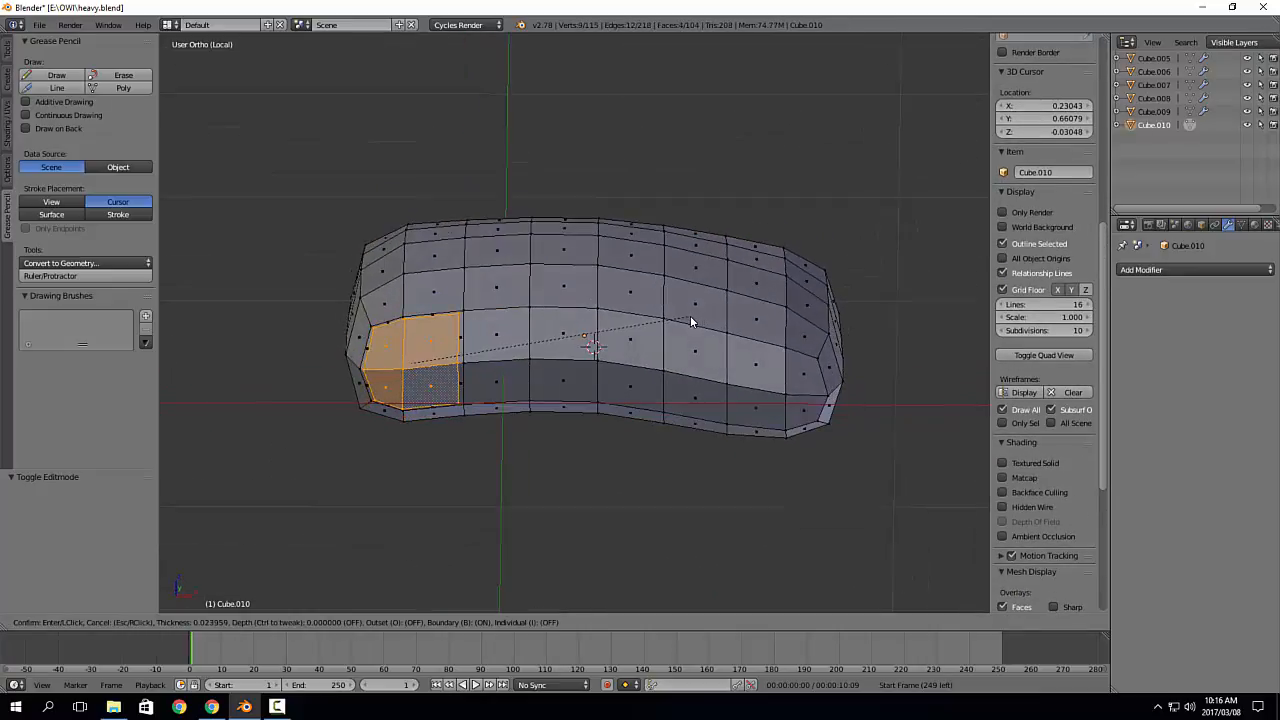
{"action": "left_click", "coordinate": [691, 321]}
{"action": "key", "text": "x"}
{"action": "left_click", "coordinate": [691, 318]}
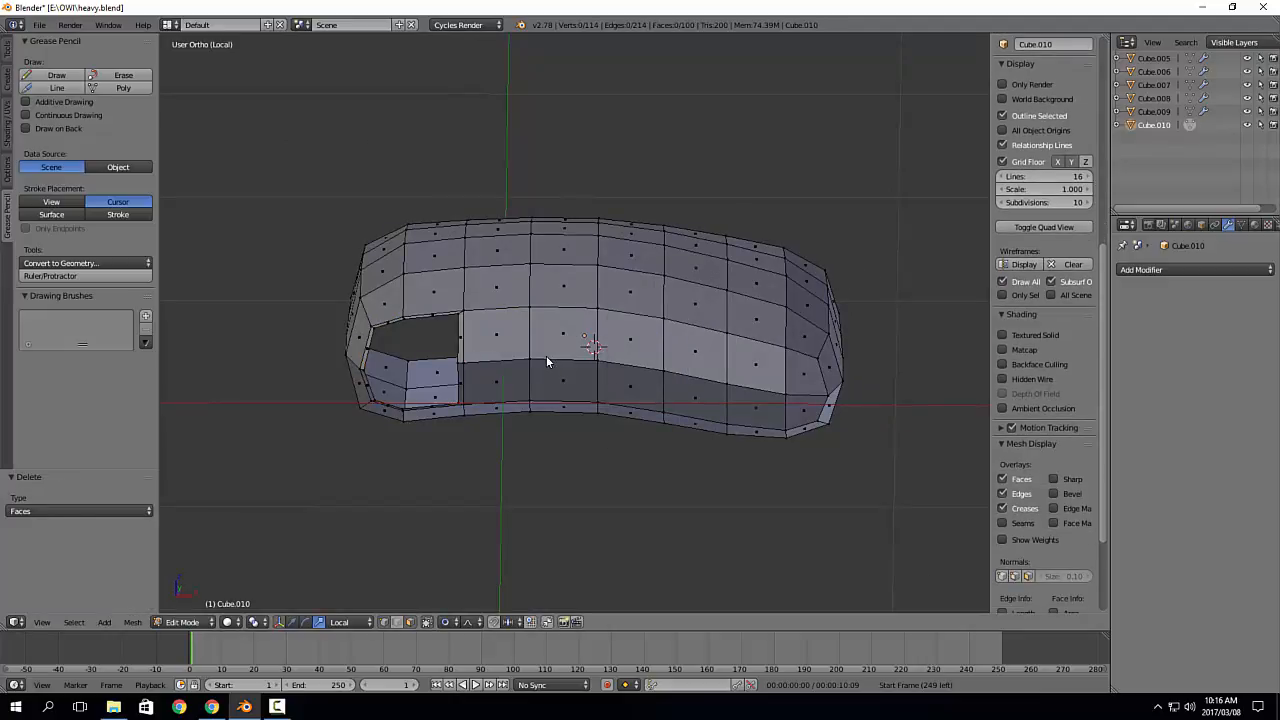
Step: Inset the four faces for the second finger by 0.0236 and delete the inner faces
{"action": "left_click", "coordinate": [535, 360]}
{"action": "right_click", "coordinate": [536, 360]}
{"action": "key", "text": "i"}
{"action": "left_click", "coordinate": [698, 313]}
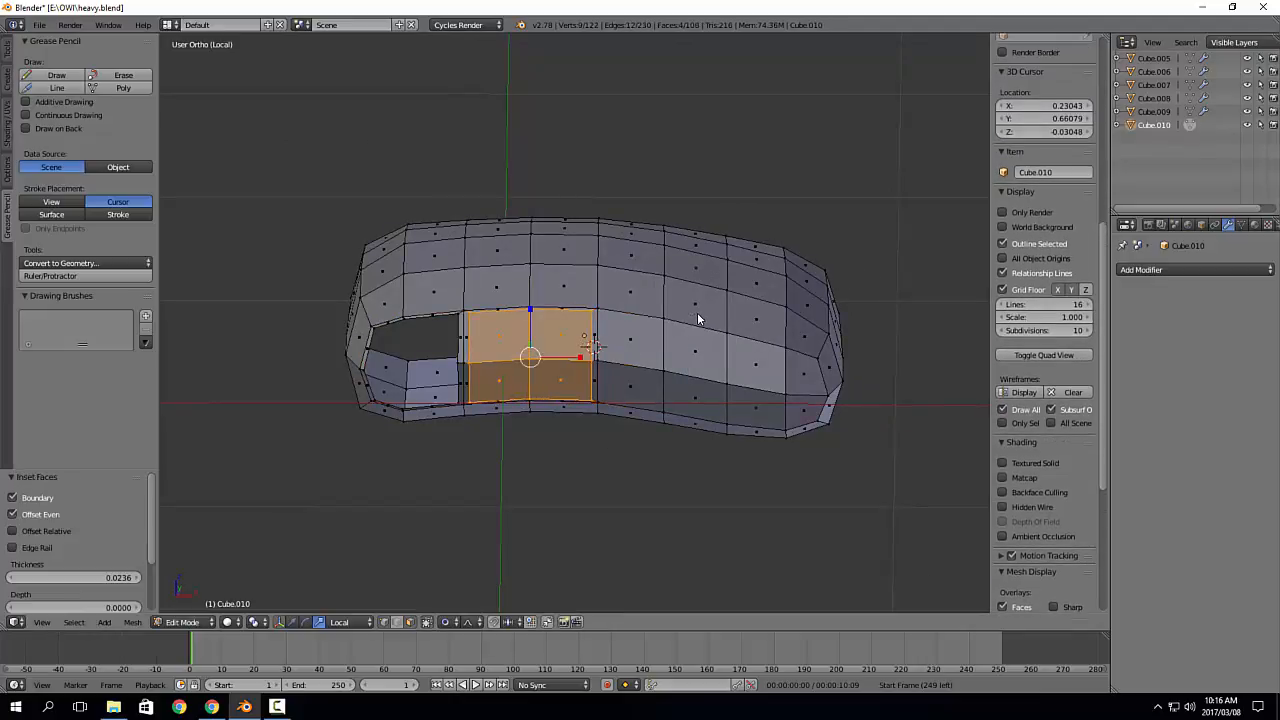
{"action": "key", "text": "x"}
{"action": "left_click", "coordinate": [697, 315]}
Step: Select the four faces for the third finger, inset them slightly and delete the inner faces
{"action": "key", "text": "c"}
{"action": "left_click", "coordinate": [658, 364]}
{"action": "right_click", "coordinate": [658, 364]}
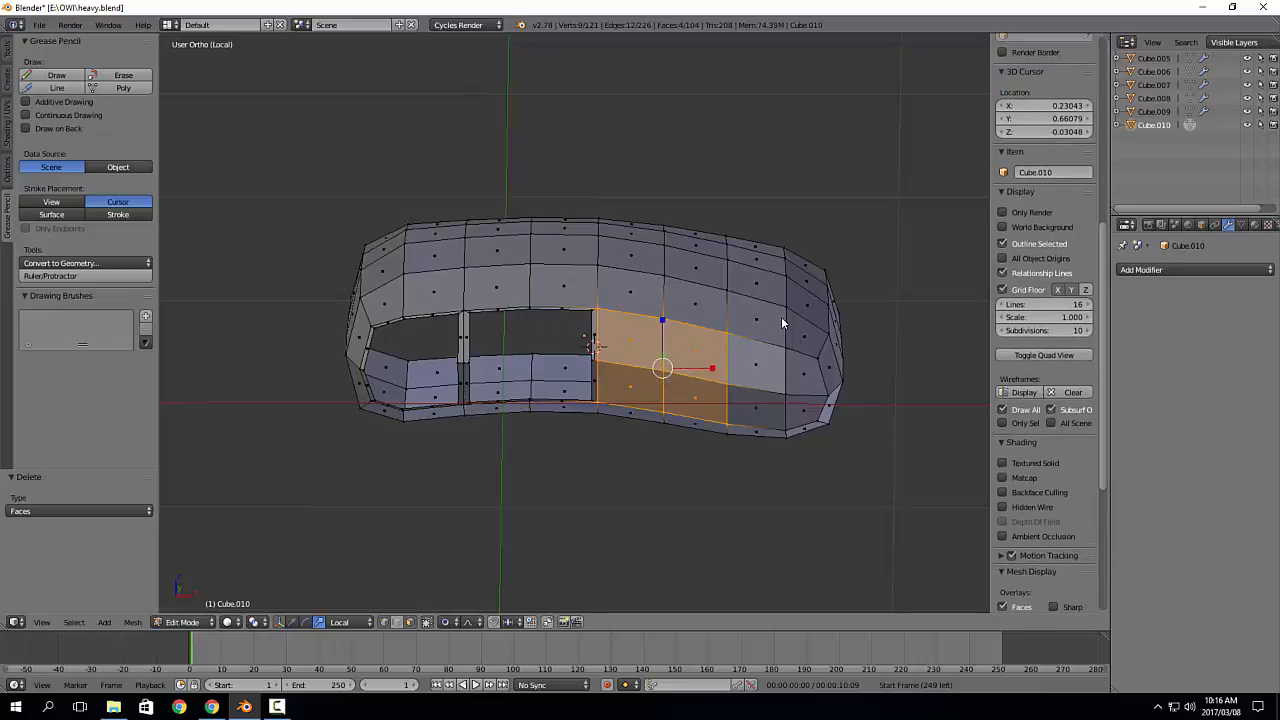
{"action": "key", "text": "i"}
{"action": "left_click", "coordinate": [778, 315]}
{"action": "key", "text": "x"}
{"action": "left_click", "coordinate": [778, 315]}
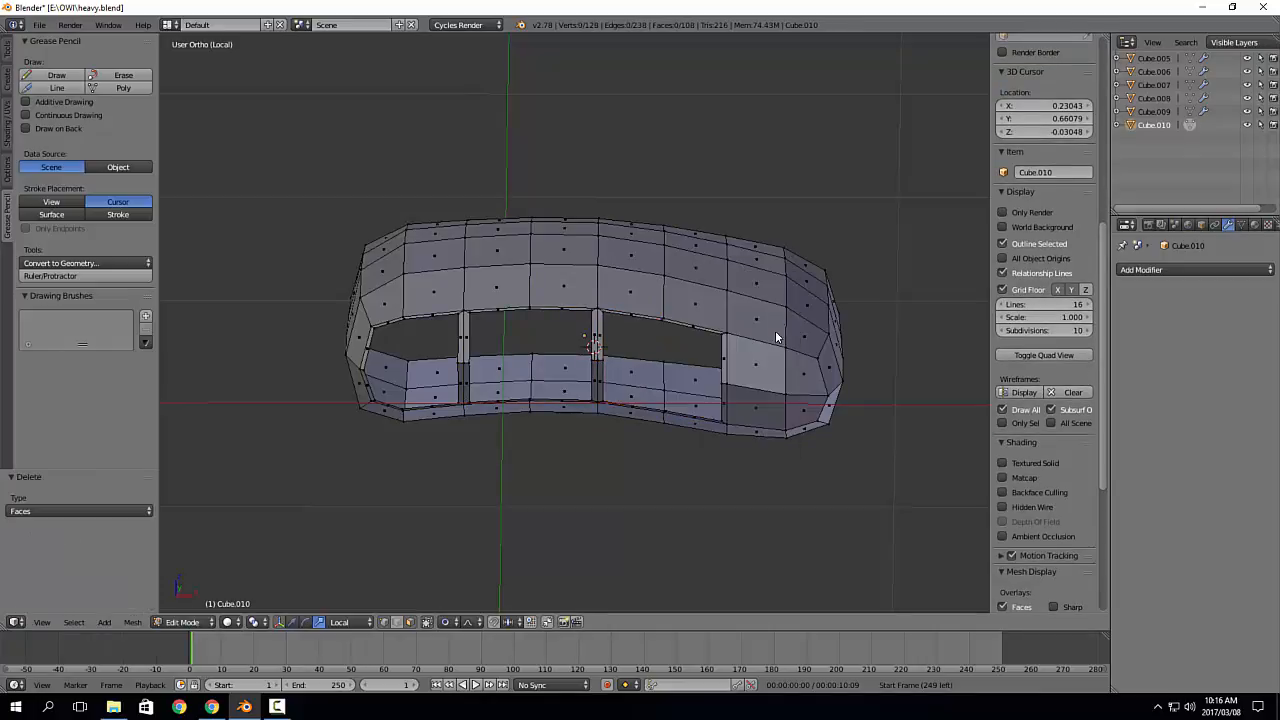
Step: Inset the last four knuckle-side faces by 0.0297 and delete the inner faces to open the little finger's hole
{"action": "key", "text": "c"}
{"action": "left_click", "coordinate": [783, 394]}
{"action": "right_click", "coordinate": [783, 394]}
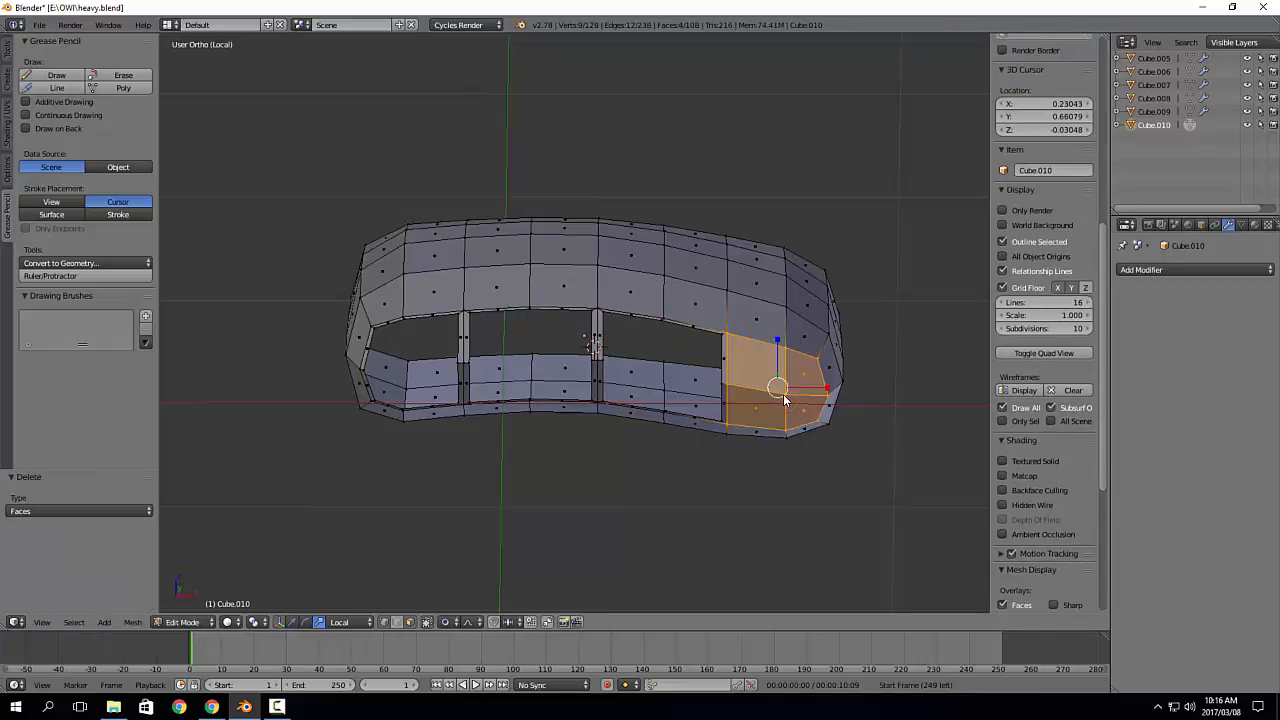
{"action": "key", "text": "i"}
{"action": "left_click", "coordinate": [849, 343]}
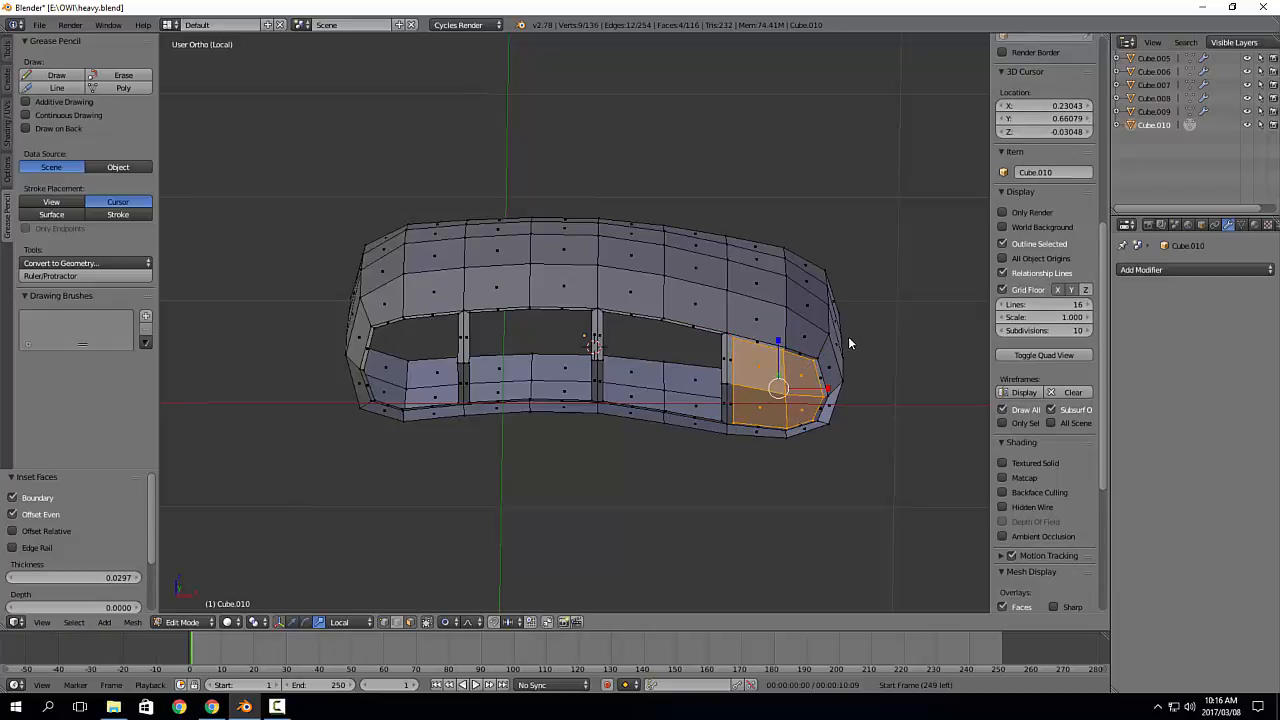
{"action": "key", "text": "x"}
{"action": "left_click", "coordinate": [849, 343]}
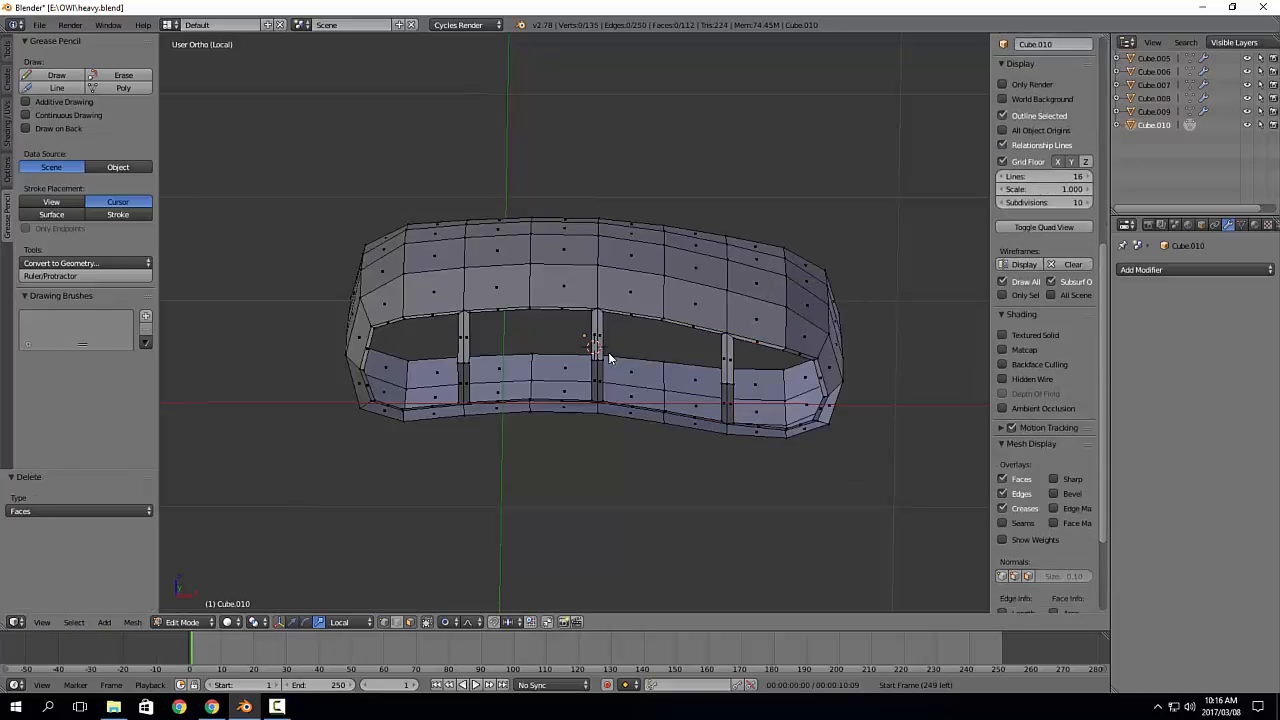
Step: Move the edge at the palm's thumb-side knuckle corner by -0.056 along Y in top view
{"action": "middle_click_drag", "start_coordinate": [608, 352], "coordinate": [459, 423]}
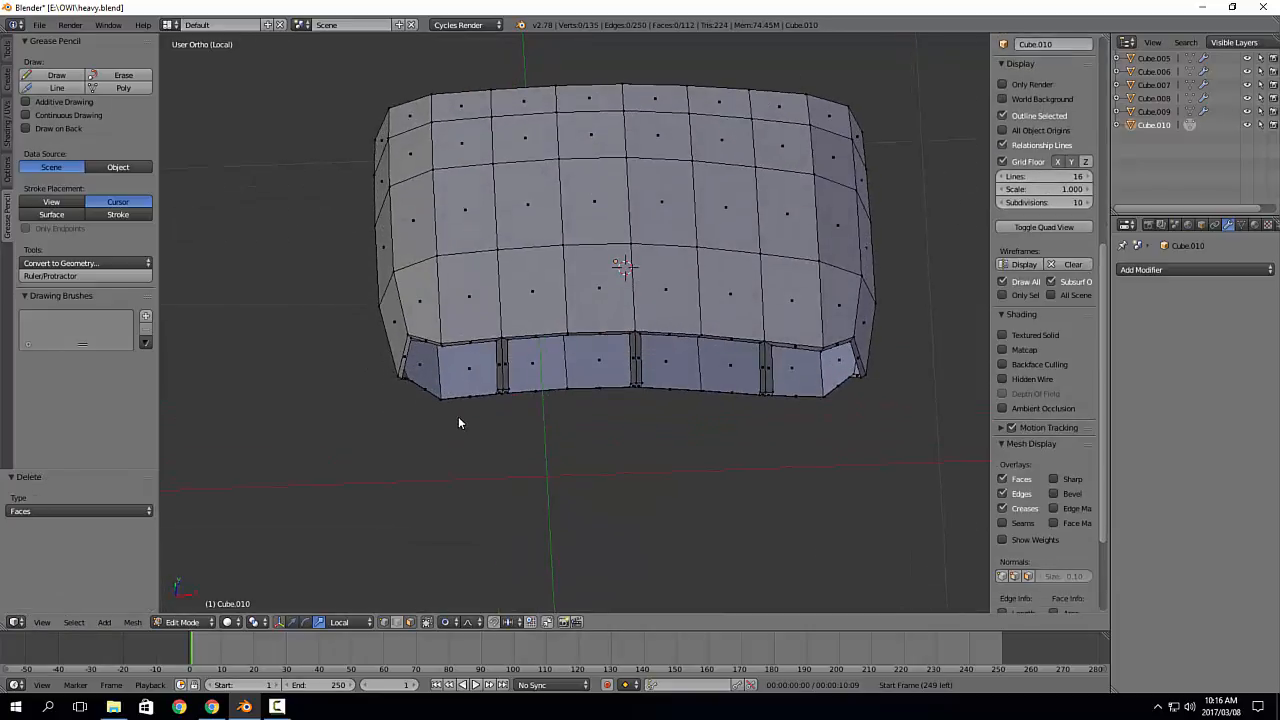
{"action": "key", "text": "KP_7"}
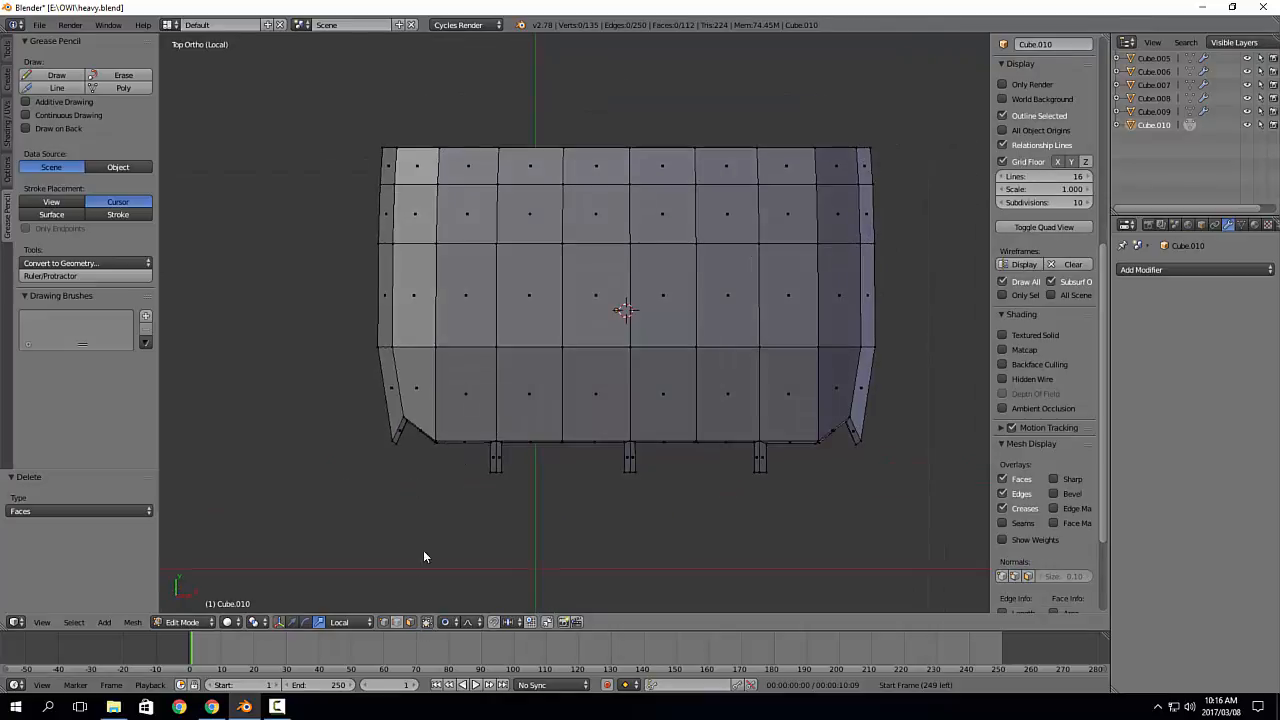
{"action": "key", "text": "shift+3"}
{"action": "right_click", "coordinate": [402, 414]}
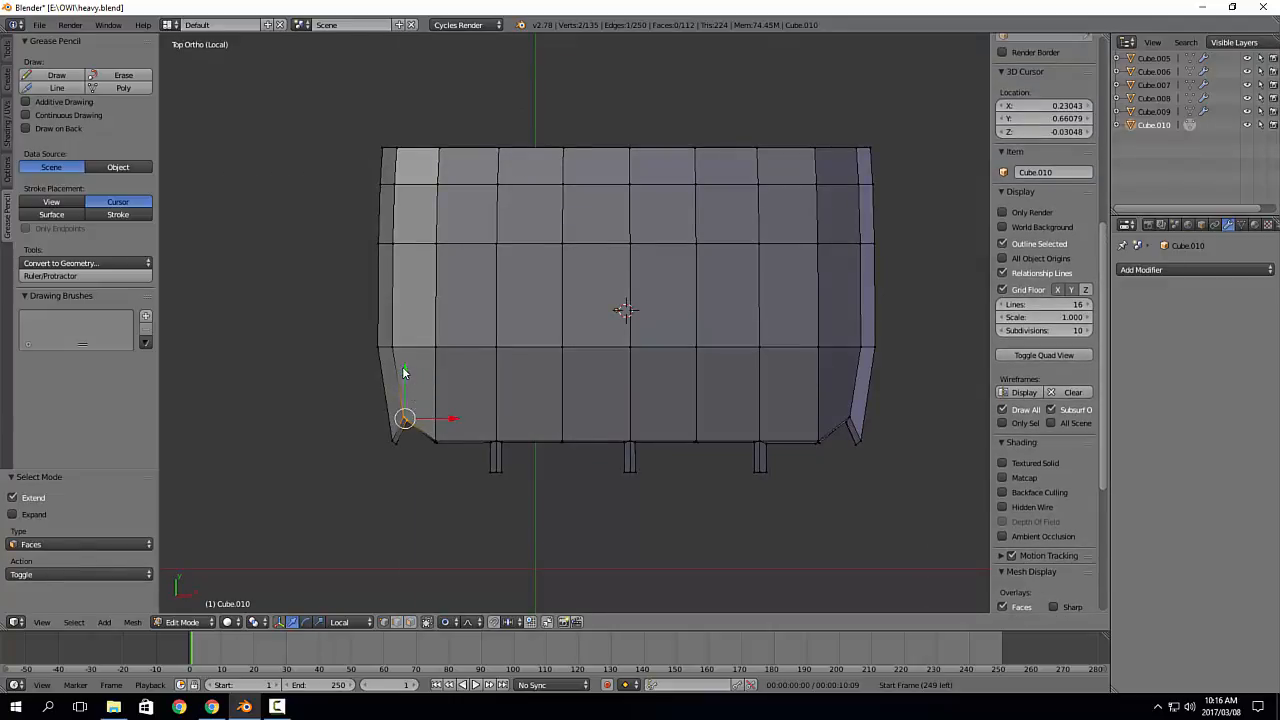
{"action": "left_click_drag", "start_coordinate": [403, 373], "coordinate": [403, 388]}
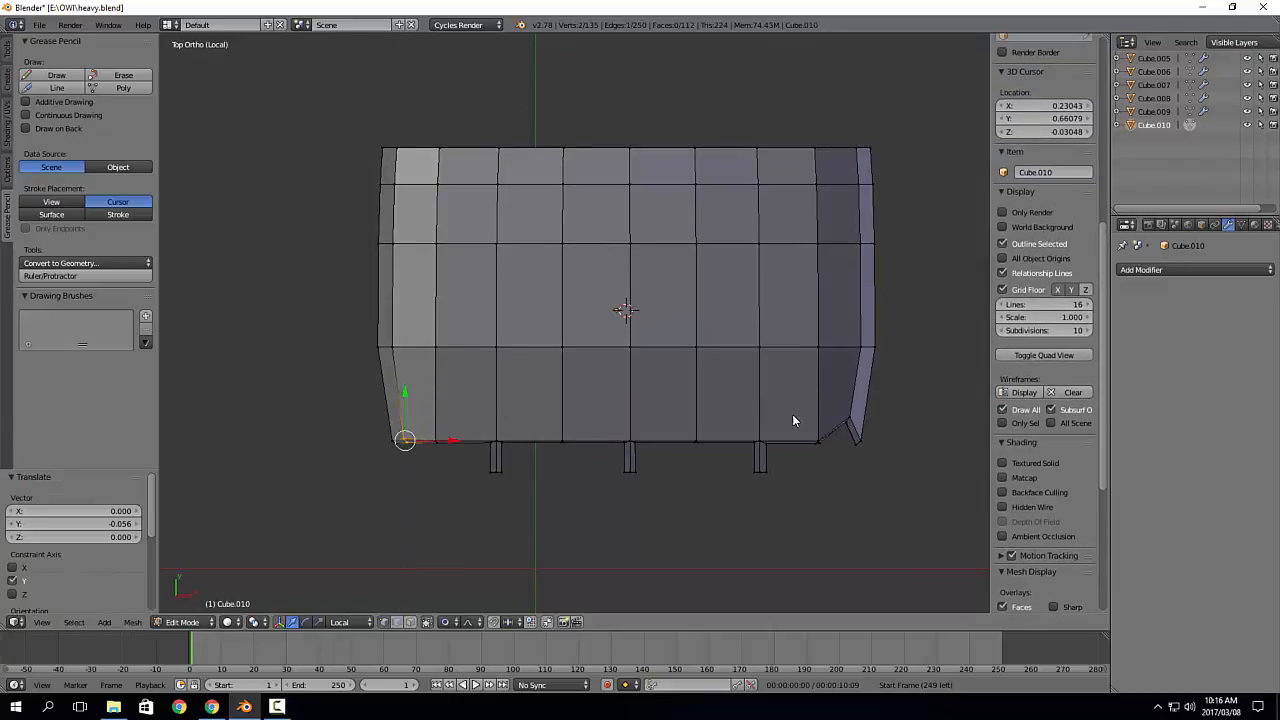
Step: Move the little-finger-side knuckle corner edge about -0.053 along local Y, and bring the fingers back by leaving local view
{"action": "right_click", "coordinate": [846, 418]}
{"action": "key", "text": "g"}
{"action": "key", "text": "y"}
{"action": "key", "text": "y"}
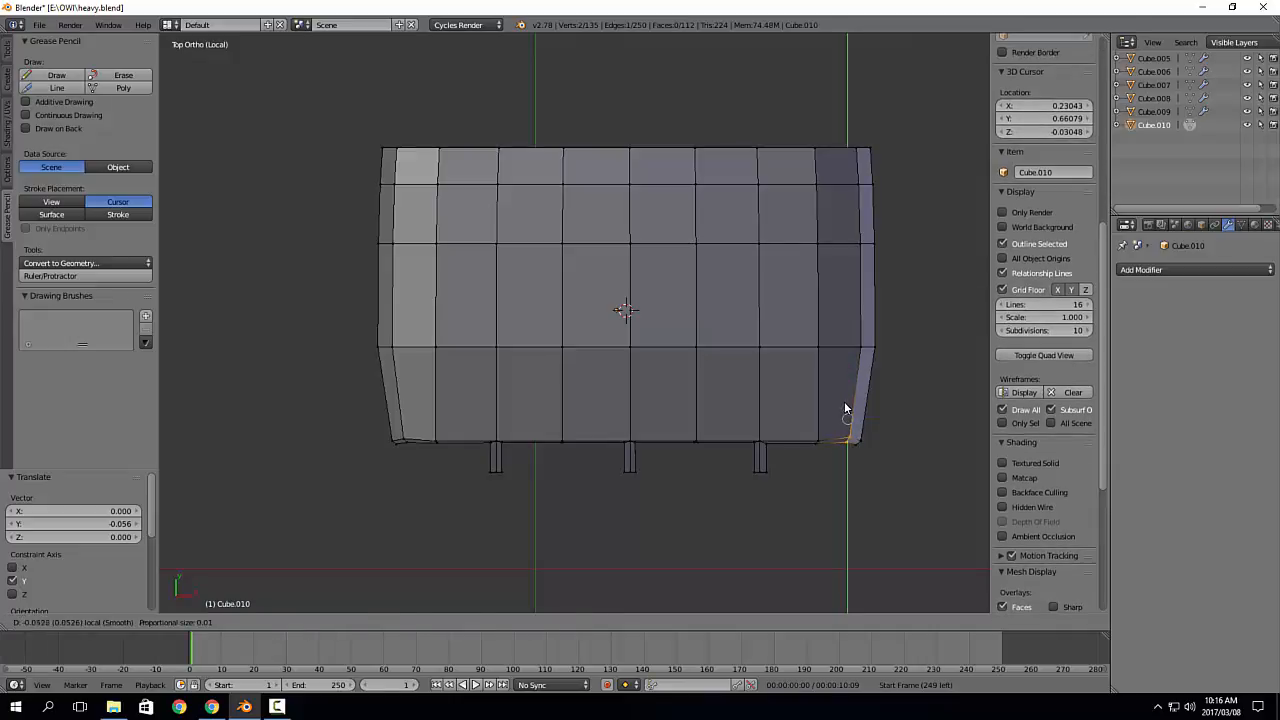
{"action": "left_click", "coordinate": [845, 408]}
{"action": "key", "text": "Tab"}
{"action": "key", "text": "KP_Divide"}
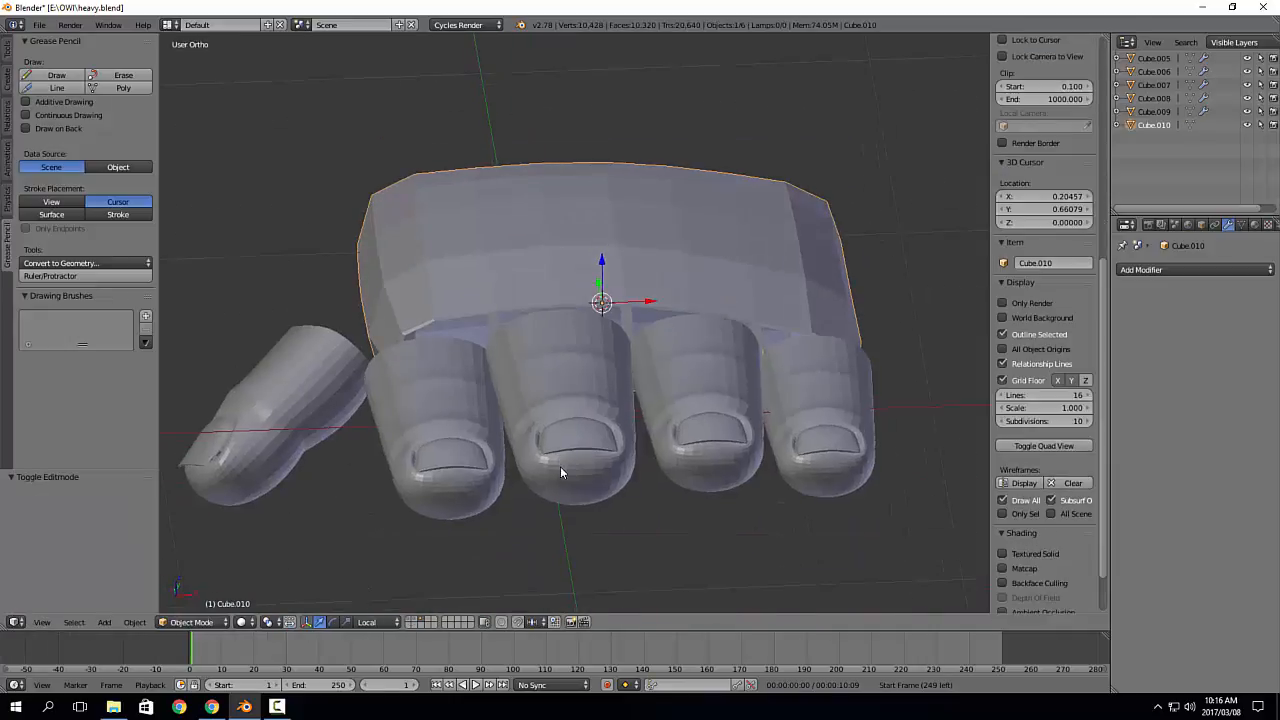
Step: Enable connected proportional editing and move the palm's thumb-side border by -0.071 in X and -0.012 in Y with a radius of about 0.62
{"action": "key", "text": "KP_7"}
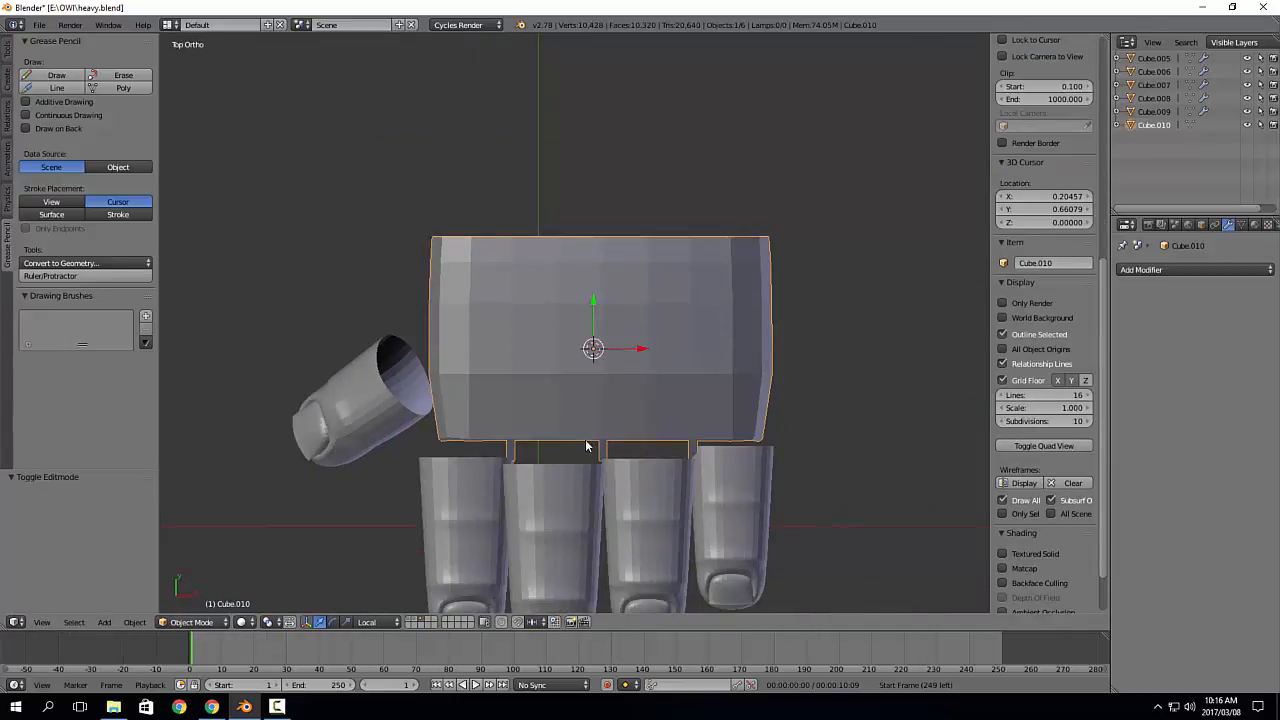
{"action": "middle_click_drag", "start_coordinate": [564, 416], "coordinate": [586, 400], "text": "shift"}
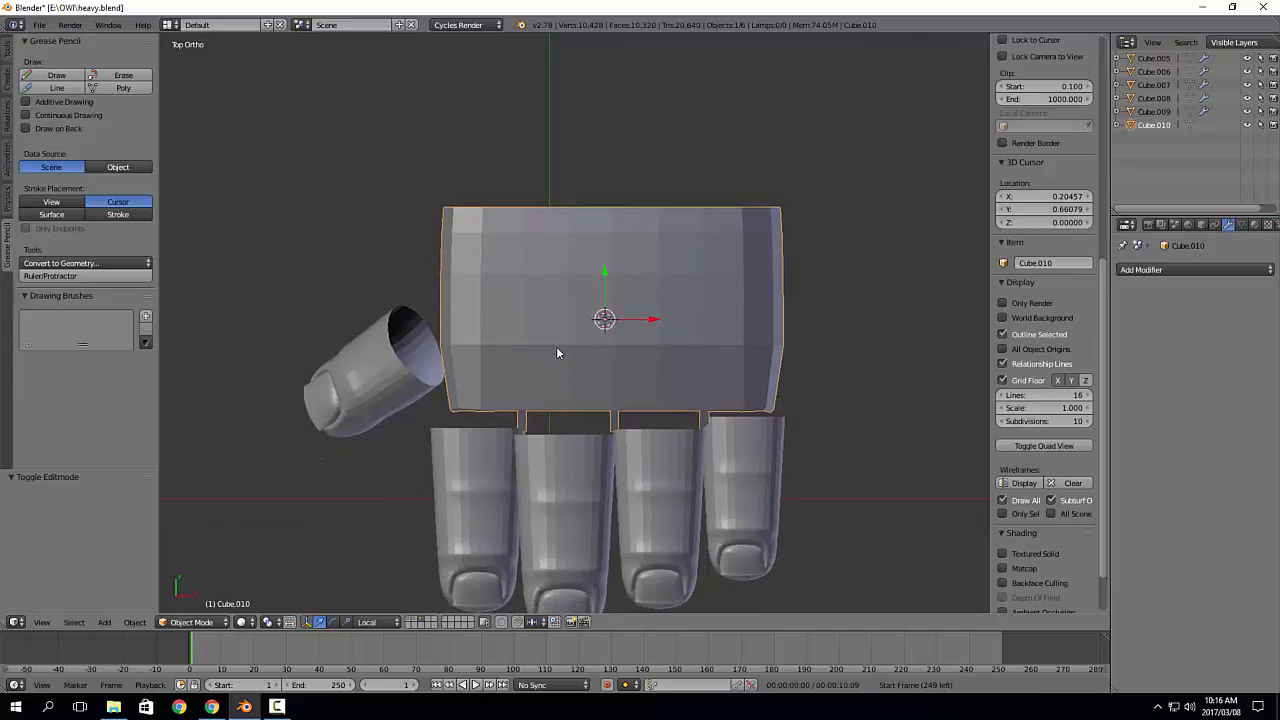
{"action": "key", "text": "Tab"}
{"action": "left_click", "coordinate": [446, 623]}
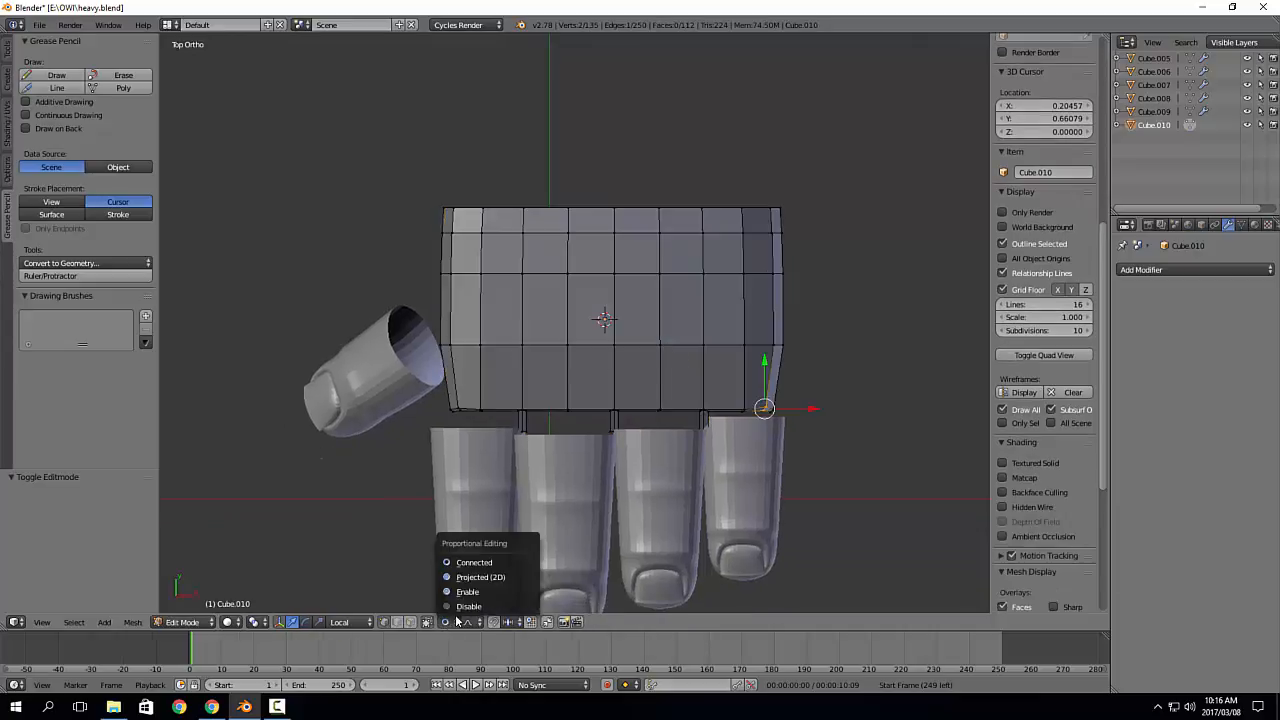
{"action": "left_click", "coordinate": [470, 564]}
{"action": "left_click_drag", "start_coordinate": [368, 141], "coordinate": [476, 458]}
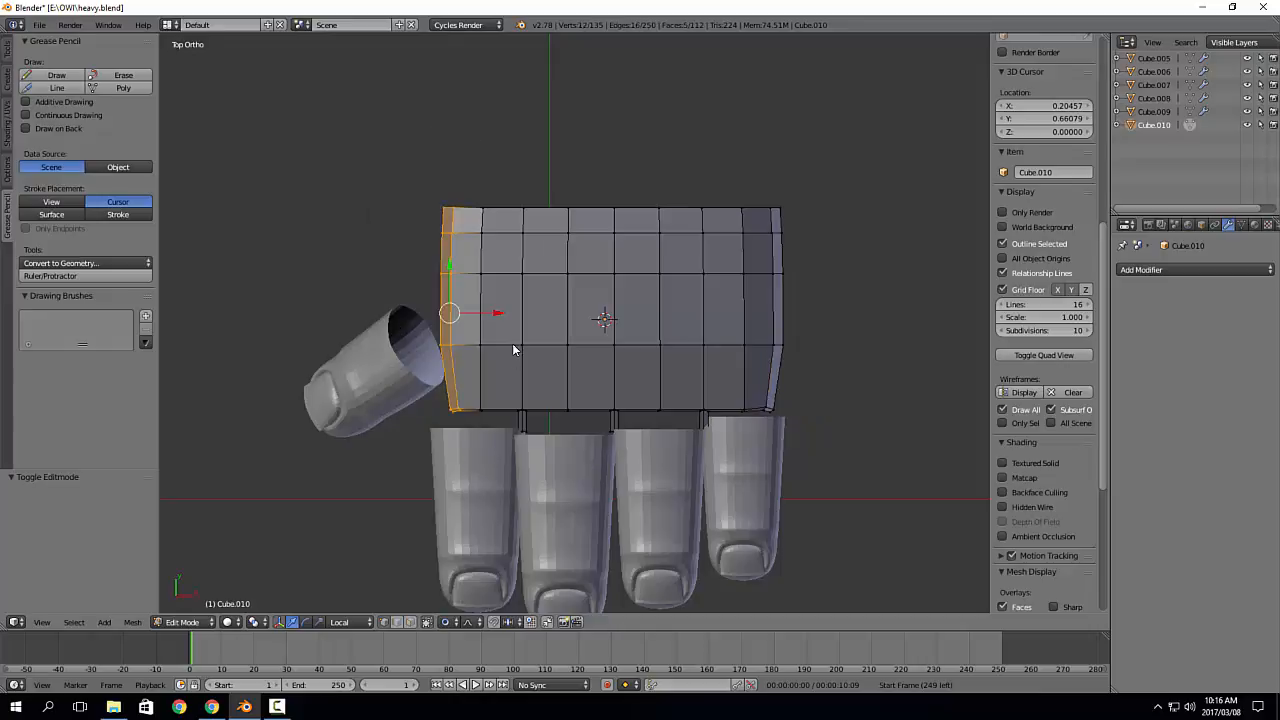
{"action": "key", "text": "g"}
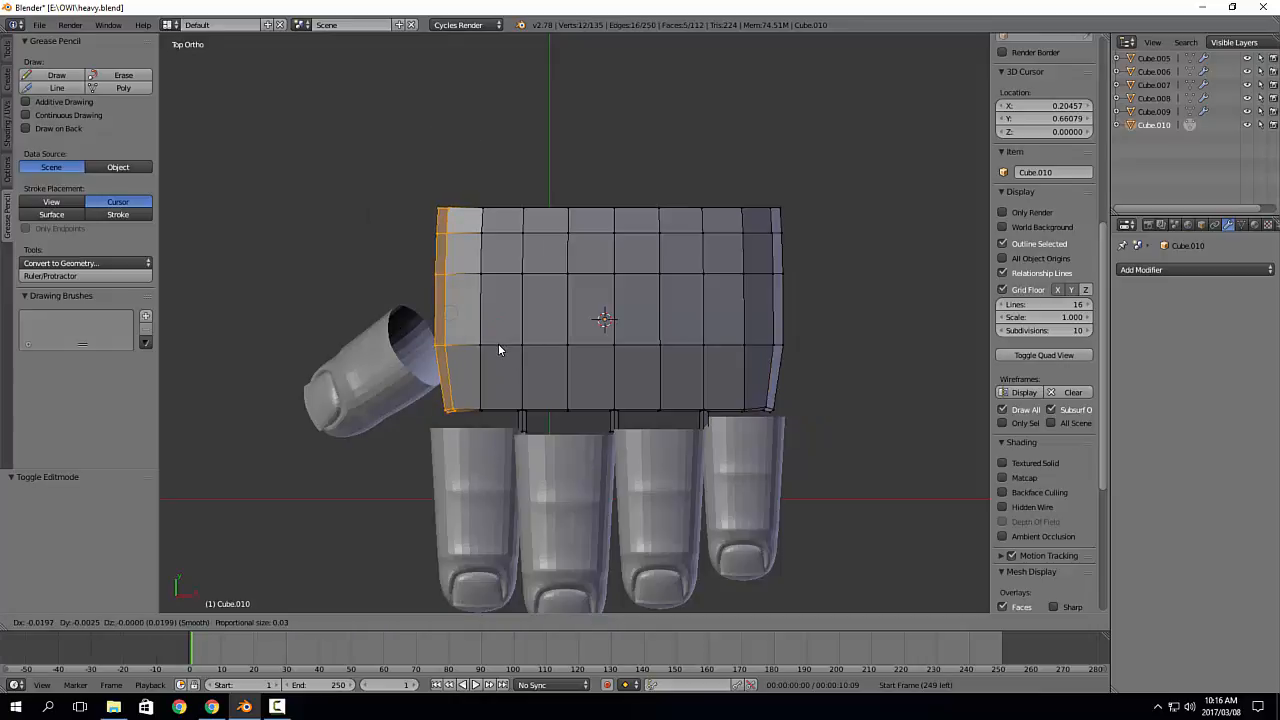
{"action": "scroll", "coordinate": [498, 350], "scroll_direction": "down", "scroll_amount": 20}
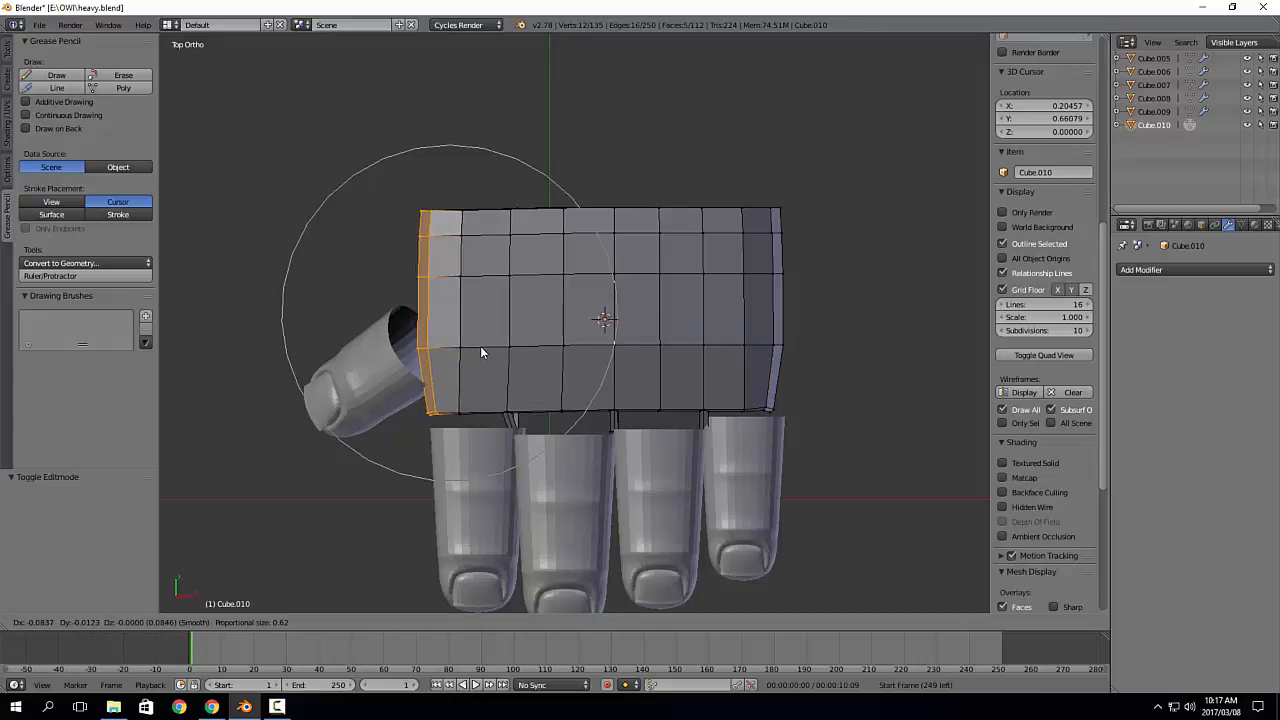
{"action": "left_click", "coordinate": [485, 350]}
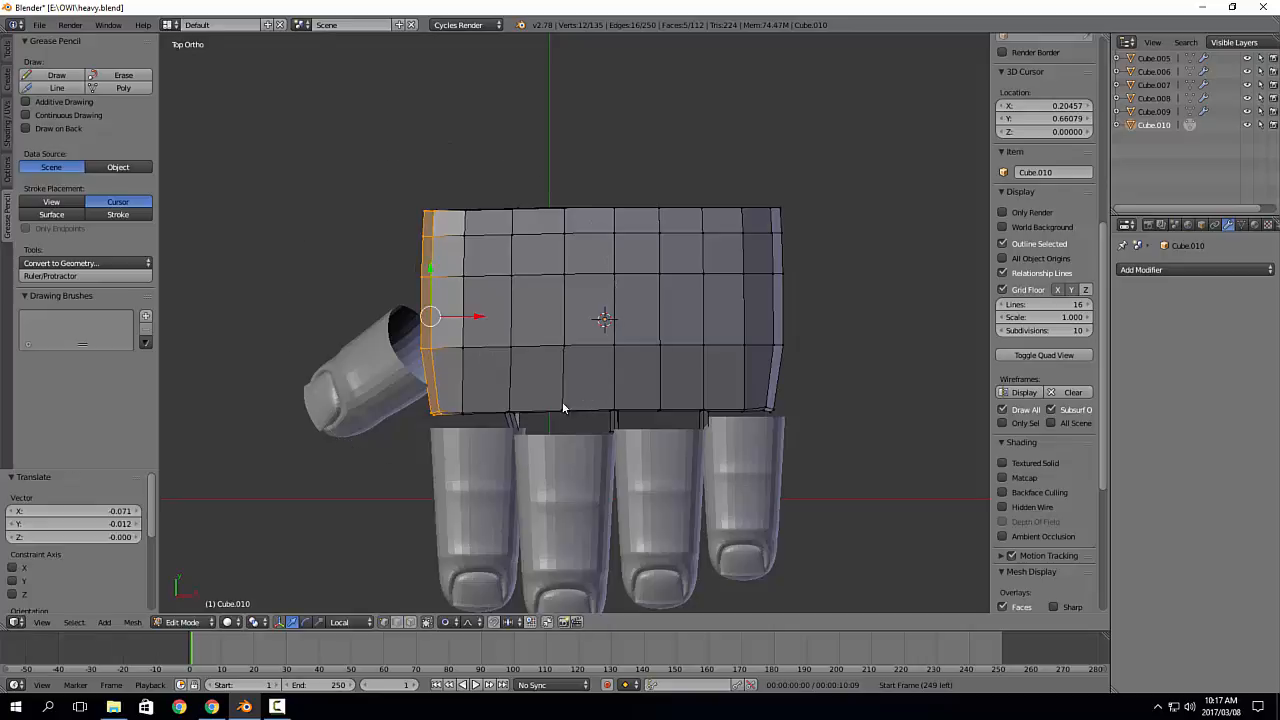
Step: Move the knuckle edge above the second finger by -0.069 along Y with proportional falloff
{"action": "right_click", "coordinate": [562, 407]}
{"action": "key", "text": "g"}
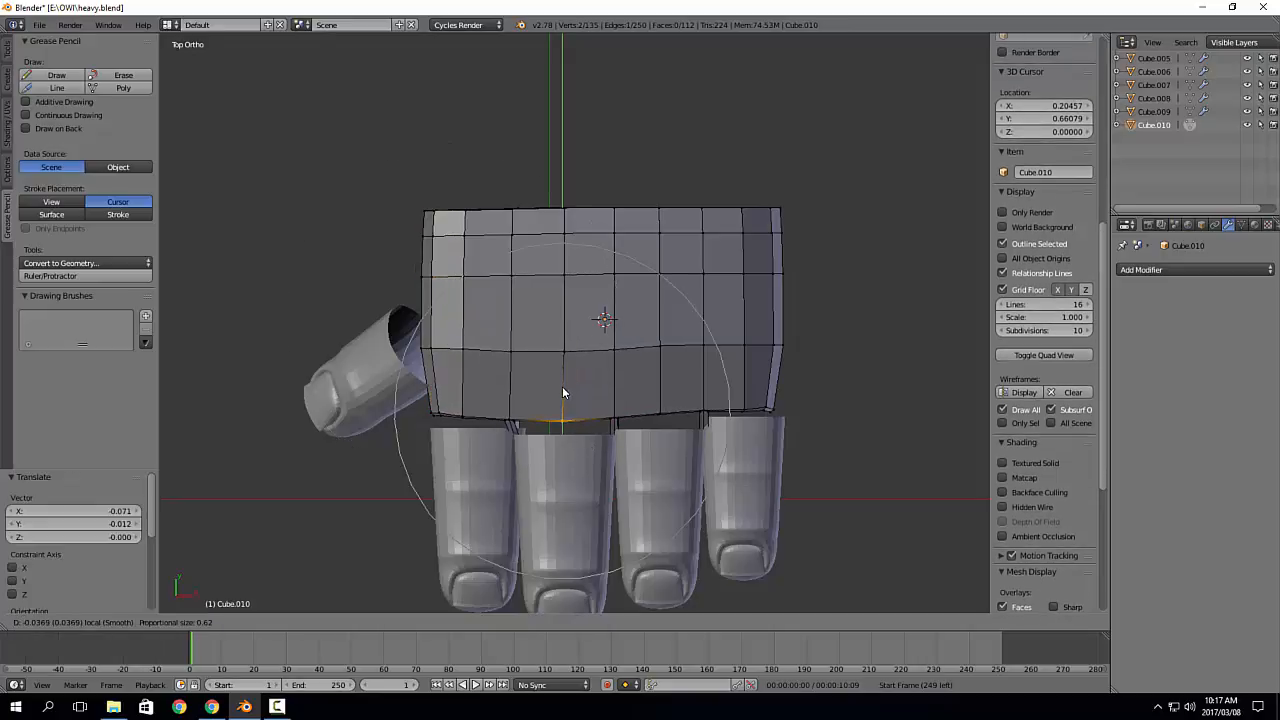
{"action": "key", "text": "y"}
{"action": "left_click", "coordinate": [563, 392]}
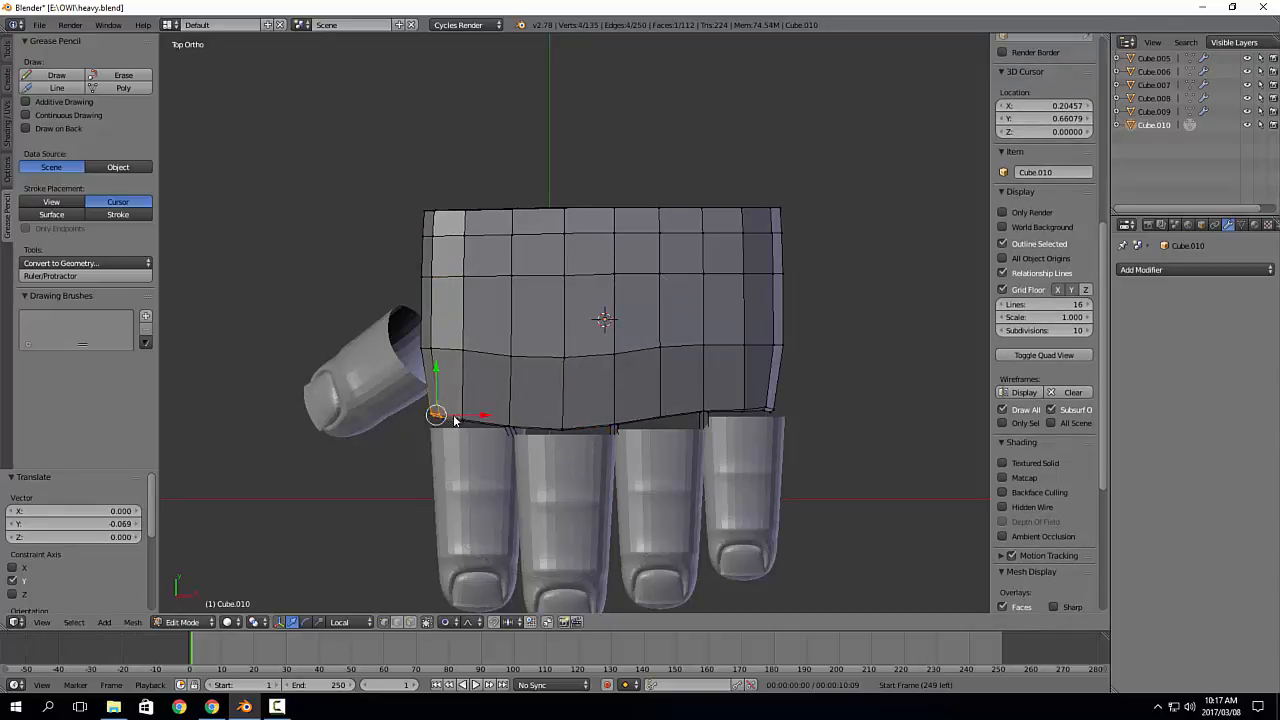
Step: Move the palm's thumb-side knuckle corner by -0.012 and the edge above the third finger by -0.027 along Y with proportional falloff
{"action": "key", "text": "g"}
{"action": "key", "text": "y"}
{"action": "left_click", "coordinate": [754, 425]}
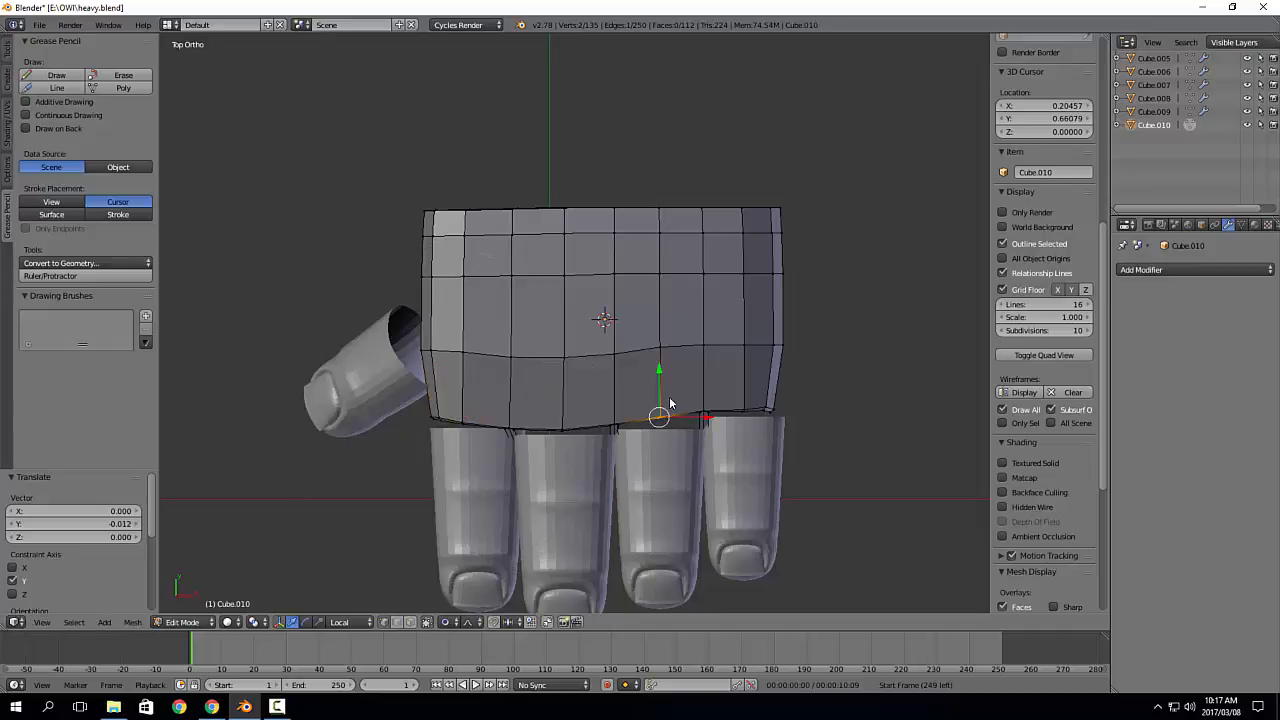
{"action": "key", "text": "g"}
{"action": "key", "text": "y"}
{"action": "left_click", "coordinate": [767, 416]}
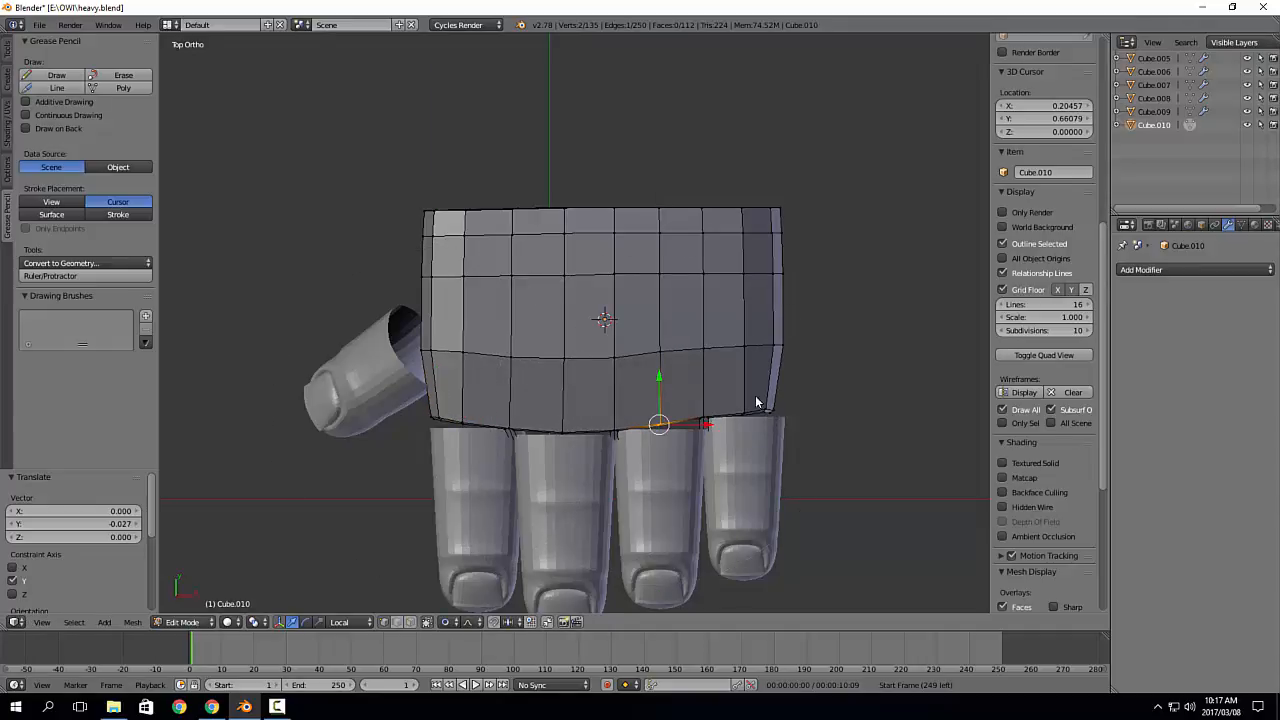
Step: Move the little-finger-side knuckle corner by 0.039 in X and -0.007 in Y with a proportional radius of about 0.35
{"action": "right_click", "coordinate": [772, 414]}
{"action": "key", "text": "g"}
{"action": "scroll", "coordinate": [796, 426], "scroll_direction": "up", "scroll_amount": 3}
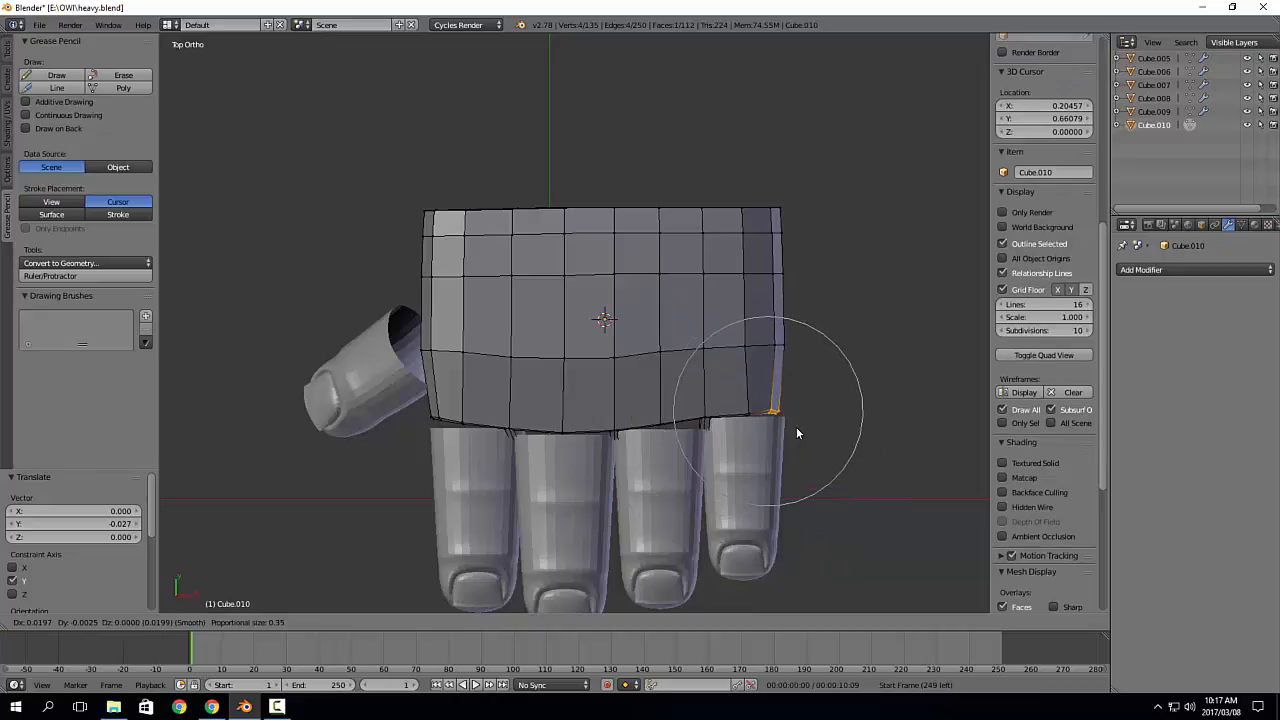
{"action": "left_click", "coordinate": [800, 430]}
Step: Widen the palm's middle by moving its little-finger side 0.022 and its thumb side -0.020 along X, and leave mesh editing
{"action": "right_click", "coordinate": [765, 273]}
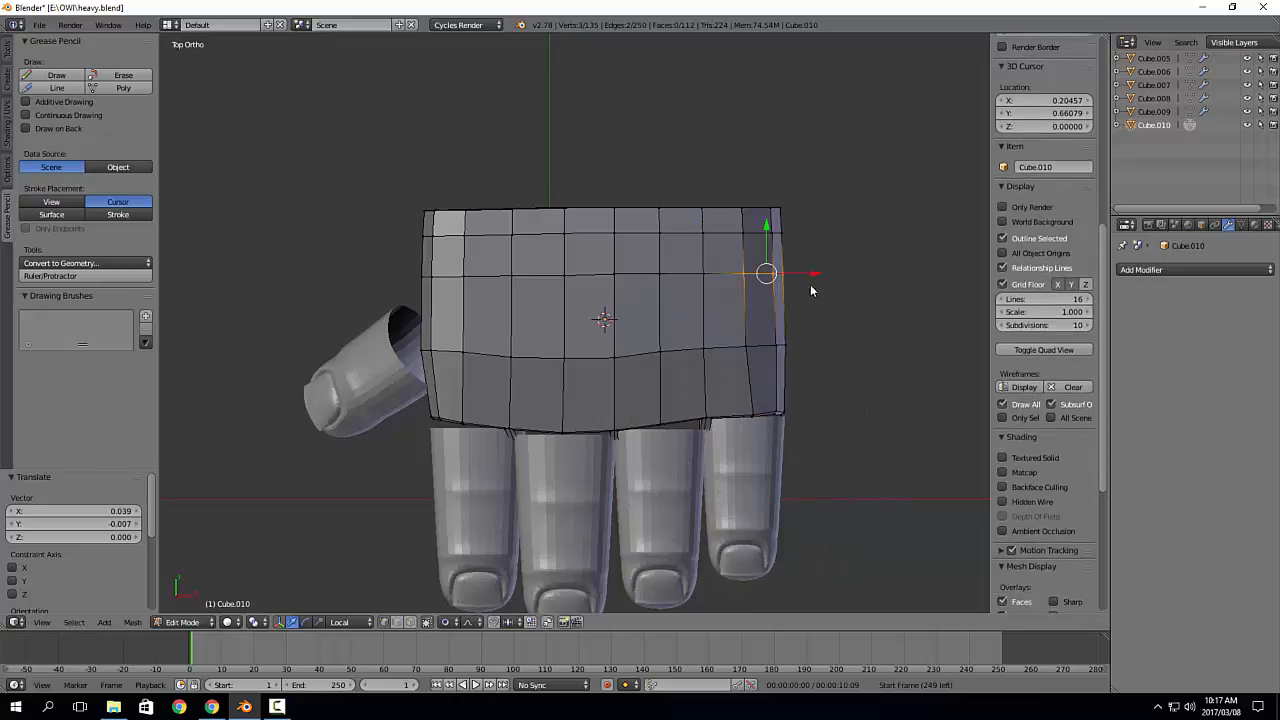
{"action": "key", "text": "g"}
{"action": "key", "text": "x"}
{"action": "left_click", "coordinate": [814, 276]}
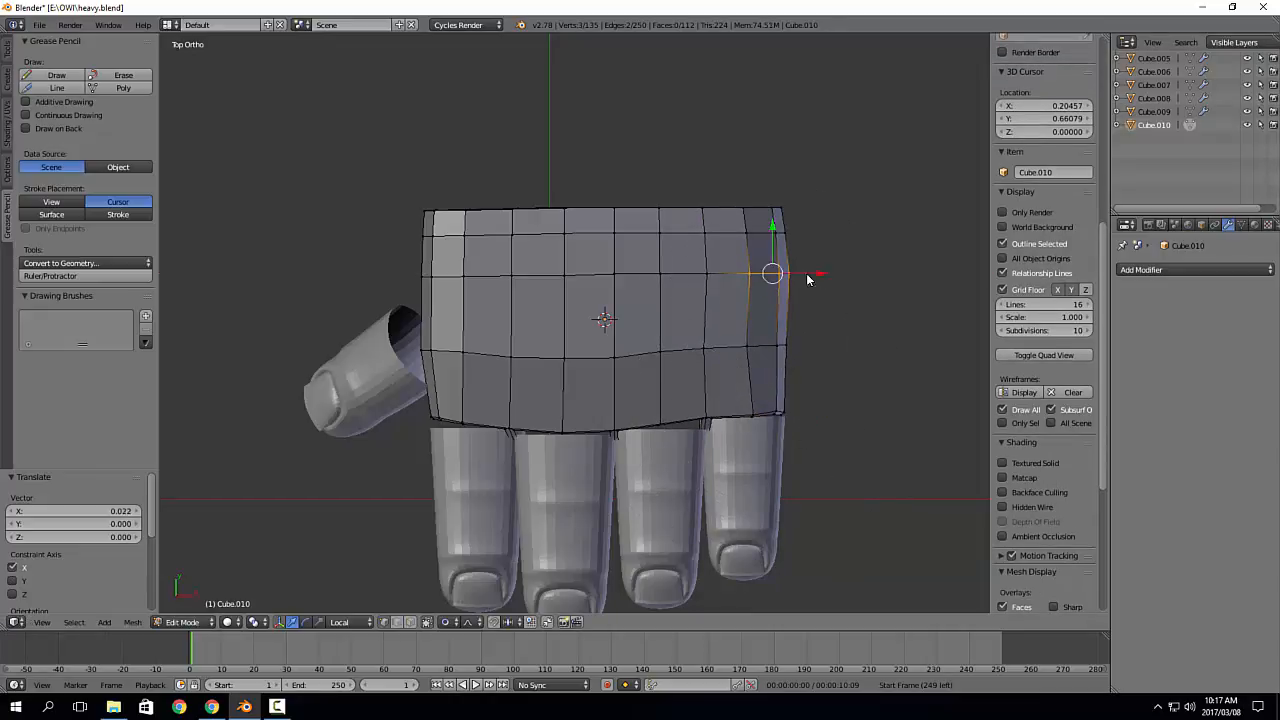
{"action": "right_click", "coordinate": [418, 272]}
{"action": "key", "text": "g"}
{"action": "key", "text": "x"}
{"action": "left_click", "coordinate": [467, 286]}
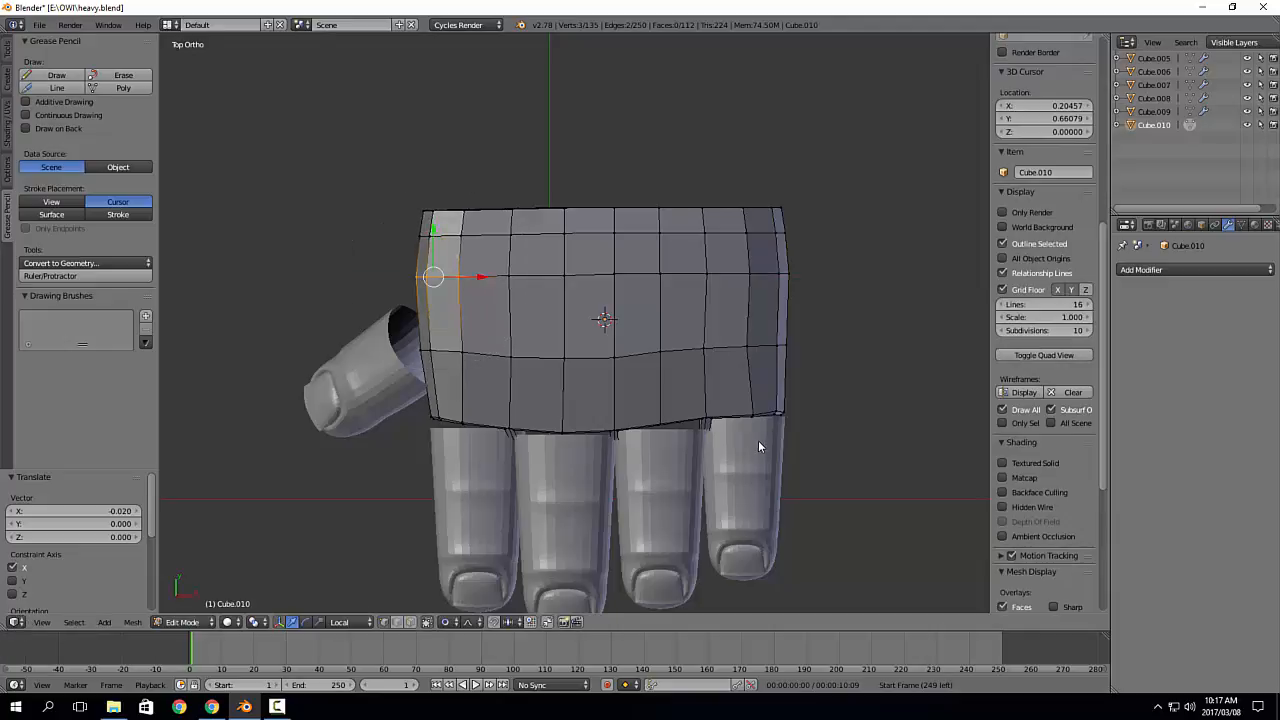
{"action": "key", "text": "Tab"}
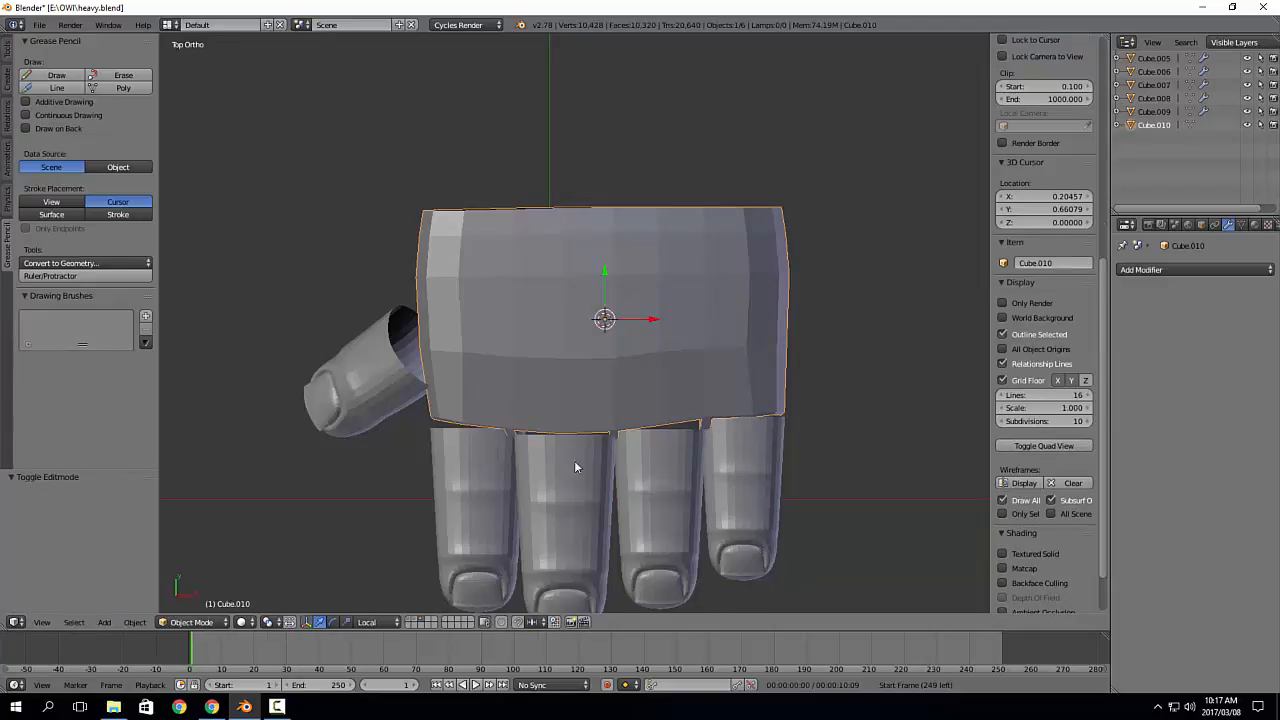
{"action": "middle_click_drag", "start_coordinate": [574, 460], "coordinate": [734, 434]}
{"action": "key", "text": "Tab"}
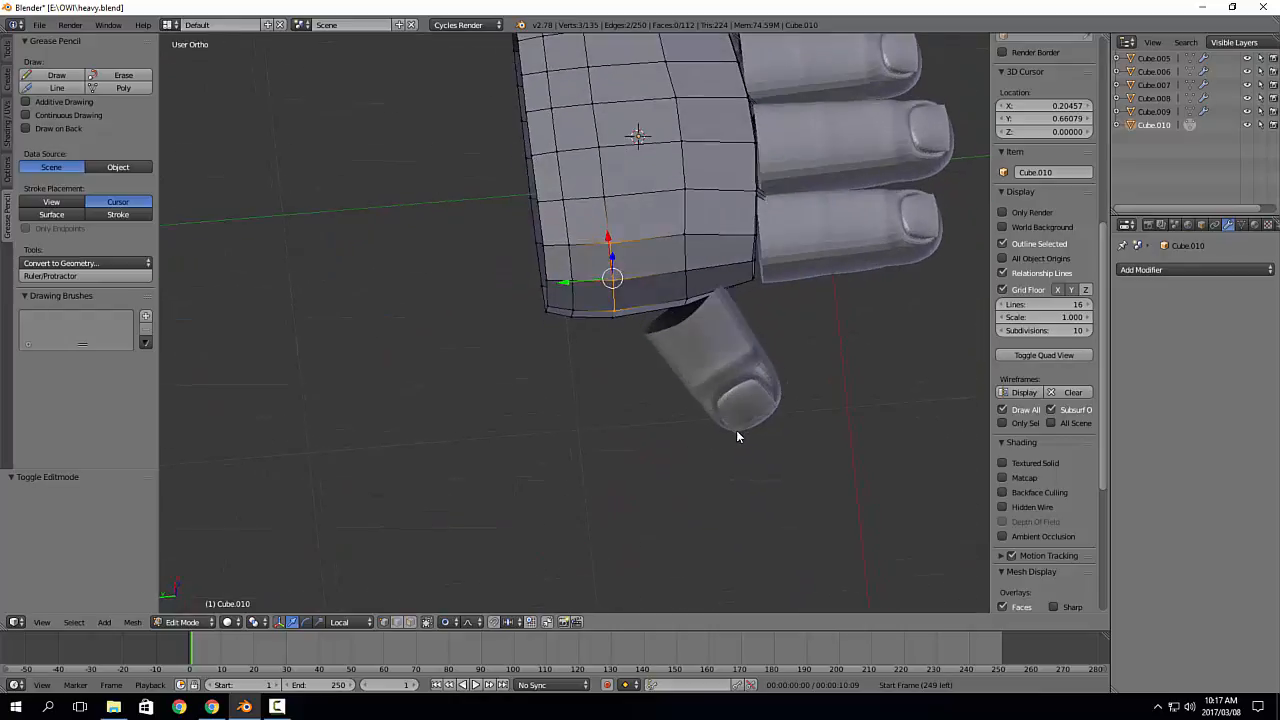
{"action": "right_click", "coordinate": [687, 310]}
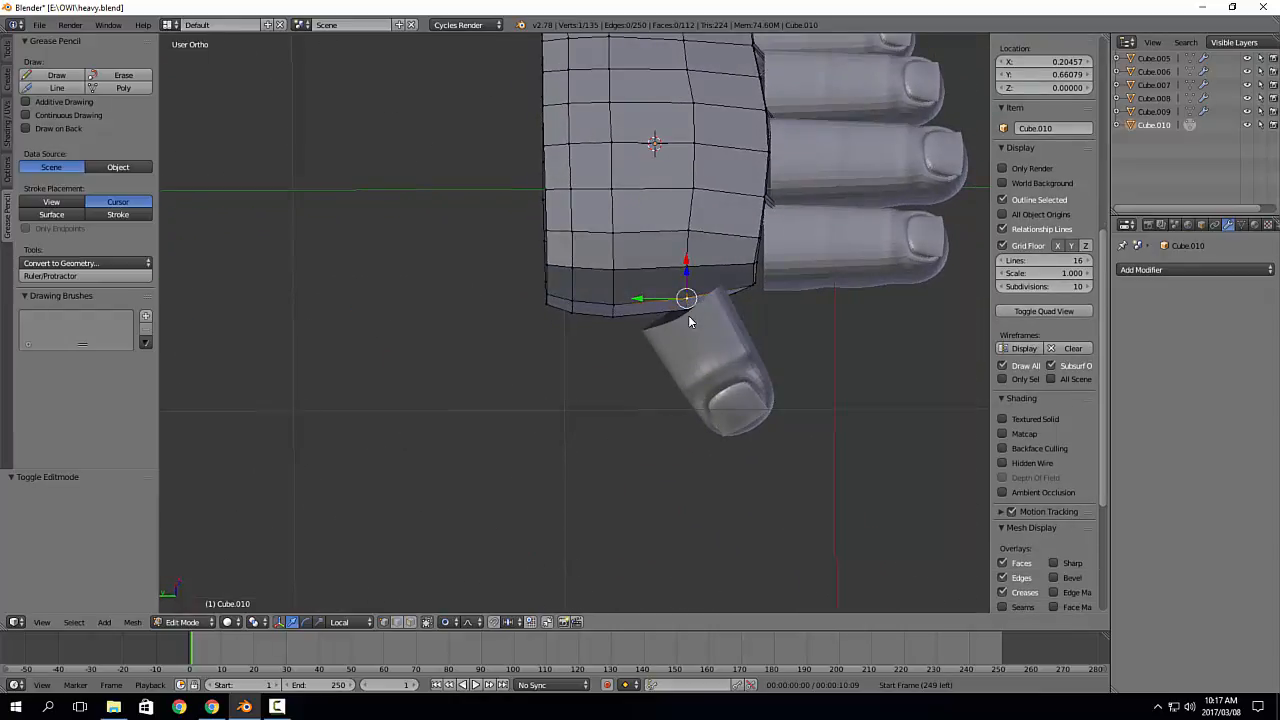
{"action": "key", "text": "Tab"}
{"action": "middle_click_drag", "start_coordinate": [716, 365], "coordinate": [652, 393]}
Step: Set the transform orientation to Global and move the thumb slightly along Y toward the wrist in top view
{"action": "key", "text": "KP_7"}
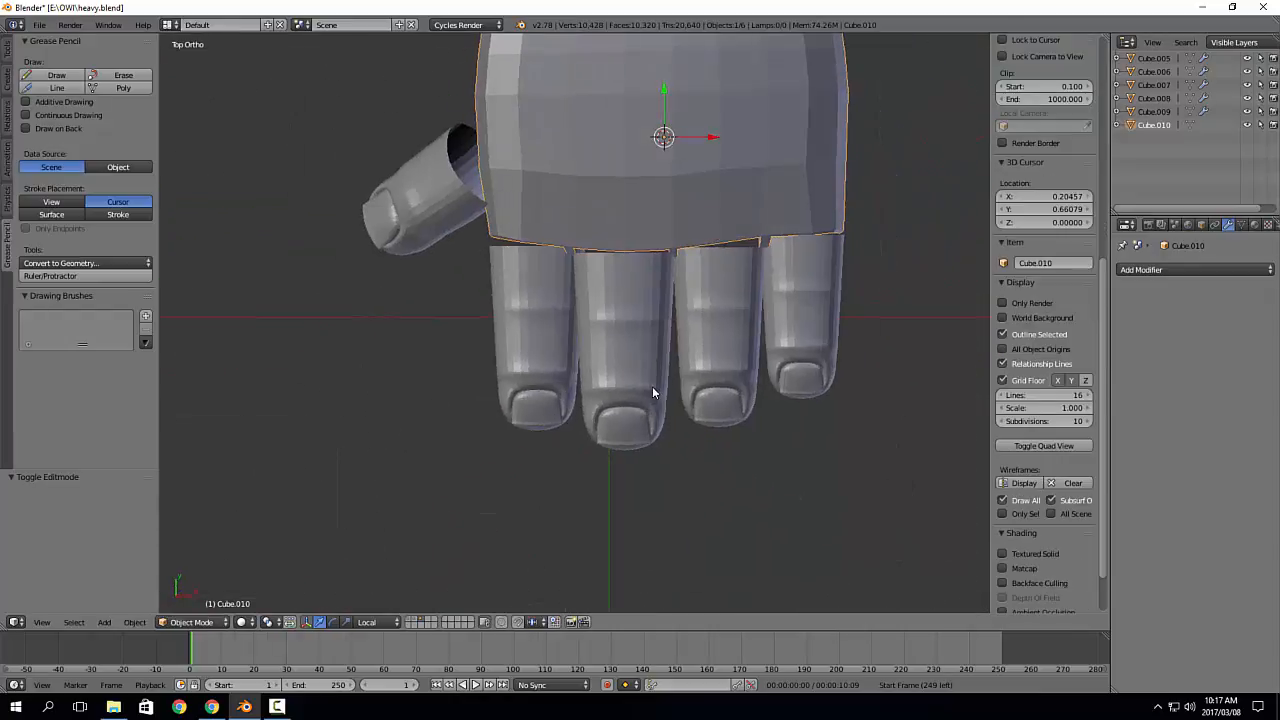
{"action": "right_click", "coordinate": [484, 232]}
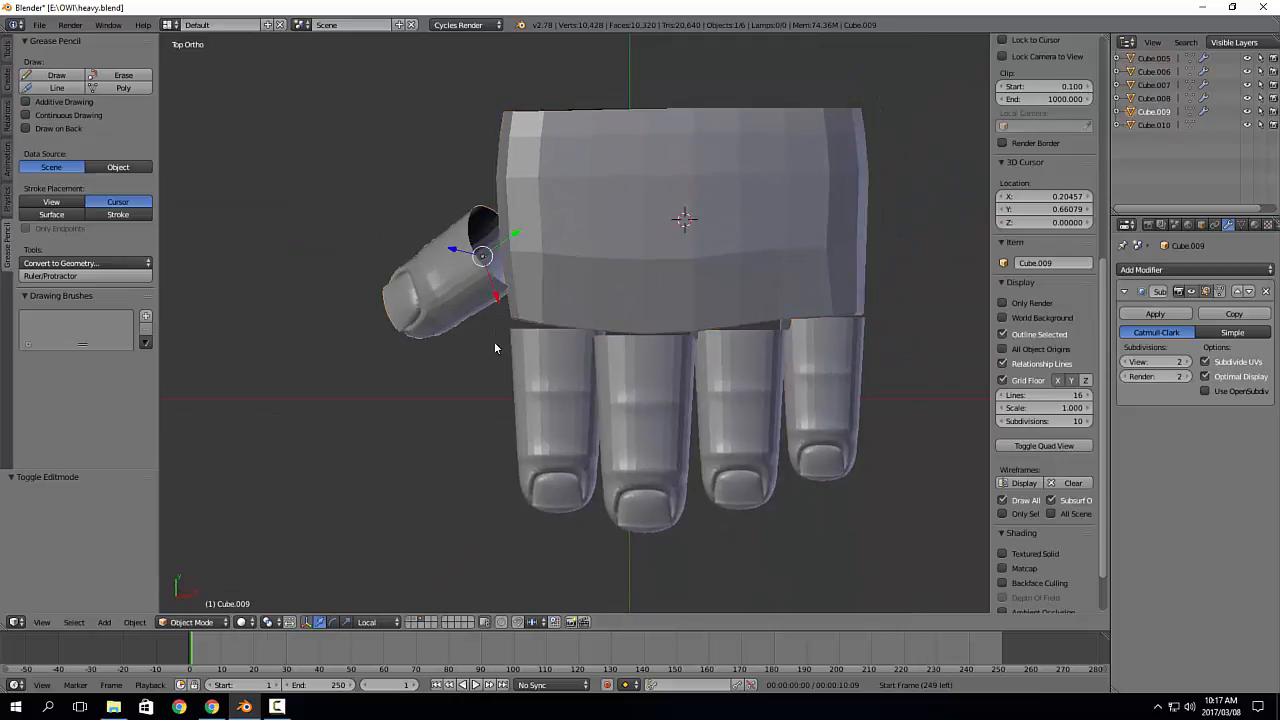
{"action": "left_click", "coordinate": [382, 623]}
{"action": "left_click", "coordinate": [395, 548]}
{"action": "left_click_drag", "start_coordinate": [483, 210], "coordinate": [484, 196]}
Step: Scale the palm's open wrist edge loop by 1.516 along Z with a proportional radius of about 0.47
{"action": "middle_click_drag", "start_coordinate": [484, 196], "coordinate": [524, 351]}
{"action": "right_click", "coordinate": [561, 350]}
{"action": "key", "text": "Tab"}
{"action": "right_click", "coordinate": [433, 330], "text": "alt"}
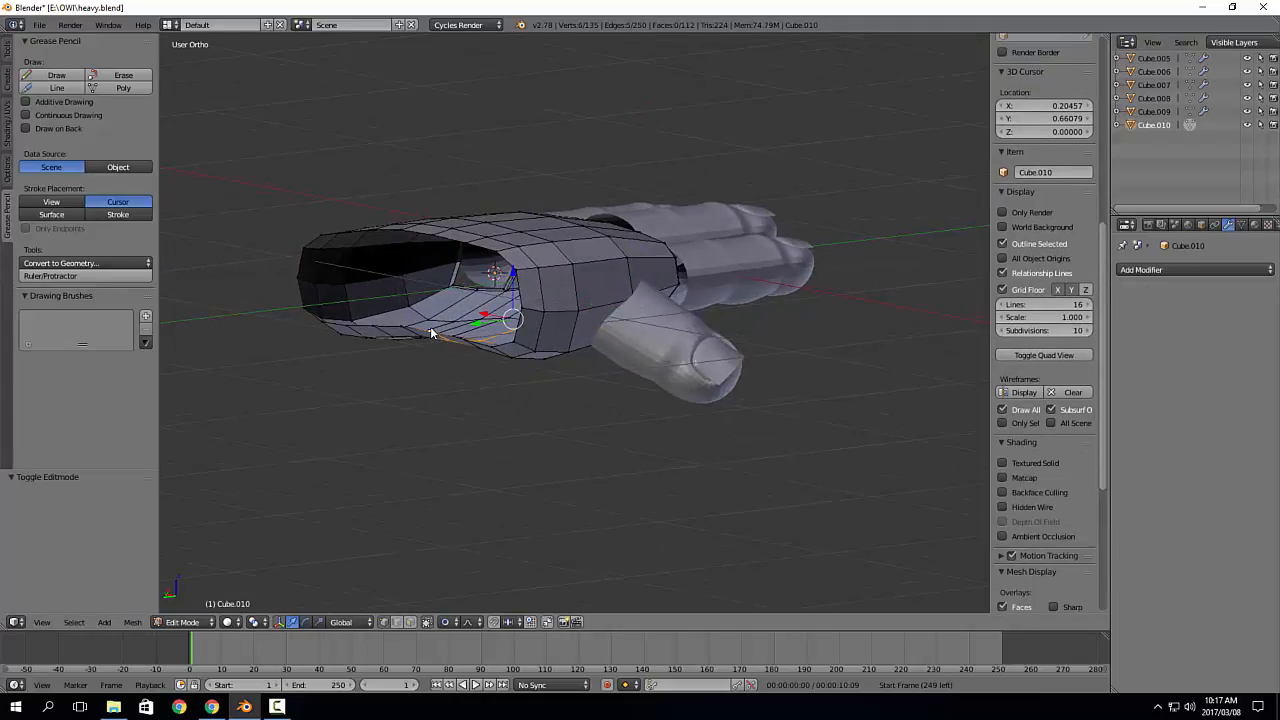
{"action": "key", "text": "2"}
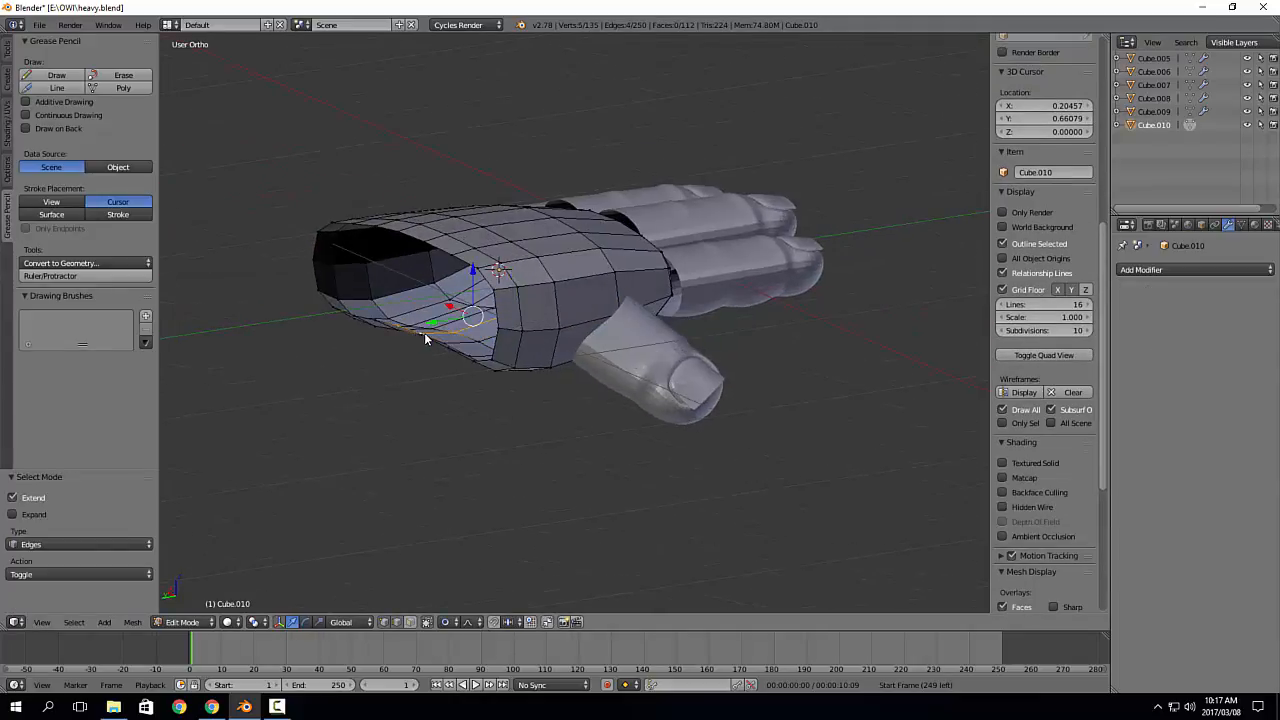
{"action": "middle_click_drag", "start_coordinate": [424, 332], "coordinate": [399, 258]}
{"action": "right_click", "coordinate": [396, 342], "text": "alt"}
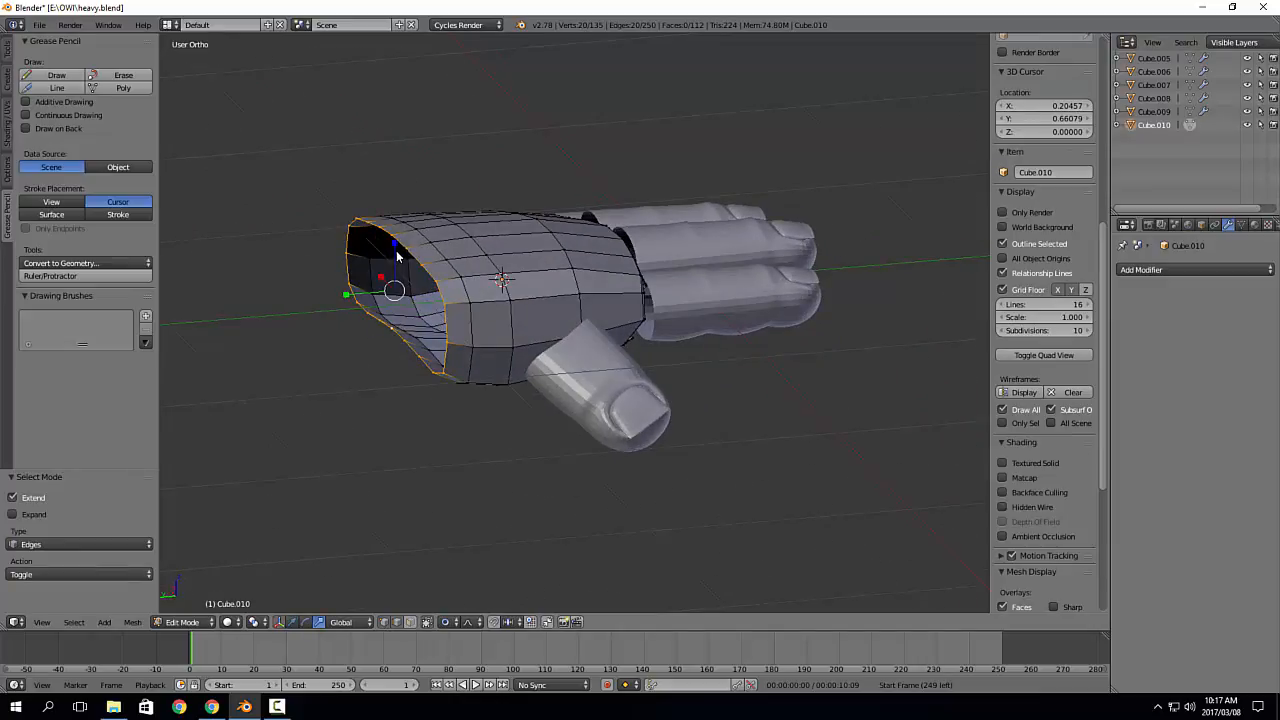
{"action": "key", "text": "s"}
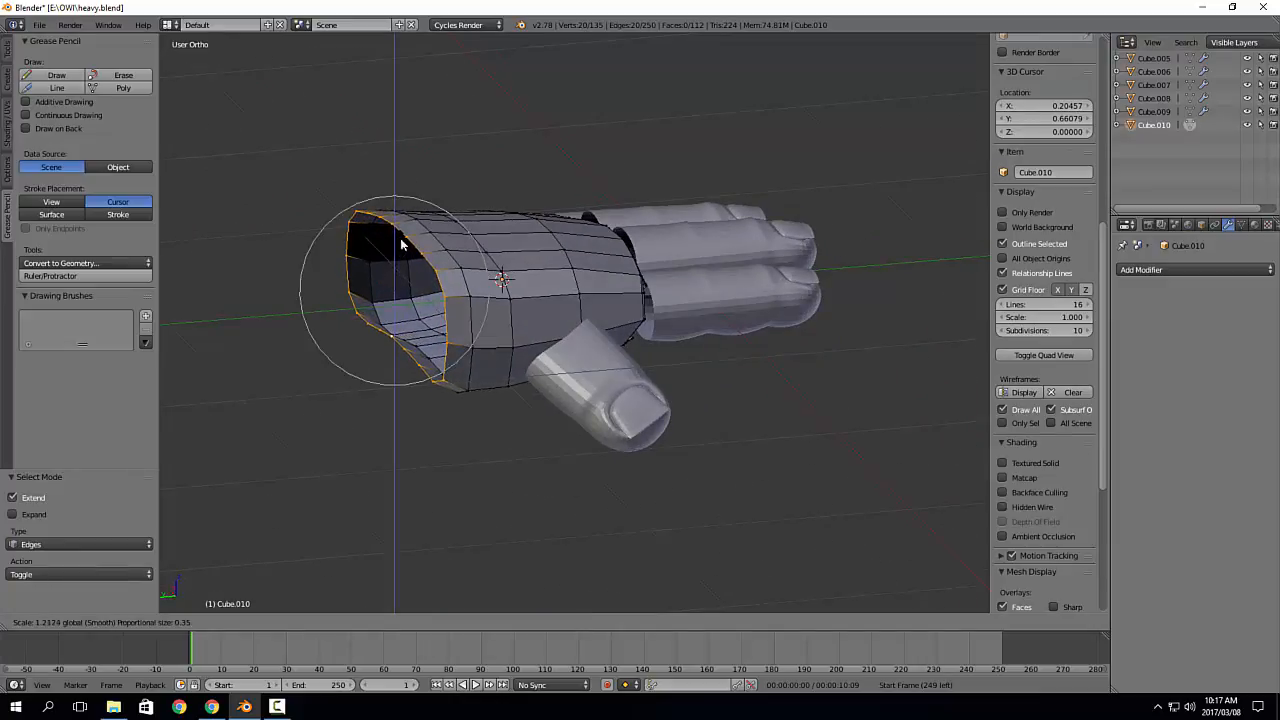
{"action": "scroll", "coordinate": [405, 238], "scroll_direction": "down", "scroll_amount": 3}
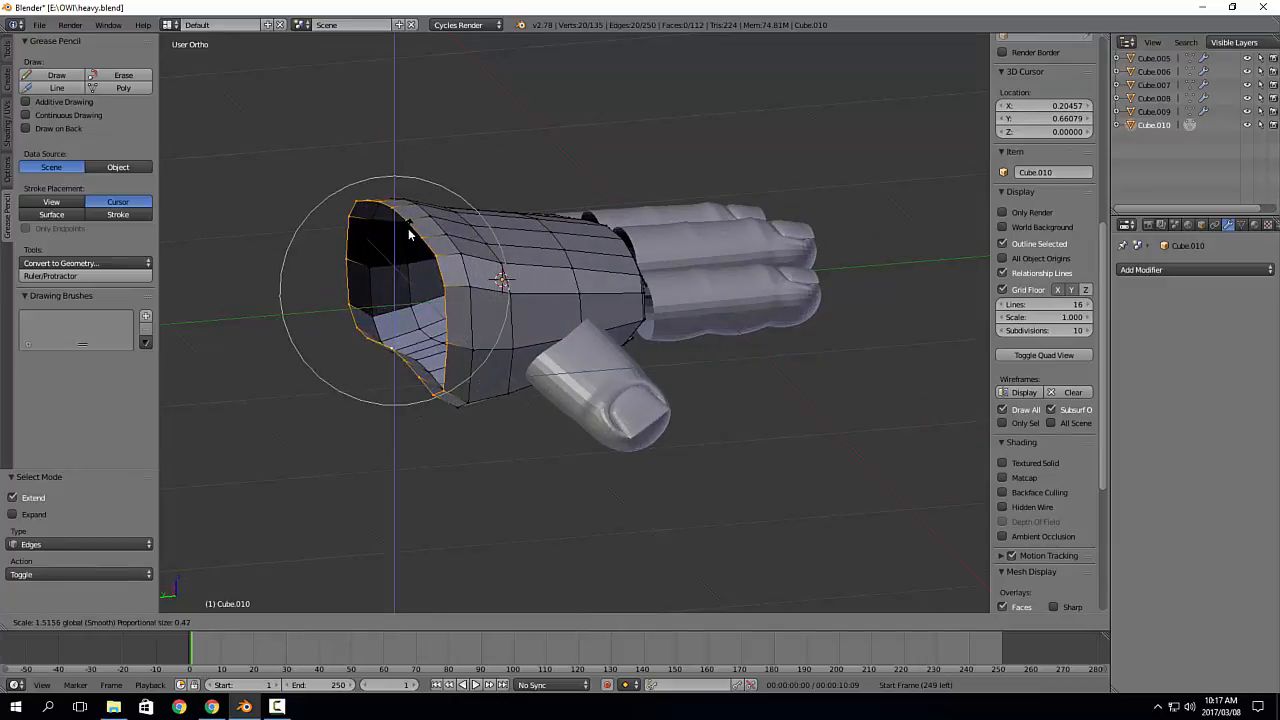
{"action": "left_click", "coordinate": [408, 233]}
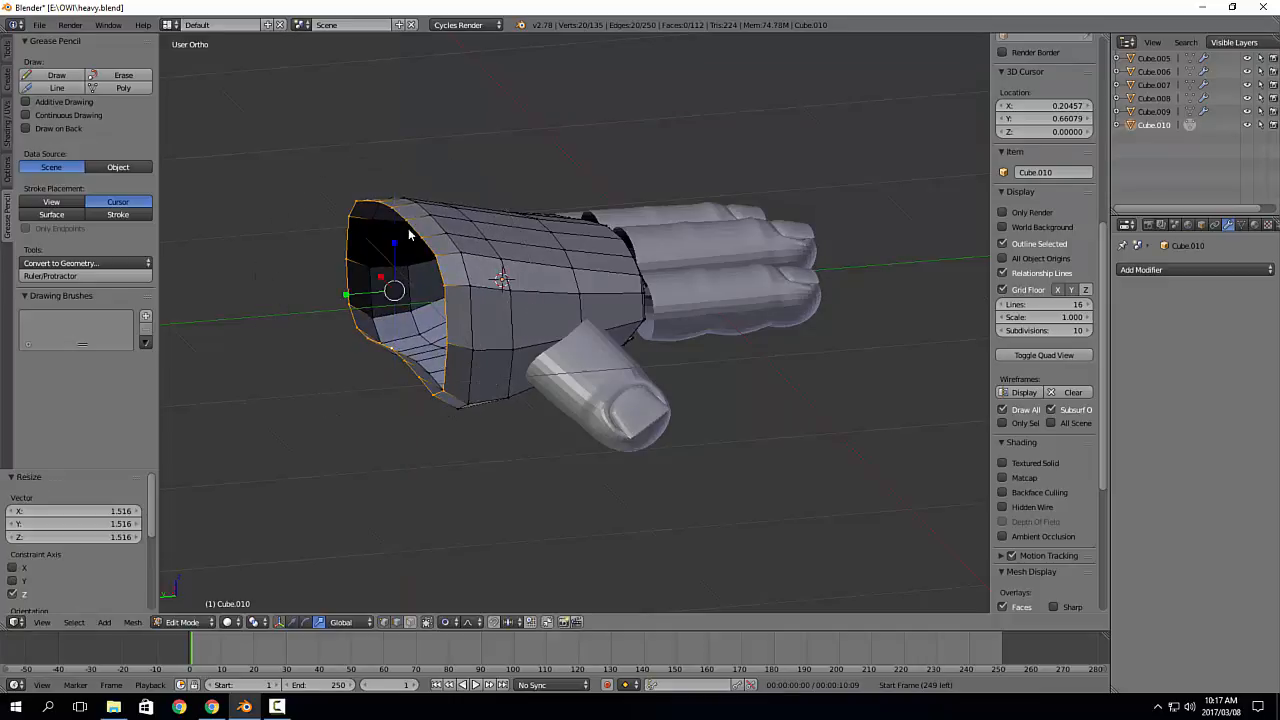
Step: Move the wrist edge loop by about -0.07 along Z in right view with a proportional radius of about 0.51
{"action": "key", "text": "KP_1"}
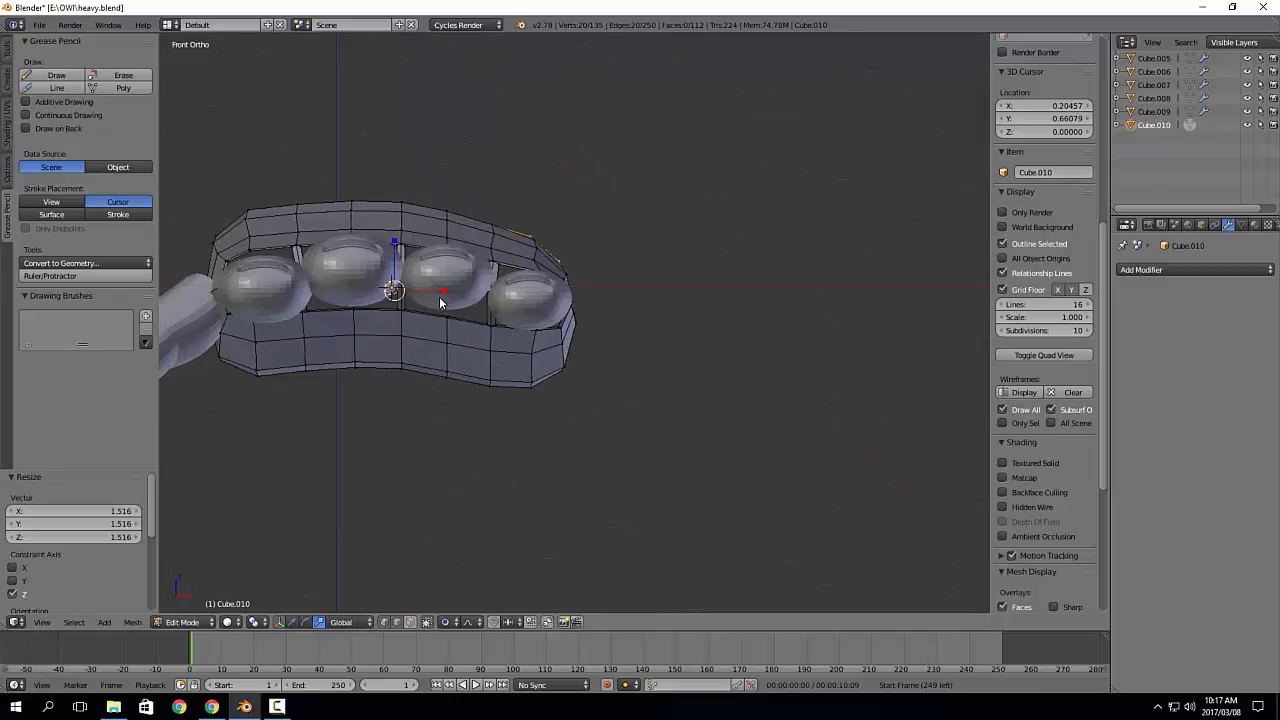
{"action": "key", "text": "KP_3"}
{"action": "middle_click_drag", "start_coordinate": [440, 303], "coordinate": [683, 327], "text": "shift"}
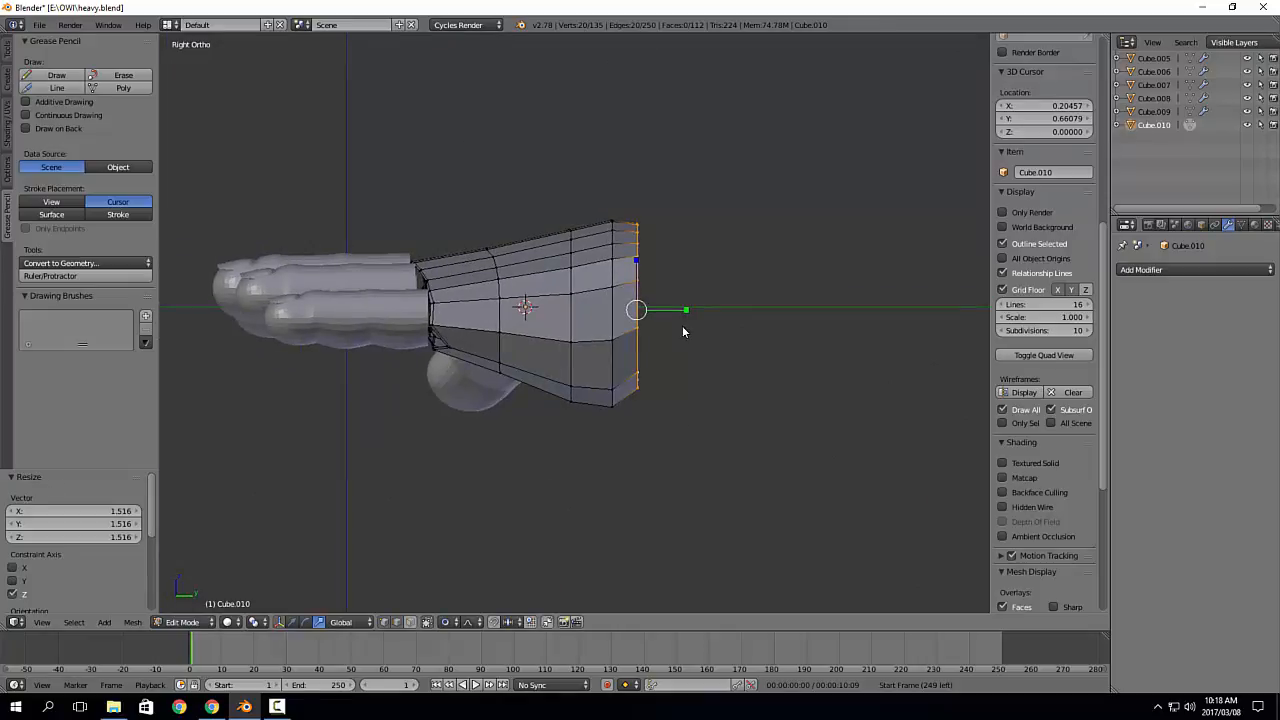
{"action": "key", "text": "g"}
{"action": "key", "text": "z"}
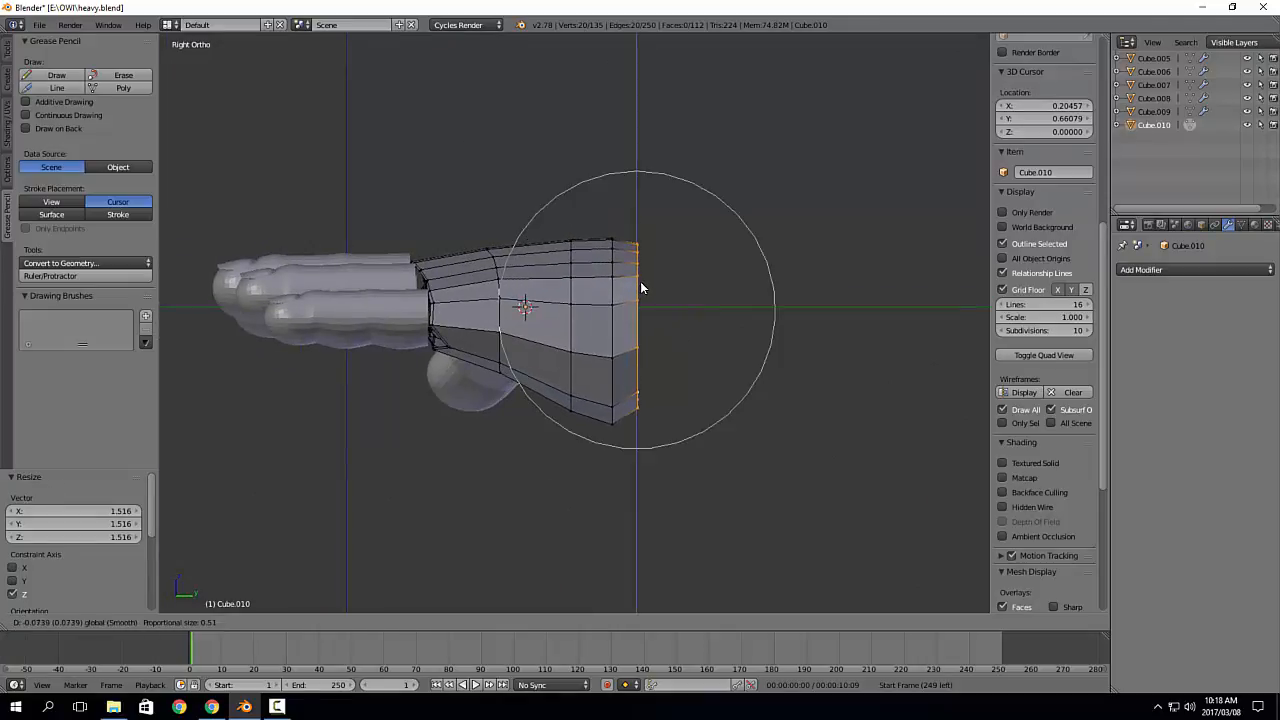
{"action": "left_click", "coordinate": [641, 281]}
Step: Delete four adjoining faces on the palm's thumb side to open a hole for the thumb
{"action": "middle_click_drag", "start_coordinate": [324, 361], "coordinate": [653, 336]}
{"action": "key", "text": "Tab"}
{"action": "key", "text": "Tab"}
{"action": "key", "text": "ctrl+Tab"}
{"action": "key", "text": "3"}
{"action": "right_click", "coordinate": [645, 334]}
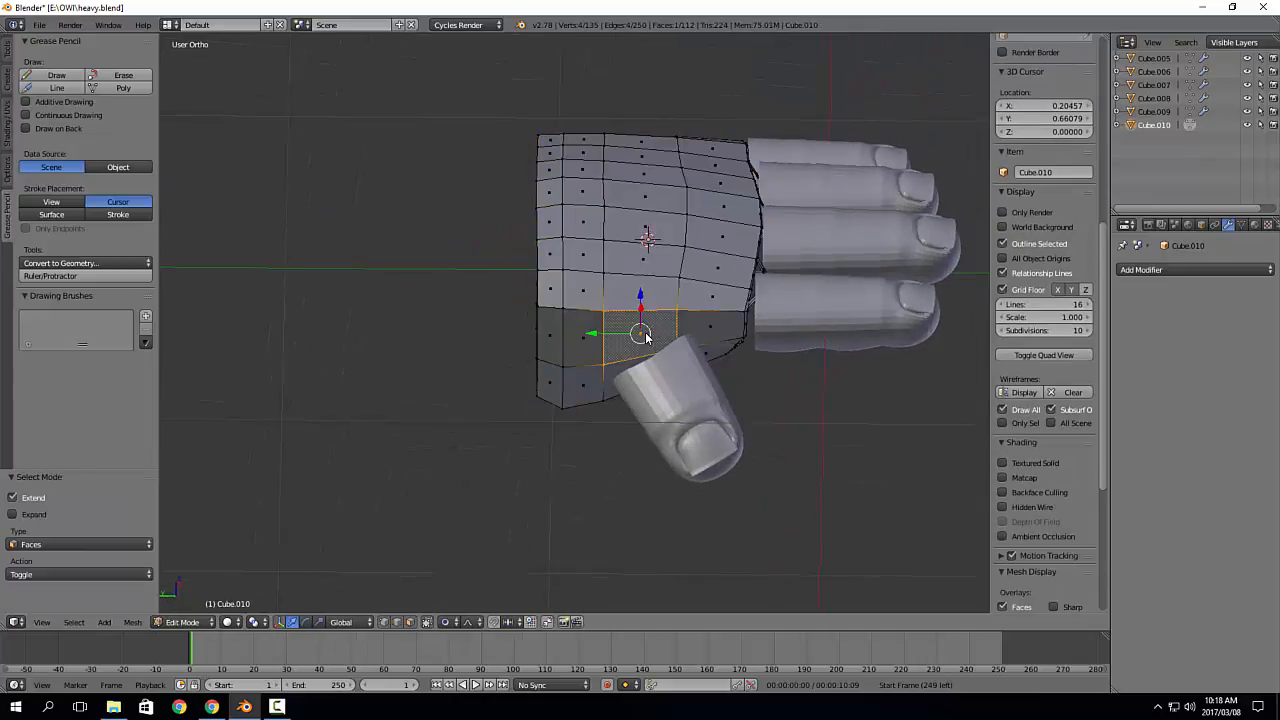
{"action": "right_click", "coordinate": [581, 347], "text": "shift"}
{"action": "right_click", "coordinate": [583, 385], "text": "shift"}
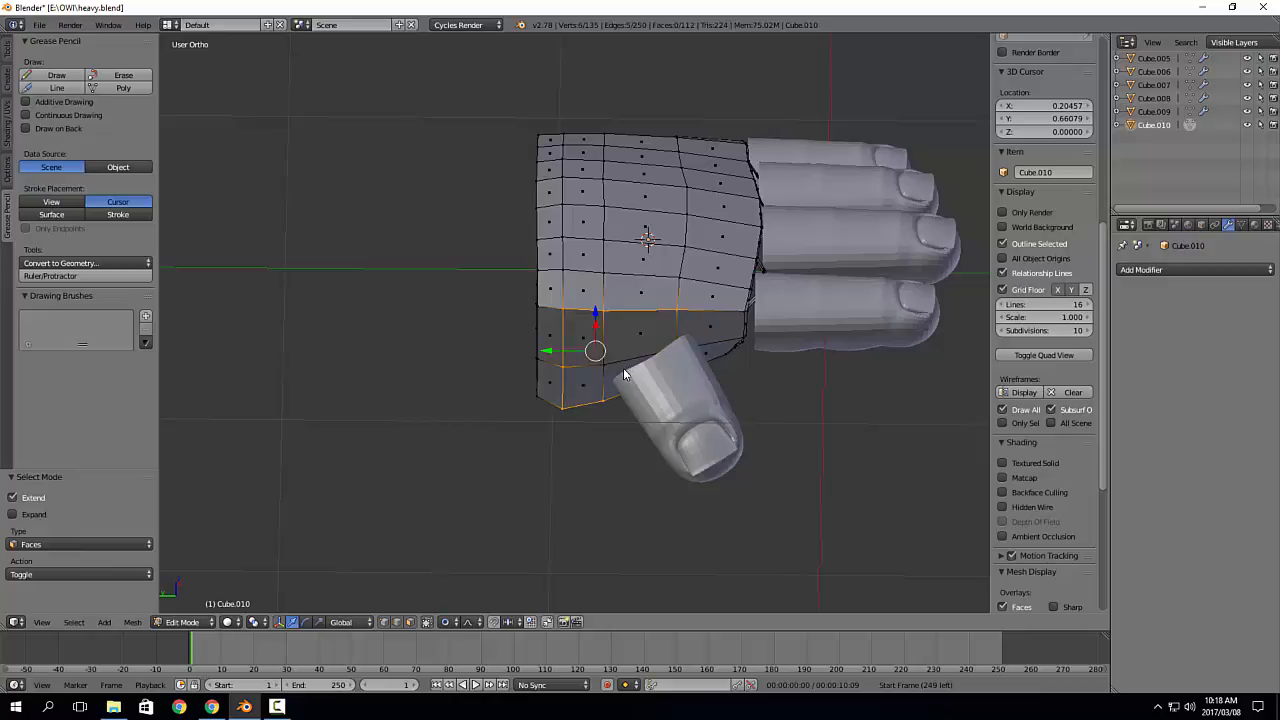
{"action": "middle_click_drag", "start_coordinate": [625, 374], "coordinate": [646, 336]}
{"action": "scroll", "coordinate": [656, 346], "scroll_direction": "up", "scroll_amount": 4}
{"action": "right_click", "coordinate": [574, 414], "text": "shift"}
{"action": "middle_click_drag", "start_coordinate": [576, 414], "coordinate": [628, 370]}
{"action": "key", "text": "x"}
{"action": "left_click", "coordinate": [581, 434]}
{"action": "scroll", "coordinate": [697, 385], "scroll_direction": "down", "scroll_amount": 1}
{"action": "scroll", "coordinate": [706, 384], "scroll_direction": "down", "scroll_amount": 2}
{"action": "middle_click_drag", "start_coordinate": [706, 384], "coordinate": [670, 410]}
Step: Join the four fingers and the thumb with the palm into a single object, keeping the palm active
{"action": "key", "text": "Tab"}
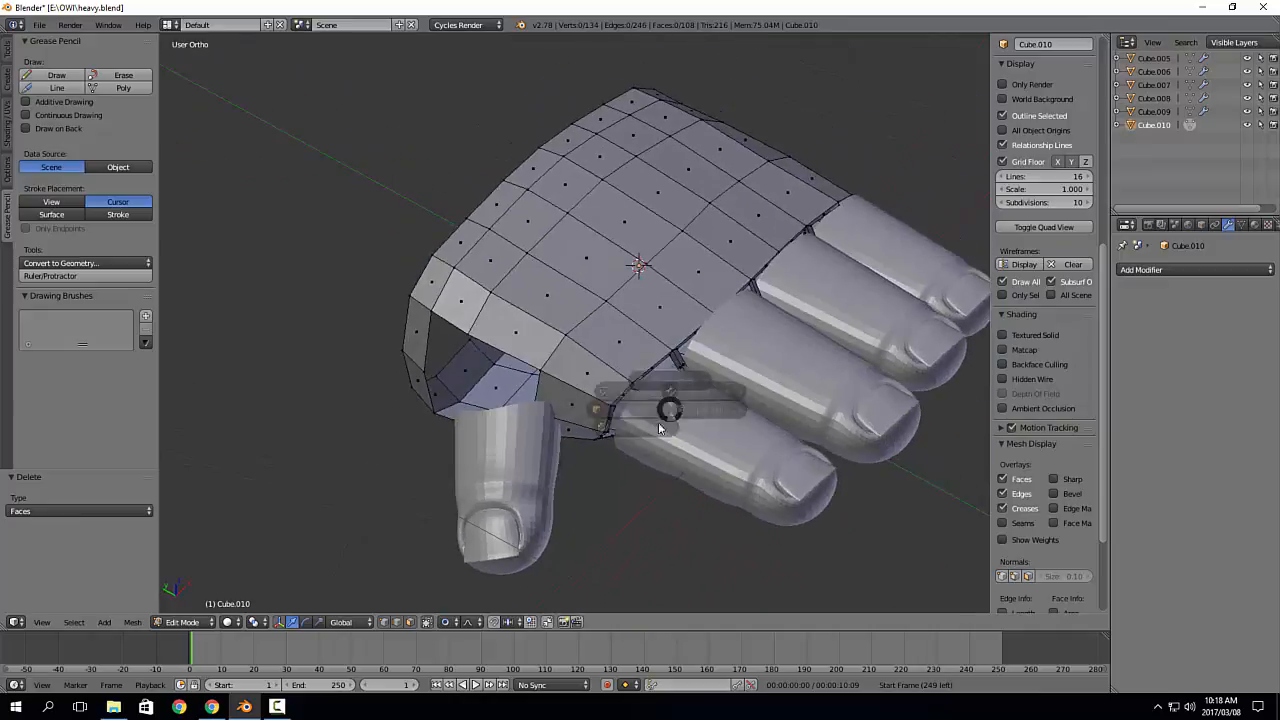
{"action": "middle_click_drag", "start_coordinate": [671, 466], "coordinate": [845, 430]}
{"action": "right_click", "coordinate": [845, 430]}
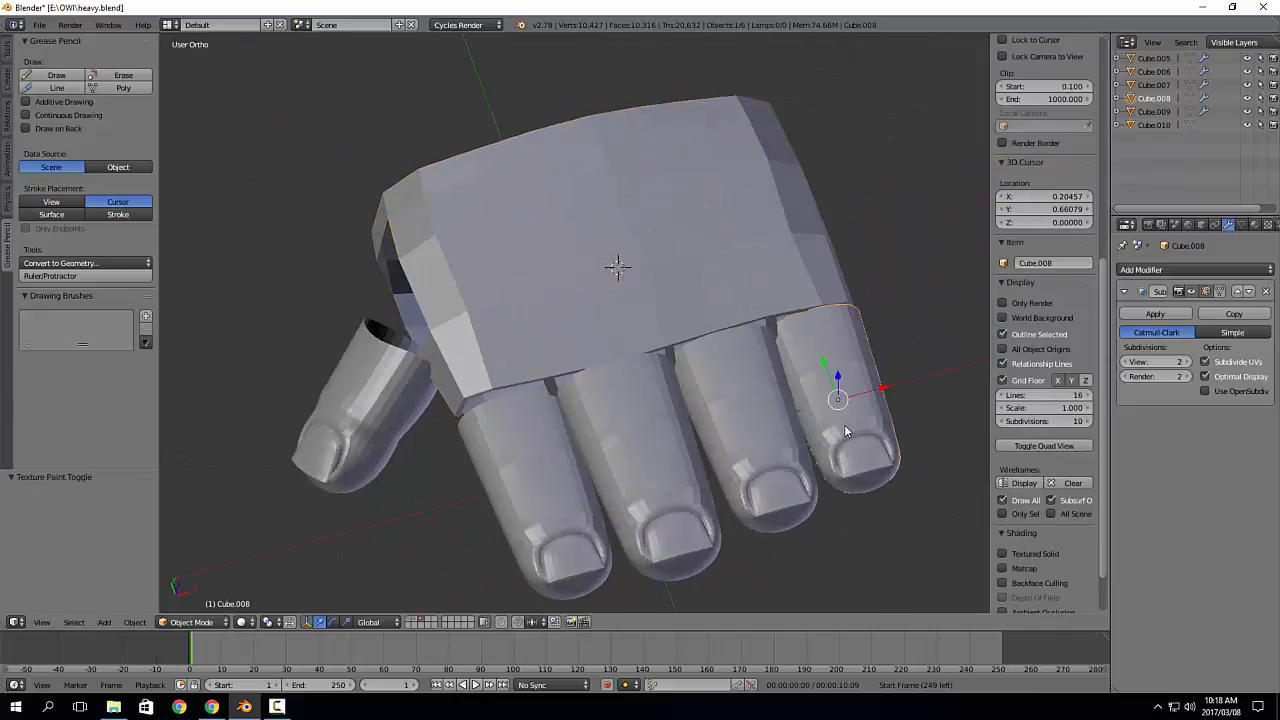
{"action": "right_click", "coordinate": [335, 423], "text": "shift"}
{"action": "right_click", "coordinate": [479, 281], "text": "shift"}
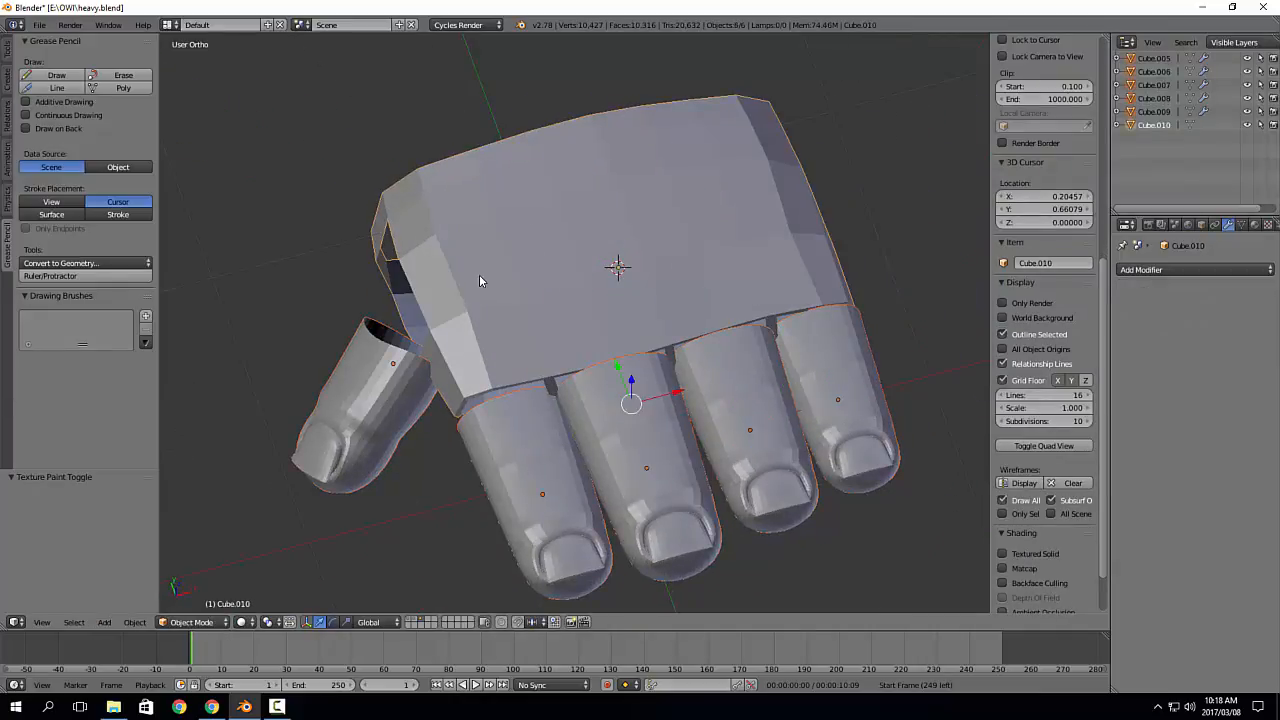
{"action": "key", "text": "ctrl+j"}
Step: Bridge the end loop of the finger nearest the thumb to its palm opening, and delete the opening's rim edge loop
{"action": "middle_click_drag", "start_coordinate": [484, 271], "coordinate": [437, 298]}
{"action": "scroll", "coordinate": [533, 378], "scroll_direction": "up", "scroll_amount": 4}
{"action": "key", "text": "Tab"}
{"action": "key", "text": "shift+1"}
{"action": "right_click", "coordinate": [452, 312], "text": "alt+shift"}
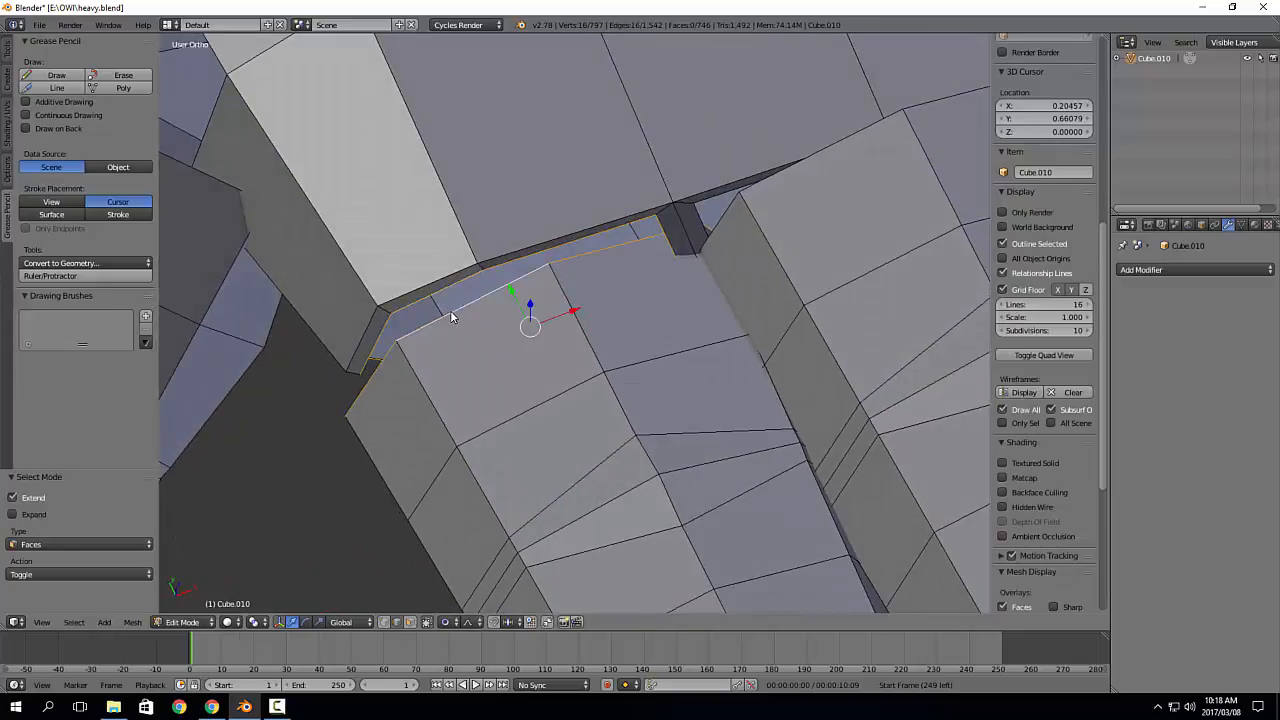
{"action": "key", "text": "ctrl+e"}
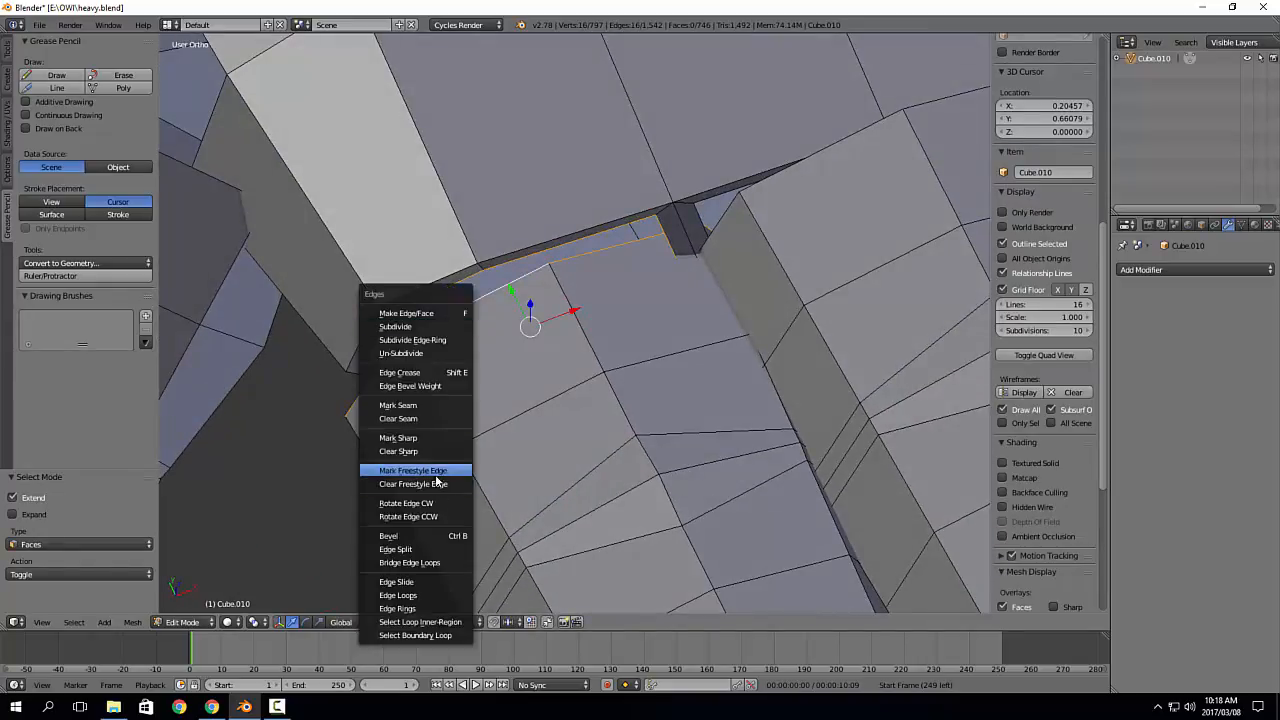
{"action": "left_click", "coordinate": [437, 563]}
{"action": "right_click", "coordinate": [441, 287], "text": "alt"}
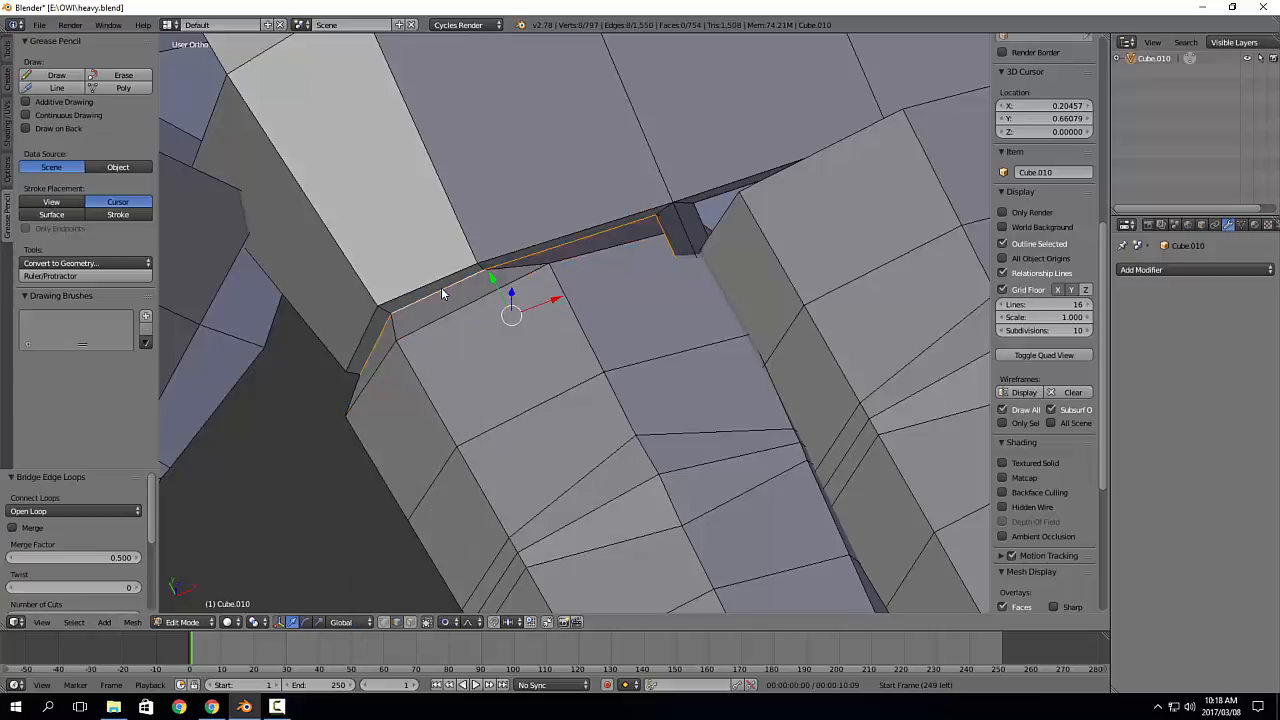
{"action": "key", "text": "x"}
{"action": "left_click", "coordinate": [422, 415]}
{"action": "middle_click_drag", "start_coordinate": [422, 415], "coordinate": [553, 299]}
{"action": "right_click", "coordinate": [558, 294], "text": "alt"}
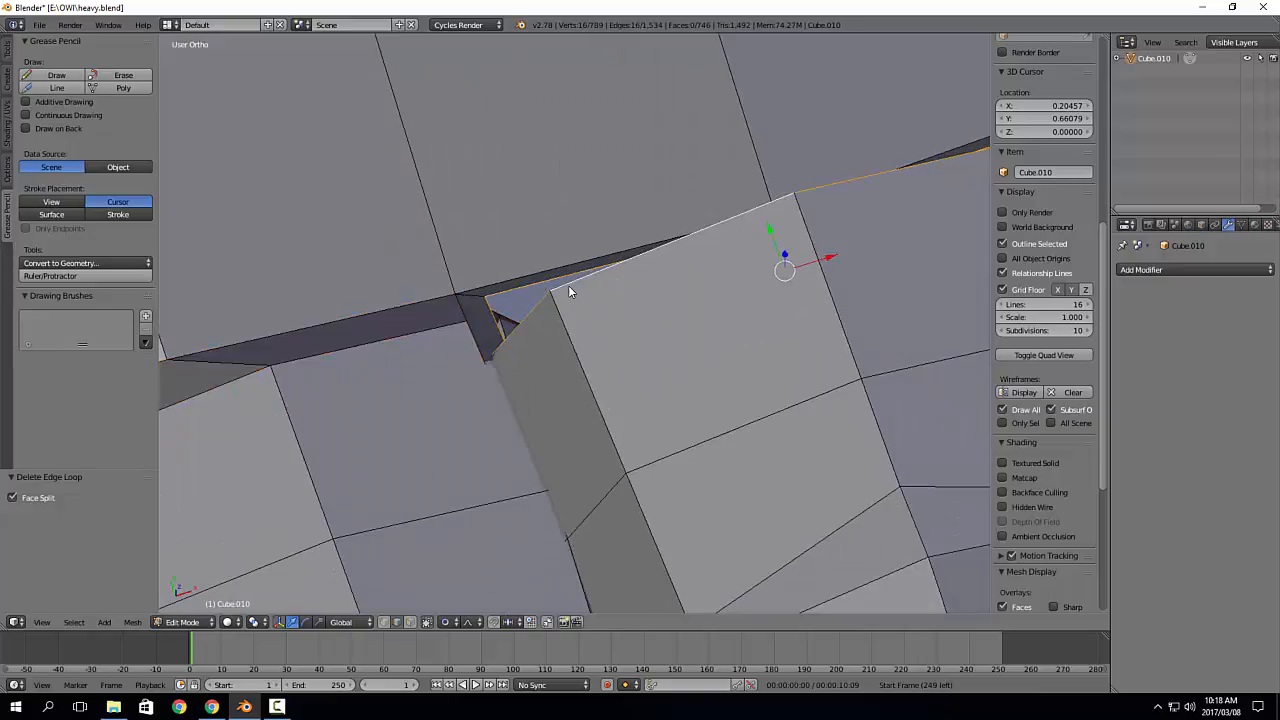
{"action": "key", "text": "ctrl+e"}
{"action": "left_click", "coordinate": [568, 292]}
{"action": "right_click", "coordinate": [564, 276], "text": "alt"}
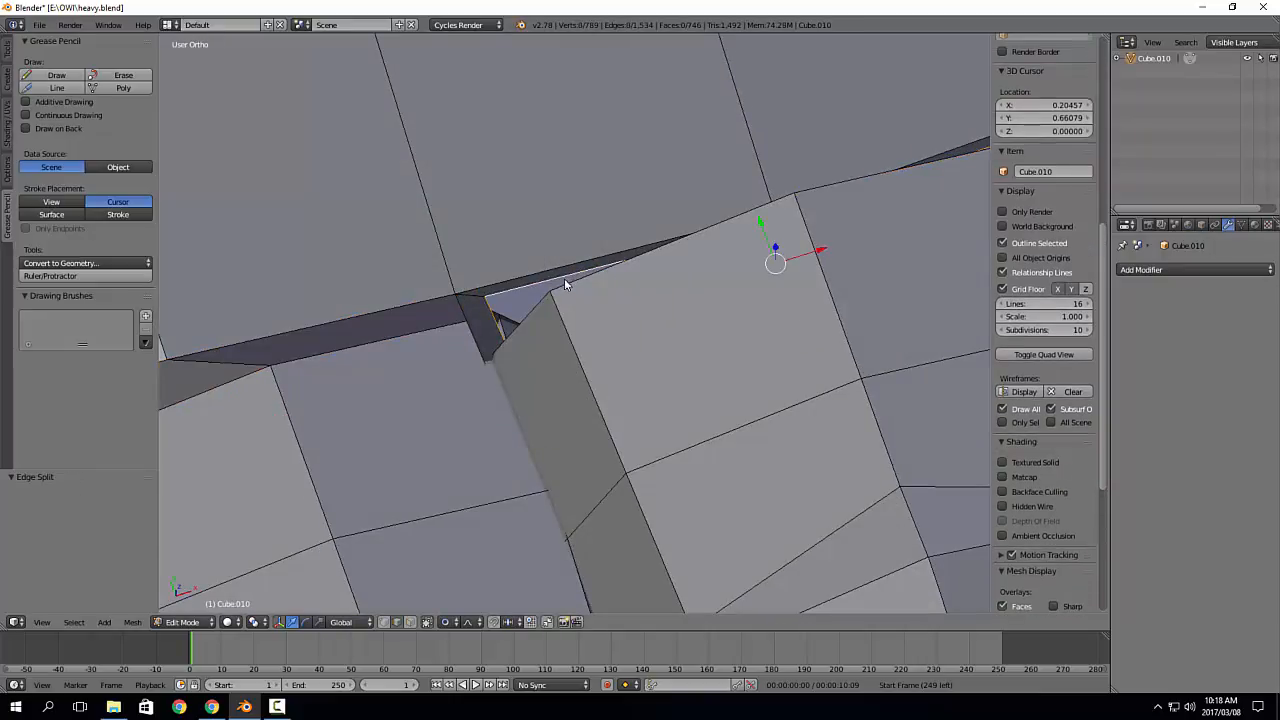
{"action": "key", "text": "ctrl+e"}
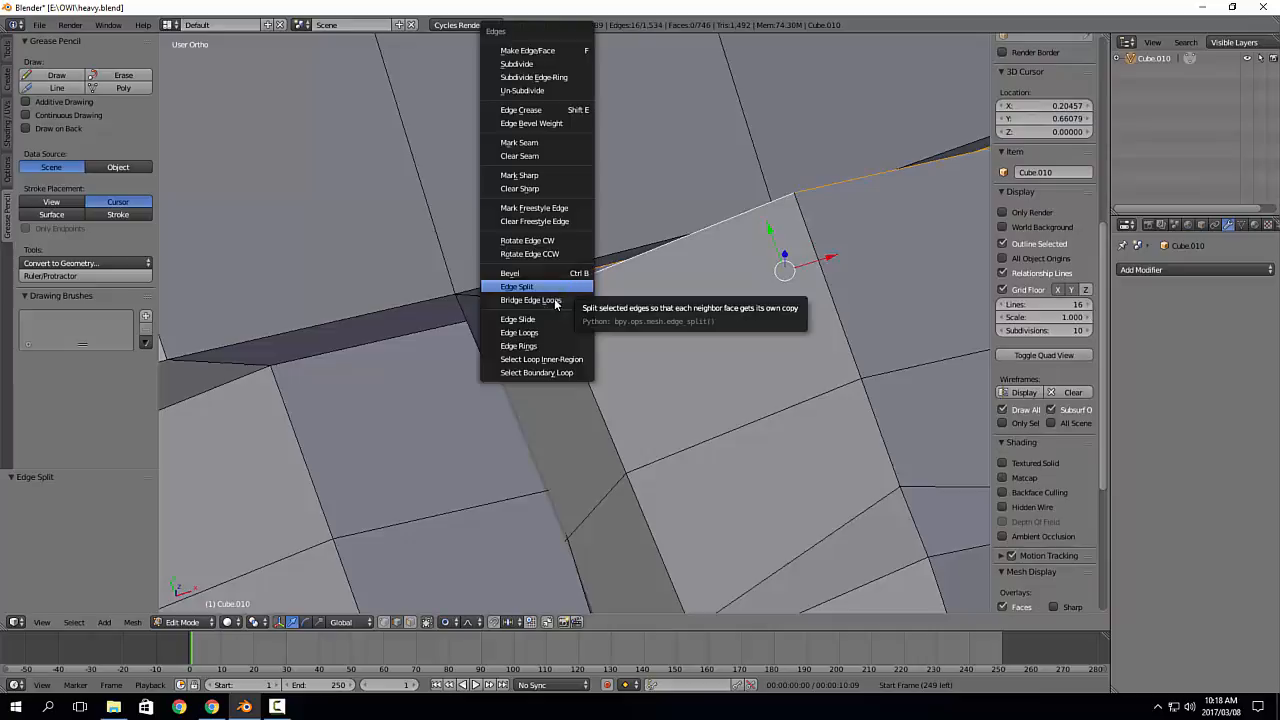
{"action": "left_click", "coordinate": [554, 300]}
{"action": "key", "text": "ctrl+z"}
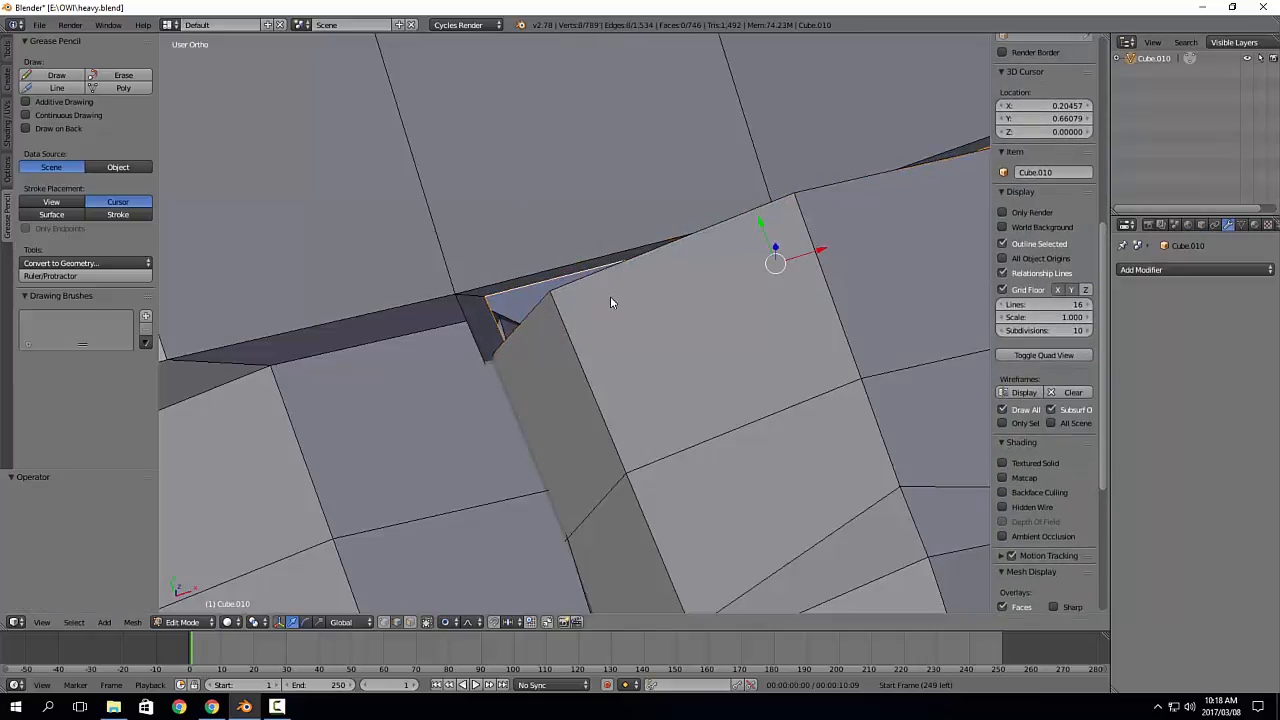
Step: Bridge the second finger's end loop to its palm opening and delete the extra edge loop at the joint
{"action": "right_click", "coordinate": [580, 282], "text": "alt+shift"}
{"action": "key", "text": "ctrl+e"}
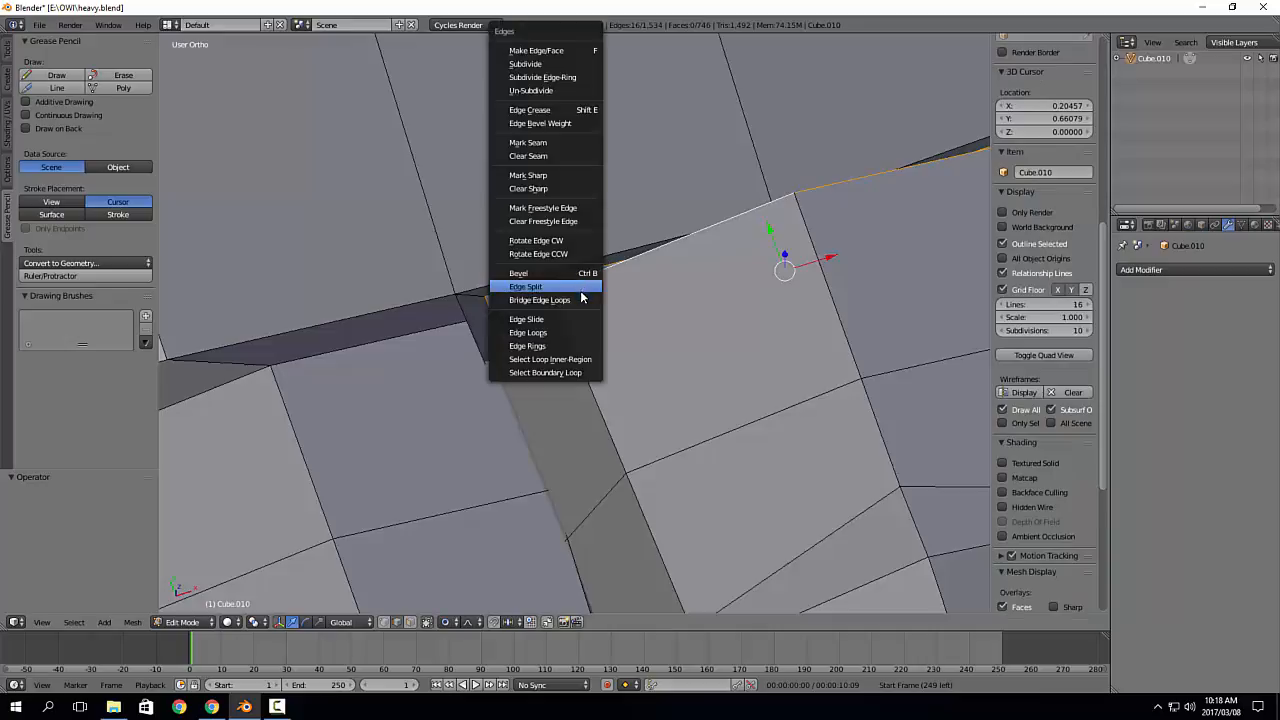
{"action": "left_click", "coordinate": [580, 290]}
{"action": "middle_click_drag", "start_coordinate": [643, 352], "coordinate": [777, 314]}
{"action": "key", "text": "x"}
{"action": "left_click", "coordinate": [636, 390]}
Step: Bridge the third finger's end loop to its palm opening and delete the extra edge loop at the joint
{"action": "key", "text": "ctrl+e"}
{"action": "left_click", "coordinate": [846, 300]}
{"action": "right_click", "coordinate": [825, 281]}
{"action": "key", "text": "x"}
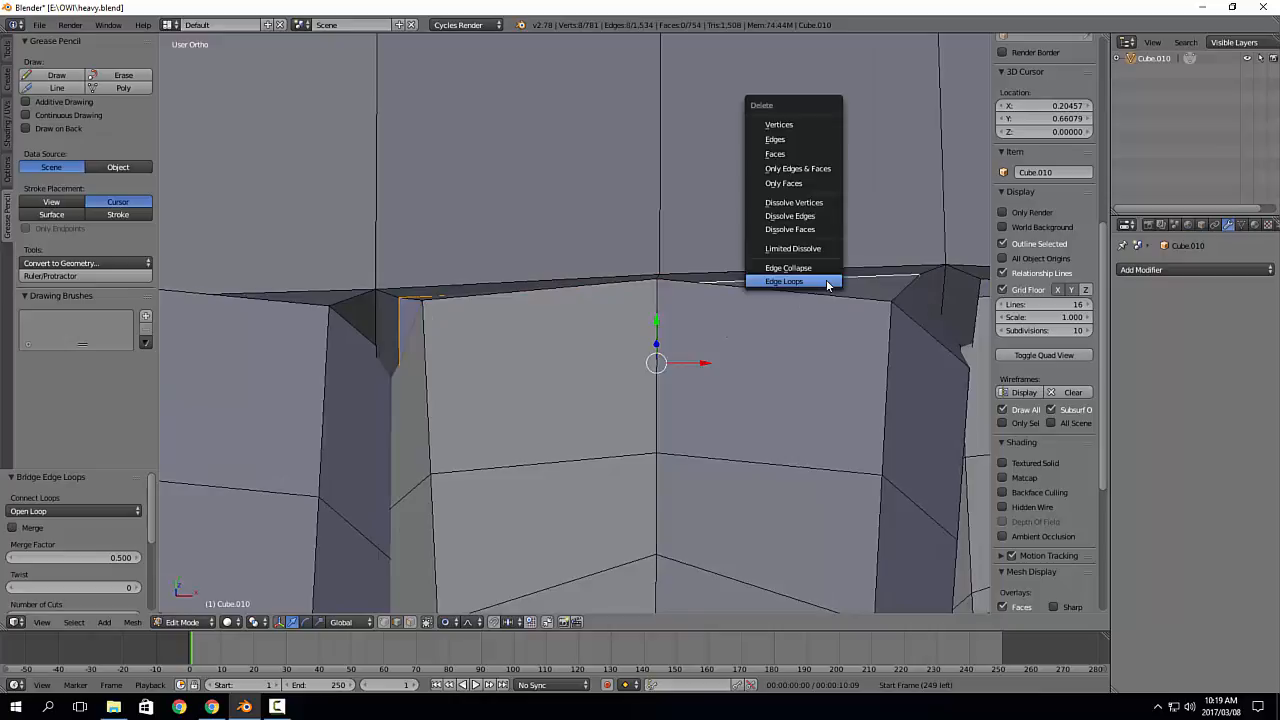
{"action": "left_click", "coordinate": [827, 282]}
Step: Try to bridge the fourth finger's end loop to its palm opening, then undo the bridge
{"action": "middle_click_drag", "start_coordinate": [916, 290], "coordinate": [566, 315], "text": "shift"}
{"action": "right_click", "coordinate": [657, 304], "text": "alt"}
{"action": "right_click", "coordinate": [659, 319], "text": "alt+shift"}
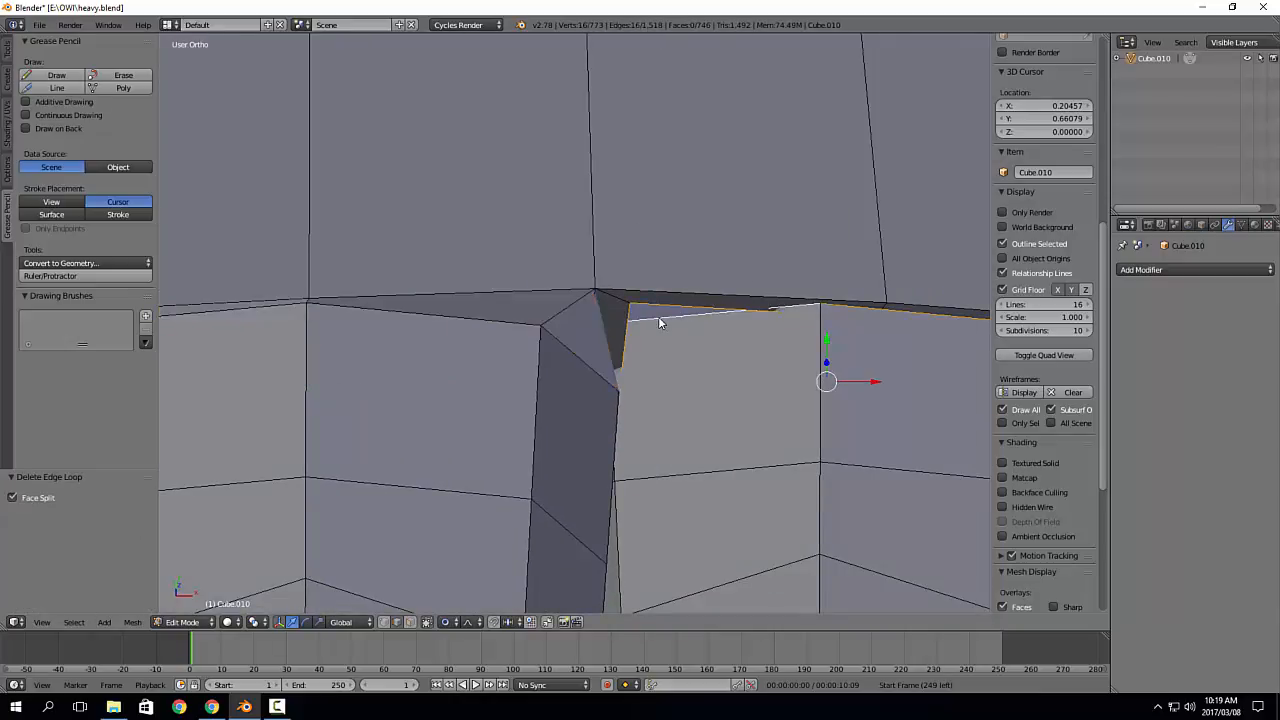
{"action": "key", "text": "ctrl+e"}
{"action": "left_click", "coordinate": [665, 318]}
{"action": "key", "text": "x"}
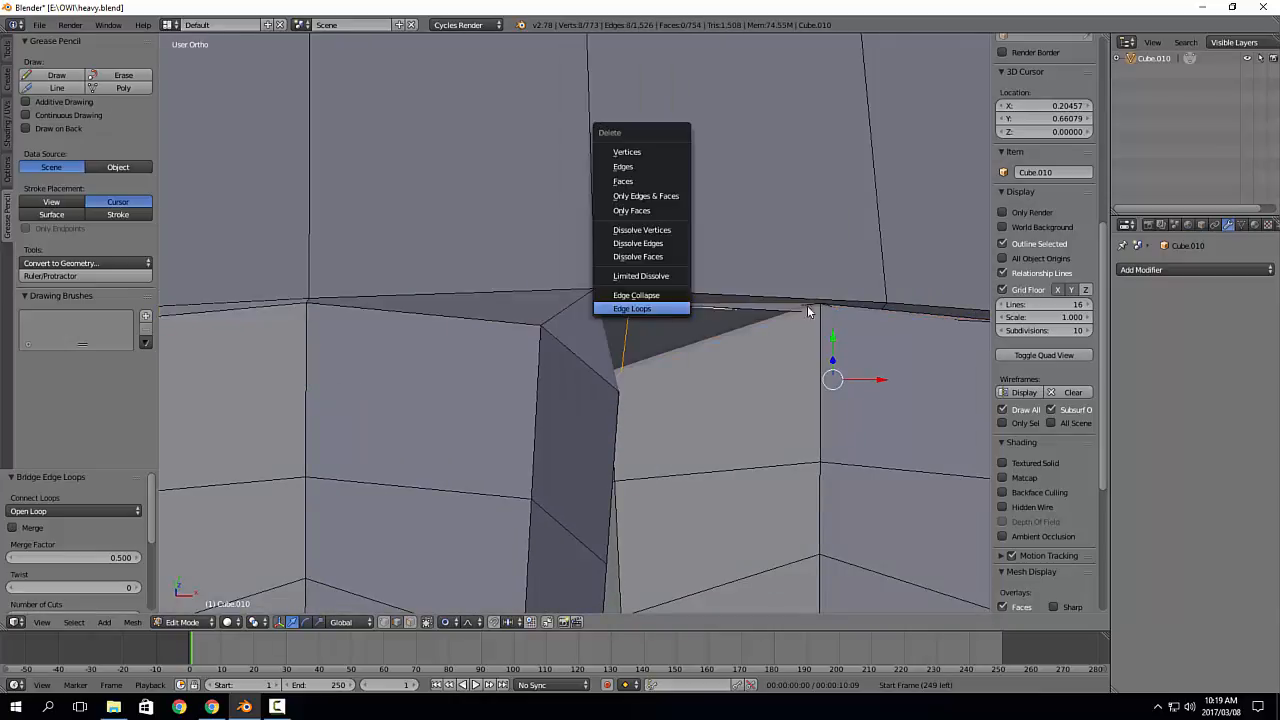
{"action": "middle_click_drag", "start_coordinate": [808, 311], "coordinate": [561, 282], "text": "shift"}
{"action": "middle_click_drag", "start_coordinate": [598, 286], "coordinate": [556, 257]}
{"action": "middle_click_drag", "start_coordinate": [752, 302], "coordinate": [612, 285]}
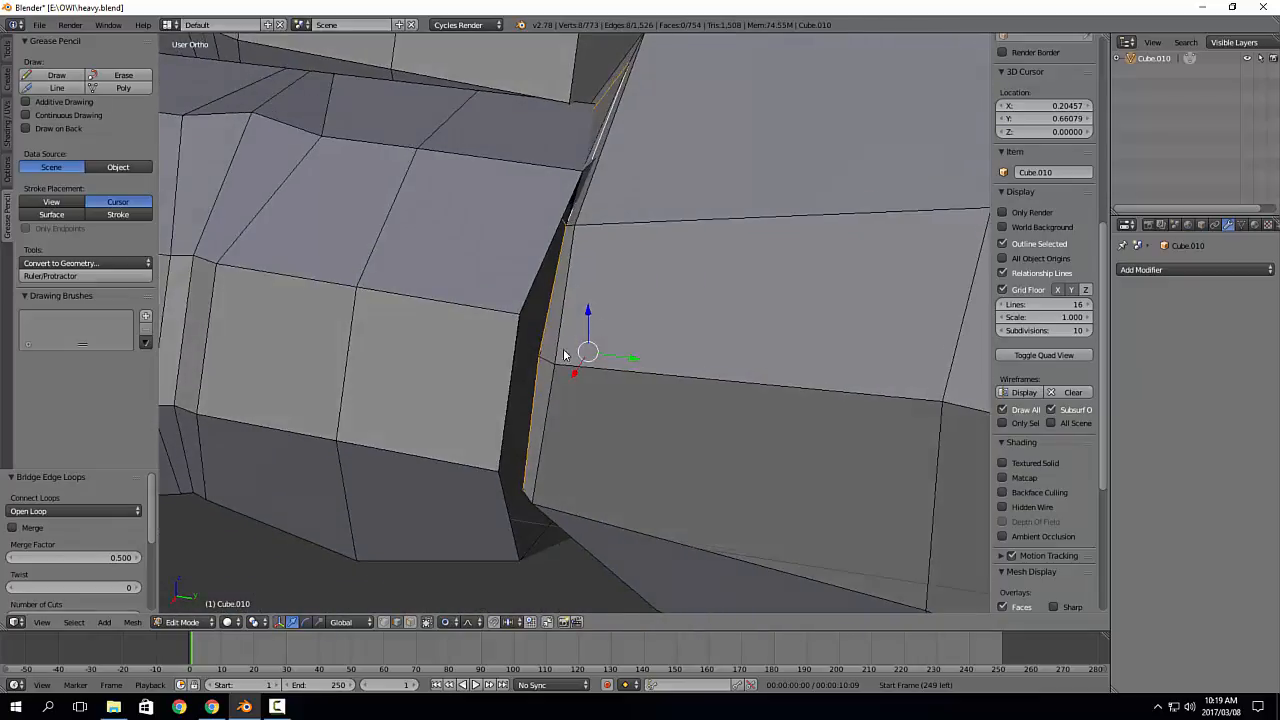
{"action": "middle_click_drag", "start_coordinate": [543, 360], "coordinate": [591, 237]}
{"action": "key", "text": "ctrl+z"}
{"action": "key", "text": "ctrl+z"}
Step: Turn off proportional editing and move the indented rim edge of the fourth finger's palm opening about 0.021, -0.054, 0.014 toward the finger
{"action": "middle_click_drag", "start_coordinate": [715, 371], "coordinate": [727, 320]}
{"action": "right_click", "coordinate": [729, 313]}
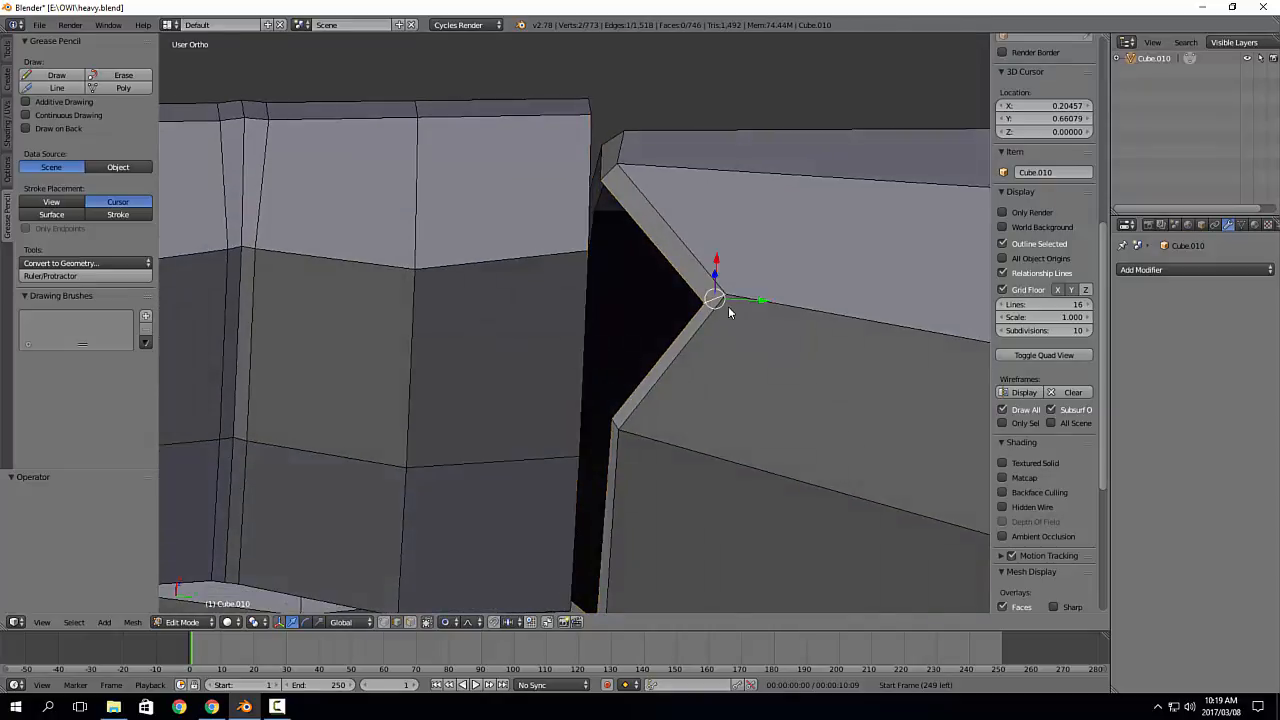
{"action": "left_click", "coordinate": [443, 625]}
{"action": "left_click", "coordinate": [461, 607]}
{"action": "key", "text": "g"}
{"action": "left_click", "coordinate": [548, 256]}
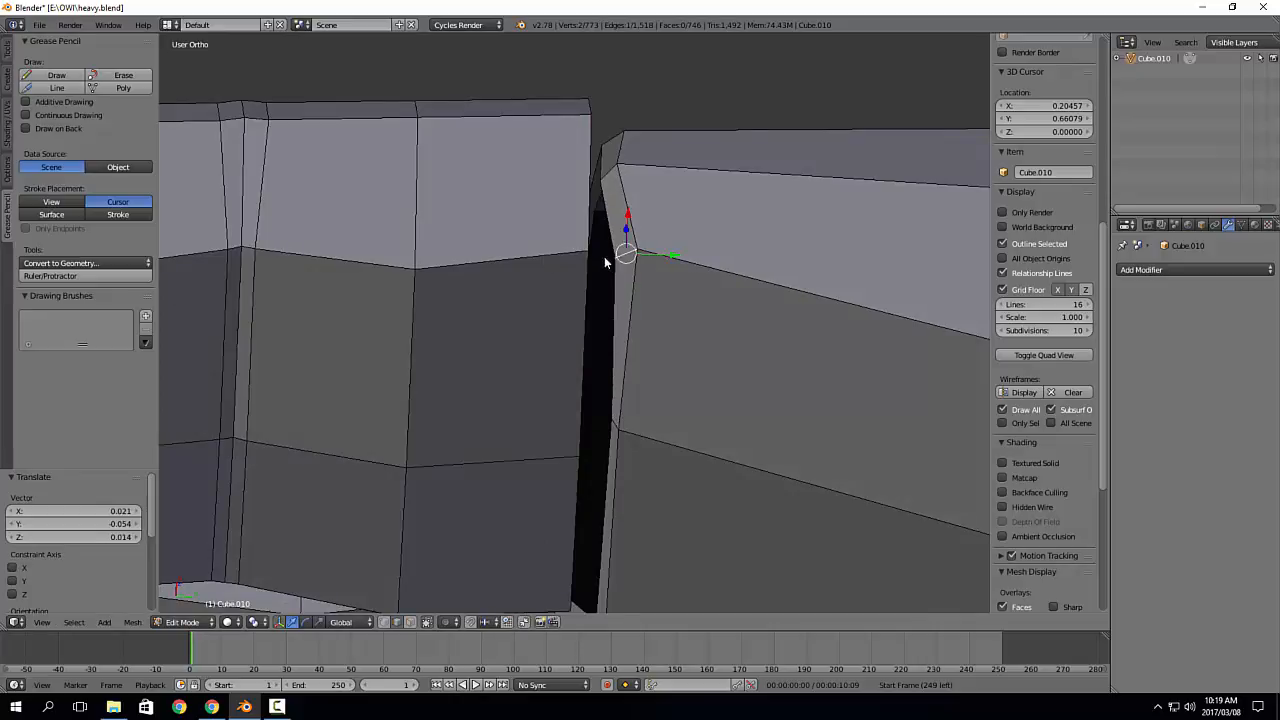
Step: Bridge the fourth finger's end loop to its palm opening and delete the extra edge loop at the joint
{"action": "middle_click_drag", "start_coordinate": [605, 262], "coordinate": [419, 309]}
{"action": "middle_click_drag", "start_coordinate": [551, 318], "coordinate": [795, 160]}
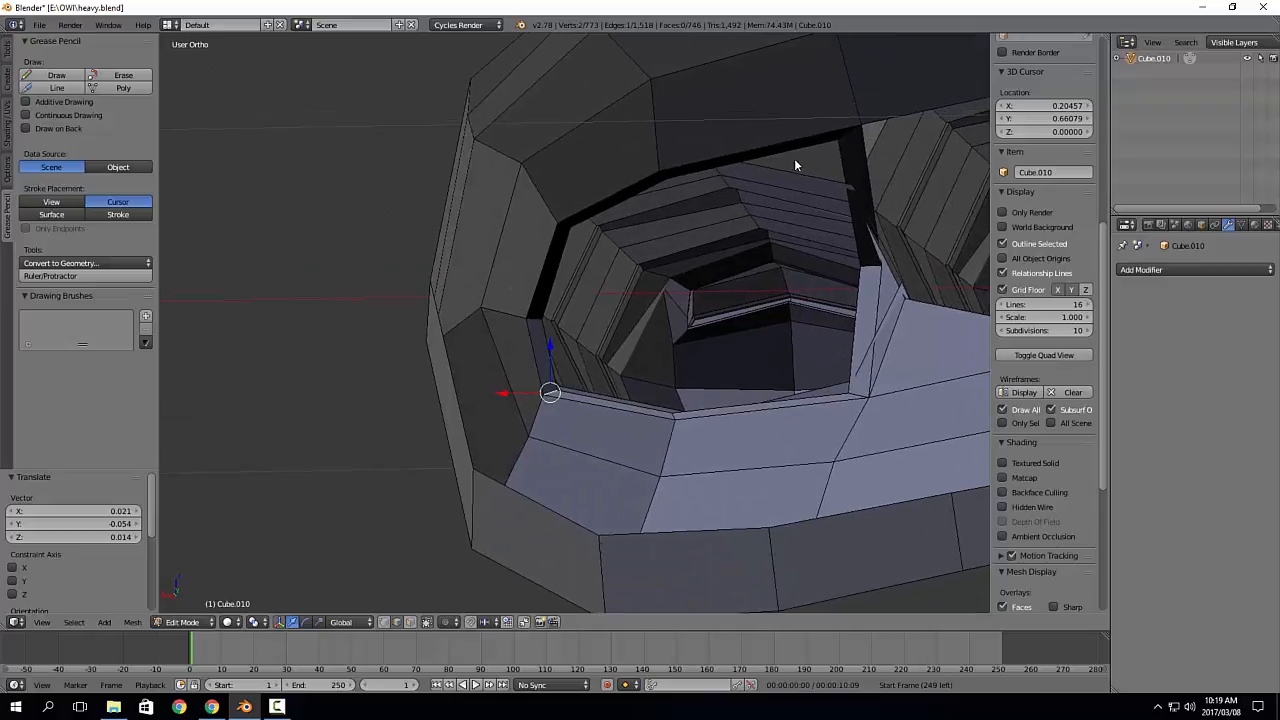
{"action": "right_click", "coordinate": [800, 158], "text": "alt"}
{"action": "key", "text": "ctrl+e"}
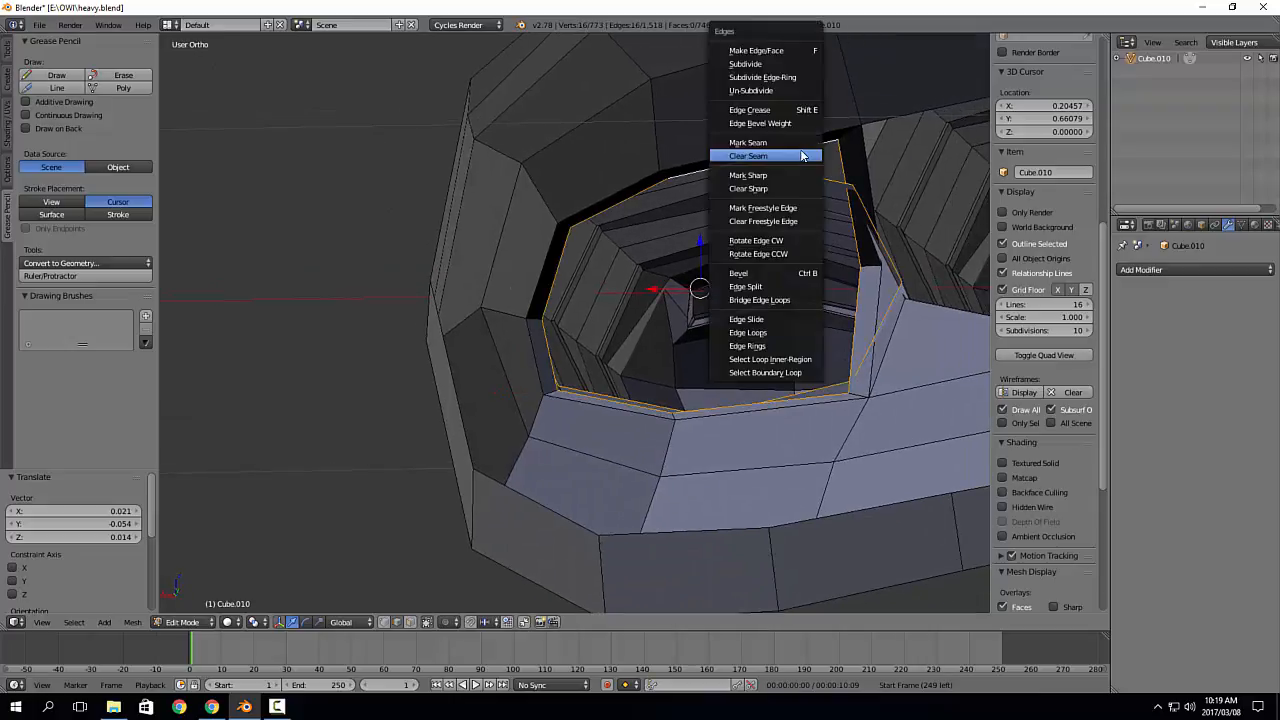
{"action": "left_click", "coordinate": [795, 300]}
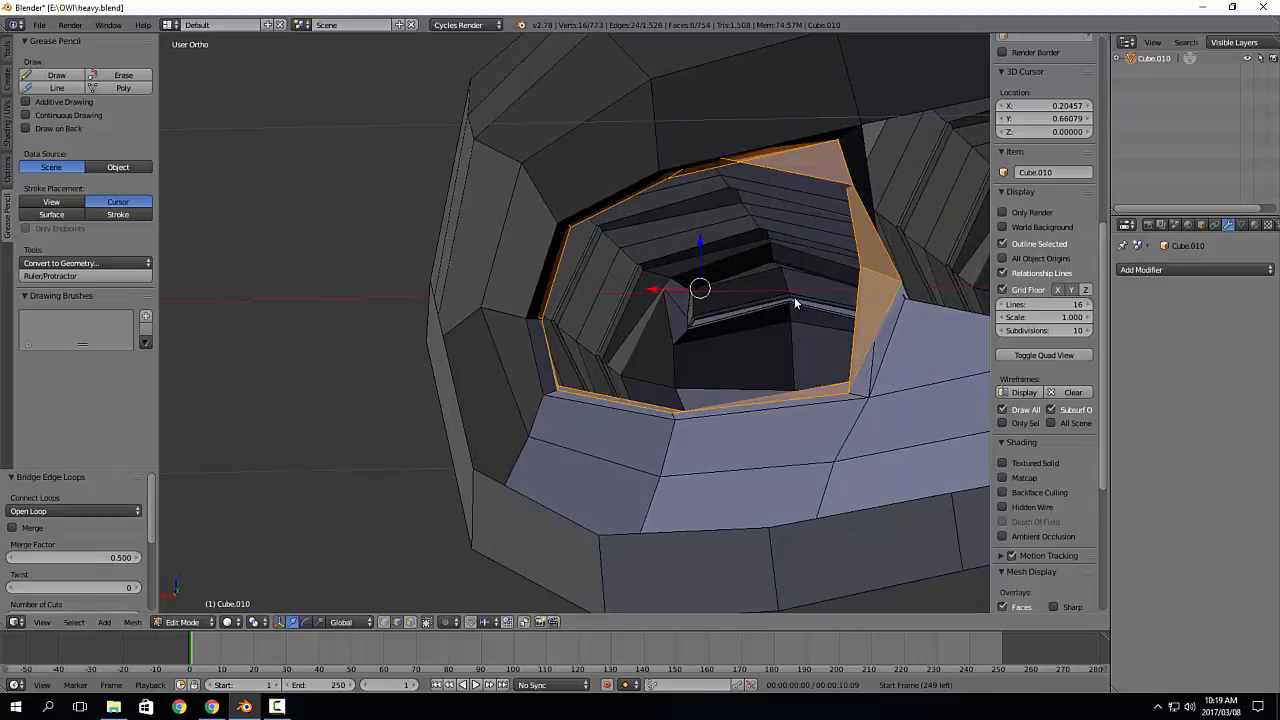
{"action": "right_click", "coordinate": [807, 151], "text": "alt"}
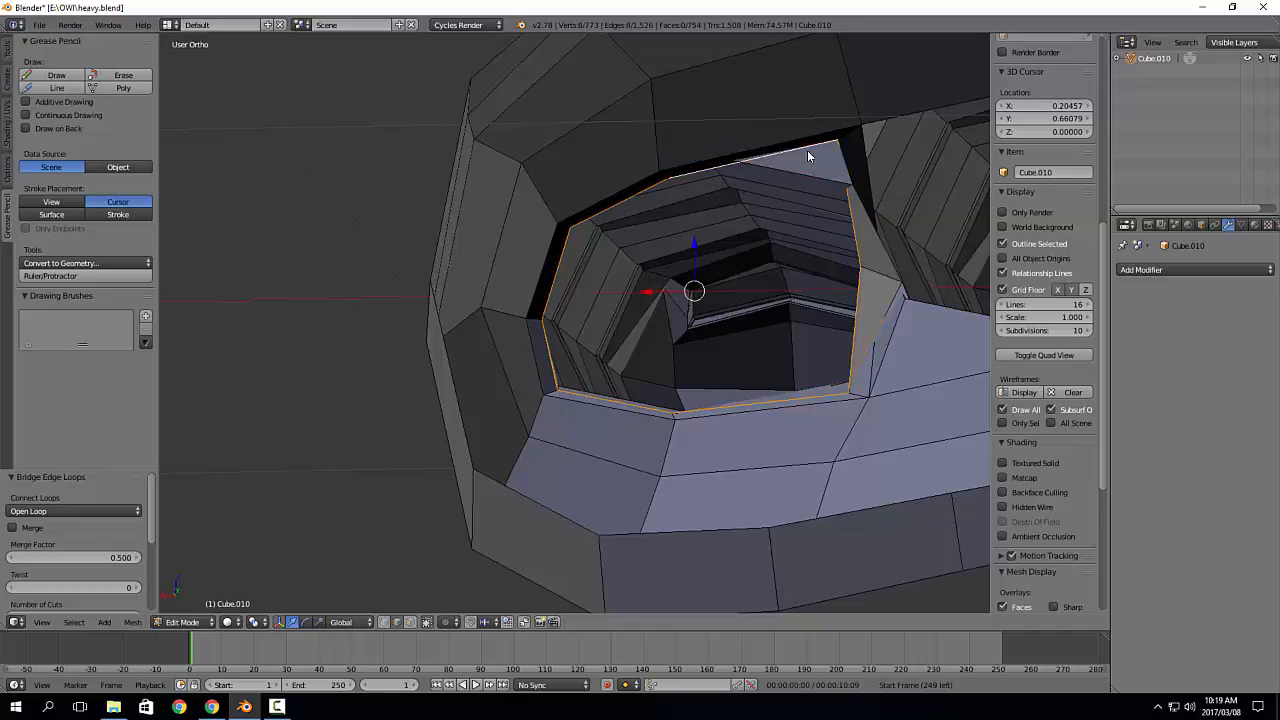
{"action": "key", "text": "x"}
{"action": "left_click", "coordinate": [786, 207]}
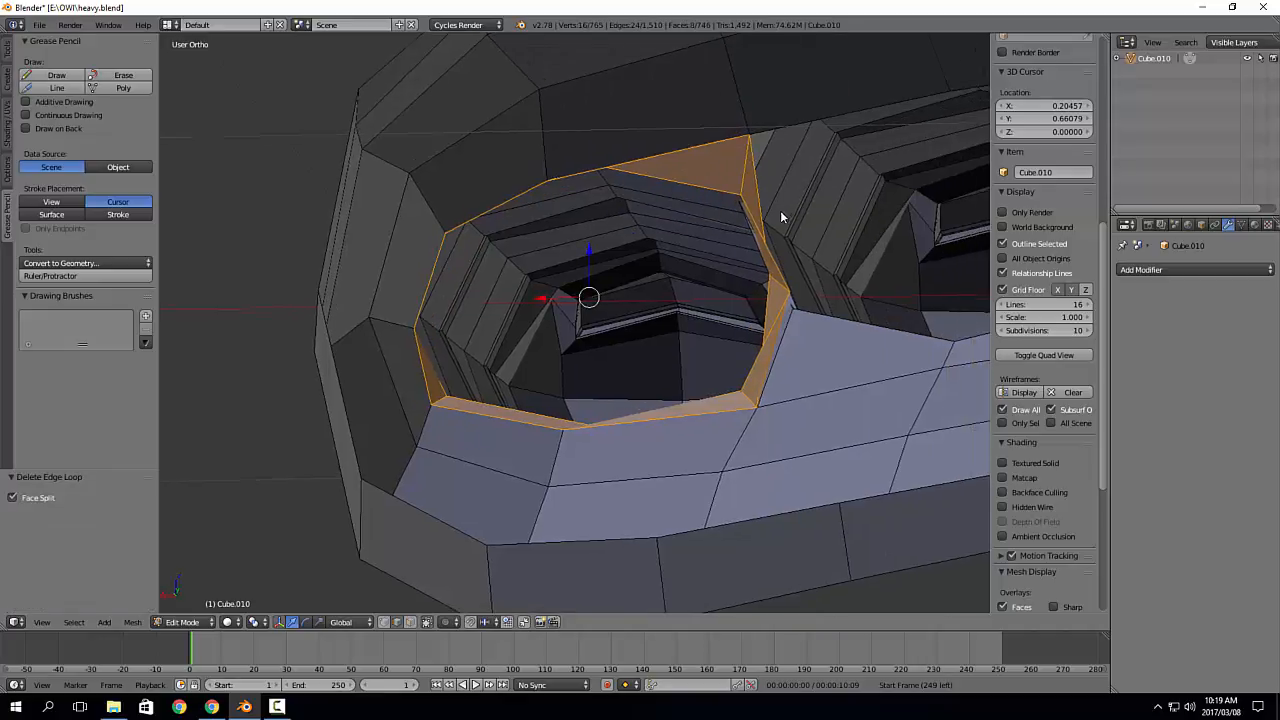
Step: Try to bridge the thumb's end loop to its palm opening, then undo the bridge
{"action": "middle_click_drag", "start_coordinate": [782, 216], "coordinate": [754, 428]}
{"action": "right_click", "coordinate": [800, 448], "text": "alt"}
{"action": "key", "text": "ctrl+e"}
{"action": "left_click", "coordinate": [756, 371]}
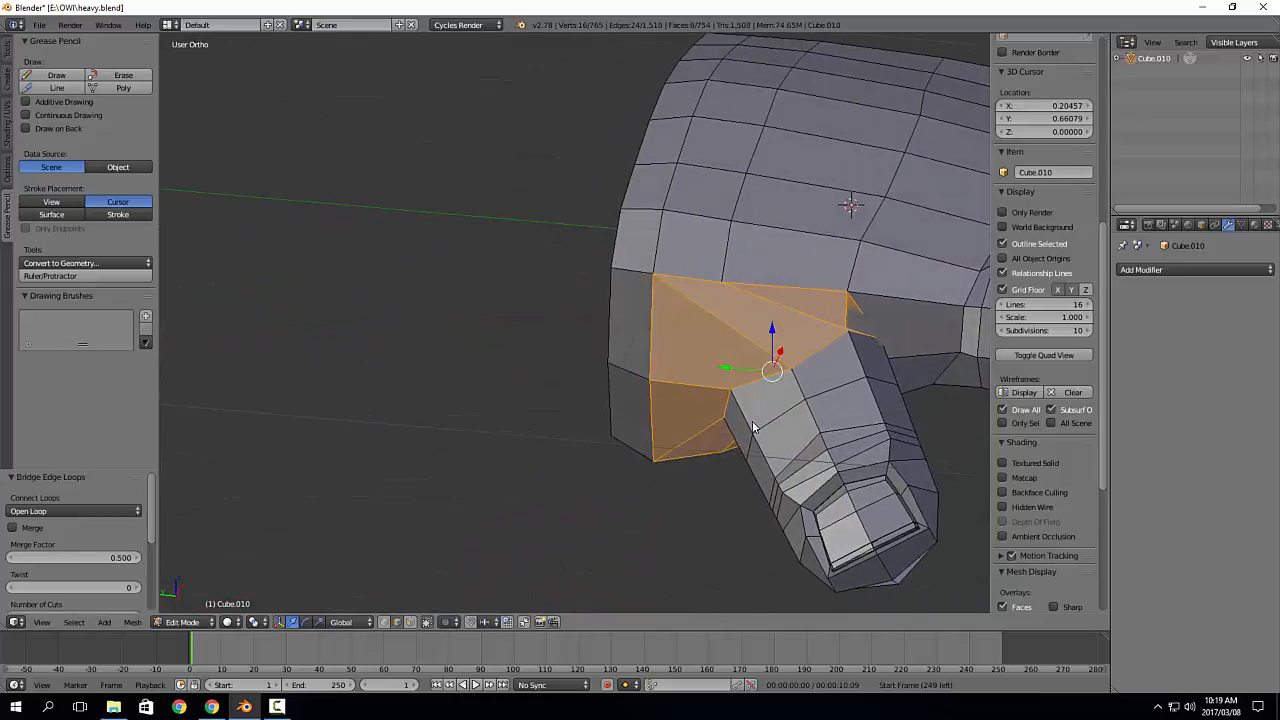
{"action": "key", "text": "ctrl+z"}
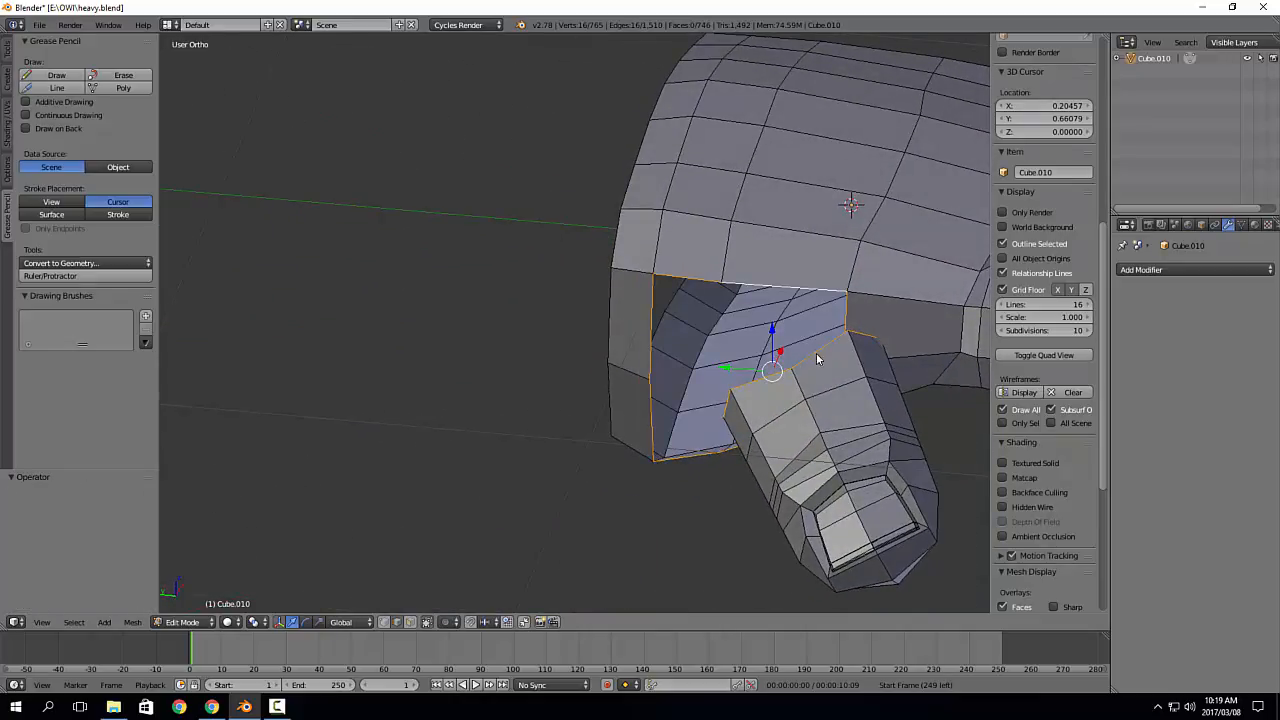
Step: Fill two faces between the thumb's end loop and the upper edge of its palm opening
{"action": "right_click", "coordinate": [799, 291]}
{"action": "key", "text": "f"}
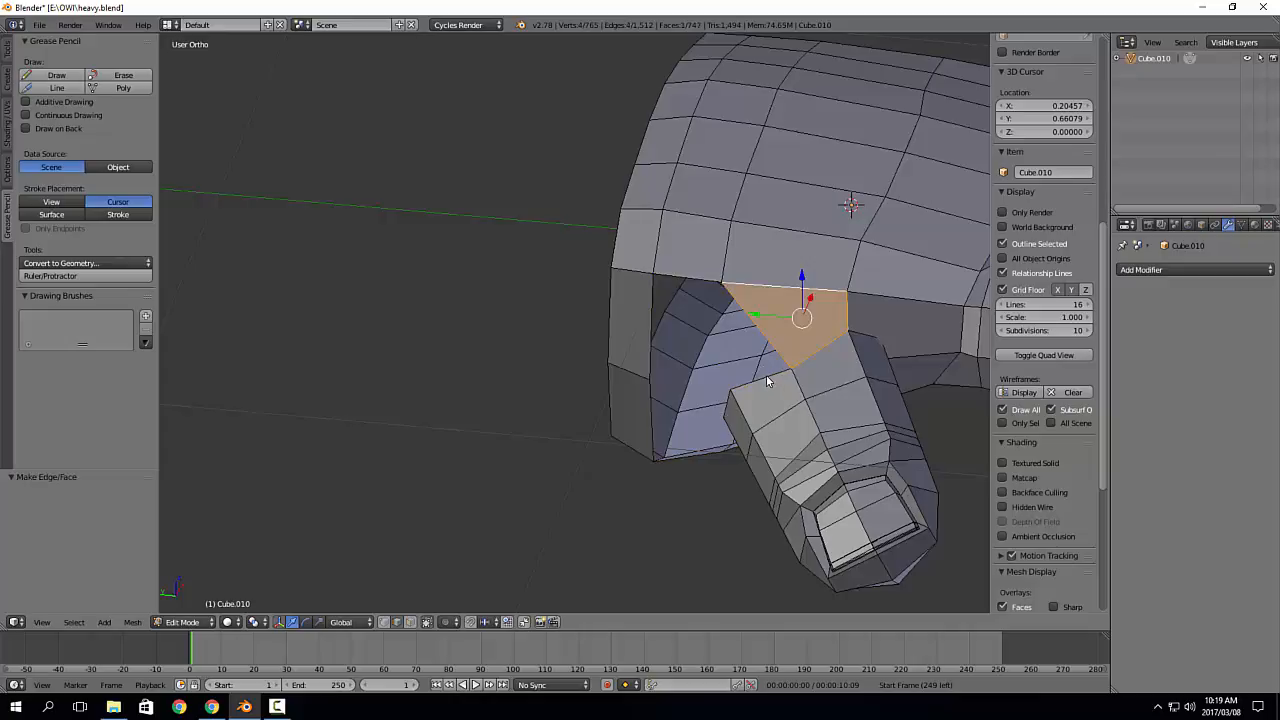
{"action": "right_click", "coordinate": [765, 377]}
{"action": "right_click", "coordinate": [700, 287], "text": "shift"}
{"action": "key", "text": "f"}
Step: Fill faces between the thumb's end loop and the side and underside of its palm opening
{"action": "middle_click_drag", "start_coordinate": [727, 397], "coordinate": [757, 295]}
{"action": "right_click", "coordinate": [740, 398]}
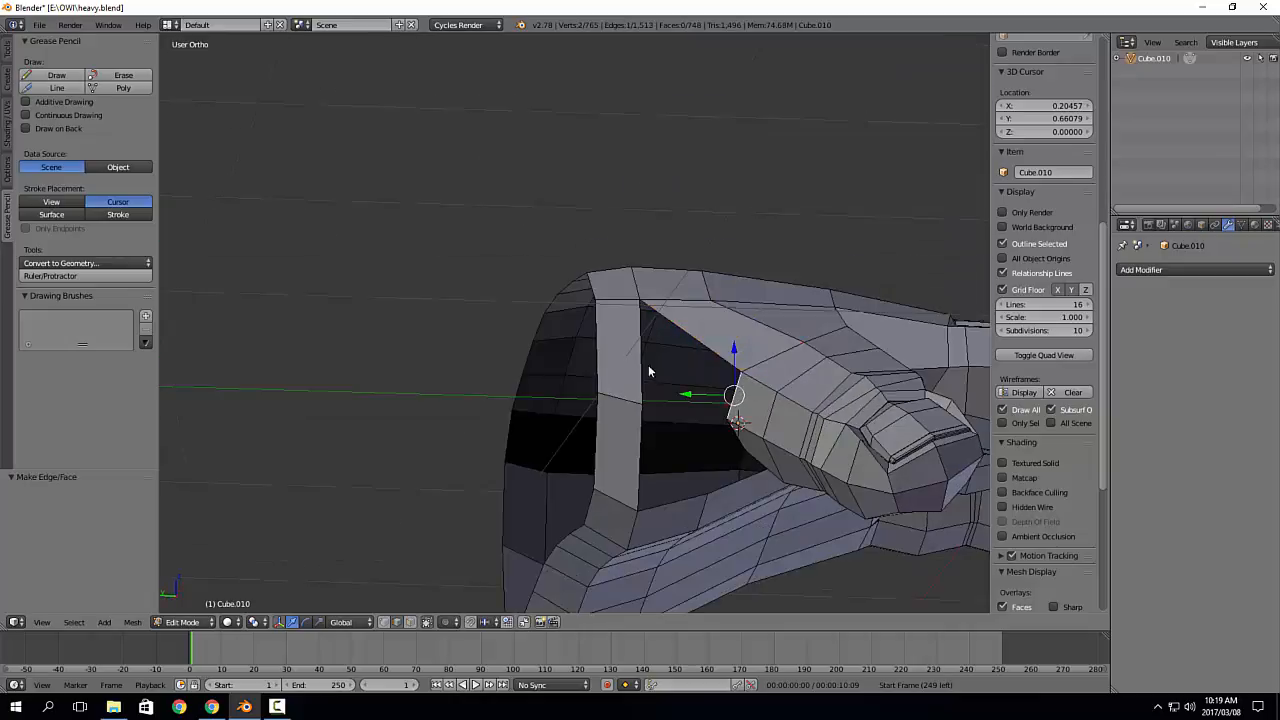
{"action": "key", "text": "f"}
{"action": "mouse_move", "coordinate": [714, 380]}
{"action": "middle_mouse_down"}
{"action": "mouse_move", "coordinate": [736, 438]}
{"action": "mouse_move", "coordinate": [722, 375]}
{"action": "middle_mouse_up"}
{"action": "right_click", "coordinate": [735, 424]}
{"action": "right_click", "coordinate": [649, 455], "text": "shift"}
{"action": "key", "text": "f"}
Step: Fill the remaining gaps between the thumb and its palm opening with faces, switching to wireframe display to reach the hidden edges
{"action": "right_click", "coordinate": [772, 433]}
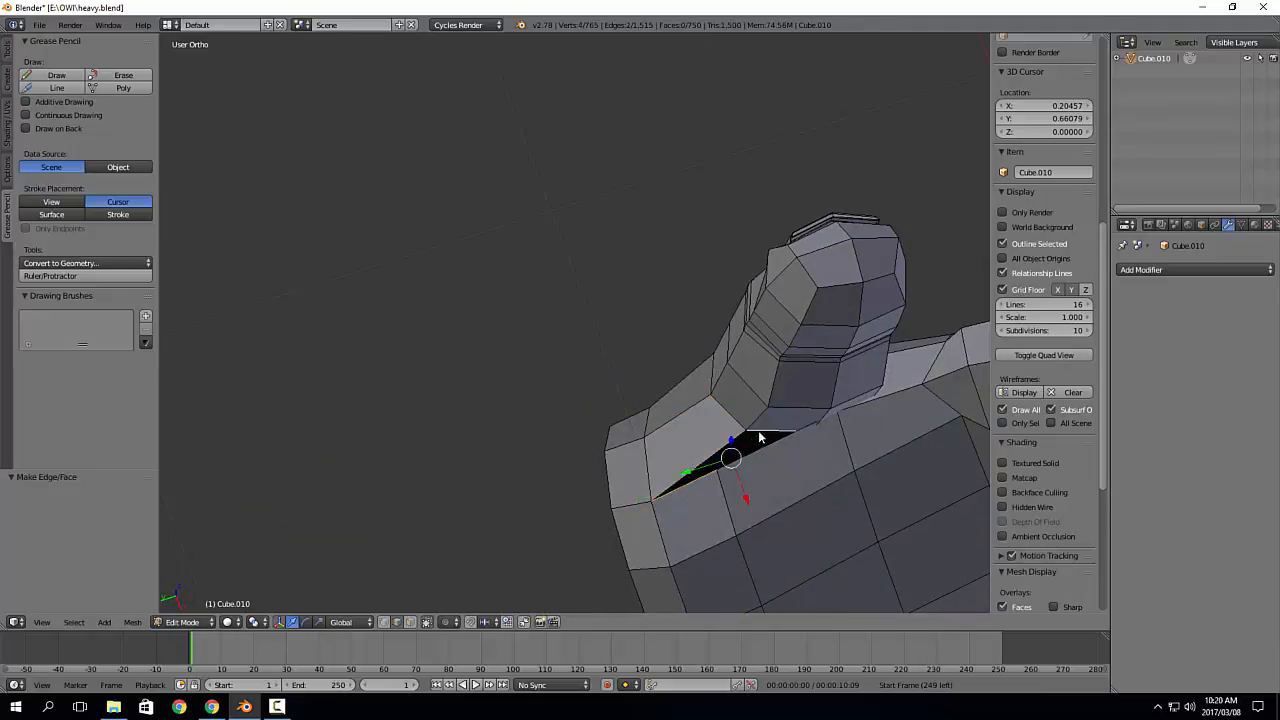
{"action": "middle_click_drag", "start_coordinate": [867, 395], "coordinate": [786, 403]}
{"action": "scroll", "coordinate": [785, 403], "scroll_direction": "up", "scroll_amount": 3}
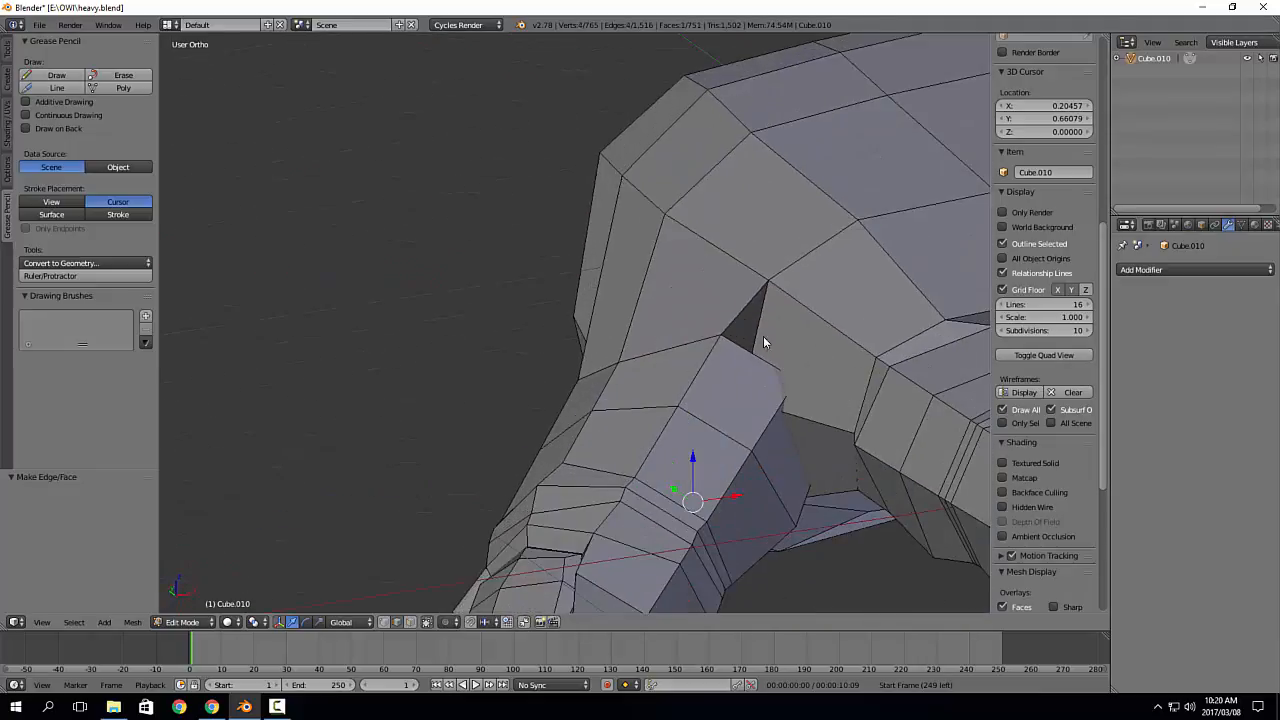
{"action": "key", "text": "z"}
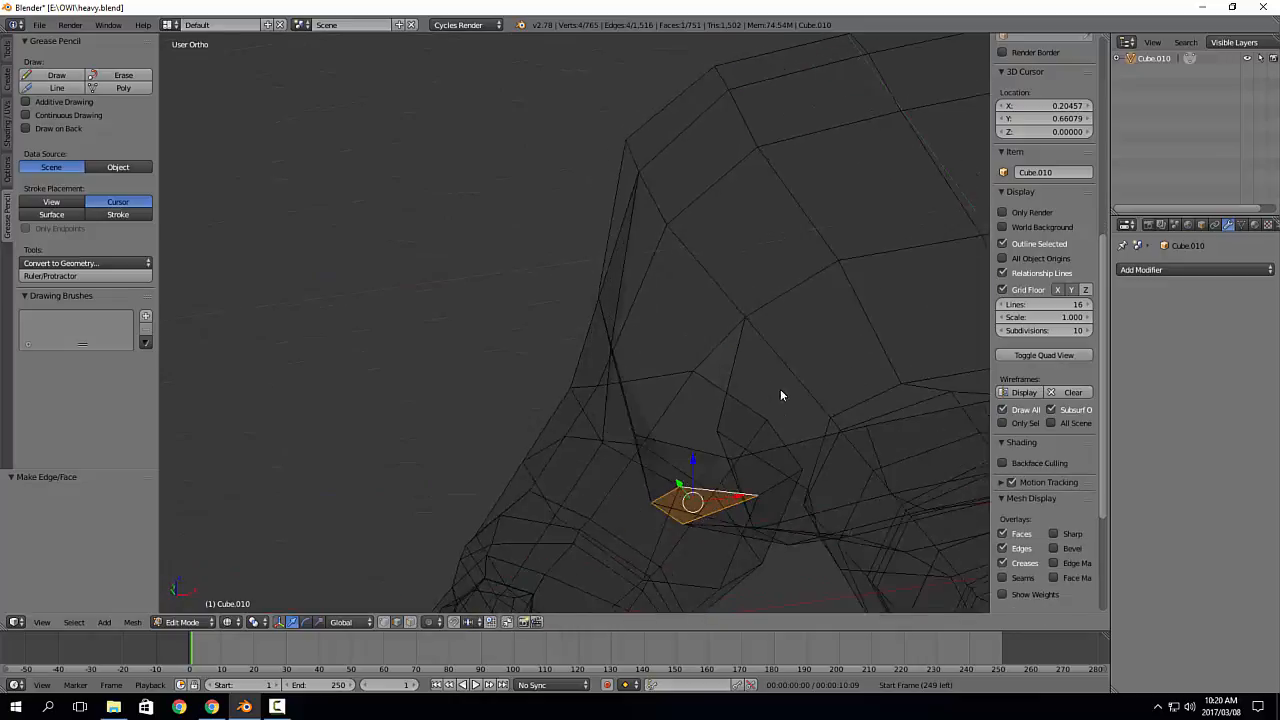
{"action": "middle_click_drag", "start_coordinate": [780, 394], "coordinate": [730, 425]}
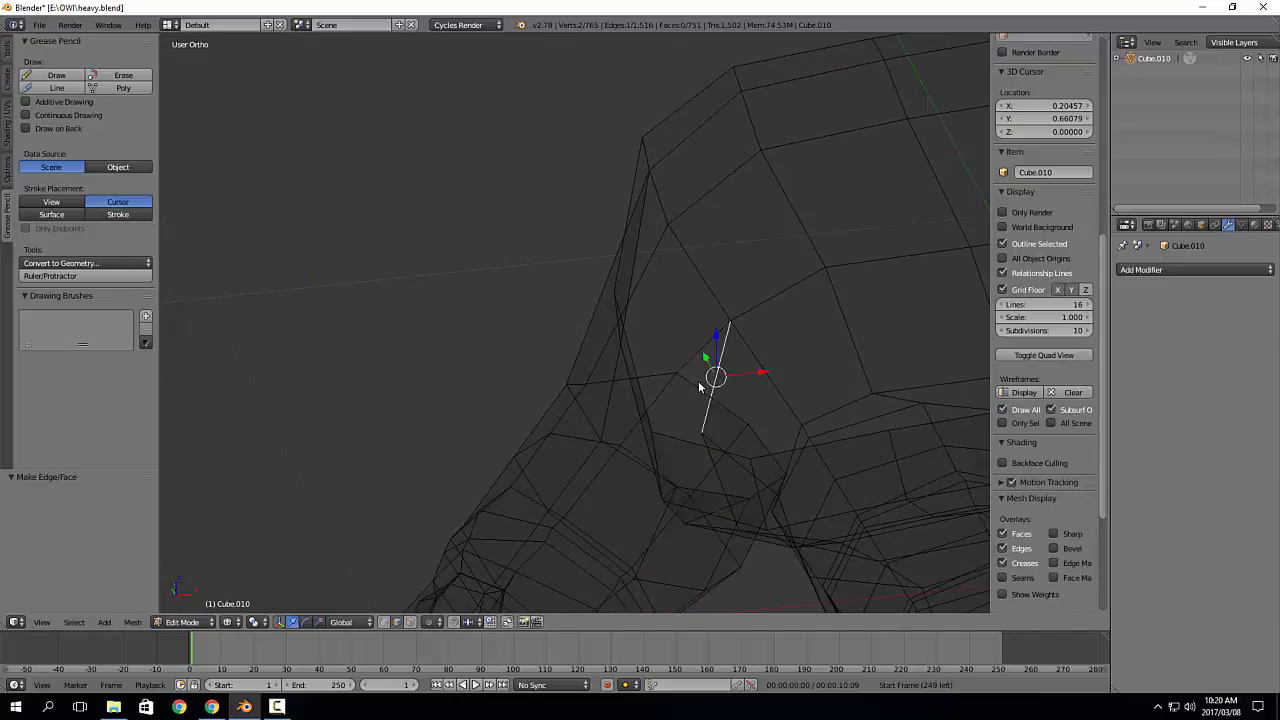
{"action": "middle_click_drag", "start_coordinate": [710, 403], "coordinate": [378, 347]}
{"action": "scroll", "coordinate": [700, 466], "scroll_direction": "up", "scroll_amount": 3}
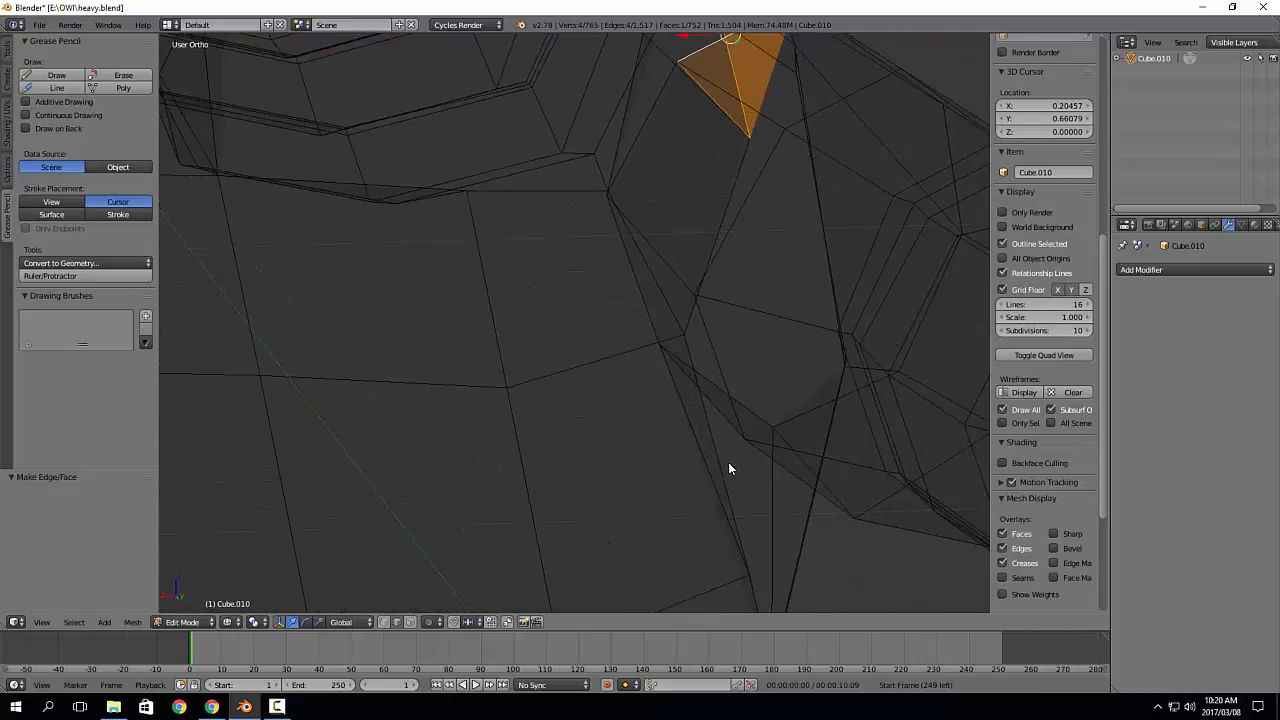
{"action": "middle_click_drag", "start_coordinate": [728, 462], "coordinate": [674, 277]}
{"action": "right_click", "coordinate": [710, 335]}
{"action": "right_click", "coordinate": [678, 346], "text": "shift"}
{"action": "key", "text": "f"}
Step: Try to delete the edge loop where the thumb meets the palm, then undo it
{"action": "scroll", "coordinate": [678, 346], "scroll_direction": "down", "scroll_amount": 3}
{"action": "key", "text": "x"}
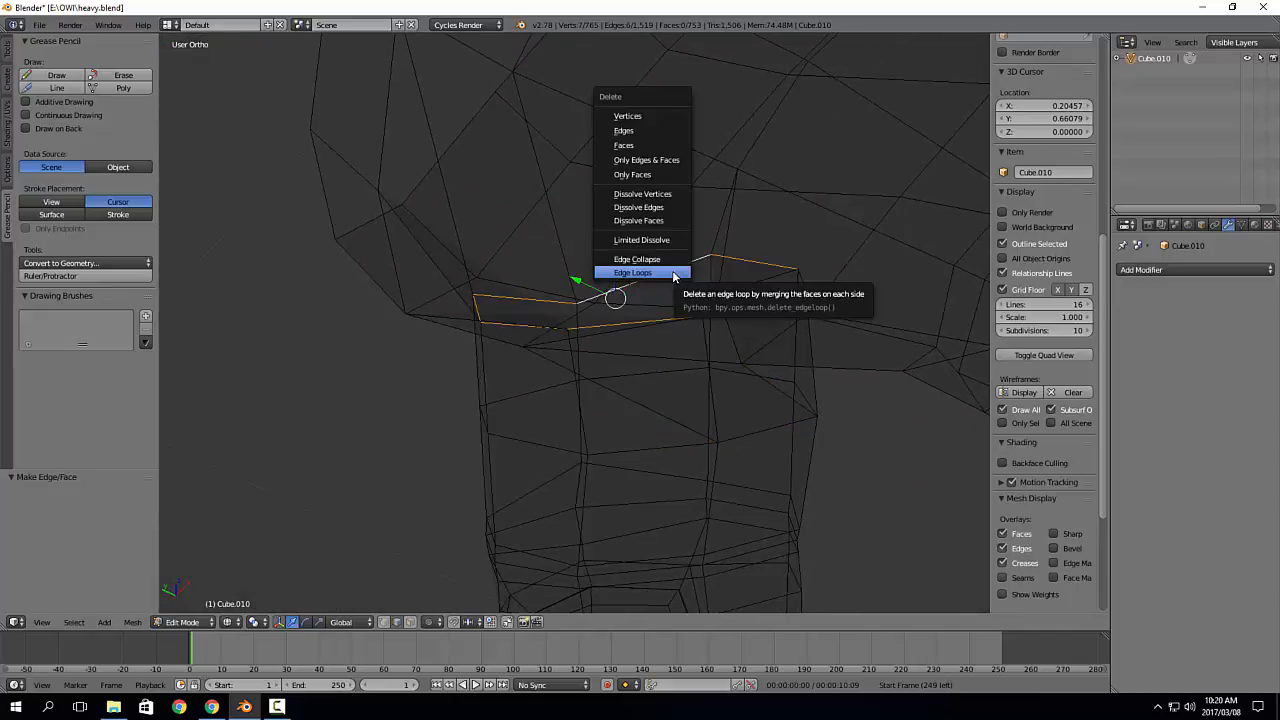
{"action": "left_click", "coordinate": [664, 273]}
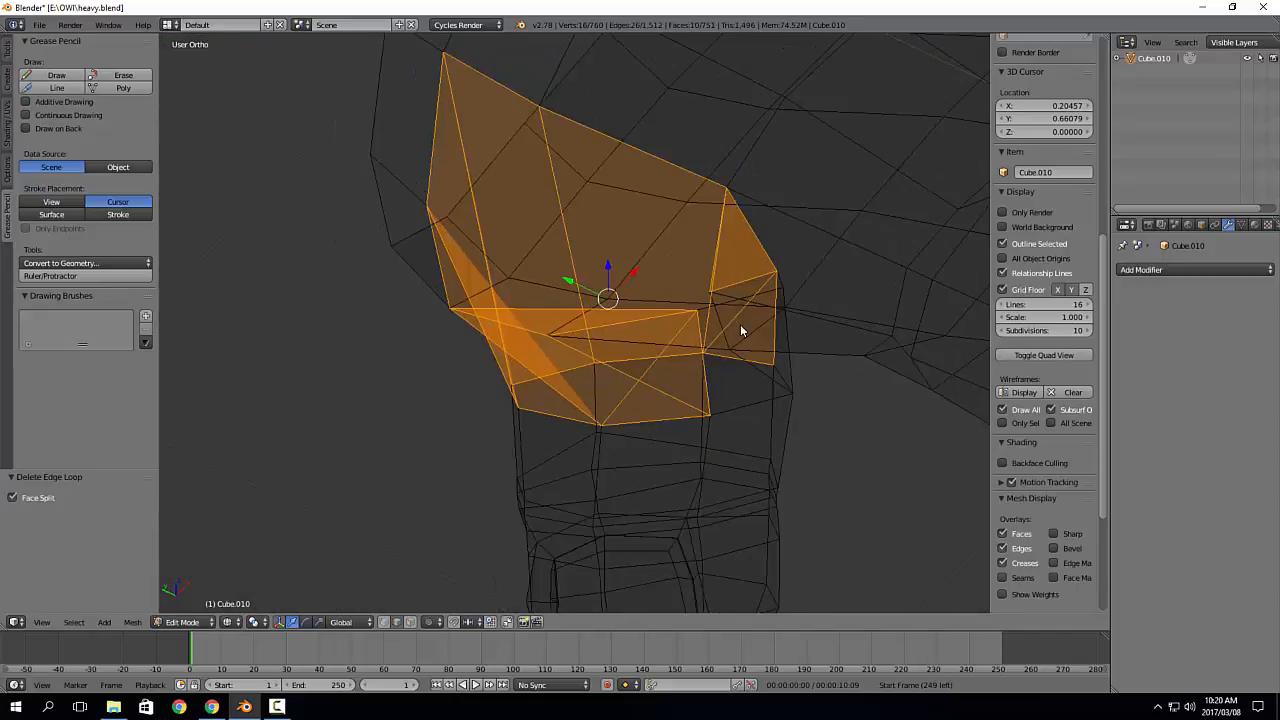
{"action": "key", "text": "ctrl+z"}
Step: Undo all the manually filled faces between the thumb and the palm opening
{"action": "middle_click_drag", "start_coordinate": [767, 336], "coordinate": [654, 414]}
{"action": "key", "text": "ctrl+z"}
{"action": "key", "text": "ctrl+z"}
{"action": "key", "text": "ctrl+z"}
{"action": "key", "text": "ctrl+z"}
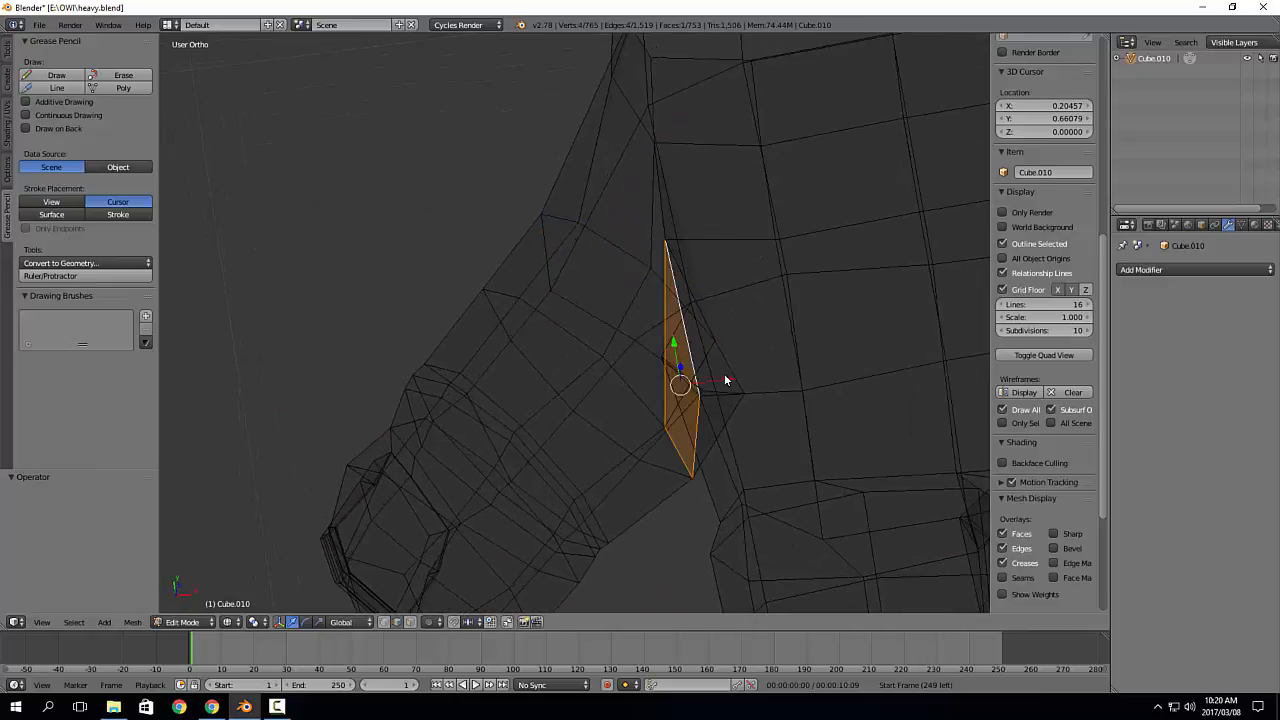
{"action": "key", "text": "ctrl+z"}
{"action": "key", "text": "ctrl+z"}
{"action": "key", "text": "ctrl+z"}
{"action": "key", "text": "ctrl+z"}
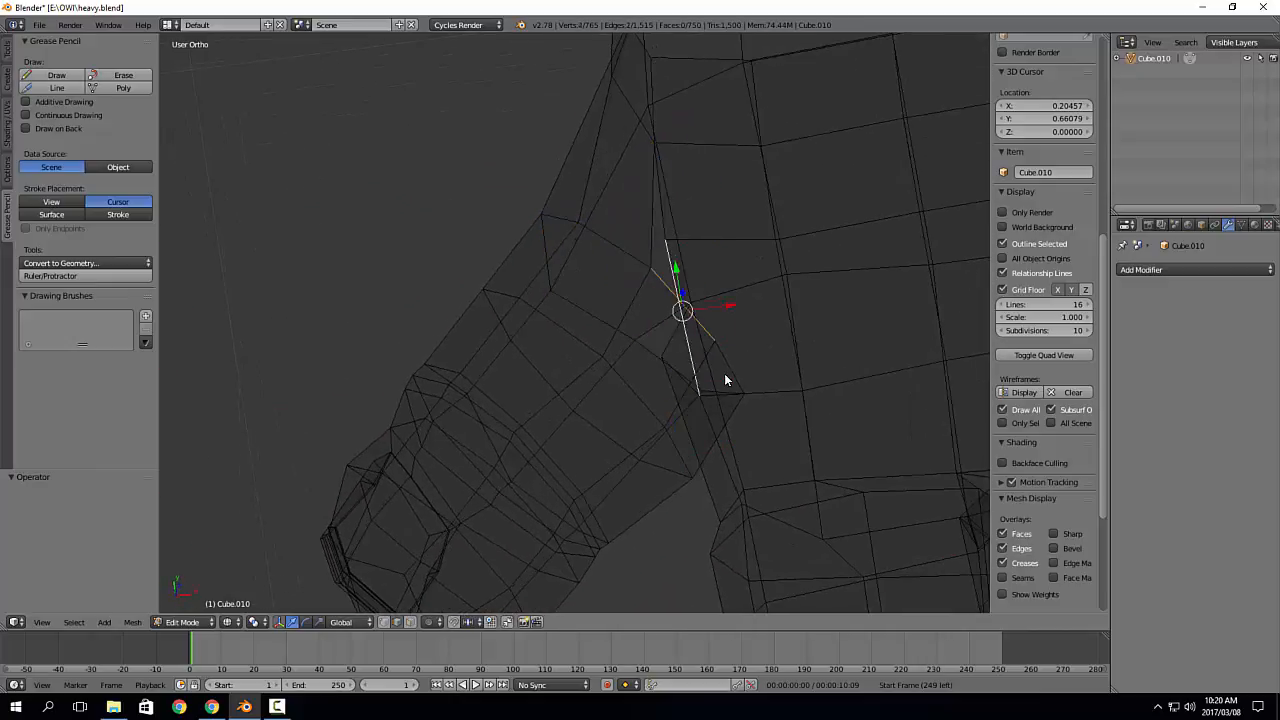
{"action": "key", "text": "ctrl+z"}
{"action": "key", "text": "ctrl+z"}
{"action": "key", "text": "ctrl+z"}
{"action": "key", "text": "ctrl+z"}
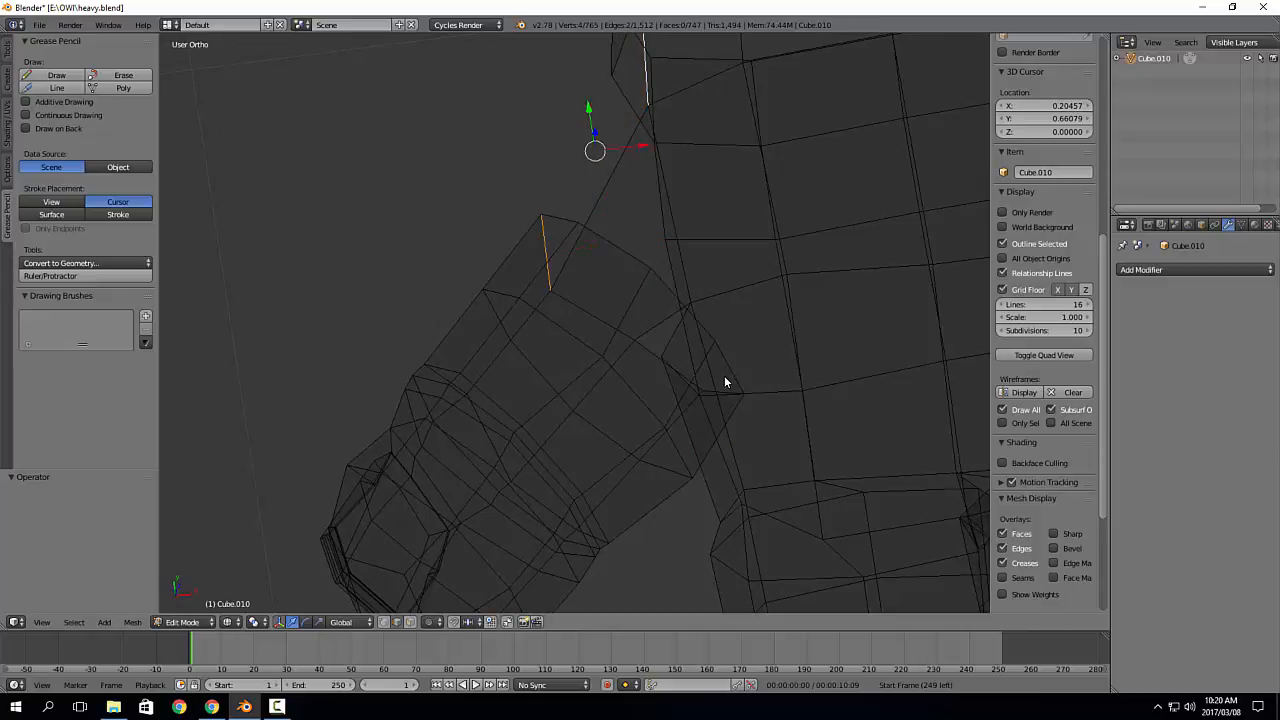
{"action": "scroll", "coordinate": [725, 377], "scroll_direction": "down", "scroll_amount": 3}
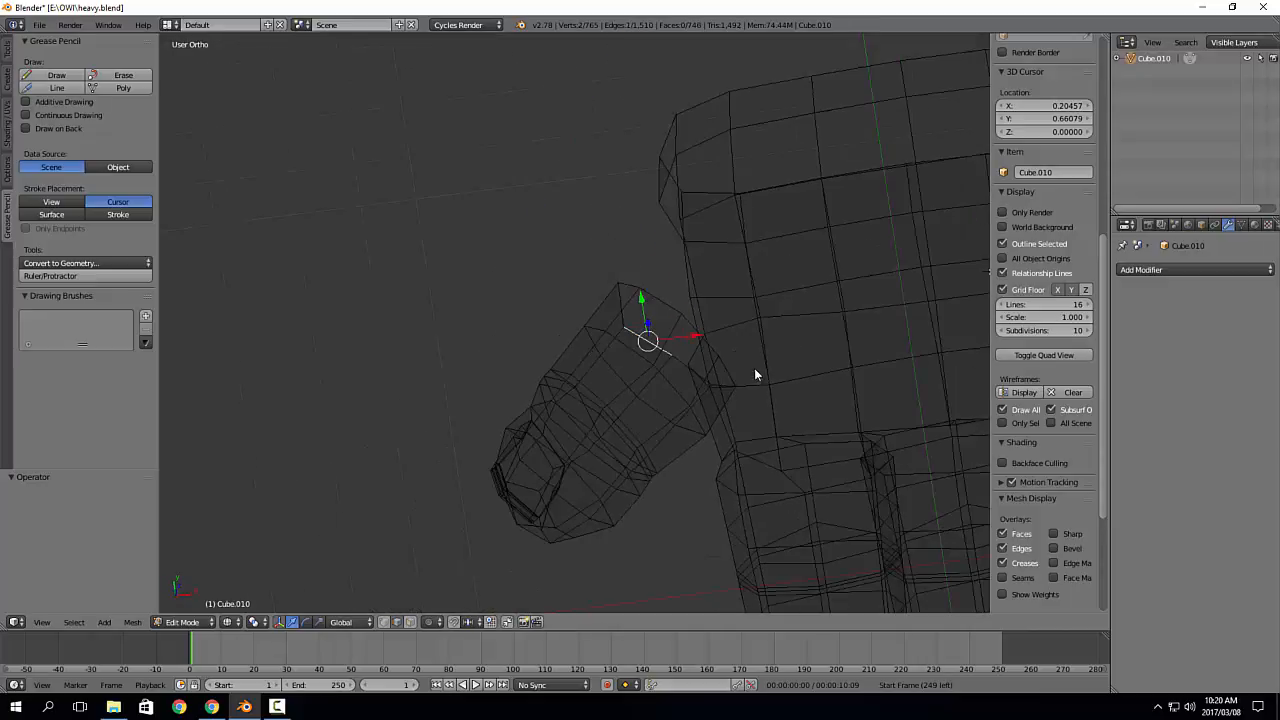
{"action": "key", "text": "ctrl+z"}
Step: Select the thumb's end edge loop and rotate it about -34° around the global Z axis
{"action": "mouse_move", "coordinate": [754, 369]}
{"action": "middle_mouse_down"}
{"action": "mouse_move", "coordinate": [726, 382]}
{"action": "mouse_move", "coordinate": [778, 362]}
{"action": "middle_mouse_up"}
{"action": "right_click", "coordinate": [761, 304], "text": "alt"}
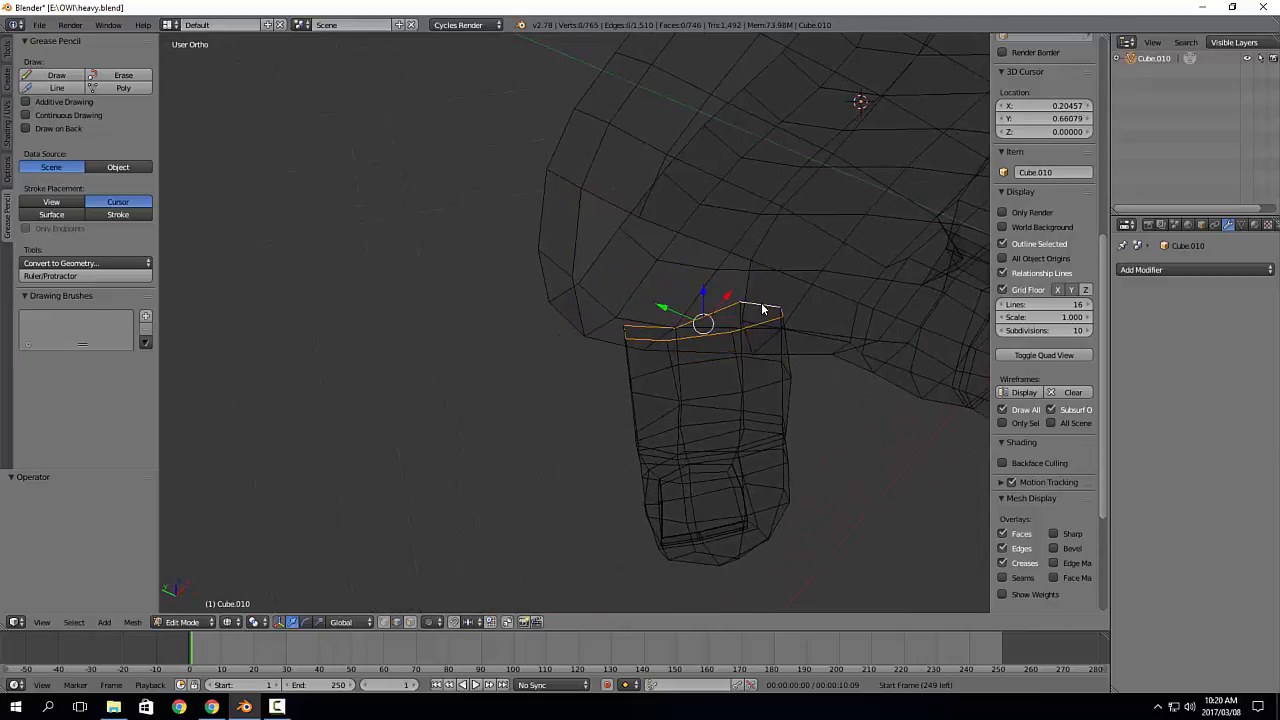
{"action": "key", "text": "KP_7"}
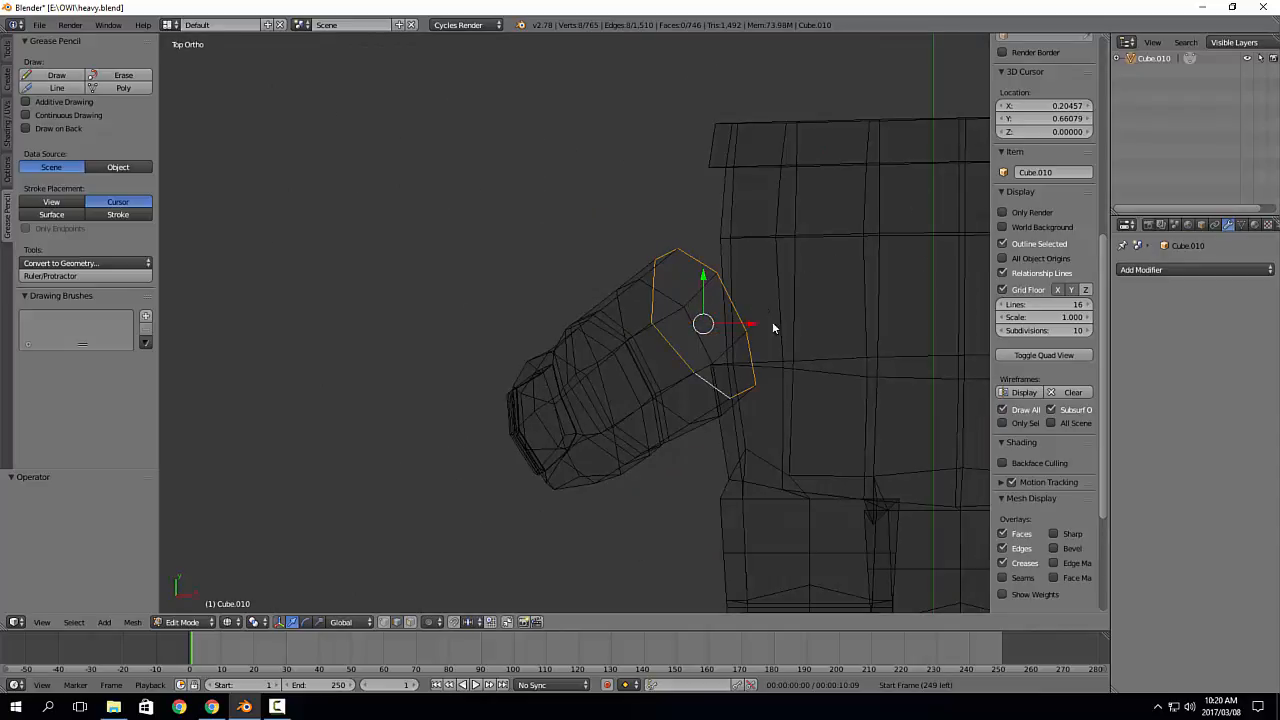
{"action": "key", "text": "KP_3"}
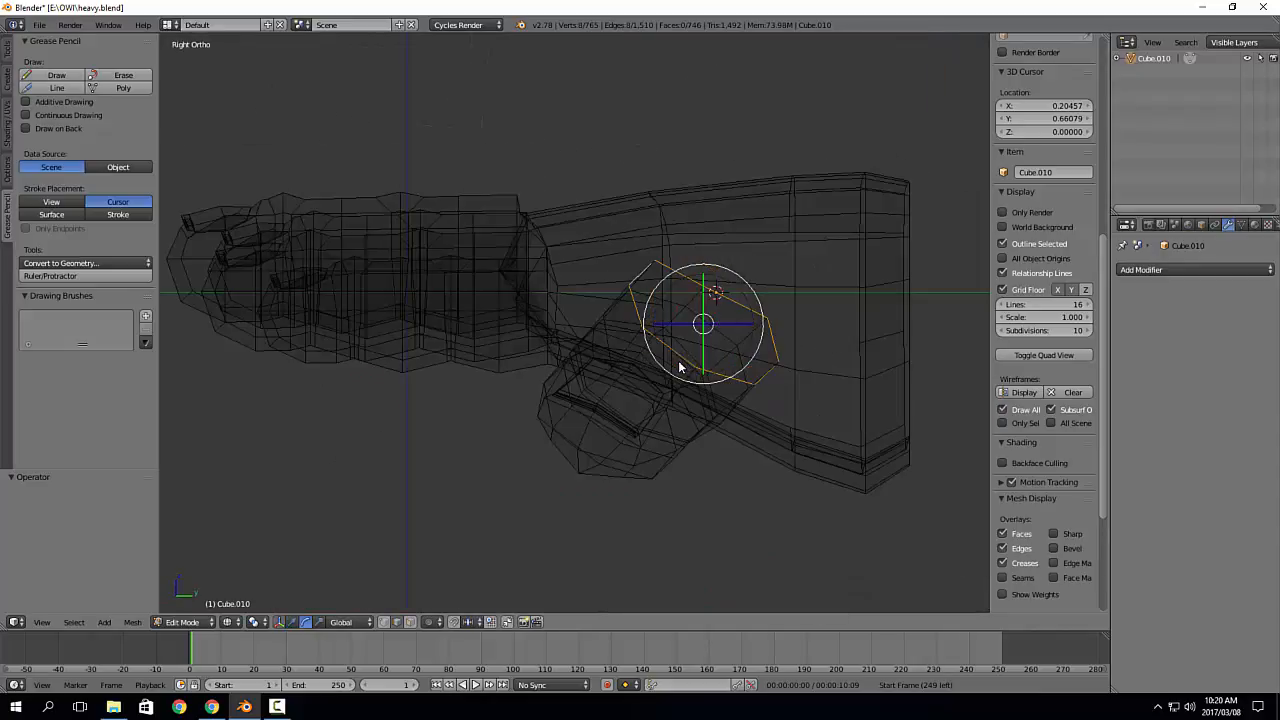
{"action": "key", "text": "KP_1"}
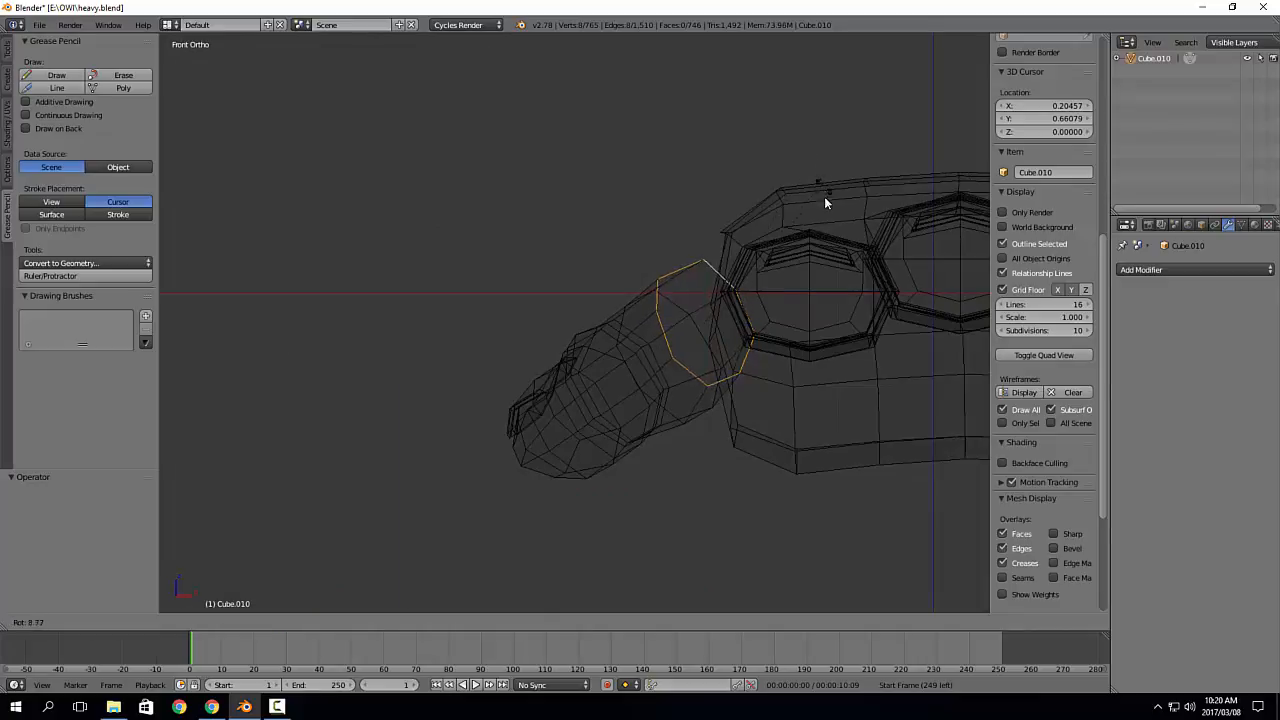
{"action": "key", "text": "r"}
{"action": "key", "text": "z"}
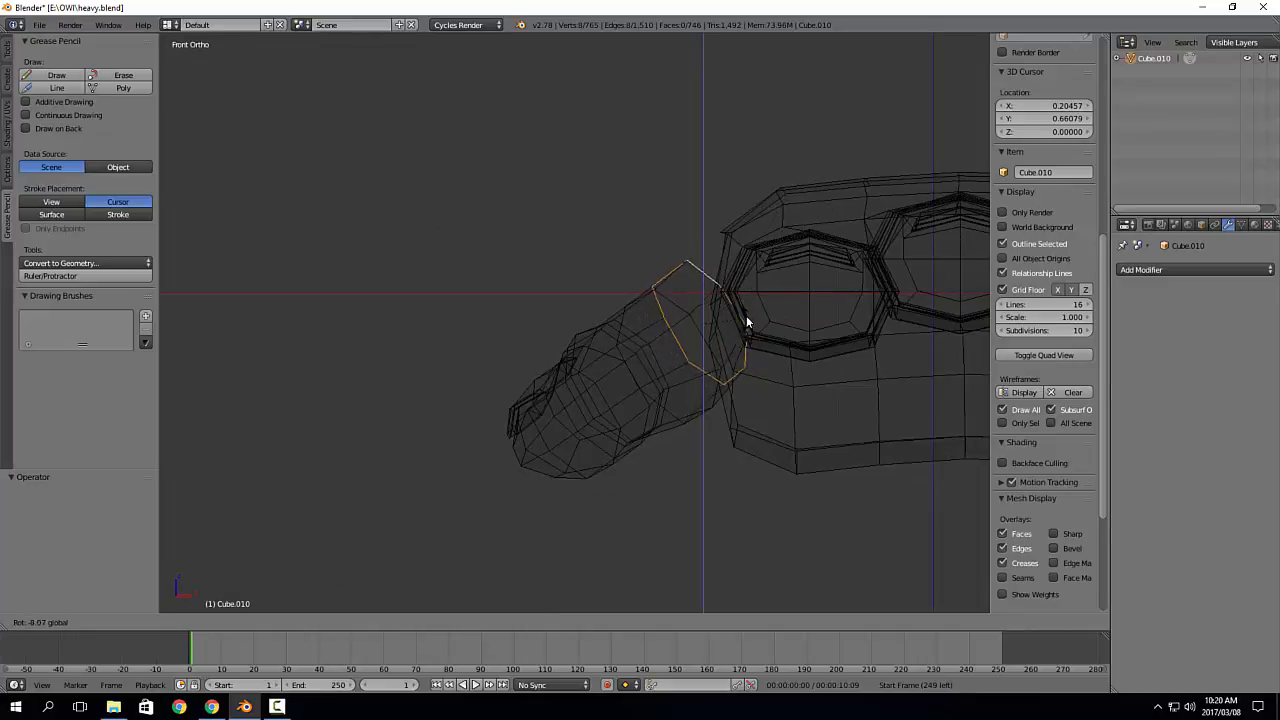
{"action": "left_click", "coordinate": [751, 291]}
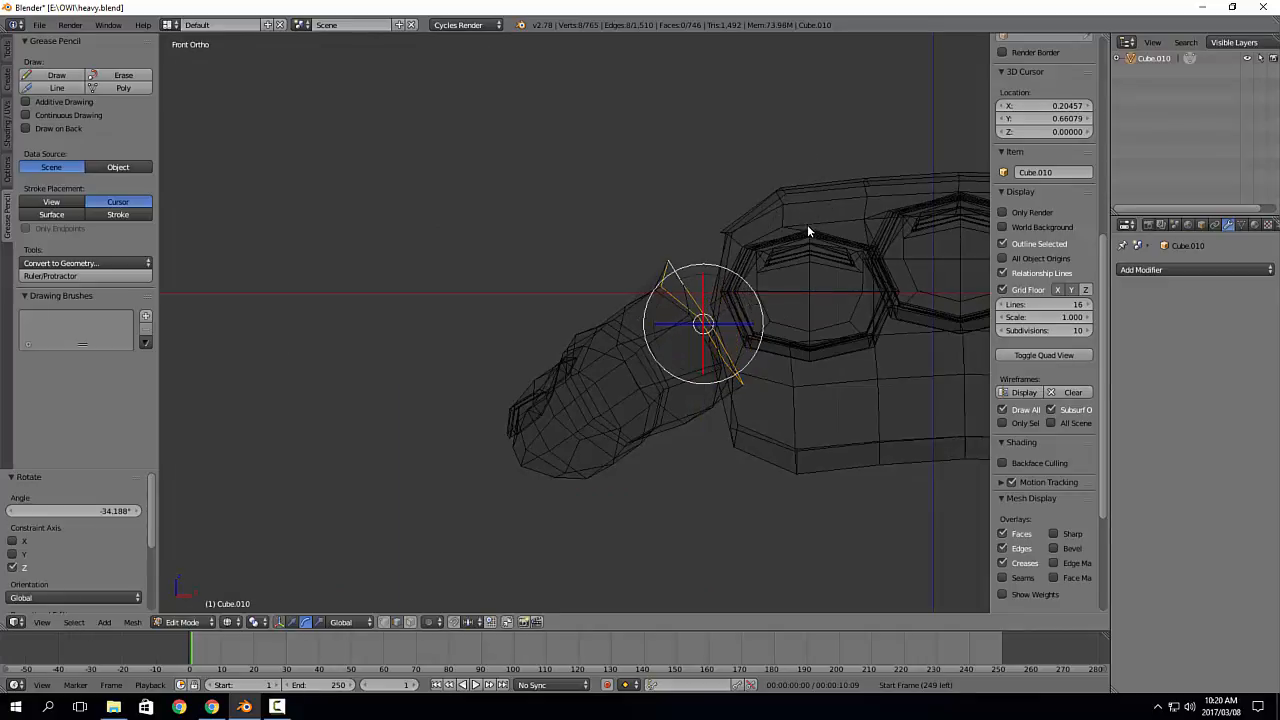
Step: Rotate the thumb's end loop in front view to face the palm, and move it about -0.017, 0.105, -0.002 to line up with the opening
{"action": "key", "text": "r"}
{"action": "left_click", "coordinate": [828, 290]}
{"action": "middle_click_drag", "start_coordinate": [828, 290], "coordinate": [818, 348]}
{"action": "key", "text": "g"}
{"action": "left_click", "coordinate": [741, 348]}
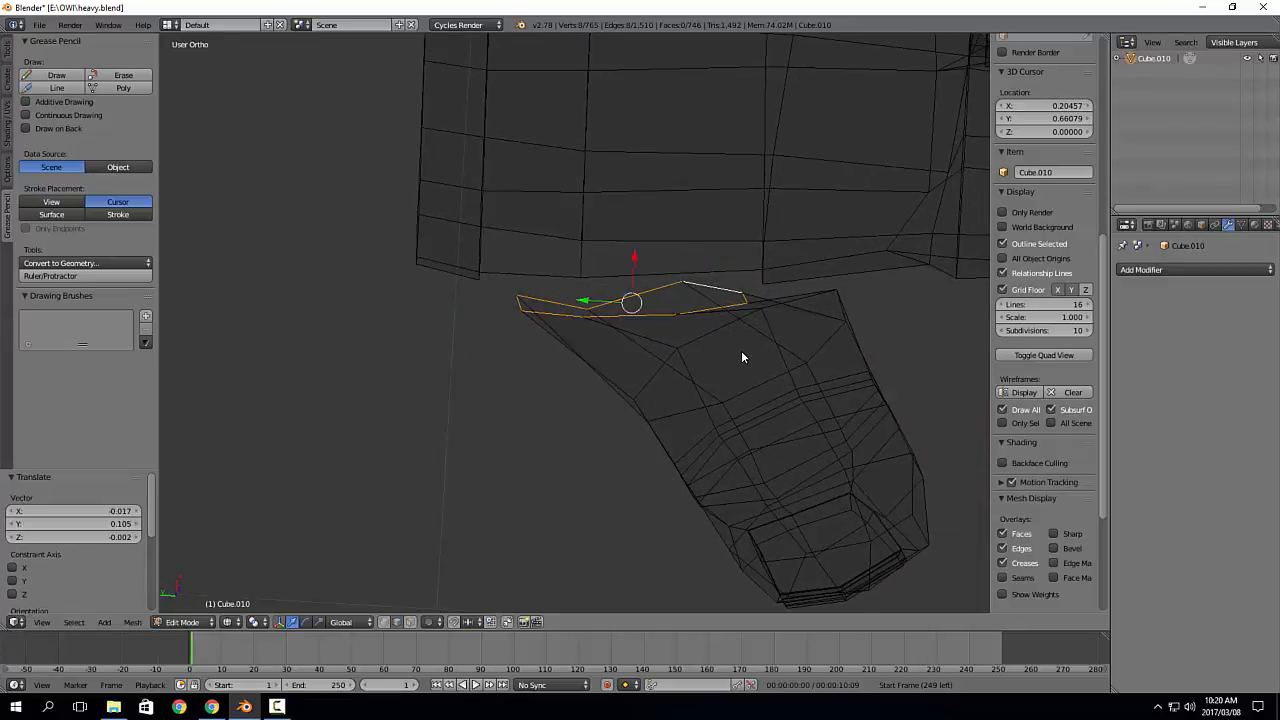
Step: Bridge the thumb's end loop to its palm opening and delete the extra edge loop at the joint
{"action": "right_click", "coordinate": [641, 242], "text": "alt+shift"}
{"action": "key", "text": "ctrl+e"}
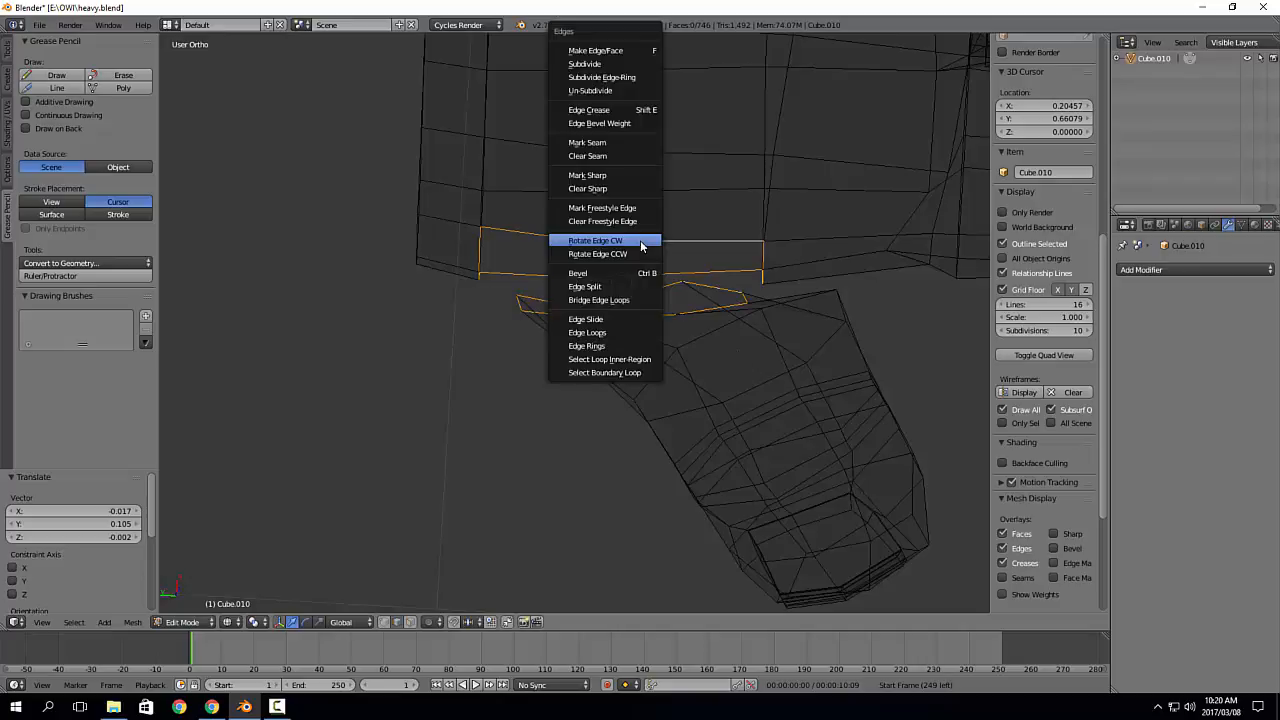
{"action": "left_click", "coordinate": [628, 299]}
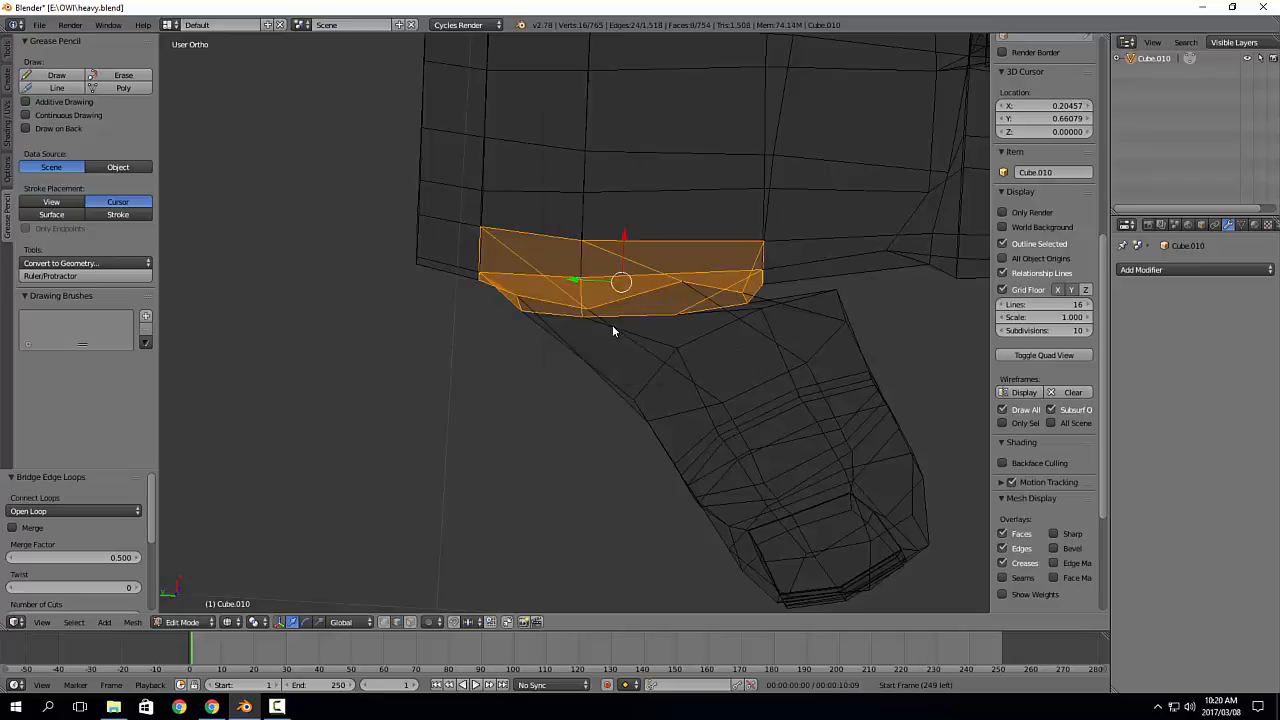
{"action": "middle_click_drag", "start_coordinate": [614, 331], "coordinate": [617, 307]}
{"action": "right_click", "coordinate": [643, 273], "text": "alt"}
{"action": "key", "text": "x"}
{"action": "left_click", "coordinate": [656, 264]}
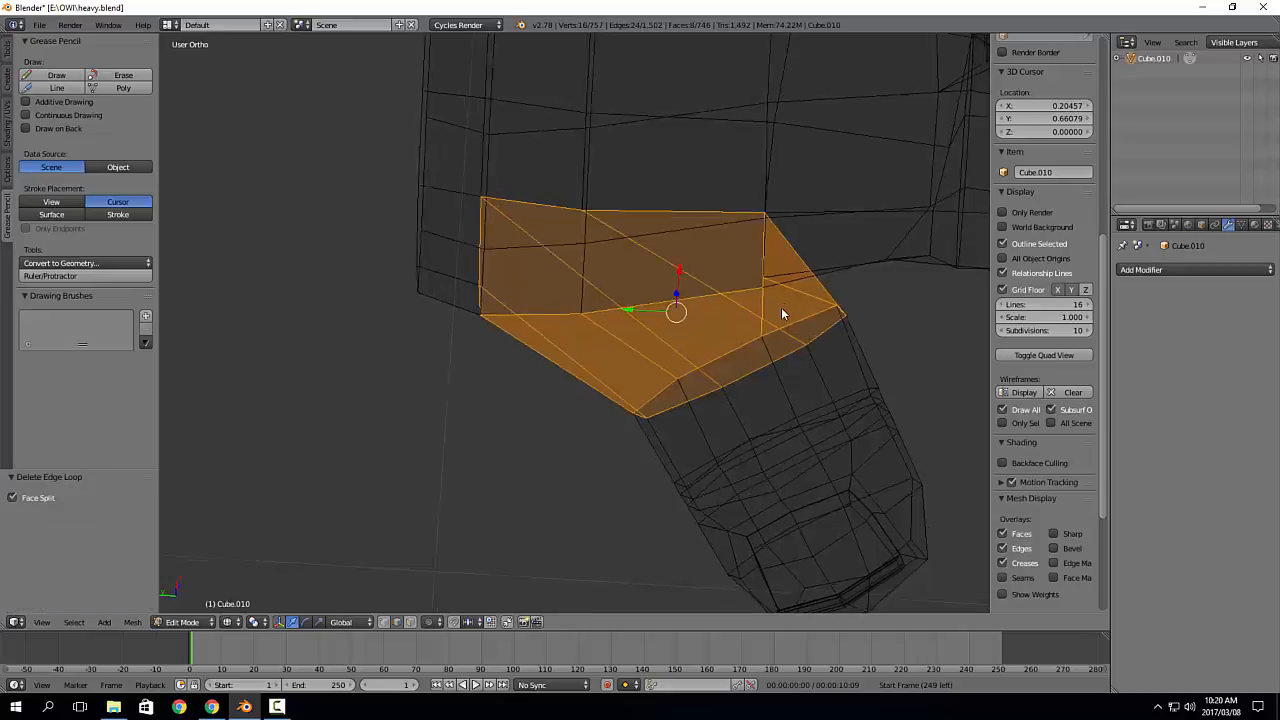
Step: Show the whole hand in solid shading and inspect the bridged thumb and finger joints from several angles
{"action": "middle_click_drag", "start_coordinate": [781, 308], "coordinate": [570, 384]}
{"action": "scroll", "coordinate": [724, 306], "scroll_direction": "down", "scroll_amount": 5}
{"action": "key", "text": "Tab"}
{"action": "middle_click_drag", "start_coordinate": [570, 384], "coordinate": [545, 238]}
{"action": "key", "text": "z"}
{"action": "scroll", "coordinate": [753, 402], "scroll_direction": "down", "scroll_amount": 1}
{"action": "mouse_move", "coordinate": [777, 402]}
{"action": "middle_mouse_down"}
{"action": "mouse_move", "coordinate": [757, 469]}
{"action": "mouse_move", "coordinate": [763, 411]}
{"action": "middle_mouse_up"}
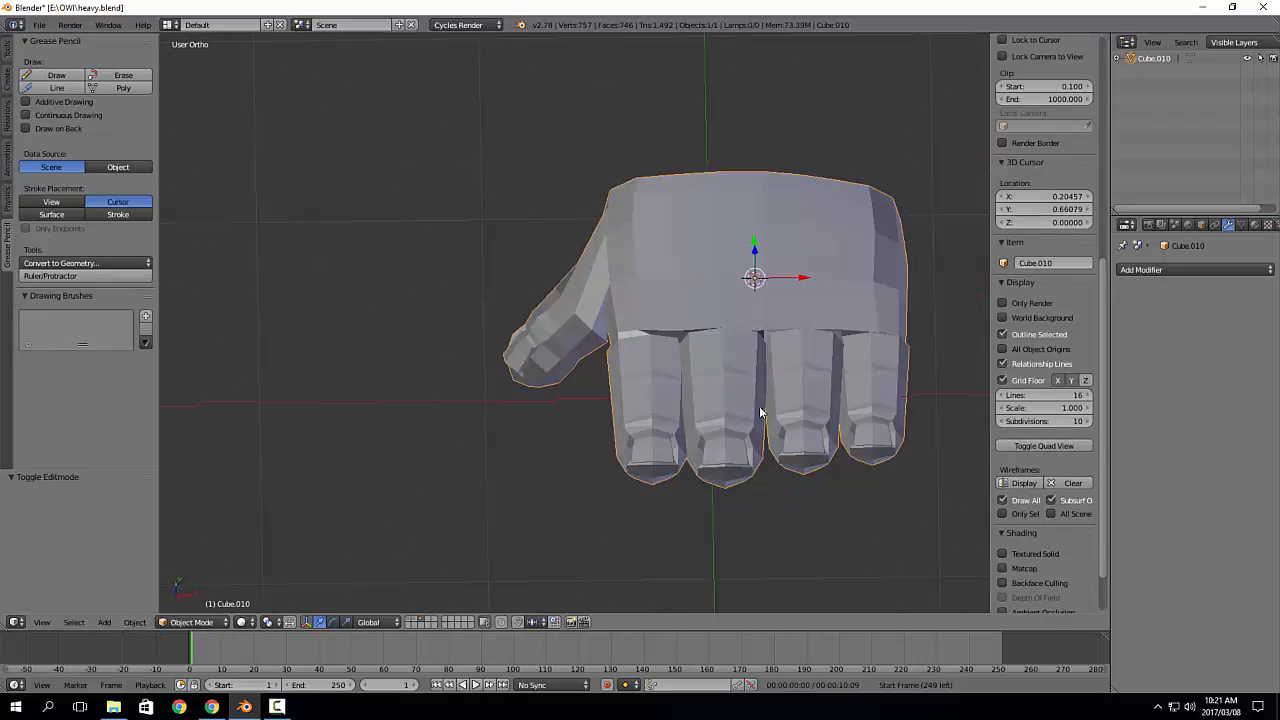
{"action": "scroll", "coordinate": [745, 430], "scroll_direction": "up", "scroll_amount": 6}
{"action": "middle_click_drag", "start_coordinate": [667, 424], "coordinate": [776, 360]}
Step: Select the edge loop at the index finger's base and smooth its vertices
{"action": "key", "text": "Tab"}
{"action": "middle_click_drag", "start_coordinate": [580, 383], "coordinate": [635, 340]}
{"action": "key", "text": "Tab"}
{"action": "right_click", "coordinate": [578, 405], "text": "alt"}
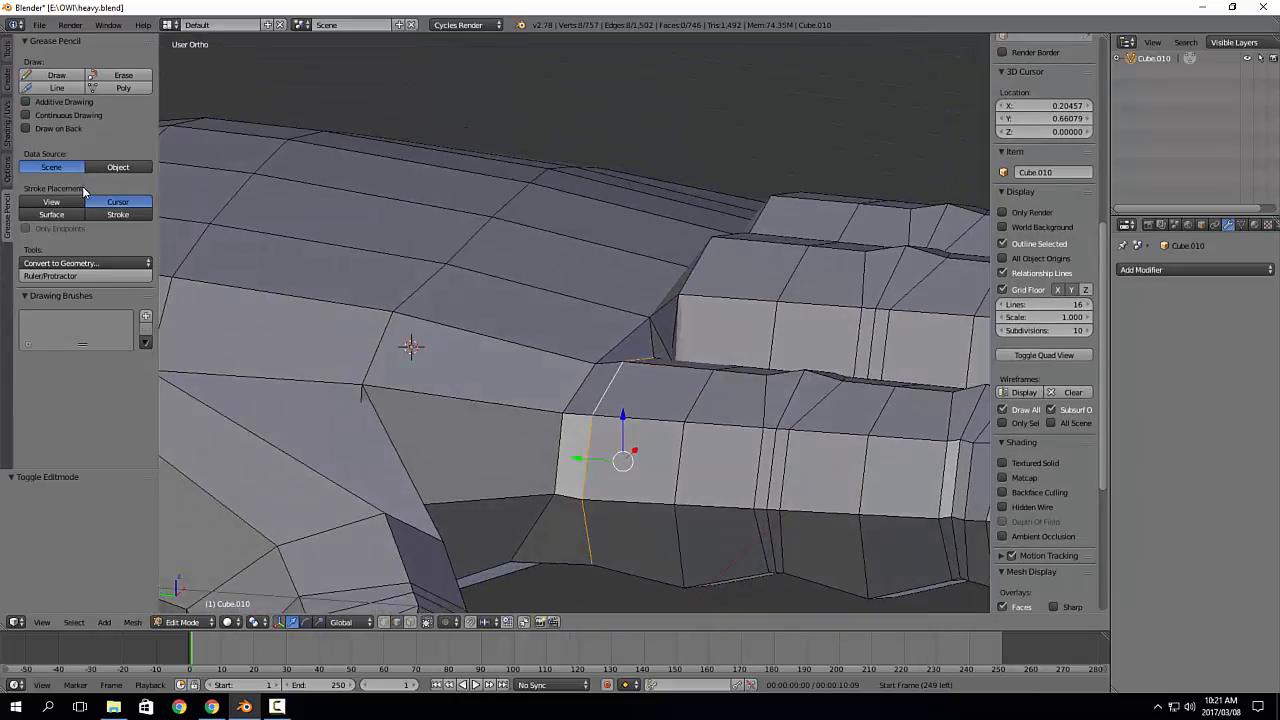
{"action": "left_click", "coordinate": [5, 54]}
{"action": "left_click", "coordinate": [60, 195]}
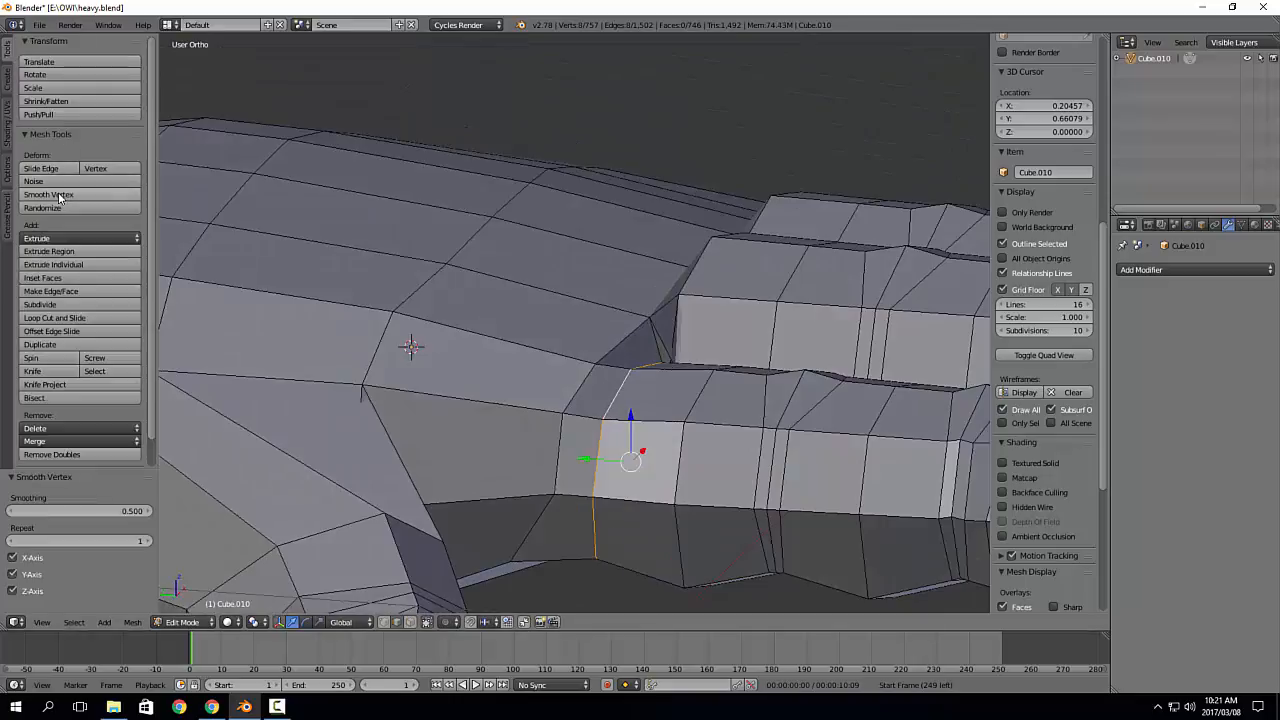
Step: Smooth the base edge loops of the middle, ring and little fingers where they join the palm
{"action": "middle_click_drag", "start_coordinate": [320, 226], "coordinate": [660, 289]}
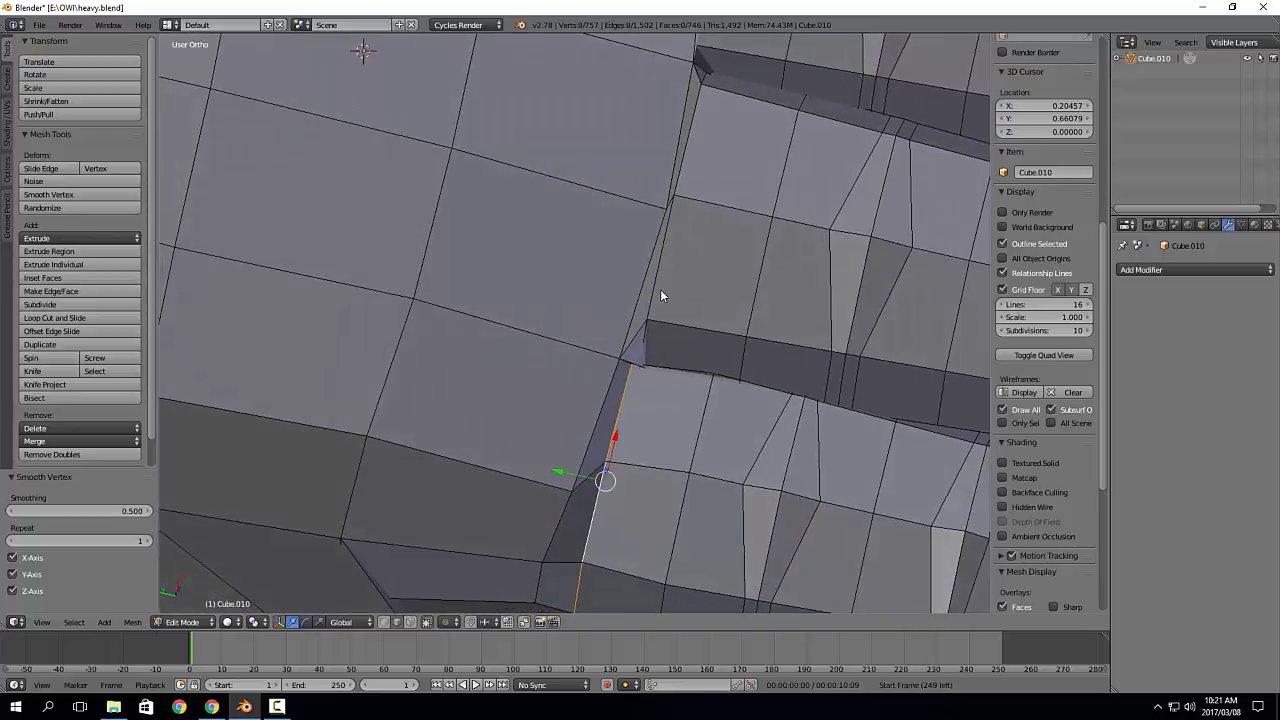
{"action": "left_click", "coordinate": [58, 194]}
{"action": "left_click", "coordinate": [58, 194]}
{"action": "middle_click_drag", "start_coordinate": [709, 218], "coordinate": [525, 389], "text": "shift"}
{"action": "left_click", "coordinate": [76, 196]}
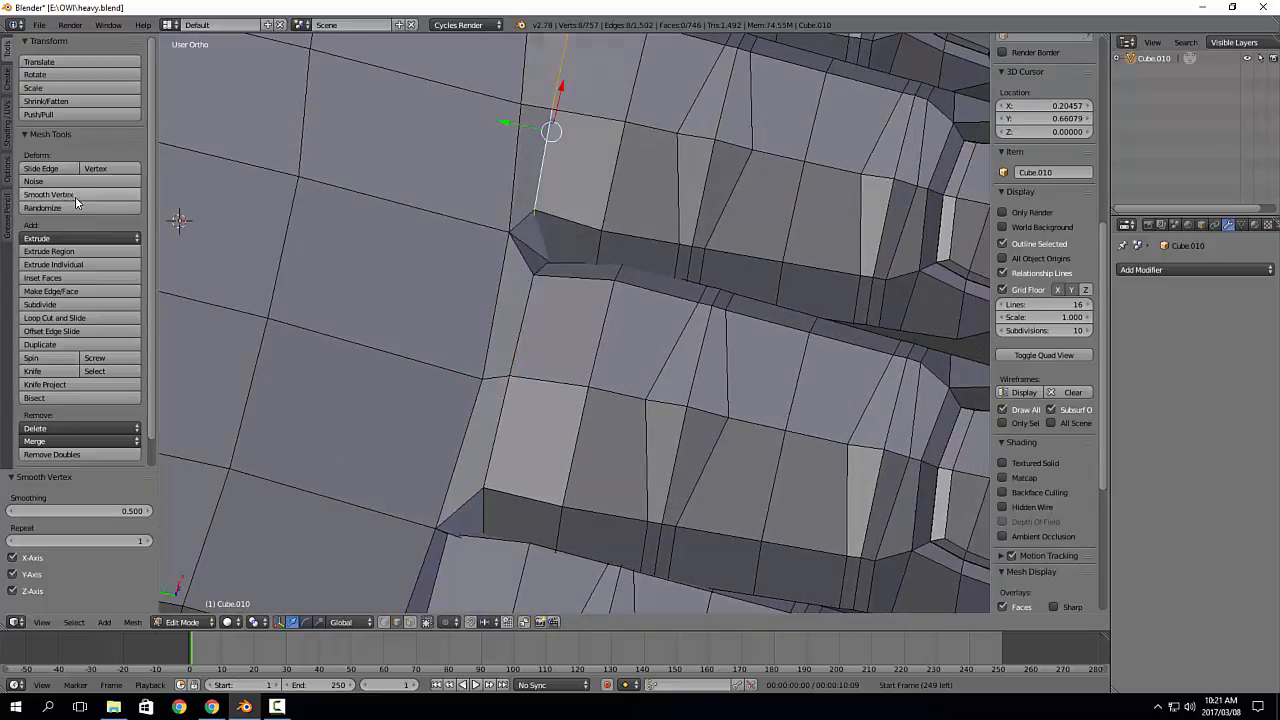
{"action": "middle_click_drag", "start_coordinate": [629, 144], "coordinate": [617, 396], "text": "shift"}
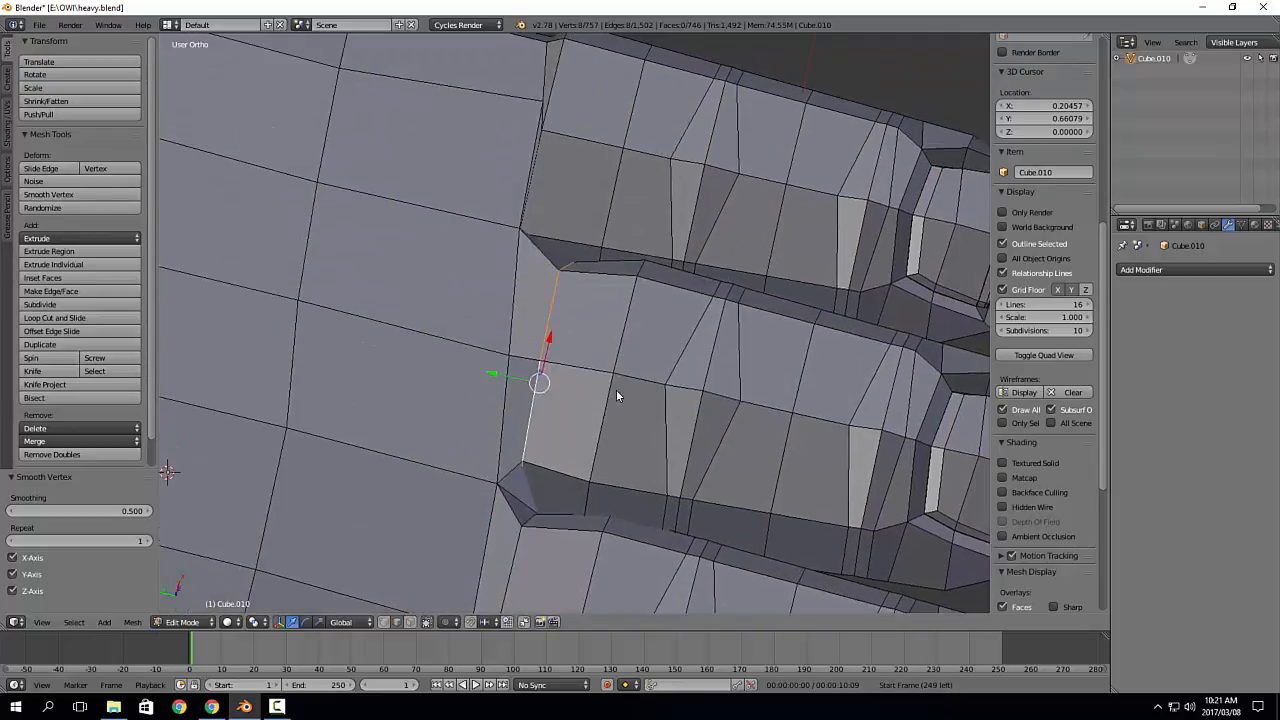
{"action": "left_click", "coordinate": [97, 195]}
{"action": "left_click", "coordinate": [97, 195]}
Step: Switch the hand to Sculpt Mode and set the Grab brush radius to 199 px
{"action": "scroll", "coordinate": [630, 288], "scroll_direction": "down", "scroll_amount": 4}
{"action": "middle_click_drag", "start_coordinate": [630, 288], "coordinate": [706, 312]}
{"action": "mouse_move", "coordinate": [706, 312]}
{"action": "middle_mouse_down"}
{"action": "mouse_move", "coordinate": [600, 308]}
{"action": "mouse_move", "coordinate": [654, 280]}
{"action": "mouse_move", "coordinate": [619, 304]}
{"action": "middle_mouse_up"}
{"action": "key", "text": "Tab"}
{"action": "key", "text": "f"}
{"action": "left_click", "coordinate": [658, 290]}
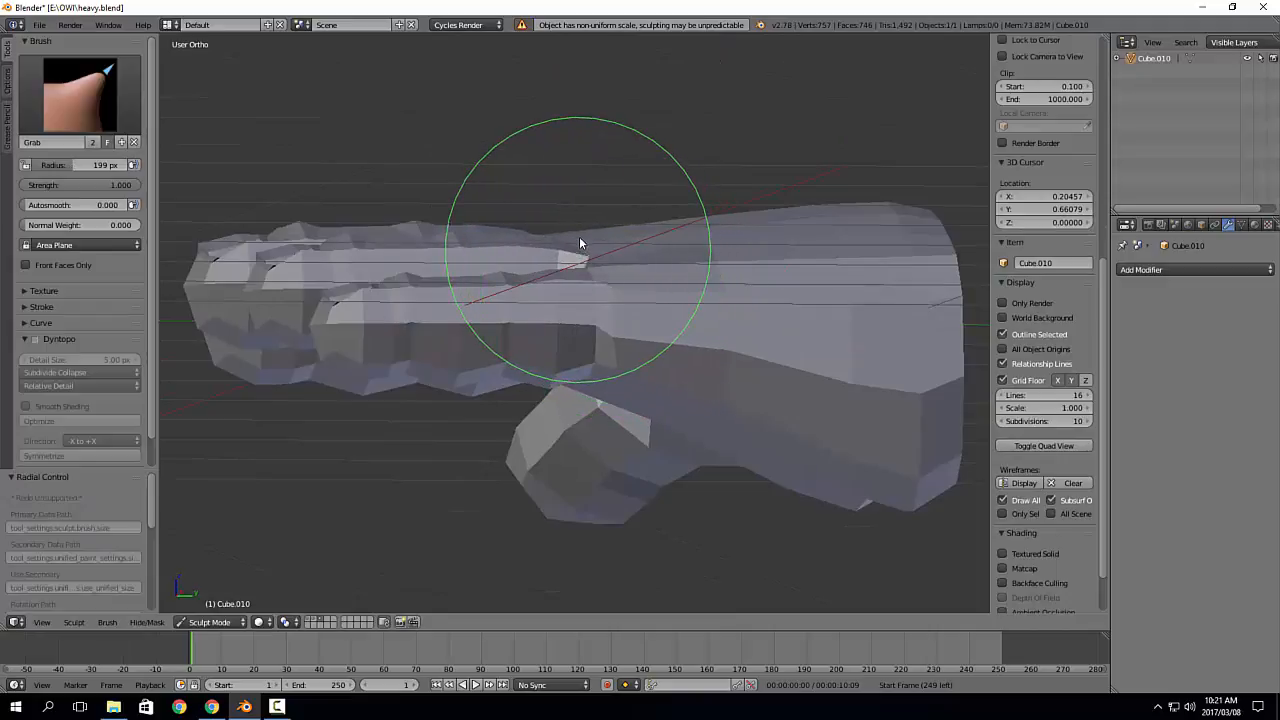
Step: Expand the sculpting symmetry and lock settings
{"action": "middle_click_drag", "start_coordinate": [584, 238], "coordinate": [588, 376]}
{"action": "middle_click_drag", "start_coordinate": [526, 230], "coordinate": [455, 300]}
{"action": "scroll", "coordinate": [33, 347], "scroll_direction": "down", "scroll_amount": 1}
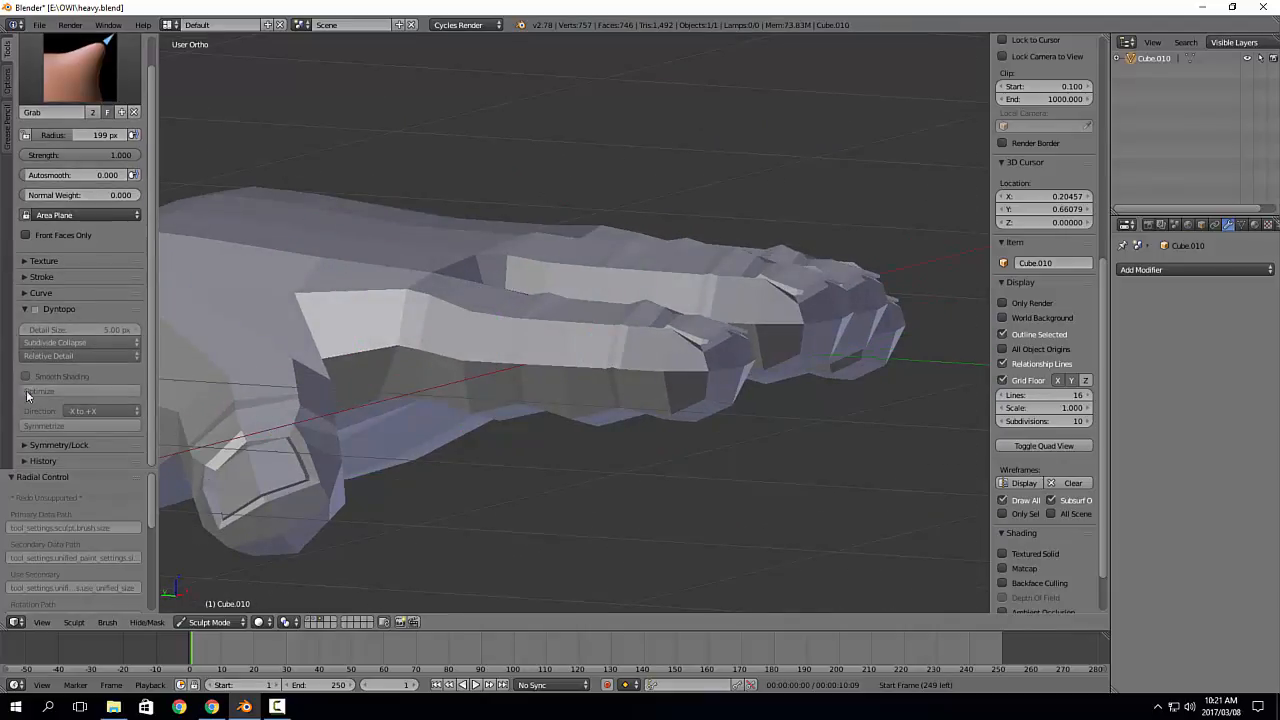
{"action": "left_click", "coordinate": [27, 445]}
{"action": "scroll", "coordinate": [38, 400], "scroll_direction": "down", "scroll_amount": 4}
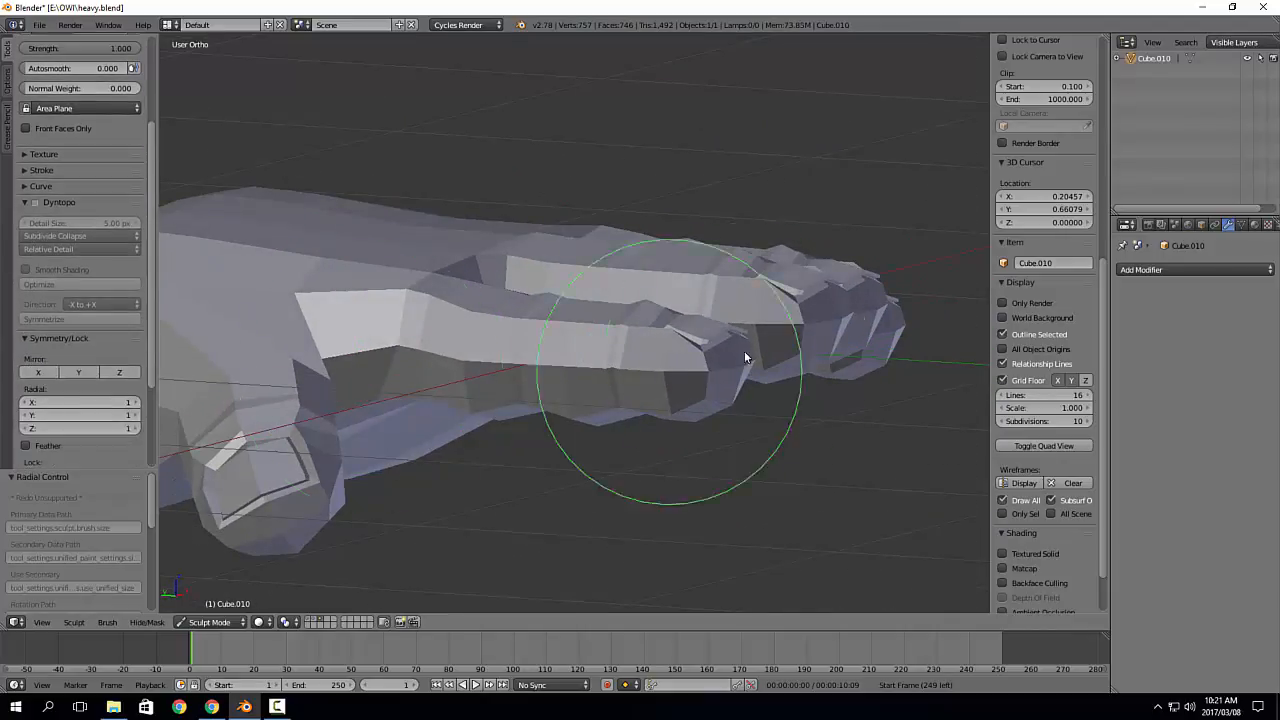
{"action": "mouse_move", "coordinate": [744, 357]}
{"action": "middle_mouse_down"}
{"action": "mouse_move", "coordinate": [668, 340]}
{"action": "mouse_move", "coordinate": [674, 380]}
{"action": "mouse_move", "coordinate": [594, 271]}
{"action": "middle_mouse_up"}
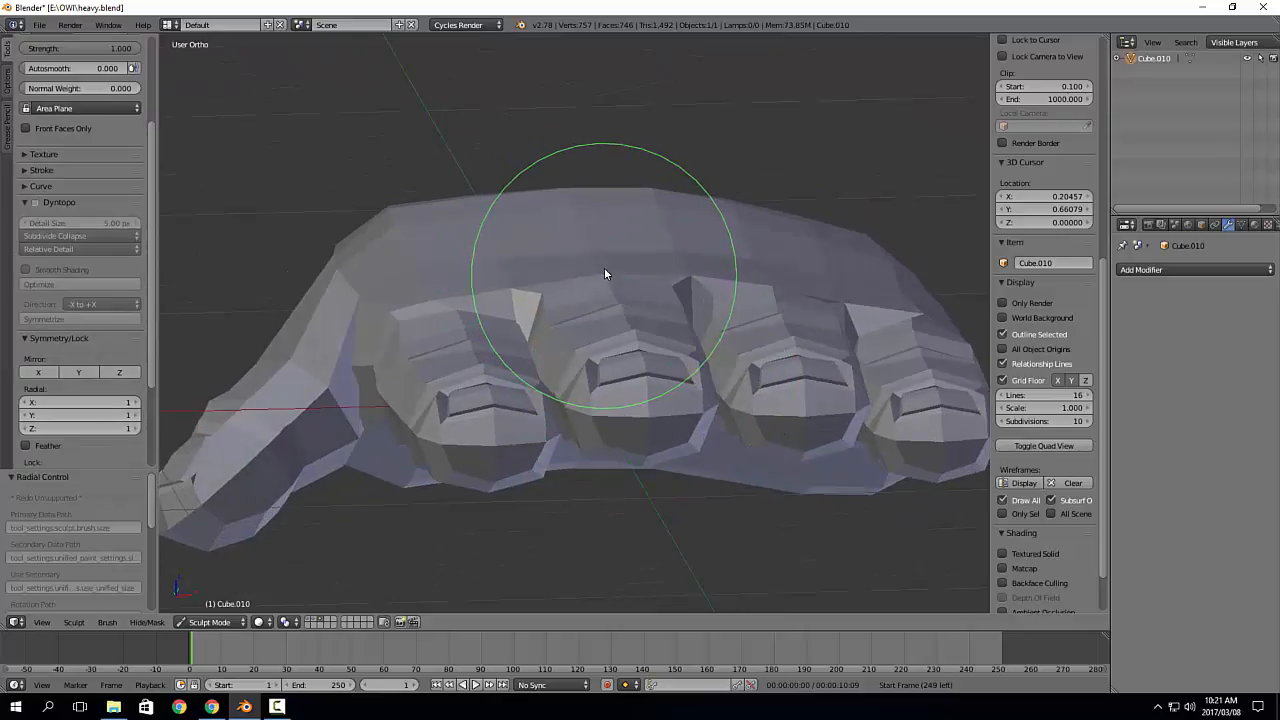
Step: Reduce the Grab brush size and reshape the knuckle area above the ring finger and its neighbouring finger gaps
{"action": "middle_click_drag", "start_coordinate": [592, 235], "coordinate": [651, 314]}
{"action": "key", "text": "f"}
{"action": "left_click", "coordinate": [624, 311]}
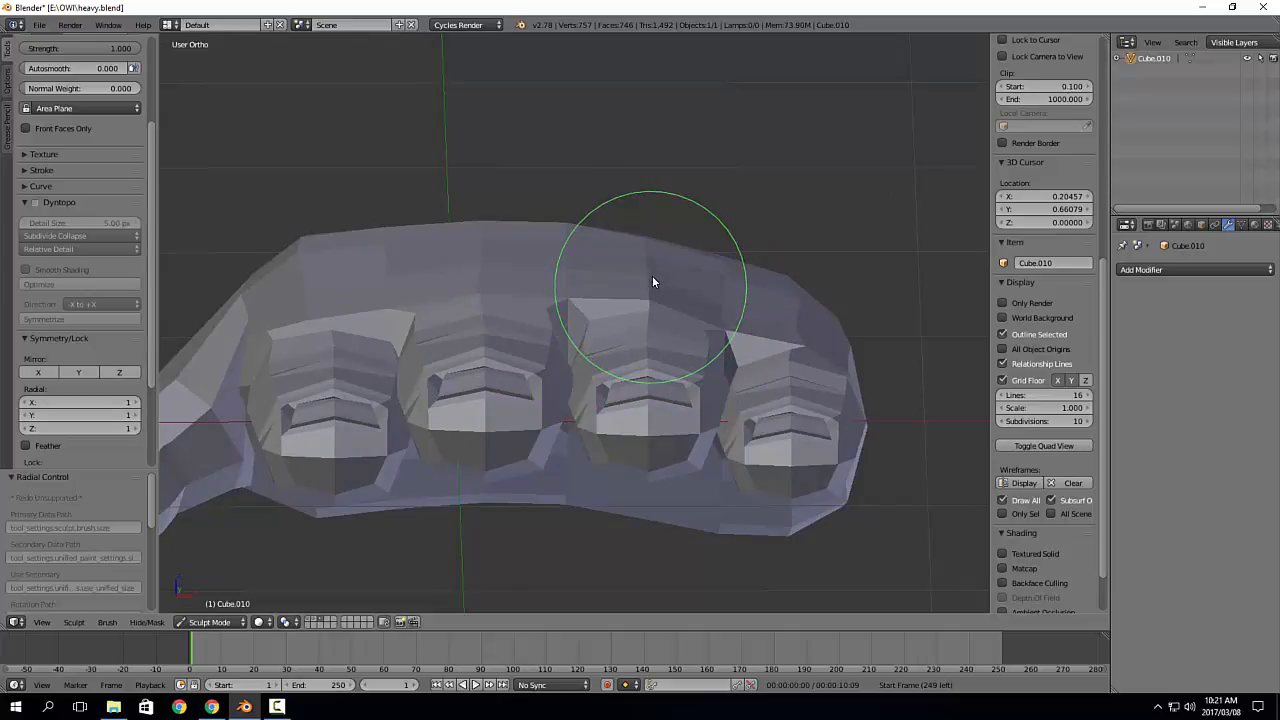
{"action": "middle_click_drag", "start_coordinate": [812, 338], "coordinate": [762, 307]}
{"action": "left_click_drag", "start_coordinate": [750, 303], "coordinate": [749, 286]}
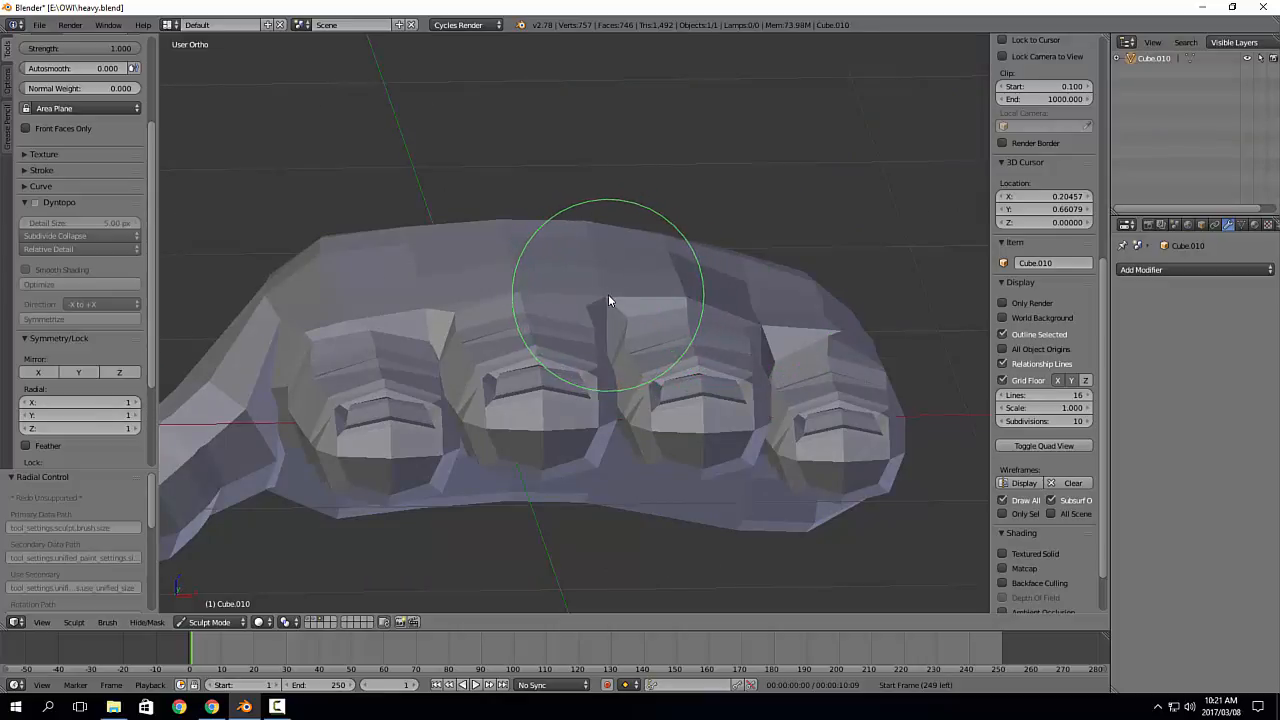
{"action": "left_click_drag", "start_coordinate": [608, 295], "coordinate": [606, 306]}
Step: Overlay the hand's wireframe and nudge the mesh at the finger knuckles upward with a smaller Grab brush
{"action": "key", "text": "f"}
{"action": "left_click", "coordinate": [564, 309]}
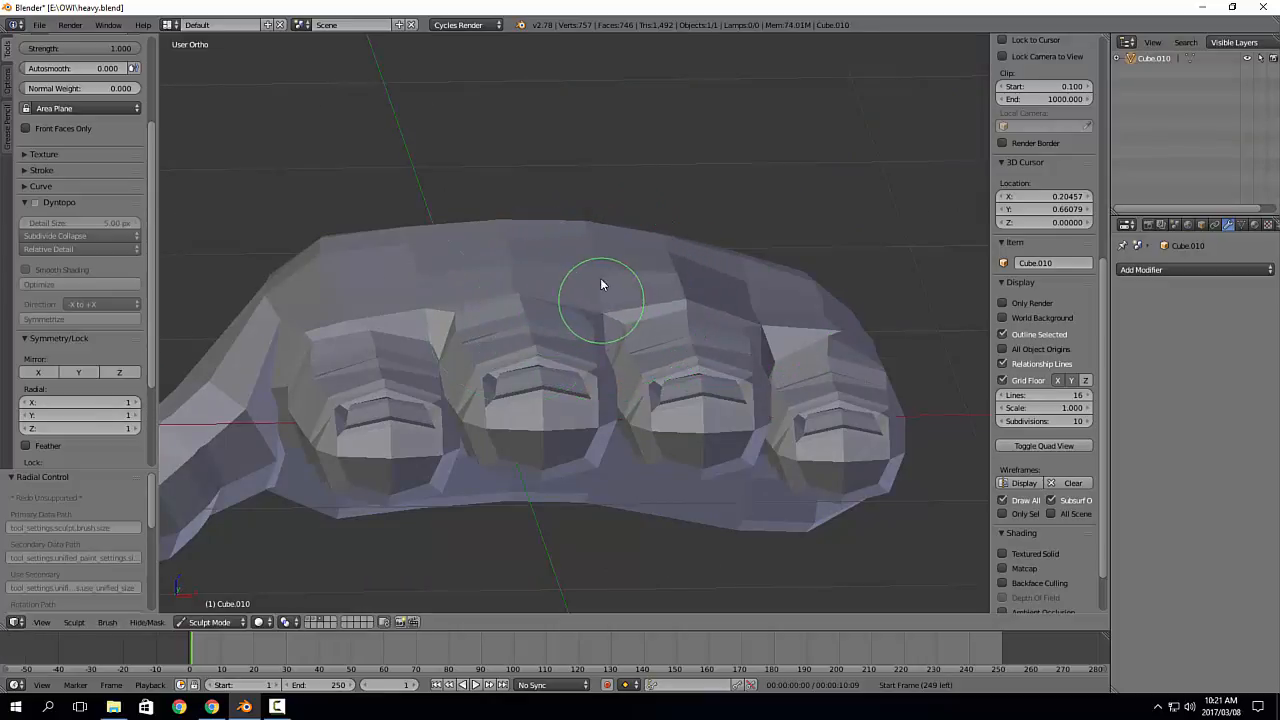
{"action": "left_click", "coordinate": [1022, 483]}
{"action": "middle_click_drag", "start_coordinate": [708, 437], "coordinate": [528, 326]}
{"action": "mouse_move", "coordinate": [530, 292]}
{"action": "left_mouse_down"}
{"action": "mouse_move", "coordinate": [529, 306]}
{"action": "mouse_move", "coordinate": [521, 281]}
{"action": "left_mouse_up"}
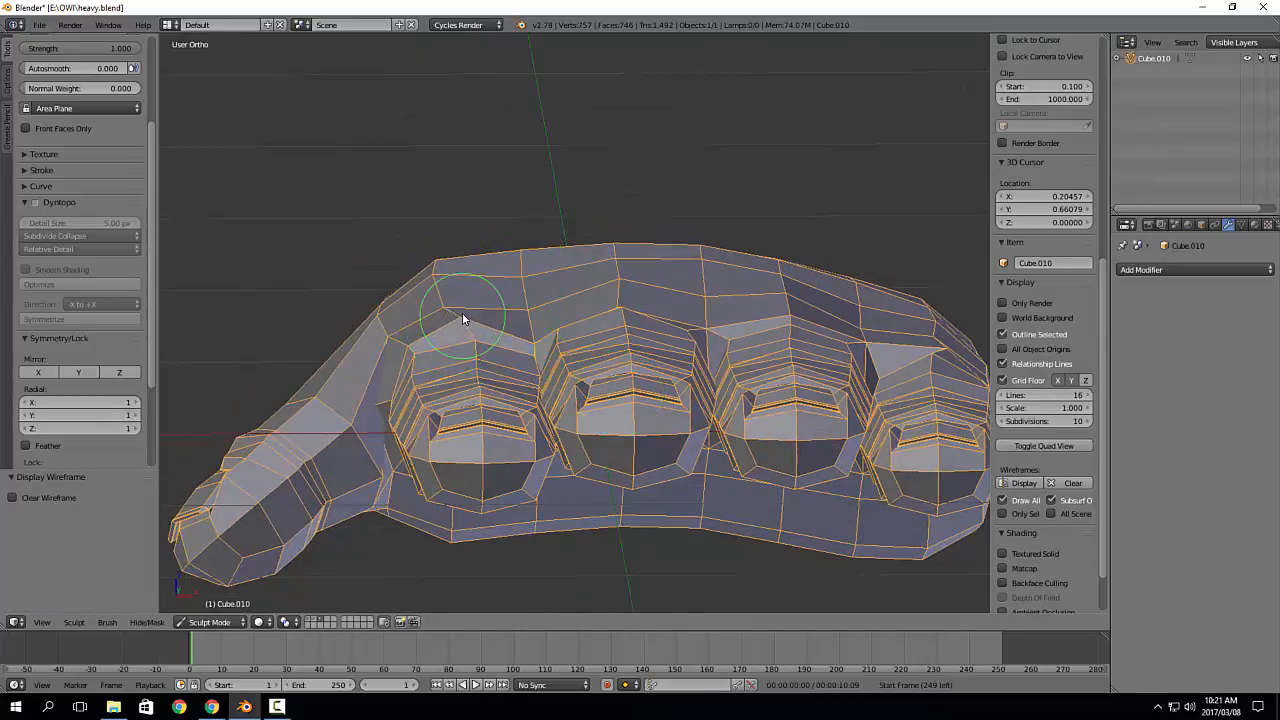
Step: Set the Grab brush radius to 108 px
{"action": "mouse_move", "coordinate": [470, 322]}
{"action": "middle_mouse_down"}
{"action": "mouse_move", "coordinate": [557, 338]}
{"action": "mouse_move", "coordinate": [509, 360]}
{"action": "middle_mouse_up"}
{"action": "key", "text": "f"}
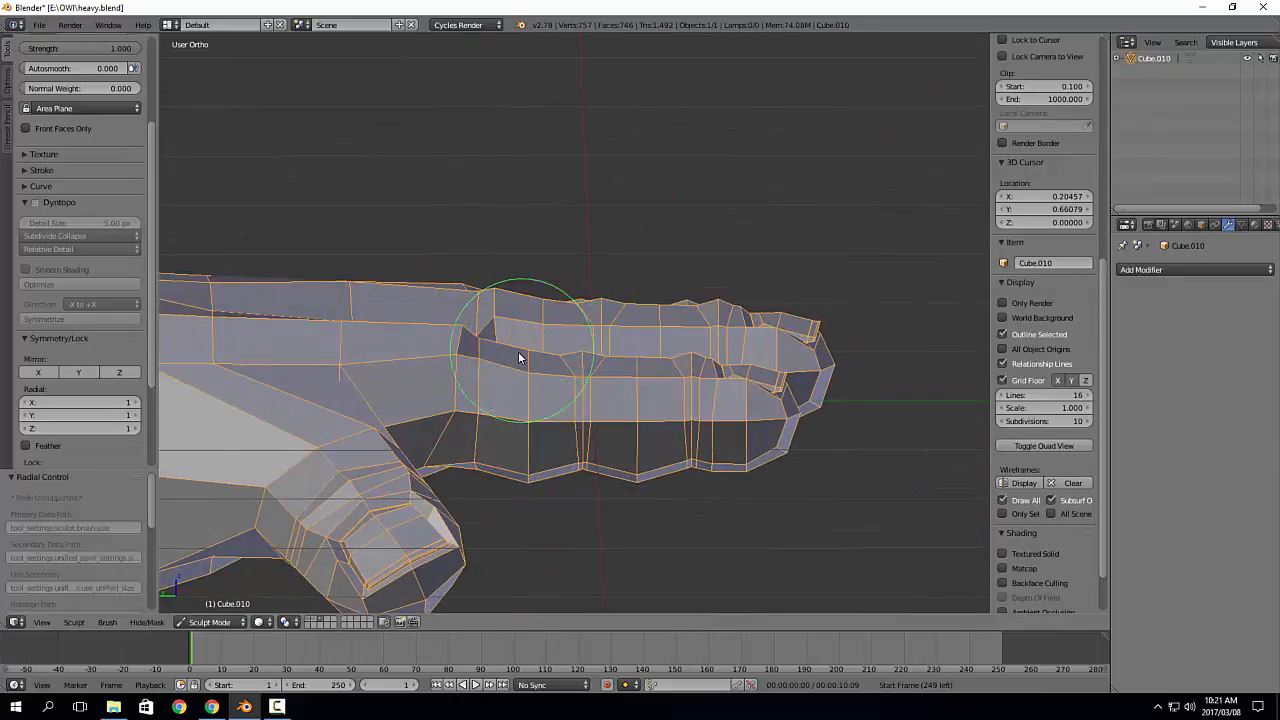
{"action": "left_click", "coordinate": [515, 343]}
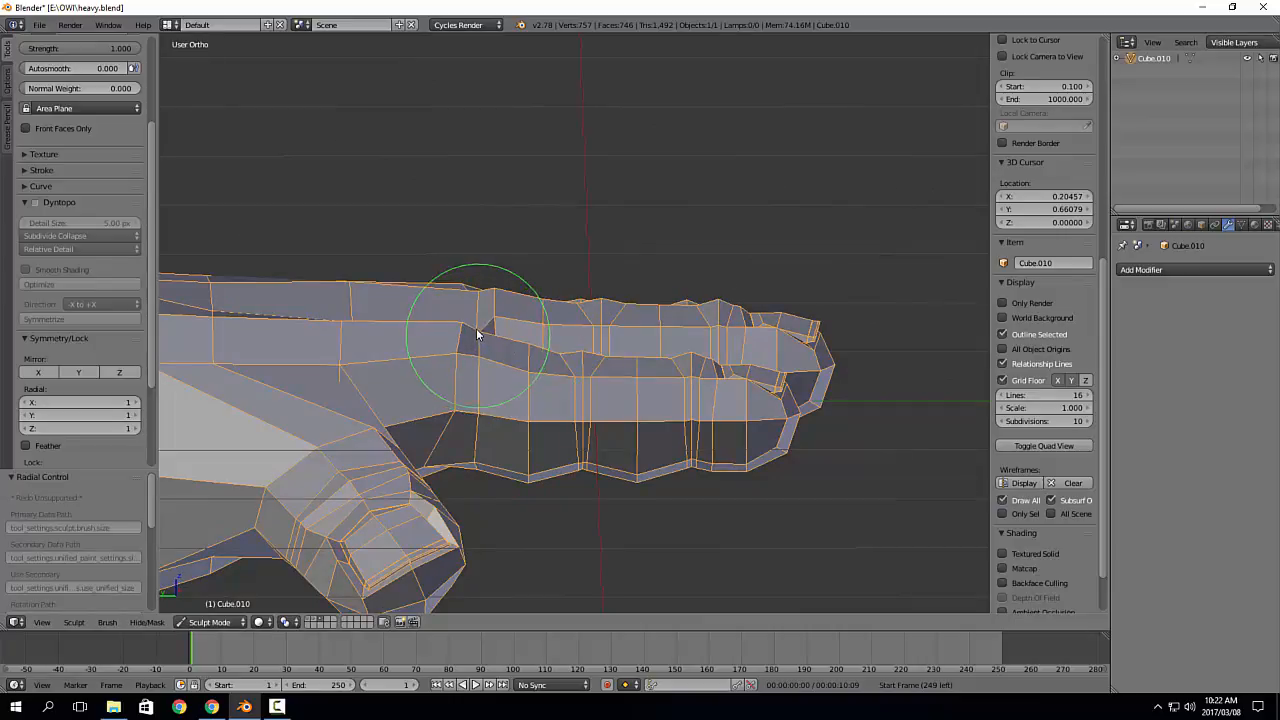
Step: Select the edge loop at the thumb's base in Edit Mode, smooth its vertices and scale the loop
{"action": "mouse_move", "coordinate": [462, 333]}
{"action": "middle_mouse_down"}
{"action": "mouse_move", "coordinate": [528, 371]}
{"action": "mouse_move", "coordinate": [500, 439]}
{"action": "mouse_move", "coordinate": [514, 400]}
{"action": "middle_mouse_up"}
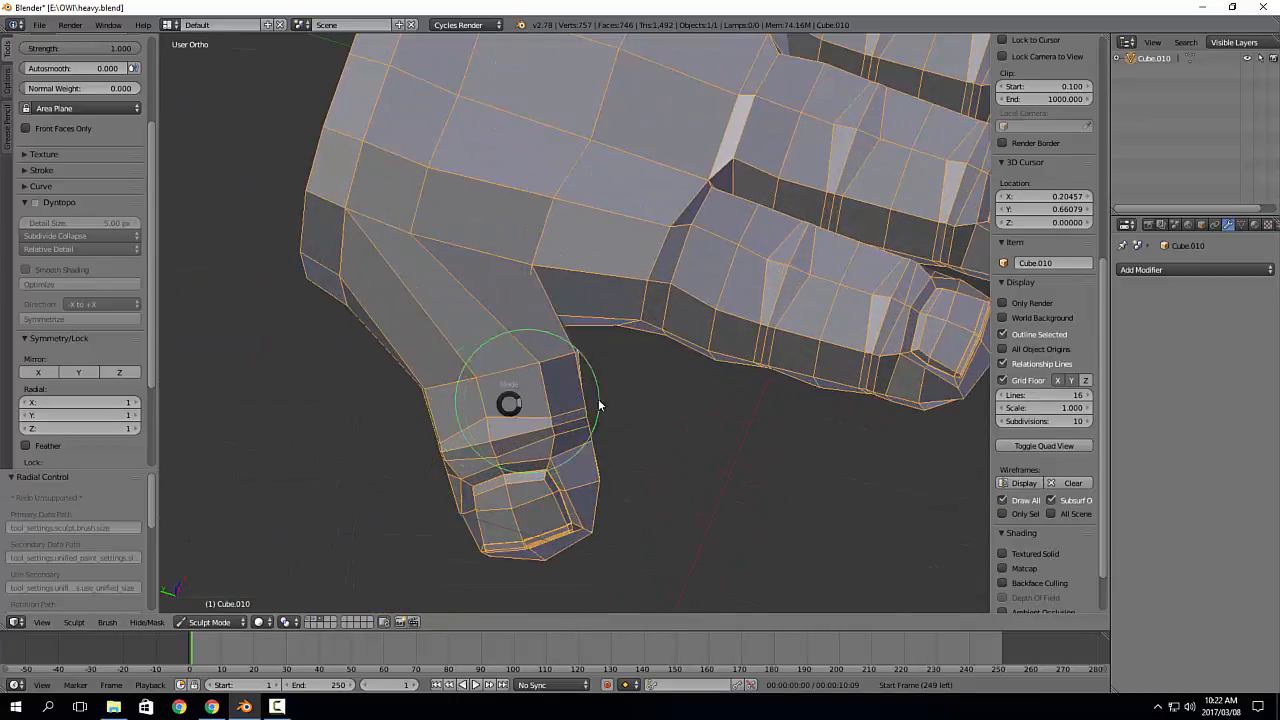
{"action": "key", "text": "Tab"}
{"action": "right_click", "coordinate": [555, 361], "text": "alt"}
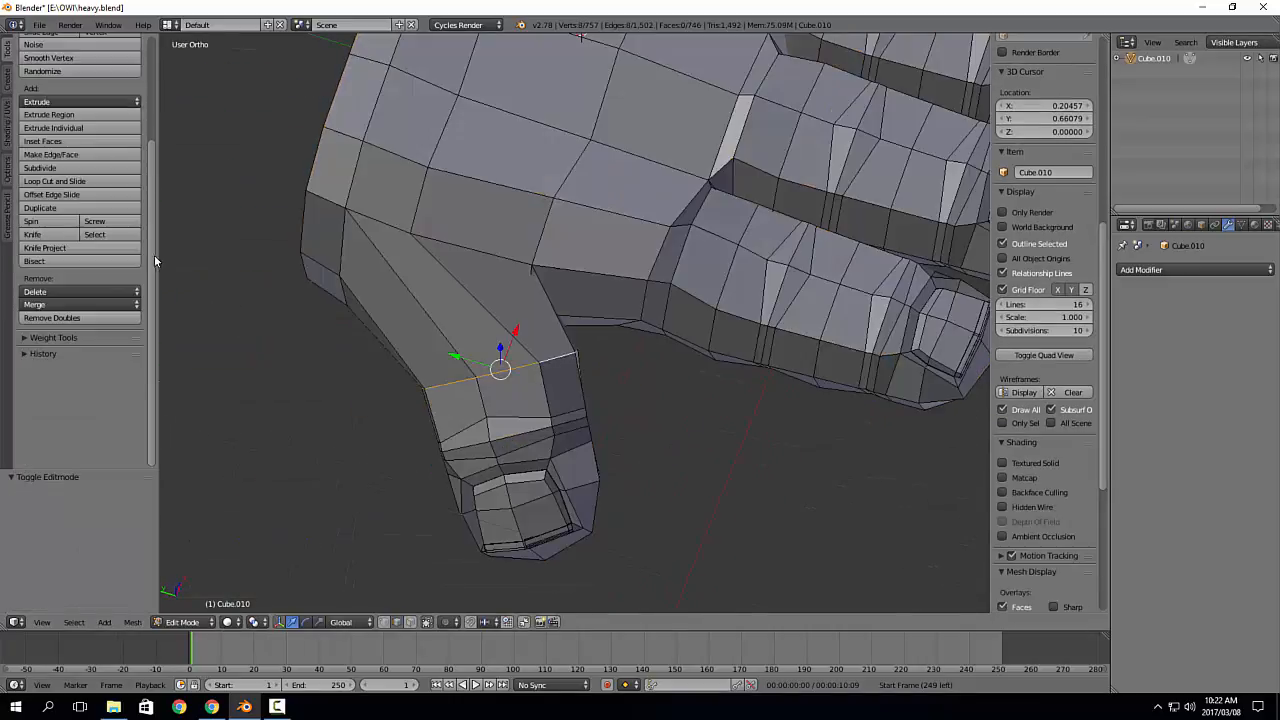
{"action": "scroll", "coordinate": [78, 150], "scroll_direction": "up", "scroll_amount": 4}
{"action": "left_click", "coordinate": [80, 165]}
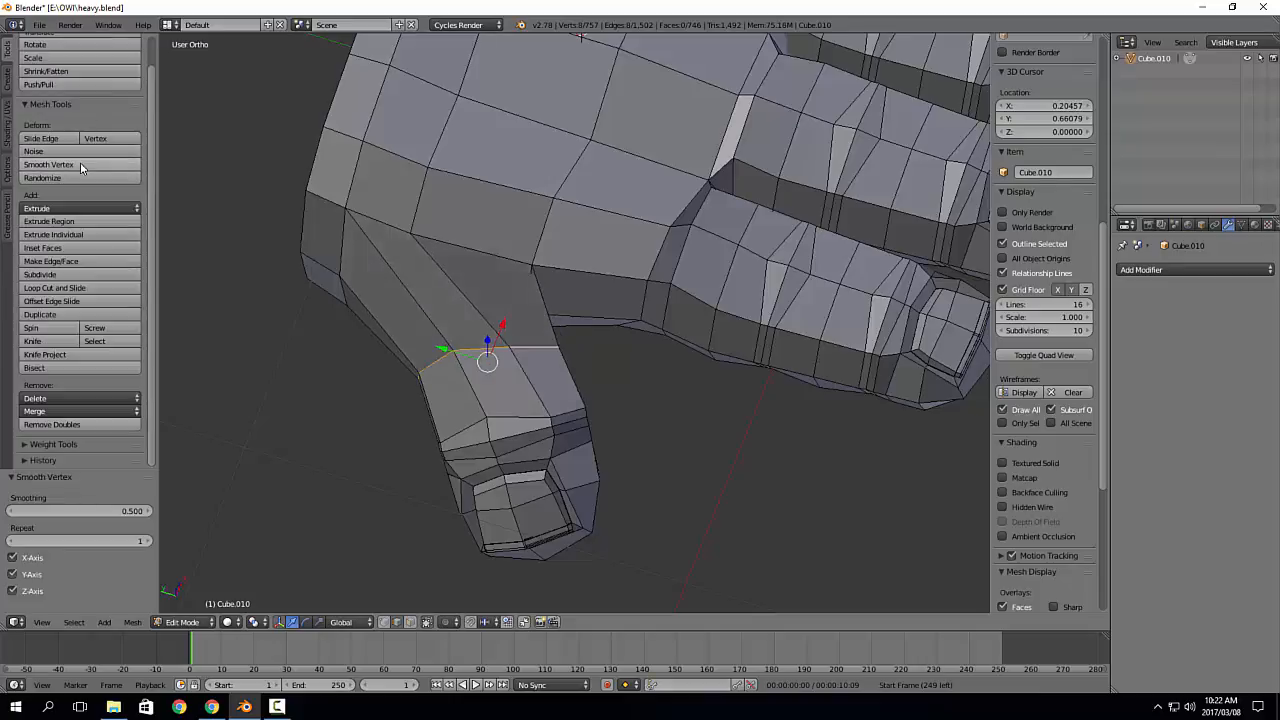
{"action": "mouse_move", "coordinate": [520, 330]}
{"action": "middle_mouse_down"}
{"action": "mouse_move", "coordinate": [589, 339]}
{"action": "mouse_move", "coordinate": [402, 220]}
{"action": "mouse_move", "coordinate": [550, 402]}
{"action": "mouse_move", "coordinate": [490, 315]}
{"action": "mouse_move", "coordinate": [476, 409]}
{"action": "middle_mouse_up"}
{"action": "key", "text": "s"}
{"action": "left_click", "coordinate": [614, 330]}
Step: In Sculpt Mode, grab the palm-side vertices at the base of the thumb and pull them inward across the palm
{"action": "key", "text": "Tab"}
{"action": "key", "text": "Tab"}
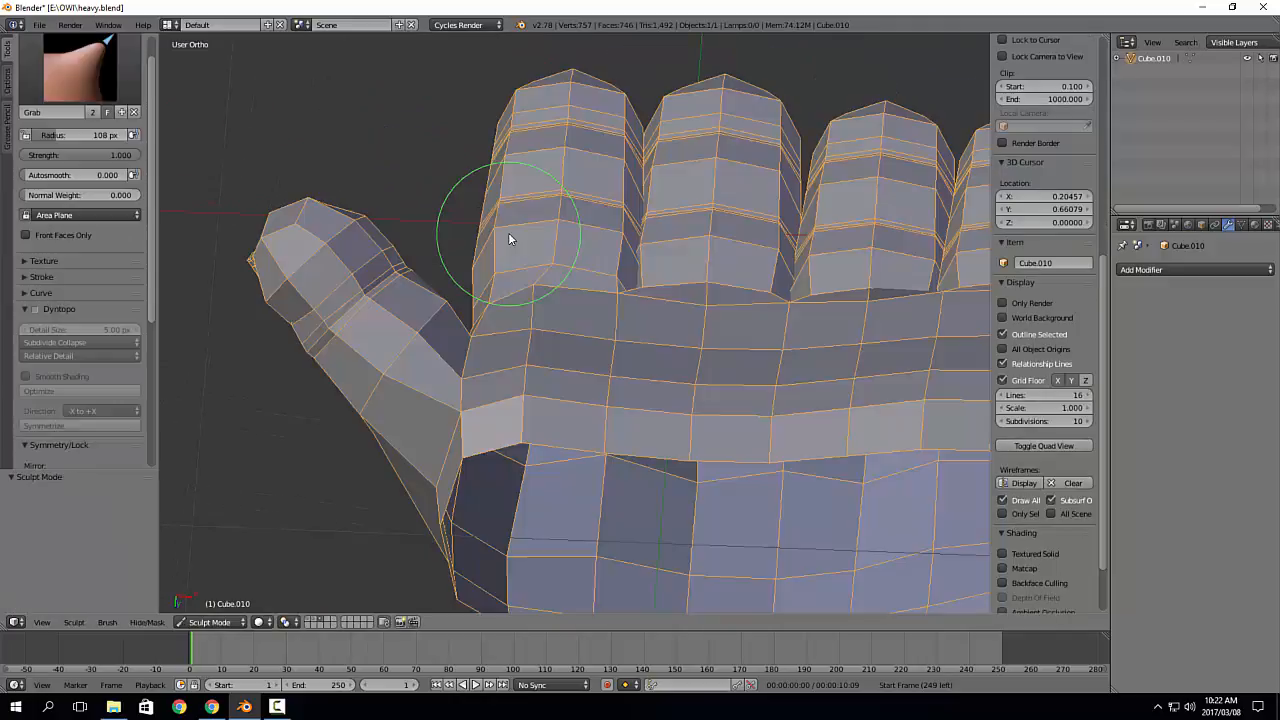
{"action": "middle_click_drag", "start_coordinate": [500, 266], "coordinate": [478, 402]}
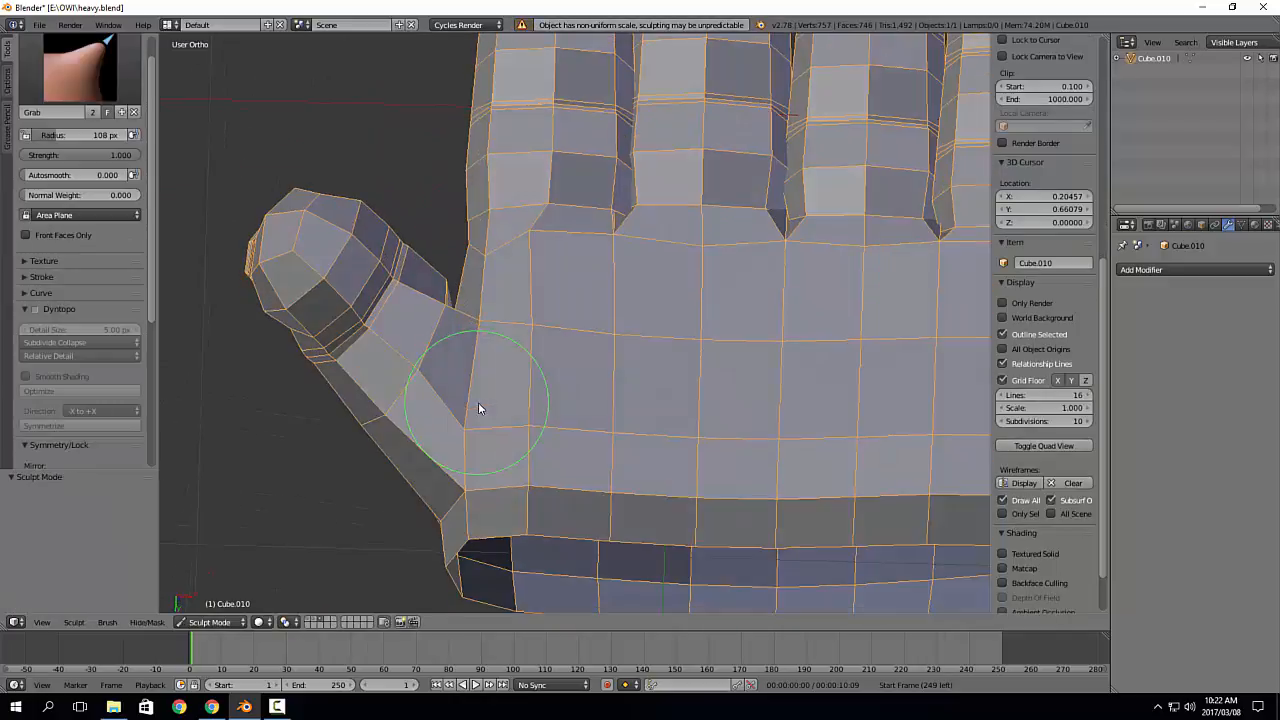
{"action": "left_click_drag", "start_coordinate": [463, 421], "coordinate": [513, 416]}
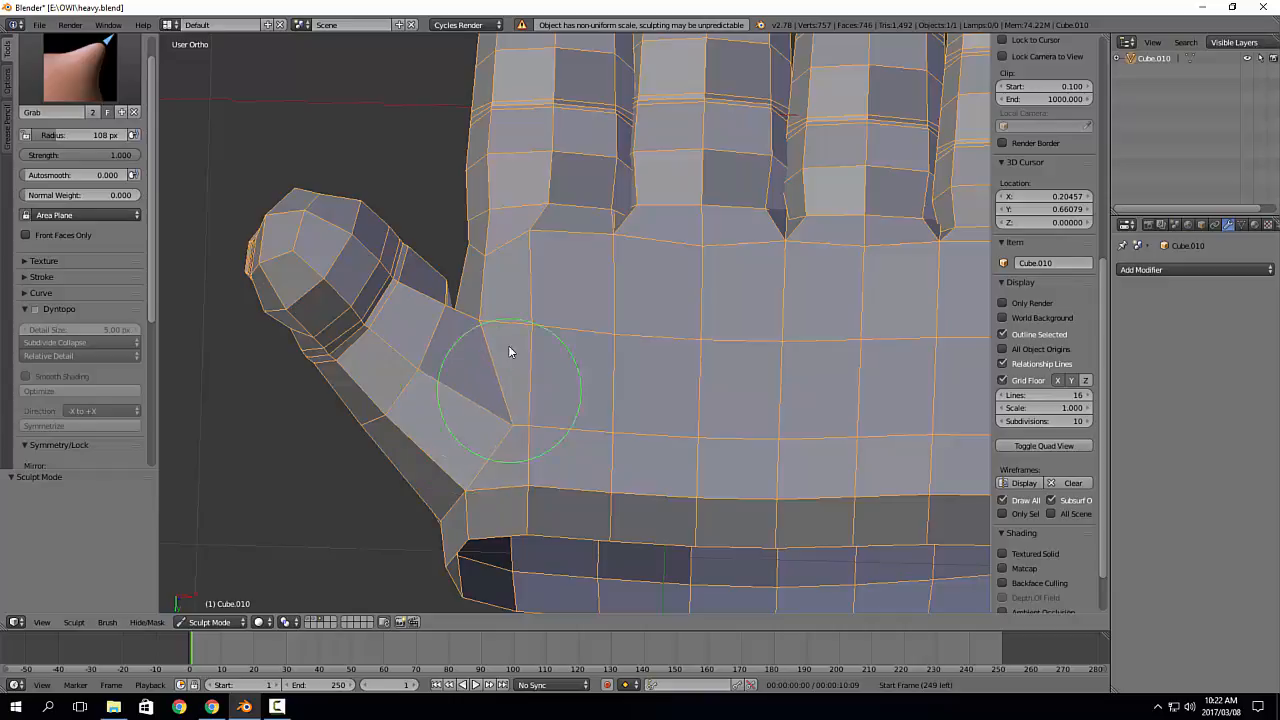
{"action": "left_click_drag", "start_coordinate": [494, 330], "coordinate": [520, 315]}
{"action": "left_click_drag", "start_coordinate": [553, 435], "coordinate": [580, 431]}
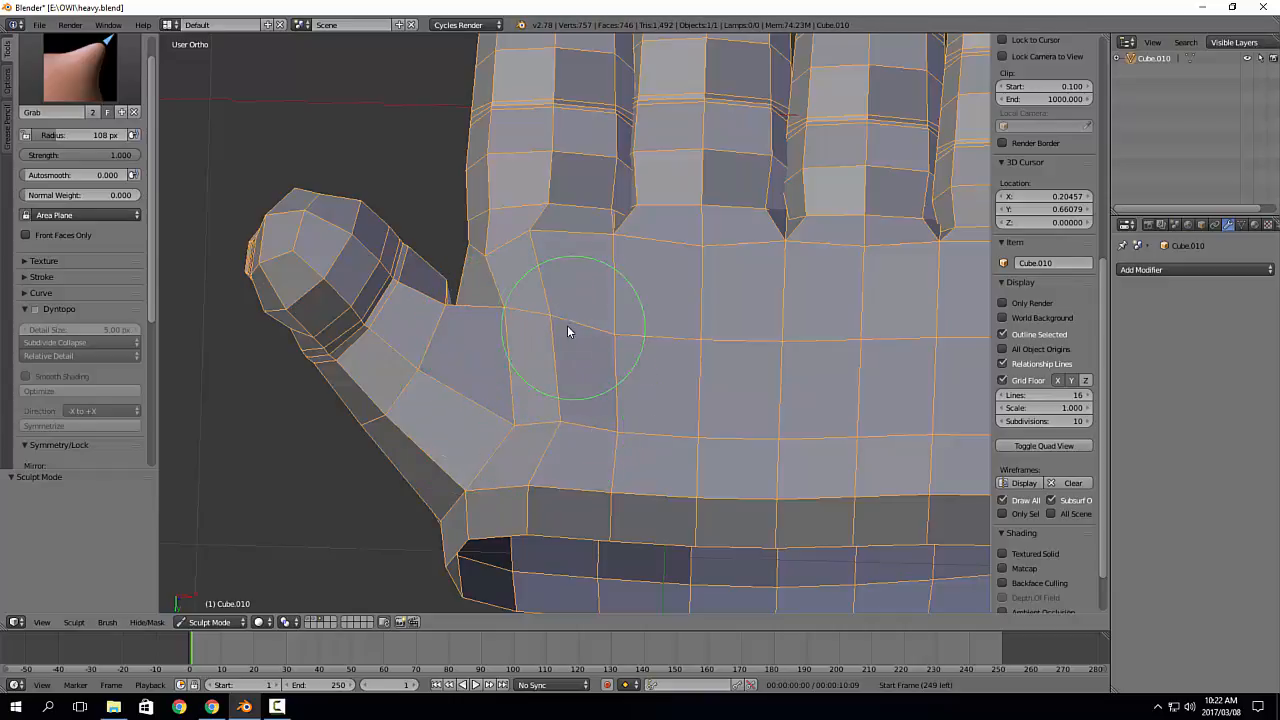
Step: Examine the join between the thumb, palm and index finger from several angles
{"action": "mouse_move", "coordinate": [549, 432]}
{"action": "middle_mouse_down"}
{"action": "mouse_move", "coordinate": [555, 367]}
{"action": "mouse_move", "coordinate": [520, 434]}
{"action": "middle_mouse_up"}
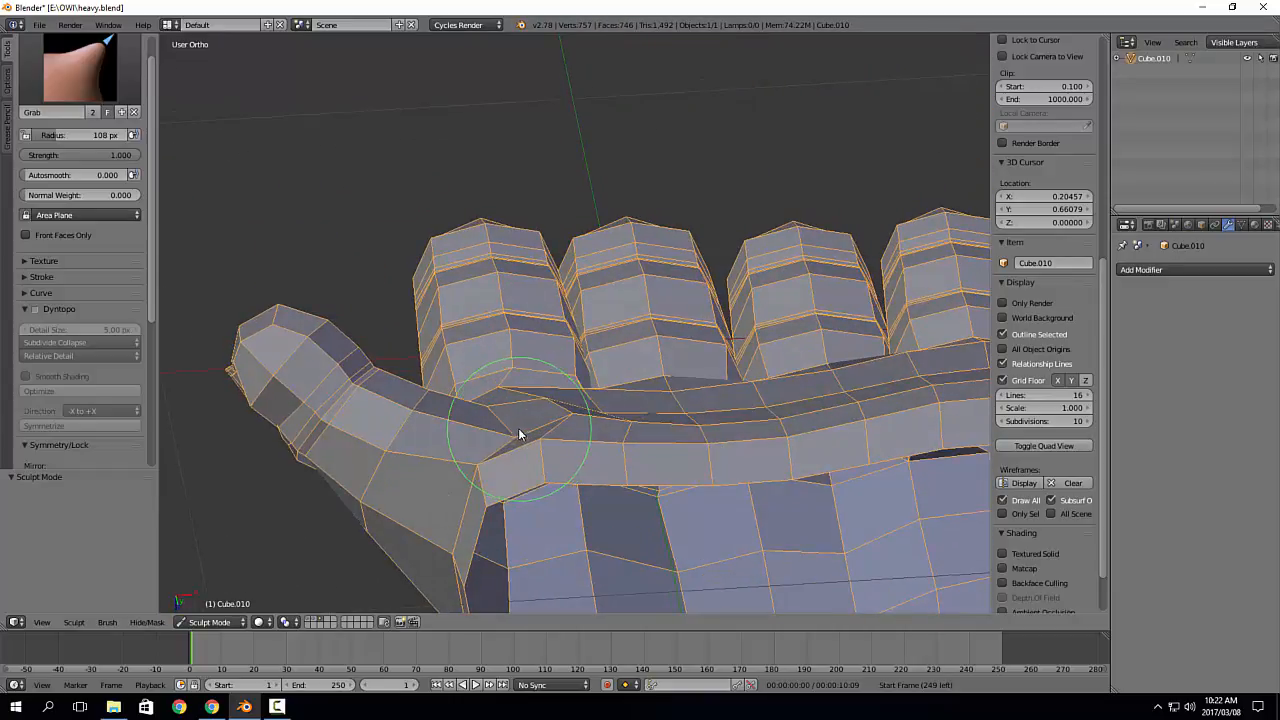
{"action": "mouse_move", "coordinate": [514, 380]}
{"action": "middle_mouse_down"}
{"action": "mouse_move", "coordinate": [508, 391]}
{"action": "mouse_move", "coordinate": [543, 397]}
{"action": "mouse_move", "coordinate": [507, 426]}
{"action": "mouse_move", "coordinate": [586, 394]}
{"action": "mouse_move", "coordinate": [631, 457]}
{"action": "mouse_move", "coordinate": [591, 414]}
{"action": "middle_mouse_up"}
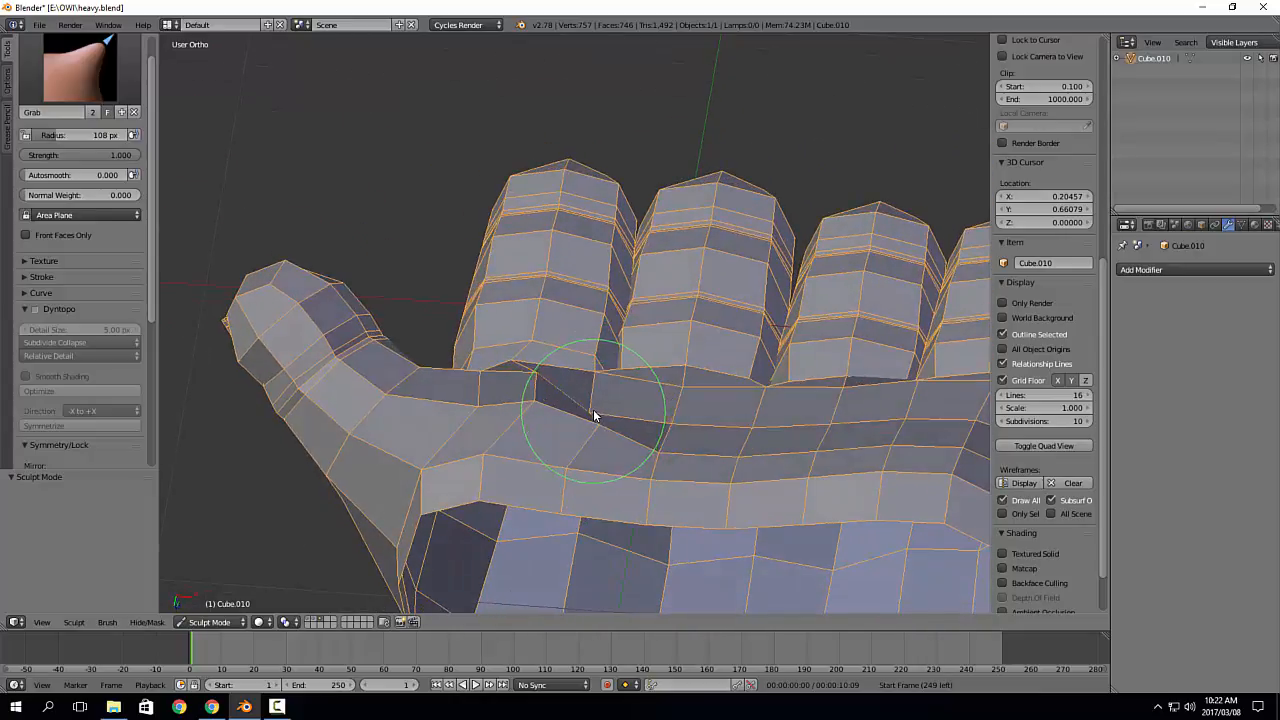
{"action": "key", "text": "f"}
{"action": "left_click", "coordinate": [562, 412]}
{"action": "scroll", "coordinate": [612, 400], "scroll_direction": "down", "scroll_amount": 4}
{"action": "middle_click_drag", "start_coordinate": [703, 405], "coordinate": [636, 455]}
{"action": "middle_click_drag", "start_coordinate": [614, 404], "coordinate": [552, 476]}
{"action": "scroll", "coordinate": [522, 371], "scroll_direction": "up", "scroll_amount": 2}
{"action": "scroll", "coordinate": [494, 357], "scroll_direction": "up", "scroll_amount": 1}
{"action": "mouse_move", "coordinate": [522, 371]}
{"action": "middle_mouse_down"}
{"action": "mouse_move", "coordinate": [494, 357]}
{"action": "mouse_move", "coordinate": [533, 393]}
{"action": "mouse_move", "coordinate": [502, 400]}
{"action": "mouse_move", "coordinate": [568, 348]}
{"action": "middle_mouse_up"}
Step: Enter Edit Mode, make hidden geometry selectable and switch to vertex selection at the web between thumb and index finger
{"action": "key", "text": "Tab"}
{"action": "left_click", "coordinate": [426, 623]}
{"action": "scroll", "coordinate": [499, 364], "scroll_direction": "up", "scroll_amount": 2}
{"action": "right_click", "coordinate": [531, 296]}
{"action": "middle_click_drag", "start_coordinate": [531, 299], "coordinate": [521, 294]}
{"action": "key", "text": "ctrl+Tab"}
{"action": "left_click", "coordinate": [519, 288]}
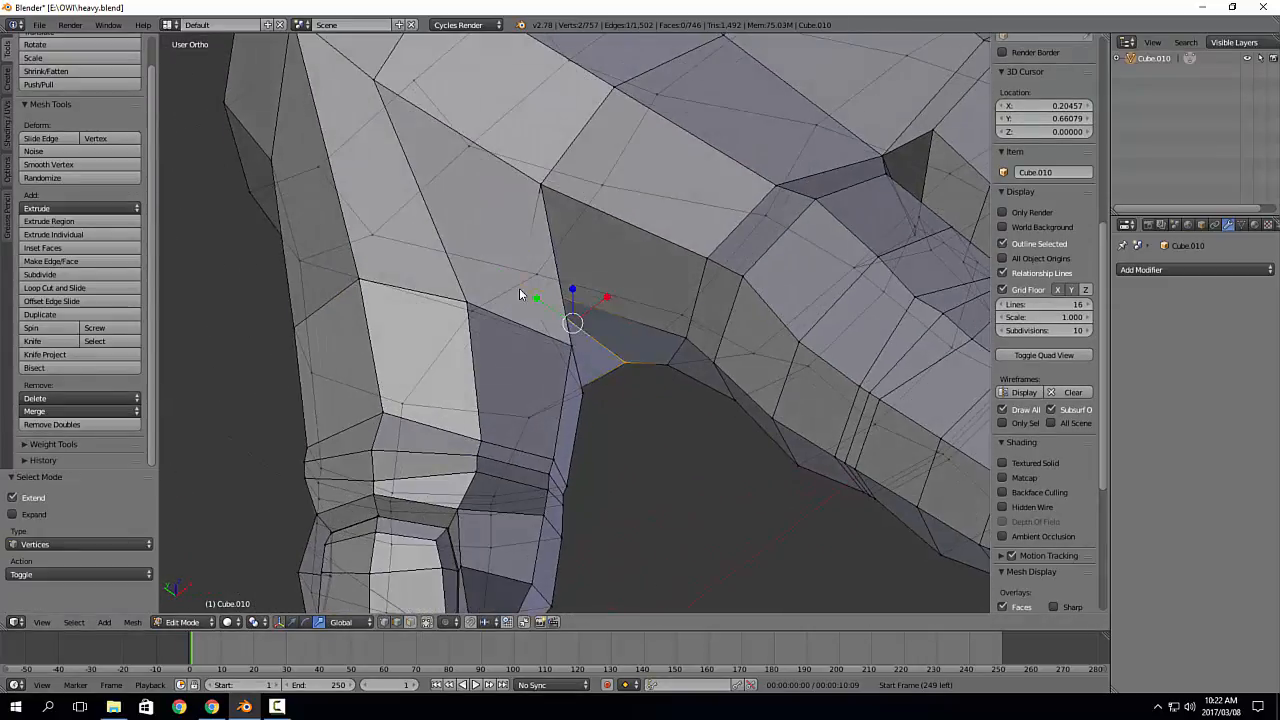
Step: Slide the web vertex between the thumb and index finger along its edge, and adjust its position to even out the web
{"action": "right_click", "coordinate": [519, 288]}
{"action": "key", "text": "ctrl+alt+g"}
{"action": "key", "text": "g"}
{"action": "key", "text": "g"}
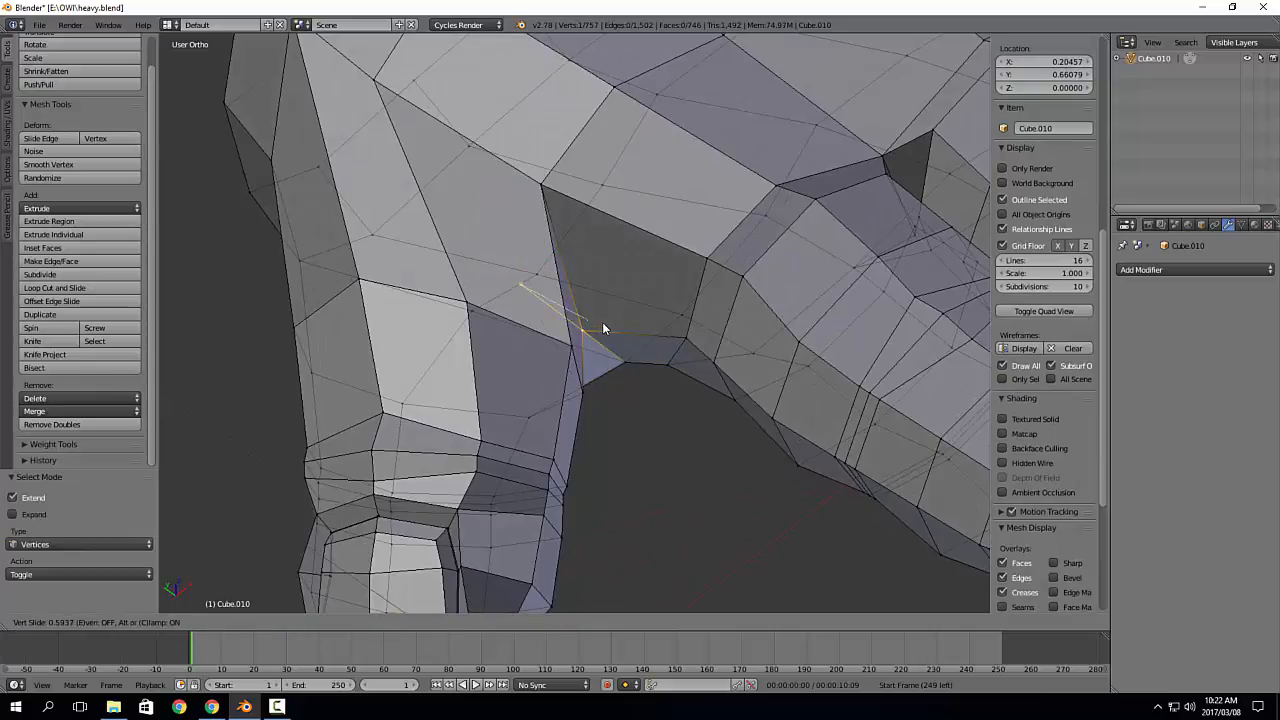
{"action": "left_click", "coordinate": [610, 340]}
{"action": "middle_click_drag", "start_coordinate": [638, 350], "coordinate": [621, 323]}
{"action": "key", "text": "g"}
{"action": "left_click", "coordinate": [633, 354]}
Step: Add a level 2 Subdivision Surface modifier to the hand and deselect everything
{"action": "middle_click_drag", "start_coordinate": [631, 366], "coordinate": [728, 286]}
{"action": "key", "text": "Tab"}
{"action": "key", "text": "ctrl+2"}
{"action": "key", "text": "a"}
{"action": "key", "text": "Tab"}
{"action": "key", "text": "Tab"}
Step: Switch to front view and show the character's body layer together with the hand
{"action": "key", "text": "KP_1"}
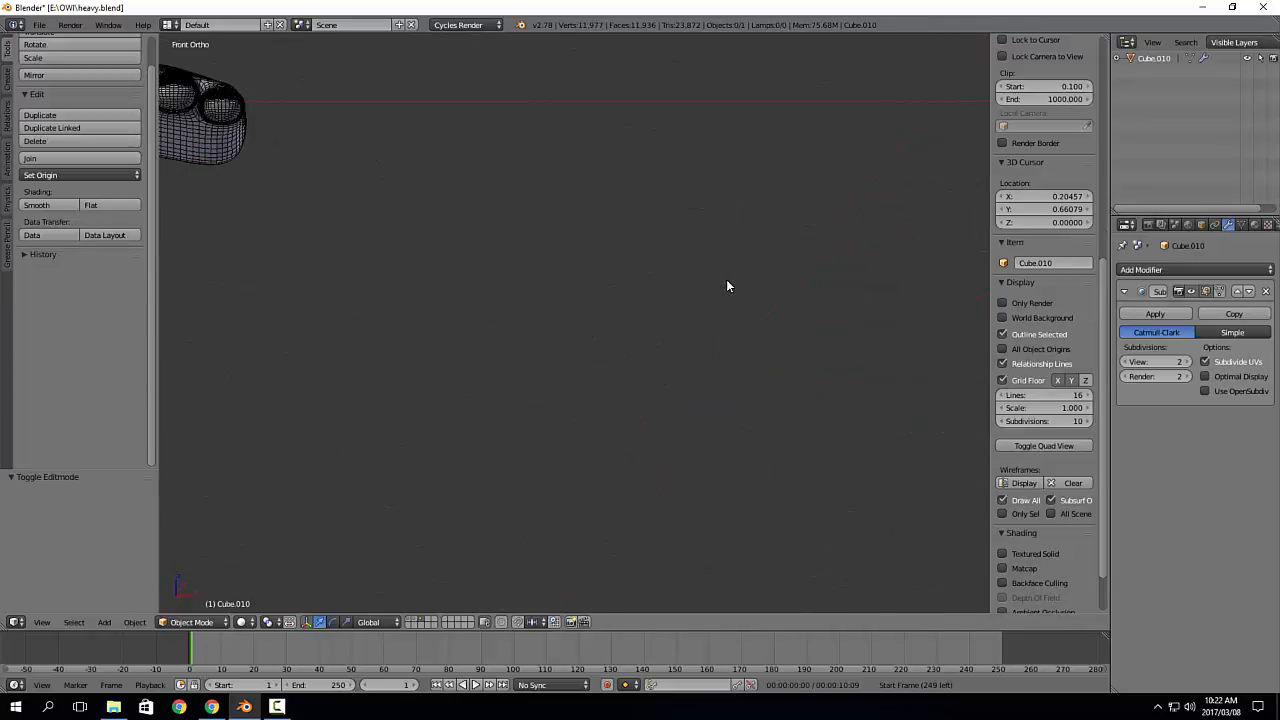
{"action": "scroll", "coordinate": [727, 282], "scroll_direction": "down", "scroll_amount": 3}
{"action": "middle_click_drag", "start_coordinate": [436, 283], "coordinate": [755, 360], "text": "shift"}
{"action": "scroll", "coordinate": [907, 496], "scroll_direction": "up", "scroll_amount": 2}
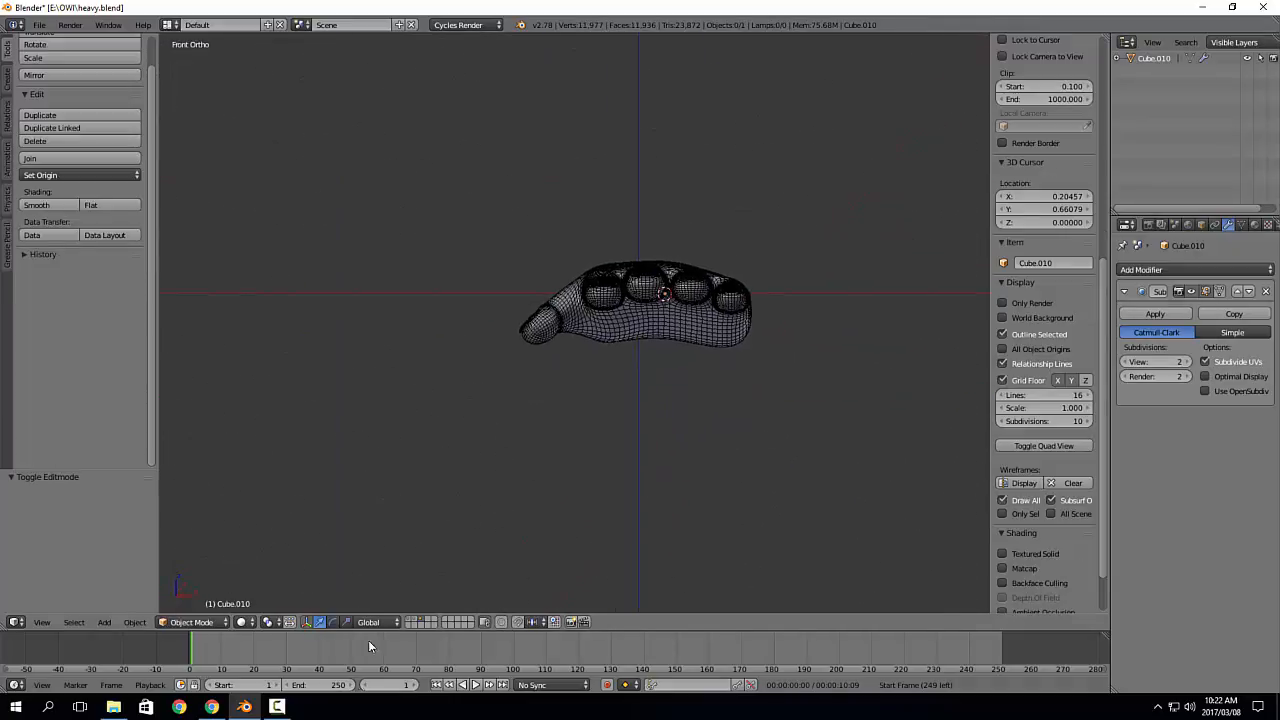
{"action": "left_click", "coordinate": [413, 622], "text": "shift"}
{"action": "scroll", "coordinate": [662, 454], "scroll_direction": "up", "scroll_amount": 2}
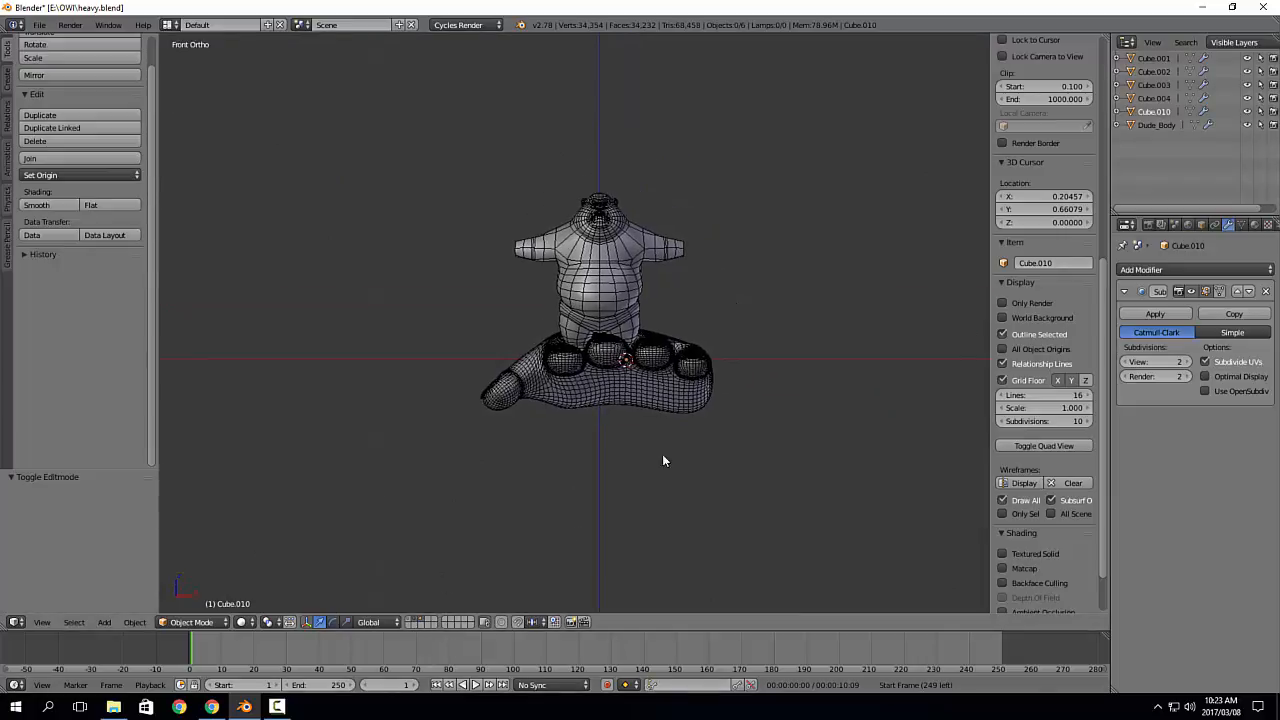
Step: Select the hand and remove its Subdivision Surface modifier
{"action": "right_click", "coordinate": [705, 376]}
{"action": "scroll", "coordinate": [795, 381], "scroll_direction": "up", "scroll_amount": 4}
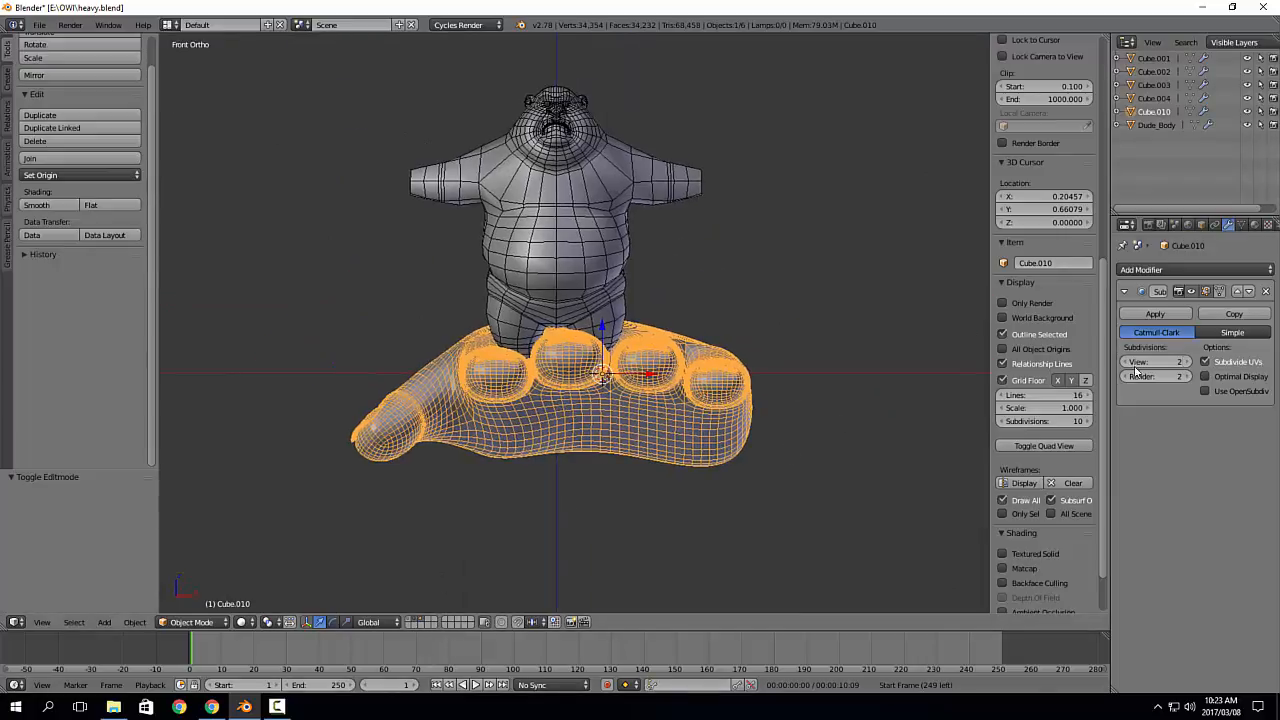
{"action": "left_click", "coordinate": [1265, 291]}
Step: Scale the hand uniformly to about 0.202 to suit the size of the character's body
{"action": "middle_click_drag", "start_coordinate": [687, 304], "coordinate": [705, 348], "text": "shift"}
{"action": "key", "text": "s"}
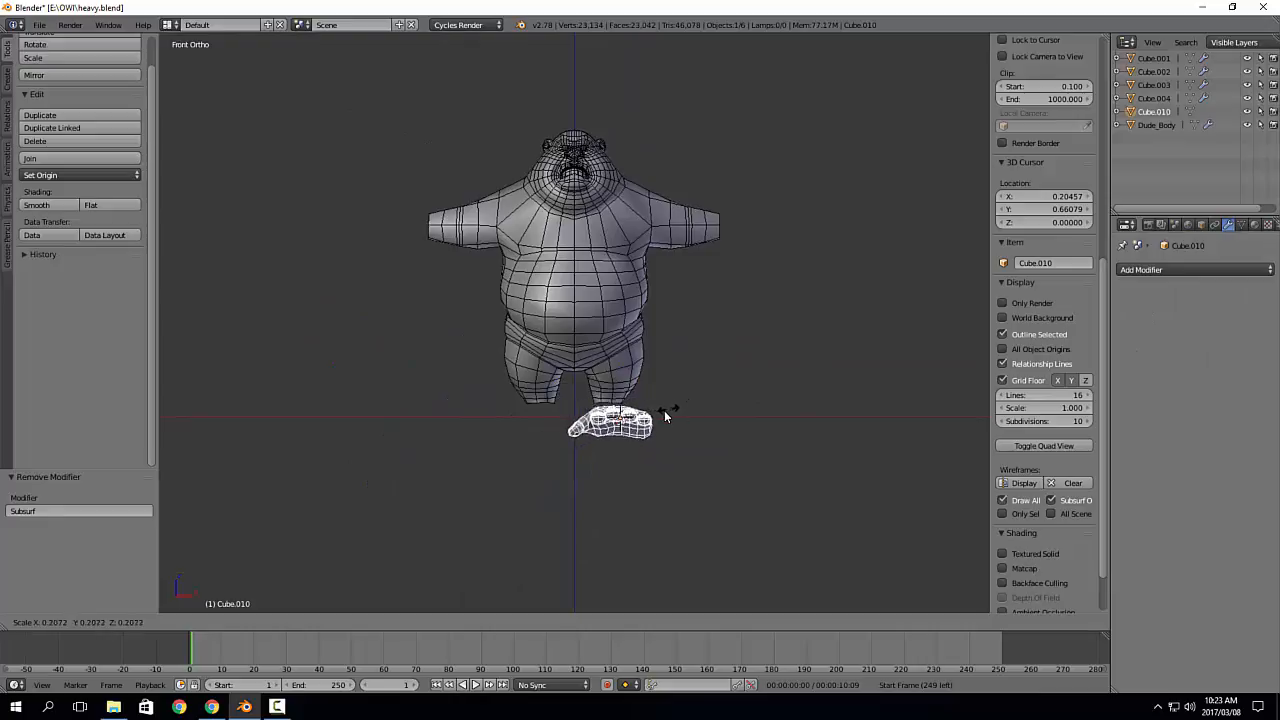
{"action": "left_click", "coordinate": [655, 422]}
{"action": "scroll", "coordinate": [655, 428], "scroll_direction": "up", "scroll_amount": 2}
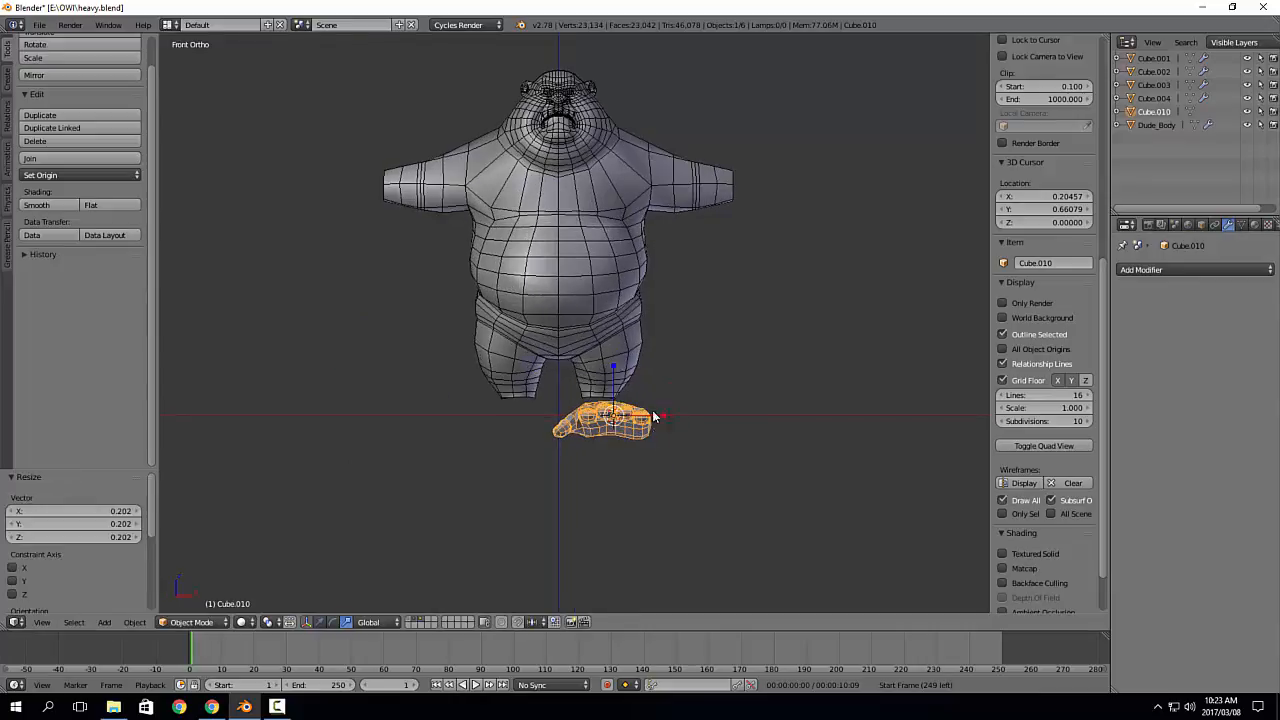
Step: Move the hand about 0.591 in X and 0.852 in Z to the end of the character's arm
{"action": "key", "text": "g"}
{"action": "left_click", "coordinate": [793, 211]}
{"action": "middle_click_drag", "start_coordinate": [793, 211], "coordinate": [660, 322], "text": "shift"}
{"action": "scroll", "coordinate": [660, 322], "scroll_direction": "up", "scroll_amount": 2}
{"action": "scroll", "coordinate": [616, 371], "scroll_direction": "down", "scroll_amount": 2}
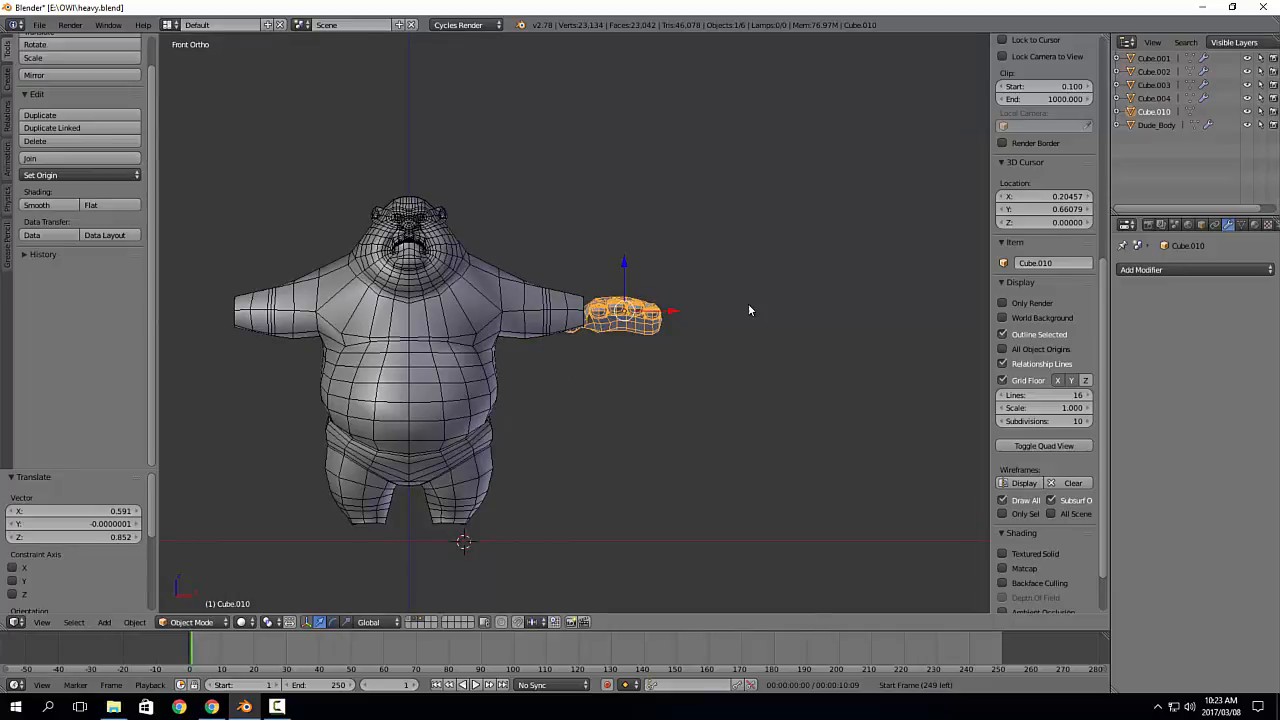
{"action": "middle_click_drag", "start_coordinate": [751, 306], "coordinate": [715, 389]}
{"action": "scroll", "coordinate": [740, 330], "scroll_direction": "down", "scroll_amount": 2}
{"action": "scroll", "coordinate": [720, 390], "scroll_direction": "up", "scroll_amount": 3}
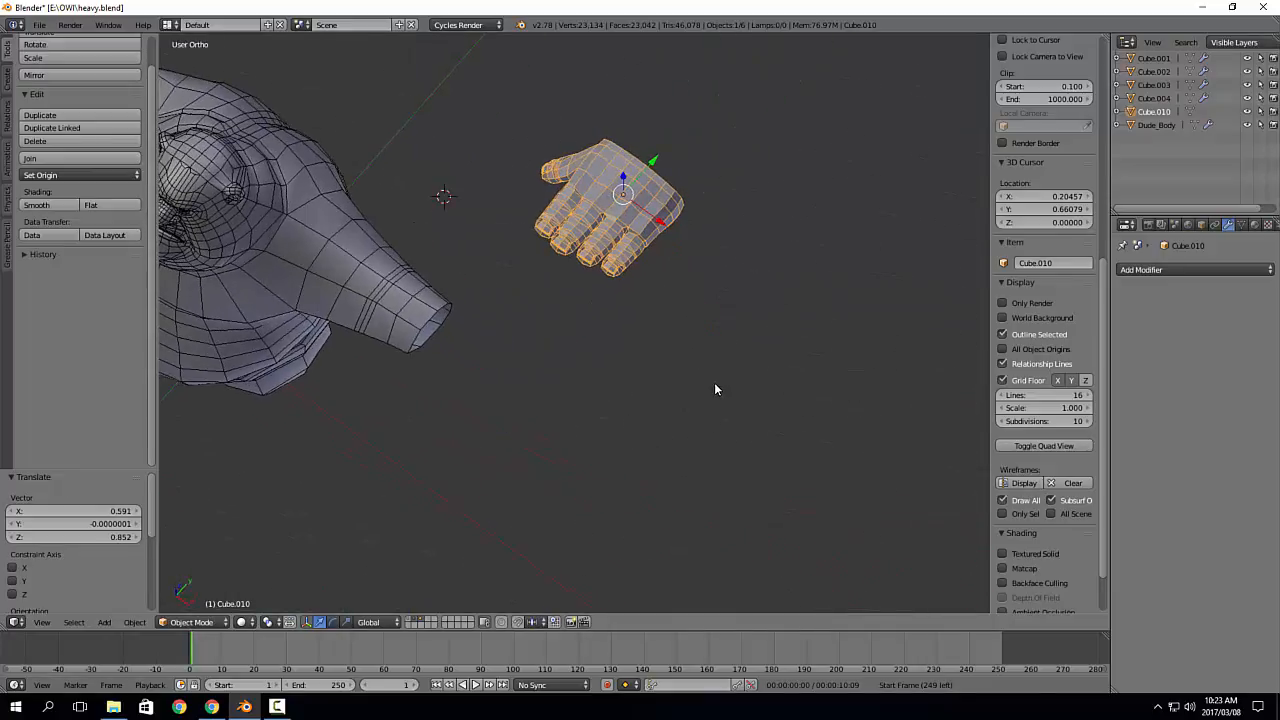
Step: In top view, rotate the hand -90° so its fingers point outward along the arm
{"action": "key", "text": "KP_7"}
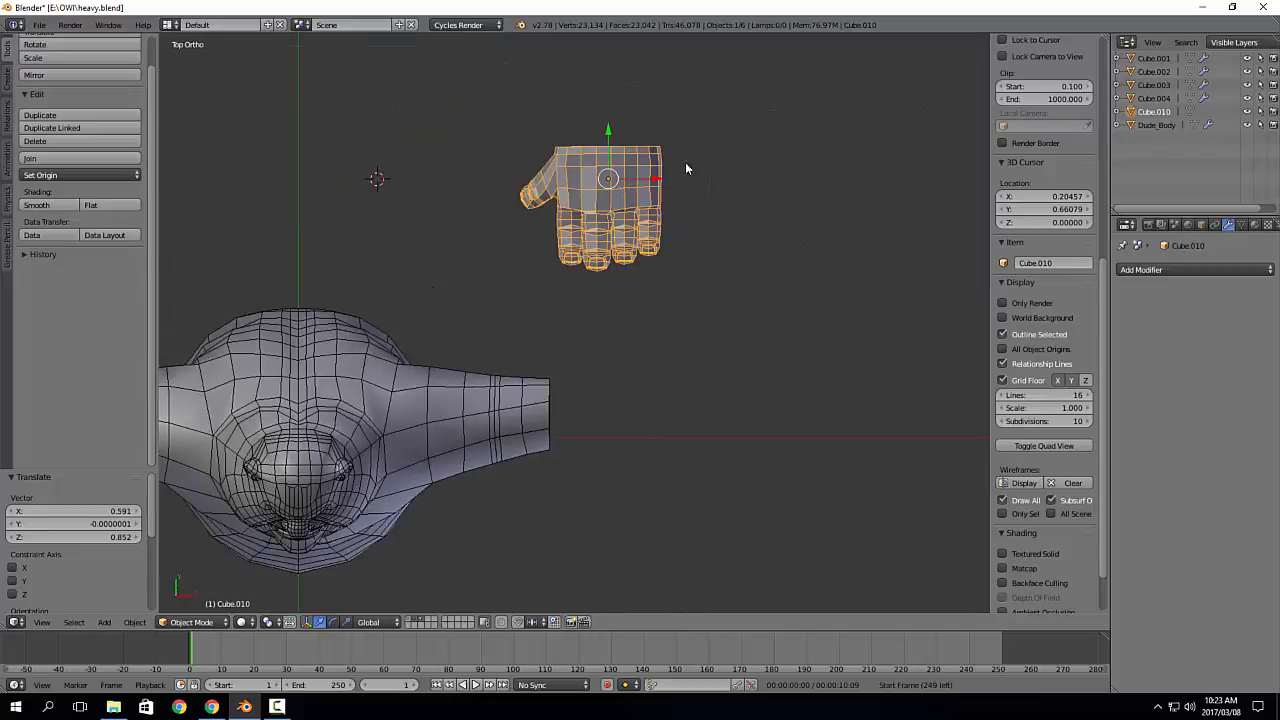
{"action": "key", "text": "r"}
{"action": "left_click", "coordinate": [645, 218]}
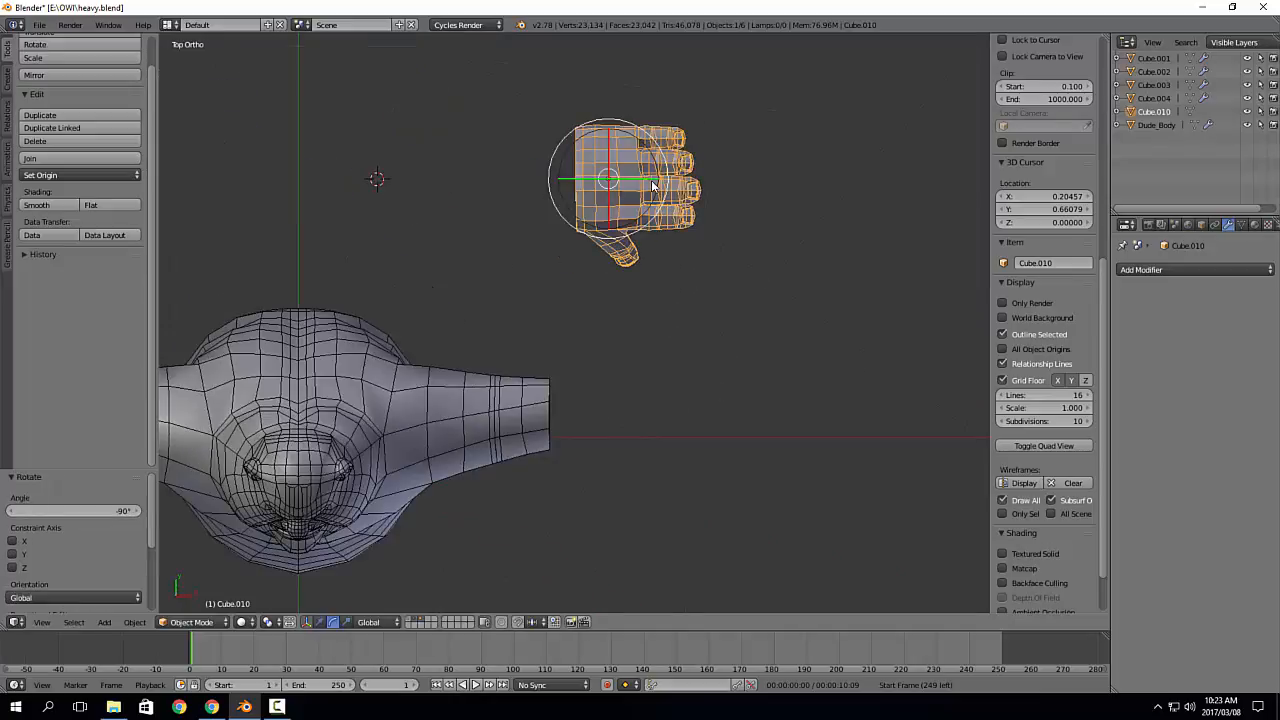
Step: Move the hand -0.048 in X and -0.622 in Y to the arm's open end and scale it uniformly by 0.612
{"action": "key", "text": "g"}
{"action": "left_click", "coordinate": [631, 440]}
{"action": "key", "text": "s"}
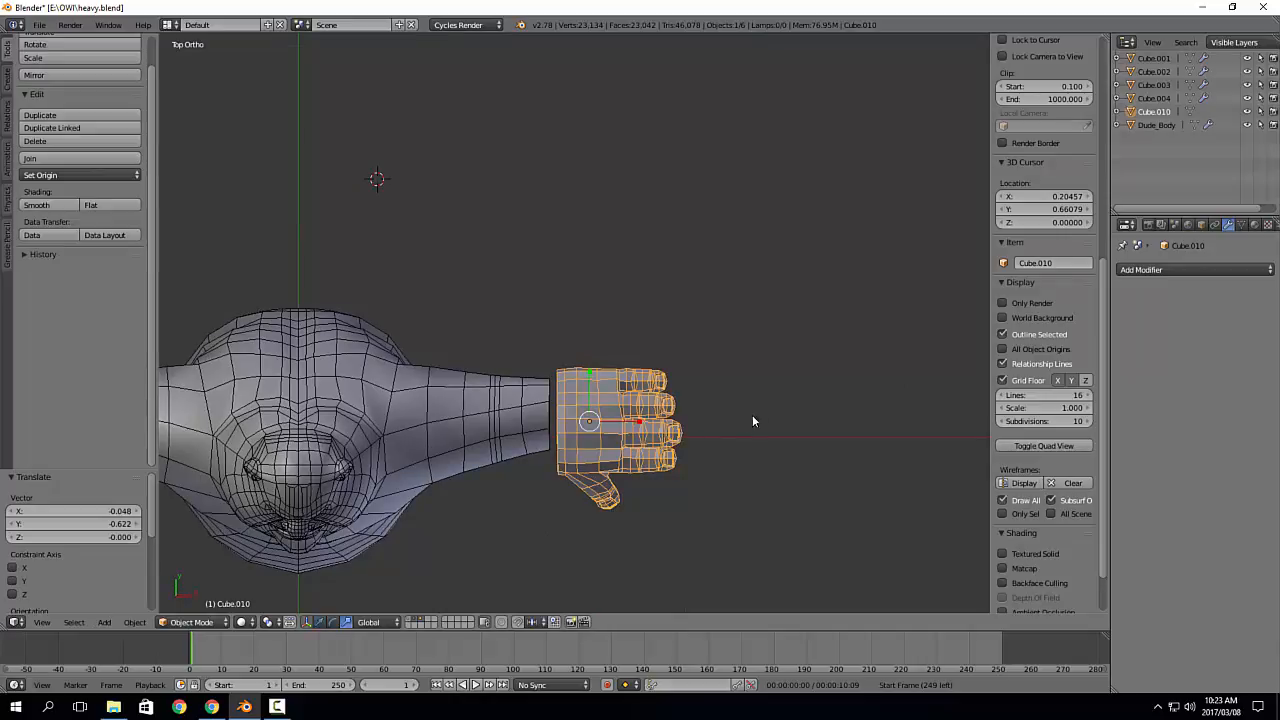
{"action": "left_click", "coordinate": [683, 438]}
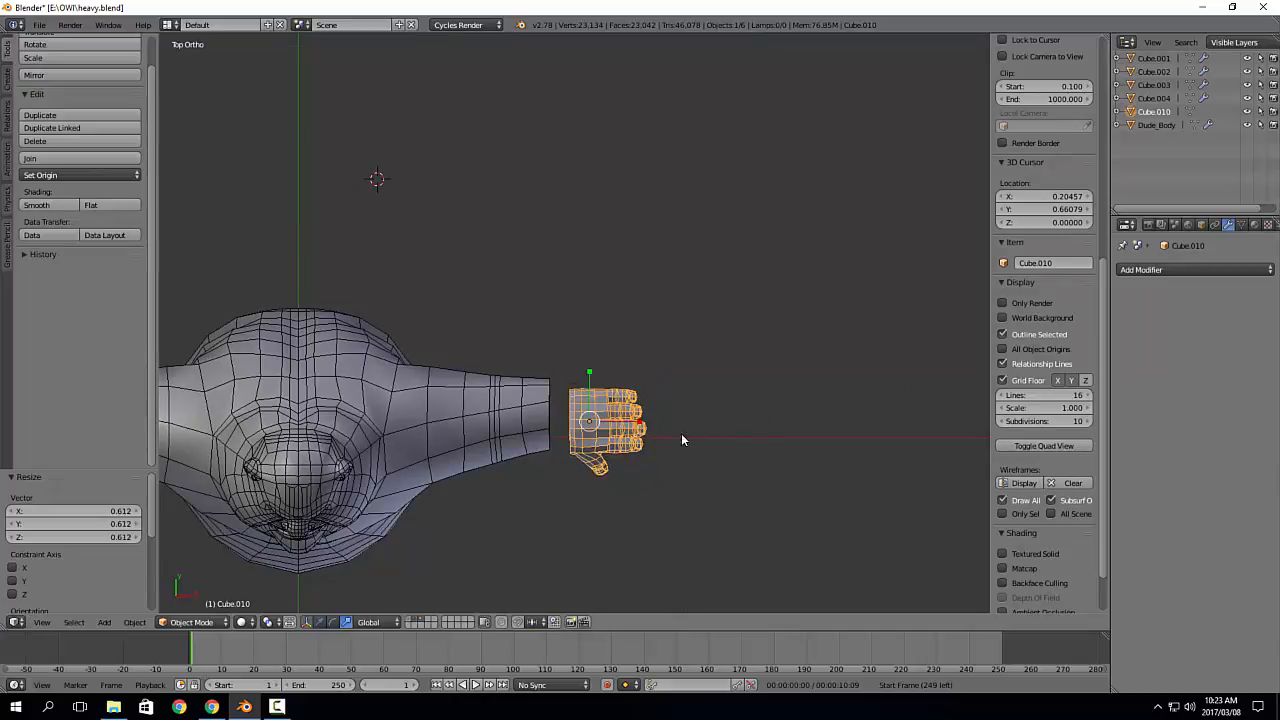
Step: Show the dense reference body's layer in wireframe and move the hand -0.040 in X and 0.023 in Y over the reference hand
{"action": "left_click", "coordinate": [414, 620]}
{"action": "scroll", "coordinate": [637, 444], "scroll_direction": "up", "scroll_amount": 2}
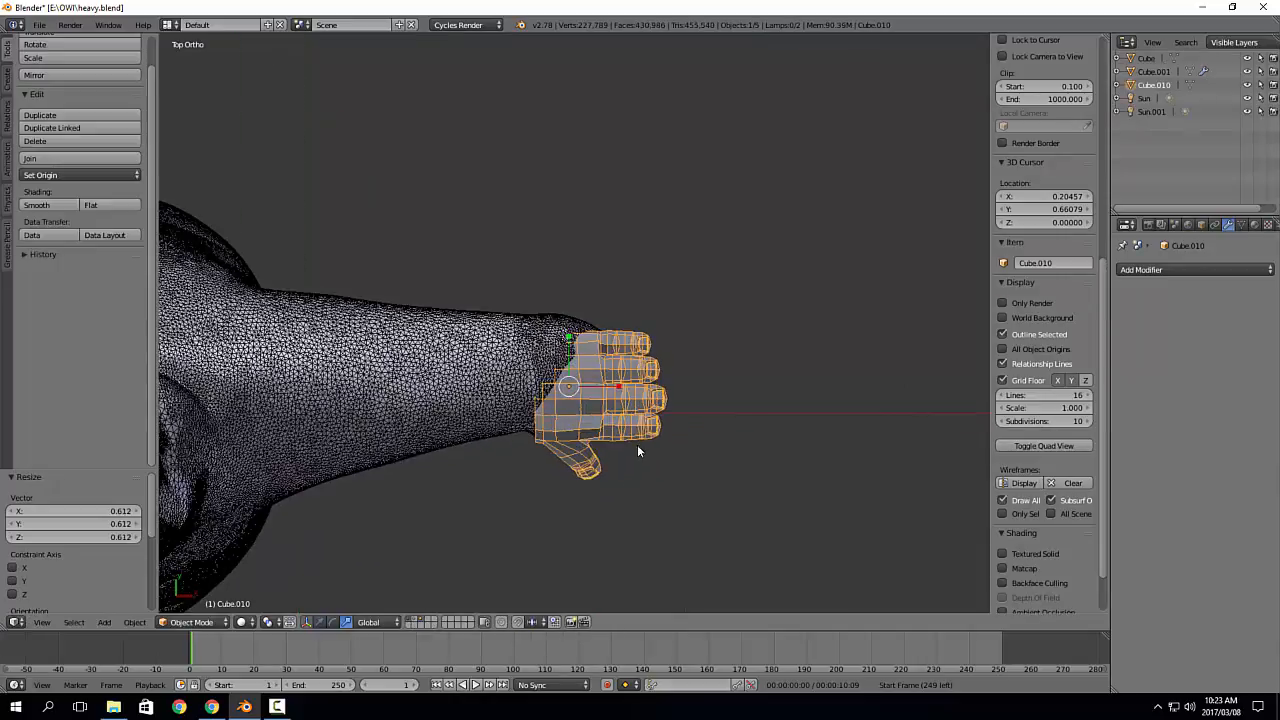
{"action": "scroll", "coordinate": [674, 344], "scroll_direction": "up", "scroll_amount": 1}
{"action": "scroll", "coordinate": [674, 392], "scroll_direction": "up", "scroll_amount": 1}
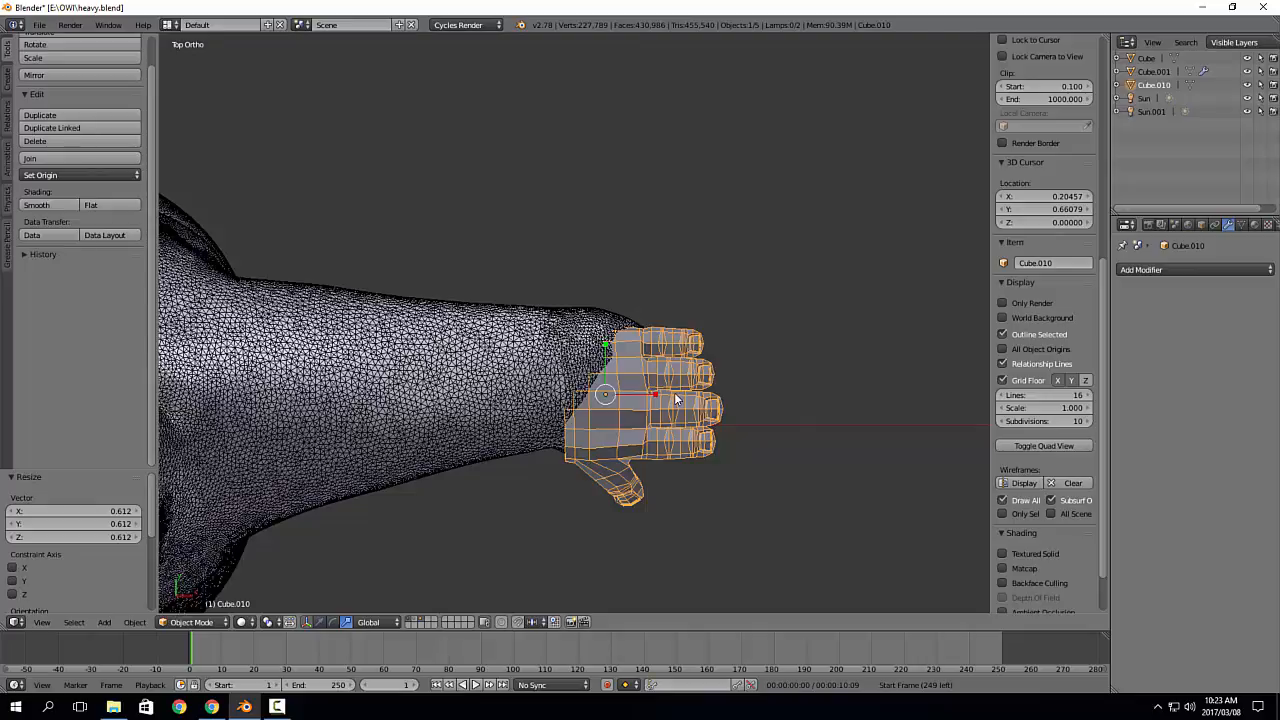
{"action": "key", "text": "z"}
{"action": "left_click", "coordinate": [774, 391]}
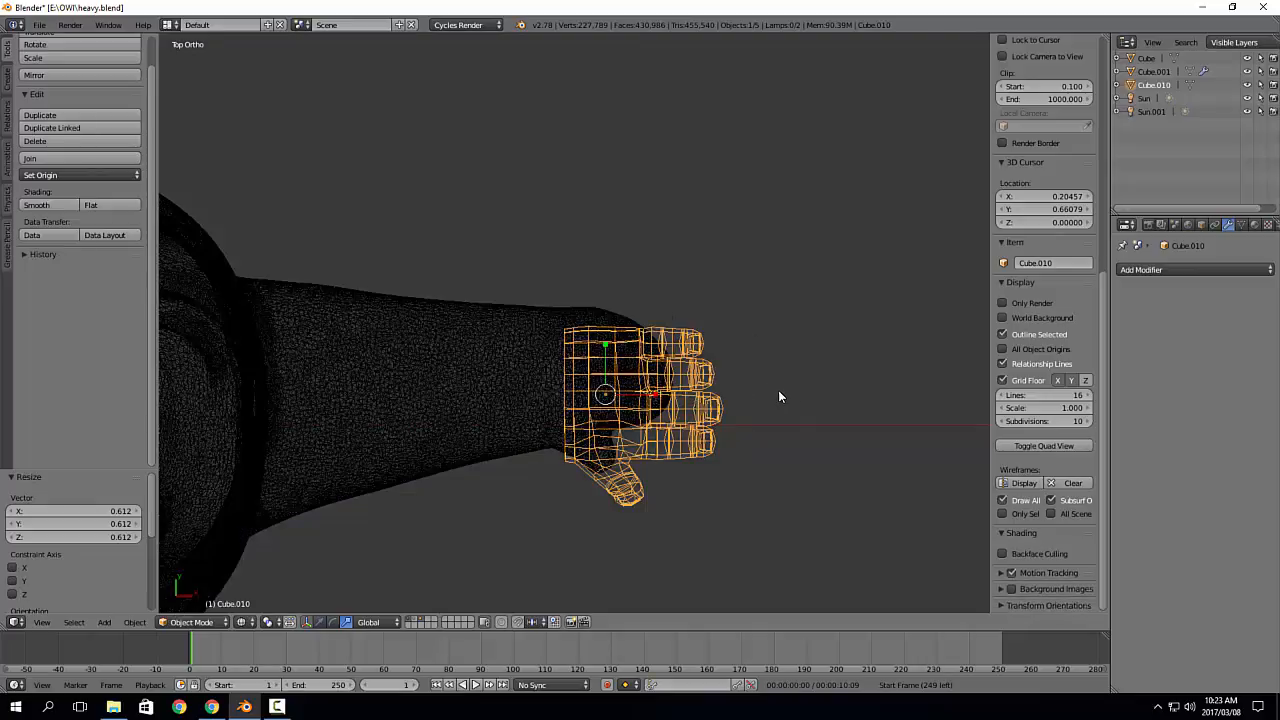
{"action": "key", "text": "g"}
{"action": "left_click", "coordinate": [746, 375]}
Step: Fit the hand to the reference hand by scaling it down, moving it 0.011 in X and -0.002 in Y, and scaling it by 1.107
{"action": "key", "text": "s"}
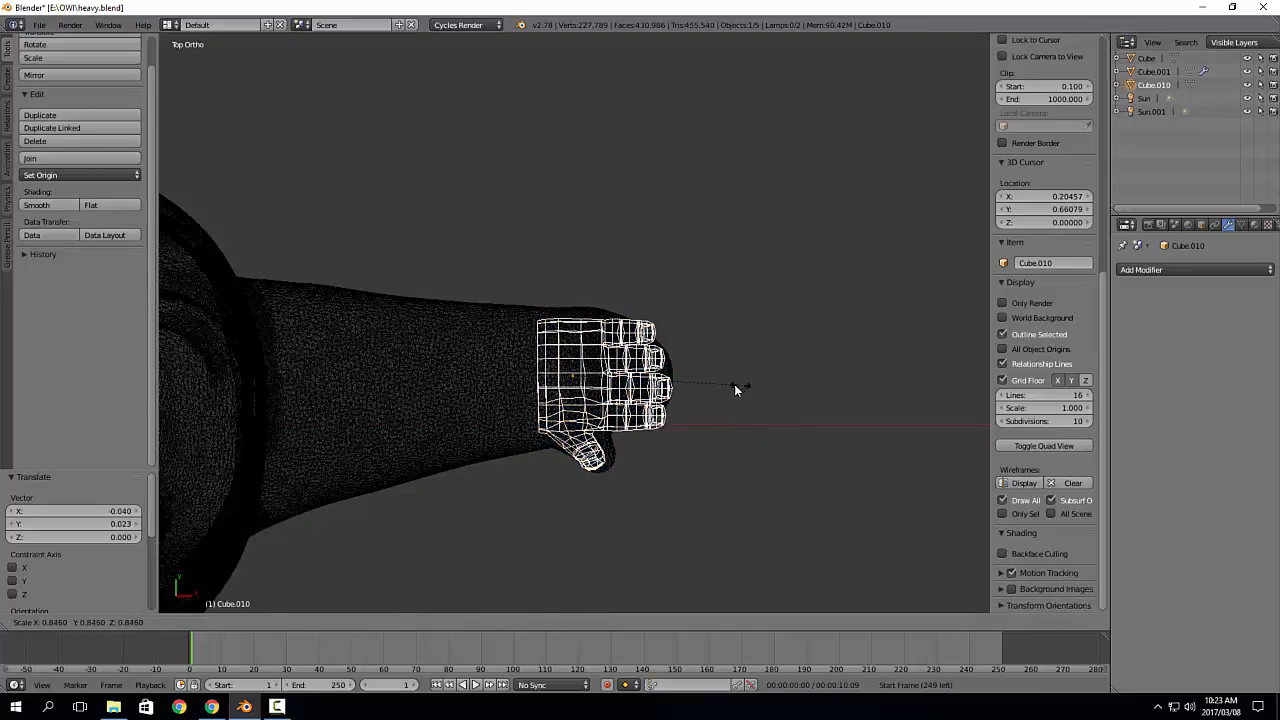
{"action": "left_click", "coordinate": [704, 386]}
{"action": "key", "text": "g"}
{"action": "left_click", "coordinate": [714, 386]}
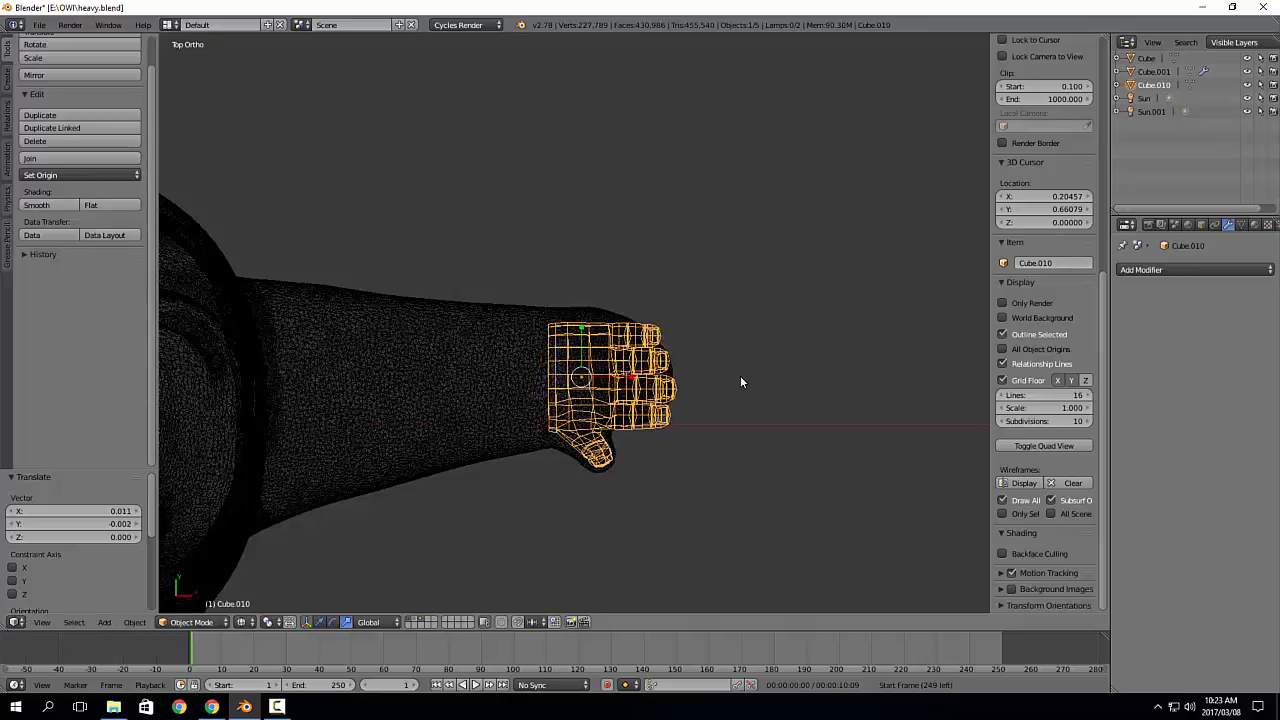
{"action": "key", "text": "s"}
{"action": "left_click", "coordinate": [755, 371]}
Step: In front view, rotate the hand about 19.8° to follow the downward slope of the reference hand
{"action": "key", "text": "KP_1"}
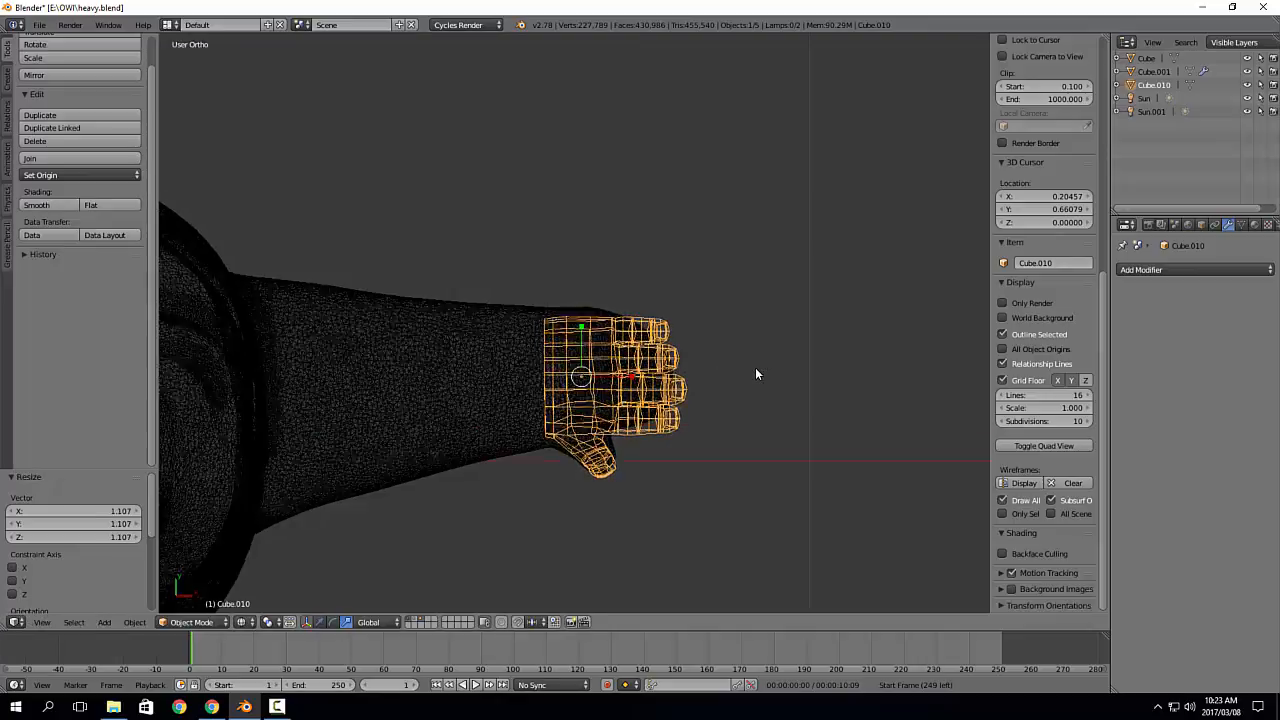
{"action": "key", "text": "ctrl+space"}
{"action": "key", "text": "r"}
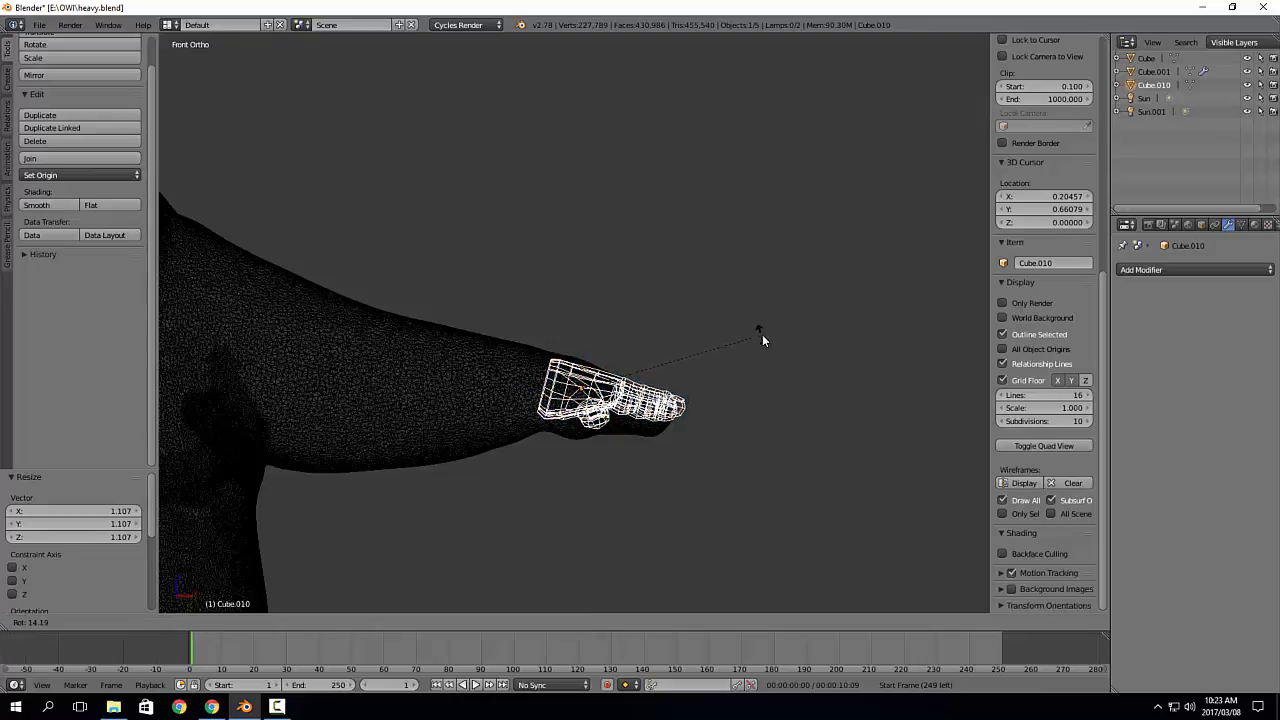
{"action": "left_click", "coordinate": [764, 351]}
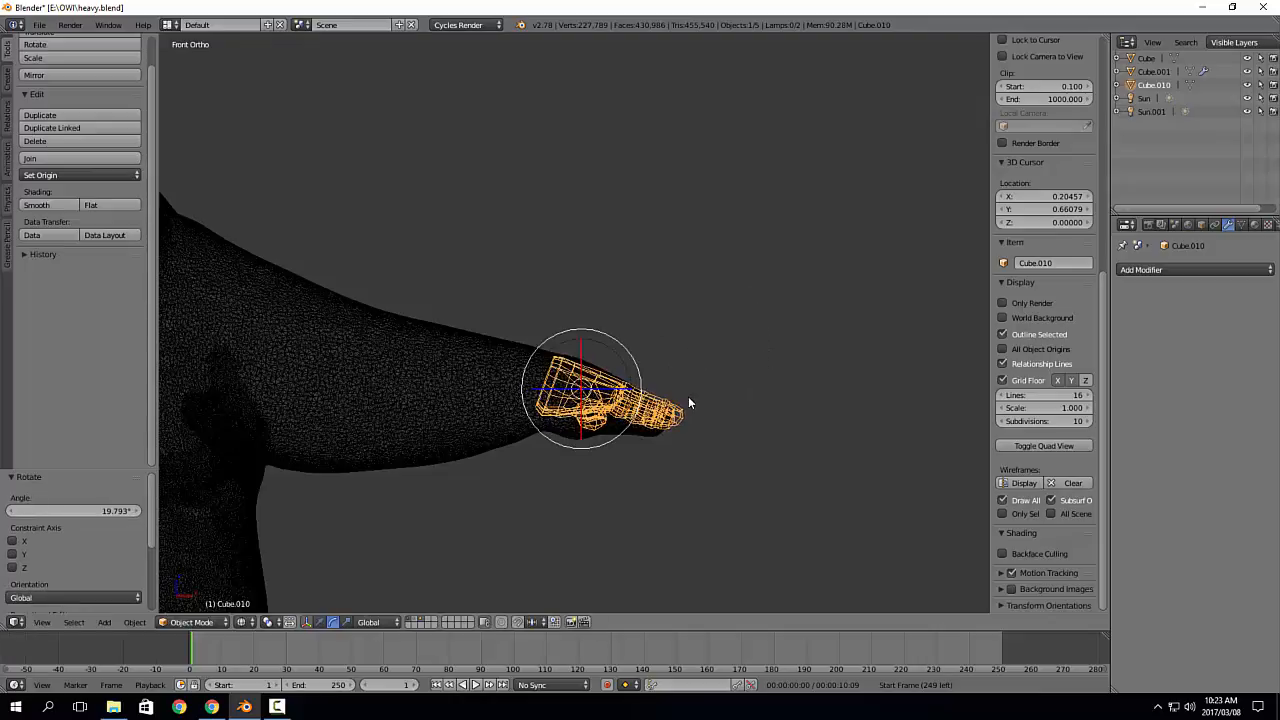
{"action": "scroll", "coordinate": [688, 396], "scroll_direction": "up", "scroll_amount": 4}
{"action": "key", "text": "Tab"}
{"action": "left_click", "coordinate": [765, 312]}
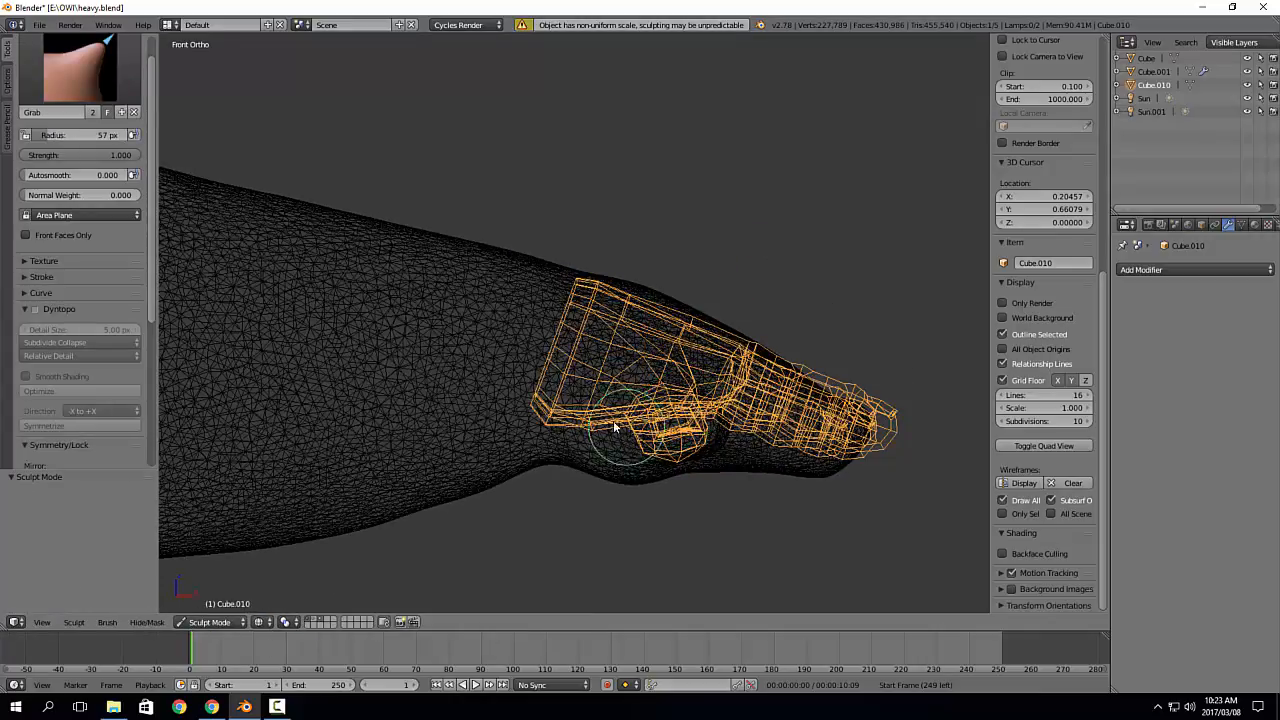
{"action": "key", "text": "Tab"}
{"action": "left_click", "coordinate": [584, 408]}
Step: Switch the visible layer from the dense reference back to the low-poly body with the hand
{"action": "scroll", "coordinate": [591, 402], "scroll_direction": "down", "scroll_amount": 2}
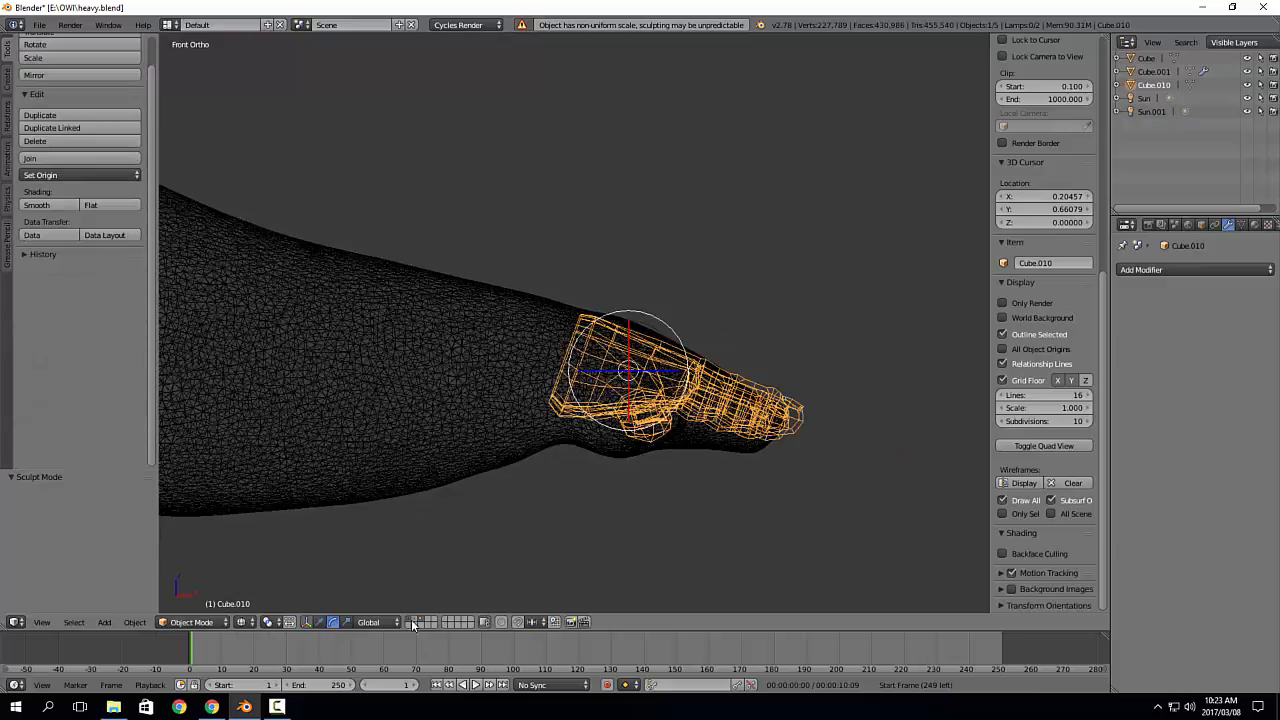
{"action": "left_click", "coordinate": [416, 619]}
{"action": "left_click", "coordinate": [422, 620], "text": "shift"}
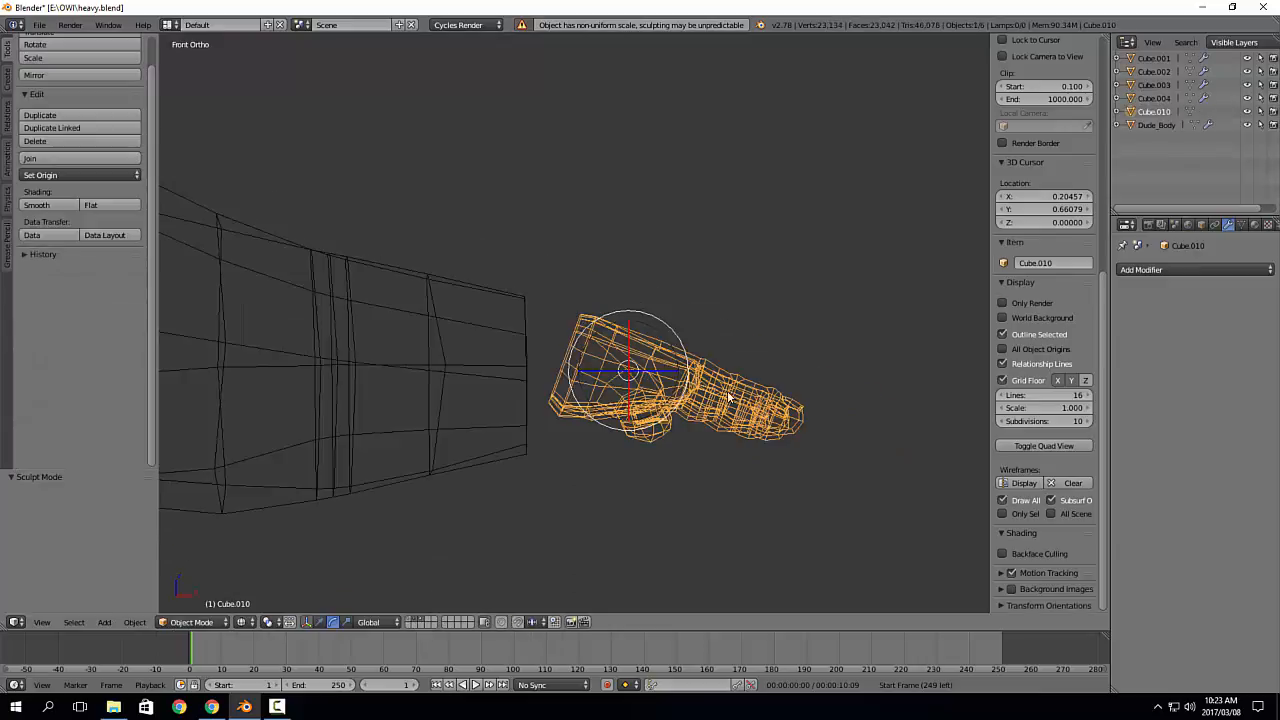
{"action": "scroll", "coordinate": [723, 388], "scroll_direction": "down", "scroll_amount": 3}
{"action": "scroll", "coordinate": [652, 402], "scroll_direction": "up", "scroll_amount": 3}
{"action": "scroll", "coordinate": [670, 380], "scroll_direction": "up", "scroll_amount": 2}
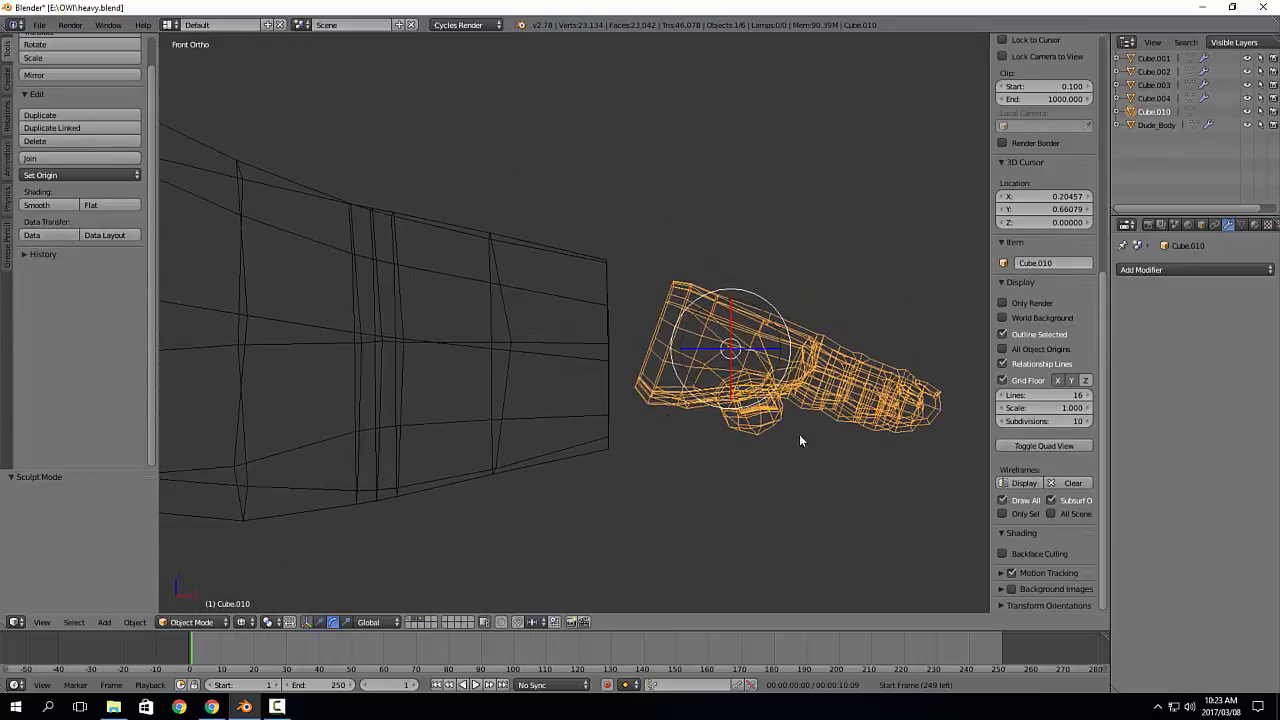
Step: Add the body to the hand selection and join the hand into the body mesh
{"action": "key", "text": "Tab"}
{"action": "scroll", "coordinate": [660, 420], "scroll_direction": "up", "scroll_amount": 2}
{"action": "middle_click_drag", "start_coordinate": [641, 398], "coordinate": [599, 423]}
{"action": "key", "text": "Tab"}
{"action": "middle_click_drag", "start_coordinate": [692, 334], "coordinate": [910, 355]}
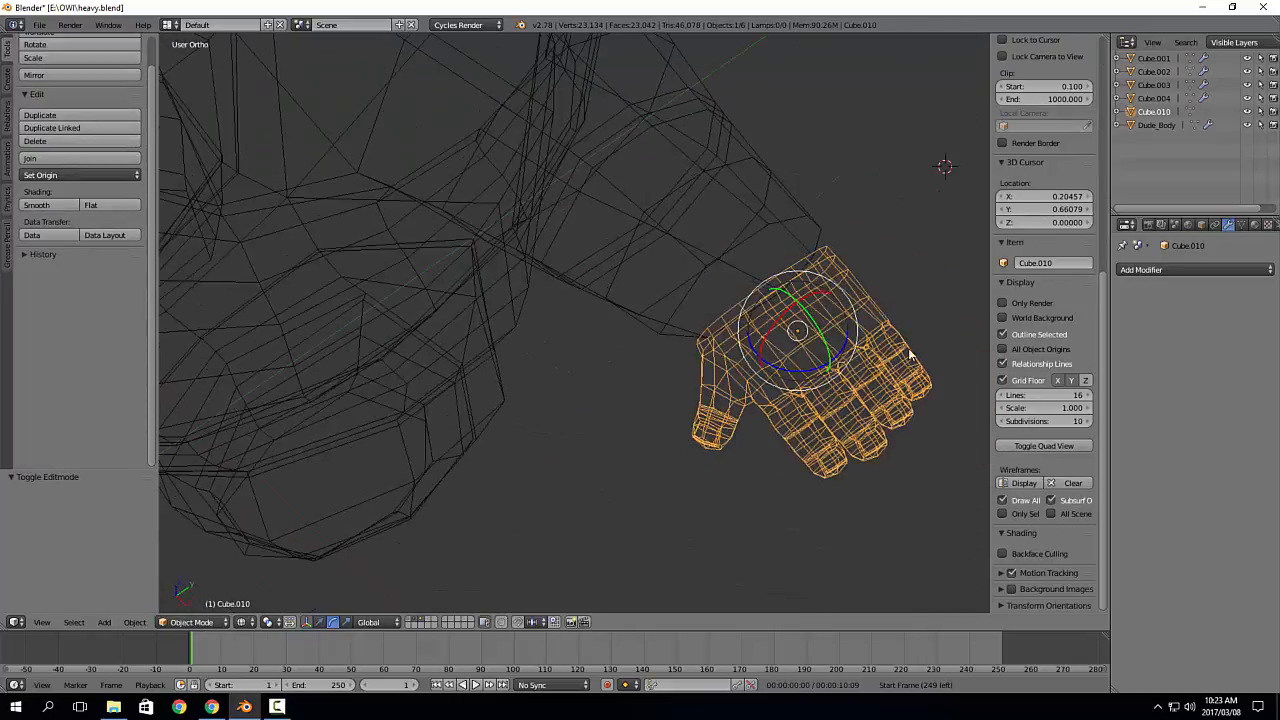
{"action": "right_click", "coordinate": [813, 229], "text": "shift"}
{"action": "key", "text": "ctrl+j"}
Step: Return the viewport to solid shading and deselect the joined body
{"action": "scroll", "coordinate": [813, 229], "scroll_direction": "down", "scroll_amount": 2}
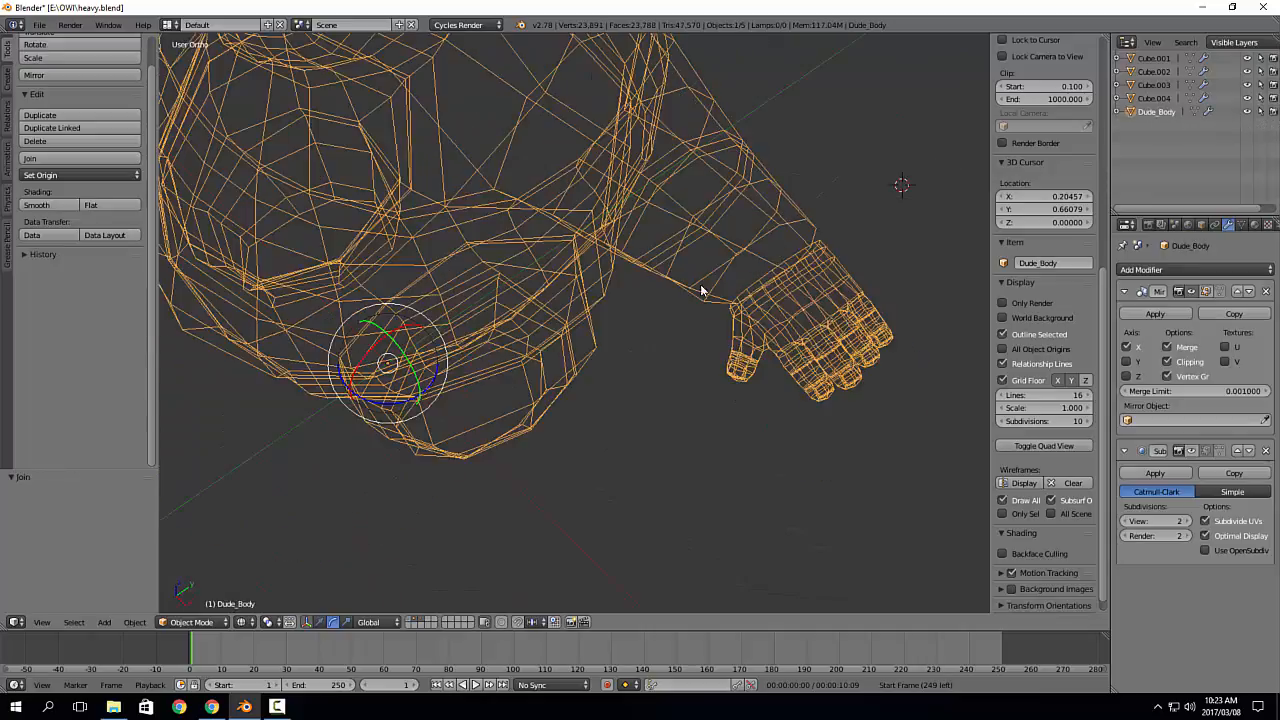
{"action": "middle_click_drag", "start_coordinate": [703, 289], "coordinate": [801, 166]}
{"action": "scroll", "coordinate": [725, 160], "scroll_direction": "down", "scroll_amount": 3}
{"action": "middle_click_drag", "start_coordinate": [722, 158], "coordinate": [656, 449], "text": "shift"}
{"action": "scroll", "coordinate": [573, 442], "scroll_direction": "down", "scroll_amount": 1}
{"action": "middle_click_drag", "start_coordinate": [573, 442], "coordinate": [672, 390], "text": "shift"}
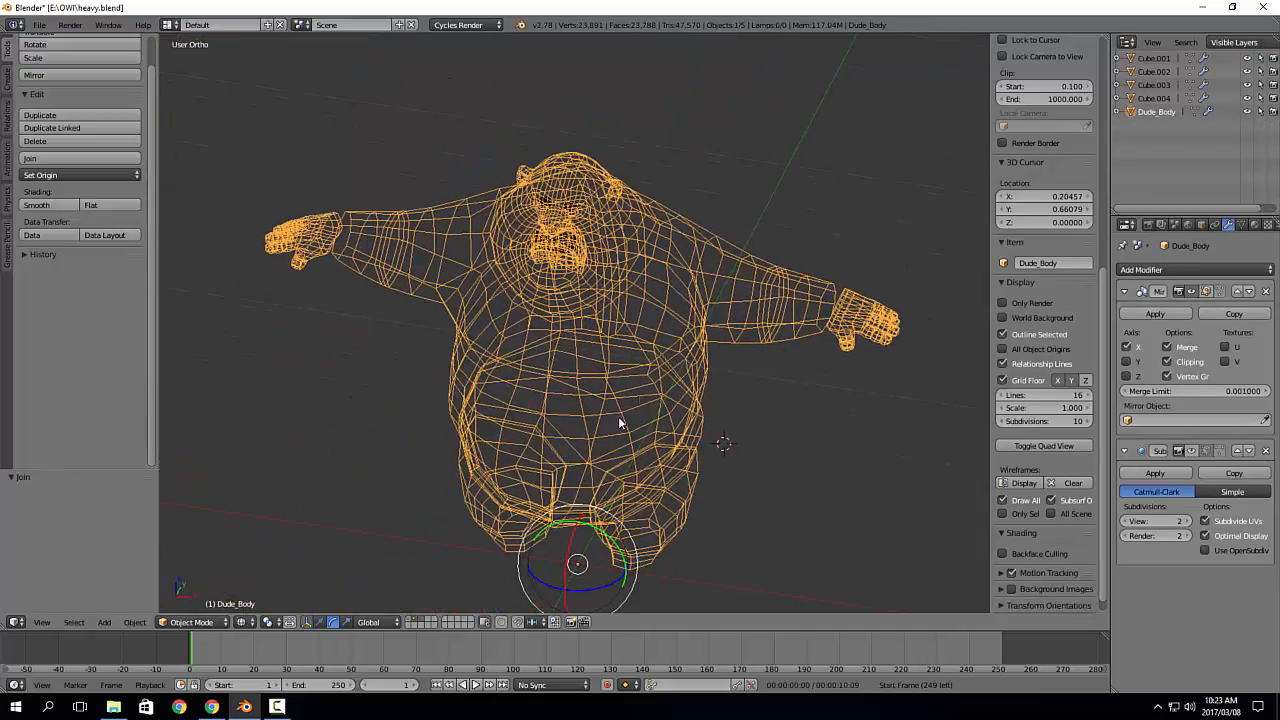
{"action": "mouse_move", "coordinate": [619, 423]}
{"action": "middle_mouse_down"}
{"action": "mouse_move", "coordinate": [796, 392]}
{"action": "mouse_move", "coordinate": [752, 444]}
{"action": "mouse_move", "coordinate": [738, 442]}
{"action": "middle_mouse_up"}
{"action": "key", "text": "z"}
{"action": "key", "text": "a"}
Step: Examine the gap between the arm's wrist opening and the hand, comparing the edge layout on both sides
{"action": "scroll", "coordinate": [837, 345], "scroll_direction": "up", "scroll_amount": 3}
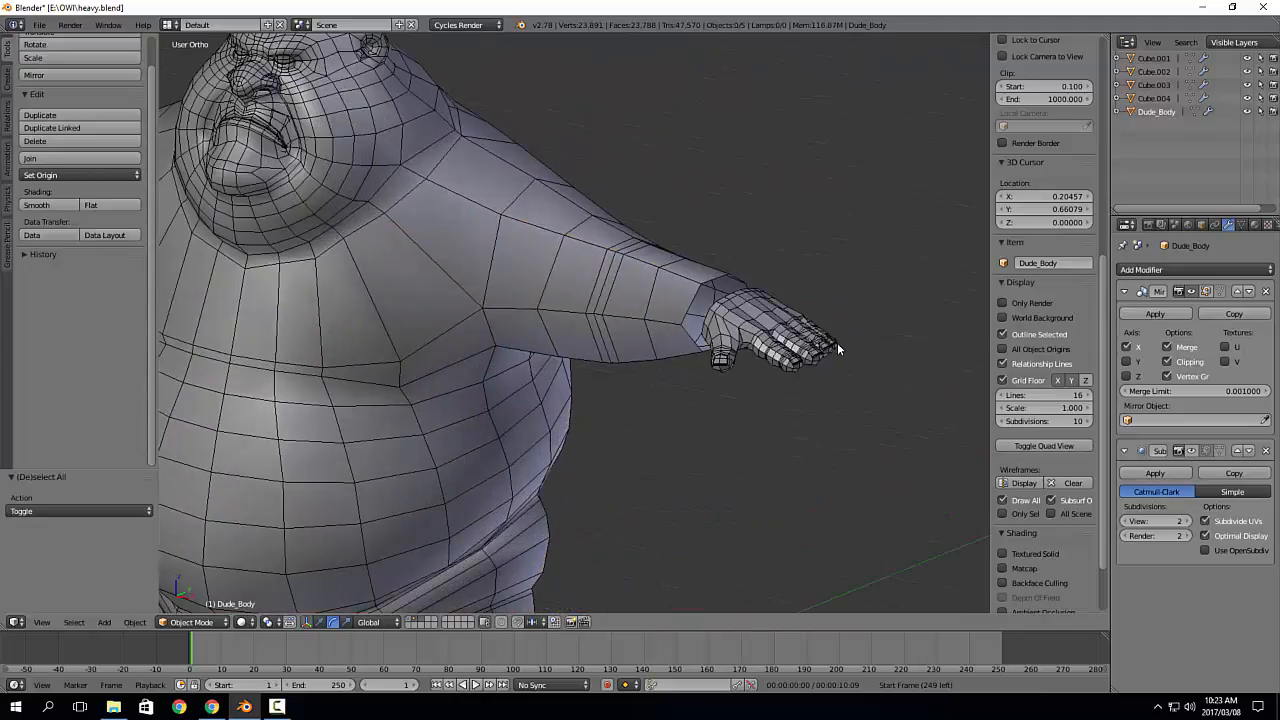
{"action": "middle_click_drag", "start_coordinate": [837, 347], "coordinate": [652, 350]}
{"action": "scroll", "coordinate": [770, 373], "scroll_direction": "up", "scroll_amount": 1}
{"action": "scroll", "coordinate": [761, 319], "scroll_direction": "up", "scroll_amount": 2}
{"action": "middle_click_drag", "start_coordinate": [554, 350], "coordinate": [602, 336], "text": "shift"}
{"action": "middle_click_drag", "start_coordinate": [571, 200], "coordinate": [578, 240], "text": "shift"}
{"action": "scroll", "coordinate": [578, 235], "scroll_direction": "down", "scroll_amount": 3}
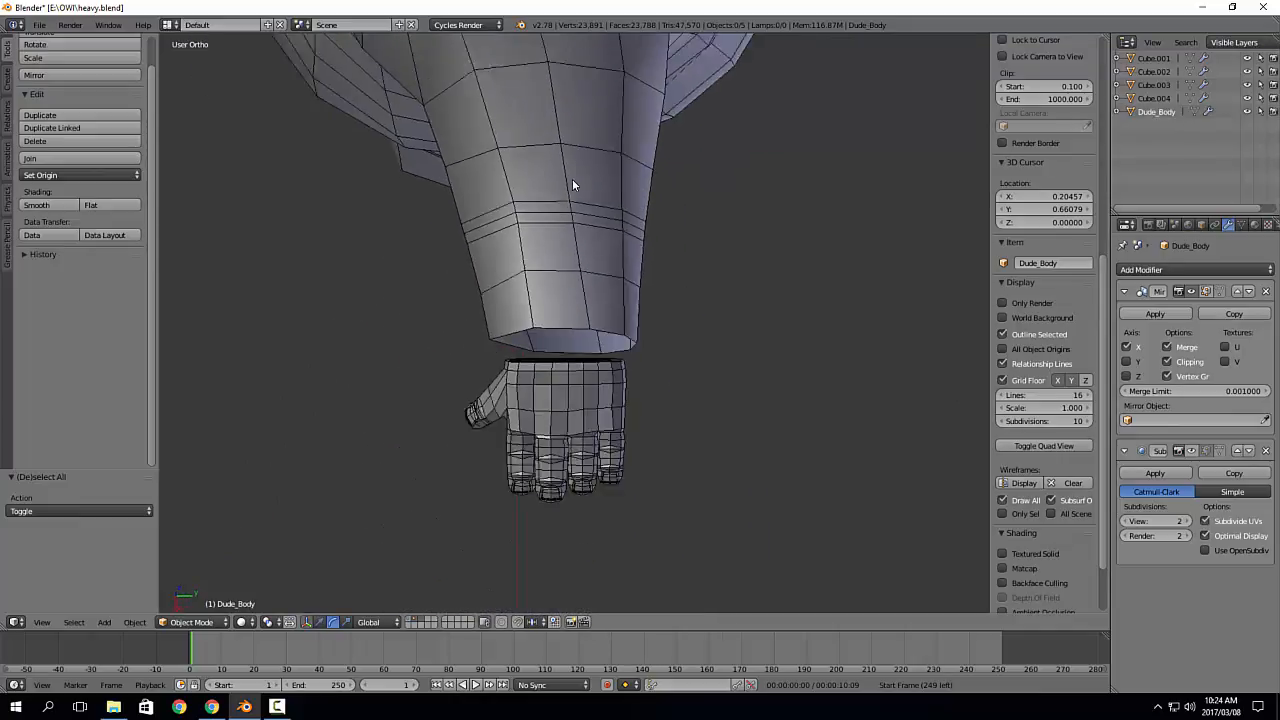
{"action": "scroll", "coordinate": [572, 184], "scroll_direction": "down", "scroll_amount": 2}
{"action": "middle_click_drag", "start_coordinate": [566, 166], "coordinate": [600, 271], "text": "shift"}
{"action": "scroll", "coordinate": [600, 271], "scroll_direction": "down", "scroll_amount": 2}
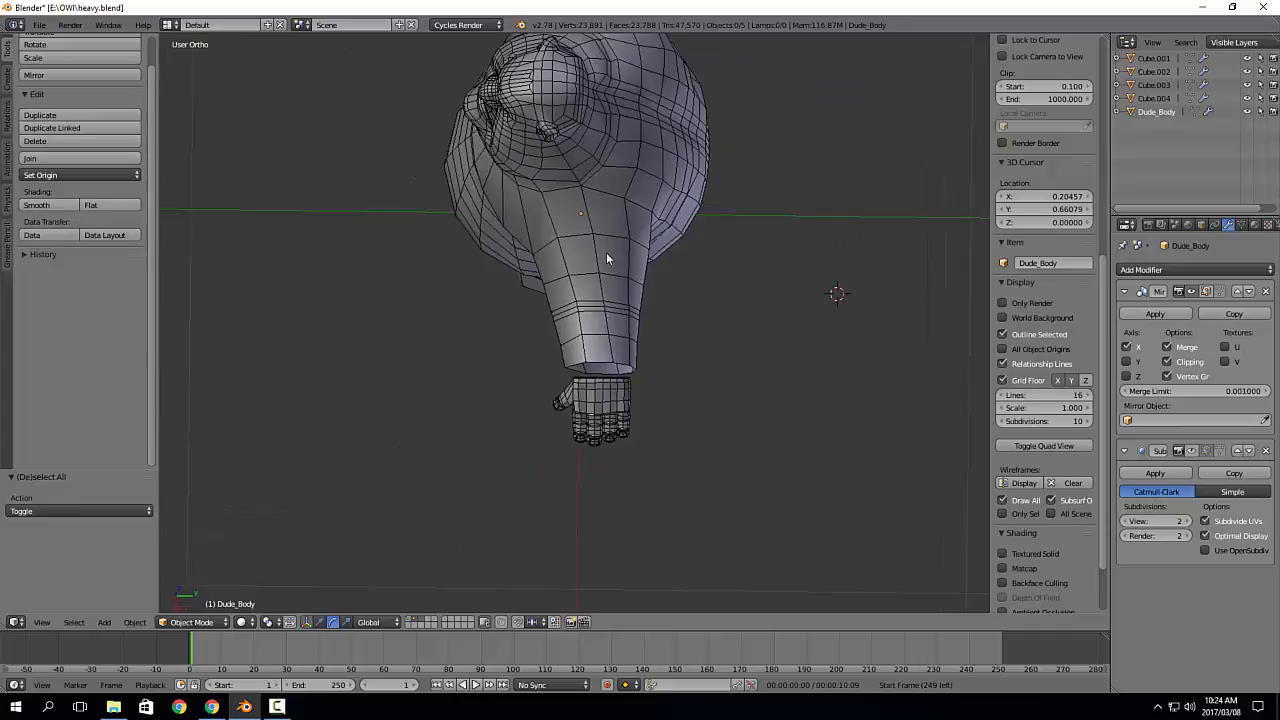
{"action": "scroll", "coordinate": [607, 383], "scroll_direction": "up", "scroll_amount": 6}
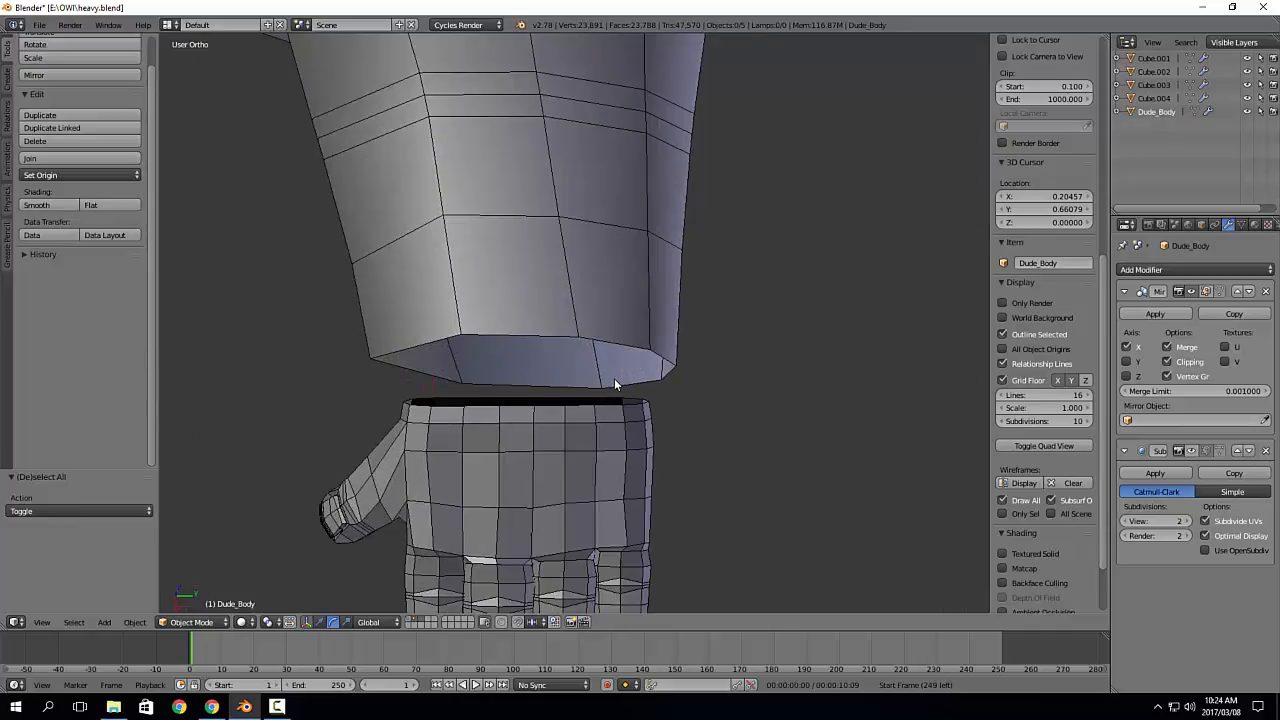
Step: In Edit Mode, slide a vertex on the wrist rim's upper side by 0.331 and the adjoining vertex one loop up the arm by 0.177
{"action": "mouse_move", "coordinate": [677, 380]}
{"action": "middle_mouse_down"}
{"action": "mouse_move", "coordinate": [650, 402]}
{"action": "mouse_move", "coordinate": [671, 423]}
{"action": "mouse_move", "coordinate": [655, 487]}
{"action": "middle_mouse_up"}
{"action": "key", "text": "z"}
{"action": "left_click", "coordinate": [632, 424]}
{"action": "key", "text": "Tab"}
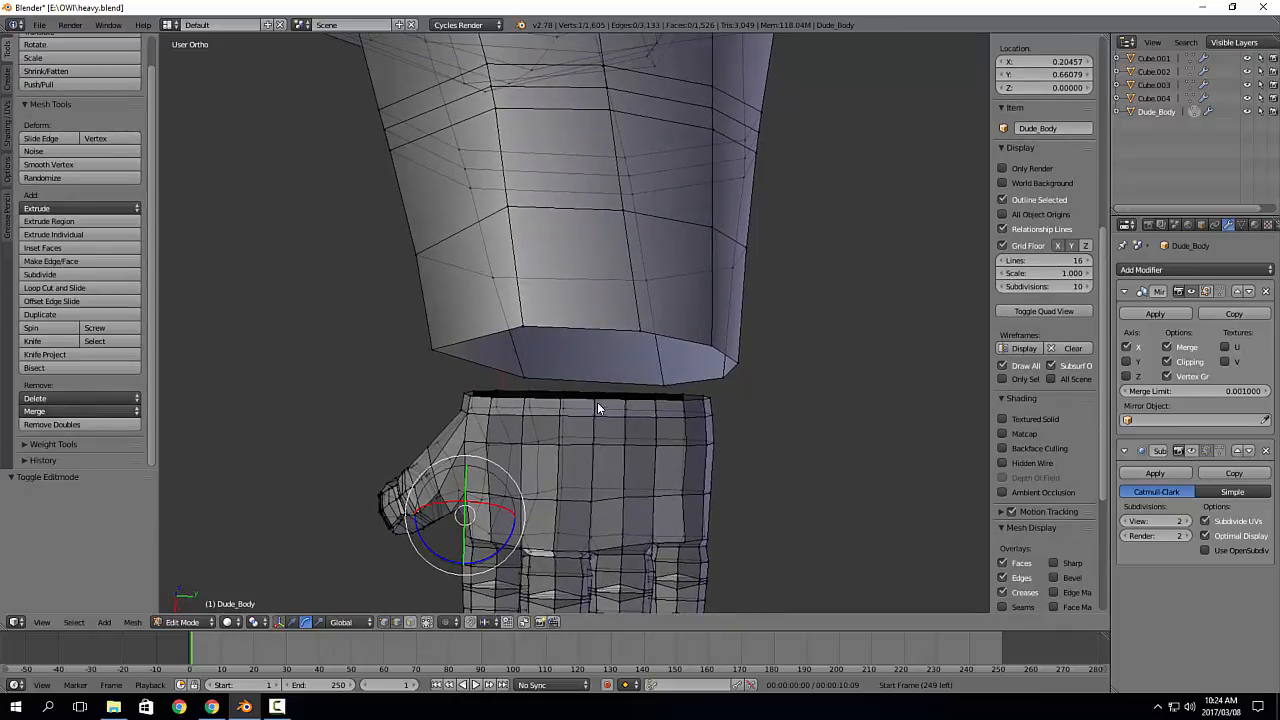
{"action": "right_click", "coordinate": [646, 333]}
{"action": "key", "text": "shift+v"}
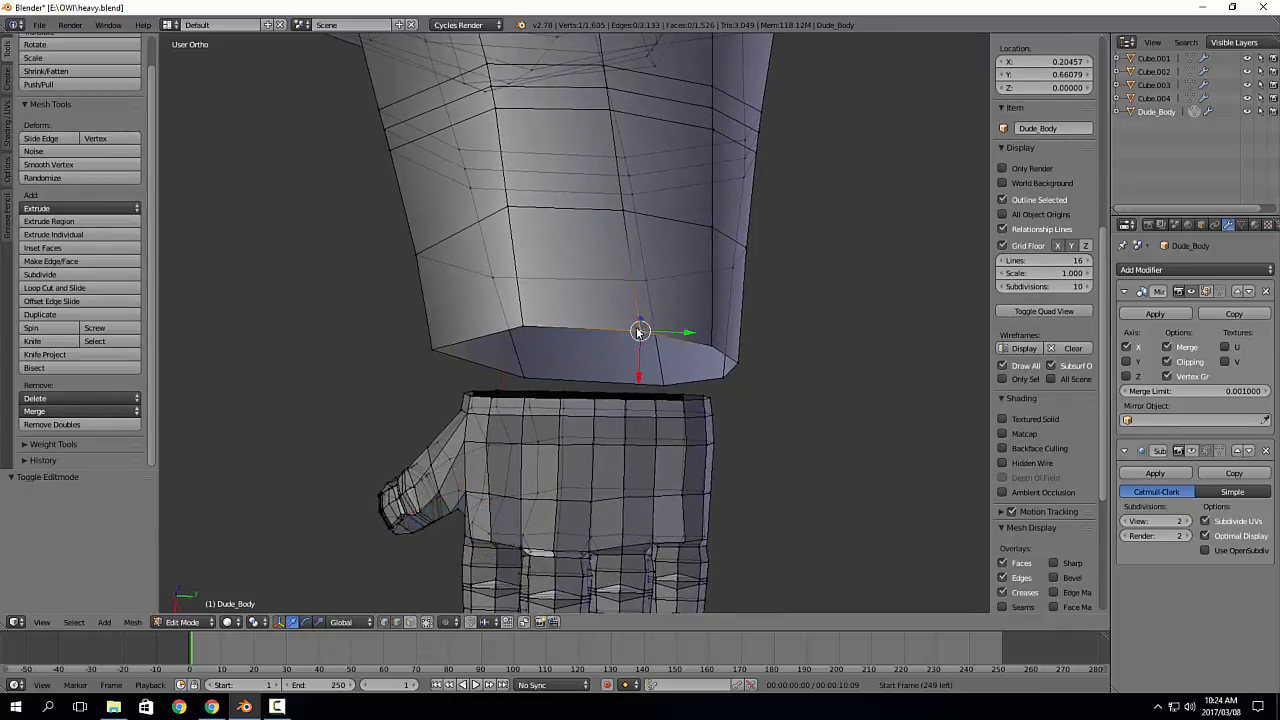
{"action": "left_click", "coordinate": [604, 331]}
{"action": "scroll", "coordinate": [603, 422], "scroll_direction": "up", "scroll_amount": 2}
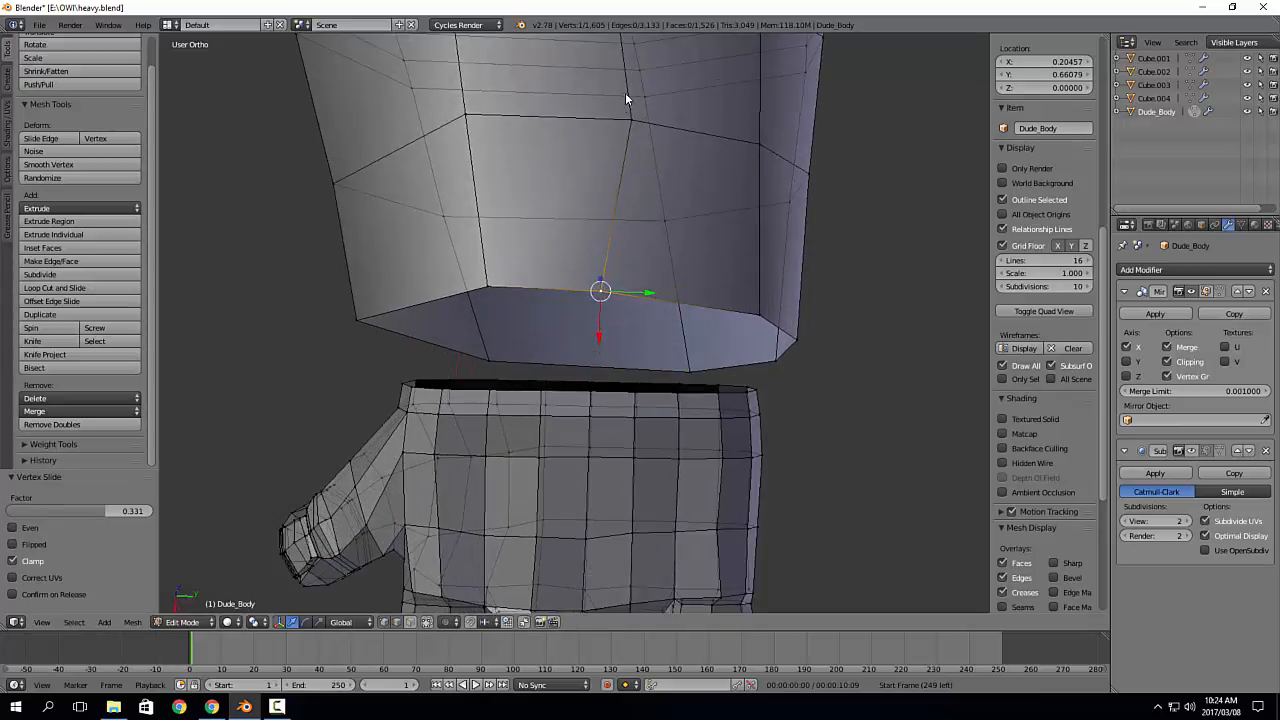
{"action": "right_click", "coordinate": [630, 118]}
{"action": "key", "text": "shift+v"}
{"action": "left_click", "coordinate": [599, 113]}
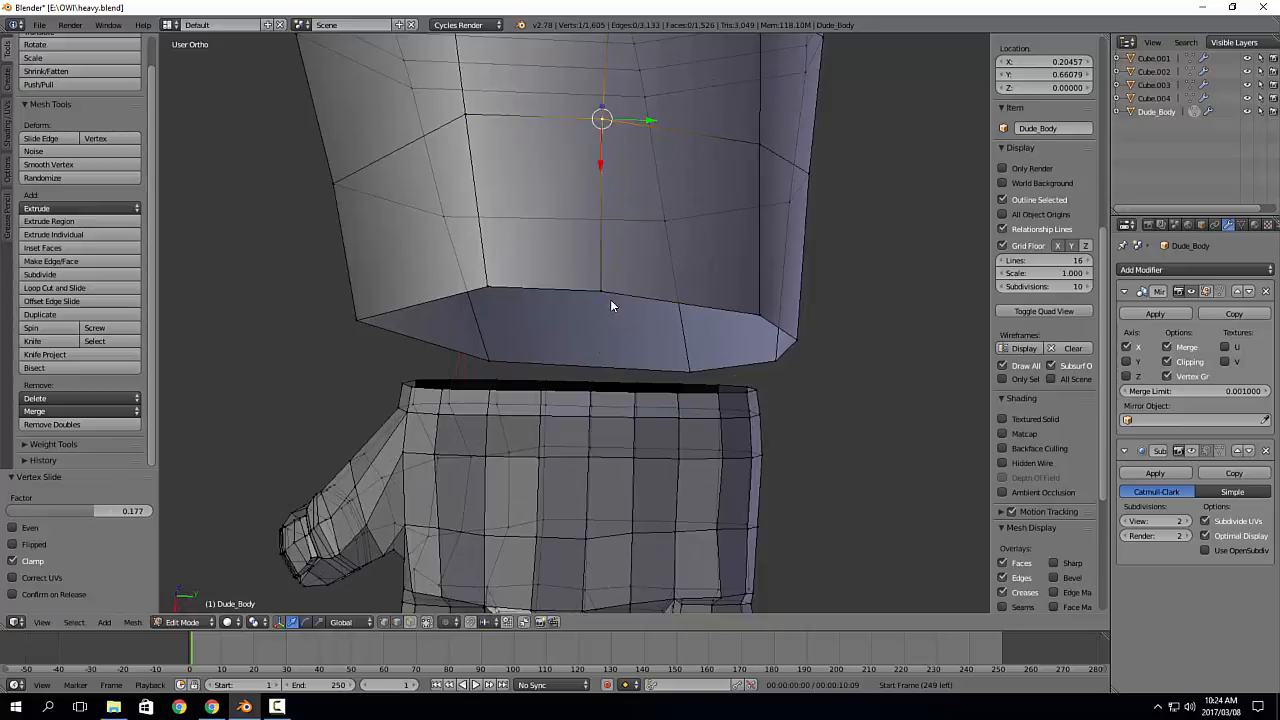
Step: On the arm's underside, slide the wrist rim vertex by 0.451 and the adjoining vertex one loop up the arm by 0.243
{"action": "middle_click_drag", "start_coordinate": [596, 449], "coordinate": [640, 404]}
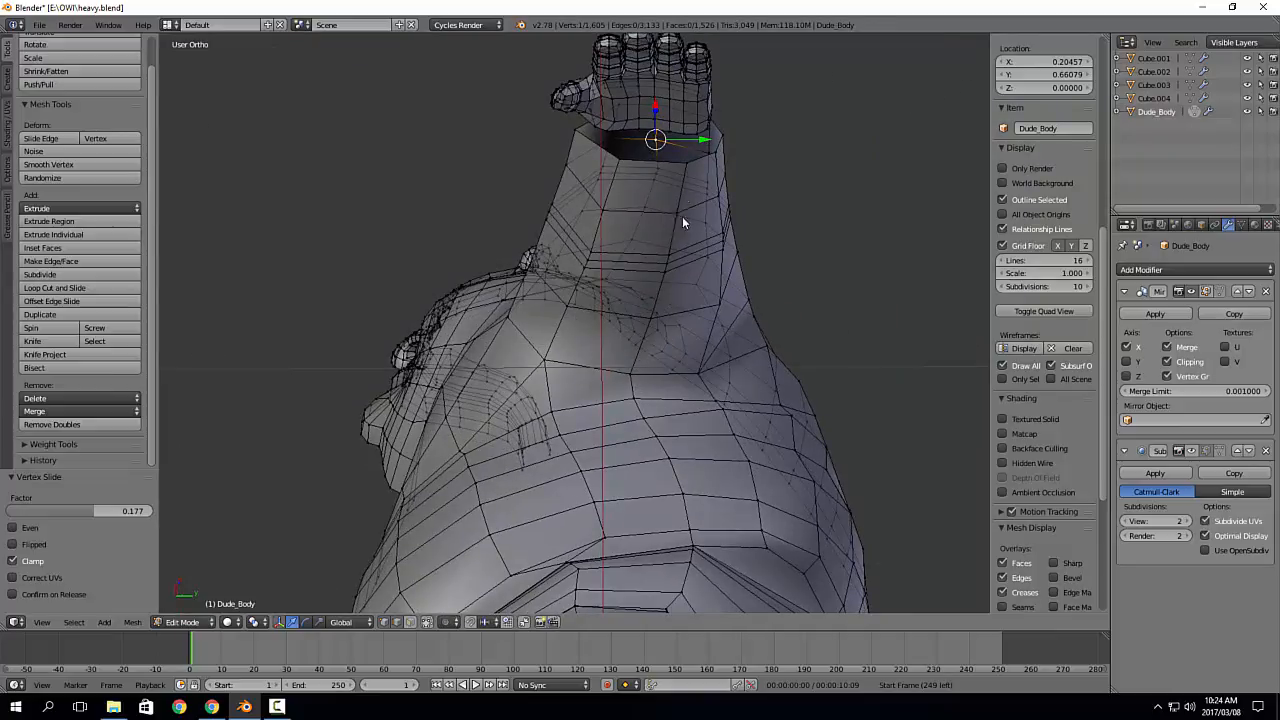
{"action": "middle_click_drag", "start_coordinate": [686, 163], "coordinate": [661, 314]}
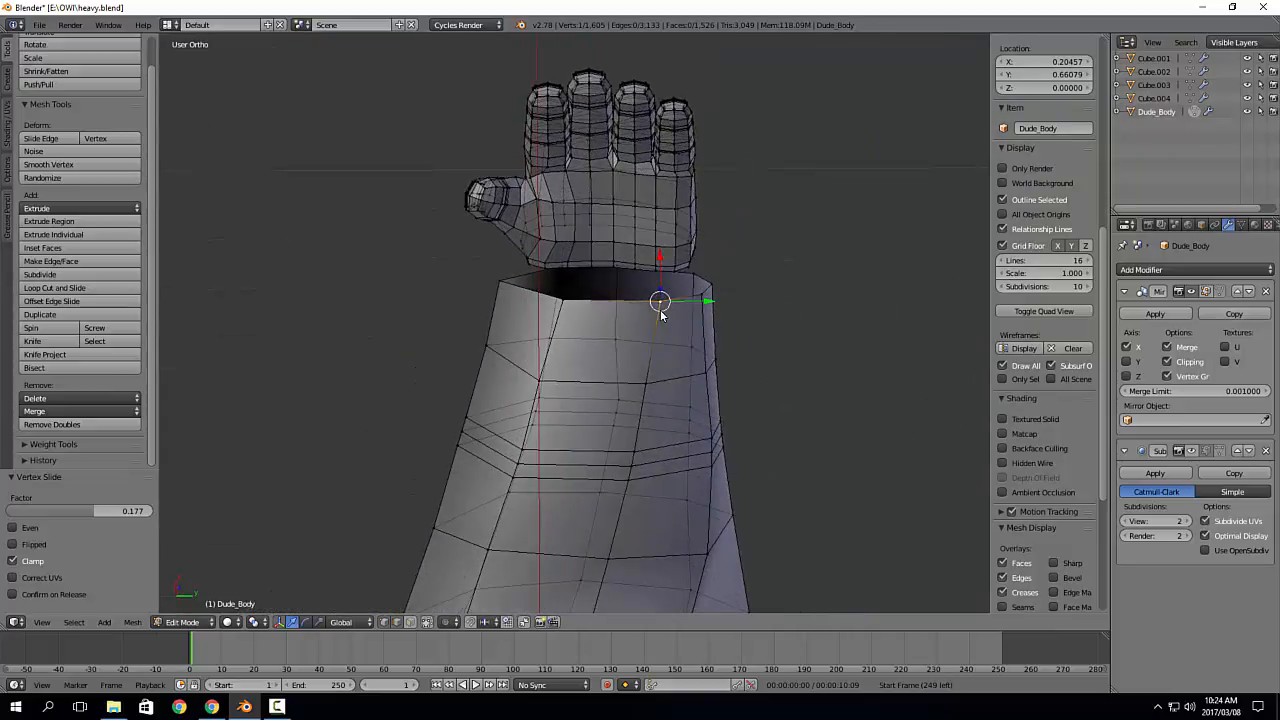
{"action": "key", "text": "shift+v"}
{"action": "left_click", "coordinate": [617, 310]}
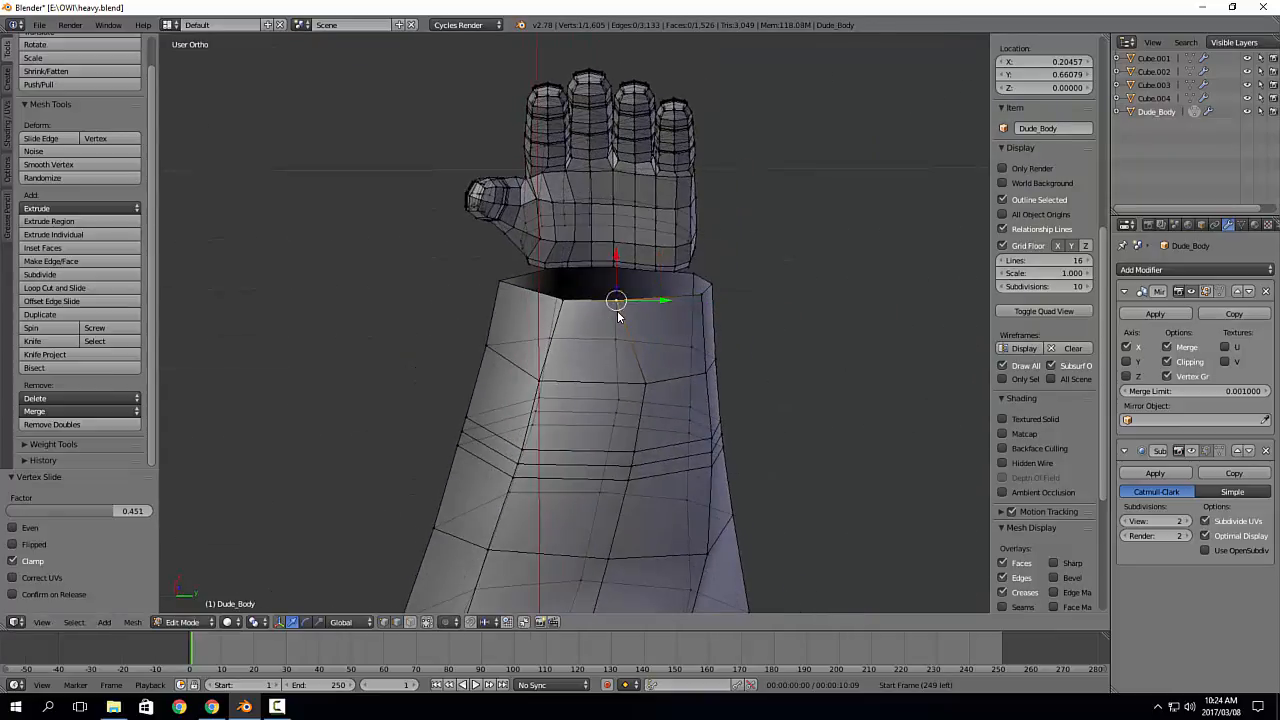
{"action": "right_click", "coordinate": [646, 400]}
{"action": "key", "text": "shift+v"}
{"action": "left_click", "coordinate": [626, 402]}
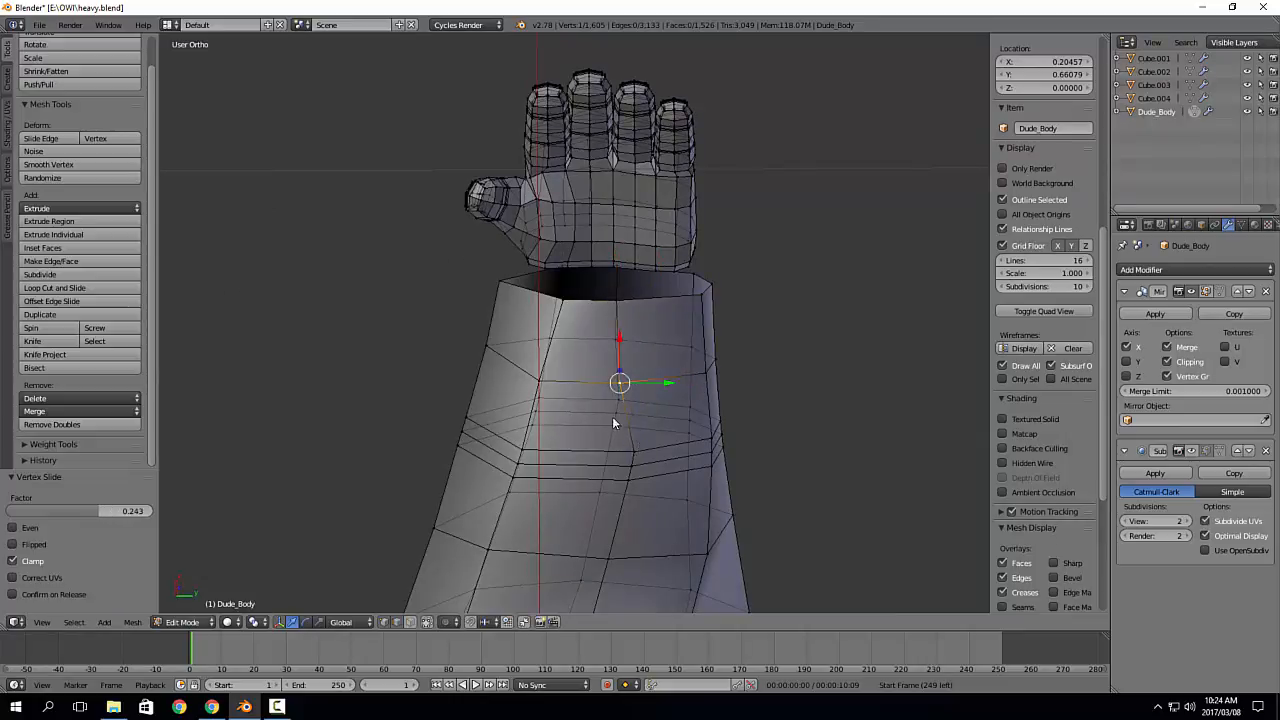
Step: Slide the thumb-side vertex of the wrist rim's underside by 0.363 toward the thumb side
{"action": "right_click", "coordinate": [561, 297]}
{"action": "key", "text": "shift+v"}
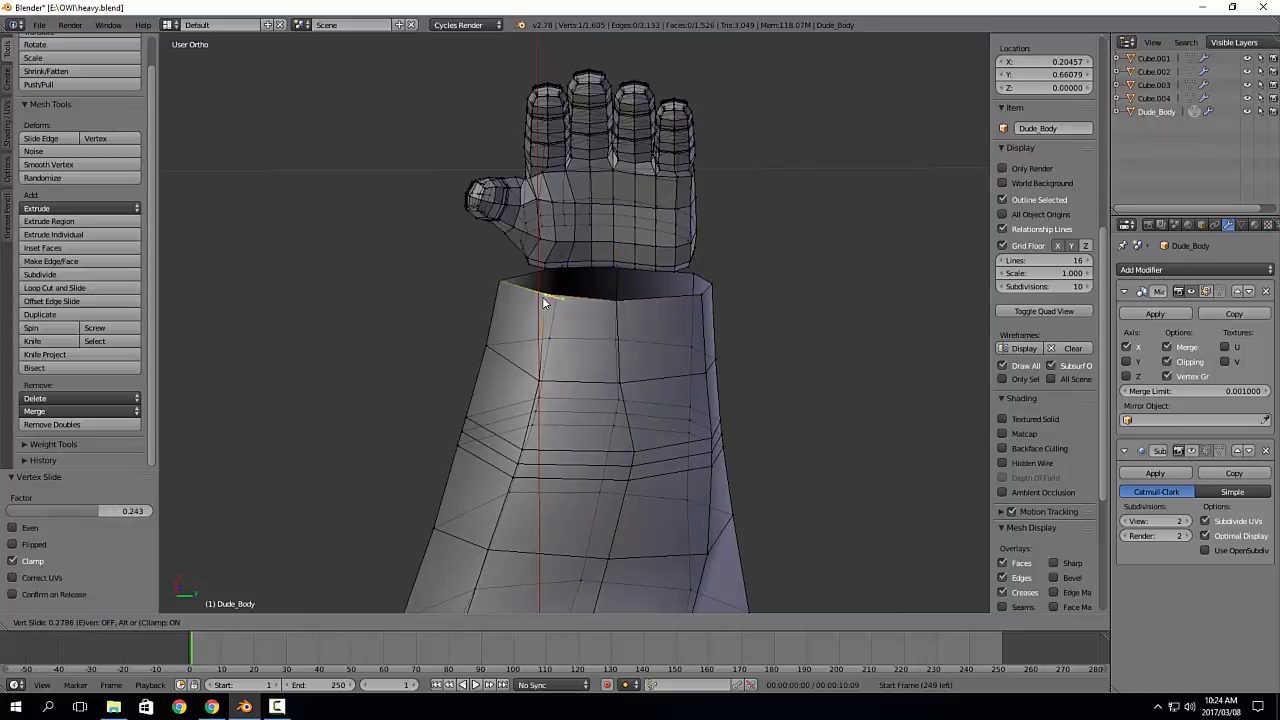
{"action": "left_click", "coordinate": [541, 308]}
Step: Straighten the underside edge line by shifting its vertices on the three close forearm loops, the second -0.009 and the third -0.006 in Y
{"action": "right_click", "coordinate": [632, 456]}
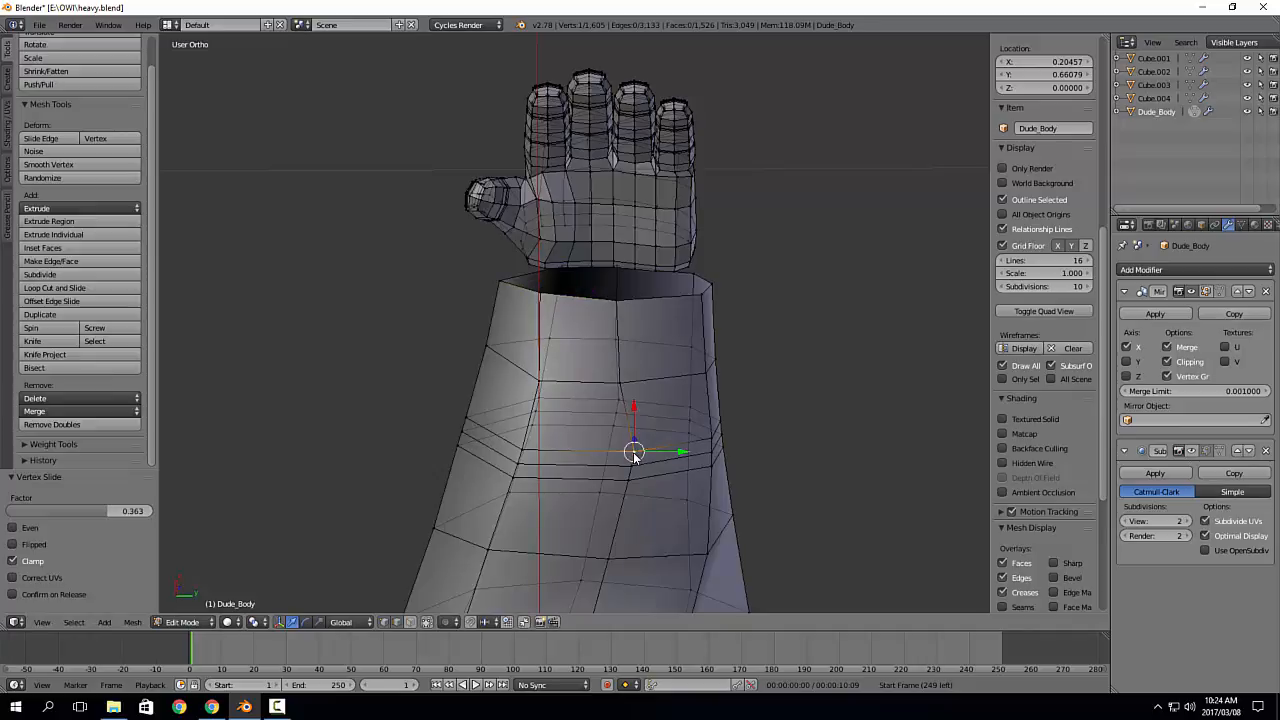
{"action": "key", "text": "g"}
{"action": "left_click", "coordinate": [625, 458]}
{"action": "right_click", "coordinate": [630, 465]}
{"action": "key", "text": "g"}
{"action": "left_click", "coordinate": [621, 473]}
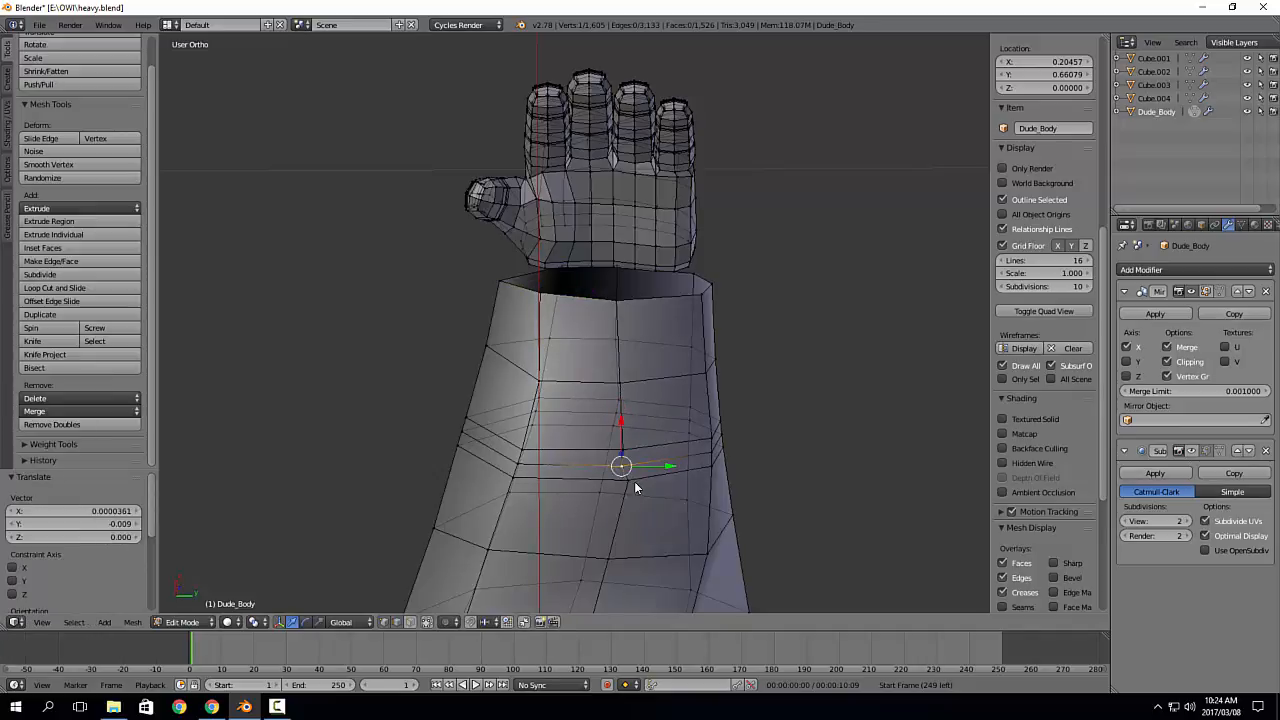
{"action": "right_click", "coordinate": [629, 482]}
{"action": "key", "text": "g"}
{"action": "left_click", "coordinate": [628, 485]}
{"action": "middle_click_drag", "start_coordinate": [628, 485], "coordinate": [681, 316]}
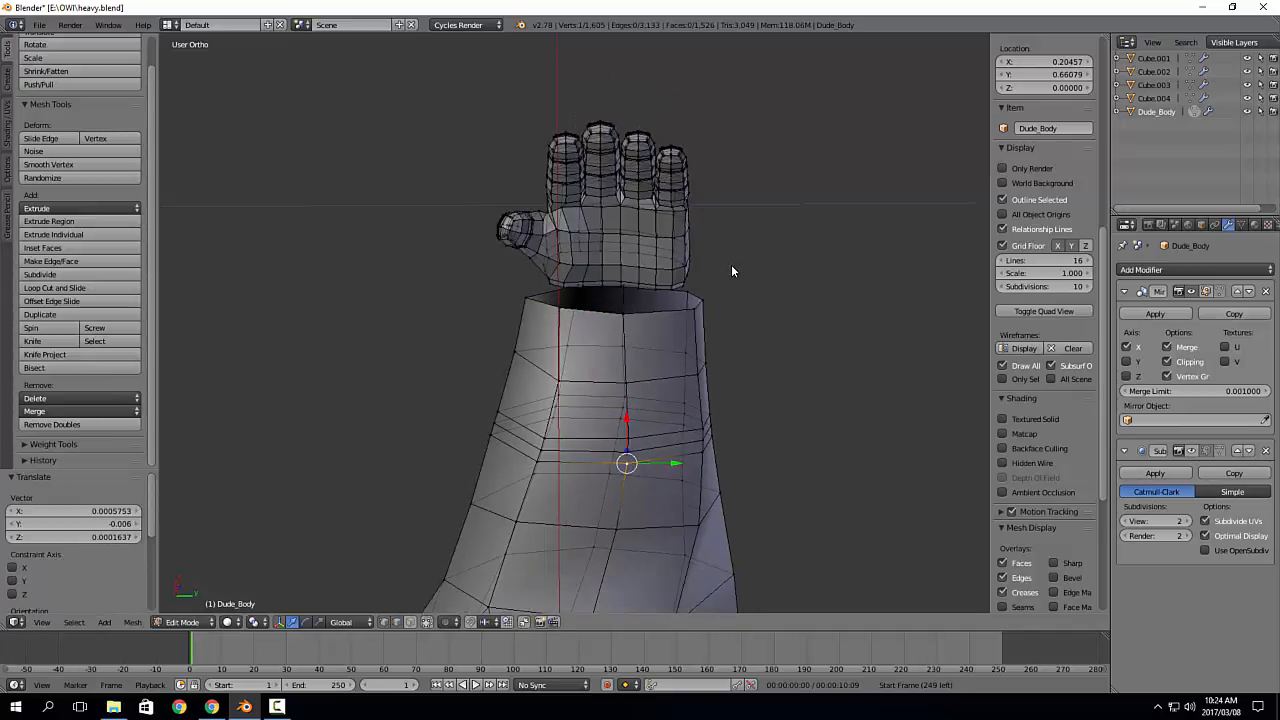
Step: Select the open edge loops of the arm's wrist rim and the hand, and connect them with Bridge Edge Loops
{"action": "middle_click_drag", "start_coordinate": [730, 266], "coordinate": [752, 413]}
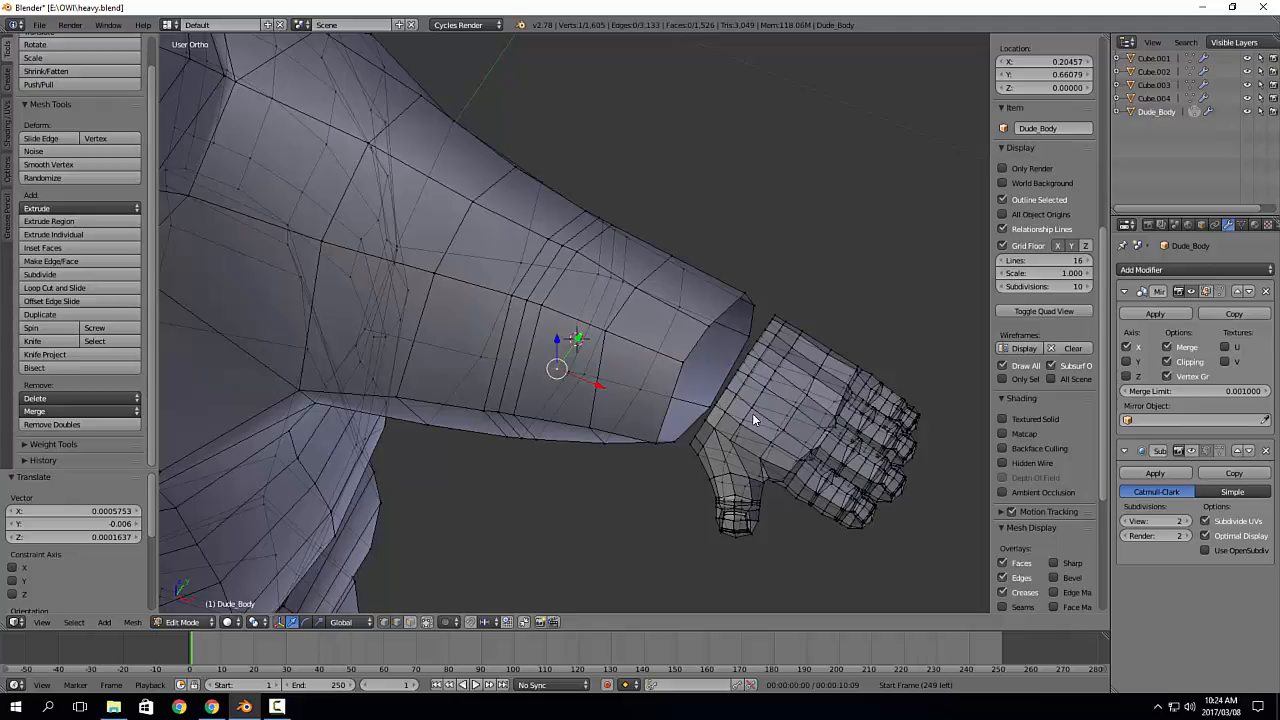
{"action": "scroll", "coordinate": [753, 415], "scroll_direction": "up", "scroll_amount": 1}
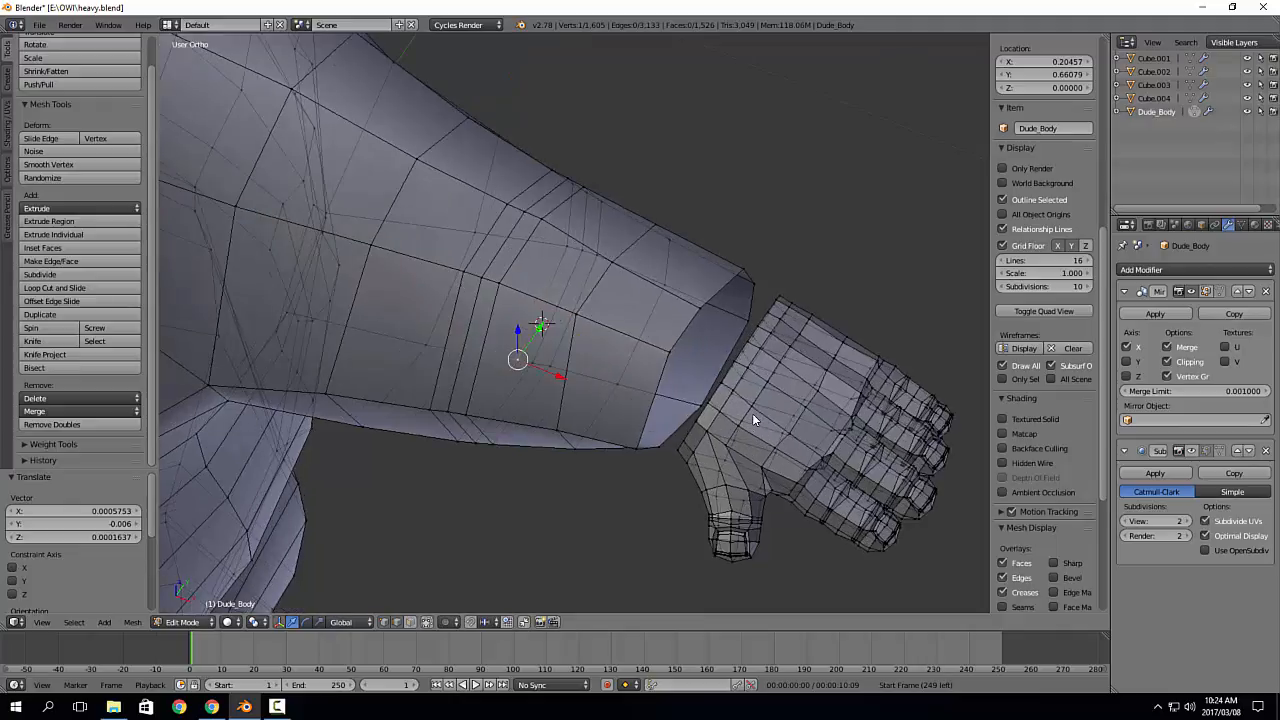
{"action": "middle_click_drag", "start_coordinate": [770, 393], "coordinate": [682, 349]}
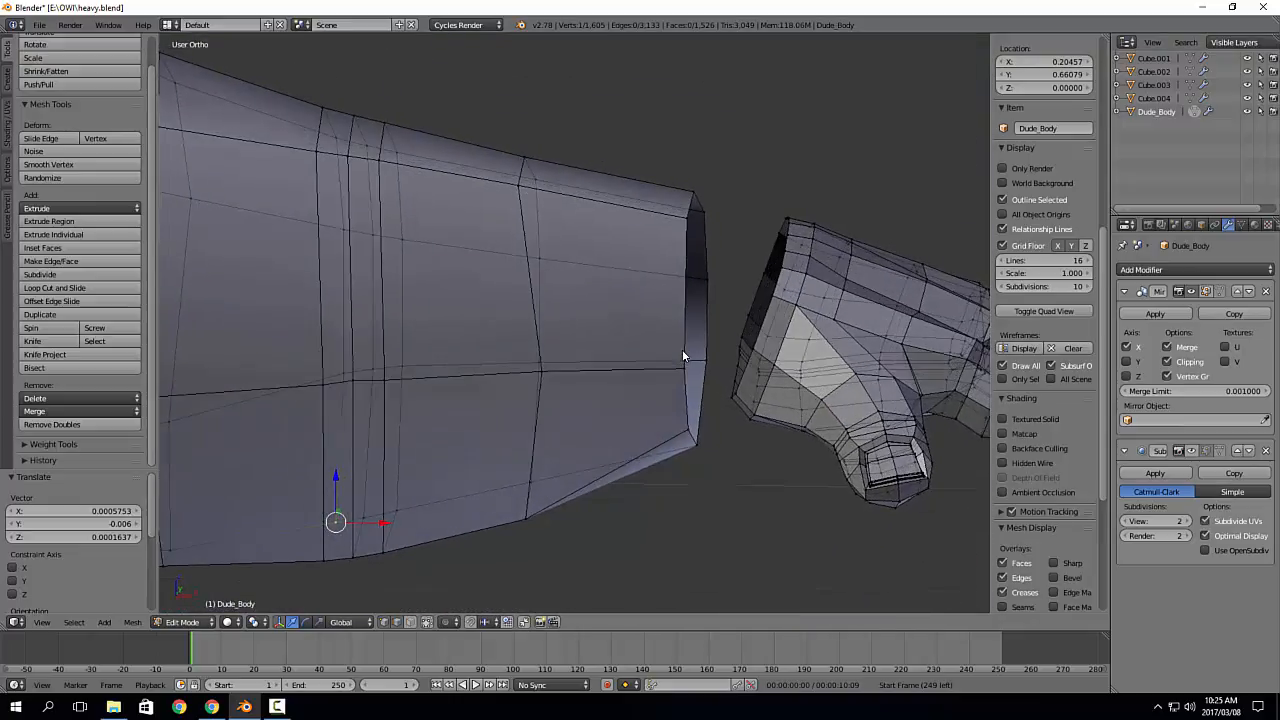
{"action": "right_click", "coordinate": [686, 319], "text": "alt"}
{"action": "right_click", "coordinate": [768, 318], "text": "alt+shift"}
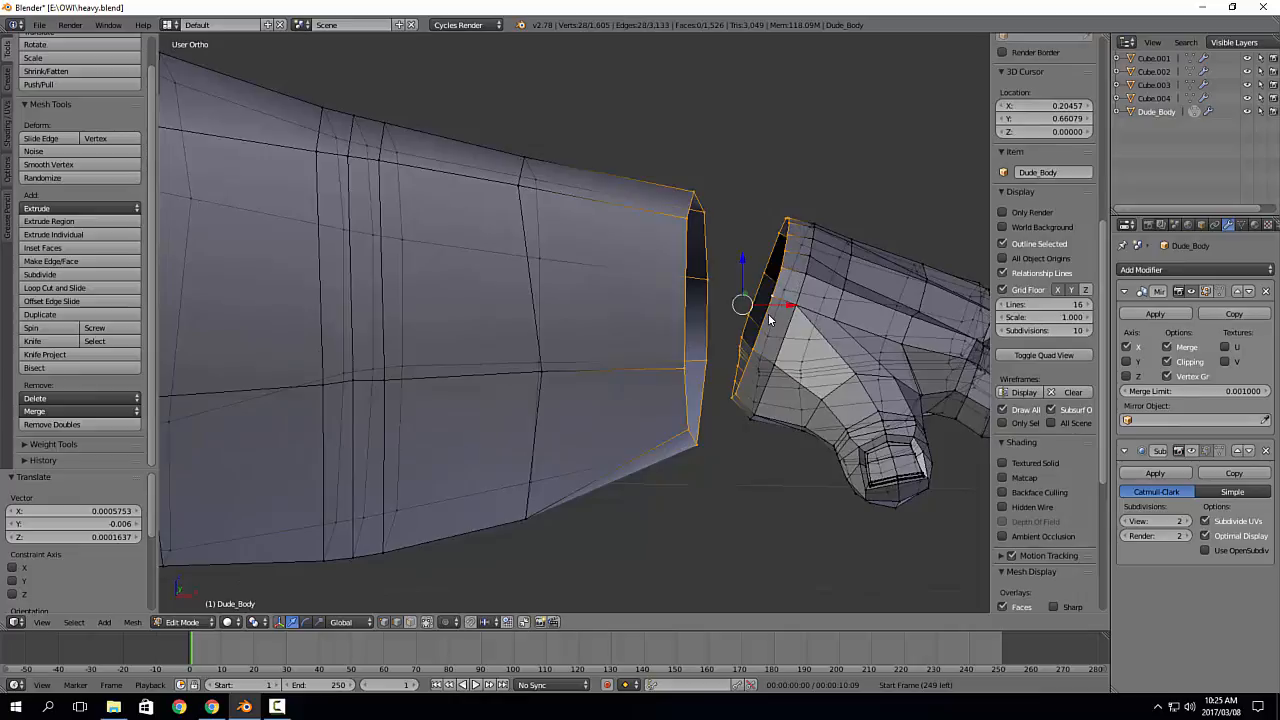
{"action": "key", "text": "ctrl+e"}
{"action": "left_click", "coordinate": [768, 316]}
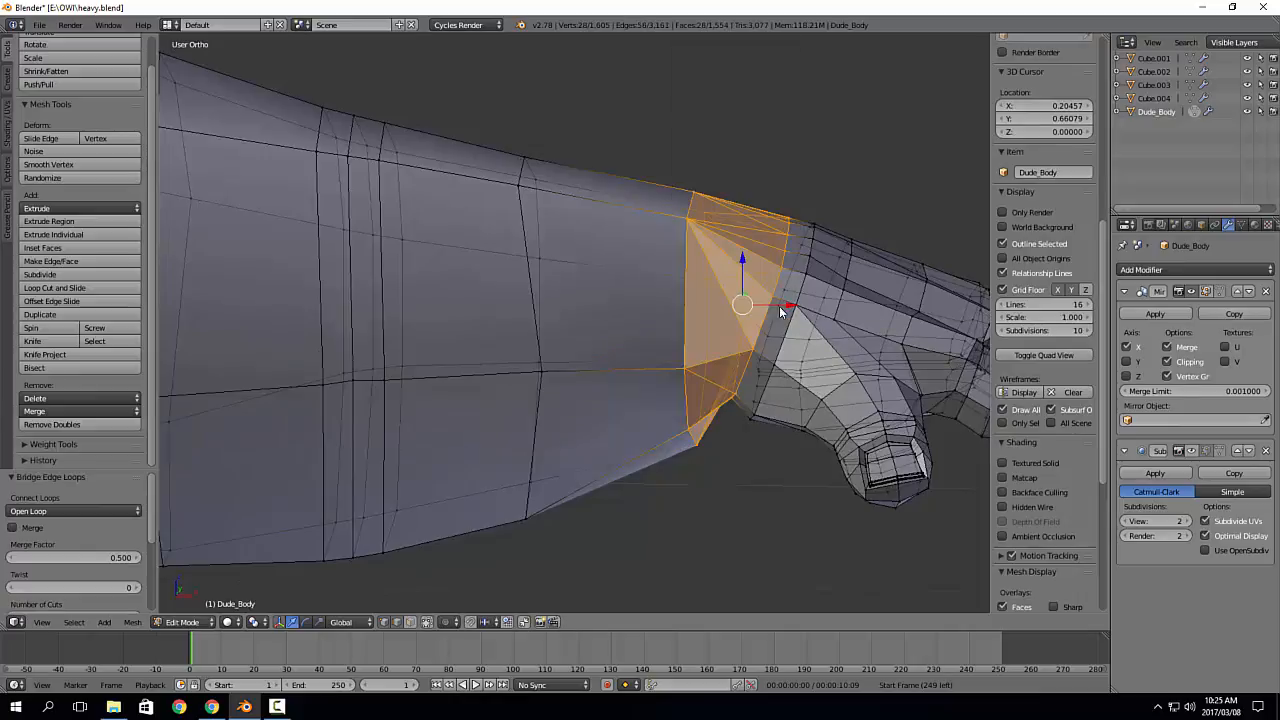
Step: Examine the new bridge faces around the wrist on both the back and the palm side of the hand
{"action": "middle_click_drag", "start_coordinate": [768, 316], "coordinate": [730, 364]}
{"action": "key", "text": "a"}
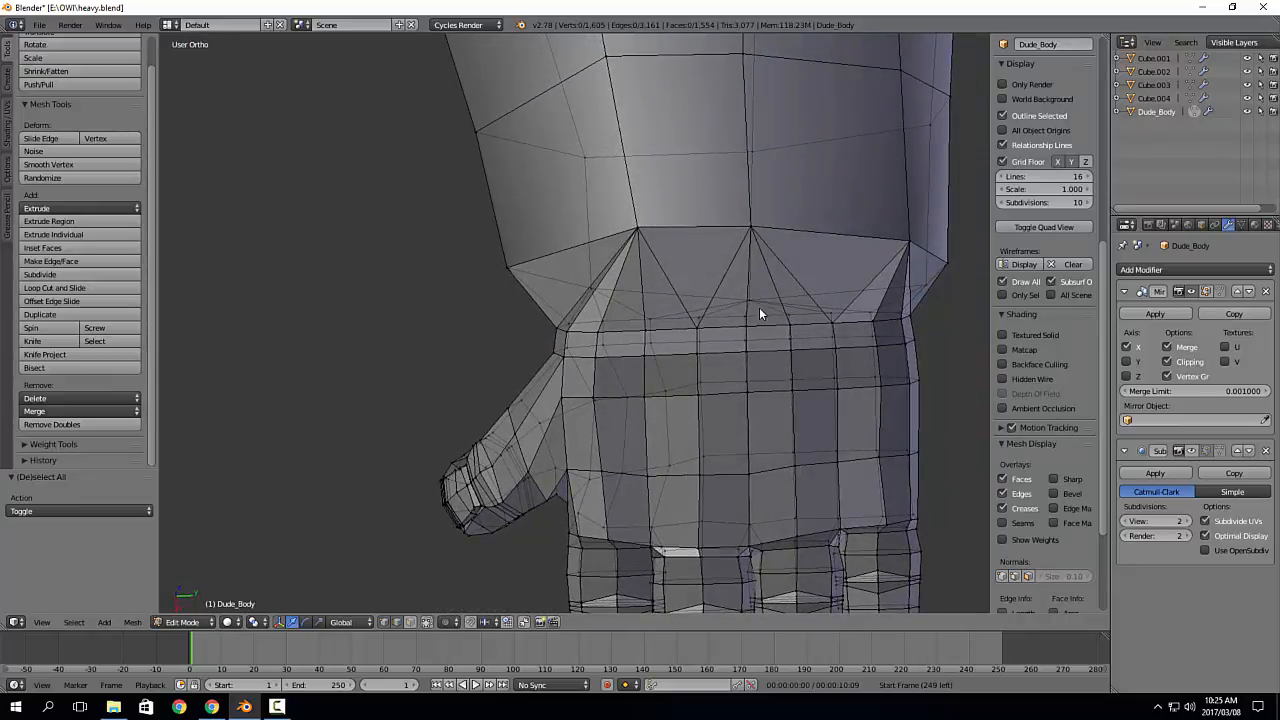
{"action": "middle_click_drag", "start_coordinate": [759, 307], "coordinate": [739, 275]}
{"action": "middle_click_drag", "start_coordinate": [428, 624], "coordinate": [832, 290]}
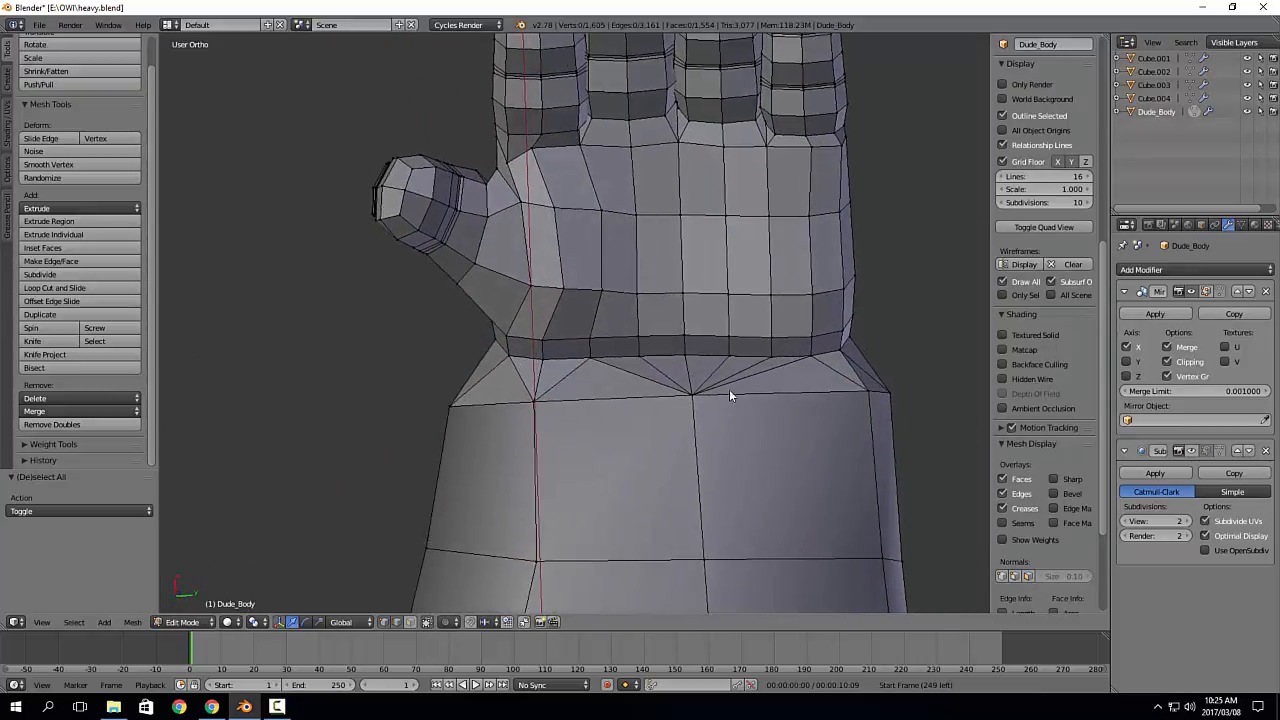
{"action": "right_click", "coordinate": [693, 396]}
{"action": "middle_click_drag", "start_coordinate": [687, 362], "coordinate": [786, 374]}
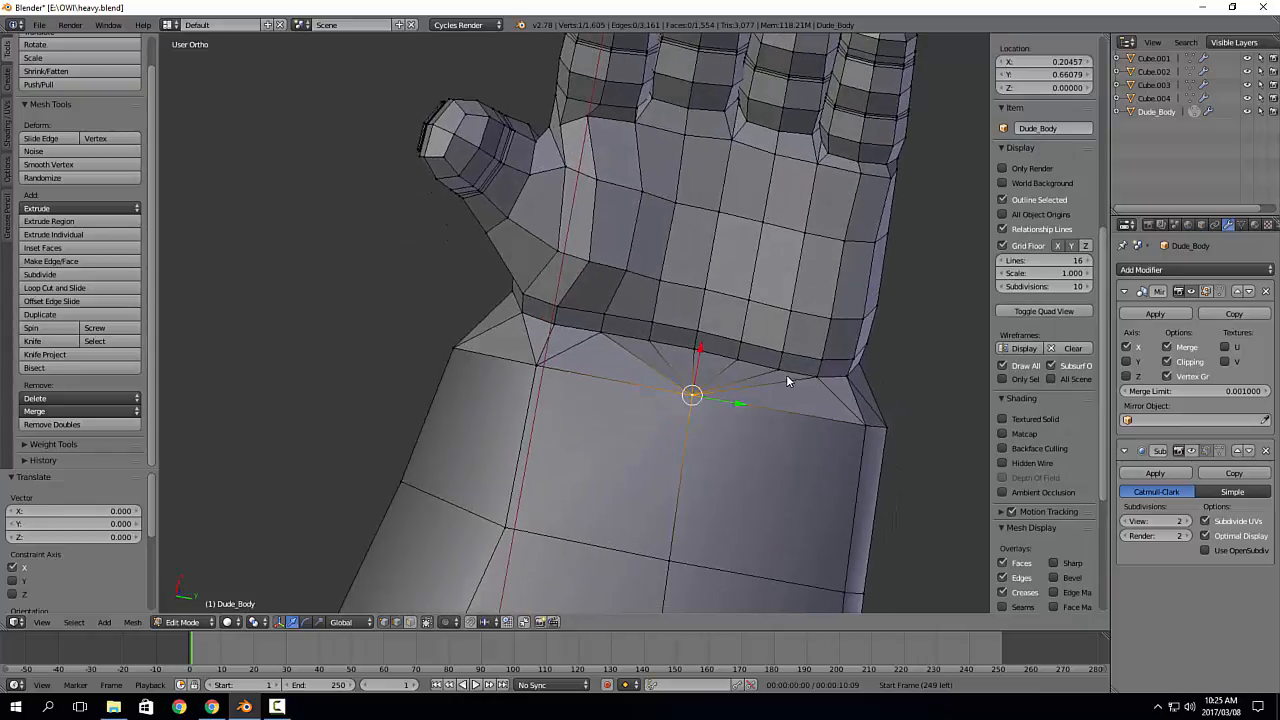
Step: On the back of the hand, remove the central diagonal edges of the wrist bridge using edge loop deletion
{"action": "middle_click_drag", "start_coordinate": [798, 312], "coordinate": [520, 300]}
{"action": "right_click", "coordinate": [691, 264]}
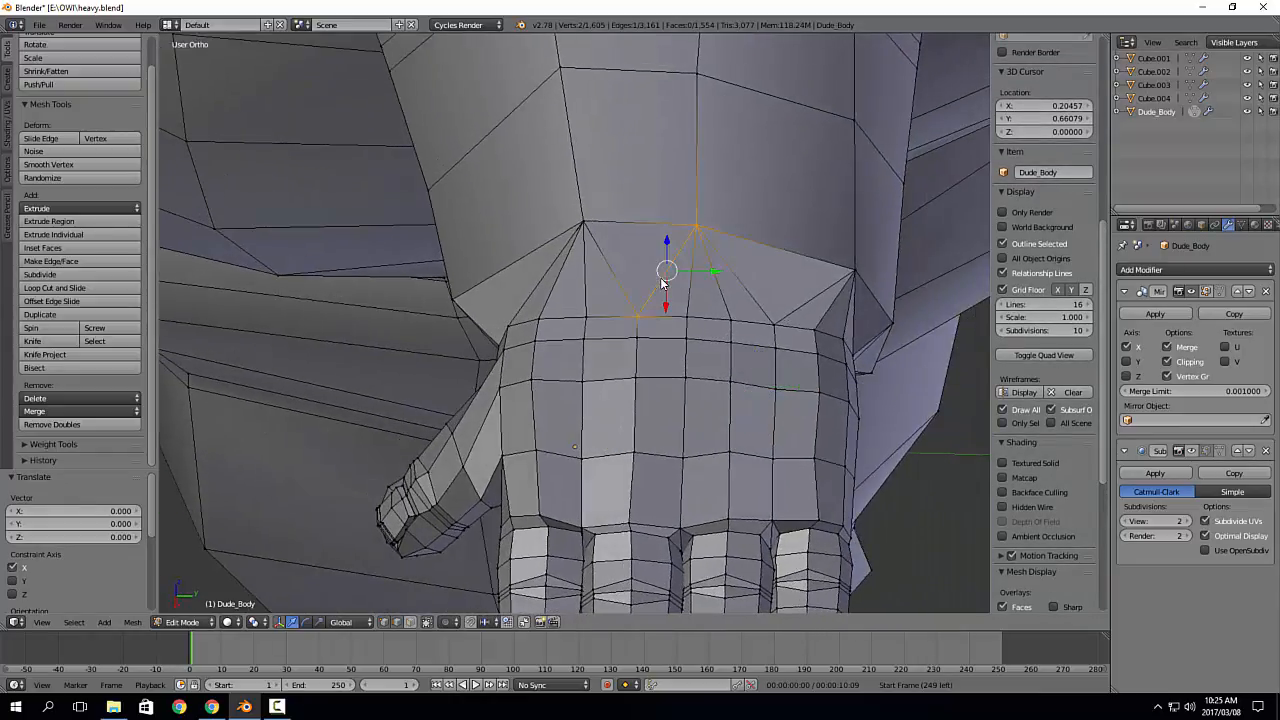
{"action": "key", "text": "x"}
{"action": "left_click", "coordinate": [661, 283]}
{"action": "right_click", "coordinate": [616, 281]}
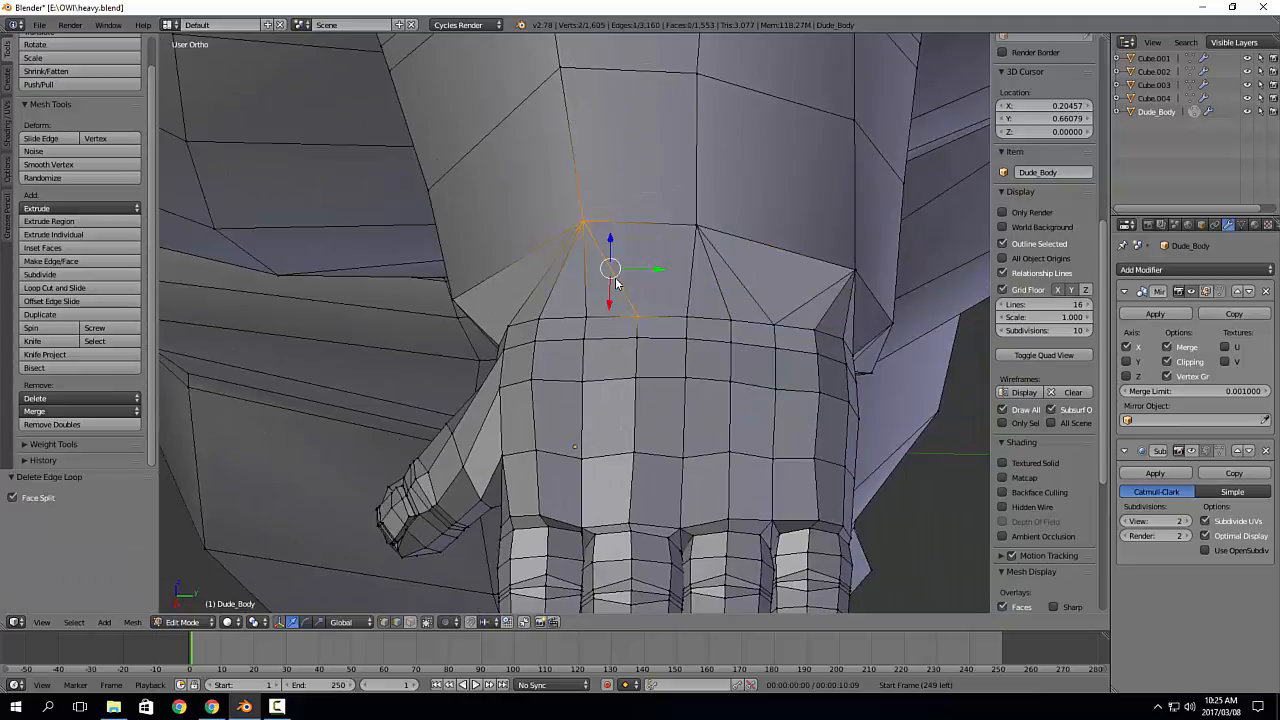
Step: Remove the diagonal edges across the back of the wrist using the Edge Loops delete option
{"action": "key", "text": "x"}
{"action": "left_click", "coordinate": [616, 281]}
{"action": "right_click", "coordinate": [704, 292]}
{"action": "key", "text": "x"}
{"action": "left_click", "coordinate": [710, 289]}
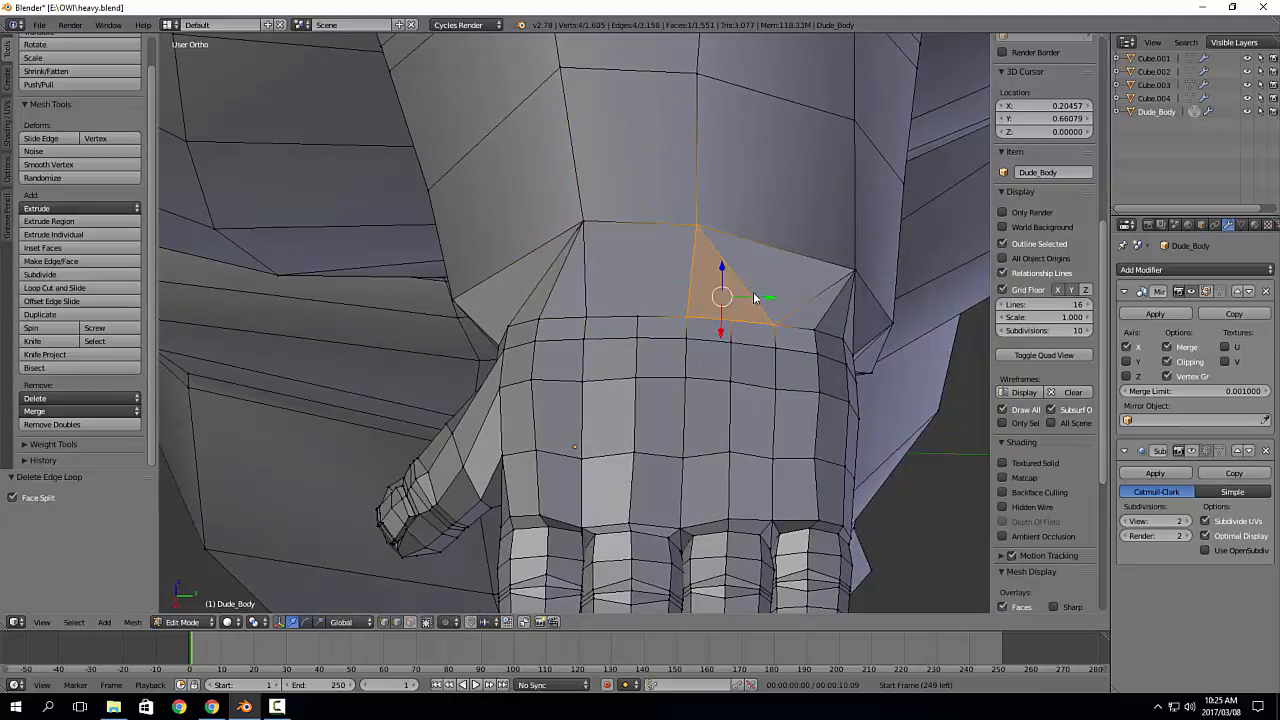
{"action": "right_click", "coordinate": [762, 287]}
{"action": "key", "text": "x"}
{"action": "left_click", "coordinate": [762, 285]}
{"action": "right_click", "coordinate": [808, 306]}
{"action": "key", "text": "x"}
{"action": "left_click", "coordinate": [809, 308]}
Step: Remove the extra diagonal edges on the little-finger side of the wrist with Edge Loops deletion
{"action": "middle_click_drag", "start_coordinate": [868, 318], "coordinate": [808, 283]}
{"action": "right_click", "coordinate": [829, 337]}
{"action": "key", "text": "x"}
{"action": "left_click", "coordinate": [829, 337]}
{"action": "right_click", "coordinate": [840, 360]}
{"action": "key", "text": "x"}
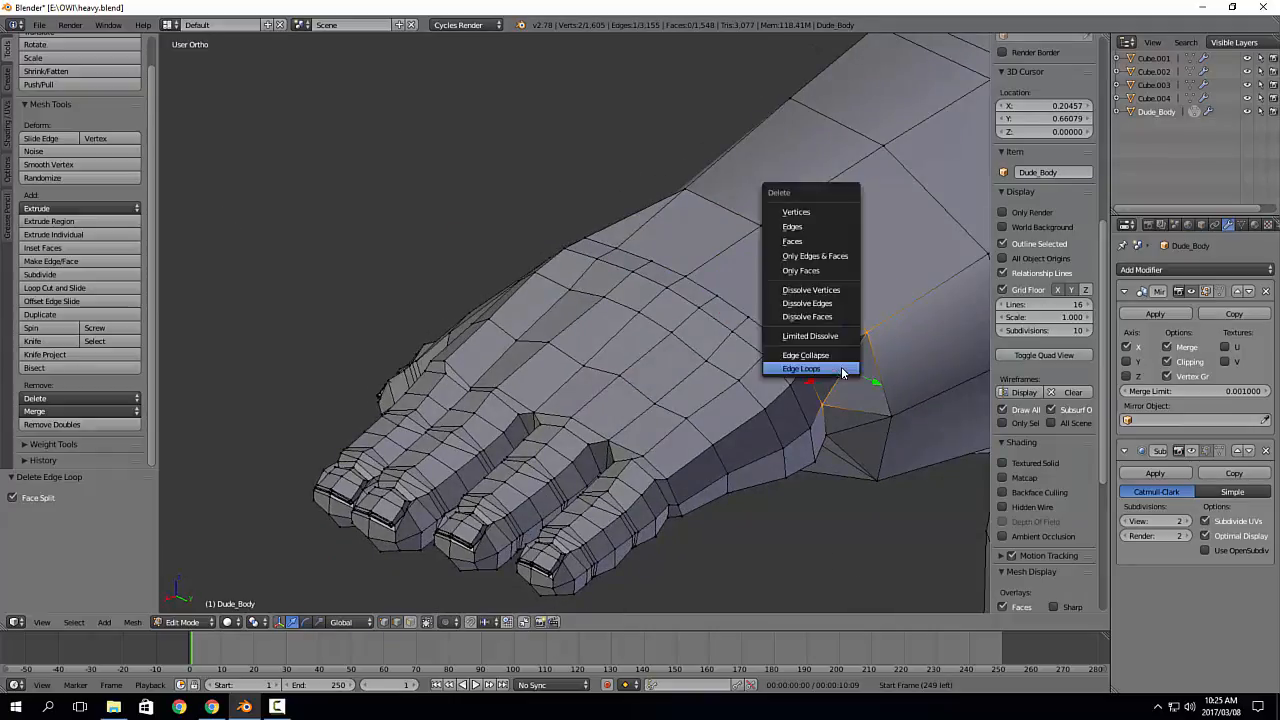
{"action": "left_click", "coordinate": [840, 362]}
Step: Delete the fanned edges on the outer half of the wrist's underside as edge loops
{"action": "middle_click_drag", "start_coordinate": [840, 362], "coordinate": [720, 317]}
{"action": "right_click", "coordinate": [816, 403]}
{"action": "key", "text": "x"}
{"action": "left_click", "coordinate": [815, 405]}
{"action": "right_click", "coordinate": [778, 370]}
{"action": "key", "text": "x"}
{"action": "left_click", "coordinate": [750, 363]}
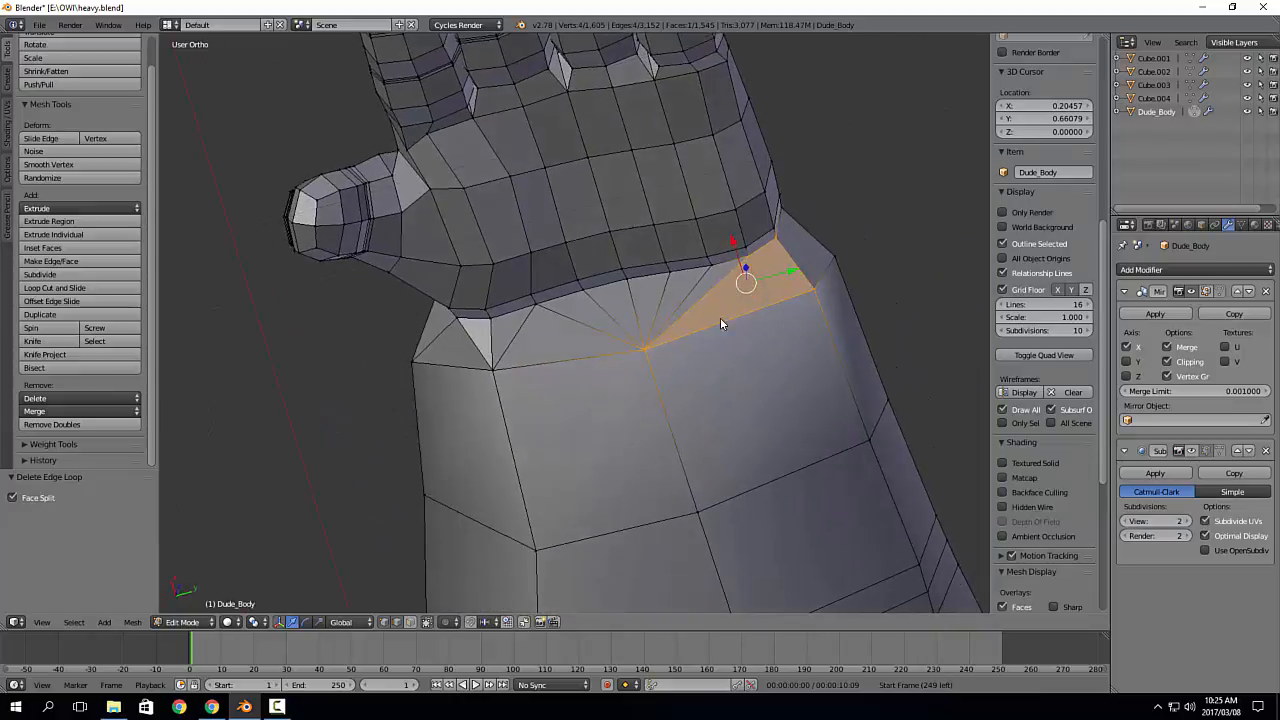
{"action": "right_click", "coordinate": [689, 295]}
{"action": "key", "text": "x"}
{"action": "left_click", "coordinate": [688, 298]}
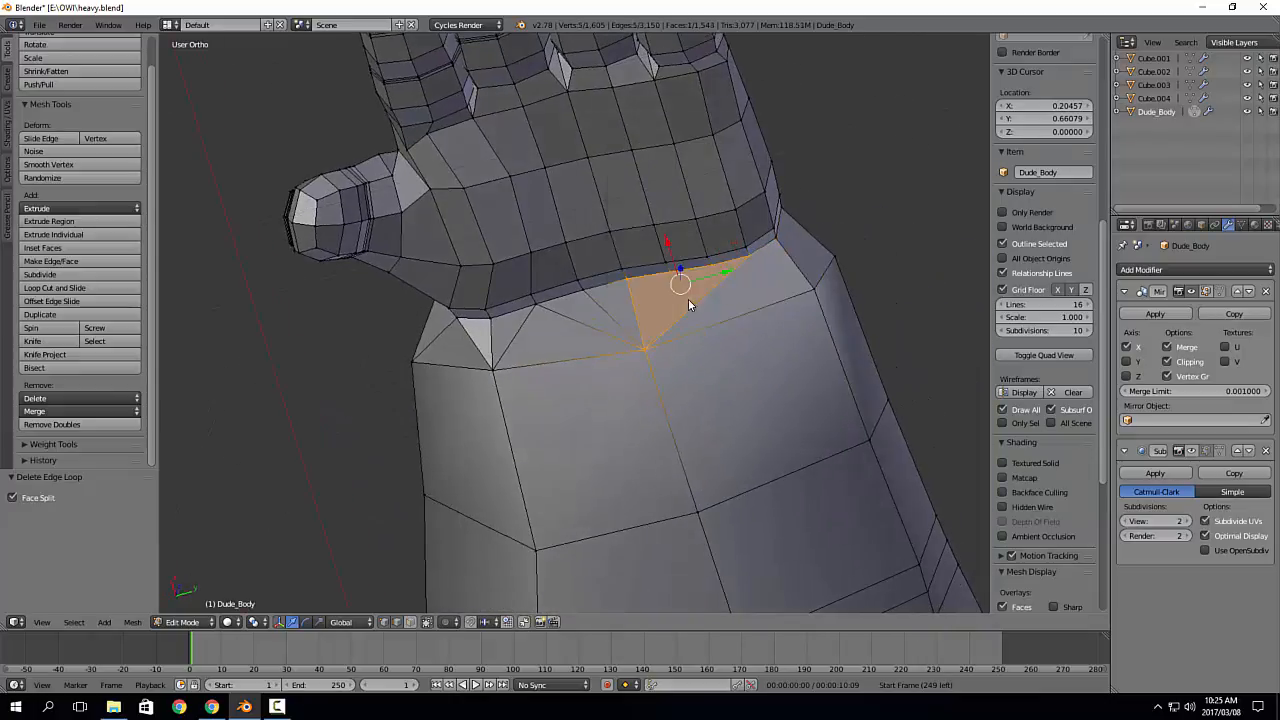
{"action": "right_click", "coordinate": [721, 287]}
{"action": "key", "text": "x"}
{"action": "left_click", "coordinate": [720, 288]}
Step: Delete the remaining diagonal edges on the inner half of the wrist's underside, below the palm, as edge loops
{"action": "middle_click_drag", "start_coordinate": [538, 310], "coordinate": [577, 321]}
{"action": "right_click", "coordinate": [603, 276]}
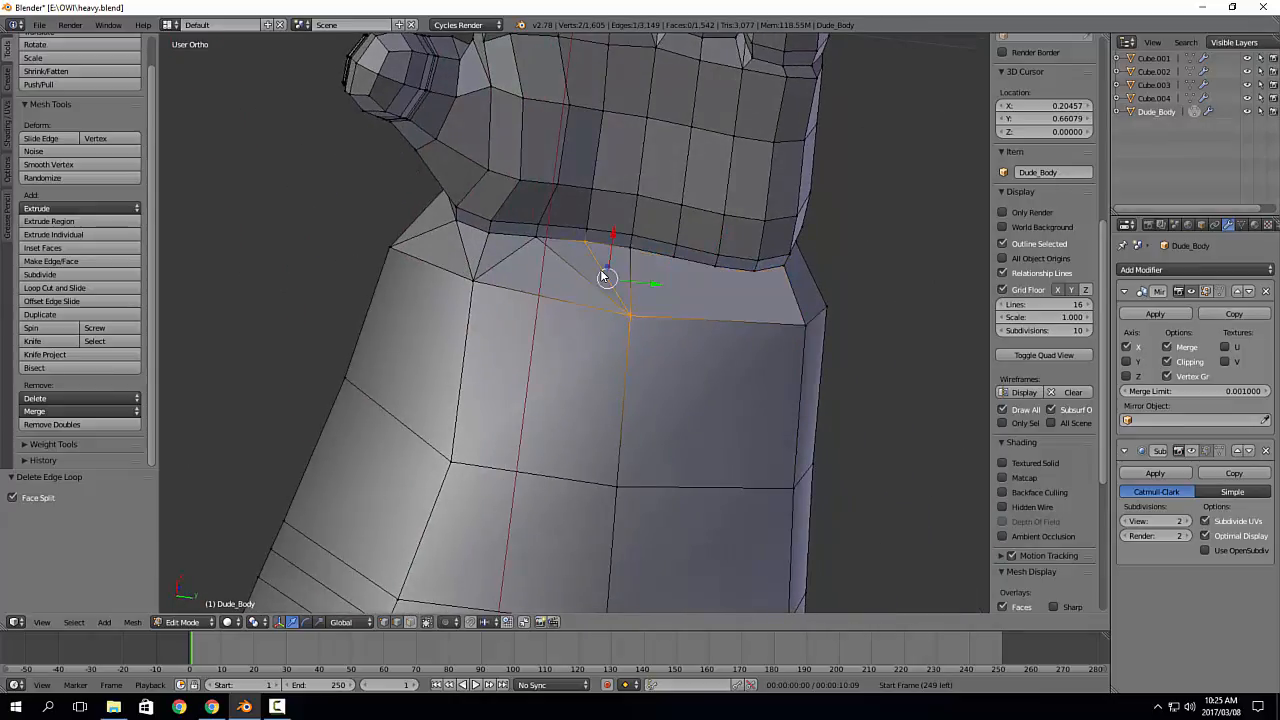
{"action": "key", "text": "x"}
{"action": "left_click", "coordinate": [601, 275]}
{"action": "right_click", "coordinate": [584, 275]}
{"action": "key", "text": "x"}
{"action": "left_click", "coordinate": [583, 274]}
{"action": "right_click", "coordinate": [517, 250]}
{"action": "key", "text": "x"}
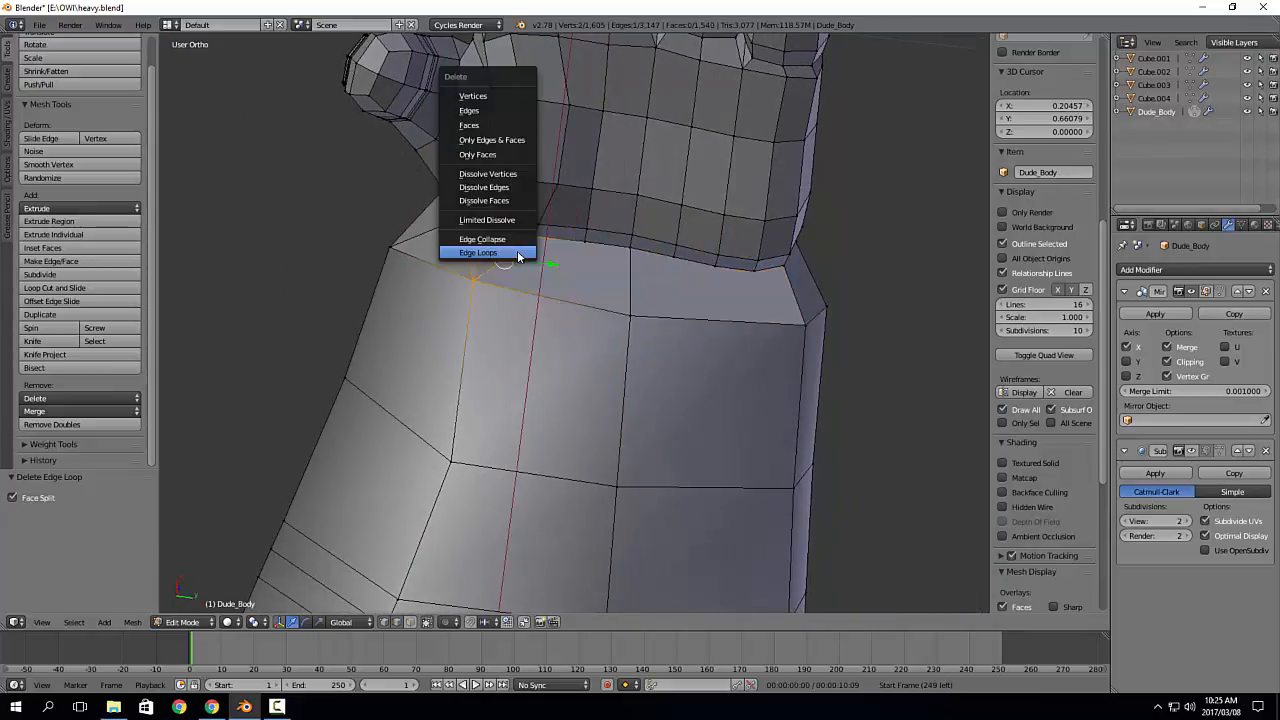
{"action": "left_click", "coordinate": [517, 250]}
Step: Remove the diagonal edges on the lower thumb side of the wrist with Edge Loops deletion
{"action": "middle_click_drag", "start_coordinate": [428, 212], "coordinate": [535, 268]}
{"action": "right_click", "coordinate": [536, 286]}
{"action": "key", "text": "x"}
{"action": "left_click", "coordinate": [535, 286]}
{"action": "left_click", "coordinate": [526, 250]}
{"action": "right_click", "coordinate": [515, 245]}
{"action": "key", "text": "x"}
{"action": "left_click", "coordinate": [516, 250]}
{"action": "key", "text": "x"}
{"action": "left_click", "coordinate": [535, 268]}
Step: Delete the last diagonal edges on the upper thumb side of the wrist as edge loops
{"action": "middle_click_drag", "start_coordinate": [601, 243], "coordinate": [745, 285]}
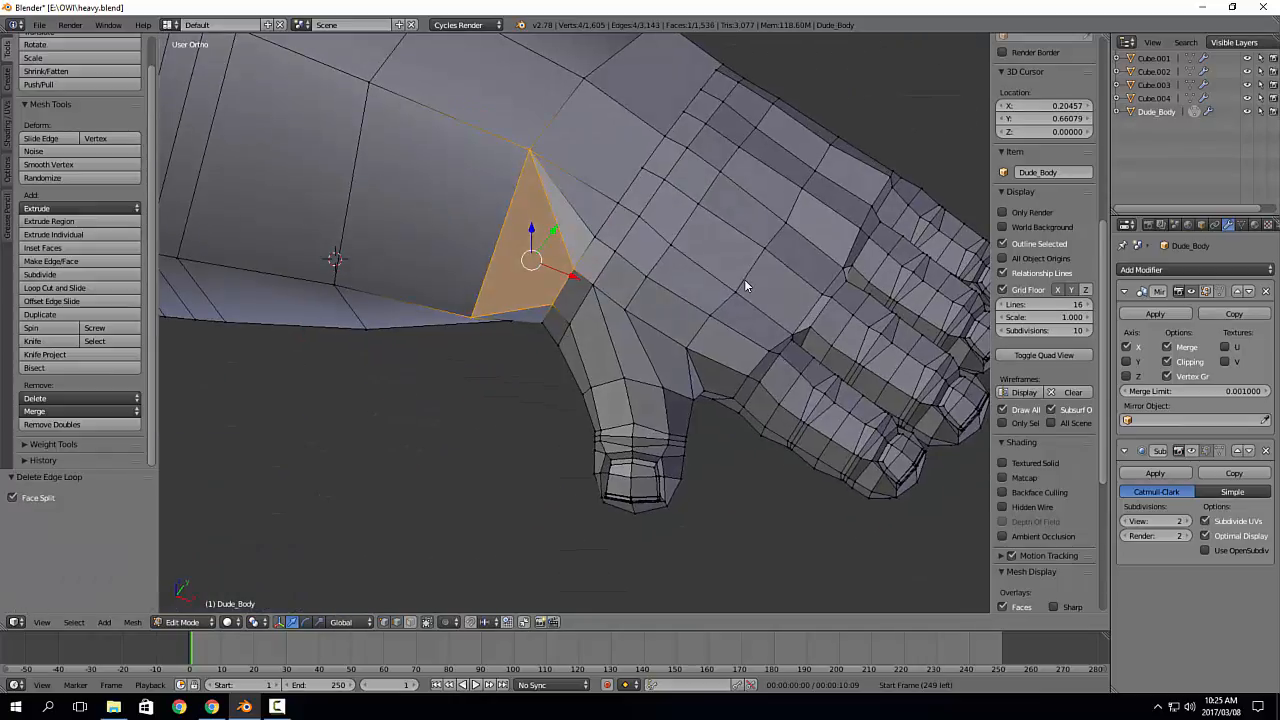
{"action": "right_click", "coordinate": [549, 207]}
{"action": "key", "text": "x"}
{"action": "left_click", "coordinate": [552, 214]}
{"action": "middle_click_drag", "start_coordinate": [577, 260], "coordinate": [577, 230]}
{"action": "right_click", "coordinate": [583, 213]}
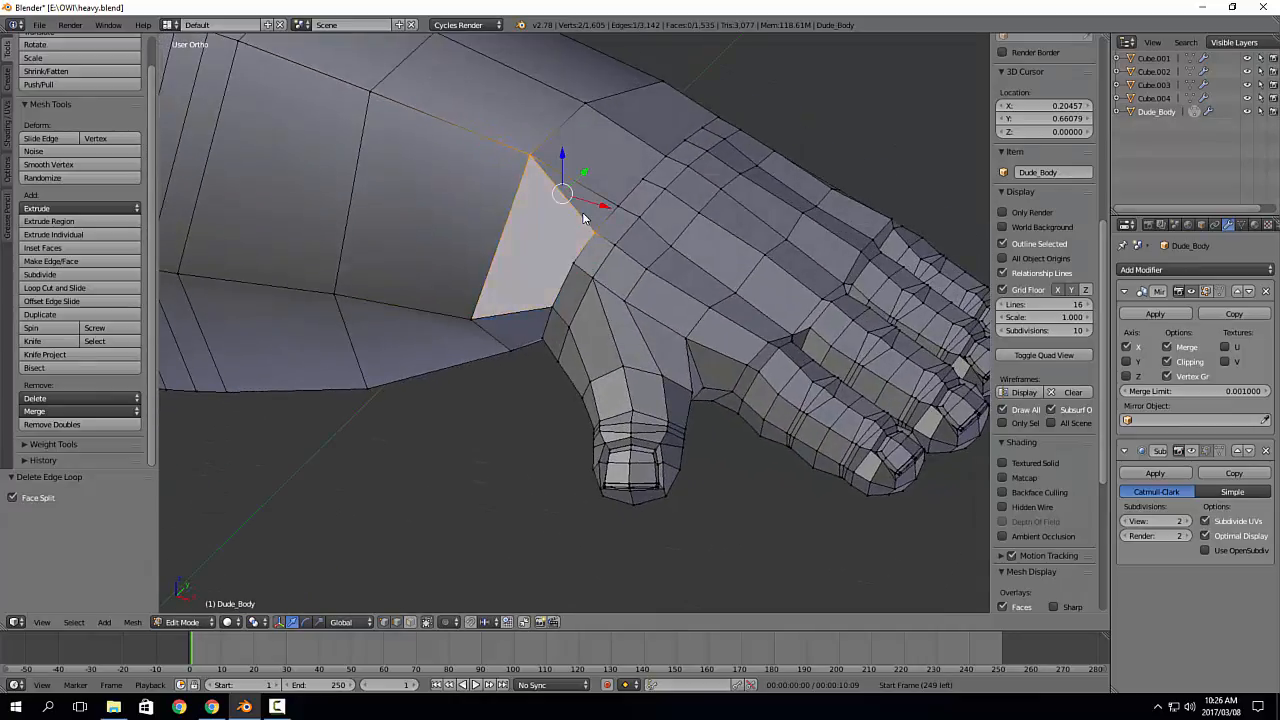
{"action": "key", "text": "x"}
{"action": "left_click", "coordinate": [586, 222]}
Step: Clear the mesh selection and start the Knife tool at the back of the wrist
{"action": "middle_click_drag", "start_coordinate": [686, 236], "coordinate": [586, 341]}
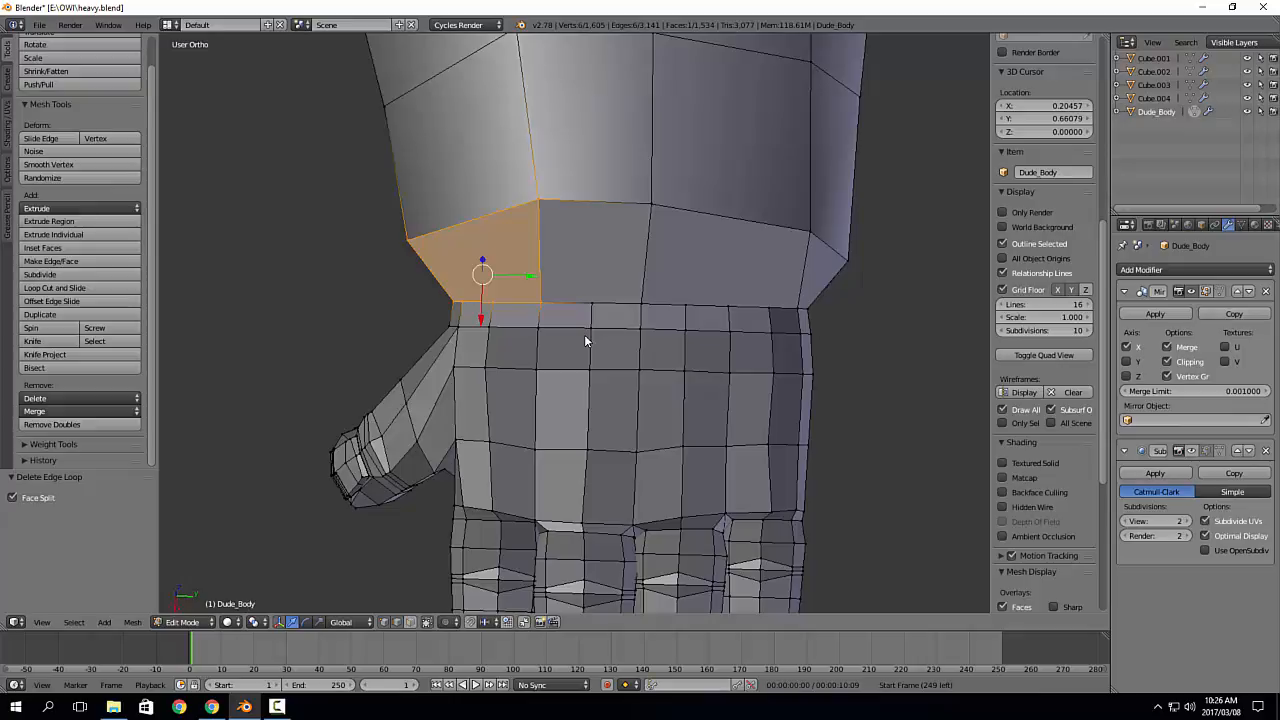
{"action": "scroll", "coordinate": [738, 404], "scroll_direction": "up", "scroll_amount": 1, "text": "ctrl"}
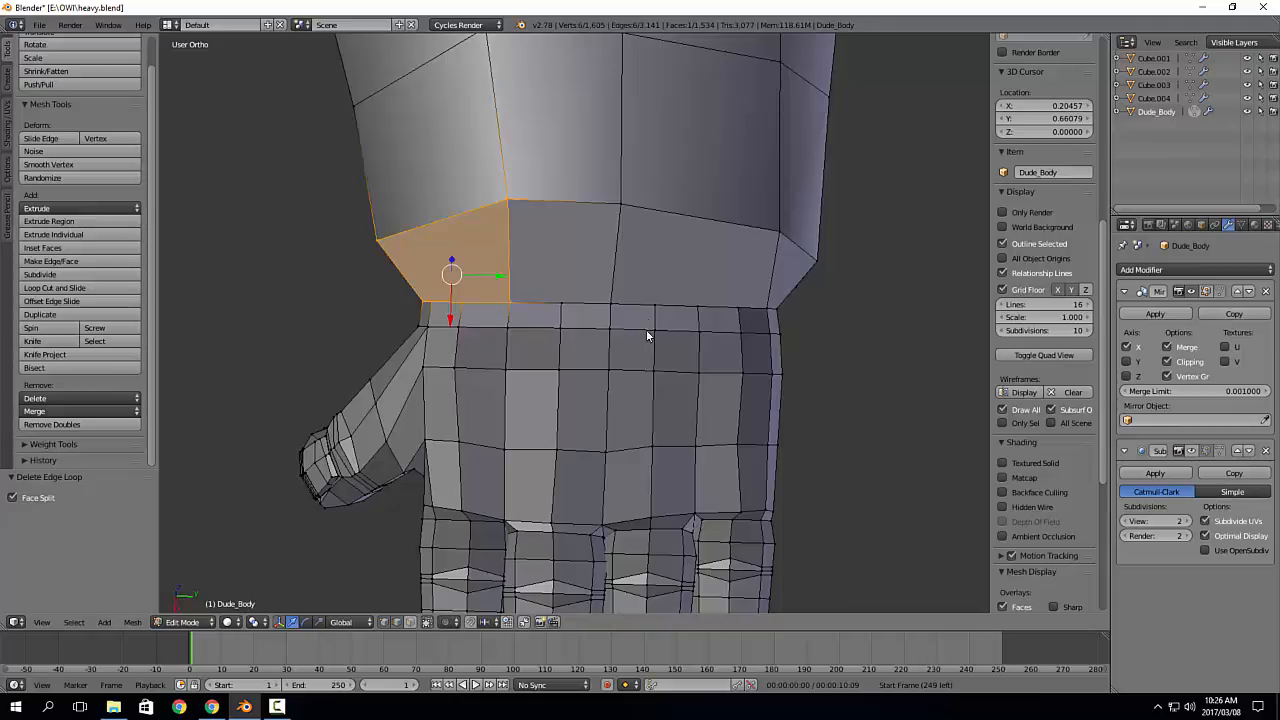
{"action": "middle_click_drag", "start_coordinate": [633, 423], "coordinate": [614, 431], "text": "shift"}
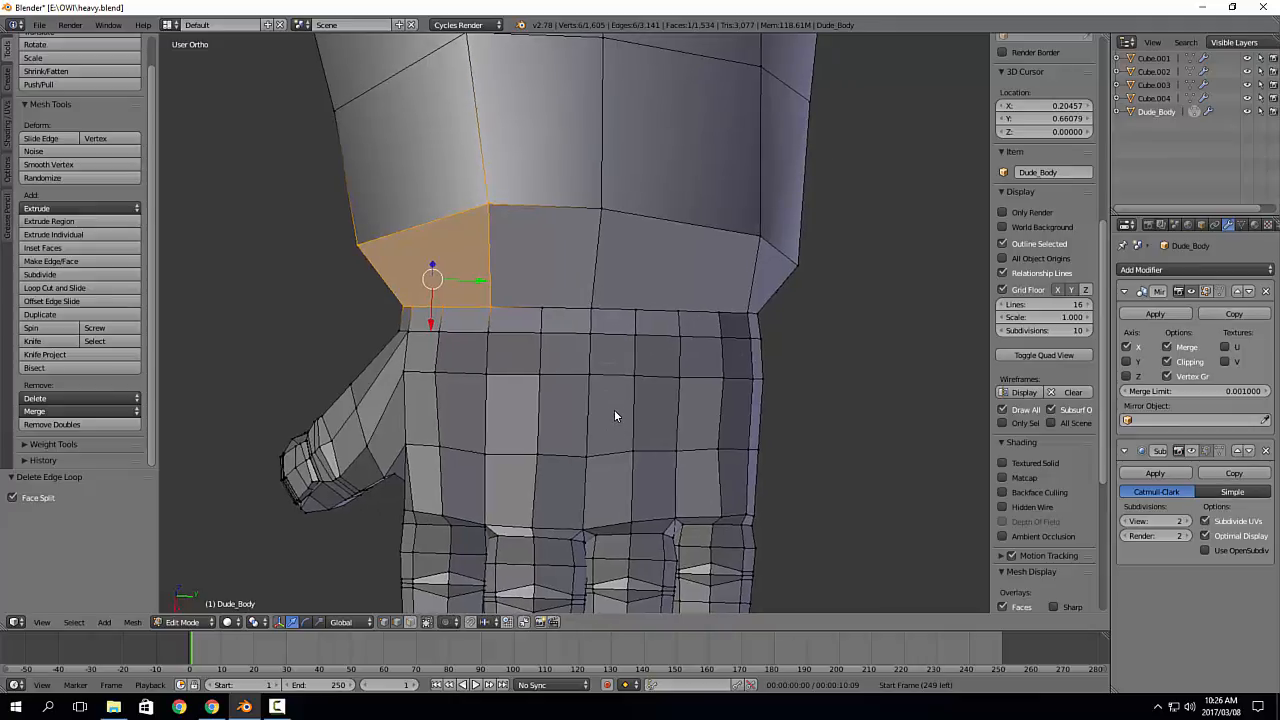
{"action": "right_click", "coordinate": [642, 315]}
{"action": "key", "text": "a"}
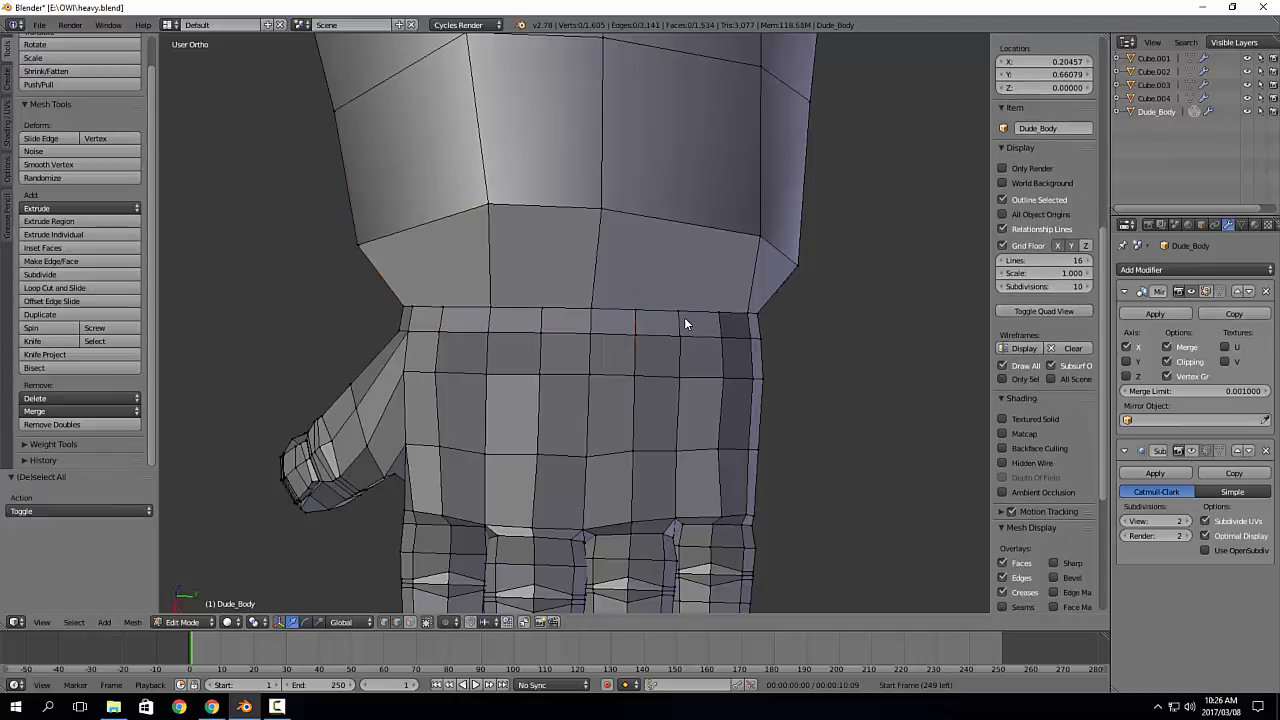
{"action": "middle_click_drag", "start_coordinate": [583, 319], "coordinate": [600, 375], "text": "shift"}
{"action": "scroll", "coordinate": [682, 370], "scroll_direction": "down", "scroll_amount": 3}
{"action": "scroll", "coordinate": [628, 256], "scroll_direction": "up", "scroll_amount": 3}
{"action": "key", "text": "k"}
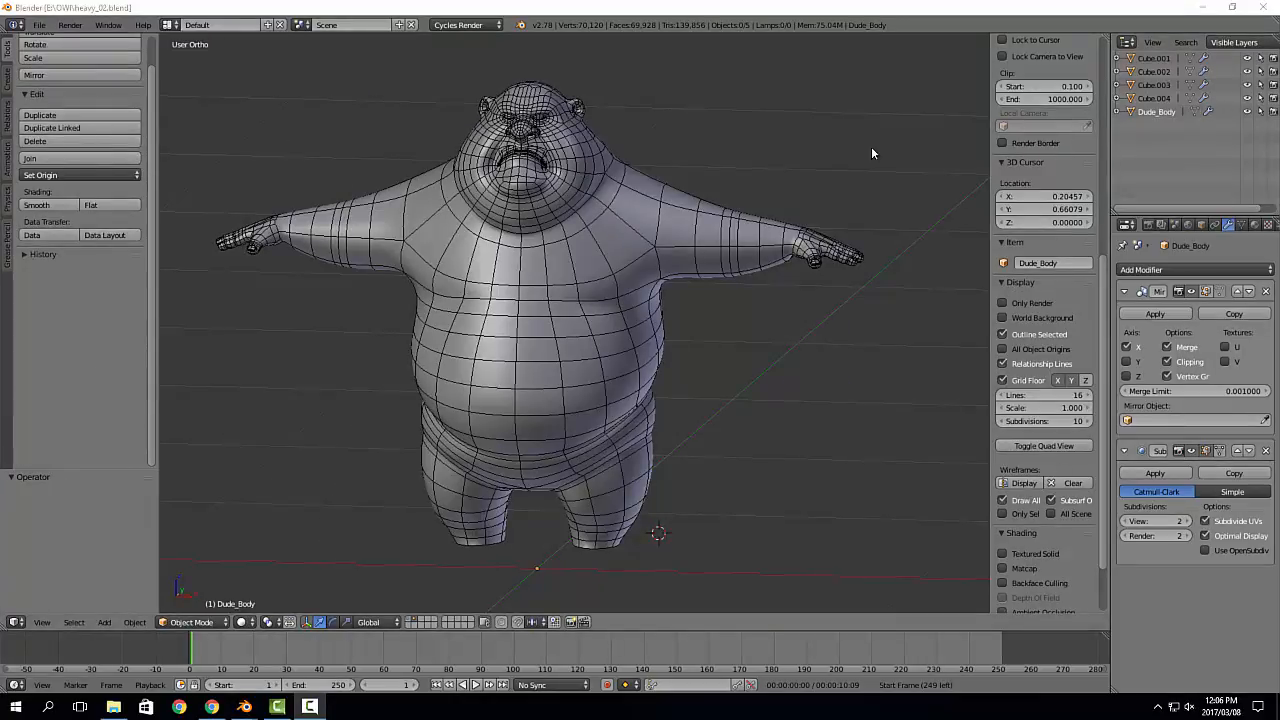
Step: Select Dude_Body and enter Edit Mode to work on its arm and hand
{"action": "middle_click_drag", "start_coordinate": [724, 229], "coordinate": [798, 258]}
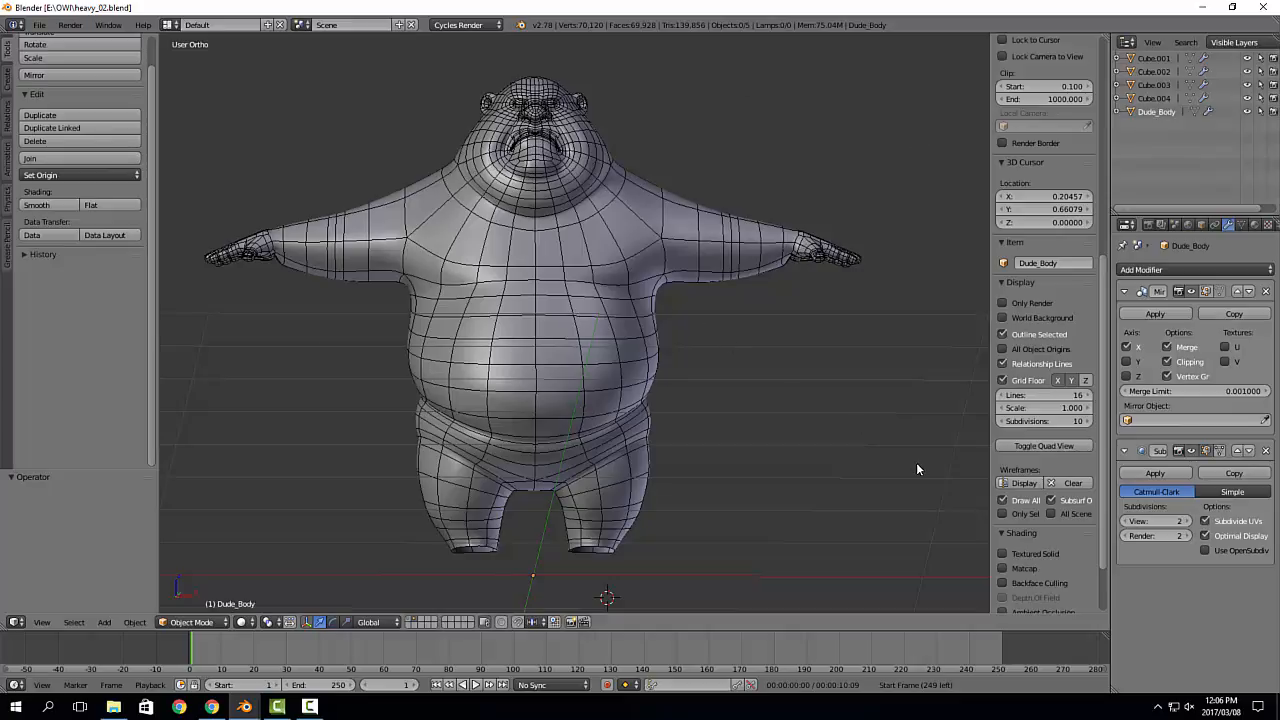
{"action": "middle_click_drag", "start_coordinate": [910, 452], "coordinate": [837, 360]}
{"action": "scroll", "coordinate": [794, 327], "scroll_direction": "up", "scroll_amount": 5}
{"action": "right_click", "coordinate": [787, 274]}
{"action": "key", "text": "Tab"}
{"action": "scroll", "coordinate": [766, 297], "scroll_direction": "up", "scroll_amount": 4}
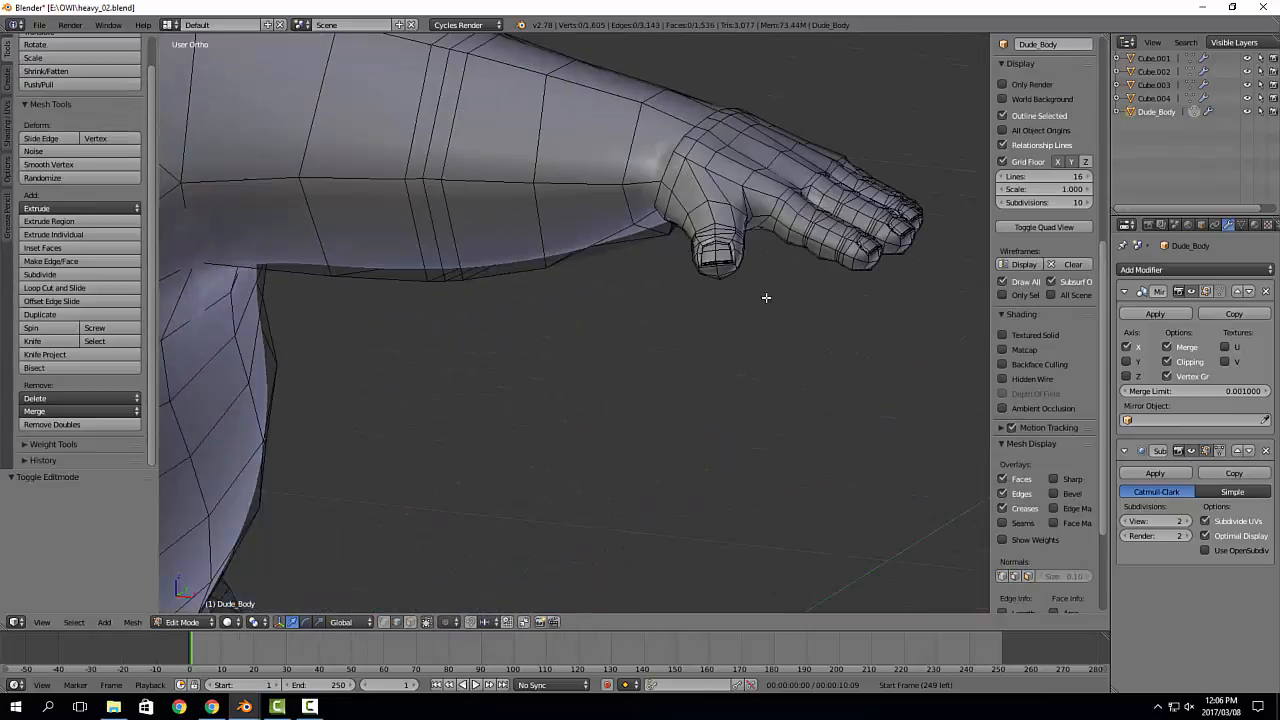
{"action": "middle_click_drag", "start_coordinate": [766, 297], "coordinate": [656, 317], "text": "shift"}
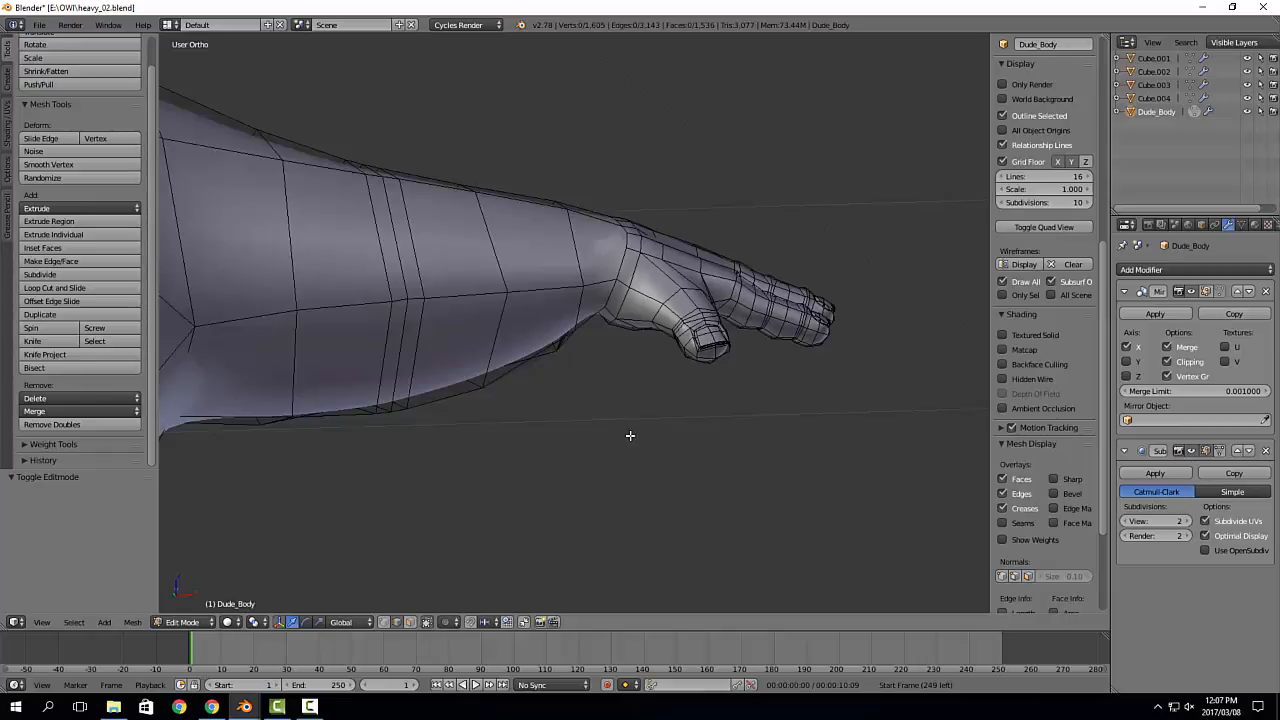
Step: Leave Edit Mode and compare the hand's shape with the dense sculpted mesh on the other layer
{"action": "key", "text": "Tab"}
{"action": "left_click", "coordinate": [520, 440]}
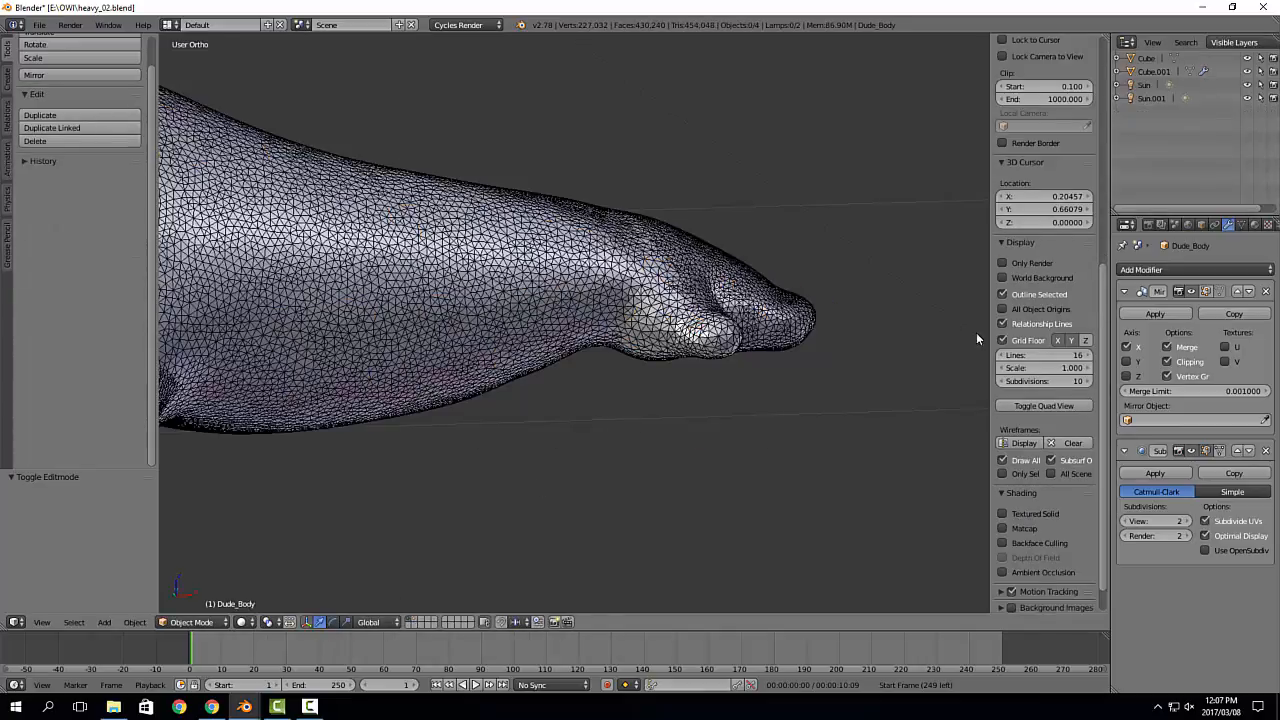
{"action": "scroll", "coordinate": [890, 358], "scroll_direction": "up", "scroll_amount": 6}
{"action": "middle_click_drag", "start_coordinate": [778, 308], "coordinate": [738, 222]}
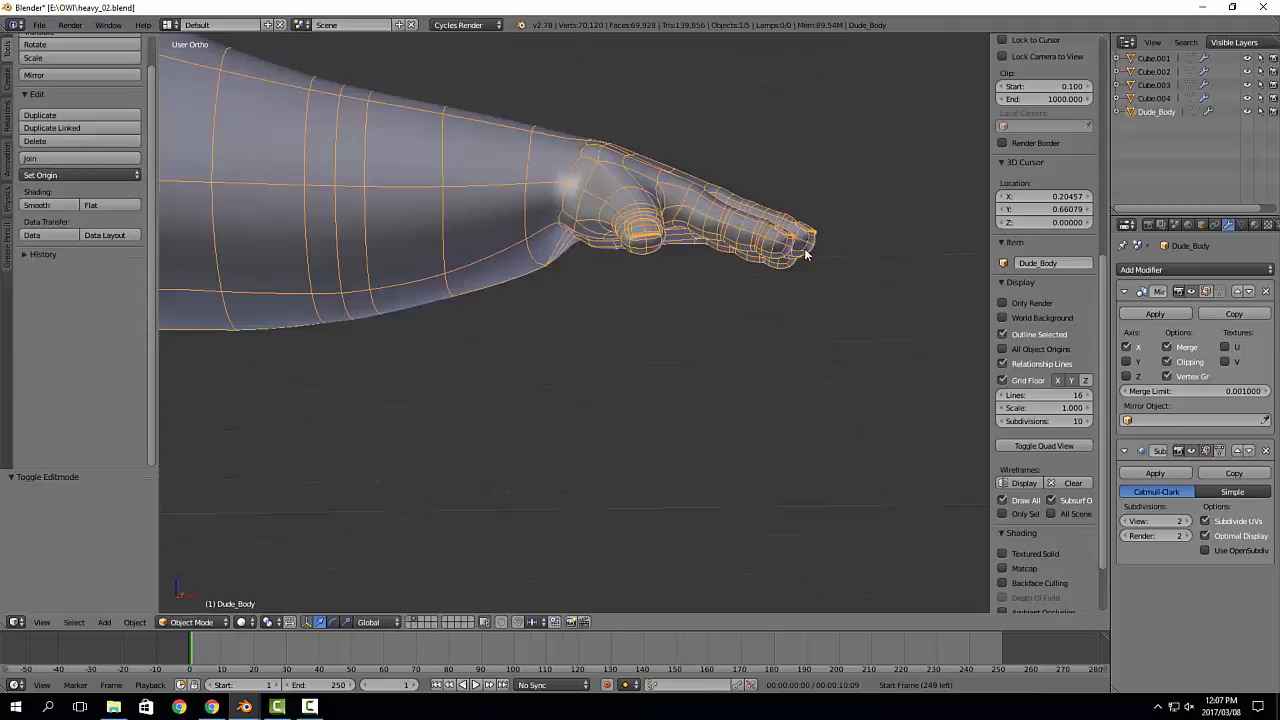
{"action": "mouse_move", "coordinate": [809, 251]}
{"action": "middle_mouse_down"}
{"action": "mouse_move", "coordinate": [677, 366]}
{"action": "mouse_move", "coordinate": [646, 346]}
{"action": "mouse_move", "coordinate": [669, 301]}
{"action": "mouse_move", "coordinate": [677, 329]}
{"action": "mouse_move", "coordinate": [663, 306]}
{"action": "mouse_move", "coordinate": [677, 306]}
{"action": "mouse_move", "coordinate": [687, 234]}
{"action": "mouse_move", "coordinate": [629, 294]}
{"action": "mouse_move", "coordinate": [632, 314]}
{"action": "mouse_move", "coordinate": [648, 337]}
{"action": "mouse_move", "coordinate": [726, 333]}
{"action": "mouse_move", "coordinate": [589, 446]}
{"action": "mouse_move", "coordinate": [813, 185]}
{"action": "middle_mouse_up"}
Step: Put Dude_Body back into Edit Mode and inspect the mesh flow at the finger bases and palm
{"action": "key", "text": "Tab"}
{"action": "middle_click_drag", "start_coordinate": [594, 549], "coordinate": [724, 344], "text": "shift"}
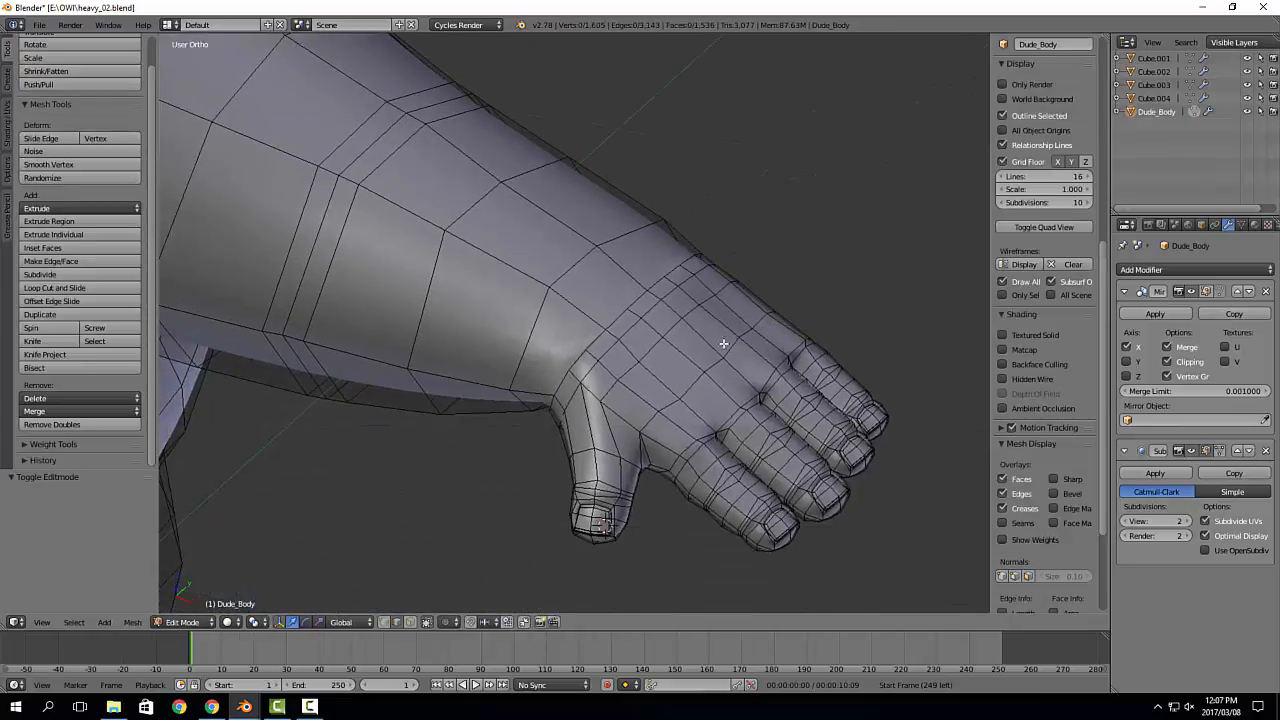
{"action": "key", "text": "KP_Decimal"}
{"action": "scroll", "coordinate": [727, 371], "scroll_direction": "down", "scroll_amount": 11}
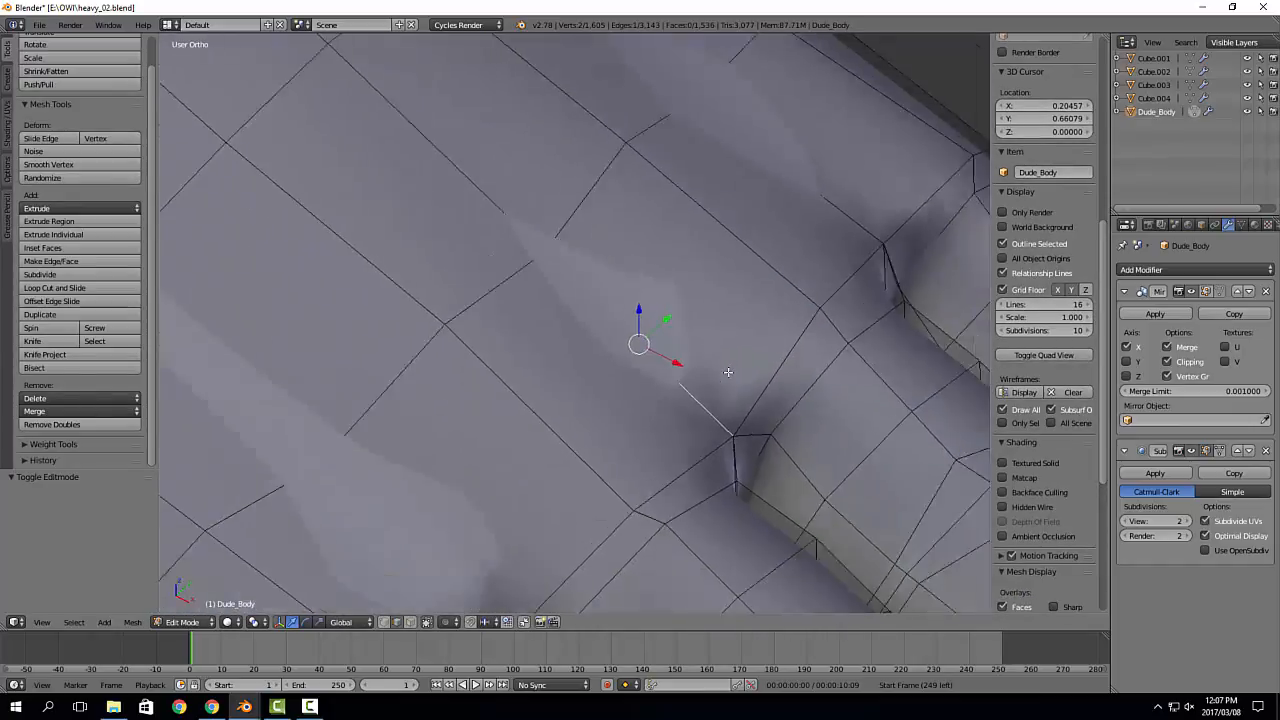
{"action": "middle_click_drag", "start_coordinate": [730, 326], "coordinate": [618, 368]}
{"action": "scroll", "coordinate": [668, 402], "scroll_direction": "up", "scroll_amount": 4}
{"action": "middle_click_drag", "start_coordinate": [668, 404], "coordinate": [722, 342]}
{"action": "middle_click_drag", "start_coordinate": [768, 366], "coordinate": [686, 273], "text": "shift"}
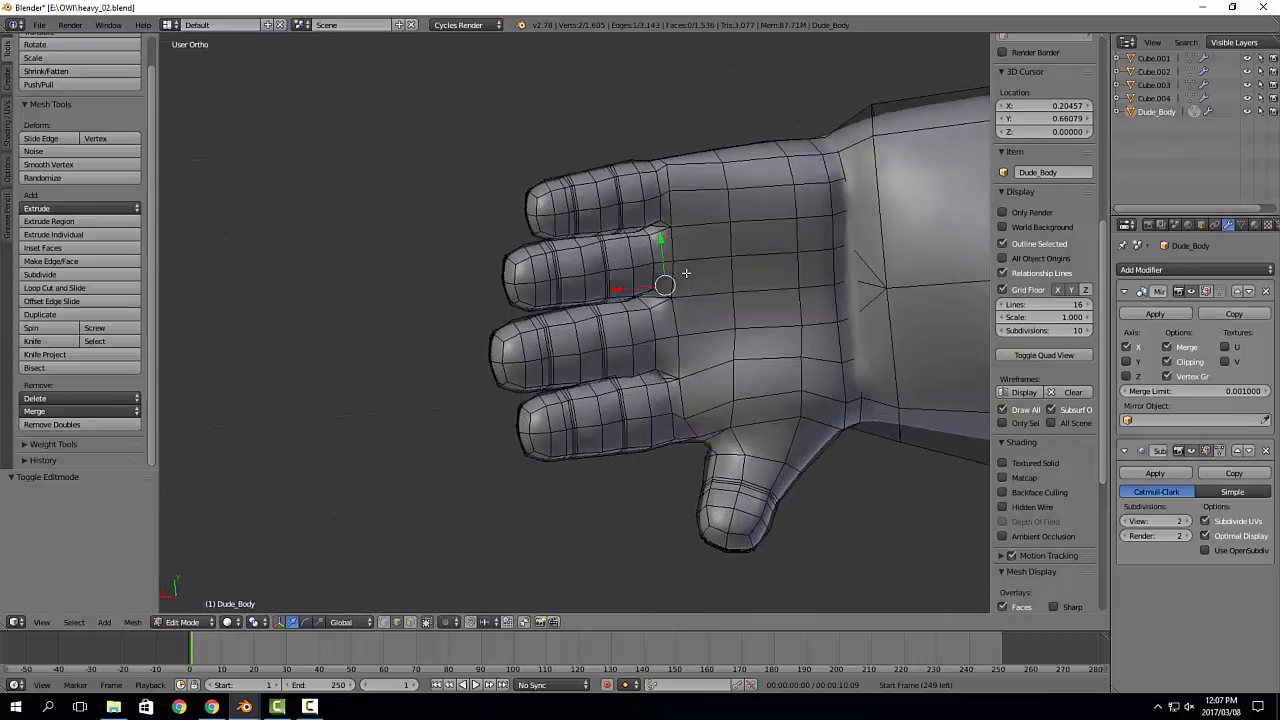
{"action": "key", "text": "shift+1"}
{"action": "right_click", "coordinate": [673, 200]}
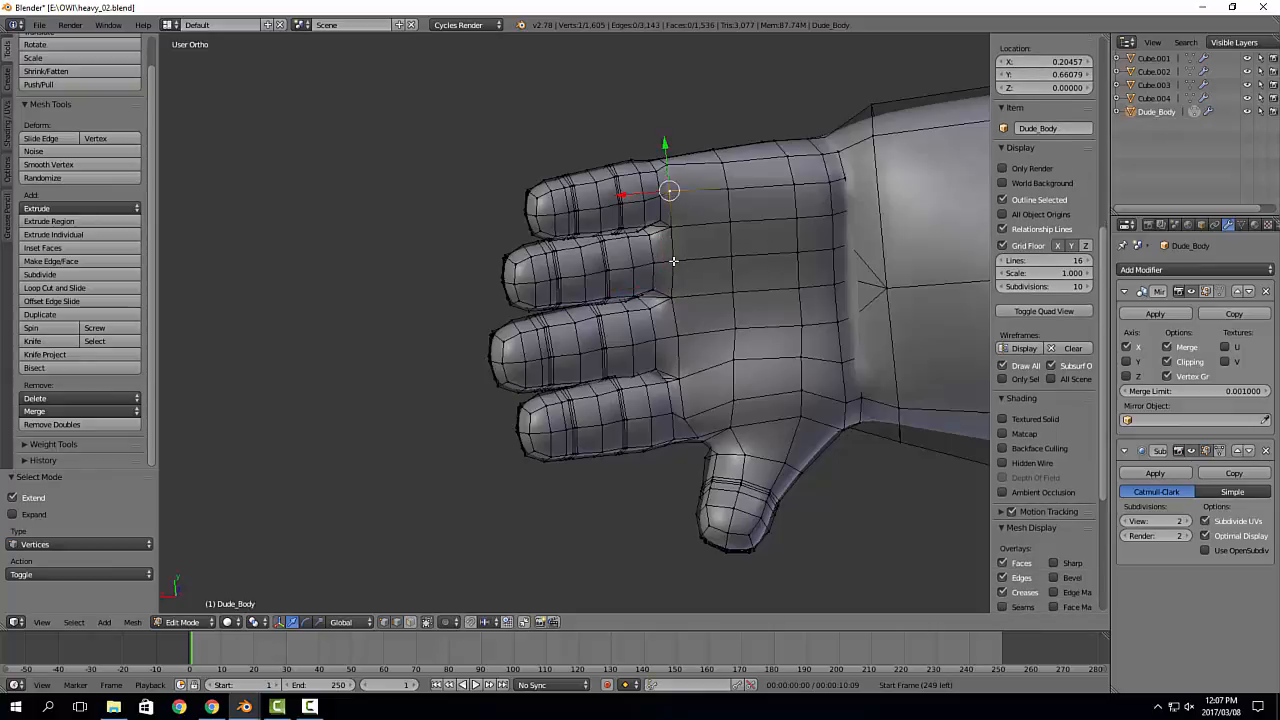
{"action": "right_click", "coordinate": [674, 262], "text": "ctrl"}
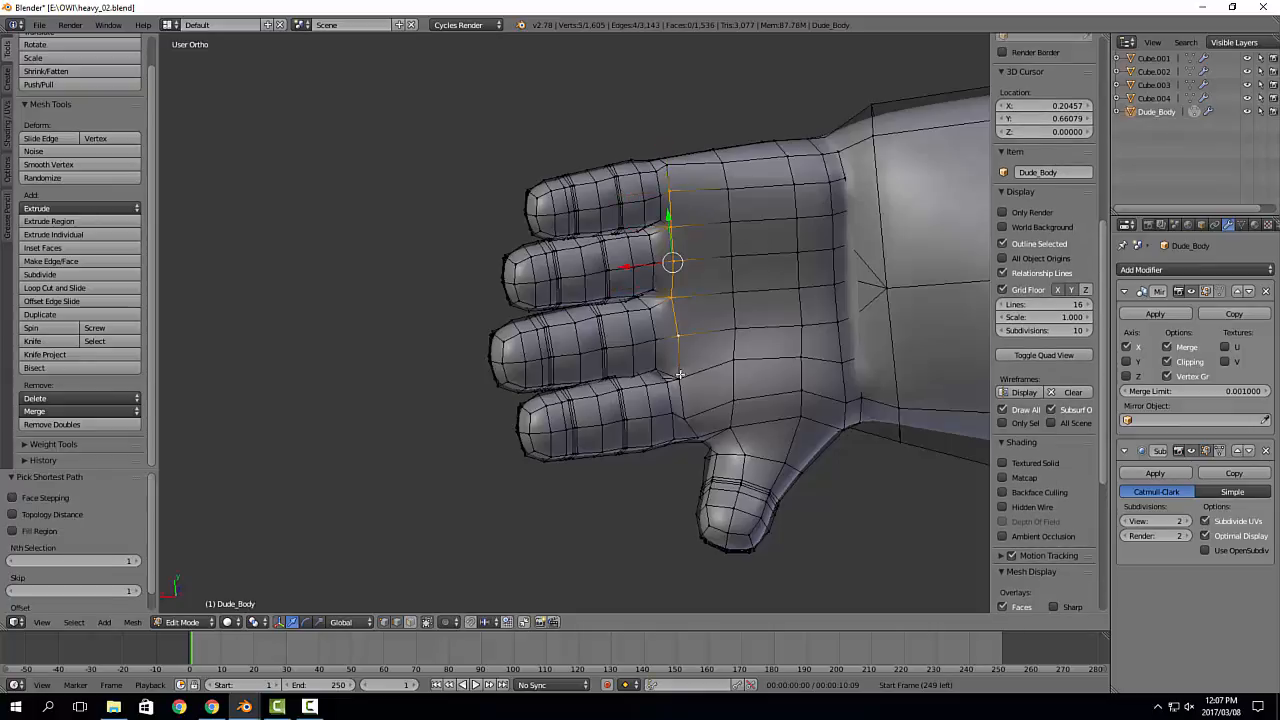
{"action": "right_click", "coordinate": [678, 337]}
Step: In vertex selection mode, select four palm-side vertices, one at the base of each finger
{"action": "key", "text": "shift+1"}
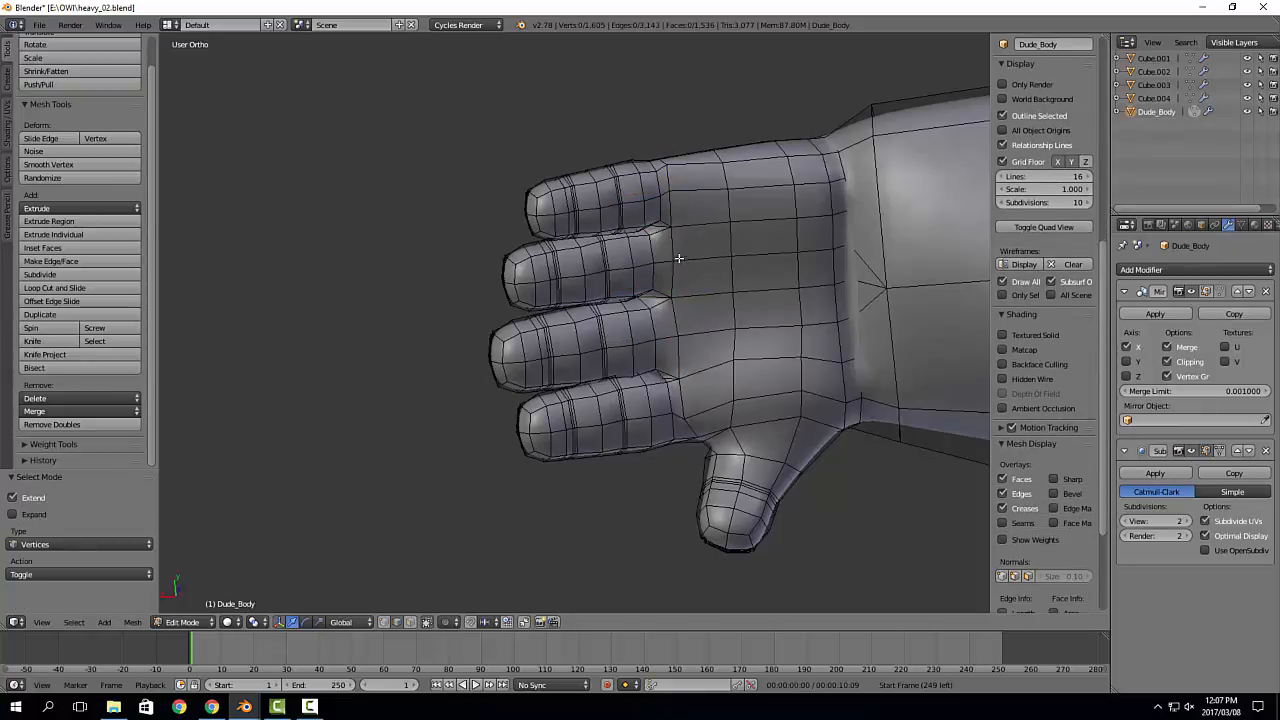
{"action": "right_click", "coordinate": [689, 412]}
{"action": "right_click", "coordinate": [679, 378], "text": "ctrl"}
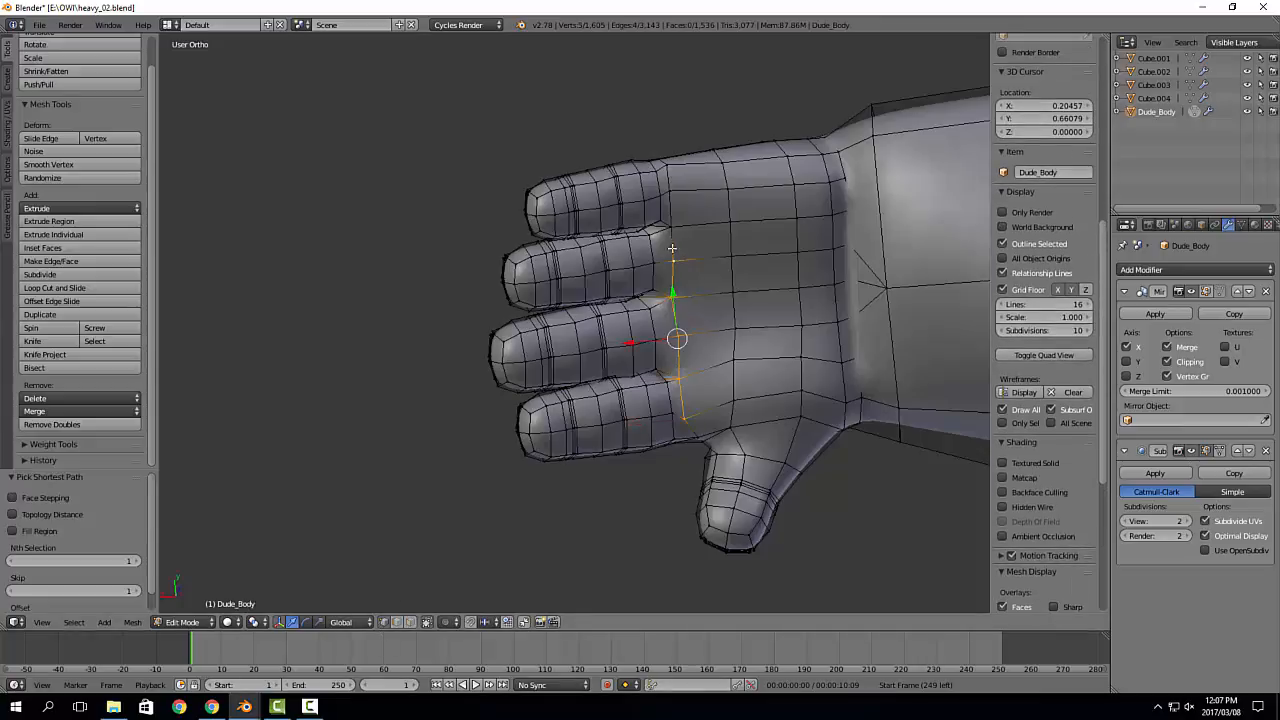
{"action": "middle_click_drag", "start_coordinate": [669, 194], "coordinate": [665, 337]}
{"action": "key", "text": "a"}
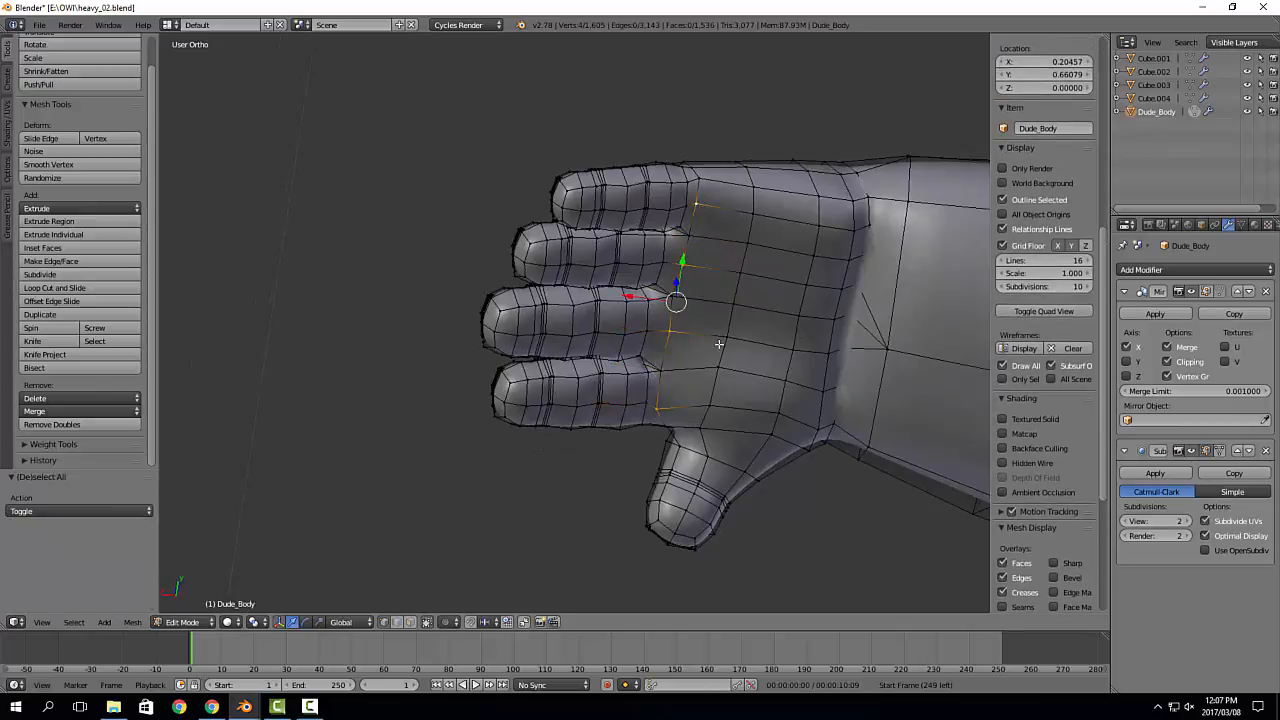
Step: Turn on proportional editing in Connected mode
{"action": "middle_click_drag", "start_coordinate": [719, 344], "coordinate": [674, 278]}
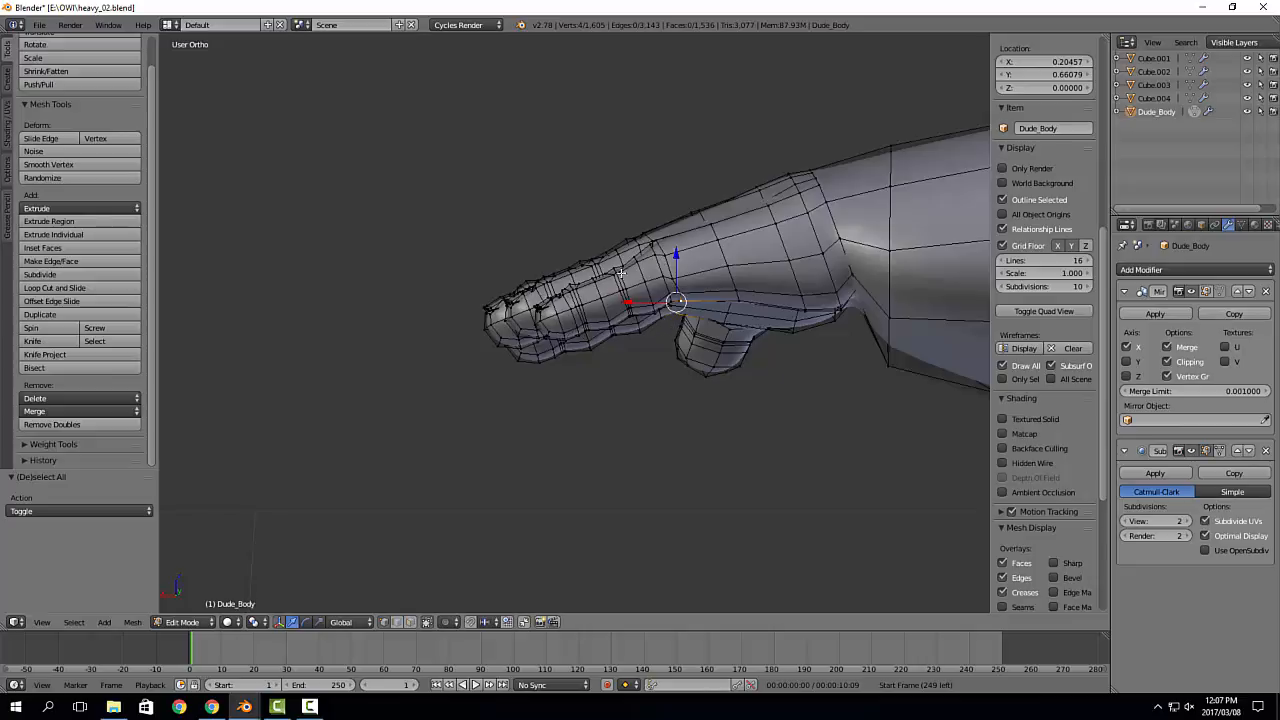
{"action": "scroll", "coordinate": [671, 317], "scroll_direction": "up", "scroll_amount": 3}
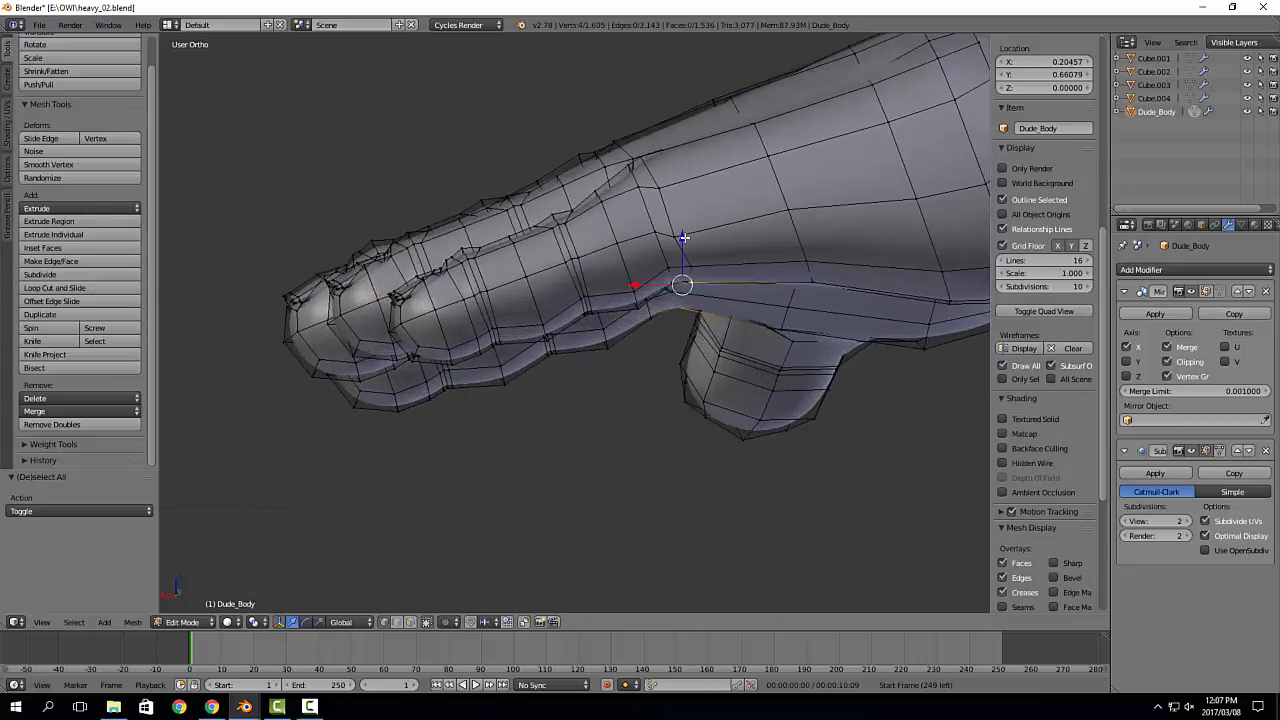
{"action": "left_click", "coordinate": [447, 622]}
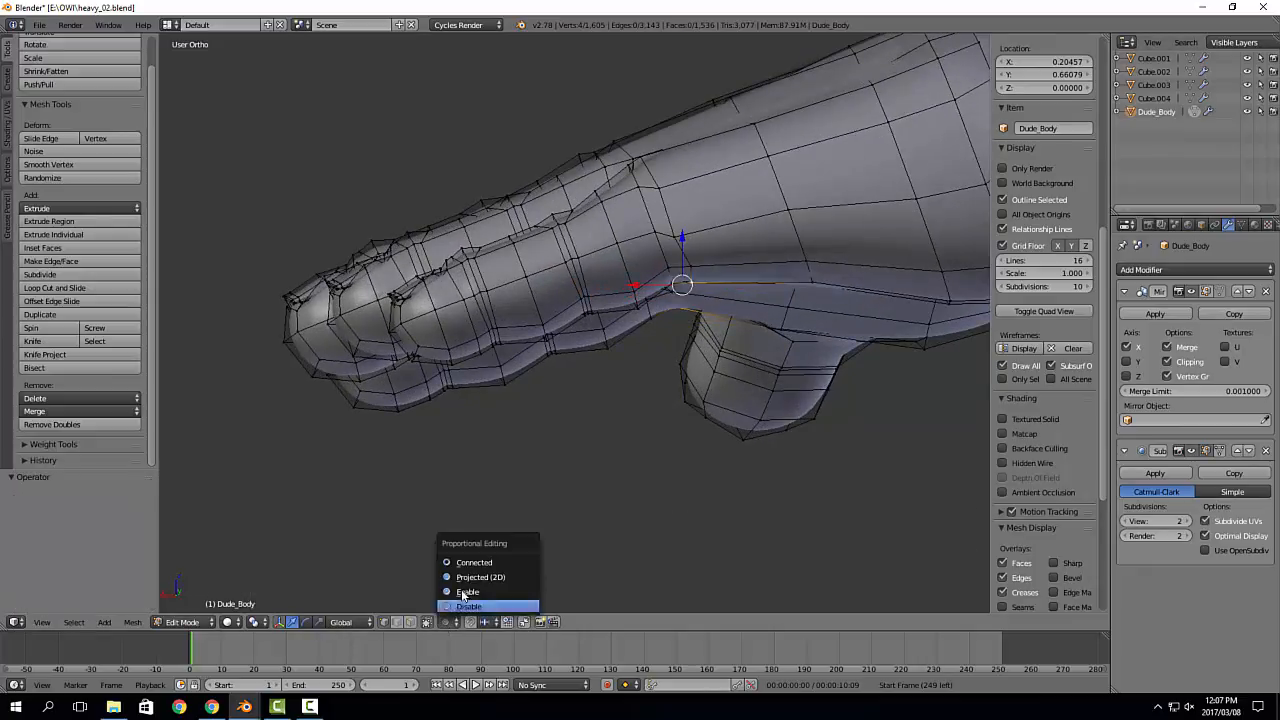
{"action": "left_click", "coordinate": [474, 563]}
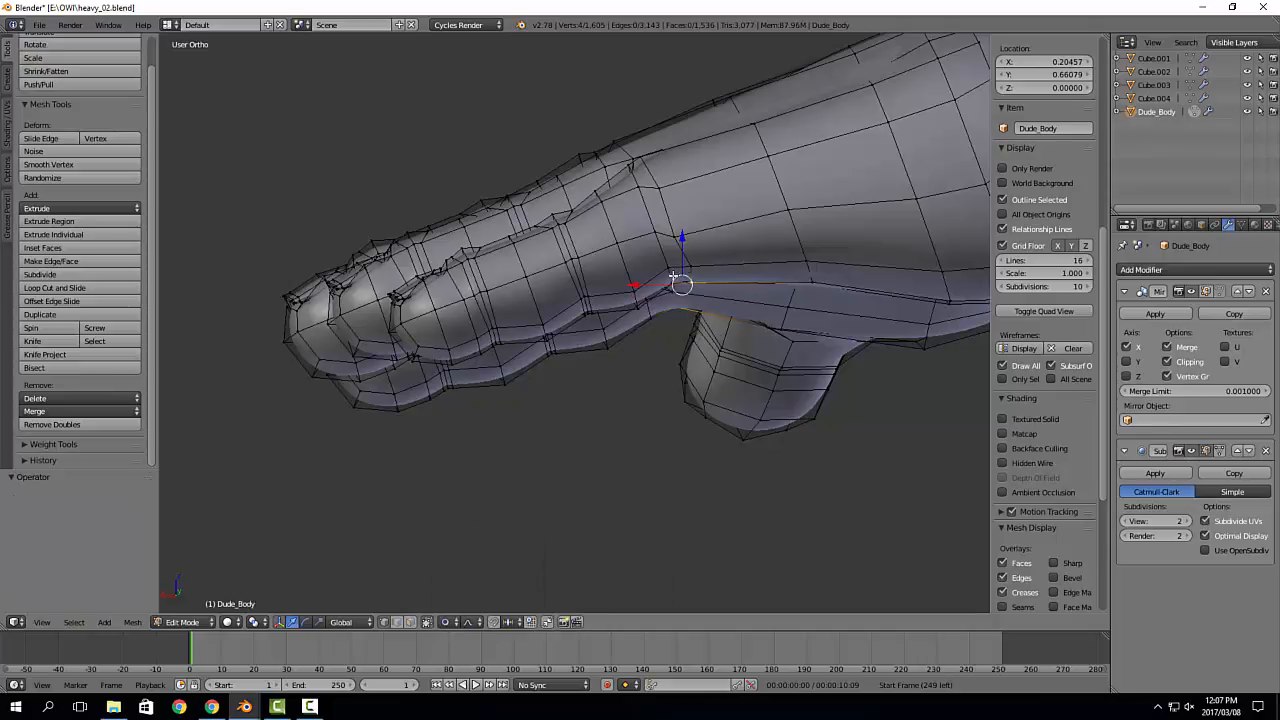
Step: Lower the selected palm vertices about 0.011 along Z with a proportional size of 0.08
{"action": "key", "text": "g"}
{"action": "key", "text": "z"}
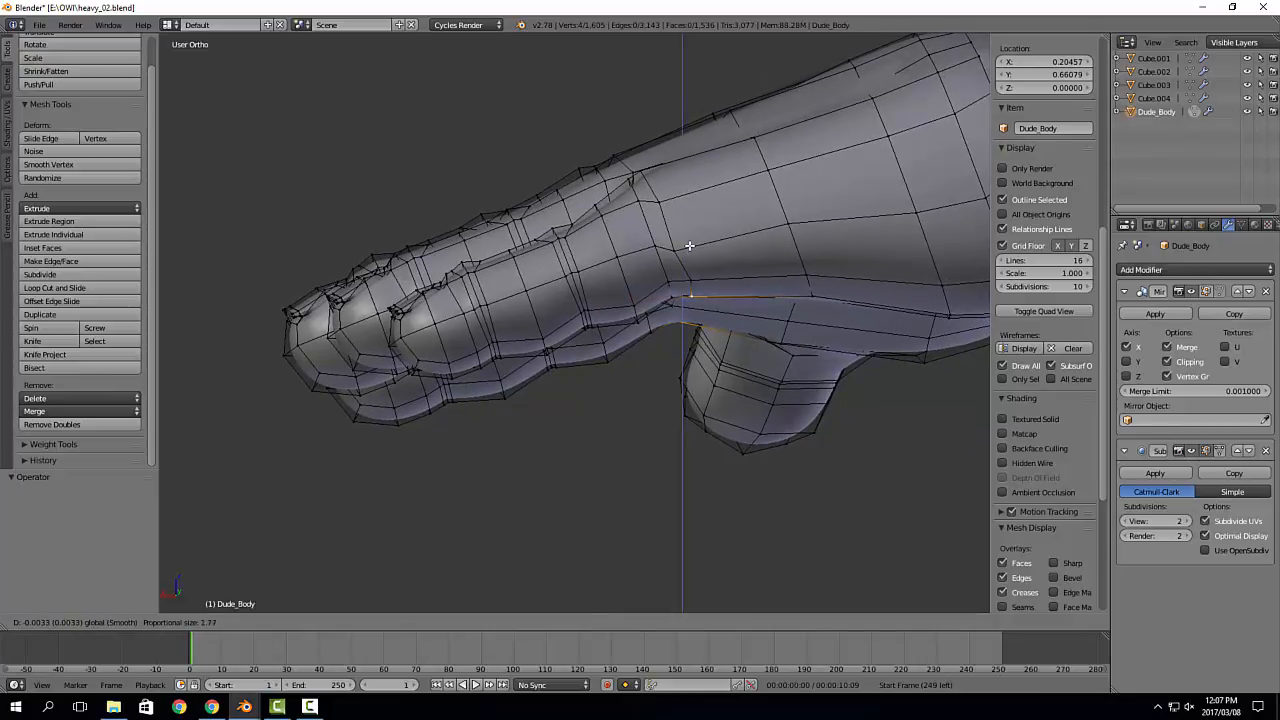
{"action": "scroll", "coordinate": [690, 246], "scroll_direction": "down", "scroll_amount": 10}
{"action": "scroll", "coordinate": [692, 245], "scroll_direction": "up", "scroll_amount": 20}
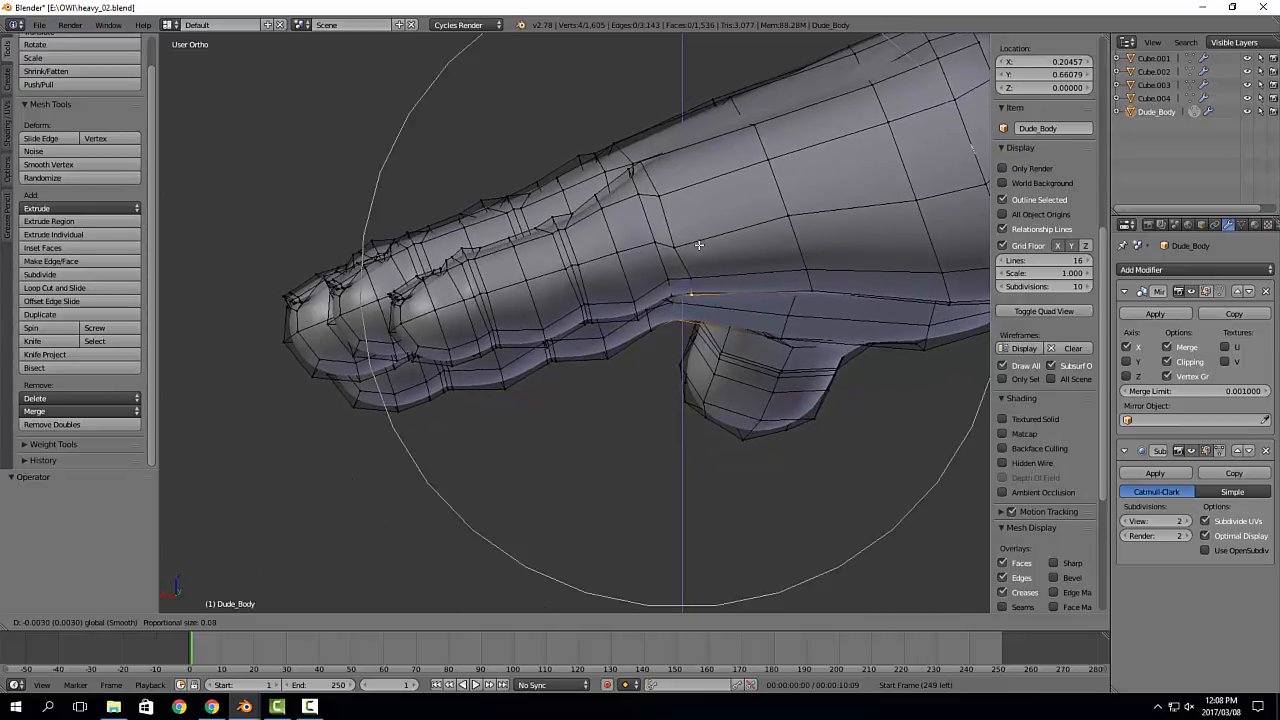
{"action": "scroll", "coordinate": [703, 263], "scroll_direction": "up", "scroll_amount": 2}
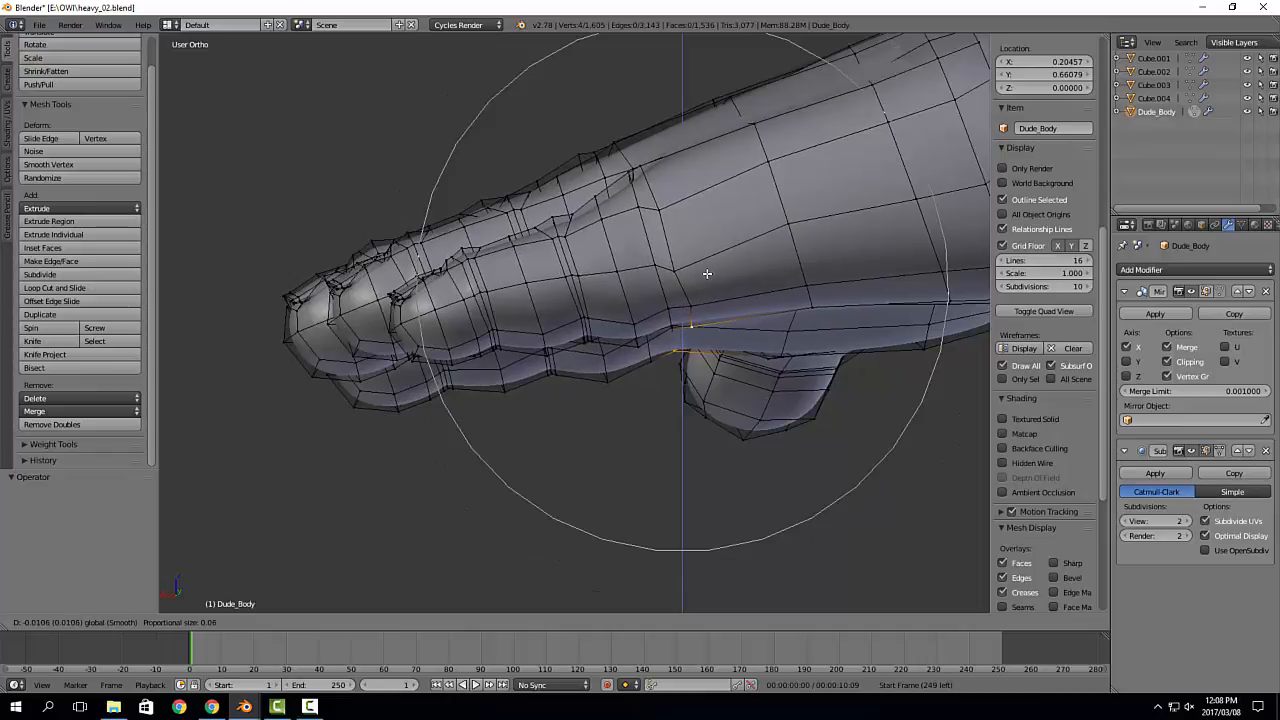
{"action": "left_click_drag", "start_coordinate": [707, 274], "coordinate": [708, 273]}
Step: Select the four knuckle vertices at the finger bases on the back of the hand and raise them 0.005 along Z
{"action": "scroll", "coordinate": [709, 276], "scroll_direction": "down", "scroll_amount": 4}
{"action": "middle_click_drag", "start_coordinate": [512, 292], "coordinate": [626, 281]}
{"action": "left_click", "coordinate": [693, 259], "text": "ctrl"}
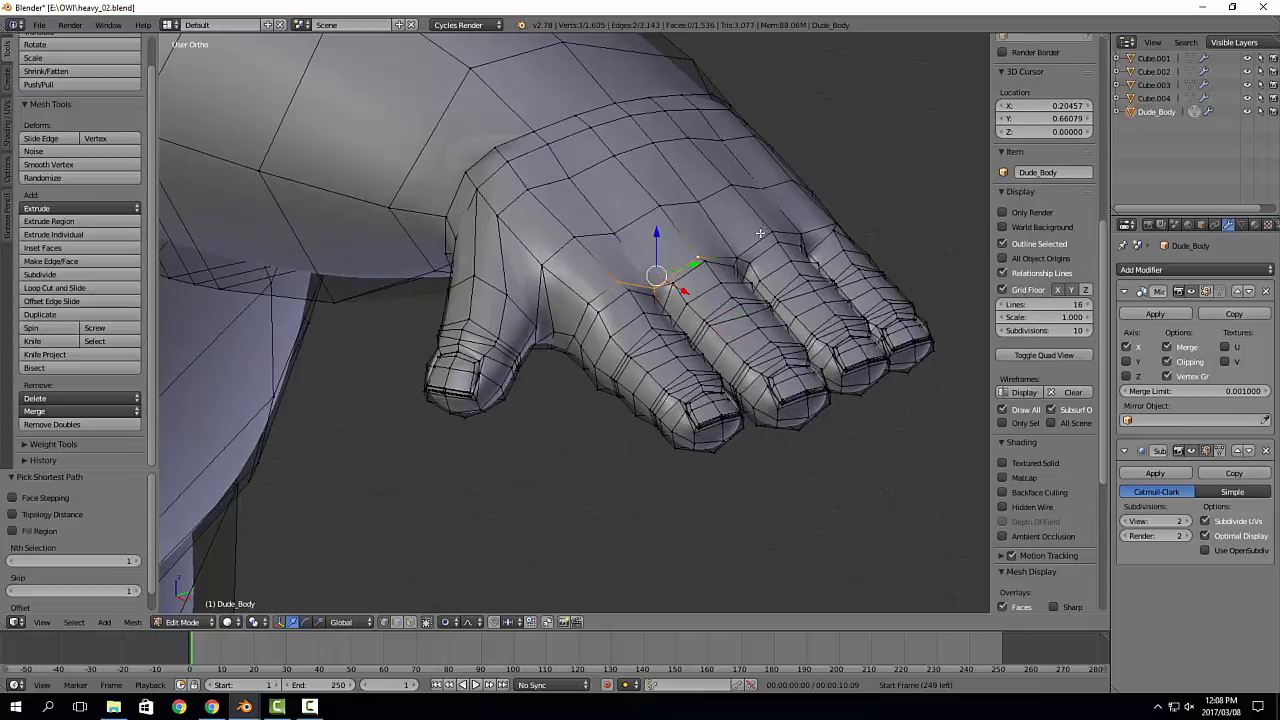
{"action": "left_click", "coordinate": [703, 256], "text": "ctrl"}
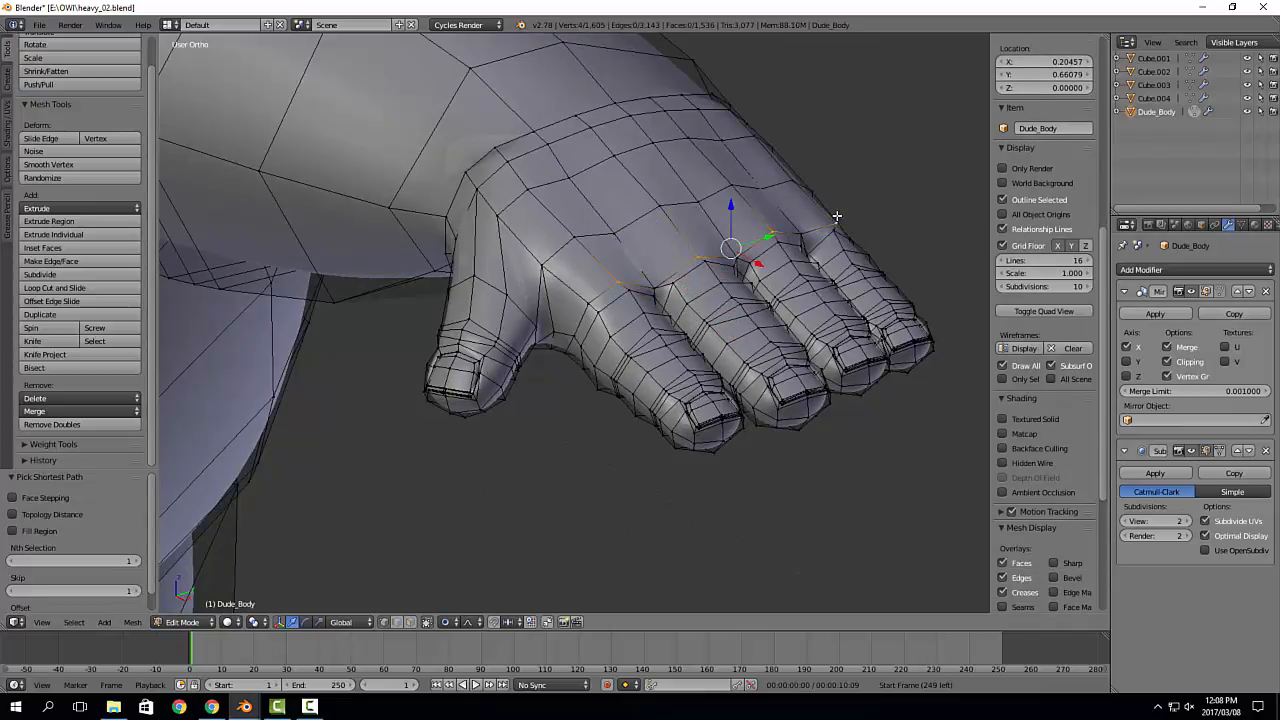
{"action": "middle_click_drag", "start_coordinate": [836, 216], "coordinate": [663, 296]}
{"action": "key", "text": "g"}
{"action": "key", "text": "z"}
{"action": "left_click", "coordinate": [735, 190]}
Step: Switch Dude_Body to Object Mode and enable X-Ray in its display settings
{"action": "key", "text": "Tab"}
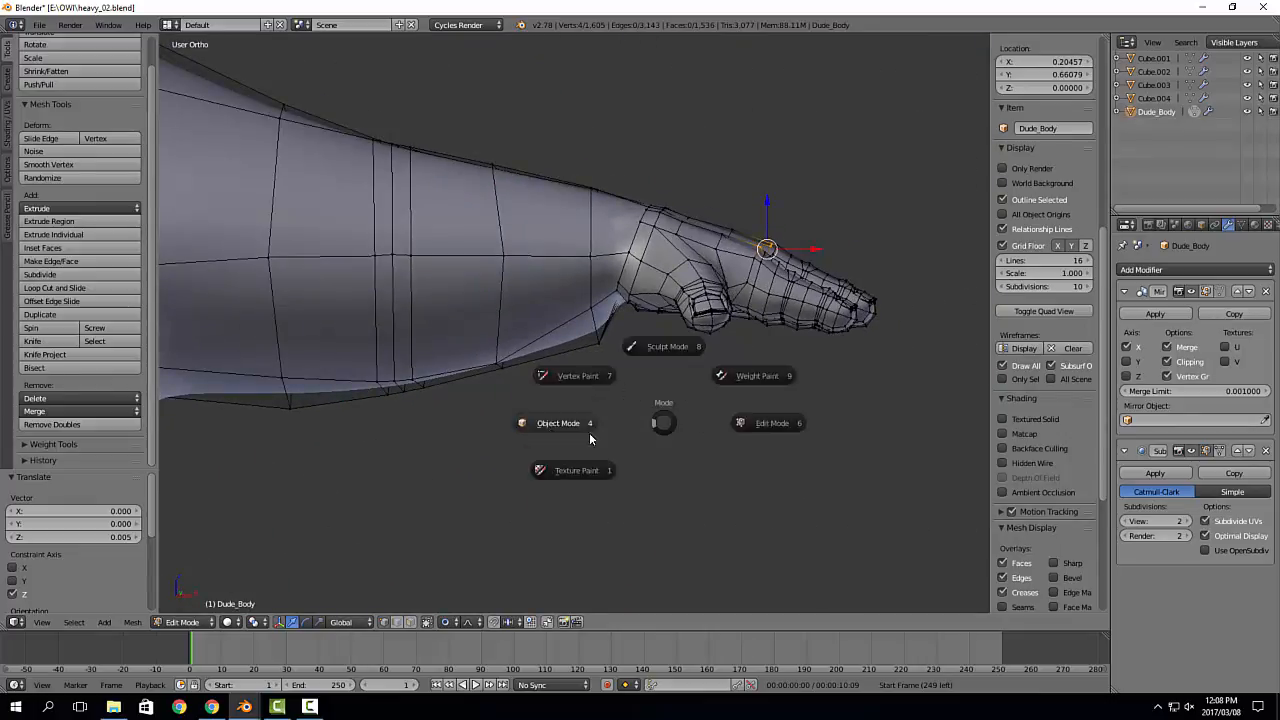
{"action": "left_click", "coordinate": [589, 432]}
{"action": "middle_click_drag", "start_coordinate": [724, 368], "coordinate": [729, 394]}
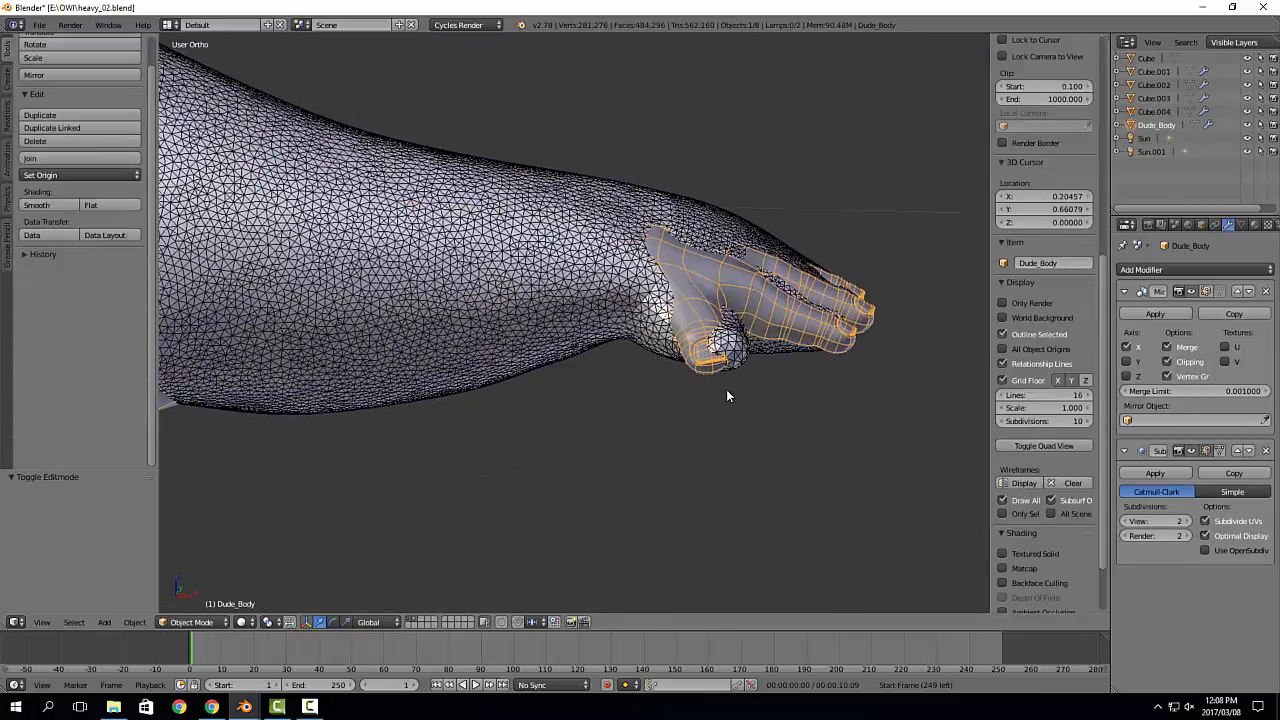
{"action": "left_click", "coordinate": [1204, 225]}
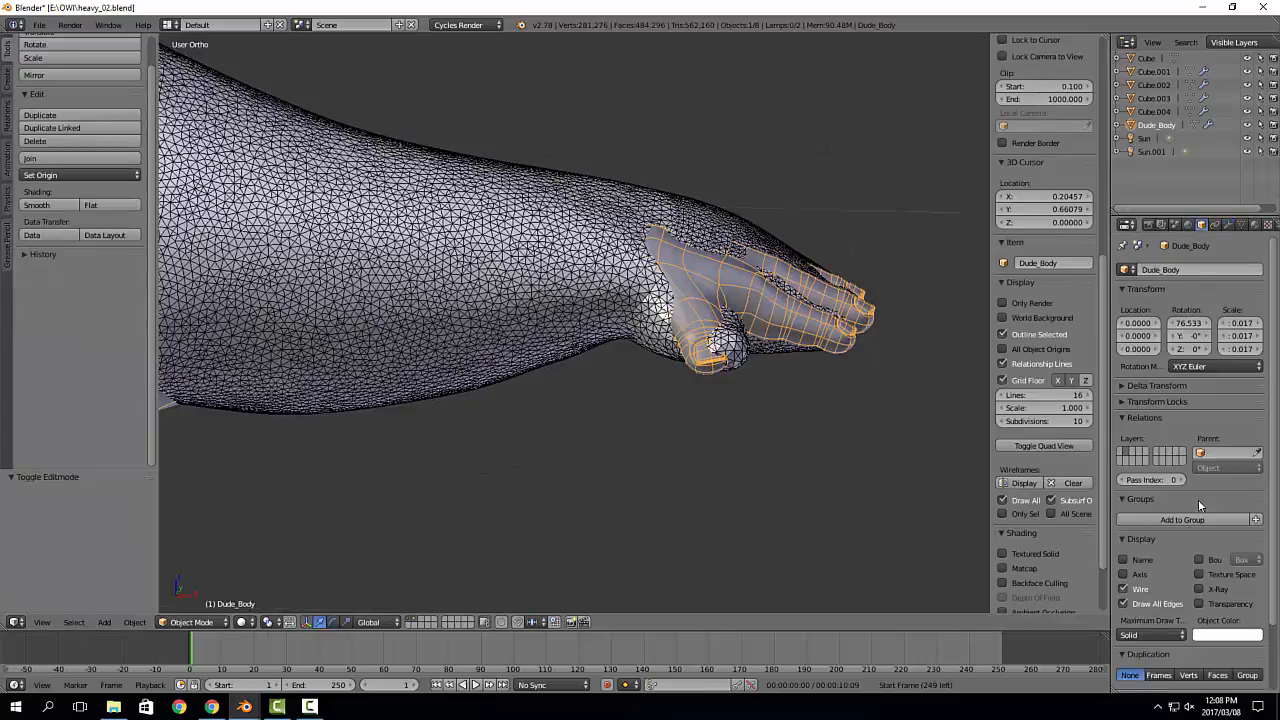
{"action": "left_click", "coordinate": [1217, 590]}
Step: Examine how the retopology mesh lines up with the underlying sculpt along the arm, wrist and hand
{"action": "mouse_move", "coordinate": [666, 292]}
{"action": "middle_mouse_down"}
{"action": "mouse_move", "coordinate": [654, 257]}
{"action": "mouse_move", "coordinate": [462, 273]}
{"action": "mouse_move", "coordinate": [44, 272]}
{"action": "middle_mouse_up"}
{"action": "middle_click_drag", "start_coordinate": [320, 316], "coordinate": [640, 293]}
{"action": "scroll", "coordinate": [574, 286], "scroll_direction": "down", "scroll_amount": 3}
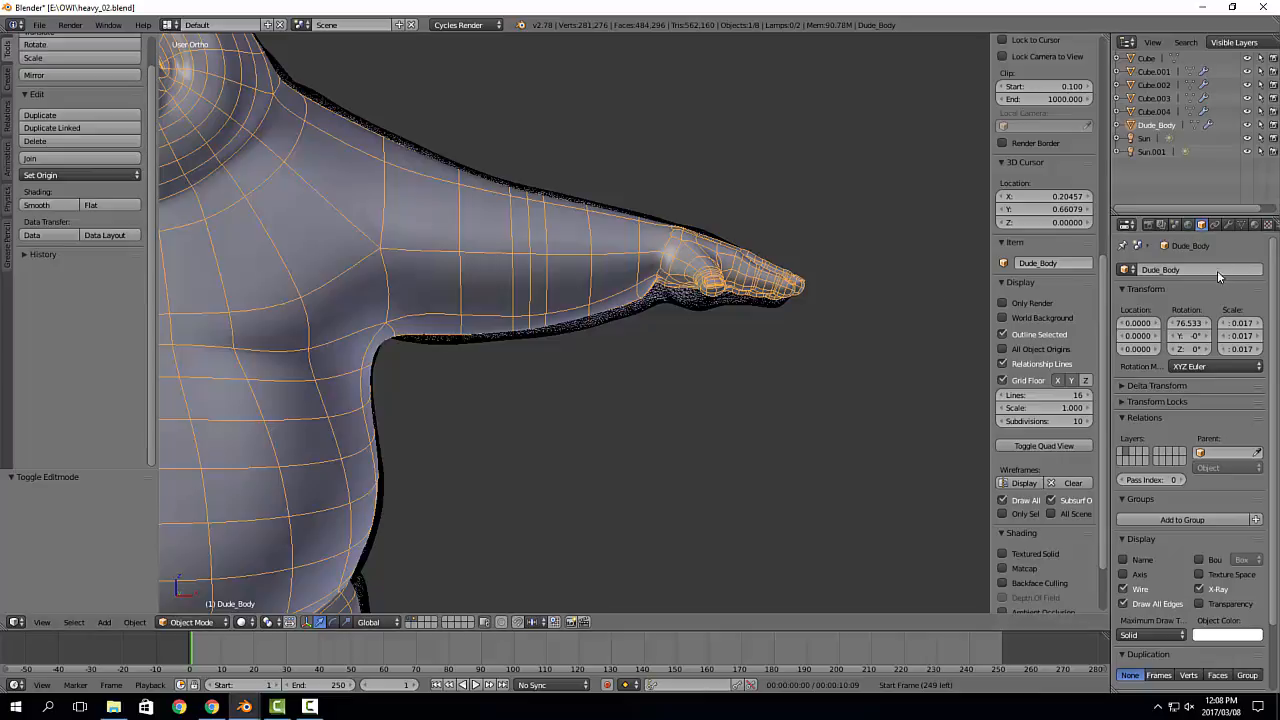
{"action": "scroll", "coordinate": [802, 270], "scroll_direction": "down", "scroll_amount": 4}
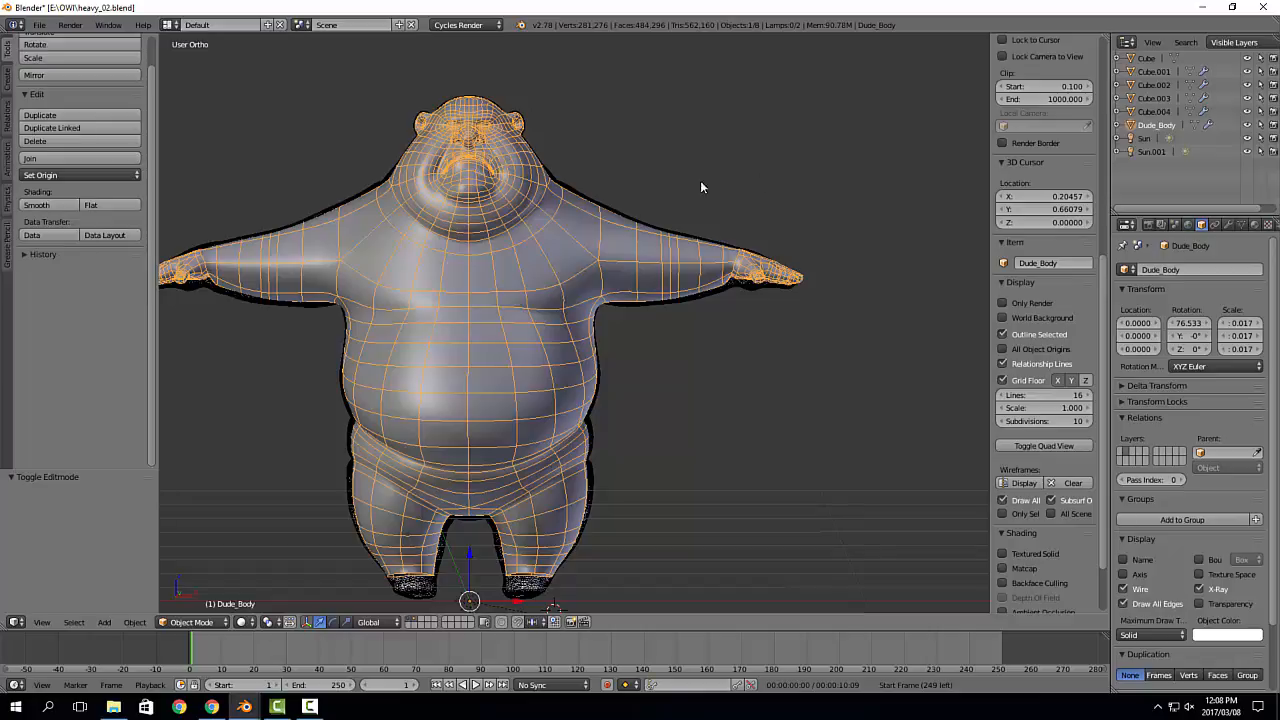
{"action": "scroll", "coordinate": [753, 318], "scroll_direction": "up", "scroll_amount": 6}
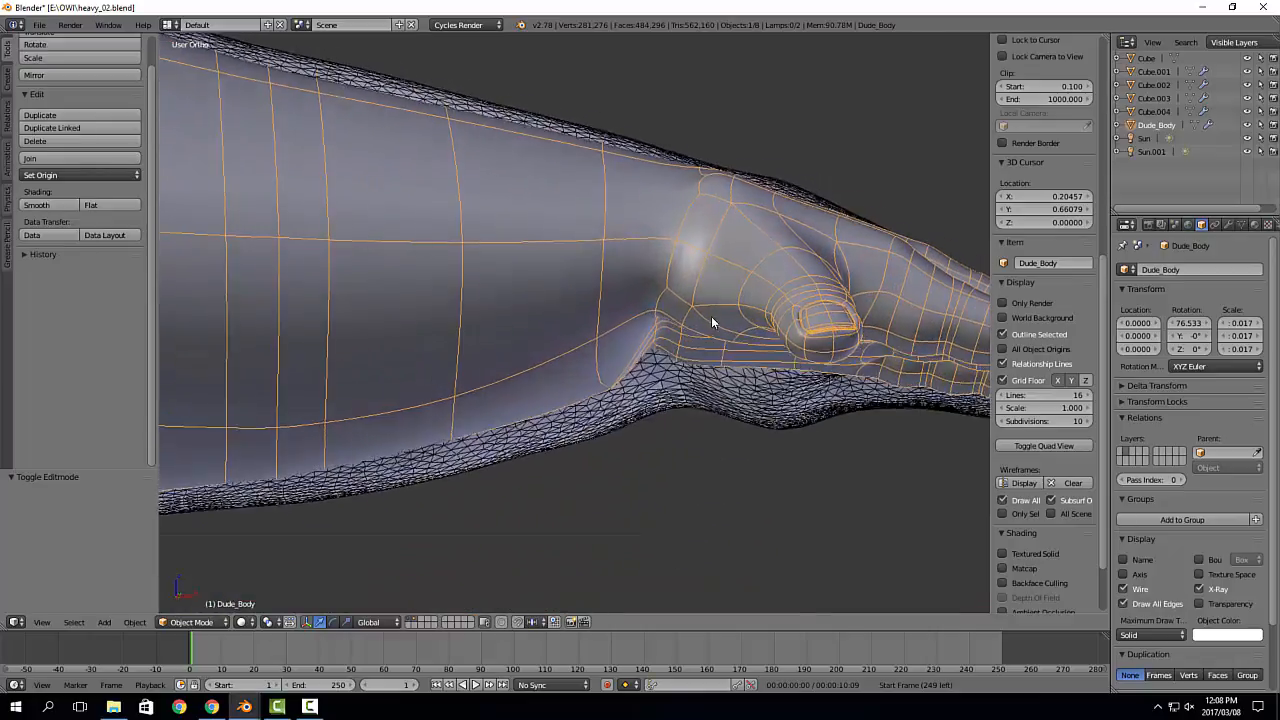
{"action": "mouse_move", "coordinate": [711, 317]}
{"action": "middle_mouse_down"}
{"action": "mouse_move", "coordinate": [707, 272]}
{"action": "mouse_move", "coordinate": [692, 323]}
{"action": "middle_mouse_up"}
{"action": "scroll", "coordinate": [692, 323], "scroll_direction": "down", "scroll_amount": 6}
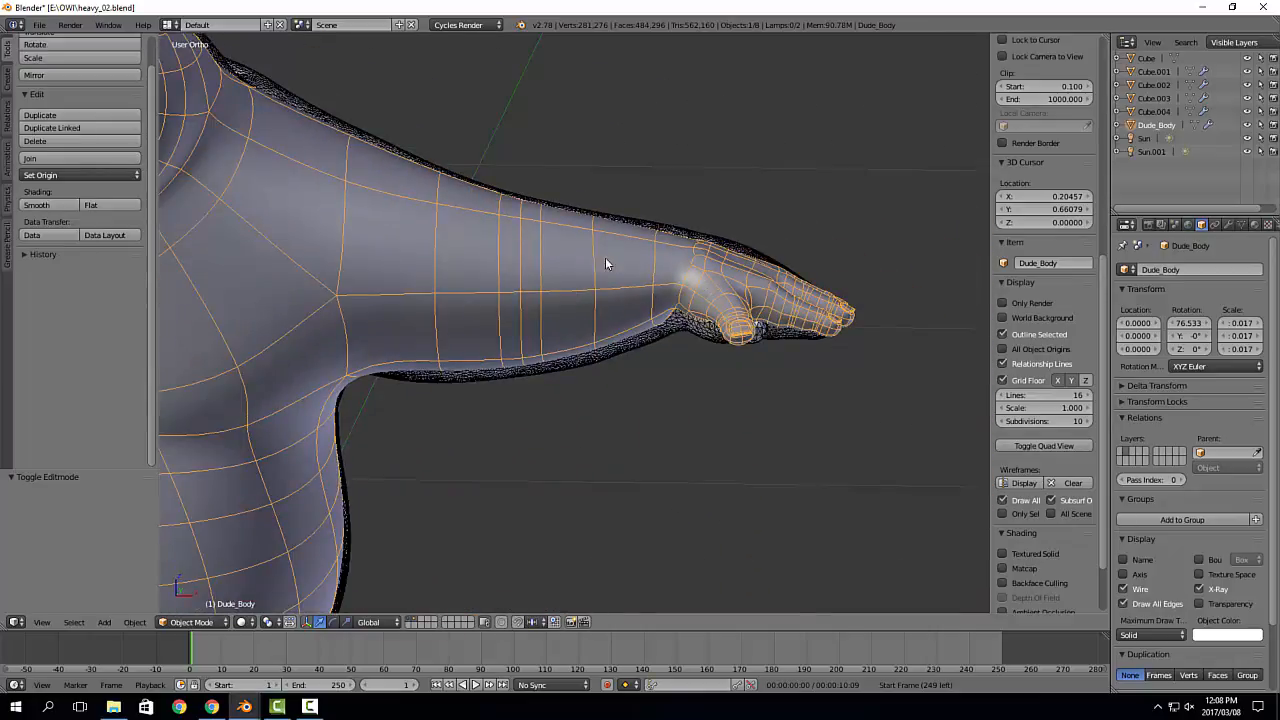
{"action": "middle_click_drag", "start_coordinate": [605, 263], "coordinate": [670, 271], "text": "shift"}
Step: Return Dude_Body to Edit Mode and lower a vertex on the underside of the wrist 0.008 along Z
{"action": "key", "text": "Tab"}
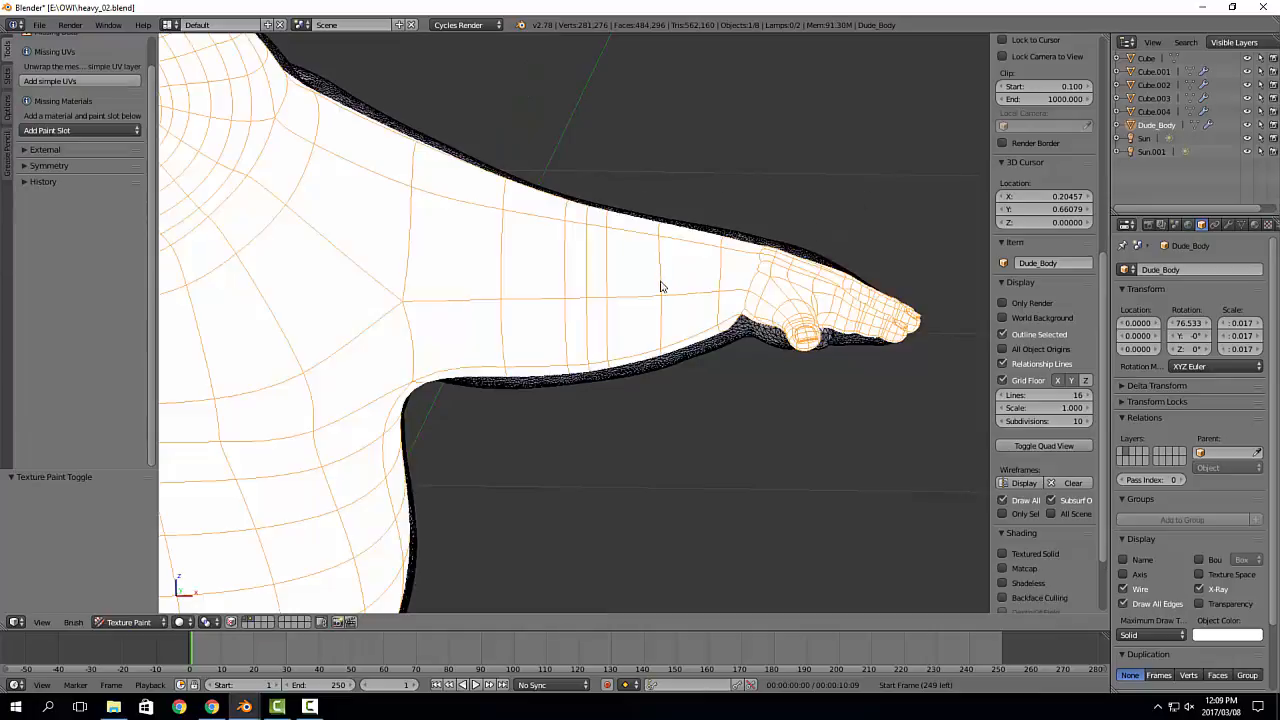
{"action": "key", "text": "Tab"}
{"action": "right_click", "coordinate": [660, 277], "text": "alt"}
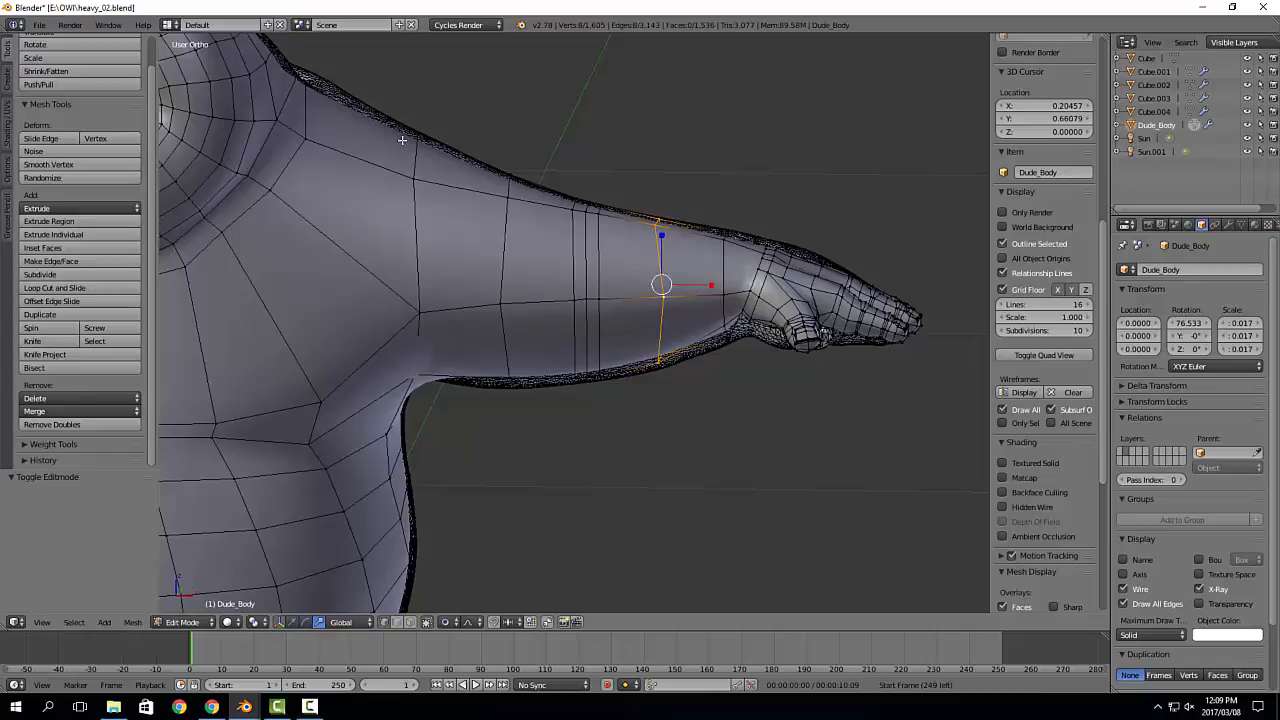
{"action": "scroll", "coordinate": [795, 360], "scroll_direction": "up", "scroll_amount": 5}
{"action": "middle_click_drag", "start_coordinate": [801, 360], "coordinate": [801, 298]}
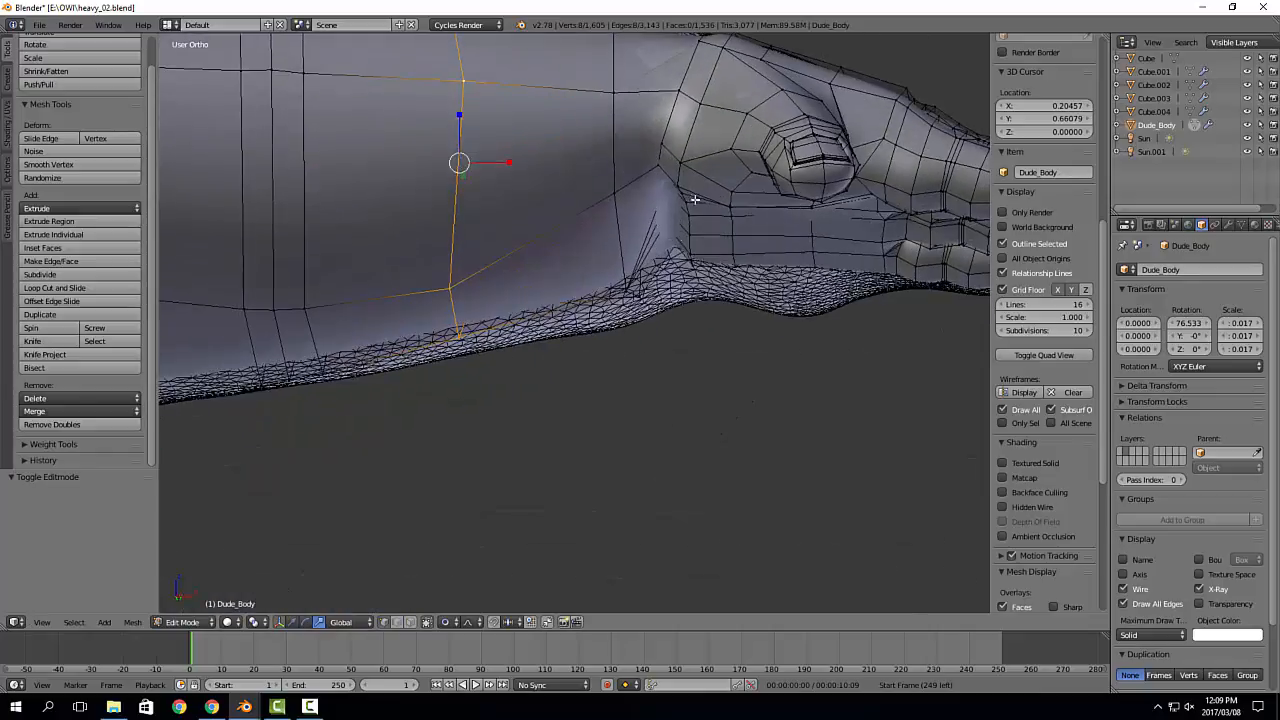
{"action": "middle_click_drag", "start_coordinate": [694, 200], "coordinate": [710, 267], "text": "shift"}
{"action": "right_click", "coordinate": [631, 263]}
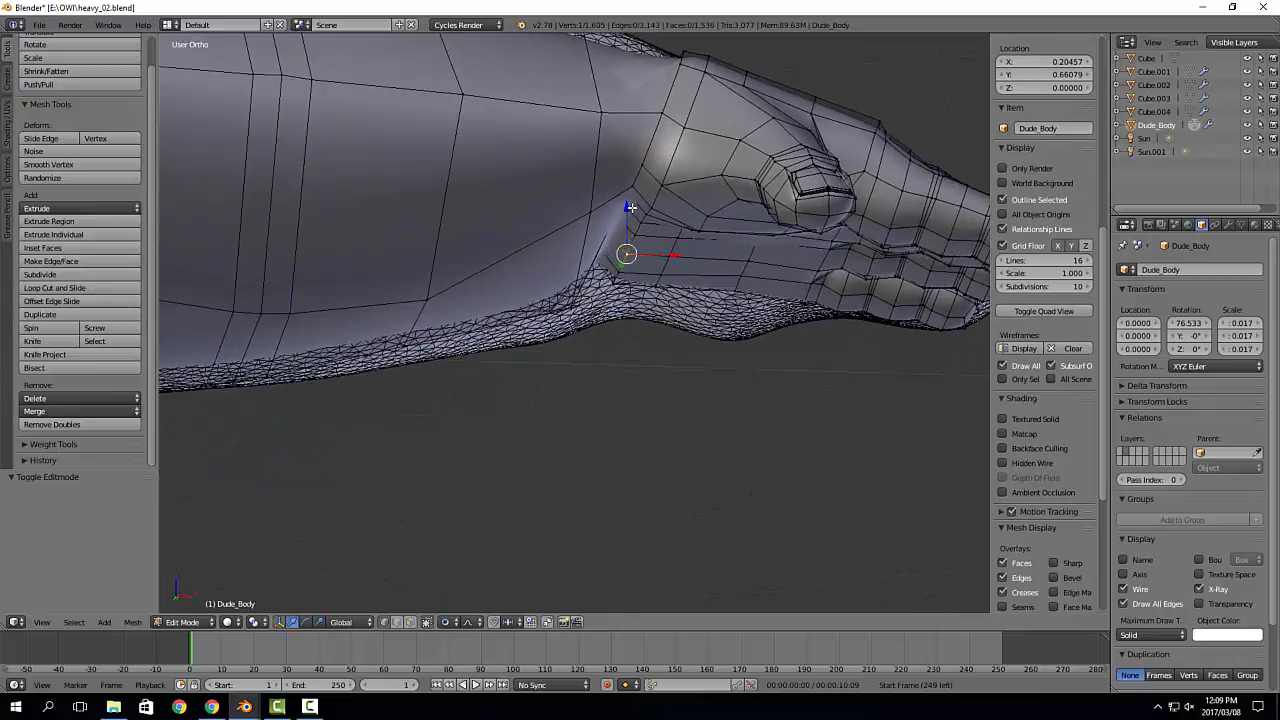
{"action": "key", "text": "g"}
{"action": "key", "text": "z"}
{"action": "left_click", "coordinate": [665, 207]}
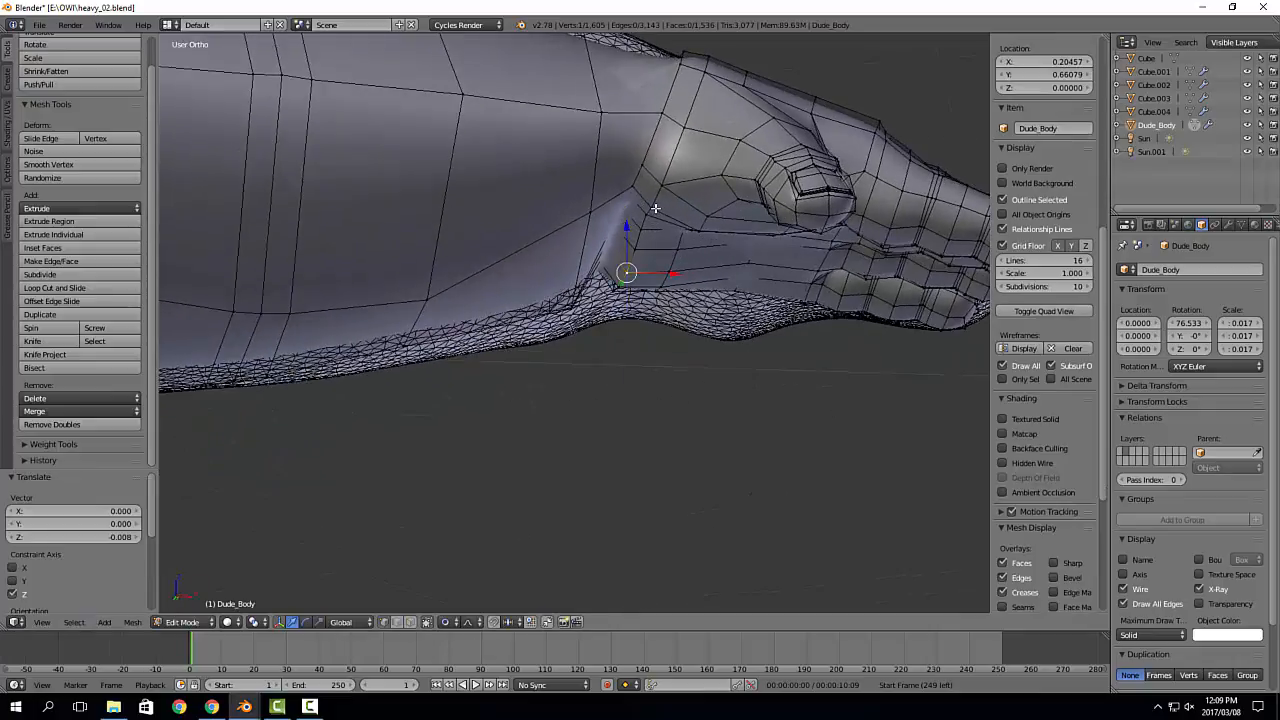
Step: Lower more vertices on the underside of the wrist and palm along Z, the last one by 0.006
{"action": "mouse_move", "coordinate": [655, 207]}
{"action": "middle_mouse_down"}
{"action": "mouse_move", "coordinate": [660, 185]}
{"action": "mouse_move", "coordinate": [612, 290]}
{"action": "mouse_move", "coordinate": [632, 334]}
{"action": "mouse_move", "coordinate": [672, 268]}
{"action": "mouse_move", "coordinate": [666, 225]}
{"action": "middle_mouse_up"}
{"action": "key", "text": "g"}
{"action": "key", "text": "z"}
{"action": "left_click", "coordinate": [651, 191]}
{"action": "key", "text": "g"}
{"action": "key", "text": "z"}
{"action": "left_click", "coordinate": [591, 232]}
Step: Try to lower the single vertex beneath the thumb base 0.013 along Z with a proportional size of 0.09
{"action": "key", "text": "g"}
{"action": "key", "text": "z"}
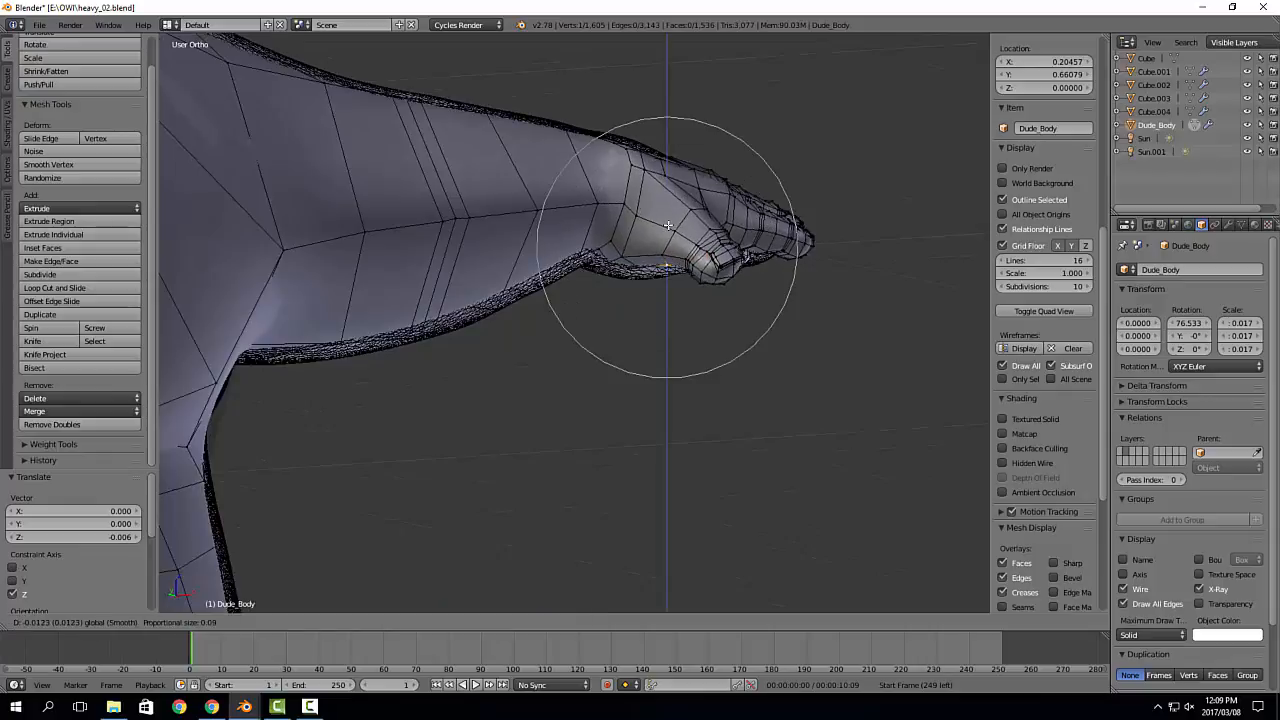
{"action": "left_click", "coordinate": [667, 225]}
{"action": "middle_click_drag", "start_coordinate": [667, 225], "coordinate": [745, 204]}
{"action": "scroll", "coordinate": [736, 200], "scroll_direction": "up", "scroll_amount": 3}
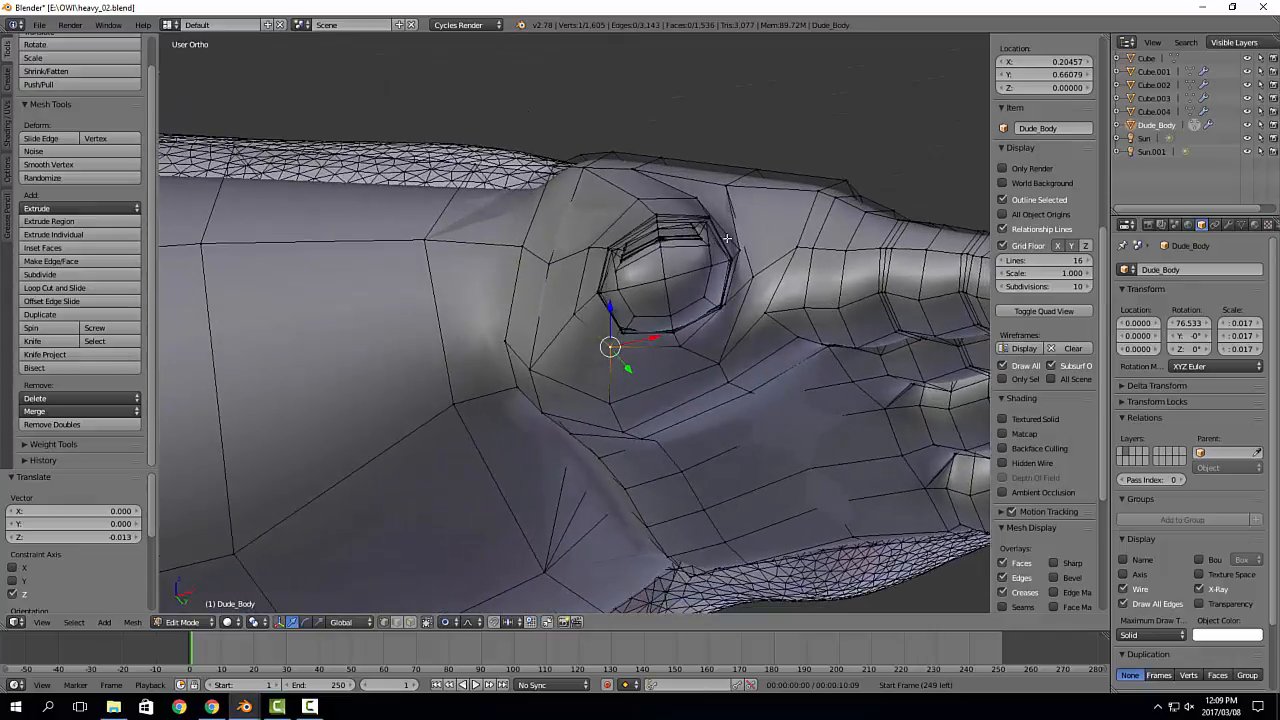
{"action": "middle_click_drag", "start_coordinate": [623, 248], "coordinate": [729, 230]}
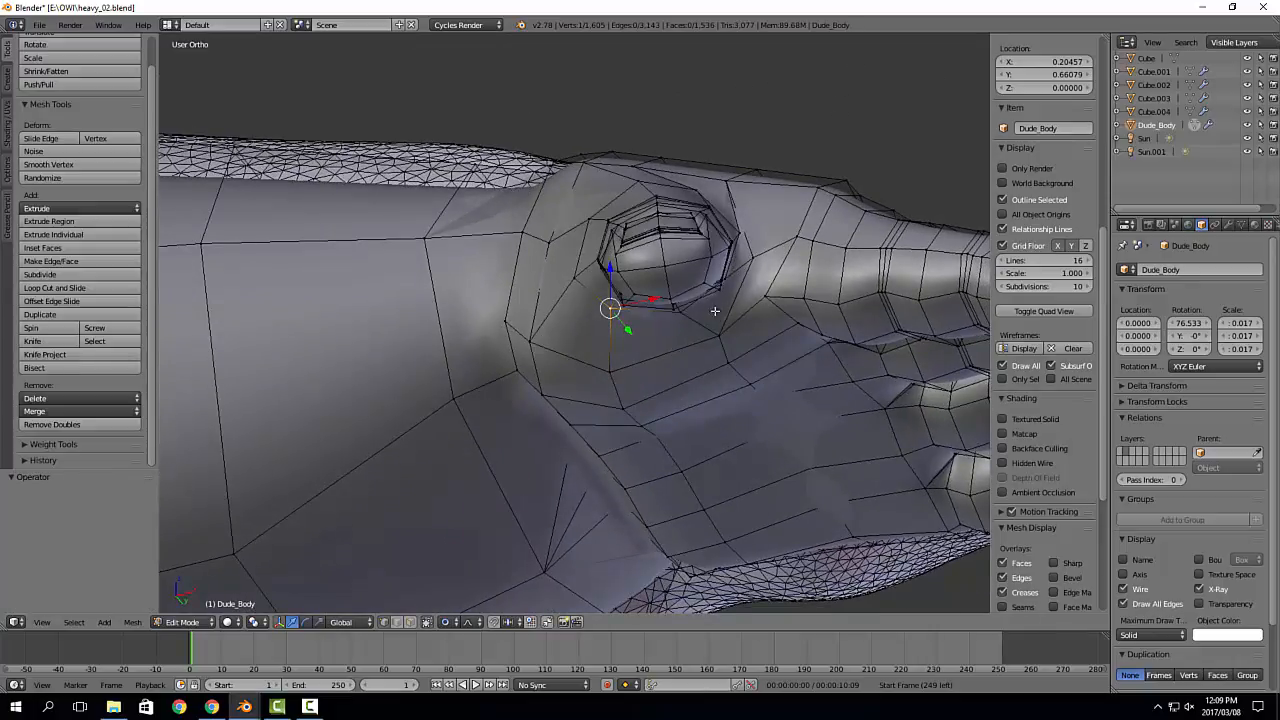
Step: Select two vertices beneath the thumb base and lower them about 0.007 along Z with a proportional size of 0.09
{"action": "middle_click_drag", "start_coordinate": [715, 311], "coordinate": [666, 248]}
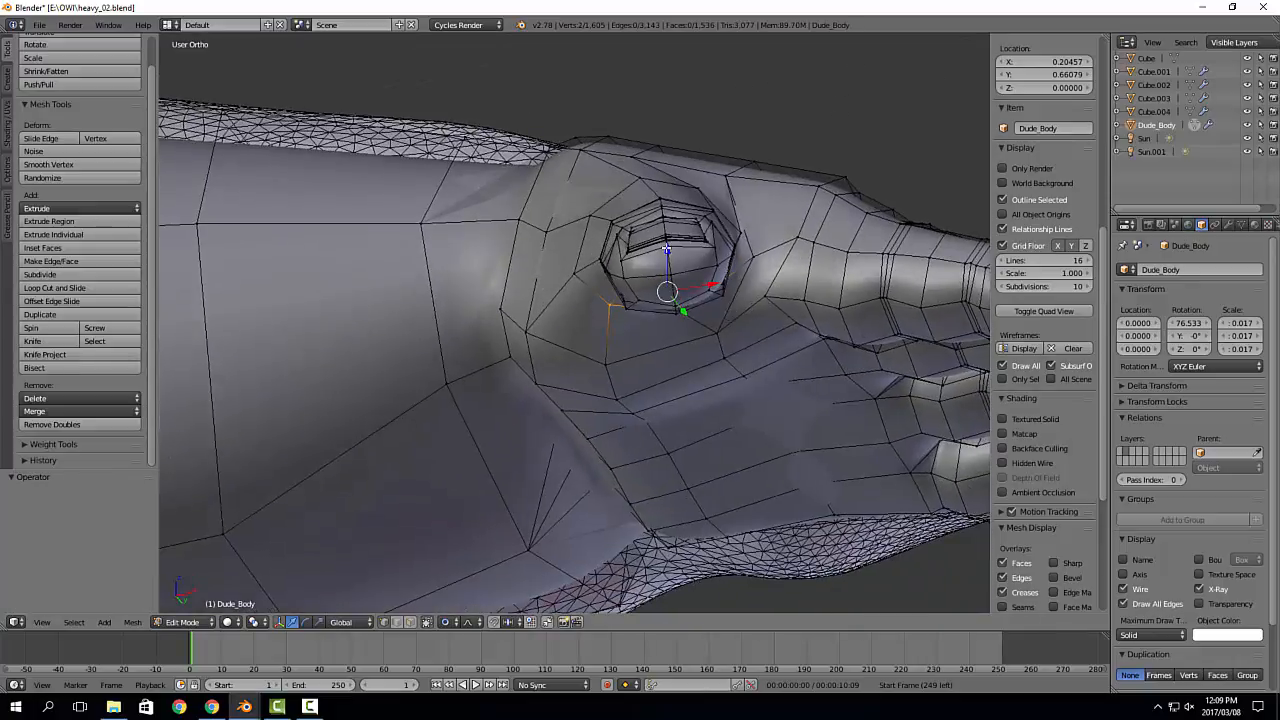
{"action": "key", "text": "g"}
{"action": "key", "text": "z"}
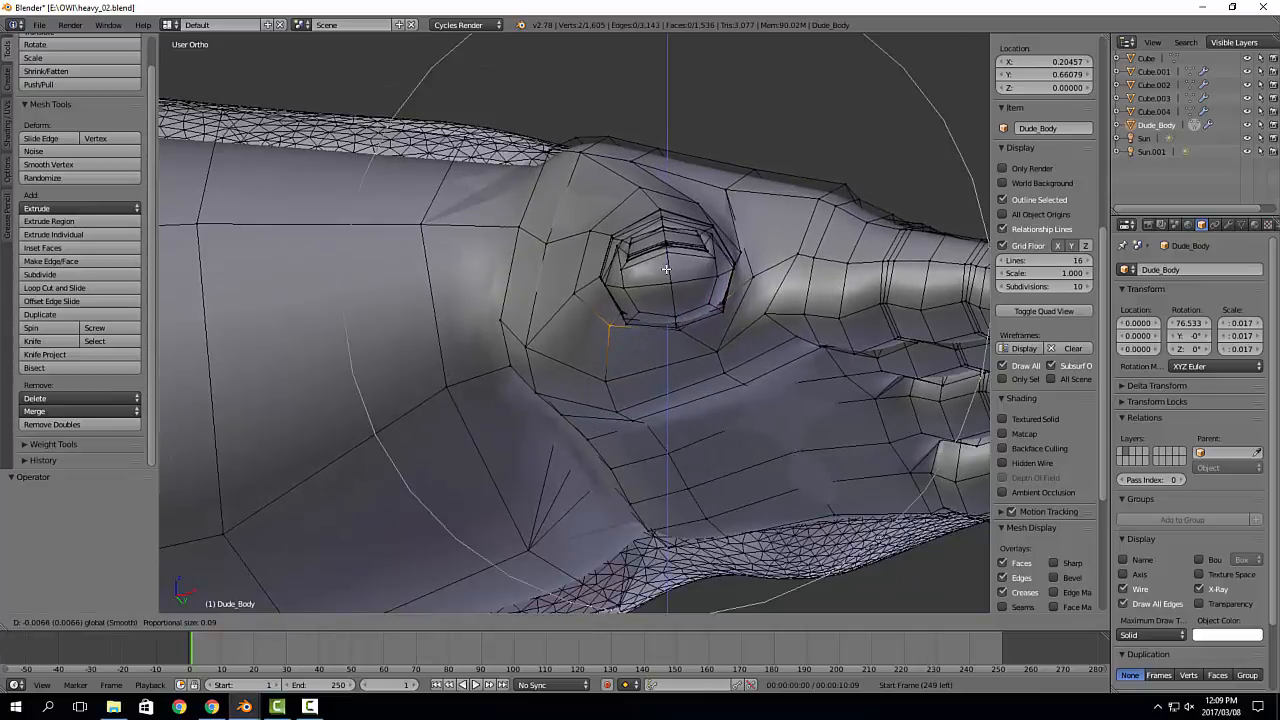
{"action": "left_click", "coordinate": [665, 271]}
Step: Select the vertex path across the back of the hand and edge-slide it toward the fingers with a factor of -0.221
{"action": "middle_click_drag", "start_coordinate": [665, 271], "coordinate": [800, 180]}
{"action": "right_click", "coordinate": [793, 148], "text": "ctrl"}
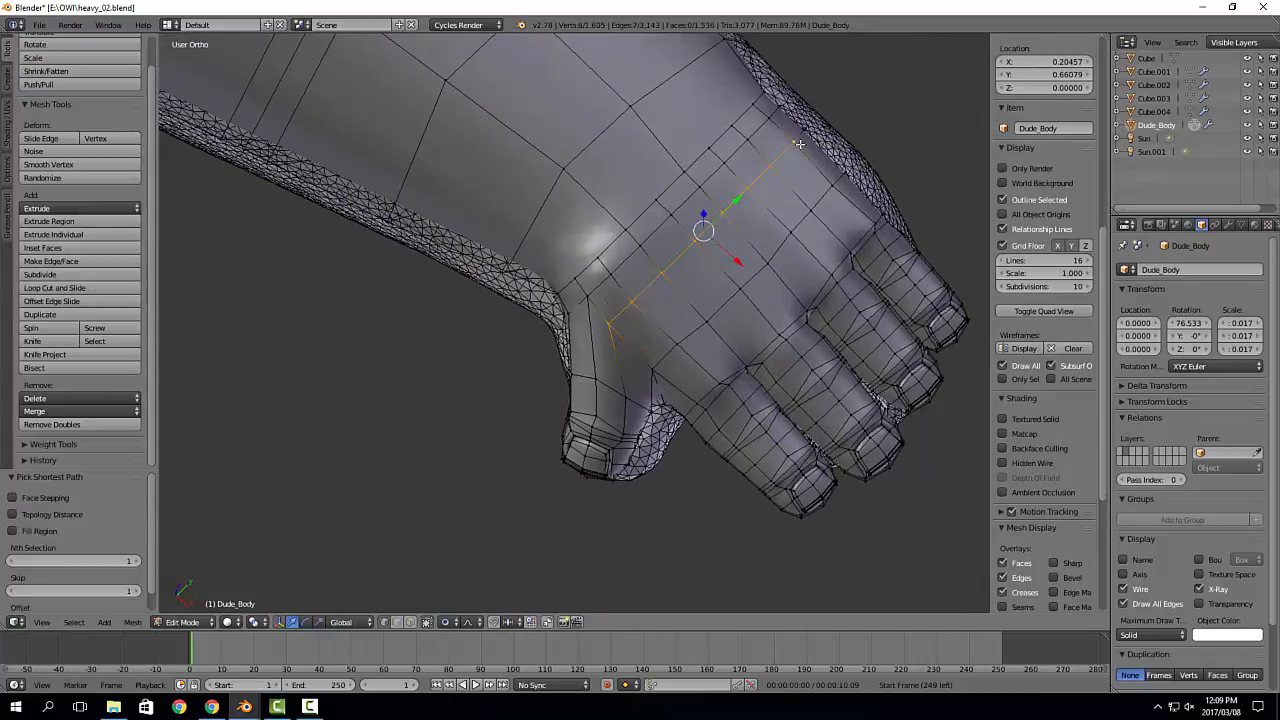
{"action": "key", "text": "g"}
{"action": "key", "text": "g"}
{"action": "left_click", "coordinate": [804, 157]}
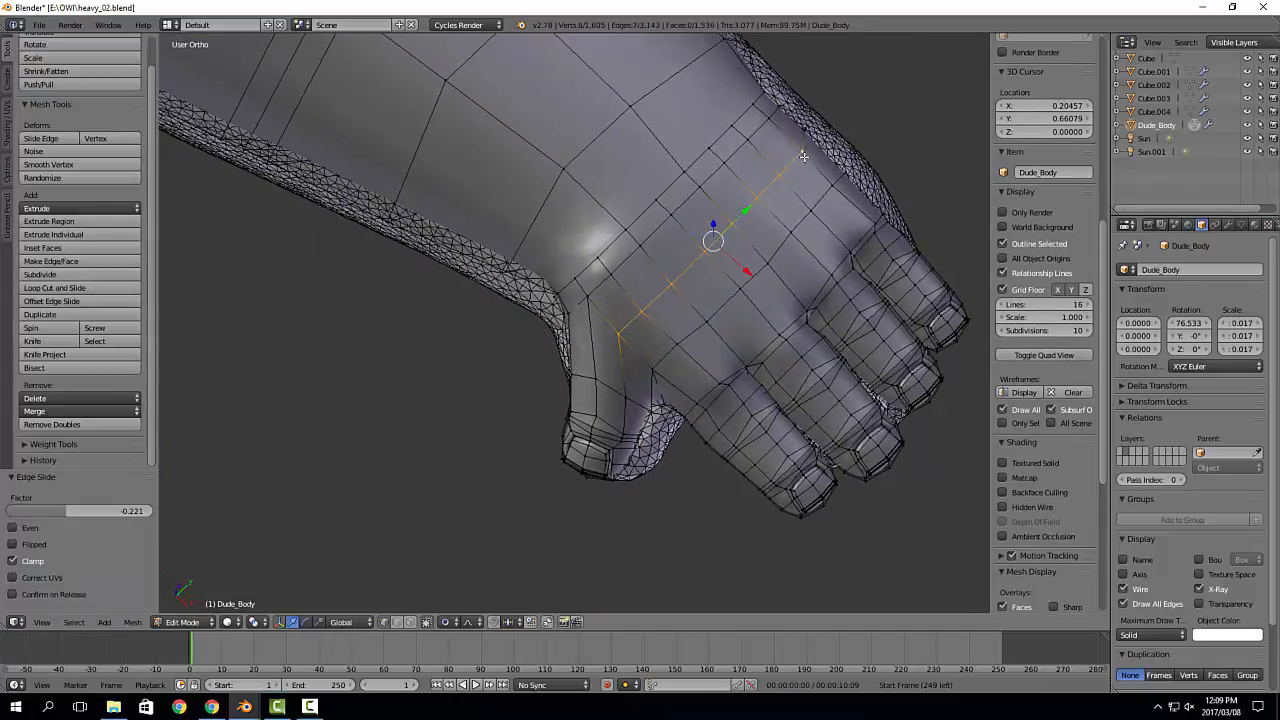
Step: In the back orthographic view, lower a vertex on the palm's underside about 0.0105 along Z with a proportional size of 0.04
{"action": "middle_click_drag", "start_coordinate": [728, 244], "coordinate": [676, 354]}
{"action": "right_click", "coordinate": [678, 359]}
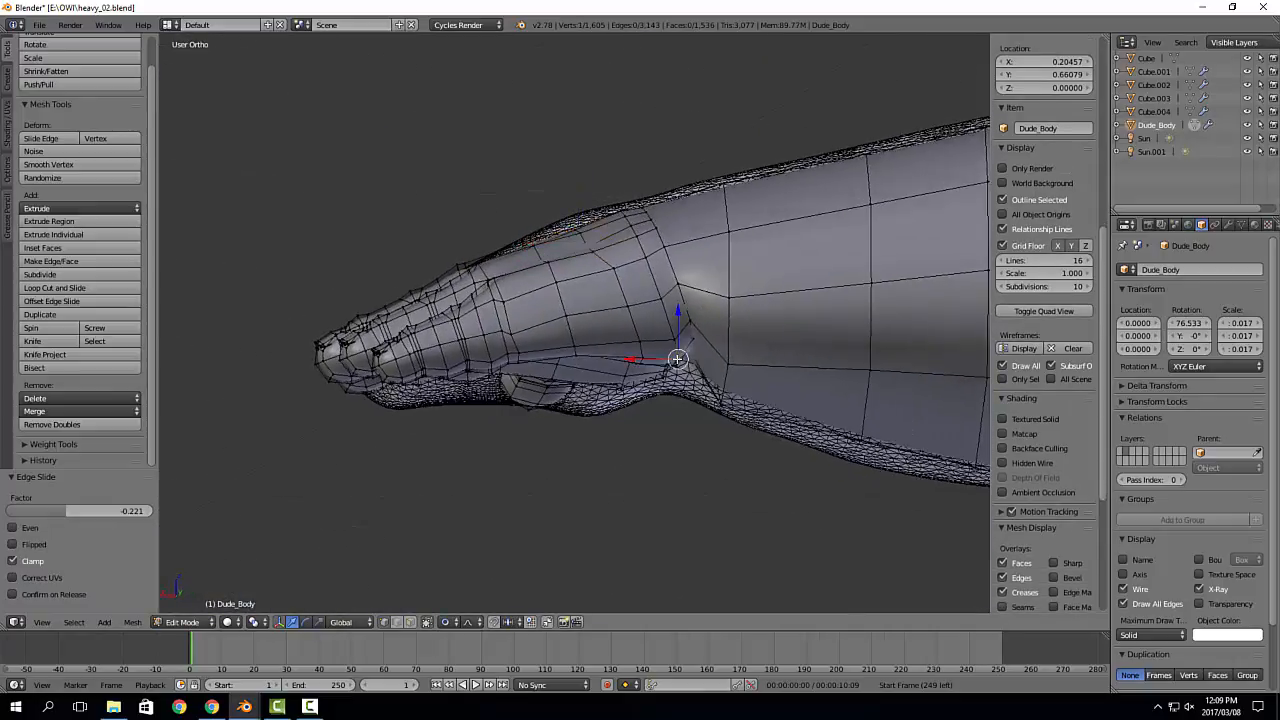
{"action": "key", "text": "ctrl+KP_3"}
{"action": "key", "text": "ctrl+KP_1"}
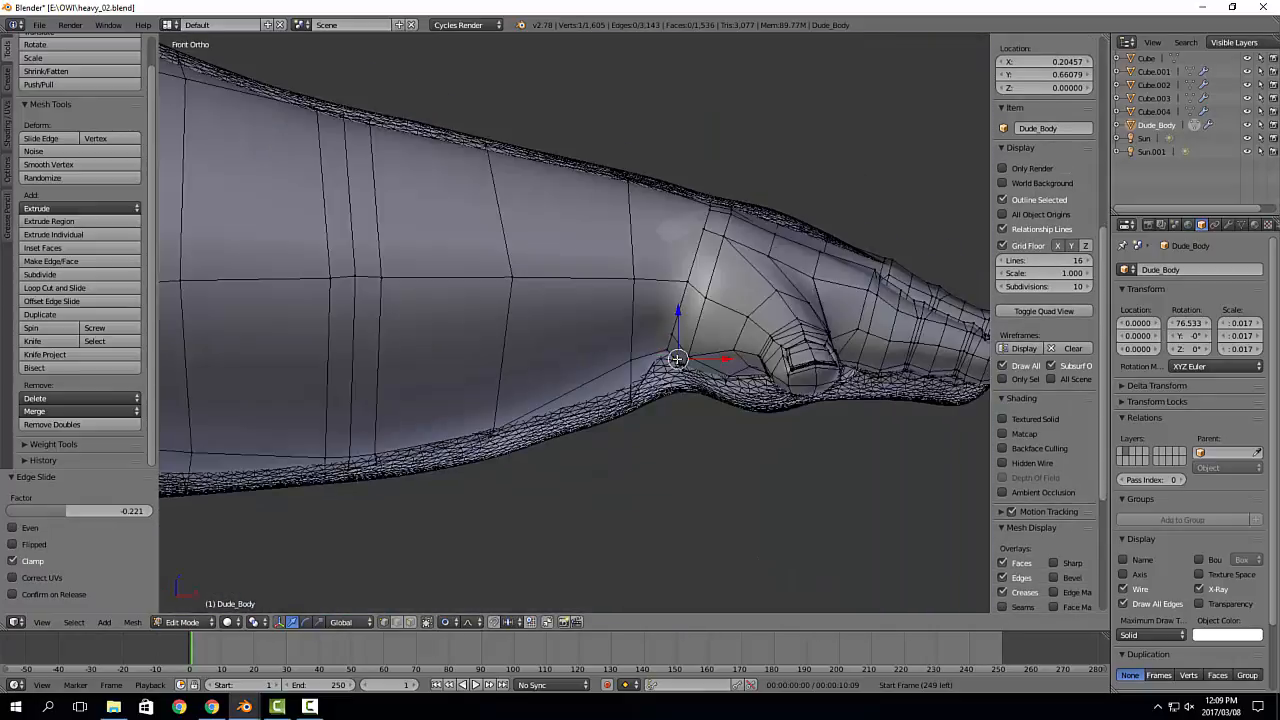
{"action": "key", "text": "a"}
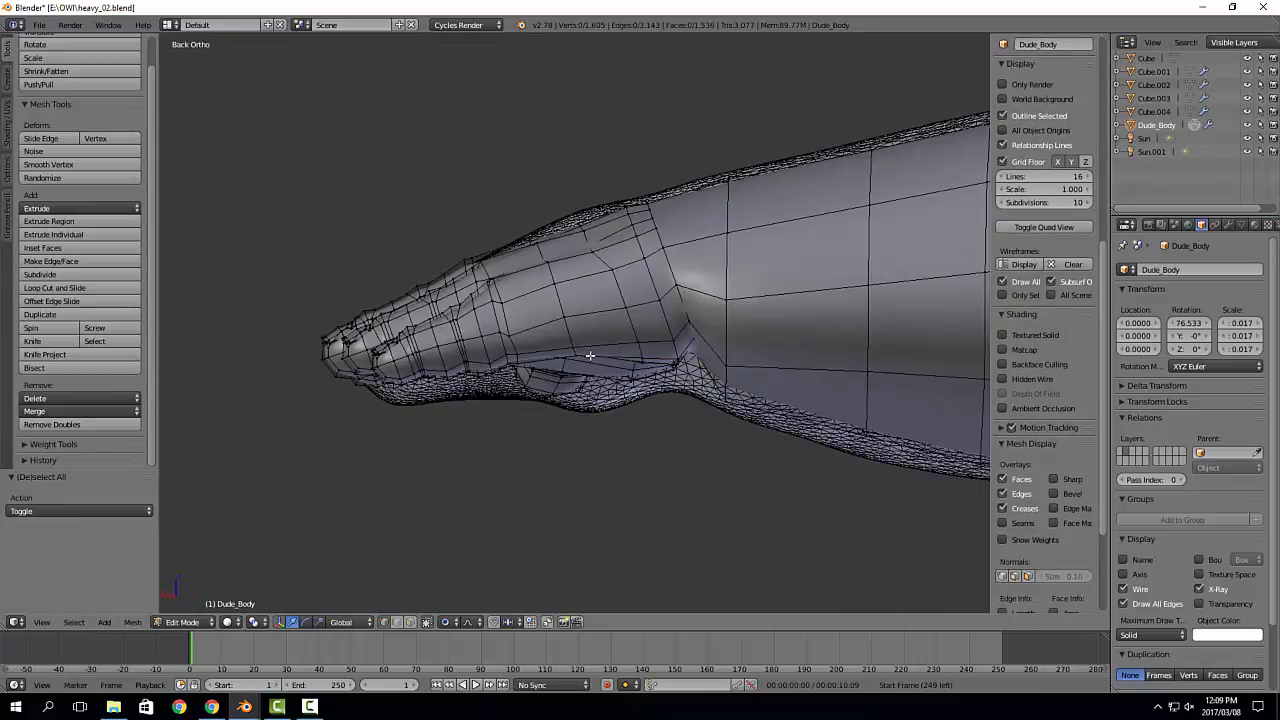
{"action": "right_click", "coordinate": [572, 357]}
{"action": "key", "text": "g"}
{"action": "key", "text": "z"}
{"action": "scroll", "coordinate": [585, 329], "scroll_direction": "up", "scroll_amount": 8}
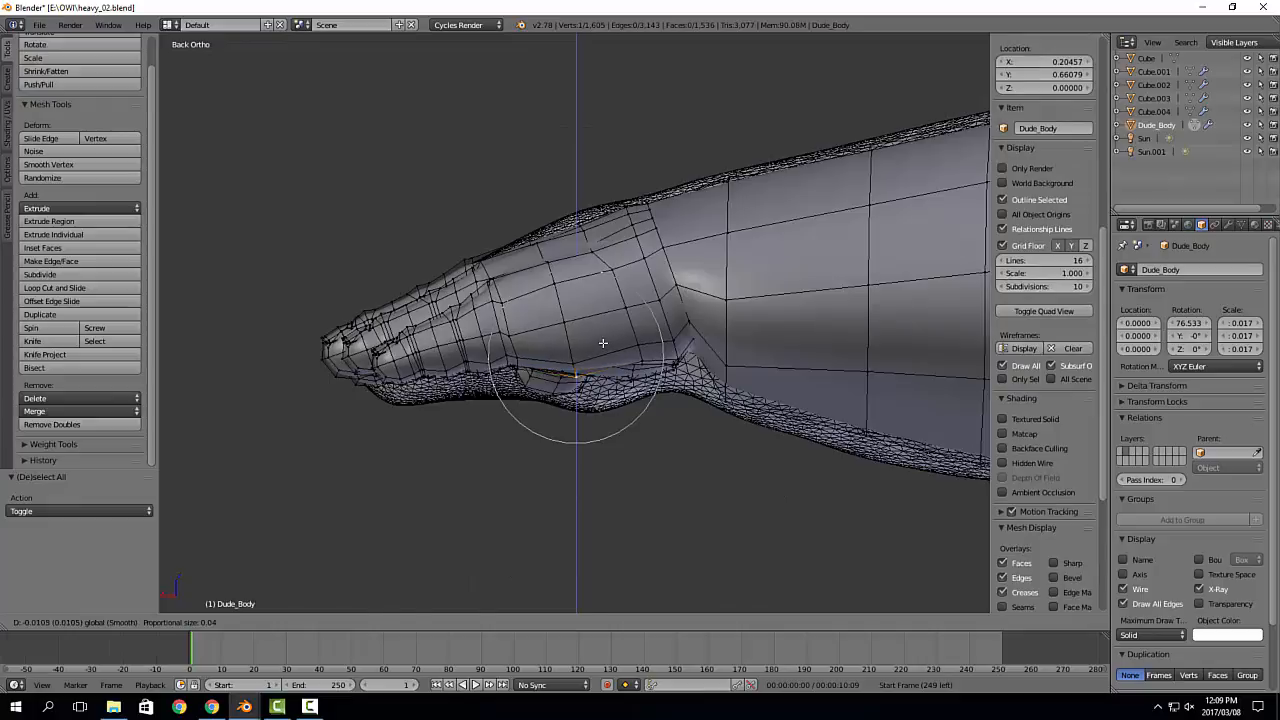
{"action": "left_click", "coordinate": [603, 343]}
Step: Lower the underside palm vertex nearer the wrist about 0.001 along Z
{"action": "key", "text": "g"}
{"action": "key", "text": "z"}
{"action": "left_click", "coordinate": [645, 338]}
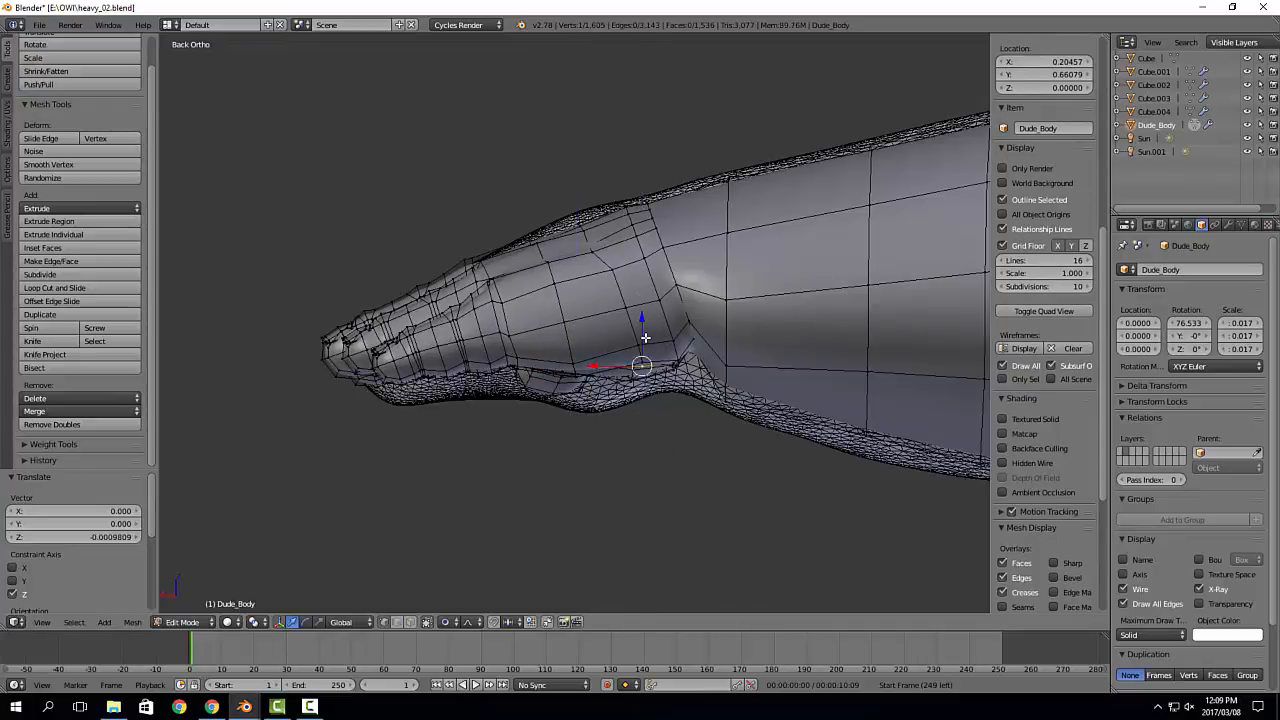
Step: Select the vertex path across the wrist's underside, lower it about 0.018 along Z with proportional size 0.03, and smooth its vertices once
{"action": "middle_click_drag", "start_coordinate": [692, 326], "coordinate": [680, 350]}
{"action": "right_click", "coordinate": [664, 457], "text": "ctrl"}
{"action": "key", "text": "g"}
{"action": "key", "text": "z"}
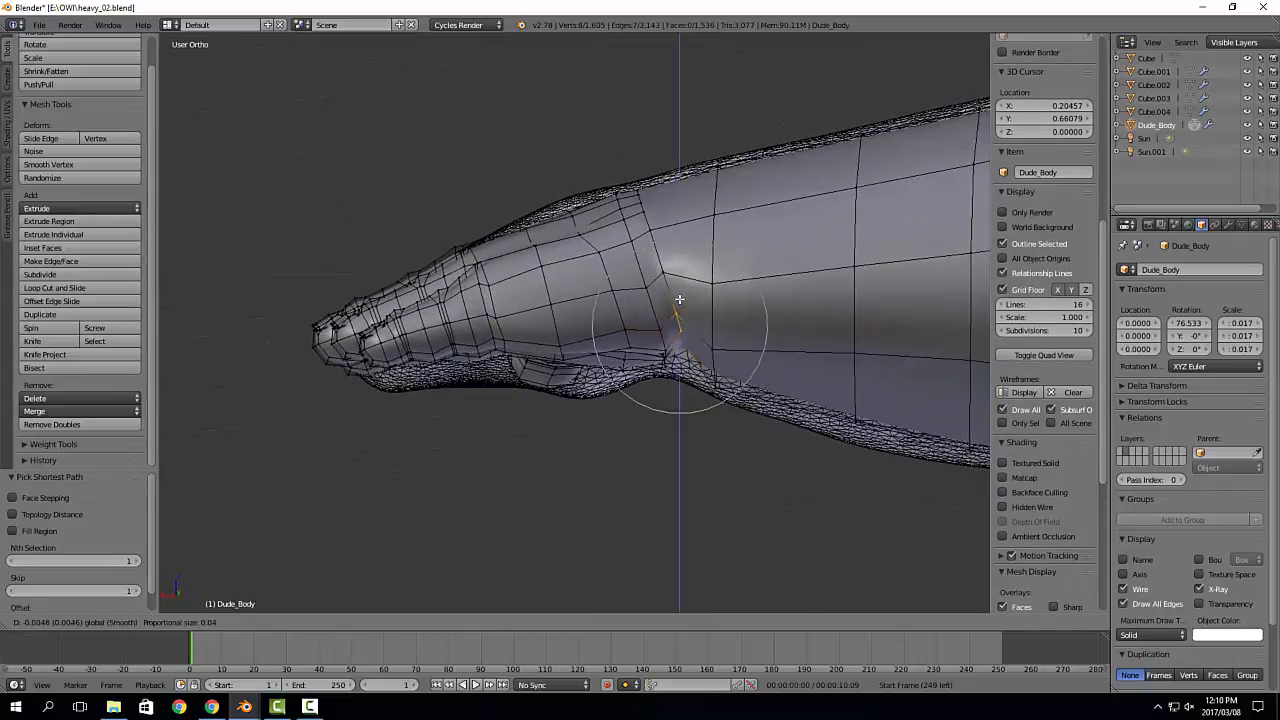
{"action": "scroll", "coordinate": [698, 302], "scroll_direction": "up", "scroll_amount": 7}
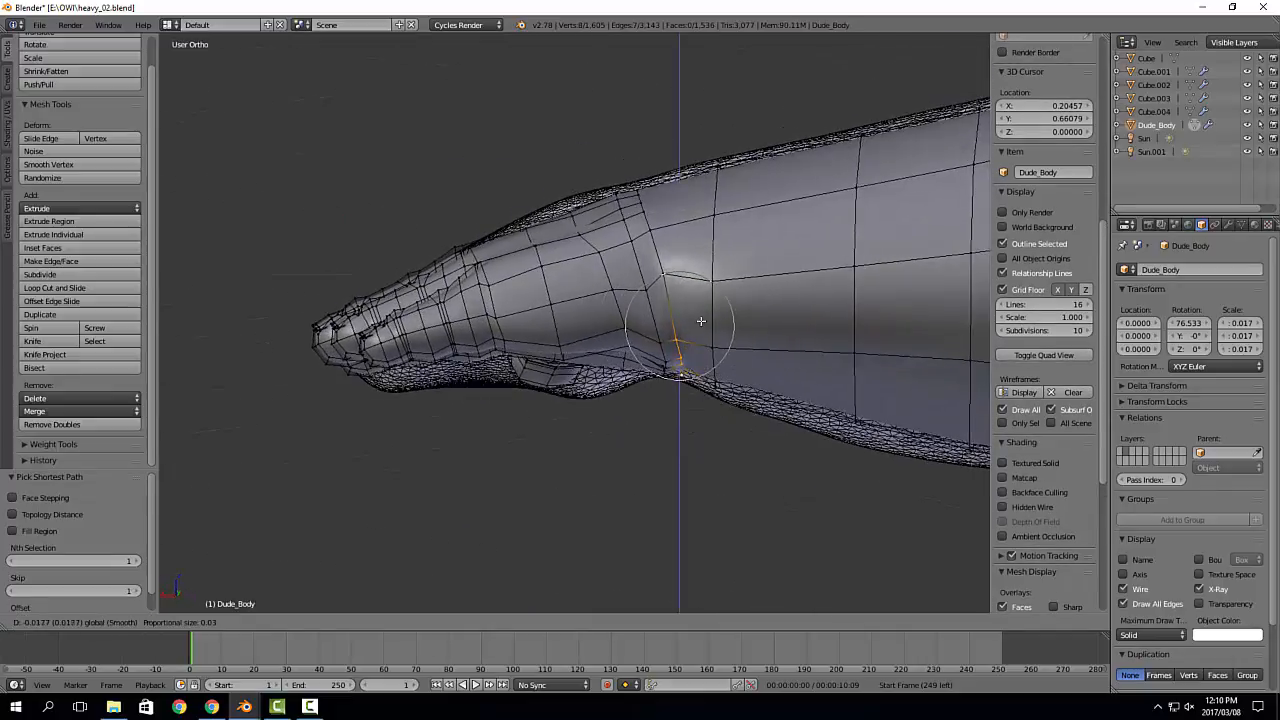
{"action": "left_click", "coordinate": [700, 316]}
{"action": "left_click", "coordinate": [68, 164]}
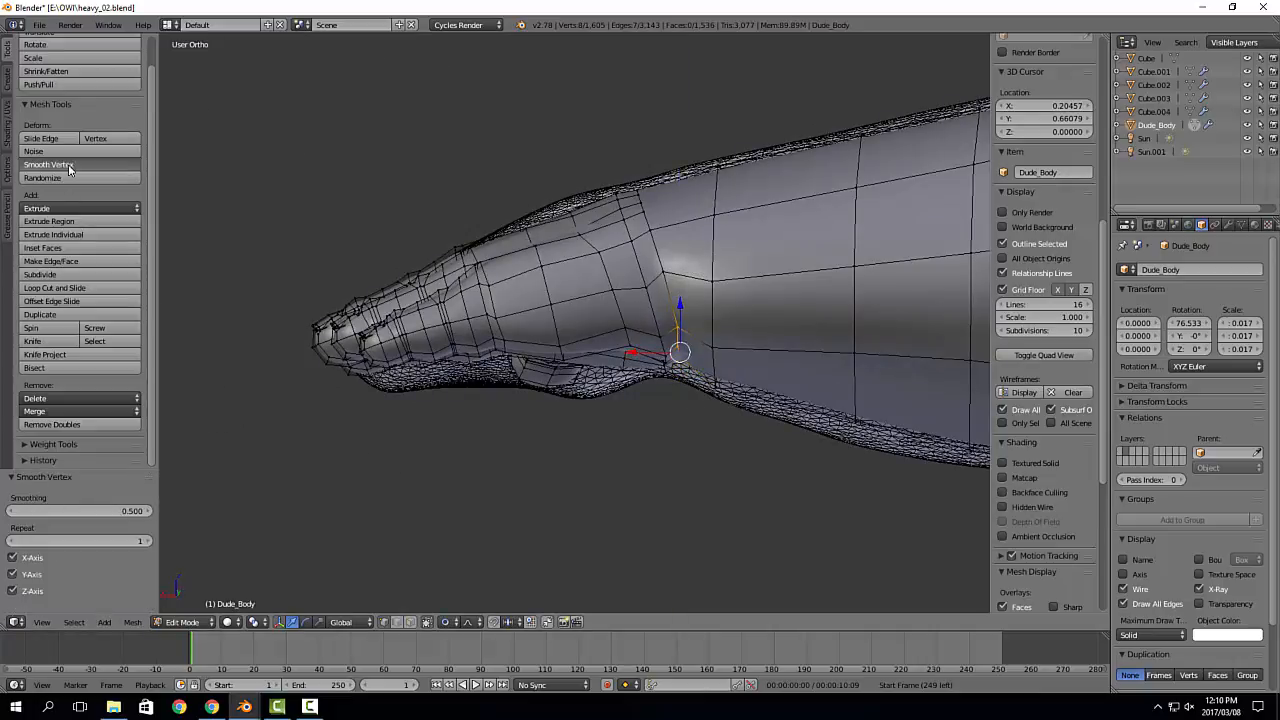
Step: In top view, move a vertex on the little-finger side of the hand outward 0.009 along Y with a proportional size of 0.11
{"action": "middle_click_drag", "start_coordinate": [518, 362], "coordinate": [750, 345]}
{"action": "key", "text": "KP_7"}
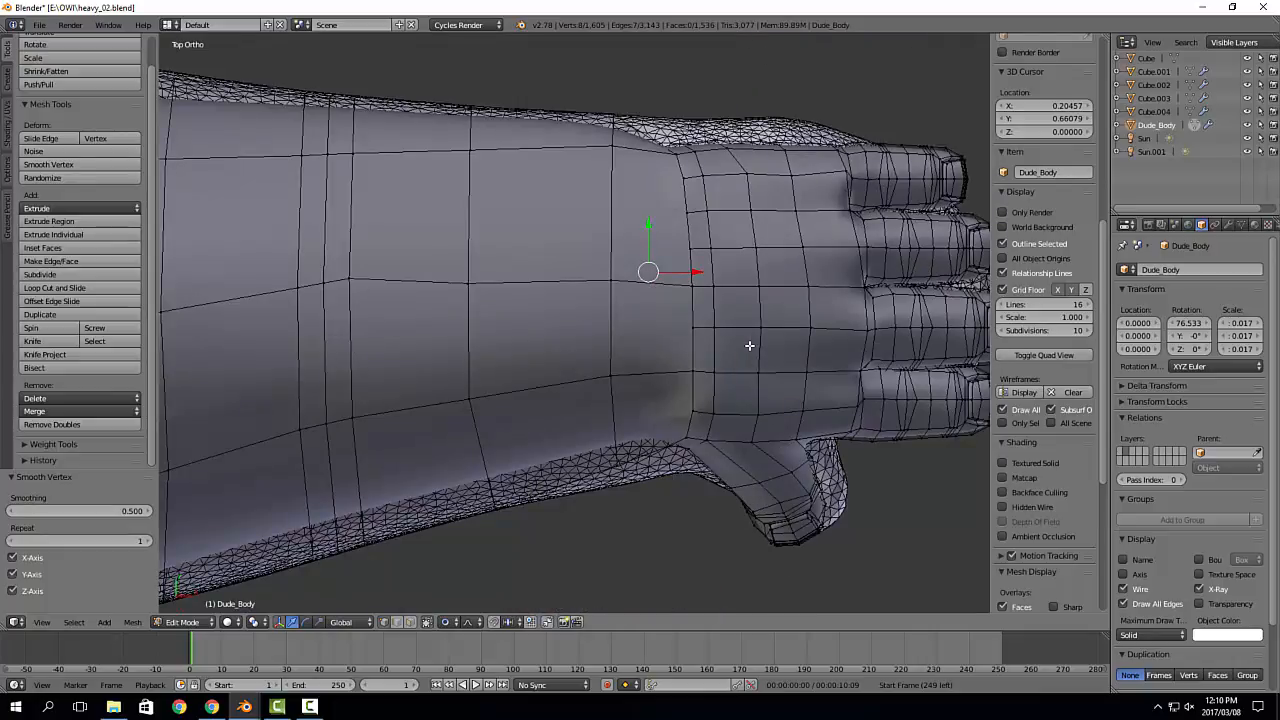
{"action": "middle_click_drag", "start_coordinate": [678, 229], "coordinate": [616, 299], "text": "shift"}
{"action": "right_click", "coordinate": [657, 208]}
{"action": "left_click_drag", "start_coordinate": [653, 187], "coordinate": [653, 181]}
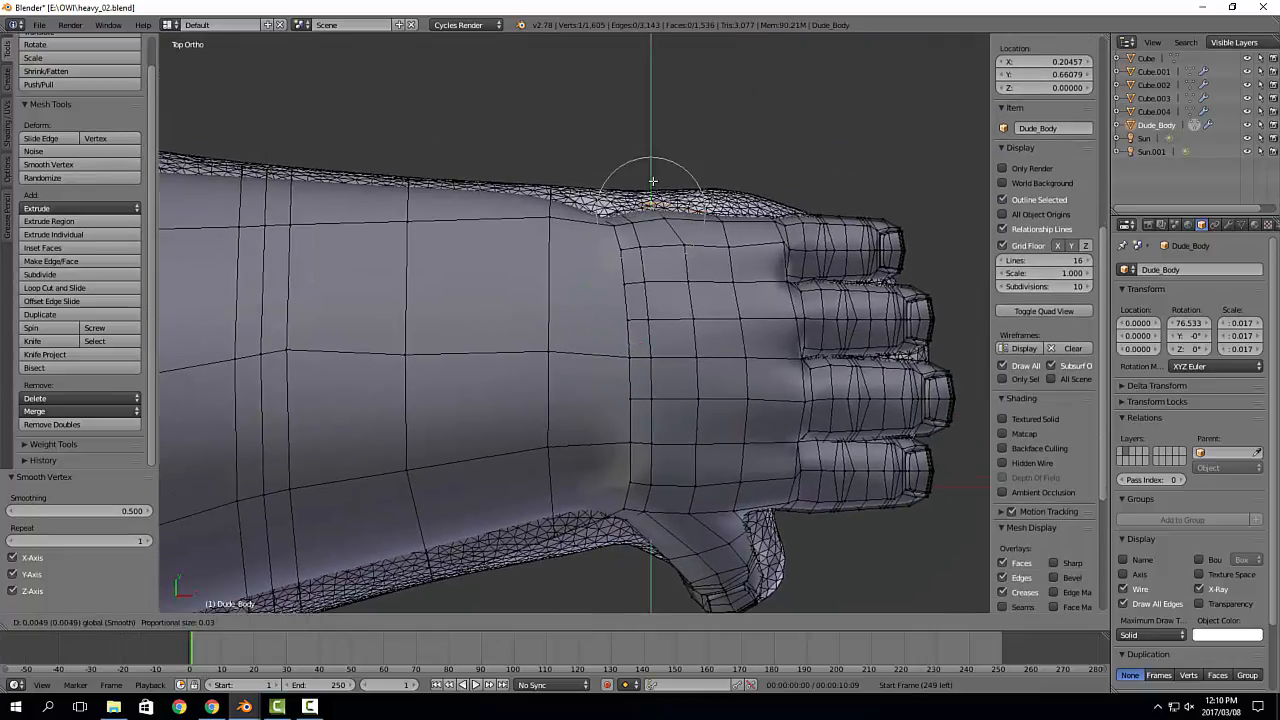
{"action": "scroll", "coordinate": [652, 184], "scroll_direction": "down", "scroll_amount": 12}
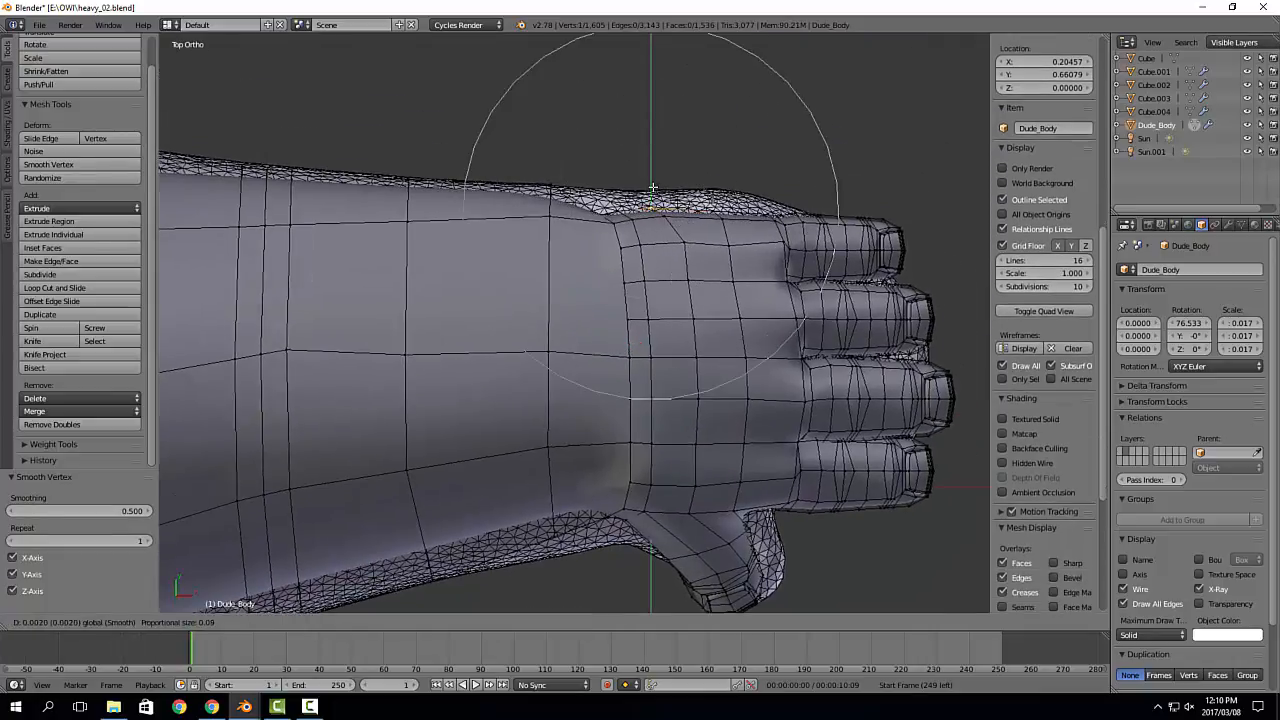
{"action": "scroll", "coordinate": [651, 174], "scroll_direction": "down", "scroll_amount": 2}
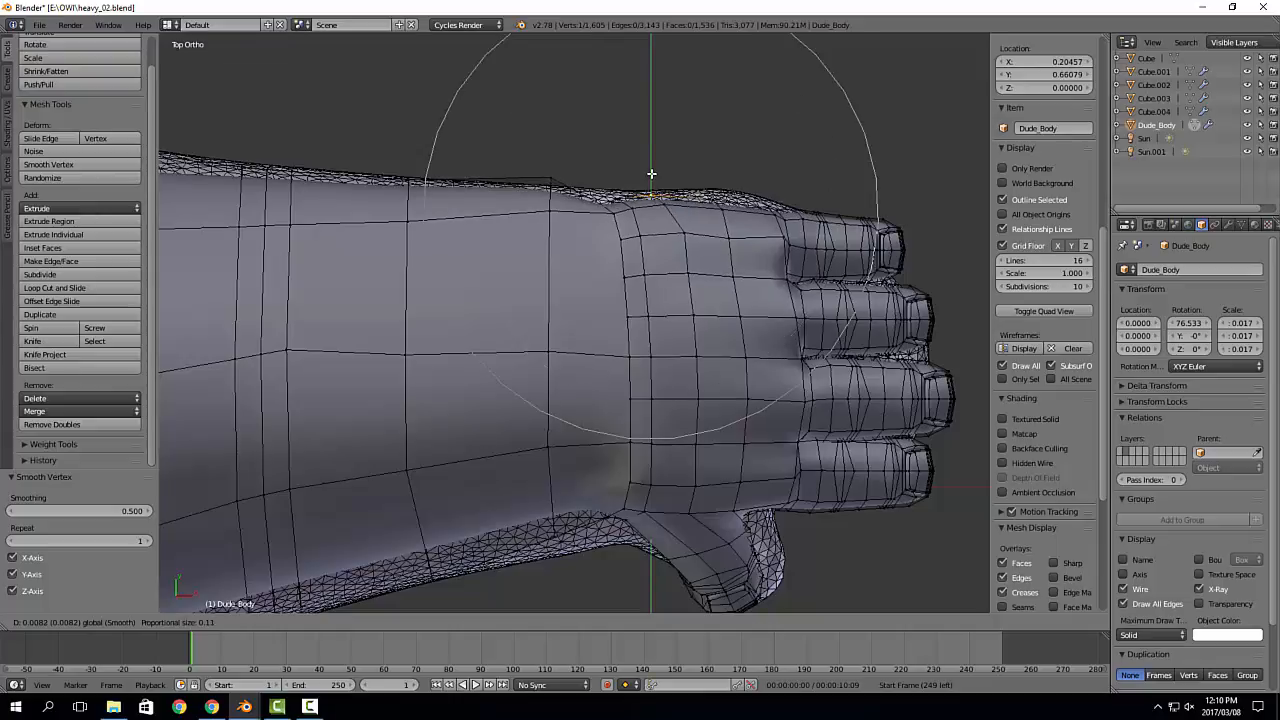
{"action": "left_click_drag", "start_coordinate": [651, 174], "coordinate": [651, 173]}
Step: Move two vertices on the arm's little-finger-side edge outward along Y, the first 0.017 and the one nearer the shoulder 0.010
{"action": "scroll", "coordinate": [652, 258], "scroll_direction": "down", "scroll_amount": 2}
{"action": "middle_click_drag", "start_coordinate": [670, 355], "coordinate": [784, 289], "text": "shift"}
{"action": "middle_click_drag", "start_coordinate": [398, 195], "coordinate": [749, 274], "text": "shift"}
{"action": "right_click", "coordinate": [715, 219]}
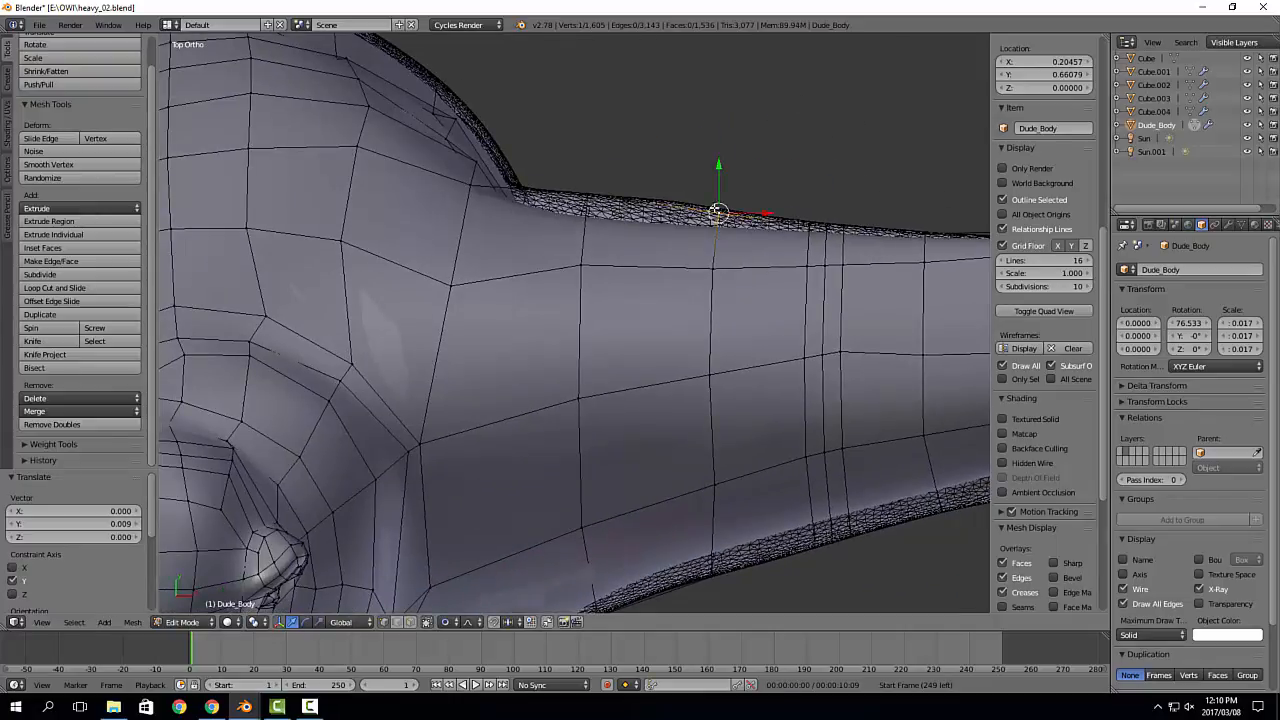
{"action": "left_click_drag", "start_coordinate": [717, 187], "coordinate": [717, 163]}
{"action": "right_click", "coordinate": [588, 196]}
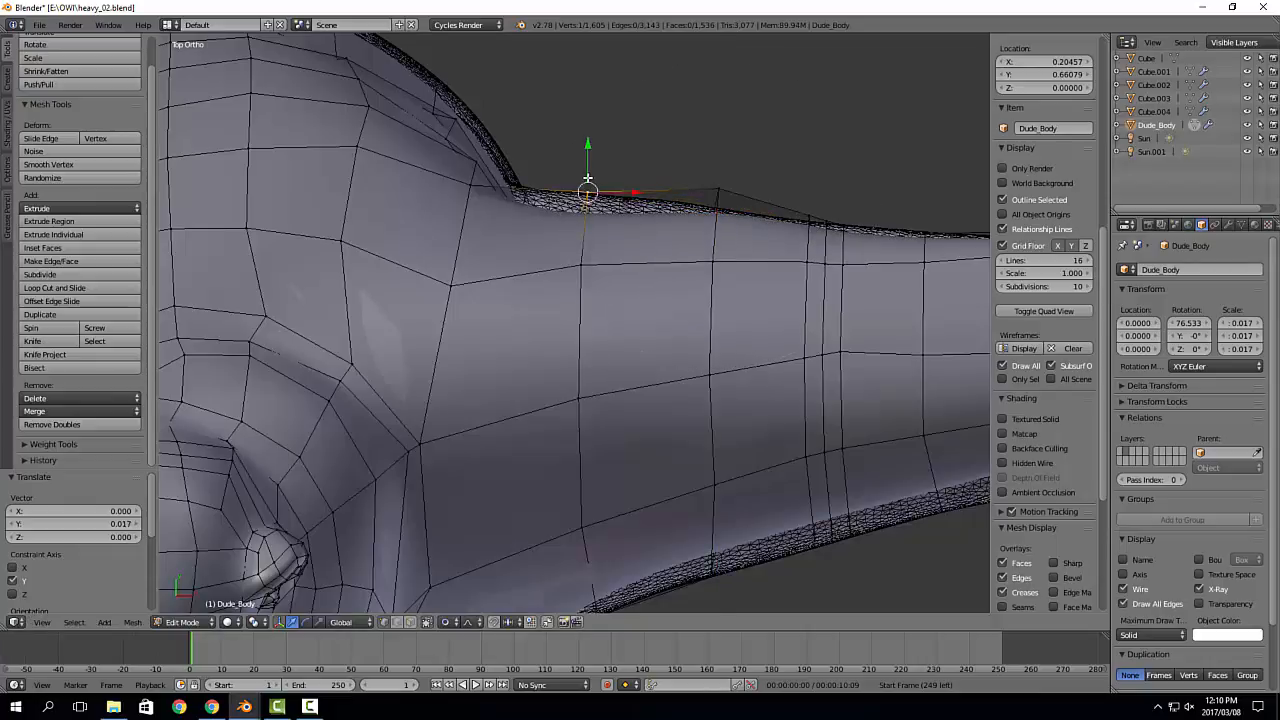
{"action": "left_click_drag", "start_coordinate": [588, 163], "coordinate": [588, 148]}
{"action": "scroll", "coordinate": [660, 270], "scroll_direction": "down", "scroll_amount": 1}
{"action": "middle_click_drag", "start_coordinate": [693, 299], "coordinate": [494, 230], "text": "shift"}
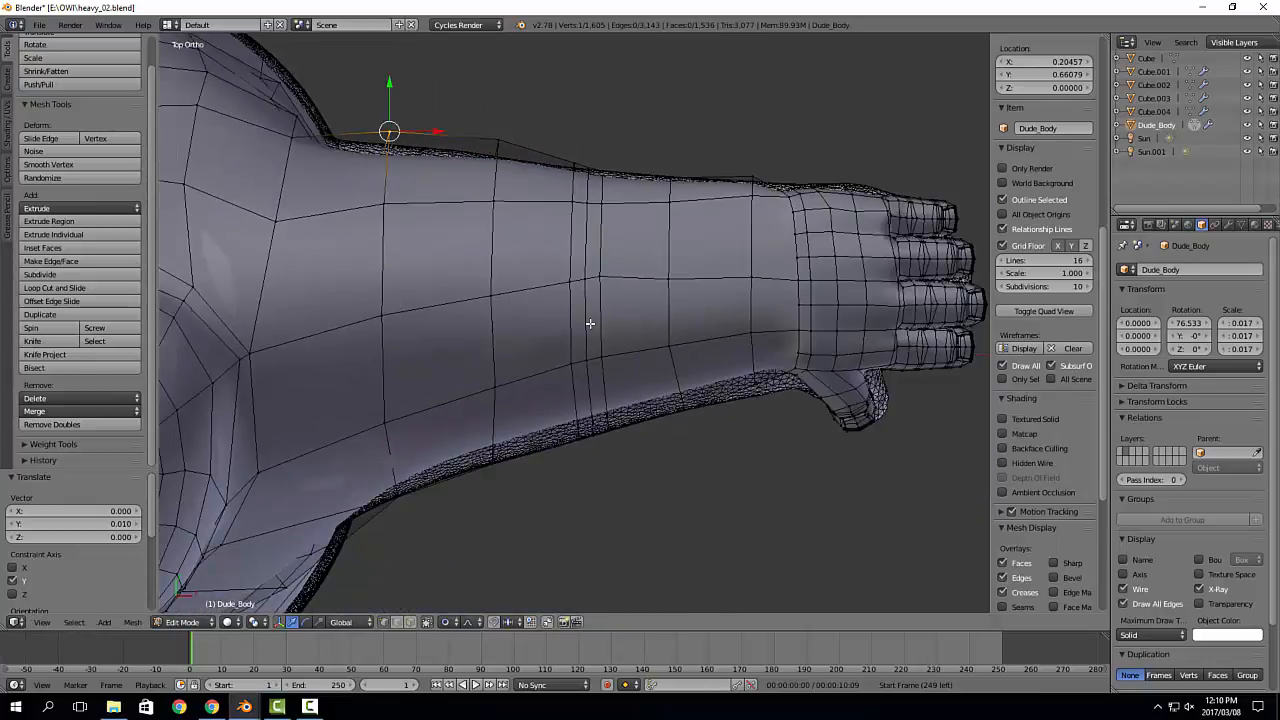
Step: Move two forearm vertices on the thumb-side edge along Y, shifting the one nearer the wrist by -0.012
{"action": "middle_click_drag", "start_coordinate": [614, 430], "coordinate": [649, 379], "text": "shift"}
{"action": "right_click", "coordinate": [627, 381]}
{"action": "left_click_drag", "start_coordinate": [627, 370], "coordinate": [628, 353]}
{"action": "right_click", "coordinate": [725, 352]}
{"action": "left_click_drag", "start_coordinate": [720, 315], "coordinate": [727, 329]}
{"action": "scroll", "coordinate": [727, 326], "scroll_direction": "down", "scroll_amount": 1}
{"action": "scroll", "coordinate": [723, 329], "scroll_direction": "down", "scroll_amount": 2}
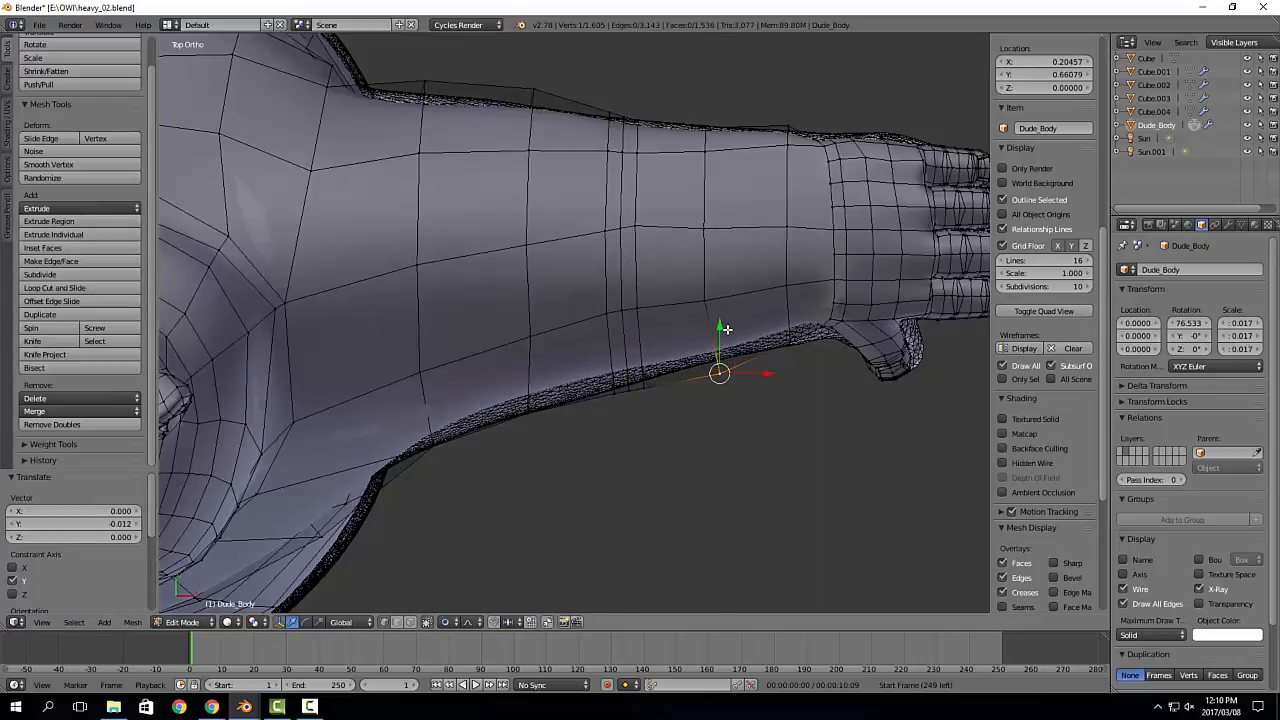
Step: Move the thumb-side edge vertex nearer the shoulder outward by -0.015 along Y
{"action": "right_click", "coordinate": [519, 417]}
{"action": "left_click_drag", "start_coordinate": [523, 372], "coordinate": [526, 390]}
{"action": "scroll", "coordinate": [523, 389], "scroll_direction": "down", "scroll_amount": 1}
{"action": "middle_click_drag", "start_coordinate": [586, 328], "coordinate": [683, 420], "text": "shift"}
{"action": "scroll", "coordinate": [617, 236], "scroll_direction": "down", "scroll_amount": 1}
{"action": "middle_click_drag", "start_coordinate": [567, 249], "coordinate": [643, 246], "text": "shift"}
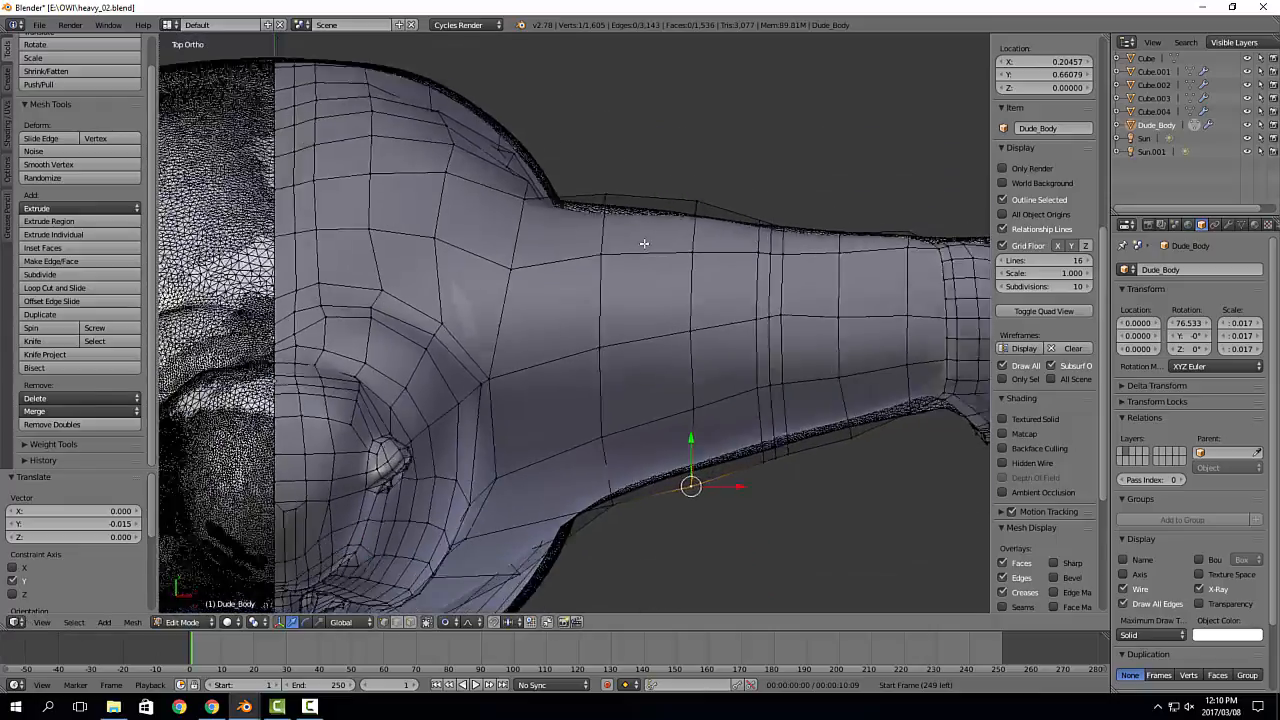
Step: Select the thumb-side vertex within the forearm's tight edge loops and examine up close how the edge follows the sculpt
{"action": "scroll", "coordinate": [690, 290], "scroll_direction": "down", "scroll_amount": 1}
{"action": "middle_click_drag", "start_coordinate": [737, 342], "coordinate": [671, 295], "text": "shift"}
{"action": "right_click", "coordinate": [737, 368]}
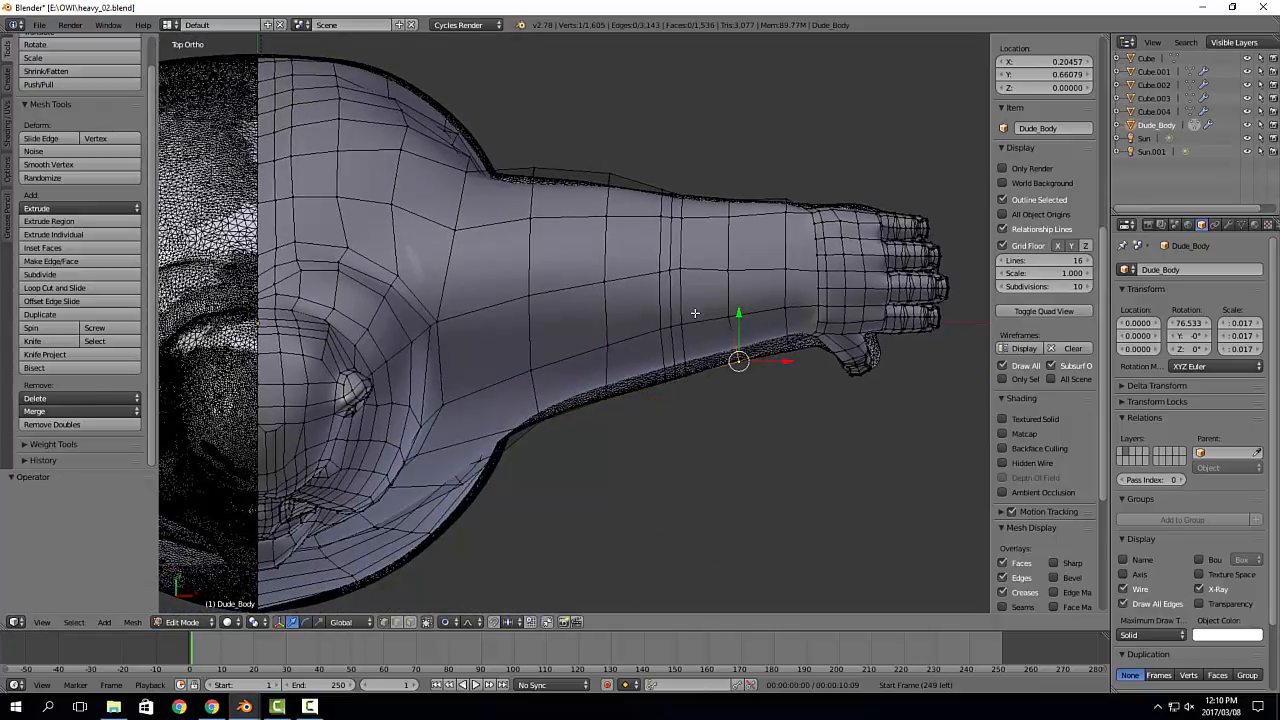
{"action": "right_click", "coordinate": [695, 313]}
{"action": "scroll", "coordinate": [680, 421], "scroll_direction": "up", "scroll_amount": 5}
{"action": "scroll", "coordinate": [700, 378], "scroll_direction": "up", "scroll_amount": 5}
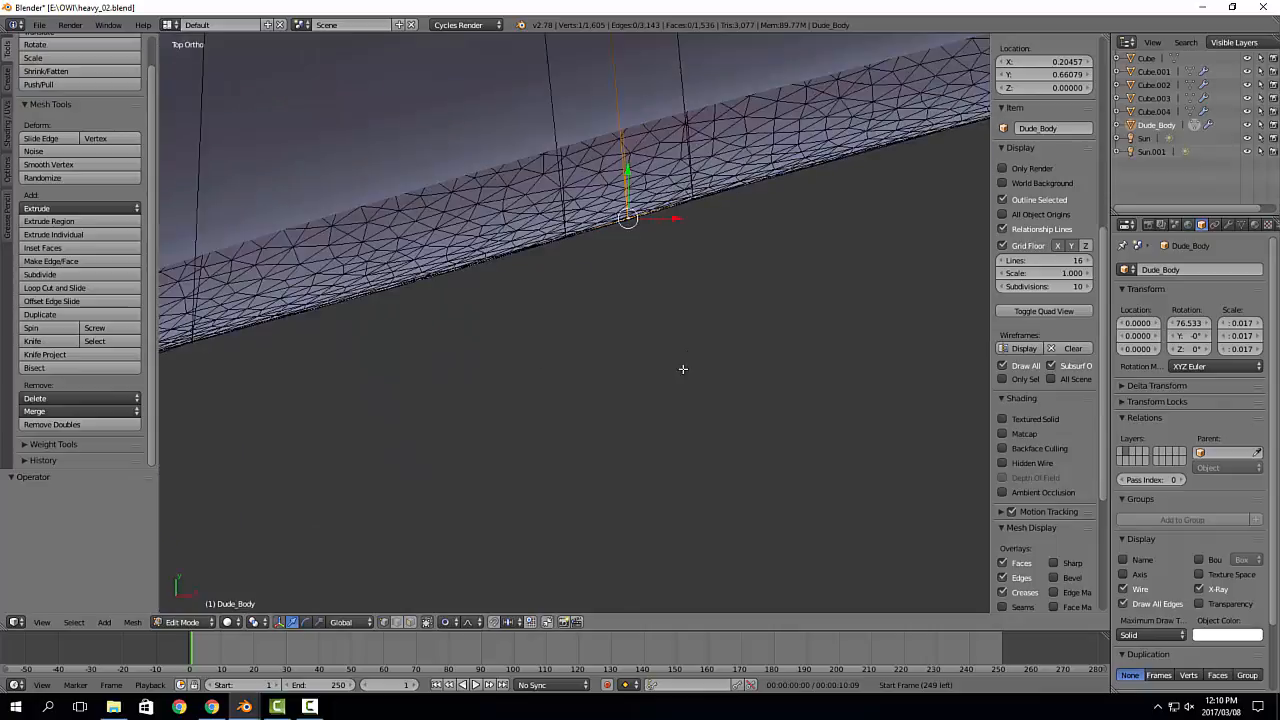
{"action": "middle_click_drag", "start_coordinate": [436, 361], "coordinate": [666, 347], "text": "shift"}
{"action": "scroll", "coordinate": [666, 347], "scroll_direction": "up", "scroll_amount": 1}
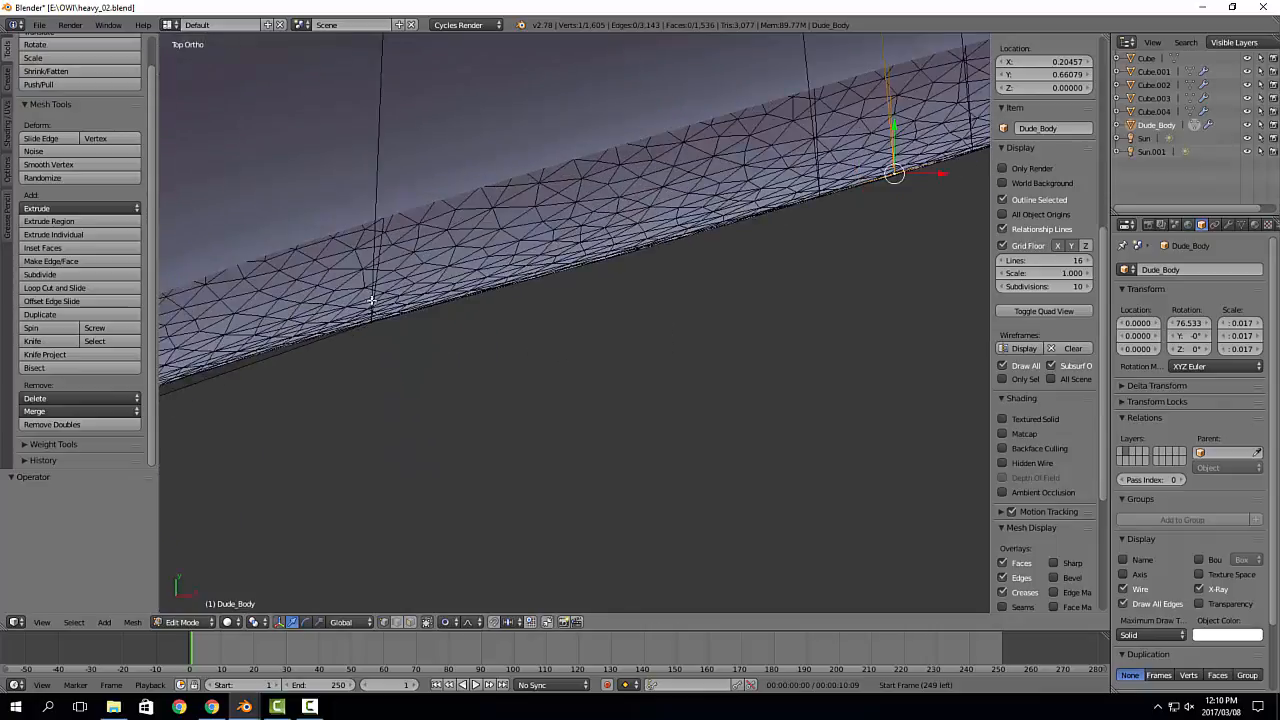
{"action": "scroll", "coordinate": [369, 323], "scroll_direction": "down", "scroll_amount": 2}
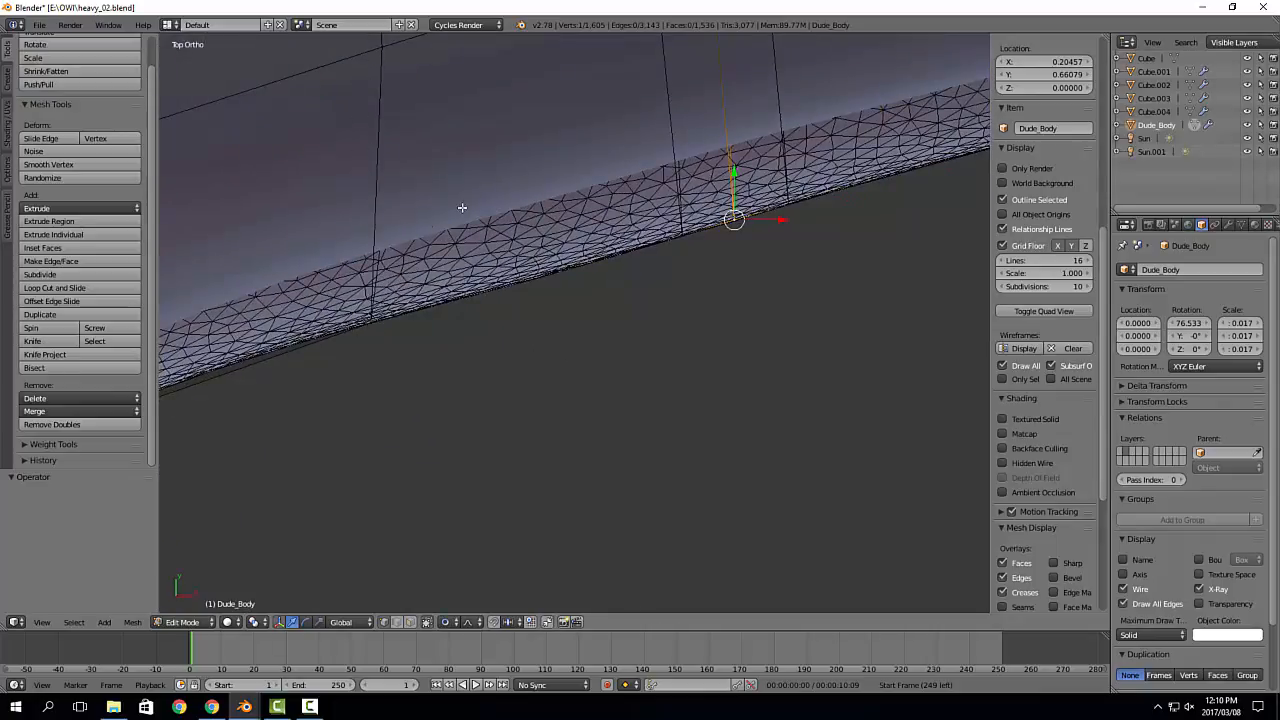
{"action": "scroll", "coordinate": [383, 215], "scroll_direction": "down", "scroll_amount": 6}
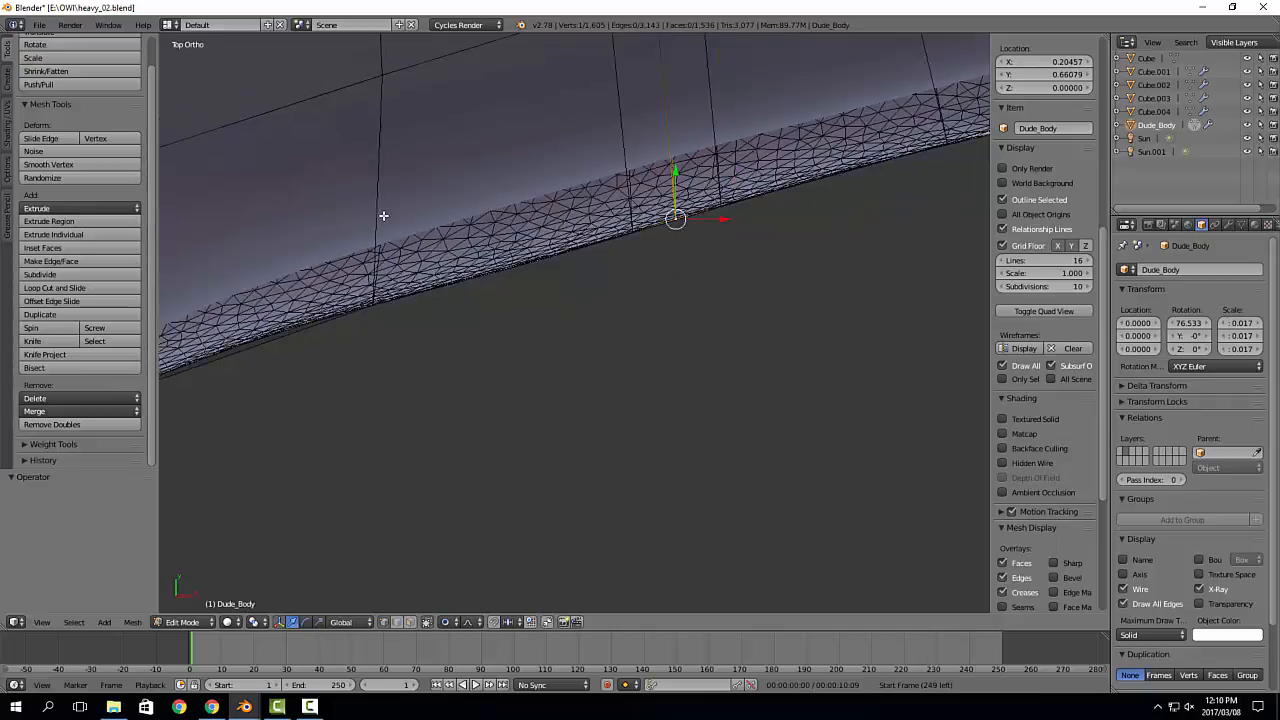
{"action": "scroll", "coordinate": [707, 307], "scroll_direction": "up", "scroll_amount": 2}
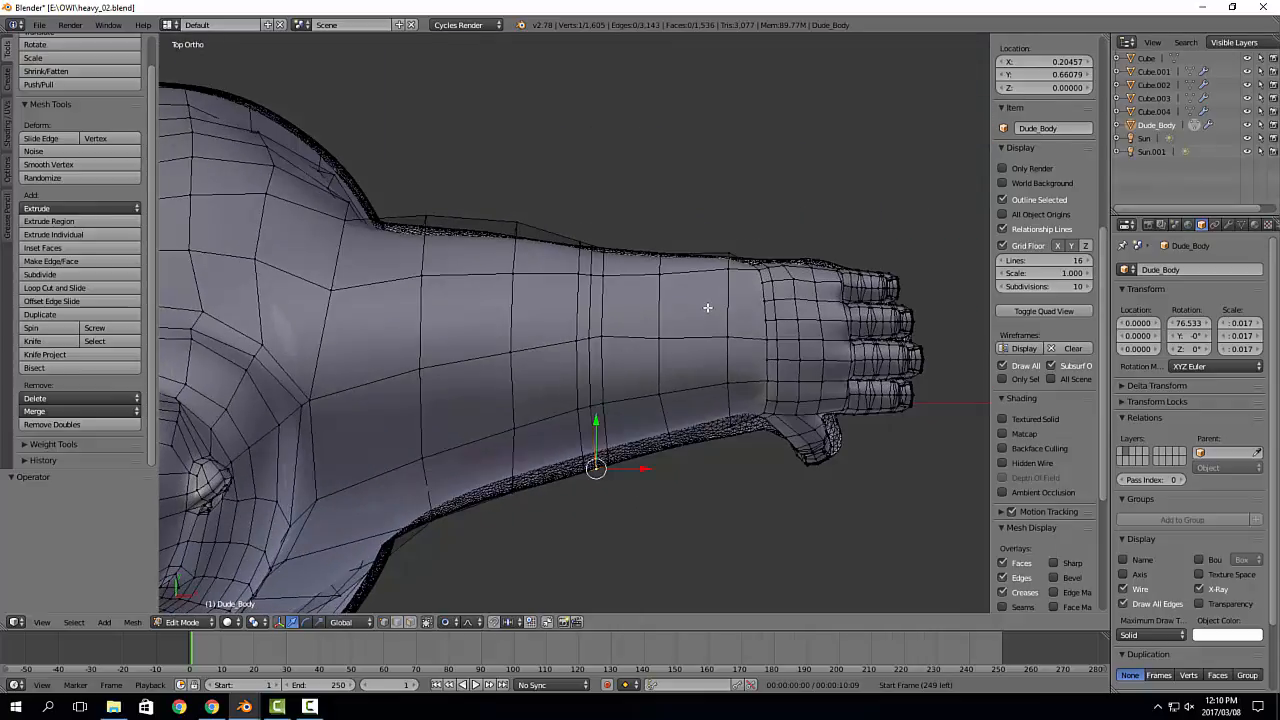
Step: Move the little-finger-side forearm vertex 0.003 along Y with a proportional size of 0.11, and smooth the neighbouring vertex near the wrist
{"action": "right_click", "coordinate": [650, 248]}
{"action": "key", "text": "g"}
{"action": "key", "text": "y"}
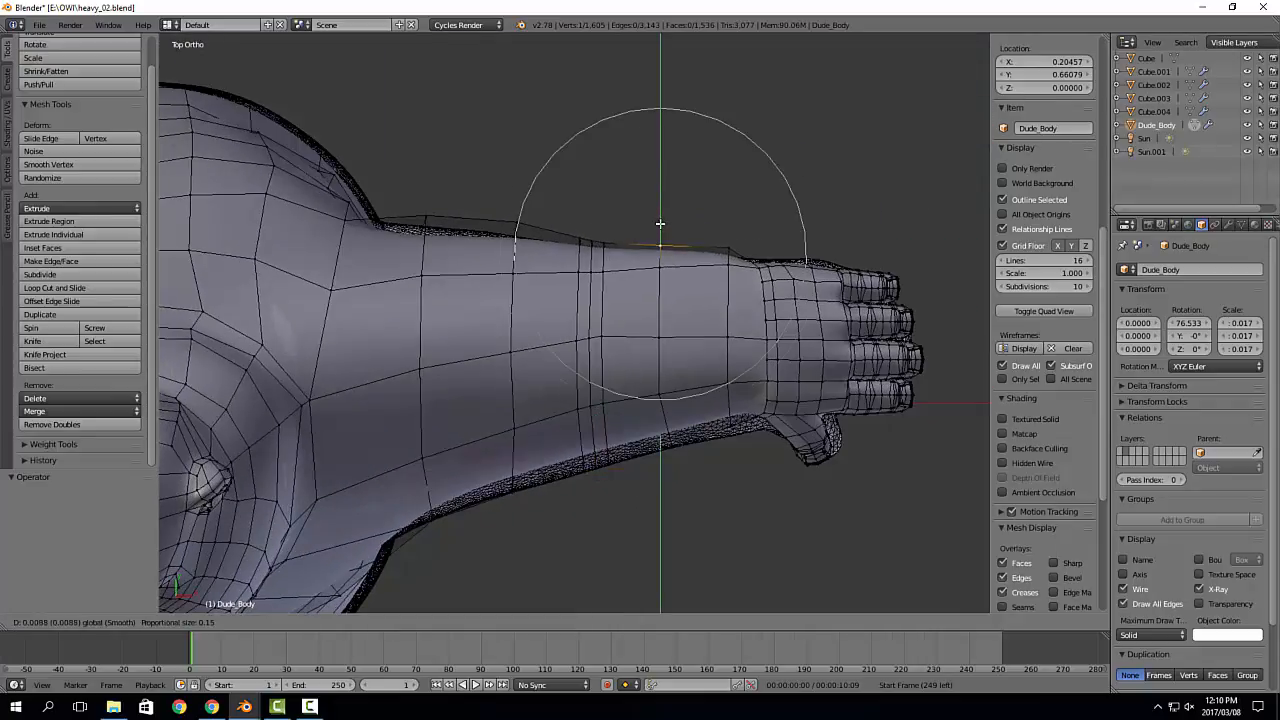
{"action": "scroll", "coordinate": [660, 224], "scroll_direction": "down", "scroll_amount": 4}
{"action": "scroll", "coordinate": [660, 224], "scroll_direction": "up", "scroll_amount": 7}
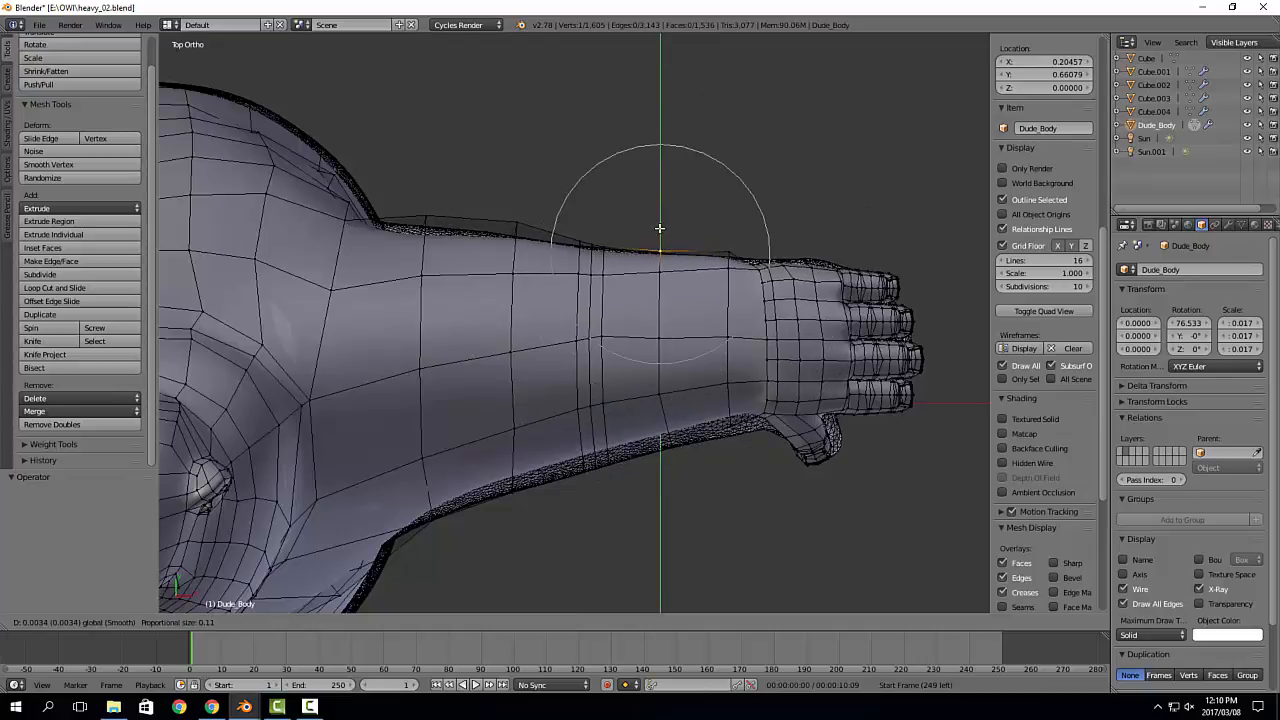
{"action": "left_click", "coordinate": [660, 228]}
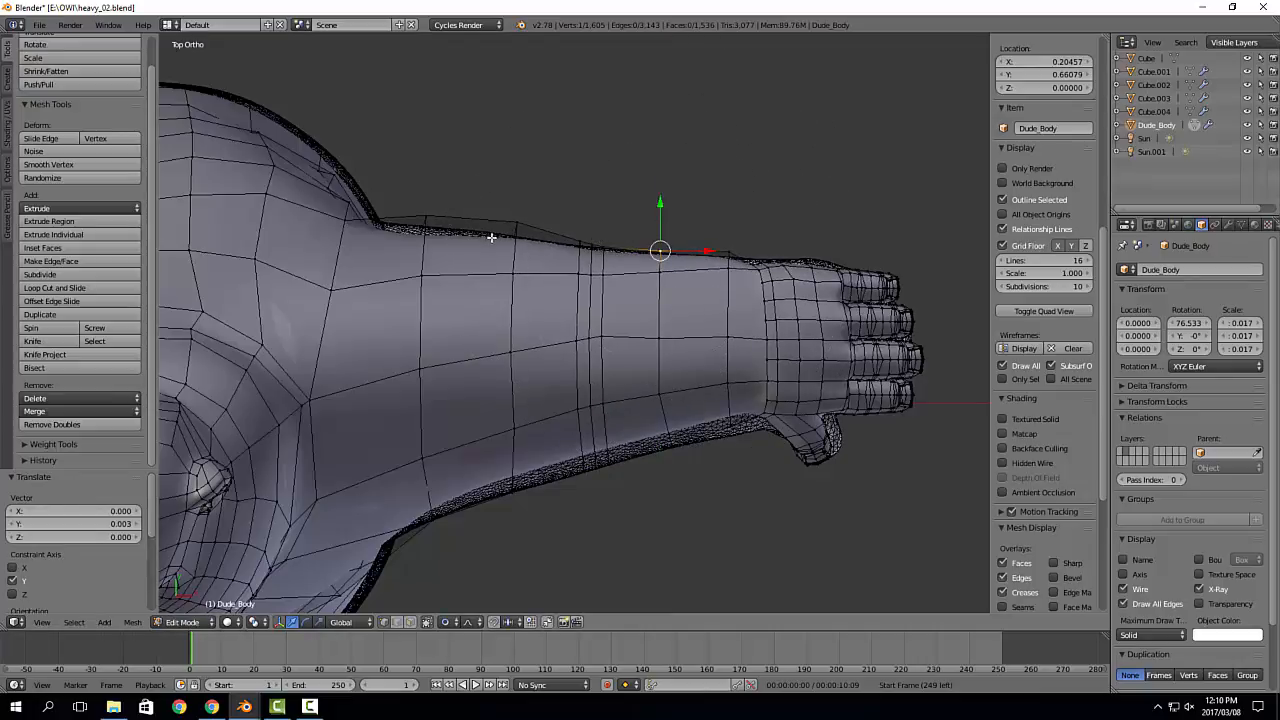
{"action": "right_click", "coordinate": [728, 248]}
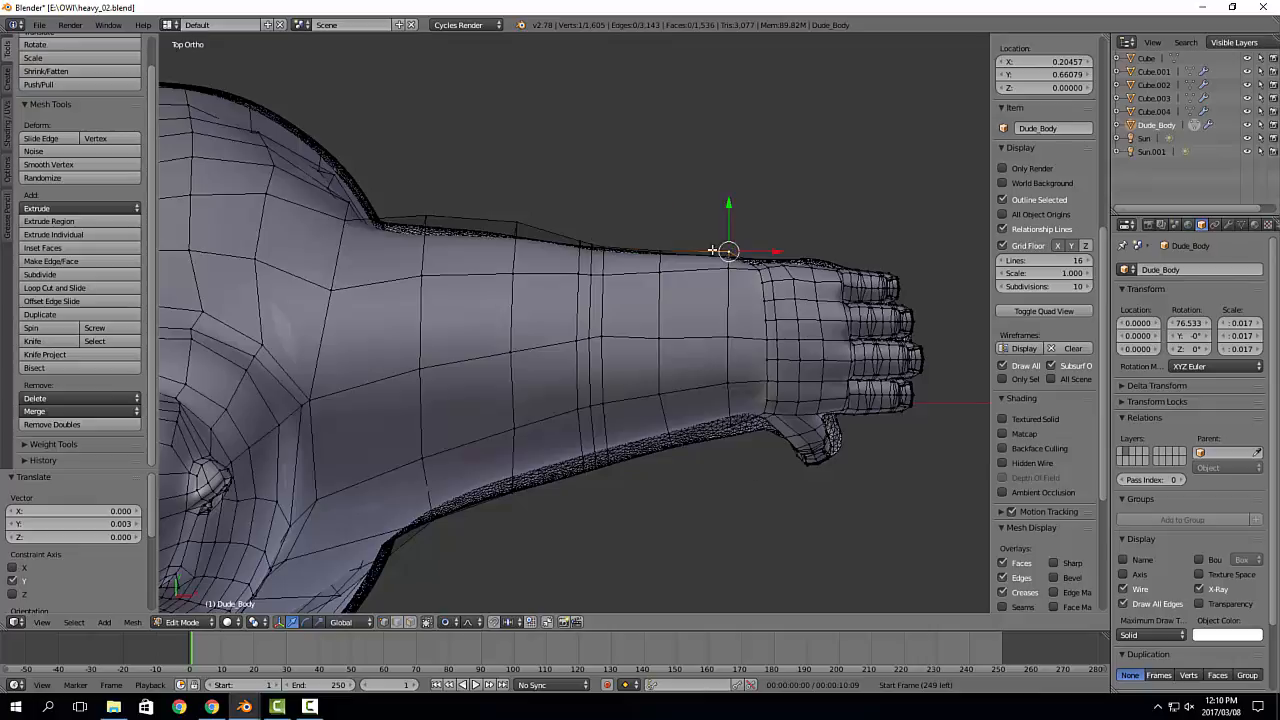
{"action": "left_click", "coordinate": [94, 166]}
Step: Leave Edit Mode and hide the sculpt's layer, showing only the layer with the retopologised body
{"action": "middle_click_drag", "start_coordinate": [844, 486], "coordinate": [820, 471]}
{"action": "key", "text": "Tab"}
{"action": "left_click", "coordinate": [645, 480]}
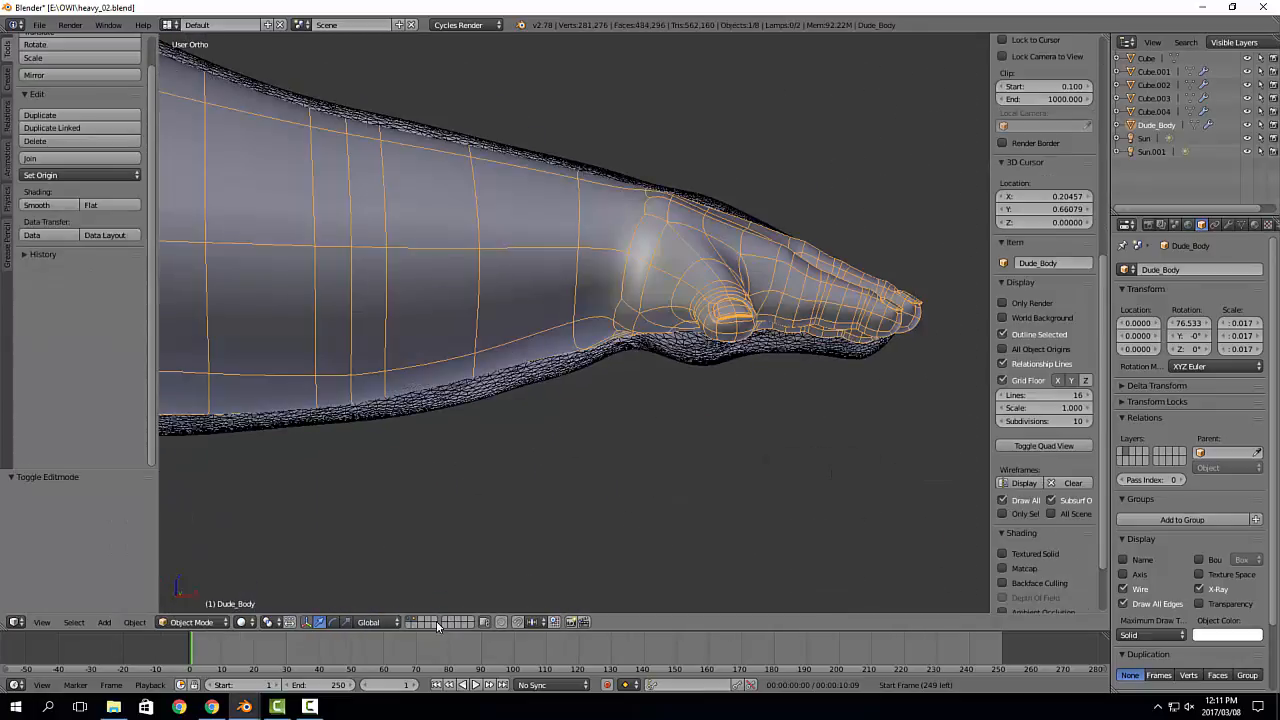
{"action": "left_click", "coordinate": [411, 621]}
{"action": "mouse_move", "coordinate": [731, 400]}
{"action": "middle_mouse_down"}
{"action": "mouse_move", "coordinate": [751, 329]}
{"action": "mouse_move", "coordinate": [686, 329]}
{"action": "mouse_move", "coordinate": [767, 365]}
{"action": "mouse_move", "coordinate": [689, 294]}
{"action": "mouse_move", "coordinate": [589, 300]}
{"action": "mouse_move", "coordinate": [420, 274]}
{"action": "mouse_move", "coordinate": [456, 371]}
{"action": "mouse_move", "coordinate": [720, 341]}
{"action": "mouse_move", "coordinate": [732, 412]}
{"action": "middle_mouse_up"}
{"action": "key", "text": "Tab"}
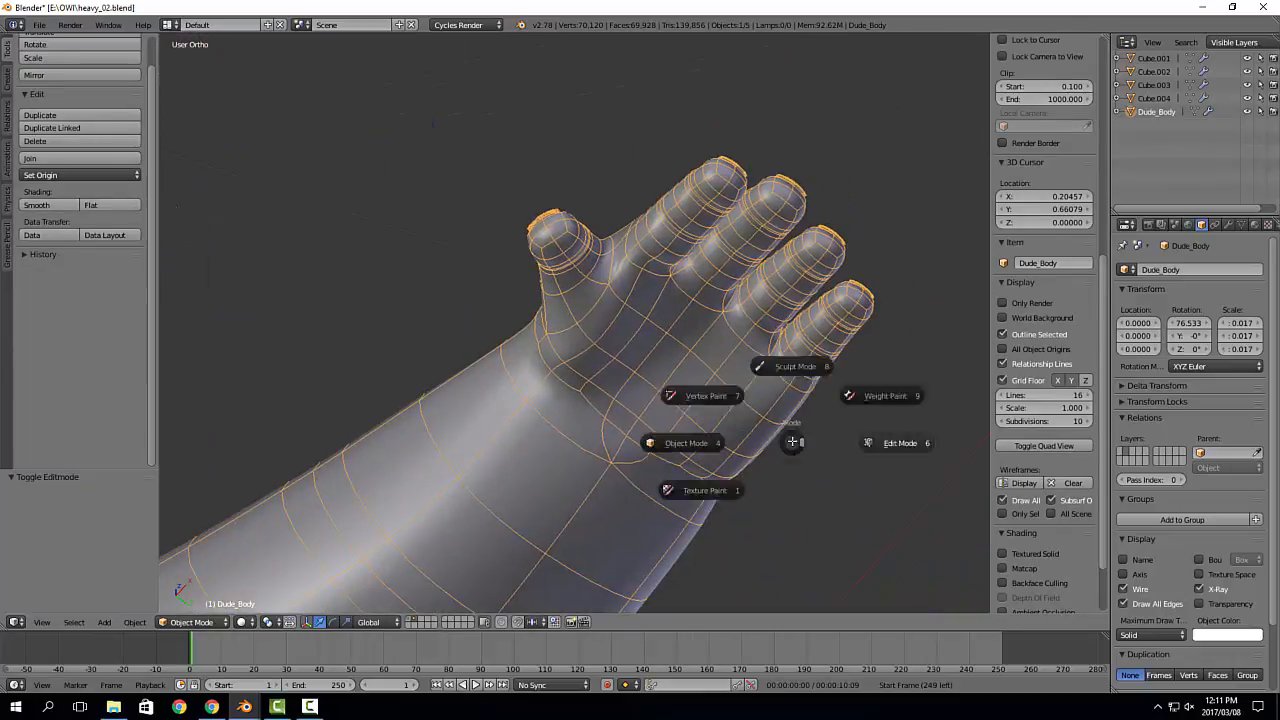
{"action": "left_click", "coordinate": [757, 429]}
{"action": "left_click", "coordinate": [631, 372]}
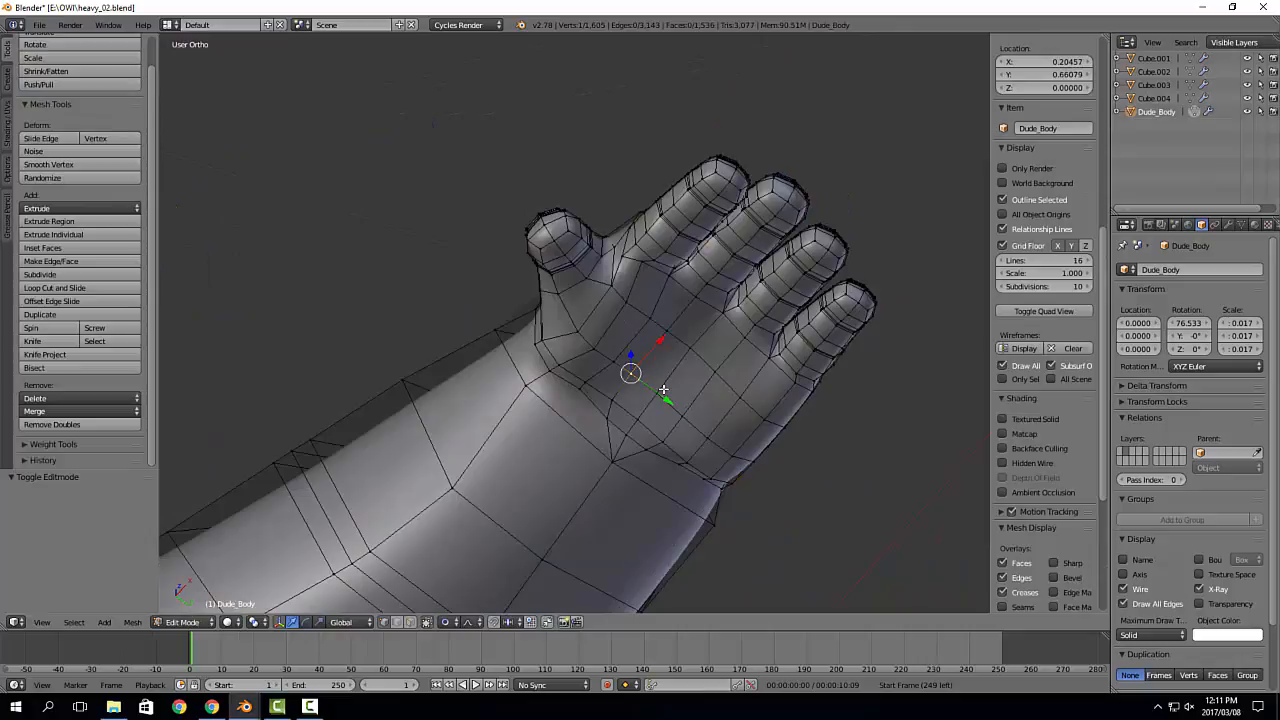
{"action": "middle_click_drag", "start_coordinate": [663, 389], "coordinate": [587, 315]}
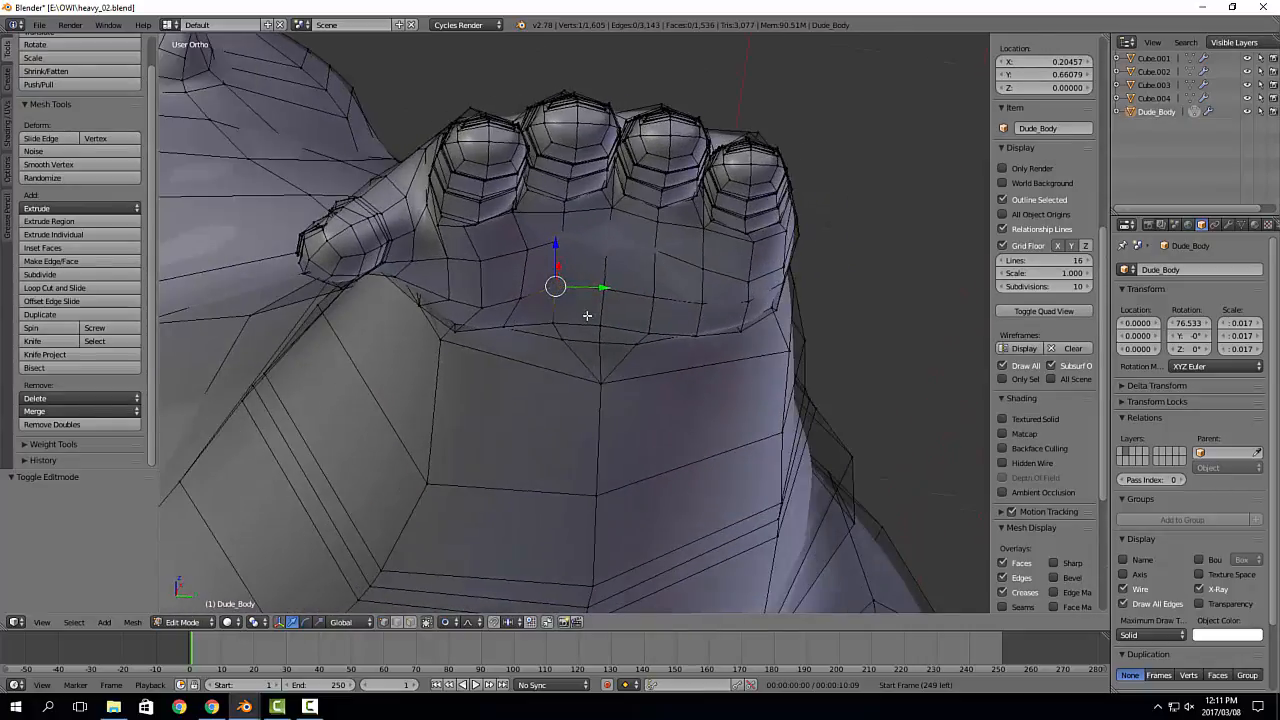
Step: Switch Dude_Body to Sculpt Mode and set the Grab brush radius to 97 px
{"action": "key", "text": "Tab"}
{"action": "left_click", "coordinate": [543, 284]}
{"action": "key", "text": "f"}
{"action": "left_click", "coordinate": [564, 294]}
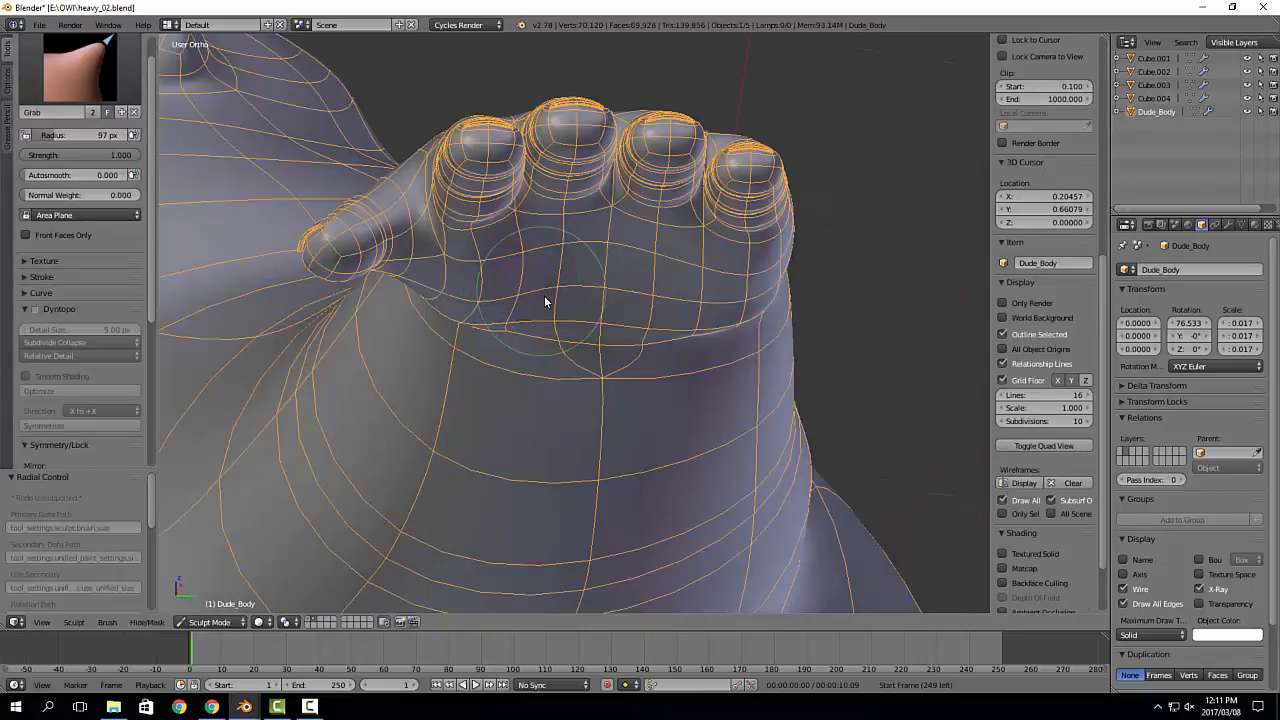
Step: Reshape the palm with the Grab brush from several angles, and adjust the brush's radius
{"action": "mouse_move", "coordinate": [503, 320]}
{"action": "middle_mouse_down"}
{"action": "mouse_move", "coordinate": [603, 323]}
{"action": "mouse_move", "coordinate": [634, 217]}
{"action": "mouse_move", "coordinate": [668, 245]}
{"action": "mouse_move", "coordinate": [600, 349]}
{"action": "mouse_move", "coordinate": [606, 426]}
{"action": "mouse_move", "coordinate": [540, 380]}
{"action": "mouse_move", "coordinate": [563, 300]}
{"action": "mouse_move", "coordinate": [517, 306]}
{"action": "mouse_move", "coordinate": [508, 326]}
{"action": "middle_mouse_up"}
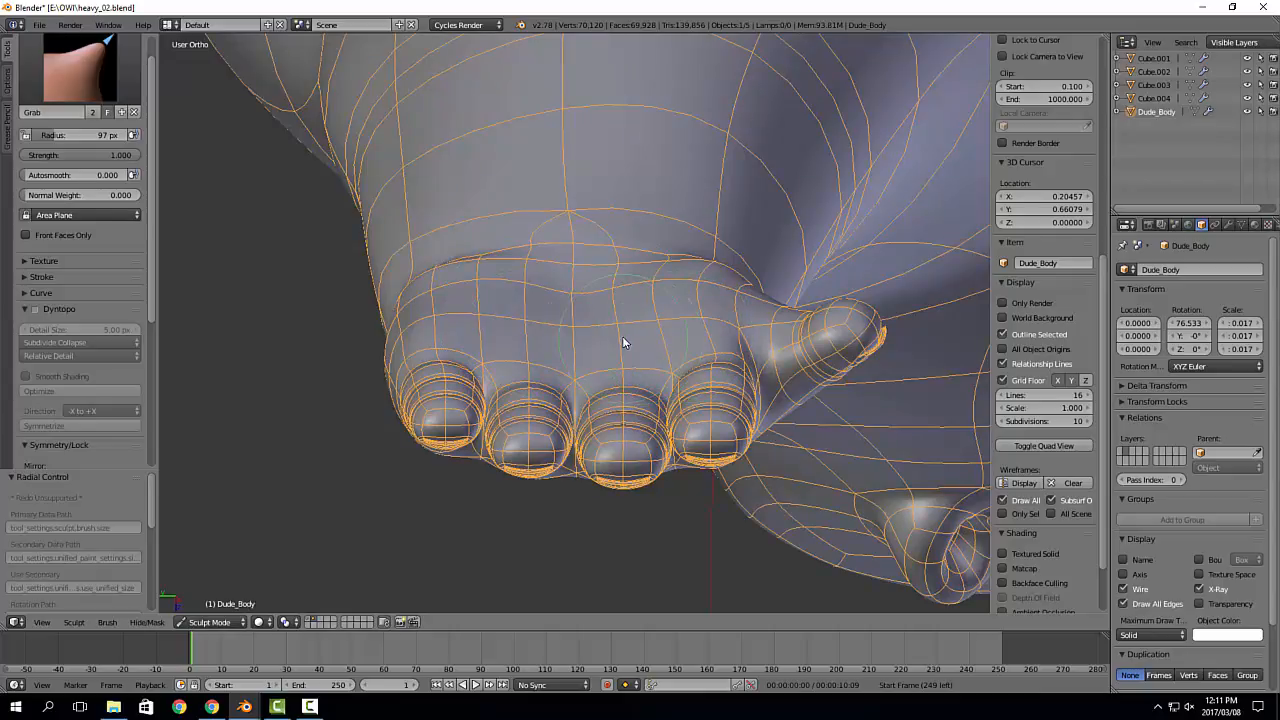
{"action": "mouse_move", "coordinate": [623, 338]}
{"action": "middle_mouse_down"}
{"action": "mouse_move", "coordinate": [677, 349]}
{"action": "mouse_move", "coordinate": [687, 400]}
{"action": "mouse_move", "coordinate": [611, 370]}
{"action": "mouse_move", "coordinate": [757, 366]}
{"action": "mouse_move", "coordinate": [749, 349]}
{"action": "mouse_move", "coordinate": [808, 385]}
{"action": "mouse_move", "coordinate": [691, 360]}
{"action": "middle_mouse_up"}
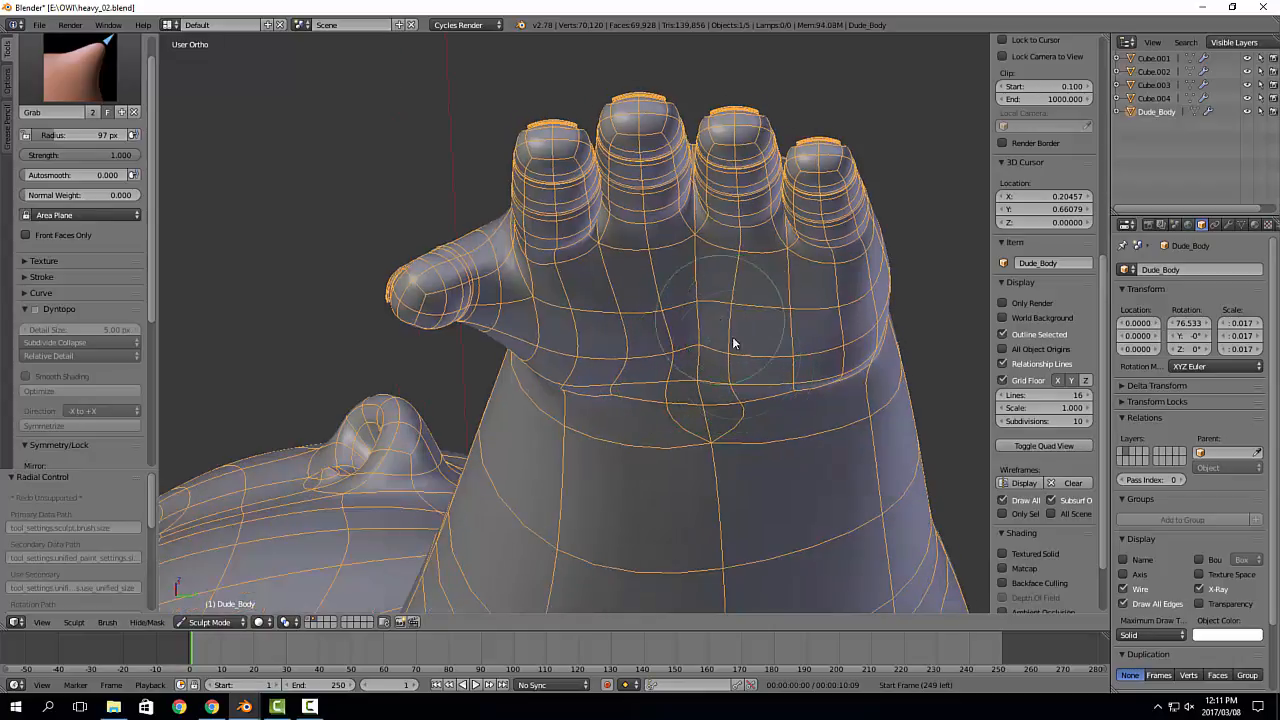
{"action": "mouse_move", "coordinate": [732, 343]}
{"action": "middle_mouse_down"}
{"action": "mouse_move", "coordinate": [726, 369]}
{"action": "mouse_move", "coordinate": [680, 395]}
{"action": "middle_mouse_up"}
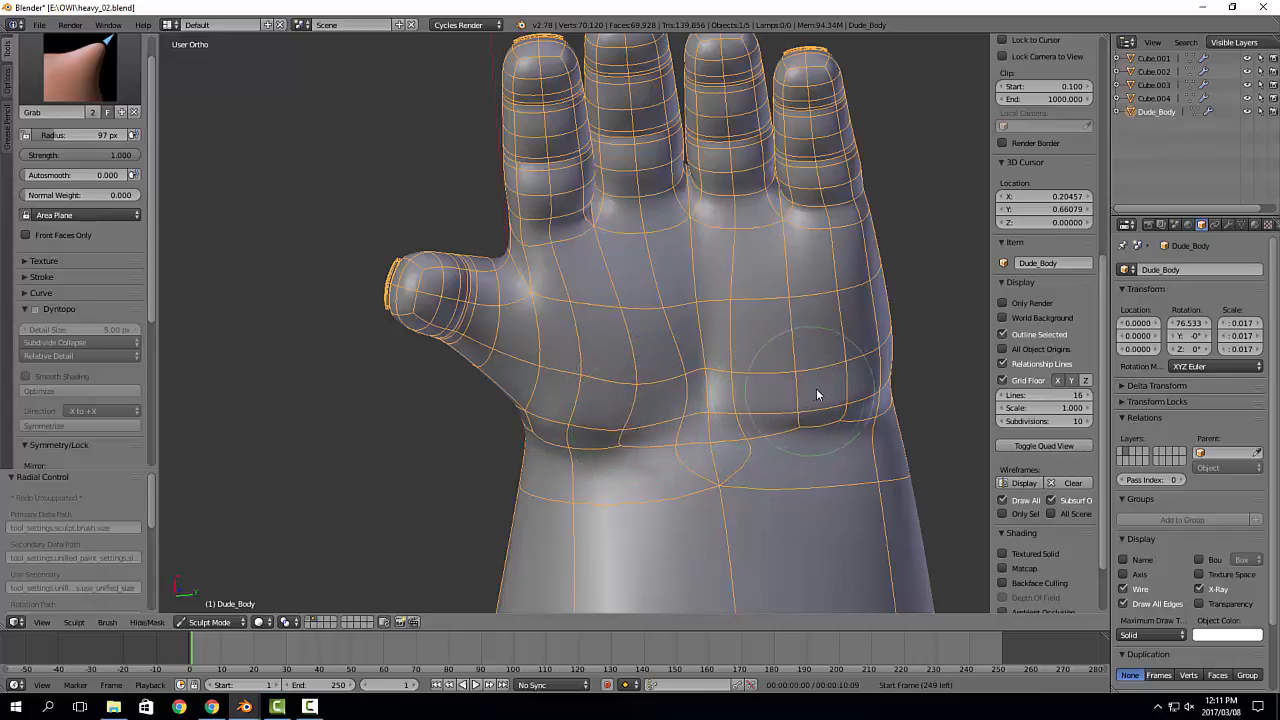
{"action": "middle_click_drag", "start_coordinate": [624, 350], "coordinate": [592, 335]}
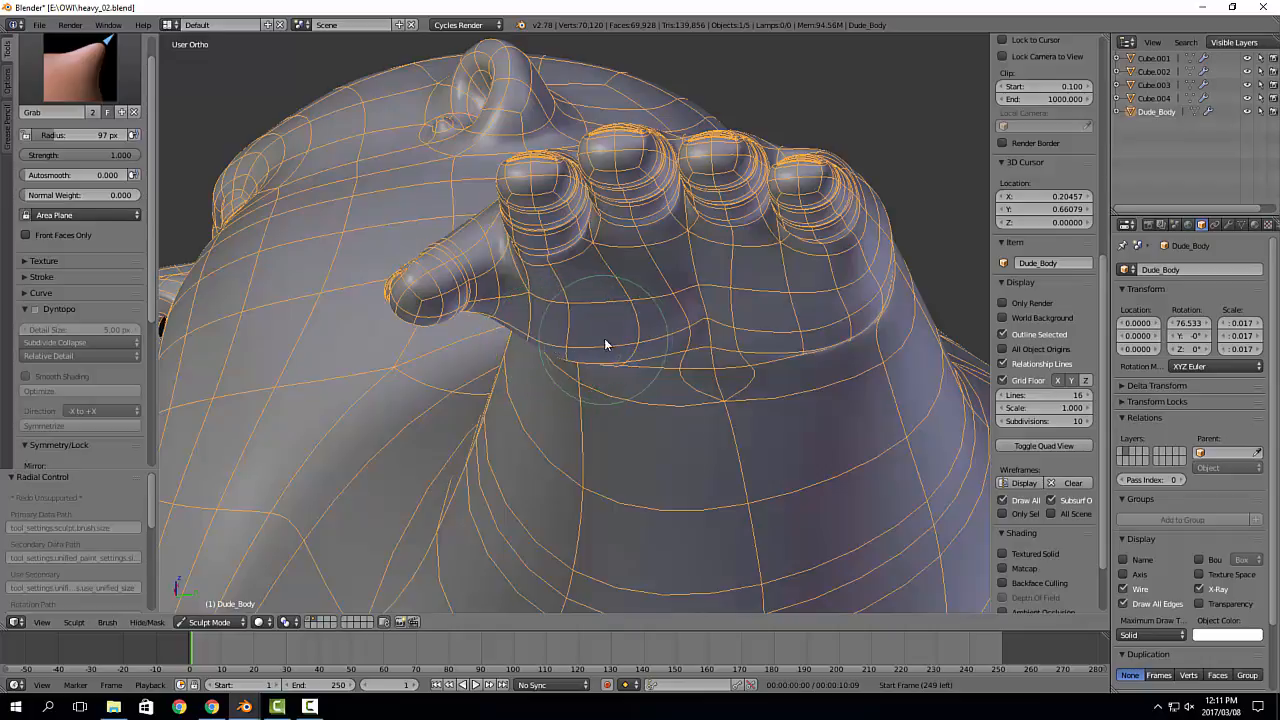
{"action": "left_click_drag", "start_coordinate": [632, 306], "coordinate": [625, 318]}
{"action": "key", "text": "f"}
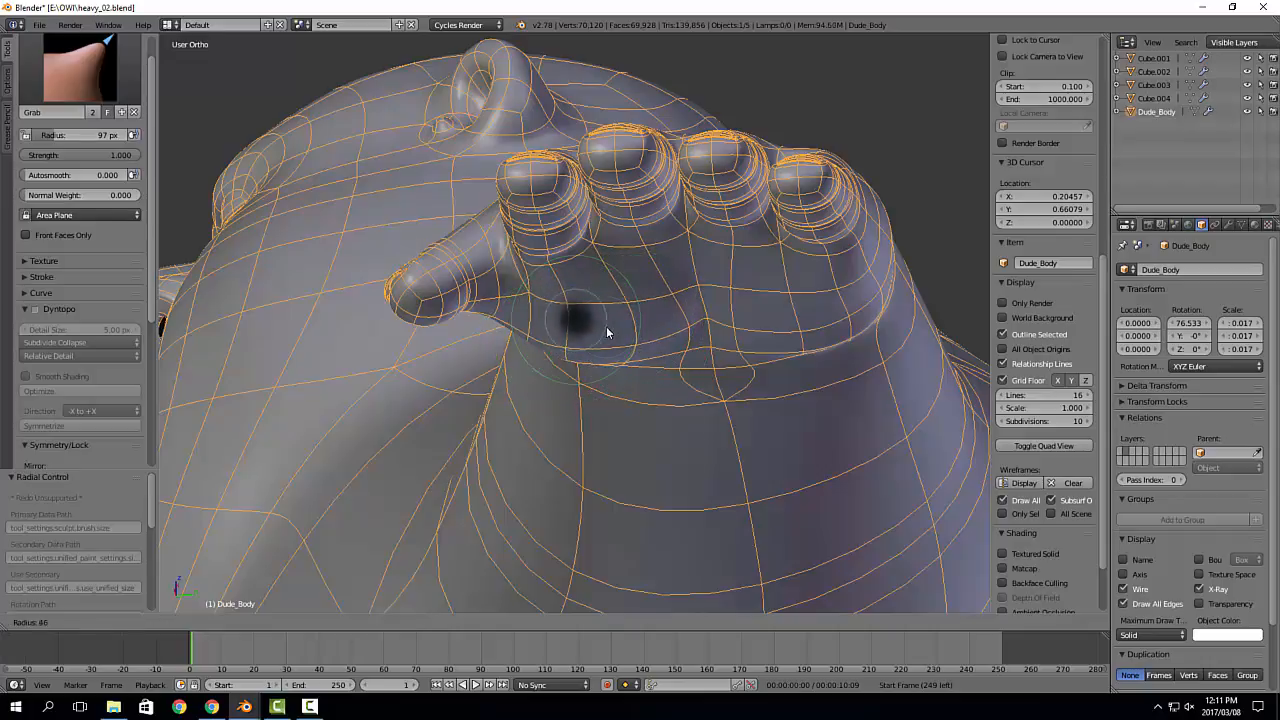
{"action": "left_click", "coordinate": [610, 324]}
Step: Return to Object Mode, deselect everything, and inspect the hand and forearm from the back of the hand
{"action": "mouse_move", "coordinate": [641, 325]}
{"action": "middle_mouse_down"}
{"action": "mouse_move", "coordinate": [785, 358]}
{"action": "mouse_move", "coordinate": [709, 272]}
{"action": "mouse_move", "coordinate": [669, 354]}
{"action": "mouse_move", "coordinate": [523, 351]}
{"action": "mouse_move", "coordinate": [714, 297]}
{"action": "mouse_move", "coordinate": [740, 258]}
{"action": "mouse_move", "coordinate": [734, 325]}
{"action": "mouse_move", "coordinate": [734, 313]}
{"action": "mouse_move", "coordinate": [806, 333]}
{"action": "mouse_move", "coordinate": [792, 385]}
{"action": "mouse_move", "coordinate": [741, 431]}
{"action": "mouse_move", "coordinate": [712, 504]}
{"action": "mouse_move", "coordinate": [716, 322]}
{"action": "mouse_move", "coordinate": [726, 407]}
{"action": "mouse_move", "coordinate": [716, 350]}
{"action": "mouse_move", "coordinate": [578, 546]}
{"action": "middle_mouse_up"}
{"action": "scroll", "coordinate": [740, 258], "scroll_direction": "down", "scroll_amount": 5}
{"action": "scroll", "coordinate": [740, 258], "scroll_direction": "down", "scroll_amount": 2}
{"action": "key", "text": "Tab"}
{"action": "key", "text": "a"}
{"action": "scroll", "coordinate": [790, 387], "scroll_direction": "up", "scroll_amount": 5}
{"action": "middle_click_drag", "start_coordinate": [701, 530], "coordinate": [558, 352]}
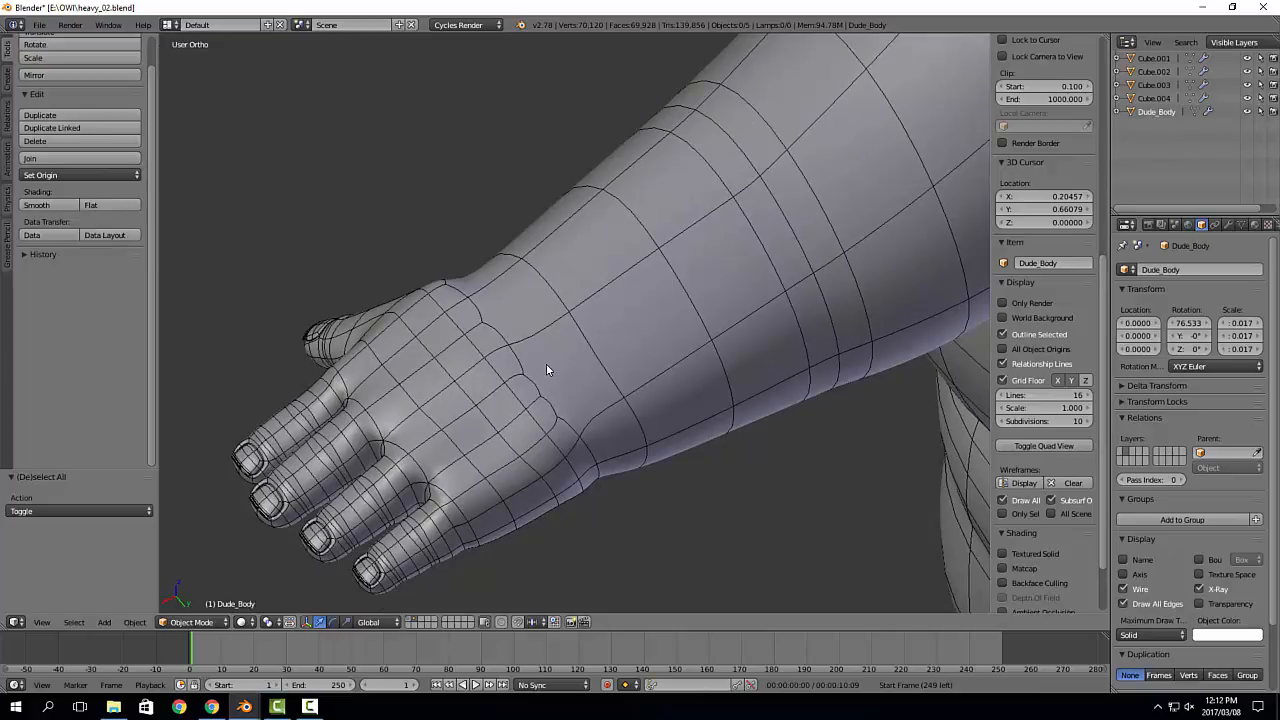
{"action": "middle_click_drag", "start_coordinate": [547, 343], "coordinate": [613, 330]}
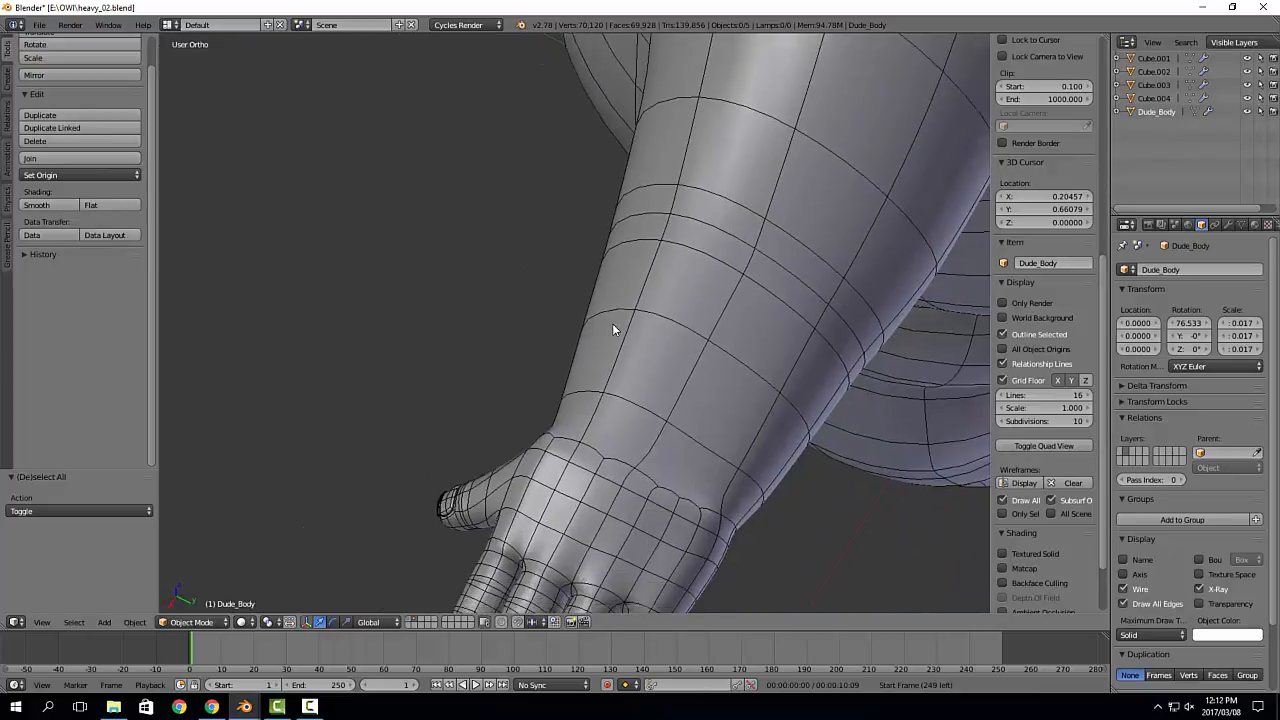
Step: Put Dude_Body back in Edit Mode with the five-vertex path across the back of the wrist selected, and frame it
{"action": "right_click", "coordinate": [642, 472]}
{"action": "key", "text": "Tab"}
{"action": "right_click", "coordinate": [648, 480]}
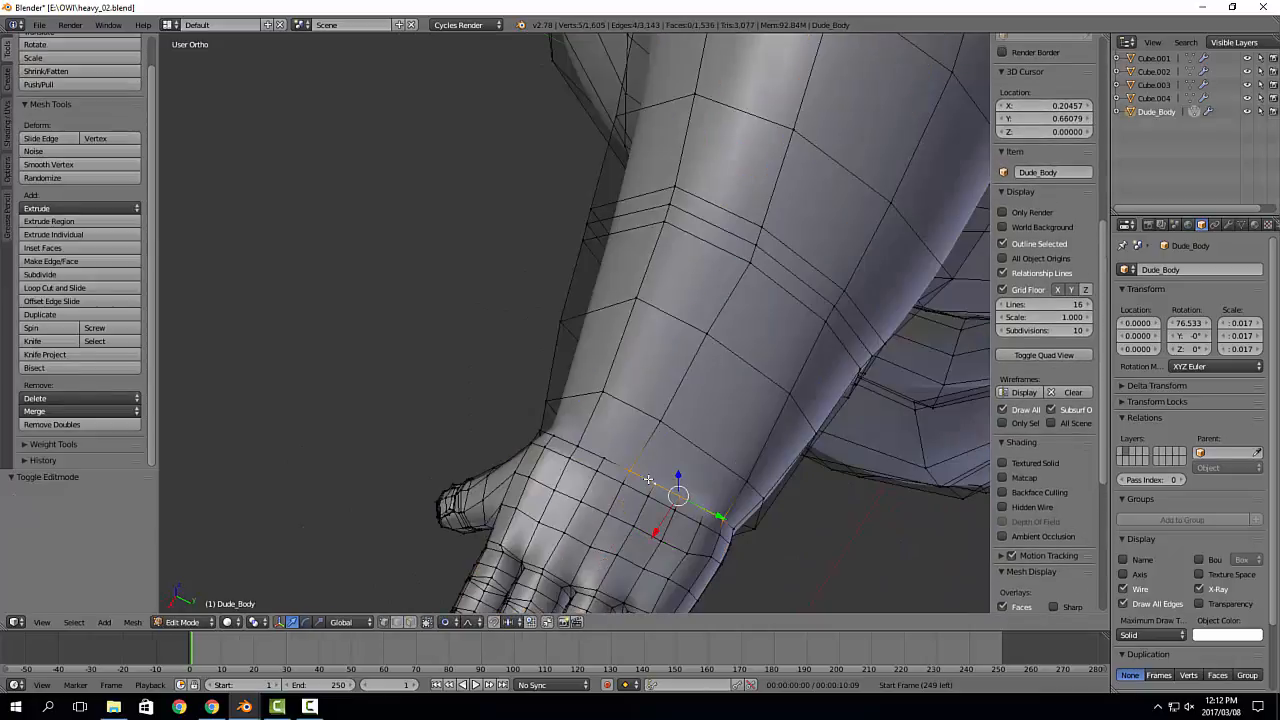
{"action": "key", "text": "KP_Decimal"}
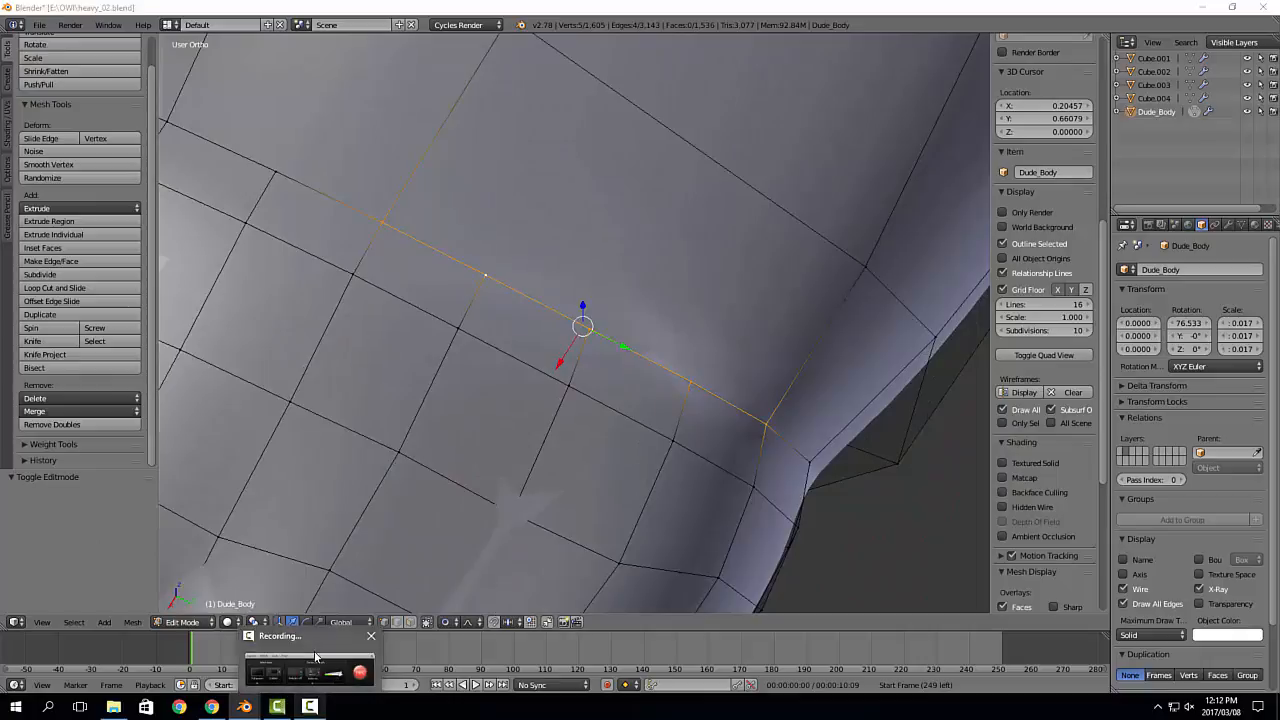
{"action": "left_click", "coordinate": [313, 655]}
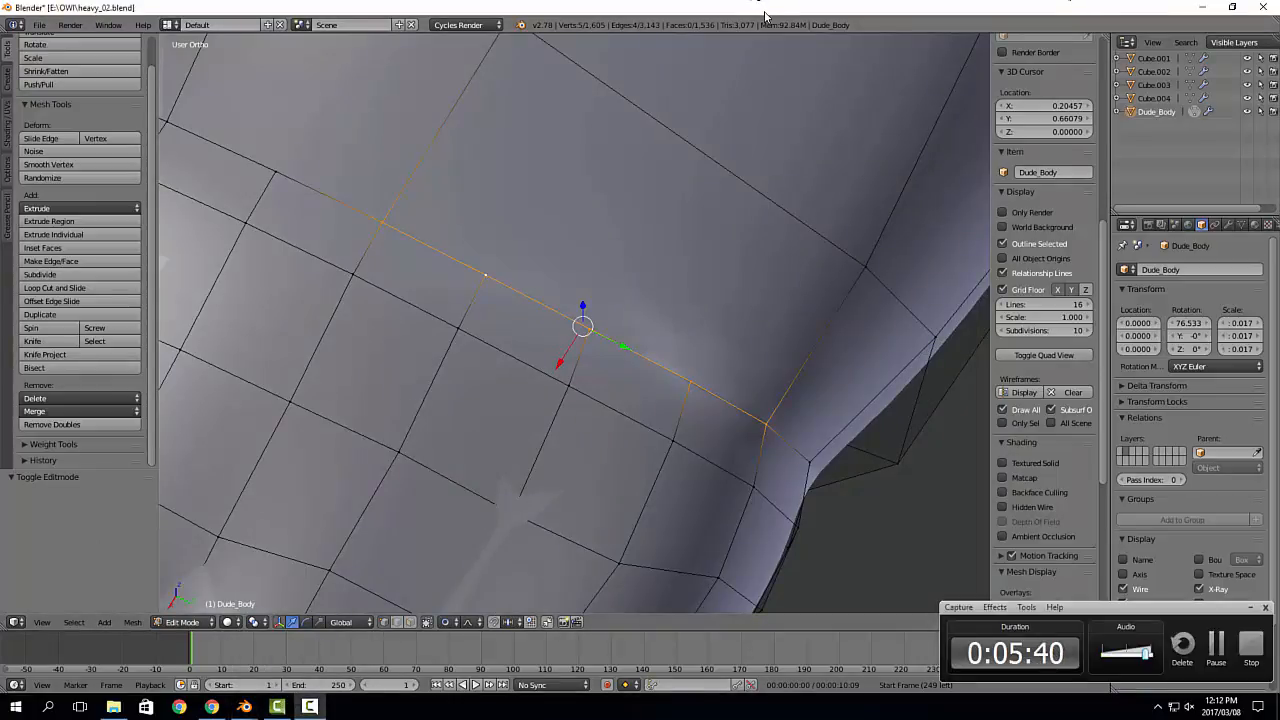
{"action": "middle_click_drag", "start_coordinate": [716, 431], "coordinate": [721, 317], "text": "shift"}
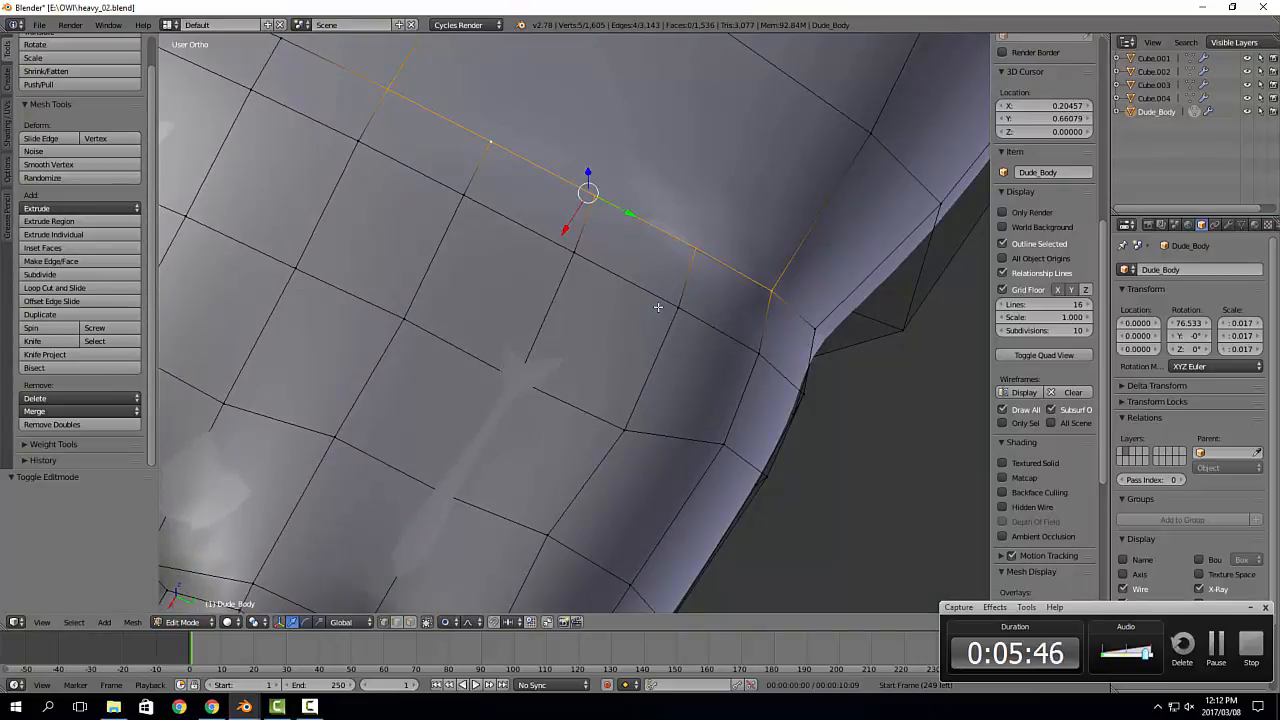
{"action": "middle_click_drag", "start_coordinate": [586, 316], "coordinate": [643, 324]}
{"action": "scroll", "coordinate": [637, 323], "scroll_direction": "down", "scroll_amount": 4}
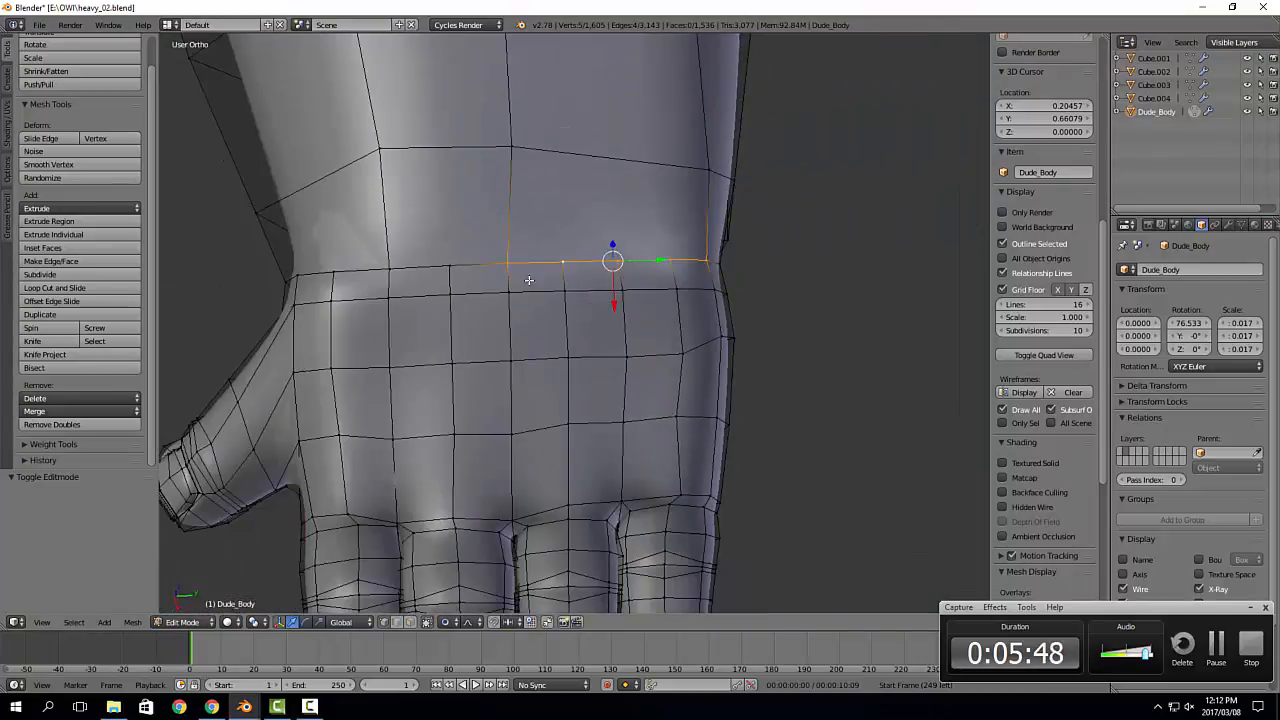
{"action": "middle_click_drag", "start_coordinate": [529, 280], "coordinate": [657, 349], "text": "shift"}
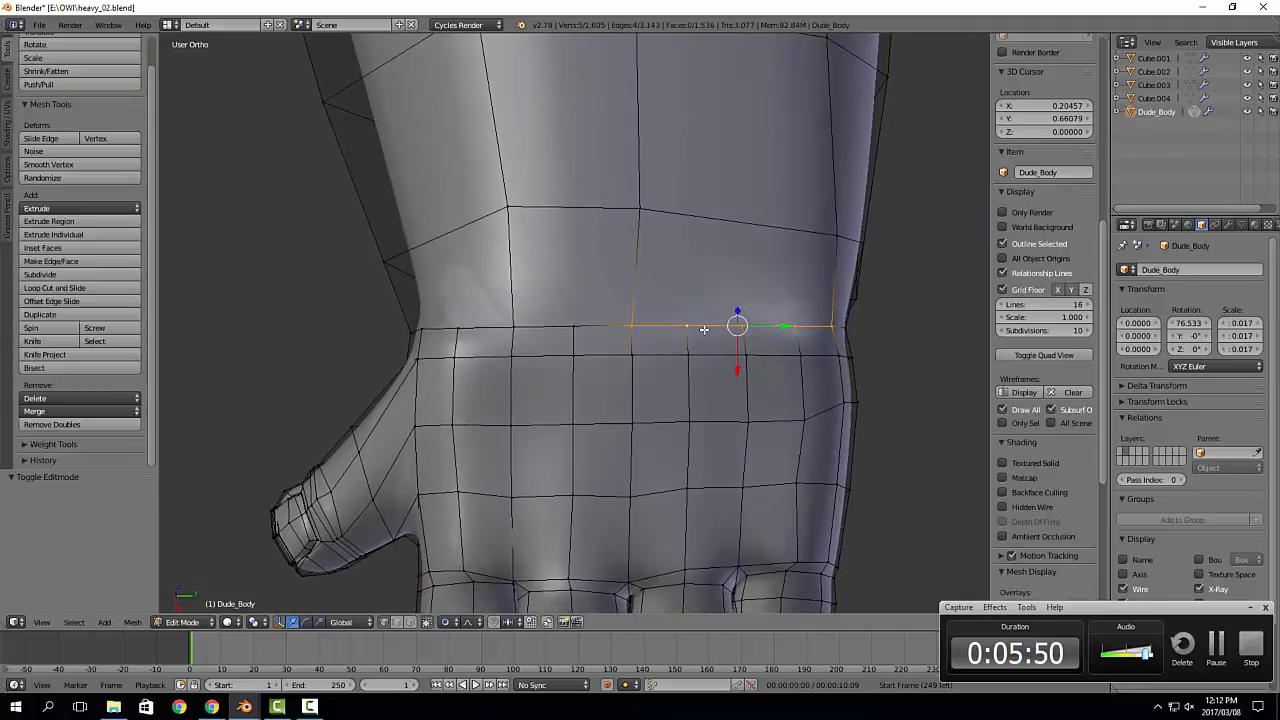
{"action": "middle_click_drag", "start_coordinate": [725, 321], "coordinate": [725, 346], "text": "shift"}
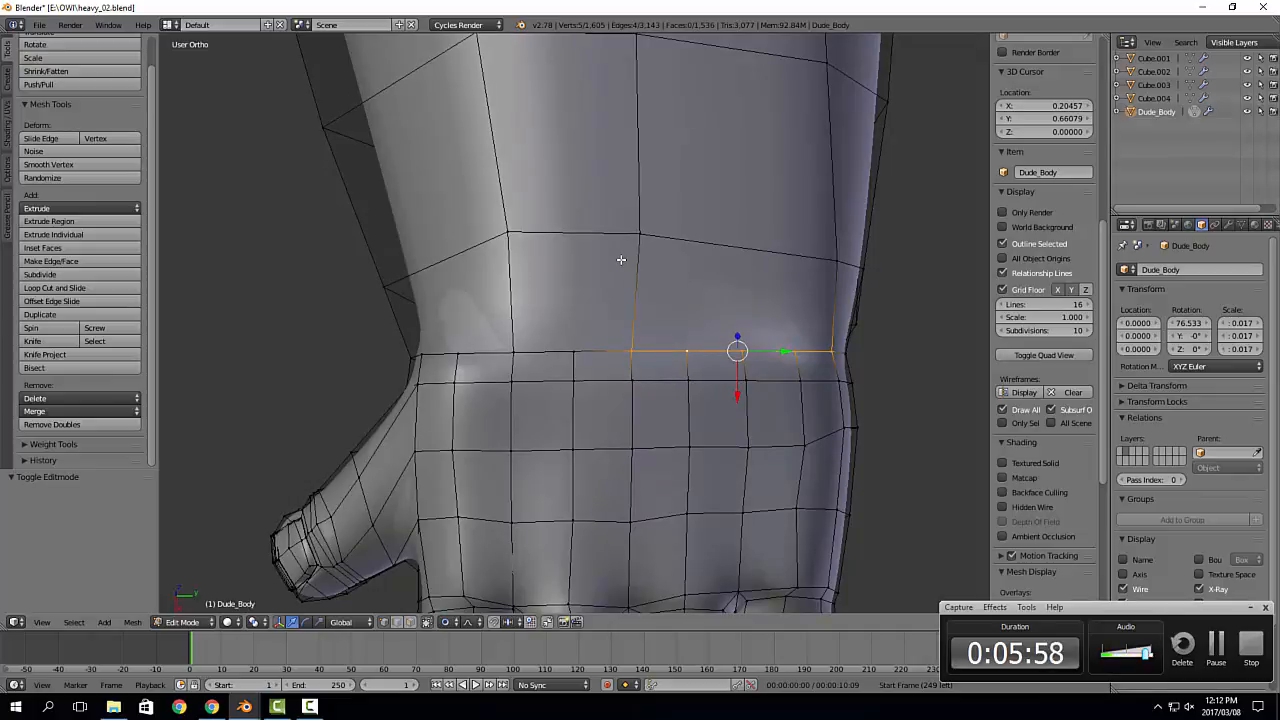
Step: Switch to the second Blender window and open the recent file 01_02.blend as a topology reference
{"action": "left_click", "coordinate": [244, 707]}
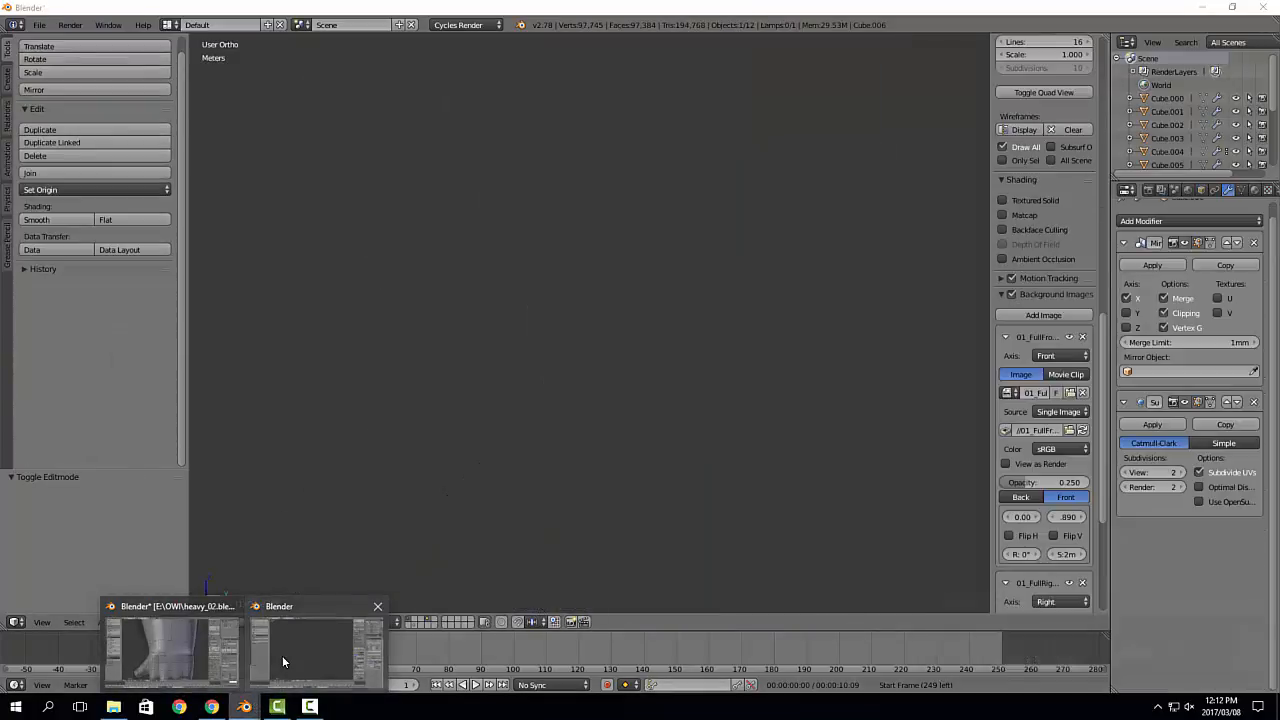
{"action": "left_click", "coordinate": [282, 655]}
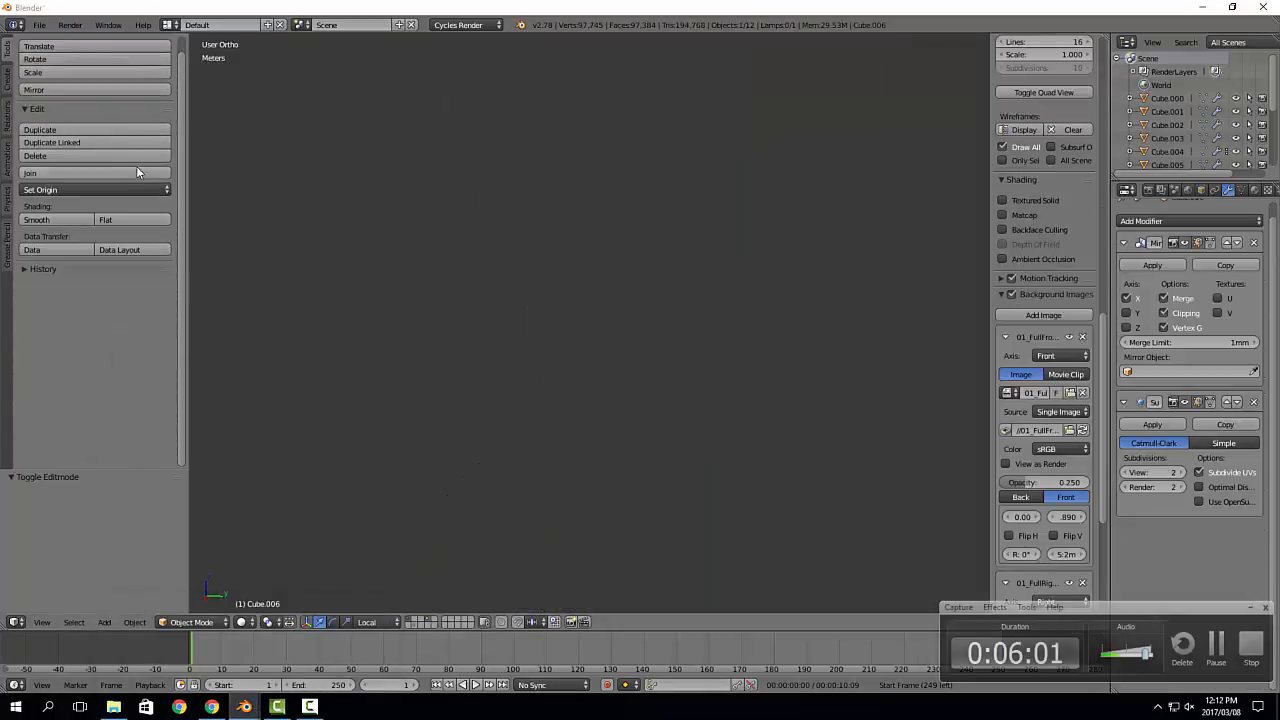
{"action": "left_click", "coordinate": [39, 25]}
{"action": "mouse_move", "coordinate": [90, 67]}
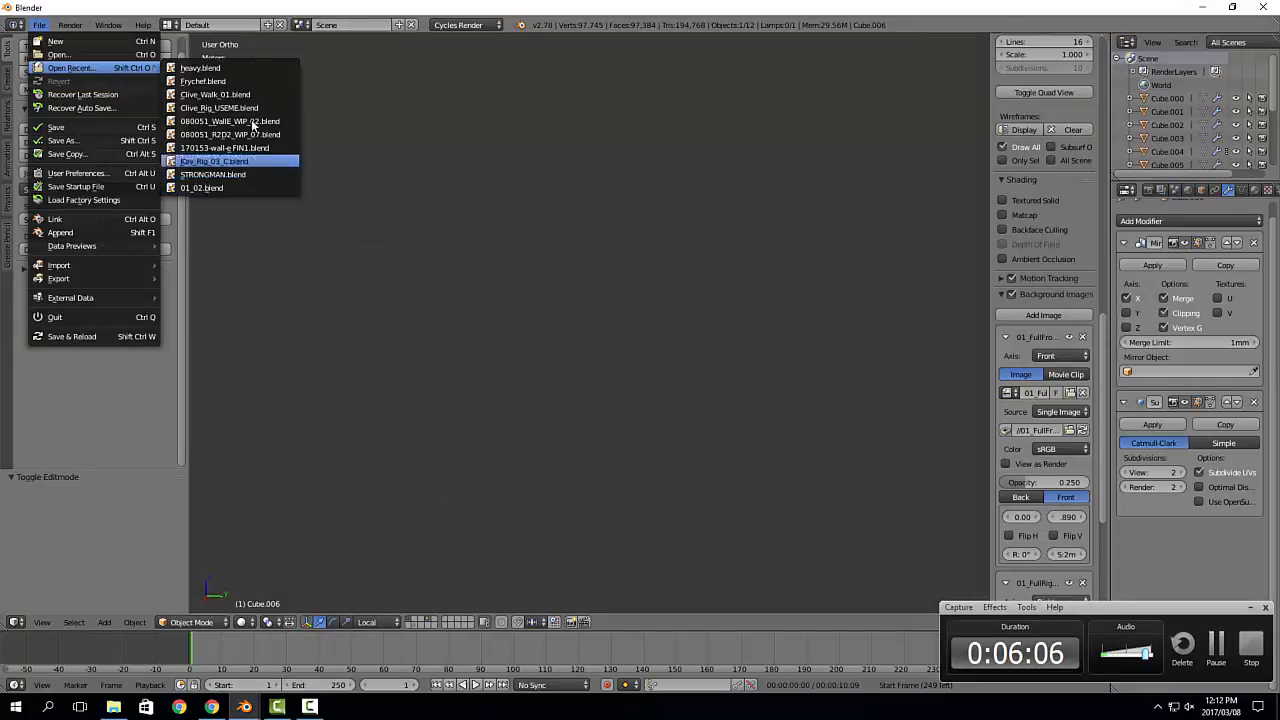
{"action": "left_click", "coordinate": [238, 188]}
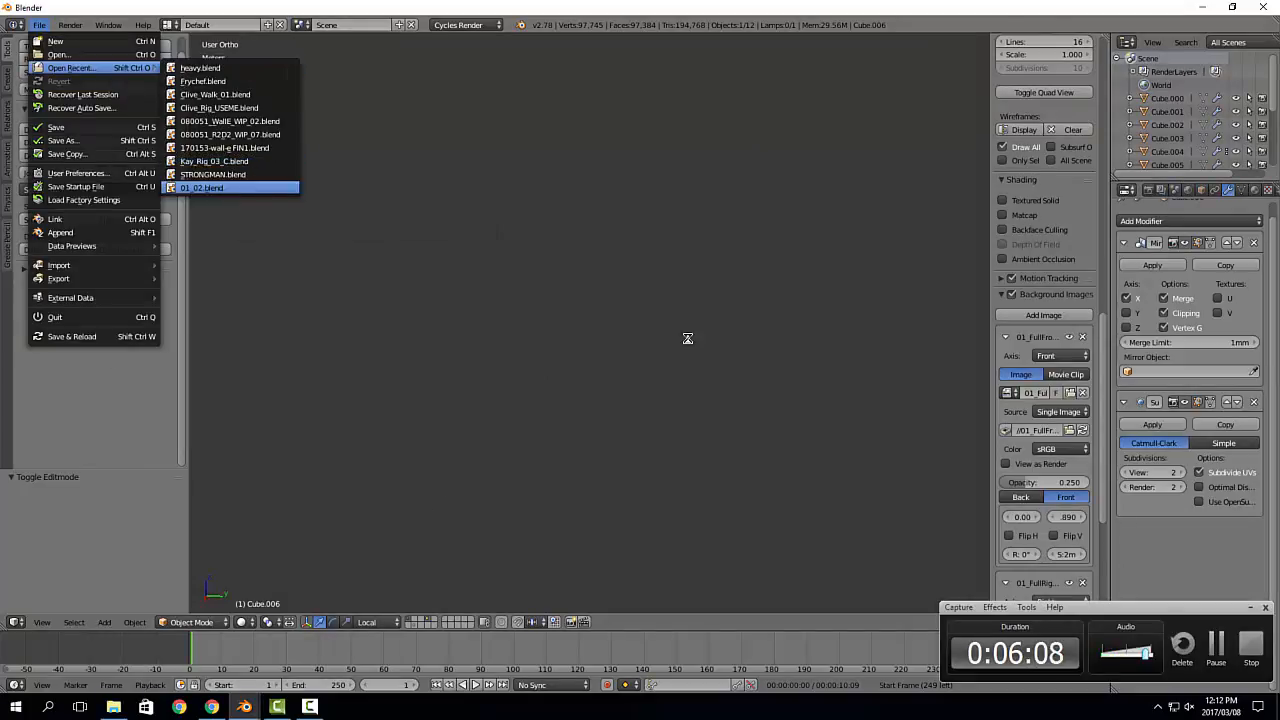
Step: Put the reference arm mesh Cube.006 in Edit Mode, limit selection to visible, and examine the wrist topology from both sides of the hand
{"action": "scroll", "coordinate": [816, 420], "scroll_direction": "up", "scroll_amount": 5}
{"action": "scroll", "coordinate": [701, 244], "scroll_direction": "up", "scroll_amount": 5}
{"action": "middle_click_drag", "start_coordinate": [701, 244], "coordinate": [693, 336]}
{"action": "right_click", "coordinate": [695, 336]}
{"action": "key", "text": "Tab"}
{"action": "scroll", "coordinate": [724, 314], "scroll_direction": "up", "scroll_amount": 2}
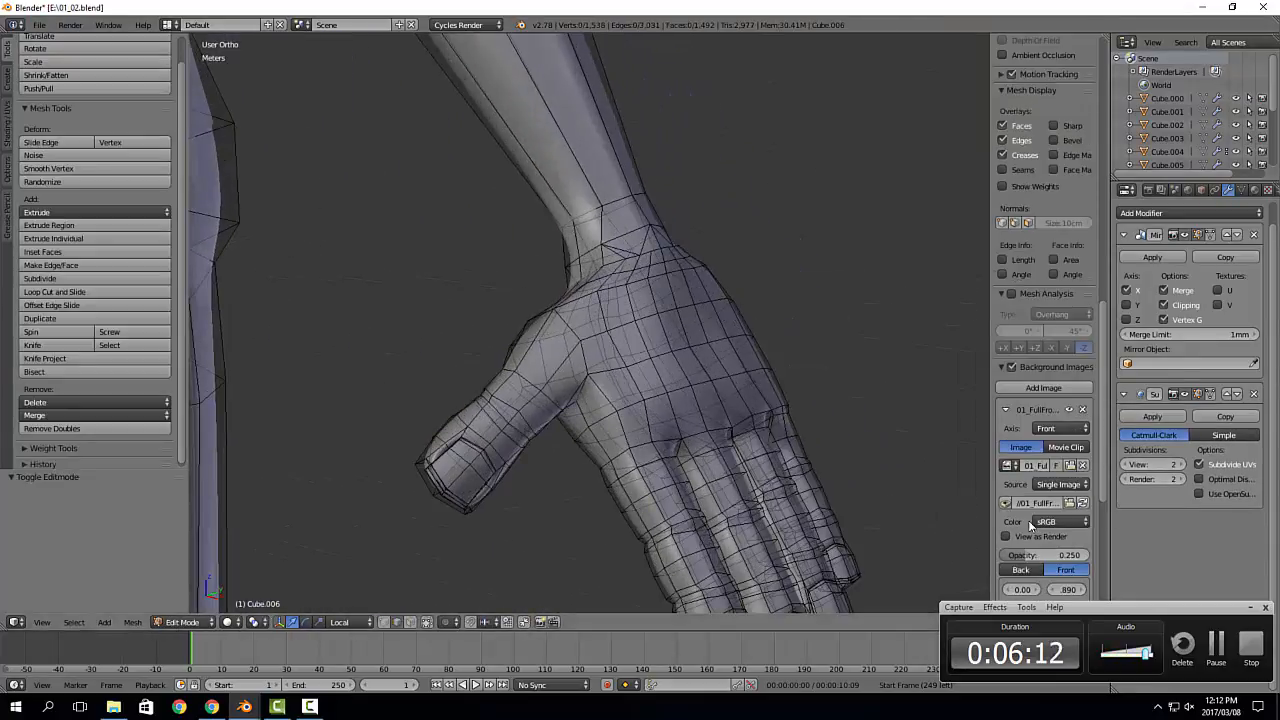
{"action": "left_click", "coordinate": [425, 623]}
{"action": "middle_click_drag", "start_coordinate": [722, 227], "coordinate": [649, 329]}
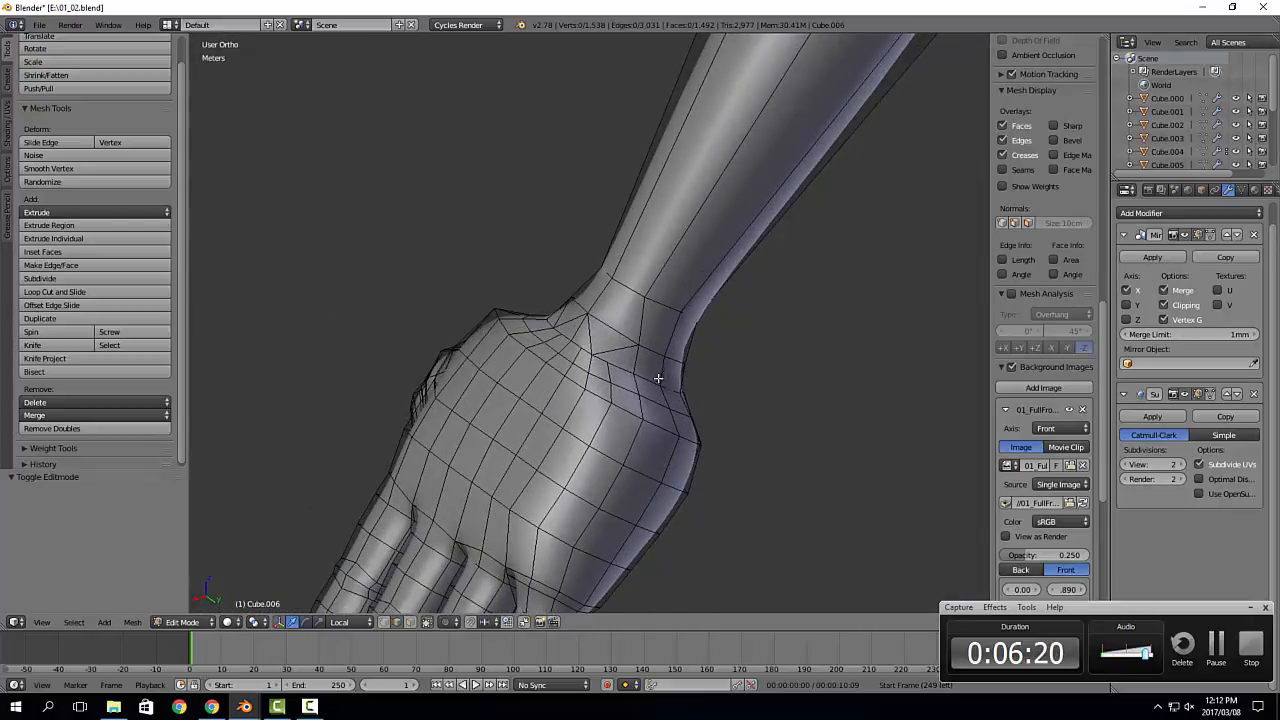
{"action": "middle_click_drag", "start_coordinate": [573, 325], "coordinate": [744, 371]}
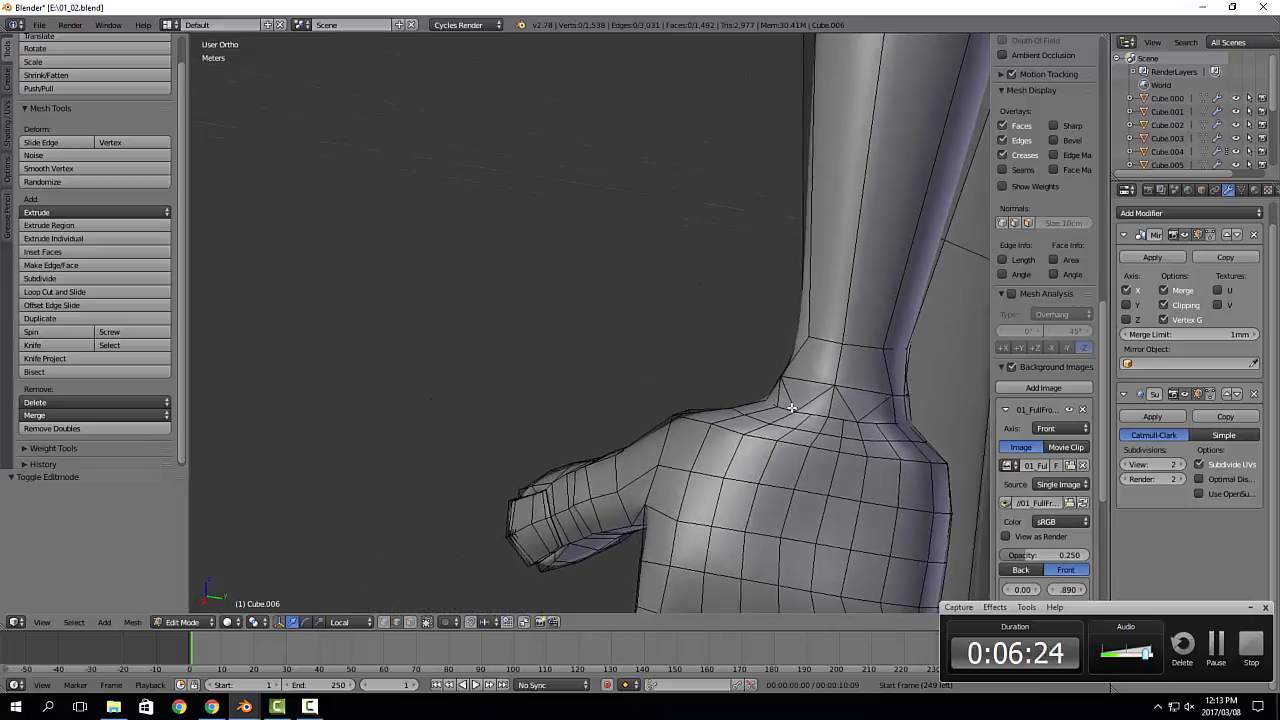
Step: Compare the reference wrist's smooth surface in Object Mode with its edge flow in Edit Mode
{"action": "scroll", "coordinate": [763, 389], "scroll_direction": "down", "scroll_amount": 3}
{"action": "key", "text": "Tab"}
{"action": "middle_click_drag", "start_coordinate": [606, 351], "coordinate": [743, 351]}
{"action": "scroll", "coordinate": [742, 360], "scroll_direction": "up", "scroll_amount": 3}
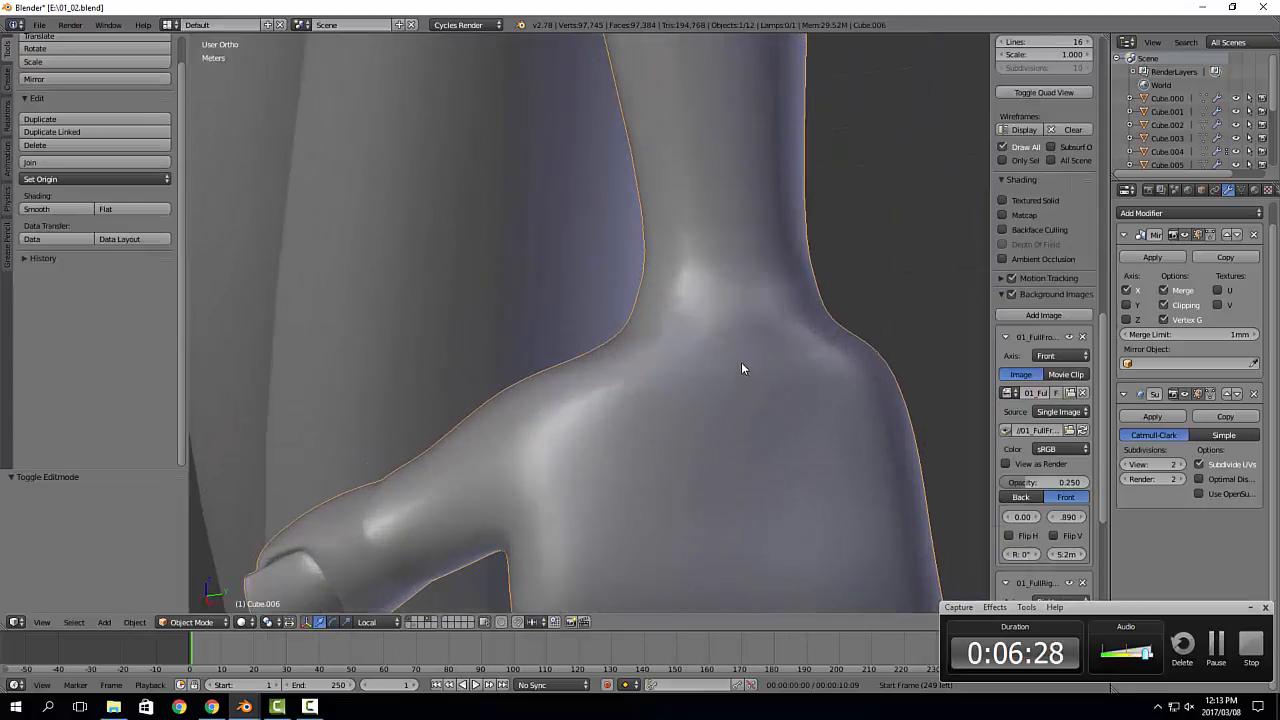
{"action": "key", "text": "Tab"}
{"action": "scroll", "coordinate": [780, 350], "scroll_direction": "up", "scroll_amount": 2}
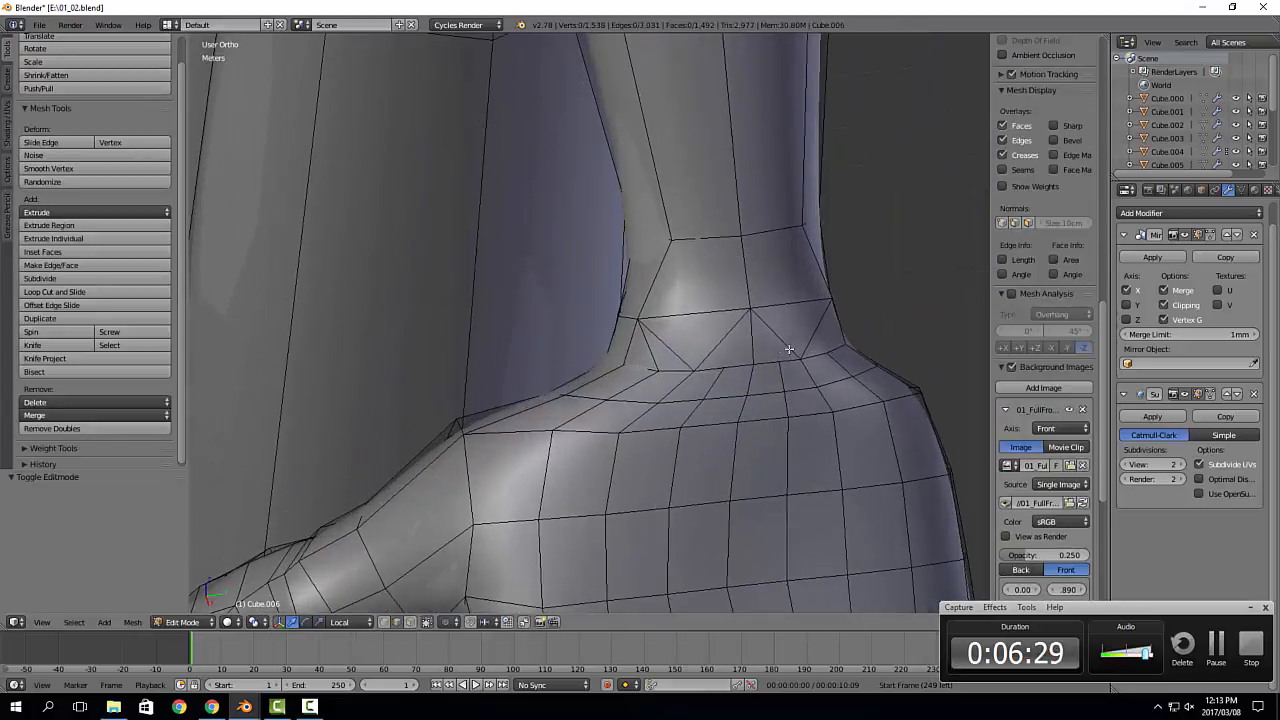
Step: Enable Optimal Display on Cube.006's Subdivision Surface modifier, return to Object Mode, and turn on the object's Wire display
{"action": "left_click", "coordinate": [1231, 482]}
{"action": "key", "text": "Tab"}
{"action": "left_click", "coordinate": [755, 376]}
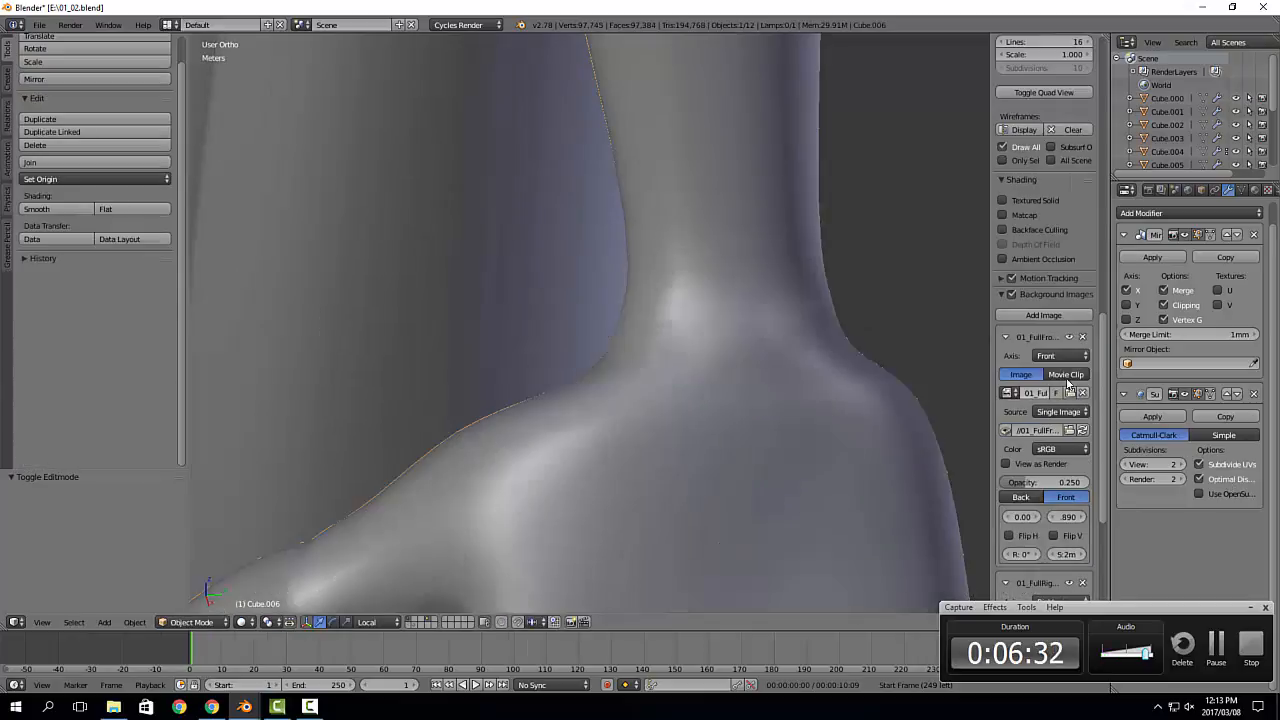
{"action": "left_click", "coordinate": [1201, 191]}
{"action": "left_click", "coordinate": [1141, 555]}
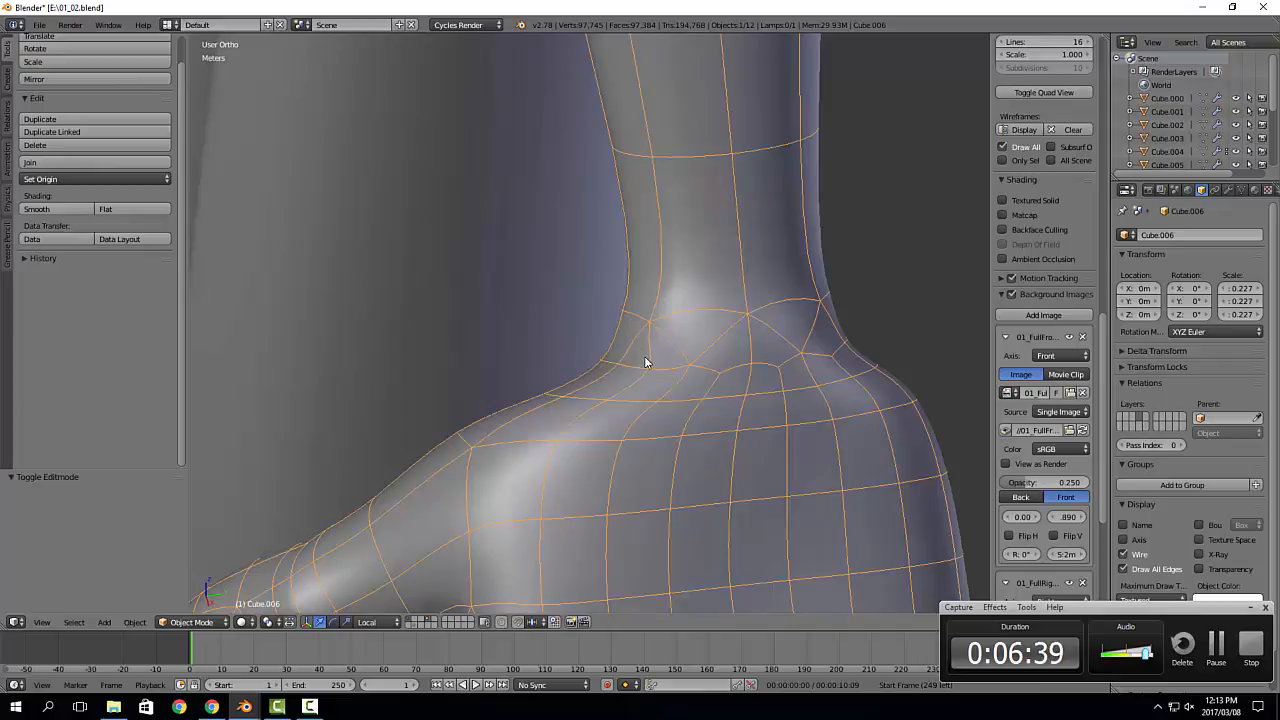
Step: Turn off Optimal Display on the Subdivision Surface modifier and inspect the fully subdivided wireframe around the reference wrist
{"action": "left_click", "coordinate": [1228, 191]}
{"action": "left_click", "coordinate": [1199, 479]}
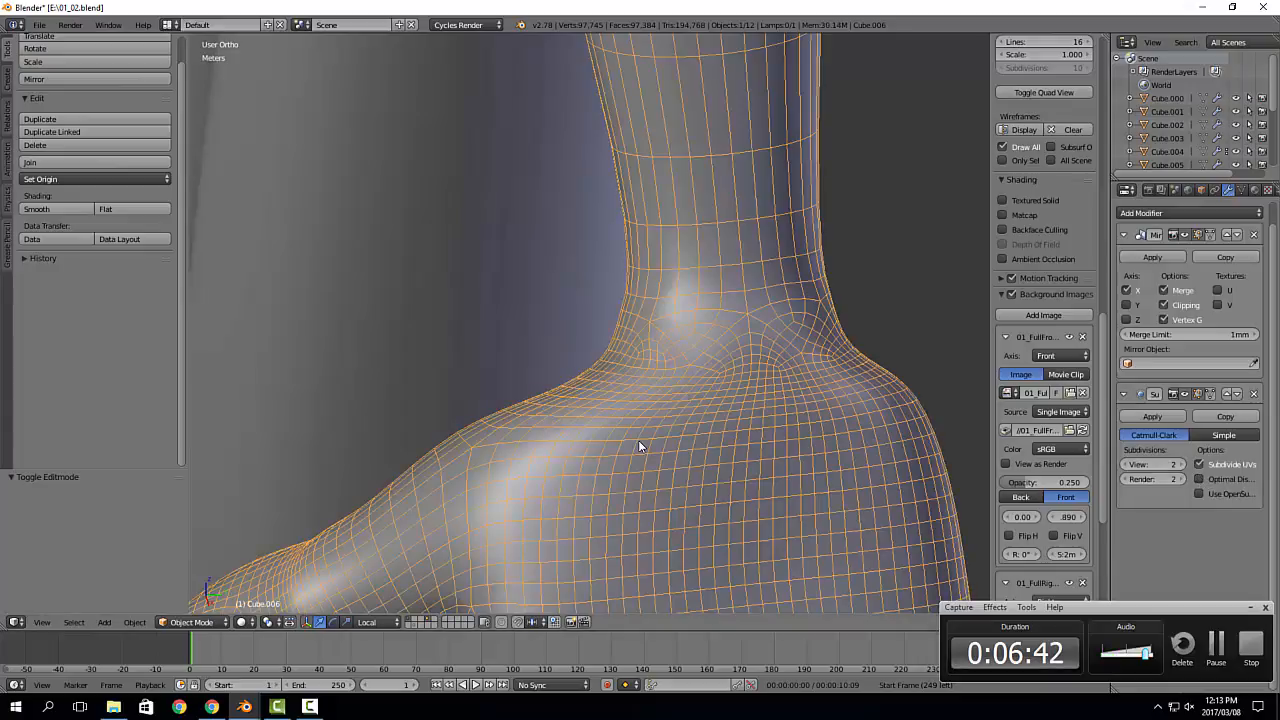
{"action": "scroll", "coordinate": [661, 400], "scroll_direction": "up", "scroll_amount": 3}
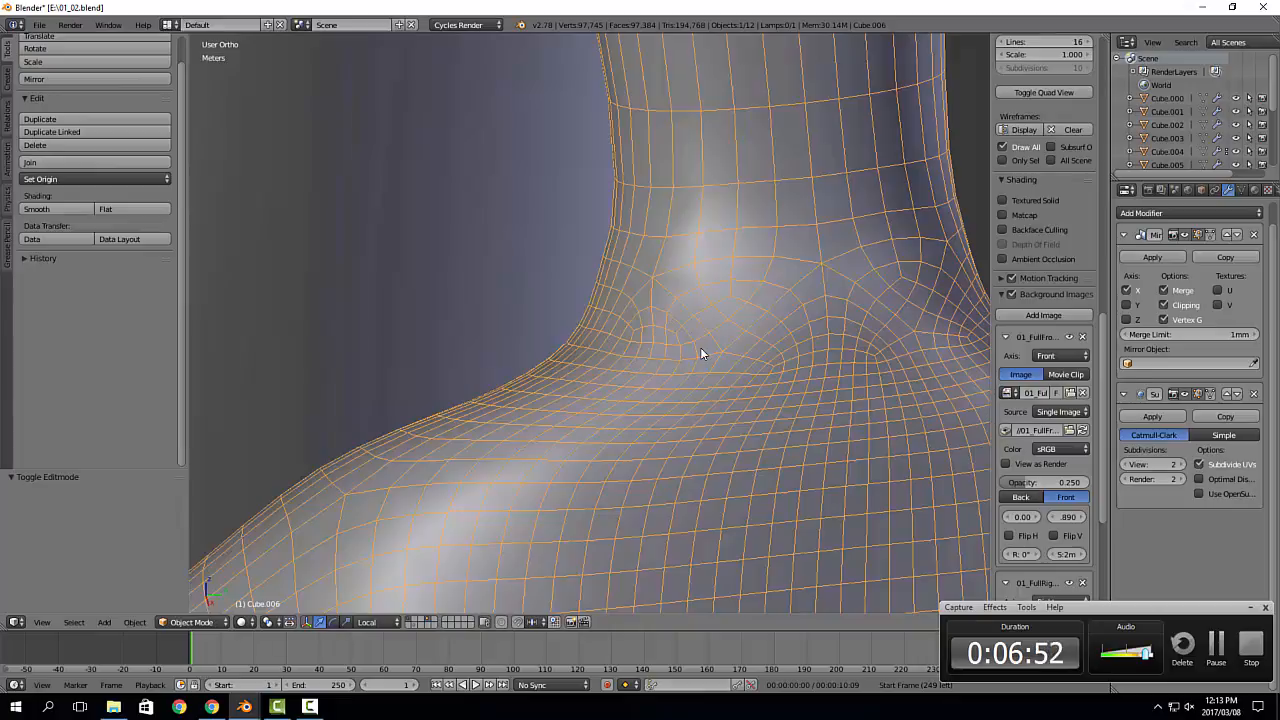
{"action": "scroll", "coordinate": [730, 316], "scroll_direction": "down", "scroll_amount": 5}
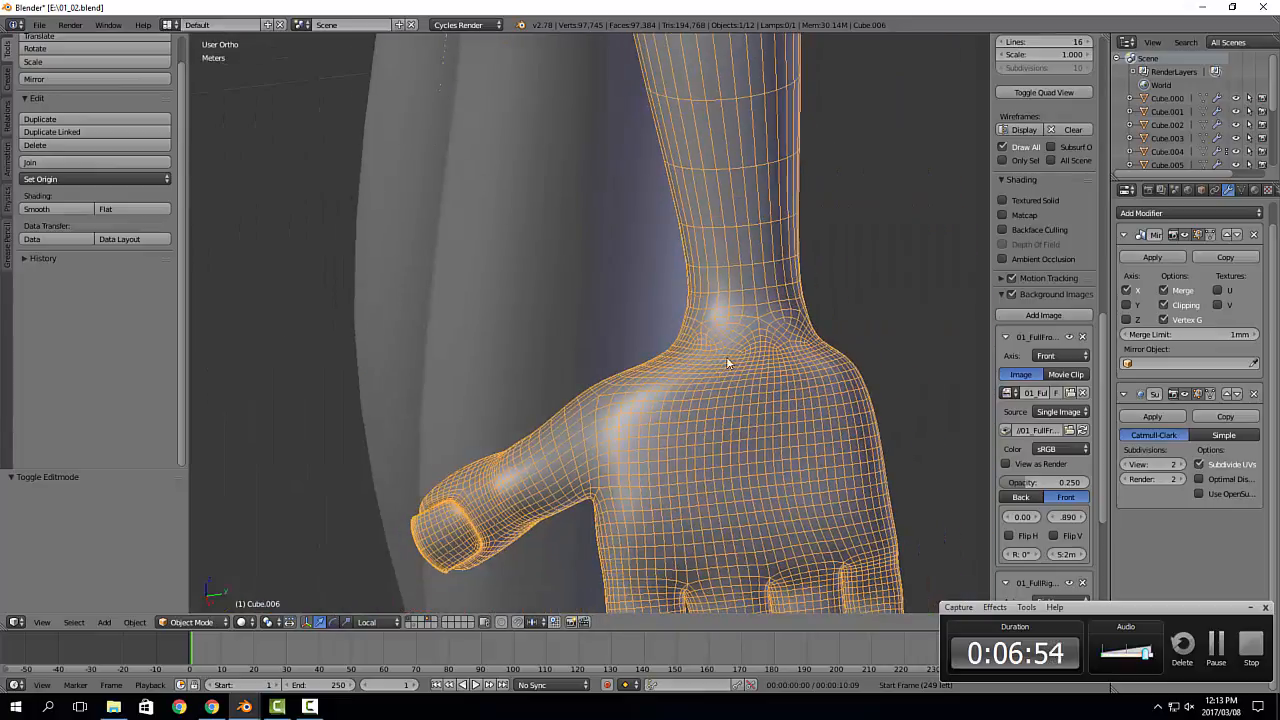
{"action": "middle_click_drag", "start_coordinate": [728, 363], "coordinate": [831, 319]}
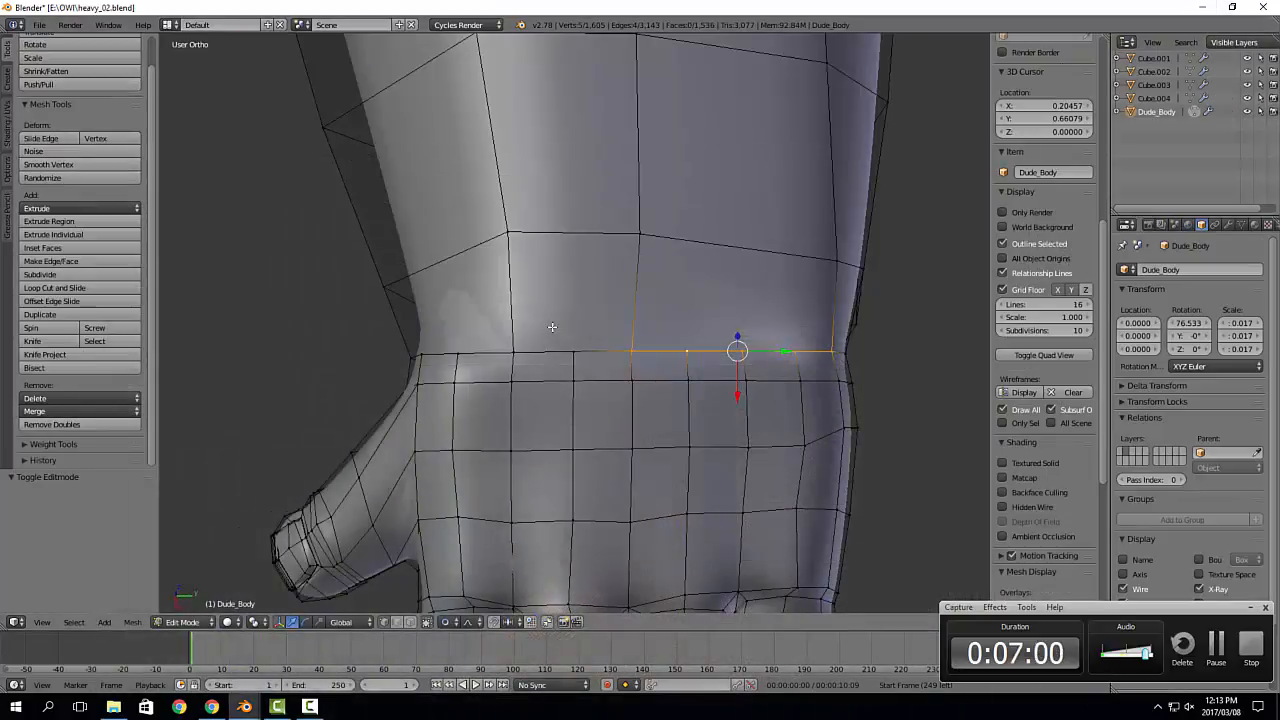
Step: Back in the heavy_02.blend window, examine Dude_Body's wrist topology from the back of the hand, the side and the palm
{"action": "scroll", "coordinate": [633, 353], "scroll_direction": "down", "scroll_amount": 3}
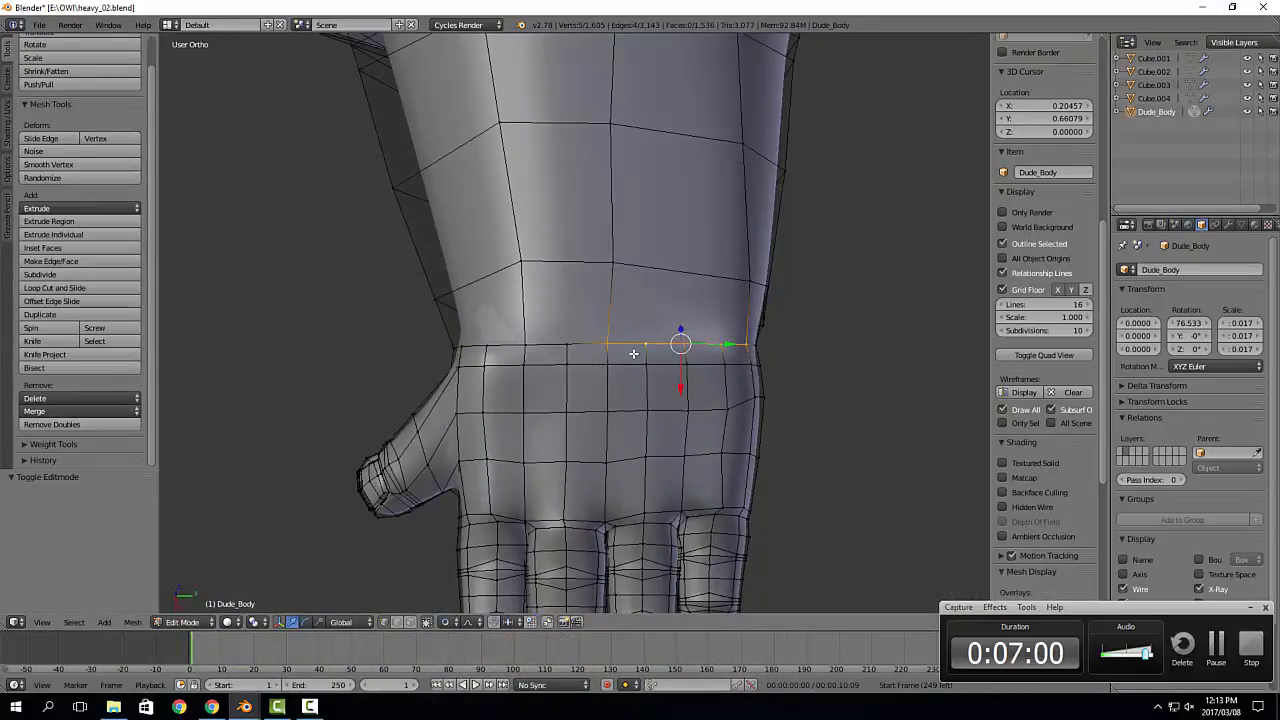
{"action": "scroll", "coordinate": [633, 353], "scroll_direction": "up", "scroll_amount": 2}
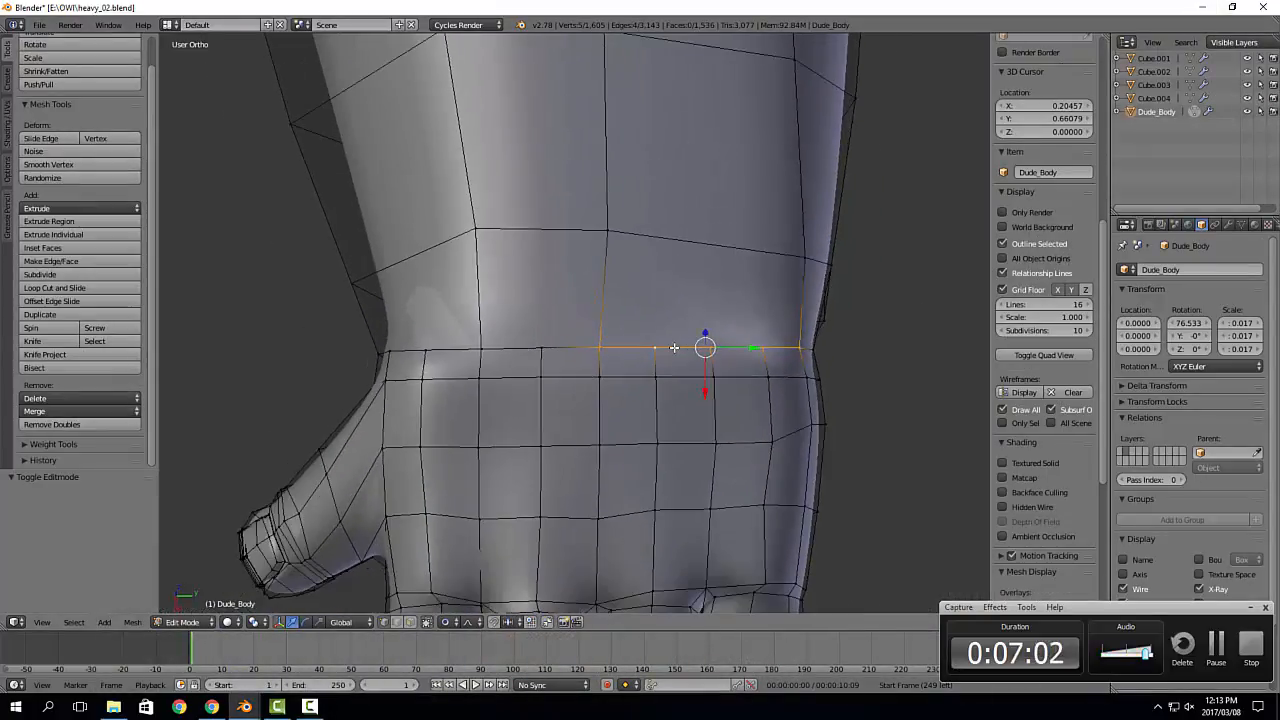
{"action": "middle_click_drag", "start_coordinate": [761, 368], "coordinate": [679, 321]}
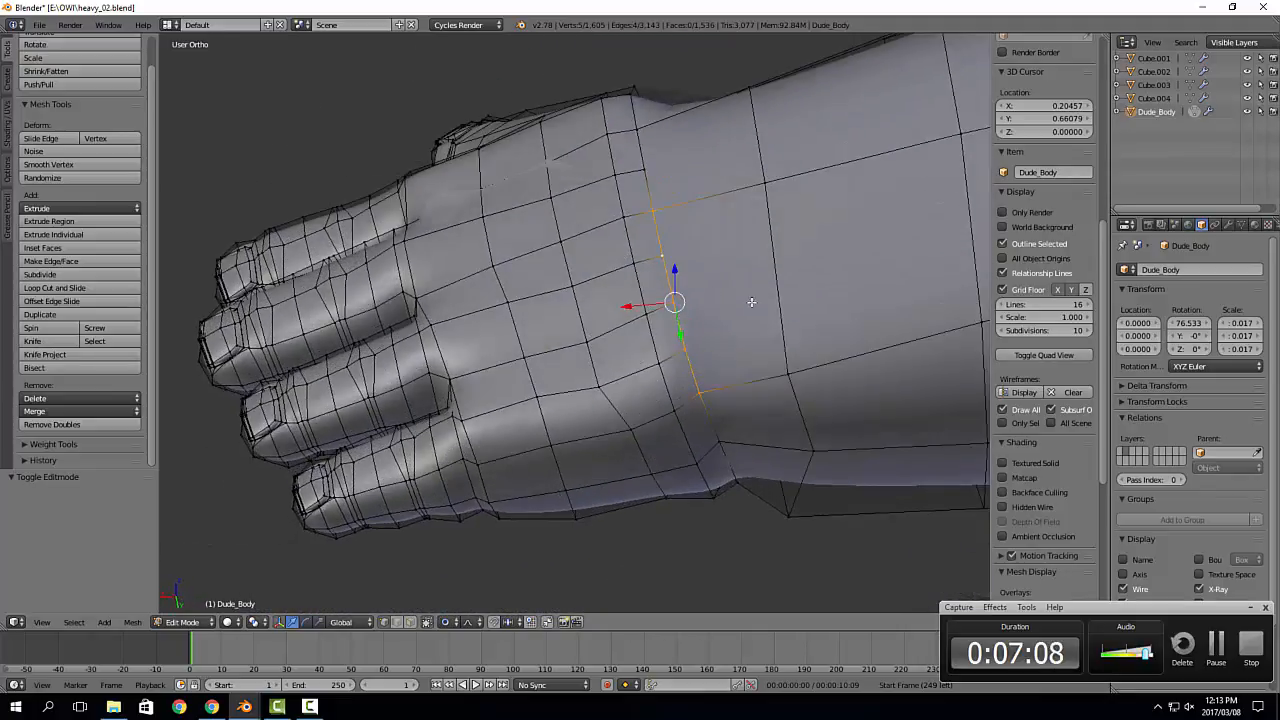
{"action": "middle_click_drag", "start_coordinate": [684, 352], "coordinate": [680, 318]}
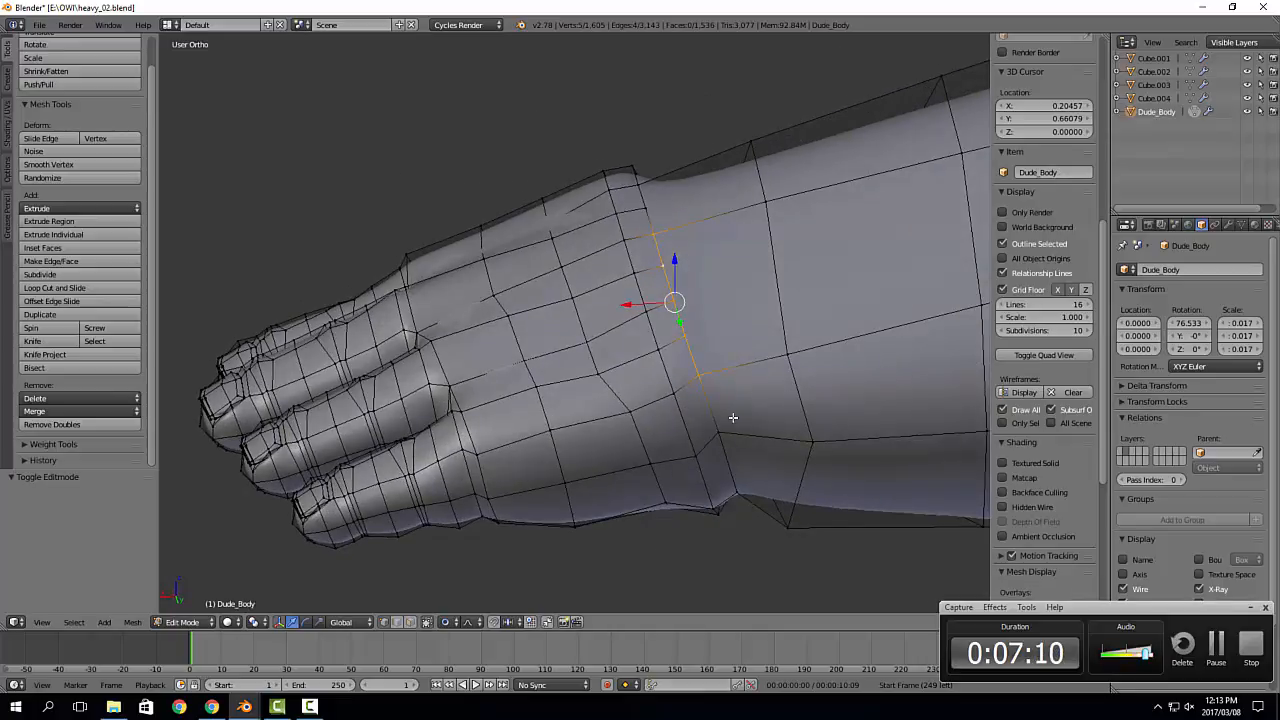
{"action": "middle_click_drag", "start_coordinate": [733, 417], "coordinate": [729, 366]}
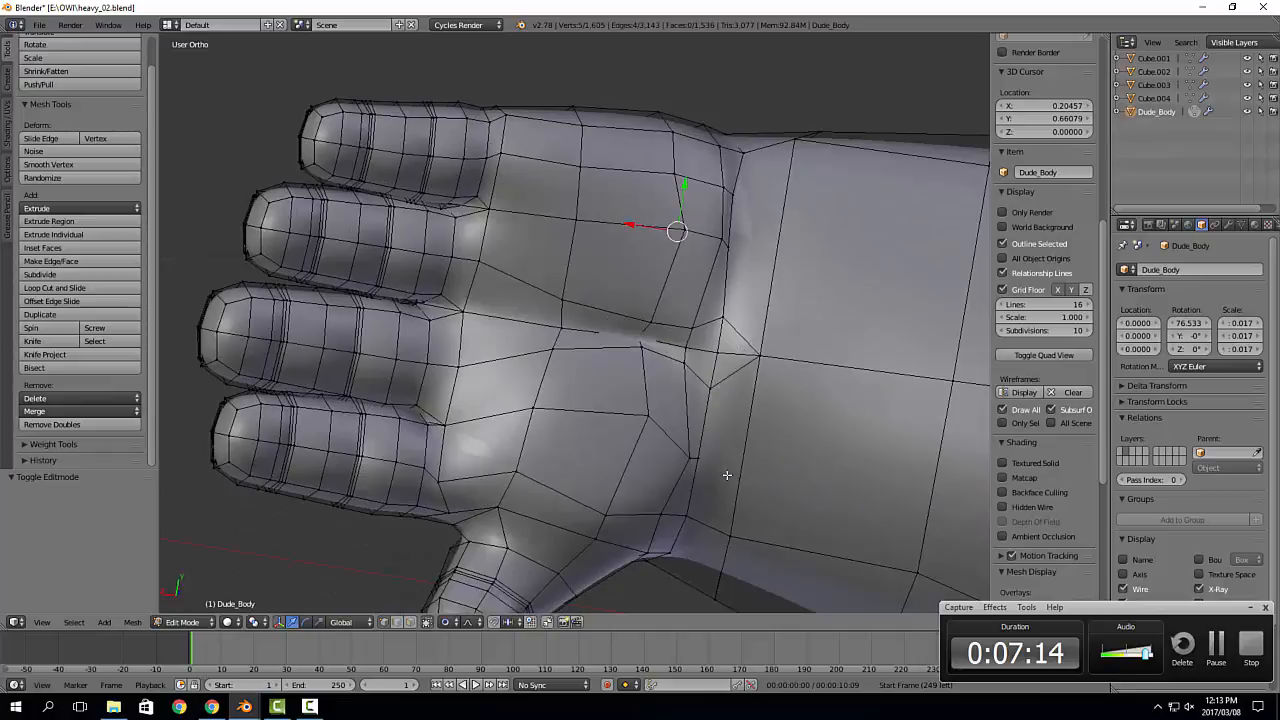
{"action": "middle_click_drag", "start_coordinate": [727, 475], "coordinate": [667, 329]}
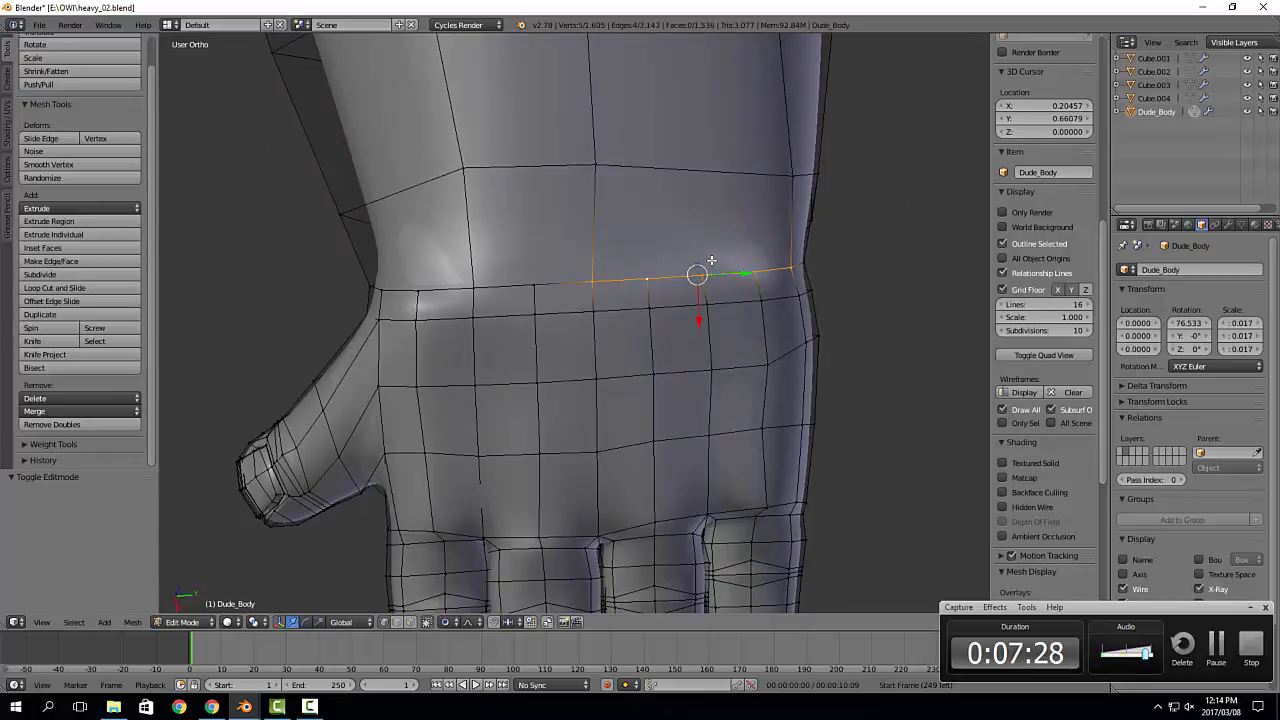
Step: With the Knife, cut two diagonal edges from the middle vertex of the selected wrist path to the two forearm vertices above it
{"action": "key", "text": "k"}
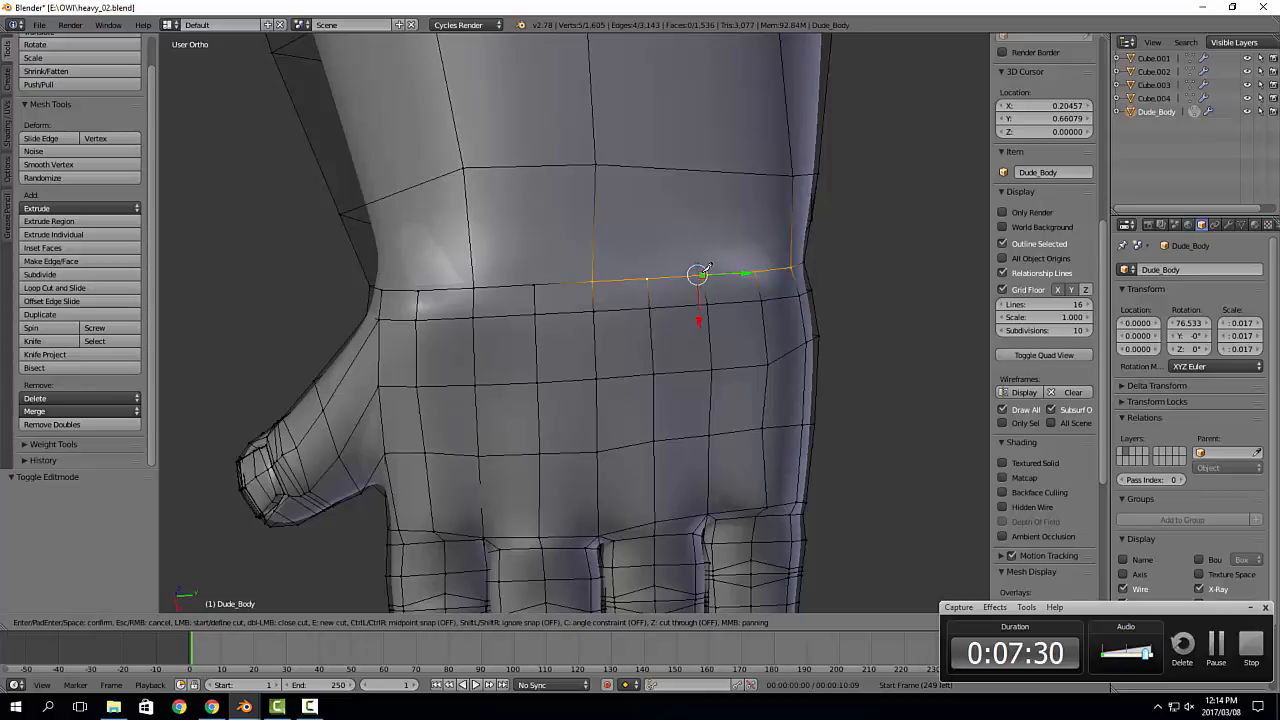
{"action": "left_click", "coordinate": [700, 271]}
{"action": "left_click", "coordinate": [596, 166]}
{"action": "key", "text": "Return"}
{"action": "key", "text": "k"}
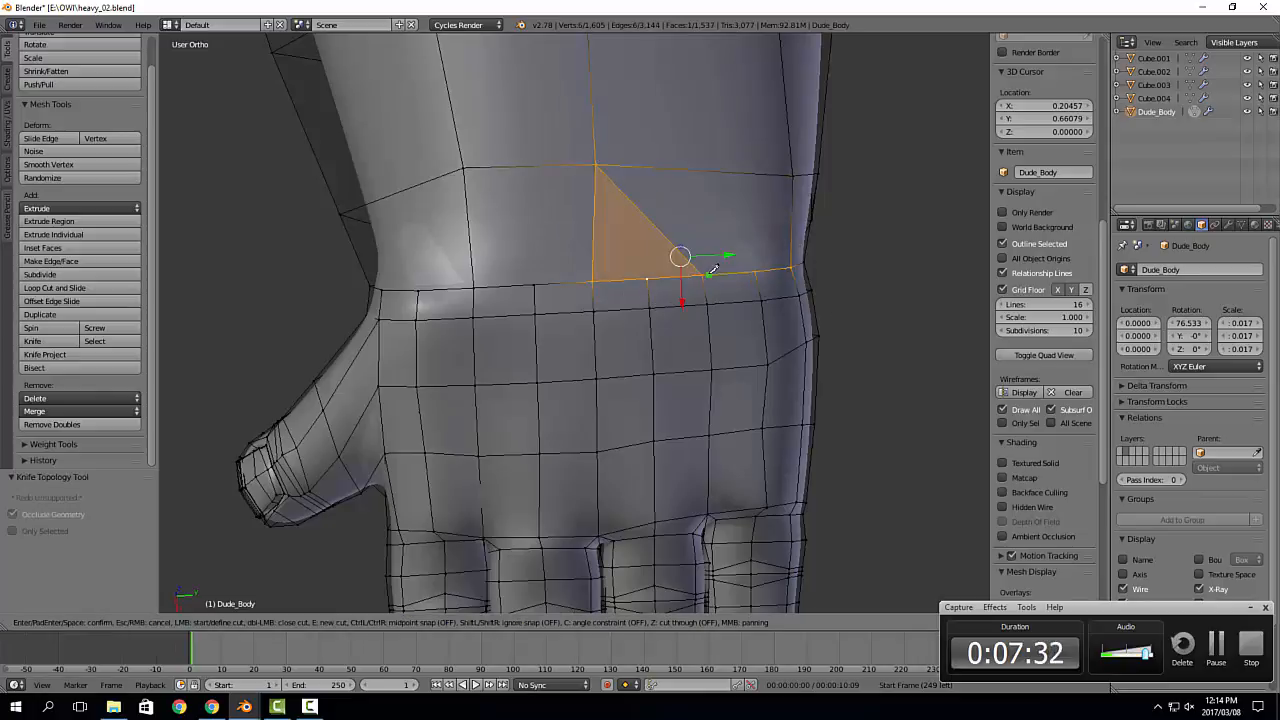
{"action": "left_click", "coordinate": [797, 173]}
{"action": "key", "text": "Return"}
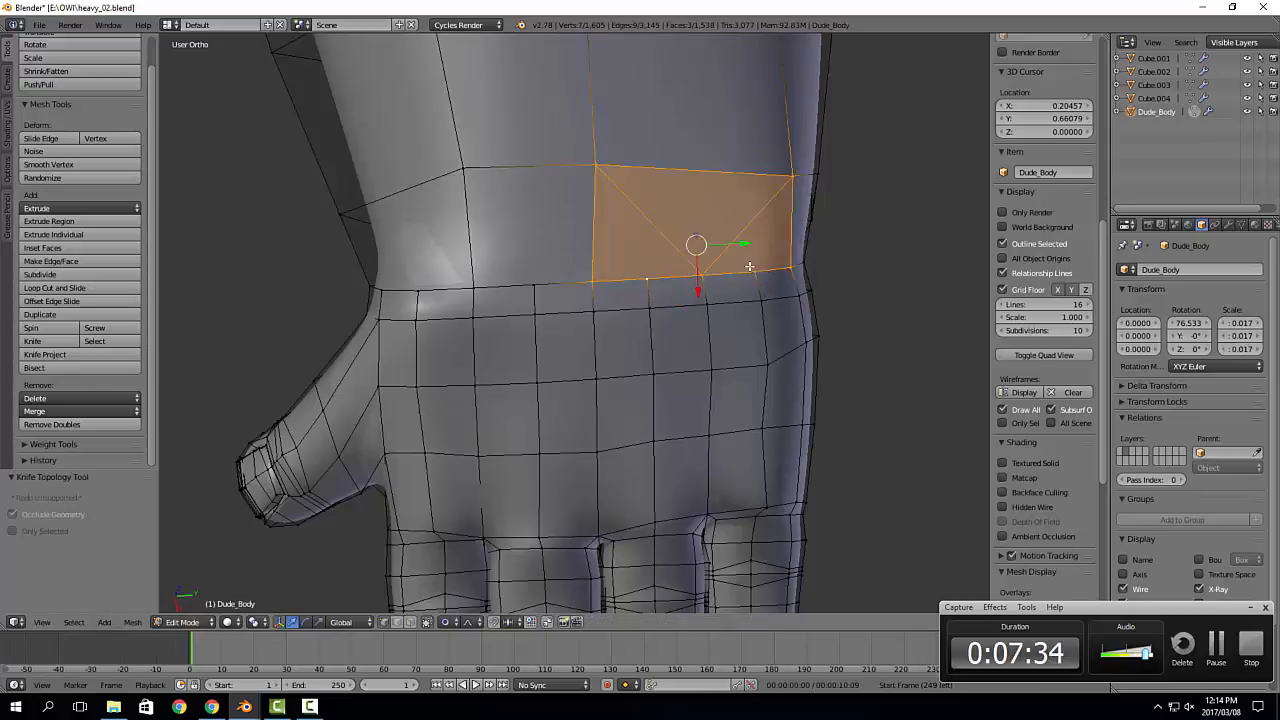
Step: Disable proportional editing and try moving the wrist-line vertices on either side of the new triangle's tip
{"action": "right_click", "coordinate": [755, 273]}
{"action": "key", "text": "g"}
{"action": "right_click", "coordinate": [759, 316]}
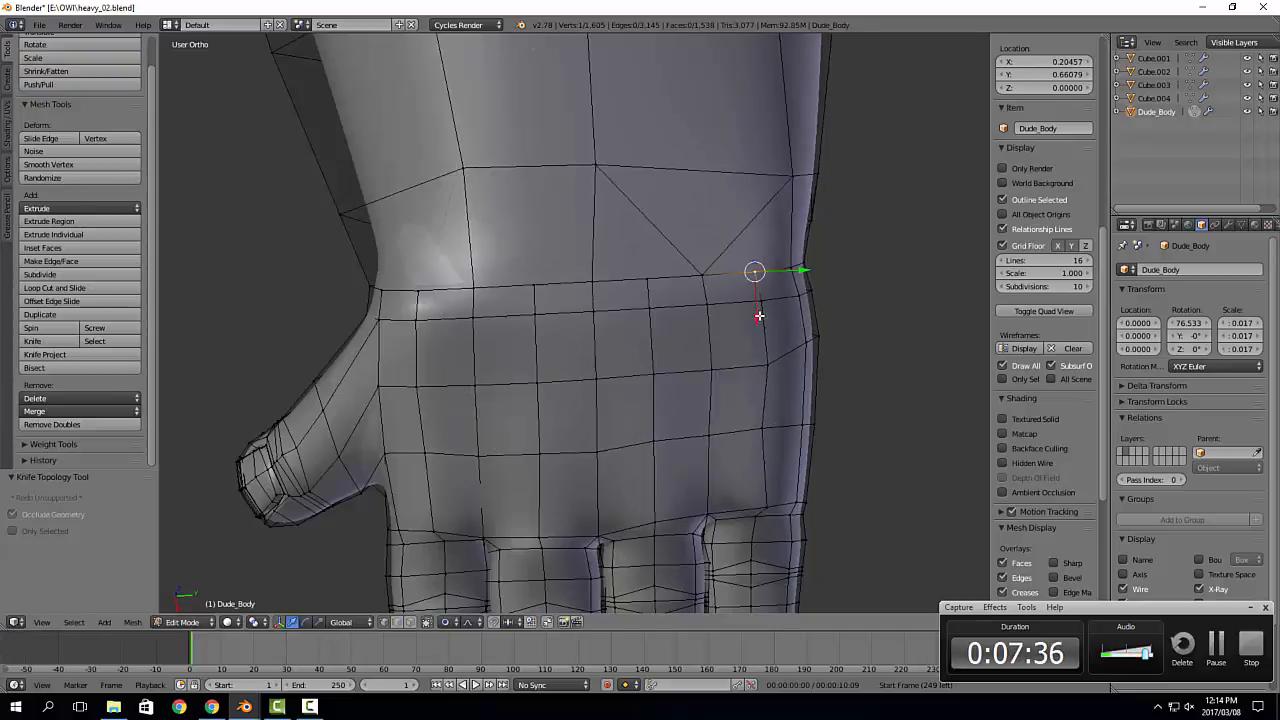
{"action": "left_click", "coordinate": [447, 622]}
{"action": "left_click", "coordinate": [466, 606]}
{"action": "key", "text": "g"}
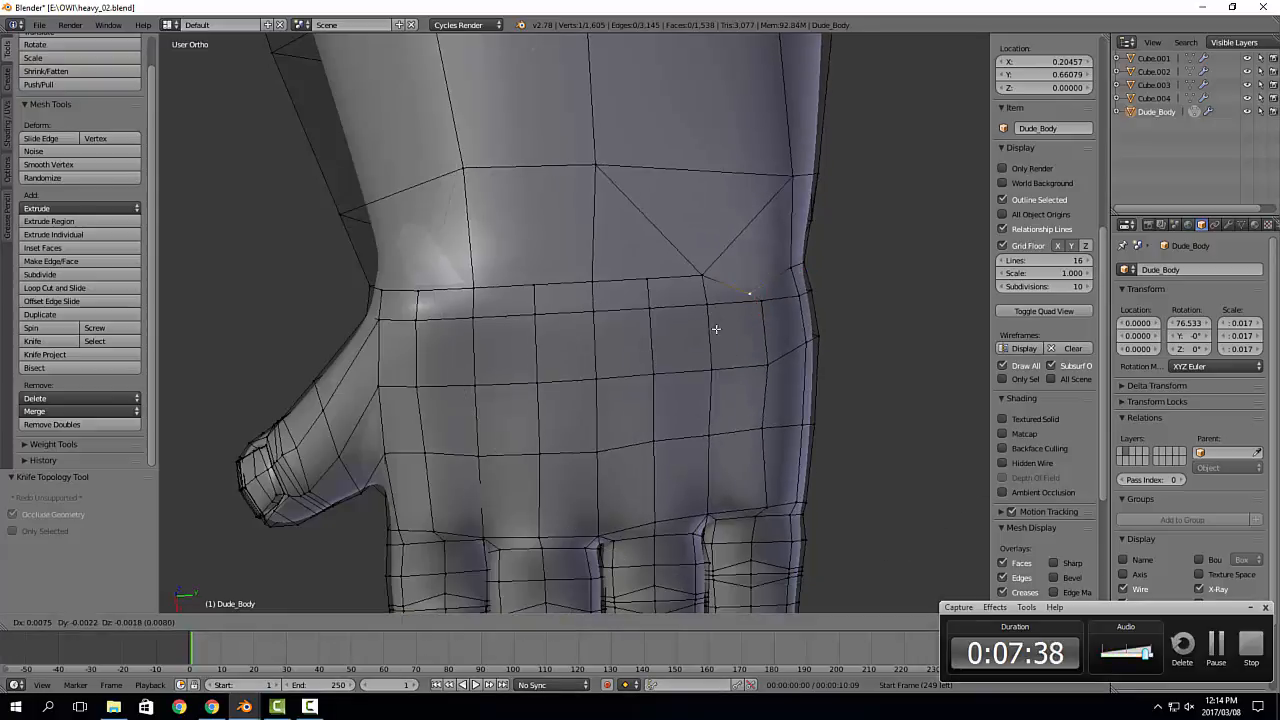
{"action": "right_click", "coordinate": [715, 358]}
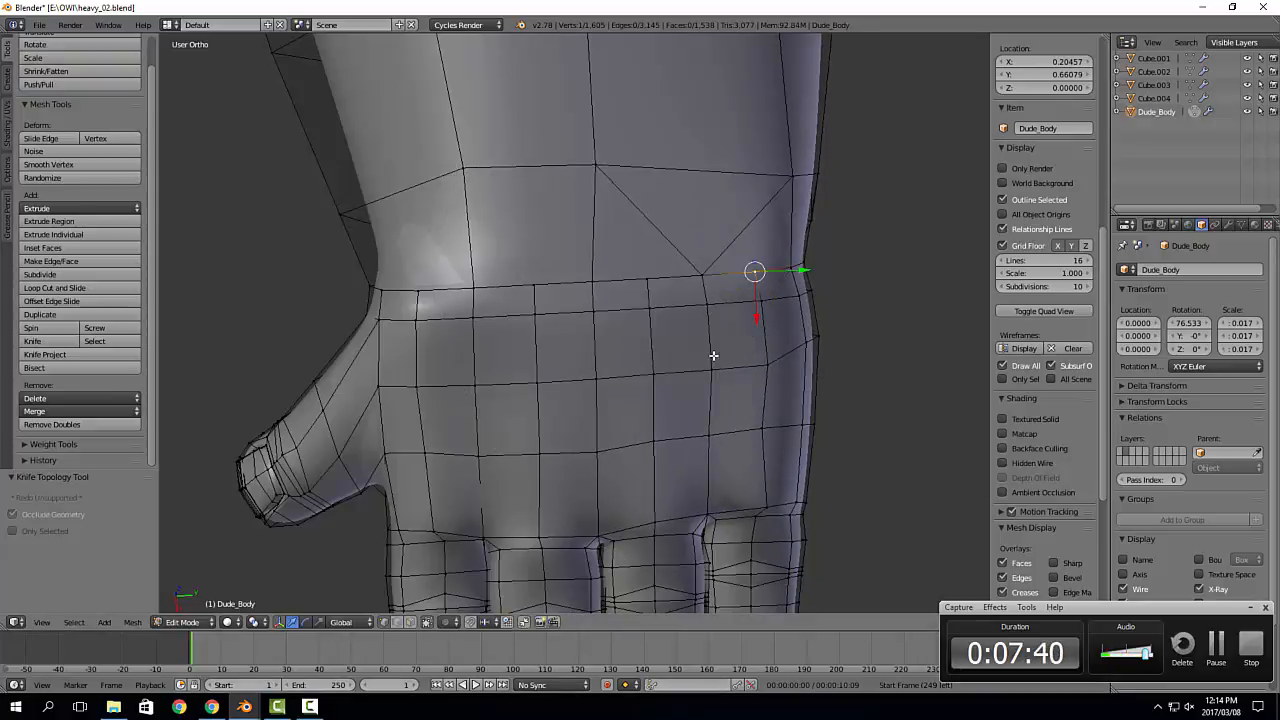
{"action": "right_click", "coordinate": [648, 288]}
{"action": "key", "text": "g"}
{"action": "right_click", "coordinate": [650, 353]}
Step: Knife-cut a diagonal edge from the unconnected wrist vertex nearer the thumb up to the adjacent forearm vertex on the thumb side
{"action": "middle_click_drag", "start_coordinate": [570, 348], "coordinate": [709, 374], "text": "shift"}
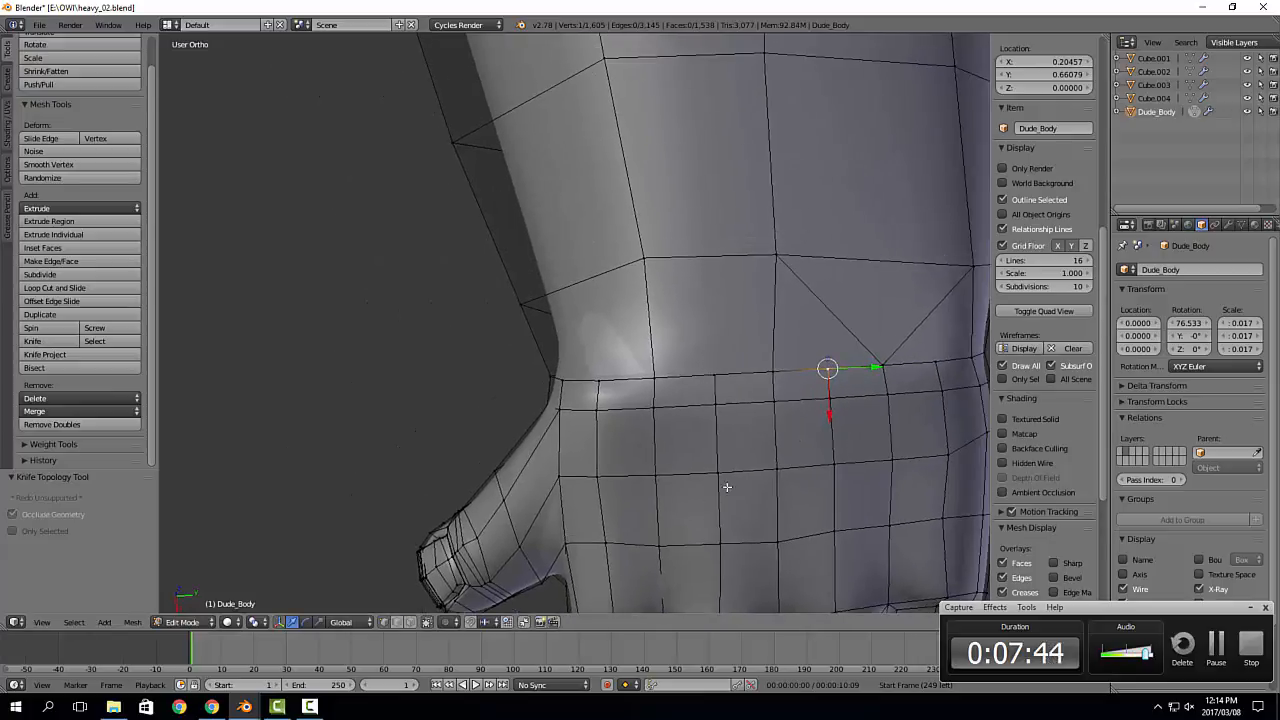
{"action": "middle_click_drag", "start_coordinate": [733, 451], "coordinate": [729, 373], "text": "shift"}
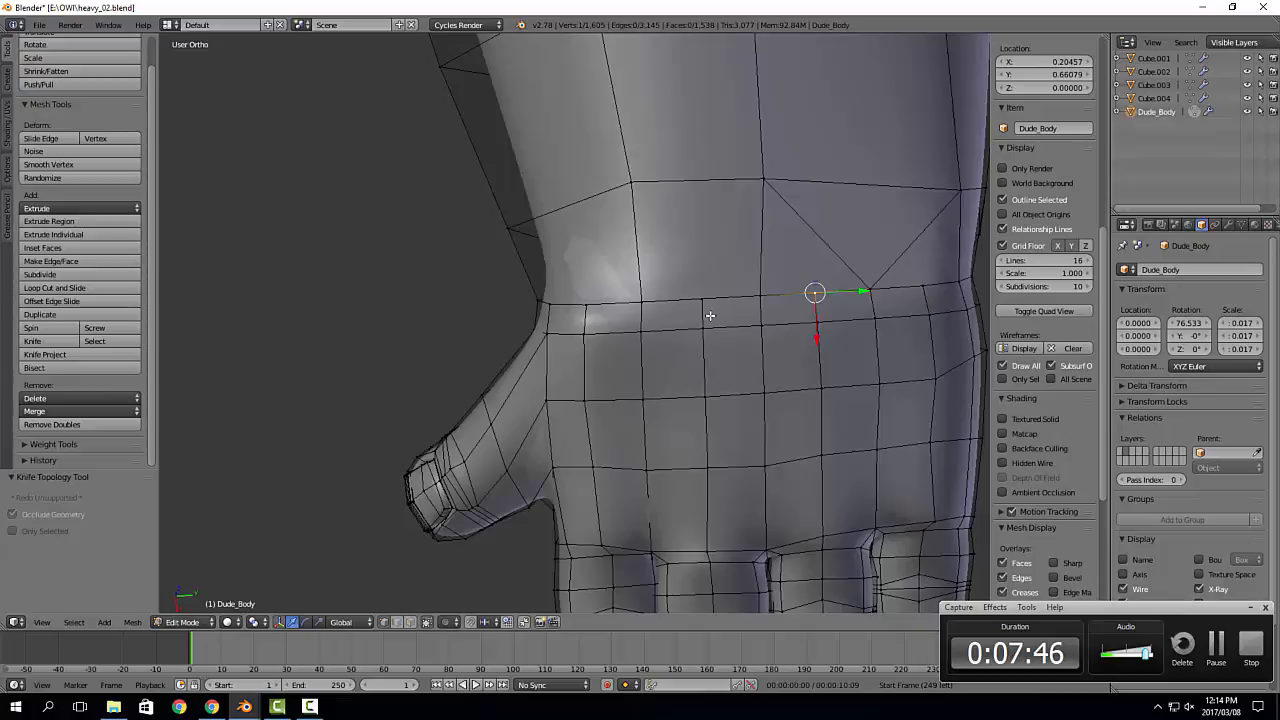
{"action": "key", "text": "k"}
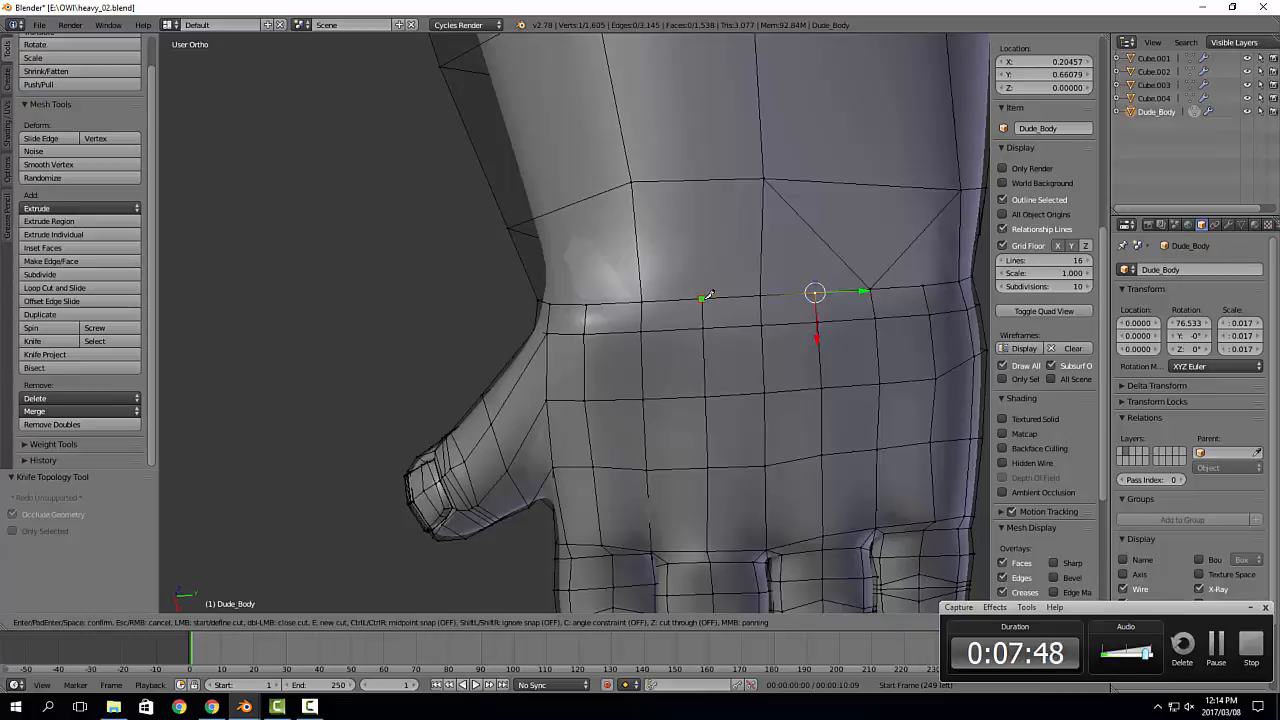
{"action": "left_click", "coordinate": [633, 183]}
{"action": "key", "text": "Return"}
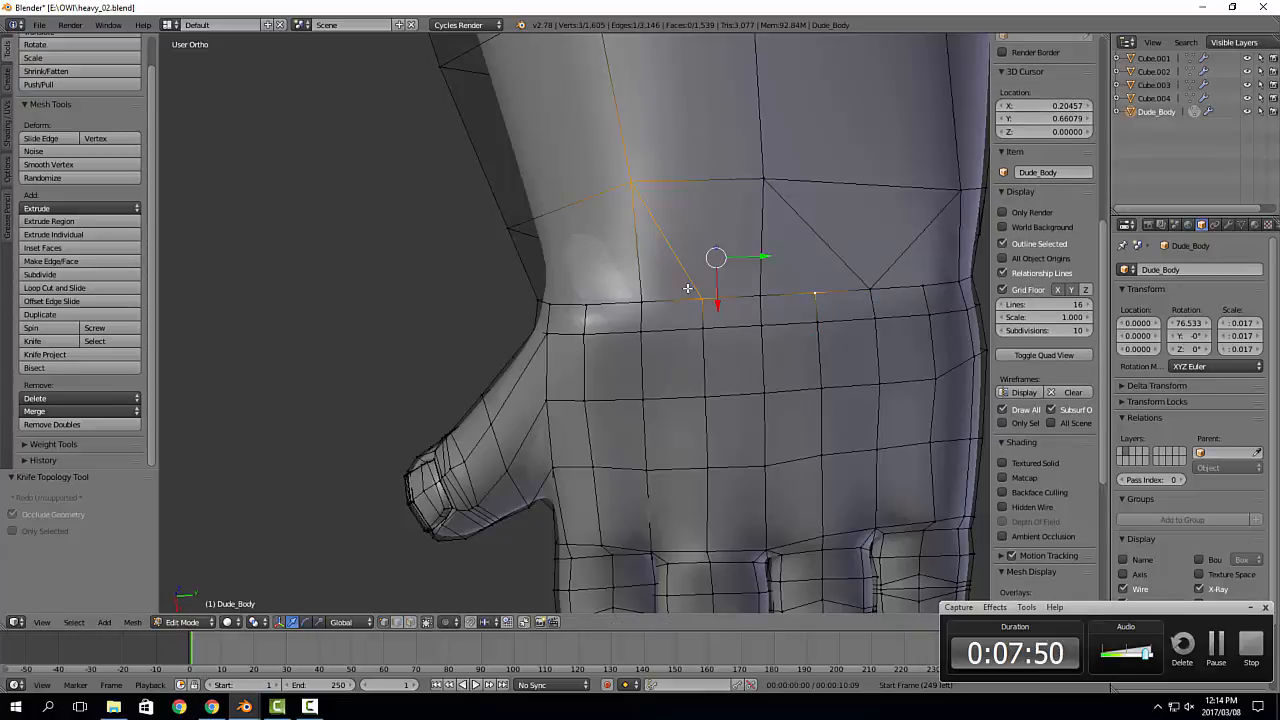
Step: Knife-cut another diagonal edge from the same forearm vertex down to the wrist line on the thumb side
{"action": "middle_click_drag", "start_coordinate": [686, 286], "coordinate": [800, 258]}
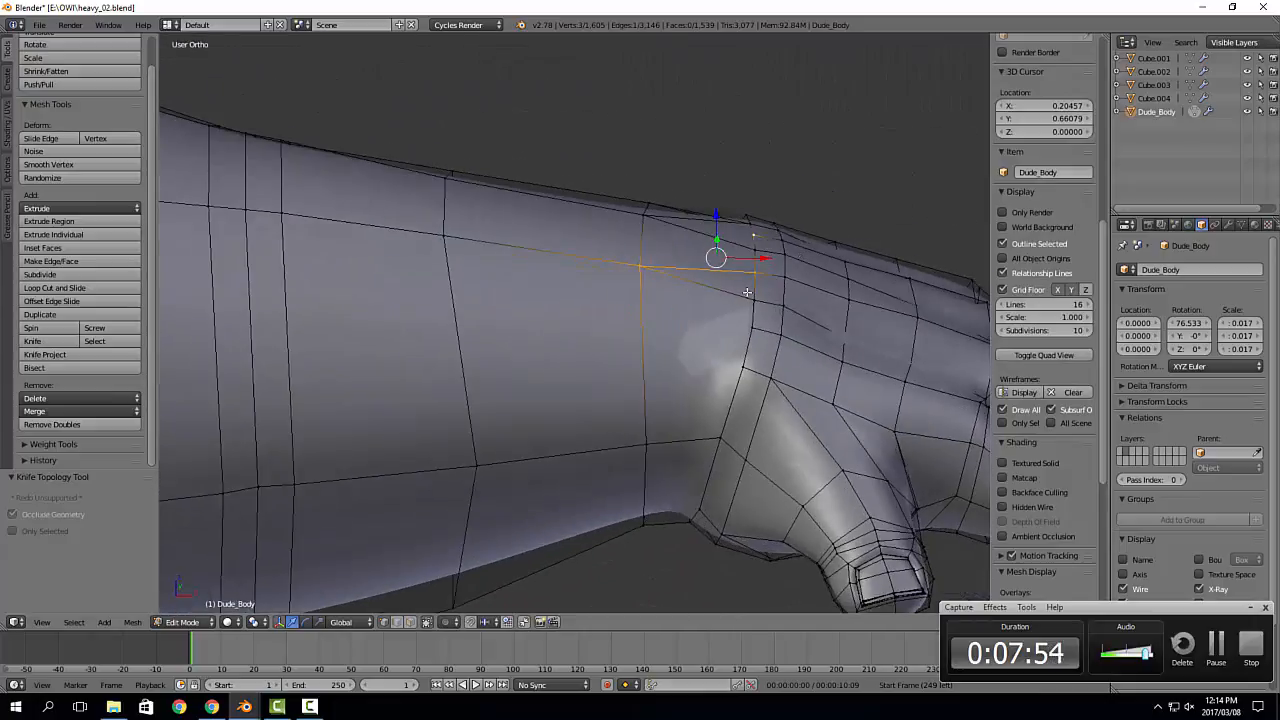
{"action": "middle_click_drag", "start_coordinate": [747, 292], "coordinate": [725, 352]}
{"action": "key", "text": "k"}
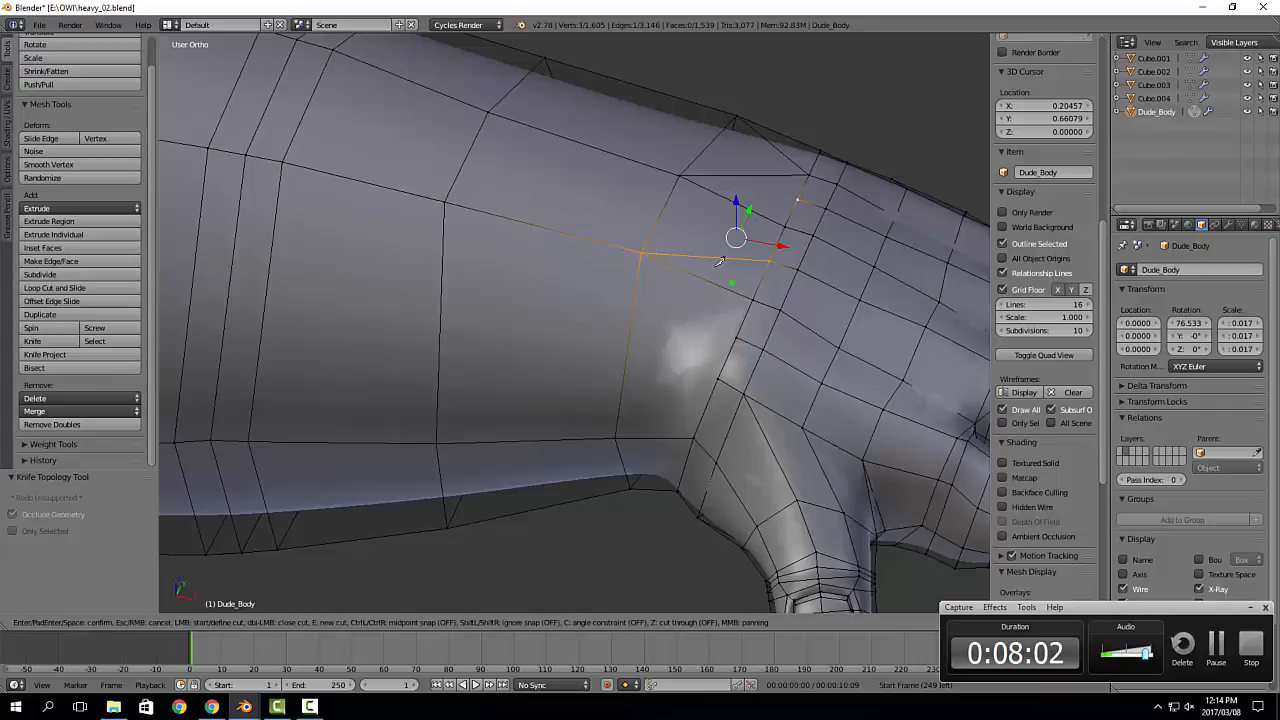
{"action": "left_click", "coordinate": [640, 253]}
{"action": "left_click", "coordinate": [742, 322]}
{"action": "key", "text": "Return"}
Step: Merge the two nearly coincident vertices at the wrist end of the new cut at their center
{"action": "scroll", "coordinate": [763, 345], "scroll_direction": "up", "scroll_amount": 2}
{"action": "right_click", "coordinate": [713, 326]}
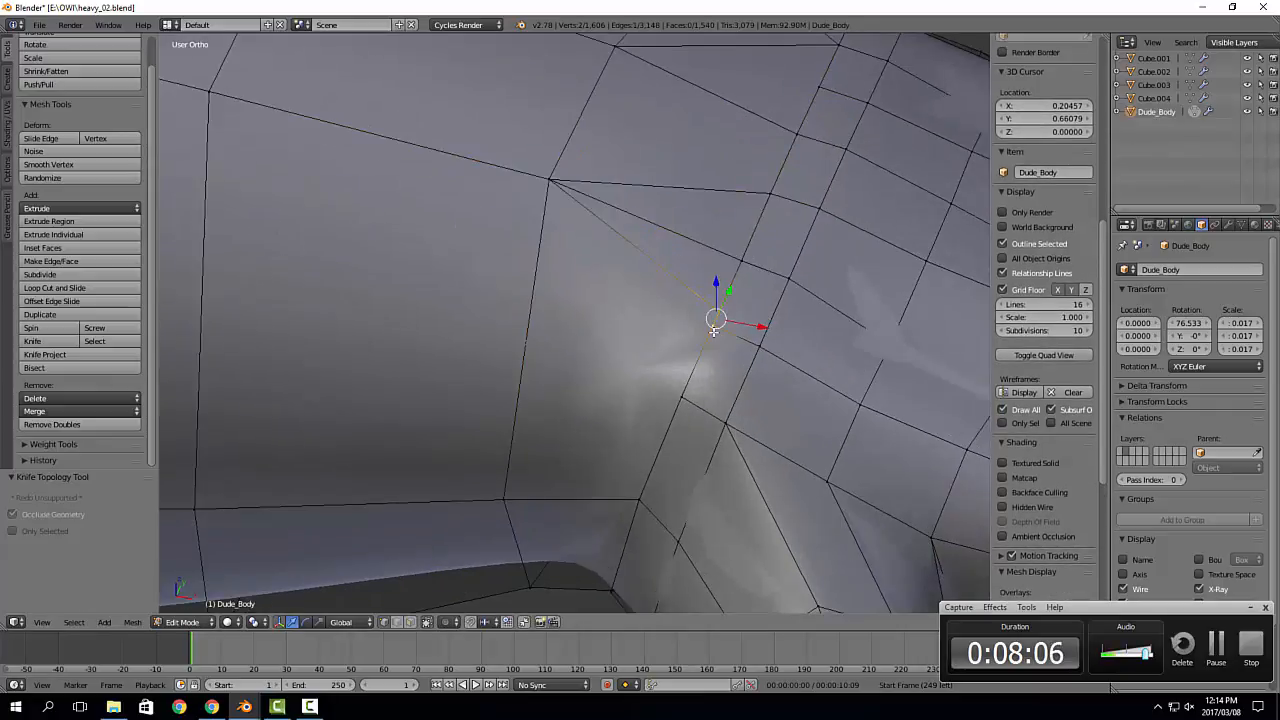
{"action": "key", "text": "alt+m"}
{"action": "left_click", "coordinate": [713, 331]}
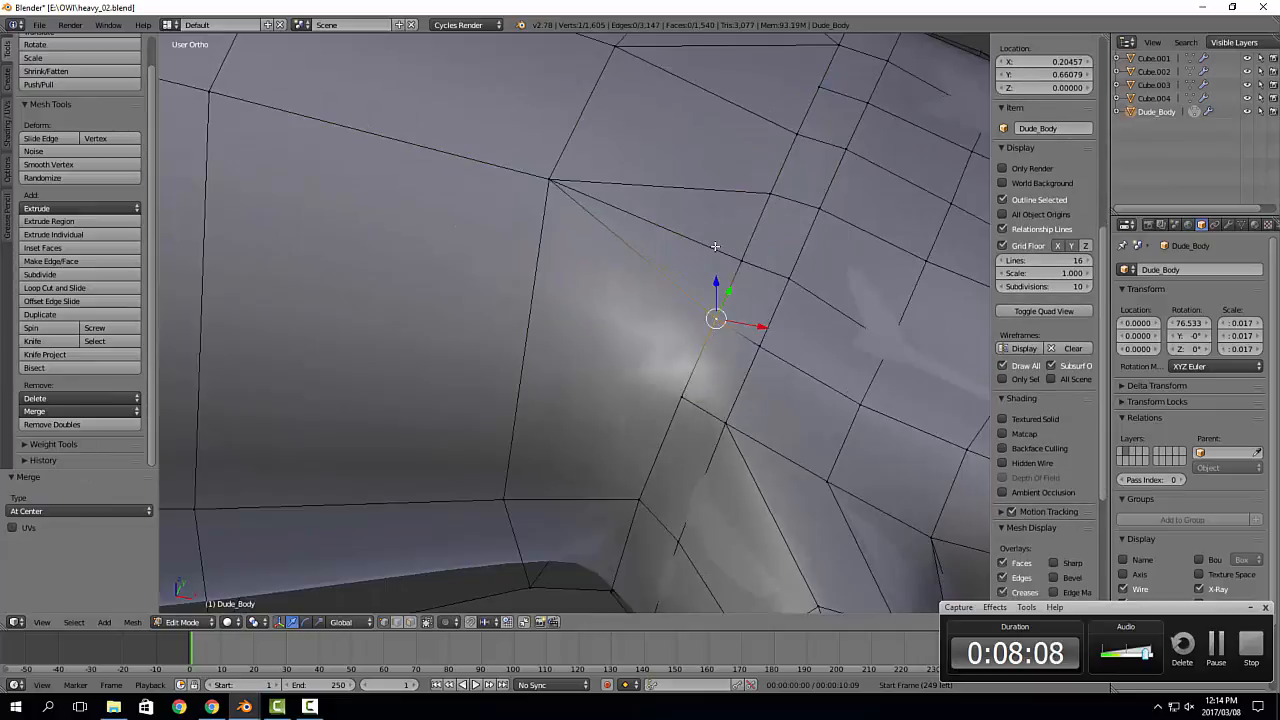
Step: Dissolve the middle edge between the two new diagonals at the wrist, merging the faces on each side, and clear the selection
{"action": "key", "text": "x"}
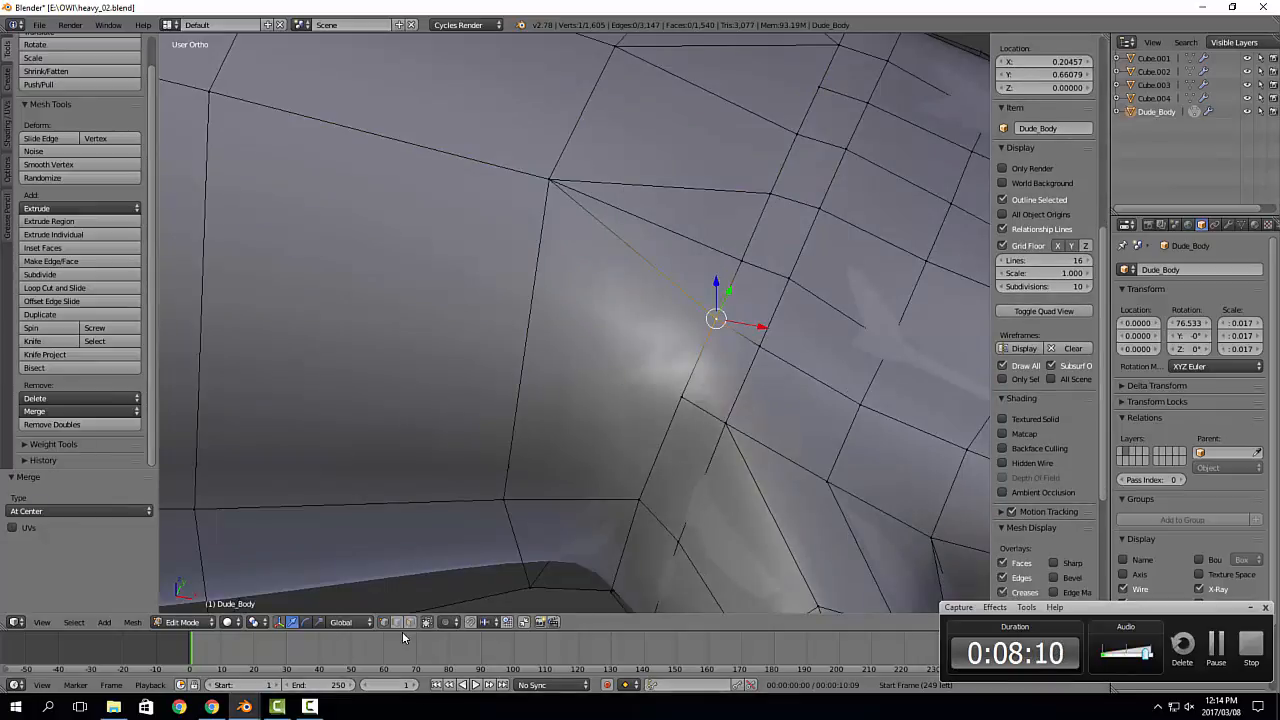
{"action": "right_click", "coordinate": [706, 238]}
{"action": "key", "text": "x"}
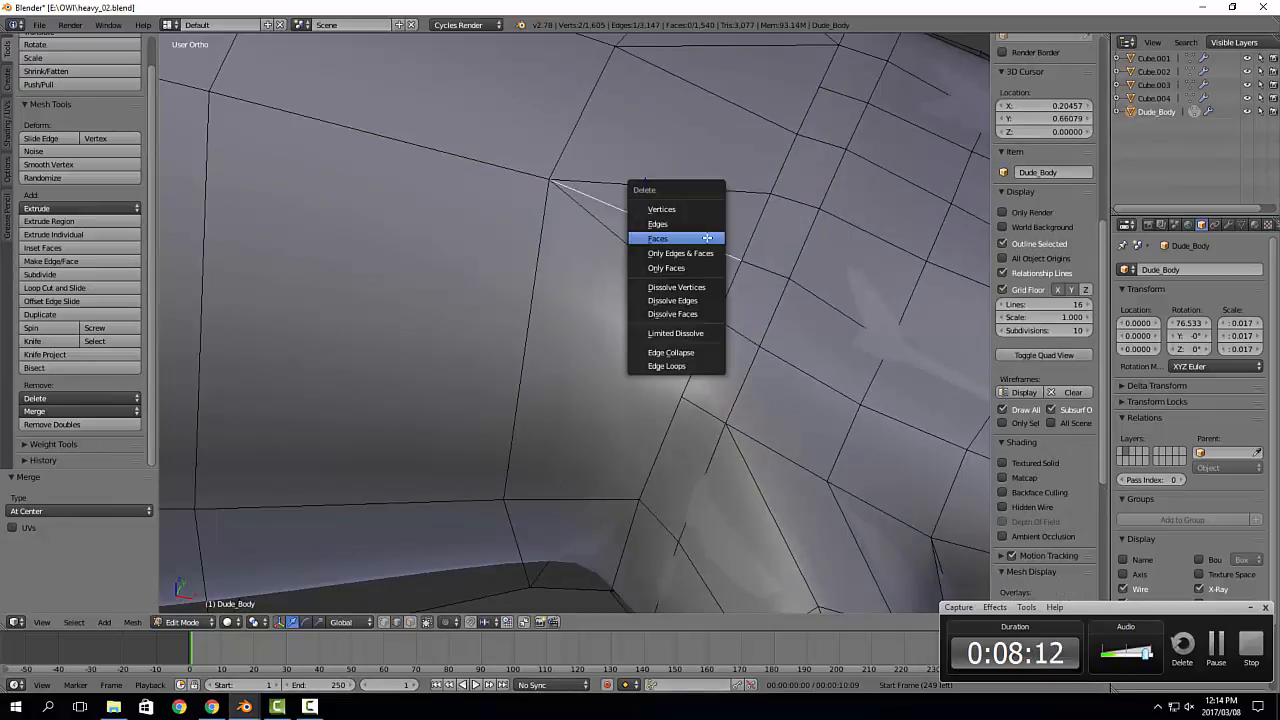
{"action": "left_click", "coordinate": [673, 353]}
{"action": "key", "text": "a"}
{"action": "middle_click_drag", "start_coordinate": [657, 437], "coordinate": [733, 316]}
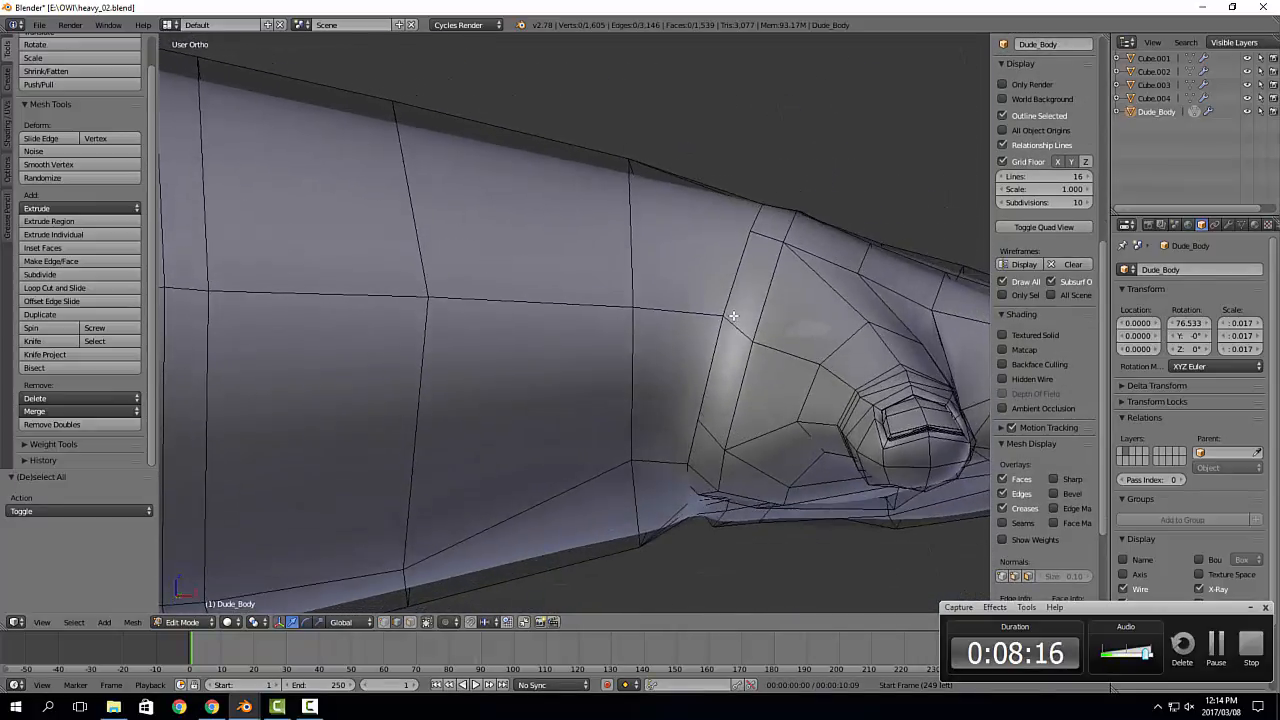
Step: Knife-cut a diagonal edge from the forearm vertex behind the thumb down to the wrist line on the palm side
{"action": "middle_click_drag", "start_coordinate": [752, 242], "coordinate": [737, 285]}
{"action": "key", "text": "k"}
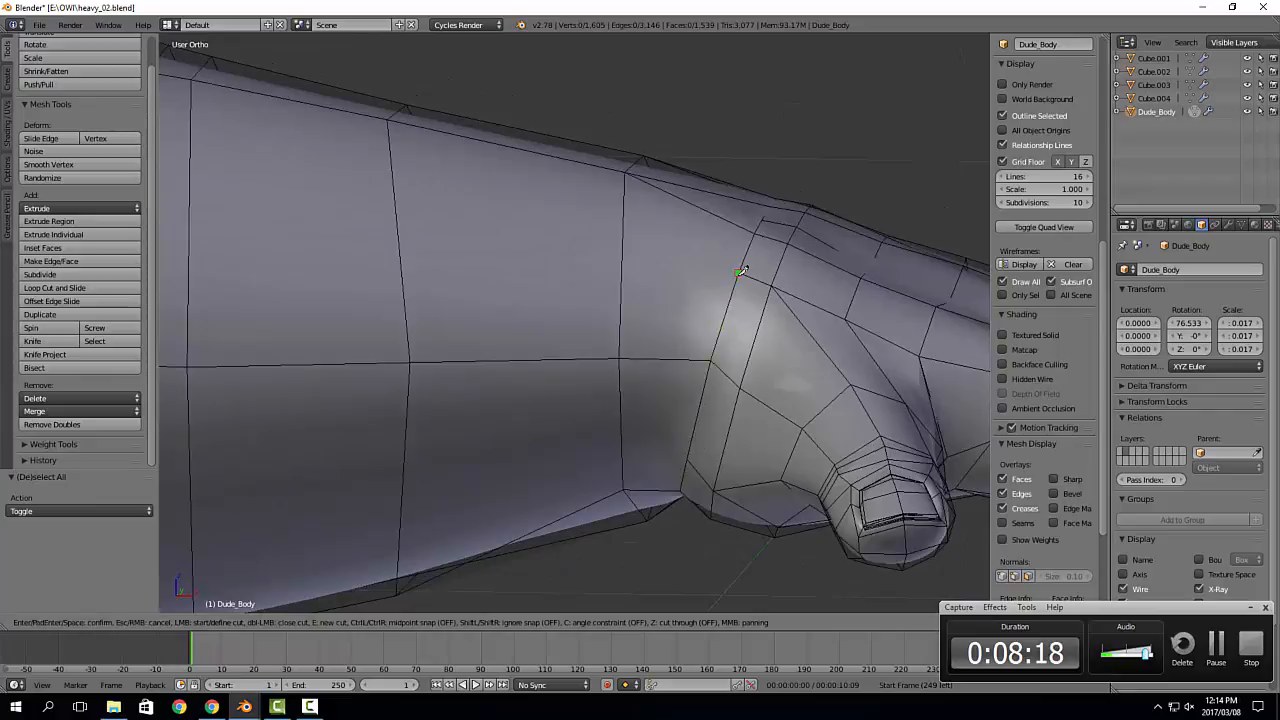
{"action": "left_click", "coordinate": [619, 359]}
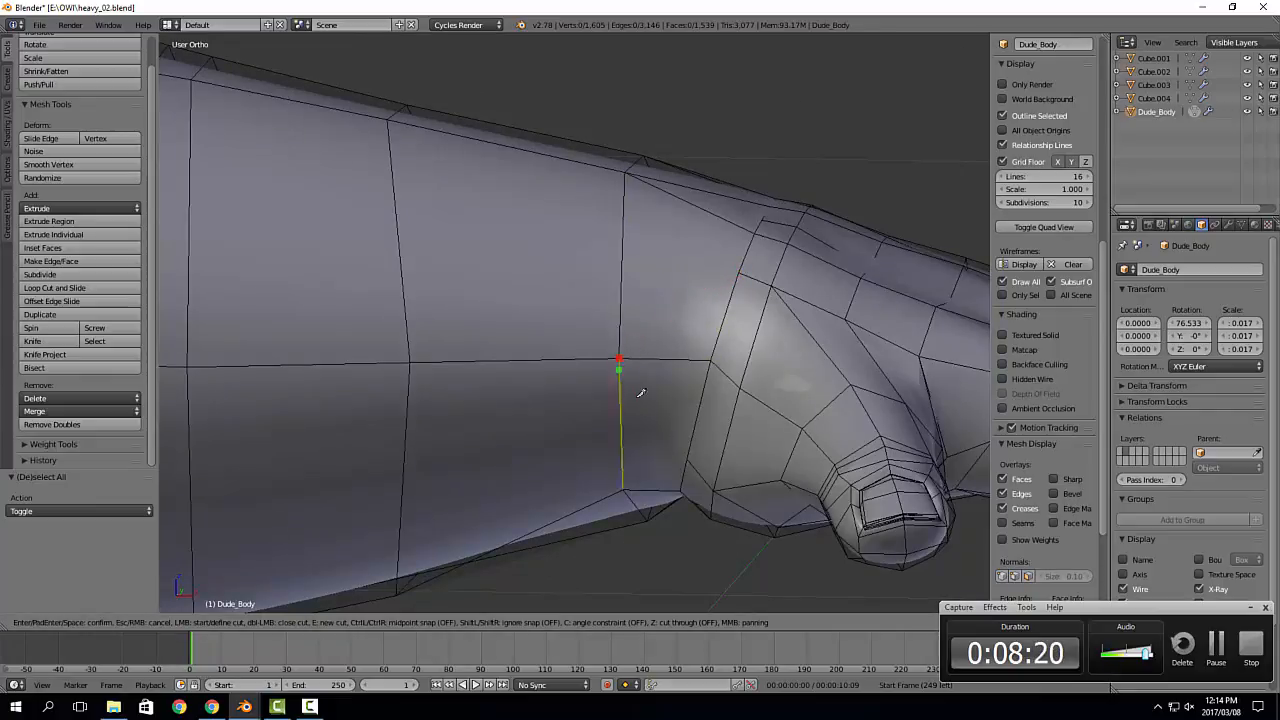
{"action": "left_click", "coordinate": [689, 453]}
{"action": "key", "text": "Return"}
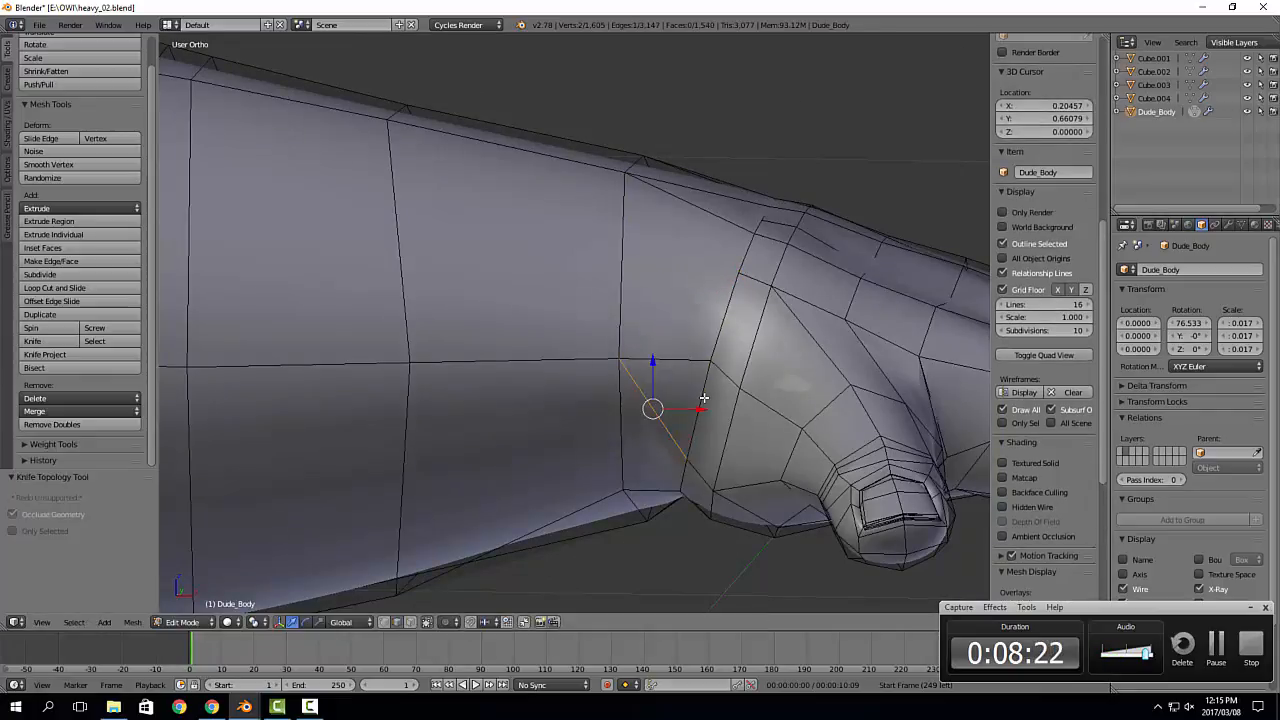
Step: Knife-cut a second diagonal from the same forearm vertex up to the wrist line and merge the two near-coincident end vertices at center
{"action": "key", "text": "k"}
{"action": "left_click", "coordinate": [620, 358]}
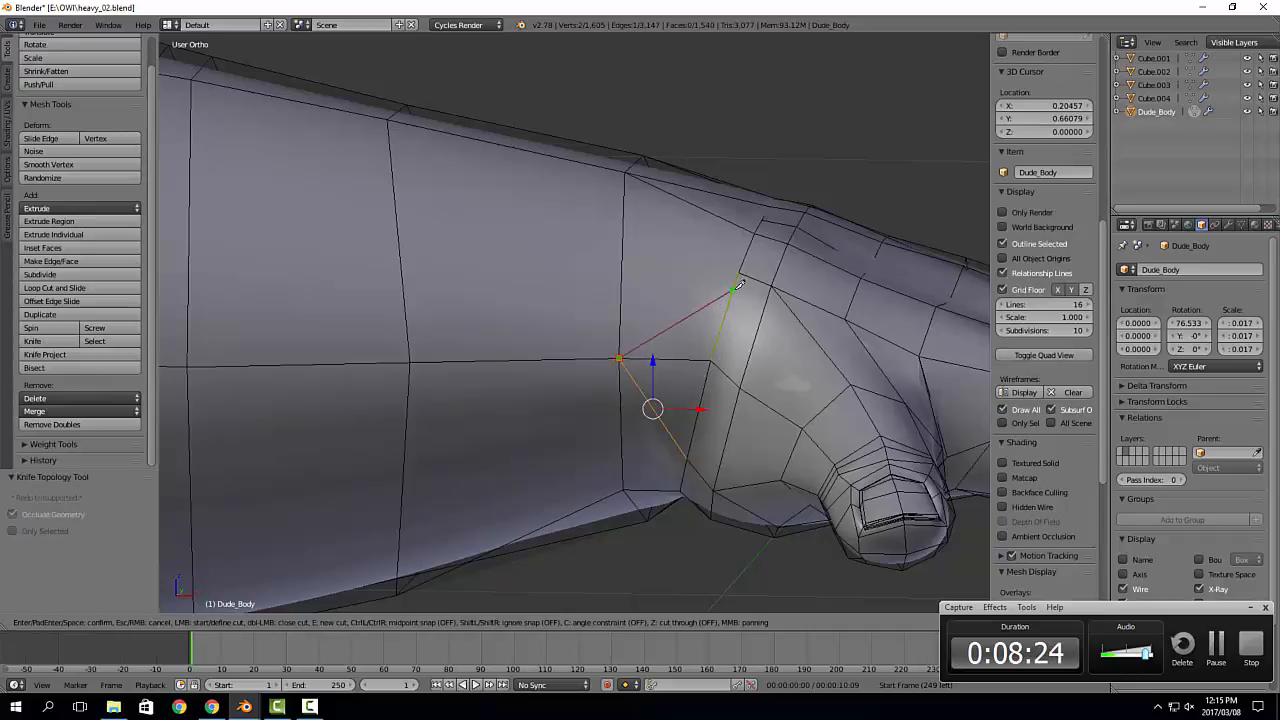
{"action": "left_click", "coordinate": [735, 291]}
{"action": "key", "text": "Return"}
{"action": "right_click", "coordinate": [734, 291], "text": "shift"}
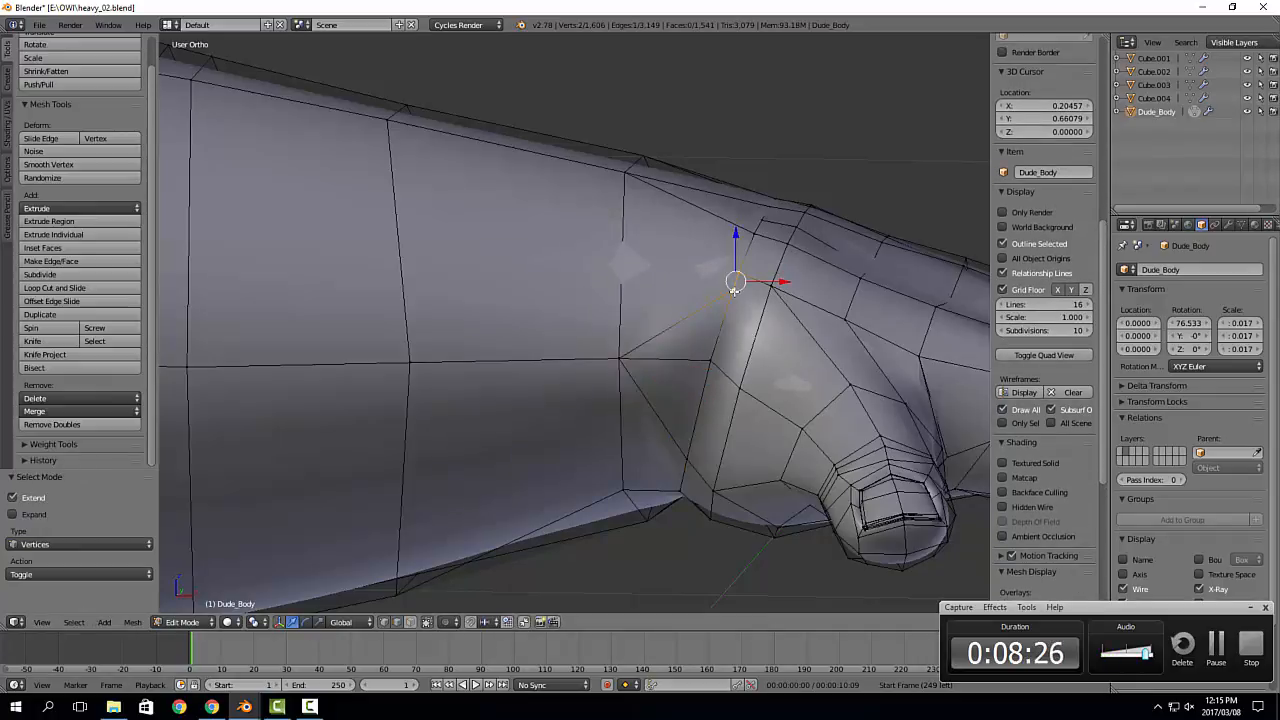
{"action": "key", "text": "alt+m"}
{"action": "left_click", "coordinate": [712, 290]}
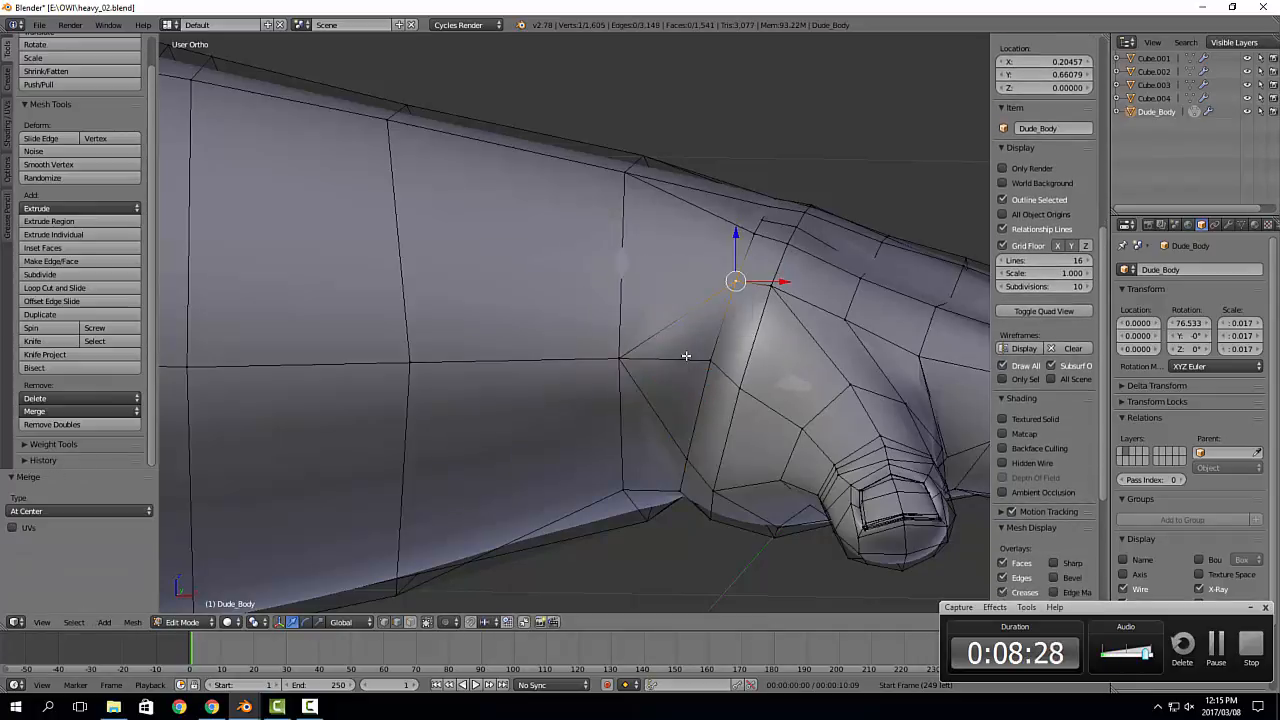
Step: Dissolve the straight edge between the two diagonals behind the thumb and clear the selection
{"action": "right_click", "coordinate": [686, 356]}
{"action": "key", "text": "x"}
{"action": "left_click", "coordinate": [686, 357]}
{"action": "key", "text": "a"}
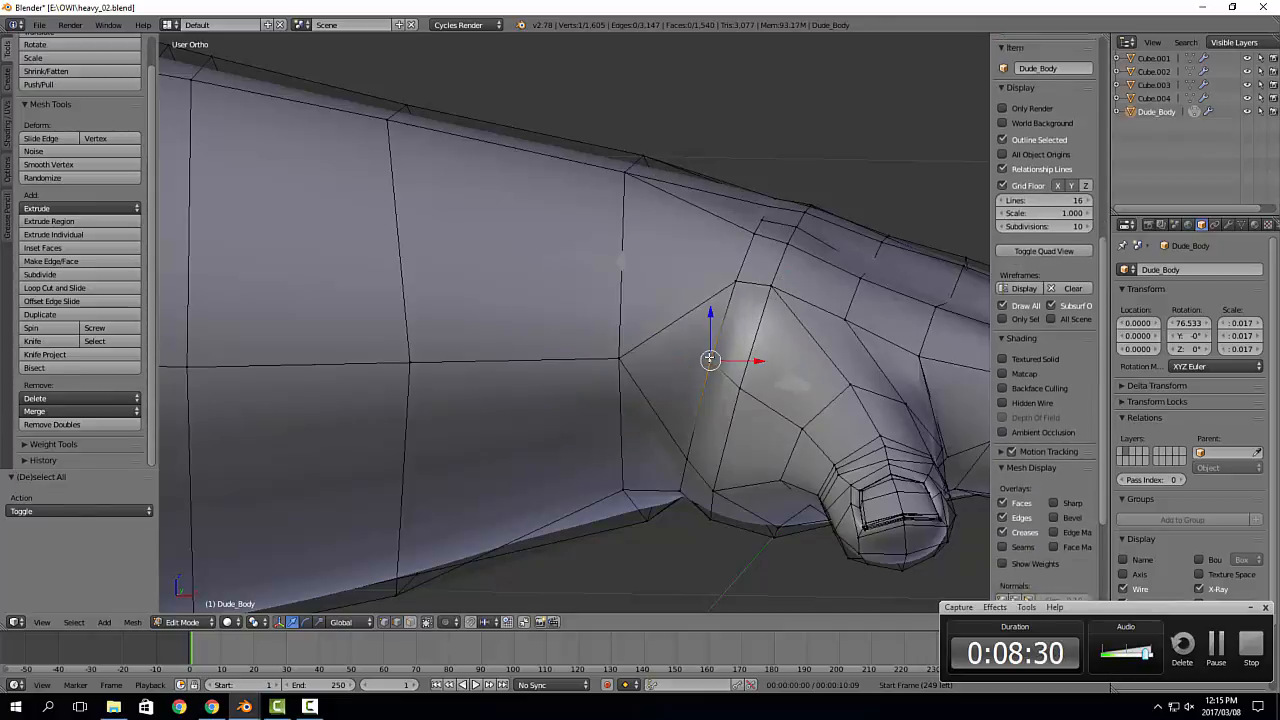
Step: Dissolve the middle edge inside the diagonal pair on the palm side of the wrist
{"action": "middle_click_drag", "start_coordinate": [709, 358], "coordinate": [734, 410]}
{"action": "right_click", "coordinate": [722, 426]}
{"action": "key", "text": "x"}
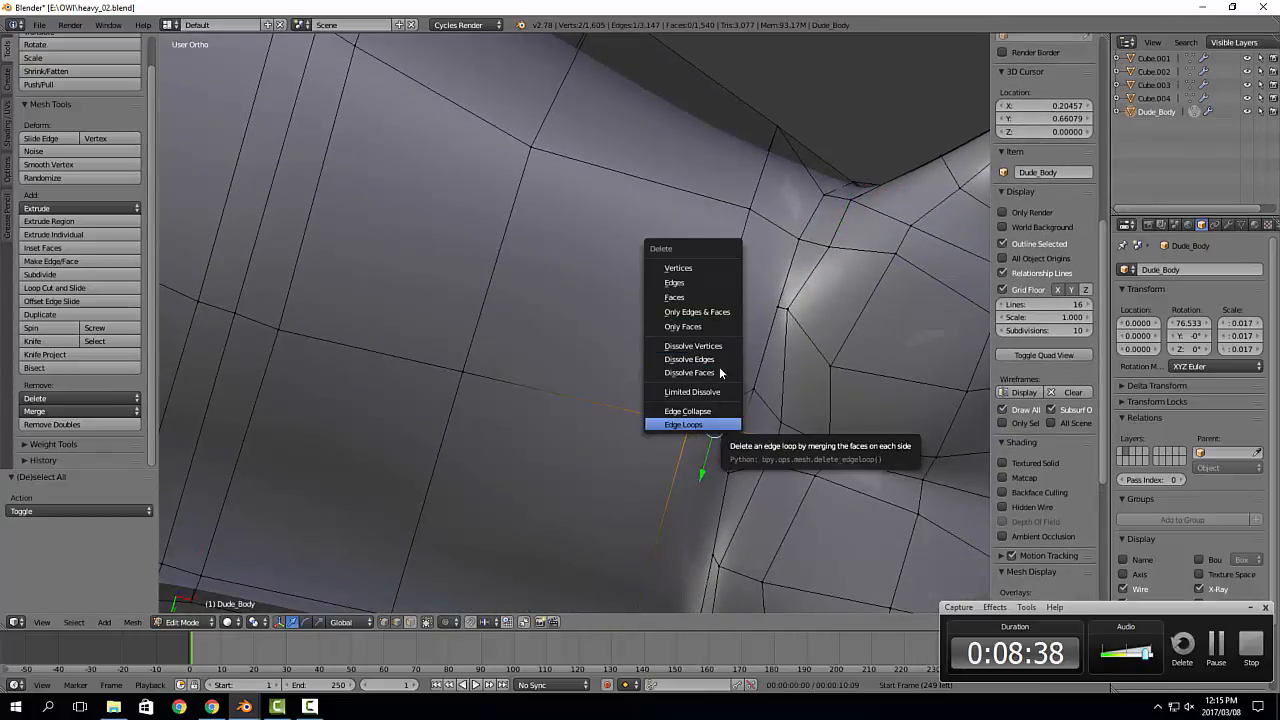
{"action": "left_click", "coordinate": [688, 424]}
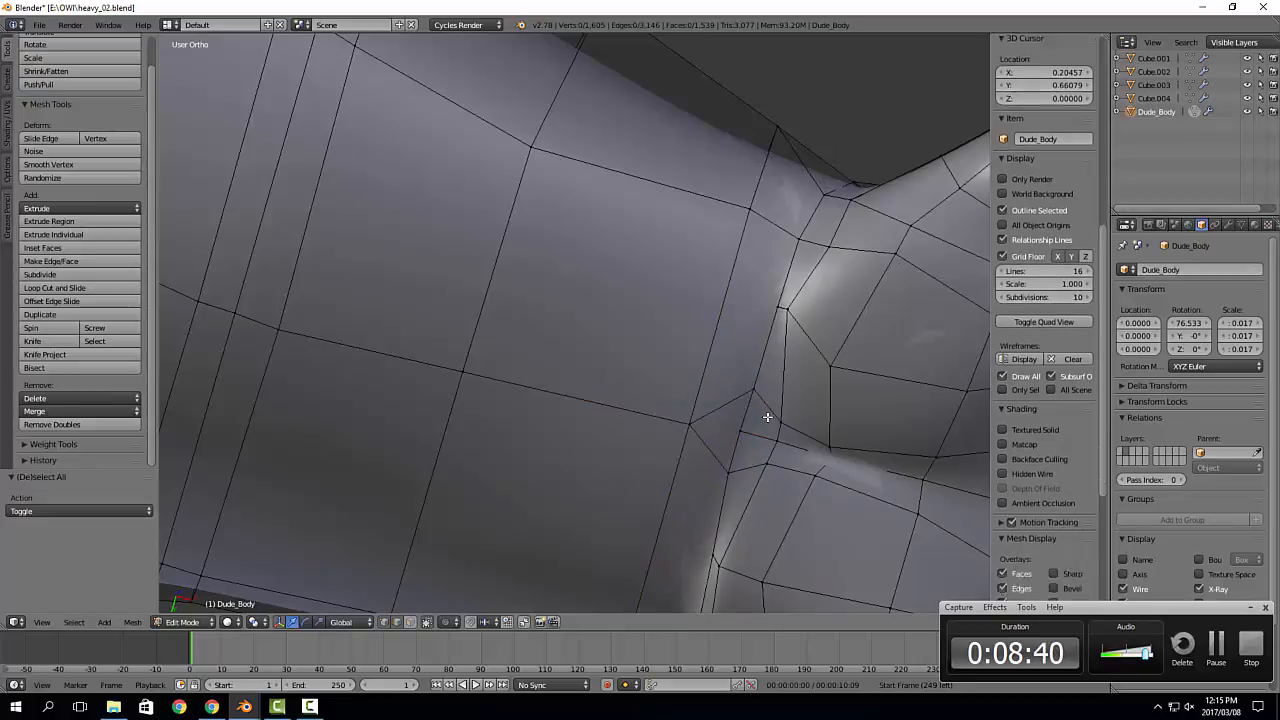
Step: Knife-cut a diagonal edge from the wrist vertex near the thumb base to the adjacent forearm vertex on the palm side
{"action": "middle_click_drag", "start_coordinate": [690, 426], "coordinate": [754, 309]}
{"action": "key", "text": "k"}
{"action": "left_click", "coordinate": [752, 291]}
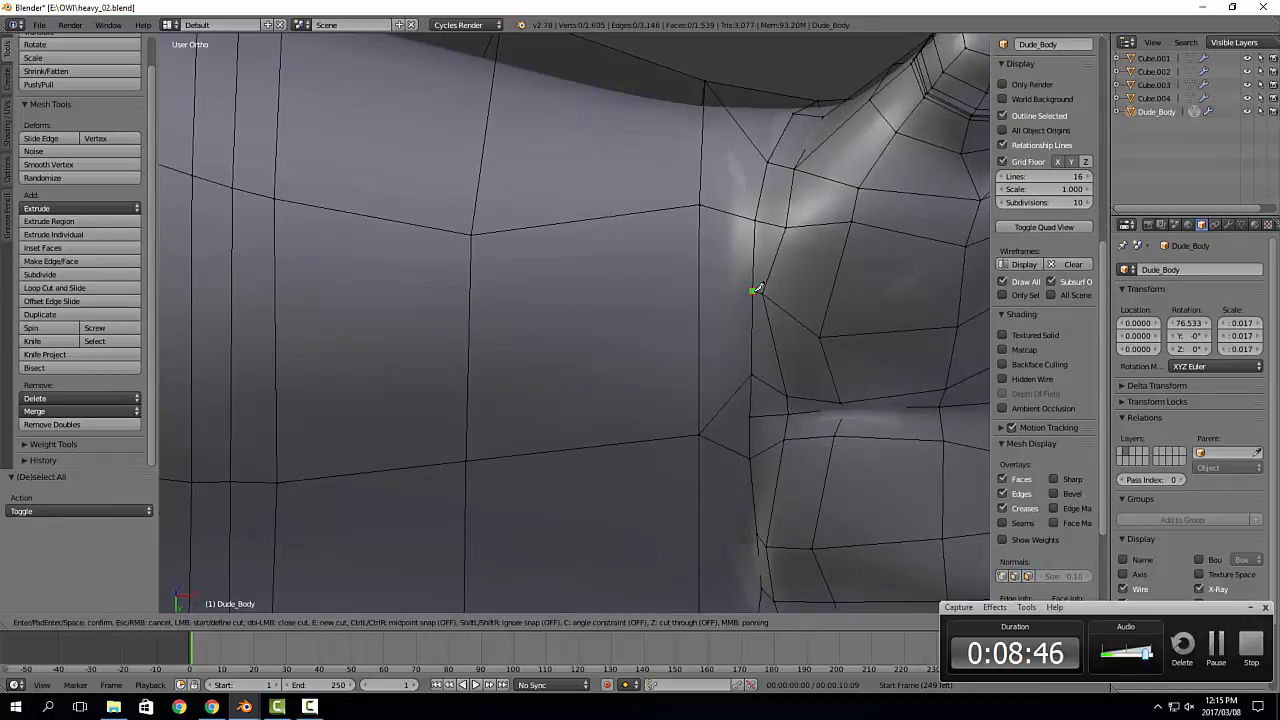
{"action": "left_click", "coordinate": [699, 205]}
{"action": "key", "text": "Return"}
{"action": "middle_click_drag", "start_coordinate": [704, 210], "coordinate": [743, 350]}
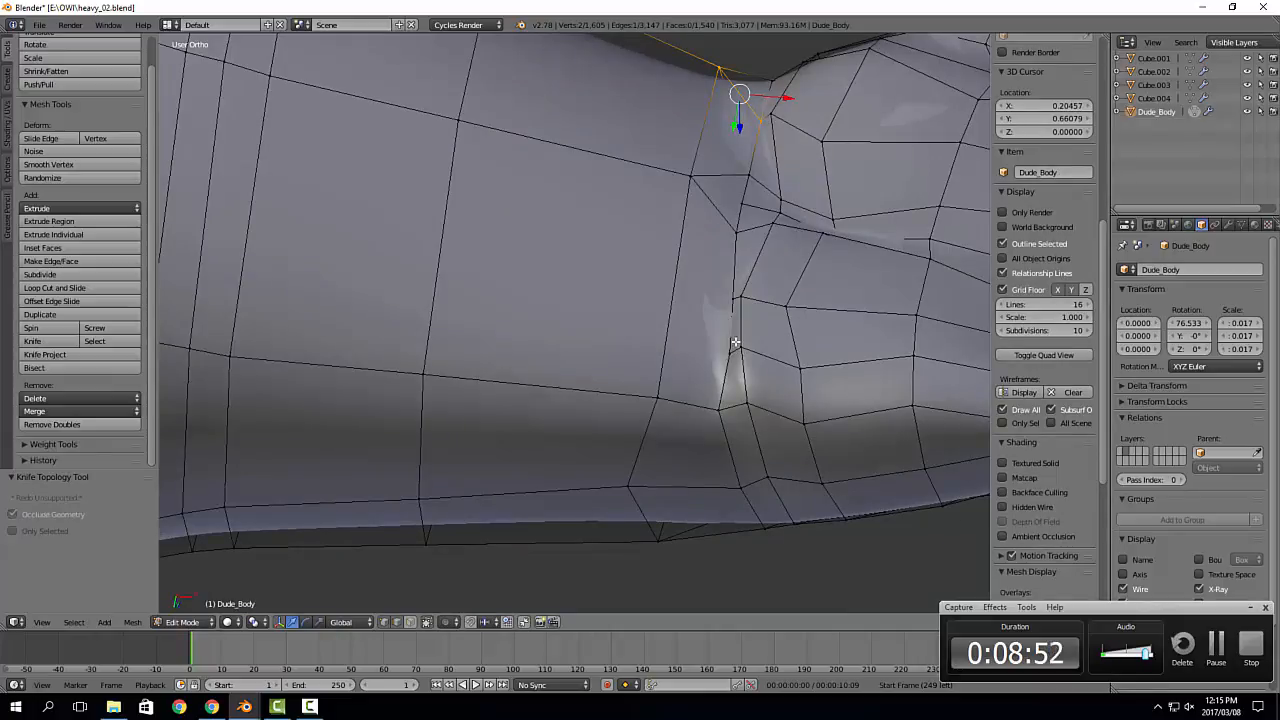
{"action": "mouse_move", "coordinate": [735, 342]}
{"action": "middle_mouse_down"}
{"action": "mouse_move", "coordinate": [726, 363]}
{"action": "mouse_move", "coordinate": [745, 322]}
{"action": "mouse_move", "coordinate": [735, 333]}
{"action": "middle_mouse_up"}
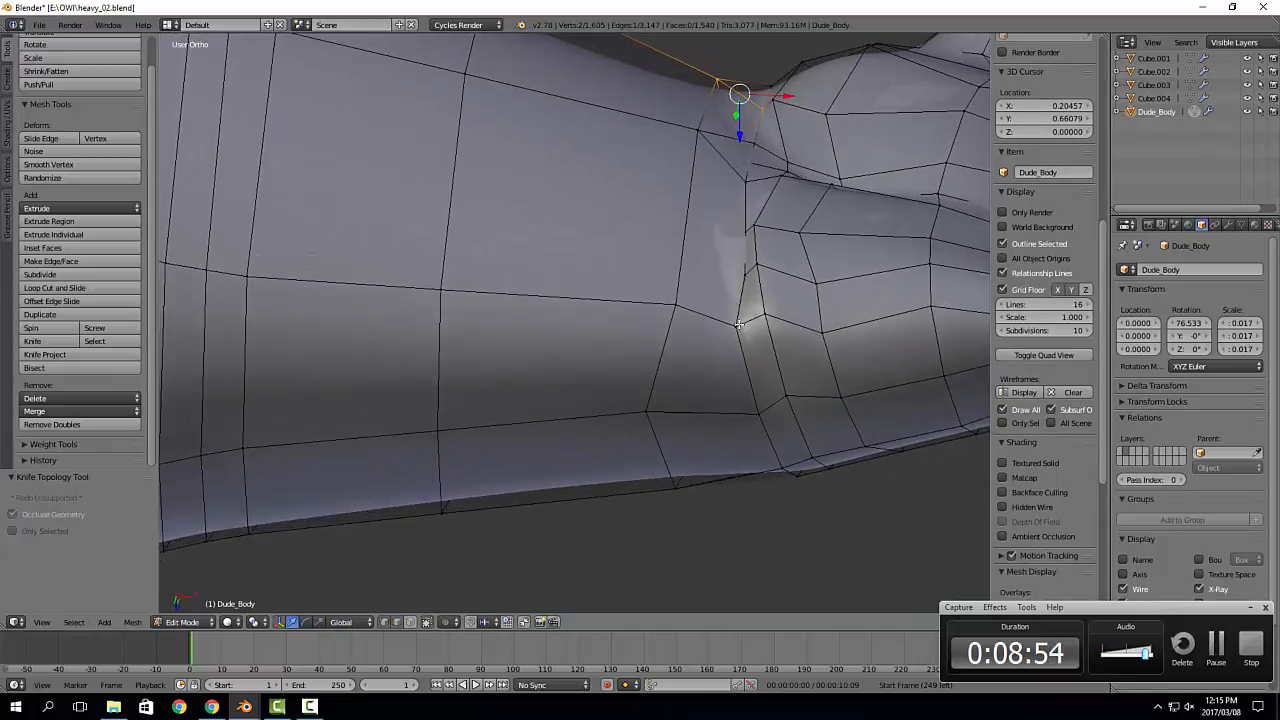
{"action": "key", "text": "k"}
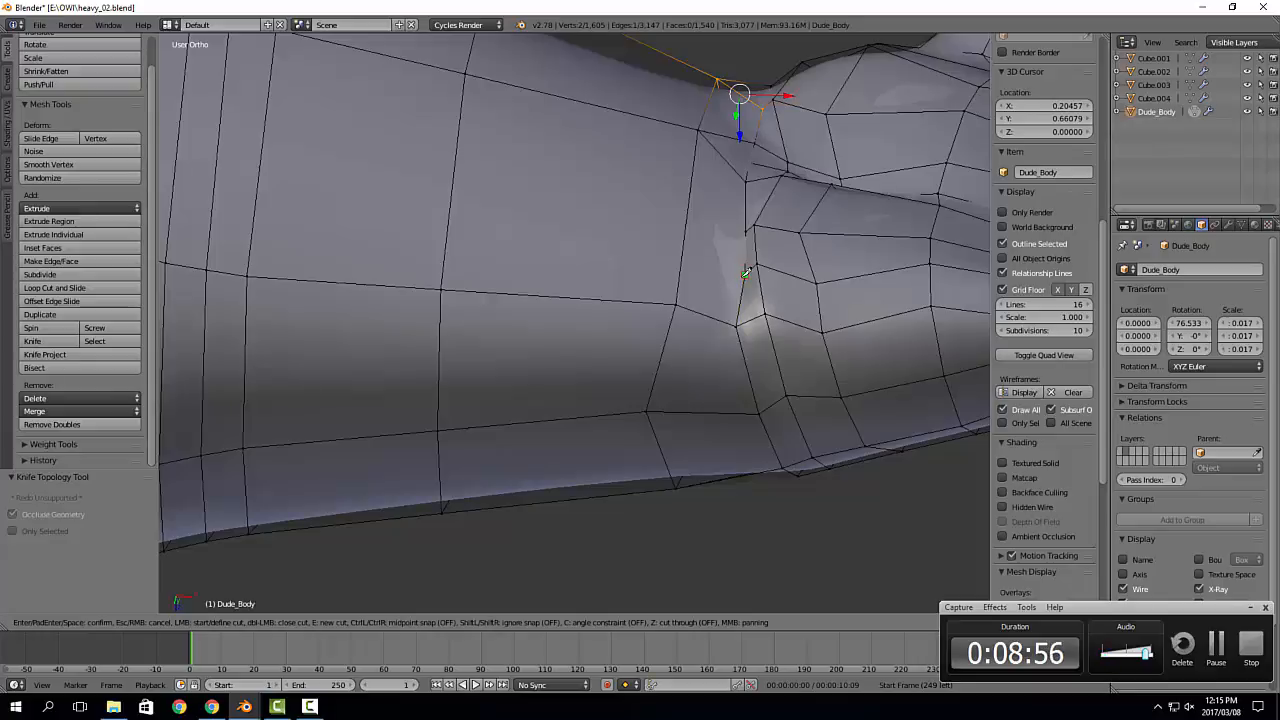
{"action": "left_click", "coordinate": [676, 304]}
{"action": "key", "text": "Return"}
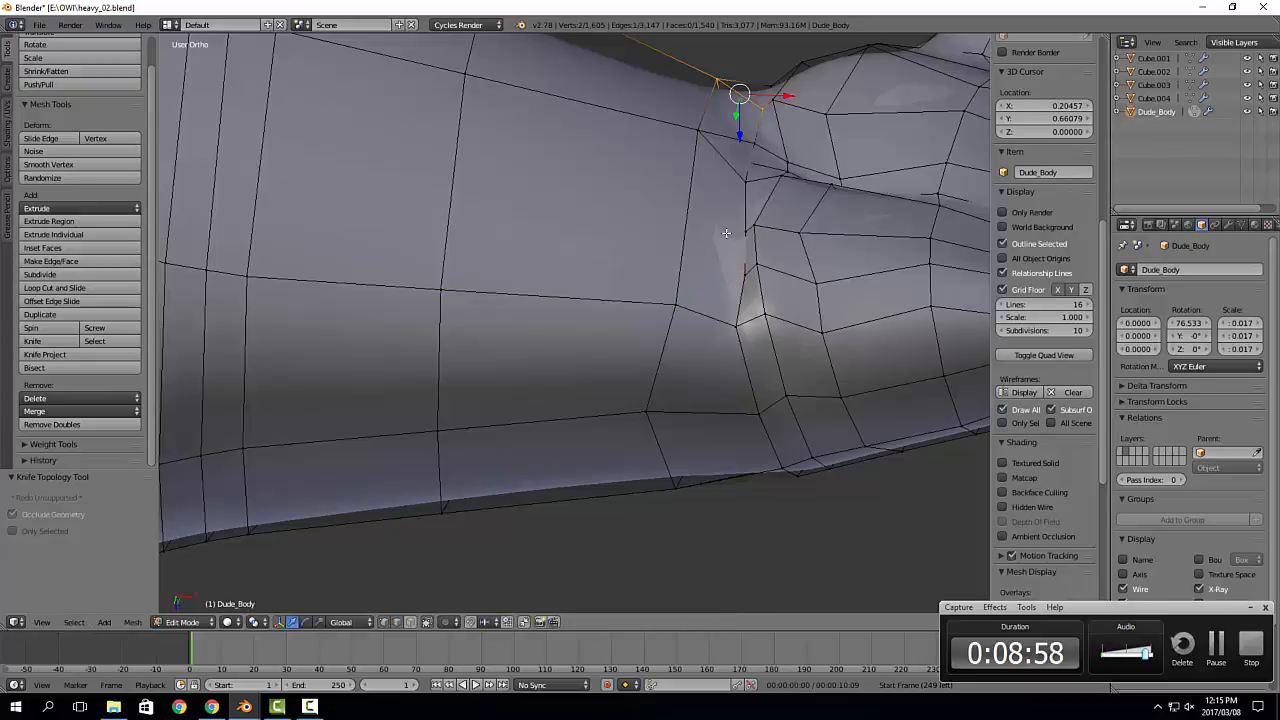
{"action": "key", "text": "k"}
{"action": "left_click", "coordinate": [746, 273]}
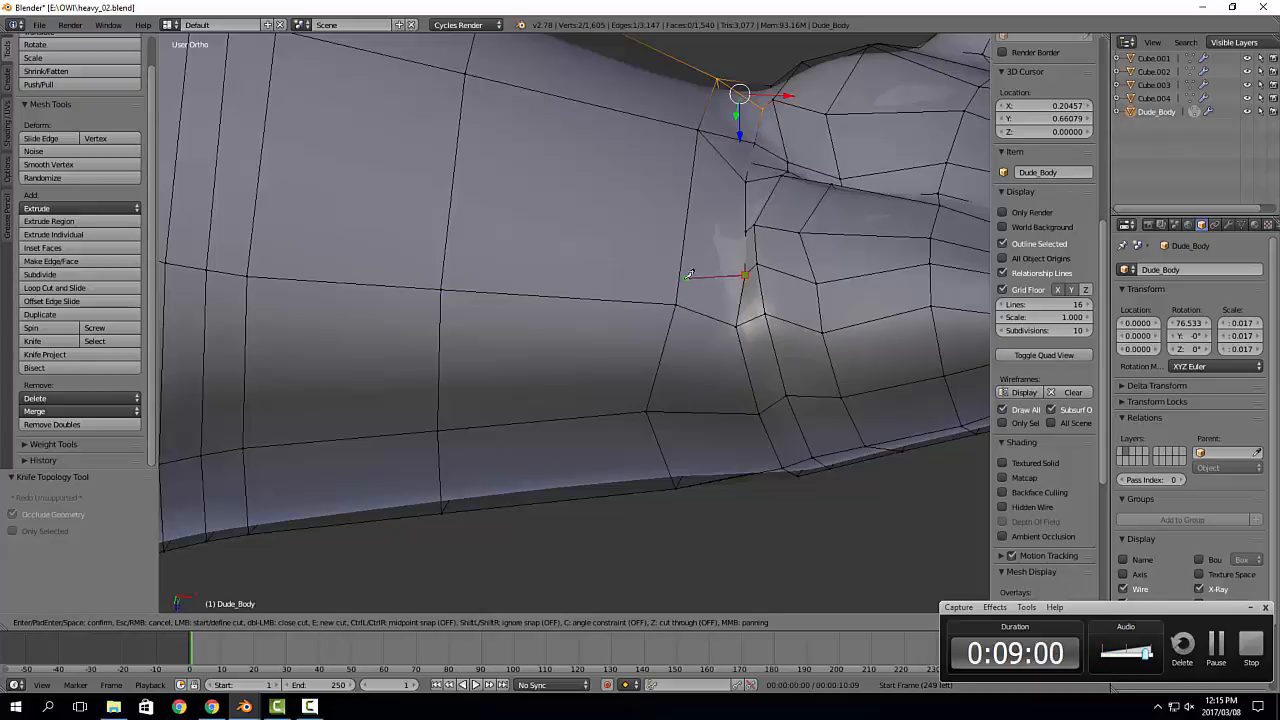
{"action": "key", "text": "Return"}
Step: Knife-cut a diagonal edge from the forearm vertex near the little-finger side of the palm to the wrist line
{"action": "key", "text": "k"}
{"action": "left_click", "coordinate": [676, 304]}
{"action": "left_click", "coordinate": [740, 294]}
{"action": "key", "text": "Return"}
Step: Merge the two nearly coincident vertices where the new diagonal meets the wrist line at their center
{"action": "middle_click_drag", "start_coordinate": [754, 250], "coordinate": [743, 315]}
{"action": "right_click", "coordinate": [736, 334]}
{"action": "right_click", "coordinate": [737, 323], "text": "shift"}
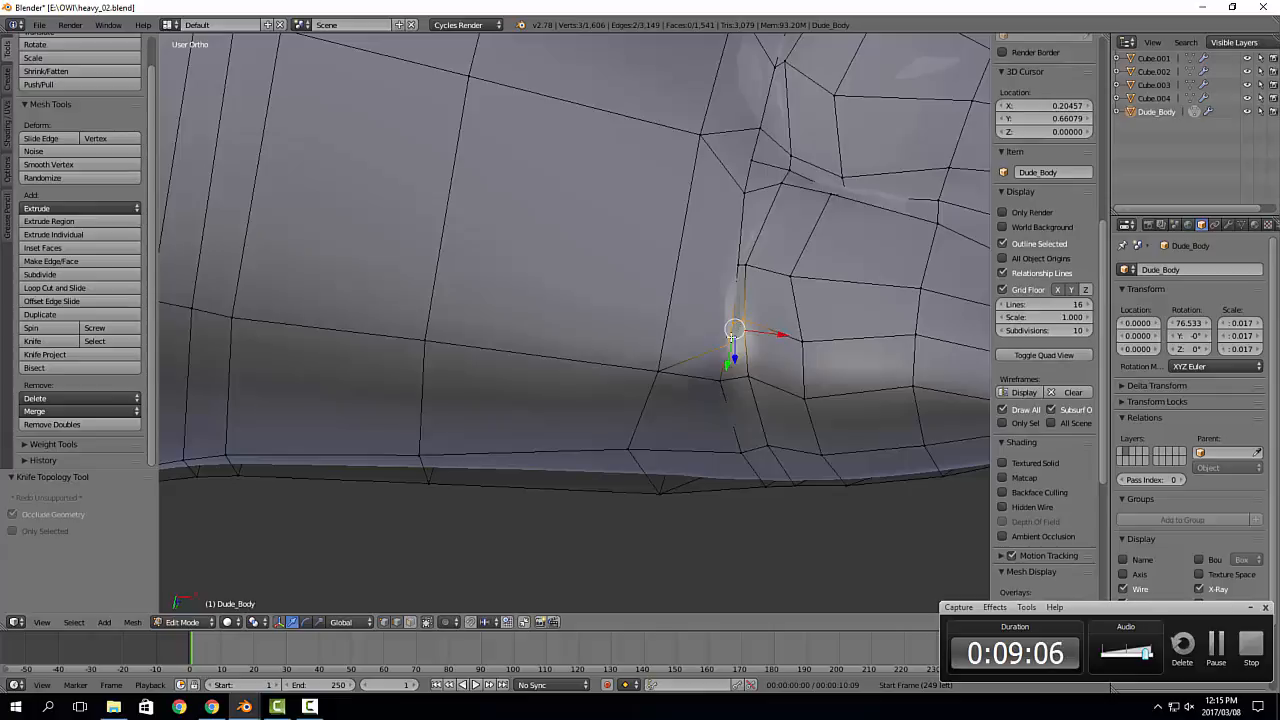
{"action": "scroll", "coordinate": [736, 331], "scroll_direction": "up", "scroll_amount": 2}
{"action": "key", "text": "2"}
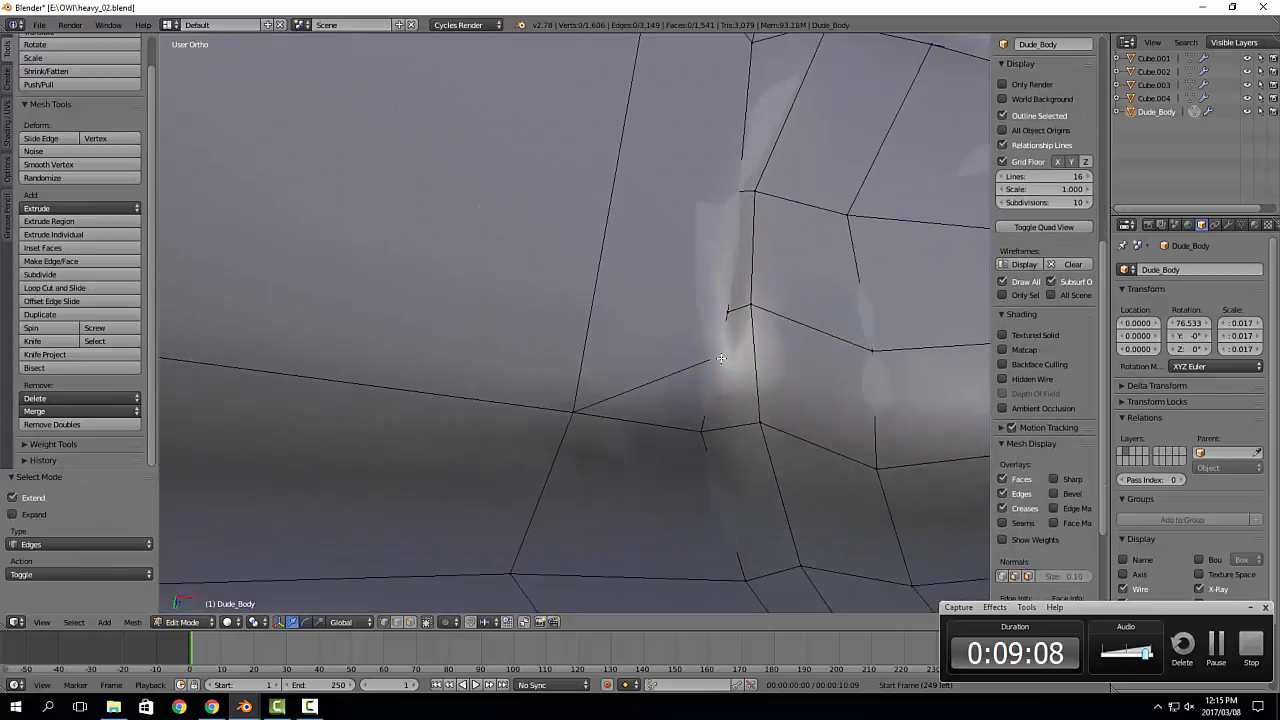
{"action": "key", "text": "alt+m"}
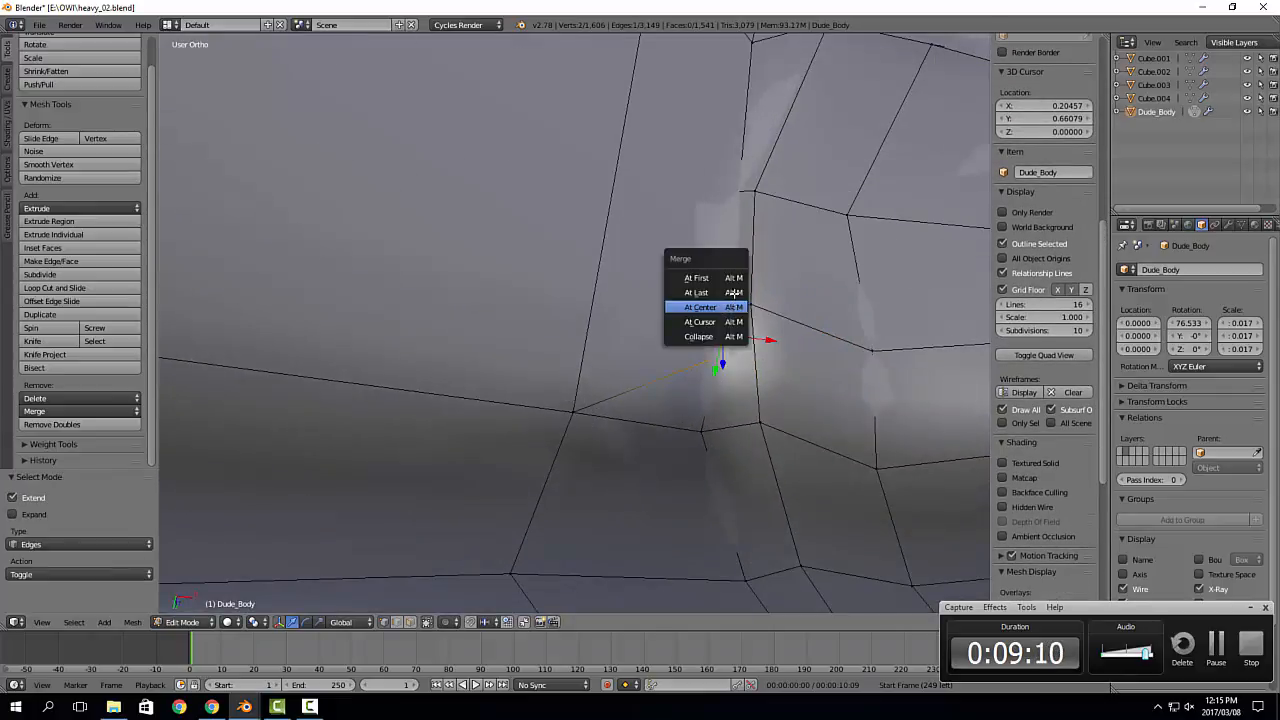
{"action": "left_click", "coordinate": [734, 304]}
Step: Knife-cut an edge connecting the middle palm-side forearm vertex to the unconnected wrist vertex toward the little finger
{"action": "scroll", "coordinate": [733, 302], "scroll_direction": "down", "scroll_amount": 1}
{"action": "middle_click_drag", "start_coordinate": [733, 300], "coordinate": [730, 316]}
{"action": "scroll", "coordinate": [729, 312], "scroll_direction": "down", "scroll_amount": 2}
{"action": "key", "text": "k"}
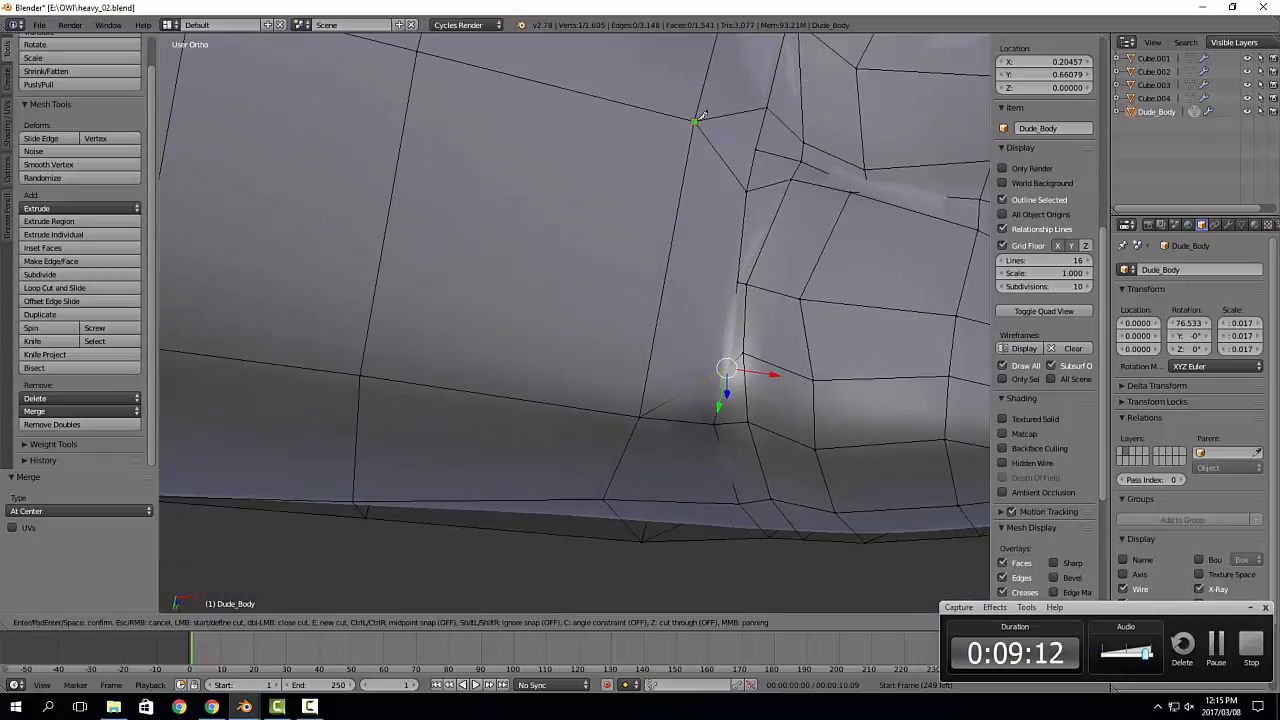
{"action": "left_click", "coordinate": [694, 121]}
{"action": "key", "text": "Return"}
Step: Examine the wrist's edge flow from the palm, the little-finger side and the back of the hand
{"action": "middle_click_drag", "start_coordinate": [737, 249], "coordinate": [726, 323]}
{"action": "scroll", "coordinate": [726, 324], "scroll_direction": "down", "scroll_amount": 3}
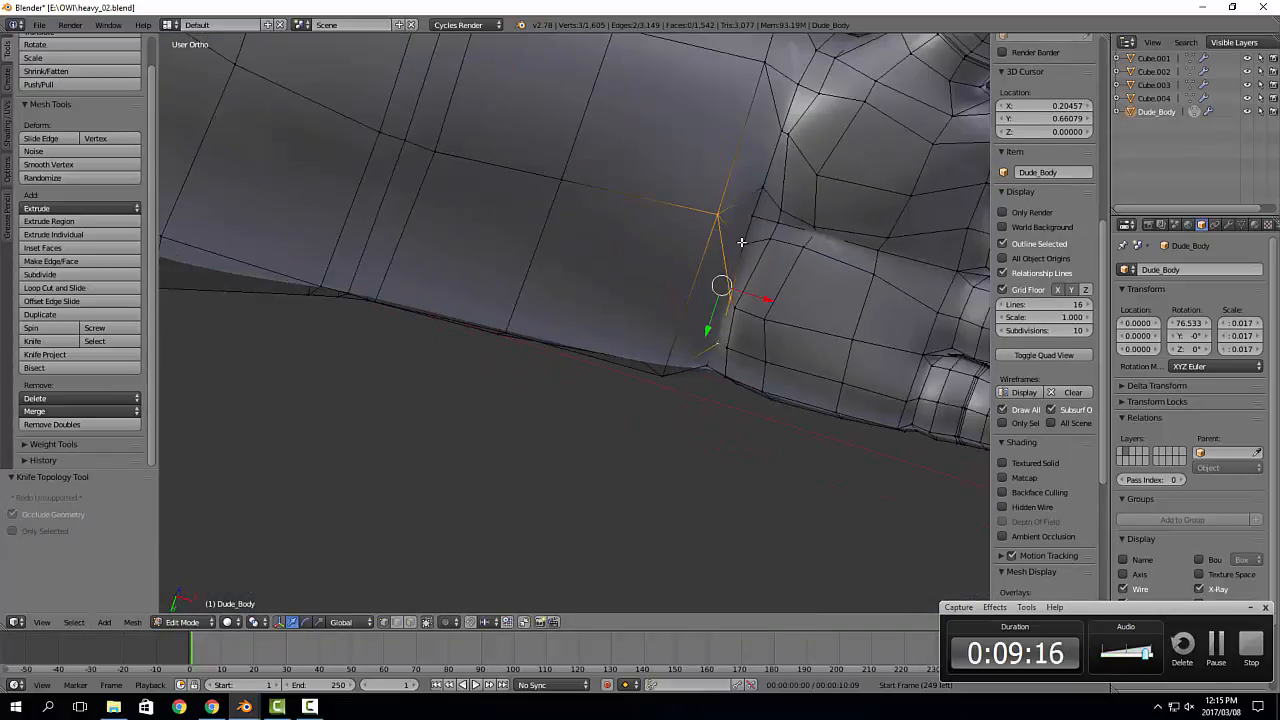
{"action": "middle_click_drag", "start_coordinate": [741, 242], "coordinate": [674, 89]}
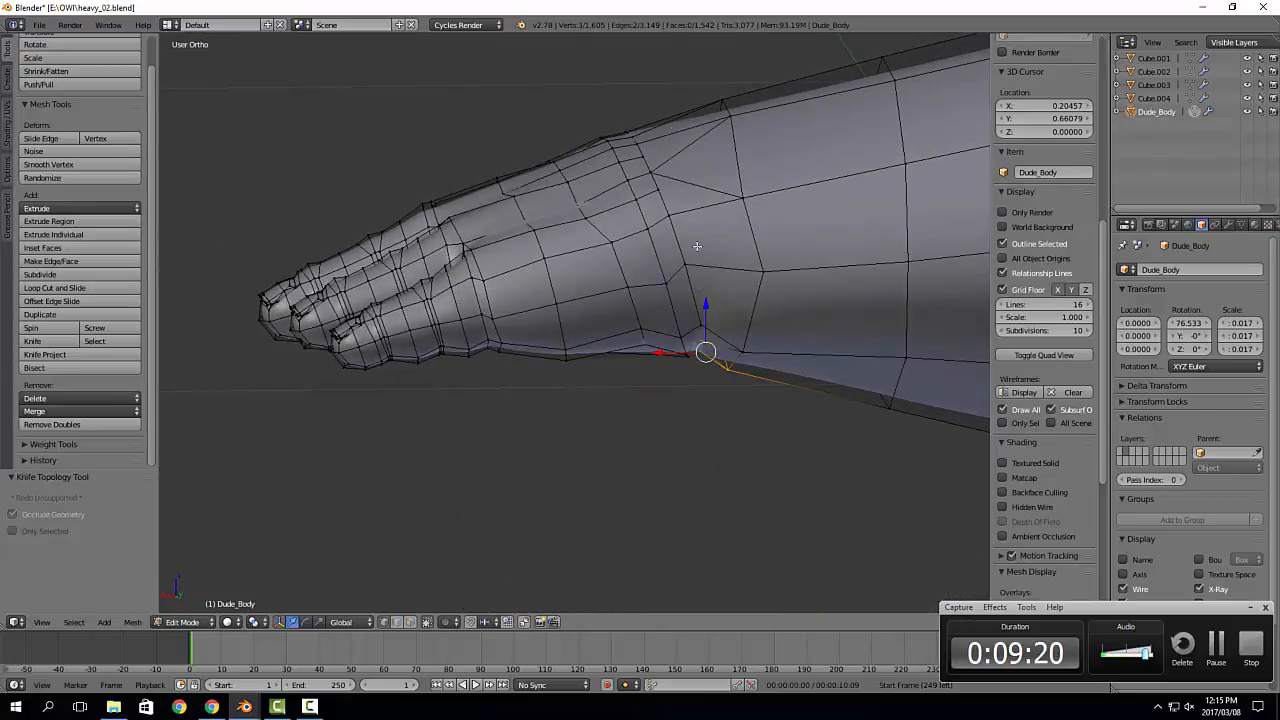
{"action": "scroll", "coordinate": [749, 314], "scroll_direction": "down", "scroll_amount": 2}
{"action": "scroll", "coordinate": [761, 295], "scroll_direction": "up", "scroll_amount": 4}
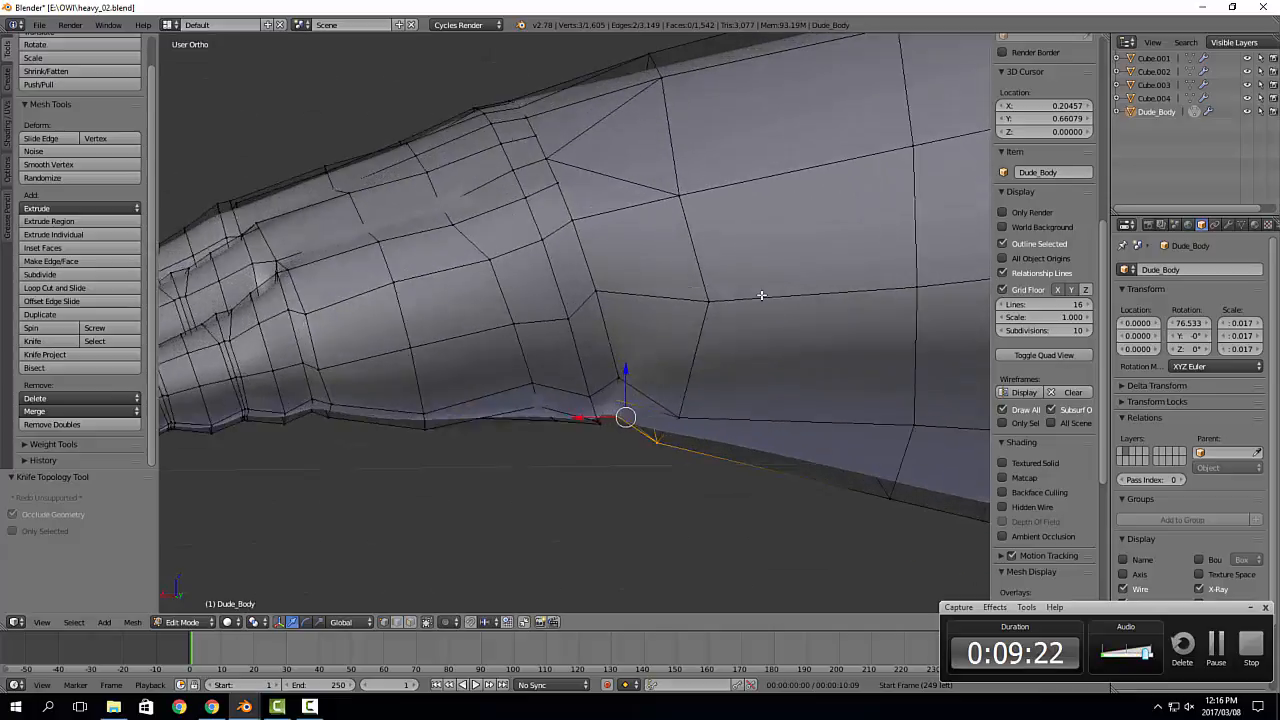
{"action": "scroll", "coordinate": [761, 295], "scroll_direction": "down", "scroll_amount": 2}
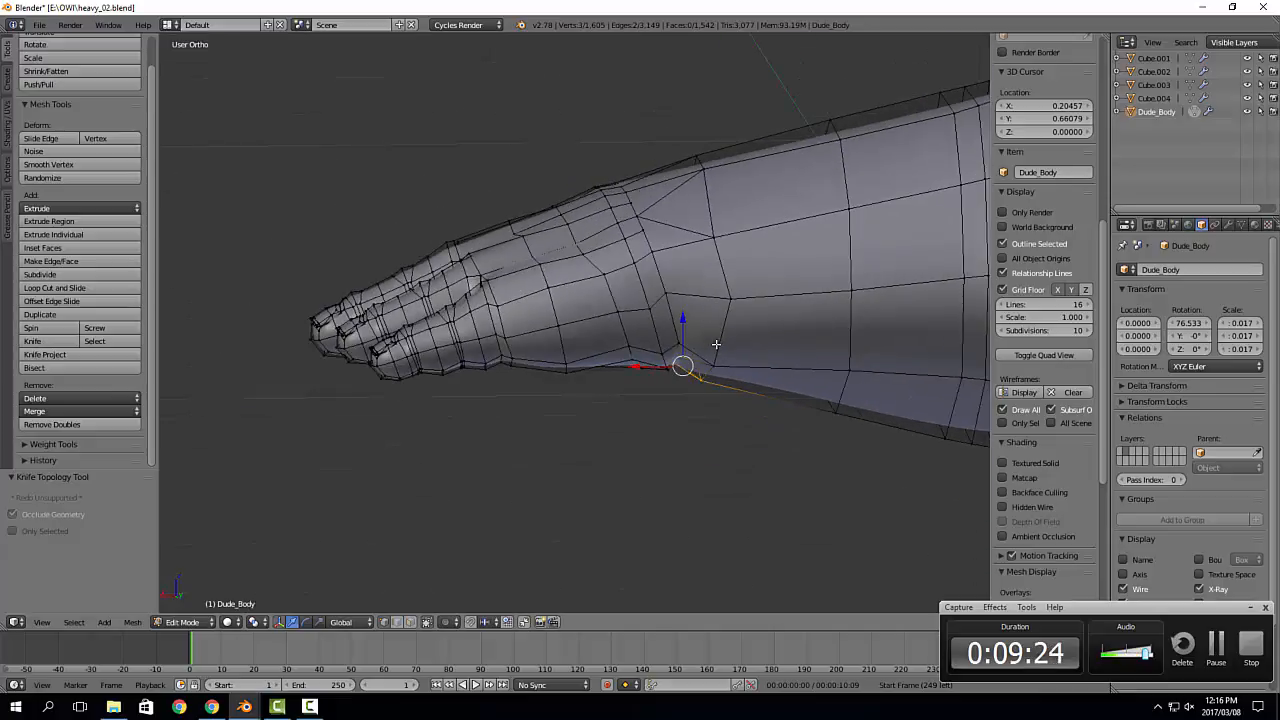
{"action": "middle_click_drag", "start_coordinate": [266, 346], "coordinate": [470, 470]}
{"action": "middle_click_drag", "start_coordinate": [586, 396], "coordinate": [743, 321], "text": "shift"}
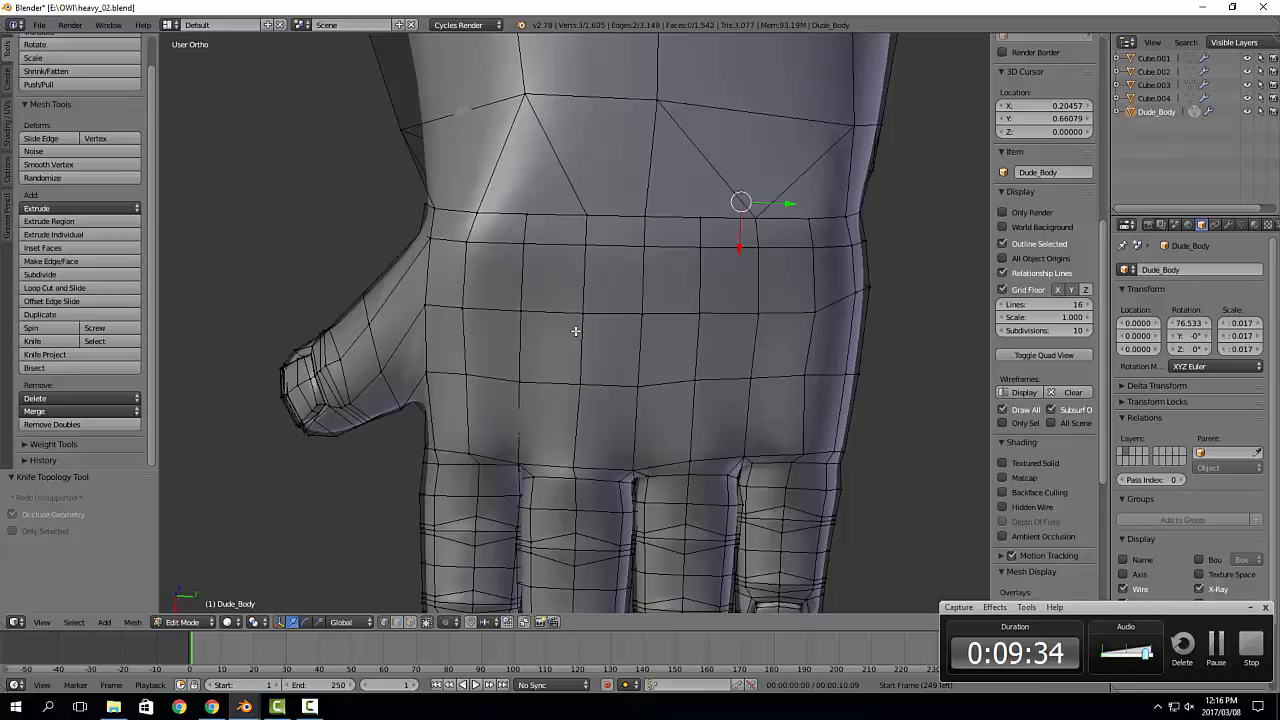
{"action": "scroll", "coordinate": [575, 331], "scroll_direction": "down", "scroll_amount": 3}
{"action": "middle_click_drag", "start_coordinate": [575, 331], "coordinate": [714, 428]}
Step: Return to Object Mode, check the smoothed arm and whole body wireframe, and deselect the body
{"action": "key", "text": "Tab"}
{"action": "scroll", "coordinate": [680, 375], "scroll_direction": "up", "scroll_amount": 5}
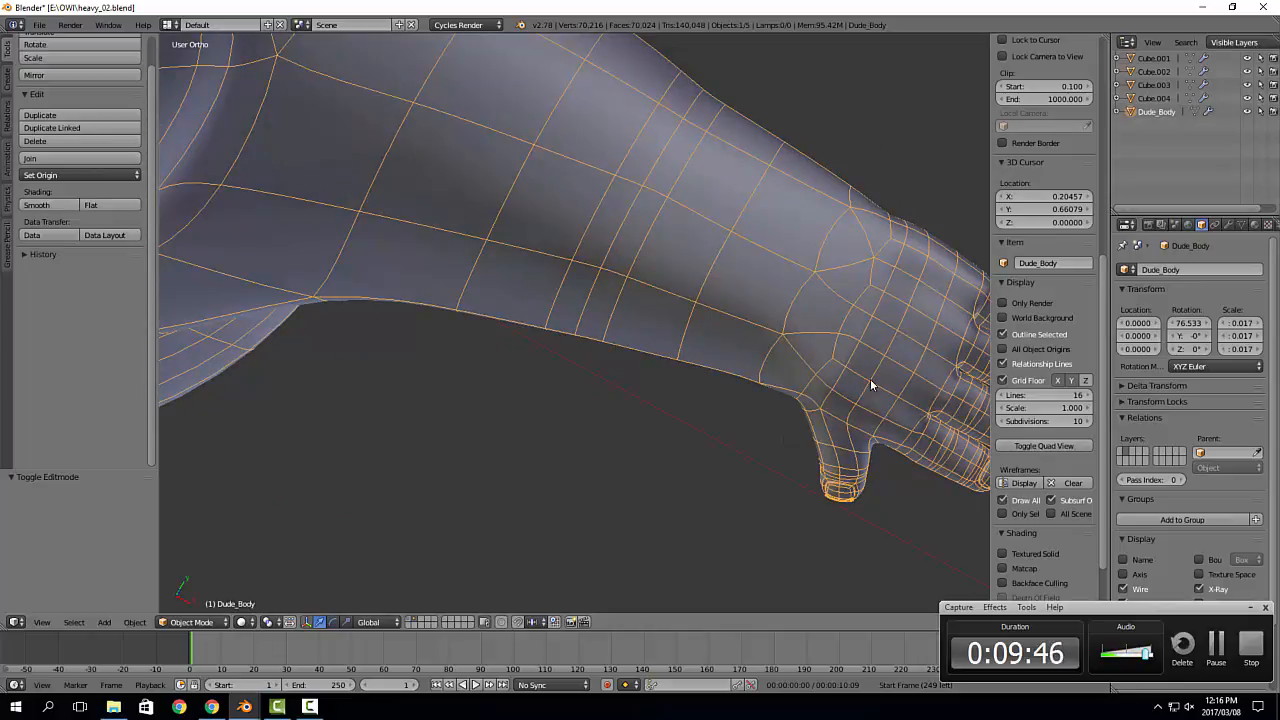
{"action": "scroll", "coordinate": [865, 381], "scroll_direction": "down", "scroll_amount": 5}
{"action": "middle_click_drag", "start_coordinate": [865, 381], "coordinate": [803, 331]}
{"action": "middle_click_drag", "start_coordinate": [700, 517], "coordinate": [712, 475]}
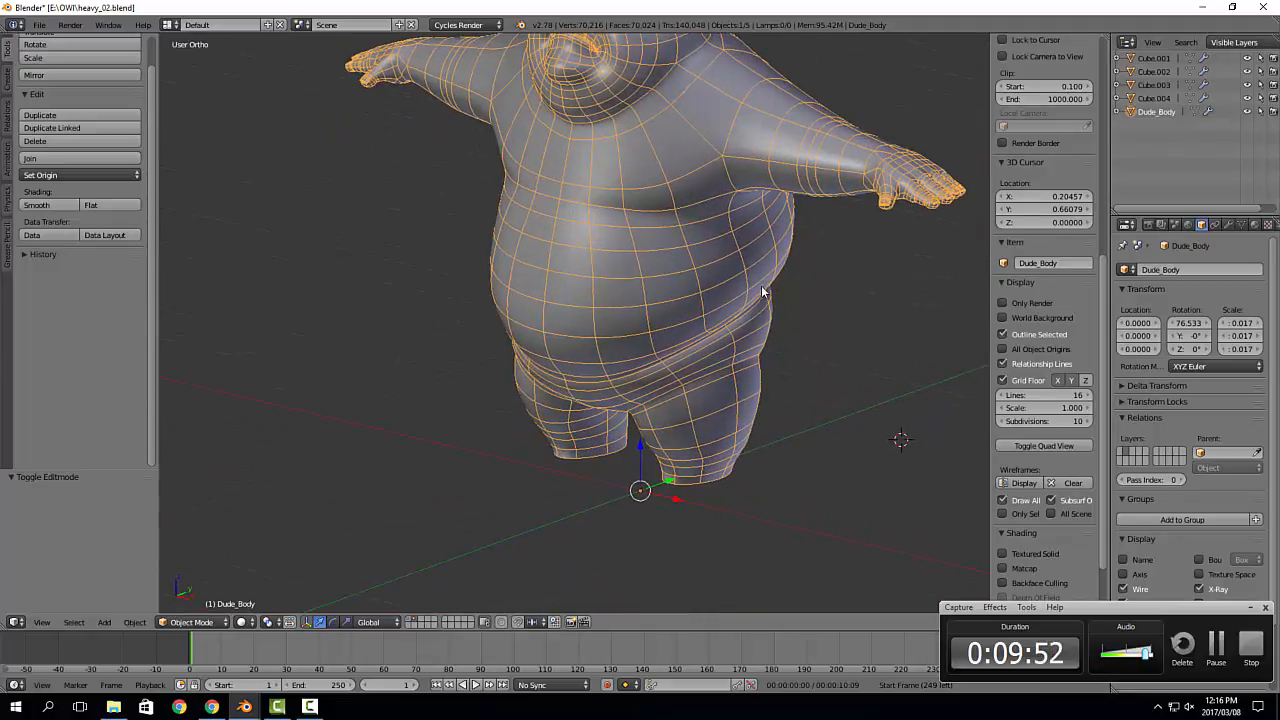
{"action": "middle_click_drag", "start_coordinate": [761, 290], "coordinate": [726, 398]}
{"action": "key", "text": "a"}
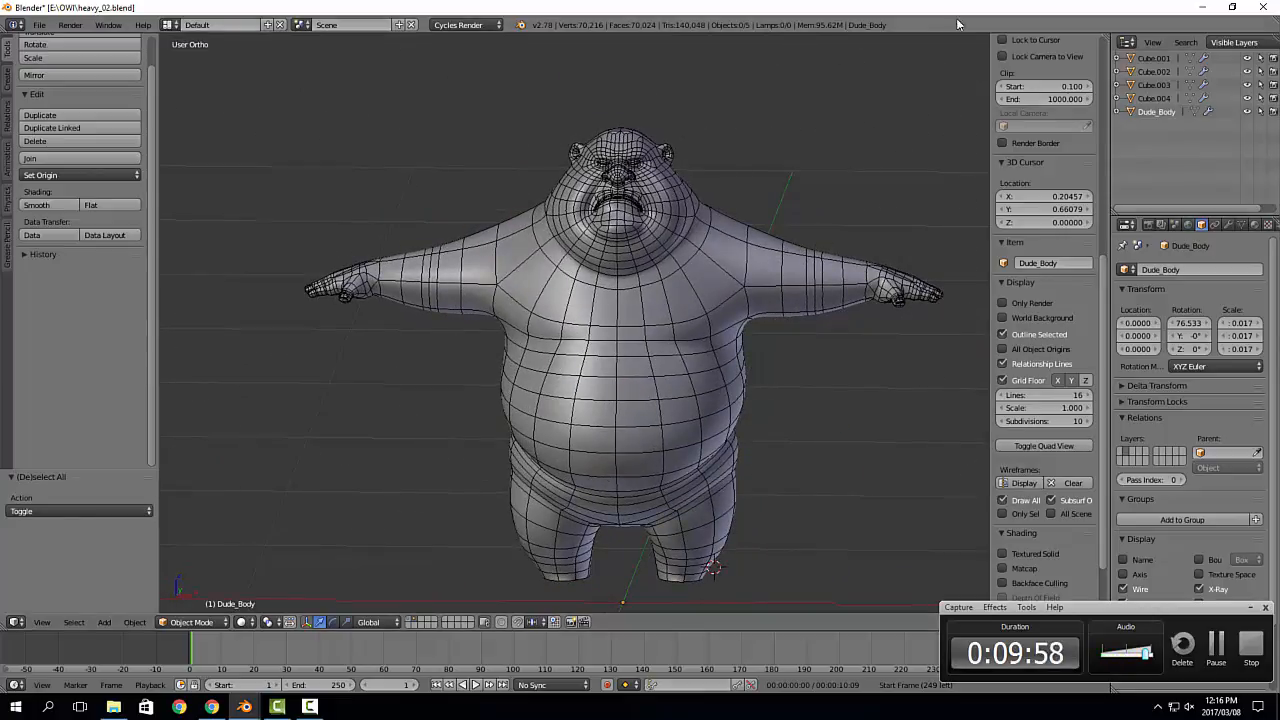
Step: Examine the topology of the character's head, neck and shoulders from the front and at an angle
{"action": "middle_click_drag", "start_coordinate": [784, 104], "coordinate": [807, 166], "text": "shift"}
{"action": "scroll", "coordinate": [807, 166], "scroll_direction": "up", "scroll_amount": 2}
{"action": "scroll", "coordinate": [620, 288], "scroll_direction": "up", "scroll_amount": 3}
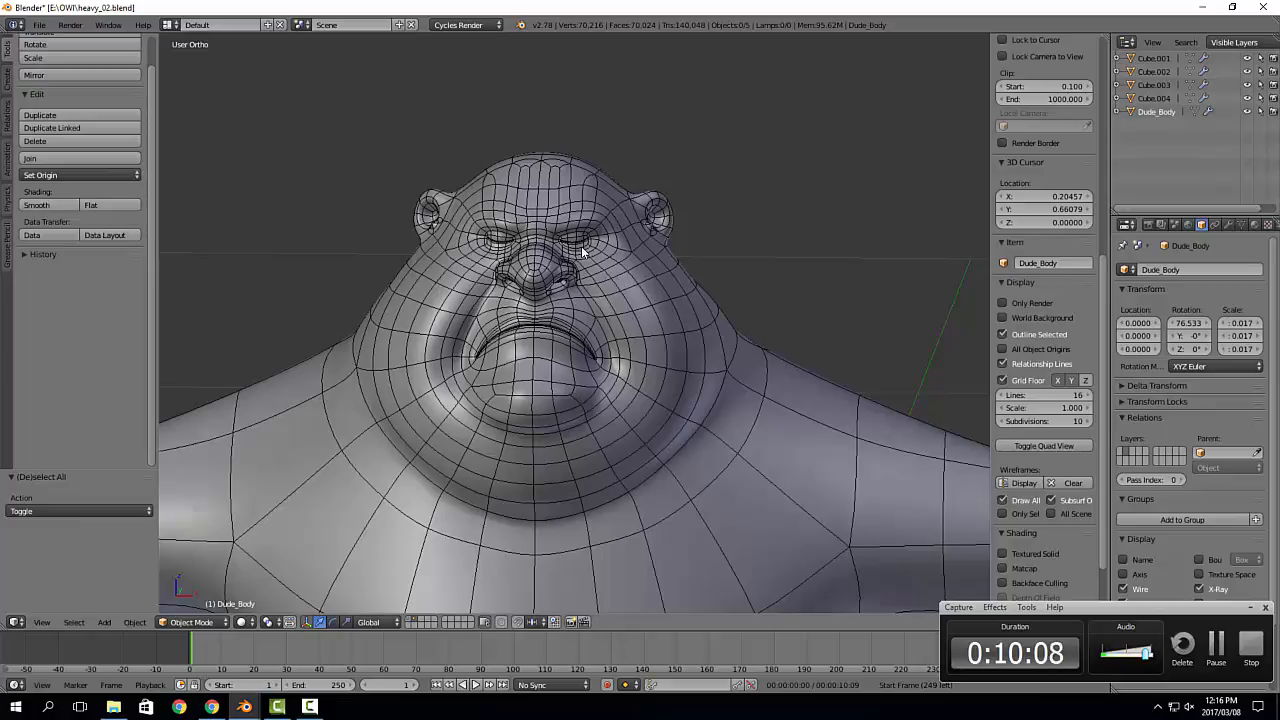
{"action": "scroll", "coordinate": [620, 282], "scroll_direction": "down", "scroll_amount": 5}
{"action": "middle_click_drag", "start_coordinate": [670, 346], "coordinate": [610, 287]}
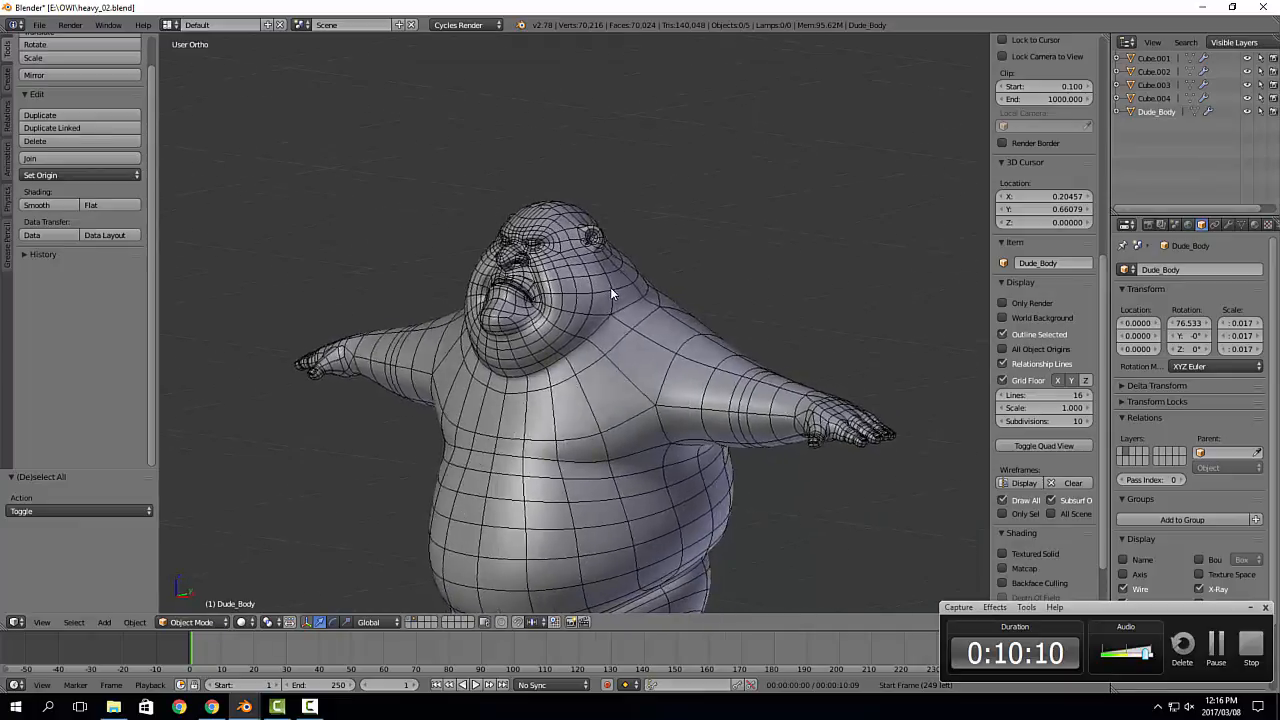
{"action": "scroll", "coordinate": [620, 330], "scroll_direction": "up", "scroll_amount": 5}
{"action": "middle_click_drag", "start_coordinate": [637, 392], "coordinate": [662, 298]}
Step: Split the 3D viewport and change the new area to a UV/Image Editor
{"action": "left_click_drag", "start_coordinate": [1113, 36], "coordinate": [789, 554]}
{"action": "left_click", "coordinate": [797, 622]}
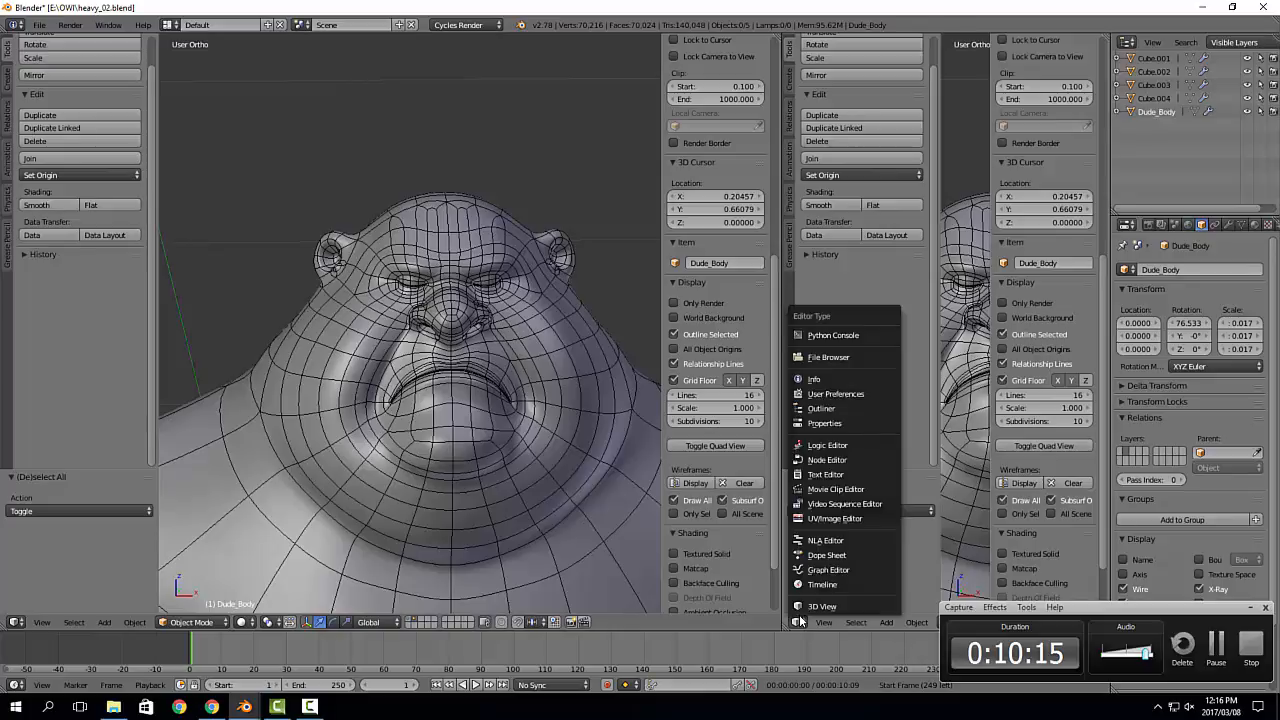
{"action": "left_click", "coordinate": [834, 518]}
Step: Load thirddude.jpg from the E:\OWI folder into the image editor and show the sketched face up close
{"action": "left_click", "coordinate": [884, 622]}
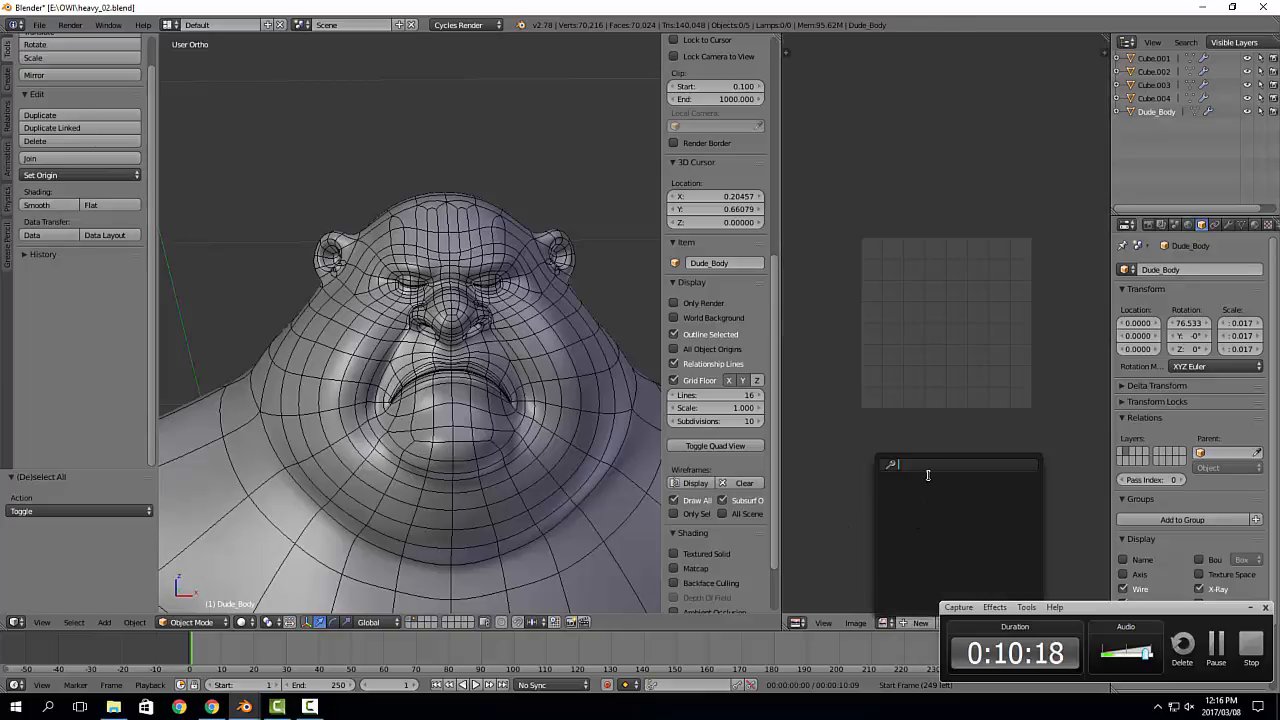
{"action": "left_click", "coordinate": [937, 620]}
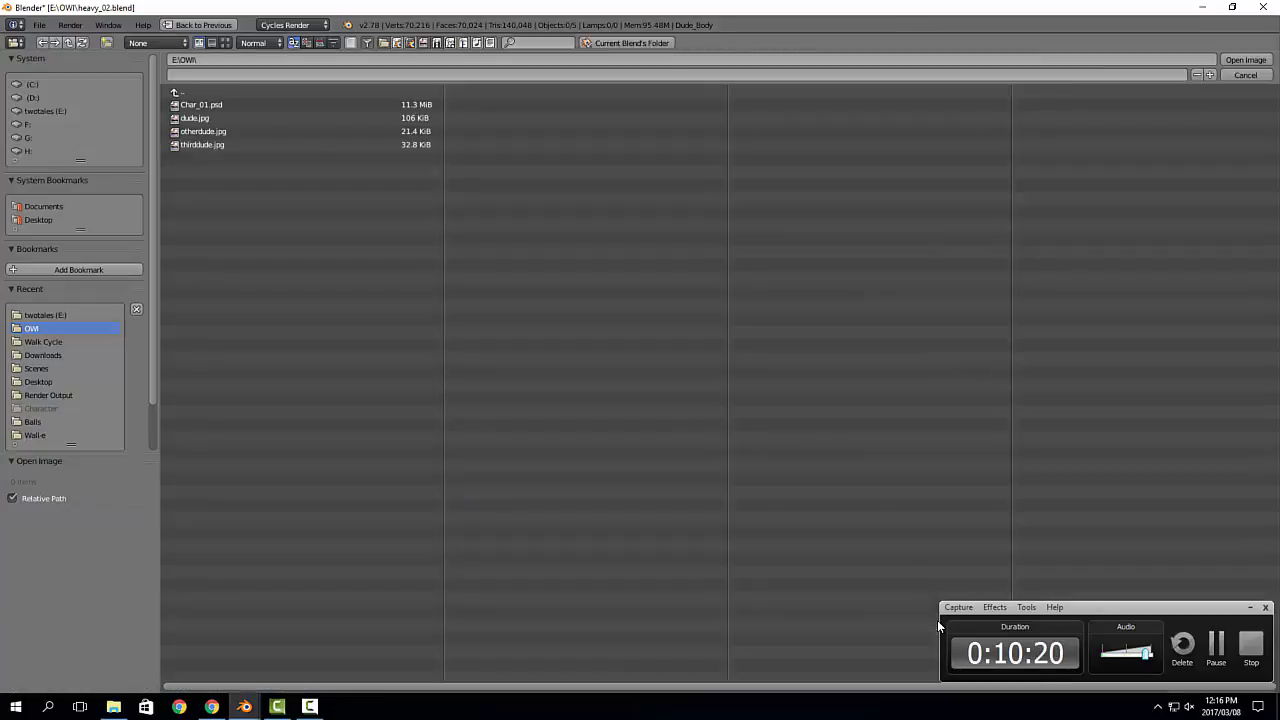
{"action": "left_click", "coordinate": [201, 146]}
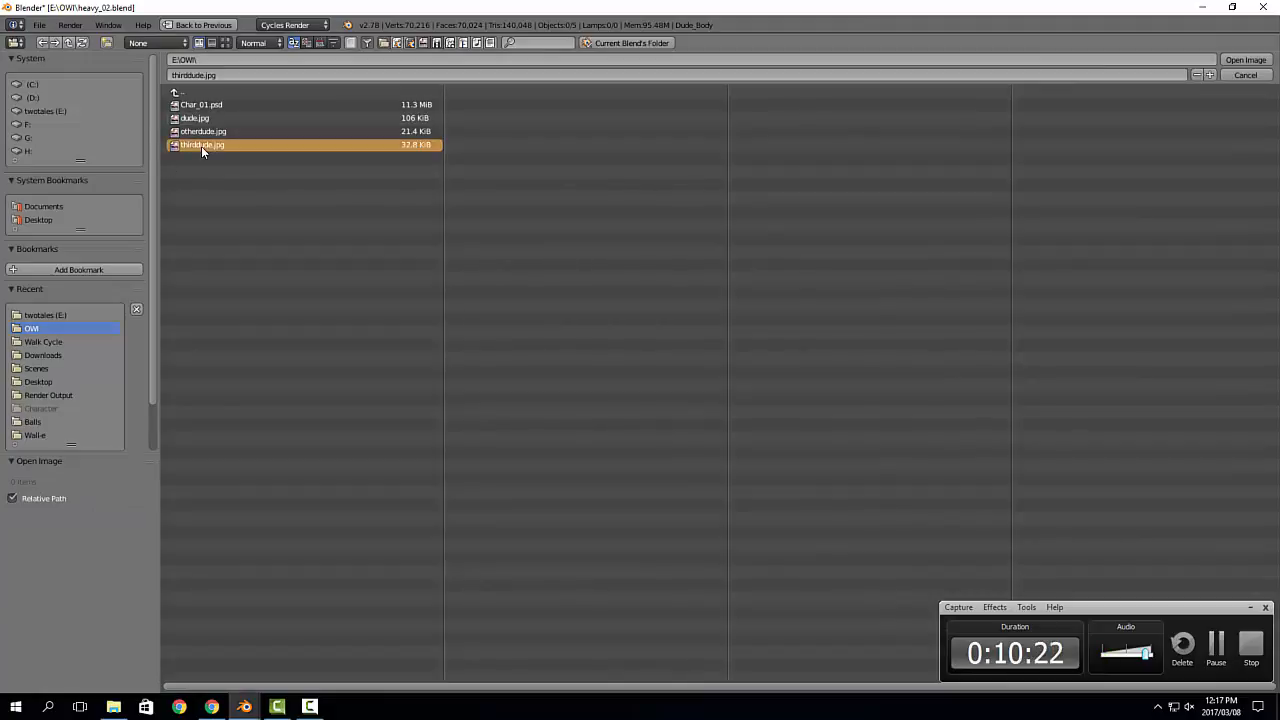
{"action": "left_click", "coordinate": [1245, 60]}
{"action": "scroll", "coordinate": [1014, 233], "scroll_direction": "up", "scroll_amount": 6}
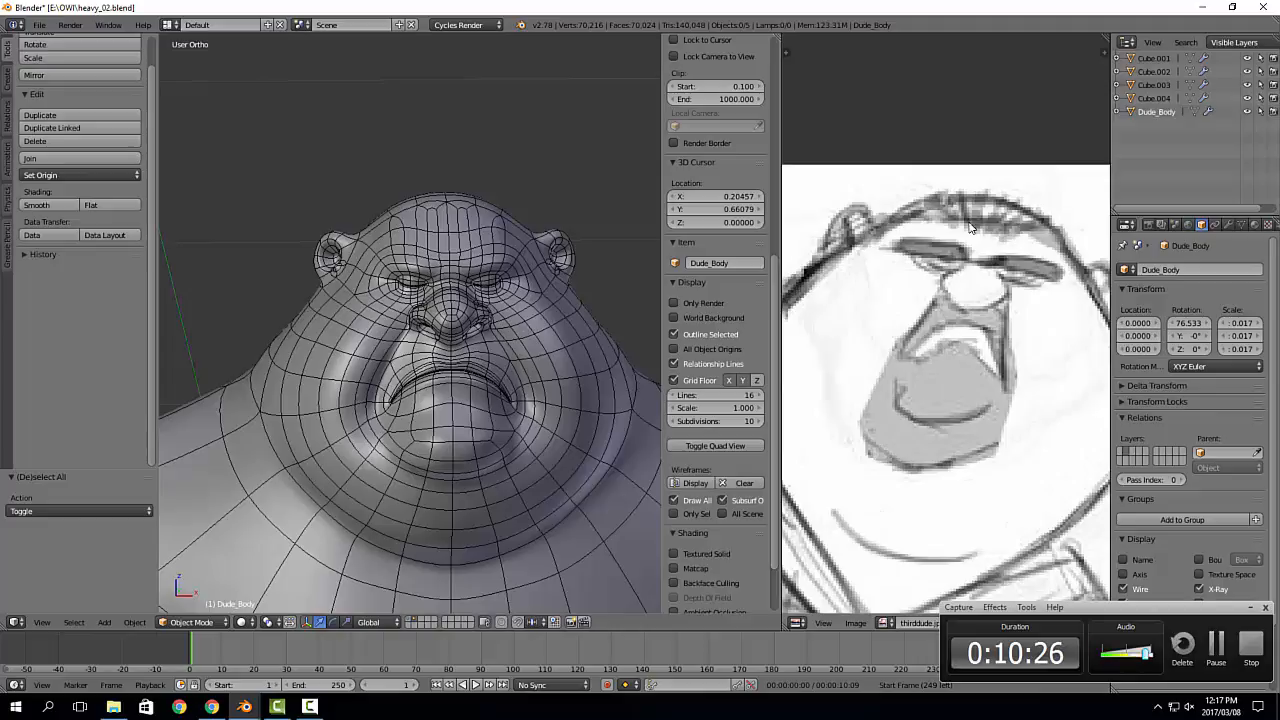
Step: Compare the head mesh with the sketch, close the image area, and view the whole body
{"action": "middle_click_drag", "start_coordinate": [573, 159], "coordinate": [467, 193]}
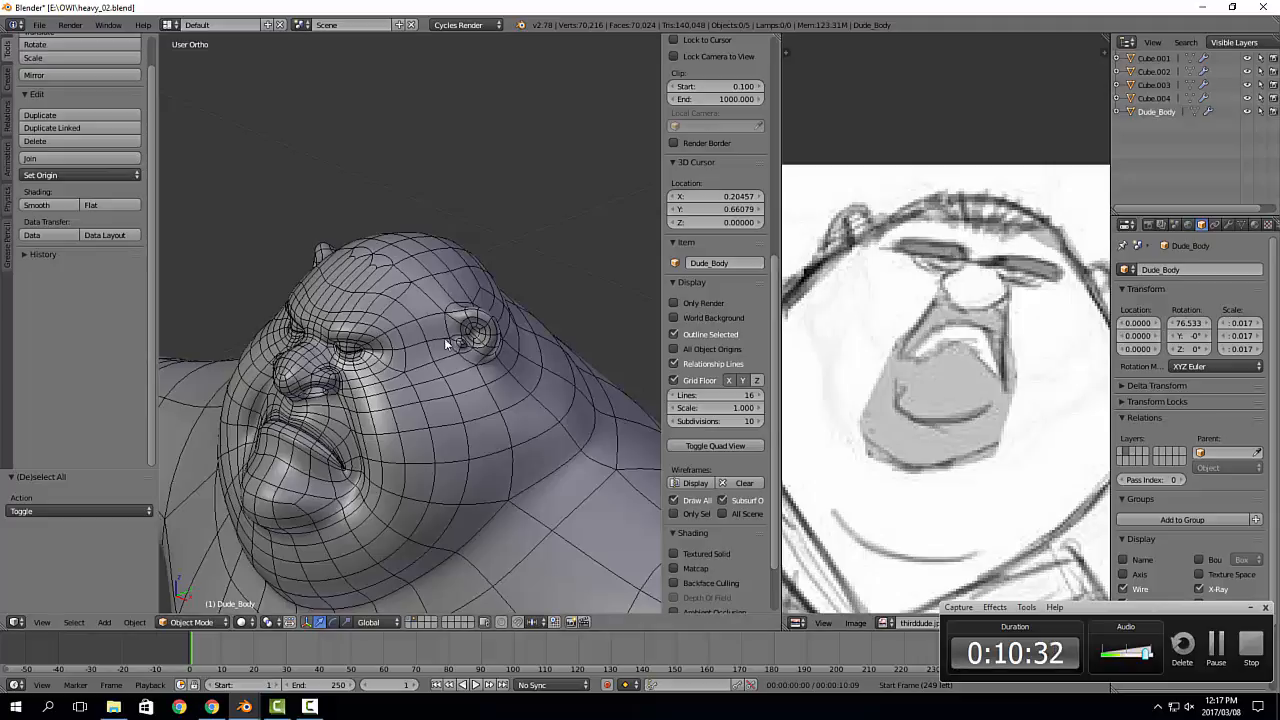
{"action": "mouse_move", "coordinate": [447, 344]}
{"action": "middle_mouse_down"}
{"action": "mouse_move", "coordinate": [380, 380]}
{"action": "mouse_move", "coordinate": [418, 412]}
{"action": "mouse_move", "coordinate": [446, 328]}
{"action": "mouse_move", "coordinate": [440, 340]}
{"action": "middle_mouse_up"}
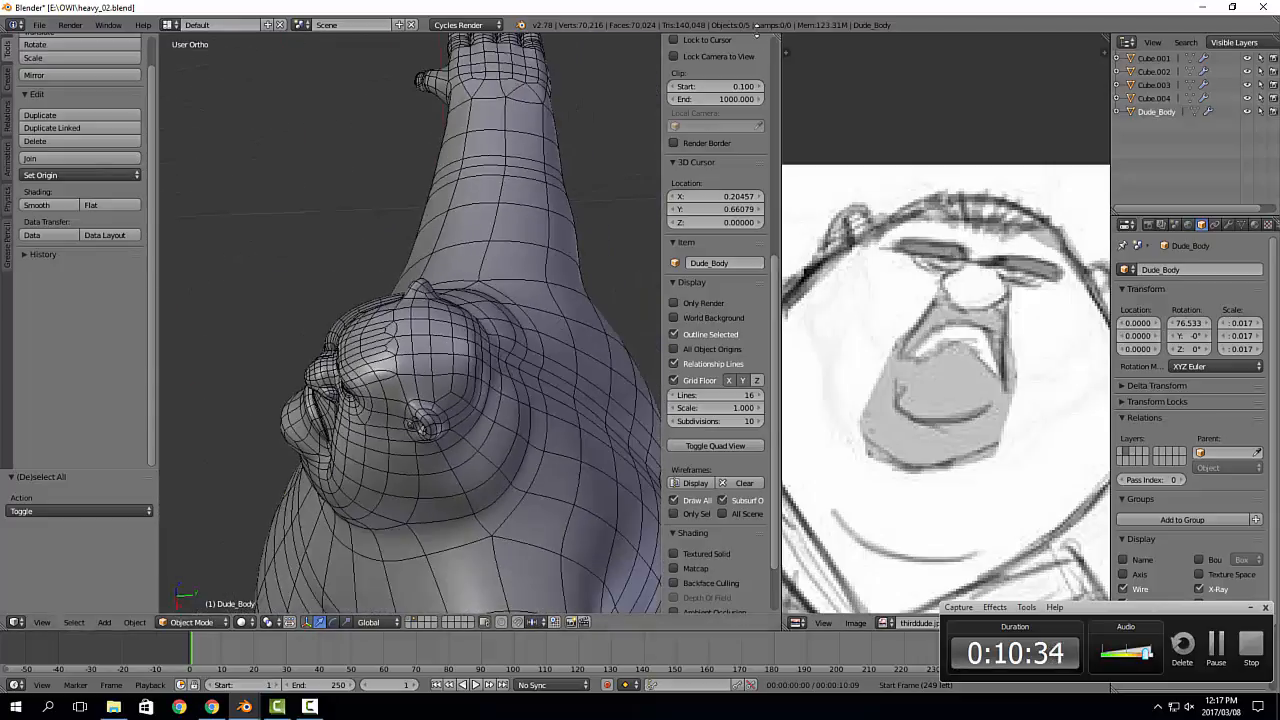
{"action": "left_click_drag", "start_coordinate": [778, 39], "coordinate": [798, 40]}
{"action": "middle_click_drag", "start_coordinate": [700, 310], "coordinate": [714, 341]}
{"action": "scroll", "coordinate": [822, 228], "scroll_direction": "down", "scroll_amount": 3}
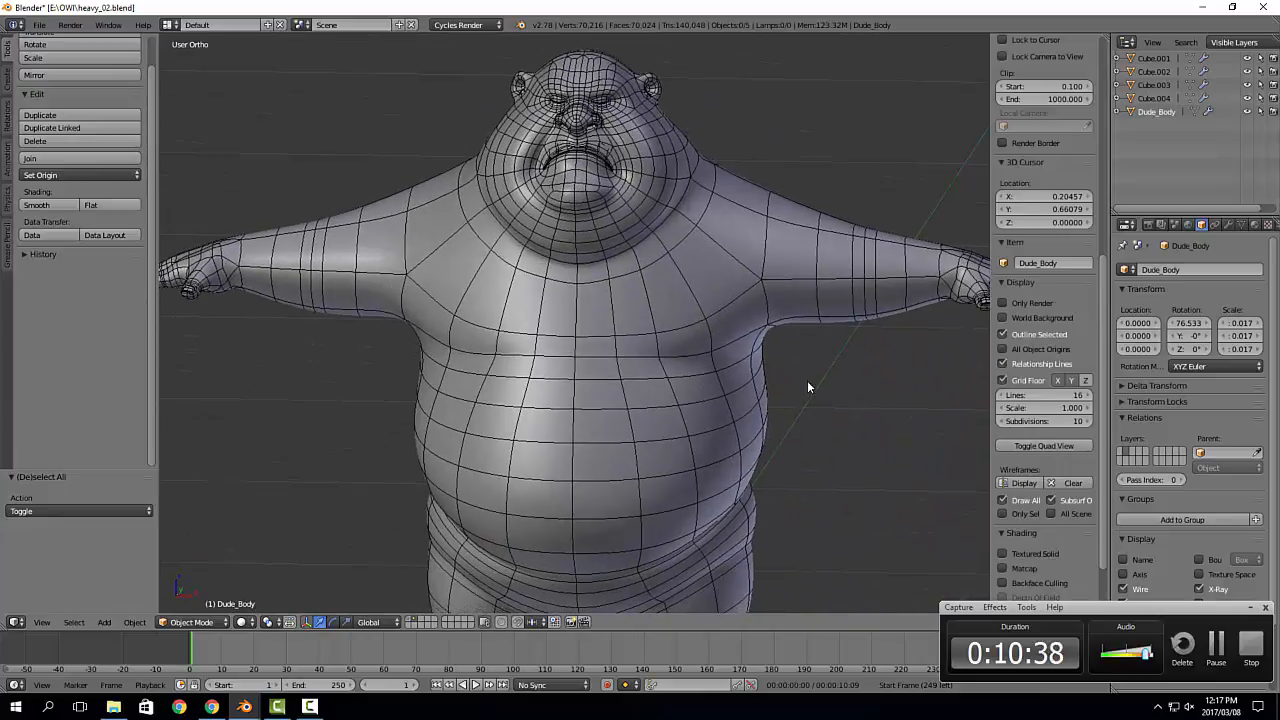
{"action": "scroll", "coordinate": [807, 387], "scroll_direction": "down", "scroll_amount": 3}
{"action": "middle_click_drag", "start_coordinate": [764, 392], "coordinate": [760, 390]}
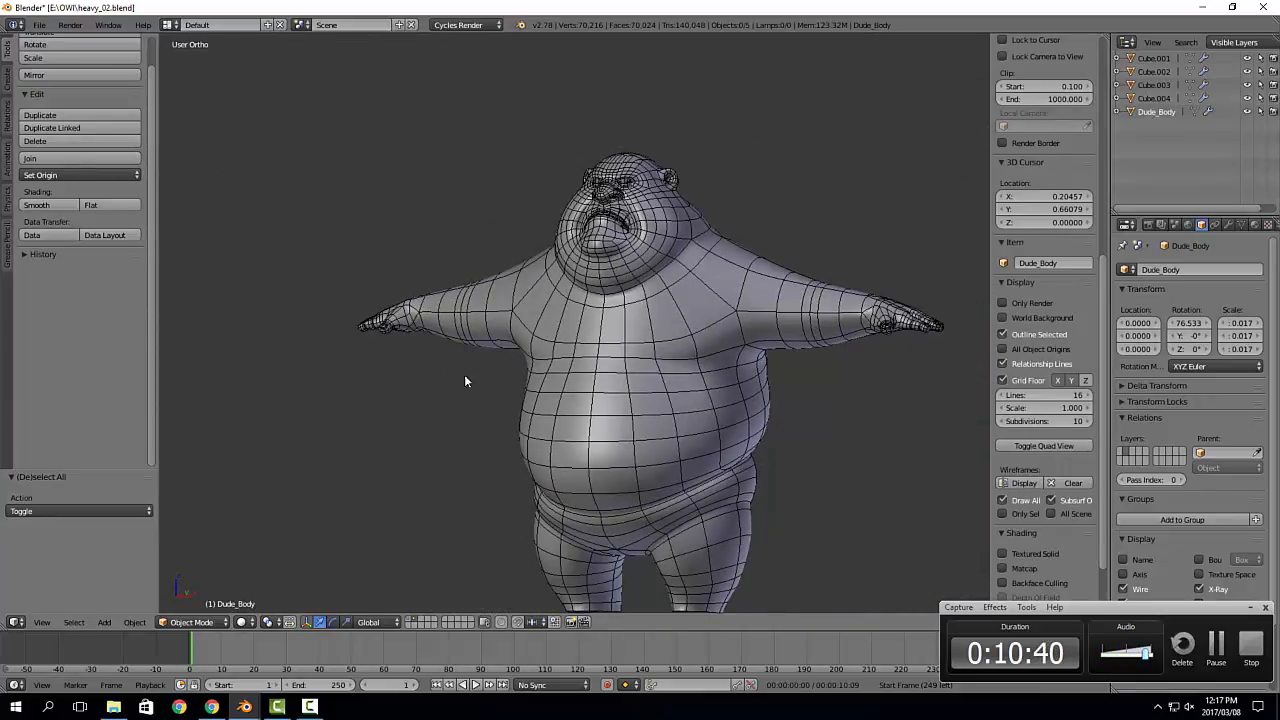
Step: Split the 3D viewport again and display thirddude.jpg in a UV/Image Editor beside the body
{"action": "left_click_drag", "start_coordinate": [1105, 39], "coordinate": [714, 110]}
{"action": "left_click", "coordinate": [722, 622]}
{"action": "left_click", "coordinate": [772, 519]}
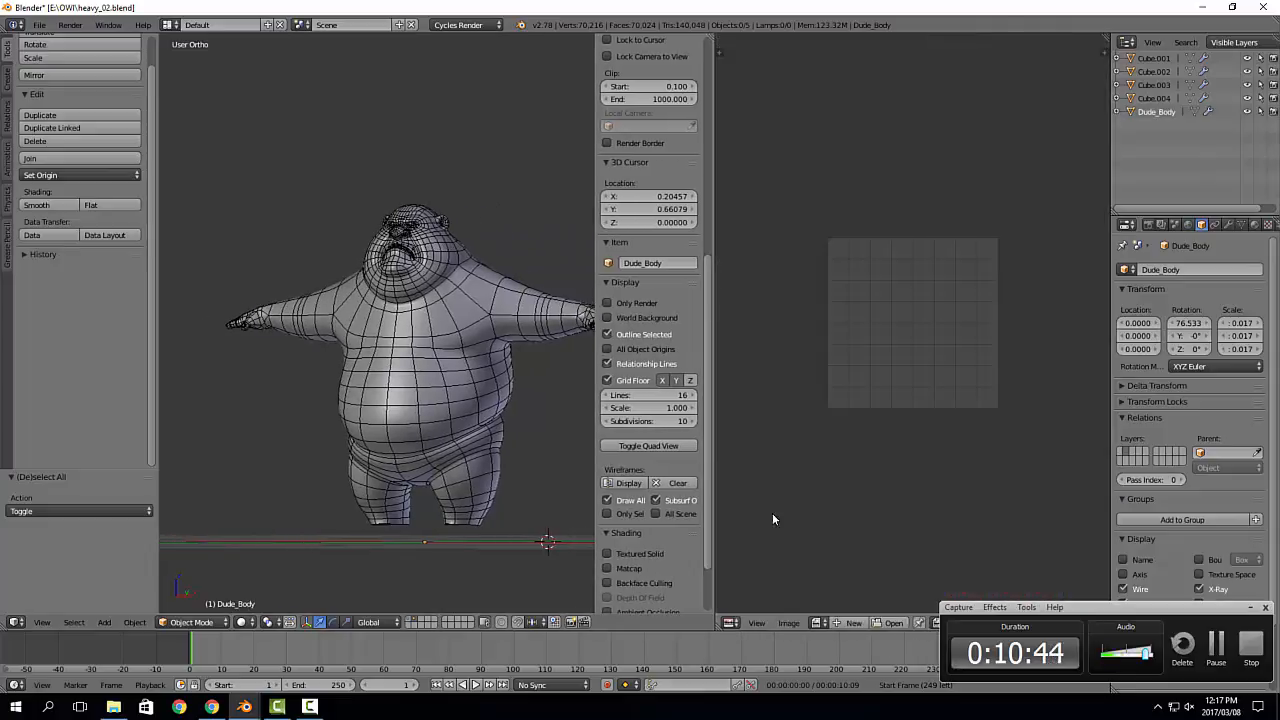
{"action": "left_click", "coordinate": [820, 622]}
{"action": "left_click", "coordinate": [874, 488]}
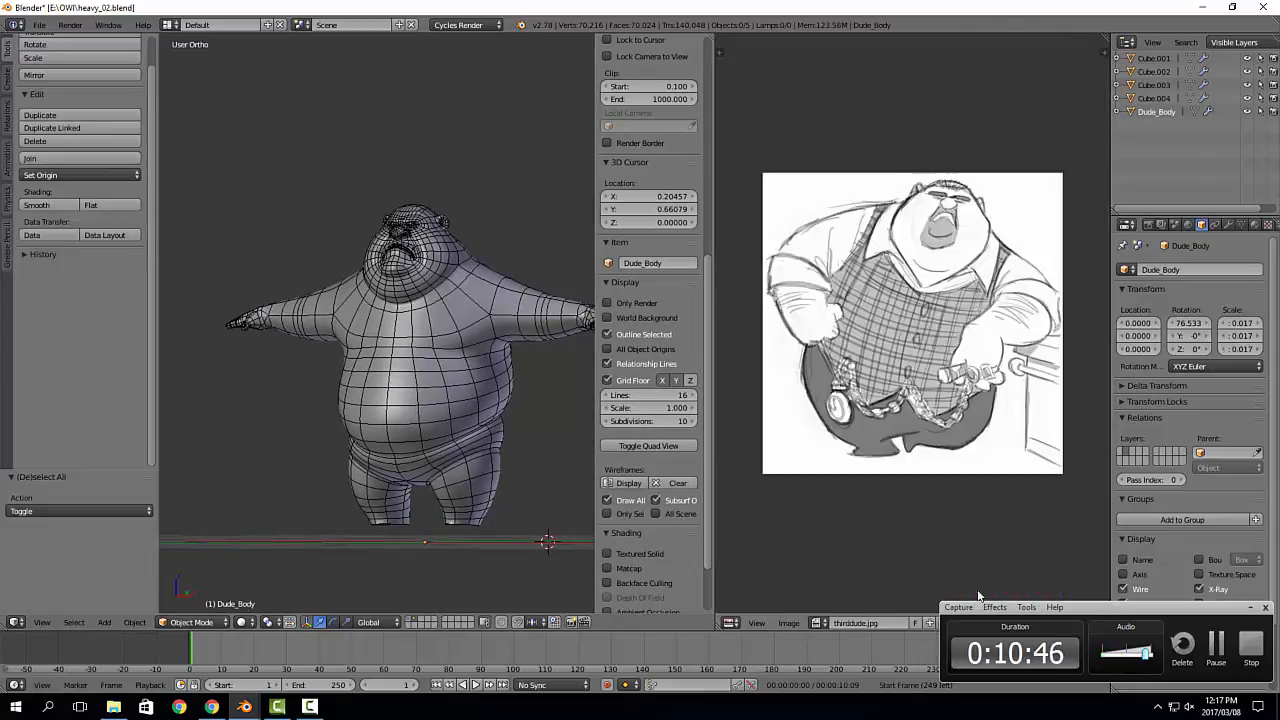
{"action": "left_click", "coordinate": [1250, 608]}
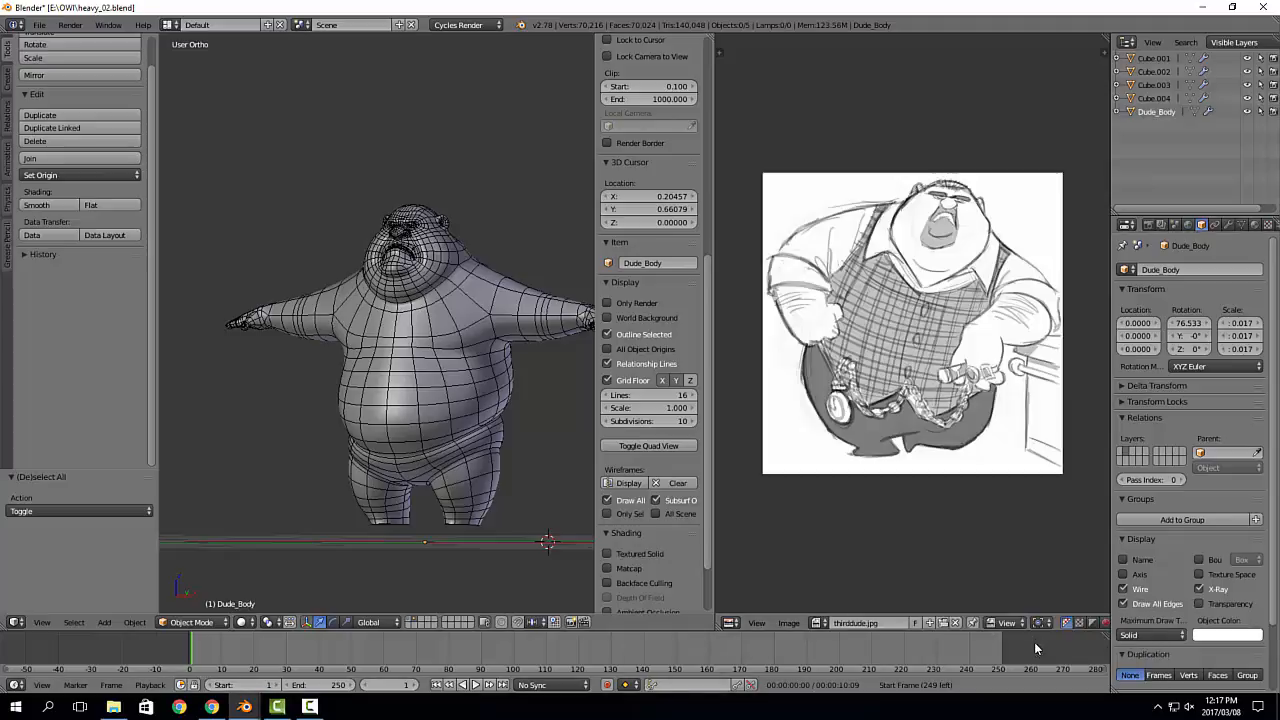
{"action": "scroll", "coordinate": [948, 355], "scroll_direction": "up", "scroll_amount": 2}
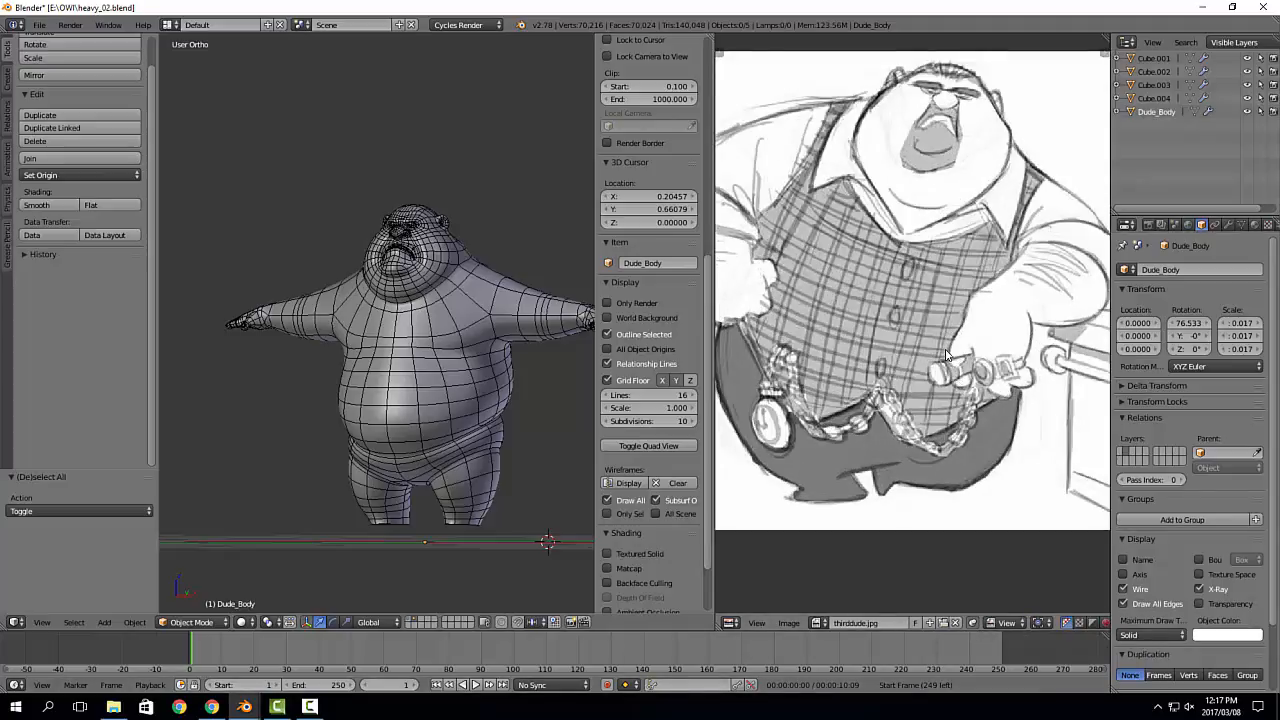
{"action": "scroll", "coordinate": [948, 355], "scroll_direction": "down", "scroll_amount": 1}
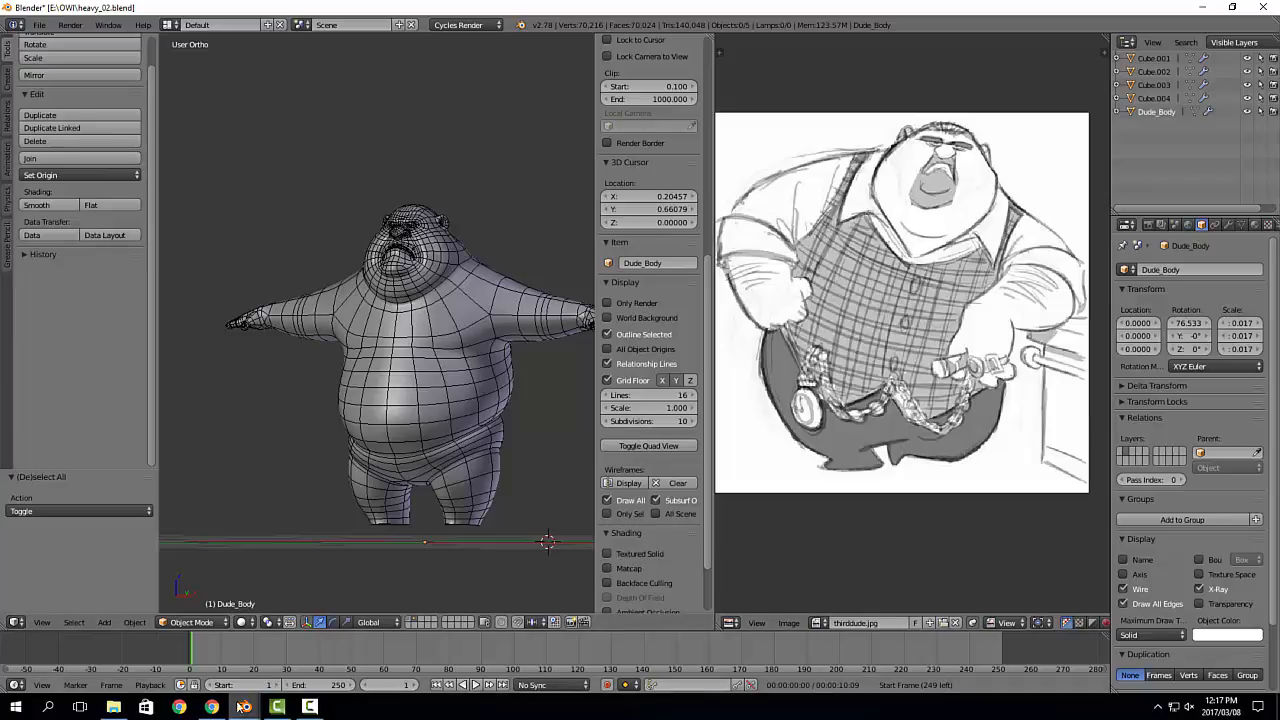
Step: Switch to the 01_02.blend window and try moving the shirt collar off the clothed character, cancelling the move
{"action": "mouse_move", "coordinate": [247, 709]}
{"action": "left_click", "coordinate": [292, 659]}
{"action": "scroll", "coordinate": [460, 391], "scroll_direction": "down", "scroll_amount": 8}
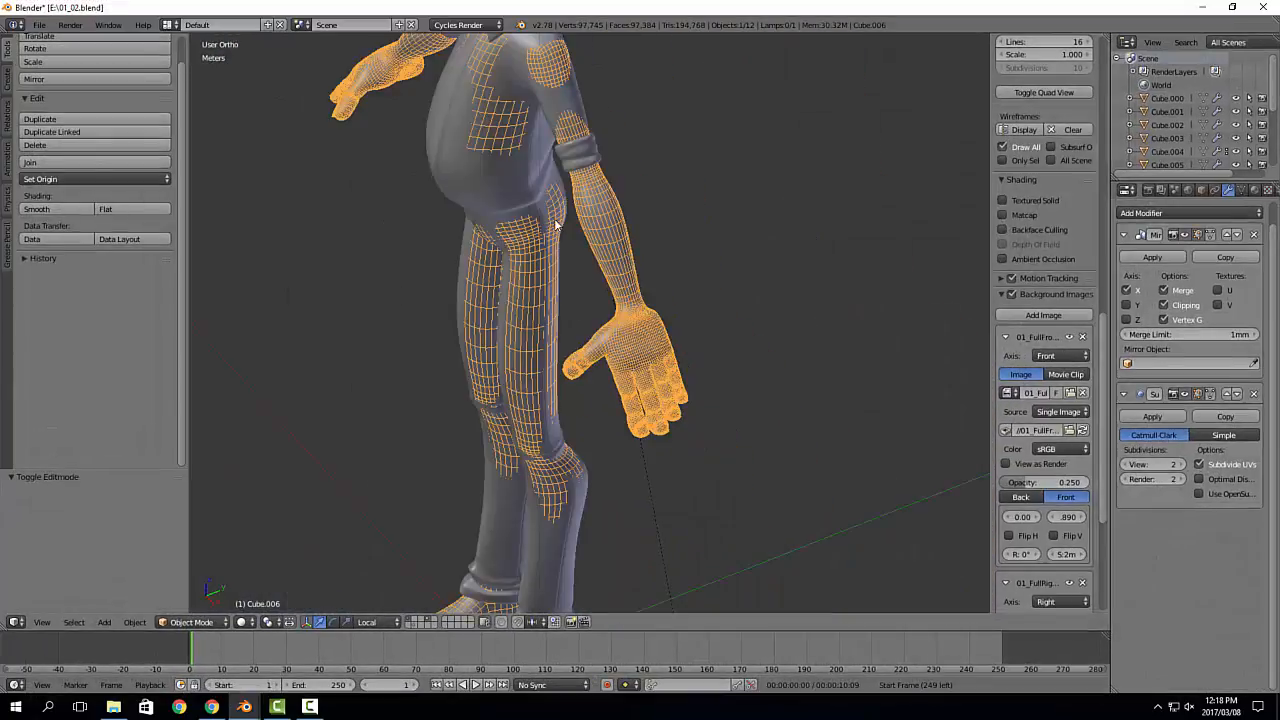
{"action": "scroll", "coordinate": [661, 387], "scroll_direction": "up", "scroll_amount": 2}
{"action": "middle_click_drag", "start_coordinate": [565, 210], "coordinate": [627, 204], "text": "shift"}
{"action": "key", "text": "a"}
{"action": "key", "text": "a"}
{"action": "right_click", "coordinate": [591, 130]}
{"action": "key", "text": "g"}
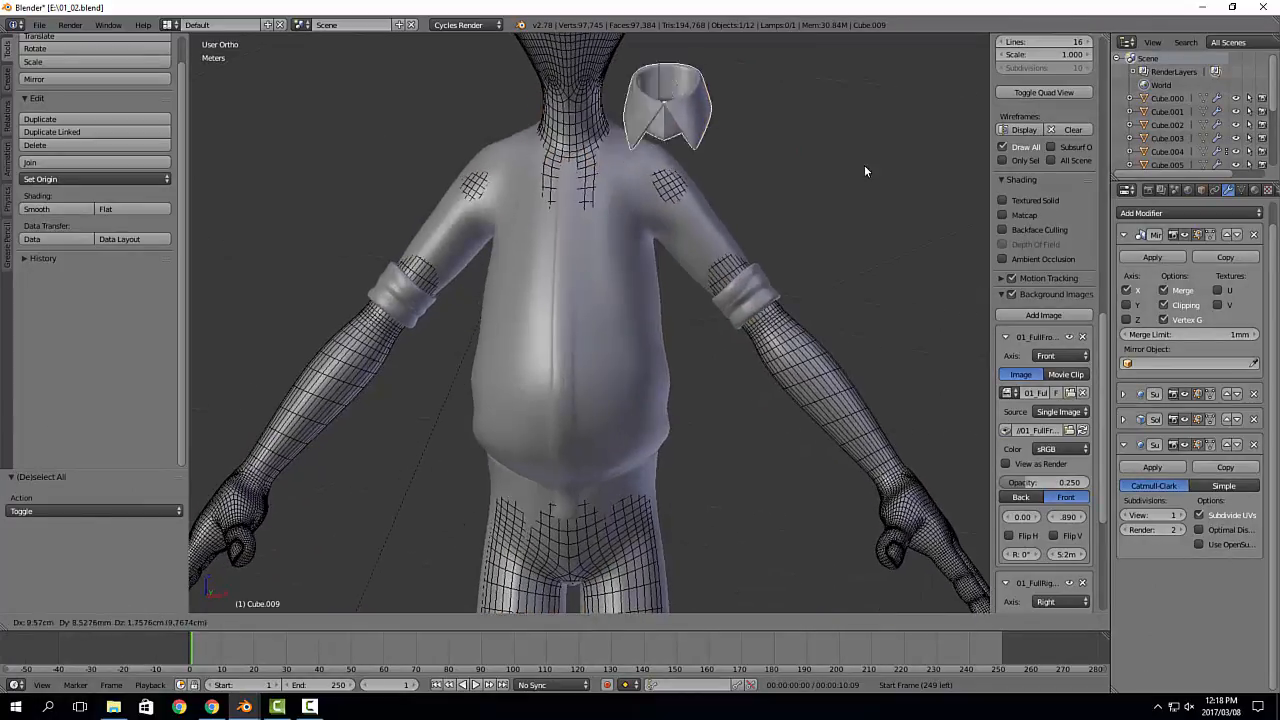
{"action": "right_click", "coordinate": [864, 166]}
Step: Move the shirt beside the clothed character to expose the body underneath, and undo the move
{"action": "right_click", "coordinate": [761, 282]}
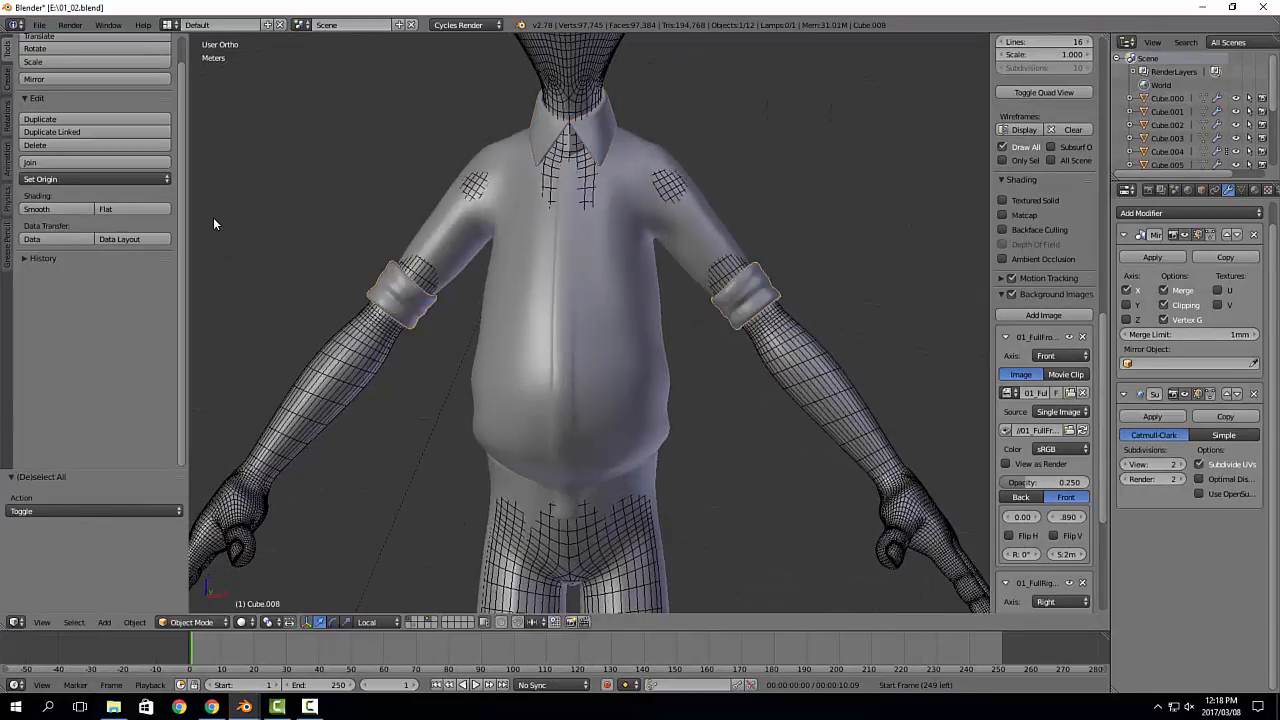
{"action": "right_click", "coordinate": [593, 330]}
{"action": "scroll", "coordinate": [593, 330], "scroll_direction": "down", "scroll_amount": 2}
{"action": "key", "text": "g"}
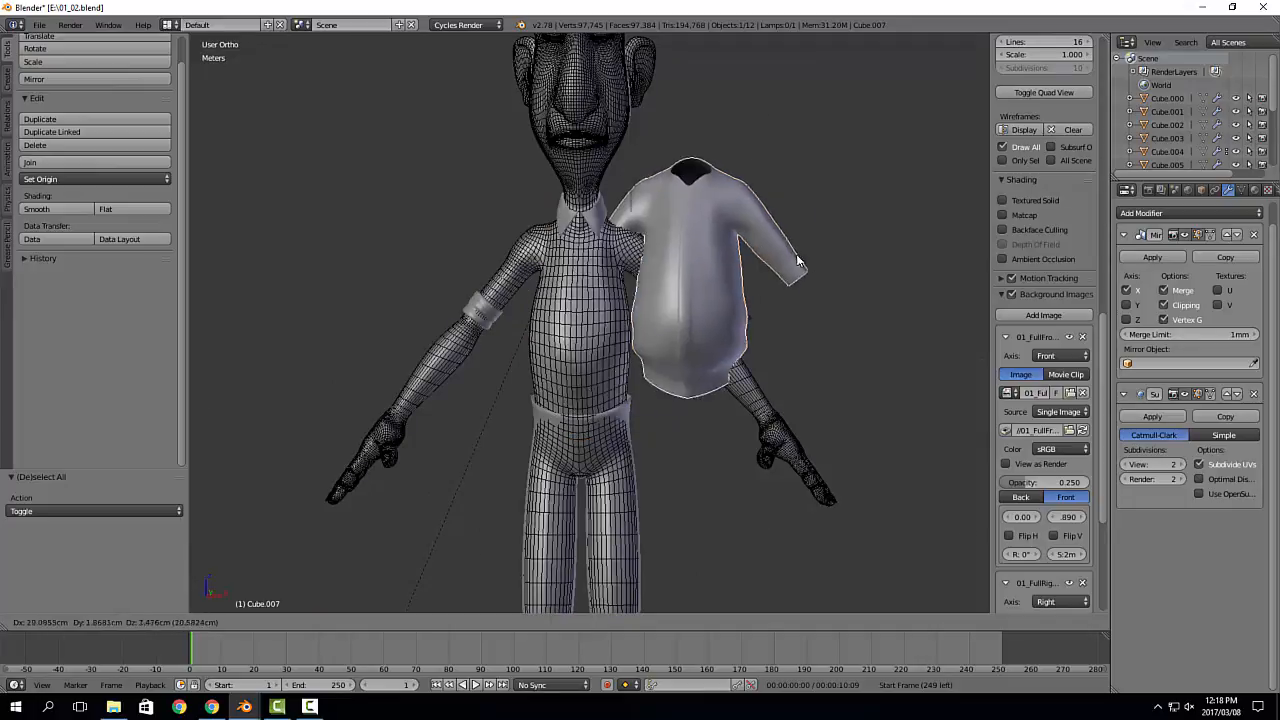
{"action": "left_click", "coordinate": [868, 246]}
{"action": "middle_click_drag", "start_coordinate": [868, 246], "coordinate": [852, 278]}
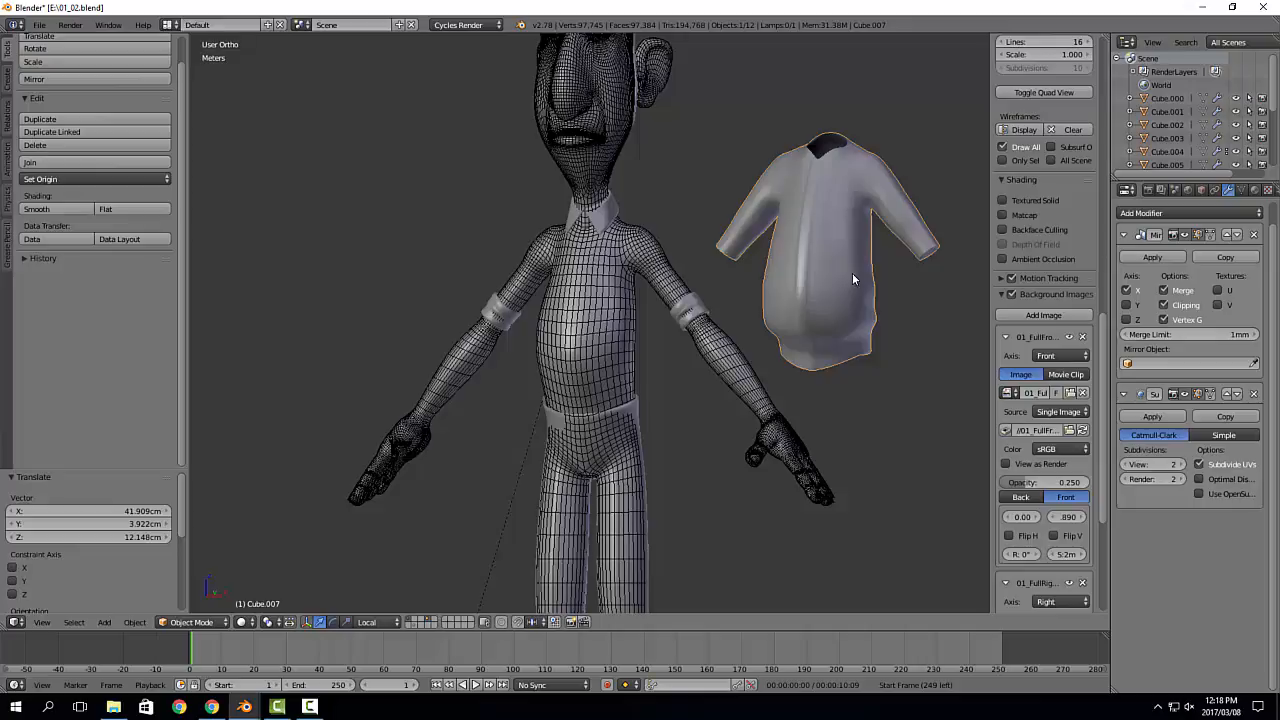
{"action": "key", "text": "ctrl+z"}
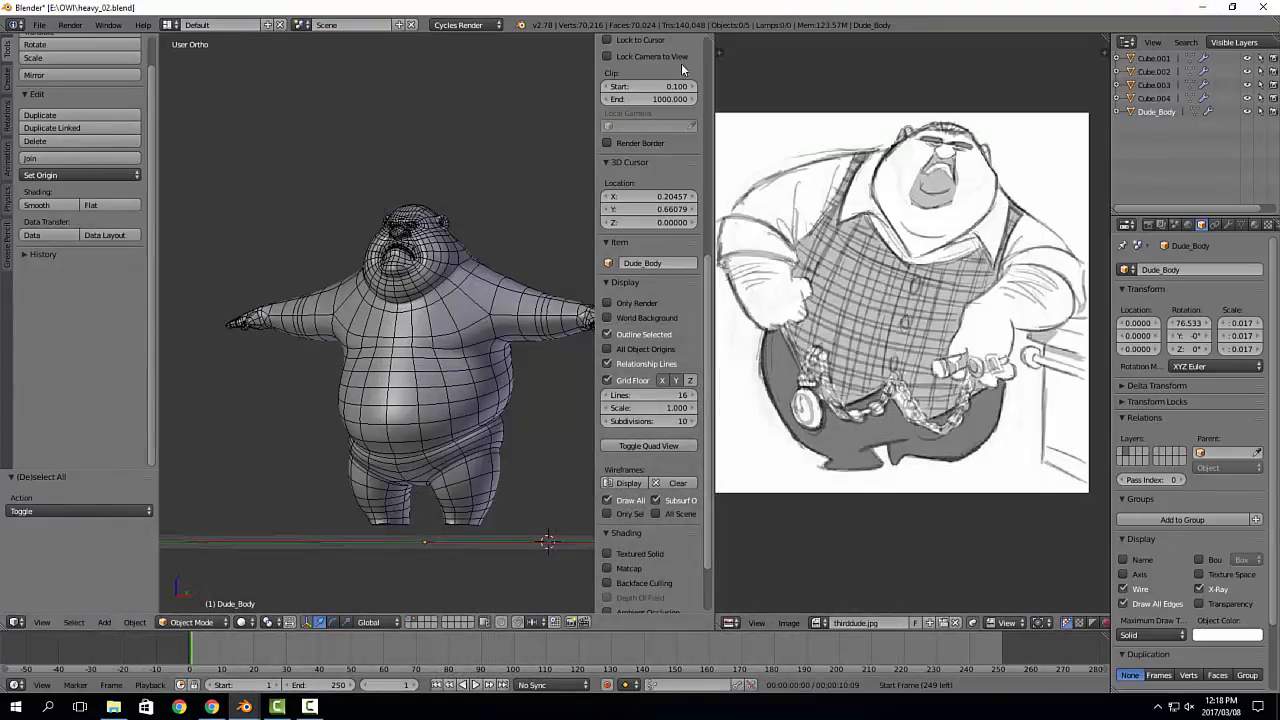
Step: Return to the heavy_02.blend window and close the image area so the 3D viewport takes its space
{"action": "left_click_drag", "start_coordinate": [711, 38], "coordinate": [746, 69]}
{"action": "scroll", "coordinate": [879, 290], "scroll_direction": "up", "scroll_amount": 4}
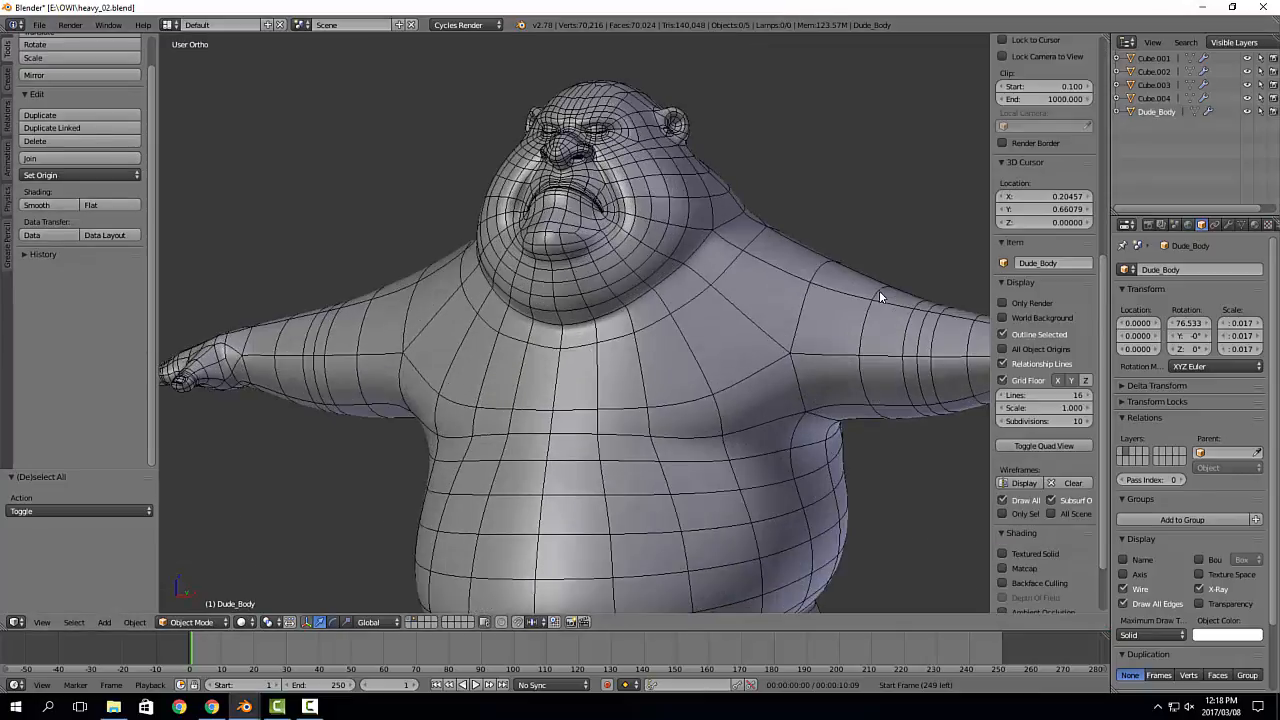
{"action": "middle_click_drag", "start_coordinate": [880, 296], "coordinate": [676, 251], "text": "shift"}
{"action": "scroll", "coordinate": [676, 251], "scroll_direction": "down", "scroll_amount": 2}
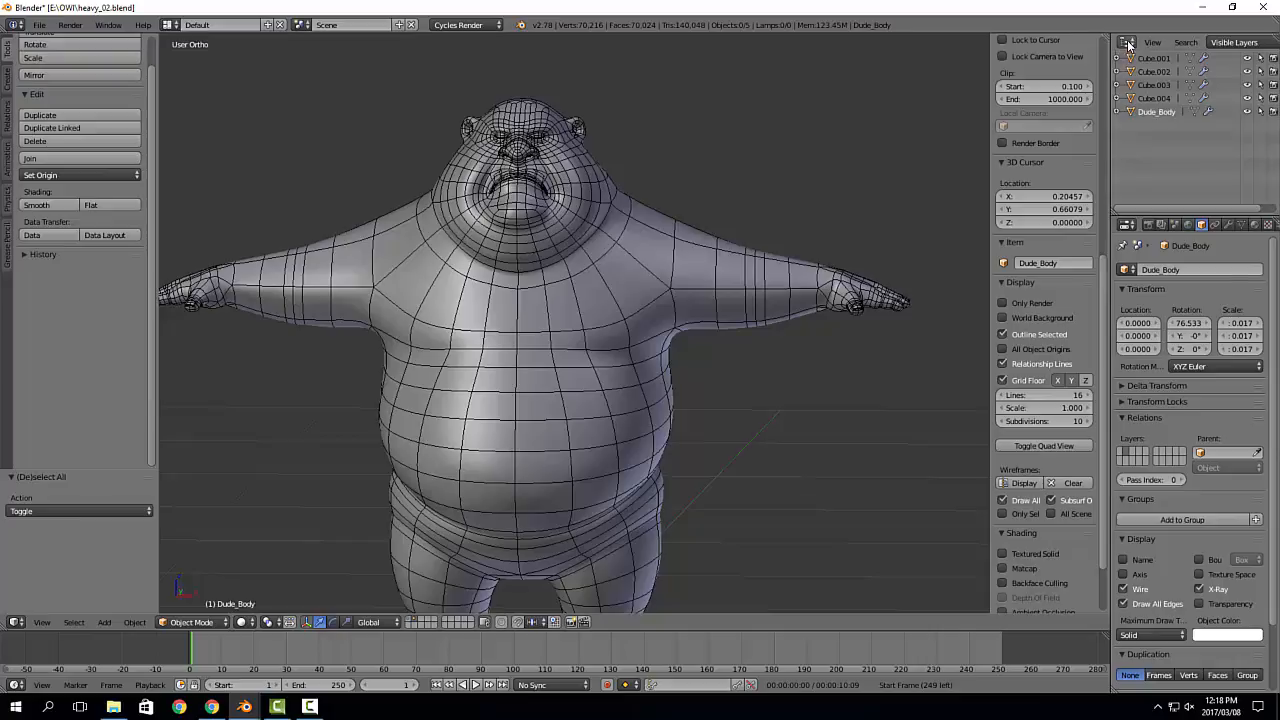
Step: Change the Outliner area to a UV/Image Editor and display thirddude.jpg in it
{"action": "left_click", "coordinate": [1127, 43]}
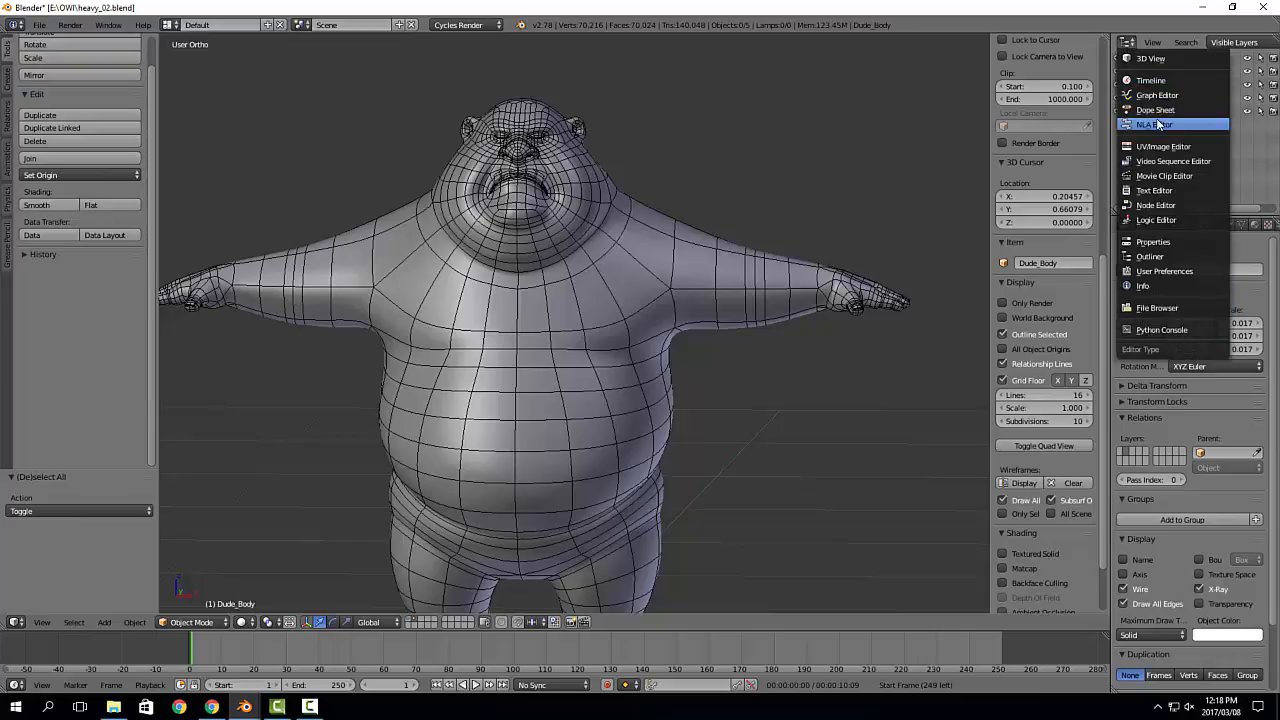
{"action": "left_click", "coordinate": [1160, 146]}
{"action": "left_click", "coordinate": [1212, 207]}
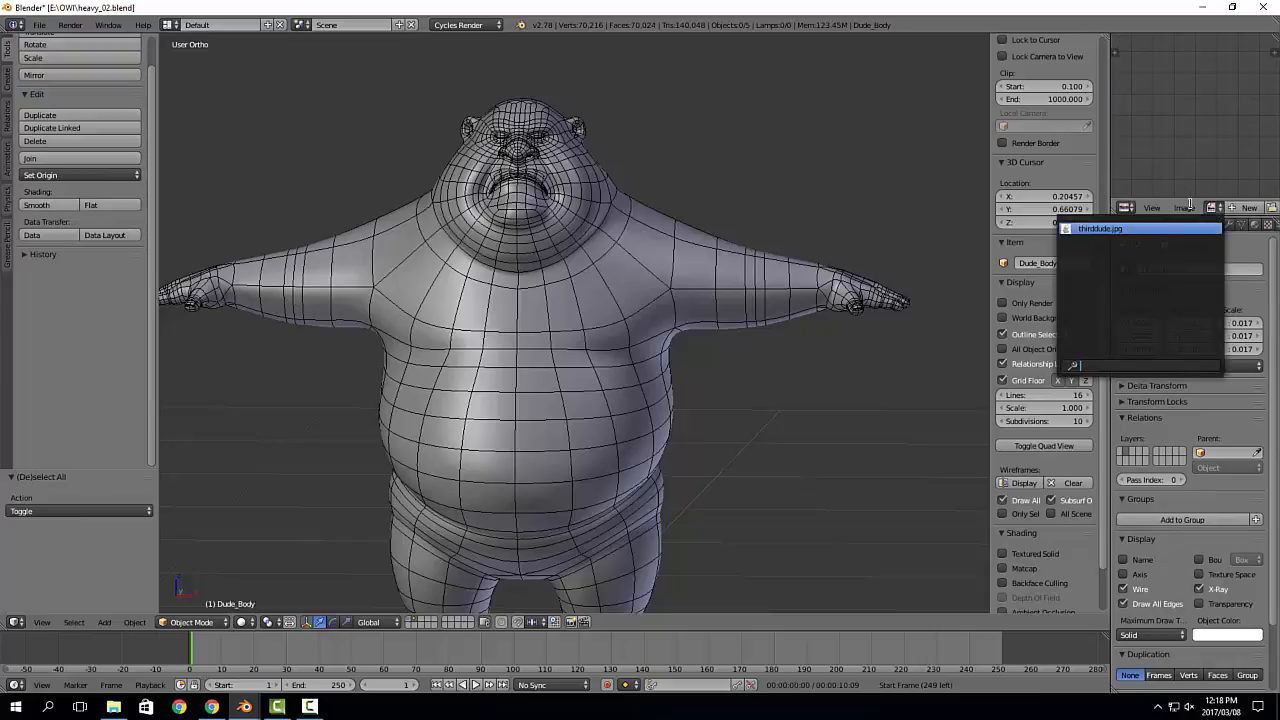
{"action": "left_click", "coordinate": [1170, 228]}
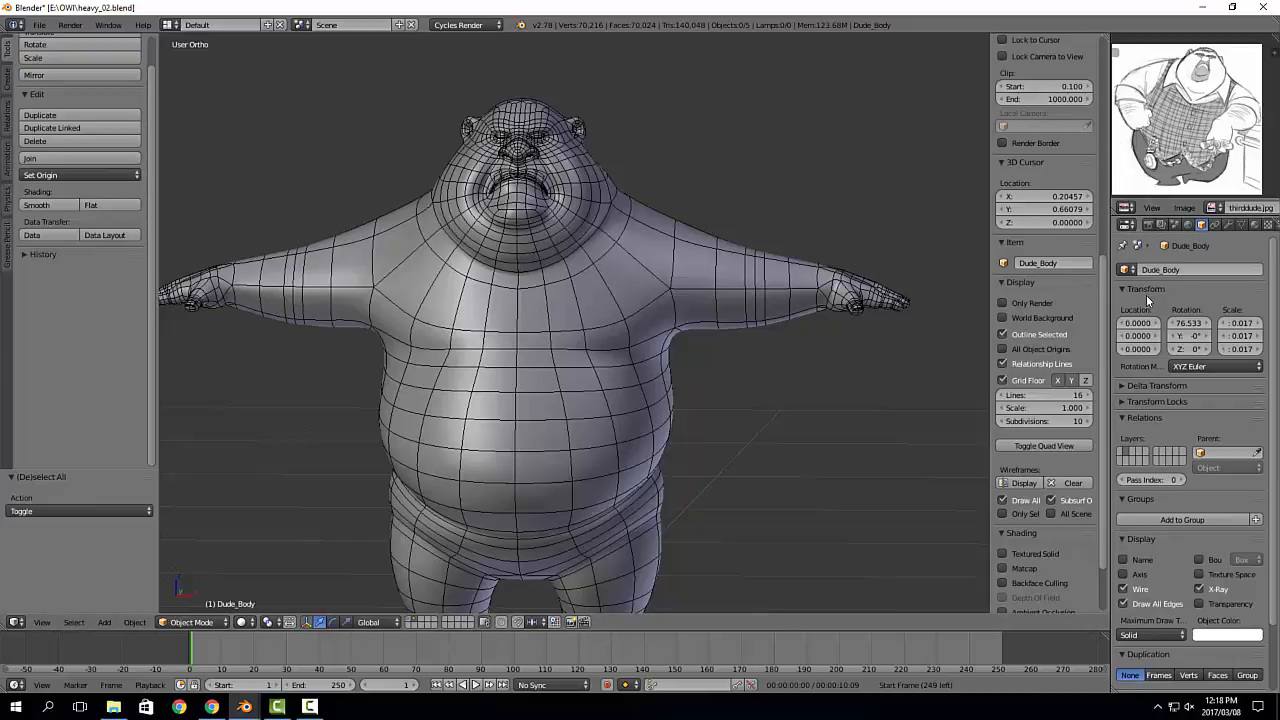
Step: Examine the whole body from the front and at an angle against the reference sketch
{"action": "middle_click_drag", "start_coordinate": [740, 366], "coordinate": [777, 356], "text": "shift"}
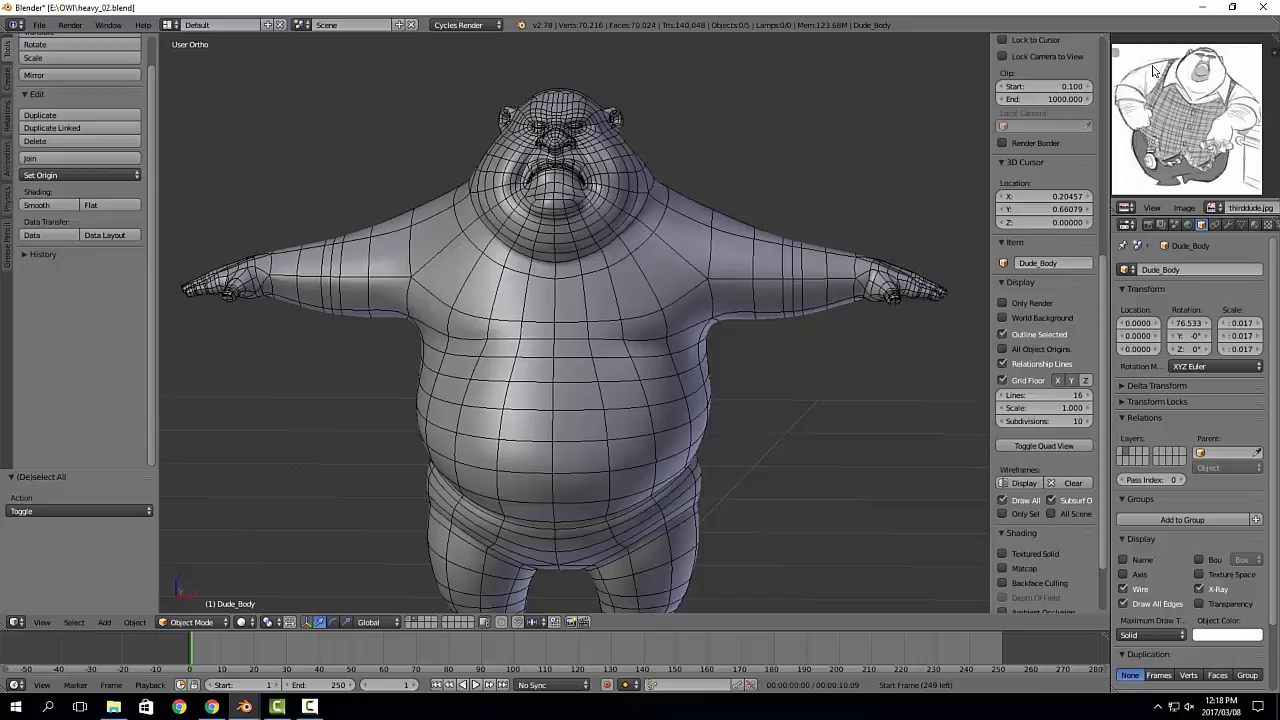
{"action": "middle_click_drag", "start_coordinate": [730, 274], "coordinate": [762, 271], "text": "shift"}
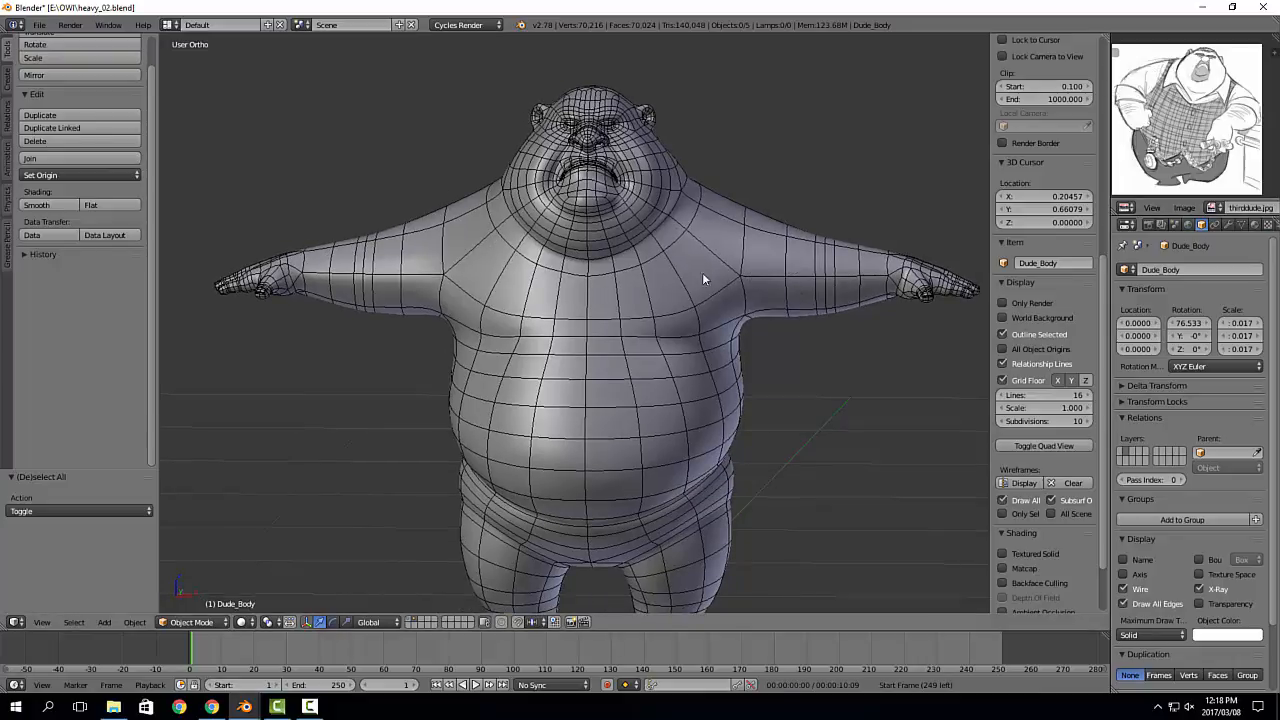
{"action": "key", "text": "Tab"}
{"action": "key", "text": "Tab"}
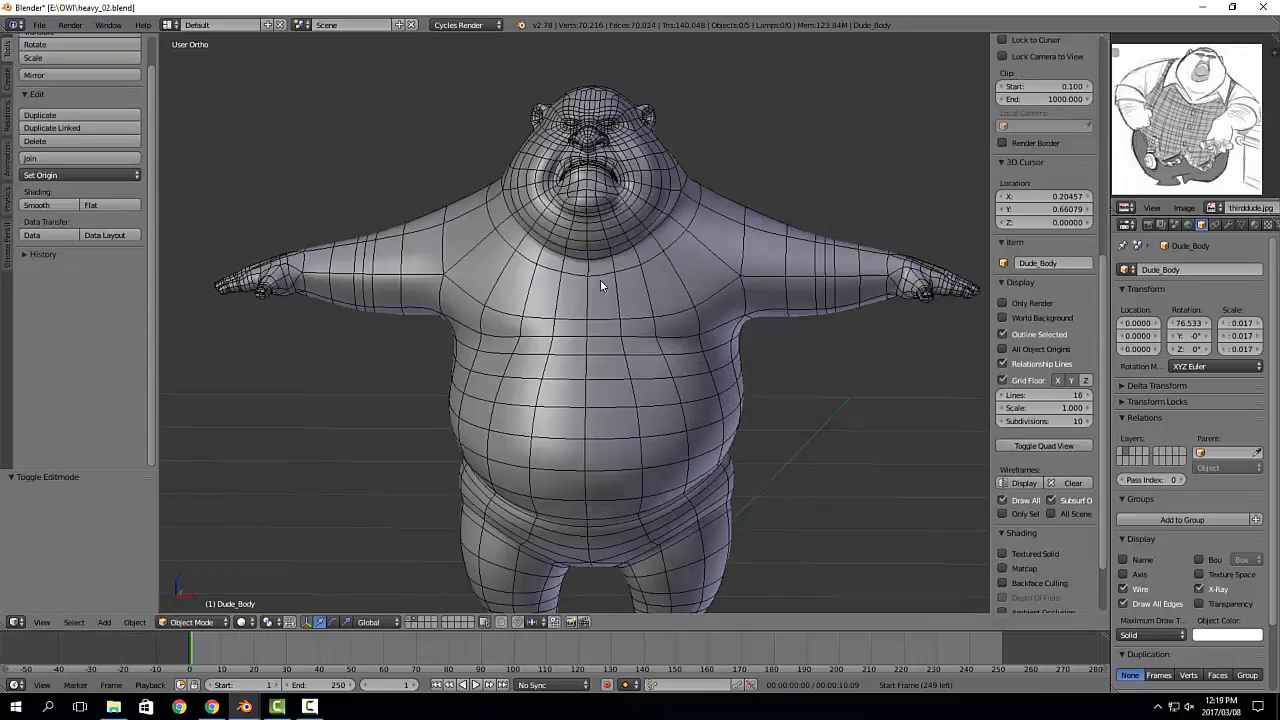
{"action": "scroll", "coordinate": [739, 308], "scroll_direction": "down", "scroll_amount": 3}
{"action": "middle_click_drag", "start_coordinate": [739, 308], "coordinate": [728, 327]}
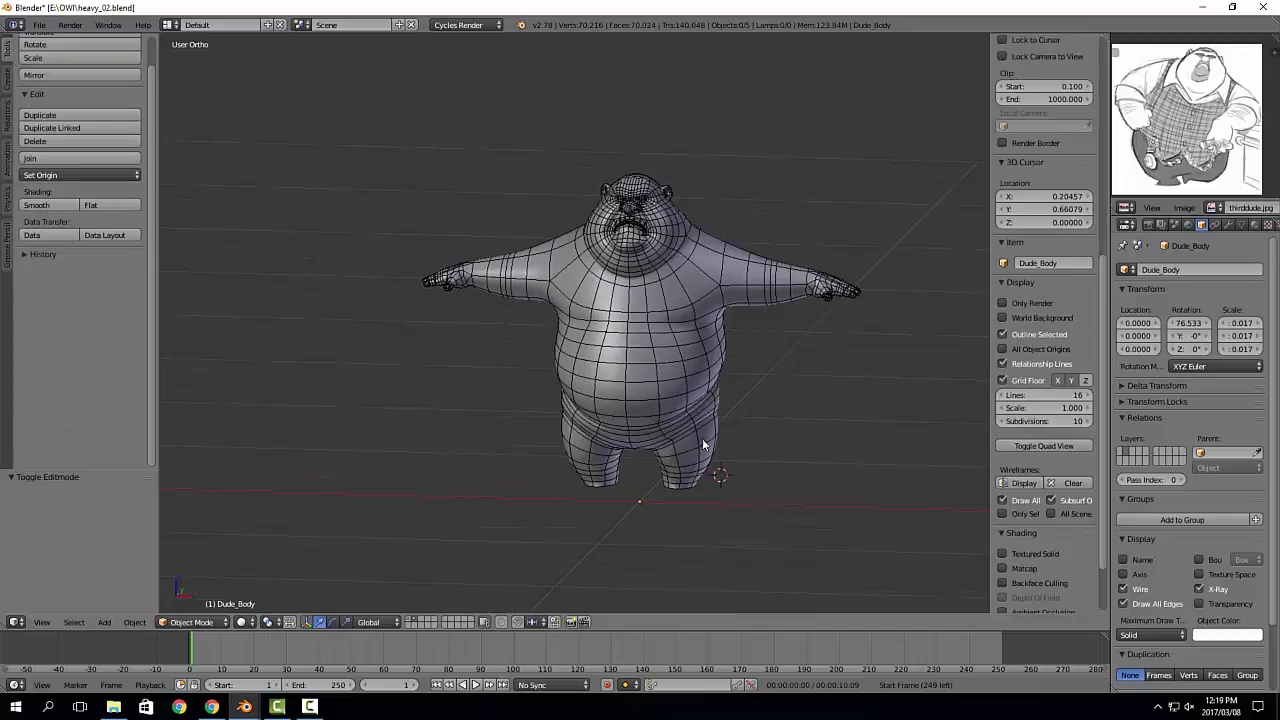
{"action": "middle_click_drag", "start_coordinate": [702, 445], "coordinate": [680, 458]}
Step: Select Dude_Body and apply its Mirror modifier
{"action": "right_click", "coordinate": [743, 277]}
{"action": "middle_click_drag", "start_coordinate": [743, 277], "coordinate": [728, 291], "text": "shift"}
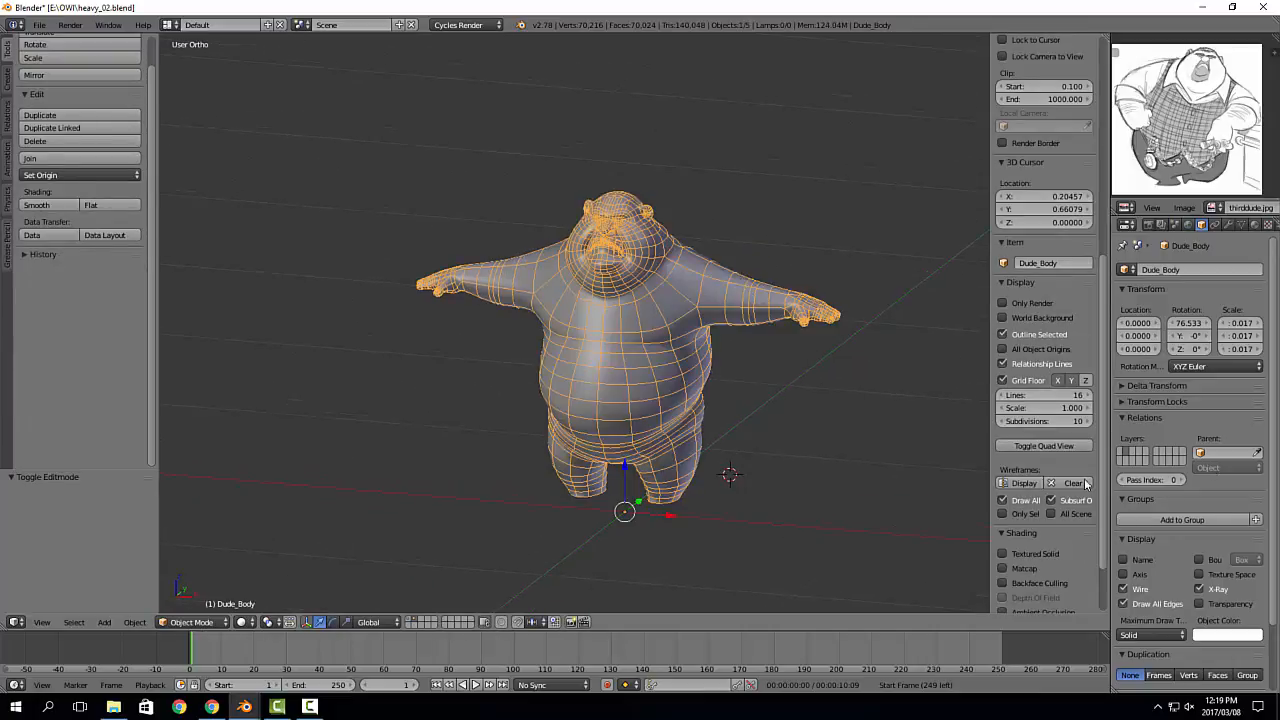
{"action": "left_click", "coordinate": [1229, 225]}
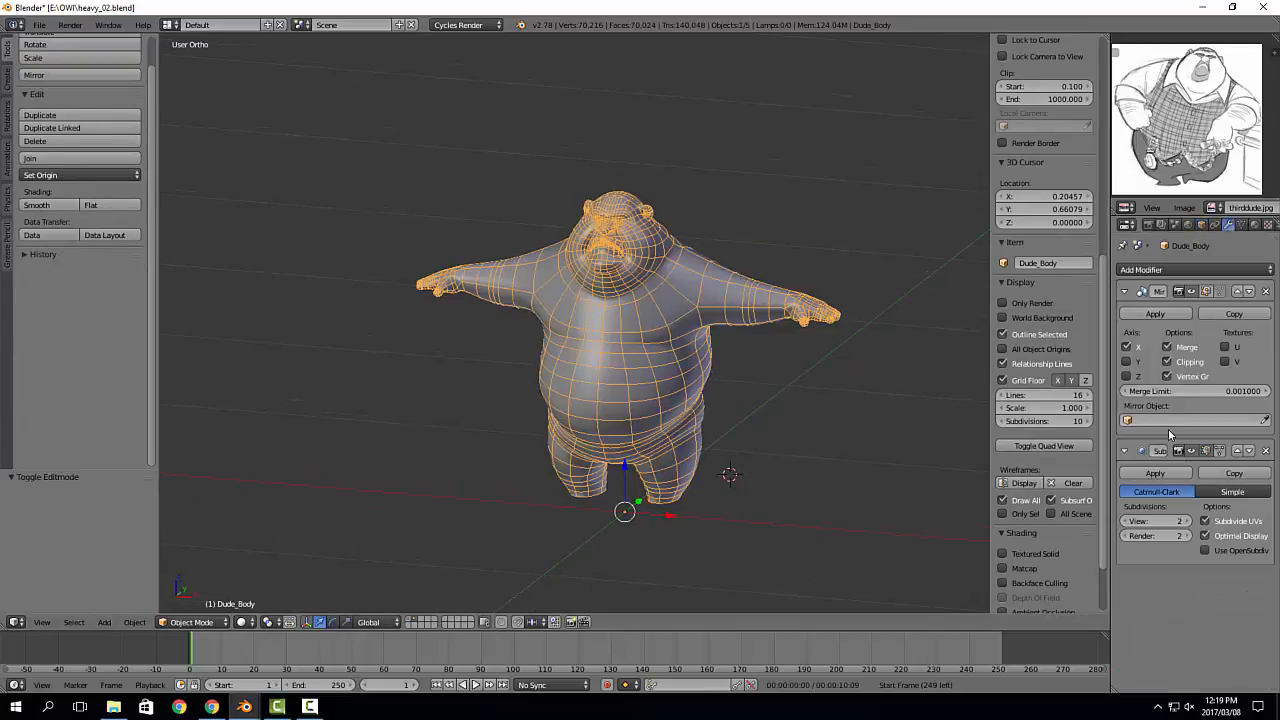
{"action": "left_click", "coordinate": [1166, 315]}
Step: Enter Edit Mode on the mirrored body mesh with the upper body in view
{"action": "scroll", "coordinate": [628, 288], "scroll_direction": "up", "scroll_amount": 5}
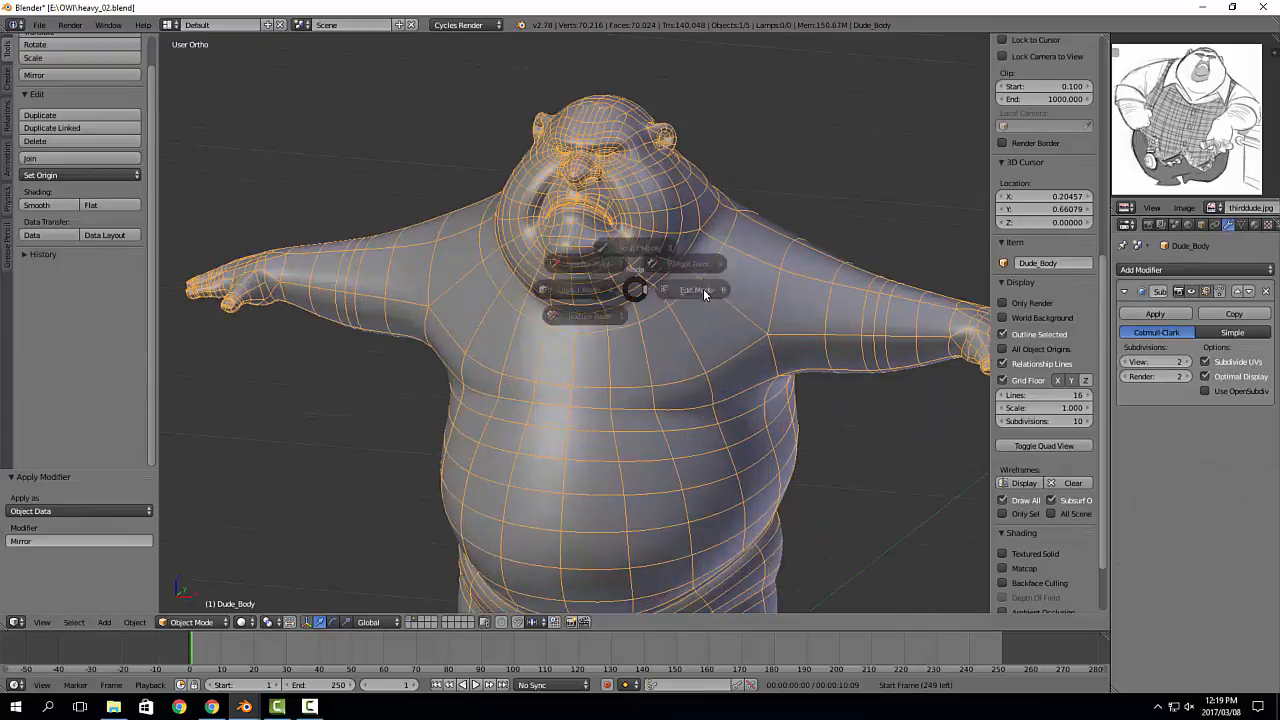
{"action": "key", "text": "Tab"}
{"action": "key", "text": "Tab"}
{"action": "key", "text": "Tab"}
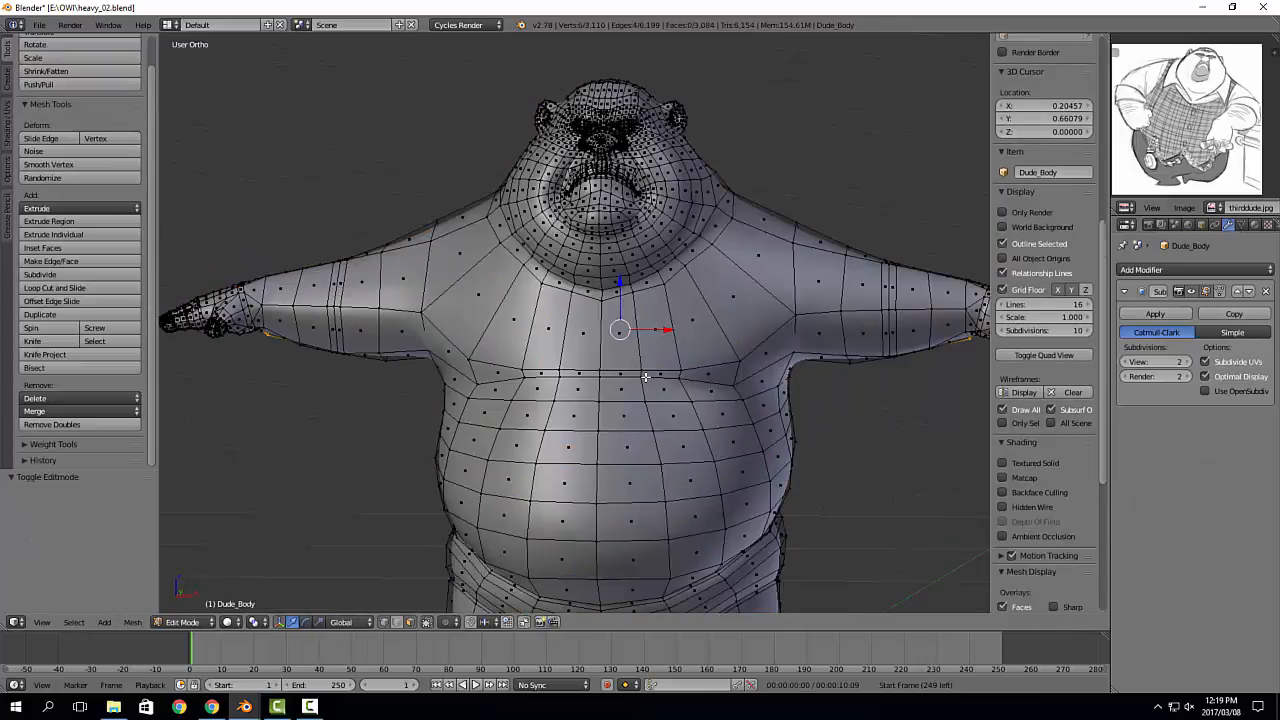
Step: Try selecting the face loop around the chest and shoulders, and clear the selection
{"action": "key", "text": "shift+3"}
{"action": "key", "text": "shift+3"}
{"action": "right_click", "coordinate": [750, 273], "text": "alt"}
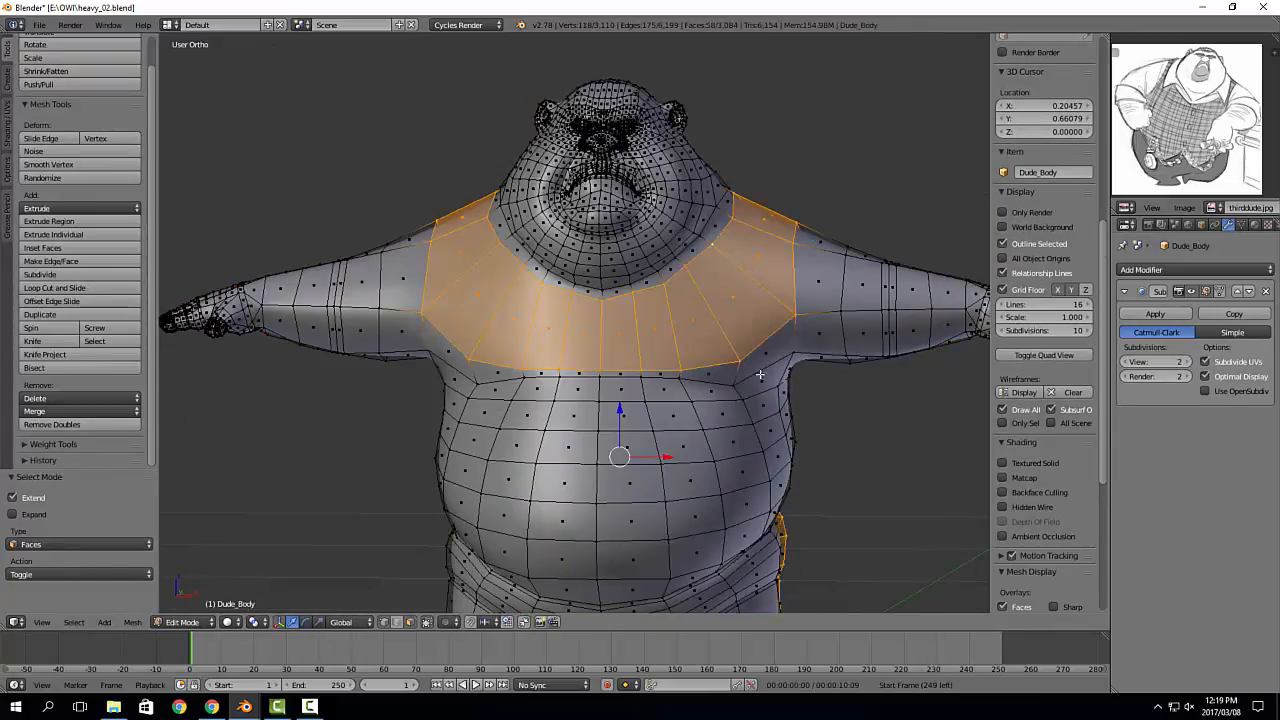
{"action": "middle_click_drag", "start_coordinate": [763, 374], "coordinate": [766, 288], "text": "shift"}
{"action": "middle_click_drag", "start_coordinate": [766, 288], "coordinate": [767, 260]}
{"action": "key", "text": "a"}
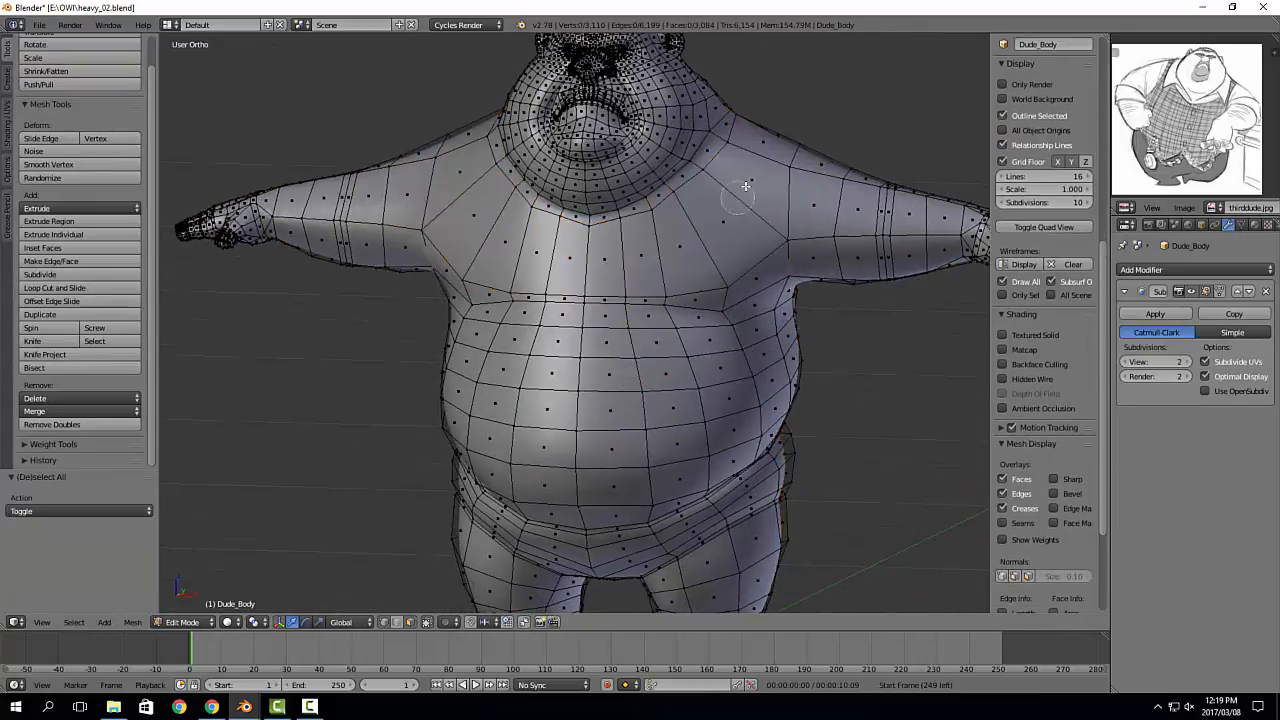
Step: Circle-select the upper chest and shoulder faces on the character's left side
{"action": "key", "text": "c"}
{"action": "mouse_move", "coordinate": [766, 126]}
{"action": "left_mouse_down"}
{"action": "mouse_move", "coordinate": [743, 186]}
{"action": "mouse_move", "coordinate": [658, 247]}
{"action": "left_mouse_up"}
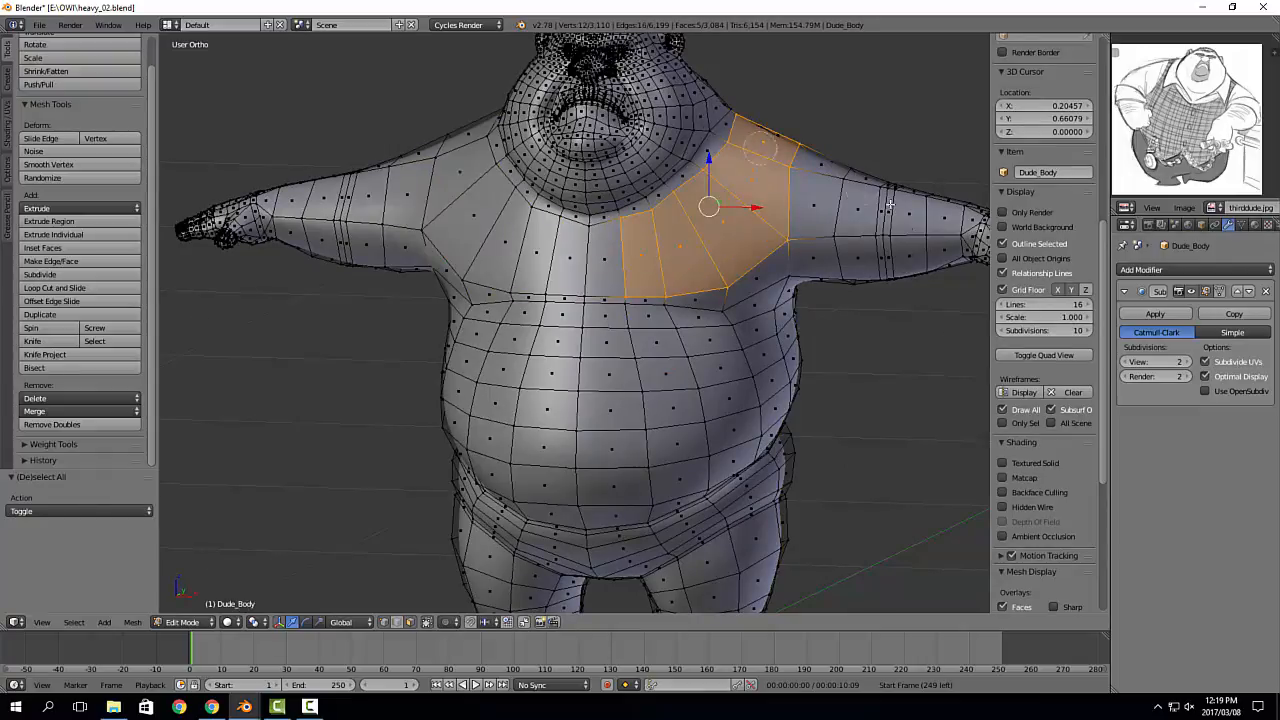
{"action": "right_click", "coordinate": [822, 91]}
Step: Examine the face topology around the eyes, nose and mouth up close
{"action": "middle_click_drag", "start_coordinate": [806, 103], "coordinate": [843, 251], "text": "shift"}
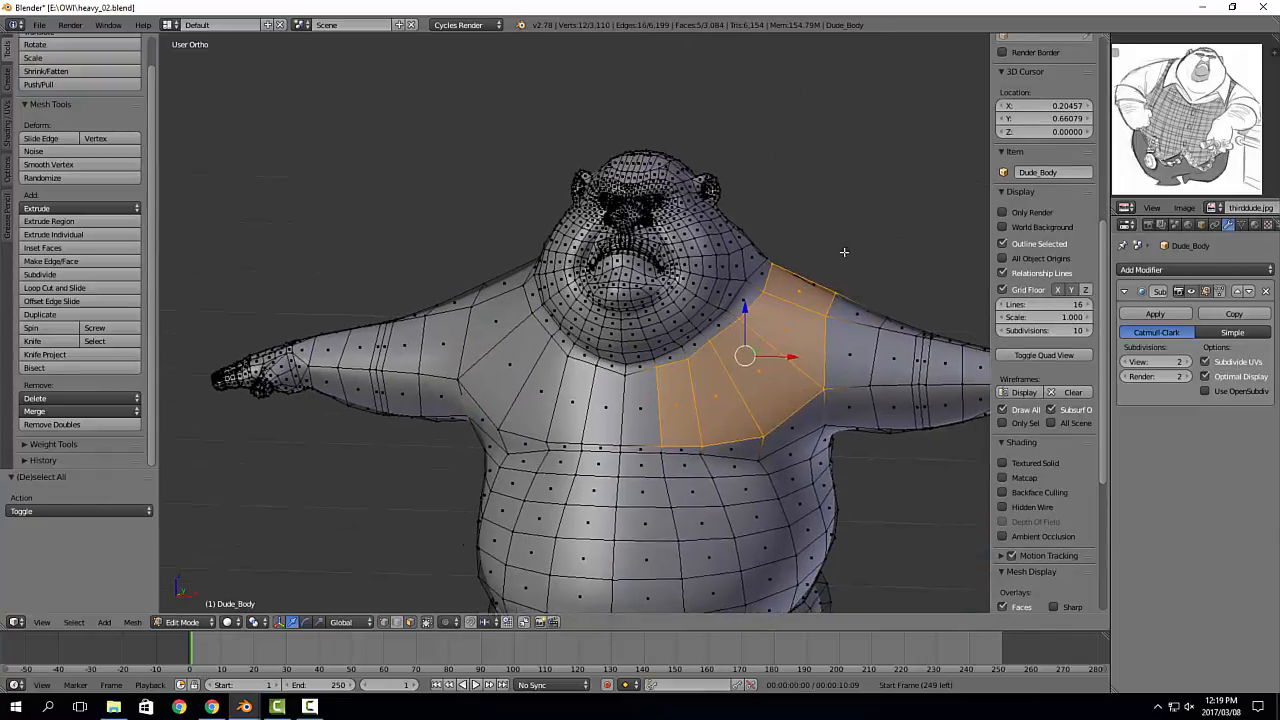
{"action": "scroll", "coordinate": [790, 205], "scroll_direction": "up", "scroll_amount": 7}
{"action": "middle_click_drag", "start_coordinate": [634, 200], "coordinate": [863, 314], "text": "shift"}
{"action": "scroll", "coordinate": [860, 310], "scroll_direction": "up", "scroll_amount": 3}
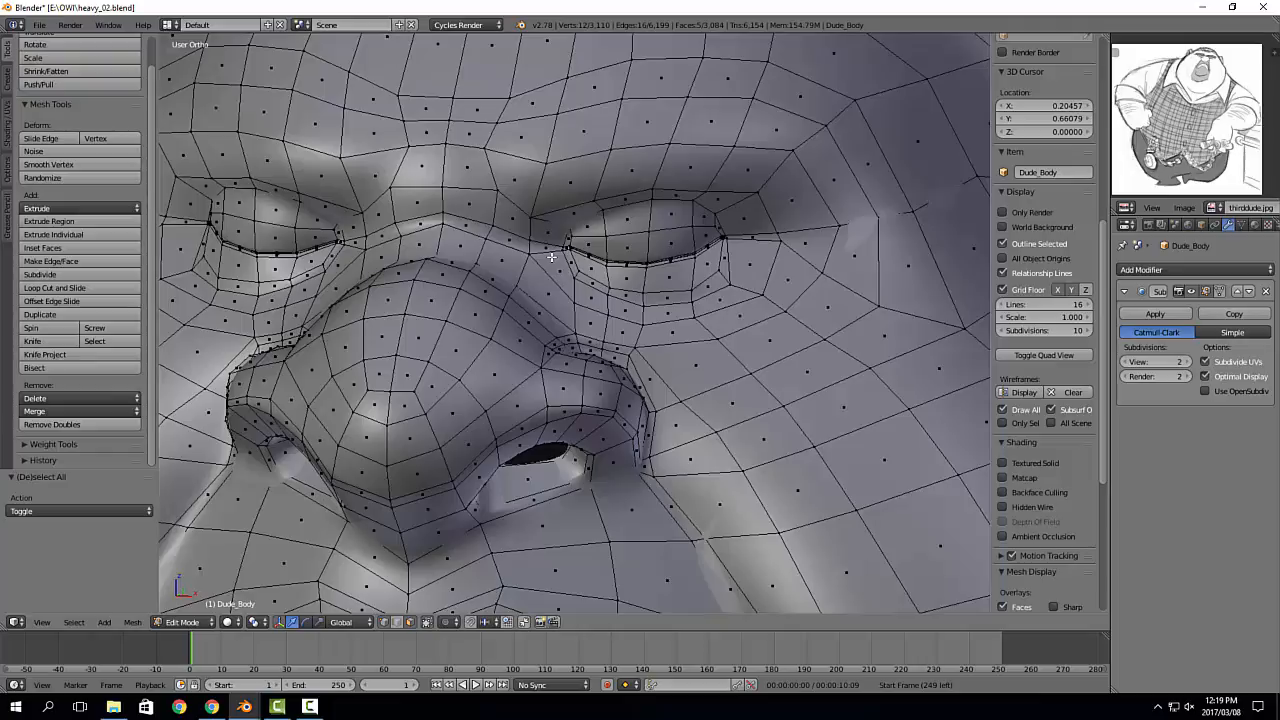
{"action": "scroll", "coordinate": [749, 227], "scroll_direction": "down", "scroll_amount": 6}
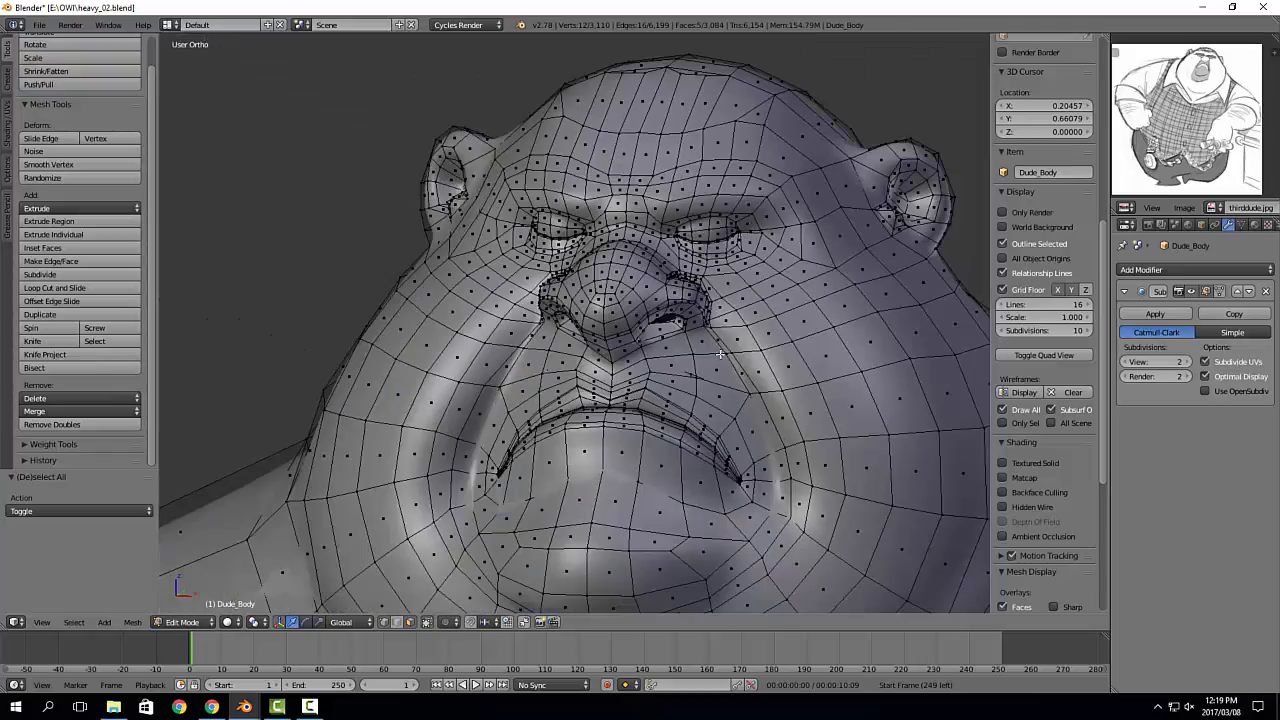
{"action": "scroll", "coordinate": [721, 354], "scroll_direction": "down", "scroll_amount": 2}
{"action": "middle_click_drag", "start_coordinate": [700, 354], "coordinate": [603, 146], "text": "shift"}
{"action": "scroll", "coordinate": [610, 160], "scroll_direction": "down", "scroll_amount": 5}
{"action": "middle_click_drag", "start_coordinate": [652, 332], "coordinate": [684, 252], "text": "shift"}
Step: Extend the selection across the chest to the opposite shoulder, leaving out the stray upper-arm face
{"action": "key", "text": "c"}
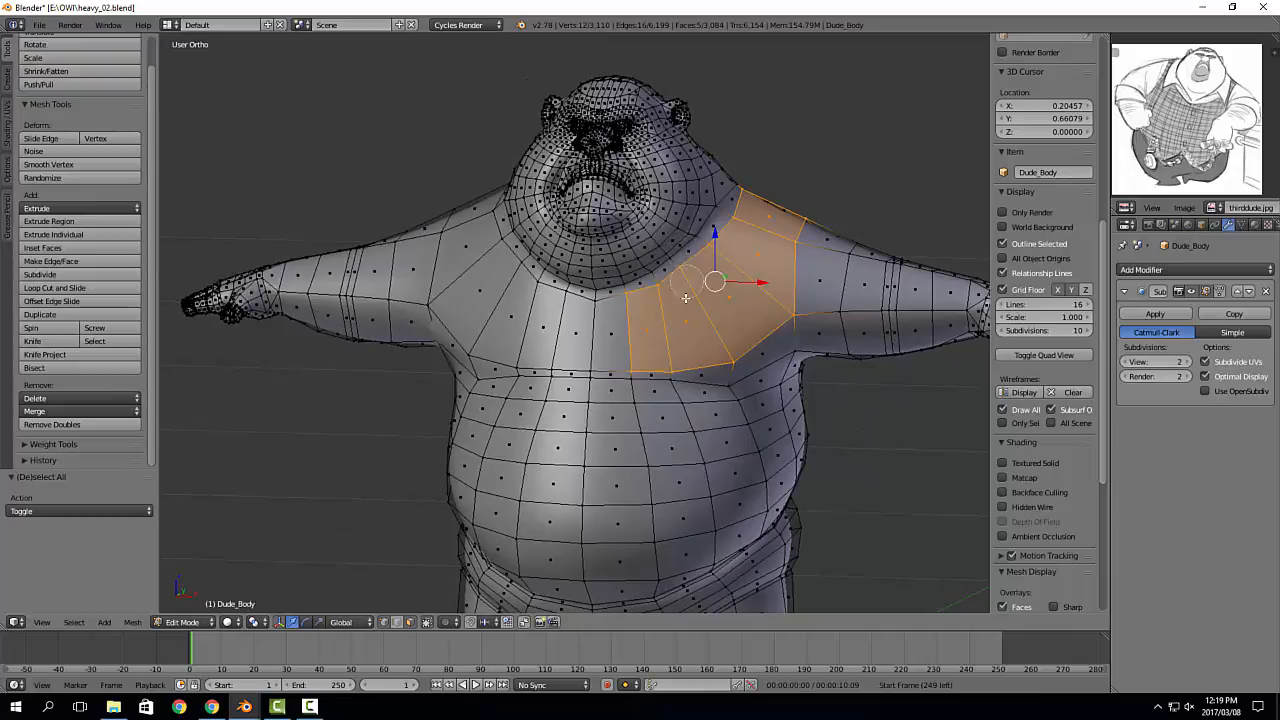
{"action": "mouse_move", "coordinate": [655, 326]}
{"action": "left_mouse_down"}
{"action": "mouse_move", "coordinate": [637, 343]}
{"action": "mouse_move", "coordinate": [582, 335]}
{"action": "mouse_move", "coordinate": [459, 230]}
{"action": "left_mouse_up"}
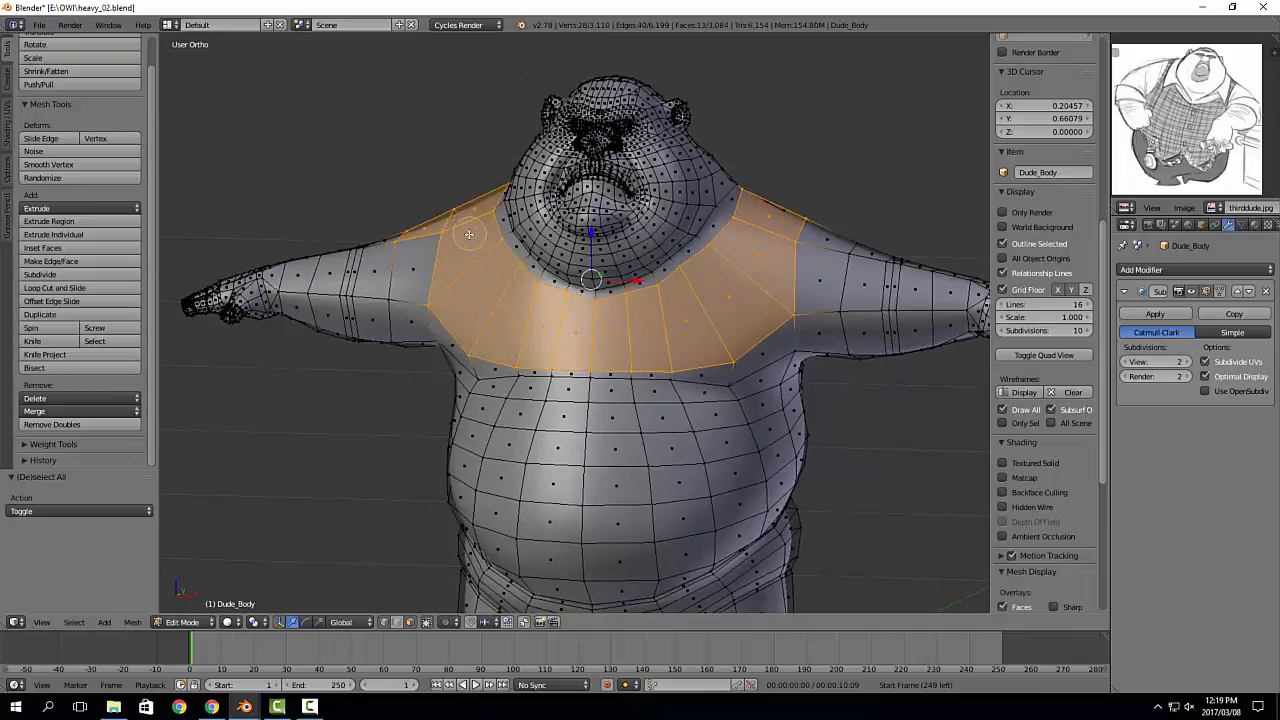
{"action": "middle_click_drag", "start_coordinate": [426, 214], "coordinate": [475, 236]}
{"action": "left_click", "coordinate": [477, 231]}
{"action": "left_click", "coordinate": [477, 230]}
{"action": "right_click", "coordinate": [477, 228]}
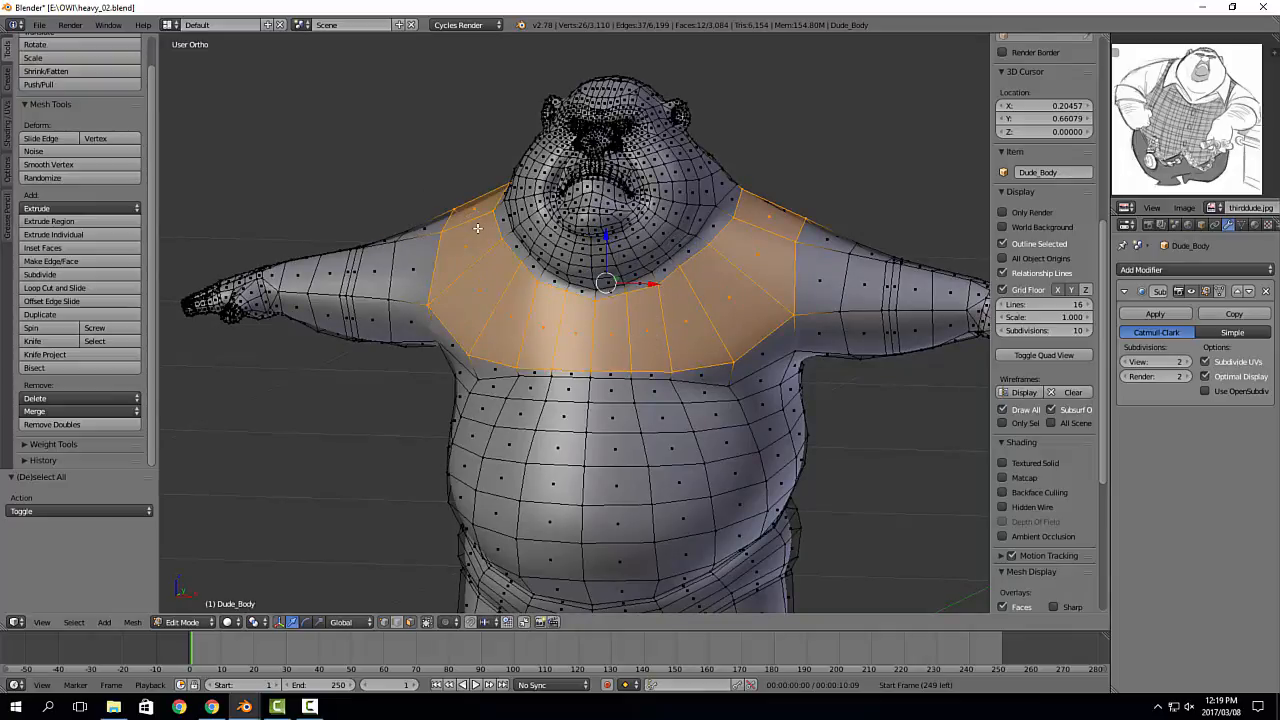
Step: Add the belly, flank and back faces to the selection down to the waist
{"action": "middle_click_drag", "start_coordinate": [683, 400], "coordinate": [681, 335], "text": "shift"}
{"action": "middle_click_drag", "start_coordinate": [748, 360], "coordinate": [695, 340]}
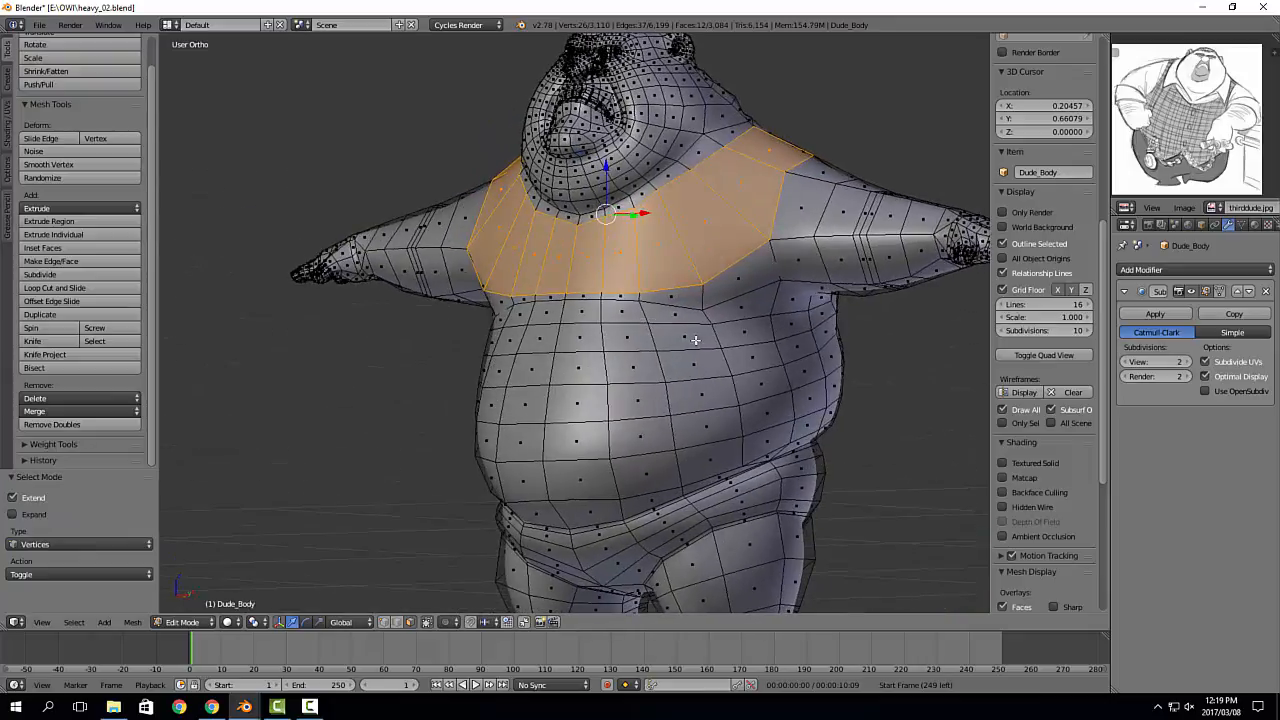
{"action": "key", "text": "c"}
{"action": "mouse_move", "coordinate": [696, 340]}
{"action": "left_mouse_down"}
{"action": "mouse_move", "coordinate": [528, 298]}
{"action": "mouse_move", "coordinate": [506, 352]}
{"action": "mouse_move", "coordinate": [686, 372]}
{"action": "mouse_move", "coordinate": [495, 470]}
{"action": "mouse_move", "coordinate": [570, 459]}
{"action": "mouse_move", "coordinate": [815, 375]}
{"action": "mouse_move", "coordinate": [735, 335]}
{"action": "mouse_move", "coordinate": [740, 280]}
{"action": "mouse_move", "coordinate": [801, 331]}
{"action": "mouse_move", "coordinate": [820, 324]}
{"action": "left_mouse_up"}
{"action": "right_click", "coordinate": [819, 325]}
{"action": "mouse_move", "coordinate": [818, 420]}
{"action": "middle_mouse_down"}
{"action": "mouse_move", "coordinate": [795, 428]}
{"action": "mouse_move", "coordinate": [729, 398]}
{"action": "middle_mouse_up"}
{"action": "key", "text": "c"}
{"action": "mouse_move", "coordinate": [729, 398]}
{"action": "left_mouse_down"}
{"action": "mouse_move", "coordinate": [865, 353]}
{"action": "mouse_move", "coordinate": [855, 365]}
{"action": "left_mouse_up"}
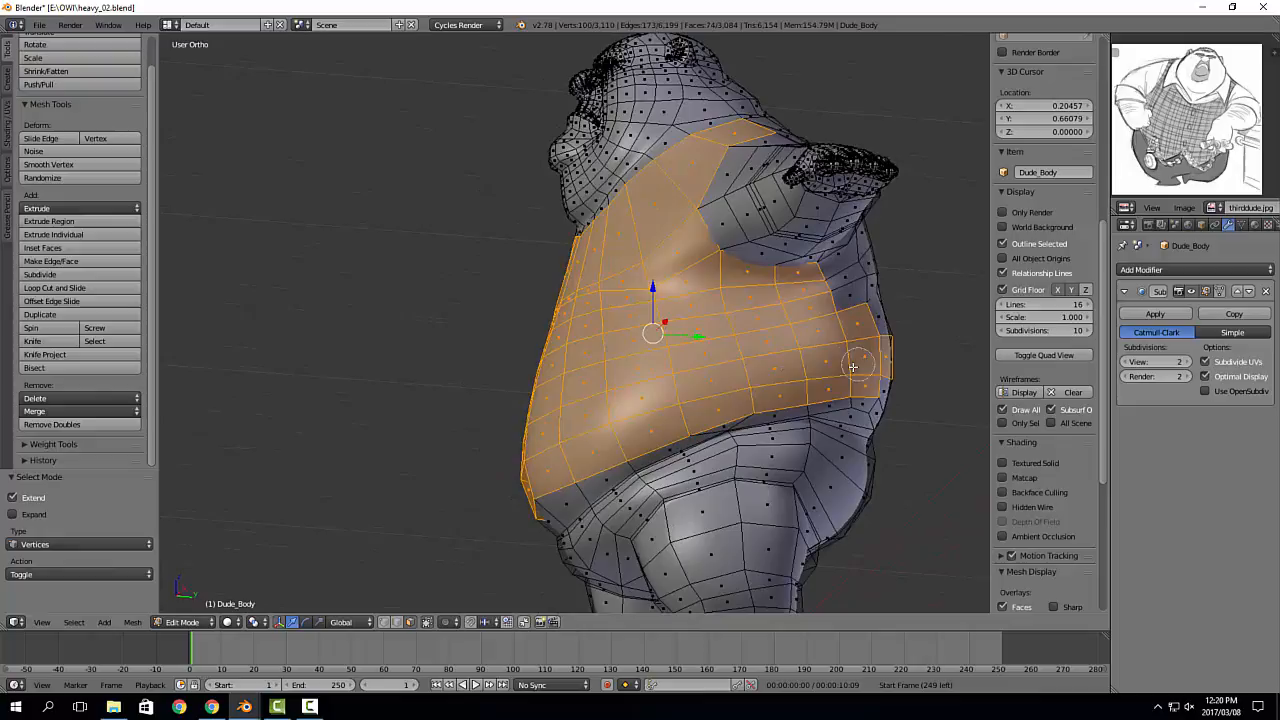
{"action": "right_click", "coordinate": [936, 370]}
{"action": "middle_click_drag", "start_coordinate": [938, 371], "coordinate": [809, 394]}
{"action": "key", "text": "c"}
{"action": "mouse_move", "coordinate": [809, 394]}
{"action": "left_mouse_down"}
{"action": "mouse_move", "coordinate": [757, 357]}
{"action": "mouse_move", "coordinate": [797, 316]}
{"action": "mouse_move", "coordinate": [812, 240]}
{"action": "mouse_move", "coordinate": [765, 212]}
{"action": "mouse_move", "coordinate": [600, 180]}
{"action": "mouse_move", "coordinate": [661, 160]}
{"action": "left_mouse_up"}
Step: Return to Object Mode, undo the applied Mirror modifier, and enter Edit Mode on the half body
{"action": "scroll", "coordinate": [727, 153], "scroll_direction": "down", "scroll_amount": 5}
{"action": "key", "text": "Tab"}
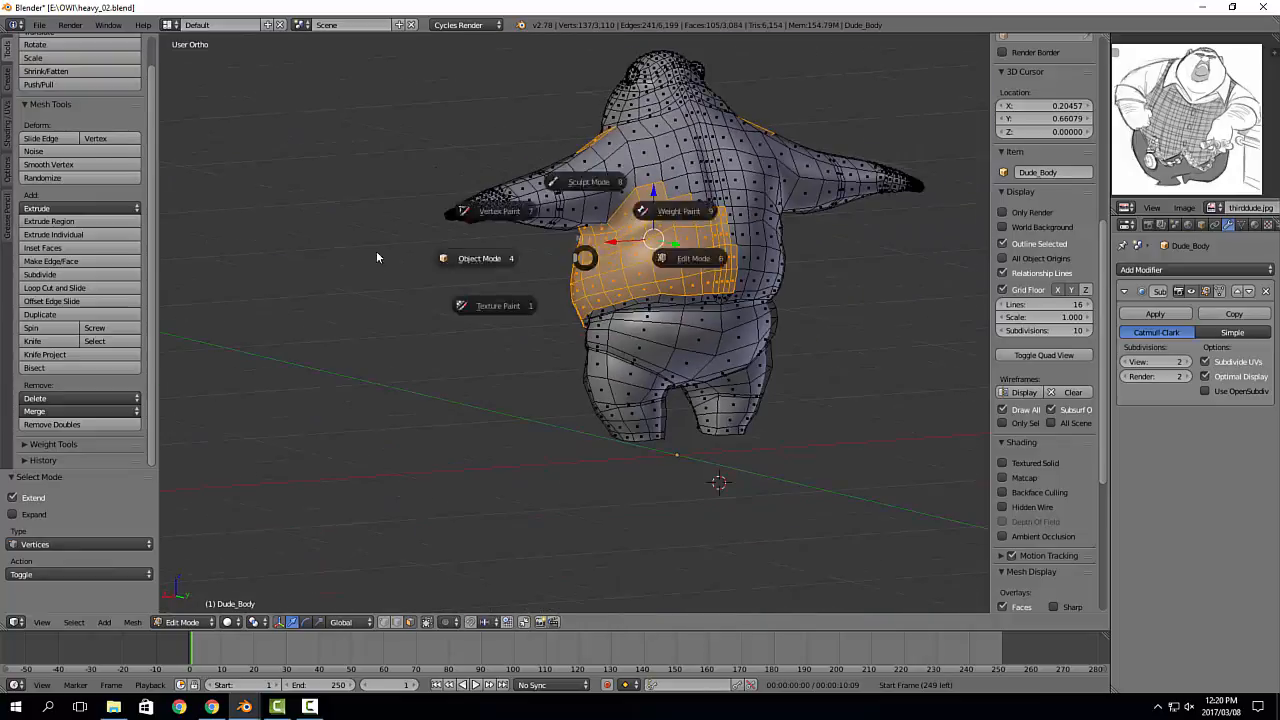
{"action": "left_click", "coordinate": [376, 251]}
{"action": "middle_click_drag", "start_coordinate": [609, 304], "coordinate": [602, 346], "text": "shift"}
{"action": "middle_click_drag", "start_coordinate": [602, 346], "coordinate": [621, 338]}
{"action": "key", "text": "ctrl+z"}
{"action": "key", "text": "ctrl+z"}
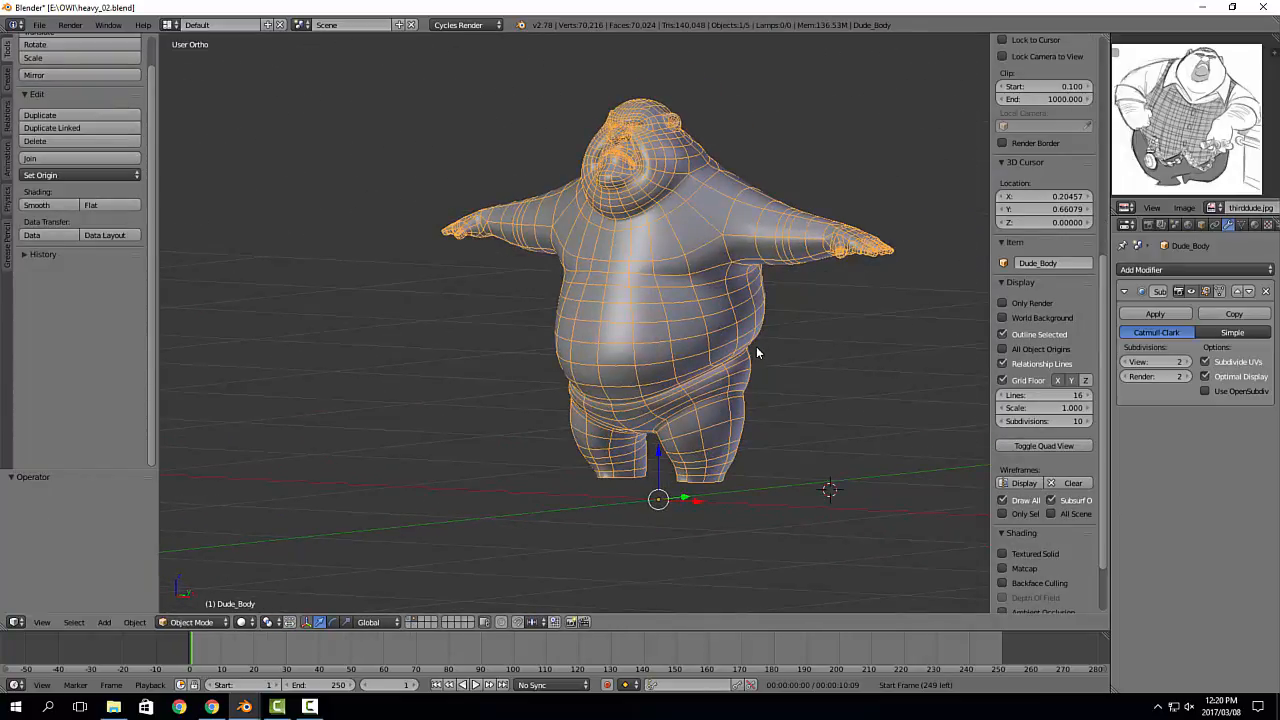
{"action": "key", "text": "ctrl+z"}
{"action": "key", "text": "Tab"}
Step: Circle-select the chest, belly, flank and lower back faces on the unmirrored half of the torso
{"action": "scroll", "coordinate": [687, 312], "scroll_direction": "up", "scroll_amount": 5}
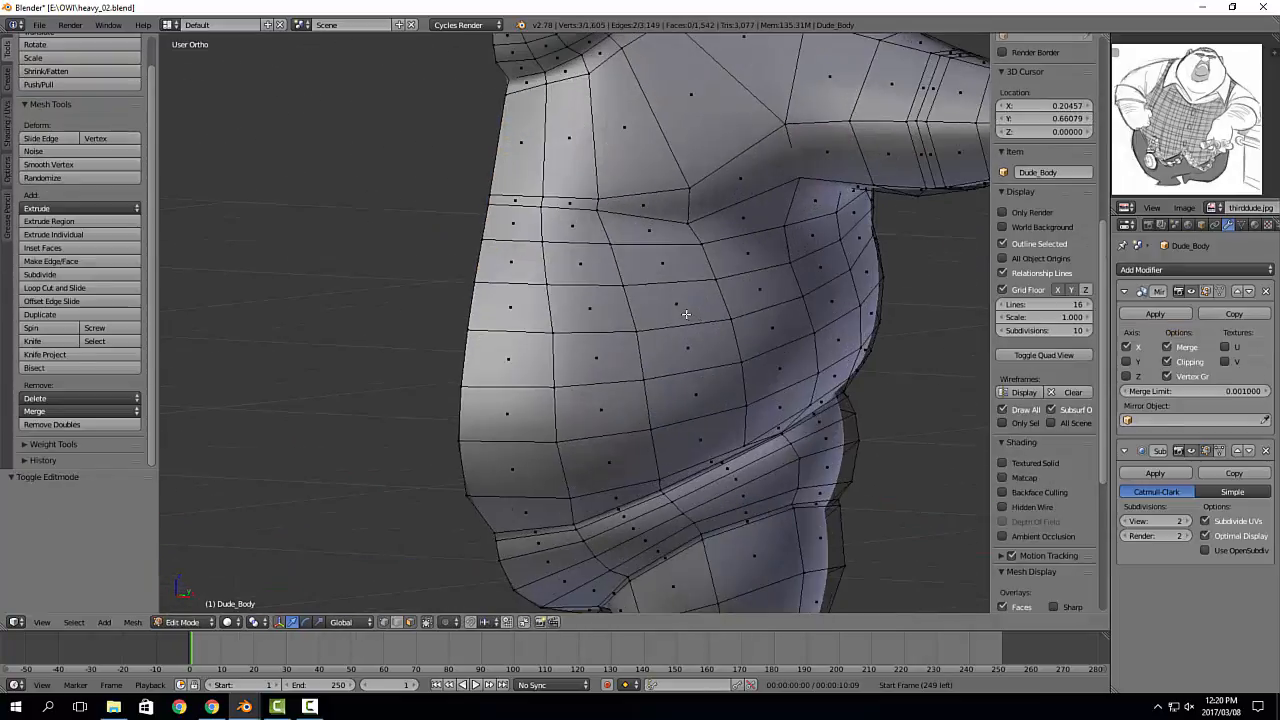
{"action": "scroll", "coordinate": [687, 312], "scroll_direction": "down", "scroll_amount": 2}
{"action": "key", "text": "c"}
{"action": "right_click", "coordinate": [567, 410]}
{"action": "middle_click_drag", "start_coordinate": [618, 382], "coordinate": [566, 352]}
{"action": "key", "text": "c"}
{"action": "mouse_move", "coordinate": [616, 462]}
{"action": "left_mouse_down"}
{"action": "mouse_move", "coordinate": [703, 418]}
{"action": "mouse_move", "coordinate": [820, 390]}
{"action": "mouse_move", "coordinate": [700, 370]}
{"action": "mouse_move", "coordinate": [690, 300]}
{"action": "mouse_move", "coordinate": [628, 272]}
{"action": "mouse_move", "coordinate": [740, 180]}
{"action": "mouse_move", "coordinate": [870, 295]}
{"action": "mouse_move", "coordinate": [831, 297]}
{"action": "left_mouse_up"}
{"action": "mouse_move", "coordinate": [831, 298]}
{"action": "middle_mouse_down"}
{"action": "mouse_move", "coordinate": [768, 348]}
{"action": "mouse_move", "coordinate": [562, 366]}
{"action": "middle_mouse_up"}
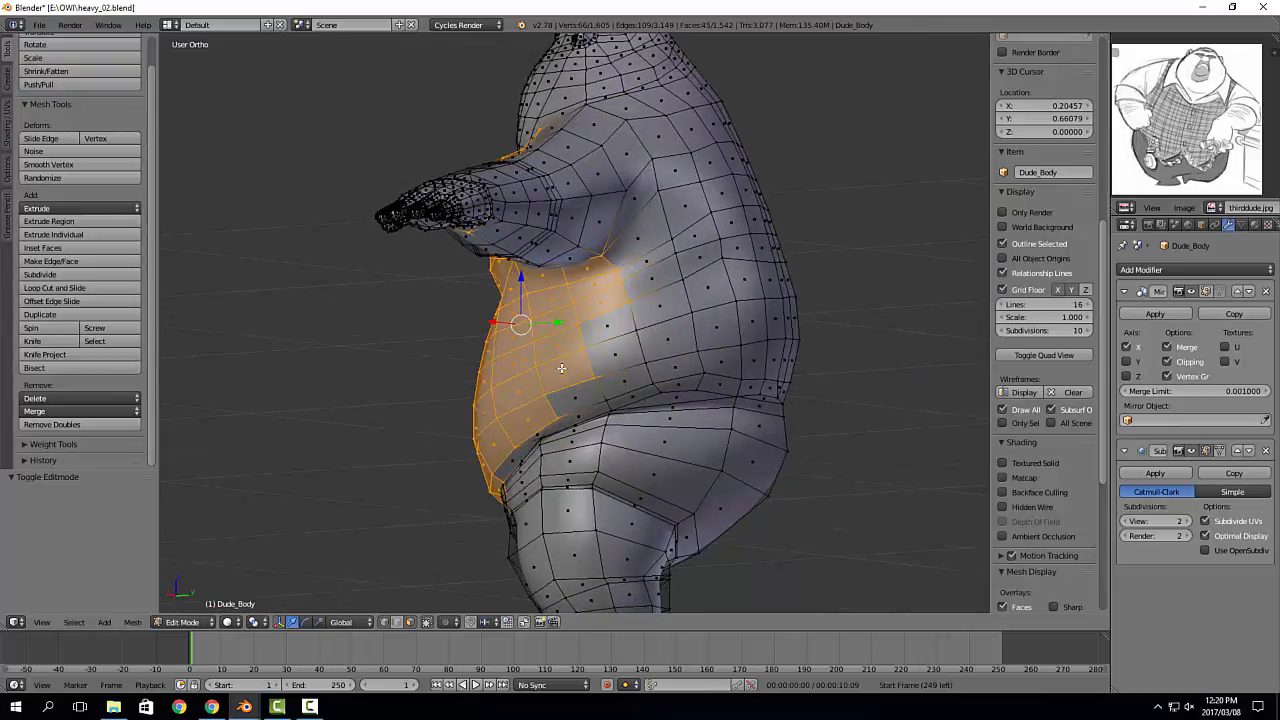
{"action": "key", "text": "c"}
{"action": "mouse_move", "coordinate": [586, 394]}
{"action": "left_mouse_down"}
{"action": "mouse_move", "coordinate": [672, 358]}
{"action": "mouse_move", "coordinate": [790, 345]}
{"action": "mouse_move", "coordinate": [646, 226]}
{"action": "mouse_move", "coordinate": [757, 201]}
{"action": "mouse_move", "coordinate": [782, 242]}
{"action": "left_mouse_up"}
{"action": "right_click", "coordinate": [782, 242]}
Step: Extend the selection over the upper back and shoulder, keeping the upper-arm faces out for a sleeveless shape
{"action": "mouse_move", "coordinate": [772, 177]}
{"action": "middle_mouse_down", "text": "shift"}
{"action": "mouse_move", "coordinate": [794, 298]}
{"action": "mouse_move", "coordinate": [447, 234]}
{"action": "middle_mouse_up", "text": "shift"}
{"action": "scroll", "coordinate": [794, 298], "scroll_direction": "up", "scroll_amount": 3}
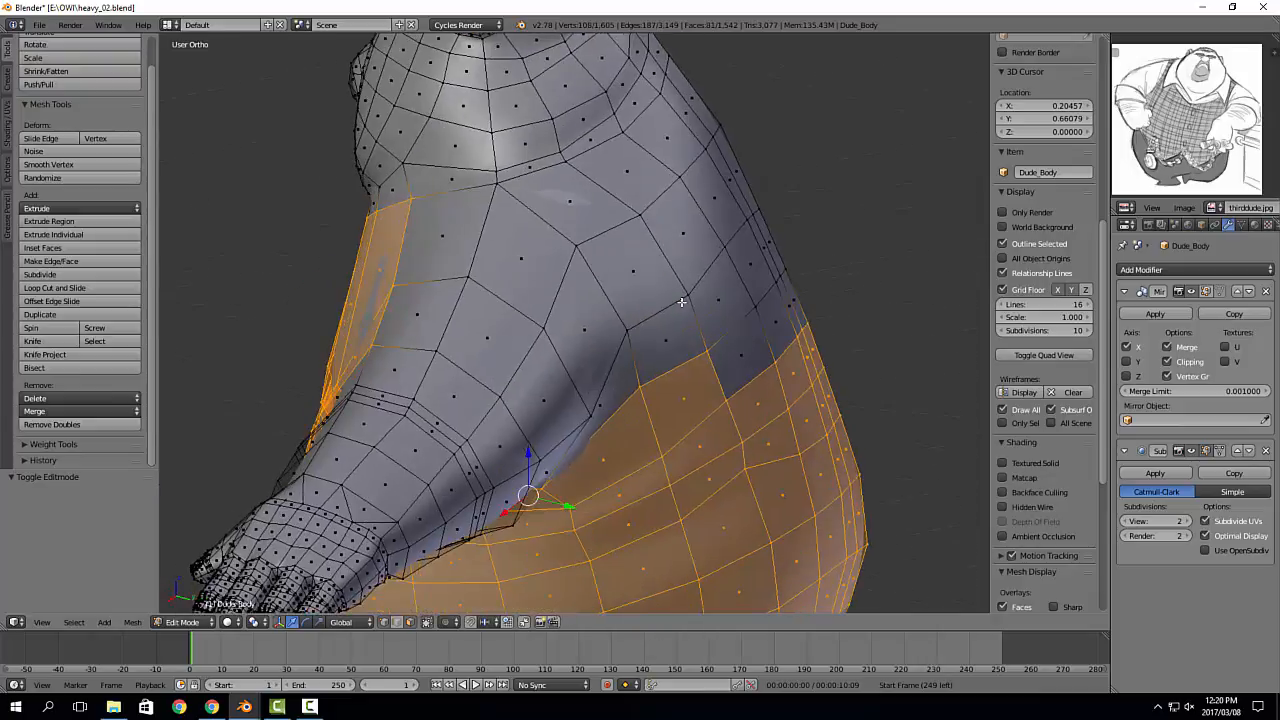
{"action": "key", "text": "c"}
{"action": "mouse_move", "coordinate": [447, 234]}
{"action": "left_mouse_down"}
{"action": "mouse_move", "coordinate": [669, 144]}
{"action": "mouse_move", "coordinate": [588, 263]}
{"action": "mouse_move", "coordinate": [634, 362]}
{"action": "mouse_move", "coordinate": [757, 277]}
{"action": "mouse_move", "coordinate": [812, 310]}
{"action": "left_mouse_up"}
{"action": "mouse_move", "coordinate": [738, 373]}
{"action": "middle_mouse_down"}
{"action": "mouse_move", "coordinate": [700, 360]}
{"action": "mouse_move", "coordinate": [680, 330]}
{"action": "mouse_move", "coordinate": [710, 304]}
{"action": "mouse_move", "coordinate": [769, 310]}
{"action": "middle_mouse_up"}
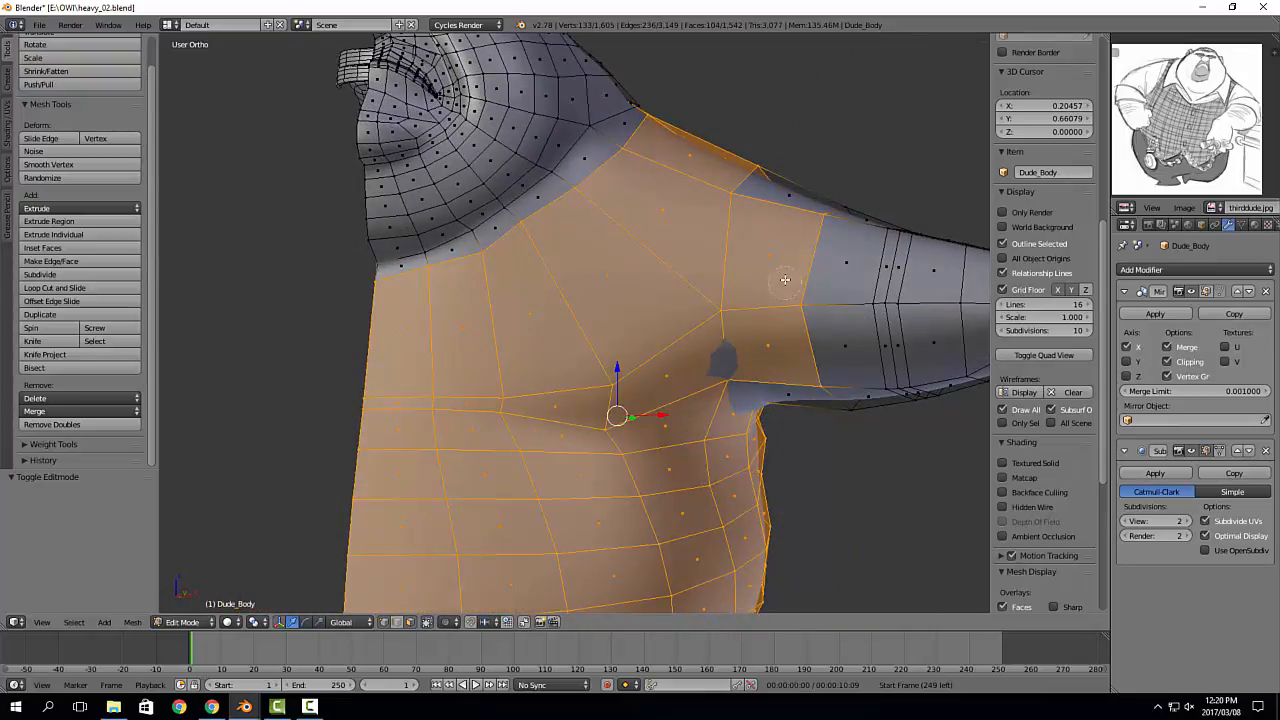
{"action": "key", "text": "ctrl+z"}
{"action": "key", "text": "c"}
{"action": "mouse_move", "coordinate": [681, 156]}
{"action": "left_mouse_down"}
{"action": "mouse_move", "coordinate": [635, 331]}
{"action": "mouse_move", "coordinate": [677, 403]}
{"action": "left_mouse_up"}
{"action": "right_click", "coordinate": [677, 403]}
{"action": "scroll", "coordinate": [680, 408], "scroll_direction": "down", "scroll_amount": 5}
{"action": "middle_click_drag", "start_coordinate": [694, 423], "coordinate": [748, 318], "text": "shift"}
{"action": "mouse_move", "coordinate": [748, 318]}
{"action": "middle_mouse_down"}
{"action": "mouse_move", "coordinate": [480, 357]}
{"action": "mouse_move", "coordinate": [717, 334]}
{"action": "mouse_move", "coordinate": [721, 291]}
{"action": "mouse_move", "coordinate": [749, 317]}
{"action": "middle_mouse_up"}
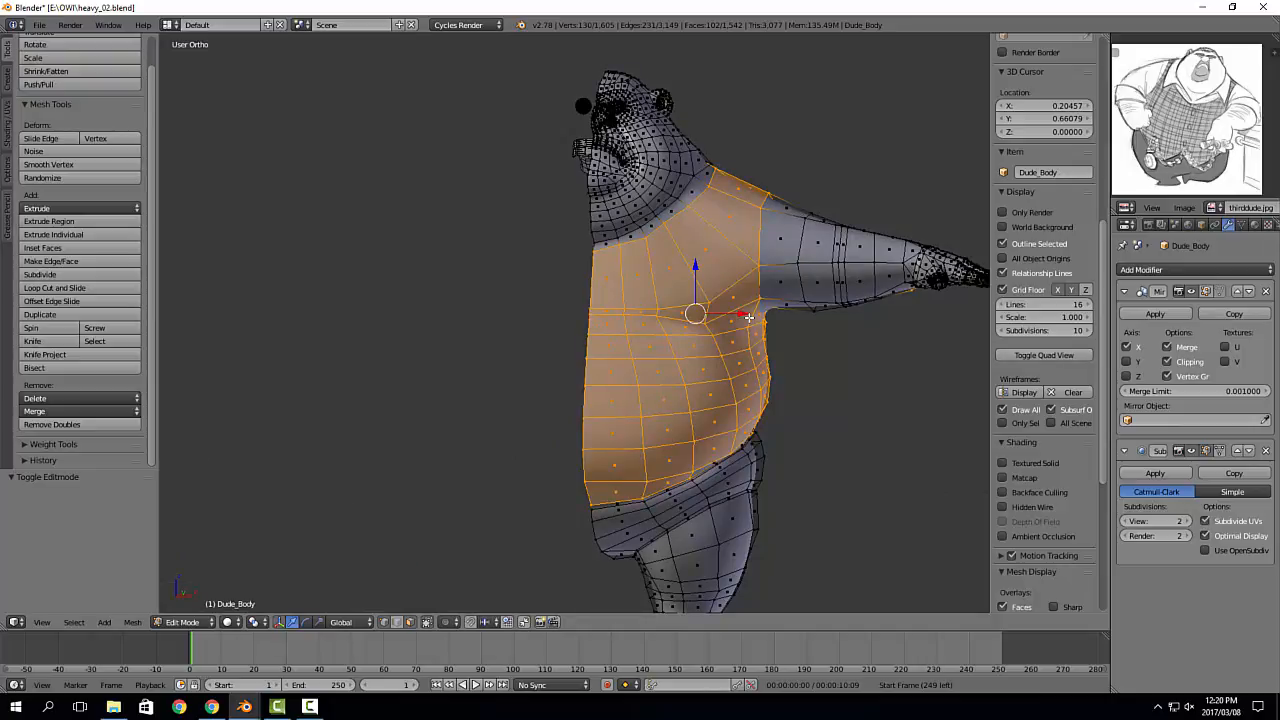
Step: Try a centred loop cut through the selected chest and shoulder faces
{"action": "key", "text": "ctrl+r"}
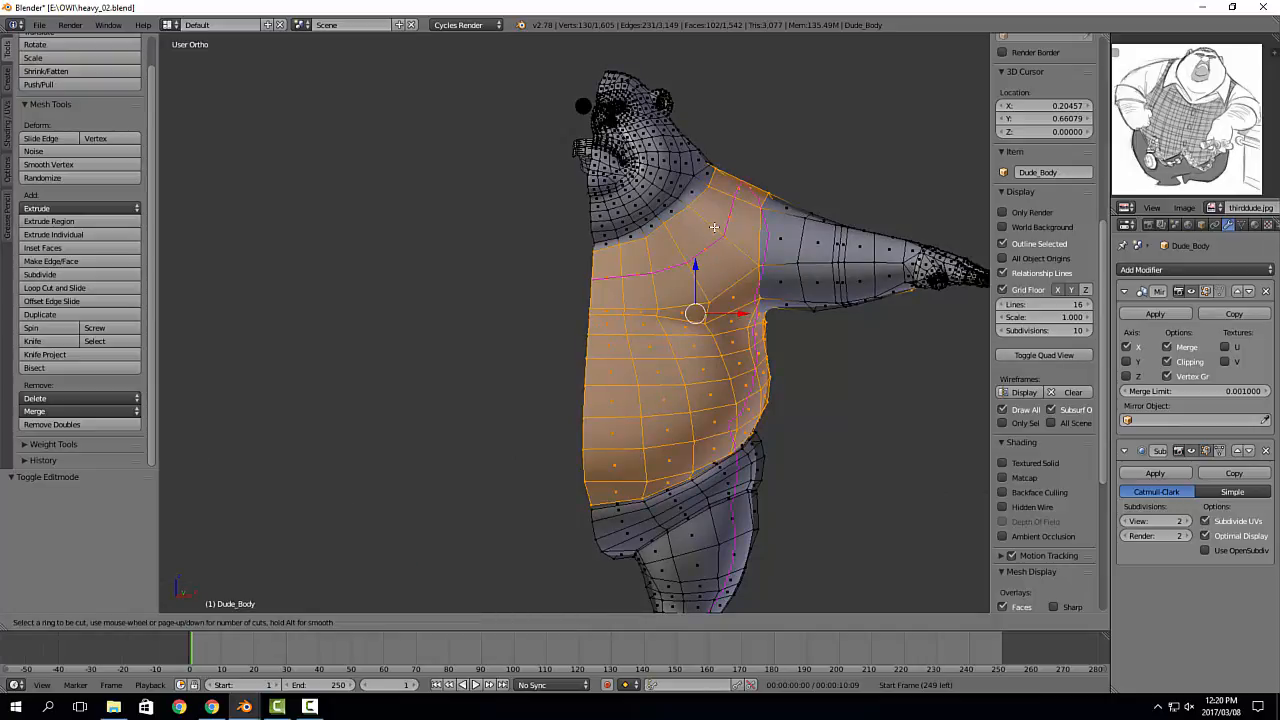
{"action": "left_click", "coordinate": [714, 227]}
{"action": "left_click", "coordinate": [714, 227]}
{"action": "middle_click_drag", "start_coordinate": [925, 335], "coordinate": [739, 350]}
{"action": "key", "text": "ctrl+z"}
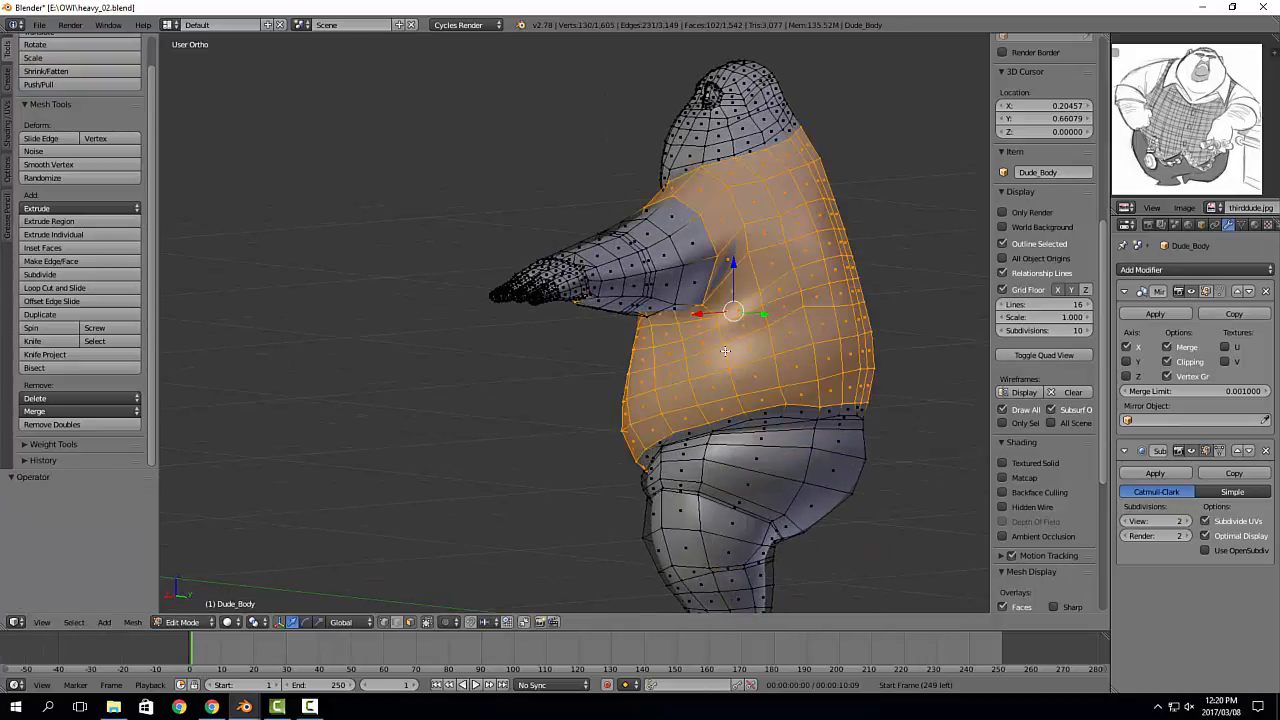
Step: Duplicate the selected torso faces in place, separate them into a new object, and return to Object Mode
{"action": "middle_click_drag", "start_coordinate": [712, 274], "coordinate": [665, 184]}
{"action": "middle_click_drag", "start_coordinate": [580, 240], "coordinate": [732, 263]}
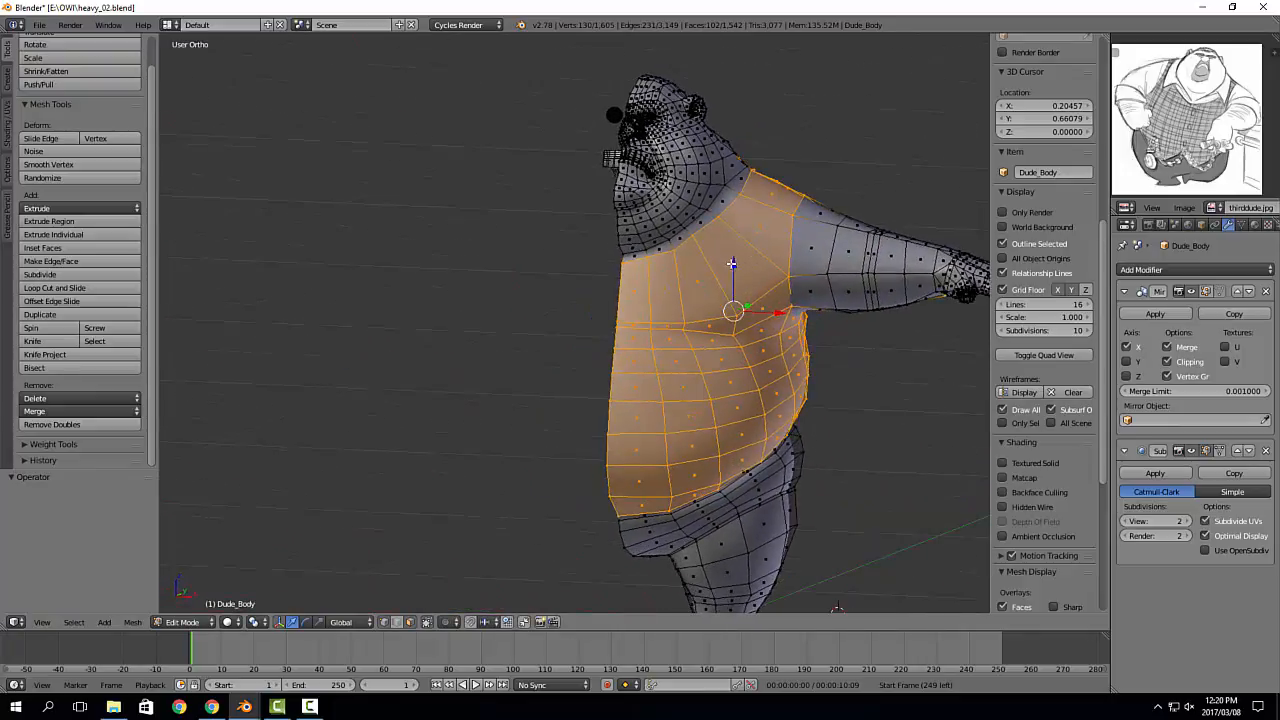
{"action": "key", "text": "shift+d"}
{"action": "right_click", "coordinate": [764, 338]}
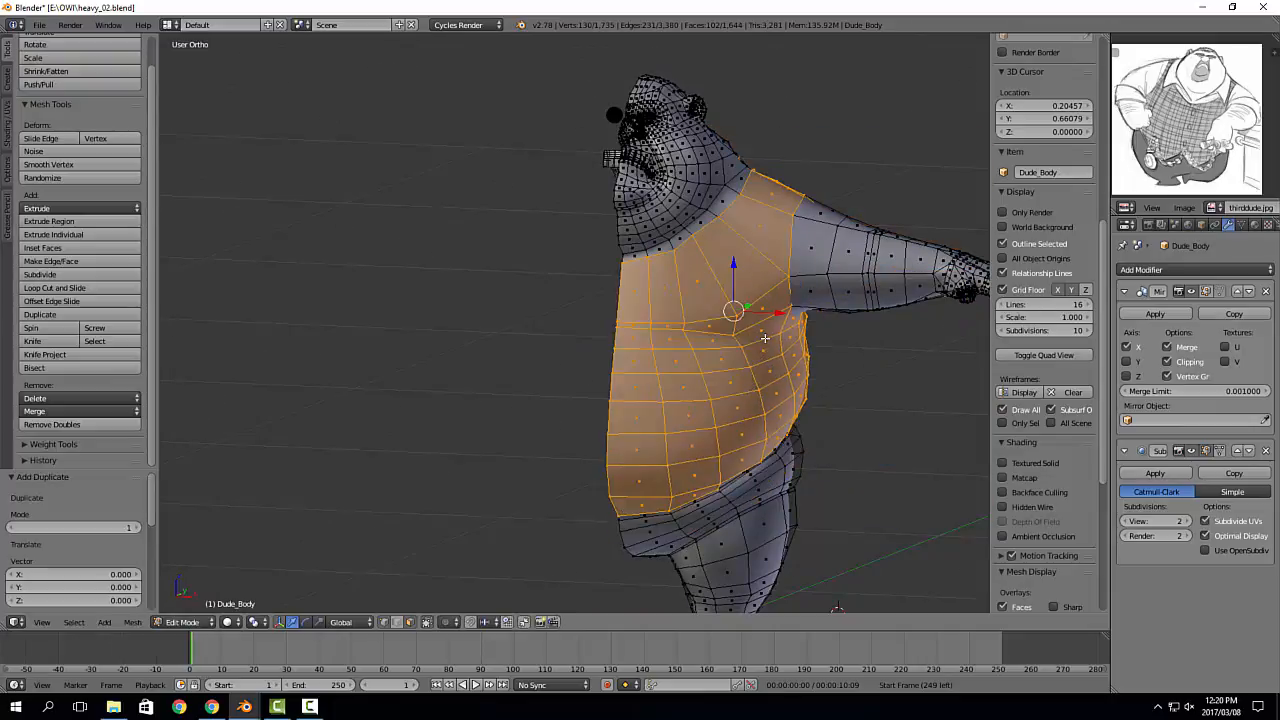
{"action": "key", "text": "p"}
{"action": "left_click", "coordinate": [773, 334]}
{"action": "key", "text": "Tab"}
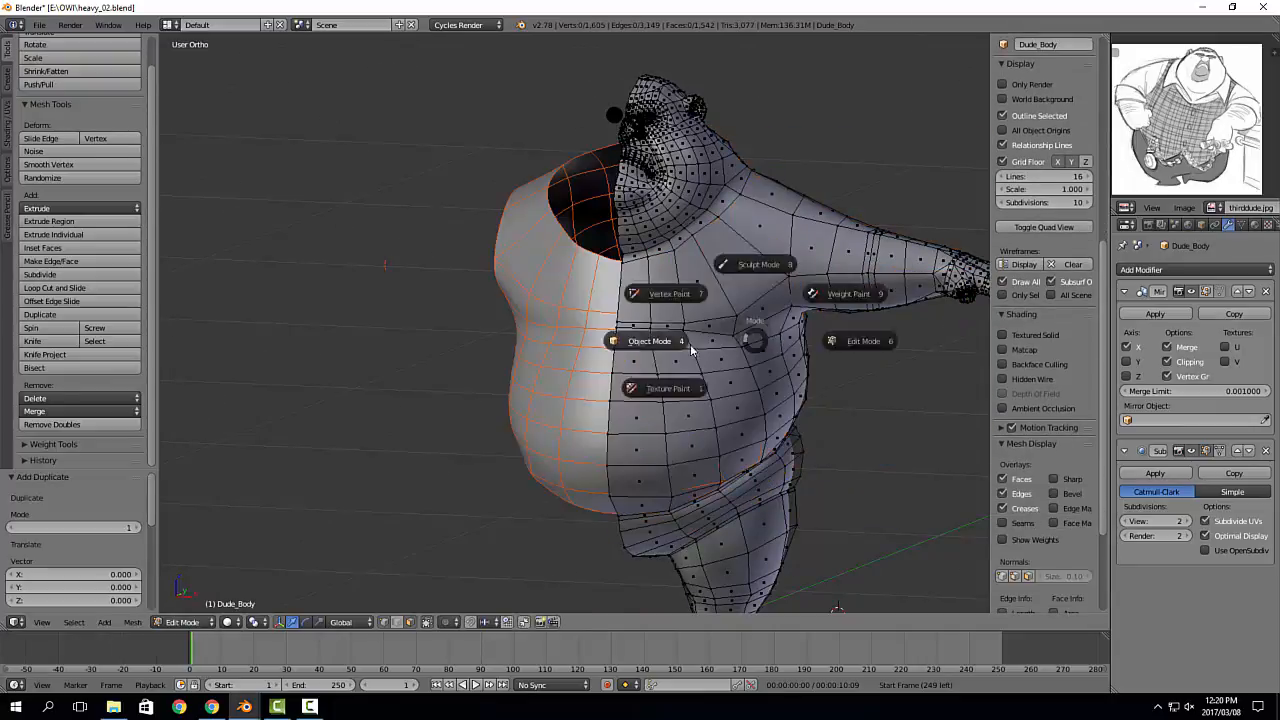
{"action": "left_click", "coordinate": [685, 342]}
Step: Select the separated torso garment, Dude_Body.001, and enter Edit Mode with the neckline in view
{"action": "middle_click_drag", "start_coordinate": [685, 342], "coordinate": [724, 333]}
{"action": "right_click", "coordinate": [722, 380]}
{"action": "mouse_move", "coordinate": [721, 386]}
{"action": "middle_mouse_down"}
{"action": "mouse_move", "coordinate": [753, 387]}
{"action": "mouse_move", "coordinate": [733, 381]}
{"action": "middle_mouse_up"}
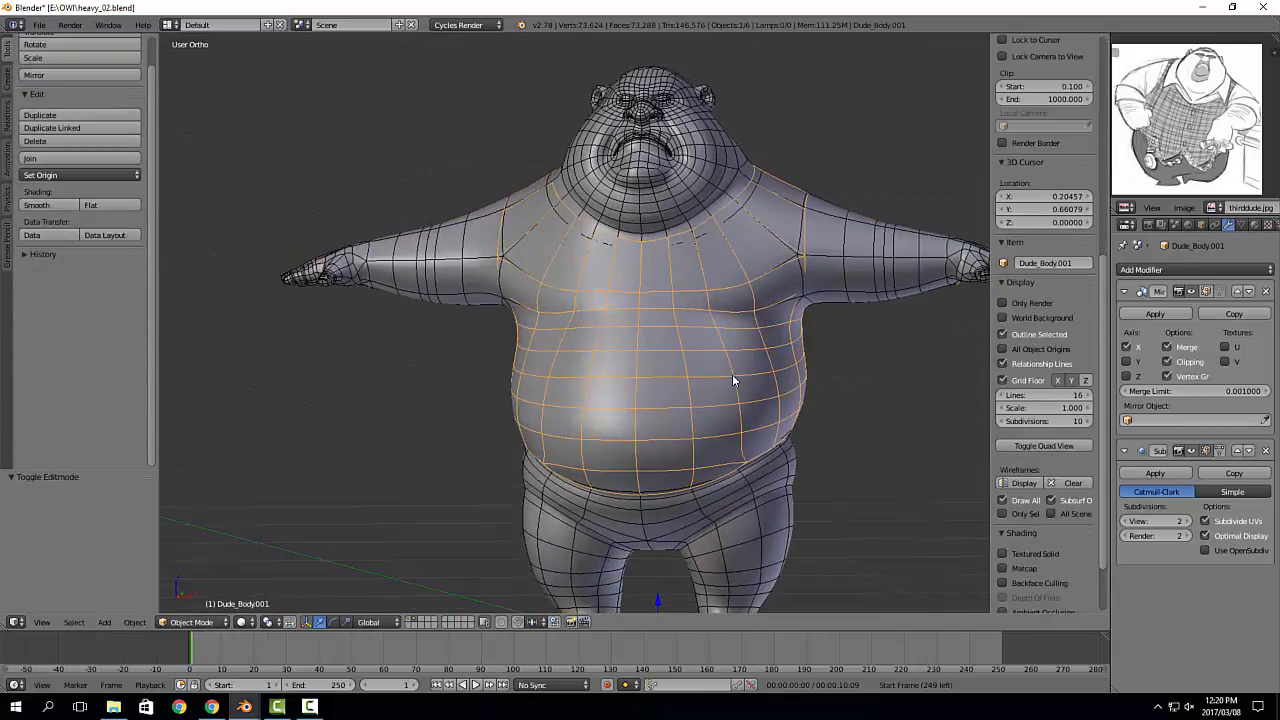
{"action": "middle_click_drag", "start_coordinate": [724, 174], "coordinate": [727, 287]}
{"action": "scroll", "coordinate": [724, 287], "scroll_direction": "up", "scroll_amount": 7}
{"action": "key", "text": "Tab"}
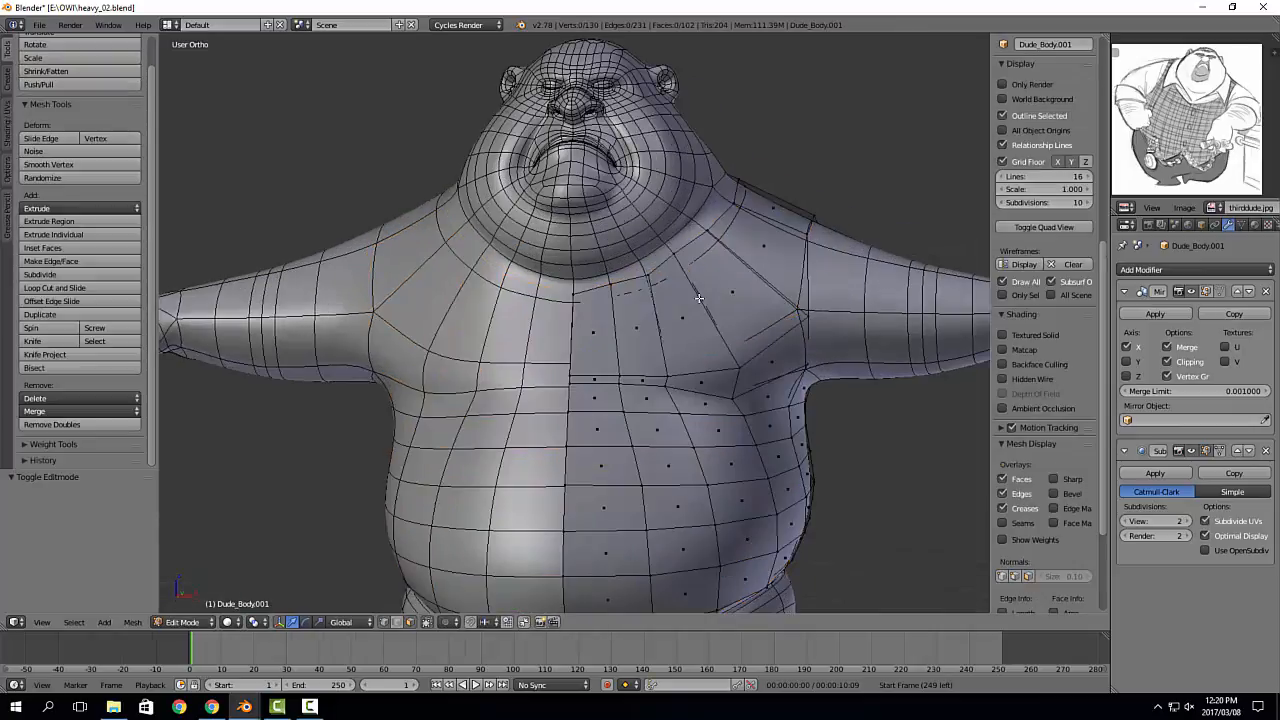
Step: Select the neckline edge beside the centre front and edge-slide it down by a factor of about 0.147
{"action": "right_click", "coordinate": [604, 266]}
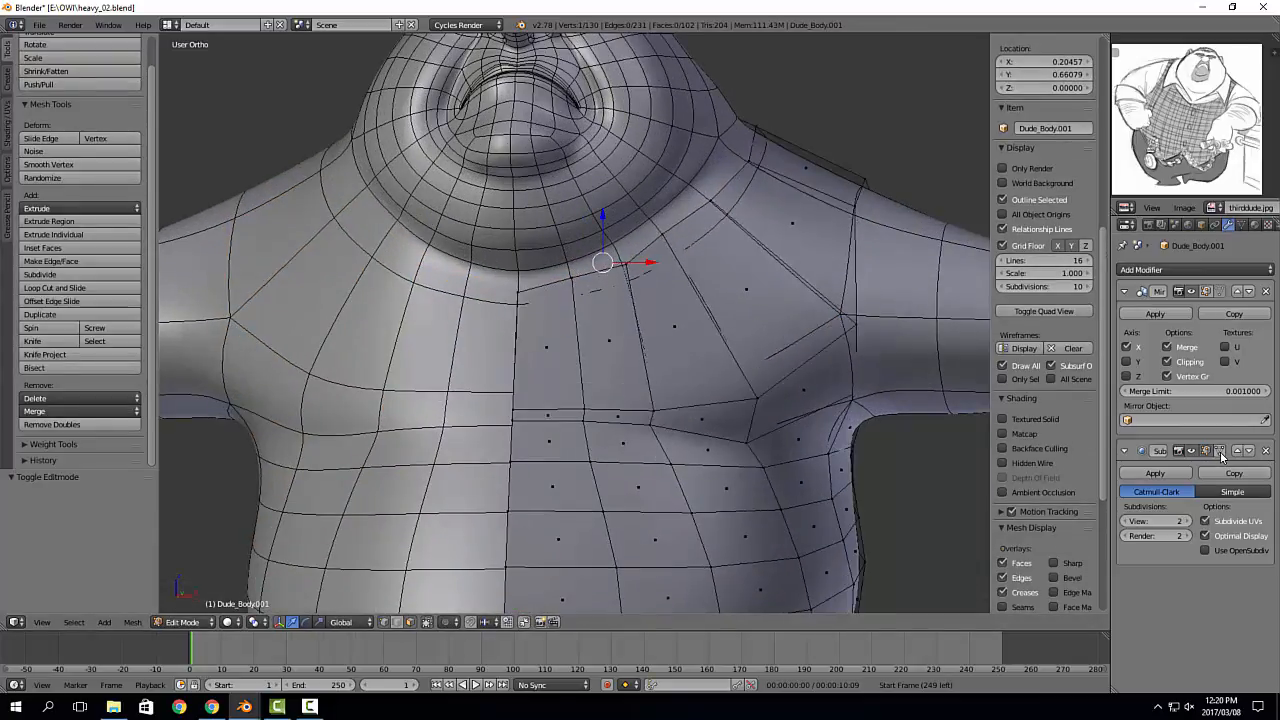
{"action": "key", "text": "a"}
{"action": "right_click", "coordinate": [578, 278]}
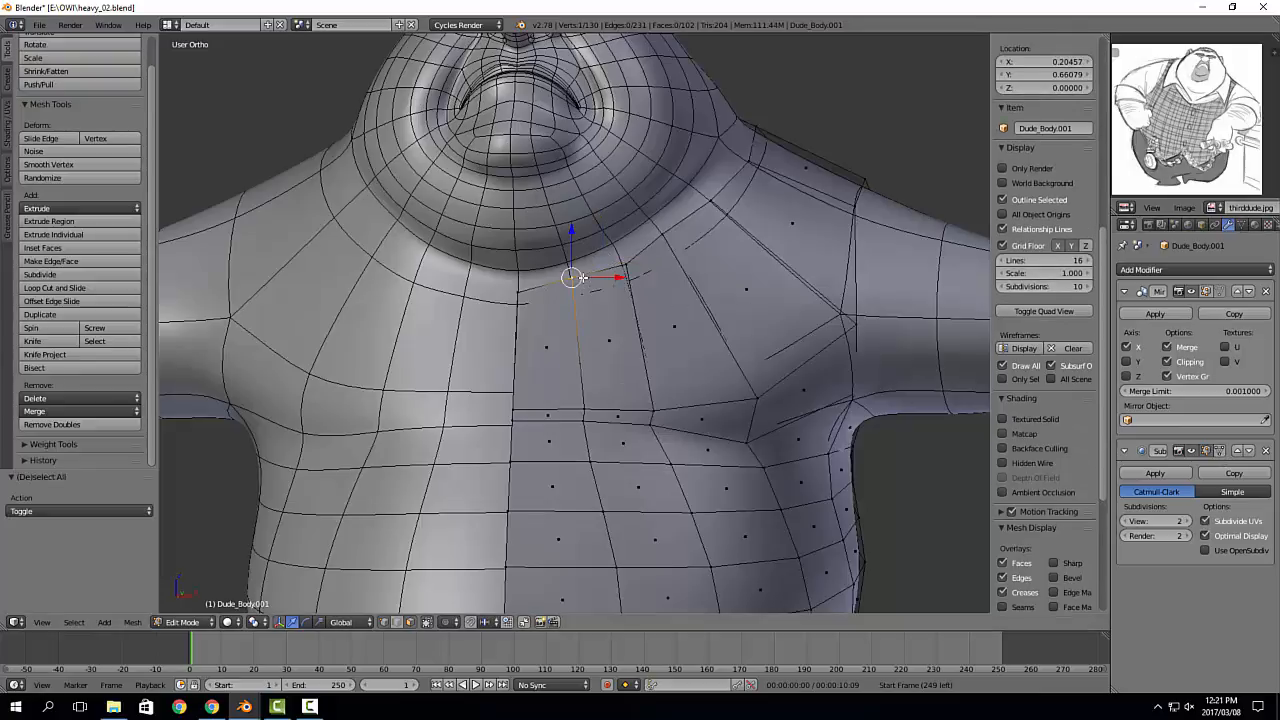
{"action": "right_click", "coordinate": [607, 270], "text": "shift"}
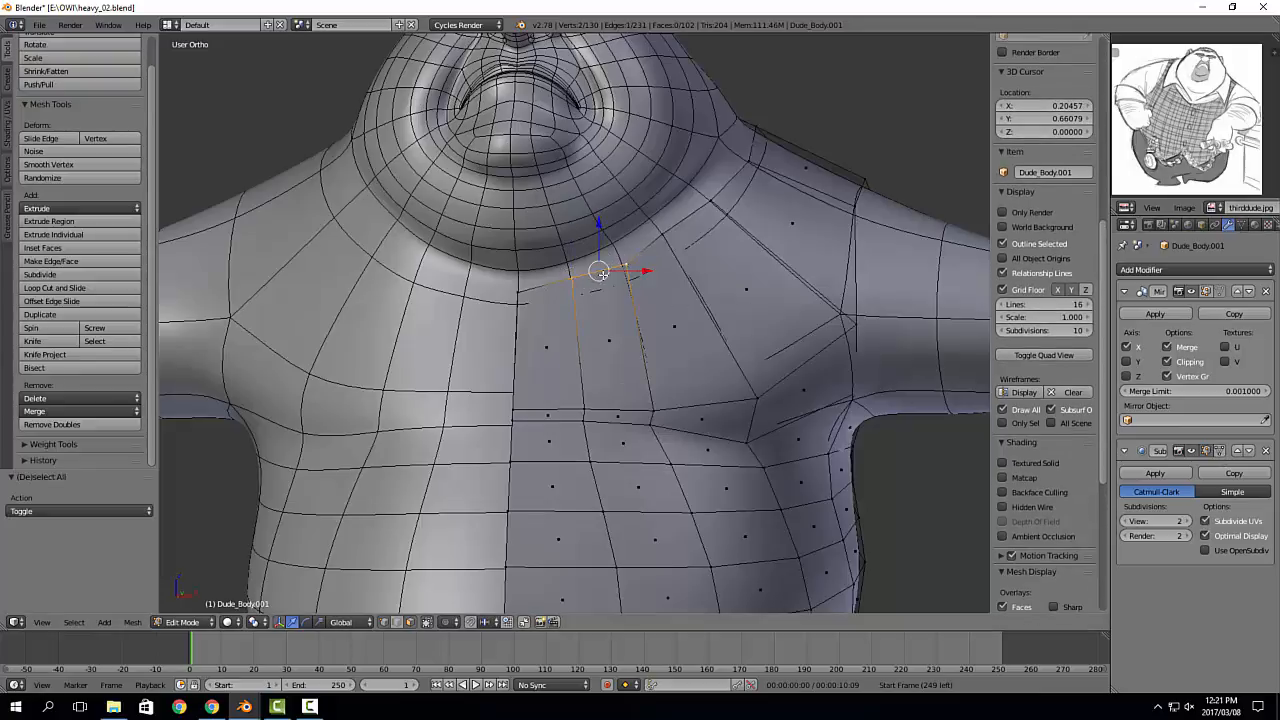
{"action": "key", "text": "g"}
{"action": "key", "text": "g"}
{"action": "left_click", "coordinate": [603, 288]}
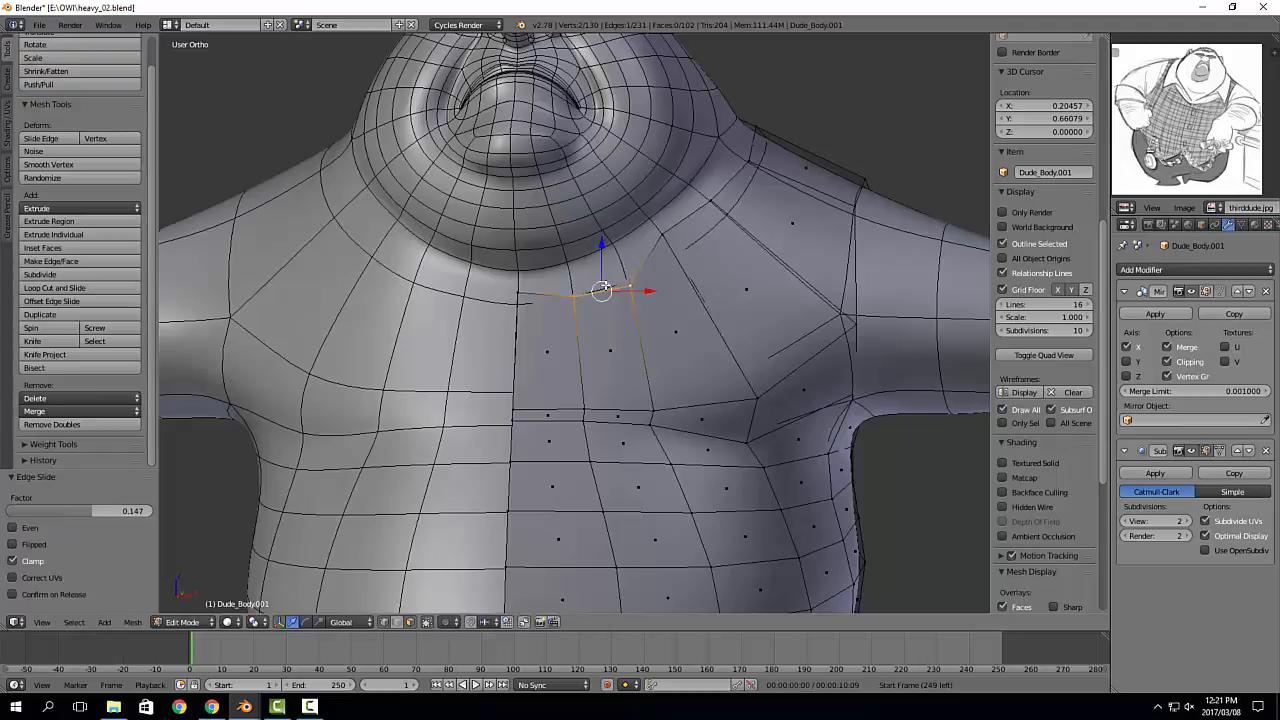
Step: Lower the centre-front neckline vertex by about 0.036 and the vertex beside it by about 0.017
{"action": "right_click", "coordinate": [522, 294]}
{"action": "key", "text": "g"}
{"action": "left_click", "coordinate": [522, 326]}
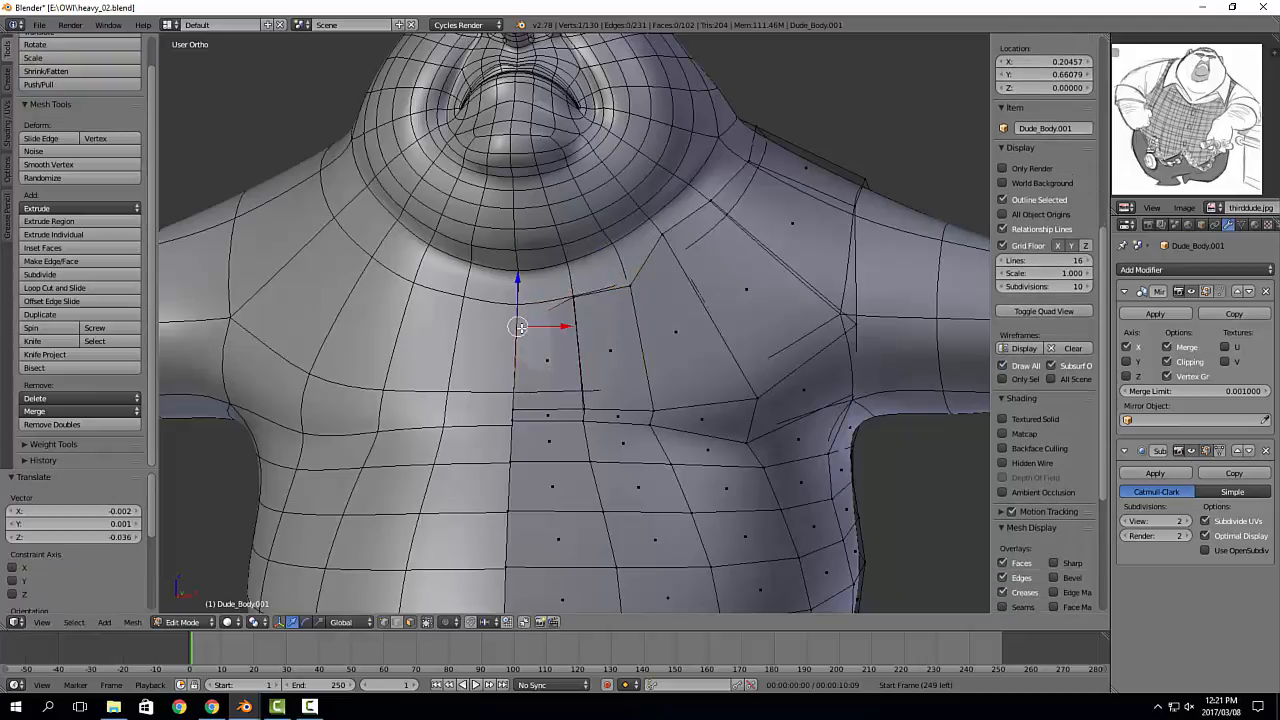
{"action": "right_click", "coordinate": [575, 298]}
{"action": "key", "text": "g"}
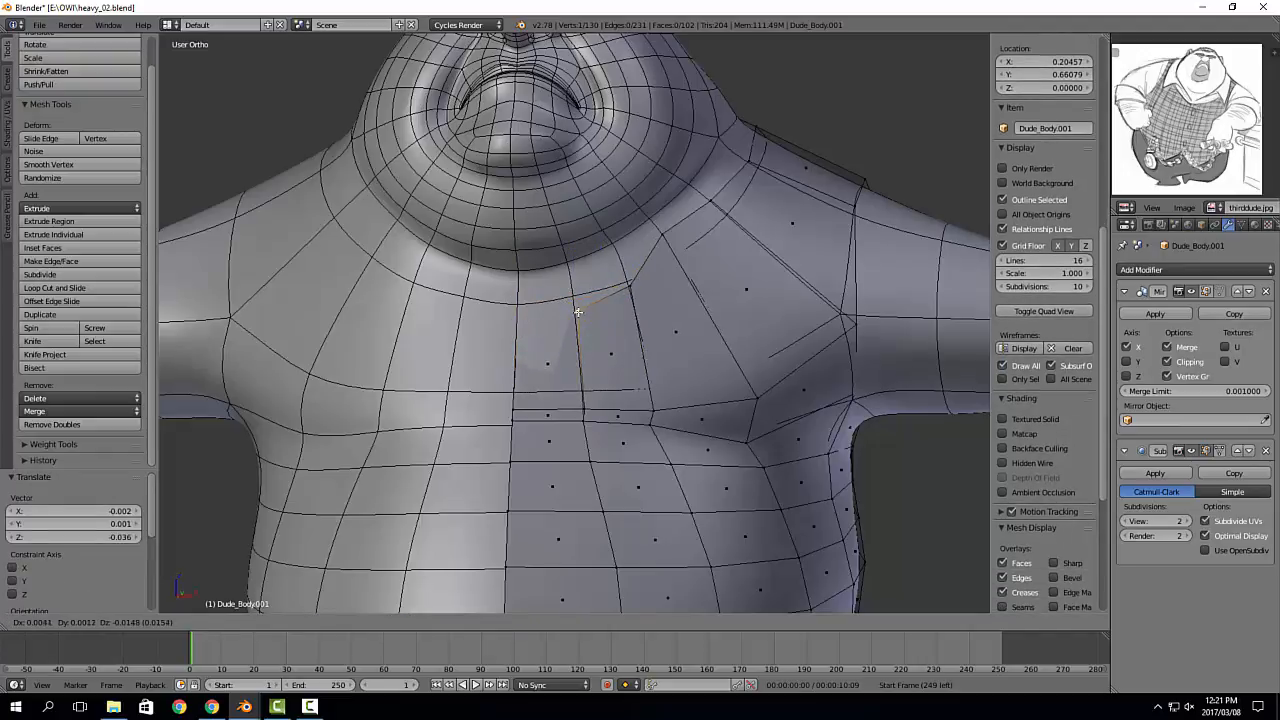
{"action": "left_click", "coordinate": [575, 314]}
Step: Move the two neckline vertices nearer the shoulder outward by about 0.017 each, lowering them about 0.025 and 0.009
{"action": "right_click", "coordinate": [668, 241]}
{"action": "key", "text": "g"}
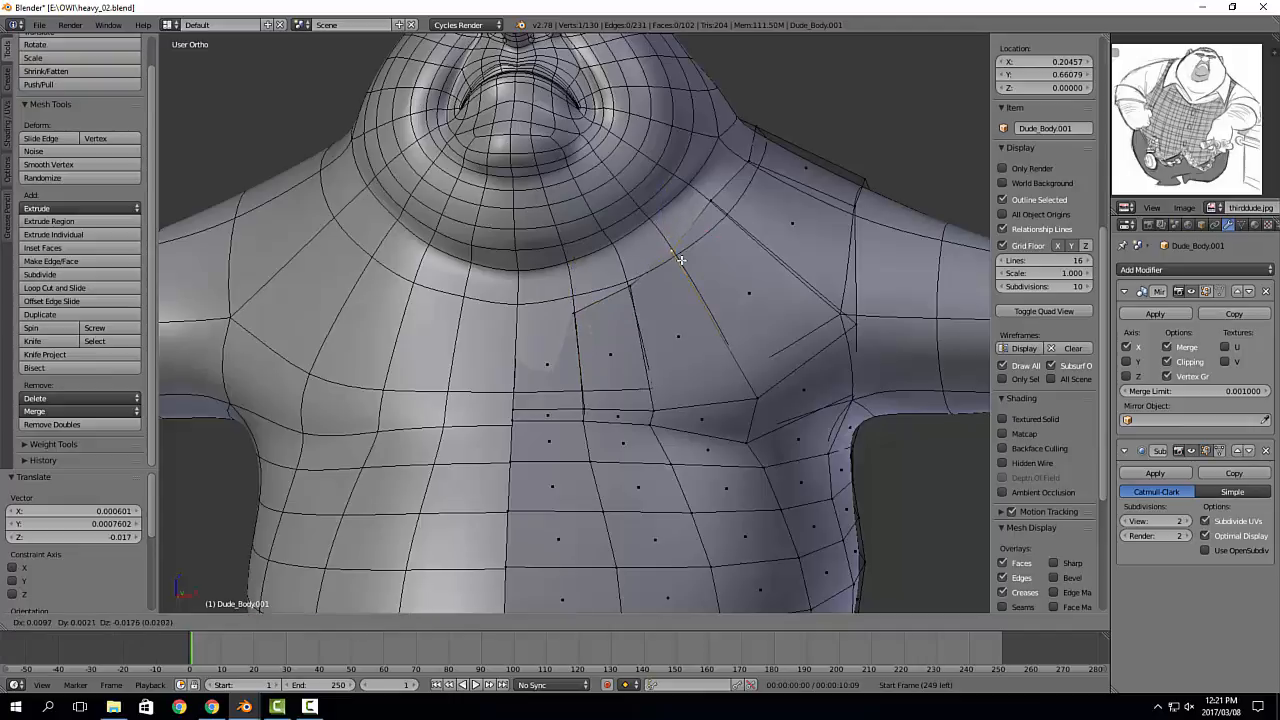
{"action": "left_click", "coordinate": [684, 264]}
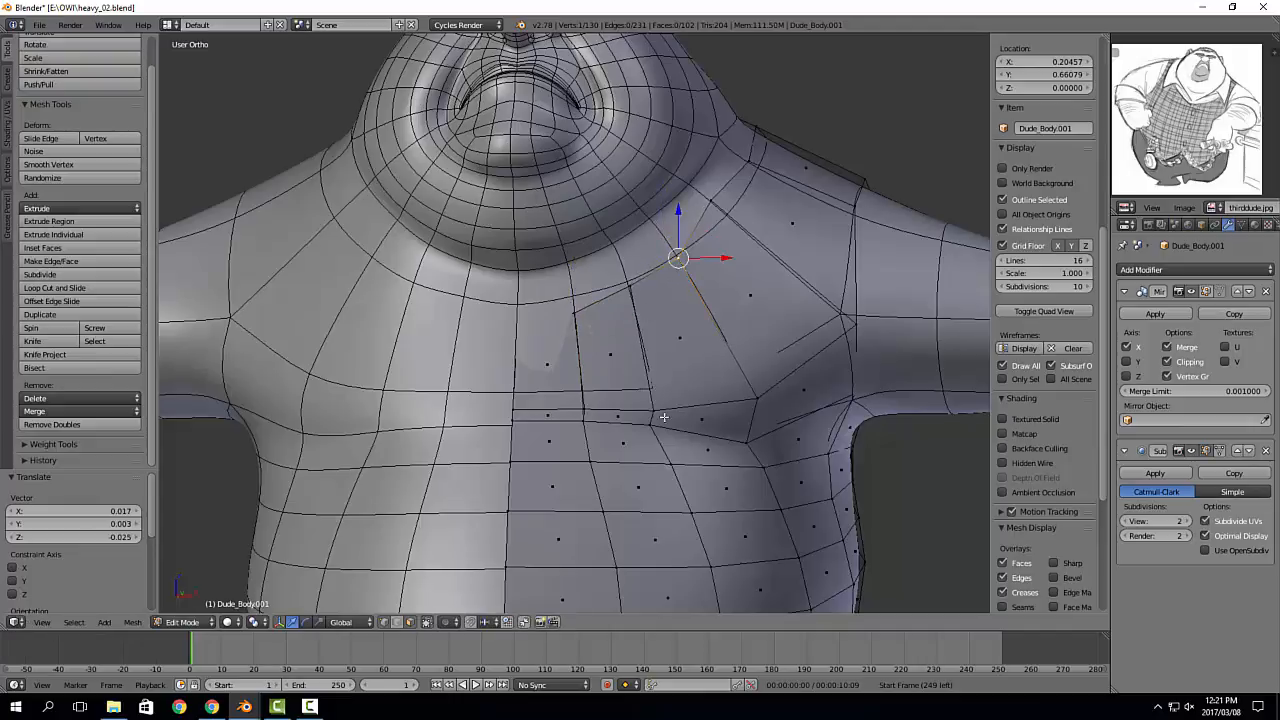
{"action": "right_click", "coordinate": [721, 203]}
{"action": "key", "text": "g"}
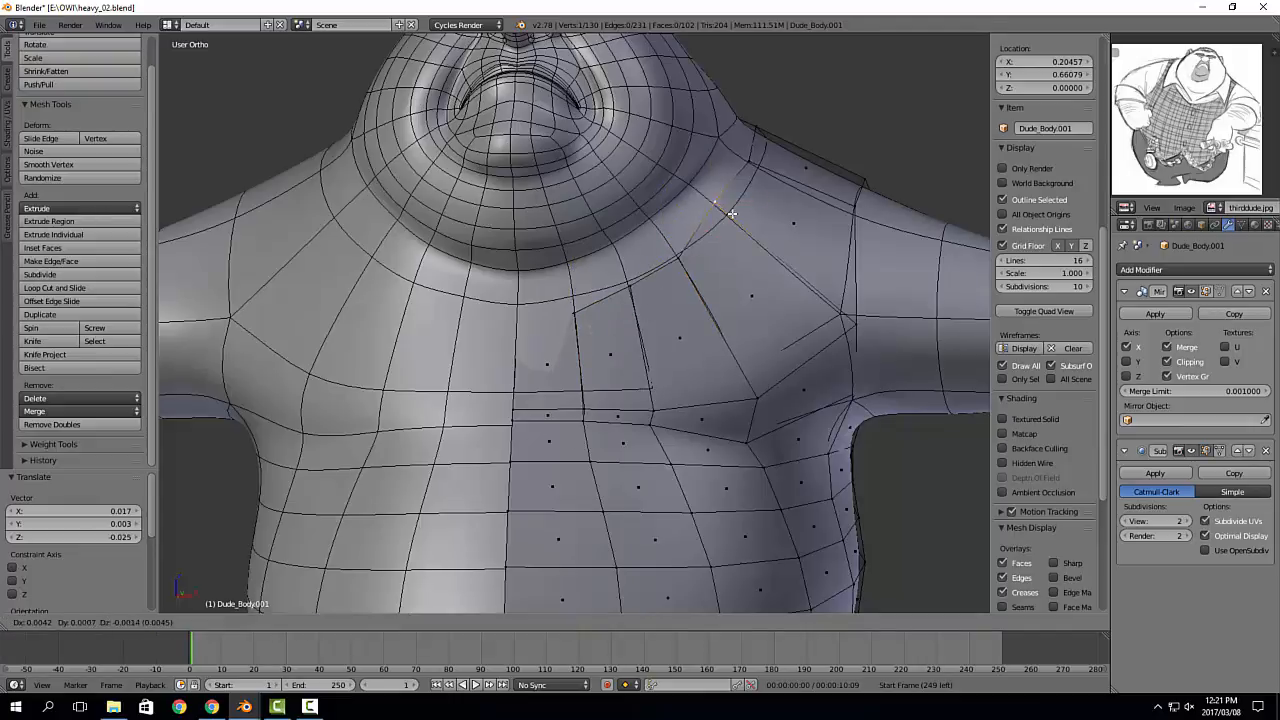
{"action": "left_click", "coordinate": [734, 213]}
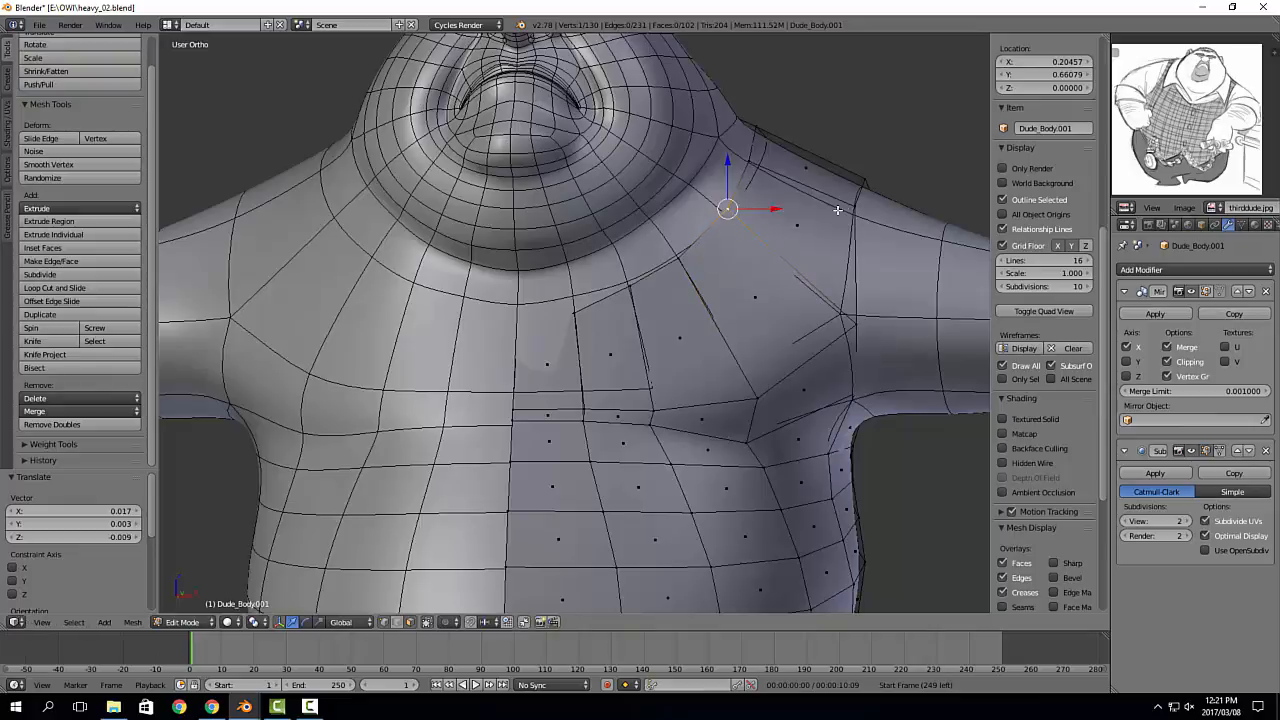
Step: Move the upper armhole vertex inward by about 0.046 and the front armhole vertex inward by about 0.015
{"action": "right_click", "coordinate": [857, 206]}
{"action": "key", "text": "g"}
{"action": "left_click", "coordinate": [844, 270]}
{"action": "right_click", "coordinate": [860, 326]}
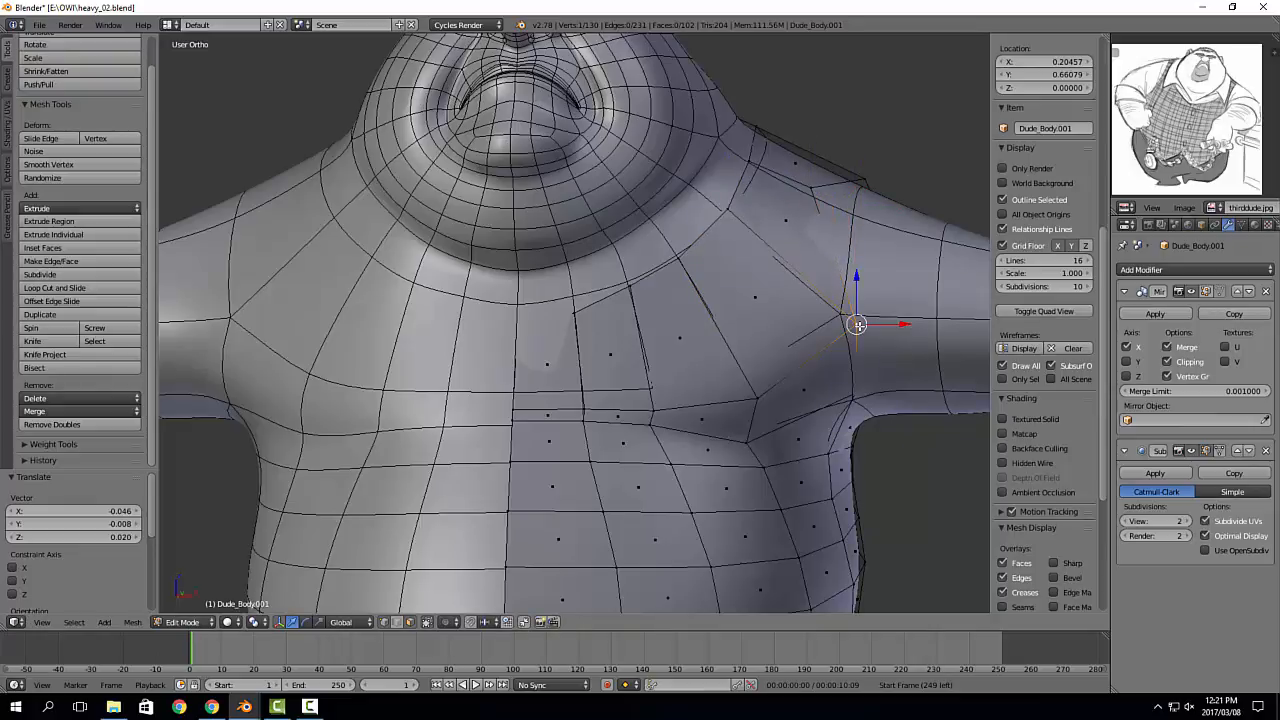
{"action": "key", "text": "g"}
{"action": "left_click", "coordinate": [840, 318]}
{"action": "middle_click_drag", "start_coordinate": [772, 183], "coordinate": [749, 219], "text": "shift"}
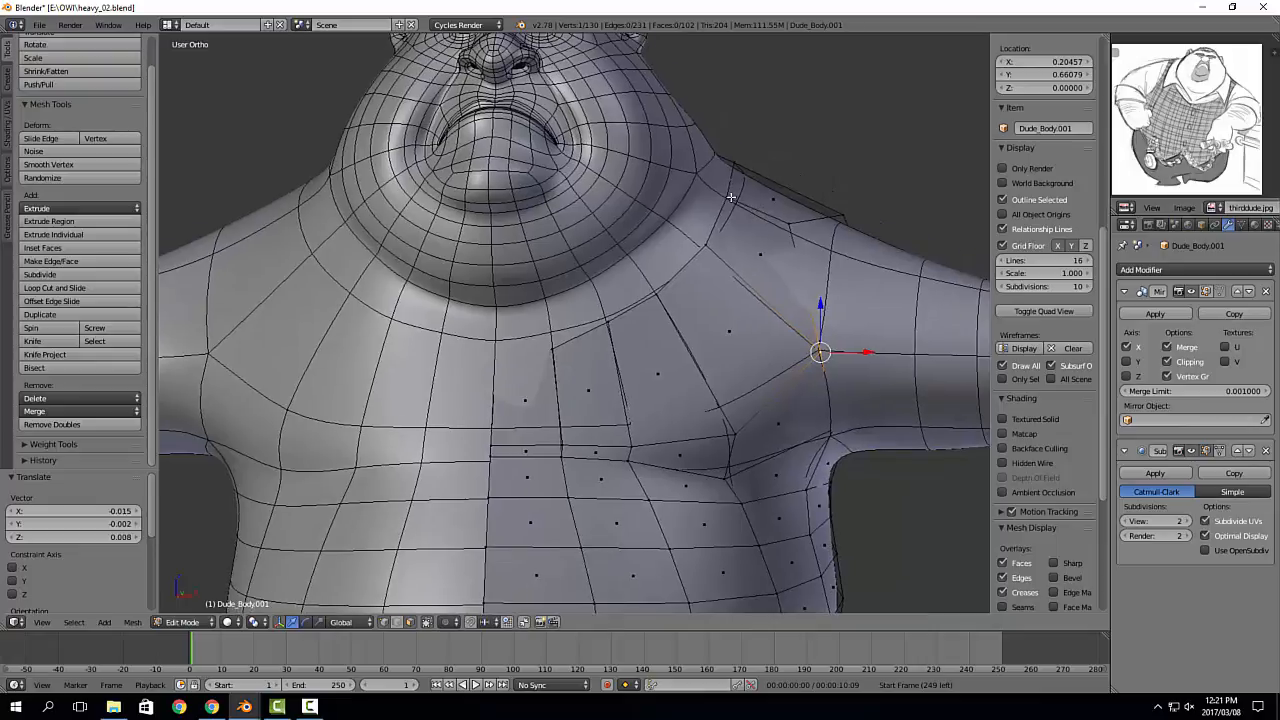
Step: Move the two neckline vertices at the shoulder outward about 0.020 and 0.023, and the shoulder-top armhole vertex inward about 0.047
{"action": "right_click", "coordinate": [732, 199]}
{"action": "key", "text": "g"}
{"action": "left_click", "coordinate": [754, 207]}
{"action": "right_click", "coordinate": [737, 162]}
{"action": "key", "text": "g"}
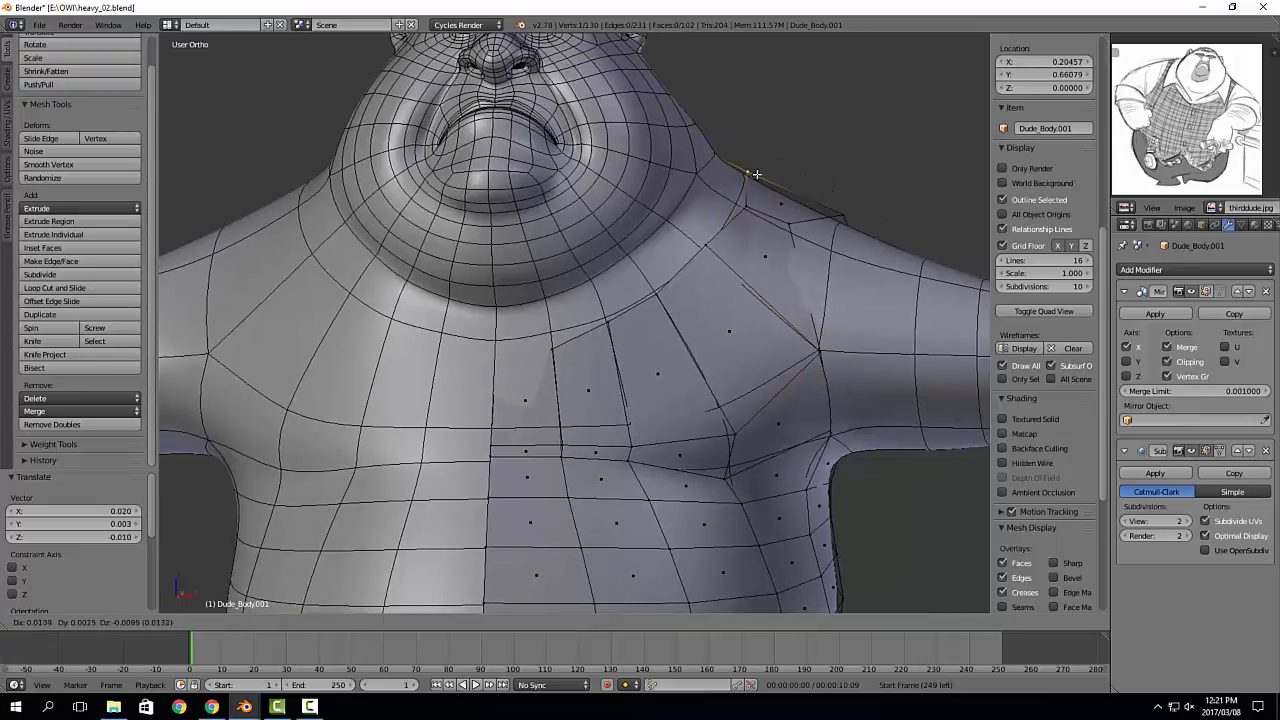
{"action": "left_click", "coordinate": [760, 180]}
{"action": "right_click", "coordinate": [839, 213]}
{"action": "key", "text": "g"}
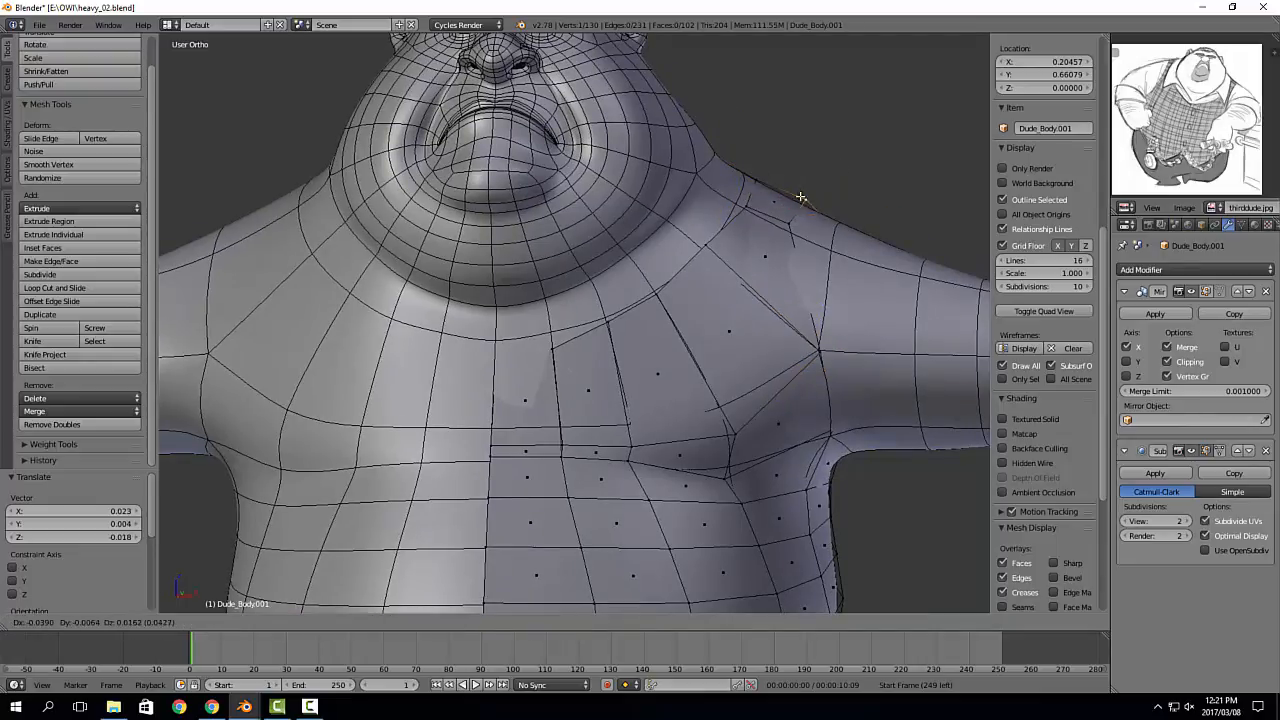
{"action": "left_click", "coordinate": [800, 201]}
Step: Delete the uppermost row of garment faces across the upper back, from the shoulder to the centre line
{"action": "middle_click_drag", "start_coordinate": [800, 201], "coordinate": [689, 279]}
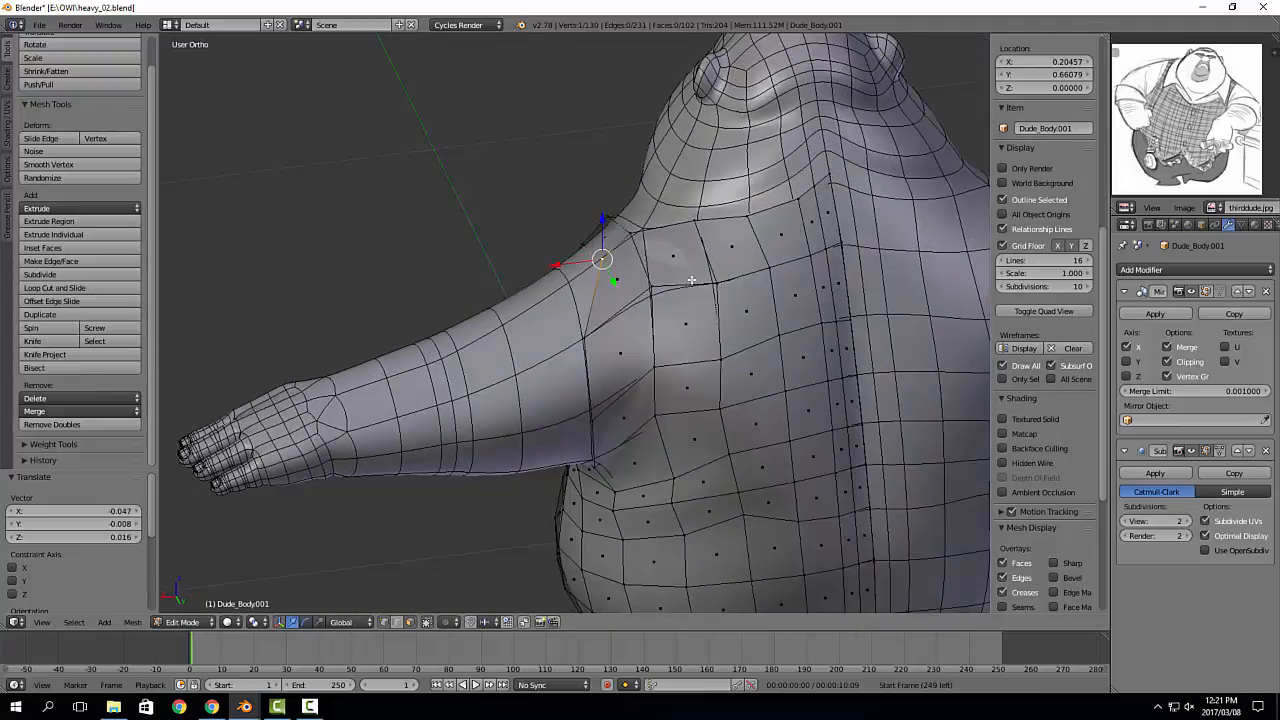
{"action": "right_click", "coordinate": [683, 259]}
{"action": "right_click", "coordinate": [728, 242], "text": "shift"}
{"action": "right_click", "coordinate": [793, 231], "text": "shift"}
{"action": "right_click", "coordinate": [821, 222], "text": "shift"}
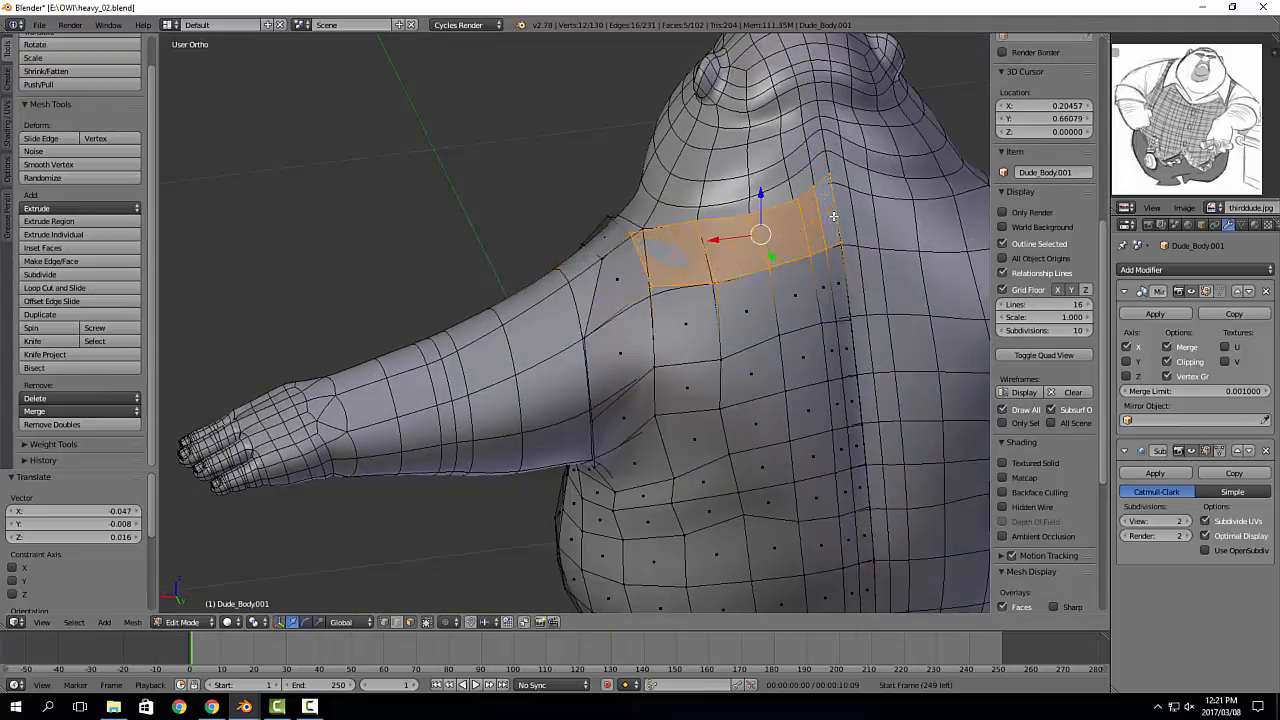
{"action": "key", "text": "x"}
{"action": "left_click", "coordinate": [800, 89]}
Step: Move the two rear armhole vertices inward by about 0.053 and 0.046, raising them about 0.027 and 0.034
{"action": "middle_click_drag", "start_coordinate": [703, 248], "coordinate": [665, 250]}
{"action": "scroll", "coordinate": [600, 325], "scroll_direction": "up", "scroll_amount": 1}
{"action": "right_click", "coordinate": [574, 323]}
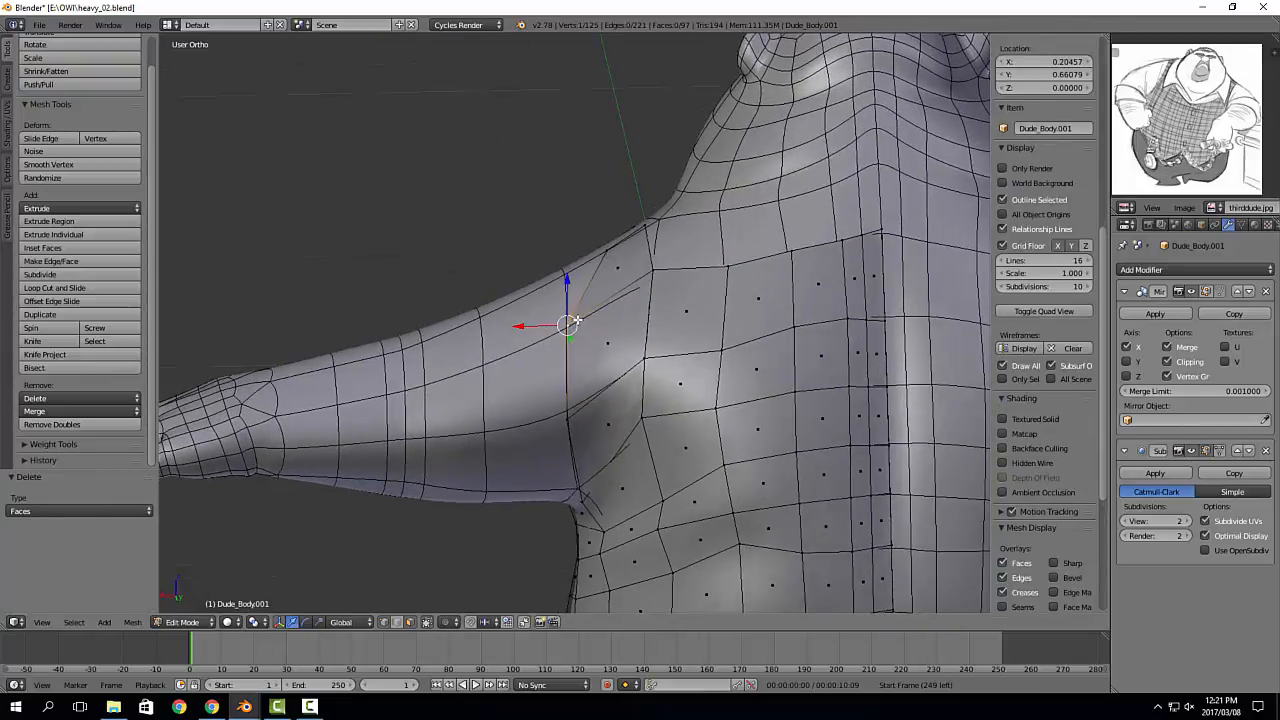
{"action": "key", "text": "g"}
{"action": "left_click", "coordinate": [625, 293]}
{"action": "right_click", "coordinate": [572, 417]}
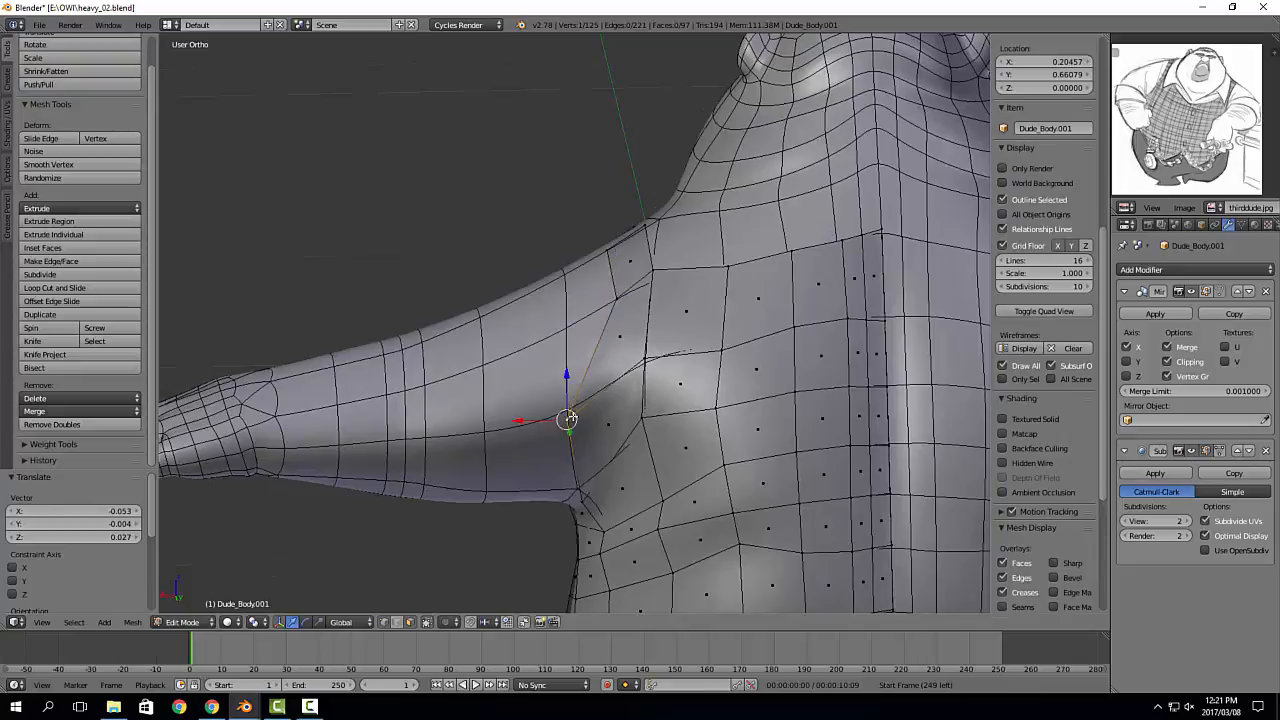
{"action": "key", "text": "g"}
{"action": "left_click", "coordinate": [609, 386]}
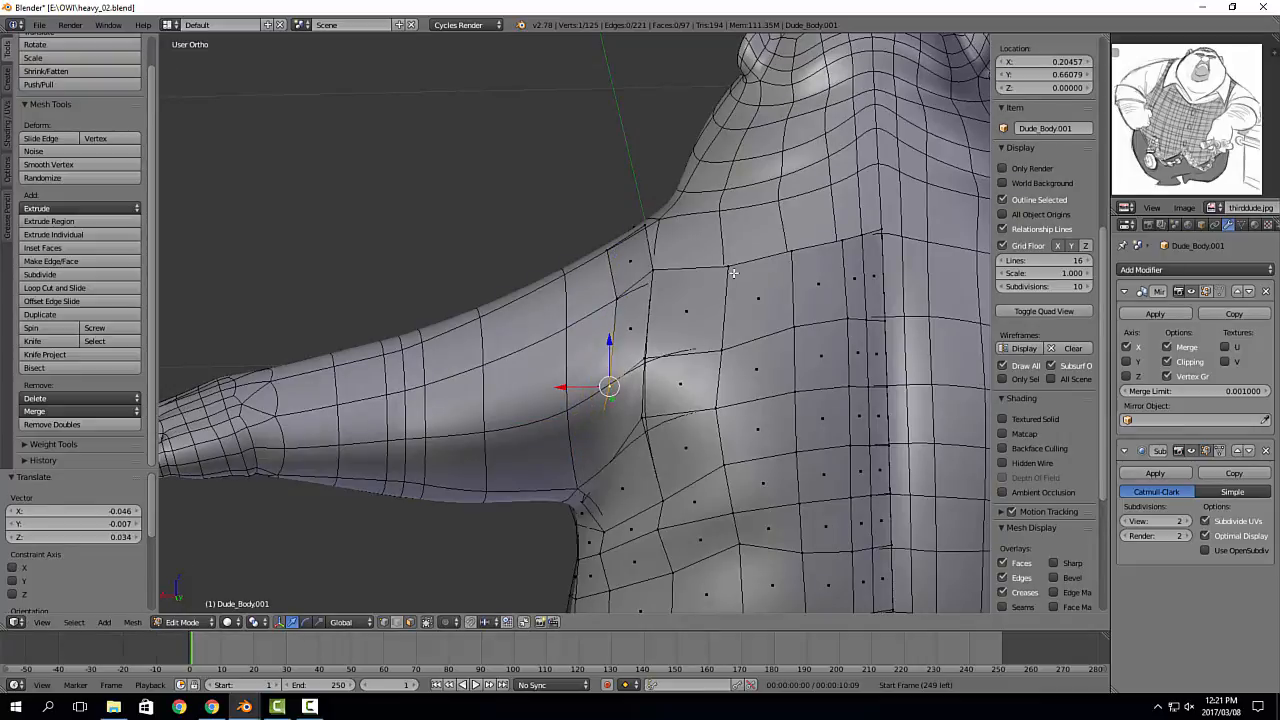
Step: Raise the three back-neckline vertices from the shoulder toward the spine by about 0.028, 0.022 and 0.008
{"action": "middle_click_drag", "start_coordinate": [725, 277], "coordinate": [680, 290]}
{"action": "right_click", "coordinate": [654, 294]}
{"action": "key", "text": "g"}
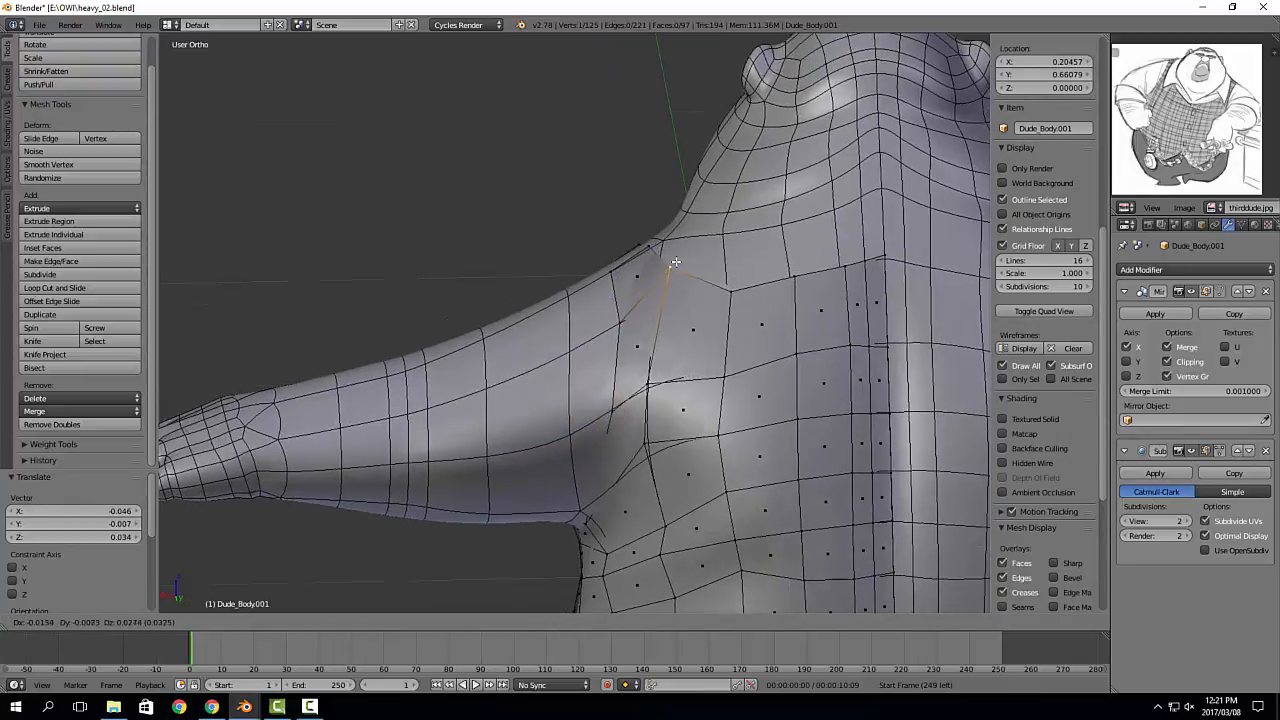
{"action": "left_click", "coordinate": [671, 262]}
{"action": "right_click", "coordinate": [739, 285]}
{"action": "key", "text": "g"}
{"action": "left_click", "coordinate": [736, 265]}
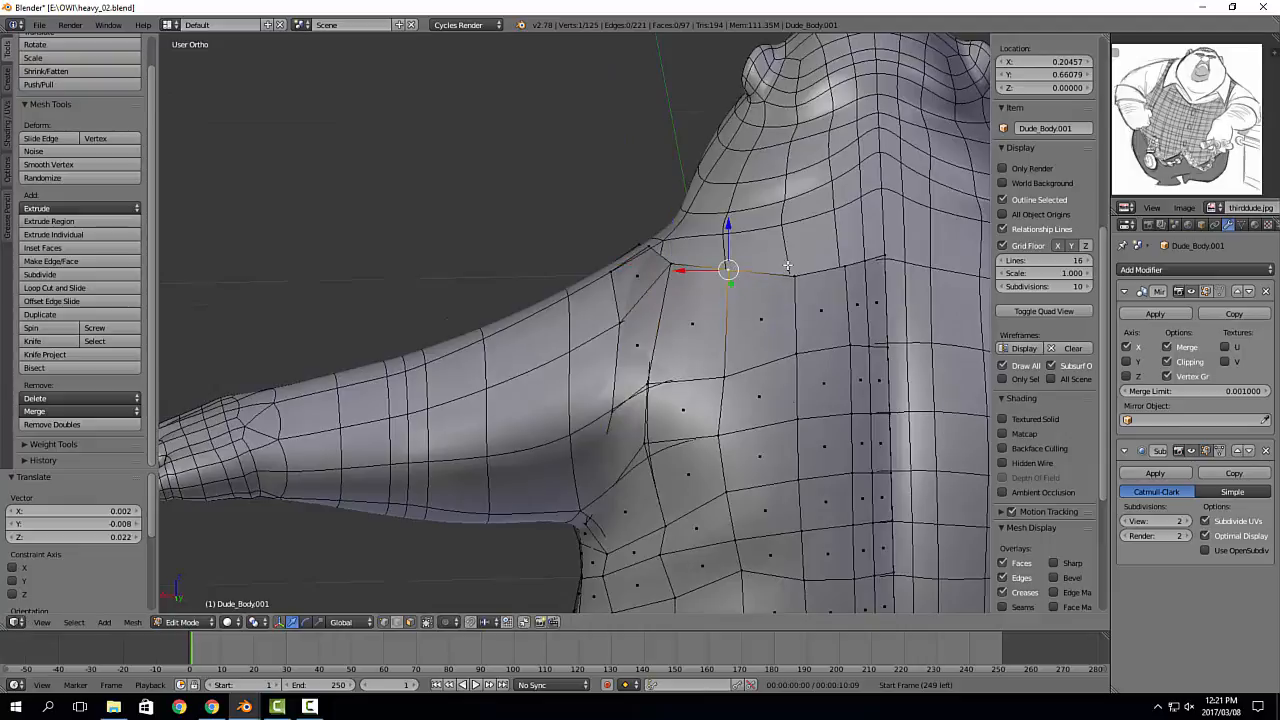
{"action": "right_click", "coordinate": [797, 273]}
{"action": "key", "text": "g"}
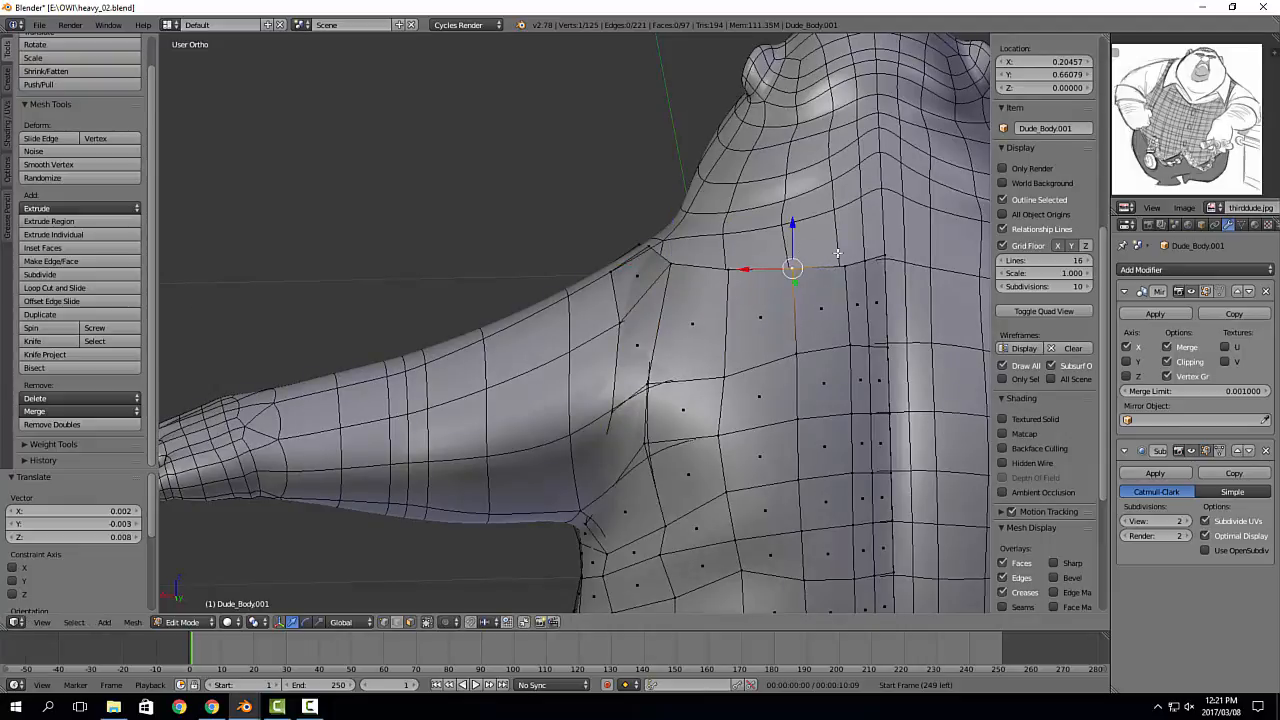
Step: Lower the centre-back neckline vertex and the vertex beside it by about 0.005 to level the back neckline
{"action": "middle_click_drag", "start_coordinate": [838, 254], "coordinate": [775, 294], "text": "shift"}
{"action": "left_click_drag", "start_coordinate": [836, 278], "coordinate": [846, 292]}
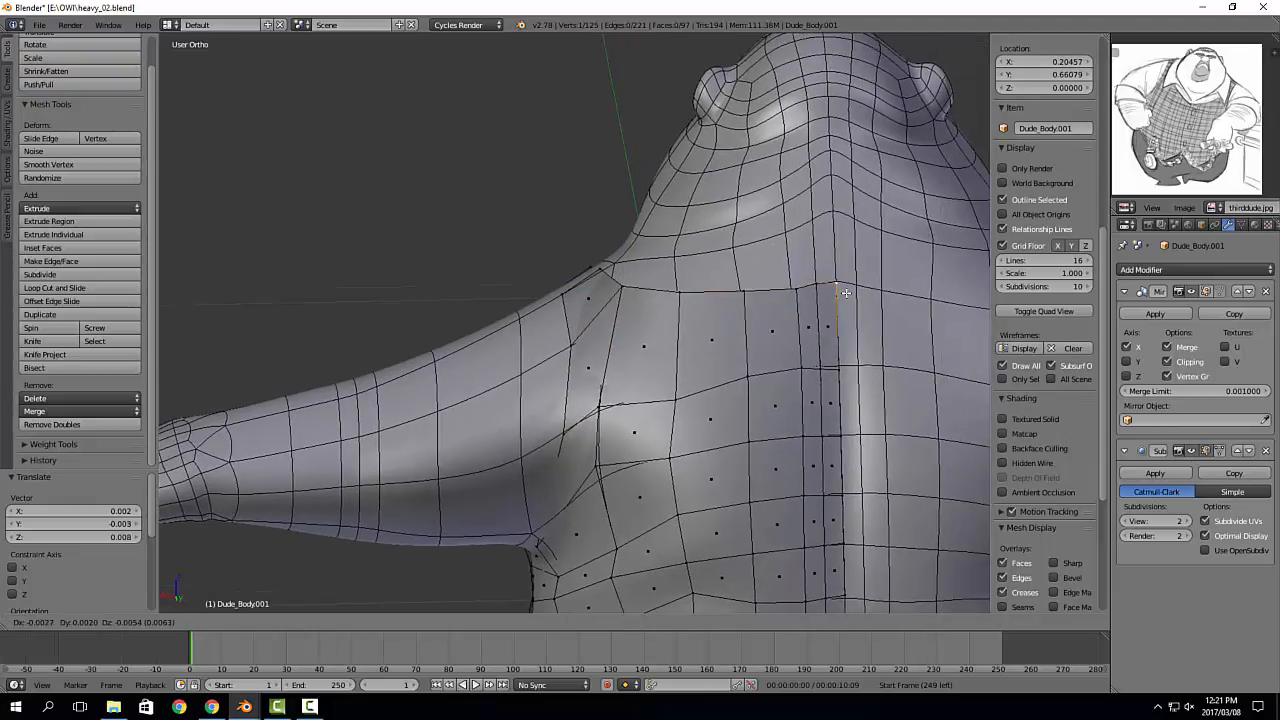
{"action": "left_click", "coordinate": [850, 297]}
{"action": "key", "text": "a"}
{"action": "right_click", "coordinate": [817, 281]}
{"action": "key", "text": "g"}
{"action": "left_click", "coordinate": [820, 290]}
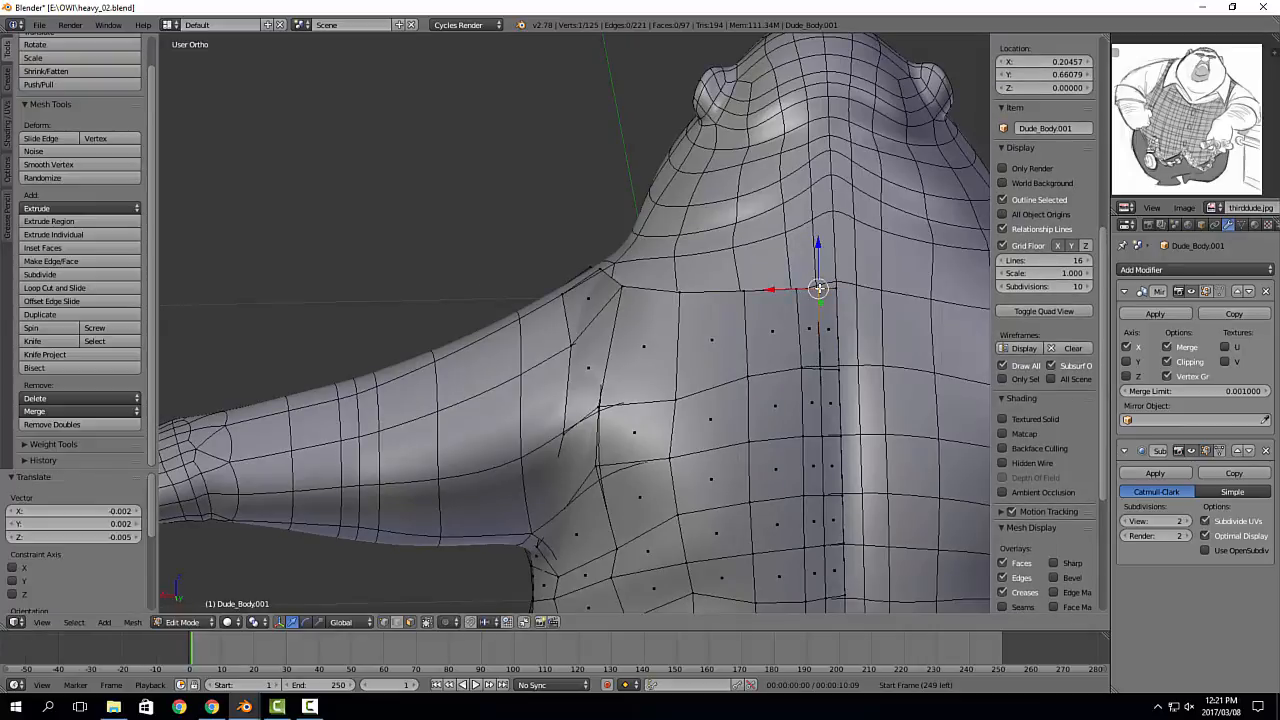
Step: Vertex-slide three points behind the arm, using factors of about 0.704, 0.337 and 0.205, to shape the rear armhole
{"action": "middle_click_drag", "start_coordinate": [627, 328], "coordinate": [624, 233], "text": "shift"}
{"action": "middle_click_drag", "start_coordinate": [624, 233], "coordinate": [708, 215]}
{"action": "middle_click_drag", "start_coordinate": [666, 277], "coordinate": [579, 308]}
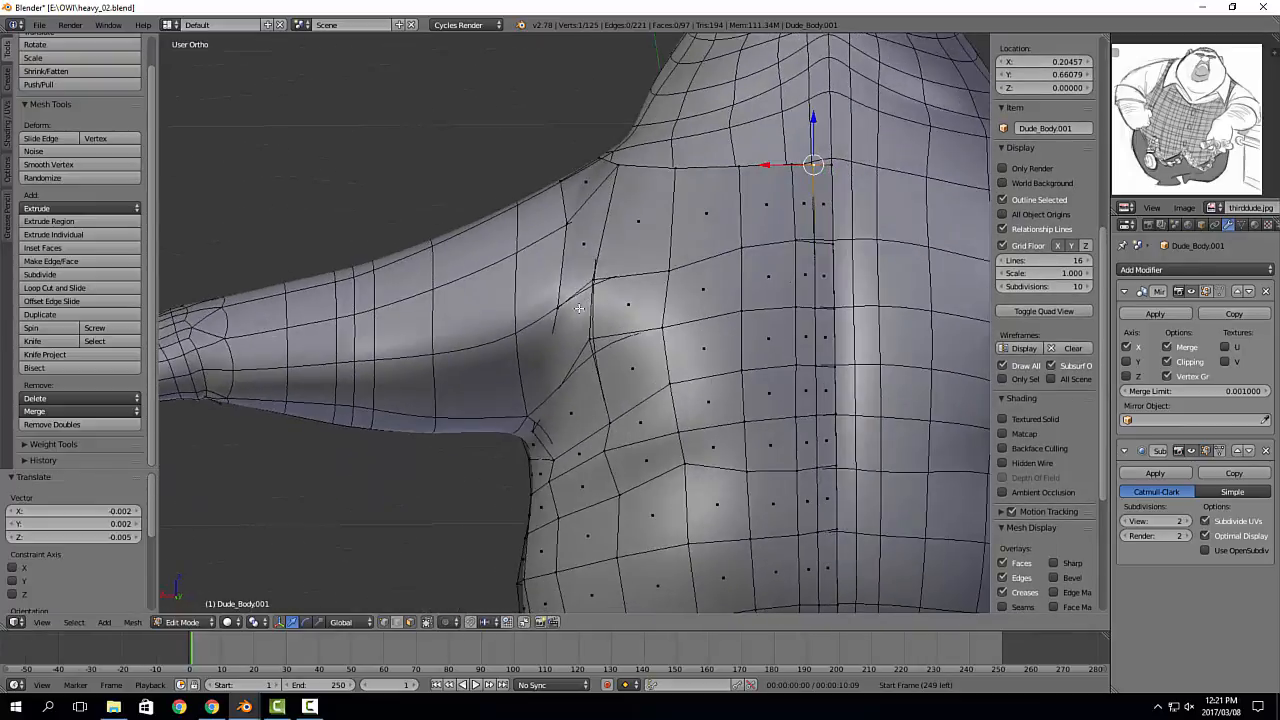
{"action": "key", "text": "shift+v"}
{"action": "left_click", "coordinate": [590, 281]}
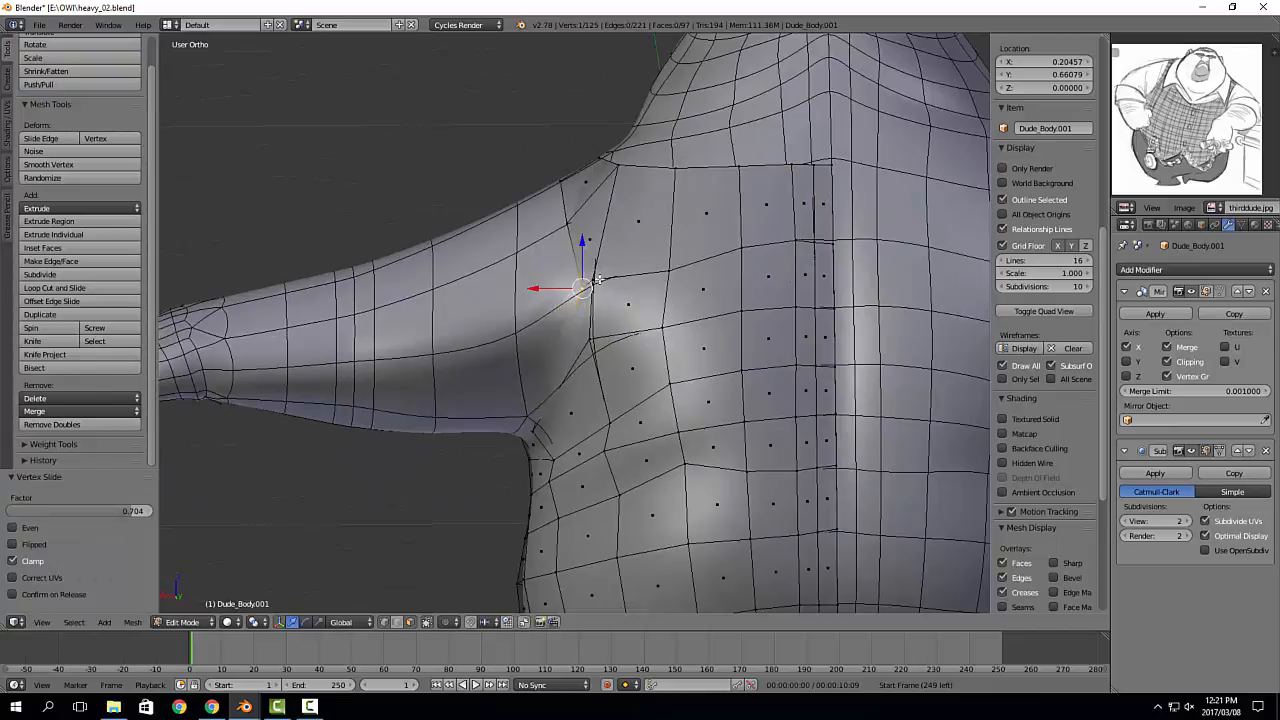
{"action": "key", "text": "a"}
{"action": "right_click", "coordinate": [600, 279]}
{"action": "key", "text": "shift+v"}
{"action": "left_click", "coordinate": [623, 279]}
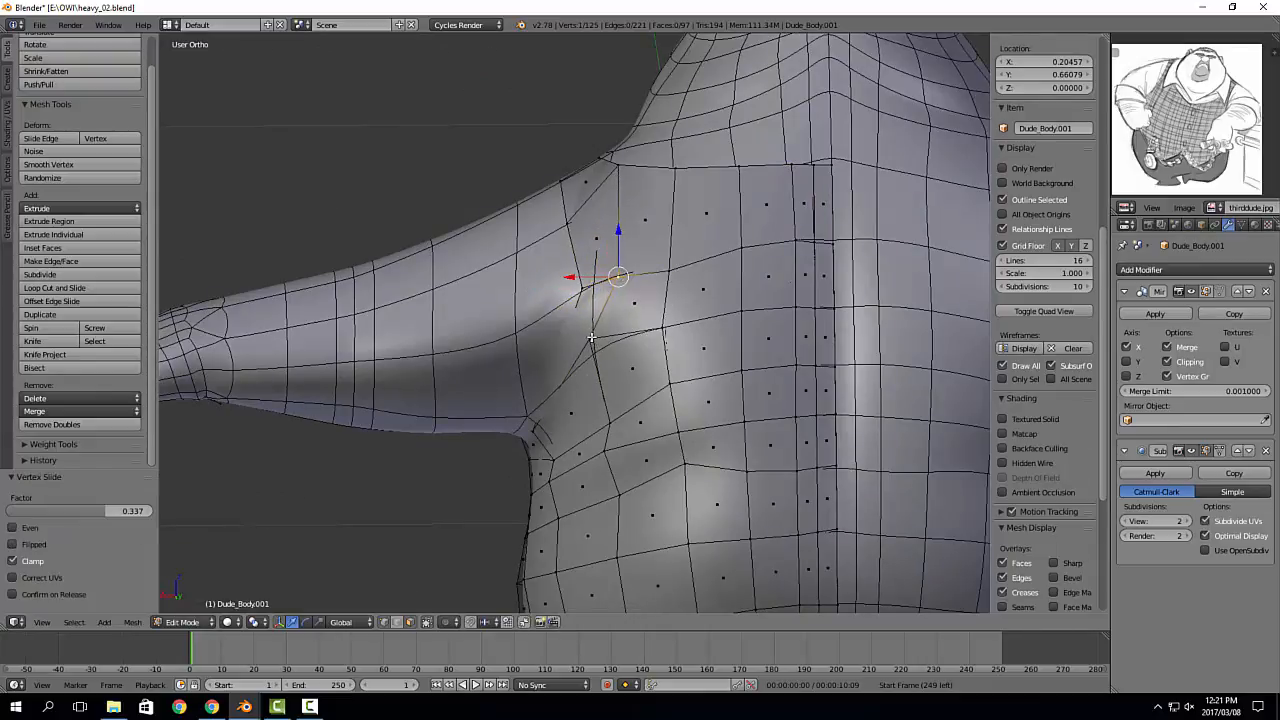
{"action": "right_click", "coordinate": [597, 345]}
{"action": "key", "text": "g"}
{"action": "left_click", "coordinate": [597, 352]}
Step: Select the armhole's underarm edge, move it inward about 0.021 and down about 0.012, and lower it about 0.01 more
{"action": "middle_click_drag", "start_coordinate": [597, 352], "coordinate": [515, 377]}
{"action": "right_click", "coordinate": [541, 308]}
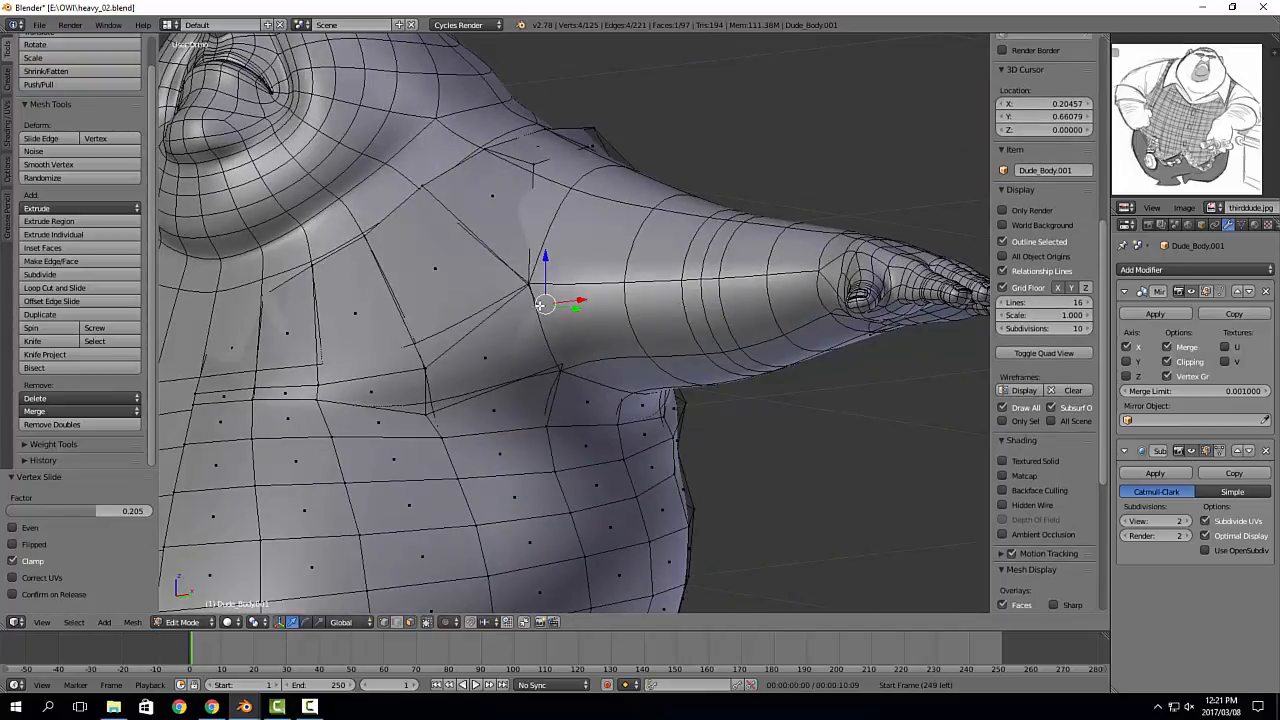
{"action": "key", "text": "shift+2"}
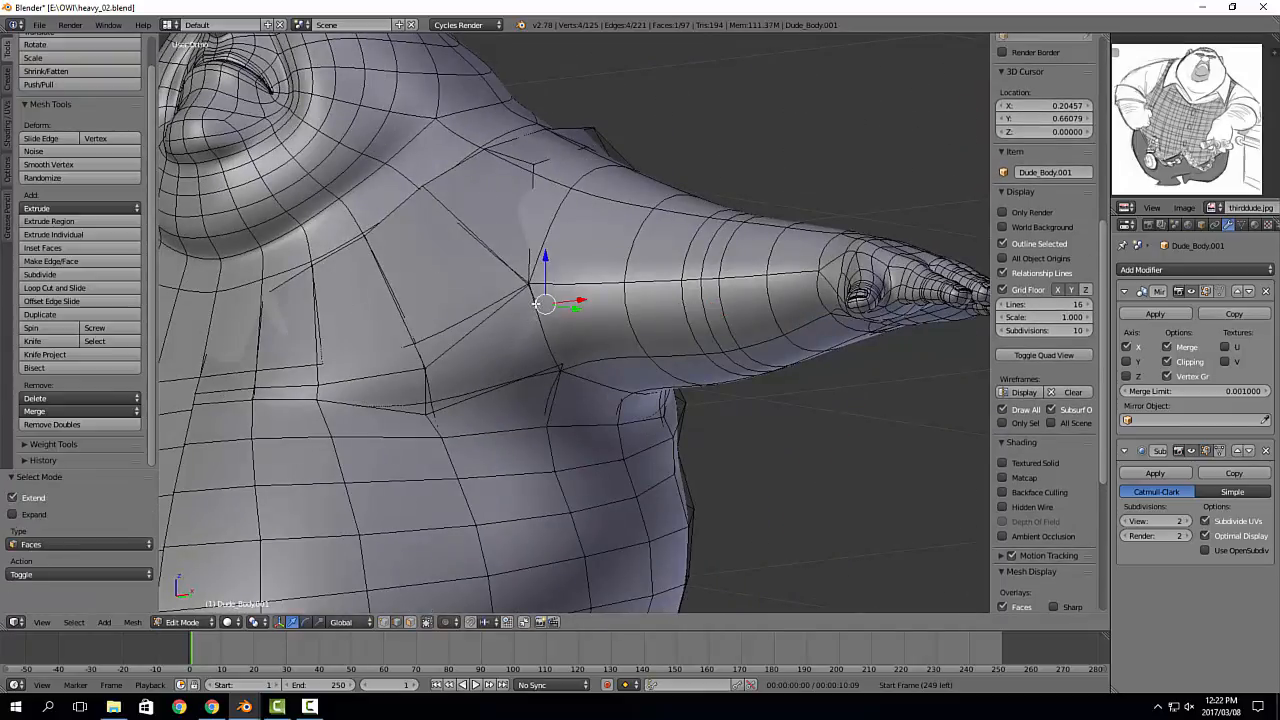
{"action": "key", "text": "a"}
{"action": "right_click", "coordinate": [545, 323]}
{"action": "key", "text": "g"}
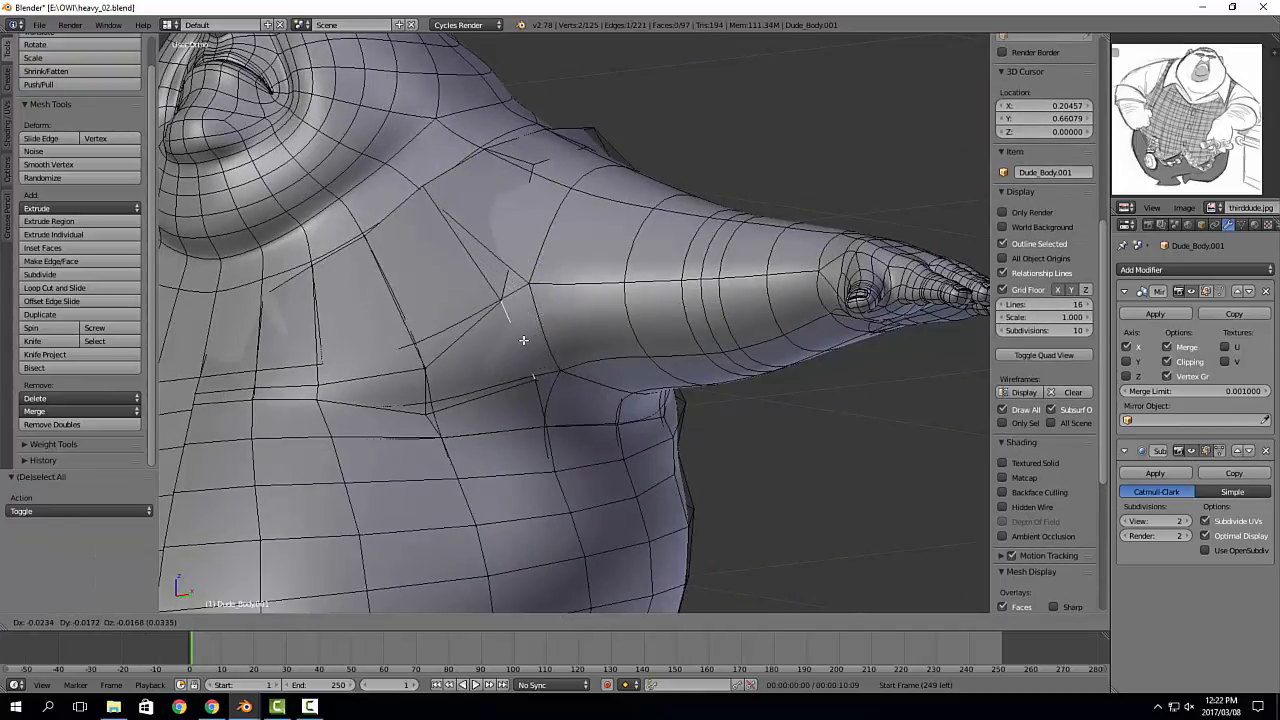
{"action": "left_click", "coordinate": [535, 395]}
{"action": "middle_click_drag", "start_coordinate": [535, 395], "coordinate": [607, 393]}
{"action": "key", "text": "g"}
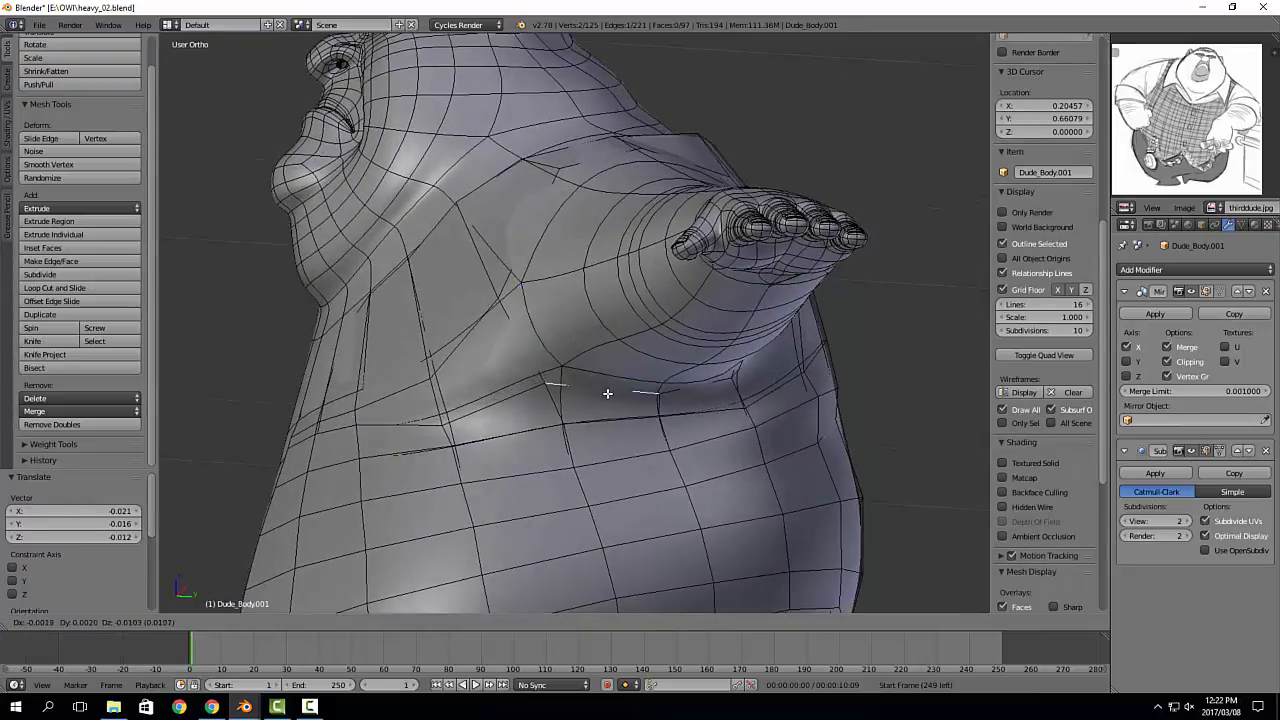
{"action": "left_click", "coordinate": [613, 401]}
Step: Reposition the armhole geometry around the underarm with several small moves to even out the opening
{"action": "middle_click_drag", "start_coordinate": [754, 402], "coordinate": [698, 173]}
{"action": "key", "text": "g"}
{"action": "left_click", "coordinate": [769, 351]}
{"action": "key", "text": "g"}
{"action": "left_click", "coordinate": [800, 261]}
{"action": "key", "text": "g"}
{"action": "left_click", "coordinate": [807, 273]}
{"action": "key", "text": "g"}
{"action": "left_click", "coordinate": [568, 235]}
{"action": "key", "text": "Tab"}
{"action": "key", "text": "Tab"}
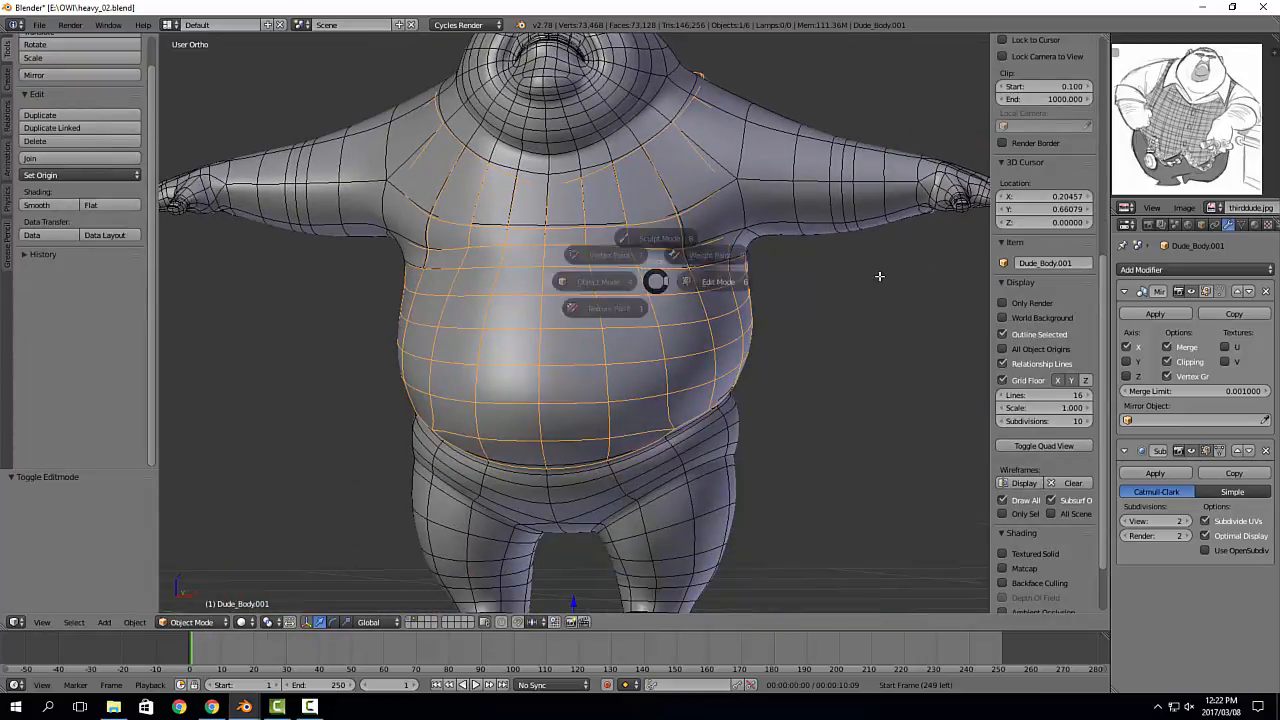
{"action": "key", "text": "a"}
{"action": "key", "text": "alt+a"}
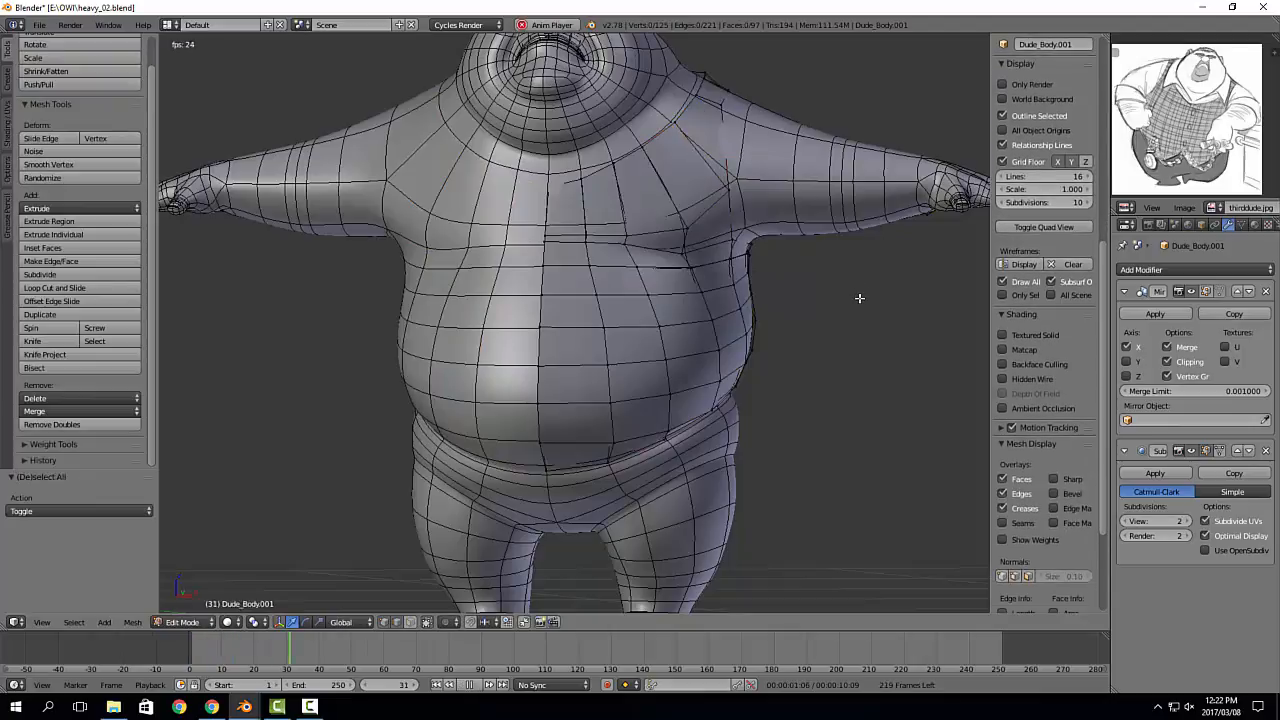
{"action": "key", "text": "alt+a"}
Step: Apply the garment object's transform and push its whole mesh outward from the body with a Shrink/Fatten offset of about -0.007
{"action": "key", "text": "a"}
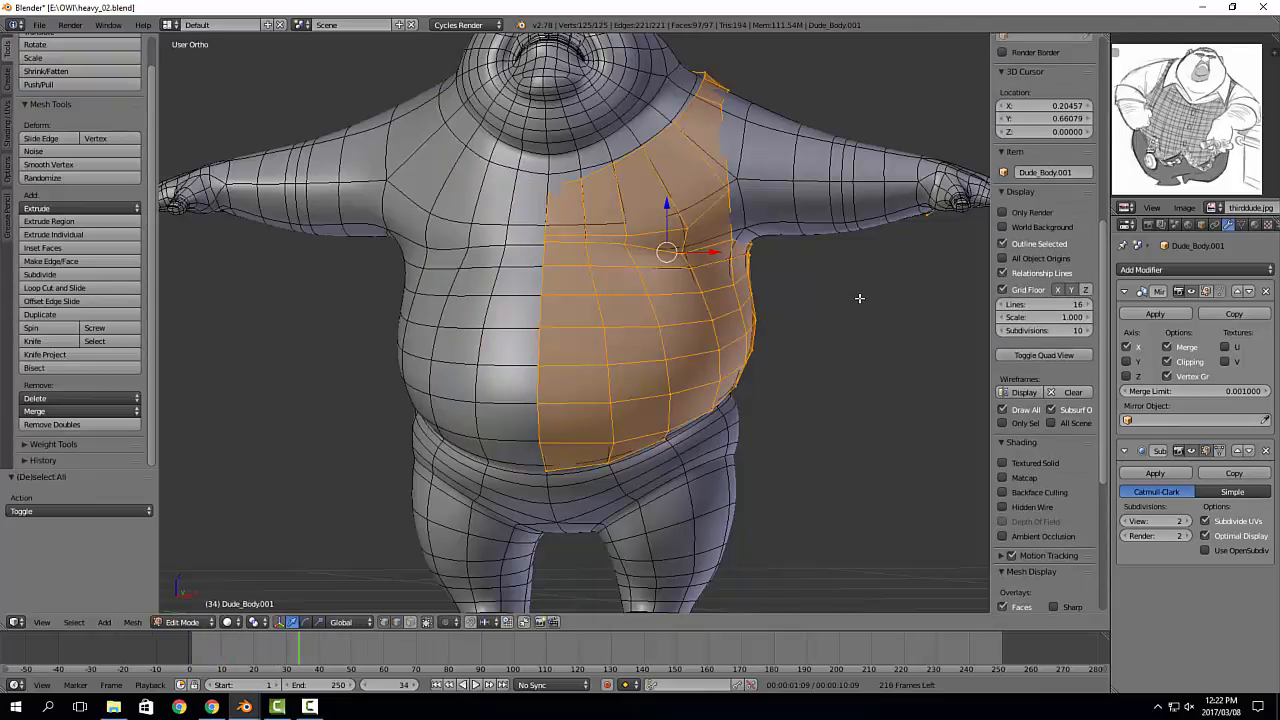
{"action": "key", "text": "Tab"}
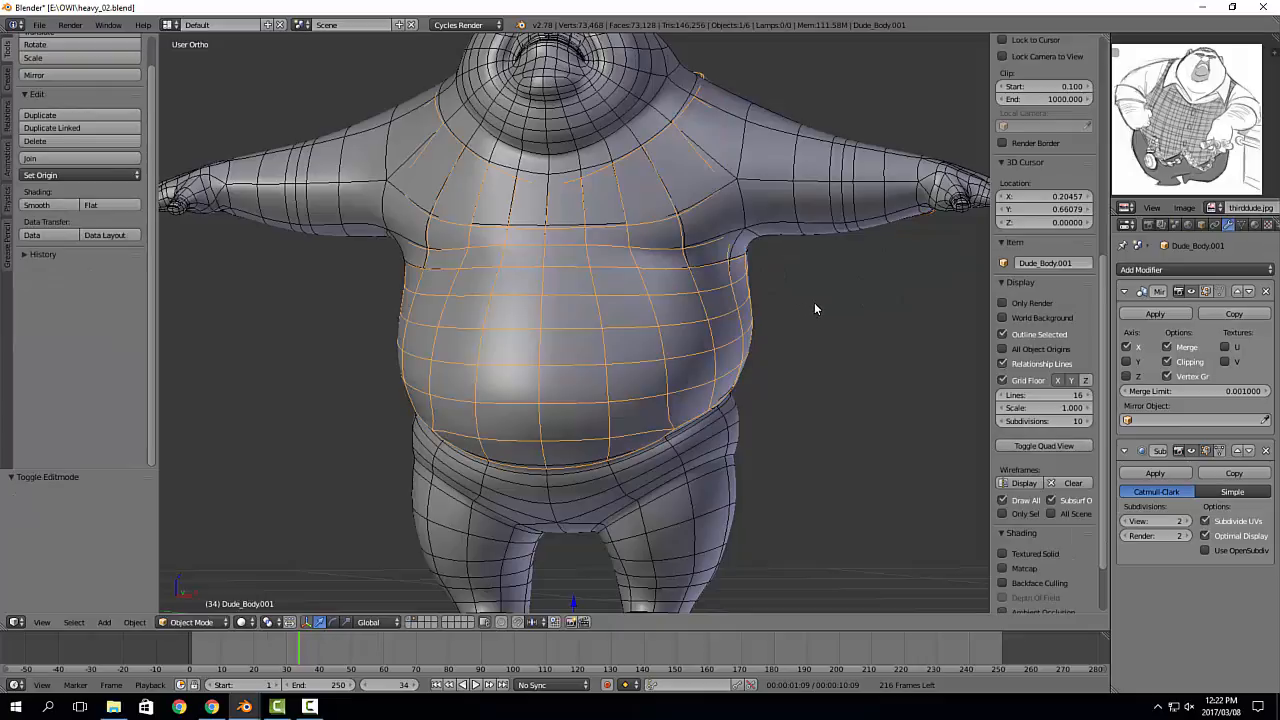
{"action": "key", "text": "ctrl+a"}
{"action": "left_click", "coordinate": [814, 309]}
{"action": "key", "text": "Tab"}
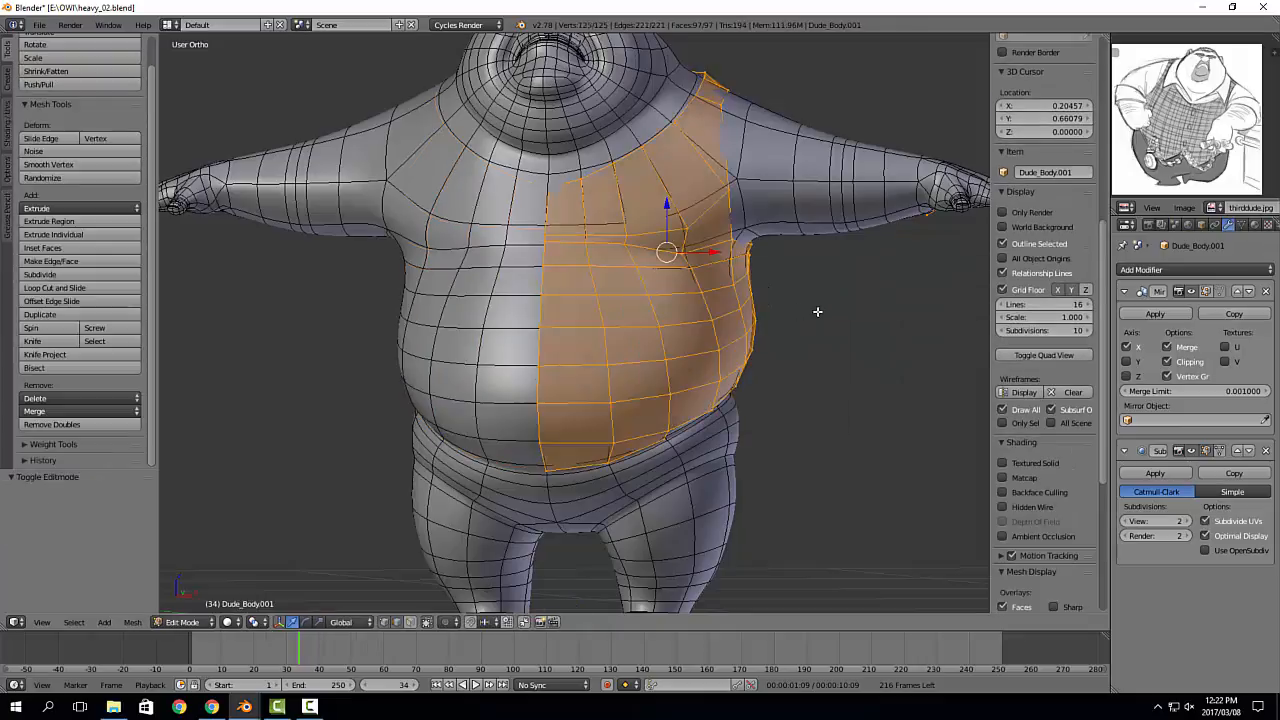
{"action": "key", "text": "alt+s"}
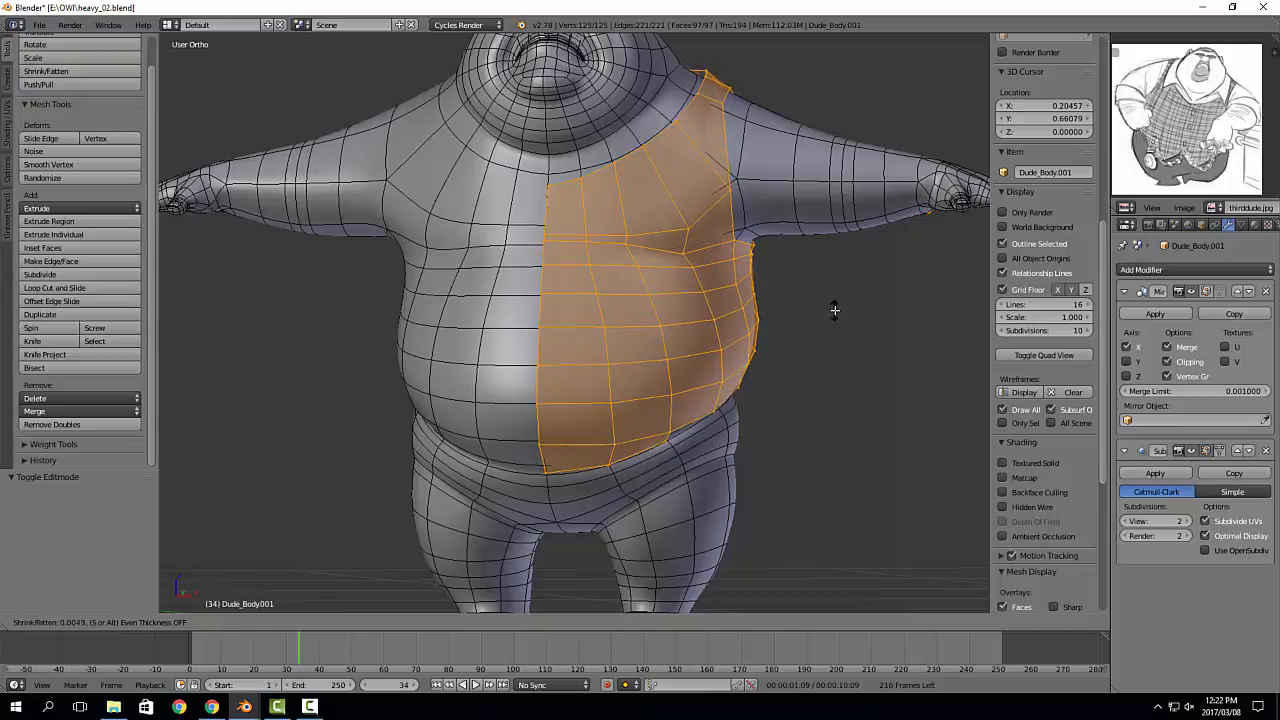
{"action": "left_click", "coordinate": [835, 310]}
Step: Try to delete, as faces, the stray garment geometry linked to the vertex near the hand
{"action": "scroll", "coordinate": [671, 334], "scroll_direction": "up", "scroll_amount": 5}
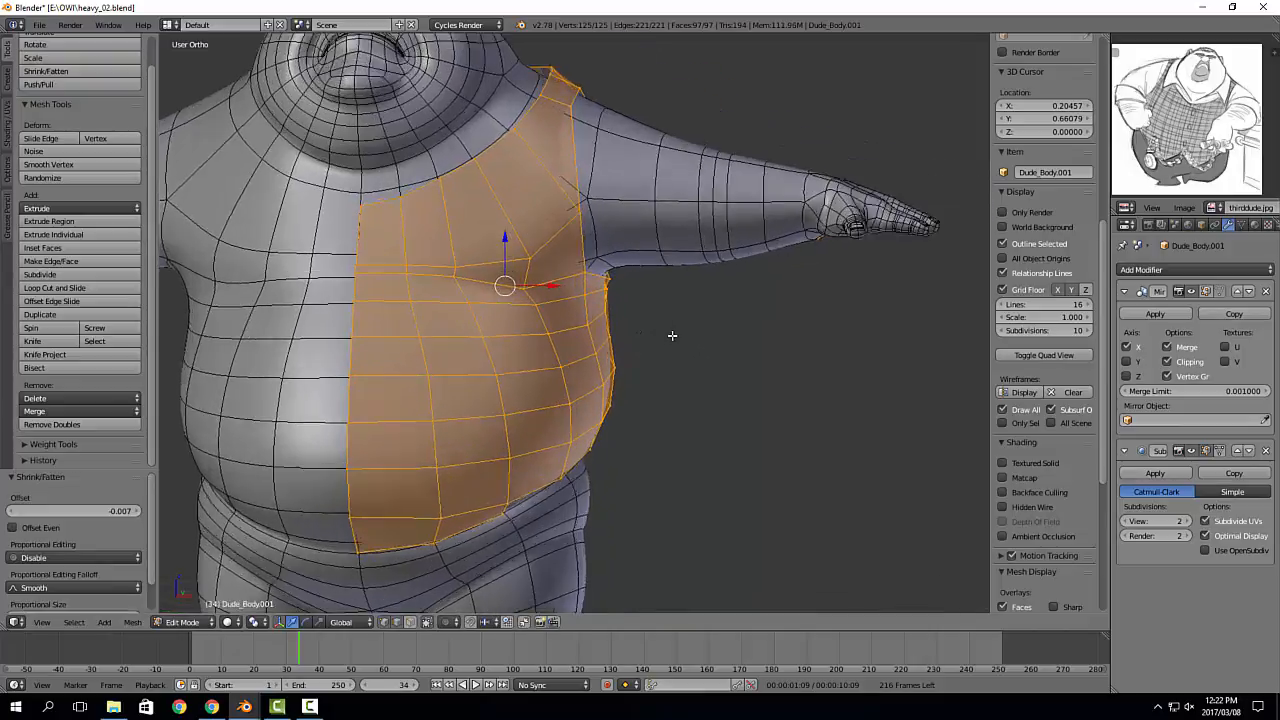
{"action": "middle_click_drag", "start_coordinate": [828, 266], "coordinate": [822, 201]}
{"action": "right_click", "coordinate": [838, 177]}
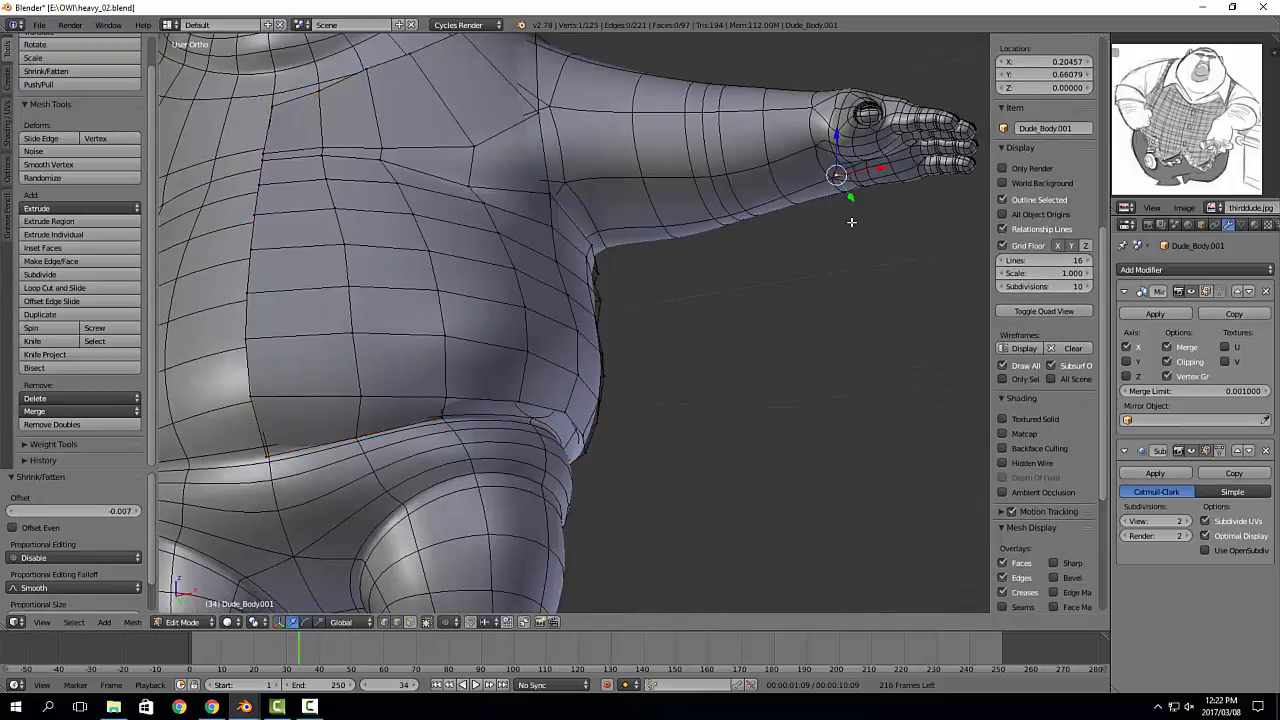
{"action": "key", "text": "ctrl+l"}
{"action": "key", "text": "x"}
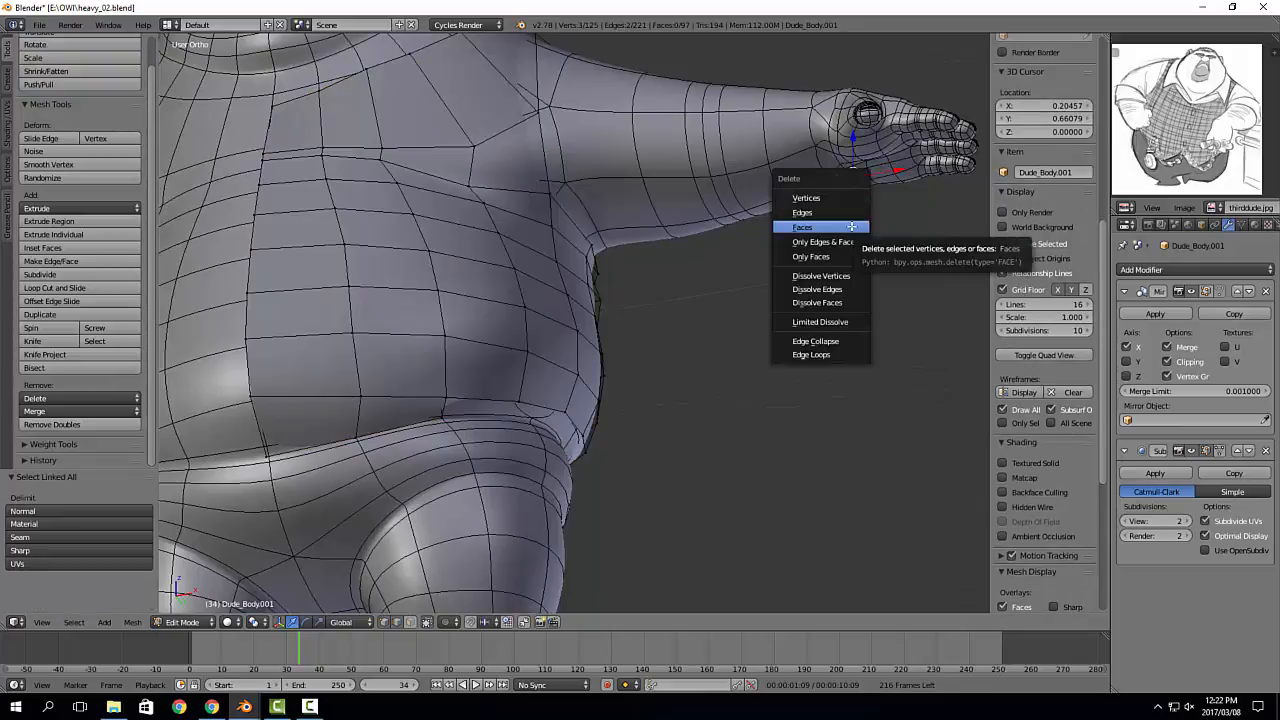
{"action": "left_click", "coordinate": [853, 222]}
Step: Vertex-slide the garment's bottom centre-front vertex upward by a factor of about 0.856
{"action": "middle_click_drag", "start_coordinate": [853, 222], "coordinate": [777, 345]}
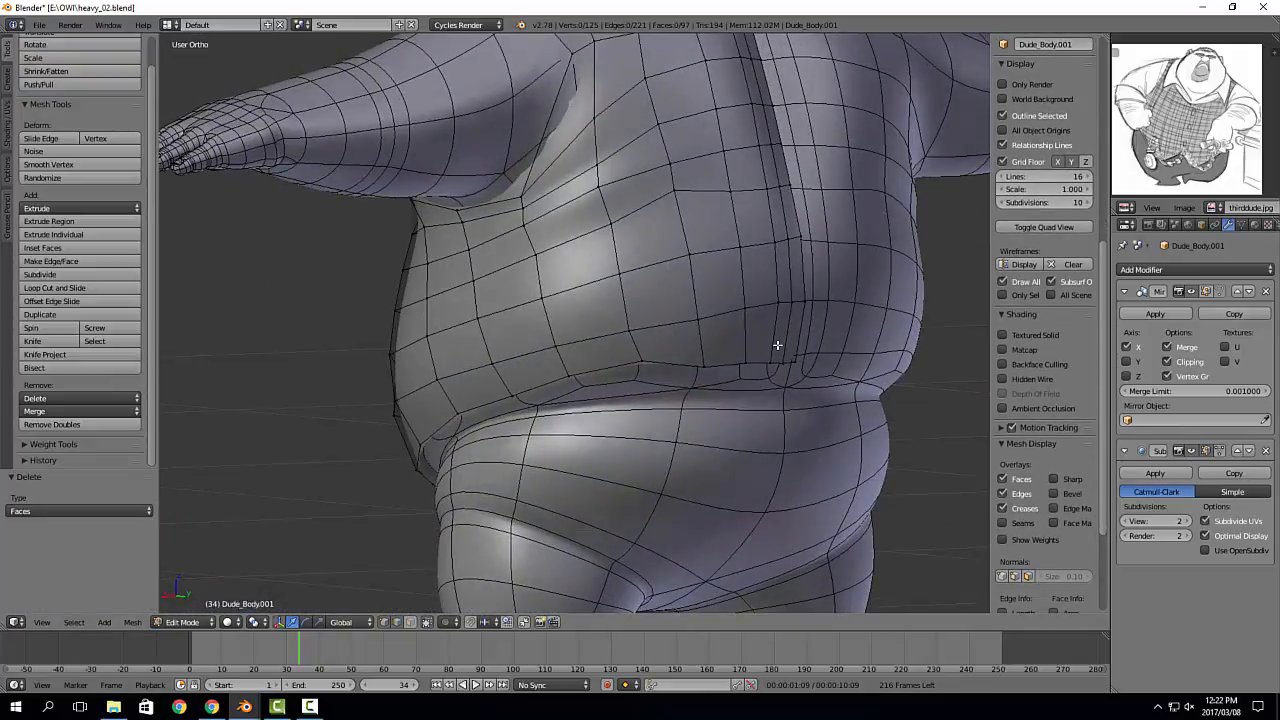
{"action": "middle_click_drag", "start_coordinate": [515, 319], "coordinate": [605, 383]}
{"action": "right_click", "coordinate": [509, 389]}
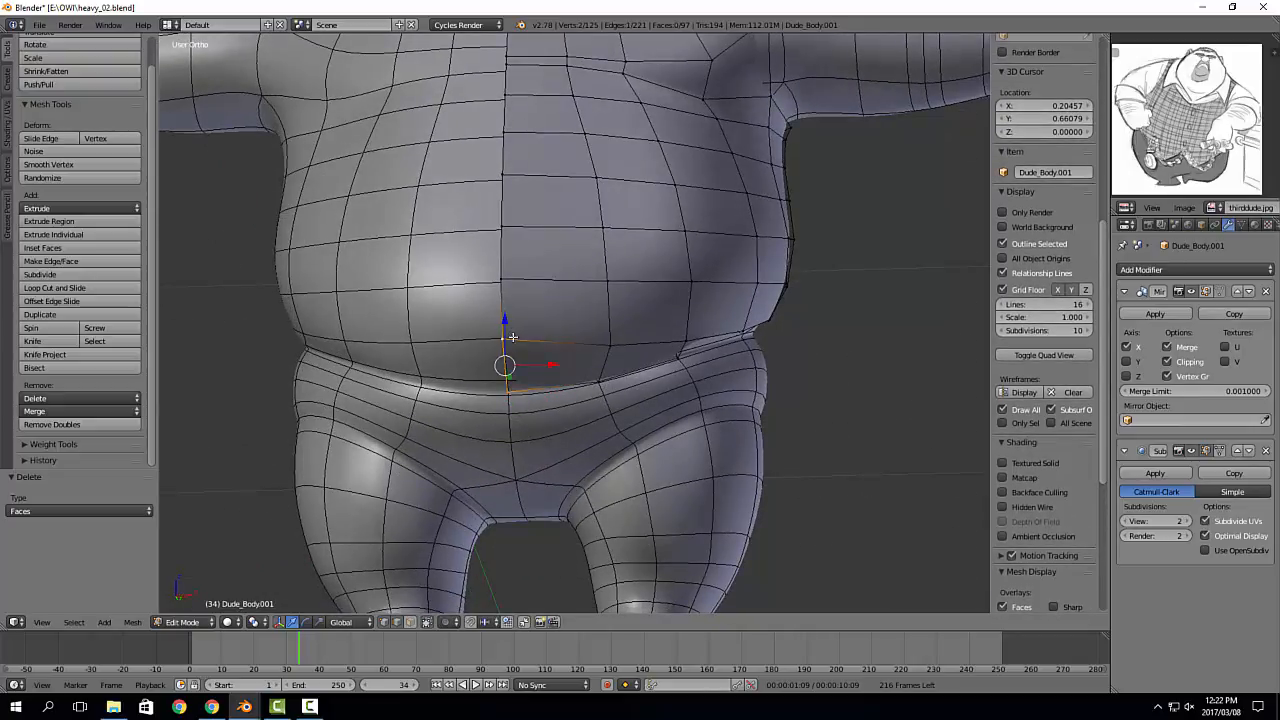
{"action": "key", "text": "a"}
{"action": "right_click", "coordinate": [510, 389]}
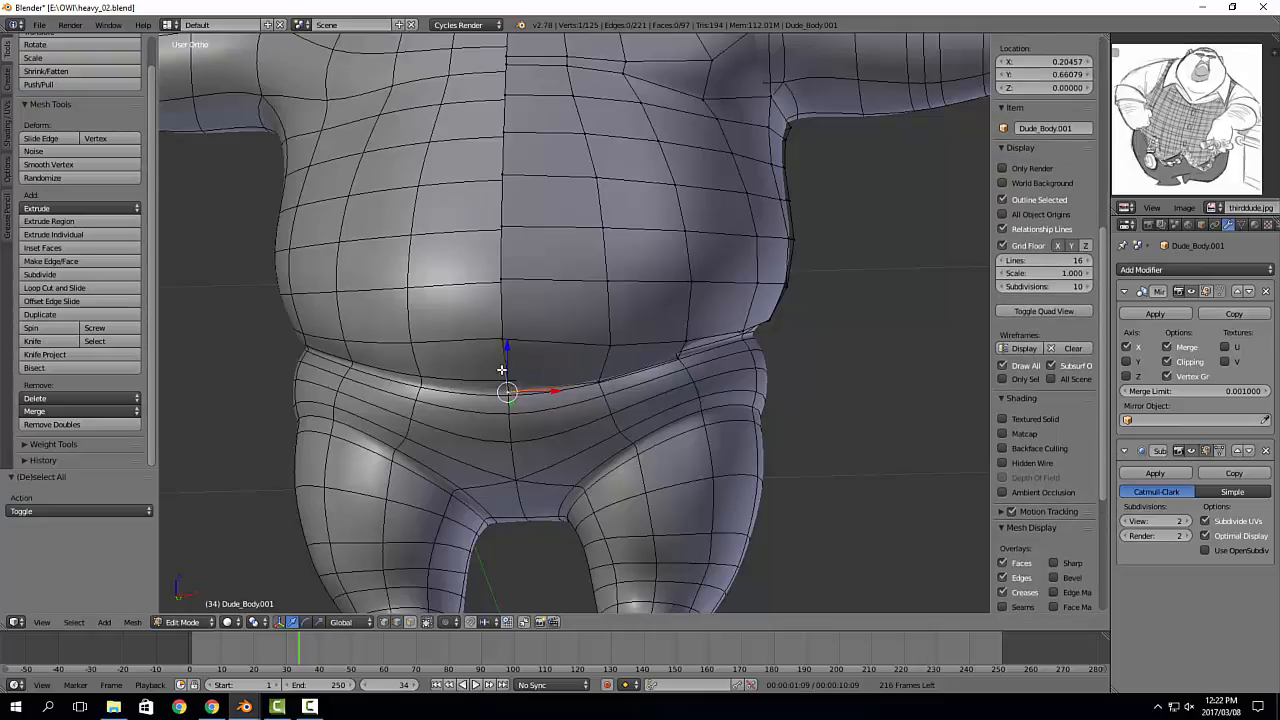
{"action": "key", "text": "g"}
{"action": "left_click", "coordinate": [499, 321]}
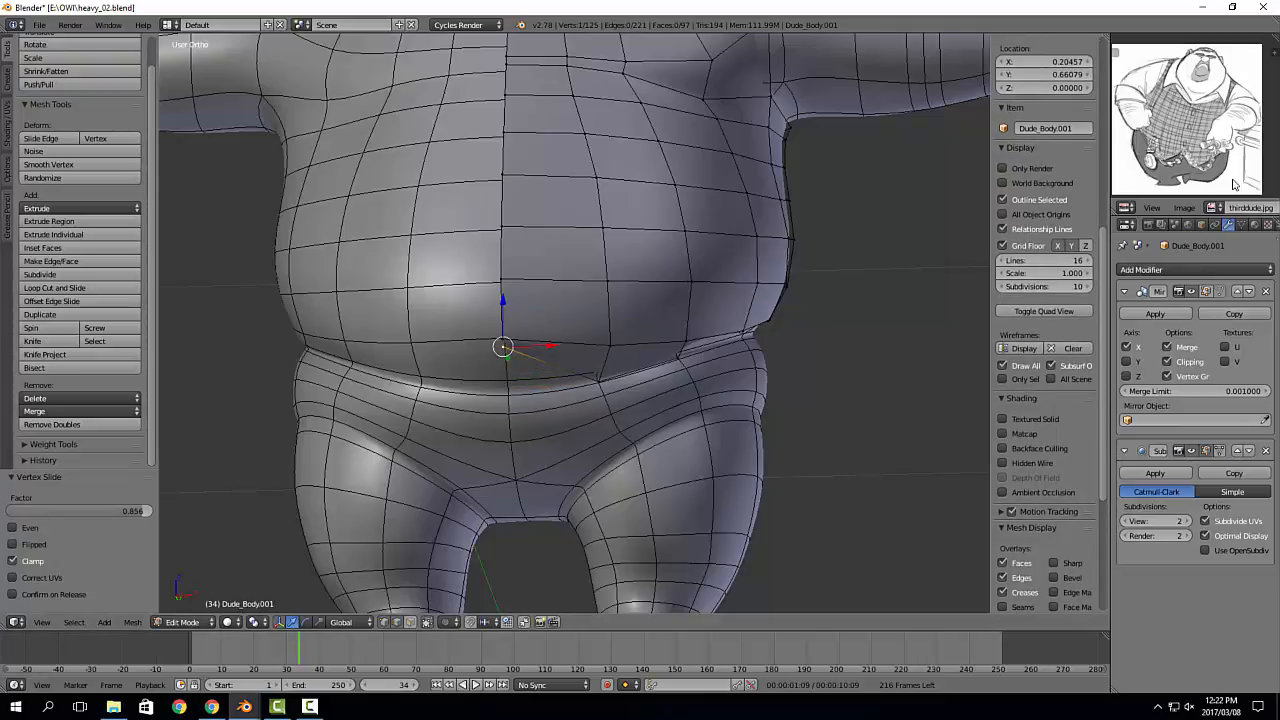
Step: Delete the two garment faces under the belly nearest the centre front to raise the hem there
{"action": "middle_click_drag", "start_coordinate": [604, 247], "coordinate": [463, 349]}
{"action": "scroll", "coordinate": [543, 318], "scroll_direction": "up", "scroll_amount": 4}
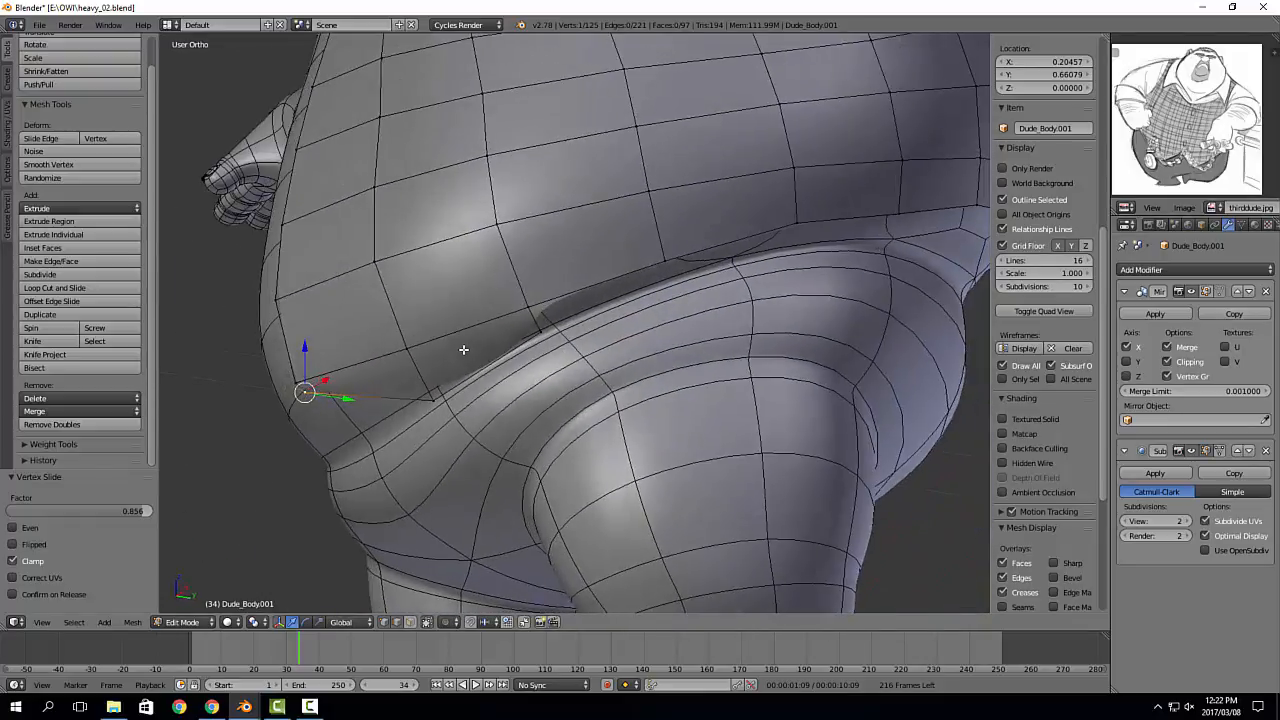
{"action": "key", "text": "ctrl+Tab"}
{"action": "right_click", "coordinate": [462, 354]}
{"action": "right_click", "coordinate": [411, 364], "text": "shift"}
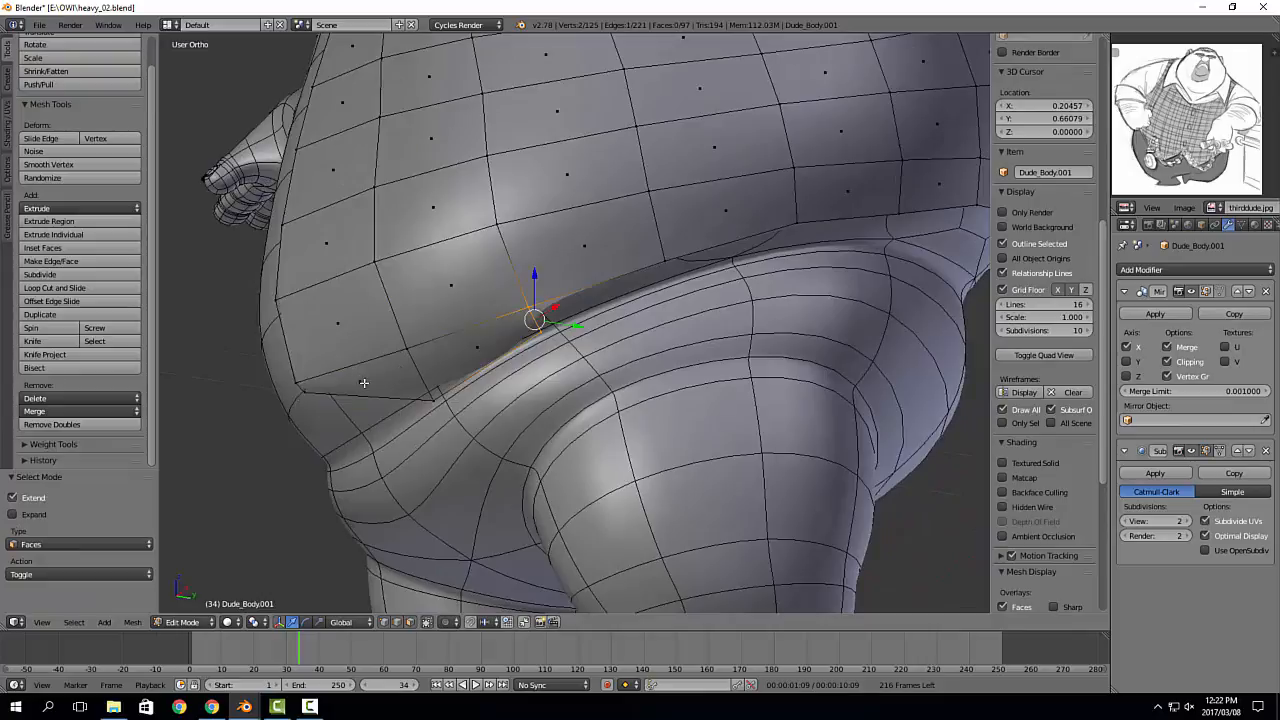
{"action": "right_click", "coordinate": [363, 383], "text": "shift"}
{"action": "key", "text": "x"}
{"action": "left_click", "coordinate": [437, 366]}
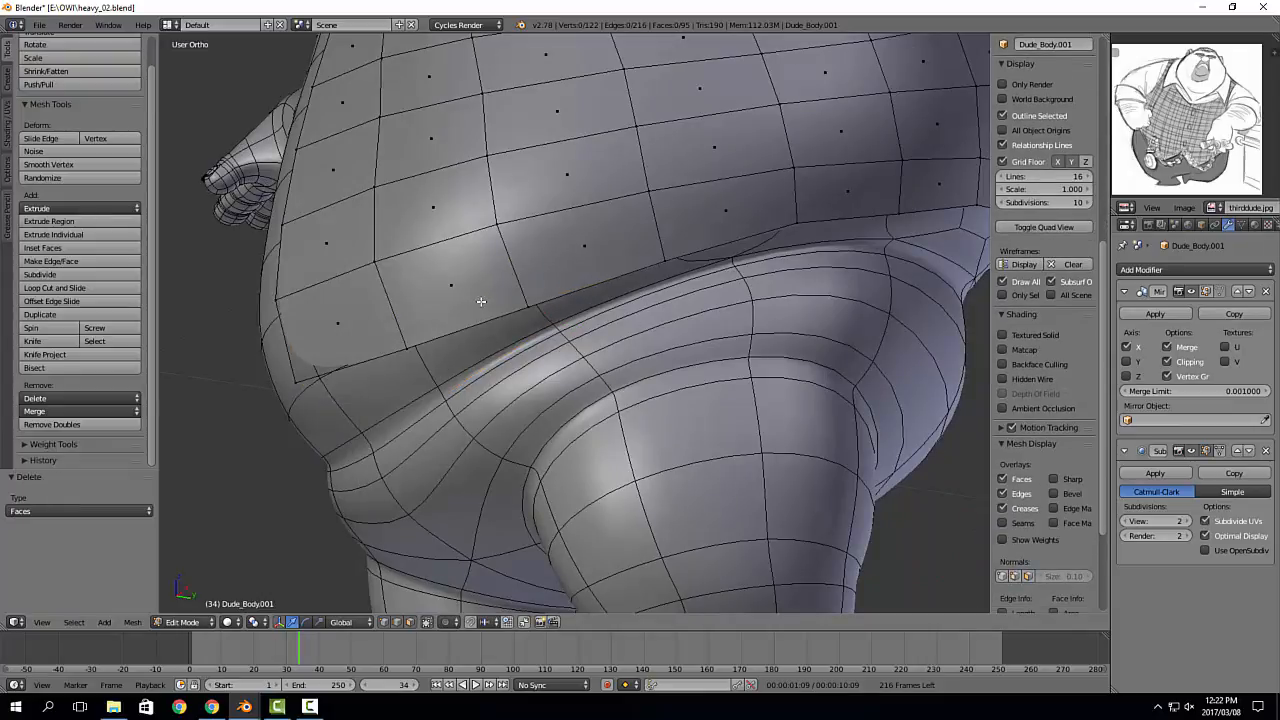
Step: Vertex-slide the garment's bottom centre-front vertex up along its edge by a factor of about 0.88
{"action": "middle_click_drag", "start_coordinate": [481, 301], "coordinate": [290, 374]}
{"action": "right_click", "coordinate": [293, 371]}
{"action": "key", "text": "g"}
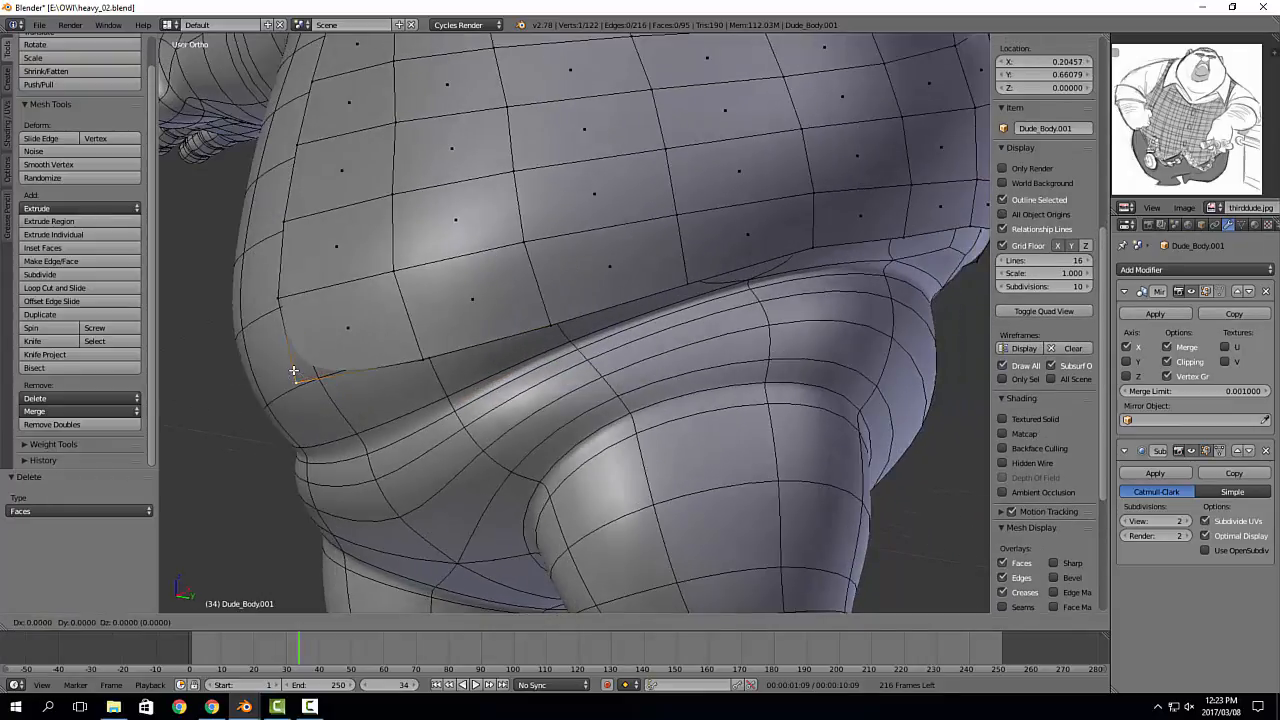
{"action": "key", "text": "g"}
{"action": "left_click", "coordinate": [288, 293]}
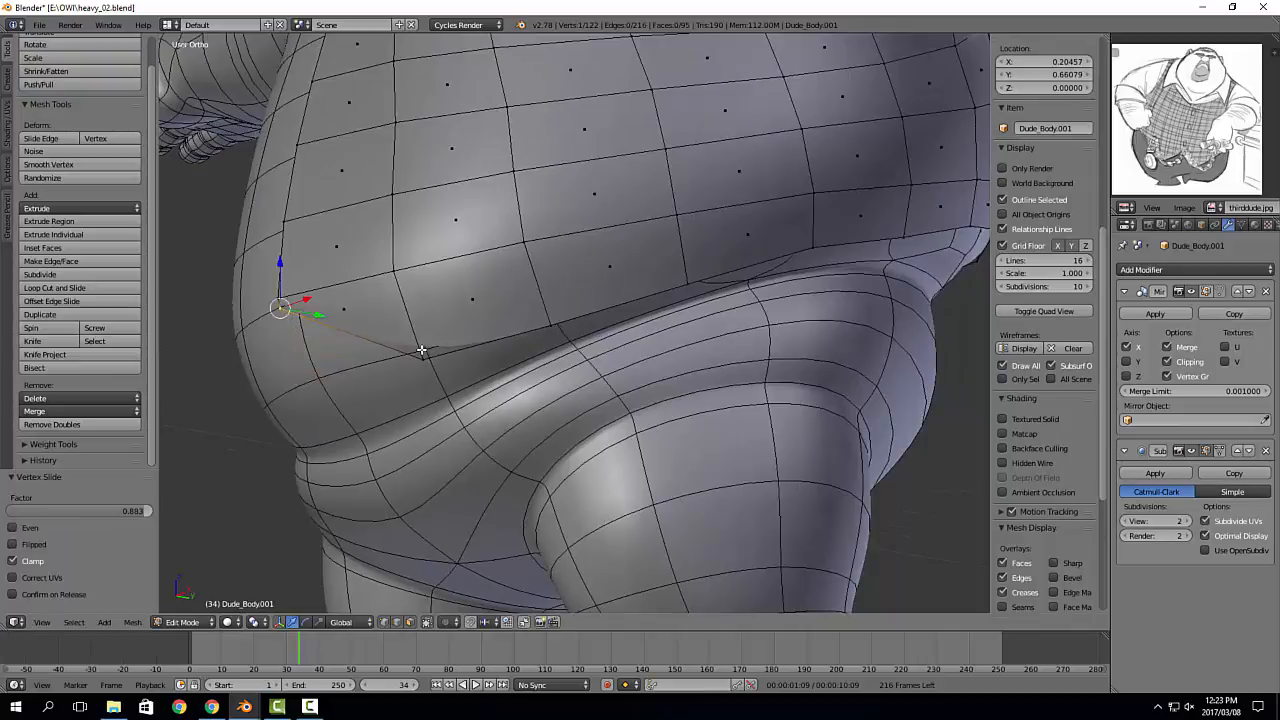
Step: Move the garment's hem vertex beside the centre front by about 0.006 in X, -0.027 in Y and -0.048 in Z
{"action": "middle_click_drag", "start_coordinate": [426, 362], "coordinate": [342, 384]}
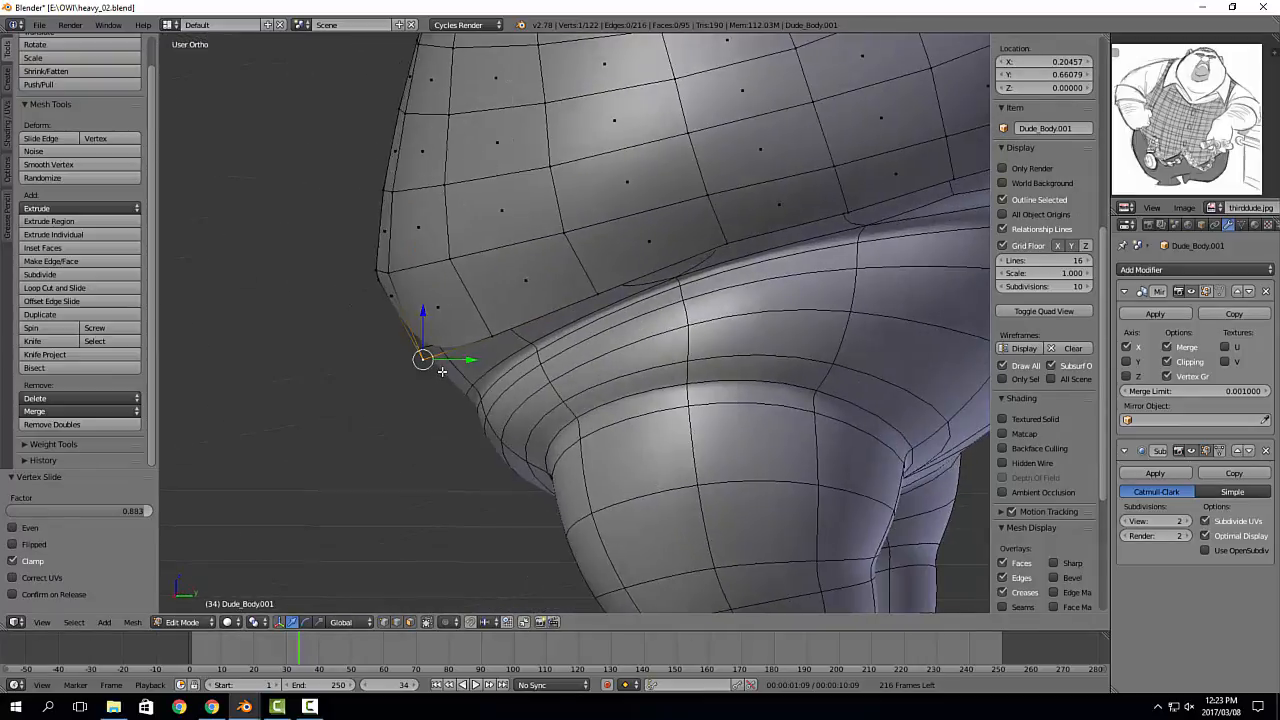
{"action": "key", "text": "g"}
{"action": "left_click", "coordinate": [405, 430]}
{"action": "middle_click_drag", "start_coordinate": [405, 430], "coordinate": [574, 390]}
{"action": "scroll", "coordinate": [574, 390], "scroll_direction": "down", "scroll_amount": 5}
{"action": "middle_click_drag", "start_coordinate": [568, 216], "coordinate": [596, 408], "text": "shift"}
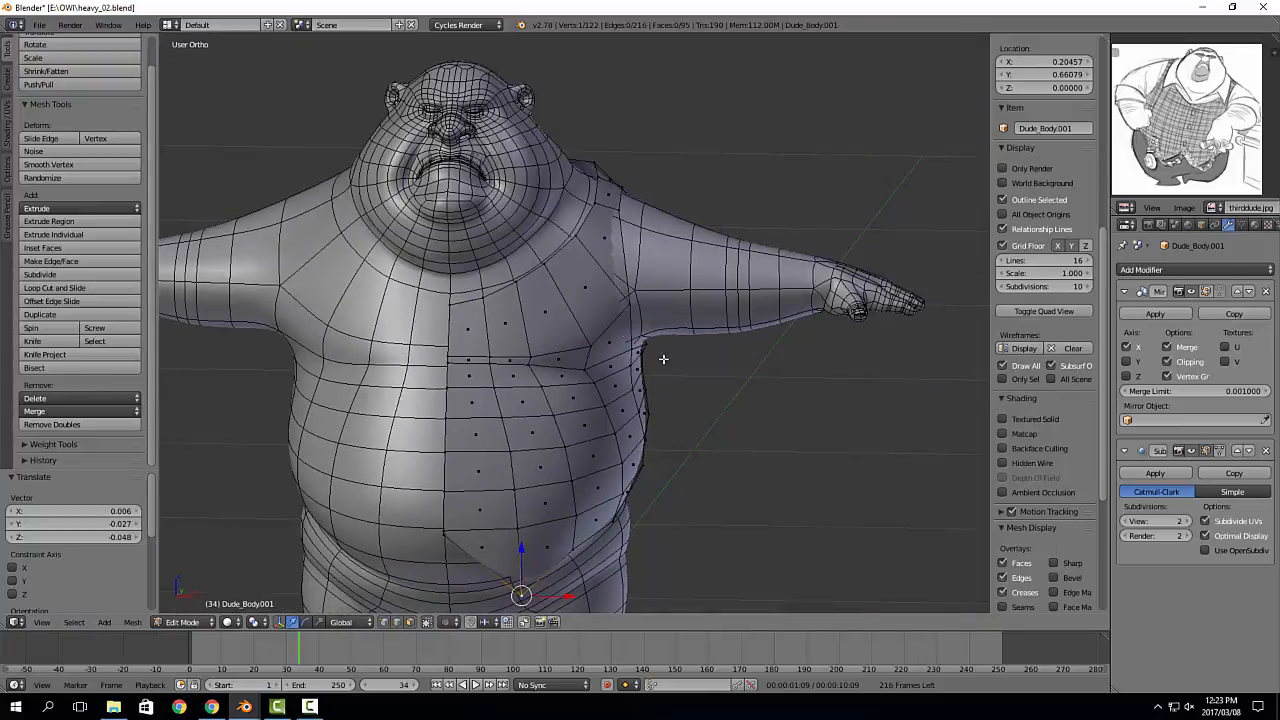
Step: Examine the garment's fit over the shoulders, armholes and back from several angles, with and without edit mode
{"action": "middle_click_drag", "start_coordinate": [663, 358], "coordinate": [801, 394]}
{"action": "scroll", "coordinate": [598, 426], "scroll_direction": "up", "scroll_amount": 5}
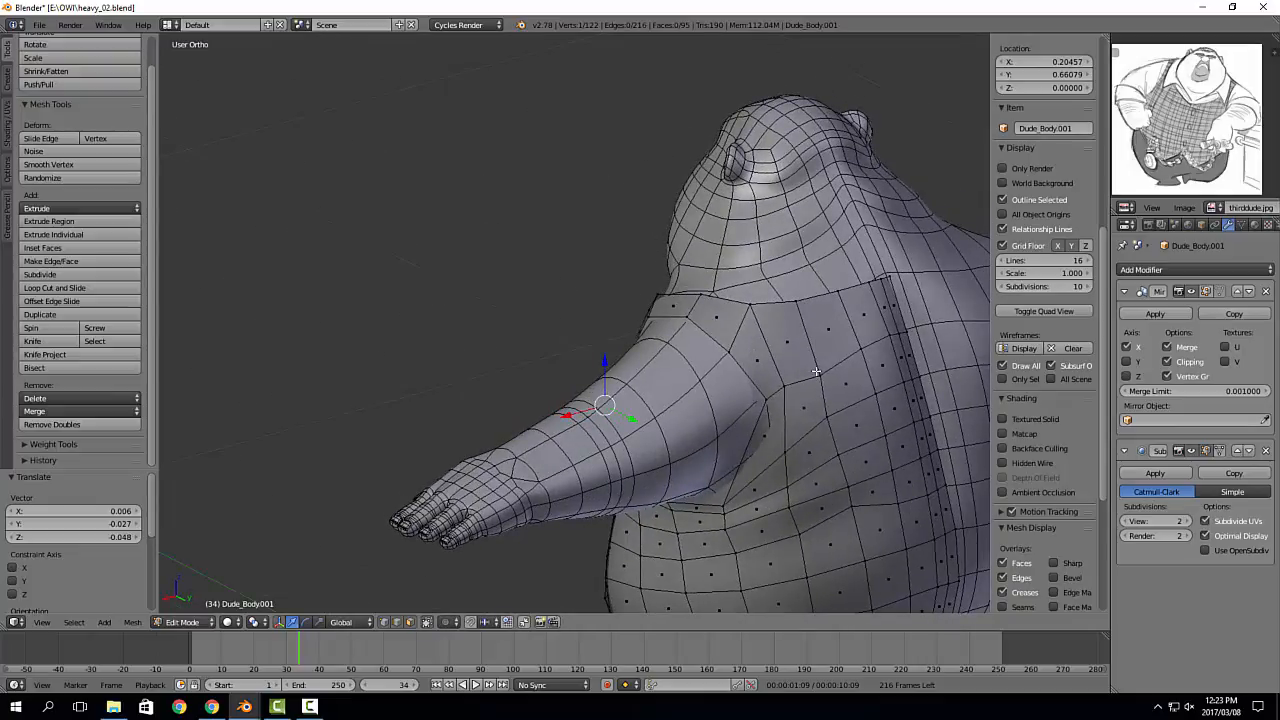
{"action": "middle_click_drag", "start_coordinate": [782, 352], "coordinate": [960, 345]}
{"action": "scroll", "coordinate": [640, 352], "scroll_direction": "down", "scroll_amount": 3}
{"action": "middle_click_drag", "start_coordinate": [640, 352], "coordinate": [700, 350]}
{"action": "scroll", "coordinate": [665, 335], "scroll_direction": "up", "scroll_amount": 3}
{"action": "middle_click_drag", "start_coordinate": [623, 246], "coordinate": [695, 271]}
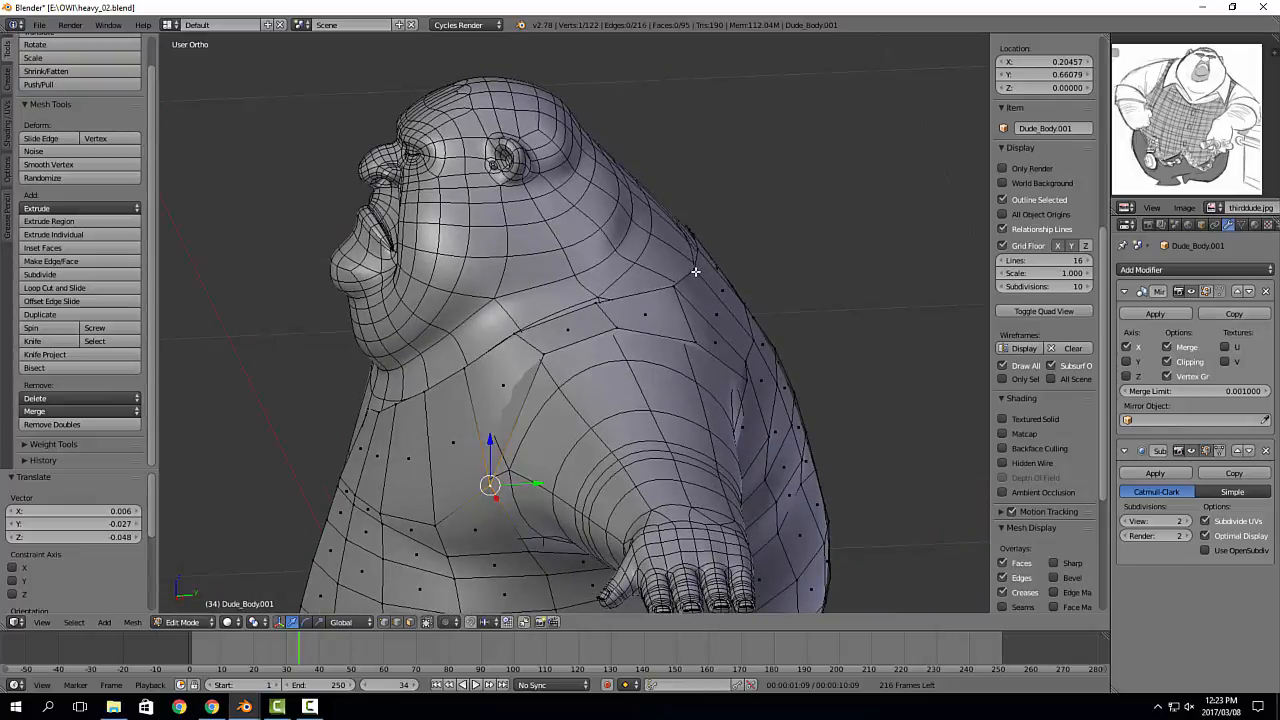
{"action": "mouse_move", "coordinate": [622, 310]}
{"action": "middle_mouse_down"}
{"action": "mouse_move", "coordinate": [706, 292]}
{"action": "mouse_move", "coordinate": [698, 300]}
{"action": "mouse_move", "coordinate": [712, 215]}
{"action": "middle_mouse_up"}
{"action": "scroll", "coordinate": [692, 318], "scroll_direction": "down", "scroll_amount": 3}
{"action": "mouse_move", "coordinate": [600, 318]}
{"action": "middle_mouse_down"}
{"action": "mouse_move", "coordinate": [640, 328]}
{"action": "mouse_move", "coordinate": [746, 271]}
{"action": "middle_mouse_up"}
{"action": "key", "text": "Tab"}
{"action": "middle_click_drag", "start_coordinate": [655, 285], "coordinate": [700, 294]}
{"action": "key", "text": "Tab"}
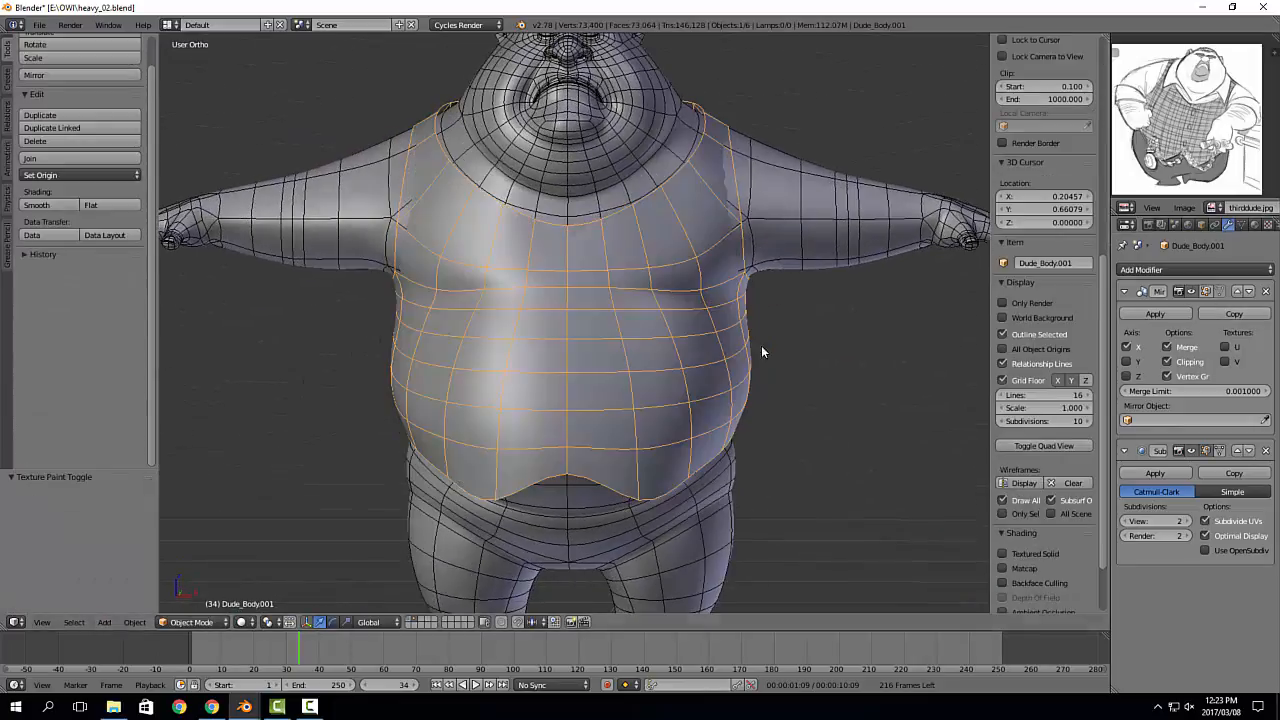
Step: Try a Solidify modifier on the garment, check the thickness around the body, and remove the modifier
{"action": "left_click", "coordinate": [1155, 270]}
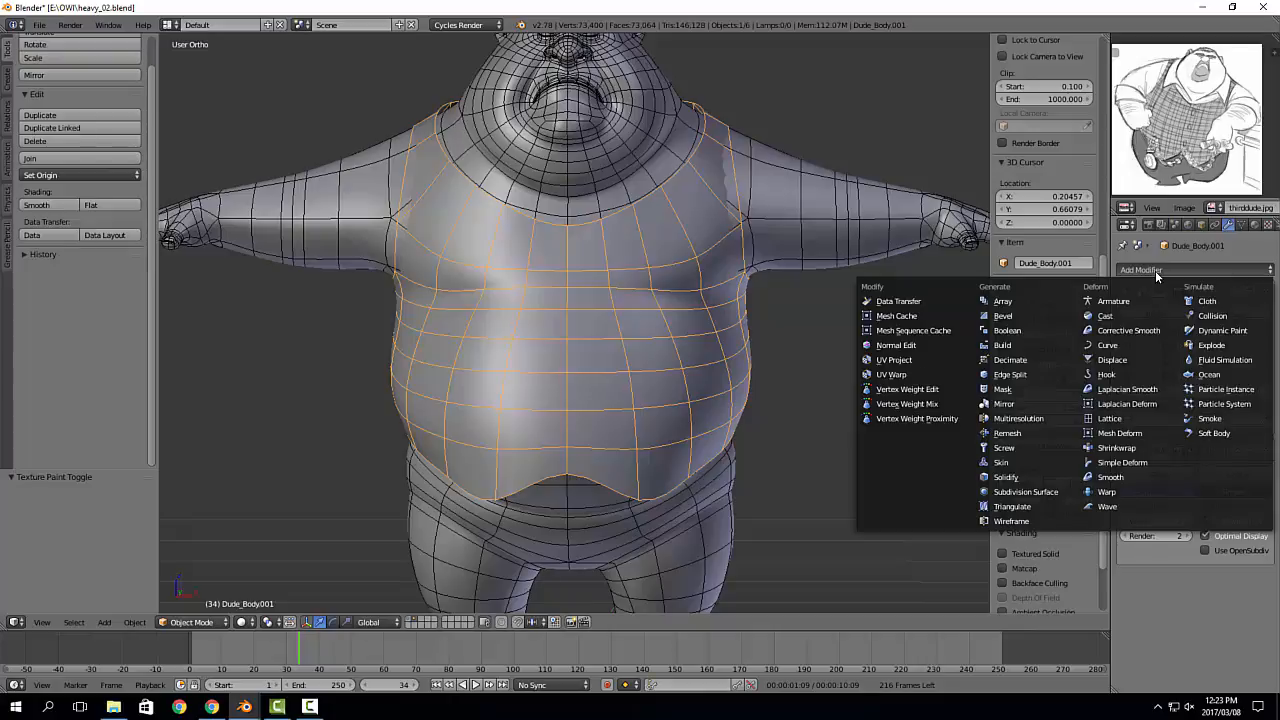
{"action": "left_click", "coordinate": [1030, 477]}
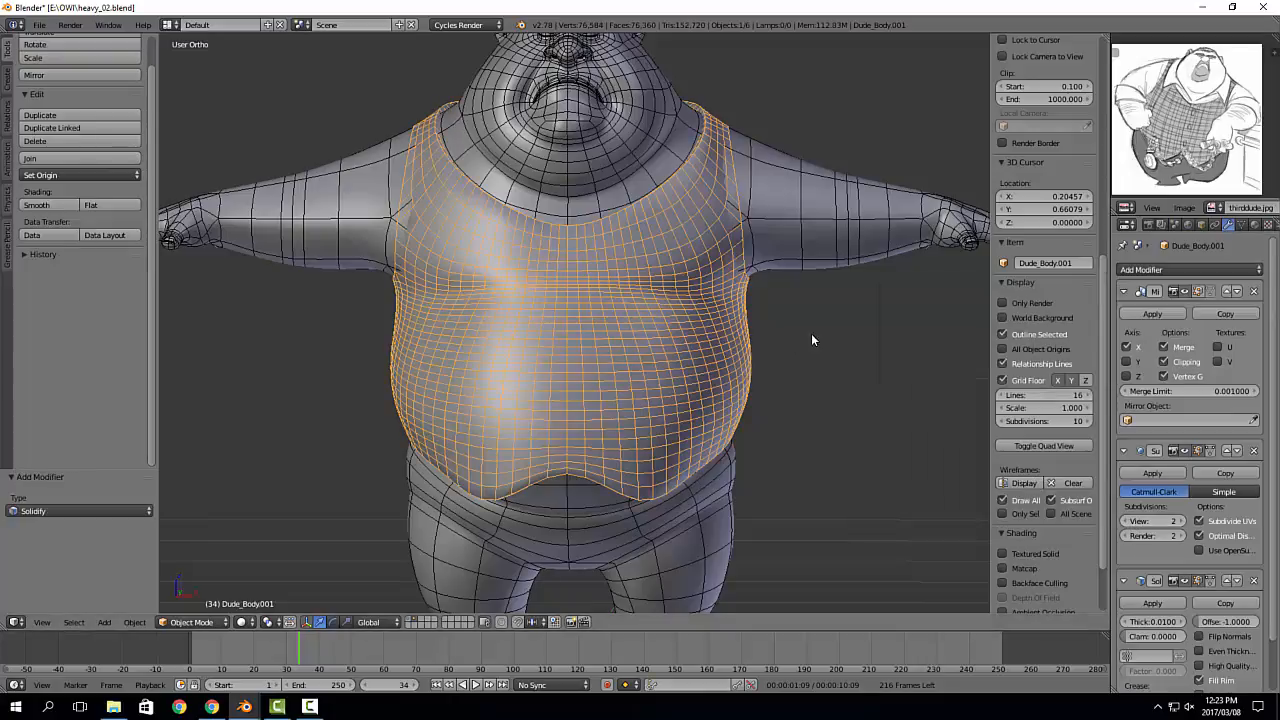
{"action": "middle_click_drag", "start_coordinate": [811, 333], "coordinate": [826, 262]}
{"action": "scroll", "coordinate": [1182, 505], "scroll_direction": "down", "scroll_amount": 2}
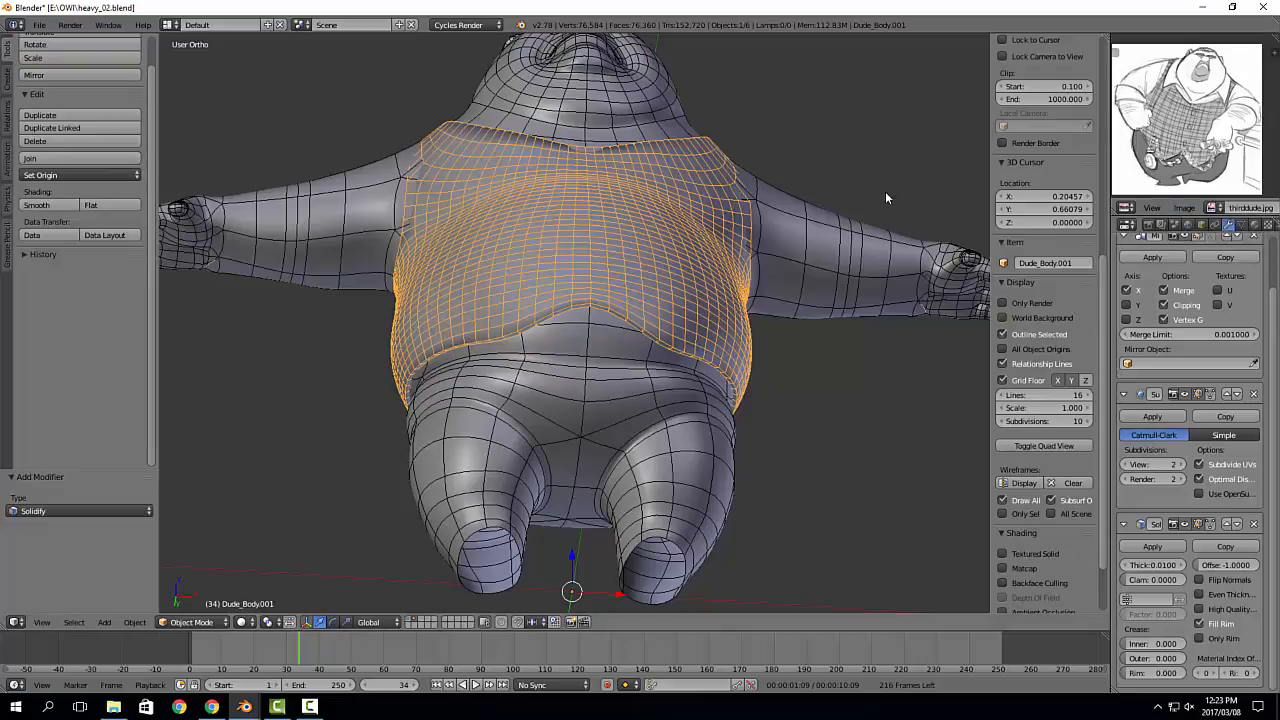
{"action": "middle_click_drag", "start_coordinate": [885, 191], "coordinate": [717, 312]}
{"action": "key", "text": "a"}
{"action": "scroll", "coordinate": [820, 220], "scroll_direction": "down", "scroll_amount": 3}
{"action": "scroll", "coordinate": [784, 338], "scroll_direction": "up", "scroll_amount": 2}
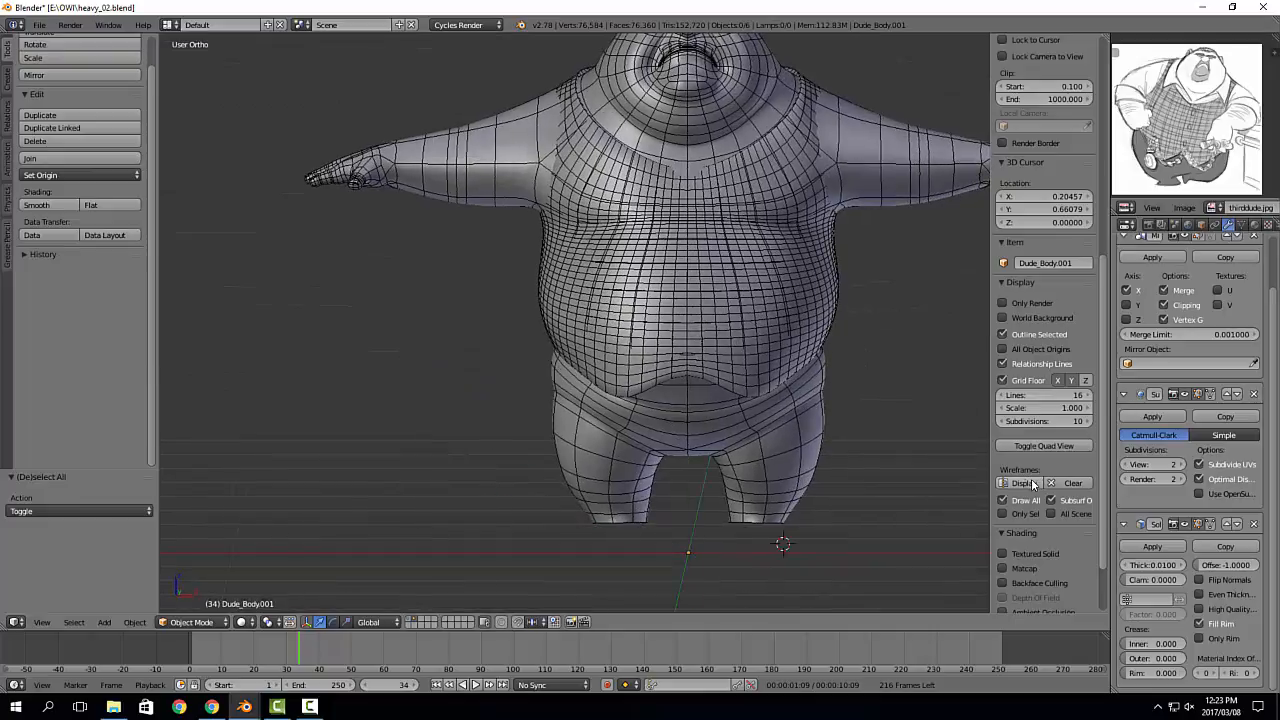
{"action": "left_click", "coordinate": [1254, 524]}
{"action": "middle_click_drag", "start_coordinate": [750, 340], "coordinate": [734, 406], "text": "shift"}
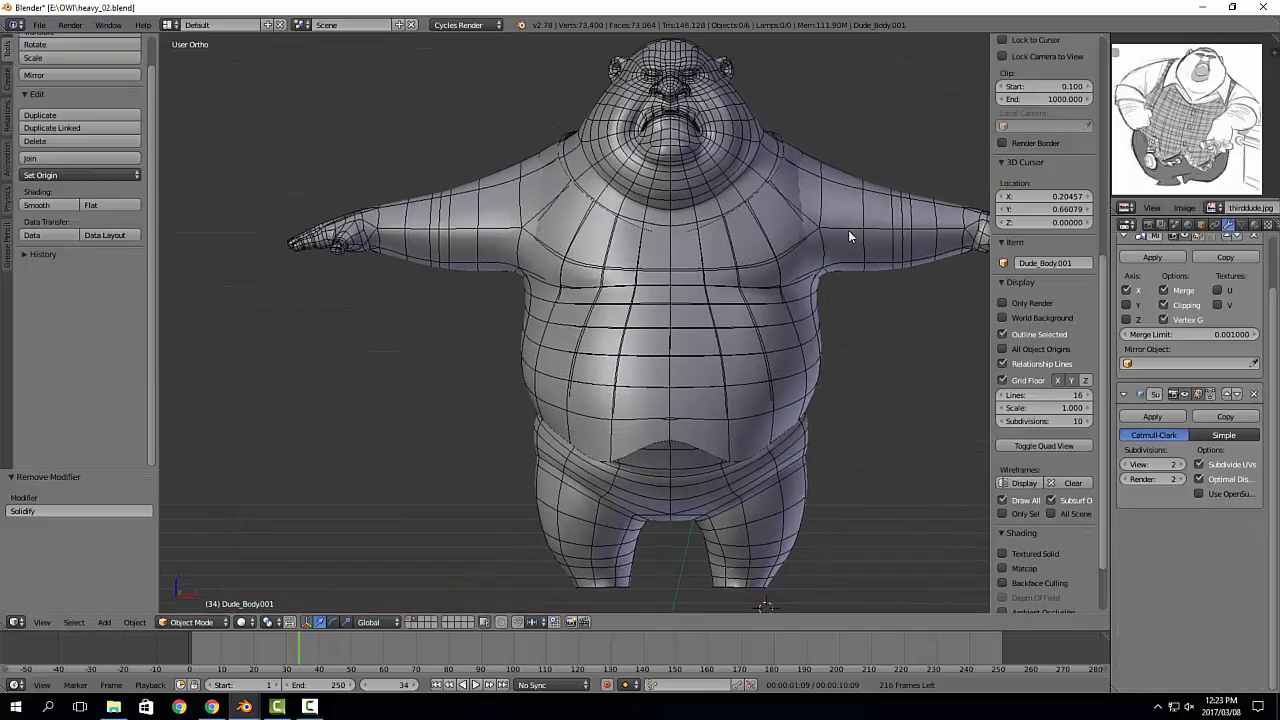
Step: In Sculpt Mode, reshape the garment's front armhole edge and underarm with the Grab brush at a 137 px radius
{"action": "right_click", "coordinate": [787, 217]}
{"action": "scroll", "coordinate": [807, 221], "scroll_direction": "up", "scroll_amount": 1}
{"action": "mouse_move", "coordinate": [807, 221]}
{"action": "middle_mouse_down"}
{"action": "mouse_move", "coordinate": [722, 225]}
{"action": "mouse_move", "coordinate": [668, 290]}
{"action": "middle_mouse_up"}
{"action": "mouse_move", "coordinate": [668, 290]}
{"action": "middle_mouse_down", "text": "shift"}
{"action": "mouse_move", "coordinate": [683, 314]}
{"action": "mouse_move", "coordinate": [660, 302]}
{"action": "mouse_move", "coordinate": [668, 275]}
{"action": "mouse_move", "coordinate": [611, 251]}
{"action": "middle_mouse_up", "text": "shift"}
{"action": "scroll", "coordinate": [683, 314], "scroll_direction": "up", "scroll_amount": 2}
{"action": "key", "text": "Tab"}
{"action": "key", "text": "f"}
{"action": "left_click", "coordinate": [675, 242]}
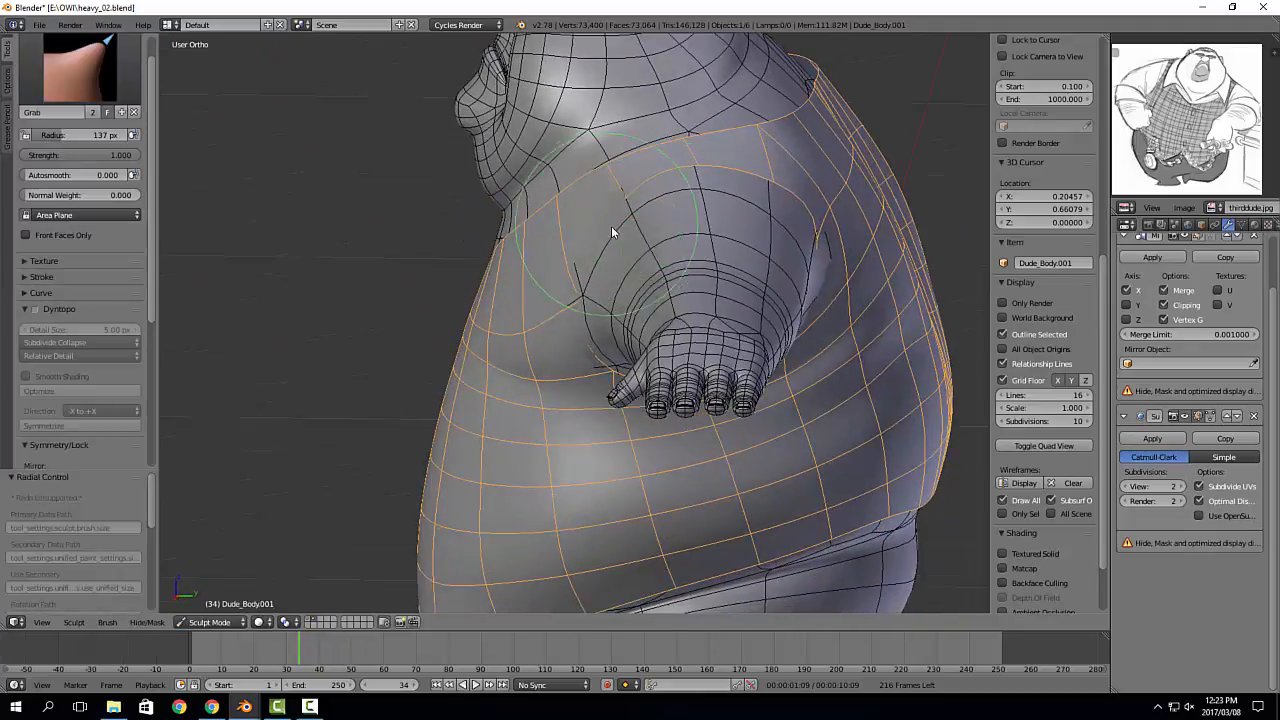
{"action": "left_click_drag", "start_coordinate": [589, 223], "coordinate": [574, 226]}
{"action": "left_click_drag", "start_coordinate": [582, 358], "coordinate": [576, 352]}
{"action": "mouse_move", "coordinate": [578, 354]}
{"action": "middle_mouse_down"}
{"action": "mouse_move", "coordinate": [710, 333]}
{"action": "mouse_move", "coordinate": [711, 350]}
{"action": "middle_mouse_up"}
{"action": "left_click_drag", "start_coordinate": [620, 405], "coordinate": [616, 406]}
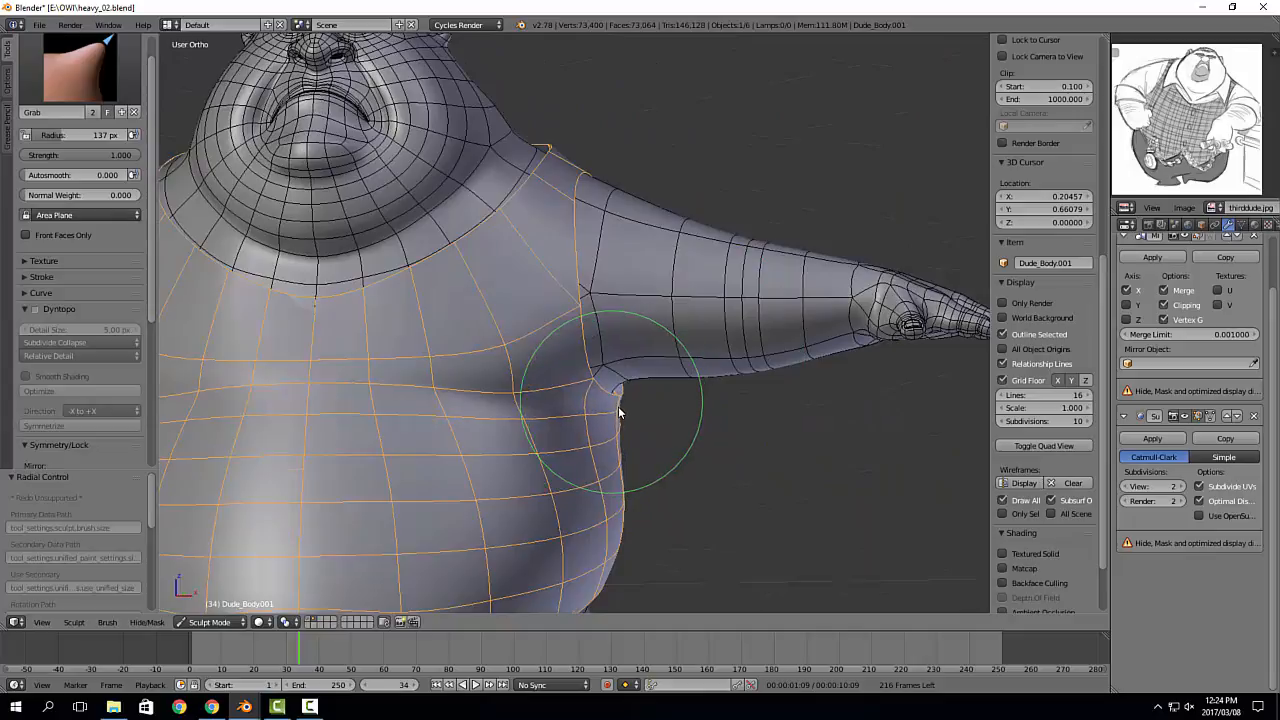
Step: Reduce the Grab brush radius to 82 px over the garment's side edge below the armpit
{"action": "middle_click_drag", "start_coordinate": [594, 492], "coordinate": [714, 411]}
{"action": "key", "text": "KP_1"}
{"action": "key", "text": "KP_3"}
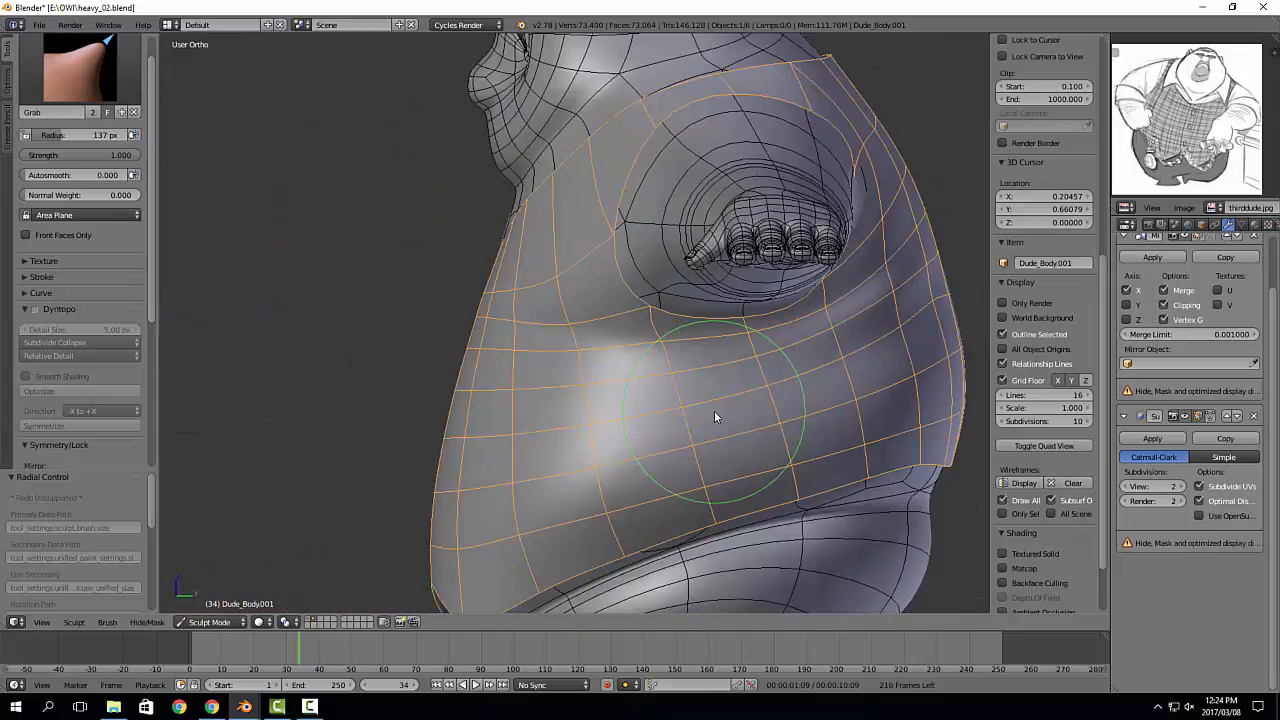
{"action": "key", "text": "KP_1"}
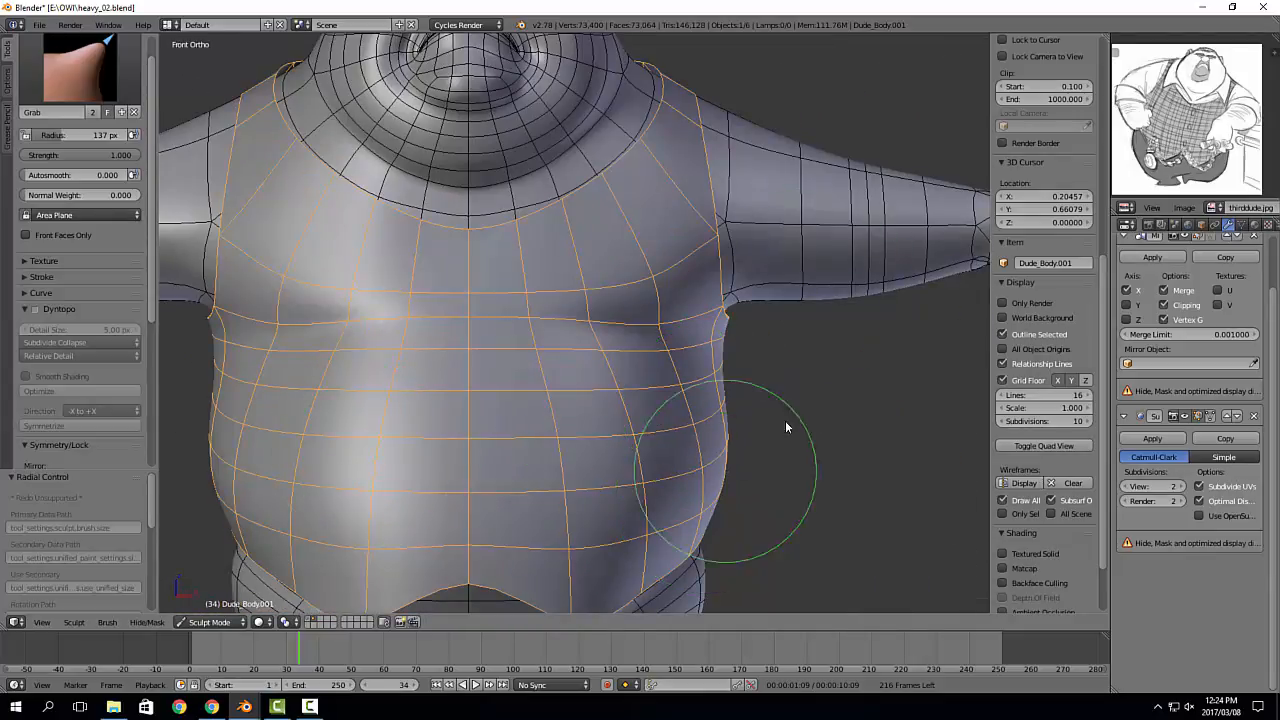
{"action": "key", "text": "f"}
{"action": "left_click", "coordinate": [723, 358]}
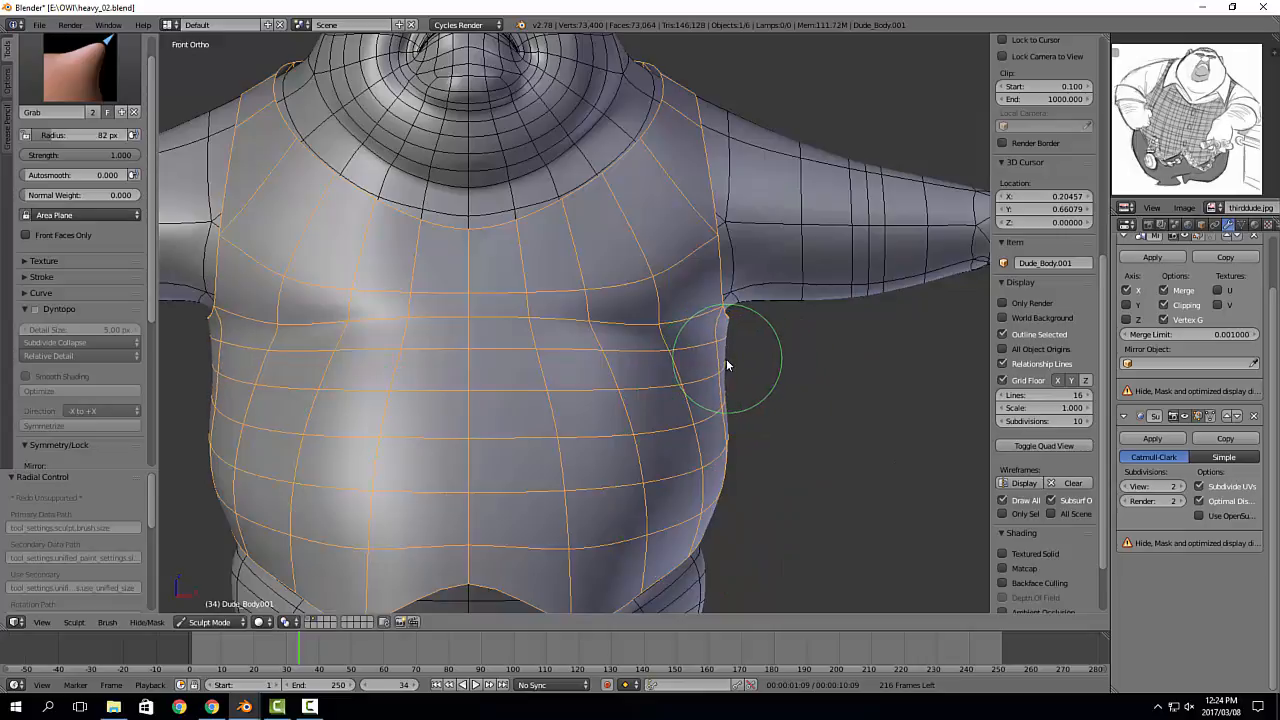
{"action": "middle_click_drag", "start_coordinate": [750, 461], "coordinate": [750, 437], "text": "shift"}
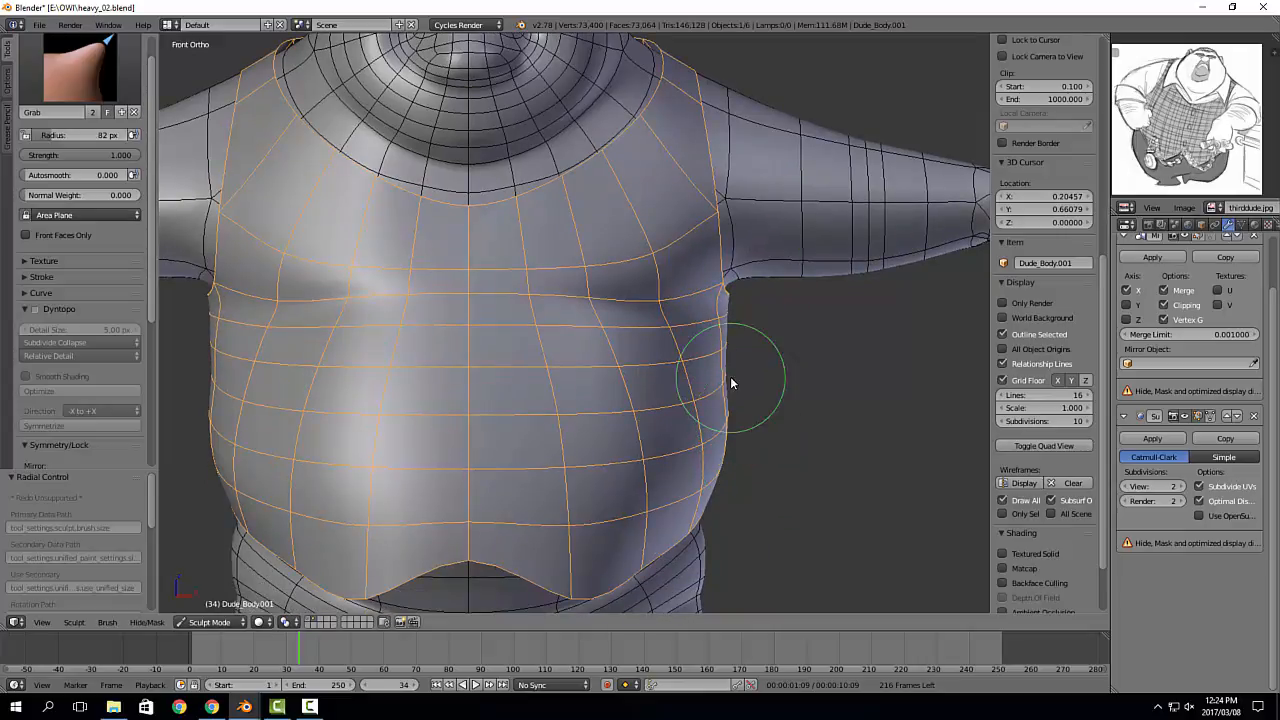
Step: From the side view, pull the garment's rear hem down and outward with the Grab brush at a 168 px radius
{"action": "middle_click_drag", "start_coordinate": [822, 388], "coordinate": [741, 381]}
{"action": "key", "text": "KP_3"}
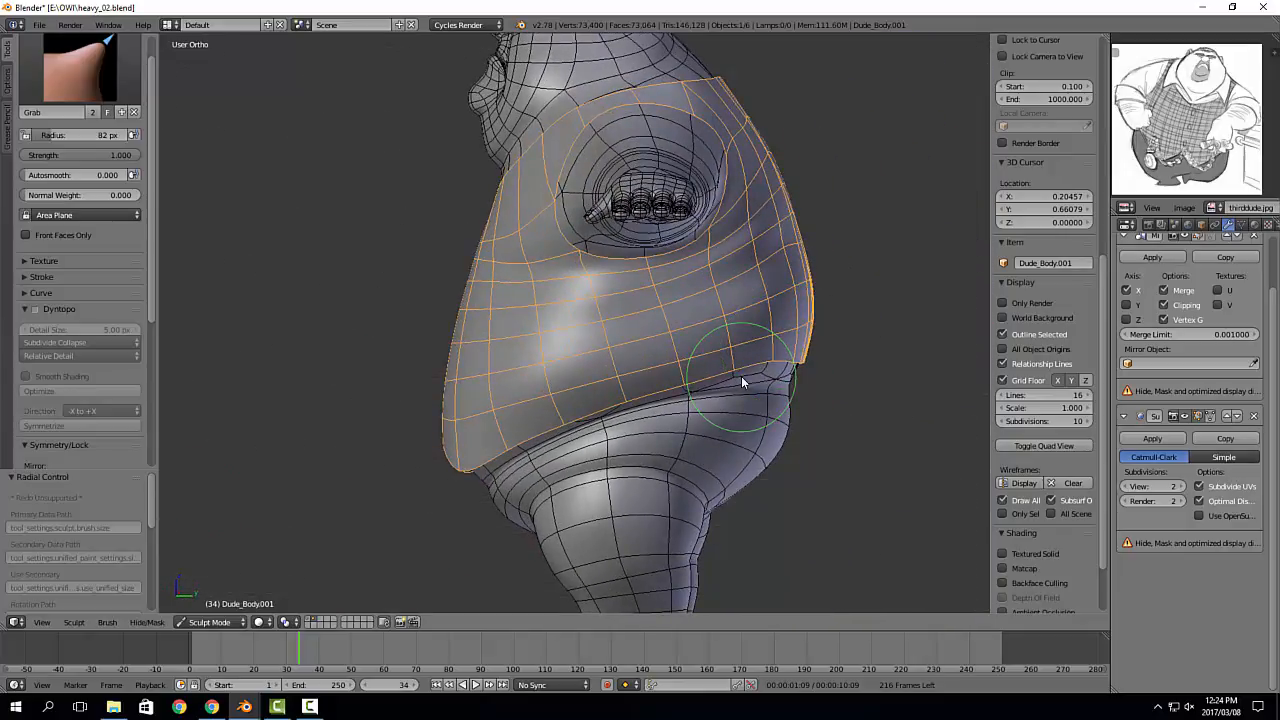
{"action": "key", "text": "KP_3"}
{"action": "key", "text": "f"}
{"action": "left_click", "coordinate": [805, 367]}
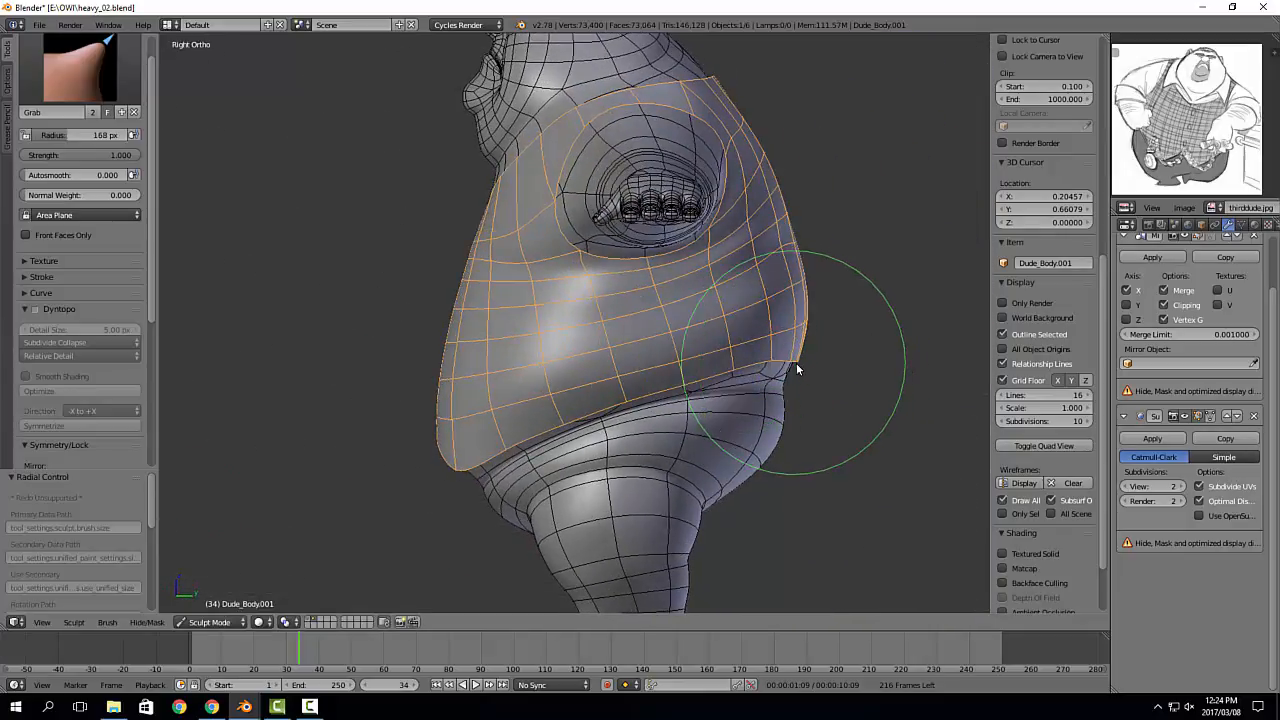
{"action": "left_click_drag", "start_coordinate": [810, 380], "coordinate": [640, 407]}
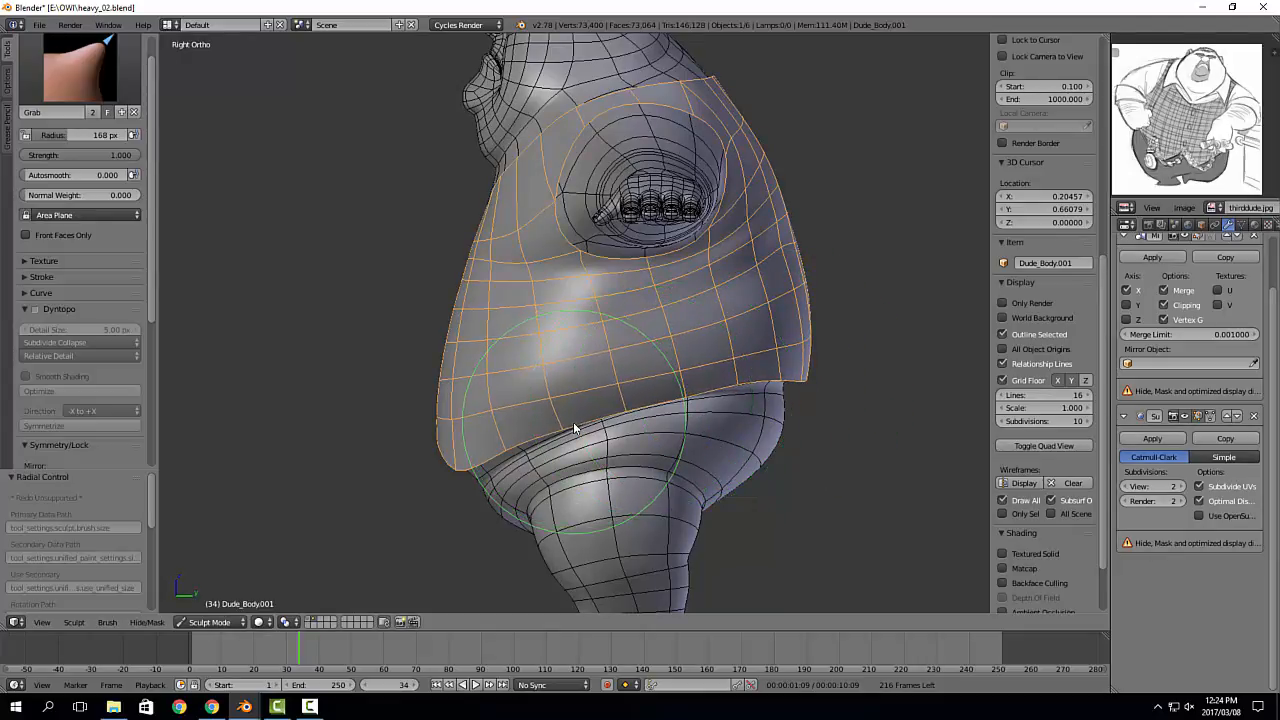
{"action": "mouse_move", "coordinate": [536, 435]}
{"action": "middle_mouse_down"}
{"action": "mouse_move", "coordinate": [760, 416]}
{"action": "mouse_move", "coordinate": [688, 414]}
{"action": "middle_mouse_up"}
{"action": "key", "text": "f"}
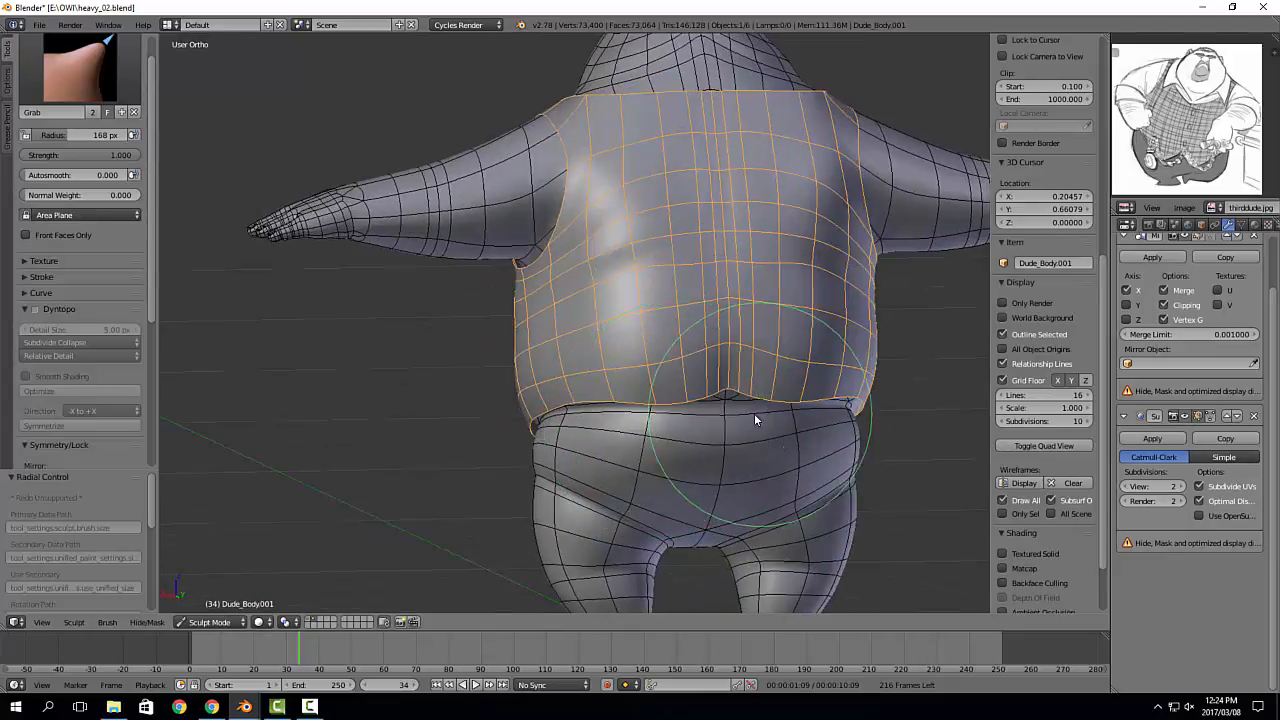
{"action": "left_click", "coordinate": [718, 395]}
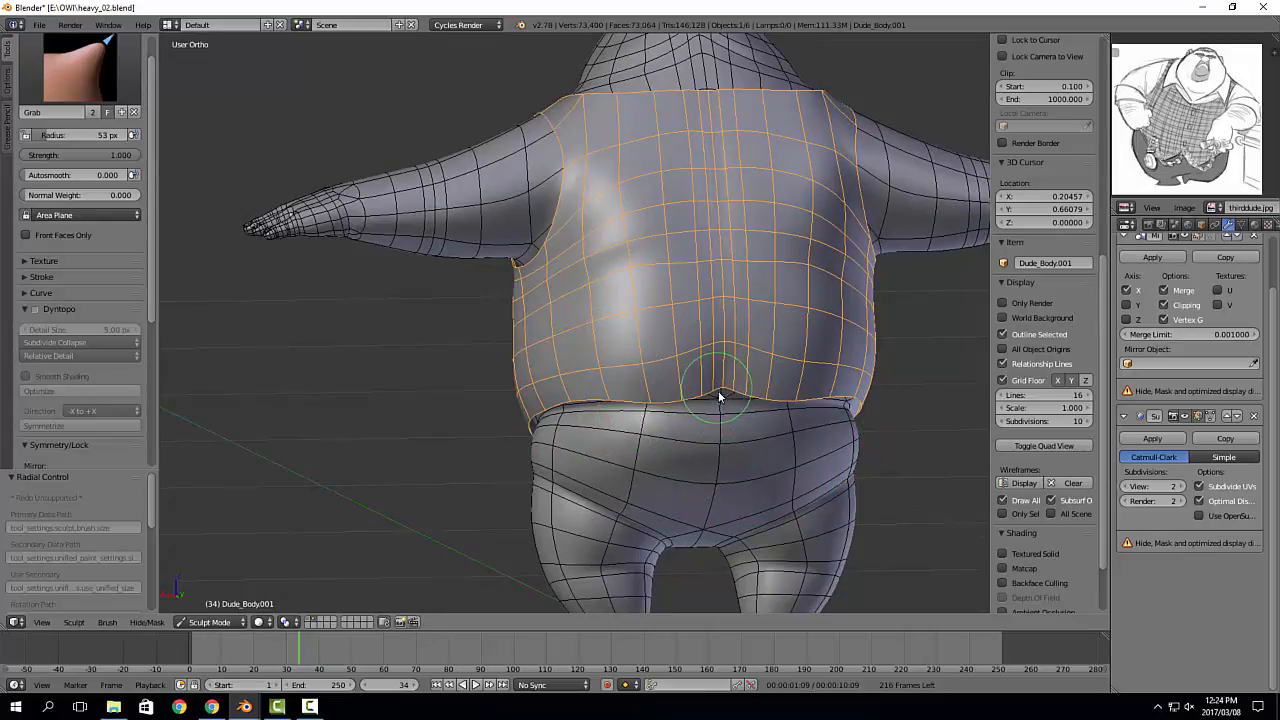
{"action": "middle_click_drag", "start_coordinate": [704, 400], "coordinate": [716, 399]}
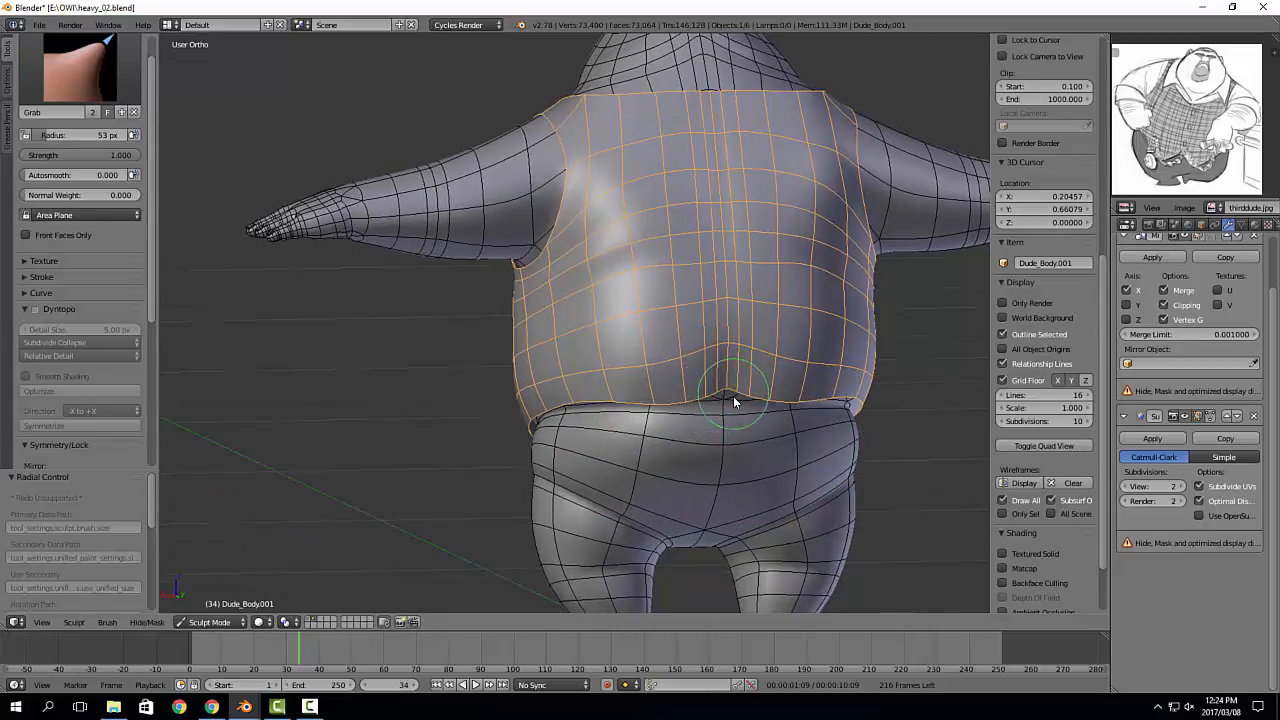
Step: In Edit Mode, lower the garment's hem vertices at and beside the centre back to level the notch
{"action": "key", "text": "Tab"}
{"action": "key", "text": "Escape"}
{"action": "key", "text": "Tab"}
{"action": "left_click", "coordinate": [798, 400]}
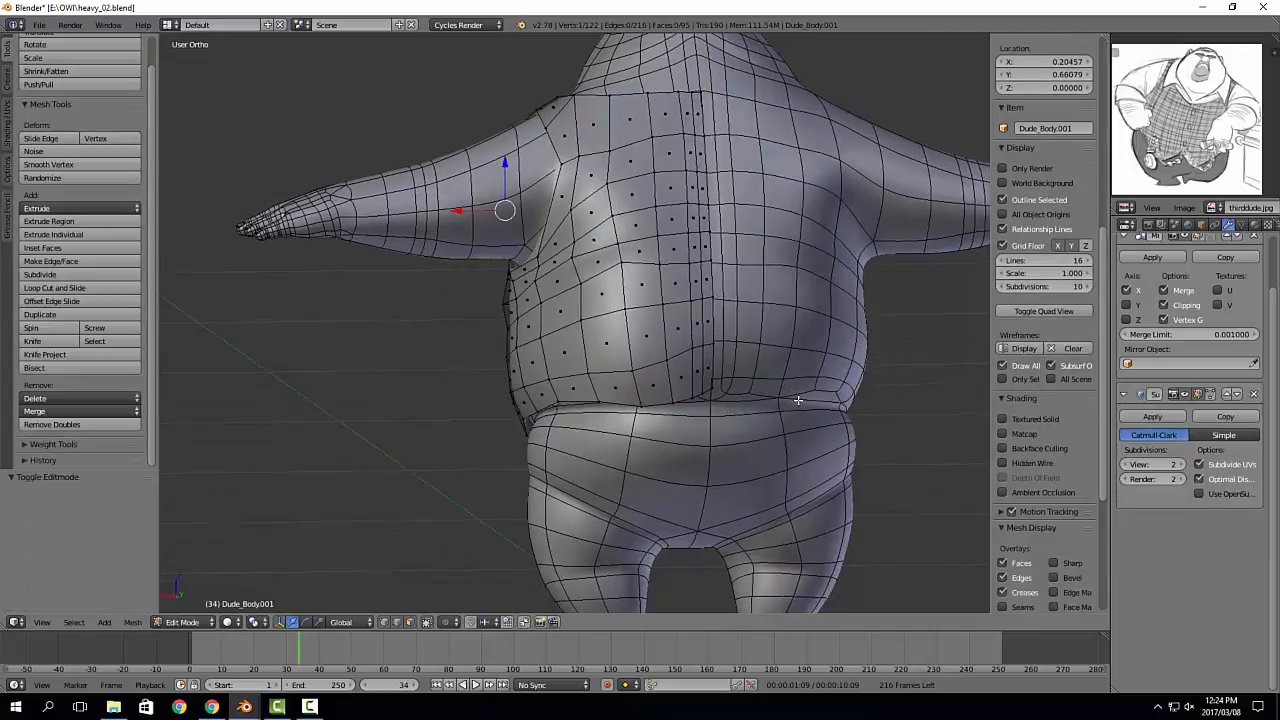
{"action": "middle_click_drag", "start_coordinate": [713, 389], "coordinate": [727, 405]}
{"action": "key", "text": "g"}
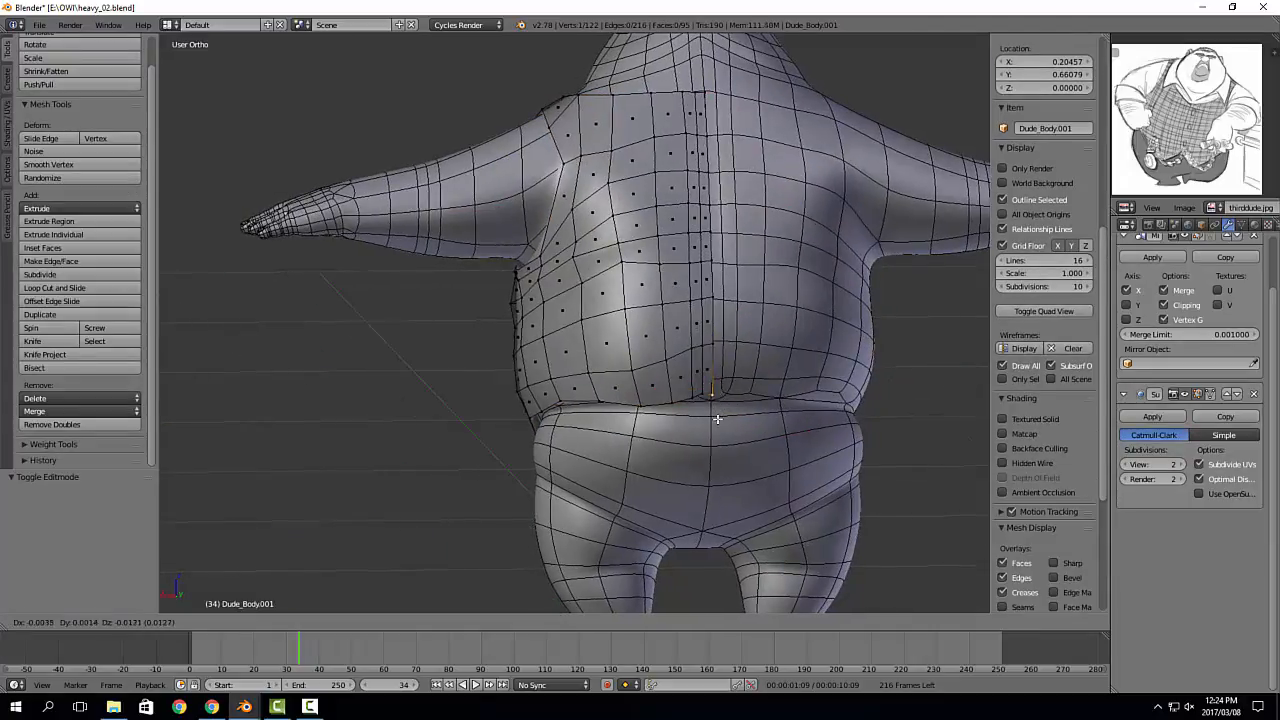
{"action": "left_click", "coordinate": [723, 424]}
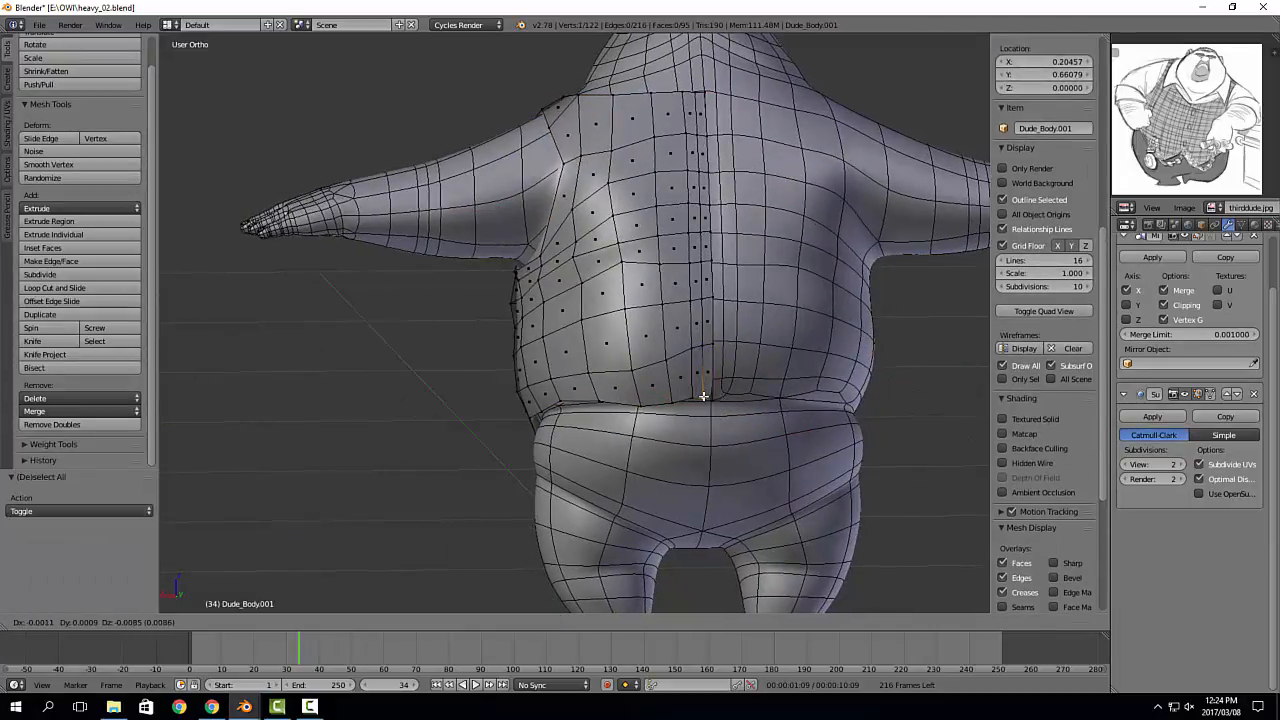
{"action": "key", "text": "g"}
{"action": "left_click", "coordinate": [691, 398]}
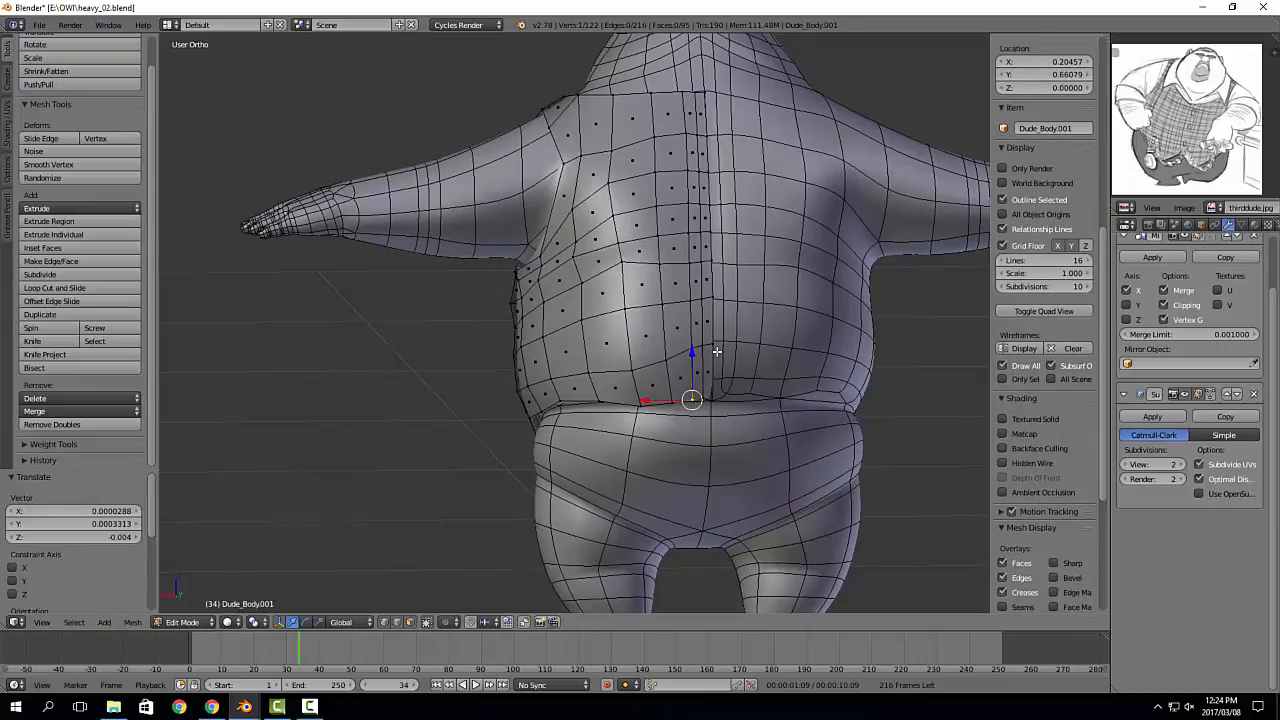
Step: Delete the vertical edge loop running beside the garment's centre back, keeping the surrounding faces
{"action": "key", "text": "ctrl+Tab"}
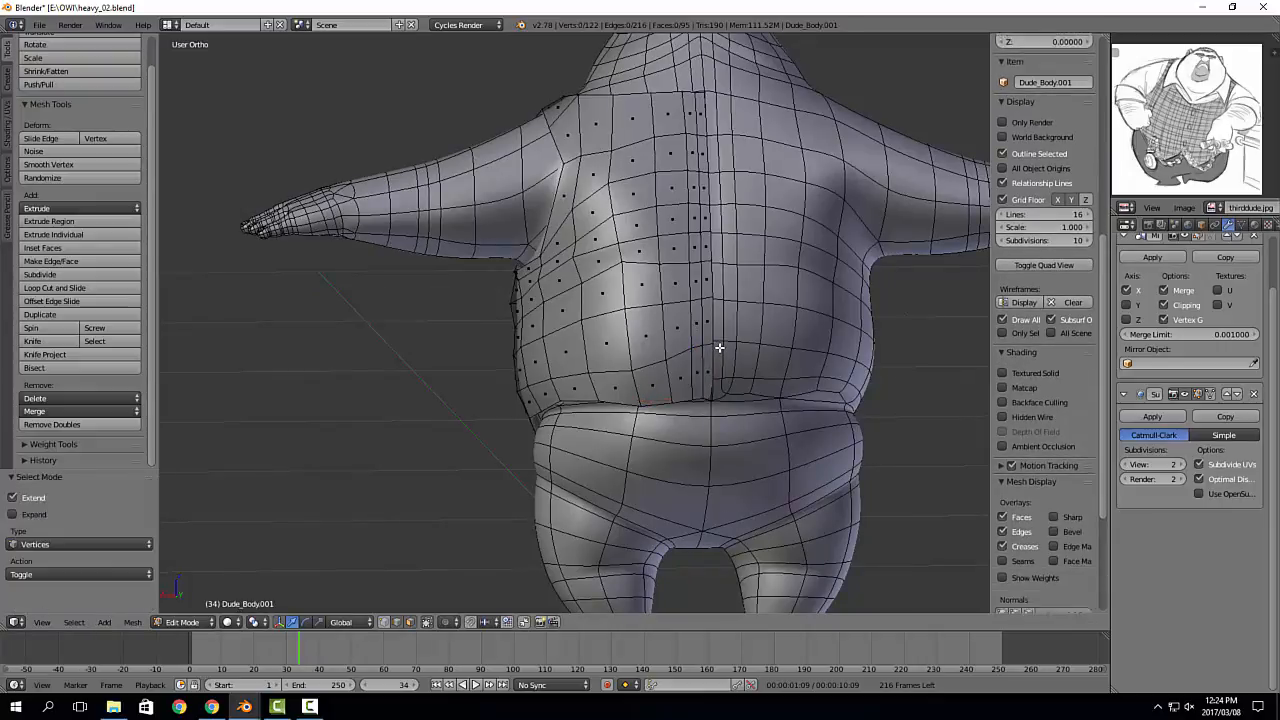
{"action": "right_click", "coordinate": [699, 315], "text": "alt"}
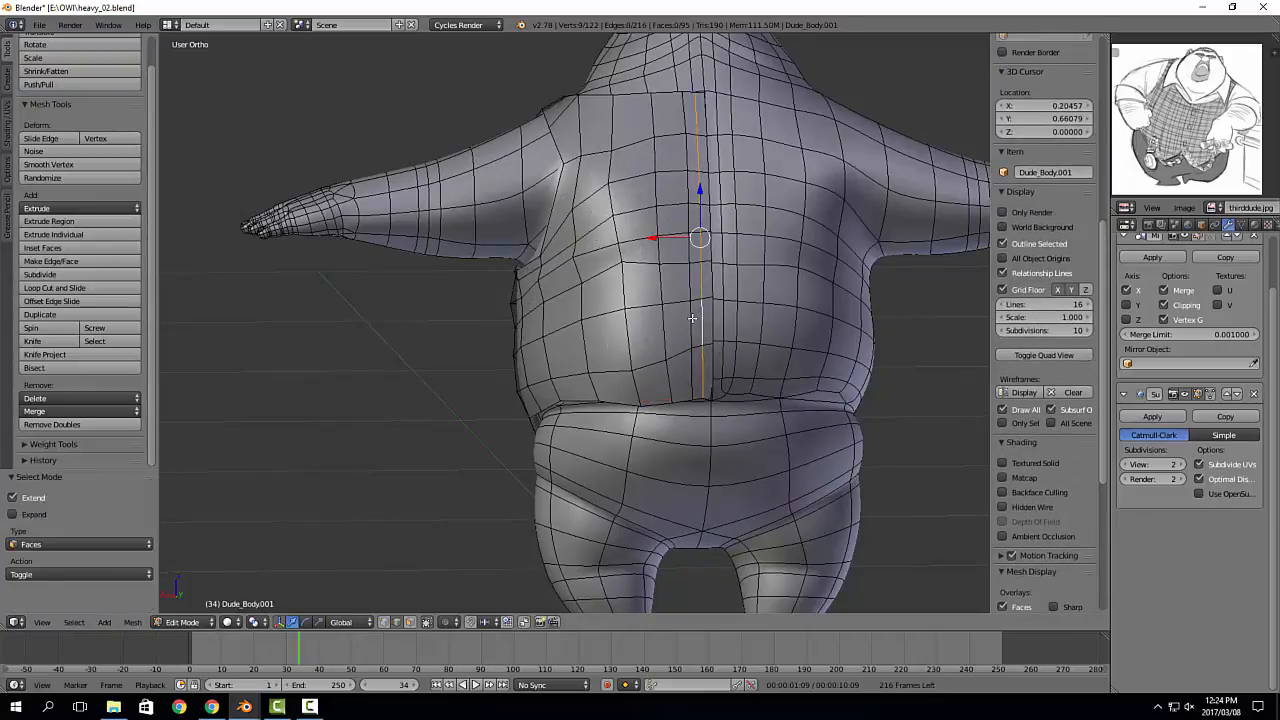
{"action": "key", "text": "x"}
{"action": "left_click", "coordinate": [670, 446]}
Step: Switch to vertex selection and vertex-slide a vertex in the middle of the garment's upper back
{"action": "middle_click_drag", "start_coordinate": [562, 372], "coordinate": [522, 357]}
{"action": "key", "text": "ctrl+Tab"}
{"action": "right_click", "coordinate": [638, 263]}
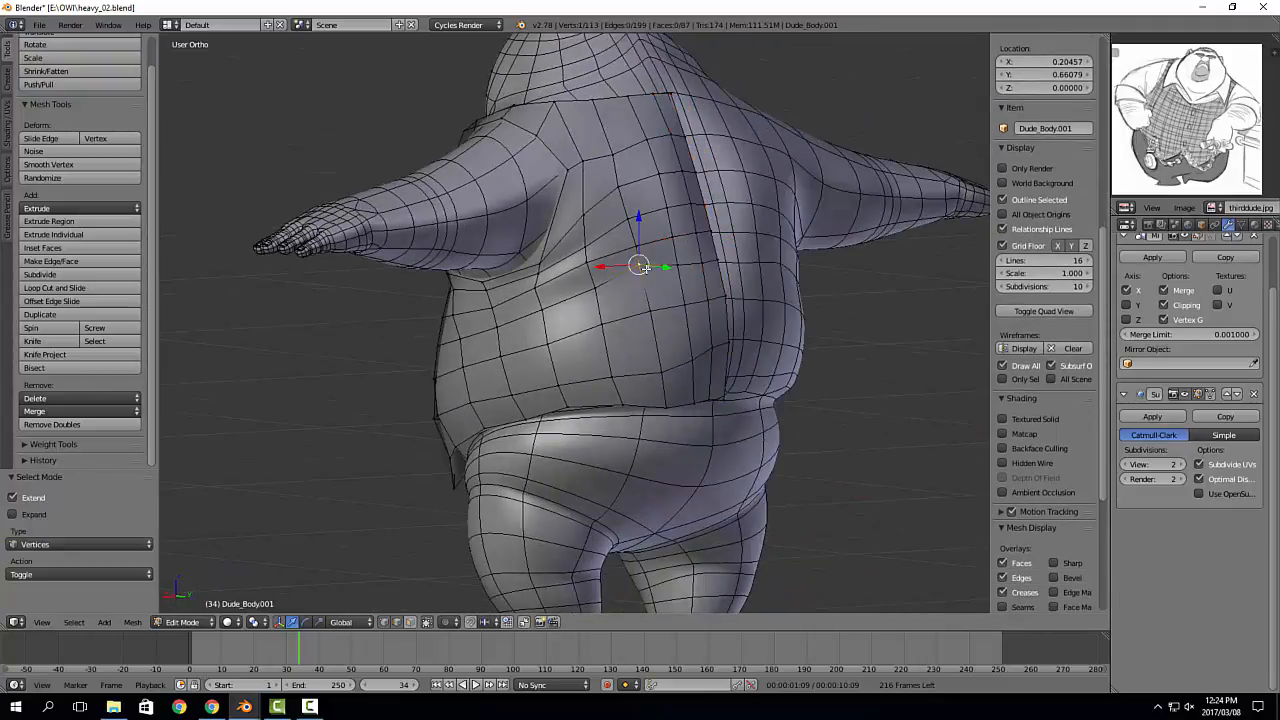
{"action": "key", "text": "g"}
{"action": "key", "text": "g"}
{"action": "left_click", "coordinate": [647, 277]}
Step: Add one vertical edge loop beside the garment's centre front, sliding it close to the centre line by a factor of about -0.93
{"action": "middle_click_drag", "start_coordinate": [370, 310], "coordinate": [600, 306]}
{"action": "key", "text": "Tab"}
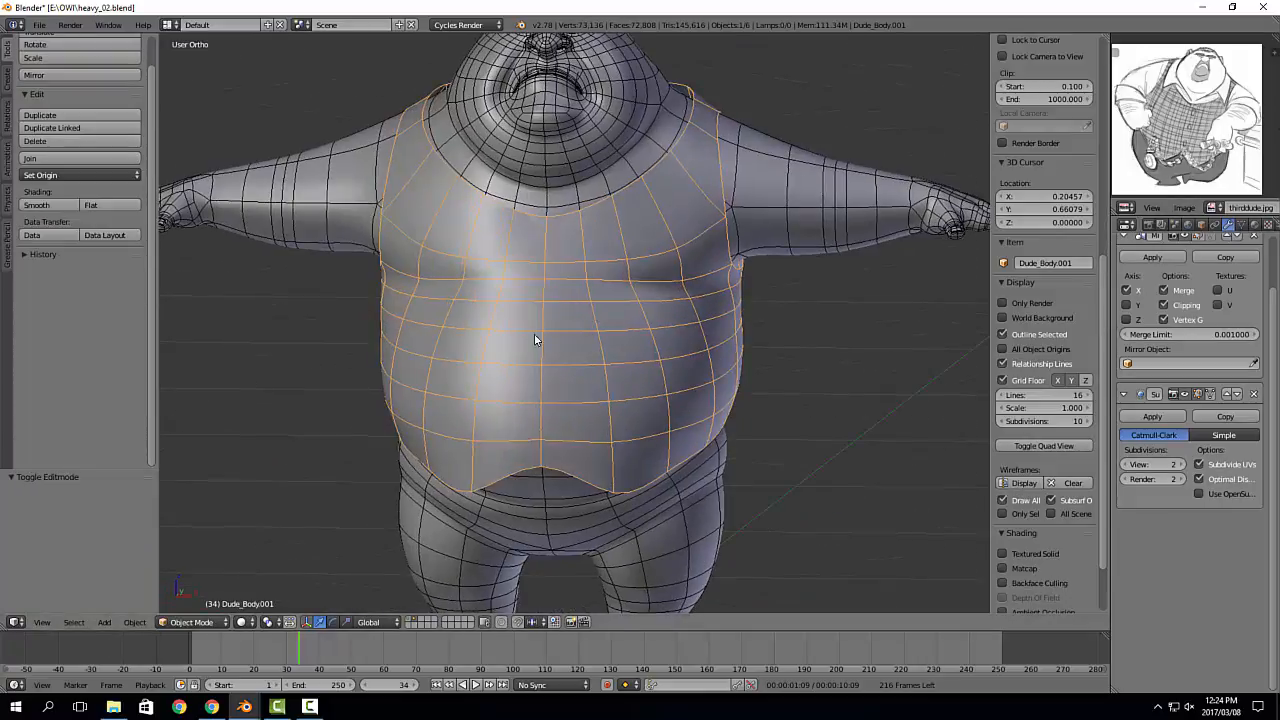
{"action": "middle_click_drag", "start_coordinate": [534, 340], "coordinate": [551, 334]}
{"action": "key", "text": "Tab"}
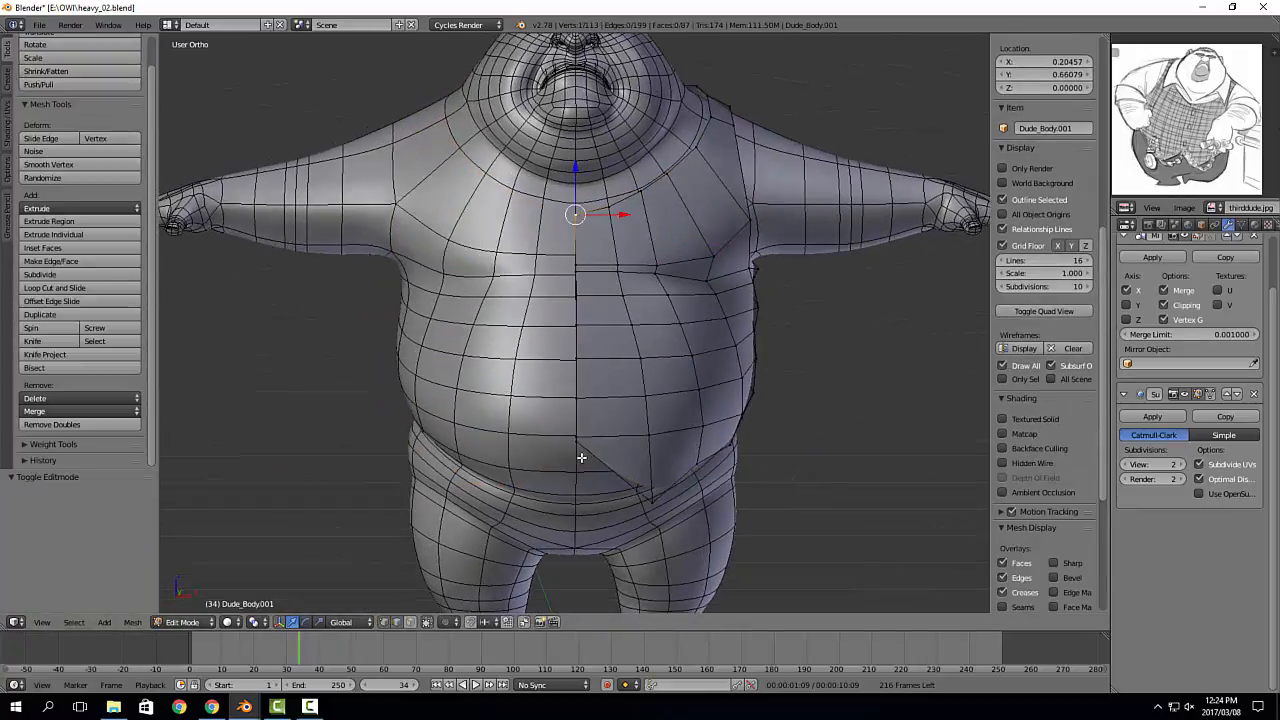
{"action": "right_click", "coordinate": [584, 444], "text": "ctrl"}
{"action": "key", "text": "g"}
{"action": "key", "text": "g"}
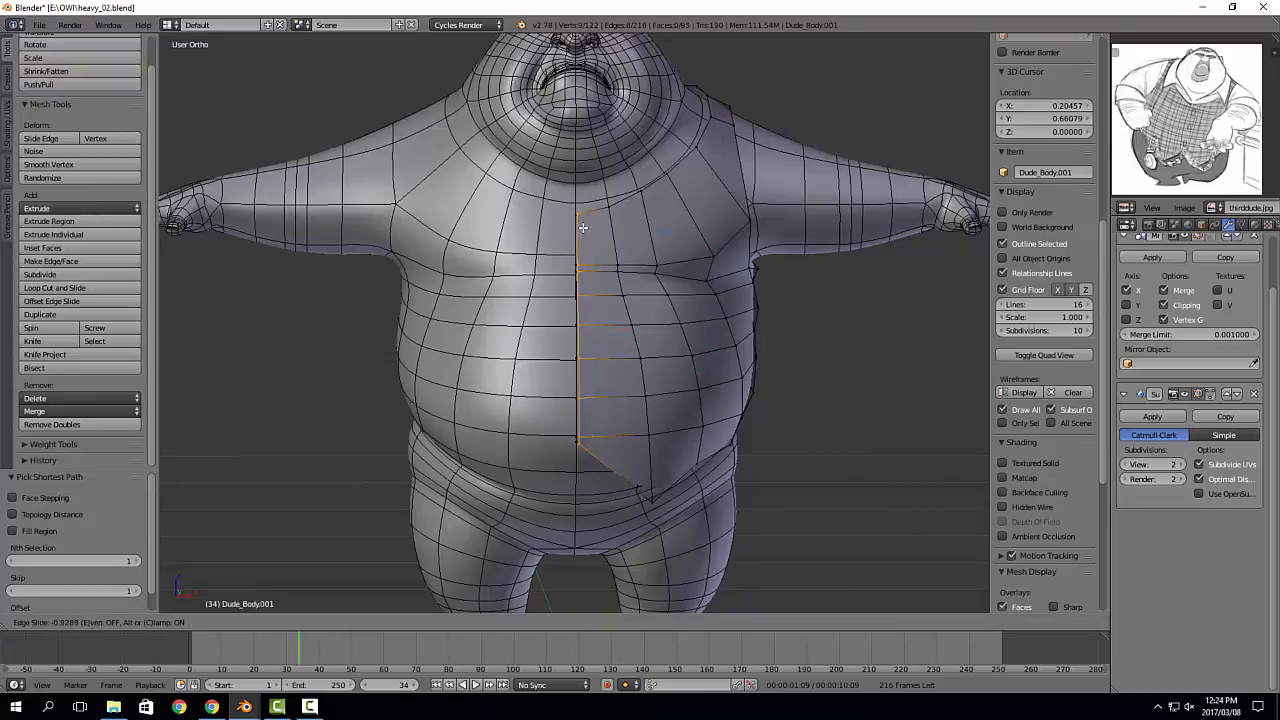
{"action": "left_click", "coordinate": [583, 228]}
Step: Remove the garment's Mirror modifier and move the selected centre-front edge strip 0.013 along X, away from the centre line
{"action": "left_click_drag", "start_coordinate": [556, 191], "coordinate": [583, 266]}
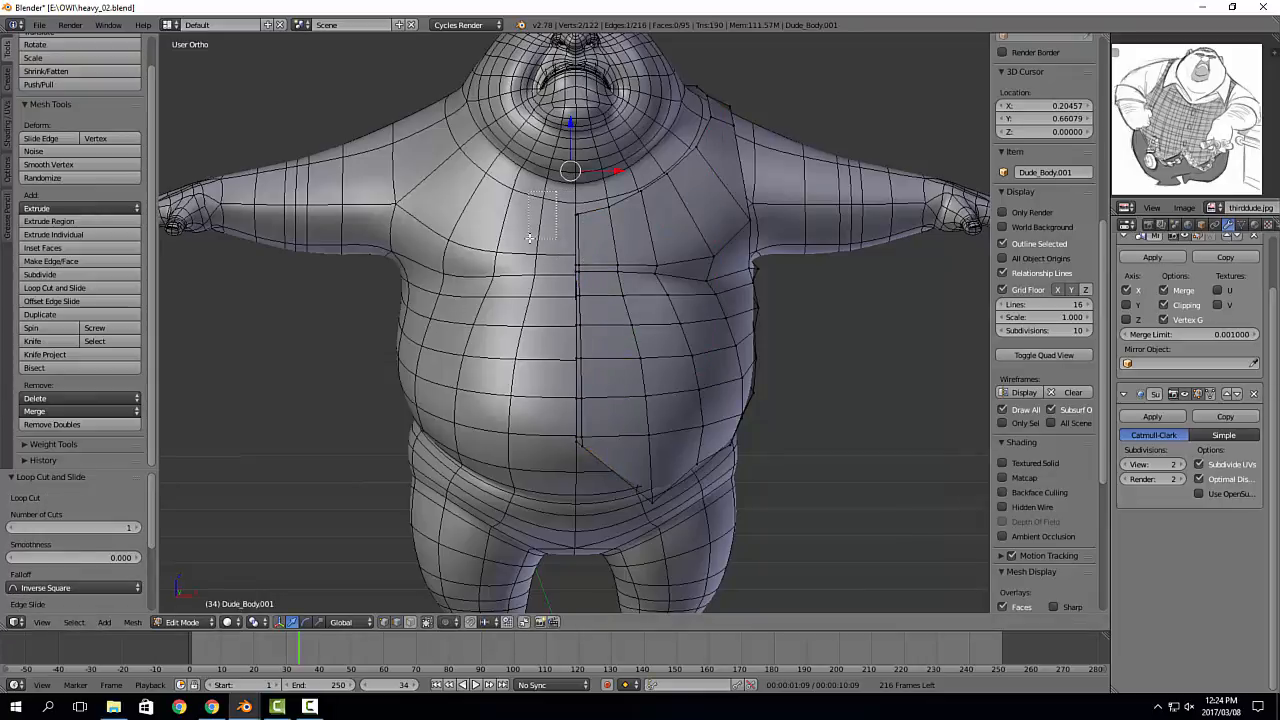
{"action": "middle_click_drag", "start_coordinate": [530, 237], "coordinate": [464, 229]}
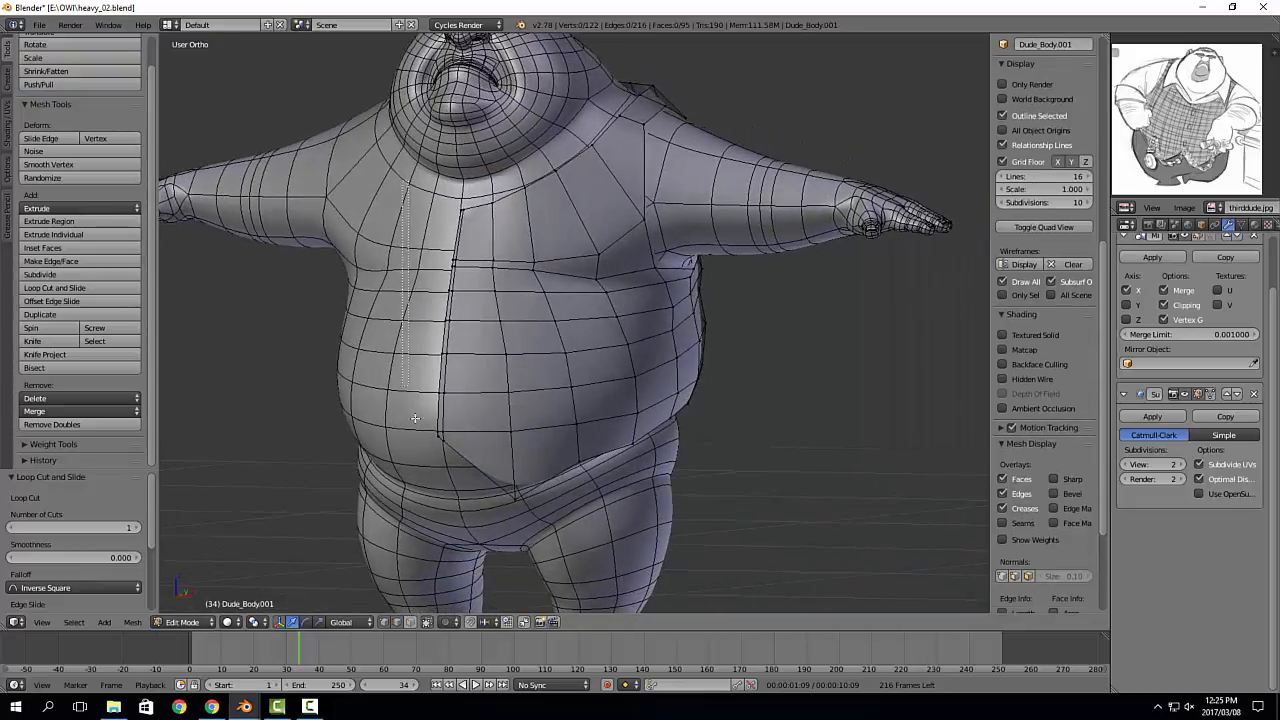
{"action": "left_click_drag", "start_coordinate": [463, 457], "coordinate": [464, 457]}
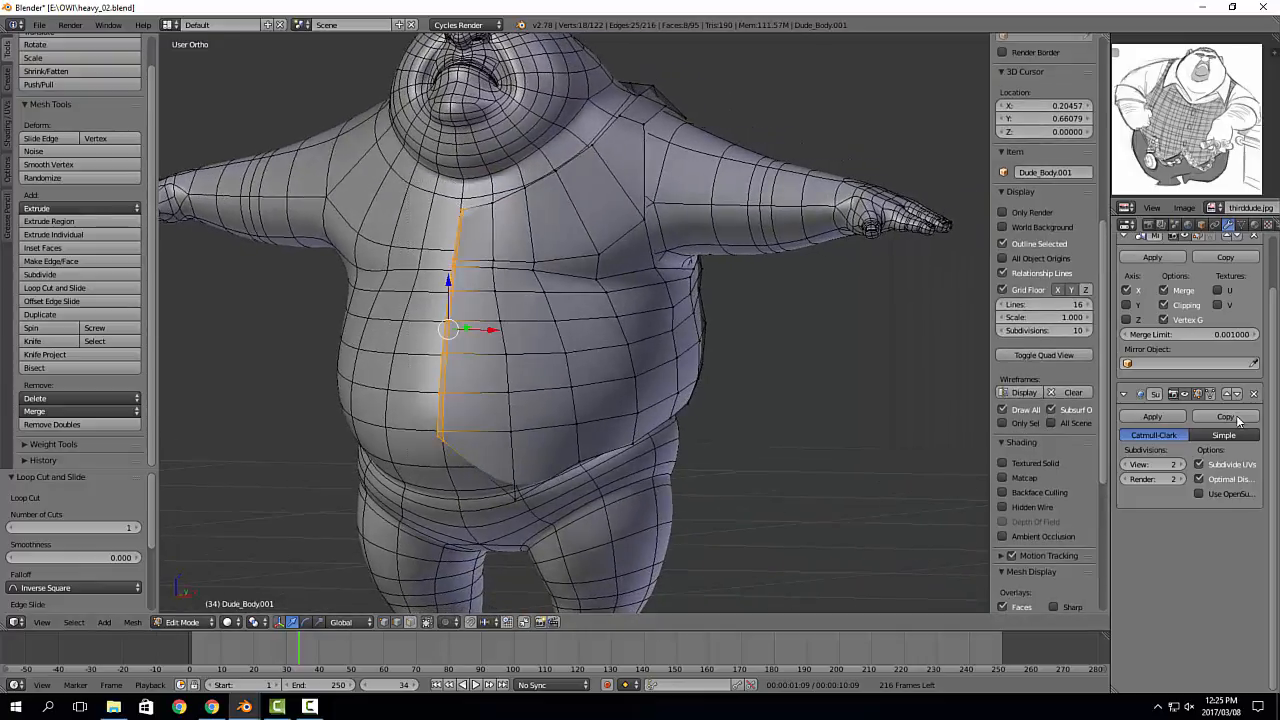
{"action": "scroll", "coordinate": [1238, 308], "scroll_direction": "up", "scroll_amount": 3}
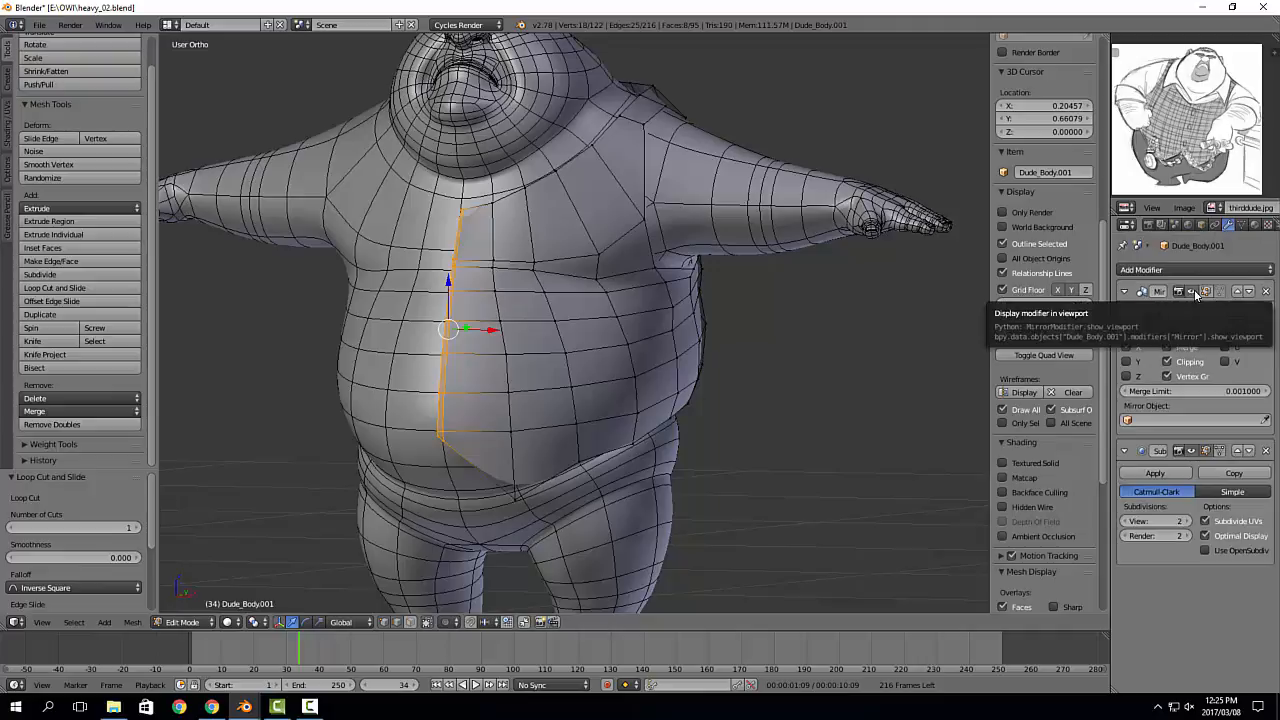
{"action": "left_click", "coordinate": [1265, 291]}
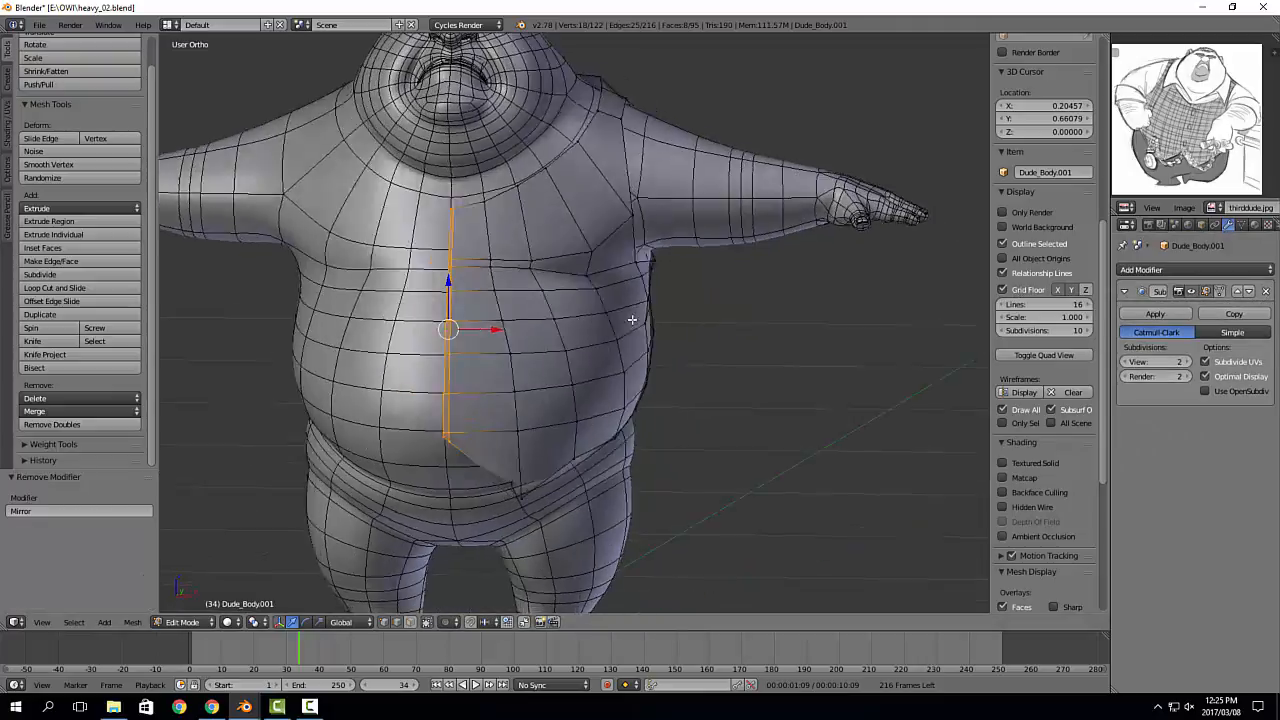
{"action": "left_click_drag", "start_coordinate": [500, 327], "coordinate": [510, 324]}
{"action": "middle_click_drag", "start_coordinate": [520, 297], "coordinate": [626, 323], "text": "shift"}
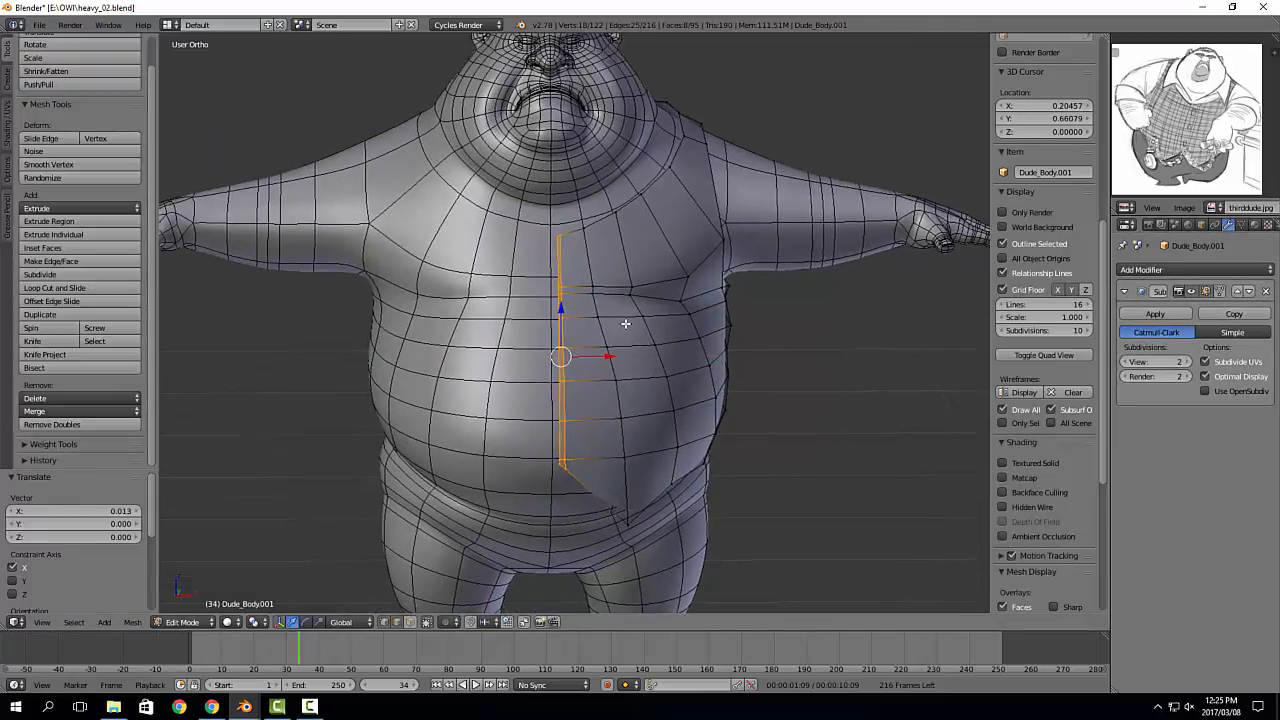
Step: Return to Object Mode and add a new Mirror modifier to the half garment
{"action": "key", "text": "Tab"}
{"action": "left_click", "coordinate": [1185, 268]}
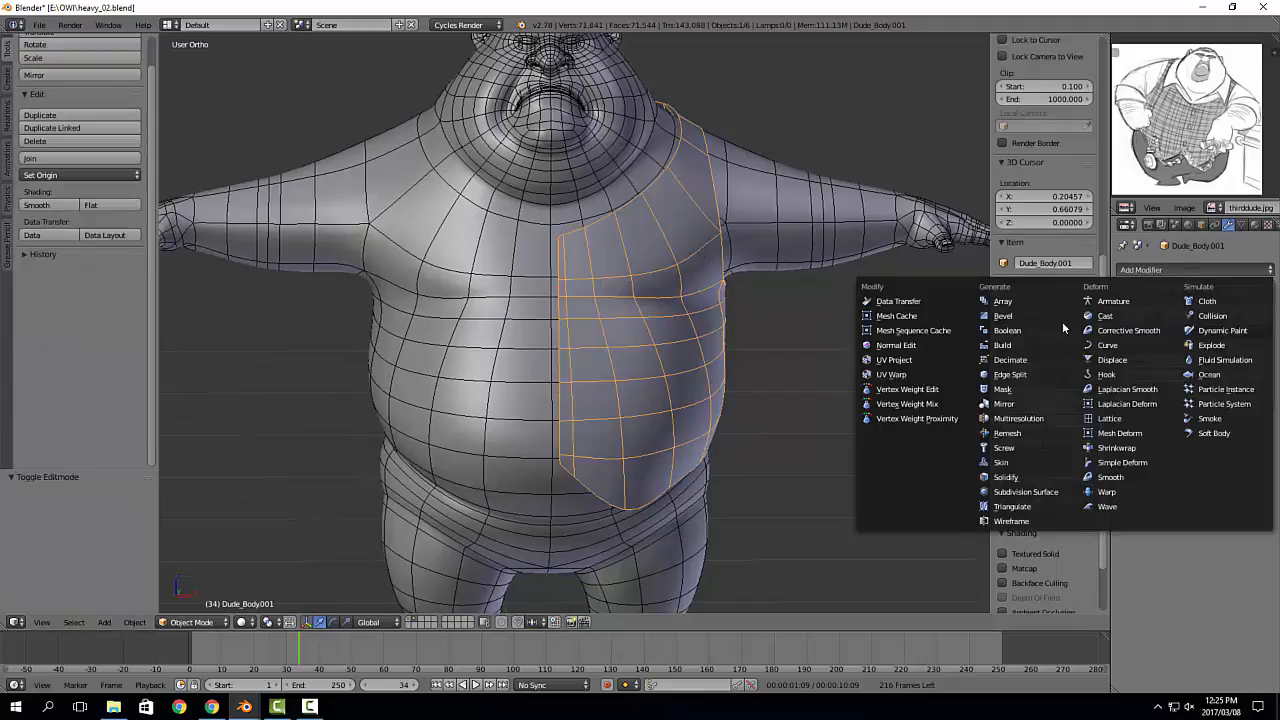
{"action": "left_click", "coordinate": [1003, 403]}
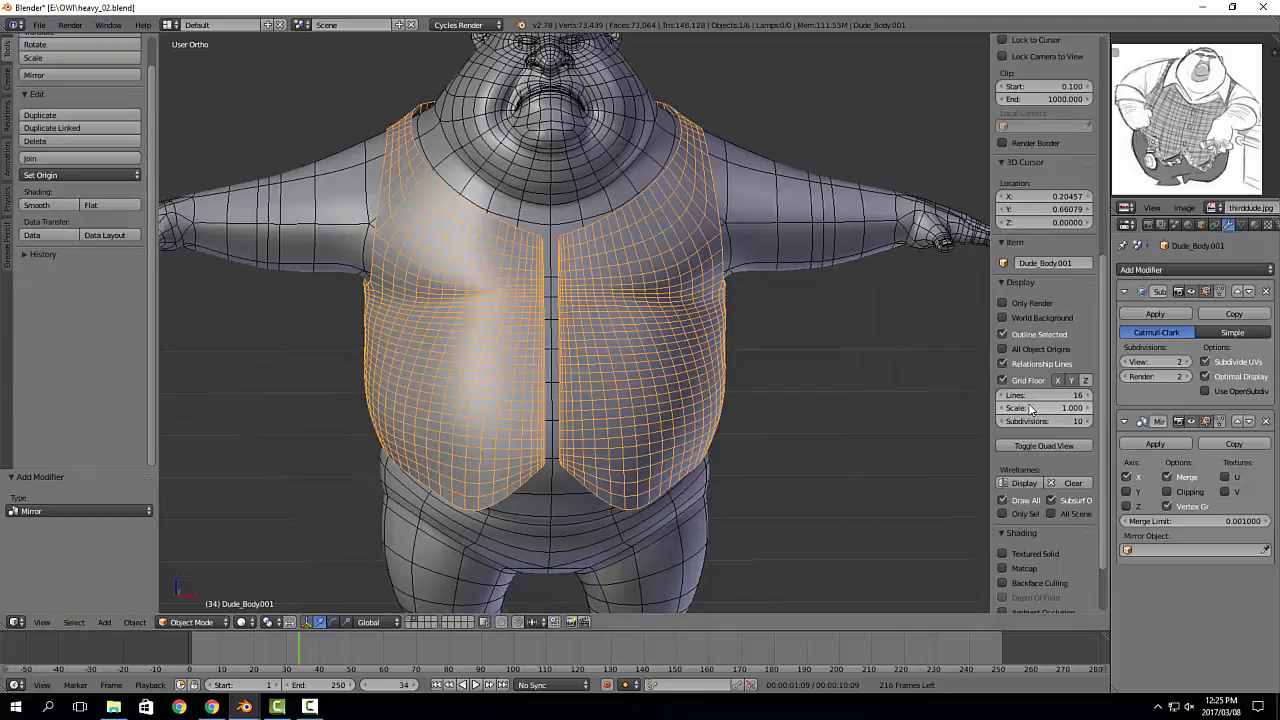
{"action": "middle_click_drag", "start_coordinate": [745, 342], "coordinate": [590, 298]}
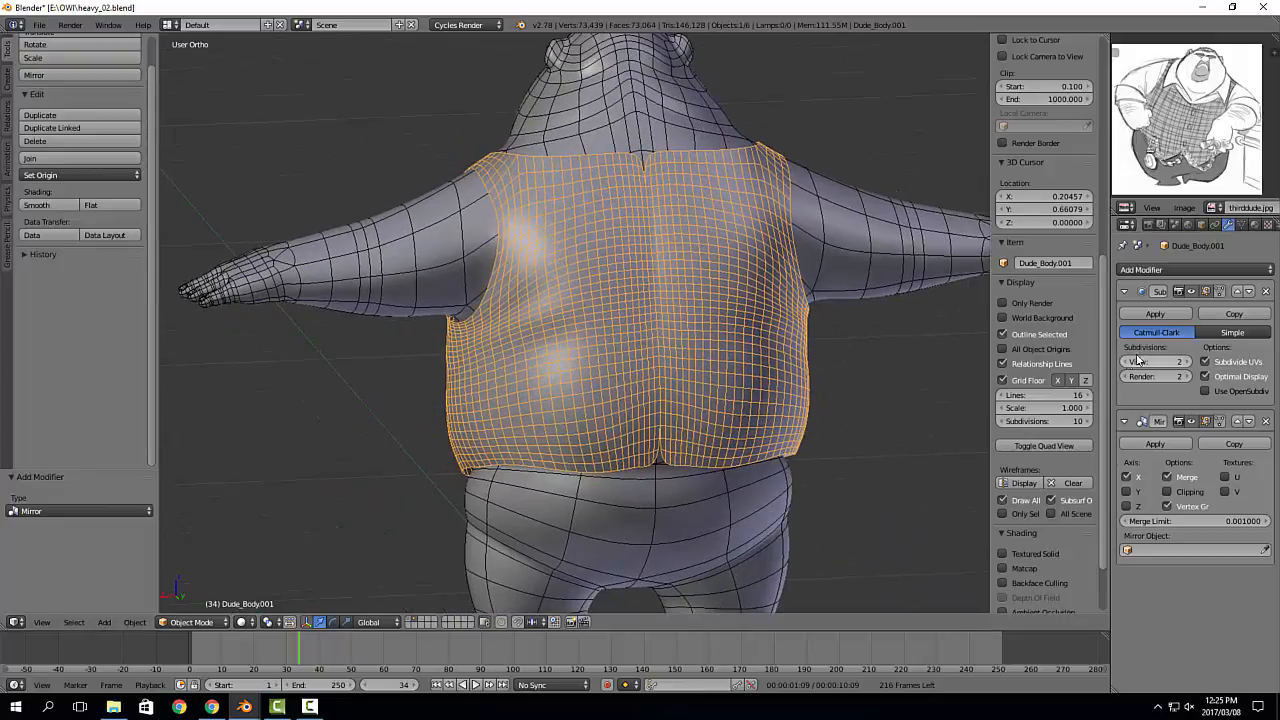
Step: Move the Mirror modifier above the Subdivision Surface modifier and apply it to the mesh
{"action": "left_click", "coordinate": [1238, 424]}
{"action": "middle_click_drag", "start_coordinate": [330, 270], "coordinate": [670, 255]}
{"action": "middle_click_drag", "start_coordinate": [694, 337], "coordinate": [700, 300]}
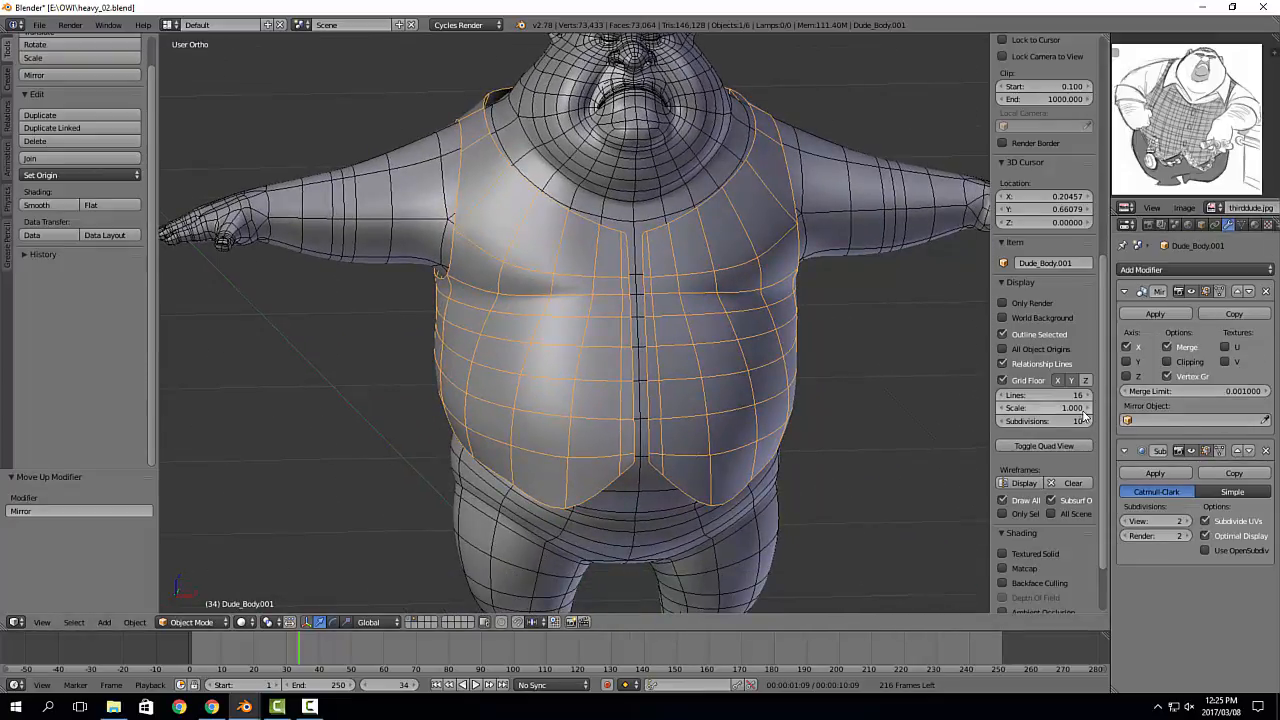
{"action": "left_click", "coordinate": [1155, 314]}
{"action": "middle_click_drag", "start_coordinate": [880, 314], "coordinate": [651, 285]}
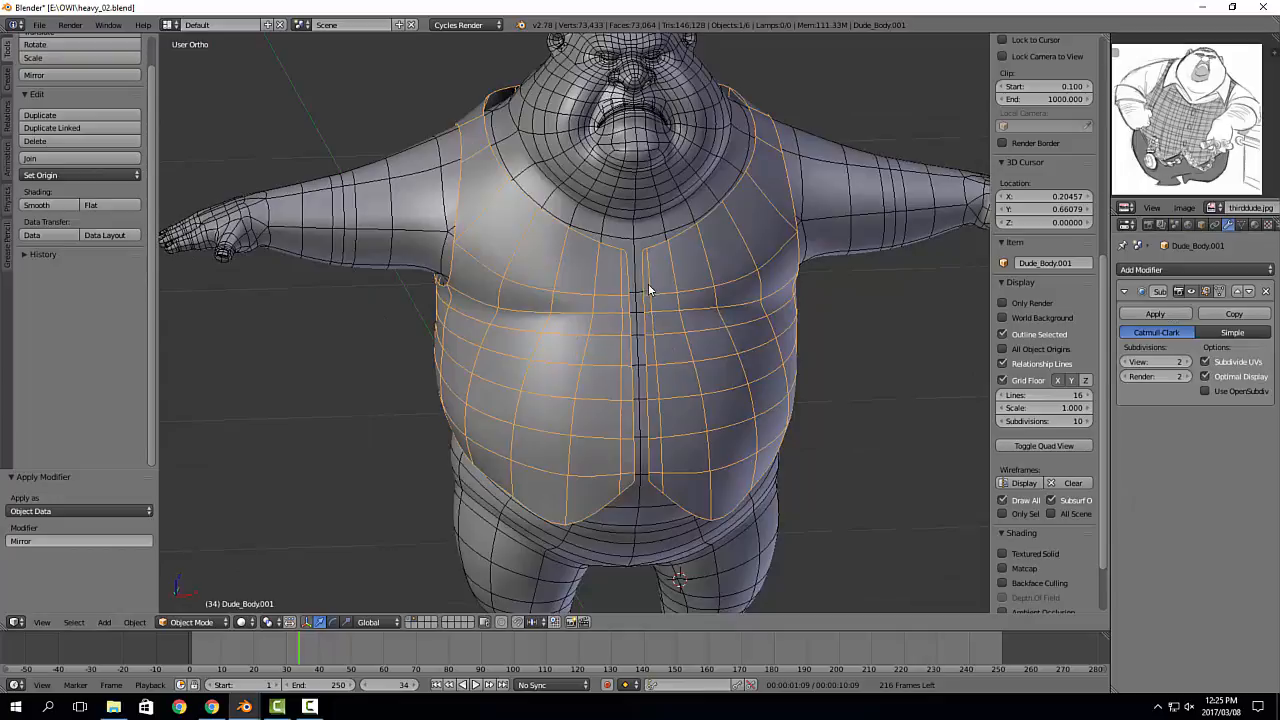
Step: In Edit Mode, keep only the +X half's front-opening strip selected and move it -0.022 along X
{"action": "key", "text": "Tab"}
{"action": "scroll", "coordinate": [695, 290], "scroll_direction": "up", "scroll_amount": 3}
{"action": "middle_click_drag", "start_coordinate": [651, 379], "coordinate": [644, 247]}
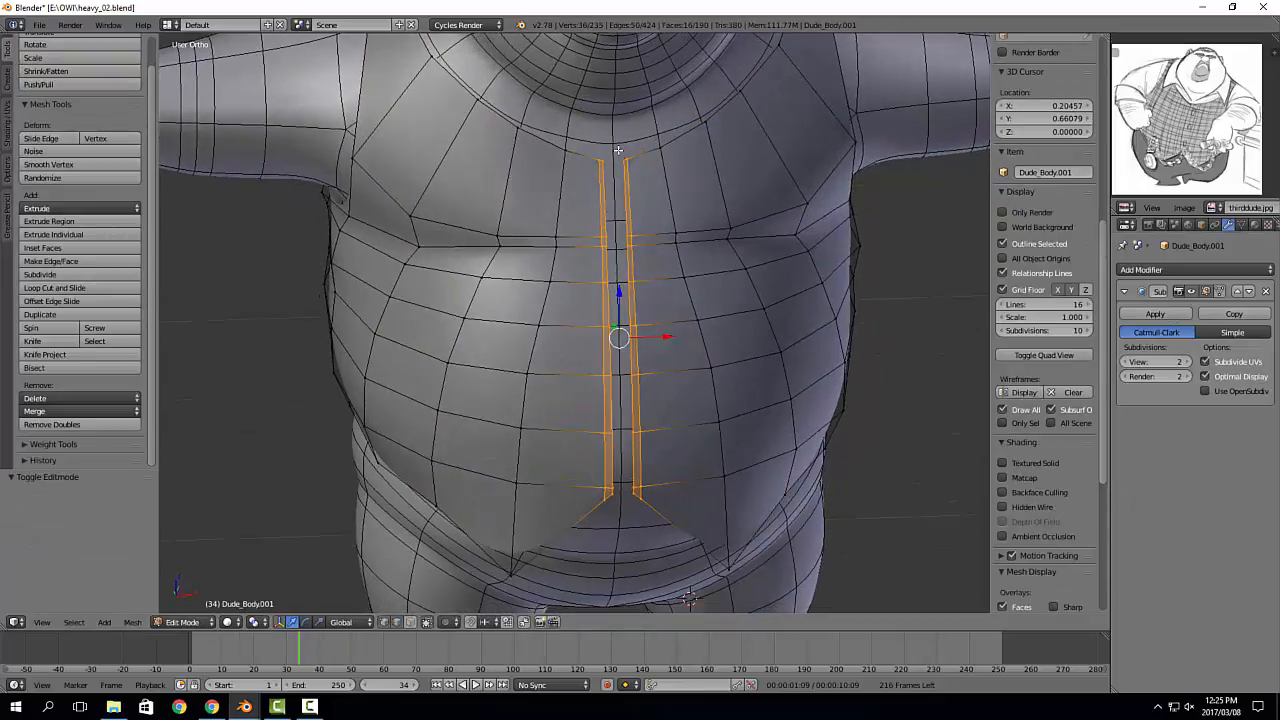
{"action": "left_click_drag", "start_coordinate": [618, 150], "coordinate": [629, 243]}
{"action": "left_click_drag", "start_coordinate": [636, 428], "coordinate": [642, 506]}
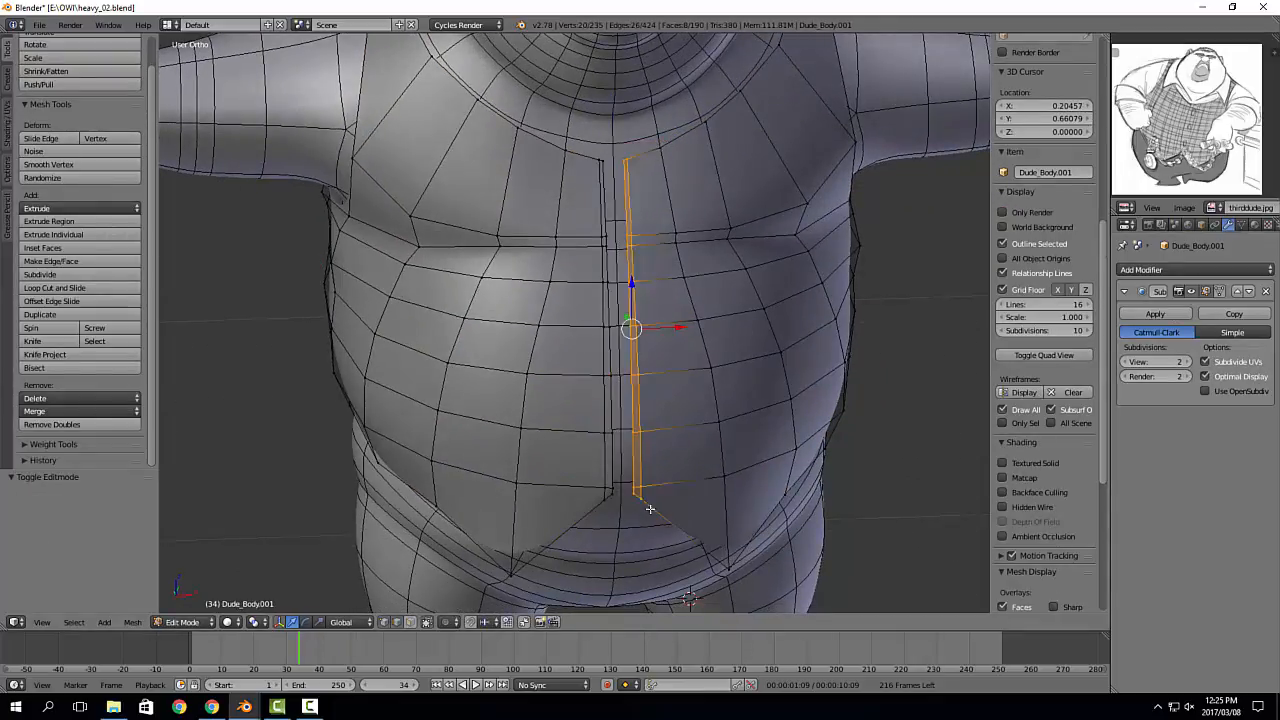
{"action": "middle_click_drag", "start_coordinate": [642, 506], "coordinate": [694, 314]}
{"action": "key", "text": "g"}
{"action": "key", "text": "x"}
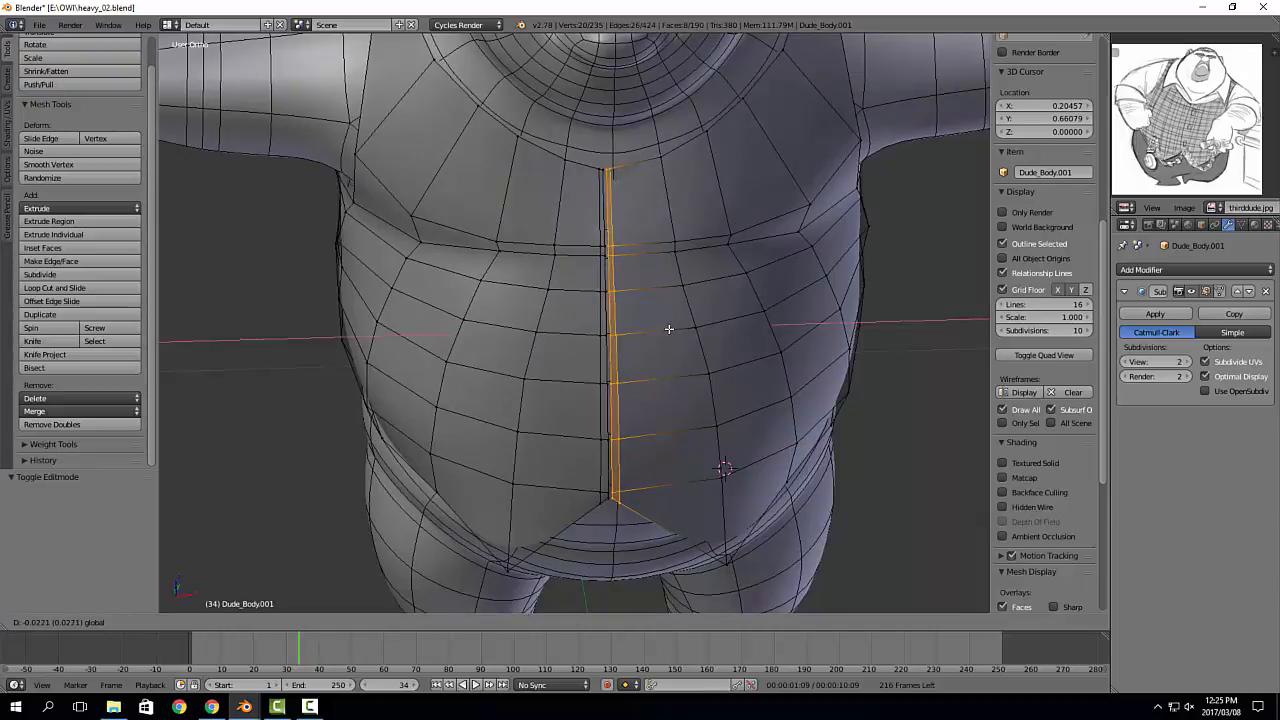
{"action": "left_click", "coordinate": [669, 329]}
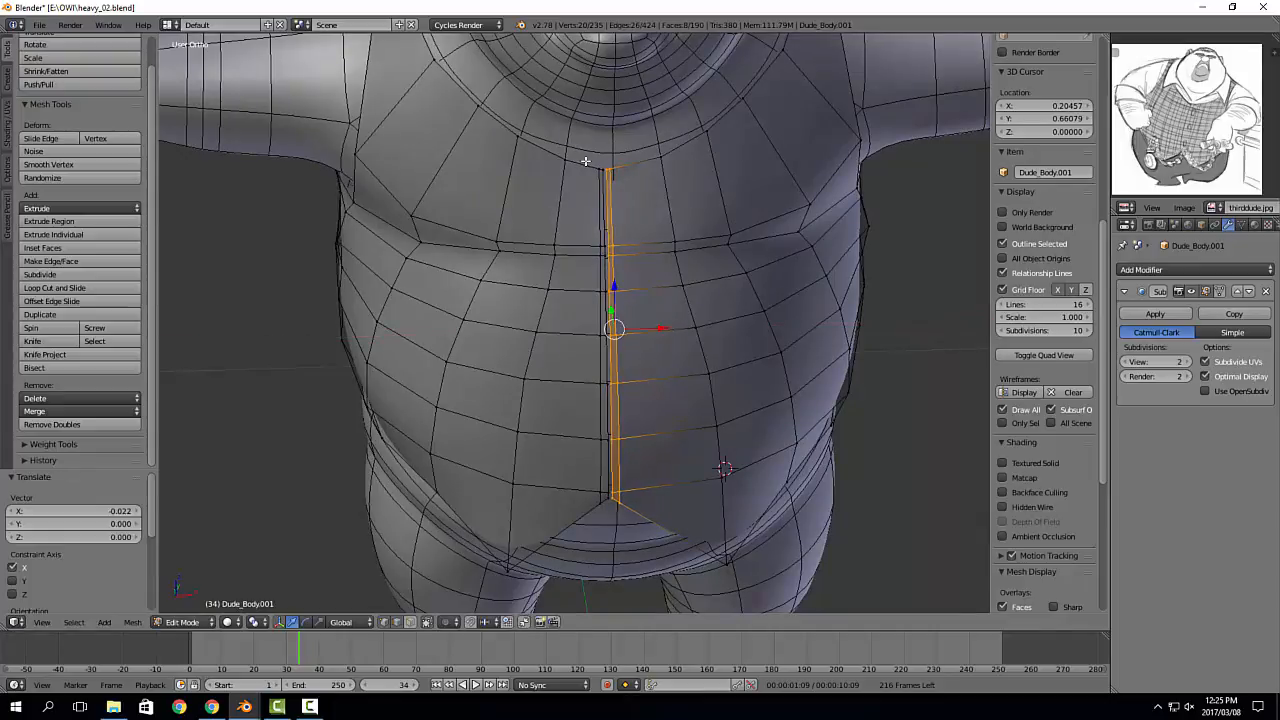
Step: Select the narrow front-opening strip on the garment's -X half and move it -0.011 along Y
{"action": "middle_click_drag", "start_coordinate": [586, 161], "coordinate": [578, 158]}
{"action": "left_click_drag", "start_coordinate": [573, 149], "coordinate": [581, 438]}
{"action": "left_click", "coordinate": [598, 193], "text": "alt"}
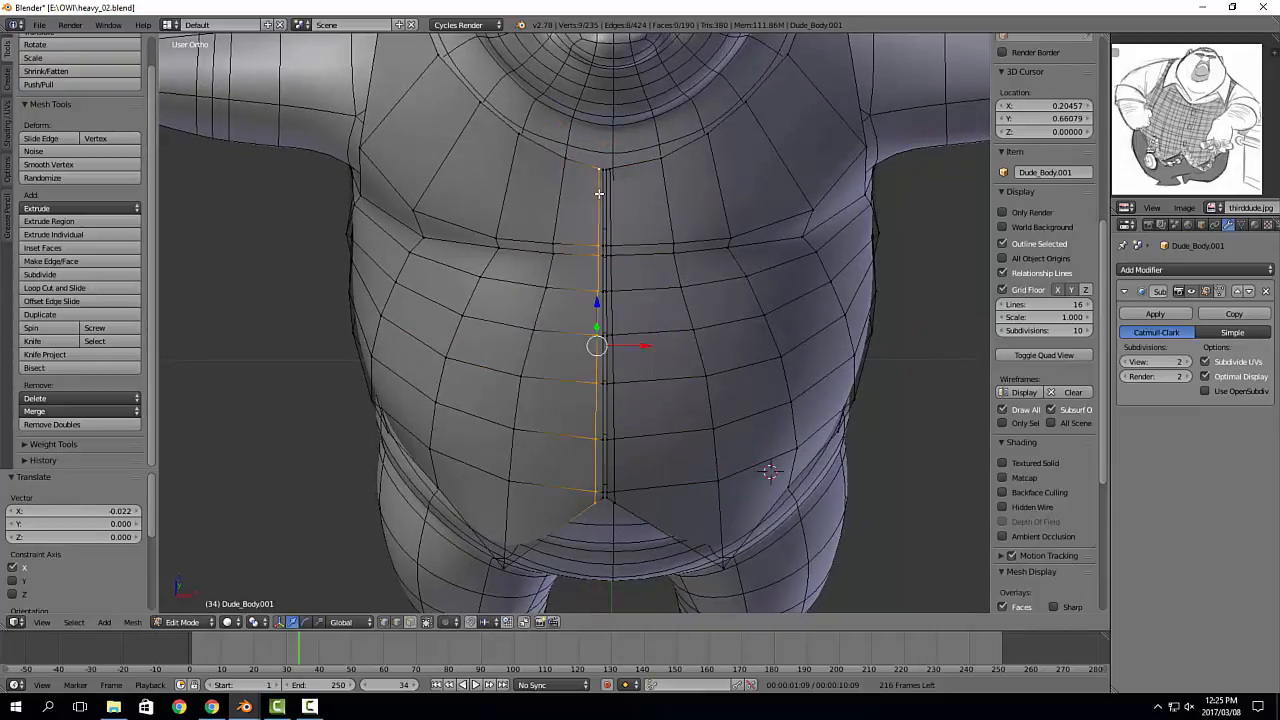
{"action": "key", "text": "ctrl+KP_Add"}
{"action": "key", "text": "ctrl+KP_Subtract"}
{"action": "middle_click_drag", "start_coordinate": [627, 314], "coordinate": [615, 353]}
{"action": "middle_click_drag", "start_coordinate": [604, 307], "coordinate": [604, 310]}
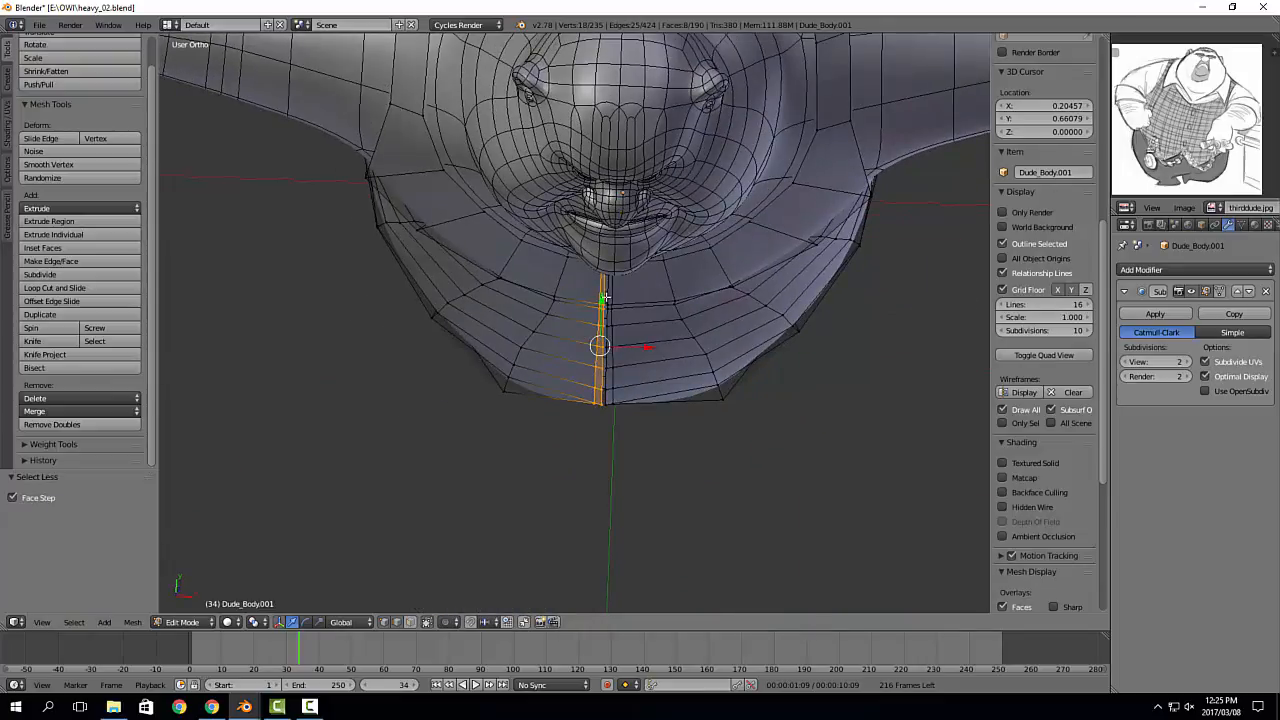
{"action": "left_click_drag", "start_coordinate": [602, 299], "coordinate": [602, 308]}
Step: Shift the -X half's front-opening strip along X by 0.007 and a further 0.004 to overlap the other half
{"action": "key", "text": "g"}
{"action": "key", "text": "x"}
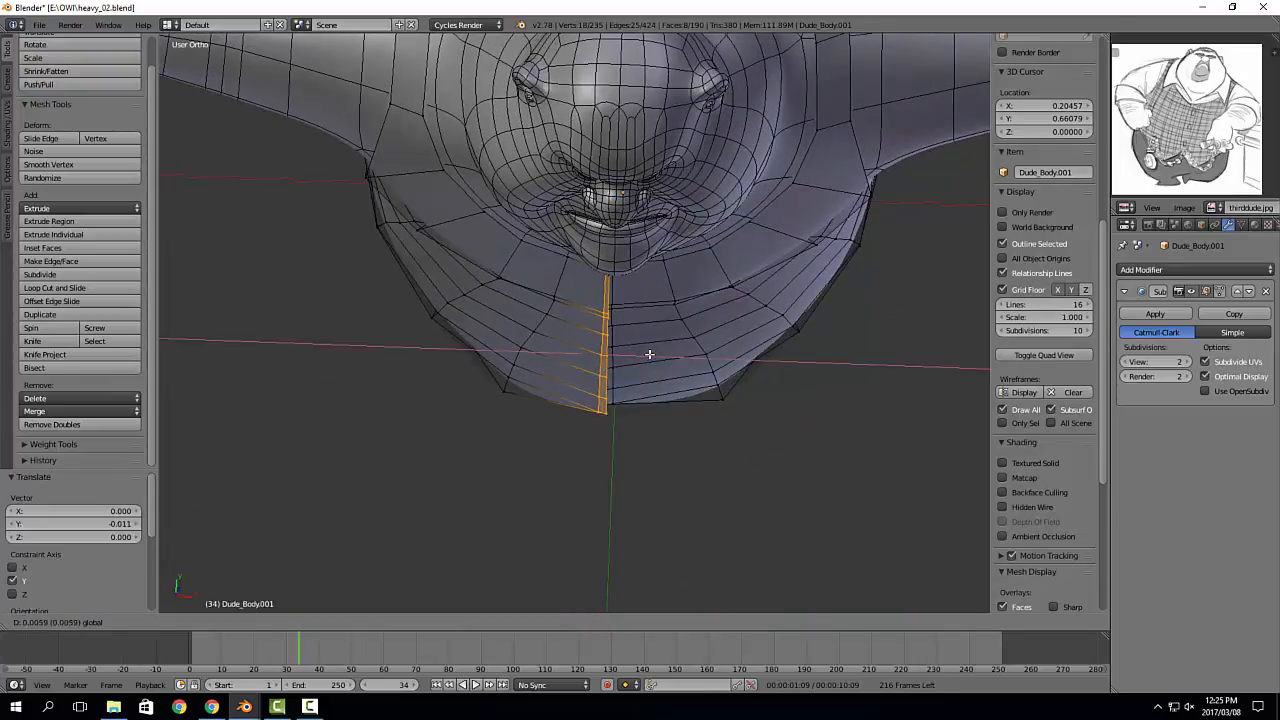
{"action": "left_click_drag", "start_coordinate": [649, 354], "coordinate": [651, 354]}
{"action": "scroll", "coordinate": [651, 354], "scroll_direction": "up", "scroll_amount": 3}
{"action": "middle_click_drag", "start_coordinate": [651, 354], "coordinate": [641, 282]}
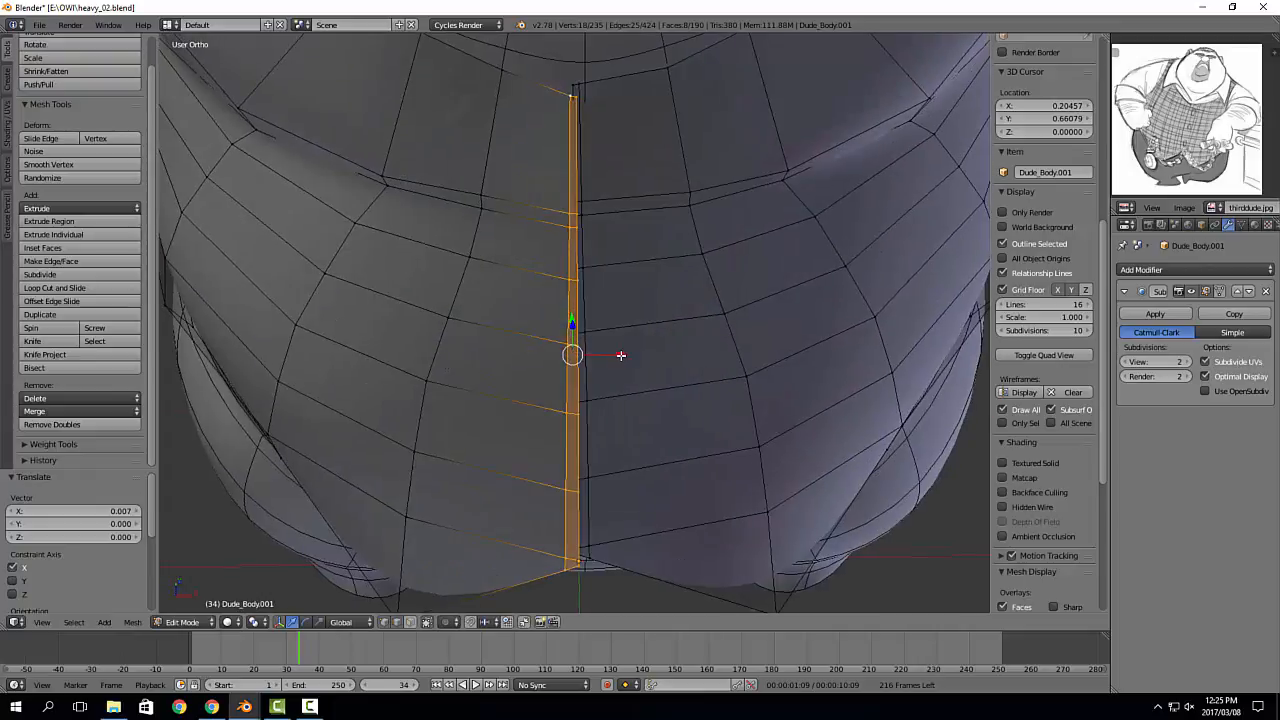
{"action": "left_click_drag", "start_coordinate": [622, 356], "coordinate": [631, 351]}
{"action": "left_click", "coordinate": [627, 350]}
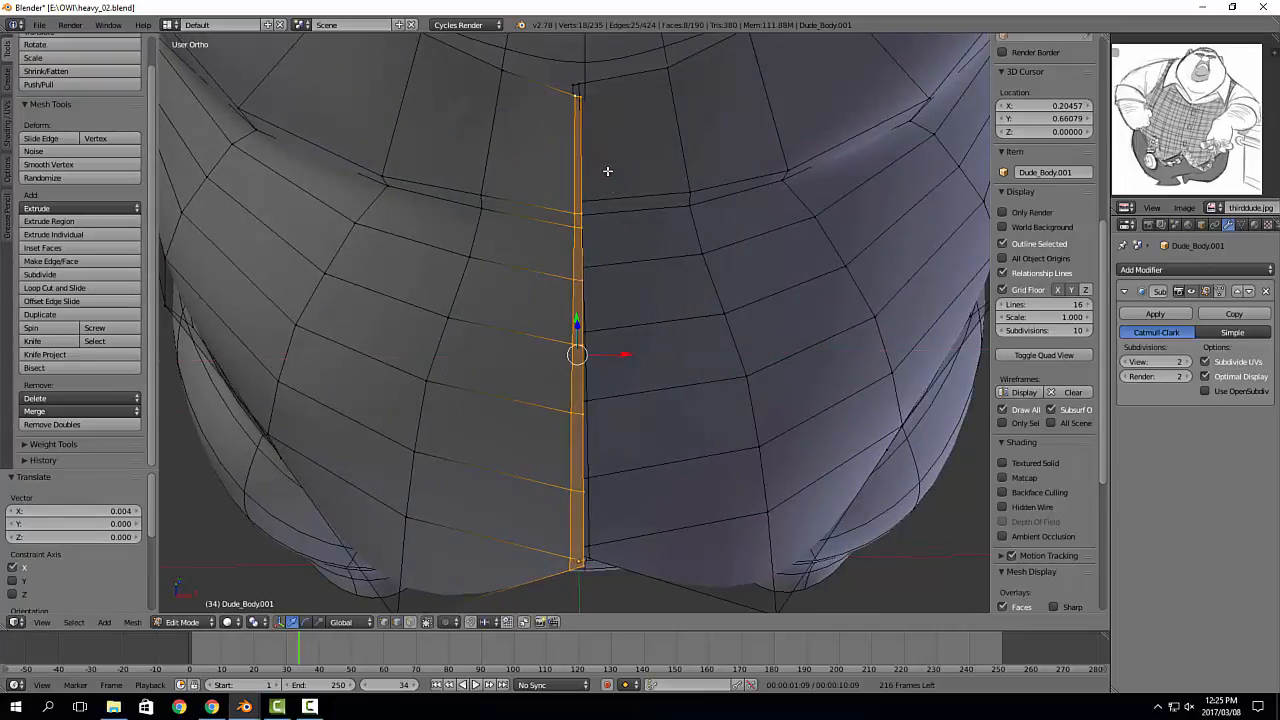
Step: Add one vertical edge loop to the -X front panel, close beside its opening strip
{"action": "right_click", "coordinate": [582, 97]}
{"action": "scroll", "coordinate": [560, 296], "scroll_direction": "down", "scroll_amount": 2}
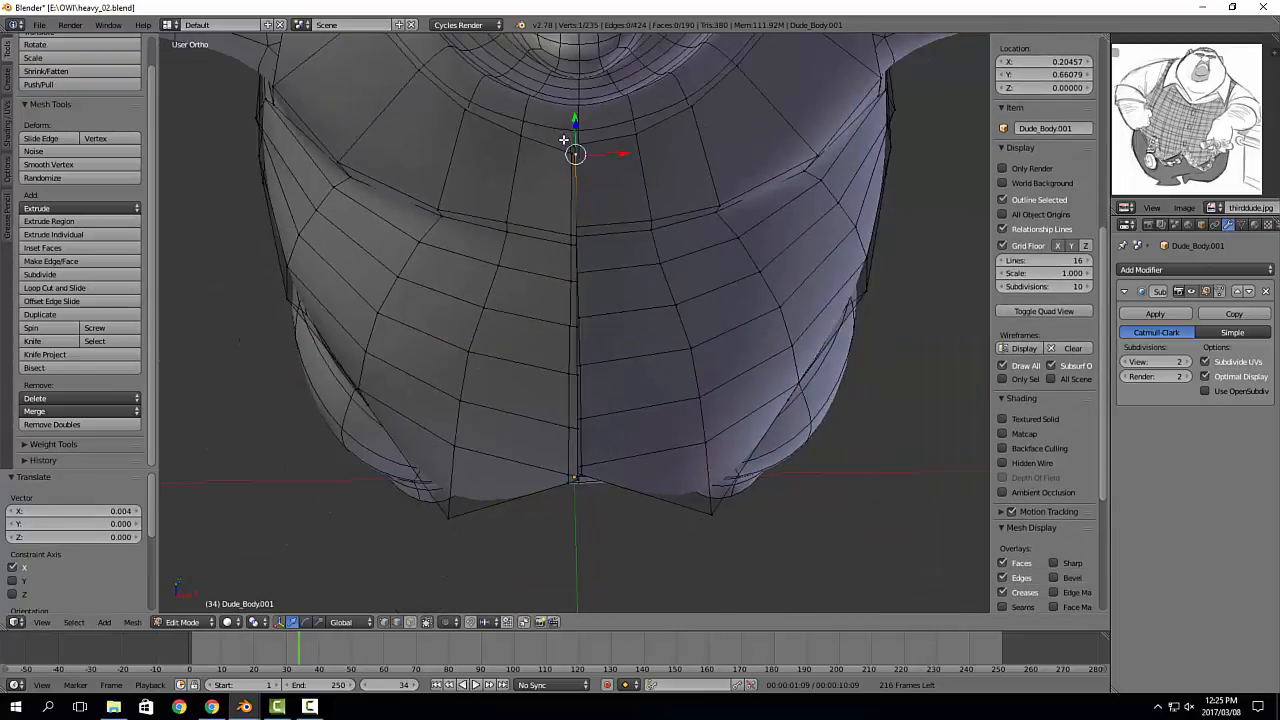
{"action": "key", "text": "ctrl+r"}
{"action": "left_click", "coordinate": [565, 142]}
{"action": "left_click", "coordinate": [580, 148]}
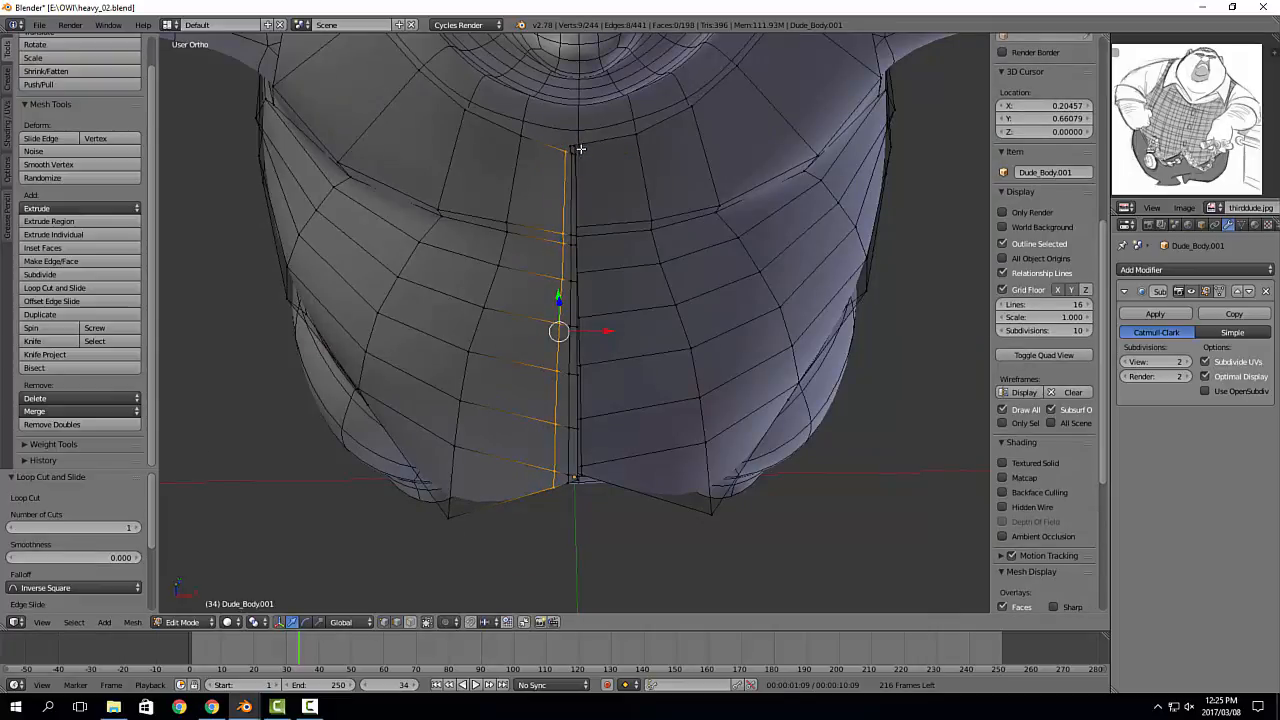
Step: Select the outermost face strip along the overlapping panel's front opening and move it 0.001 along Y
{"action": "key", "text": "ctrl+KP_Add"}
{"action": "key", "text": "ctrl+KP_Subtract"}
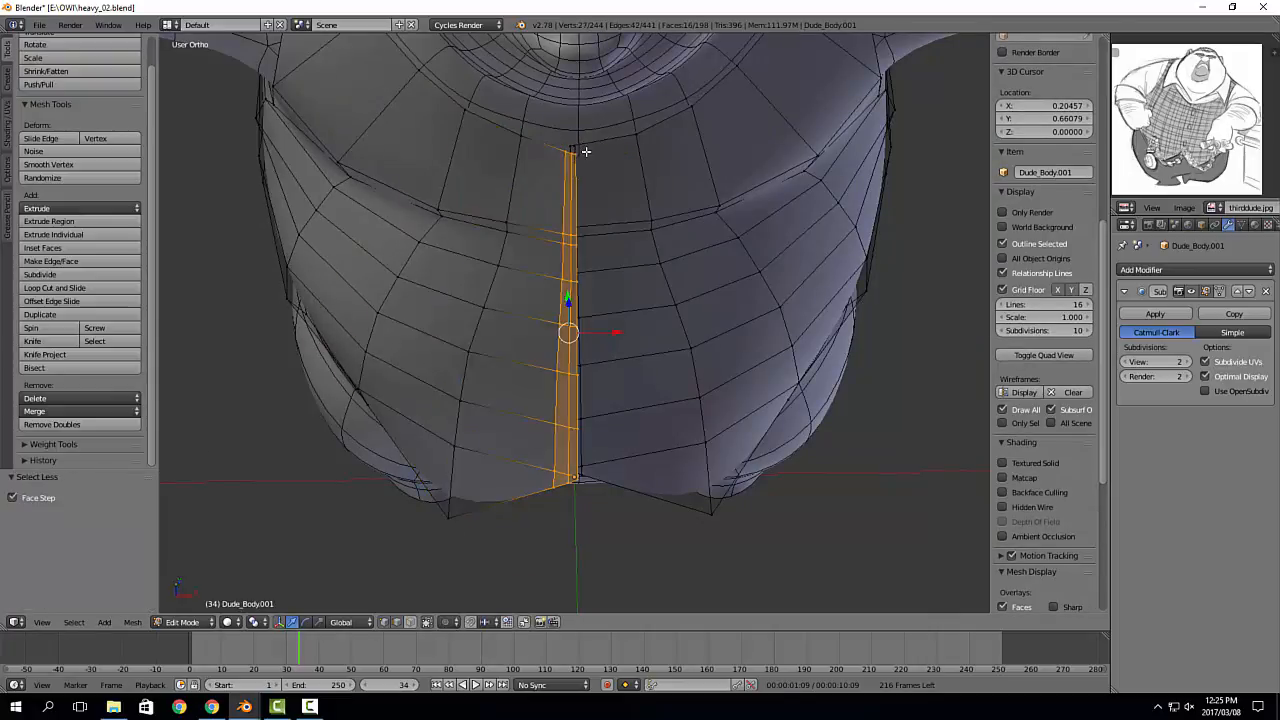
{"action": "key", "text": "ctrl+KP_Subtract"}
{"action": "middle_click_drag", "start_coordinate": [664, 261], "coordinate": [607, 325]}
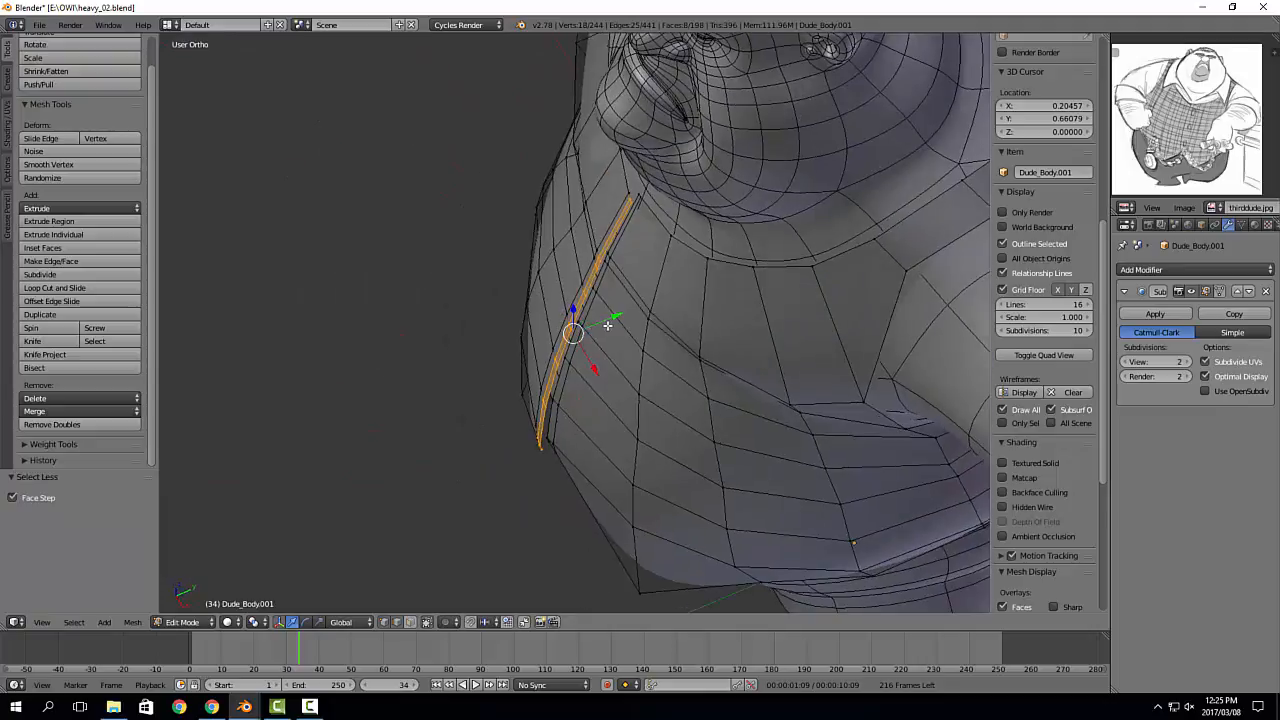
{"action": "key", "text": "g"}
{"action": "key", "text": "y"}
{"action": "left_click", "coordinate": [617, 314]}
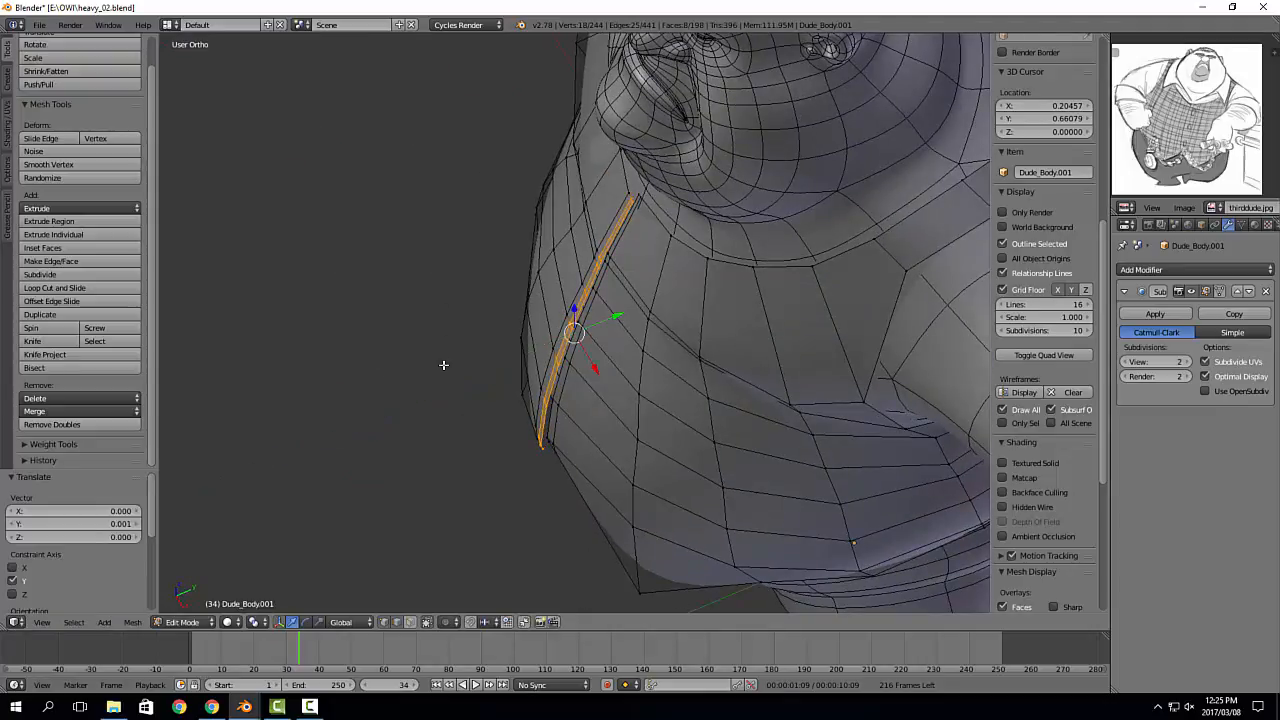
Step: Move the overlapping panel's outer front strip 0.017 along X, further across the other panel
{"action": "middle_click_drag", "start_coordinate": [443, 363], "coordinate": [620, 345]}
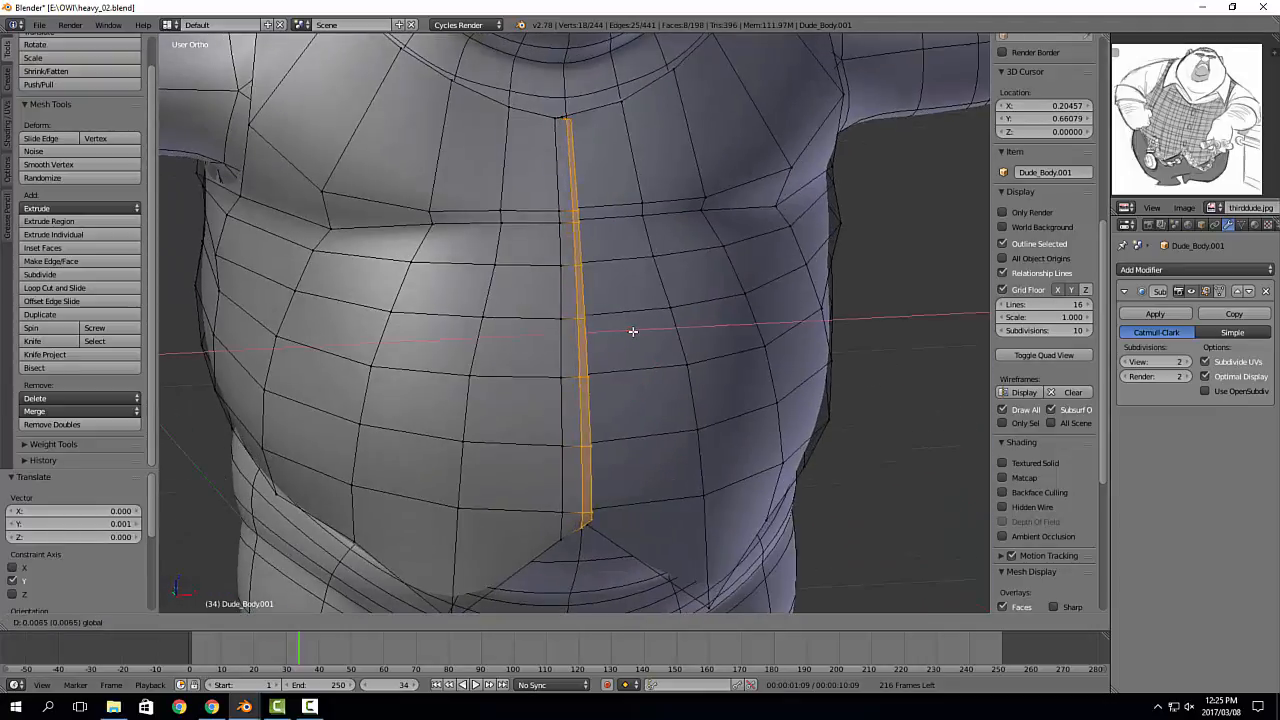
{"action": "key", "text": "g"}
{"action": "key", "text": "x"}
{"action": "left_click", "coordinate": [647, 328]}
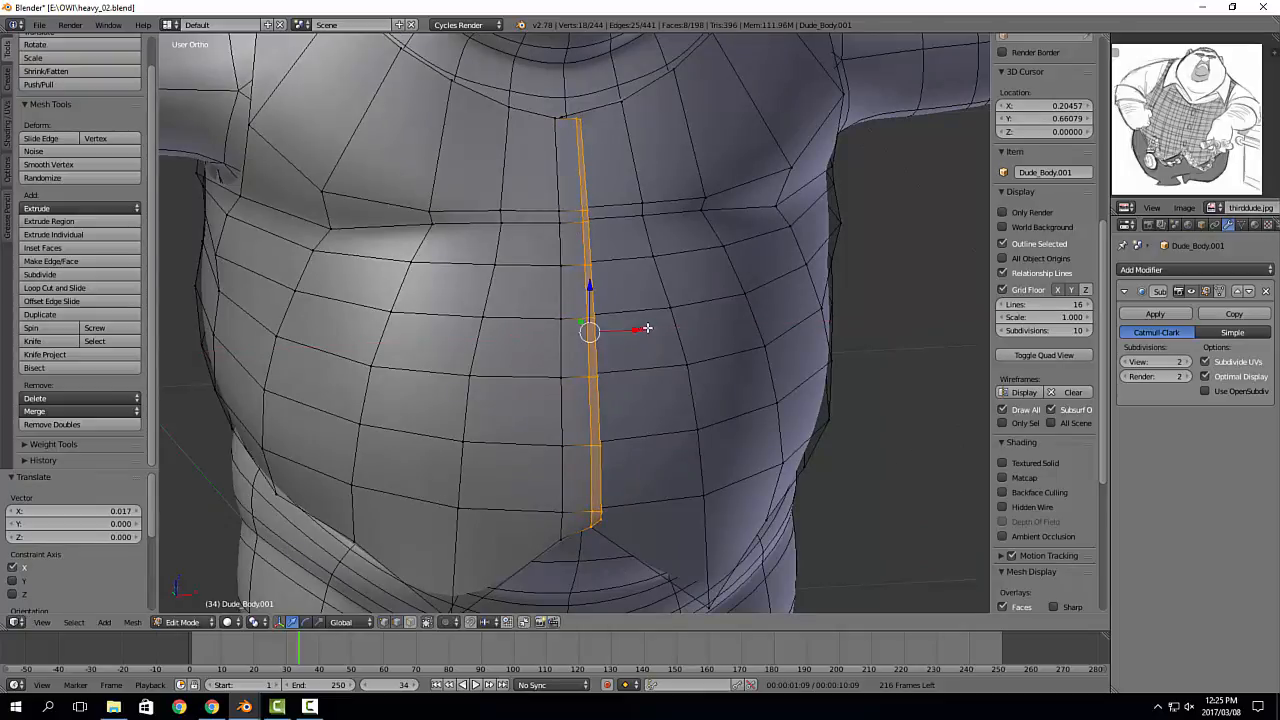
Step: Move the hem vertex at the overlapping panel's lower front edge by about -0.002 in X and 0.003 in Z
{"action": "middle_click_drag", "start_coordinate": [653, 445], "coordinate": [648, 425]}
{"action": "middle_click_drag", "start_coordinate": [648, 425], "coordinate": [669, 331], "text": "shift"}
{"action": "scroll", "coordinate": [614, 435], "scroll_direction": "up", "scroll_amount": 2}
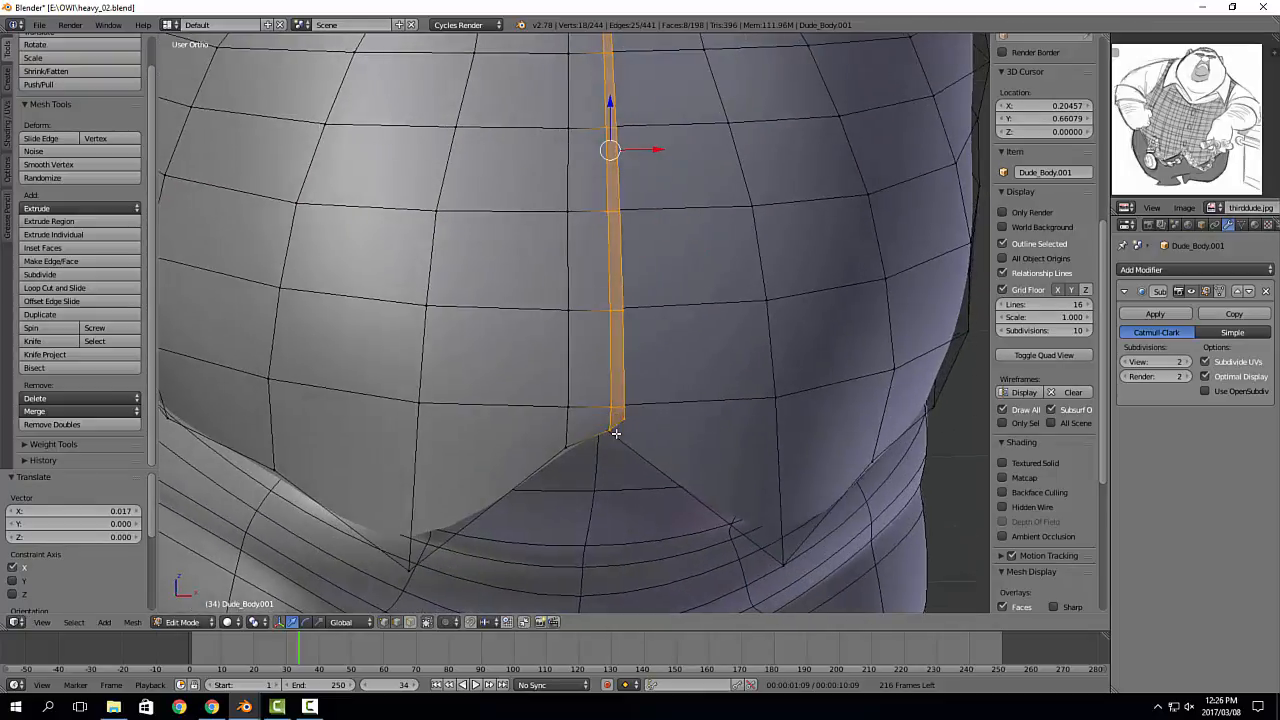
{"action": "right_click", "coordinate": [613, 433]}
{"action": "middle_click_drag", "start_coordinate": [613, 433], "coordinate": [624, 454]}
{"action": "key", "text": "g"}
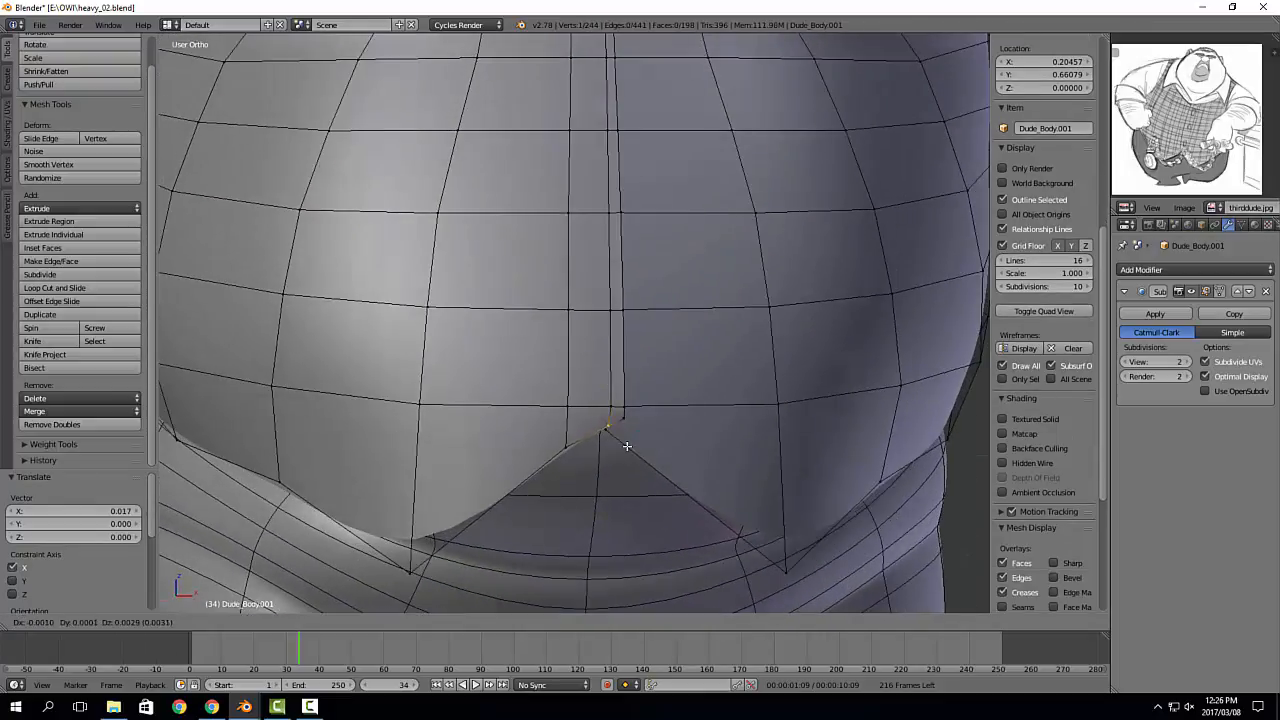
{"action": "left_click", "coordinate": [625, 444]}
Step: Reposition the neckline vertex at the top of the overlapping front strip, then clear the selection
{"action": "scroll", "coordinate": [634, 350], "scroll_direction": "down", "scroll_amount": 2}
{"action": "middle_click_drag", "start_coordinate": [661, 218], "coordinate": [606, 464], "text": "shift"}
{"action": "middle_click_drag", "start_coordinate": [603, 299], "coordinate": [585, 286]}
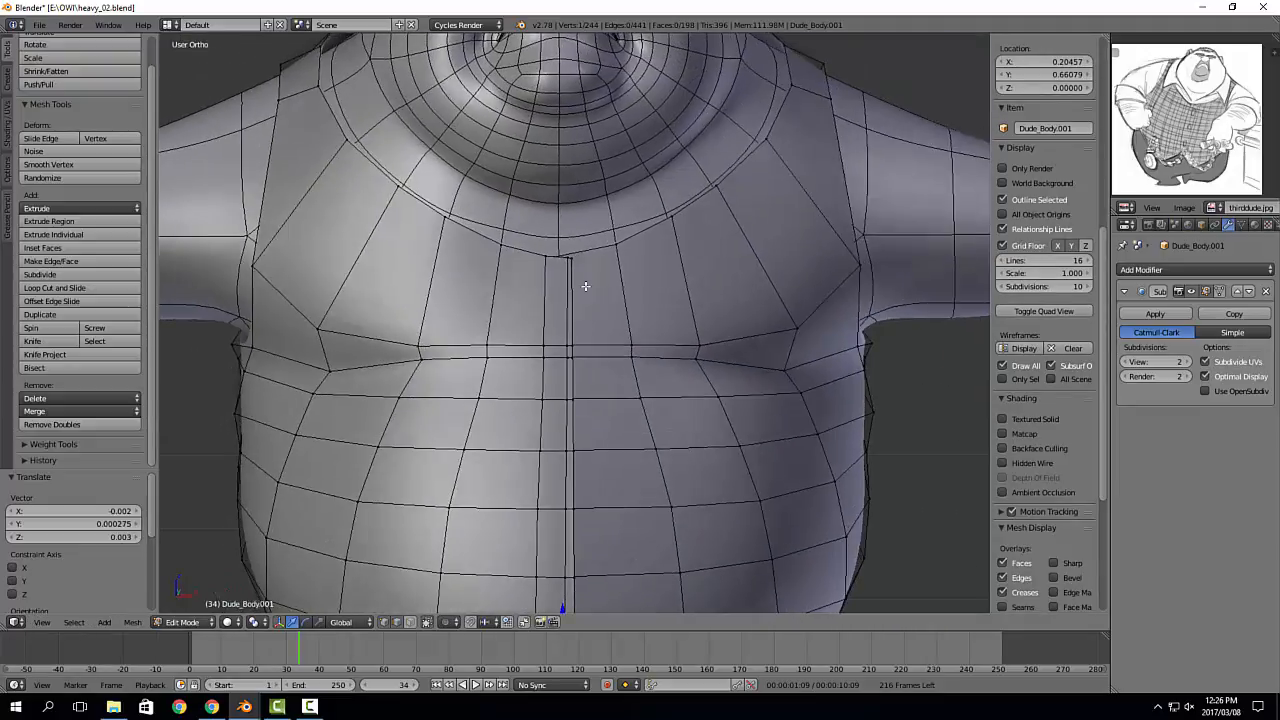
{"action": "scroll", "coordinate": [576, 267], "scroll_direction": "up", "scroll_amount": 3}
{"action": "right_click", "coordinate": [557, 246], "text": "shift"}
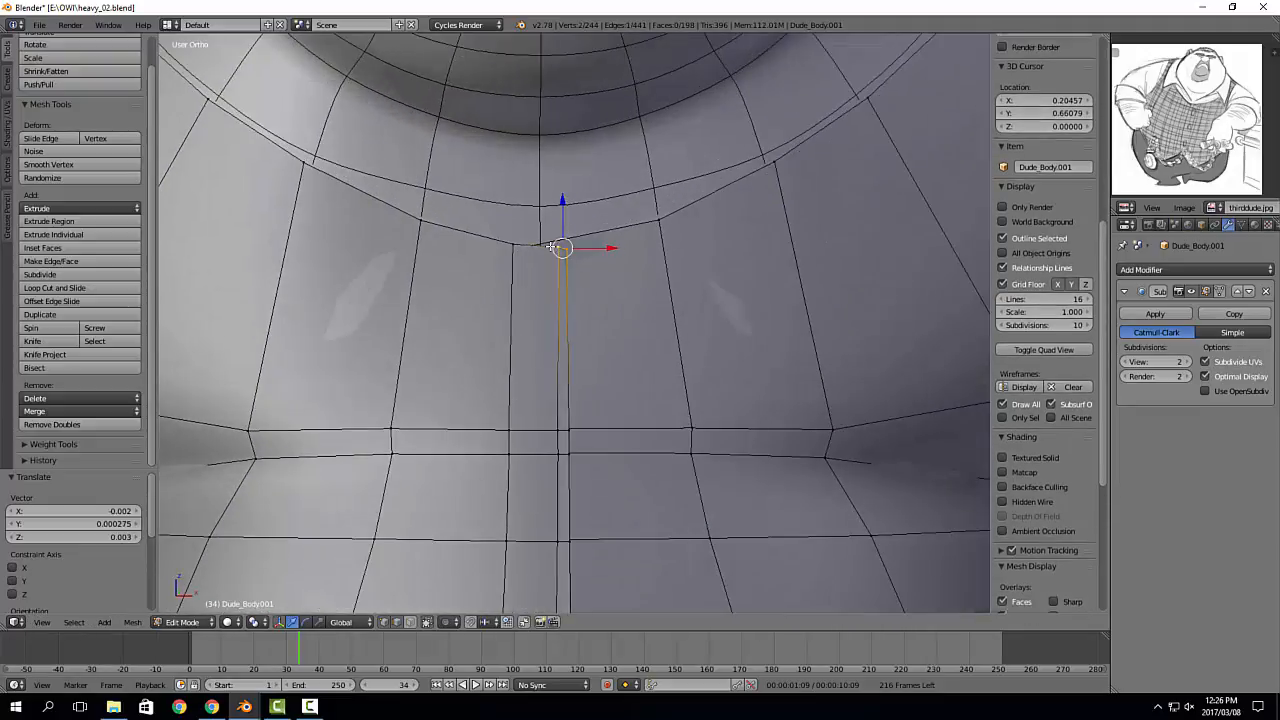
{"action": "key", "text": "g"}
{"action": "left_click", "coordinate": [560, 260]}
{"action": "key", "text": "a"}
Step: Isolate the vest in local view and open its mesh for editing
{"action": "scroll", "coordinate": [544, 248], "scroll_direction": "down", "scroll_amount": 6}
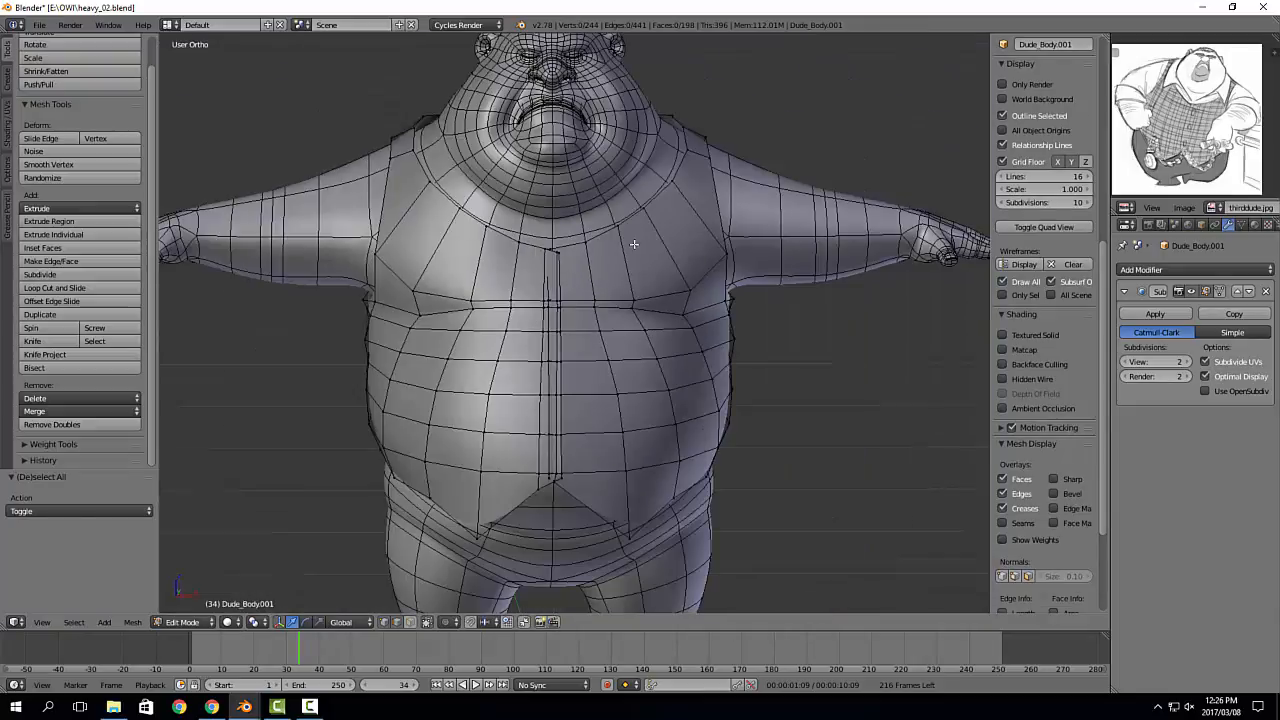
{"action": "middle_click_drag", "start_coordinate": [634, 244], "coordinate": [608, 246]}
{"action": "key", "text": "Tab"}
{"action": "middle_click_drag", "start_coordinate": [474, 346], "coordinate": [531, 304]}
{"action": "middle_click_drag", "start_coordinate": [762, 341], "coordinate": [724, 346]}
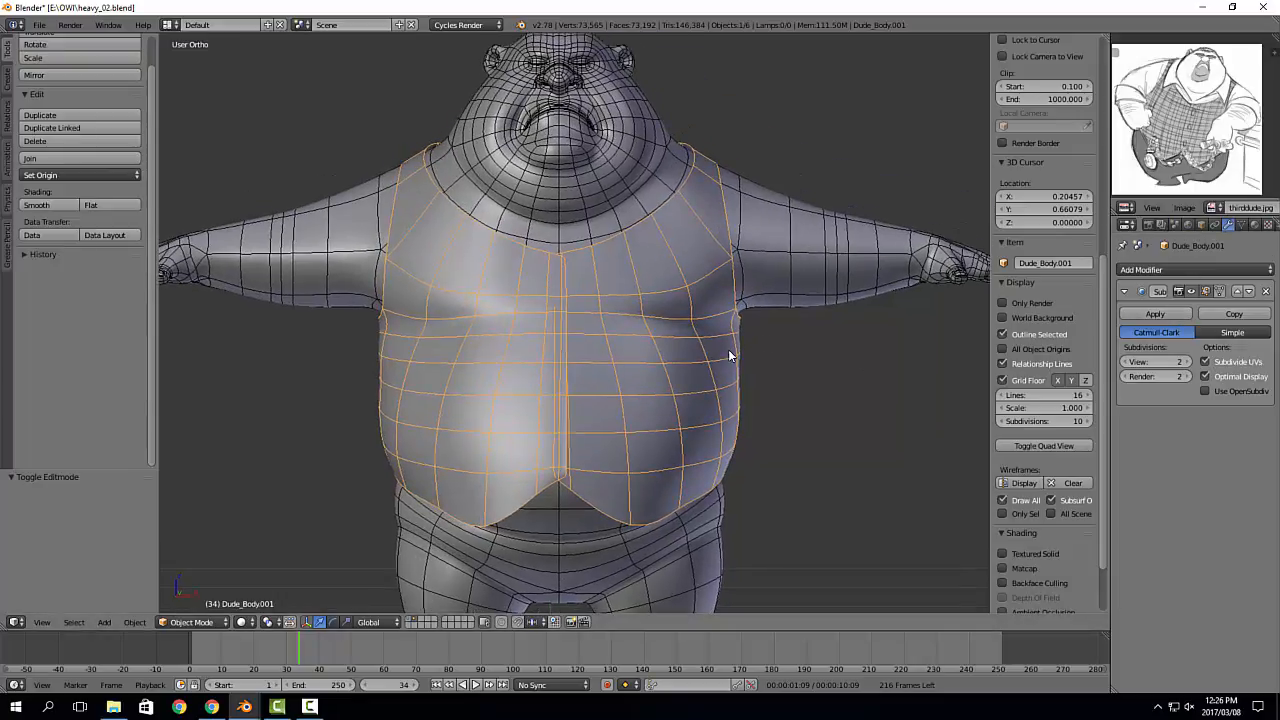
{"action": "key", "text": "KP_Divide"}
{"action": "key", "text": "Tab"}
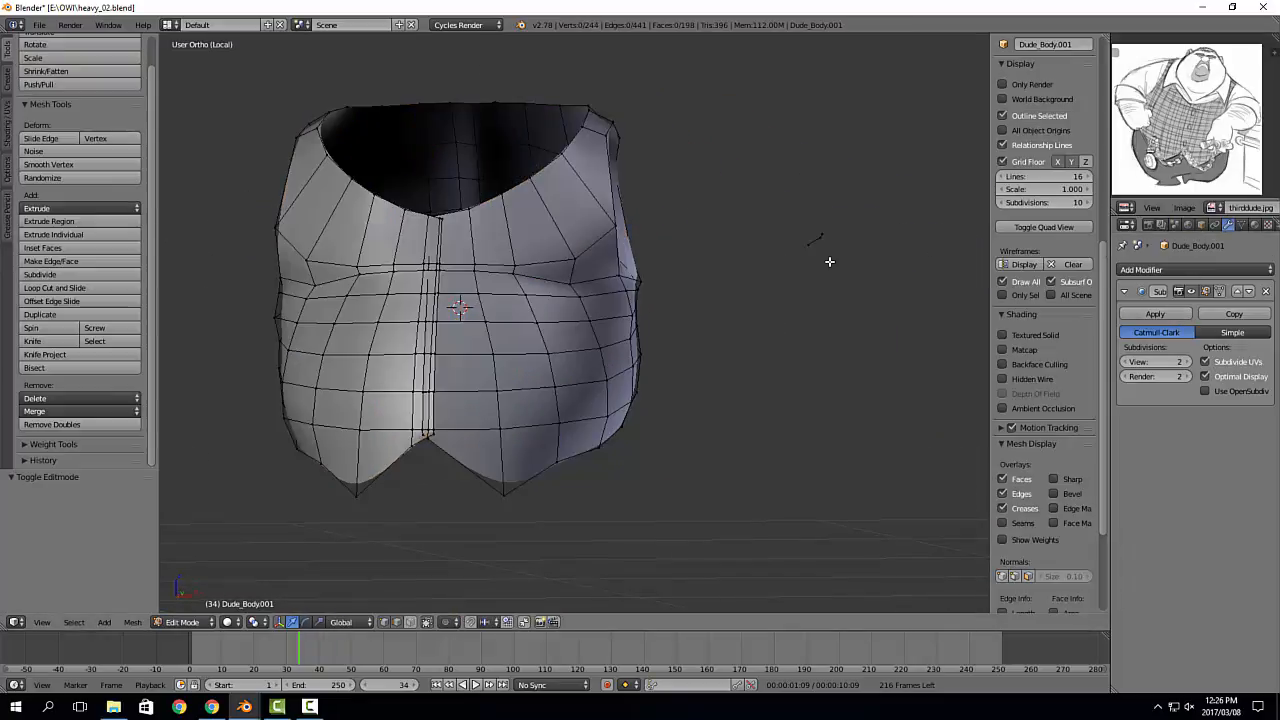
Step: Select the linked stray edges floating beside the vest and delete their vertices
{"action": "key", "text": "ctrl+space"}
{"action": "key", "text": "ctrl+l"}
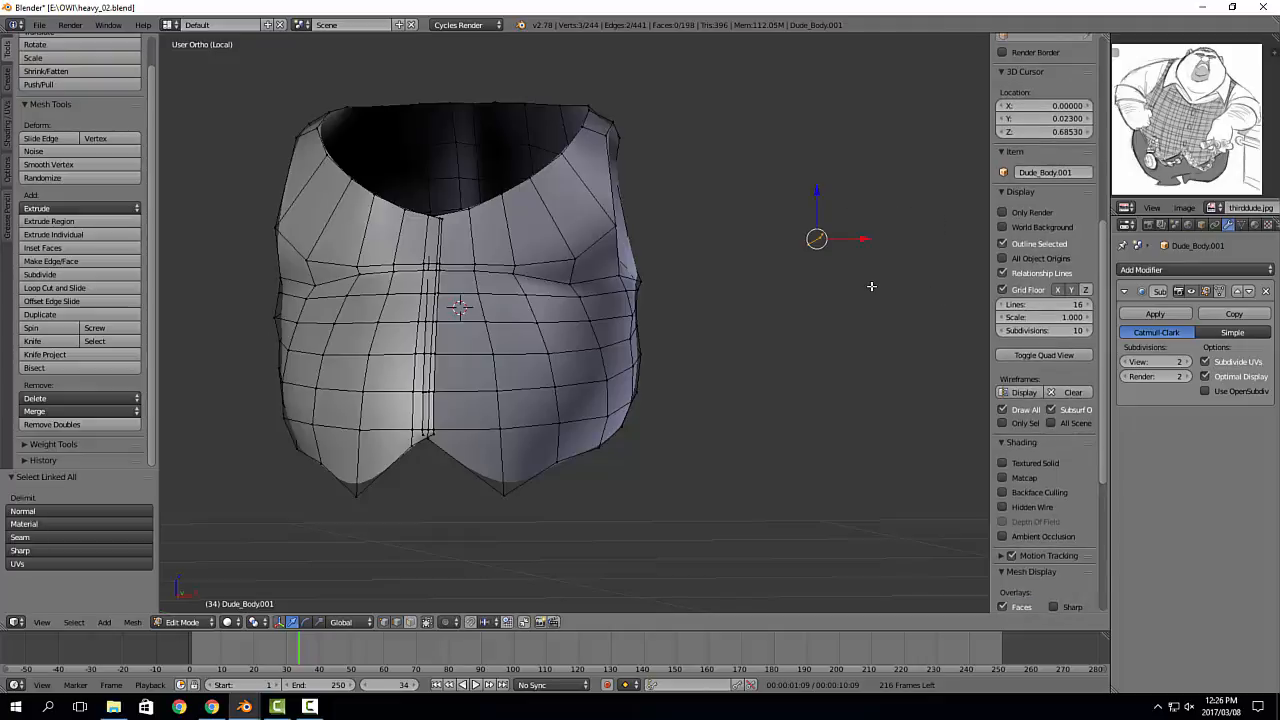
{"action": "key", "text": "x"}
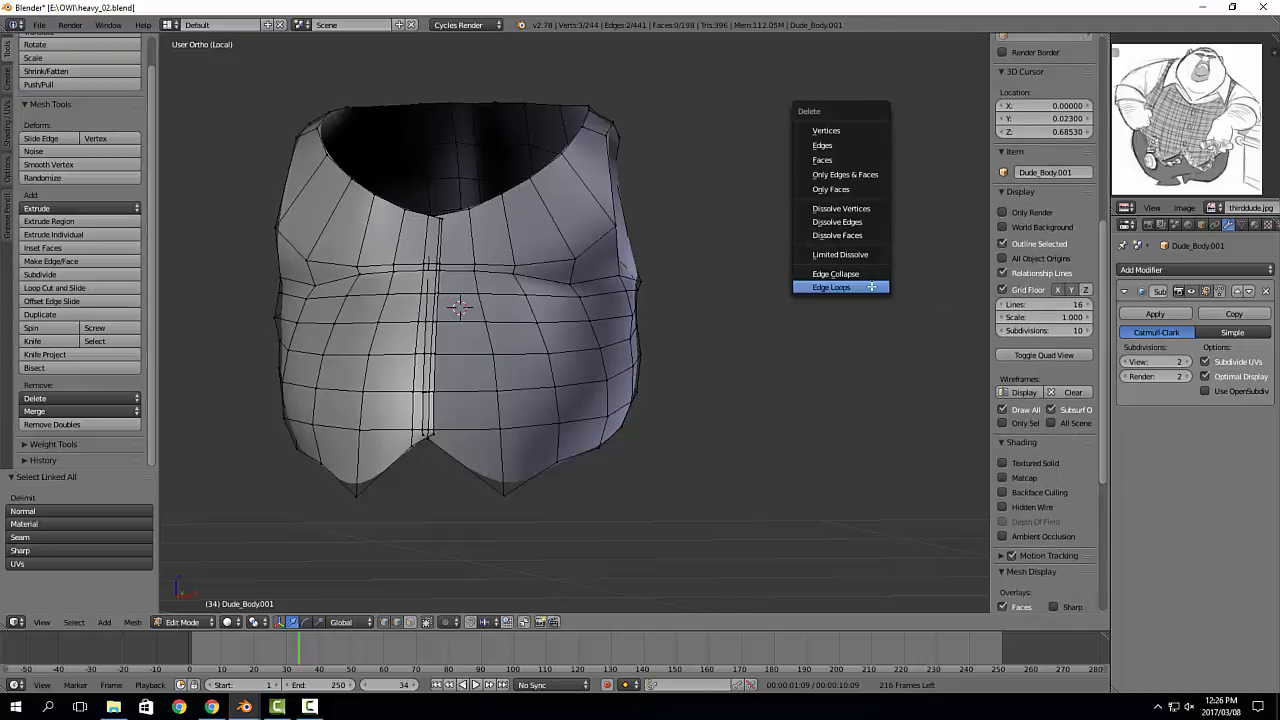
{"action": "left_click", "coordinate": [840, 160]}
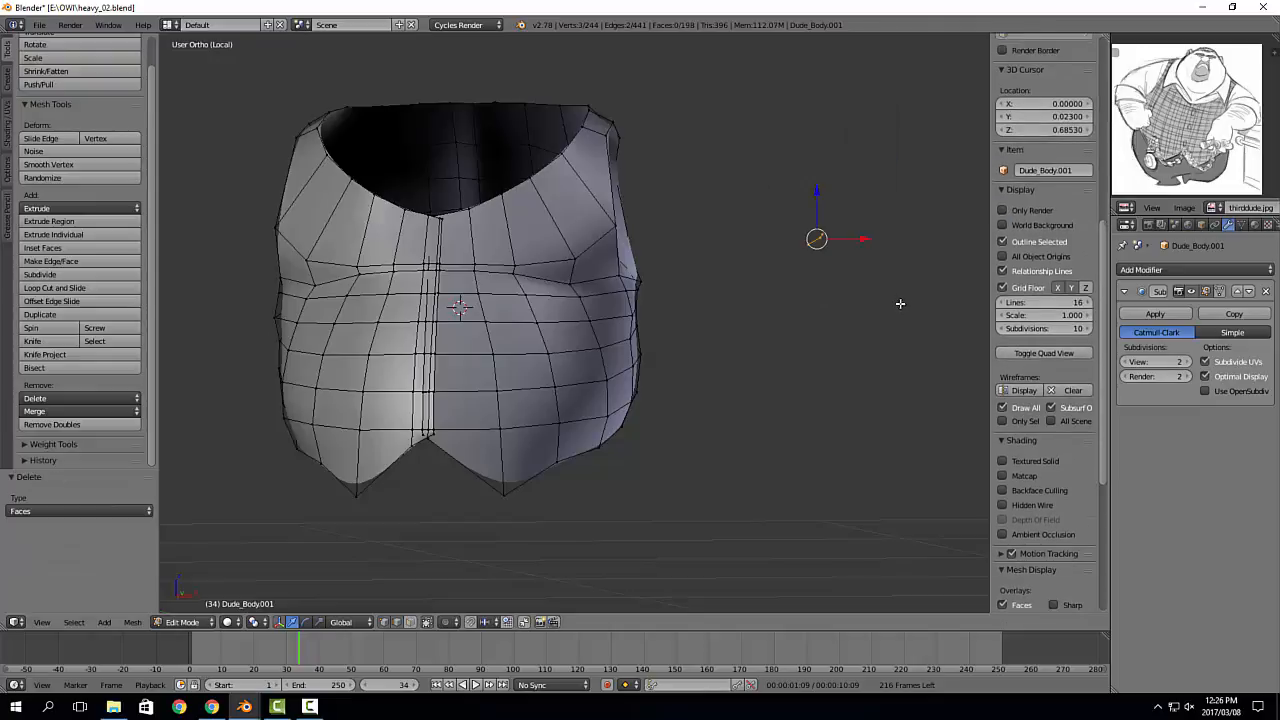
{"action": "key", "text": "x"}
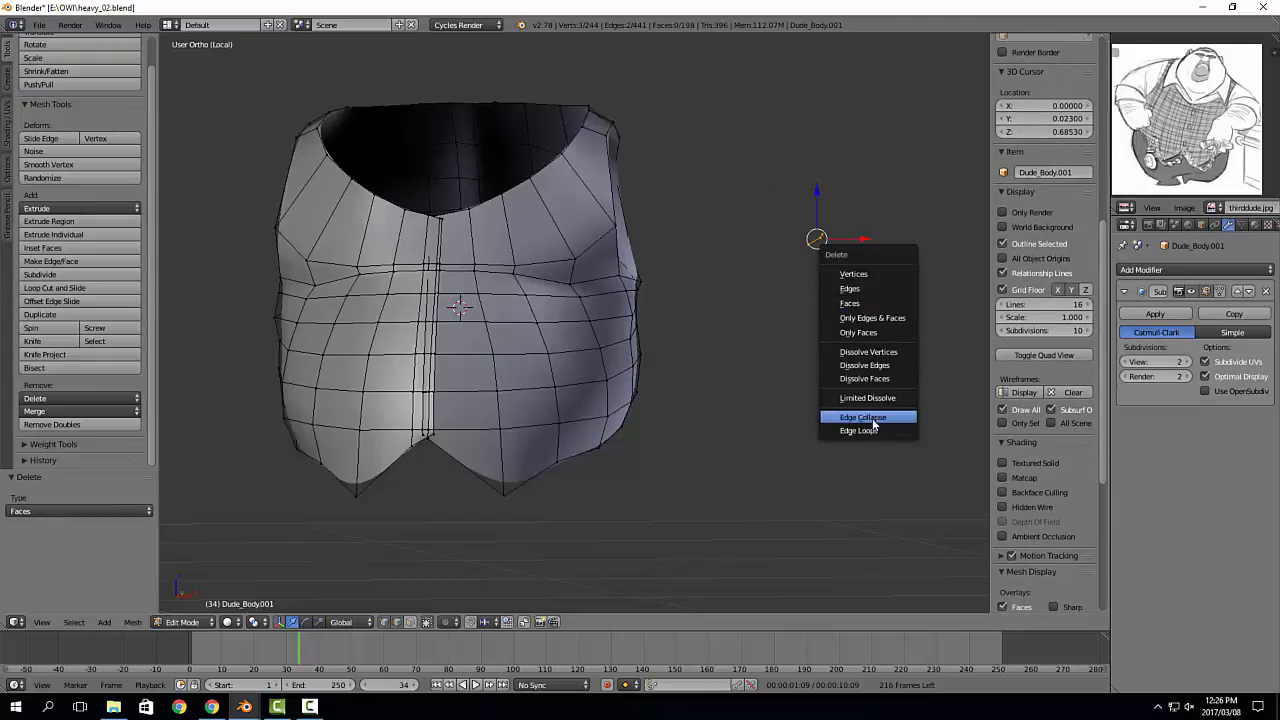
{"action": "key", "text": "Escape"}
{"action": "key", "text": "a"}
{"action": "key", "text": "x"}
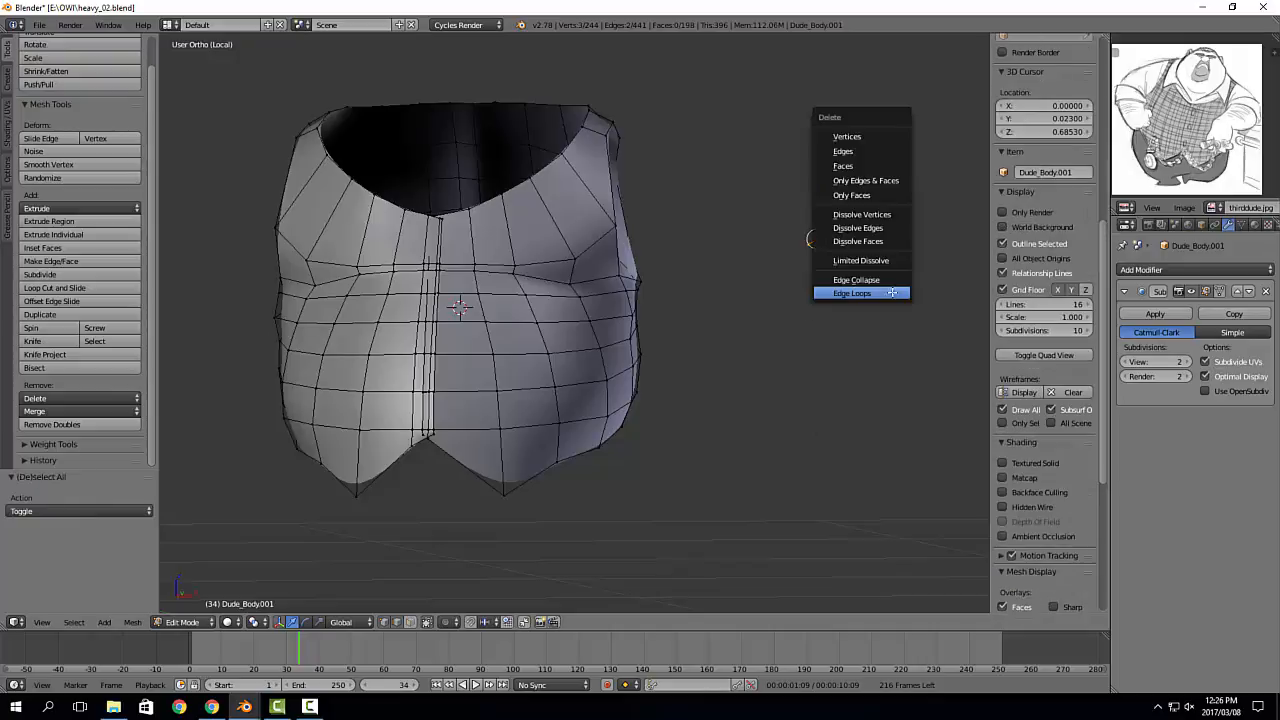
{"action": "left_click", "coordinate": [874, 217]}
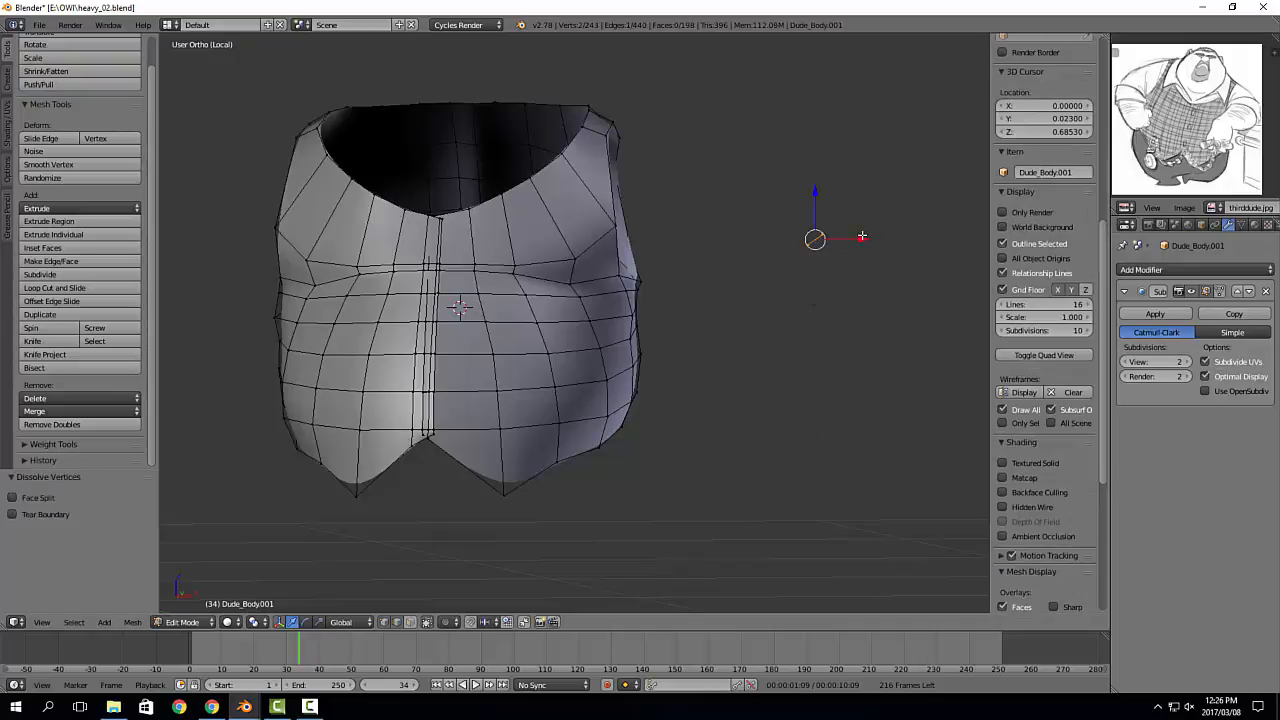
{"action": "key", "text": "x"}
{"action": "left_click", "coordinate": [866, 147]}
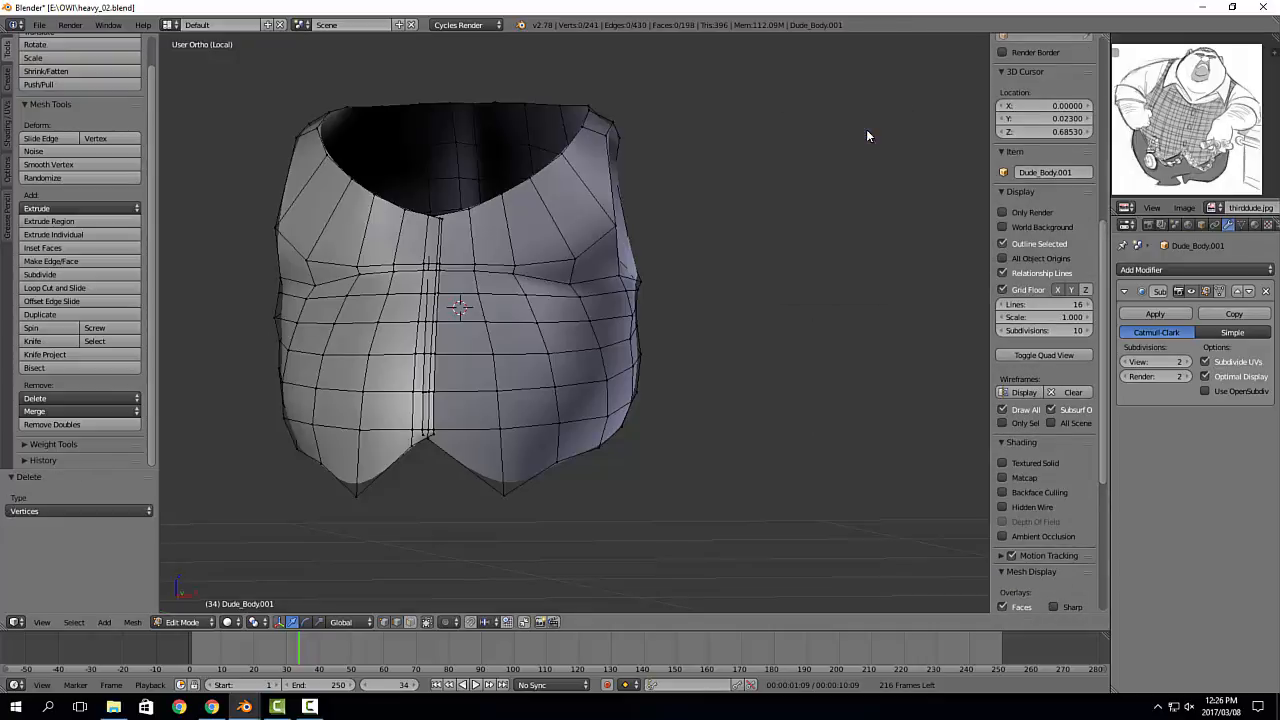
{"action": "key", "text": "a"}
Step: Delete the vertices of the remaining stray edges on the opposite side of the vest, then return to Object Mode
{"action": "middle_click_drag", "start_coordinate": [756, 226], "coordinate": [781, 247]}
{"action": "key", "text": "Tab"}
{"action": "middle_click_drag", "start_coordinate": [696, 316], "coordinate": [642, 322]}
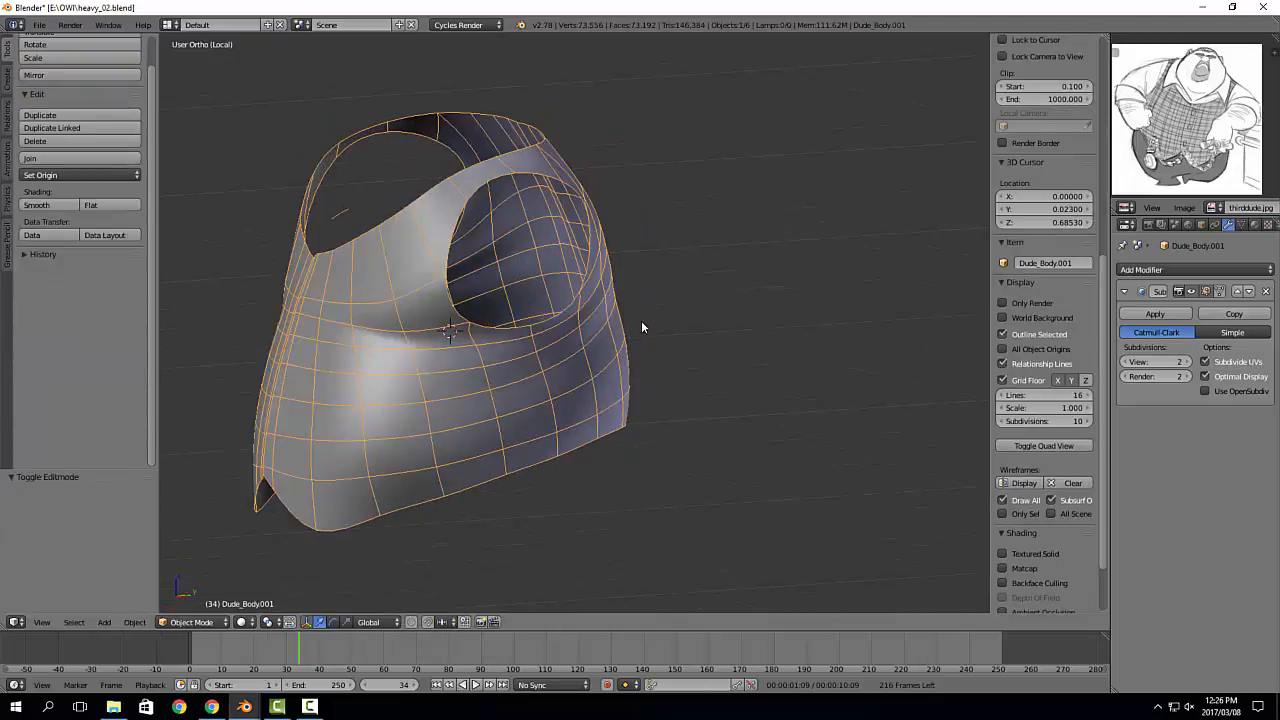
{"action": "middle_click_drag", "start_coordinate": [389, 314], "coordinate": [530, 312]}
{"action": "key", "text": "Tab"}
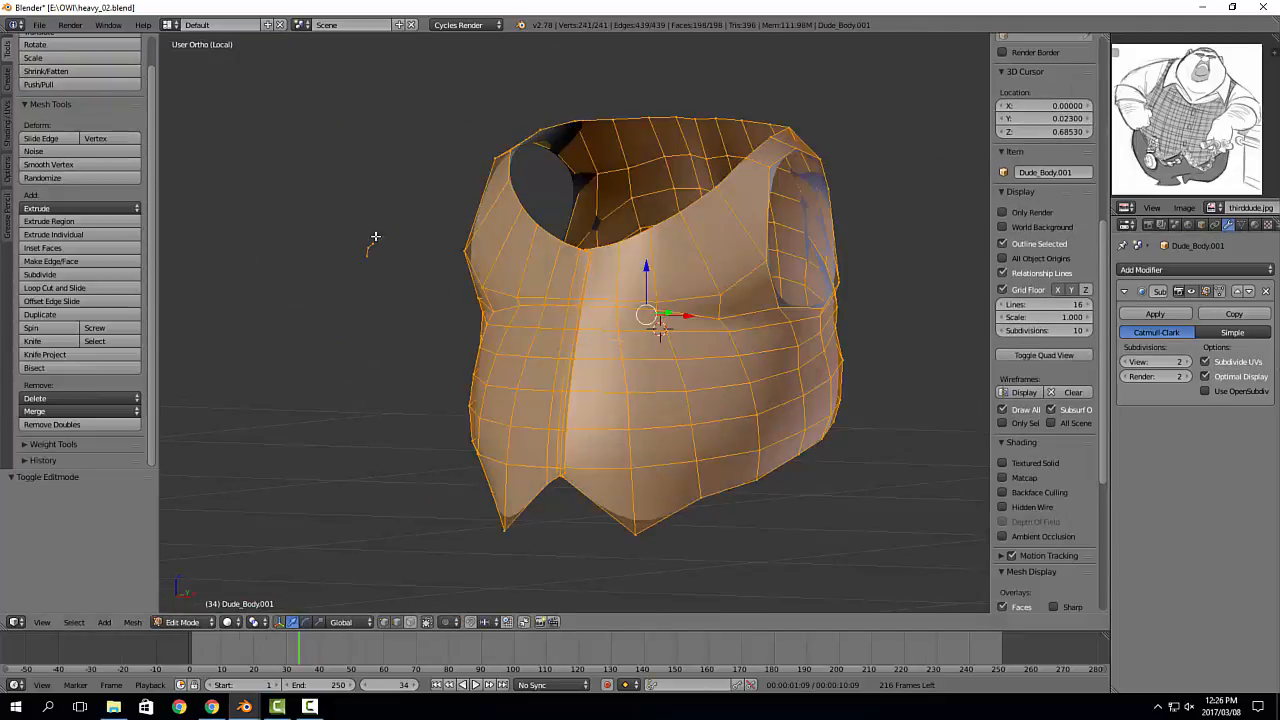
{"action": "key", "text": "a"}
{"action": "key", "text": "x"}
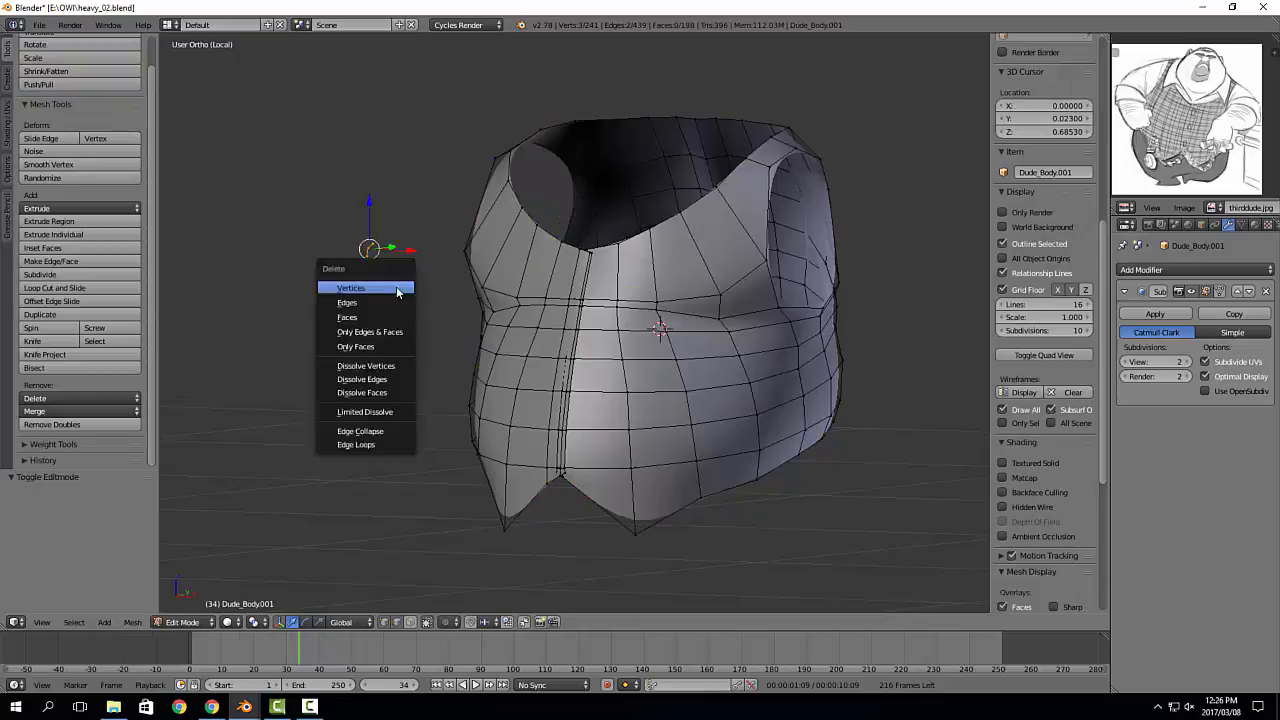
{"action": "key", "text": "Tab"}
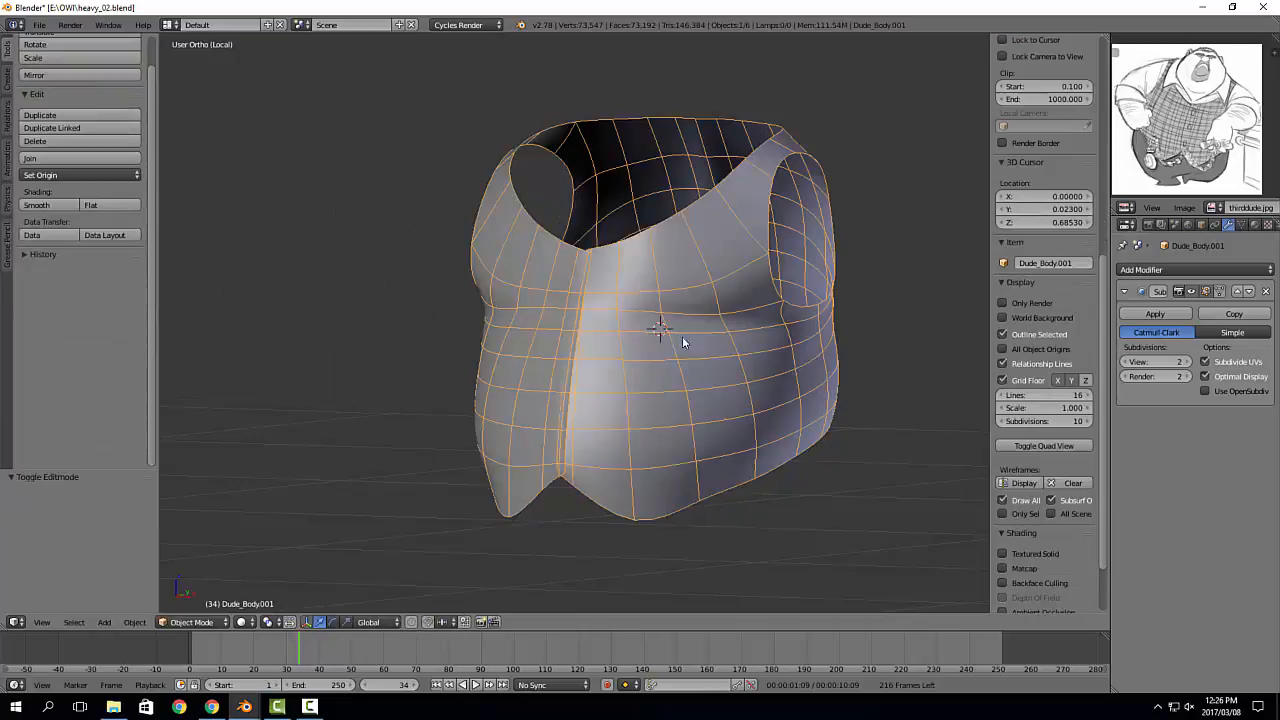
Step: Add a Solidify modifier to the vest and lower its Subdivision Surface level to 1
{"action": "middle_click_drag", "start_coordinate": [677, 337], "coordinate": [651, 329]}
{"action": "left_click", "coordinate": [1140, 269]}
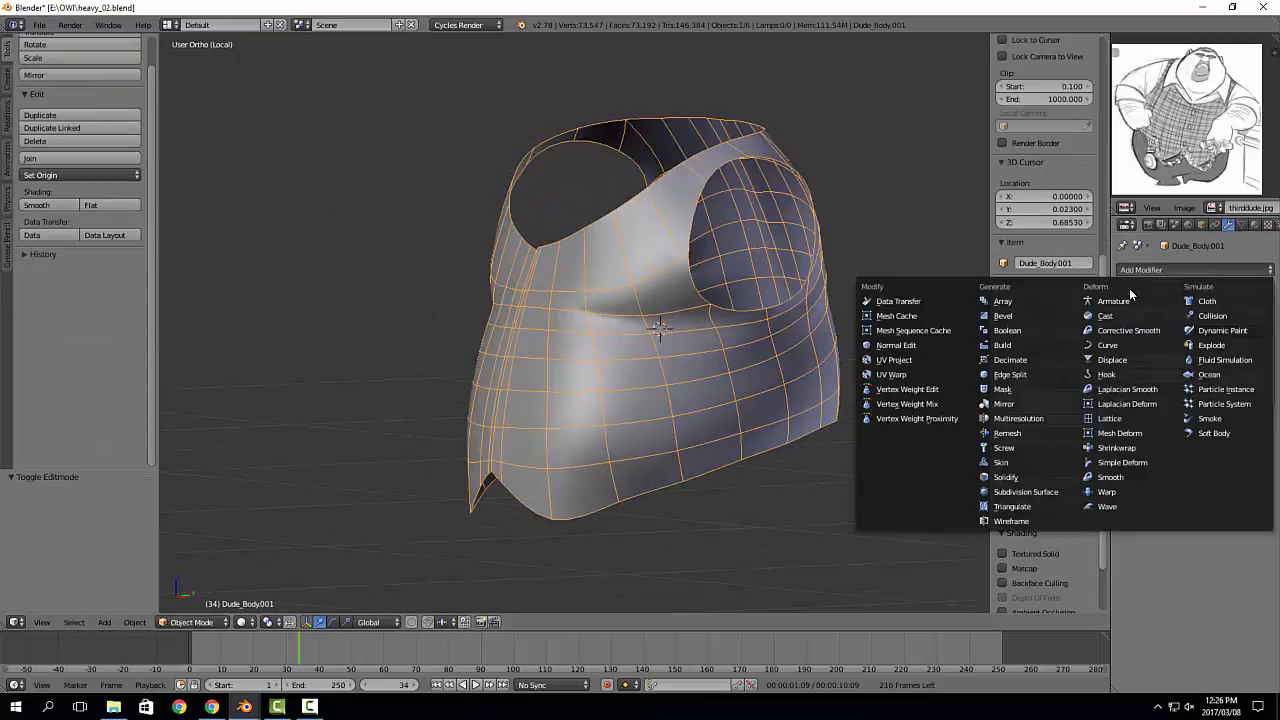
{"action": "left_click", "coordinate": [1047, 477]}
{"action": "middle_click_drag", "start_coordinate": [753, 429], "coordinate": [697, 427]}
{"action": "key", "text": "Tab"}
{"action": "key", "text": "Tab"}
{"action": "scroll", "coordinate": [697, 427], "scroll_direction": "up", "scroll_amount": 4}
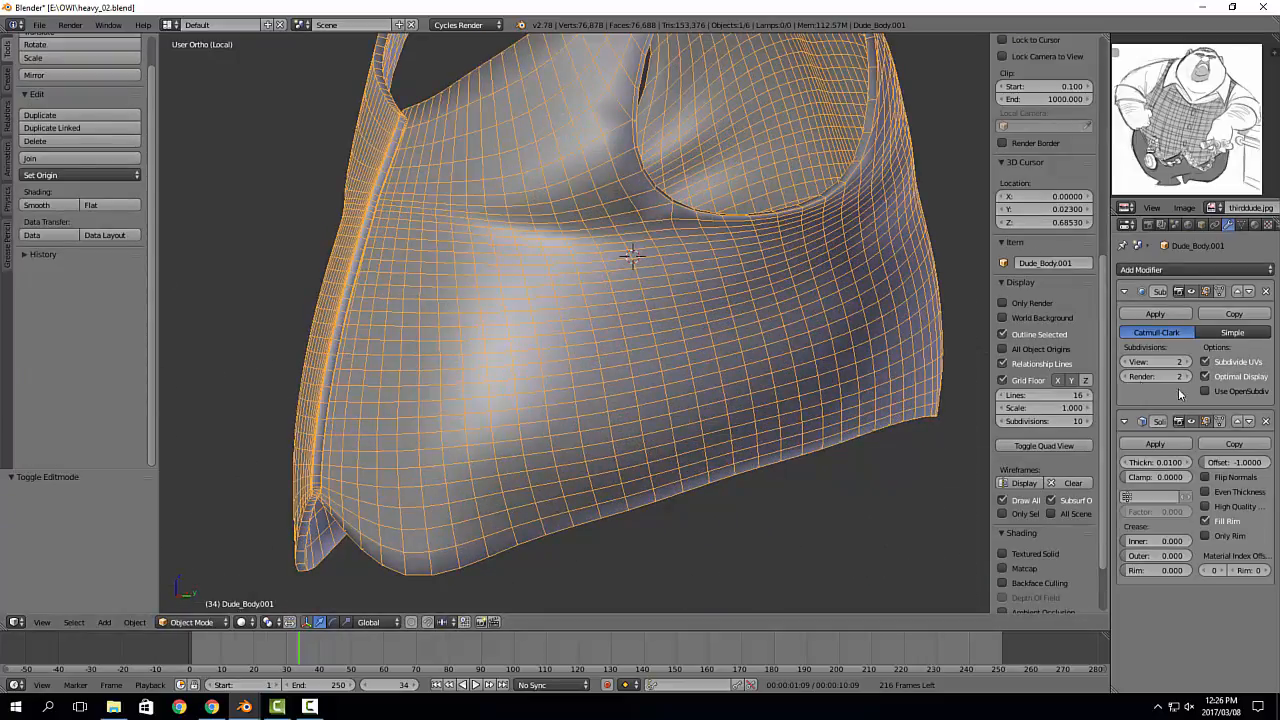
{"action": "left_click", "coordinate": [1127, 364]}
Step: Bevel the vertical edge loop running from the armhole to the hem by 0.005 with 2 segments
{"action": "middle_click_drag", "start_coordinate": [780, 383], "coordinate": [745, 398]}
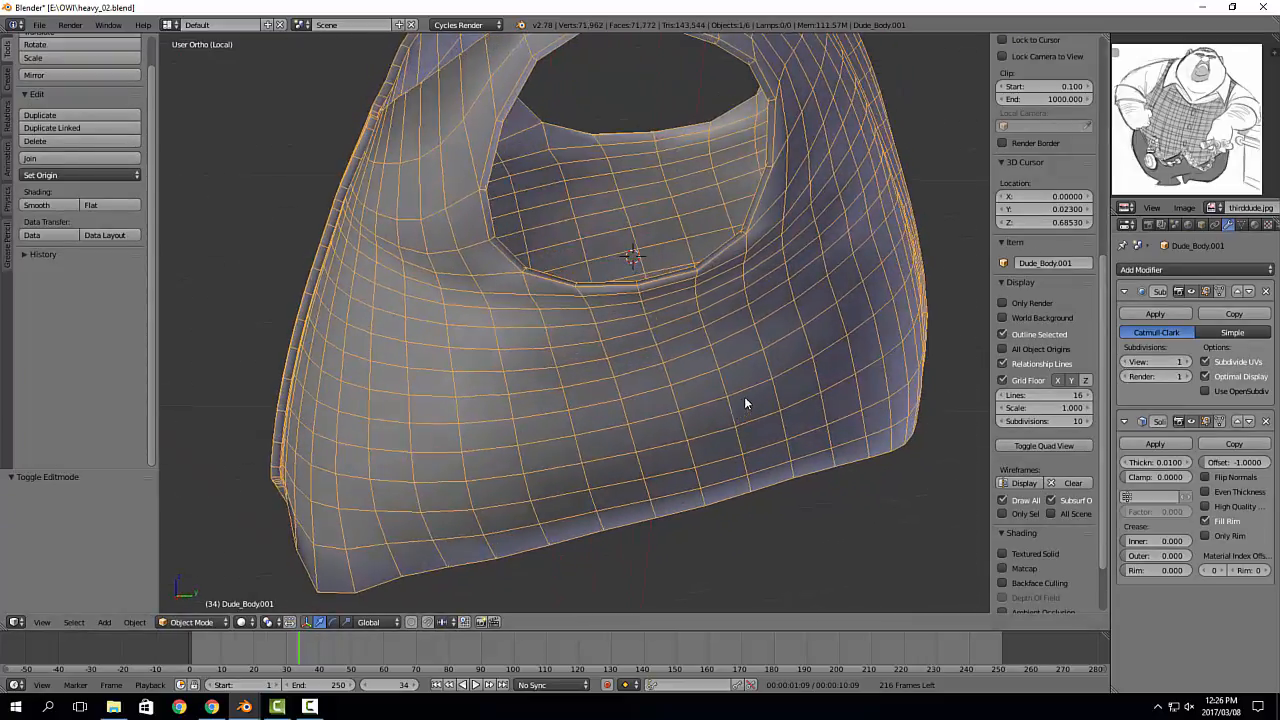
{"action": "key", "text": "Tab"}
{"action": "right_click", "coordinate": [666, 371], "text": "alt"}
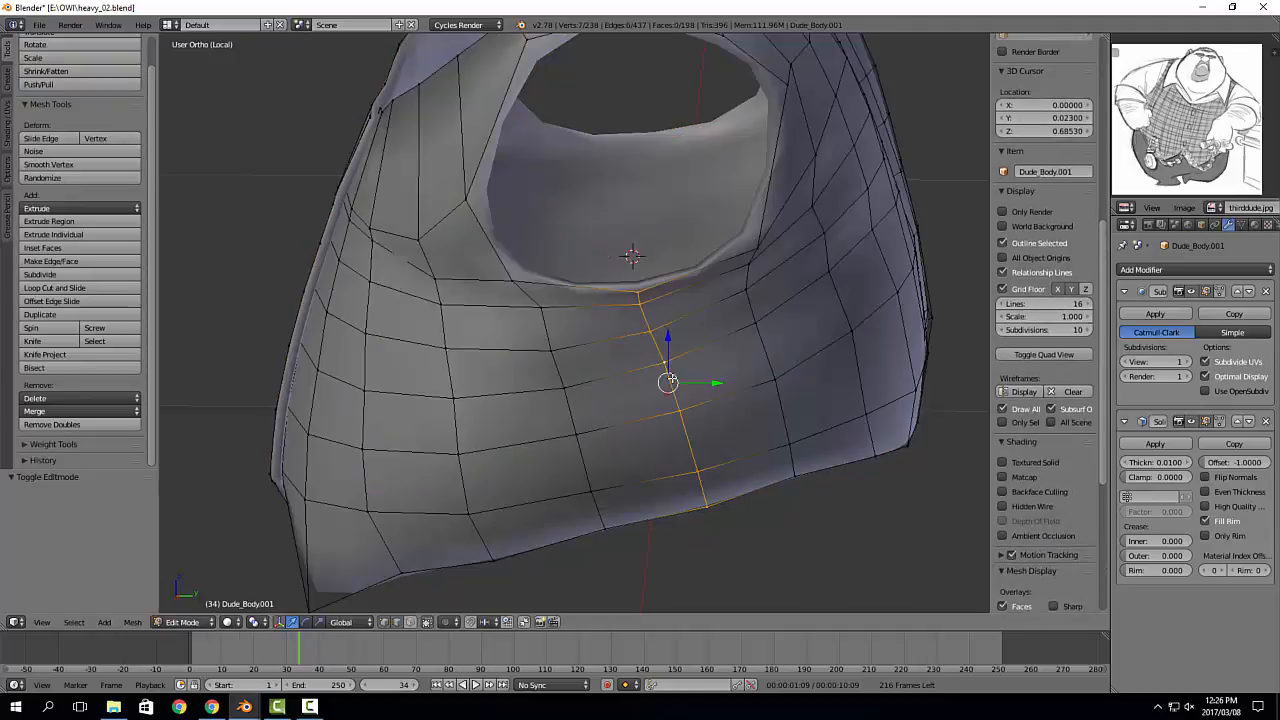
{"action": "key", "text": "ctrl+b"}
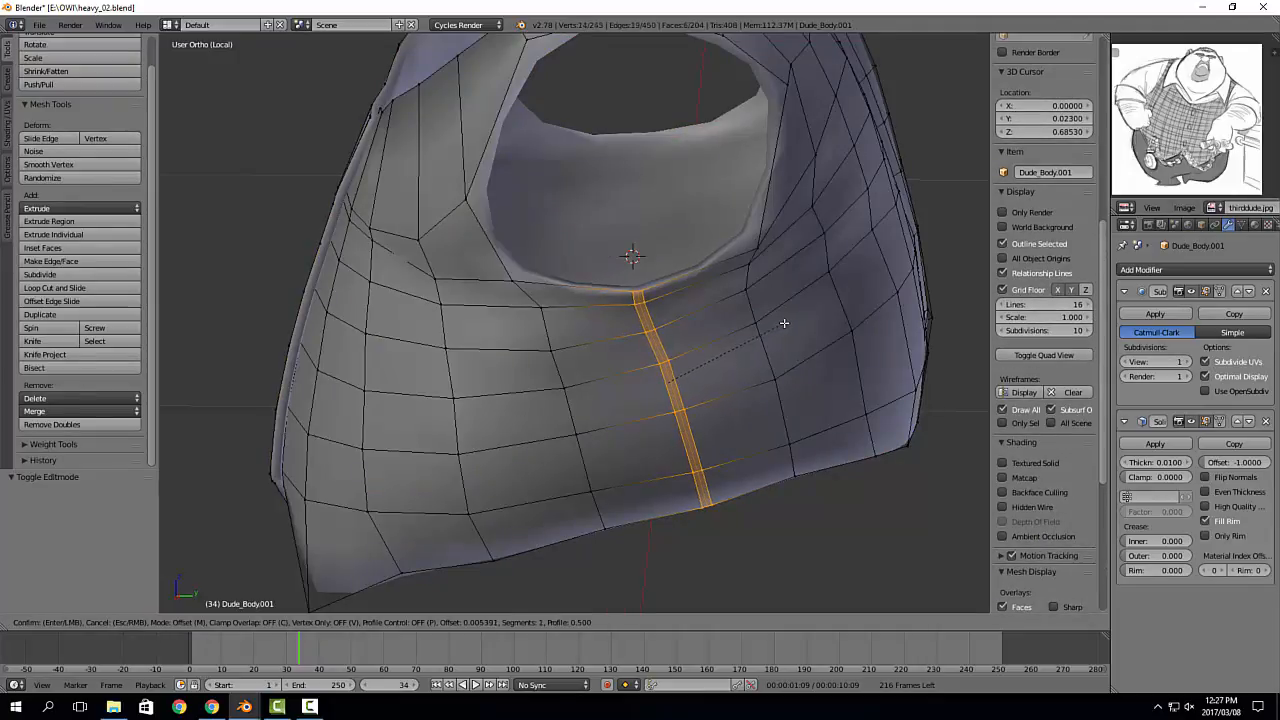
{"action": "left_click", "coordinate": [784, 323]}
Step: Shrink/Fatten the middle edge loop of the beveled side seam by about -0.006
{"action": "right_click", "coordinate": [660, 339], "text": "alt"}
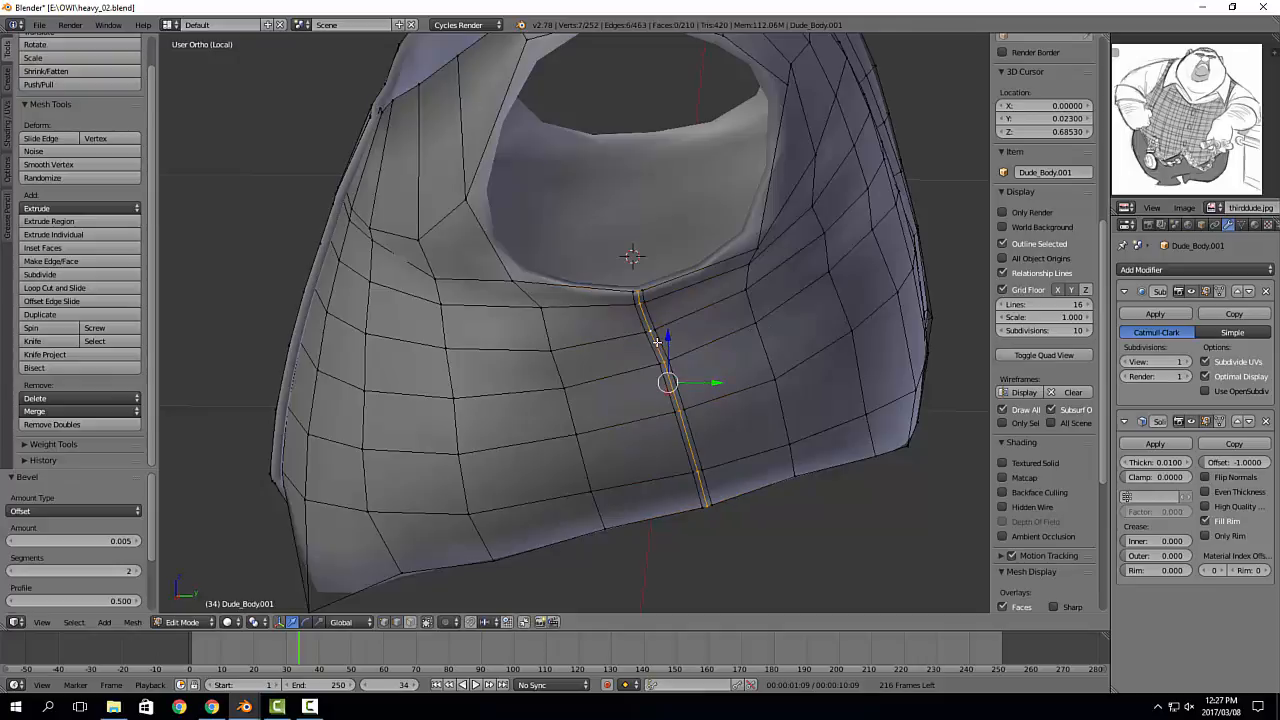
{"action": "middle_click_drag", "start_coordinate": [660, 339], "coordinate": [865, 407]}
{"action": "key", "text": "alt+s"}
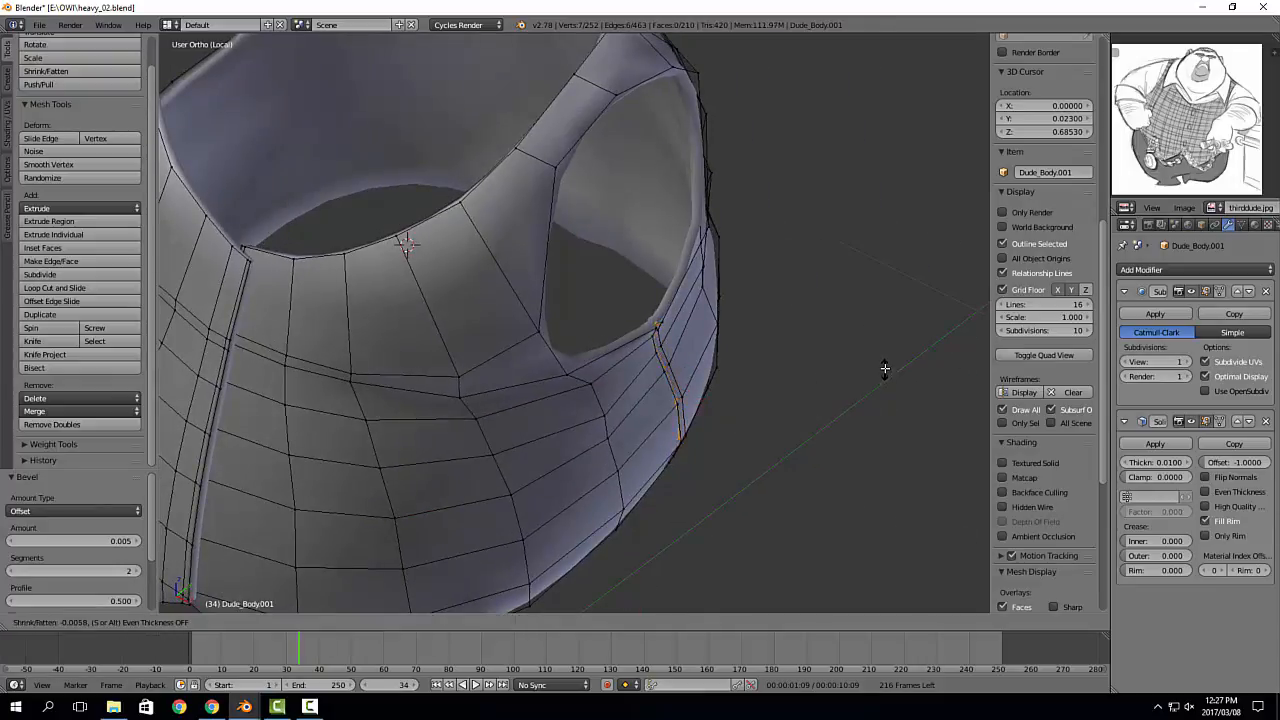
{"action": "left_click", "coordinate": [884, 368]}
Step: Clear the wireframe overlay in Object Mode, then reopen the vest mesh for editing
{"action": "middle_click_drag", "start_coordinate": [884, 368], "coordinate": [598, 352]}
{"action": "key", "text": "Tab"}
{"action": "key", "text": "a"}
{"action": "right_click", "coordinate": [708, 348]}
{"action": "left_click", "coordinate": [1073, 484]}
{"action": "key", "text": "Tab"}
Step: Bevel the cross edges on both shoulder straps by 0.005 with 2 segments
{"action": "right_click", "coordinate": [598, 352]}
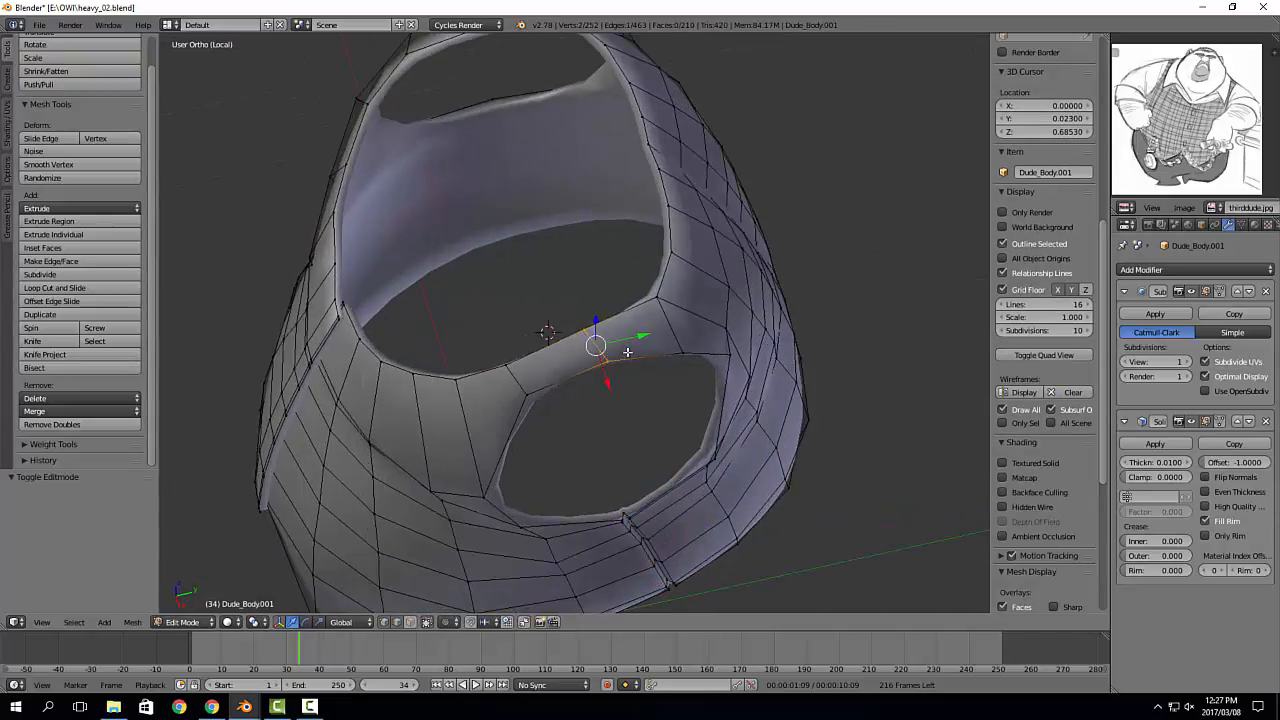
{"action": "key", "text": "ctrl+b"}
{"action": "key", "text": "Escape"}
{"action": "middle_click_drag", "start_coordinate": [528, 133], "coordinate": [548, 258]}
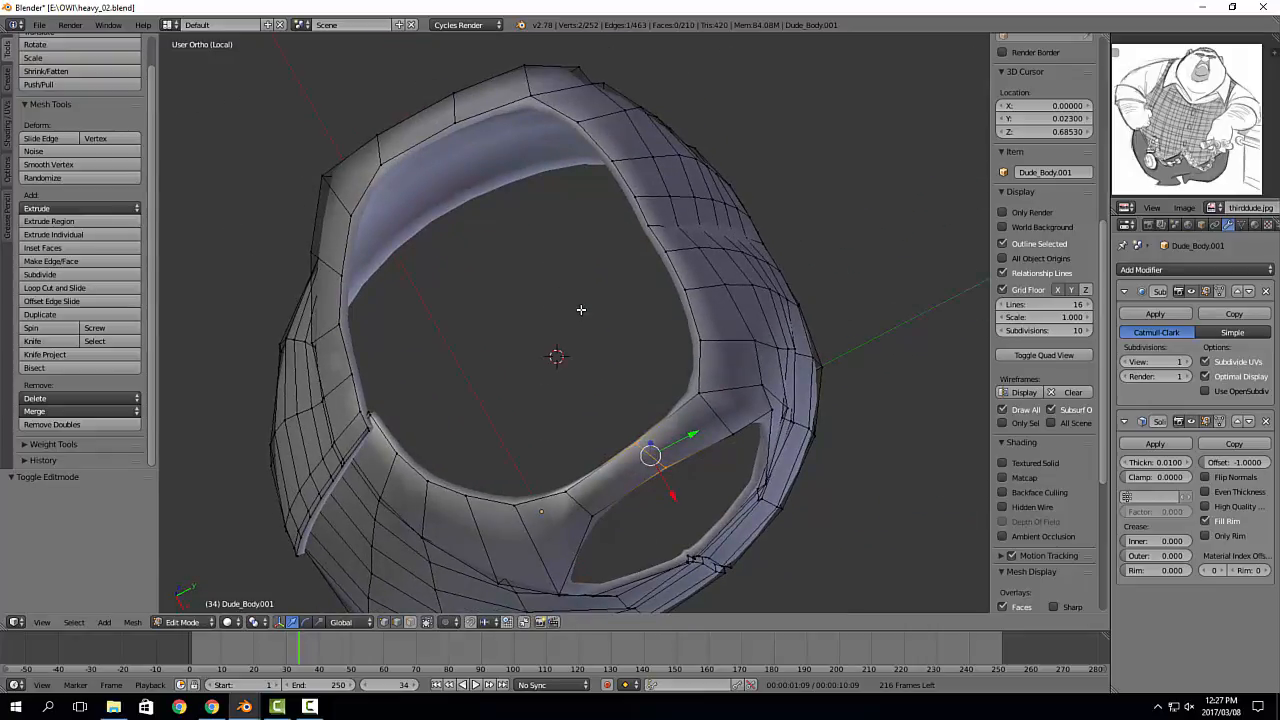
{"action": "key", "text": "ctrl+b"}
{"action": "key", "text": "Escape"}
{"action": "key", "text": "ctrl+b"}
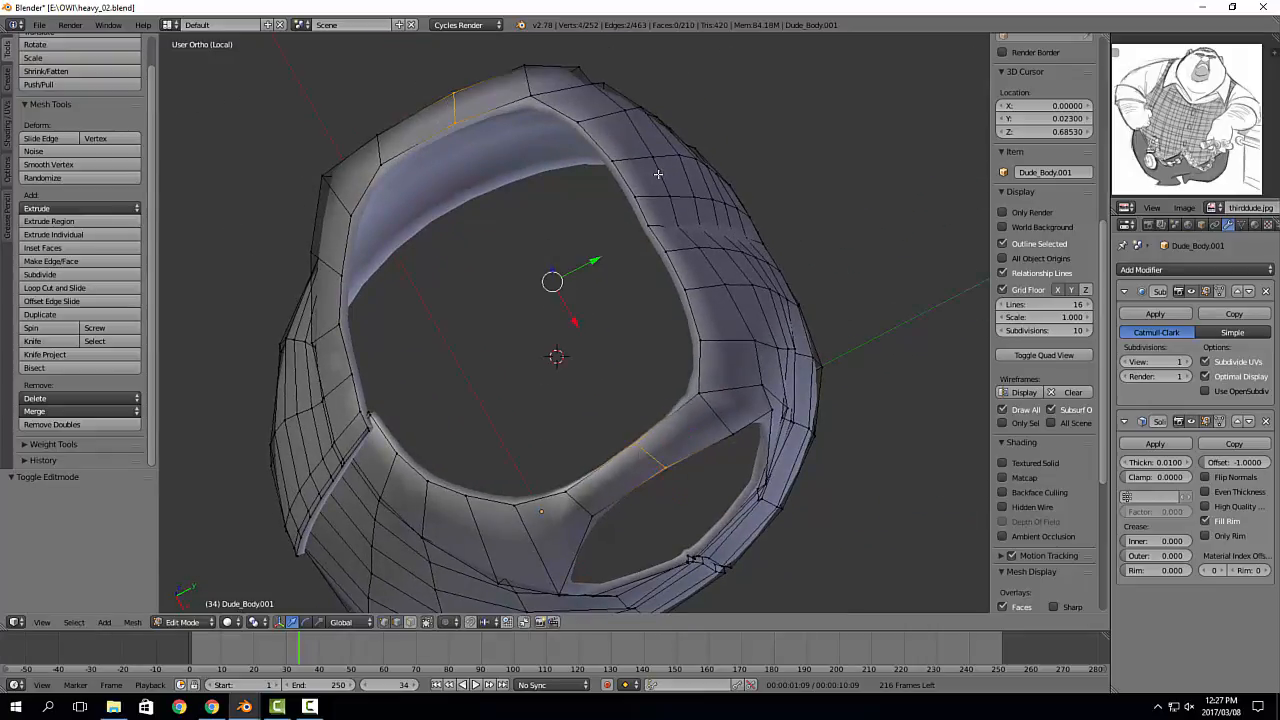
{"action": "left_click", "coordinate": [771, 154]}
Step: Select the middle edges of both shoulder seams and Shrink/Fatten them by about 0.005
{"action": "right_click", "coordinate": [650, 455]}
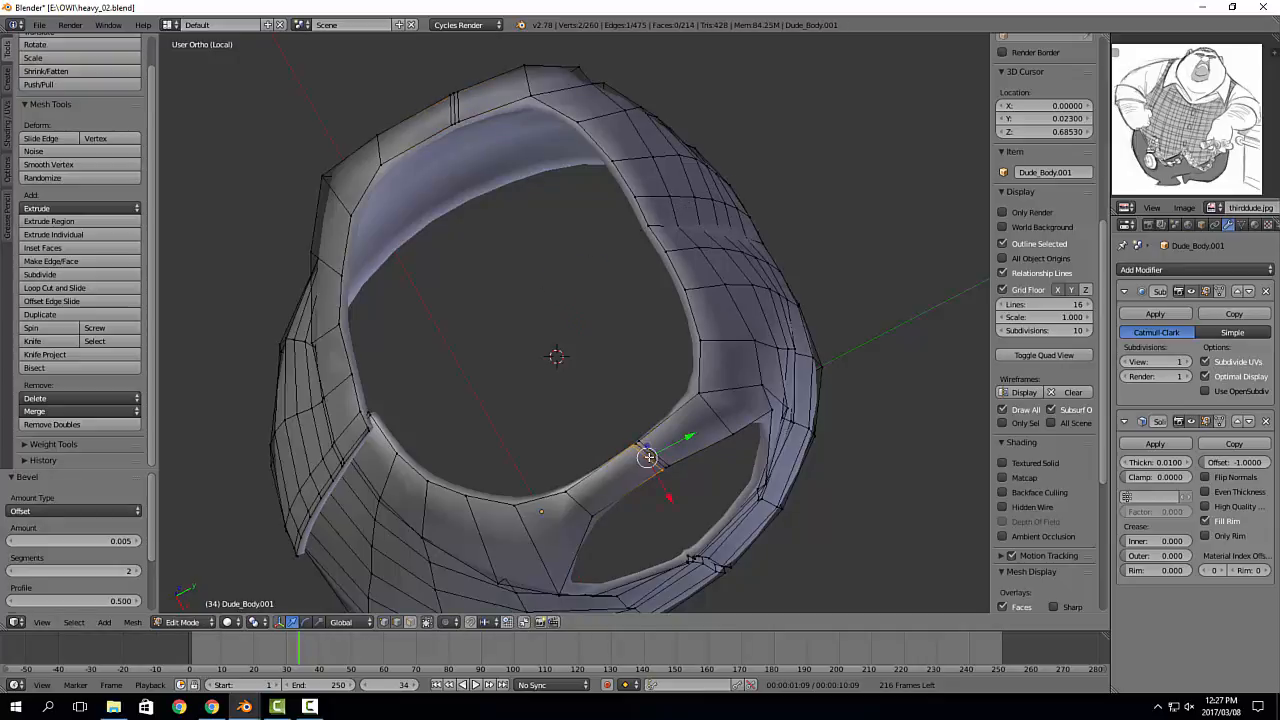
{"action": "key", "text": "a"}
{"action": "right_click", "coordinate": [652, 455]}
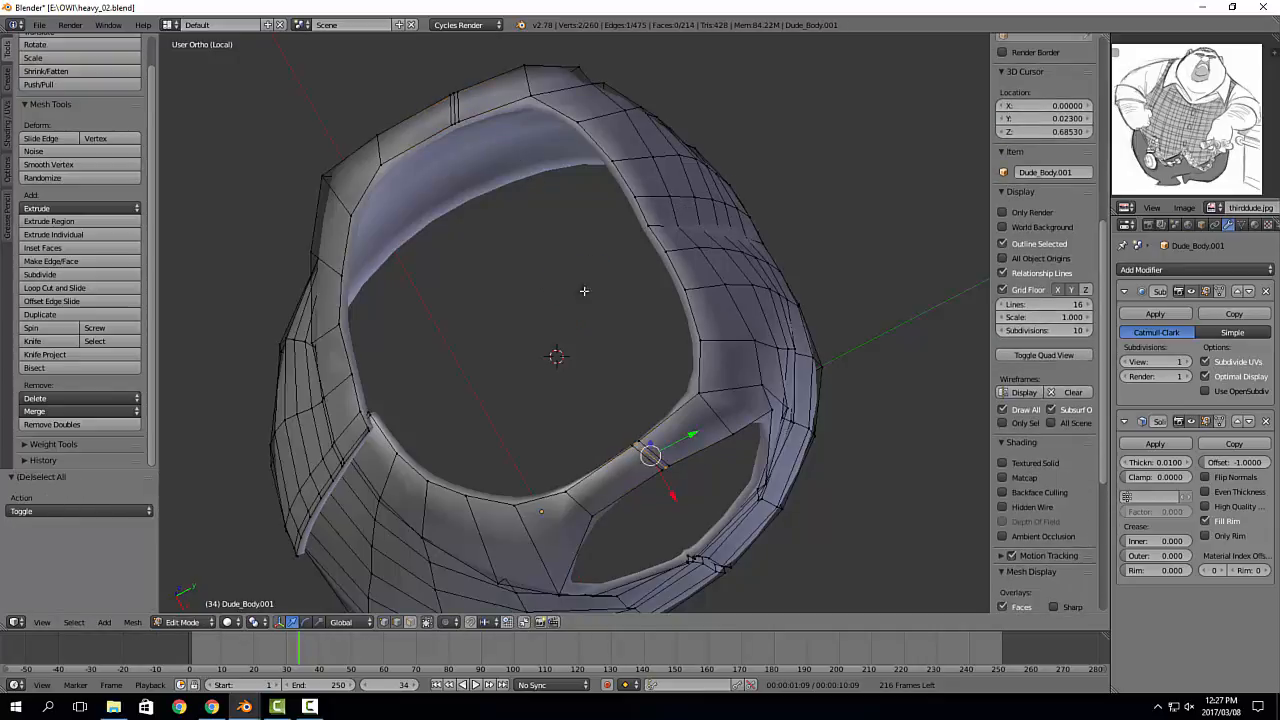
{"action": "middle_click_drag", "start_coordinate": [455, 107], "coordinate": [770, 222]}
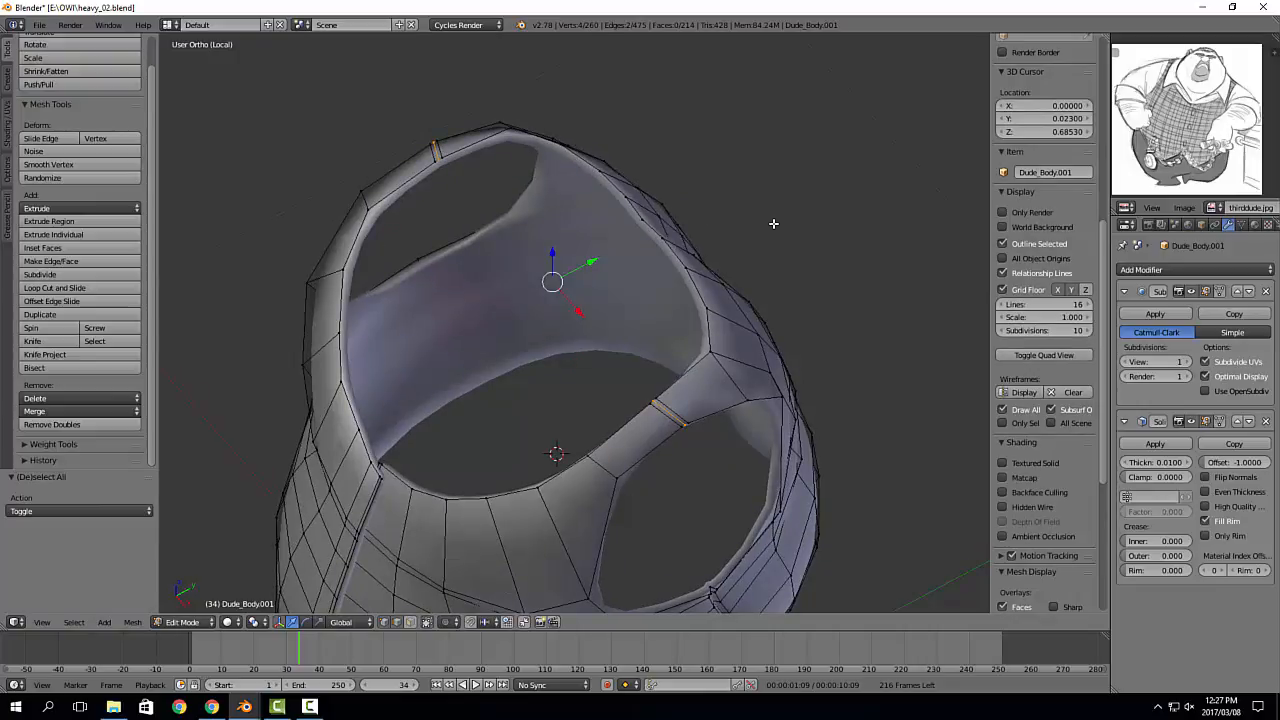
{"action": "key", "text": "alt+s"}
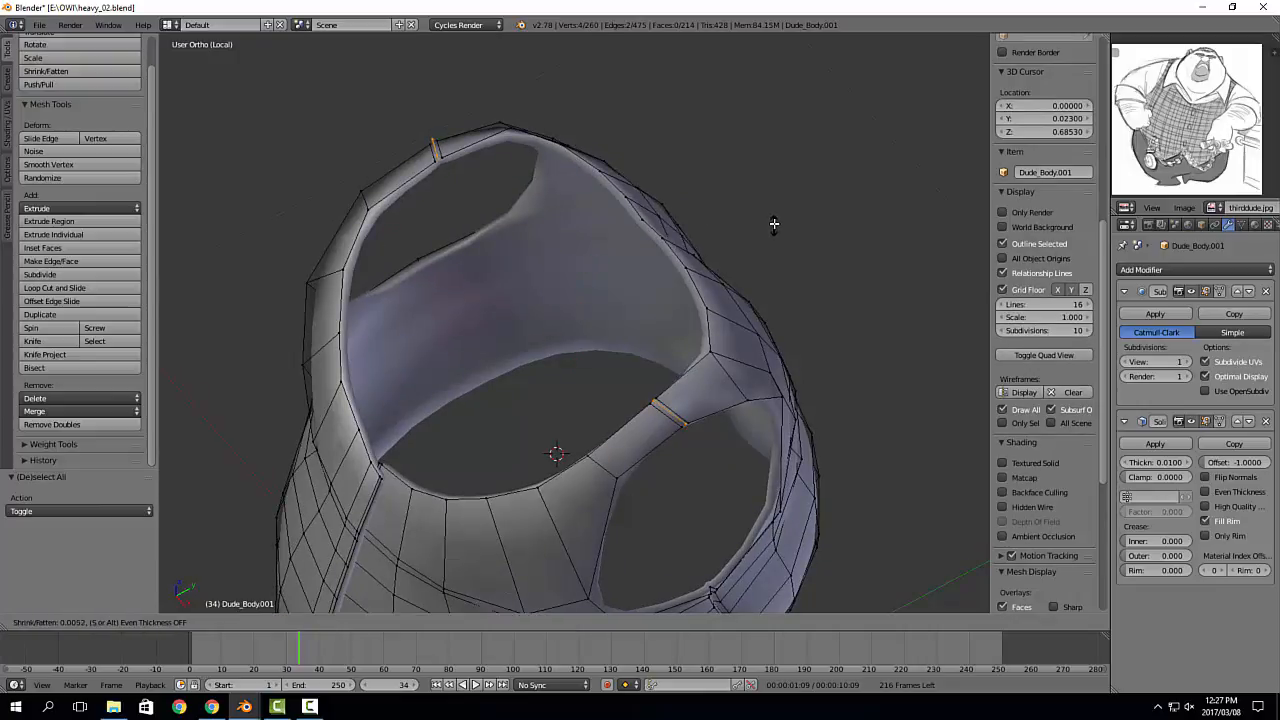
{"action": "left_click", "coordinate": [773, 221]}
Step: Bevel the matching vertical edge loop under the vest's other armhole by 0.005 with 2 segments
{"action": "key", "text": "Tab"}
{"action": "middle_click_drag", "start_coordinate": [417, 280], "coordinate": [542, 346]}
{"action": "key", "text": "Tab"}
{"action": "right_click", "coordinate": [542, 346], "text": "alt"}
{"action": "scroll", "coordinate": [597, 333], "scroll_direction": "up", "scroll_amount": 1}
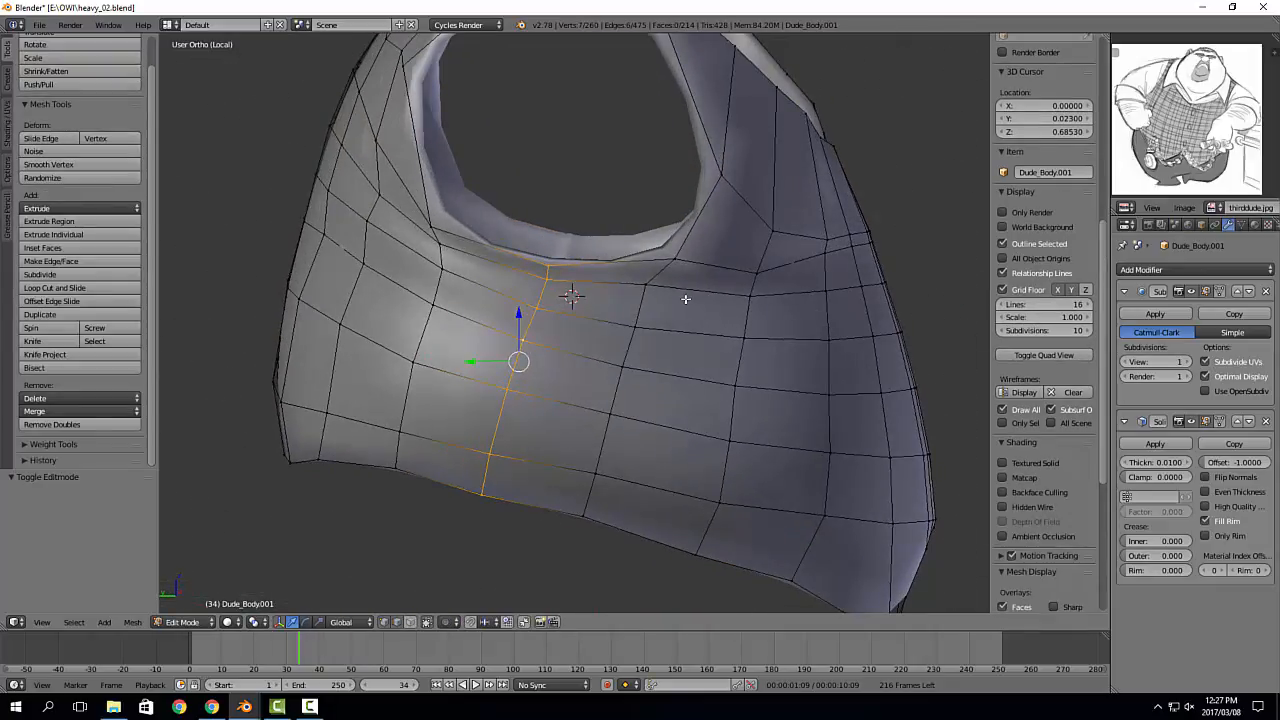
{"action": "key", "text": "ctrl+b"}
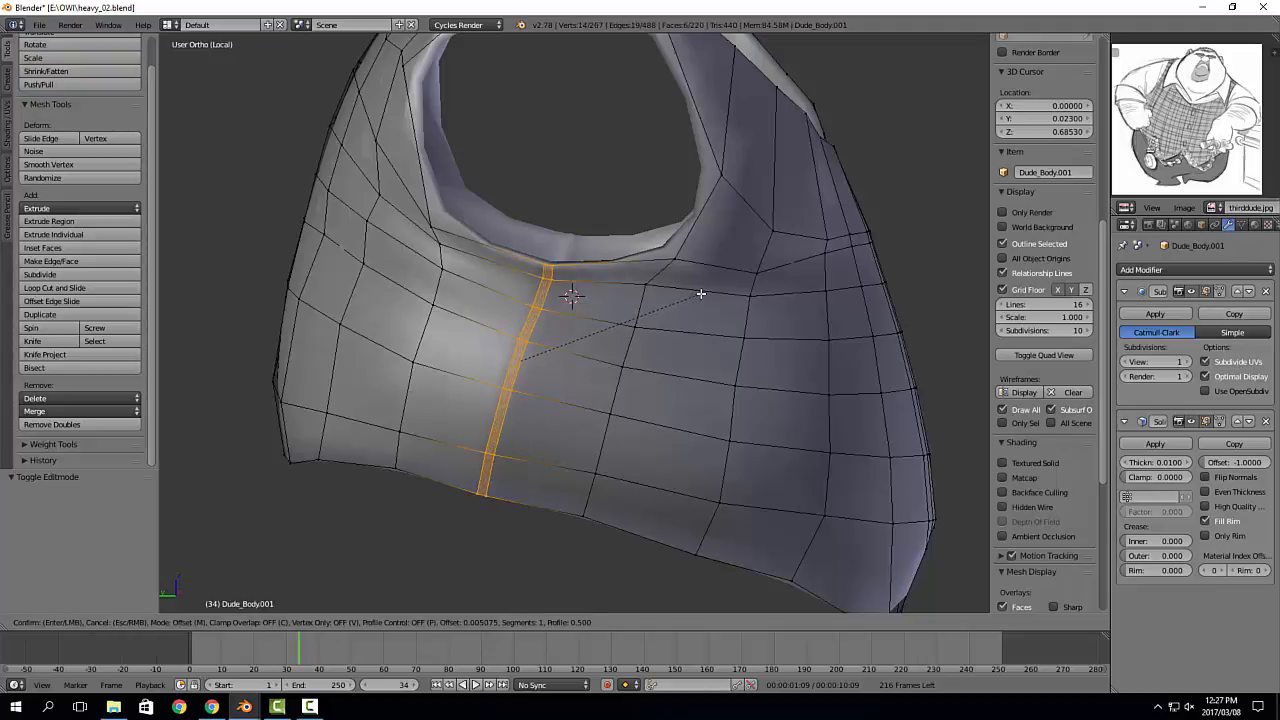
{"action": "left_click", "coordinate": [701, 293]}
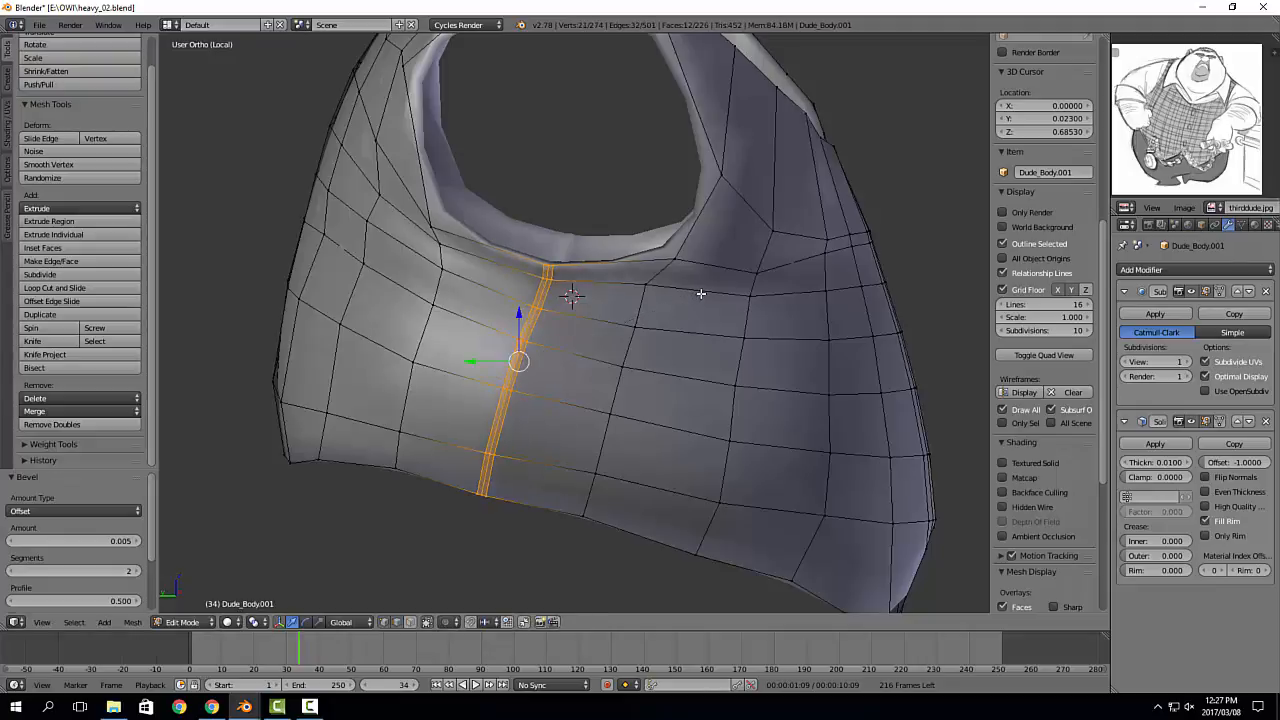
Step: Shrink/Fatten the middle loop of this second side seam by about 0.003 and return to Object Mode
{"action": "right_click", "coordinate": [530, 323], "text": "alt"}
{"action": "key", "text": "alt+s"}
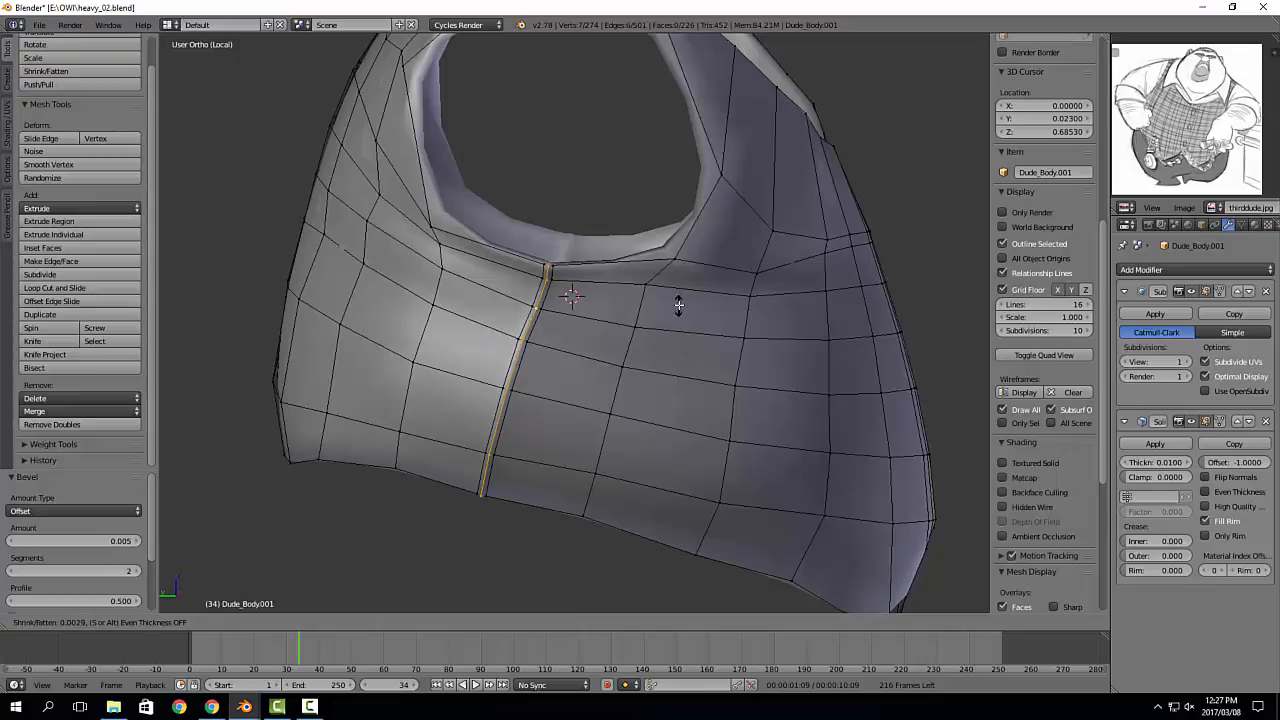
{"action": "left_click", "coordinate": [679, 303]}
{"action": "key", "text": "Tab"}
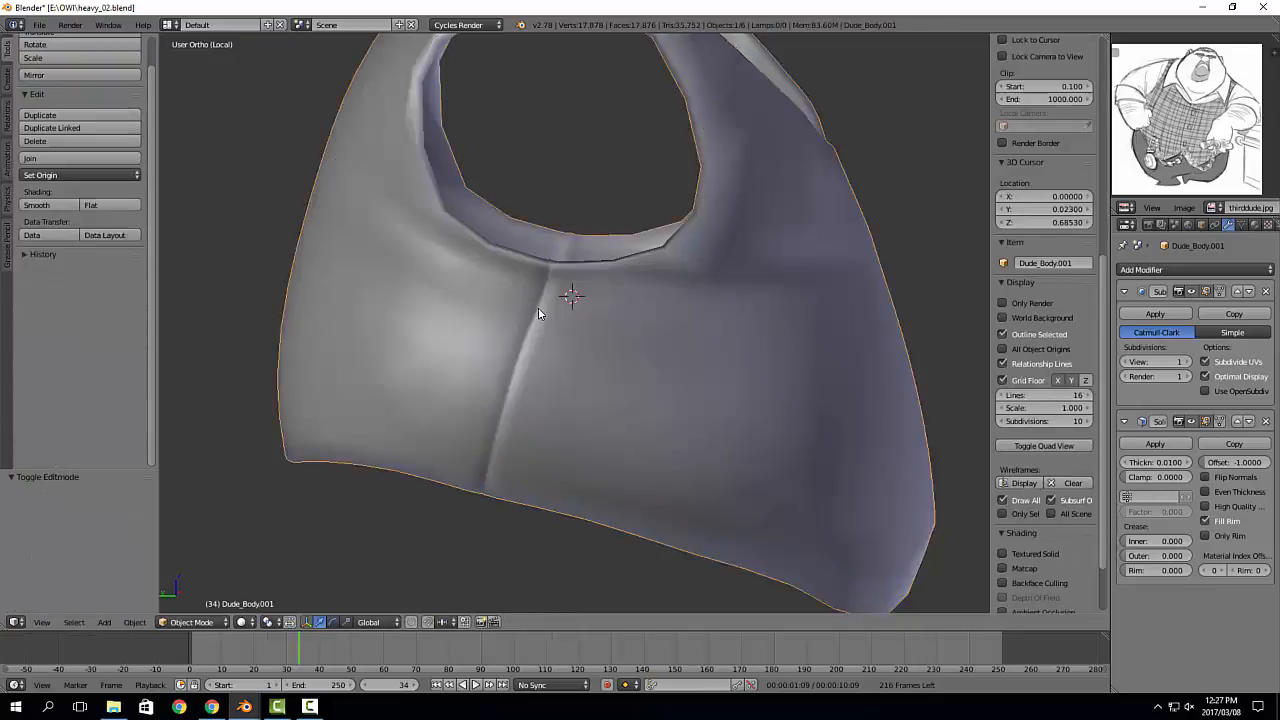
Step: Add a second Subdivision Surface modifier to the vest, leave local view and deselect everything
{"action": "scroll", "coordinate": [541, 316], "scroll_direction": "down", "scroll_amount": 4}
{"action": "mouse_move", "coordinate": [700, 345]}
{"action": "middle_mouse_down"}
{"action": "mouse_move", "coordinate": [516, 377]}
{"action": "mouse_move", "coordinate": [447, 370]}
{"action": "mouse_move", "coordinate": [613, 314]}
{"action": "mouse_move", "coordinate": [691, 330]}
{"action": "mouse_move", "coordinate": [722, 355]}
{"action": "middle_mouse_up"}
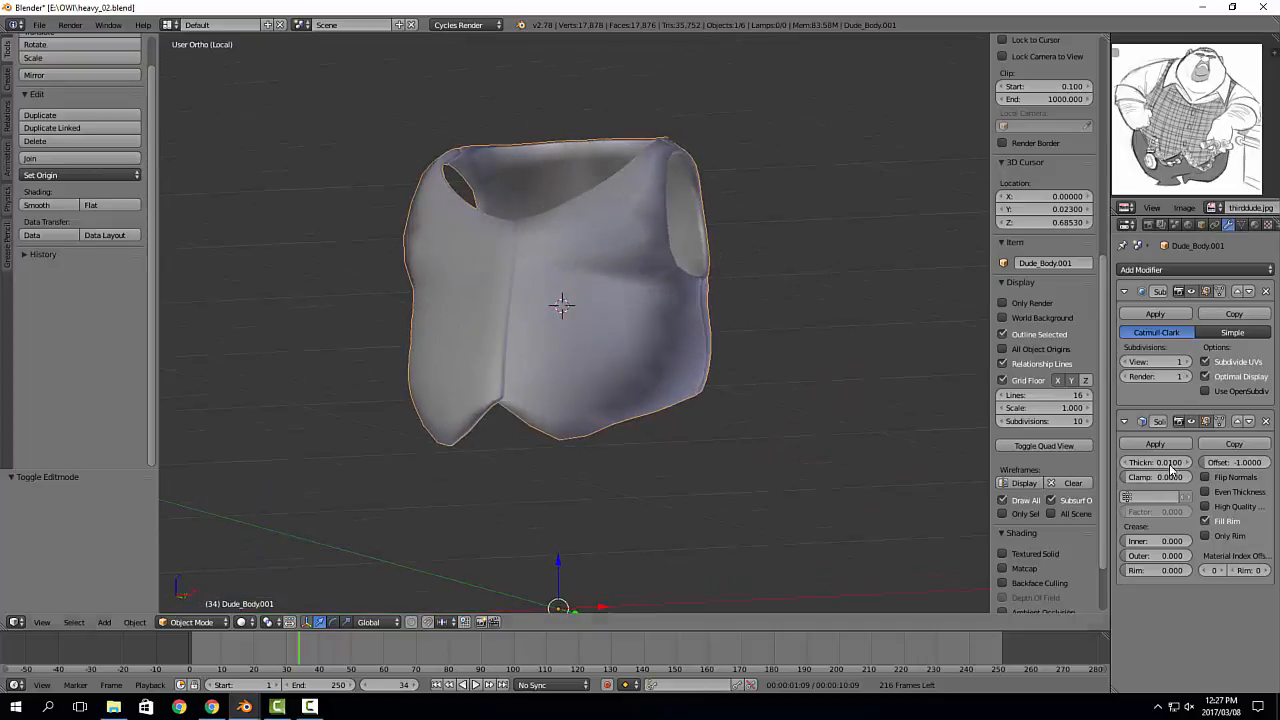
{"action": "left_click", "coordinate": [1166, 271]}
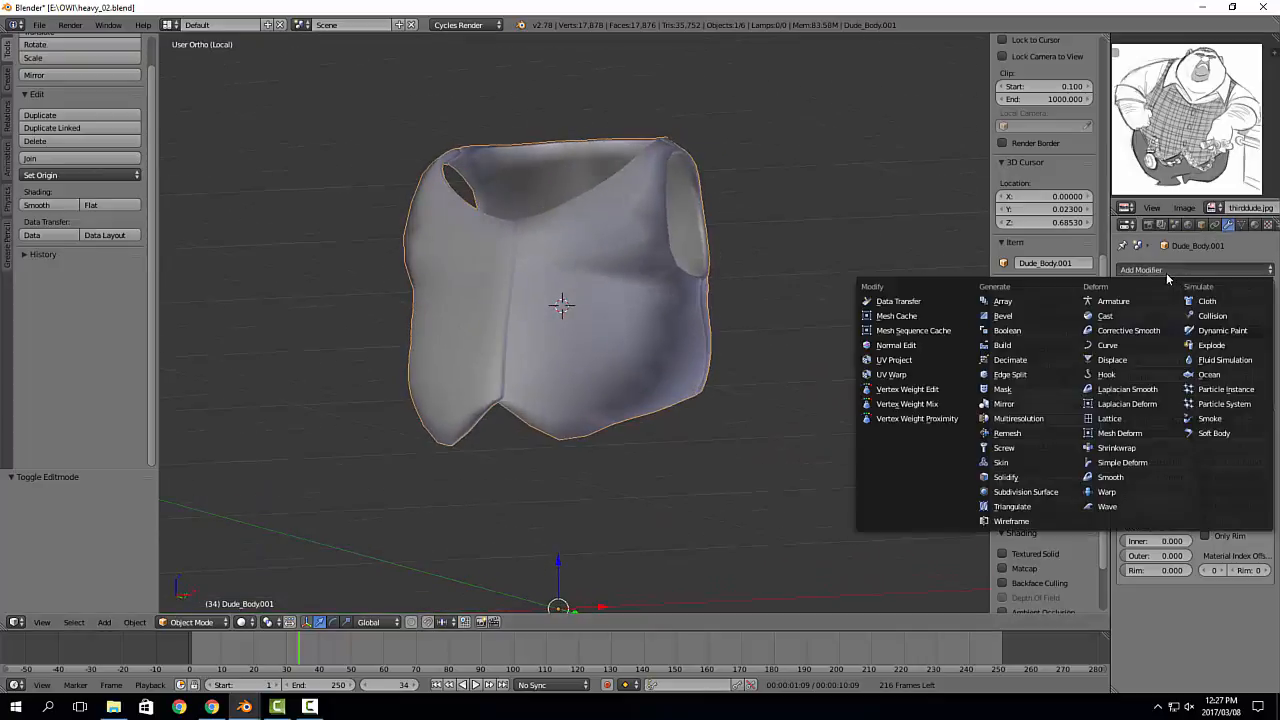
{"action": "left_click", "coordinate": [1062, 489]}
{"action": "key", "text": "a"}
{"action": "middle_click_drag", "start_coordinate": [842, 497], "coordinate": [800, 388]}
{"action": "key", "text": "KP_Divide"}
{"action": "key", "text": "a"}
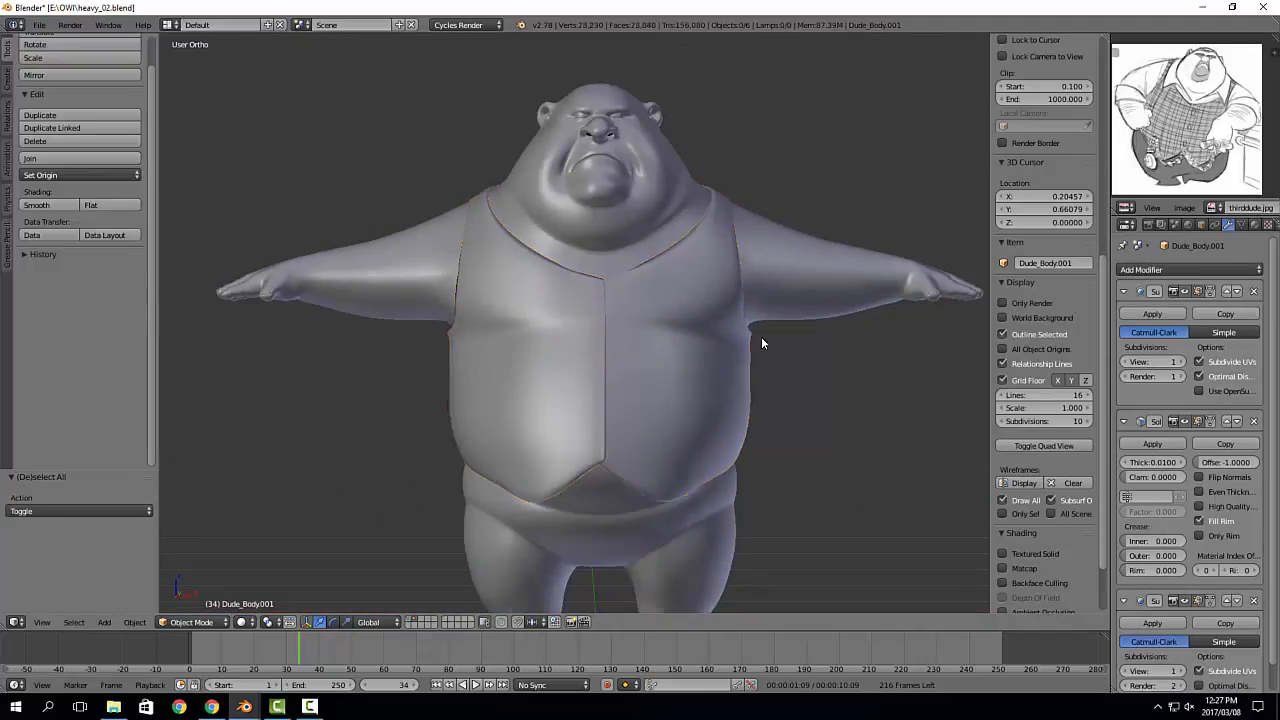
Step: Move the neck-side vertices of the vest's shoulder seam vertically to fit the body, then leave Edit Mode
{"action": "middle_click_drag", "start_coordinate": [761, 336], "coordinate": [765, 157]}
{"action": "scroll", "coordinate": [683, 270], "scroll_direction": "up", "scroll_amount": 3}
{"action": "right_click", "coordinate": [711, 171]}
{"action": "key", "text": "Tab"}
{"action": "left_click", "coordinate": [655, 173]}
{"action": "right_click", "coordinate": [712, 141]}
{"action": "key", "text": "Tab"}
{"action": "left_click", "coordinate": [804, 136]}
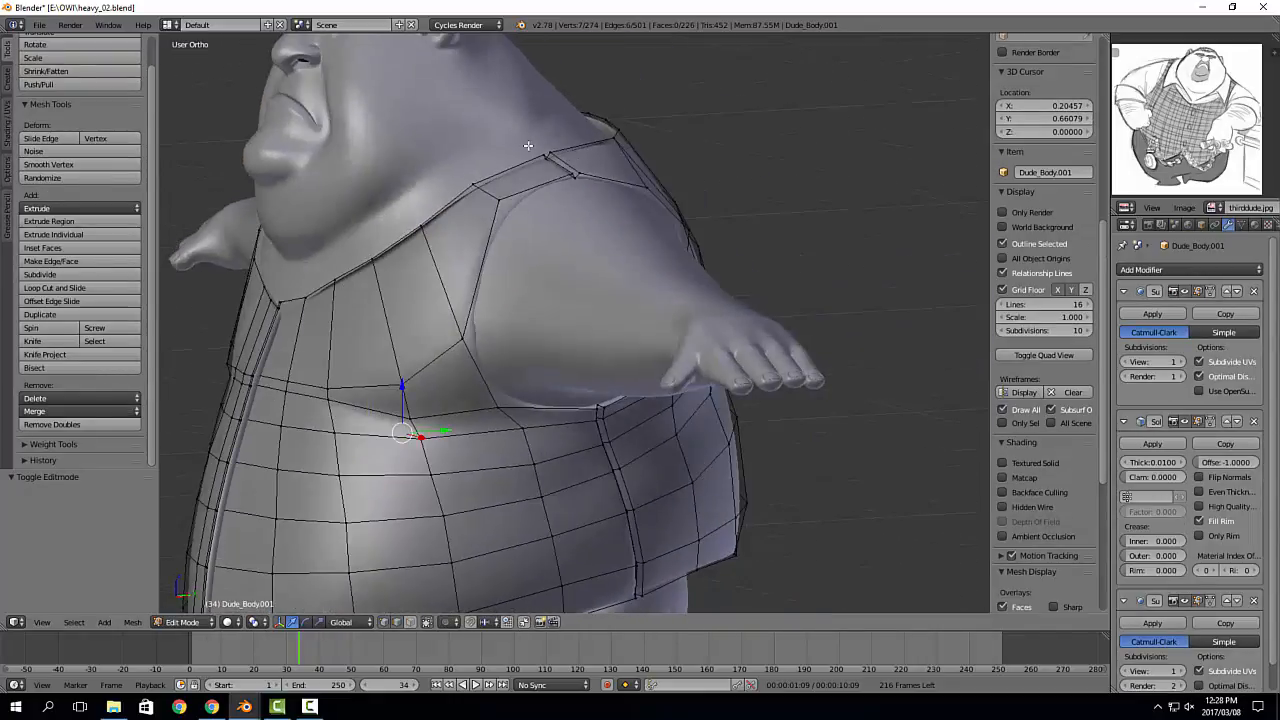
{"action": "middle_click_drag", "start_coordinate": [562, 162], "coordinate": [602, 145]}
{"action": "key", "text": "g"}
{"action": "key", "text": "z"}
{"action": "left_click", "coordinate": [551, 111]}
{"action": "key", "text": "Tab"}
Step: Touch up the vest's front neckline with the Grab brush in Sculpt Mode and return to Edit Mode
{"action": "scroll", "coordinate": [528, 287], "scroll_direction": "down", "scroll_amount": 3}
{"action": "mouse_move", "coordinate": [528, 287]}
{"action": "middle_mouse_down"}
{"action": "mouse_move", "coordinate": [538, 368]}
{"action": "mouse_move", "coordinate": [622, 354]}
{"action": "middle_mouse_up"}
{"action": "scroll", "coordinate": [520, 370], "scroll_direction": "up", "scroll_amount": 2}
{"action": "mouse_move", "coordinate": [622, 354]}
{"action": "middle_mouse_down"}
{"action": "mouse_move", "coordinate": [594, 296]}
{"action": "mouse_move", "coordinate": [526, 355]}
{"action": "middle_mouse_up"}
{"action": "key", "text": "Tab"}
{"action": "left_click", "coordinate": [533, 280]}
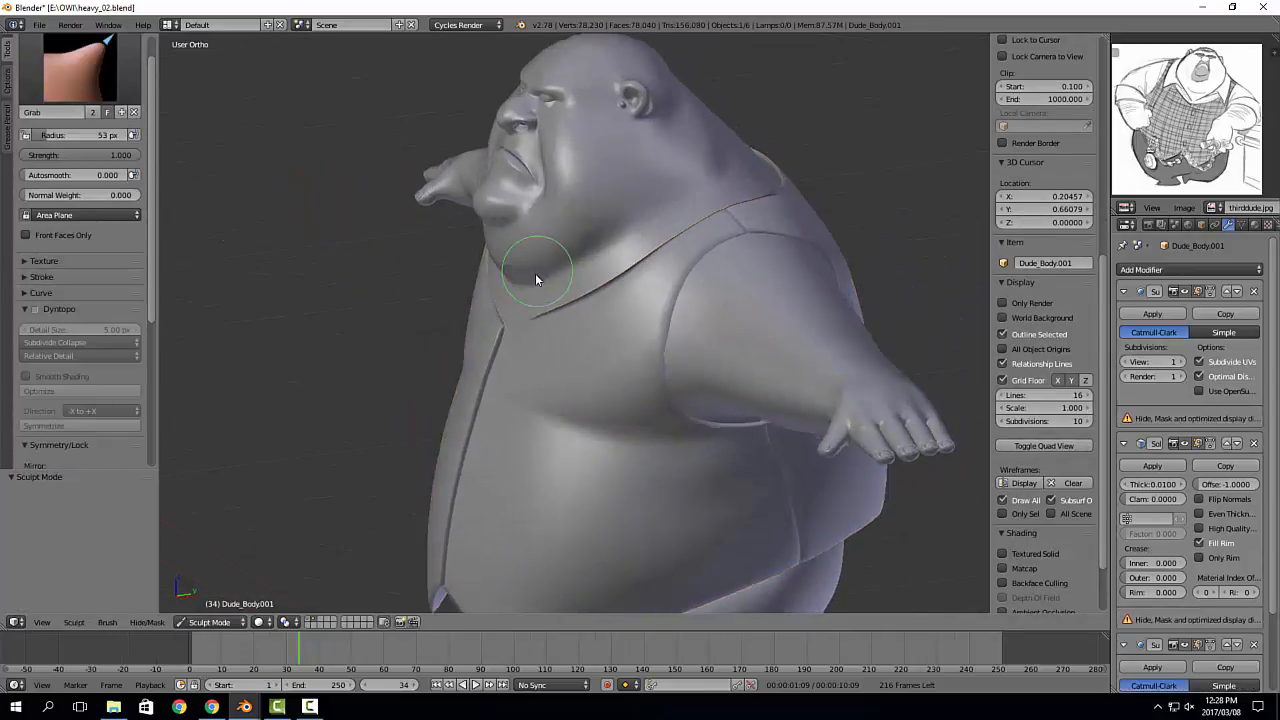
{"action": "key", "text": "f"}
{"action": "mouse_move", "coordinate": [535, 275]}
{"action": "middle_mouse_down"}
{"action": "mouse_move", "coordinate": [501, 350]}
{"action": "mouse_move", "coordinate": [593, 331]}
{"action": "mouse_move", "coordinate": [624, 242]}
{"action": "mouse_move", "coordinate": [690, 430]}
{"action": "mouse_move", "coordinate": [765, 411]}
{"action": "middle_mouse_up"}
{"action": "left_click", "coordinate": [522, 335]}
{"action": "key", "text": "Tab"}
{"action": "scroll", "coordinate": [1153, 100], "scroll_direction": "up", "scroll_amount": 2}
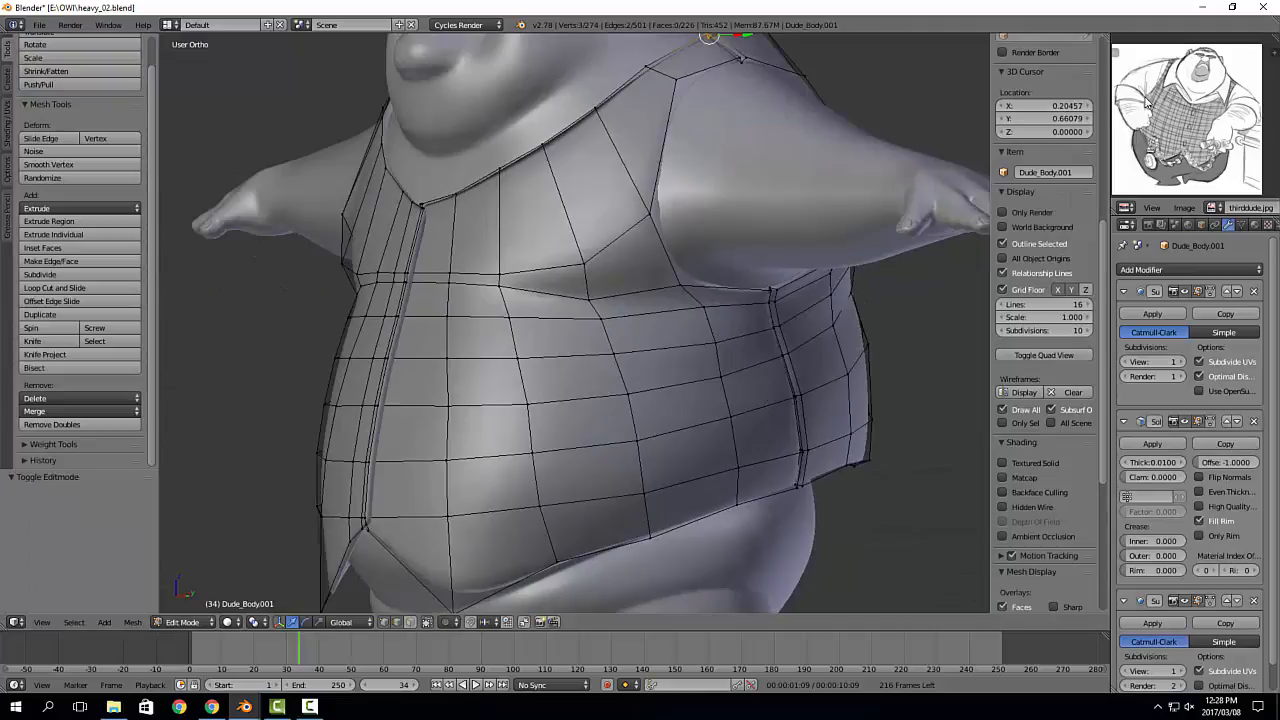
Step: Select the horizontal edge path below the armhole from front to back across the side seam and bevel it by 0.019 with 2 segments
{"action": "middle_click_drag", "start_coordinate": [821, 357], "coordinate": [771, 345], "text": "shift"}
{"action": "middle_click_drag", "start_coordinate": [771, 345], "coordinate": [669, 388]}
{"action": "scroll", "coordinate": [776, 348], "scroll_direction": "up", "scroll_amount": 1}
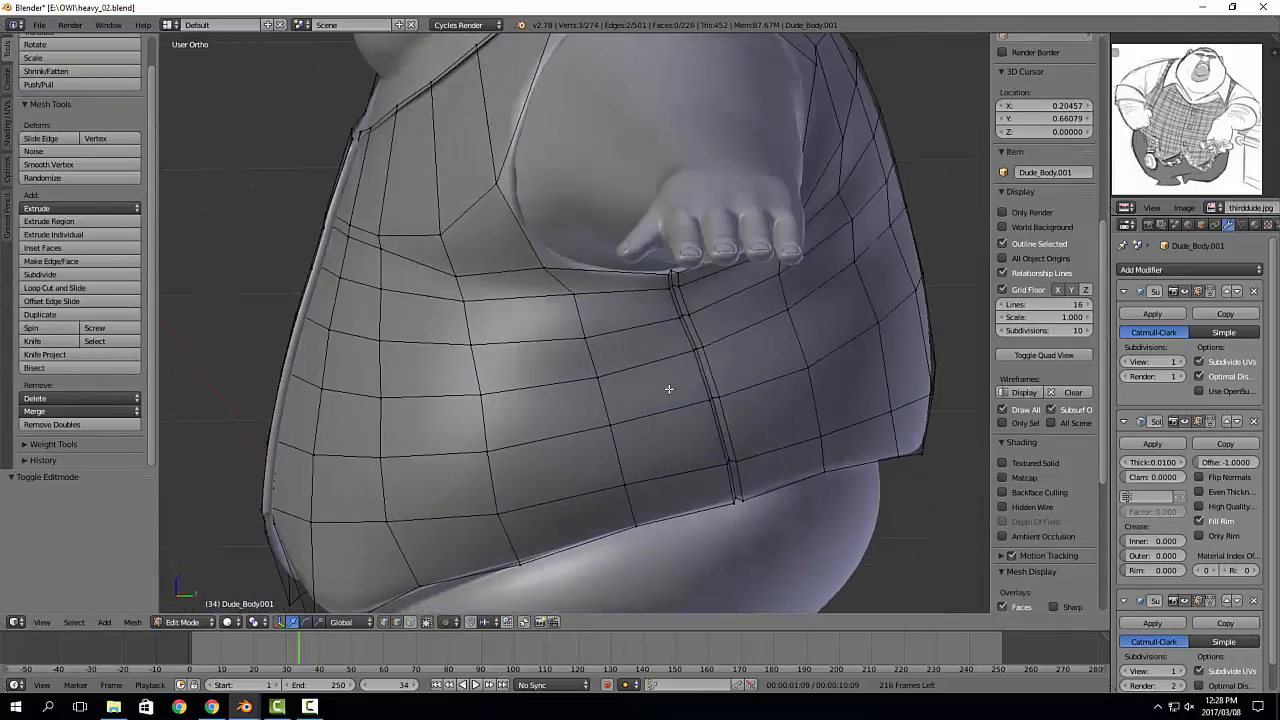
{"action": "left_click", "coordinate": [477, 396]}
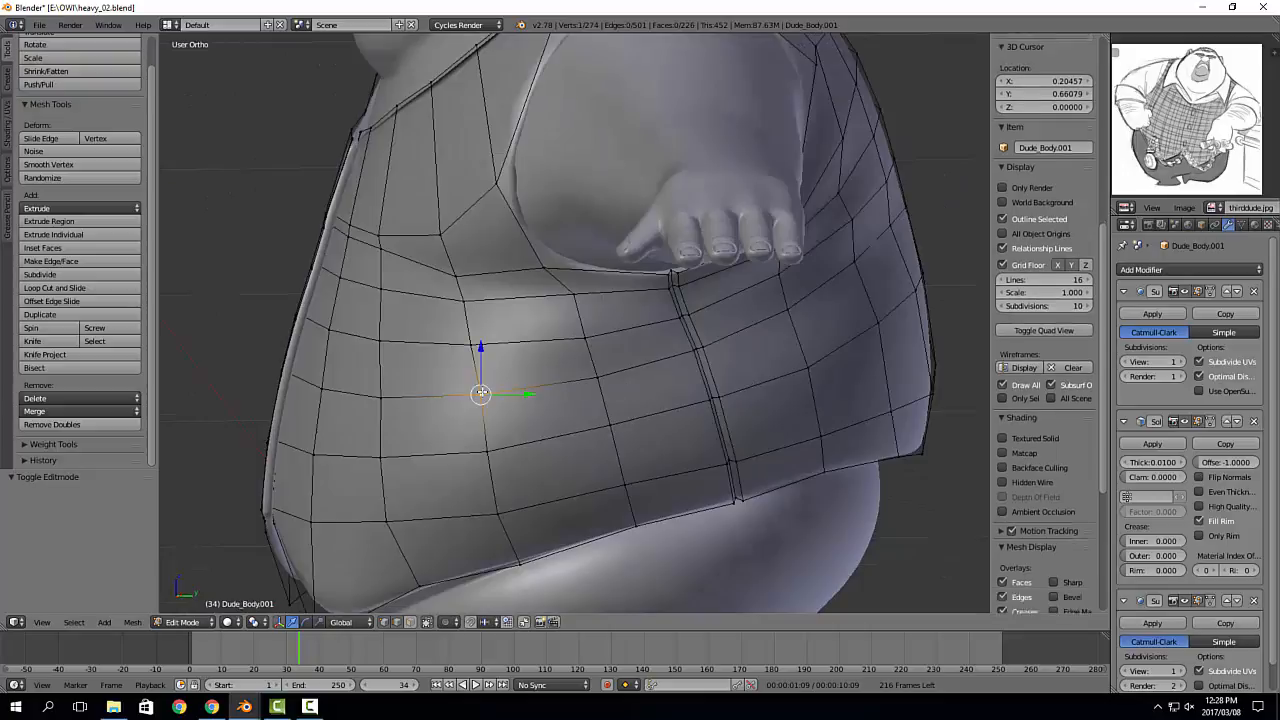
{"action": "left_click", "coordinate": [851, 262], "text": "ctrl"}
{"action": "mouse_move", "coordinate": [716, 334]}
{"action": "middle_mouse_down"}
{"action": "mouse_move", "coordinate": [517, 372]}
{"action": "mouse_move", "coordinate": [734, 326]}
{"action": "middle_mouse_up"}
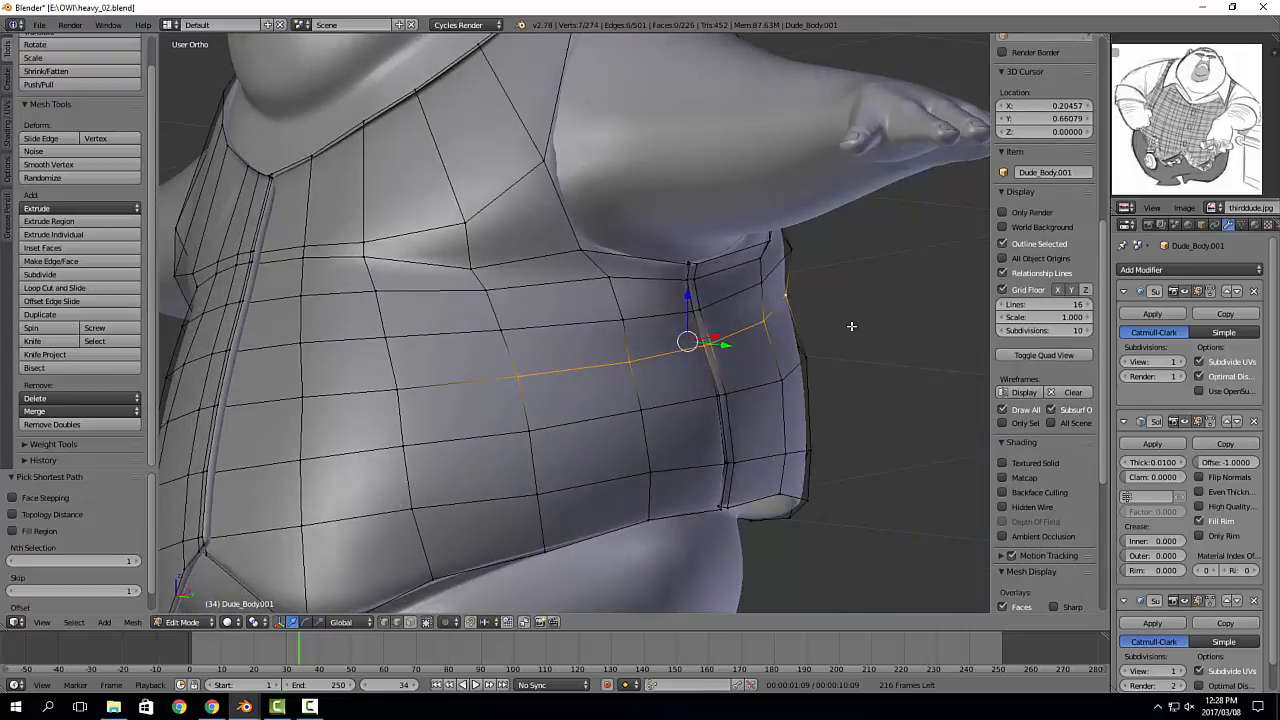
{"action": "key", "text": "ctrl+b"}
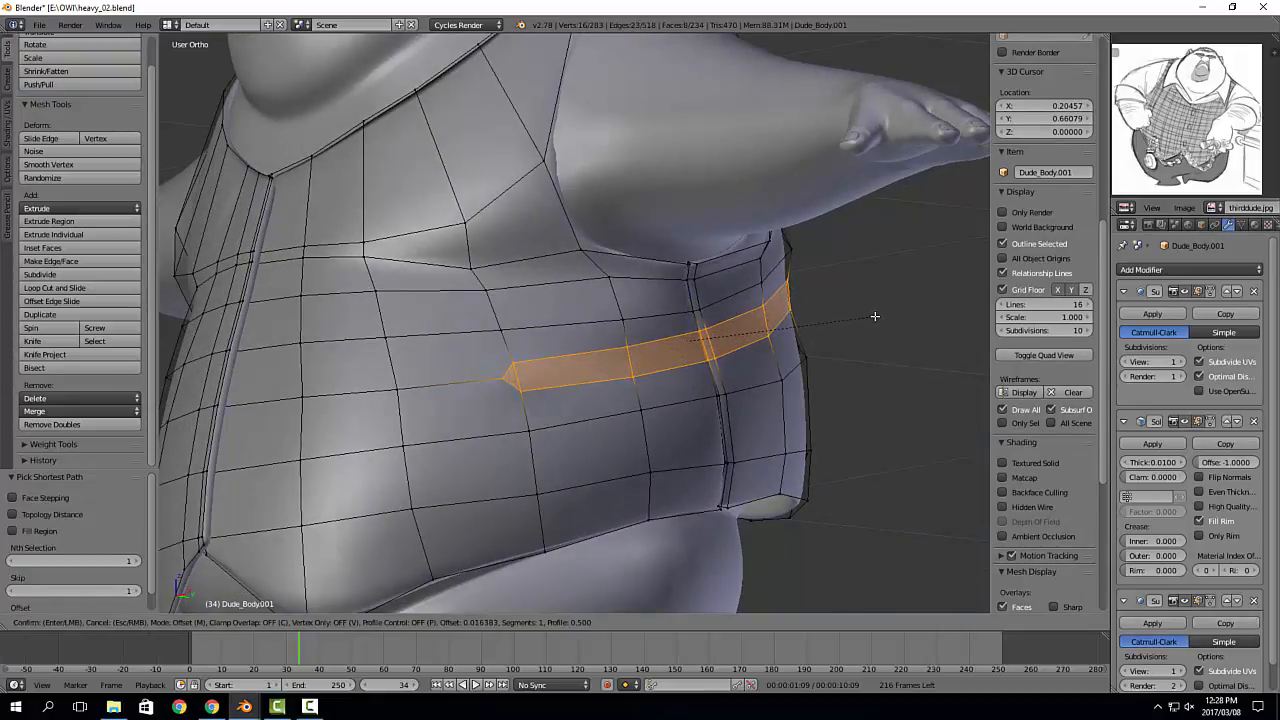
{"action": "left_click", "coordinate": [877, 315]}
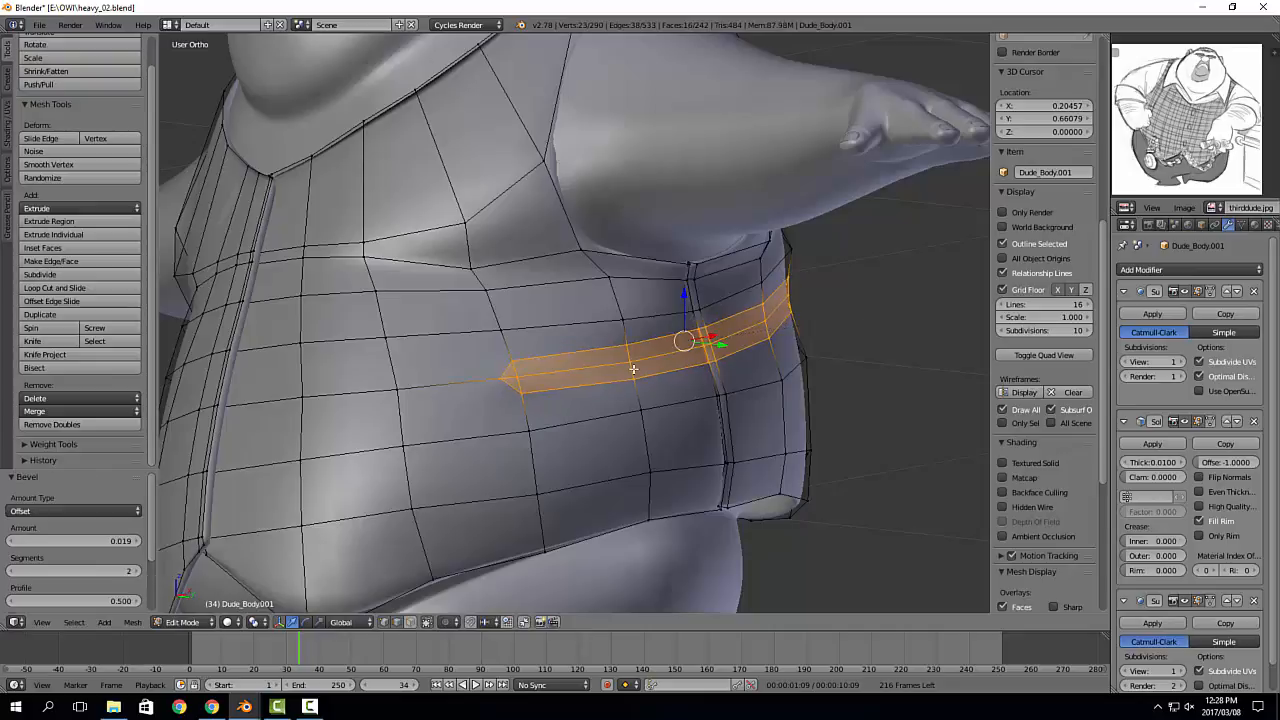
Step: Select the middle edge path of the new horizontal bevel and Shrink/Fatten it by about -0.007 to form a fold
{"action": "right_click", "coordinate": [515, 376]}
{"action": "middle_click_drag", "start_coordinate": [515, 376], "coordinate": [735, 402]}
{"action": "right_click", "coordinate": [864, 278], "text": "ctrl"}
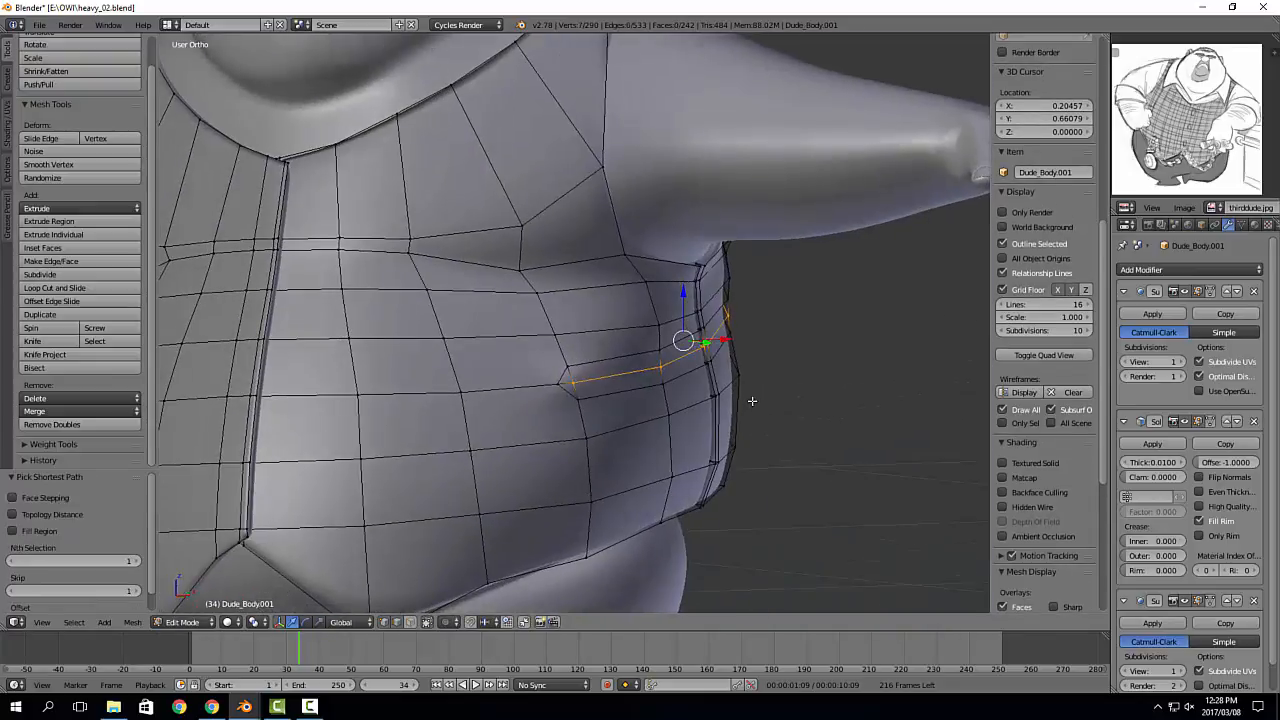
{"action": "key", "text": "alt+s"}
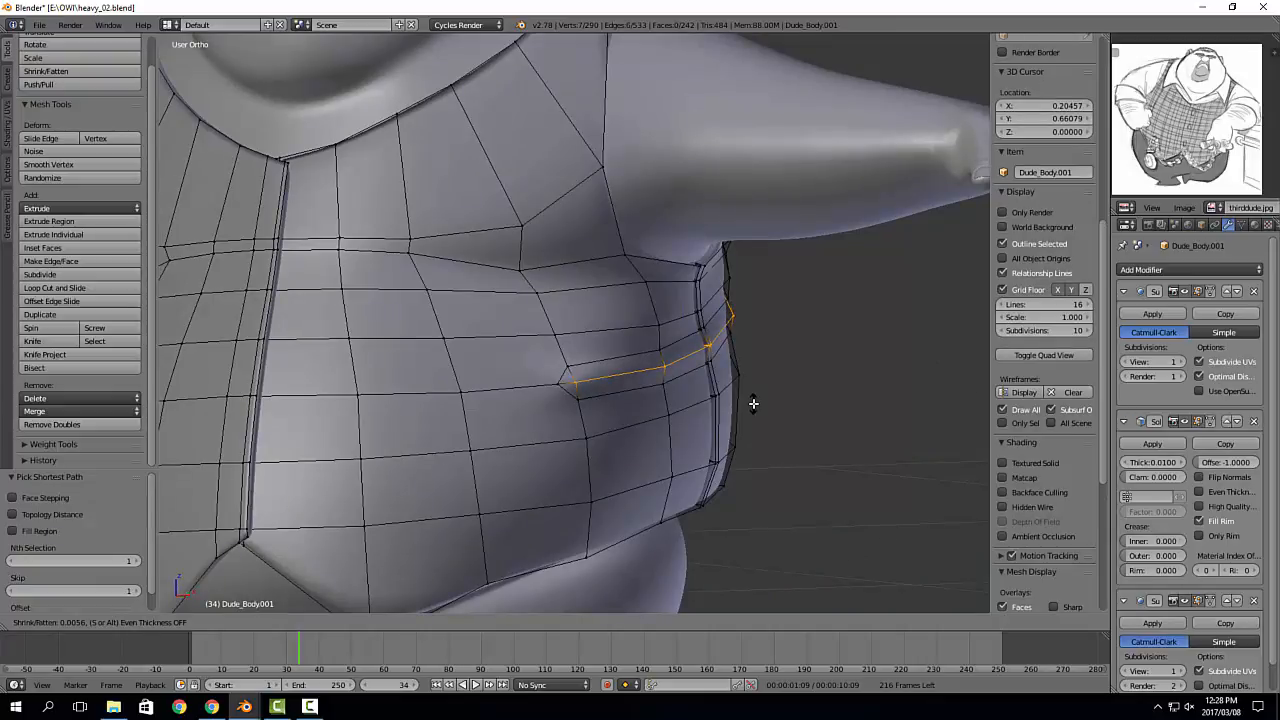
{"action": "left_click", "coordinate": [754, 404]}
{"action": "middle_click_drag", "start_coordinate": [754, 404], "coordinate": [726, 409]}
Step: Dissolve the short edge joining the two vertices at the front tip of the horizontal fold
{"action": "right_click", "coordinate": [530, 391]}
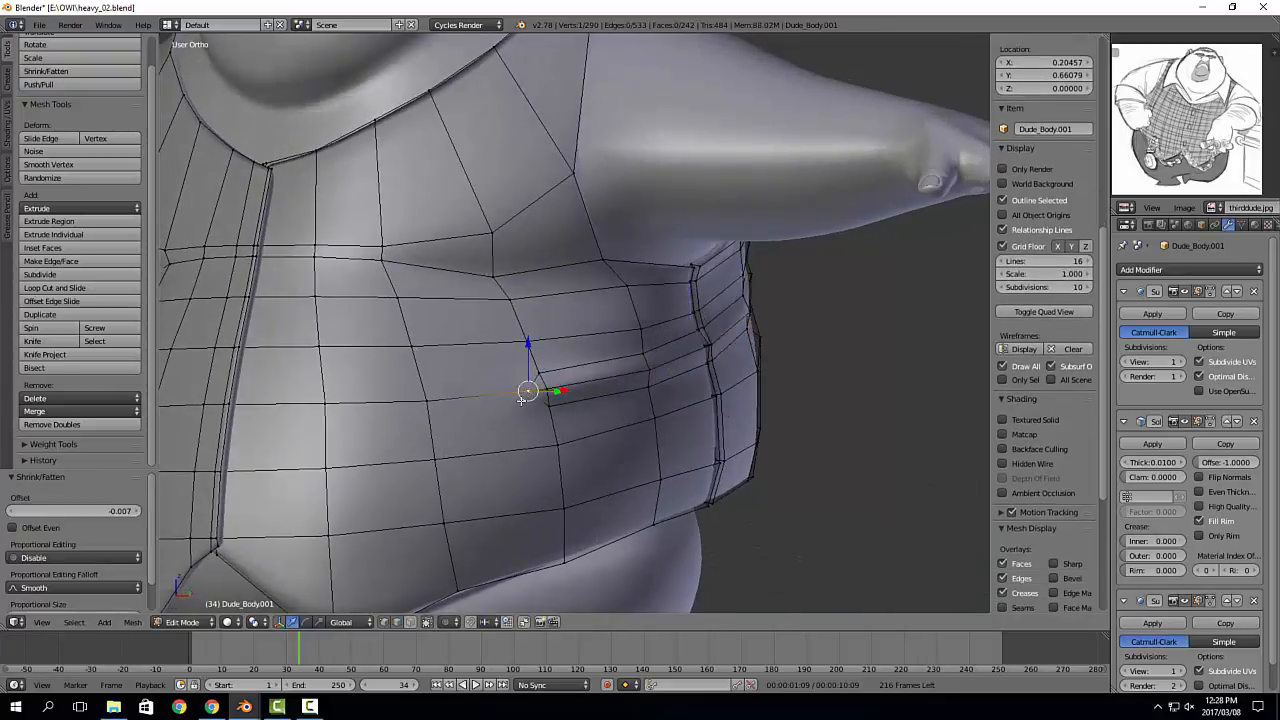
{"action": "key", "text": "a"}
{"action": "scroll", "coordinate": [564, 406], "scroll_direction": "up", "scroll_amount": 2}
{"action": "right_click", "coordinate": [516, 386]}
{"action": "right_click", "coordinate": [539, 380], "text": "shift"}
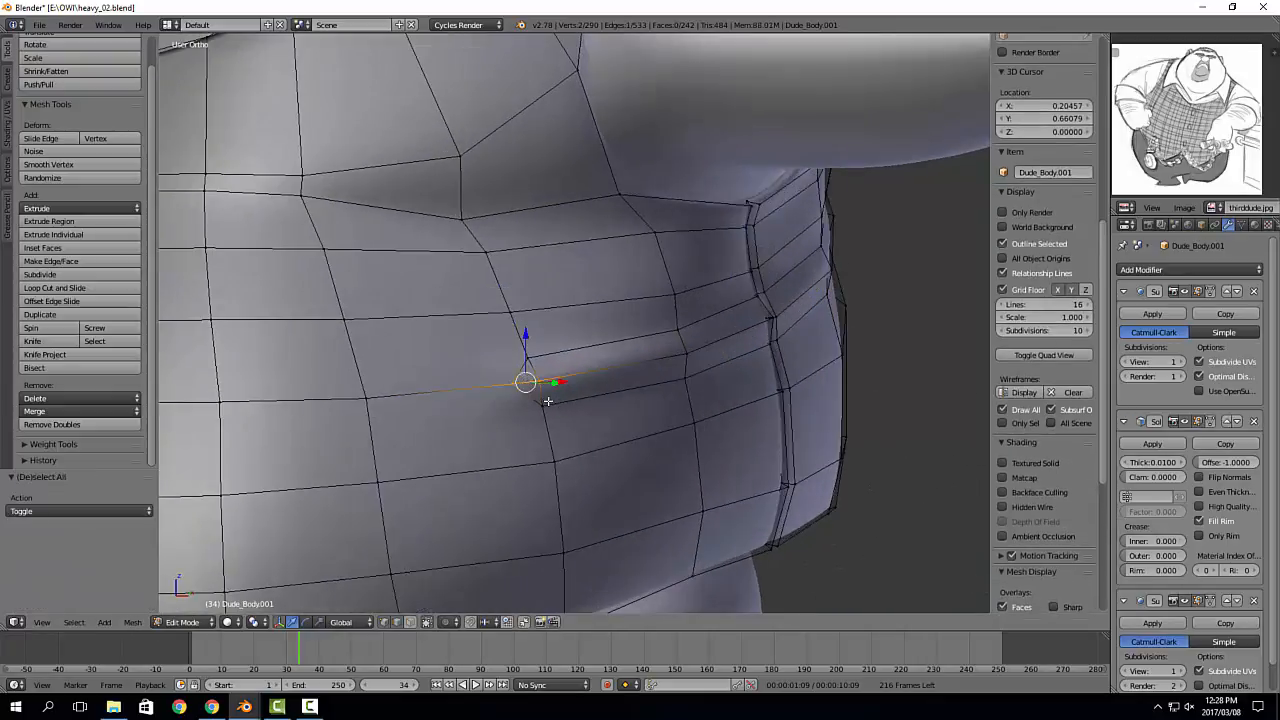
{"action": "key", "text": "x"}
{"action": "left_click", "coordinate": [533, 558]}
Step: Move the middle vertex at the front end of the horizontal fold
{"action": "mouse_move", "coordinate": [606, 383]}
{"action": "middle_mouse_down"}
{"action": "mouse_move", "coordinate": [751, 394]}
{"action": "mouse_move", "coordinate": [601, 406]}
{"action": "middle_mouse_up"}
{"action": "key", "text": "g"}
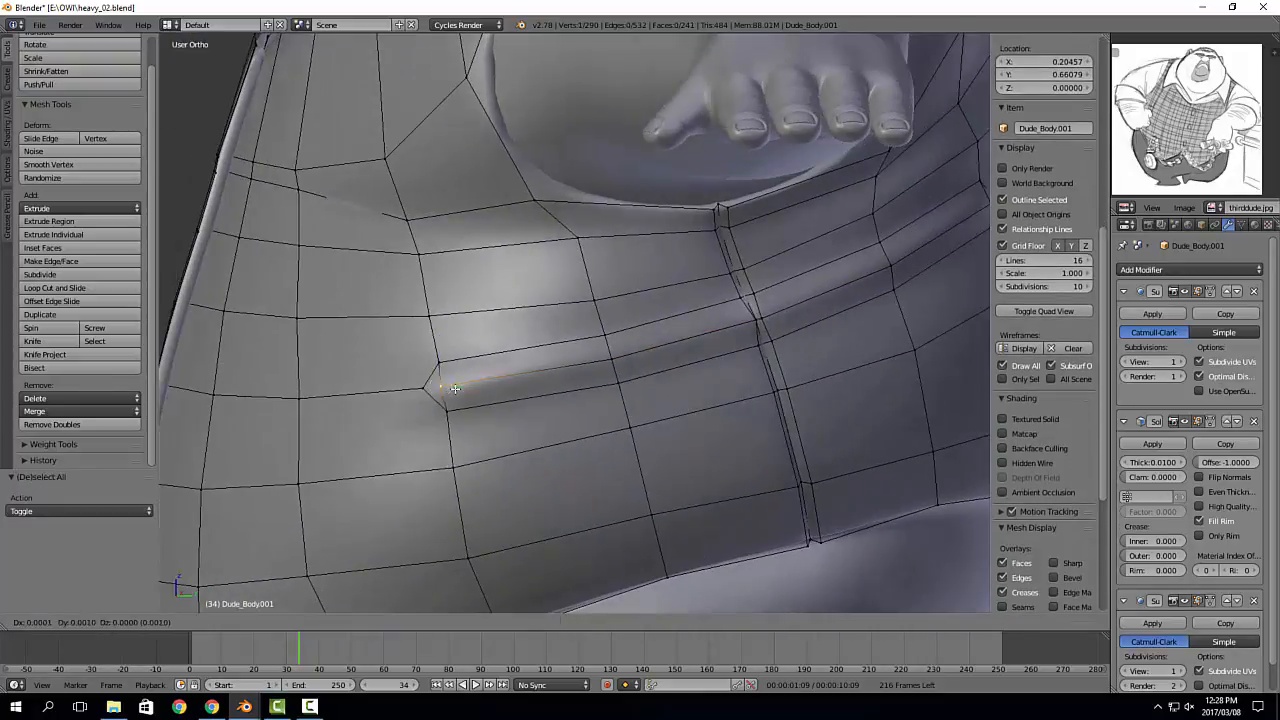
Step: Slide the inner vertices at the front and rear ends of the vest's side fold along their edges, away from the tips
{"action": "left_click", "coordinate": [484, 382]}
{"action": "middle_click_drag", "start_coordinate": [486, 381], "coordinate": [688, 340]}
{"action": "key", "text": "g"}
{"action": "key", "text": "g"}
{"action": "left_click", "coordinate": [673, 341]}
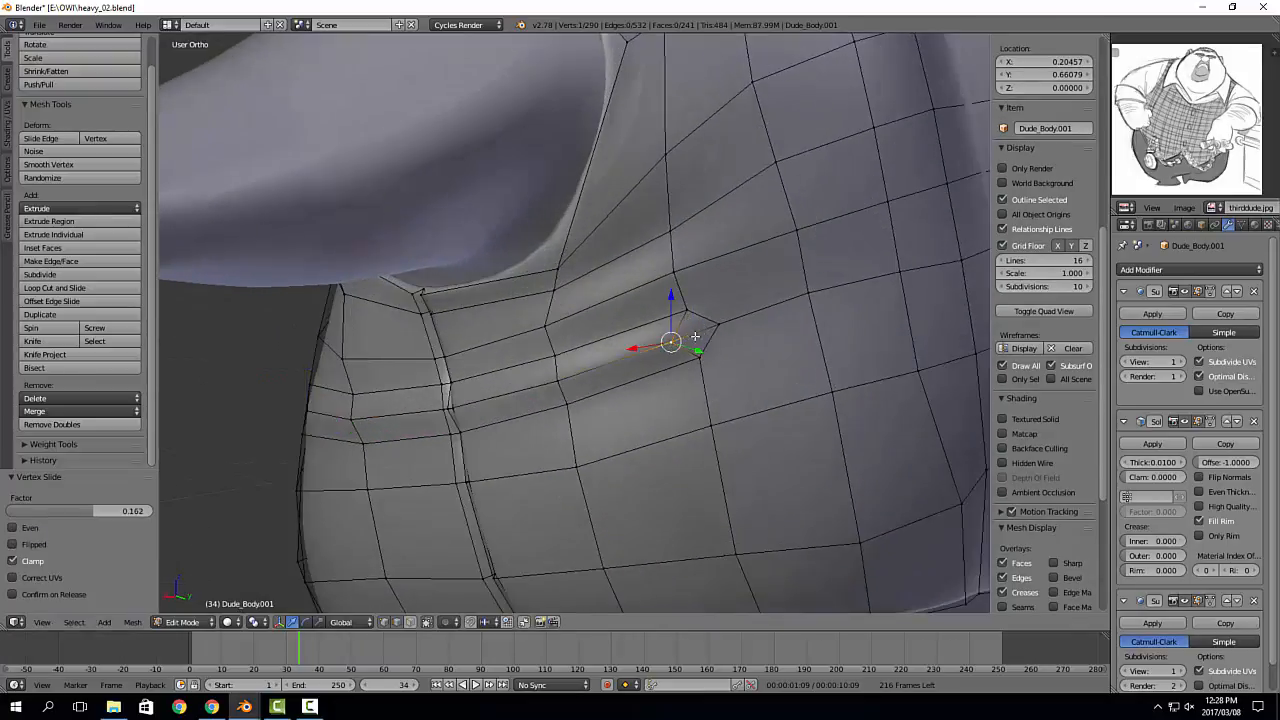
Step: Delete the short edge at the rear end of the side fold using the Edge Loops option
{"action": "key", "text": "a"}
{"action": "right_click", "coordinate": [701, 333]}
{"action": "key", "text": "ctrl+e"}
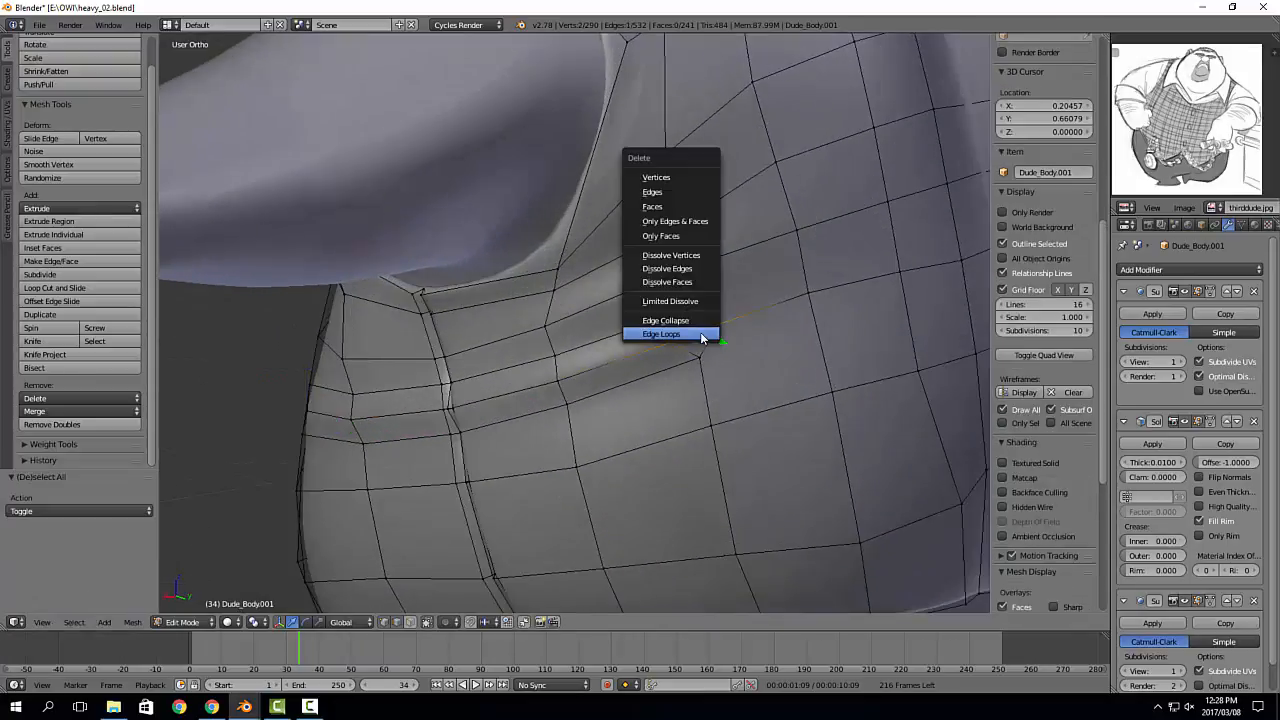
{"action": "left_click", "coordinate": [700, 332]}
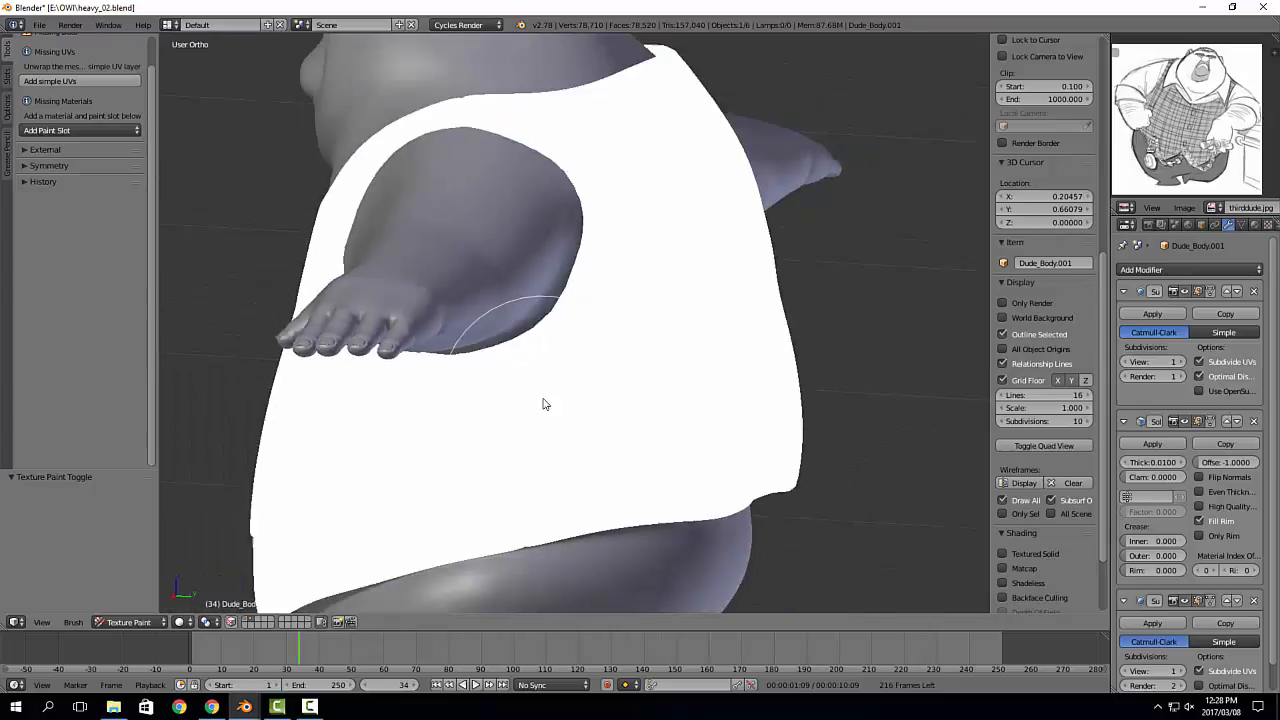
Step: Return to object mode and look over the folded vest on the whole character
{"action": "middle_click_drag", "start_coordinate": [543, 399], "coordinate": [646, 377]}
{"action": "key", "text": "Tab"}
{"action": "mouse_move", "coordinate": [656, 473]}
{"action": "middle_mouse_down"}
{"action": "mouse_move", "coordinate": [680, 443]}
{"action": "mouse_move", "coordinate": [668, 422]}
{"action": "mouse_move", "coordinate": [443, 463]}
{"action": "mouse_move", "coordinate": [652, 400]}
{"action": "middle_mouse_up"}
{"action": "key", "text": "Tab"}
{"action": "left_click", "coordinate": [580, 442]}
{"action": "scroll", "coordinate": [580, 441], "scroll_direction": "down", "scroll_amount": 3}
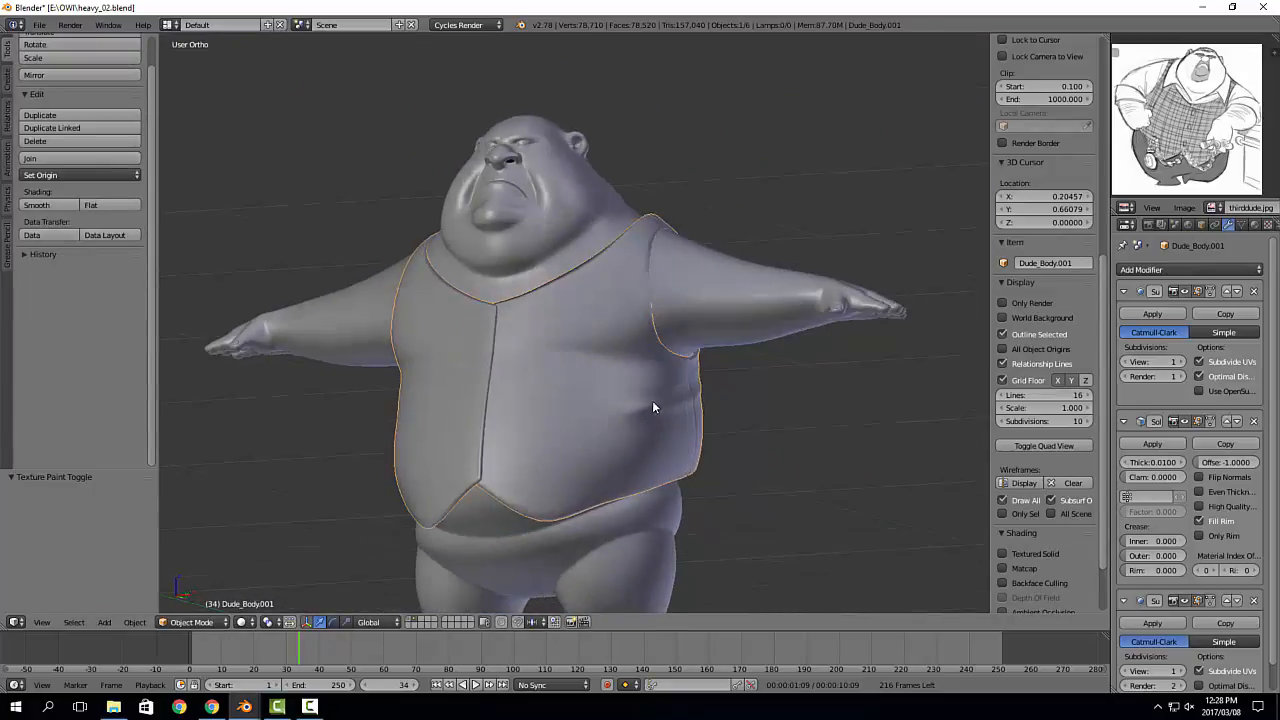
Step: Bevel the edge path across the side seam just below the armpit with 2 segments, about 0.011 wide
{"action": "key", "text": "Tab"}
{"action": "scroll", "coordinate": [652, 400], "scroll_direction": "up", "scroll_amount": 5}
{"action": "scroll", "coordinate": [707, 397], "scroll_direction": "up", "scroll_amount": 1}
{"action": "right_click", "coordinate": [691, 331]}
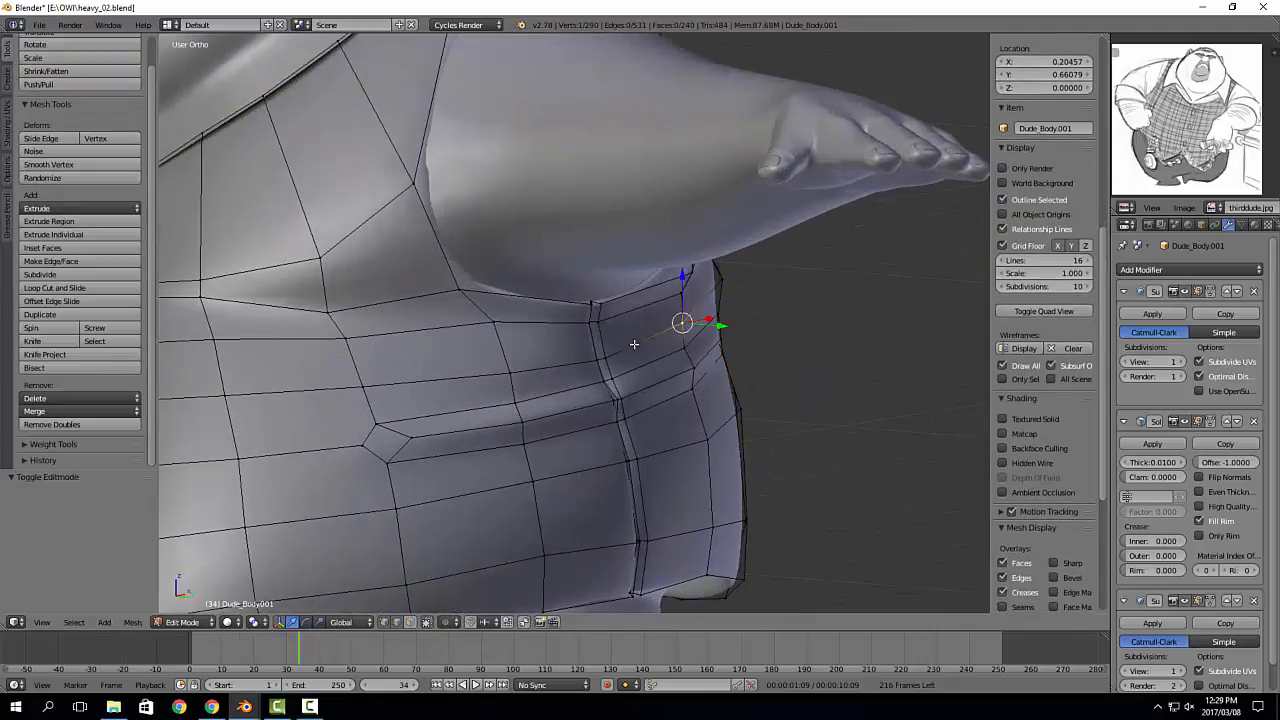
{"action": "right_click", "coordinate": [512, 370], "text": "ctrl"}
{"action": "key", "text": "ctrl+b"}
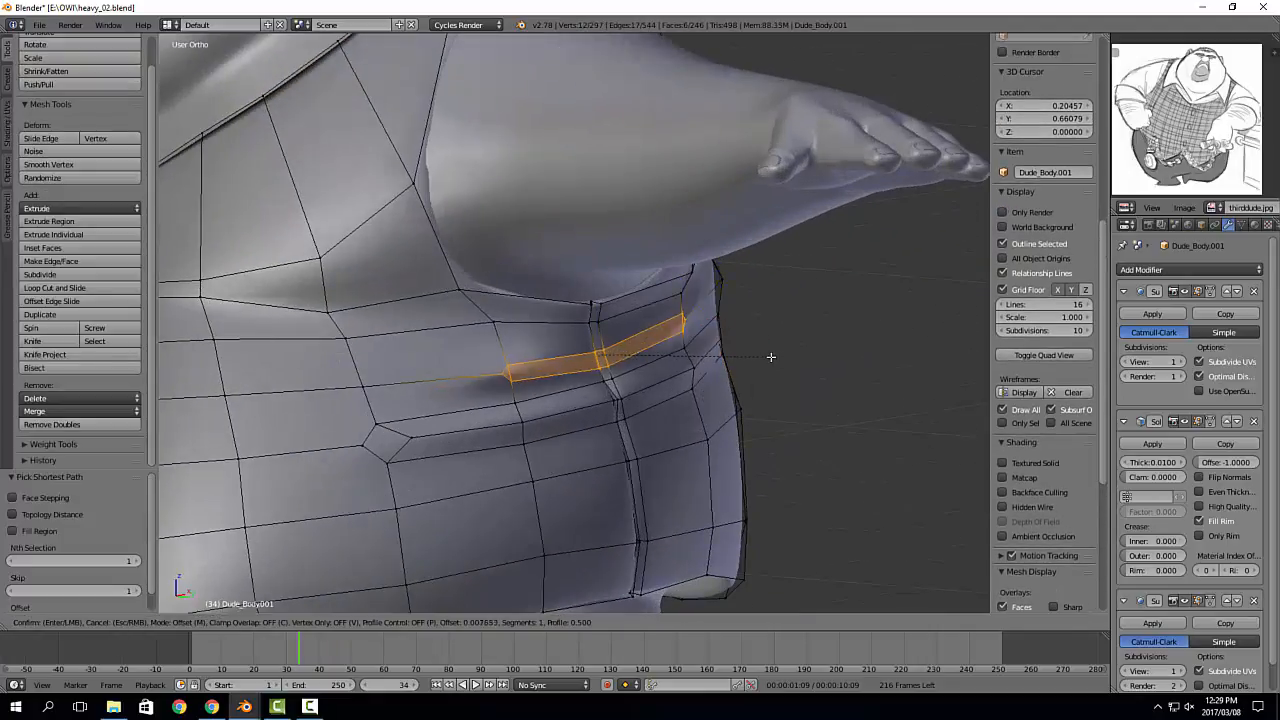
{"action": "scroll", "coordinate": [772, 357], "scroll_direction": "up", "scroll_amount": 1}
{"action": "left_click", "coordinate": [772, 357]}
Step: Push the middle edge path of the bevel below the armpit inward with Shrink/Fatten, offset about -0.006
{"action": "key", "text": "ctrl+z"}
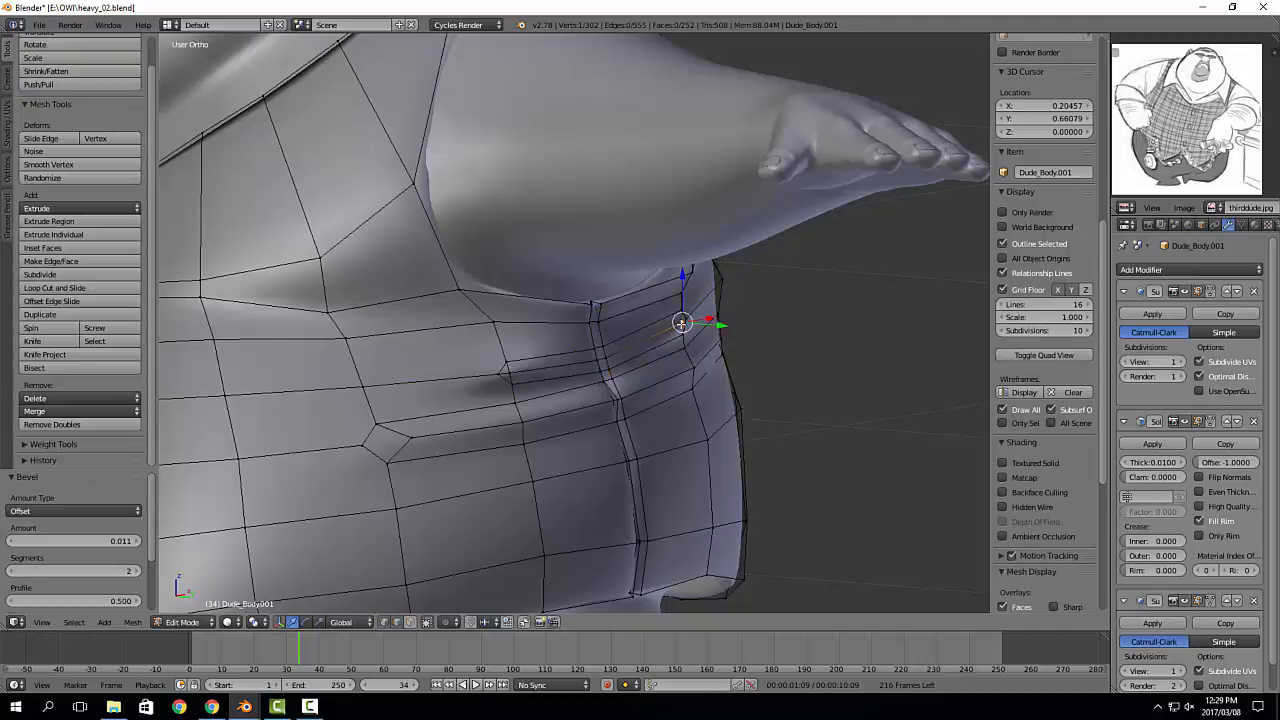
{"action": "key", "text": "g"}
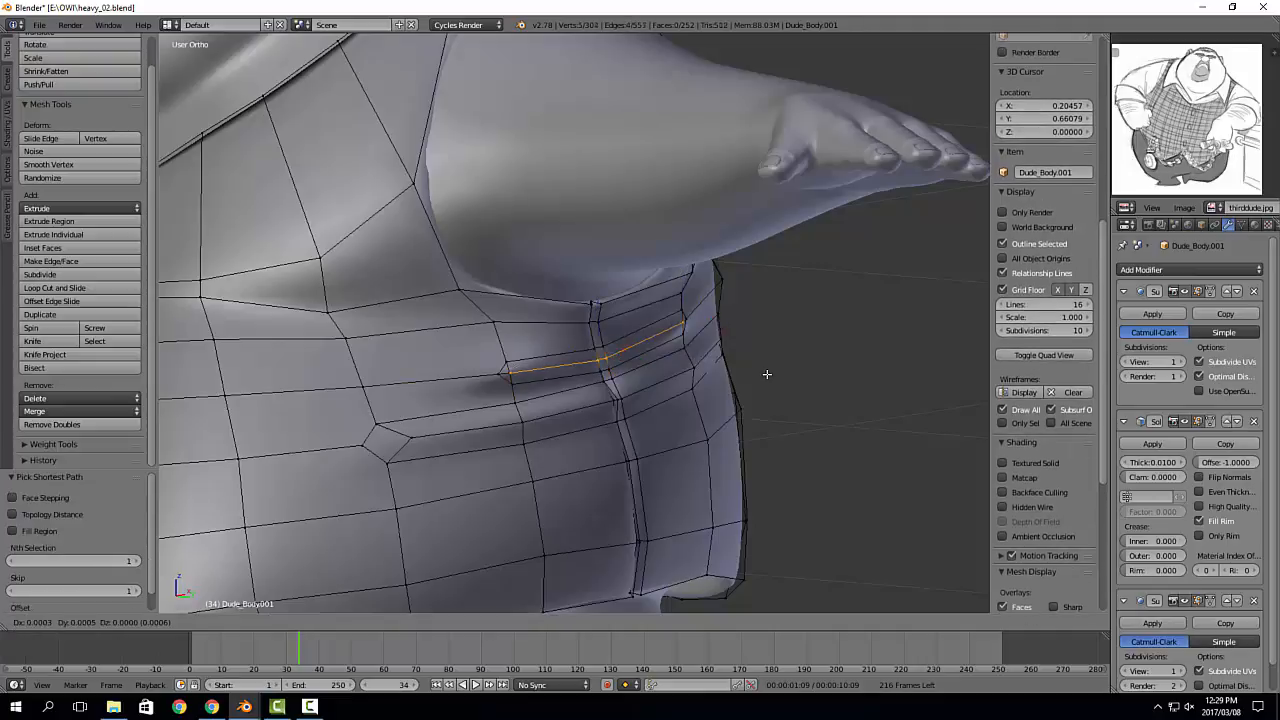
{"action": "left_click", "coordinate": [767, 375]}
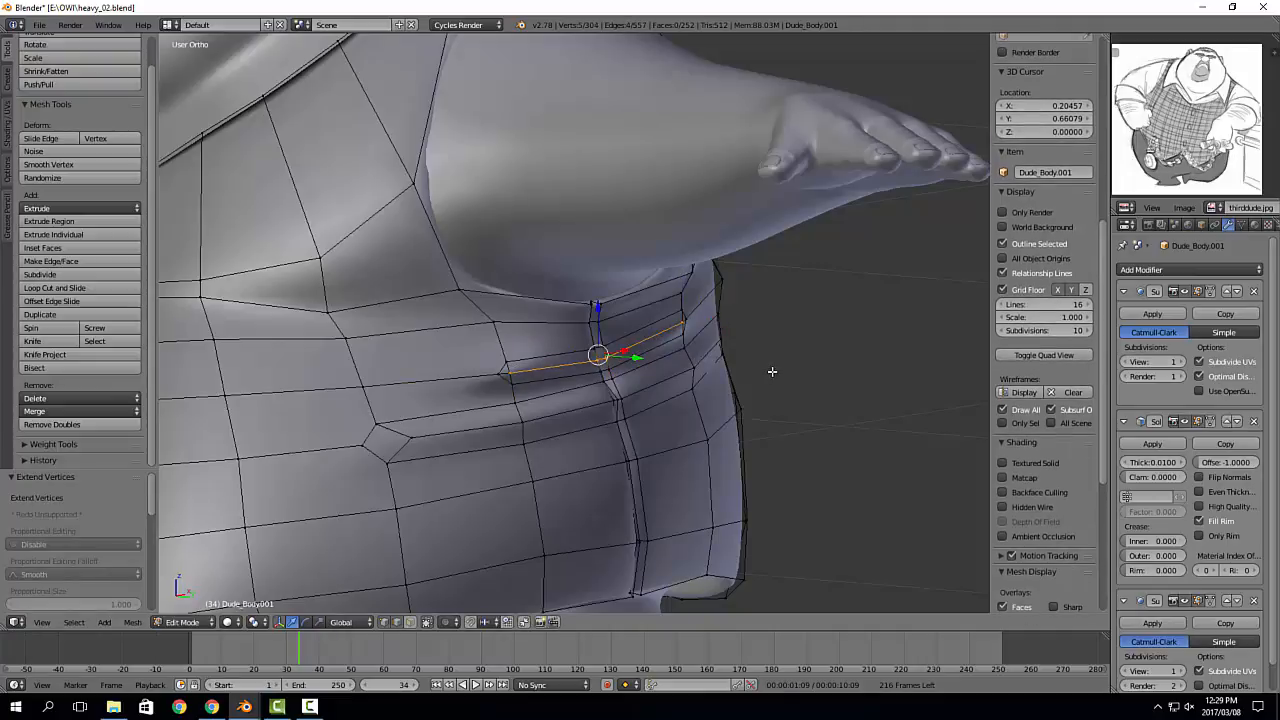
{"action": "key", "text": "ctrl+z"}
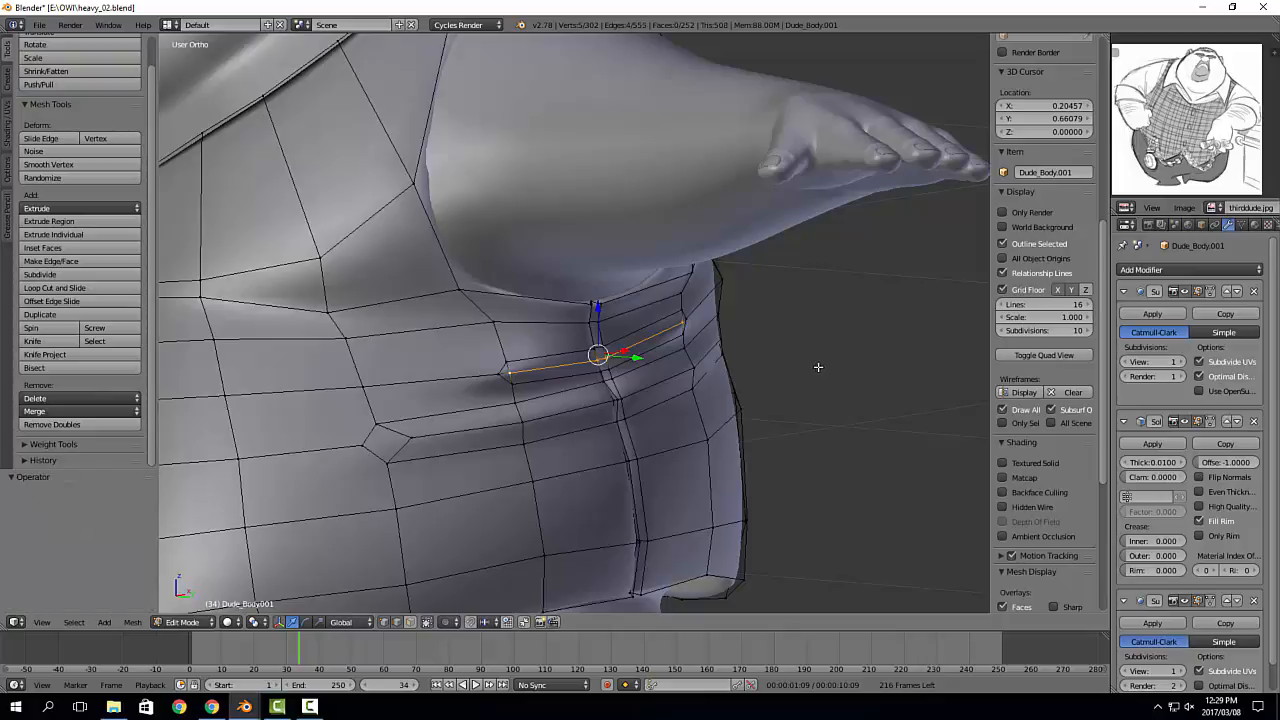
{"action": "key", "text": "alt+s"}
{"action": "left_click", "coordinate": [821, 372]}
Step: Slide the vertices at the front and rear ends of the upper fold along their edges to taper it
{"action": "scroll", "coordinate": [488, 386], "scroll_direction": "up", "scroll_amount": 3}
{"action": "right_click", "coordinate": [509, 366]}
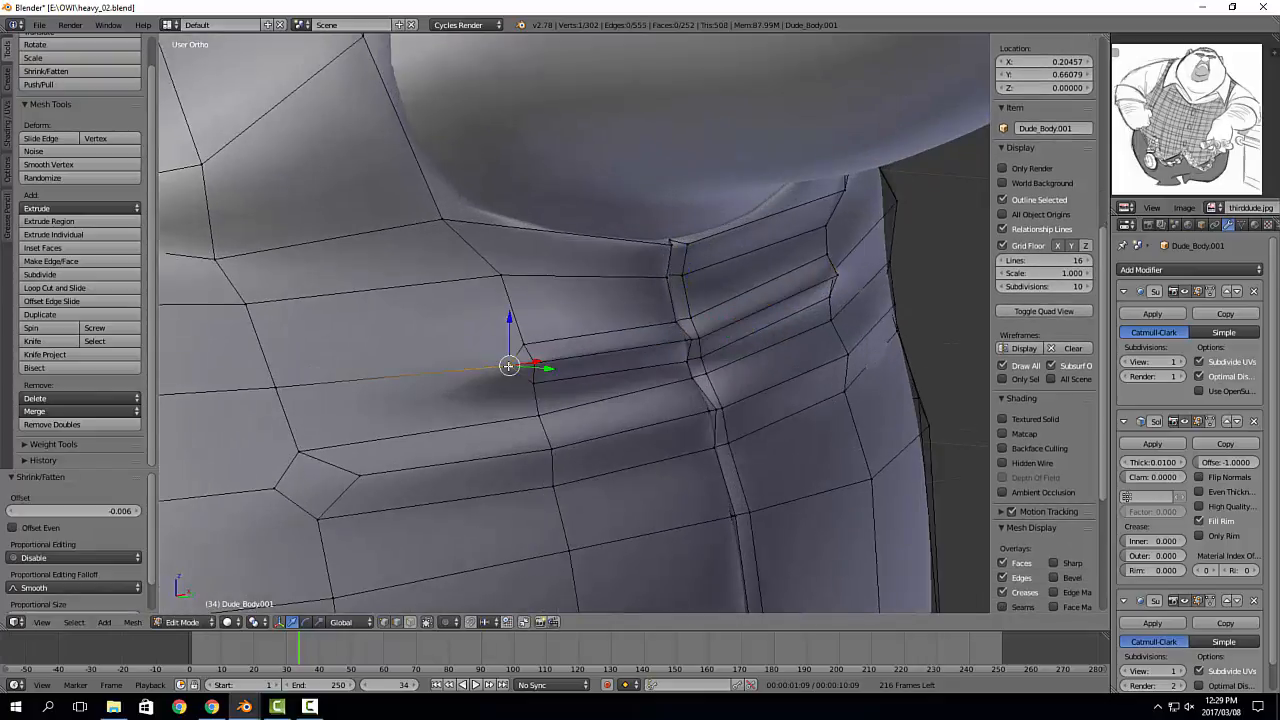
{"action": "key", "text": "shift+v"}
{"action": "left_click", "coordinate": [440, 370]}
{"action": "middle_click_drag", "start_coordinate": [440, 370], "coordinate": [778, 316]}
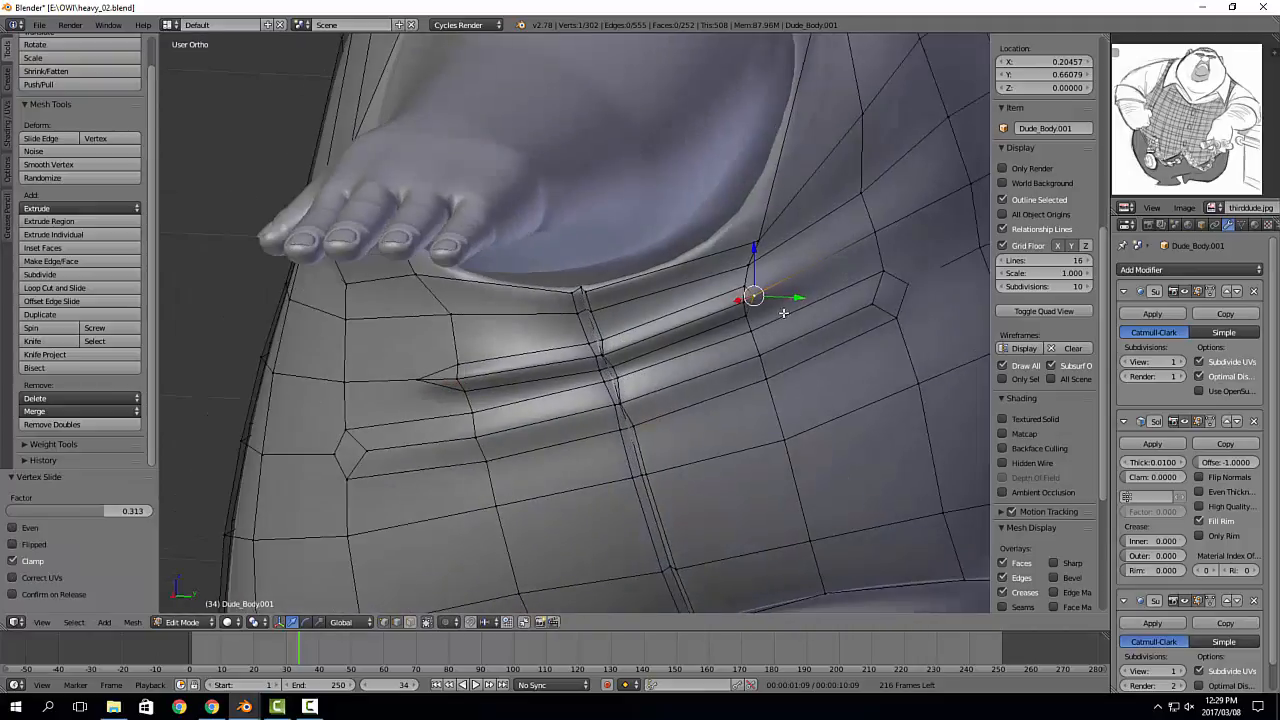
{"action": "key", "text": "shift+v"}
{"action": "left_click", "coordinate": [748, 301]}
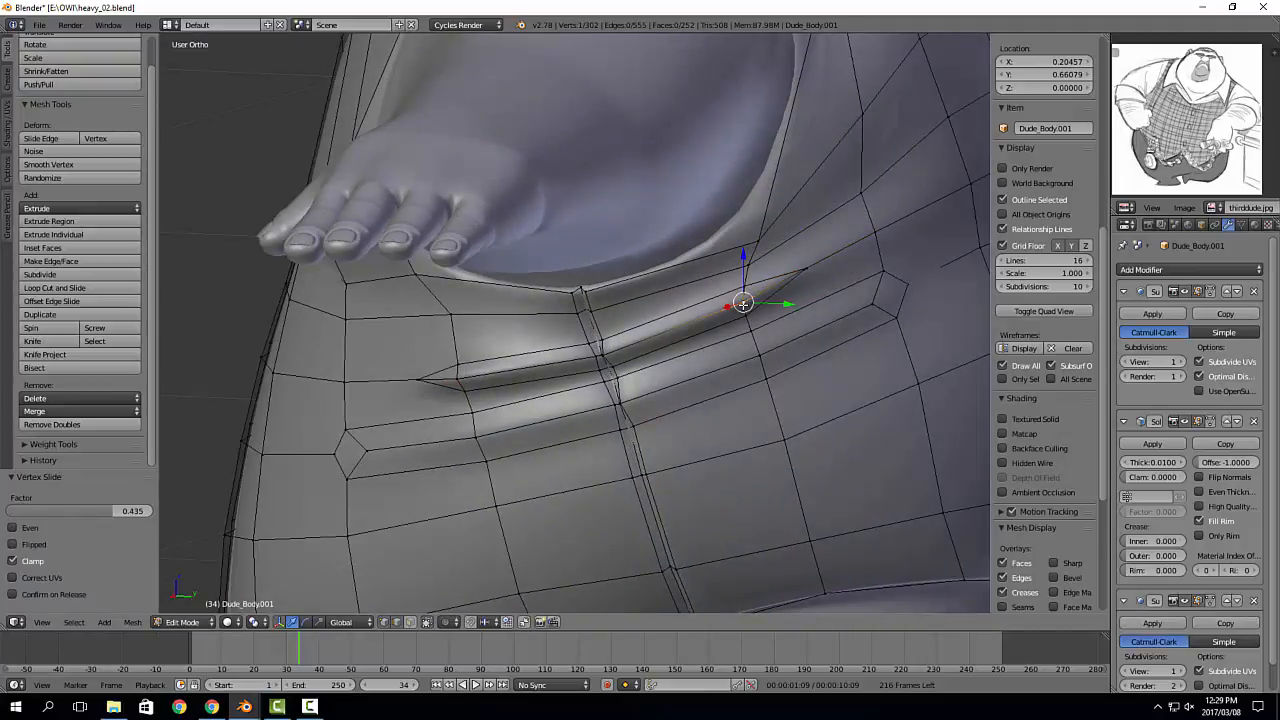
{"action": "key", "text": "g"}
{"action": "left_click", "coordinate": [728, 309]}
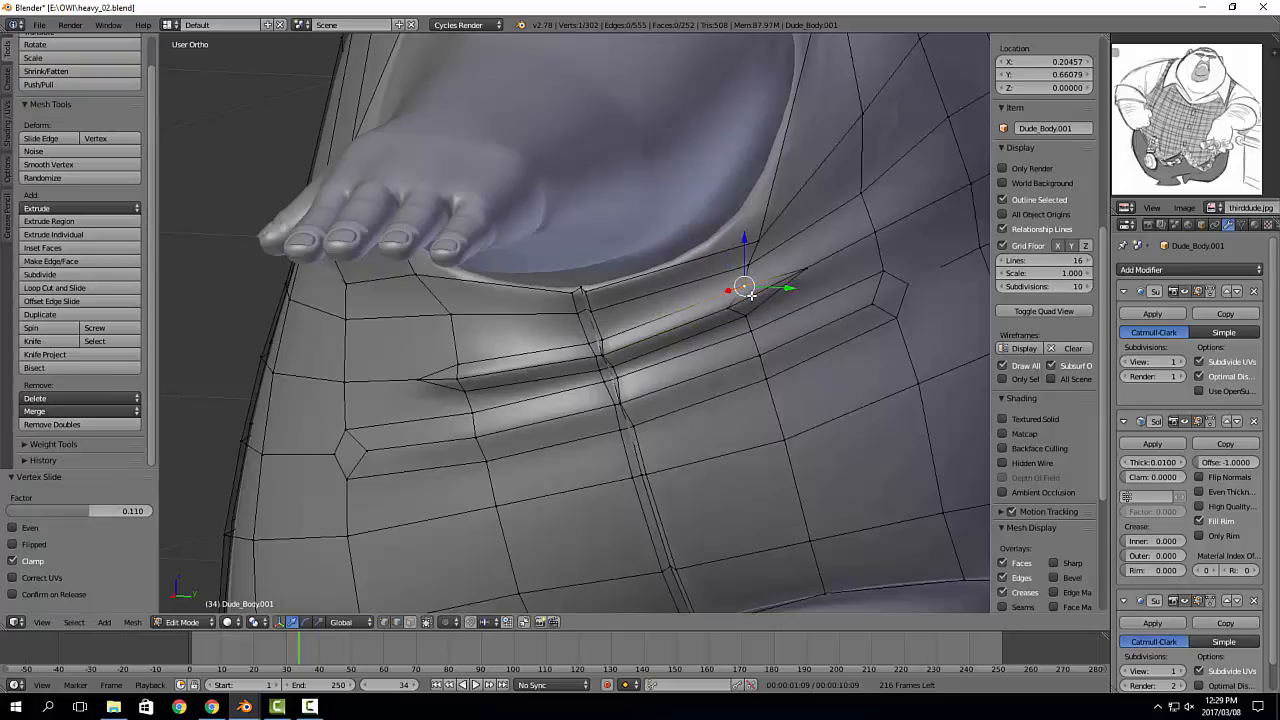
Step: Delete the short edge at the rear tip of the upper fold using the Edge Loops option
{"action": "key", "text": "a"}
{"action": "right_click", "coordinate": [752, 297]}
{"action": "key", "text": "x"}
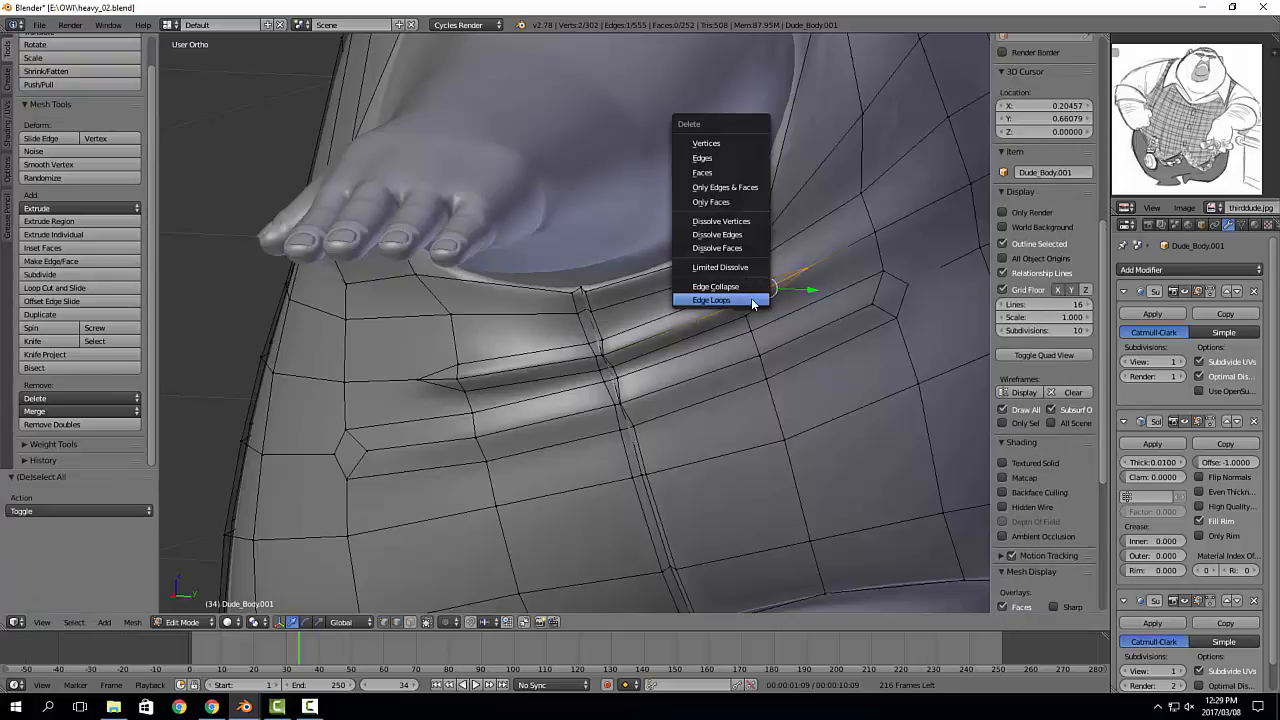
{"action": "left_click", "coordinate": [752, 300]}
{"action": "middle_click_drag", "start_coordinate": [752, 300], "coordinate": [800, 292]}
Step: Slide the upper fold's inner front vertex toward the seam by a factor of about 0.17 and delete the short edge at that tip
{"action": "right_click", "coordinate": [458, 387]}
{"action": "key", "text": "g"}
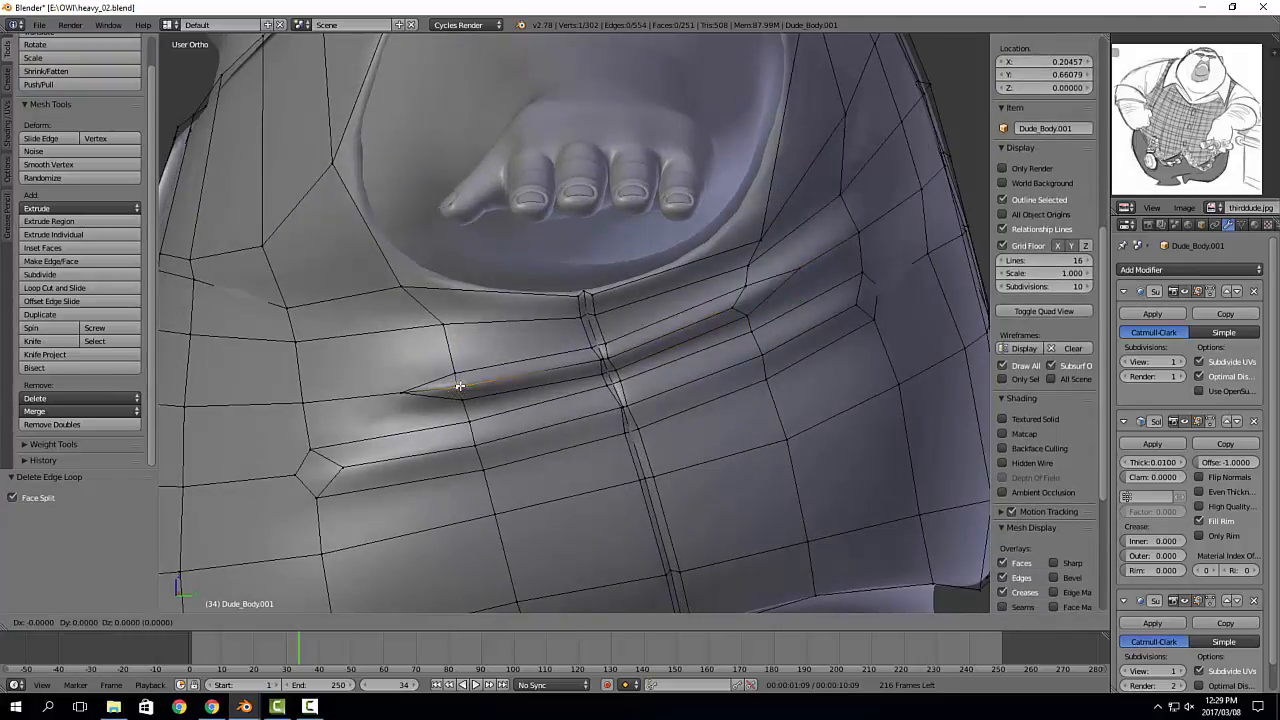
{"action": "left_click", "coordinate": [480, 382]}
{"action": "right_click", "coordinate": [447, 389]}
{"action": "key", "text": "x"}
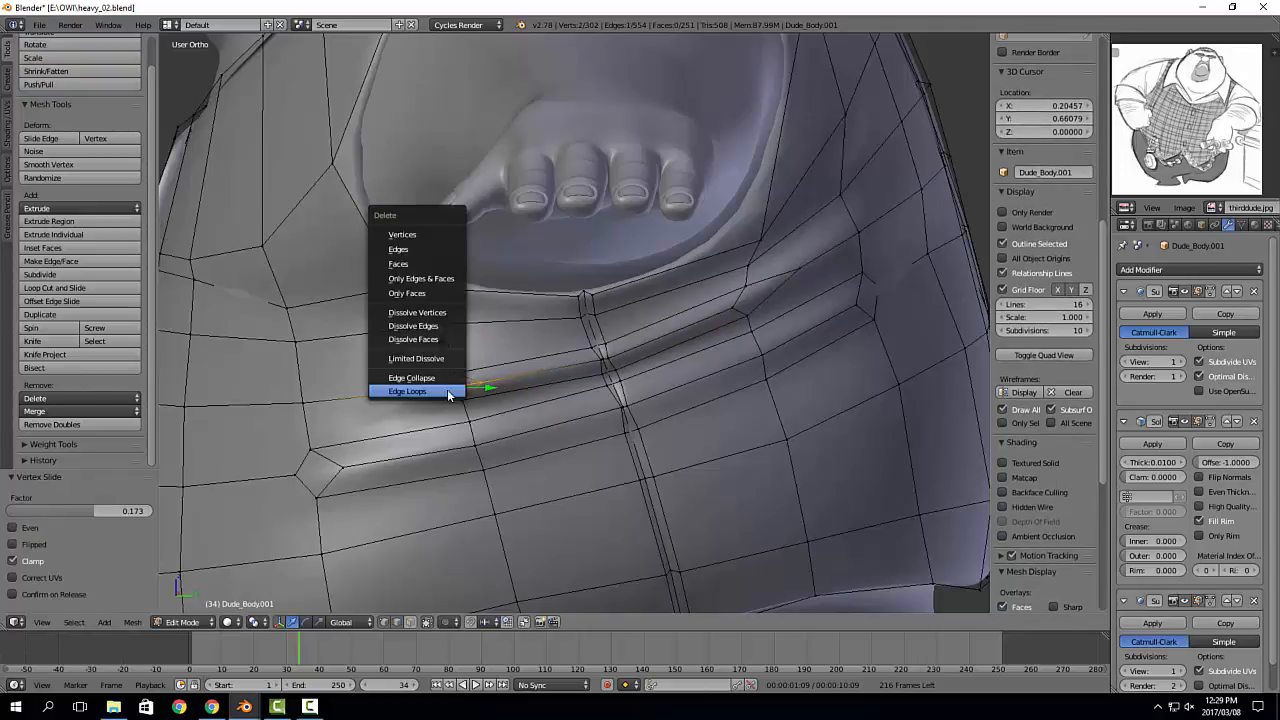
{"action": "left_click", "coordinate": [447, 389]}
{"action": "middle_click_drag", "start_coordinate": [447, 389], "coordinate": [485, 401]}
{"action": "key", "text": "a"}
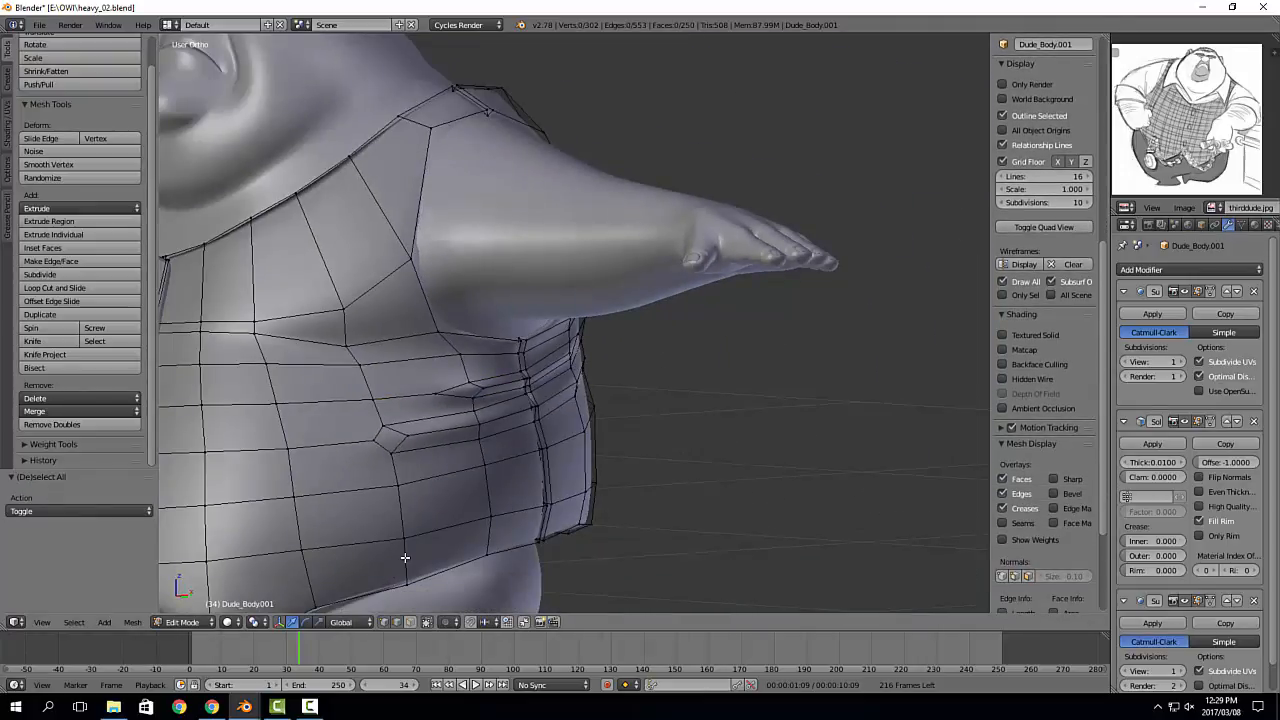
Step: Slide the front tip vertex of the lower fold further toward the vest's front by a factor of about 0.48
{"action": "middle_click_drag", "start_coordinate": [406, 486], "coordinate": [763, 390]}
{"action": "right_click", "coordinate": [371, 443]}
{"action": "key", "text": "g"}
{"action": "key", "text": "g"}
{"action": "left_click", "coordinate": [328, 450]}
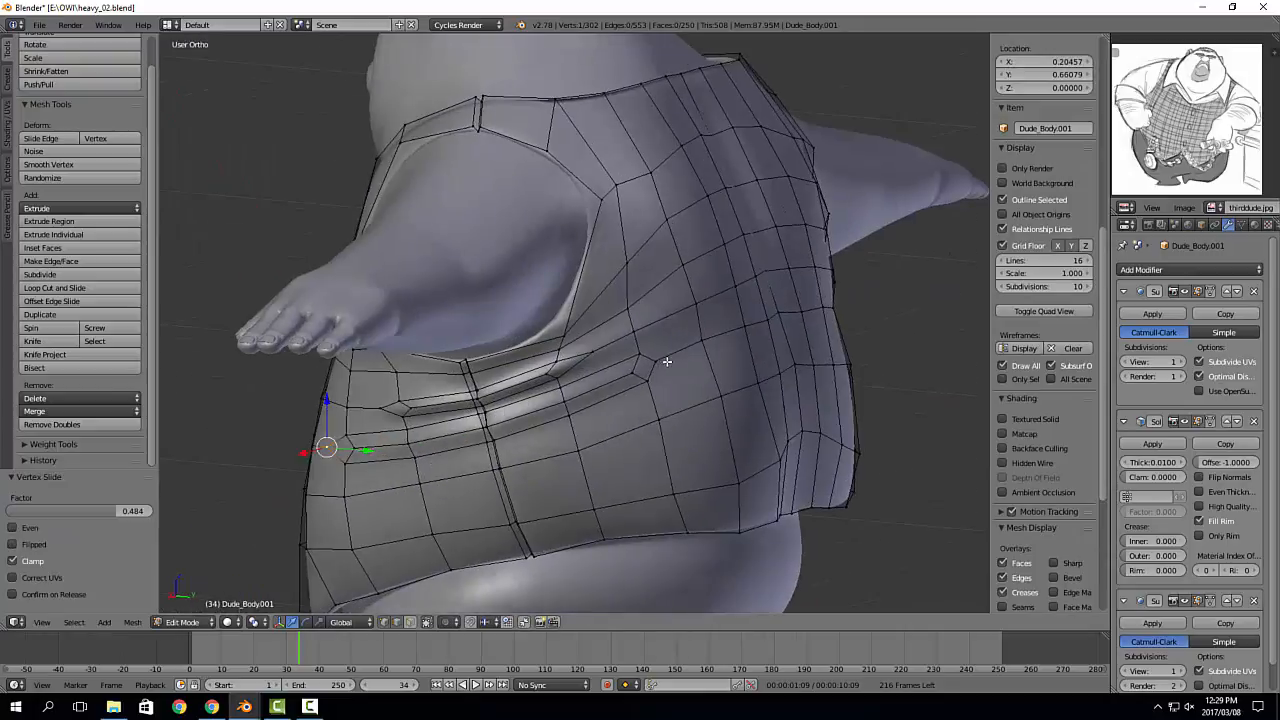
{"action": "key", "text": "Tab"}
{"action": "middle_click_drag", "start_coordinate": [480, 420], "coordinate": [723, 410]}
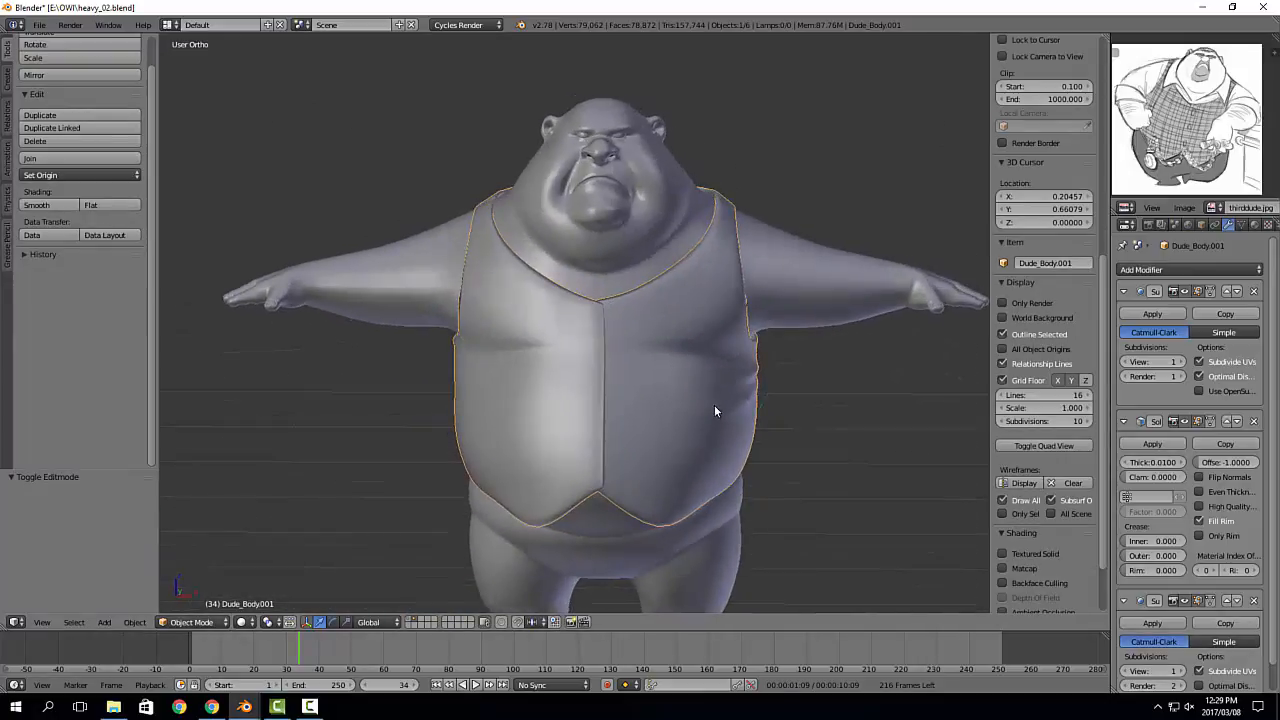
{"action": "scroll", "coordinate": [714, 411], "scroll_direction": "up", "scroll_amount": 5}
{"action": "key", "text": "Tab"}
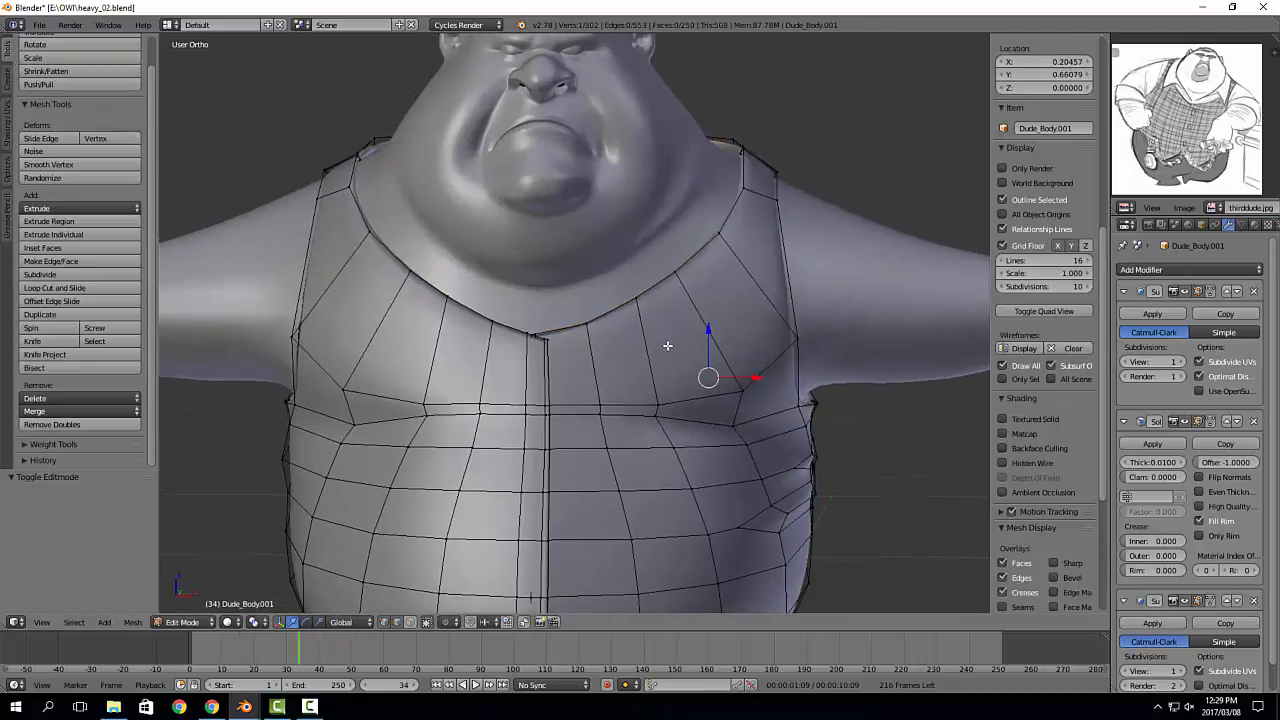
{"action": "middle_click_drag", "start_coordinate": [667, 345], "coordinate": [646, 325]}
Step: Try a loop cut around the vest's neckline, slid close to the neck edge
{"action": "key", "text": "ctrl+r"}
{"action": "left_click", "coordinate": [680, 265]}
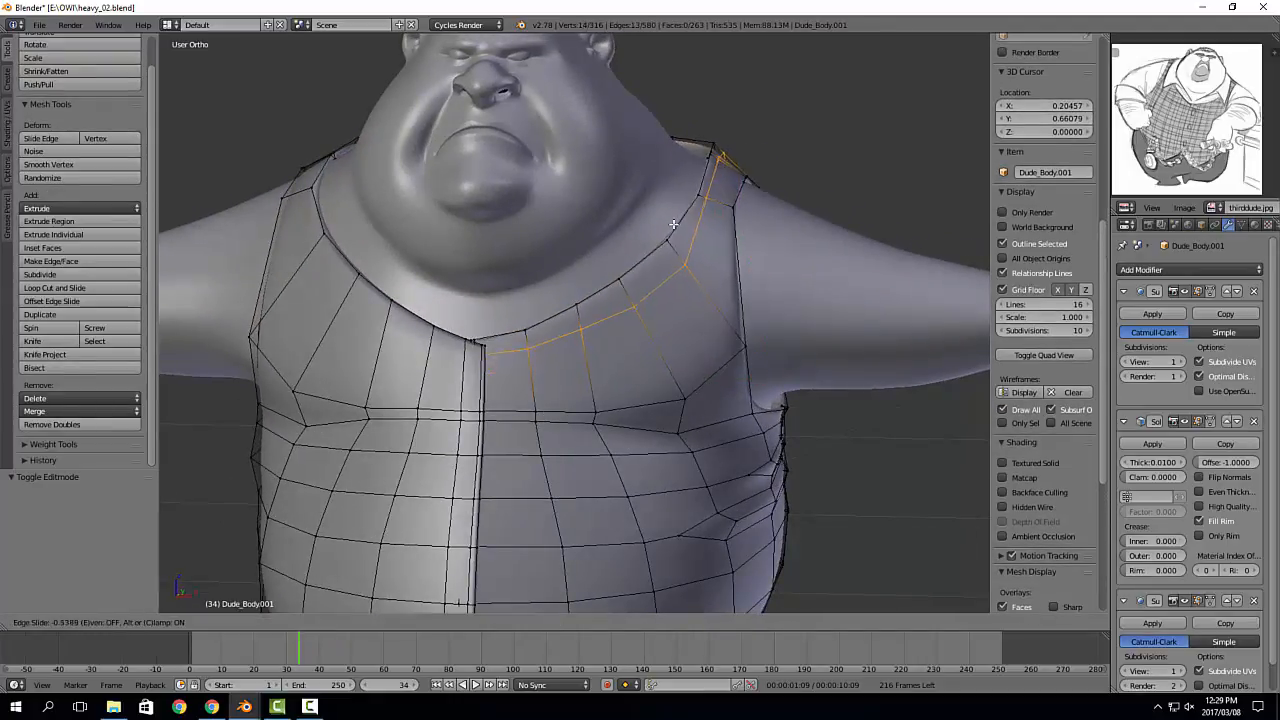
{"action": "left_click", "coordinate": [674, 224]}
{"action": "middle_click_drag", "start_coordinate": [674, 224], "coordinate": [609, 427]}
{"action": "middle_click_drag", "start_coordinate": [700, 373], "coordinate": [684, 348]}
Step: Extrude the vest's neckline edge loop, scale it to about 0.975 and raise it 0.003 along Z
{"action": "left_click", "coordinate": [549, 422], "text": "alt"}
{"action": "key", "text": "KP_1"}
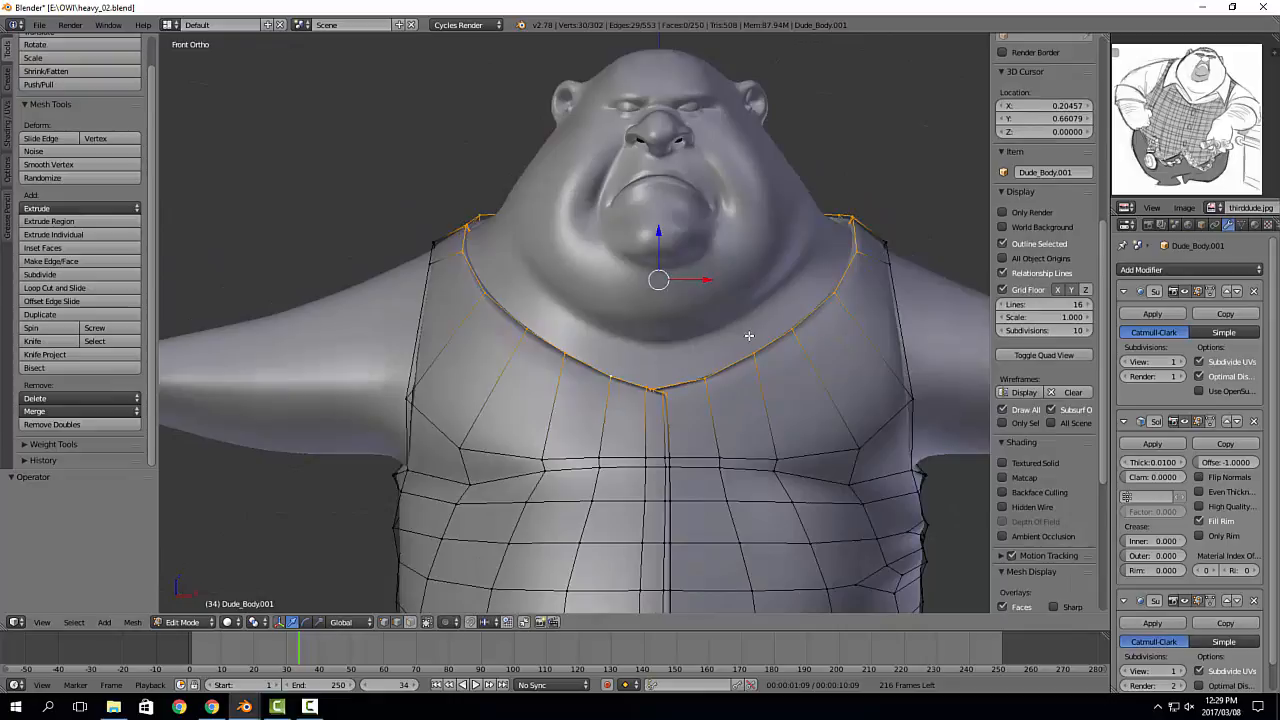
{"action": "key", "text": "e"}
{"action": "right_click", "coordinate": [871, 333]}
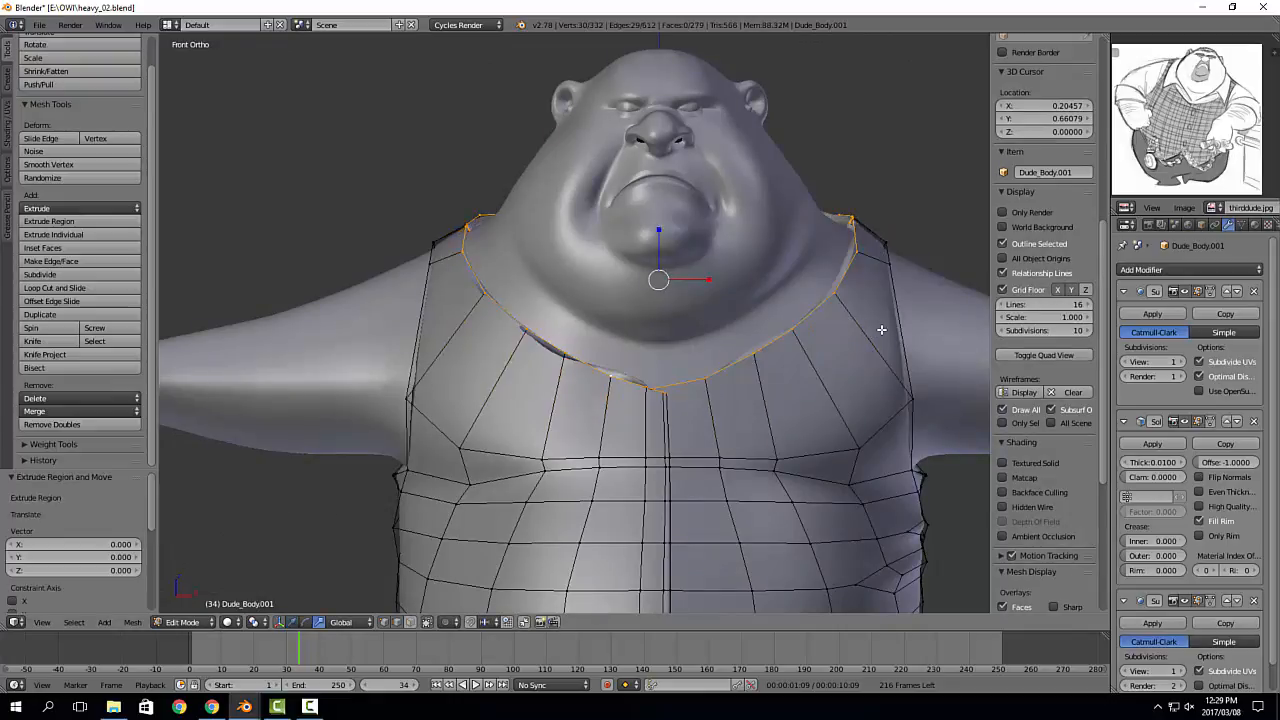
{"action": "key", "text": "s"}
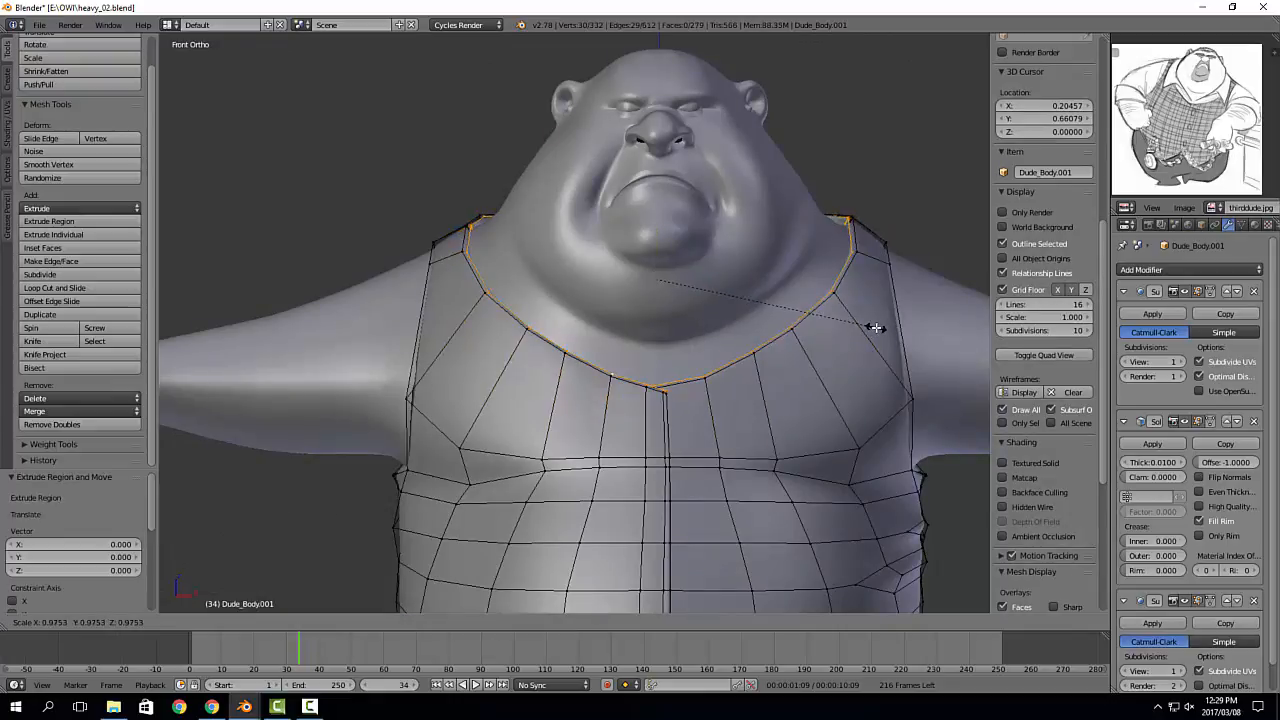
{"action": "left_click", "coordinate": [875, 328]}
{"action": "key", "text": "g"}
{"action": "right_click", "coordinate": [661, 246]}
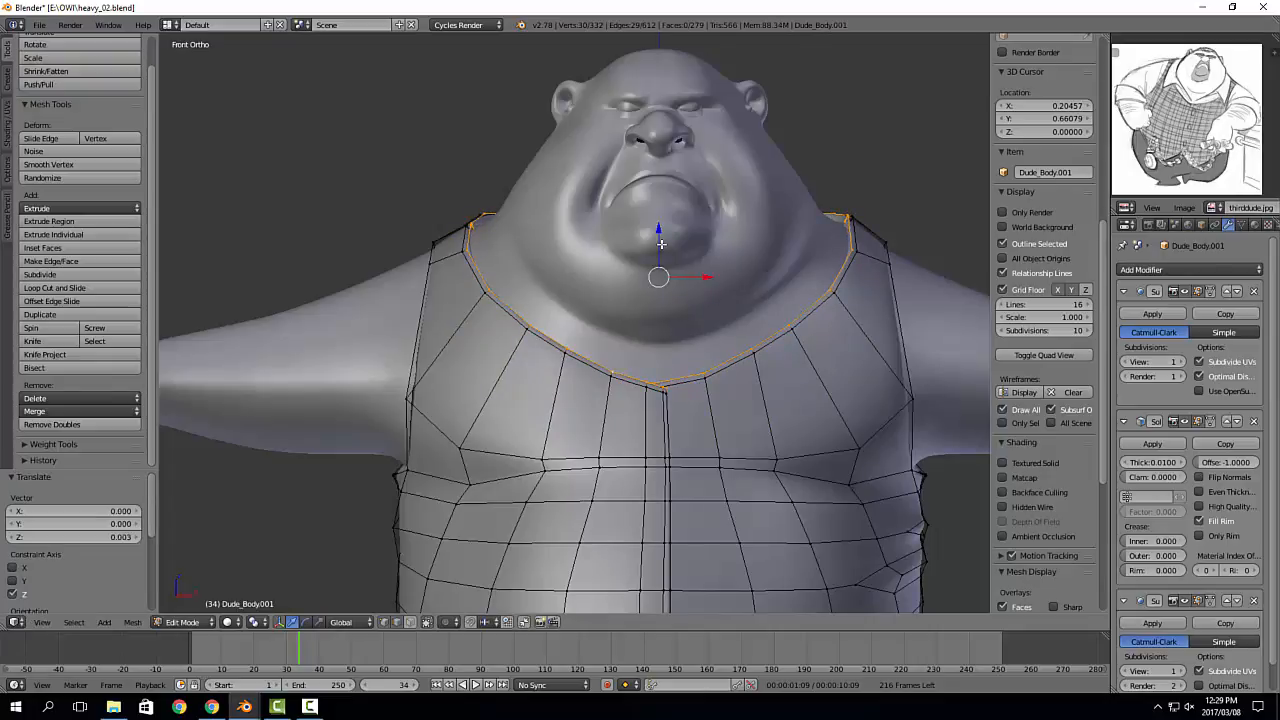
Step: Return to object mode, deselect everything and look over the finished vest from the front
{"action": "key", "text": "Tab"}
{"action": "scroll", "coordinate": [730, 333], "scroll_direction": "down", "scroll_amount": 1}
{"action": "key", "text": "Tab"}
{"action": "left_click", "coordinate": [621, 390]}
{"action": "scroll", "coordinate": [684, 376], "scroll_direction": "down", "scroll_amount": 3}
{"action": "key", "text": "a"}
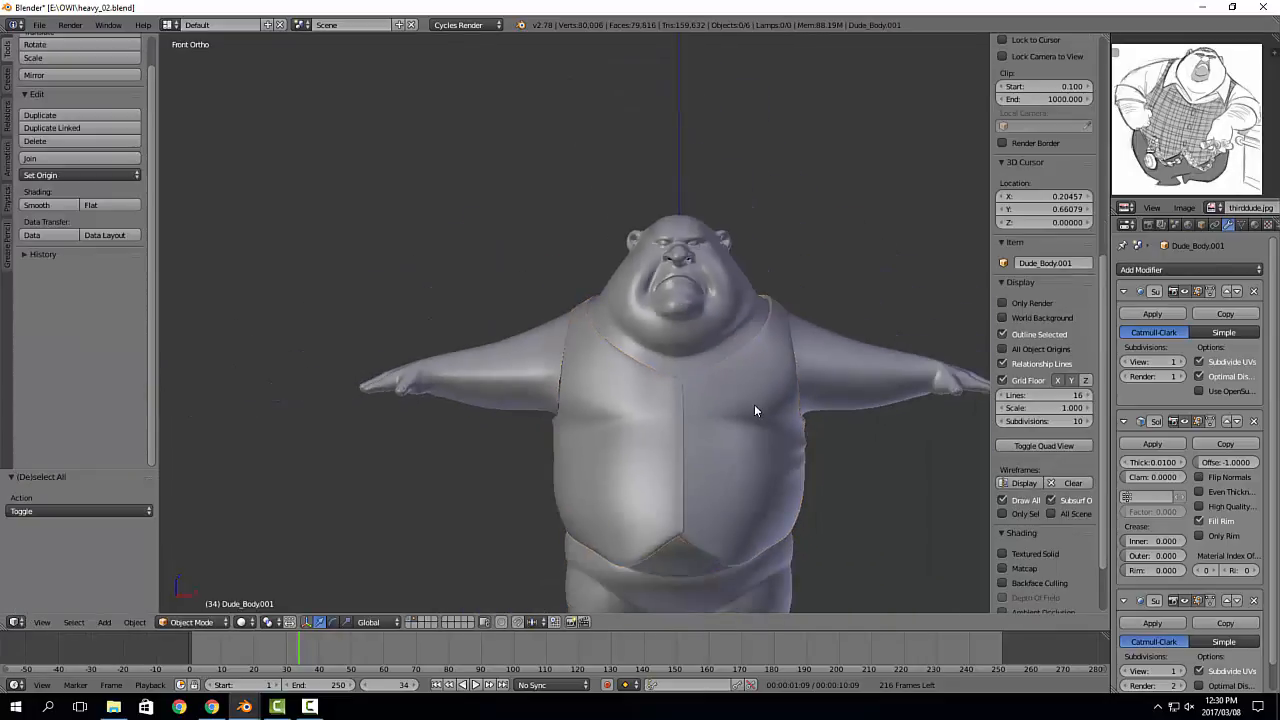
{"action": "mouse_move", "coordinate": [683, 451]}
{"action": "middle_mouse_down", "text": "shift"}
{"action": "mouse_move", "coordinate": [667, 396]}
{"action": "mouse_move", "coordinate": [597, 423]}
{"action": "mouse_move", "coordinate": [614, 408]}
{"action": "mouse_move", "coordinate": [549, 398]}
{"action": "mouse_move", "coordinate": [712, 389]}
{"action": "middle_mouse_up", "text": "shift"}
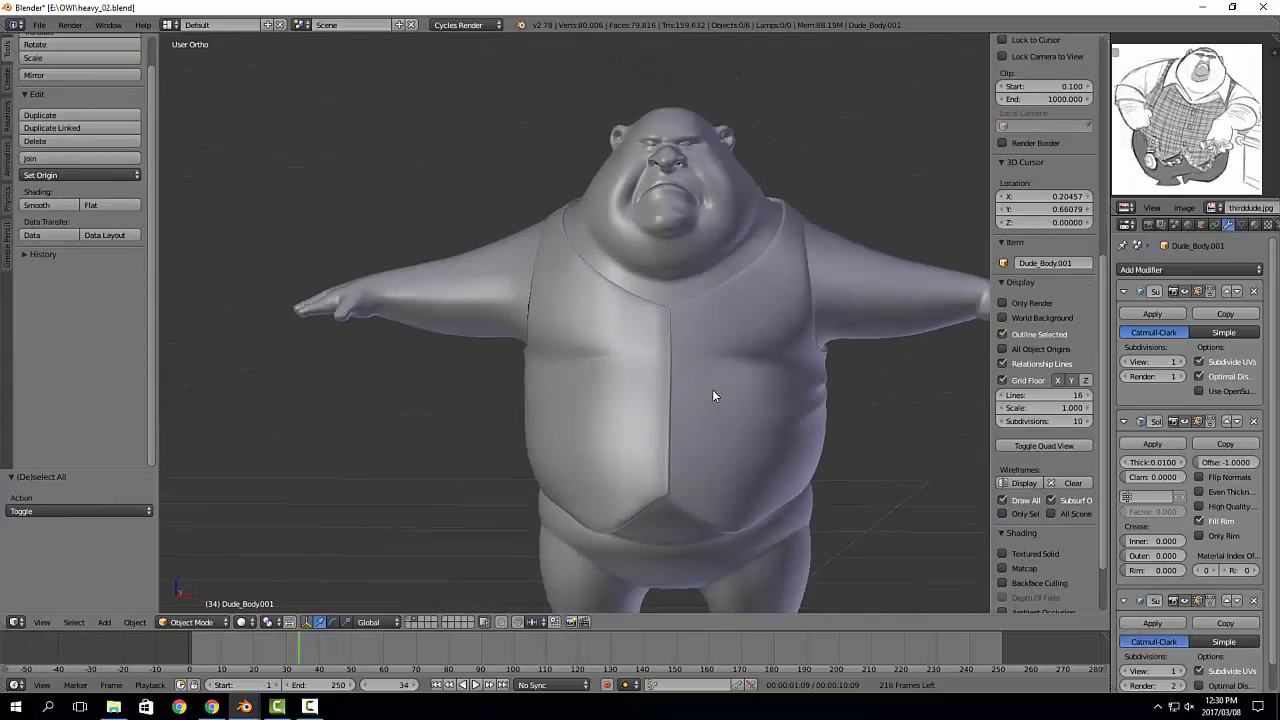
{"action": "middle_click_drag", "start_coordinate": [801, 308], "coordinate": [769, 322], "text": "shift"}
Step: Switch to the Blender window with 01_02.blend and examine the mesh of the shirt's rolled-up sleeve
{"action": "mouse_move", "coordinate": [244, 707]}
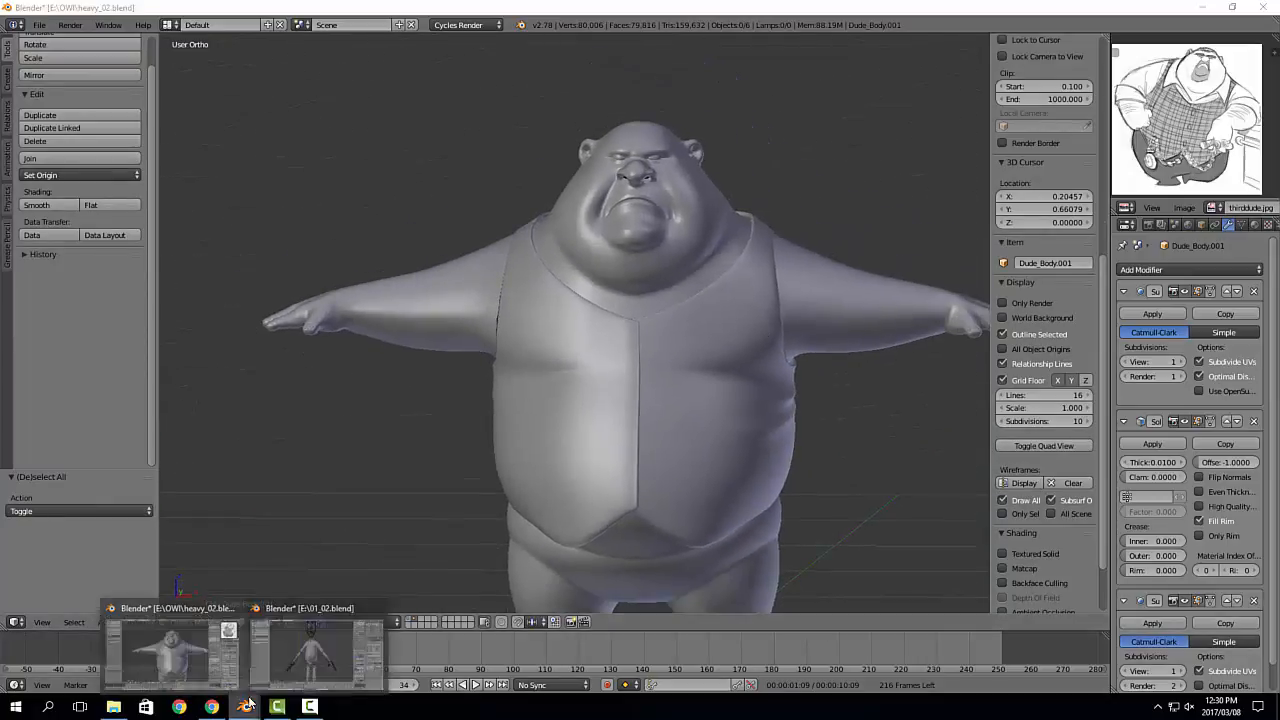
{"action": "left_click", "coordinate": [206, 655]}
{"action": "scroll", "coordinate": [646, 338], "scroll_direction": "up", "scroll_amount": 5}
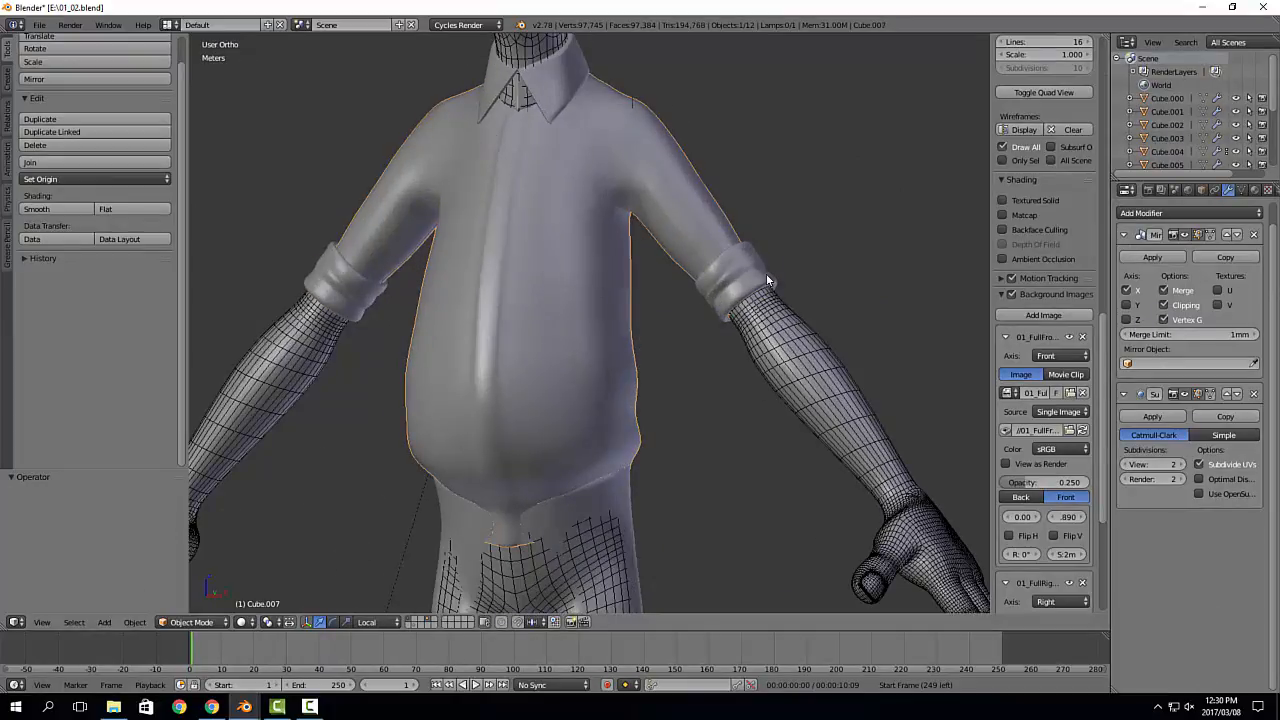
{"action": "right_click", "coordinate": [768, 270]}
{"action": "middle_click_drag", "start_coordinate": [768, 270], "coordinate": [776, 404], "text": "shift"}
{"action": "scroll", "coordinate": [699, 338], "scroll_direction": "up", "scroll_amount": 4}
{"action": "key", "text": "Tab"}
{"action": "scroll", "coordinate": [700, 396], "scroll_direction": "down", "scroll_amount": 2}
{"action": "key", "text": "Tab"}
{"action": "scroll", "coordinate": [701, 404], "scroll_direction": "down", "scroll_amount": 1}
Step: Select the character's trousers and isolate them in local view
{"action": "middle_click_drag", "start_coordinate": [580, 395], "coordinate": [645, 90], "text": "shift"}
{"action": "scroll", "coordinate": [699, 400], "scroll_direction": "down", "scroll_amount": 4}
{"action": "right_click", "coordinate": [650, 242]}
{"action": "middle_click_drag", "start_coordinate": [713, 402], "coordinate": [712, 265], "text": "shift"}
{"action": "right_click", "coordinate": [655, 480]}
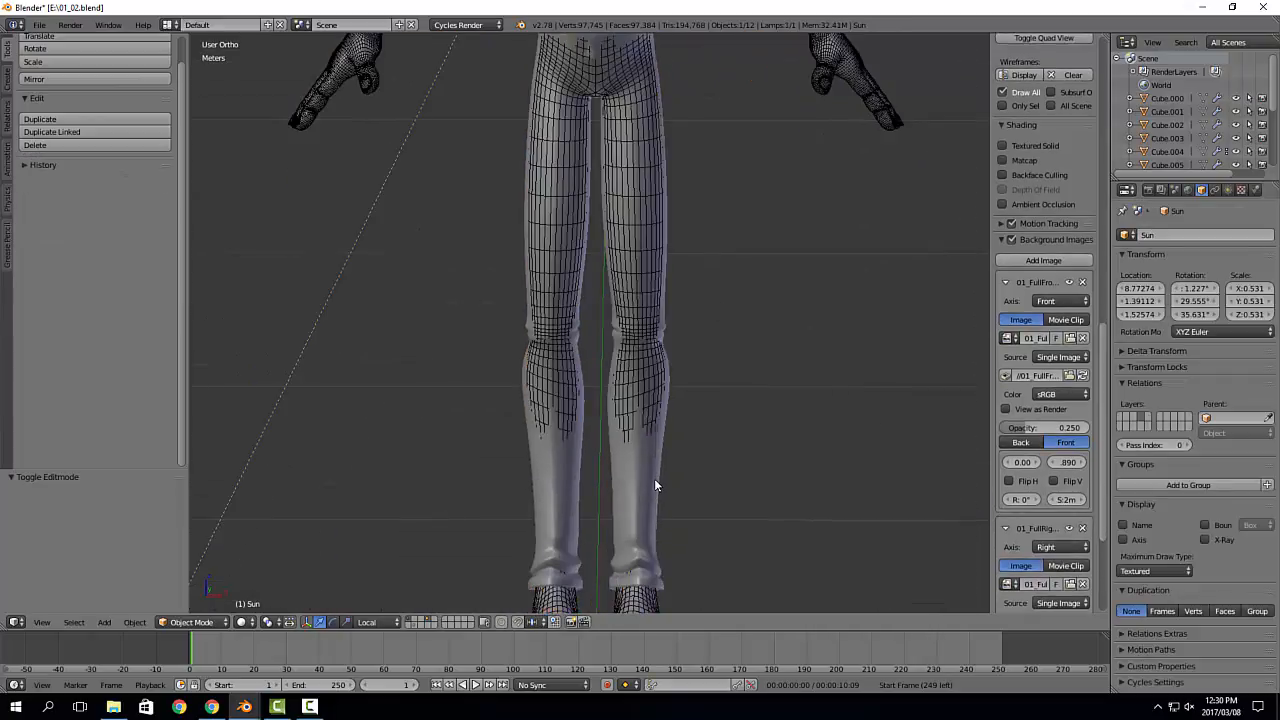
{"action": "right_click", "coordinate": [656, 482]}
{"action": "key", "text": "KP_Divide"}
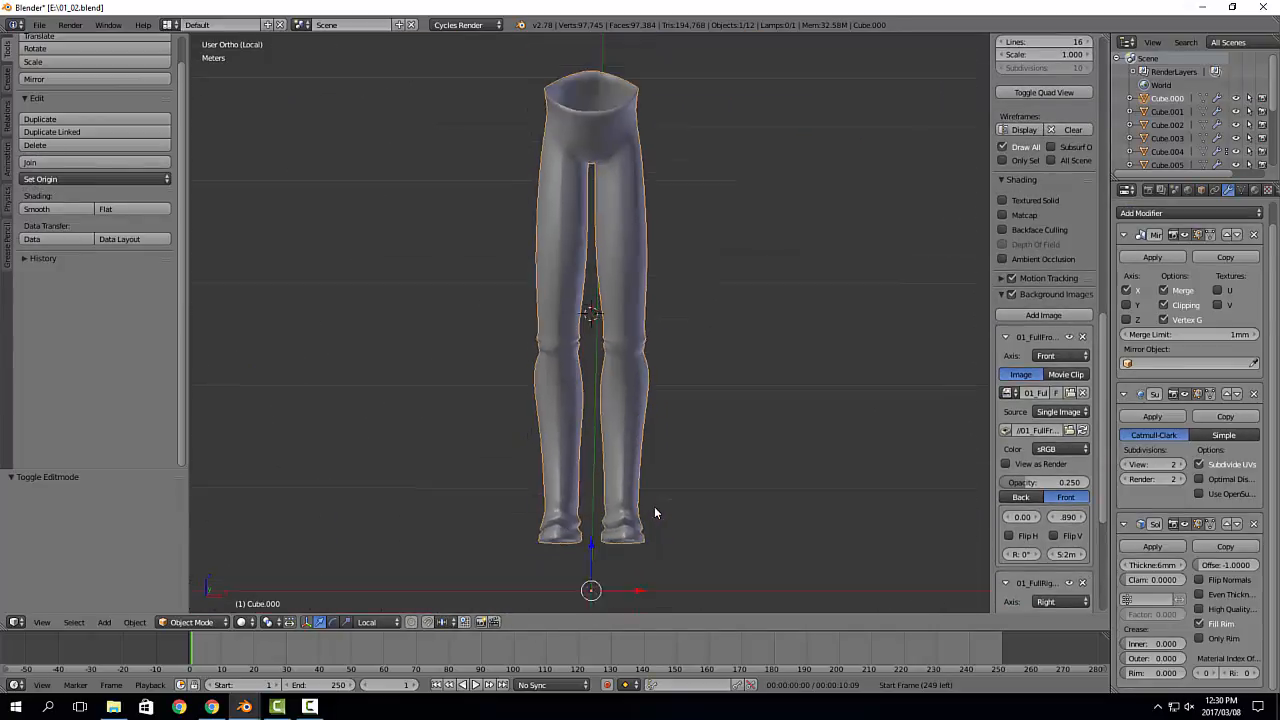
Step: Examine the bunched fabric folds at the hem of the trouser leg up close
{"action": "scroll", "coordinate": [680, 497], "scroll_direction": "up", "scroll_amount": 3}
{"action": "middle_click_drag", "start_coordinate": [680, 497], "coordinate": [537, 432]}
{"action": "scroll", "coordinate": [593, 462], "scroll_direction": "up", "scroll_amount": 3}
{"action": "scroll", "coordinate": [608, 397], "scroll_direction": "up", "scroll_amount": 2}
{"action": "scroll", "coordinate": [527, 280], "scroll_direction": "down", "scroll_amount": 4}
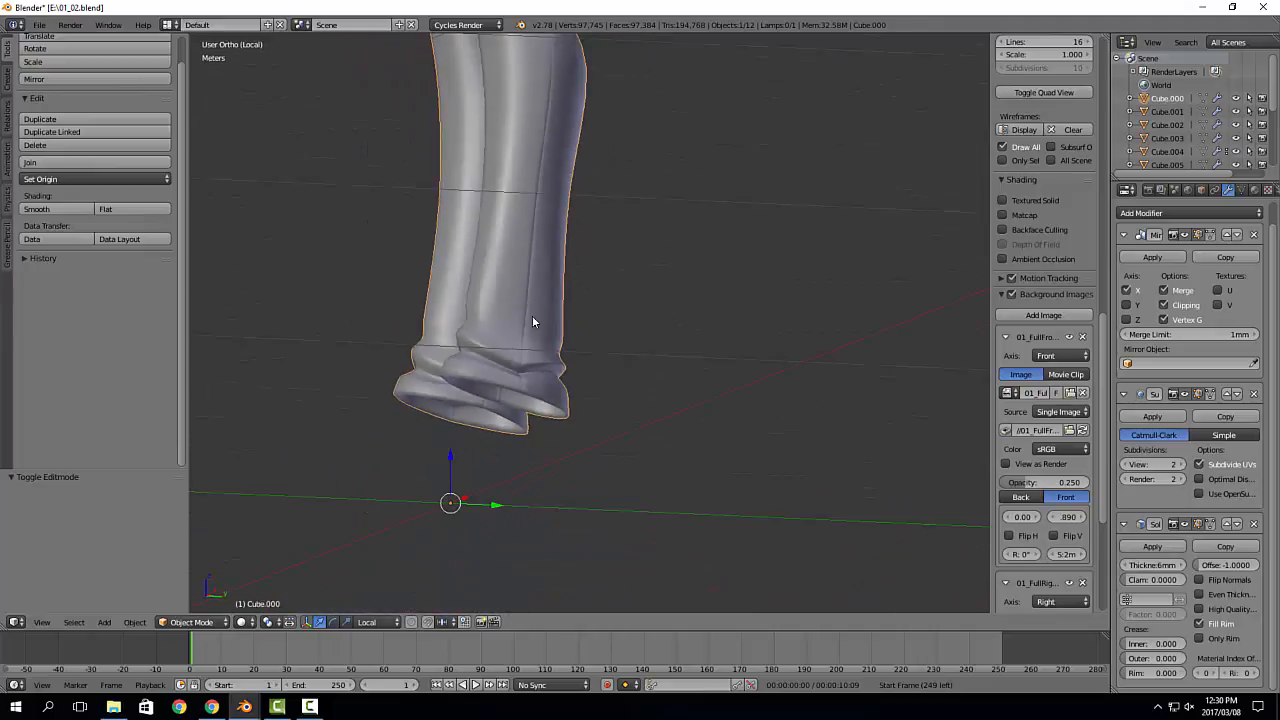
{"action": "scroll", "coordinate": [515, 318], "scroll_direction": "up", "scroll_amount": 2}
{"action": "middle_click_drag", "start_coordinate": [532, 315], "coordinate": [589, 286], "text": "shift"}
Step: Enter edit mode on the trousers and examine the mesh topology of the knee folds
{"action": "key", "text": "Tab"}
{"action": "middle_click_drag", "start_coordinate": [484, 243], "coordinate": [490, 359], "text": "shift"}
{"action": "scroll", "coordinate": [490, 359], "scroll_direction": "up", "scroll_amount": 2}
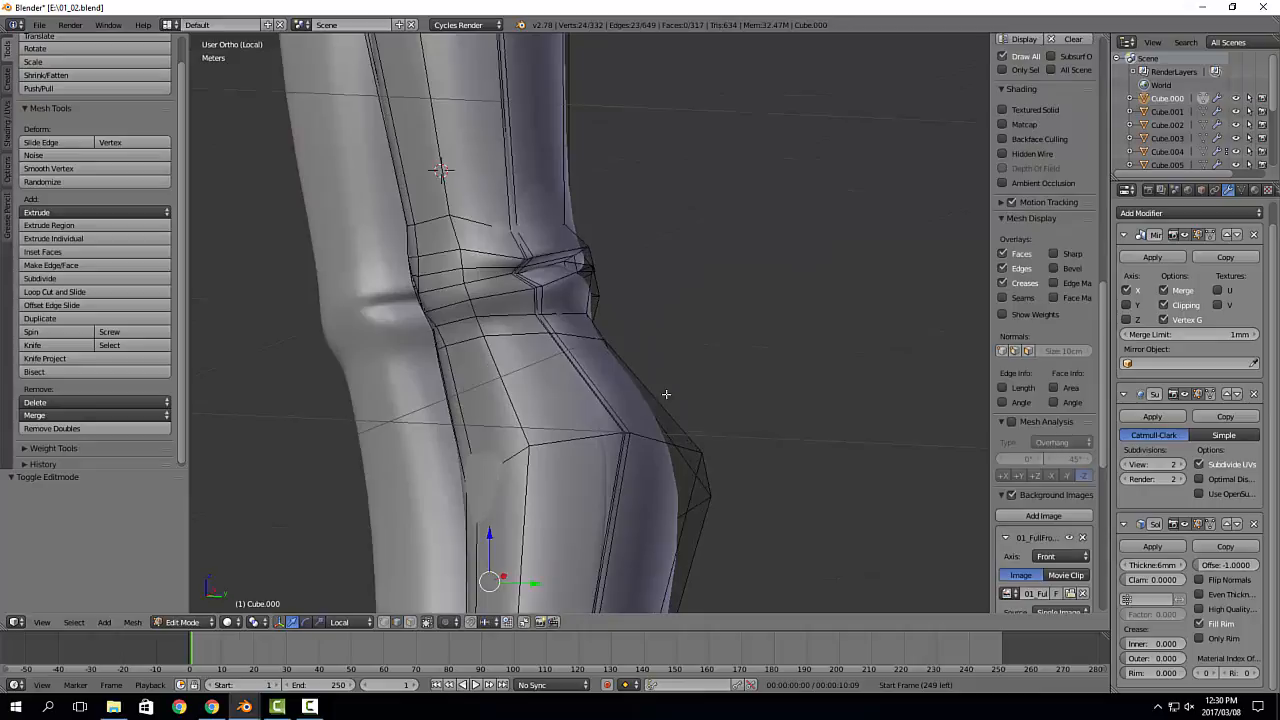
{"action": "middle_click_drag", "start_coordinate": [666, 394], "coordinate": [681, 403]}
{"action": "middle_click_drag", "start_coordinate": [638, 285], "coordinate": [384, 274]}
{"action": "scroll", "coordinate": [600, 368], "scroll_direction": "down", "scroll_amount": 3}
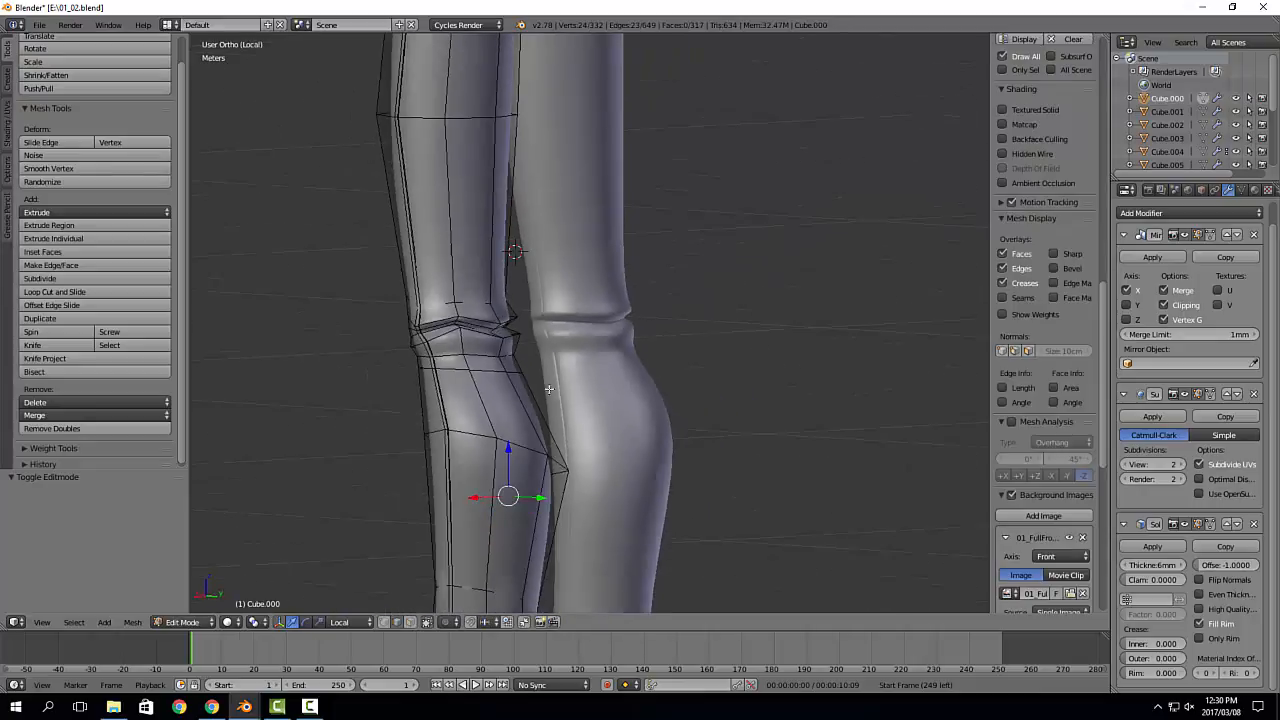
Step: Bevel the edge loop at mid-thigh on the trouser leg with 4 segments and an amount of about 0.101
{"action": "middle_click_drag", "start_coordinate": [607, 260], "coordinate": [592, 405], "text": "shift"}
{"action": "middle_click_drag", "start_coordinate": [592, 405], "coordinate": [514, 343]}
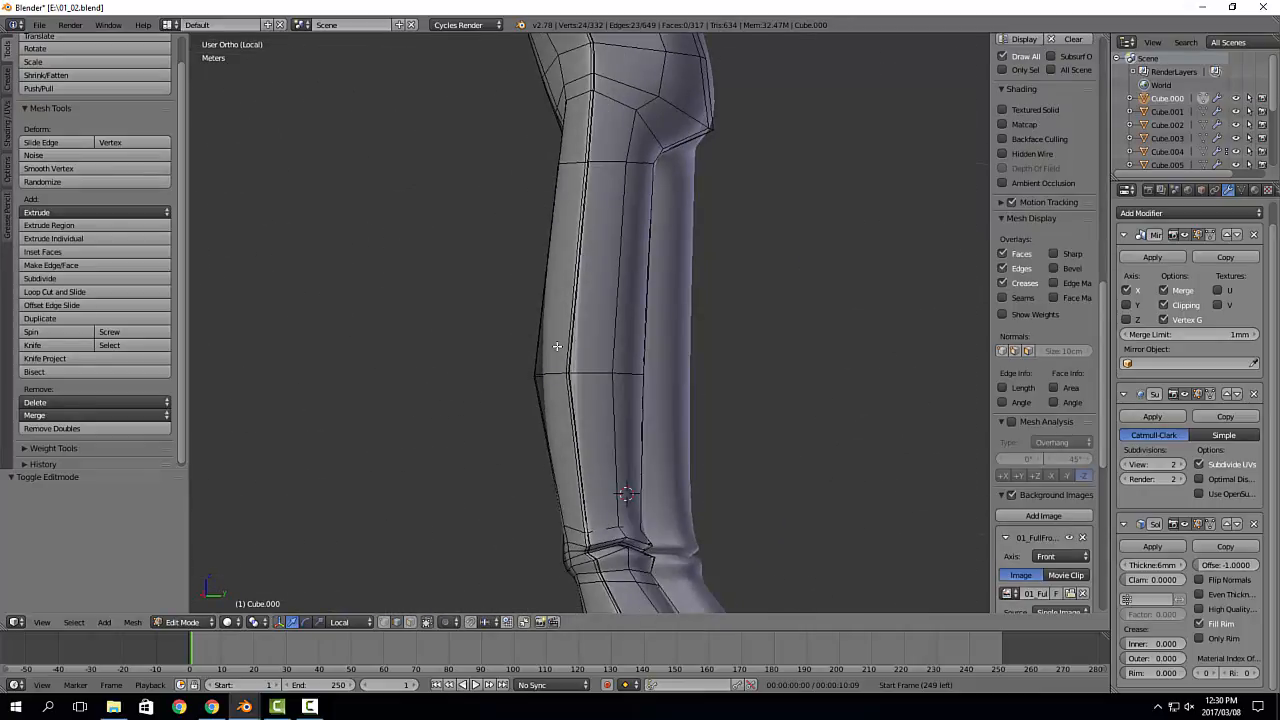
{"action": "scroll", "coordinate": [551, 343], "scroll_direction": "up", "scroll_amount": 3}
{"action": "key", "text": "ctrl+r"}
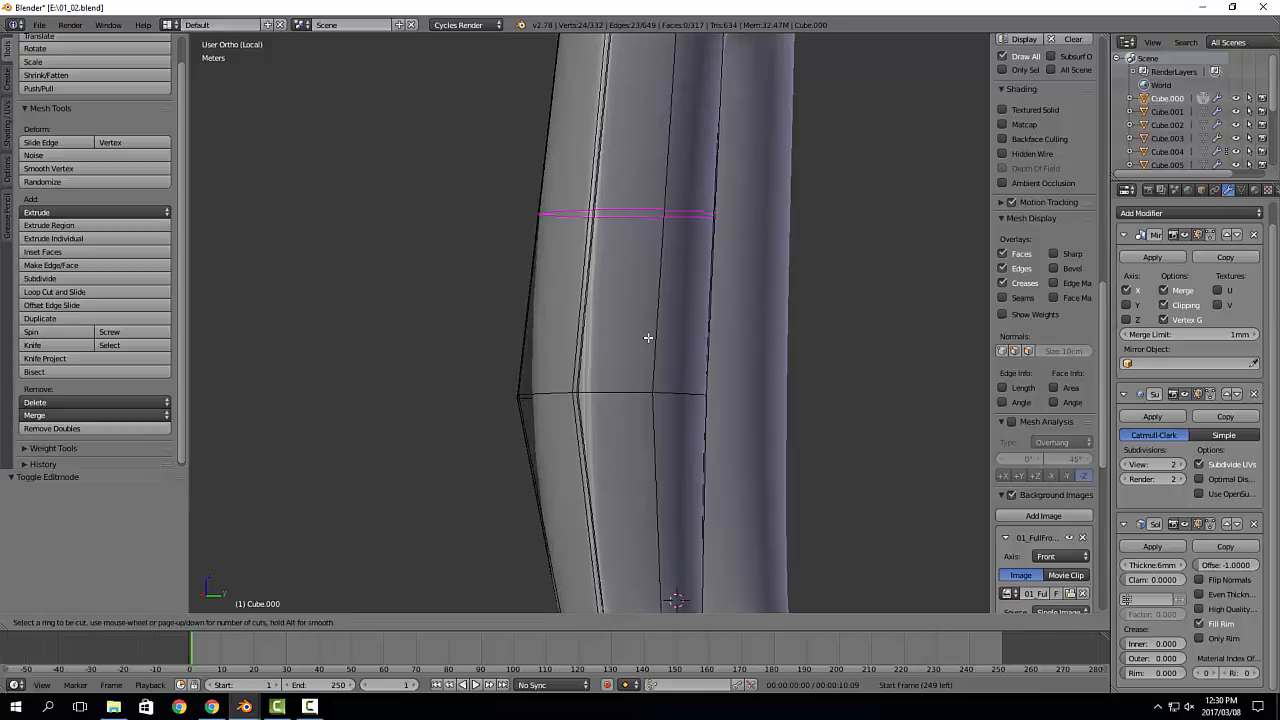
{"action": "key", "text": "Escape"}
{"action": "key", "text": "ctrl+b"}
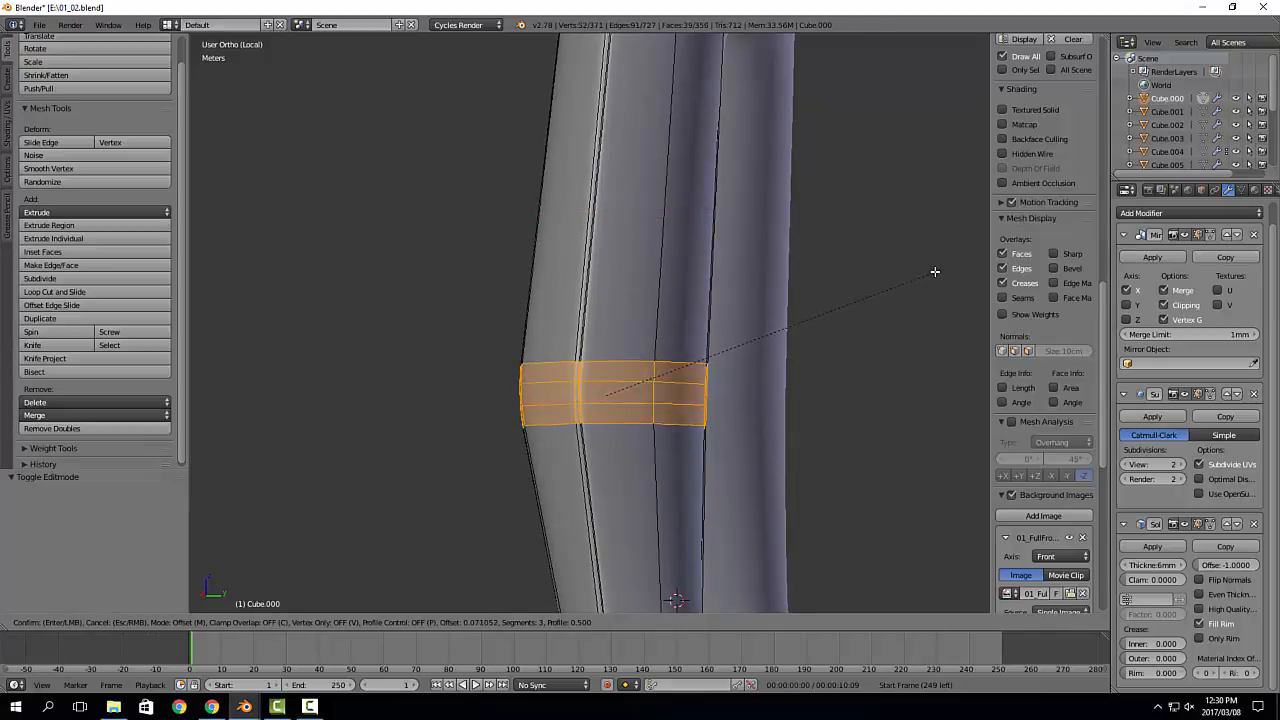
{"action": "scroll", "coordinate": [938, 270], "scroll_direction": "up", "scroll_amount": 1}
{"action": "left_click", "coordinate": [985, 234]}
Step: Scale one of the beveled thigh loops outward by 1.110 and resize another to form a fold, then leave edit mode
{"action": "right_click", "coordinate": [685, 371], "text": "alt"}
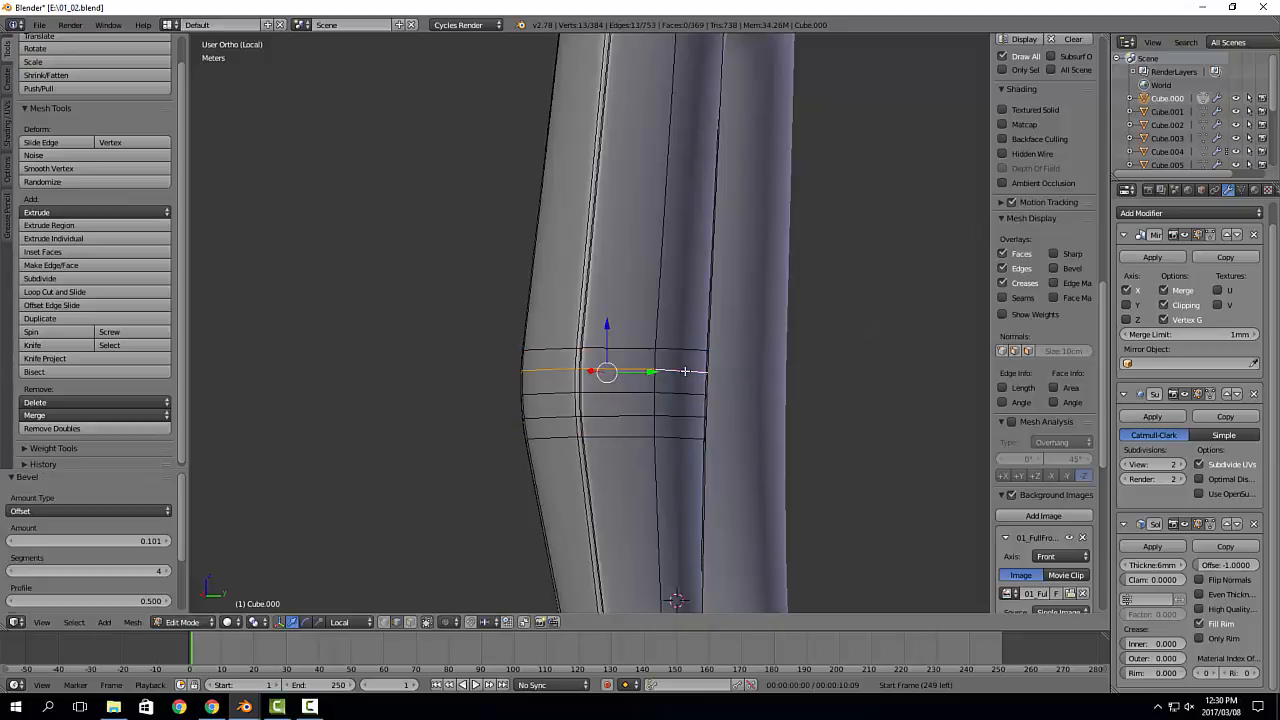
{"action": "key", "text": "s"}
{"action": "left_click", "coordinate": [798, 371]}
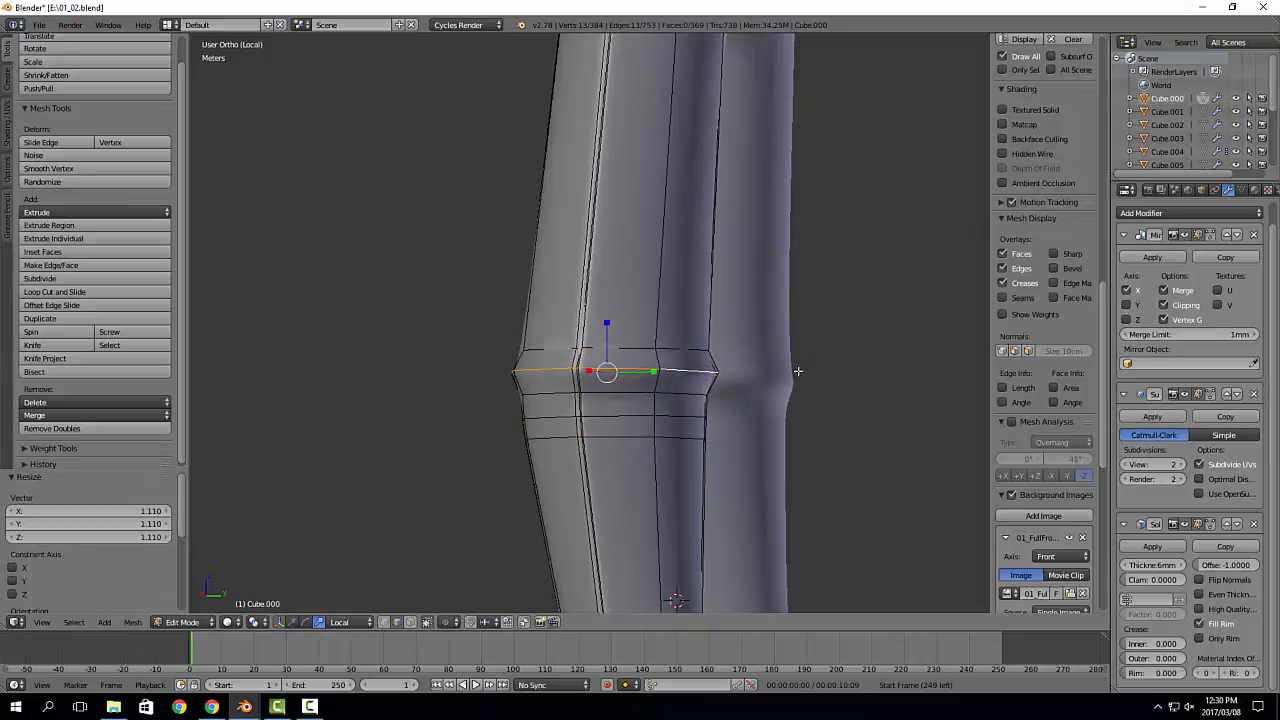
{"action": "key", "text": "s"}
{"action": "left_click", "coordinate": [733, 409]}
{"action": "middle_click_drag", "start_coordinate": [632, 416], "coordinate": [733, 411]}
{"action": "key", "text": "Tab"}
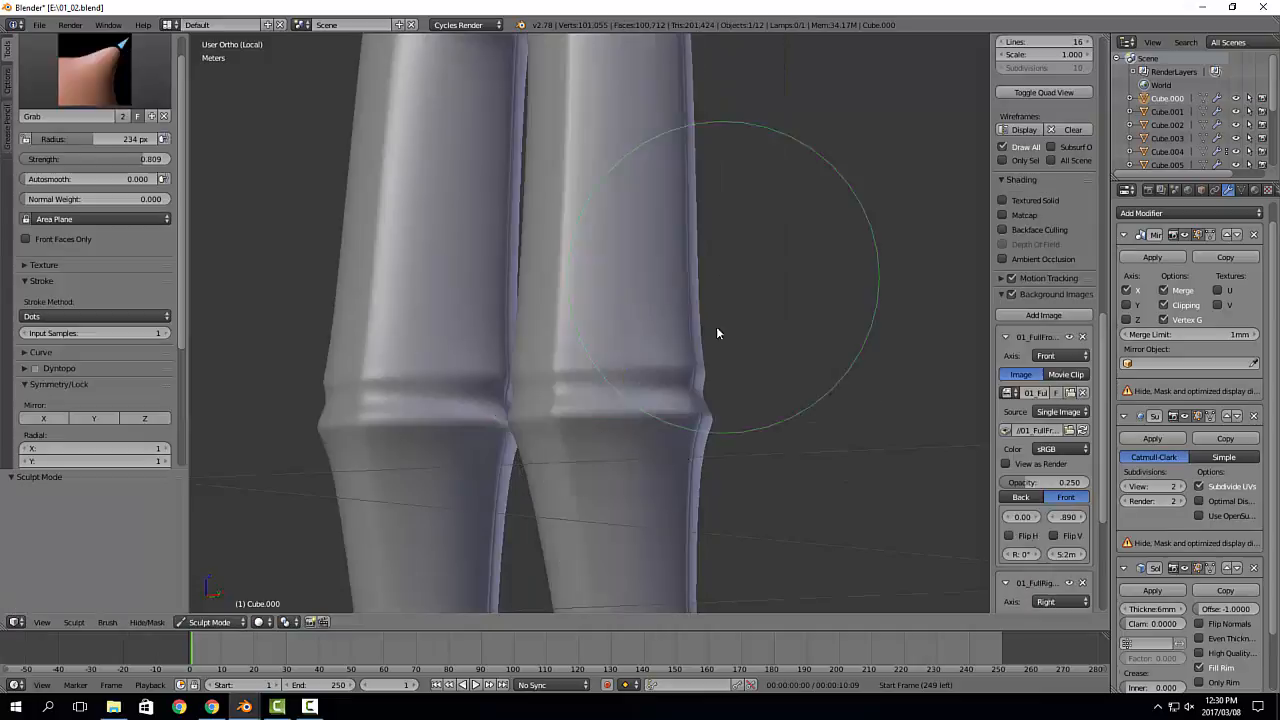
Step: Try bending the thigh fold with the Grab brush at a radius of 131 px
{"action": "key", "text": "f"}
{"action": "left_click", "coordinate": [550, 390]}
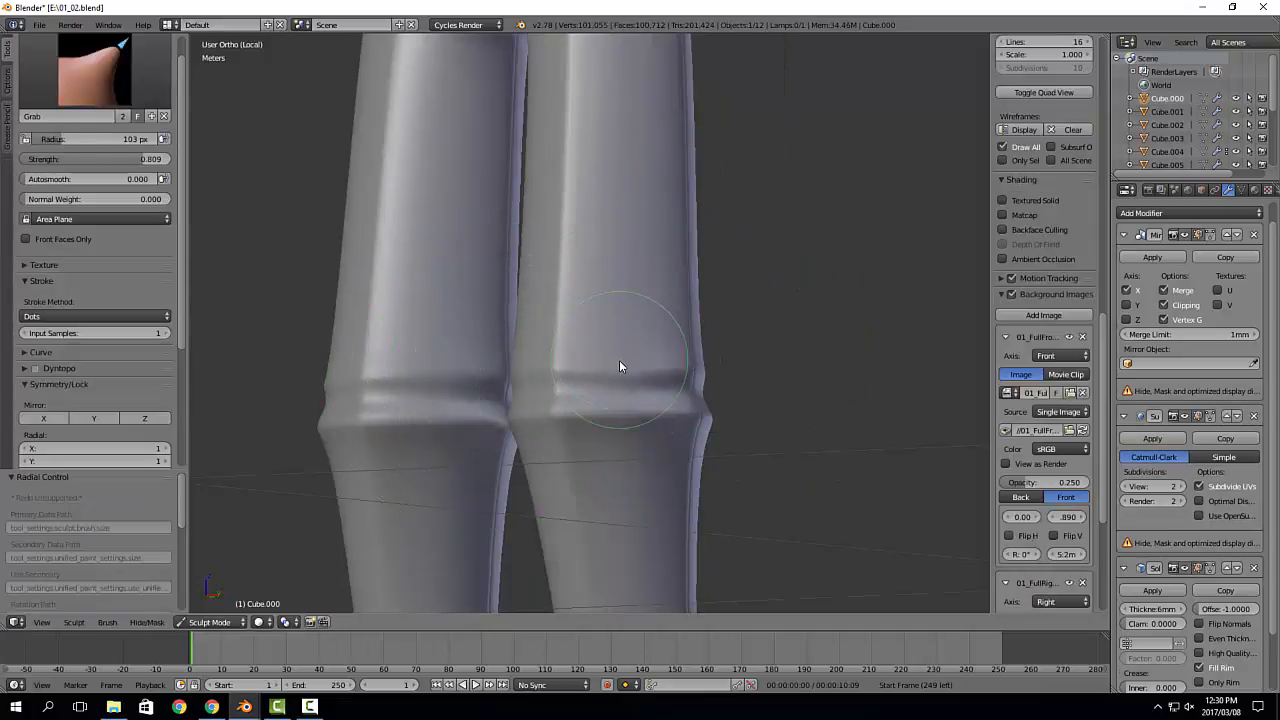
{"action": "key", "text": "f"}
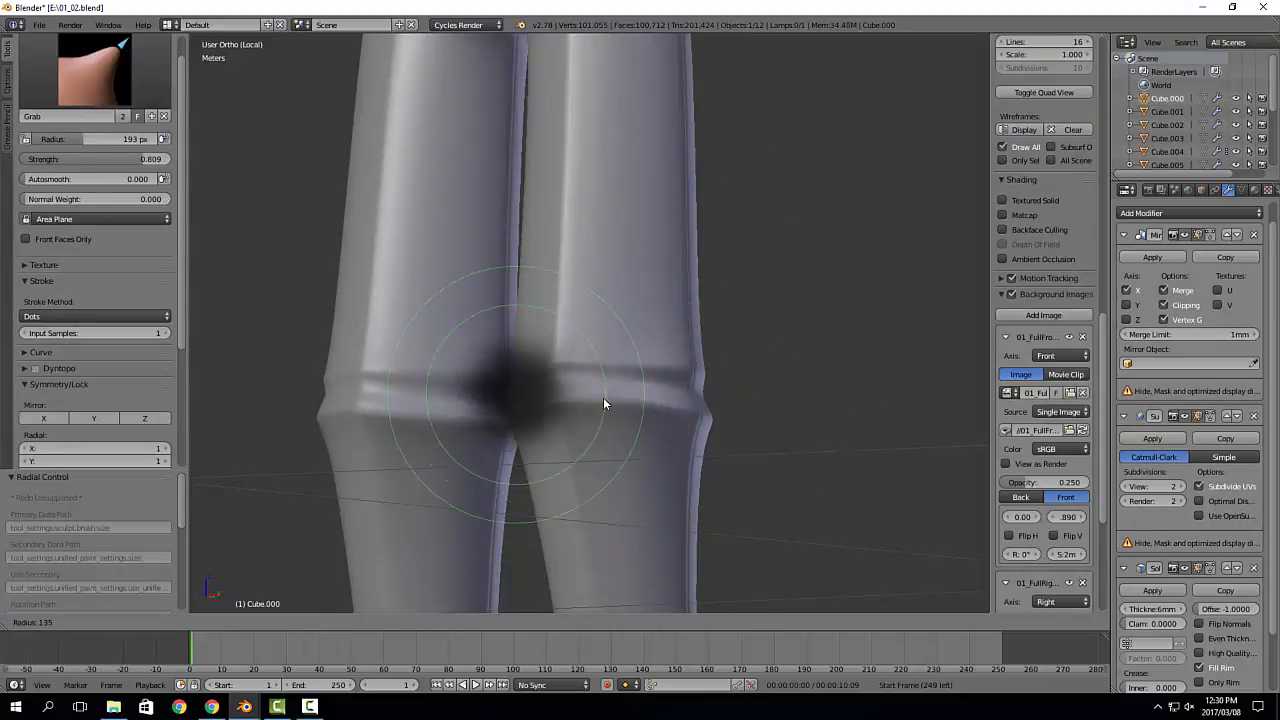
{"action": "left_click", "coordinate": [606, 384]}
{"action": "middle_click_drag", "start_coordinate": [712, 424], "coordinate": [652, 424]}
{"action": "left_click_drag", "start_coordinate": [700, 400], "coordinate": [698, 384]}
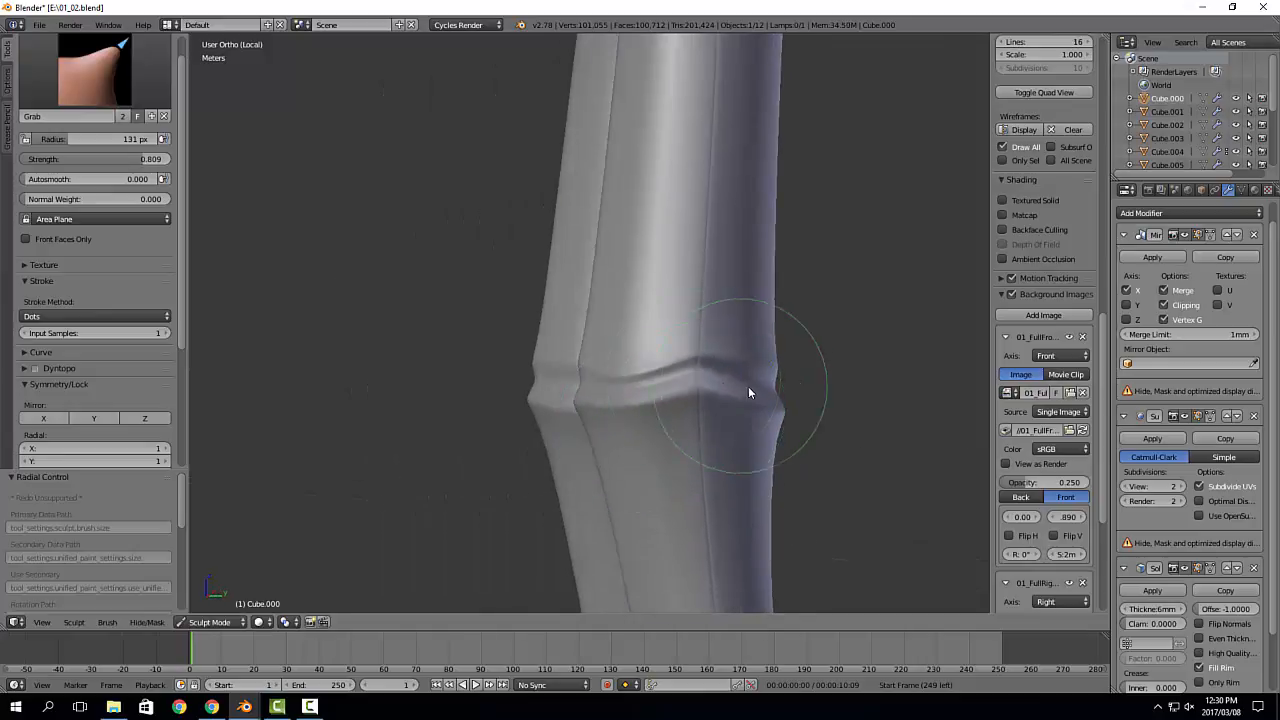
{"action": "middle_click_drag", "start_coordinate": [748, 388], "coordinate": [682, 384]}
{"action": "mouse_move", "coordinate": [764, 363]}
{"action": "middle_mouse_down"}
{"action": "mouse_move", "coordinate": [741, 408]}
{"action": "mouse_move", "coordinate": [837, 386]}
{"action": "mouse_move", "coordinate": [837, 417]}
{"action": "mouse_move", "coordinate": [754, 400]}
{"action": "middle_mouse_up"}
{"action": "middle_click_drag", "start_coordinate": [641, 370], "coordinate": [804, 373]}
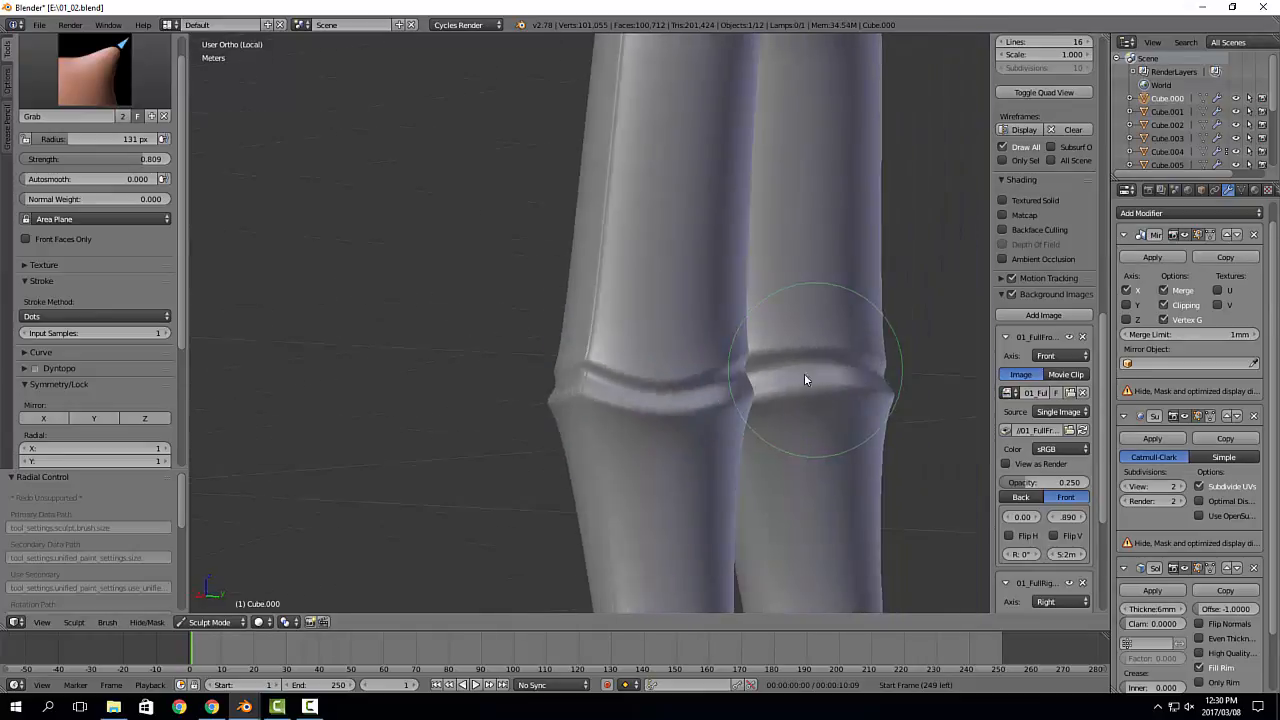
Step: Undo the grab strokes and the latest edits on the trousers, and return to the Blender window with heavy_02.blend
{"action": "scroll", "coordinate": [770, 378], "scroll_direction": "down", "scroll_amount": 4}
{"action": "middle_click_drag", "start_coordinate": [704, 386], "coordinate": [731, 347]}
{"action": "scroll", "coordinate": [741, 390], "scroll_direction": "down", "scroll_amount": 2}
{"action": "mouse_move", "coordinate": [770, 394]}
{"action": "middle_mouse_down", "text": "shift"}
{"action": "mouse_move", "coordinate": [759, 337]}
{"action": "mouse_move", "coordinate": [714, 349]}
{"action": "mouse_move", "coordinate": [757, 394]}
{"action": "mouse_move", "coordinate": [755, 316]}
{"action": "middle_mouse_up", "text": "shift"}
{"action": "scroll", "coordinate": [765, 340], "scroll_direction": "up", "scroll_amount": 4}
{"action": "scroll", "coordinate": [757, 398], "scroll_direction": "down", "scroll_amount": 3}
{"action": "key", "text": "ctrl+z"}
{"action": "key", "text": "ctrl+z"}
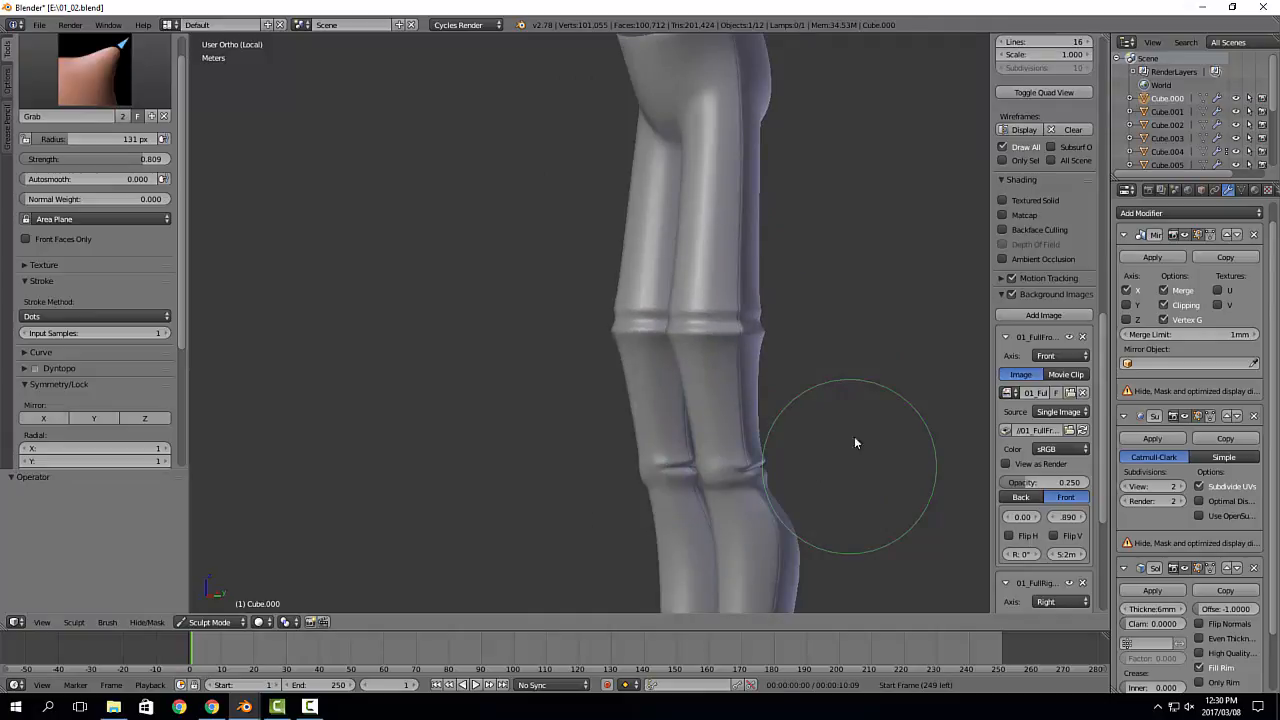
{"action": "key", "text": "Tab"}
{"action": "scroll", "coordinate": [700, 379], "scroll_direction": "down", "scroll_amount": 2}
{"action": "key", "text": "ctrl+z"}
{"action": "key", "text": "ctrl+z"}
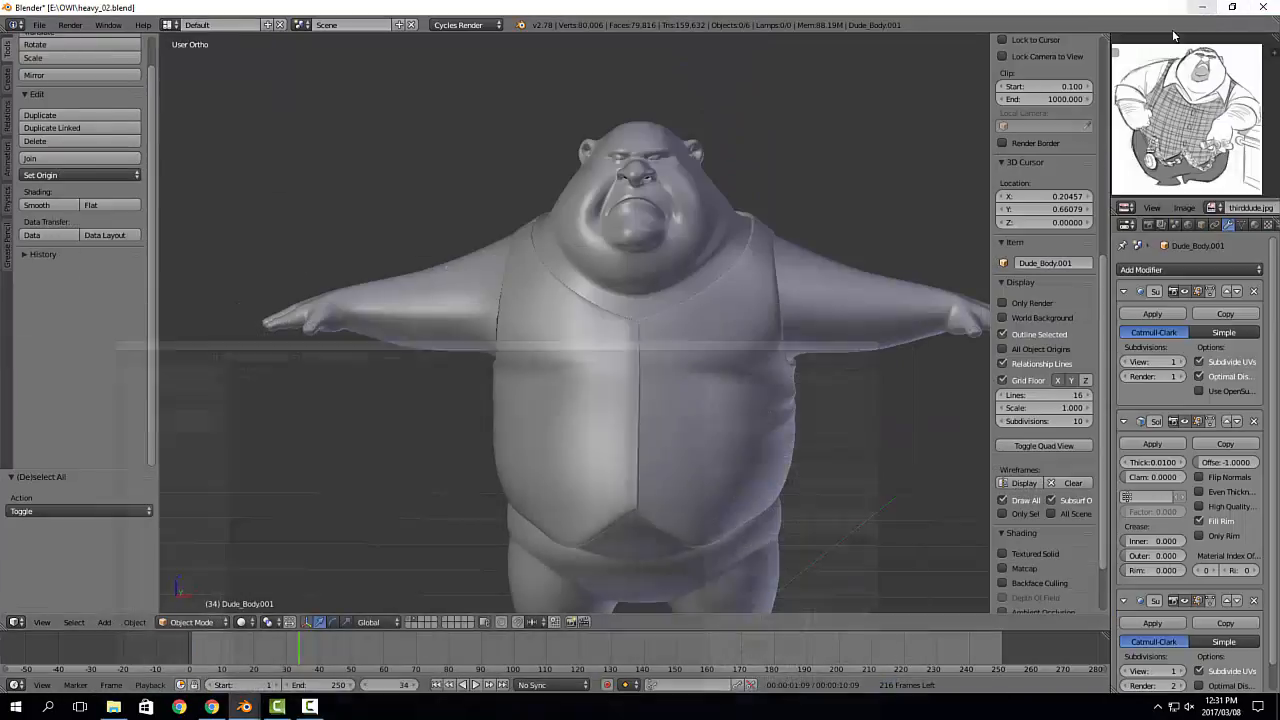
Step: Select the heavy character's body, check the mesh around the eye, and apply its Mirror modifier in object mode
{"action": "middle_click_drag", "start_coordinate": [798, 368], "coordinate": [743, 326]}
{"action": "scroll", "coordinate": [664, 77], "scroll_direction": "up", "scroll_amount": 5}
{"action": "scroll", "coordinate": [647, 199], "scroll_direction": "up", "scroll_amount": 5}
{"action": "middle_click_drag", "start_coordinate": [690, 230], "coordinate": [765, 274], "text": "shift"}
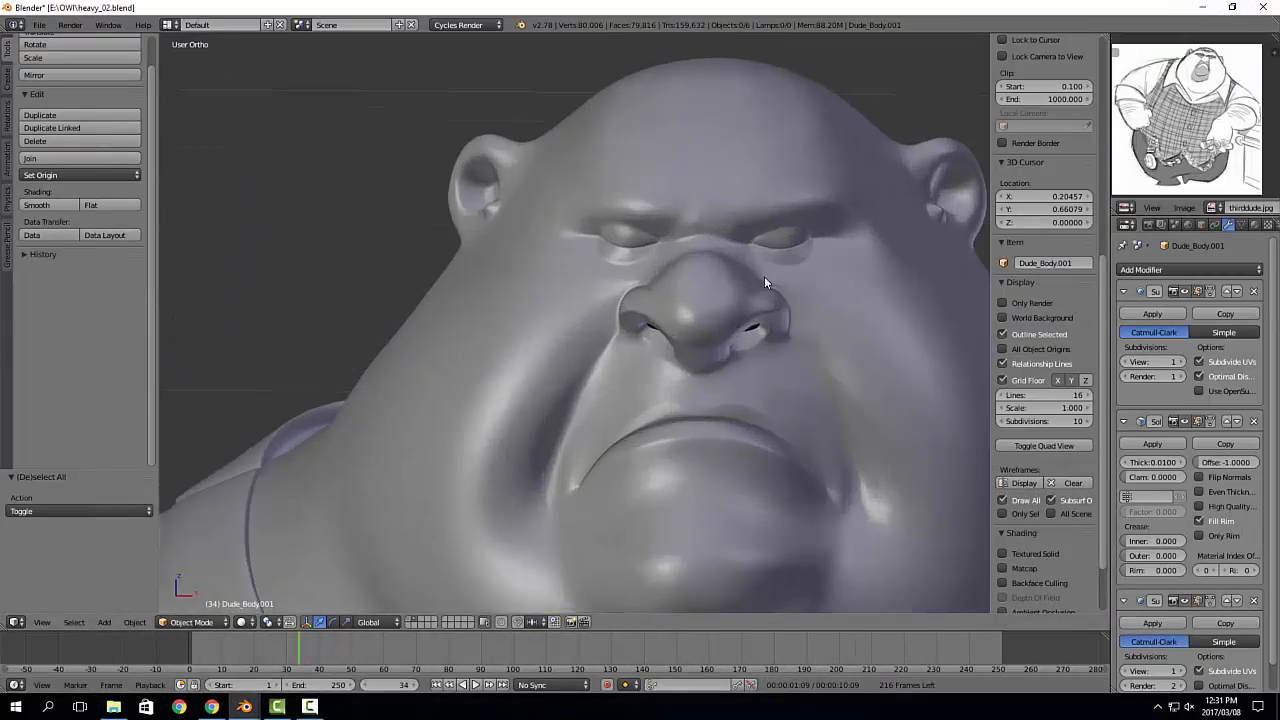
{"action": "scroll", "coordinate": [765, 274], "scroll_direction": "up", "scroll_amount": 2}
{"action": "mouse_move", "coordinate": [802, 236]}
{"action": "middle_mouse_down"}
{"action": "mouse_move", "coordinate": [812, 125]}
{"action": "mouse_move", "coordinate": [796, 213]}
{"action": "middle_mouse_up"}
{"action": "right_click", "coordinate": [797, 214]}
{"action": "key", "text": "Tab"}
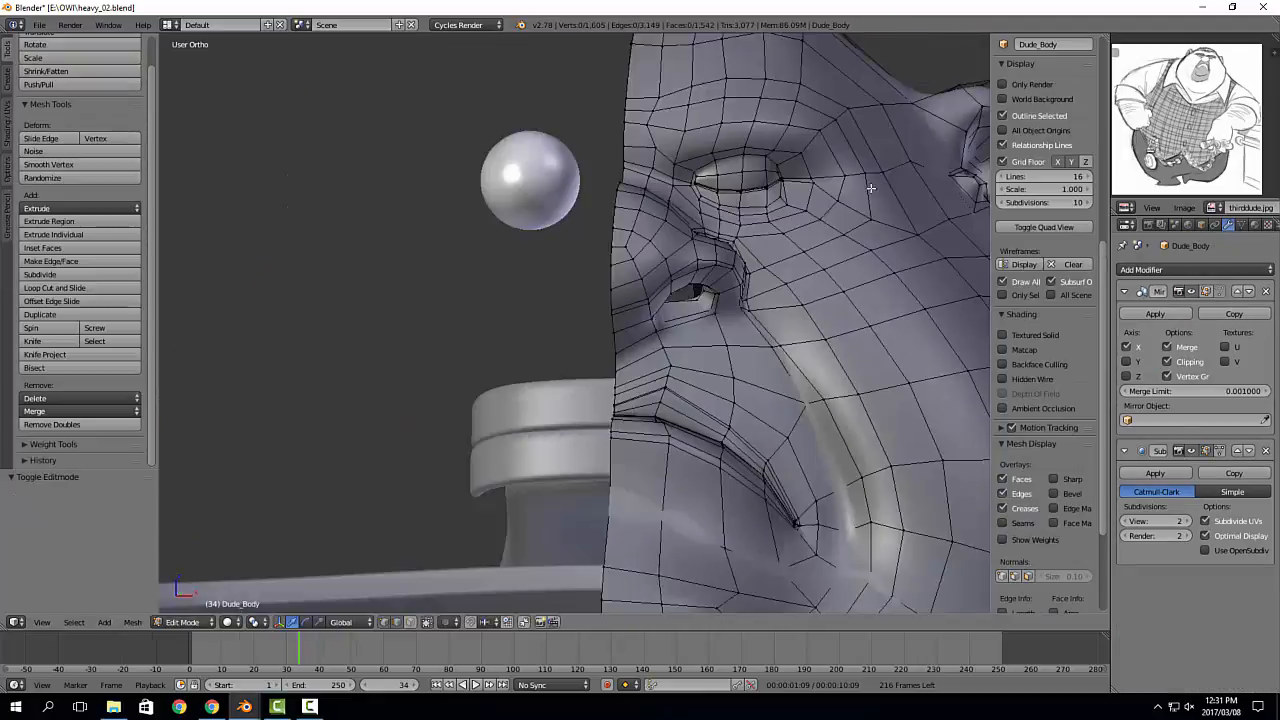
{"action": "scroll", "coordinate": [700, 271], "scroll_direction": "up", "scroll_amount": 3}
{"action": "key", "text": "Tab"}
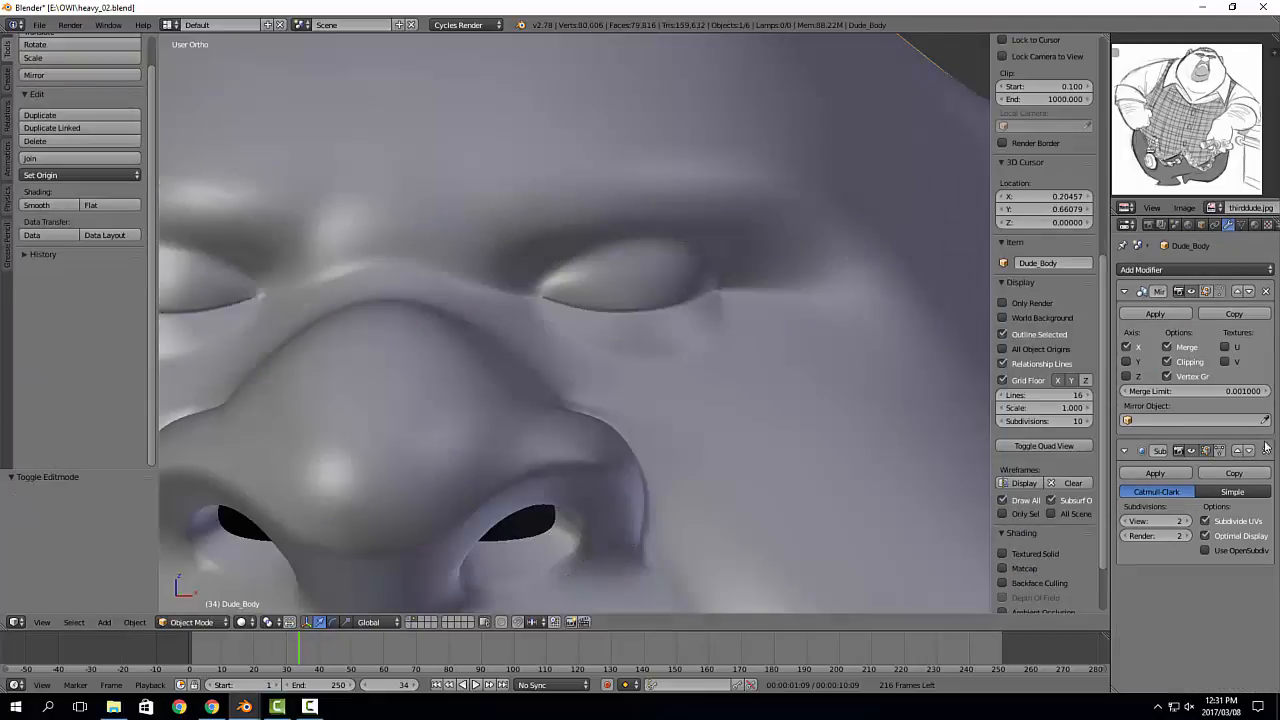
{"action": "left_click", "coordinate": [1155, 314]}
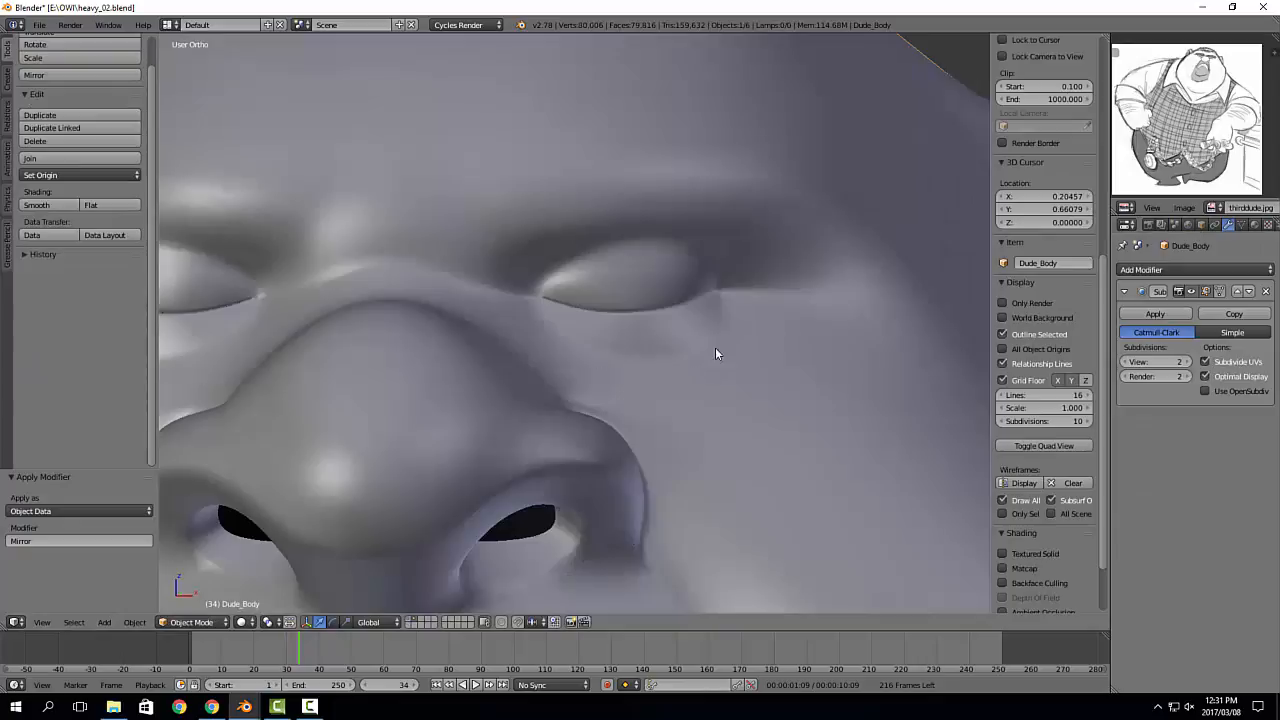
Step: Add a Basis shape key and a second key, Key 1, to the character's body mesh
{"action": "key", "text": "Tab"}
{"action": "scroll", "coordinate": [577, 273], "scroll_direction": "up", "scroll_amount": 2}
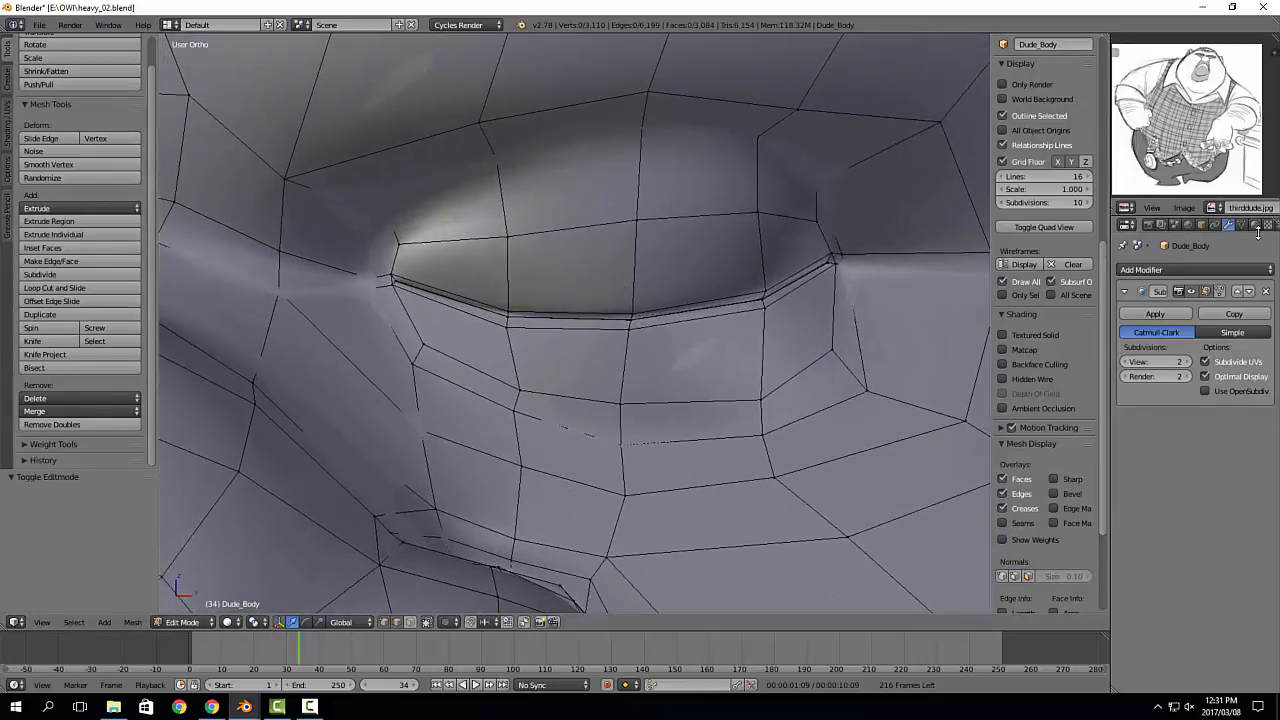
{"action": "left_click", "coordinate": [1240, 225]}
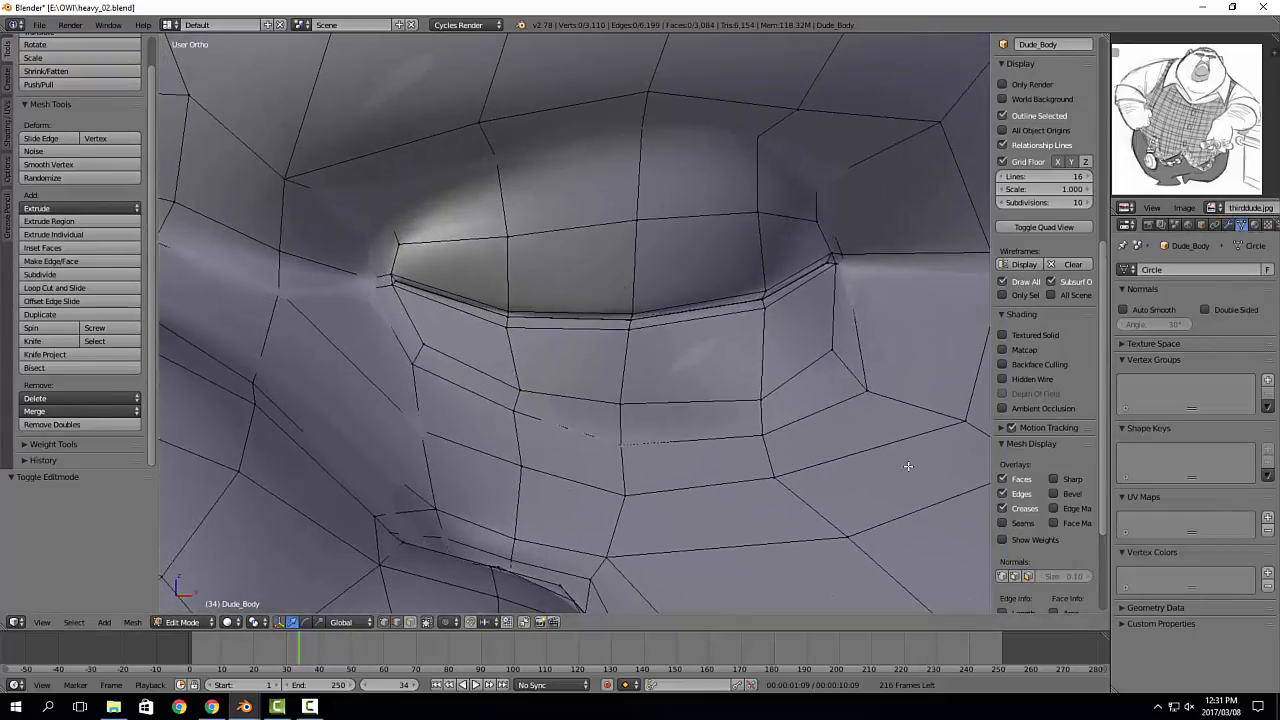
{"action": "key", "text": "Tab"}
{"action": "left_click", "coordinate": [1265, 448]}
{"action": "left_click", "coordinate": [1257, 448]}
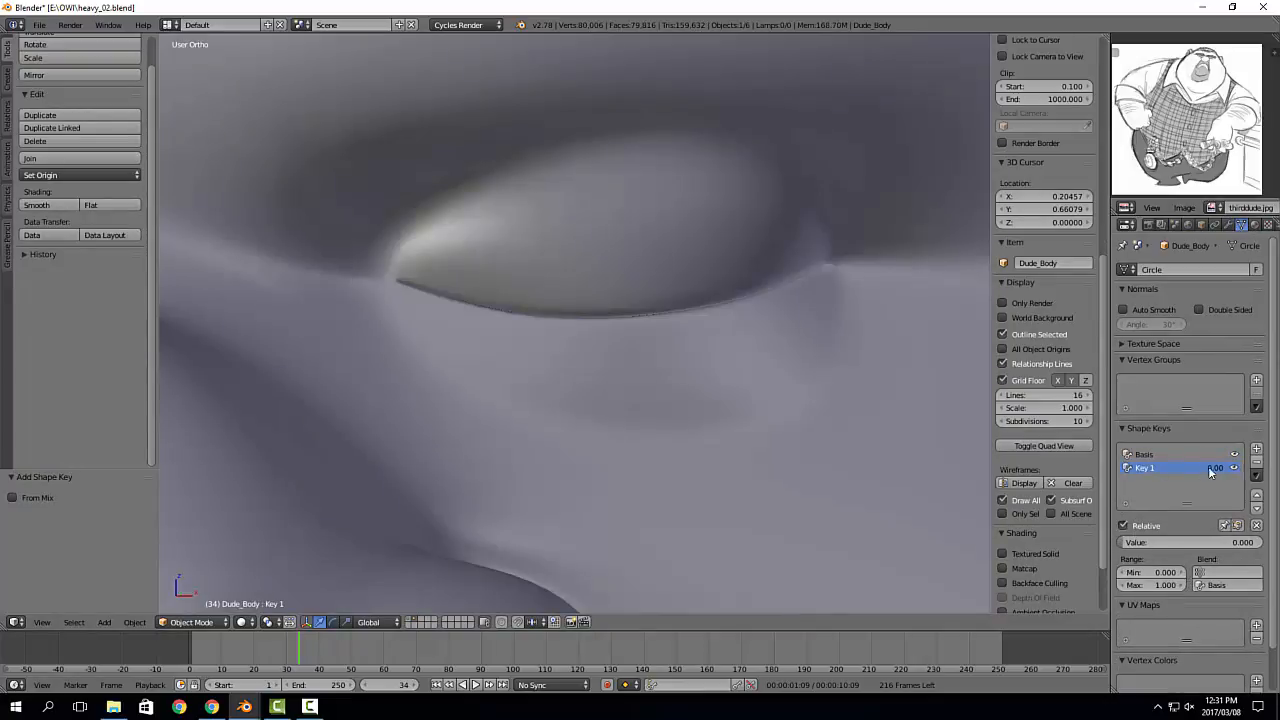
Step: Enter edit mode on Key 1, select the middle vertex of the upper eyelid's edge, and enable proportional editing
{"action": "key", "text": "Tab"}
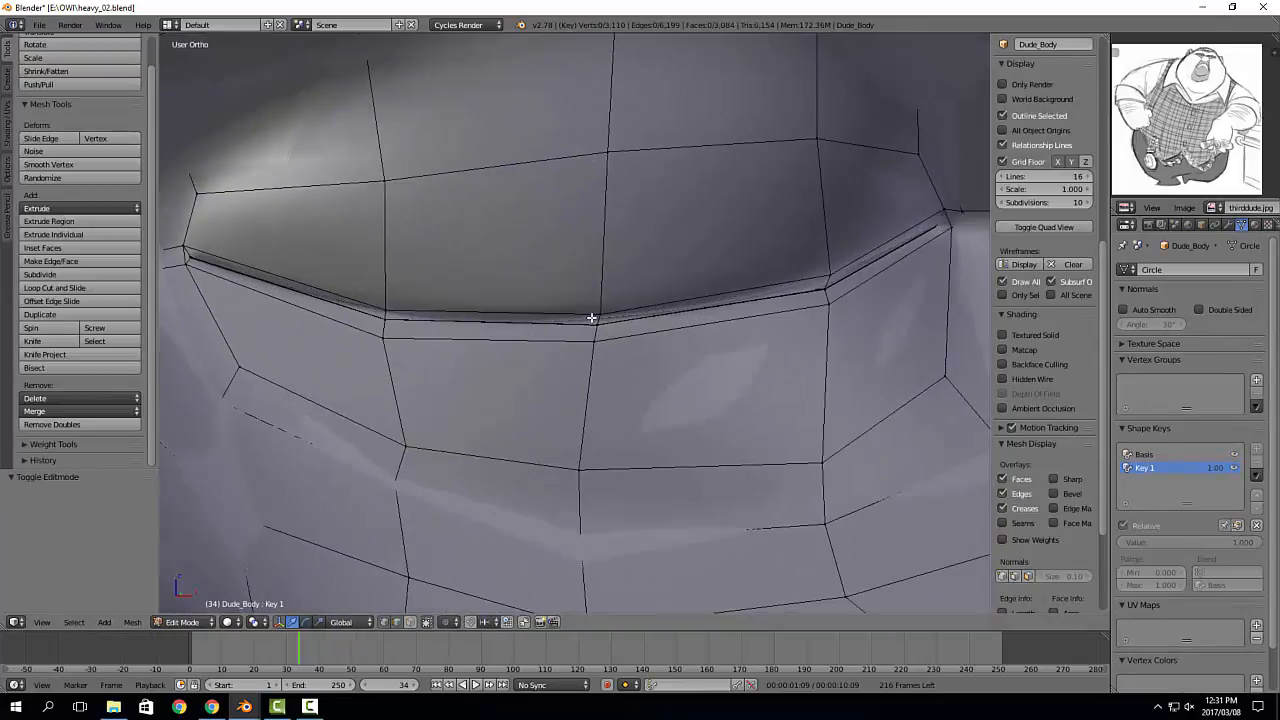
{"action": "scroll", "coordinate": [588, 300], "scroll_direction": "up", "scroll_amount": 4}
{"action": "right_click", "coordinate": [623, 334]}
{"action": "scroll", "coordinate": [643, 380], "scroll_direction": "down", "scroll_amount": 3}
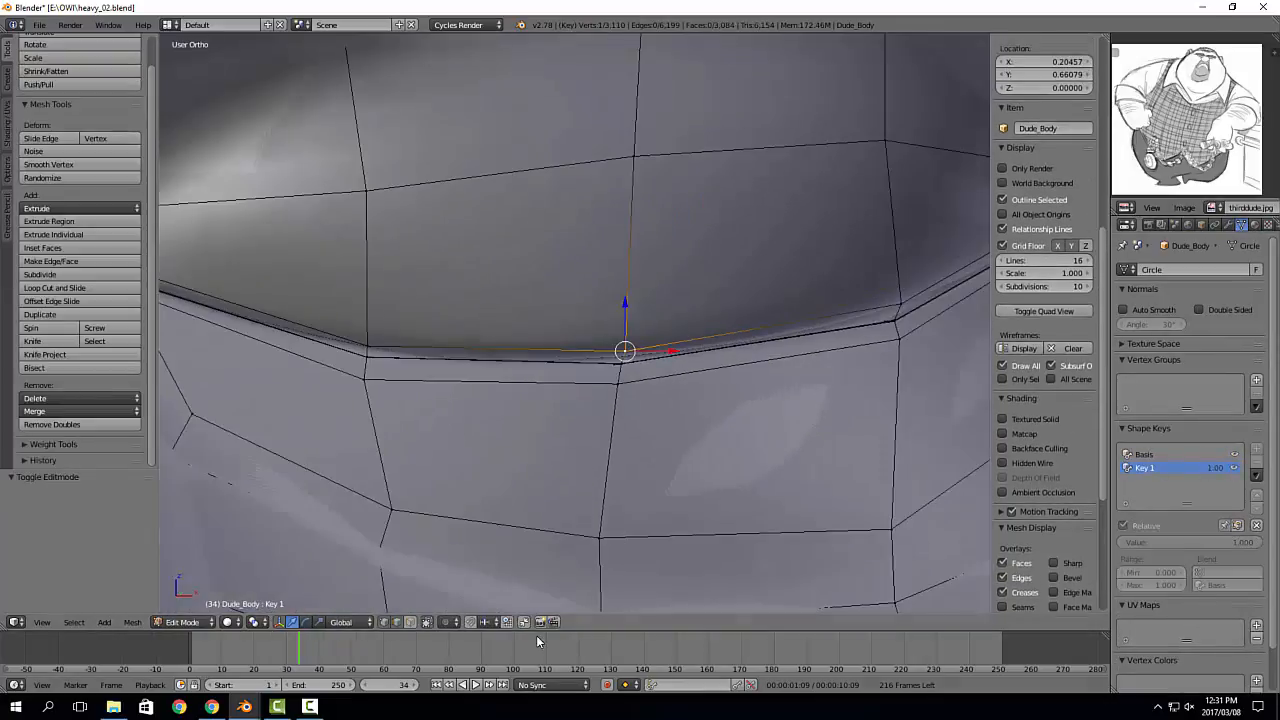
{"action": "left_click", "coordinate": [469, 623]}
{"action": "left_click", "coordinate": [474, 564]}
{"action": "scroll", "coordinate": [613, 378], "scroll_direction": "down", "scroll_amount": 2}
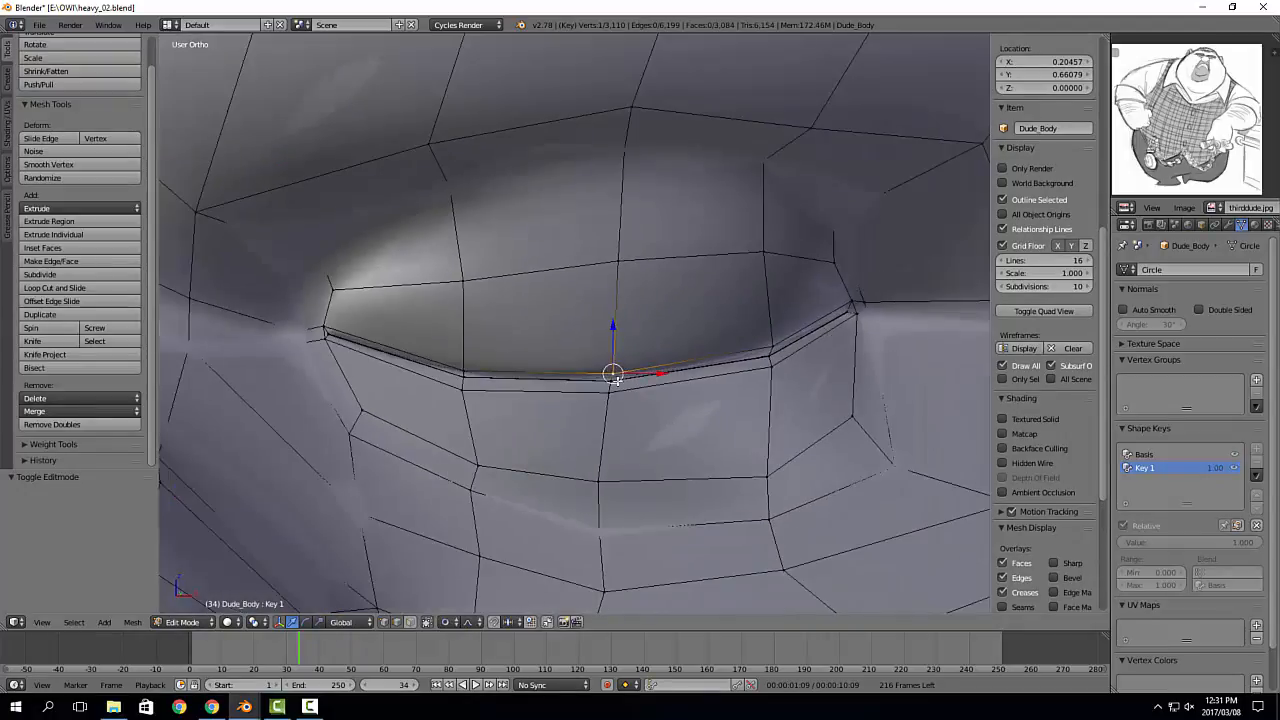
Step: Raise the upper eyelid's edge vertices by 0.003 to 0.007 along Z with a reduced influence radius to open the eye
{"action": "scroll", "coordinate": [625, 393], "scroll_direction": "up", "scroll_amount": 4}
{"action": "scroll", "coordinate": [643, 332], "scroll_direction": "down", "scroll_amount": 3}
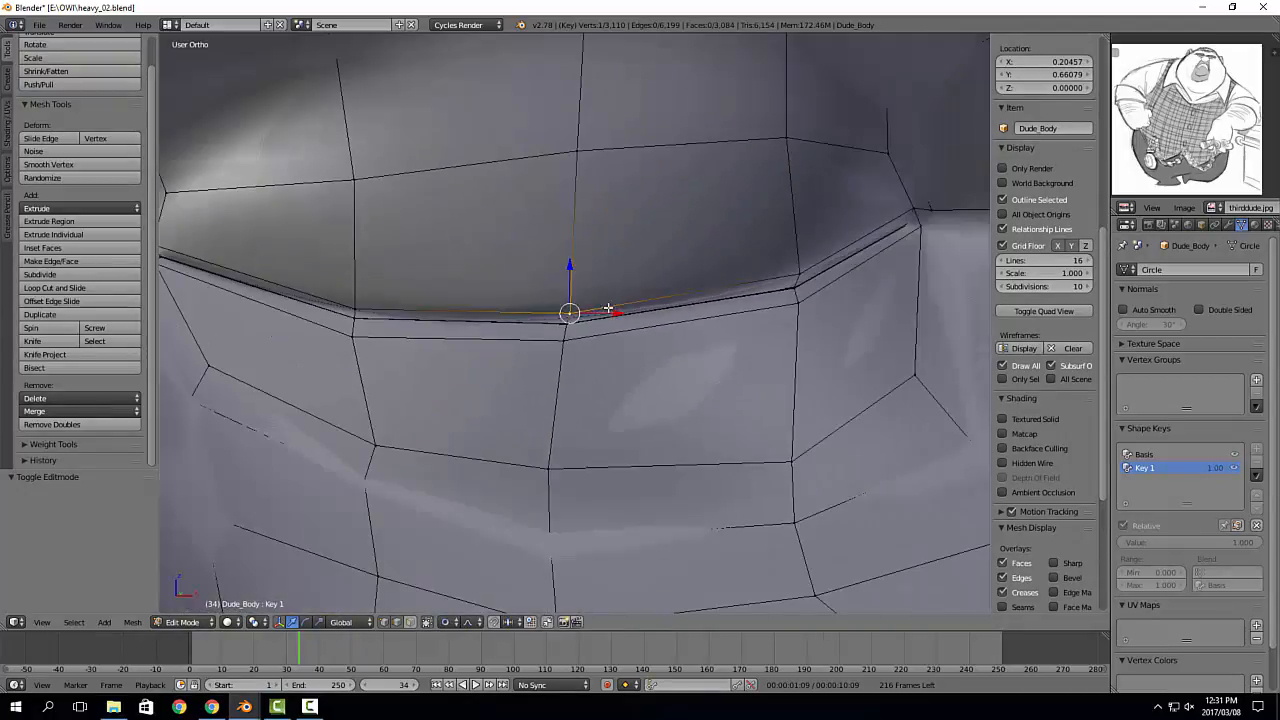
{"action": "left_click_drag", "start_coordinate": [584, 268], "coordinate": [602, 155]}
{"action": "scroll", "coordinate": [598, 242], "scroll_direction": "up", "scroll_amount": 18}
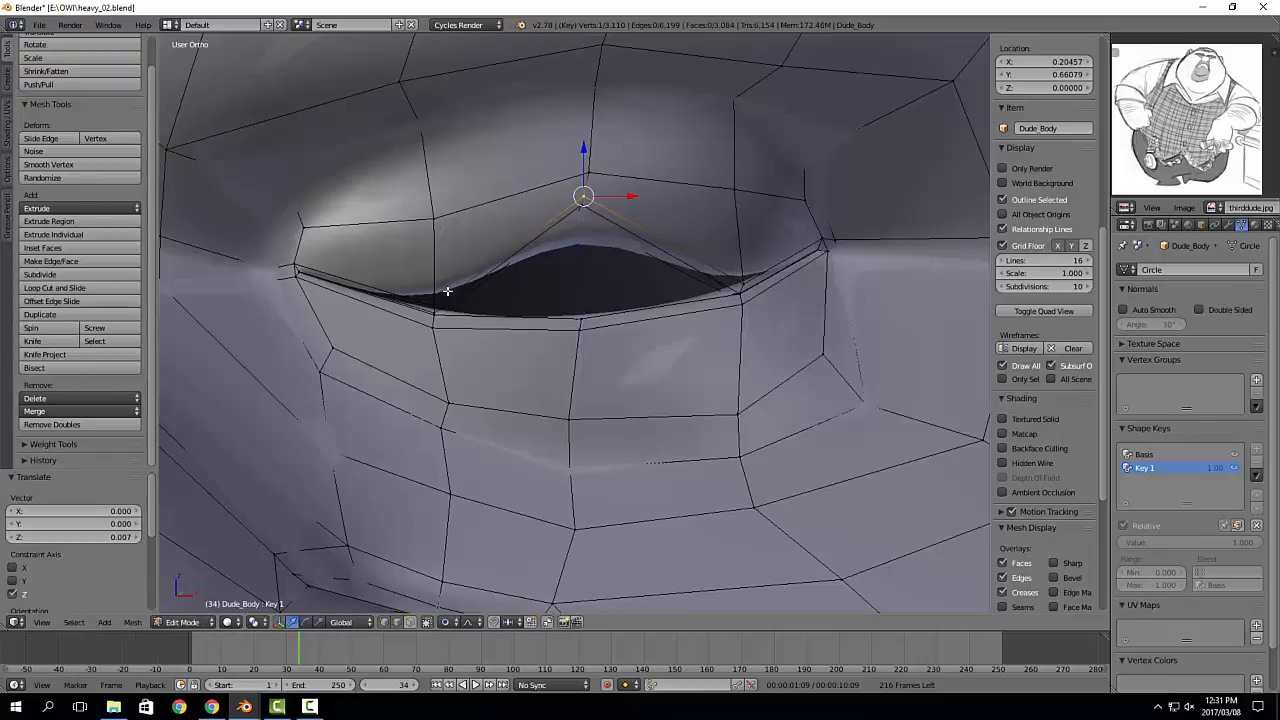
{"action": "left_click_drag", "start_coordinate": [437, 278], "coordinate": [436, 189]}
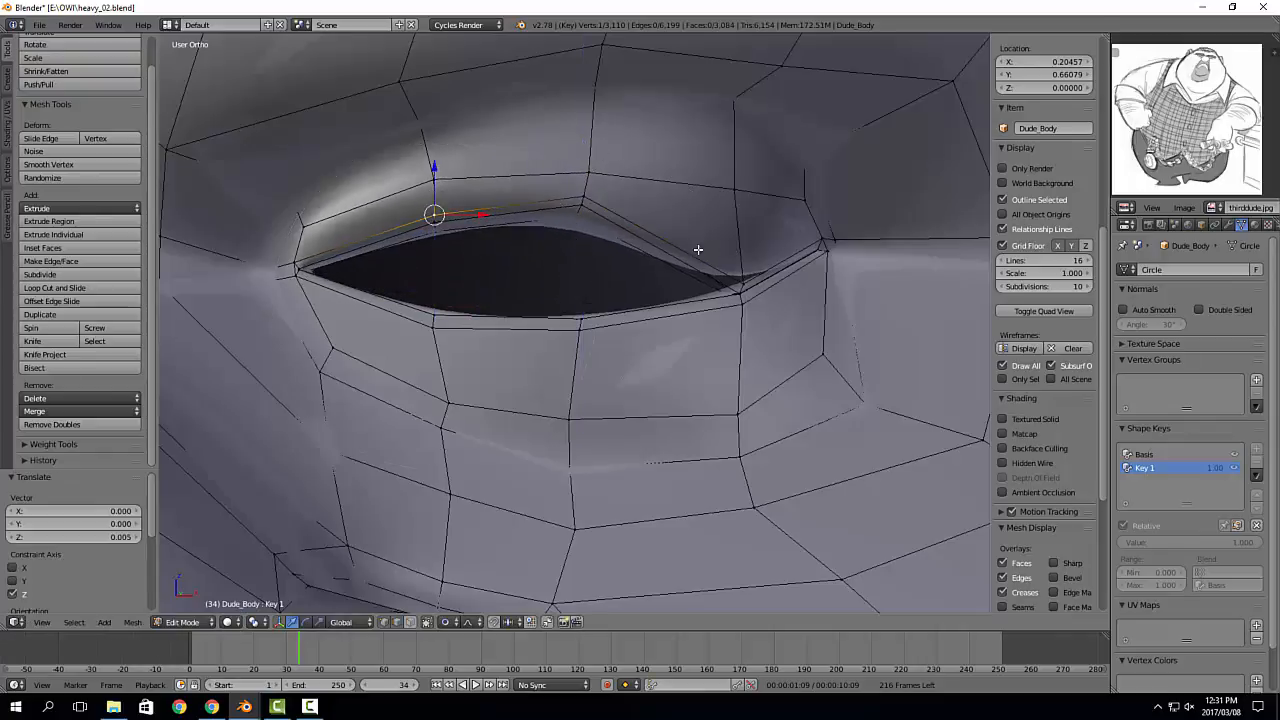
{"action": "left_click_drag", "start_coordinate": [743, 227], "coordinate": [737, 141]}
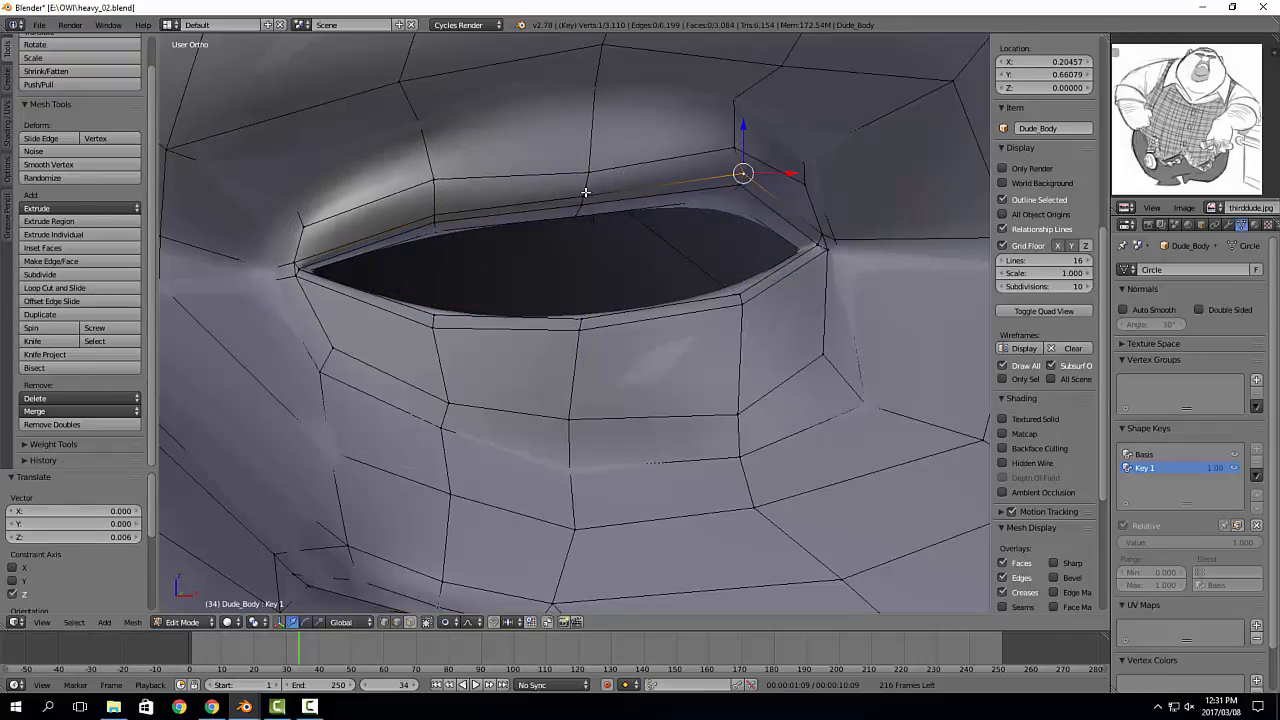
{"action": "left_click_drag", "start_coordinate": [587, 168], "coordinate": [589, 125]}
{"action": "right_click", "coordinate": [431, 213]}
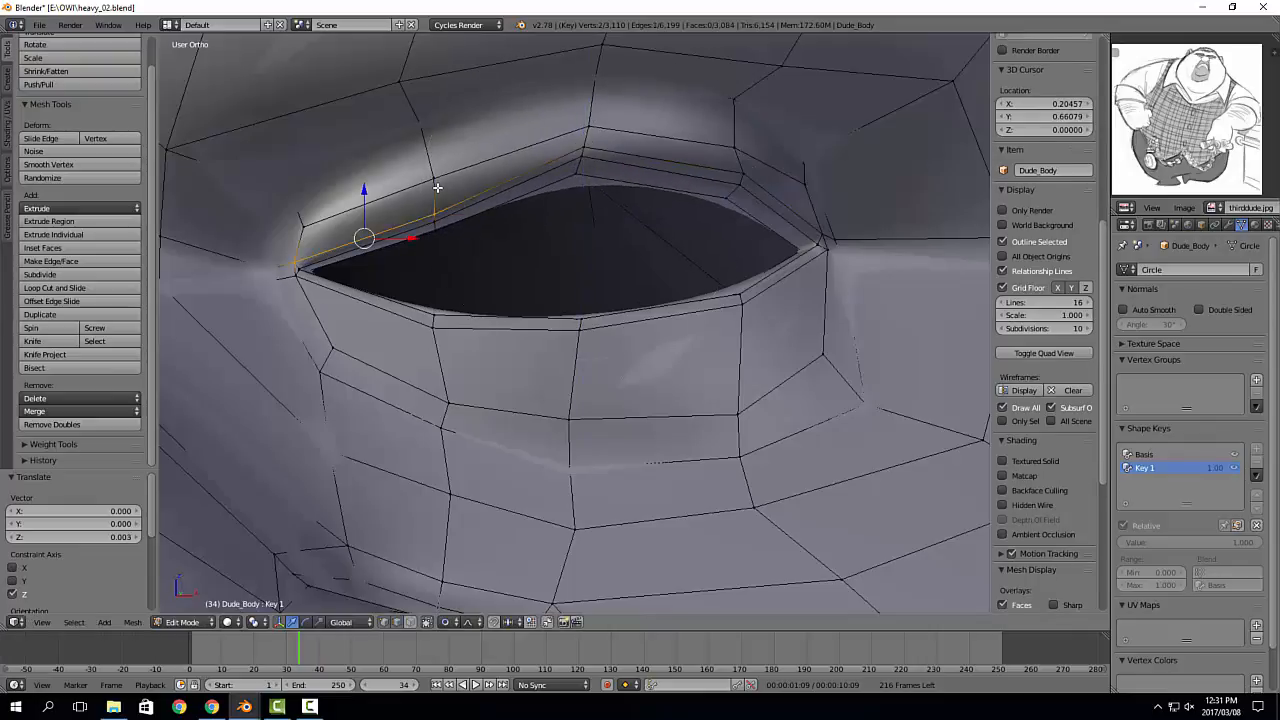
{"action": "right_click", "coordinate": [436, 220]}
{"action": "left_click_drag", "start_coordinate": [437, 196], "coordinate": [440, 150]}
{"action": "scroll", "coordinate": [440, 150], "scroll_direction": "down", "scroll_amount": 2}
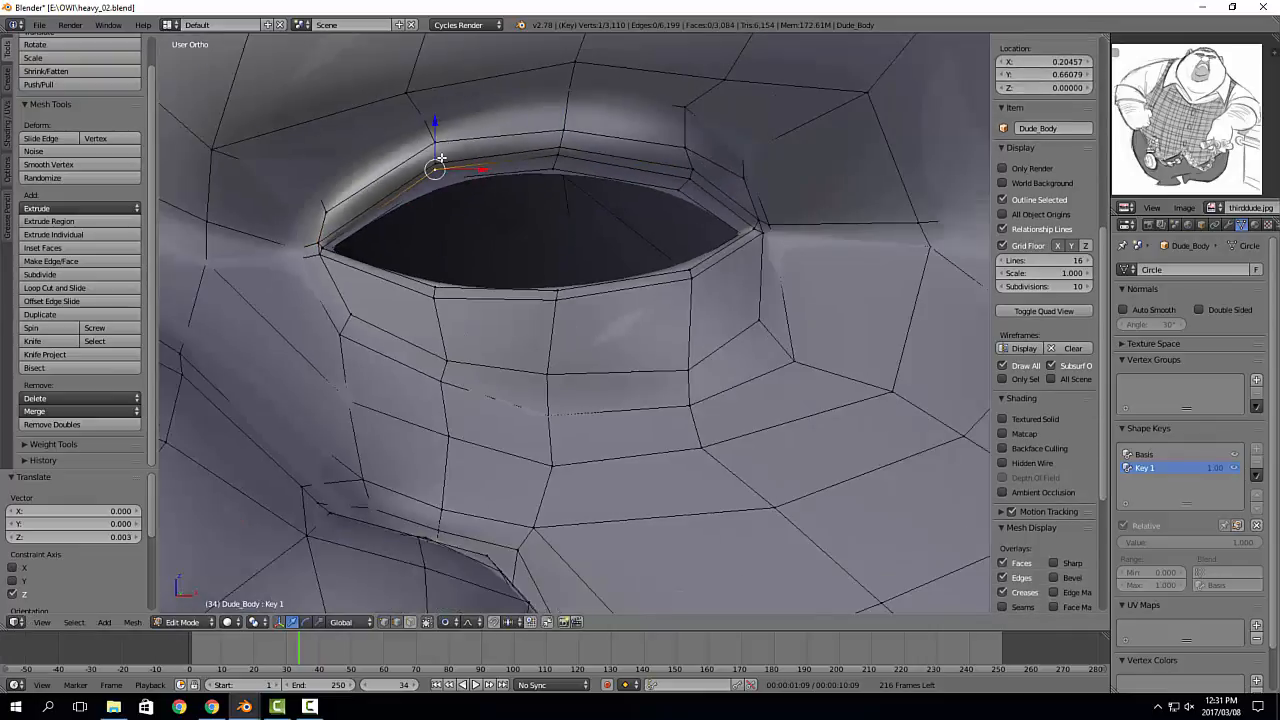
Step: Lower the lower eyelid's edge vertices by about 0.002 along Z to widen the eye opening
{"action": "right_click", "coordinate": [461, 271]}
{"action": "right_click", "coordinate": [435, 267]}
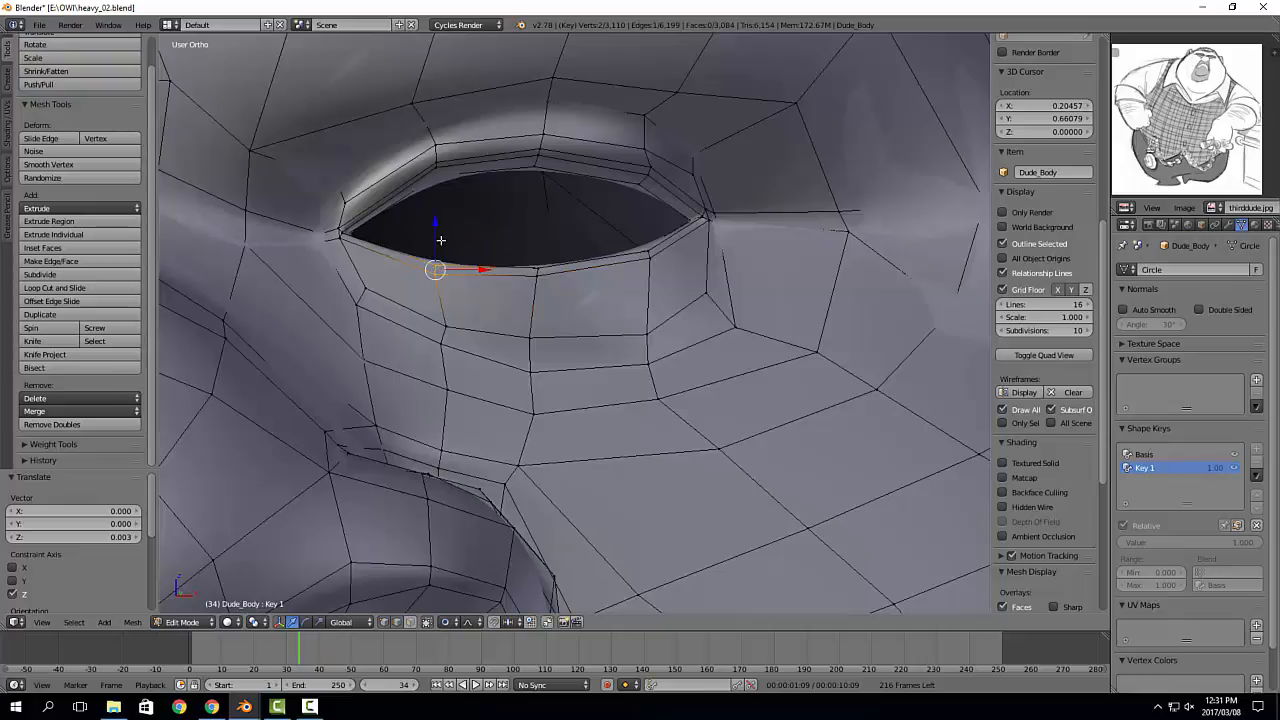
{"action": "left_click_drag", "start_coordinate": [438, 239], "coordinate": [437, 266]}
{"action": "right_click", "coordinate": [538, 267]}
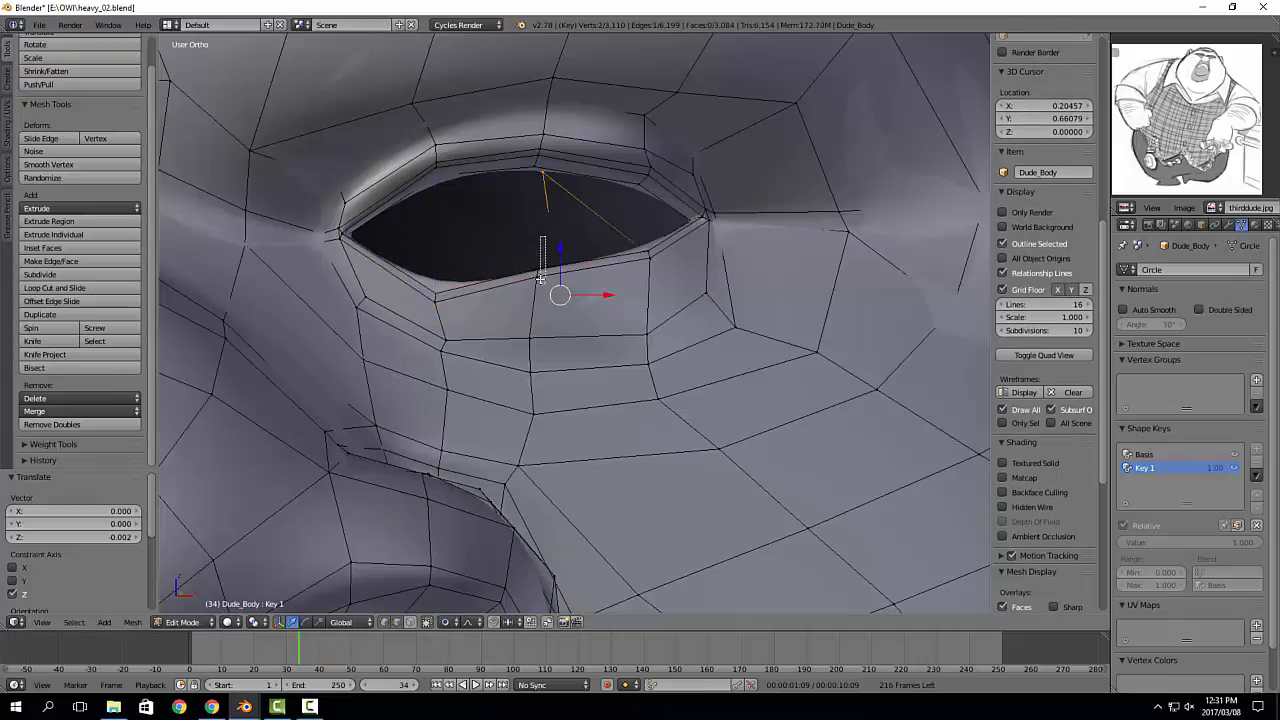
{"action": "left_click_drag", "start_coordinate": [536, 255], "coordinate": [540, 271]}
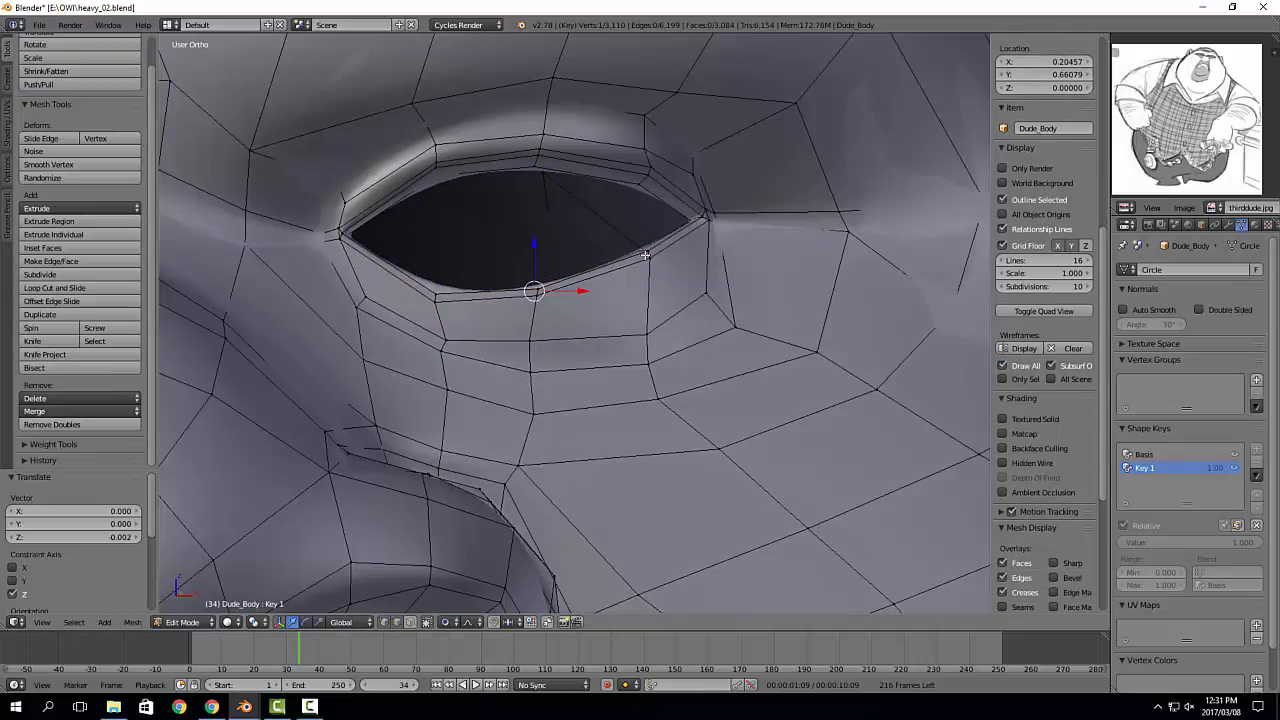
{"action": "right_click", "coordinate": [647, 257]}
{"action": "right_click", "coordinate": [650, 246]}
{"action": "right_click", "coordinate": [647, 248]}
{"action": "left_click_drag", "start_coordinate": [644, 227], "coordinate": [646, 253]}
Step: Leave edit mode and set Key 1's value to 0
{"action": "scroll", "coordinate": [646, 270], "scroll_direction": "down", "scroll_amount": 6}
{"action": "key", "text": "Tab"}
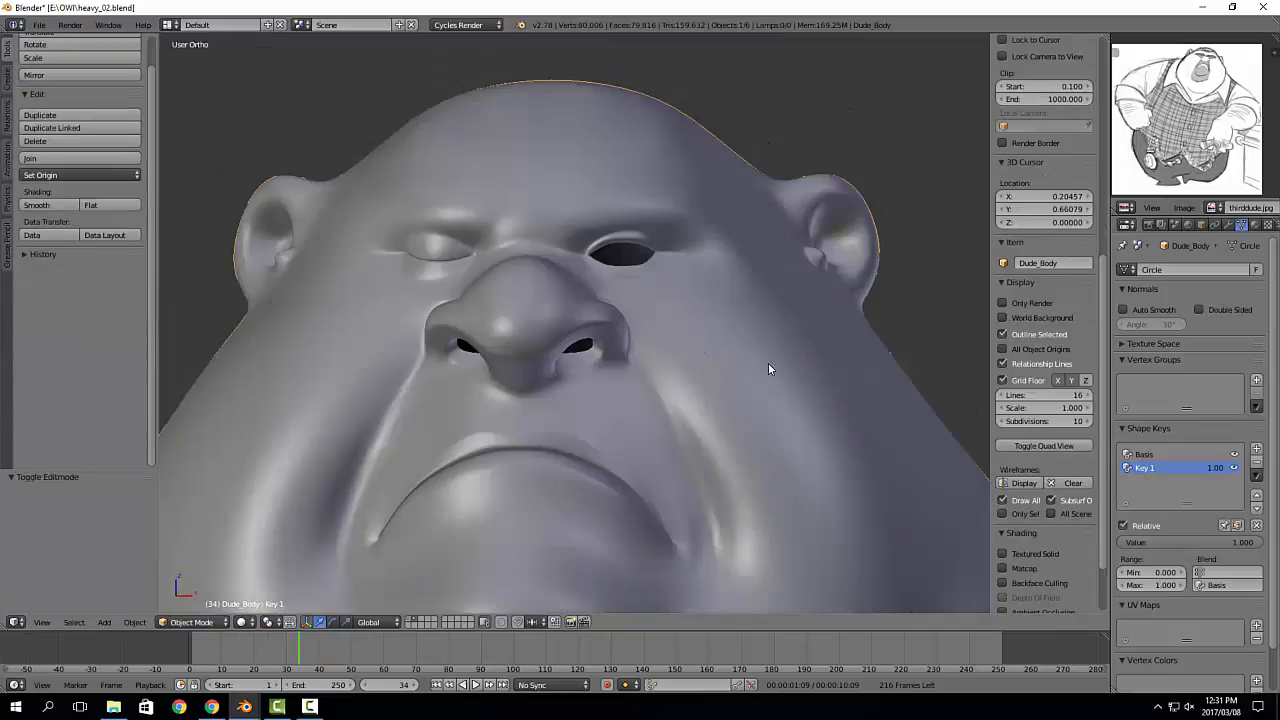
{"action": "left_click_drag", "start_coordinate": [1218, 465], "coordinate": [1130, 466]}
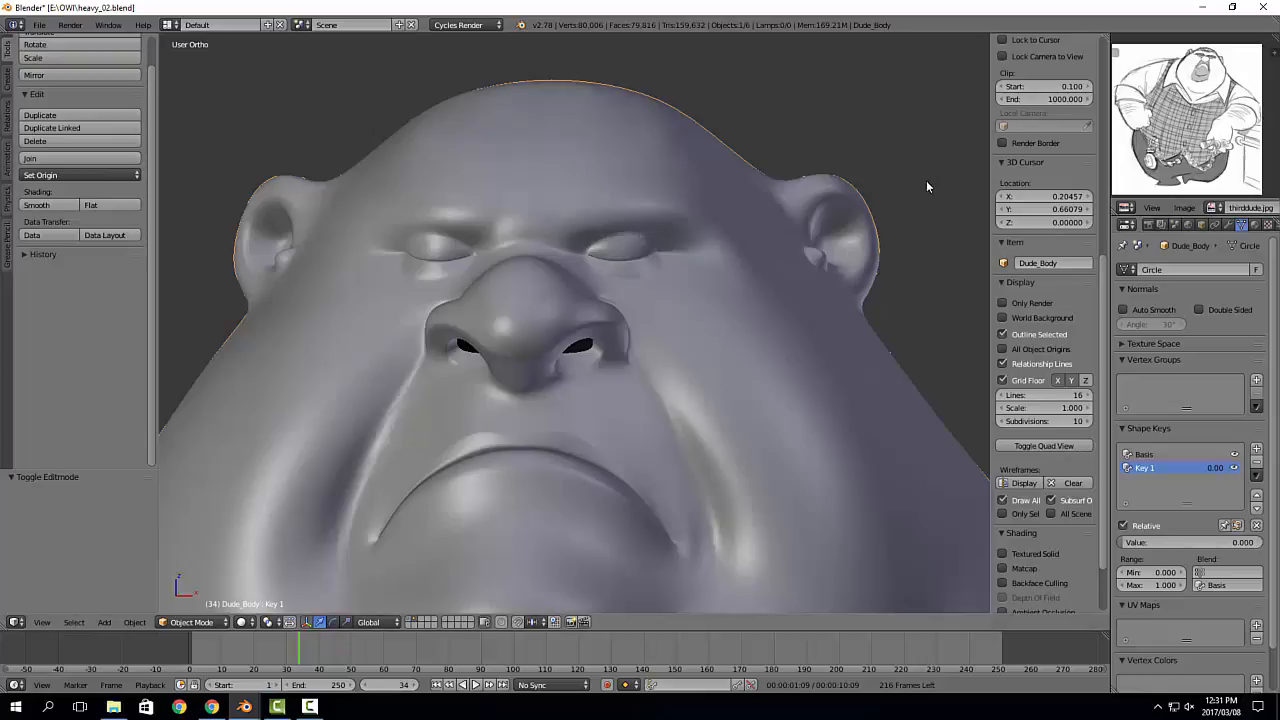
Step: Deselect everything and show only the first layer with the unclothed character's full body
{"action": "key", "text": "a"}
{"action": "scroll", "coordinate": [925, 182], "scroll_direction": "down", "scroll_amount": 3}
{"action": "middle_click_drag", "start_coordinate": [925, 182], "coordinate": [630, 241]}
{"action": "scroll", "coordinate": [888, 186], "scroll_direction": "down", "scroll_amount": 7}
{"action": "left_click", "coordinate": [410, 621]}
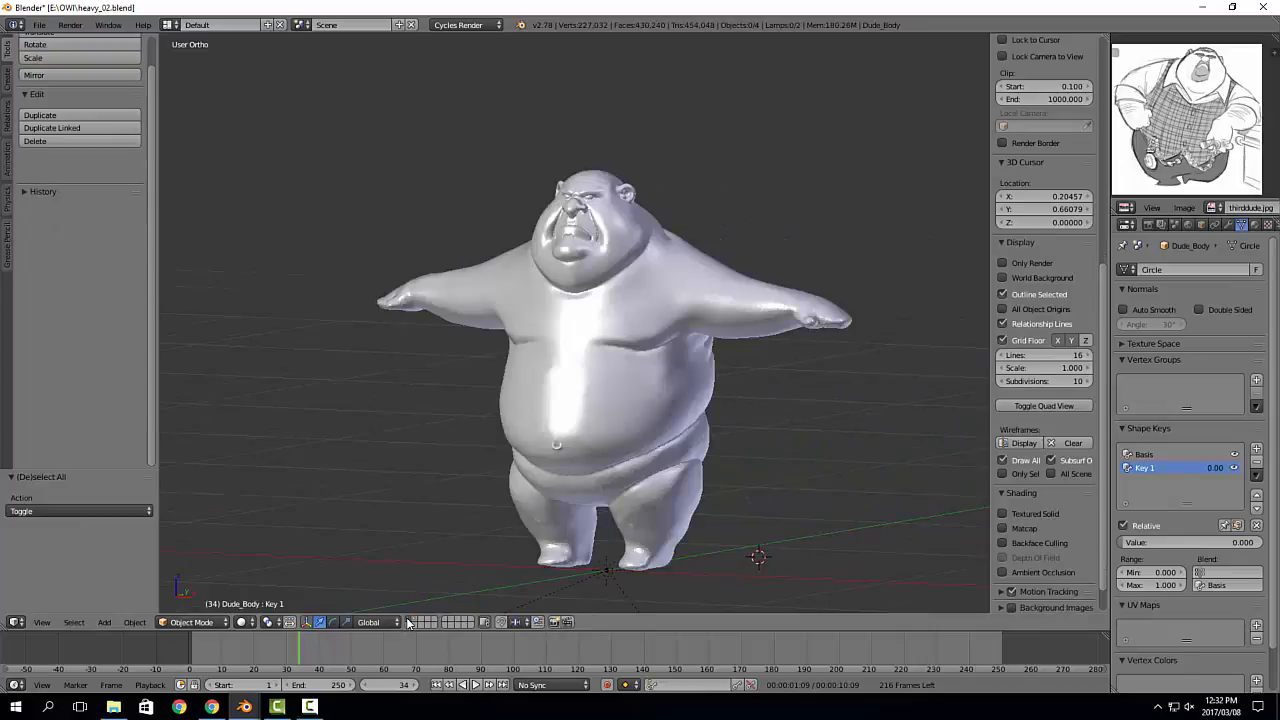
{"action": "middle_click_drag", "start_coordinate": [432, 445], "coordinate": [487, 458]}
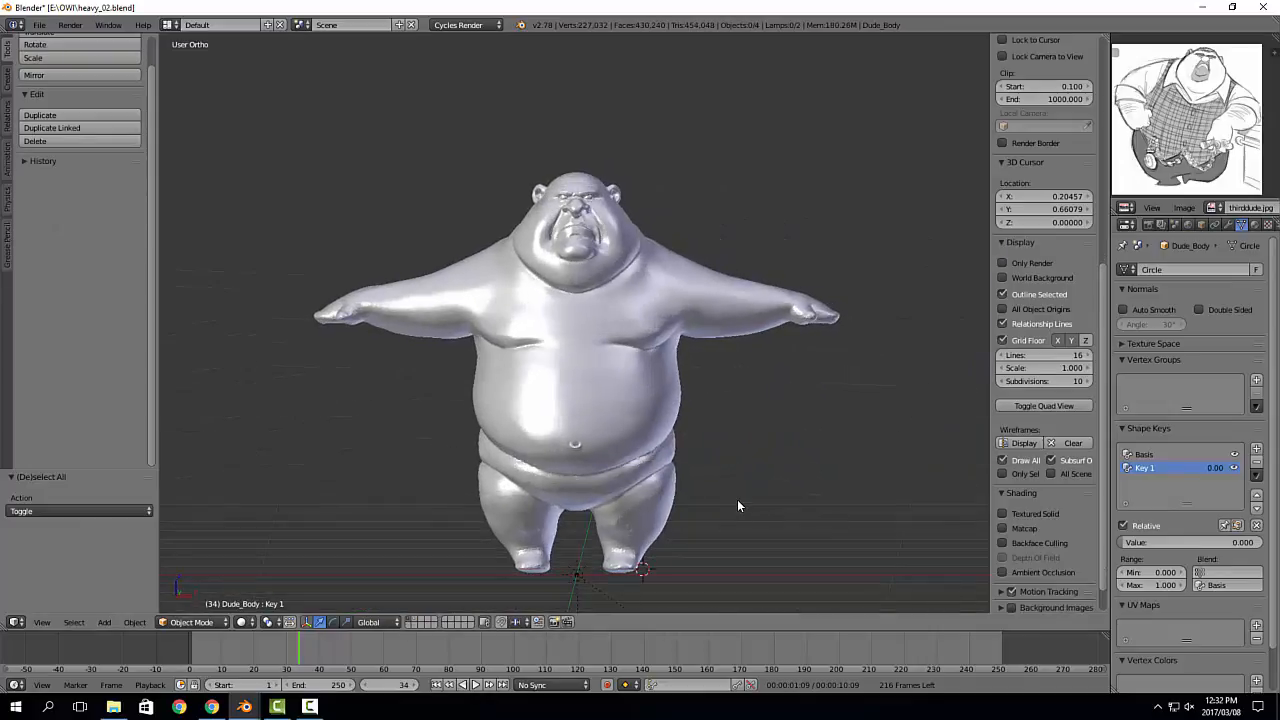
Step: Examine the unclothed character from the front and right side, including a close look at the face
{"action": "key", "text": "KP_1"}
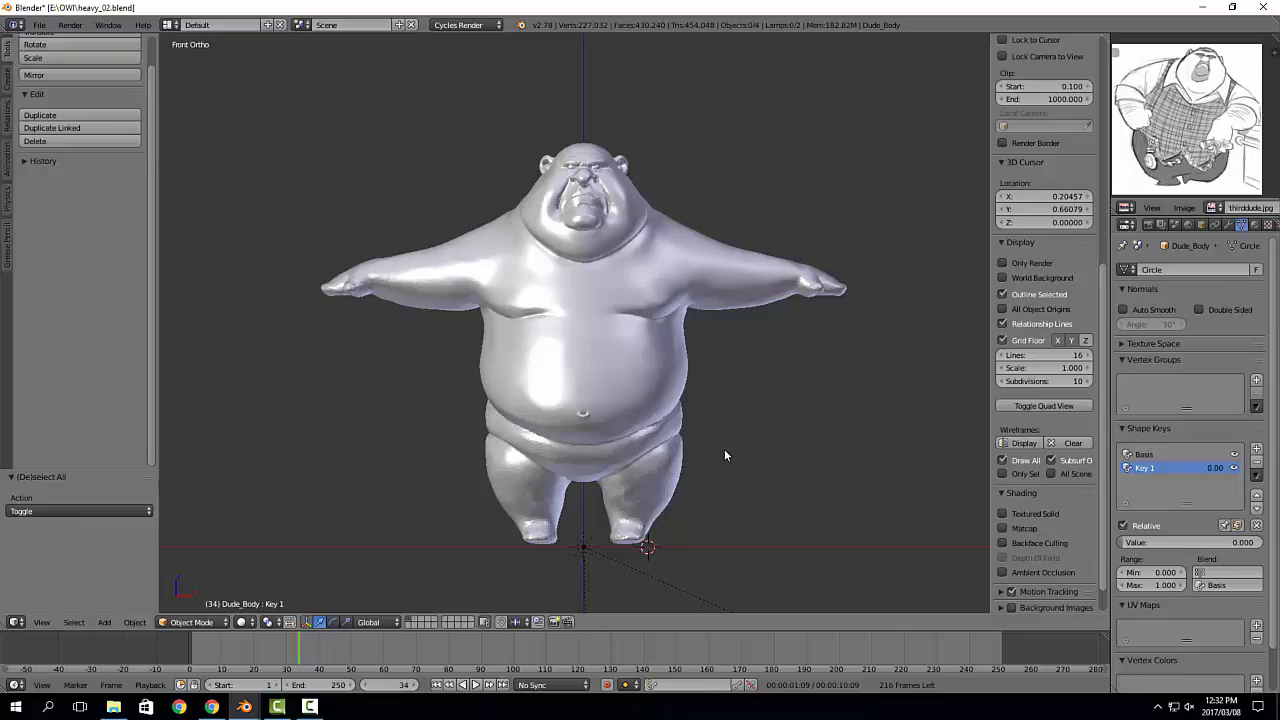
{"action": "key", "text": "KP_3"}
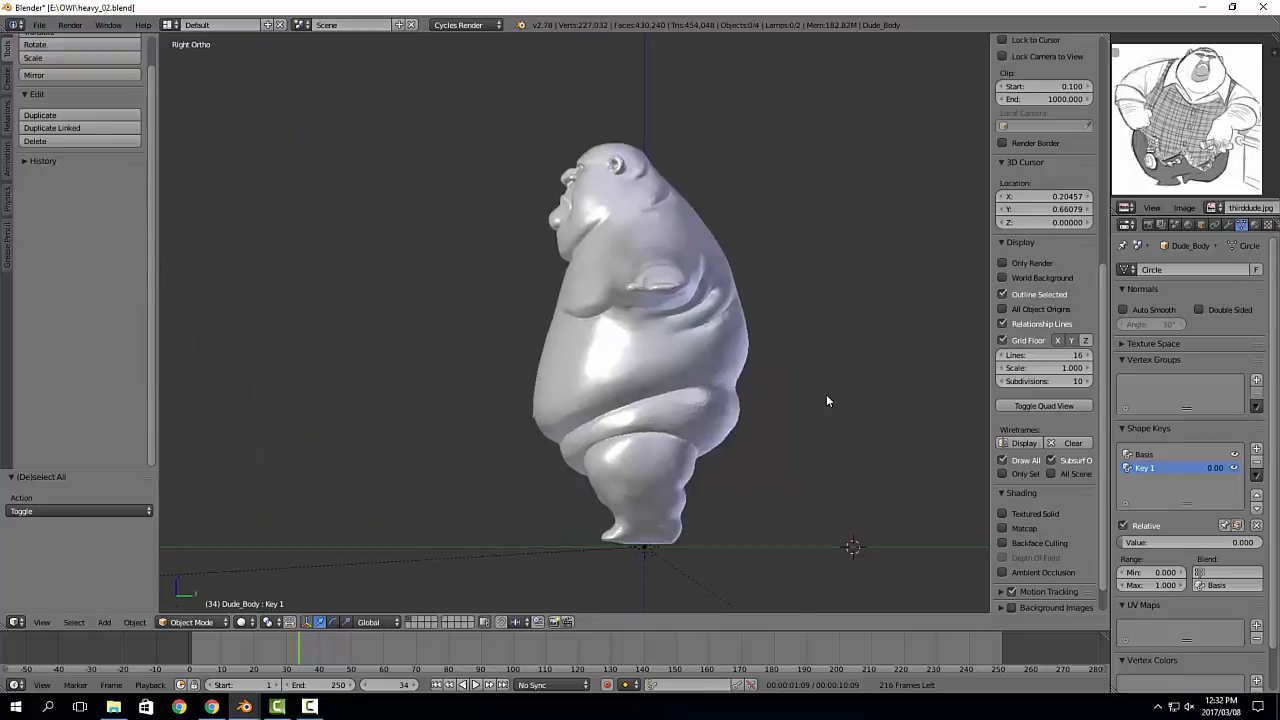
{"action": "middle_click_drag", "start_coordinate": [828, 401], "coordinate": [737, 400], "text": "shift"}
{"action": "key", "text": "KP_1"}
{"action": "key", "text": "KP_3"}
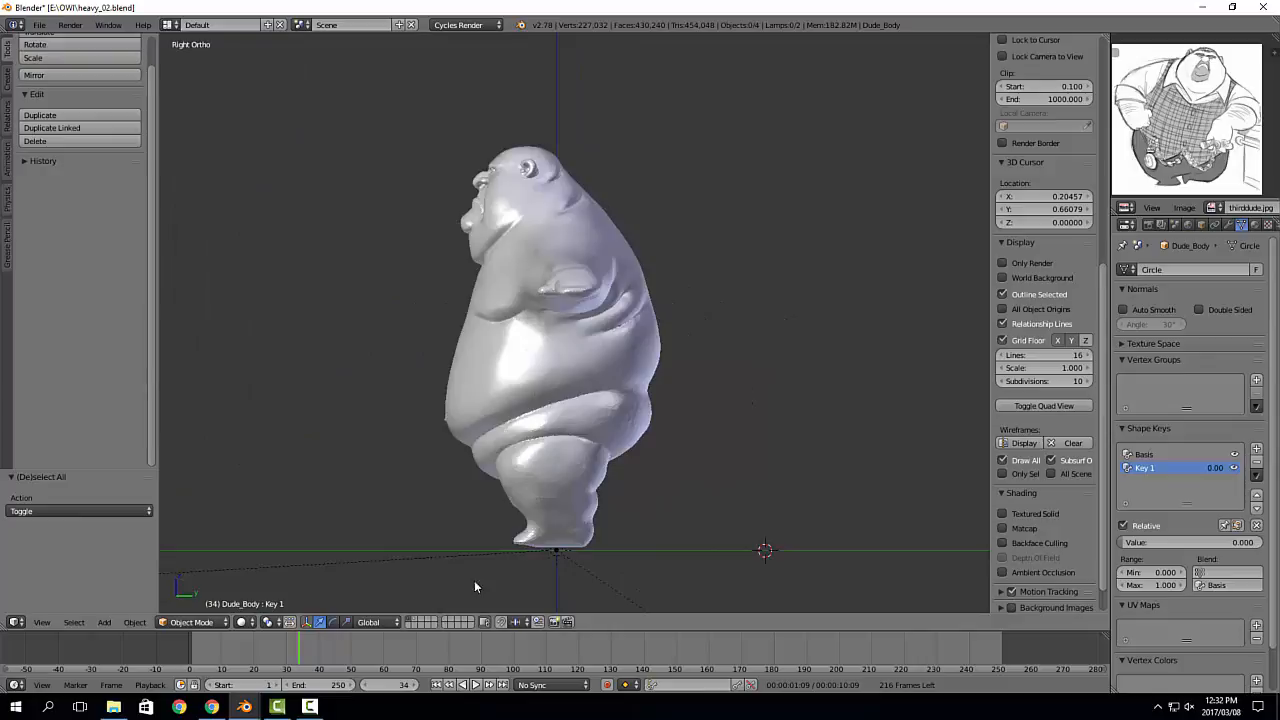
{"action": "key", "text": "KP_1"}
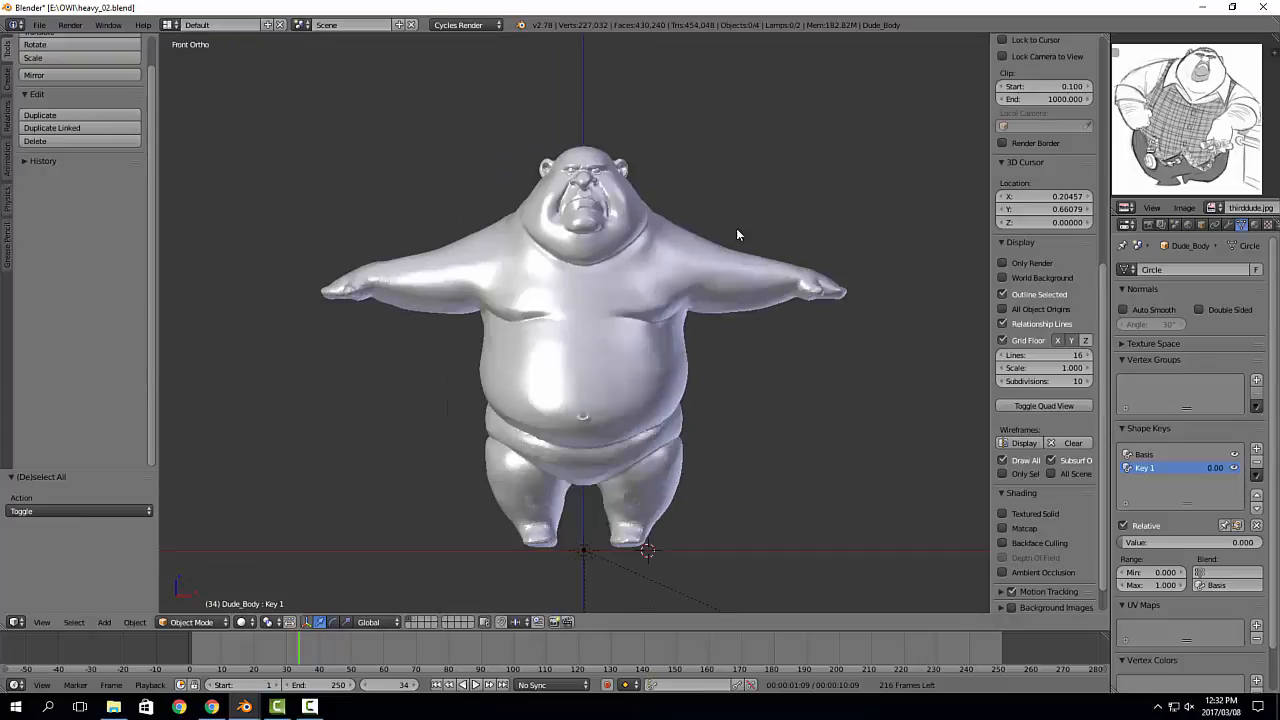
{"action": "scroll", "coordinate": [736, 230], "scroll_direction": "up", "scroll_amount": 6}
{"action": "scroll", "coordinate": [573, 249], "scroll_direction": "up", "scroll_amount": 3}
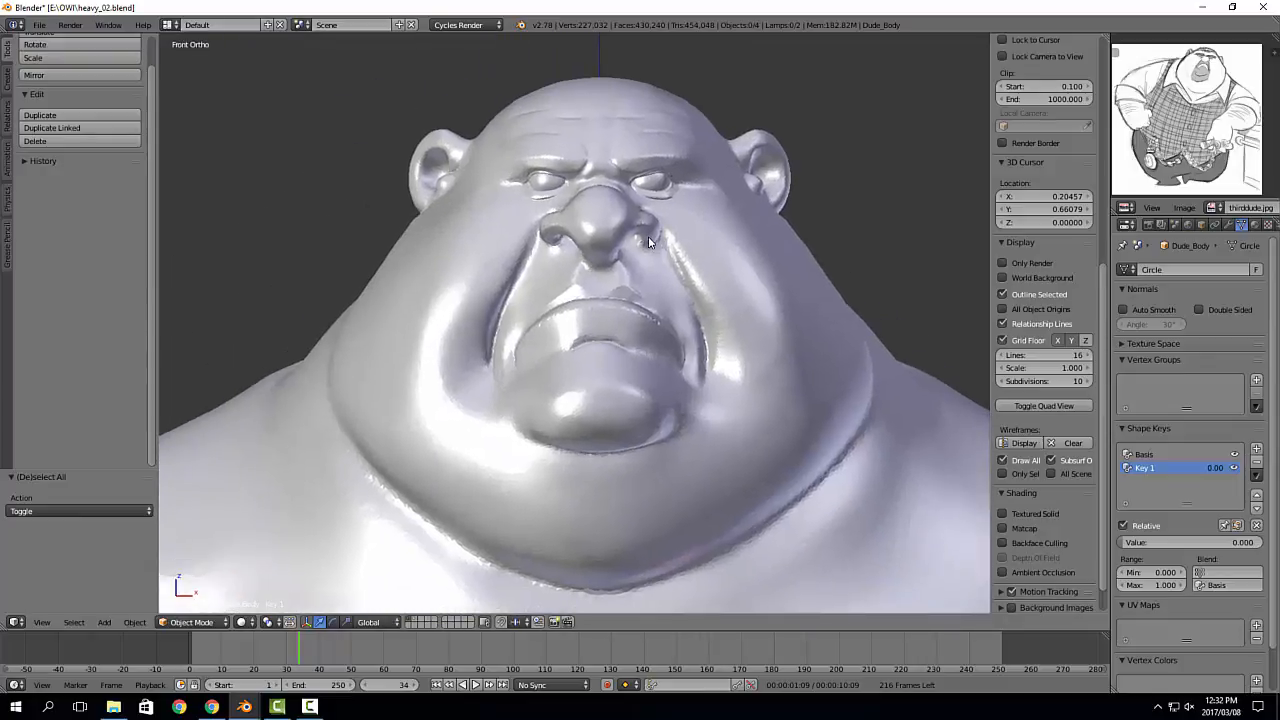
{"action": "key", "text": "KP_3"}
{"action": "key", "text": "KP_1"}
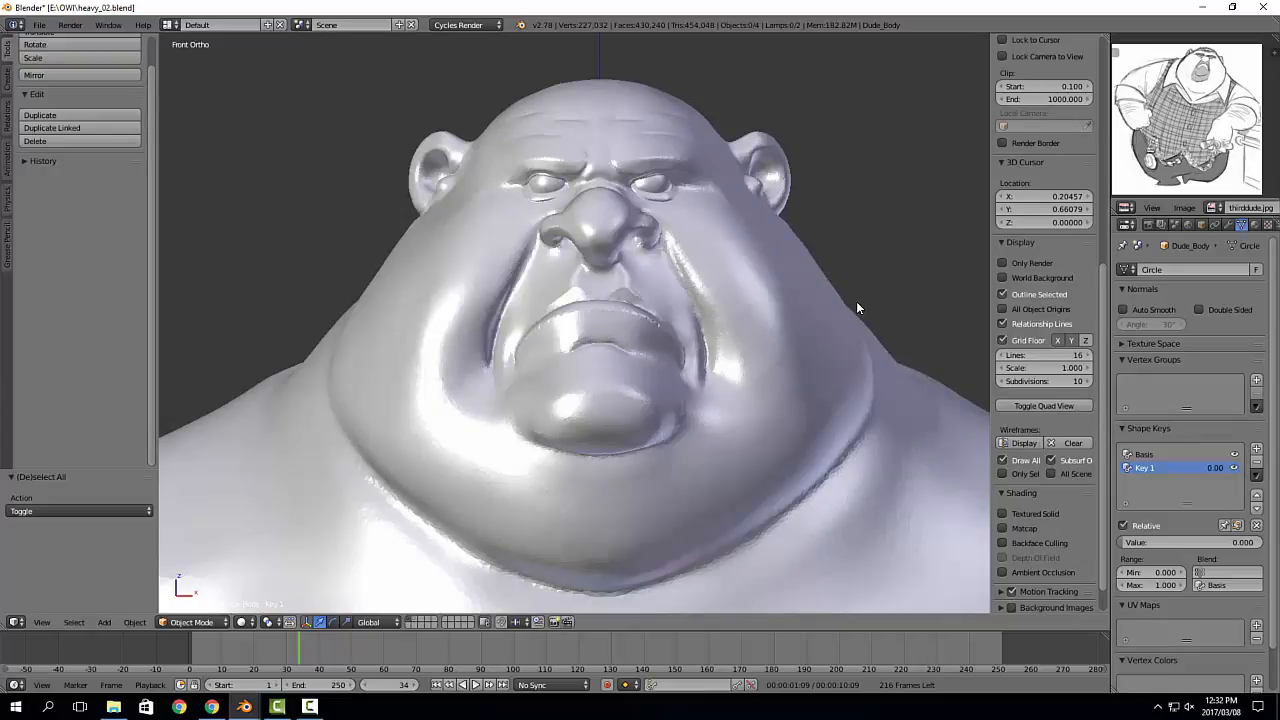
{"action": "scroll", "coordinate": [856, 308], "scroll_direction": "down", "scroll_amount": 6}
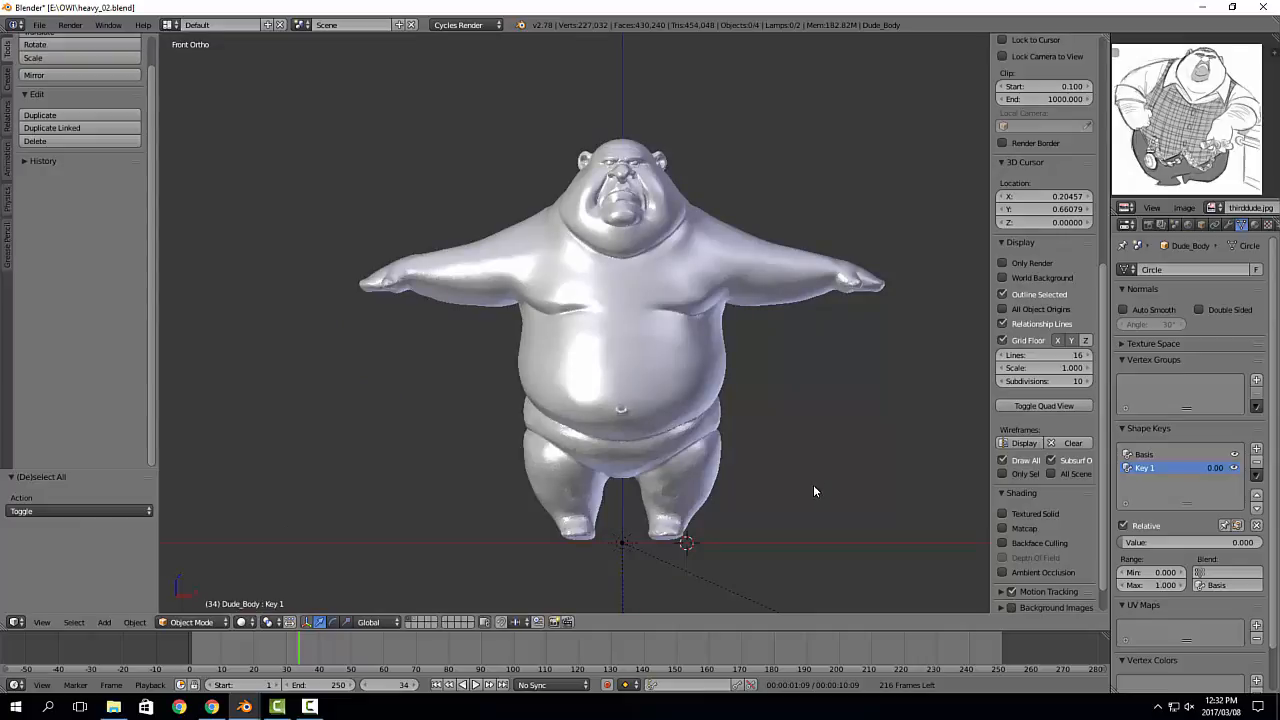
Step: Show the layer with the vest-wearing version of the character and inspect the vest from several angles
{"action": "left_click", "coordinate": [415, 619]}
{"action": "scroll", "coordinate": [684, 382], "scroll_direction": "up", "scroll_amount": 4}
{"action": "scroll", "coordinate": [679, 371], "scroll_direction": "down", "scroll_amount": 3}
{"action": "middle_click_drag", "start_coordinate": [680, 371], "coordinate": [786, 363]}
{"action": "scroll", "coordinate": [700, 329], "scroll_direction": "up", "scroll_amount": 5}
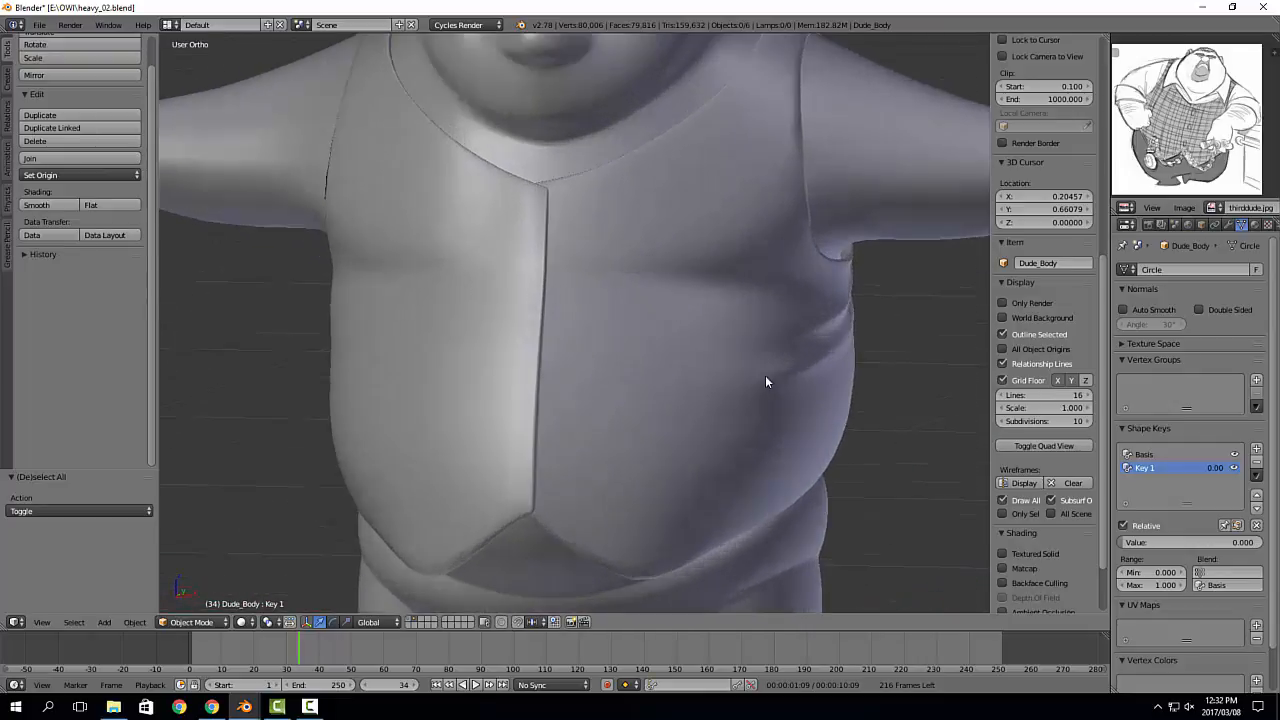
{"action": "scroll", "coordinate": [765, 381], "scroll_direction": "down", "scroll_amount": 5}
{"action": "middle_click_drag", "start_coordinate": [694, 397], "coordinate": [760, 346]}
{"action": "scroll", "coordinate": [775, 340], "scroll_direction": "down", "scroll_amount": 2}
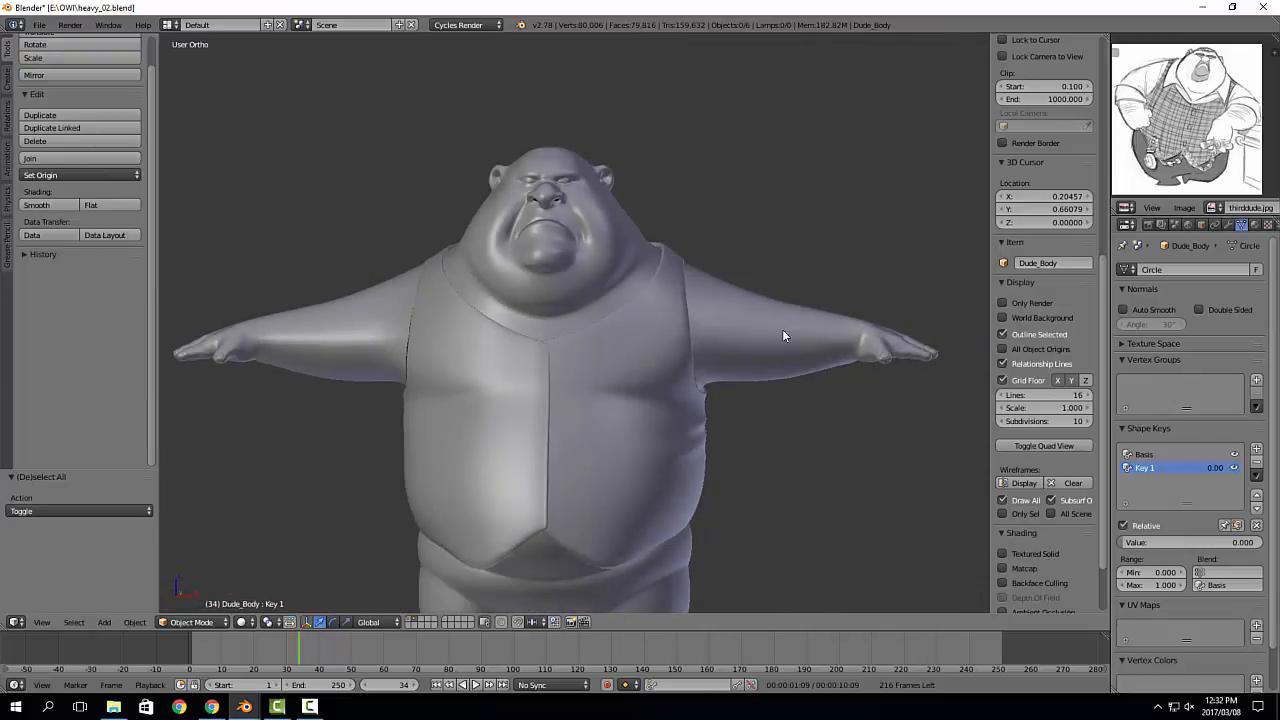
Step: Duplicate the band of faces around the elbow of the body's arm in place and separate it into its own object
{"action": "key", "text": "Tab"}
{"action": "scroll", "coordinate": [783, 336], "scroll_direction": "up", "scroll_amount": 3}
{"action": "key", "text": "3"}
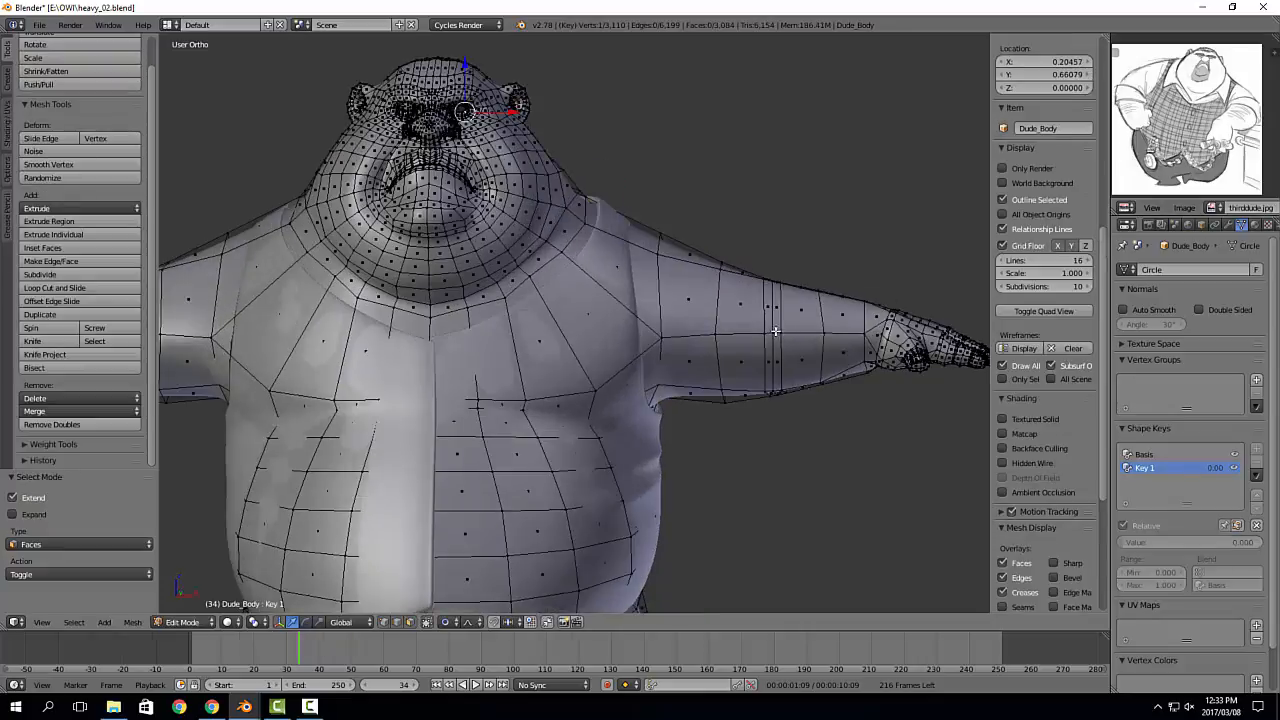
{"action": "left_click", "coordinate": [775, 331], "text": "alt"}
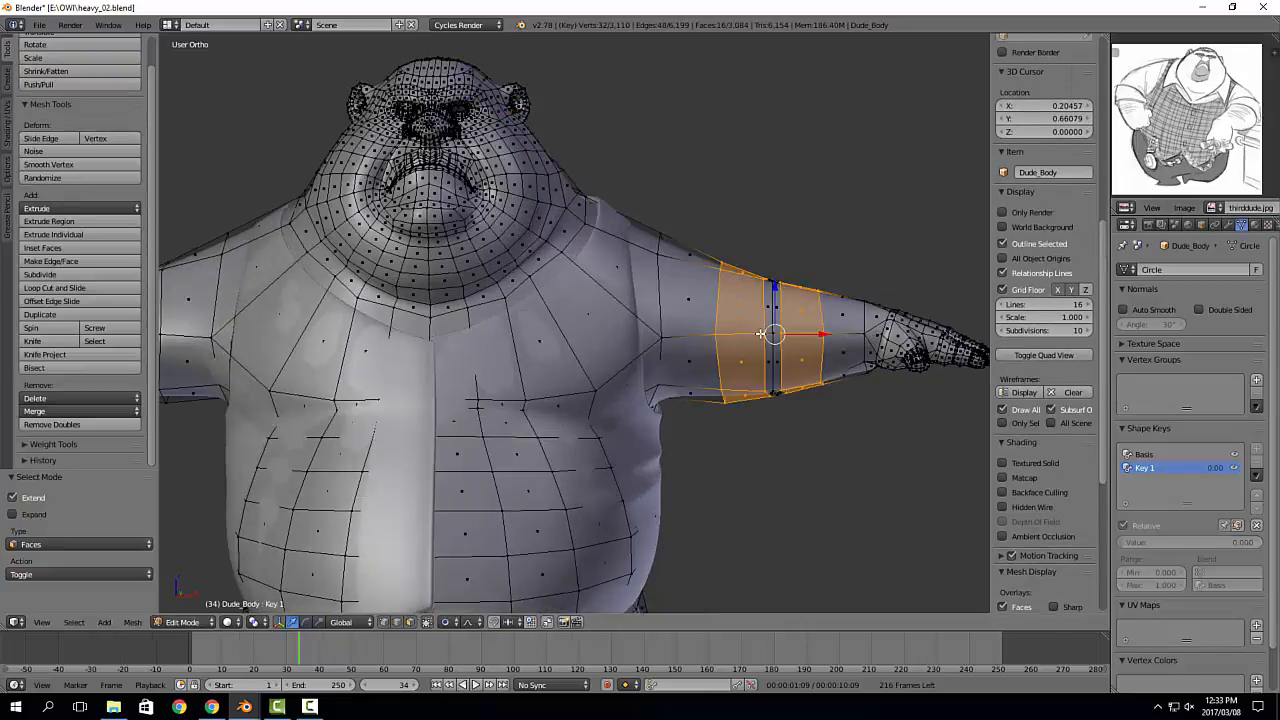
{"action": "key", "text": "ctrl+KP_Add"}
{"action": "key", "text": "ctrl+KP_Subtract"}
{"action": "middle_click_drag", "start_coordinate": [840, 246], "coordinate": [820, 278]}
{"action": "scroll", "coordinate": [830, 270], "scroll_direction": "up", "scroll_amount": 3}
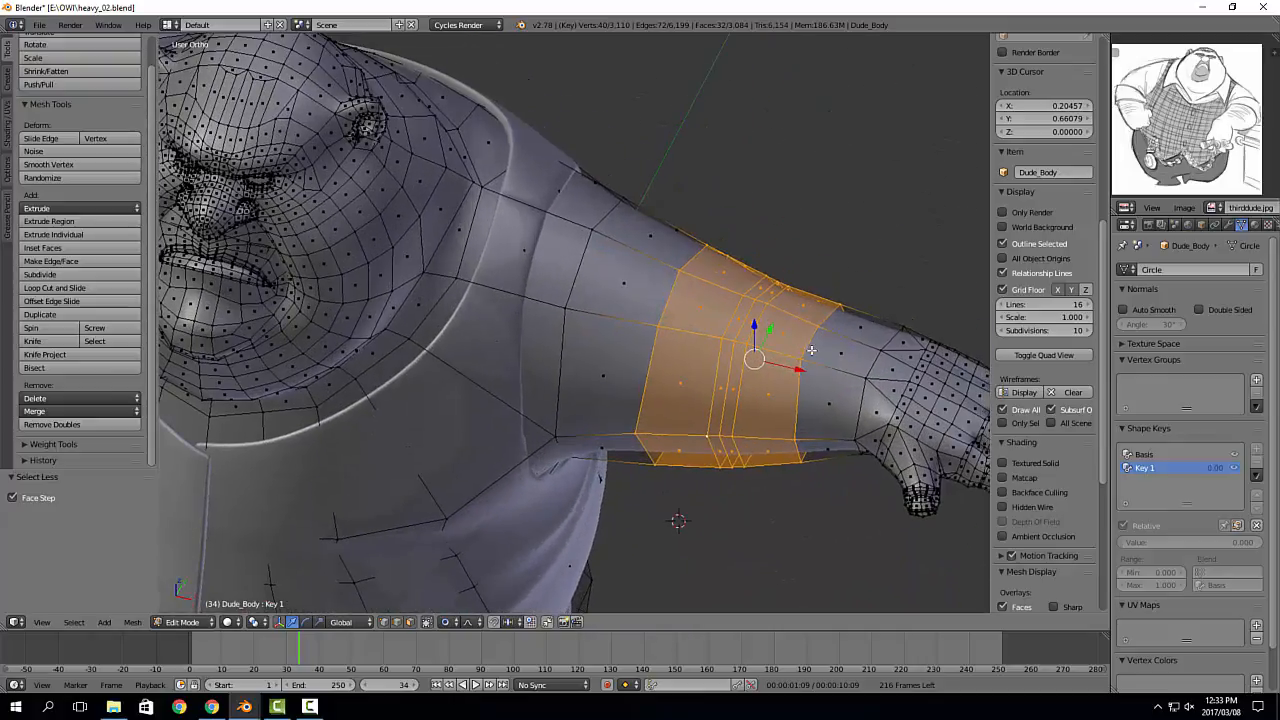
{"action": "key", "text": "shift+d"}
{"action": "right_click", "coordinate": [853, 243]}
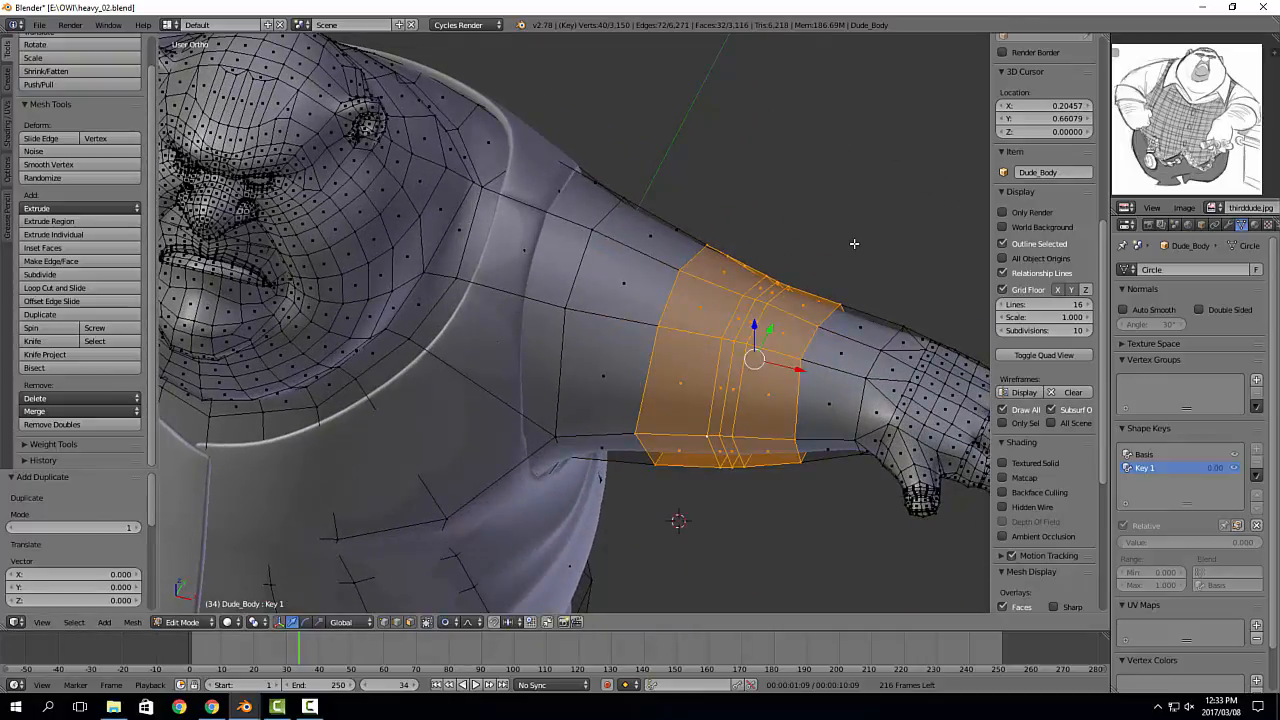
{"action": "key", "text": "p"}
{"action": "left_click", "coordinate": [855, 253]}
{"action": "middle_click_drag", "start_coordinate": [855, 253], "coordinate": [831, 327]}
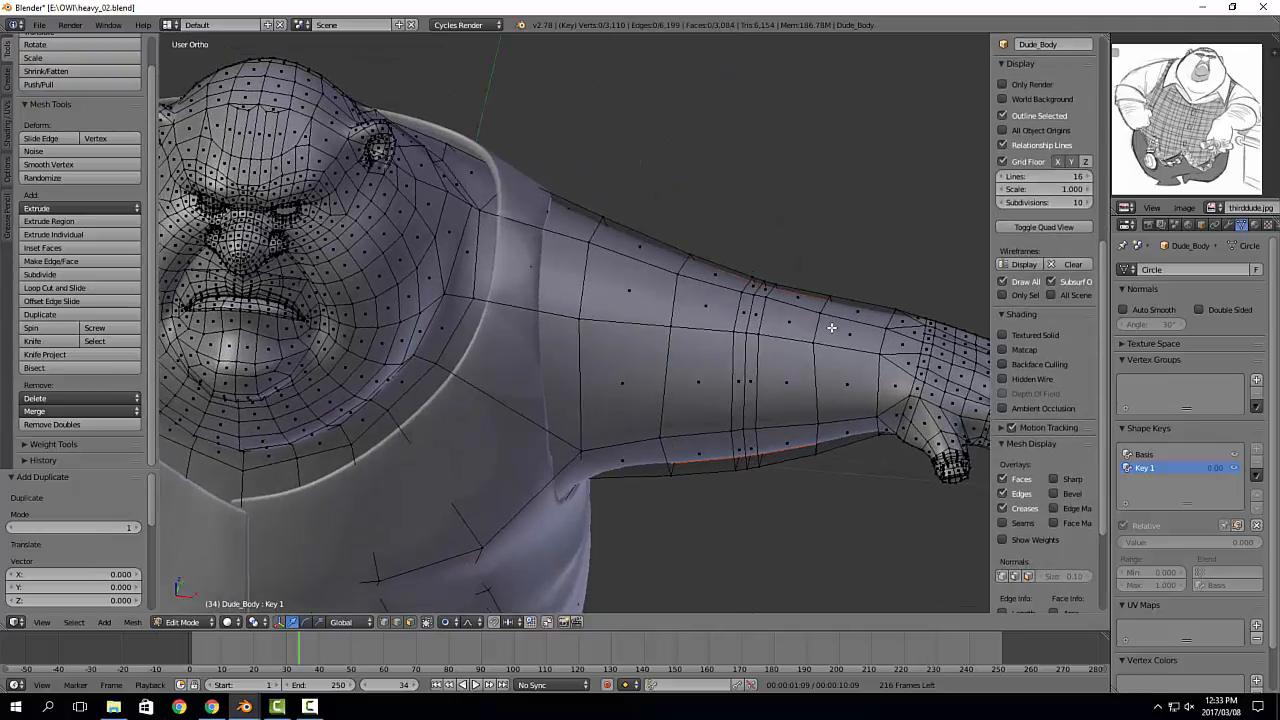
Step: Edit the separated elbow band and slide its wrist-side edge loop inward by a factor of about 0.634
{"action": "key", "text": "Tab"}
{"action": "right_click", "coordinate": [789, 366]}
{"action": "key", "text": "Tab"}
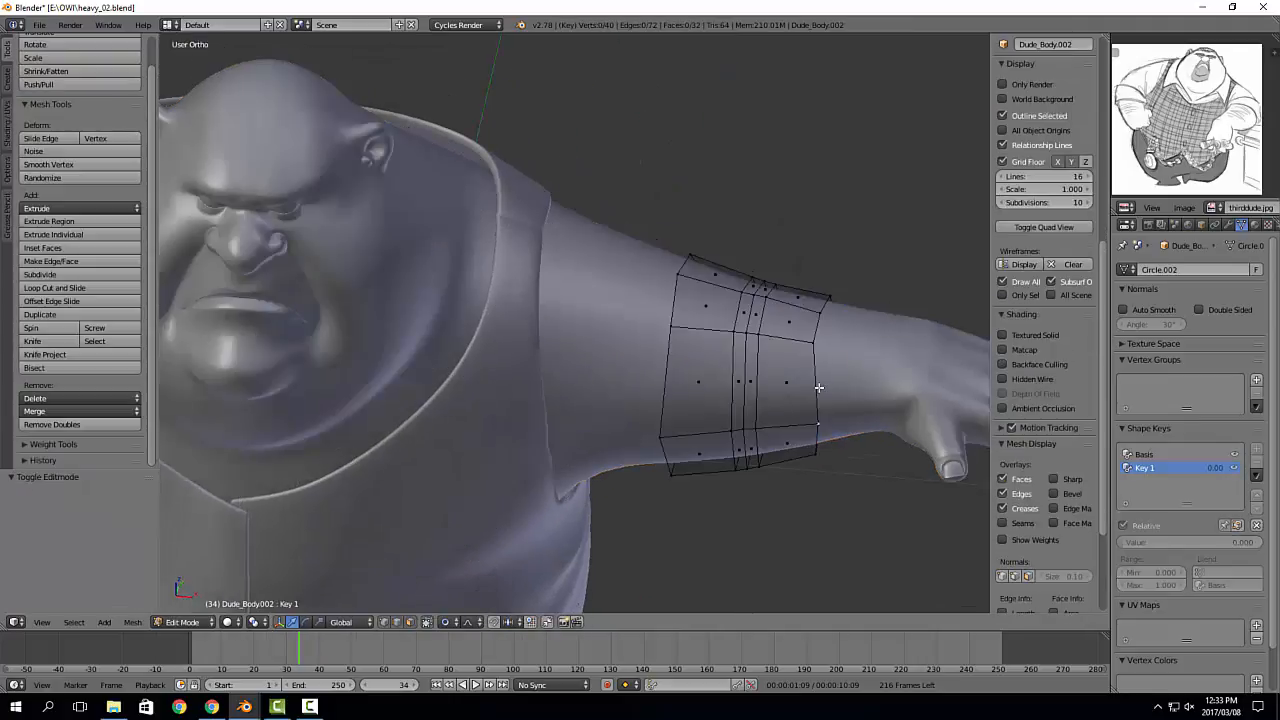
{"action": "key", "text": "2"}
{"action": "key", "text": "3"}
{"action": "right_click", "coordinate": [818, 387], "text": "alt"}
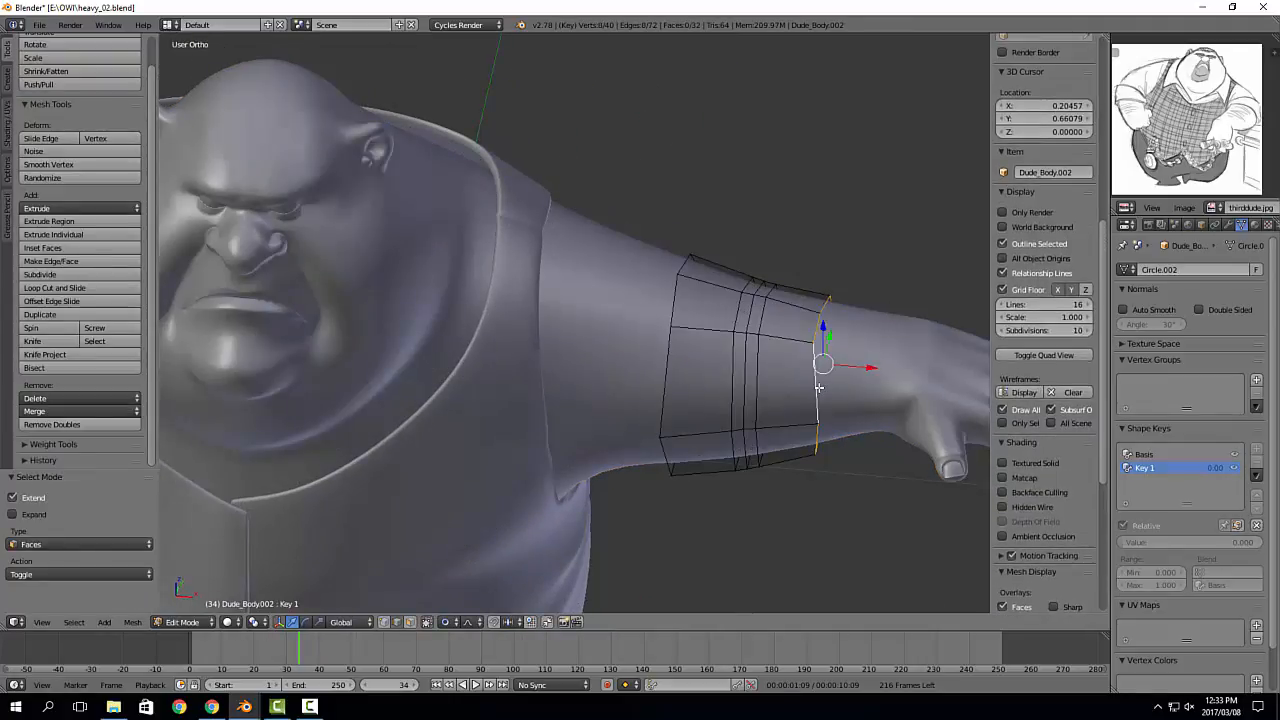
{"action": "key", "text": "g"}
{"action": "key", "text": "g"}
{"action": "left_click", "coordinate": [805, 390]}
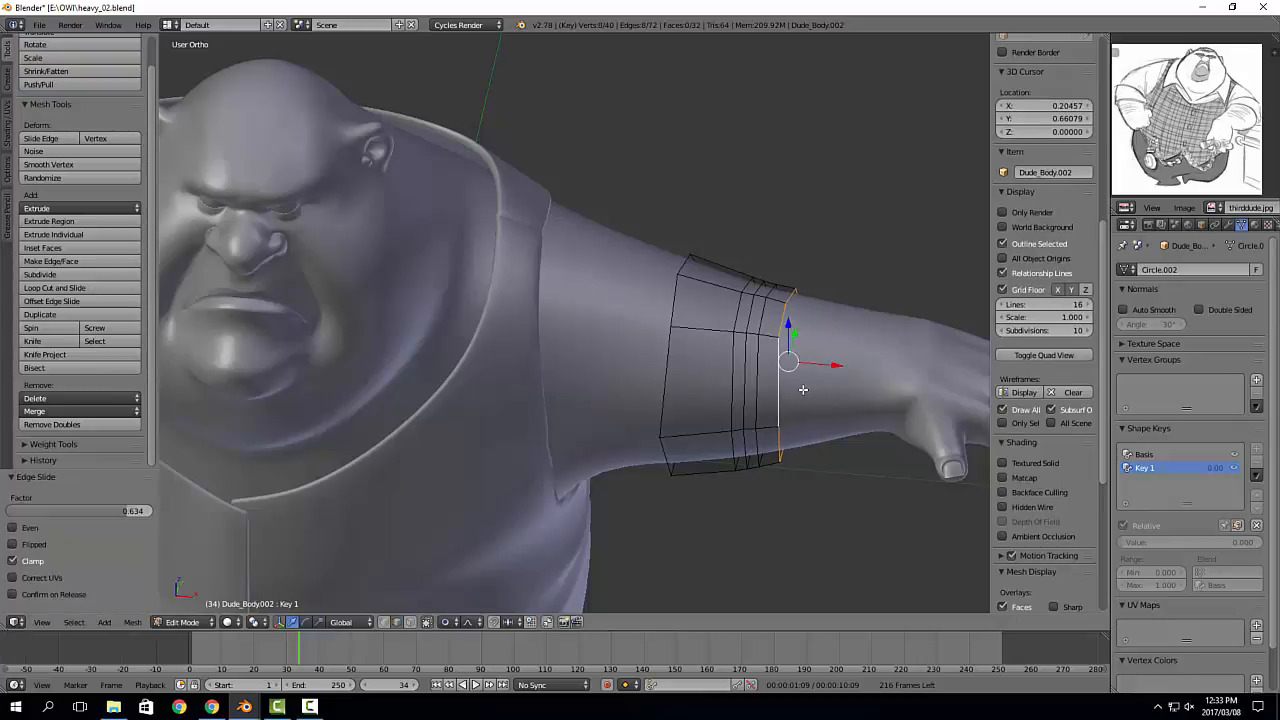
Step: Slide the band's shoulder-side edge loop slightly inward, and select the whole band
{"action": "right_click", "coordinate": [671, 385], "text": "alt"}
{"action": "key", "text": "g"}
{"action": "key", "text": "g"}
{"action": "left_click", "coordinate": [686, 384]}
{"action": "key", "text": "a"}
{"action": "key", "text": "a"}
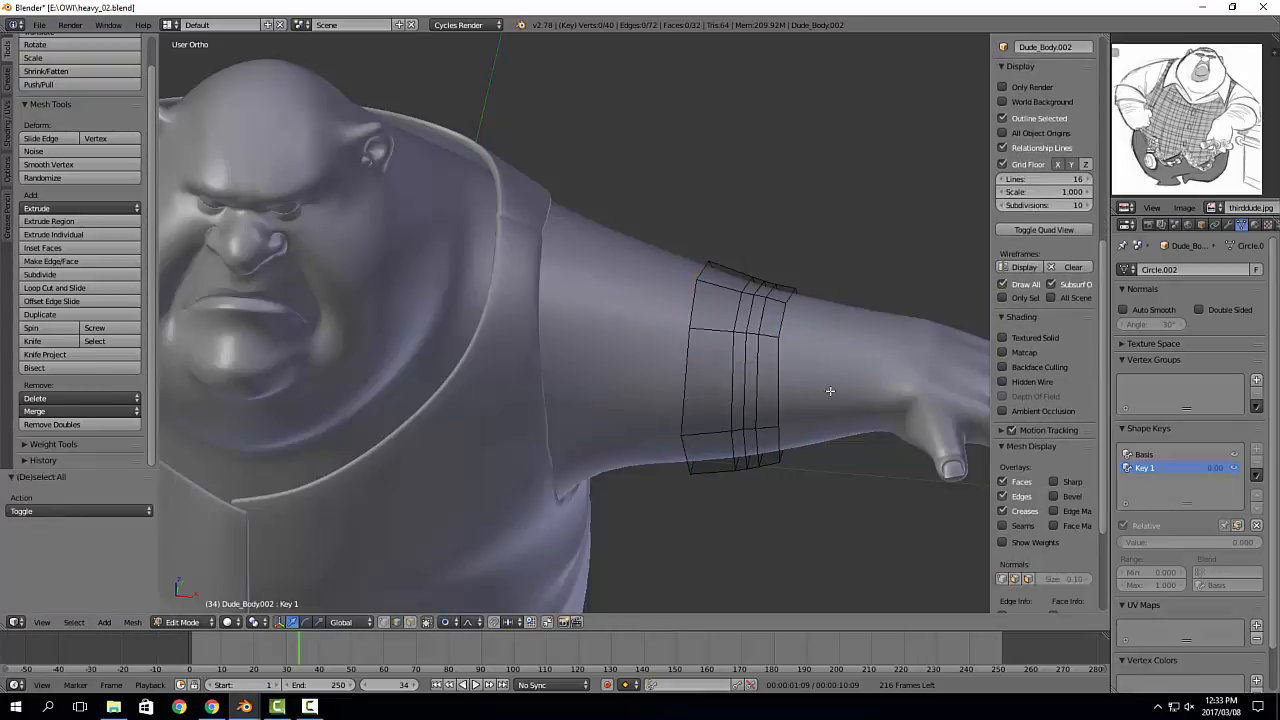
Step: Try to extrude the whole band in place and expand it outward along its normals
{"action": "scroll", "coordinate": [814, 366], "scroll_direction": "up", "scroll_amount": 4}
{"action": "middle_click_drag", "start_coordinate": [838, 383], "coordinate": [843, 352]}
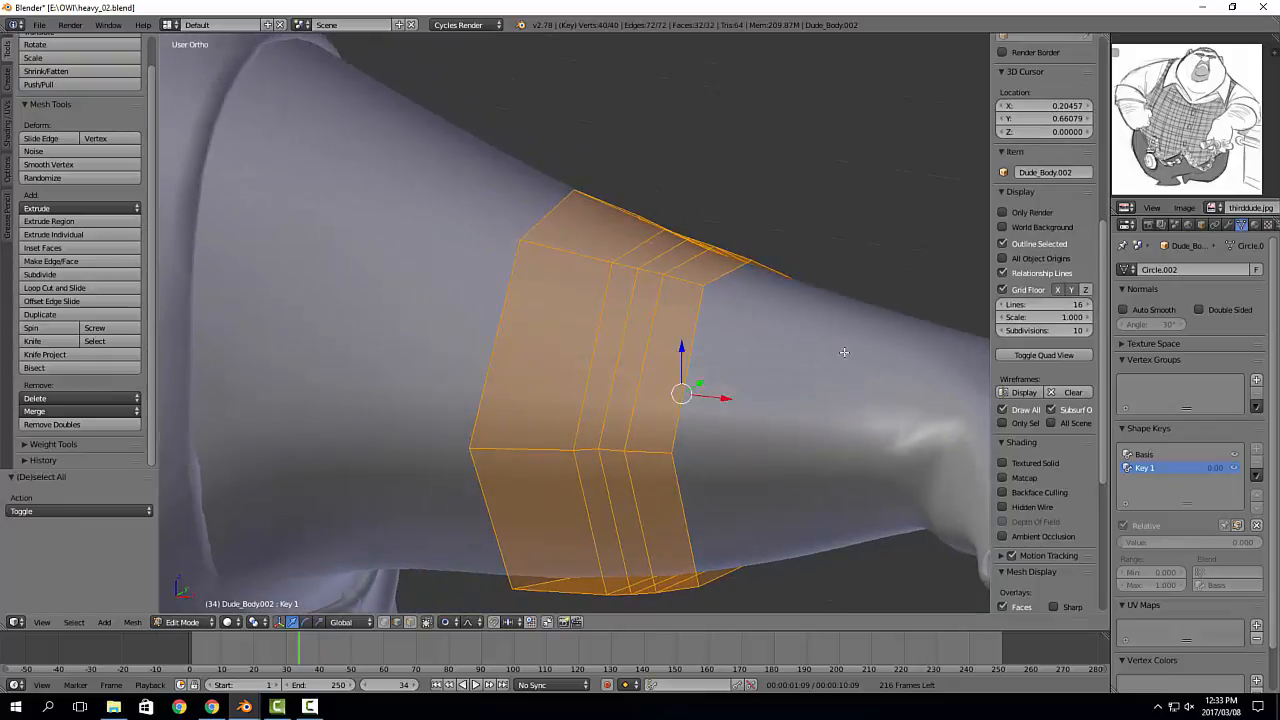
{"action": "key", "text": "e"}
{"action": "right_click", "coordinate": [858, 296]}
{"action": "key", "text": "alt+s"}
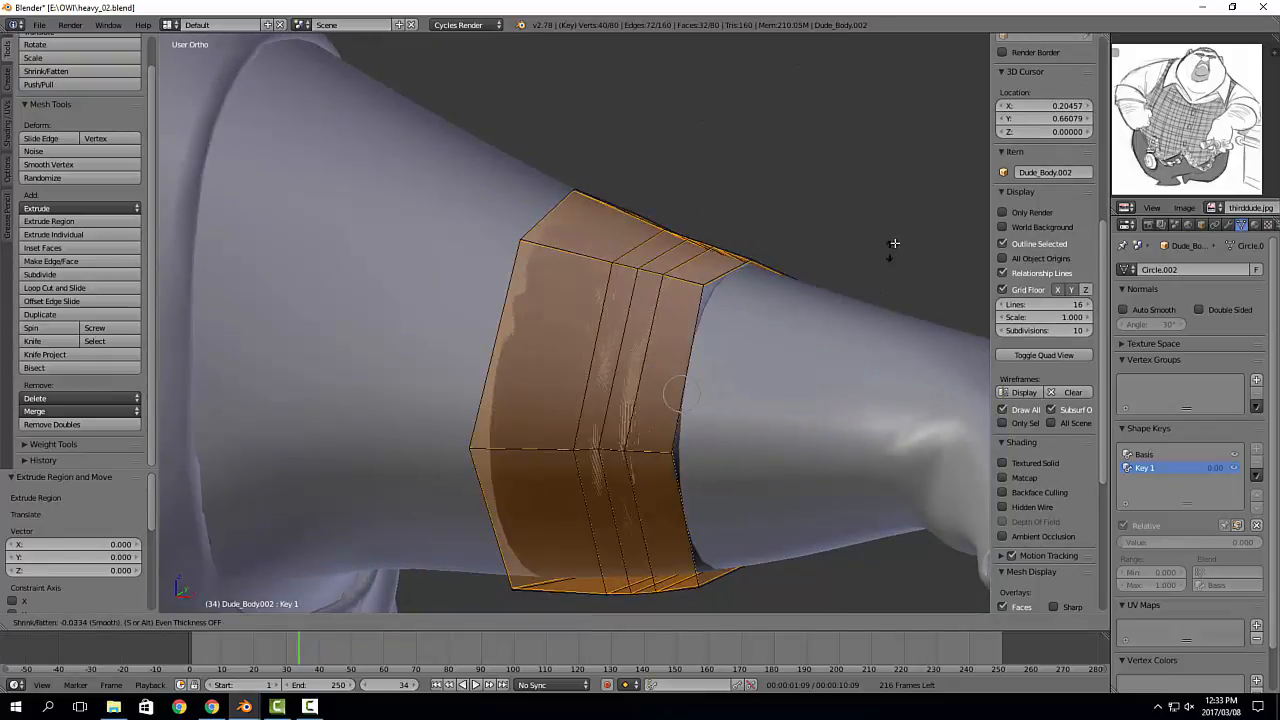
{"action": "right_click", "coordinate": [888, 590]}
{"action": "key", "text": "ctrl+z"}
Step: Apply the scale of the separated band object and return to editing its mesh
{"action": "key", "text": "Tab"}
{"action": "left_click", "coordinate": [750, 399]}
{"action": "key", "text": "ctrl+a"}
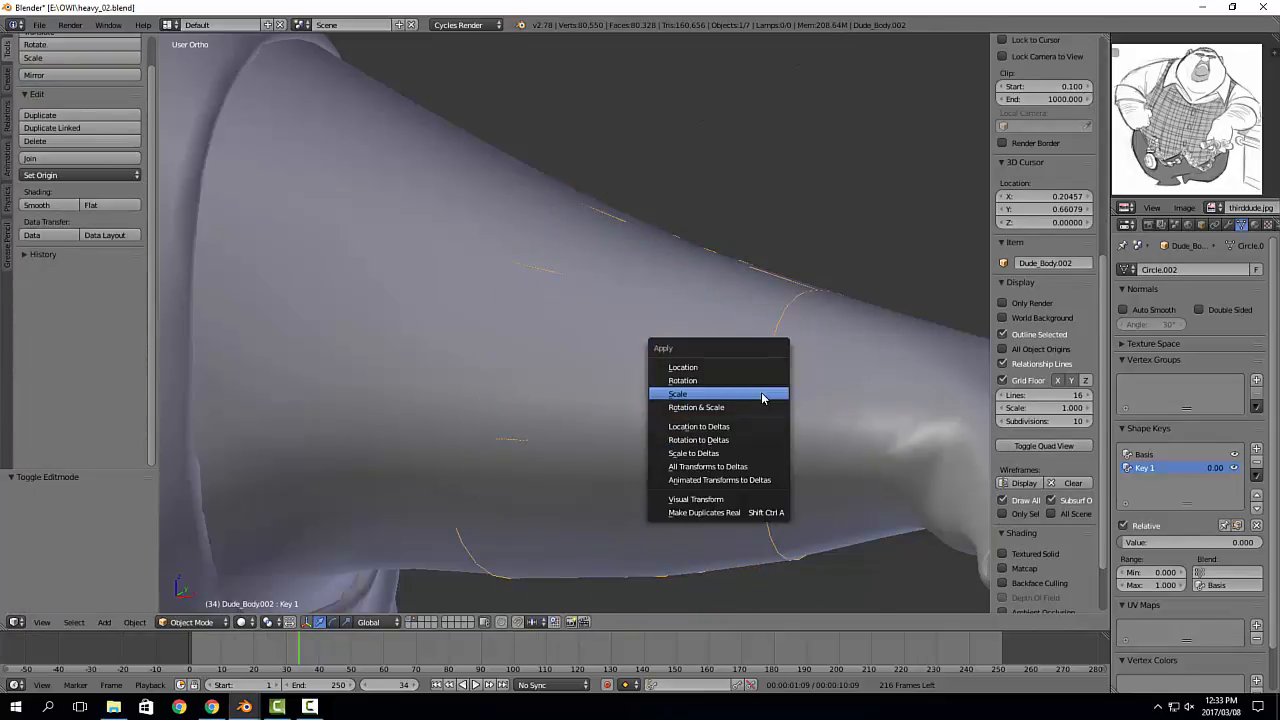
{"action": "left_click", "coordinate": [762, 398]}
{"action": "key", "text": "Tab"}
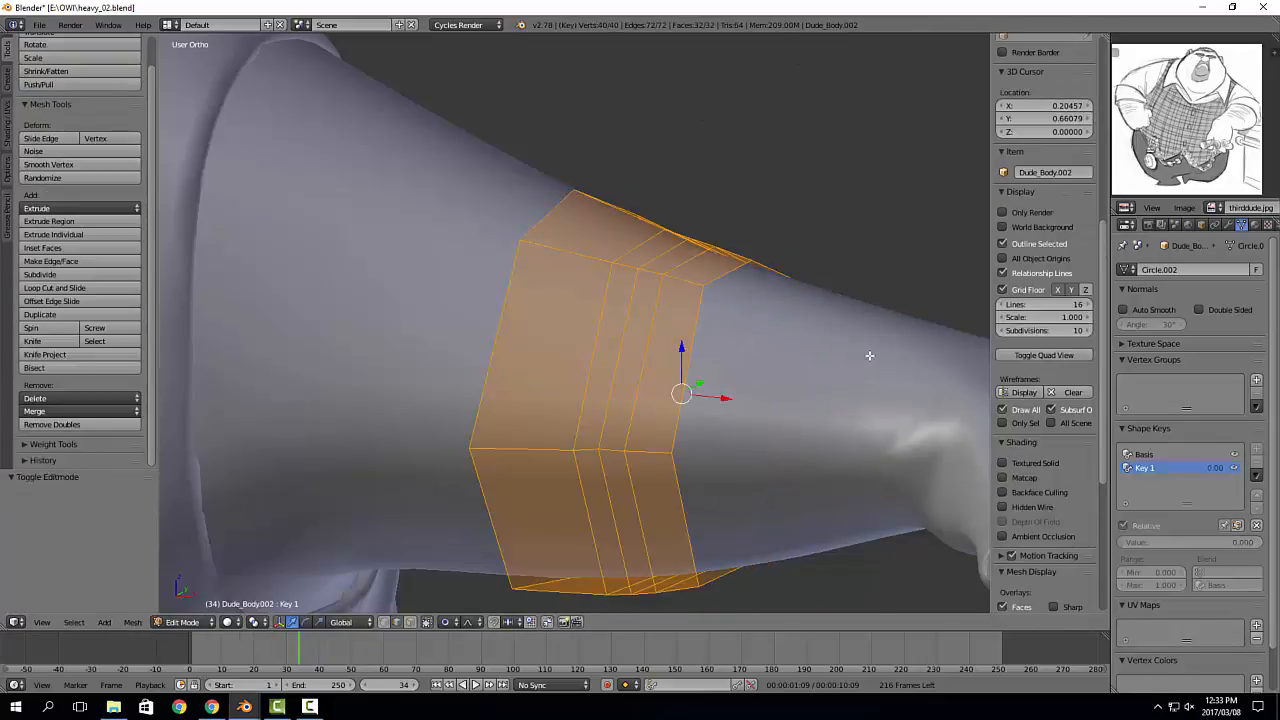
Step: Remove both shape keys, Basis and Key 1, from the separated band object
{"action": "left_click", "coordinate": [1169, 456]}
{"action": "left_click", "coordinate": [1181, 467]}
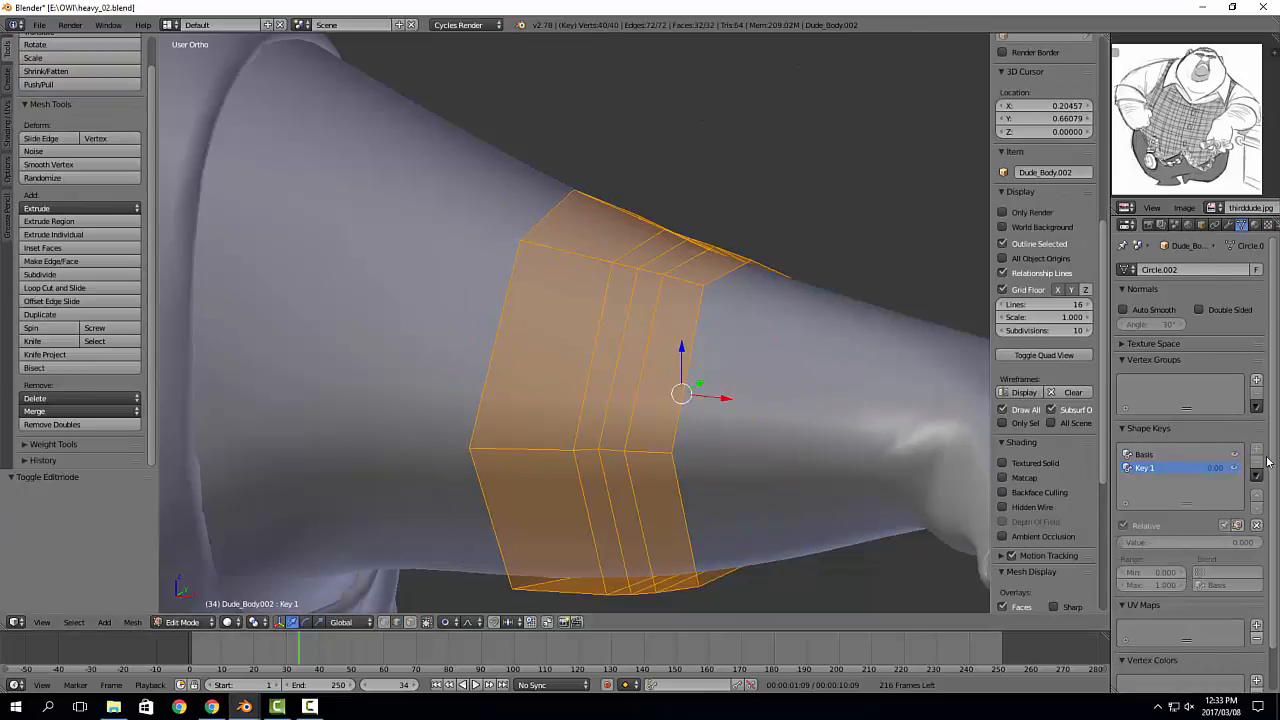
{"action": "key", "text": "Tab"}
{"action": "left_click", "coordinate": [1178, 453]}
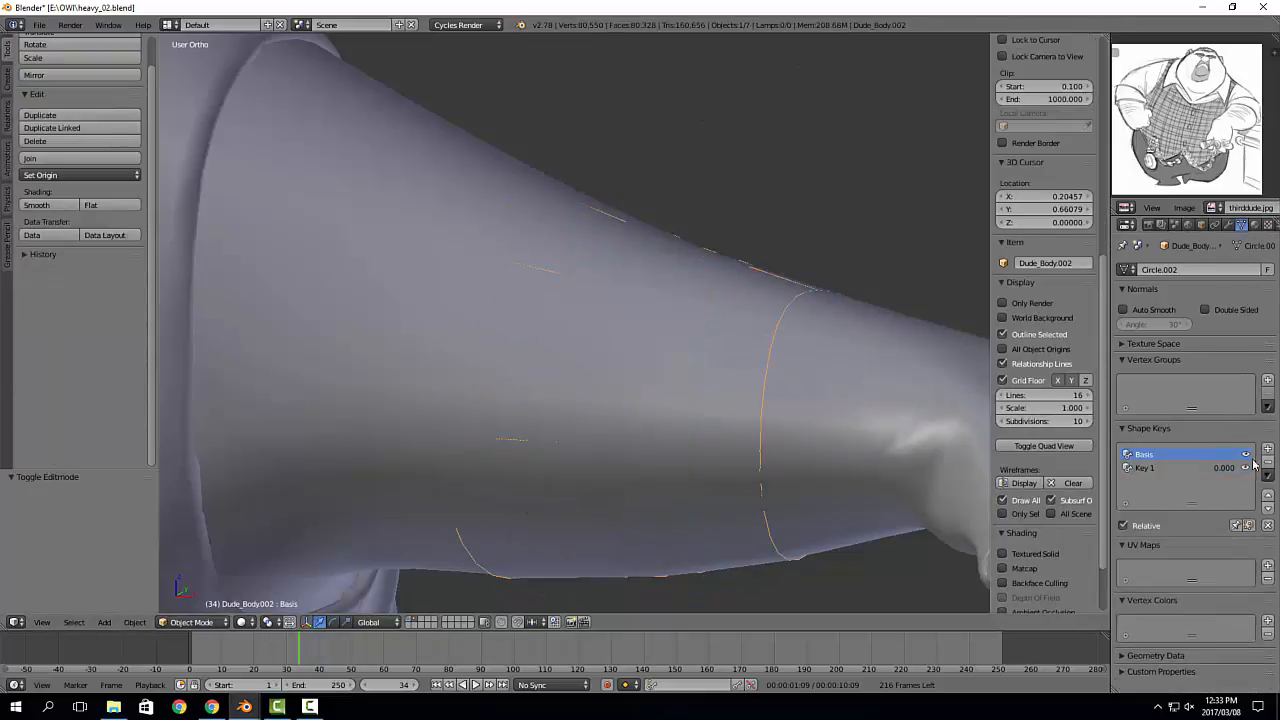
{"action": "left_click", "coordinate": [1267, 461]}
{"action": "left_click", "coordinate": [1267, 461]}
{"action": "key", "text": "Tab"}
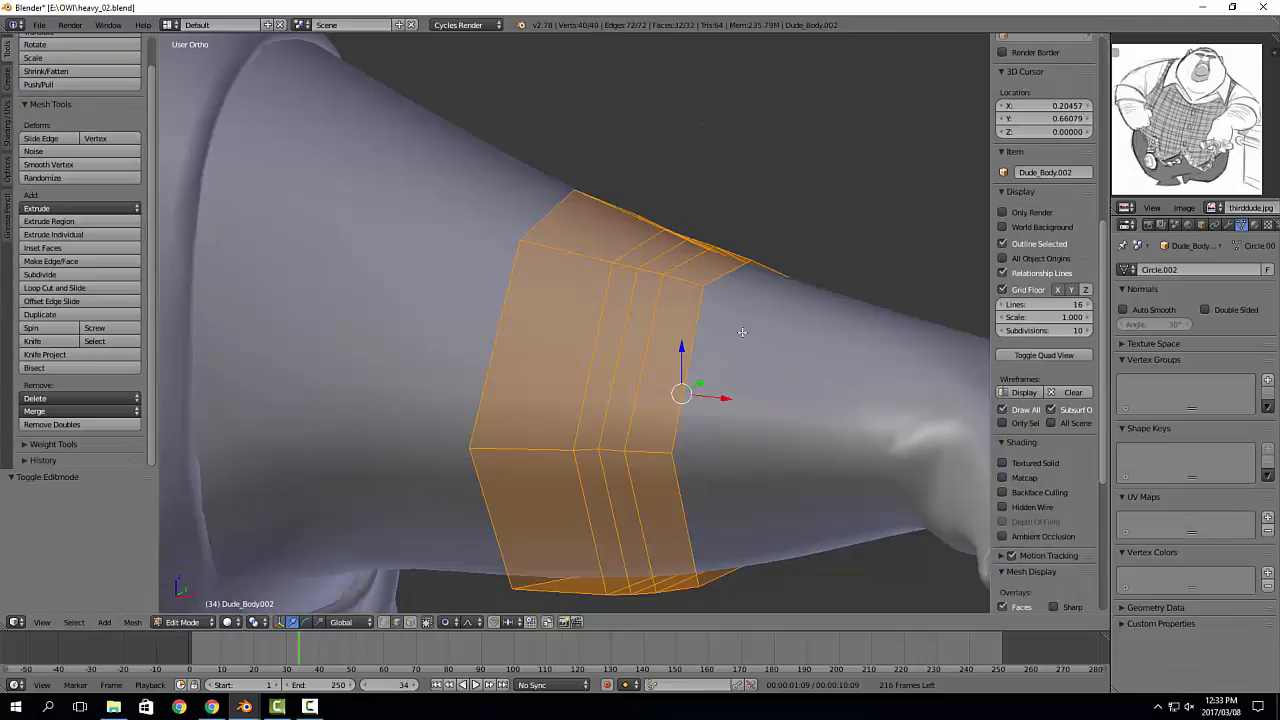
Step: Extrude the whole band in place and expand it outward along its normals by about 0.014
{"action": "key", "text": "e"}
{"action": "key", "text": "Escape"}
{"action": "key", "text": "alt+s"}
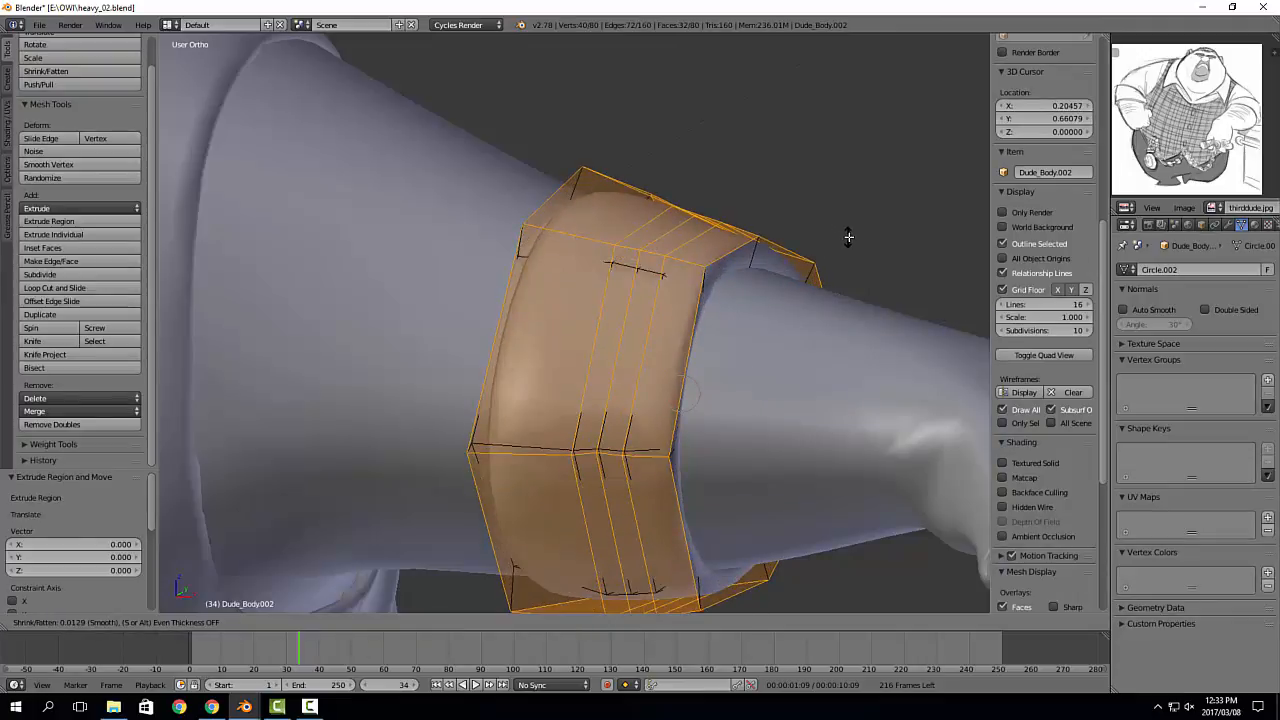
{"action": "left_click", "coordinate": [850, 238]}
{"action": "scroll", "coordinate": [734, 272], "scroll_direction": "down", "scroll_amount": 3}
{"action": "middle_click_drag", "start_coordinate": [710, 265], "coordinate": [698, 291]}
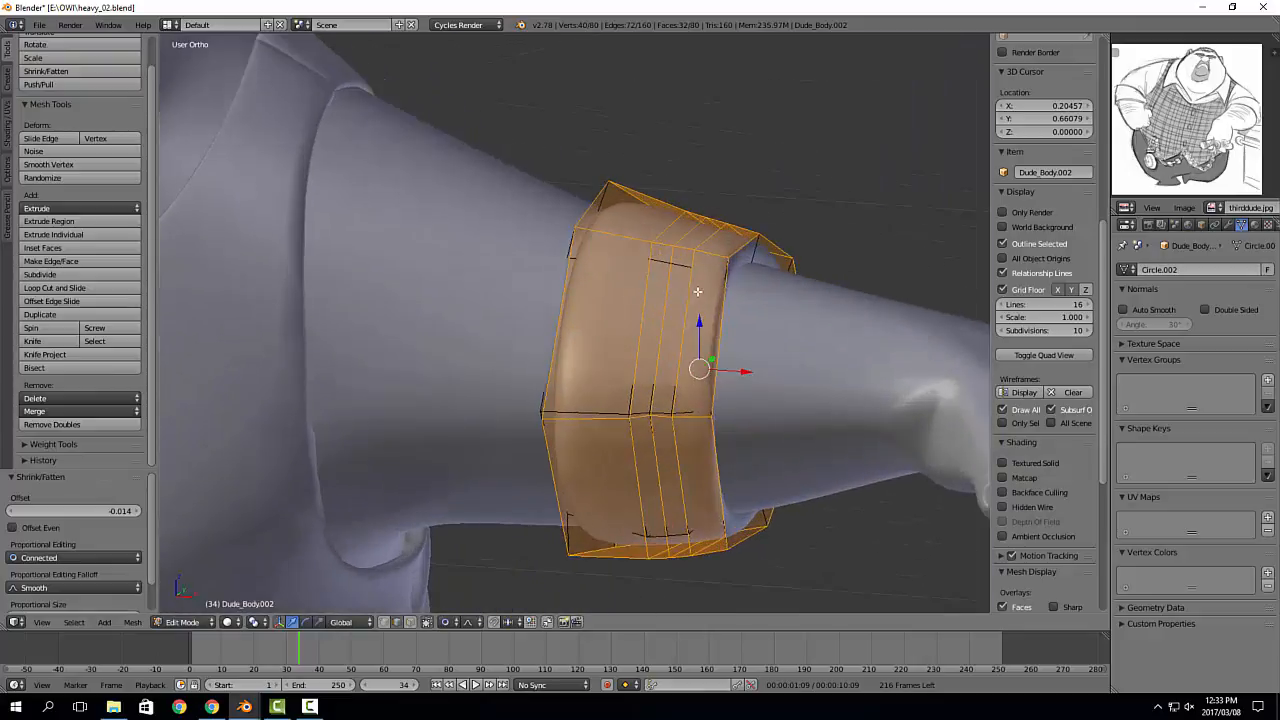
Step: Add an edge loop near the band's shoulder-side end and scale the middle loop by about 1.053 into a ridge
{"action": "key", "text": "ctrl+r"}
{"action": "left_click", "coordinate": [622, 240]}
{"action": "left_click", "coordinate": [628, 238]}
{"action": "middle_click_drag", "start_coordinate": [630, 238], "coordinate": [674, 243]}
{"action": "right_click", "coordinate": [703, 255], "text": "alt"}
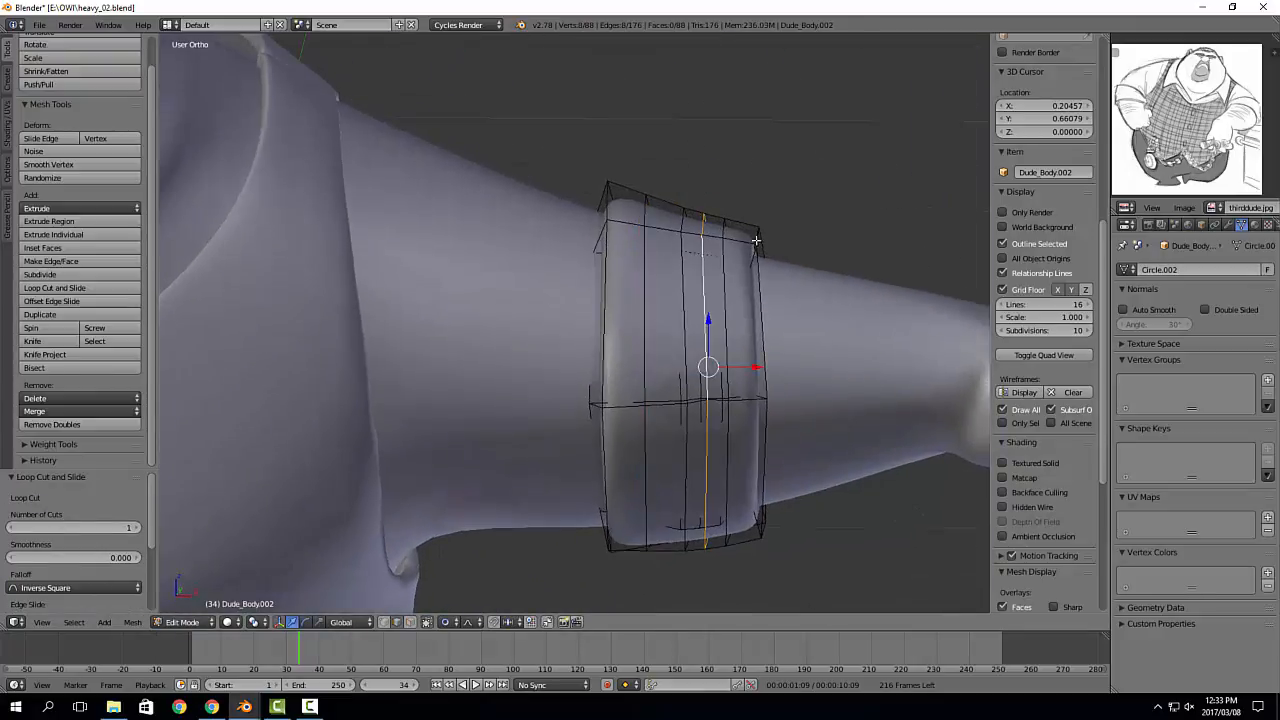
{"action": "key", "text": "s"}
{"action": "left_click", "coordinate": [790, 220]}
Step: Add a centred edge loop near the band's wrist-side end and scale it by about 1.072 into a ridge
{"action": "key", "text": "ctrl+r"}
{"action": "left_click", "coordinate": [743, 245]}
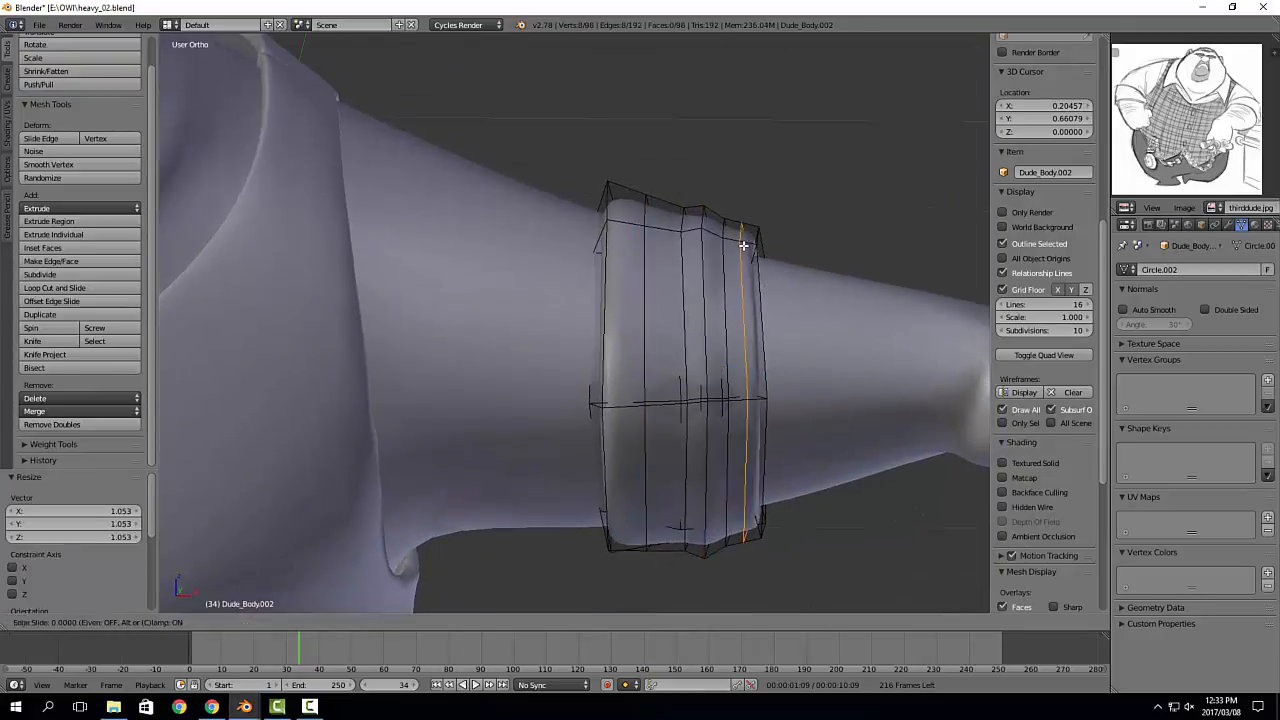
{"action": "right_click", "coordinate": [743, 245]}
{"action": "key", "text": "s"}
{"action": "left_click", "coordinate": [837, 198]}
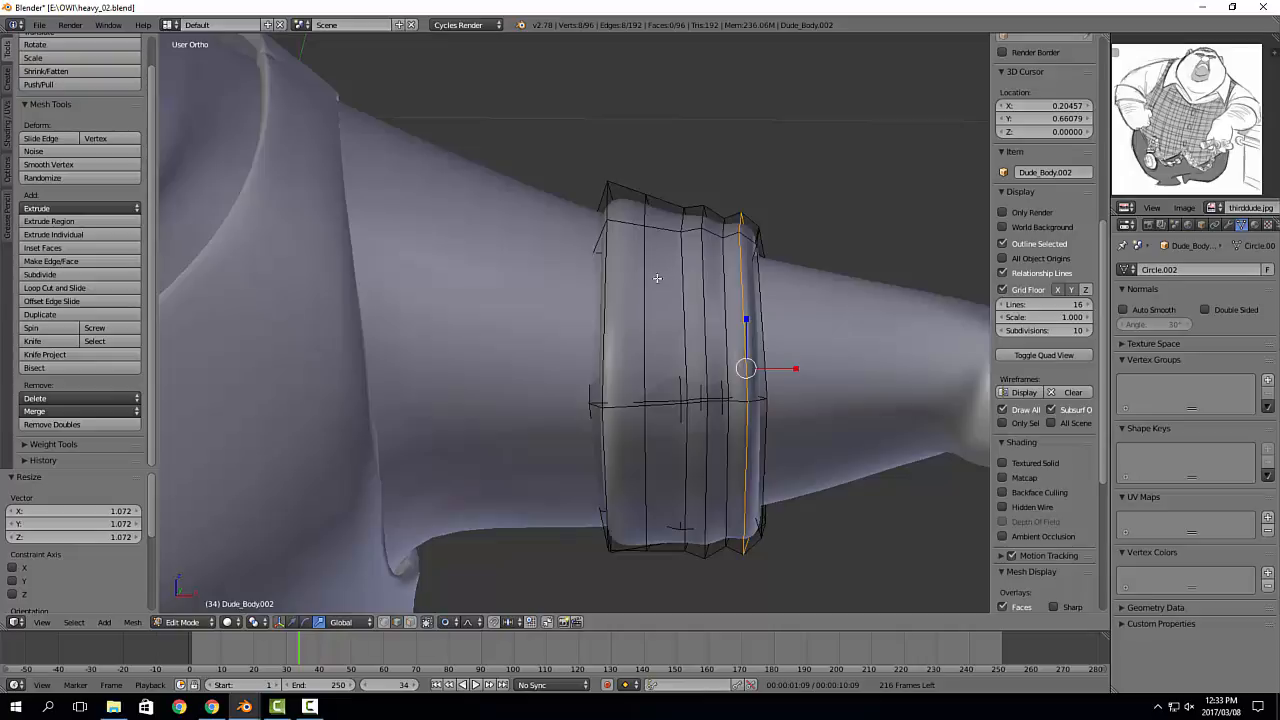
Step: Add two more edge loops around the band between its shoulder-side loop and the middle ridge
{"action": "right_click", "coordinate": [670, 231], "text": "alt"}
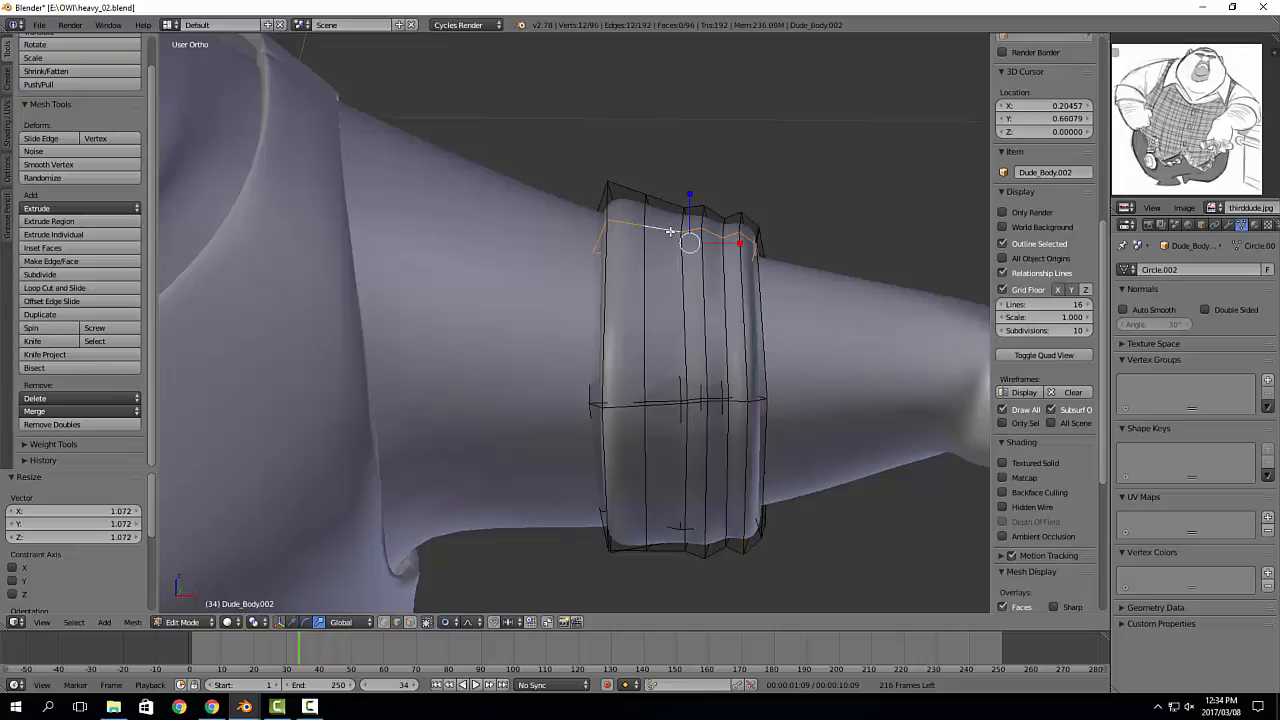
{"action": "key", "text": "ctrl+r"}
{"action": "left_click", "coordinate": [672, 233]}
{"action": "right_click", "coordinate": [670, 230]}
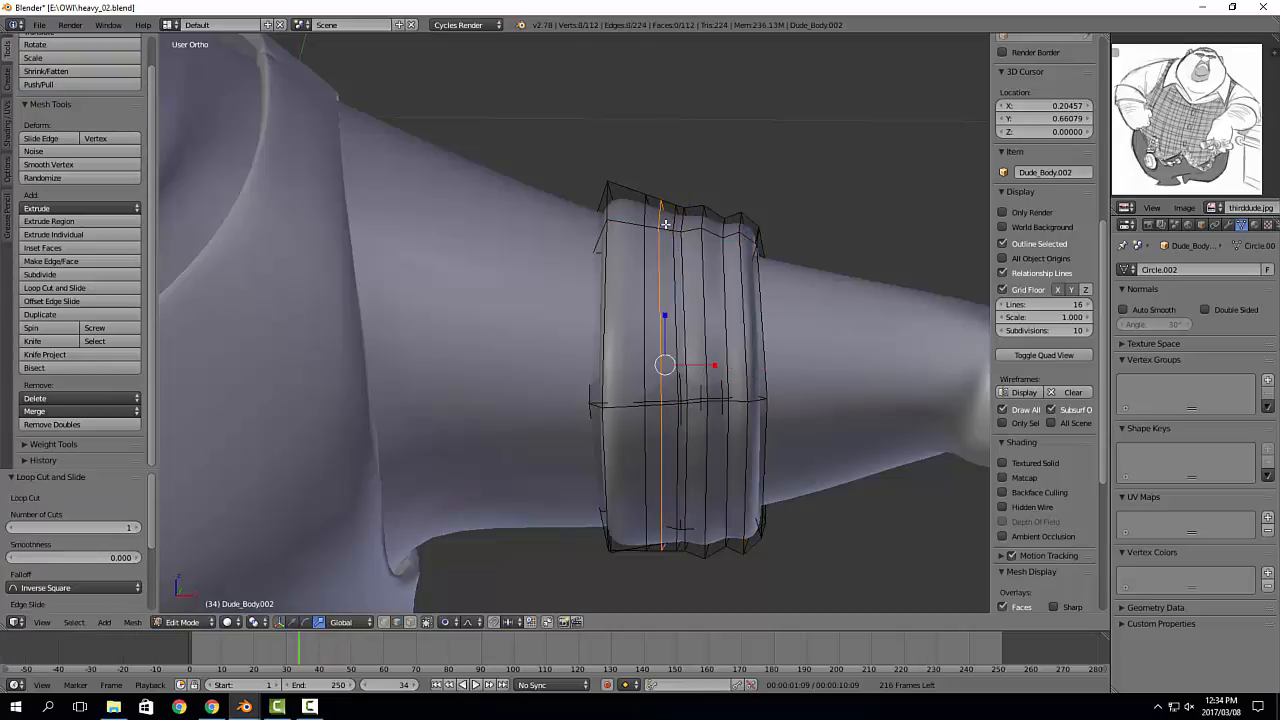
Step: Sculpt the band's folds with the Grab brush at a 166 px radius, pulling them diagonally across the sleeve
{"action": "key", "text": "Tab"}
{"action": "mouse_move", "coordinate": [757, 336]}
{"action": "middle_mouse_down"}
{"action": "mouse_move", "coordinate": [574, 414]}
{"action": "mouse_move", "coordinate": [737, 349]}
{"action": "mouse_move", "coordinate": [759, 325]}
{"action": "middle_mouse_up"}
{"action": "key", "text": "ctrl+Tab"}
{"action": "key", "text": "f"}
{"action": "left_click", "coordinate": [677, 382]}
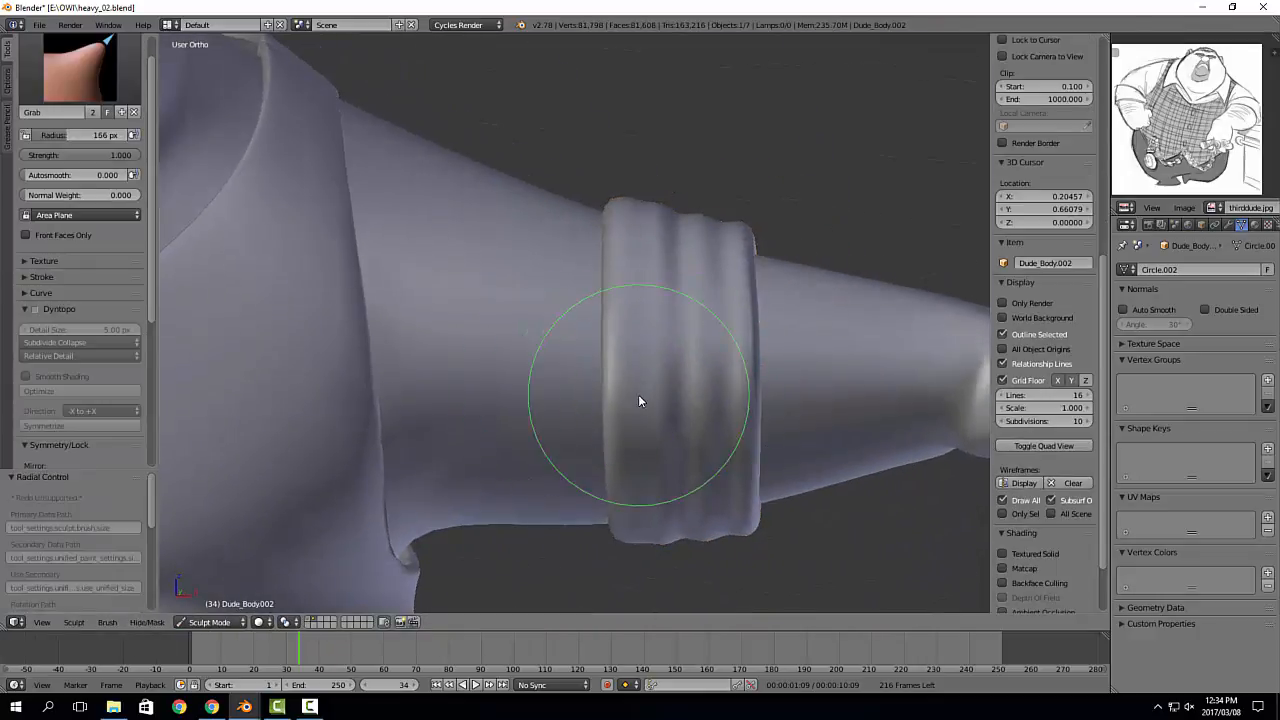
{"action": "mouse_move", "coordinate": [640, 393]}
{"action": "left_mouse_down"}
{"action": "mouse_move", "coordinate": [703, 391]}
{"action": "mouse_move", "coordinate": [714, 287]}
{"action": "left_mouse_up"}
Step: Reduce the Grab brush radius to 101 px and undo the last sculpting change
{"action": "key", "text": "f"}
{"action": "left_click", "coordinate": [643, 390]}
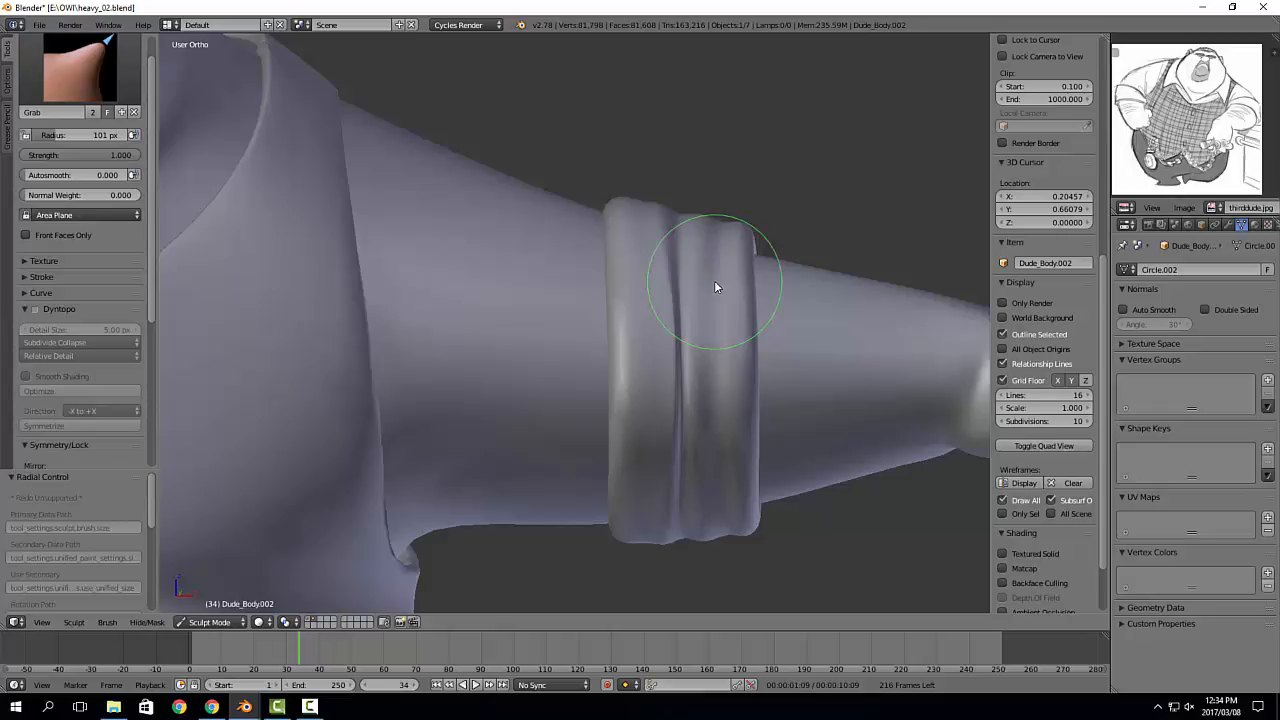
{"action": "mouse_move", "coordinate": [716, 285]}
{"action": "middle_mouse_down"}
{"action": "mouse_move", "coordinate": [591, 360]}
{"action": "mouse_move", "coordinate": [730, 355]}
{"action": "mouse_move", "coordinate": [789, 401]}
{"action": "mouse_move", "coordinate": [732, 324]}
{"action": "middle_mouse_up"}
{"action": "key", "text": "ctrl+z"}
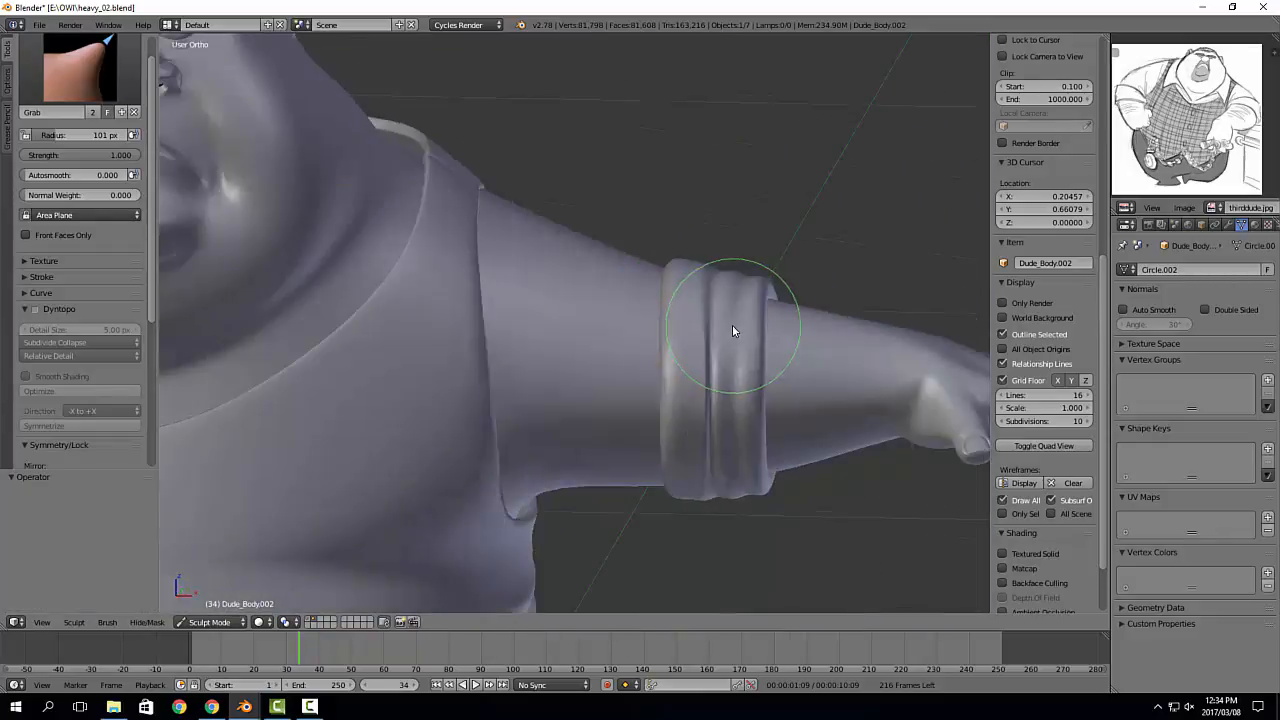
Step: Leave sculpting and add a Mirror modifier to the arm band so it repeats on the other arm
{"action": "scroll", "coordinate": [765, 310], "scroll_direction": "down", "scroll_amount": 7}
{"action": "middle_click_drag", "start_coordinate": [799, 296], "coordinate": [752, 309]}
{"action": "key", "text": "Tab"}
{"action": "scroll", "coordinate": [752, 309], "scroll_direction": "up", "scroll_amount": 3}
{"action": "left_click", "coordinate": [1227, 224]}
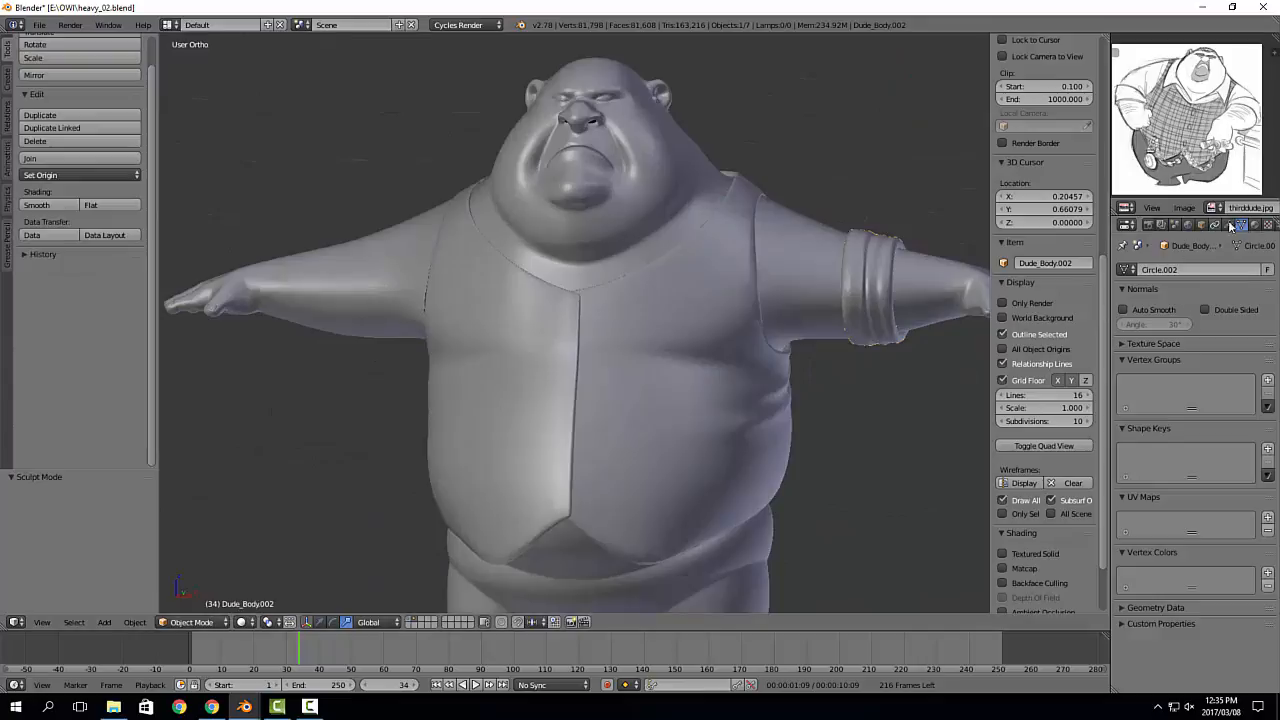
{"action": "left_click", "coordinate": [1178, 270]}
{"action": "left_click", "coordinate": [1020, 418]}
{"action": "key", "text": "a"}
Step: Duplicate the body's face loop around the neck in place and separate the copy into its own object
{"action": "middle_click_drag", "start_coordinate": [740, 330], "coordinate": [680, 240]}
{"action": "scroll", "coordinate": [788, 332], "scroll_direction": "up", "scroll_amount": 4}
{"action": "middle_click_drag", "start_coordinate": [665, 190], "coordinate": [637, 331], "text": "shift"}
{"action": "right_click", "coordinate": [762, 348]}
{"action": "key", "text": "Tab"}
{"action": "key", "text": "ctrl+Tab"}
{"action": "left_click", "coordinate": [770, 347]}
{"action": "right_click", "coordinate": [637, 331], "text": "alt"}
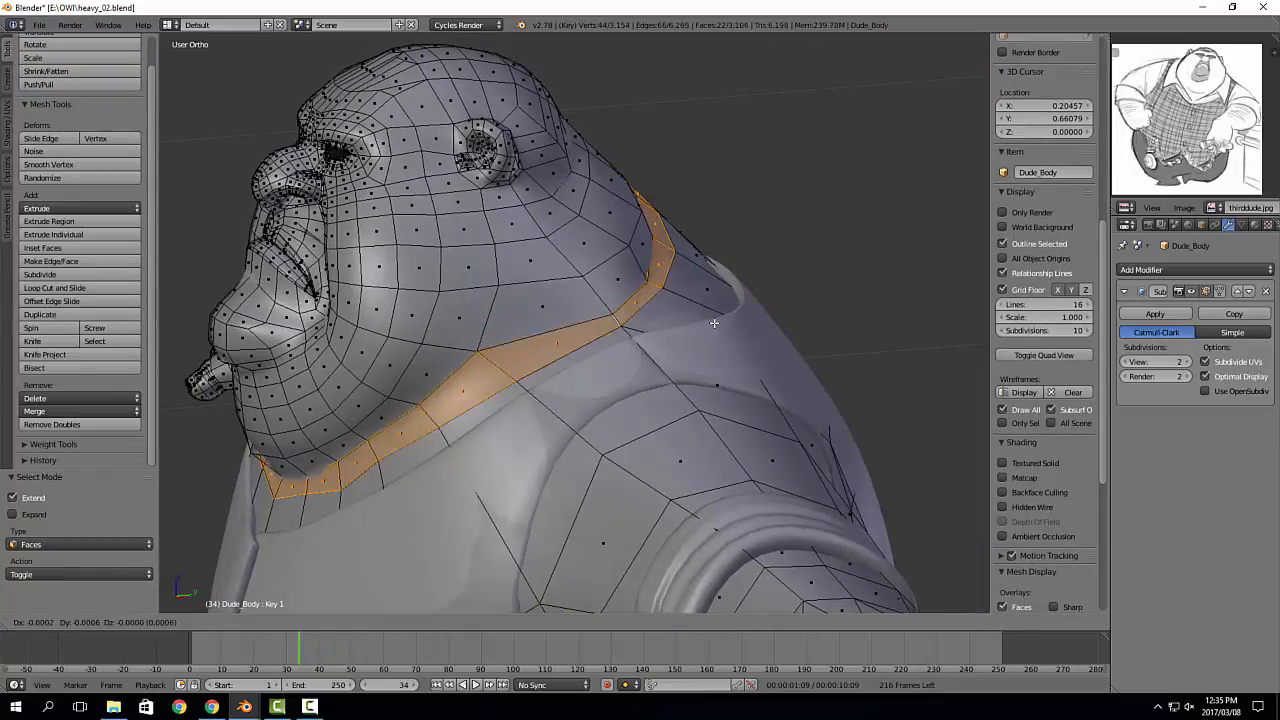
{"action": "key", "text": "shift+d"}
{"action": "right_click", "coordinate": [722, 318]}
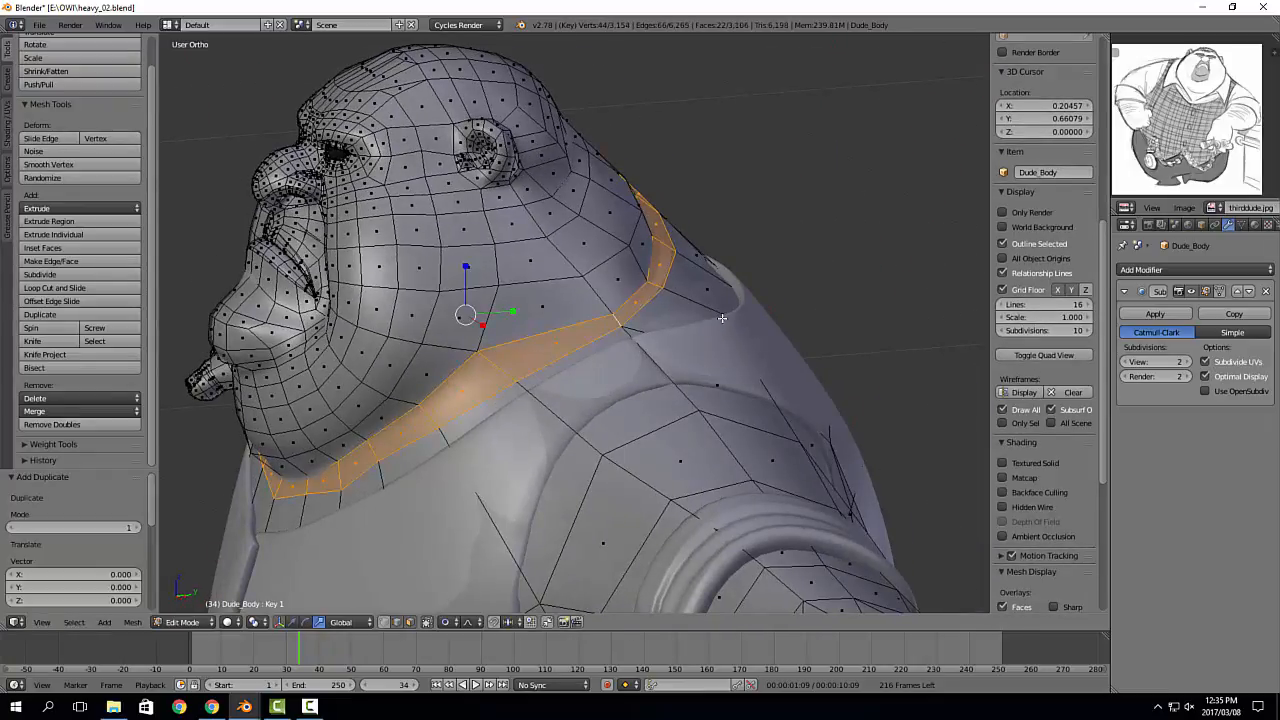
{"action": "key", "text": "p"}
{"action": "left_click", "coordinate": [716, 316]}
{"action": "key", "text": "Tab"}
Step: Add a Shrinkwrap modifier targeting Dude_Body to the neck strip and place it above the Subdivision Surface modifier
{"action": "right_click", "coordinate": [655, 291]}
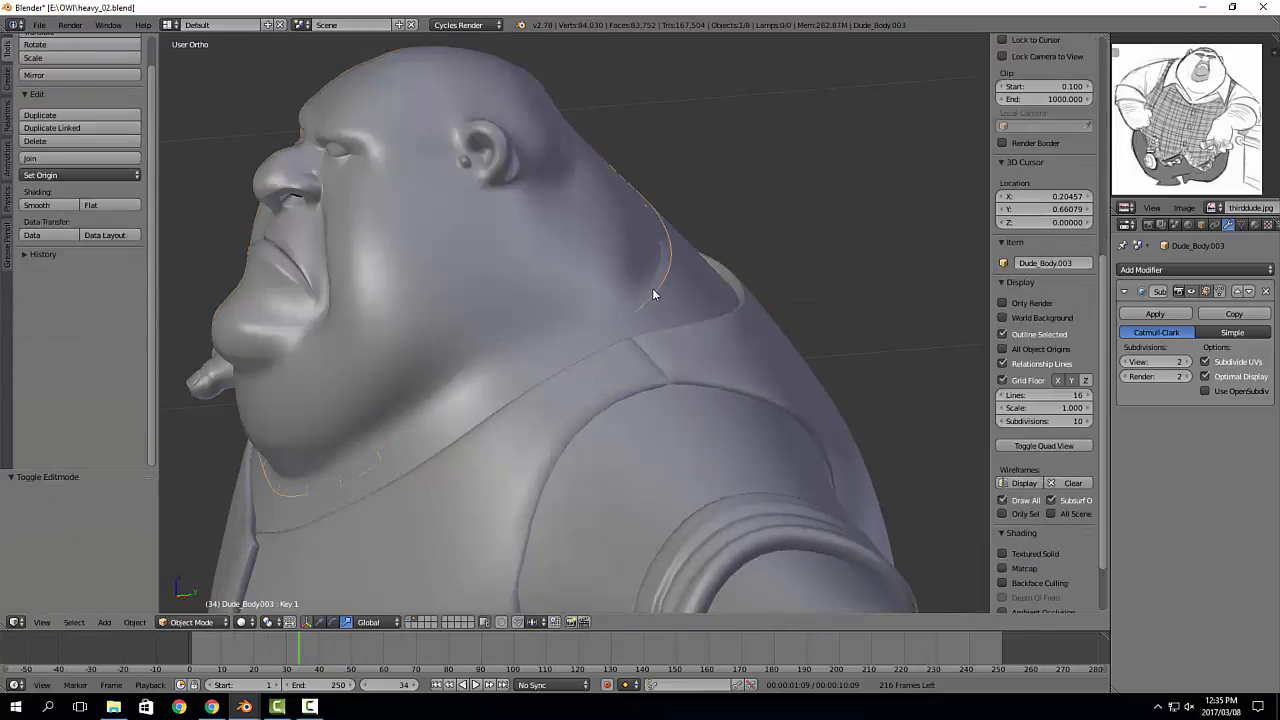
{"action": "key", "text": "Tab"}
{"action": "middle_click_drag", "start_coordinate": [655, 292], "coordinate": [808, 337]}
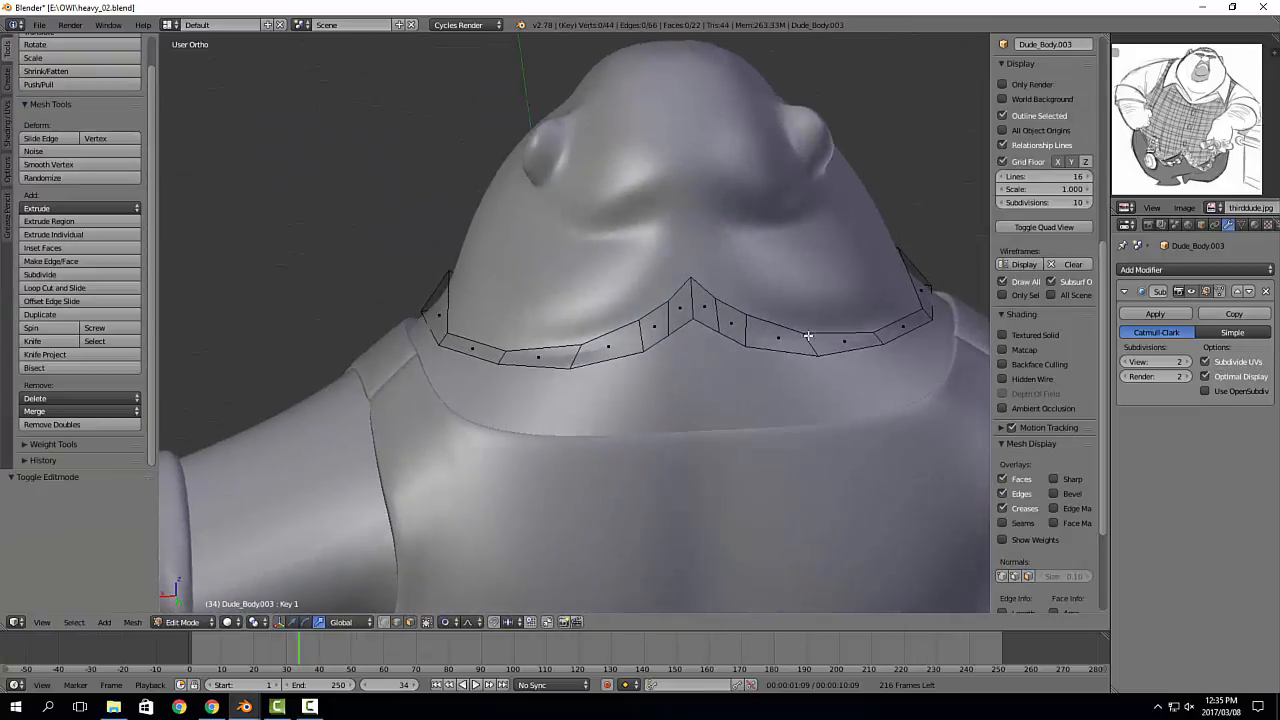
{"action": "key", "text": "Tab"}
{"action": "left_click", "coordinate": [1145, 269]}
{"action": "left_click", "coordinate": [1110, 419]}
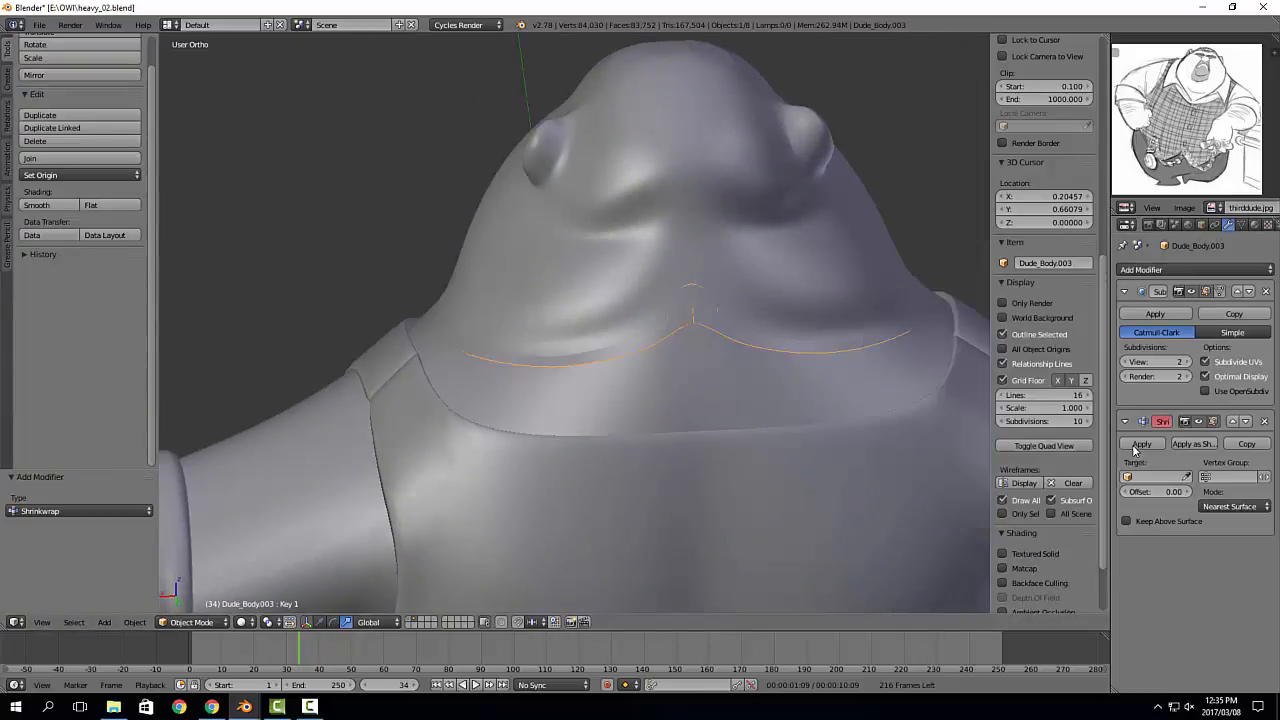
{"action": "left_click", "coordinate": [1155, 477]}
{"action": "left_click", "coordinate": [1139, 563]}
{"action": "middle_click_drag", "start_coordinate": [660, 361], "coordinate": [755, 372]}
{"action": "left_click", "coordinate": [1240, 421]}
{"action": "key", "text": "Tab"}
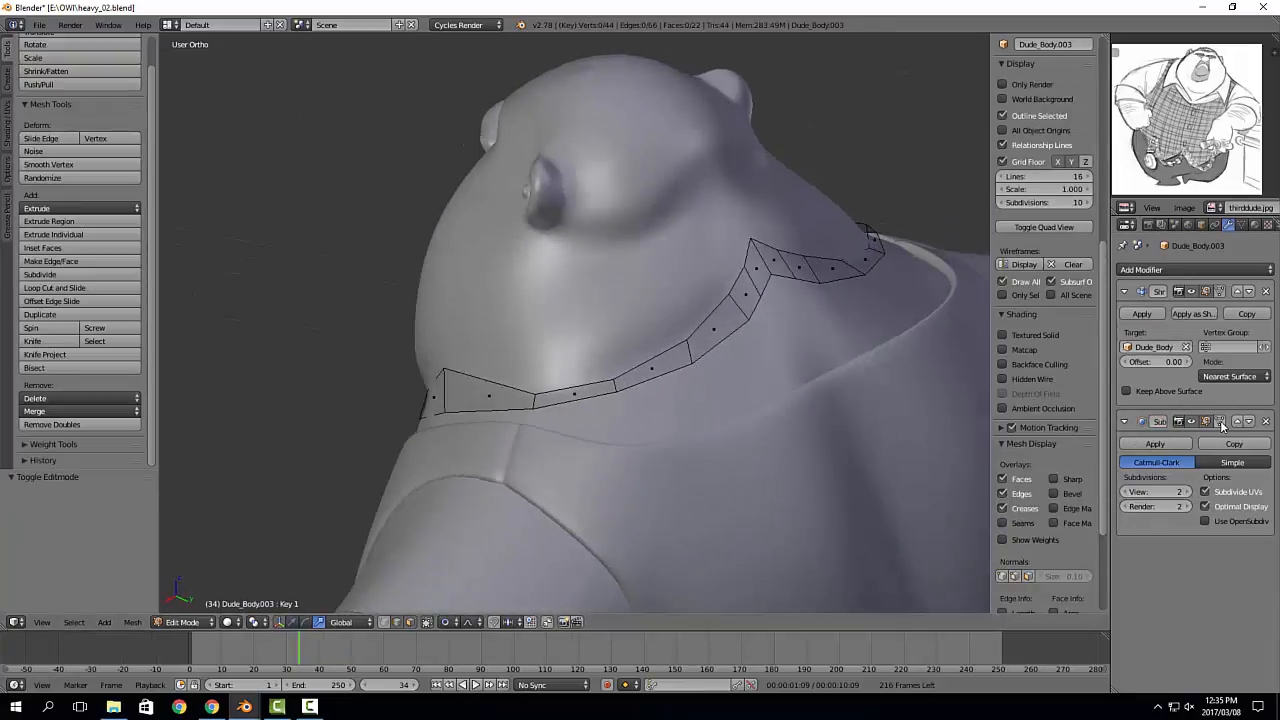
Step: Set the neck strip's maximum draw type to Wire and enable its wire overlay
{"action": "middle_click_drag", "start_coordinate": [649, 377], "coordinate": [720, 380]}
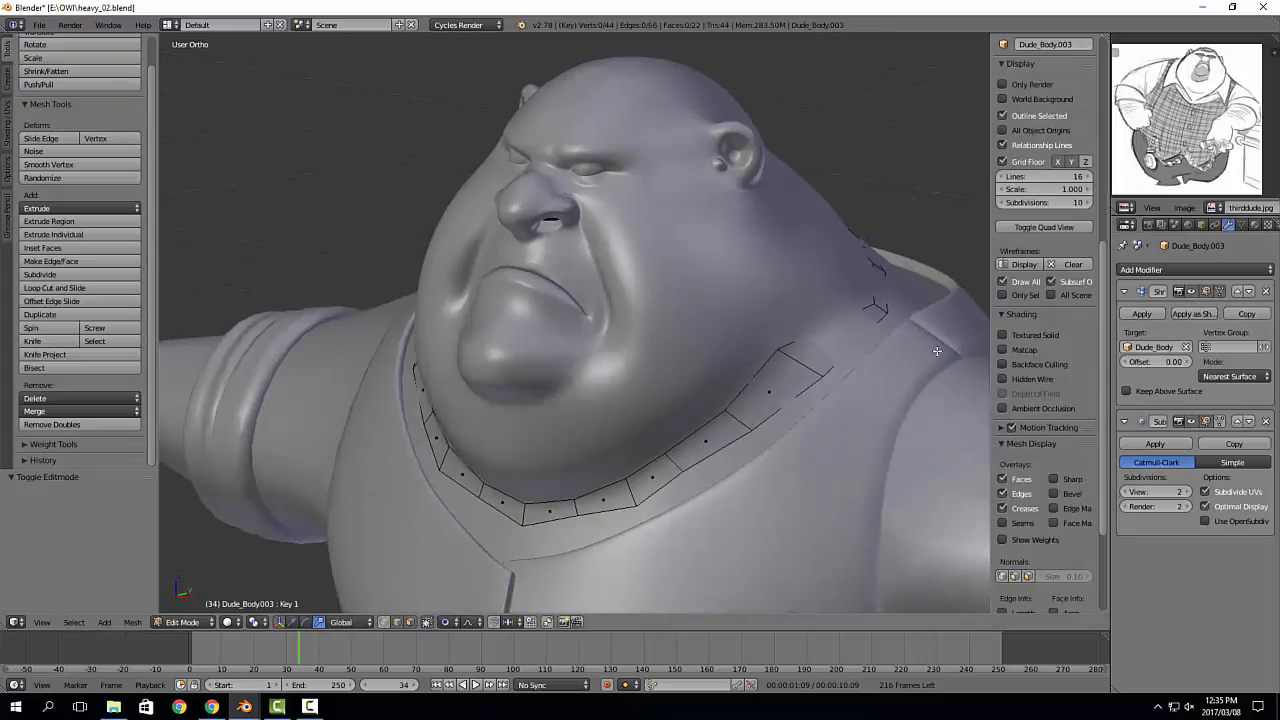
{"action": "left_click", "coordinate": [1200, 226]}
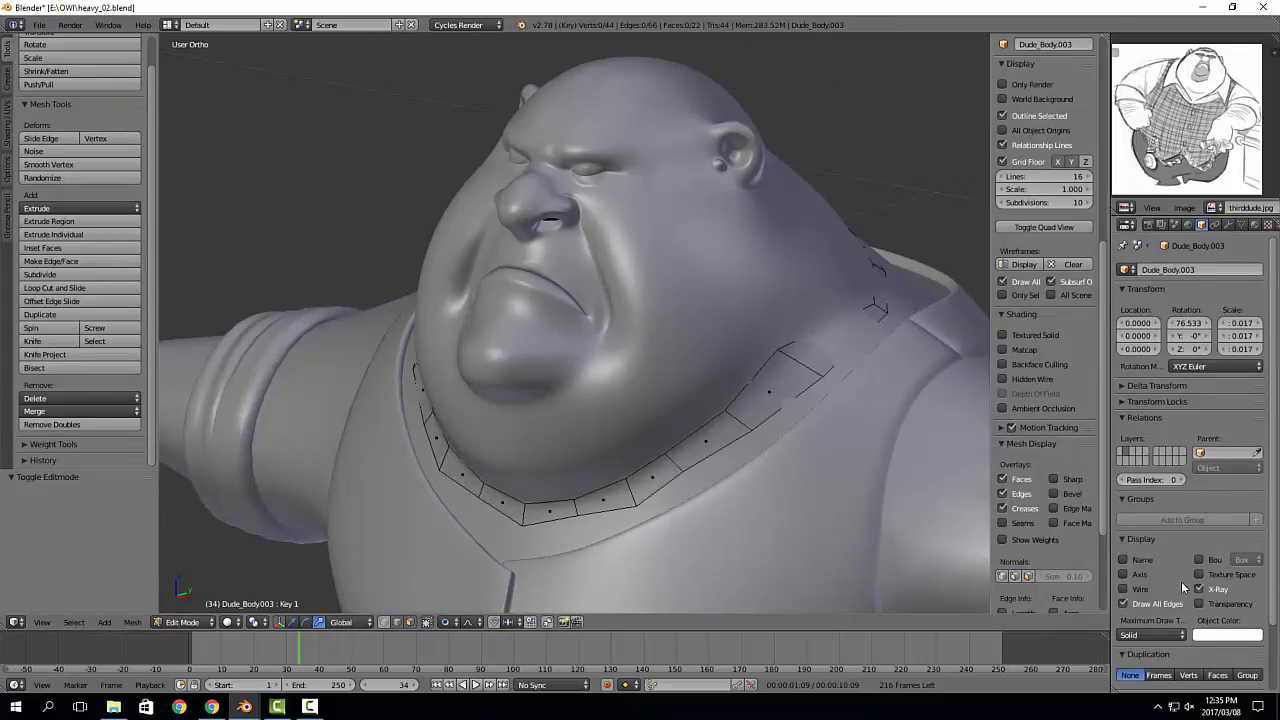
{"action": "left_click", "coordinate": [1152, 635]}
{"action": "left_click", "coordinate": [1151, 598]}
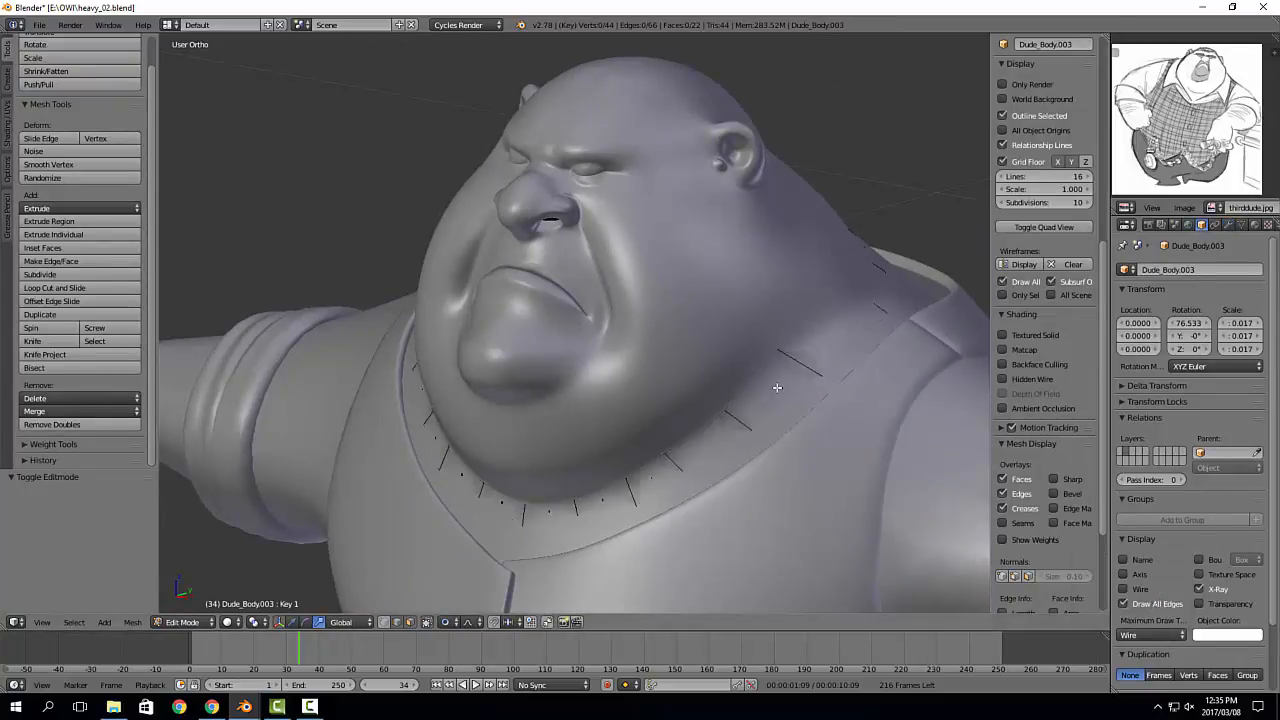
{"action": "middle_click_drag", "start_coordinate": [777, 387], "coordinate": [703, 351]}
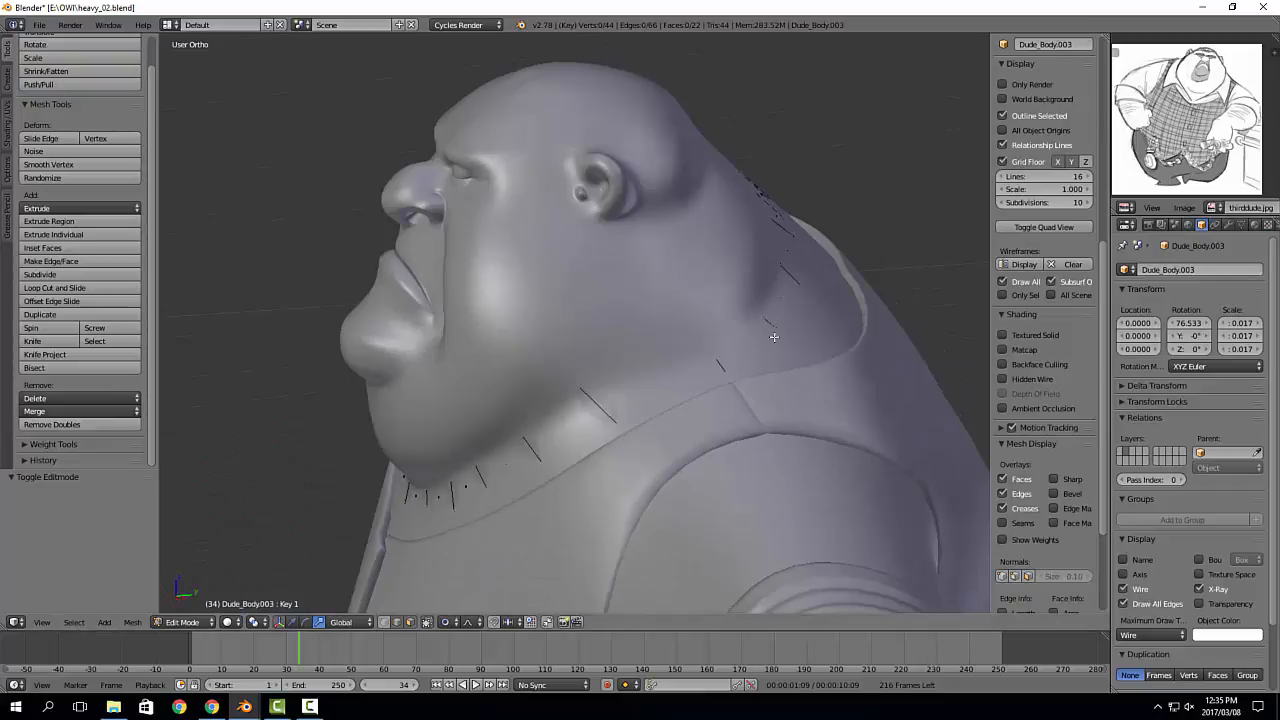
Step: Enable X Mirror, raise an upper edge of the strip behind the neck, and lower the lower edge at the nape
{"action": "middle_click_drag", "start_coordinate": [478, 611], "coordinate": [689, 389]}
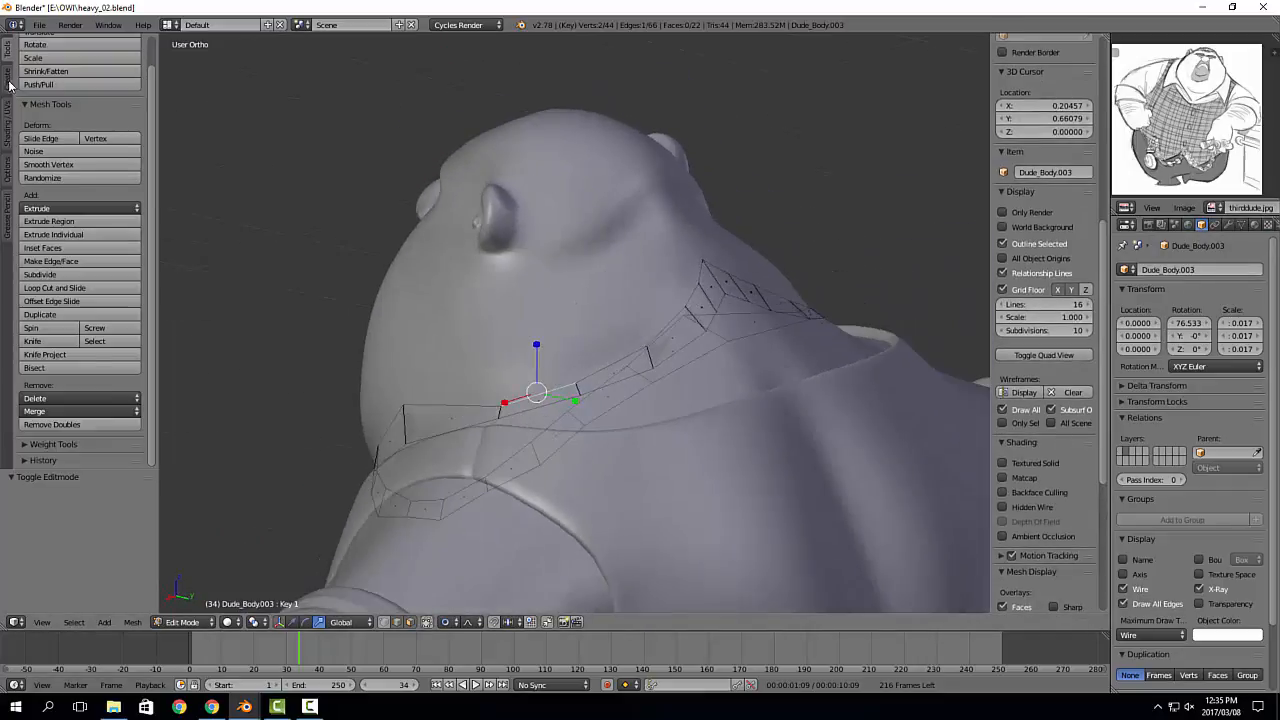
{"action": "left_click", "coordinate": [6, 165]}
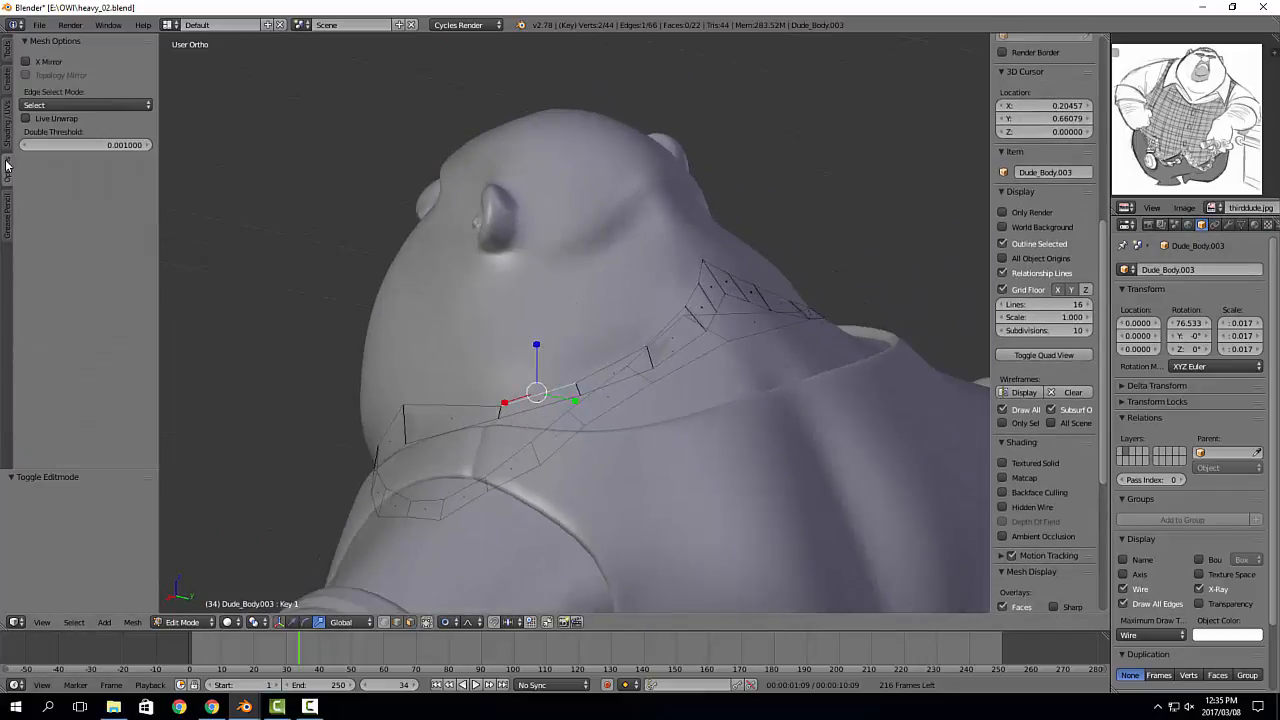
{"action": "key", "text": "w"}
{"action": "left_click_drag", "start_coordinate": [538, 389], "coordinate": [521, 346]}
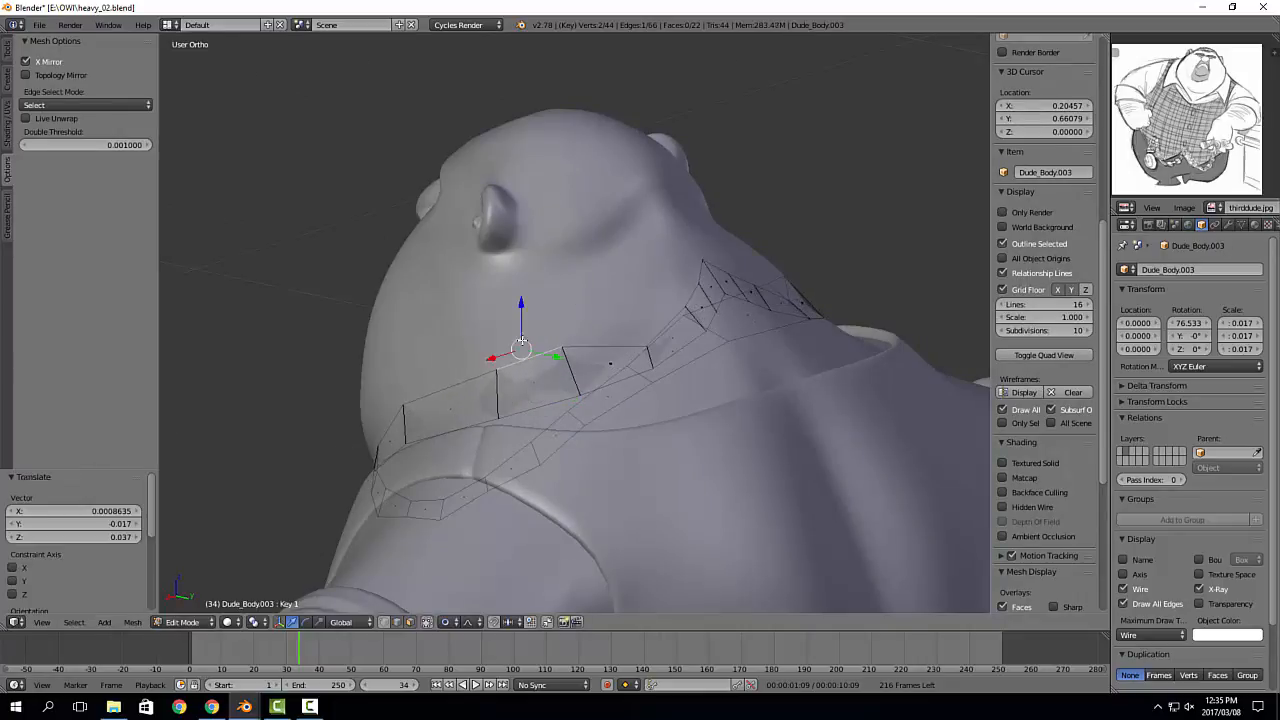
{"action": "middle_click_drag", "start_coordinate": [608, 360], "coordinate": [690, 380]}
{"action": "key", "text": "g"}
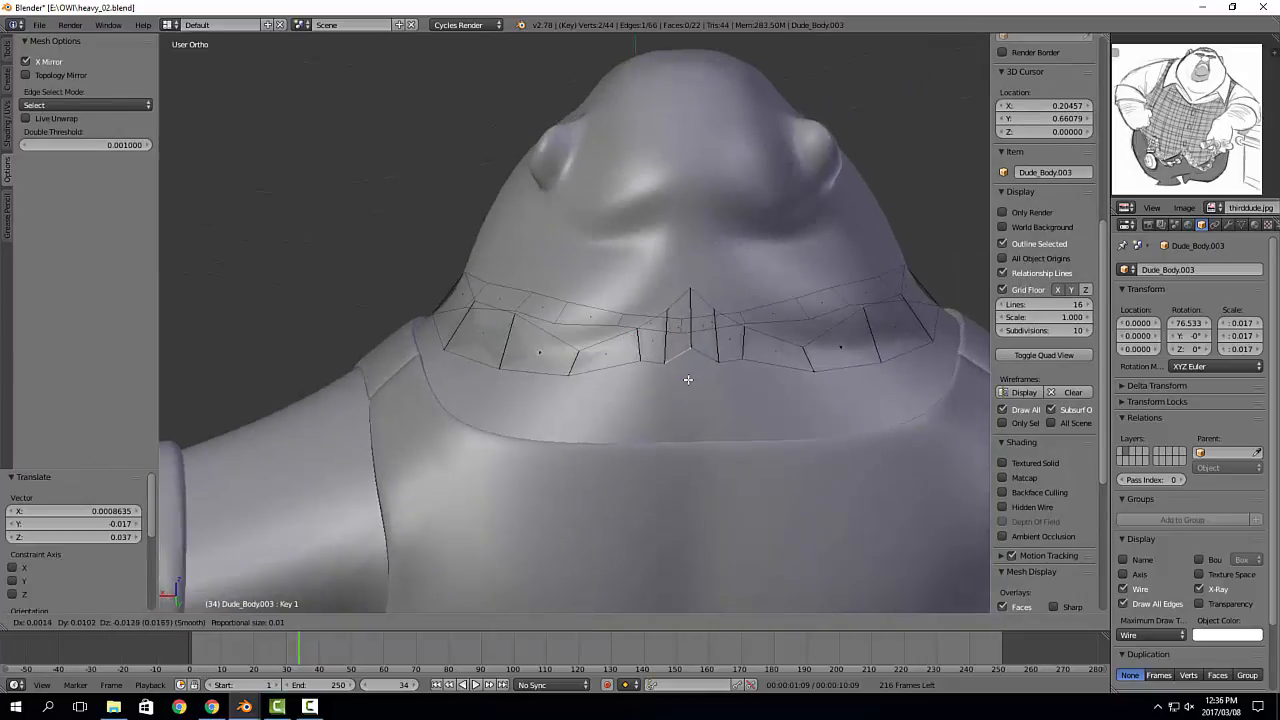
{"action": "left_click", "coordinate": [686, 393]}
Step: In vertex mode, even out the strip's lower edge at the nape and raise the dipped upper vertex beside it
{"action": "key", "text": "1"}
{"action": "right_click", "coordinate": [691, 367]}
{"action": "key", "text": "g"}
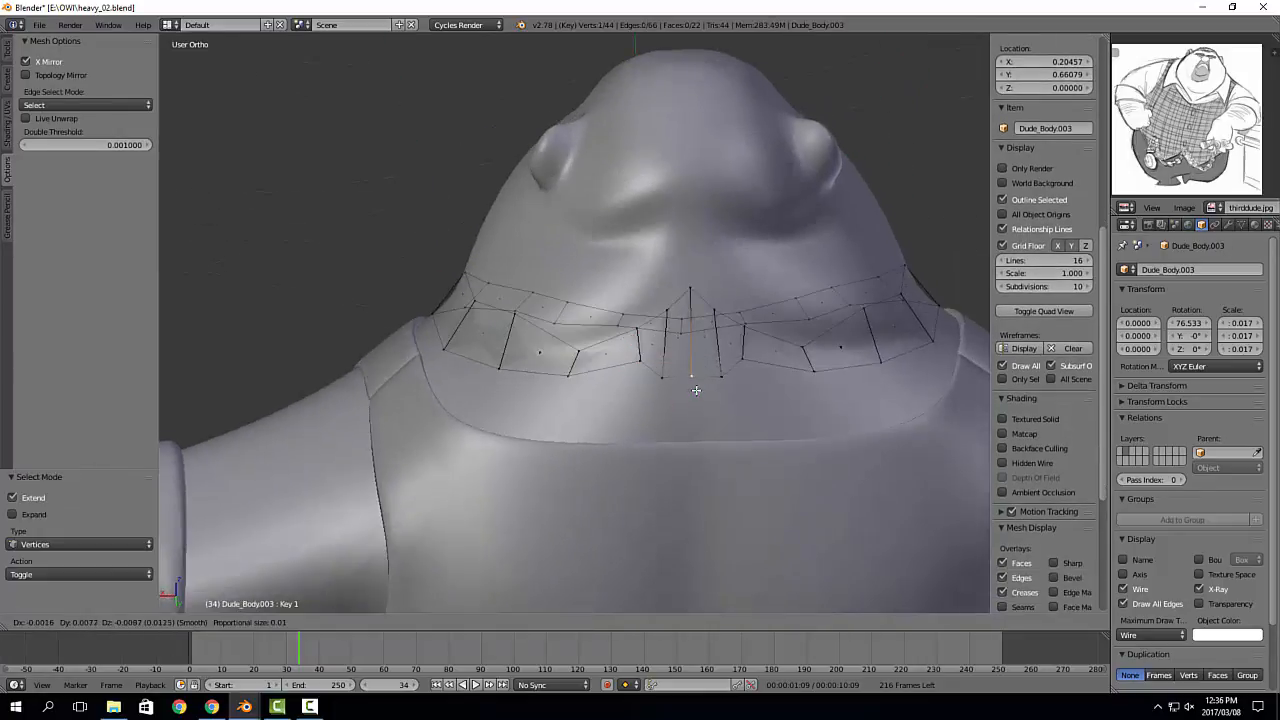
{"action": "left_click", "coordinate": [696, 391]}
{"action": "right_click", "coordinate": [642, 364]}
{"action": "key", "text": "g"}
{"action": "left_click", "coordinate": [617, 378]}
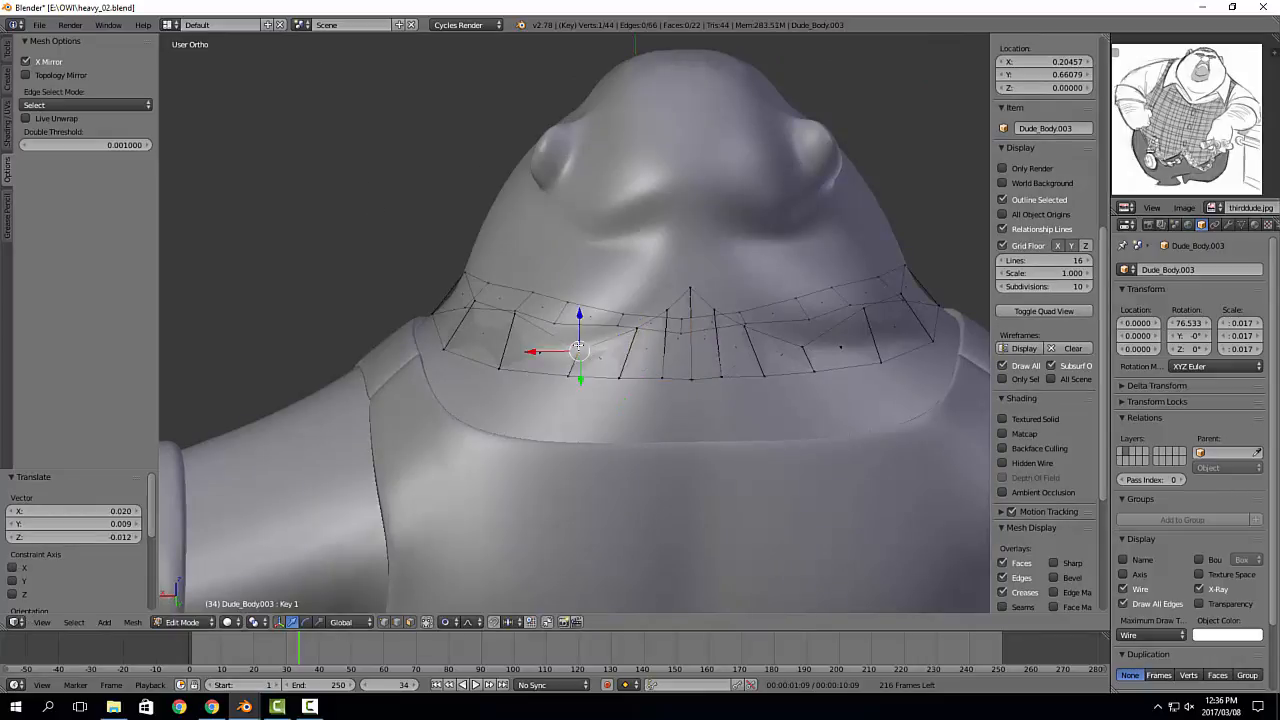
{"action": "key", "text": "g"}
{"action": "left_click", "coordinate": [575, 314]}
Step: Lower the strip's upper centre vertex and its neighbour at the nape to flatten the peak
{"action": "middle_click_drag", "start_coordinate": [622, 310], "coordinate": [684, 335]}
{"action": "right_click", "coordinate": [690, 285]}
{"action": "key", "text": "g"}
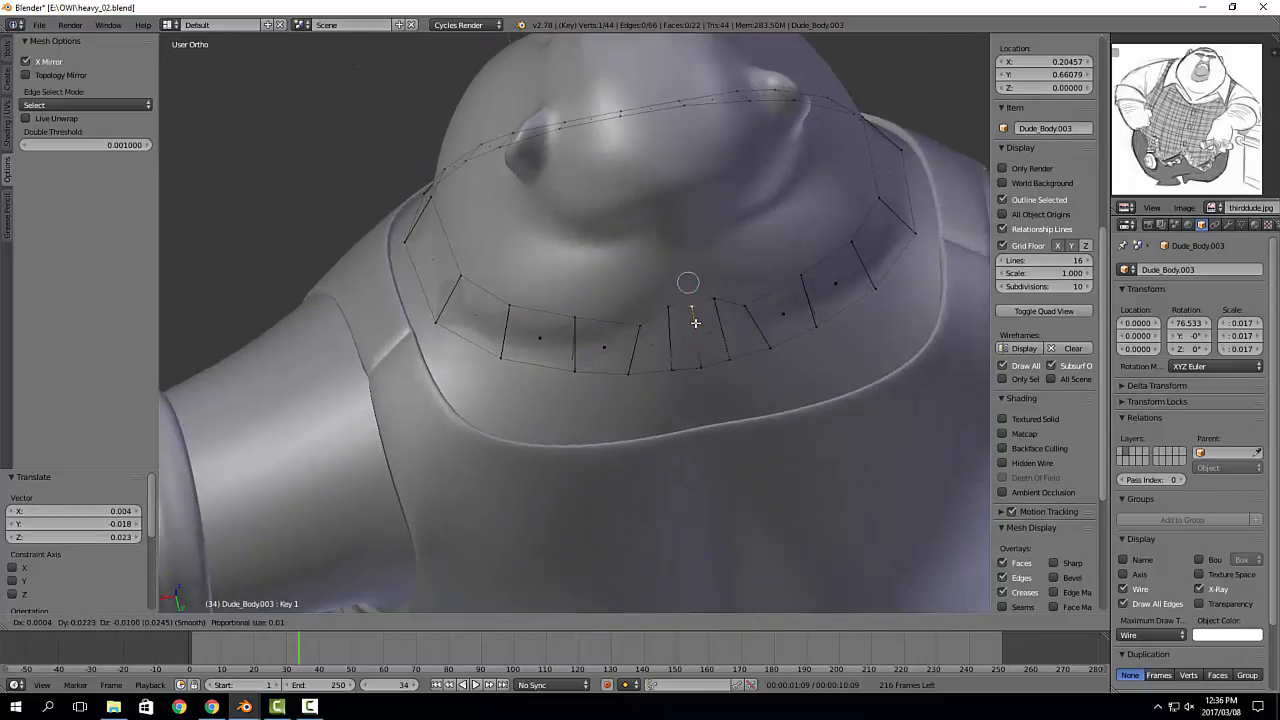
{"action": "left_click", "coordinate": [696, 331]}
{"action": "right_click", "coordinate": [664, 311]}
{"action": "key", "text": "g"}
{"action": "left_click", "coordinate": [662, 327]}
Step: Reposition the strip's vertices along the side of the neck to even out its outline
{"action": "mouse_move", "coordinate": [562, 328]}
{"action": "middle_mouse_down"}
{"action": "mouse_move", "coordinate": [644, 264]}
{"action": "mouse_move", "coordinate": [552, 308]}
{"action": "middle_mouse_up"}
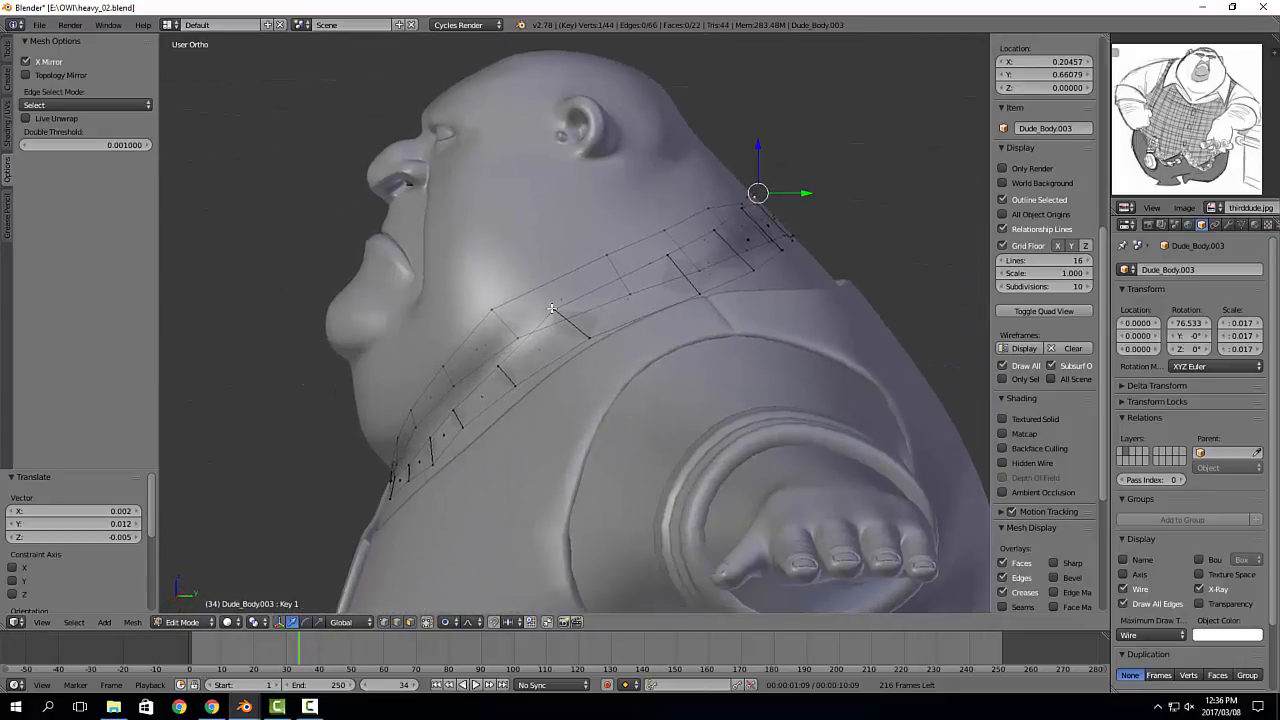
{"action": "right_click", "coordinate": [552, 308]}
{"action": "key", "text": "g"}
{"action": "left_click", "coordinate": [500, 317]}
{"action": "middle_click_drag", "start_coordinate": [432, 318], "coordinate": [660, 381]}
{"action": "right_click", "coordinate": [485, 407]}
{"action": "key", "text": "g"}
{"action": "left_click", "coordinate": [488, 428]}
{"action": "key", "text": "g"}
{"action": "left_click", "coordinate": [598, 370]}
Step: Smooth all vertices of the neck strip
{"action": "middle_click_drag", "start_coordinate": [880, 325], "coordinate": [600, 338]}
{"action": "key", "text": "a"}
{"action": "left_click", "coordinate": [7, 52]}
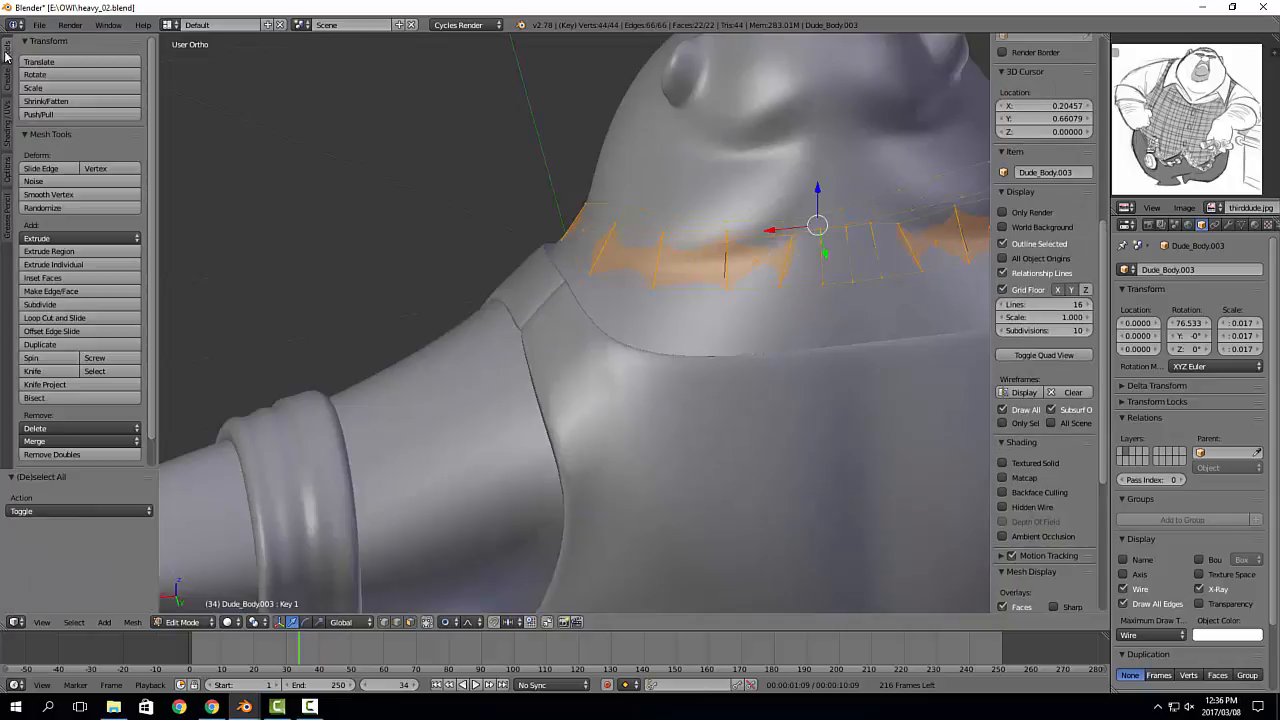
{"action": "left_click", "coordinate": [48, 194]}
{"action": "middle_click_drag", "start_coordinate": [560, 200], "coordinate": [760, 190]}
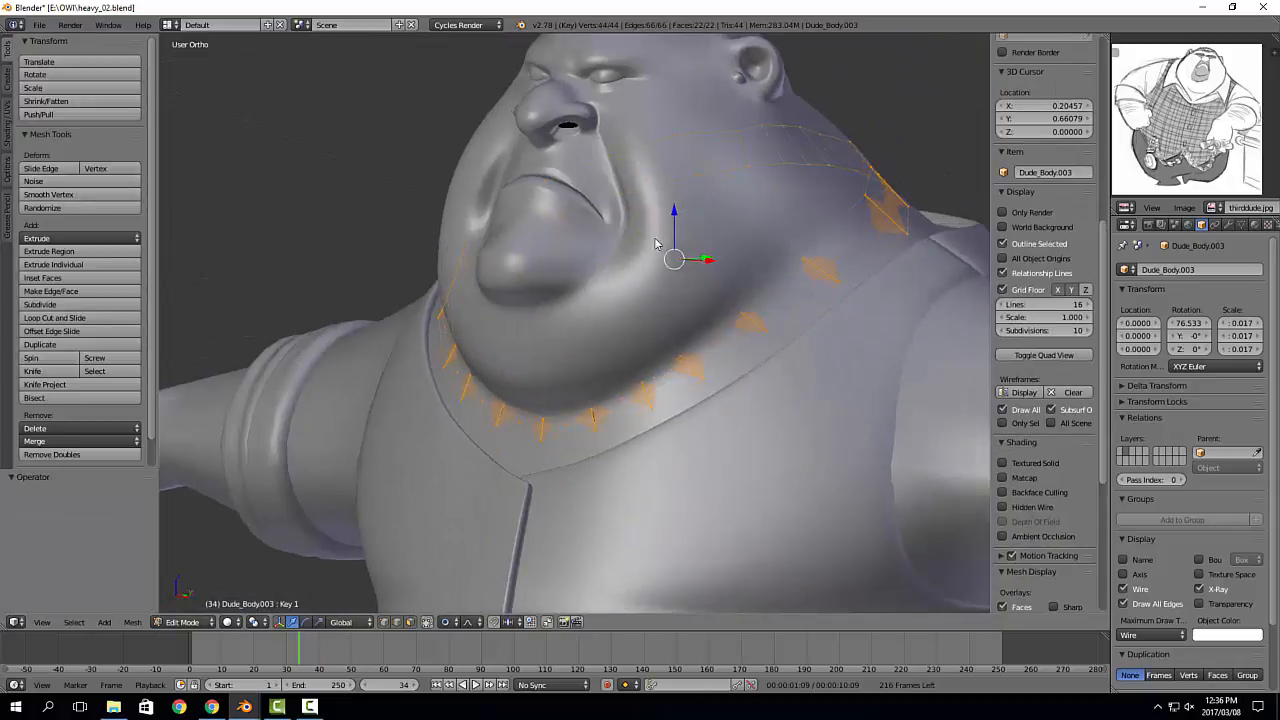
Step: Delete both shape keys from the neck strip and apply its Shrinkwrap modifier
{"action": "key", "text": "Tab"}
{"action": "left_click", "coordinate": [1228, 224]}
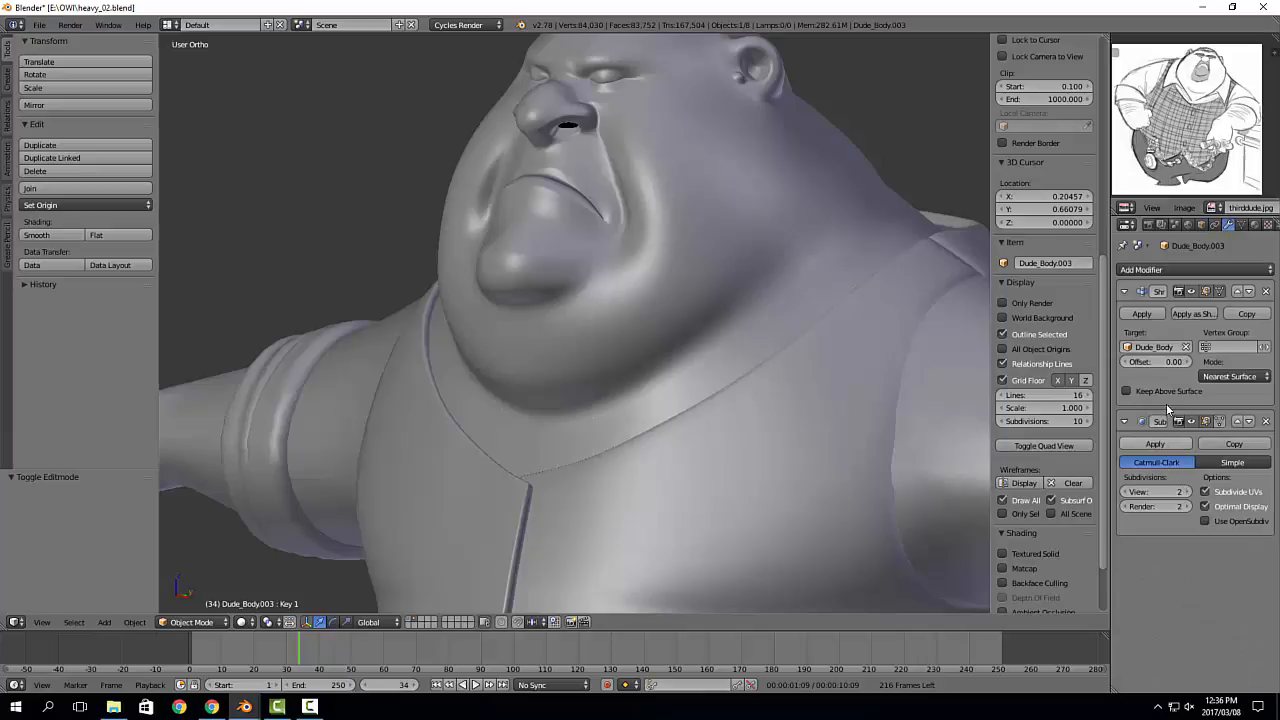
{"action": "left_click", "coordinate": [1144, 314]}
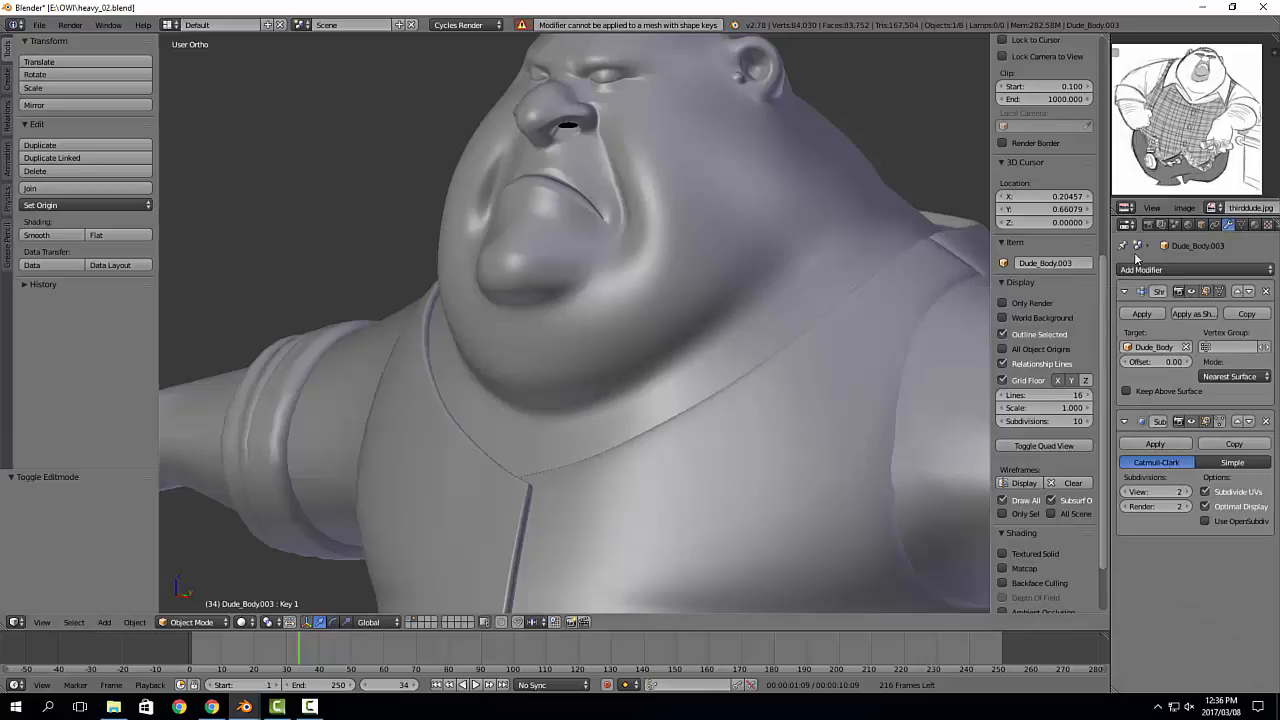
{"action": "left_click", "coordinate": [1241, 224]}
{"action": "left_click", "coordinate": [1220, 454]}
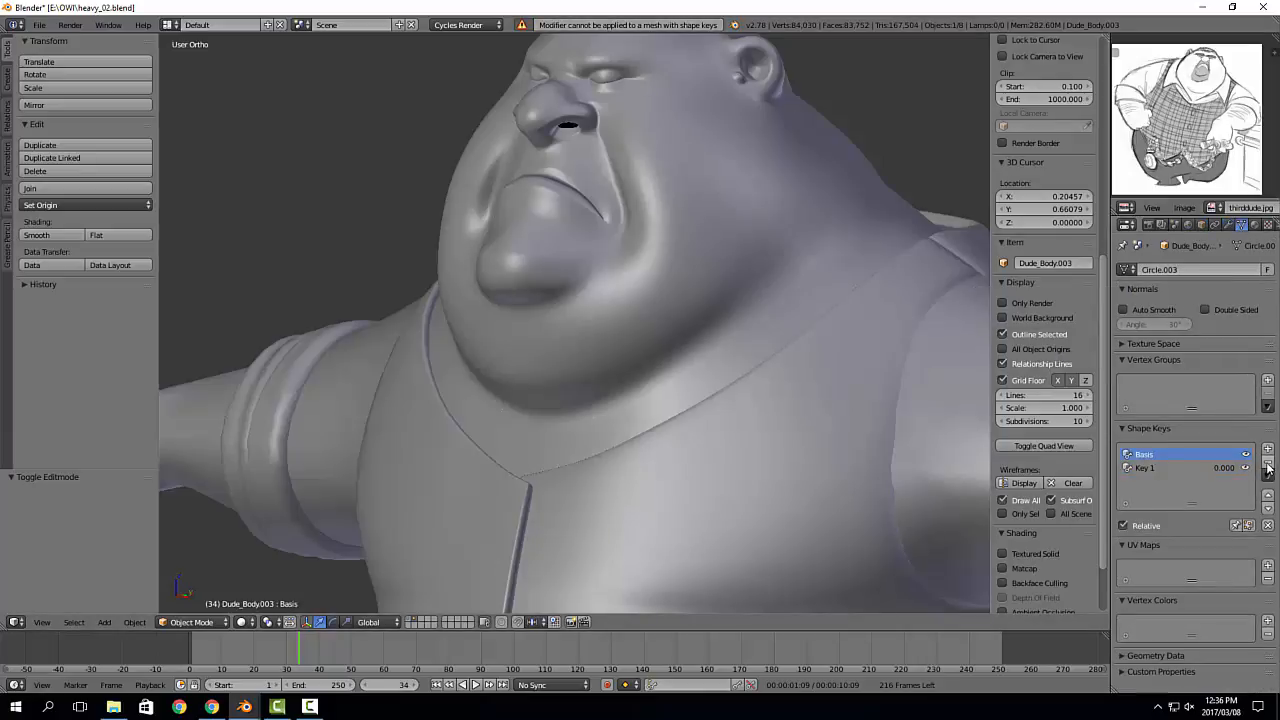
{"action": "left_click", "coordinate": [1267, 463]}
{"action": "left_click", "coordinate": [1267, 463]}
{"action": "left_click", "coordinate": [1228, 224]}
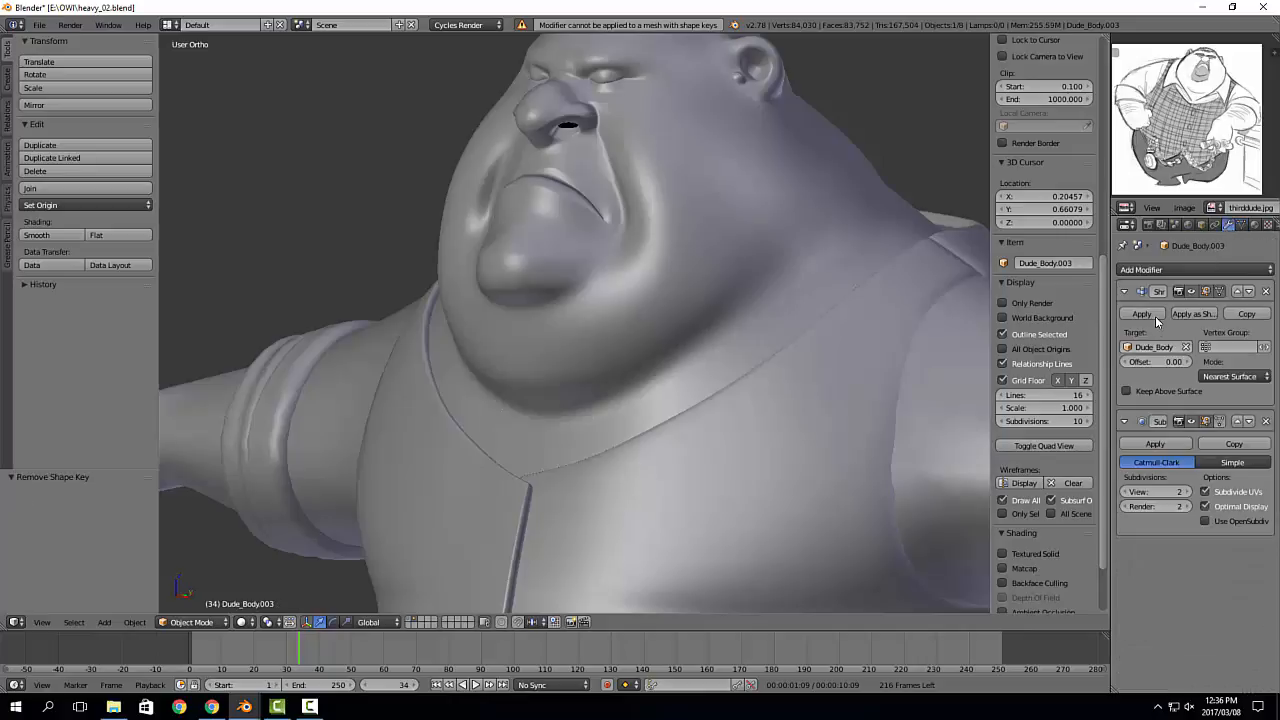
{"action": "left_click", "coordinate": [1143, 314]}
{"action": "key", "text": "Tab"}
{"action": "middle_click_drag", "start_coordinate": [795, 338], "coordinate": [650, 410]}
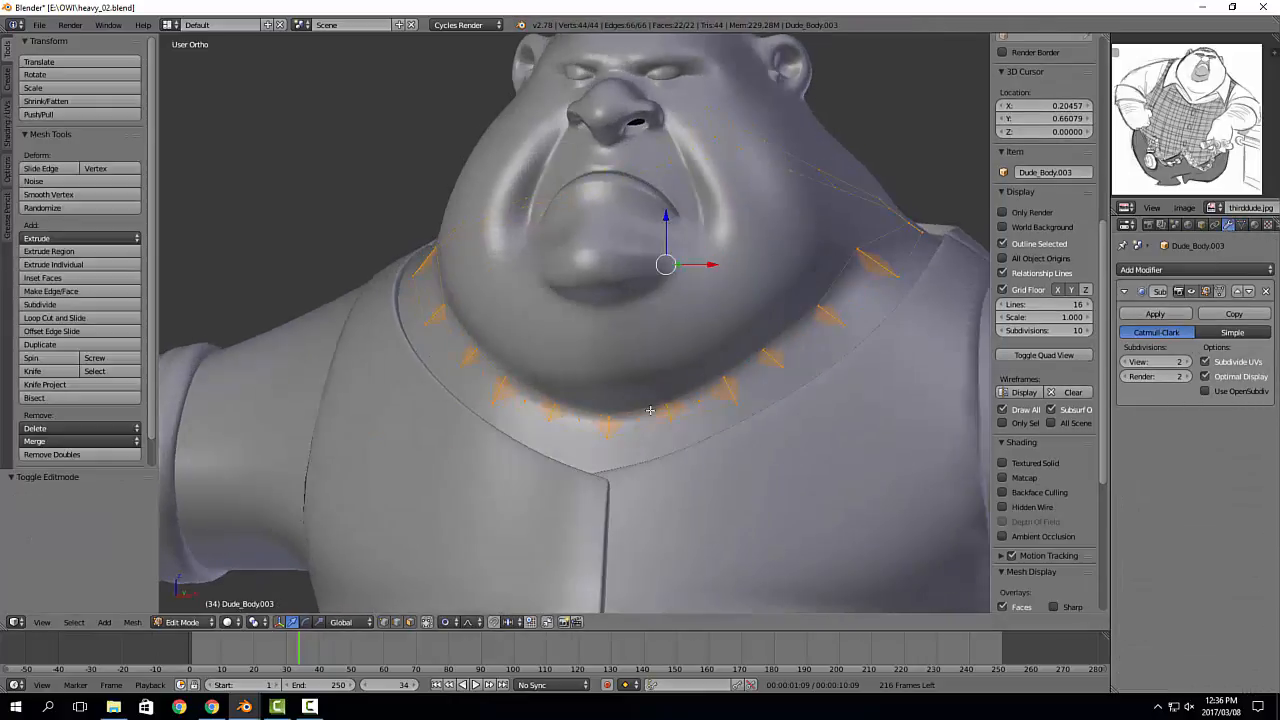
{"action": "key", "text": "a"}
{"action": "key", "text": "ctrl+Tab"}
{"action": "left_click", "coordinate": [627, 412]}
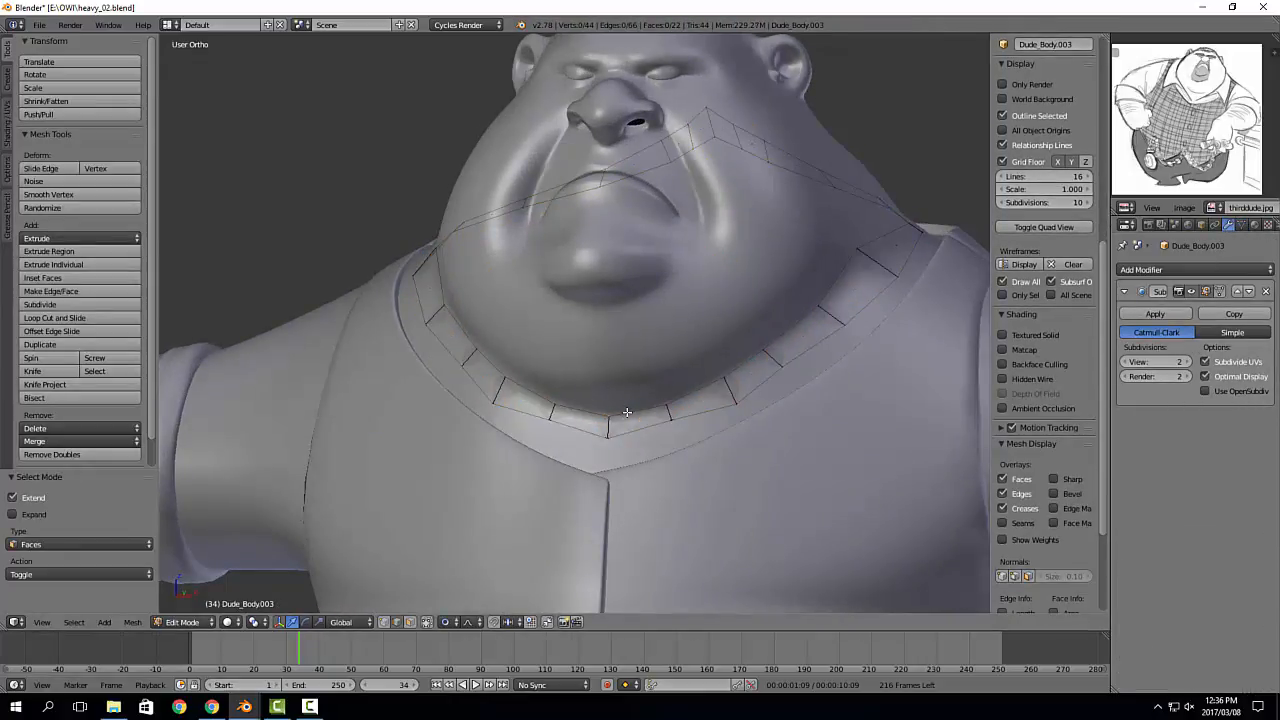
{"action": "right_click", "coordinate": [627, 412], "text": "alt"}
{"action": "middle_click_drag", "start_coordinate": [897, 405], "coordinate": [742, 365]}
{"action": "key", "text": "a"}
{"action": "key", "text": "Tab"}
{"action": "key", "text": "Tab"}
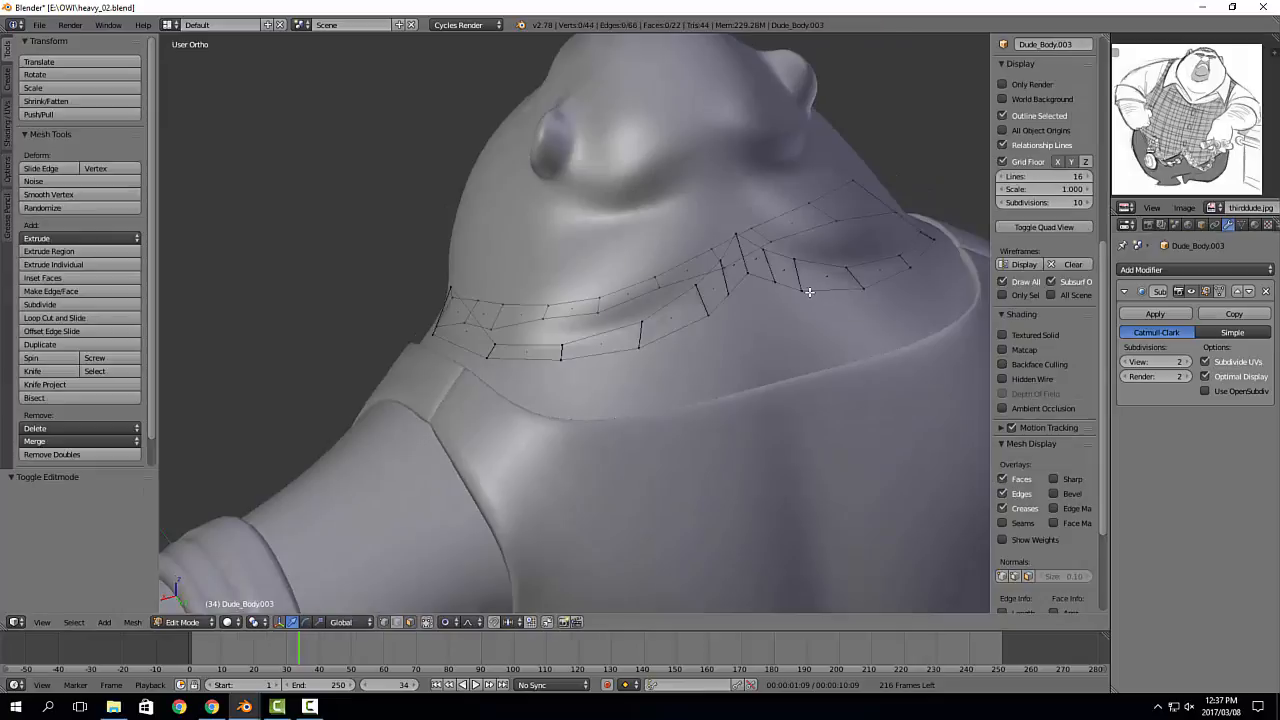
Step: Add a fresh Shrinkwrap modifier targeting Dude_Body to the neck strip and move it above Subdivision Surface
{"action": "key", "text": "Tab"}
{"action": "left_click", "coordinate": [1195, 269]}
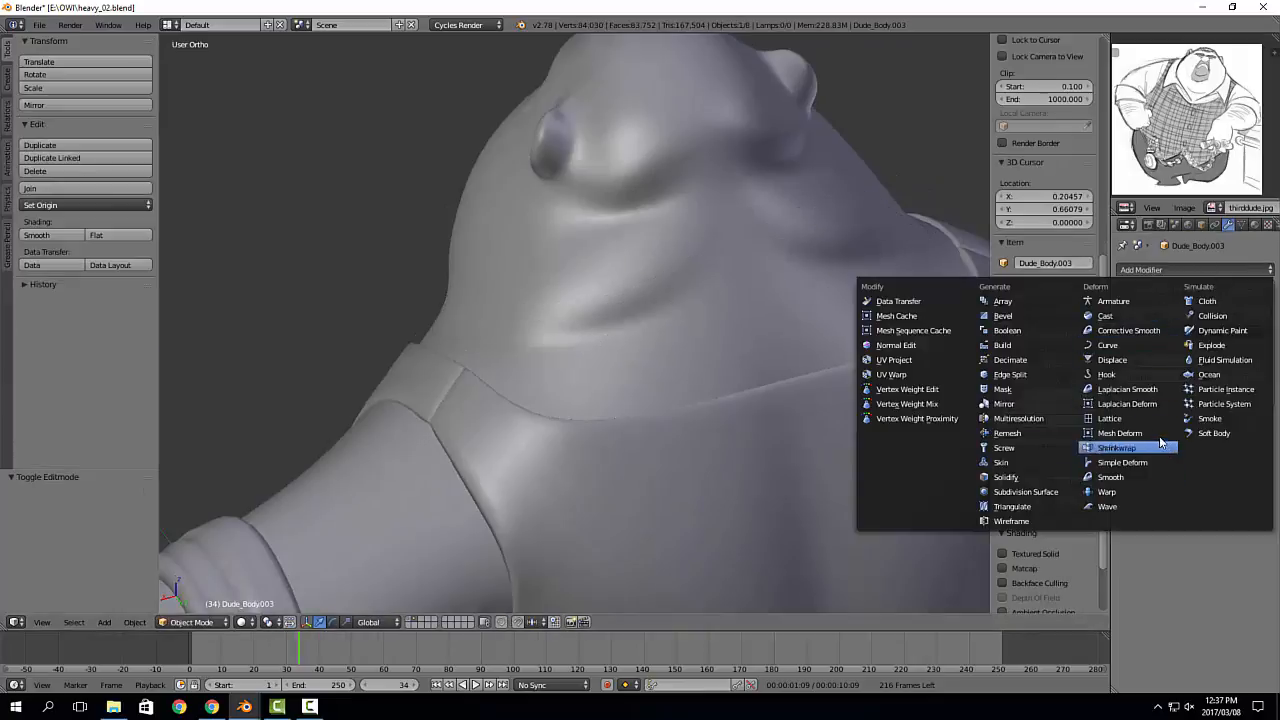
{"action": "left_click", "coordinate": [1112, 447]}
{"action": "left_click", "coordinate": [1186, 477]}
{"action": "left_click", "coordinate": [861, 173]}
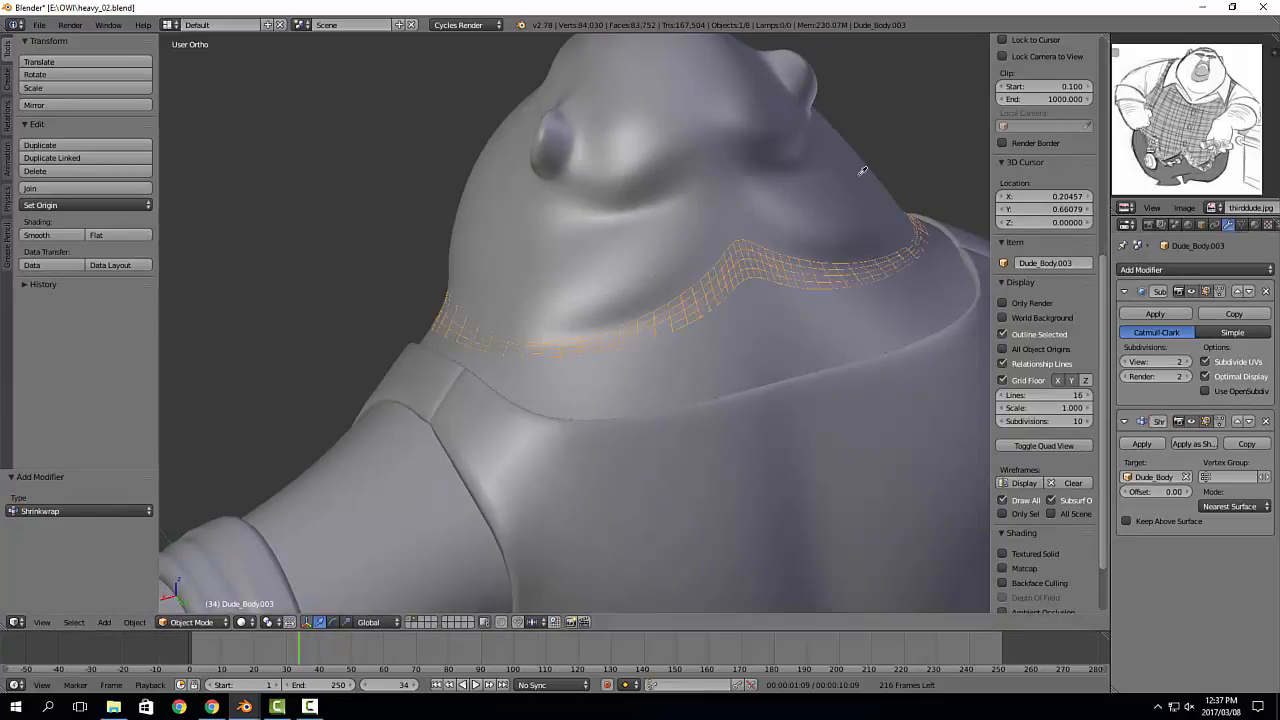
{"action": "left_click", "coordinate": [1238, 422]}
{"action": "key", "text": "Tab"}
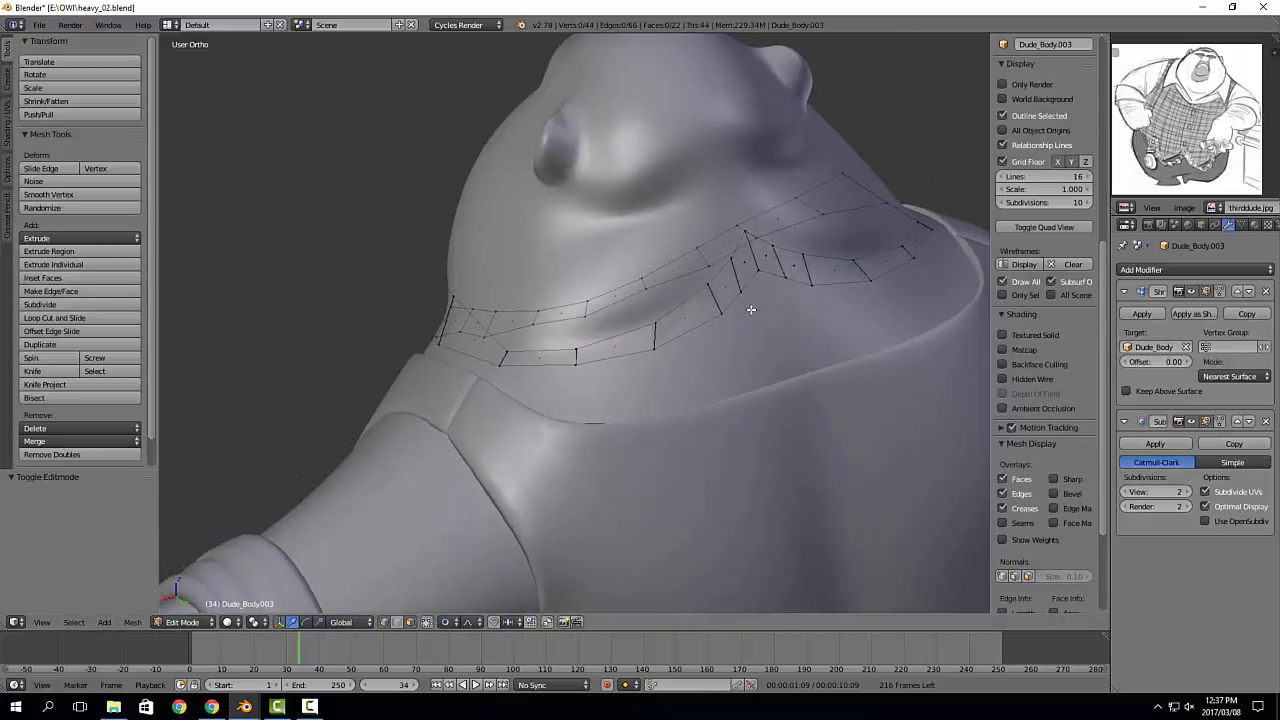
Step: Pull the strip's lower centre vertex and its adjacent vertex at the nape down the back
{"action": "right_click", "coordinate": [755, 275]}
{"action": "middle_click_drag", "start_coordinate": [796, 305], "coordinate": [758, 315]}
{"action": "key", "text": "g"}
{"action": "left_click", "coordinate": [760, 354]}
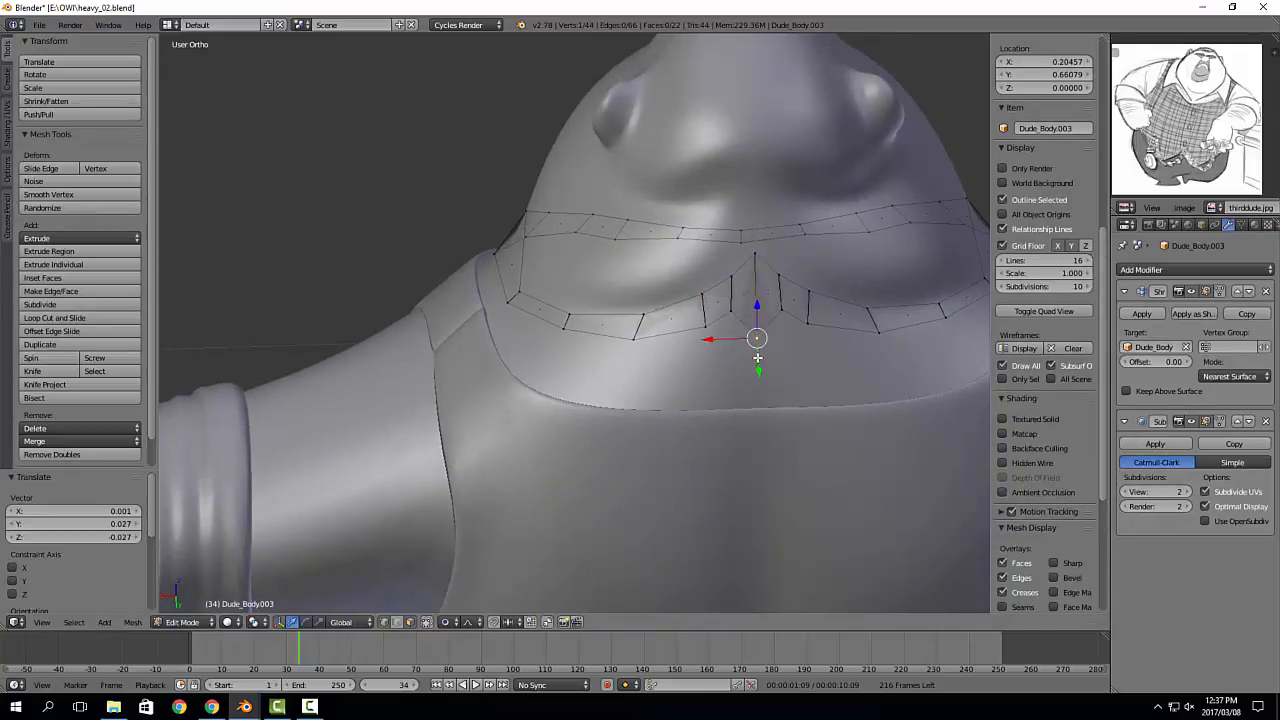
{"action": "right_click", "coordinate": [732, 336]}
{"action": "key", "text": "g"}
{"action": "left_click", "coordinate": [731, 363]}
{"action": "right_click", "coordinate": [763, 354]}
{"action": "key", "text": "g"}
{"action": "left_click", "coordinate": [766, 374]}
Step: Pull the next lower-edge vertices outward from the nape down and sideways to widen the strip symmetrically
{"action": "right_click", "coordinate": [728, 357]}
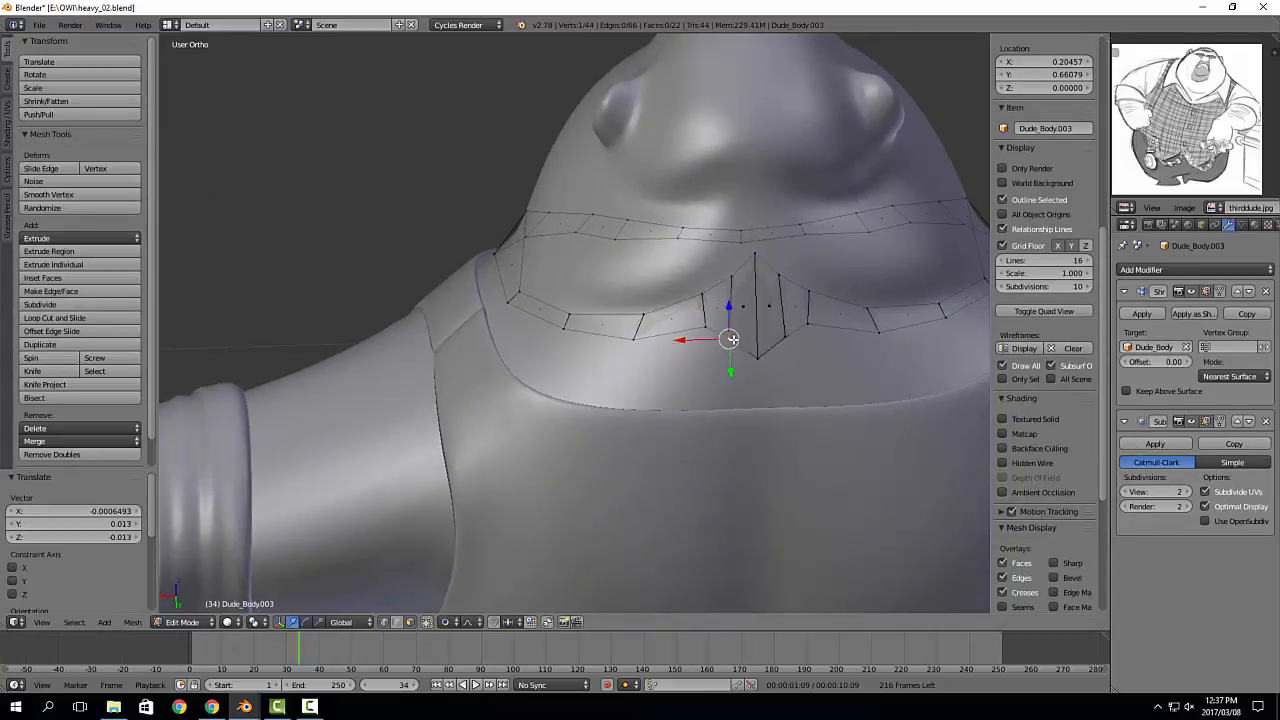
{"action": "key", "text": "g"}
{"action": "left_click", "coordinate": [723, 370]}
{"action": "key", "text": "g"}
{"action": "left_click", "coordinate": [687, 377]}
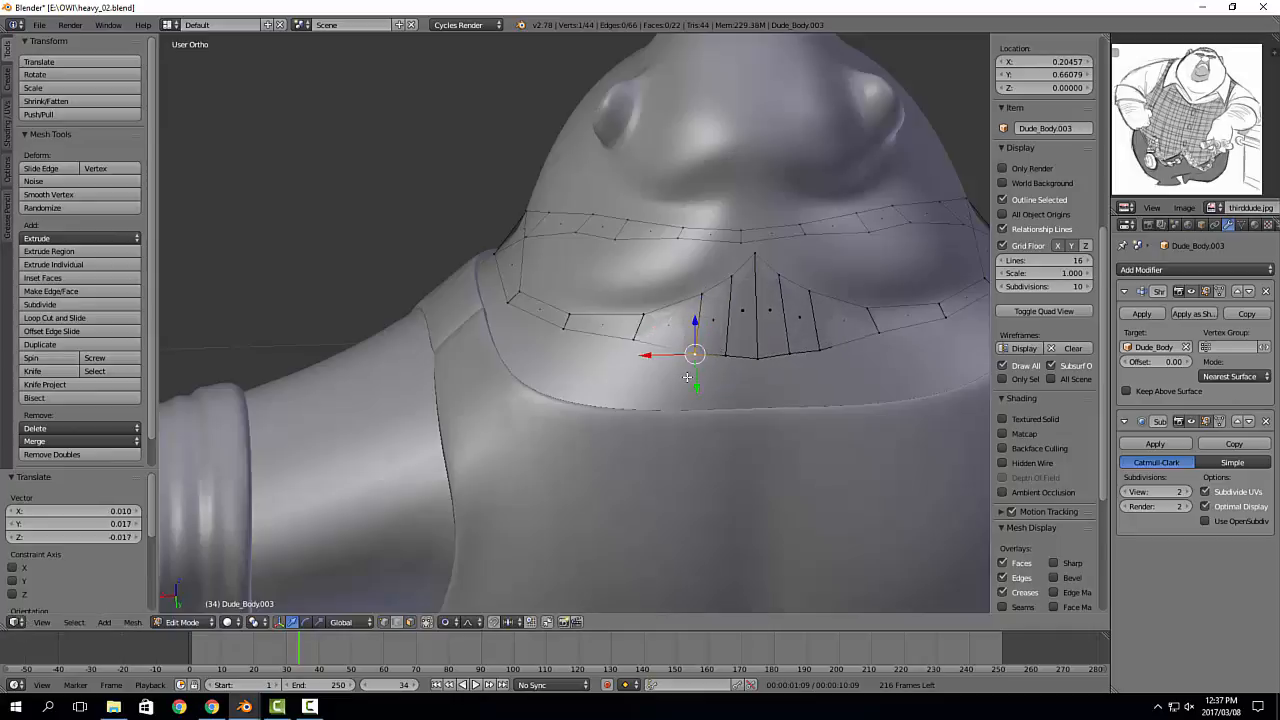
{"action": "key", "text": "g"}
{"action": "left_click", "coordinate": [561, 340]}
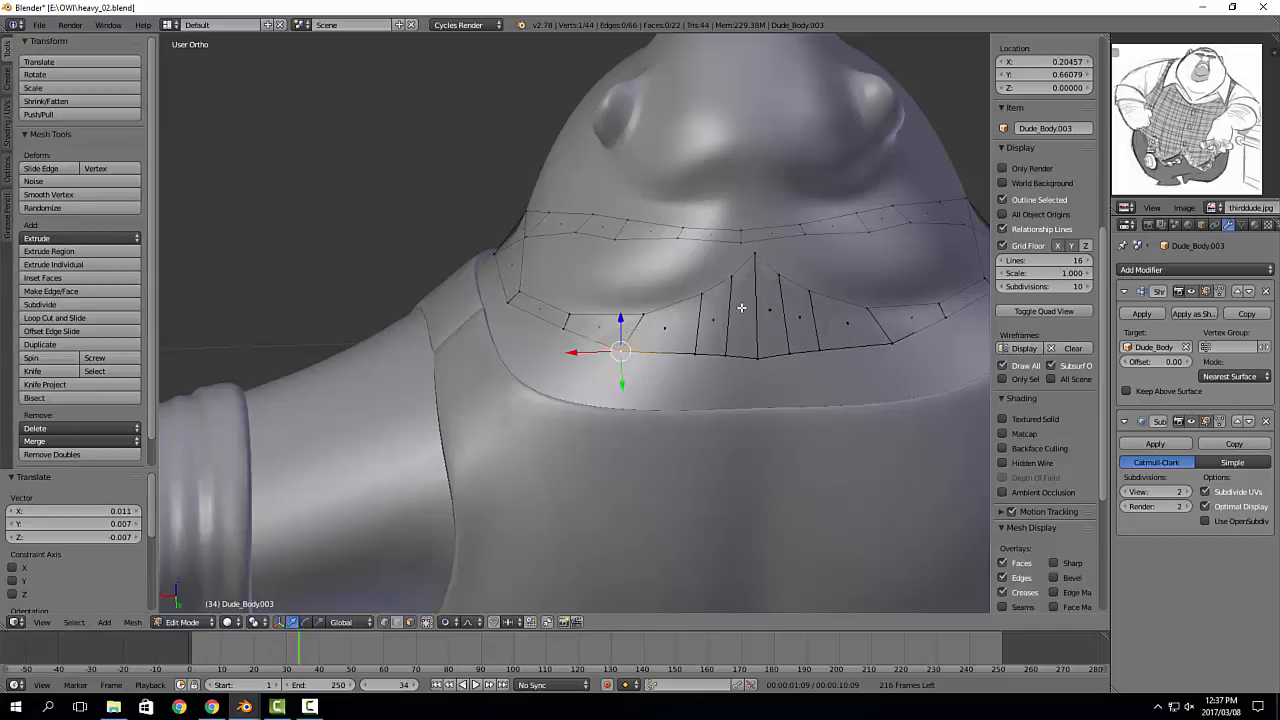
Step: Pull the strip's upper-edge vertices at the nape down toward the lower edge to even out its width
{"action": "right_click", "coordinate": [755, 257]}
{"action": "key", "text": "g"}
{"action": "left_click", "coordinate": [768, 330]}
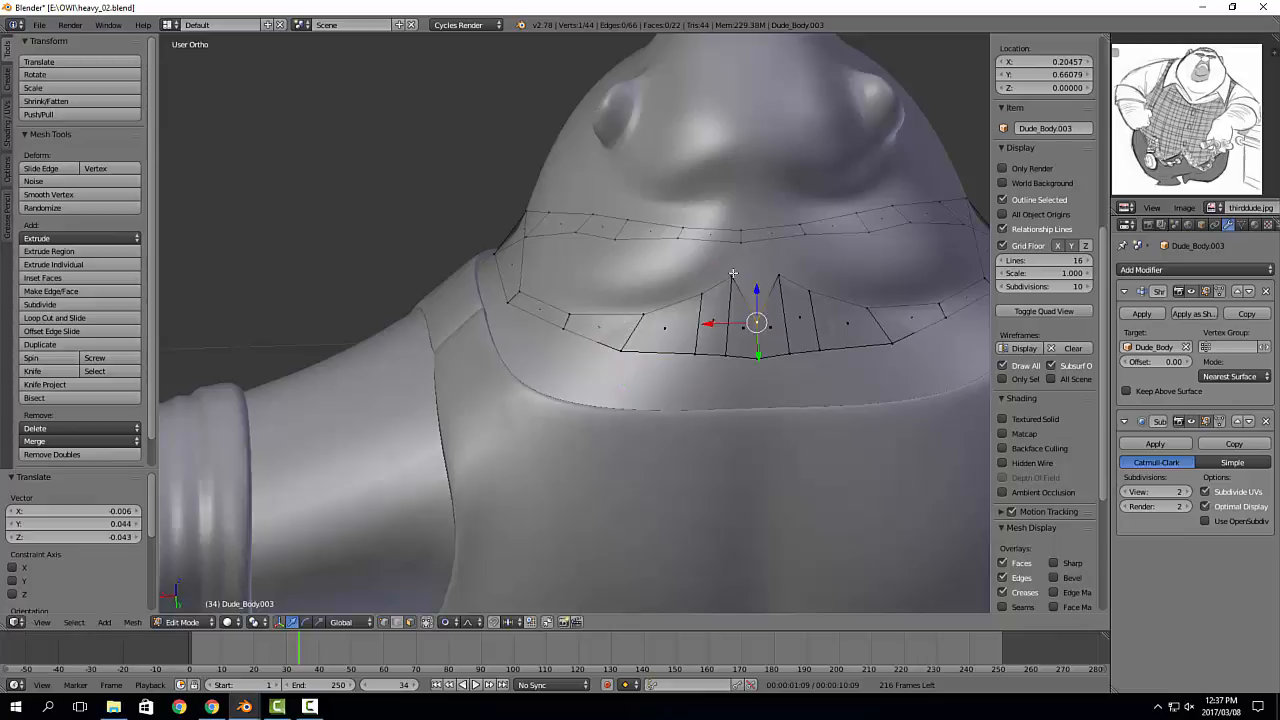
{"action": "key", "text": "g"}
{"action": "left_click", "coordinate": [730, 343]}
{"action": "key", "text": "g"}
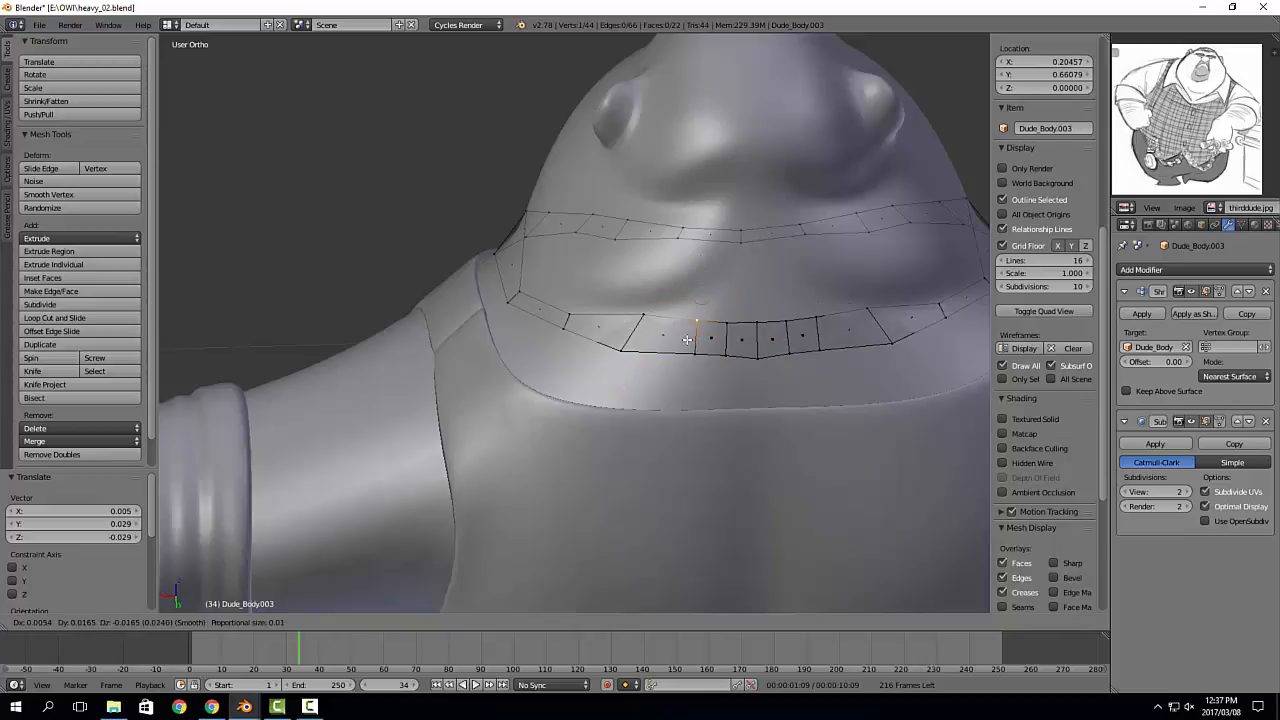
{"action": "left_click", "coordinate": [690, 348]}
Step: Slide the lower- and upper-edge vertices beside the nape outward to space the strip's faces evenly
{"action": "key", "text": "g"}
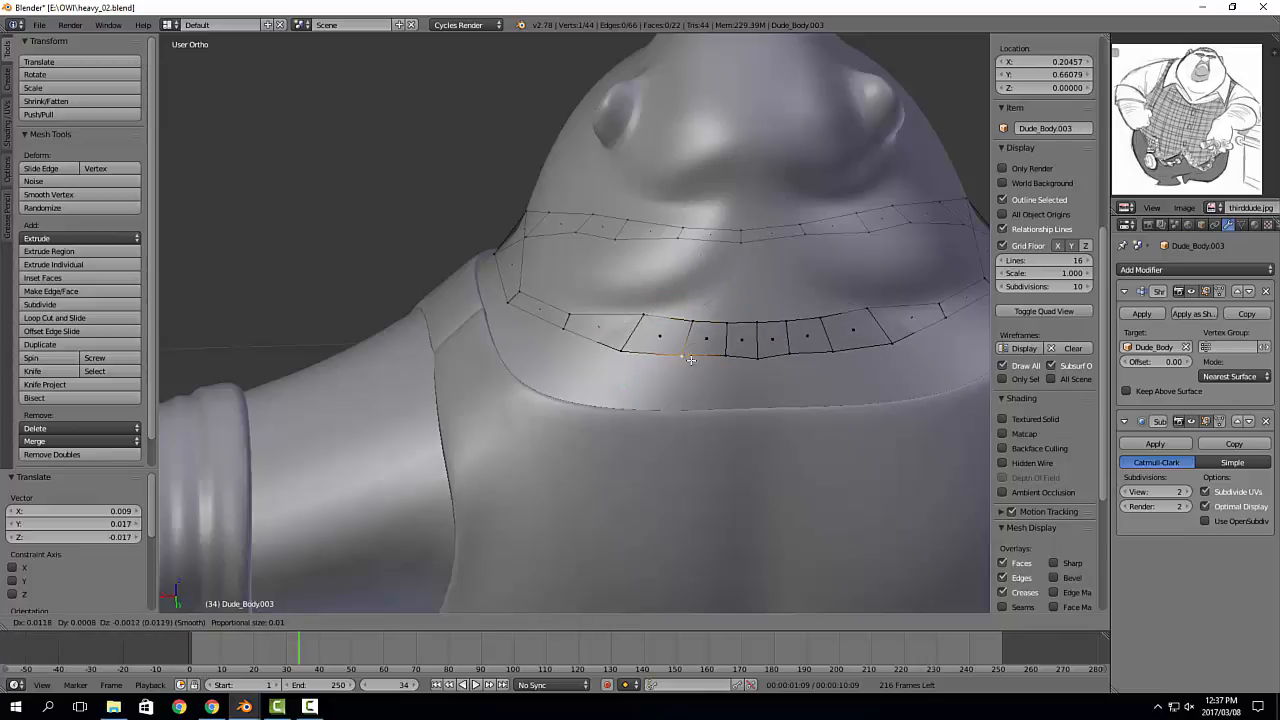
{"action": "left_click", "coordinate": [690, 360]}
{"action": "right_click", "coordinate": [727, 357]}
{"action": "key", "text": "g"}
{"action": "left_click", "coordinate": [720, 361]}
{"action": "key", "text": "g"}
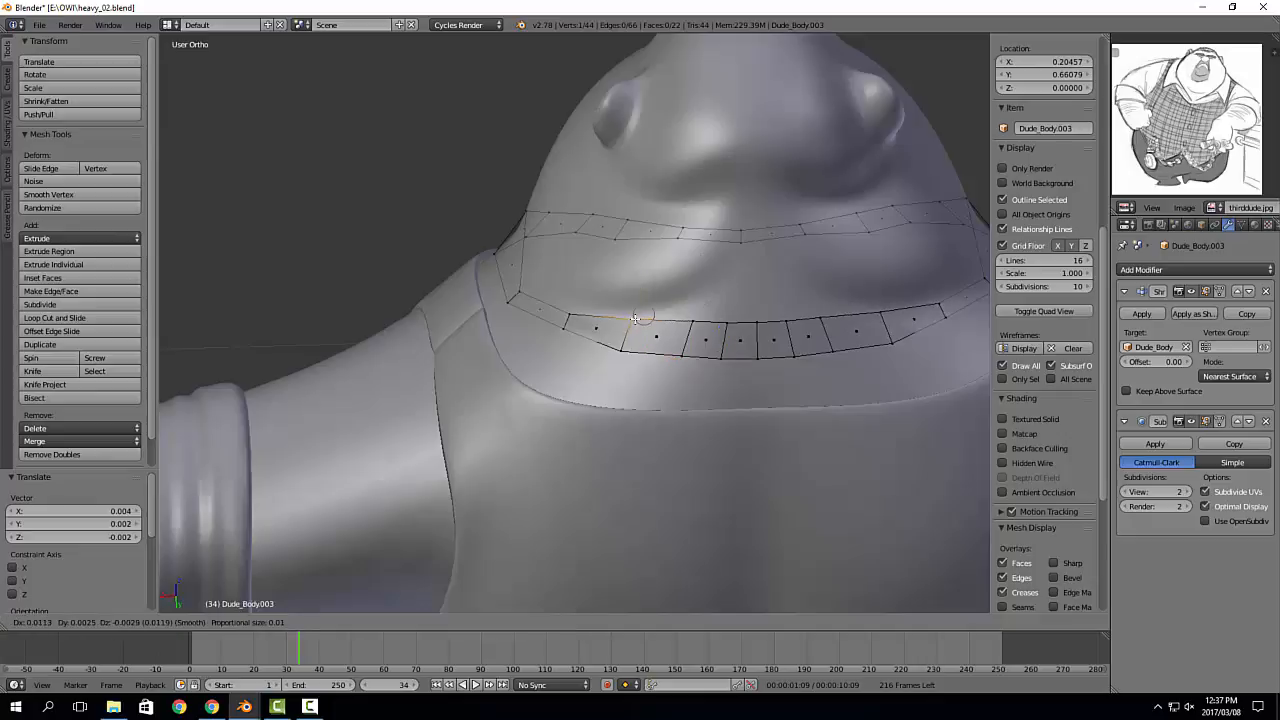
{"action": "left_click", "coordinate": [590, 318]}
{"action": "middle_click_drag", "start_coordinate": [590, 318], "coordinate": [762, 352]}
{"action": "key", "text": "g"}
{"action": "left_click", "coordinate": [674, 360]}
{"action": "key", "text": "g"}
{"action": "left_click", "coordinate": [588, 373]}
Step: Reposition the strip's vertices around the side of the neck to smooth both edges and even the spacing
{"action": "scroll", "coordinate": [690, 382], "scroll_direction": "up", "scroll_amount": 2}
{"action": "right_click", "coordinate": [520, 467]}
{"action": "key", "text": "g"}
{"action": "left_click", "coordinate": [572, 429]}
{"action": "key", "text": "g"}
{"action": "left_click", "coordinate": [686, 382]}
{"action": "right_click", "coordinate": [767, 356]}
{"action": "key", "text": "g"}
{"action": "left_click", "coordinate": [760, 351]}
{"action": "key", "text": "g"}
{"action": "left_click", "coordinate": [762, 352]}
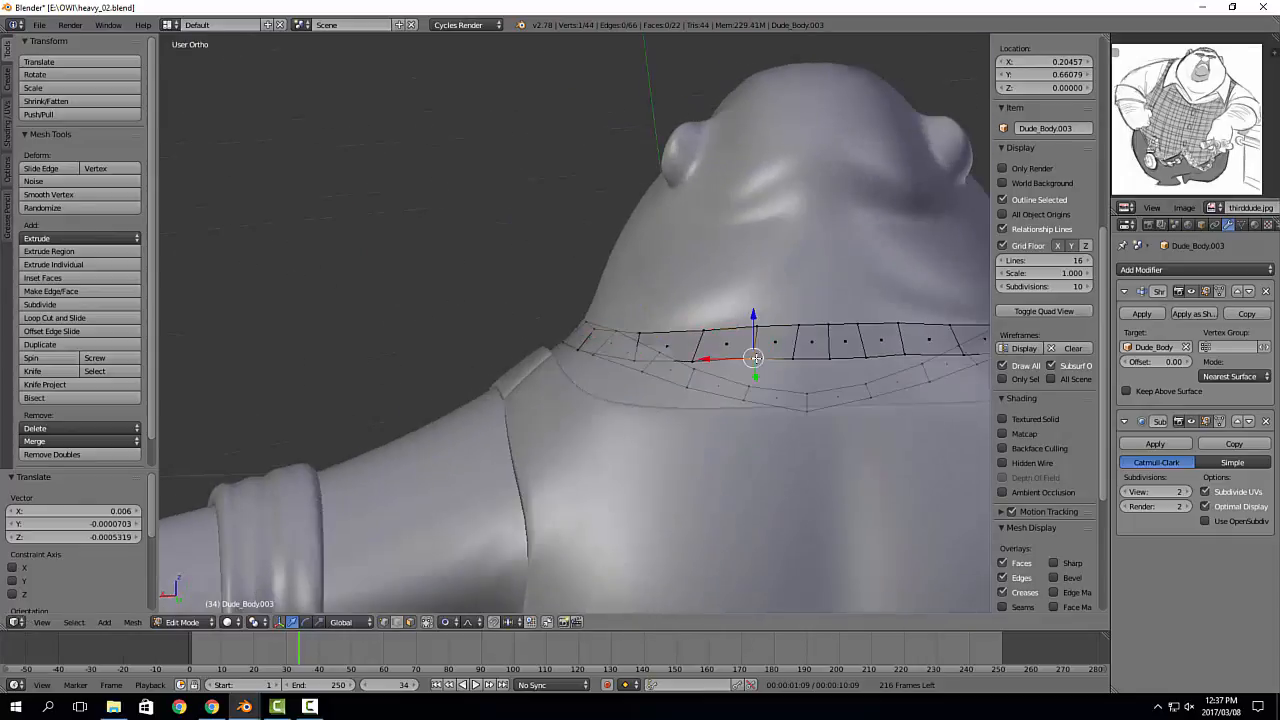
{"action": "key", "text": "g"}
{"action": "left_click", "coordinate": [787, 326]}
{"action": "middle_click_drag", "start_coordinate": [787, 326], "coordinate": [651, 393]}
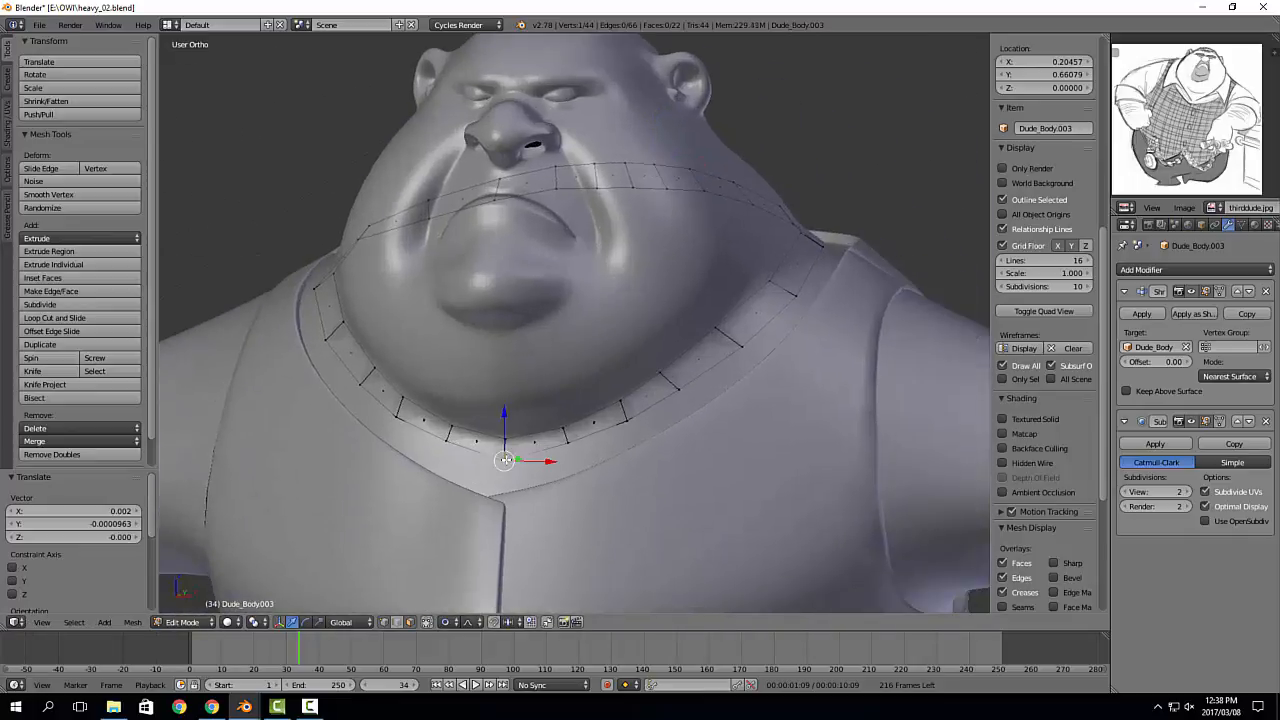
Step: Pull the strip's front centre and neighbouring vertices down into a V shape above the shirt opening
{"action": "key", "text": "g"}
{"action": "left_click", "coordinate": [508, 480]}
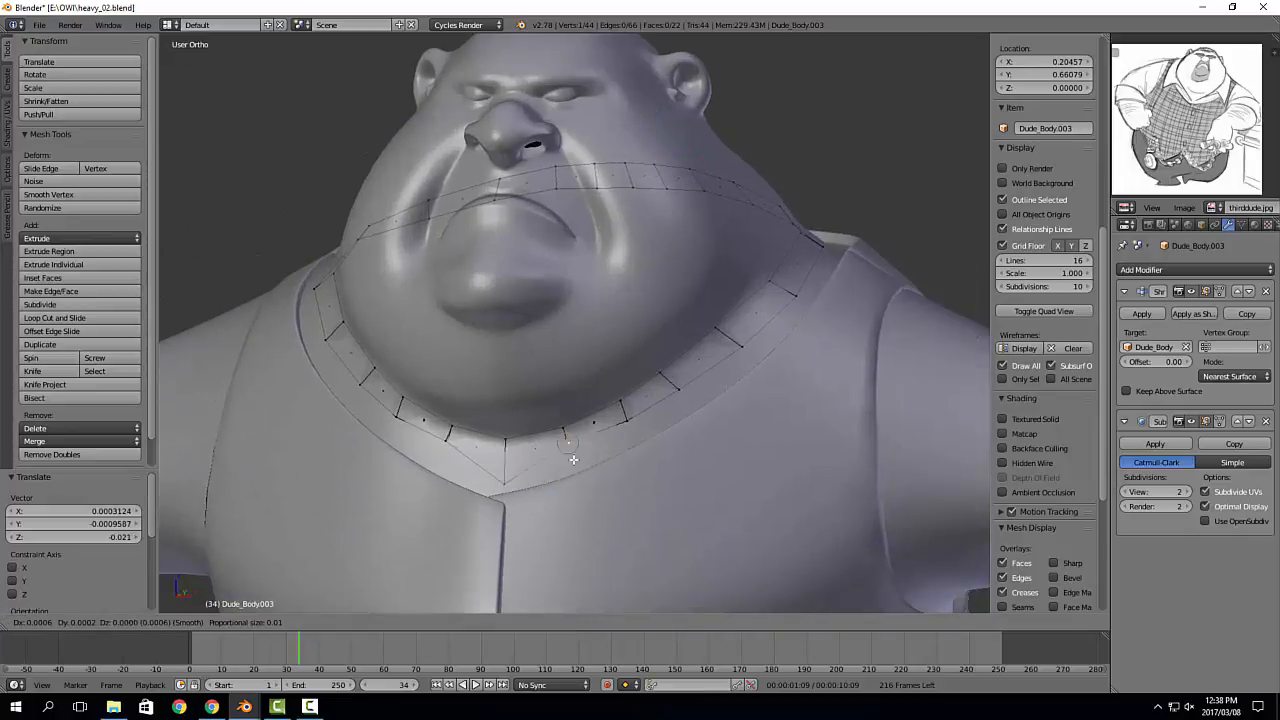
{"action": "key", "text": "g"}
{"action": "left_click", "coordinate": [565, 426]}
{"action": "key", "text": "g"}
{"action": "left_click", "coordinate": [565, 431]}
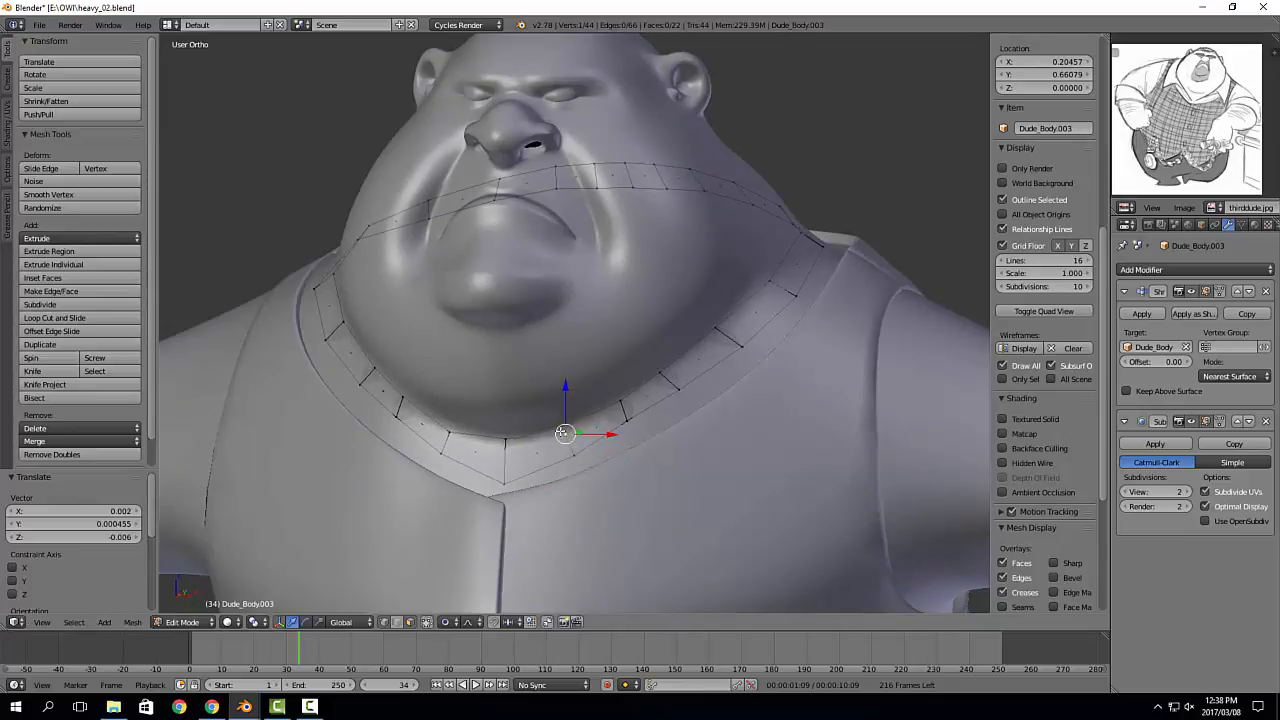
{"action": "key", "text": "g"}
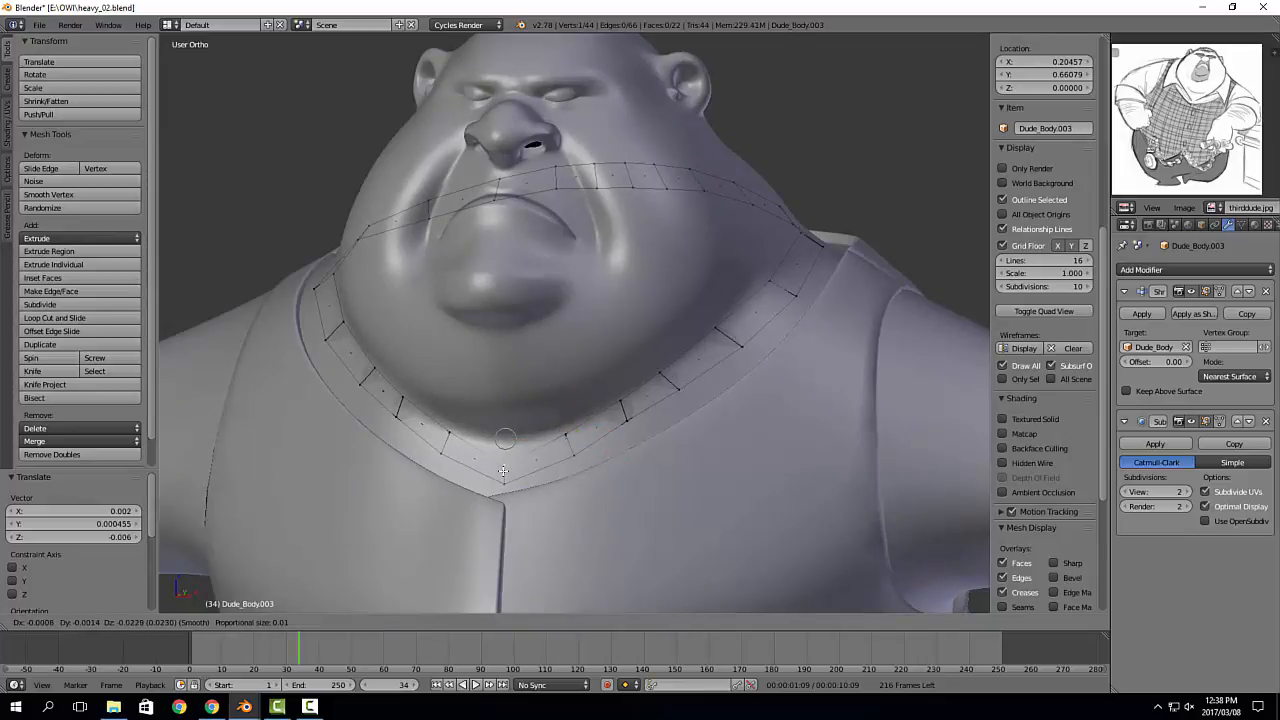
{"action": "left_click", "coordinate": [506, 470]}
Step: Nudge the strip's vertices along the front side of the neck to follow the shirt's neckline
{"action": "middle_click_drag", "start_coordinate": [506, 470], "coordinate": [580, 463]}
{"action": "key", "text": "g"}
{"action": "left_click", "coordinate": [580, 463]}
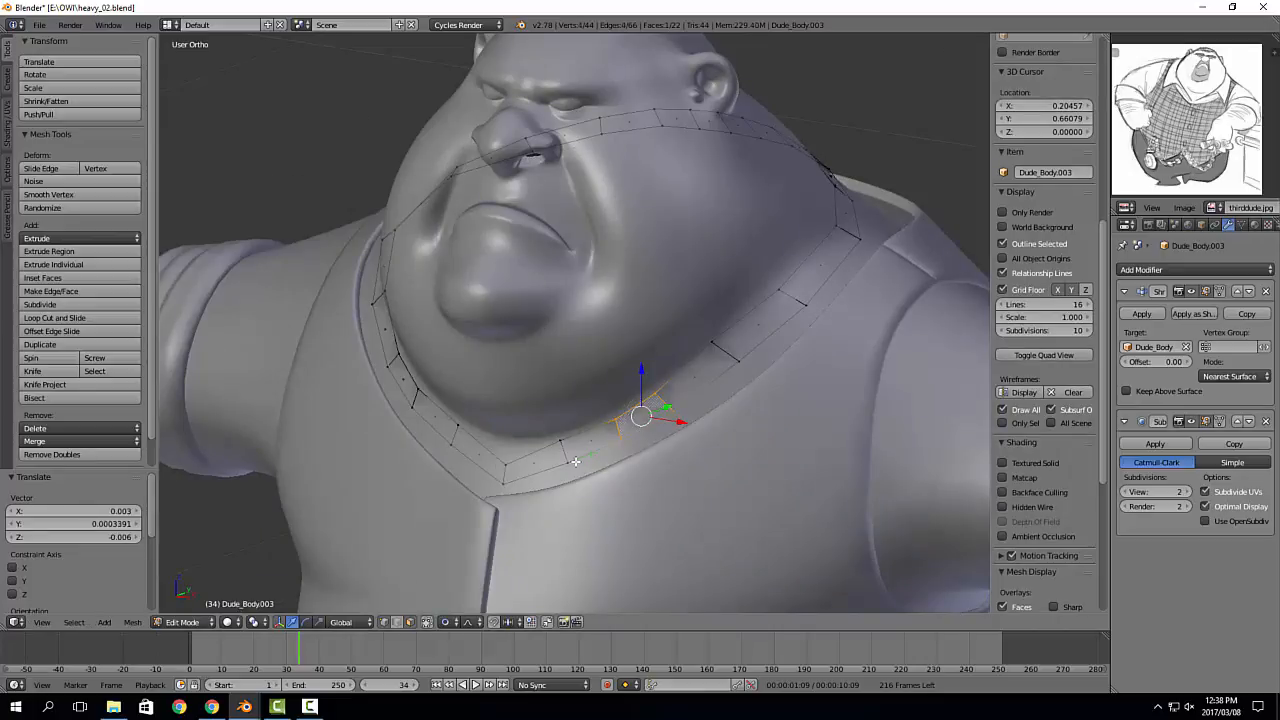
{"action": "key", "text": "g"}
{"action": "left_click", "coordinate": [733, 356]}
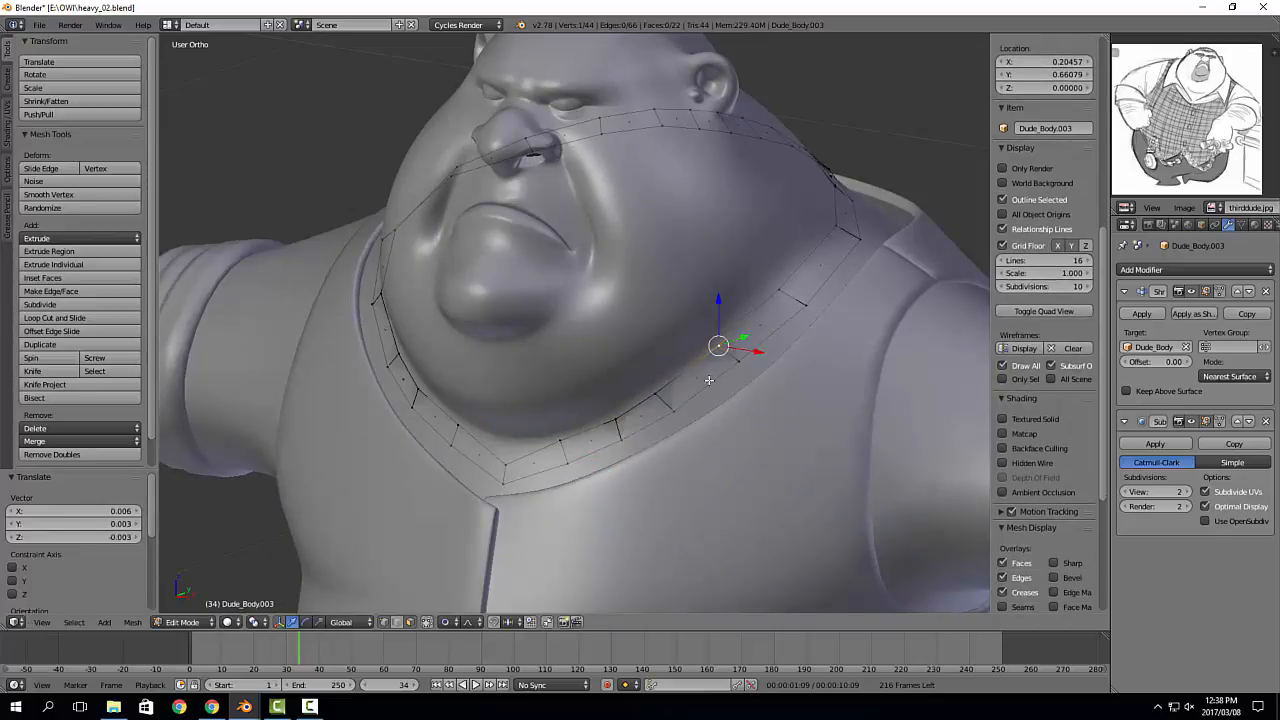
{"action": "middle_click_drag", "start_coordinate": [709, 380], "coordinate": [740, 350]}
Step: Apply the neck strip's Shrinkwrap modifier in Object Mode
{"action": "key", "text": "Tab"}
{"action": "left_click", "coordinate": [1241, 226]}
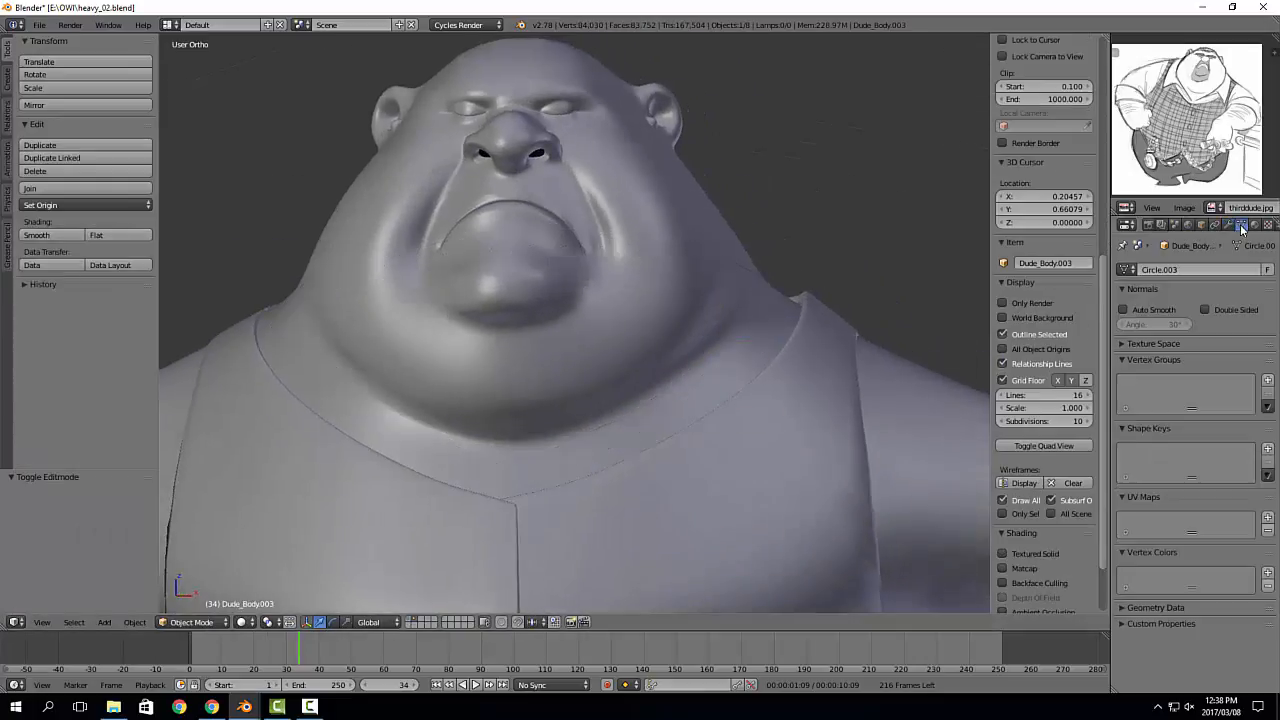
{"action": "left_click", "coordinate": [1229, 225]}
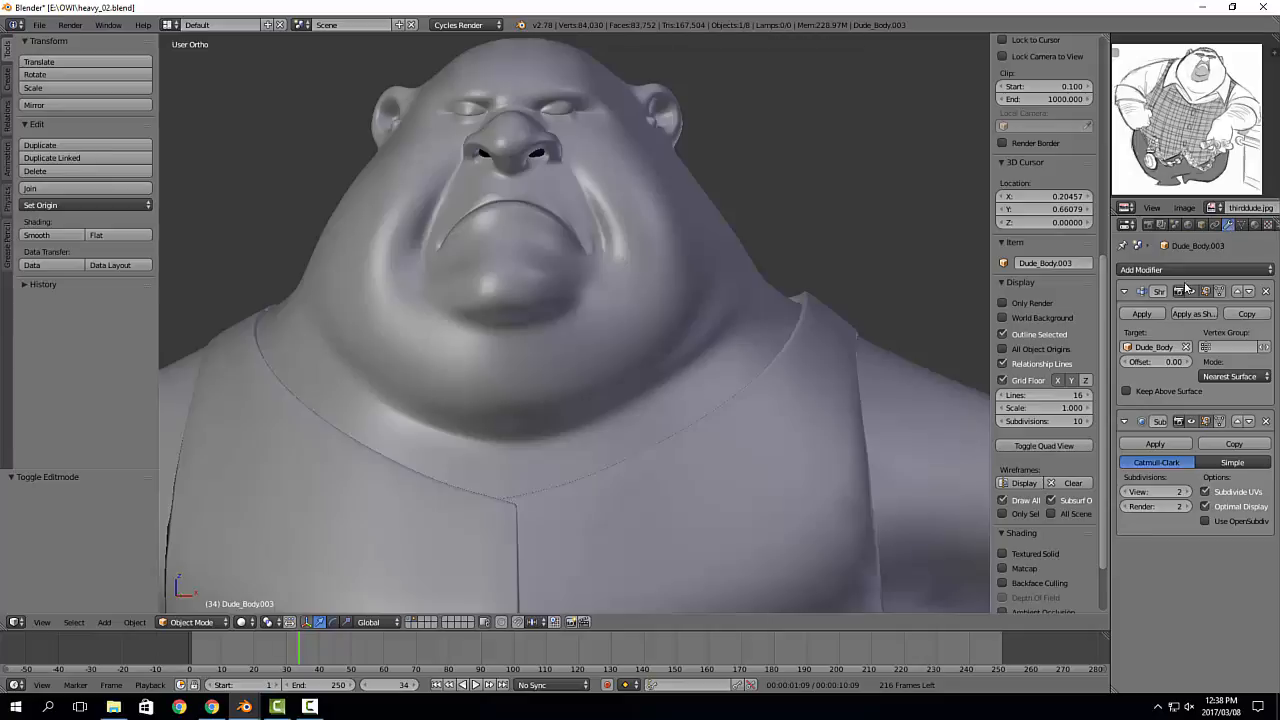
{"action": "left_click", "coordinate": [1142, 314]}
Step: Select the strip's upper edge loop and push it outward from the neck with Shrink/Fatten
{"action": "key", "text": "Tab"}
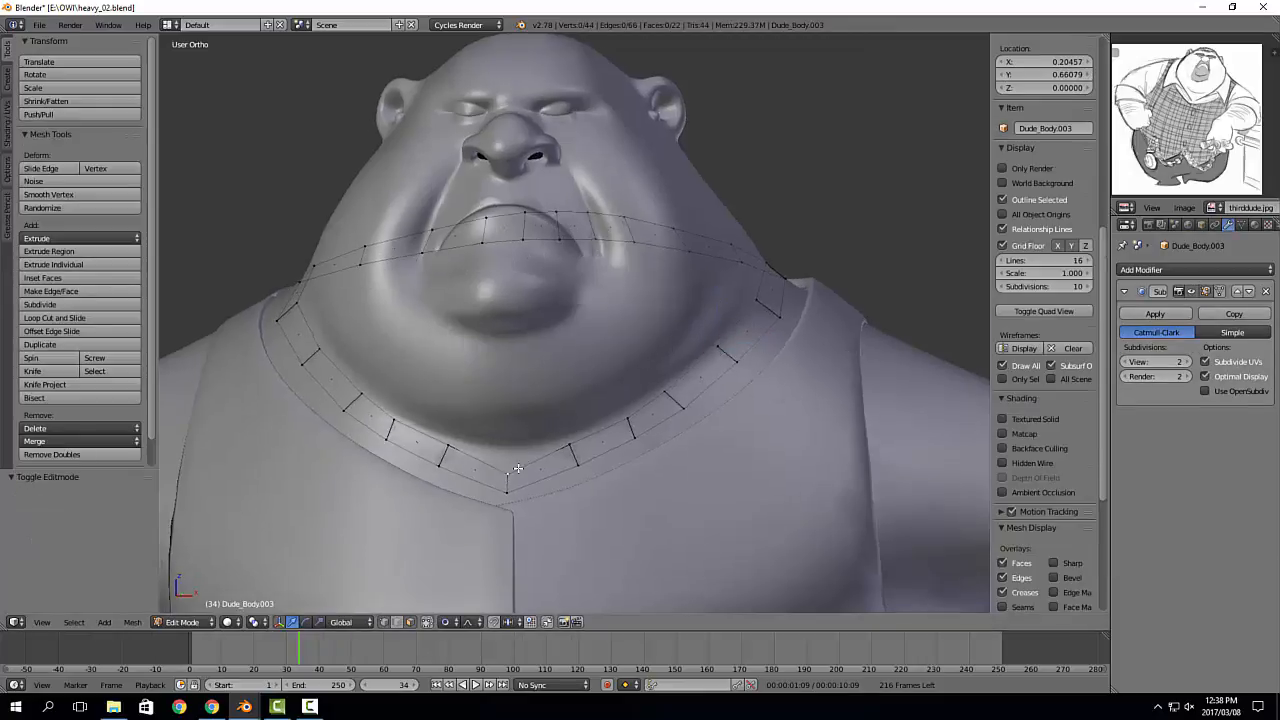
{"action": "key", "text": "ctrl+Tab"}
{"action": "right_click", "coordinate": [529, 464], "text": "alt"}
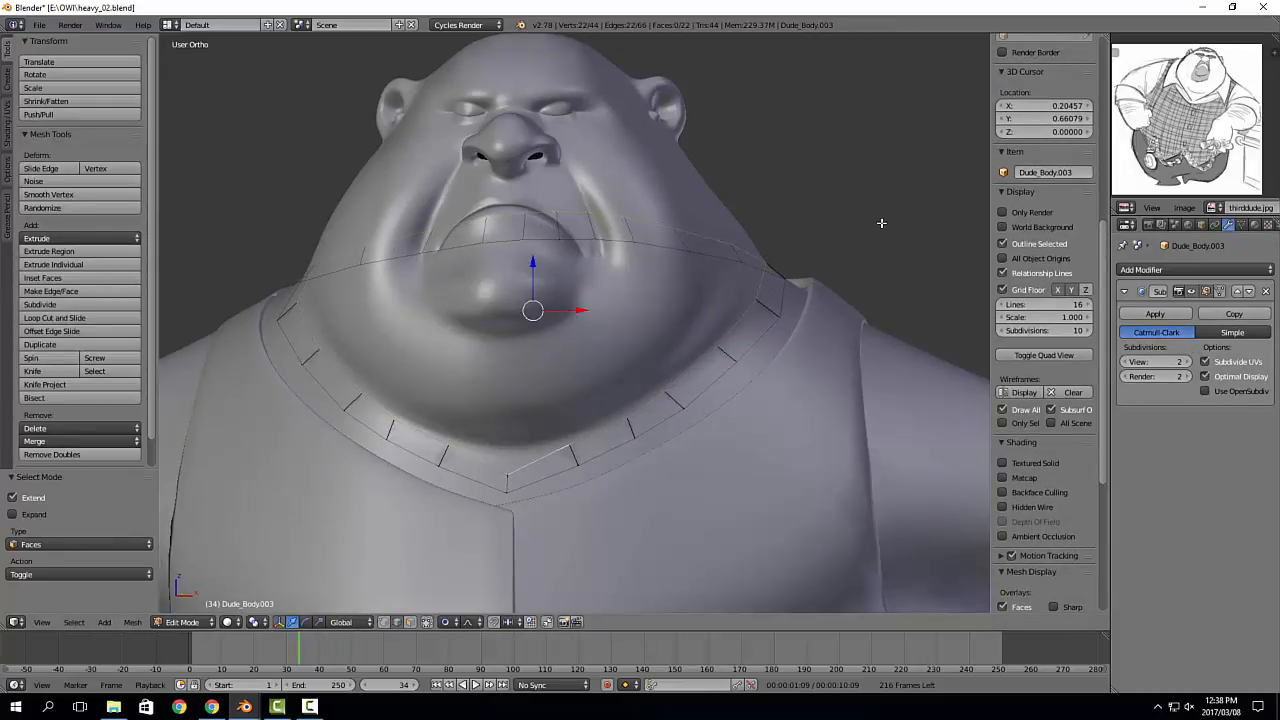
{"action": "key", "text": "alt+s"}
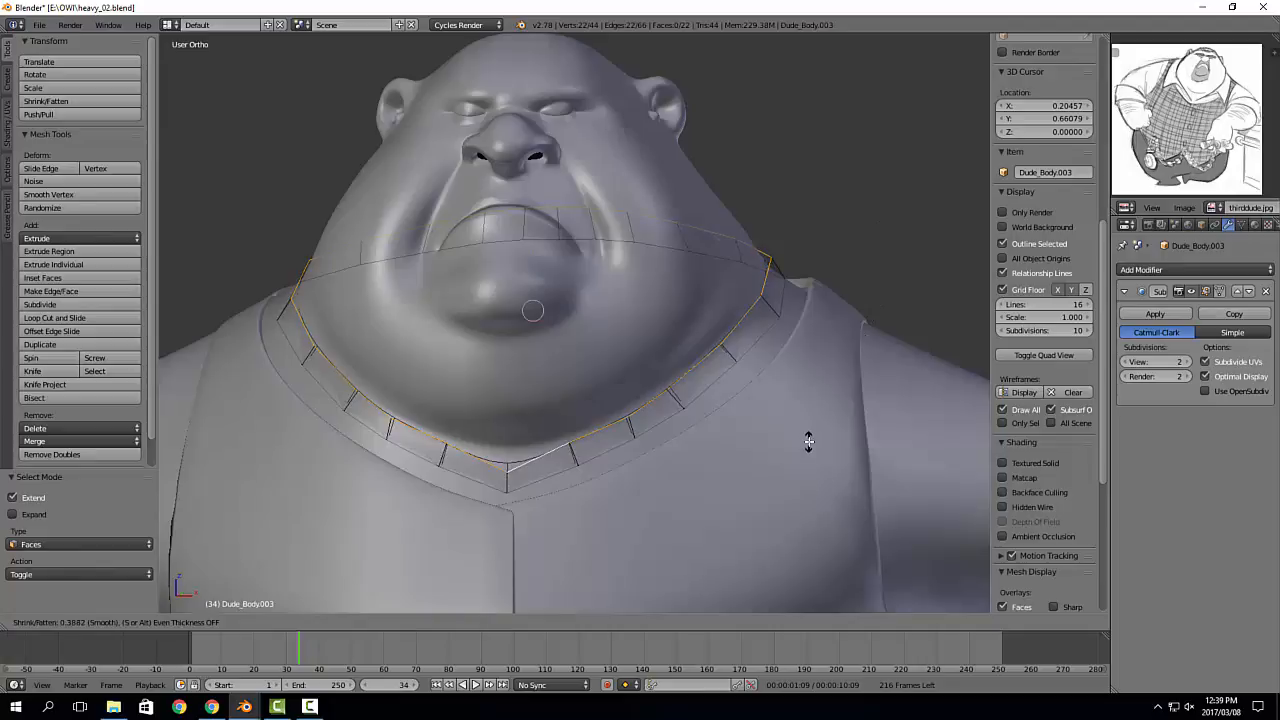
{"action": "left_click", "coordinate": [811, 437]}
{"action": "key", "text": "alt+s"}
{"action": "left_click", "coordinate": [811, 415]}
{"action": "key", "text": "alt+s"}
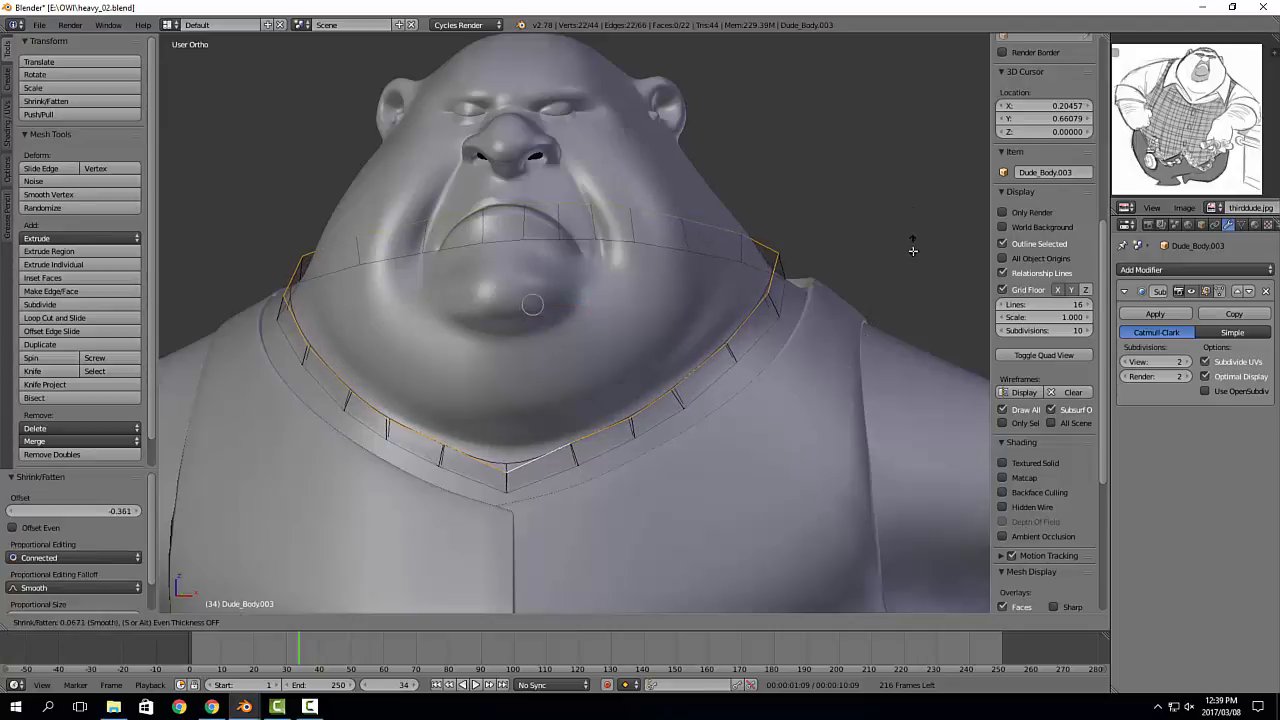
{"action": "left_click", "coordinate": [904, 288]}
Step: Lower the upper centre vertex at the front of the strip to sharpen the V
{"action": "key", "text": "a"}
{"action": "middle_click_drag", "start_coordinate": [579, 442], "coordinate": [571, 450]}
{"action": "key", "text": "ctrl+Tab"}
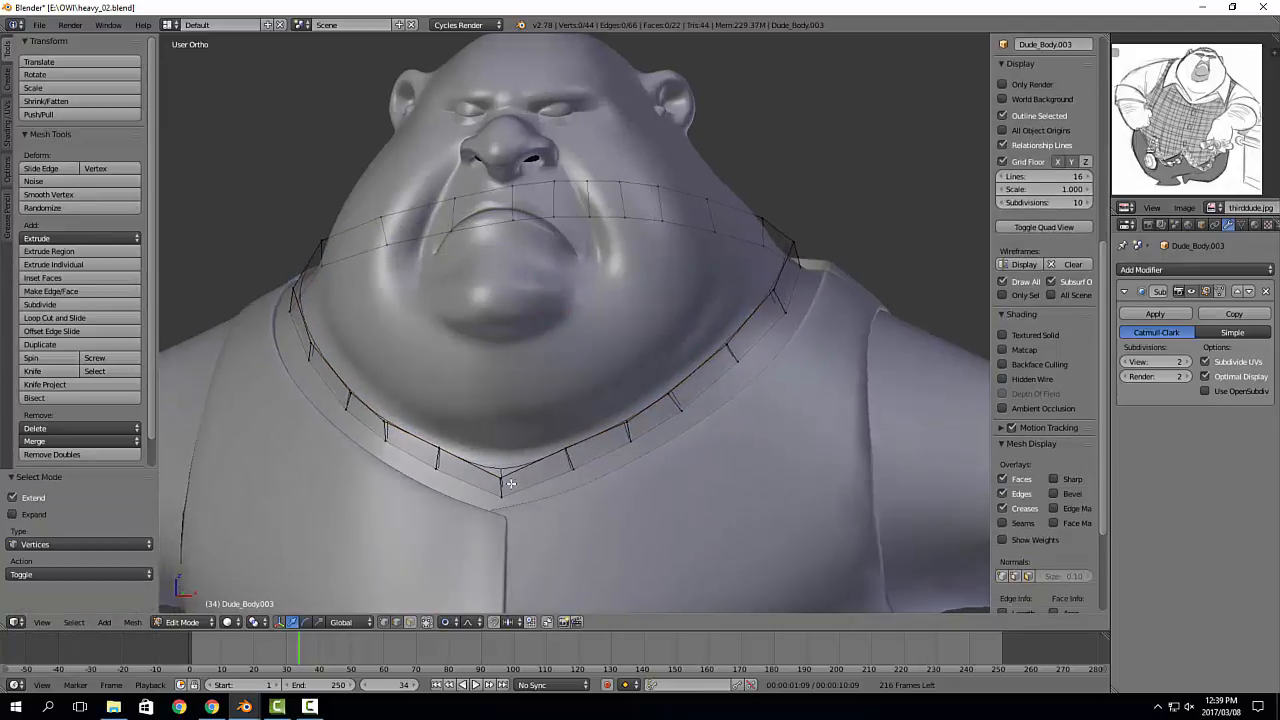
{"action": "right_click", "coordinate": [509, 485]}
{"action": "key", "text": "g"}
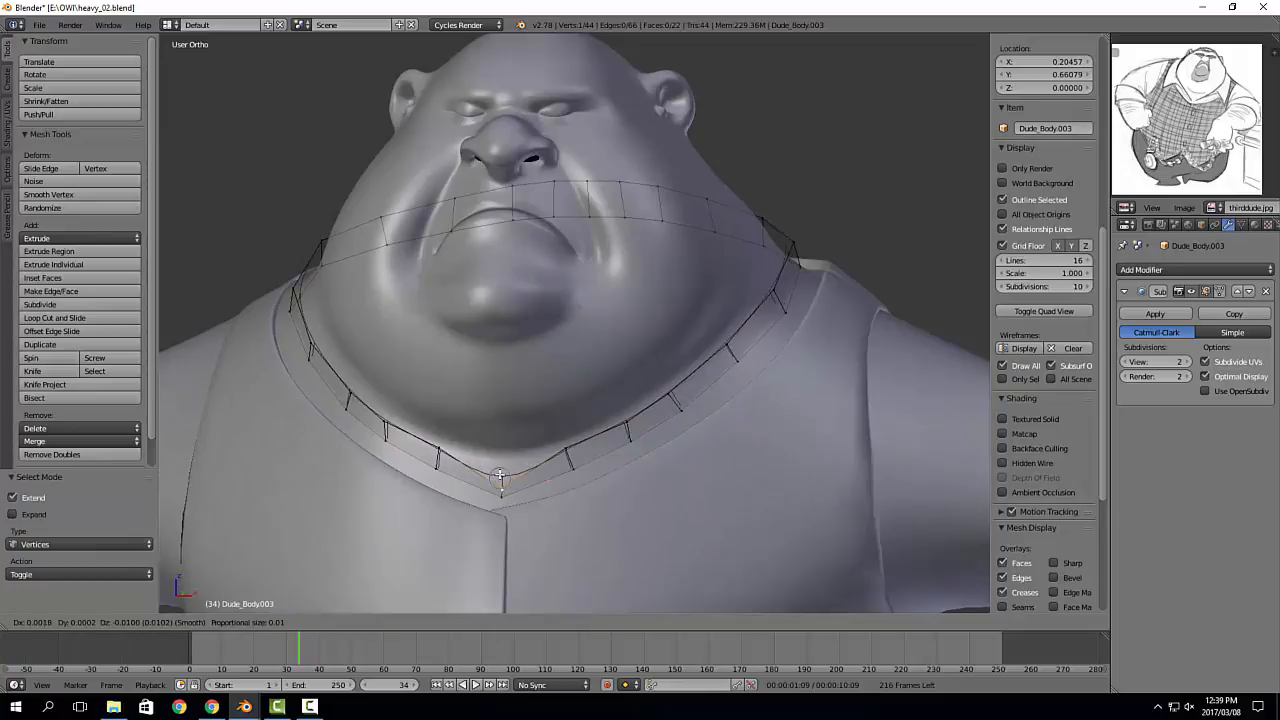
{"action": "left_click", "coordinate": [499, 474]}
Step: Delete the strip's front face beside the centre on the character's right
{"action": "key", "text": "ctrl+Tab"}
{"action": "right_click", "coordinate": [470, 477]}
{"action": "key", "text": "a"}
{"action": "right_click", "coordinate": [467, 476], "text": "alt"}
{"action": "key", "text": "x"}
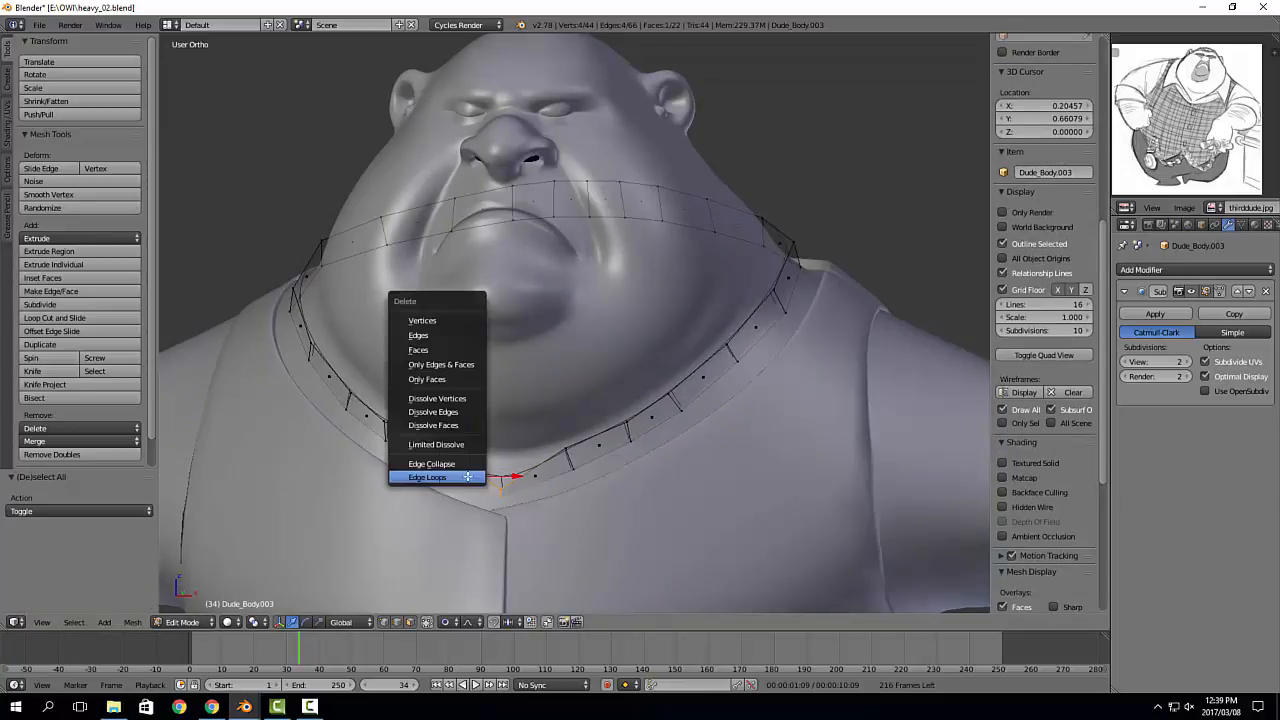
{"action": "left_click", "coordinate": [467, 476]}
{"action": "key", "text": "x"}
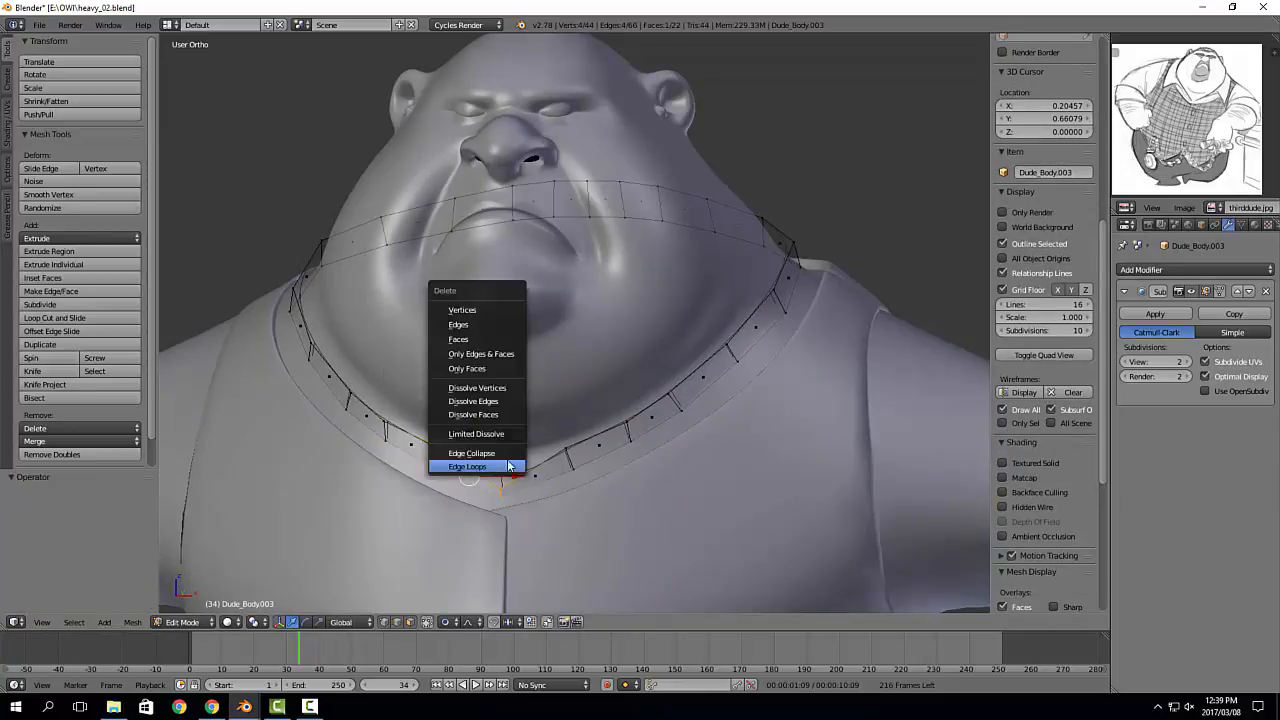
{"action": "left_click", "coordinate": [458, 330]}
Step: Delete the strip's face beside the back centre and the linked half on the character's right
{"action": "middle_click_drag", "start_coordinate": [538, 193], "coordinate": [570, 200]}
{"action": "right_click", "coordinate": [568, 201]}
{"action": "key", "text": "x"}
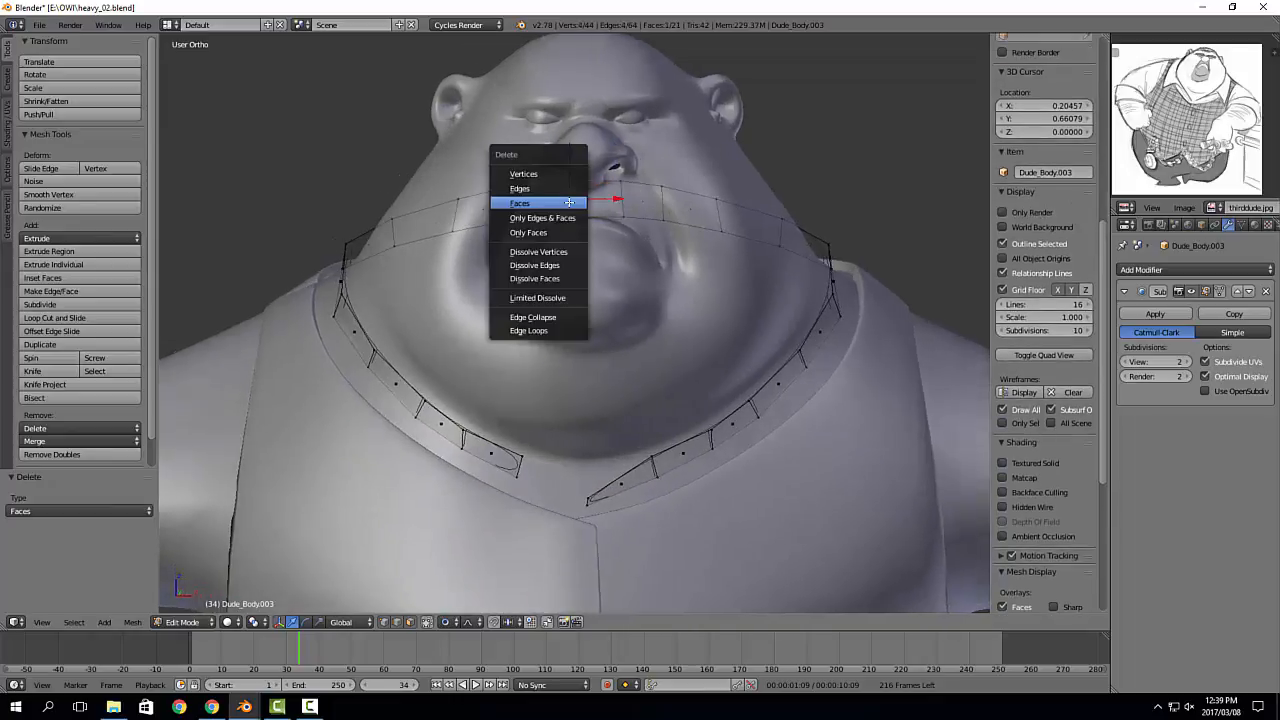
{"action": "left_click", "coordinate": [568, 202]}
{"action": "right_click", "coordinate": [527, 198]}
{"action": "key", "text": "ctrl+l"}
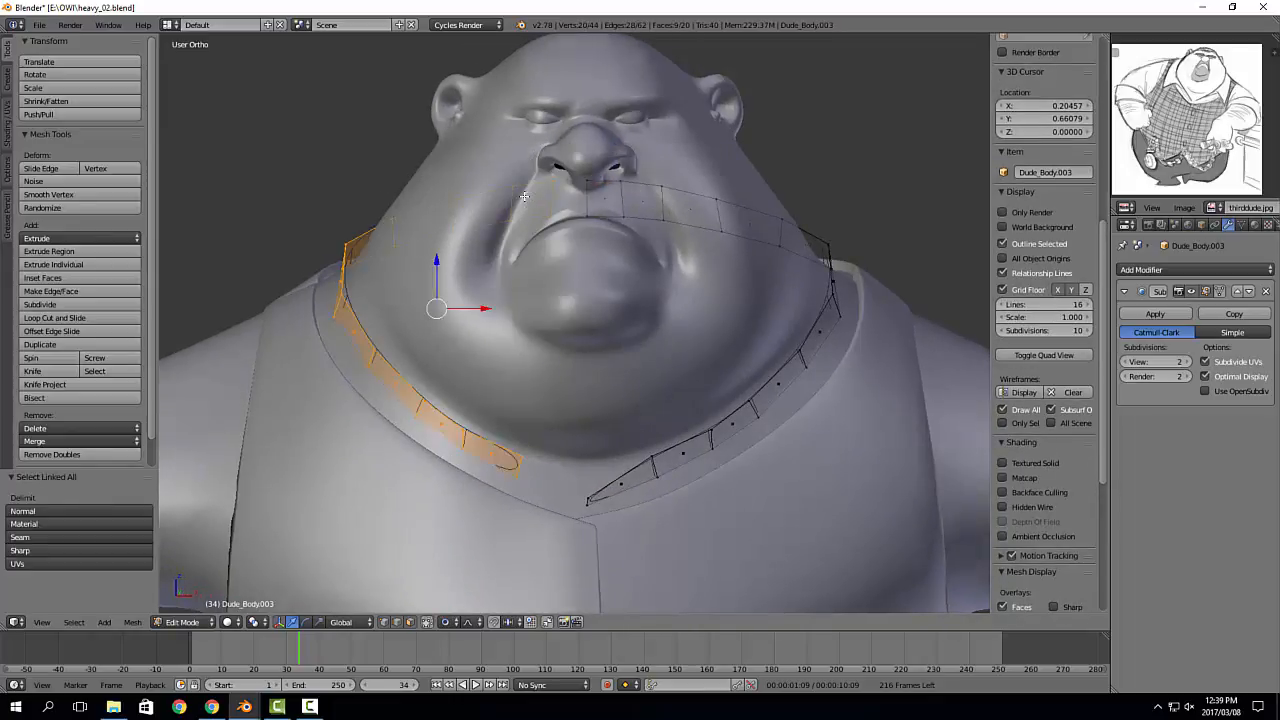
{"action": "key", "text": "x"}
{"action": "left_click", "coordinate": [524, 197]}
Step: Add an X-axis Mirror modifier to the remaining half strip and remove its Subdivision Surface modifier
{"action": "key", "text": "Tab"}
{"action": "left_click", "coordinate": [1195, 269]}
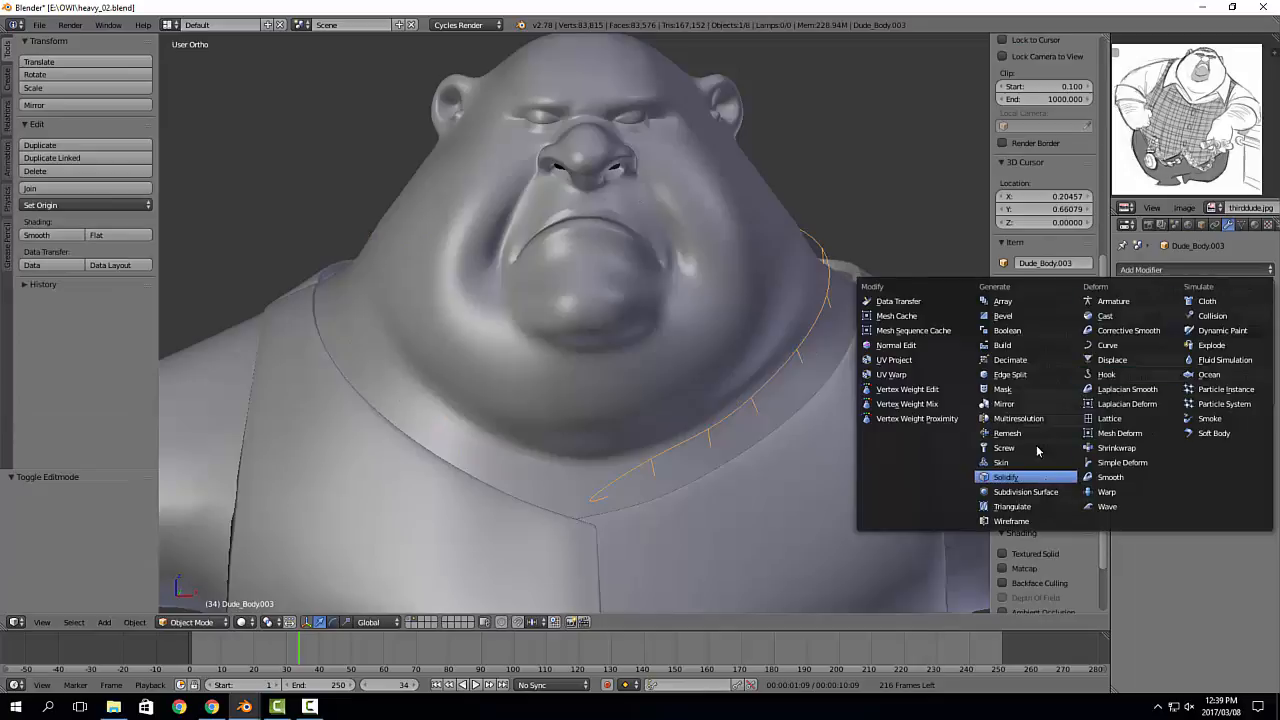
{"action": "left_click", "coordinate": [1004, 403]}
{"action": "key", "text": "Tab"}
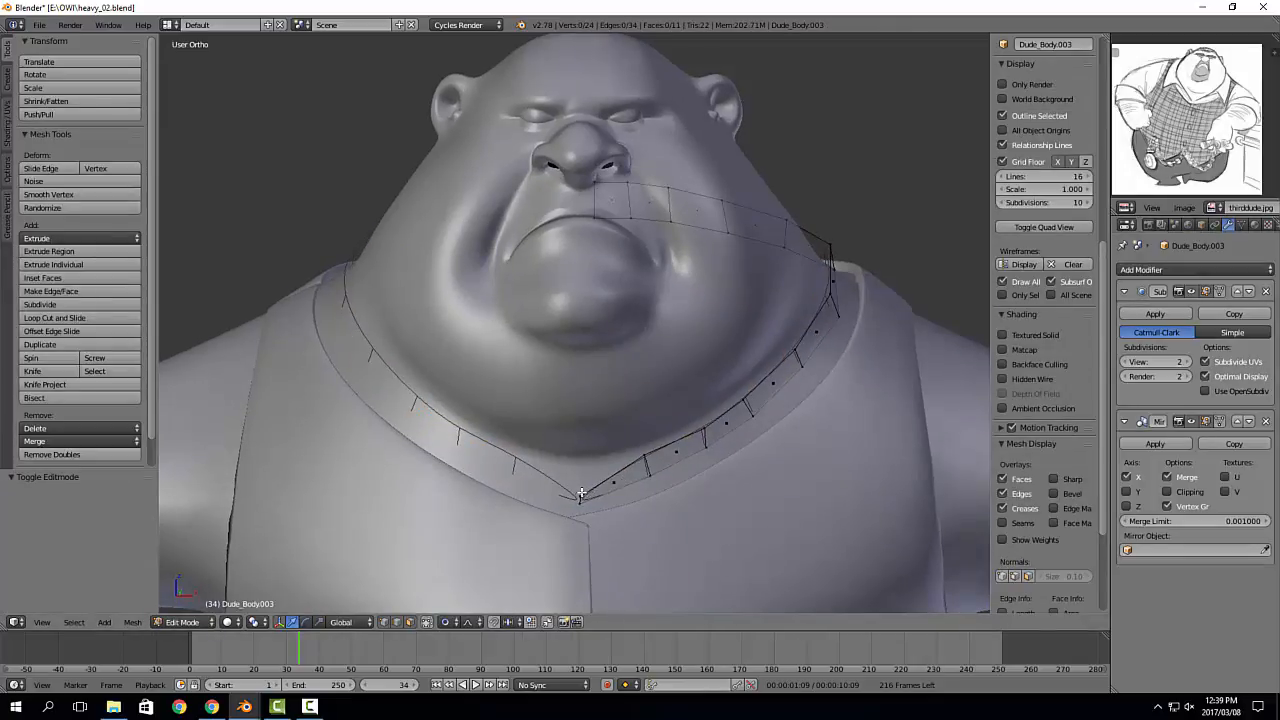
{"action": "right_click", "coordinate": [581, 493]}
{"action": "middle_click_drag", "start_coordinate": [581, 493], "coordinate": [522, 490]}
{"action": "left_click", "coordinate": [1265, 291]}
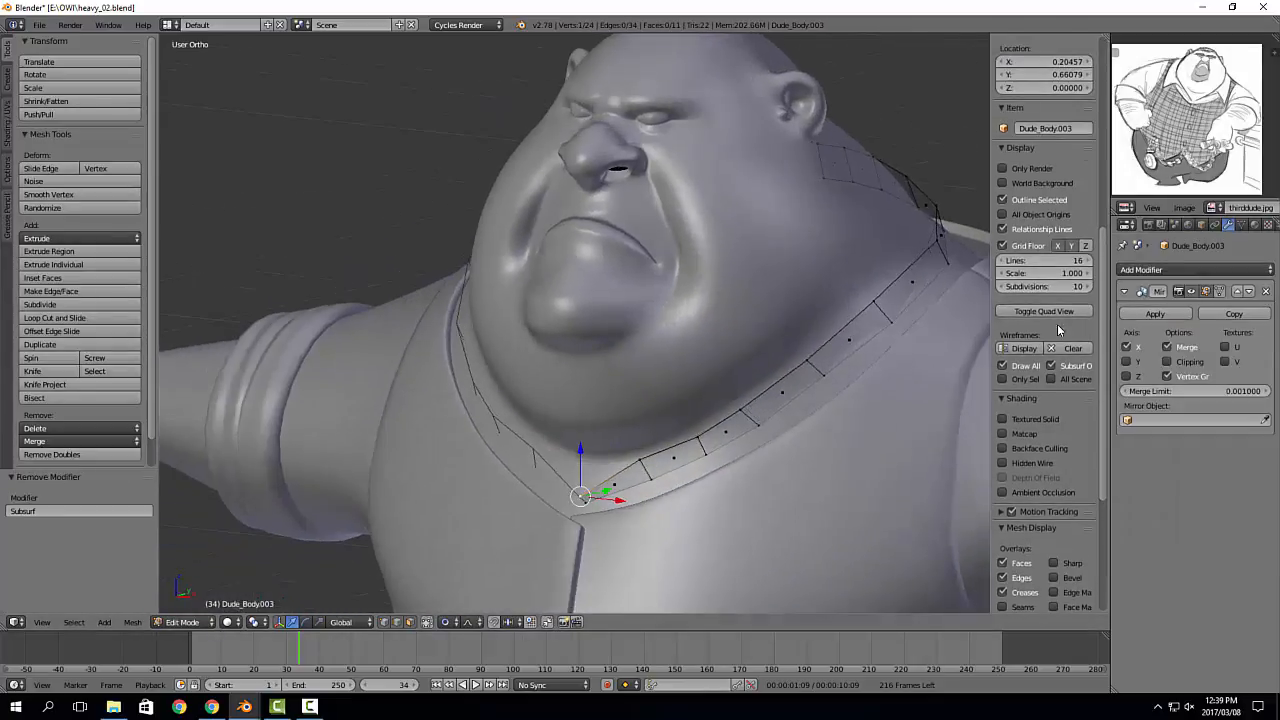
Step: Select the half strip's upper edge loop and extrude it in place
{"action": "middle_click_drag", "start_coordinate": [900, 290], "coordinate": [781, 288]}
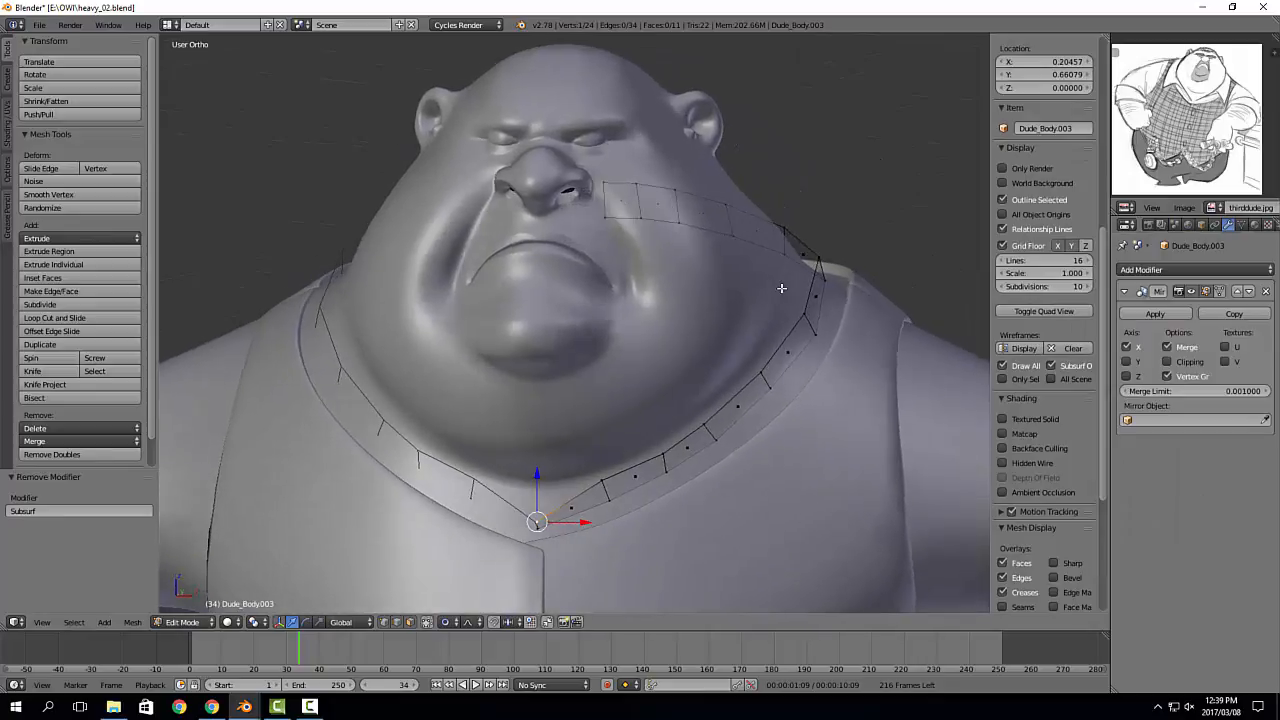
{"action": "key", "text": "a"}
{"action": "key", "text": "ctrl+z"}
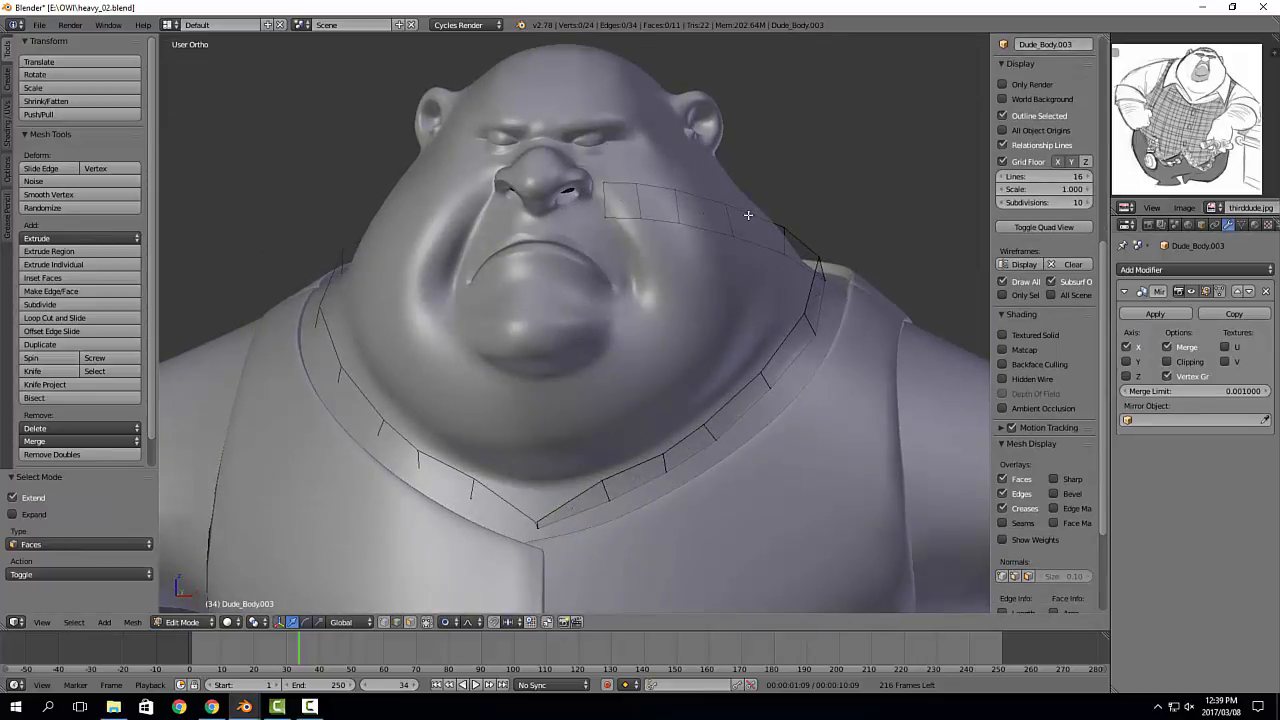
{"action": "key", "text": "e"}
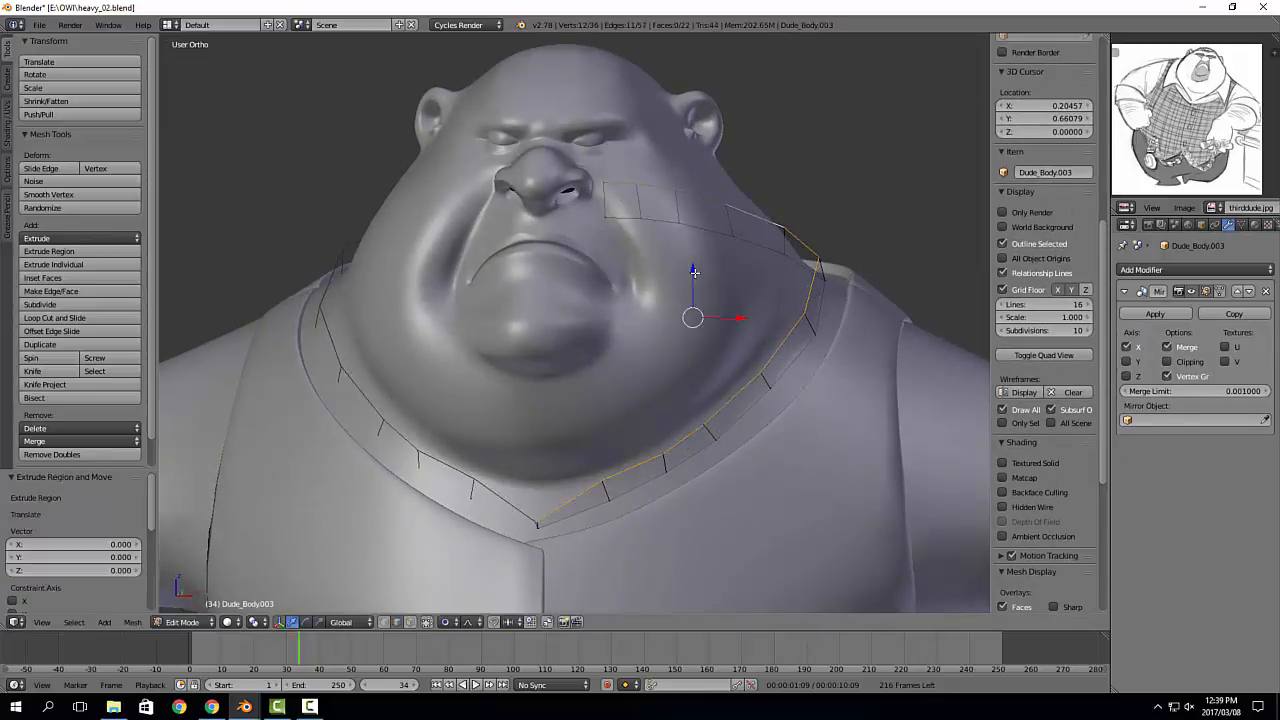
{"action": "key", "text": "z"}
{"action": "left_click", "coordinate": [693, 266]}
{"action": "left_click_drag", "start_coordinate": [736, 317], "coordinate": [750, 311]}
{"action": "key", "text": "ctrl+z"}
Step: With proportional editing disabled, raise the extruded edge loop slightly and push it outward with Shrink/Fatten
{"action": "left_click", "coordinate": [451, 621]}
{"action": "left_click", "coordinate": [454, 609]}
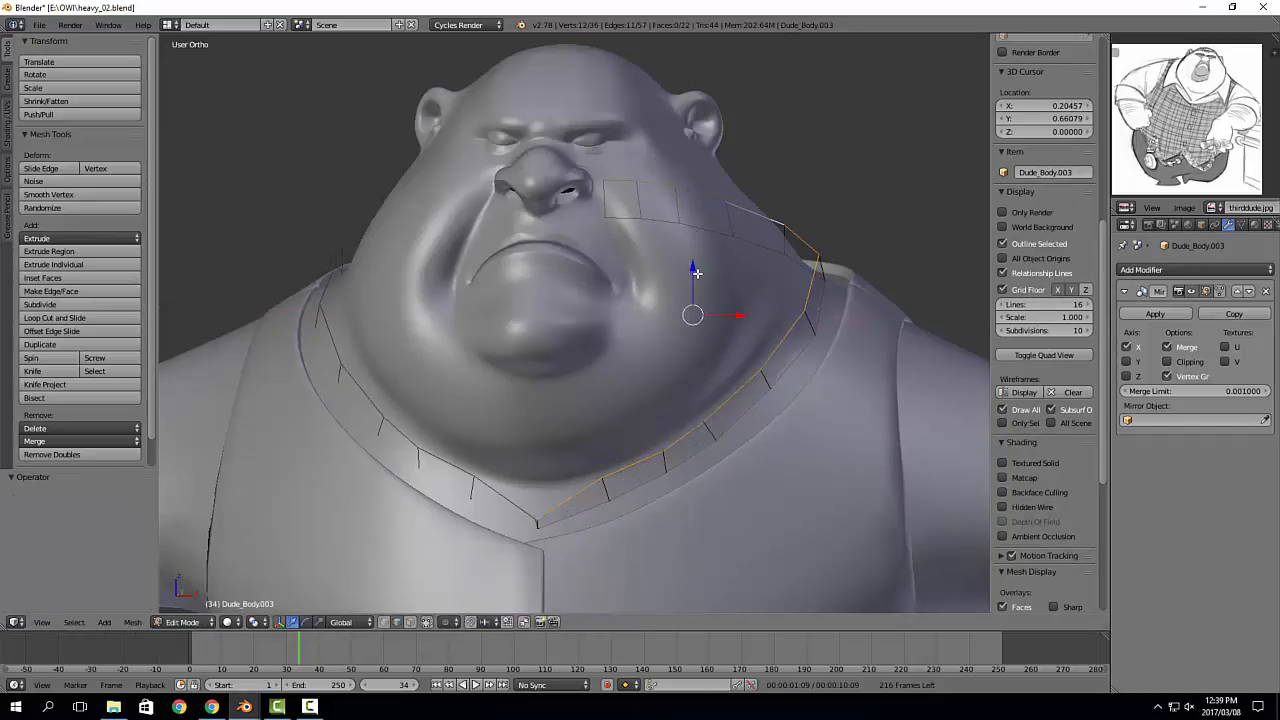
{"action": "left_click_drag", "start_coordinate": [694, 272], "coordinate": [694, 258]}
{"action": "left_click_drag", "start_coordinate": [739, 301], "coordinate": [742, 302]}
{"action": "middle_click_drag", "start_coordinate": [905, 300], "coordinate": [831, 336]}
{"action": "key", "text": "alt+s"}
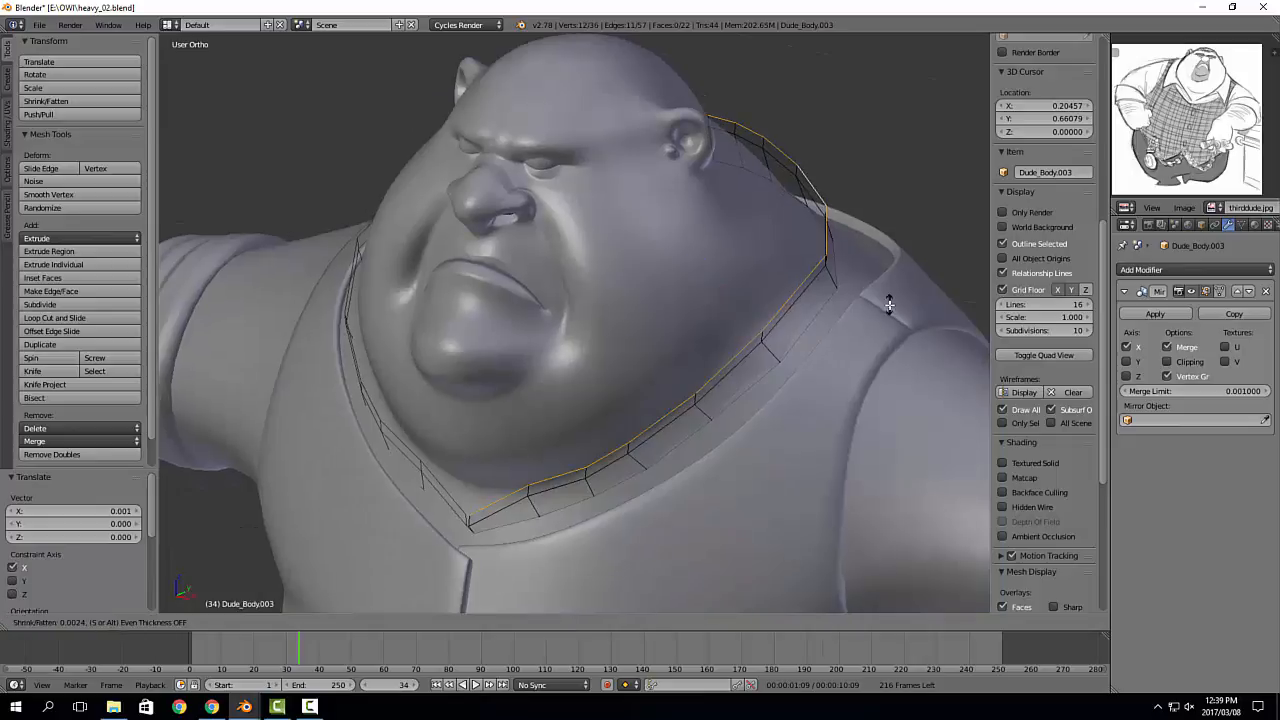
{"action": "left_click", "coordinate": [868, 396]}
Step: Apply the scale of the collar strip object
{"action": "key", "text": "Tab"}
{"action": "key", "text": "ctrl+a"}
{"action": "left_click", "coordinate": [808, 400]}
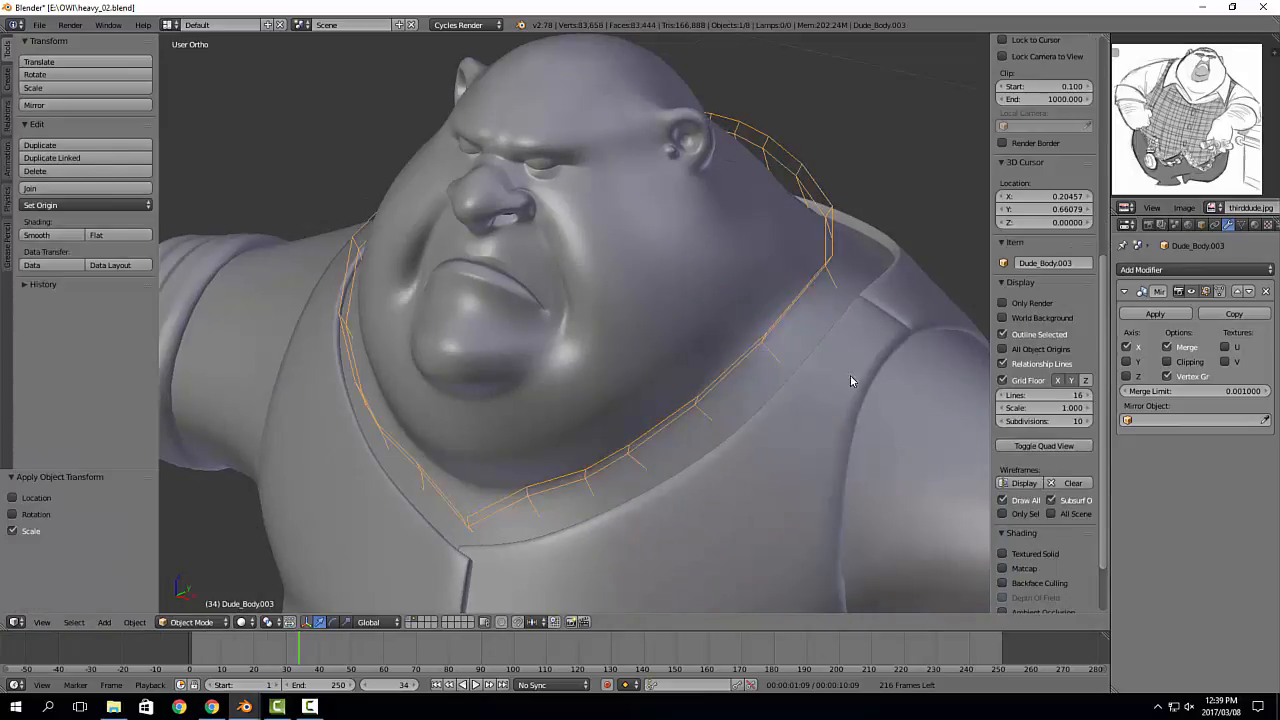
Step: Select the extruded edges from the back centre to the side of the neck and fold them down and outward
{"action": "key", "text": "Tab"}
{"action": "middle_click_drag", "start_coordinate": [850, 375], "coordinate": [840, 256]}
{"action": "right_click", "coordinate": [840, 256]}
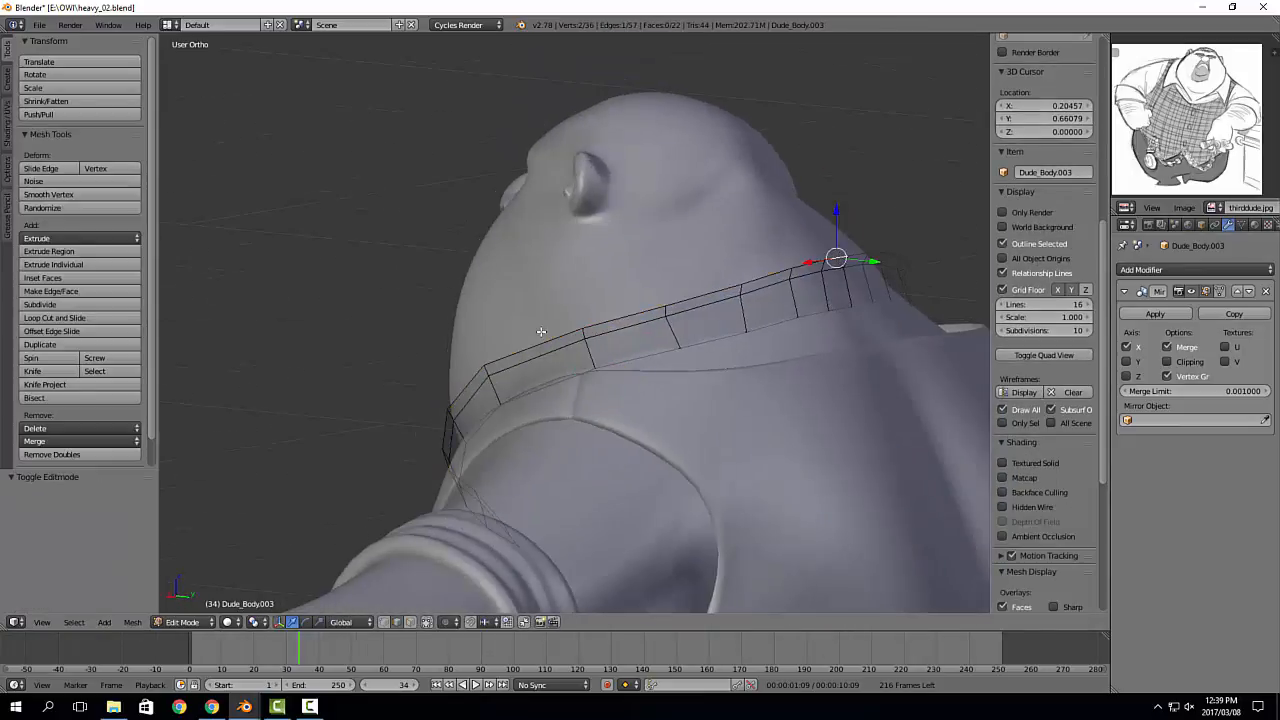
{"action": "right_click", "coordinate": [540, 338], "text": "ctrl"}
{"action": "middle_click_drag", "start_coordinate": [540, 338], "coordinate": [714, 343]}
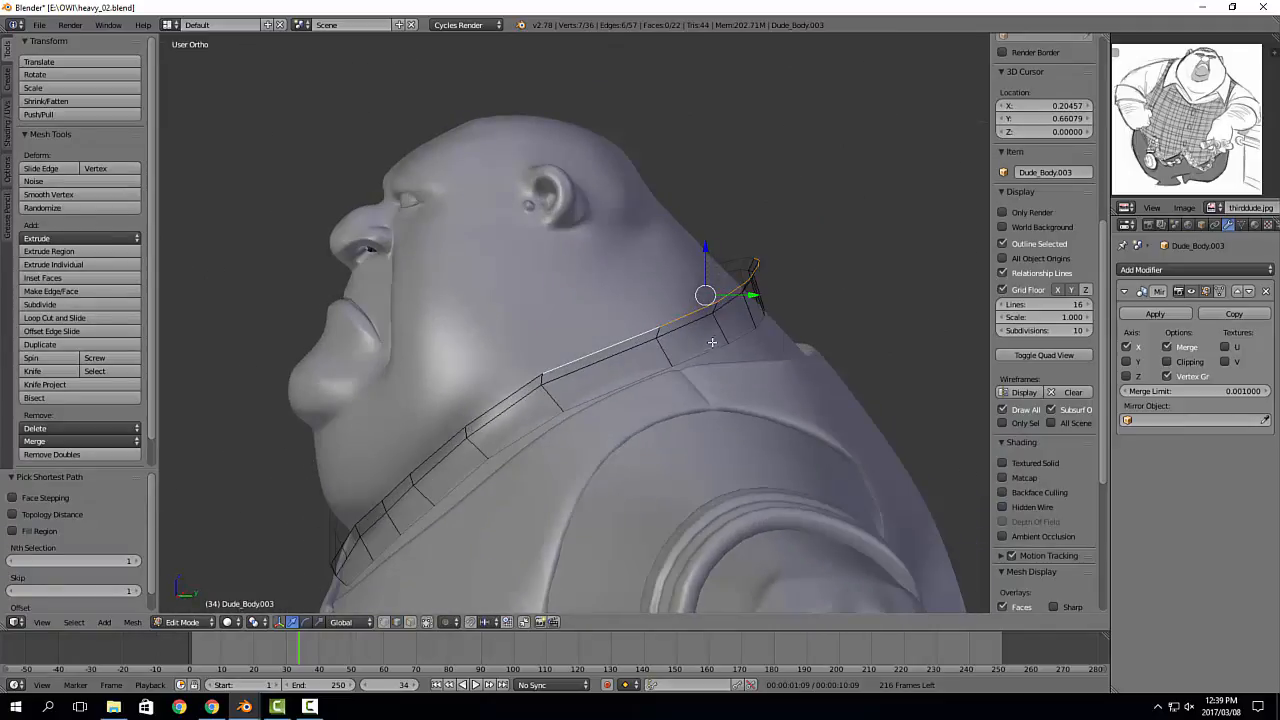
{"action": "key", "text": "g"}
{"action": "left_click", "coordinate": [746, 384]}
{"action": "middle_click_drag", "start_coordinate": [746, 384], "coordinate": [594, 368]}
{"action": "key", "text": "KP_3"}
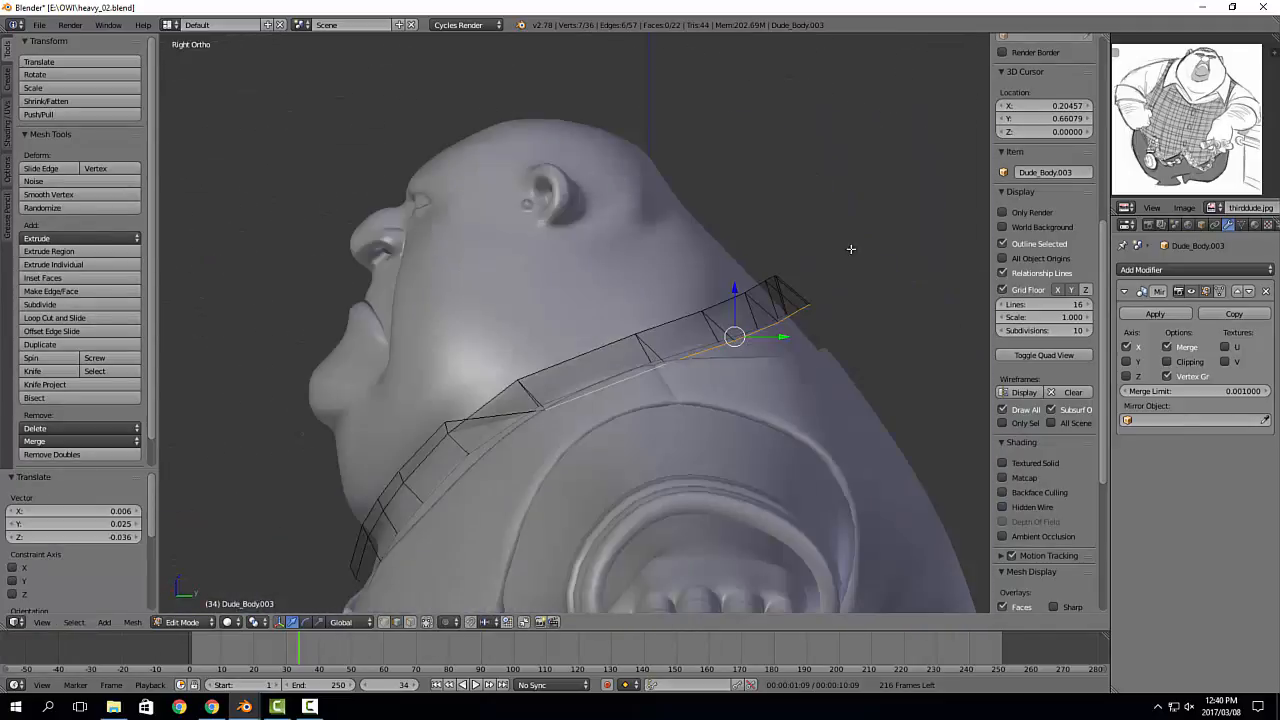
Step: Rotate the folded back-to-side collar edges in side view to follow the shoulder slope and nudge them into place
{"action": "key", "text": "r"}
{"action": "left_click", "coordinate": [850, 285]}
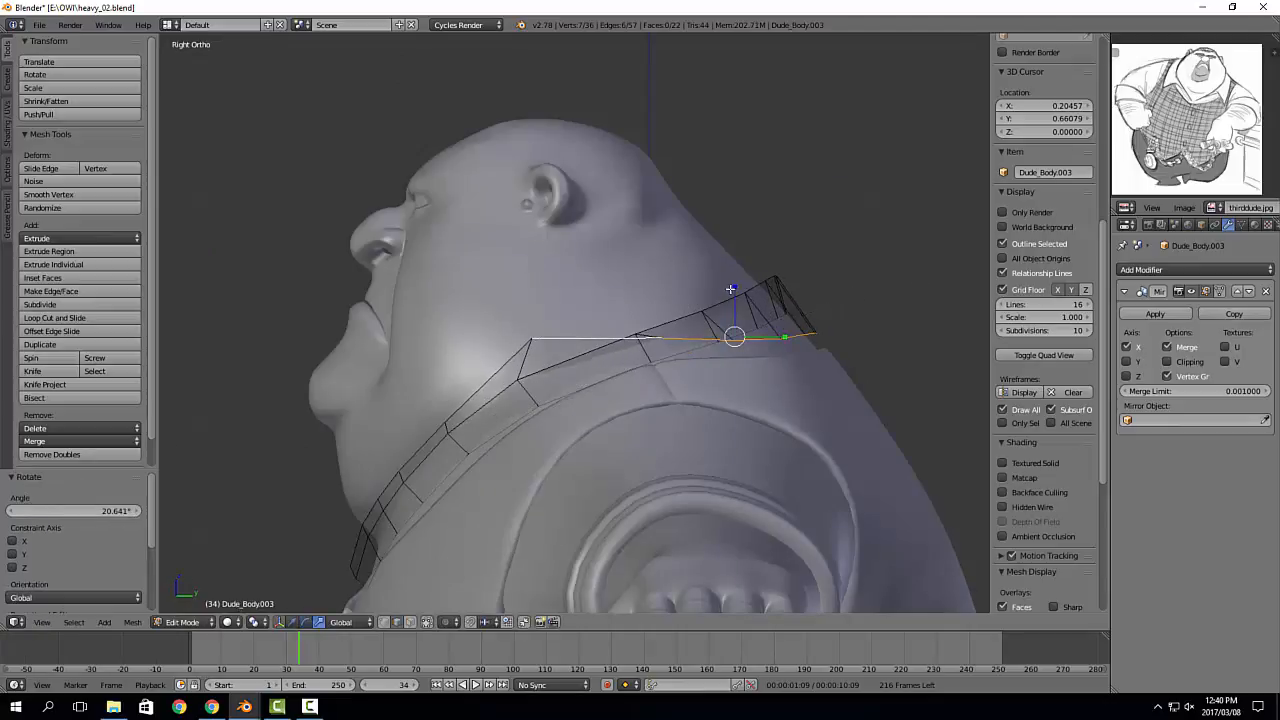
{"action": "left_click_drag", "start_coordinate": [733, 289], "coordinate": [731, 318]}
{"action": "key", "text": "ctrl+alt+r"}
{"action": "key", "text": "r"}
{"action": "left_click", "coordinate": [856, 245]}
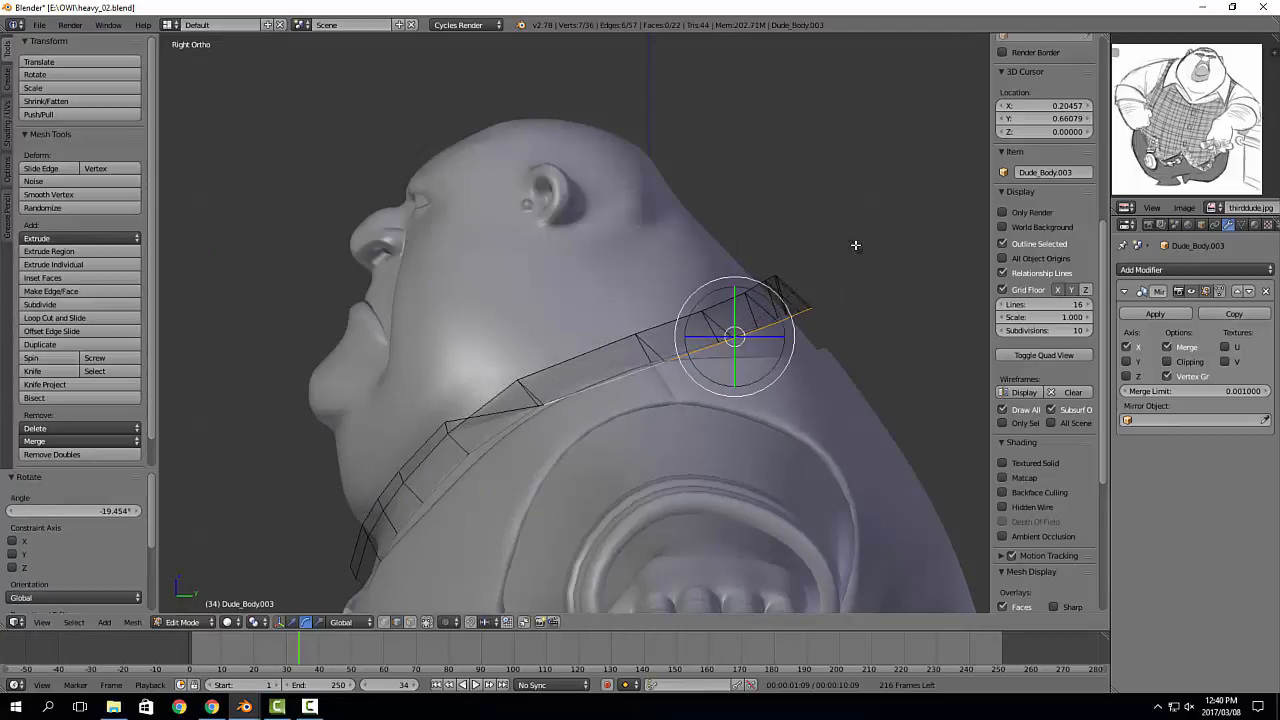
{"action": "key", "text": "g"}
{"action": "left_click", "coordinate": [855, 246]}
Step: Select the extruded edge vertices from the side of the neck to the front centre and move them down and outward in front view
{"action": "middle_click_drag", "start_coordinate": [466, 422], "coordinate": [613, 303], "text": "shift"}
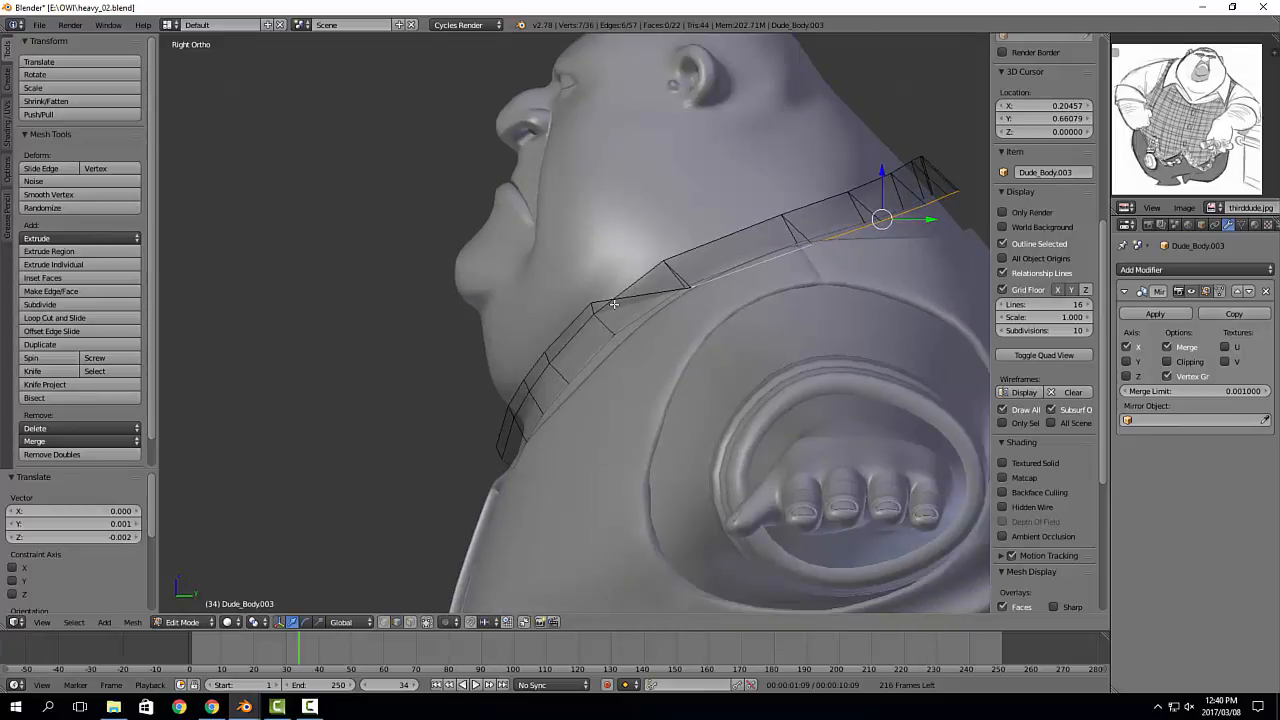
{"action": "key", "text": "ctrl+Tab"}
{"action": "right_click", "coordinate": [593, 303]}
{"action": "right_click", "coordinate": [485, 452], "text": "ctrl"}
{"action": "key", "text": "KP_1"}
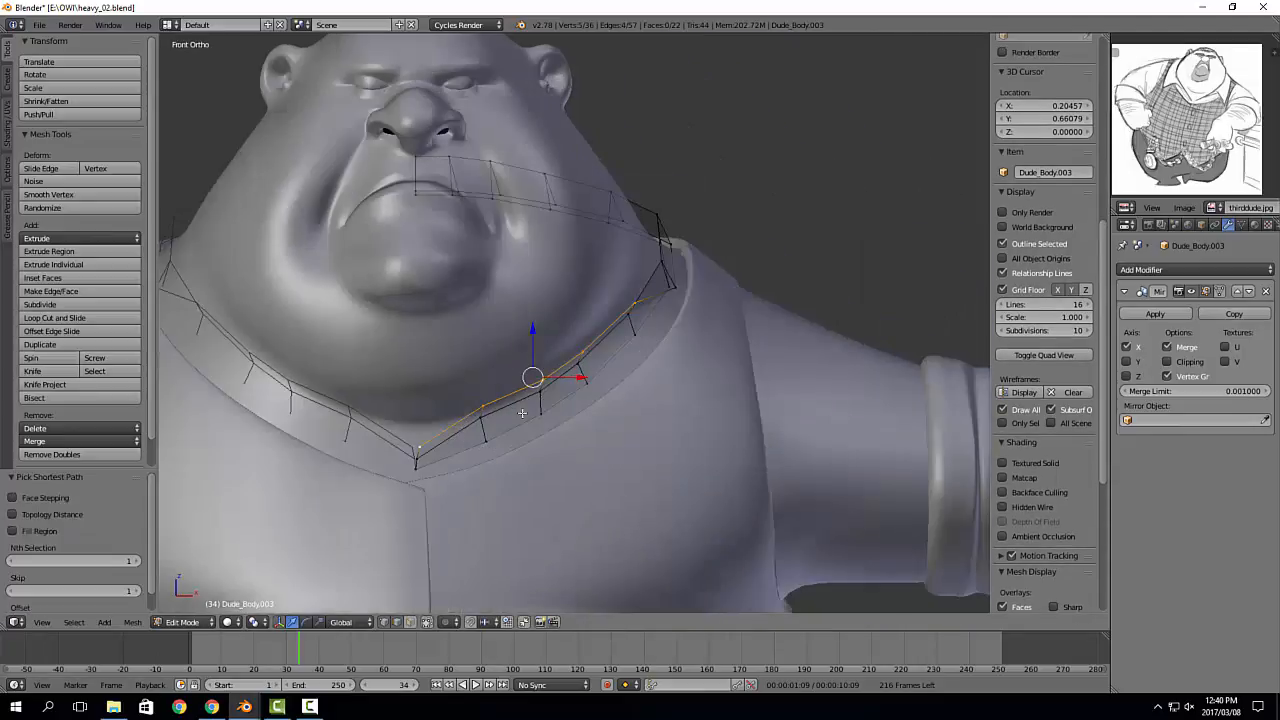
{"action": "key", "text": "g"}
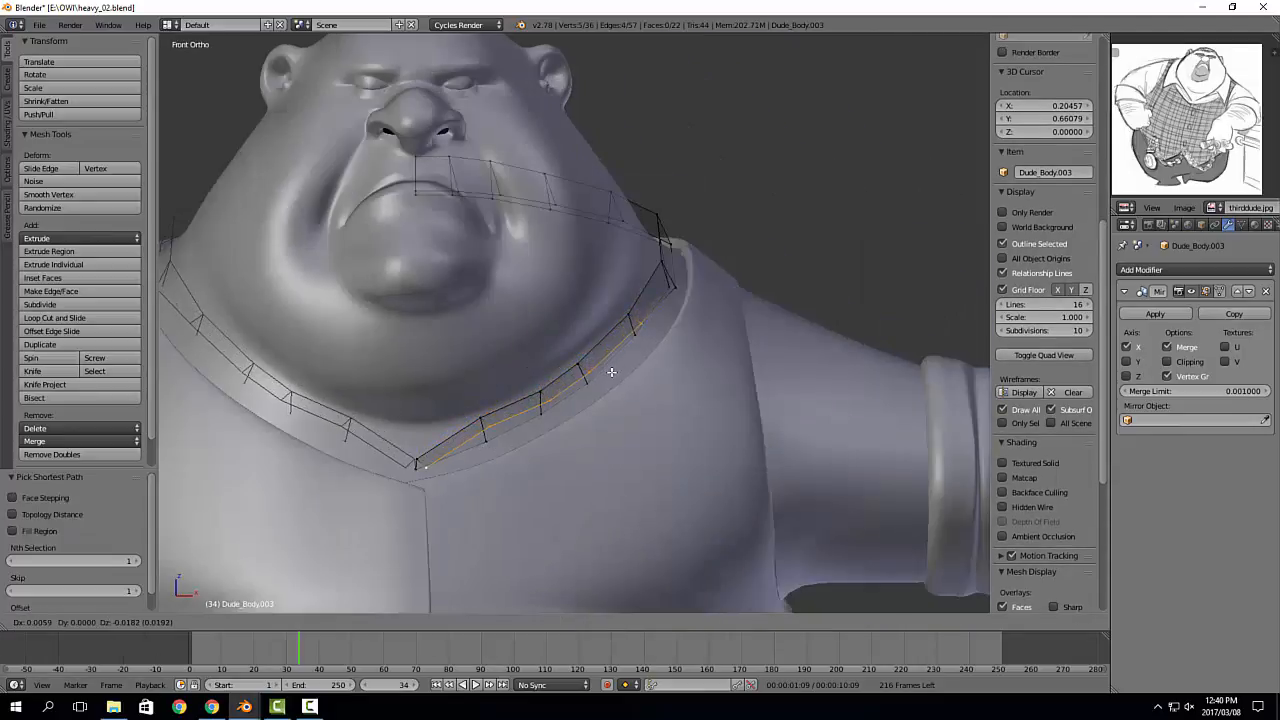
{"action": "left_click", "coordinate": [612, 374]}
Step: Delete the outer-layer faces along the front of the collar, from the side of the neck to the centre
{"action": "right_click", "coordinate": [645, 325]}
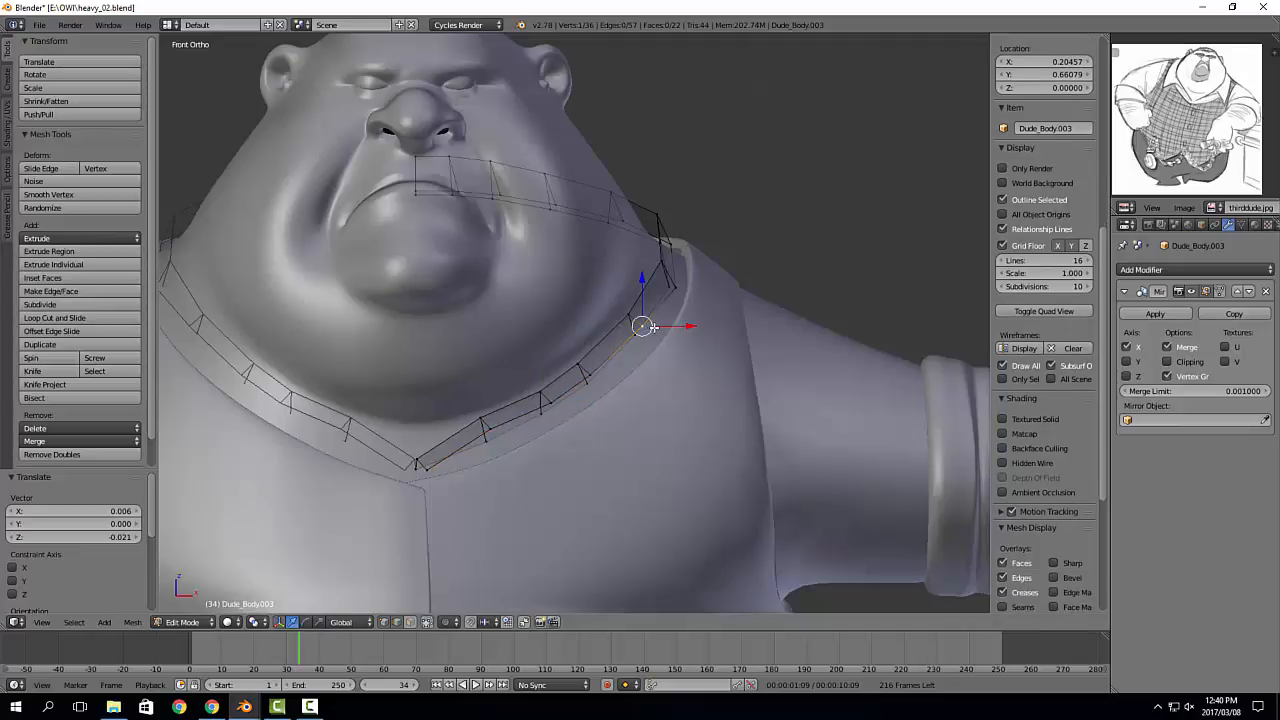
{"action": "middle_click_drag", "start_coordinate": [659, 327], "coordinate": [653, 331]}
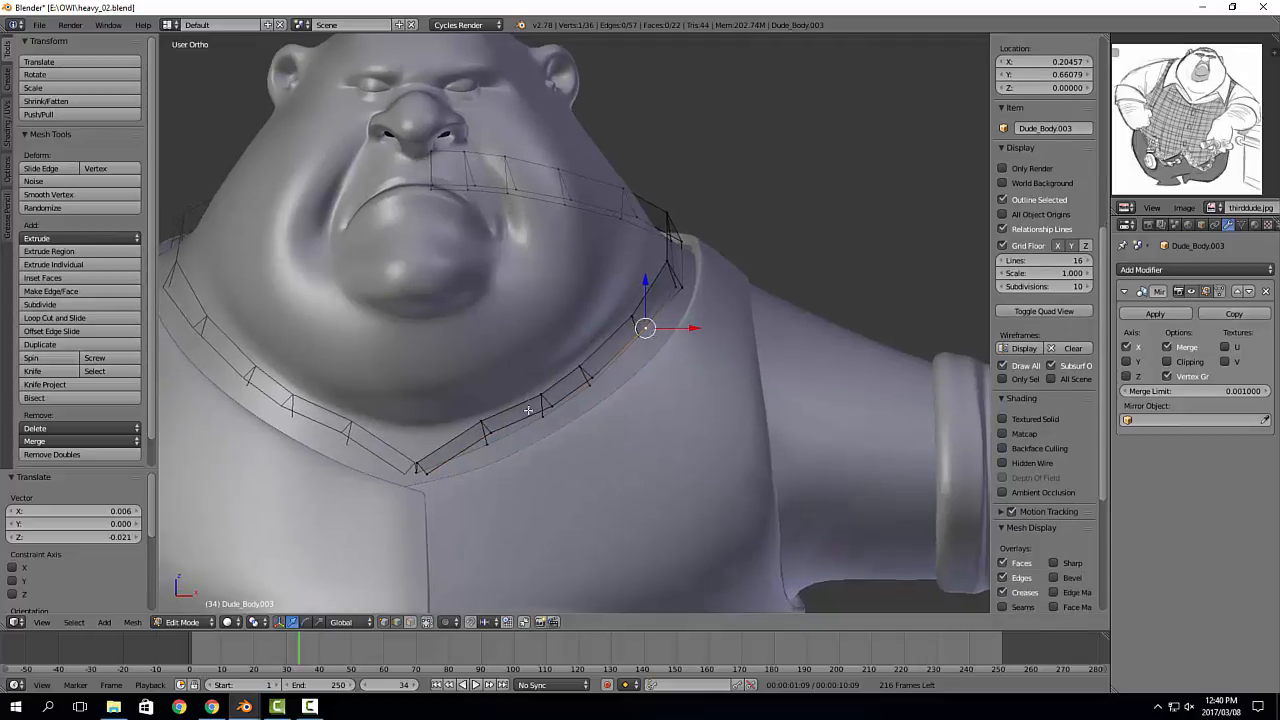
{"action": "key", "text": "ctrl+Tab"}
{"action": "left_click", "coordinate": [639, 343]}
{"action": "right_click", "coordinate": [617, 346]}
{"action": "middle_click_drag", "start_coordinate": [574, 405], "coordinate": [622, 393]}
{"action": "right_click", "coordinate": [474, 440], "text": "ctrl"}
{"action": "key", "text": "x"}
{"action": "left_click", "coordinate": [471, 438]}
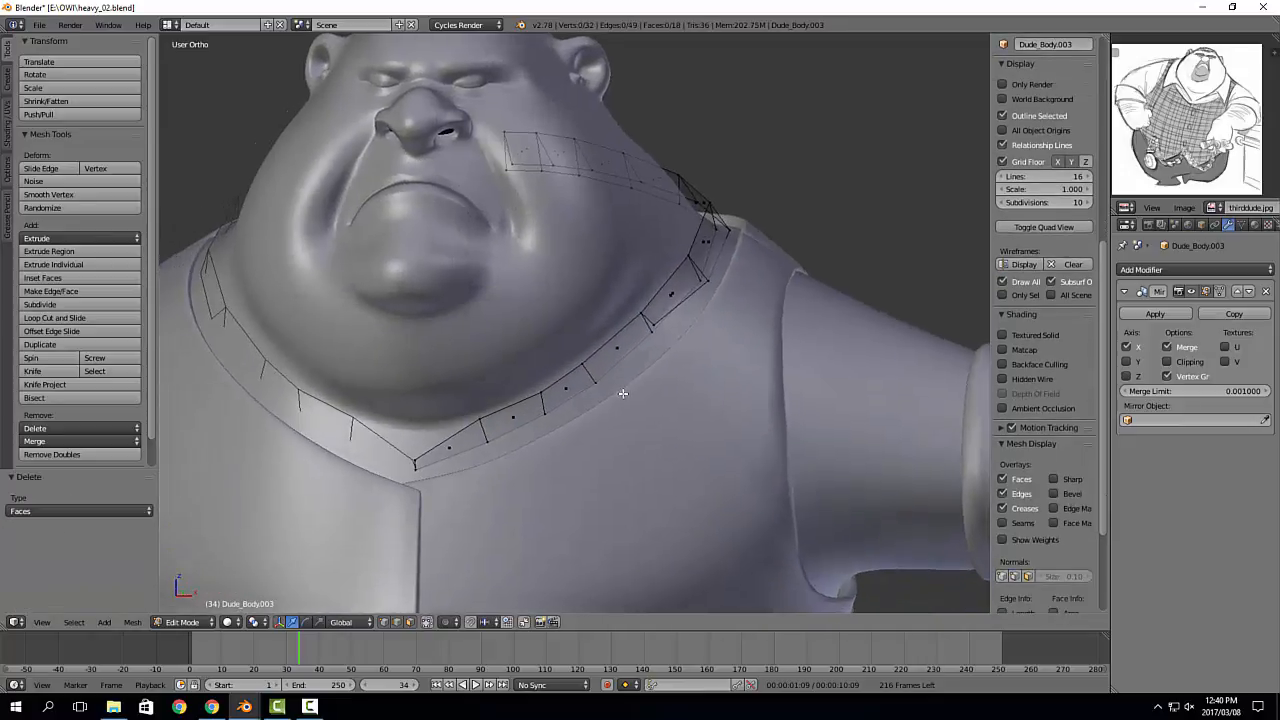
Step: Shift the front strip's upper vertices up along the neckline toward the side in front view to form the V opening
{"action": "key", "text": "KP_1"}
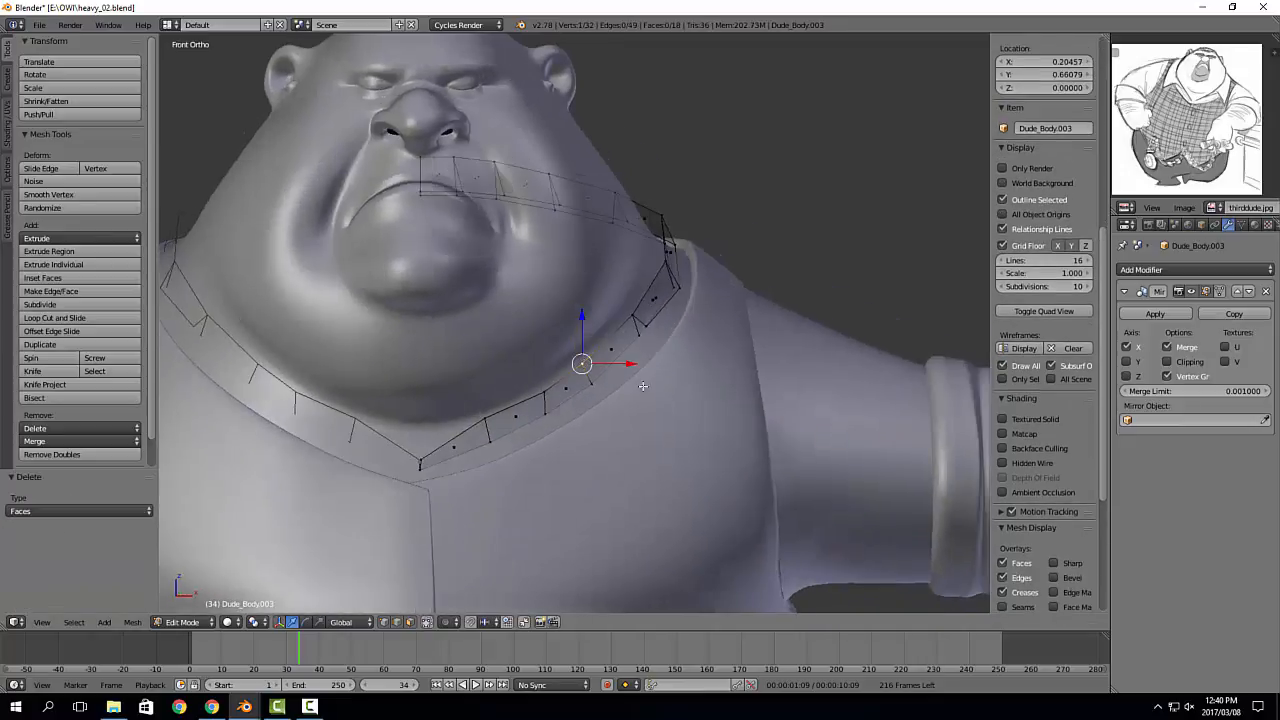
{"action": "key", "text": "g"}
{"action": "right_click", "coordinate": [556, 394]}
{"action": "key", "text": "g"}
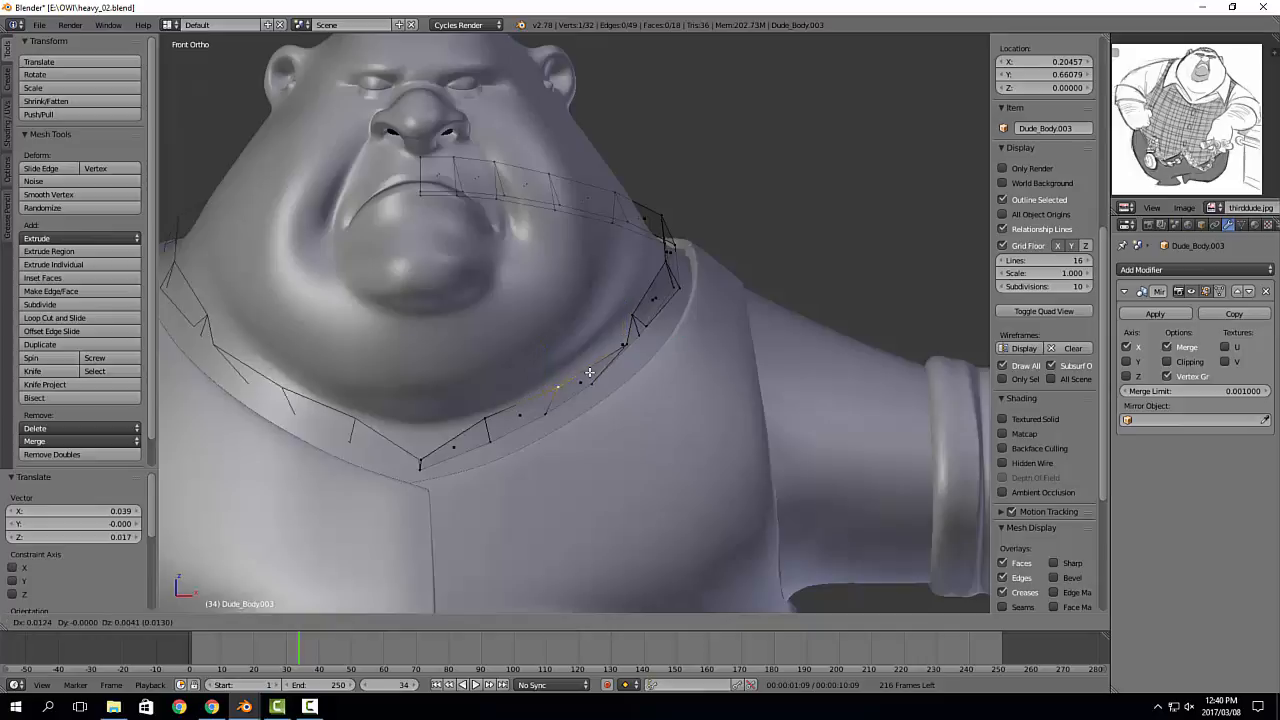
{"action": "left_click", "coordinate": [610, 360]}
{"action": "right_click", "coordinate": [498, 414]}
{"action": "key", "text": "g"}
{"action": "left_click", "coordinate": [591, 374]}
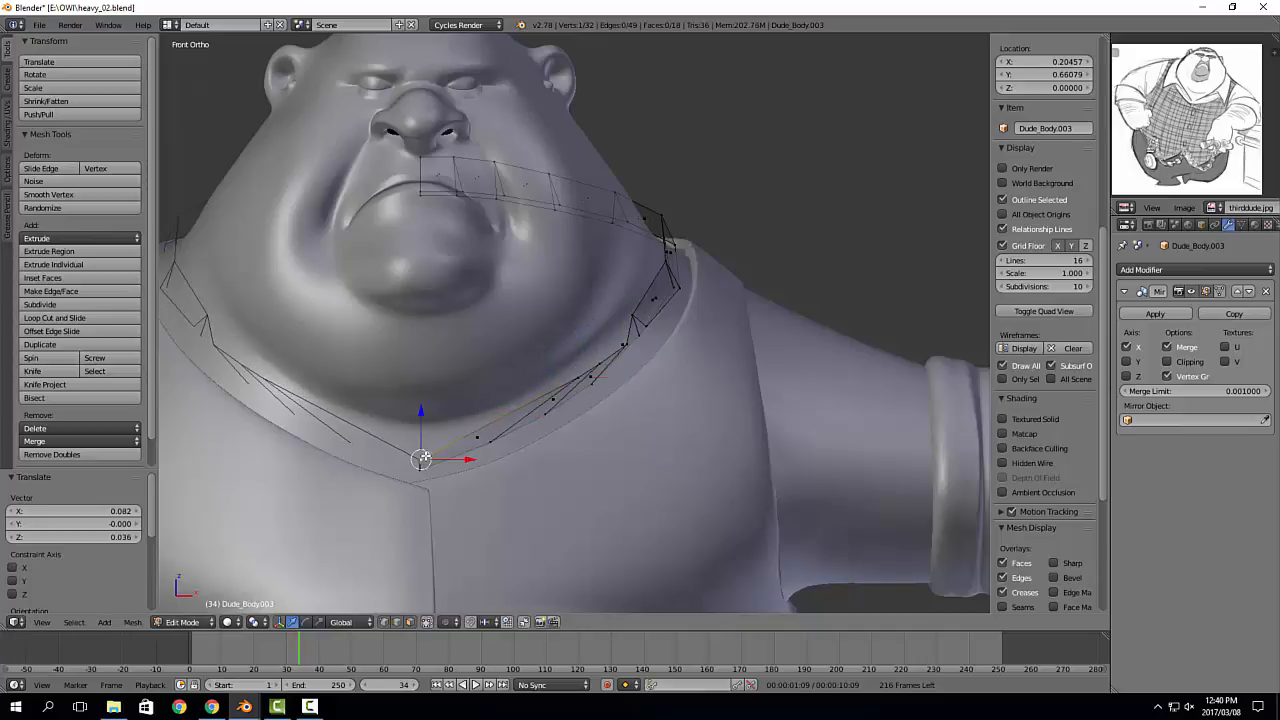
{"action": "key", "text": "g"}
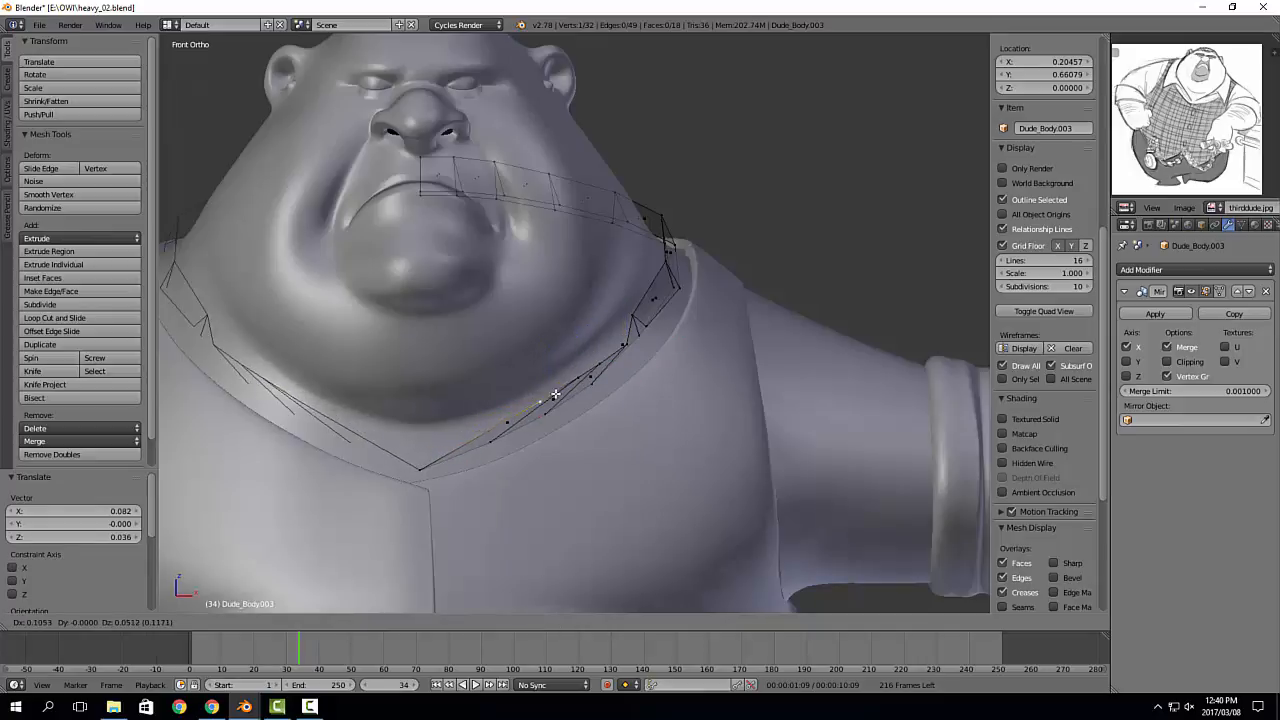
{"action": "left_click", "coordinate": [615, 373]}
Step: Pull the shifted upper front vertices outward so they stand clear of the neck
{"action": "middle_click_drag", "start_coordinate": [606, 371], "coordinate": [606, 374]}
{"action": "key", "text": "g"}
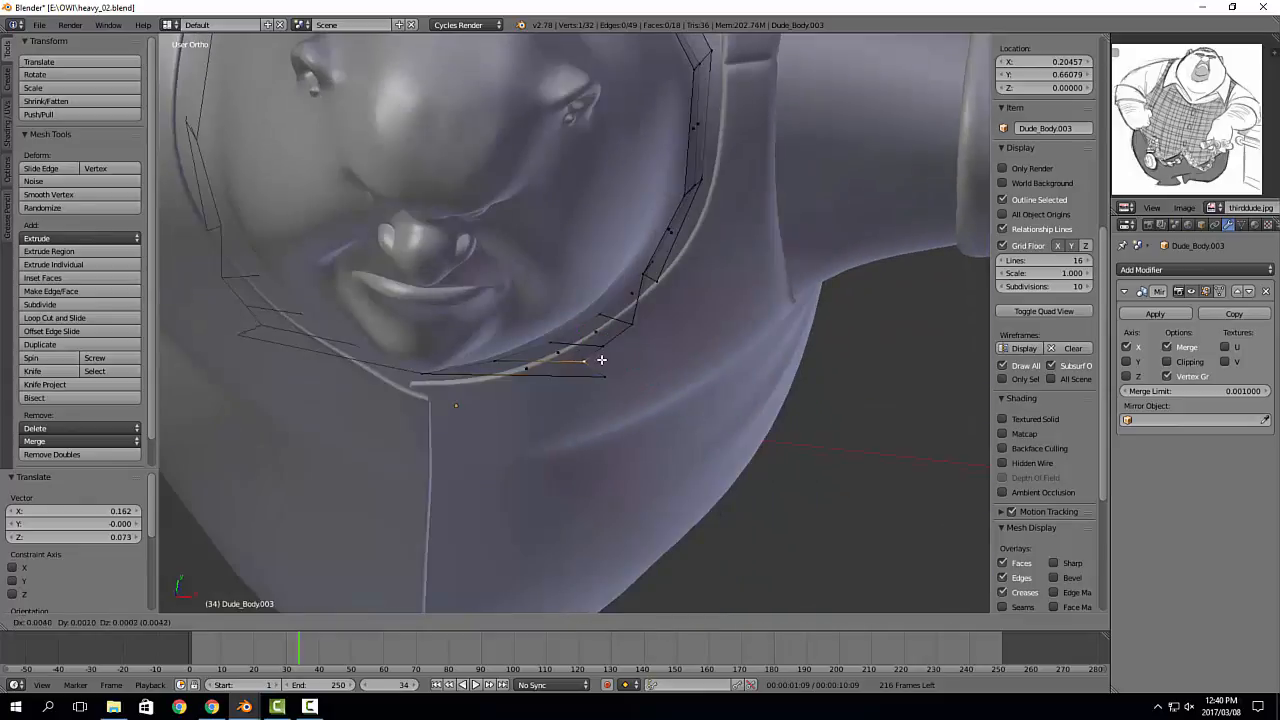
{"action": "left_click", "coordinate": [619, 359]}
{"action": "key", "text": "g"}
{"action": "left_click", "coordinate": [643, 327]}
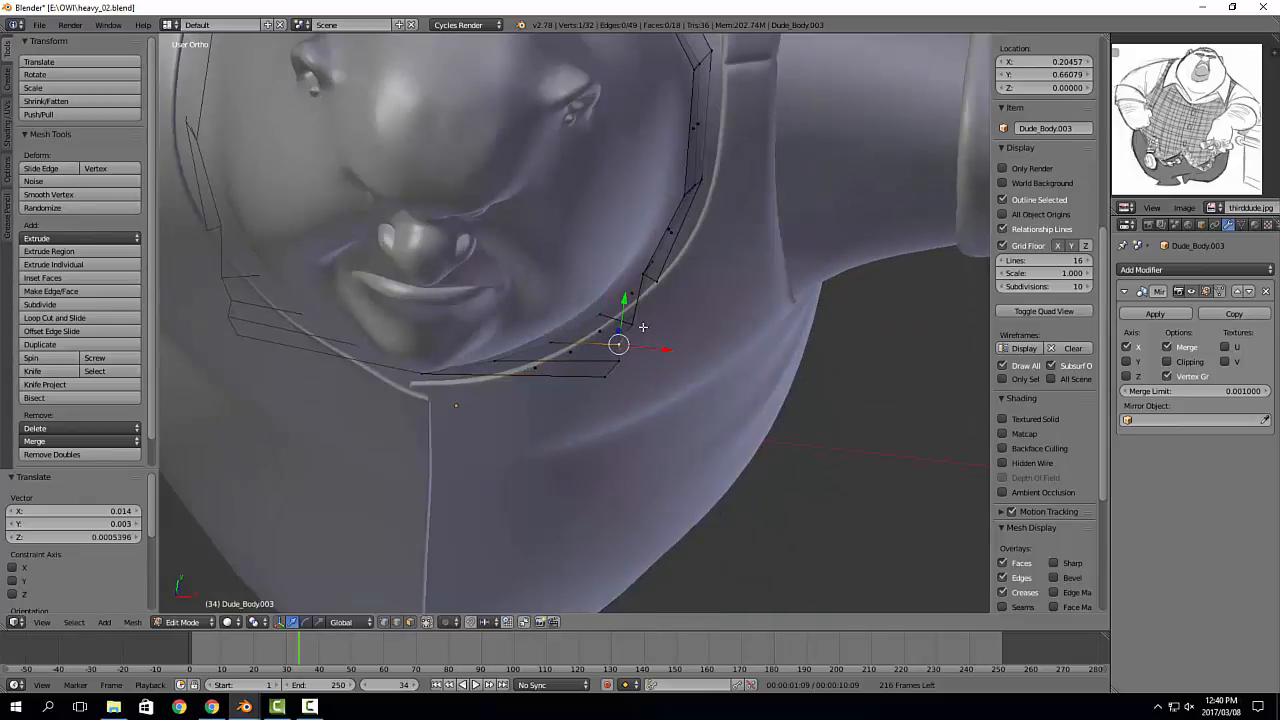
{"action": "key", "text": "g"}
{"action": "left_click", "coordinate": [644, 324]}
{"action": "key", "text": "g"}
{"action": "left_click", "coordinate": [625, 343]}
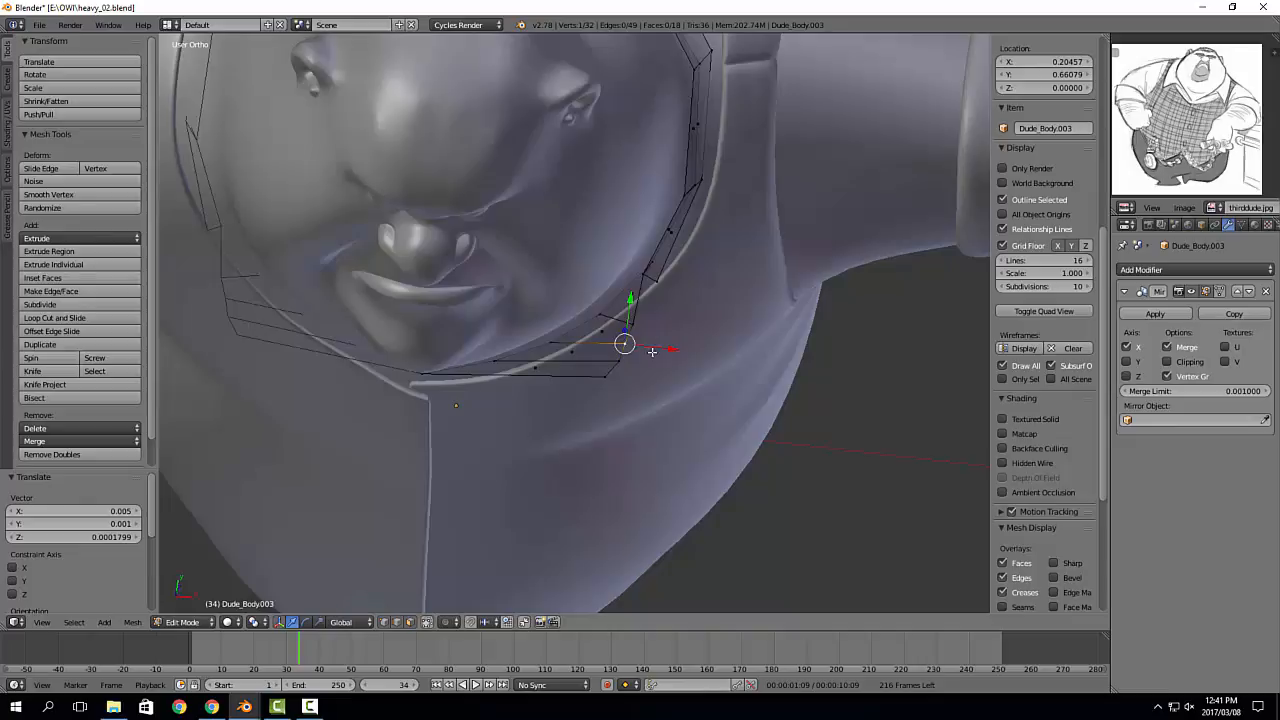
Step: Reposition the upper front vertices in side view so the strip's top edge follows the slope of the neck evenly
{"action": "middle_click_drag", "start_coordinate": [652, 352], "coordinate": [550, 287]}
{"action": "right_click", "coordinate": [592, 354]}
{"action": "middle_click_drag", "start_coordinate": [592, 356], "coordinate": [574, 357]}
{"action": "key", "text": "KP_3"}
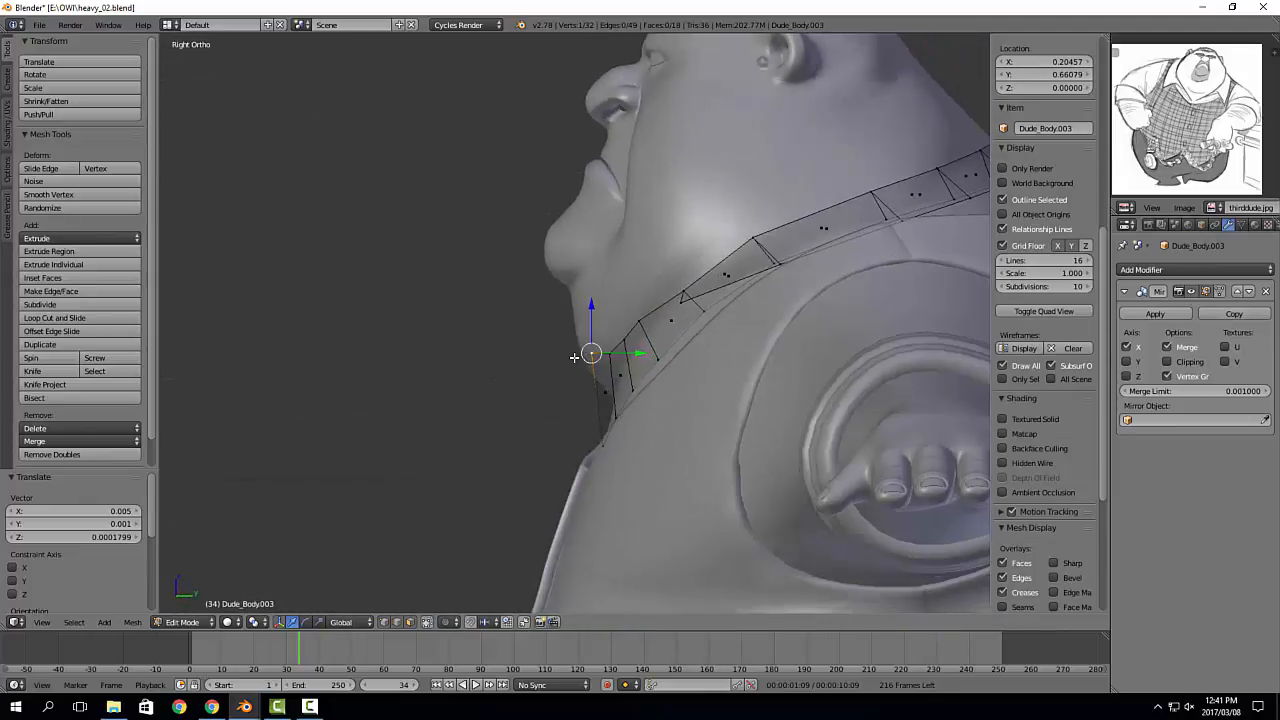
{"action": "key", "text": "g"}
{"action": "left_click", "coordinate": [670, 281]}
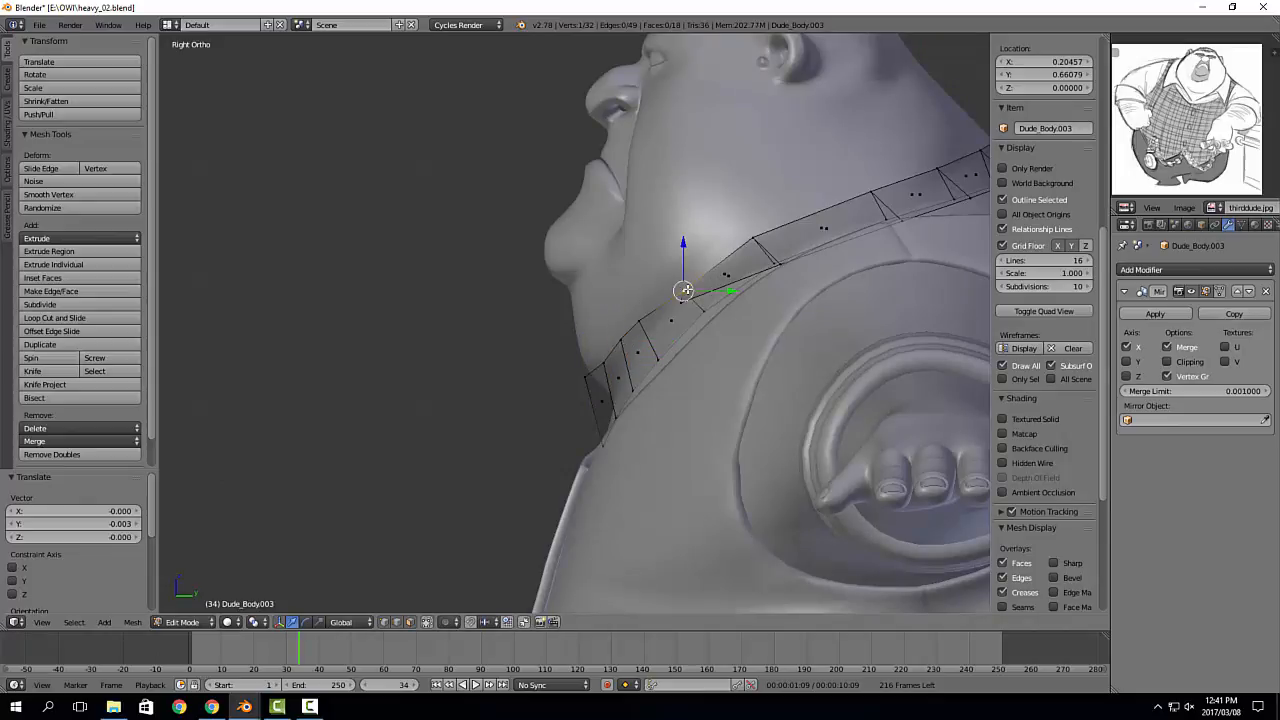
{"action": "key", "text": "g"}
{"action": "left_click", "coordinate": [677, 280]}
{"action": "right_click", "coordinate": [581, 374]}
{"action": "key", "text": "g"}
{"action": "left_click", "coordinate": [580, 385]}
Step: Extrude the upper front edges down over the chest into a collar flap and fill the gap to the side fold with a face
{"action": "middle_click_drag", "start_coordinate": [580, 385], "coordinate": [702, 391]}
{"action": "middle_click_drag", "start_coordinate": [625, 319], "coordinate": [643, 349]}
{"action": "left_click", "coordinate": [643, 349], "text": "ctrl"}
{"action": "key", "text": "g"}
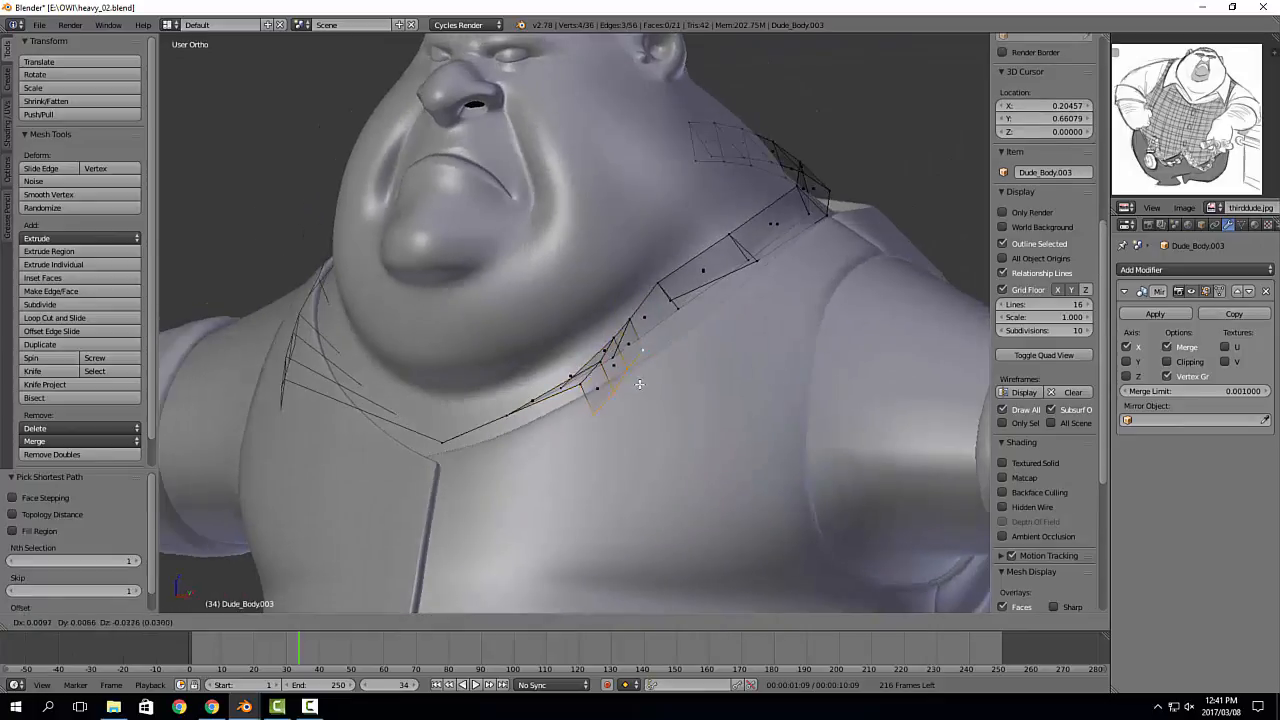
{"action": "left_click", "coordinate": [659, 416]}
{"action": "middle_click_drag", "start_coordinate": [659, 416], "coordinate": [678, 310]}
{"action": "key", "text": "f"}
Step: Lower the outer-layer vertex where the flap meets the side fold and push the flap's pointed tip outward
{"action": "right_click", "coordinate": [689, 304]}
{"action": "key", "text": "g"}
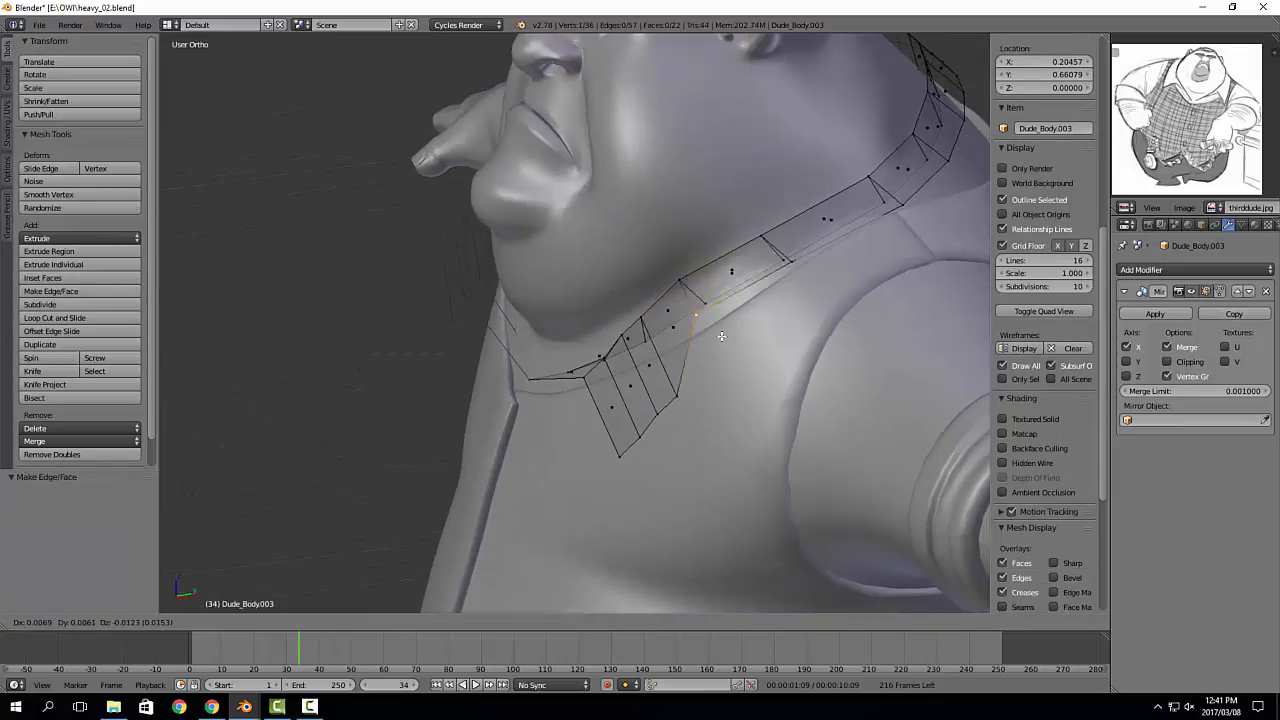
{"action": "left_click", "coordinate": [713, 341]}
{"action": "middle_click_drag", "start_coordinate": [661, 398], "coordinate": [709, 412]}
{"action": "key", "text": "g"}
{"action": "left_click", "coordinate": [689, 401]}
Step: Raise the vertices along the front flap's fold line in front view so they sit closer to the neck
{"action": "key", "text": "KP_1"}
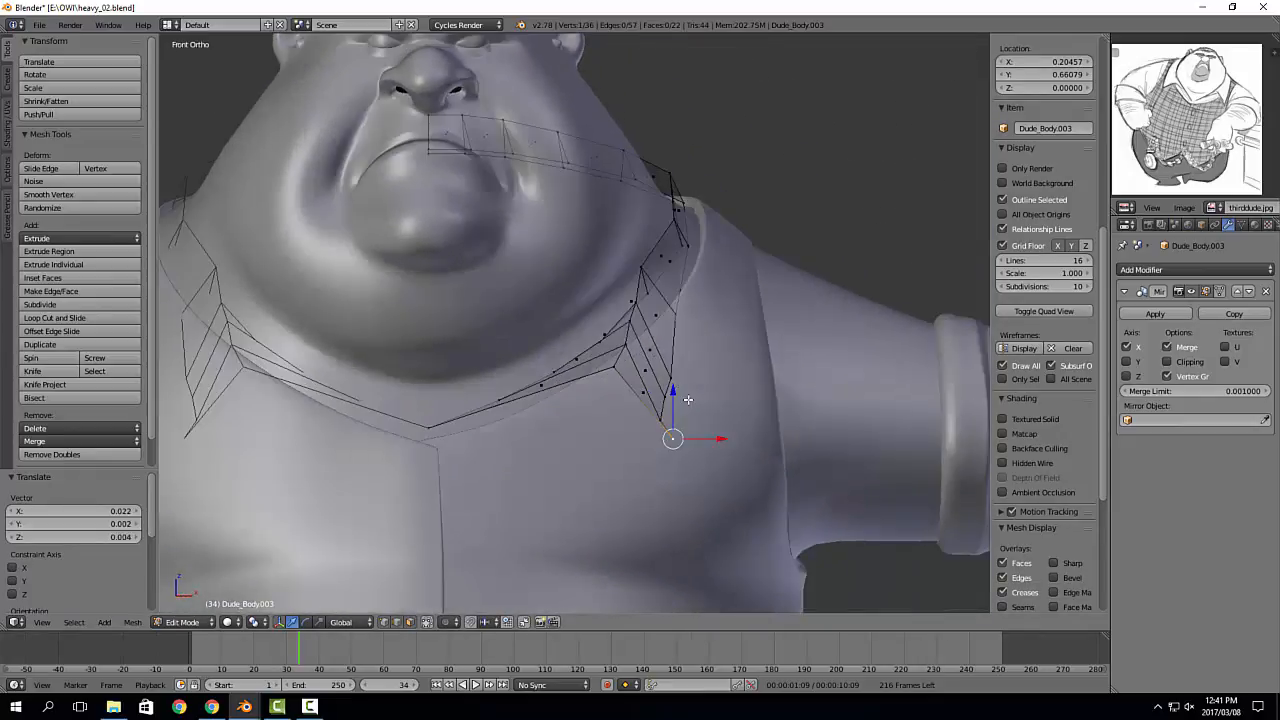
{"action": "right_click", "coordinate": [615, 367]}
{"action": "key", "text": "g"}
{"action": "left_click", "coordinate": [611, 309]}
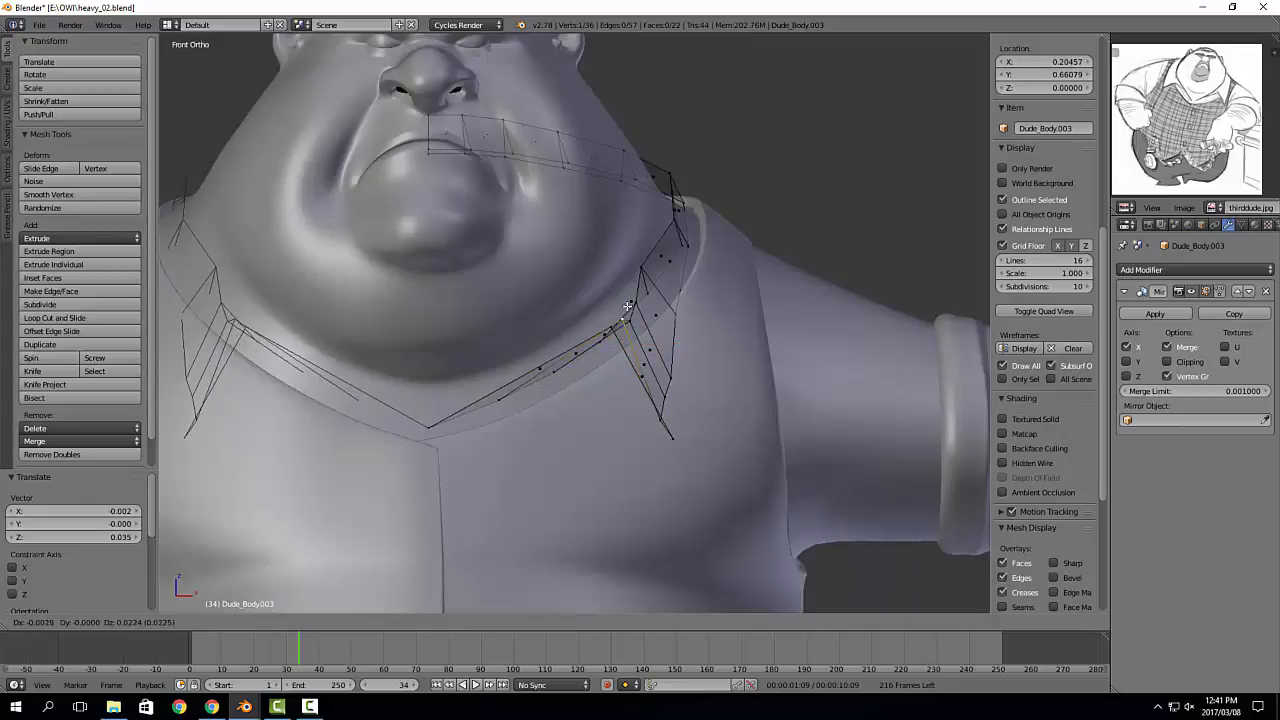
{"action": "key", "text": "a"}
{"action": "right_click", "coordinate": [647, 294]}
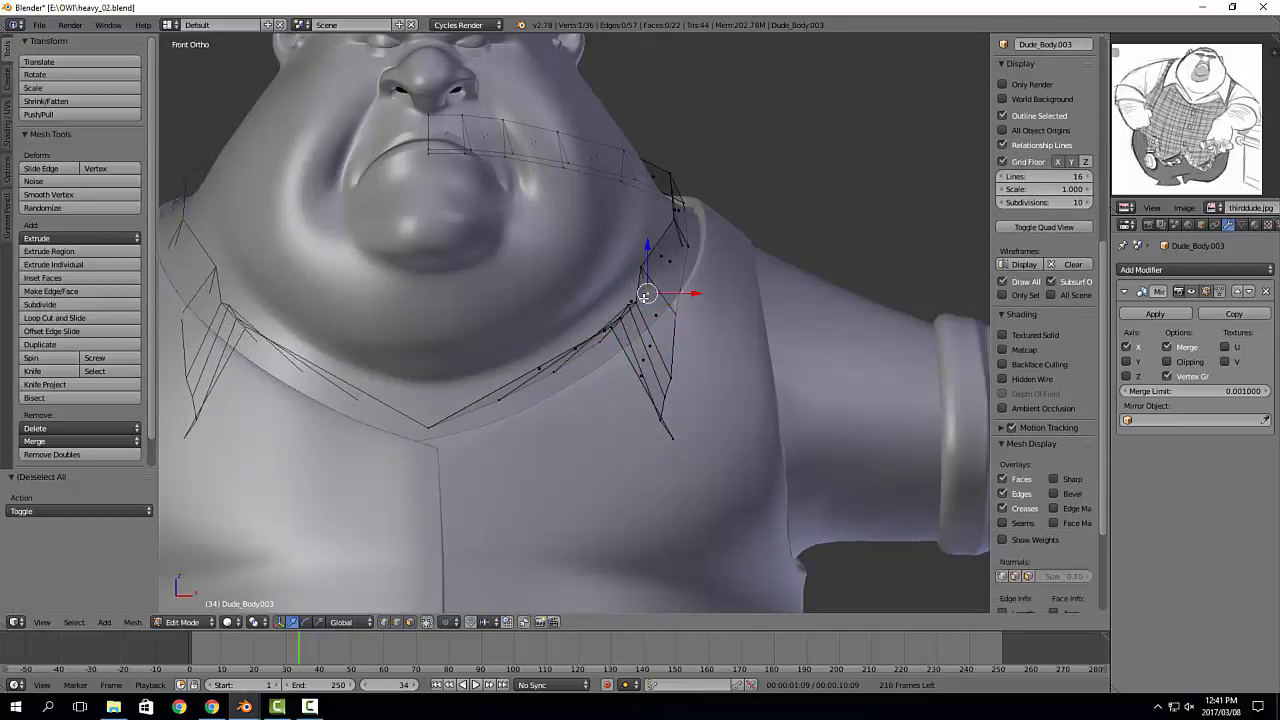
{"action": "key", "text": "g"}
{"action": "left_click", "coordinate": [638, 283]}
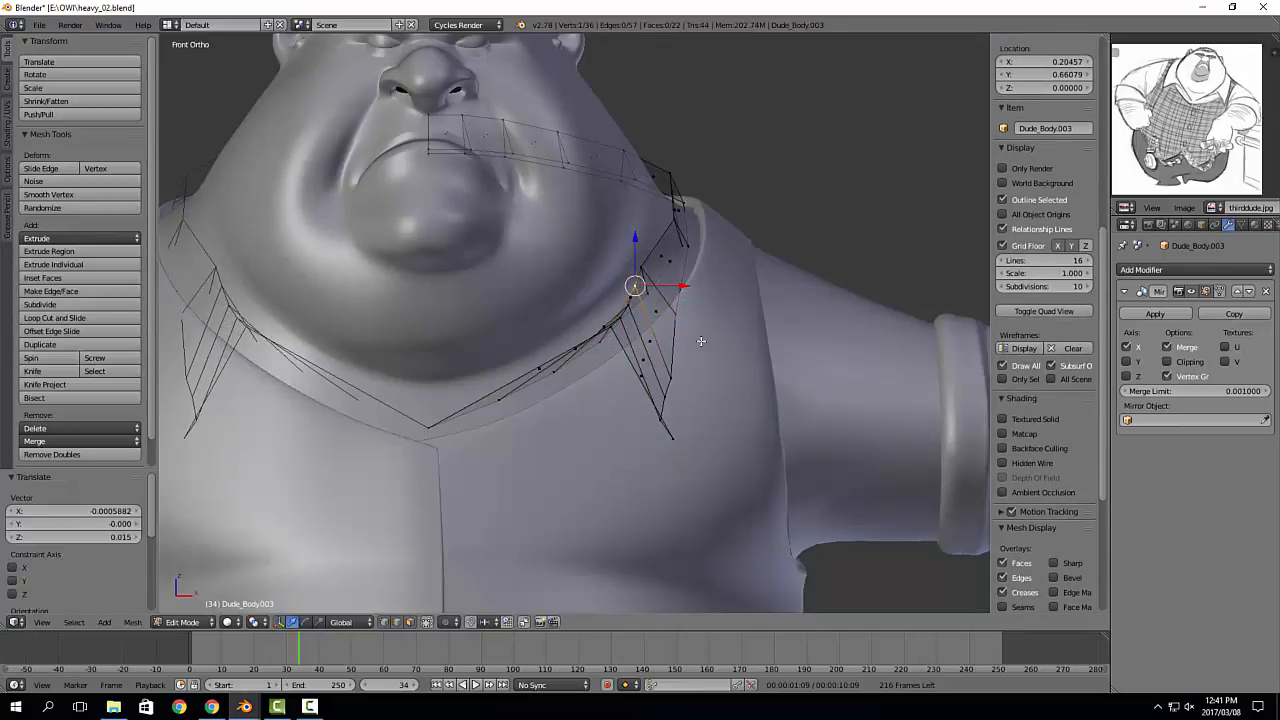
Step: Move the flap's outer edge vertices outward in front view to straighten the line from tip to shoulder
{"action": "right_click", "coordinate": [662, 419]}
{"action": "key", "text": "g"}
{"action": "left_click", "coordinate": [676, 421]}
{"action": "key", "text": "a"}
{"action": "right_click", "coordinate": [670, 388], "text": "alt"}
{"action": "key", "text": "g"}
{"action": "left_click", "coordinate": [677, 385]}
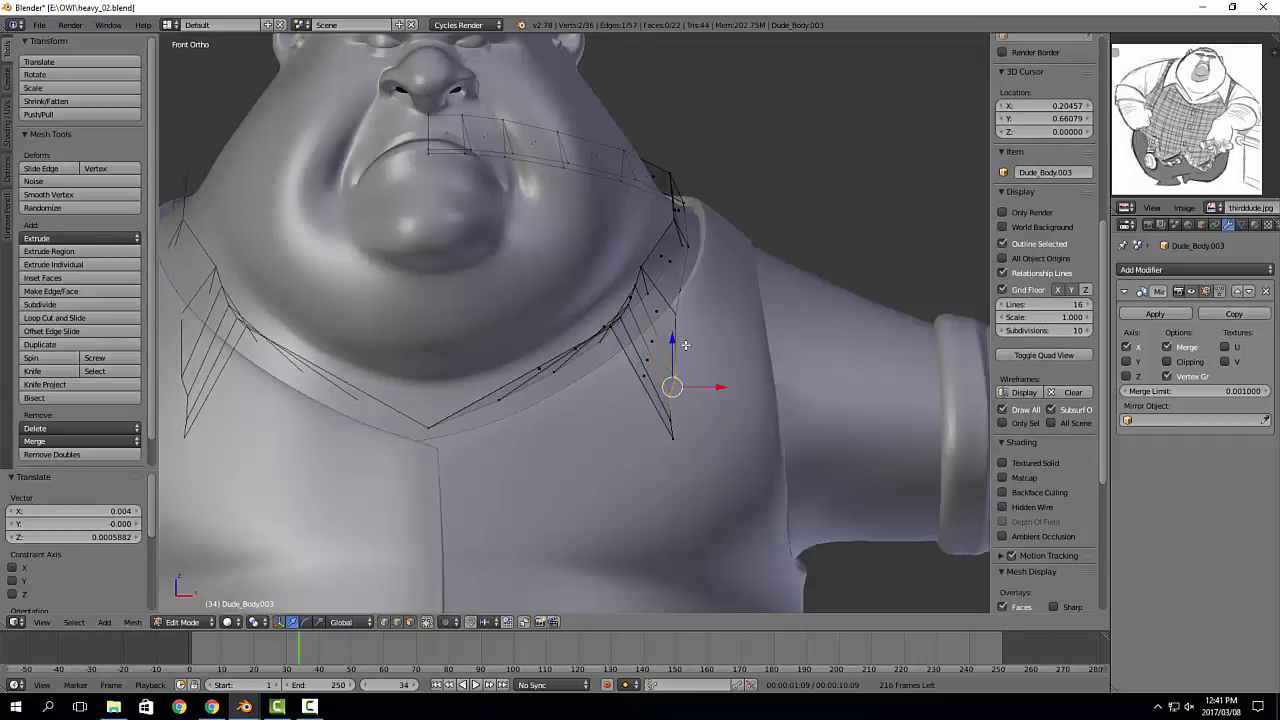
{"action": "right_click", "coordinate": [685, 317]}
{"action": "key", "text": "g"}
{"action": "left_click", "coordinate": [691, 317]}
Step: Even out the flap by shifting the side fold-line vertex outward and nudging the vertices near the tip
{"action": "right_click", "coordinate": [645, 270]}
{"action": "key", "text": "g"}
{"action": "left_click", "coordinate": [658, 270]}
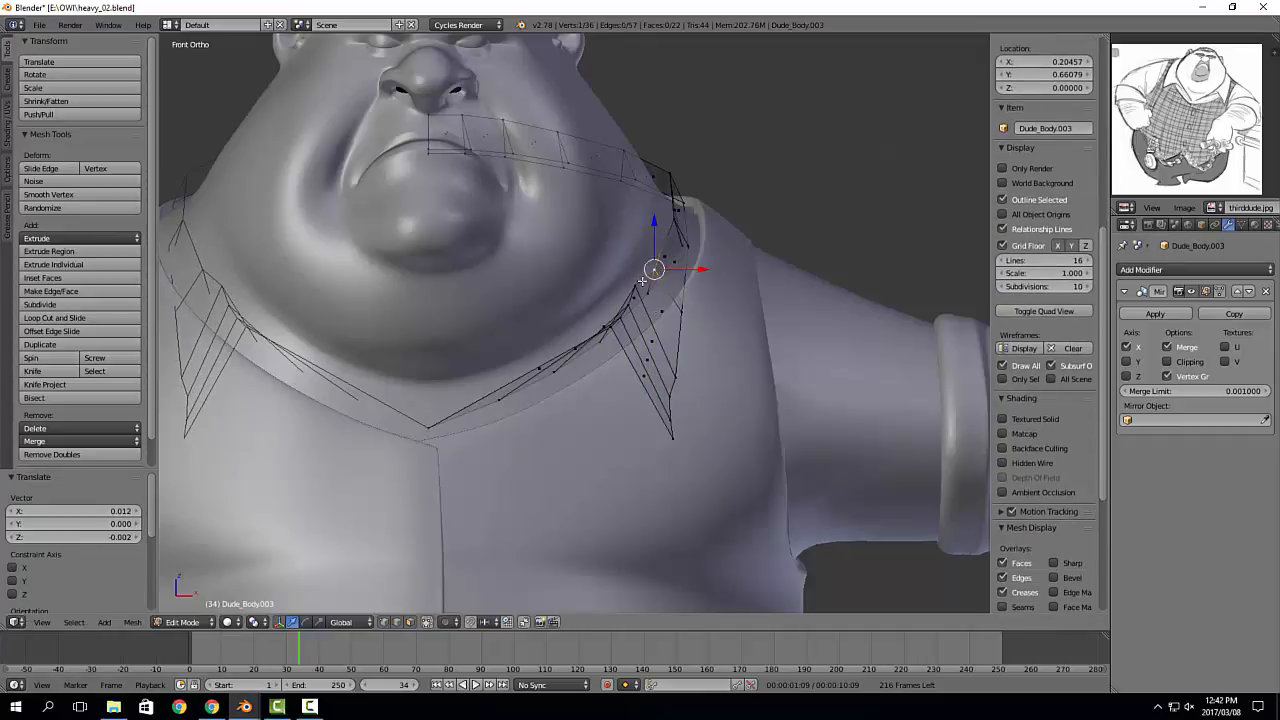
{"action": "key", "text": "g"}
{"action": "left_click", "coordinate": [652, 287]}
{"action": "right_click", "coordinate": [674, 394]}
{"action": "key", "text": "g"}
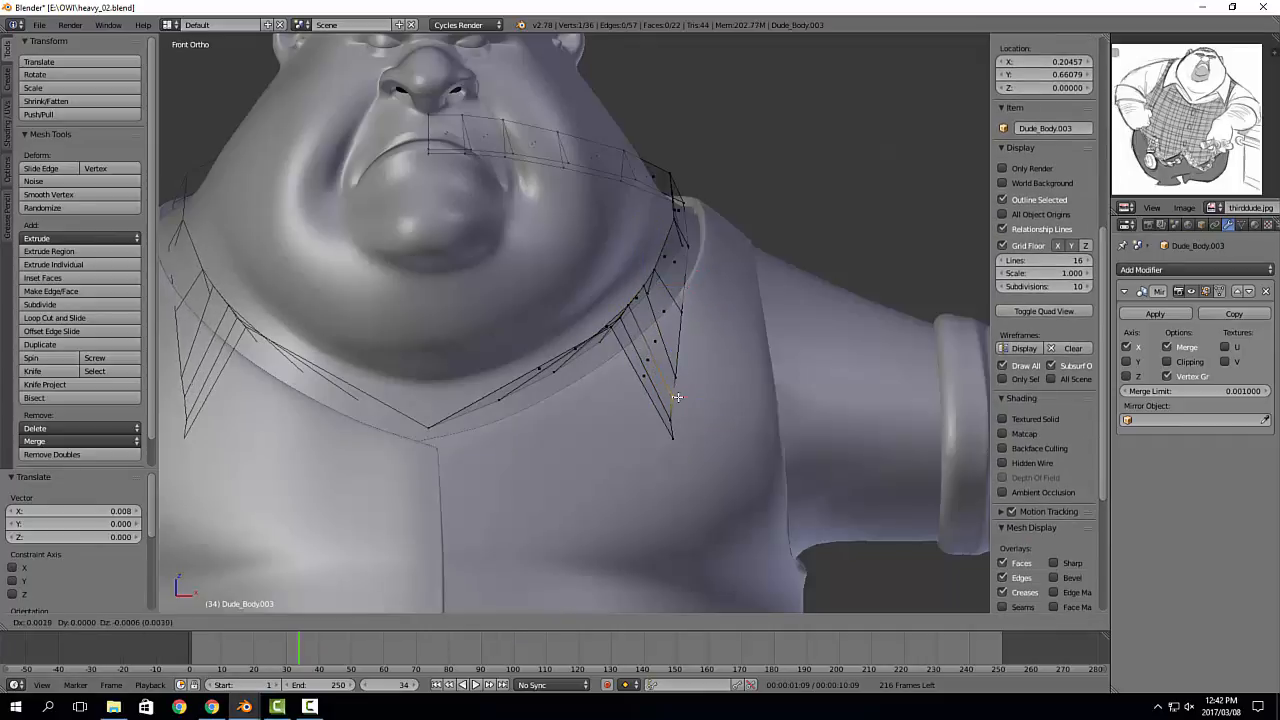
{"action": "left_click", "coordinate": [678, 395]}
{"action": "right_click", "coordinate": [686, 424]}
{"action": "key", "text": "g"}
{"action": "left_click", "coordinate": [692, 426]}
Step: Smooth the collar's fold line in side view by nudging its side vertices
{"action": "middle_click_drag", "start_coordinate": [691, 426], "coordinate": [595, 385]}
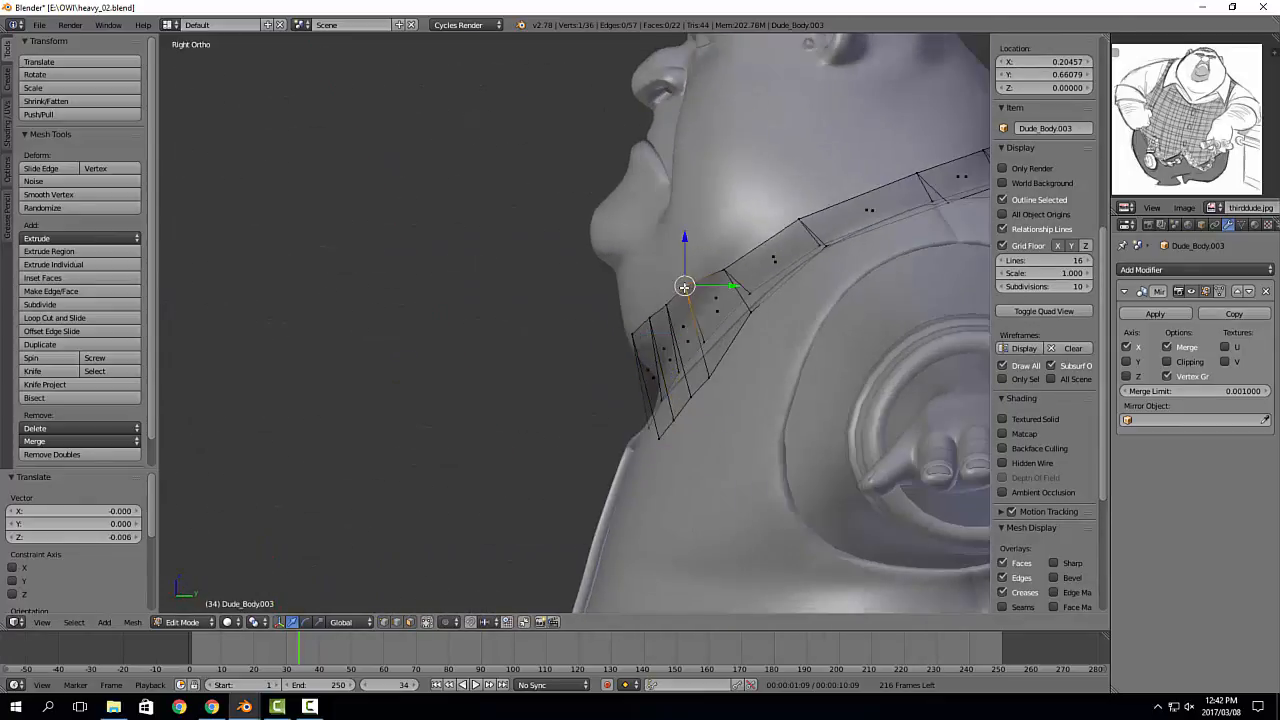
{"action": "scroll", "coordinate": [575, 325], "scroll_direction": "down", "scroll_amount": 3}
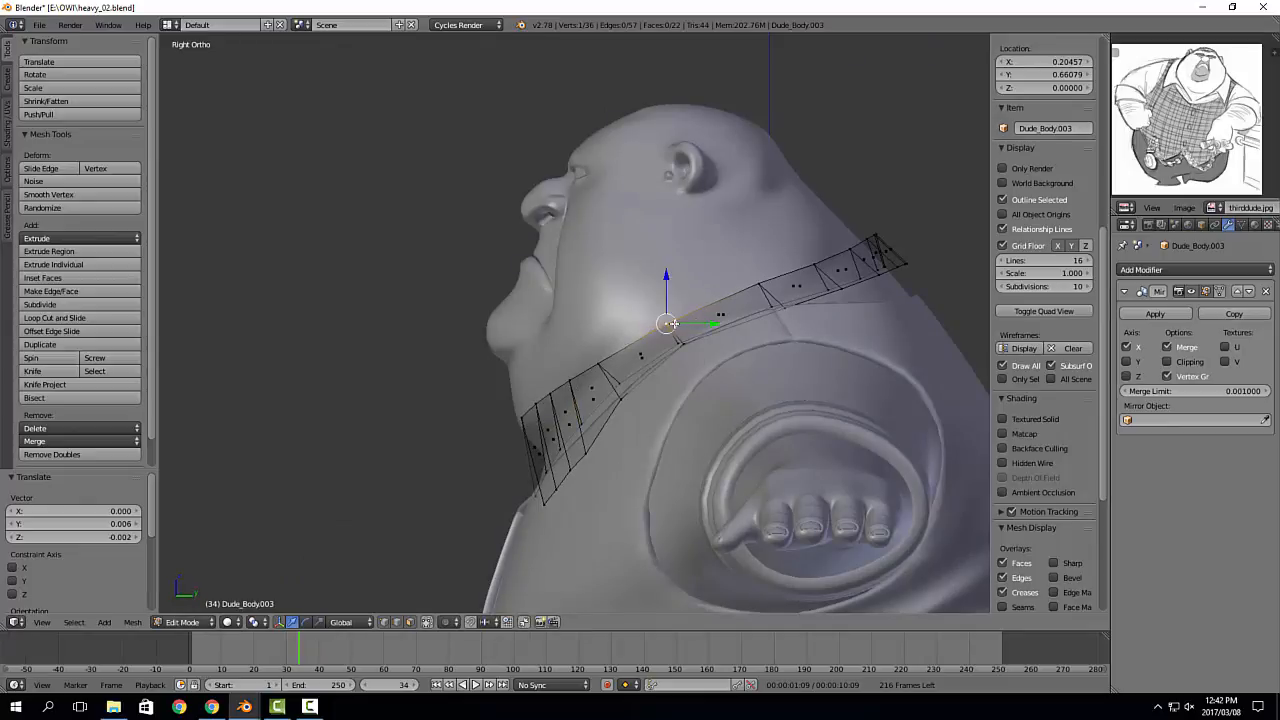
{"action": "scroll", "coordinate": [771, 363], "scroll_direction": "up", "scroll_amount": 2}
{"action": "middle_click_drag", "start_coordinate": [848, 296], "coordinate": [715, 440]}
Step: Return to Object Mode and set the collar's maximum draw type to Solid
{"action": "key", "text": "Tab"}
{"action": "left_click", "coordinate": [1201, 225]}
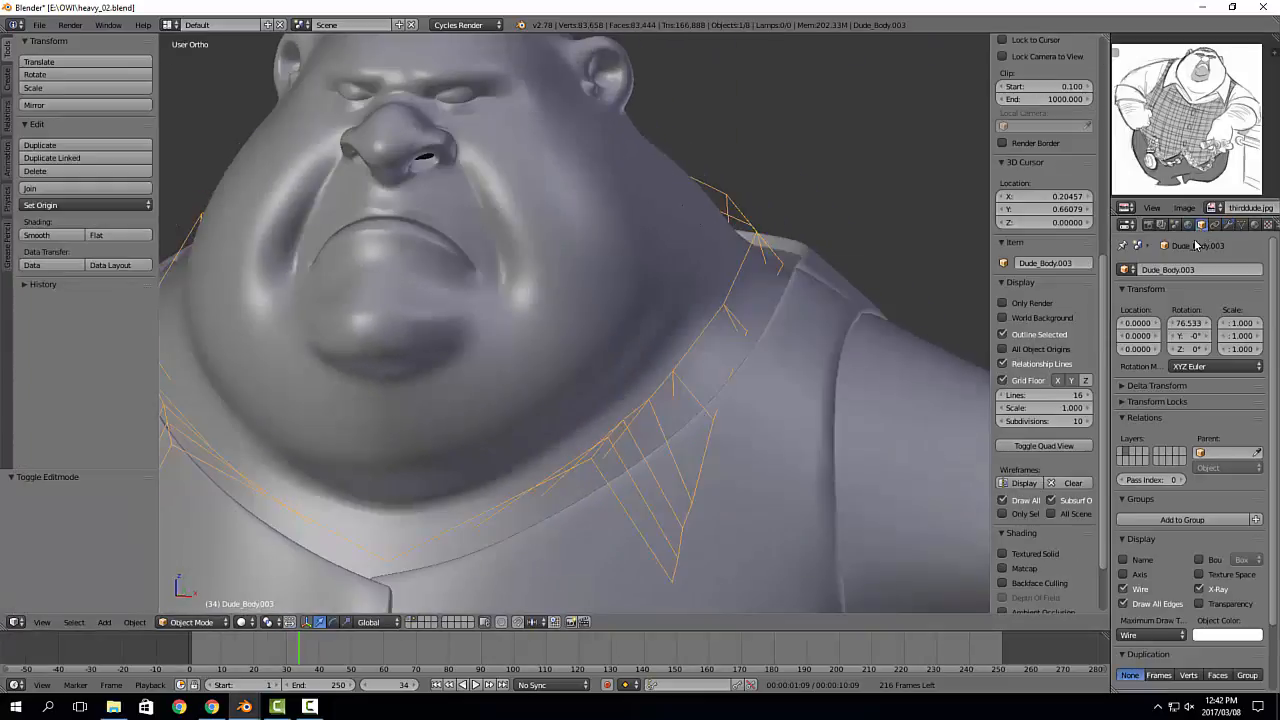
{"action": "left_click", "coordinate": [1146, 635]}
{"action": "left_click", "coordinate": [1140, 592]}
{"action": "middle_click_drag", "start_coordinate": [882, 490], "coordinate": [806, 474]}
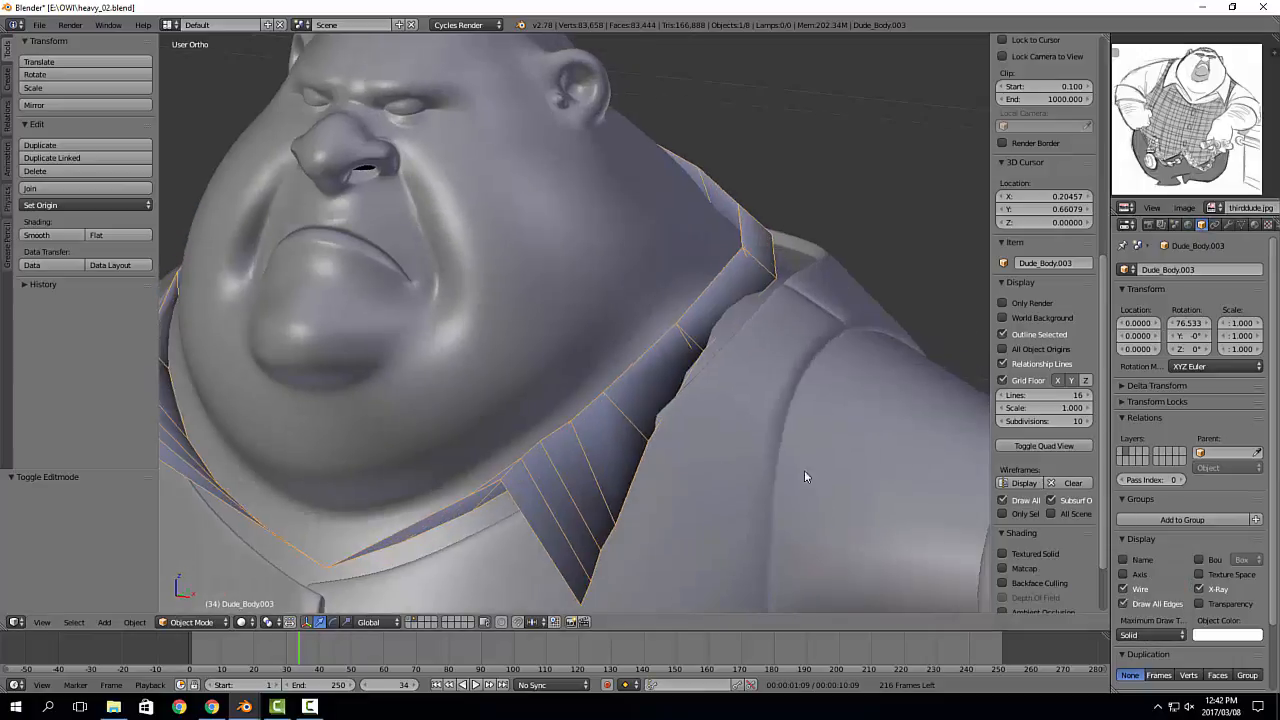
Step: Add a lengthwise loop cut through both the inner and the outer layer of the collar
{"action": "key", "text": "Tab"}
{"action": "key", "text": "a"}
{"action": "key", "text": "Tab"}
{"action": "middle_click_drag", "start_coordinate": [616, 459], "coordinate": [780, 421]}
{"action": "key", "text": "Tab"}
{"action": "key", "text": "ctrl+r"}
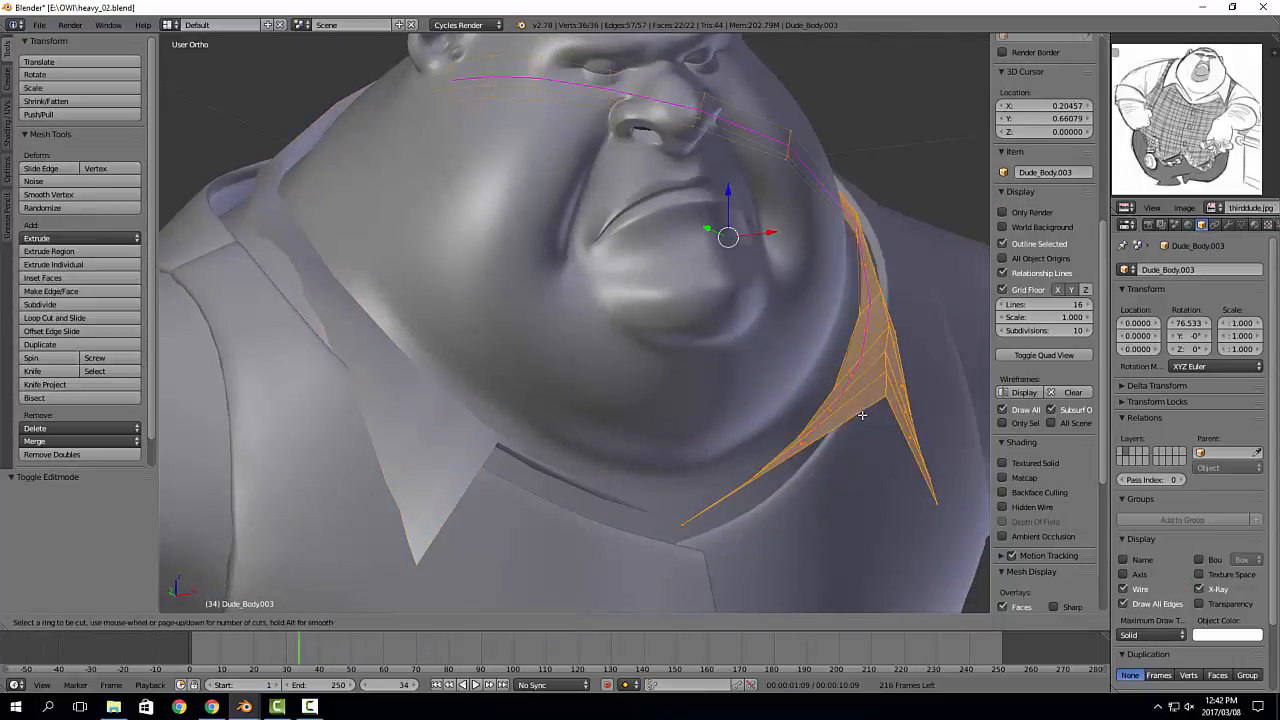
{"action": "left_click", "coordinate": [859, 421]}
{"action": "left_click", "coordinate": [859, 421]}
{"action": "middle_click_drag", "start_coordinate": [859, 421], "coordinate": [675, 463]}
{"action": "key", "text": "ctrl+r"}
{"action": "left_click", "coordinate": [690, 403]}
{"action": "left_click", "coordinate": [694, 403]}
Step: Select the edge loop along the collar's fold and bevel it with a 0.004 offset and one segment
{"action": "right_click", "coordinate": [641, 452], "text": "alt"}
{"action": "left_click", "coordinate": [410, 622], "text": "shift"}
{"action": "right_click", "coordinate": [648, 448], "text": "alt"}
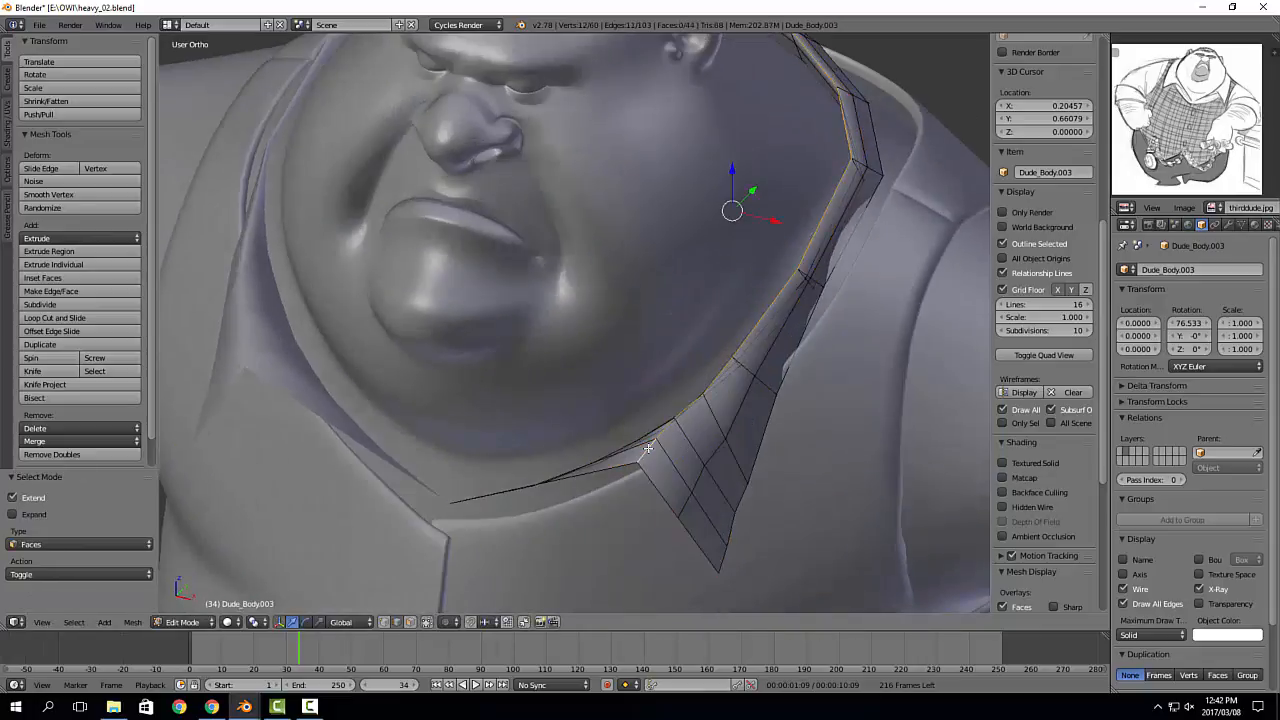
{"action": "key", "text": "ctrl+b"}
{"action": "left_click", "coordinate": [817, 443]}
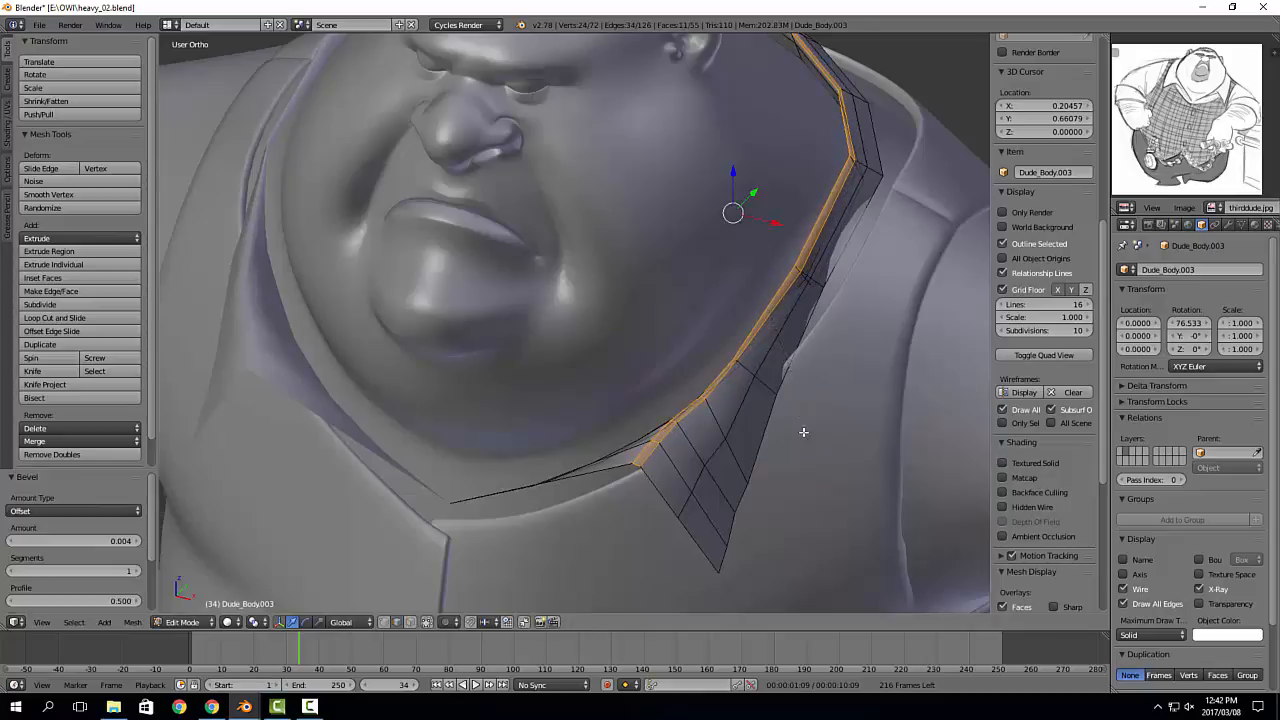
Step: Select the vertex path along the bevelled fold from the back centre to the side of the neck and move it slightly
{"action": "key", "text": "KP_Decimal"}
{"action": "middle_click_drag", "start_coordinate": [804, 432], "coordinate": [780, 502]}
{"action": "key", "text": "ctrl+Tab"}
{"action": "key", "text": "1"}
{"action": "right_click", "coordinate": [763, 272]}
{"action": "middle_click_drag", "start_coordinate": [763, 274], "coordinate": [660, 497]}
{"action": "right_click", "coordinate": [719, 409], "text": "ctrl"}
{"action": "mouse_move", "coordinate": [735, 425]}
{"action": "middle_mouse_down"}
{"action": "mouse_move", "coordinate": [708, 425]}
{"action": "mouse_move", "coordinate": [720, 414]}
{"action": "middle_mouse_up"}
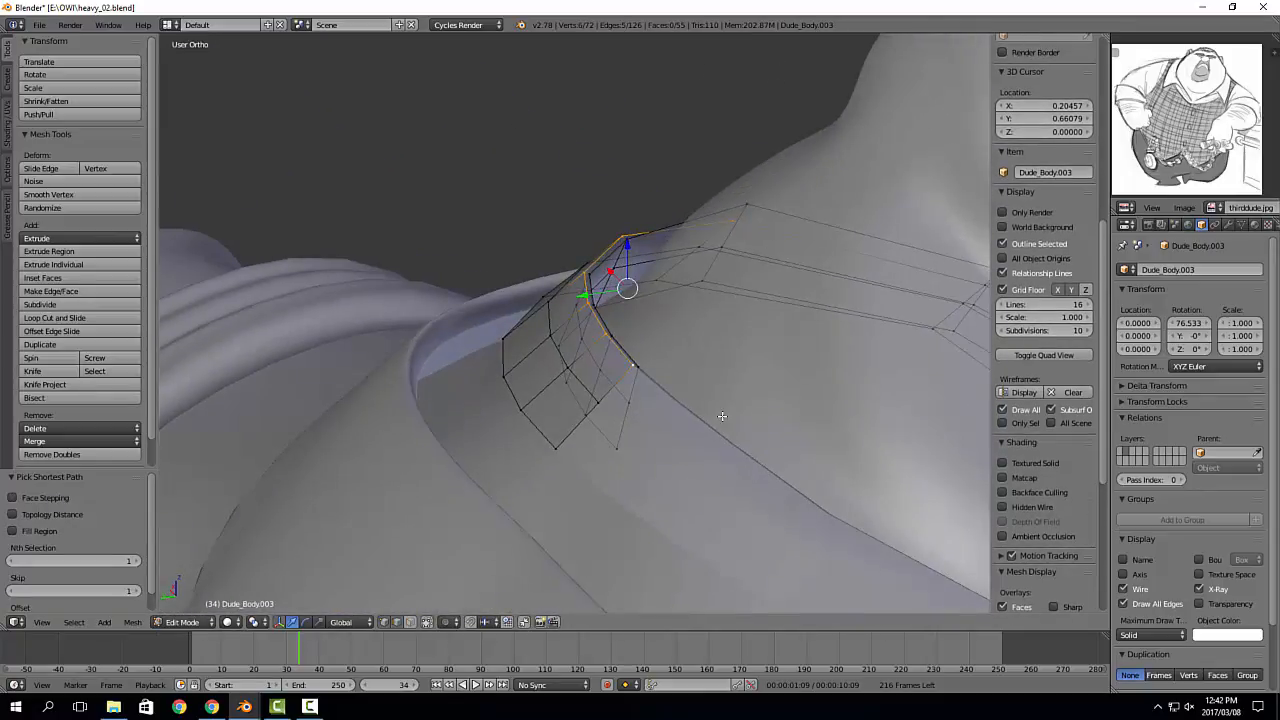
{"action": "key", "text": "g"}
{"action": "left_click", "coordinate": [620, 416]}
{"action": "middle_click_drag", "start_coordinate": [620, 416], "coordinate": [811, 400]}
{"action": "key", "text": "KP_Decimal"}
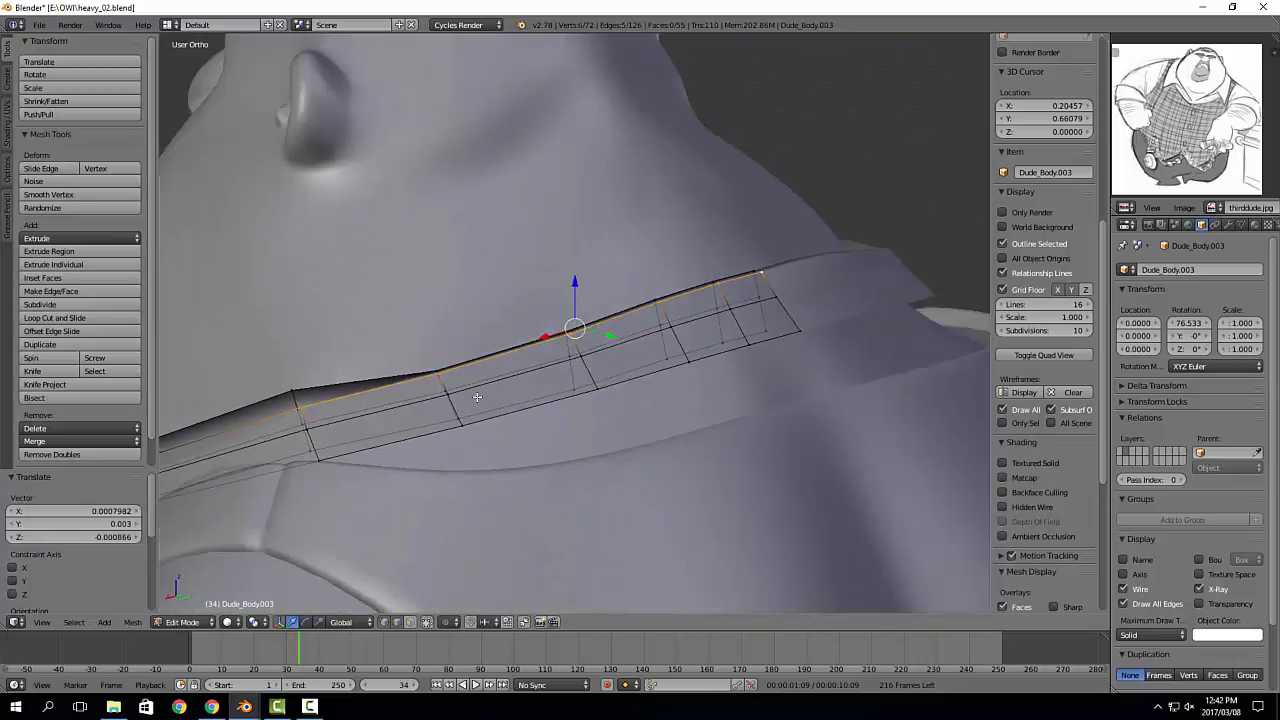
Step: Smooth the vertices along the collar's bevelled fold at the back and side of the neck, and return to Object Mode
{"action": "middle_click_drag", "start_coordinate": [268, 397], "coordinate": [576, 335], "text": "shift"}
{"action": "key", "text": "a"}
{"action": "right_click", "coordinate": [576, 335]}
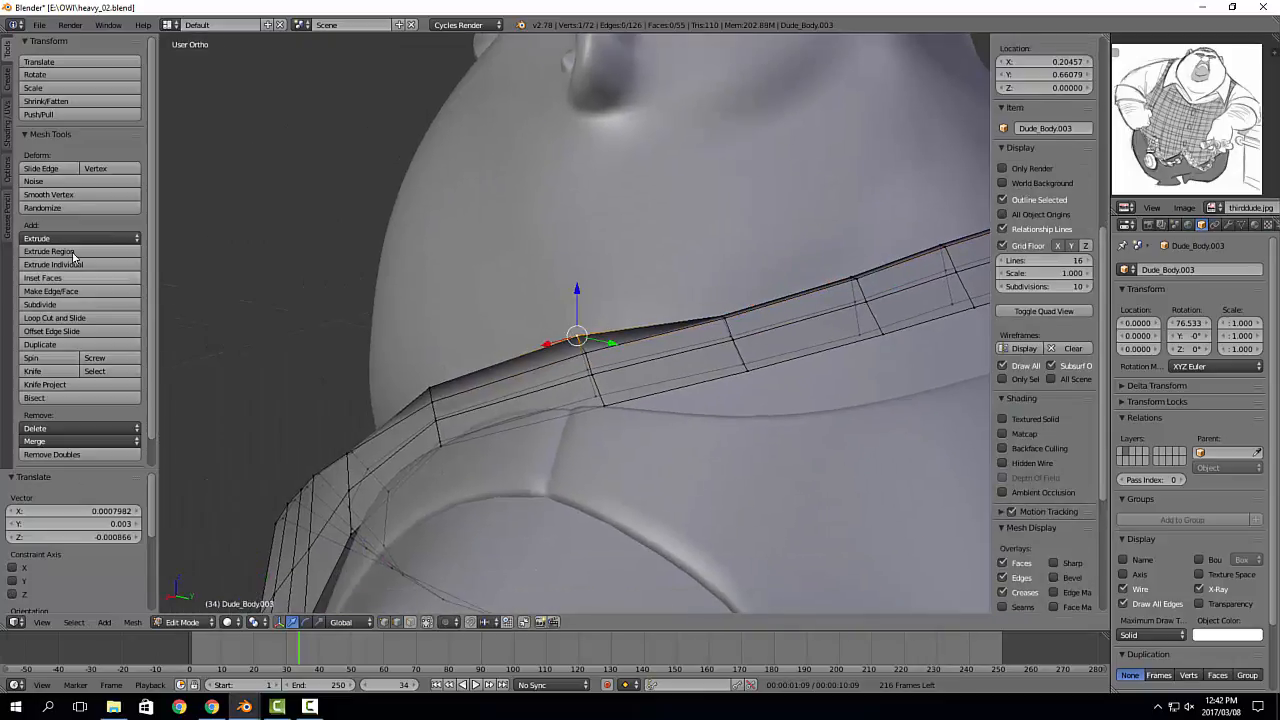
{"action": "left_click", "coordinate": [104, 196]}
{"action": "right_click", "coordinate": [429, 389]}
{"action": "left_click", "coordinate": [82, 197]}
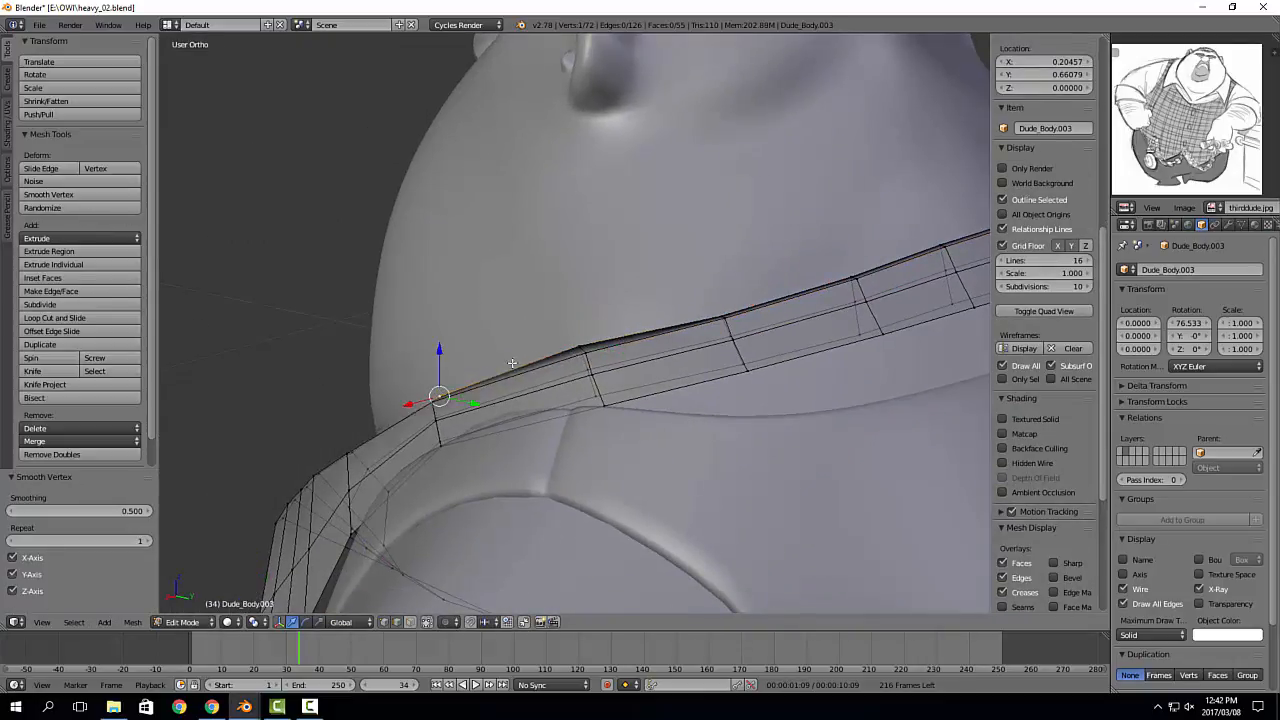
{"action": "middle_click_drag", "start_coordinate": [512, 363], "coordinate": [680, 362]}
{"action": "key", "text": "Tab"}
{"action": "middle_click_drag", "start_coordinate": [474, 461], "coordinate": [736, 346], "text": "shift"}
{"action": "scroll", "coordinate": [735, 346], "scroll_direction": "down", "scroll_amount": 3}
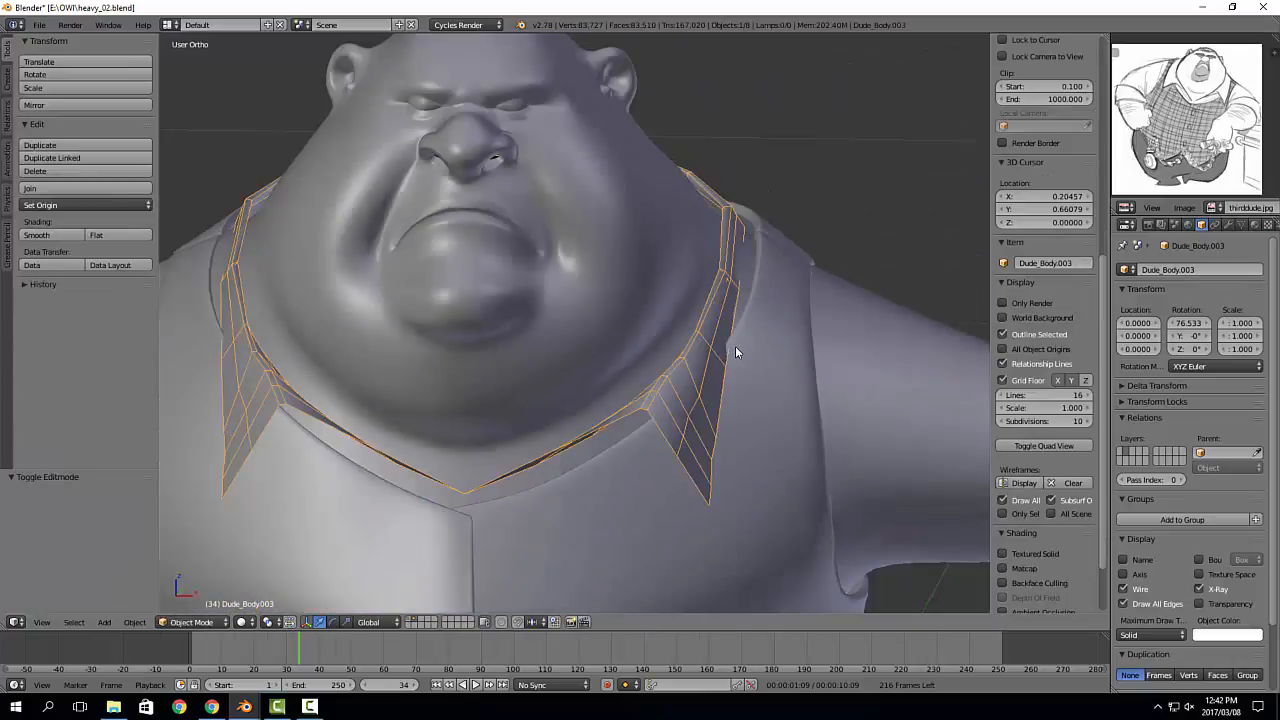
Step: Add a Solidify modifier with -0.0100 thickness and a level 2 Subdivision Surface modifier to the collar
{"action": "left_click", "coordinate": [1228, 224]}
{"action": "left_click", "coordinate": [1144, 270]}
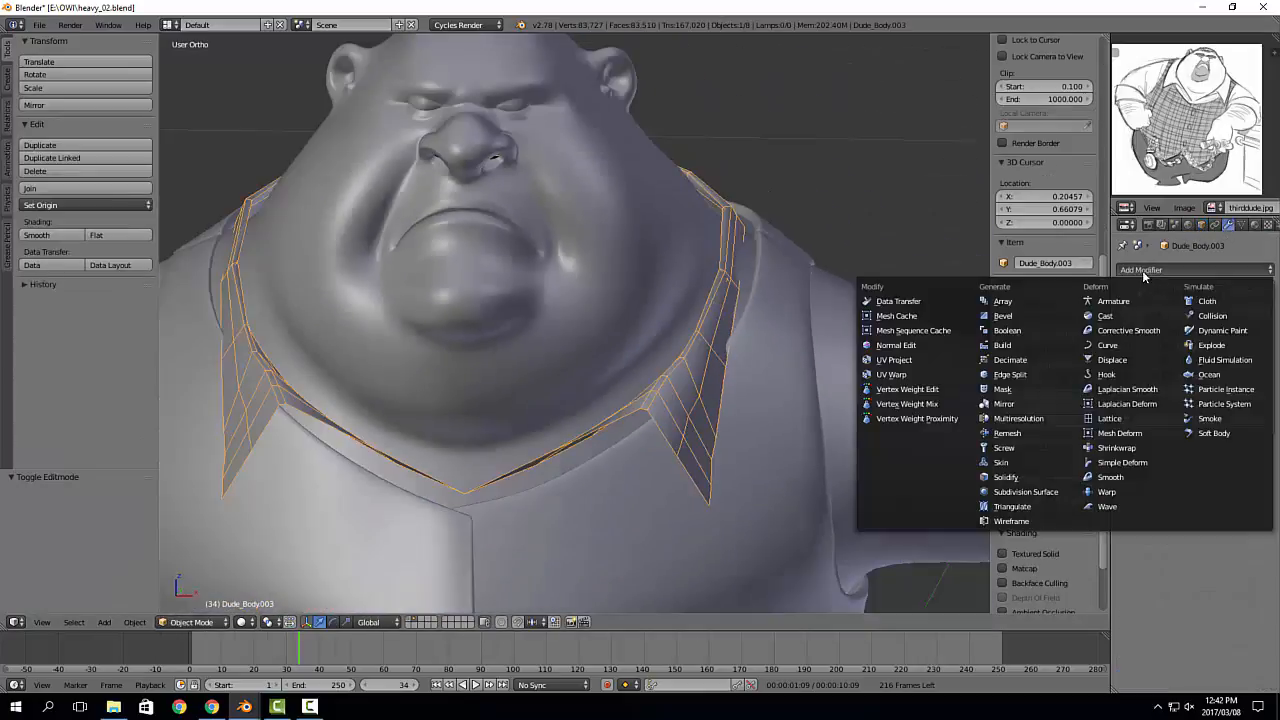
{"action": "left_click", "coordinate": [1020, 482]}
{"action": "left_click_drag", "start_coordinate": [1160, 492], "coordinate": [1110, 492]}
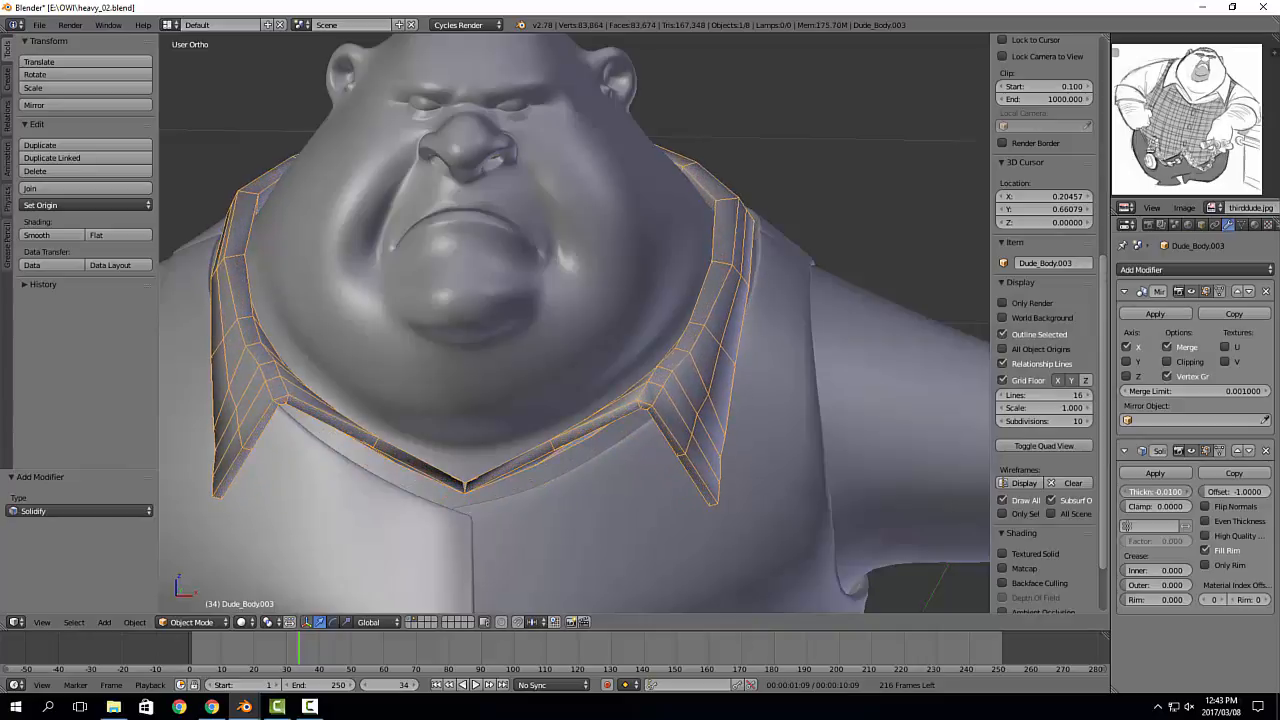
{"action": "key", "text": "ctrl+2"}
{"action": "key", "text": "a"}
Step: Select the collar's front edge path from the centre to the flap, extrude it into a lower band, and adjust its position
{"action": "scroll", "coordinate": [798, 429], "scroll_direction": "down", "scroll_amount": 3}
{"action": "middle_click_drag", "start_coordinate": [798, 429], "coordinate": [611, 506]}
{"action": "scroll", "coordinate": [692, 387], "scroll_direction": "up", "scroll_amount": 4}
{"action": "key", "text": "Tab"}
{"action": "scroll", "coordinate": [633, 364], "scroll_direction": "down", "scroll_amount": 1}
{"action": "mouse_move", "coordinate": [652, 434]}
{"action": "middle_mouse_down"}
{"action": "mouse_move", "coordinate": [591, 429]}
{"action": "mouse_move", "coordinate": [663, 439]}
{"action": "mouse_move", "coordinate": [660, 450]}
{"action": "middle_mouse_up"}
{"action": "left_click_drag", "start_coordinate": [577, 505], "coordinate": [585, 504]}
{"action": "scroll", "coordinate": [591, 498], "scroll_direction": "down", "scroll_amount": 1}
{"action": "middle_click_drag", "start_coordinate": [639, 456], "coordinate": [789, 485], "text": "shift"}
{"action": "right_click", "coordinate": [807, 321], "text": "ctrl"}
{"action": "key", "text": "e"}
{"action": "left_click", "coordinate": [709, 444]}
{"action": "key", "text": "g"}
Step: Move the collar's two front-centre vertices along the X axis across the middle seam, and return to Object Mode
{"action": "left_click", "coordinate": [700, 470]}
{"action": "scroll", "coordinate": [789, 485], "scroll_direction": "up", "scroll_amount": 3}
{"action": "right_click", "coordinate": [589, 483]}
{"action": "key", "text": "g"}
{"action": "key", "text": "x"}
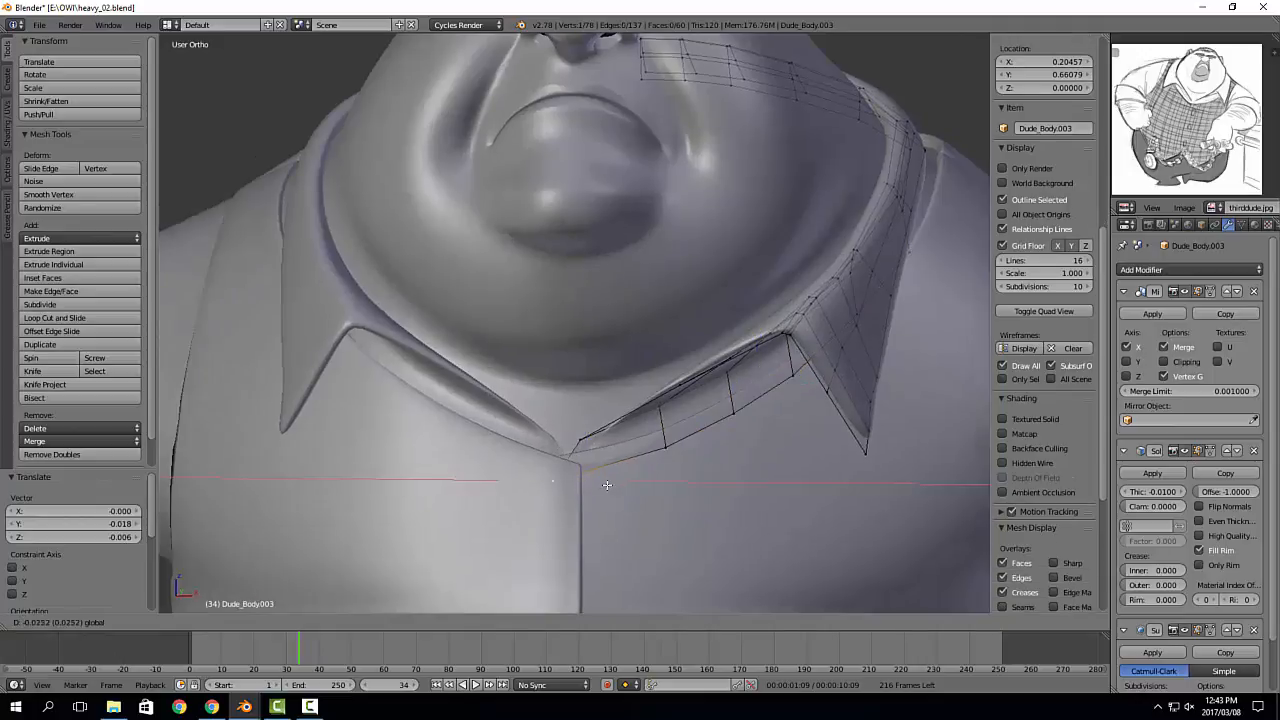
{"action": "left_click", "coordinate": [583, 445]}
{"action": "key", "text": "g"}
{"action": "key", "text": "x"}
{"action": "left_click", "coordinate": [600, 435]}
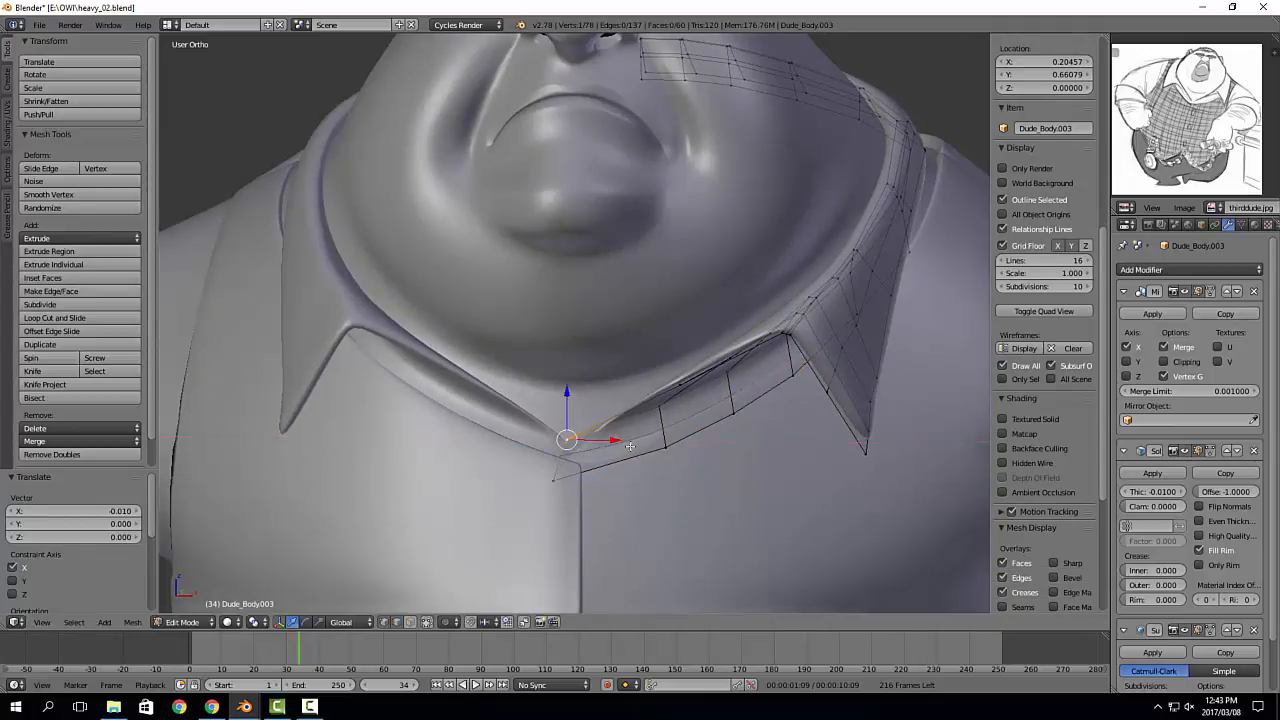
{"action": "key", "text": "Tab"}
{"action": "mouse_move", "coordinate": [645, 472]}
{"action": "middle_mouse_down"}
{"action": "mouse_move", "coordinate": [596, 497]}
{"action": "mouse_move", "coordinate": [658, 481]}
{"action": "middle_mouse_up"}
{"action": "scroll", "coordinate": [680, 465], "scroll_direction": "down", "scroll_amount": 2}
{"action": "key", "text": "a"}
{"action": "key", "text": "a"}
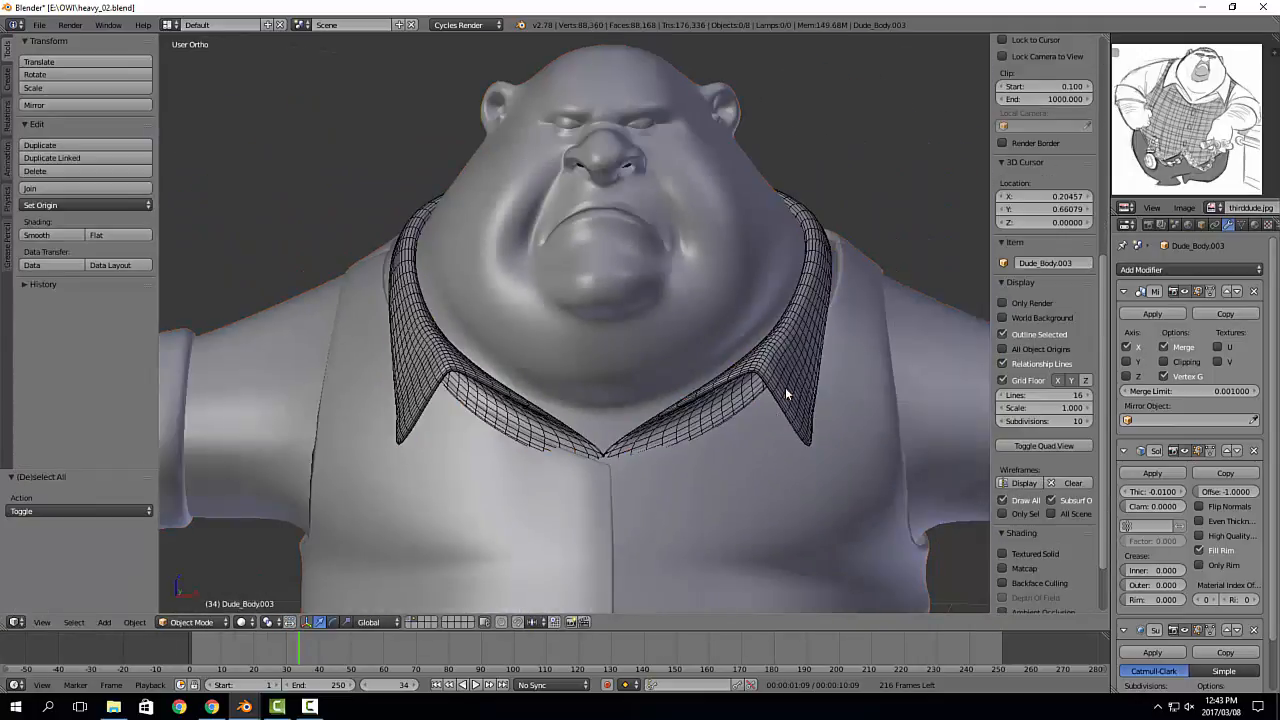
Step: Add a lengthwise loop cut on the inner side of the collar, close to its fold
{"action": "right_click", "coordinate": [785, 387]}
{"action": "middle_click_drag", "start_coordinate": [961, 458], "coordinate": [811, 412]}
{"action": "key", "text": "Tab"}
{"action": "scroll", "coordinate": [847, 358], "scroll_direction": "up", "scroll_amount": 3}
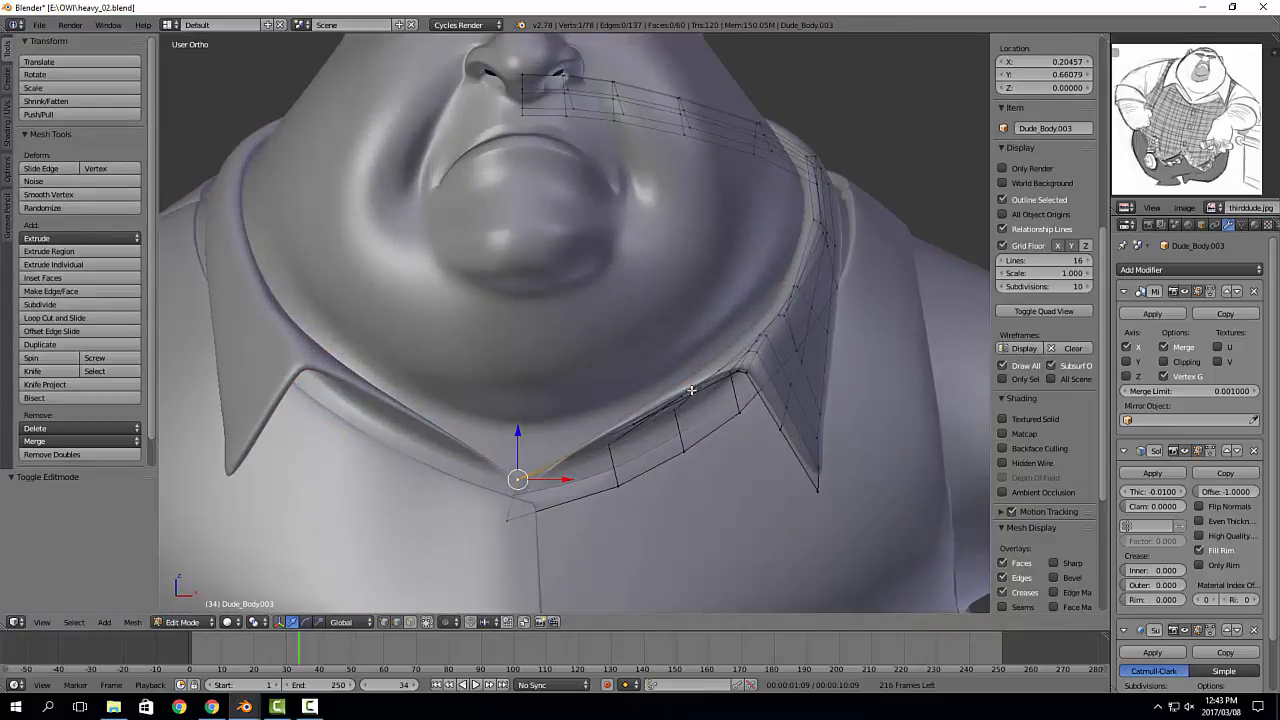
{"action": "middle_click_drag", "start_coordinate": [847, 358], "coordinate": [740, 375]}
{"action": "key", "text": "ctrl+r"}
{"action": "left_click", "coordinate": [724, 373]}
{"action": "left_click", "coordinate": [758, 363]}
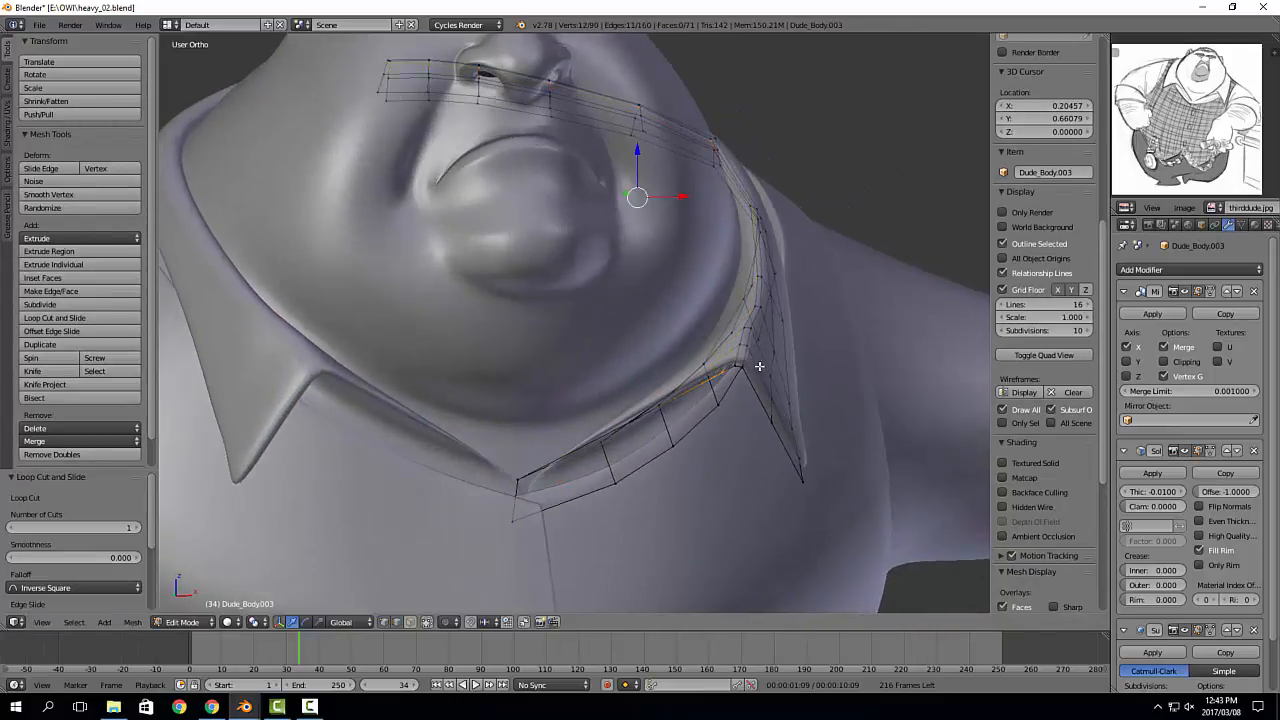
Step: Add a second lengthwise loop cut on the flap side of the collar's fold, and return to Object Mode
{"action": "key", "text": "ctrl+r"}
{"action": "left_click", "coordinate": [752, 376]}
{"action": "left_click", "coordinate": [750, 392]}
{"action": "key", "text": "Tab"}
{"action": "scroll", "coordinate": [686, 420], "scroll_direction": "down", "scroll_amount": 3}
{"action": "key", "text": "a"}
{"action": "middle_click_drag", "start_coordinate": [686, 420], "coordinate": [716, 413]}
{"action": "scroll", "coordinate": [711, 437], "scroll_direction": "down", "scroll_amount": 2}
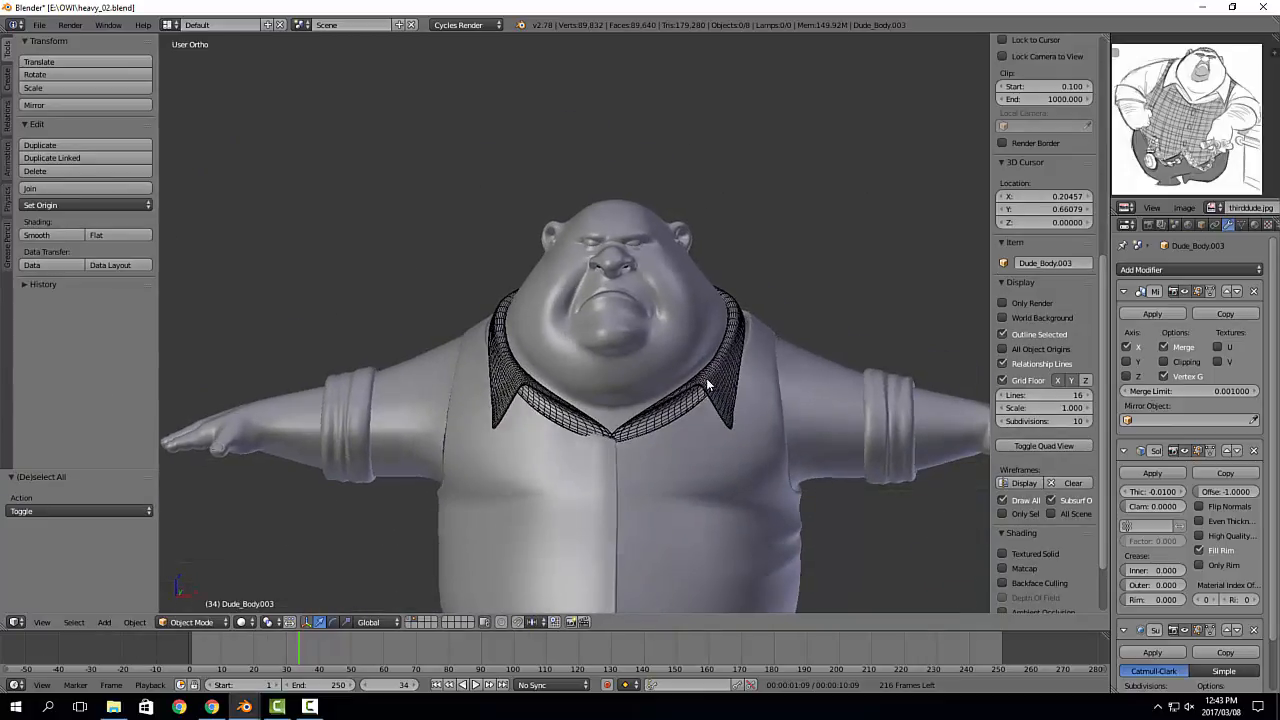
Step: Open the collar in Sculpt Mode and set the Grab brush radius to 151 px
{"action": "scroll", "coordinate": [708, 380], "scroll_direction": "up", "scroll_amount": 5}
{"action": "key", "text": "Tab"}
{"action": "mouse_move", "coordinate": [817, 264]}
{"action": "middle_mouse_down"}
{"action": "mouse_move", "coordinate": [770, 258]}
{"action": "mouse_move", "coordinate": [790, 264]}
{"action": "mouse_move", "coordinate": [798, 250]}
{"action": "middle_mouse_up"}
{"action": "middle_click_drag", "start_coordinate": [798, 250], "coordinate": [751, 334], "text": "shift"}
{"action": "key", "text": "Tab"}
{"action": "key", "text": "f"}
{"action": "left_click", "coordinate": [730, 356]}
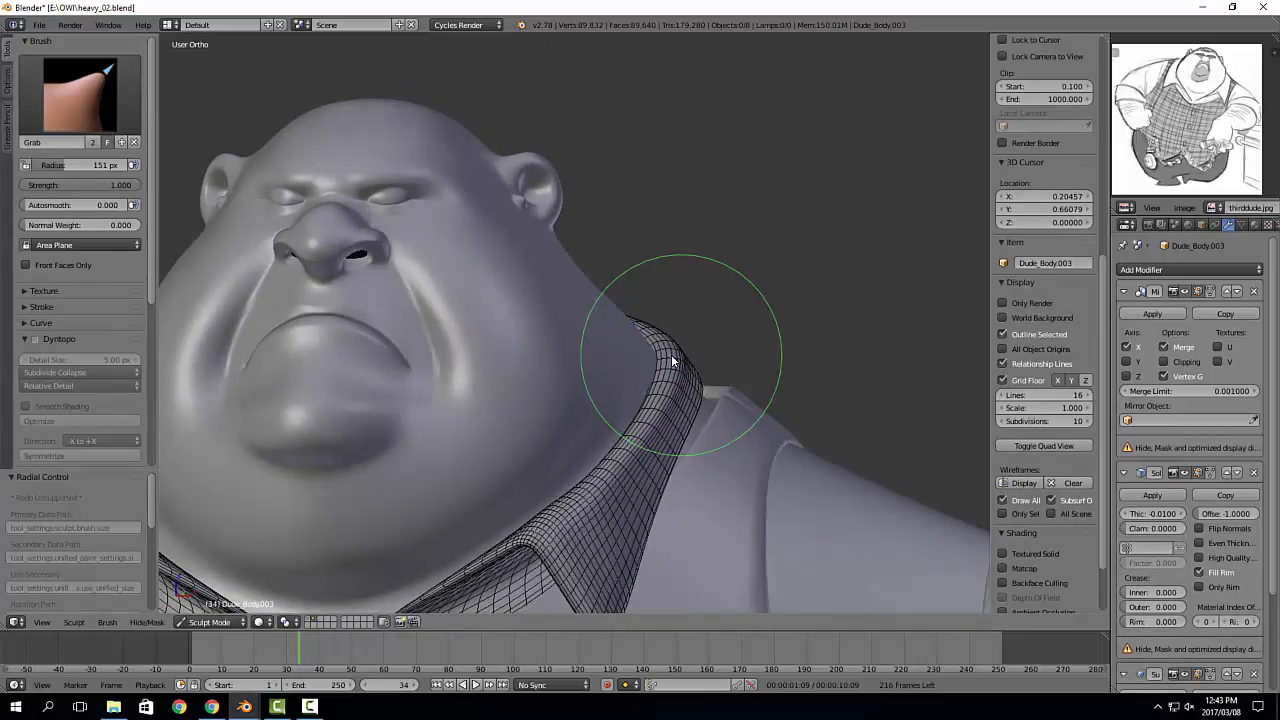
Step: Pull the side and back of the collar closer to the neck with the Grab brush
{"action": "middle_click_drag", "start_coordinate": [671, 354], "coordinate": [602, 345]}
{"action": "left_click_drag", "start_coordinate": [705, 320], "coordinate": [711, 320]}
{"action": "mouse_move", "coordinate": [711, 320]}
{"action": "middle_mouse_down"}
{"action": "mouse_move", "coordinate": [700, 367]}
{"action": "mouse_move", "coordinate": [728, 384]}
{"action": "mouse_move", "coordinate": [755, 348]}
{"action": "mouse_move", "coordinate": [682, 400]}
{"action": "middle_mouse_up"}
{"action": "key", "text": "Tab"}
{"action": "key", "text": "Tab"}
{"action": "key", "text": "8"}
{"action": "left_click_drag", "start_coordinate": [682, 400], "coordinate": [669, 404]}
{"action": "left_click_drag", "start_coordinate": [694, 268], "coordinate": [678, 262]}
{"action": "mouse_move", "coordinate": [726, 286]}
{"action": "middle_mouse_down"}
{"action": "mouse_move", "coordinate": [633, 331]}
{"action": "mouse_move", "coordinate": [695, 264]}
{"action": "middle_mouse_up"}
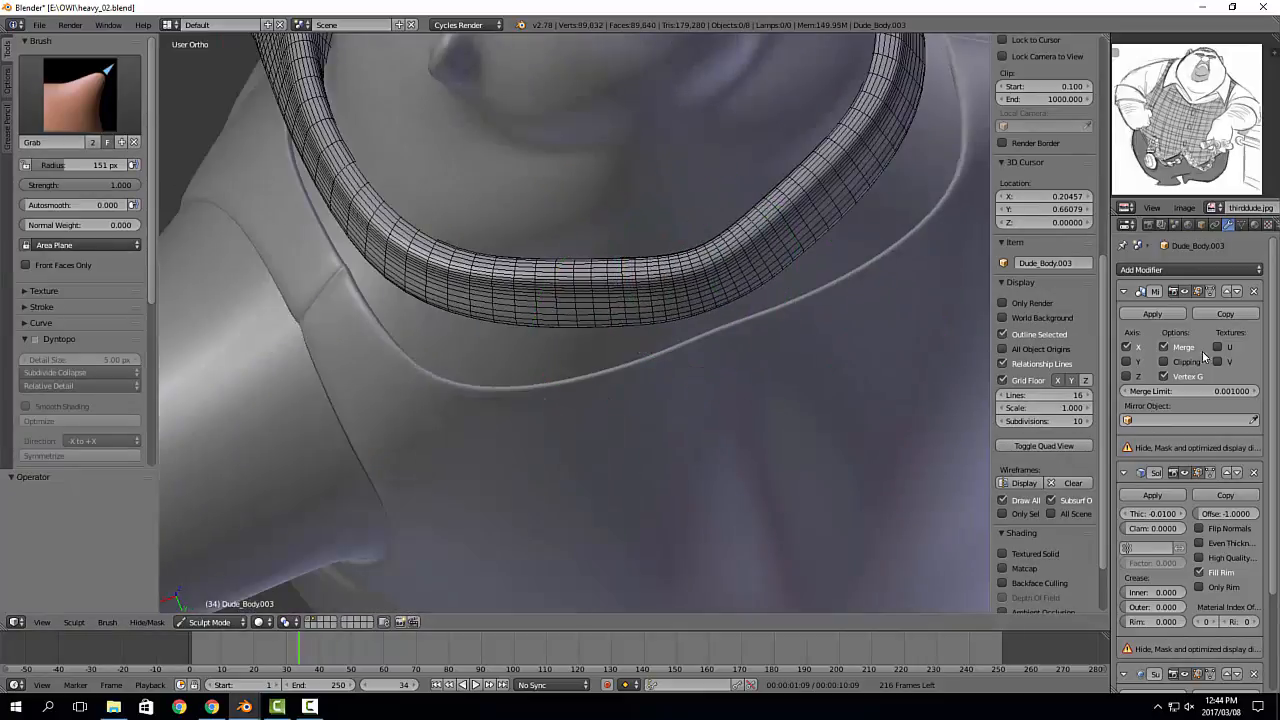
Step: Enable clipping on the collar's Mirror modifier and reshape the collar's back from the side view with a 239 px Grab brush
{"action": "left_click_drag", "start_coordinate": [700, 277], "coordinate": [699, 262]}
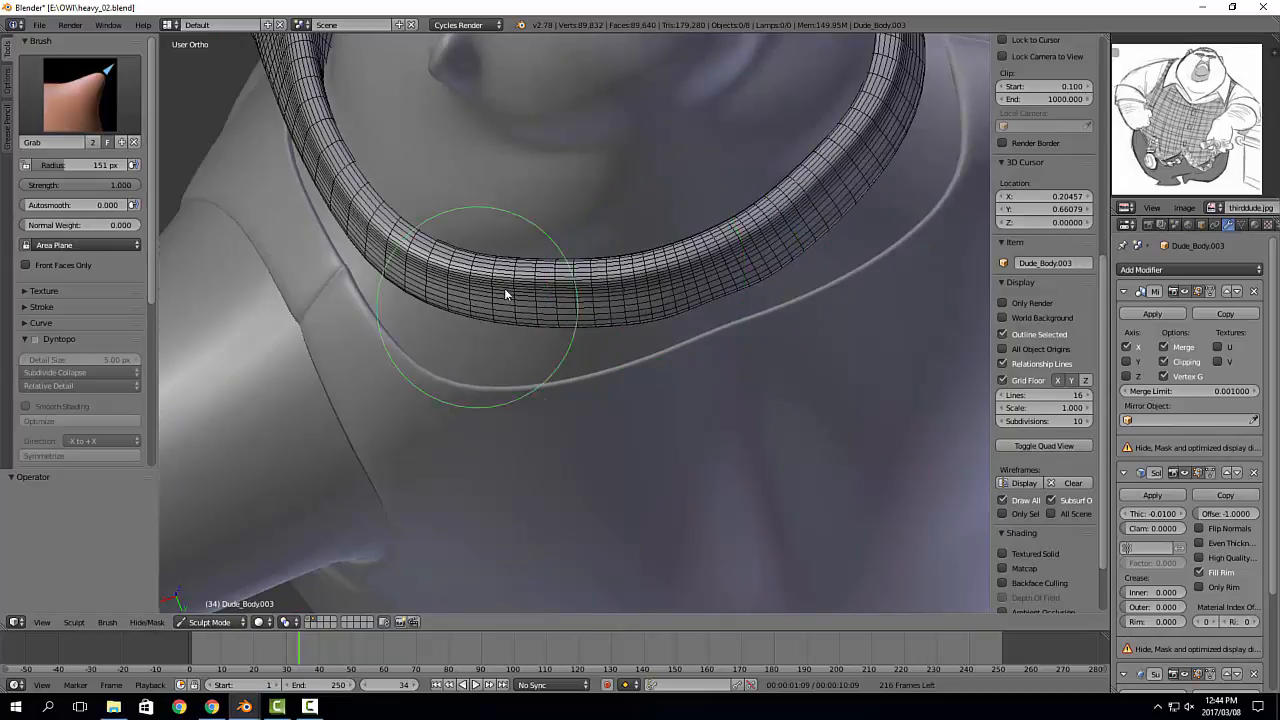
{"action": "mouse_move", "coordinate": [506, 291]}
{"action": "middle_mouse_down"}
{"action": "mouse_move", "coordinate": [658, 248]}
{"action": "mouse_move", "coordinate": [733, 273]}
{"action": "middle_mouse_up"}
{"action": "key", "text": "KP_3"}
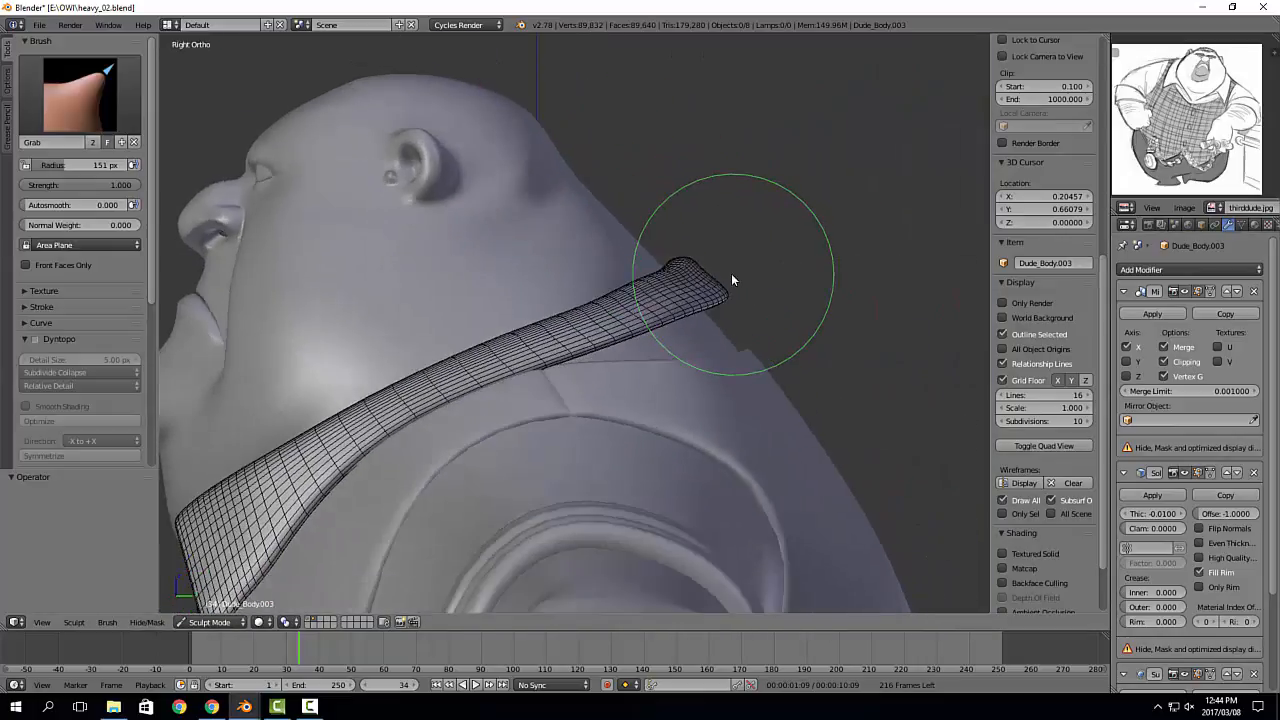
{"action": "key", "text": "f"}
{"action": "left_click", "coordinate": [788, 270]}
{"action": "left_click_drag", "start_coordinate": [704, 278], "coordinate": [696, 287]}
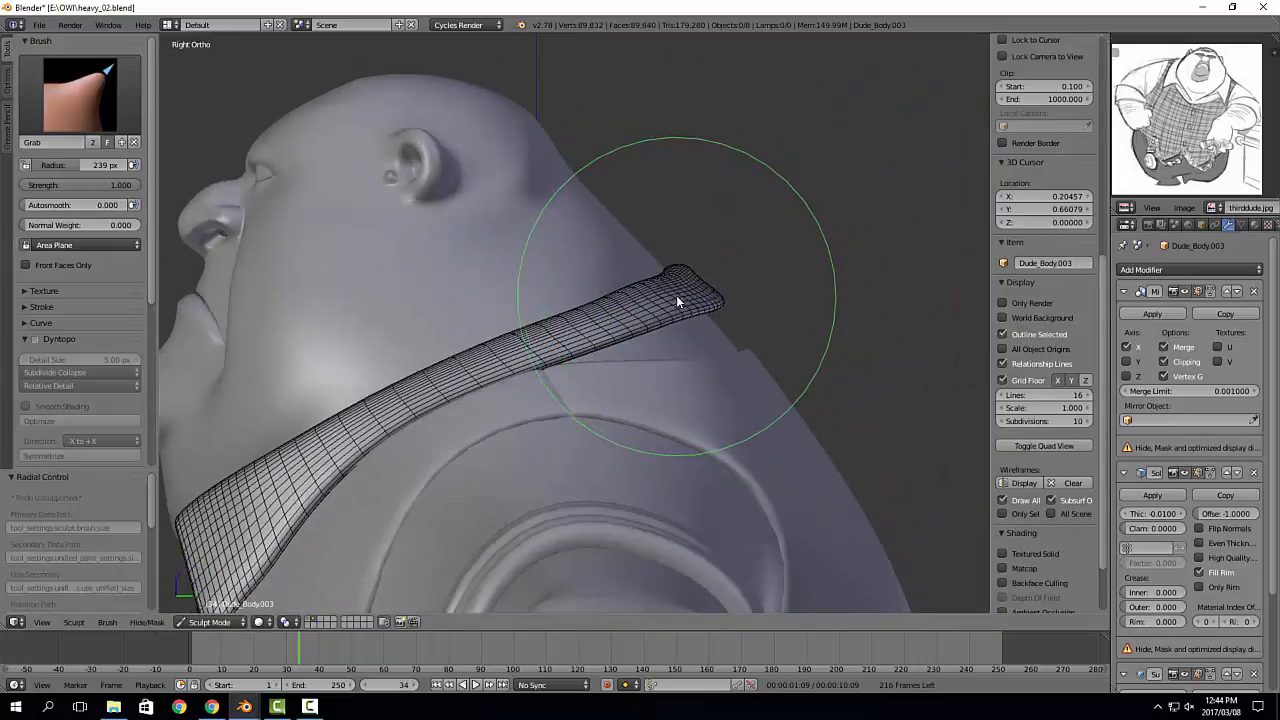
Step: Adjust the side of the collar beside the neck with the Grab brush, and return to Object Mode
{"action": "middle_click_drag", "start_coordinate": [560, 334], "coordinate": [692, 333]}
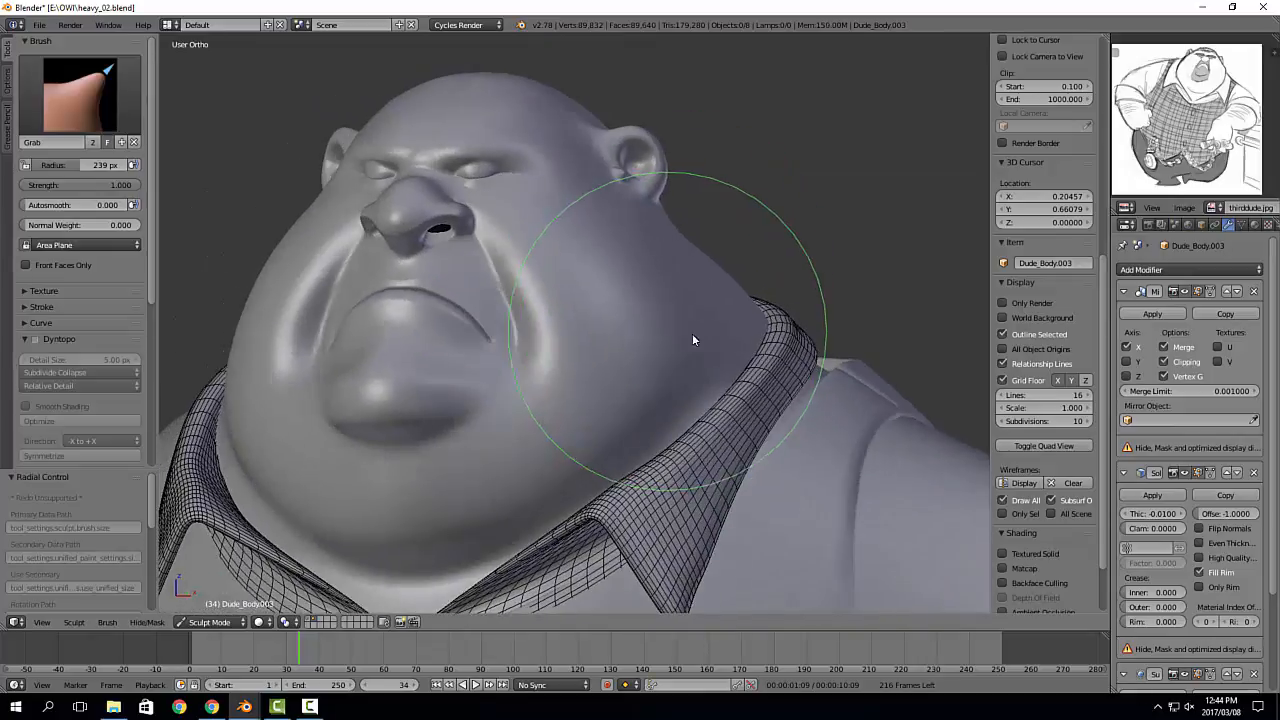
{"action": "left_click_drag", "start_coordinate": [789, 332], "coordinate": [783, 338]}
{"action": "middle_click_drag", "start_coordinate": [816, 346], "coordinate": [775, 345]}
{"action": "left_click_drag", "start_coordinate": [775, 345], "coordinate": [789, 352]}
{"action": "mouse_move", "coordinate": [789, 352]}
{"action": "middle_mouse_down"}
{"action": "mouse_move", "coordinate": [830, 378]}
{"action": "mouse_move", "coordinate": [838, 366]}
{"action": "middle_mouse_up"}
{"action": "middle_click_drag", "start_coordinate": [838, 366], "coordinate": [822, 286], "text": "shift"}
{"action": "scroll", "coordinate": [822, 288], "scroll_direction": "down", "scroll_amount": 5}
{"action": "key", "text": "Tab"}
{"action": "mouse_move", "coordinate": [745, 350]}
{"action": "middle_mouse_down"}
{"action": "mouse_move", "coordinate": [715, 366]}
{"action": "mouse_move", "coordinate": [704, 387]}
{"action": "mouse_move", "coordinate": [716, 391]}
{"action": "mouse_move", "coordinate": [704, 349]}
{"action": "middle_mouse_up"}
{"action": "scroll", "coordinate": [745, 290], "scroll_direction": "up", "scroll_amount": 4}
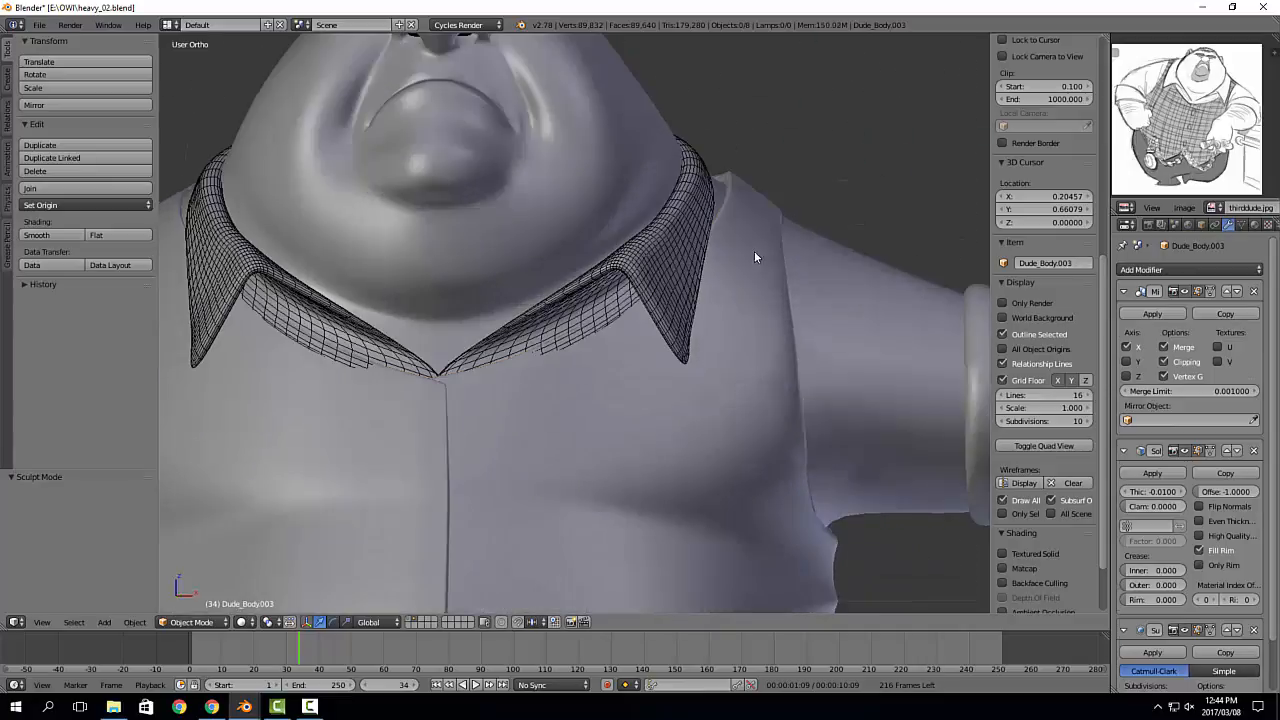
Step: Open the shirt in Sculpt Mode and reshape its shoulder beside the collar with a 218 px Grab brush
{"action": "right_click", "coordinate": [754, 250]}
{"action": "key", "text": "Tab"}
{"action": "middle_click_drag", "start_coordinate": [753, 142], "coordinate": [754, 160]}
{"action": "key", "text": "f"}
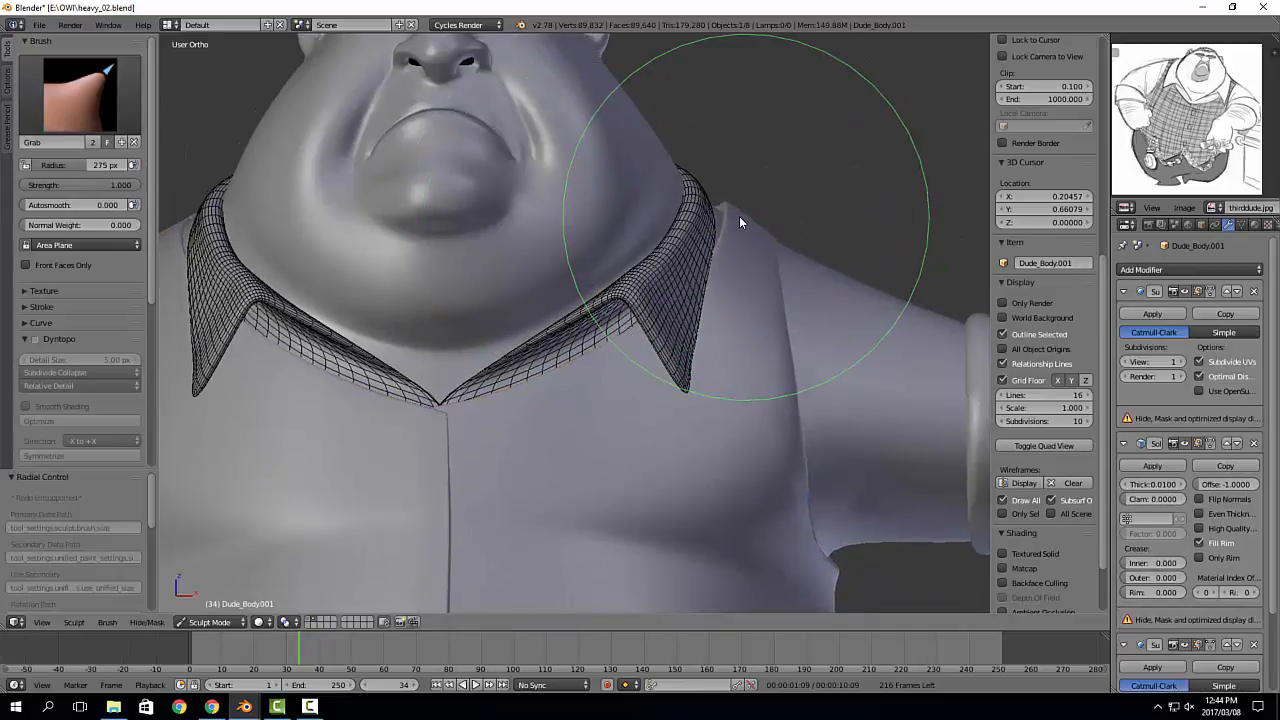
{"action": "left_click", "coordinate": [739, 216]}
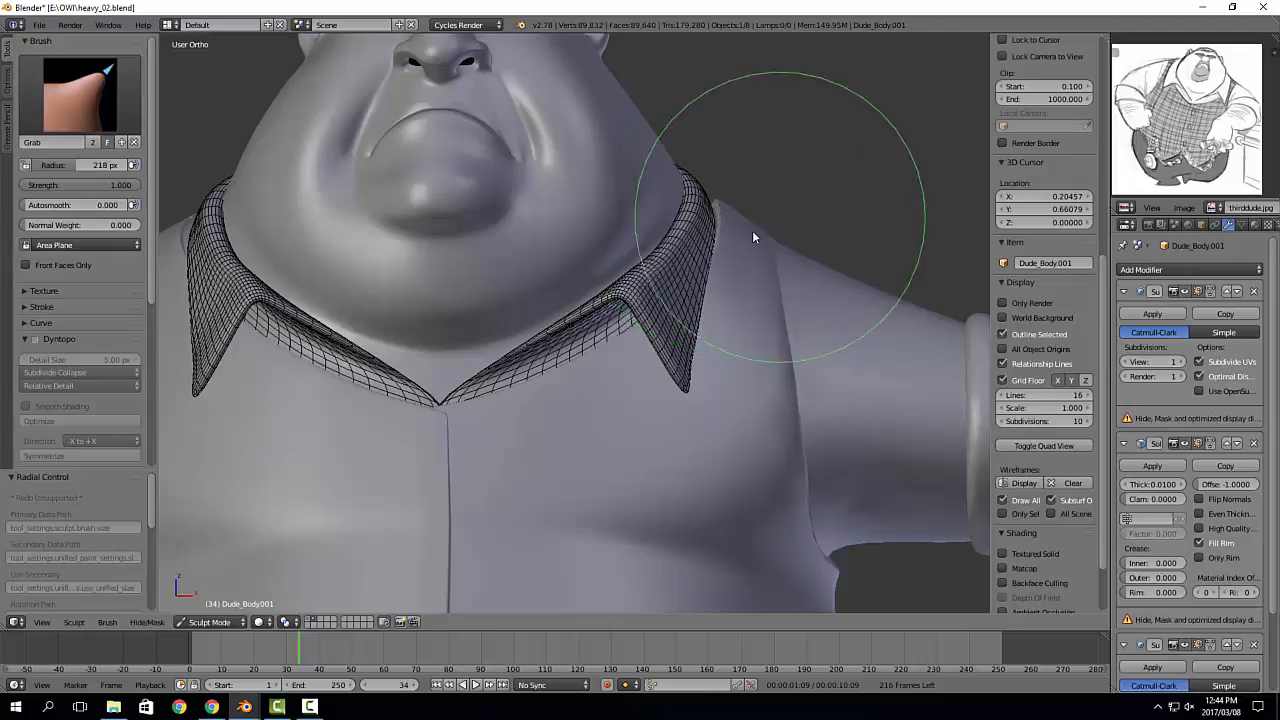
Step: Pull the shirt's back neckline up towards the collar with a 136 px Grab brush
{"action": "mouse_move", "coordinate": [752, 230]}
{"action": "middle_mouse_down"}
{"action": "mouse_move", "coordinate": [782, 244]}
{"action": "mouse_move", "coordinate": [620, 344]}
{"action": "mouse_move", "coordinate": [612, 370]}
{"action": "mouse_move", "coordinate": [637, 359]}
{"action": "middle_mouse_up"}
{"action": "scroll", "coordinate": [620, 344], "scroll_direction": "up", "scroll_amount": 2}
{"action": "key", "text": "f"}
{"action": "left_click", "coordinate": [601, 405]}
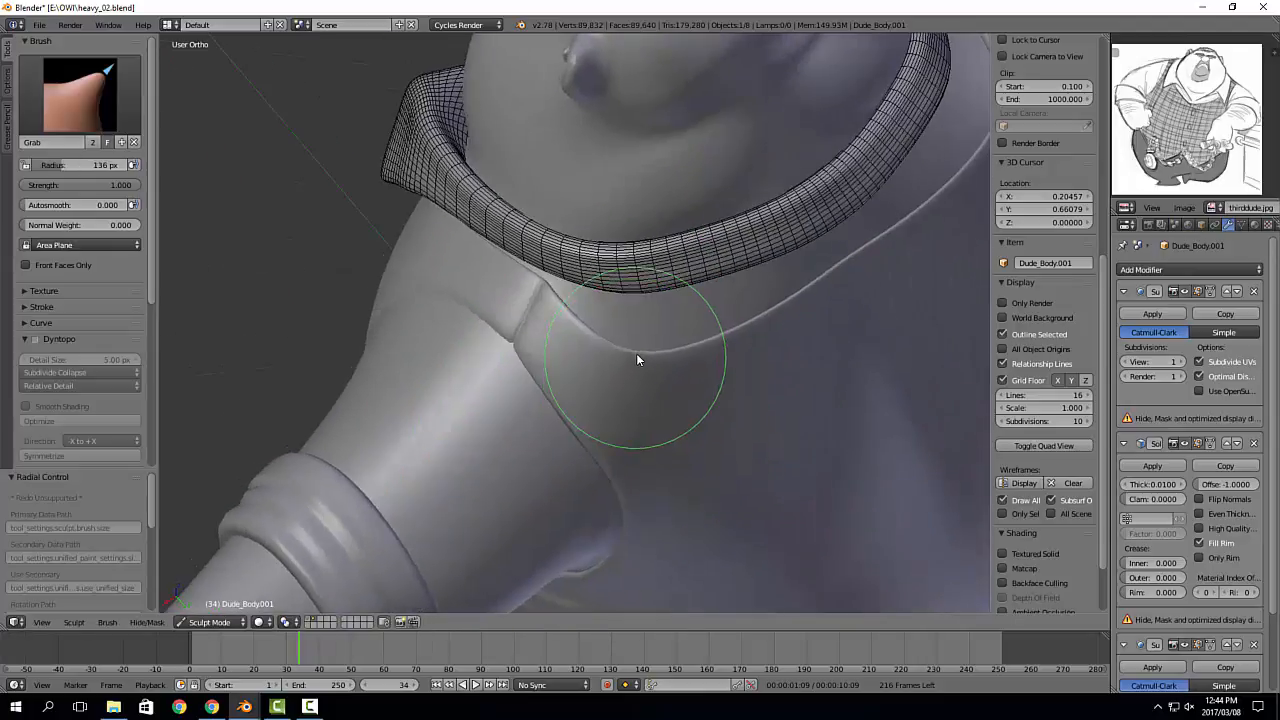
{"action": "mouse_move", "coordinate": [650, 316]}
{"action": "middle_mouse_down"}
{"action": "mouse_move", "coordinate": [611, 314]}
{"action": "mouse_move", "coordinate": [617, 365]}
{"action": "middle_mouse_up"}
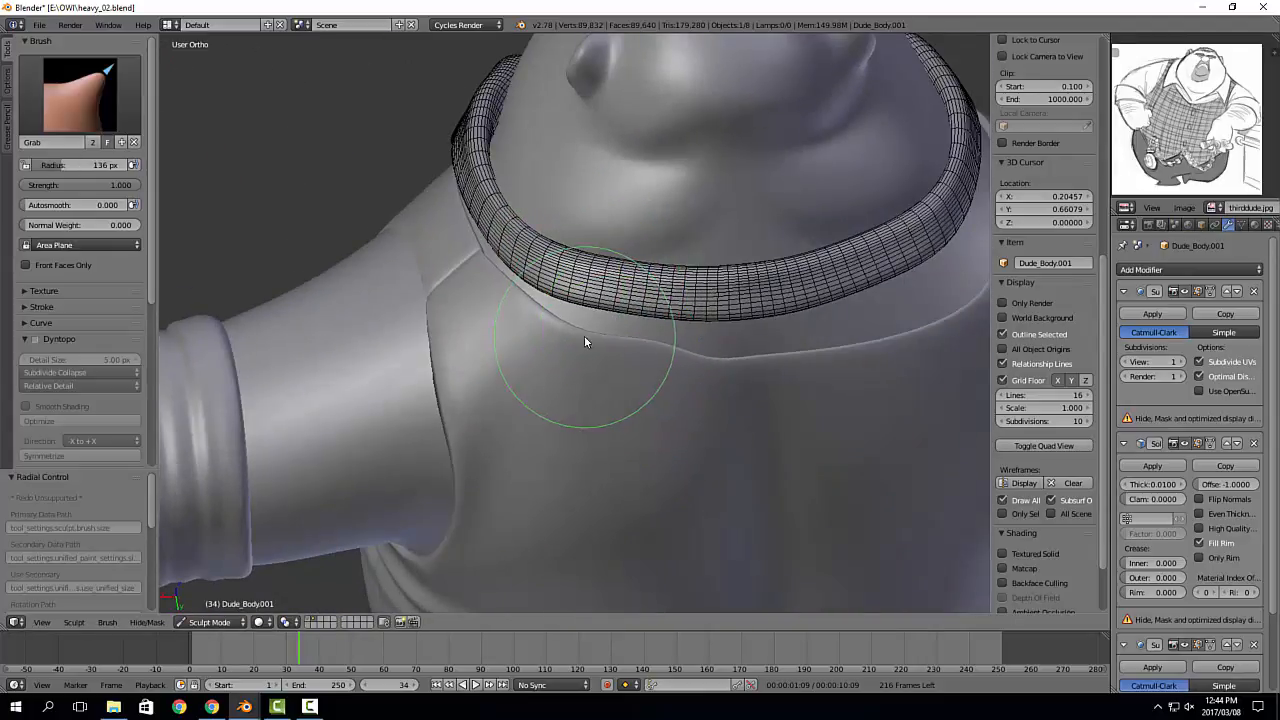
{"action": "middle_click_drag", "start_coordinate": [711, 340], "coordinate": [722, 352]}
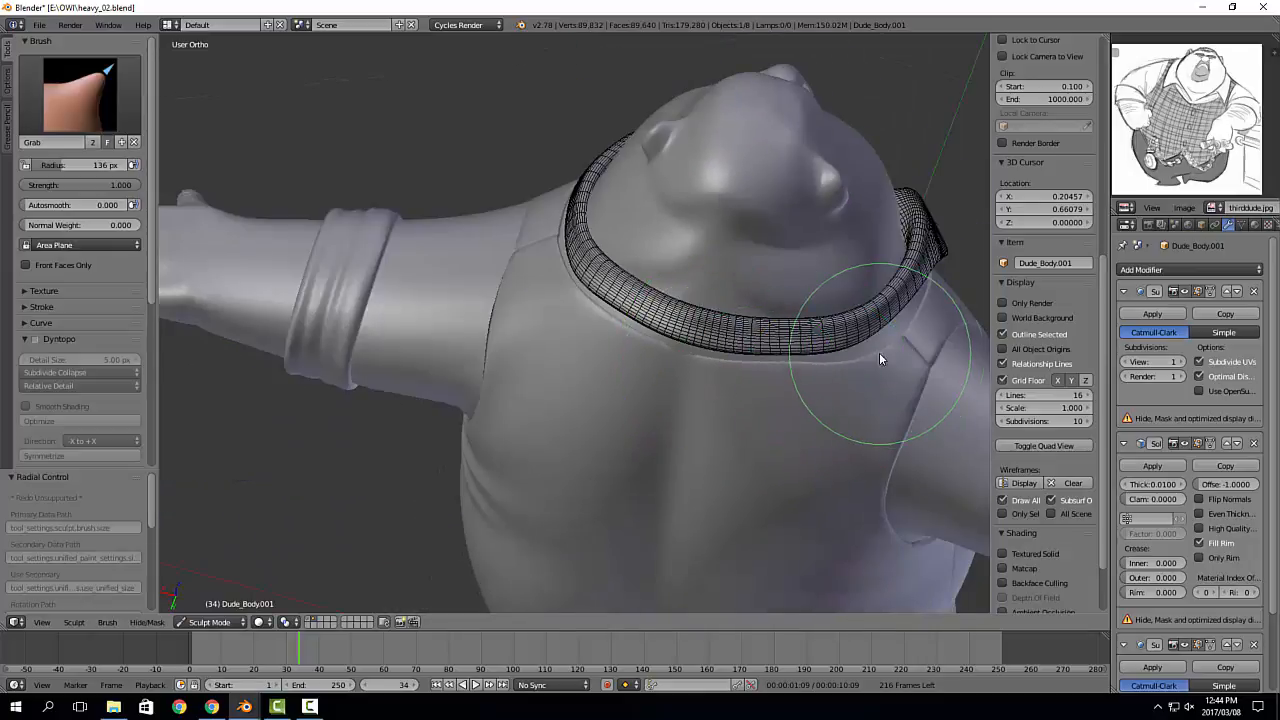
Step: Refine the shirt's neckline under the collar with a resized Grab brush, return to Object Mode and deselect everything
{"action": "mouse_move", "coordinate": [924, 346]}
{"action": "middle_mouse_down"}
{"action": "mouse_move", "coordinate": [746, 370]}
{"action": "mouse_move", "coordinate": [800, 443]}
{"action": "mouse_move", "coordinate": [534, 306]}
{"action": "mouse_move", "coordinate": [729, 371]}
{"action": "mouse_move", "coordinate": [573, 345]}
{"action": "mouse_move", "coordinate": [506, 310]}
{"action": "mouse_move", "coordinate": [787, 393]}
{"action": "middle_mouse_up"}
{"action": "key", "text": "f"}
{"action": "left_click", "coordinate": [744, 361]}
{"action": "key", "text": "Tab"}
{"action": "scroll", "coordinate": [787, 393], "scroll_direction": "down", "scroll_amount": 3}
{"action": "key", "text": "a"}
{"action": "scroll", "coordinate": [788, 396], "scroll_direction": "up", "scroll_amount": 4}
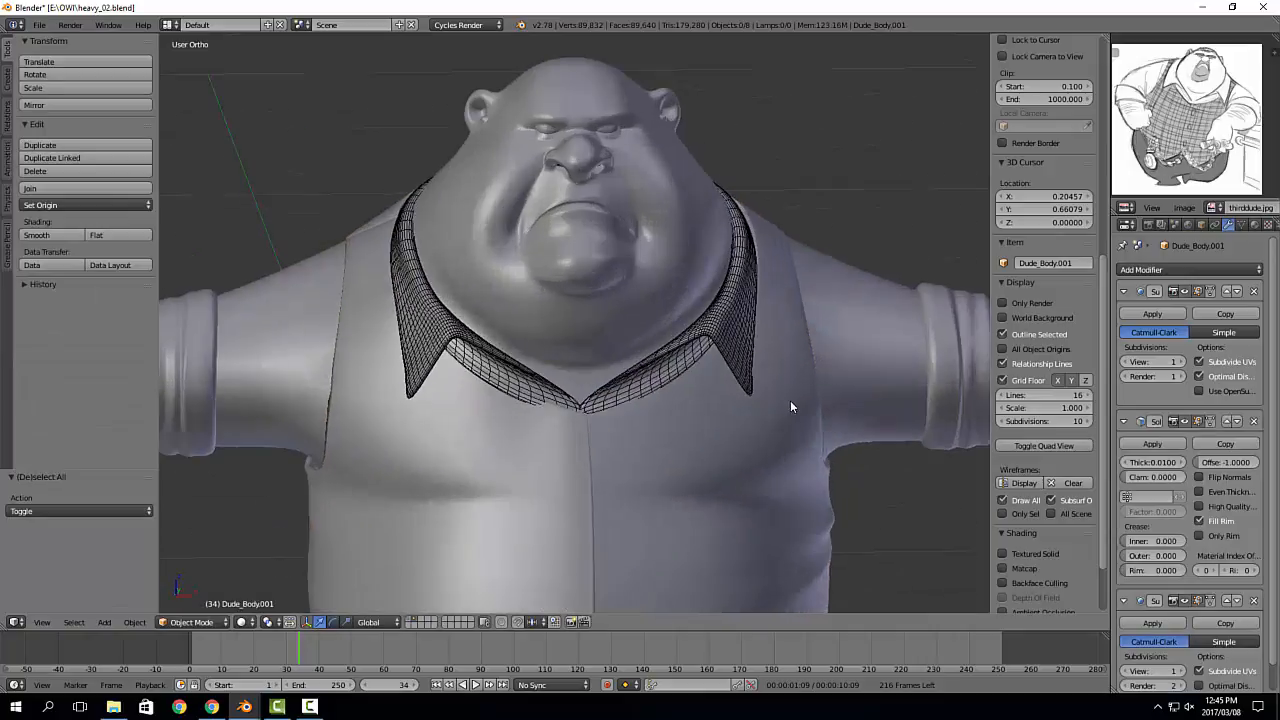
Step: Clear the collar's wireframe overlay, deselect it and check the collar on the full figure
{"action": "right_click", "coordinate": [750, 352]}
{"action": "left_click", "coordinate": [1070, 485]}
{"action": "key", "text": "a"}
{"action": "scroll", "coordinate": [780, 332], "scroll_direction": "down", "scroll_amount": 3}
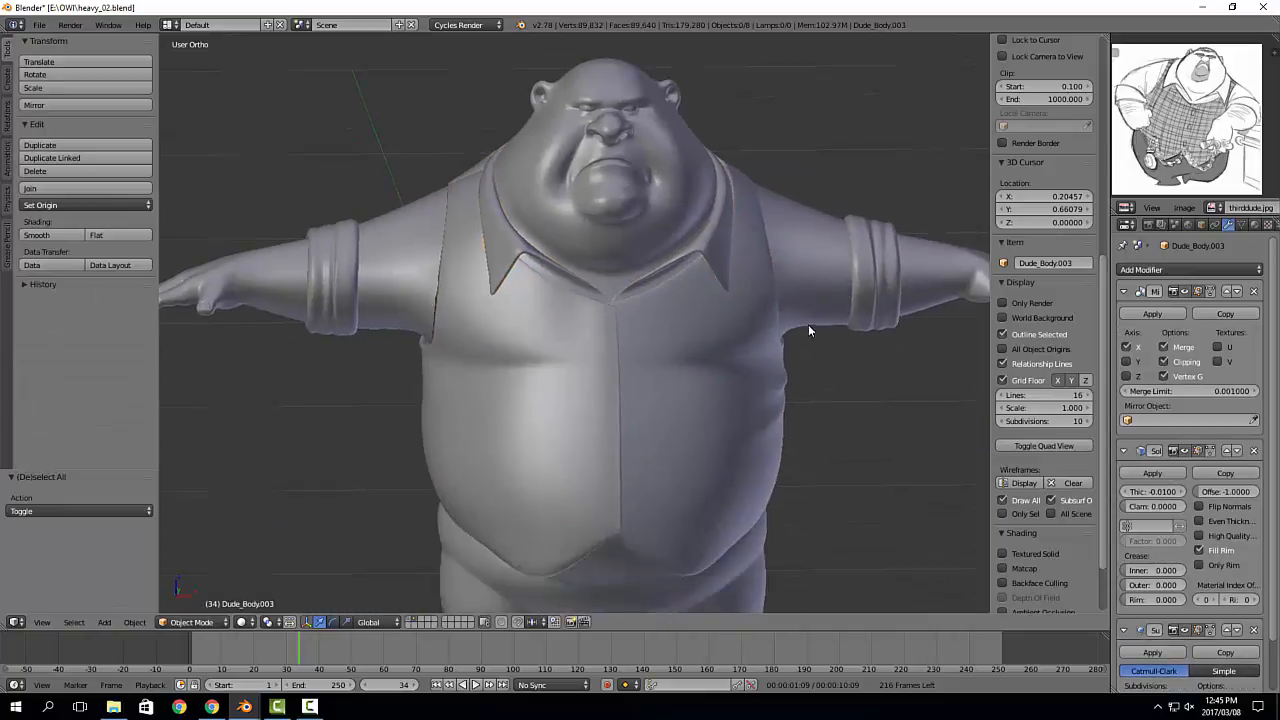
{"action": "middle_click_drag", "start_coordinate": [808, 324], "coordinate": [722, 320]}
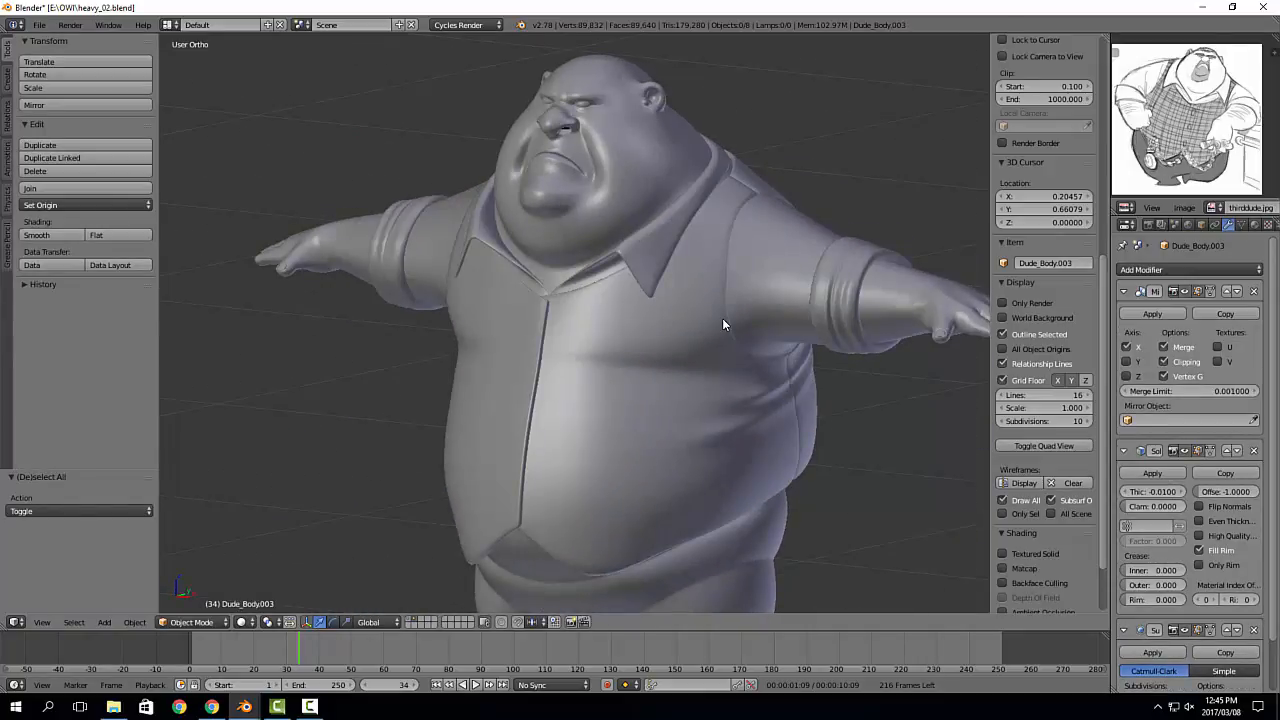
{"action": "middle_click_drag", "start_coordinate": [722, 318], "coordinate": [663, 349]}
{"action": "scroll", "coordinate": [712, 330], "scroll_direction": "up", "scroll_amount": 2}
Step: Open the body mesh in Edit Mode and add face selection to the select mode
{"action": "right_click", "coordinate": [712, 330]}
{"action": "key", "text": "Tab"}
{"action": "scroll", "coordinate": [820, 341], "scroll_direction": "up", "scroll_amount": 2}
{"action": "key", "text": "ctrl+Tab"}
{"action": "left_click", "coordinate": [664, 349], "text": "shift"}
{"action": "right_click", "coordinate": [668, 344], "text": "alt"}
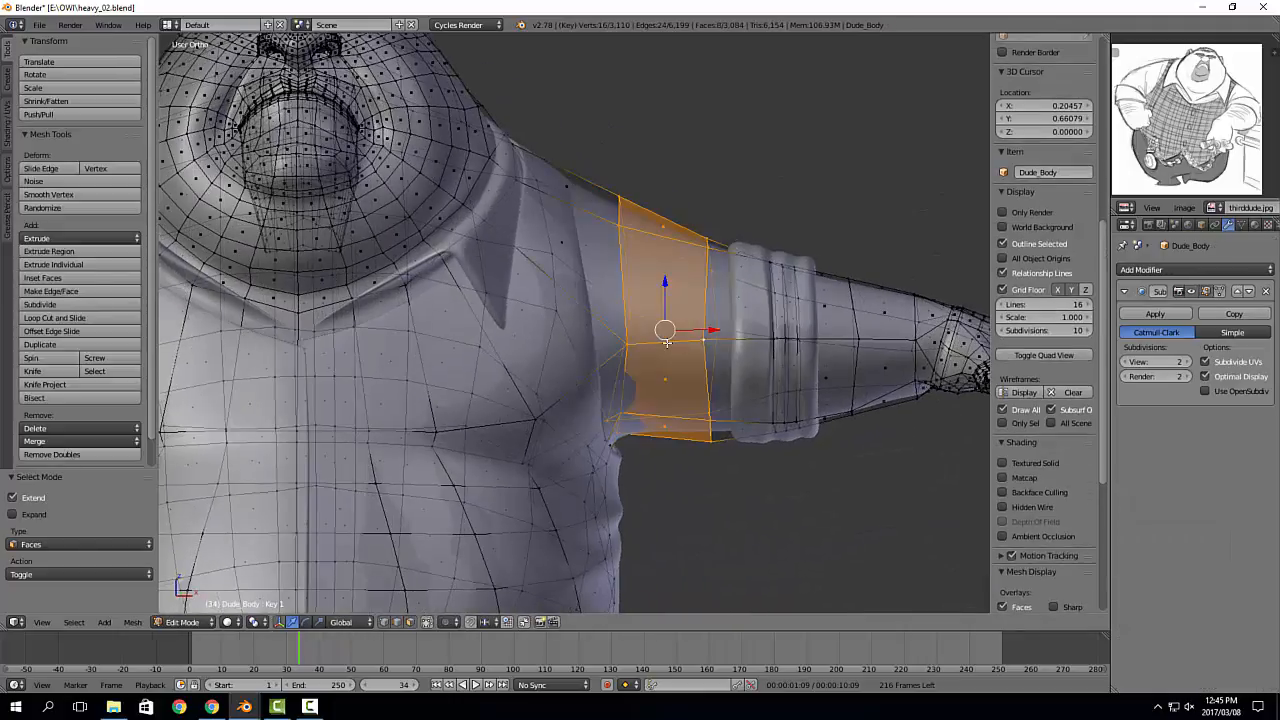
{"action": "right_click", "coordinate": [722, 339], "text": "alt+shift"}
{"action": "right_click", "coordinate": [621, 331], "text": "alt+shift"}
{"action": "scroll", "coordinate": [622, 340], "scroll_direction": "down", "scroll_amount": 2}
{"action": "key", "text": "a"}
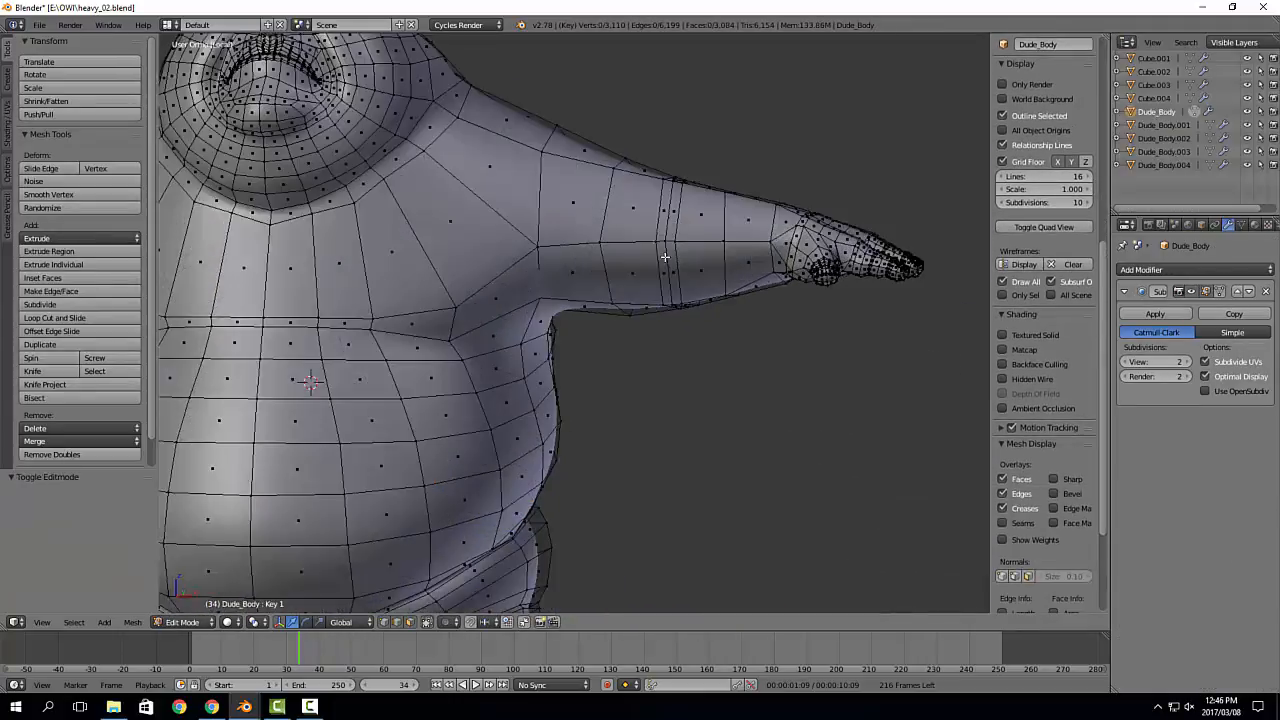
Step: Select the body's face loops covering the upper arm, shoulder and armpit, front and back
{"action": "right_click", "coordinate": [591, 186], "text": "alt"}
{"action": "right_click", "coordinate": [523, 156], "text": "alt+shift"}
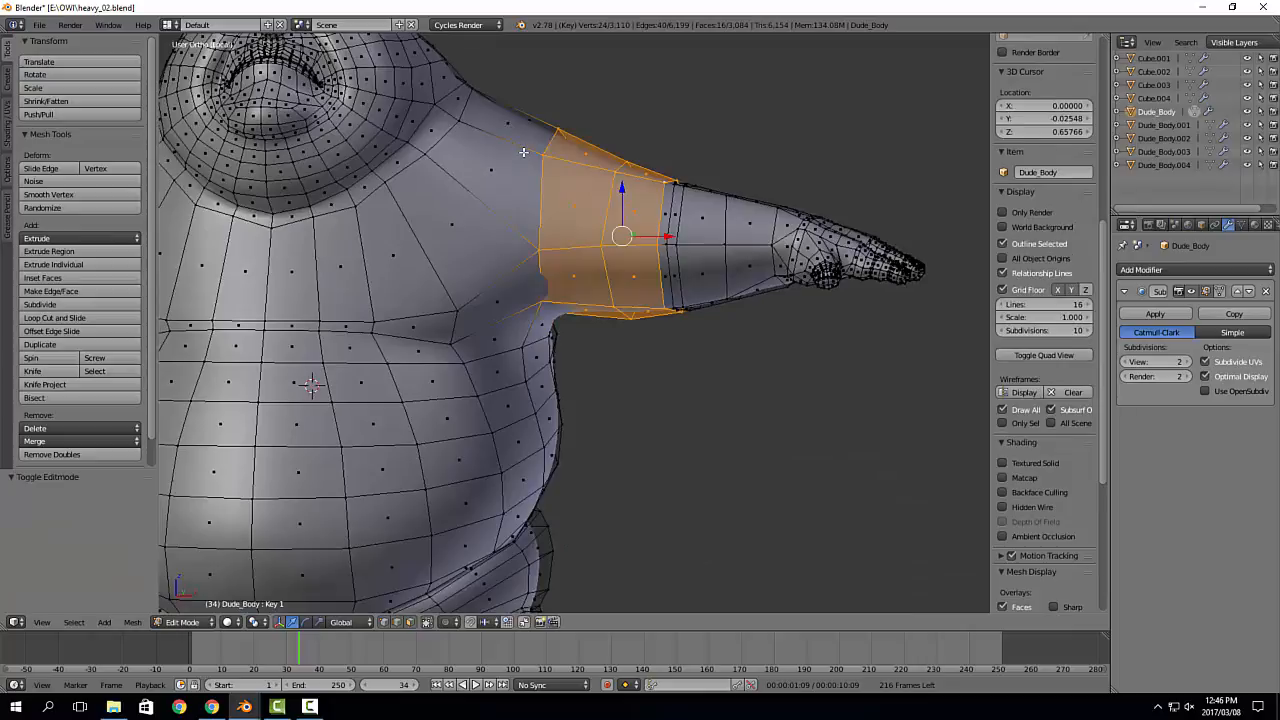
{"action": "right_click", "coordinate": [537, 293], "text": "alt+shift"}
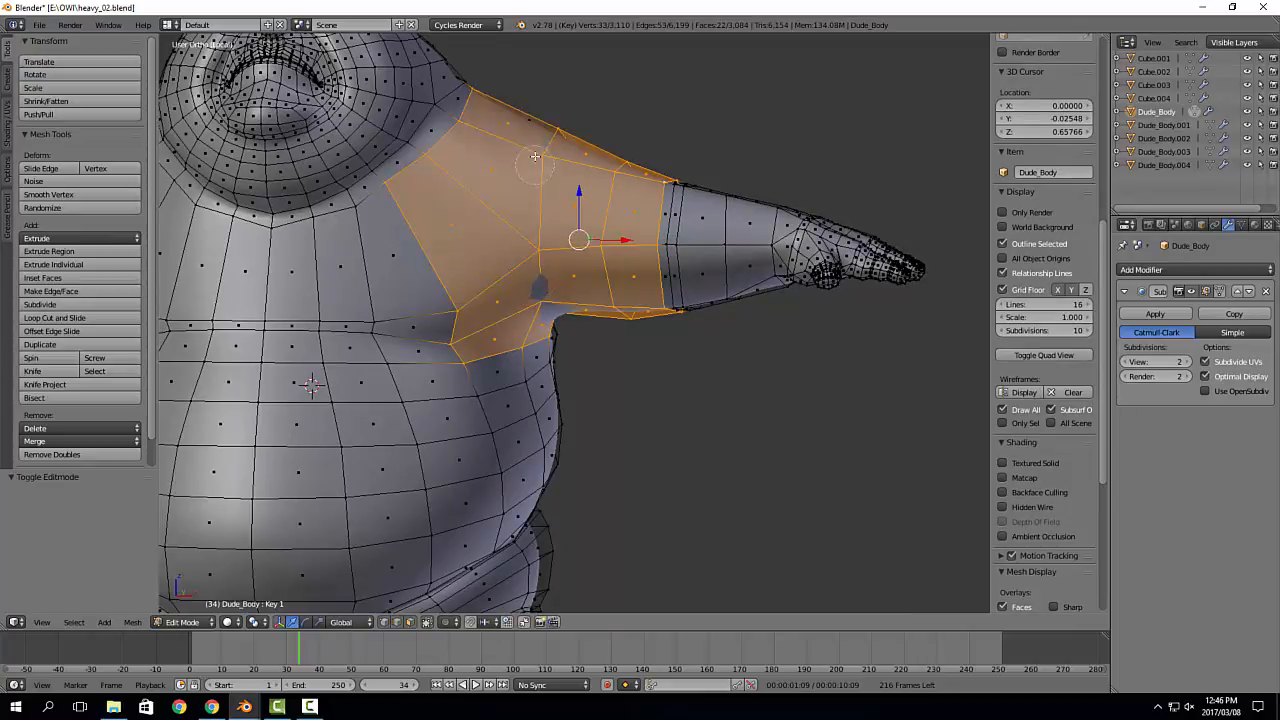
{"action": "middle_click_drag", "start_coordinate": [537, 293], "coordinate": [505, 200]}
{"action": "right_click", "coordinate": [660, 137], "text": "alt+shift"}
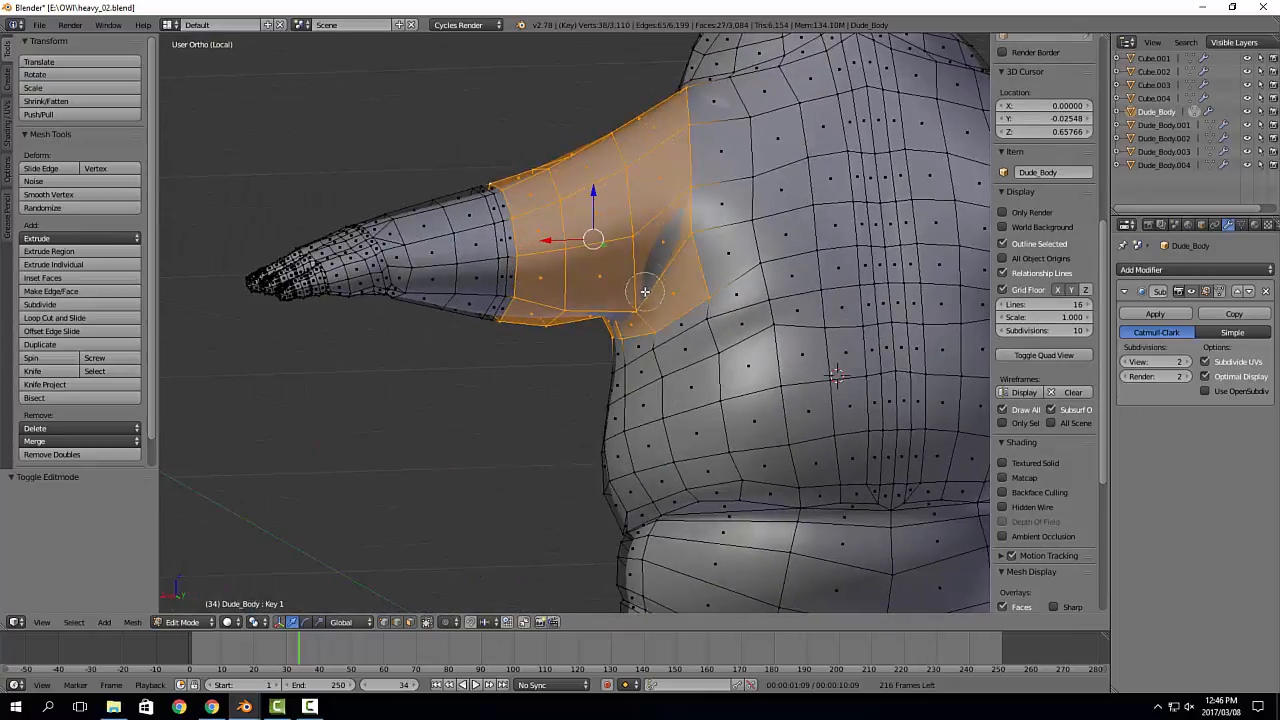
Step: Duplicate the selected arm faces in place, separate the copy into its own sleeve object, and return to Object Mode
{"action": "middle_click_drag", "start_coordinate": [650, 285], "coordinate": [636, 272]}
{"action": "key", "text": "shift+d"}
{"action": "right_click", "coordinate": [650, 265]}
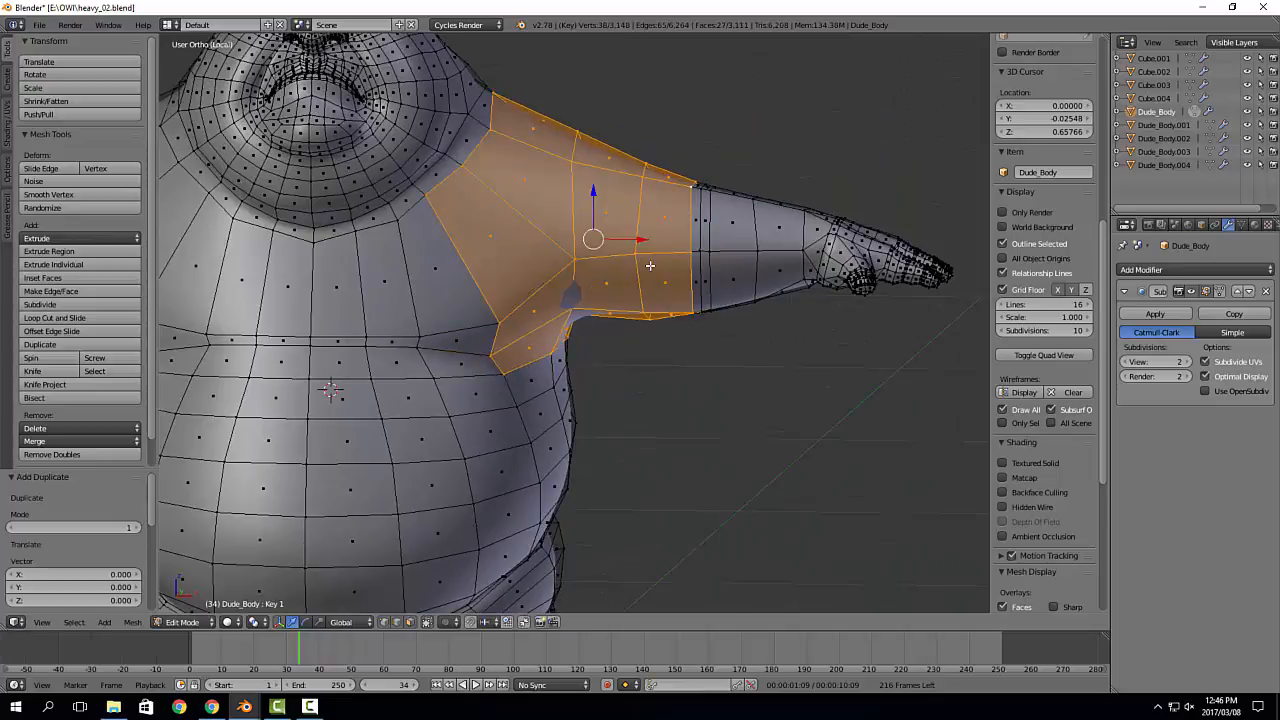
{"action": "key", "text": "p"}
{"action": "left_click", "coordinate": [649, 266]}
{"action": "key", "text": "Tab"}
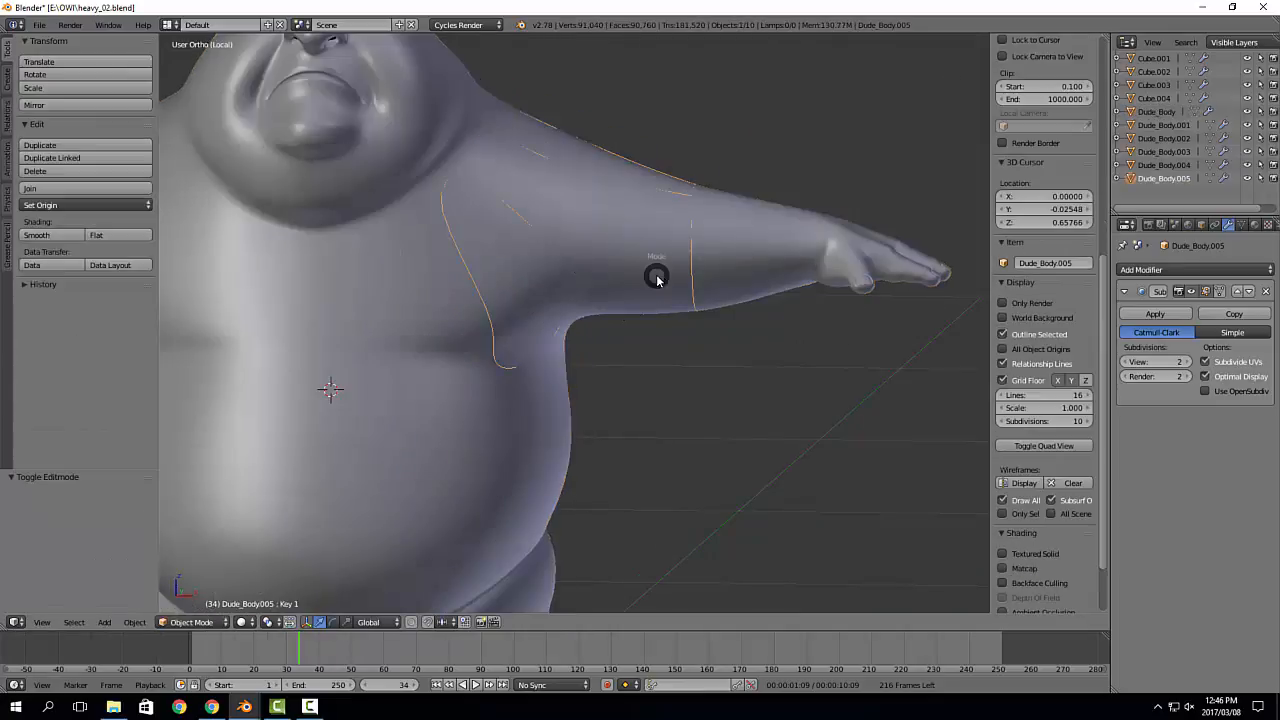
Step: Make the separated sleeve the only selected object and apply its scale
{"action": "left_click", "coordinate": [738, 279]}
{"action": "key", "text": "a"}
{"action": "key", "text": "Tab"}
{"action": "left_click", "coordinate": [715, 382]}
{"action": "key", "text": "ctrl+a"}
{"action": "left_click", "coordinate": [737, 383]}
Step: Try to expand the sleeve mesh outward from the arm with Shrink/Fatten
{"action": "key", "text": "Tab"}
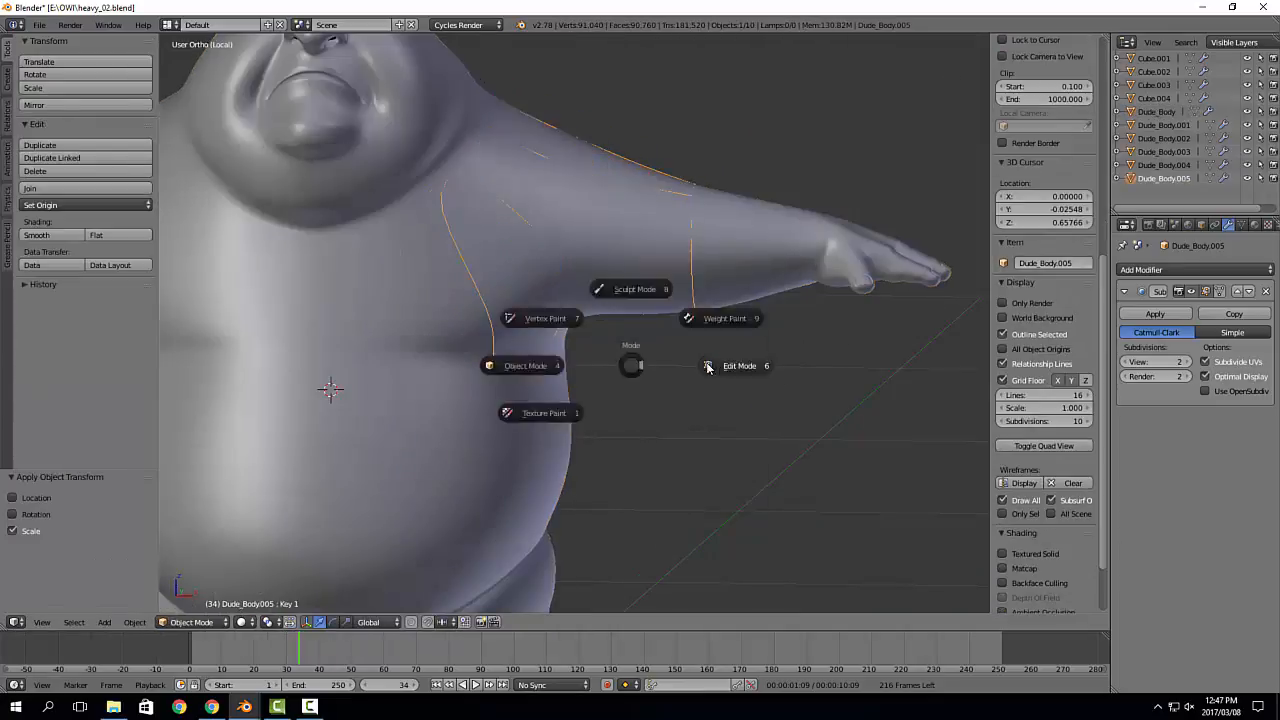
{"action": "left_click", "coordinate": [708, 367]}
{"action": "left_click", "coordinate": [721, 364]}
{"action": "key", "text": "Tab"}
{"action": "middle_click_drag", "start_coordinate": [659, 352], "coordinate": [686, 384]}
{"action": "key", "text": "Tab"}
{"action": "key", "text": "alt+s"}
{"action": "left_click", "coordinate": [753, 366]}
{"action": "key", "text": "Tab"}
Step: Set the sleeve's Key 1 shape key to 1.000 and remove both the Basis and Key 1 shape keys
{"action": "scroll", "coordinate": [655, 362], "scroll_direction": "up", "scroll_amount": 2}
{"action": "key", "text": "Tab"}
{"action": "key", "text": "Tab"}
{"action": "middle_click_drag", "start_coordinate": [728, 344], "coordinate": [628, 305]}
{"action": "left_click", "coordinate": [1242, 225]}
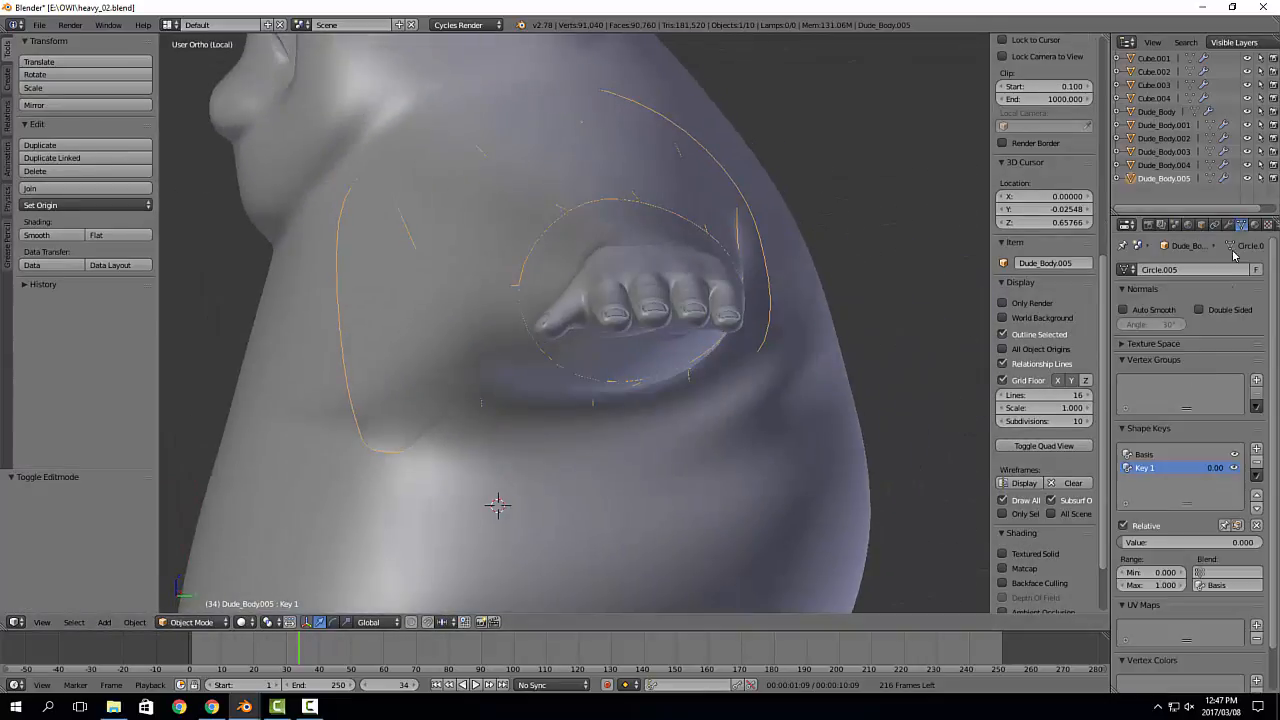
{"action": "left_click_drag", "start_coordinate": [1214, 469], "coordinate": [1231, 471]}
{"action": "left_click", "coordinate": [1220, 457]}
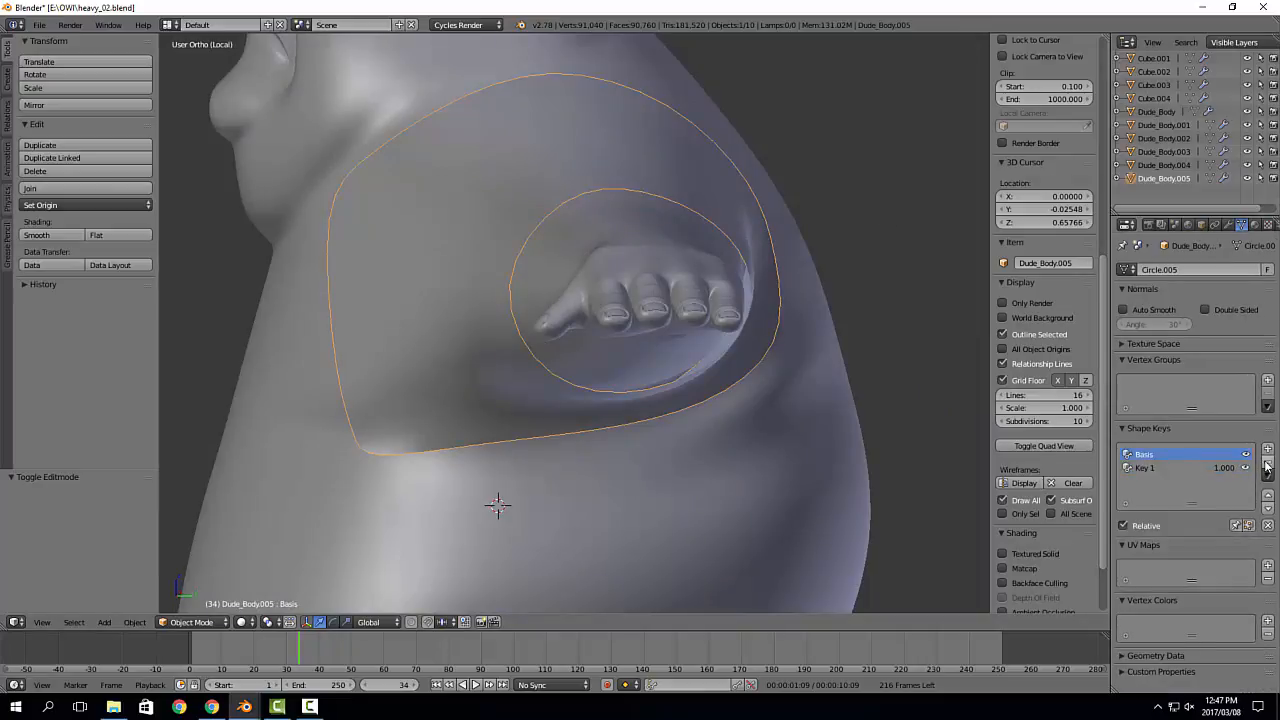
{"action": "left_click", "coordinate": [1268, 463]}
{"action": "left_click", "coordinate": [1268, 463]}
Step: Expand the whole sleeve mesh outward from the arm with Shrink/Fatten
{"action": "middle_click_drag", "start_coordinate": [648, 395], "coordinate": [604, 319]}
{"action": "key", "text": "Tab"}
{"action": "key", "text": "alt+s"}
{"action": "left_click", "coordinate": [820, 377]}
{"action": "key", "text": "Tab"}
{"action": "key", "text": "Tab"}
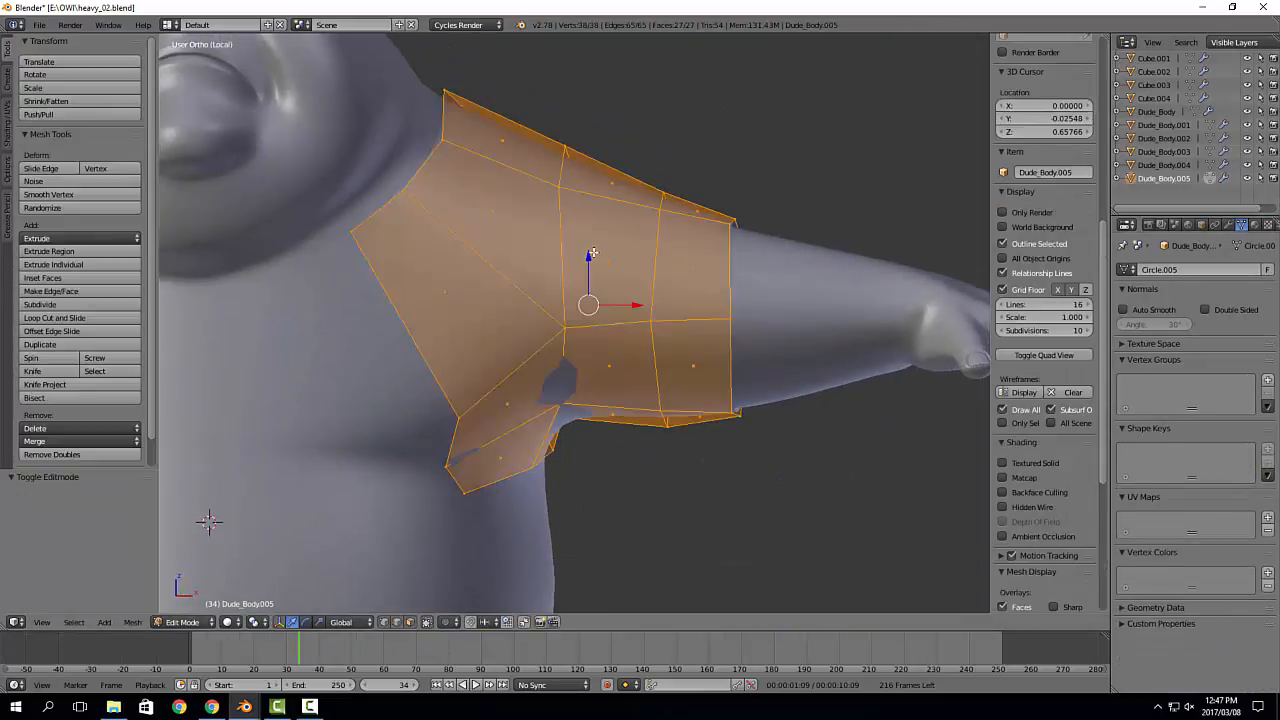
Step: Add an edge loop around the sleeve beside the shoulder seam and expand it outward with Shrink/Fatten
{"action": "key", "text": "ctrl+r"}
{"action": "left_click", "coordinate": [598, 220]}
{"action": "left_click", "coordinate": [575, 223]}
{"action": "scroll", "coordinate": [539, 183], "scroll_direction": "up", "scroll_amount": 3}
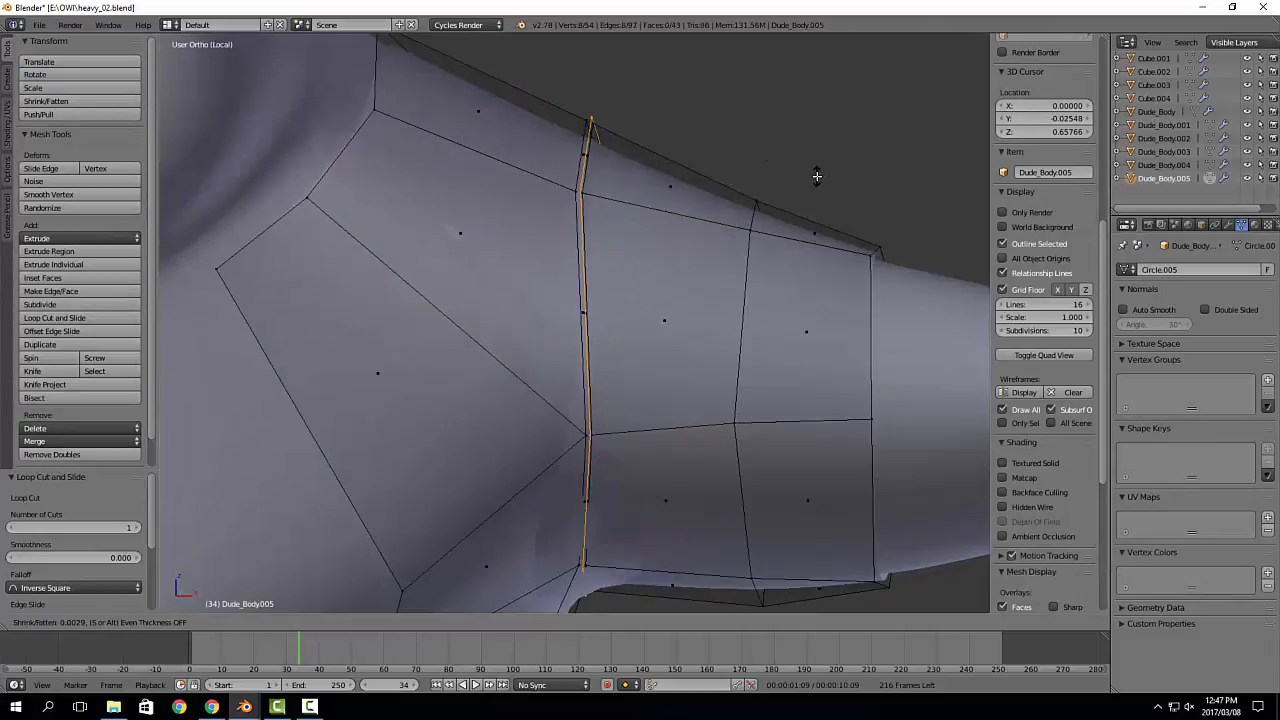
{"action": "key", "text": "Escape"}
{"action": "key", "text": "Tab"}
{"action": "key", "text": "ctrl+a"}
{"action": "left_click", "coordinate": [865, 185]}
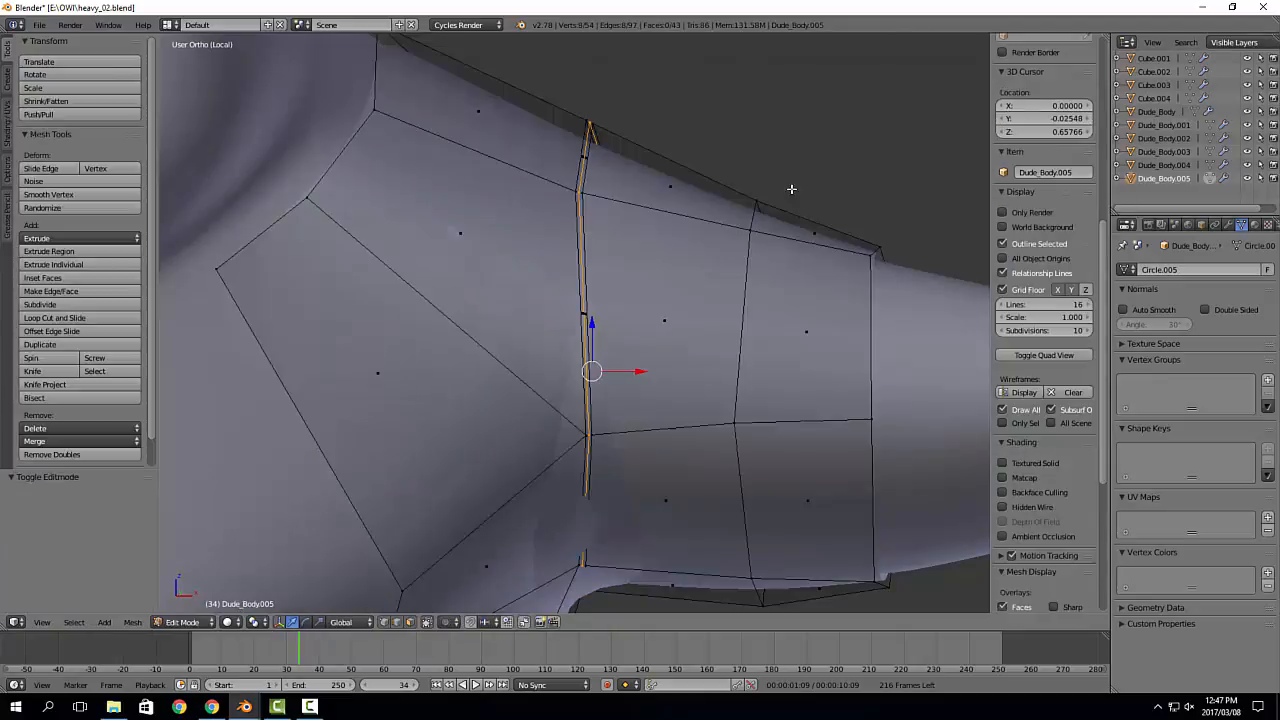
{"action": "key", "text": "Tab"}
{"action": "key", "text": "alt+s"}
{"action": "left_click", "coordinate": [850, 174]}
{"action": "key", "text": "Tab"}
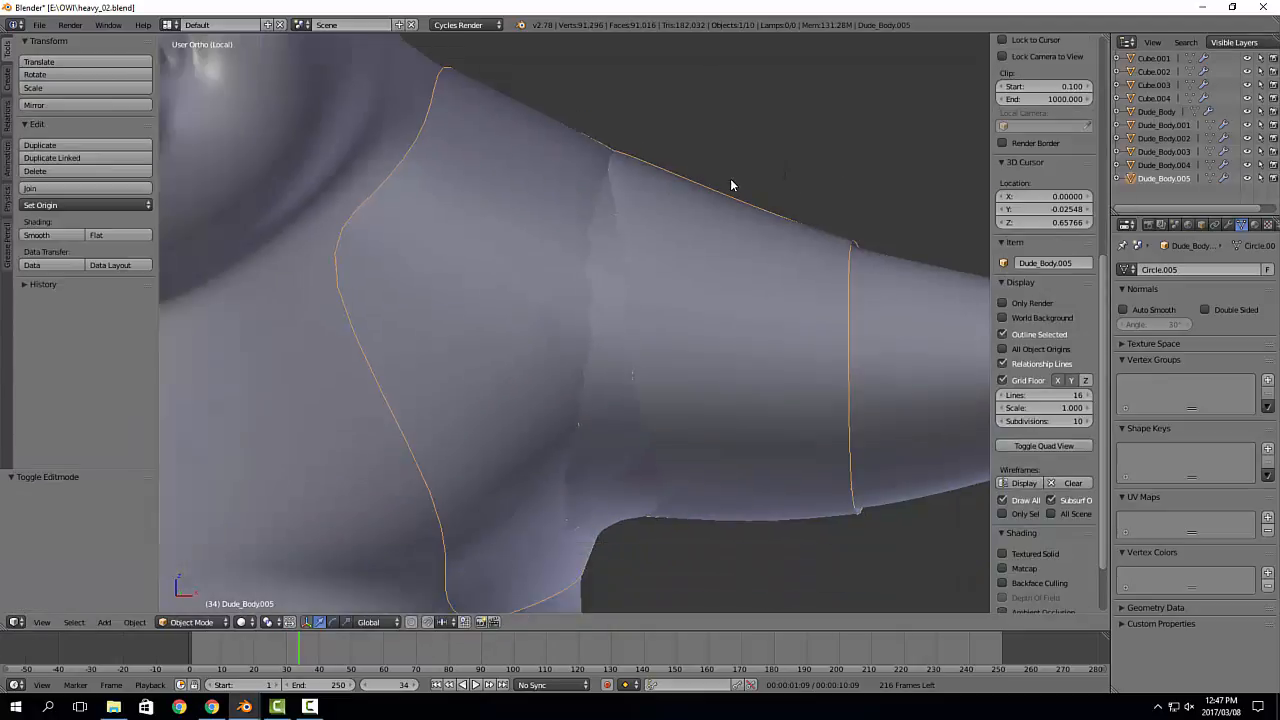
Step: Bevel the edges running through the sleeve's armpit with an amount of 0.003 and 2 segments
{"action": "scroll", "coordinate": [730, 178], "scroll_direction": "down", "scroll_amount": 2}
{"action": "middle_click_drag", "start_coordinate": [730, 178], "coordinate": [786, 328]}
{"action": "key", "text": "Tab"}
{"action": "key", "text": "Escape"}
{"action": "right_click", "coordinate": [762, 312], "text": "alt"}
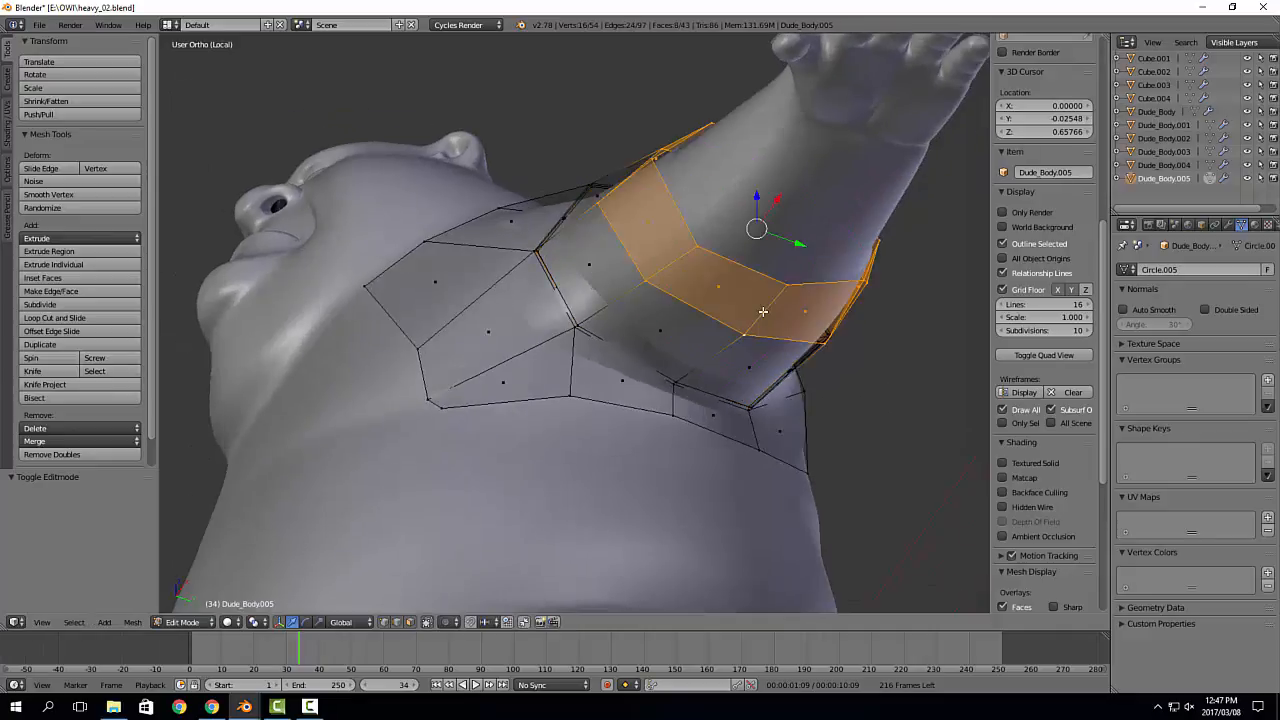
{"action": "key", "text": "ctrl+z"}
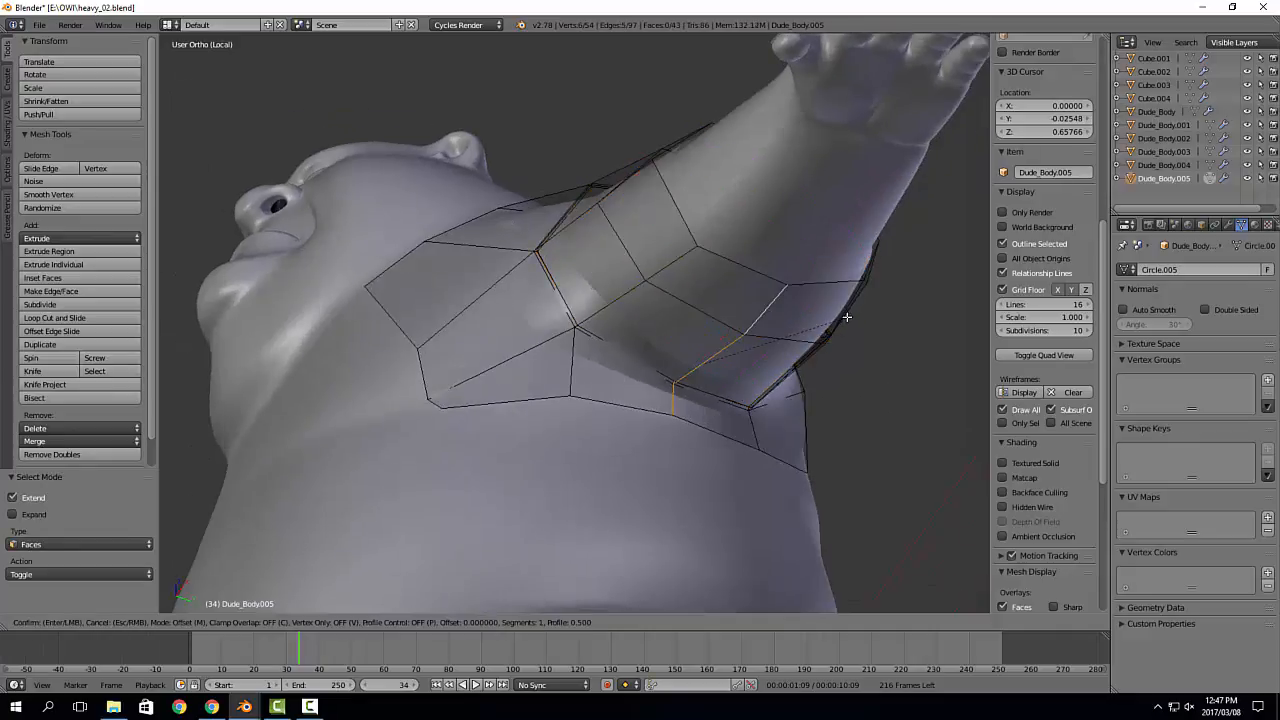
{"action": "scroll", "coordinate": [850, 315], "scroll_direction": "up", "scroll_amount": 1}
{"action": "left_click", "coordinate": [850, 315]}
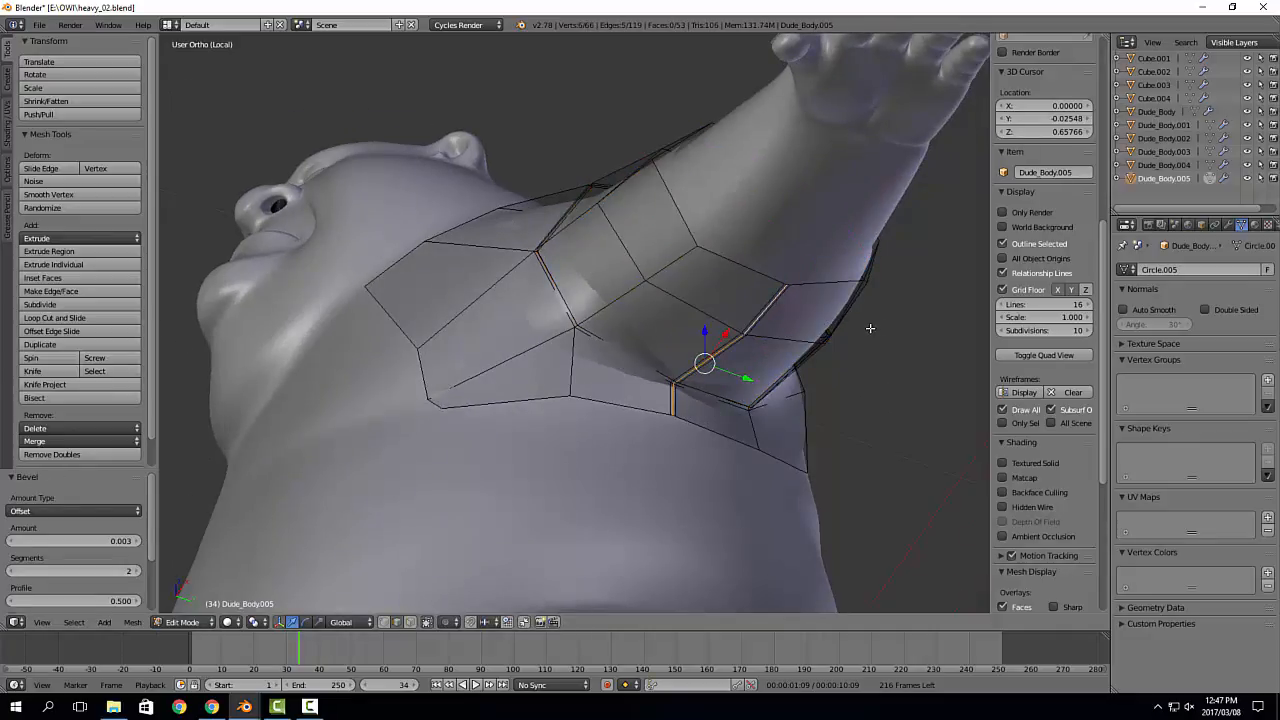
Step: Expand the beveled armpit edges outward with Shrink/Fatten and return to Object Mode
{"action": "key", "text": "alt+s"}
{"action": "left_click", "coordinate": [868, 326]}
{"action": "key", "text": "Tab"}
{"action": "middle_click_drag", "start_coordinate": [768, 342], "coordinate": [723, 377]}
{"action": "scroll", "coordinate": [742, 277], "scroll_direction": "down", "scroll_amount": 2}
Step: Add a centred edge loop between the shoulder seam and the next sleeve loop and scale it by 1.024
{"action": "key", "text": "Tab"}
{"action": "scroll", "coordinate": [810, 331], "scroll_direction": "up", "scroll_amount": 3}
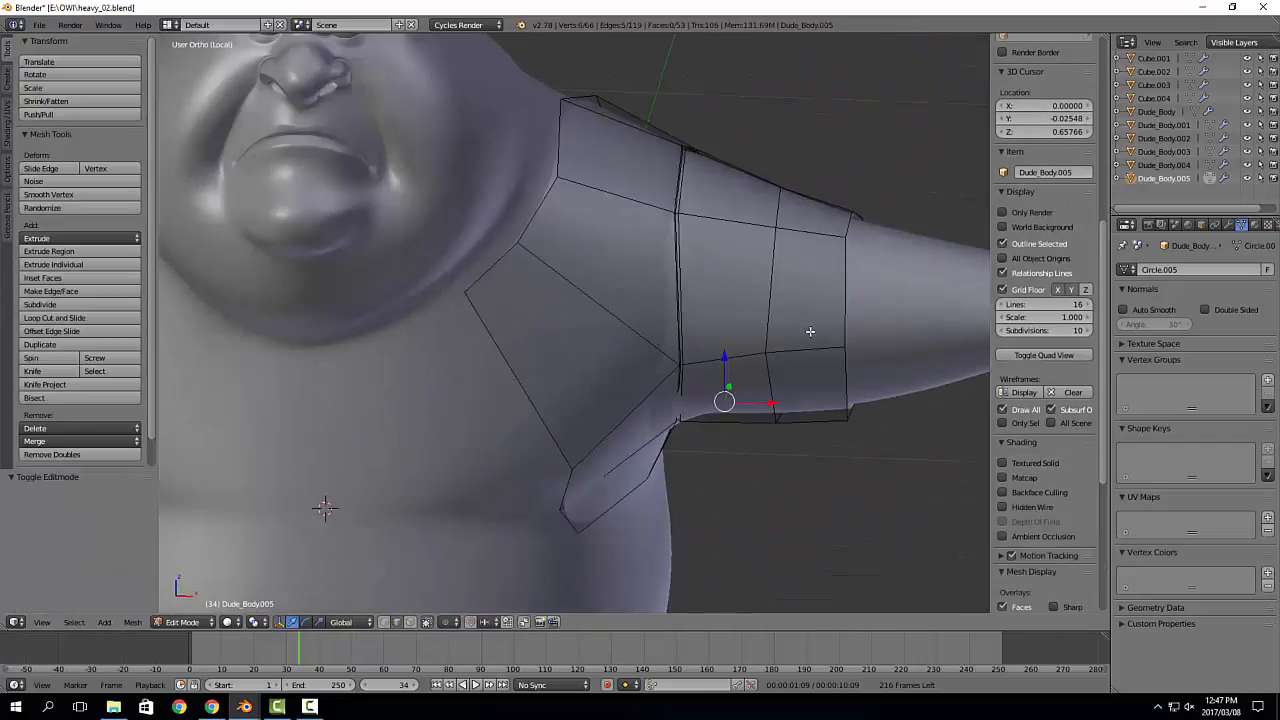
{"action": "left_click", "coordinate": [735, 227]}
{"action": "right_click", "coordinate": [847, 212]}
{"action": "left_click", "coordinate": [868, 190]}
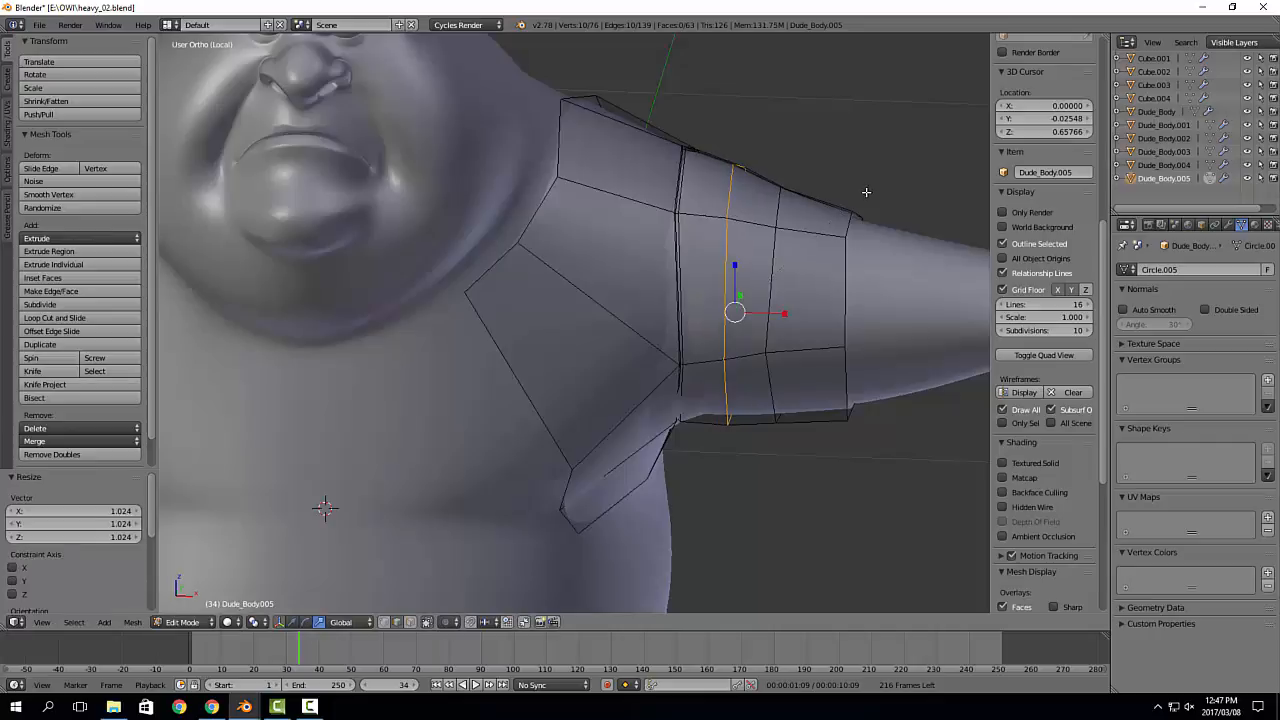
Step: Exit local view and slide the sleeve's upper front shoulder edge away from the collar by a factor of 0.406
{"action": "key", "text": "KP_Divide"}
{"action": "scroll", "coordinate": [866, 191], "scroll_direction": "up", "scroll_amount": 2}
{"action": "scroll", "coordinate": [706, 322], "scroll_direction": "up", "scroll_amount": 2}
{"action": "middle_click_drag", "start_coordinate": [640, 360], "coordinate": [656, 279]}
{"action": "middle_click_drag", "start_coordinate": [656, 279], "coordinate": [697, 304], "text": "shift"}
{"action": "middle_click_drag", "start_coordinate": [436, 266], "coordinate": [457, 192], "text": "shift"}
{"action": "middle_click_drag", "start_coordinate": [465, 192], "coordinate": [452, 191]}
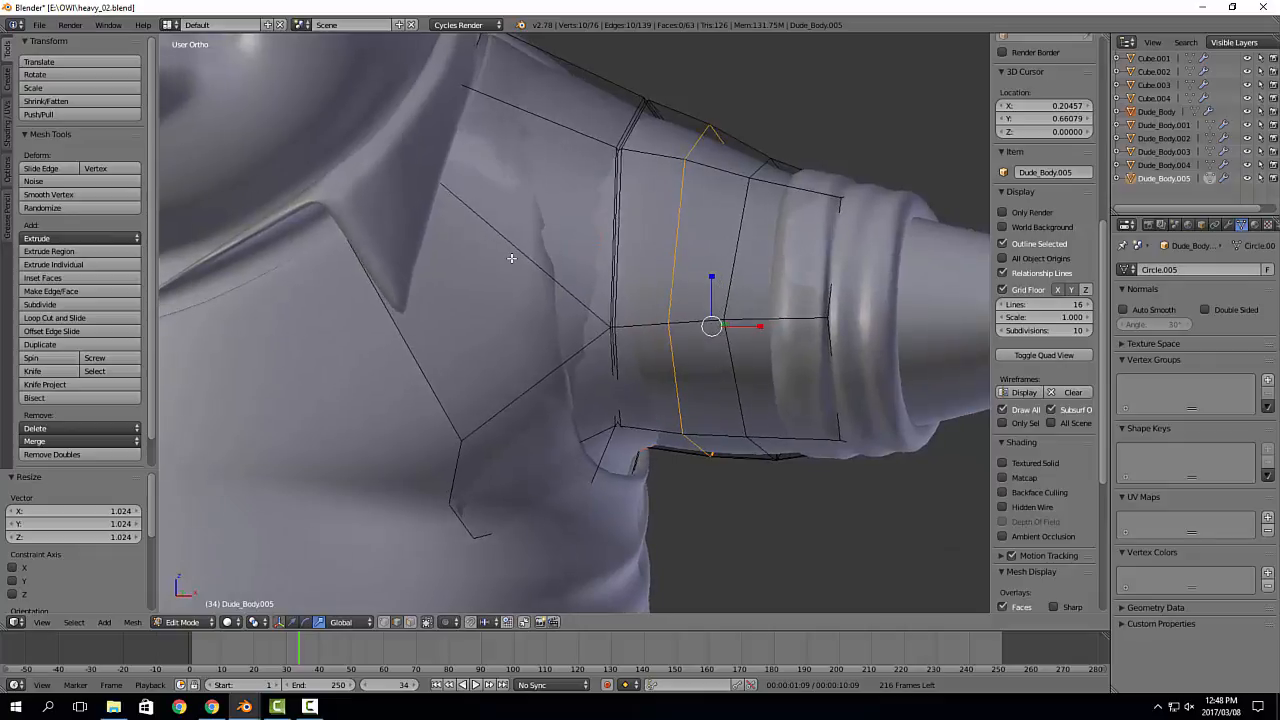
{"action": "middle_click_drag", "start_coordinate": [511, 258], "coordinate": [565, 325]}
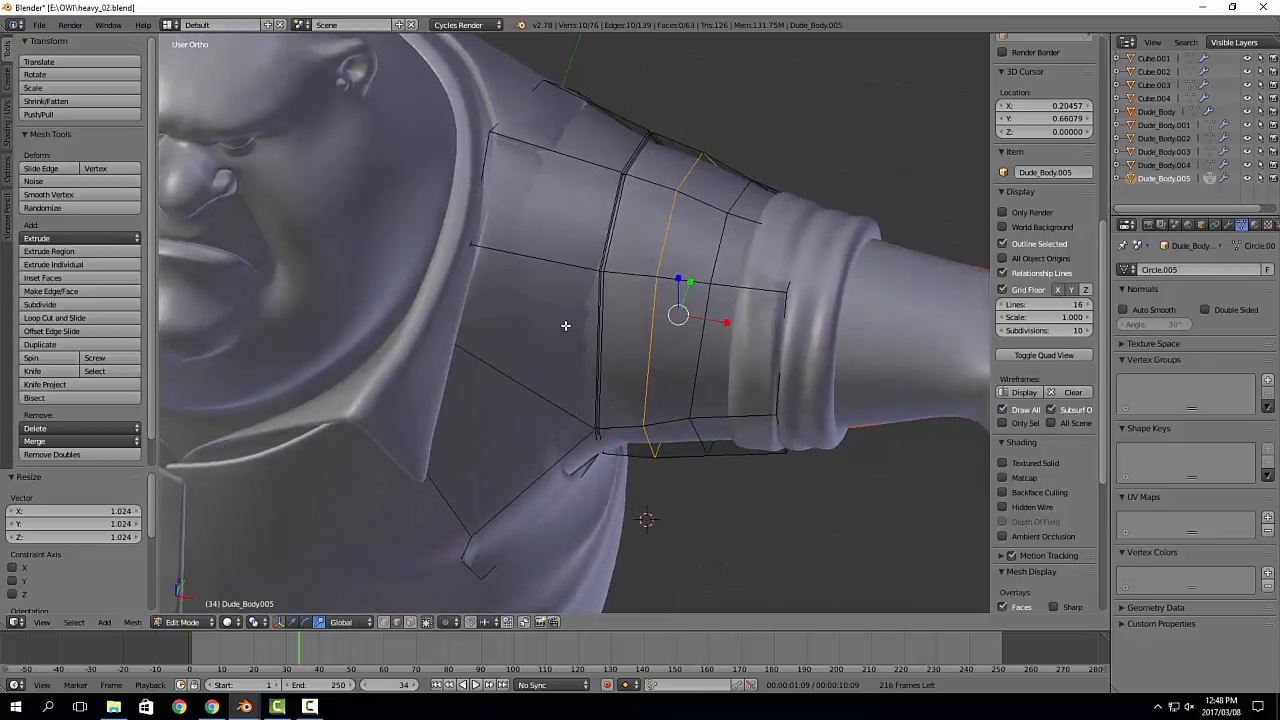
{"action": "left_click", "coordinate": [541, 201]}
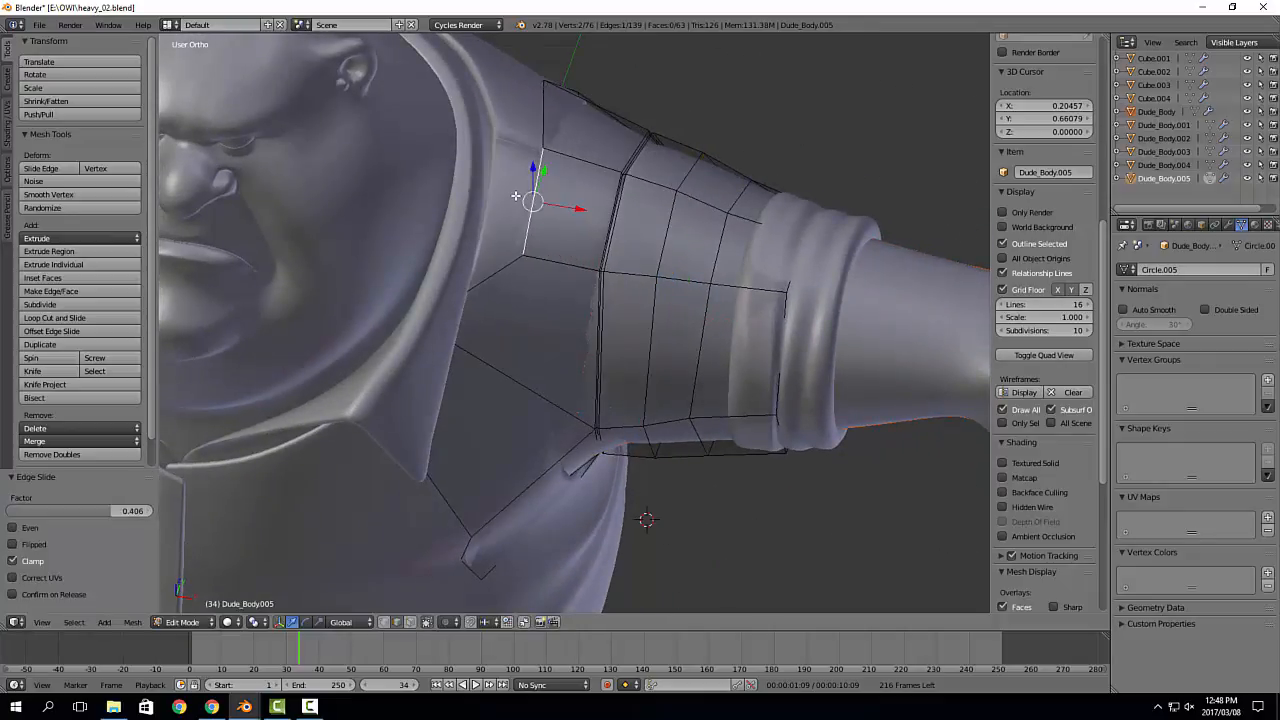
{"action": "middle_click_drag", "start_coordinate": [517, 194], "coordinate": [600, 263]}
Step: Slide and move individual vertices along the sleeve's shoulder border to fit it over the shirt beside the collar
{"action": "key", "text": "ctrl+Tab"}
{"action": "key", "text": "1"}
{"action": "right_click", "coordinate": [611, 251]}
{"action": "key", "text": "g"}
{"action": "key", "text": "g"}
{"action": "left_click", "coordinate": [592, 259]}
{"action": "middle_click_drag", "start_coordinate": [638, 314], "coordinate": [702, 388]}
{"action": "key", "text": "g"}
{"action": "left_click", "coordinate": [738, 367]}
{"action": "middle_click_drag", "start_coordinate": [766, 300], "coordinate": [563, 306]}
{"action": "key", "text": "g"}
{"action": "left_click", "coordinate": [751, 281]}
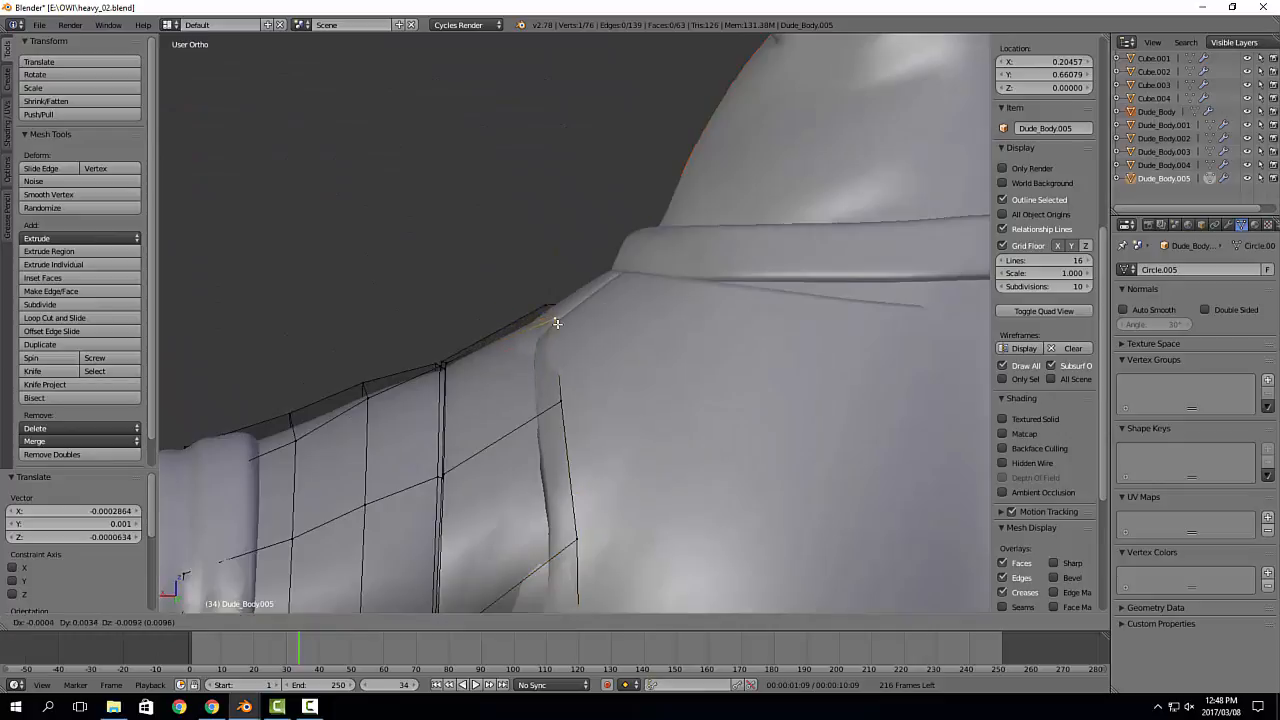
Step: Add a centred edge loop across the shoulder part of the sleeve, between its border and the seam
{"action": "middle_click_drag", "start_coordinate": [510, 366], "coordinate": [563, 231]}
{"action": "key", "text": "ctrl+r"}
{"action": "double_click", "coordinate": [563, 231]}
{"action": "scroll", "coordinate": [560, 235], "scroll_direction": "down", "scroll_amount": 2}
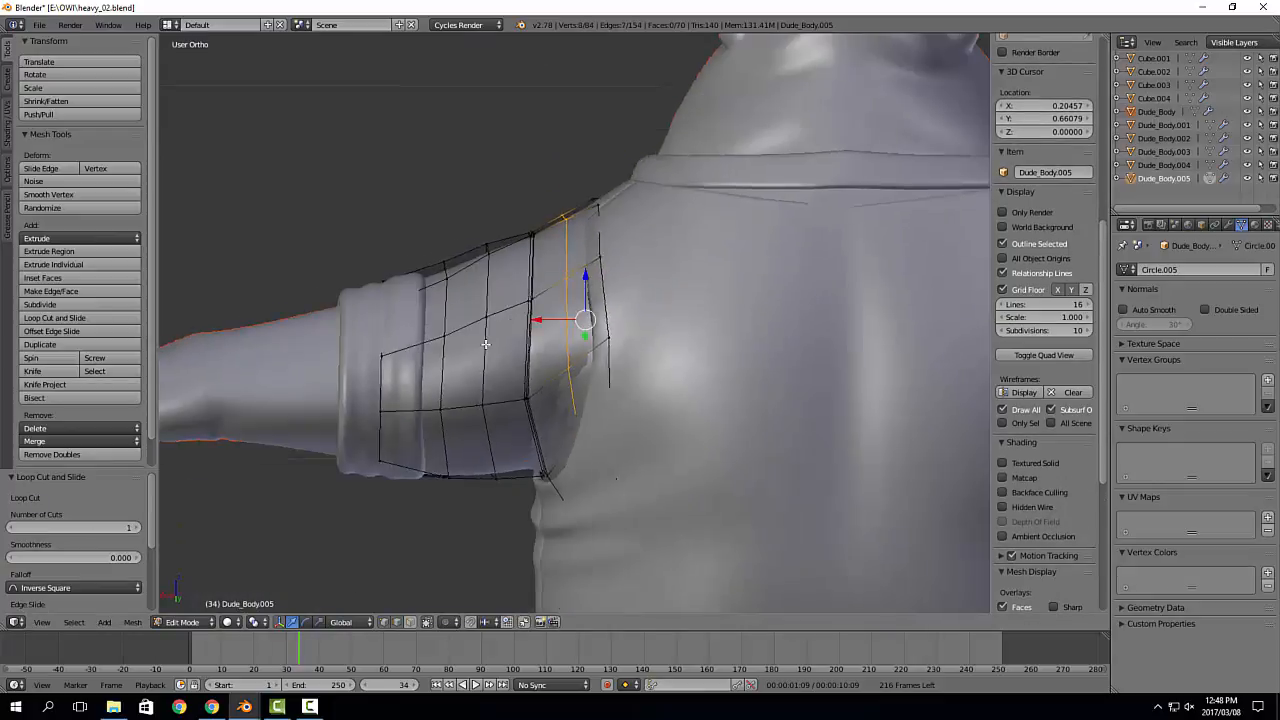
Step: Add an edge loop around the sleeve just outside the shoulder seam and expand it outward with Shrink/Fatten
{"action": "middle_click_drag", "start_coordinate": [486, 343], "coordinate": [659, 263]}
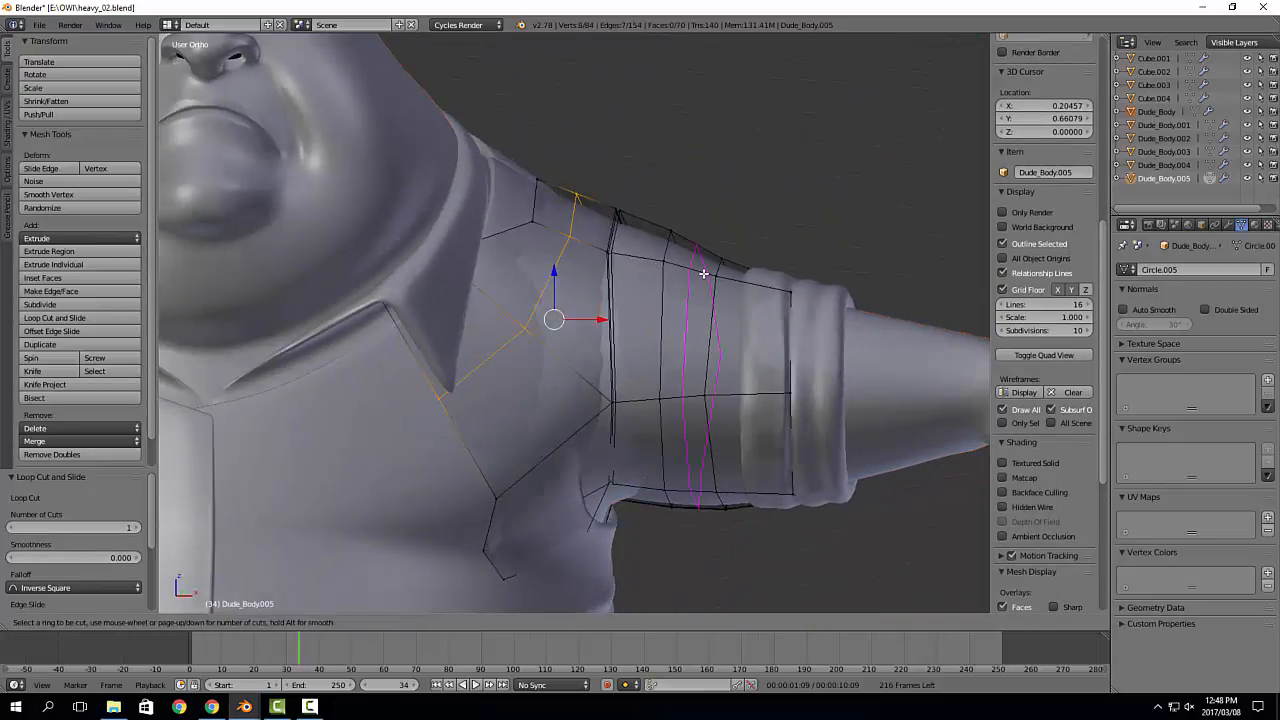
{"action": "double_click", "coordinate": [645, 261]}
{"action": "key", "text": "alt+s"}
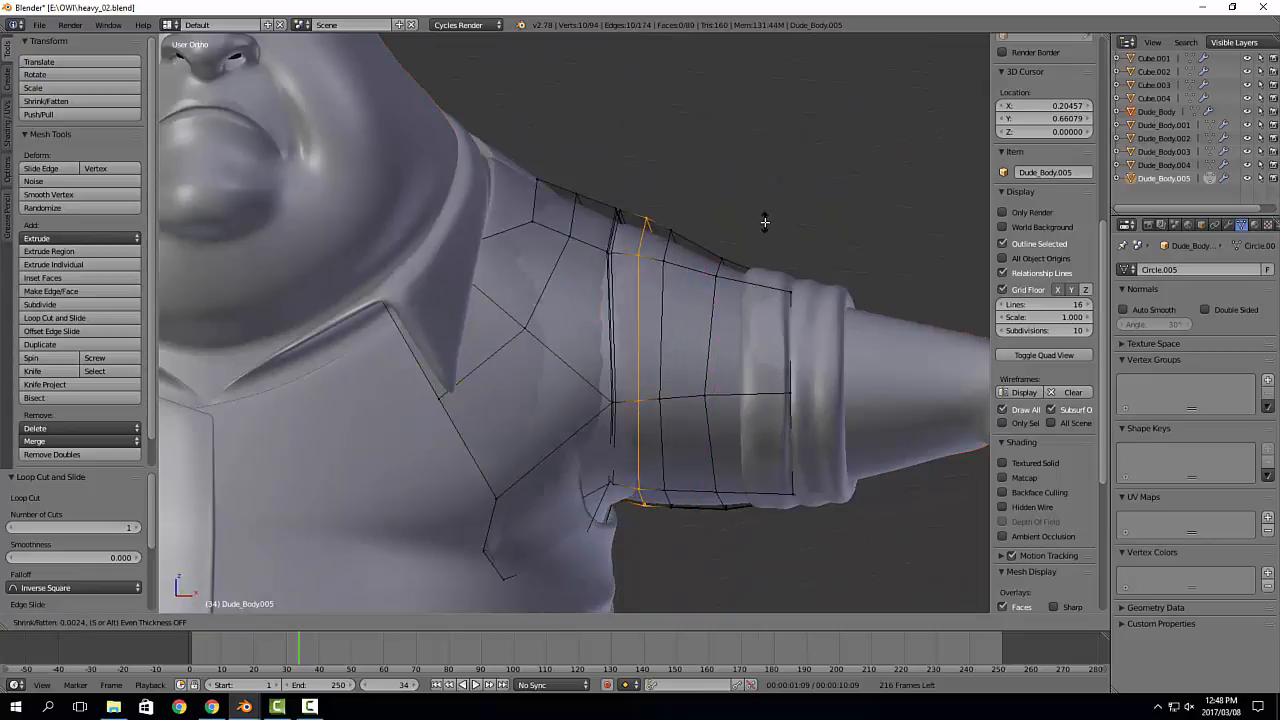
{"action": "left_click", "coordinate": [765, 222]}
Step: Add further edge loops around the sleeve toward the cuff and expand them outward, using a -0.007 Shrink/Fatten offset for the first
{"action": "key", "text": "ctrl+e"}
{"action": "key", "text": "ctrl+r"}
{"action": "double_click", "coordinate": [698, 268]}
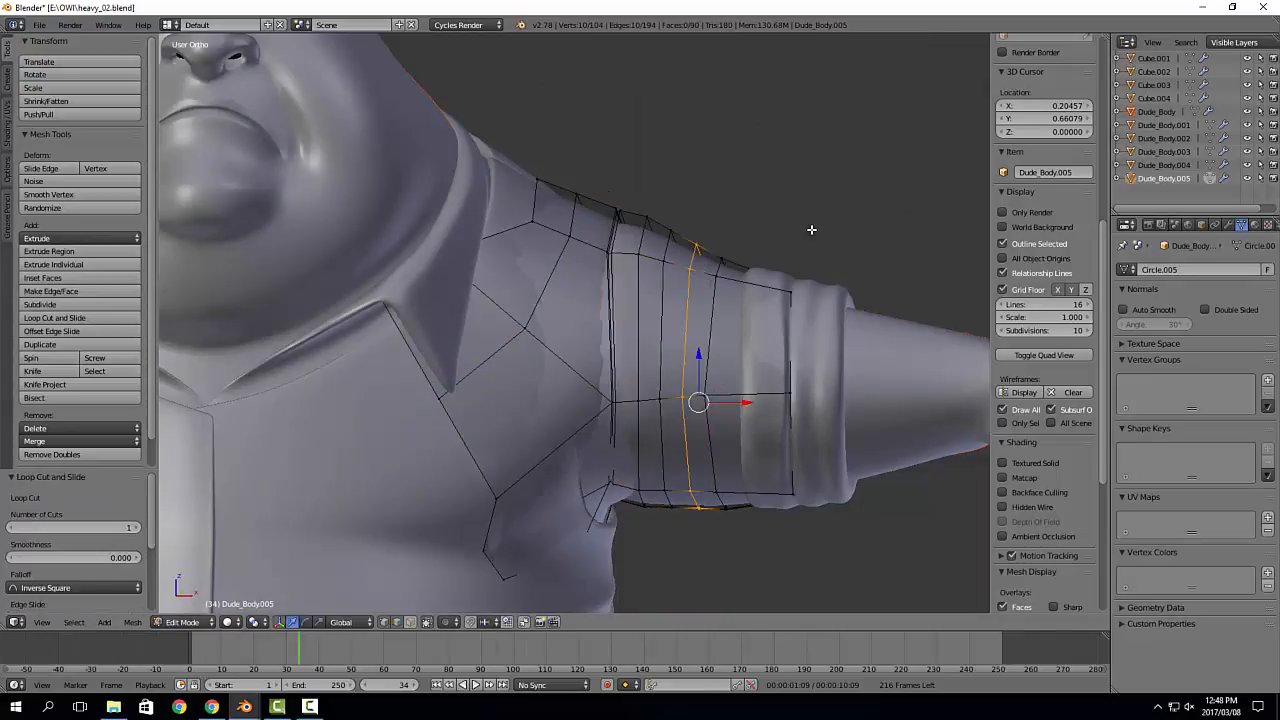
{"action": "left_click", "coordinate": [827, 234]}
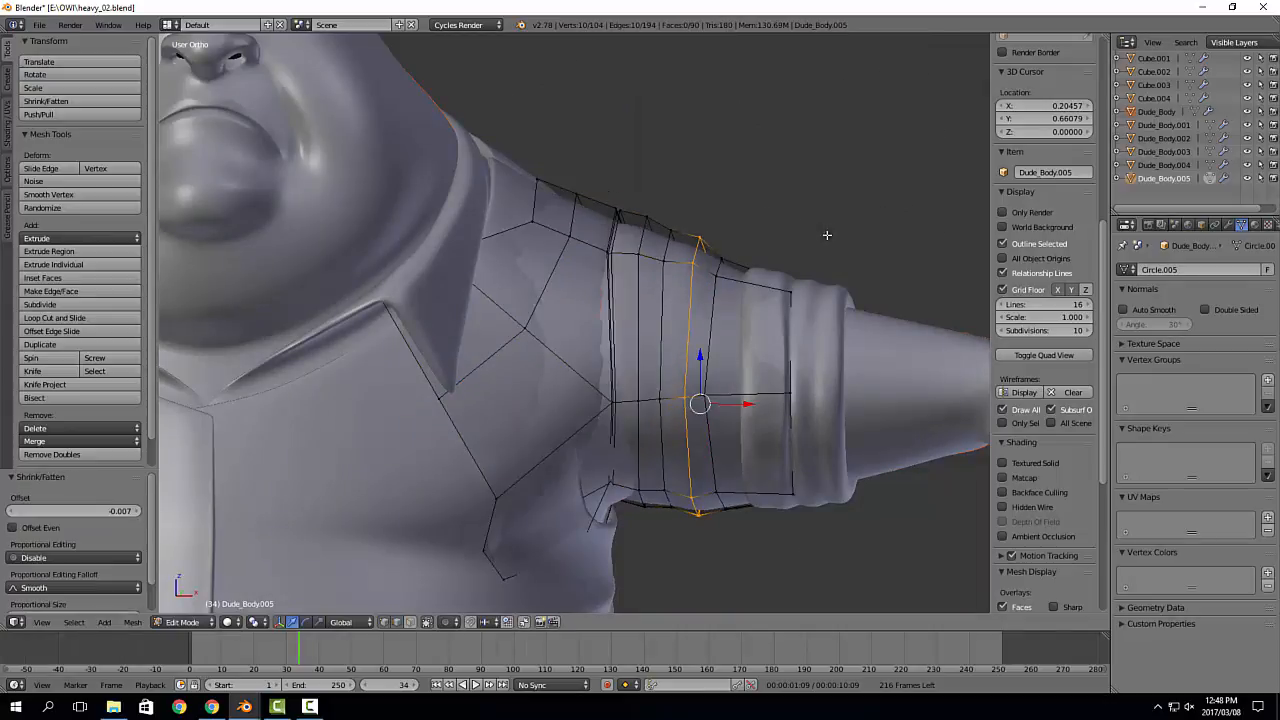
{"action": "double_click", "coordinate": [727, 280]}
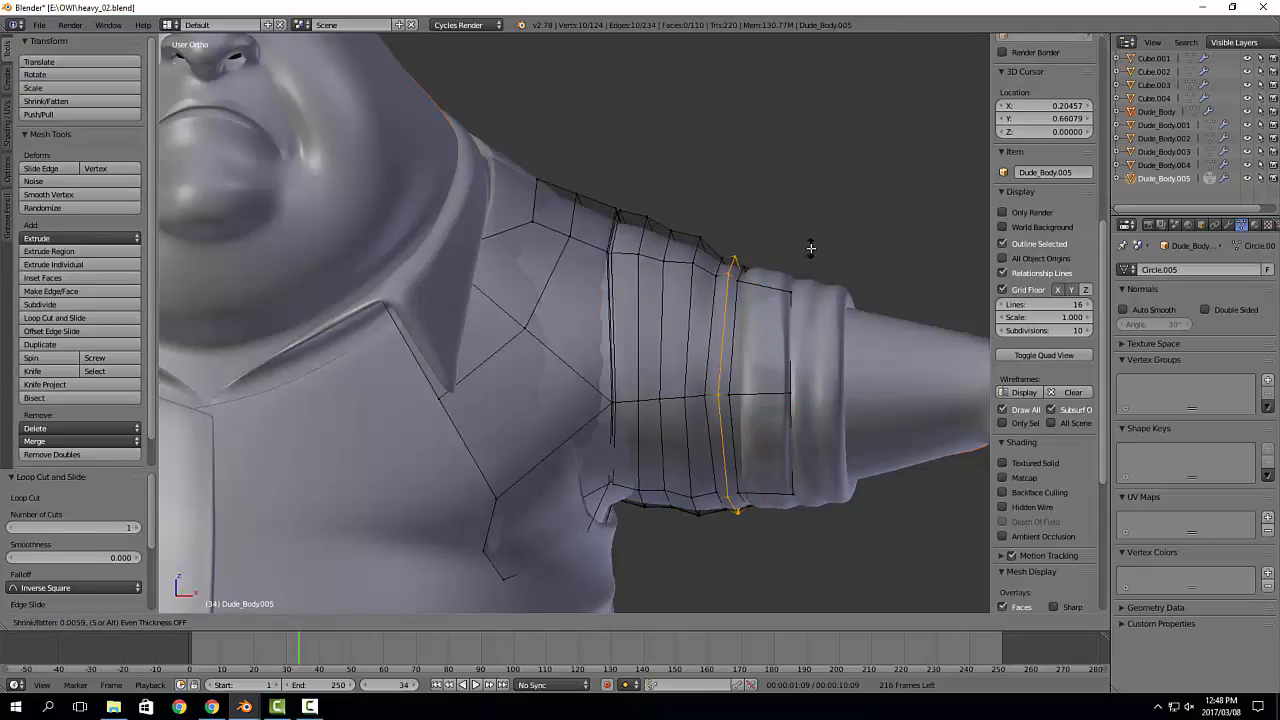
{"action": "key", "text": "Tab"}
Step: Switch the sleeve to Sculpt Mode and set the Grab brush radius to 178 px
{"action": "scroll", "coordinate": [726, 291], "scroll_direction": "down", "scroll_amount": 4}
{"action": "scroll", "coordinate": [732, 348], "scroll_direction": "up", "scroll_amount": 3}
{"action": "mouse_move", "coordinate": [724, 353]}
{"action": "middle_mouse_down"}
{"action": "mouse_move", "coordinate": [667, 350]}
{"action": "mouse_move", "coordinate": [664, 328]}
{"action": "mouse_move", "coordinate": [614, 406]}
{"action": "mouse_move", "coordinate": [638, 319]}
{"action": "mouse_move", "coordinate": [590, 131]}
{"action": "mouse_move", "coordinate": [494, 417]}
{"action": "mouse_move", "coordinate": [657, 392]}
{"action": "mouse_move", "coordinate": [597, 377]}
{"action": "middle_mouse_up"}
{"action": "key", "text": "ctrl+Tab"}
{"action": "scroll", "coordinate": [614, 410], "scroll_direction": "down", "scroll_amount": 2}
{"action": "key", "text": "f"}
{"action": "left_click", "coordinate": [581, 386]}
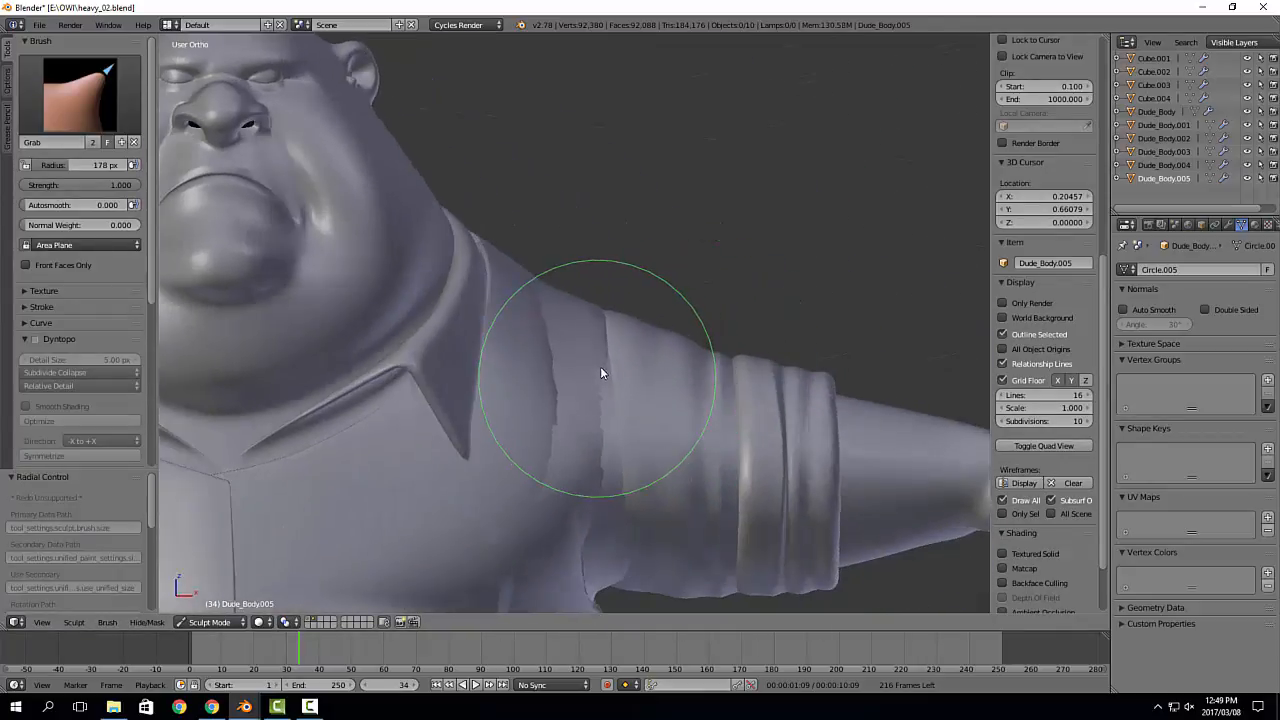
Step: Reduce the Grab brush radius to 131 px and shape the sleeve around the shoulder and armpit
{"action": "mouse_move", "coordinate": [621, 430]}
{"action": "middle_mouse_down"}
{"action": "mouse_move", "coordinate": [544, 484]}
{"action": "mouse_move", "coordinate": [593, 491]}
{"action": "mouse_move", "coordinate": [691, 406]}
{"action": "mouse_move", "coordinate": [626, 337]}
{"action": "middle_mouse_up"}
{"action": "scroll", "coordinate": [593, 491], "scroll_direction": "up", "scroll_amount": 2}
{"action": "key", "text": "f"}
{"action": "left_click", "coordinate": [571, 412]}
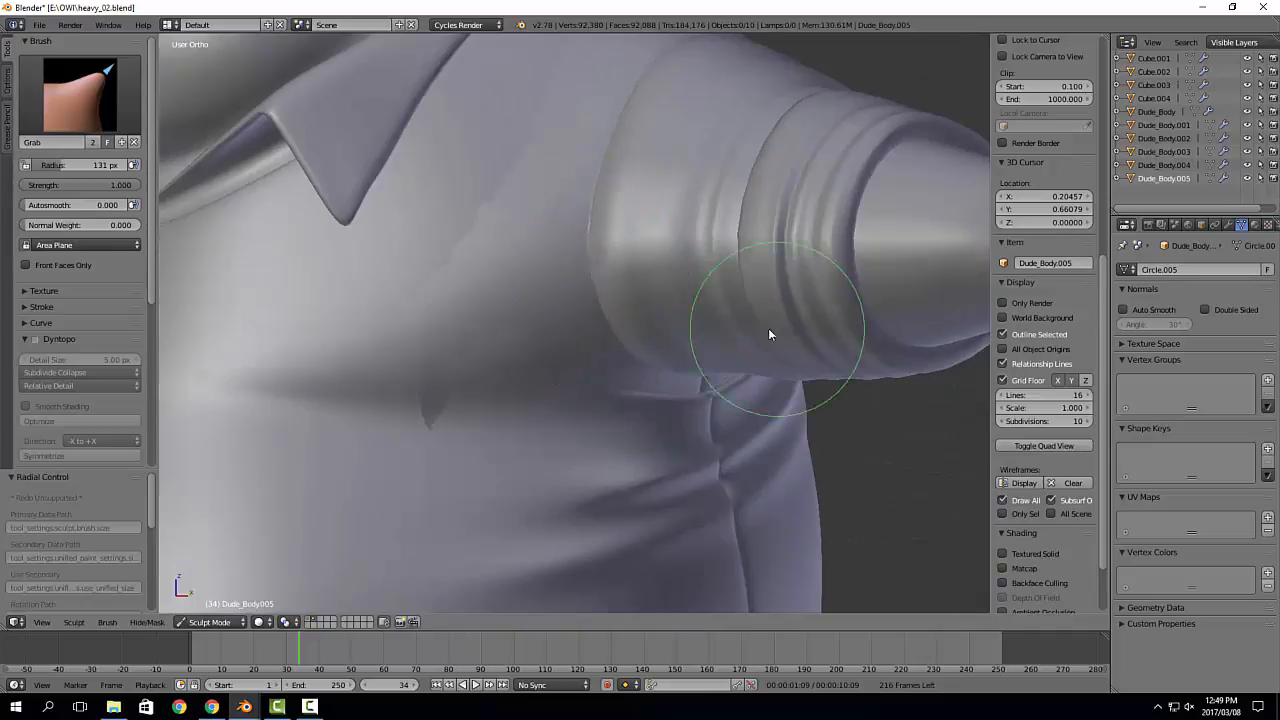
{"action": "mouse_move", "coordinate": [768, 335]}
{"action": "middle_mouse_down"}
{"action": "mouse_move", "coordinate": [714, 331]}
{"action": "mouse_move", "coordinate": [737, 363]}
{"action": "mouse_move", "coordinate": [671, 374]}
{"action": "mouse_move", "coordinate": [790, 349]}
{"action": "mouse_move", "coordinate": [591, 397]}
{"action": "mouse_move", "coordinate": [723, 277]}
{"action": "mouse_move", "coordinate": [708, 425]}
{"action": "mouse_move", "coordinate": [729, 356]}
{"action": "mouse_move", "coordinate": [703, 315]}
{"action": "mouse_move", "coordinate": [601, 323]}
{"action": "mouse_move", "coordinate": [625, 231]}
{"action": "mouse_move", "coordinate": [751, 276]}
{"action": "middle_mouse_up"}
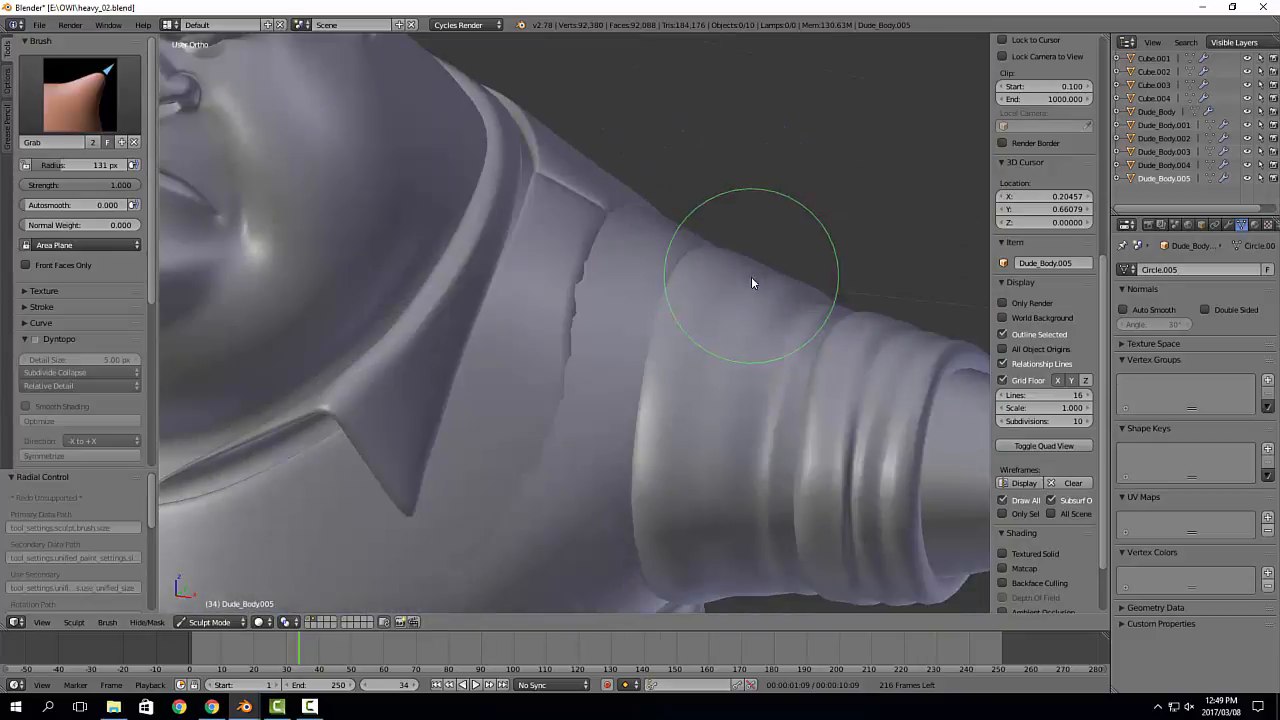
Step: Add an edge loop around the sleeve beside the shoulder seam and return to Sculpt Mode
{"action": "key", "text": "Tab"}
{"action": "key", "text": "ctrl+r"}
{"action": "left_click", "coordinate": [634, 290]}
{"action": "left_click", "coordinate": [634, 299]}
{"action": "key", "text": "Tab"}
{"action": "mouse_move", "coordinate": [634, 299]}
{"action": "middle_mouse_down"}
{"action": "mouse_move", "coordinate": [664, 268]}
{"action": "mouse_move", "coordinate": [603, 354]}
{"action": "mouse_move", "coordinate": [660, 354]}
{"action": "mouse_move", "coordinate": [603, 286]}
{"action": "mouse_move", "coordinate": [595, 370]}
{"action": "middle_mouse_up"}
{"action": "key", "text": "Tab"}
{"action": "key", "text": "Tab"}
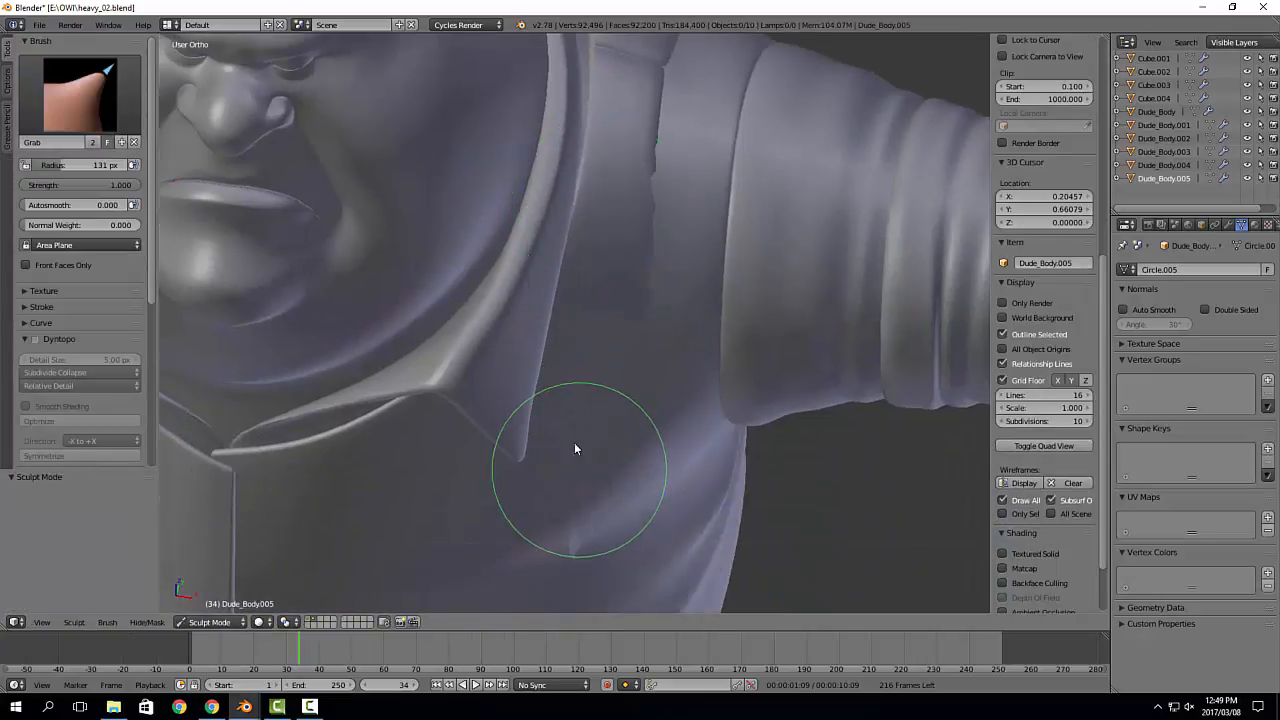
Step: Adjust the chest side of the sleeve against the shirt with the Grab brush
{"action": "middle_click_drag", "start_coordinate": [575, 449], "coordinate": [580, 331]}
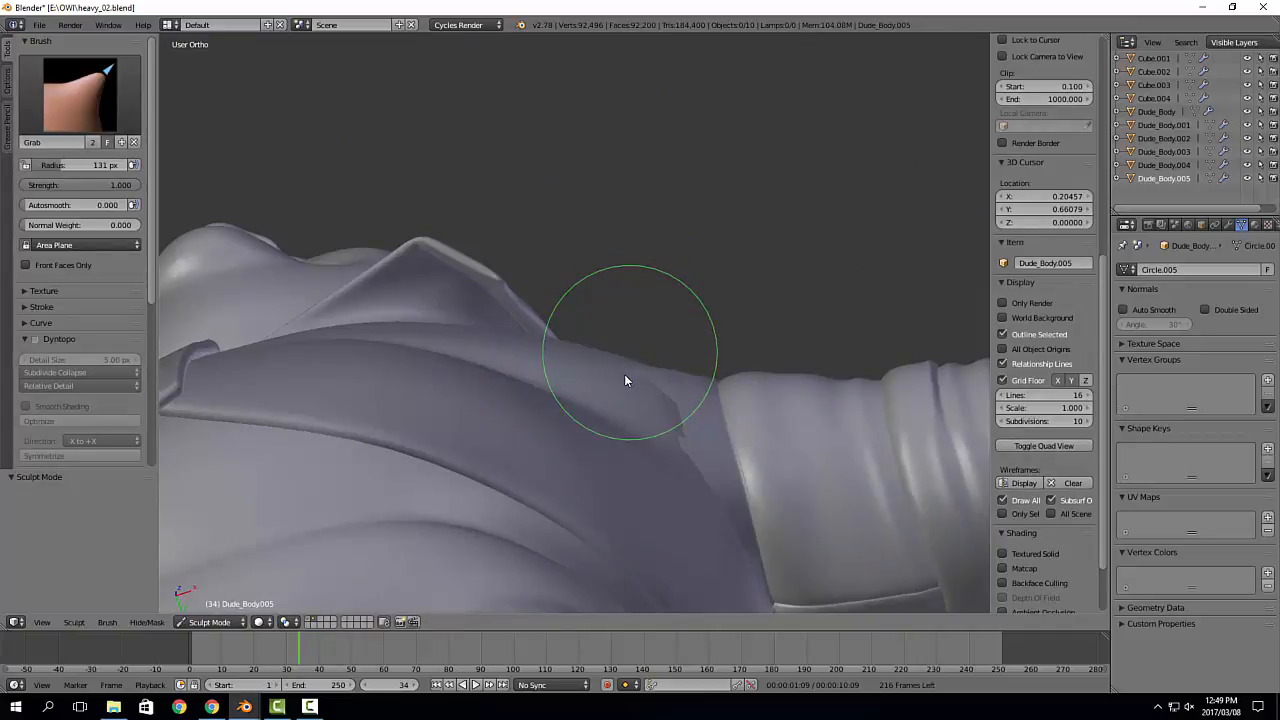
{"action": "left_click_drag", "start_coordinate": [0, 0], "coordinate": [0, 0]}
{"action": "mouse_move", "coordinate": [648, 398]}
{"action": "middle_mouse_down"}
{"action": "mouse_move", "coordinate": [650, 512]}
{"action": "mouse_move", "coordinate": [645, 407]}
{"action": "mouse_move", "coordinate": [711, 378]}
{"action": "mouse_move", "coordinate": [713, 406]}
{"action": "mouse_move", "coordinate": [697, 406]}
{"action": "mouse_move", "coordinate": [695, 354]}
{"action": "middle_mouse_up"}
Step: Isolate the sleeve in local view and knife-cut an edge down its chest part to the lower border
{"action": "key", "text": "Tab"}
{"action": "key", "text": "KP_Divide"}
{"action": "scroll", "coordinate": [697, 352], "scroll_direction": "up", "scroll_amount": 4}
{"action": "key", "text": "a"}
{"action": "middle_click_drag", "start_coordinate": [397, 280], "coordinate": [454, 261], "text": "shift"}
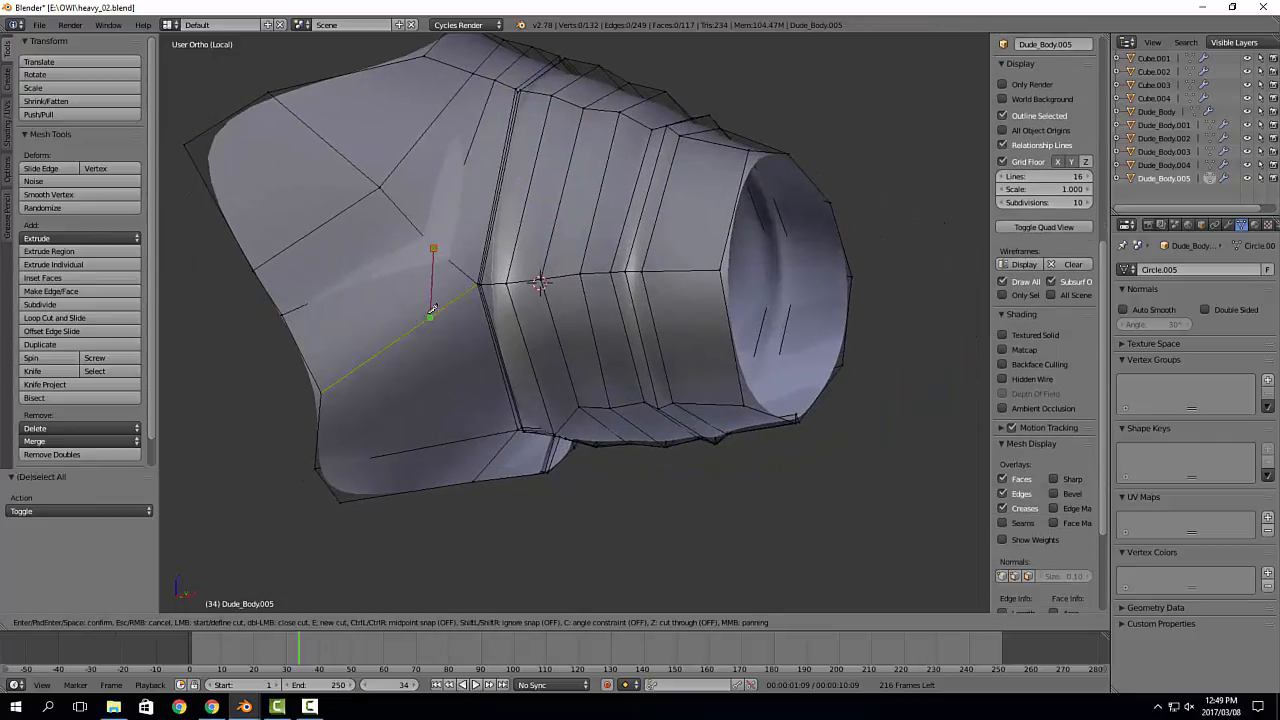
{"action": "key", "text": "Return"}
{"action": "middle_click_drag", "start_coordinate": [480, 475], "coordinate": [486, 449]}
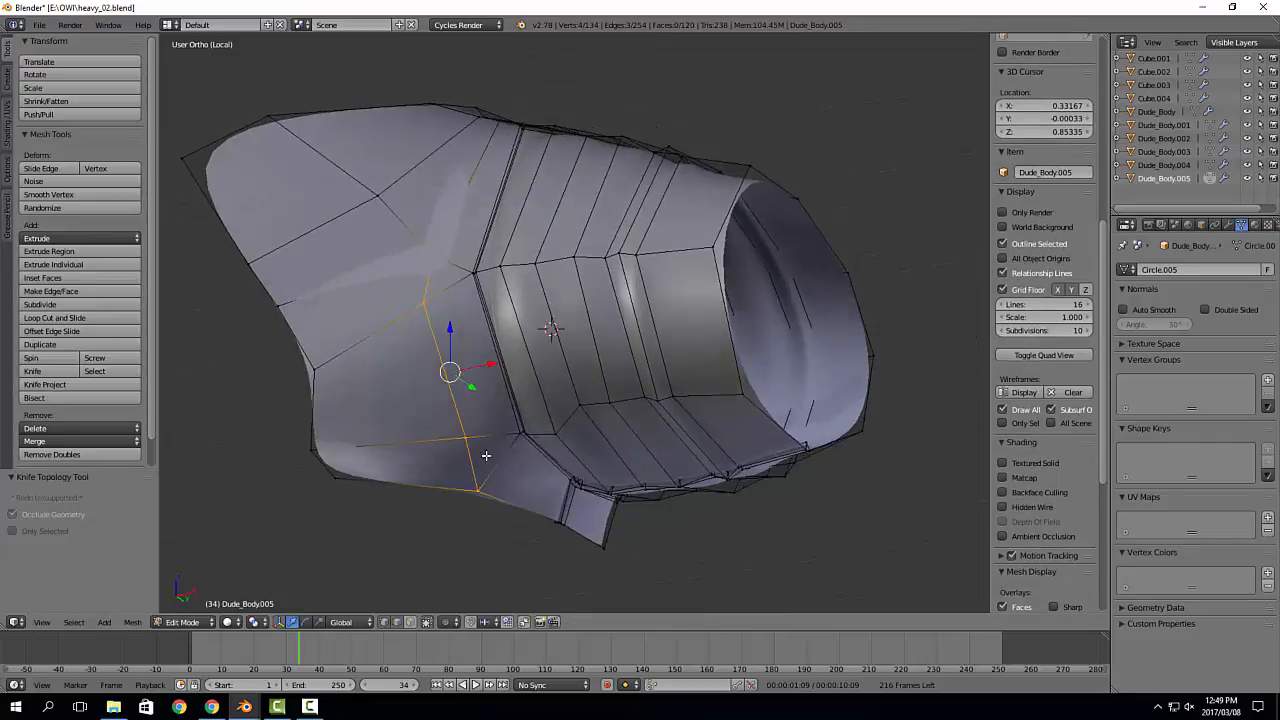
Step: Merge the knife cut's two lowest vertices, then merge its upper vertex with the neighbouring seam junction
{"action": "right_click", "coordinate": [477, 492], "text": "shift"}
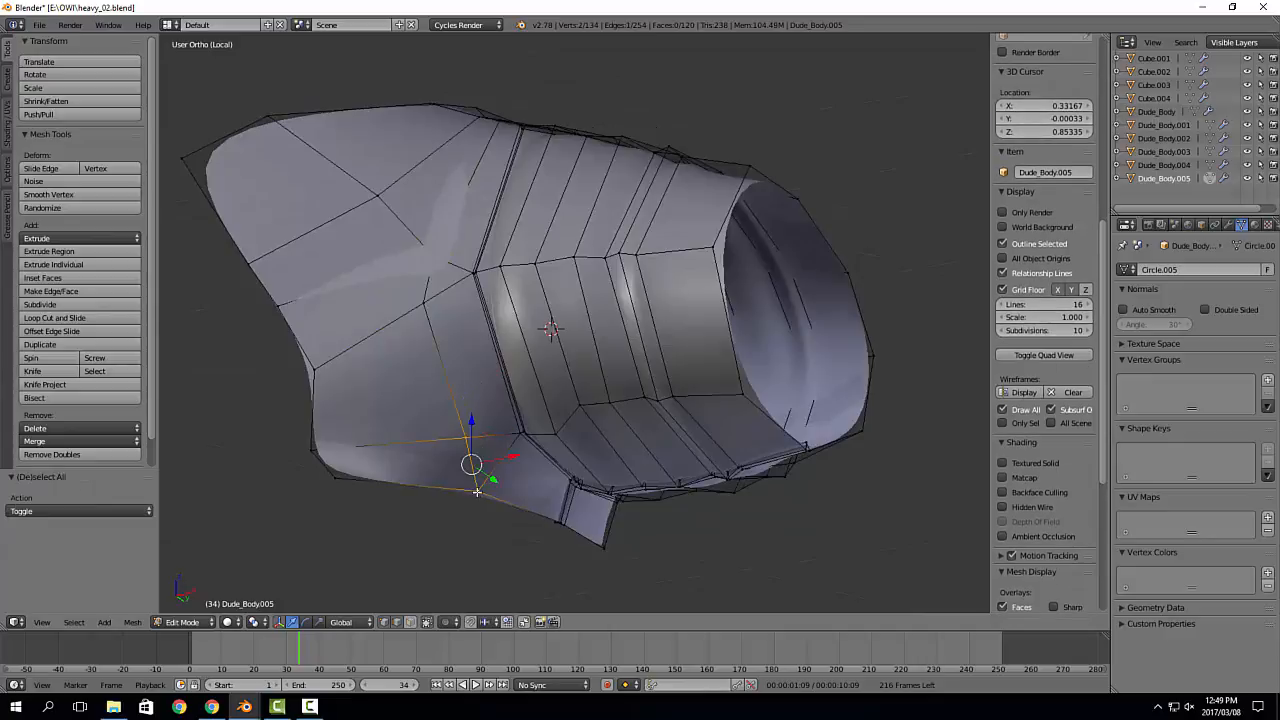
{"action": "key", "text": "alt+m"}
{"action": "left_click", "coordinate": [470, 491]}
{"action": "middle_click_drag", "start_coordinate": [470, 491], "coordinate": [463, 321]}
{"action": "key", "text": "alt+m"}
{"action": "left_click", "coordinate": [441, 343]}
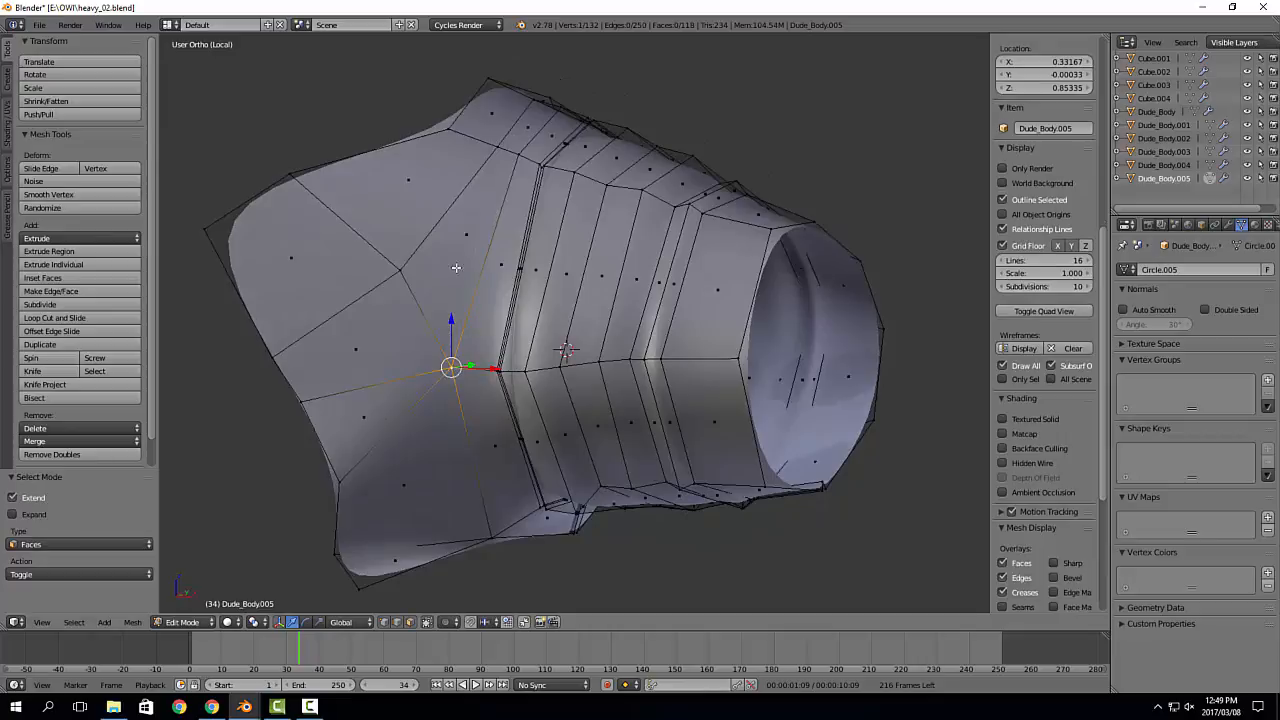
Step: Merge three neighbouring vertices on the sleeve's open body-side border at their center
{"action": "middle_click_drag", "start_coordinate": [455, 267], "coordinate": [705, 317]}
{"action": "key", "text": "a"}
{"action": "right_click", "coordinate": [720, 320]}
{"action": "right_click", "coordinate": [685, 480], "text": "shift"}
{"action": "right_click", "coordinate": [744, 440], "text": "shift"}
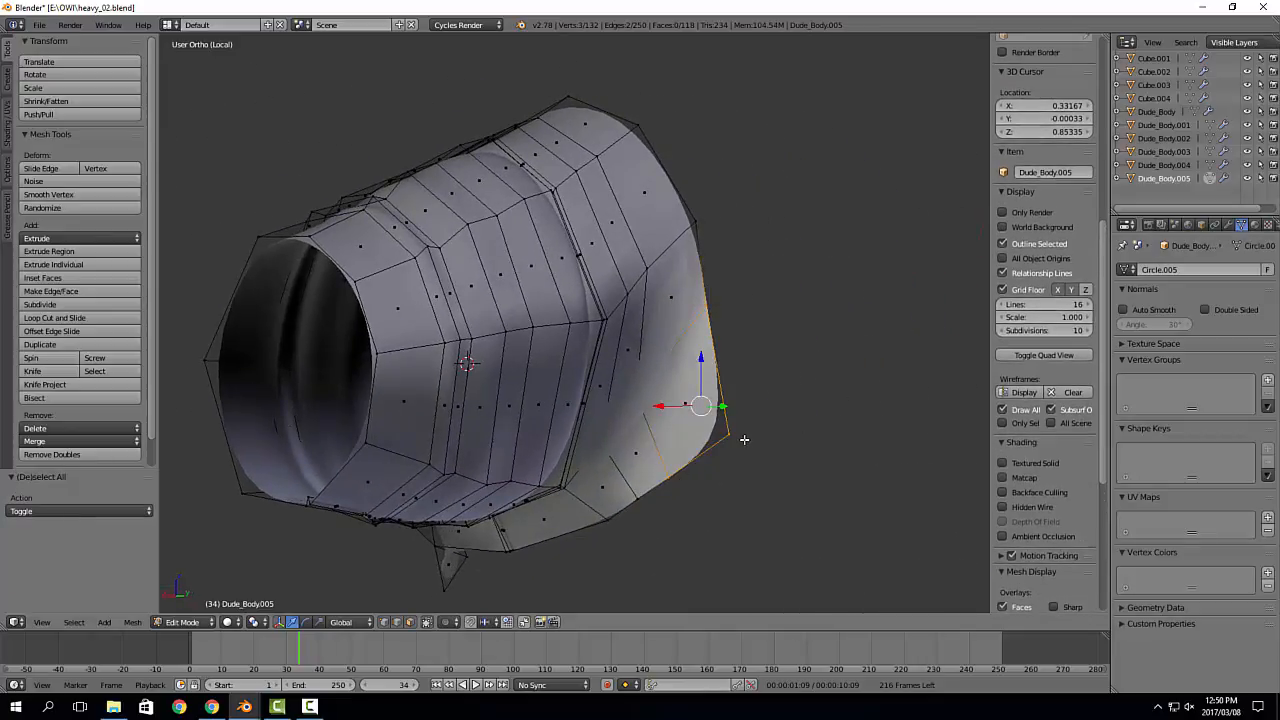
{"action": "key", "text": "alt+m"}
{"action": "left_click", "coordinate": [710, 445]}
Step: Knife-cut a continuous line down the sleeve's chest part from the upper border to the lower border
{"action": "middle_click_drag", "start_coordinate": [710, 445], "coordinate": [564, 321]}
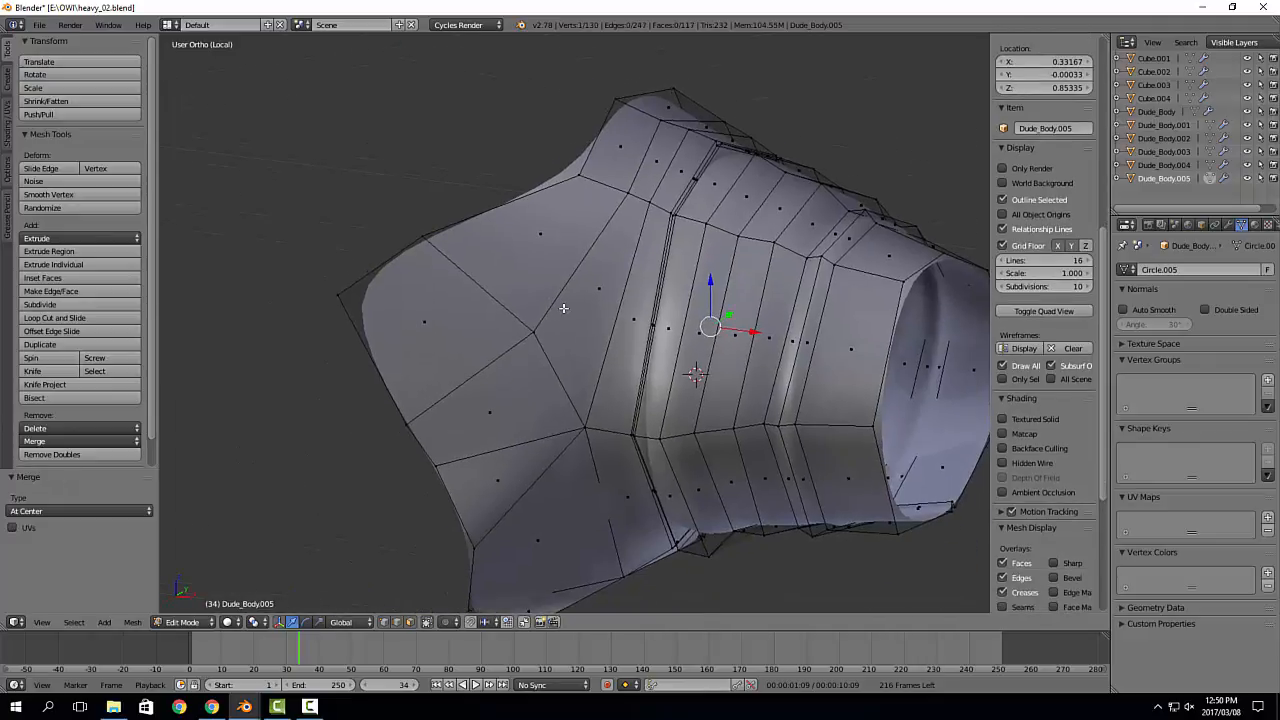
{"action": "left_click", "coordinate": [528, 487]}
{"action": "key", "text": "Return"}
{"action": "middle_click_drag", "start_coordinate": [600, 246], "coordinate": [582, 340]}
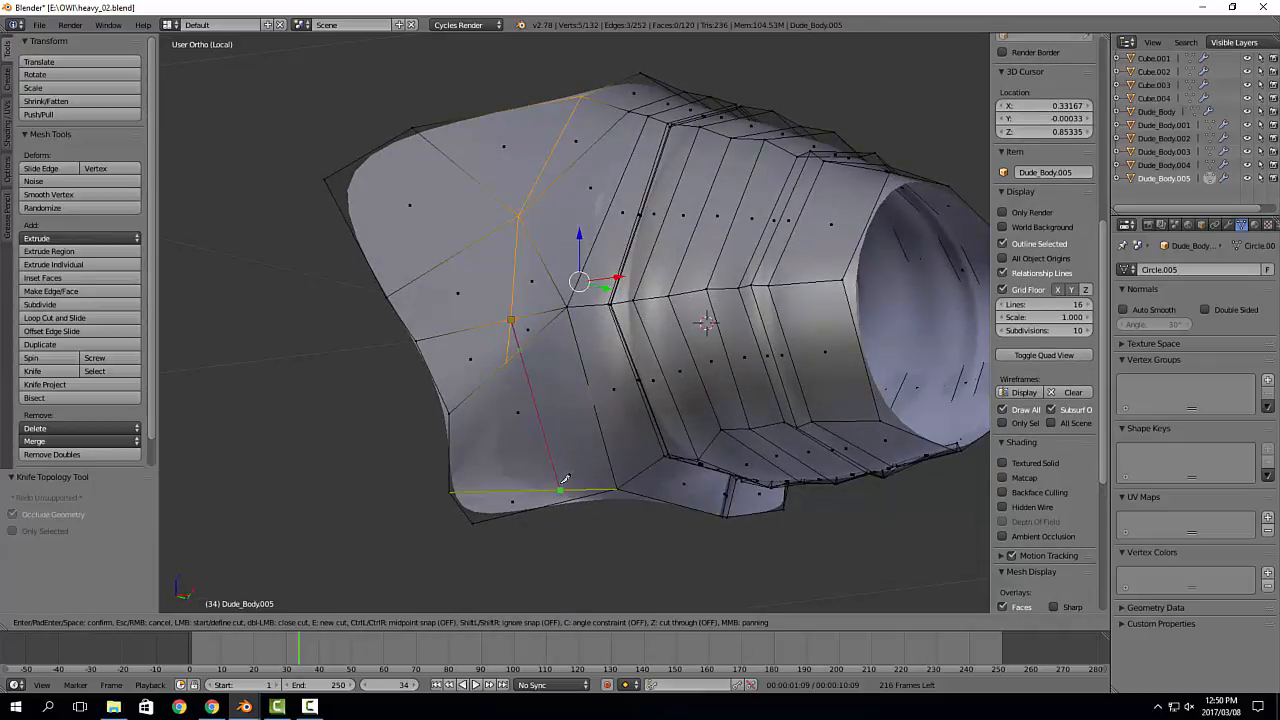
{"action": "left_click", "coordinate": [575, 487]}
{"action": "key", "text": "Return"}
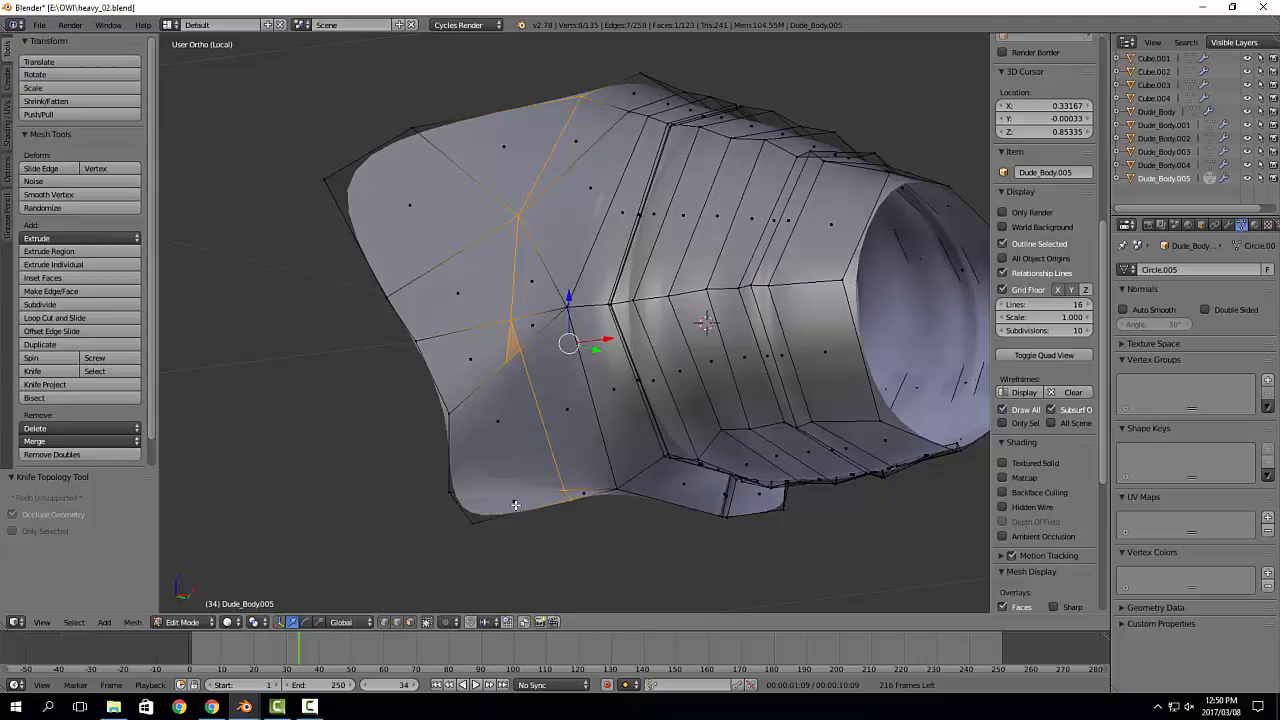
Step: Delete all the sleeve faces on the body side of the knife-cut line down the chest part
{"action": "key", "text": "a"}
{"action": "key", "text": "c"}
{"action": "mouse_move", "coordinate": [517, 501]}
{"action": "left_mouse_down"}
{"action": "mouse_move", "coordinate": [469, 252]}
{"action": "mouse_move", "coordinate": [485, 170]}
{"action": "left_mouse_up"}
{"action": "right_click", "coordinate": [485, 170]}
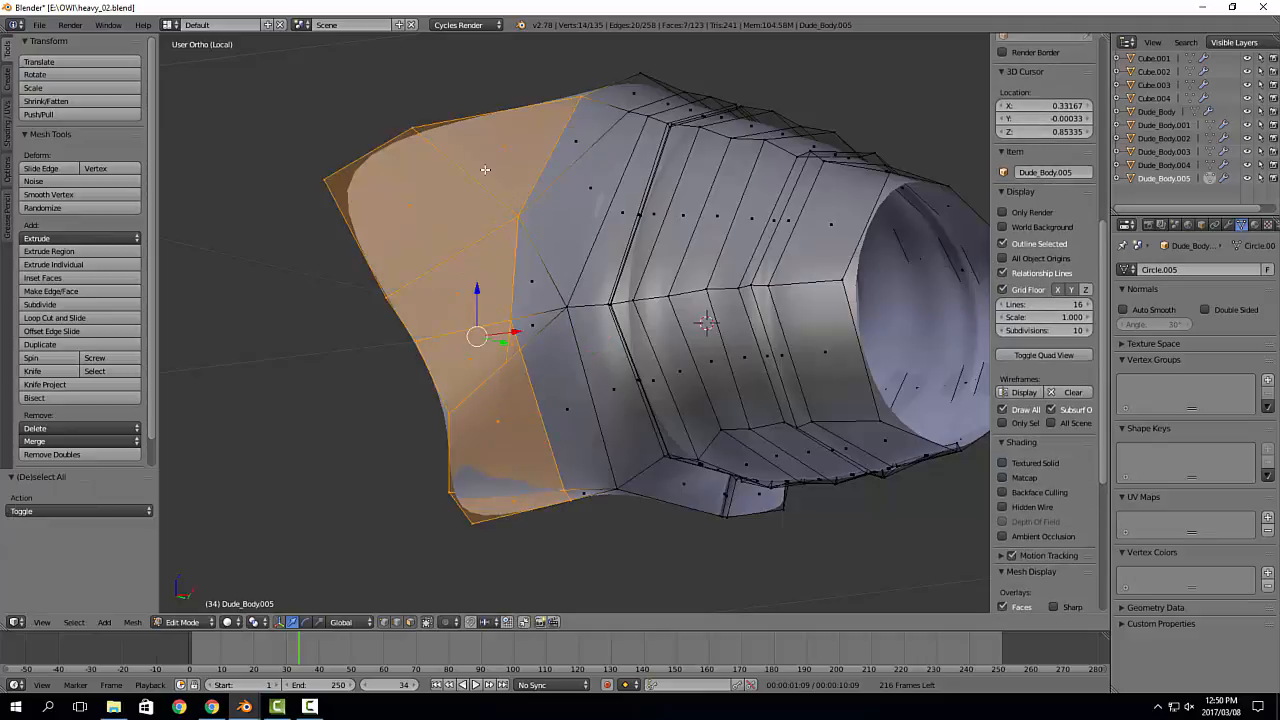
{"action": "key", "text": "x"}
{"action": "left_click", "coordinate": [485, 168]}
{"action": "middle_click_drag", "start_coordinate": [485, 170], "coordinate": [496, 297]}
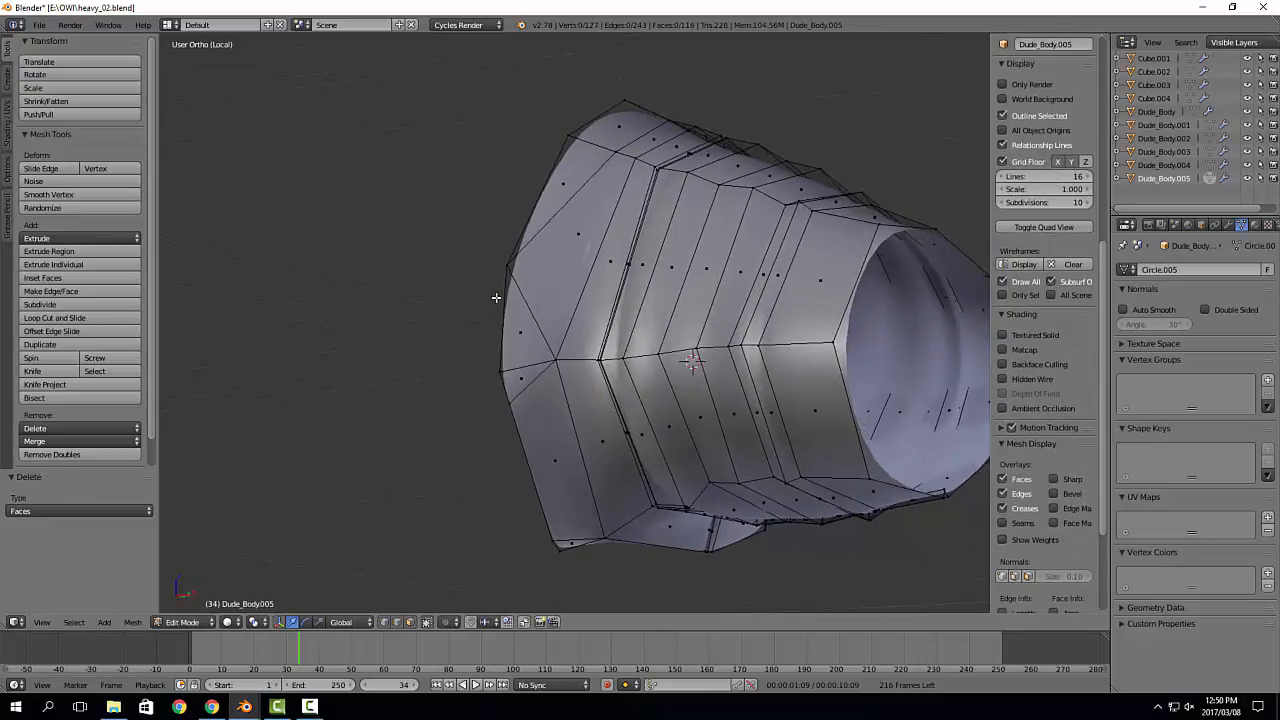
Step: Merge the two neighbouring vertices on the sleeve's open front border and remove the diagonal edge running up from the merged point
{"action": "right_click", "coordinate": [496, 297]}
{"action": "right_click", "coordinate": [497, 401], "text": "ctrl"}
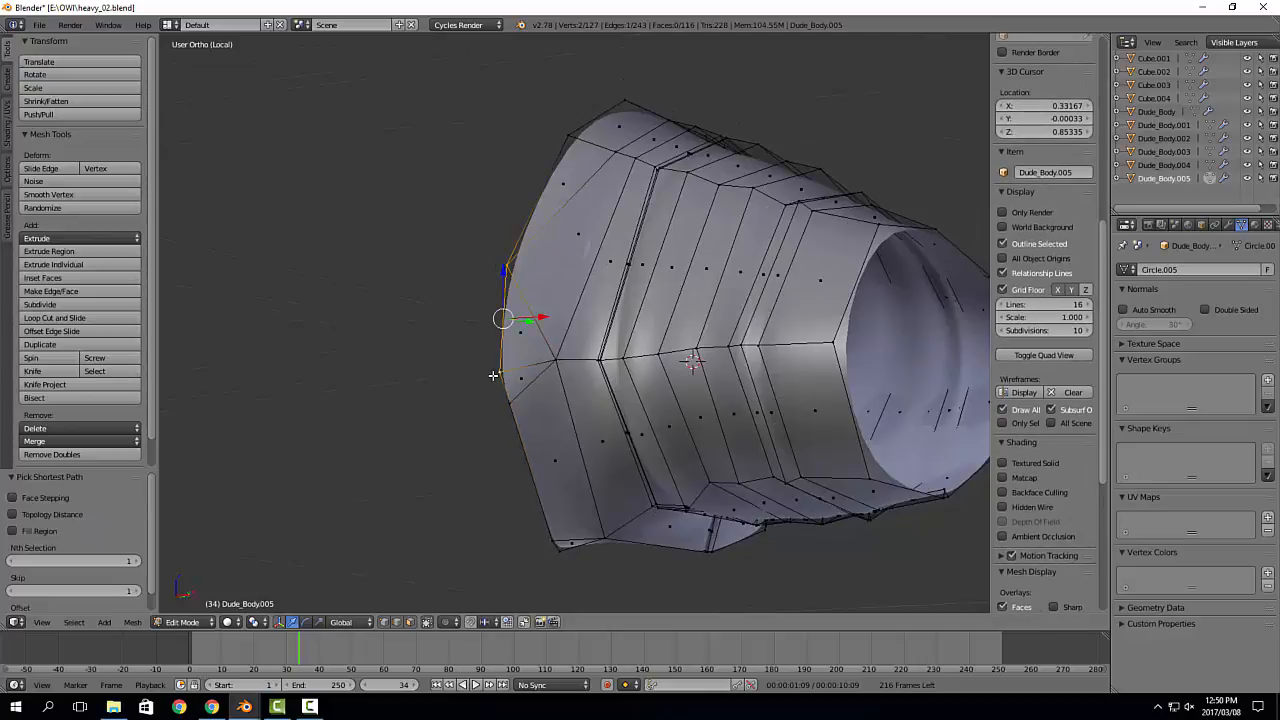
{"action": "key", "text": "alt+m"}
{"action": "left_click", "coordinate": [491, 361]}
{"action": "key", "text": "a"}
{"action": "right_click", "coordinate": [550, 278]}
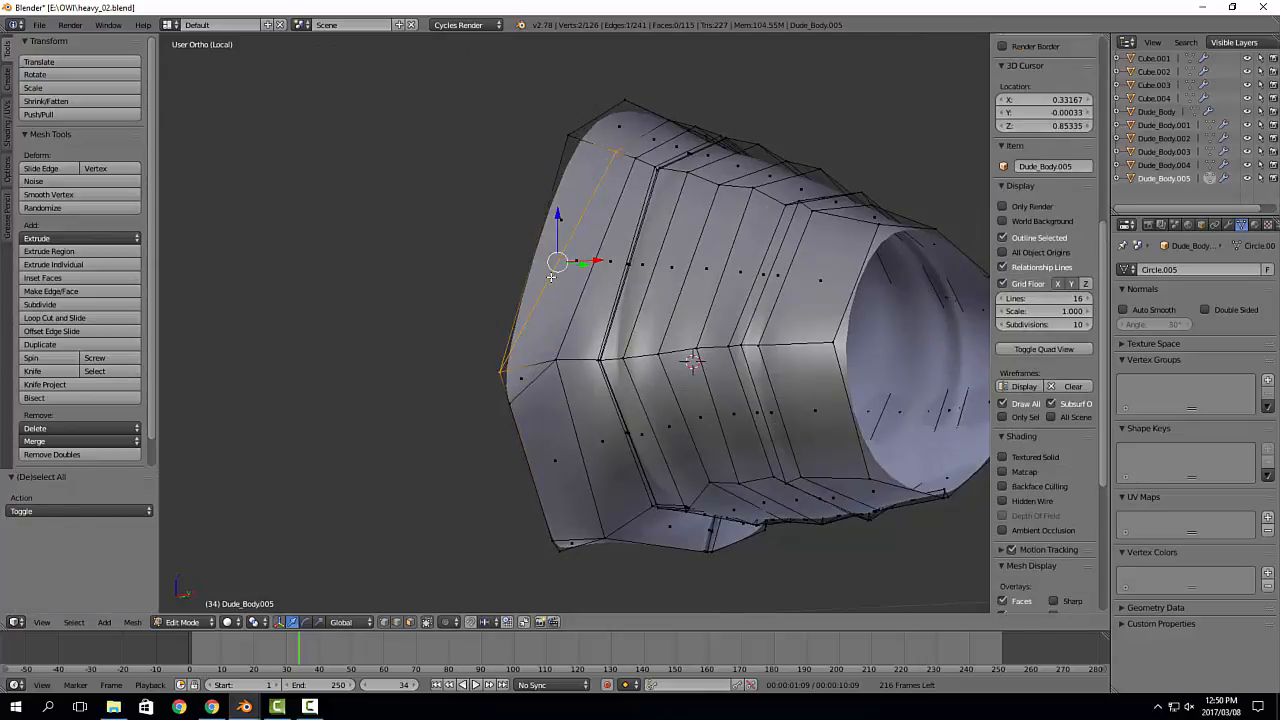
{"action": "key", "text": "x"}
{"action": "left_click", "coordinate": [545, 403]}
Step: Remove the short leftover edge and the spare vertex beside it on the sleeve's front border
{"action": "key", "text": "a"}
{"action": "right_click", "coordinate": [517, 396]}
{"action": "key", "text": "x"}
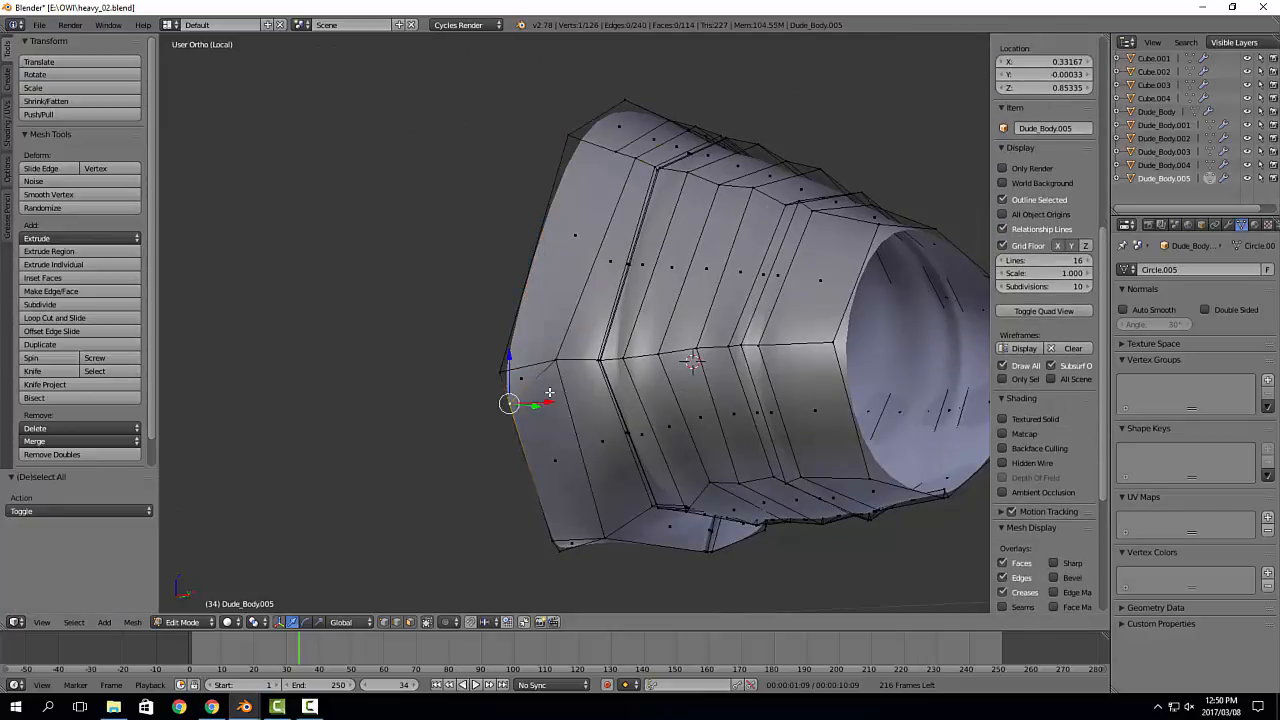
{"action": "right_click", "coordinate": [532, 384]}
{"action": "key", "text": "x"}
{"action": "left_click", "coordinate": [533, 386]}
{"action": "key", "text": "a"}
{"action": "middle_click_drag", "start_coordinate": [613, 474], "coordinate": [640, 462]}
{"action": "right_click", "coordinate": [560, 440]}
{"action": "key", "text": "x"}
{"action": "left_click", "coordinate": [560, 438]}
Step: Merge the three clustered vertices at the lower corner of the sleeve's open border
{"action": "right_click", "coordinate": [555, 478]}
{"action": "right_click", "coordinate": [555, 482]}
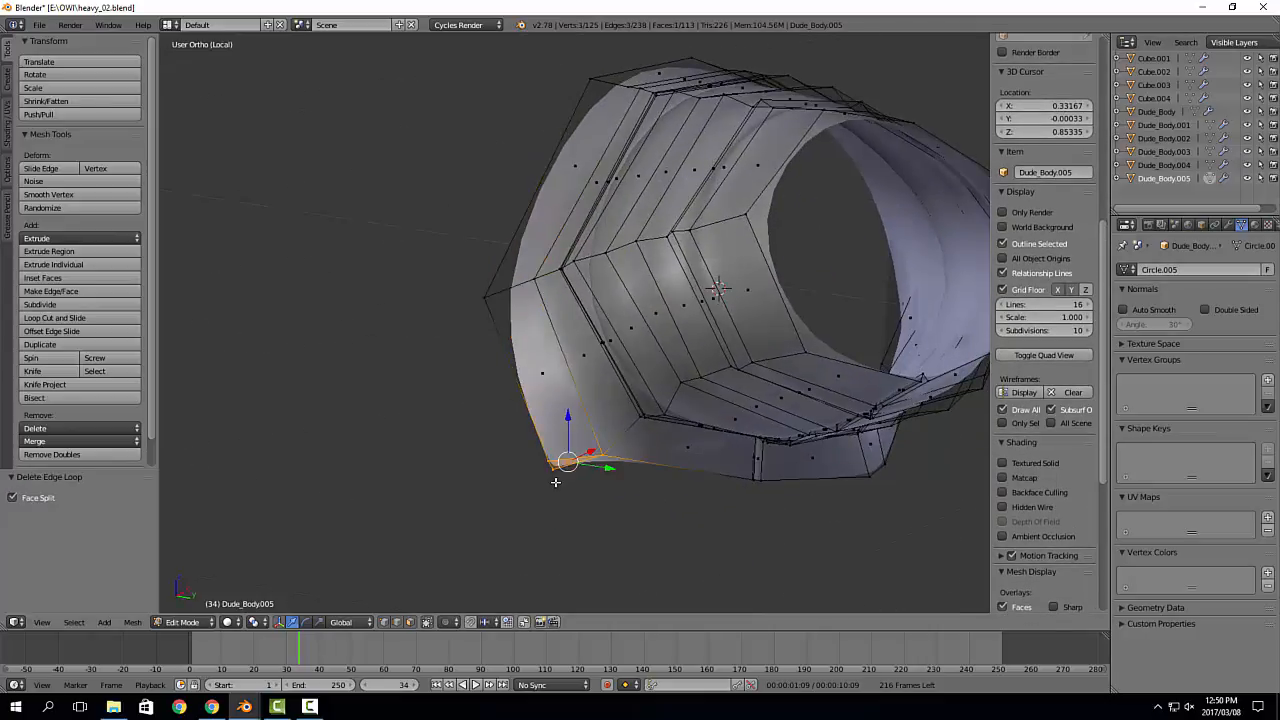
{"action": "left_click", "coordinate": [639, 500]}
{"action": "key", "text": "a"}
{"action": "middle_click_drag", "start_coordinate": [639, 503], "coordinate": [605, 222]}
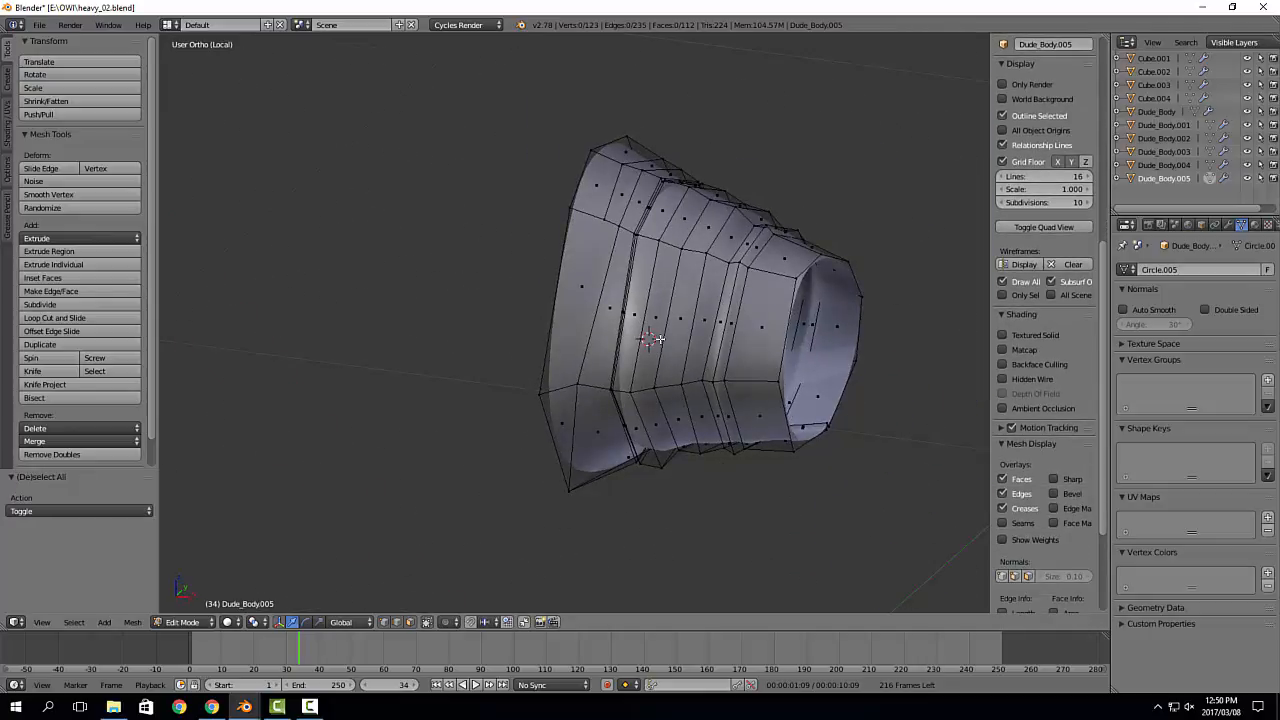
Step: Knife-cut a new edge across the sleeve's body-side face strip and leave local view
{"action": "key", "text": "k"}
{"action": "left_click", "coordinate": [568, 384]}
{"action": "key", "text": "space"}
{"action": "key", "text": "Tab"}
{"action": "key", "text": "KP_Divide"}
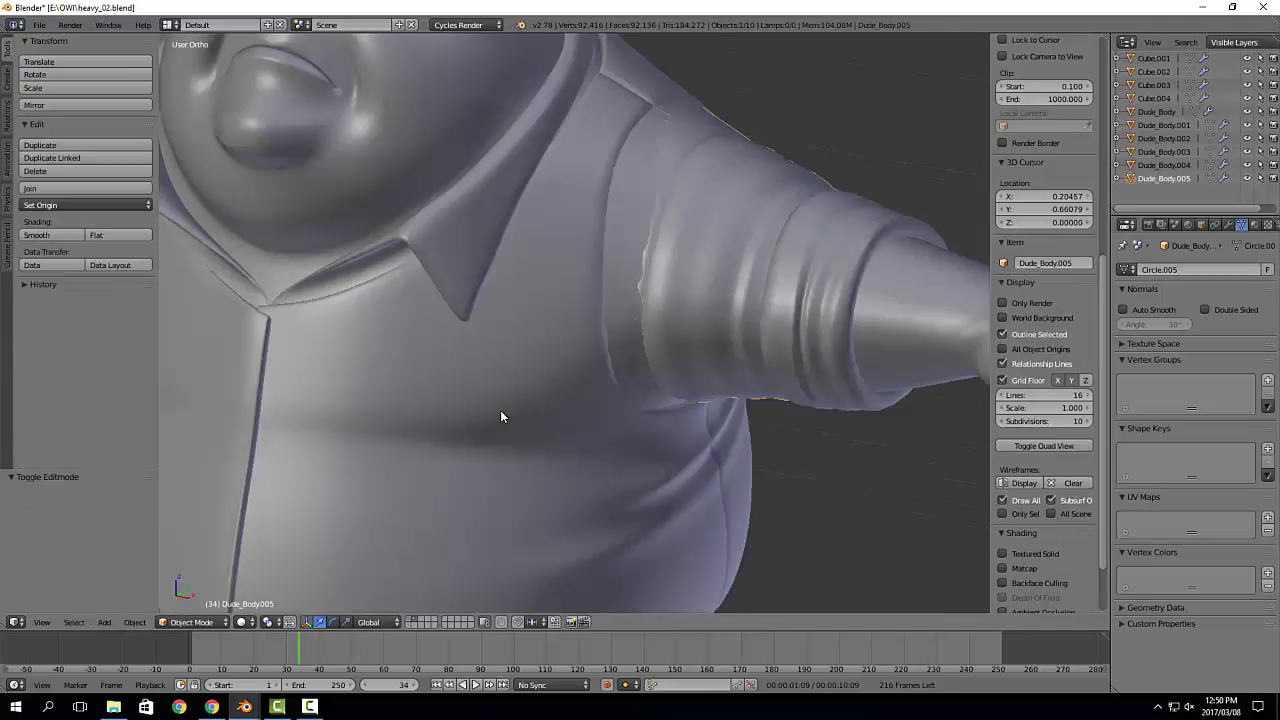
Step: Switch the sleeve to Sculpt Mode with the Grab brush and set the brush radius to 220 px
{"action": "scroll", "coordinate": [500, 410], "scroll_direction": "up", "scroll_amount": 2}
{"action": "mouse_move", "coordinate": [500, 410]}
{"action": "middle_mouse_down"}
{"action": "mouse_move", "coordinate": [653, 331]}
{"action": "mouse_move", "coordinate": [641, 264]}
{"action": "mouse_move", "coordinate": [590, 344]}
{"action": "mouse_move", "coordinate": [645, 458]}
{"action": "mouse_move", "coordinate": [640, 362]}
{"action": "middle_mouse_up"}
{"action": "key", "text": "z"}
{"action": "left_click", "coordinate": [650, 308]}
{"action": "key", "text": "f"}
{"action": "left_click", "coordinate": [666, 408]}
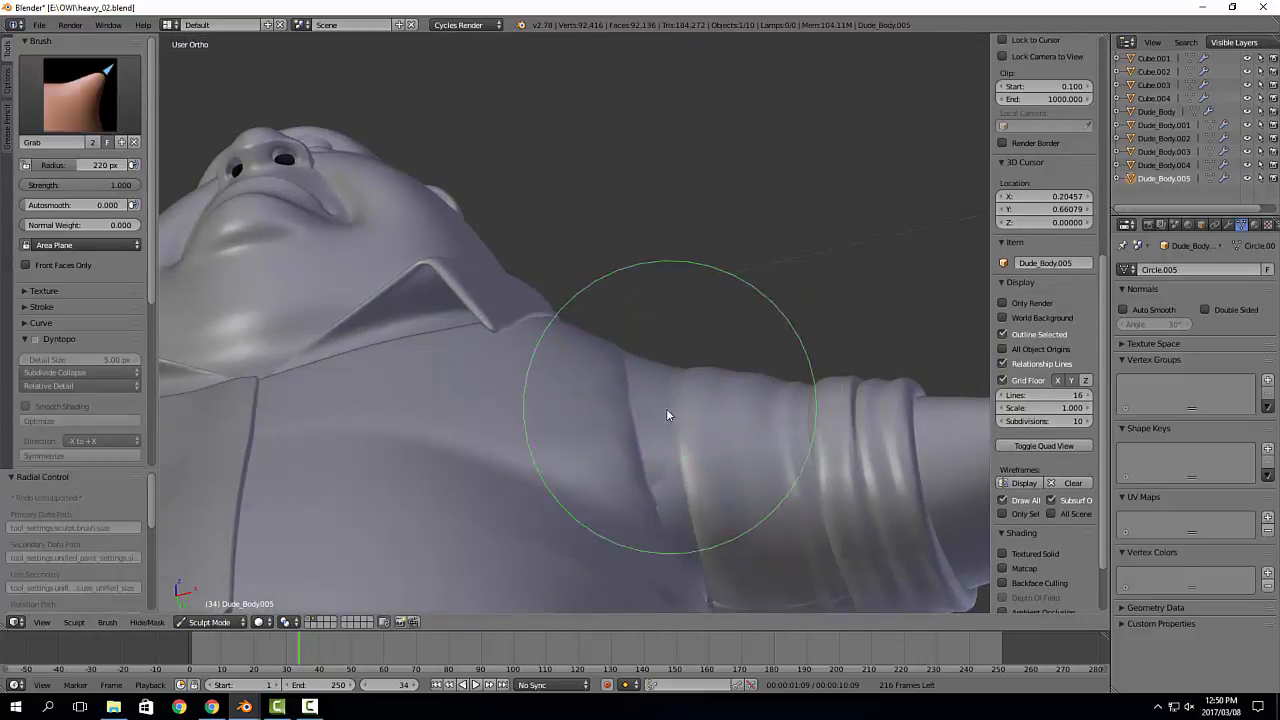
Step: Set the Grab radius to 151 px and pull the sleeve's upper border outward at the shoulder seam
{"action": "middle_click_drag", "start_coordinate": [642, 342], "coordinate": [628, 442]}
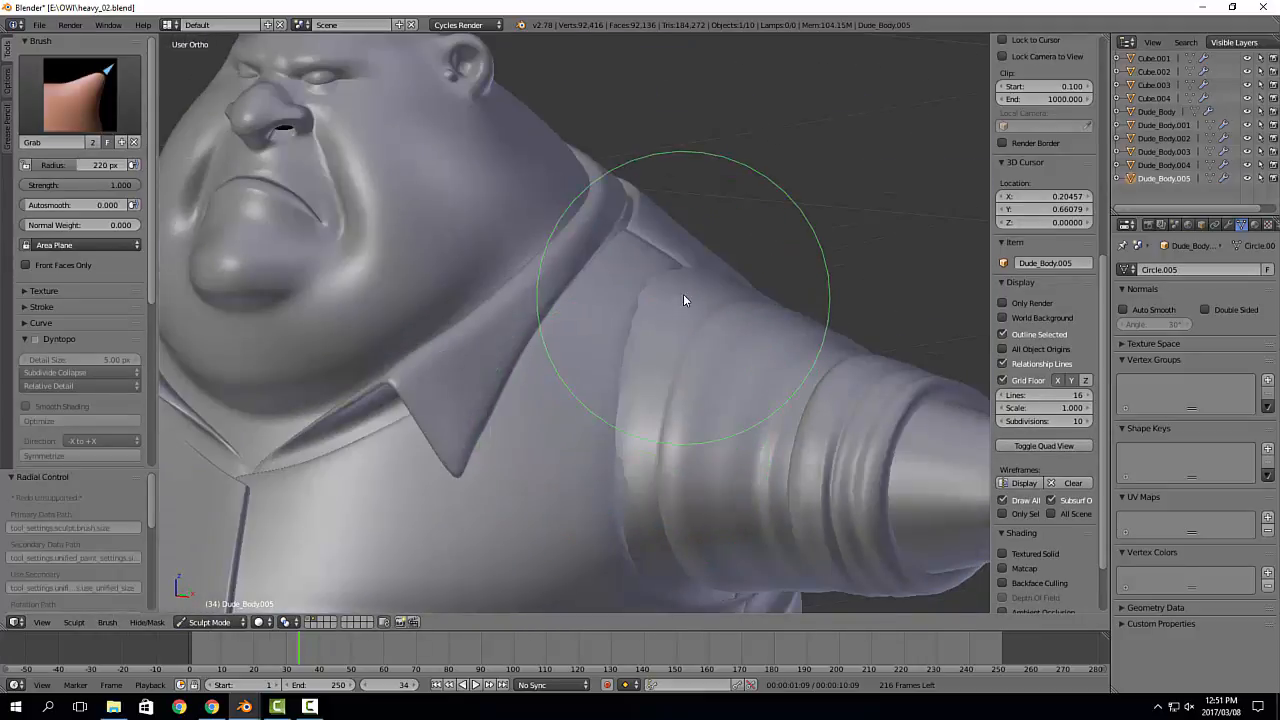
{"action": "middle_click_drag", "start_coordinate": [688, 287], "coordinate": [618, 495]}
{"action": "middle_click_drag", "start_coordinate": [618, 495], "coordinate": [614, 374], "text": "shift"}
{"action": "middle_click_drag", "start_coordinate": [670, 285], "coordinate": [625, 391]}
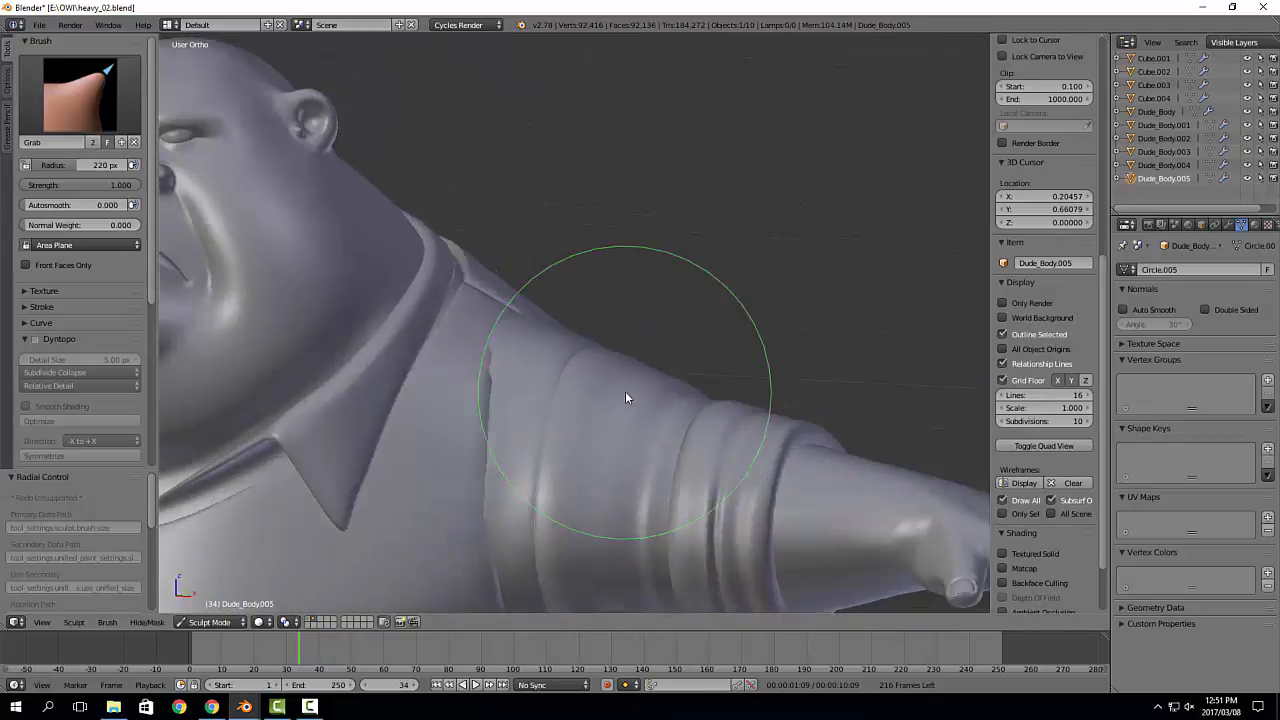
{"action": "key", "text": "f"}
{"action": "left_click", "coordinate": [432, 331]}
{"action": "left_click_drag", "start_coordinate": [483, 348], "coordinate": [528, 331]}
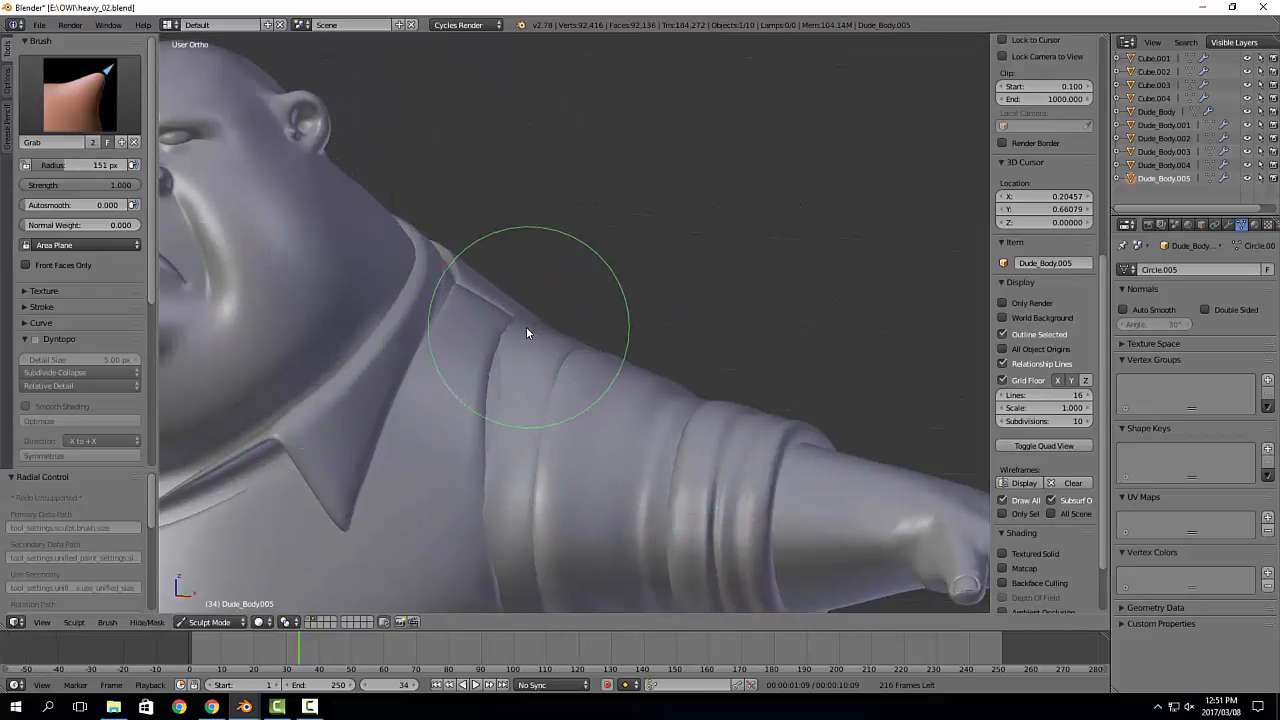
Step: Nudge the sleeve's body-side border with the Grab brush to fit it to the shirt around the armhole
{"action": "middle_click_drag", "start_coordinate": [528, 331], "coordinate": [472, 412]}
{"action": "middle_click_drag", "start_coordinate": [710, 412], "coordinate": [585, 292]}
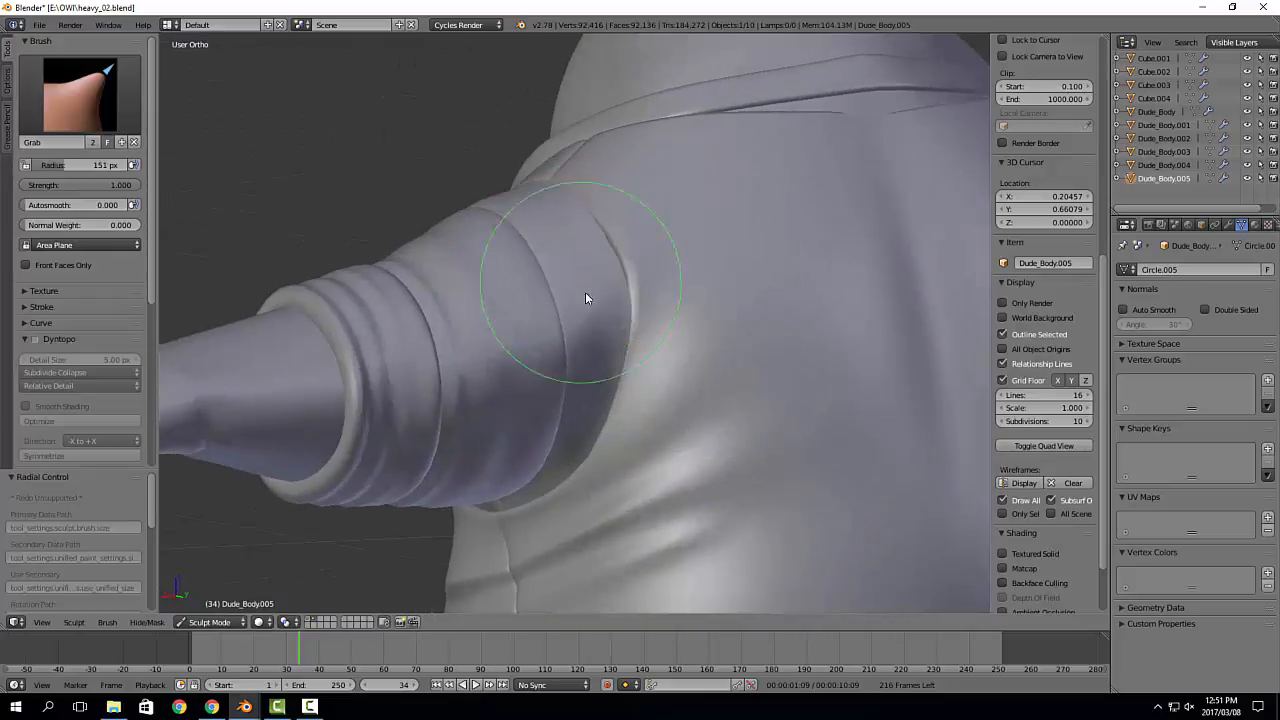
{"action": "mouse_move", "coordinate": [598, 225]}
{"action": "middle_mouse_down"}
{"action": "mouse_move", "coordinate": [548, 368]}
{"action": "mouse_move", "coordinate": [586, 429]}
{"action": "mouse_move", "coordinate": [634, 343]}
{"action": "mouse_move", "coordinate": [628, 302]}
{"action": "mouse_move", "coordinate": [724, 294]}
{"action": "middle_mouse_up"}
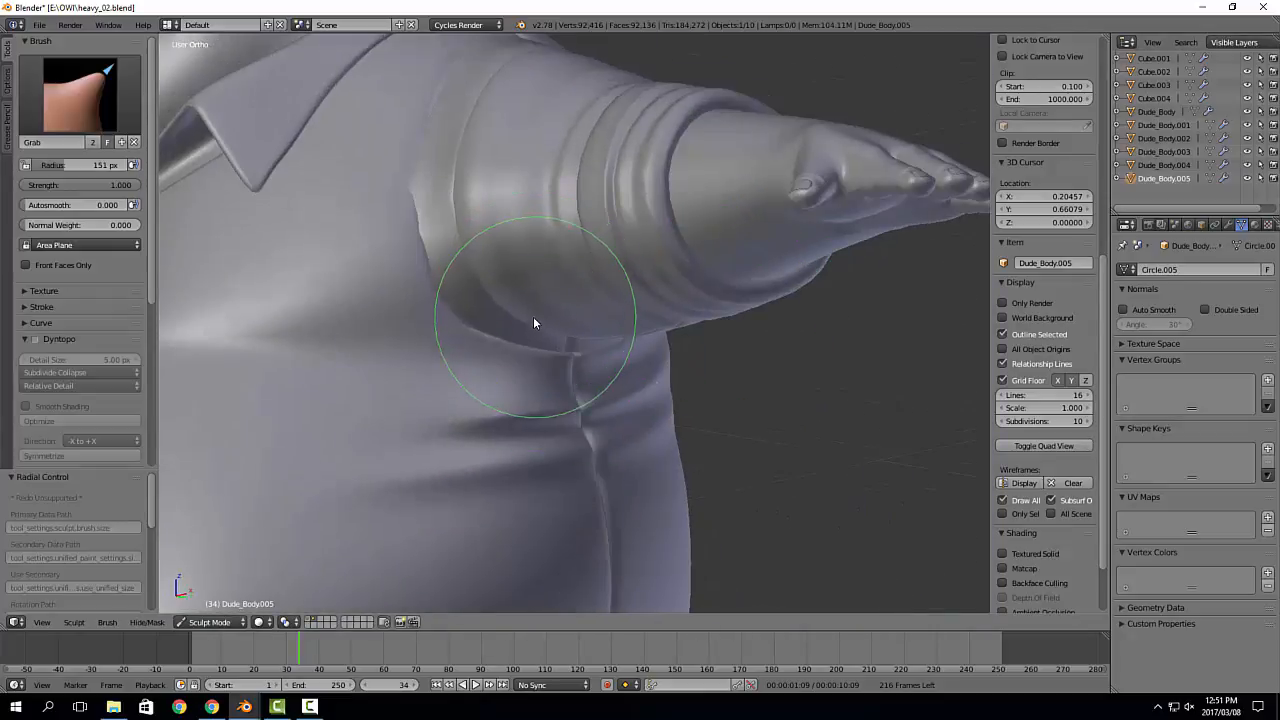
{"action": "middle_click_drag", "start_coordinate": [454, 262], "coordinate": [461, 373]}
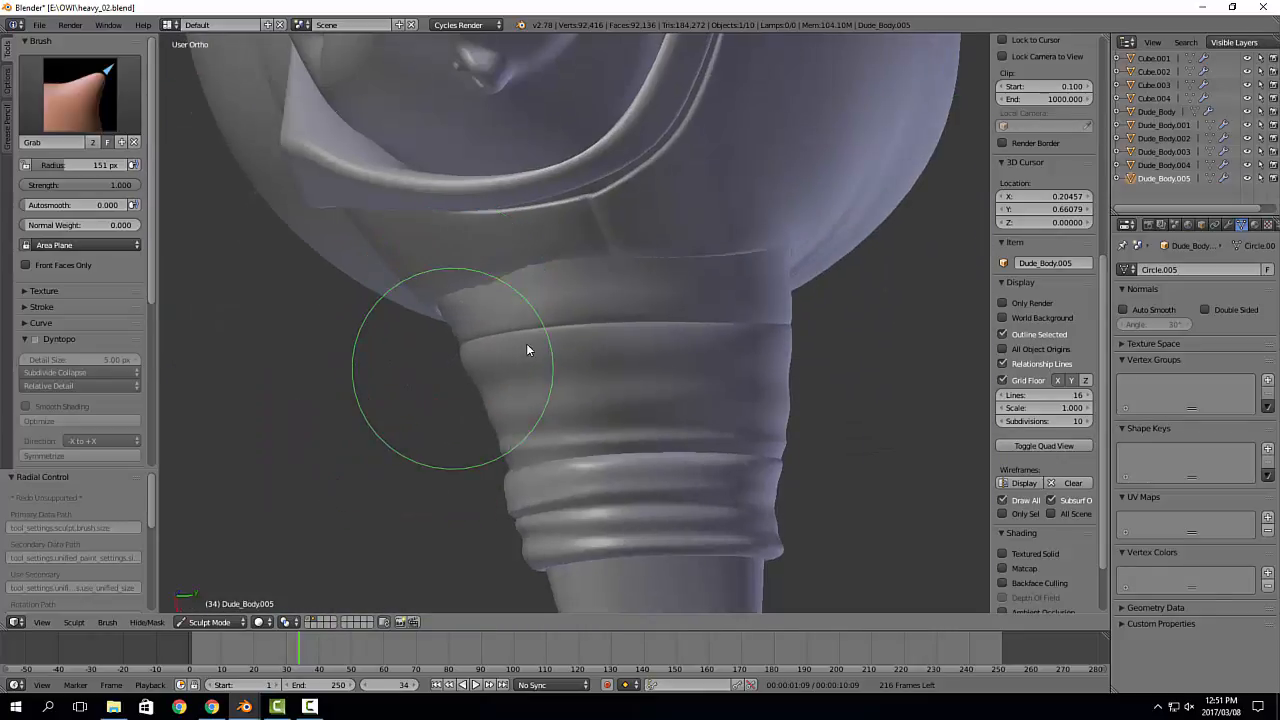
{"action": "middle_click_drag", "start_coordinate": [491, 279], "coordinate": [491, 466]}
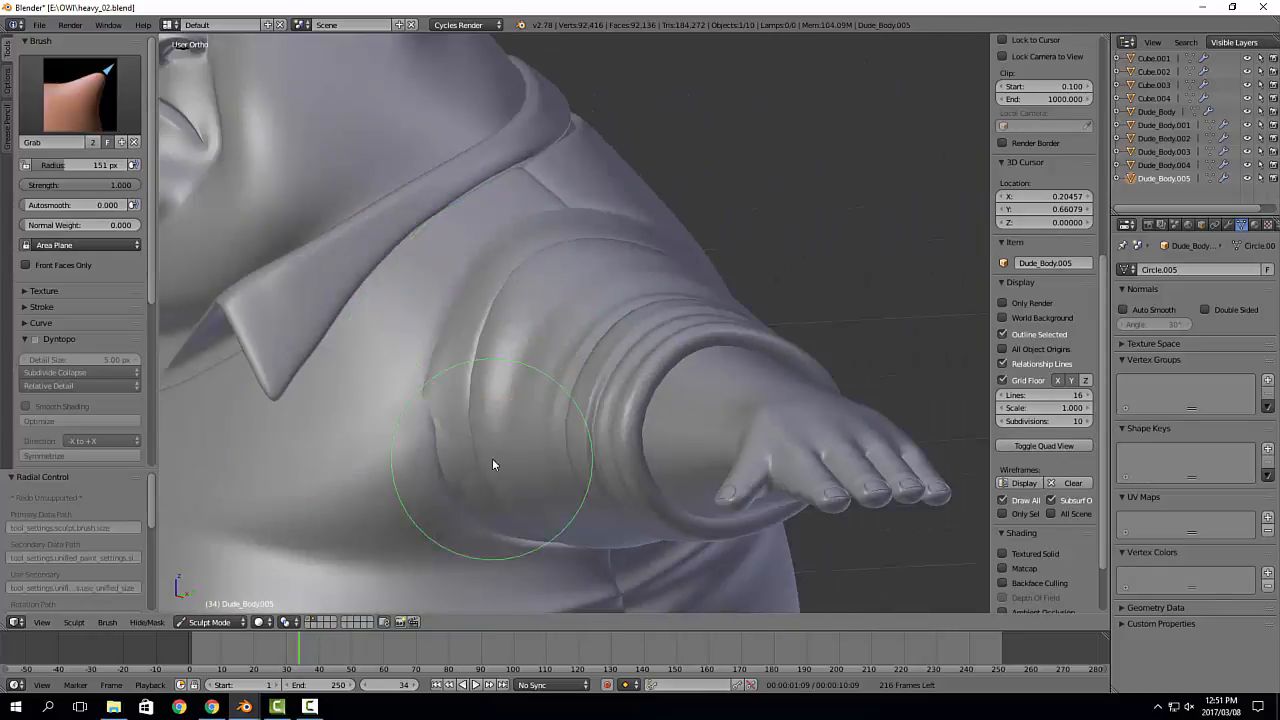
{"action": "middle_click_drag", "start_coordinate": [460, 372], "coordinate": [553, 352]}
{"action": "left_click_drag", "start_coordinate": [553, 347], "coordinate": [571, 314]}
{"action": "mouse_move", "coordinate": [571, 314]}
{"action": "middle_mouse_down"}
{"action": "mouse_move", "coordinate": [586, 420]}
{"action": "mouse_move", "coordinate": [591, 217]}
{"action": "mouse_move", "coordinate": [617, 297]}
{"action": "middle_mouse_up"}
{"action": "scroll", "coordinate": [617, 298], "scroll_direction": "down", "scroll_amount": 5}
{"action": "scroll", "coordinate": [724, 312], "scroll_direction": "up", "scroll_amount": 2}
{"action": "mouse_move", "coordinate": [724, 312]}
{"action": "middle_mouse_down"}
{"action": "mouse_move", "coordinate": [624, 378]}
{"action": "mouse_move", "coordinate": [592, 296]}
{"action": "middle_mouse_up"}
Step: Resume sculpting the sleeve and set the Grab brush radius to 202 px
{"action": "key", "text": "Tab"}
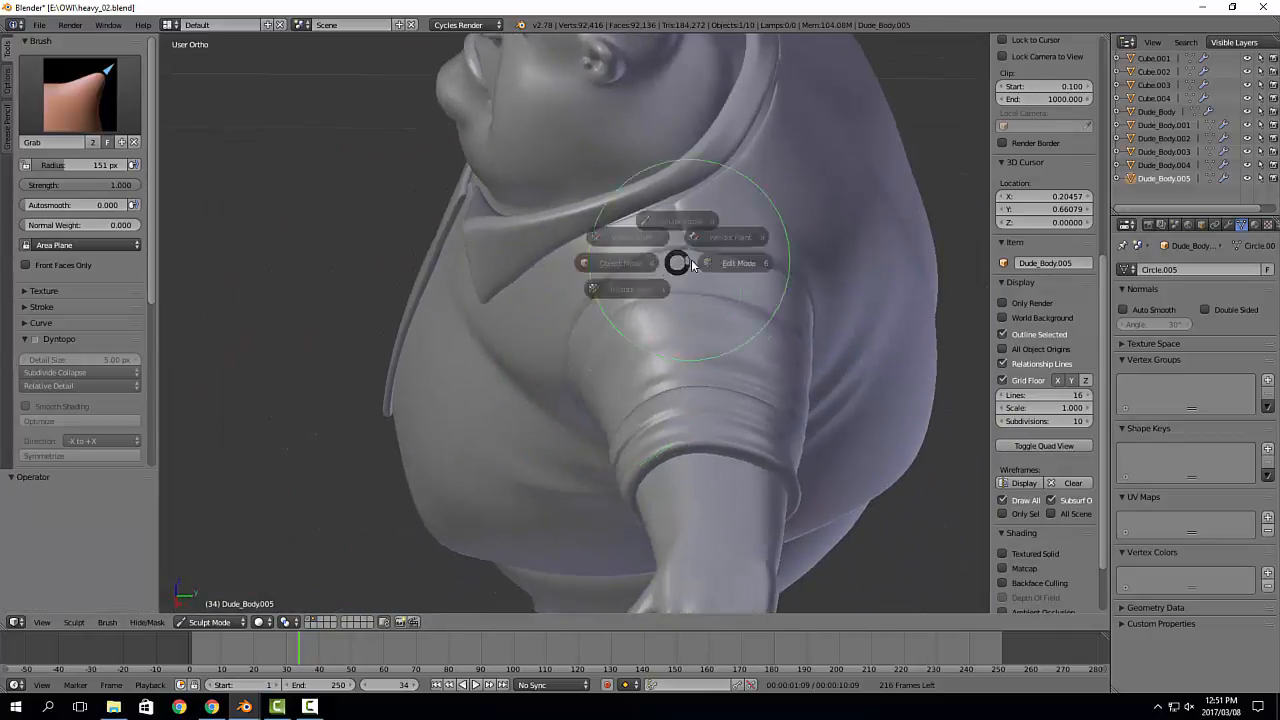
{"action": "left_click", "coordinate": [701, 284]}
{"action": "middle_click_drag", "start_coordinate": [620, 361], "coordinate": [685, 320]}
{"action": "key", "text": "Tab"}
{"action": "scroll", "coordinate": [708, 308], "scroll_direction": "down", "scroll_amount": 4}
{"action": "scroll", "coordinate": [712, 307], "scroll_direction": "up", "scroll_amount": 8}
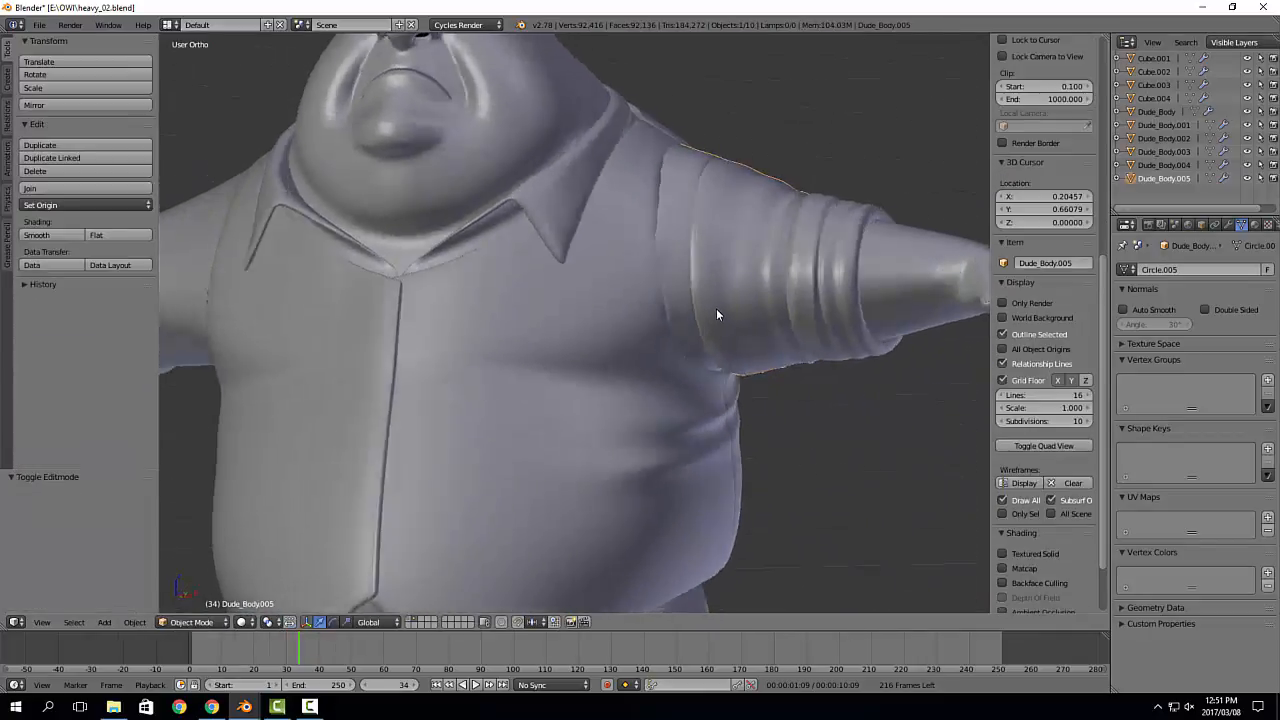
{"action": "key", "text": "Tab"}
{"action": "key", "text": "f"}
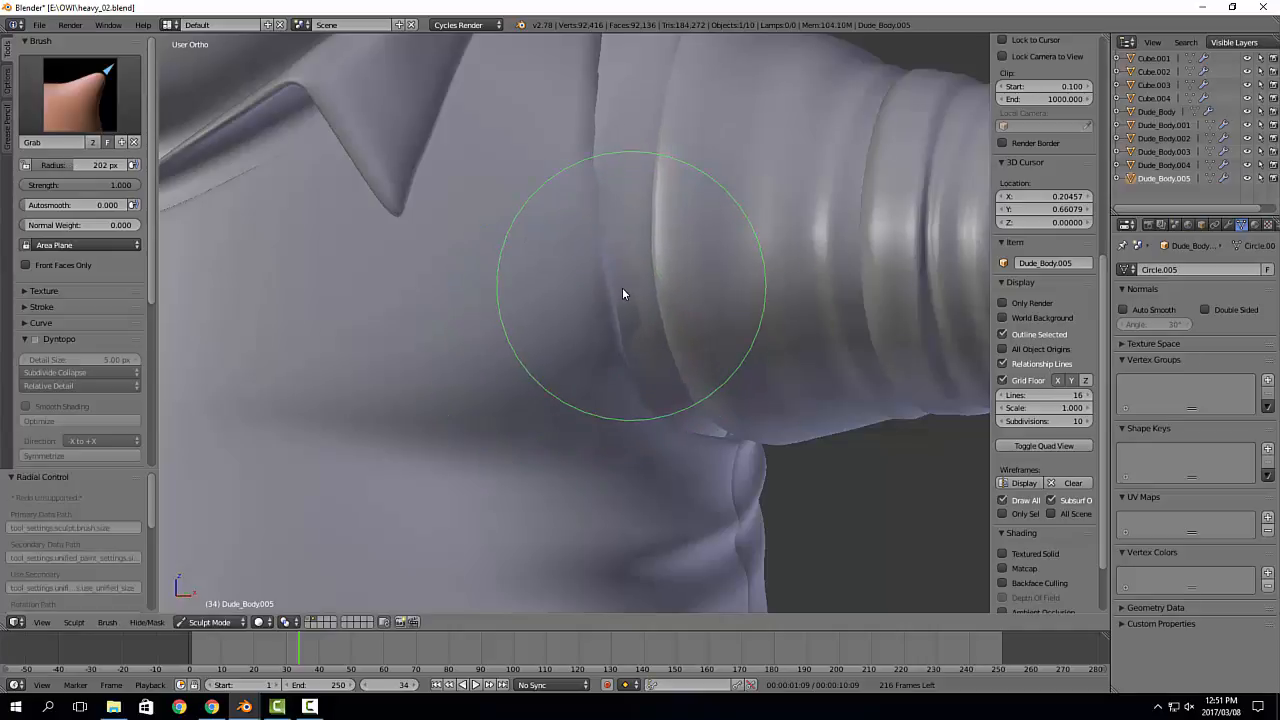
{"action": "left_click", "coordinate": [622, 288]}
{"action": "scroll", "coordinate": [630, 285], "scroll_direction": "down", "scroll_amount": 2}
Step: Move the sleeve's underarm border vertex by -0.007 along Y in Edit Mode
{"action": "key", "text": "Tab"}
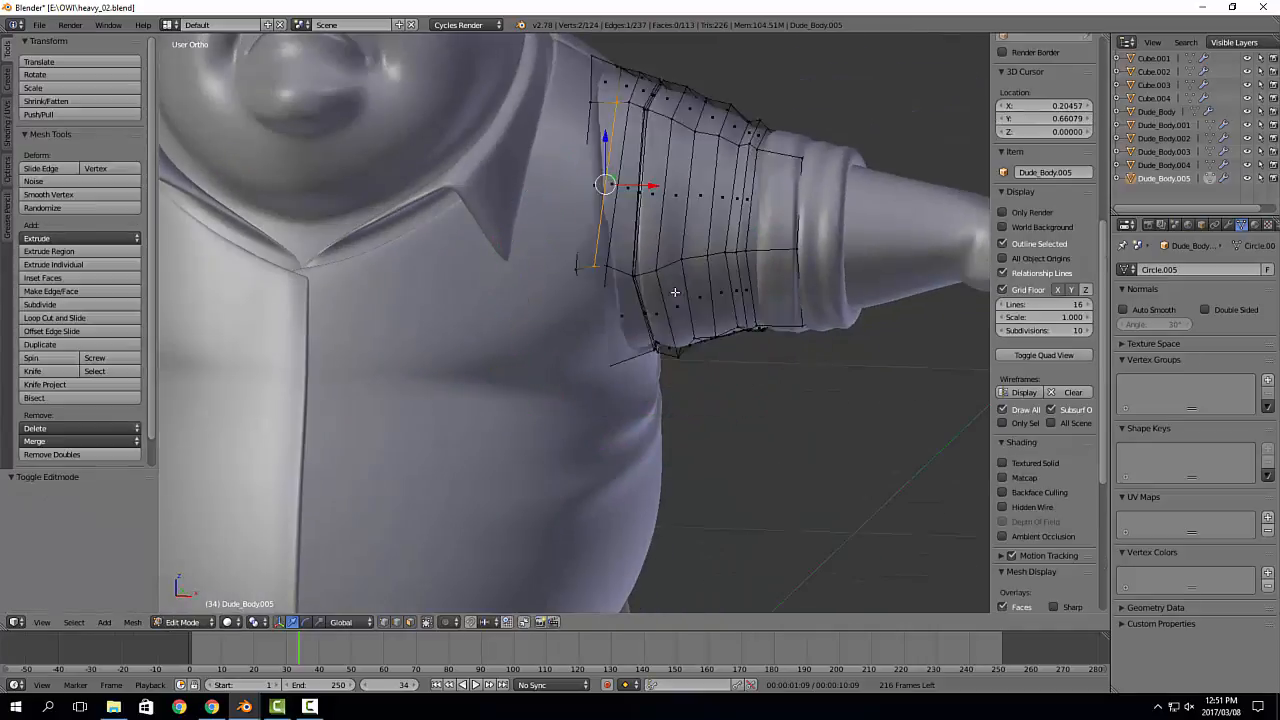
{"action": "scroll", "coordinate": [625, 291], "scroll_direction": "up", "scroll_amount": 2}
{"action": "middle_click_drag", "start_coordinate": [617, 283], "coordinate": [540, 399]}
{"action": "left_click", "coordinate": [592, 295]}
{"action": "left_click_drag", "start_coordinate": [635, 258], "coordinate": [618, 263]}
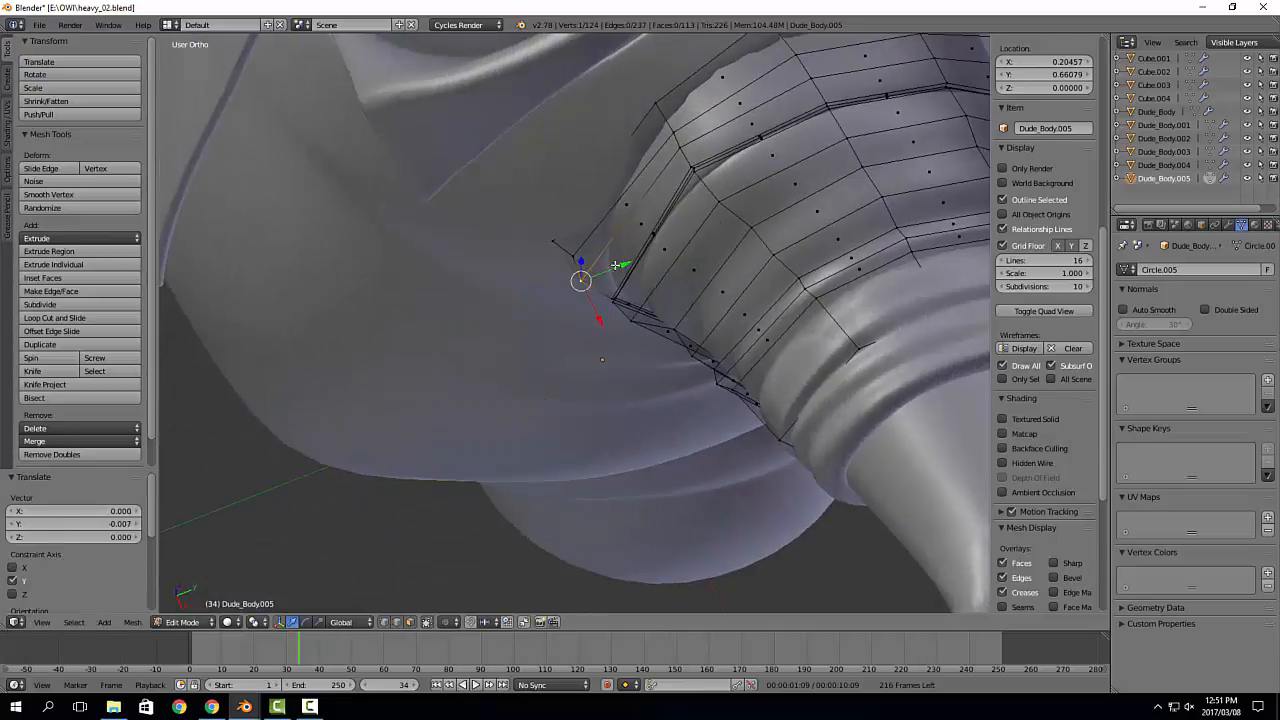
{"action": "key", "text": "Tab"}
{"action": "middle_click_drag", "start_coordinate": [618, 263], "coordinate": [629, 237]}
Step: Examine the shirt's armhole seam against the sleeve from several angles with the shirt in Sculpt Mode
{"action": "scroll", "coordinate": [628, 237], "scroll_direction": "down", "scroll_amount": 6}
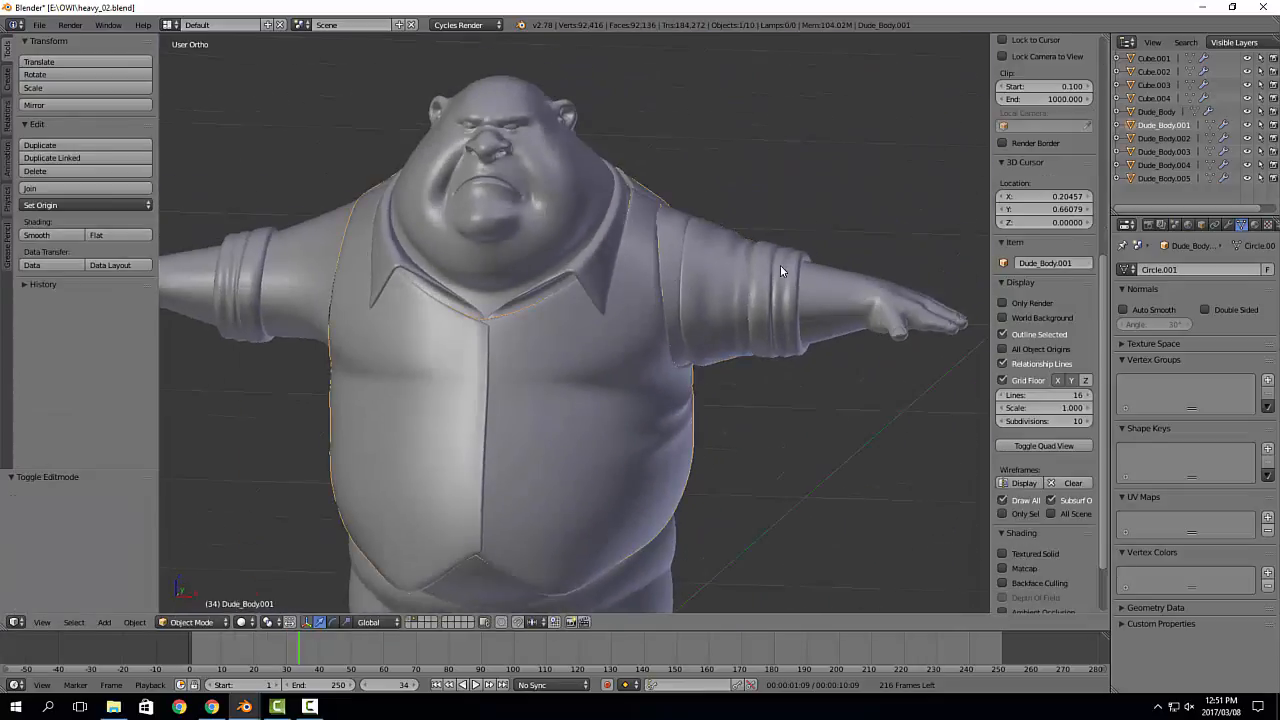
{"action": "scroll", "coordinate": [780, 266], "scroll_direction": "up", "scroll_amount": 2}
{"action": "key", "text": "ctrl+Tab"}
{"action": "key", "text": "KP_Decimal"}
{"action": "mouse_move", "coordinate": [588, 345]}
{"action": "middle_mouse_down"}
{"action": "mouse_move", "coordinate": [534, 280]}
{"action": "mouse_move", "coordinate": [571, 248]}
{"action": "mouse_move", "coordinate": [563, 194]}
{"action": "mouse_move", "coordinate": [534, 223]}
{"action": "middle_mouse_up"}
{"action": "scroll", "coordinate": [535, 279], "scroll_direction": "down", "scroll_amount": 5}
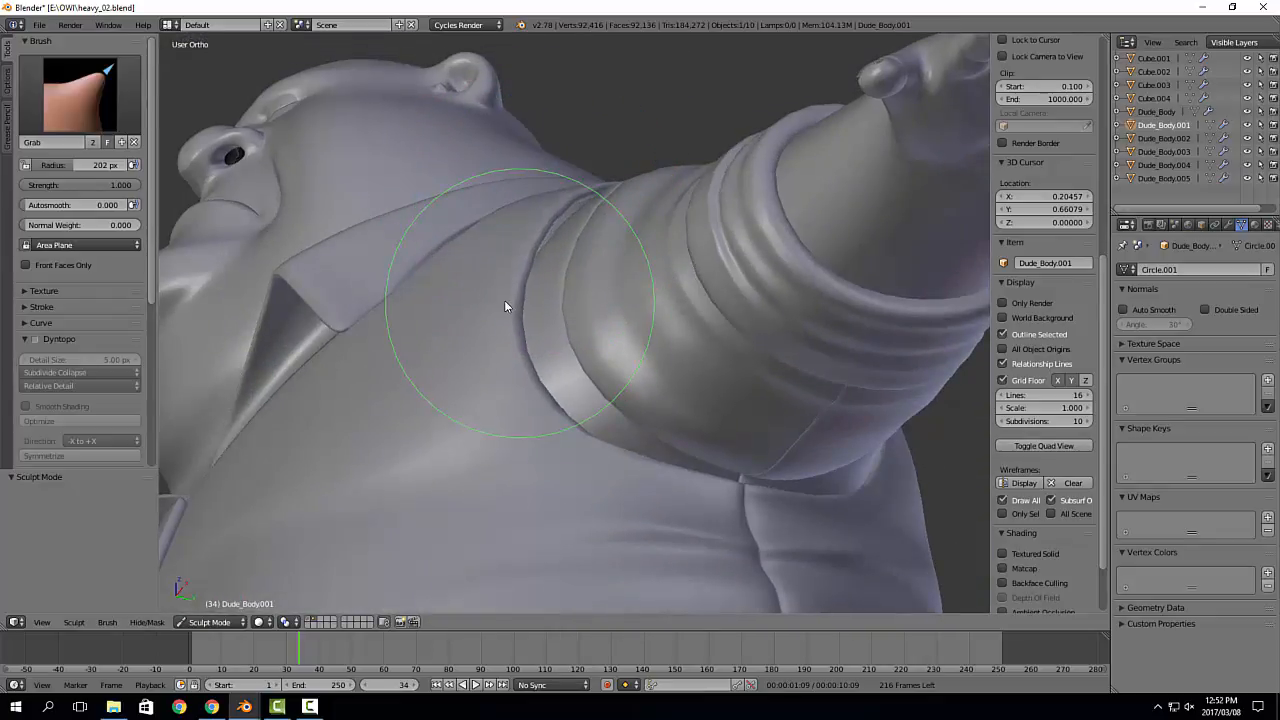
{"action": "mouse_move", "coordinate": [506, 306]}
{"action": "middle_mouse_down"}
{"action": "mouse_move", "coordinate": [586, 349]}
{"action": "mouse_move", "coordinate": [563, 300]}
{"action": "mouse_move", "coordinate": [578, 331]}
{"action": "mouse_move", "coordinate": [709, 297]}
{"action": "mouse_move", "coordinate": [594, 368]}
{"action": "mouse_move", "coordinate": [776, 256]}
{"action": "mouse_move", "coordinate": [735, 318]}
{"action": "mouse_move", "coordinate": [791, 300]}
{"action": "middle_mouse_up"}
{"action": "key", "text": "Tab"}
{"action": "scroll", "coordinate": [796, 302], "scroll_direction": "up", "scroll_amount": 4}
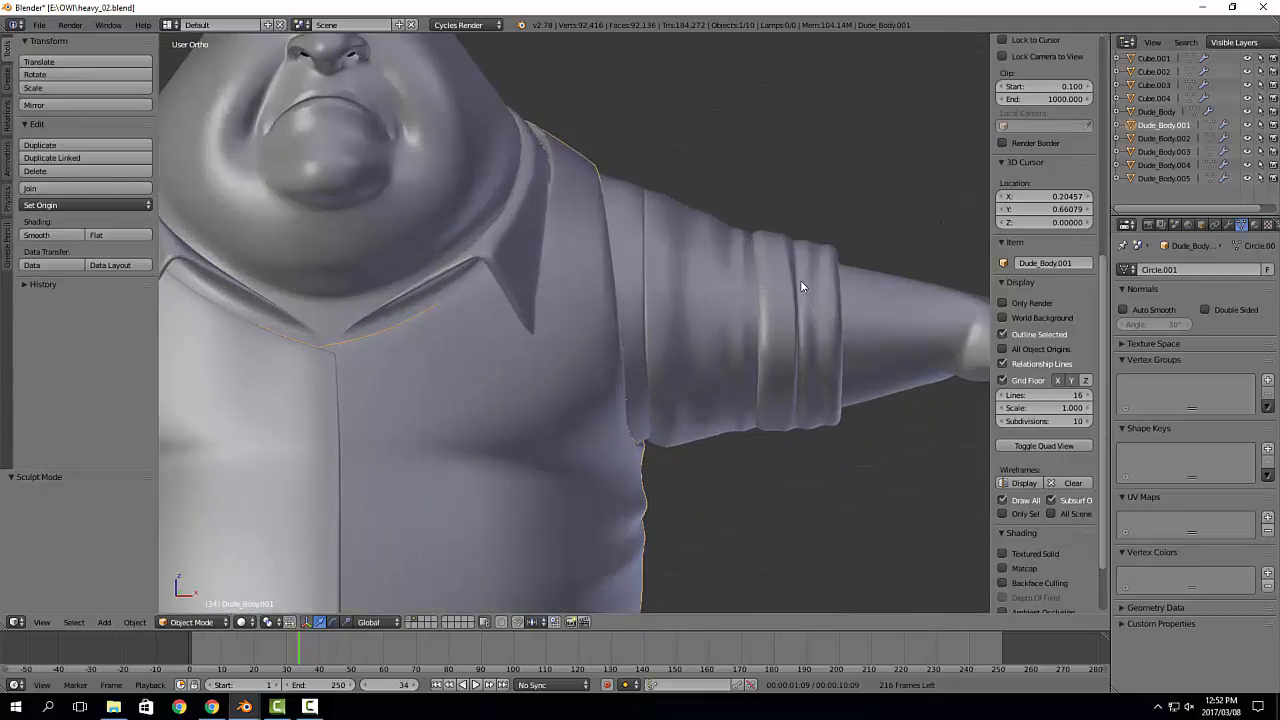
Step: Select the sleeve and pick its edge loop beside the rolled cuff in Edit Mode
{"action": "right_click", "coordinate": [800, 280]}
{"action": "key", "text": "Tab"}
{"action": "scroll", "coordinate": [777, 277], "scroll_direction": "up", "scroll_amount": 1}
{"action": "right_click", "coordinate": [746, 245], "text": "alt"}
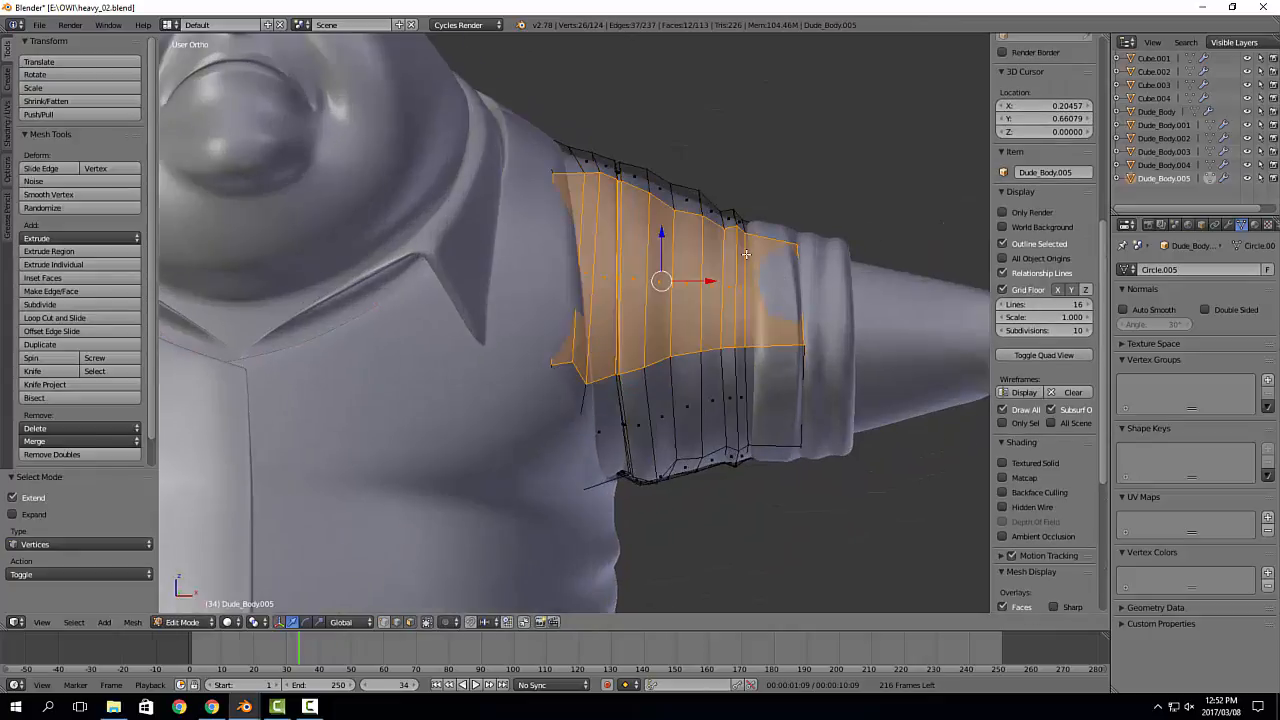
{"action": "right_click", "coordinate": [747, 258], "text": "alt"}
{"action": "key", "text": "Tab"}
{"action": "scroll", "coordinate": [758, 259], "scroll_direction": "down", "scroll_amount": 5}
{"action": "key", "text": "a"}
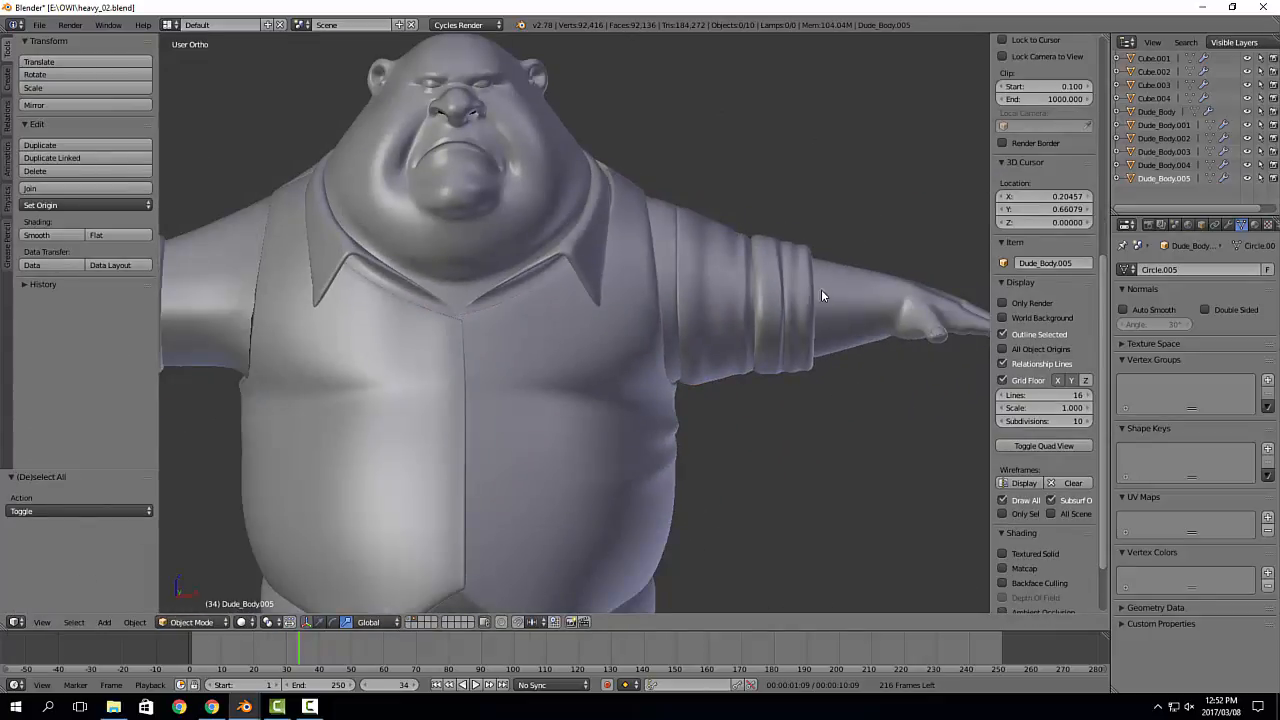
Step: Add a lengthwise loop cut along the sleeve from the shoulder to the cuff
{"action": "middle_click_drag", "start_coordinate": [823, 289], "coordinate": [703, 306]}
{"action": "key", "text": "Tab"}
{"action": "key", "text": "ctrl+r"}
{"action": "left_click", "coordinate": [737, 217]}
{"action": "left_click", "coordinate": [708, 213]}
{"action": "key", "text": "Tab"}
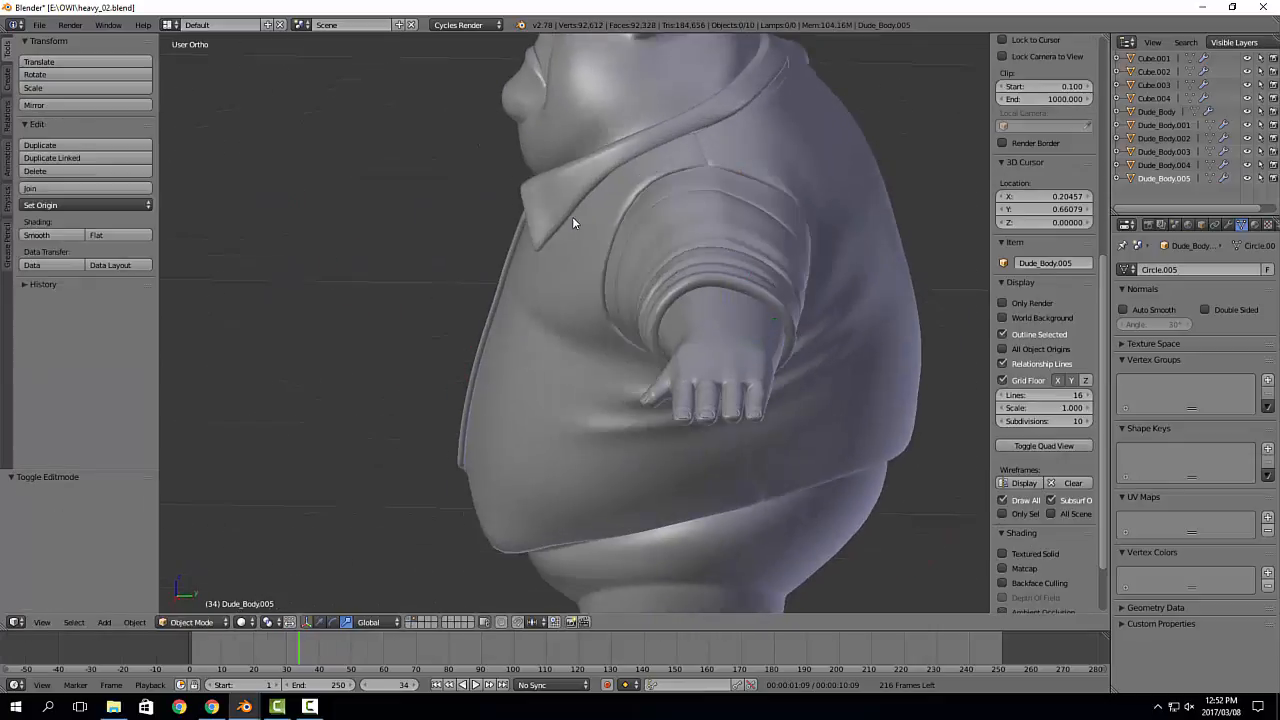
Step: Examine the sleeve on the body and check the rolled cuff's mesh in Edit Mode
{"action": "mouse_move", "coordinate": [572, 216]}
{"action": "middle_mouse_down"}
{"action": "mouse_move", "coordinate": [565, 272]}
{"action": "mouse_move", "coordinate": [629, 235]}
{"action": "mouse_move", "coordinate": [636, 184]}
{"action": "mouse_move", "coordinate": [708, 173]}
{"action": "middle_mouse_up"}
{"action": "key", "text": "Tab"}
{"action": "key", "text": "Tab"}
{"action": "scroll", "coordinate": [588, 239], "scroll_direction": "down", "scroll_amount": 1}
{"action": "middle_click_drag", "start_coordinate": [588, 244], "coordinate": [632, 231]}
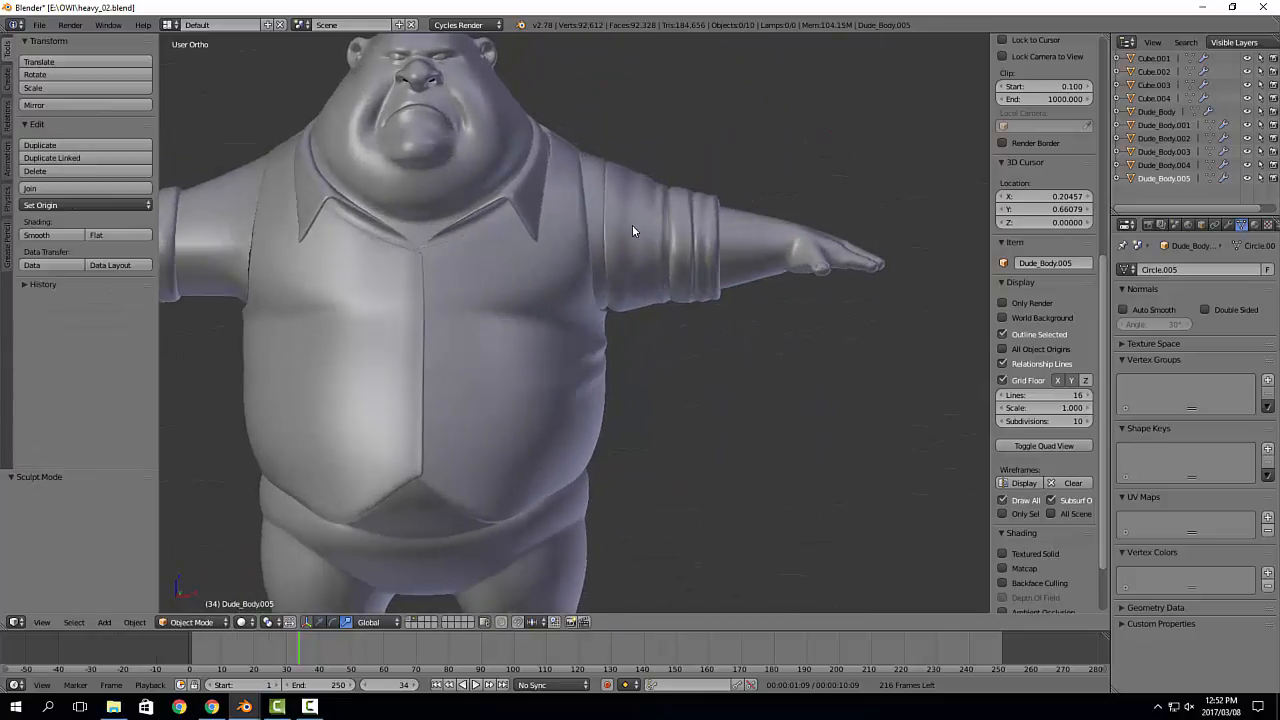
{"action": "right_click", "coordinate": [702, 248]}
{"action": "key", "text": "Tab"}
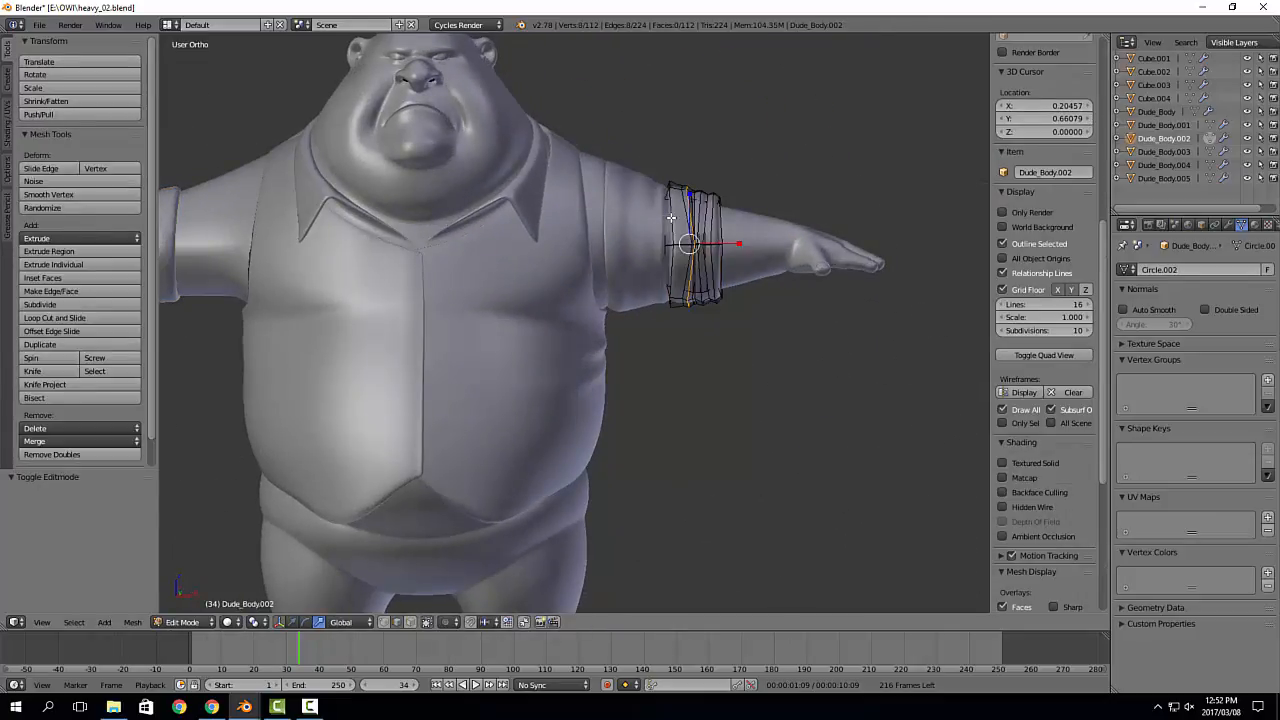
{"action": "key", "text": "Tab"}
{"action": "middle_click_drag", "start_coordinate": [722, 244], "coordinate": [792, 333]}
{"action": "key", "text": "a"}
Step: Add a Mirror modifier to the sleeve object to copy it onto the opposite arm
{"action": "right_click", "coordinate": [751, 285]}
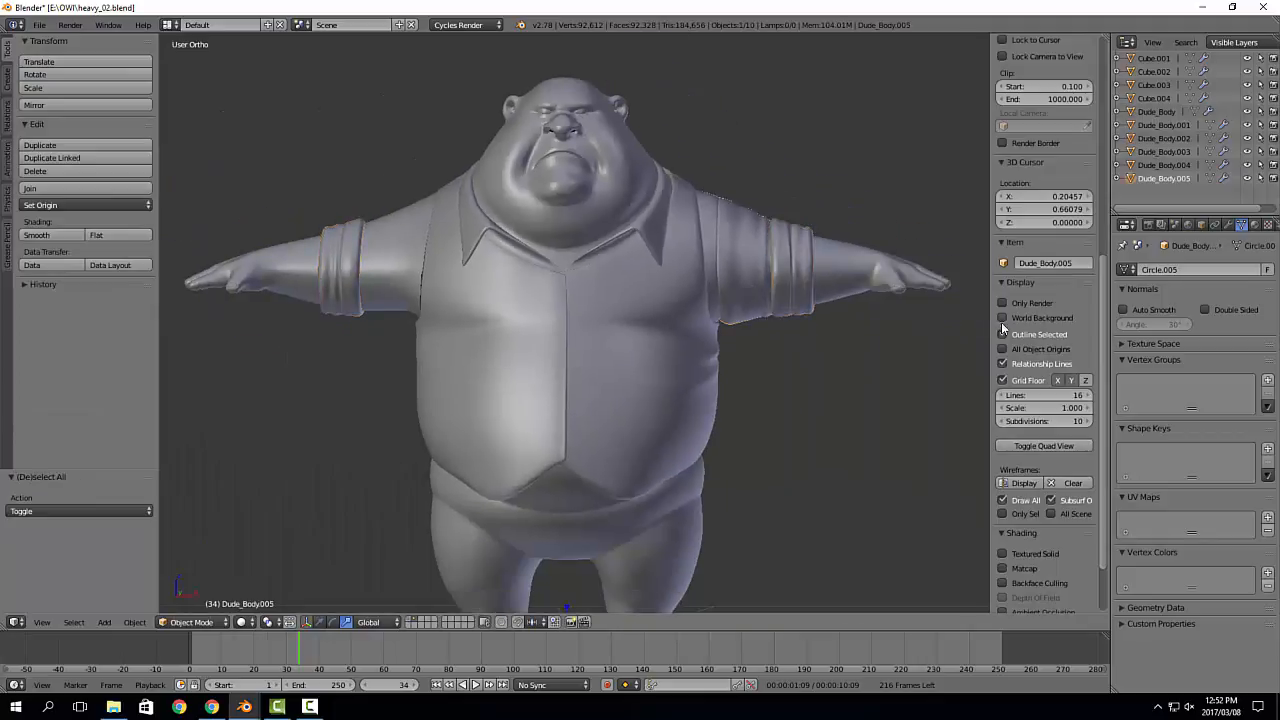
{"action": "left_click", "coordinate": [1228, 225]}
{"action": "left_click", "coordinate": [1172, 266]}
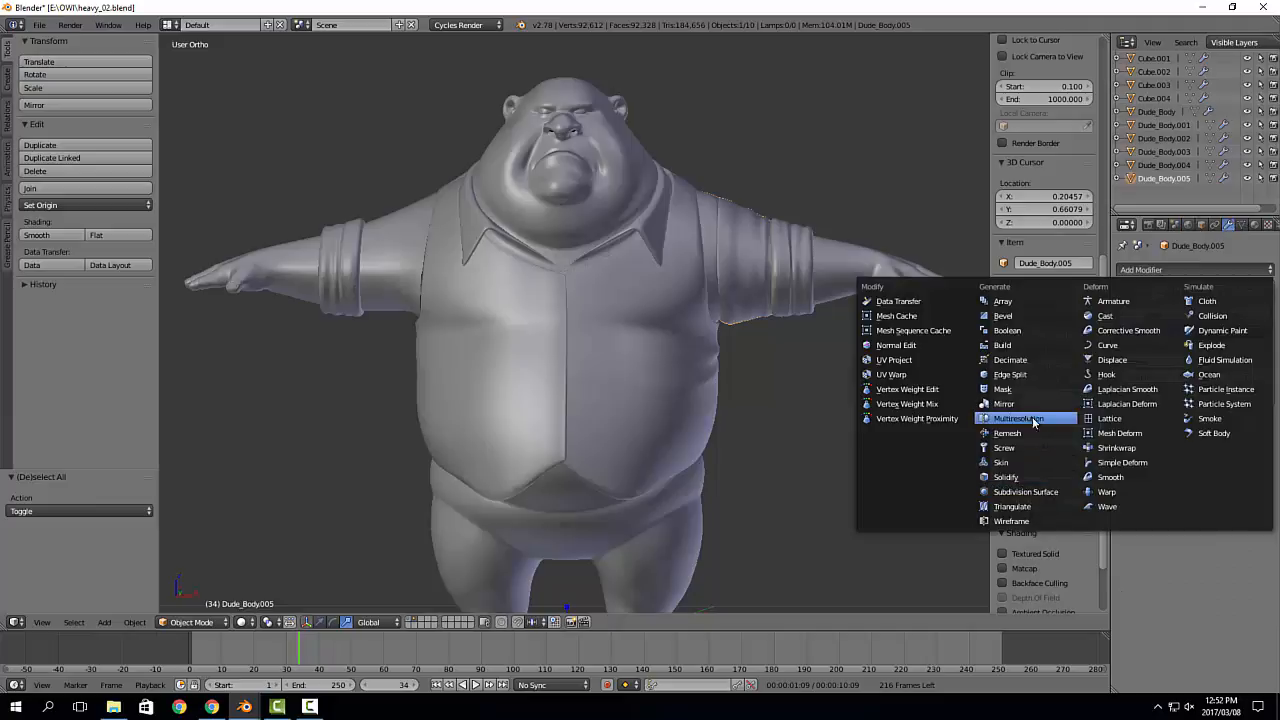
{"action": "left_click", "coordinate": [1004, 404]}
{"action": "key", "text": "a"}
{"action": "scroll", "coordinate": [808, 410], "scroll_direction": "down", "scroll_amount": 3}
{"action": "middle_click_drag", "start_coordinate": [794, 406], "coordinate": [797, 371]}
{"action": "scroll", "coordinate": [845, 370], "scroll_direction": "up", "scroll_amount": 3}
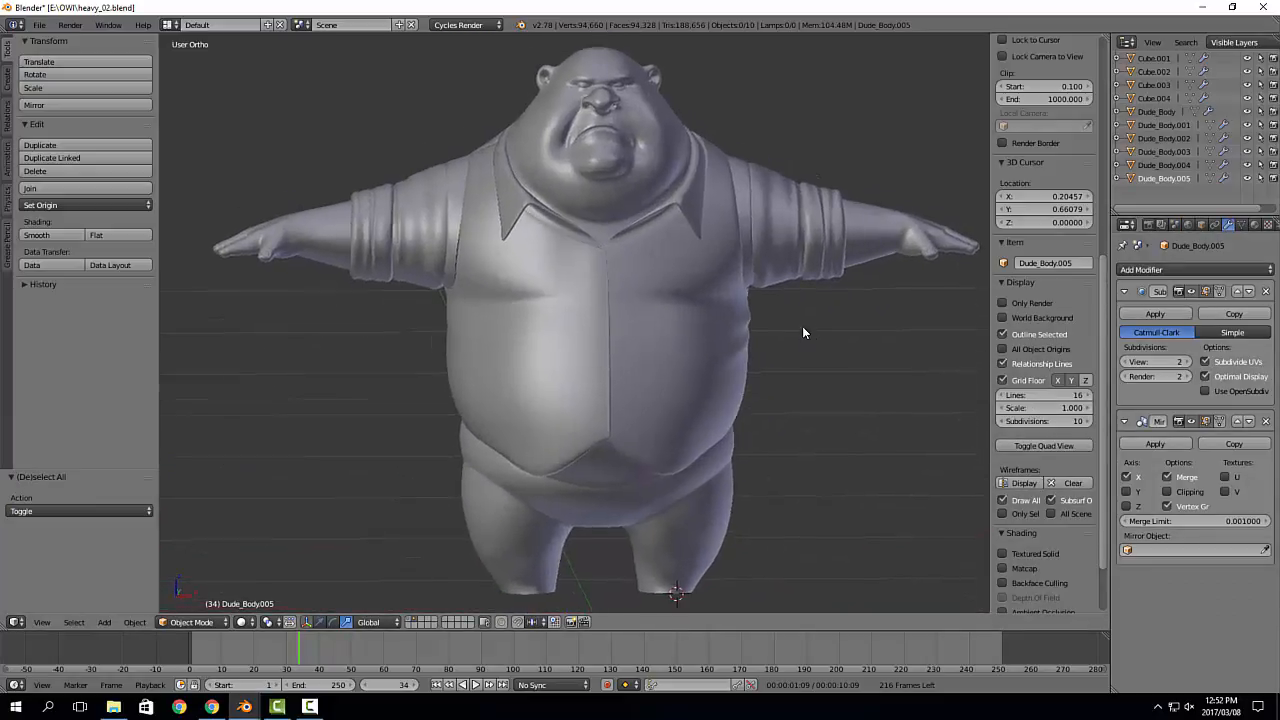
Step: Try previewing the dressed character with Rendered viewport shading
{"action": "scroll", "coordinate": [803, 331], "scroll_direction": "up", "scroll_amount": 2}
{"action": "key", "text": "shift+z"}
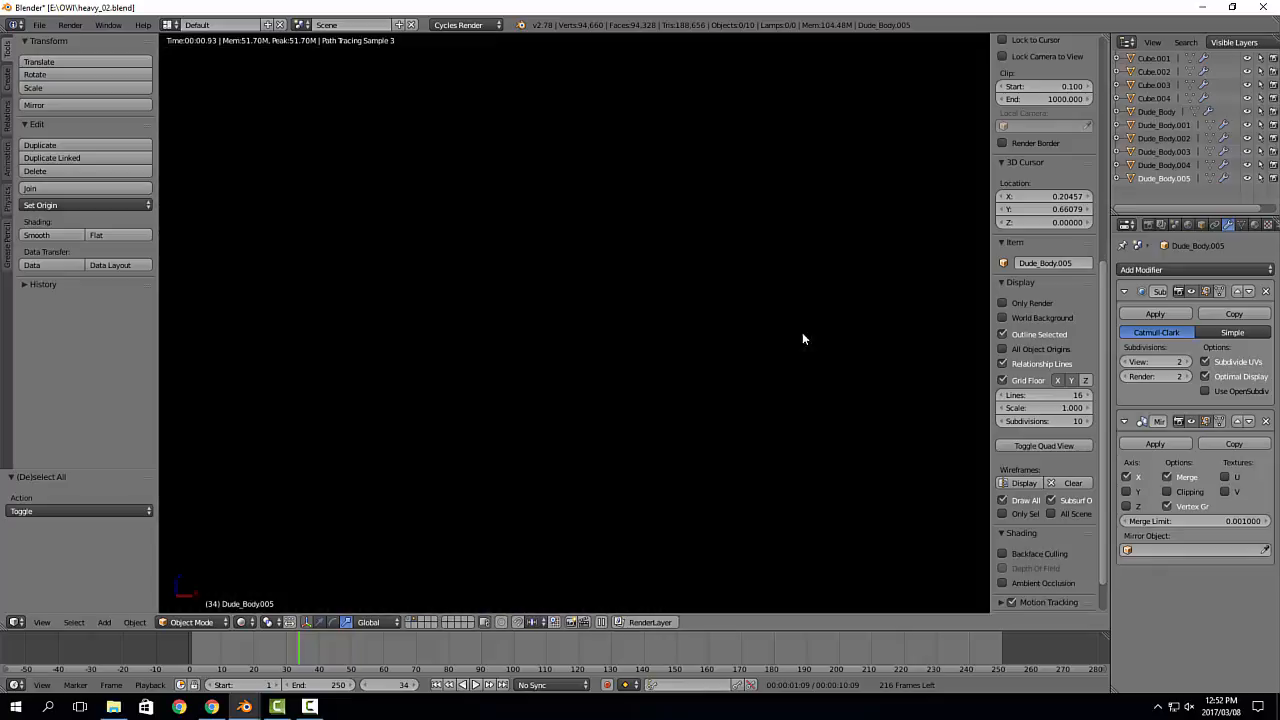
{"action": "key", "text": "shift+z"}
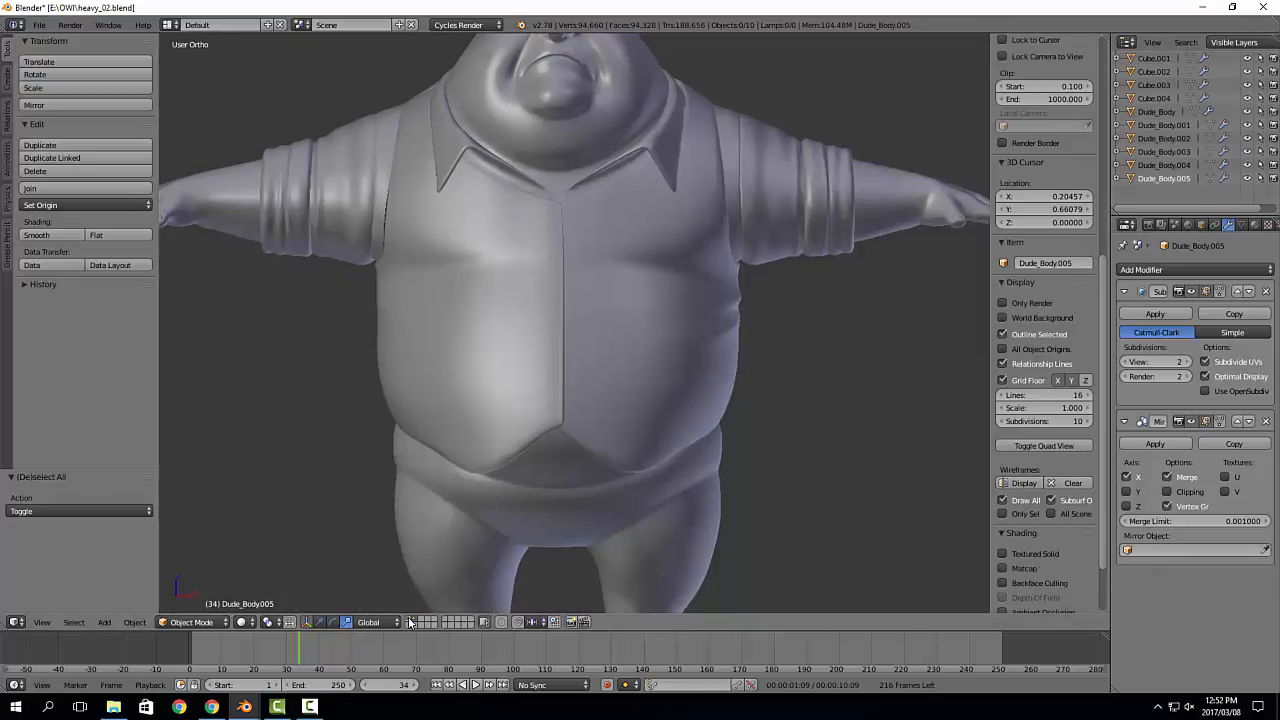
Step: Show the first scene layer together with the character's layer and hide its selected object
{"action": "left_click", "coordinate": [409, 620], "text": "shift"}
{"action": "scroll", "coordinate": [555, 472], "scroll_direction": "down", "scroll_amount": 4}
{"action": "key", "text": "h"}
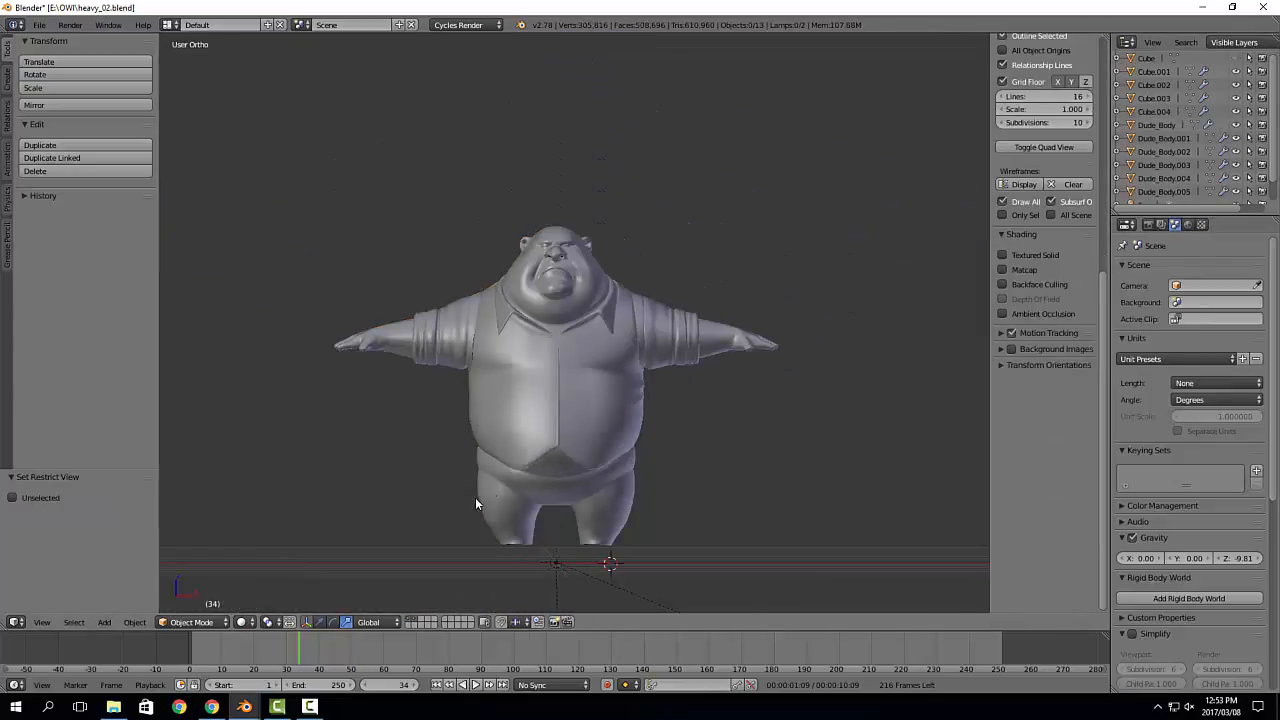
Step: Preview the dressed character with Rendered viewport shading and return to Solid shading
{"action": "scroll", "coordinate": [603, 390], "scroll_direction": "up", "scroll_amount": 3}
{"action": "key", "text": "shift+z"}
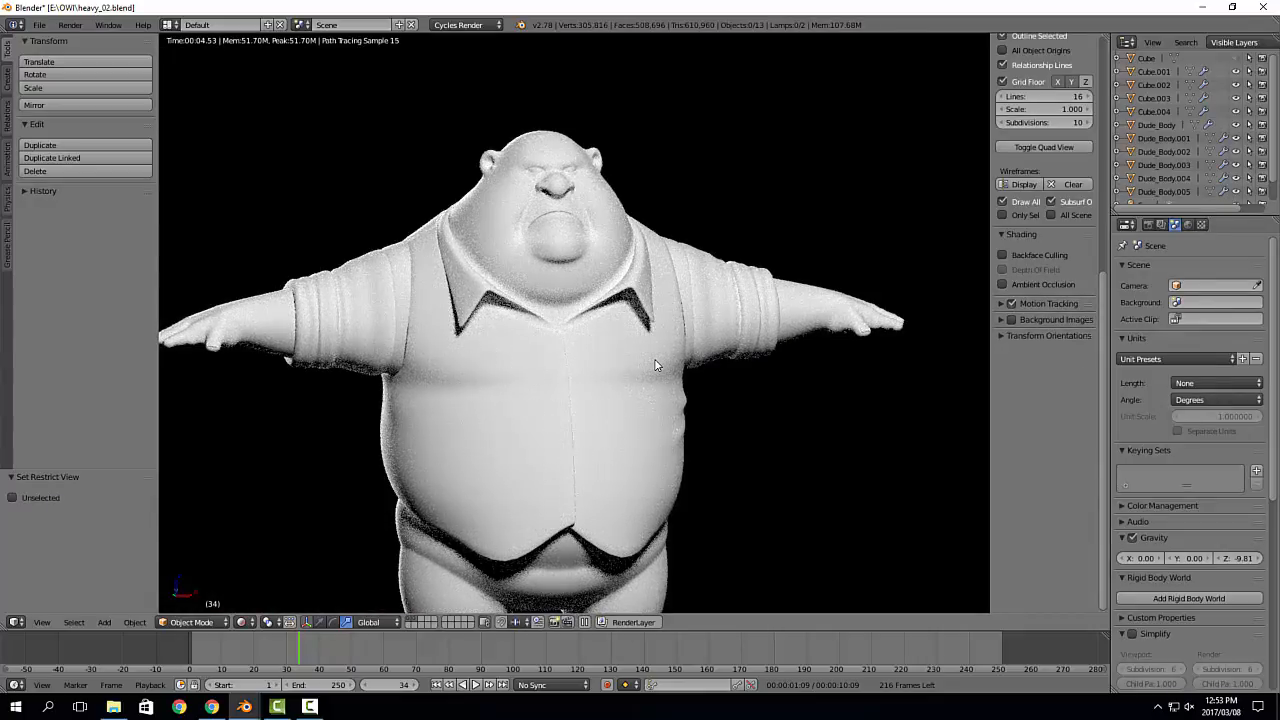
{"action": "scroll", "coordinate": [690, 366], "scroll_direction": "down", "scroll_amount": 3}
{"action": "key", "text": "shift+z"}
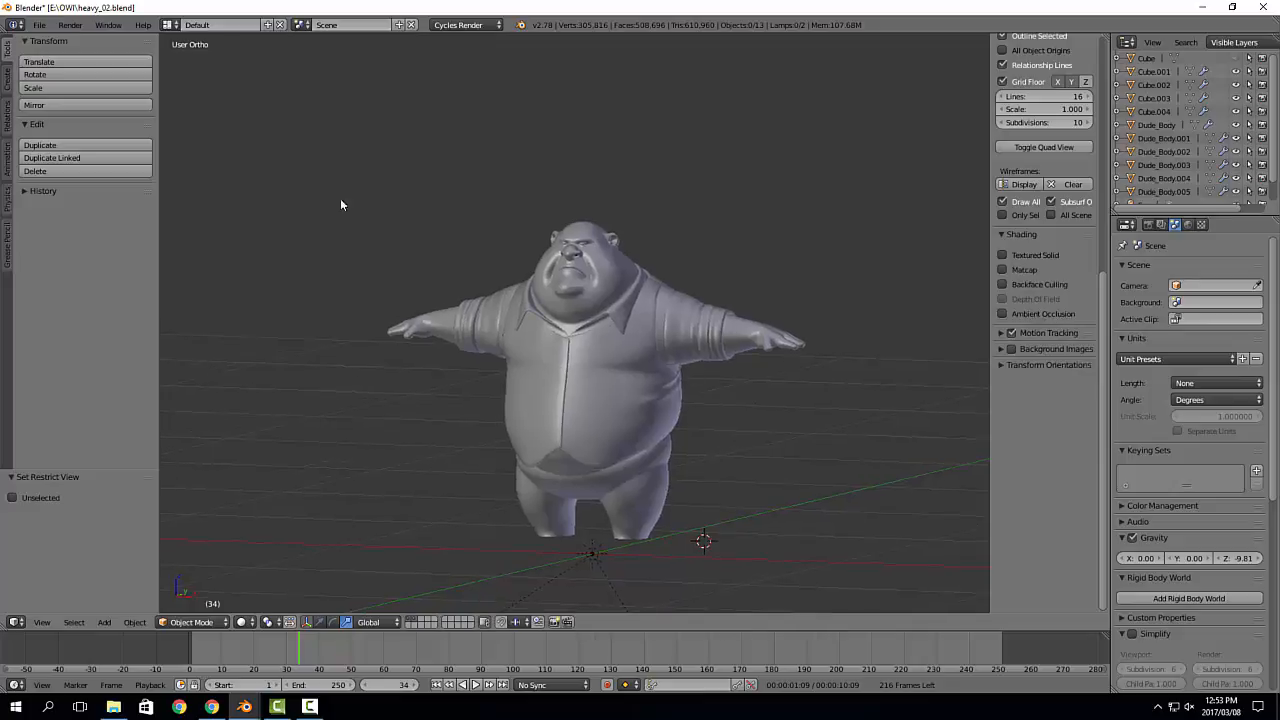
Step: Save the scene over the existing heavy_02.blend file
{"action": "key", "text": "ctrl+s"}
{"action": "left_click", "coordinate": [479, 198]}
{"action": "key", "text": "alt+Tab"}
{"action": "key", "text": "alt+Tab"}
{"action": "key", "text": "alt+Tab"}
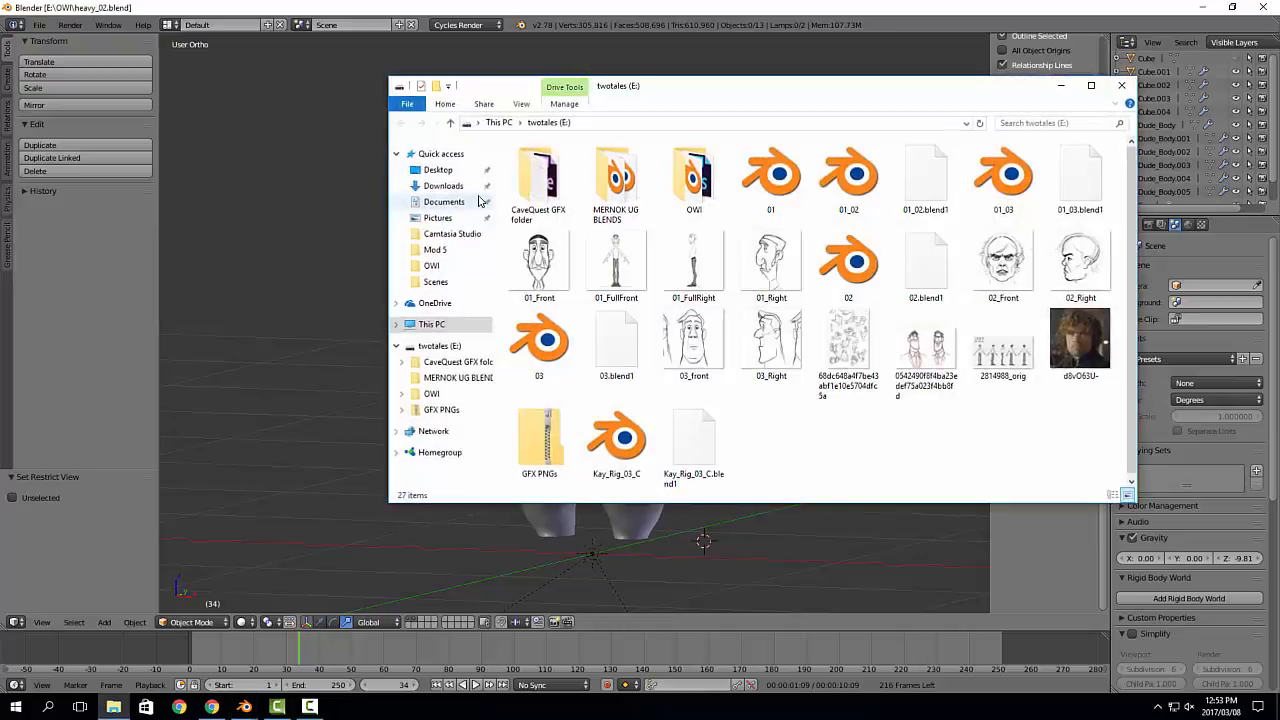
{"action": "key", "text": "alt+Tab"}
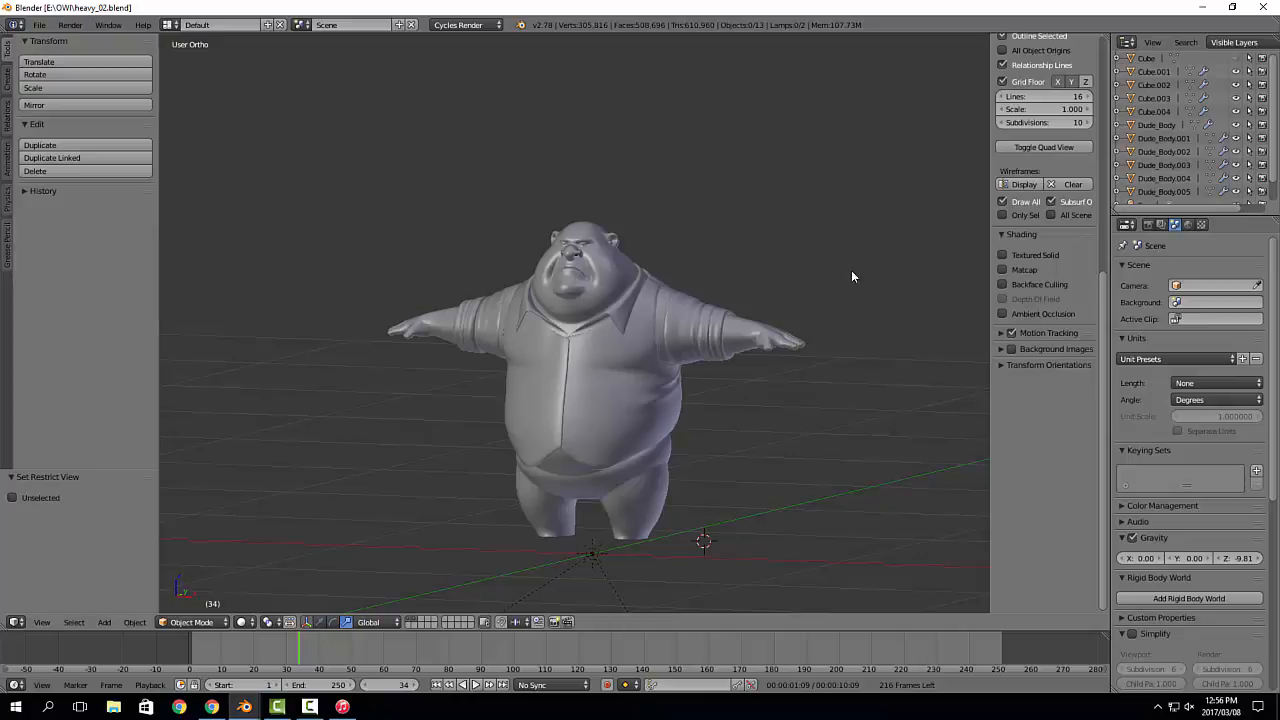
{"action": "left_click", "coordinate": [310, 707]}
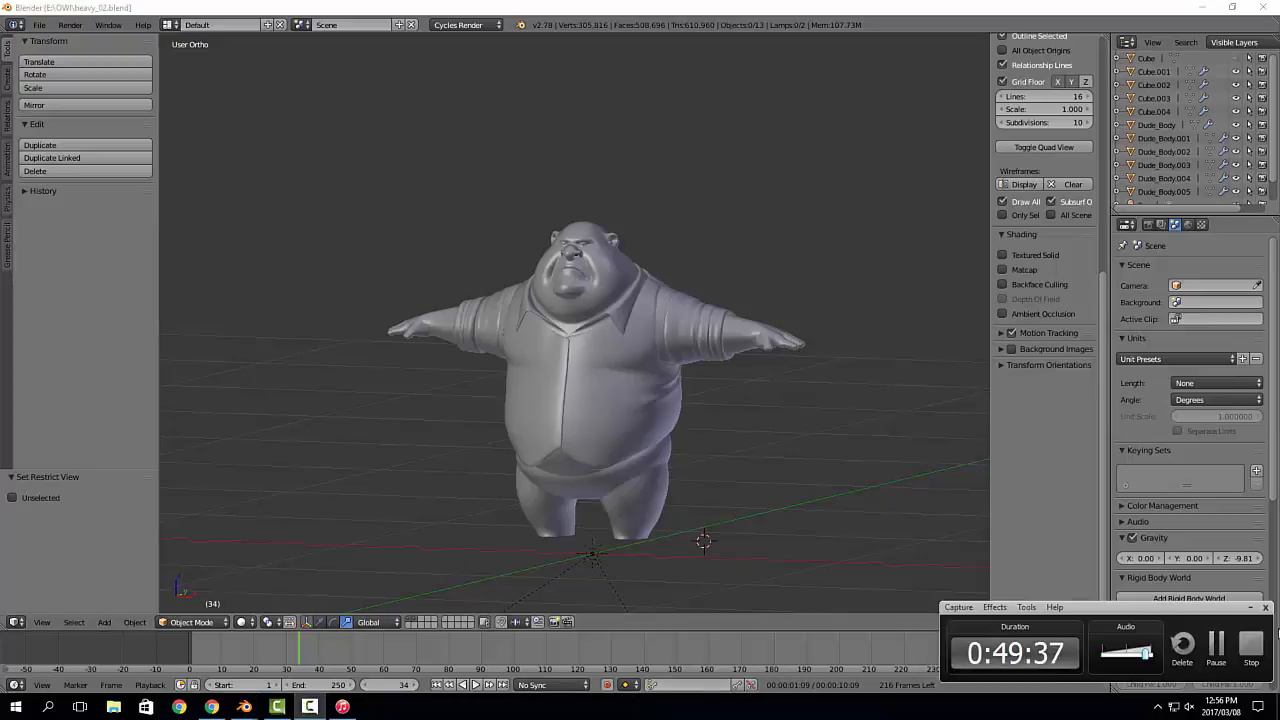
{"action": "left_click", "coordinate": [1252, 648]}
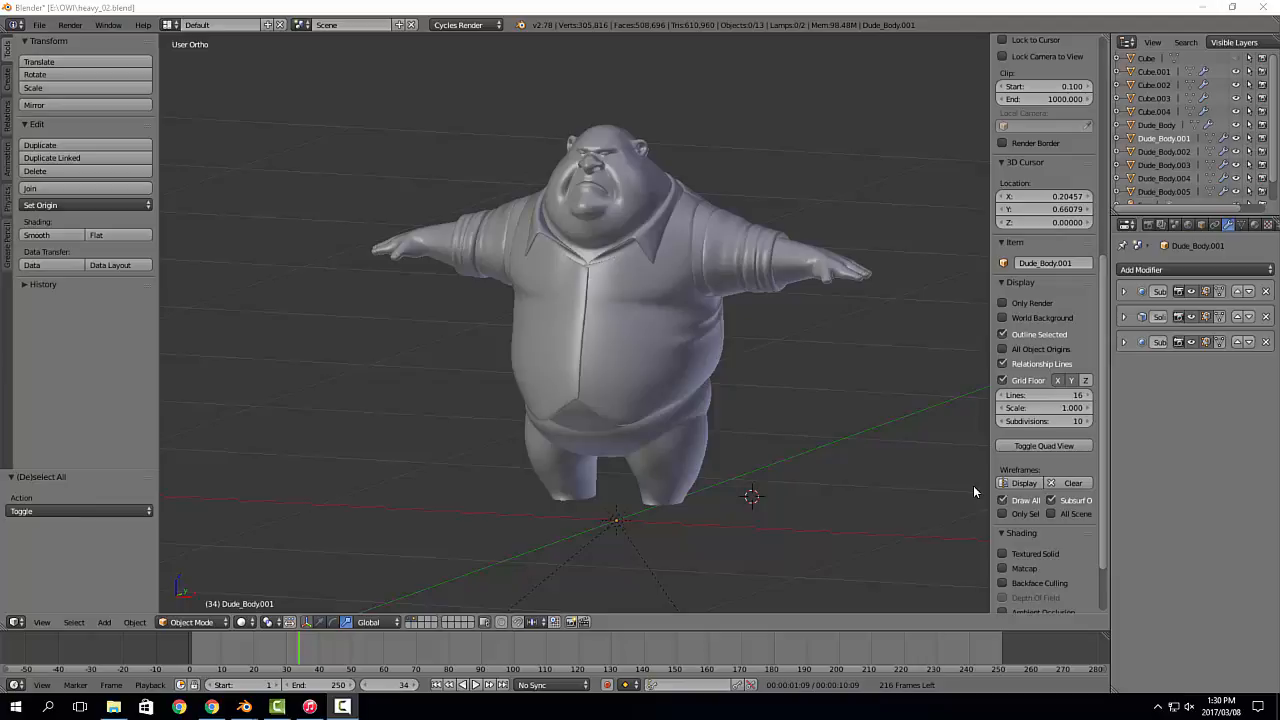
Step: Split the 3D view, change the new area to the UV/Image Editor and show the reference sketch thirddude.jpg
{"action": "middle_click_drag", "start_coordinate": [918, 405], "coordinate": [895, 251]}
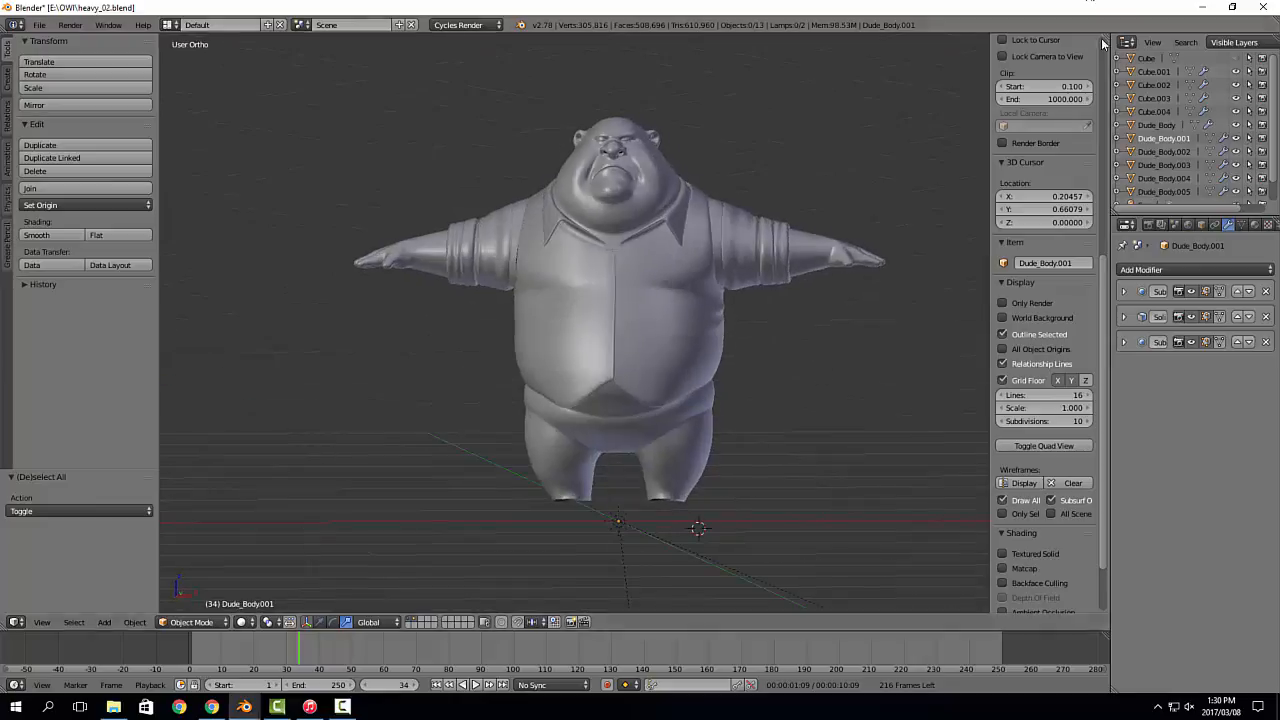
{"action": "left_click_drag", "start_coordinate": [1107, 37], "coordinate": [765, 40]}
{"action": "left_click", "coordinate": [779, 622]}
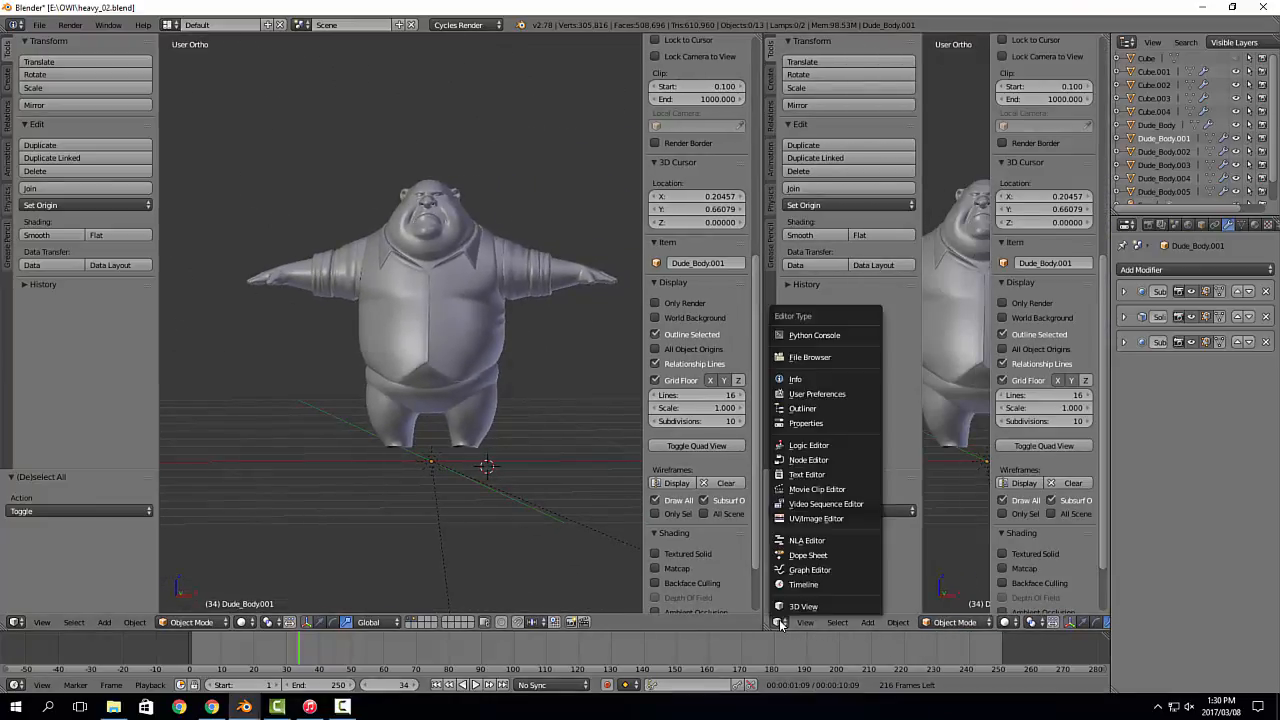
{"action": "left_click", "coordinate": [822, 519]}
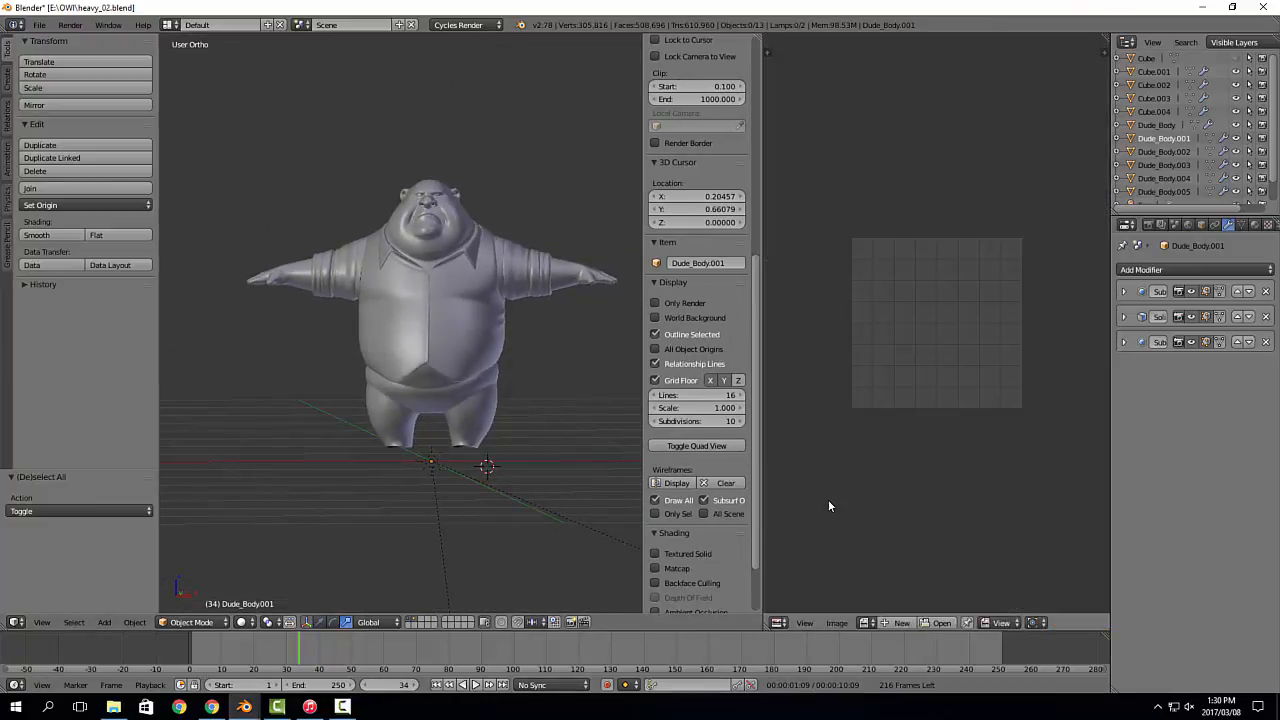
{"action": "left_click", "coordinate": [865, 622]}
{"action": "left_click", "coordinate": [905, 489]}
{"action": "scroll", "coordinate": [970, 413], "scroll_direction": "up", "scroll_amount": 1}
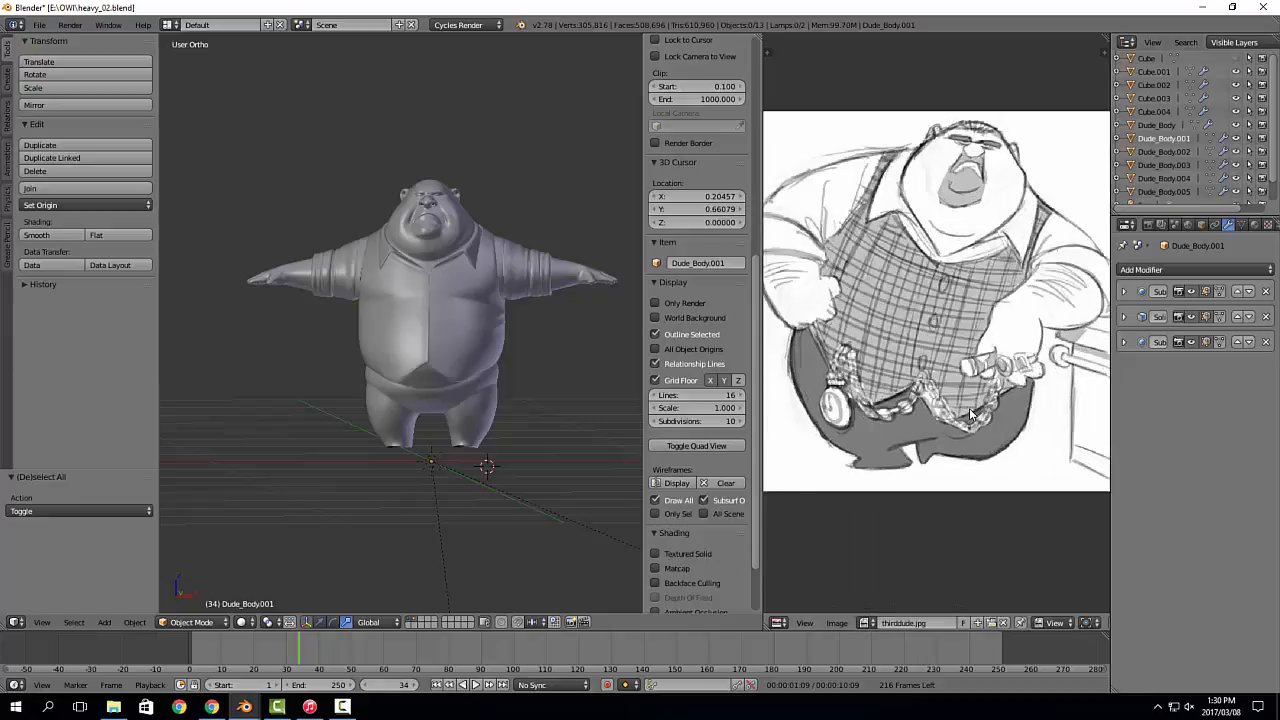
{"action": "scroll", "coordinate": [970, 413], "scroll_direction": "down", "scroll_amount": 2}
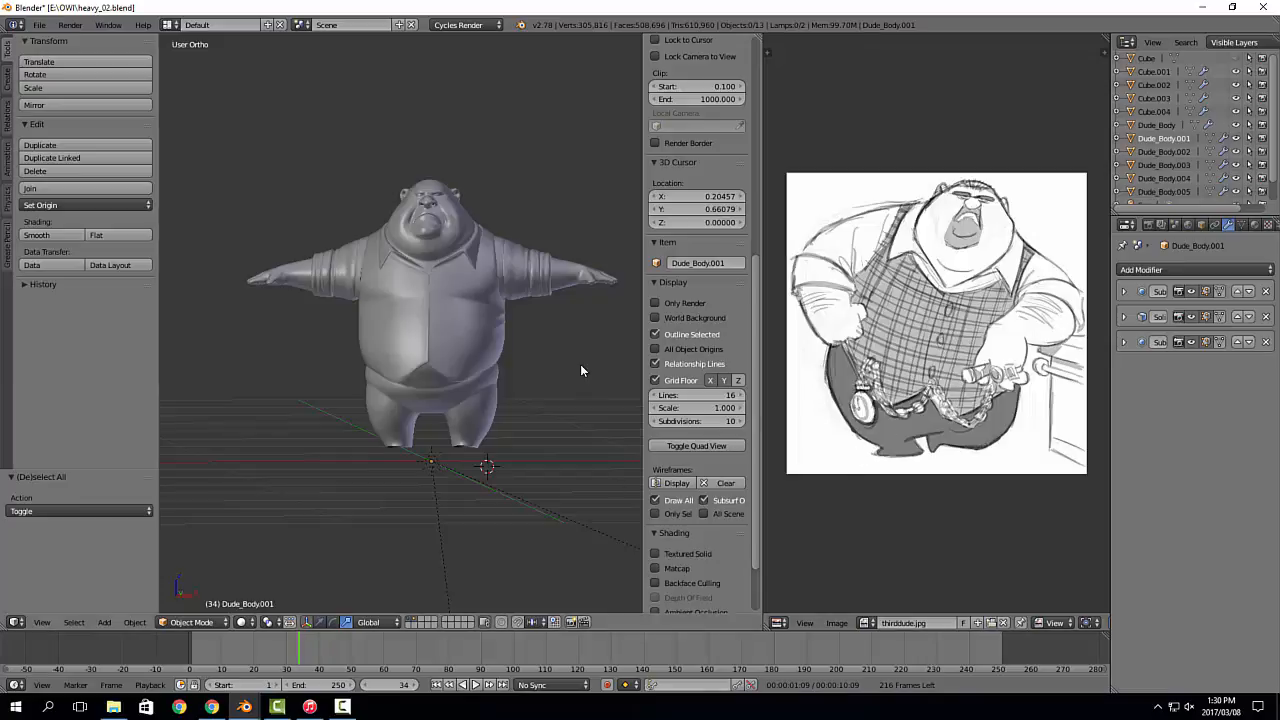
Step: Enter Edit Mode on the character's body and select the face loop around one thigh in face select mode
{"action": "middle_click_drag", "start_coordinate": [544, 394], "coordinate": [553, 345]}
{"action": "scroll", "coordinate": [448, 367], "scroll_direction": "up", "scroll_amount": 4}
{"action": "right_click", "coordinate": [530, 400]}
{"action": "key", "text": "Tab"}
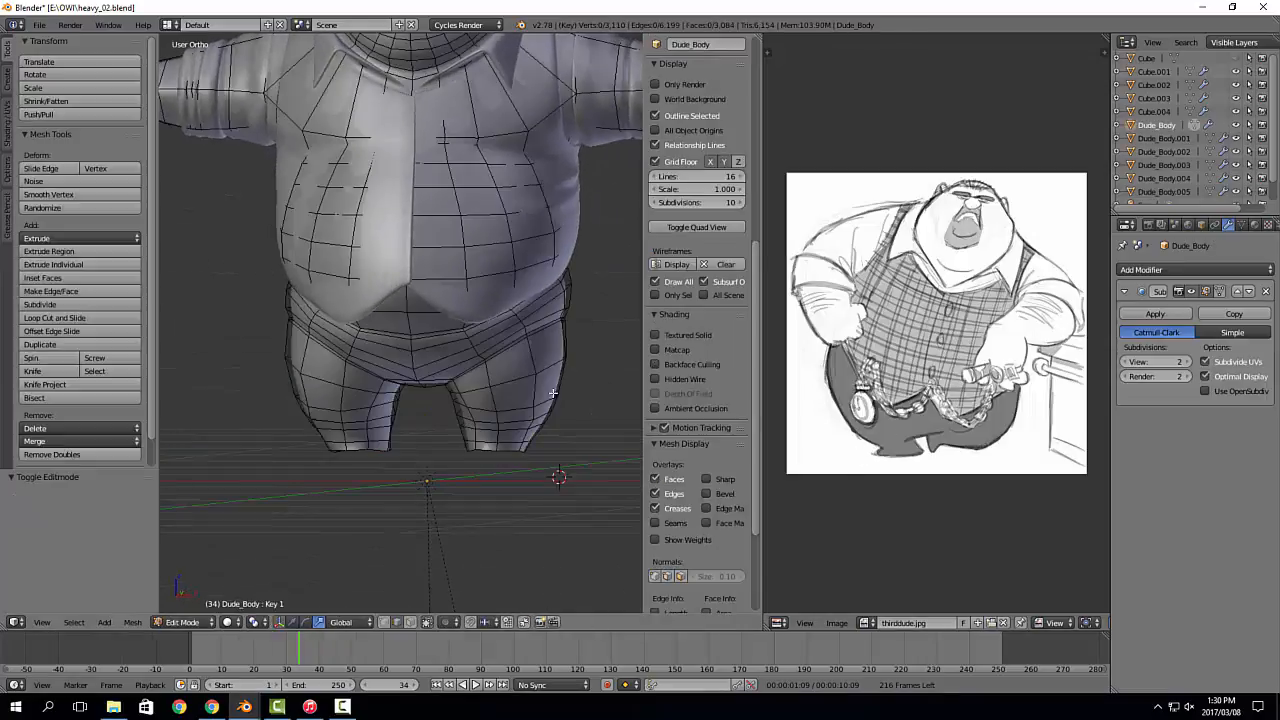
{"action": "scroll", "coordinate": [540, 369], "scroll_direction": "up", "scroll_amount": 4}
{"action": "key", "text": "3"}
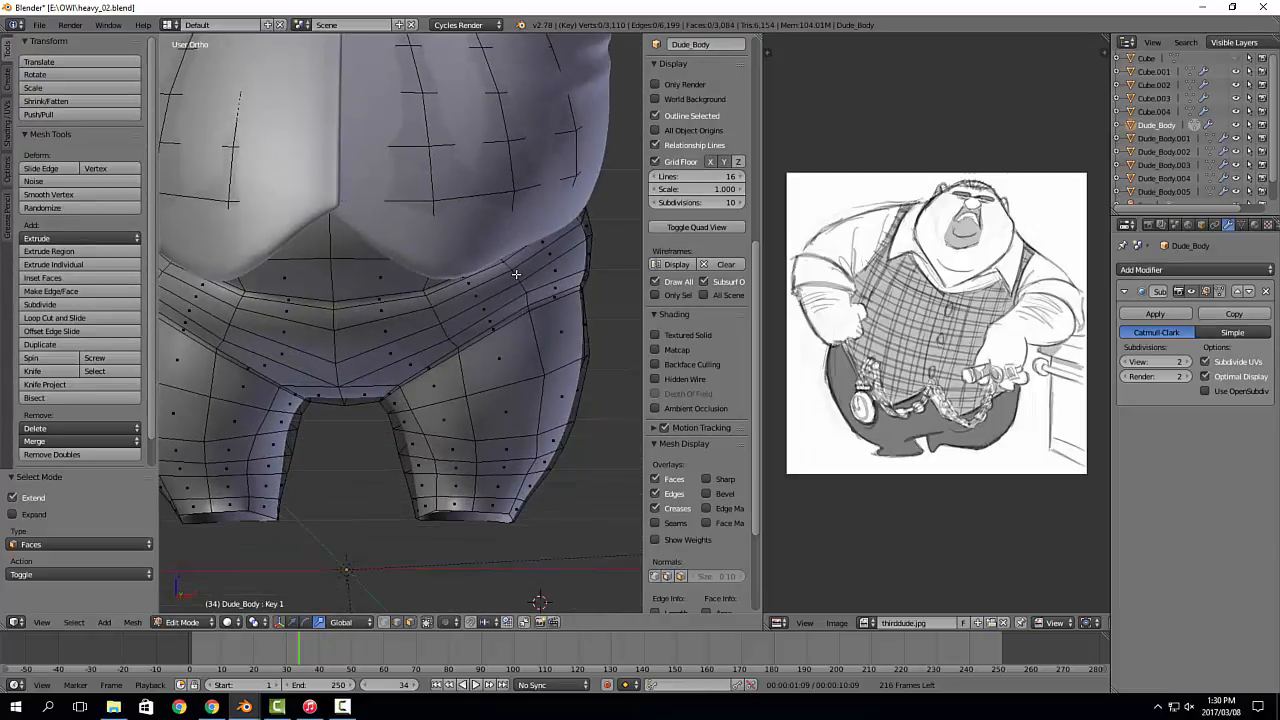
{"action": "right_click", "coordinate": [542, 398], "text": "alt"}
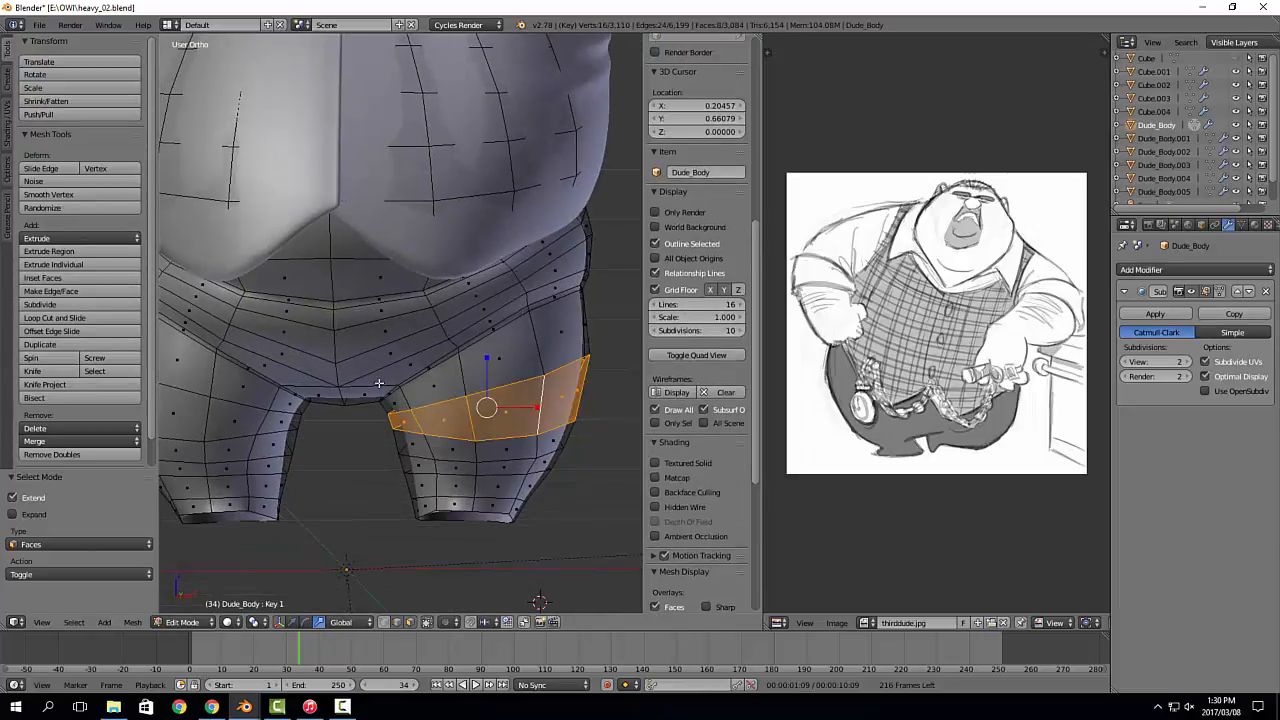
Step: Add the face loop running around the hips to the thigh selection, working in front view
{"action": "middle_click_drag", "start_coordinate": [462, 372], "coordinate": [487, 376]}
{"action": "scroll", "coordinate": [488, 370], "scroll_direction": "down", "scroll_amount": 6}
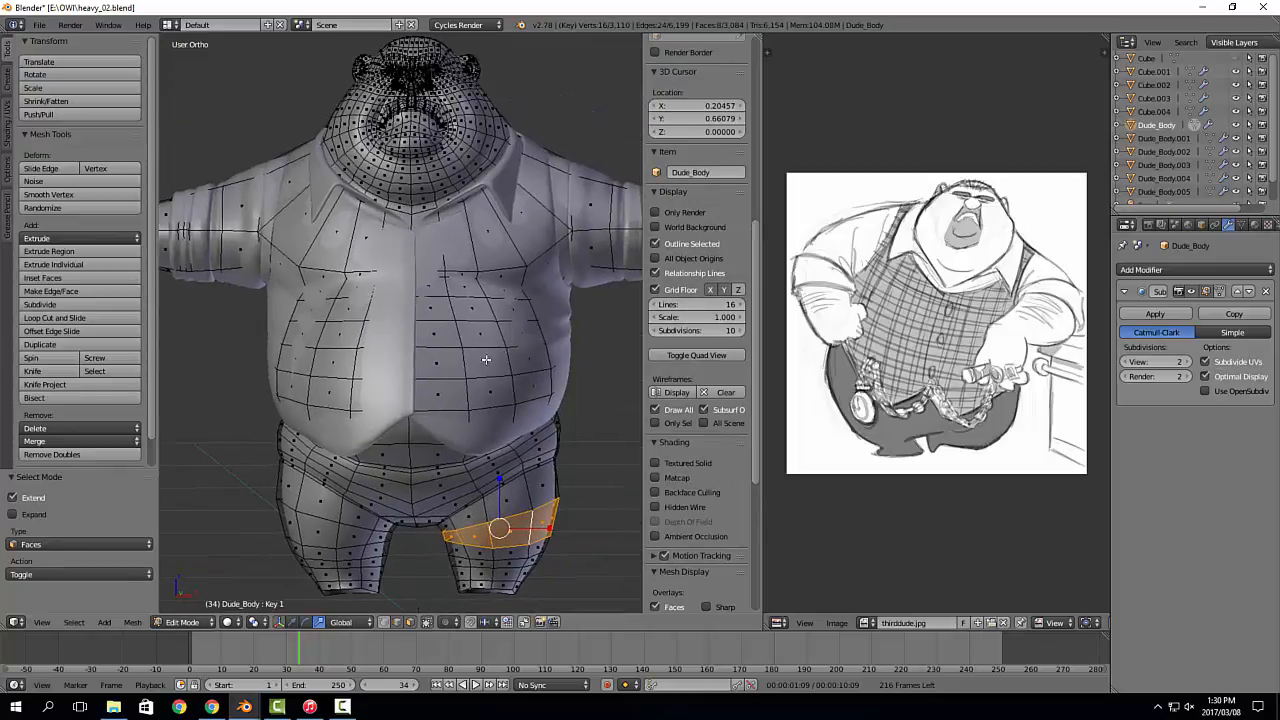
{"action": "key", "text": "Tab"}
{"action": "key", "text": "Tab"}
{"action": "middle_click_drag", "start_coordinate": [514, 482], "coordinate": [496, 314], "text": "shift"}
{"action": "scroll", "coordinate": [496, 314], "scroll_direction": "up", "scroll_amount": 1}
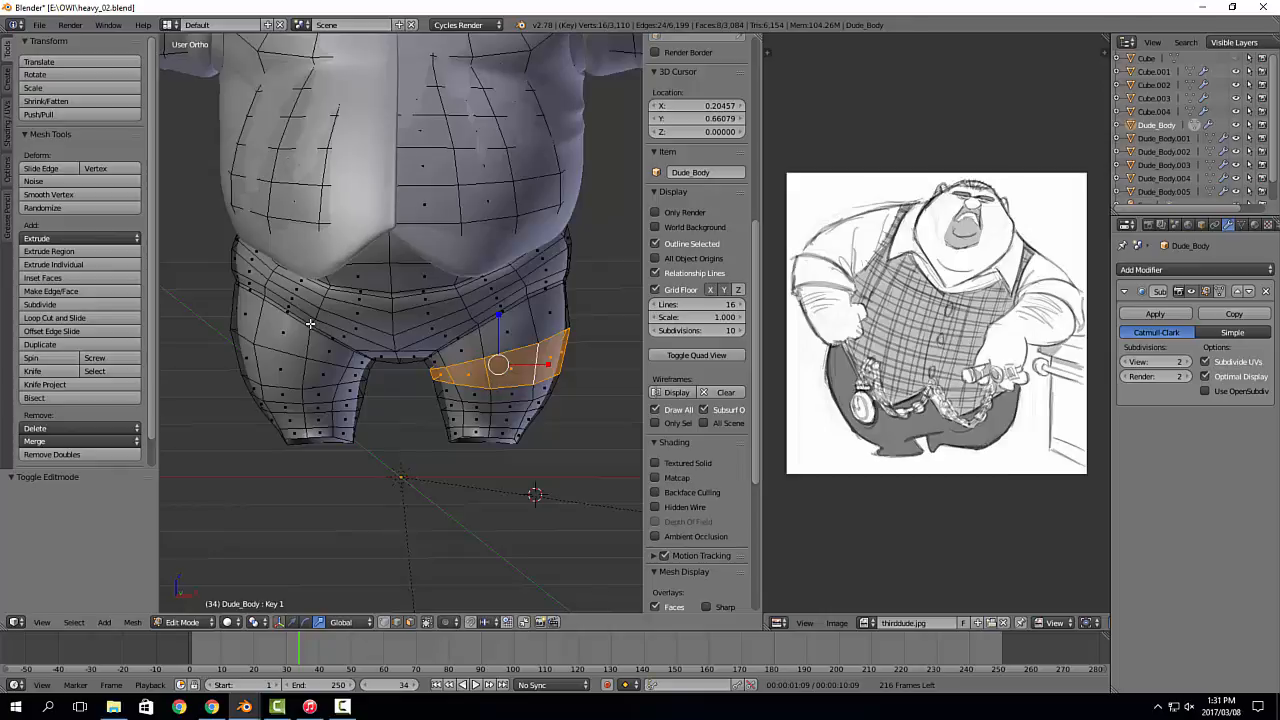
{"action": "key", "text": "KP_1"}
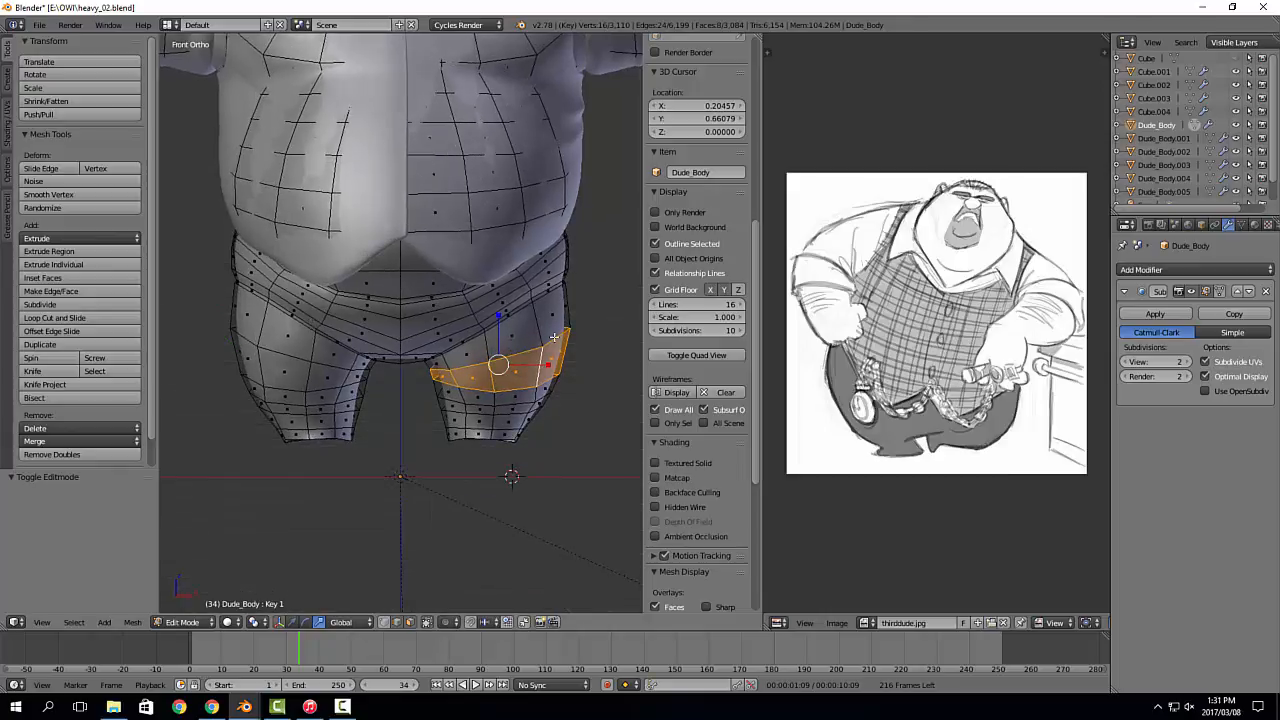
{"action": "left_click", "coordinate": [475, 318], "text": "alt+shift"}
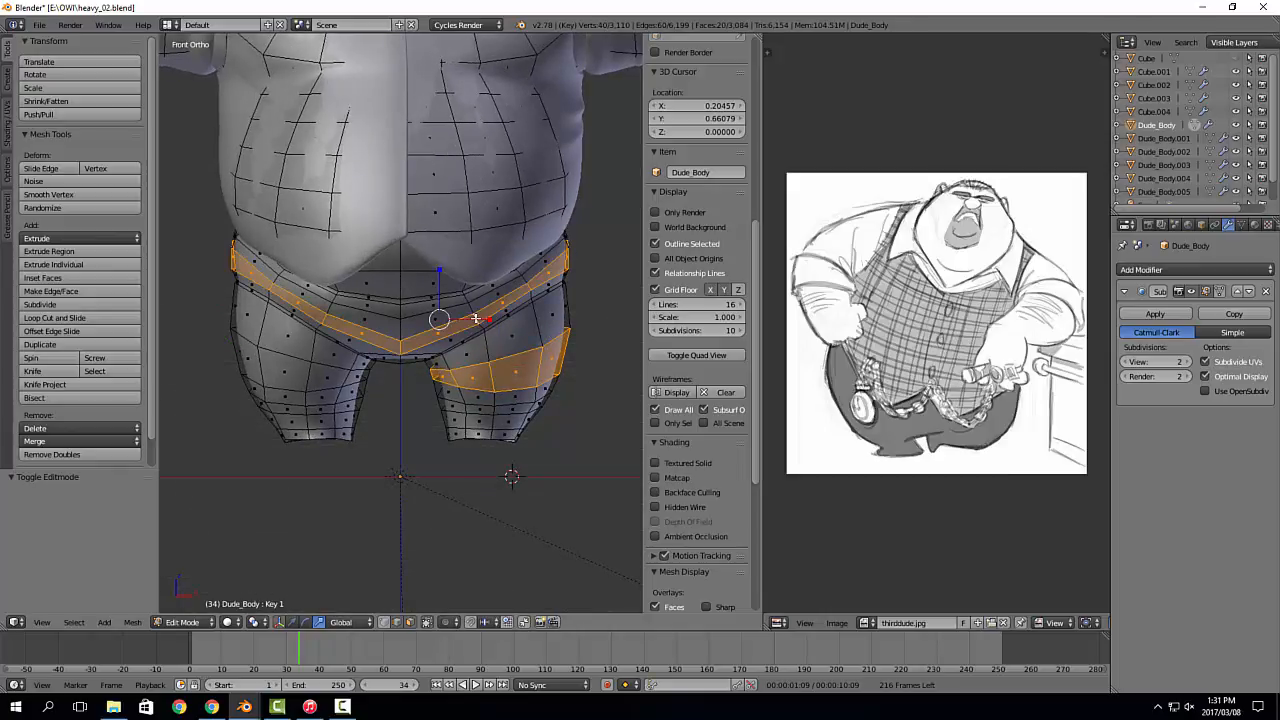
Step: Grow the face selection over the lower body, and shrink it back until only the hips and both legs are covered
{"action": "key", "text": "ctrl+KP_Add"}
{"action": "key", "text": "ctrl+KP_Add"}
{"action": "key", "text": "ctrl+KP_Add"}
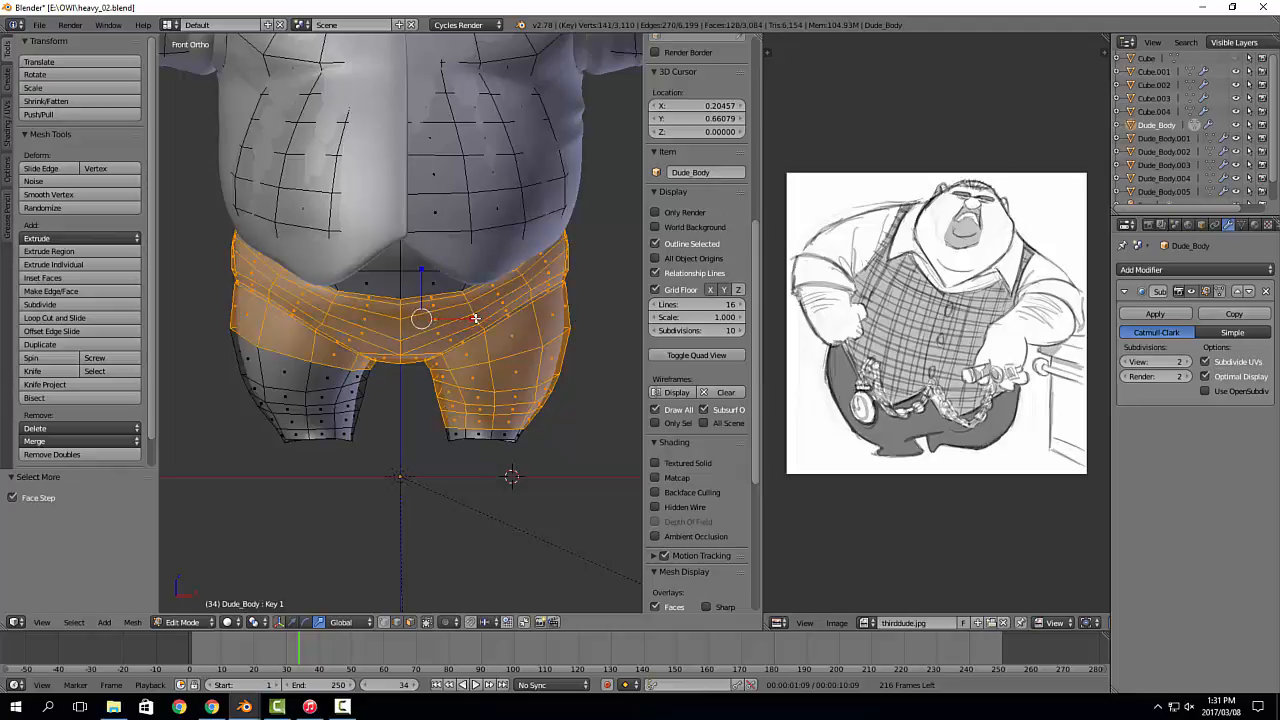
{"action": "key", "text": "ctrl+KP_Add"}
{"action": "key", "text": "ctrl+KP_Add"}
{"action": "key", "text": "ctrl+KP_Add"}
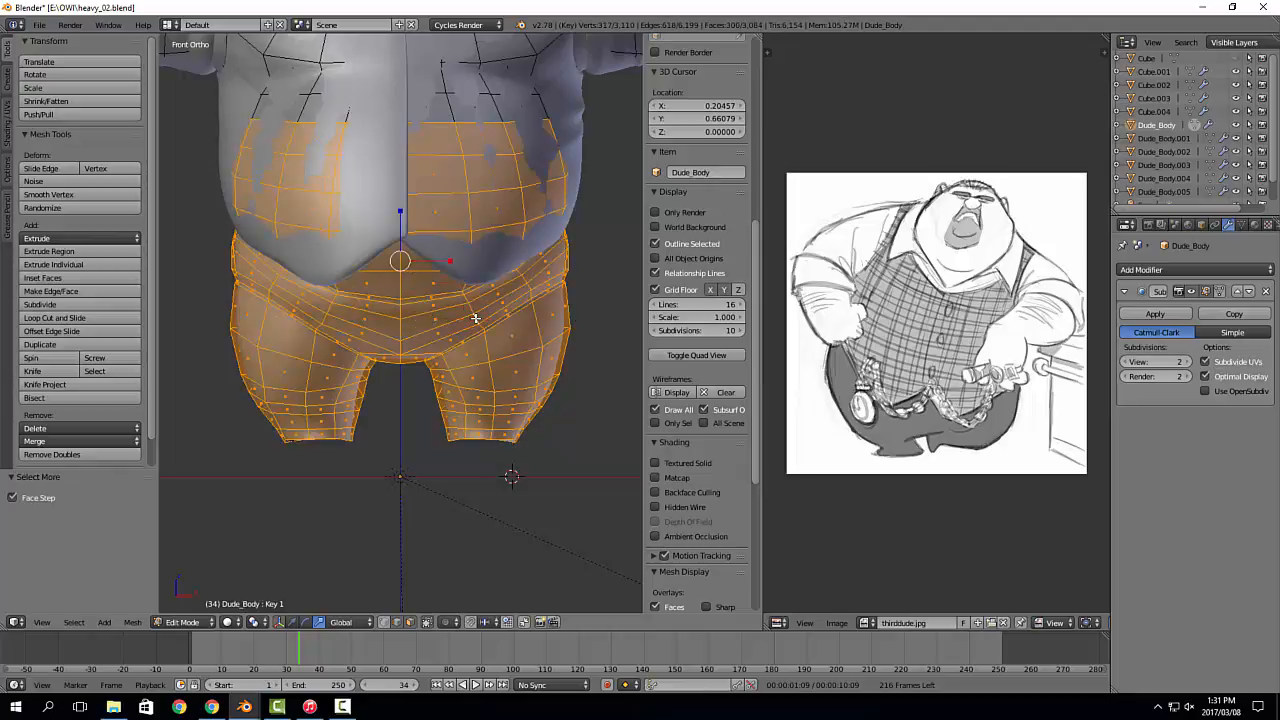
{"action": "key", "text": "ctrl+KP_Subtract"}
{"action": "key", "text": "ctrl+KP_Subtract"}
{"action": "key", "text": "ctrl+KP_Subtract"}
{"action": "key", "text": "ctrl+KP_Subtract"}
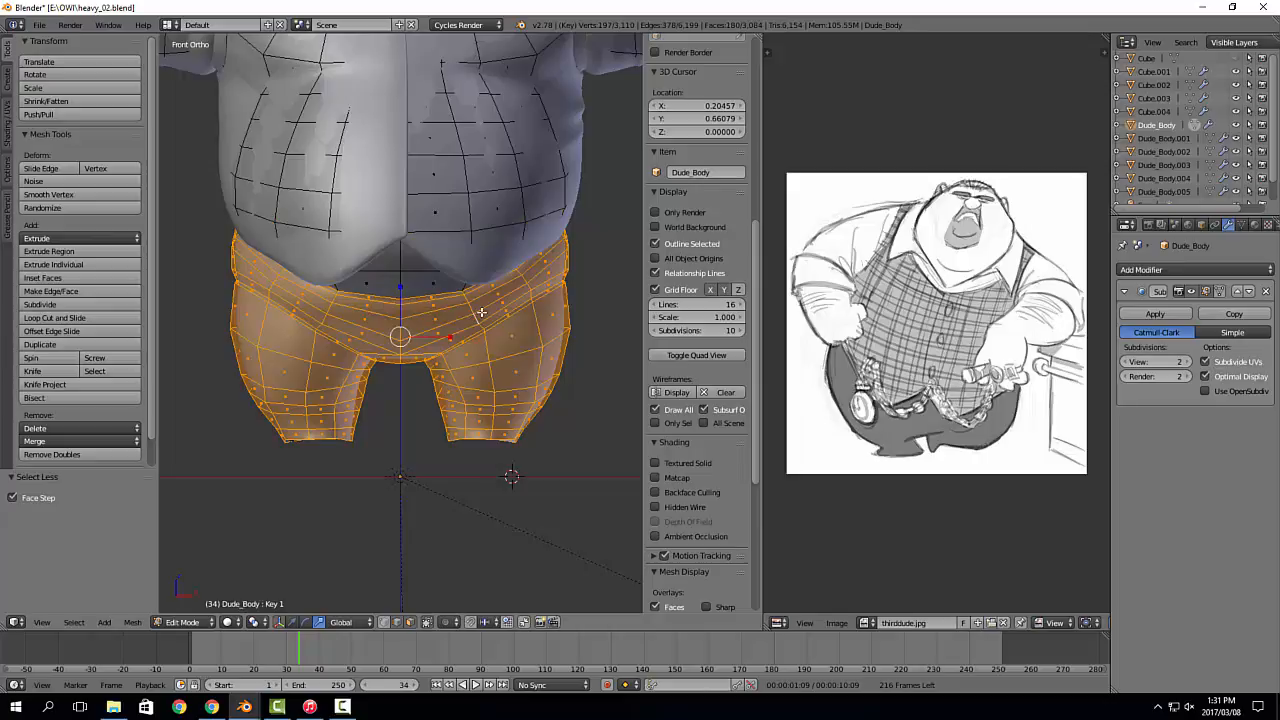
Step: Duplicate the selected hip and leg faces in place, separate them into a new object and return to Object Mode
{"action": "mouse_move", "coordinate": [509, 282]}
{"action": "middle_mouse_down"}
{"action": "mouse_move", "coordinate": [386, 278]}
{"action": "mouse_move", "coordinate": [440, 275]}
{"action": "mouse_move", "coordinate": [521, 302]}
{"action": "middle_mouse_up"}
{"action": "scroll", "coordinate": [386, 278], "scroll_direction": "up", "scroll_amount": 2}
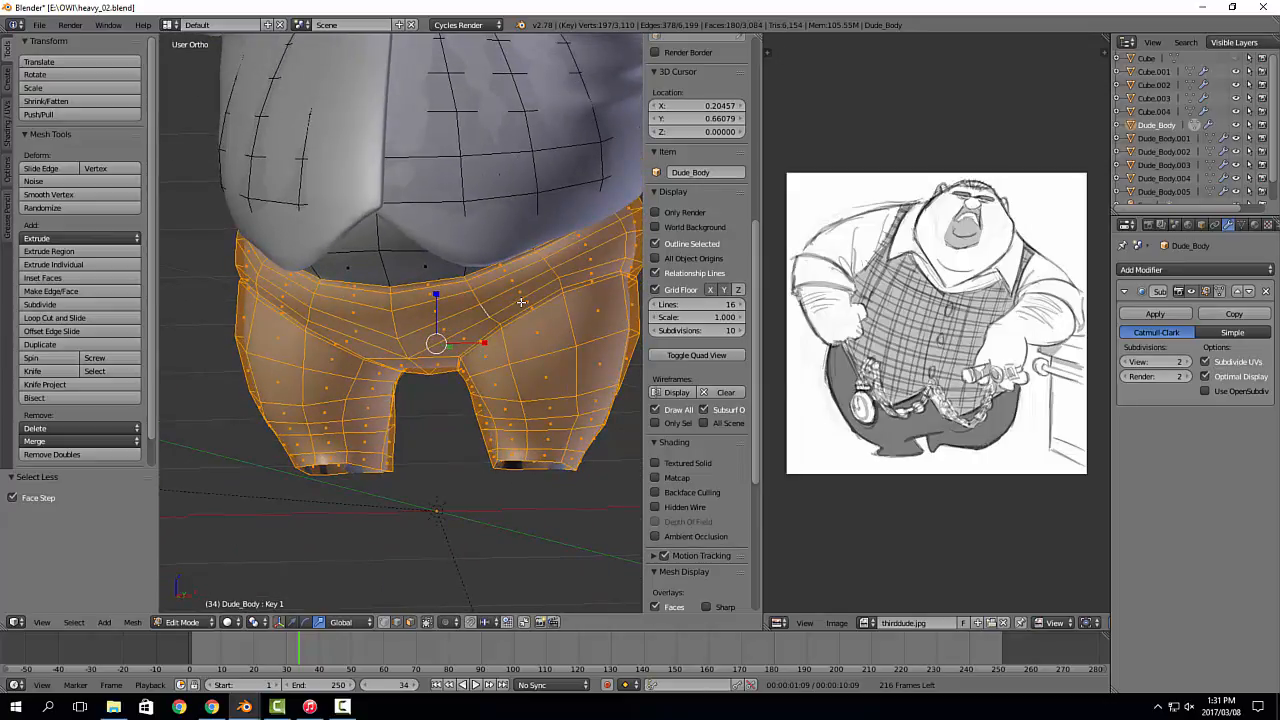
{"action": "key", "text": "shift+d"}
{"action": "right_click", "coordinate": [420, 344]}
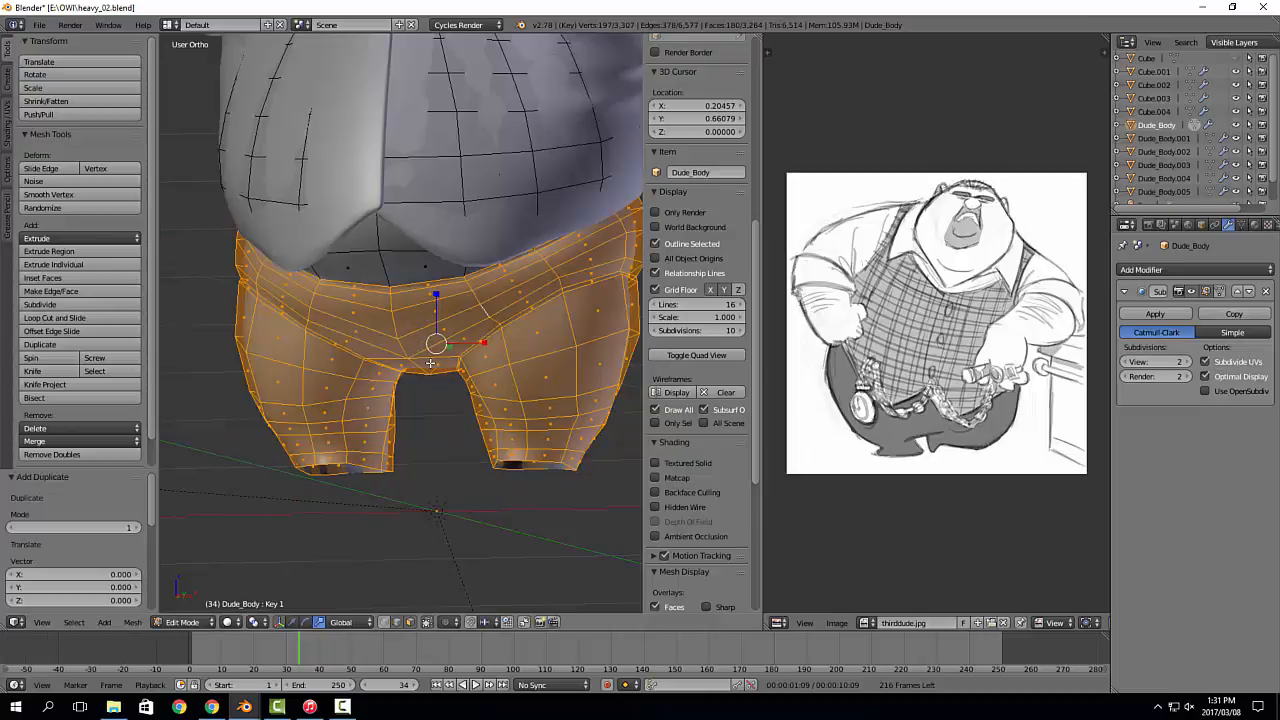
{"action": "key", "text": "p"}
{"action": "left_click", "coordinate": [430, 363]}
{"action": "middle_click_drag", "start_coordinate": [430, 363], "coordinate": [468, 370]}
{"action": "key", "text": "Tab"}
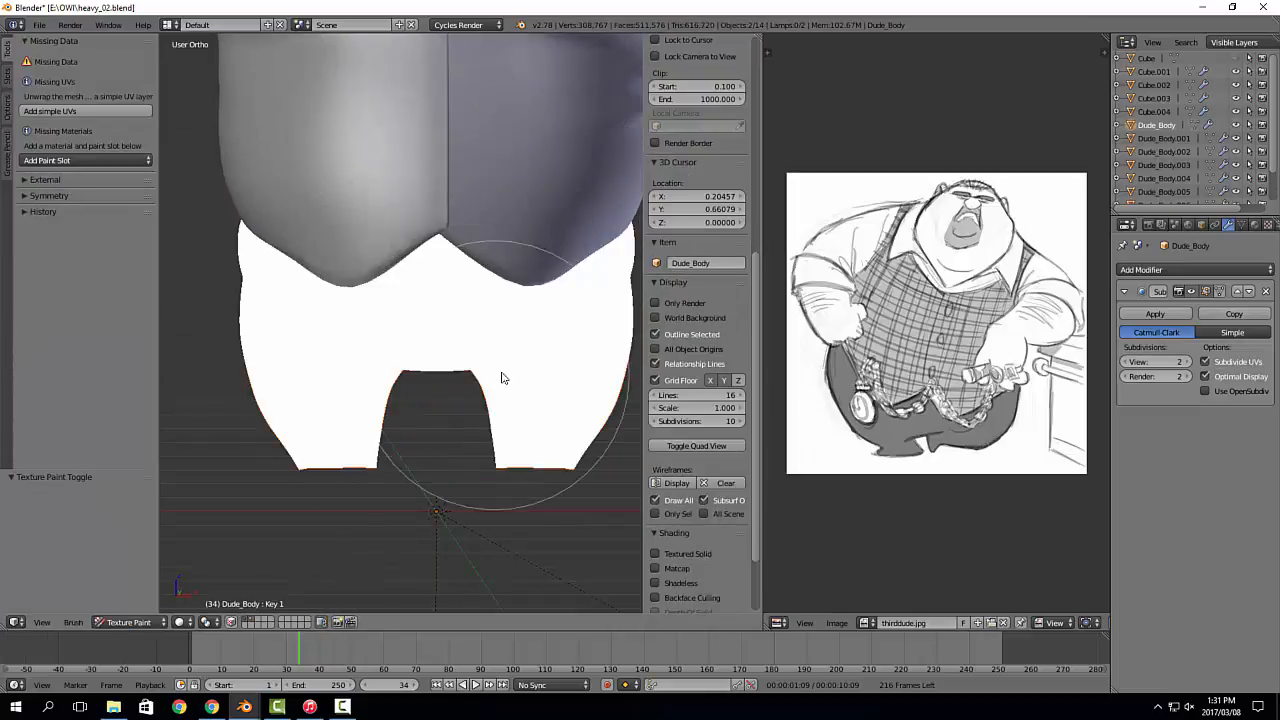
{"action": "key", "text": "Tab"}
Step: Try moving the body and the separated trouser piece to check that they are independent objects
{"action": "right_click", "coordinate": [543, 365]}
{"action": "middle_click_drag", "start_coordinate": [571, 392], "coordinate": [522, 396]}
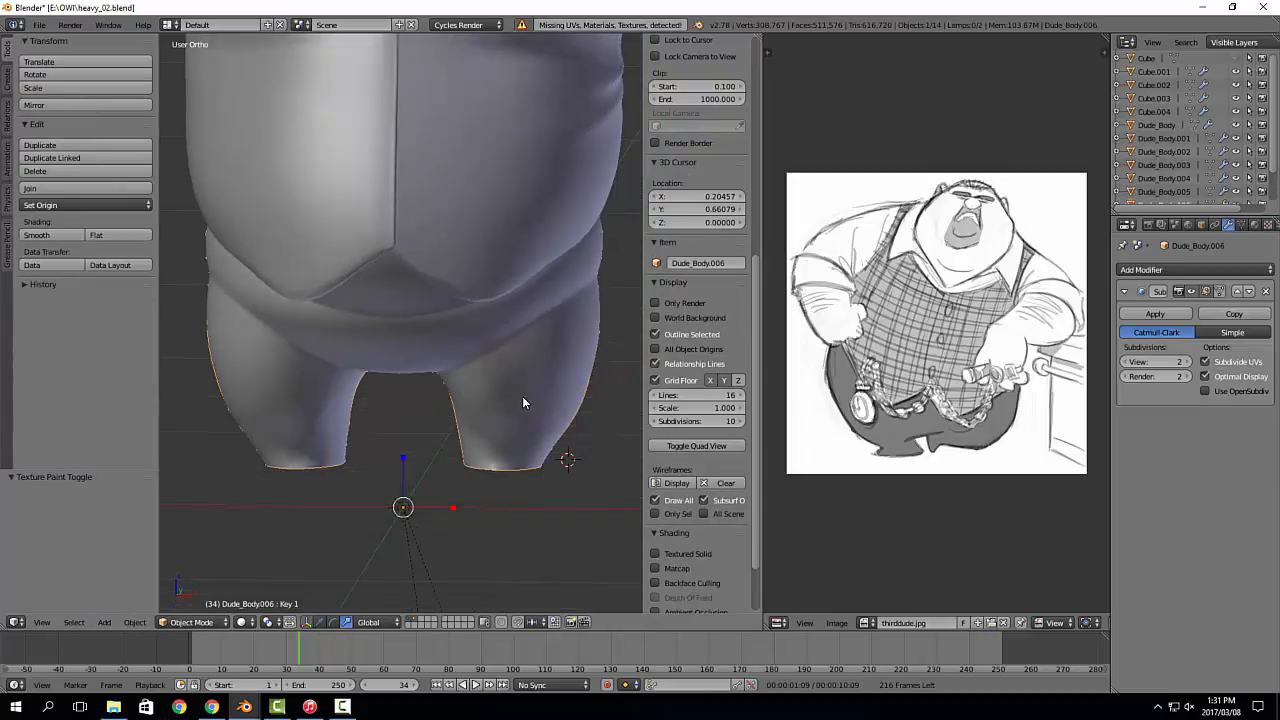
{"action": "scroll", "coordinate": [522, 396], "scroll_direction": "down", "scroll_amount": 2}
{"action": "right_click", "coordinate": [535, 386]}
{"action": "key", "text": "w"}
{"action": "key", "text": "g"}
{"action": "right_click", "coordinate": [569, 443]}
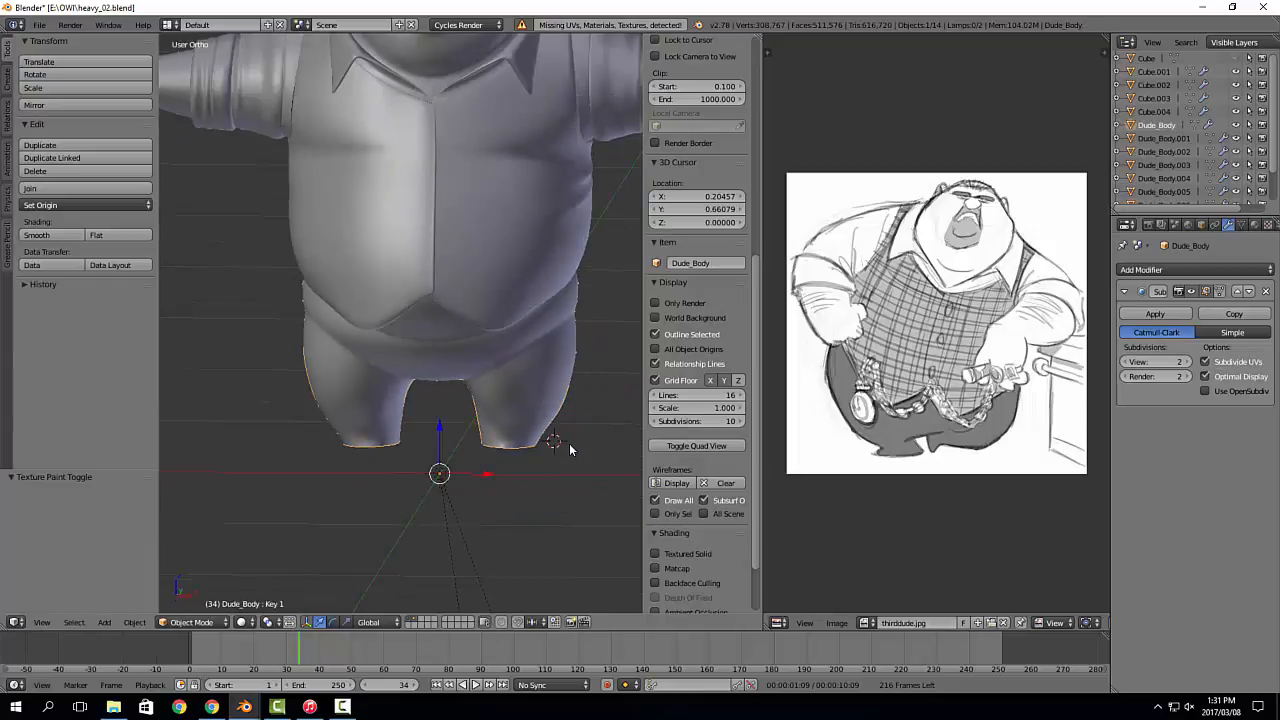
{"action": "right_click", "coordinate": [551, 402]}
{"action": "key", "text": "g"}
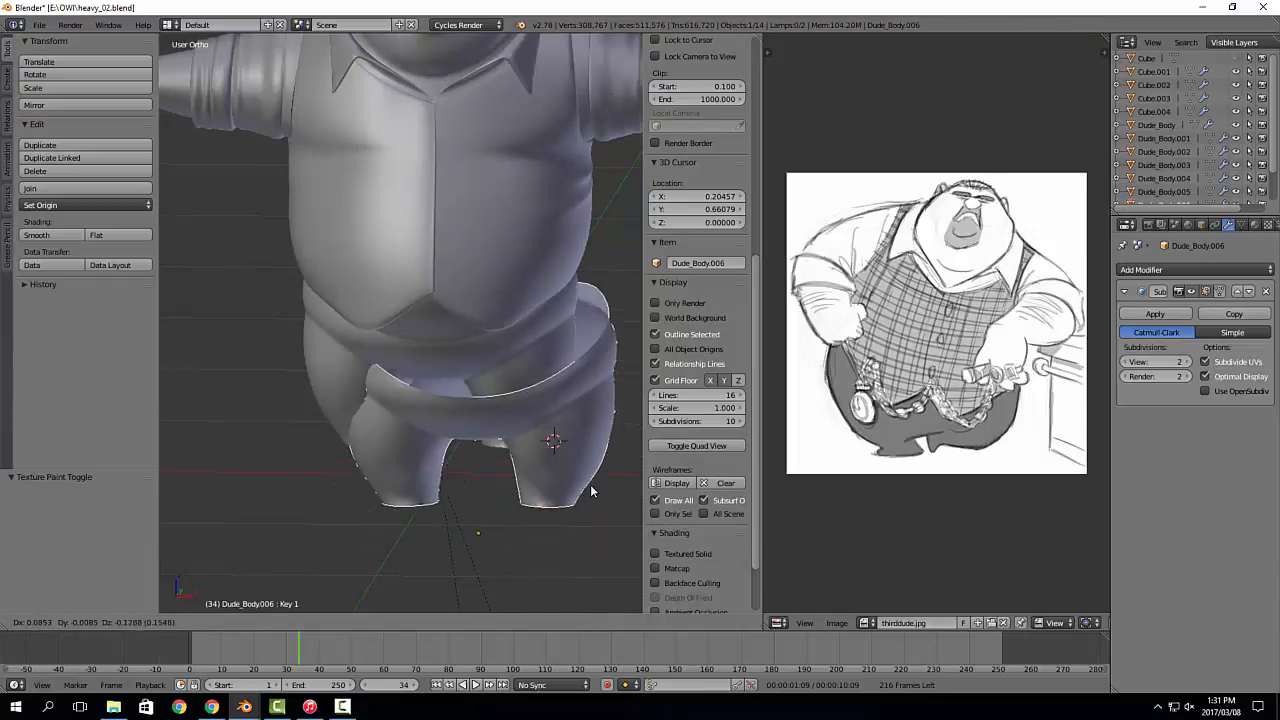
{"action": "right_click", "coordinate": [558, 487]}
Step: Examine the shape of the separated trousers around the belly and legs from the side and other angles
{"action": "scroll", "coordinate": [558, 485], "scroll_direction": "down", "scroll_amount": 1}
{"action": "middle_click_drag", "start_coordinate": [590, 450], "coordinate": [508, 408]}
{"action": "scroll", "coordinate": [508, 444], "scroll_direction": "up", "scroll_amount": 3}
{"action": "middle_click_drag", "start_coordinate": [493, 288], "coordinate": [516, 268]}
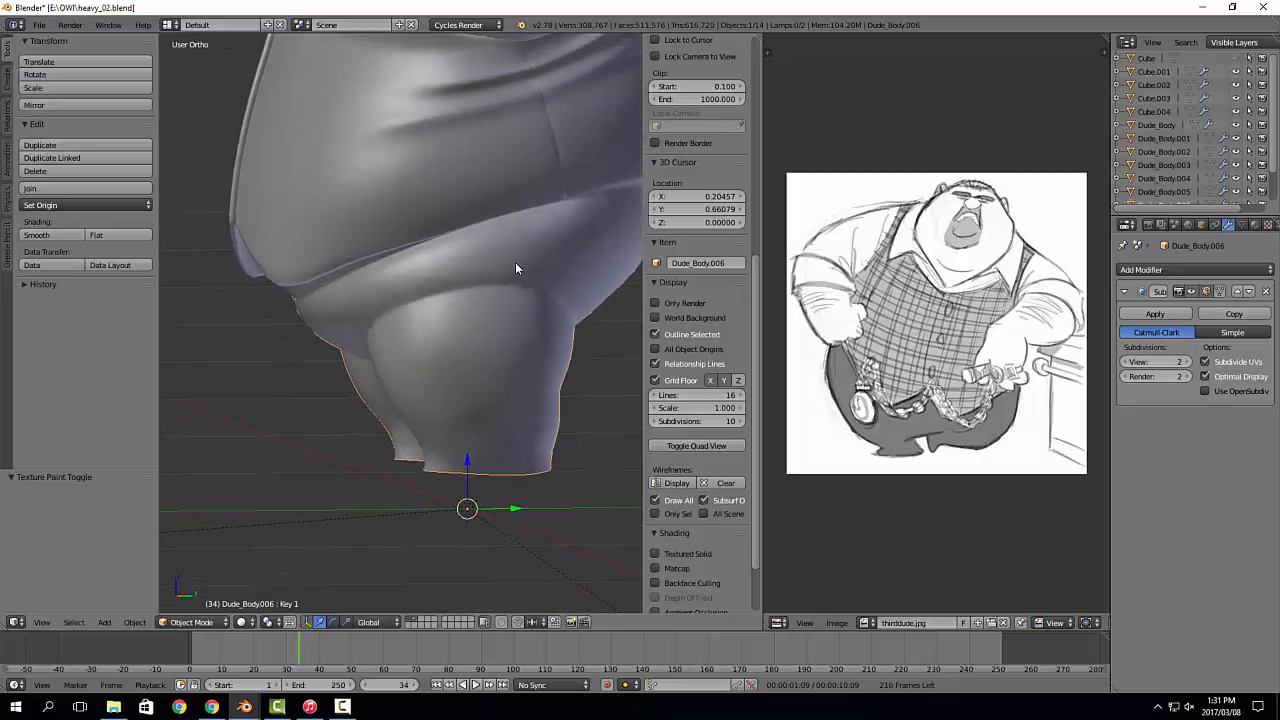
{"action": "key", "text": "KP_3"}
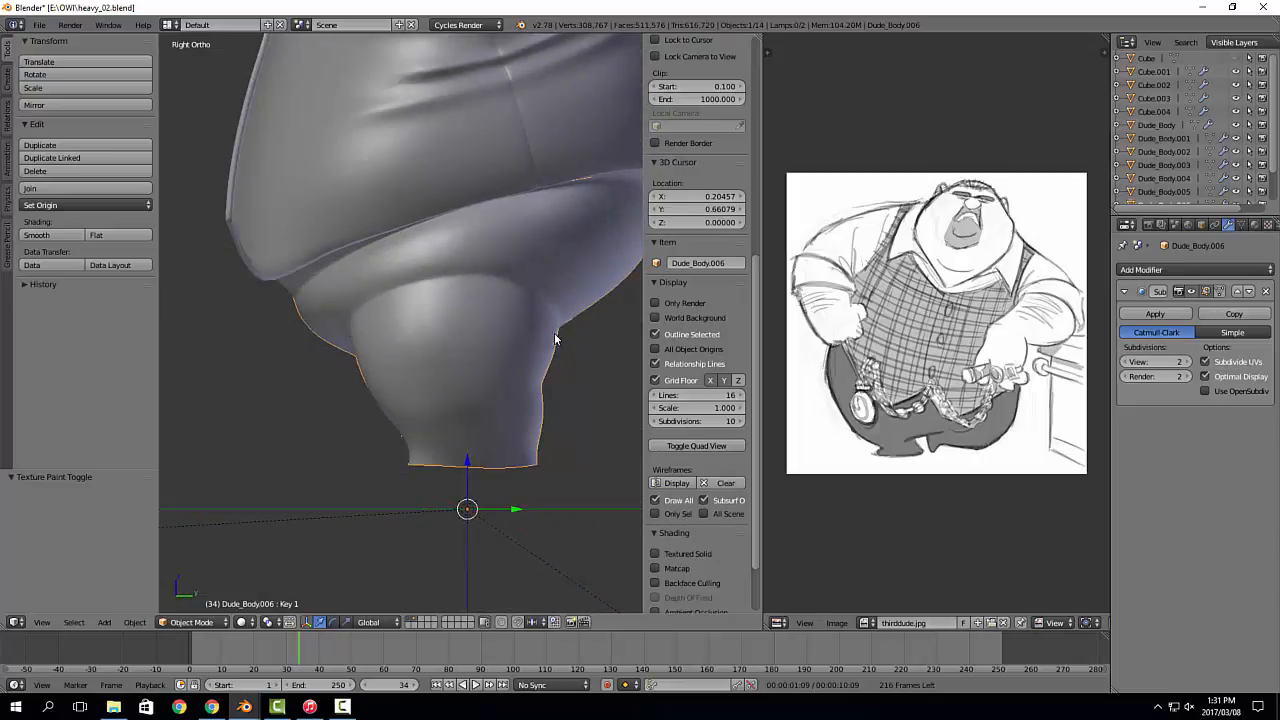
{"action": "middle_click_drag", "start_coordinate": [359, 325], "coordinate": [523, 303]}
{"action": "middle_click_drag", "start_coordinate": [433, 330], "coordinate": [542, 394]}
Step: Allow selection through the trousers mesh, box-select its negative-X half in front view, and delete that half
{"action": "key", "text": "Tab"}
{"action": "scroll", "coordinate": [490, 405], "scroll_direction": "up", "scroll_amount": 2}
{"action": "key", "text": "KP_3"}
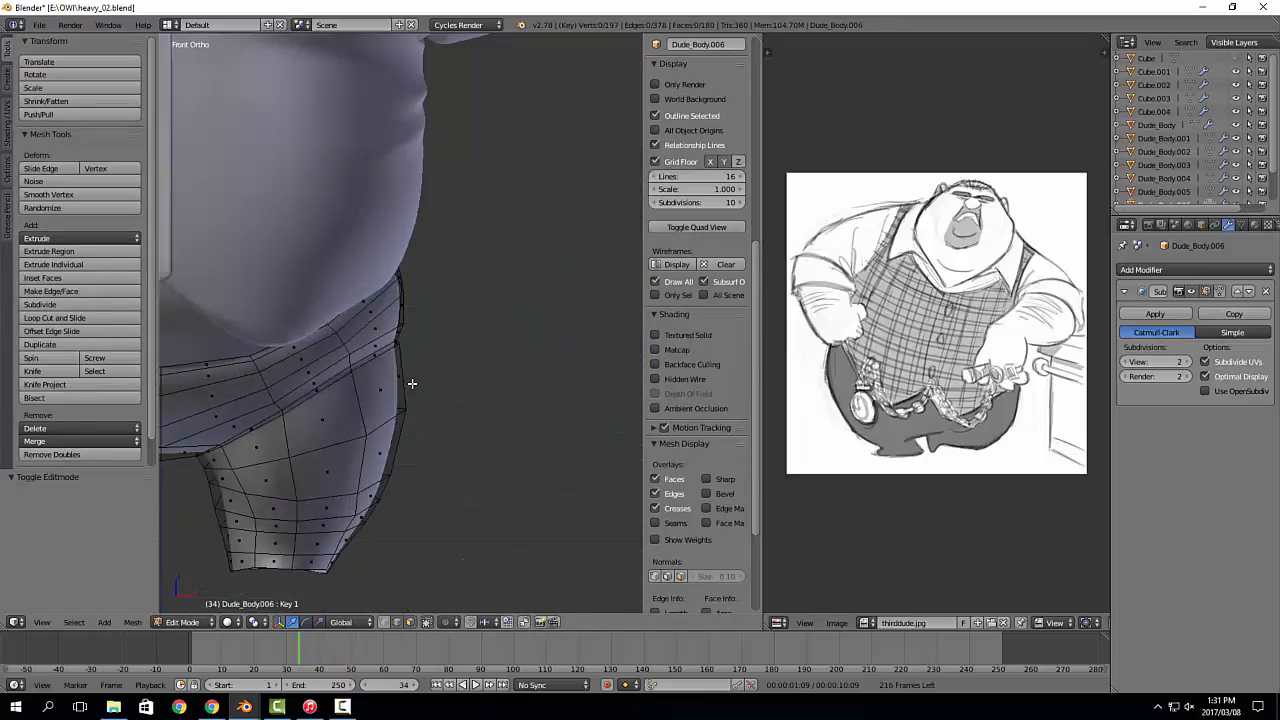
{"action": "key", "text": "KP_1"}
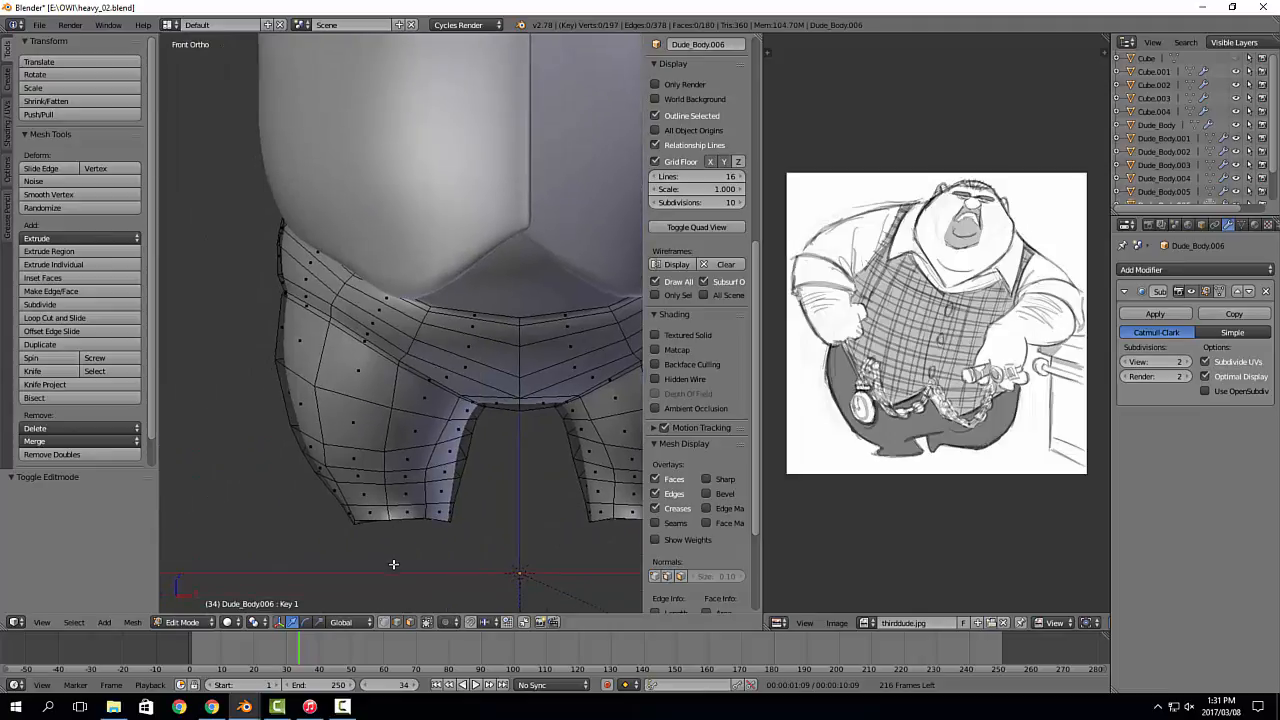
{"action": "left_click", "coordinate": [426, 622]}
{"action": "left_click_drag", "start_coordinate": [232, 81], "coordinate": [514, 557]}
{"action": "key", "text": "x"}
{"action": "left_click", "coordinate": [500, 477]}
{"action": "key", "text": "Tab"}
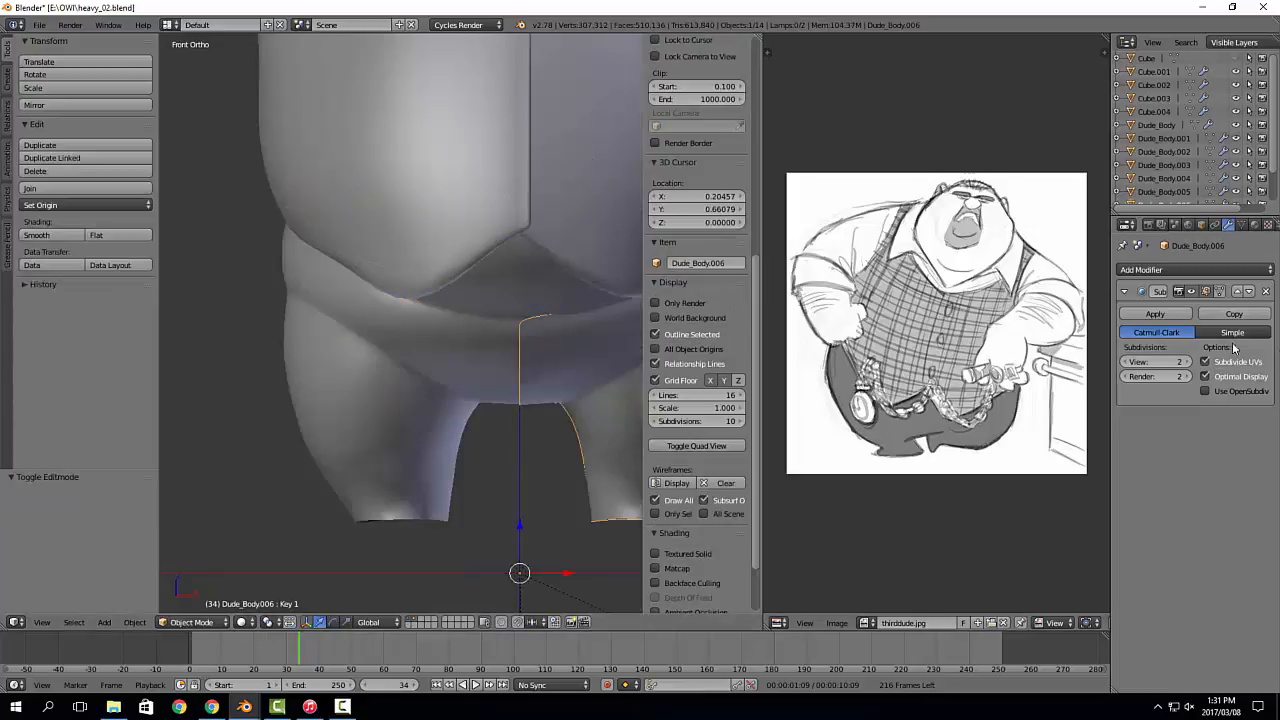
Step: Add a Mirror modifier on the X axis to the trousers and move it above the Subdivision Surface modifier
{"action": "left_click", "coordinate": [1192, 270]}
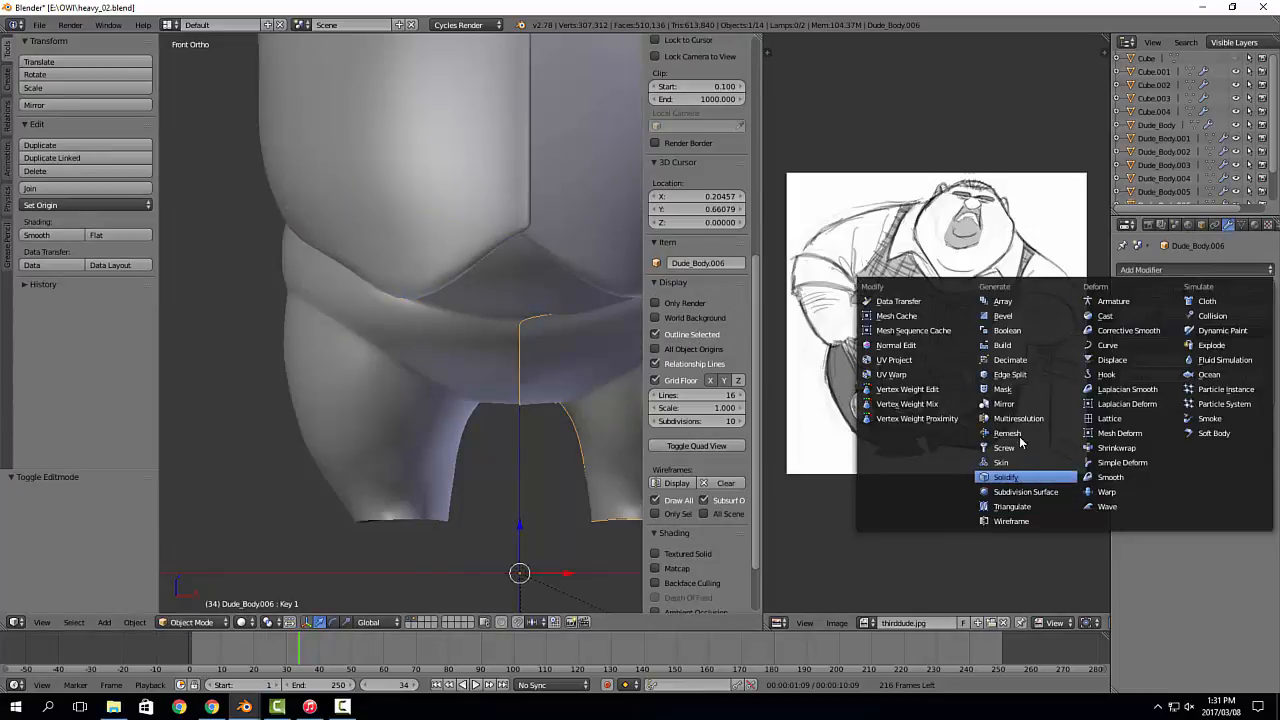
{"action": "left_click", "coordinate": [1008, 403]}
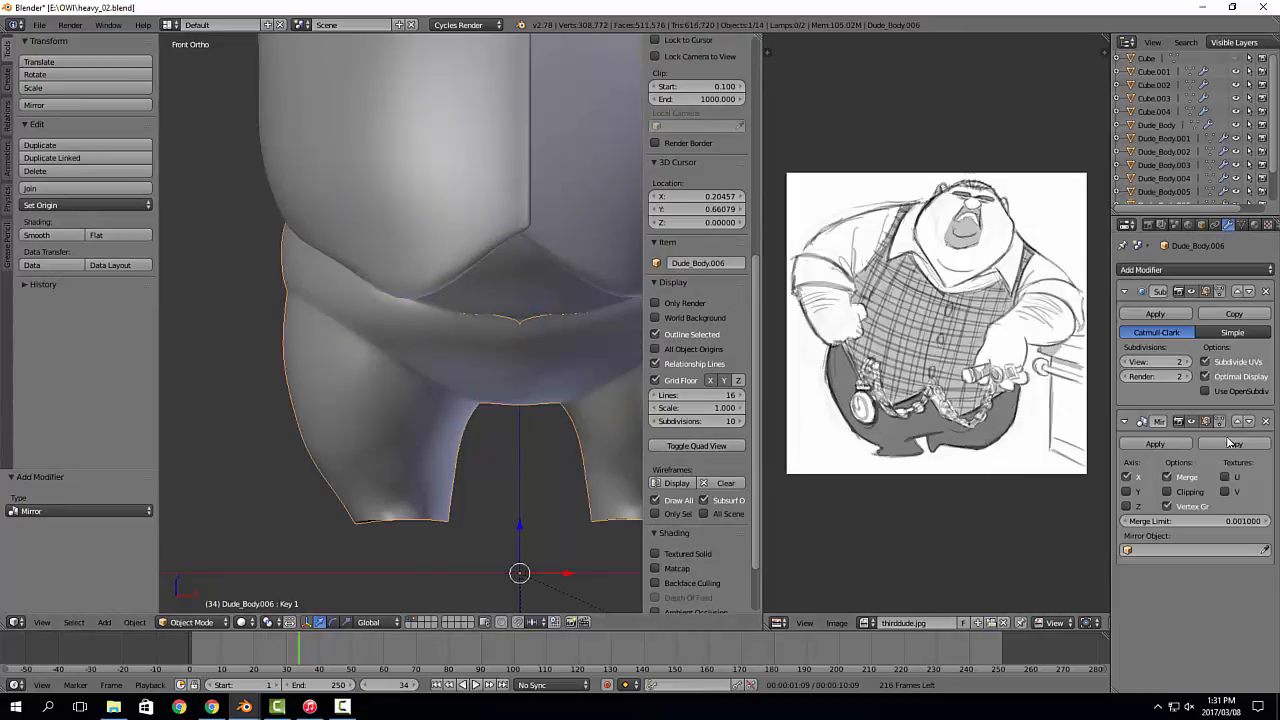
{"action": "left_click", "coordinate": [1237, 421]}
{"action": "middle_click_drag", "start_coordinate": [474, 412], "coordinate": [449, 355]}
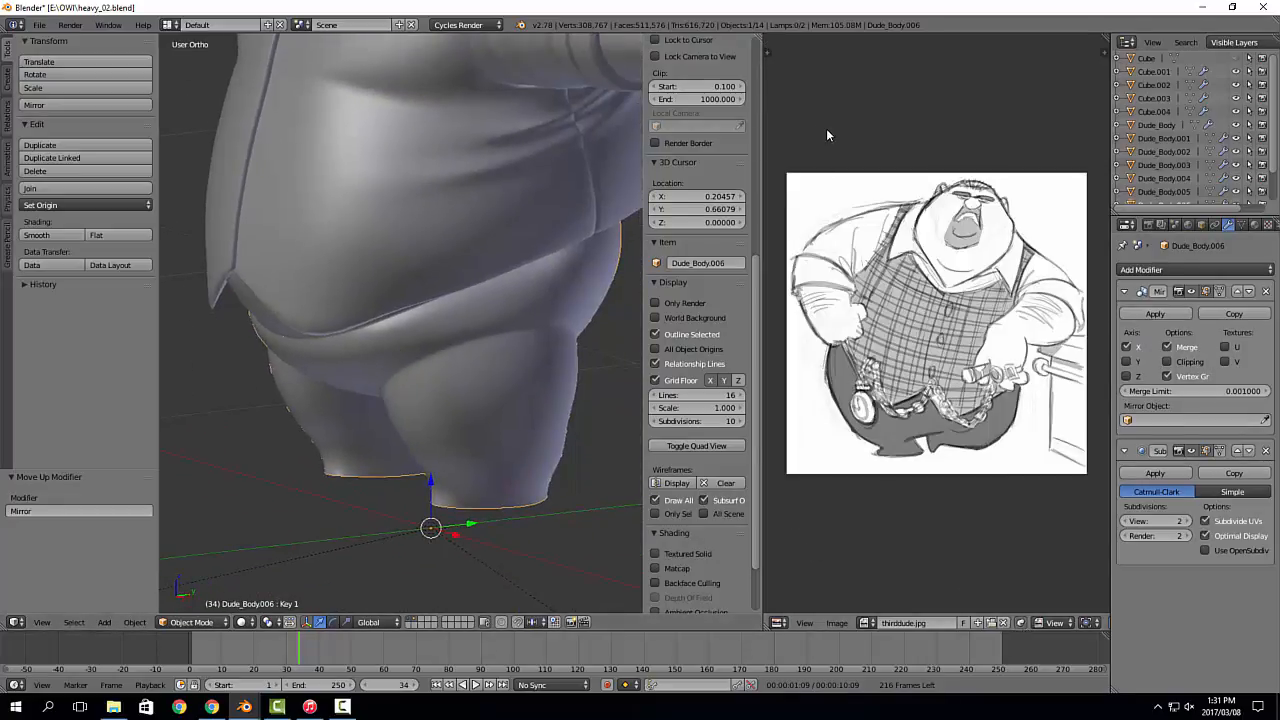
Step: Widen the 3D viewport and isolate the trousers in local view, ready for mesh editing
{"action": "left_click_drag", "start_coordinate": [763, 128], "coordinate": [1083, 134]}
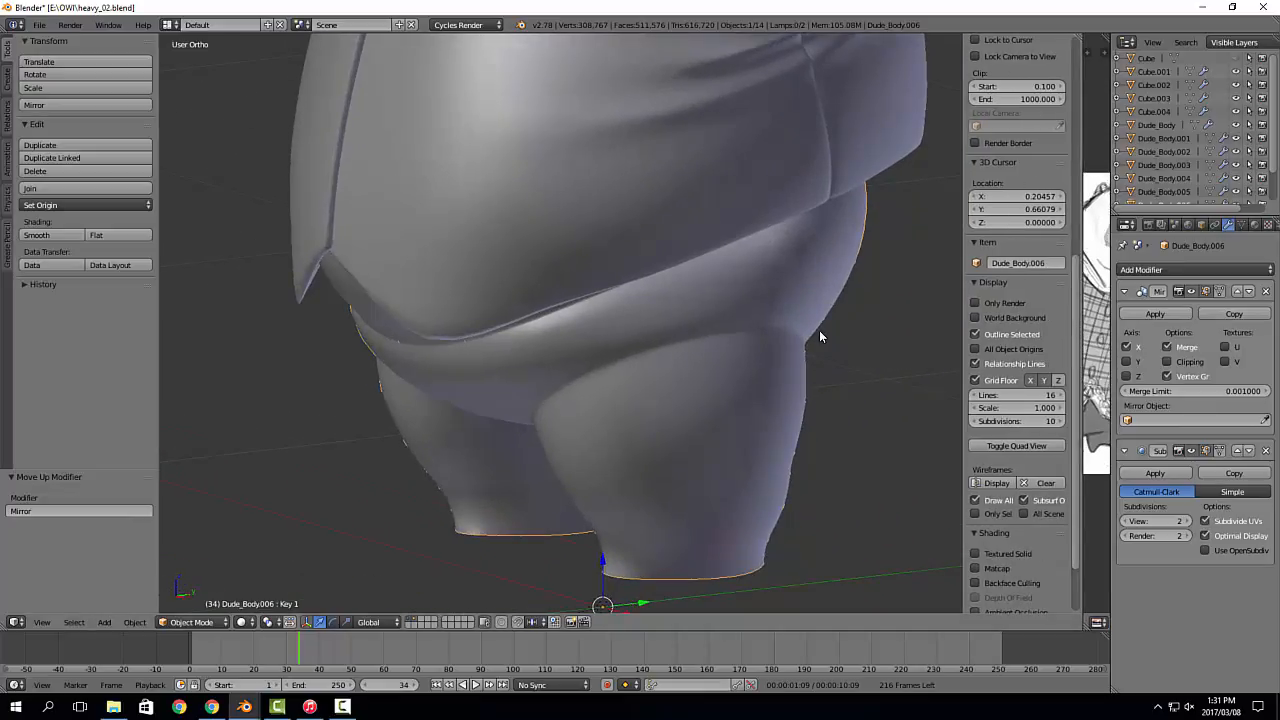
{"action": "middle_click_drag", "start_coordinate": [819, 337], "coordinate": [789, 283]}
{"action": "key", "text": "Tab"}
{"action": "middle_click_drag", "start_coordinate": [857, 309], "coordinate": [733, 323]}
{"action": "scroll", "coordinate": [733, 323], "scroll_direction": "up", "scroll_amount": 3}
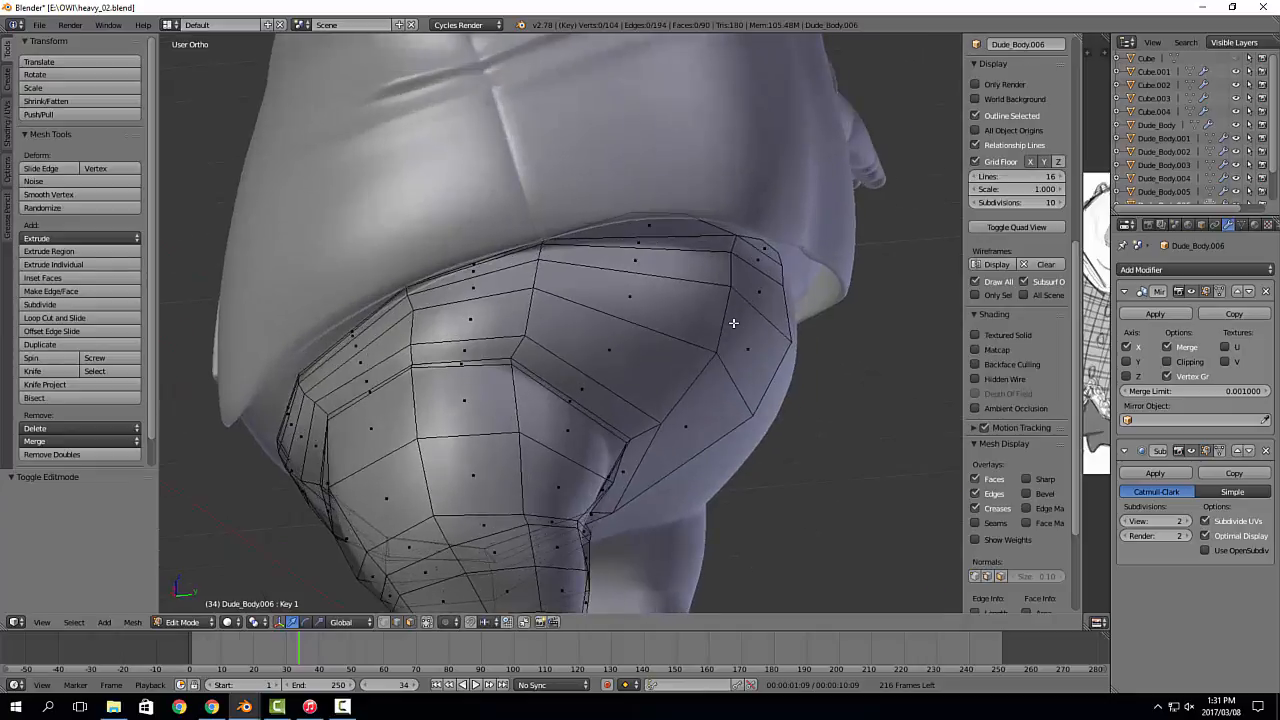
{"action": "key", "text": "KP_Divide"}
{"action": "scroll", "coordinate": [735, 325], "scroll_direction": "up", "scroll_amount": 5}
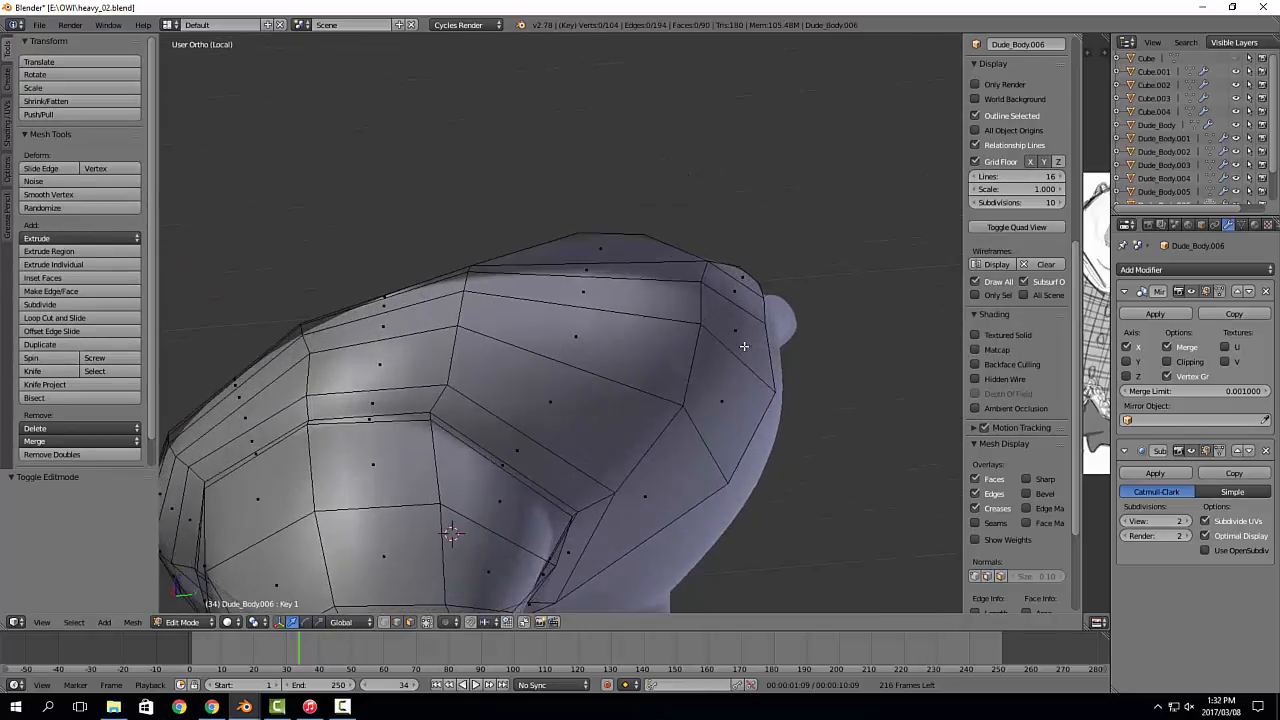
Step: Delete the three stray faces sticking up along the back waist edge of the trousers
{"action": "right_click", "coordinate": [725, 260]}
{"action": "key", "text": "x"}
{"action": "left_click", "coordinate": [732, 266]}
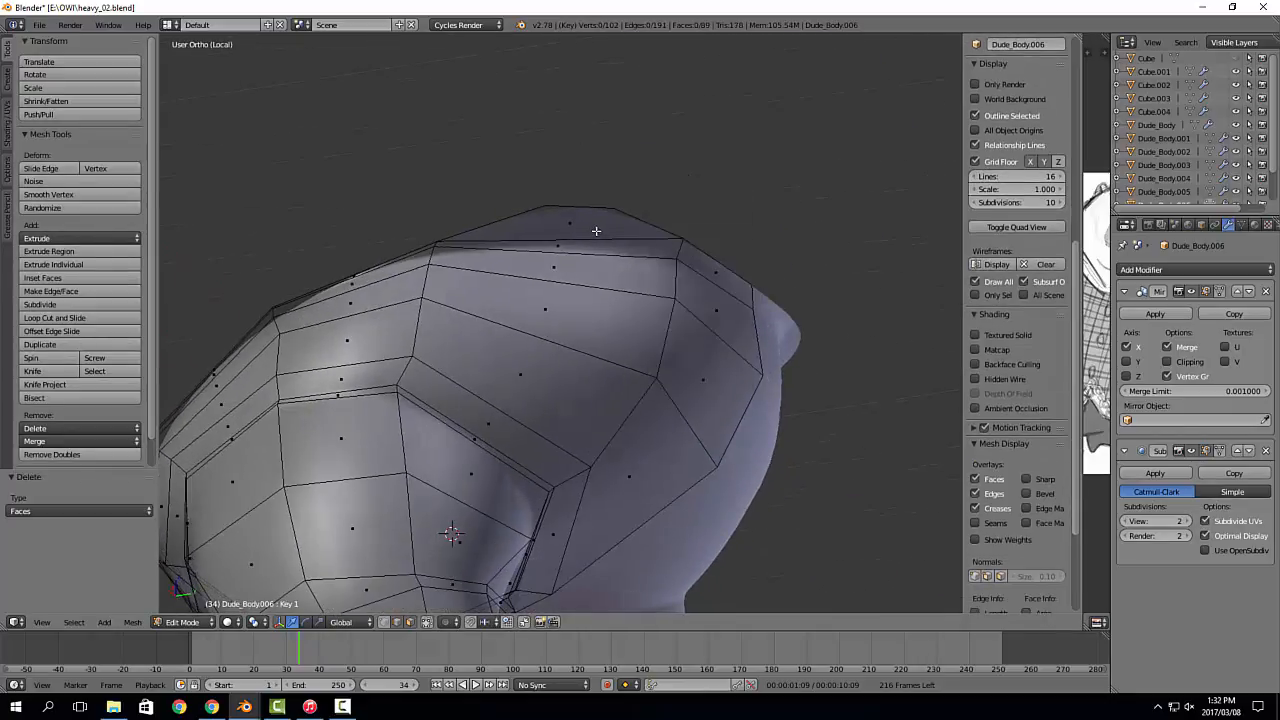
{"action": "right_click", "coordinate": [596, 231]}
{"action": "key", "text": "x"}
{"action": "left_click", "coordinate": [597, 232]}
{"action": "right_click", "coordinate": [572, 218]}
{"action": "key", "text": "x"}
{"action": "left_click", "coordinate": [572, 219]}
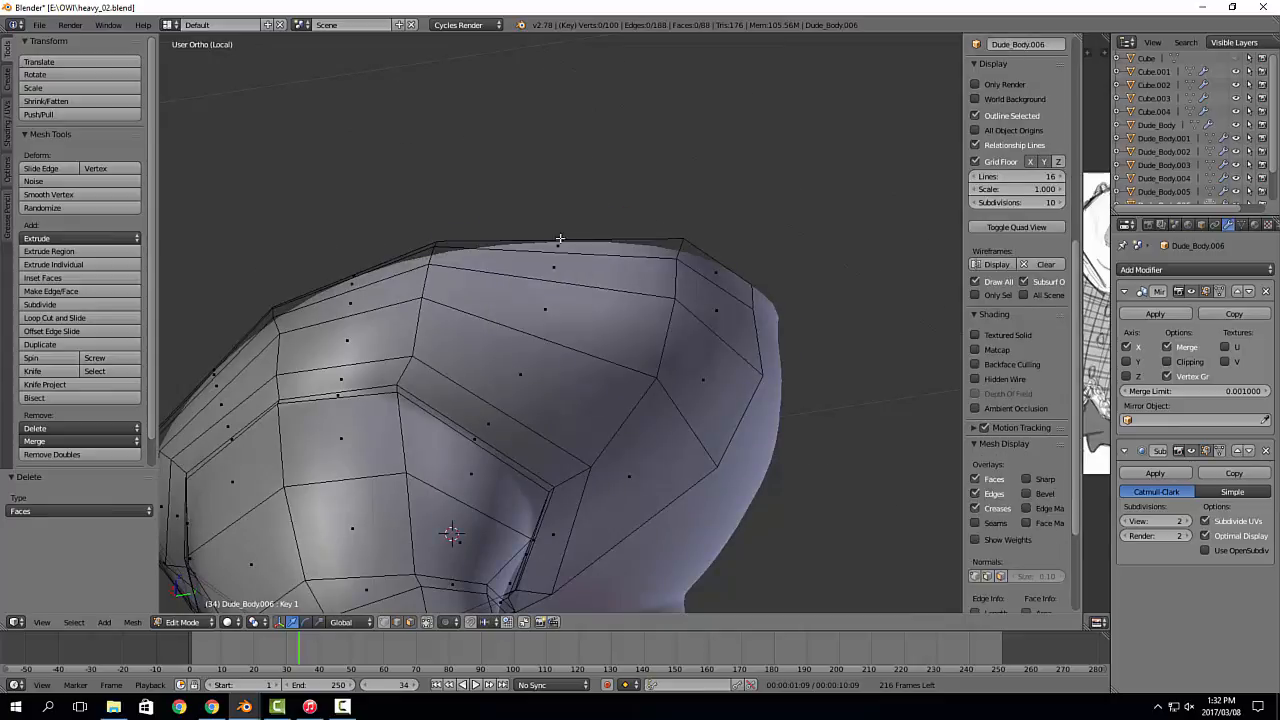
Step: Select the entire trousers mesh and try offsetting it along its normals with Shrink/Fatten
{"action": "middle_click_drag", "start_coordinate": [542, 242], "coordinate": [877, 423]}
{"action": "key", "text": "a"}
{"action": "middle_click_drag", "start_coordinate": [755, 490], "coordinate": [814, 391]}
{"action": "key", "text": "alt+s"}
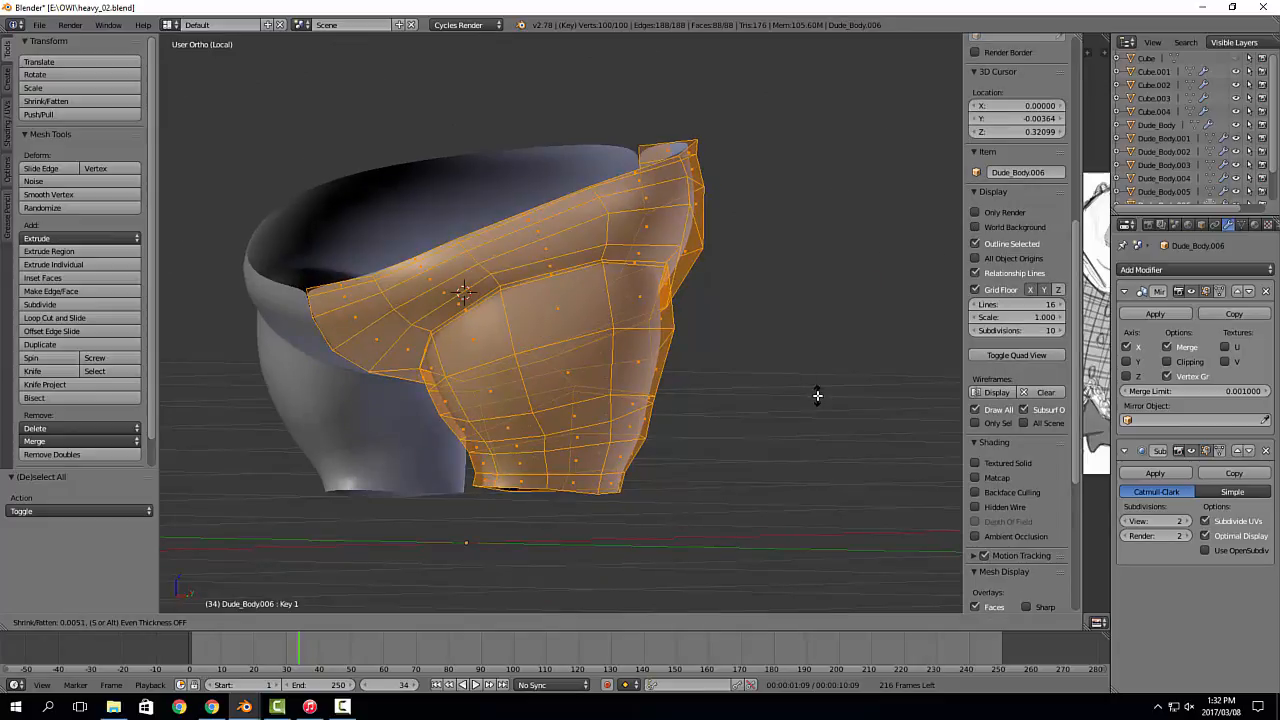
{"action": "right_click", "coordinate": [817, 396]}
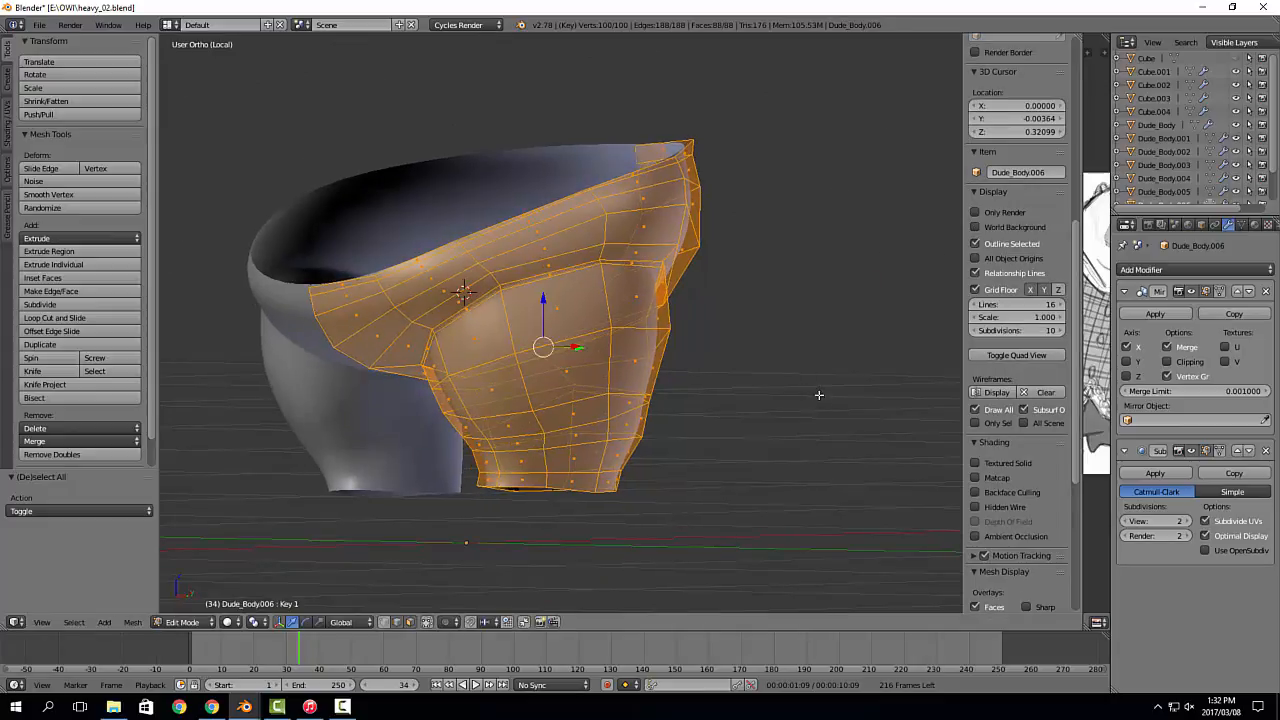
Step: Apply the scale of the trousers object
{"action": "key", "text": "Tab"}
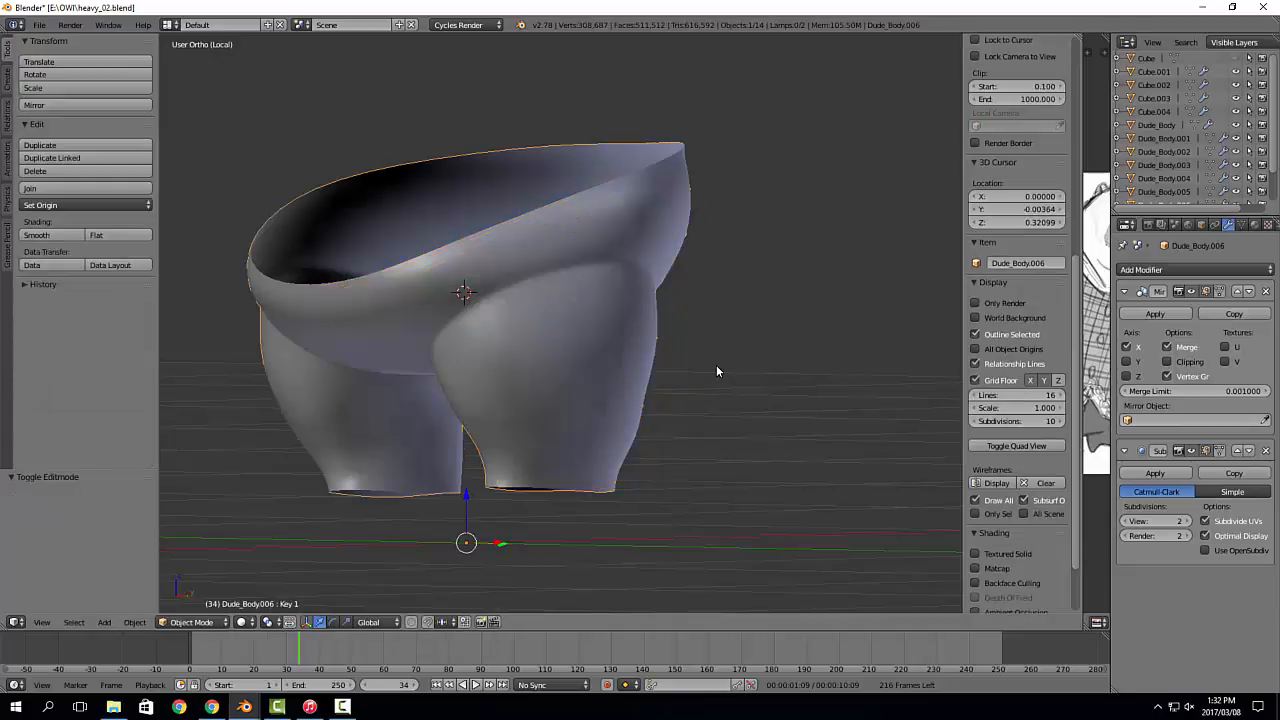
{"action": "key", "text": "ctrl+a"}
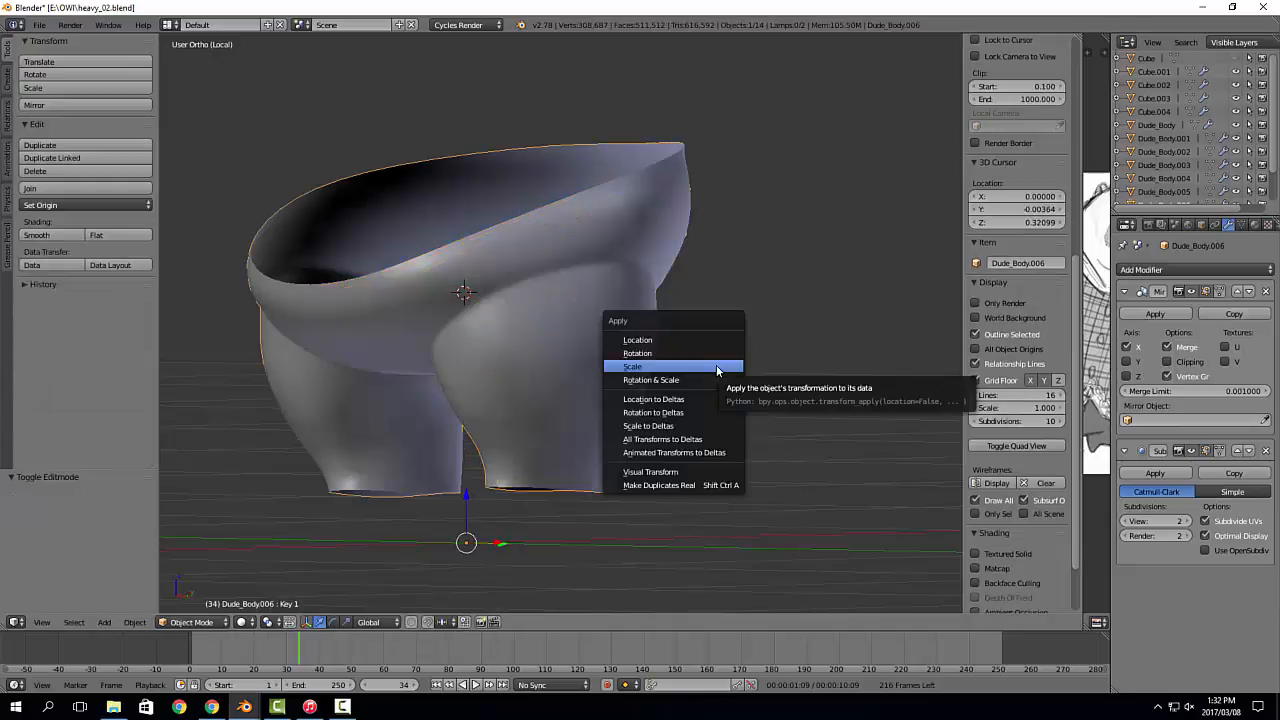
{"action": "left_click", "coordinate": [716, 367]}
{"action": "middle_click_drag", "start_coordinate": [594, 390], "coordinate": [668, 387]}
Step: Enable Clipping on the Mirror modifier and offset the whole trousers mesh by -0.003 with Shrink/Fatten
{"action": "key", "text": "Tab"}
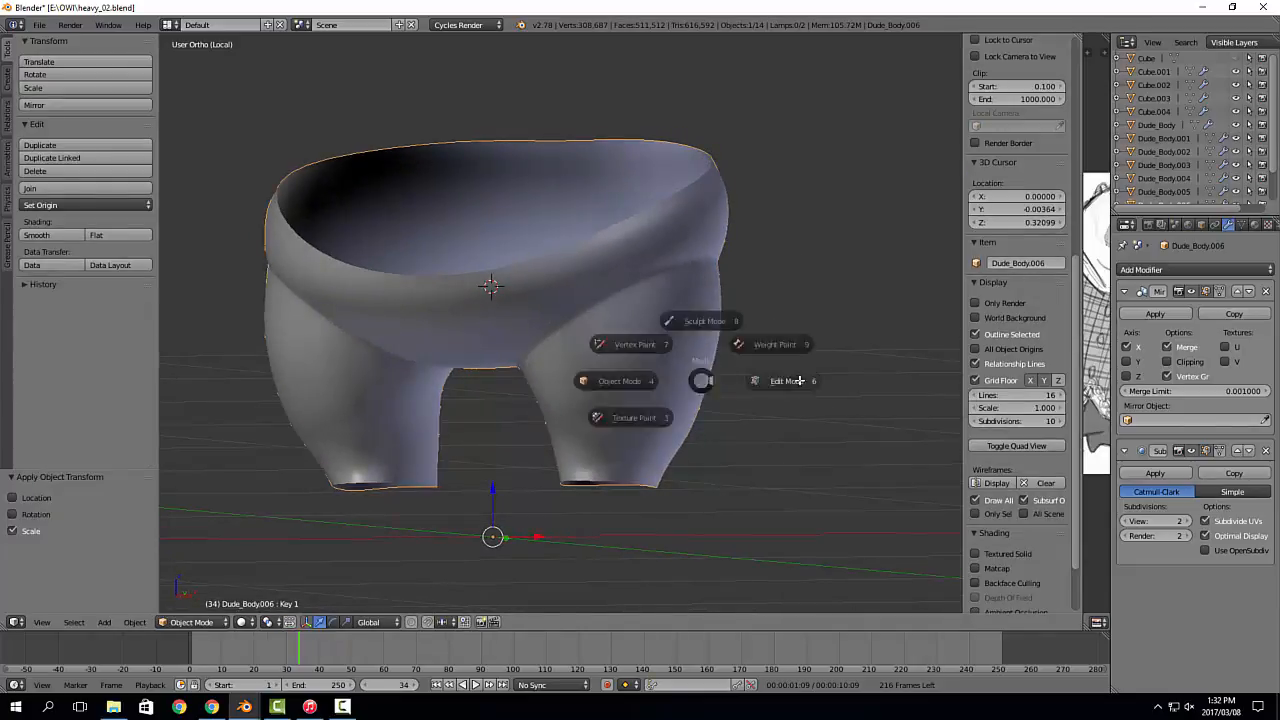
{"action": "left_click", "coordinate": [773, 393]}
{"action": "key", "text": "alt+s"}
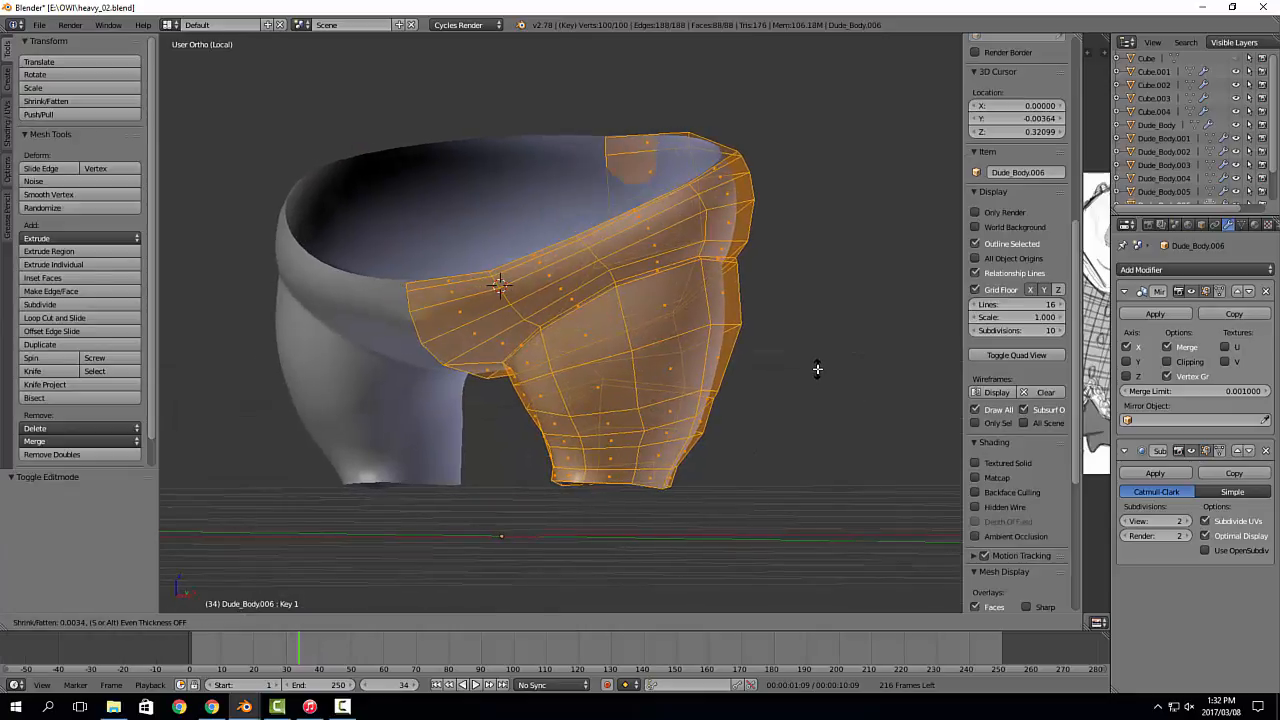
{"action": "right_click", "coordinate": [817, 369]}
{"action": "left_click", "coordinate": [1184, 365]}
{"action": "key", "text": "alt+s"}
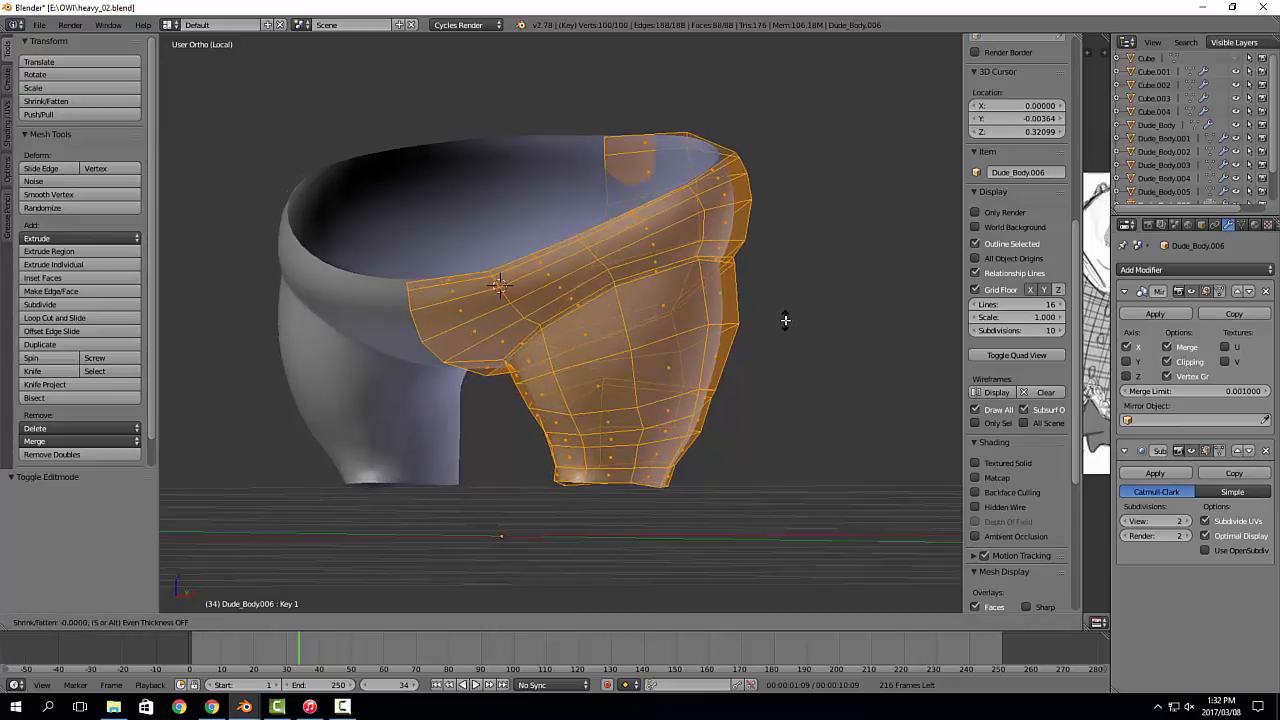
{"action": "left_click", "coordinate": [785, 321]}
Step: Allow edge selection and delete the extra edge loop running around the crease at the top of the thigh
{"action": "middle_click_drag", "start_coordinate": [782, 323], "coordinate": [663, 329]}
{"action": "scroll", "coordinate": [672, 377], "scroll_direction": "up", "scroll_amount": 2}
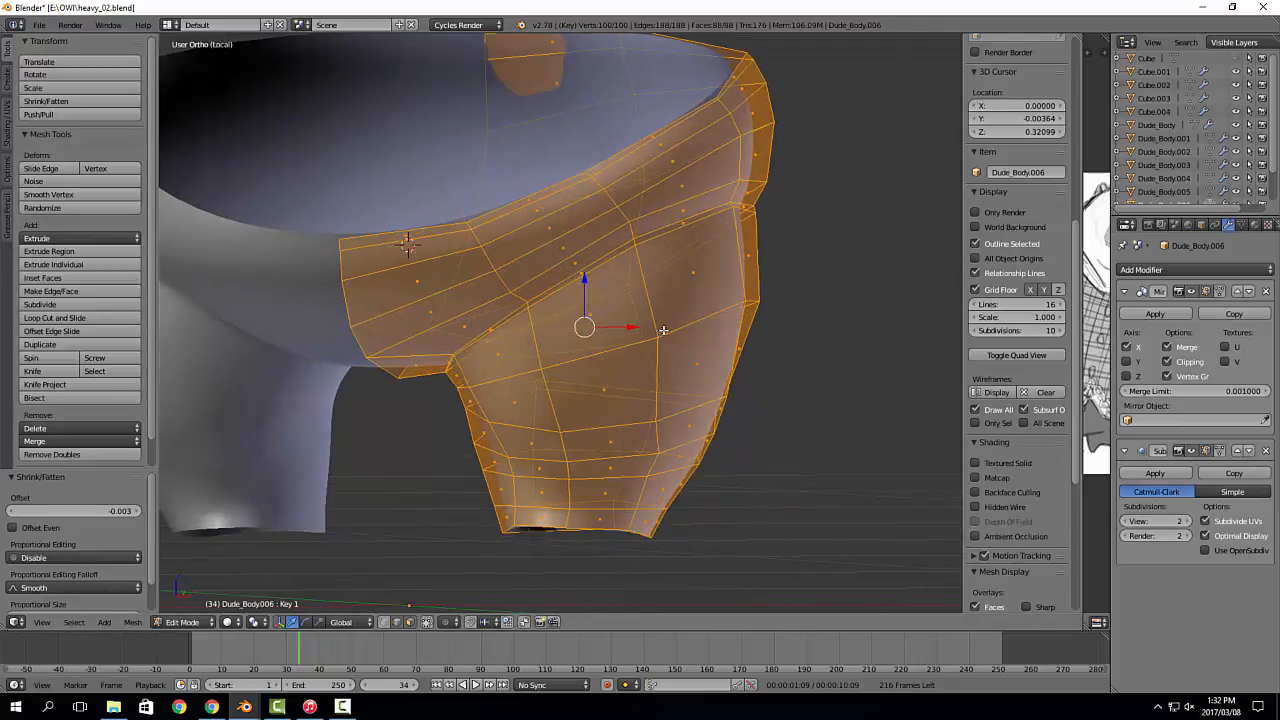
{"action": "key", "text": "a"}
{"action": "middle_click_drag", "start_coordinate": [673, 231], "coordinate": [680, 234]}
{"action": "right_click", "coordinate": [679, 236], "text": "alt"}
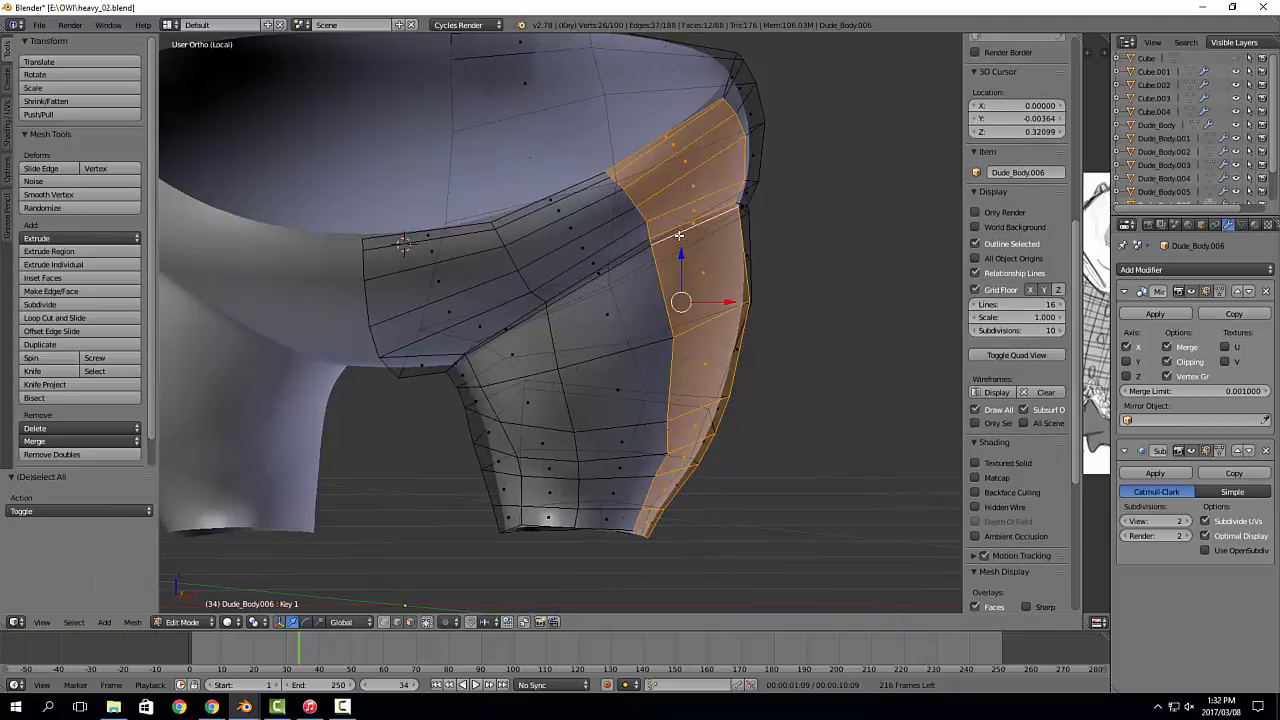
{"action": "key", "text": "shift+2"}
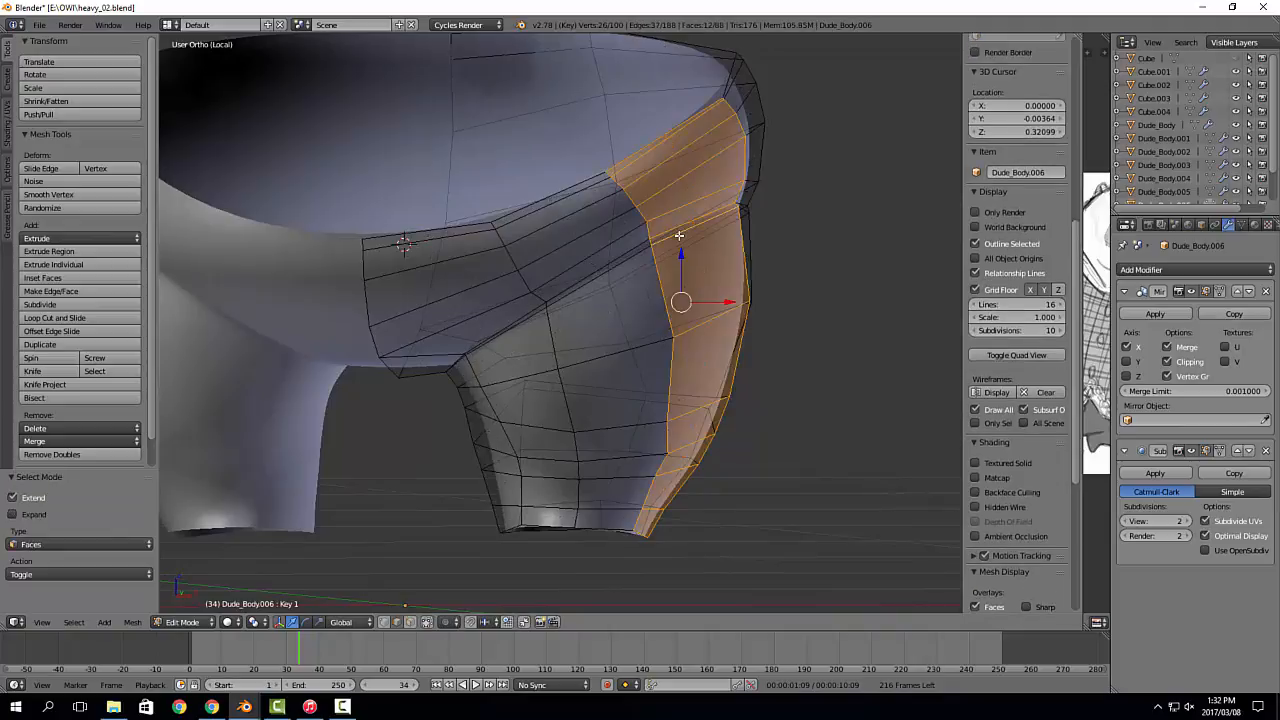
{"action": "right_click", "coordinate": [679, 236], "text": "alt"}
{"action": "middle_click_drag", "start_coordinate": [740, 282], "coordinate": [757, 251]}
{"action": "key", "text": "x"}
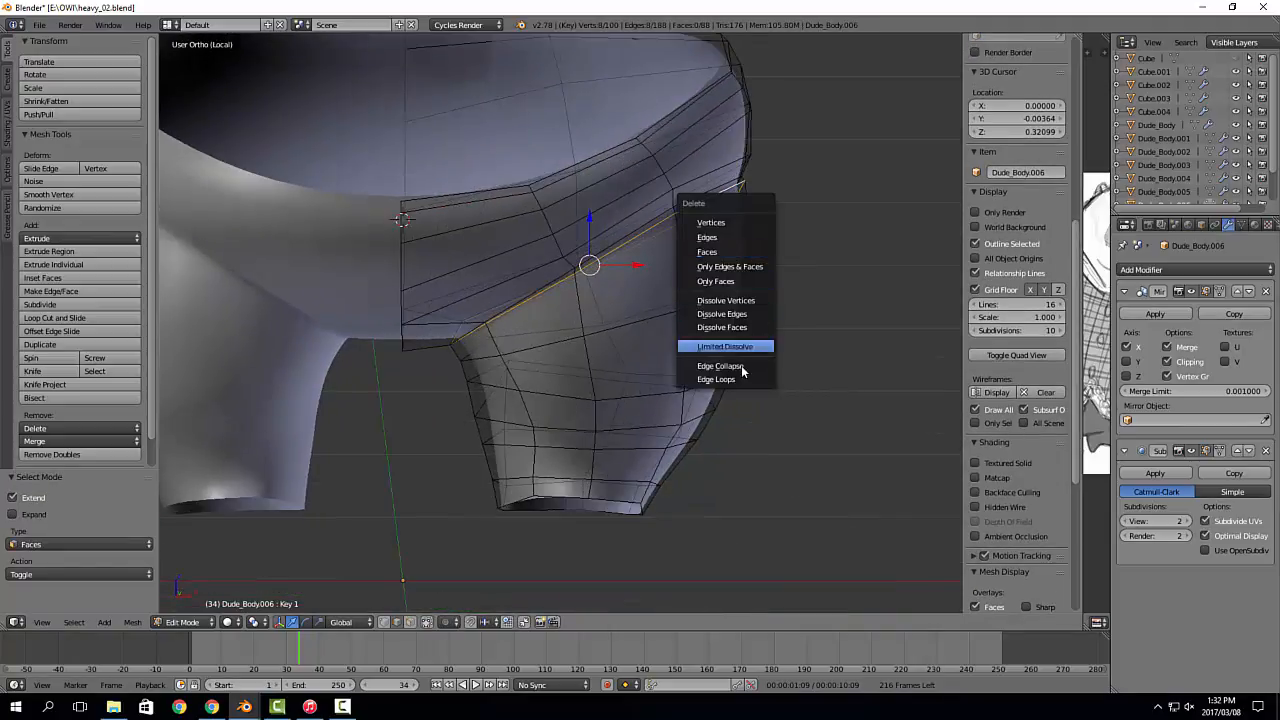
{"action": "left_click", "coordinate": [736, 379]}
{"action": "key", "text": "a"}
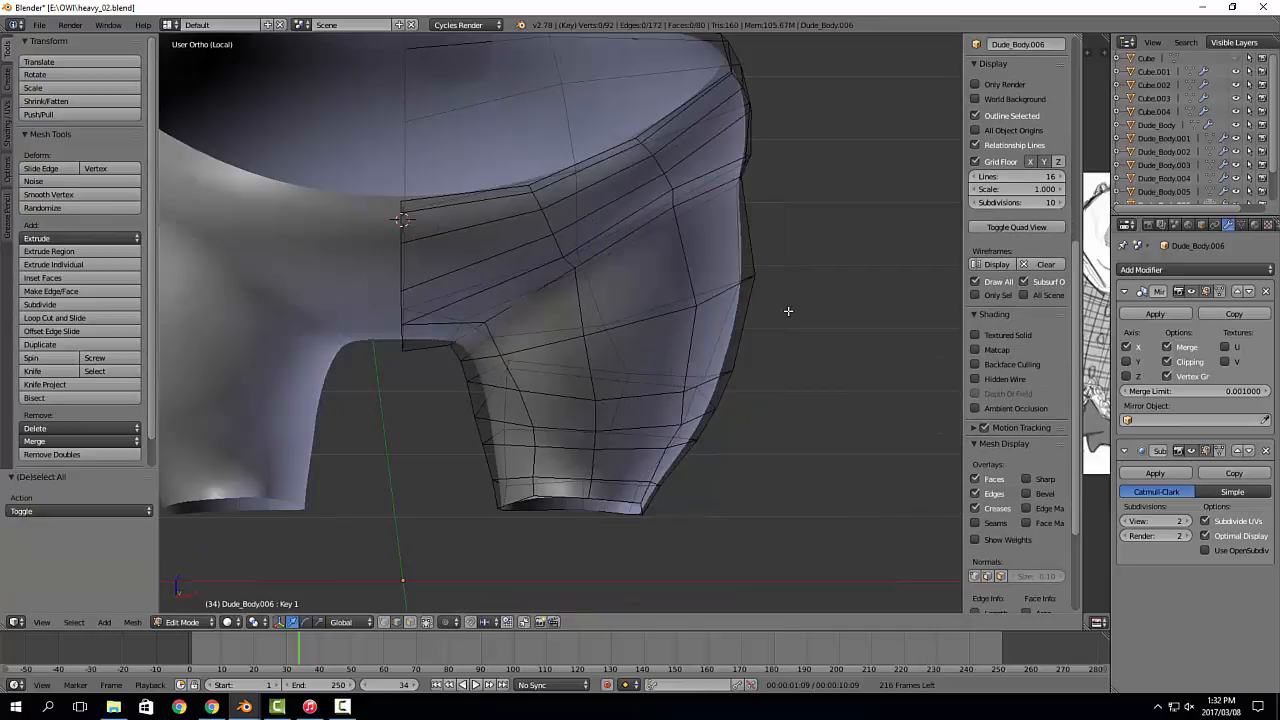
Step: Leave local view and try pulling the back of the thigh with the Grab sculpt brush in side view
{"action": "key", "text": "KP_3"}
{"action": "scroll", "coordinate": [788, 311], "scroll_direction": "up", "scroll_amount": 2}
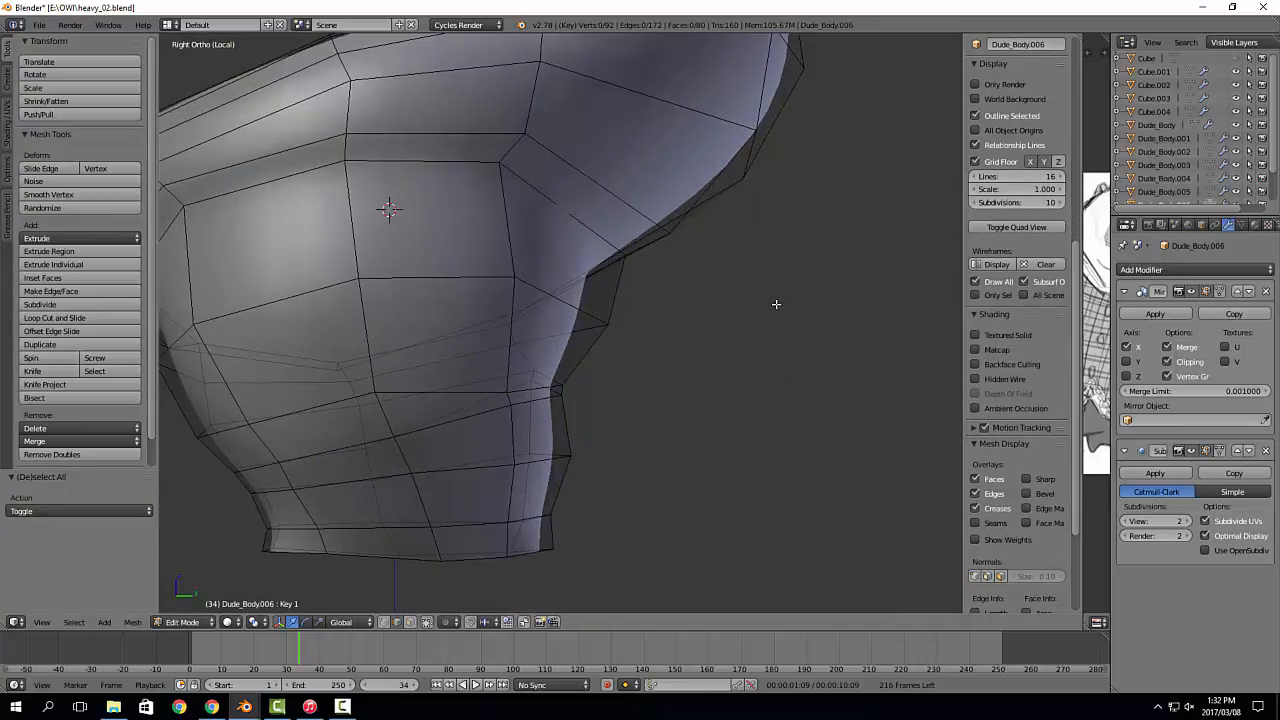
{"action": "key", "text": "KP_Divide"}
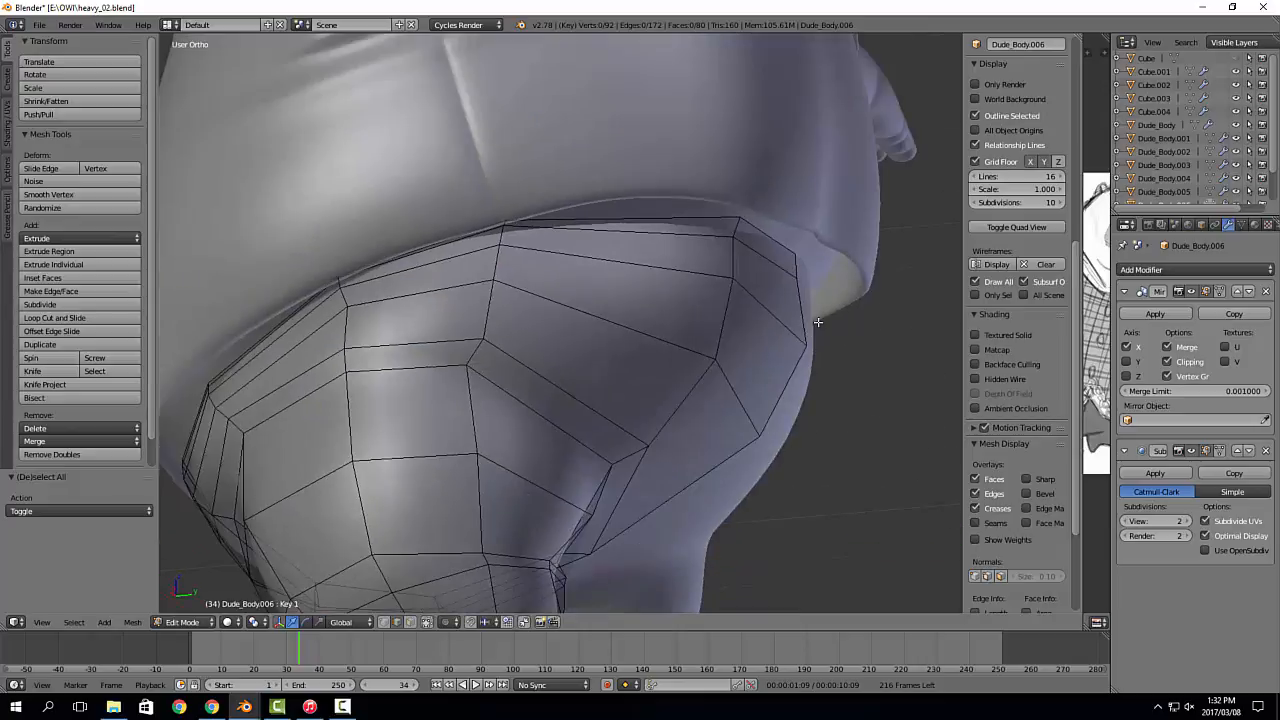
{"action": "key", "text": "KP_3"}
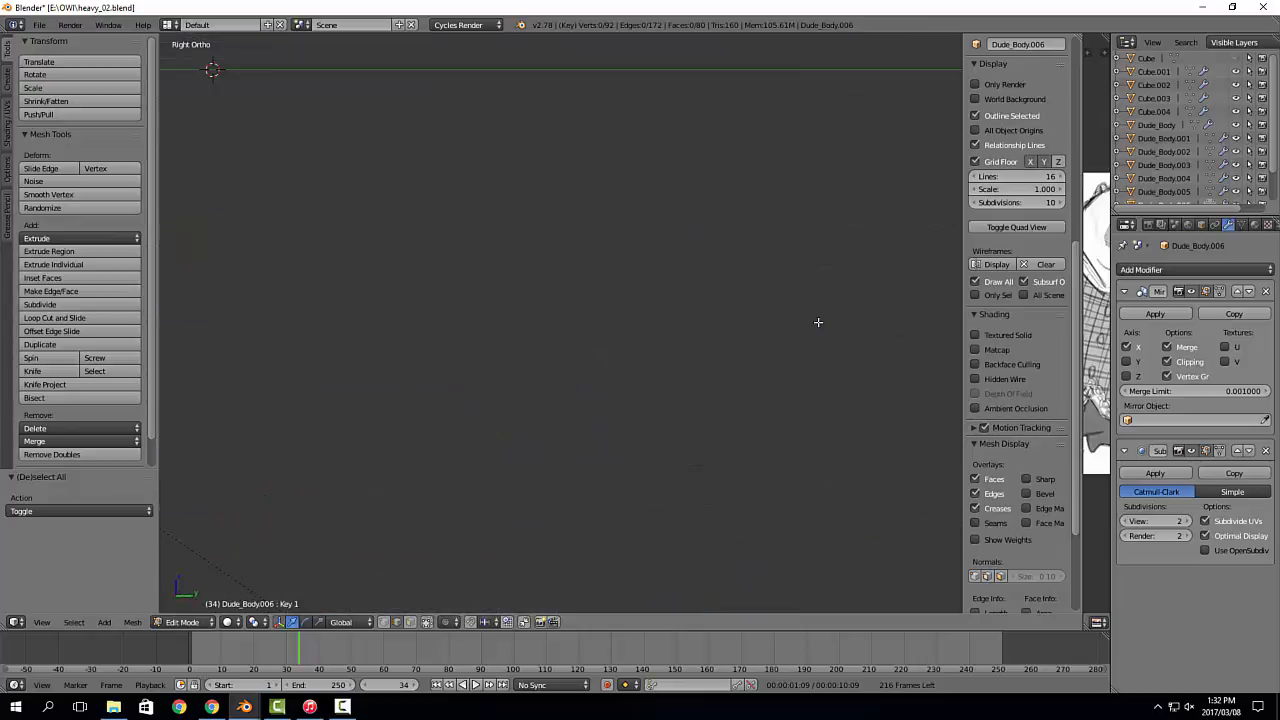
{"action": "scroll", "coordinate": [569, 154], "scroll_direction": "down", "scroll_amount": 2}
{"action": "scroll", "coordinate": [308, 105], "scroll_direction": "down", "scroll_amount": 7}
{"action": "middle_click_drag", "start_coordinate": [222, 103], "coordinate": [515, 343], "text": "shift"}
{"action": "scroll", "coordinate": [437, 283], "scroll_direction": "up", "scroll_amount": 7}
{"action": "middle_click_drag", "start_coordinate": [446, 284], "coordinate": [495, 301], "text": "shift"}
{"action": "scroll", "coordinate": [495, 301], "scroll_direction": "up", "scroll_amount": 5}
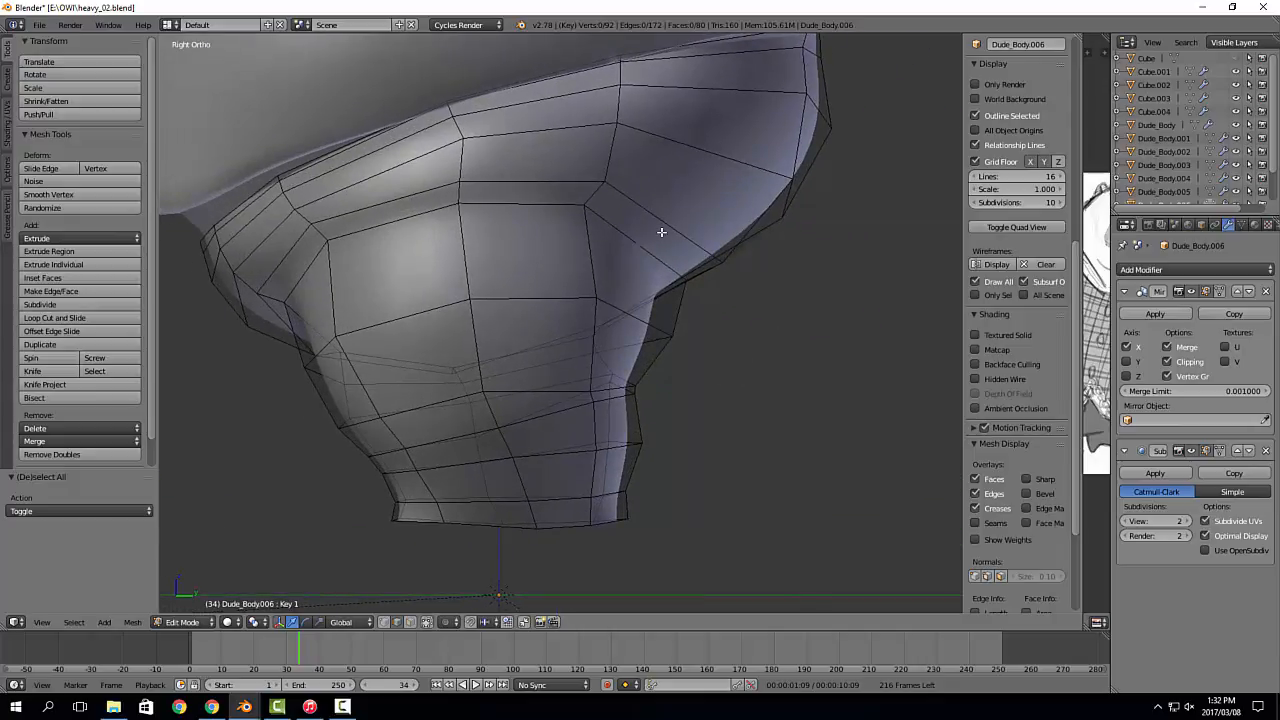
{"action": "key", "text": "Tab"}
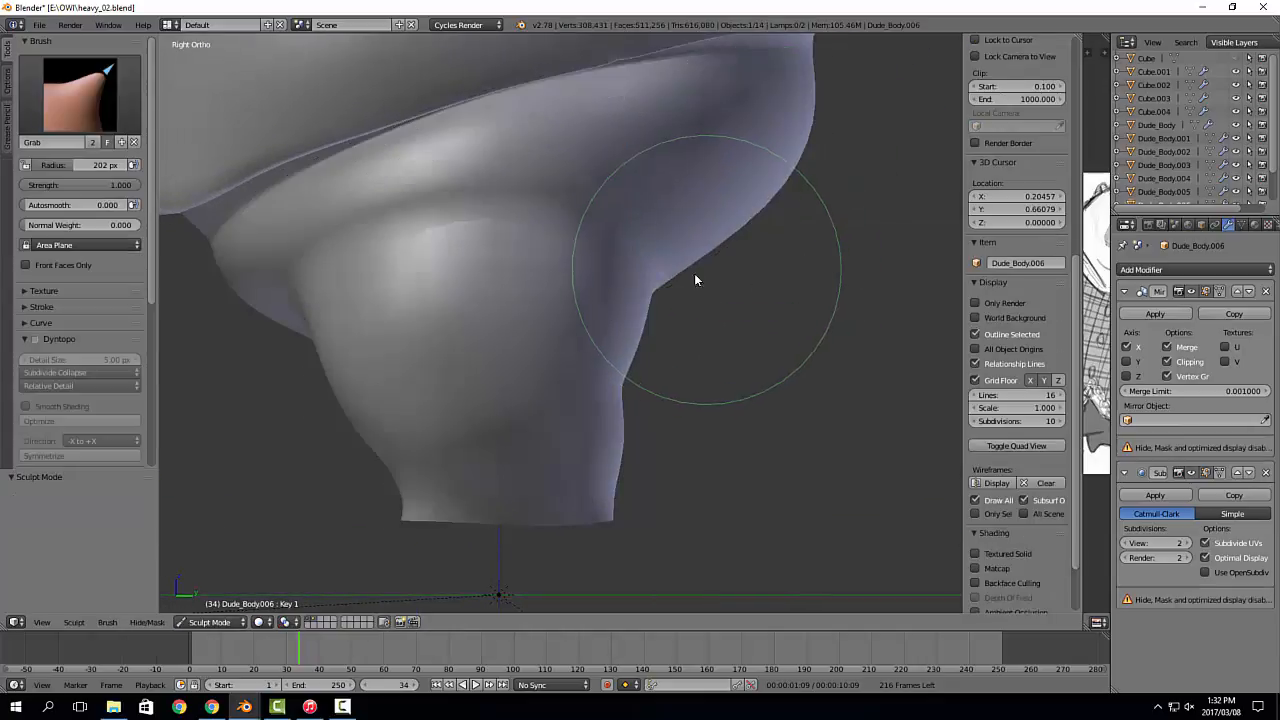
{"action": "left_click_drag", "start_coordinate": [666, 276], "coordinate": [646, 288]}
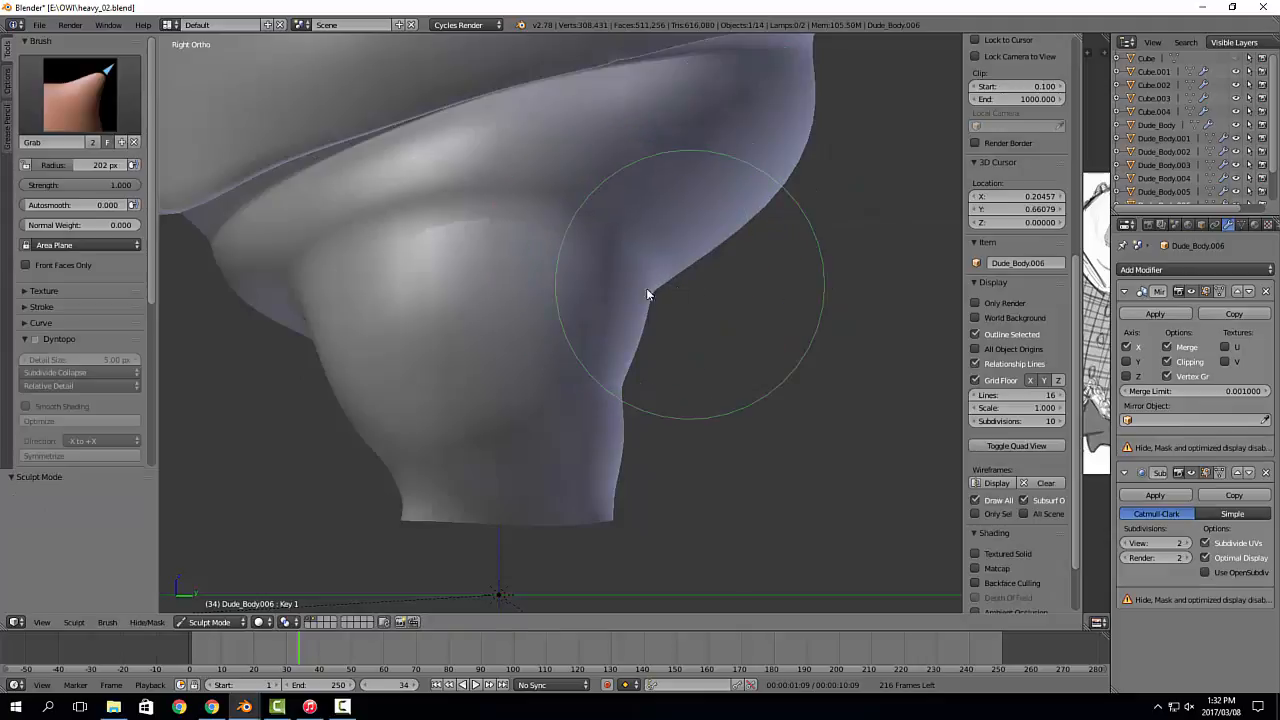
Step: Remove both shape keys from the trousers and pull the back of the thigh below the buttock outward with Grab
{"action": "left_click", "coordinate": [1240, 224]}
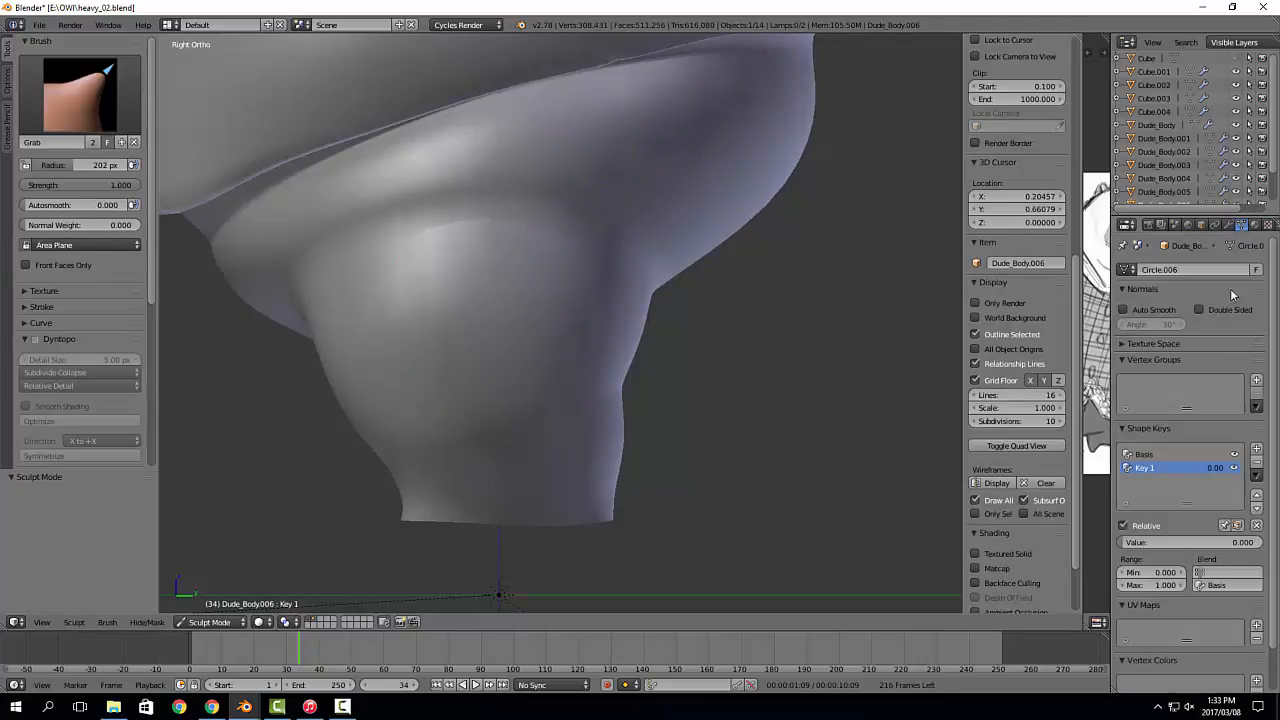
{"action": "left_click", "coordinate": [1186, 454]}
{"action": "left_click", "coordinate": [1266, 464]}
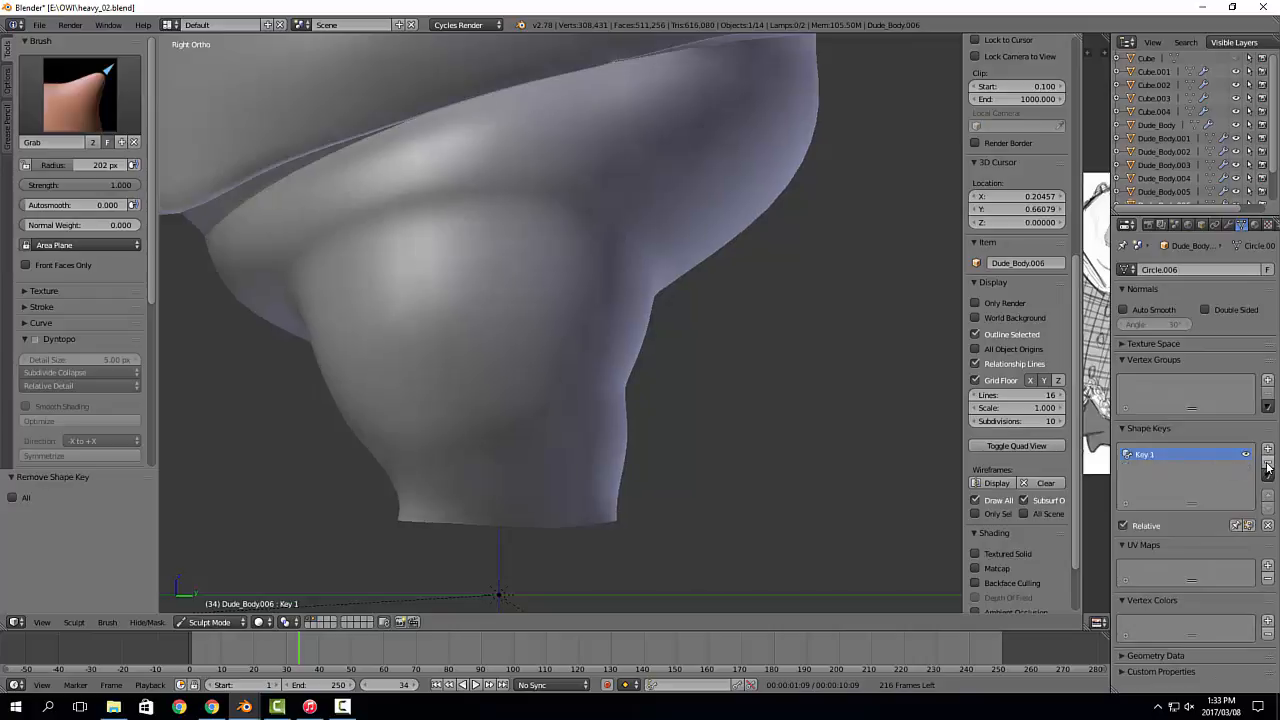
{"action": "left_click", "coordinate": [1266, 464]}
{"action": "key", "text": "Tab"}
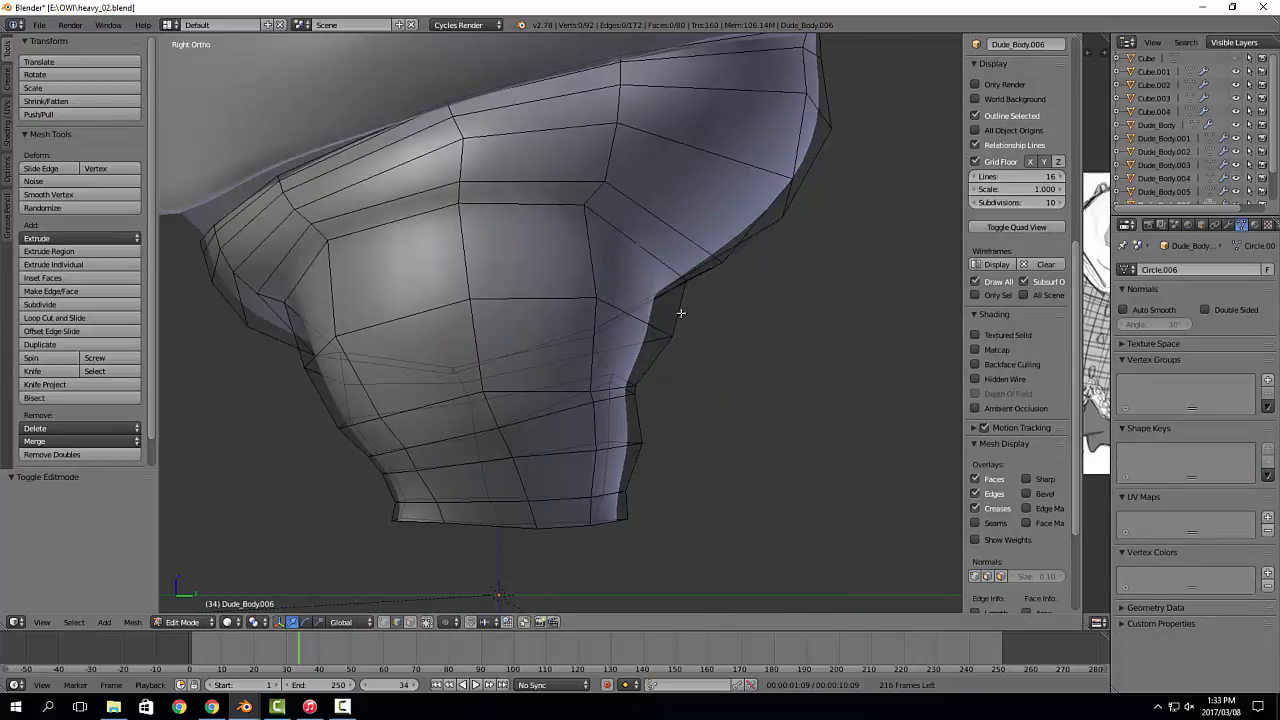
{"action": "key", "text": "Tab"}
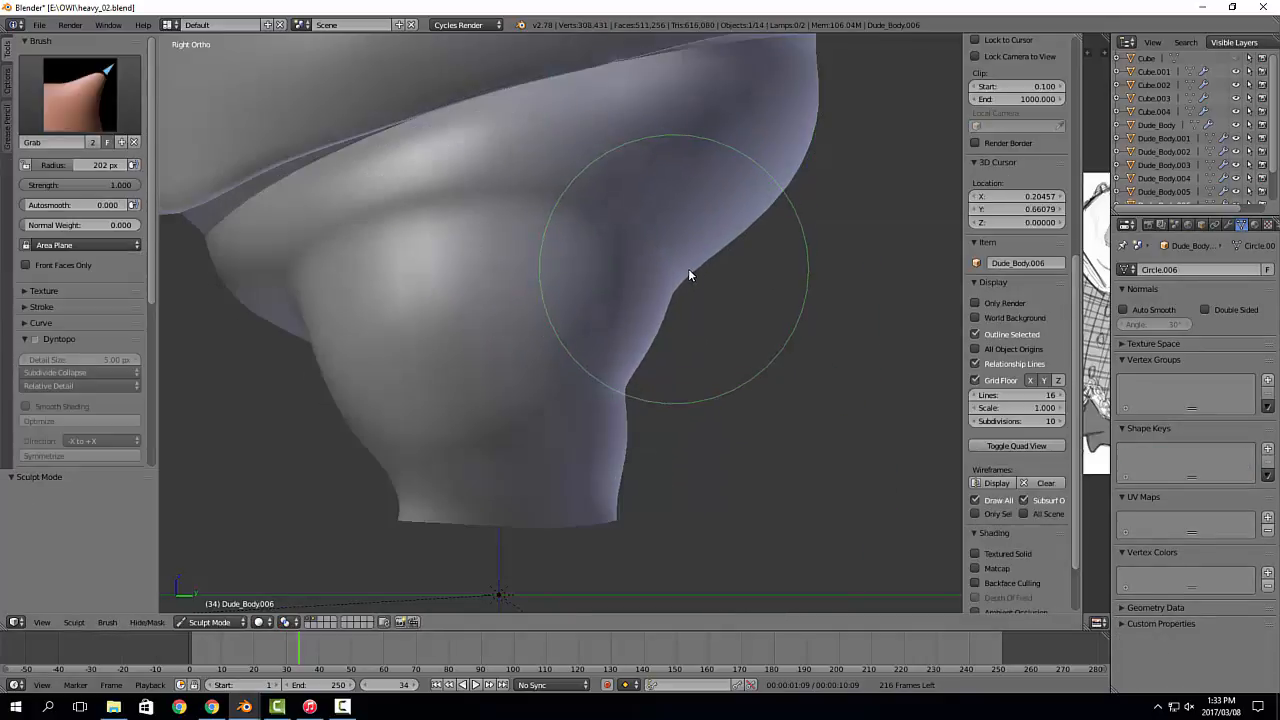
Step: Try a 41 px Grab stroke along the thigh crease, undo it, and enlarge the brush to 177 px in front view
{"action": "middle_click_drag", "start_coordinate": [314, 290], "coordinate": [370, 298], "text": "shift"}
{"action": "key", "text": "f"}
{"action": "left_click", "coordinate": [428, 223]}
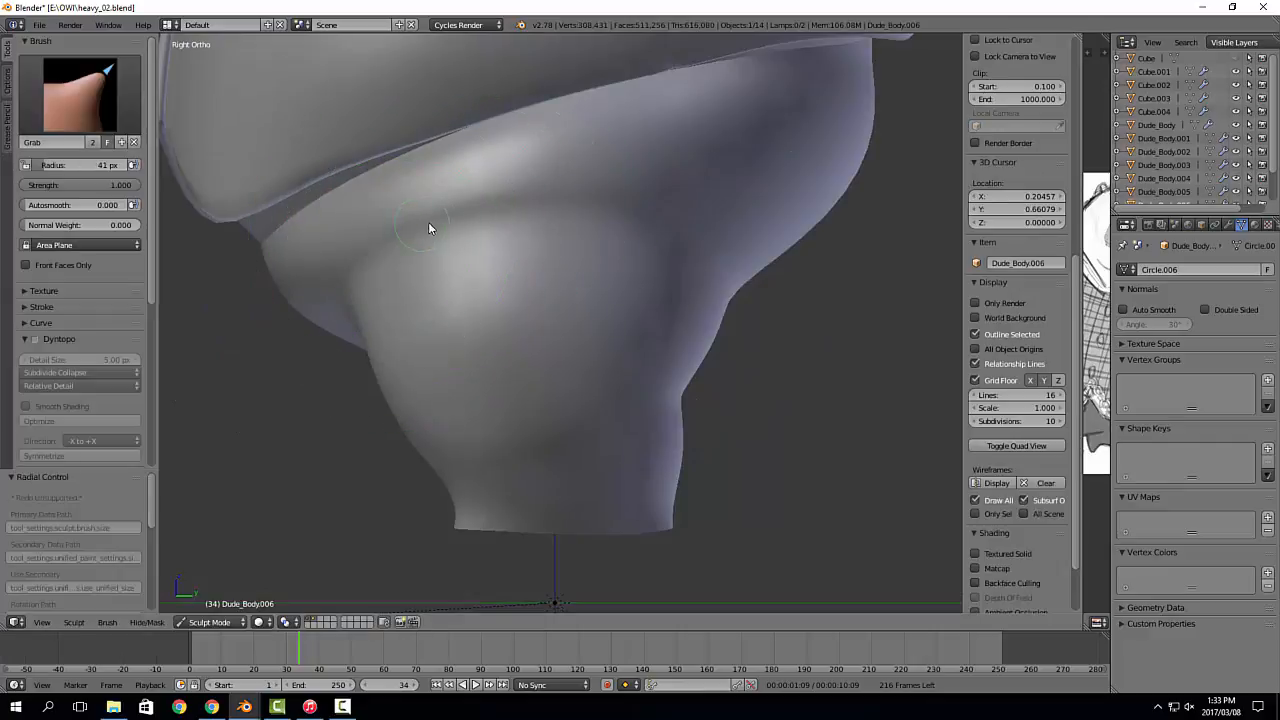
{"action": "left_click_drag", "start_coordinate": [487, 209], "coordinate": [586, 206]}
{"action": "key", "text": "ctrl+z"}
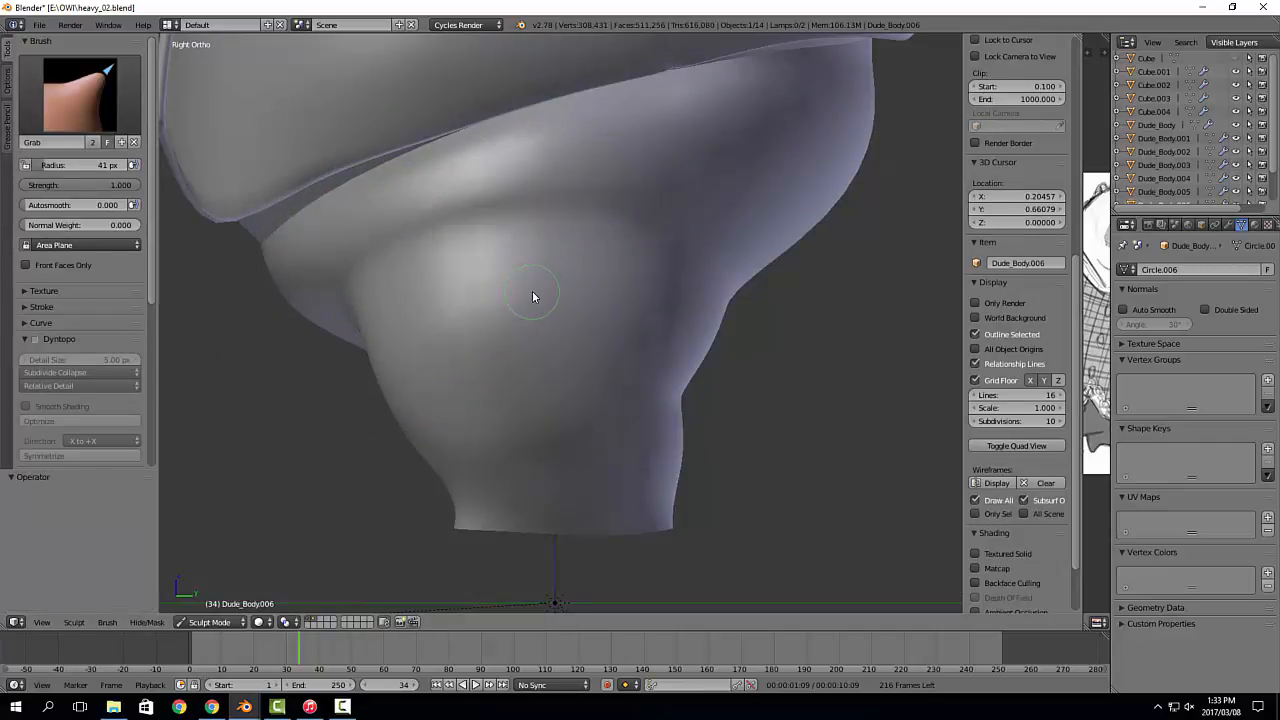
{"action": "key", "text": "KP_1"}
{"action": "key", "text": "f"}
{"action": "left_click", "coordinate": [622, 347]}
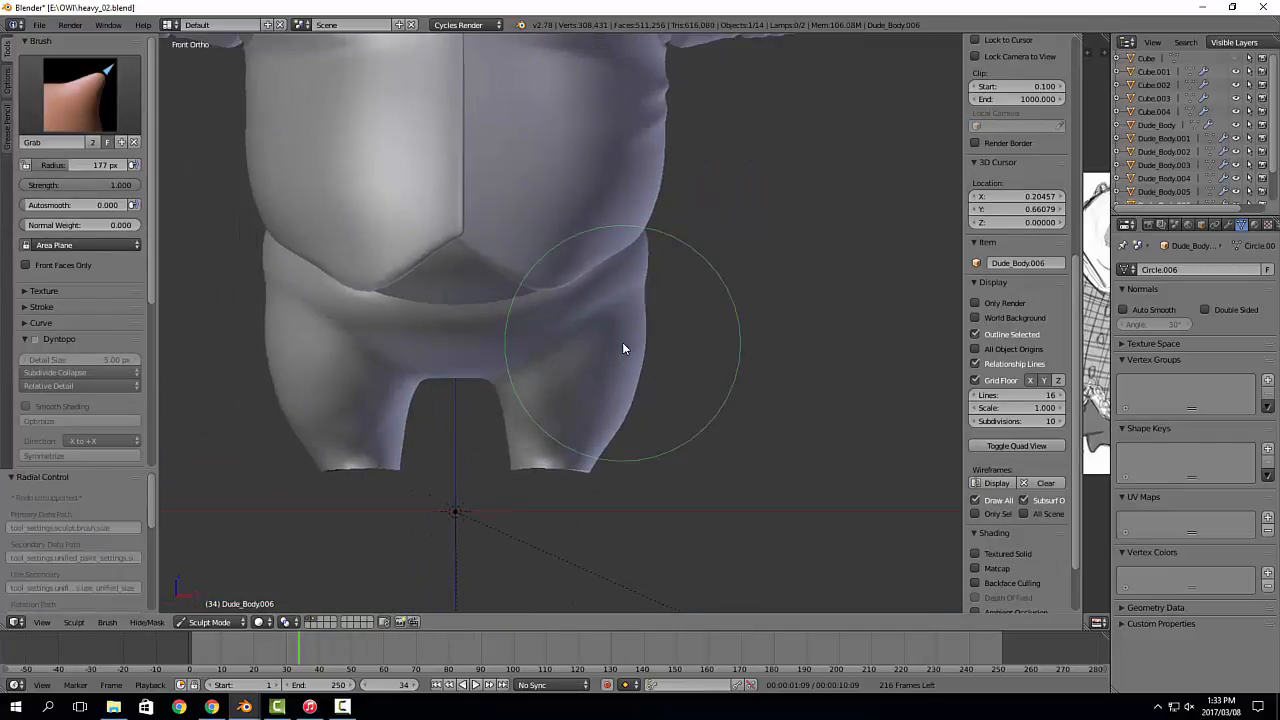
Step: Select the edge at the front of the thigh beside the belly crease and move it to reshape the trousers
{"action": "key", "text": "Tab"}
{"action": "mouse_move", "coordinate": [666, 354]}
{"action": "middle_mouse_down"}
{"action": "mouse_move", "coordinate": [604, 313]}
{"action": "mouse_move", "coordinate": [511, 354]}
{"action": "mouse_move", "coordinate": [452, 359]}
{"action": "middle_mouse_up"}
{"action": "right_click", "coordinate": [594, 279]}
{"action": "key", "text": "KP_3"}
{"action": "scroll", "coordinate": [452, 359], "scroll_direction": "up", "scroll_amount": 2}
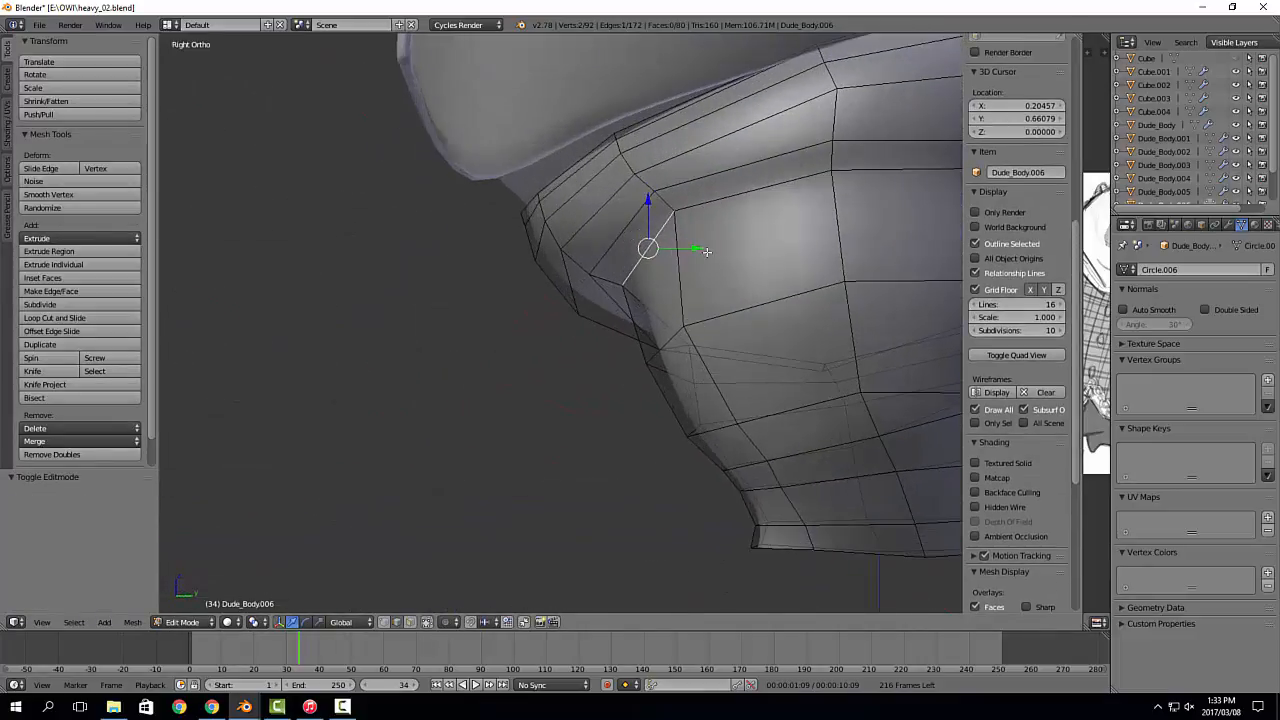
{"action": "middle_click_drag", "start_coordinate": [706, 252], "coordinate": [766, 217]}
{"action": "key", "text": "g"}
{"action": "left_click", "coordinate": [654, 311]}
Step: Adjust the trousers' hip shape with further free edge moves, return to Object Mode, and clear the selection
{"action": "key", "text": "g"}
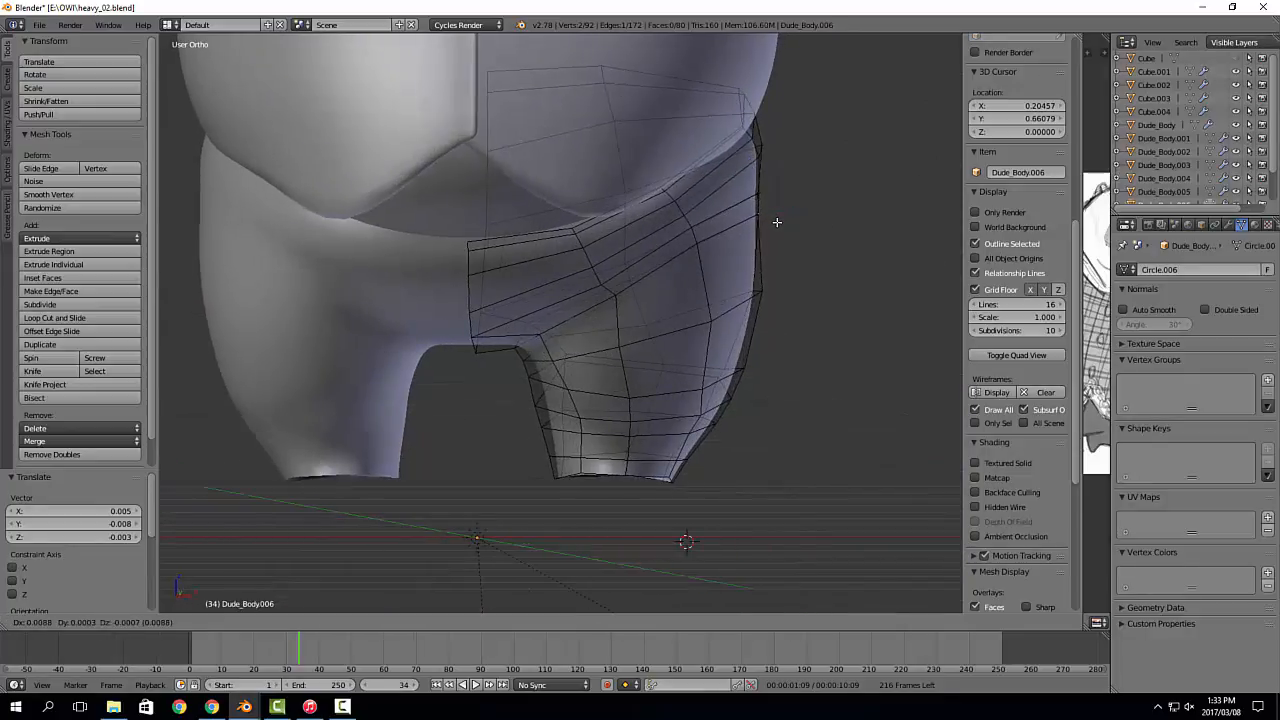
{"action": "left_click", "coordinate": [776, 222]}
{"action": "middle_click_drag", "start_coordinate": [798, 269], "coordinate": [792, 242]}
{"action": "key", "text": "g"}
{"action": "left_click", "coordinate": [809, 241]}
{"action": "key", "text": "Tab"}
{"action": "left_click", "coordinate": [523, 386]}
{"action": "scroll", "coordinate": [633, 380], "scroll_direction": "down", "scroll_amount": 2}
{"action": "key", "text": "a"}
Step: Bevel the vertical edge loop down the outer side of the trouser leg by 0.003 with 2 segments
{"action": "scroll", "coordinate": [700, 378], "scroll_direction": "up", "scroll_amount": 2}
{"action": "middle_click_drag", "start_coordinate": [576, 500], "coordinate": [601, 321]}
{"action": "right_click", "coordinate": [682, 312]}
{"action": "key", "text": "Tab"}
{"action": "scroll", "coordinate": [608, 321], "scroll_direction": "up", "scroll_amount": 1}
{"action": "right_click", "coordinate": [571, 312], "text": "alt"}
{"action": "key", "text": "ctrl+b"}
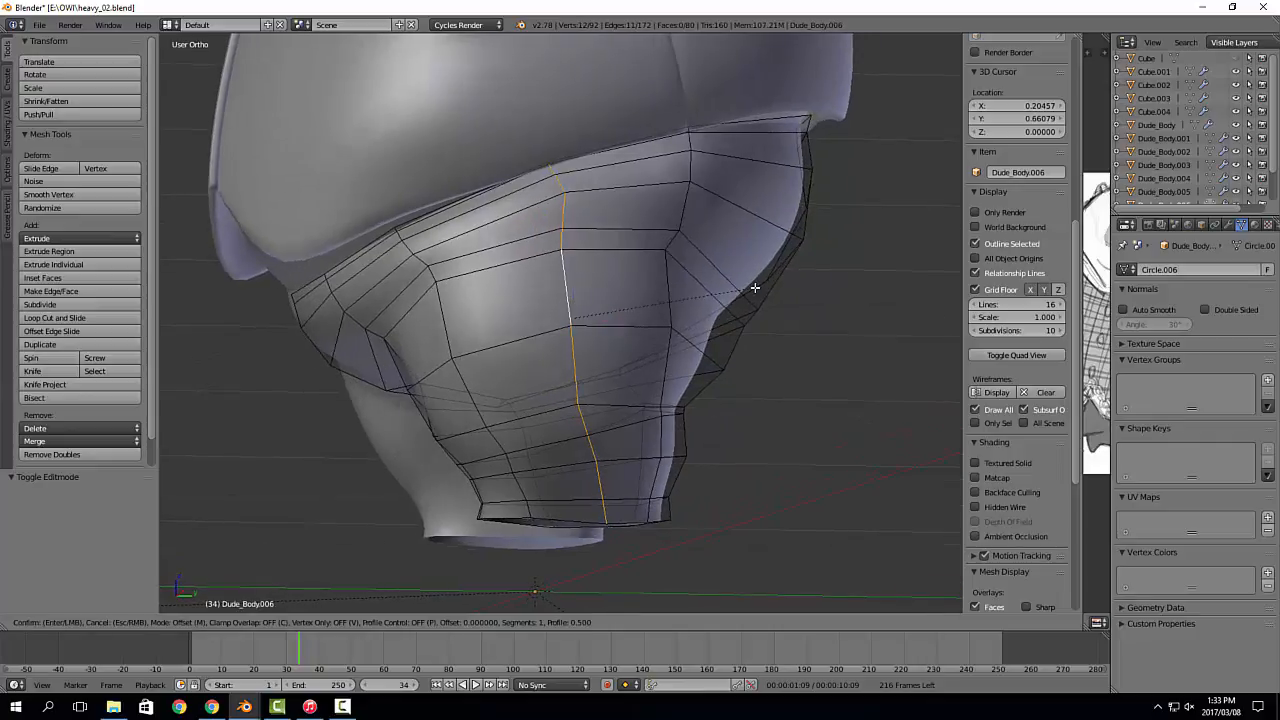
{"action": "scroll", "coordinate": [762, 285], "scroll_direction": "up", "scroll_amount": 1}
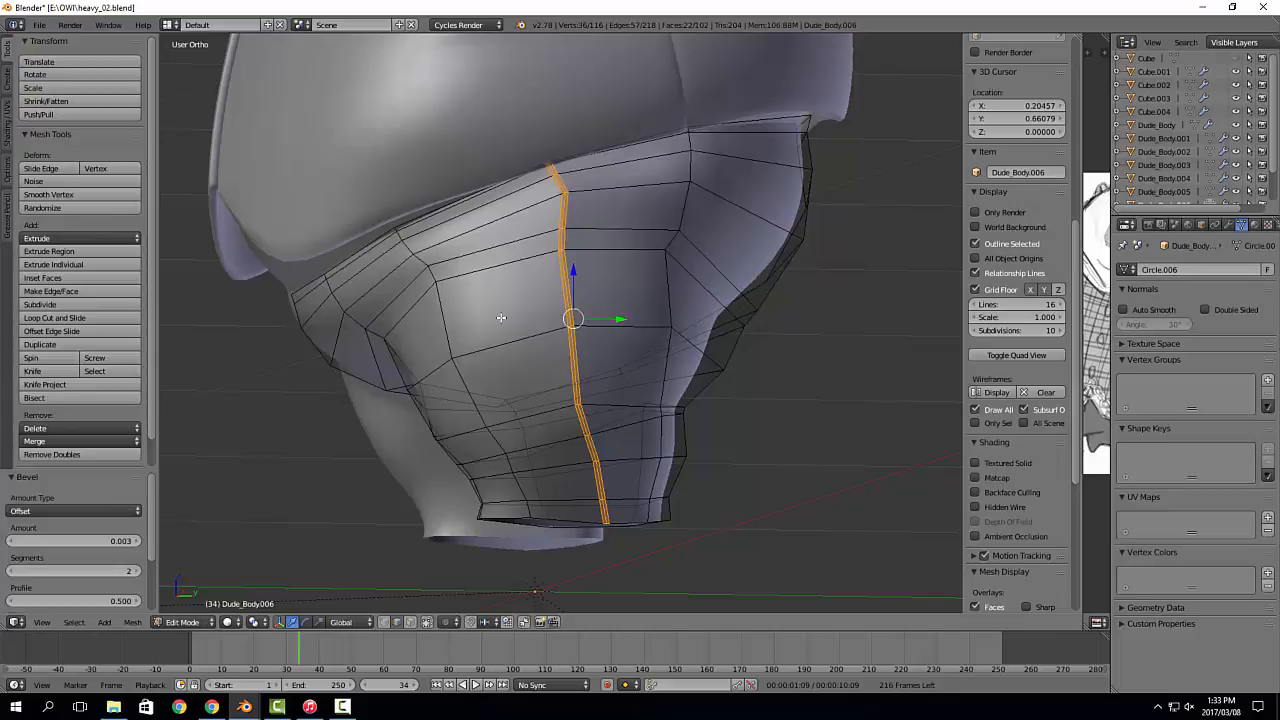
Step: Offset the centre edge loop of the bevelled strip along its normals to form a side seam, and inspect it
{"action": "left_click", "coordinate": [565, 268], "text": "alt"}
{"action": "scroll", "coordinate": [779, 273], "scroll_direction": "up", "scroll_amount": 5}
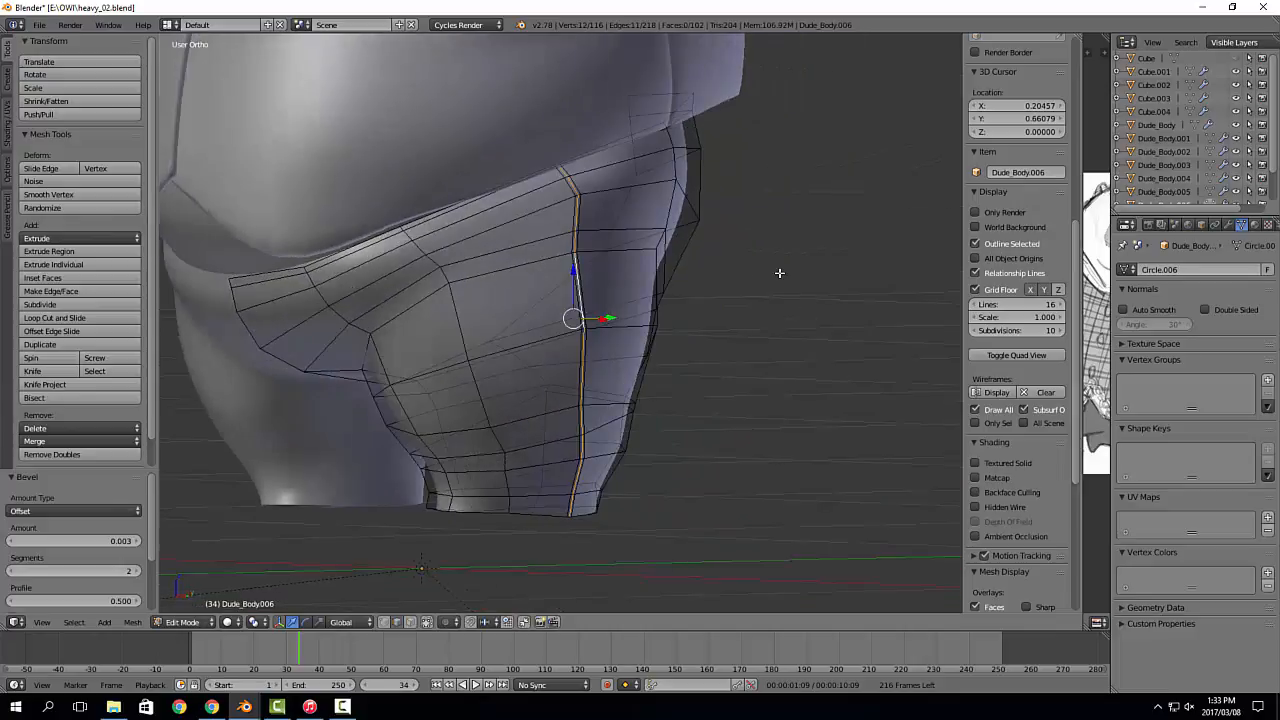
{"action": "key", "text": "alt+s"}
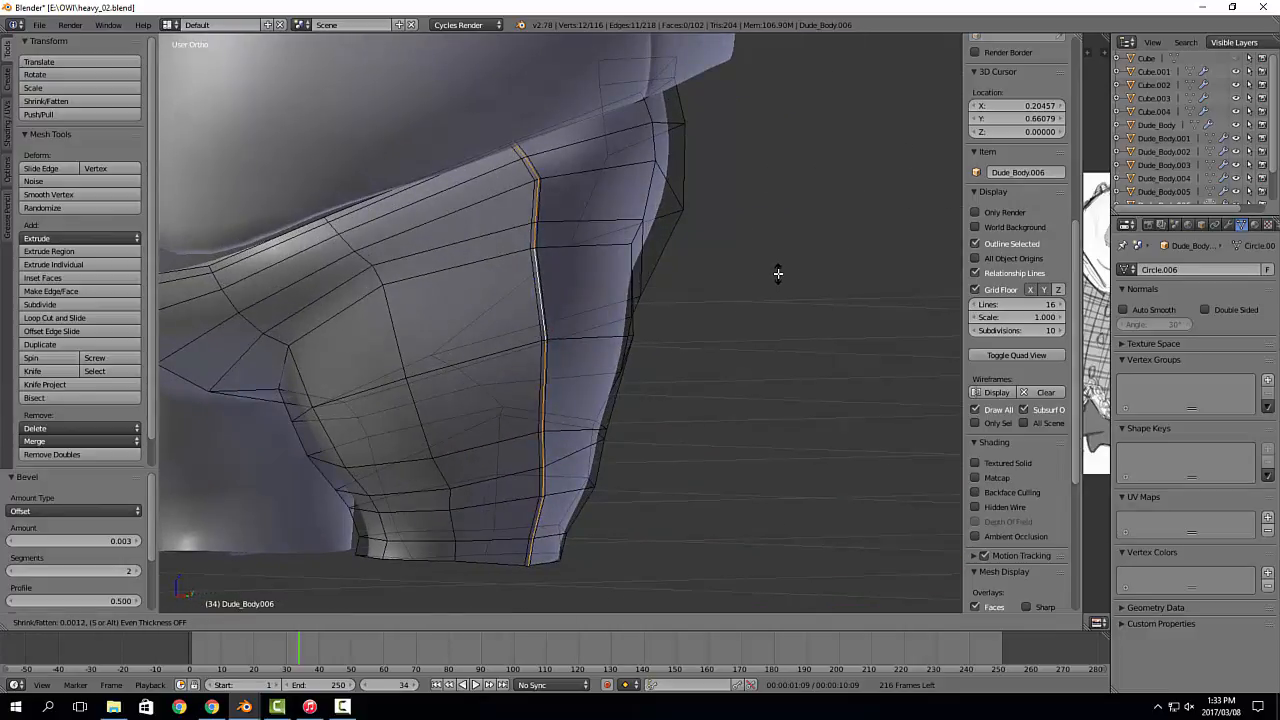
{"action": "left_click", "coordinate": [778, 270]}
{"action": "key", "text": "Tab"}
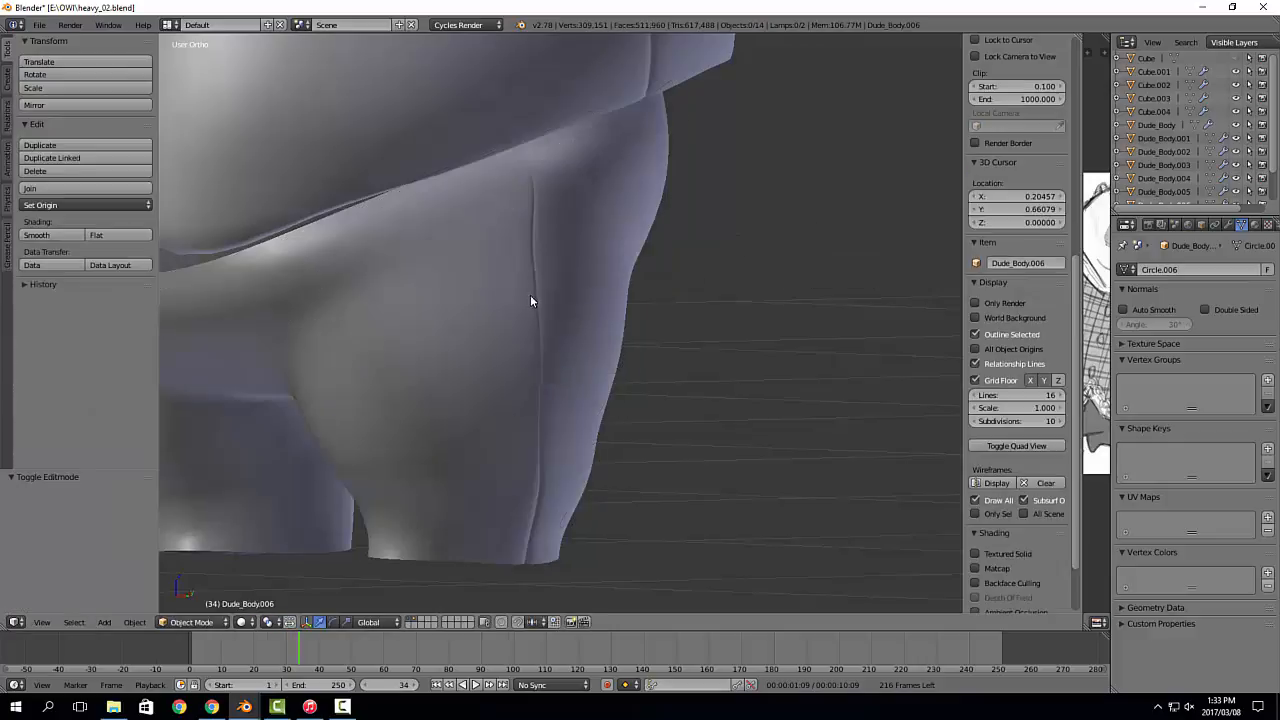
{"action": "scroll", "coordinate": [530, 294], "scroll_direction": "down", "scroll_amount": 2}
{"action": "middle_click_drag", "start_coordinate": [530, 294], "coordinate": [584, 331]}
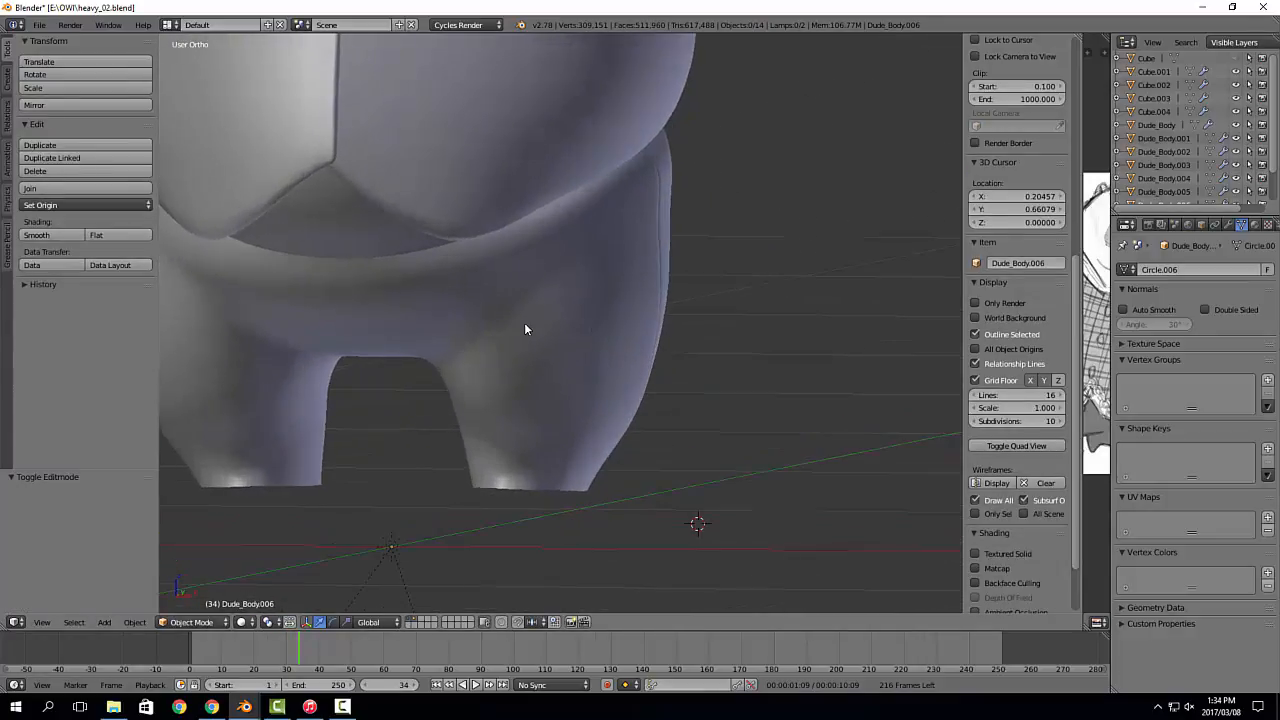
{"action": "middle_click_drag", "start_coordinate": [634, 252], "coordinate": [567, 322]}
{"action": "middle_click_drag", "start_coordinate": [416, 352], "coordinate": [643, 351]}
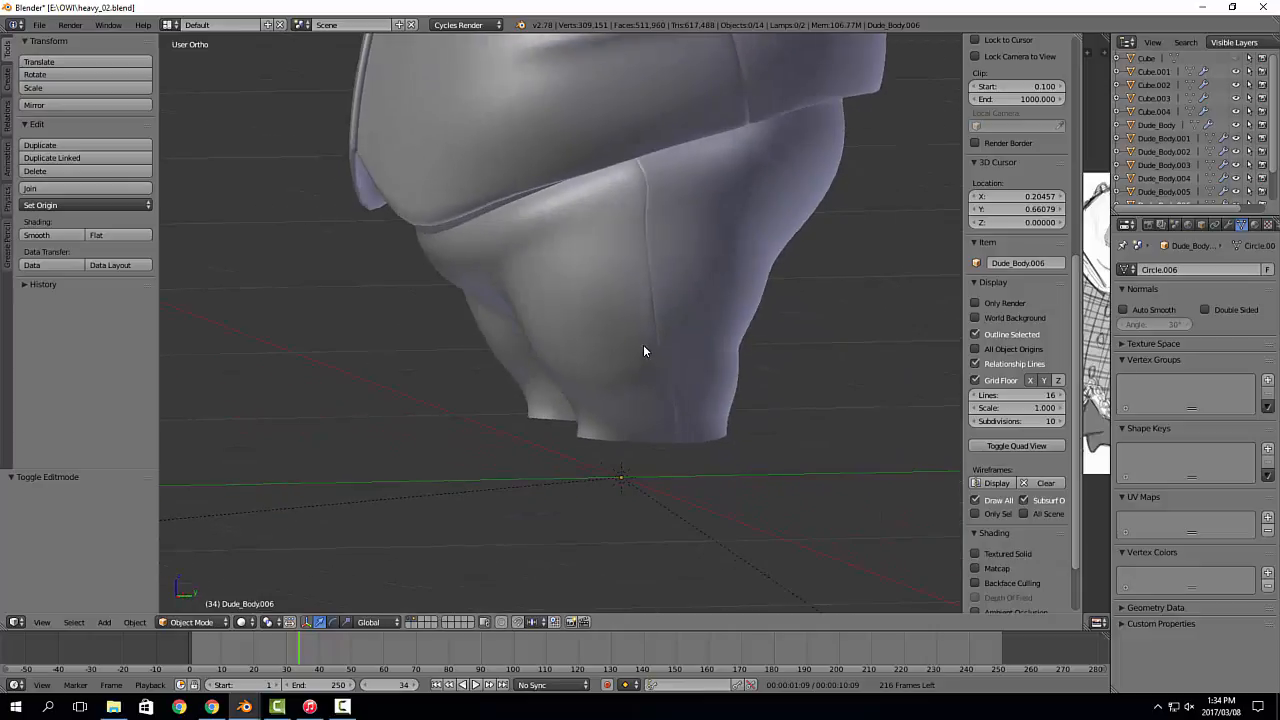
Step: Add a loop cut around the trouser leg just below the back of the knee in Edit Mode
{"action": "scroll", "coordinate": [800, 329], "scroll_direction": "up", "scroll_amount": 2}
{"action": "middle_click_drag", "start_coordinate": [797, 326], "coordinate": [779, 384]}
{"action": "key", "text": "Tab"}
{"action": "scroll", "coordinate": [764, 385], "scroll_direction": "up", "scroll_amount": 3}
{"action": "key", "text": "ctrl+r"}
{"action": "left_click", "coordinate": [651, 366]}
{"action": "left_click", "coordinate": [650, 366]}
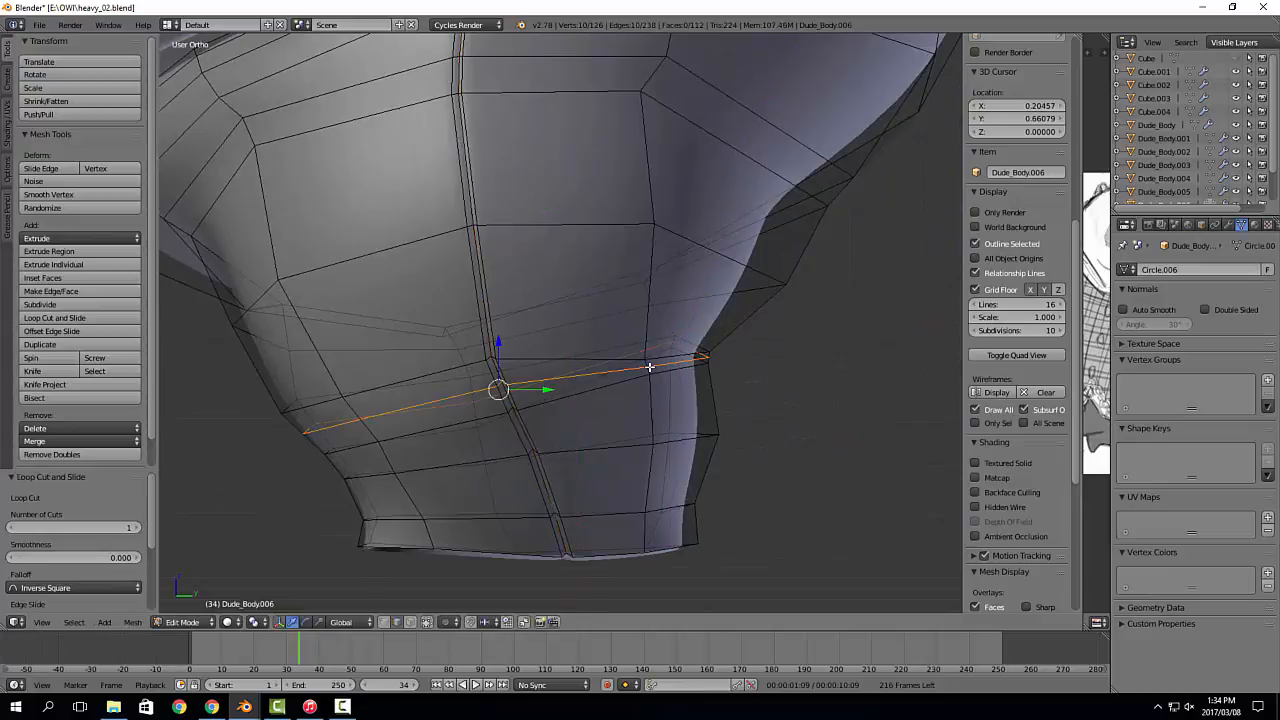
Step: Add a second loop cut around the leg, slid close to the existing edge loop at the knee crease
{"action": "middle_click_drag", "start_coordinate": [702, 374], "coordinate": [780, 365]}
{"action": "key", "text": "ctrl+r"}
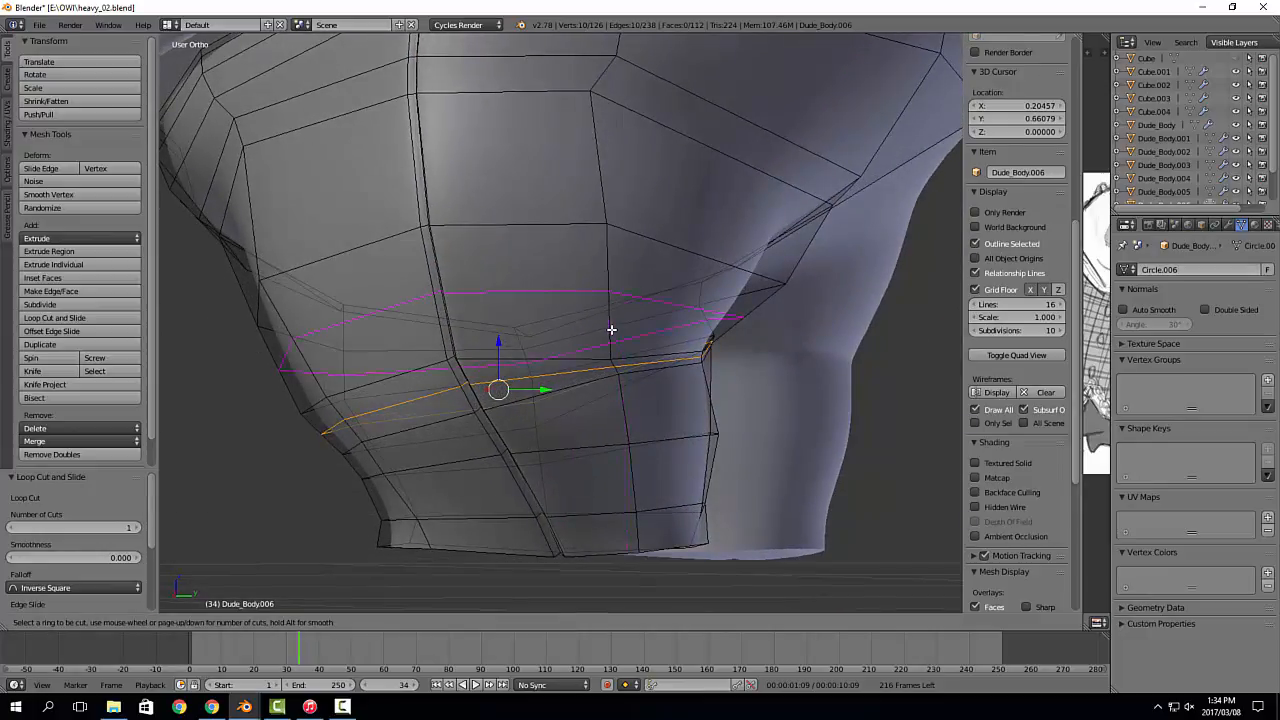
{"action": "left_click", "coordinate": [611, 329]}
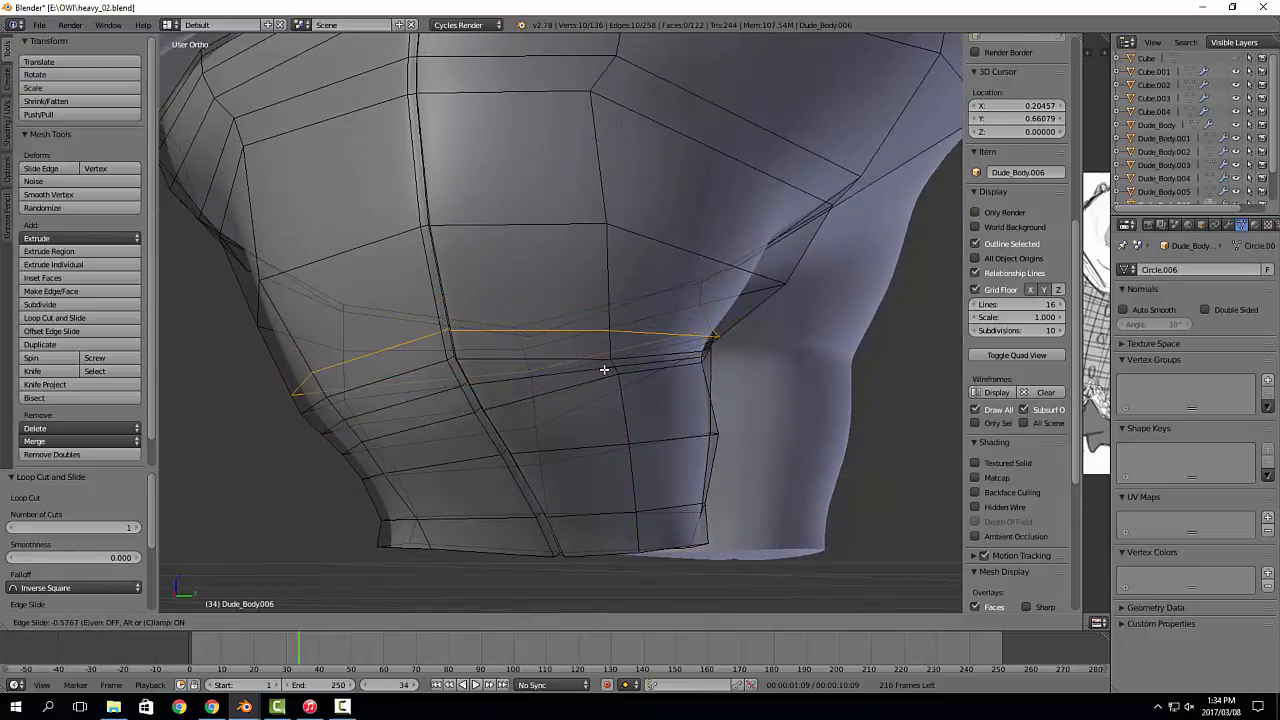
{"action": "left_click", "coordinate": [604, 370]}
Step: Move the back edges of the middle knee loop outward by about 0.011 along Y to form a fold
{"action": "scroll", "coordinate": [683, 372], "scroll_direction": "up", "scroll_amount": 3}
{"action": "right_click", "coordinate": [693, 349]}
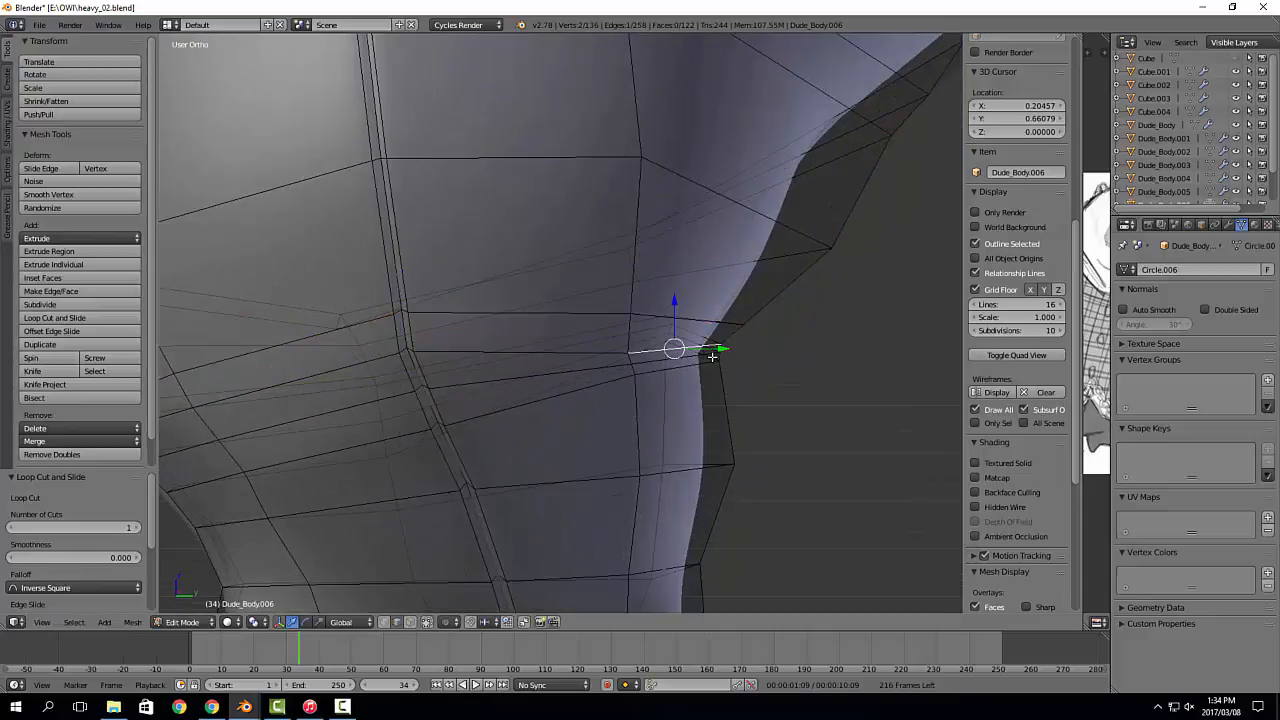
{"action": "key", "text": "g"}
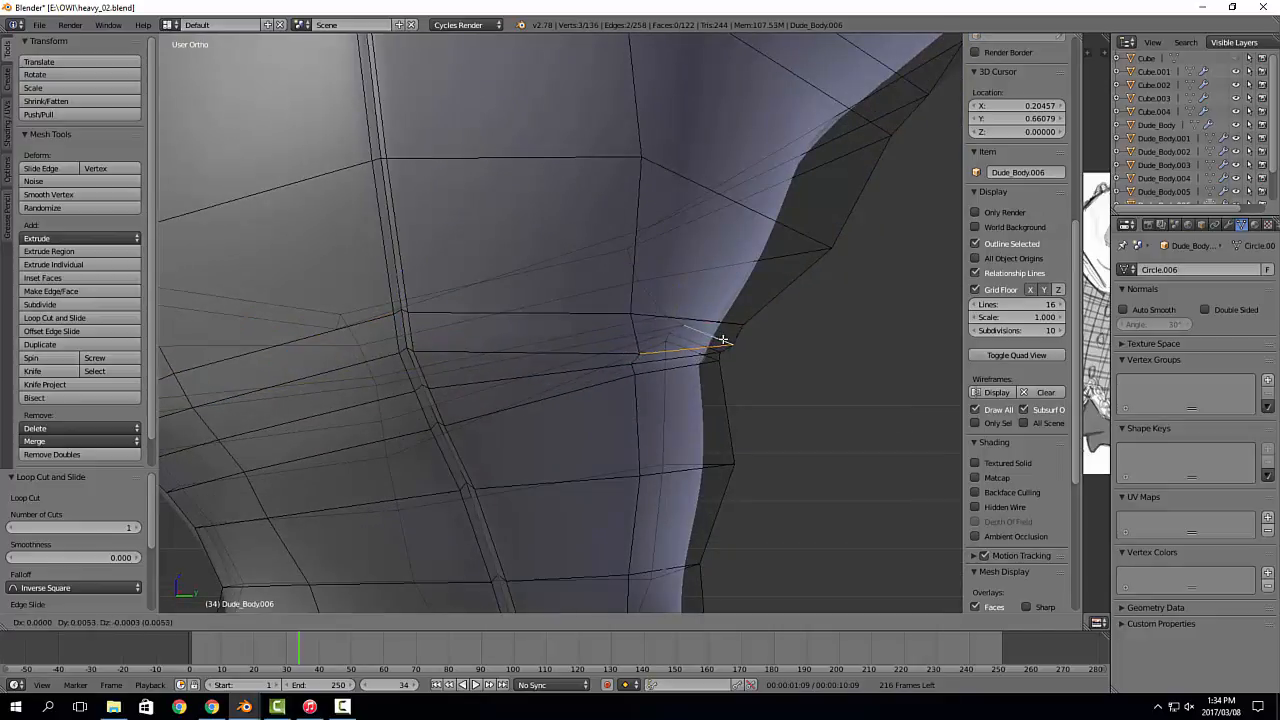
{"action": "left_click", "coordinate": [733, 337]}
Step: Add a loop cut below the knee crease and move the adjacent back edges outward by about 0.006 along Y
{"action": "key", "text": "ctrl+r"}
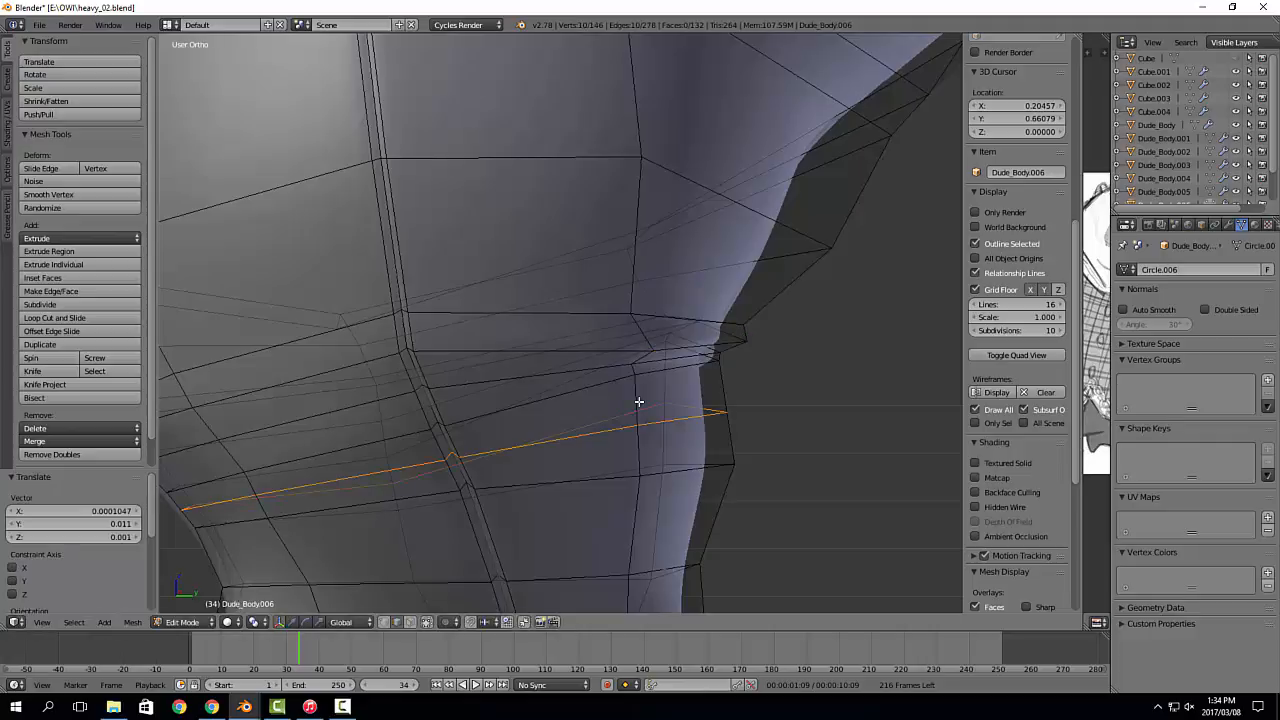
{"action": "left_click", "coordinate": [638, 390]}
{"action": "left_click", "coordinate": [659, 371]}
{"action": "right_click", "coordinate": [677, 369]}
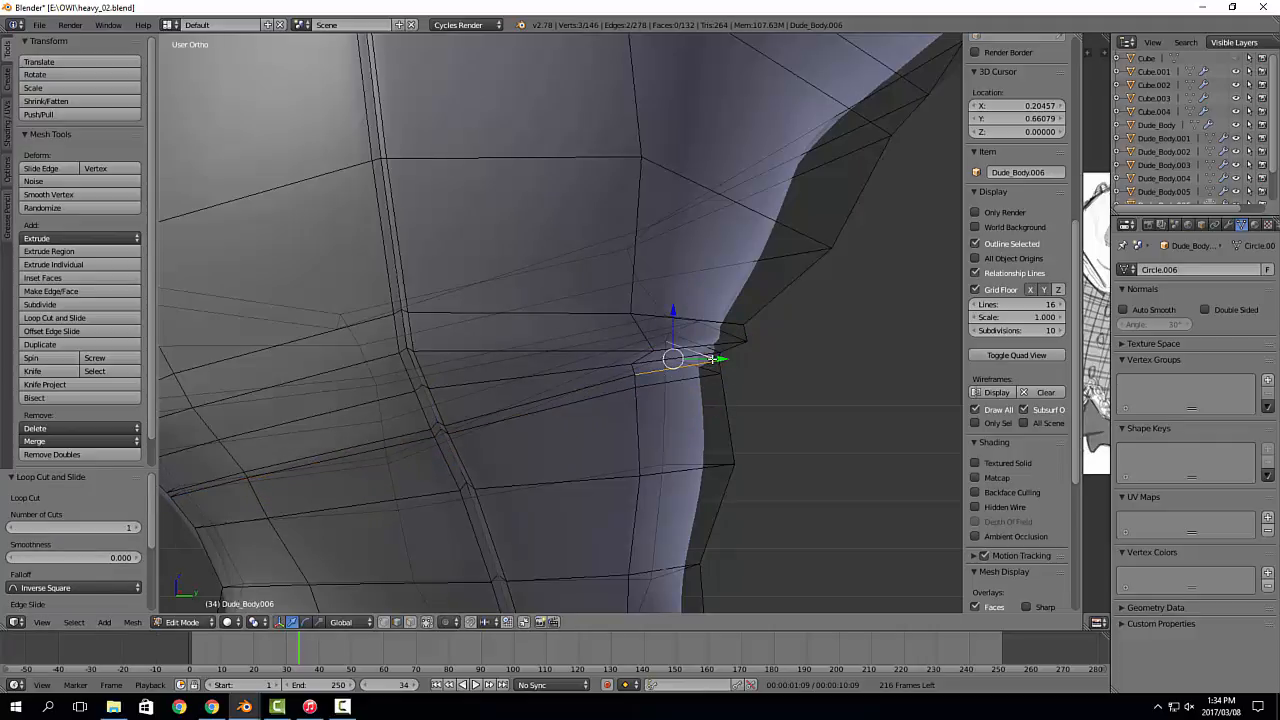
{"action": "key", "text": "g"}
{"action": "left_click", "coordinate": [722, 360]}
Step: Examine the folds behind the knee on the smoothed mesh in Object Mode and Sculpt Mode
{"action": "key", "text": "Tab"}
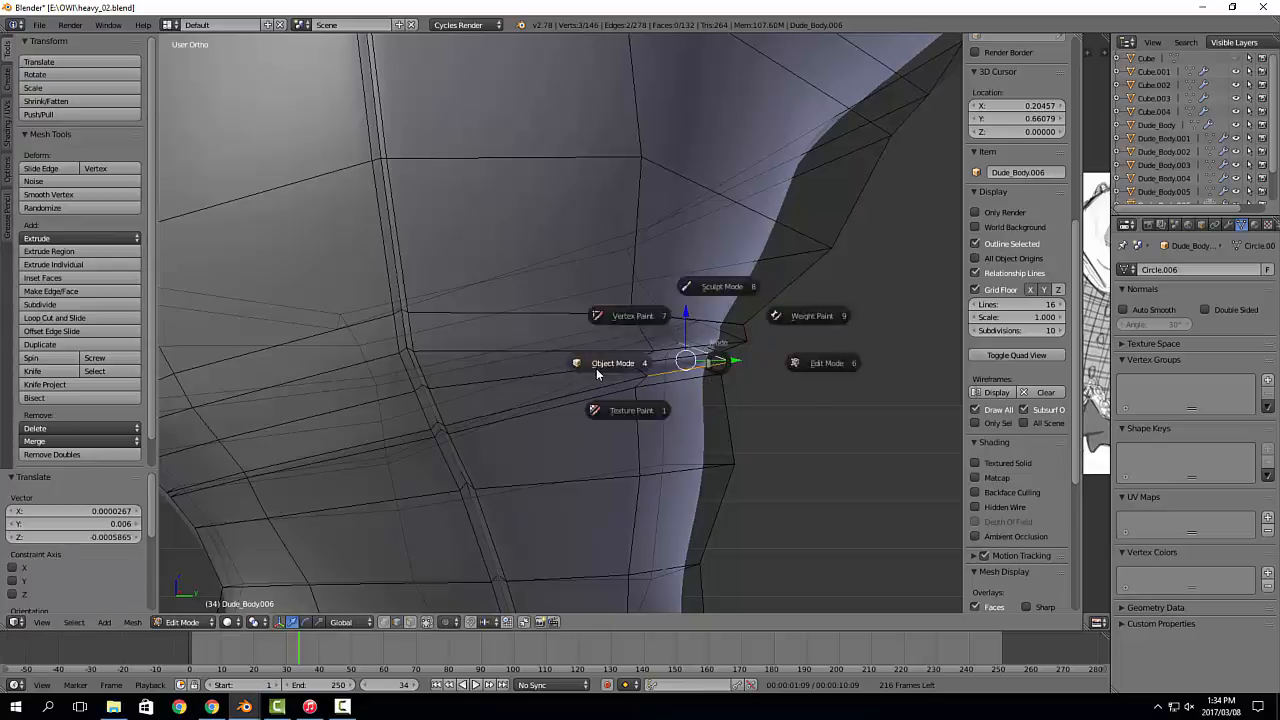
{"action": "left_click", "coordinate": [597, 374]}
{"action": "scroll", "coordinate": [600, 378], "scroll_direction": "down", "scroll_amount": 4}
{"action": "mouse_move", "coordinate": [604, 384]}
{"action": "middle_mouse_down"}
{"action": "mouse_move", "coordinate": [631, 404]}
{"action": "mouse_move", "coordinate": [486, 404]}
{"action": "mouse_move", "coordinate": [563, 363]}
{"action": "middle_mouse_up"}
{"action": "scroll", "coordinate": [486, 404], "scroll_direction": "up", "scroll_amount": 1}
{"action": "key", "text": "Tab"}
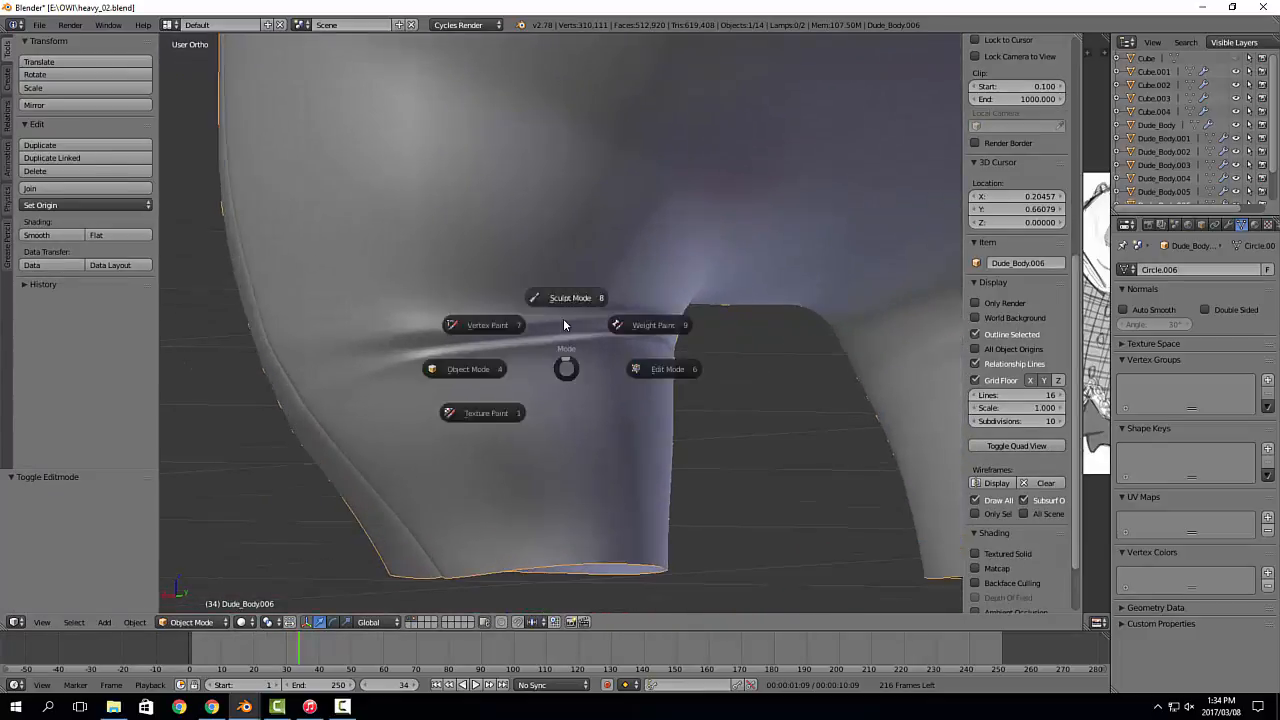
{"action": "left_click", "coordinate": [563, 318]}
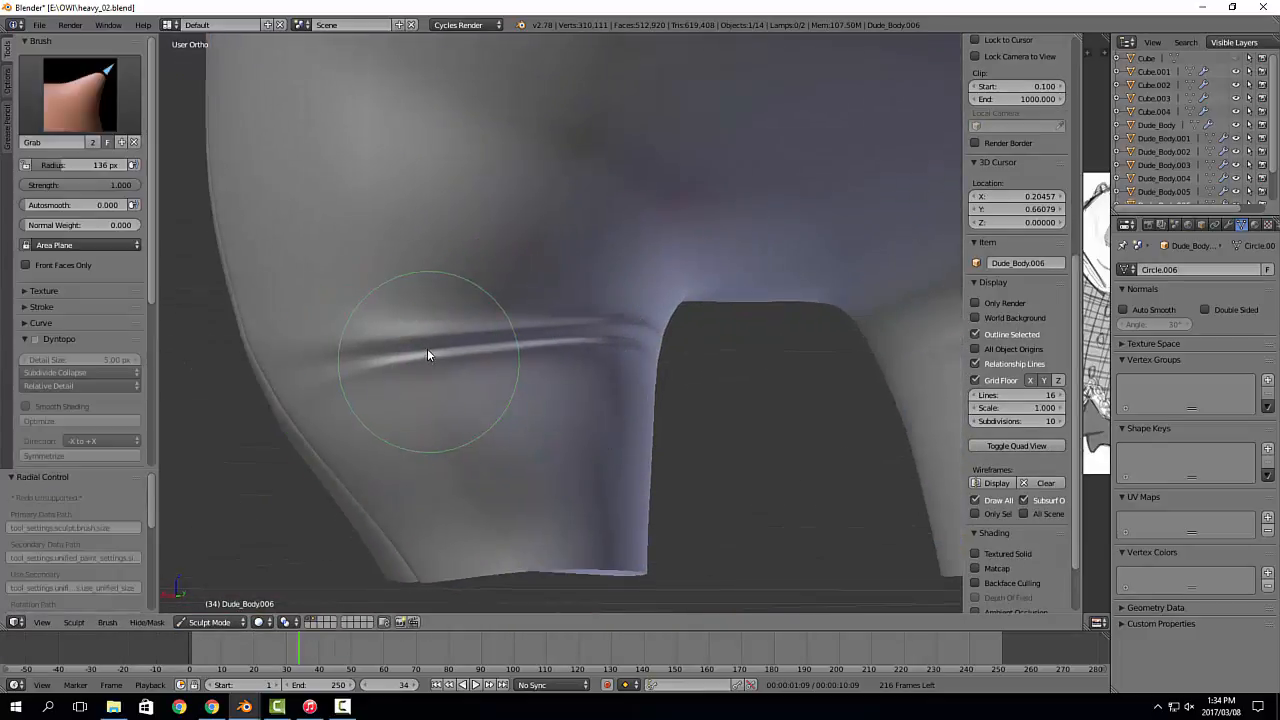
{"action": "mouse_move", "coordinate": [508, 330]}
{"action": "middle_mouse_down"}
{"action": "mouse_move", "coordinate": [571, 360]}
{"action": "mouse_move", "coordinate": [680, 352]}
{"action": "mouse_move", "coordinate": [486, 391]}
{"action": "mouse_move", "coordinate": [541, 373]}
{"action": "mouse_move", "coordinate": [603, 397]}
{"action": "mouse_move", "coordinate": [594, 411]}
{"action": "mouse_move", "coordinate": [620, 409]}
{"action": "middle_mouse_up"}
Step: Add a loop cut just above the leg's hem and scale it outward to about 1.048
{"action": "key", "text": "Tab"}
{"action": "key", "text": "ctrl+r"}
{"action": "left_click", "coordinate": [608, 454]}
{"action": "left_click", "coordinate": [608, 454]}
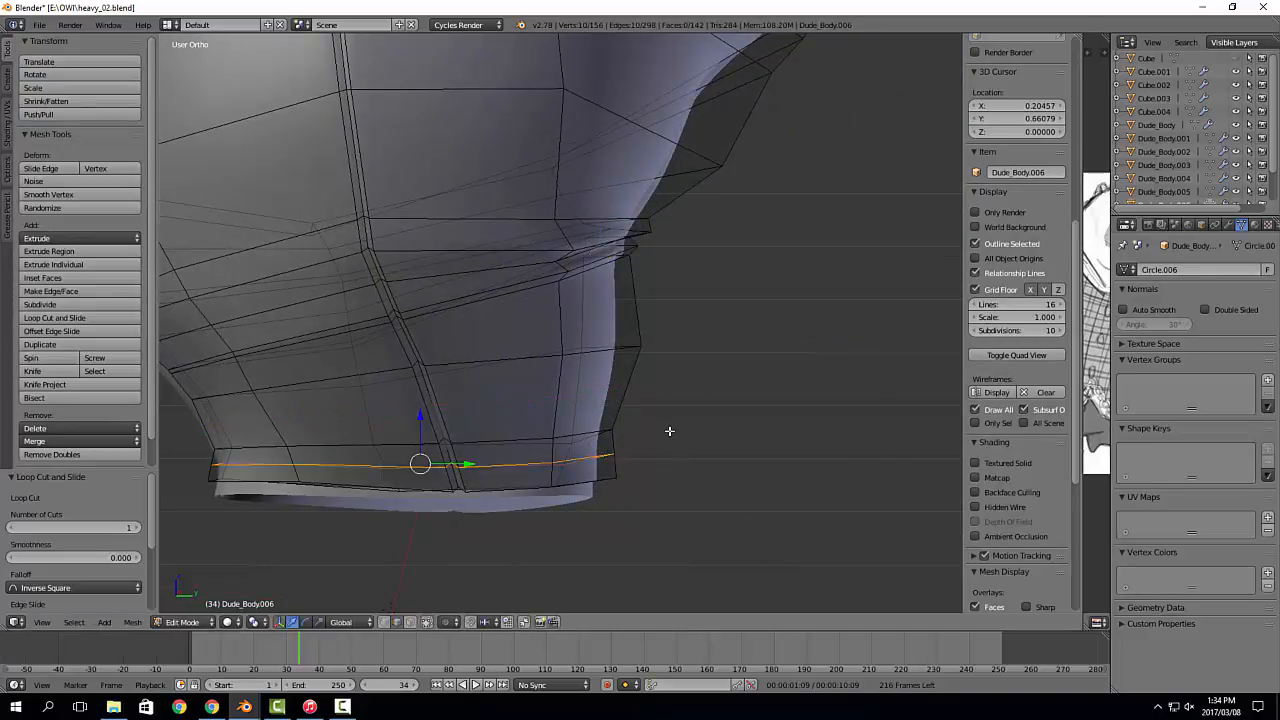
{"action": "key", "text": "s"}
{"action": "left_click", "coordinate": [692, 423]}
Step: Add another loop cut between the hem and the knee and scale it outward to about 1.048
{"action": "key", "text": "ctrl+r"}
{"action": "left_click", "coordinate": [629, 403]}
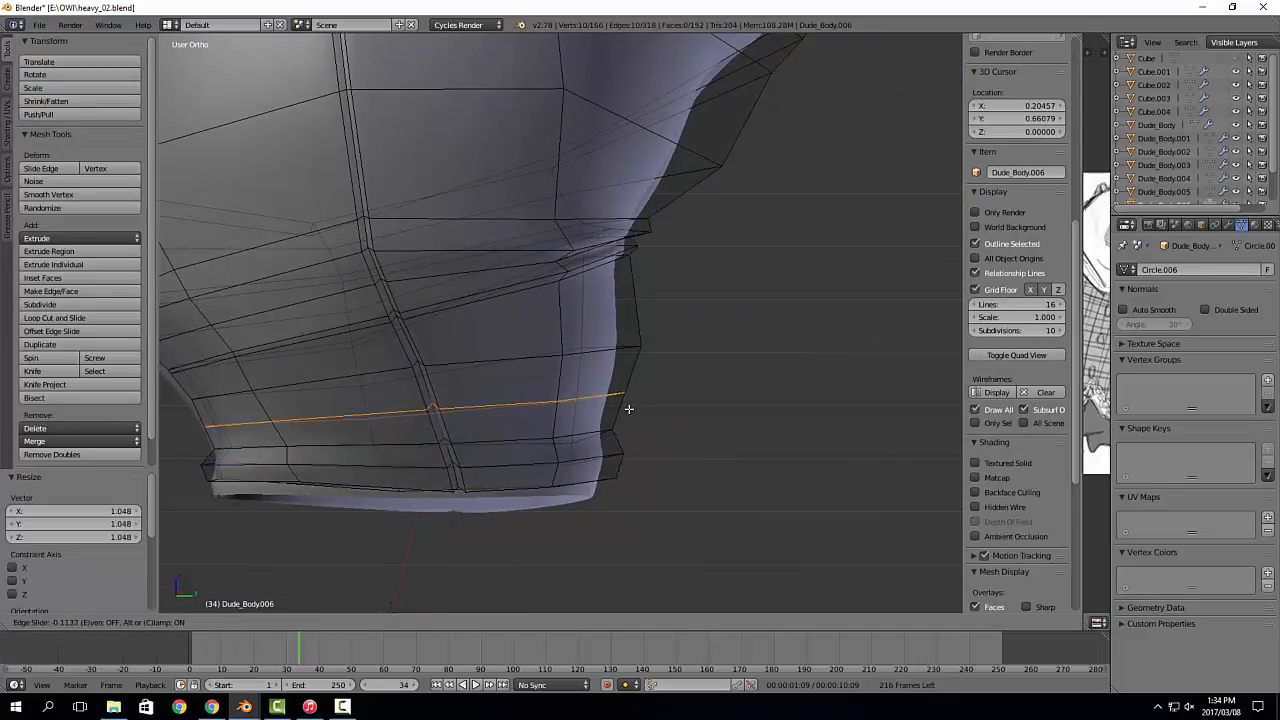
{"action": "left_click", "coordinate": [630, 414]}
{"action": "key", "text": "s"}
{"action": "left_click", "coordinate": [659, 411]}
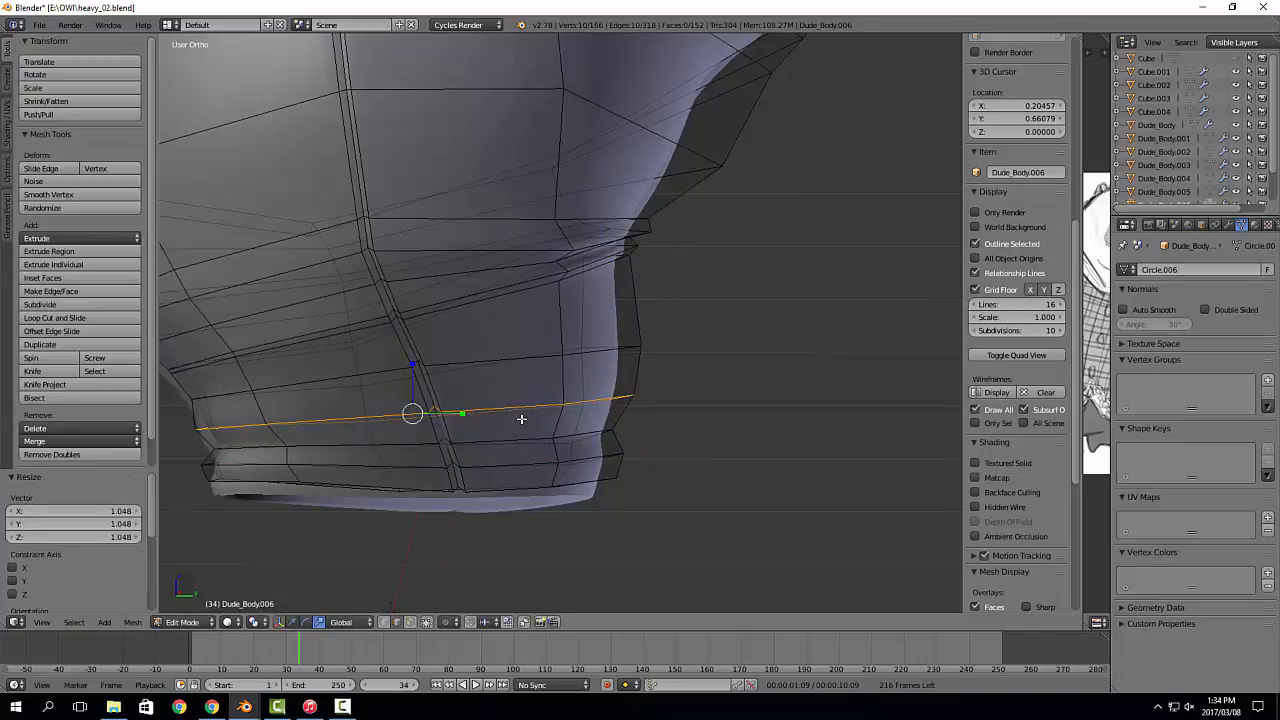
Step: Add a lengthwise loop cut down the front of the leg, slid close to the neighbouring edge loop
{"action": "middle_click_drag", "start_coordinate": [520, 420], "coordinate": [748, 382]}
{"action": "middle_click_drag", "start_coordinate": [530, 335], "coordinate": [550, 380]}
{"action": "key", "text": "Tab"}
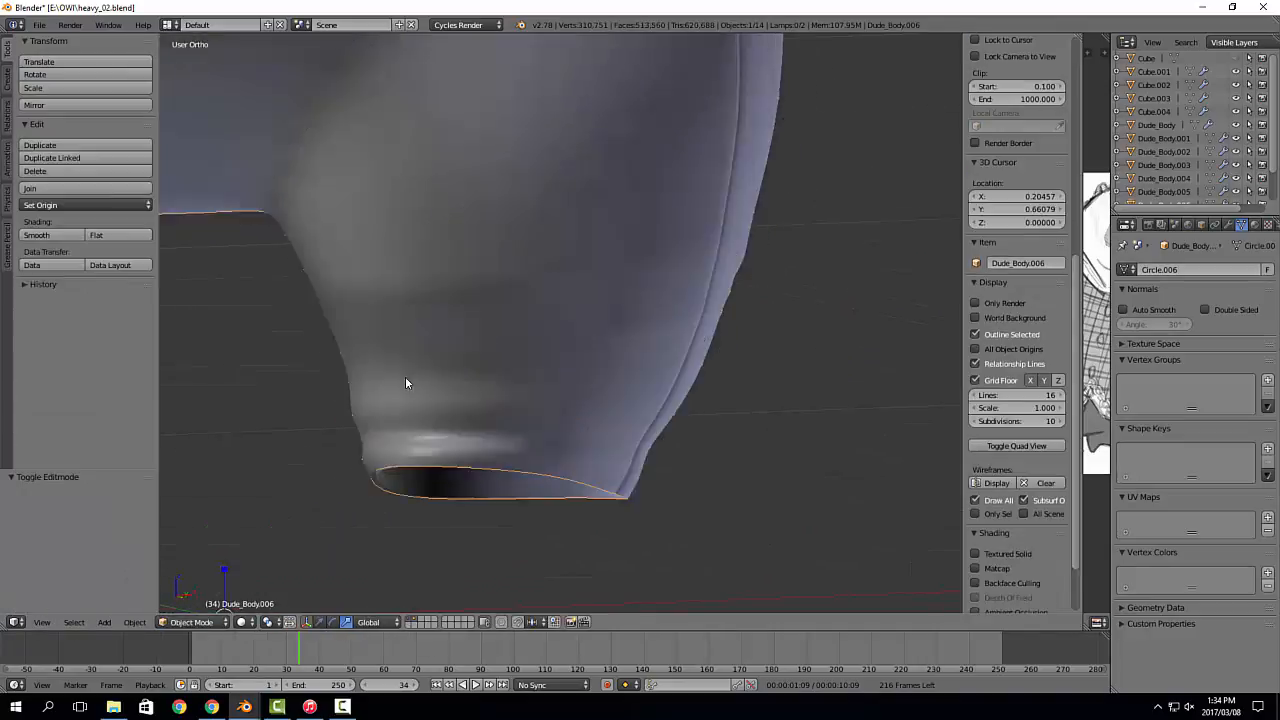
{"action": "scroll", "coordinate": [405, 376], "scroll_direction": "down", "scroll_amount": 2}
{"action": "middle_click_drag", "start_coordinate": [440, 378], "coordinate": [518, 303]}
{"action": "scroll", "coordinate": [548, 388], "scroll_direction": "down", "scroll_amount": 2}
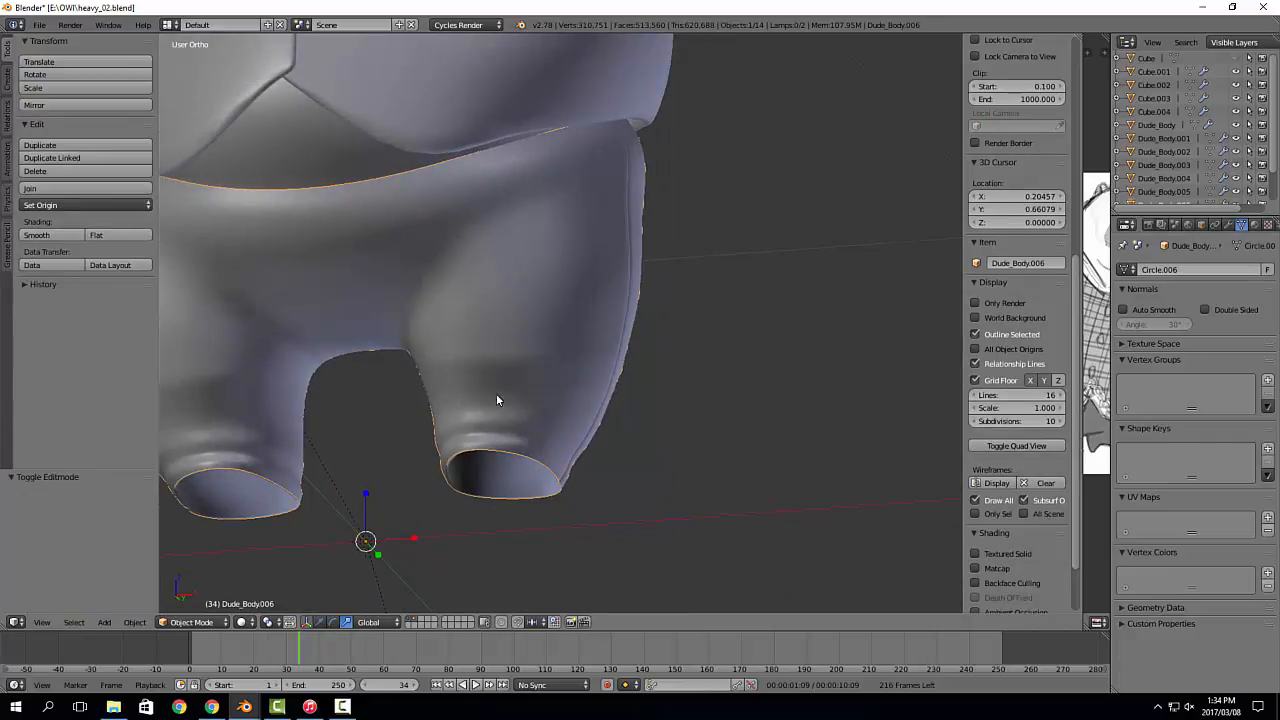
{"action": "key", "text": "Tab"}
{"action": "left_click", "coordinate": [509, 349]}
{"action": "key", "text": "ctrl+r"}
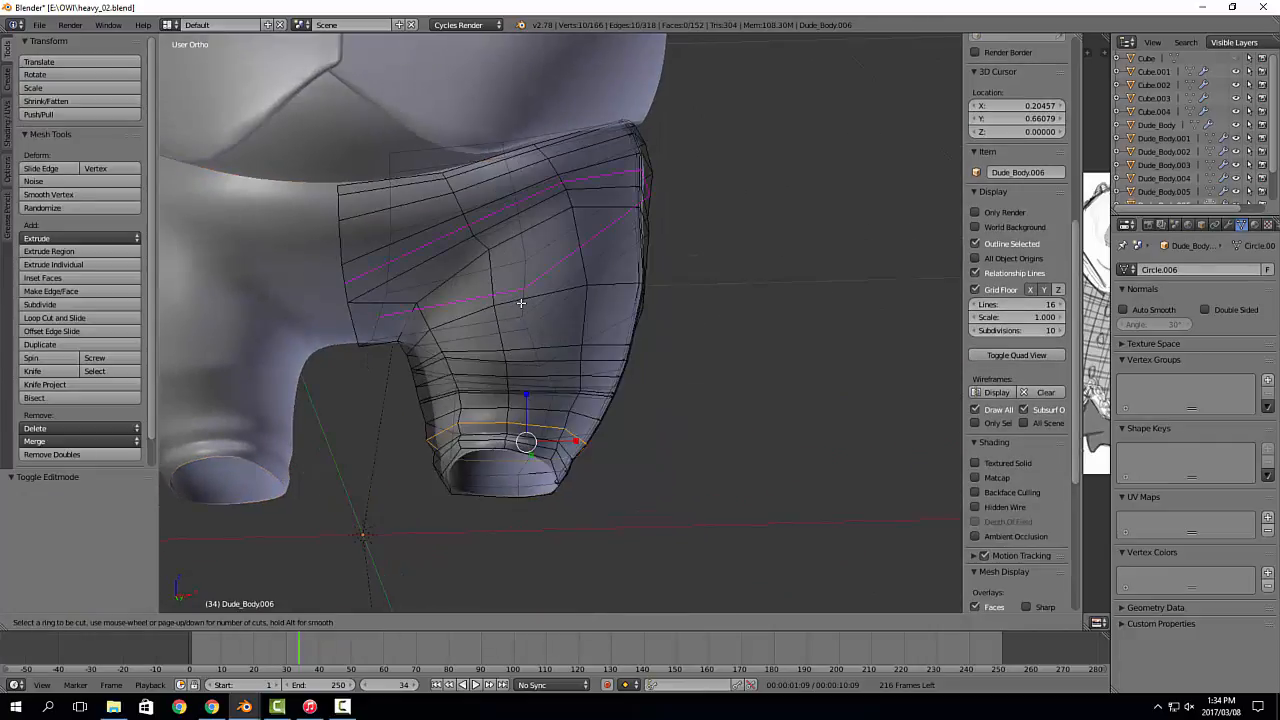
{"action": "left_click", "coordinate": [506, 305]}
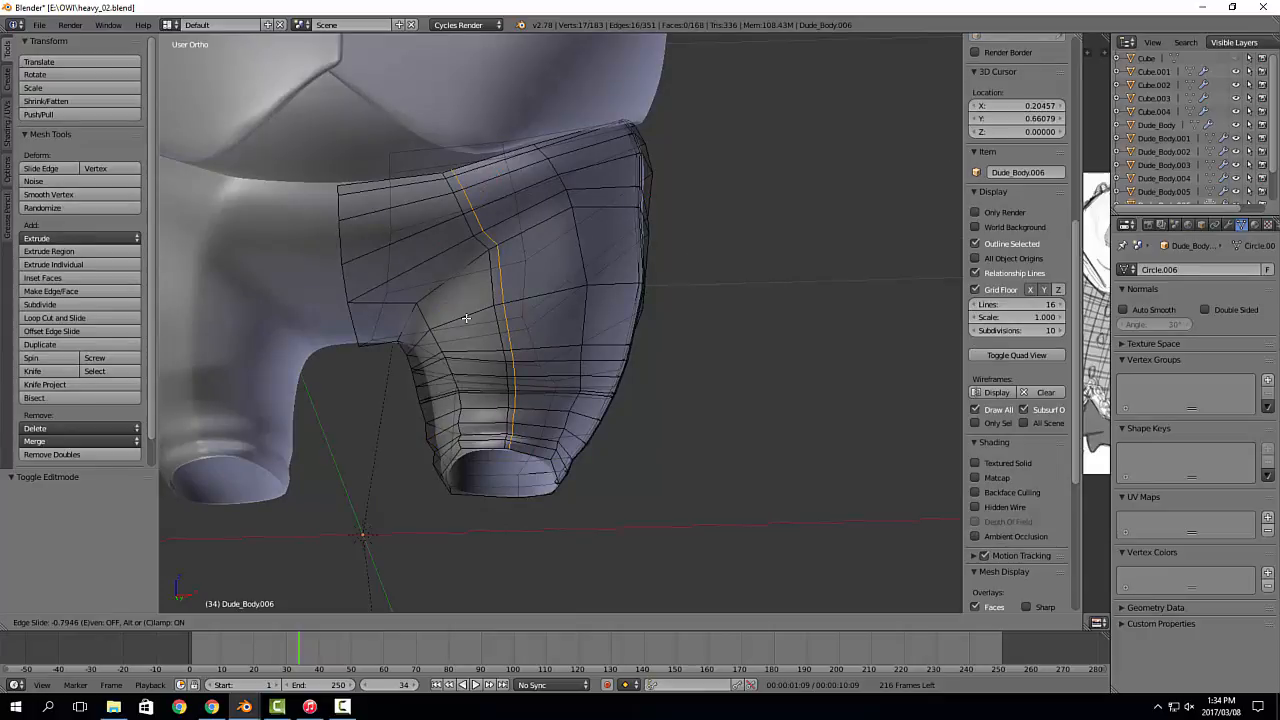
{"action": "left_click", "coordinate": [467, 316]}
Step: Examine the shape of the trousers and the folds of the lower leg in Object Mode
{"action": "middle_click_drag", "start_coordinate": [468, 314], "coordinate": [497, 277], "text": "shift"}
{"action": "mouse_move", "coordinate": [497, 277]}
{"action": "middle_mouse_down"}
{"action": "mouse_move", "coordinate": [535, 280]}
{"action": "mouse_move", "coordinate": [510, 288]}
{"action": "middle_mouse_up"}
{"action": "middle_click_drag", "start_coordinate": [384, 289], "coordinate": [470, 275], "text": "shift"}
{"action": "key", "text": "Tab"}
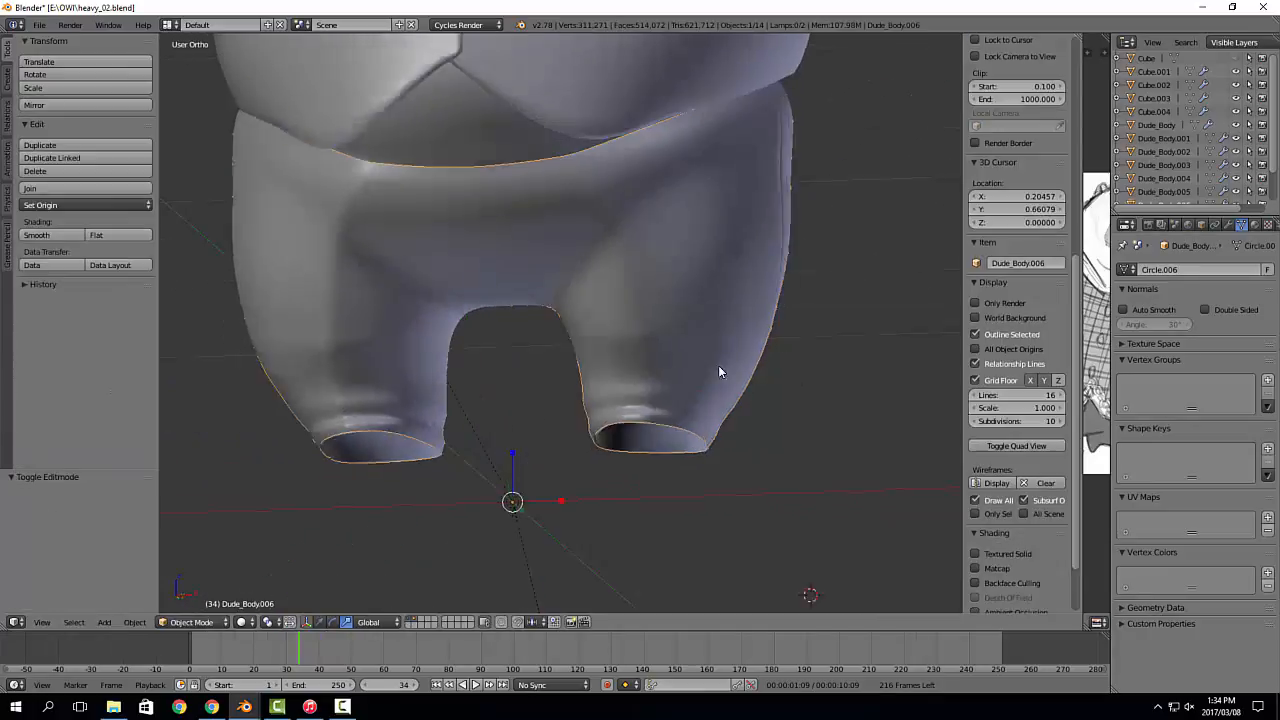
{"action": "middle_click_drag", "start_coordinate": [718, 365], "coordinate": [616, 313]}
{"action": "scroll", "coordinate": [664, 310], "scroll_direction": "up", "scroll_amount": 3}
{"action": "scroll", "coordinate": [664, 304], "scroll_direction": "up", "scroll_amount": 2}
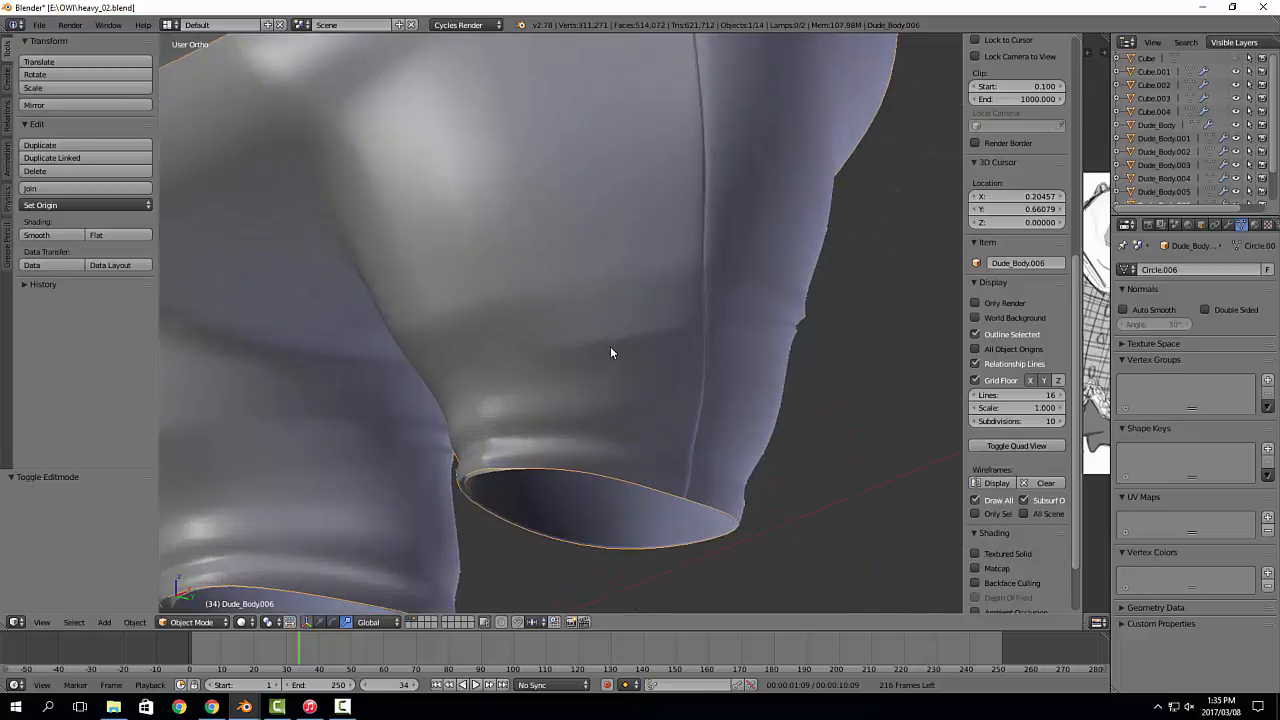
Step: Try to pull the lower leg's surface with the Grab brush at a 126 px radius in Sculpt Mode
{"action": "key", "text": "ctrl+Tab"}
{"action": "left_click", "coordinate": [645, 312]}
{"action": "key", "text": "f"}
{"action": "left_click", "coordinate": [600, 313]}
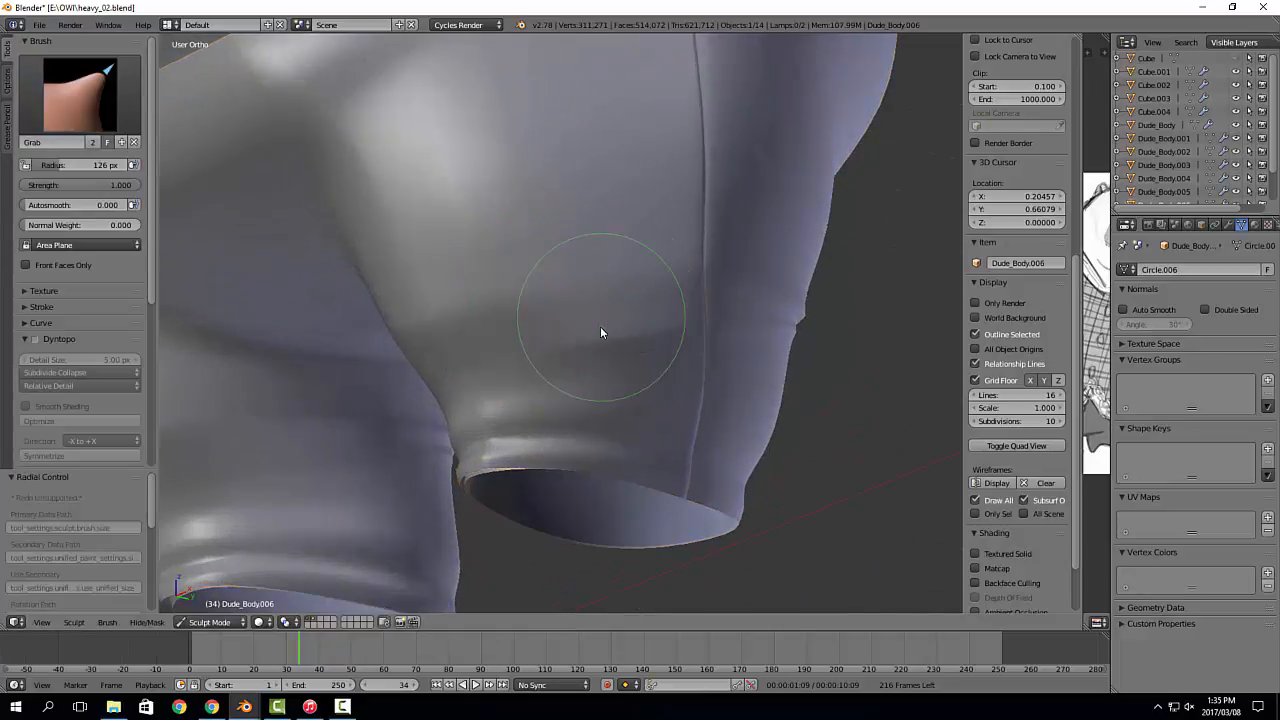
{"action": "left_click_drag", "start_coordinate": [600, 326], "coordinate": [602, 335]}
{"action": "key", "text": "ctrl+z"}
Step: Choose the Smooth sculpting brush and set its strength to 0.117 for the lower leg
{"action": "left_click", "coordinate": [127, 118]}
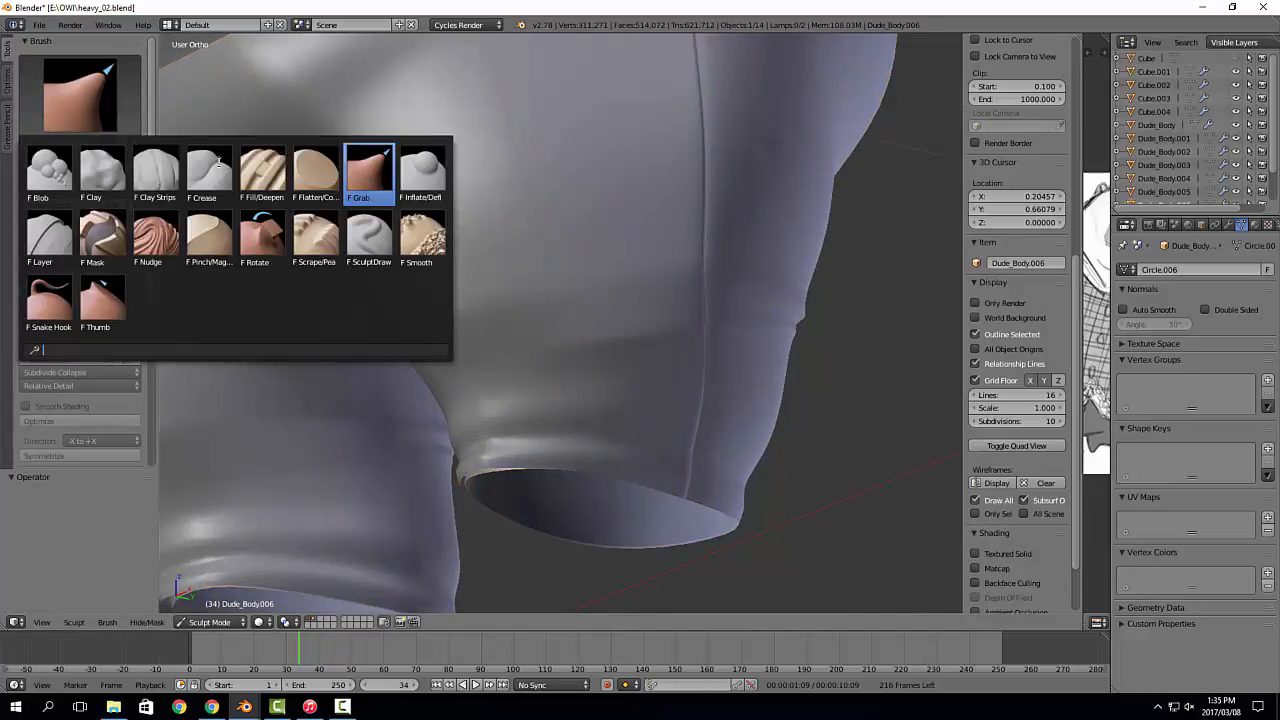
{"action": "left_click", "coordinate": [424, 245]}
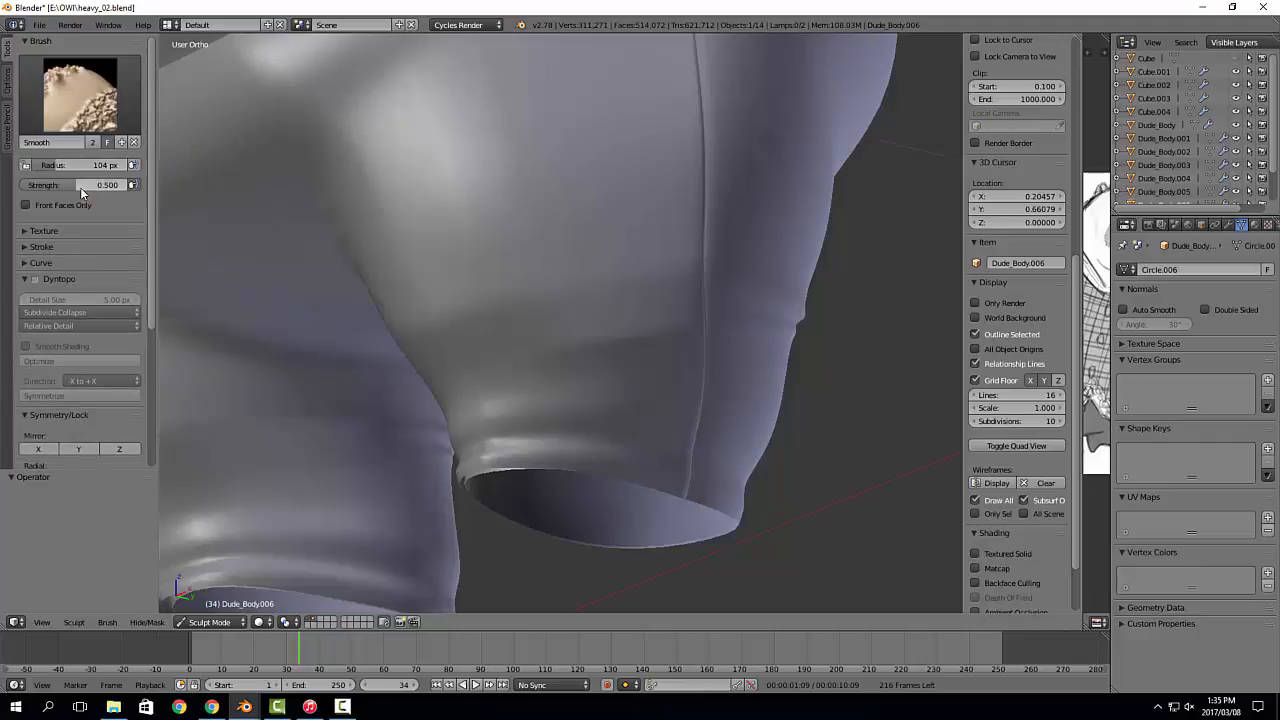
{"action": "left_click", "coordinate": [80, 95]}
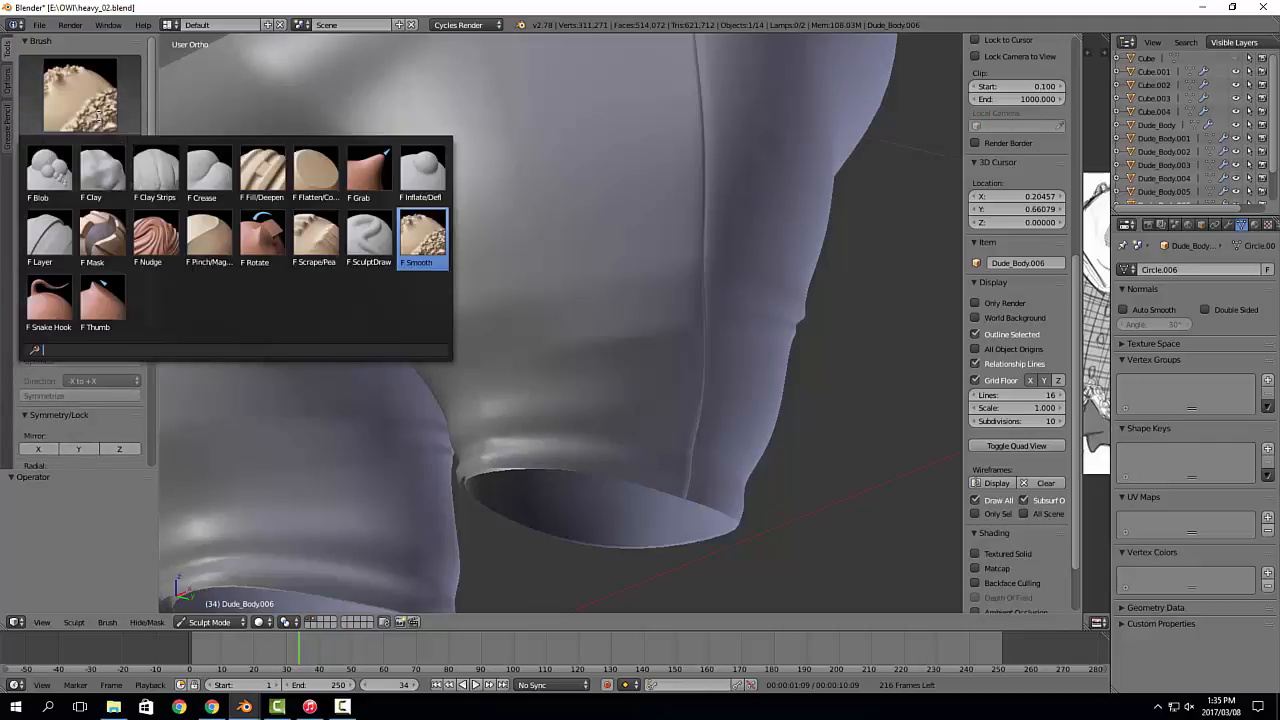
{"action": "left_click", "coordinate": [421, 233]}
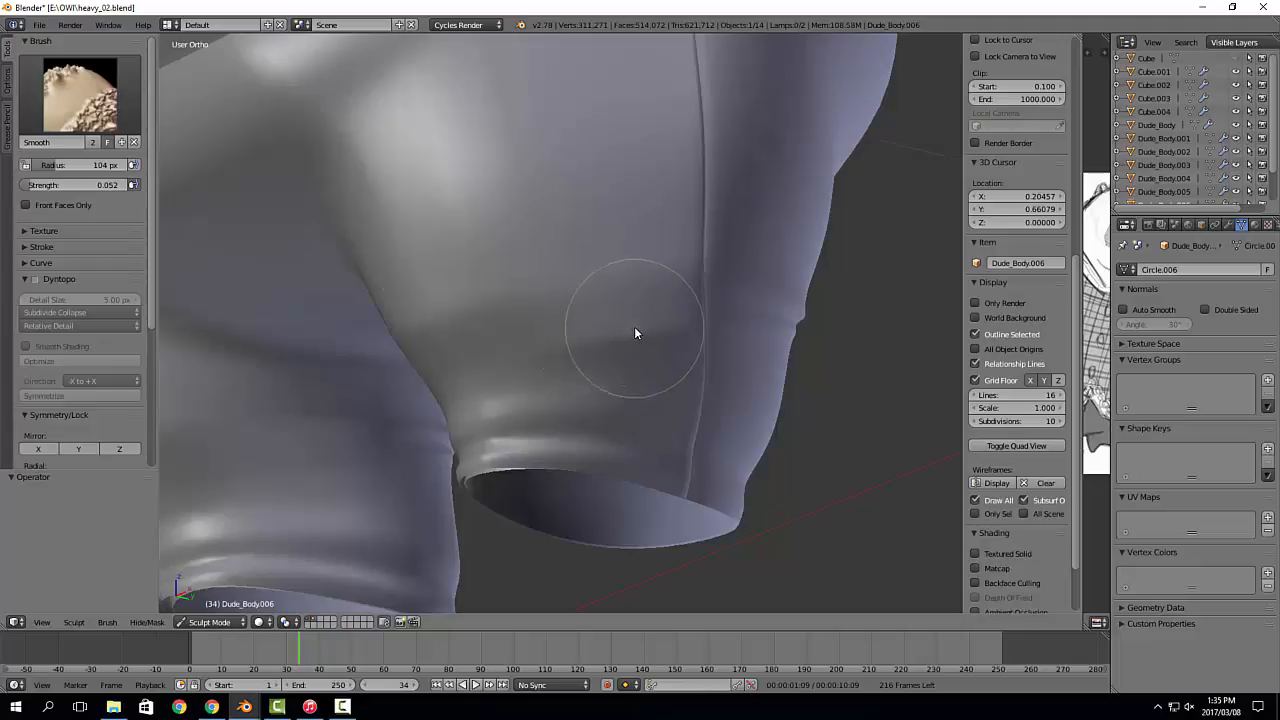
{"action": "key", "text": "Tab"}
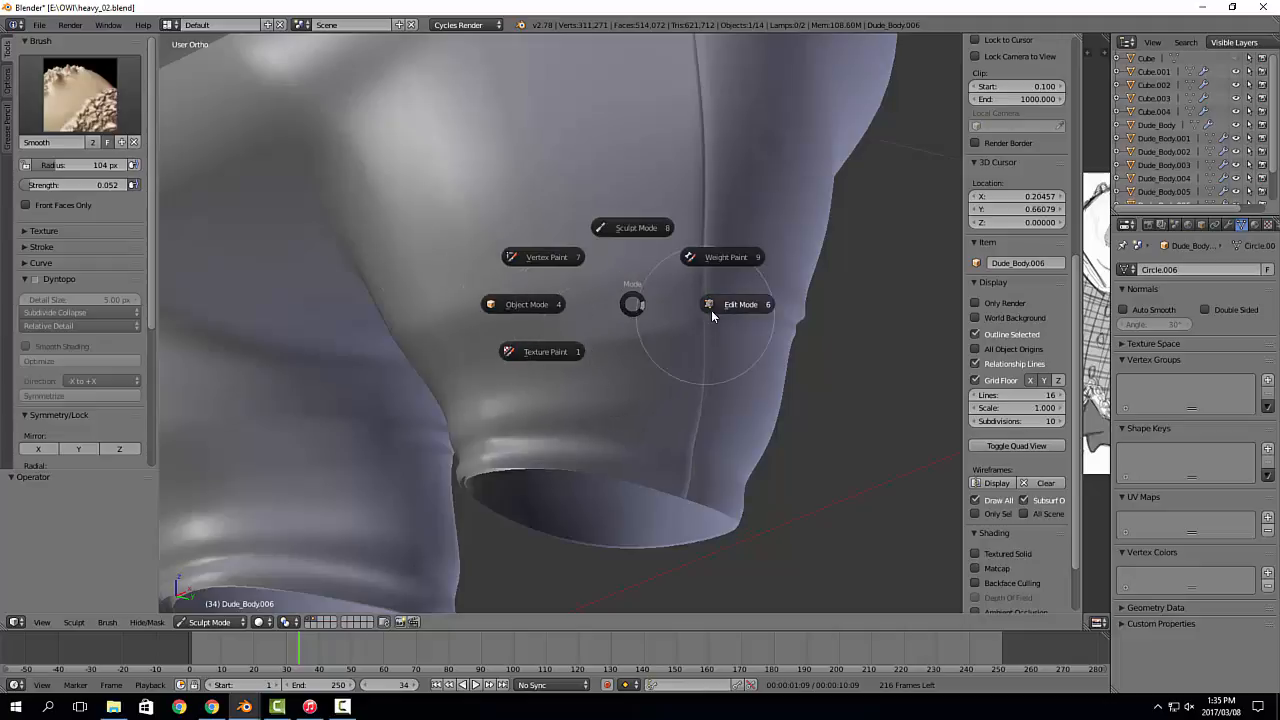
{"action": "left_click", "coordinate": [610, 231]}
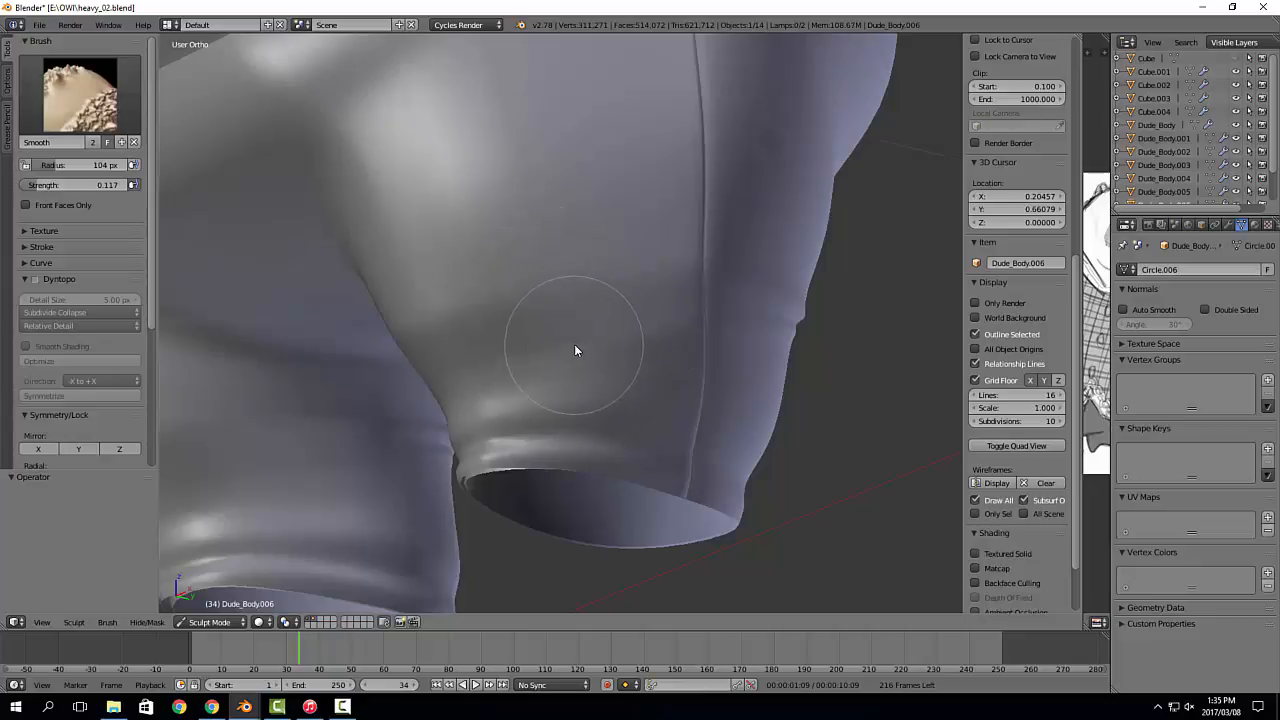
Step: Select the edge path across the front of the leg below the knee and slide it by a factor of about -0.338
{"action": "key", "text": "Tab"}
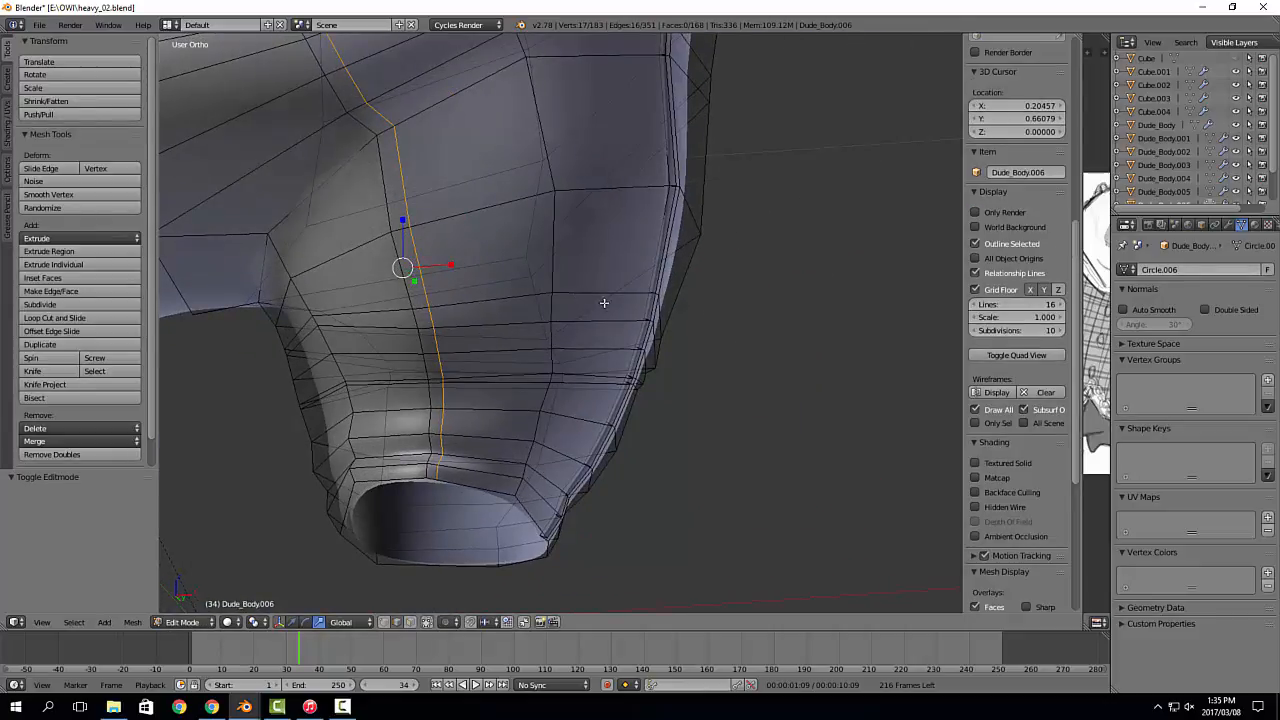
{"action": "middle_click_drag", "start_coordinate": [604, 302], "coordinate": [543, 334]}
{"action": "mouse_move", "coordinate": [650, 318]}
{"action": "middle_mouse_down"}
{"action": "mouse_move", "coordinate": [629, 300]}
{"action": "mouse_move", "coordinate": [671, 343]}
{"action": "mouse_move", "coordinate": [643, 334]}
{"action": "middle_mouse_up"}
{"action": "right_click", "coordinate": [643, 334]}
{"action": "middle_click_drag", "start_coordinate": [417, 358], "coordinate": [516, 373]}
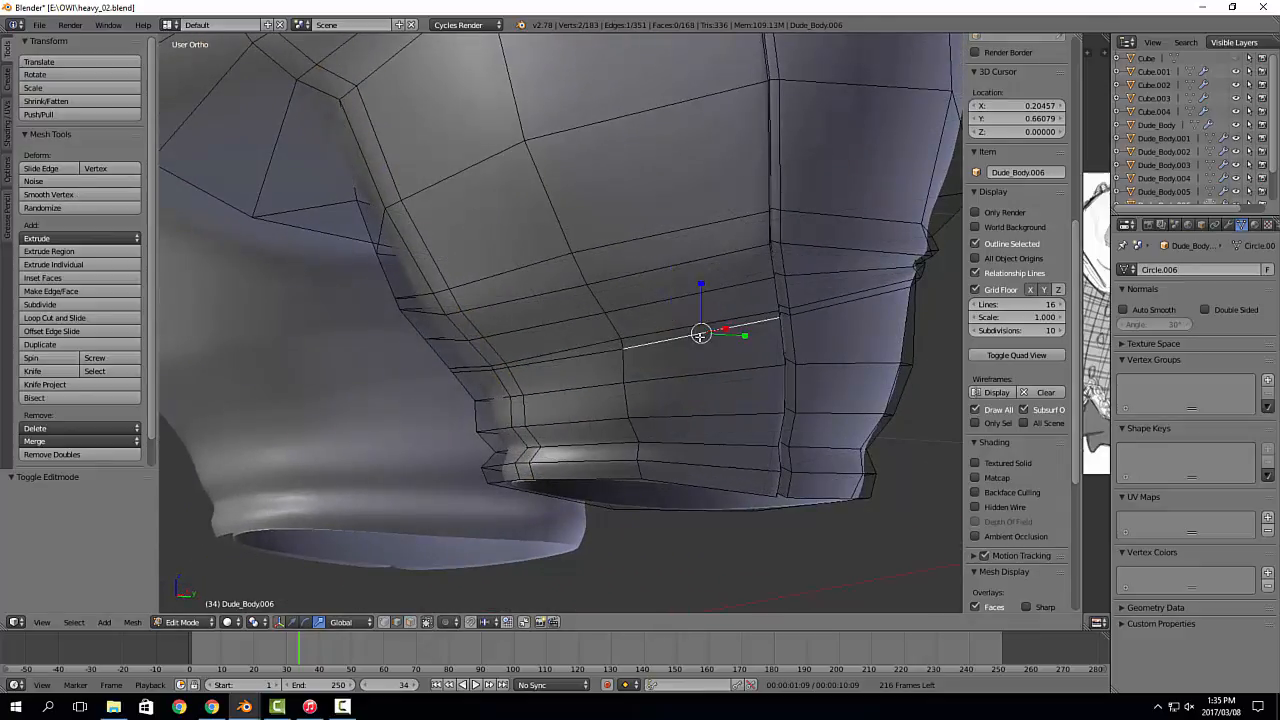
{"action": "middle_click_drag", "start_coordinate": [700, 335], "coordinate": [653, 353]}
{"action": "right_click", "coordinate": [395, 328], "text": "ctrl"}
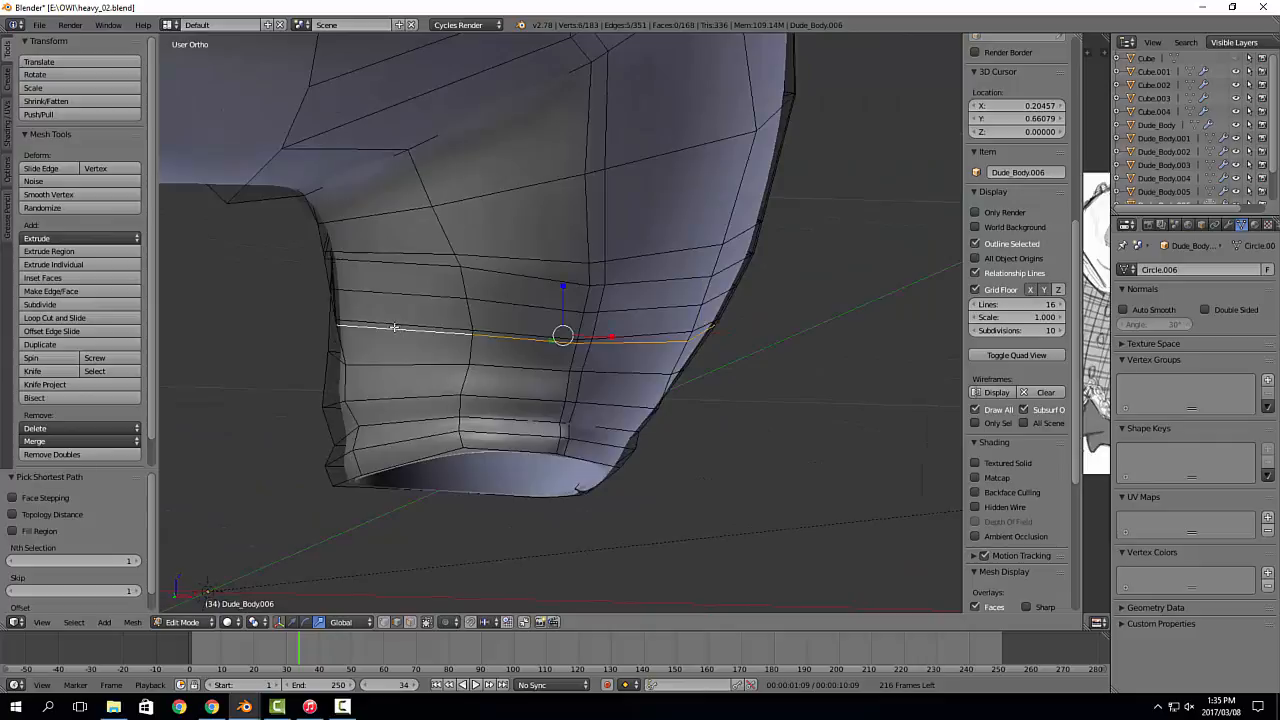
{"action": "key", "text": "g"}
{"action": "key", "text": "g"}
{"action": "left_click", "coordinate": [619, 369]}
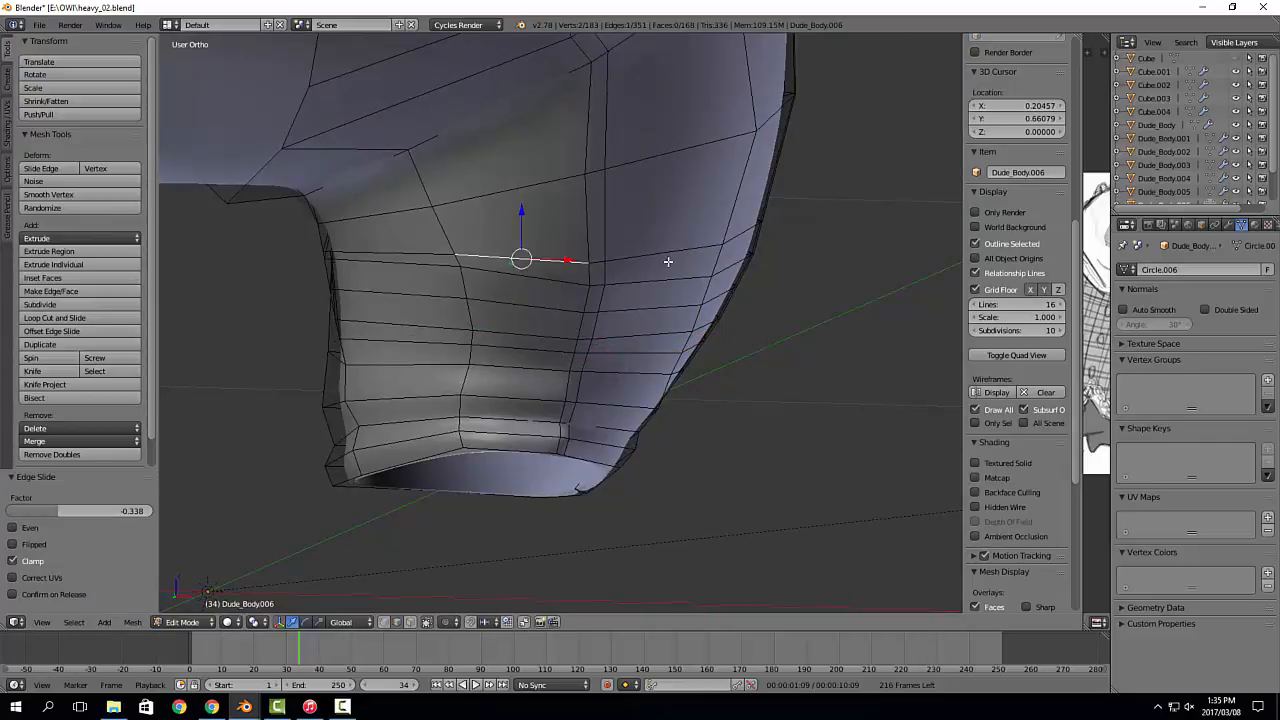
Step: Select the uppermost knee edge path around the front of the leg and slide it by a factor of about 0.420
{"action": "middle_click_drag", "start_coordinate": [668, 261], "coordinate": [837, 200]}
{"action": "right_click", "coordinate": [864, 201], "text": "ctrl"}
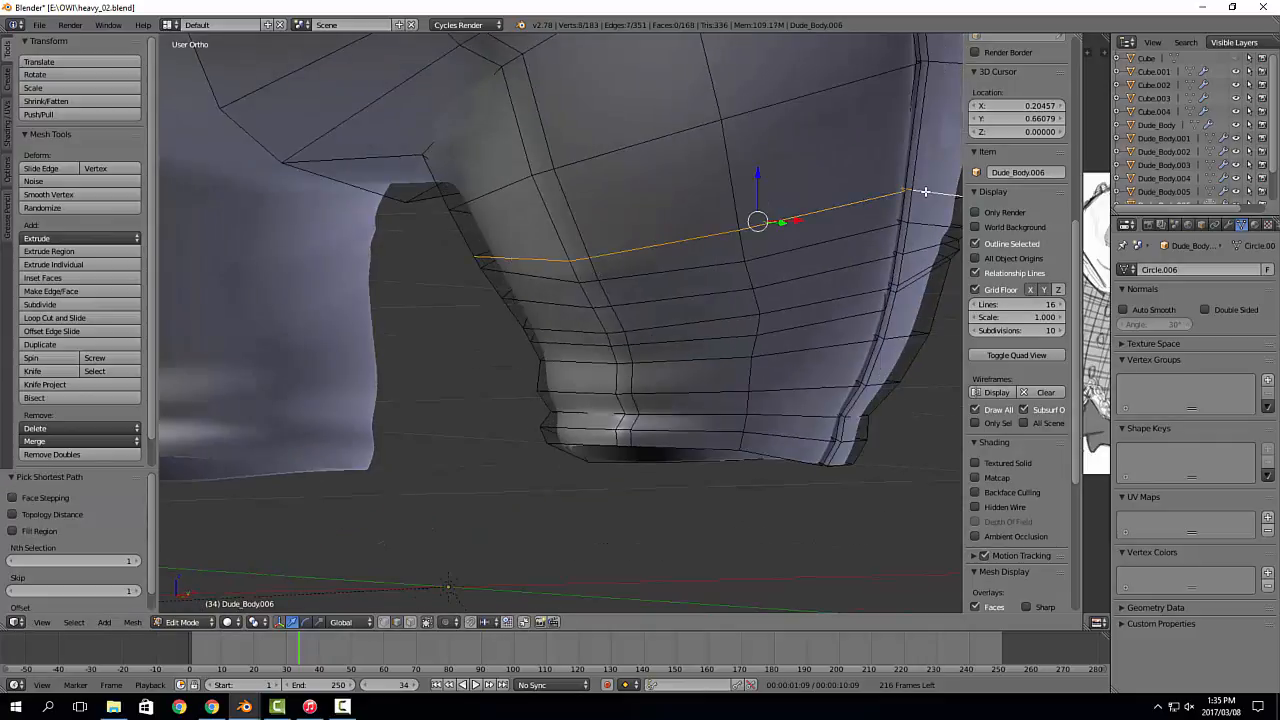
{"action": "key", "text": "g"}
{"action": "key", "text": "g"}
{"action": "left_click", "coordinate": [926, 152]}
Step: Select the edges below the fold at the back of the knee and slide them by a factor of about -0.357
{"action": "middle_click_drag", "start_coordinate": [925, 153], "coordinate": [689, 237]}
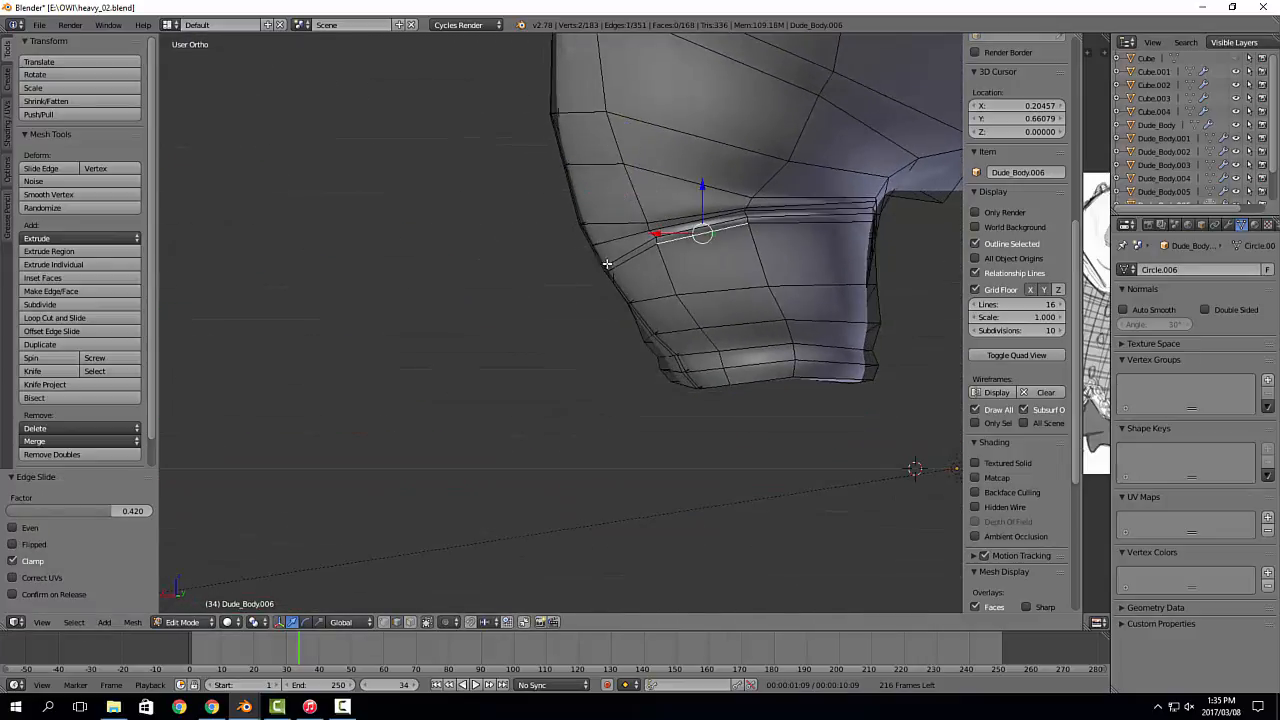
{"action": "middle_click_drag", "start_coordinate": [607, 264], "coordinate": [760, 247]}
{"action": "right_click", "coordinate": [618, 256], "text": "ctrl"}
{"action": "scroll", "coordinate": [622, 272], "scroll_direction": "up", "scroll_amount": 2}
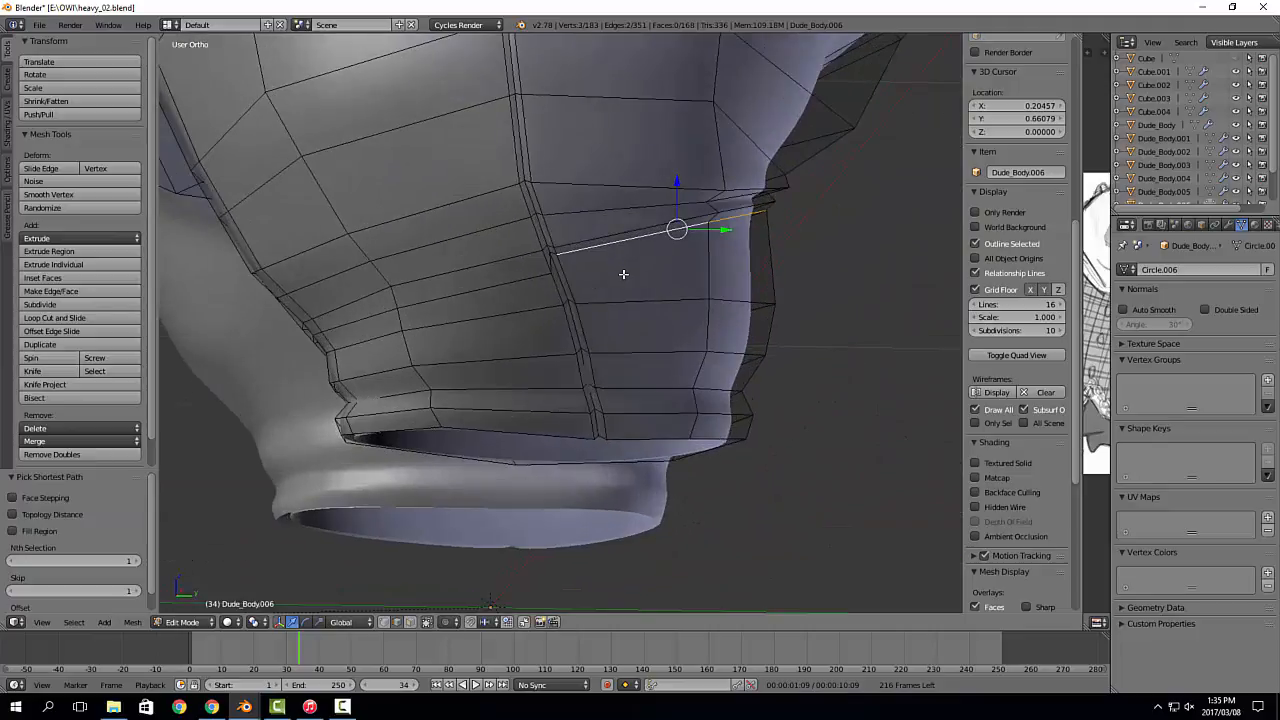
{"action": "key", "text": "g"}
{"action": "key", "text": "g"}
{"action": "left_click", "coordinate": [627, 288]}
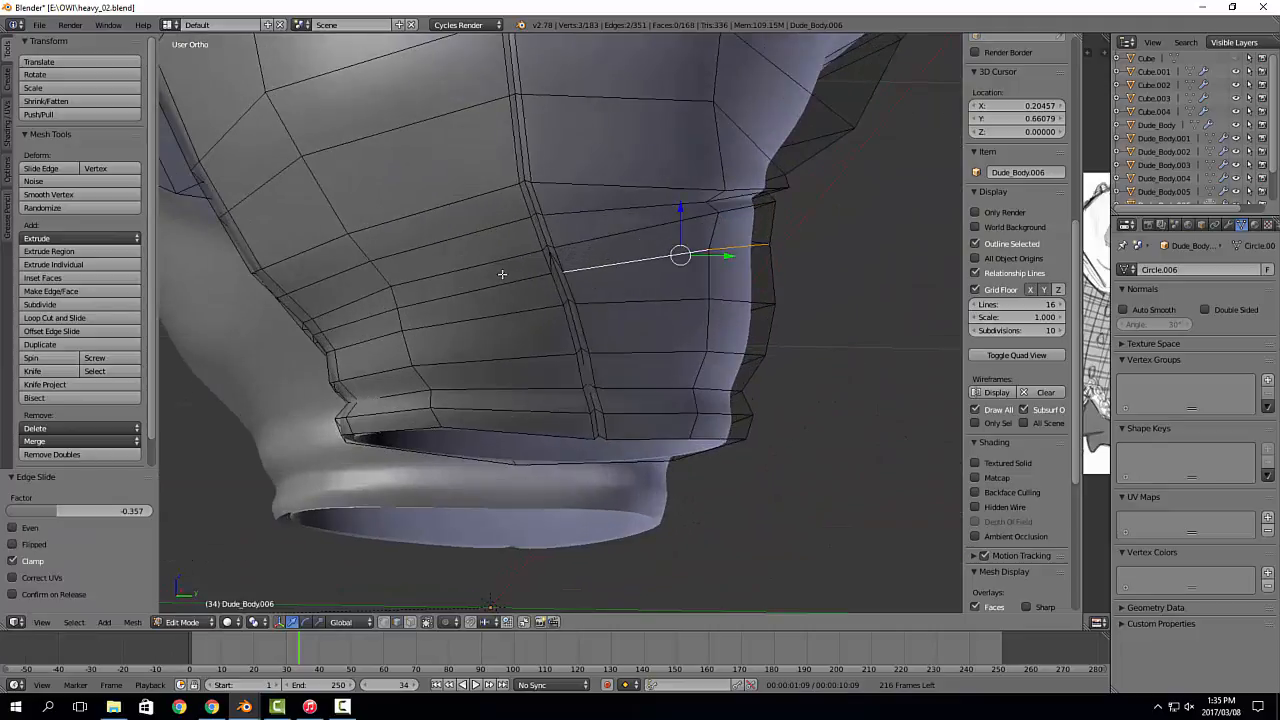
Step: Select the single vertex on the trouser leg's side seam at the knee fold and move it slightly down along the seam
{"action": "key", "text": "1"}
{"action": "right_click", "coordinate": [550, 254]}
{"action": "key", "text": "g"}
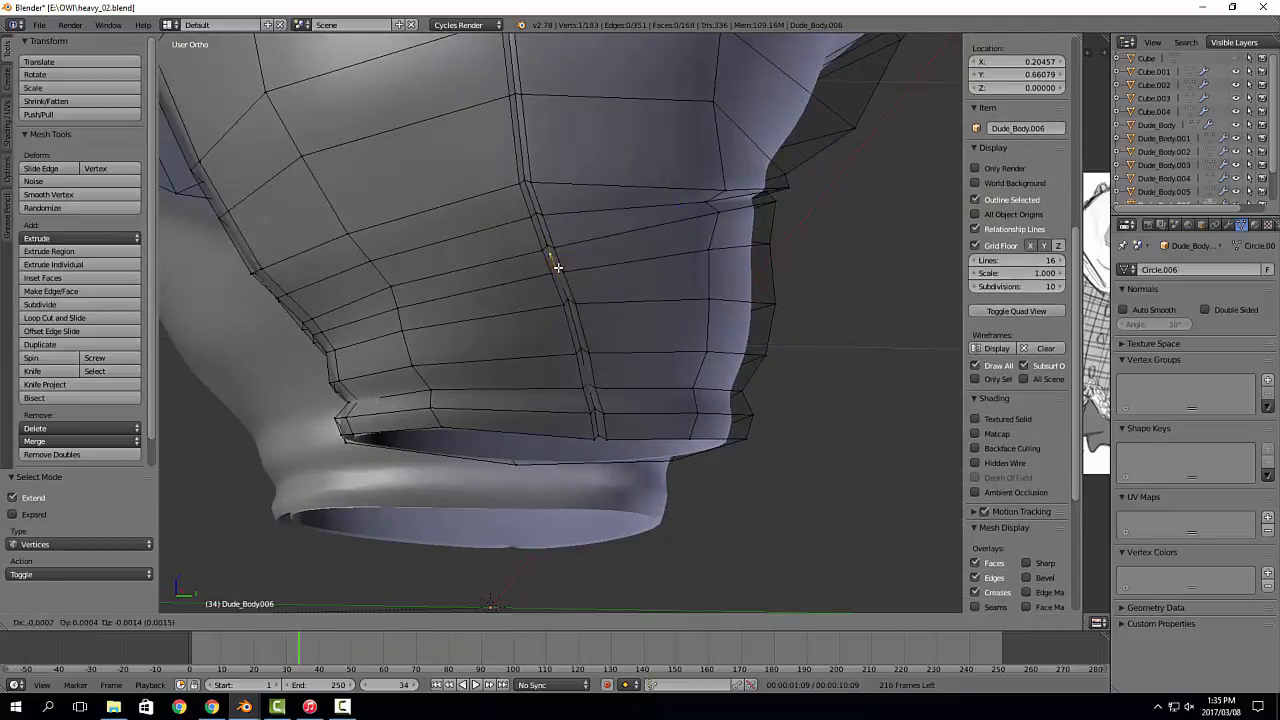
{"action": "left_click", "coordinate": [564, 282]}
{"action": "key", "text": "Tab"}
Step: Select the edge loop around the bottom hem of the trouser leg and scale it slightly
{"action": "scroll", "coordinate": [444, 312], "scroll_direction": "down", "scroll_amount": 3}
{"action": "middle_click_drag", "start_coordinate": [446, 314], "coordinate": [720, 414]}
{"action": "key", "text": "Tab"}
{"action": "right_click", "coordinate": [655, 408], "text": "alt"}
{"action": "key", "text": "s"}
{"action": "left_click", "coordinate": [674, 411]}
{"action": "key", "text": "Tab"}
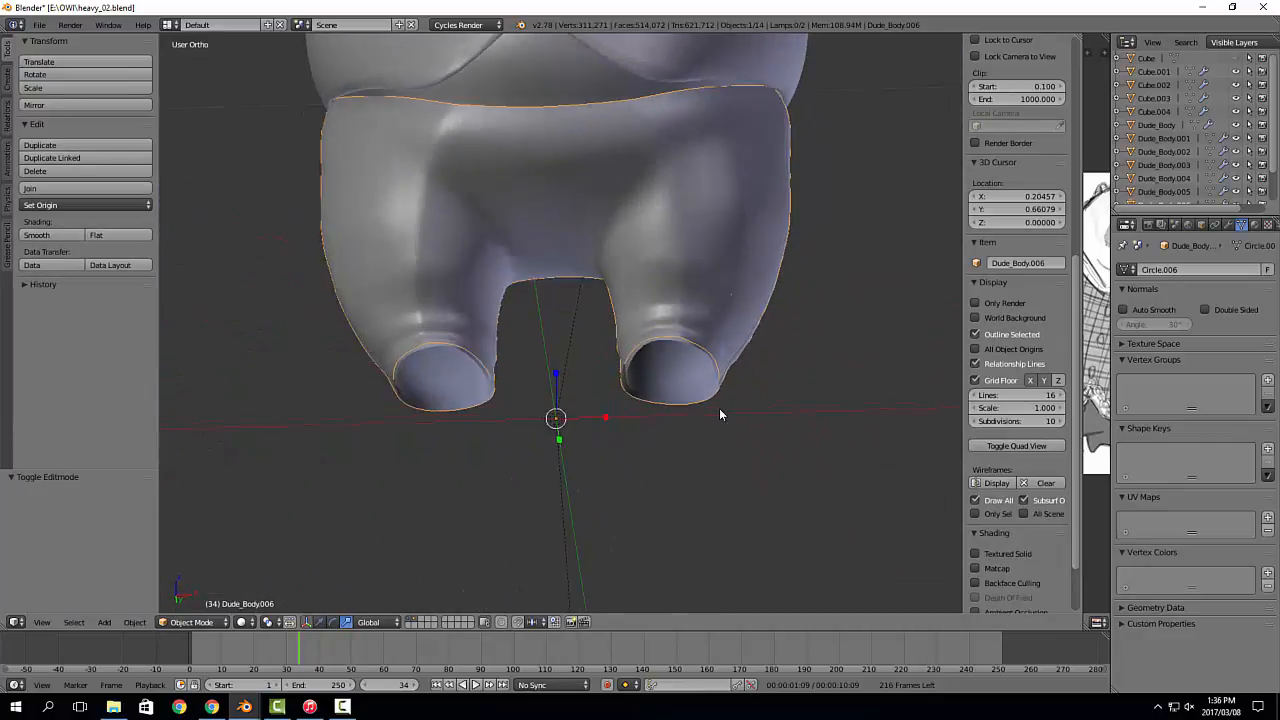
Step: Bring up the trousers' modifier settings and examine the open hems from below, keeping the trousers selected
{"action": "left_click", "coordinate": [1229, 226]}
{"action": "scroll", "coordinate": [744, 358], "scroll_direction": "up", "scroll_amount": 6}
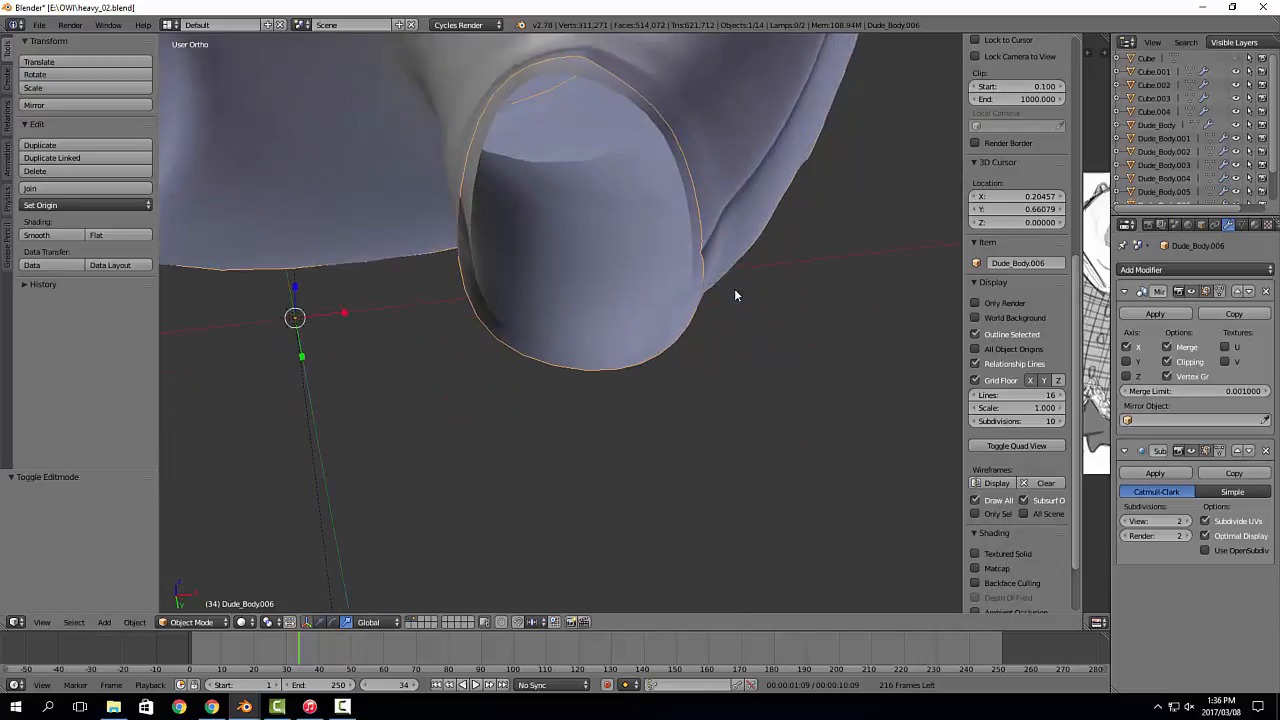
{"action": "key", "text": "Tab"}
{"action": "middle_click_drag", "start_coordinate": [722, 286], "coordinate": [650, 315]}
{"action": "middle_click_drag", "start_coordinate": [470, 175], "coordinate": [481, 354]}
{"action": "key", "text": "Tab"}
{"action": "right_click", "coordinate": [492, 342]}
{"action": "scroll", "coordinate": [493, 341], "scroll_direction": "down", "scroll_amount": 4}
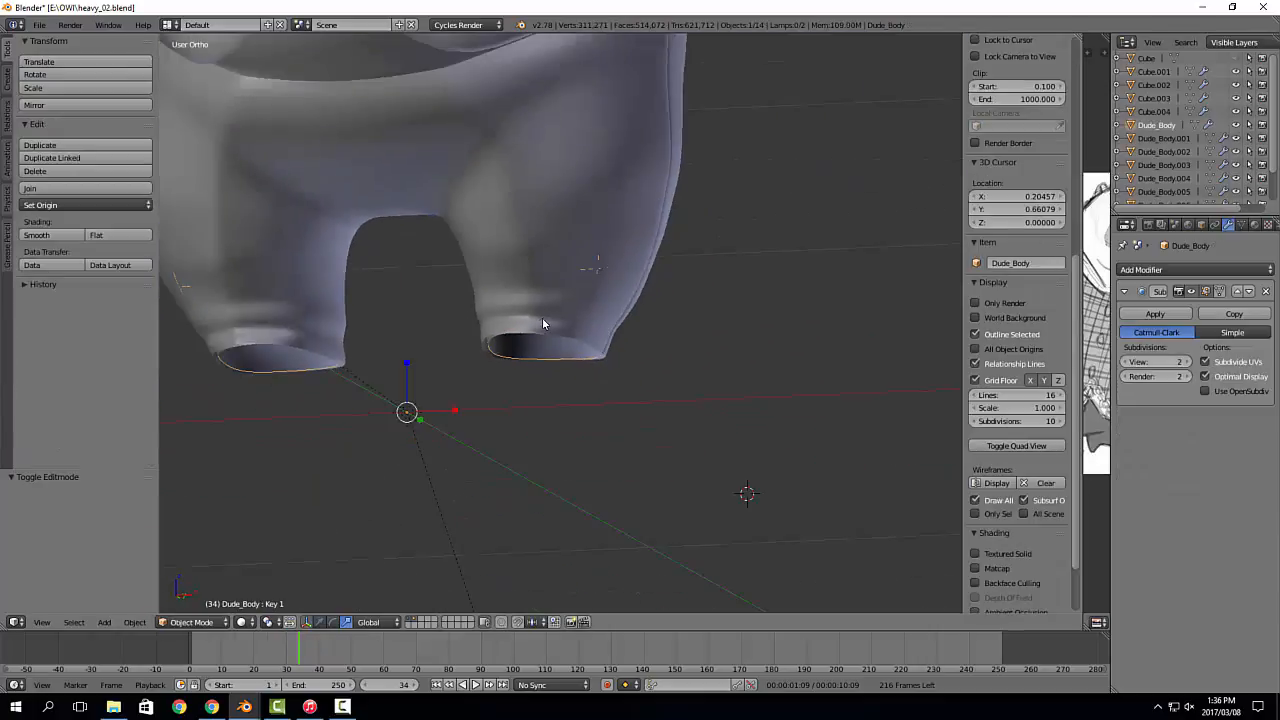
{"action": "scroll", "coordinate": [545, 323], "scroll_direction": "down", "scroll_amount": 3}
{"action": "middle_click_drag", "start_coordinate": [598, 293], "coordinate": [605, 343], "text": "shift"}
{"action": "scroll", "coordinate": [605, 343], "scroll_direction": "up", "scroll_amount": 3}
{"action": "scroll", "coordinate": [605, 350], "scroll_direction": "up", "scroll_amount": 2}
{"action": "right_click", "coordinate": [605, 350]}
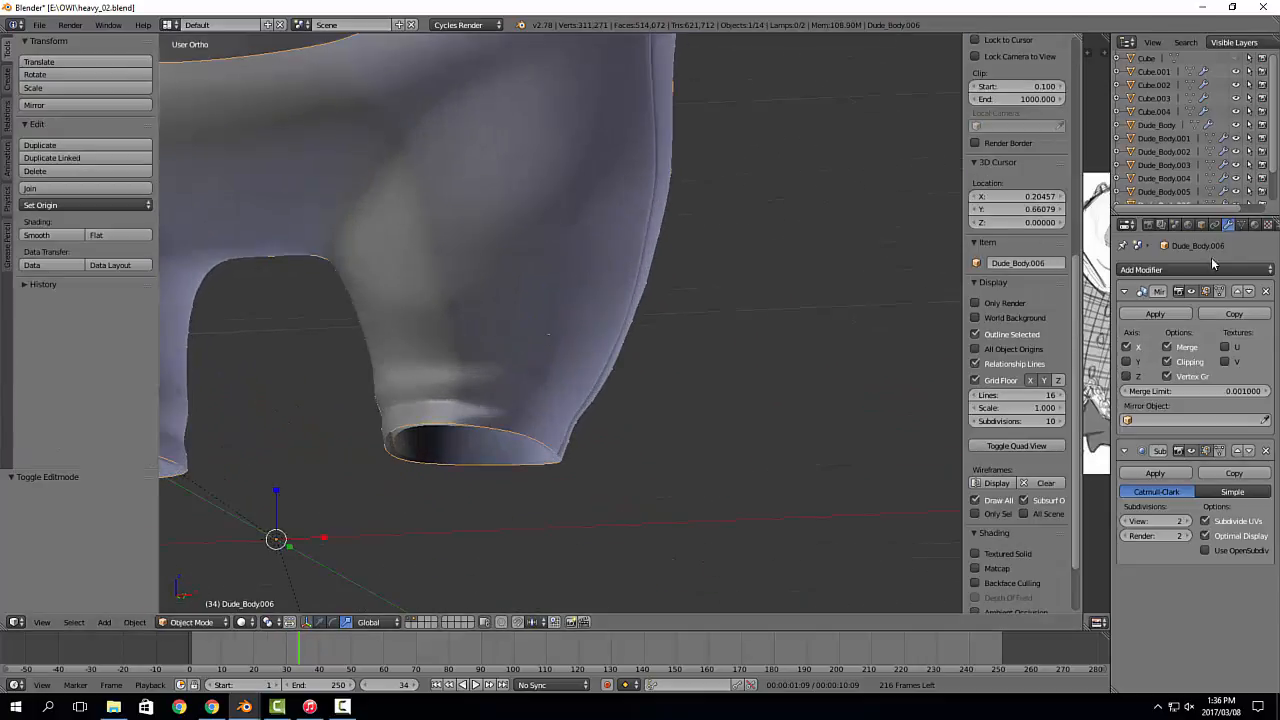
Step: Add a Solidify modifier to the trousers and set its thickness to -0.0050
{"action": "left_click", "coordinate": [1165, 270]}
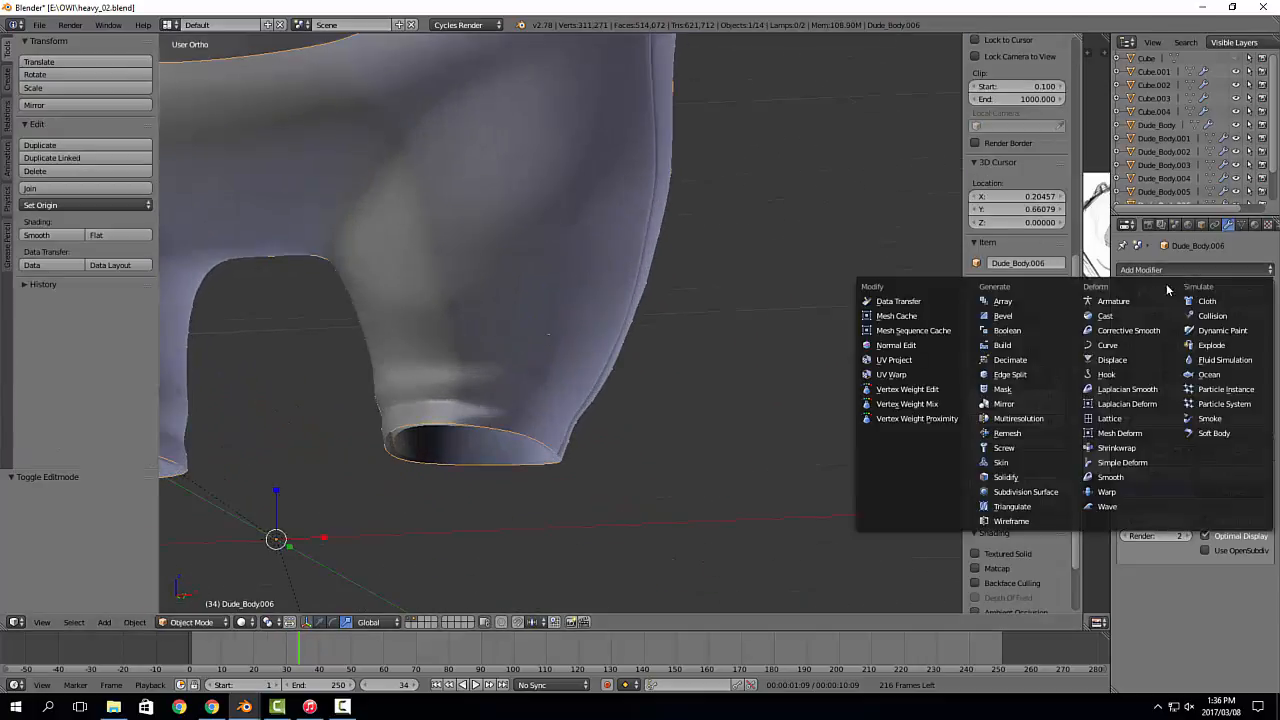
{"action": "left_click", "coordinate": [1028, 477]}
{"action": "scroll", "coordinate": [567, 432], "scroll_direction": "up", "scroll_amount": 2}
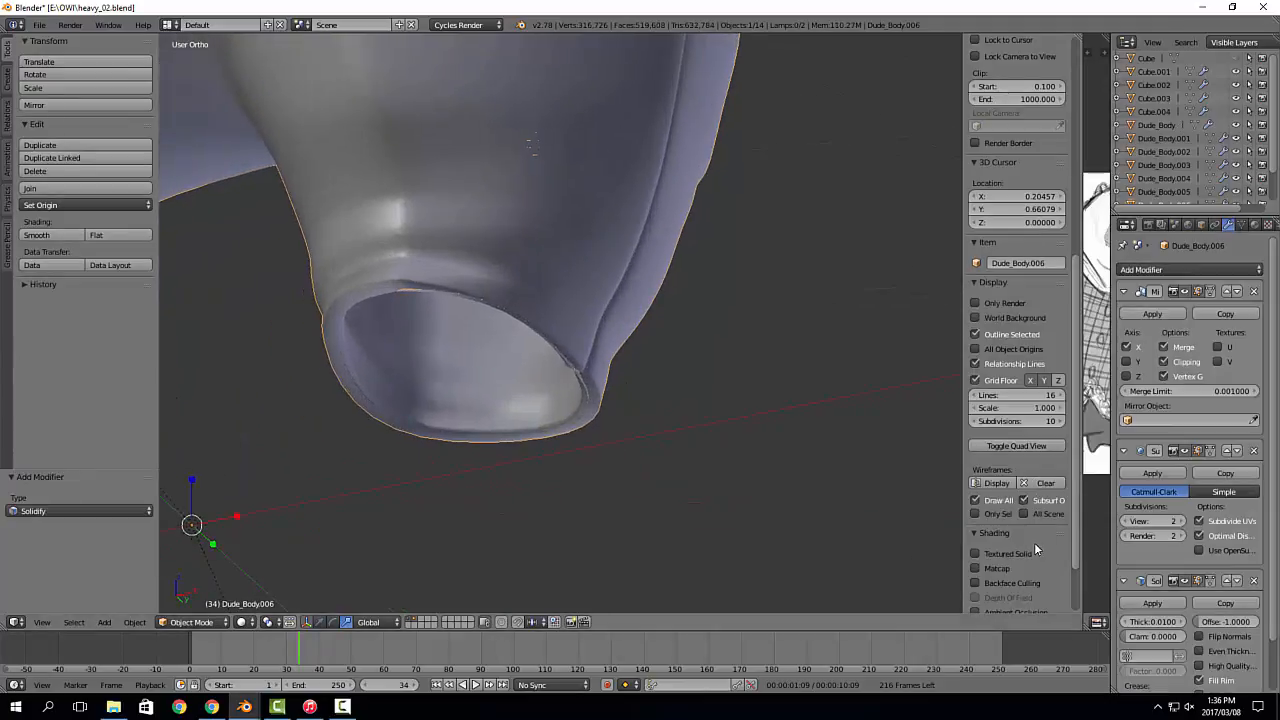
{"action": "scroll", "coordinate": [1190, 520], "scroll_direction": "down", "scroll_amount": 2}
{"action": "left_click_drag", "start_coordinate": [1152, 565], "coordinate": [1135, 565]}
Step: Deselect everything and examine the thickened trousers together with the whole character from the side and front
{"action": "middle_click_drag", "start_coordinate": [880, 345], "coordinate": [690, 365]}
{"action": "scroll", "coordinate": [751, 374], "scroll_direction": "down", "scroll_amount": 4}
{"action": "key", "text": "a"}
{"action": "scroll", "coordinate": [713, 376], "scroll_direction": "down", "scroll_amount": 2}
{"action": "scroll", "coordinate": [768, 374], "scroll_direction": "up", "scroll_amount": 2}
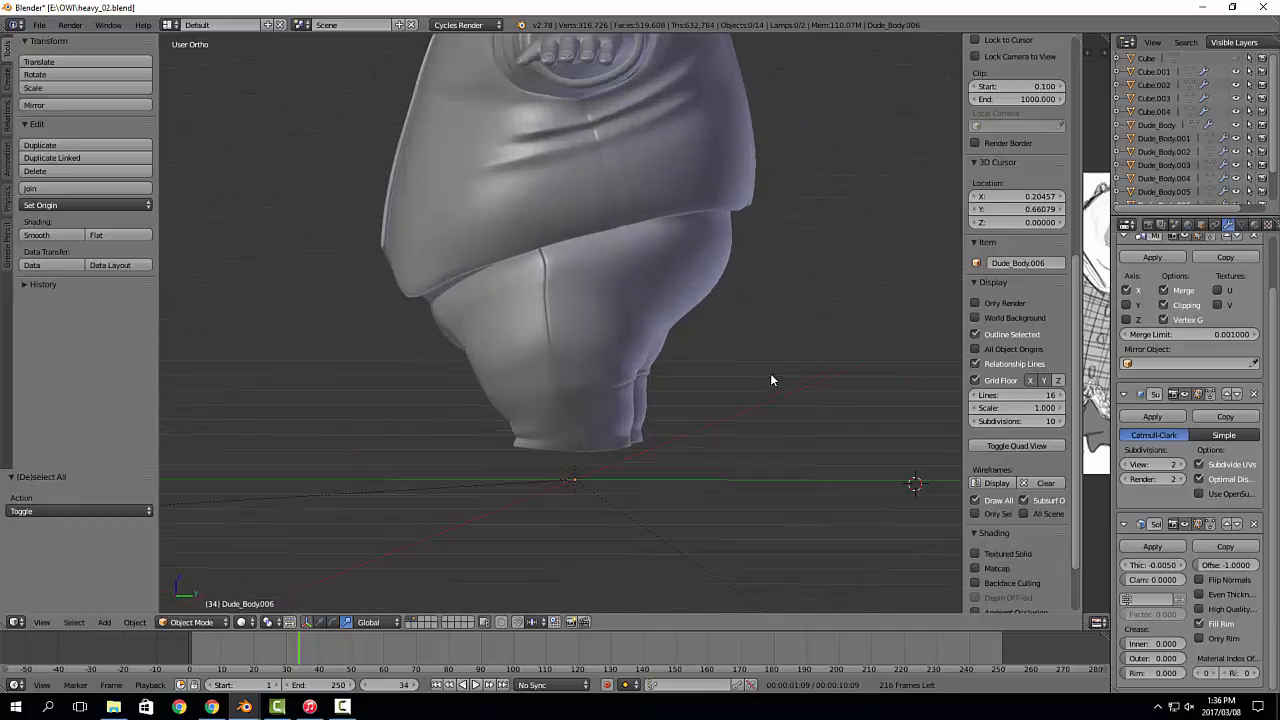
{"action": "middle_click_drag", "start_coordinate": [585, 357], "coordinate": [726, 364]}
{"action": "scroll", "coordinate": [690, 269], "scroll_direction": "down", "scroll_amount": 2}
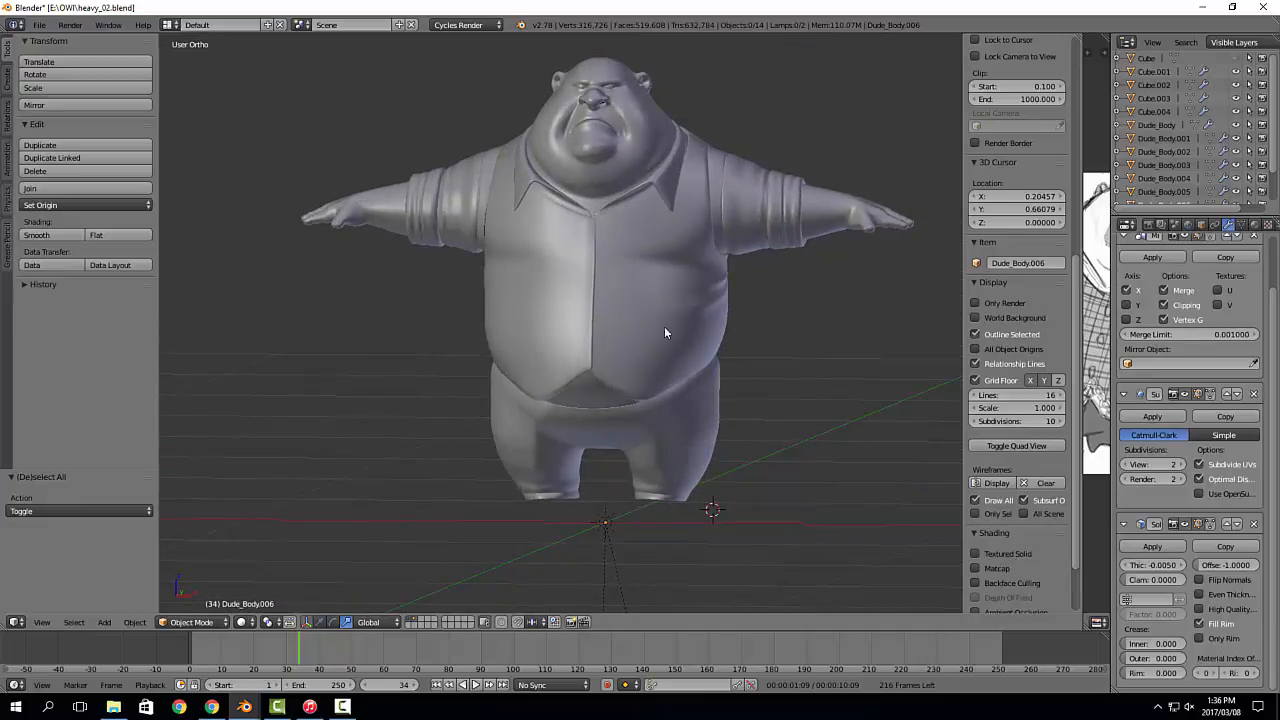
{"action": "middle_click_drag", "start_coordinate": [665, 332], "coordinate": [682, 352]}
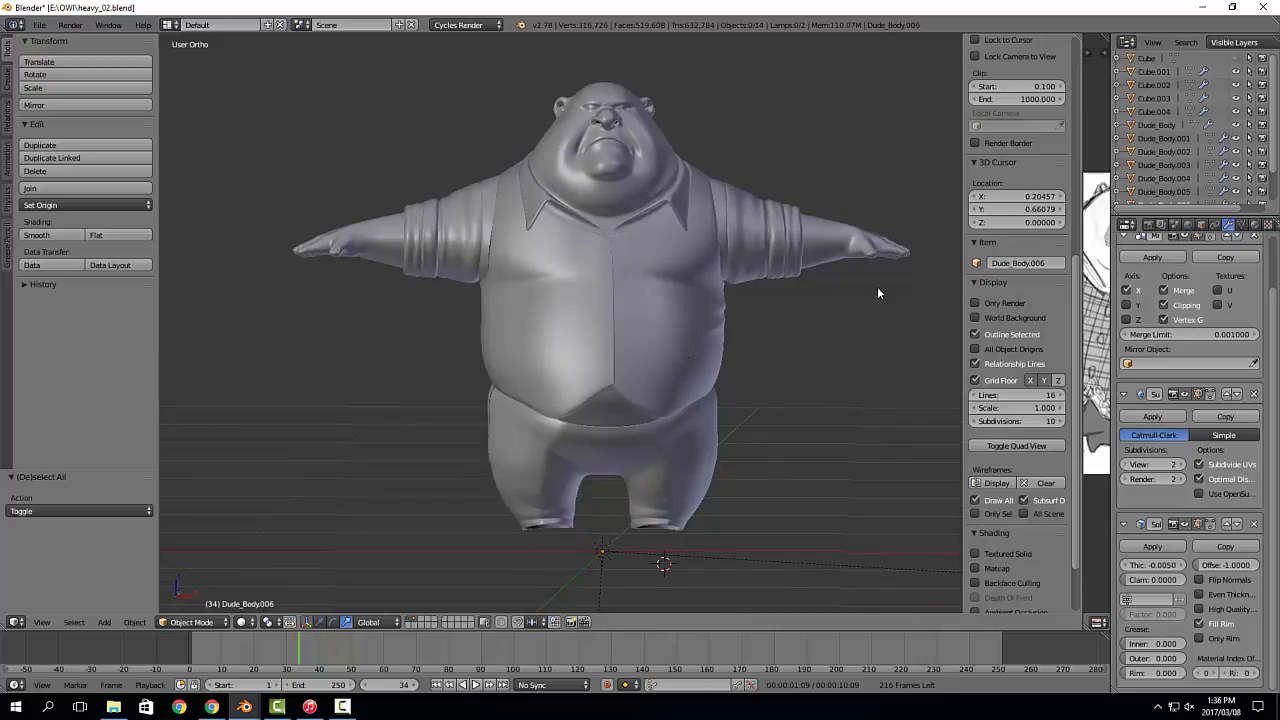
Step: Open the character's body mesh for editing at the top of the head and use face selection
{"action": "middle_click_drag", "start_coordinate": [690, 112], "coordinate": [594, 356]}
{"action": "scroll", "coordinate": [609, 233], "scroll_direction": "up", "scroll_amount": 5}
{"action": "right_click", "coordinate": [596, 415]}
{"action": "key", "text": "Tab"}
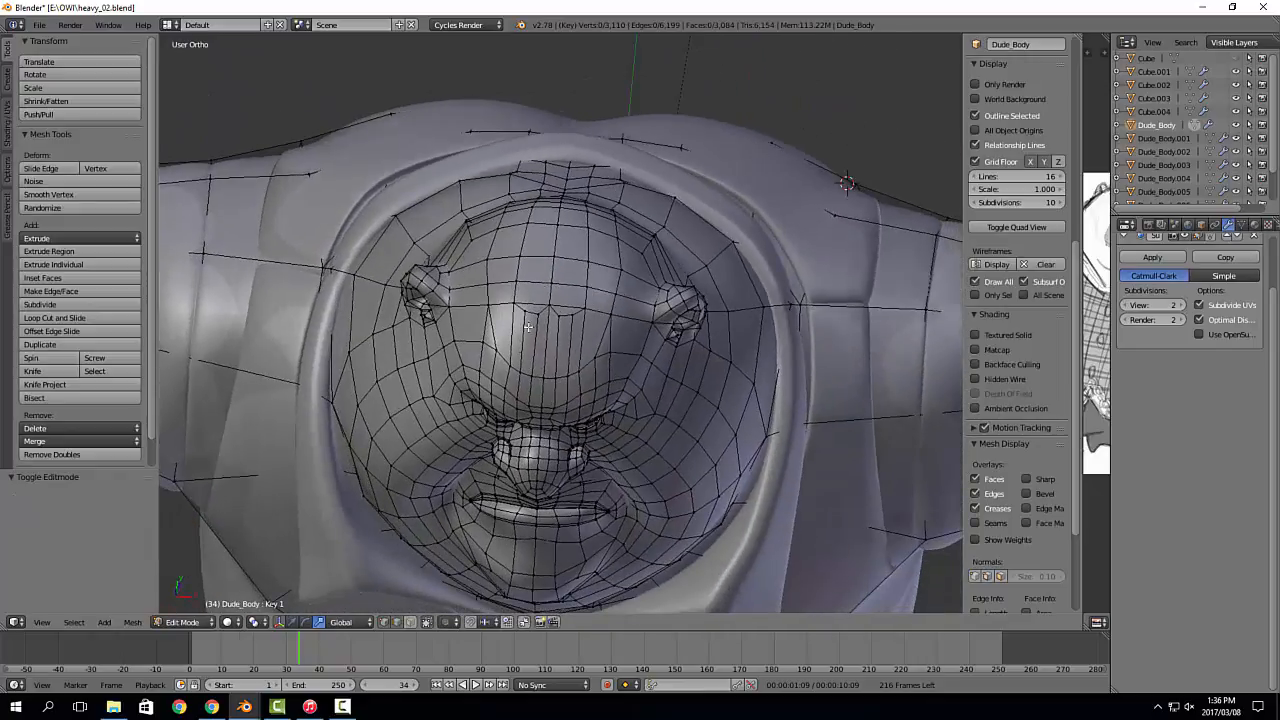
{"action": "middle_click_drag", "start_coordinate": [507, 358], "coordinate": [646, 334]}
{"action": "scroll", "coordinate": [646, 334], "scroll_direction": "up", "scroll_amount": 3}
{"action": "middle_click_drag", "start_coordinate": [648, 262], "coordinate": [631, 372]}
{"action": "key", "text": "3"}
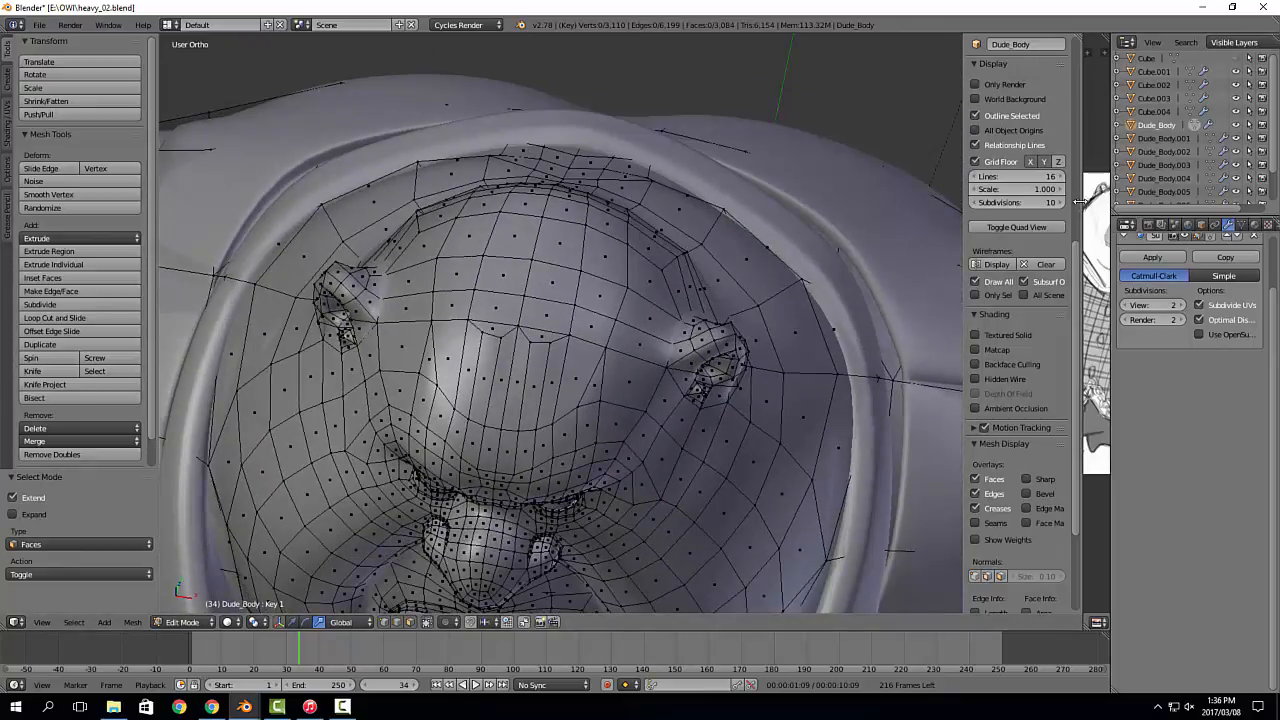
Step: Resize the 3D view so that part of the reference drawing shows beside it
{"action": "left_click_drag", "start_coordinate": [1081, 208], "coordinate": [972, 200]}
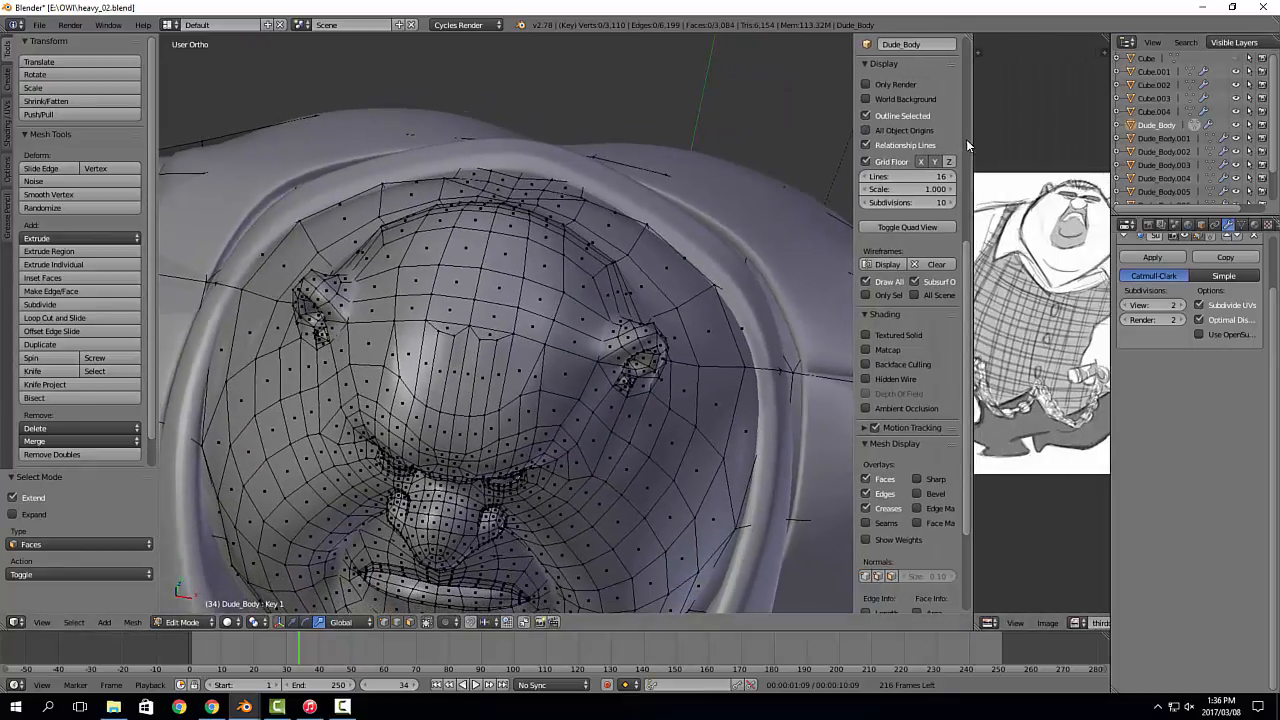
{"action": "left_click_drag", "start_coordinate": [973, 147], "coordinate": [1050, 147]}
{"action": "middle_click_drag", "start_coordinate": [600, 240], "coordinate": [545, 232]}
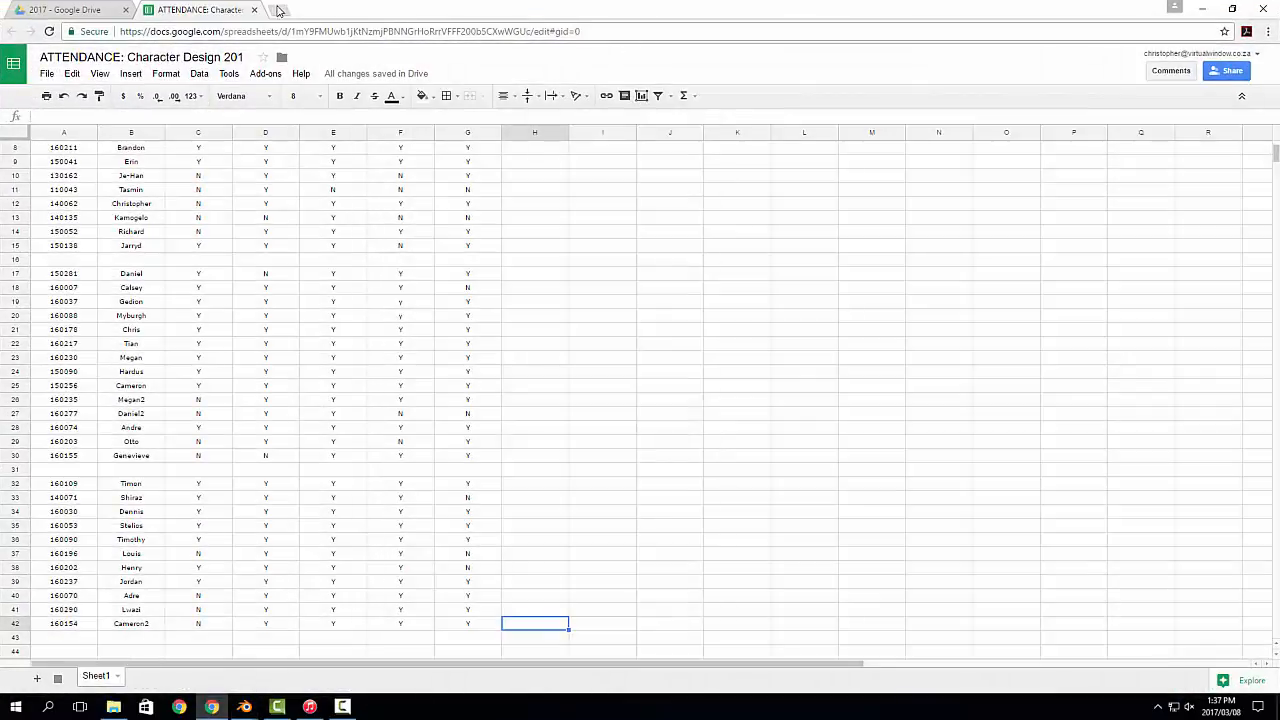
Step: Switch to Chrome and search the web in a new tab for "cg cookie hair tutorial"
{"action": "left_click", "coordinate": [279, 10]}
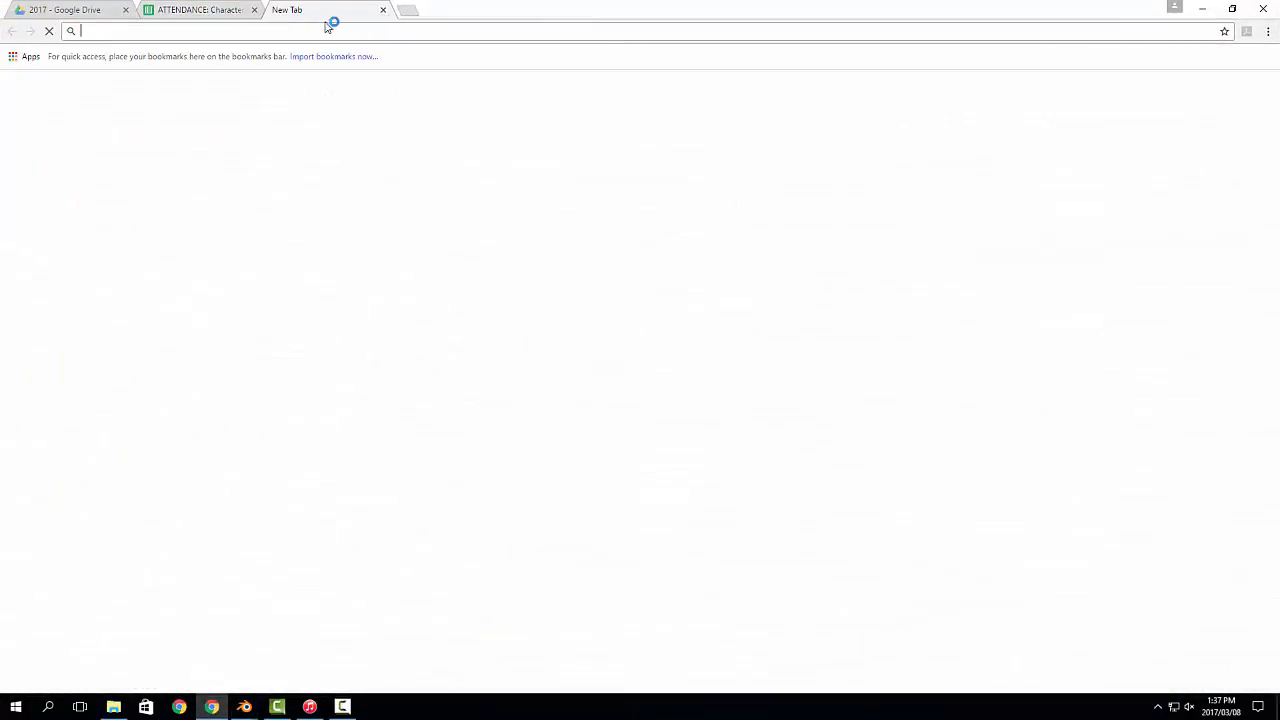
{"action": "type", "text": "cg"}
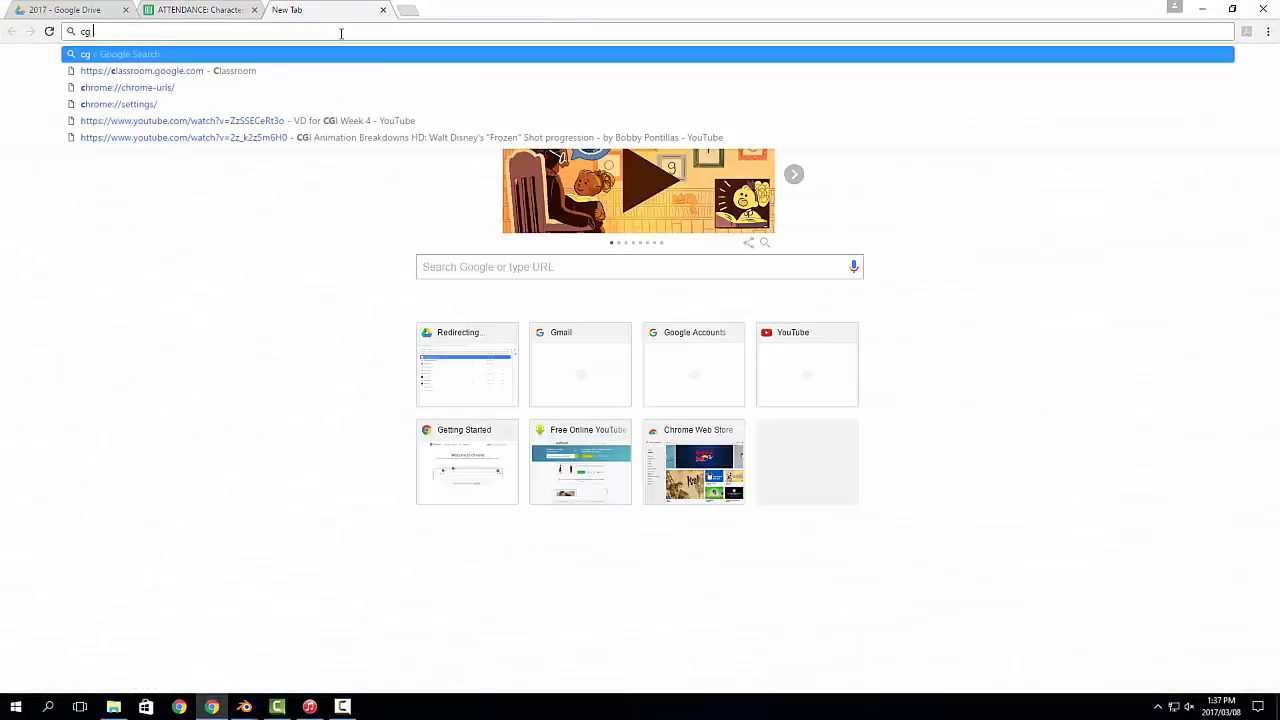
{"action": "type", "text": " cookie hair"}
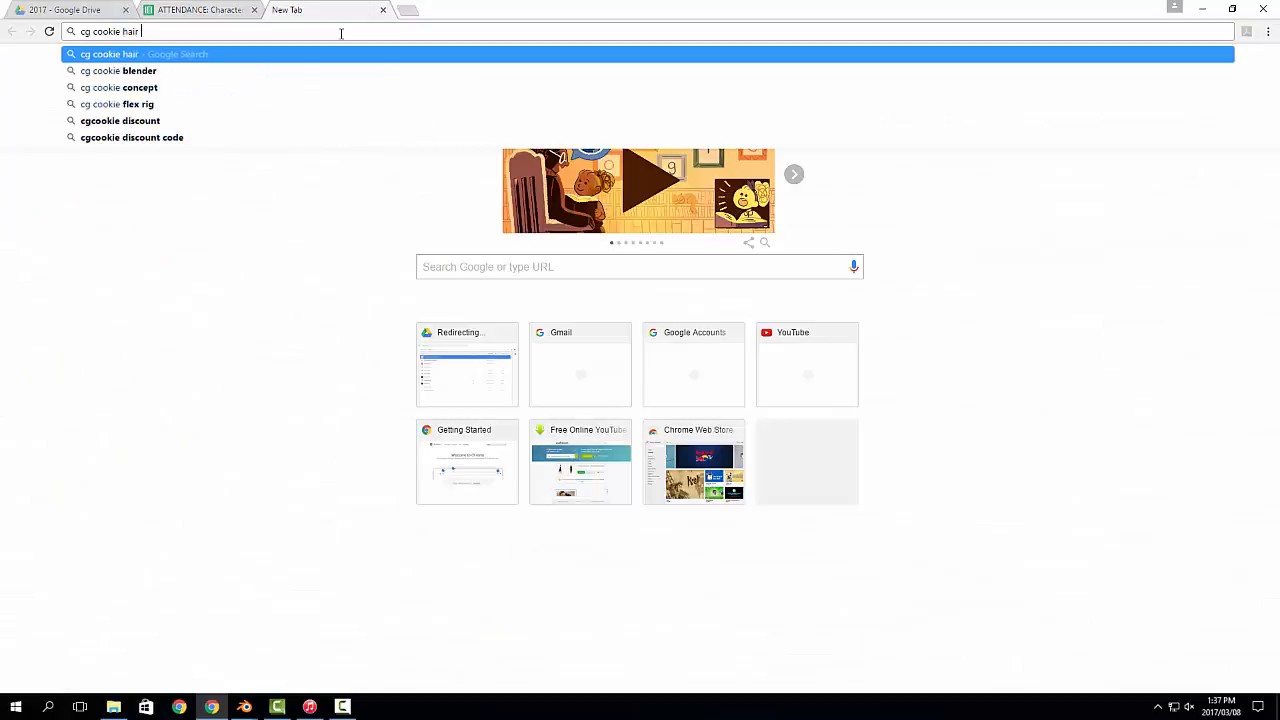
{"action": "type", "text": " tutorial"}
{"action": "key", "text": "Return"}
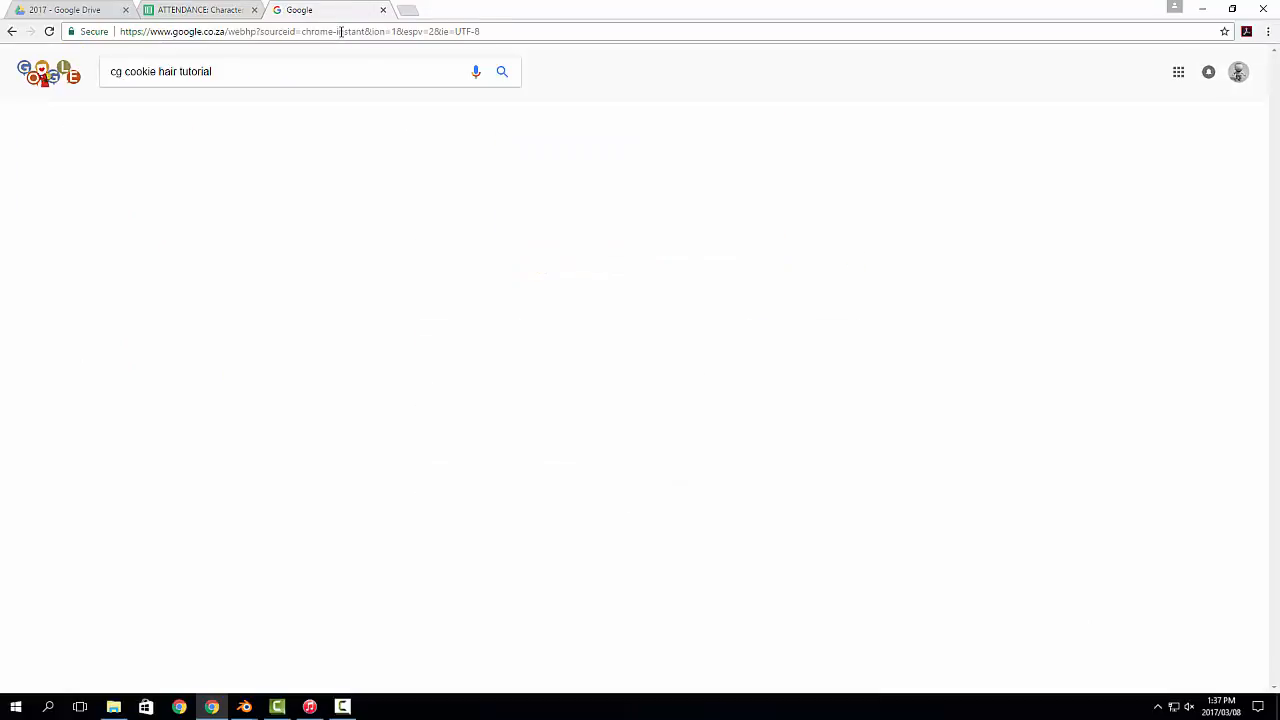
{"action": "scroll", "coordinate": [709, 400], "scroll_direction": "down", "scroll_amount": 3}
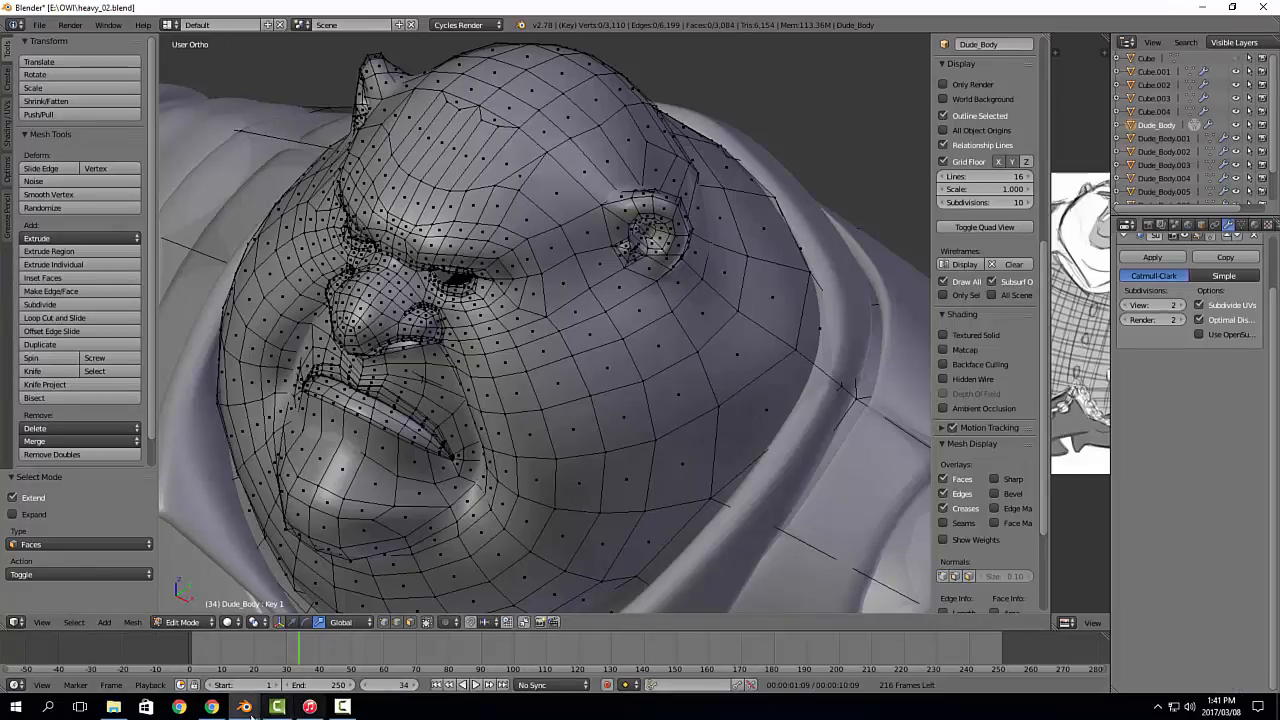
Step: Switch back to Blender and select the faces across the forehead and crown on one side of the head
{"action": "middle_click_drag", "start_coordinate": [613, 208], "coordinate": [647, 355]}
{"action": "scroll", "coordinate": [647, 355], "scroll_direction": "up", "scroll_amount": 1}
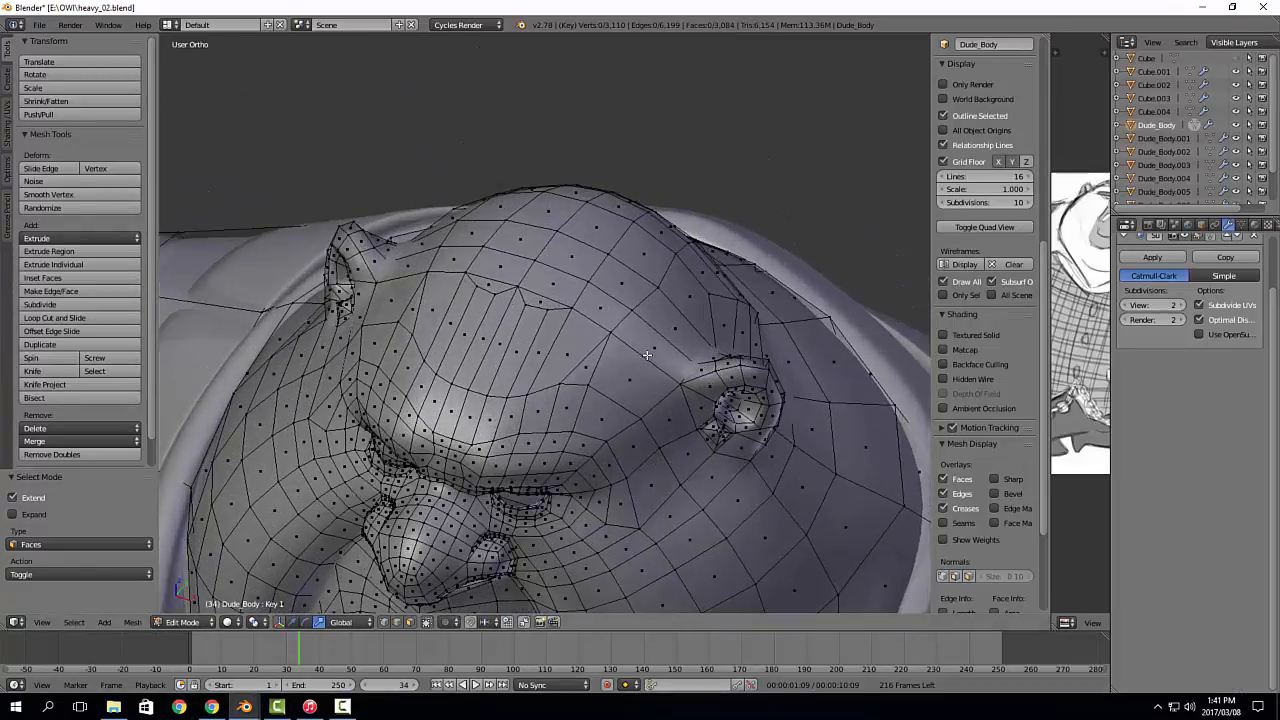
{"action": "mouse_move", "coordinate": [601, 349]}
{"action": "left_mouse_down"}
{"action": "mouse_move", "coordinate": [566, 353]}
{"action": "mouse_move", "coordinate": [438, 299]}
{"action": "mouse_move", "coordinate": [519, 270]}
{"action": "mouse_move", "coordinate": [606, 272]}
{"action": "mouse_move", "coordinate": [623, 290]}
{"action": "mouse_move", "coordinate": [599, 335]}
{"action": "left_mouse_up"}
{"action": "right_click", "coordinate": [648, 310]}
{"action": "mouse_move", "coordinate": [648, 310]}
{"action": "middle_mouse_down"}
{"action": "mouse_move", "coordinate": [620, 369]}
{"action": "mouse_move", "coordinate": [643, 371]}
{"action": "mouse_move", "coordinate": [611, 347]}
{"action": "middle_mouse_up"}
Step: Leave the body mesh and delete the oversized stray sleeve object Dude_Body.004 floating far above the character
{"action": "scroll", "coordinate": [611, 347], "scroll_direction": "down", "scroll_amount": 5}
{"action": "scroll", "coordinate": [611, 347], "scroll_direction": "down", "scroll_amount": 15}
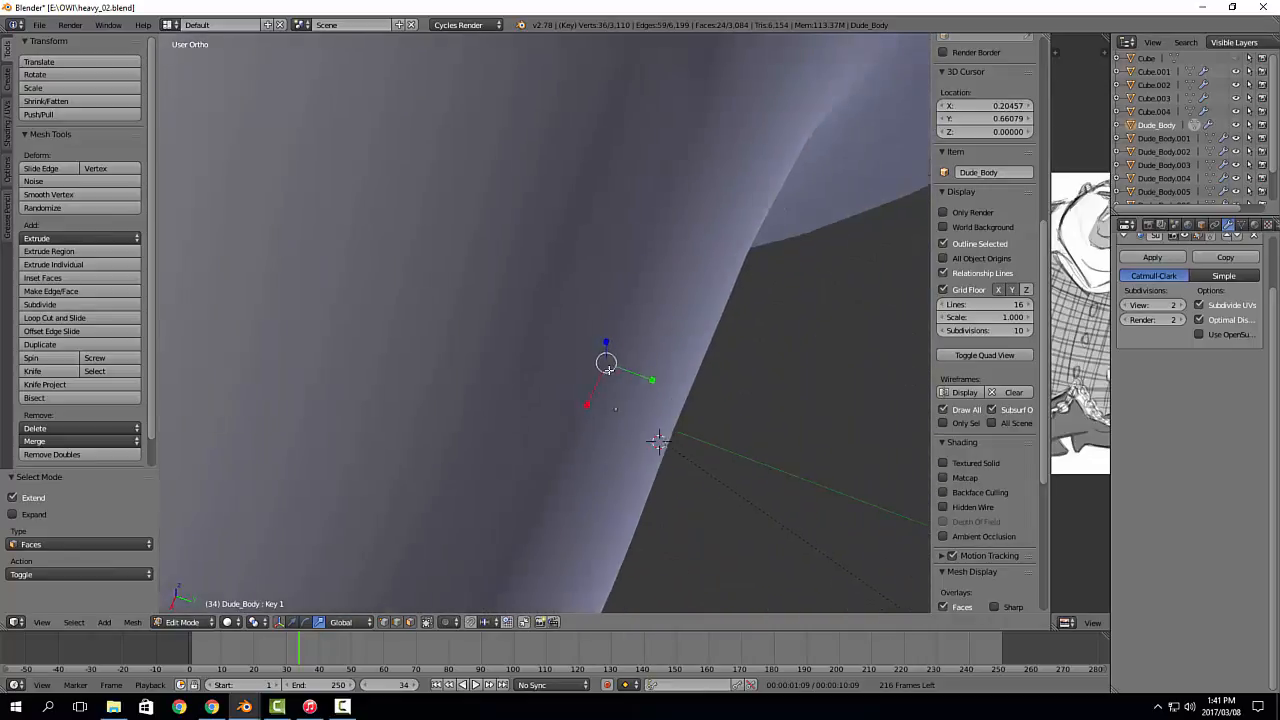
{"action": "scroll", "coordinate": [608, 370], "scroll_direction": "down", "scroll_amount": 10}
{"action": "middle_click_drag", "start_coordinate": [608, 370], "coordinate": [706, 309]}
{"action": "middle_click_drag", "start_coordinate": [747, 240], "coordinate": [660, 450], "text": "shift"}
{"action": "scroll", "coordinate": [661, 390], "scroll_direction": "down", "scroll_amount": 1}
{"action": "key", "text": "Tab"}
{"action": "right_click", "coordinate": [684, 166]}
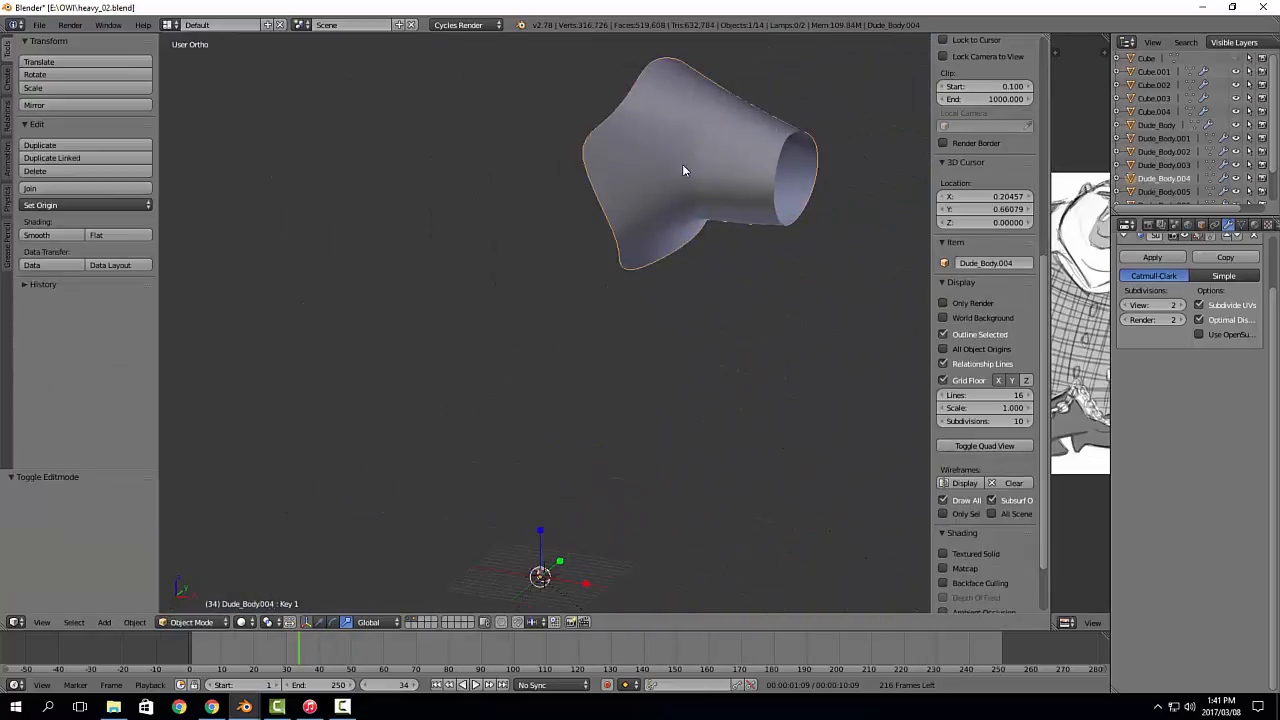
{"action": "key", "text": "x"}
{"action": "left_click", "coordinate": [687, 178]}
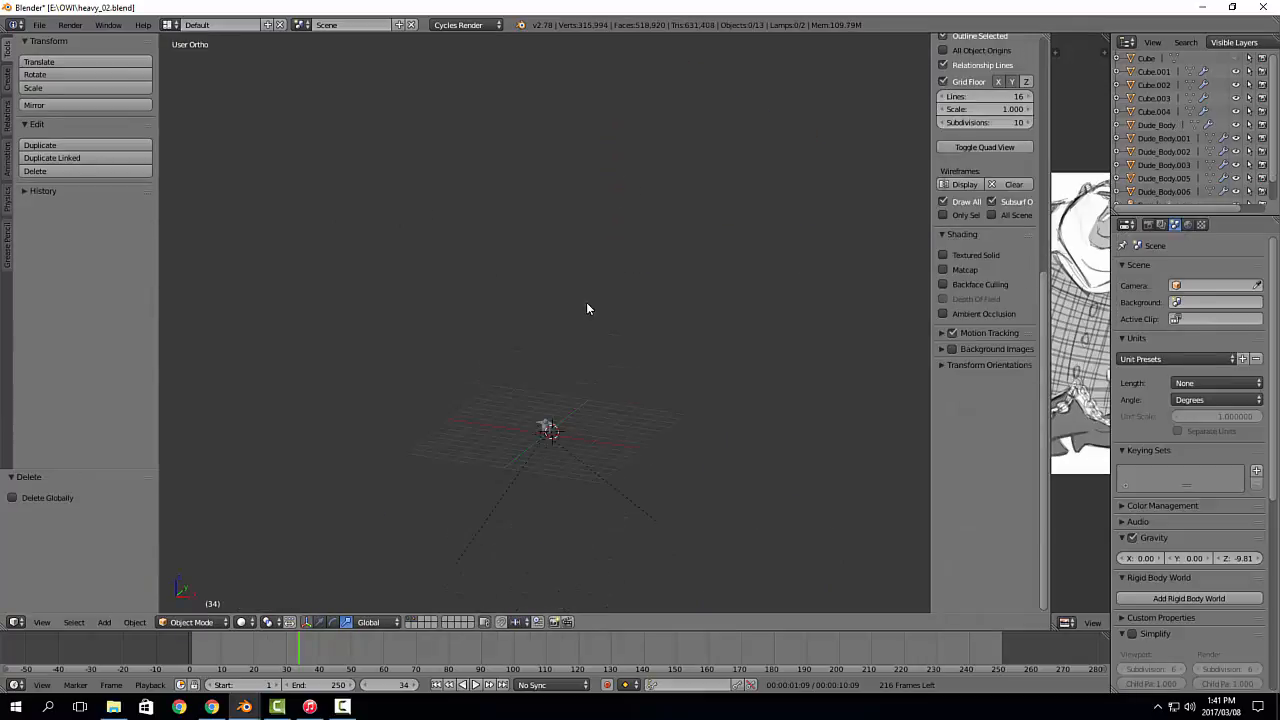
Step: Reopen the body mesh for editing and extend the scalp face selection behind the ear and around the back of the head
{"action": "scroll", "coordinate": [566, 314], "scroll_direction": "up", "scroll_amount": 4}
{"action": "right_click", "coordinate": [572, 399]}
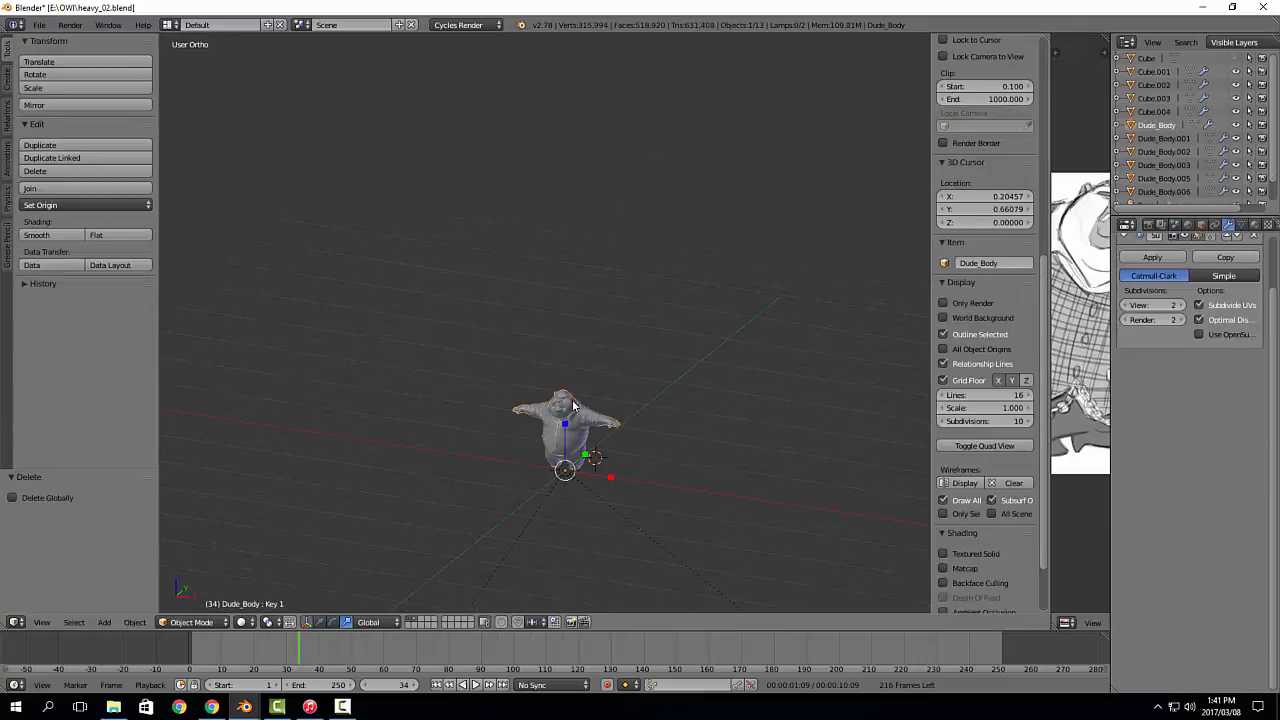
{"action": "key", "text": "Tab"}
{"action": "key", "text": "KP_Decimal"}
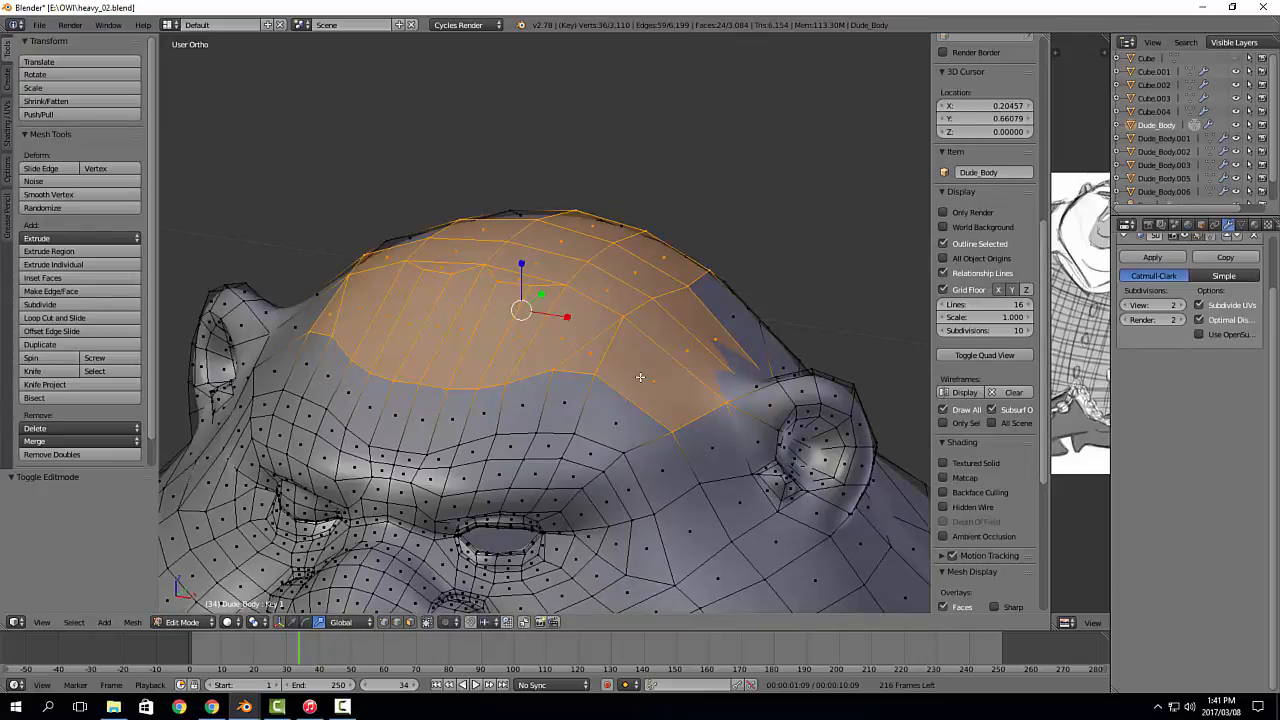
{"action": "scroll", "coordinate": [640, 377], "scroll_direction": "down", "scroll_amount": 4}
{"action": "middle_click_drag", "start_coordinate": [640, 377], "coordinate": [571, 377]}
{"action": "middle_click_drag", "start_coordinate": [666, 441], "coordinate": [648, 391], "text": "shift"}
{"action": "middle_click_drag", "start_coordinate": [648, 391], "coordinate": [634, 392]}
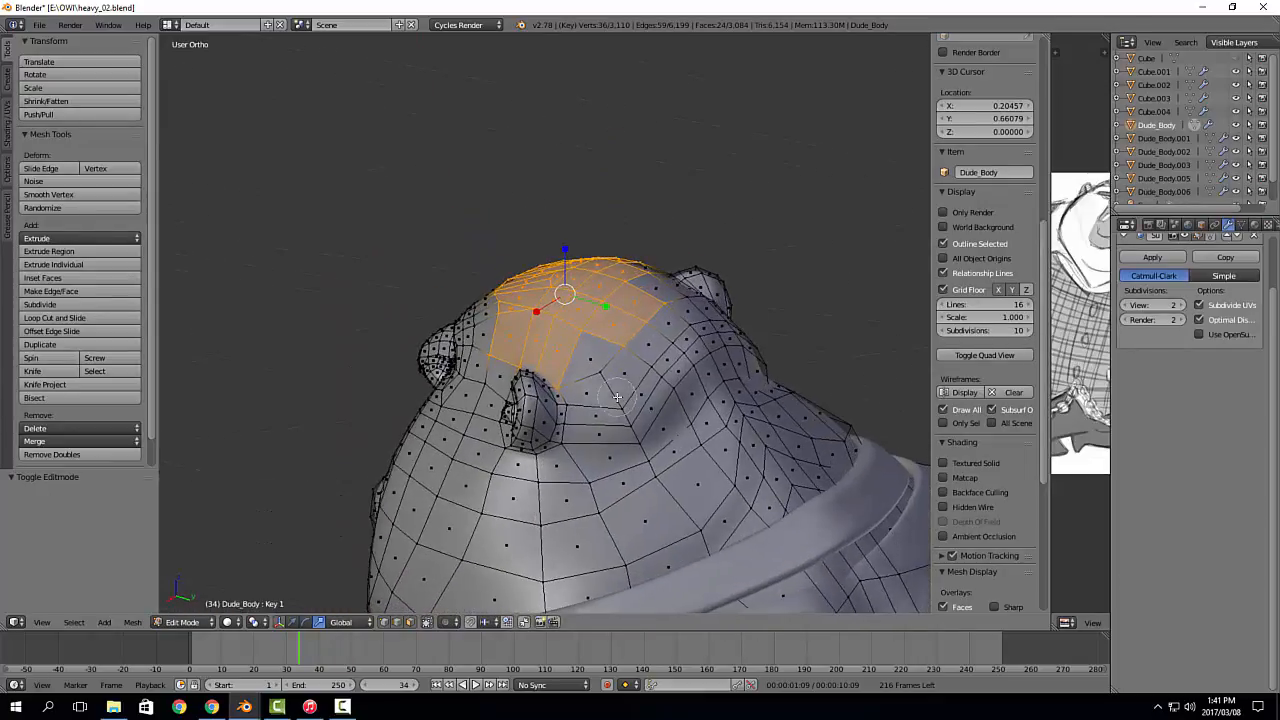
{"action": "mouse_move", "coordinate": [617, 397]}
{"action": "left_mouse_down"}
{"action": "mouse_move", "coordinate": [602, 380]}
{"action": "mouse_move", "coordinate": [616, 424]}
{"action": "mouse_move", "coordinate": [655, 345]}
{"action": "mouse_move", "coordinate": [669, 386]}
{"action": "left_mouse_up"}
{"action": "right_click", "coordinate": [634, 424]}
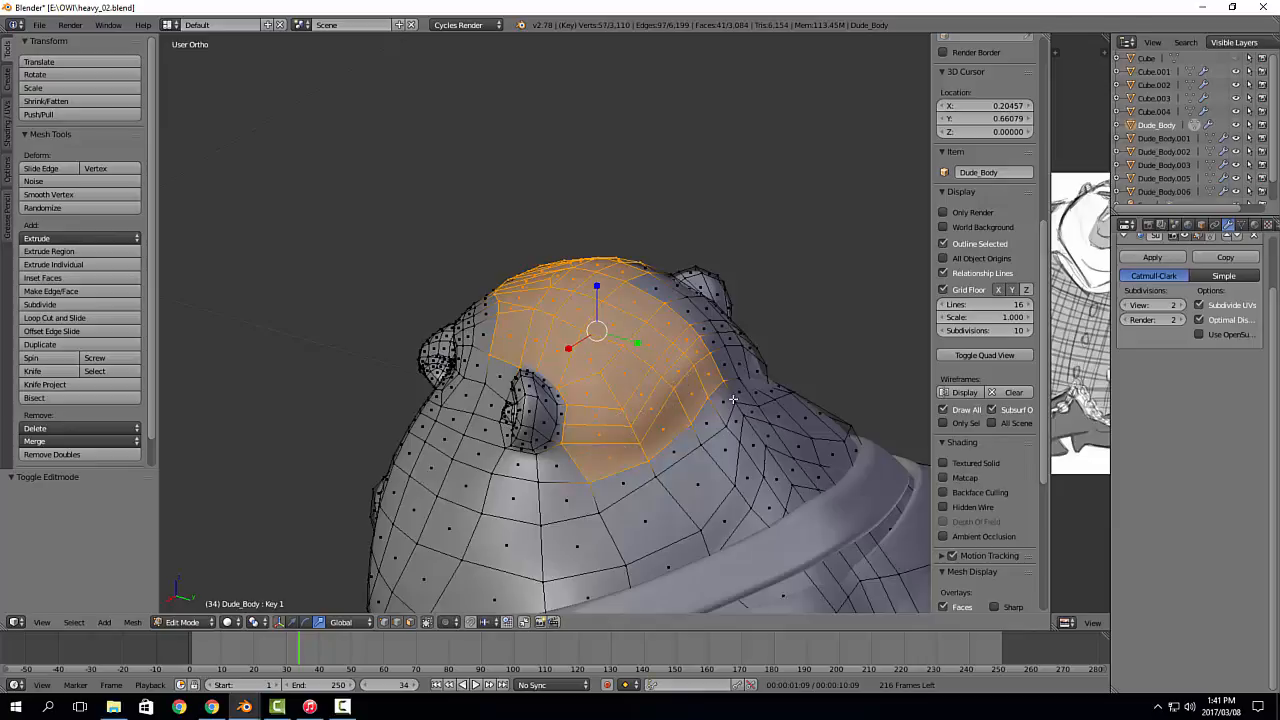
Step: Fill the gaps in the scalp face selection up to the centre line and deselect stray faces beyond that half
{"action": "mouse_move", "coordinate": [634, 424]}
{"action": "middle_mouse_down"}
{"action": "mouse_move", "coordinate": [545, 455]}
{"action": "mouse_move", "coordinate": [543, 480]}
{"action": "middle_mouse_up"}
{"action": "key", "text": "c"}
{"action": "mouse_move", "coordinate": [703, 271]}
{"action": "middle_mouse_down"}
{"action": "mouse_move", "coordinate": [690, 272]}
{"action": "mouse_move", "coordinate": [686, 303]}
{"action": "middle_mouse_up"}
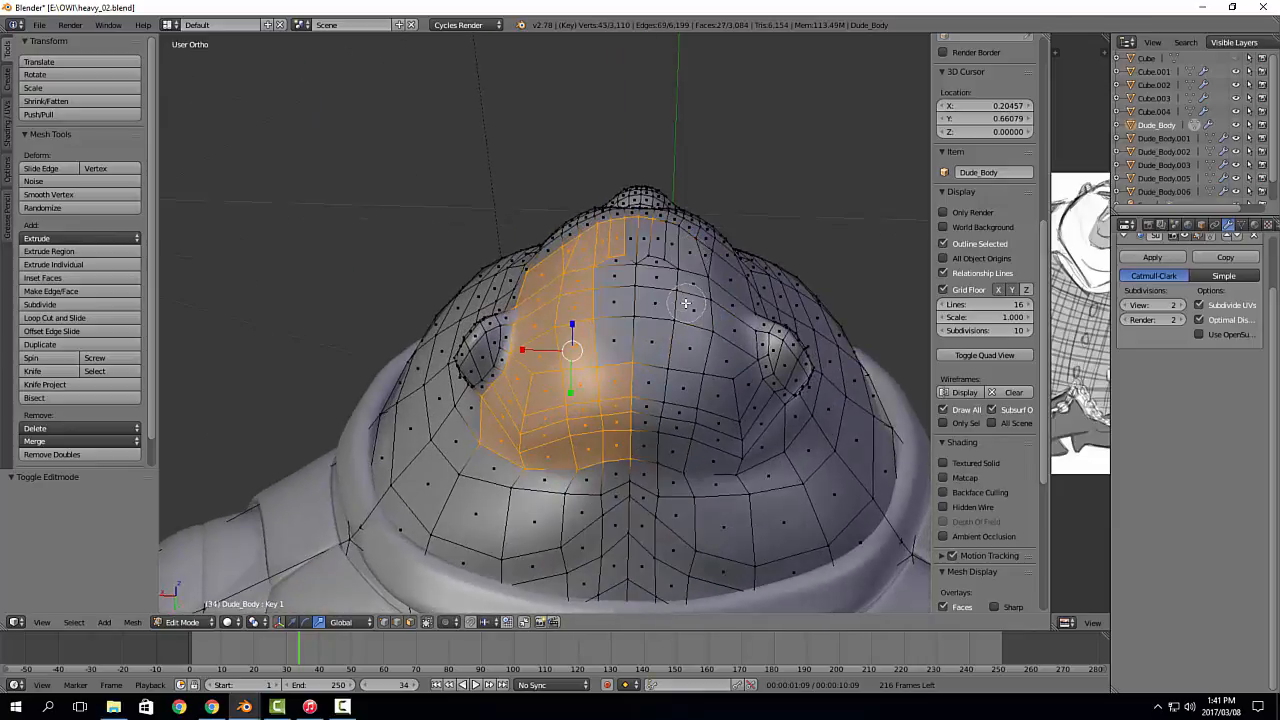
{"action": "left_click_drag", "start_coordinate": [607, 239], "coordinate": [610, 322]}
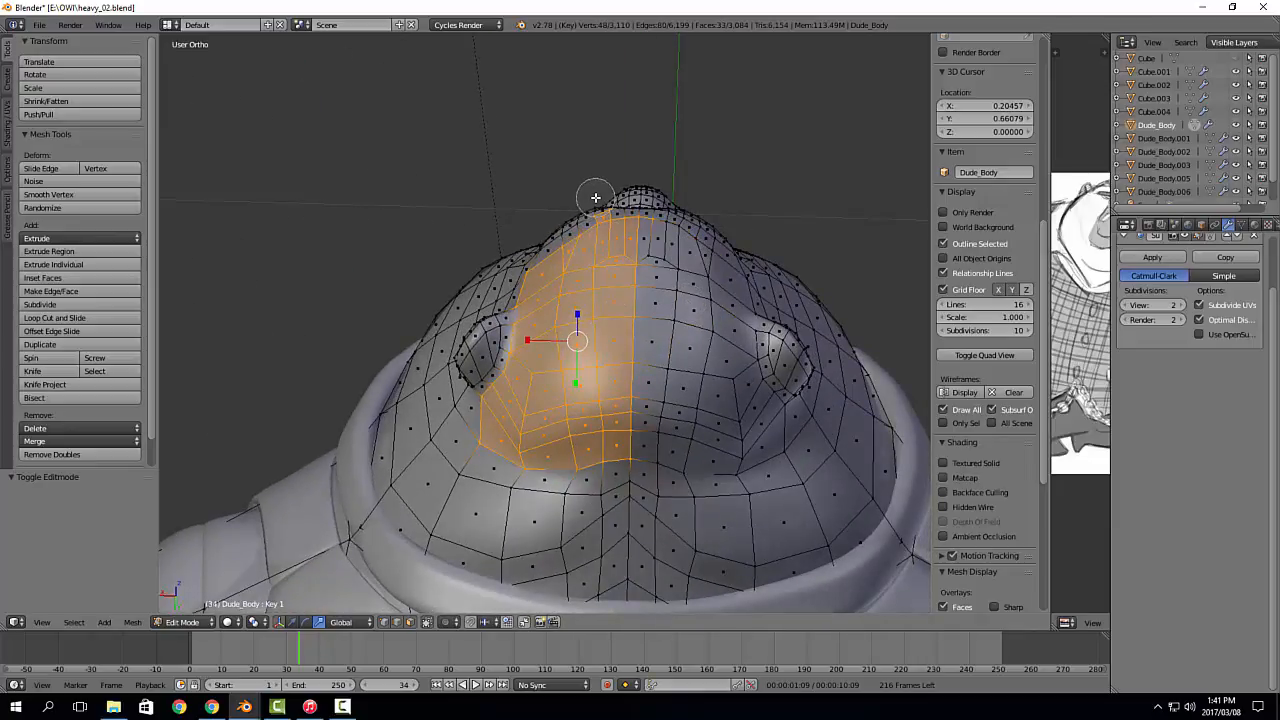
{"action": "key", "text": "1"}
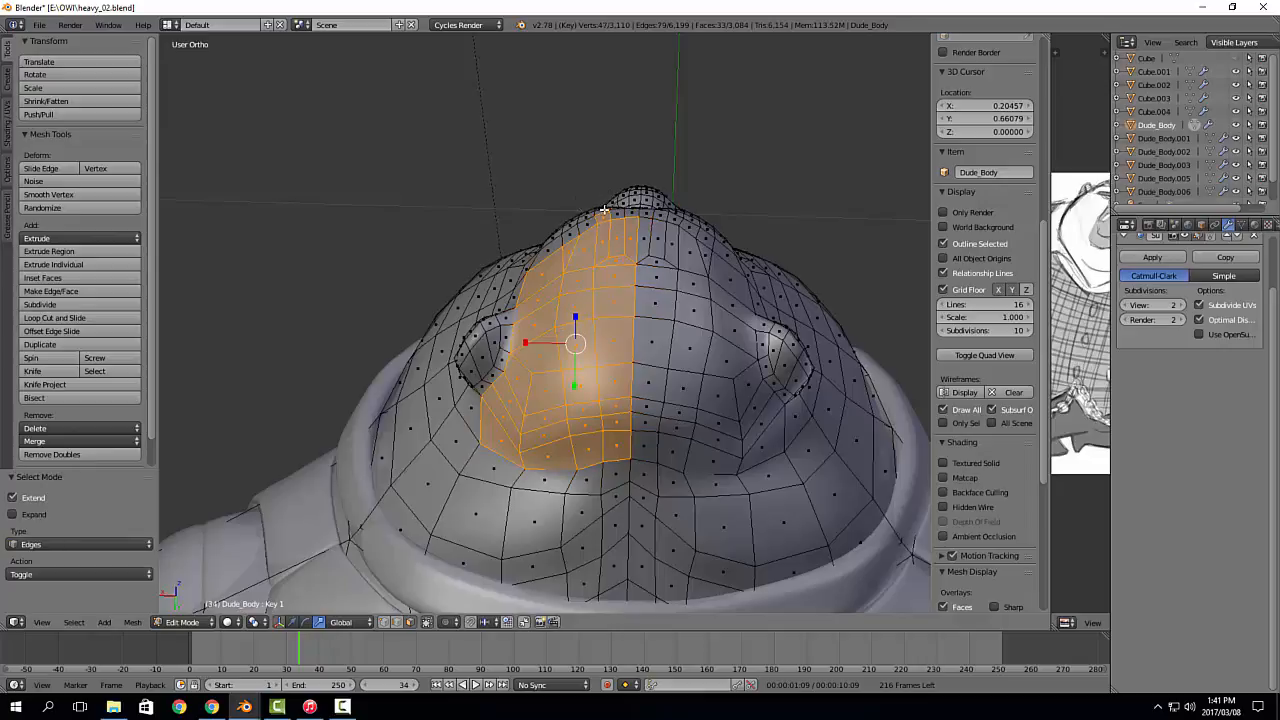
{"action": "middle_click_drag", "start_coordinate": [606, 200], "coordinate": [691, 275]}
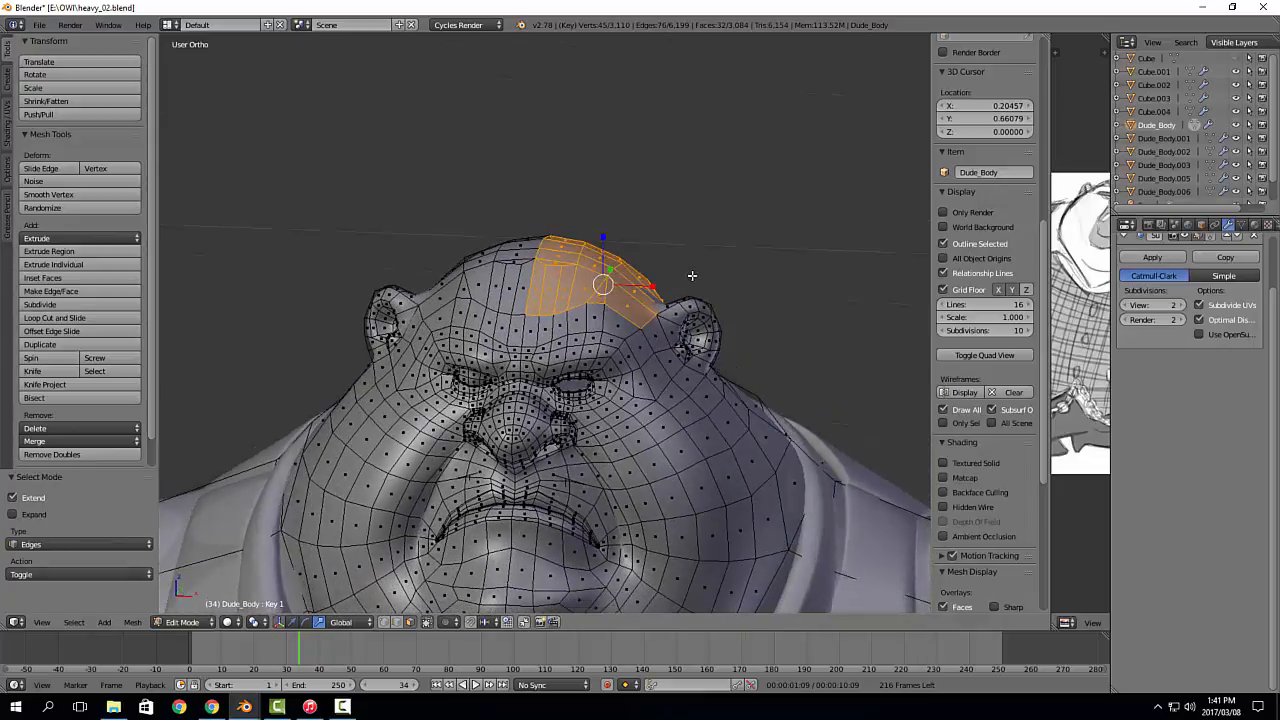
Step: Duplicate the selected half-scalp faces in place and separate the copy into its own object
{"action": "key", "text": "shift+d"}
{"action": "right_click", "coordinate": [755, 269]}
{"action": "key", "text": "Tab"}
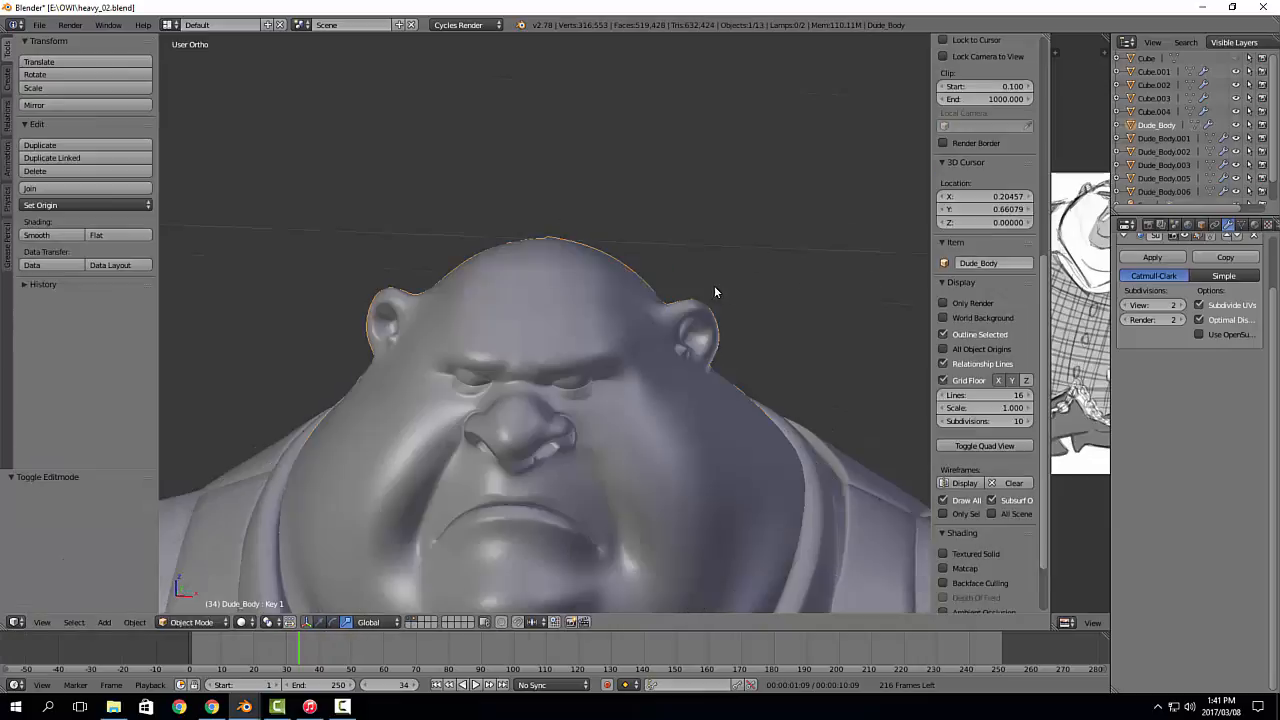
{"action": "key", "text": "Tab"}
{"action": "key", "text": "p"}
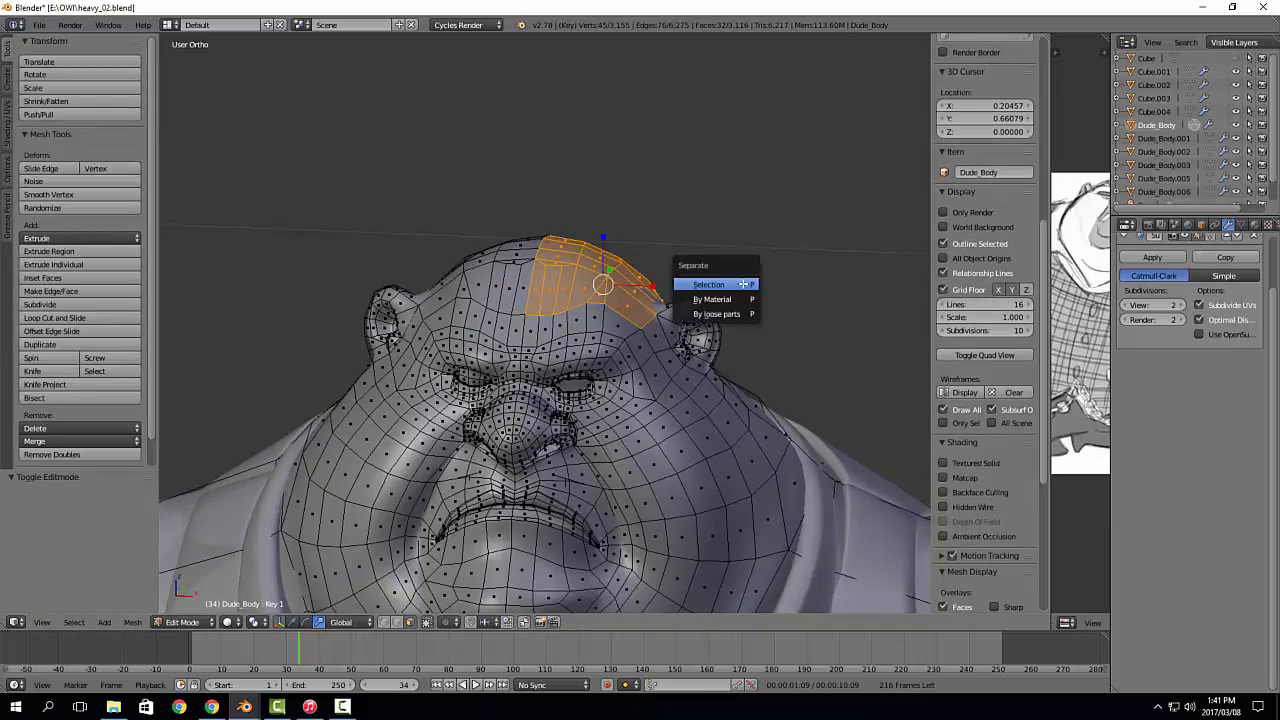
{"action": "left_click", "coordinate": [745, 289]}
{"action": "key", "text": "Tab"}
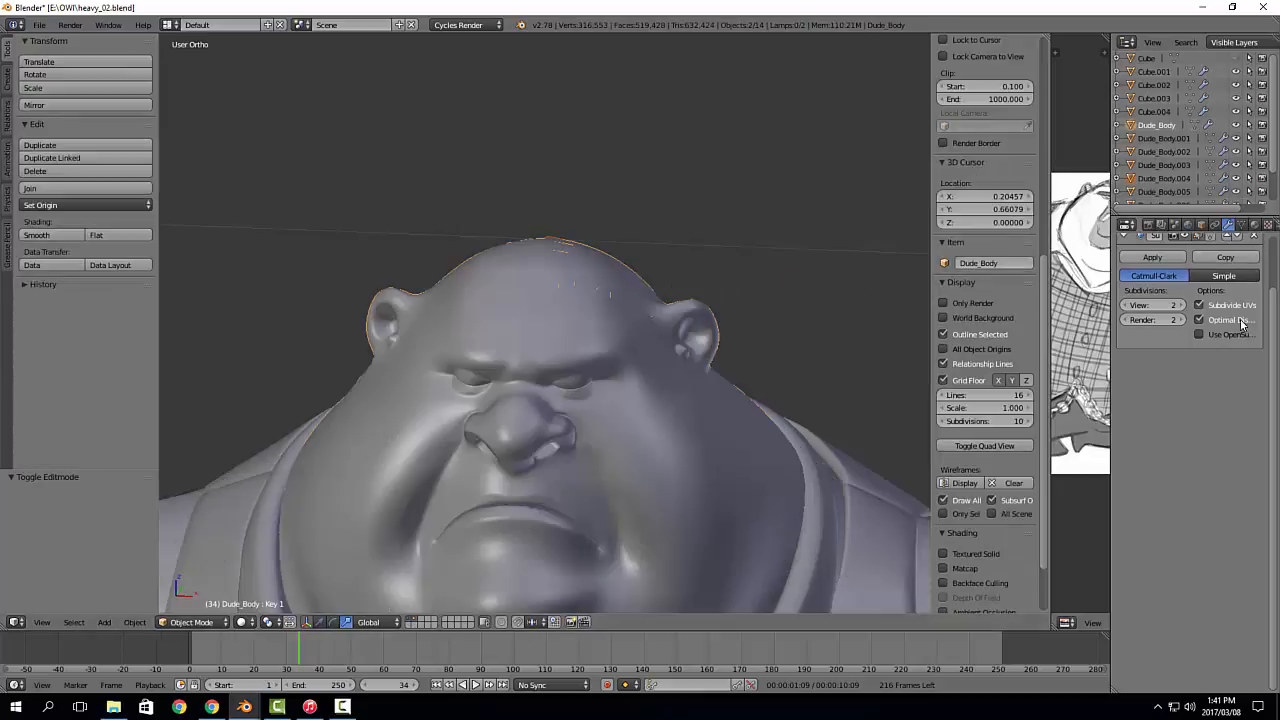
{"action": "left_click", "coordinate": [1195, 269]}
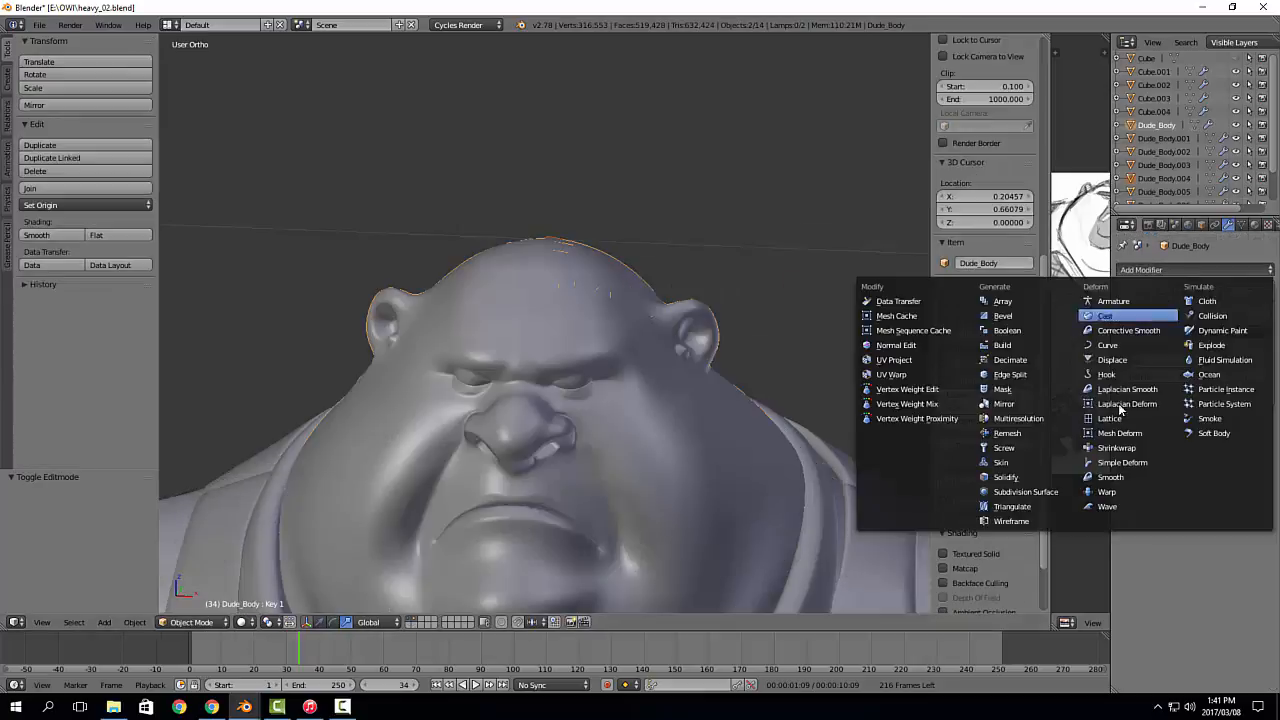
{"action": "left_click", "coordinate": [1028, 403]}
{"action": "key", "text": "ctrl+z"}
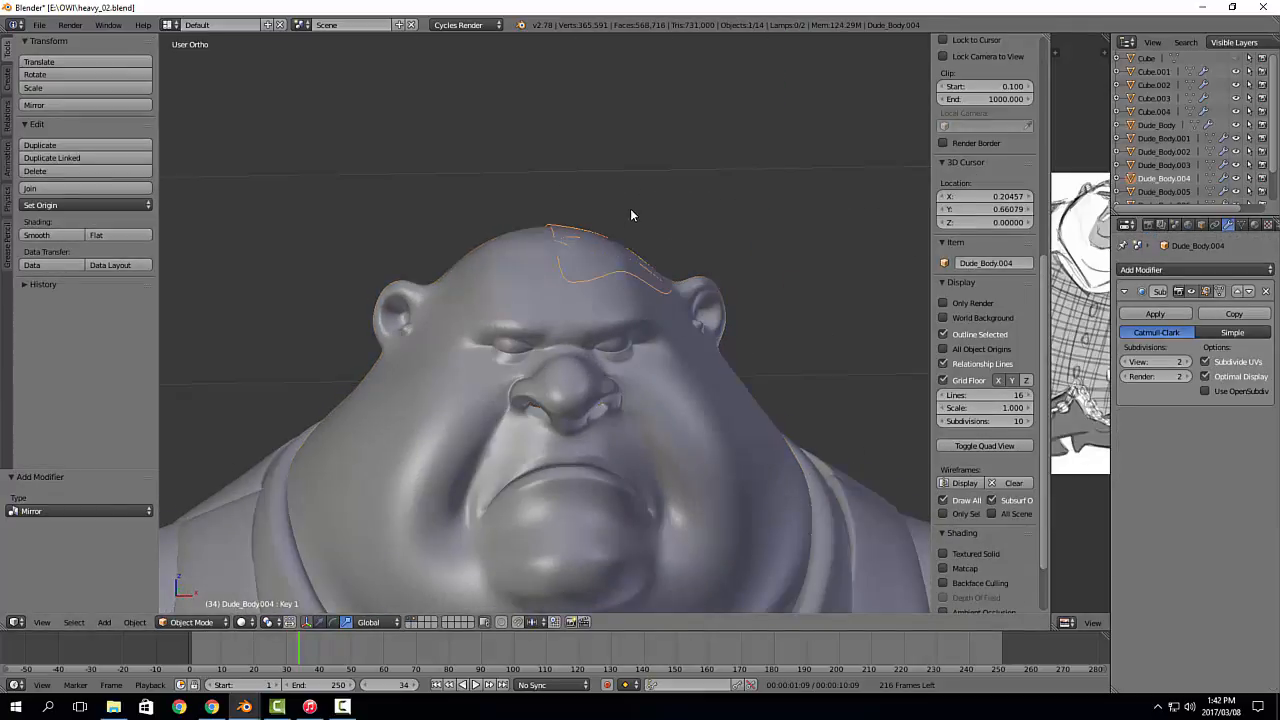
{"action": "key", "text": "ctrl+shift+z"}
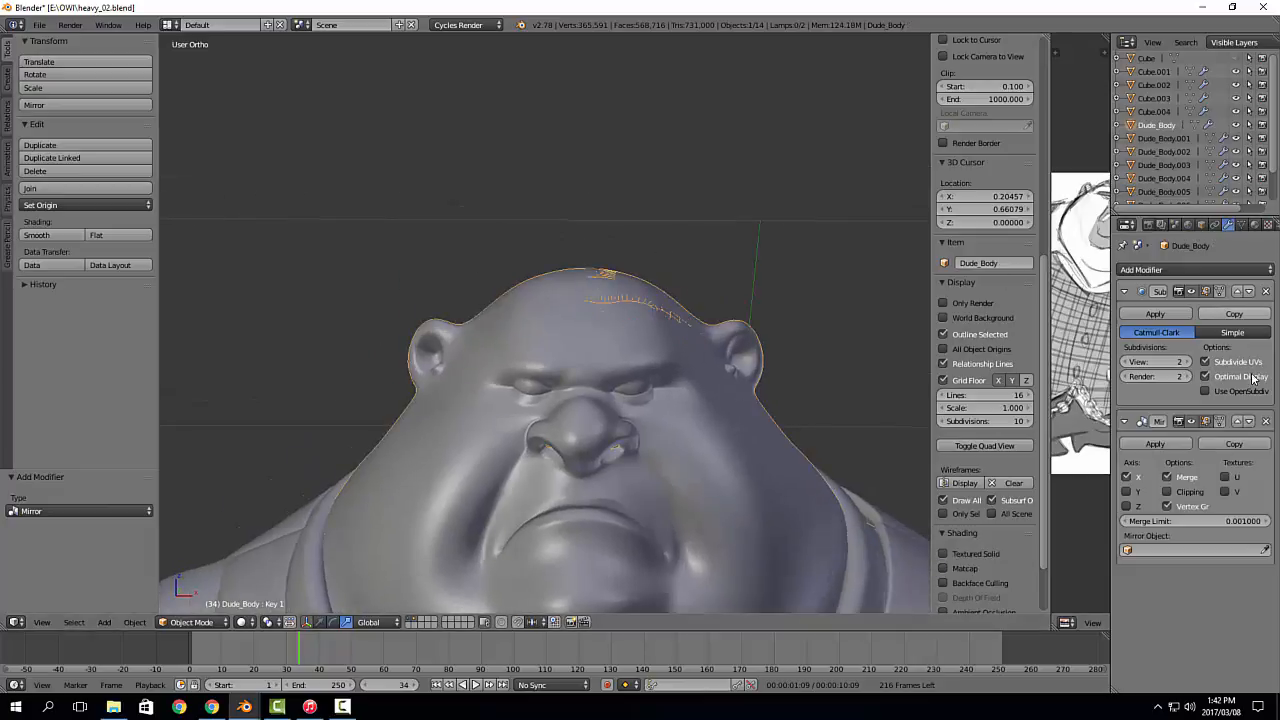
{"action": "left_click", "coordinate": [1266, 422]}
Step: Add a Mirror modifier to the separated half-scalp piece and place it above the Subdivision Surface modifier in the stack
{"action": "right_click", "coordinate": [622, 290]}
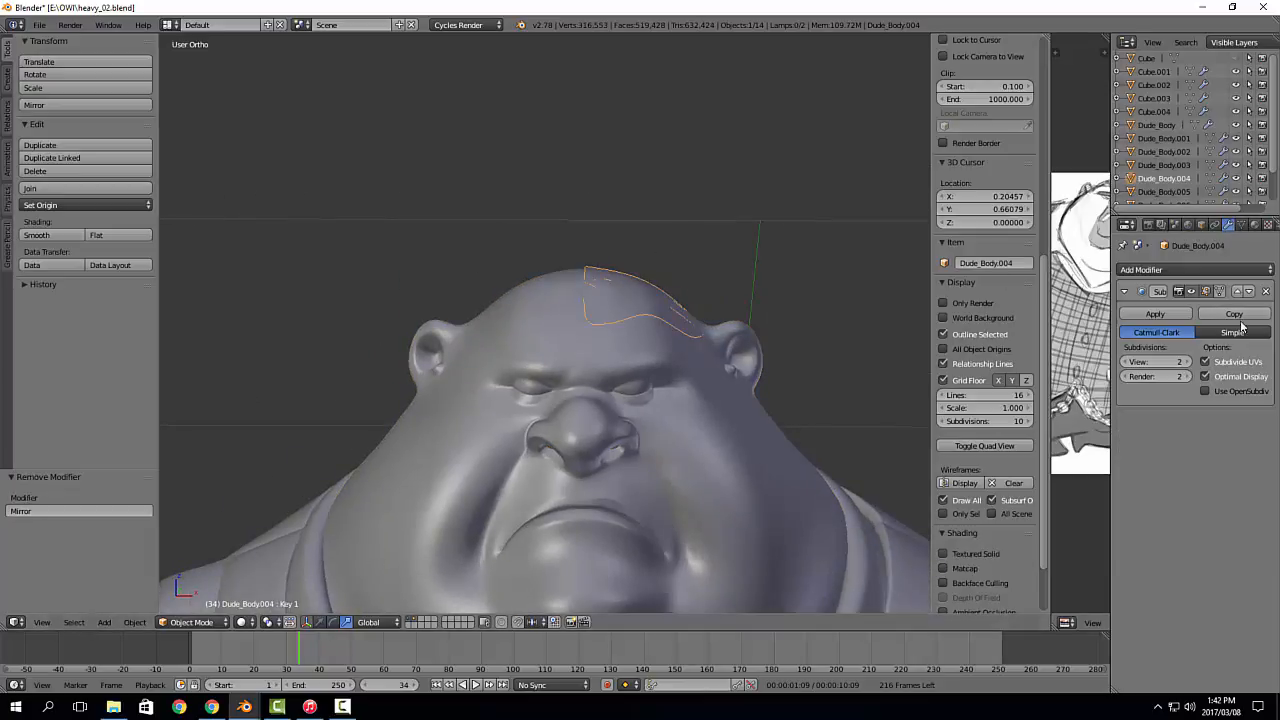
{"action": "left_click", "coordinate": [1186, 268]}
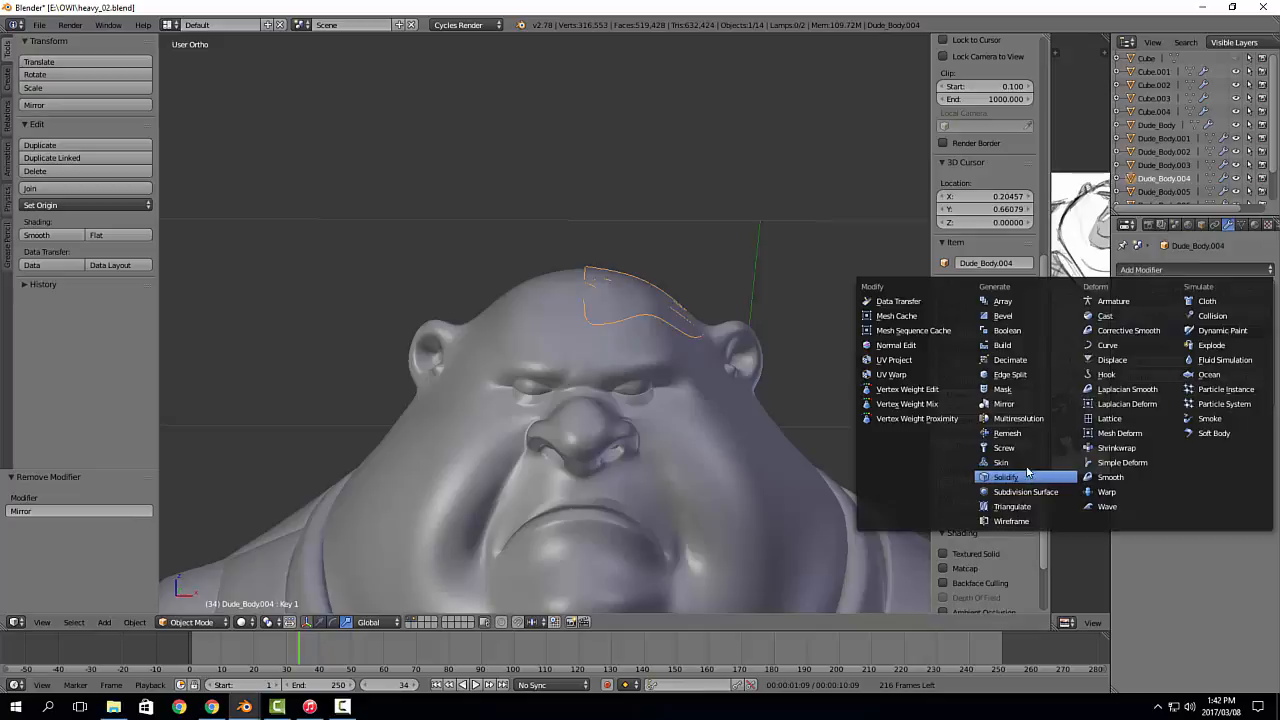
{"action": "left_click", "coordinate": [1018, 405]}
{"action": "middle_click_drag", "start_coordinate": [629, 292], "coordinate": [621, 355]}
{"action": "key", "text": "Tab"}
{"action": "scroll", "coordinate": [620, 340], "scroll_direction": "up", "scroll_amount": 3}
{"action": "left_click", "coordinate": [1238, 421]}
Step: Merge two neighbouring vertices on the scalp piece's front edge at their center
{"action": "middle_click_drag", "start_coordinate": [620, 410], "coordinate": [654, 417]}
{"action": "right_click", "coordinate": [652, 416]}
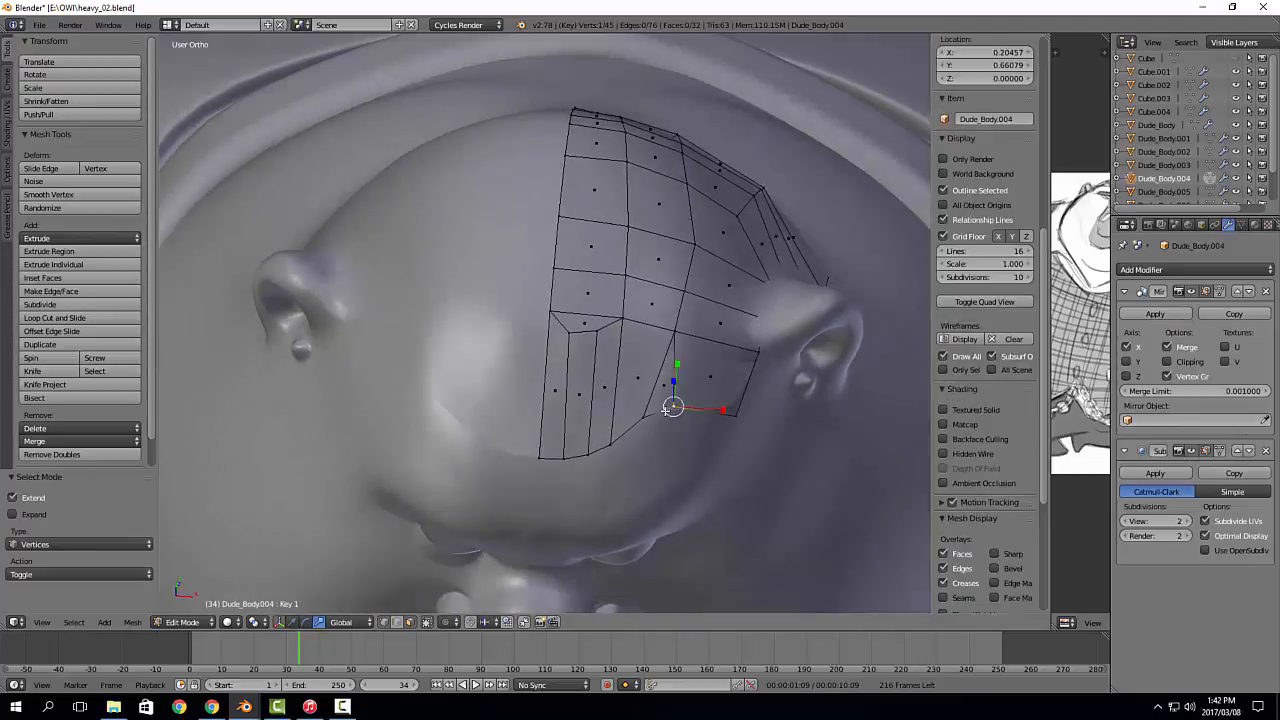
{"action": "key", "text": "alt+m"}
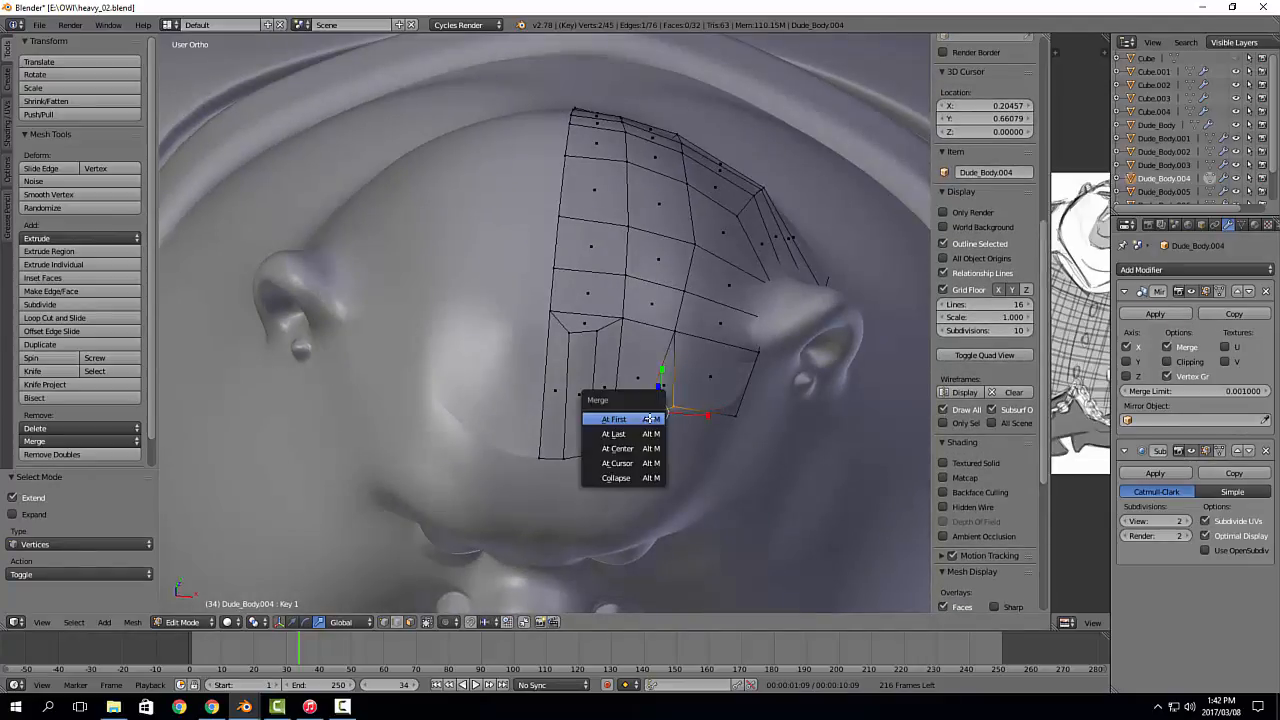
{"action": "left_click", "coordinate": [651, 451]}
Step: Dissolve the narrow face beside the centre line above the forehead into one larger face and leave mesh editing
{"action": "right_click", "coordinate": [585, 376], "text": "alt"}
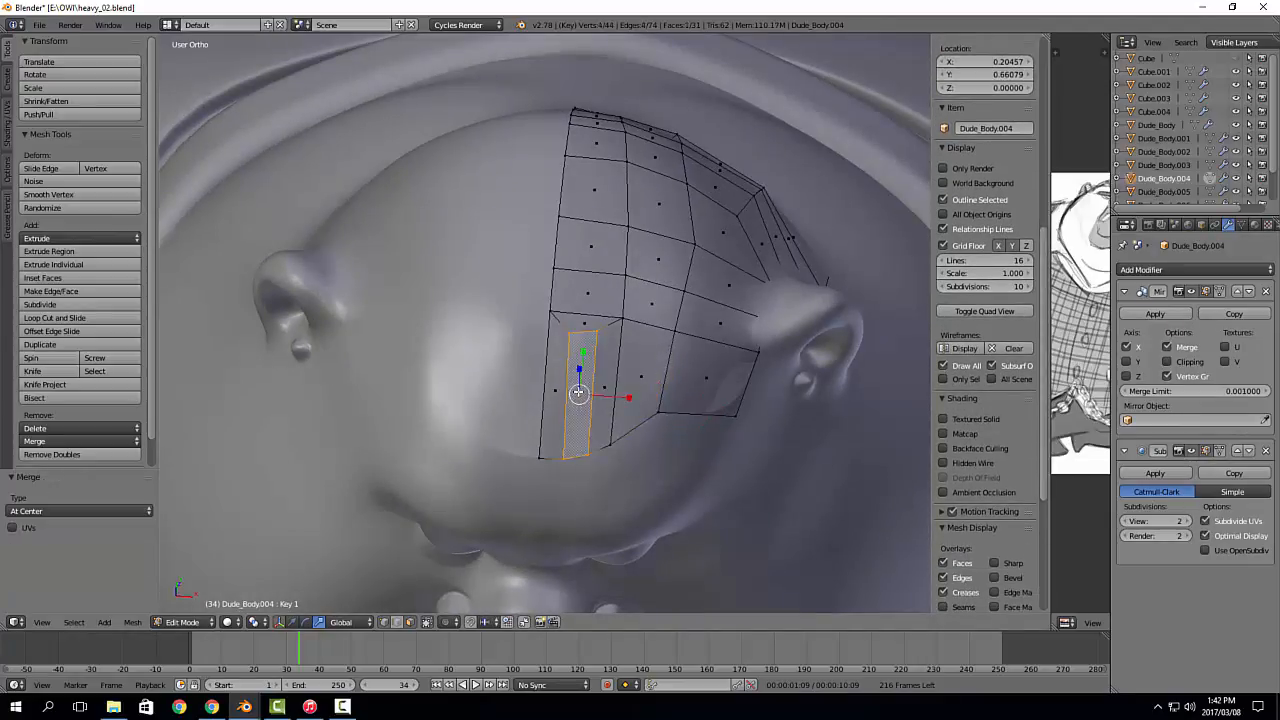
{"action": "key", "text": "x"}
{"action": "left_click", "coordinate": [578, 391]}
{"action": "key", "text": "a"}
{"action": "middle_click_drag", "start_coordinate": [607, 422], "coordinate": [550, 352]}
{"action": "key", "text": "Tab"}
{"action": "left_click", "coordinate": [582, 333]}
{"action": "key", "text": "Tab"}
{"action": "left_click", "coordinate": [765, 372]}
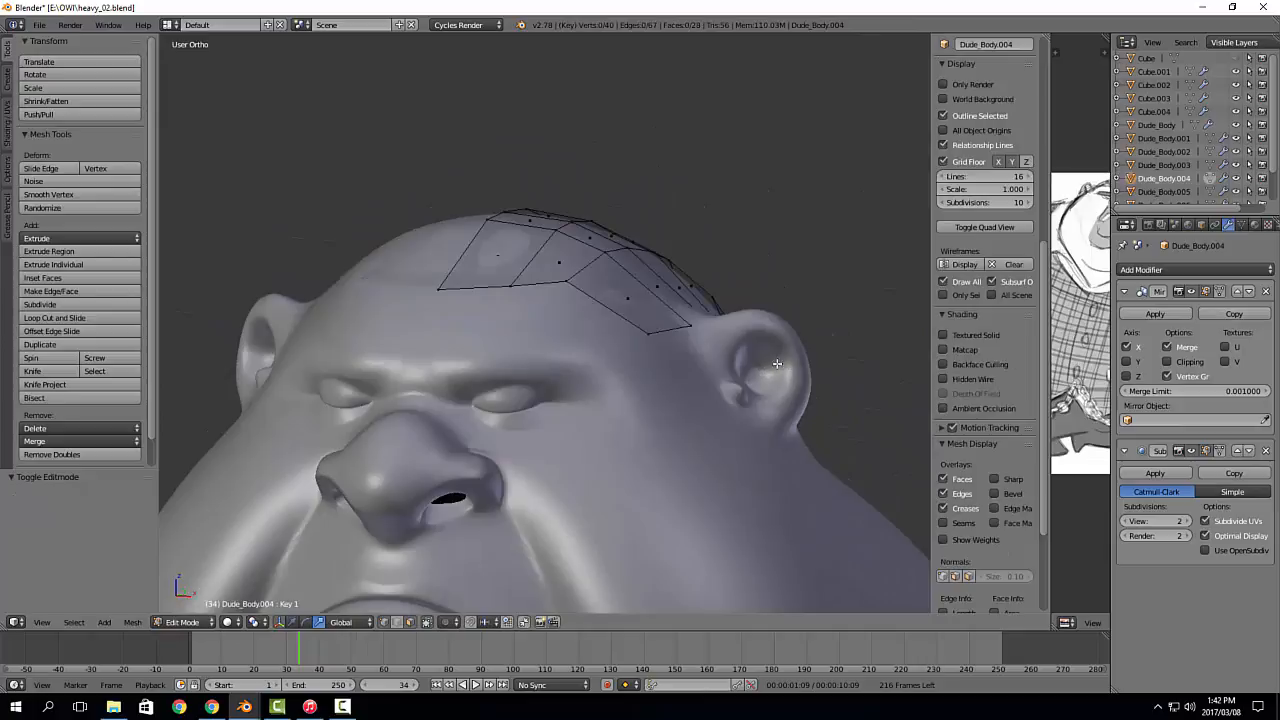
{"action": "key", "text": "a"}
{"action": "key", "text": "Tab"}
{"action": "middle_click_drag", "start_coordinate": [808, 262], "coordinate": [780, 310]}
Step: Add a Solidify modifier to the hair piece with thickness -0.0130 and Only Rim enabled
{"action": "left_click", "coordinate": [1195, 269]}
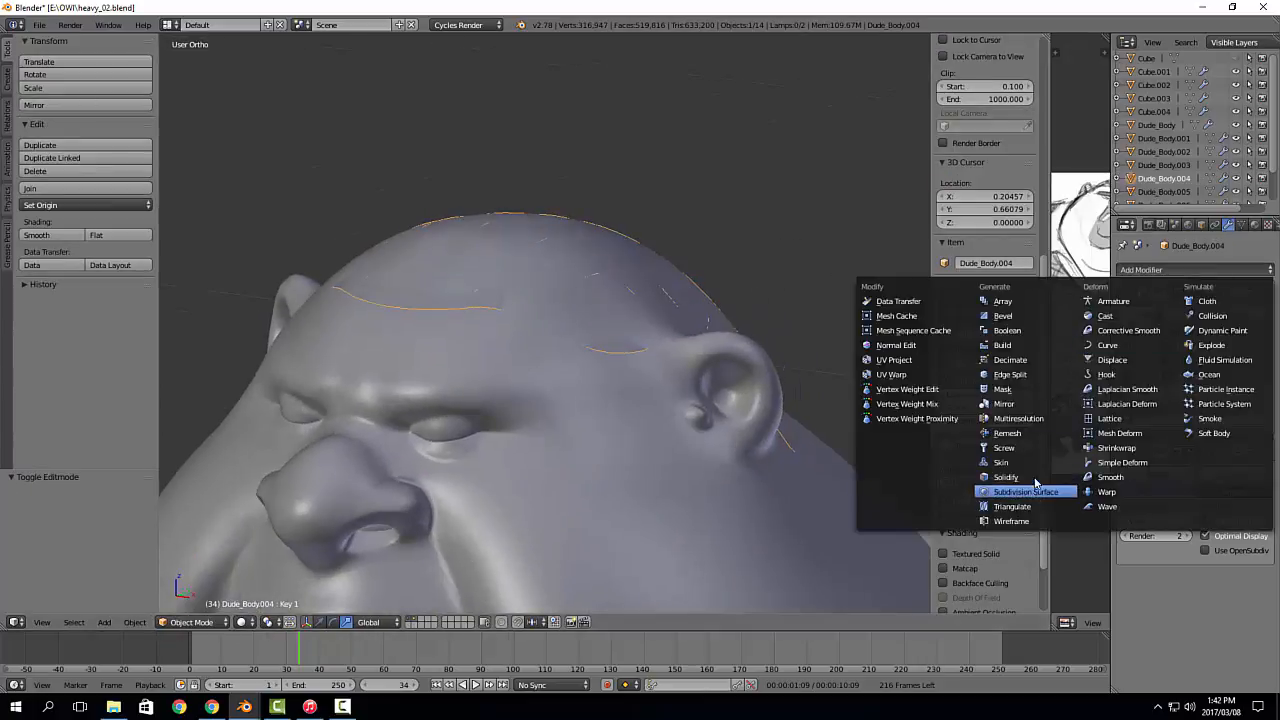
{"action": "left_click", "coordinate": [1035, 479]}
{"action": "middle_click_drag", "start_coordinate": [790, 410], "coordinate": [742, 418]}
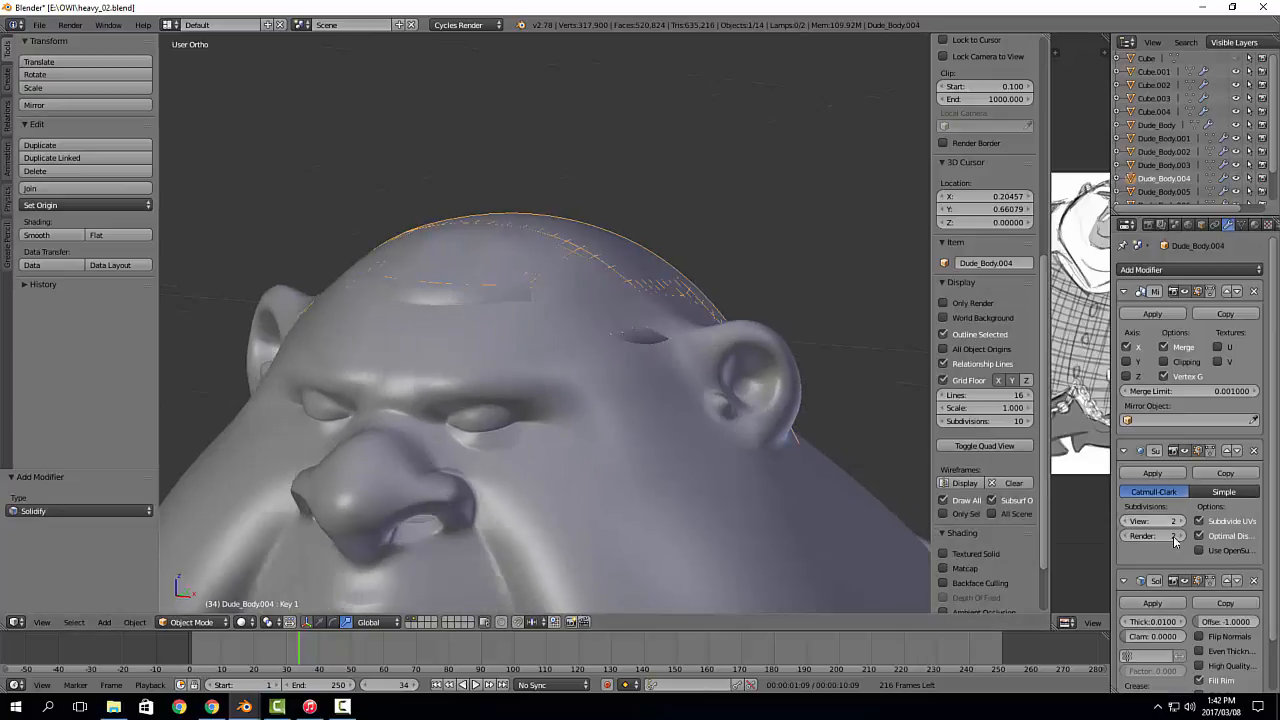
{"action": "scroll", "coordinate": [1185, 534], "scroll_direction": "down", "scroll_amount": 2}
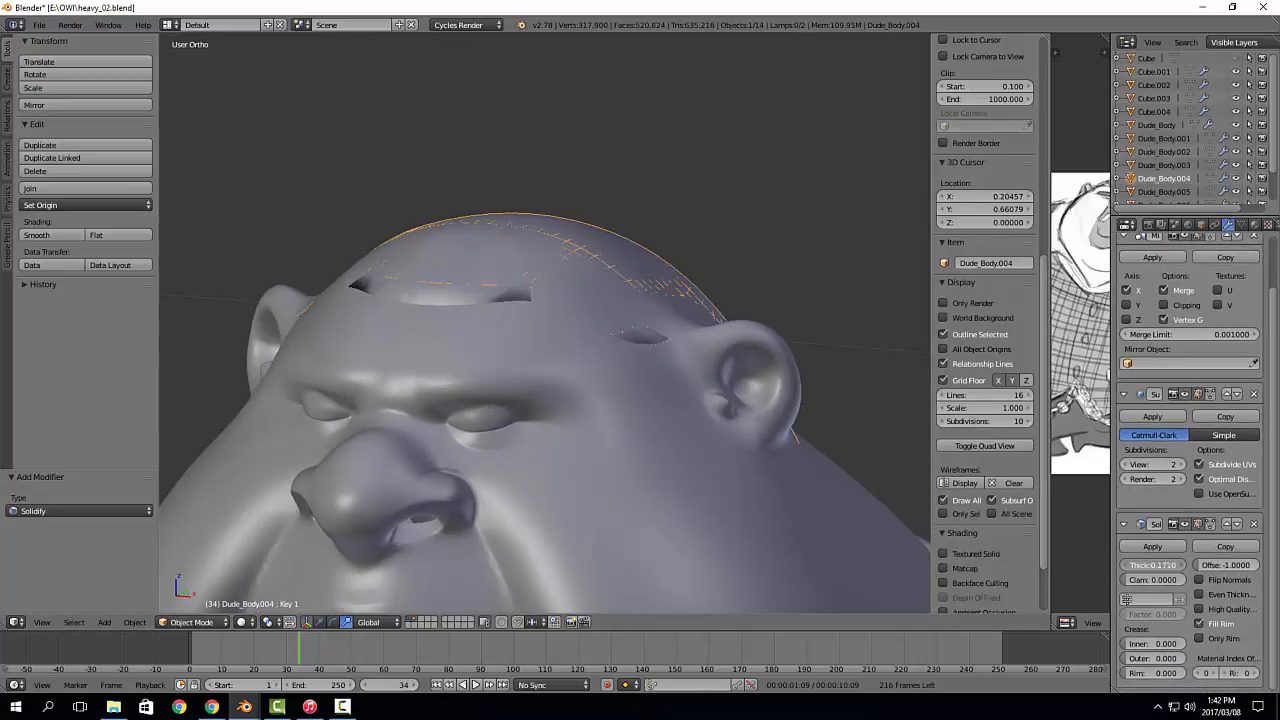
{"action": "key", "text": "ctrl+z"}
{"action": "scroll", "coordinate": [679, 351], "scroll_direction": "down", "scroll_amount": 3}
{"action": "scroll", "coordinate": [1205, 460], "scroll_direction": "up", "scroll_amount": 2}
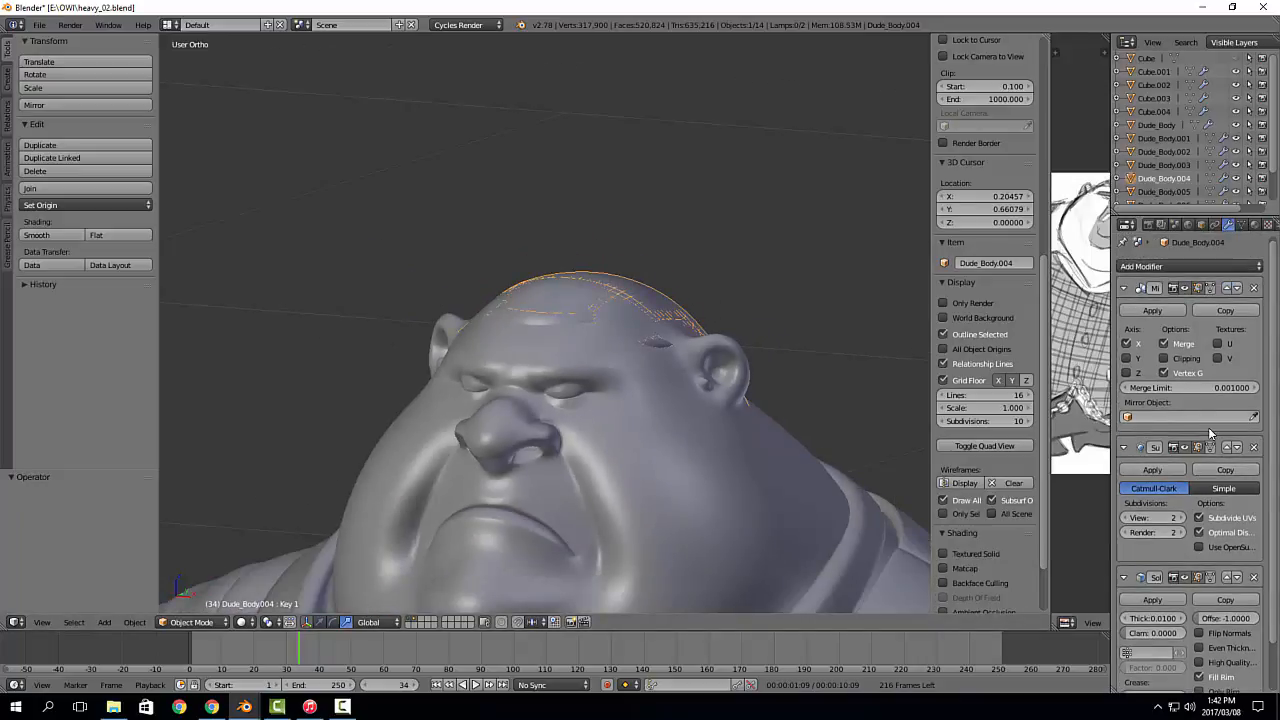
{"action": "scroll", "coordinate": [1208, 432], "scroll_direction": "down", "scroll_amount": 2}
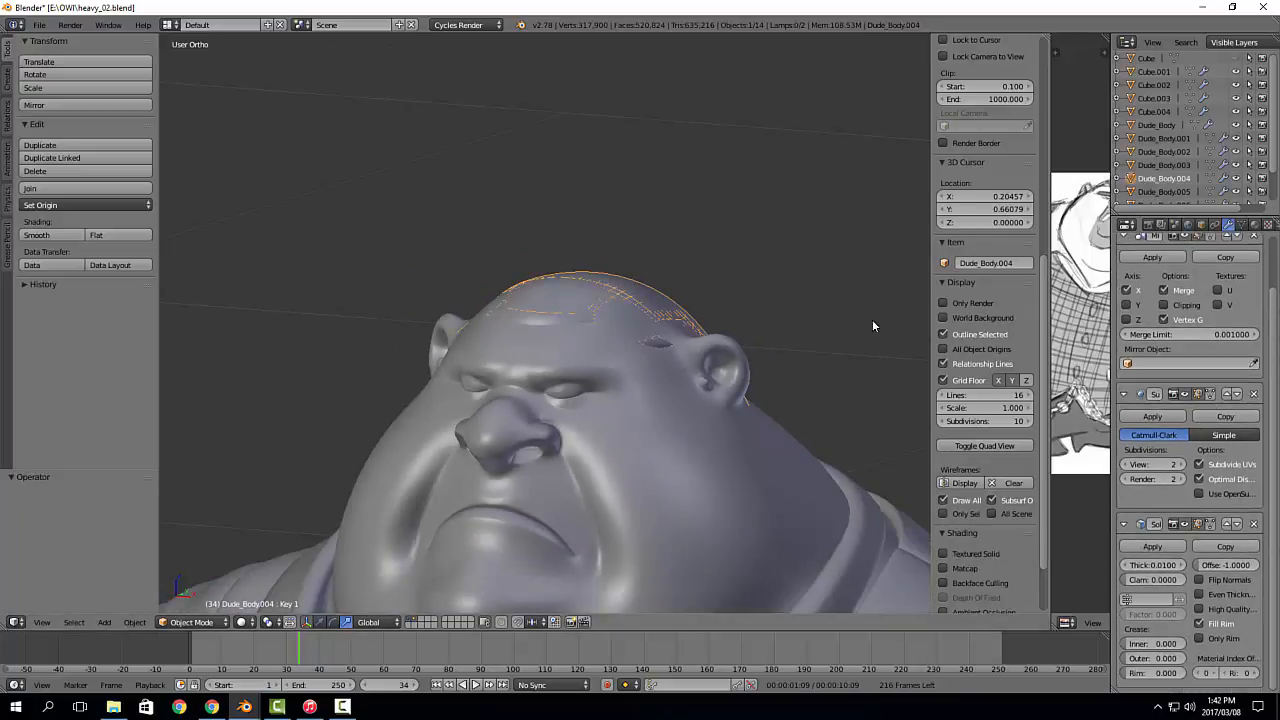
{"action": "left_click_drag", "start_coordinate": [1153, 565], "coordinate": [1155, 565]}
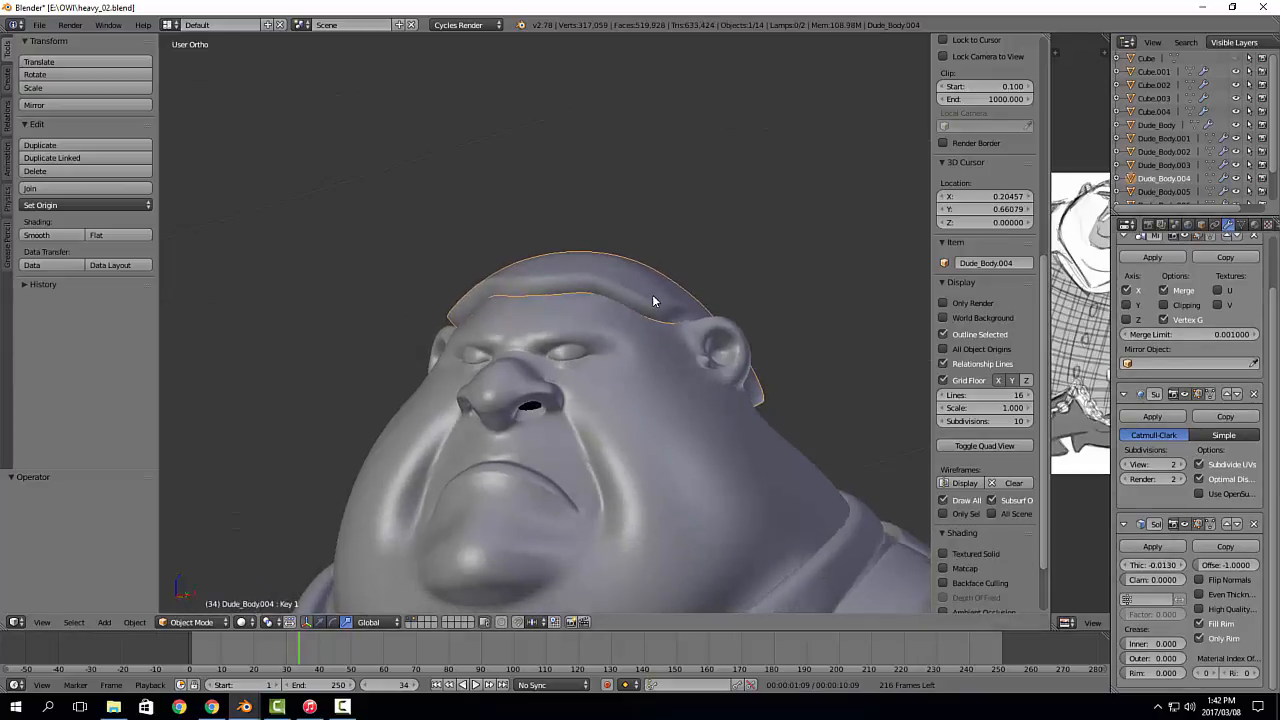
Step: Isolate the hair piece in local view and reorder its modifiers so Solidify sits between Mirror and Subdivision Surface
{"action": "key", "text": "KP_Divide"}
{"action": "middle_click_drag", "start_coordinate": [626, 276], "coordinate": [650, 366]}
{"action": "scroll", "coordinate": [672, 335], "scroll_direction": "down", "scroll_amount": 2}
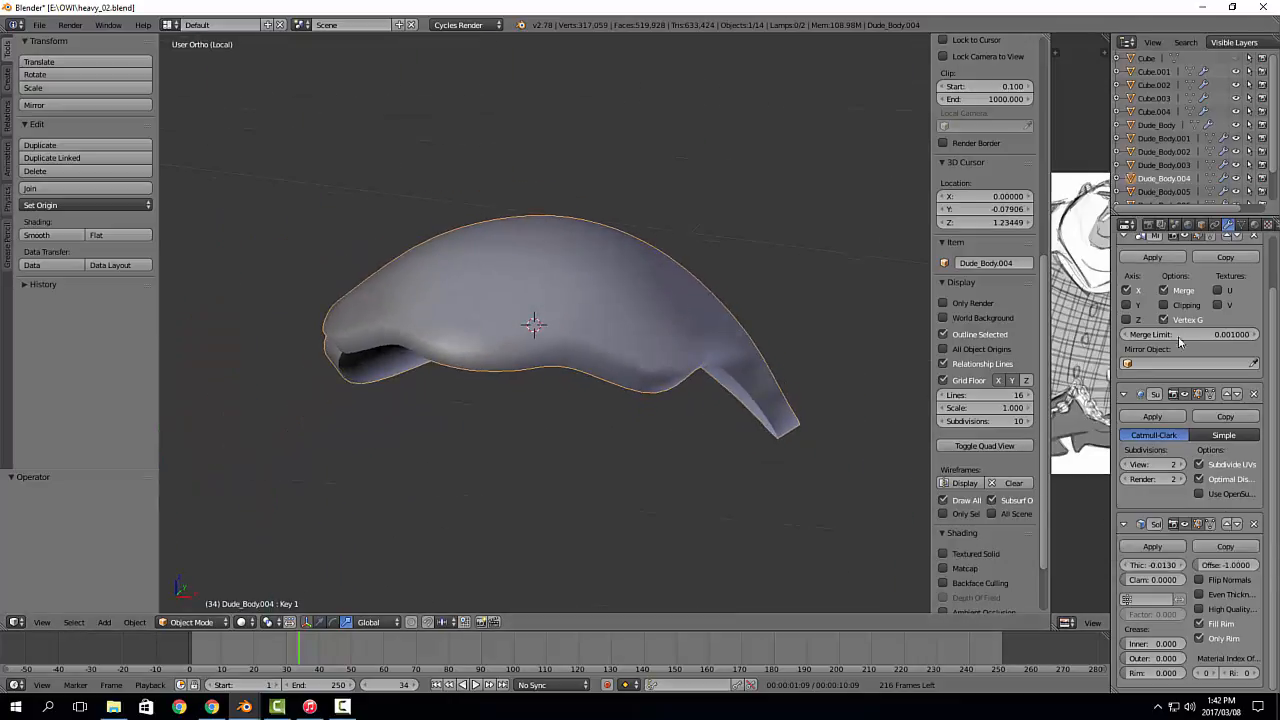
{"action": "scroll", "coordinate": [1165, 285], "scroll_direction": "up", "scroll_amount": 2}
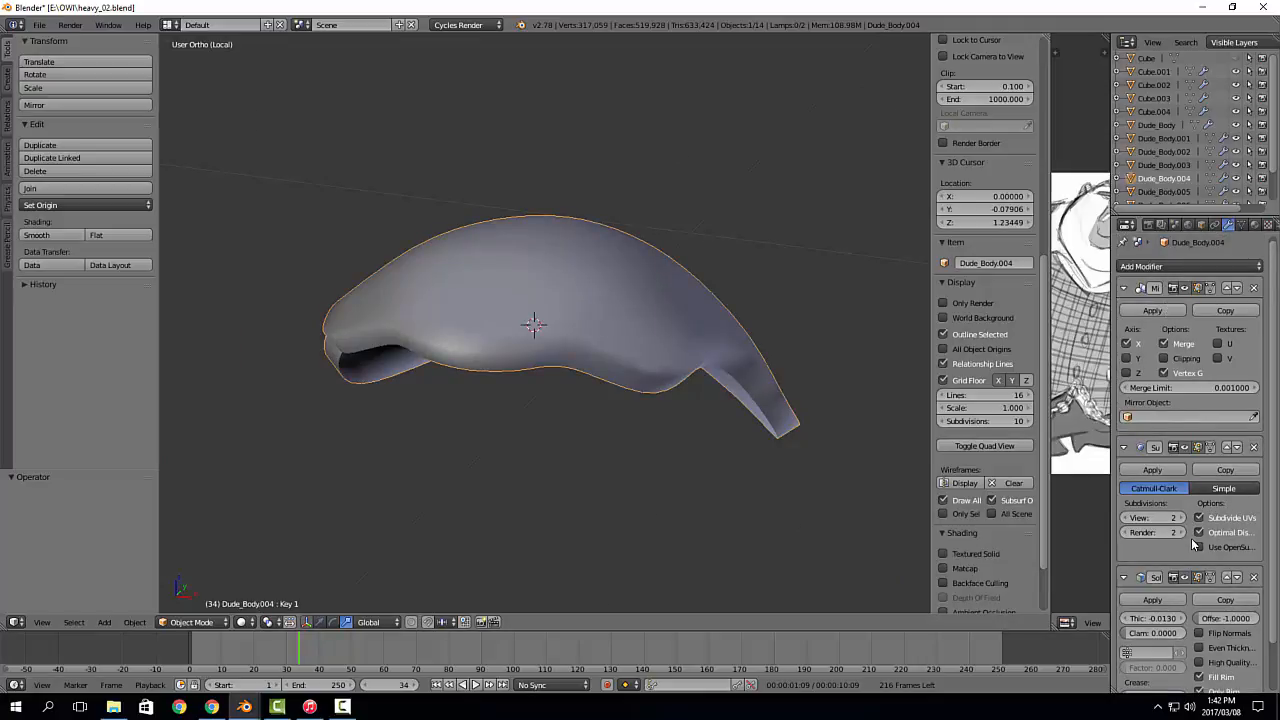
{"action": "left_click", "coordinate": [1227, 578]}
{"action": "left_click", "coordinate": [1229, 448]}
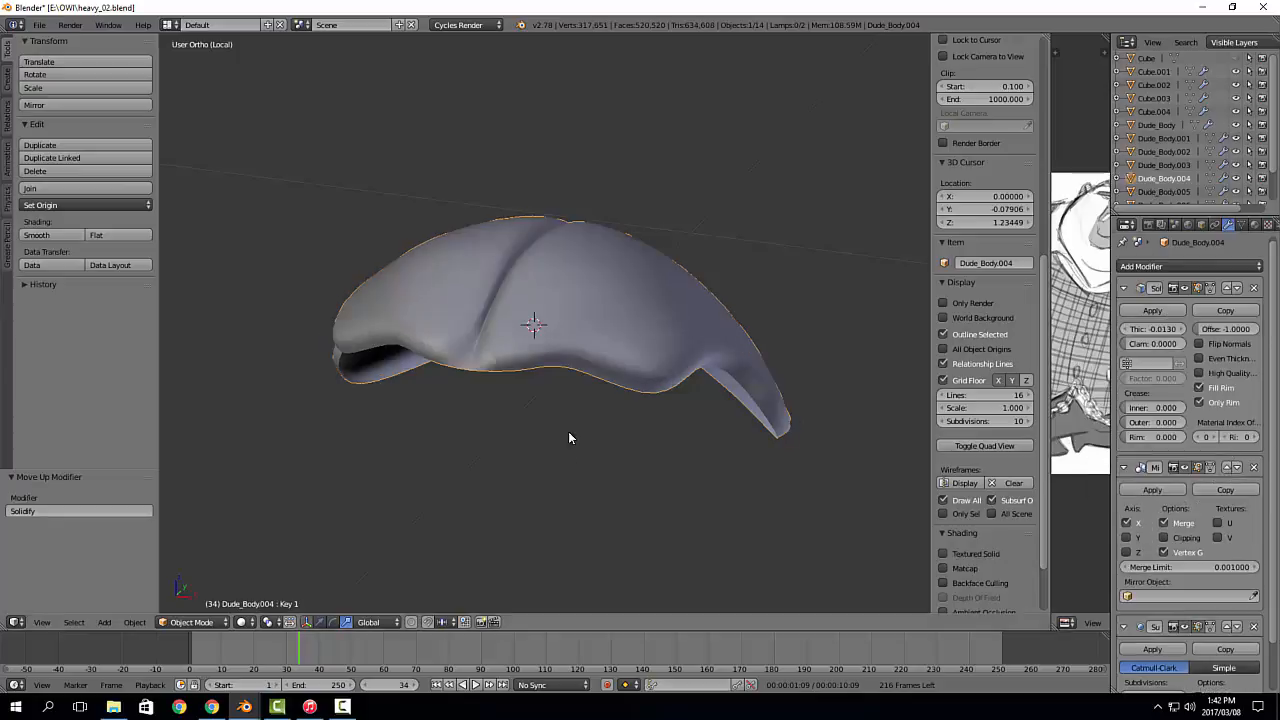
{"action": "middle_click_drag", "start_coordinate": [571, 437], "coordinate": [600, 430]}
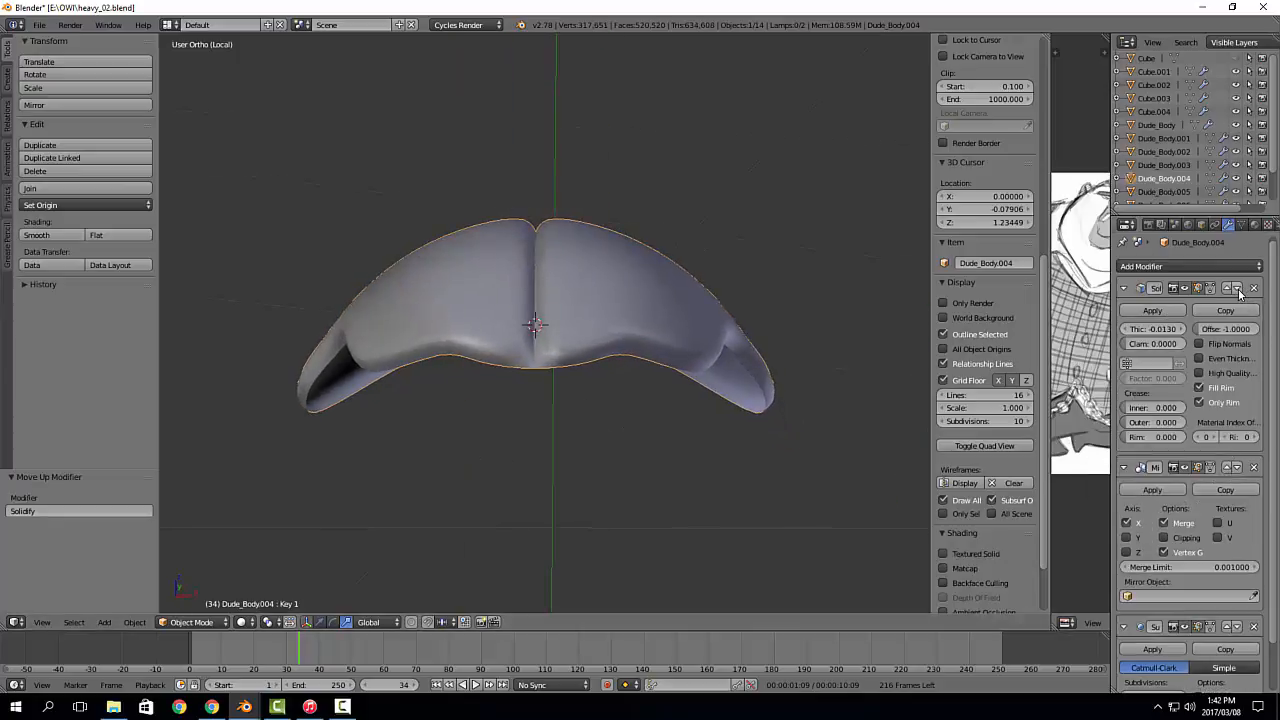
{"action": "left_click", "coordinate": [1237, 289]}
Step: Remove both shape keys from the hair mesh and apply its Mirror modifier
{"action": "left_click", "coordinate": [1182, 316]}
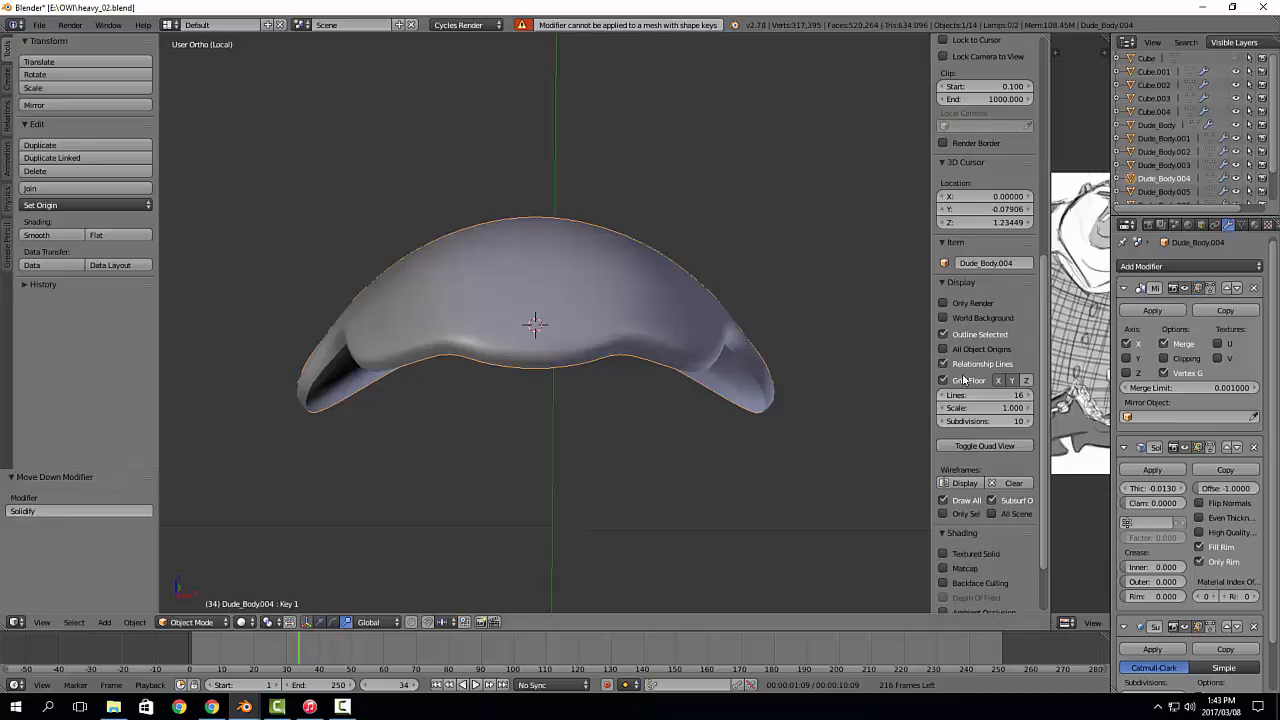
{"action": "left_click", "coordinate": [1242, 226]}
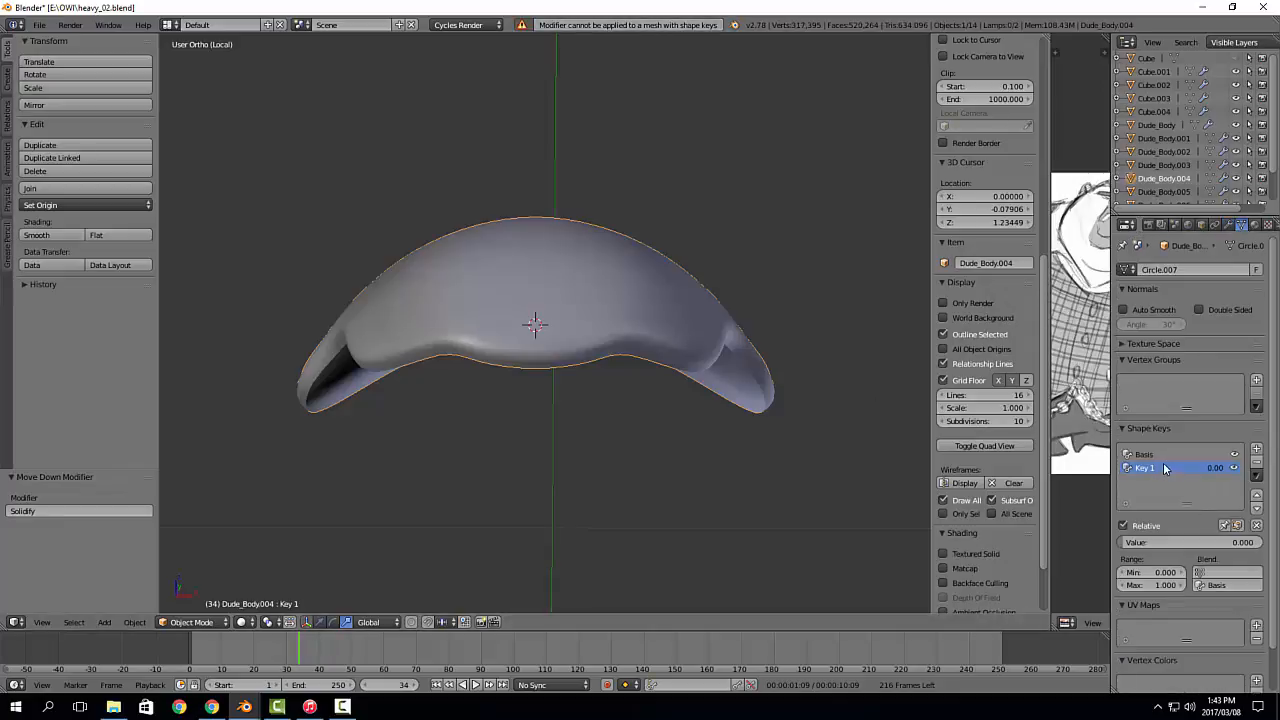
{"action": "left_click", "coordinate": [1255, 463]}
{"action": "left_click", "coordinate": [1262, 463]}
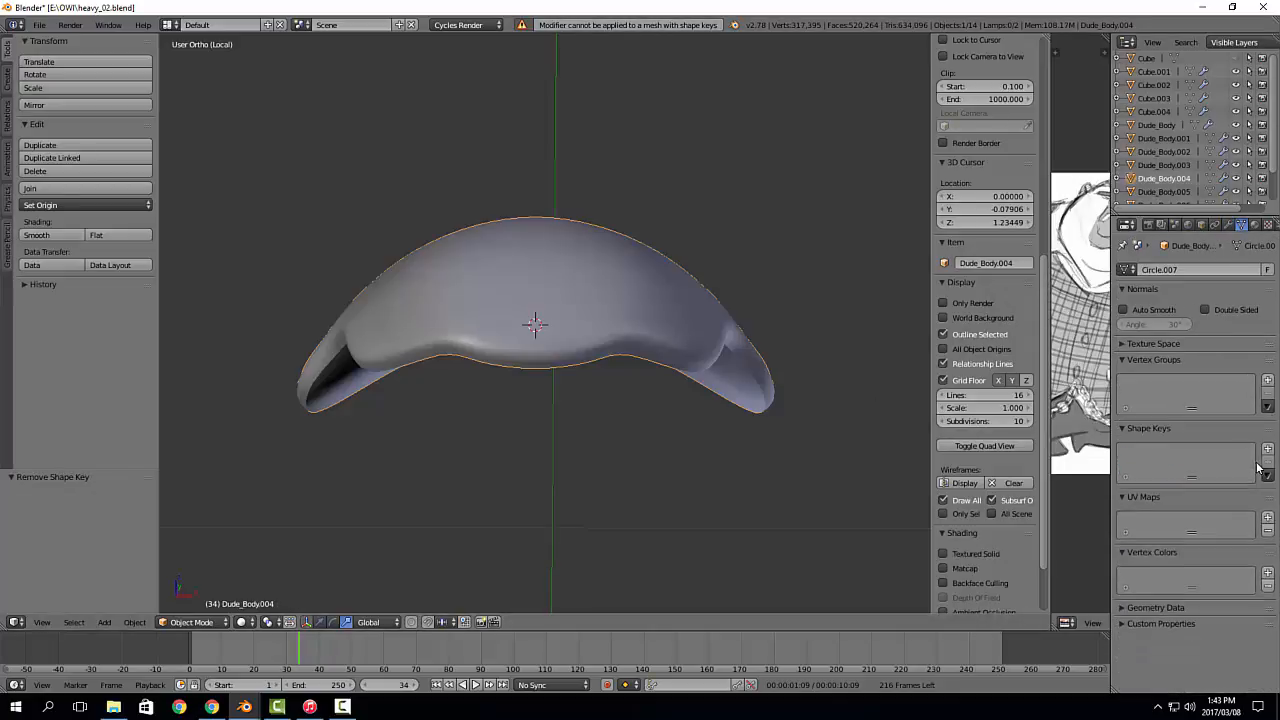
{"action": "left_click", "coordinate": [1228, 225]}
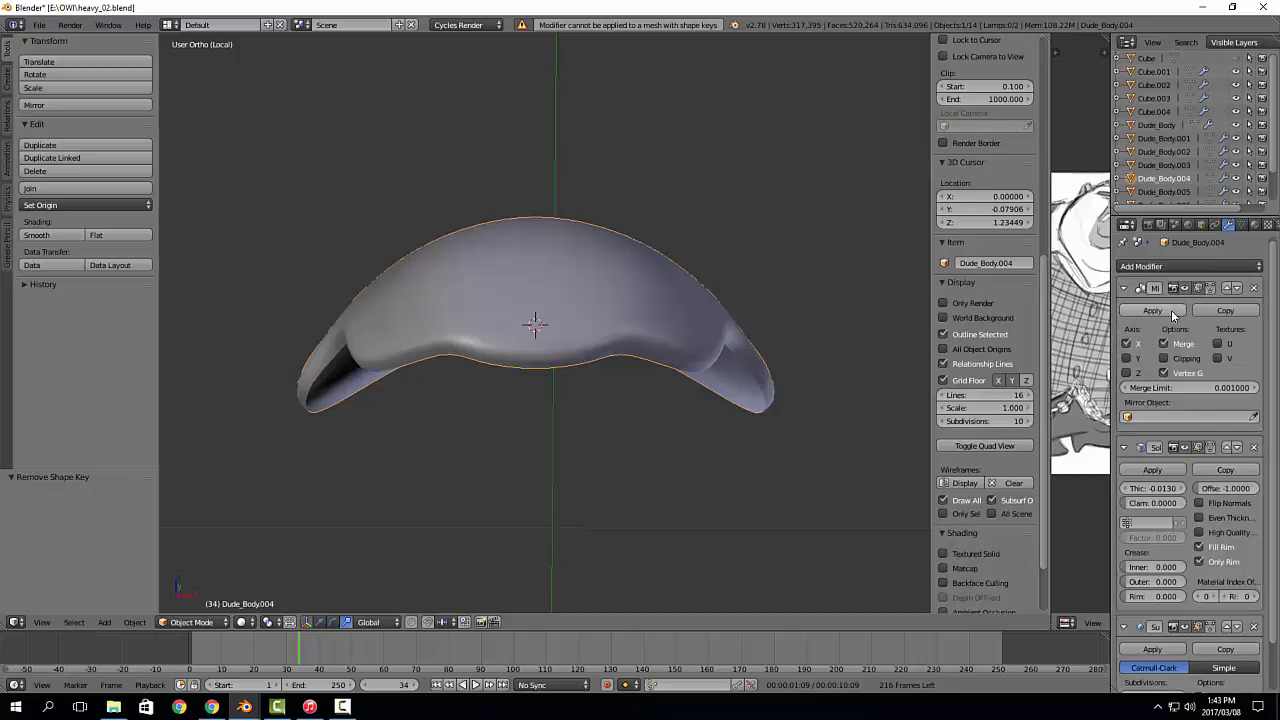
{"action": "left_click", "coordinate": [1160, 311]}
Step: Move Solidify below Subdivision Surface, apply it to the hair mesh, and bring the rest of the character back into view
{"action": "left_click", "coordinate": [1237, 289]}
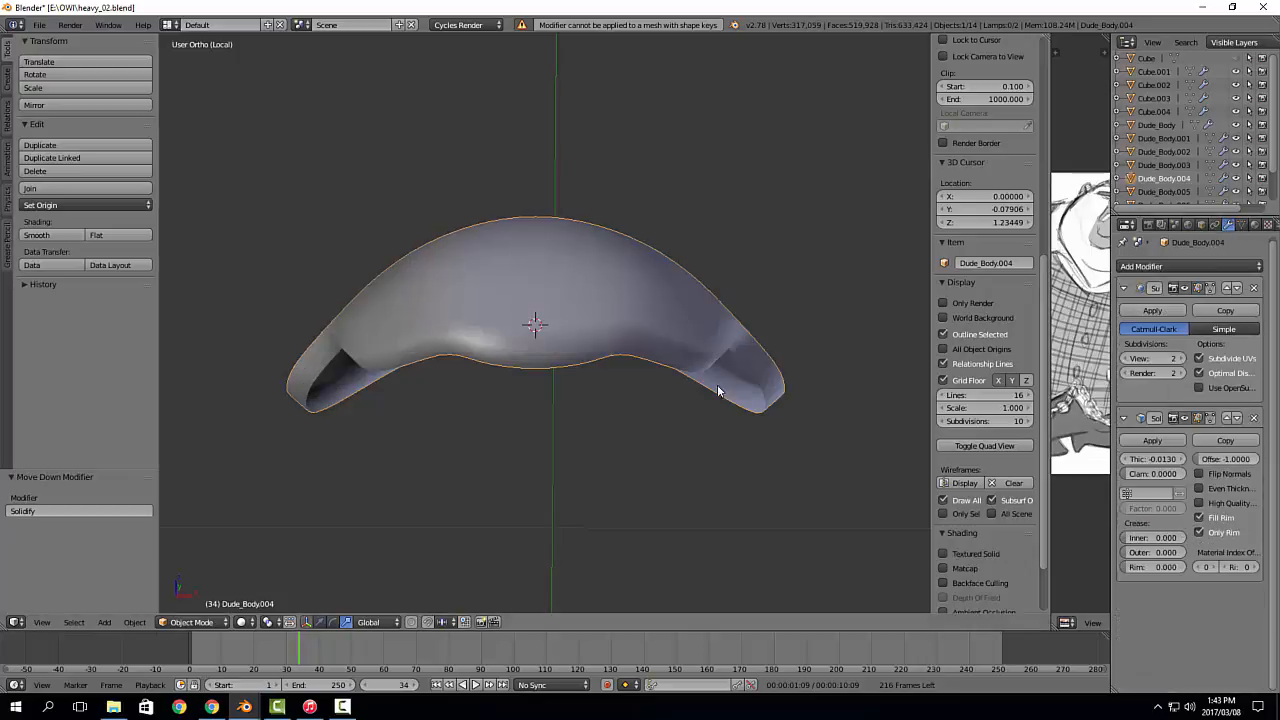
{"action": "key", "text": "Tab"}
{"action": "mouse_move", "coordinate": [717, 390]}
{"action": "middle_mouse_down"}
{"action": "mouse_move", "coordinate": [794, 377]}
{"action": "mouse_move", "coordinate": [740, 389]}
{"action": "middle_mouse_up"}
{"action": "left_click", "coordinate": [834, 397]}
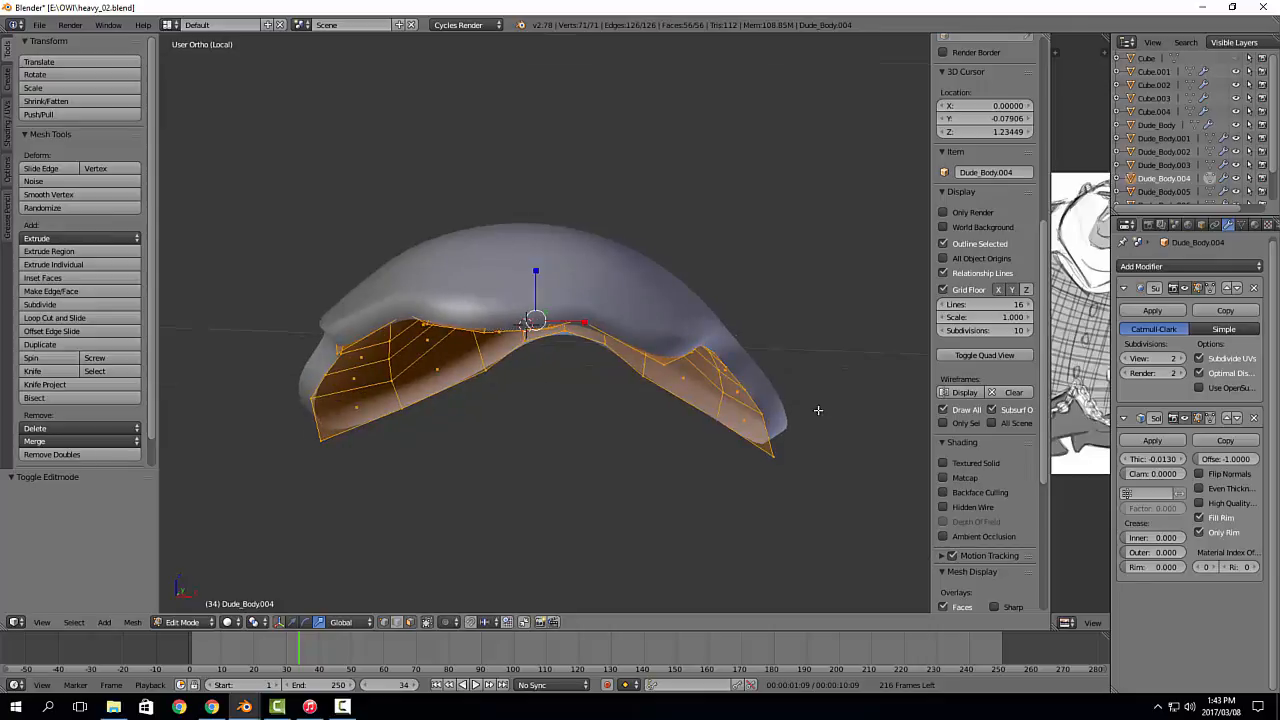
{"action": "key", "text": "Tab"}
{"action": "left_click", "coordinate": [1152, 440]}
{"action": "key", "text": "Tab"}
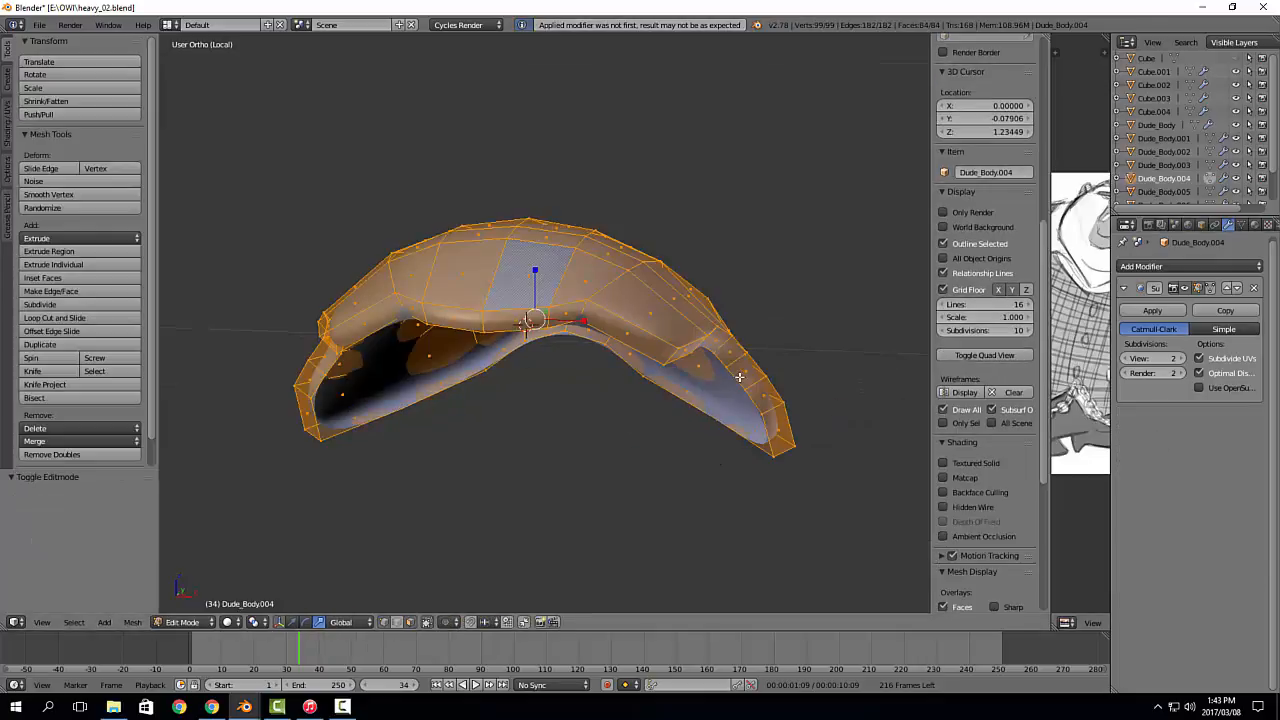
{"action": "key", "text": "KP_Divide"}
{"action": "mouse_move", "coordinate": [750, 373]}
{"action": "middle_mouse_down"}
{"action": "mouse_move", "coordinate": [671, 342]}
{"action": "mouse_move", "coordinate": [686, 294]}
{"action": "middle_mouse_up"}
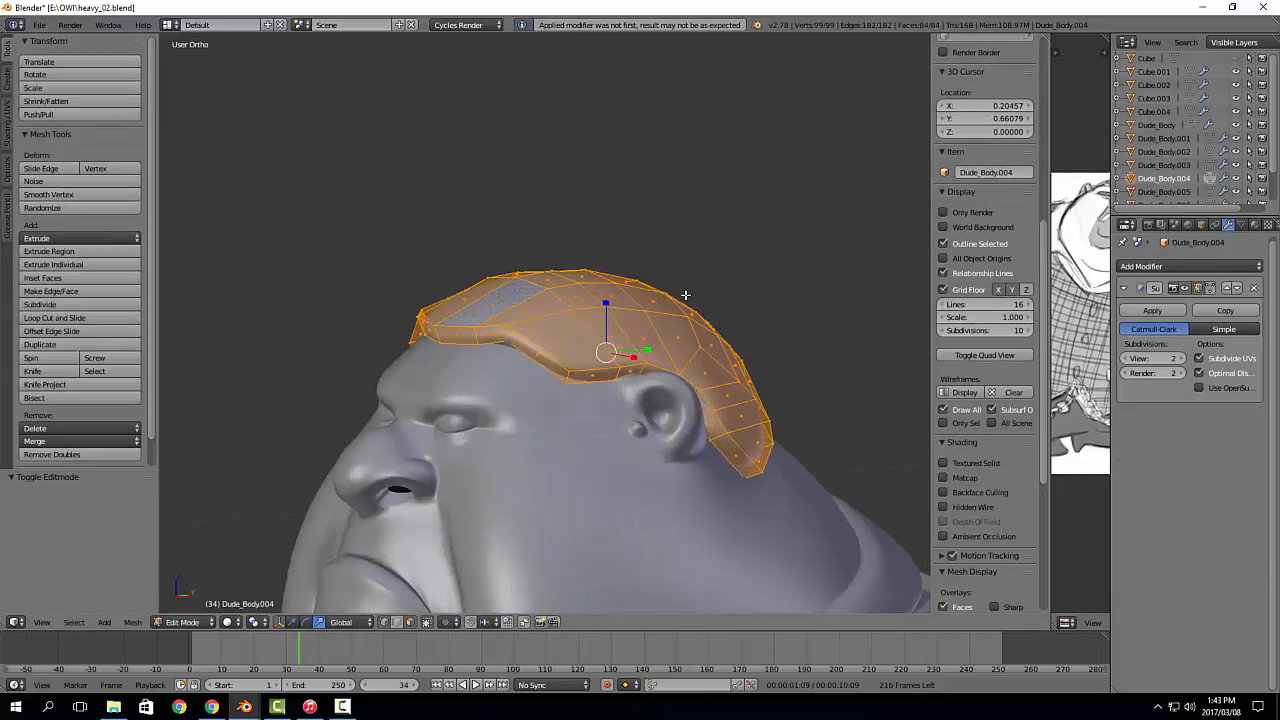
Step: Switch the hair to Sculpt Mode with the Grab brush at a 182 px radius and X mirroring enabled
{"action": "key", "text": "Tab"}
{"action": "left_click", "coordinate": [689, 354]}
{"action": "mouse_move", "coordinate": [689, 354]}
{"action": "middle_mouse_down"}
{"action": "mouse_move", "coordinate": [630, 360]}
{"action": "mouse_move", "coordinate": [692, 350]}
{"action": "middle_mouse_up"}
{"action": "key", "text": "f"}
{"action": "left_click", "coordinate": [682, 346]}
{"action": "key", "text": "g"}
{"action": "key", "text": "ctrl+z"}
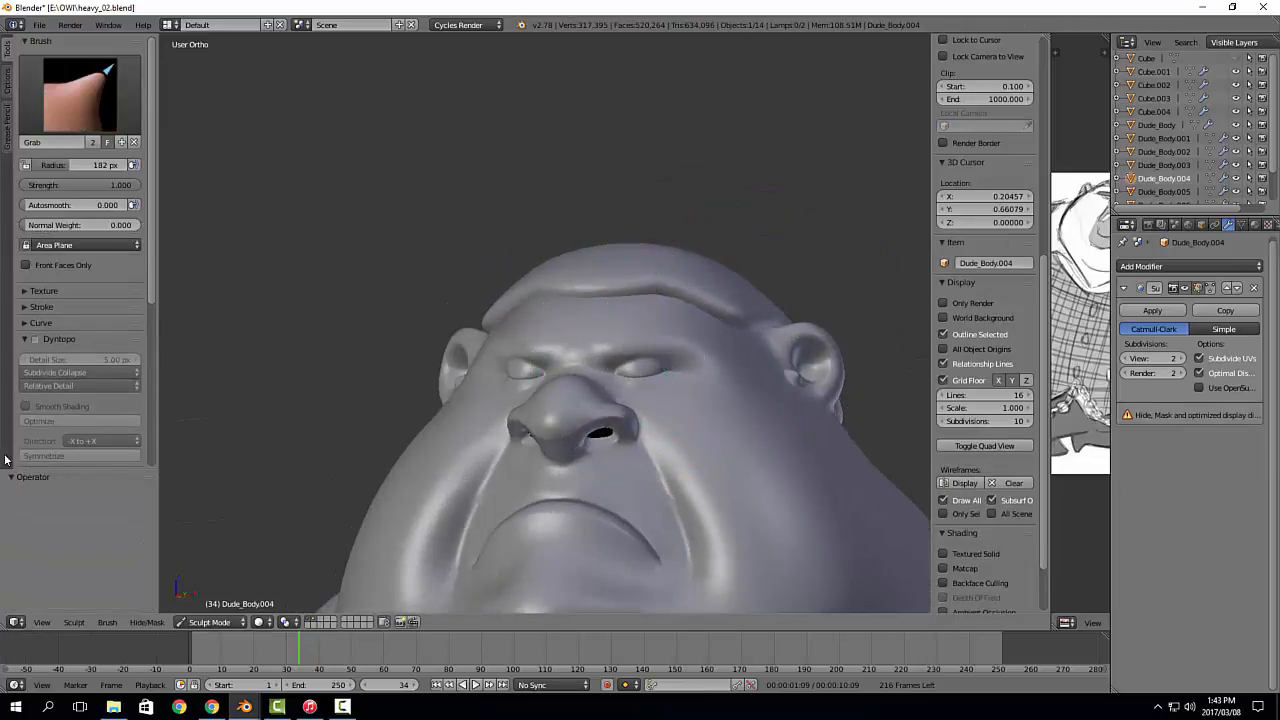
{"action": "scroll", "coordinate": [50, 342], "scroll_direction": "down", "scroll_amount": 3}
{"action": "left_click", "coordinate": [40, 376]}
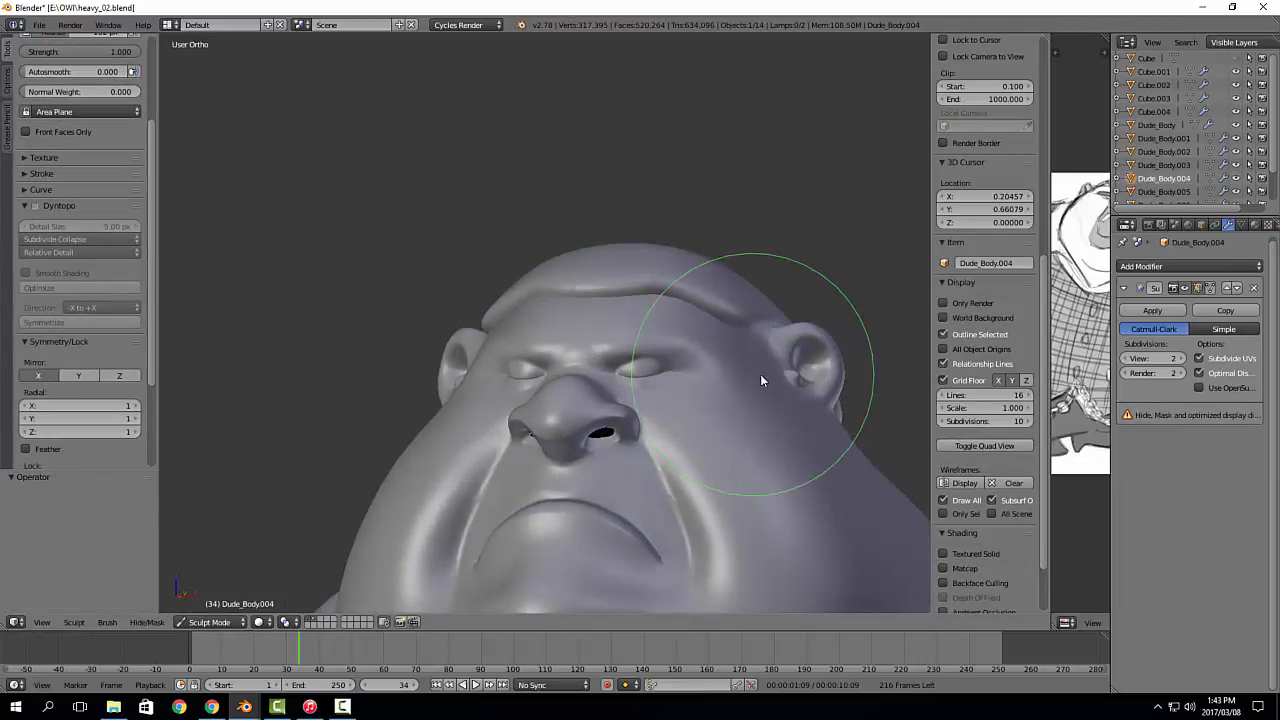
Step: Pull the hair's side above the ear and its lower edge at the back of the head into shape with Grab
{"action": "mouse_move", "coordinate": [760, 374]}
{"action": "middle_mouse_down"}
{"action": "mouse_move", "coordinate": [758, 416]}
{"action": "mouse_move", "coordinate": [752, 371]}
{"action": "middle_mouse_up"}
{"action": "left_click_drag", "start_coordinate": [762, 295], "coordinate": [772, 286]}
{"action": "mouse_move", "coordinate": [772, 286]}
{"action": "middle_mouse_down"}
{"action": "mouse_move", "coordinate": [734, 294]}
{"action": "mouse_move", "coordinate": [723, 314]}
{"action": "mouse_move", "coordinate": [552, 322]}
{"action": "mouse_move", "coordinate": [668, 395]}
{"action": "mouse_move", "coordinate": [627, 355]}
{"action": "mouse_move", "coordinate": [702, 382]}
{"action": "middle_mouse_up"}
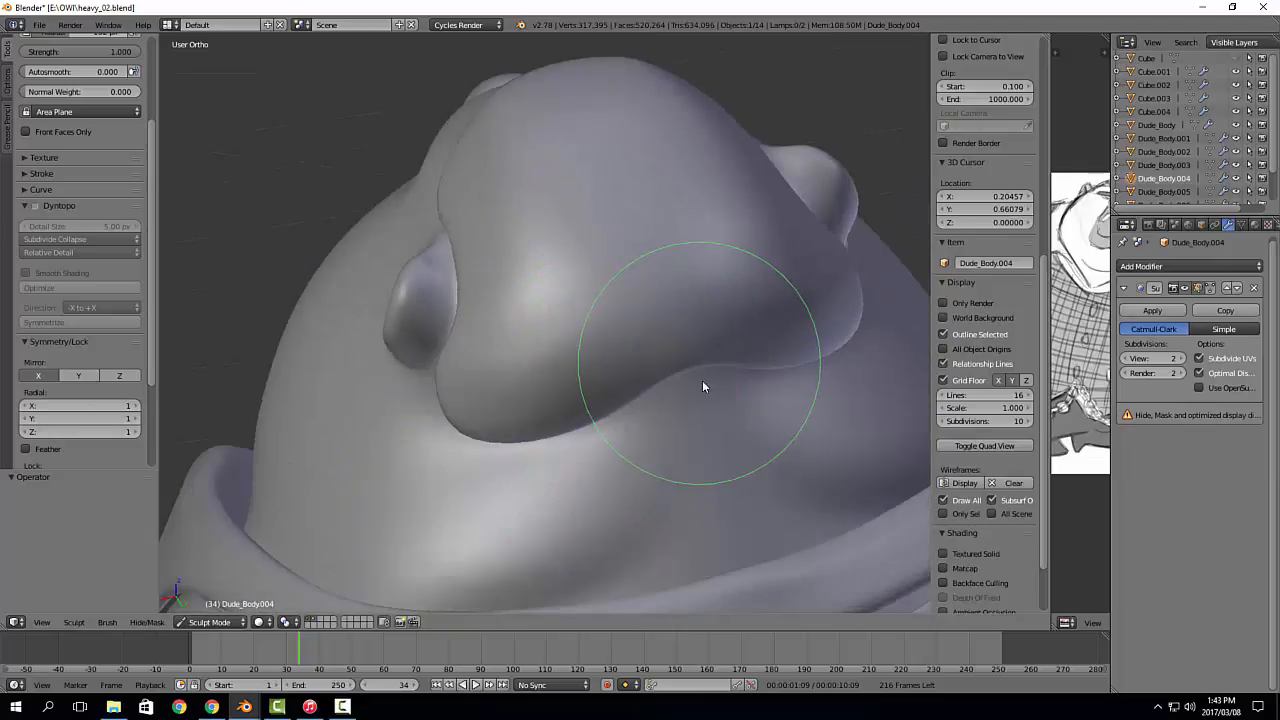
{"action": "mouse_move", "coordinate": [704, 395]}
{"action": "left_mouse_down"}
{"action": "mouse_move", "coordinate": [626, 423]}
{"action": "mouse_move", "coordinate": [697, 414]}
{"action": "mouse_move", "coordinate": [612, 442]}
{"action": "left_mouse_up"}
Step: Adjust the Grab brush size and reshape the hair's edge behind the ears and across the nape
{"action": "mouse_move", "coordinate": [611, 441]}
{"action": "middle_mouse_down"}
{"action": "mouse_move", "coordinate": [580, 394]}
{"action": "mouse_move", "coordinate": [486, 369]}
{"action": "mouse_move", "coordinate": [634, 429]}
{"action": "mouse_move", "coordinate": [463, 400]}
{"action": "mouse_move", "coordinate": [399, 362]}
{"action": "mouse_move", "coordinate": [400, 376]}
{"action": "middle_mouse_up"}
{"action": "key", "text": "f"}
{"action": "left_click", "coordinate": [410, 377]}
{"action": "key", "text": "f"}
{"action": "left_click", "coordinate": [441, 365]}
{"action": "left_click_drag", "start_coordinate": [419, 362], "coordinate": [404, 361]}
{"action": "mouse_move", "coordinate": [439, 360]}
{"action": "middle_mouse_down"}
{"action": "mouse_move", "coordinate": [542, 317]}
{"action": "mouse_move", "coordinate": [623, 326]}
{"action": "mouse_move", "coordinate": [583, 360]}
{"action": "mouse_move", "coordinate": [631, 372]}
{"action": "mouse_move", "coordinate": [623, 343]}
{"action": "mouse_move", "coordinate": [503, 354]}
{"action": "mouse_move", "coordinate": [734, 386]}
{"action": "mouse_move", "coordinate": [509, 349]}
{"action": "mouse_move", "coordinate": [397, 414]}
{"action": "middle_mouse_up"}
{"action": "left_click_drag", "start_coordinate": [393, 412], "coordinate": [398, 403]}
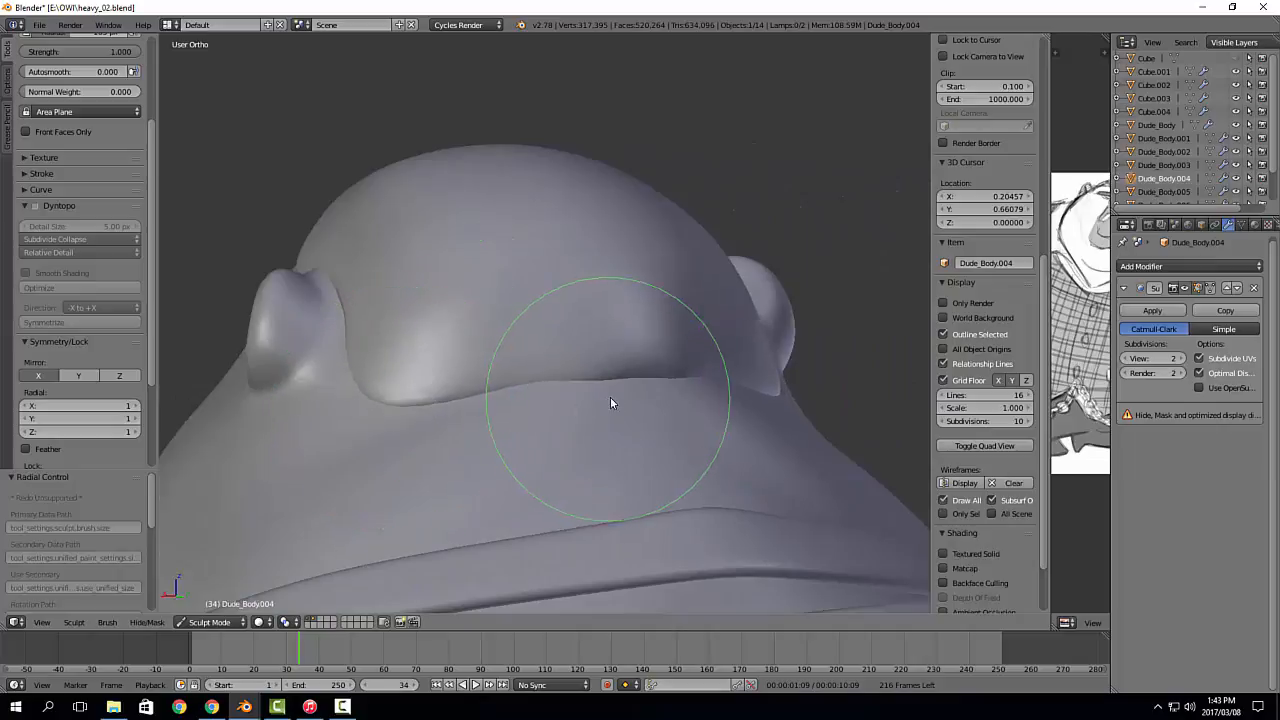
{"action": "left_click_drag", "start_coordinate": [655, 378], "coordinate": [662, 368]}
{"action": "mouse_move", "coordinate": [647, 374]}
{"action": "middle_mouse_down"}
{"action": "mouse_move", "coordinate": [566, 374]}
{"action": "mouse_move", "coordinate": [701, 386]}
{"action": "mouse_move", "coordinate": [674, 400]}
{"action": "middle_mouse_up"}
Step: Select the edge path along the top of the front hairline and bevel it with an offset of about 0.0036
{"action": "key", "text": "Tab"}
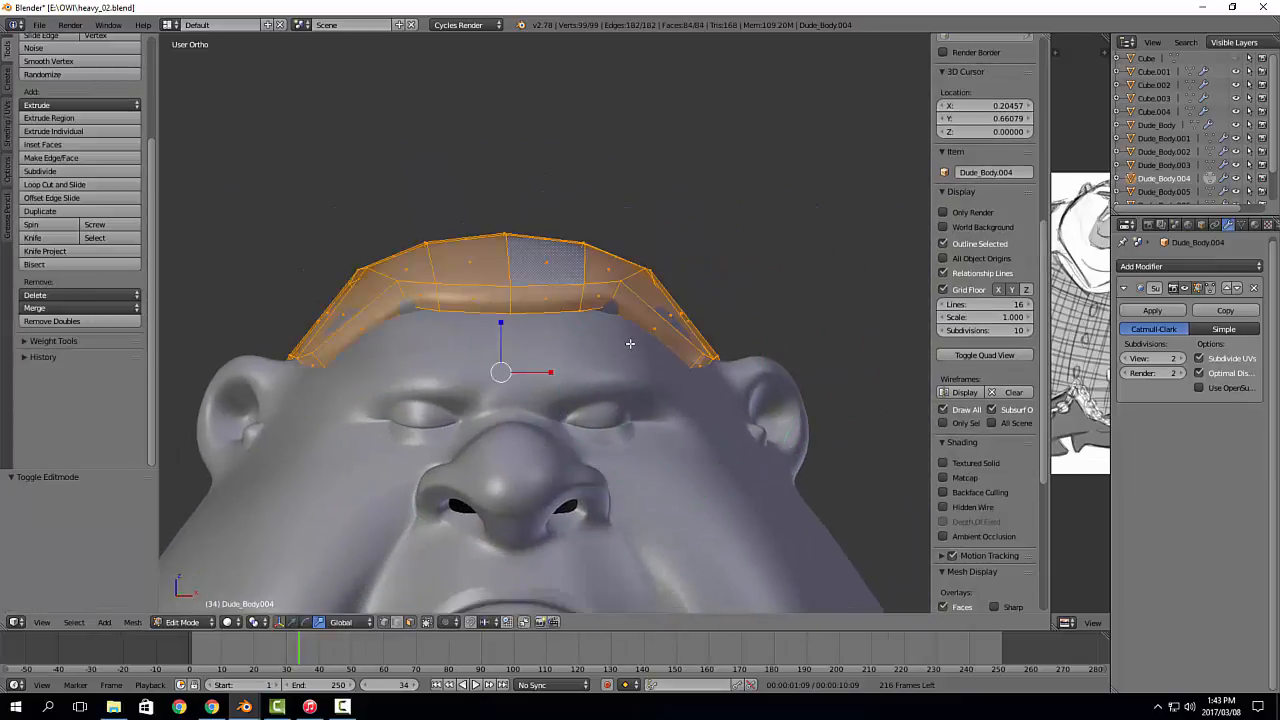
{"action": "mouse_move", "coordinate": [628, 337]}
{"action": "middle_mouse_down"}
{"action": "mouse_move", "coordinate": [499, 366]}
{"action": "mouse_move", "coordinate": [622, 356]}
{"action": "middle_mouse_up"}
{"action": "right_click", "coordinate": [485, 329]}
{"action": "right_click", "coordinate": [339, 352], "text": "ctrl"}
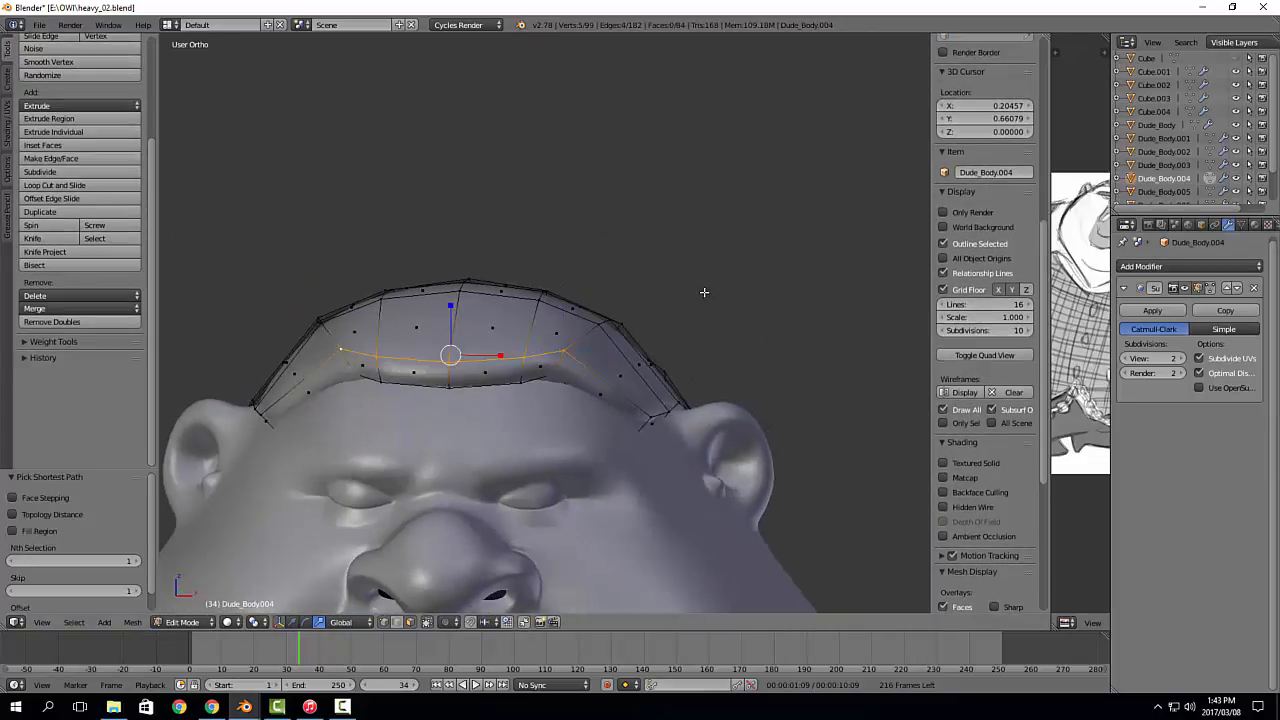
{"action": "key", "text": "ctrl+b"}
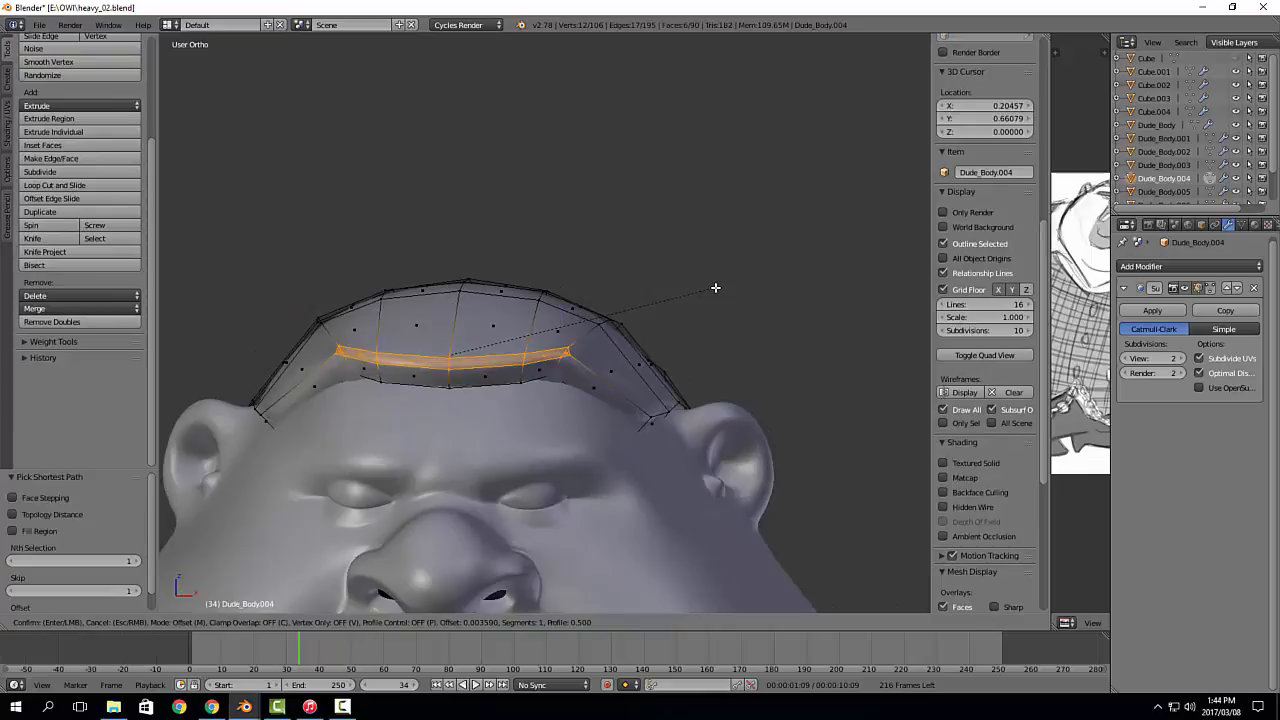
{"action": "left_click", "coordinate": [715, 288]}
Step: Leave mesh editing and return the beveled hair piece to Sculpt Mode
{"action": "key", "text": "Tab"}
{"action": "mouse_move", "coordinate": [639, 316]}
{"action": "middle_mouse_down"}
{"action": "mouse_move", "coordinate": [514, 321]}
{"action": "mouse_move", "coordinate": [452, 358]}
{"action": "mouse_move", "coordinate": [597, 288]}
{"action": "mouse_move", "coordinate": [643, 297]}
{"action": "middle_mouse_up"}
{"action": "scroll", "coordinate": [623, 288], "scroll_direction": "up", "scroll_amount": 1}
{"action": "key", "text": "ctrl+Tab"}
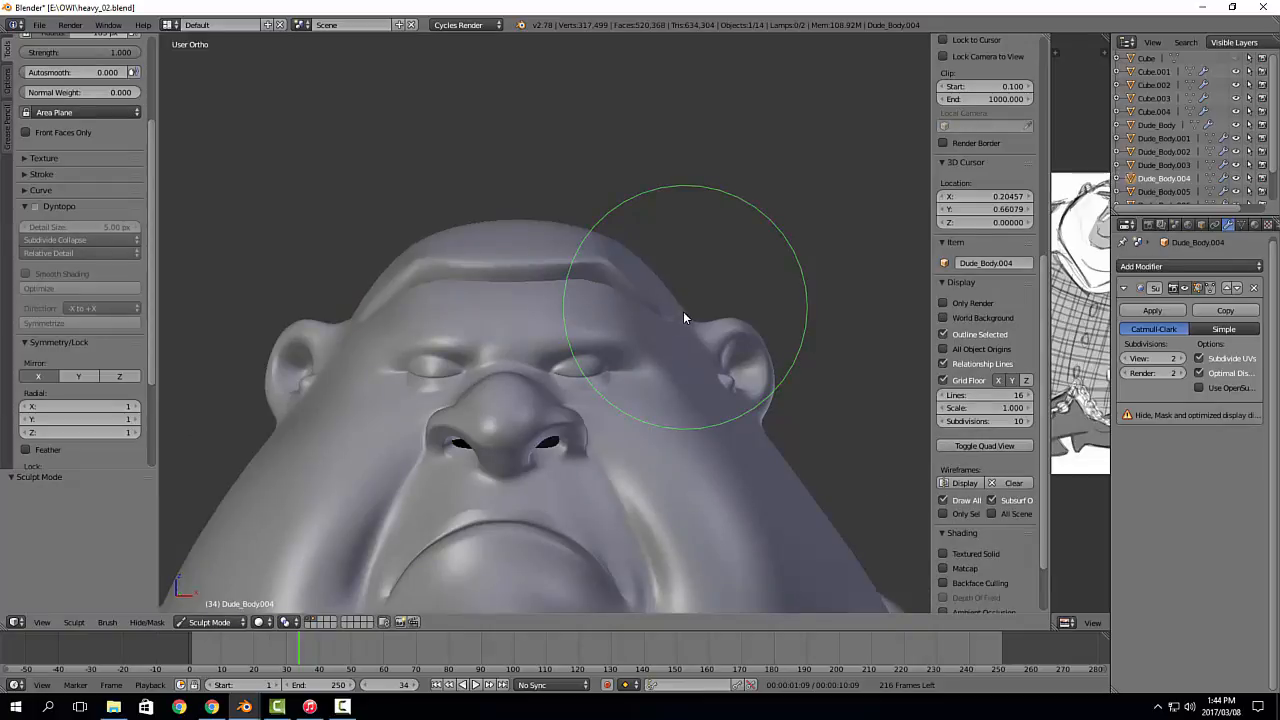
Step: Select the edge path running along the side of the hair above the ear and bevel it with an offset of about 0.0011
{"action": "mouse_move", "coordinate": [640, 254]}
{"action": "middle_mouse_down"}
{"action": "mouse_move", "coordinate": [643, 280]}
{"action": "mouse_move", "coordinate": [614, 288]}
{"action": "mouse_move", "coordinate": [701, 312]}
{"action": "middle_mouse_up"}
{"action": "key", "text": "Tab"}
{"action": "right_click", "coordinate": [606, 270], "text": "alt"}
{"action": "right_click", "coordinate": [560, 315]}
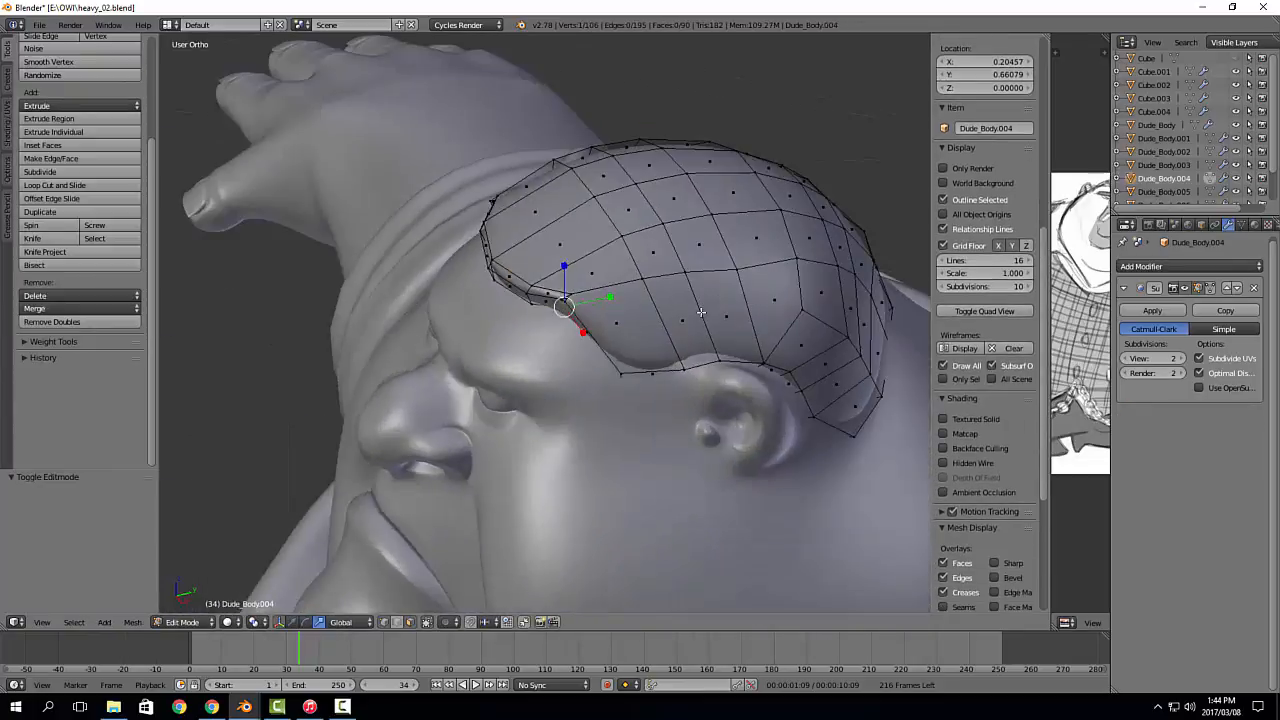
{"action": "right_click", "coordinate": [800, 261], "text": "ctrl"}
{"action": "key", "text": "ctrl+b"}
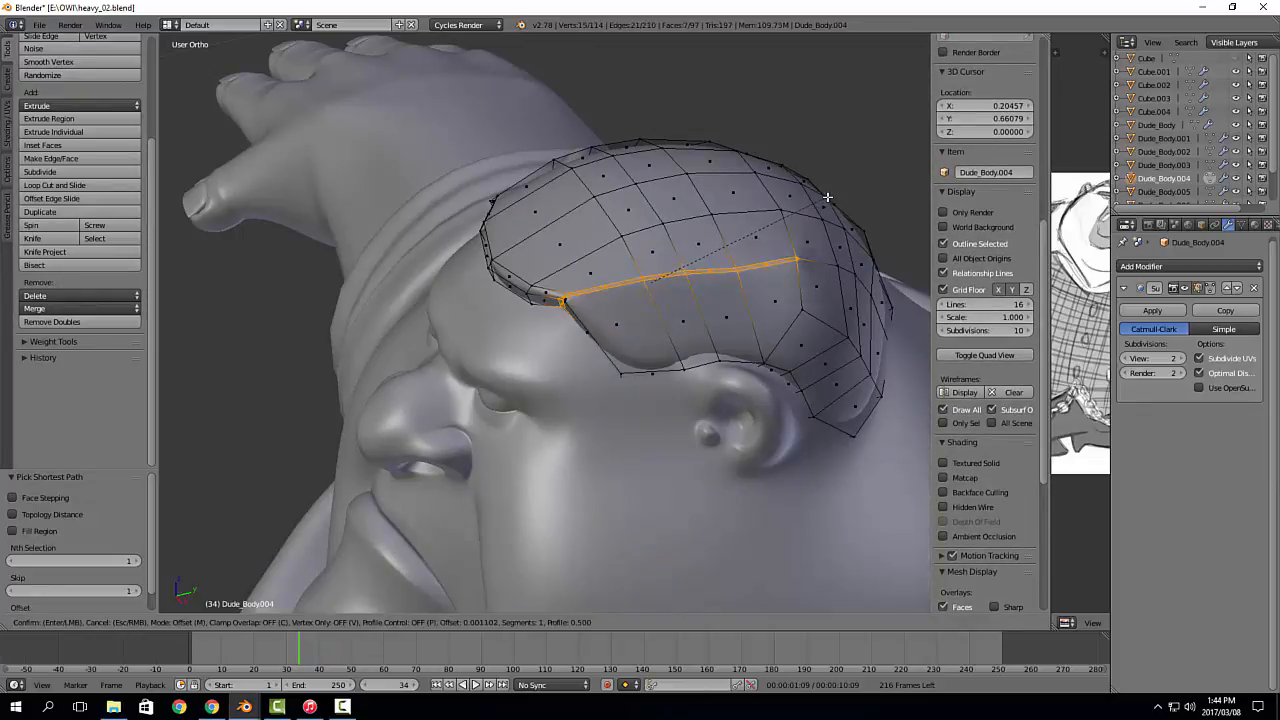
{"action": "left_click", "coordinate": [829, 196]}
{"action": "middle_click_drag", "start_coordinate": [829, 196], "coordinate": [577, 257]}
{"action": "key", "text": "Tab"}
Step: Close the reference image area by merging it into the 3D viewport
{"action": "scroll", "coordinate": [578, 254], "scroll_direction": "down", "scroll_amount": 6}
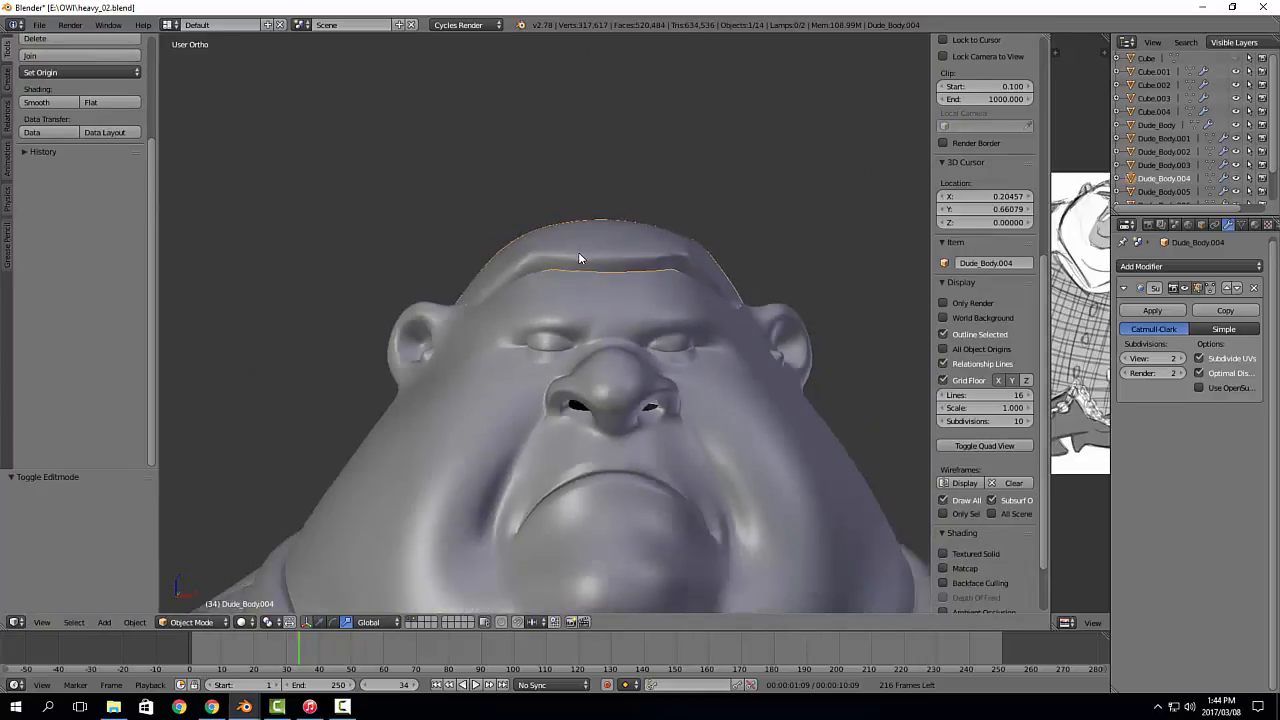
{"action": "middle_click_drag", "start_coordinate": [744, 314], "coordinate": [608, 266]}
{"action": "scroll", "coordinate": [720, 302], "scroll_direction": "down", "scroll_amount": 2}
{"action": "scroll", "coordinate": [620, 300], "scroll_direction": "down", "scroll_amount": 3}
{"action": "middle_click_drag", "start_coordinate": [672, 316], "coordinate": [618, 330]}
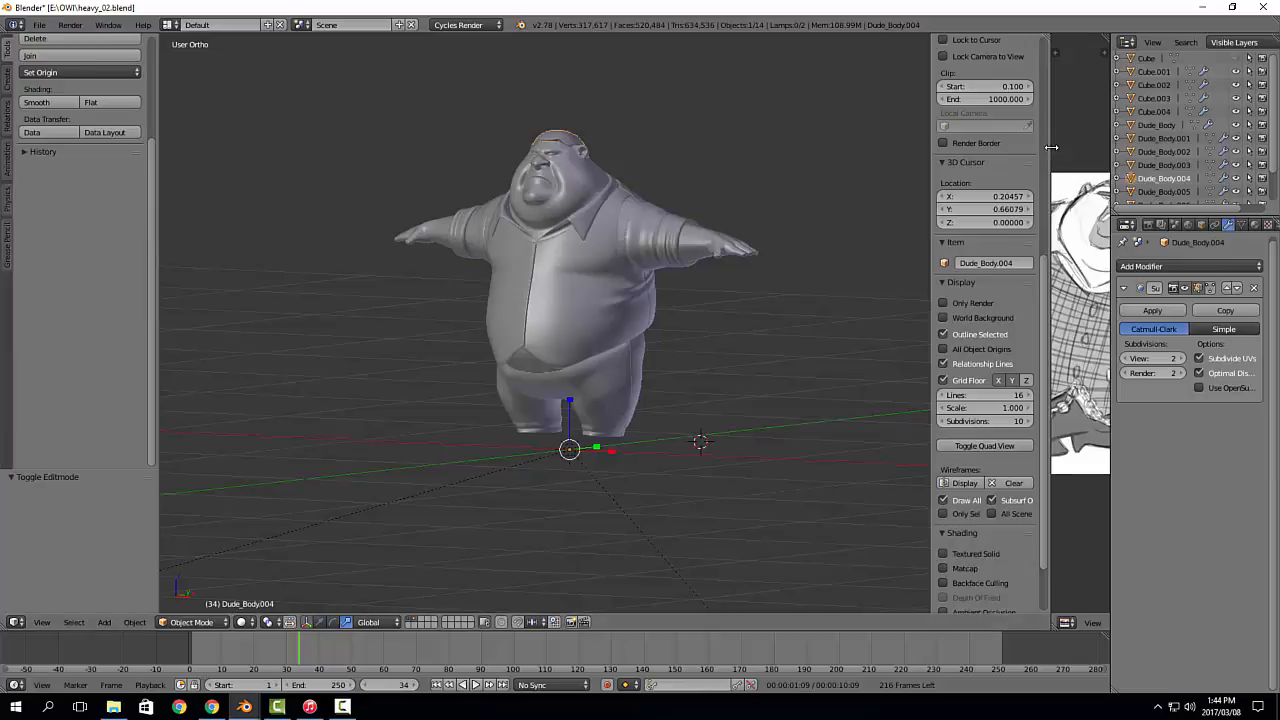
{"action": "left_click_drag", "start_coordinate": [1049, 147], "coordinate": [880, 150]}
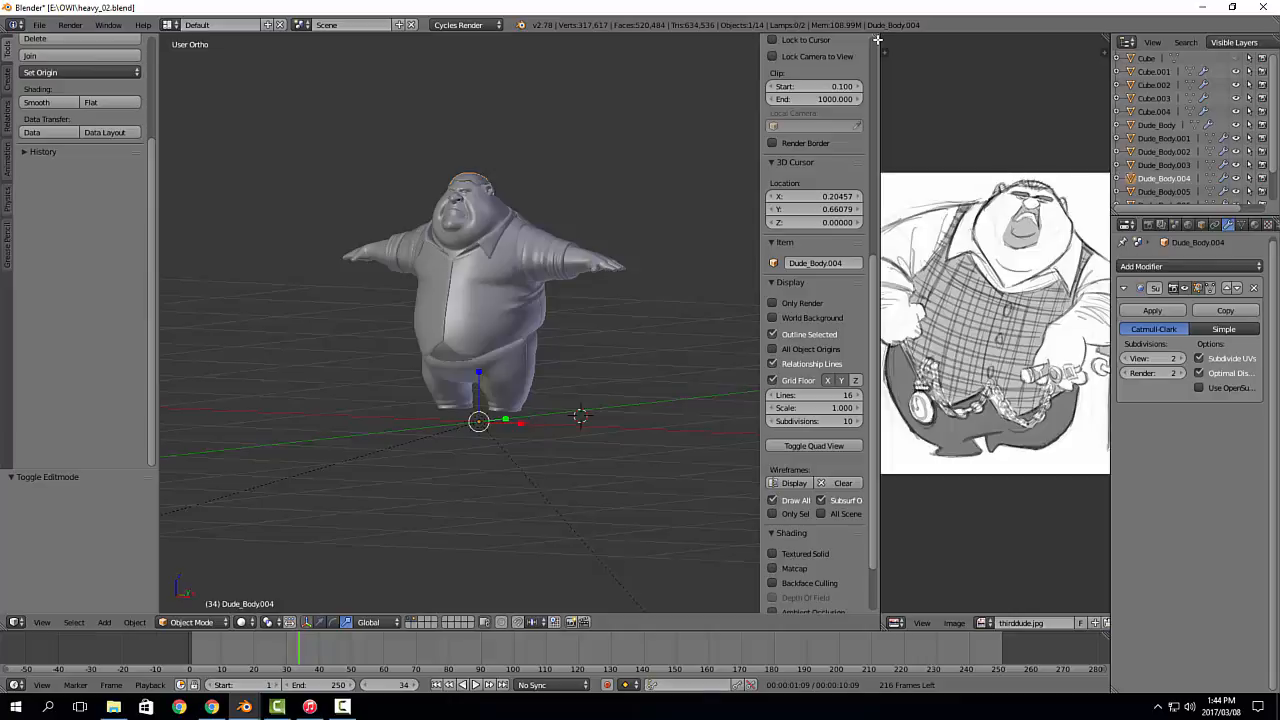
{"action": "left_click_drag", "start_coordinate": [881, 39], "coordinate": [888, 42]}
Step: Examine the whole character from several angles, checking the torso, collar, sleeve, face and new hairline
{"action": "scroll", "coordinate": [659, 228], "scroll_direction": "up", "scroll_amount": 4}
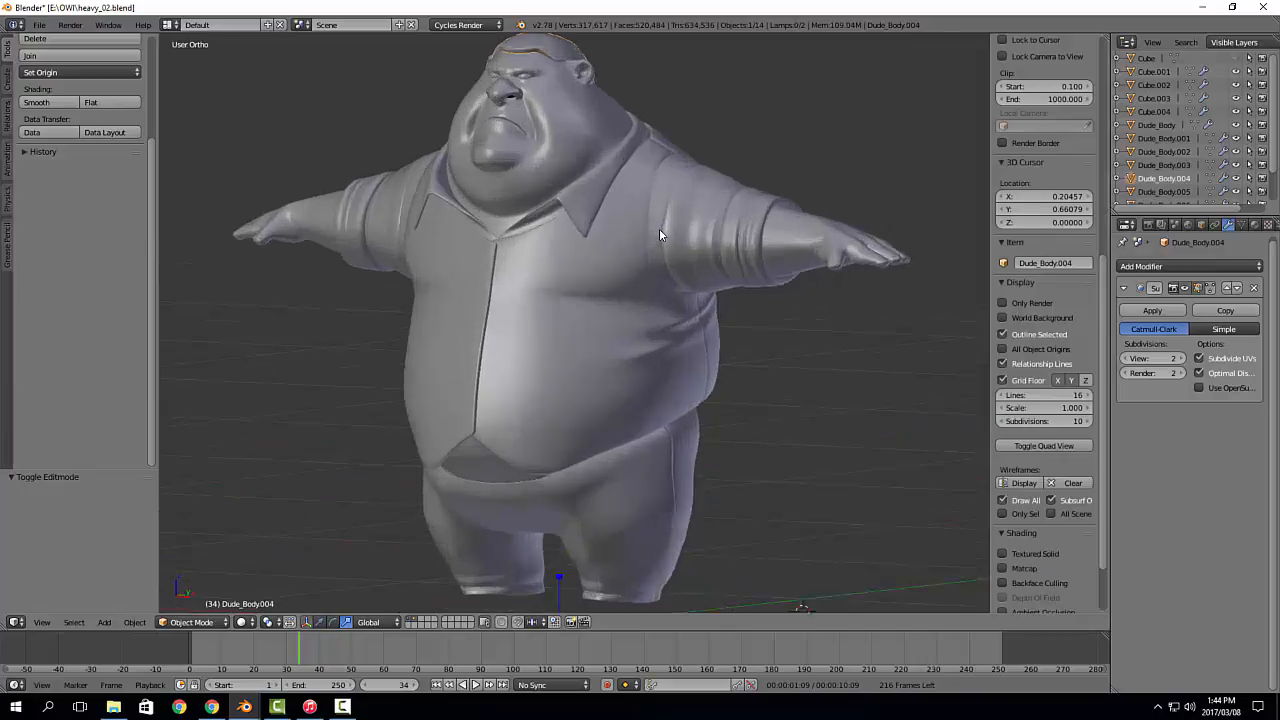
{"action": "middle_click_drag", "start_coordinate": [659, 228], "coordinate": [657, 387]}
{"action": "scroll", "coordinate": [661, 273], "scroll_direction": "down", "scroll_amount": 2}
{"action": "middle_click_drag", "start_coordinate": [706, 340], "coordinate": [691, 280]}
{"action": "middle_click_drag", "start_coordinate": [646, 237], "coordinate": [716, 321]}
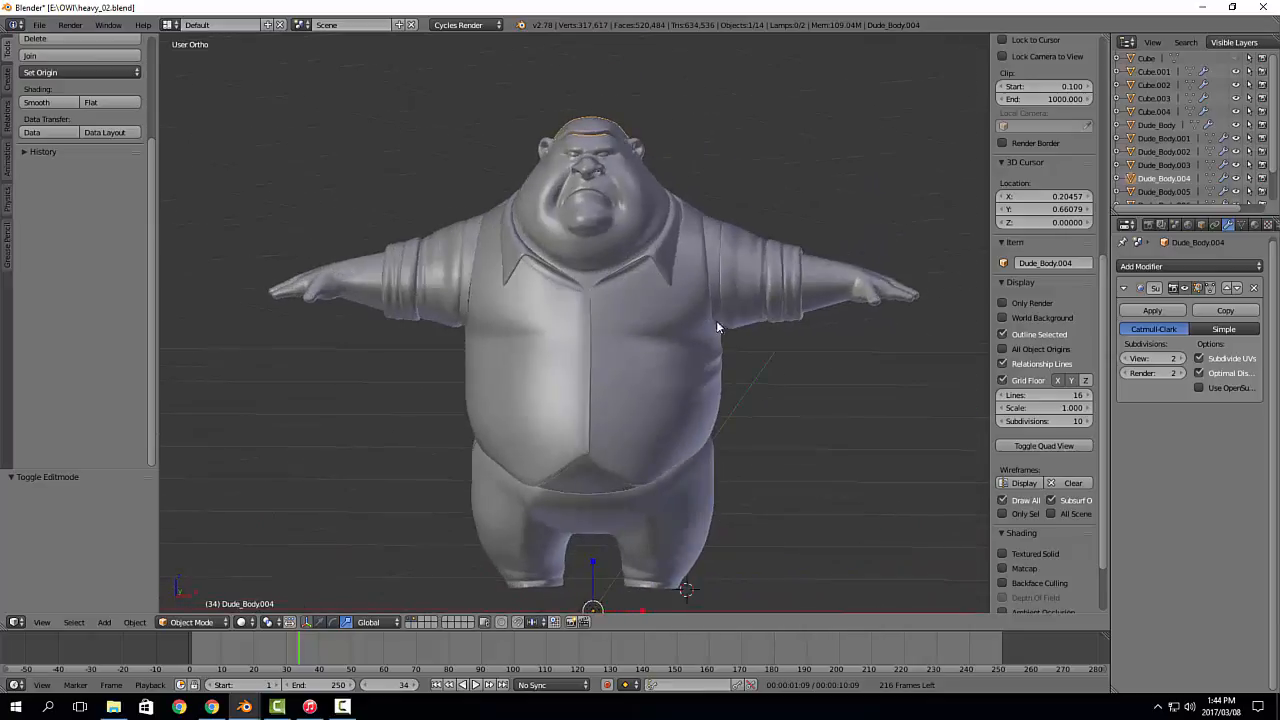
{"action": "scroll", "coordinate": [714, 315], "scroll_direction": "up", "scroll_amount": 3}
{"action": "middle_click_drag", "start_coordinate": [697, 230], "coordinate": [836, 341], "text": "shift"}
{"action": "scroll", "coordinate": [838, 341], "scroll_direction": "up", "scroll_amount": 2}
{"action": "scroll", "coordinate": [838, 341], "scroll_direction": "up", "scroll_amount": 1}
{"action": "middle_click_drag", "start_coordinate": [608, 121], "coordinate": [764, 262], "text": "shift"}
{"action": "scroll", "coordinate": [741, 392], "scroll_direction": "up", "scroll_amount": 1}
{"action": "scroll", "coordinate": [741, 392], "scroll_direction": "down", "scroll_amount": 6}
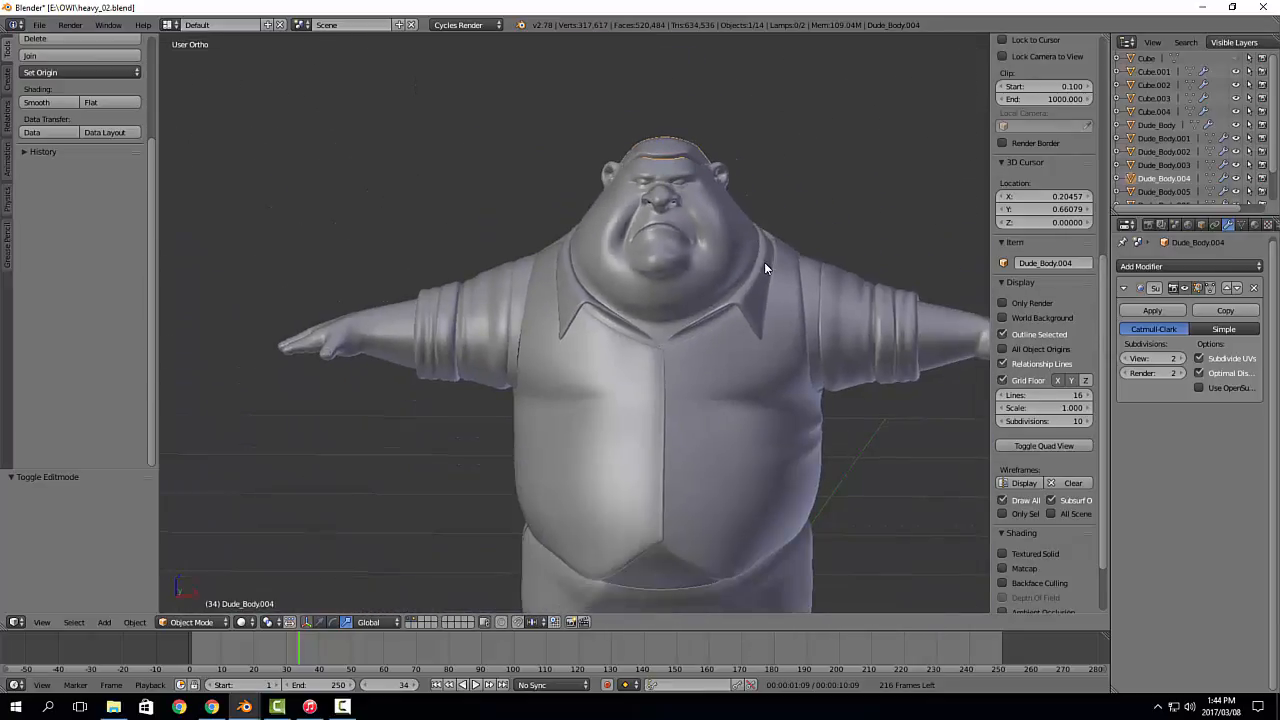
{"action": "middle_click_drag", "start_coordinate": [882, 400], "coordinate": [648, 314], "text": "shift"}
{"action": "scroll", "coordinate": [648, 316], "scroll_direction": "up", "scroll_amount": 1}
{"action": "scroll", "coordinate": [843, 299], "scroll_direction": "up", "scroll_amount": 2}
{"action": "middle_click_drag", "start_coordinate": [843, 299], "coordinate": [863, 332]}
{"action": "middle_click_drag", "start_coordinate": [665, 281], "coordinate": [845, 364], "text": "shift"}
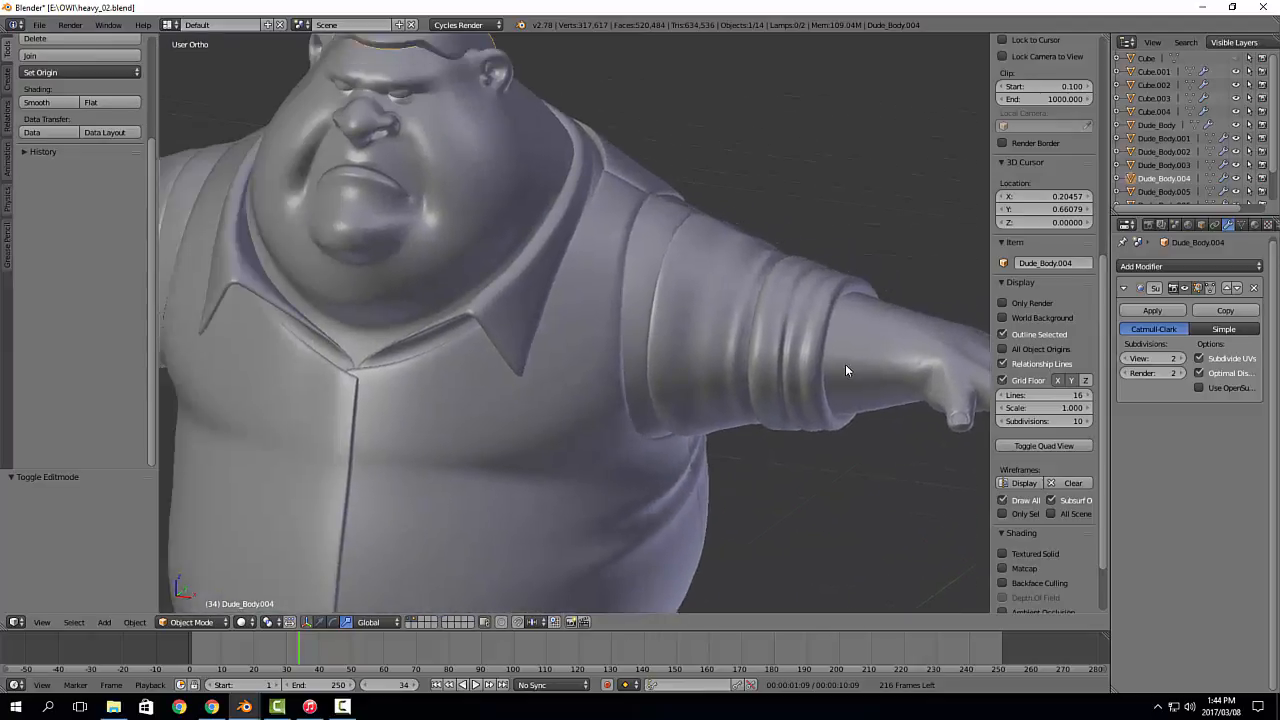
{"action": "scroll", "coordinate": [845, 364], "scroll_direction": "down", "scroll_amount": 3}
{"action": "middle_click_drag", "start_coordinate": [538, 205], "coordinate": [680, 334], "text": "shift"}
{"action": "scroll", "coordinate": [678, 332], "scroll_direction": "up", "scroll_amount": 4}
{"action": "scroll", "coordinate": [672, 322], "scroll_direction": "up", "scroll_amount": 2}
{"action": "middle_click_drag", "start_coordinate": [685, 265], "coordinate": [651, 360], "text": "shift"}
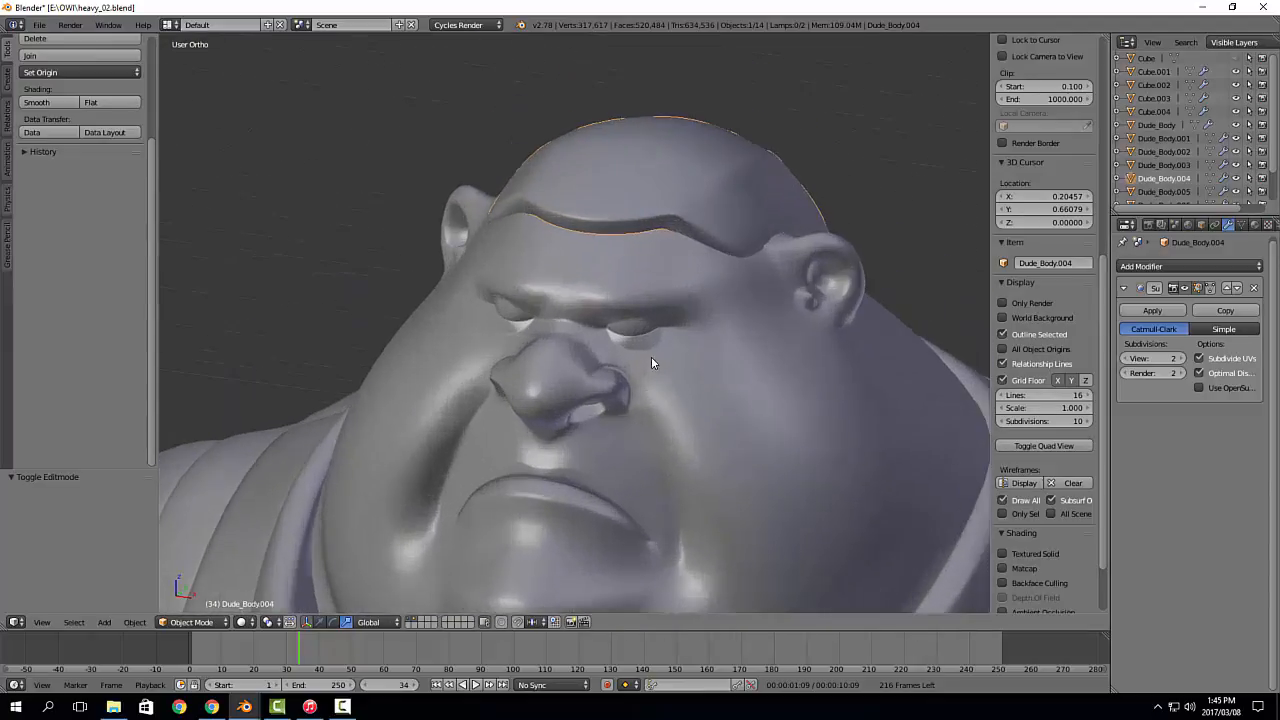
Step: Select the character's body and remove its existing shape keys, Key 1 and Basis
{"action": "right_click", "coordinate": [840, 283]}
{"action": "middle_click_drag", "start_coordinate": [775, 284], "coordinate": [757, 245]}
{"action": "scroll", "coordinate": [790, 290], "scroll_direction": "down", "scroll_amount": 2}
{"action": "scroll", "coordinate": [785, 330], "scroll_direction": "down", "scroll_amount": 2}
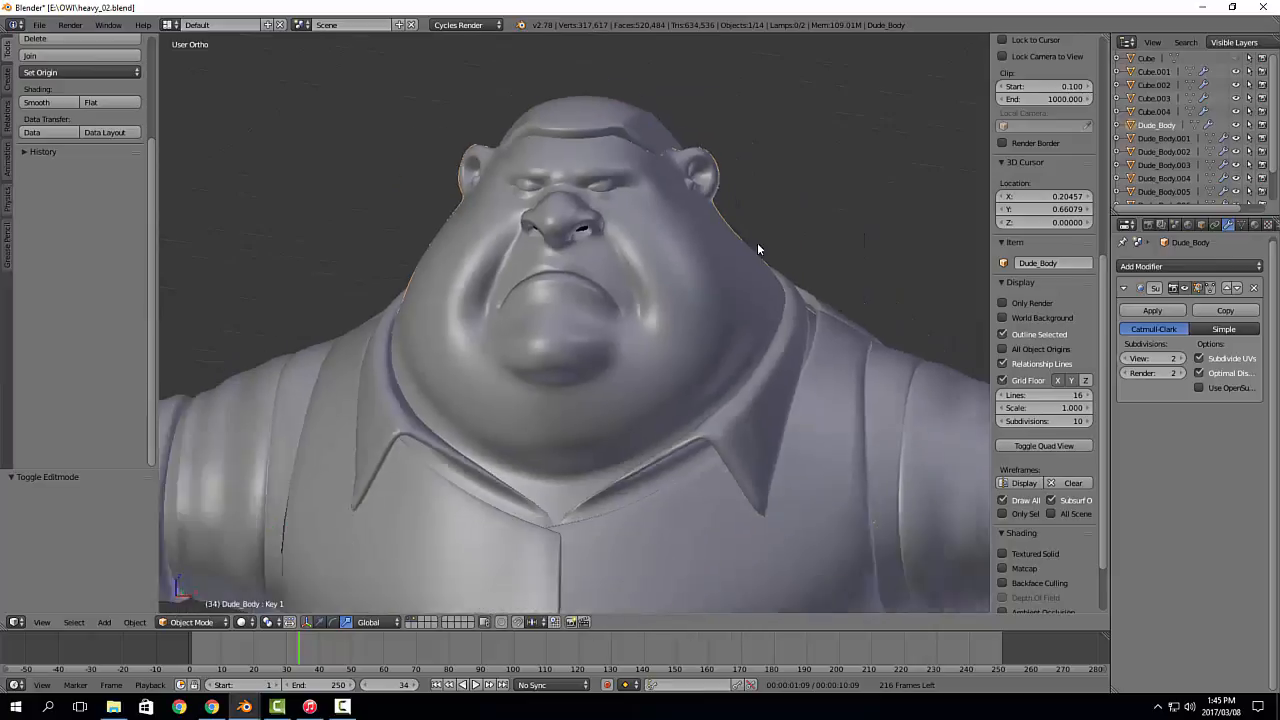
{"action": "scroll", "coordinate": [768, 298], "scroll_direction": "down", "scroll_amount": 6}
{"action": "scroll", "coordinate": [768, 312], "scroll_direction": "up", "scroll_amount": 5}
{"action": "middle_click_drag", "start_coordinate": [768, 314], "coordinate": [687, 260]}
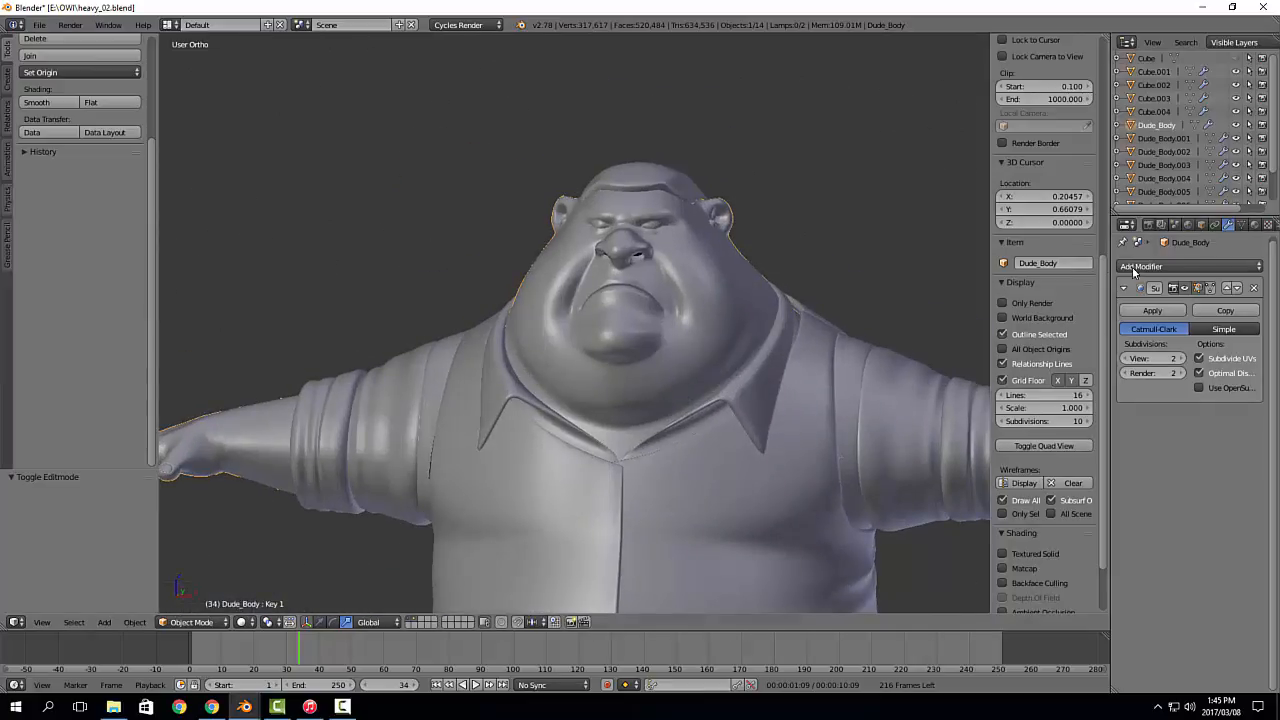
{"action": "middle_click_drag", "start_coordinate": [764, 267], "coordinate": [721, 274], "text": "shift"}
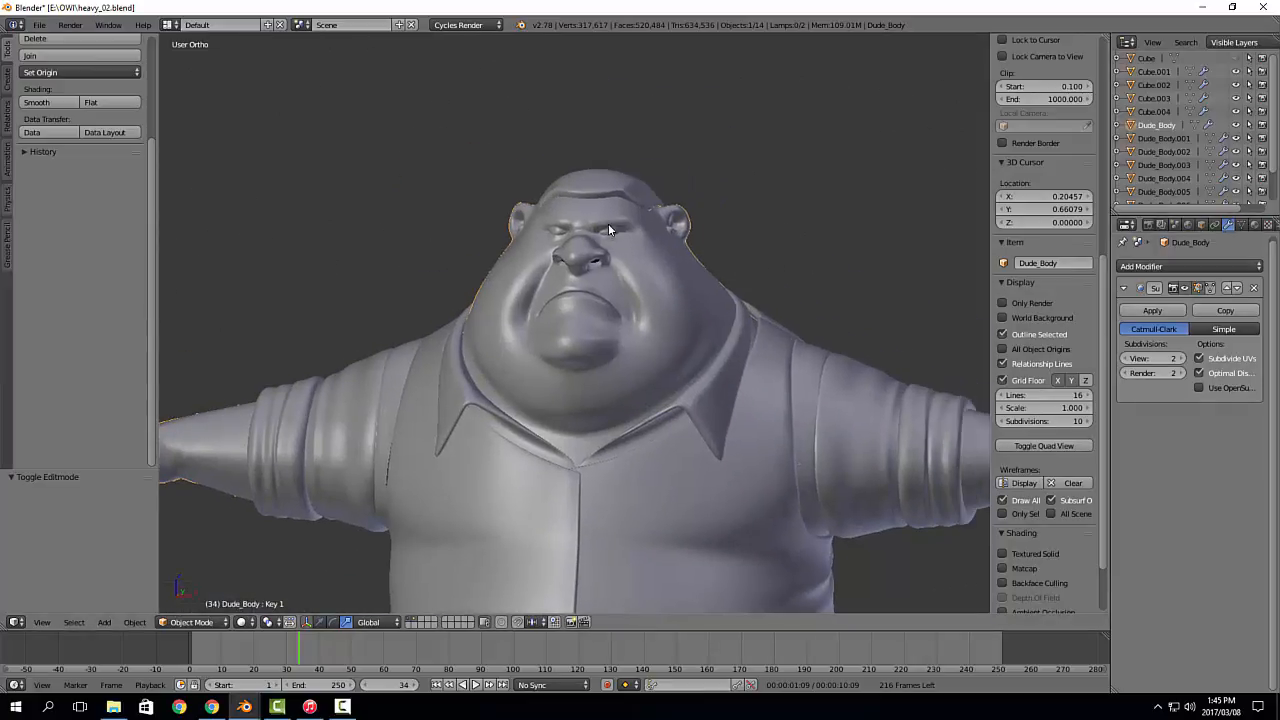
{"action": "scroll", "coordinate": [884, 315], "scroll_direction": "down", "scroll_amount": 4}
{"action": "scroll", "coordinate": [878, 370], "scroll_direction": "up", "scroll_amount": 2}
{"action": "middle_click_drag", "start_coordinate": [697, 402], "coordinate": [823, 357]}
{"action": "scroll", "coordinate": [711, 350], "scroll_direction": "up", "scroll_amount": 4}
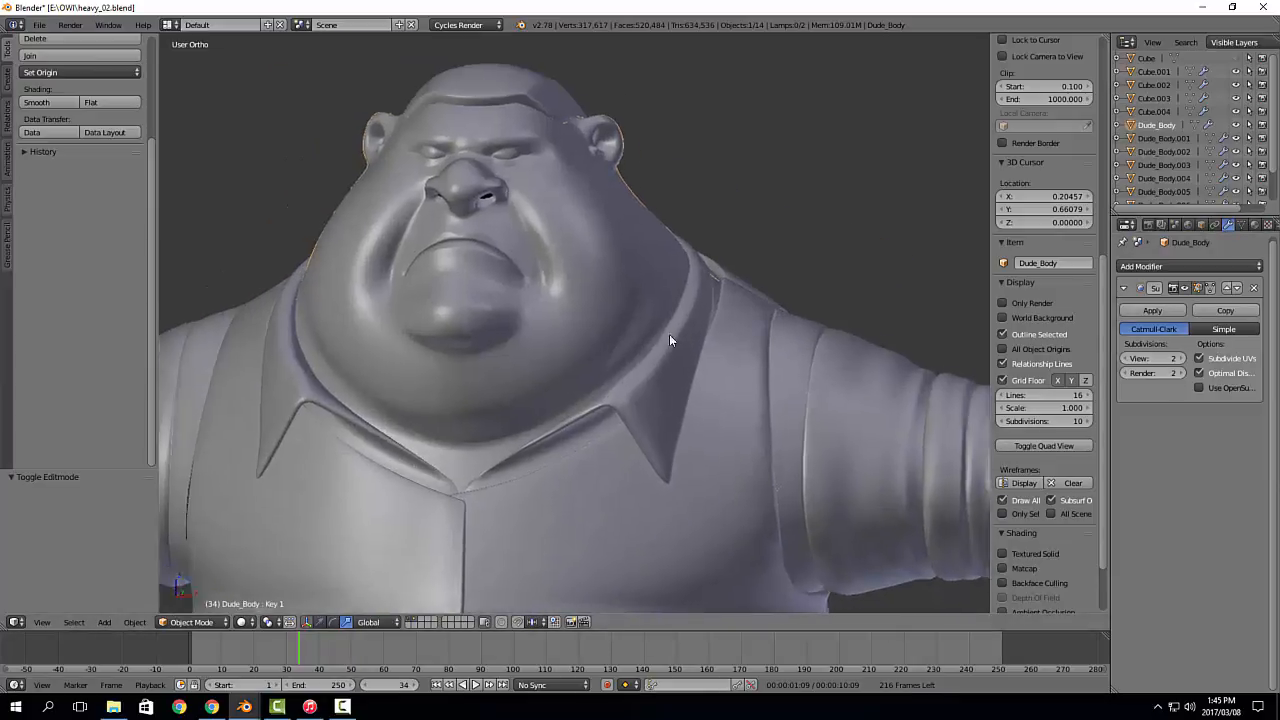
{"action": "left_click", "coordinate": [1240, 226]}
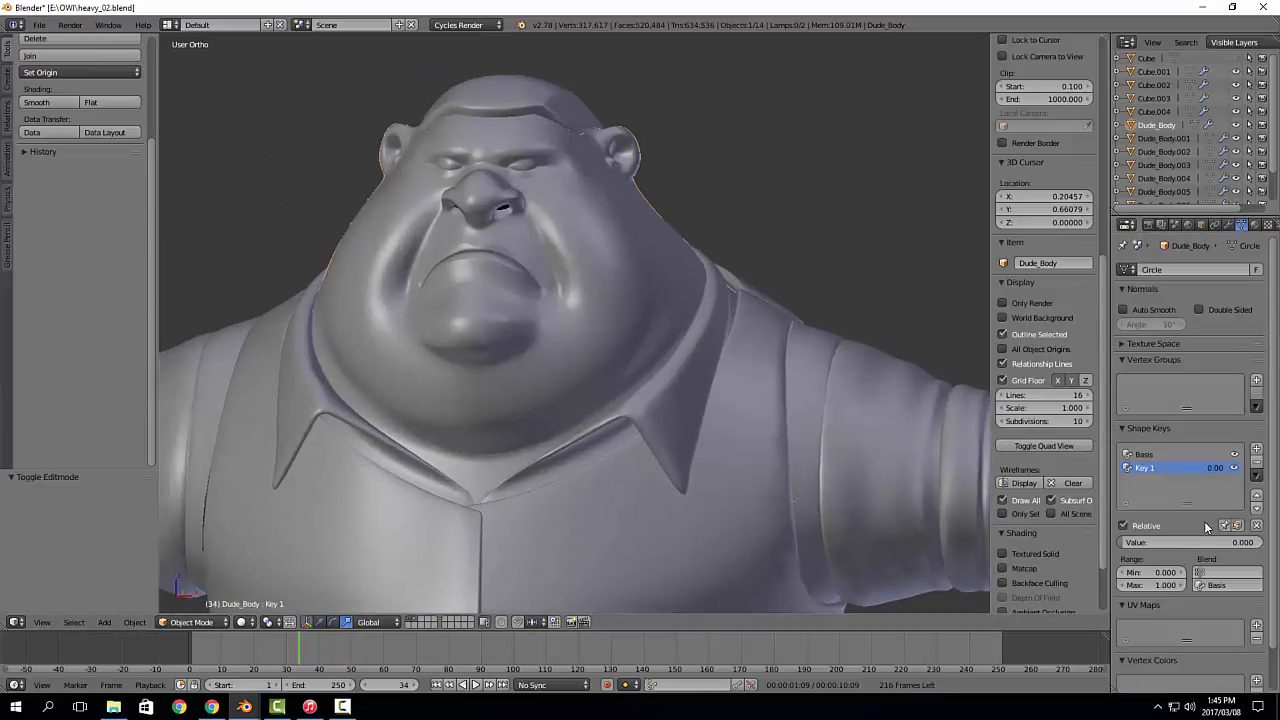
{"action": "left_click", "coordinate": [1258, 462]}
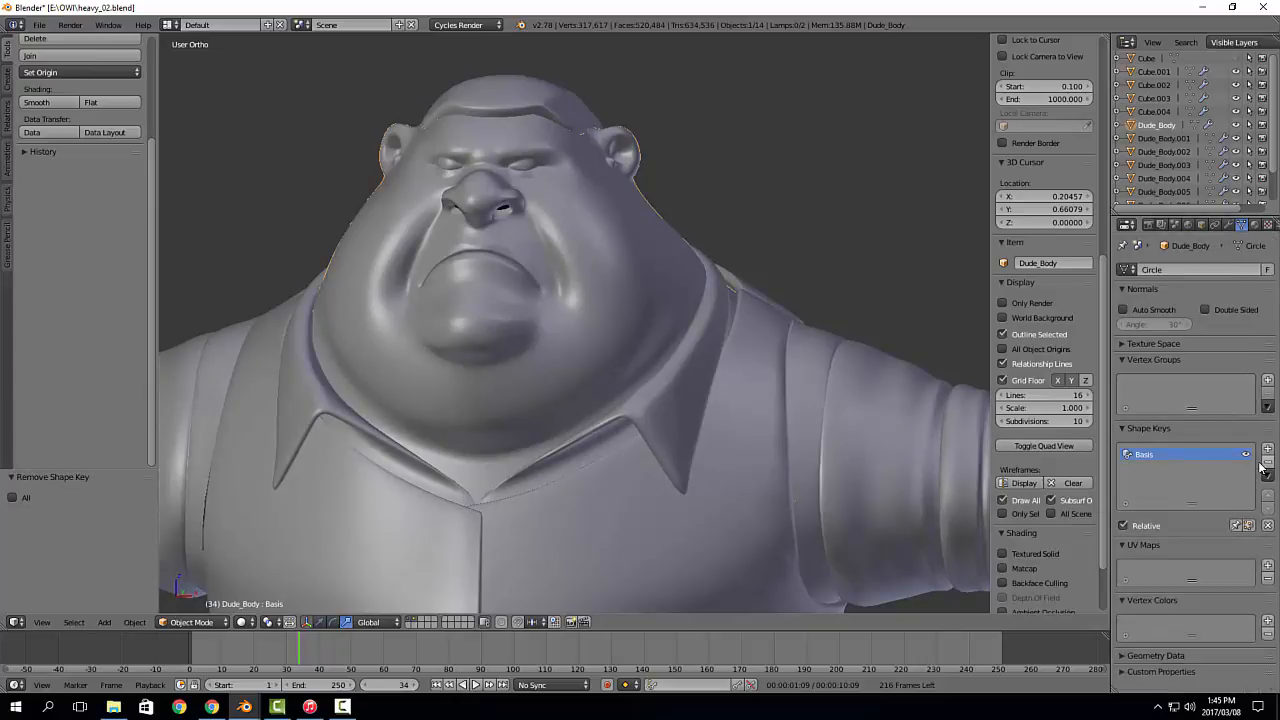
{"action": "left_click", "coordinate": [1262, 464]}
Step: Add new Basis and Key 1 shape keys to the body and set Key 1's value to 1
{"action": "scroll", "coordinate": [464, 190], "scroll_direction": "up", "scroll_amount": 2}
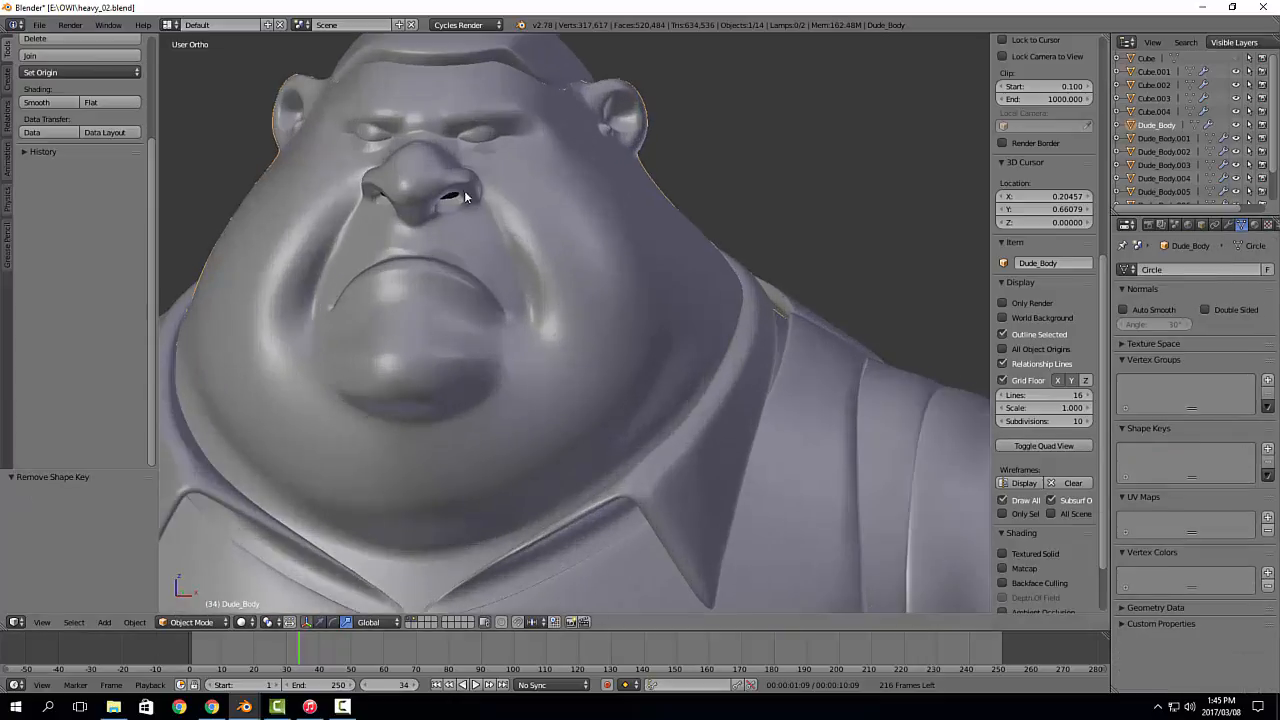
{"action": "middle_click_drag", "start_coordinate": [464, 190], "coordinate": [636, 416]}
{"action": "scroll", "coordinate": [638, 415], "scroll_direction": "up", "scroll_amount": 2}
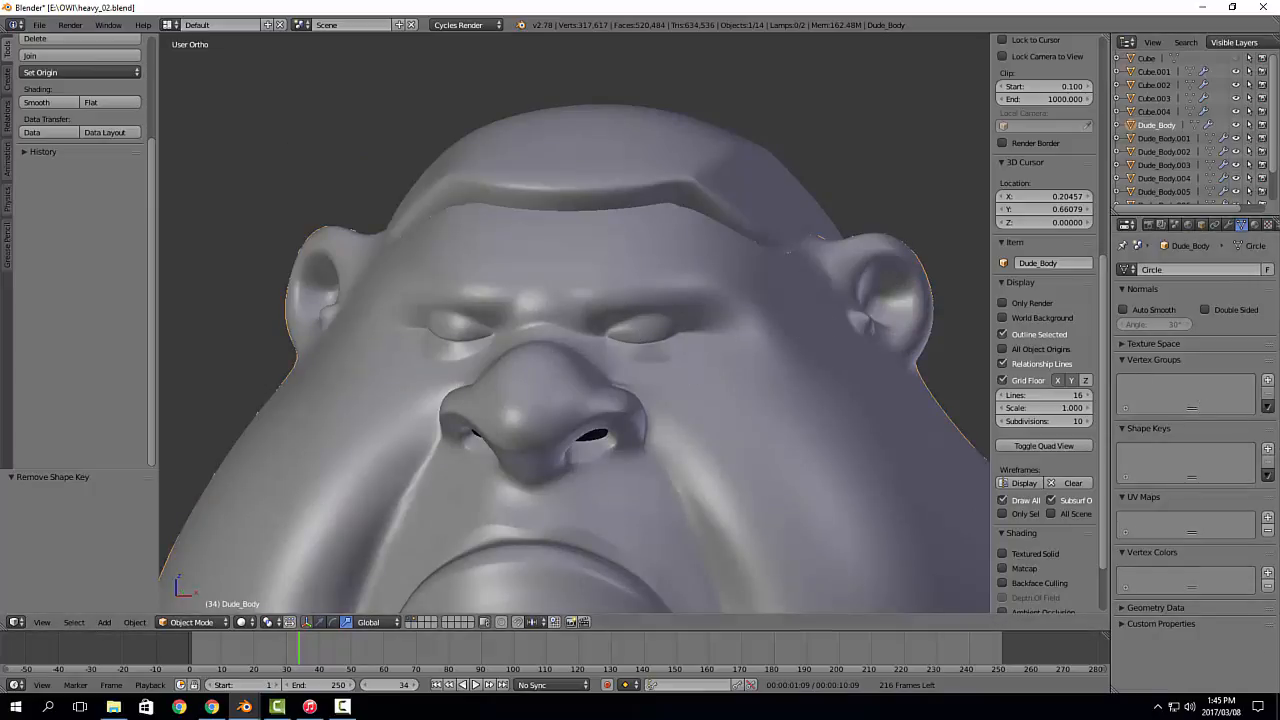
{"action": "left_click", "coordinate": [1268, 451]}
{"action": "left_click", "coordinate": [1268, 451]}
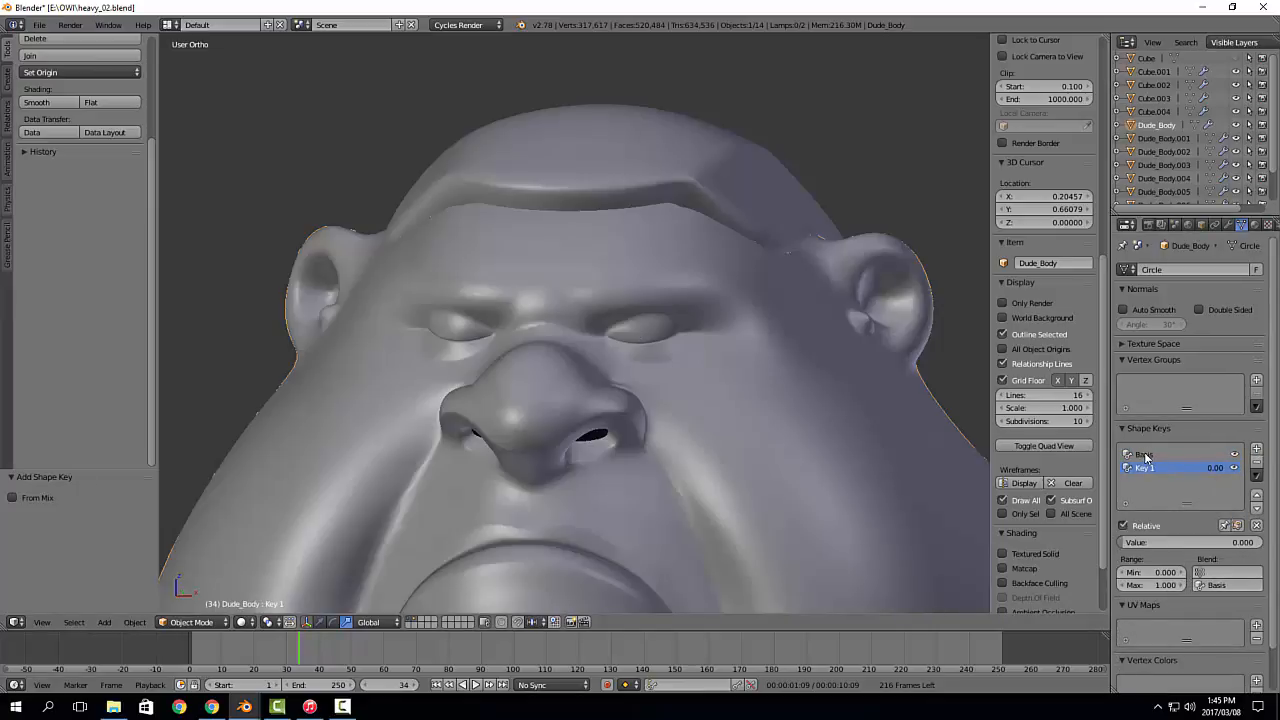
{"action": "left_click_drag", "start_coordinate": [1215, 469], "coordinate": [1262, 469]}
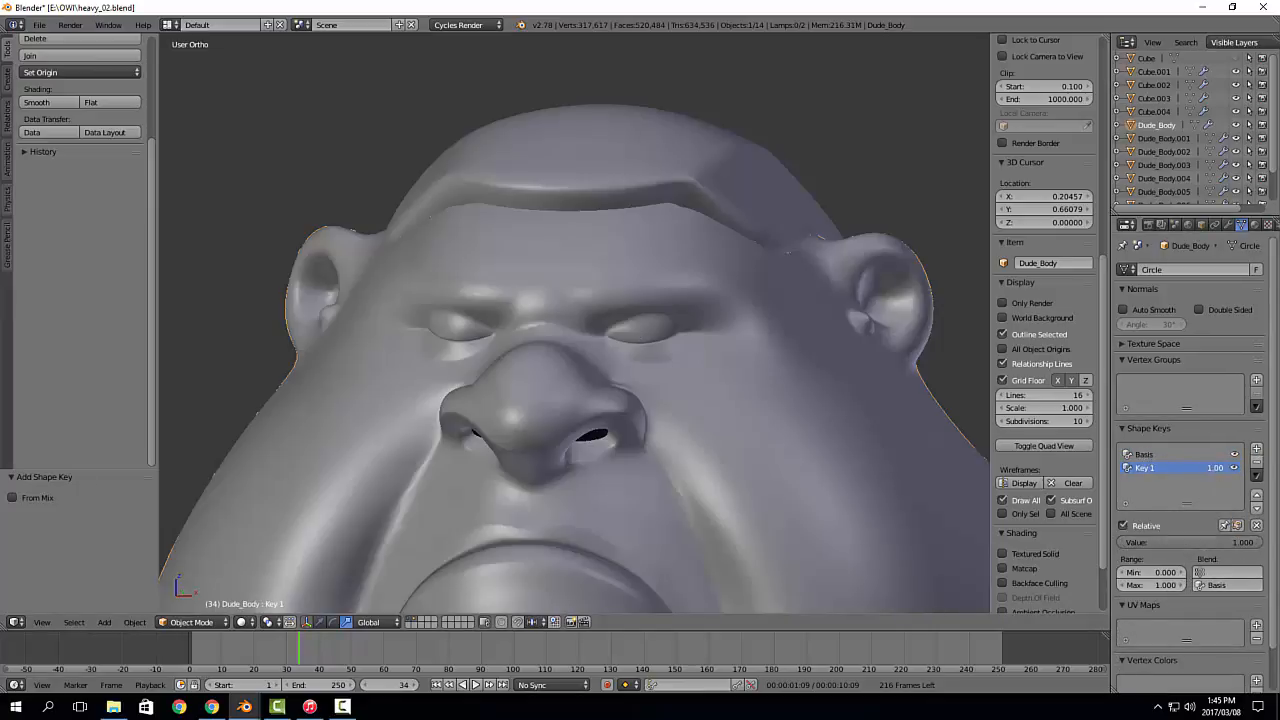
Step: Open the body mesh for editing on Key 1, select a vertex above the eye and enable X Mirror
{"action": "scroll", "coordinate": [687, 362], "scroll_direction": "up", "scroll_amount": 5}
{"action": "key", "text": "Tab"}
{"action": "scroll", "coordinate": [614, 363], "scroll_direction": "up", "scroll_amount": 2}
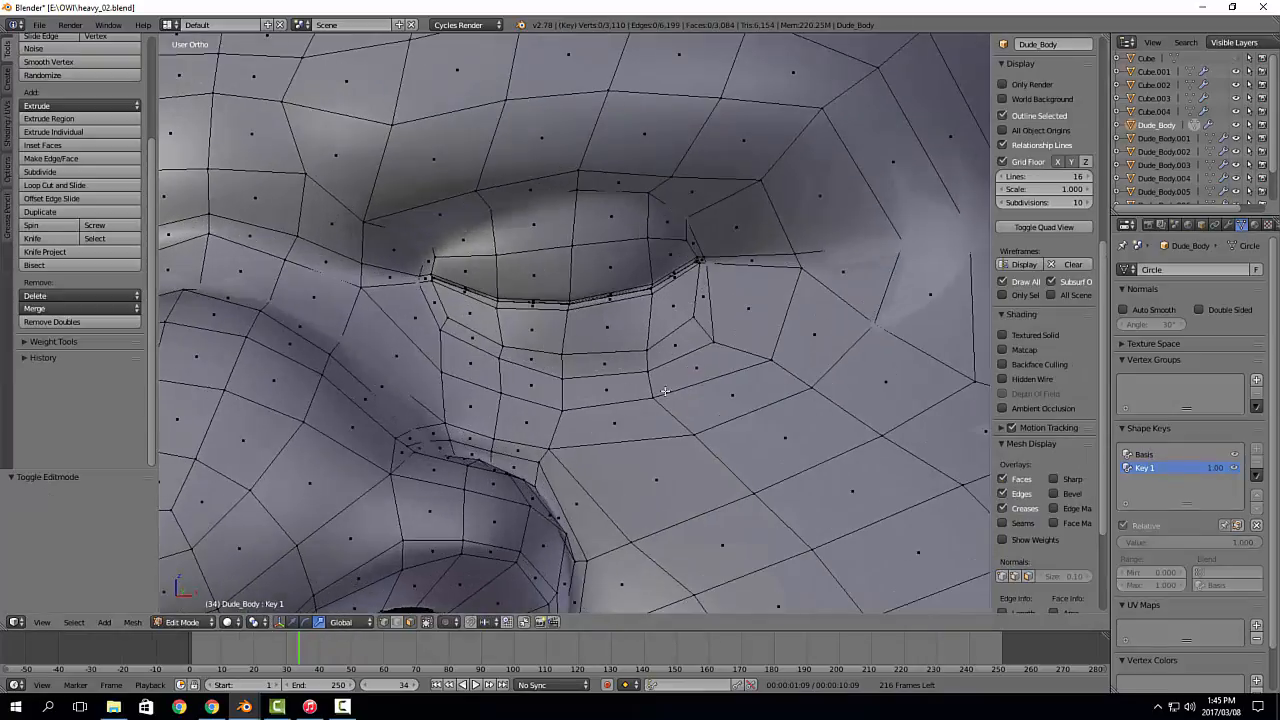
{"action": "scroll", "coordinate": [466, 324], "scroll_direction": "down", "scroll_amount": 4}
{"action": "middle_click_drag", "start_coordinate": [479, 331], "coordinate": [554, 348]}
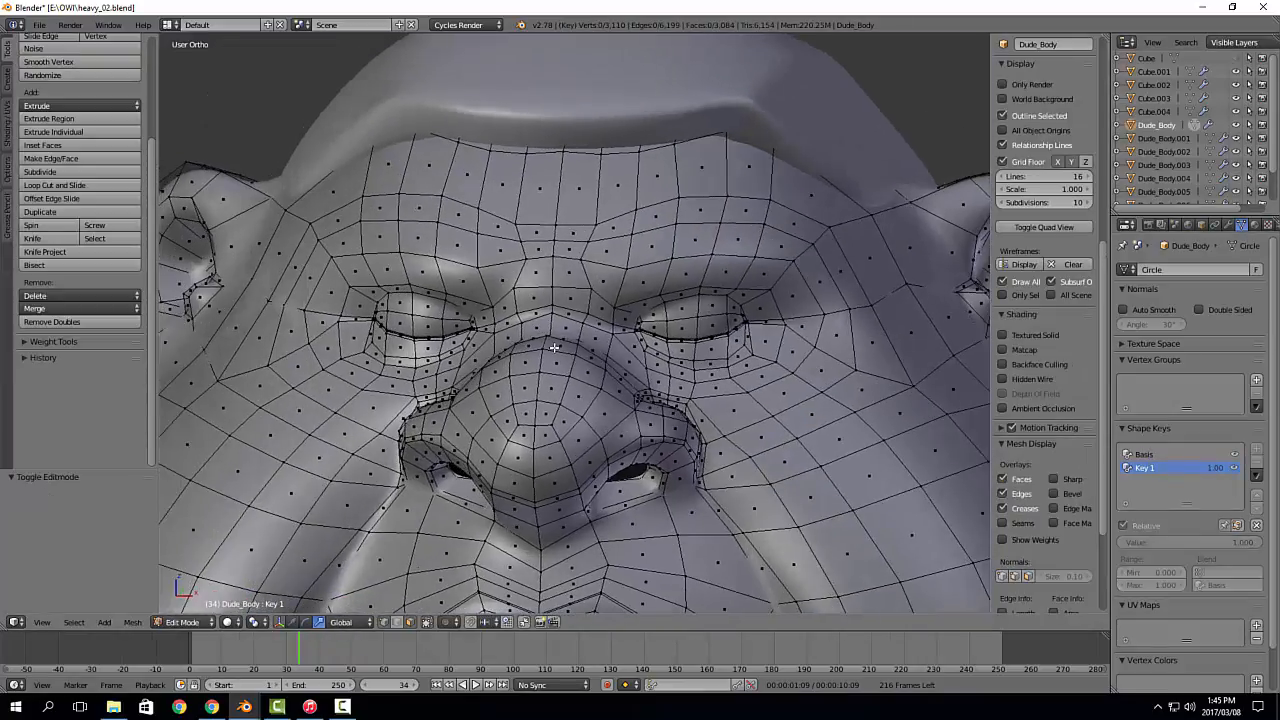
{"action": "right_click", "coordinate": [745, 296]}
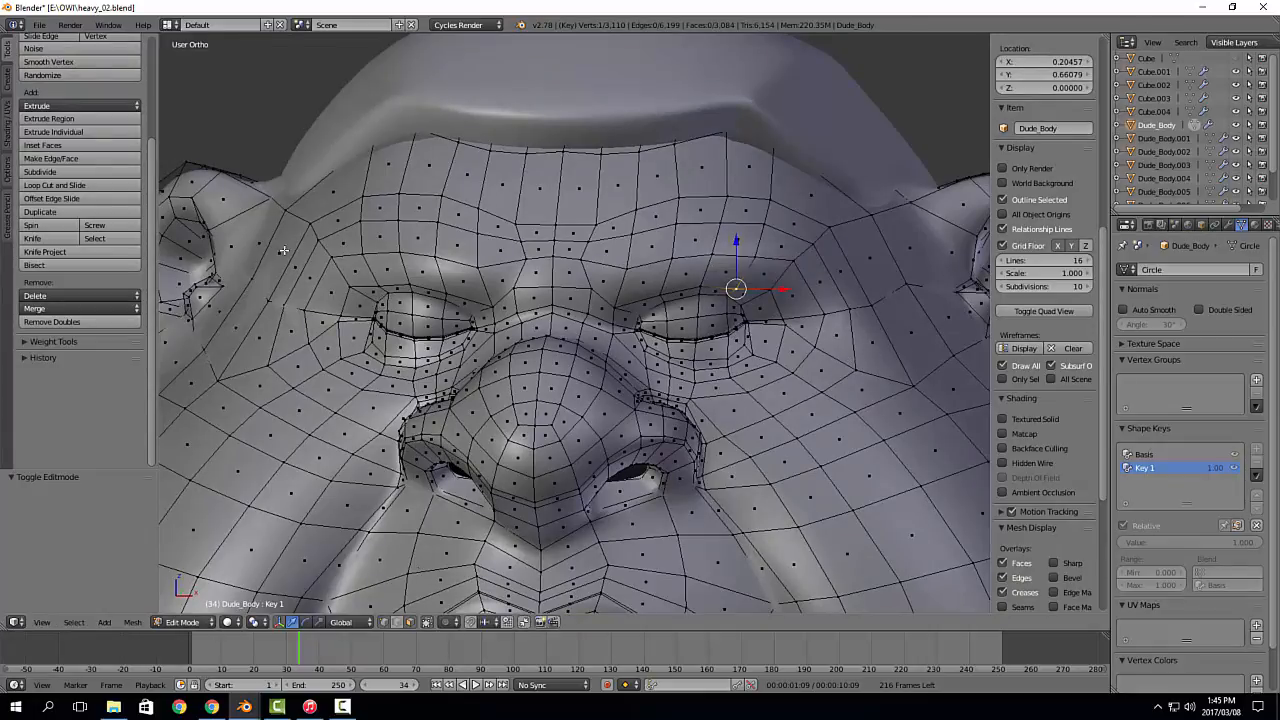
{"action": "left_click", "coordinate": [7, 170]}
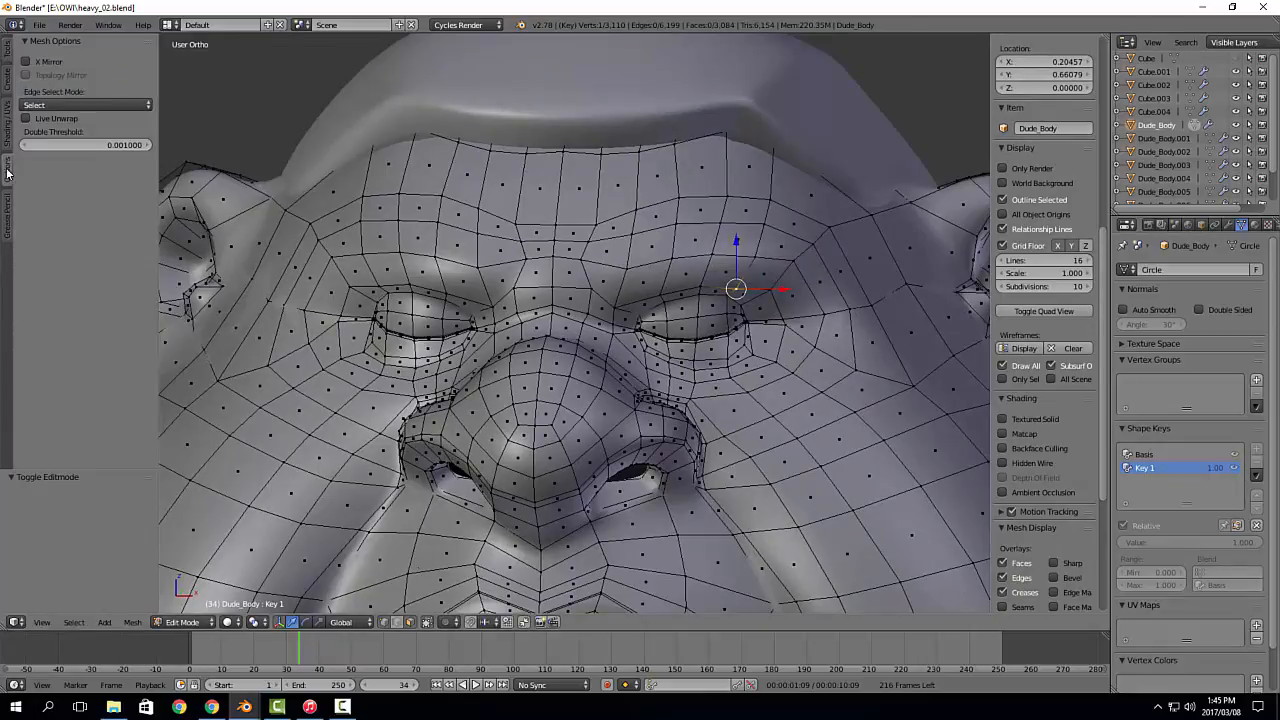
{"action": "left_click", "coordinate": [48, 62]}
{"action": "key", "text": "g"}
{"action": "right_click", "coordinate": [783, 270]}
Step: Select the three vertices across the thickness of the upper eyelid's rim, near the middle of the eye, in wireframe display
{"action": "scroll", "coordinate": [766, 345], "scroll_direction": "up", "scroll_amount": 5}
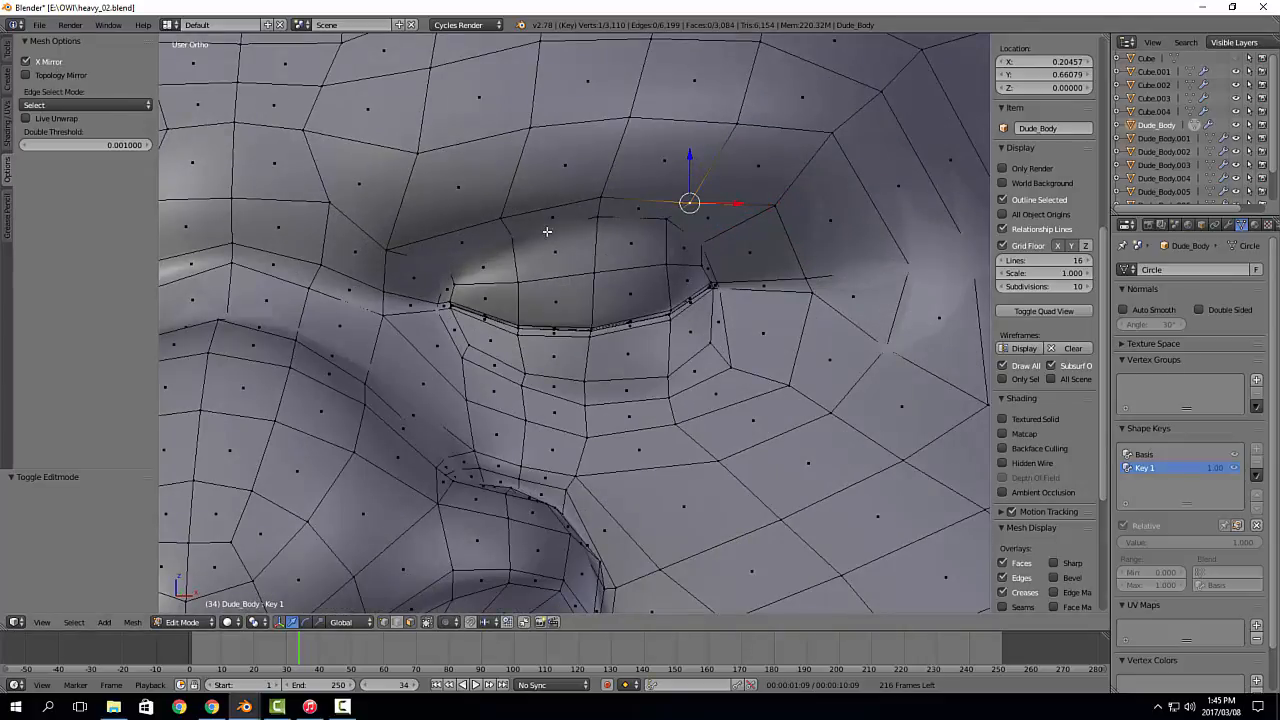
{"action": "scroll", "coordinate": [547, 231], "scroll_direction": "up", "scroll_amount": 6}
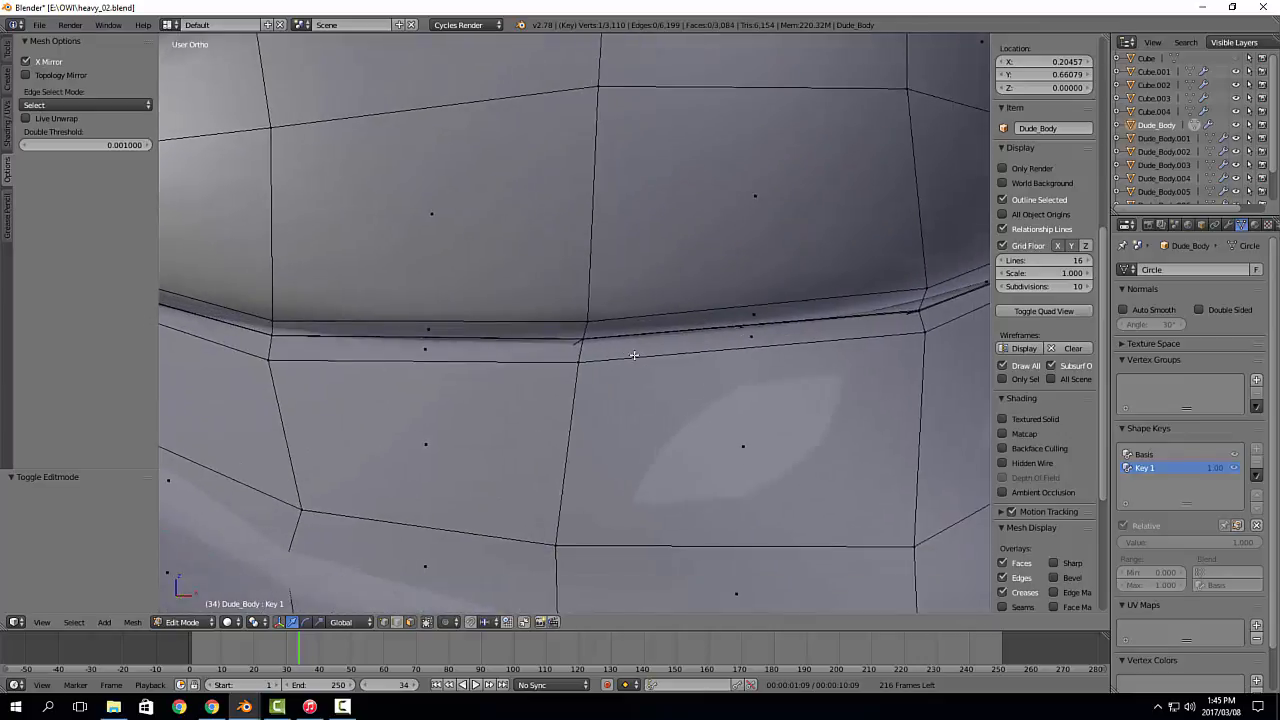
{"action": "mouse_move", "coordinate": [634, 355]}
{"action": "middle_mouse_down"}
{"action": "mouse_move", "coordinate": [694, 366]}
{"action": "mouse_move", "coordinate": [680, 360]}
{"action": "mouse_move", "coordinate": [714, 437]}
{"action": "mouse_move", "coordinate": [686, 385]}
{"action": "middle_mouse_up"}
{"action": "scroll", "coordinate": [696, 364], "scroll_direction": "up", "scroll_amount": 2}
{"action": "key", "text": "z"}
{"action": "left_click", "coordinate": [790, 357]}
{"action": "scroll", "coordinate": [718, 402], "scroll_direction": "down", "scroll_amount": 3}
{"action": "scroll", "coordinate": [686, 388], "scroll_direction": "up", "scroll_amount": 6}
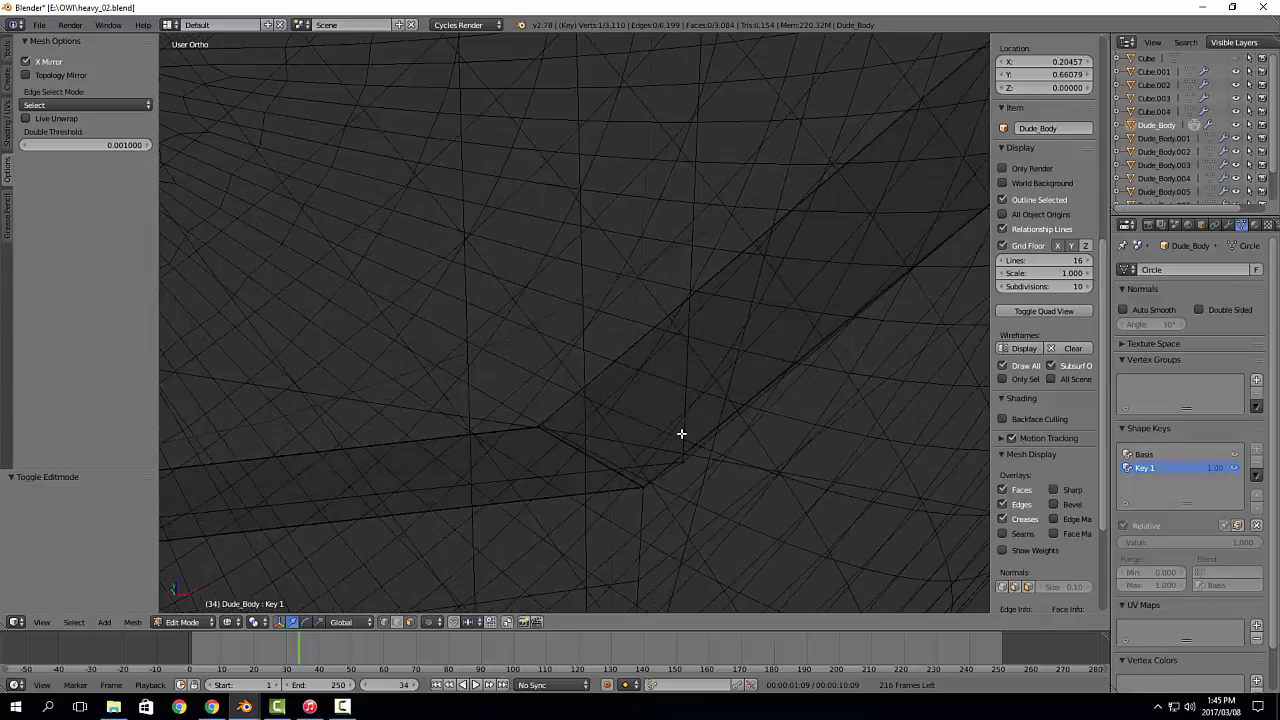
{"action": "middle_click_drag", "start_coordinate": [681, 433], "coordinate": [723, 399]}
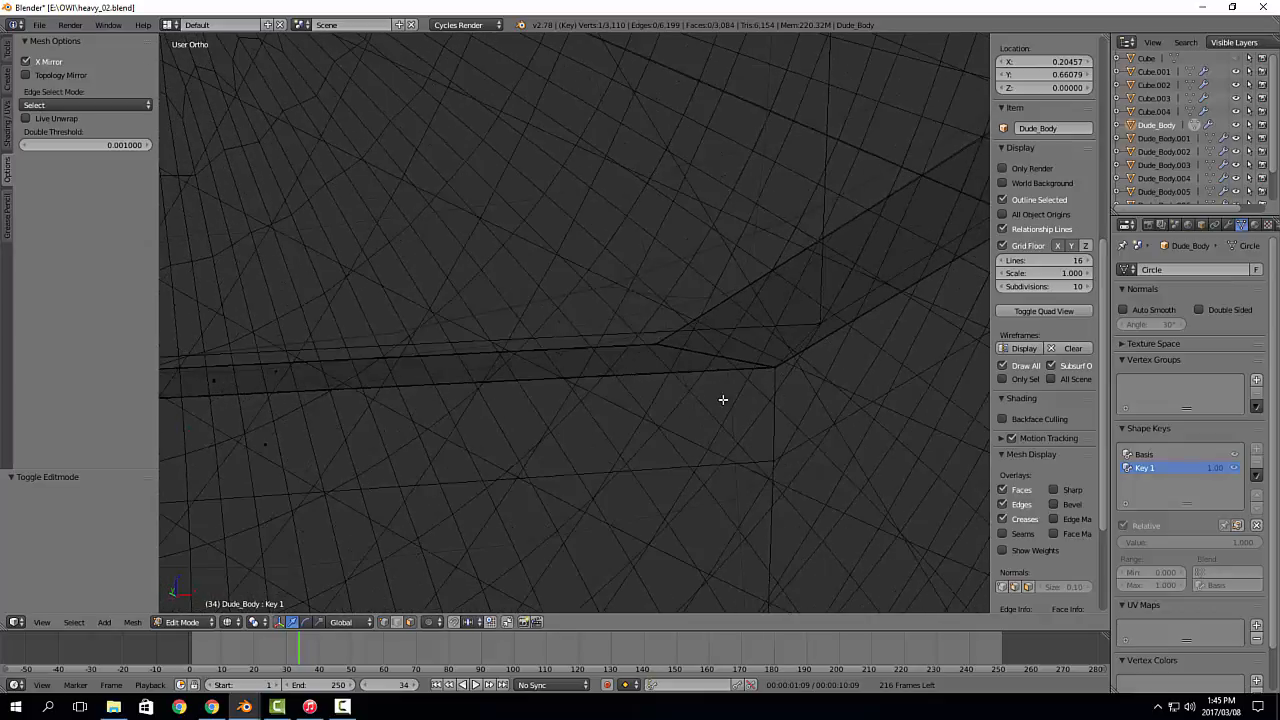
{"action": "right_click", "coordinate": [817, 324]}
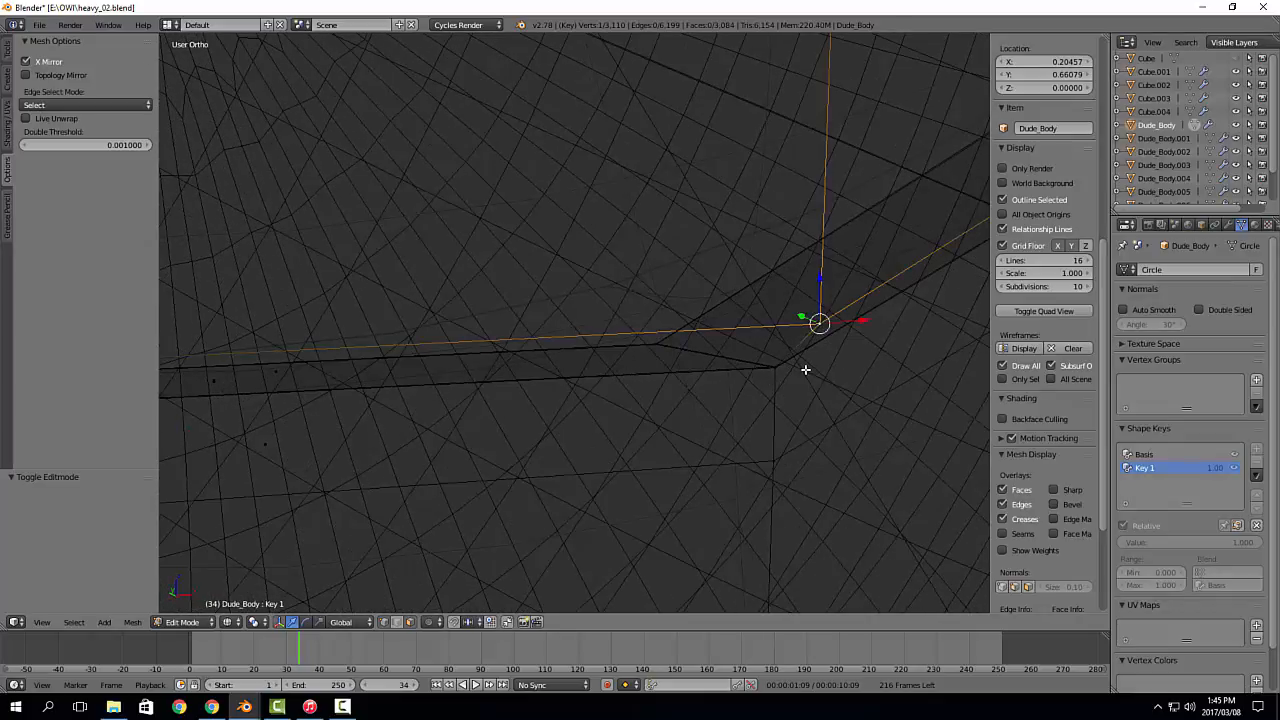
{"action": "key", "text": "3"}
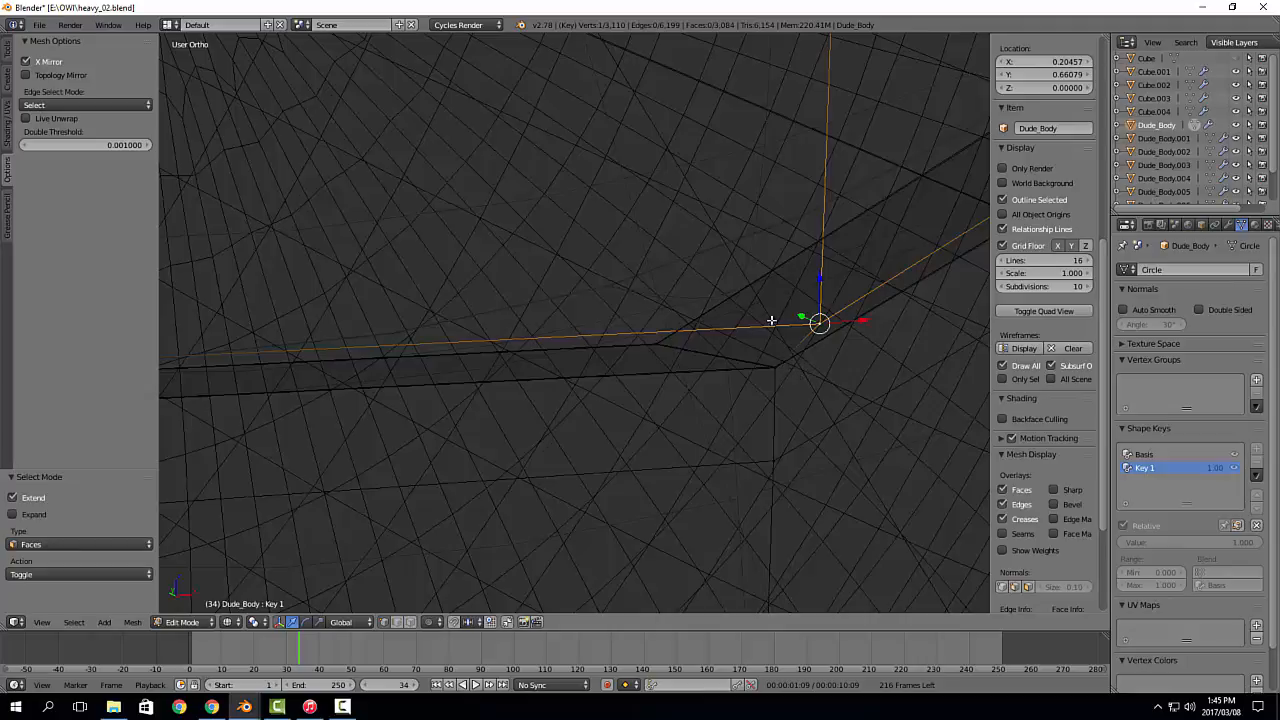
{"action": "right_click", "coordinate": [657, 342]}
{"action": "right_click", "coordinate": [816, 334], "text": "ctrl"}
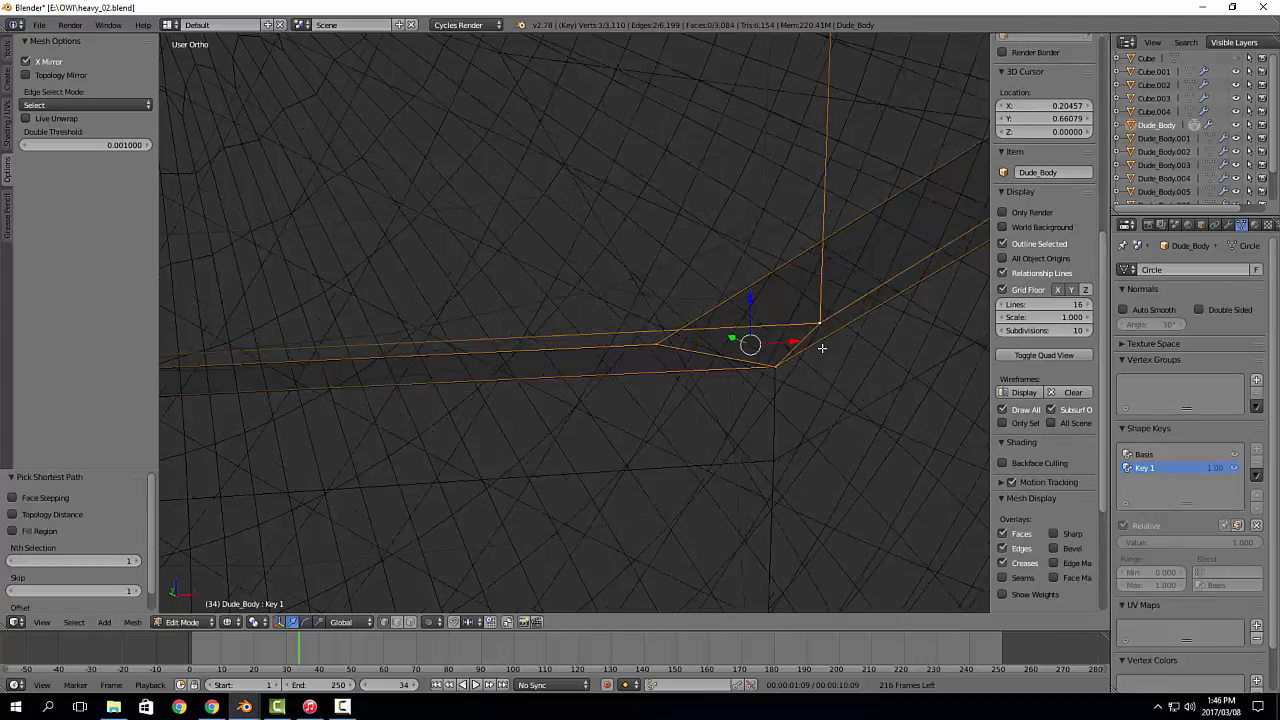
Step: Return to solid display and raise the selected eyelid rim vertices about 0.006 along Z
{"action": "middle_click_drag", "start_coordinate": [782, 349], "coordinate": [611, 289]}
{"action": "middle_click_drag", "start_coordinate": [802, 276], "coordinate": [729, 296]}
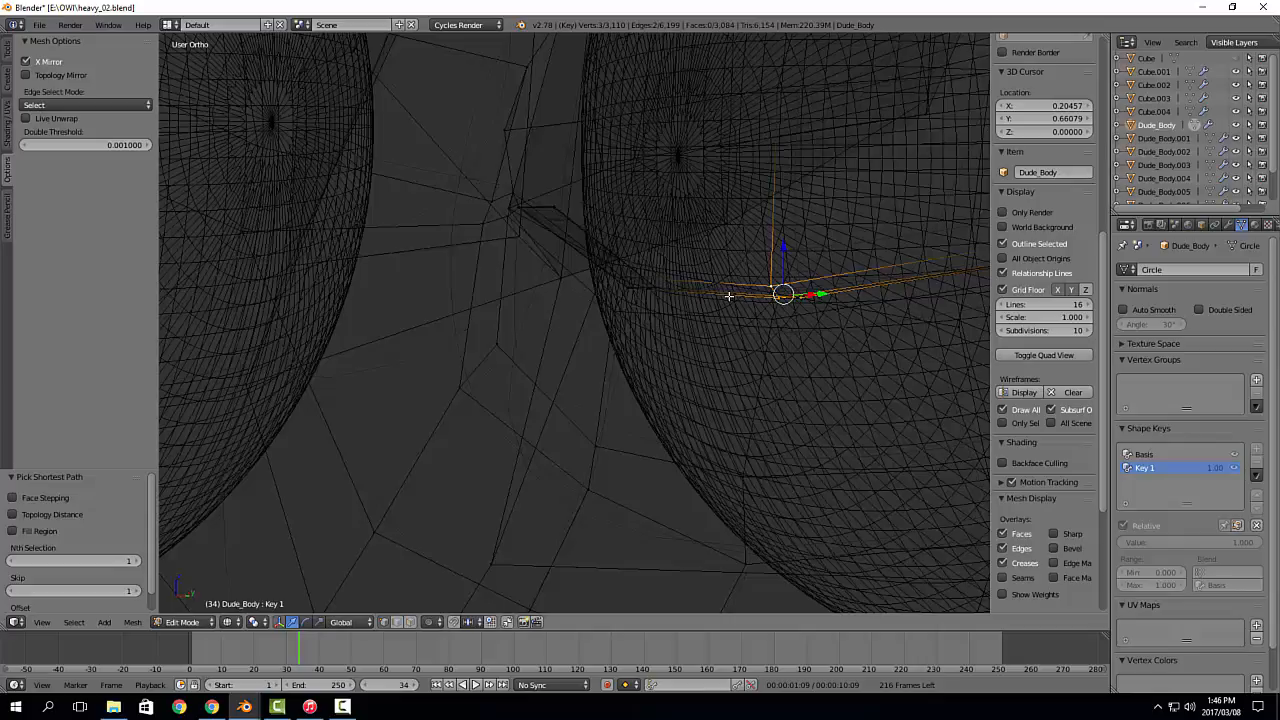
{"action": "key", "text": "KP_1"}
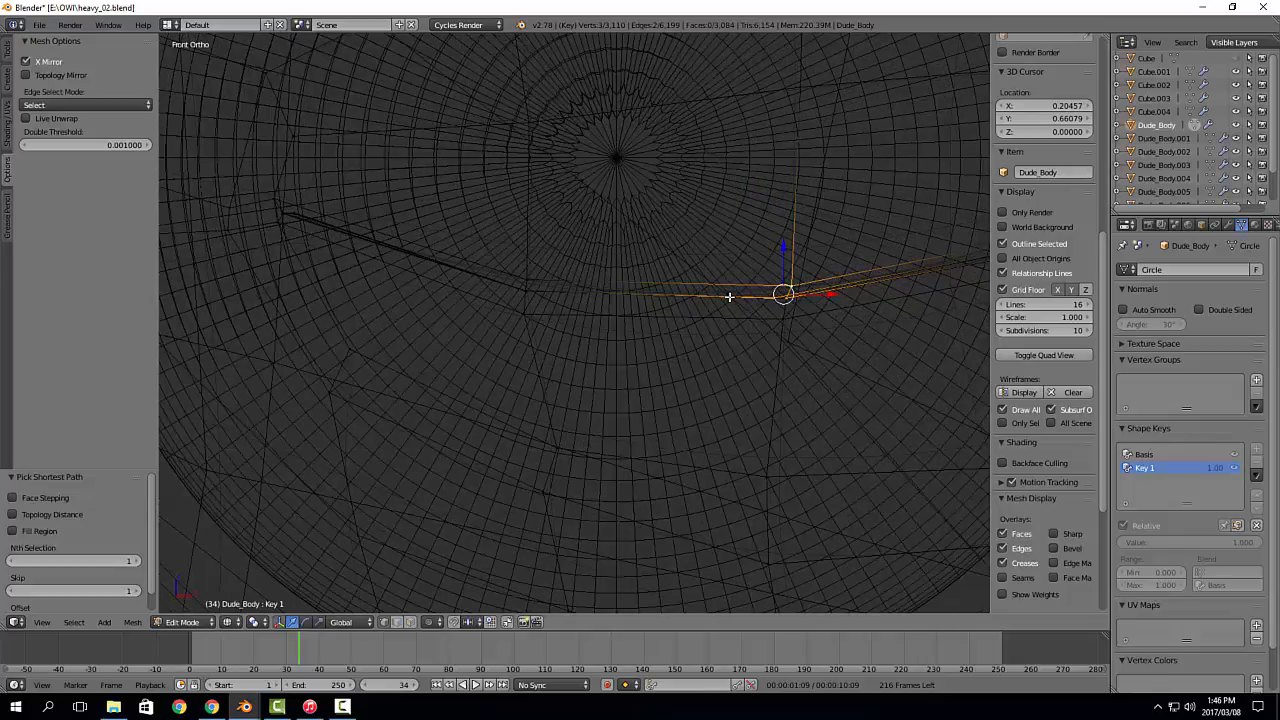
{"action": "scroll", "coordinate": [729, 290], "scroll_direction": "down", "scroll_amount": 2}
{"action": "middle_click_drag", "start_coordinate": [766, 203], "coordinate": [723, 291], "text": "shift"}
{"action": "key", "text": "z"}
{"action": "left_click", "coordinate": [774, 392]}
{"action": "scroll", "coordinate": [789, 325], "scroll_direction": "down", "scroll_amount": 1}
{"action": "middle_click_drag", "start_coordinate": [817, 309], "coordinate": [779, 328], "text": "shift"}
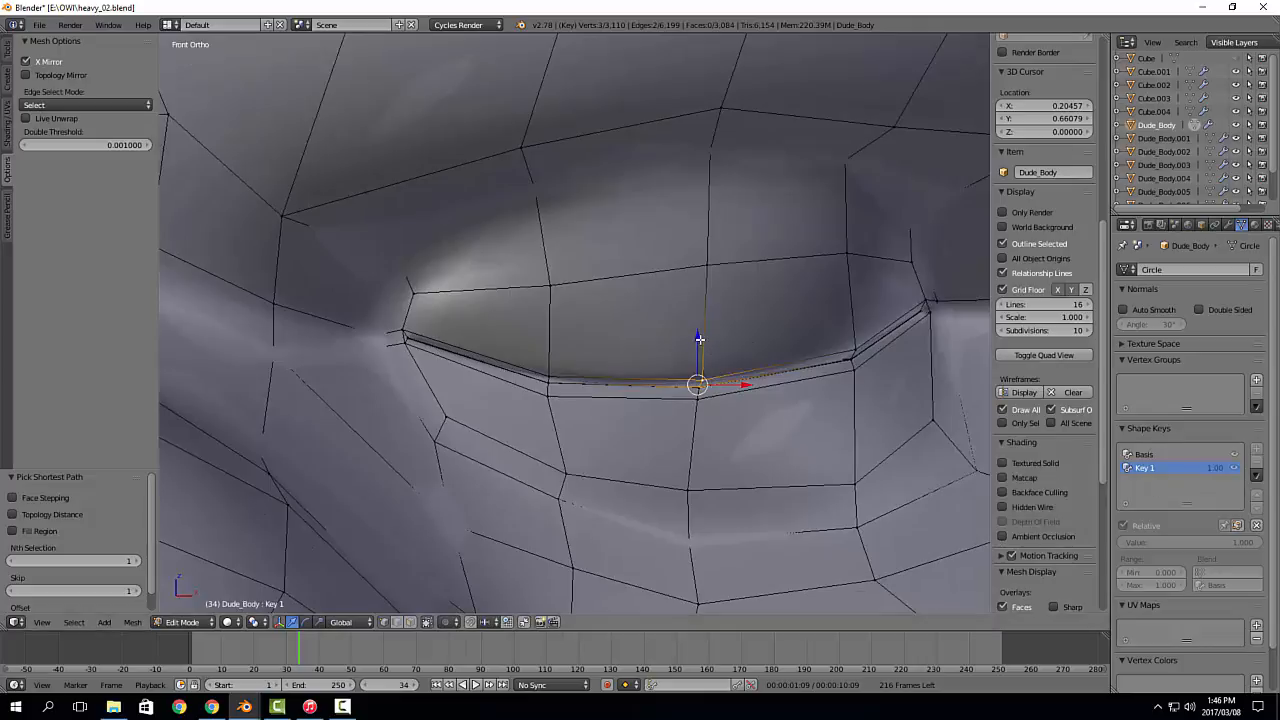
{"action": "left_click_drag", "start_coordinate": [698, 341], "coordinate": [712, 258]}
Step: Slide the middle, inner and outer vertices of the edge row above the upper lid rim upward by factors 0.863, 0.612 and 0.560
{"action": "key", "text": "g"}
{"action": "key", "text": "g"}
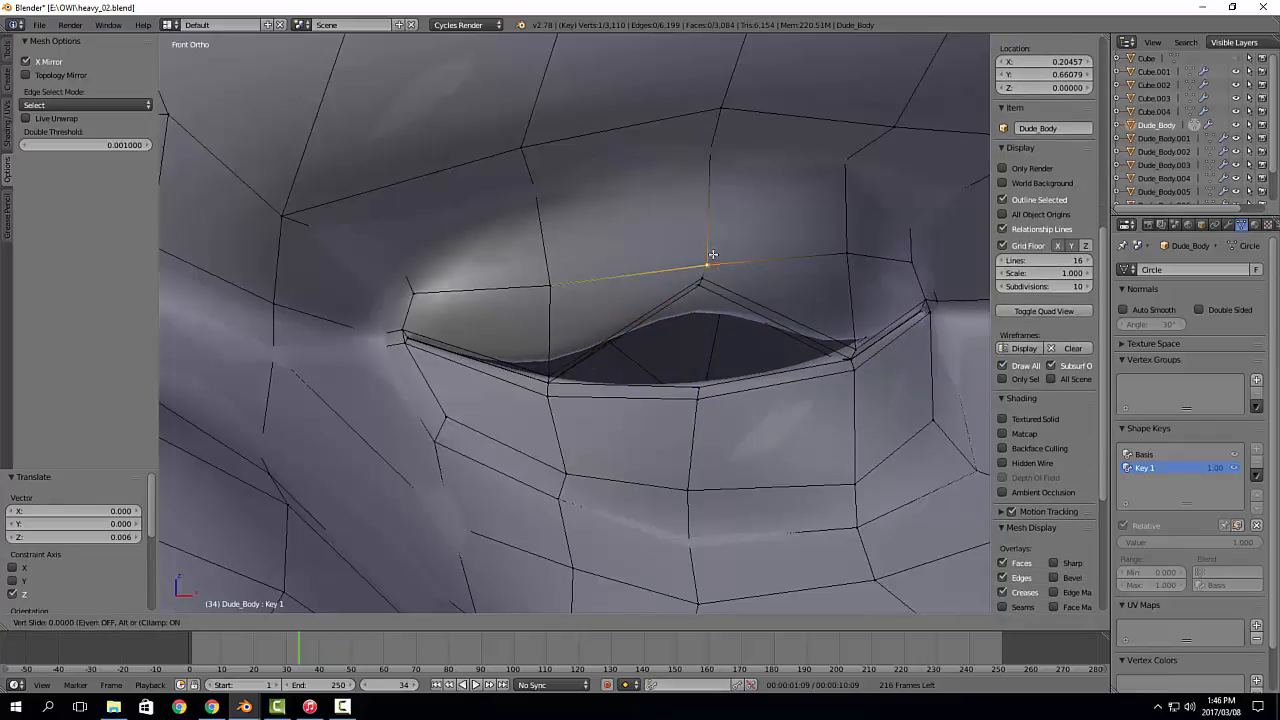
{"action": "left_click", "coordinate": [724, 160]}
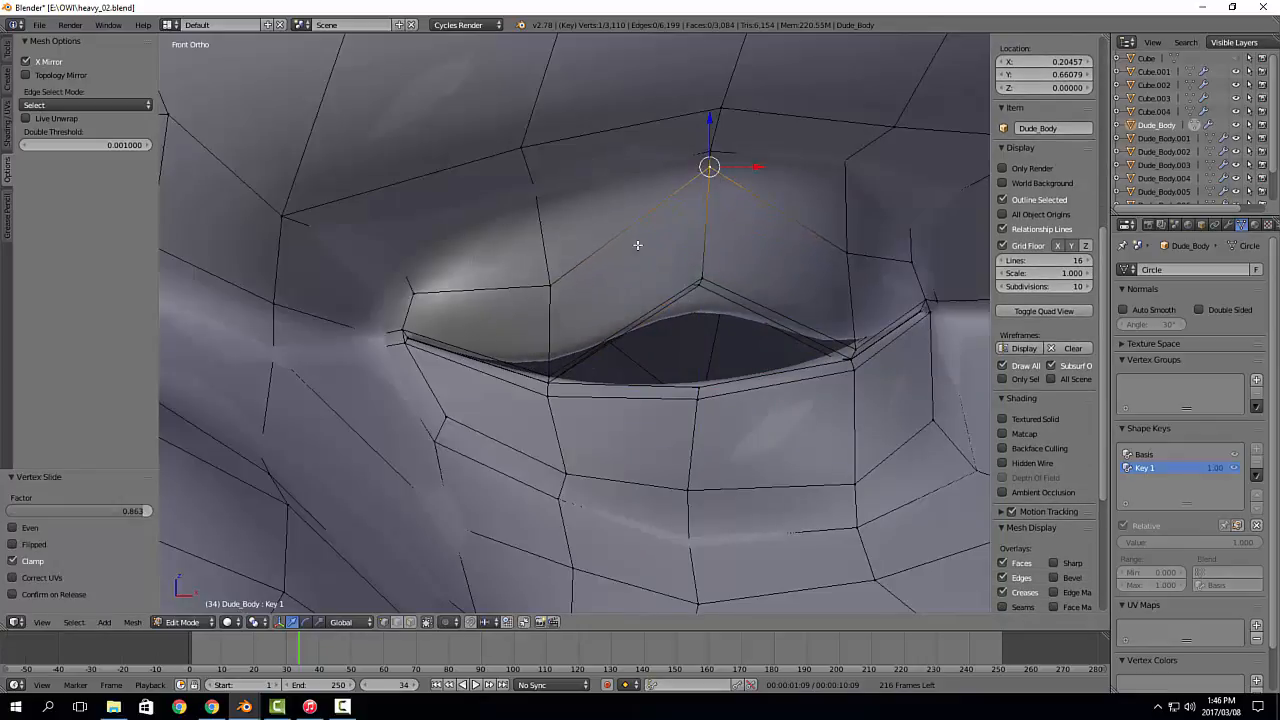
{"action": "right_click", "coordinate": [550, 283]}
{"action": "key", "text": "g"}
{"action": "key", "text": "g"}
{"action": "left_click", "coordinate": [545, 205]}
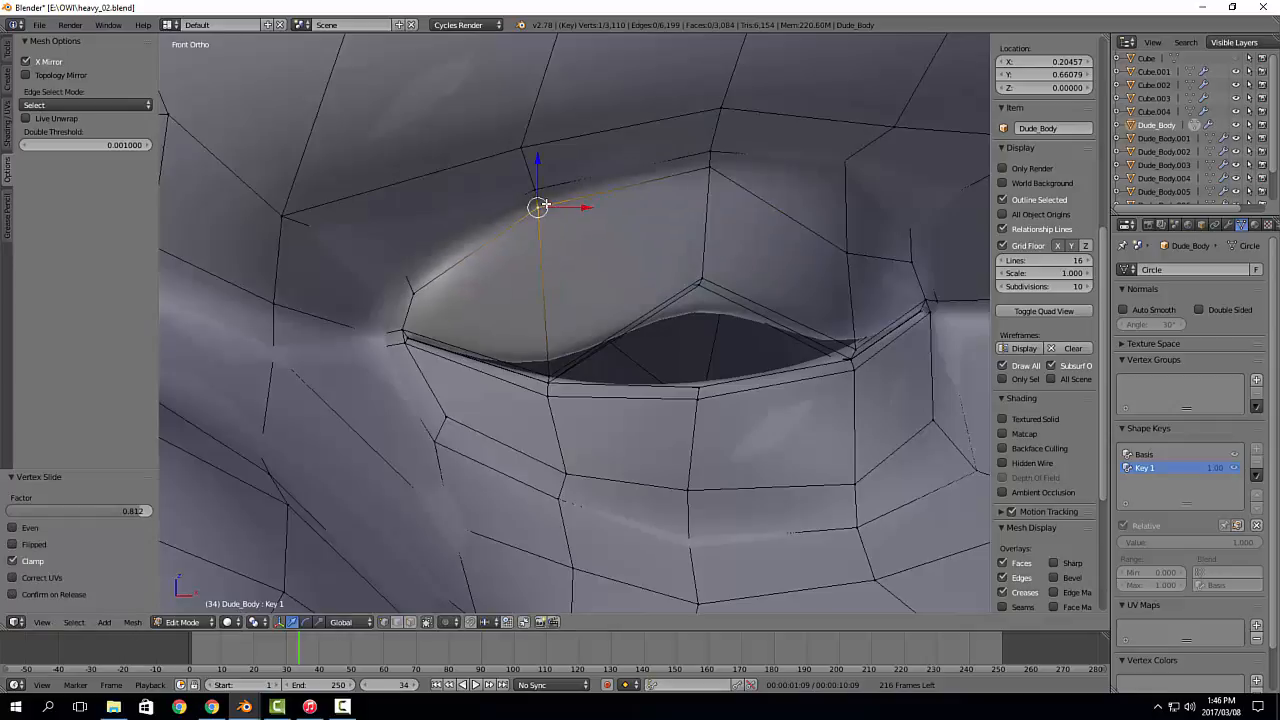
{"action": "right_click", "coordinate": [856, 252]}
{"action": "key", "text": "g"}
{"action": "key", "text": "g"}
{"action": "left_click", "coordinate": [859, 201]}
Step: In wireframe display, select the three vertices across the upper lid rim near the outer corner and raise them about 0.007 along Z
{"action": "mouse_move", "coordinate": [778, 246]}
{"action": "middle_mouse_down"}
{"action": "mouse_move", "coordinate": [757, 264]}
{"action": "mouse_move", "coordinate": [786, 269]}
{"action": "middle_mouse_up"}
{"action": "middle_click_drag", "start_coordinate": [834, 371], "coordinate": [625, 345], "text": "shift"}
{"action": "scroll", "coordinate": [640, 352], "scroll_direction": "up", "scroll_amount": 7}
{"action": "middle_click_drag", "start_coordinate": [711, 380], "coordinate": [657, 354]}
{"action": "key", "text": "z"}
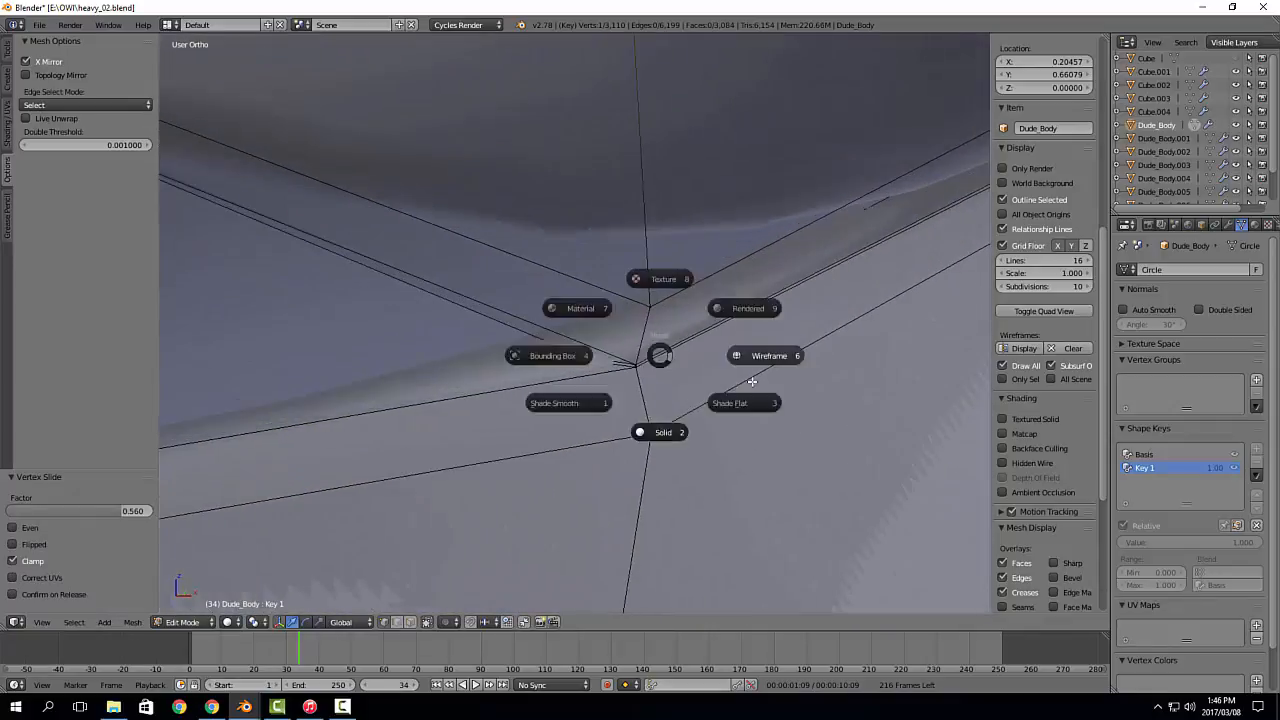
{"action": "left_click", "coordinate": [753, 379]}
{"action": "mouse_move", "coordinate": [753, 379]}
{"action": "middle_mouse_down"}
{"action": "mouse_move", "coordinate": [667, 392]}
{"action": "mouse_move", "coordinate": [595, 349]}
{"action": "middle_mouse_up"}
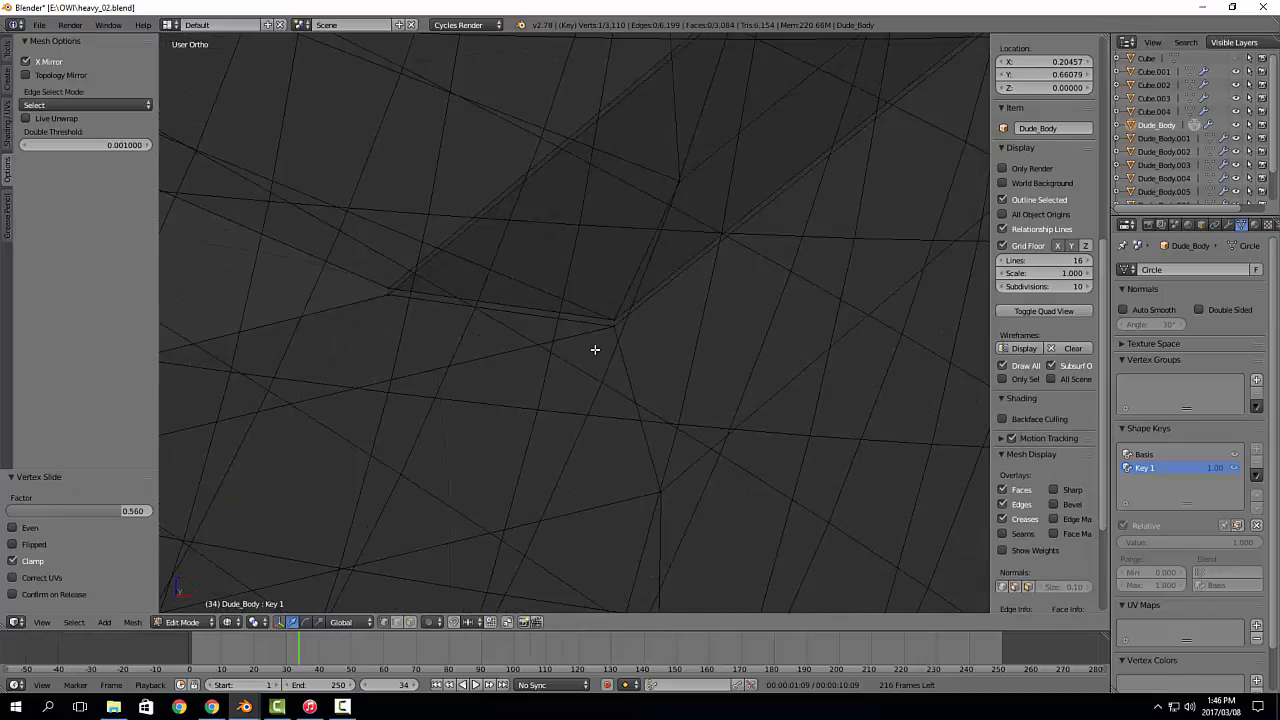
{"action": "right_click", "coordinate": [679, 177]}
{"action": "right_click", "coordinate": [394, 286], "text": "ctrl"}
{"action": "key", "text": "KP_1"}
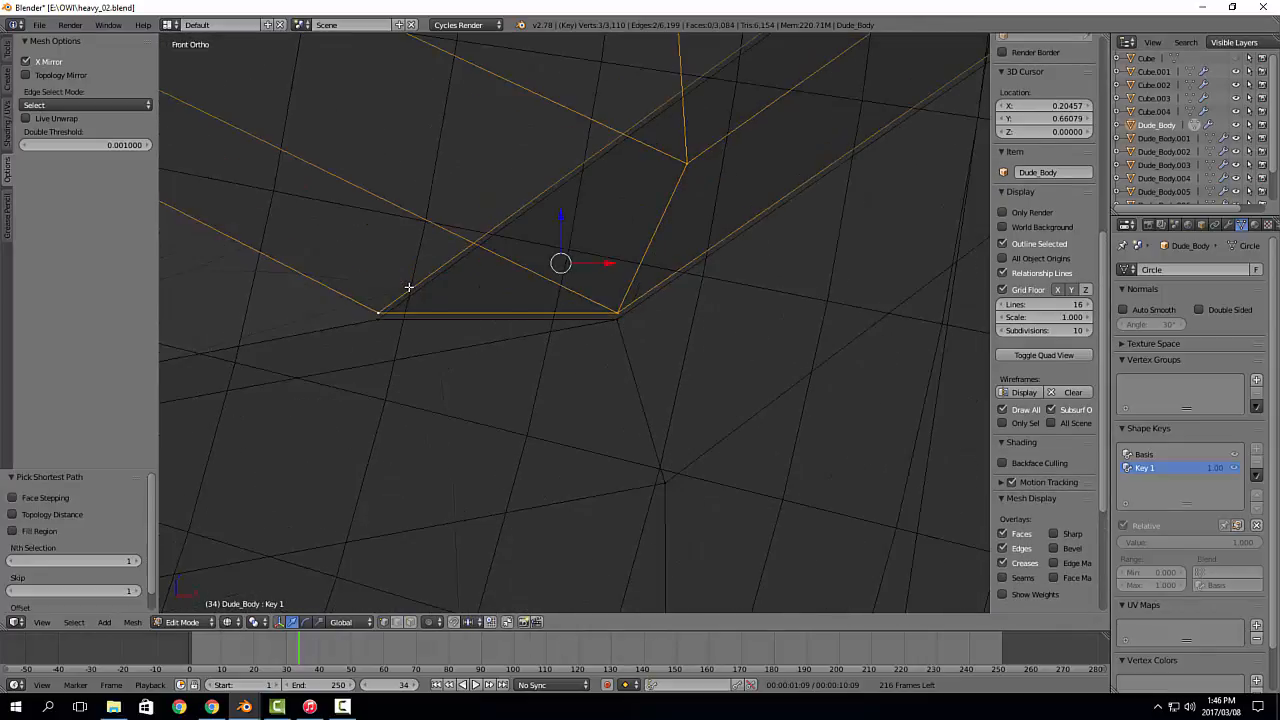
{"action": "scroll", "coordinate": [409, 287], "scroll_direction": "down", "scroll_amount": 8}
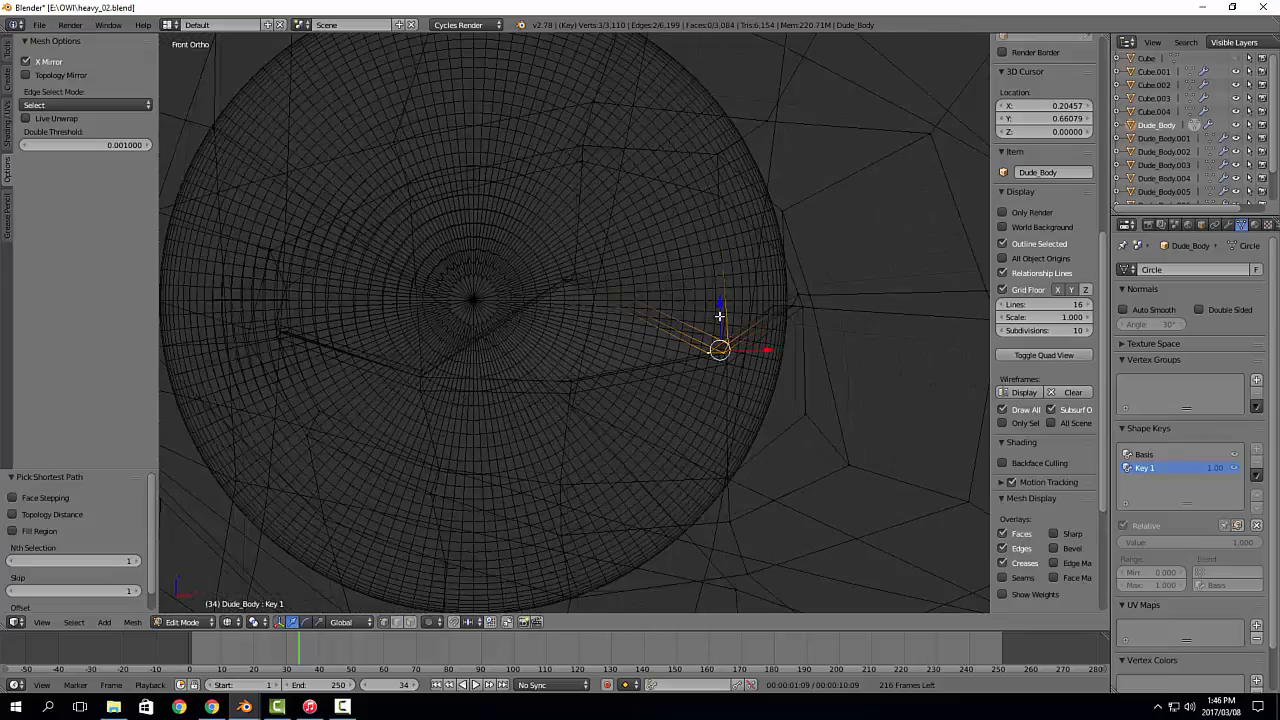
{"action": "left_click_drag", "start_coordinate": [719, 316], "coordinate": [737, 194]}
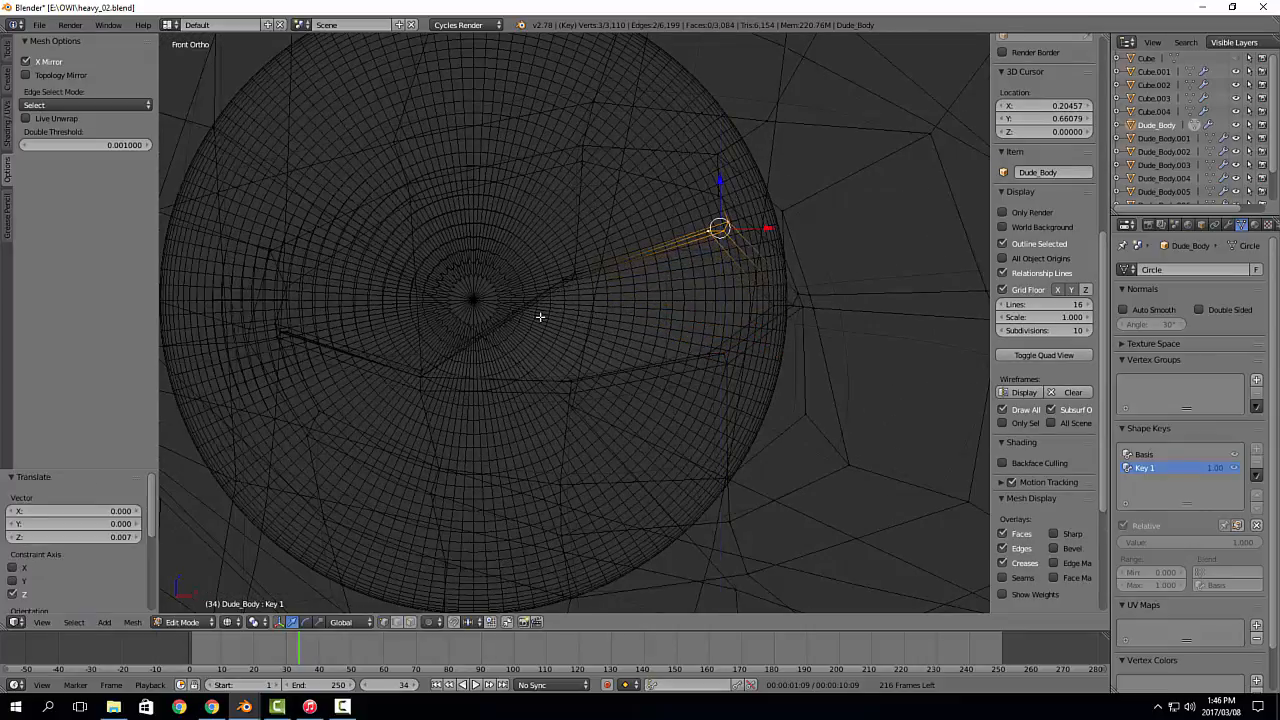
Step: Nudge the upper lid vertices near the eye's outer corner up about 0.0008 along Z and reselect the three rim vertices there
{"action": "right_click", "coordinate": [712, 193]}
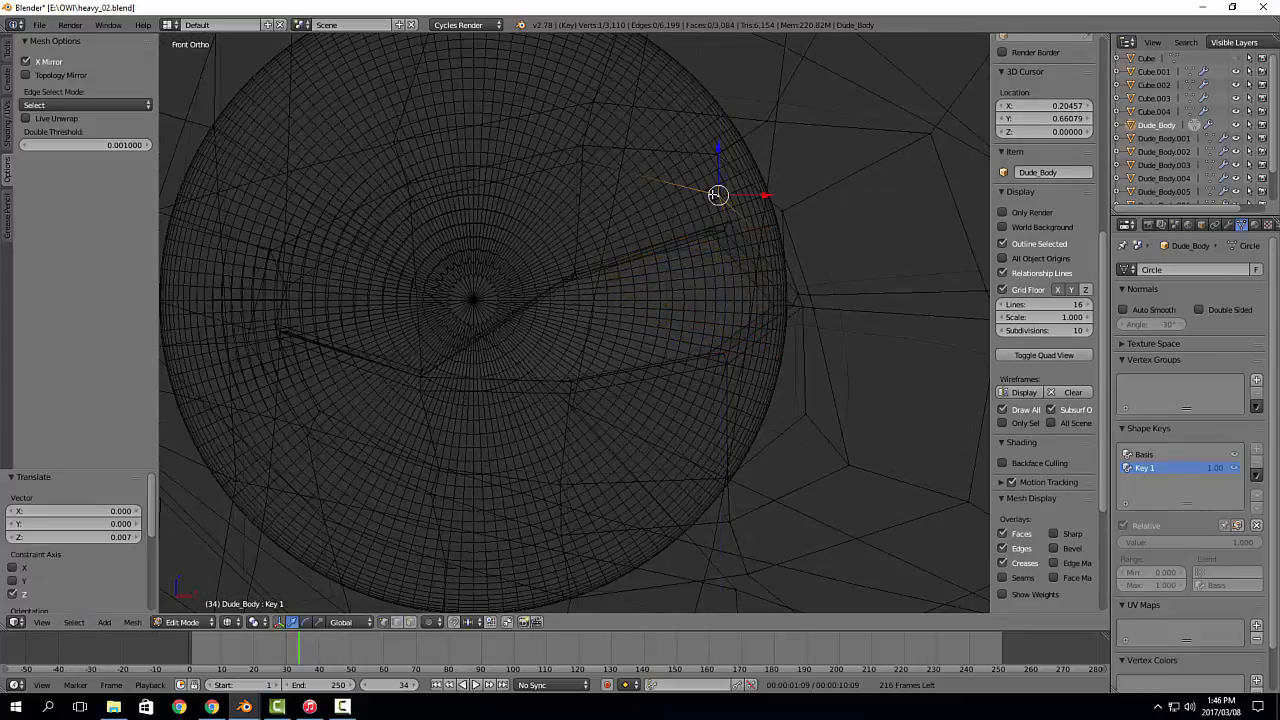
{"action": "left_click_drag", "start_coordinate": [716, 185], "coordinate": [719, 171]}
{"action": "right_click", "coordinate": [706, 232]}
{"action": "right_click", "coordinate": [728, 231], "text": "shift"}
{"action": "right_click", "coordinate": [729, 221], "text": "shift"}
Step: Select the three vertices across the upper lid rim nearer the inner corner and raise them about 0.007 along Z
{"action": "middle_click_drag", "start_coordinate": [352, 319], "coordinate": [563, 317], "text": "shift"}
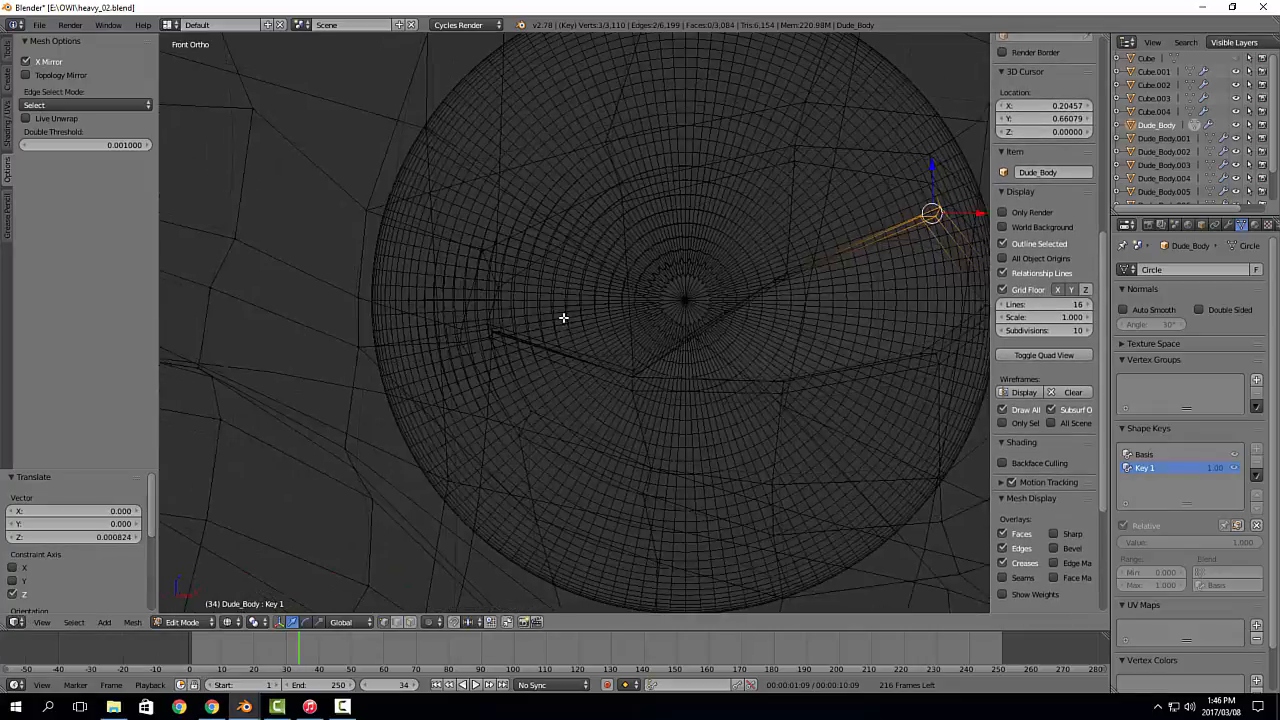
{"action": "scroll", "coordinate": [615, 343], "scroll_direction": "up", "scroll_amount": 5}
{"action": "scroll", "coordinate": [744, 466], "scroll_direction": "up", "scroll_amount": 3}
{"action": "middle_click_drag", "start_coordinate": [743, 464], "coordinate": [650, 469]}
{"action": "scroll", "coordinate": [656, 415], "scroll_direction": "up", "scroll_amount": 3}
{"action": "right_click", "coordinate": [685, 268]}
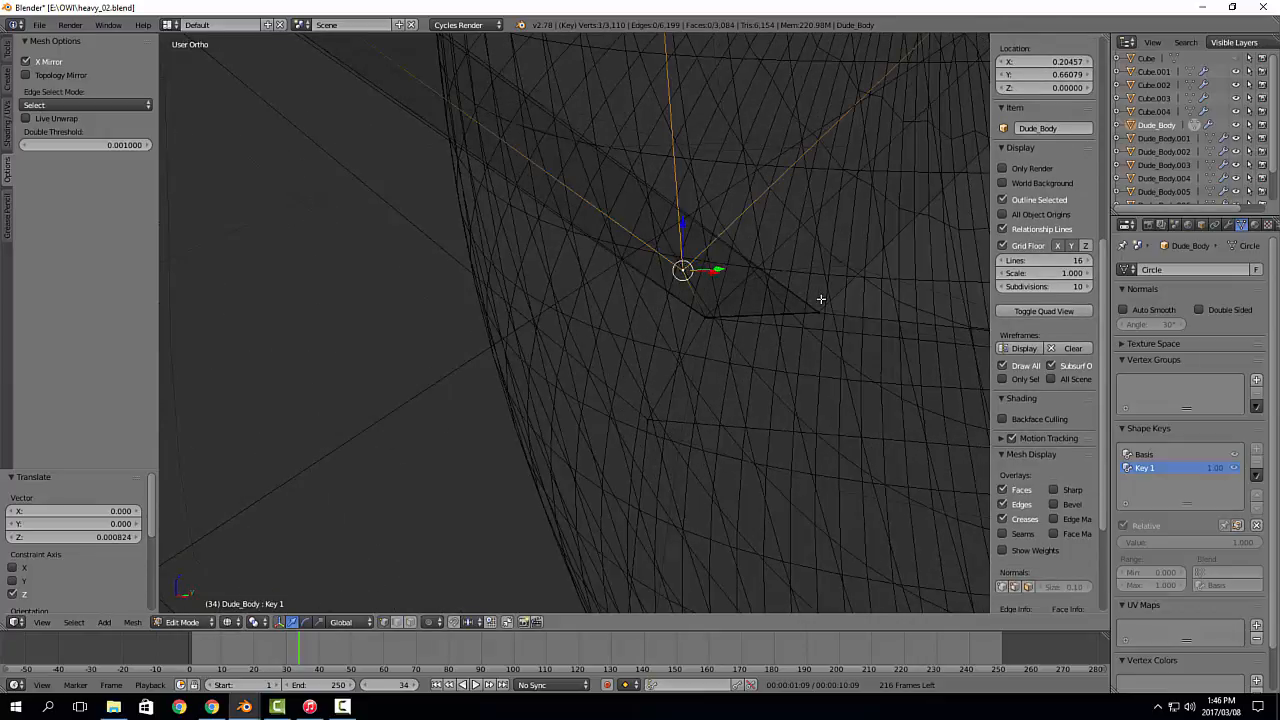
{"action": "right_click", "coordinate": [707, 315], "text": "shift"}
{"action": "right_click", "coordinate": [820, 303], "text": "shift"}
{"action": "left_click_drag", "start_coordinate": [735, 254], "coordinate": [737, 240]}
{"action": "middle_click_drag", "start_coordinate": [737, 240], "coordinate": [737, 237]}
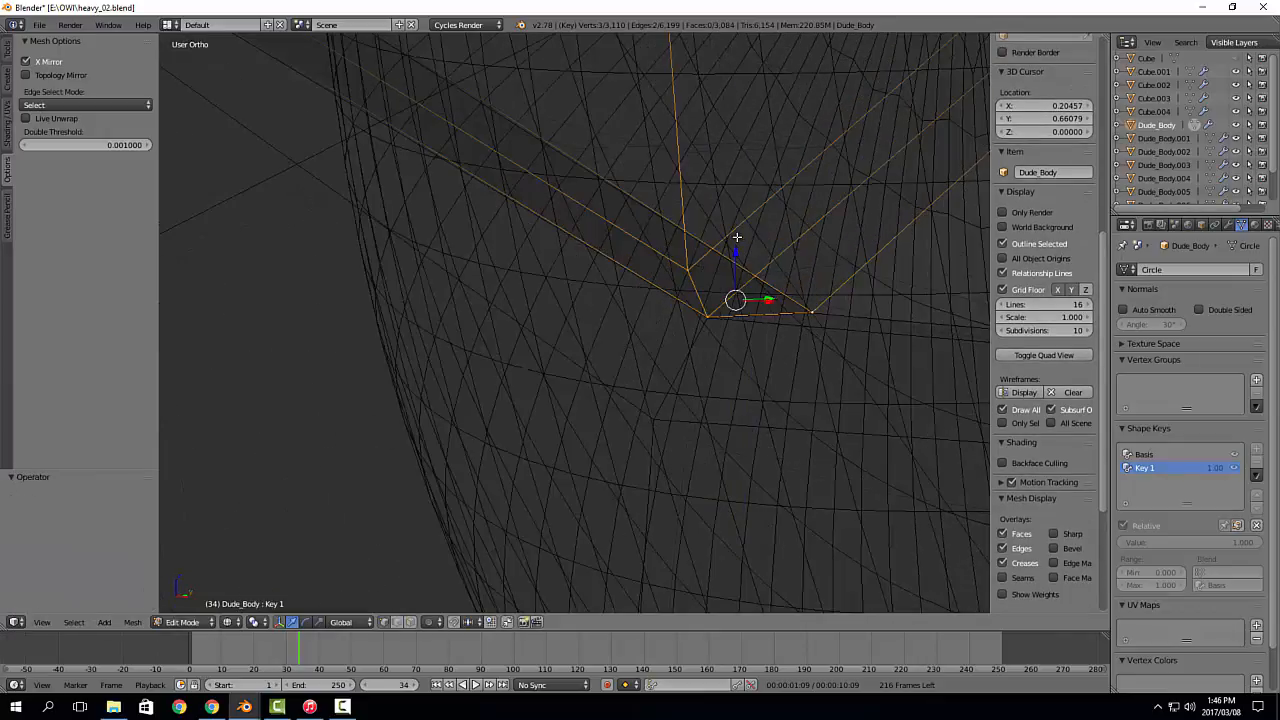
{"action": "key", "text": "KP_1"}
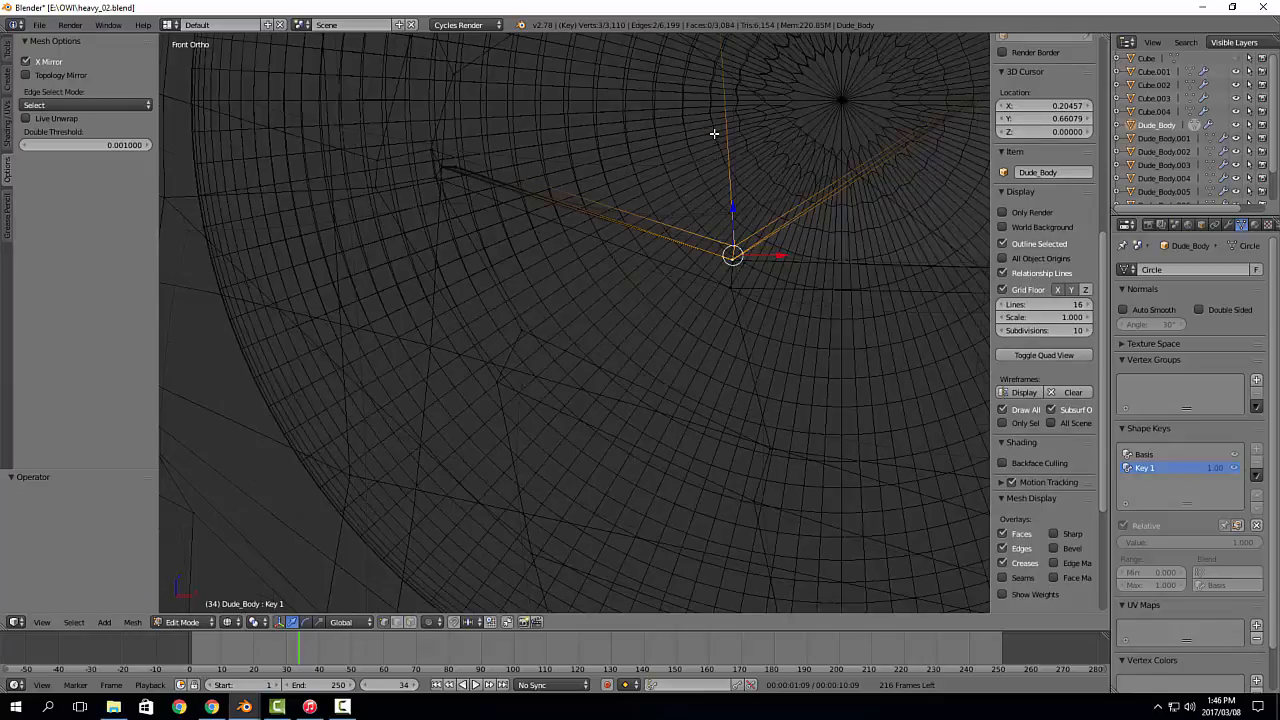
{"action": "scroll", "coordinate": [714, 136], "scroll_direction": "down", "scroll_amount": 4}
{"action": "middle_click_drag", "start_coordinate": [718, 137], "coordinate": [651, 346], "text": "shift"}
{"action": "key", "text": "g"}
{"action": "key", "text": "z"}
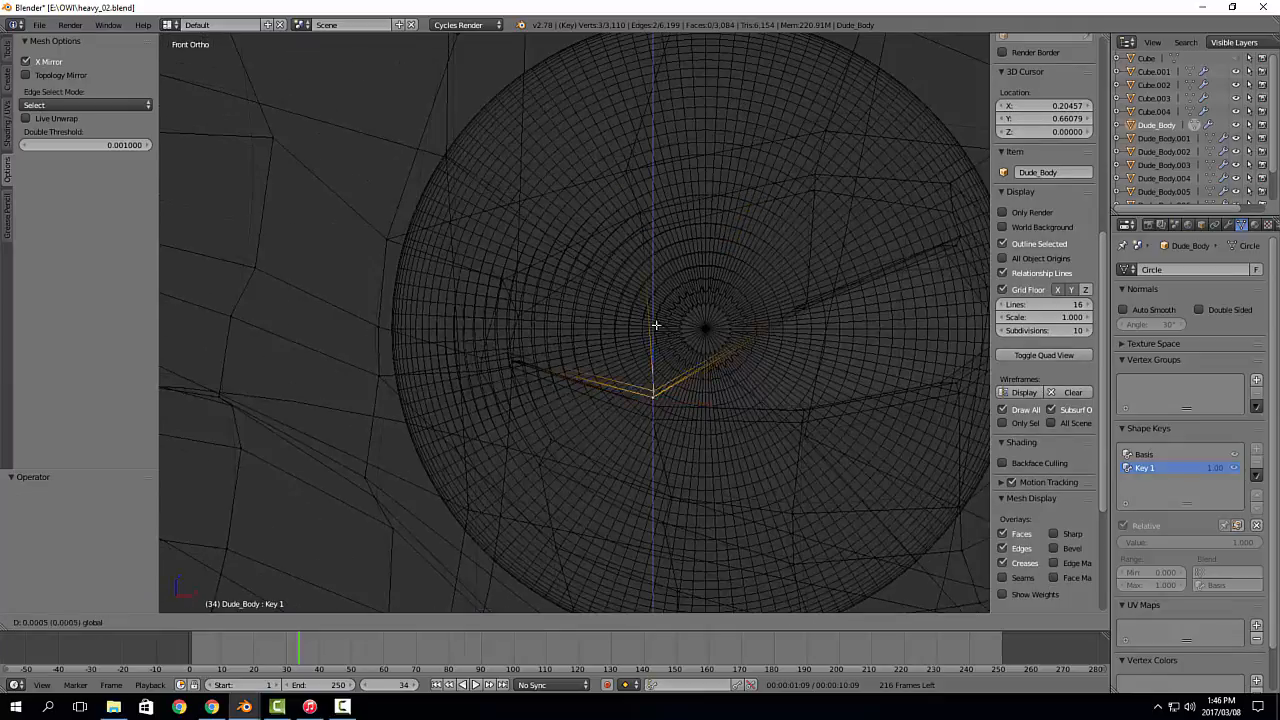
{"action": "left_click", "coordinate": [654, 236]}
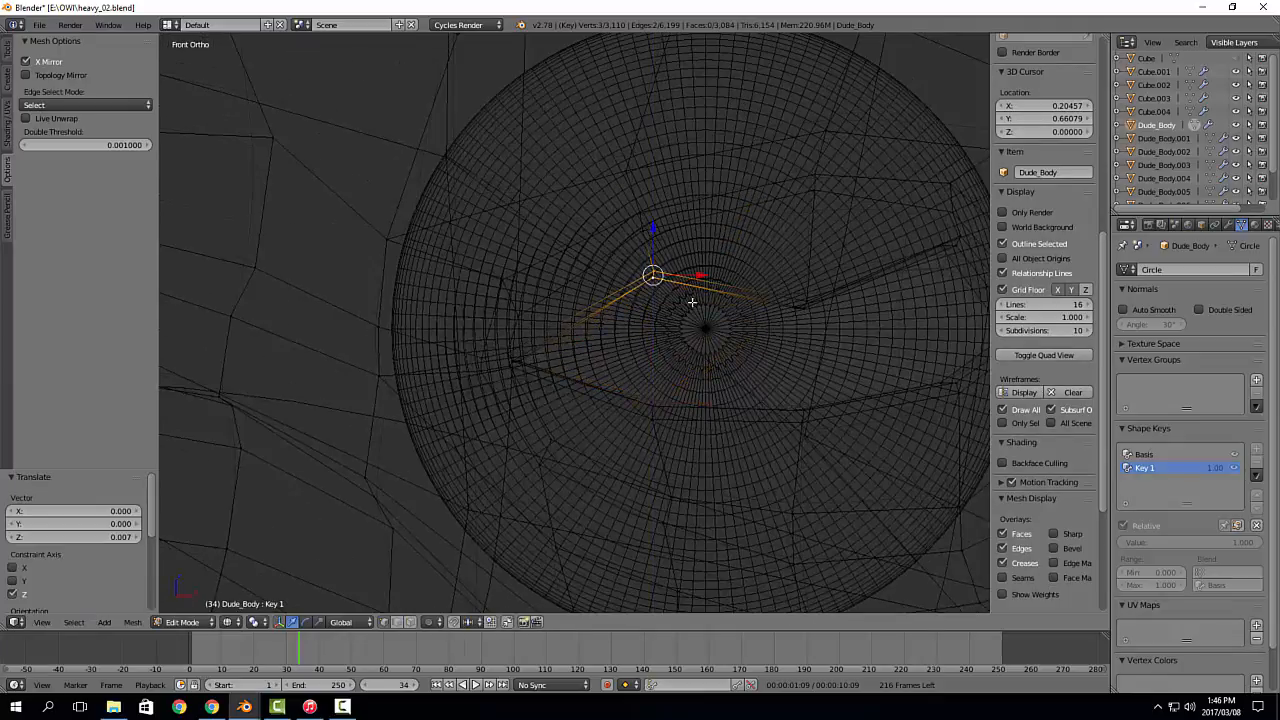
Step: Return to solid display, select the upper lid rim vertices at the middle of the eye and raise them about 0.005 along Z
{"action": "key", "text": "z"}
{"action": "scroll", "coordinate": [711, 337], "scroll_direction": "up", "scroll_amount": 2}
{"action": "right_click", "coordinate": [708, 338]}
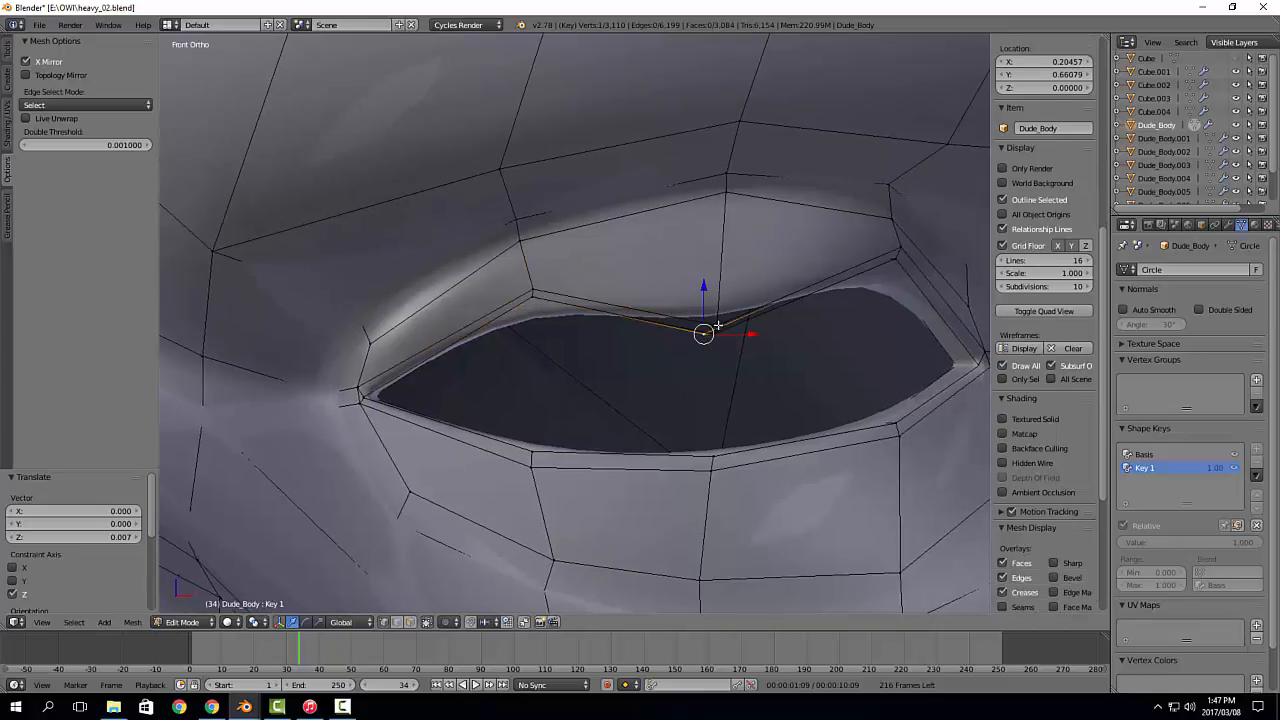
{"action": "right_click", "coordinate": [720, 322], "text": "ctrl"}
{"action": "key", "text": "g"}
{"action": "key", "text": "z"}
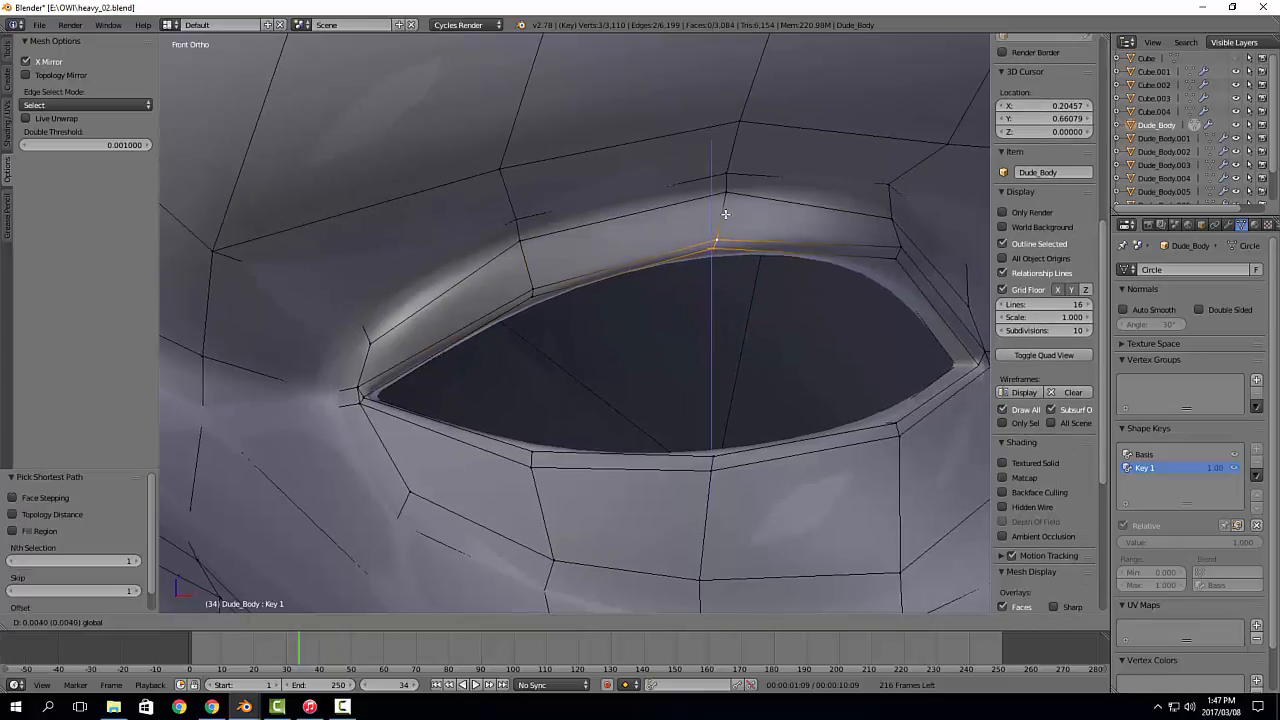
{"action": "left_click", "coordinate": [728, 198]}
{"action": "scroll", "coordinate": [660, 280], "scroll_direction": "down", "scroll_amount": 4}
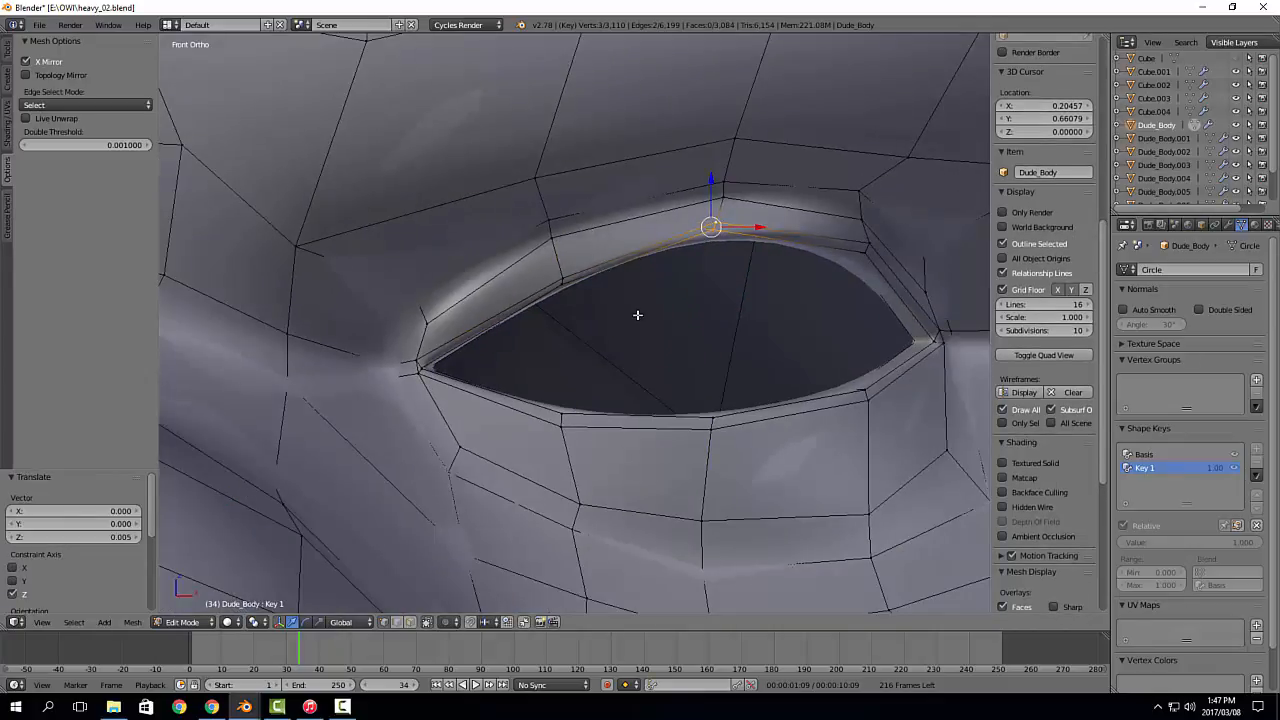
Step: Leave mesh editing and show the sculpted head's layer to examine the shape of its eyes and face
{"action": "key", "text": "Tab"}
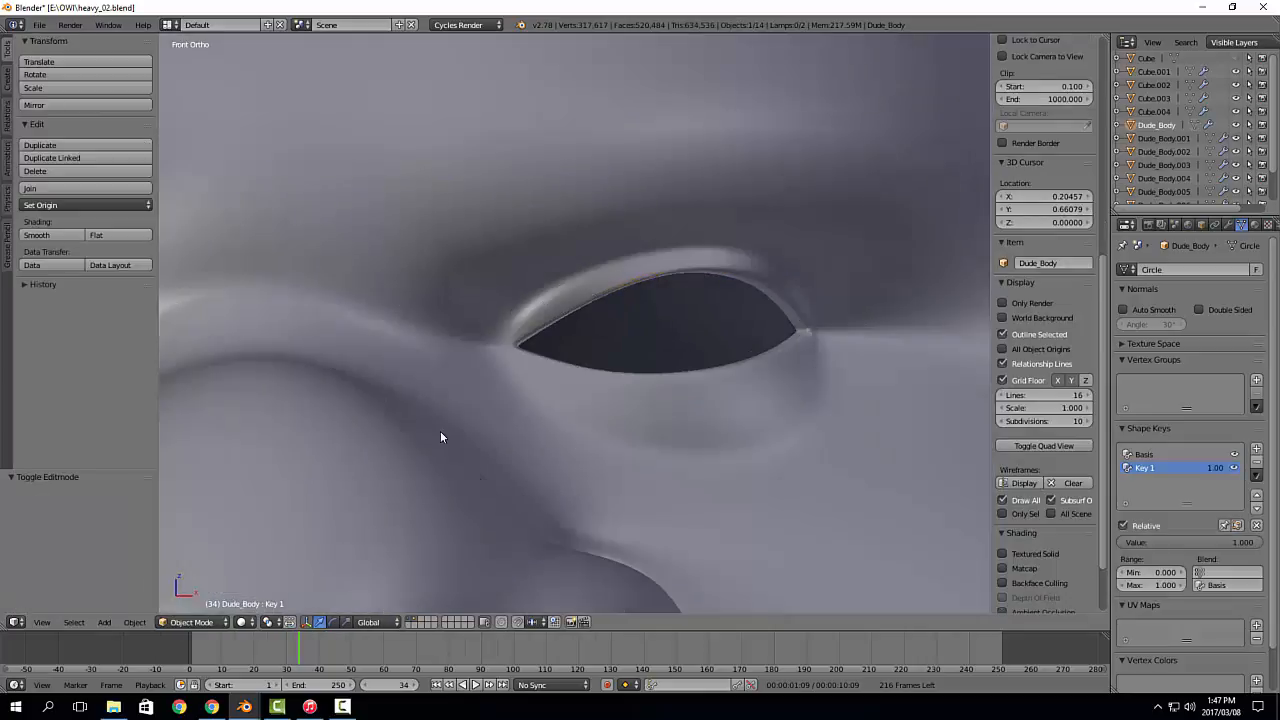
{"action": "left_click", "coordinate": [424, 619]}
{"action": "left_click", "coordinate": [1247, 59]}
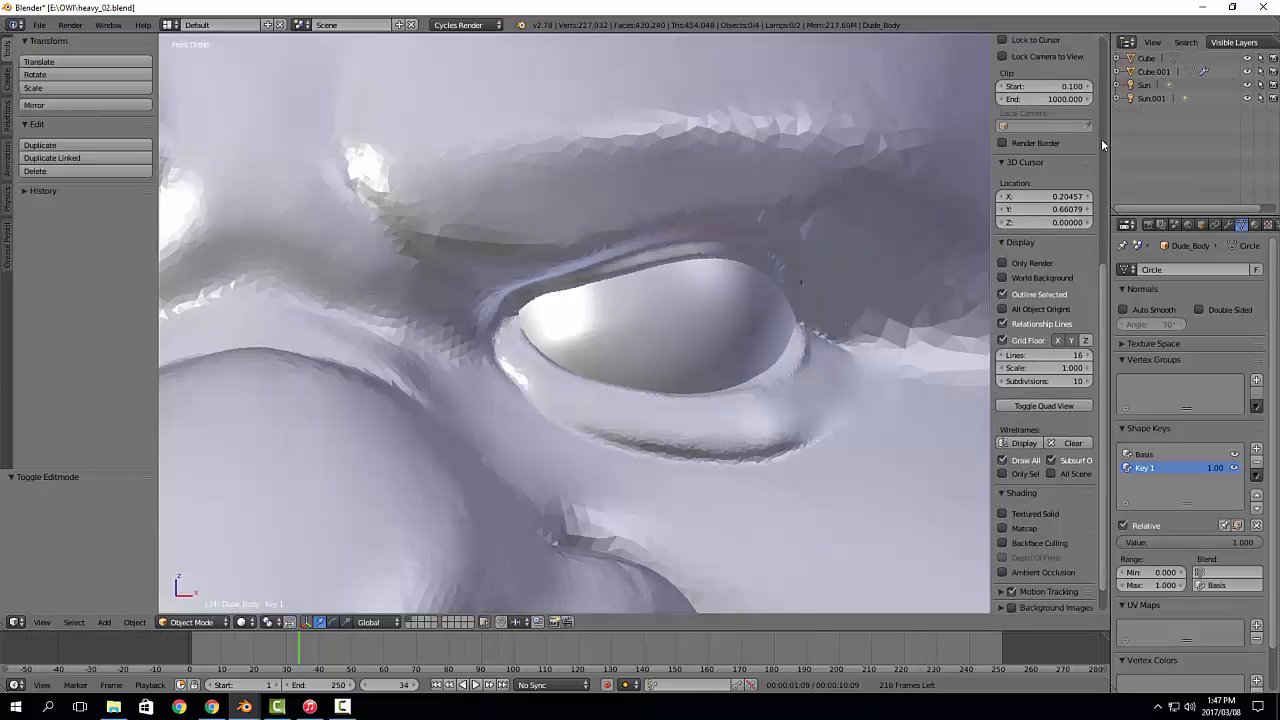
{"action": "scroll", "coordinate": [789, 240], "scroll_direction": "down", "scroll_amount": 5}
{"action": "middle_click_drag", "start_coordinate": [718, 278], "coordinate": [620, 318], "text": "shift"}
{"action": "scroll", "coordinate": [620, 318], "scroll_direction": "up", "scroll_amount": 2}
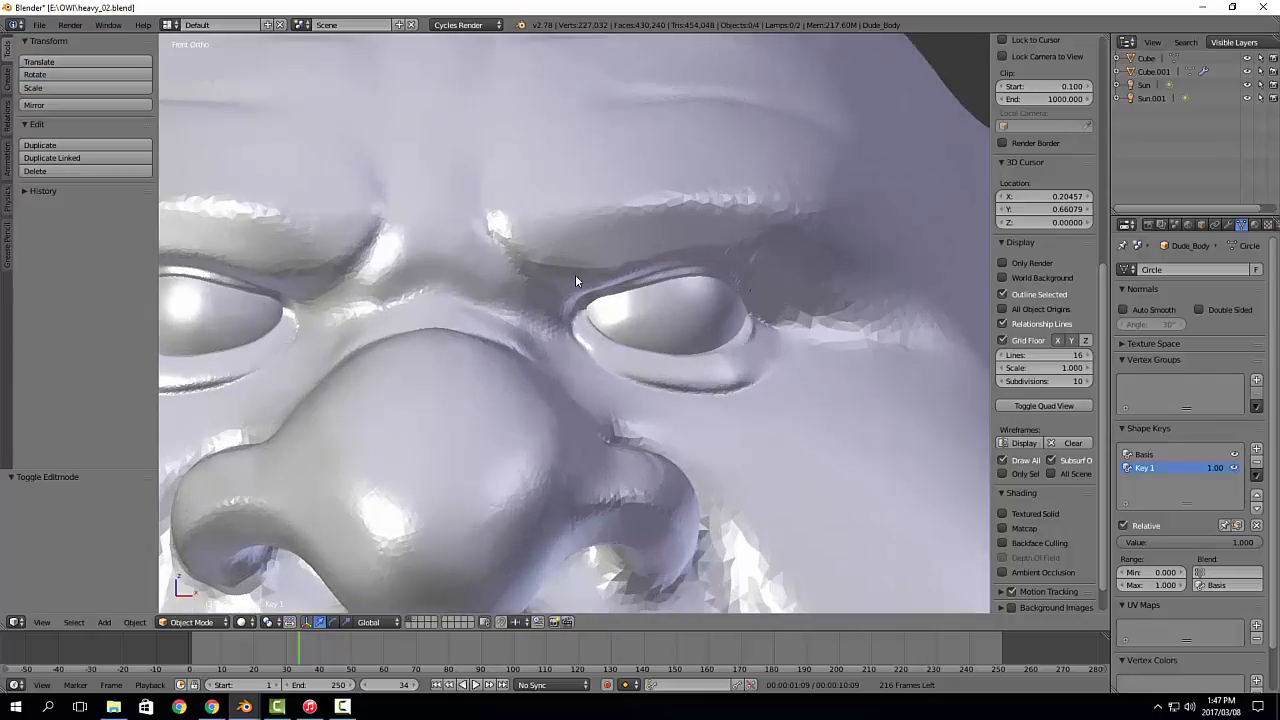
{"action": "scroll", "coordinate": [575, 281], "scroll_direction": "down", "scroll_amount": 5}
{"action": "scroll", "coordinate": [491, 516], "scroll_direction": "up", "scroll_amount": 3}
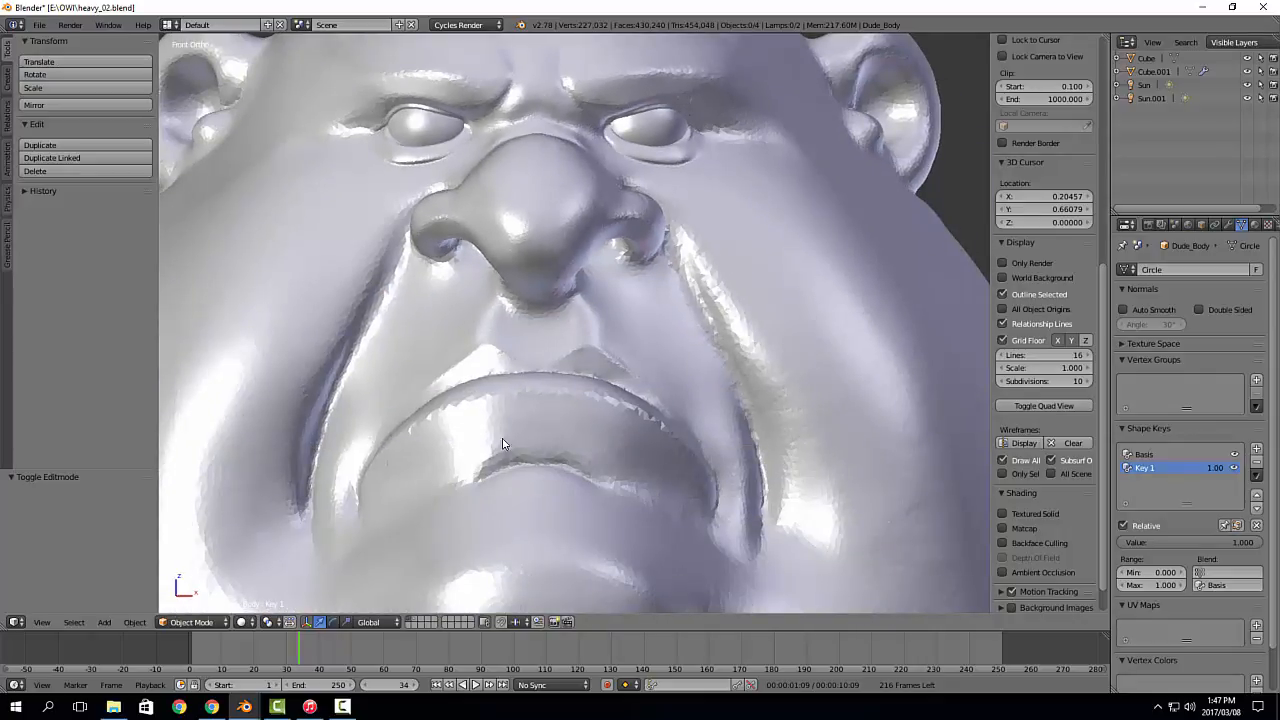
{"action": "scroll", "coordinate": [736, 272], "scroll_direction": "down", "scroll_amount": 4}
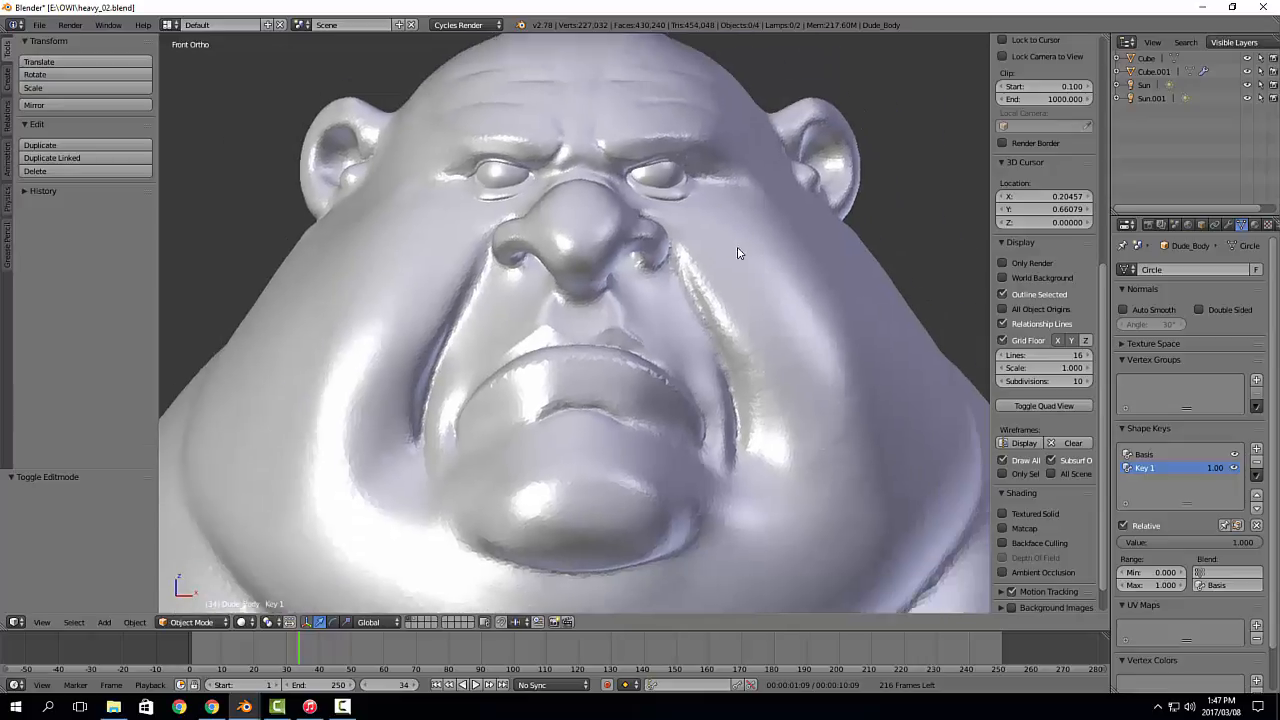
{"action": "scroll", "coordinate": [723, 283], "scroll_direction": "up", "scroll_amount": 3}
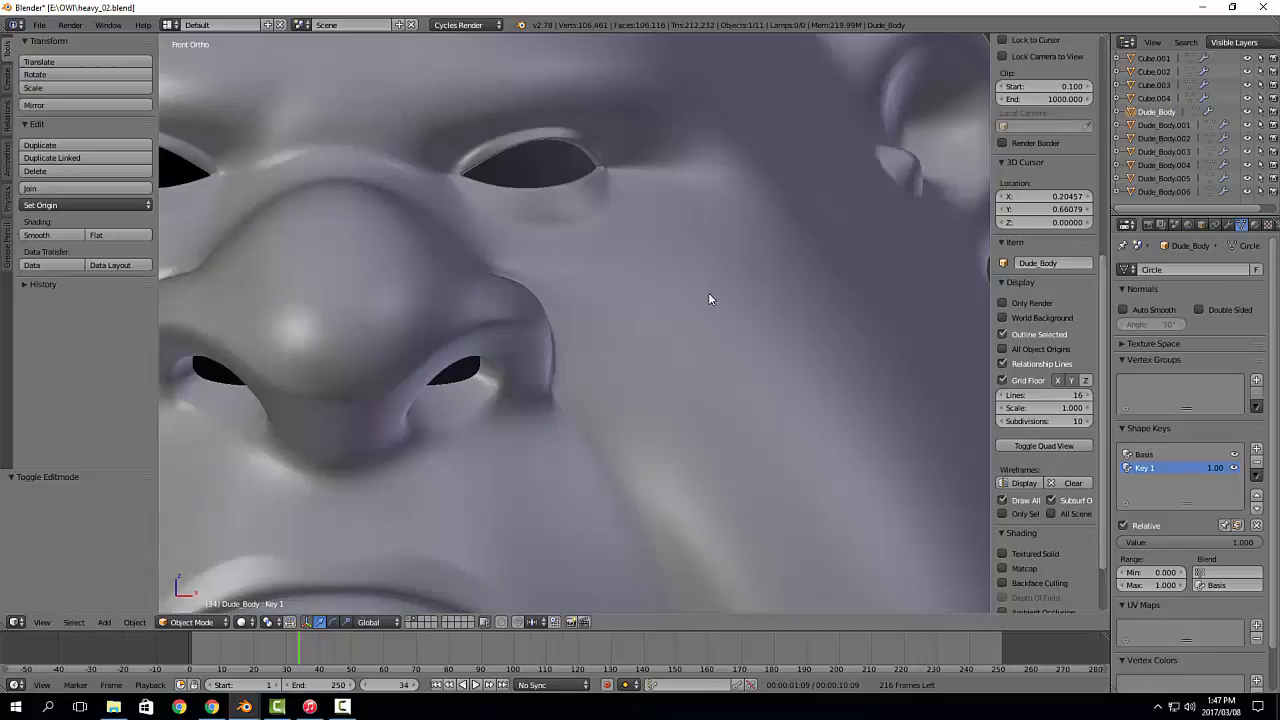
{"action": "scroll", "coordinate": [587, 209], "scroll_direction": "up", "scroll_amount": 3}
{"action": "scroll", "coordinate": [587, 209], "scroll_direction": "up", "scroll_amount": 1}
{"action": "middle_click_drag", "start_coordinate": [490, 160], "coordinate": [767, 275], "text": "shift"}
{"action": "right_click", "coordinate": [800, 299]}
{"action": "key", "text": "Tab"}
{"action": "scroll", "coordinate": [622, 303], "scroll_direction": "up", "scroll_amount": 1}
{"action": "key", "text": "Tab"}
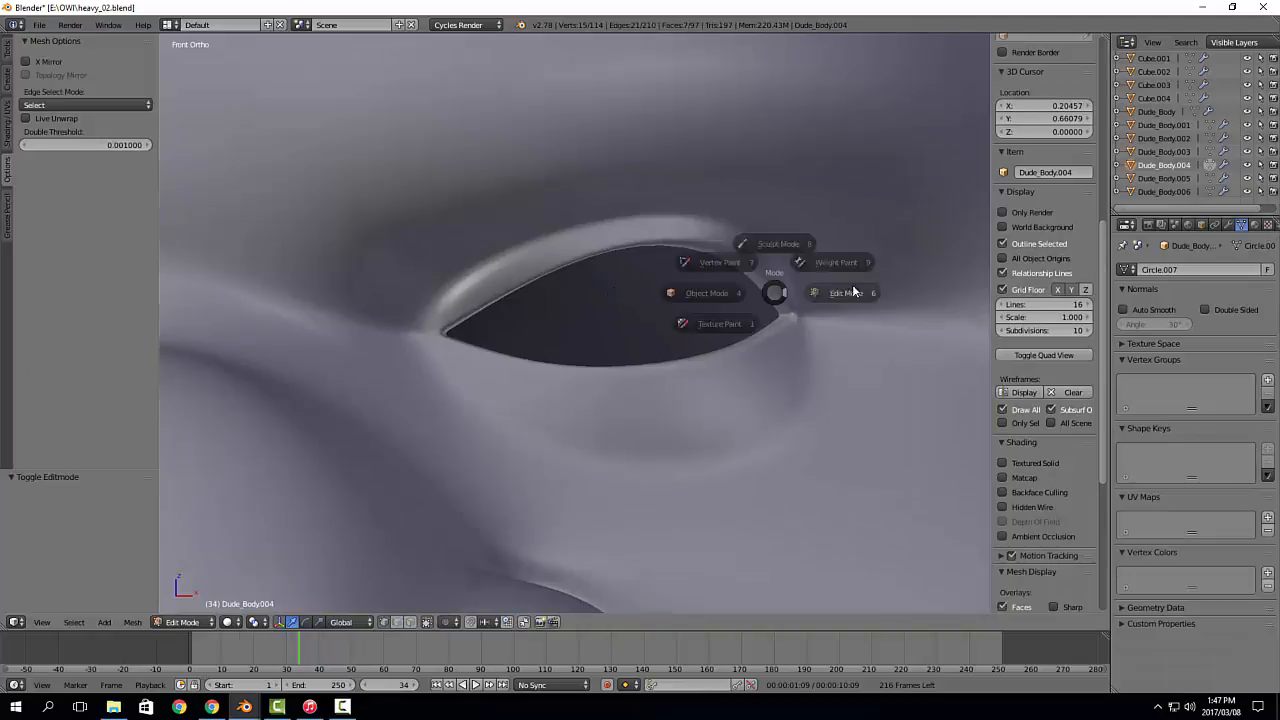
{"action": "left_click", "coordinate": [890, 299]}
Step: Open the body mesh for editing on Key 1 and box-select the two upper lid rim vertices nearer the inner corner
{"action": "right_click", "coordinate": [797, 277]}
{"action": "key", "text": "Tab"}
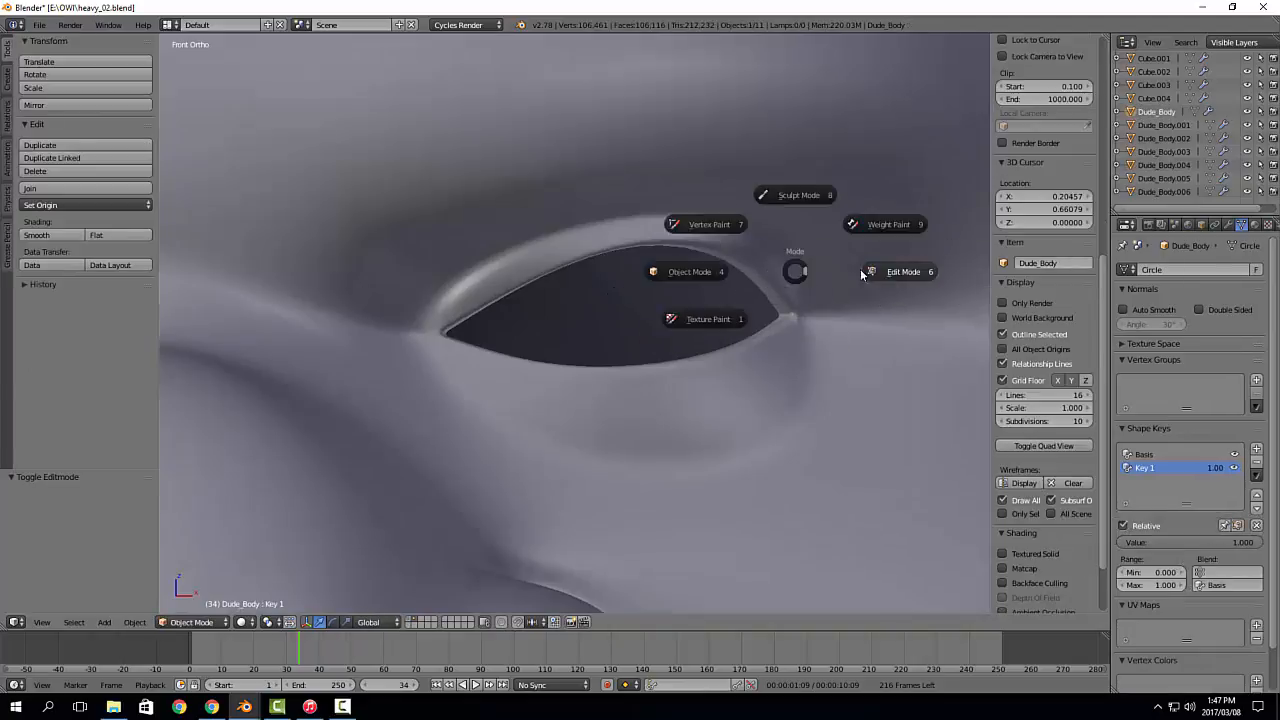
{"action": "left_click", "coordinate": [868, 272]}
{"action": "scroll", "coordinate": [537, 294], "scroll_direction": "up", "scroll_amount": 1}
{"action": "right_click", "coordinate": [528, 267]}
{"action": "key", "text": "b"}
{"action": "left_click_drag", "start_coordinate": [521, 255], "coordinate": [558, 268]}
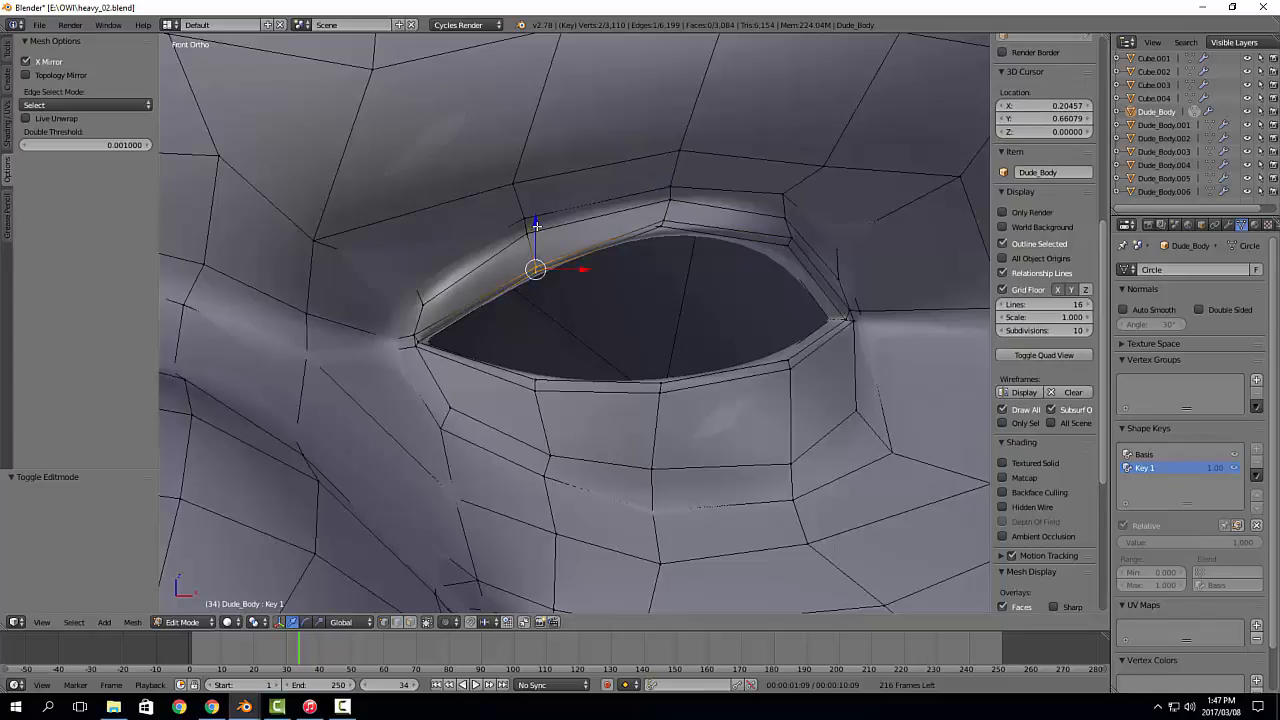
Step: Try to raise the two selected upper lid rim vertices along Z, undoing each move
{"action": "left_click_drag", "start_coordinate": [536, 226], "coordinate": [535, 218]}
{"action": "key", "text": "ctrl+z"}
{"action": "scroll", "coordinate": [537, 306], "scroll_direction": "up", "scroll_amount": 3}
{"action": "middle_click_drag", "start_coordinate": [537, 306], "coordinate": [495, 284]}
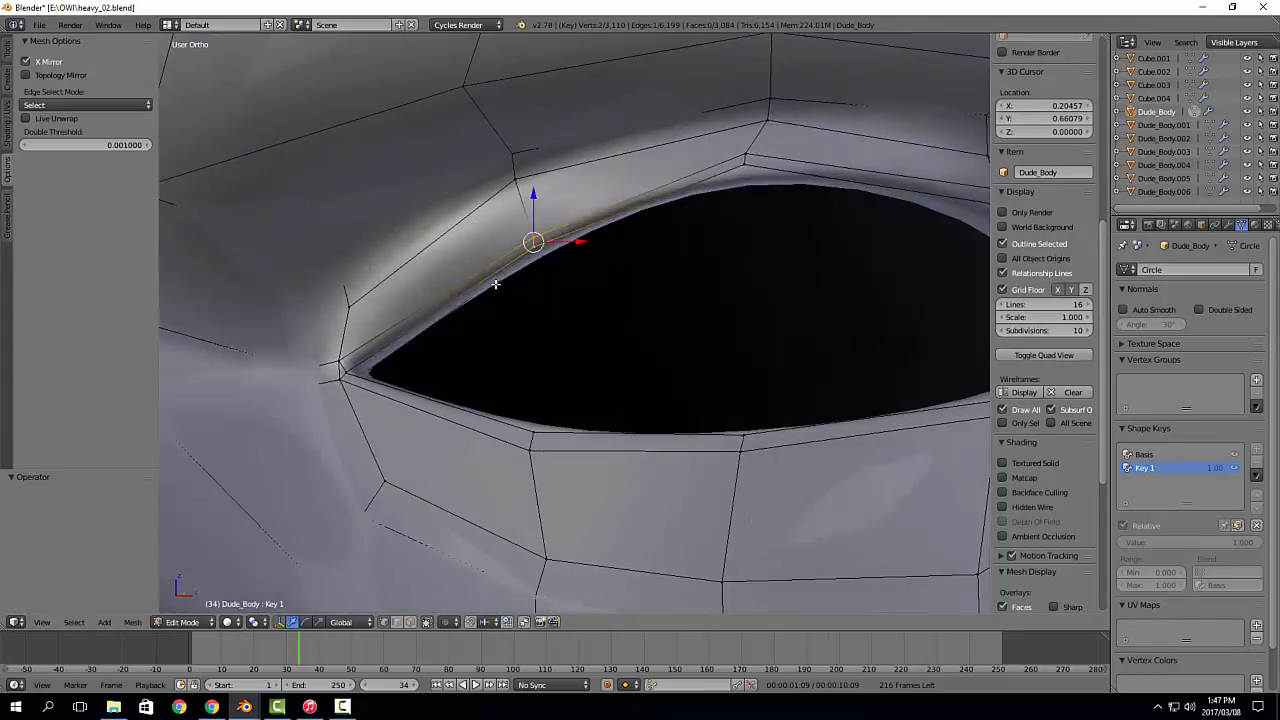
{"action": "key", "text": "KP_Decimal"}
{"action": "middle_click_drag", "start_coordinate": [600, 280], "coordinate": [549, 259]}
{"action": "scroll", "coordinate": [560, 268], "scroll_direction": "down", "scroll_amount": 4}
{"action": "scroll", "coordinate": [652, 292], "scroll_direction": "down", "scroll_amount": 10}
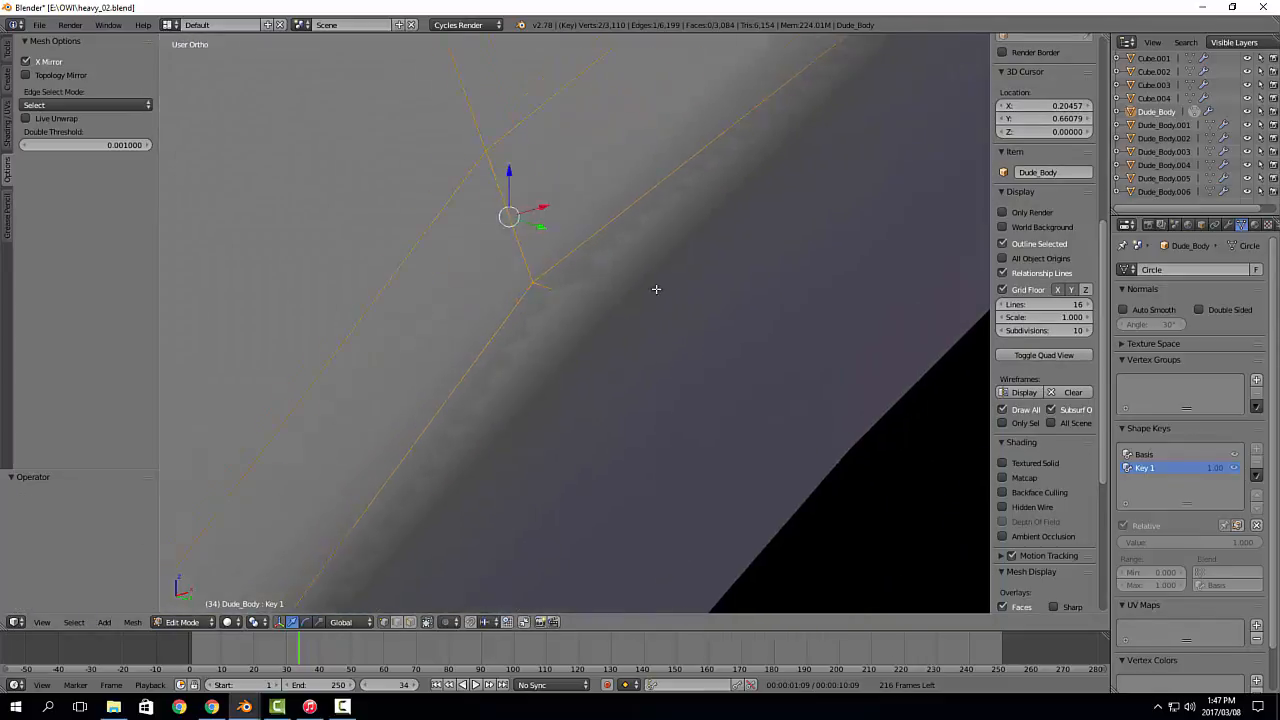
{"action": "middle_click_drag", "start_coordinate": [631, 332], "coordinate": [647, 296]}
{"action": "left_click_drag", "start_coordinate": [627, 245], "coordinate": [627, 168]}
{"action": "key", "text": "ctrl+z"}
Step: Turn off the Subsurf modifier's edit-mode display and select the three vertices across the upper lid rim's thickness nearer the inner corner
{"action": "middle_click_drag", "start_coordinate": [815, 290], "coordinate": [722, 252]}
{"action": "key", "text": "a"}
{"action": "scroll", "coordinate": [693, 325], "scroll_direction": "up", "scroll_amount": 4}
{"action": "right_click", "coordinate": [674, 298]}
{"action": "middle_click_drag", "start_coordinate": [674, 298], "coordinate": [720, 370]}
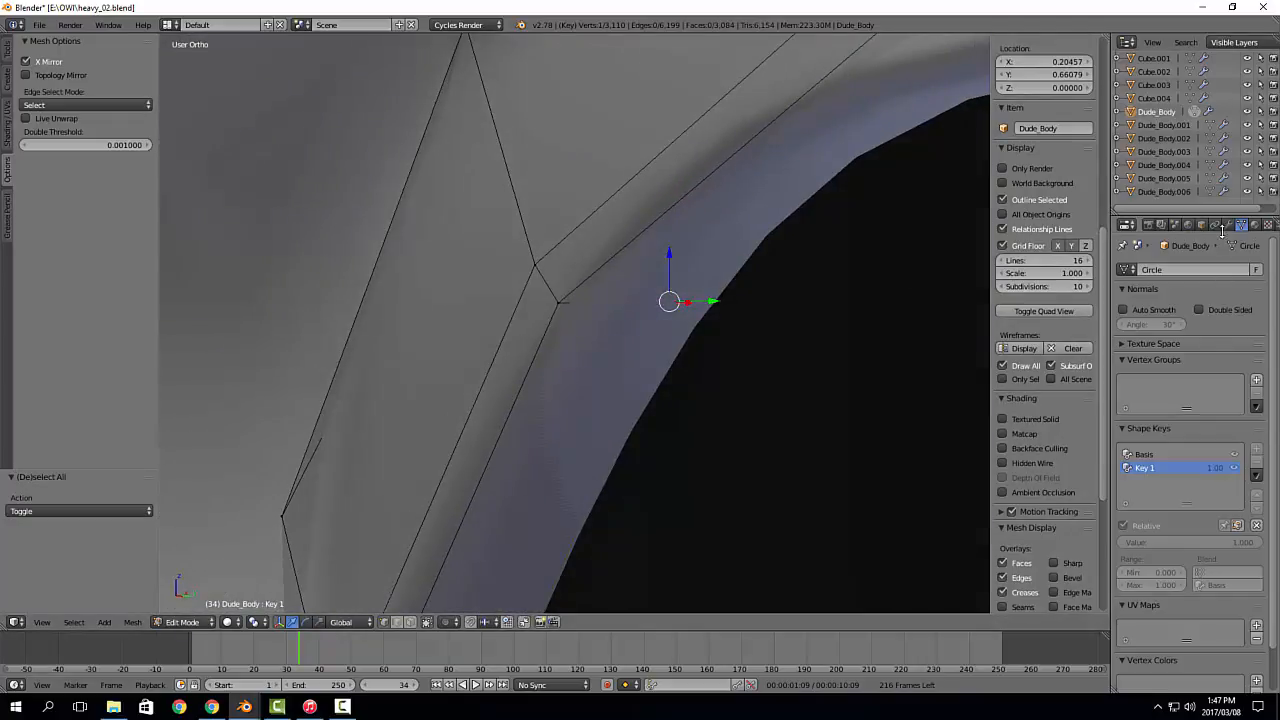
{"action": "left_click", "coordinate": [1227, 225]}
{"action": "left_click", "coordinate": [1197, 289]}
{"action": "middle_click_drag", "start_coordinate": [783, 323], "coordinate": [745, 326]}
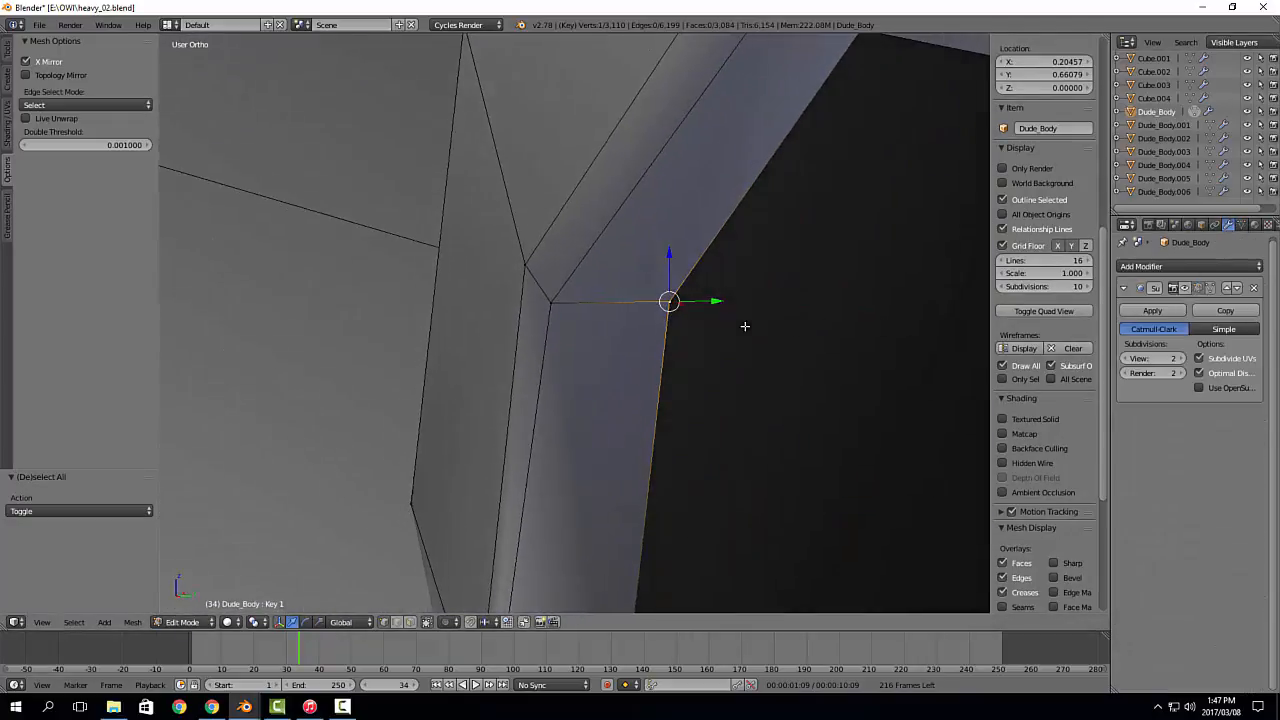
{"action": "right_click", "coordinate": [525, 263], "text": "ctrl"}
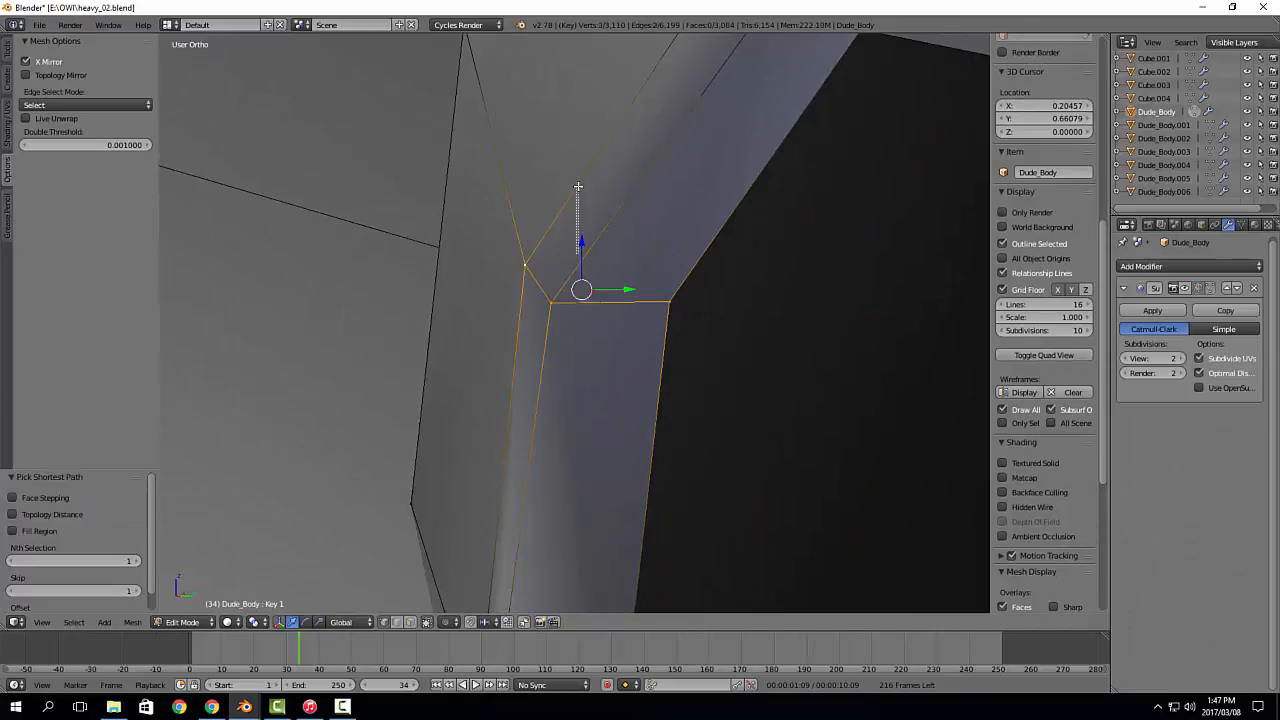
{"action": "right_click", "coordinate": [525, 263]}
Step: Try to raise the three selected rim vertices along Z and undo the move
{"action": "left_click_drag", "start_coordinate": [582, 250], "coordinate": [581, 151]}
{"action": "scroll", "coordinate": [612, 301], "scroll_direction": "down", "scroll_amount": 4, "text": "ctrl"}
{"action": "key", "text": "ctrl+z"}
Step: Isolate the body mesh in local view, seen from the front
{"action": "key", "text": "KP_1"}
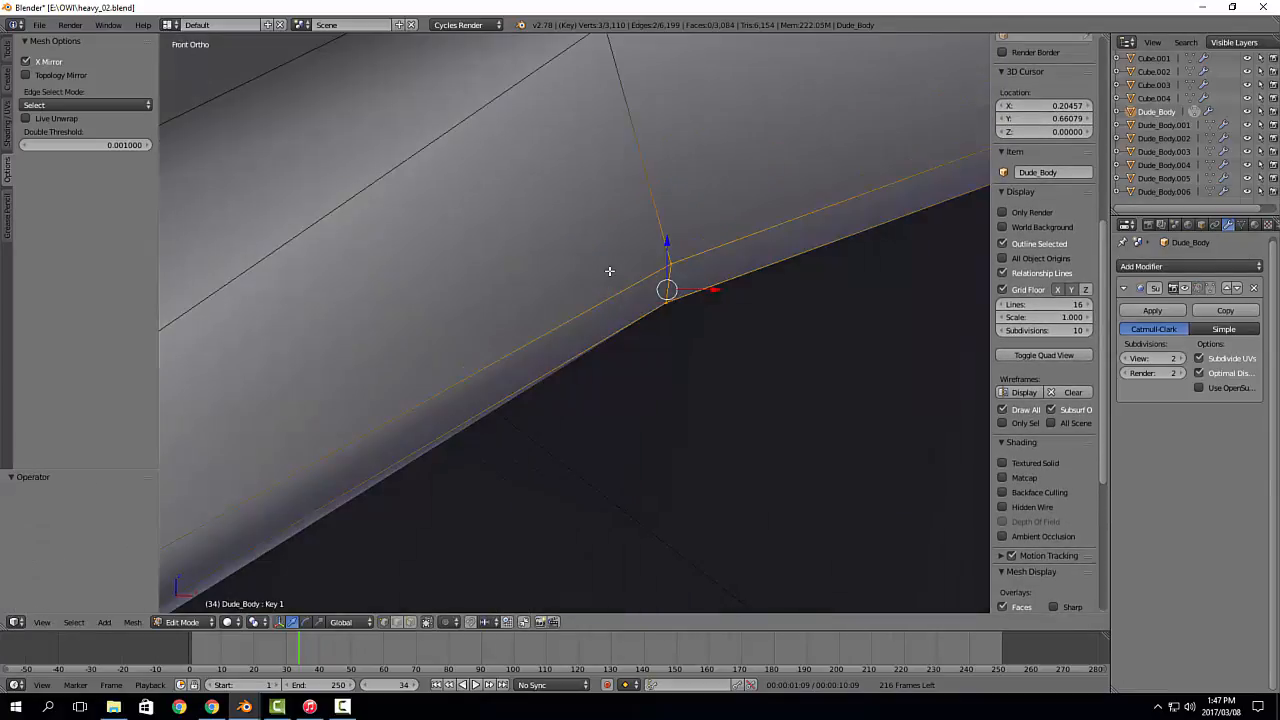
{"action": "scroll", "coordinate": [623, 329], "scroll_direction": "down", "scroll_amount": 5}
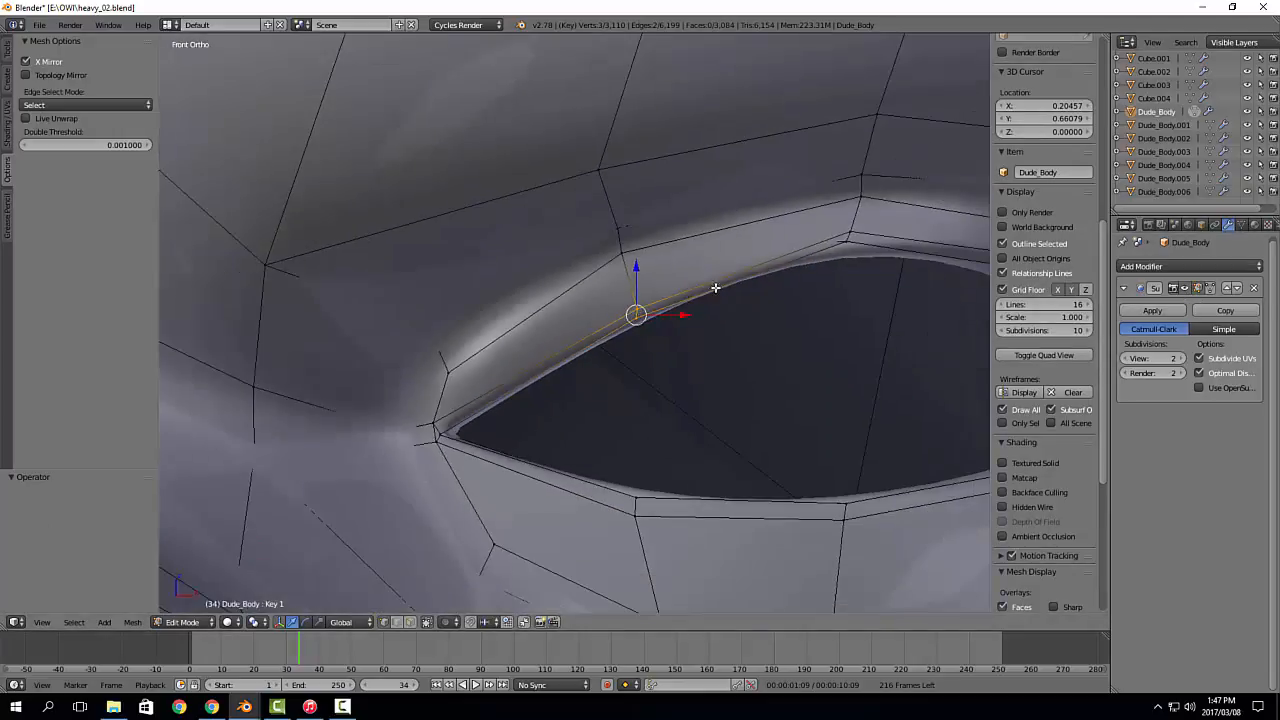
{"action": "key", "text": "KP_Divide"}
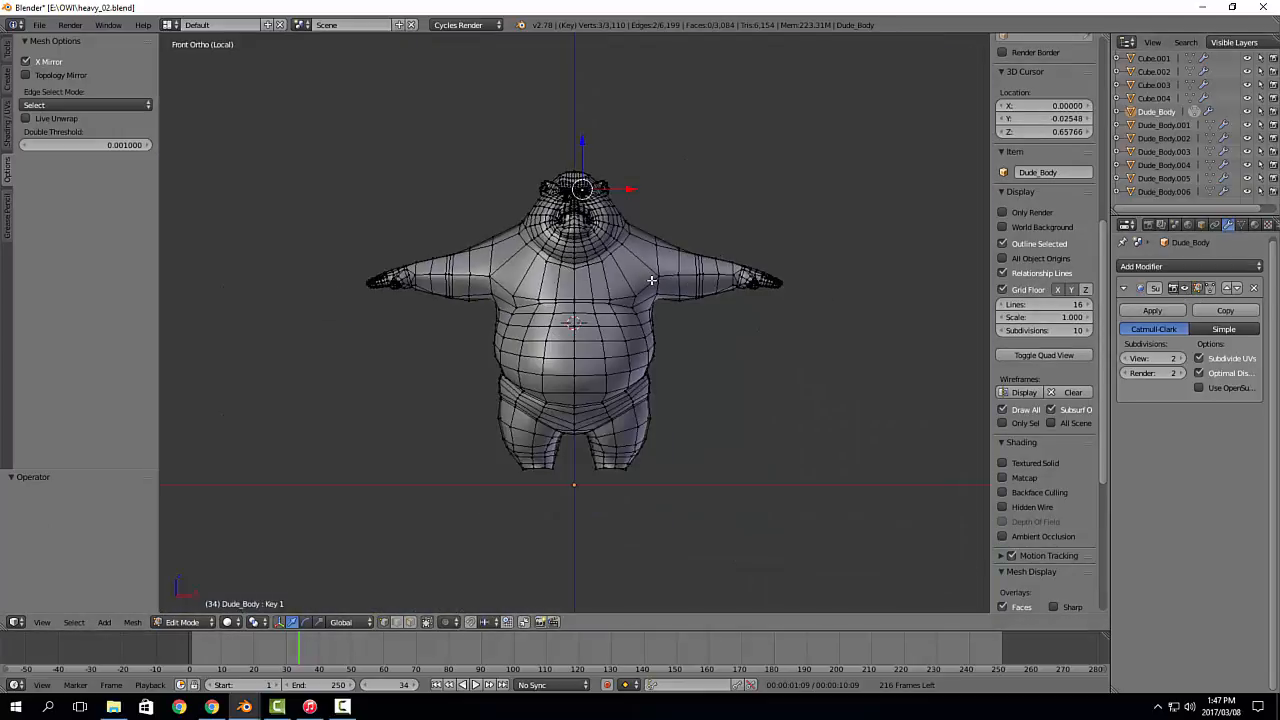
Step: Leave Edit Mode and local view, and show the character's head from the front among the other objects
{"action": "key", "text": "KP_Decimal"}
{"action": "scroll", "coordinate": [652, 277], "scroll_direction": "down", "scroll_amount": 3}
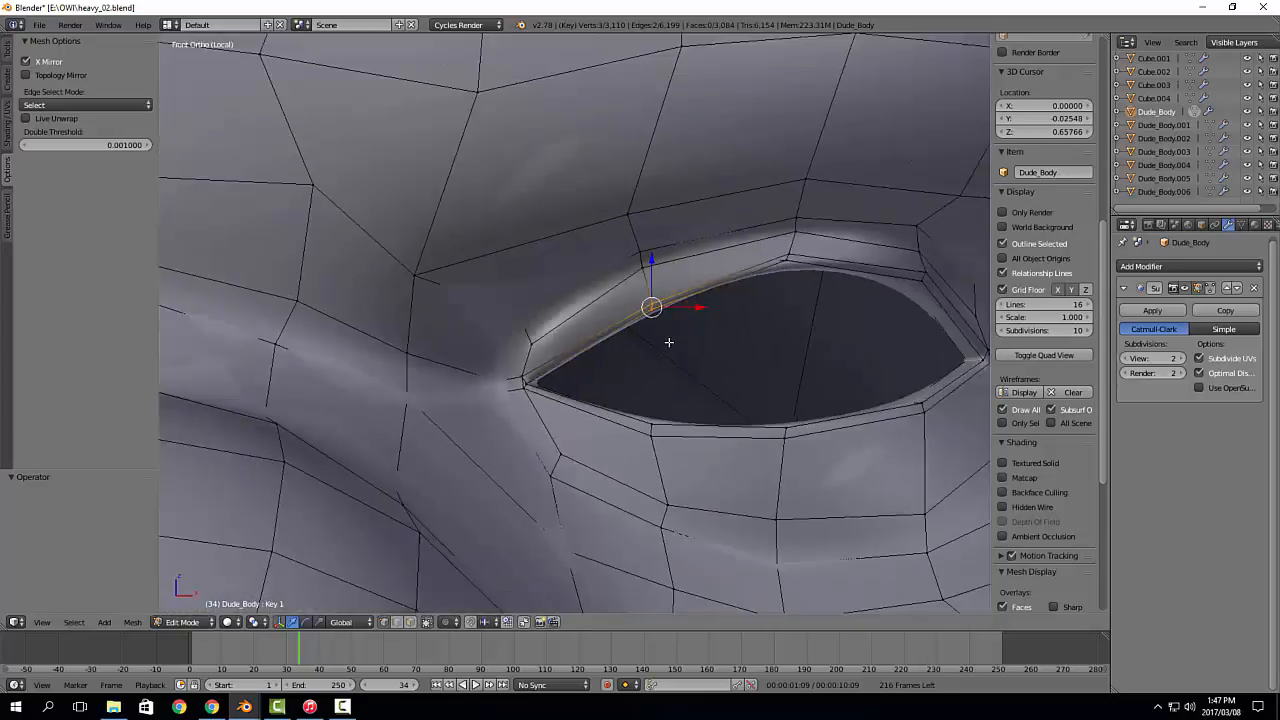
{"action": "key", "text": "Tab"}
{"action": "scroll", "coordinate": [790, 365], "scroll_direction": "down", "scroll_amount": 6}
{"action": "key", "text": "KP_Divide"}
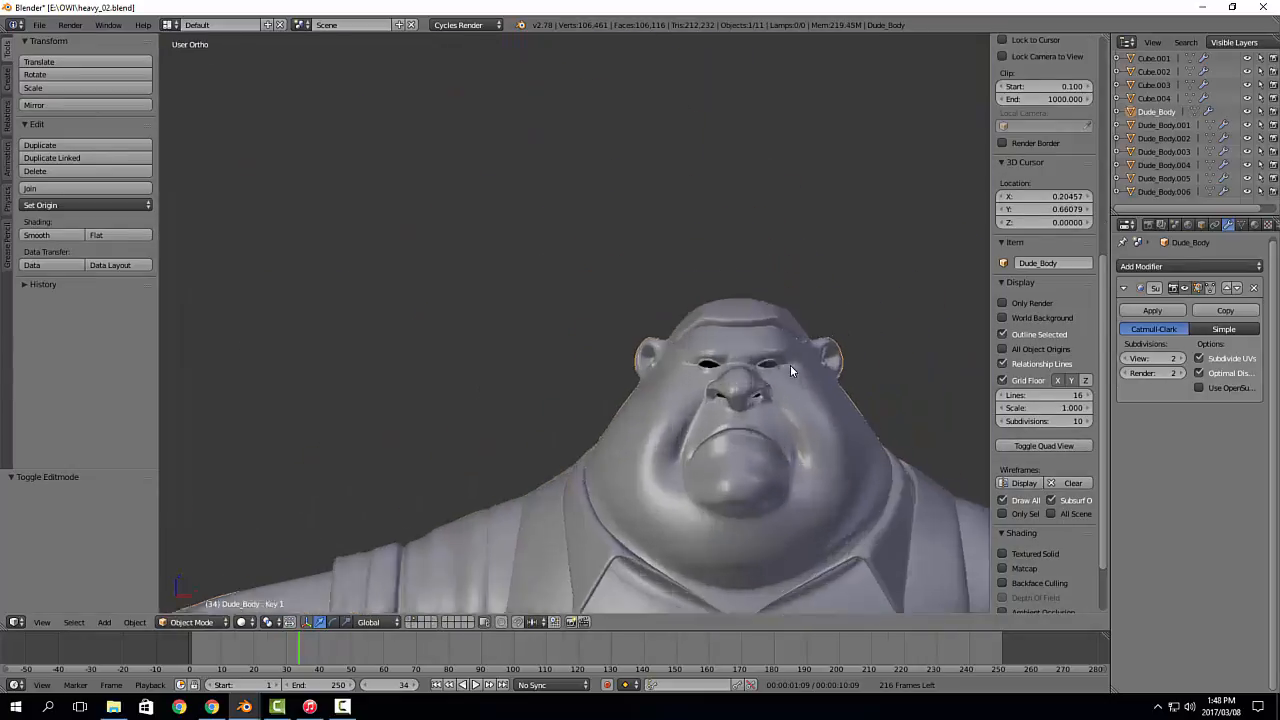
{"action": "key", "text": "KP_1"}
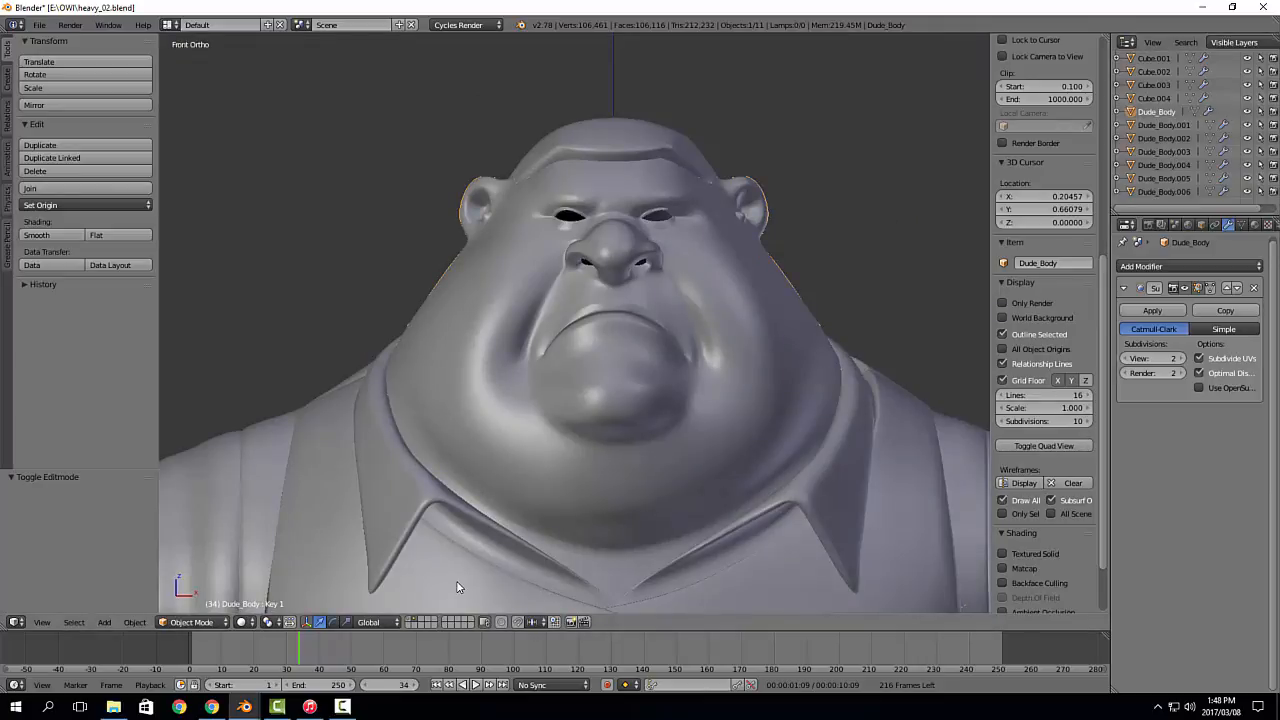
Step: Move the sculpt's eyeball object from the first layer to the second, and display the second layer
{"action": "left_click", "coordinate": [409, 621]}
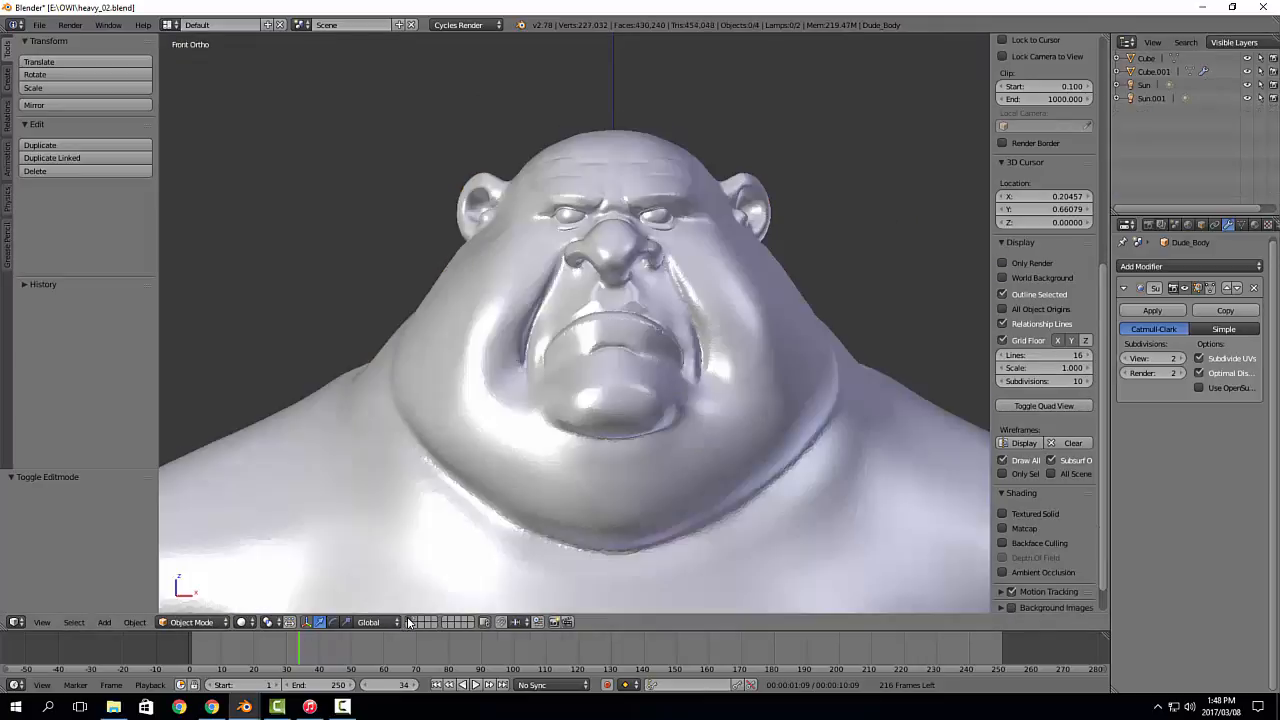
{"action": "right_click", "coordinate": [665, 218]}
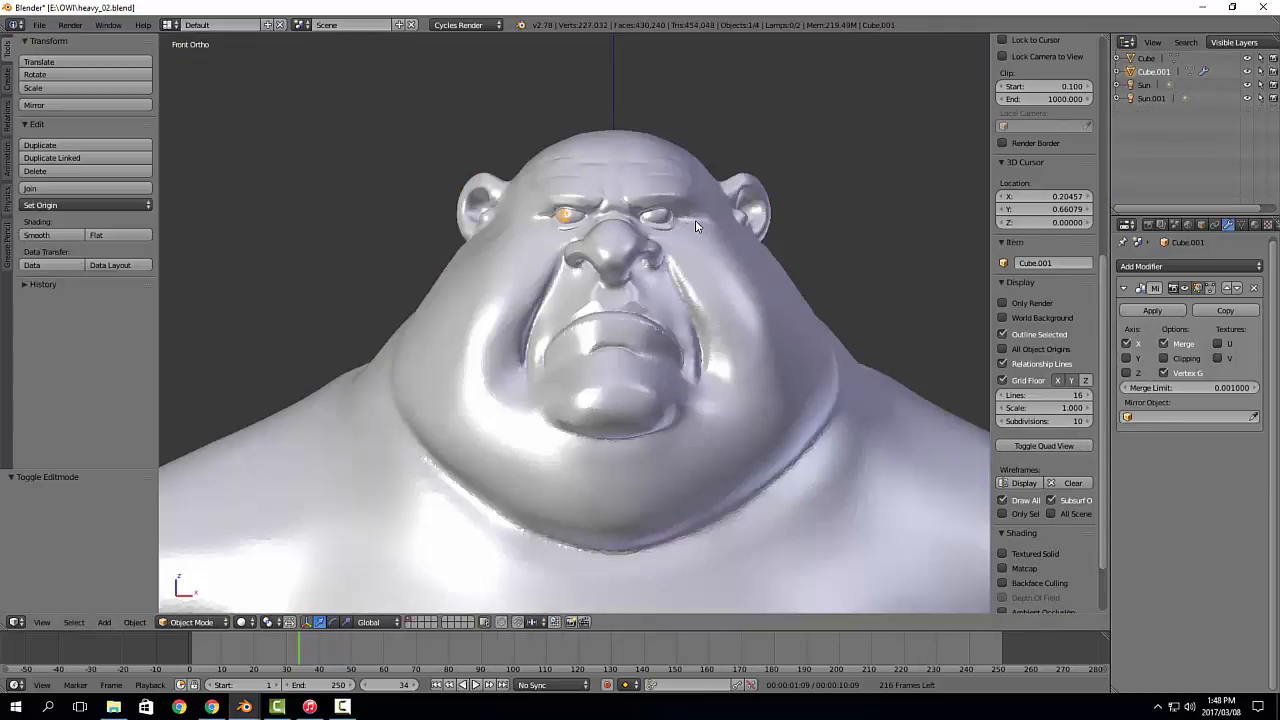
{"action": "key", "text": "m"}
{"action": "left_click", "coordinate": [811, 250]}
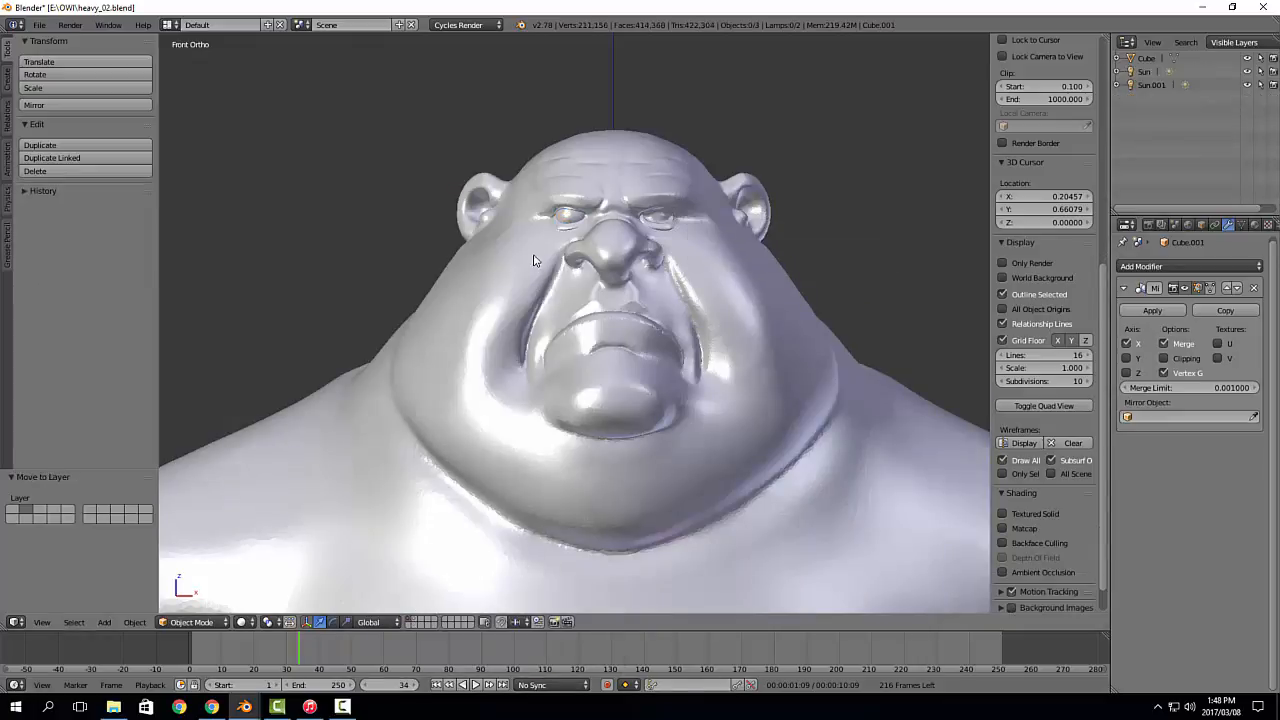
{"action": "right_click", "coordinate": [570, 218]}
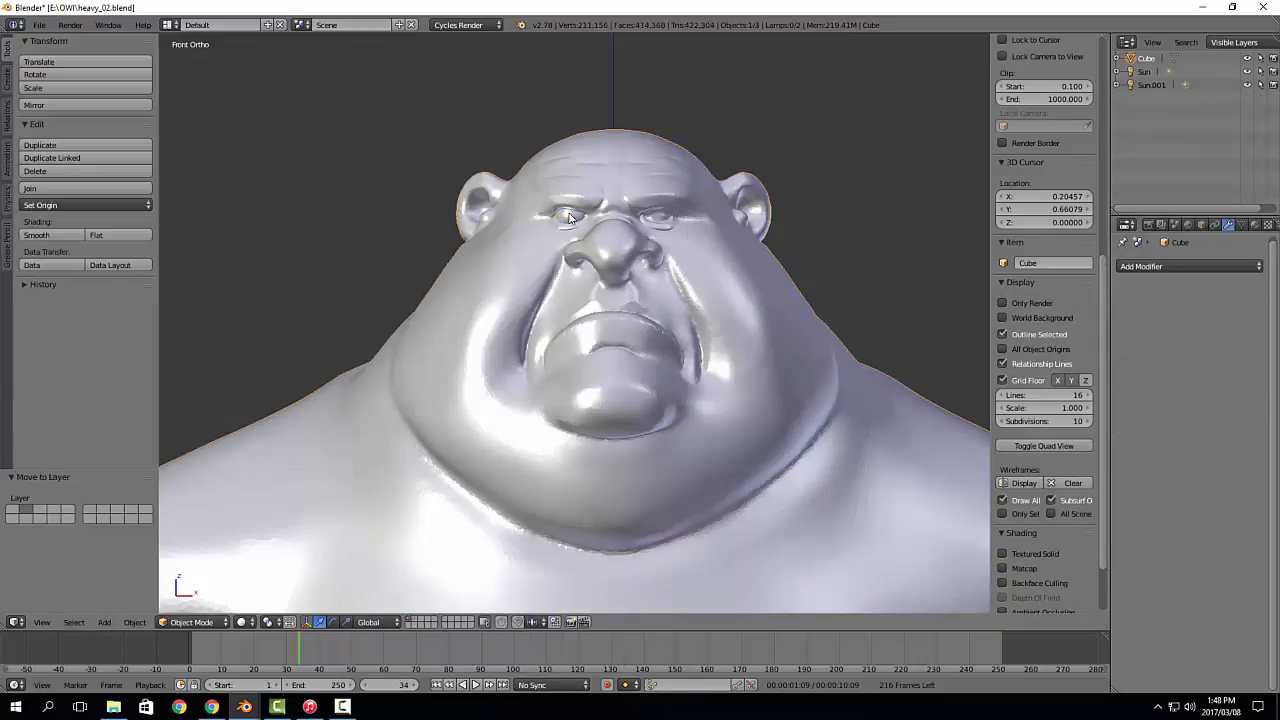
{"action": "left_click", "coordinate": [413, 623]}
{"action": "scroll", "coordinate": [624, 391], "scroll_direction": "up", "scroll_amount": 3}
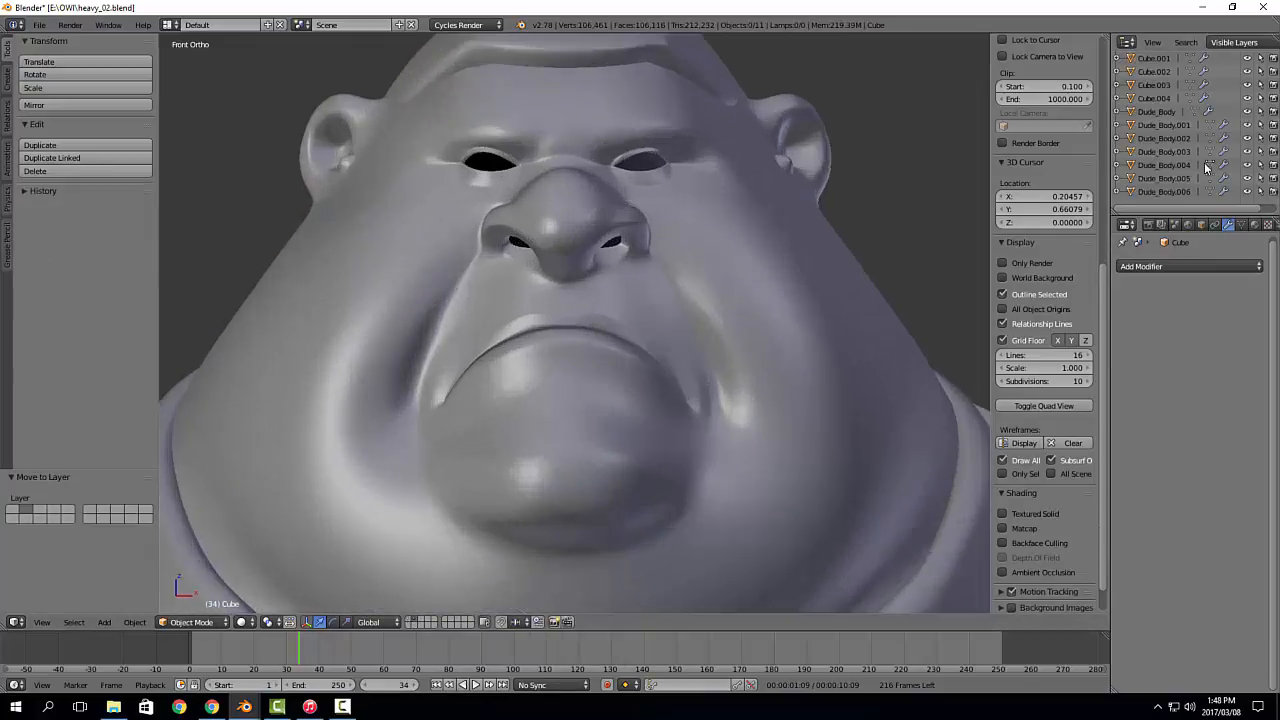
Step: Enlarge the Outliner and compare the sculpt on the first layer with the clothed character on the second
{"action": "left_click_drag", "start_coordinate": [1203, 211], "coordinate": [1203, 297]}
{"action": "left_click", "coordinate": [412, 620]}
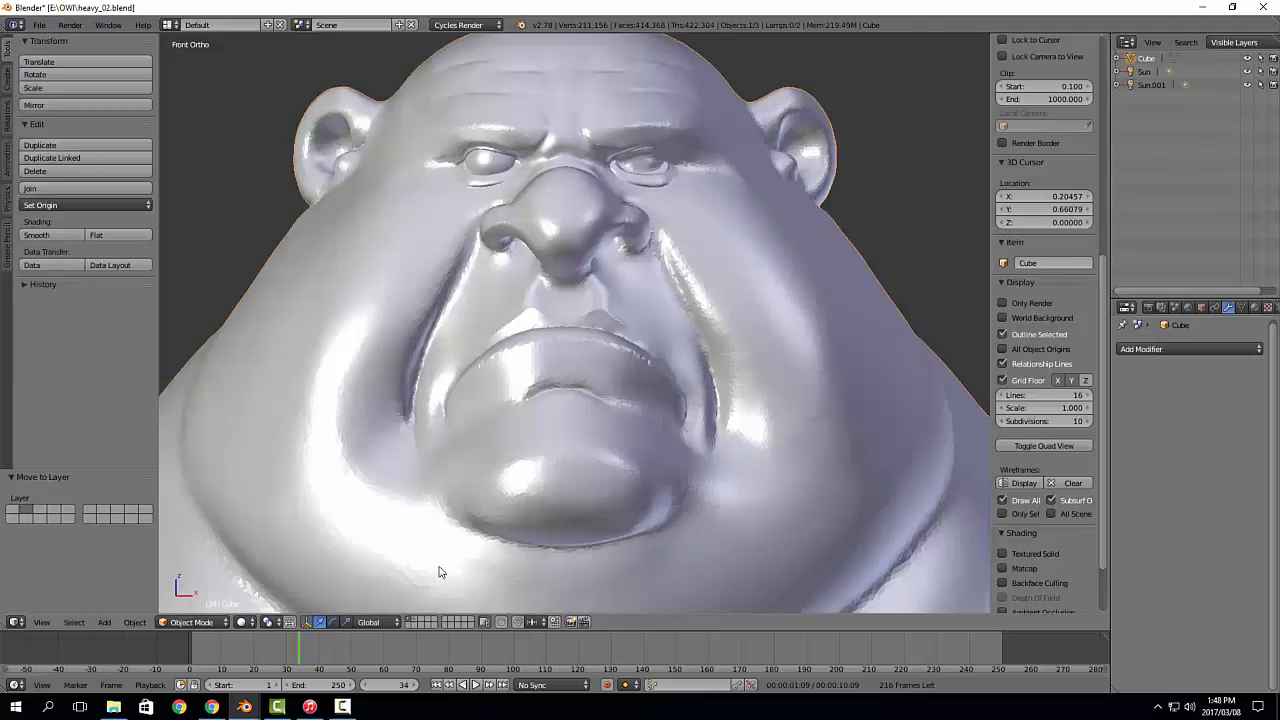
{"action": "left_click", "coordinate": [413, 621]}
{"action": "scroll", "coordinate": [748, 259], "scroll_direction": "down", "scroll_amount": 6}
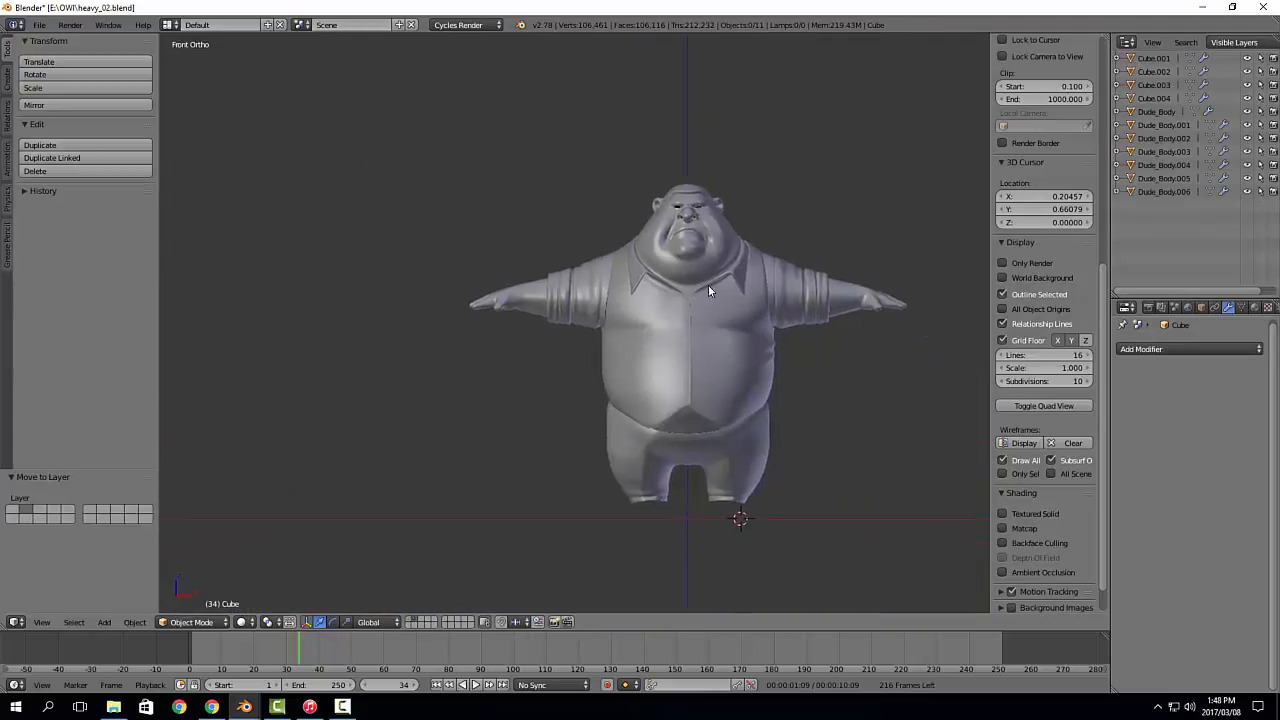
{"action": "scroll", "coordinate": [702, 272], "scroll_direction": "up", "scroll_amount": 6}
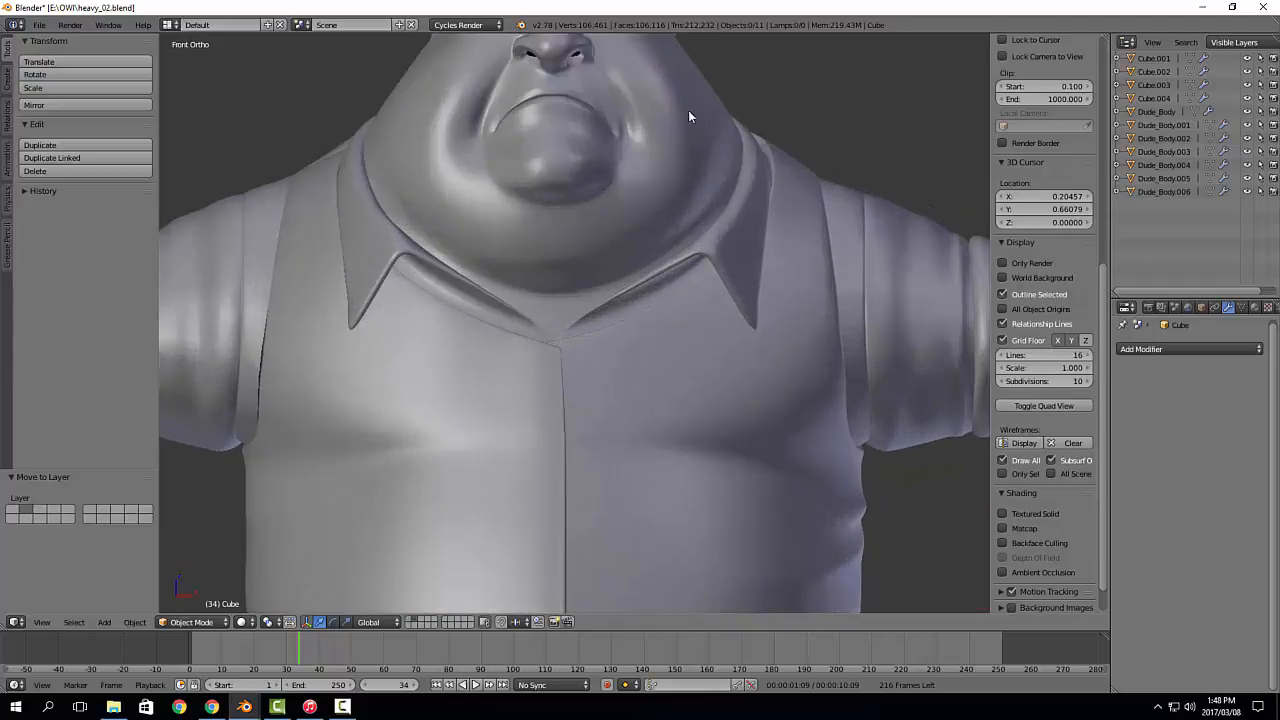
Step: Turn off X-Ray display for the body mesh, the shirt collar and the shirt front
{"action": "right_click", "coordinate": [694, 114]}
{"action": "left_click", "coordinate": [1203, 308]}
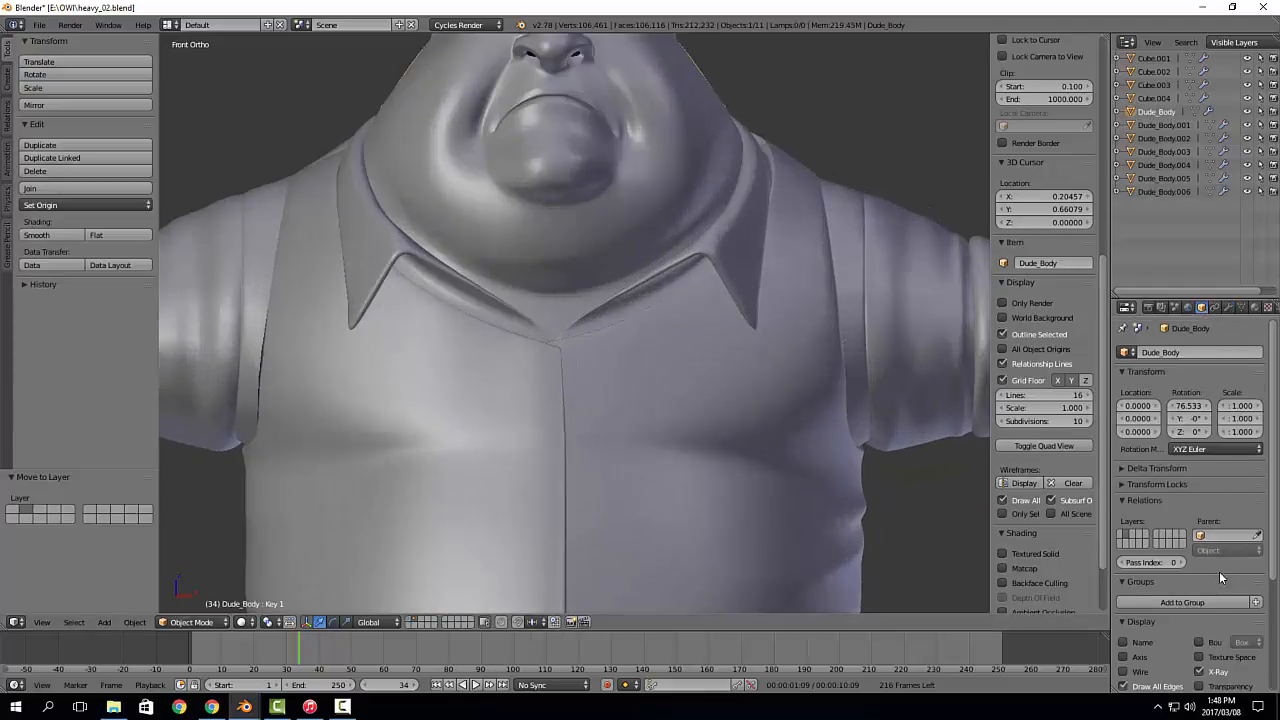
{"action": "scroll", "coordinate": [654, 322], "scroll_direction": "down", "scroll_amount": 4}
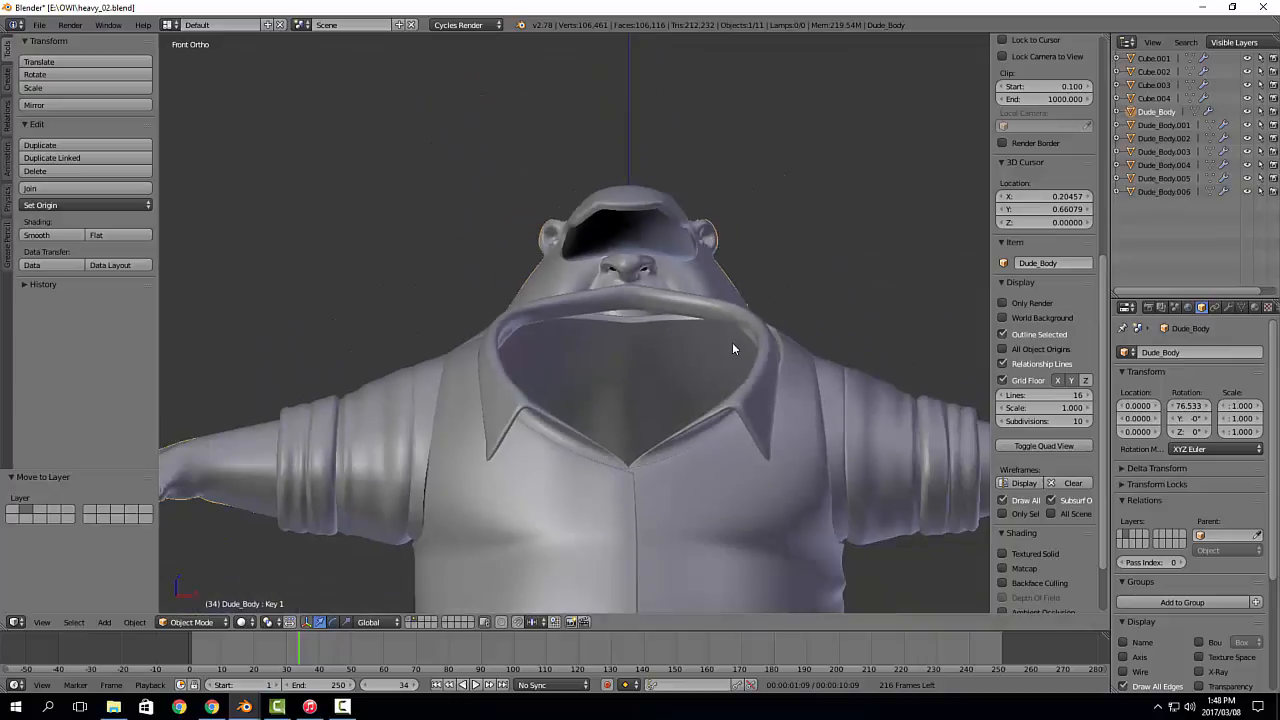
{"action": "scroll", "coordinate": [725, 338], "scroll_direction": "down", "scroll_amount": 2}
{"action": "right_click", "coordinate": [709, 240]}
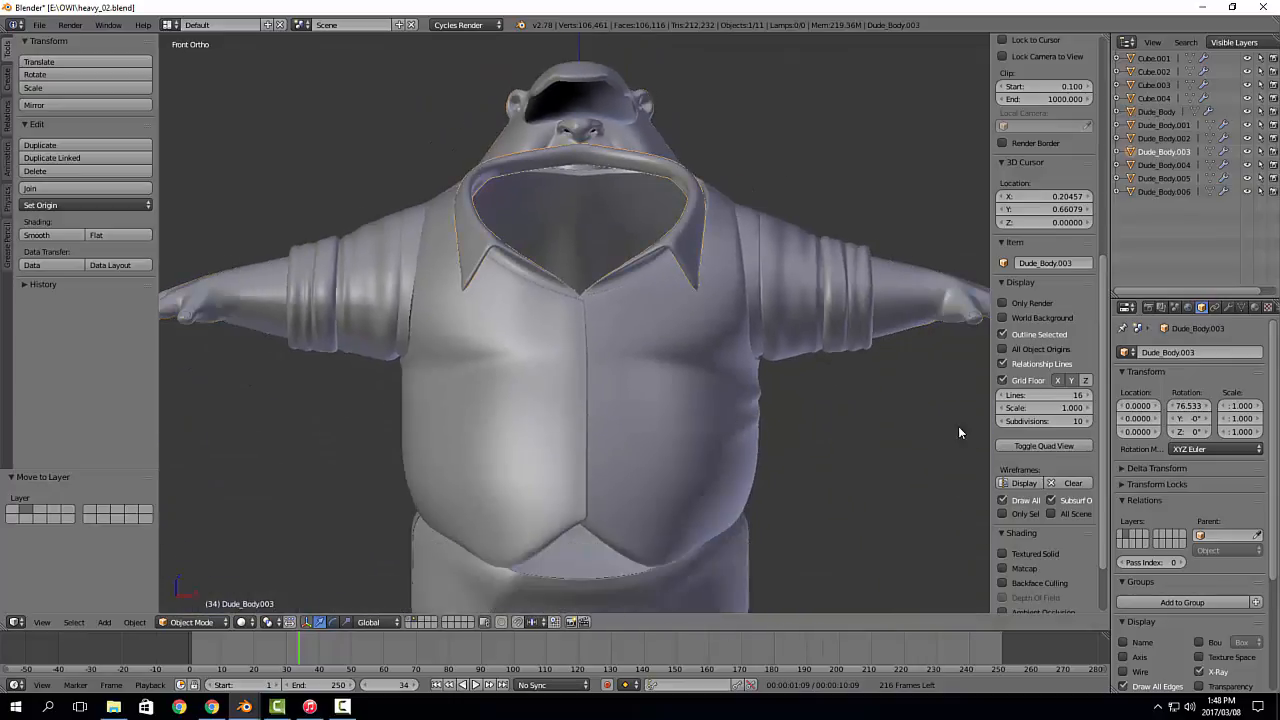
{"action": "key", "text": "h"}
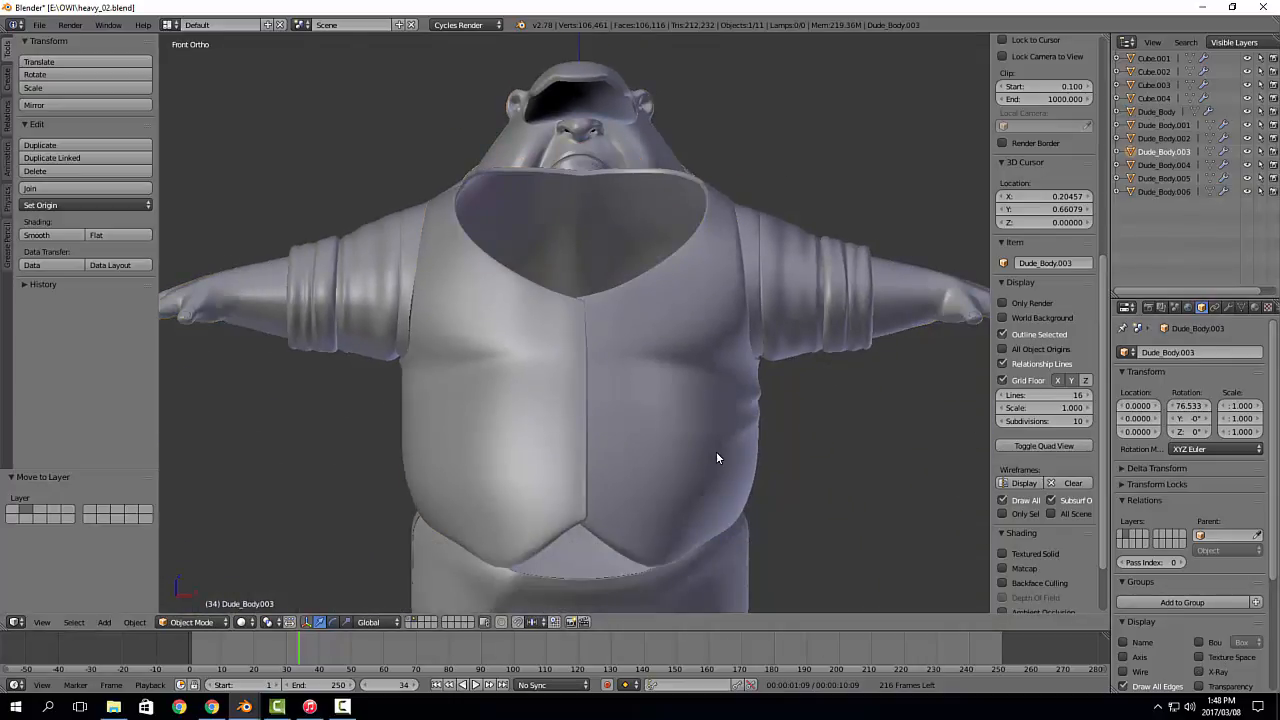
{"action": "right_click", "coordinate": [716, 451]}
{"action": "left_click", "coordinate": [1210, 670]}
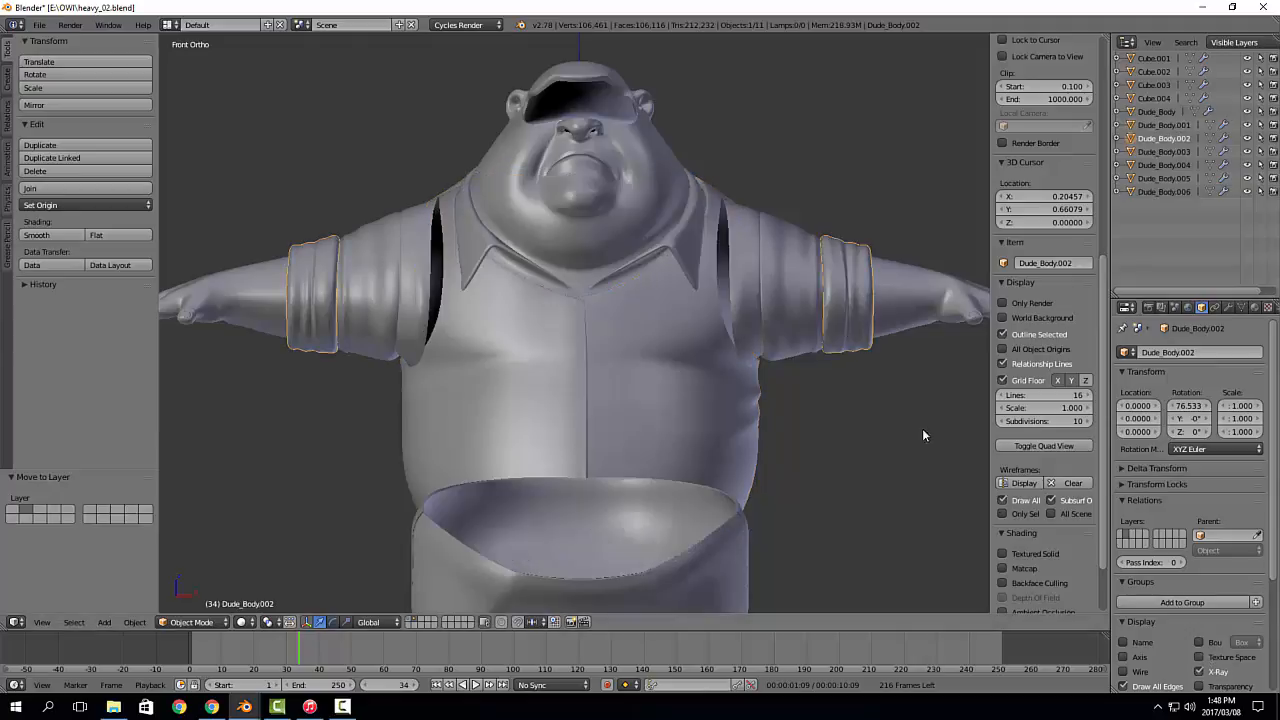
Step: Turn off X-Ray display for the sleeve cuffs, the sleeves, the trousers and the hair cap
{"action": "right_click", "coordinate": [806, 323]}
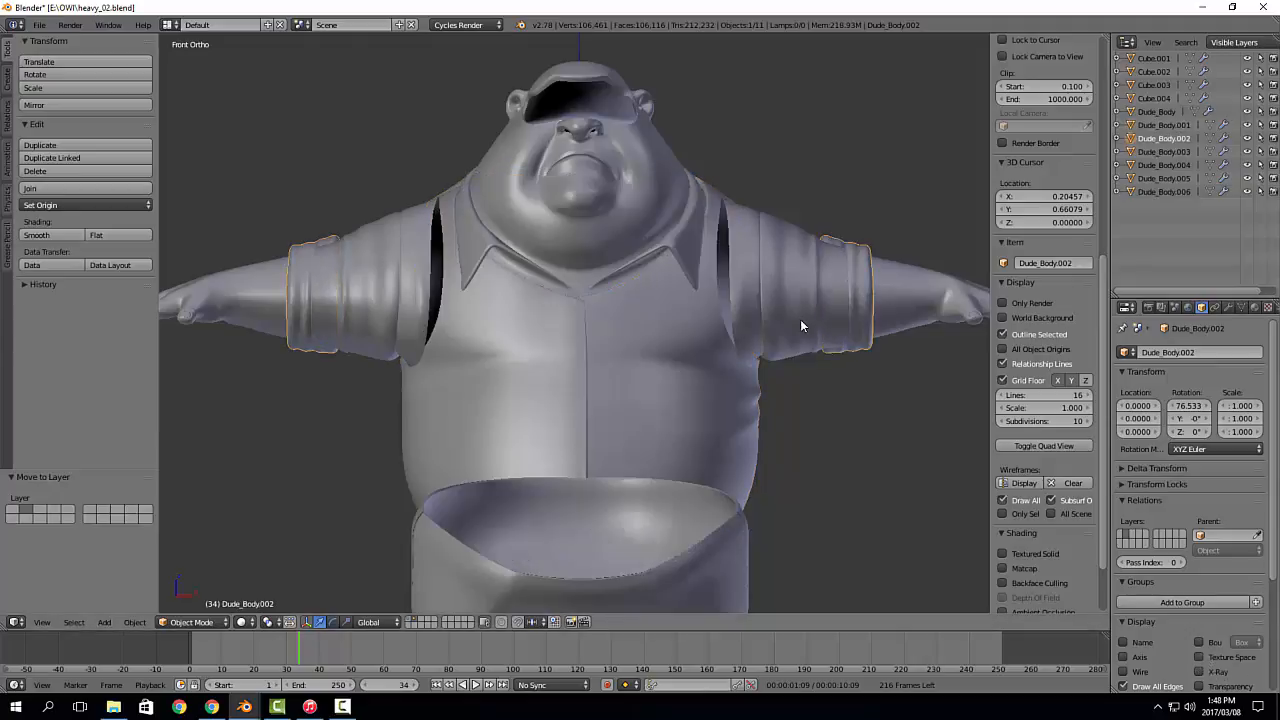
{"action": "left_click", "coordinate": [1211, 672]}
{"action": "right_click", "coordinate": [737, 580]}
{"action": "left_click", "coordinate": [1215, 672]}
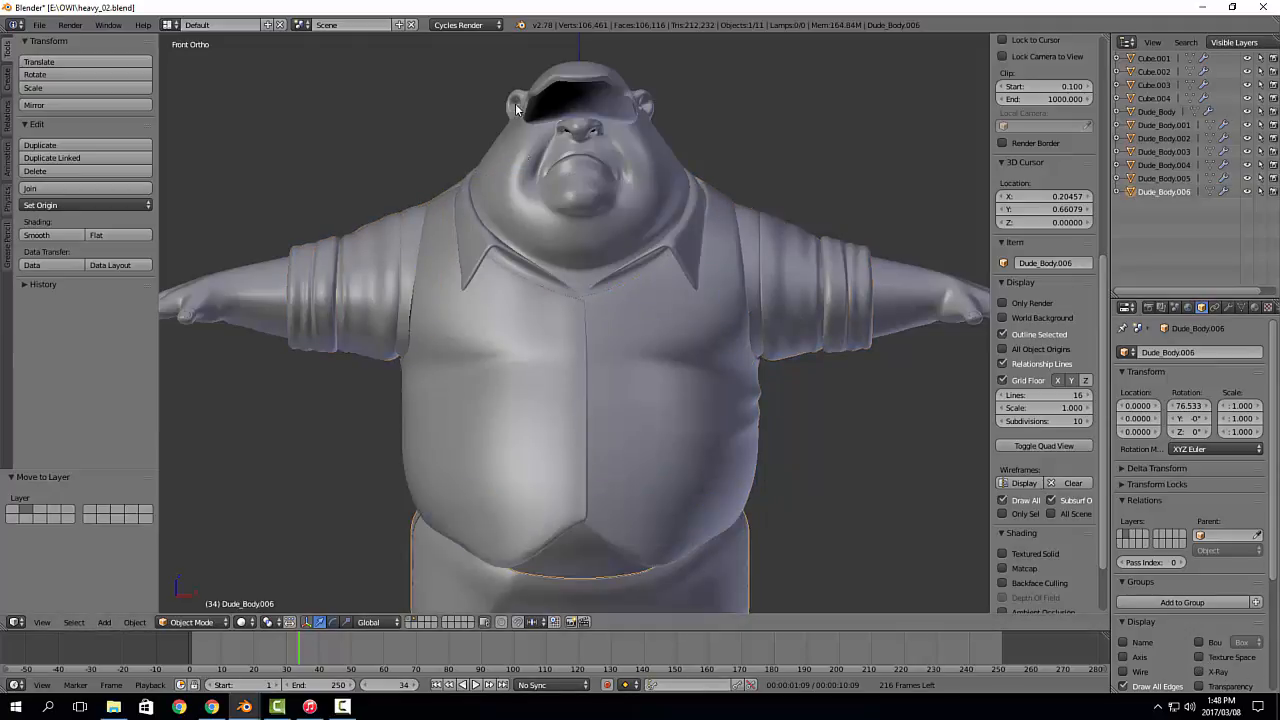
{"action": "left_click", "coordinate": [1219, 670]}
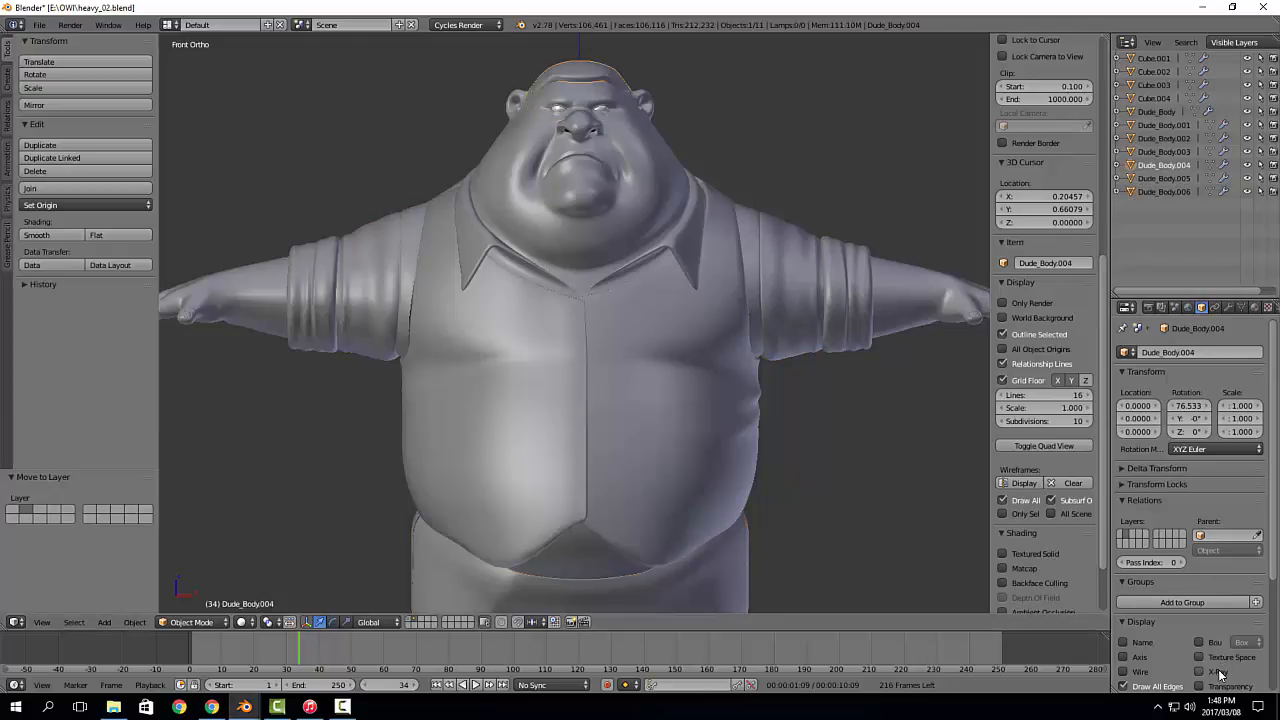
Step: Inspect the eye openings around the eyeballs, and reopen the body mesh in Edit Mode from the front
{"action": "scroll", "coordinate": [605, 246], "scroll_direction": "down", "scroll_amount": 4}
{"action": "scroll", "coordinate": [595, 234], "scroll_direction": "up", "scroll_amount": 7}
{"action": "scroll", "coordinate": [620, 320], "scroll_direction": "up", "scroll_amount": 10}
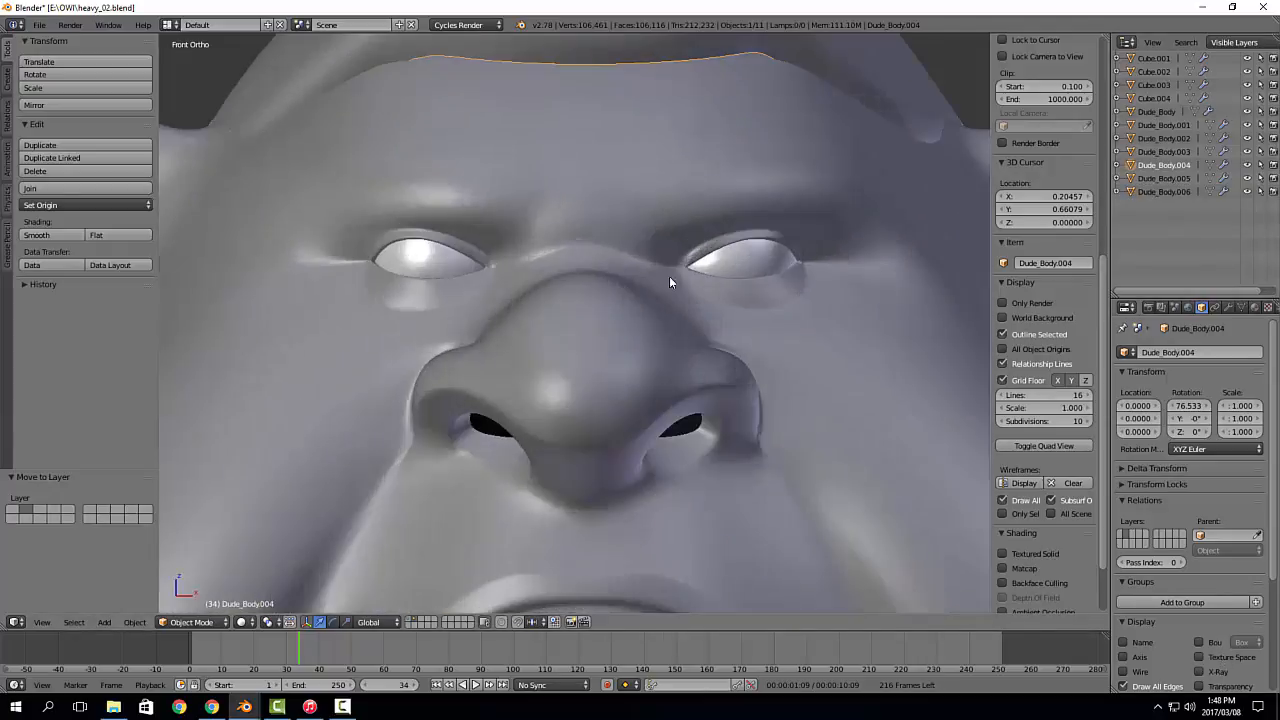
{"action": "middle_click_drag", "start_coordinate": [857, 263], "coordinate": [621, 233]}
{"action": "key", "text": "KP_1"}
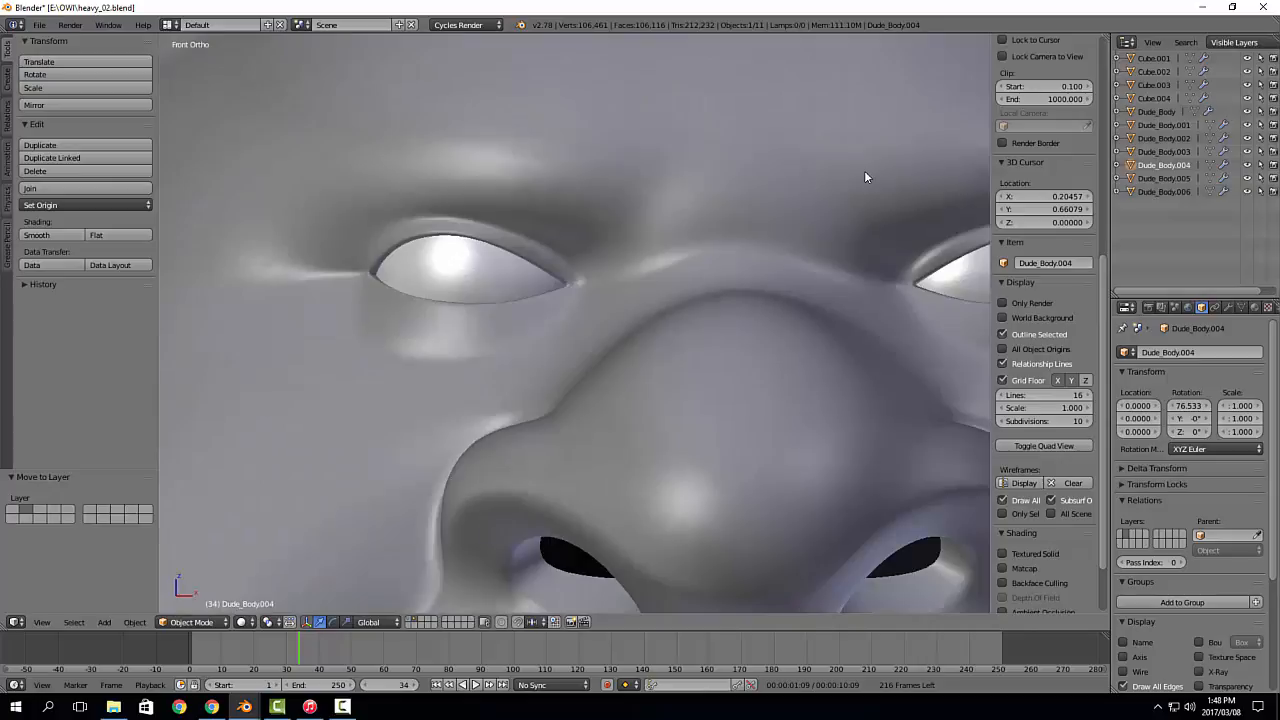
{"action": "scroll", "coordinate": [440, 273], "scroll_direction": "up", "scroll_amount": 5}
{"action": "right_click", "coordinate": [735, 388]}
{"action": "key", "text": "Tab"}
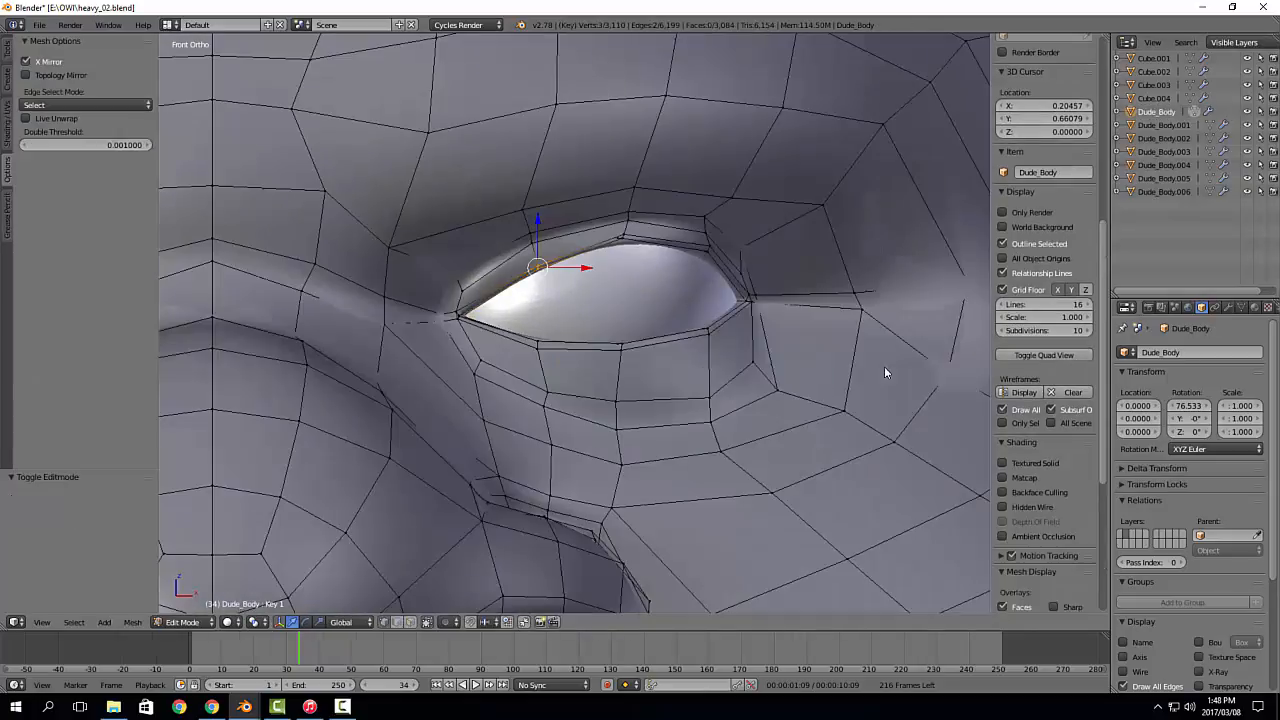
Step: Lower the three vertices across the rim at the middle of the lower lid by about 0.002 along Z
{"action": "right_click", "coordinate": [615, 340], "text": "alt"}
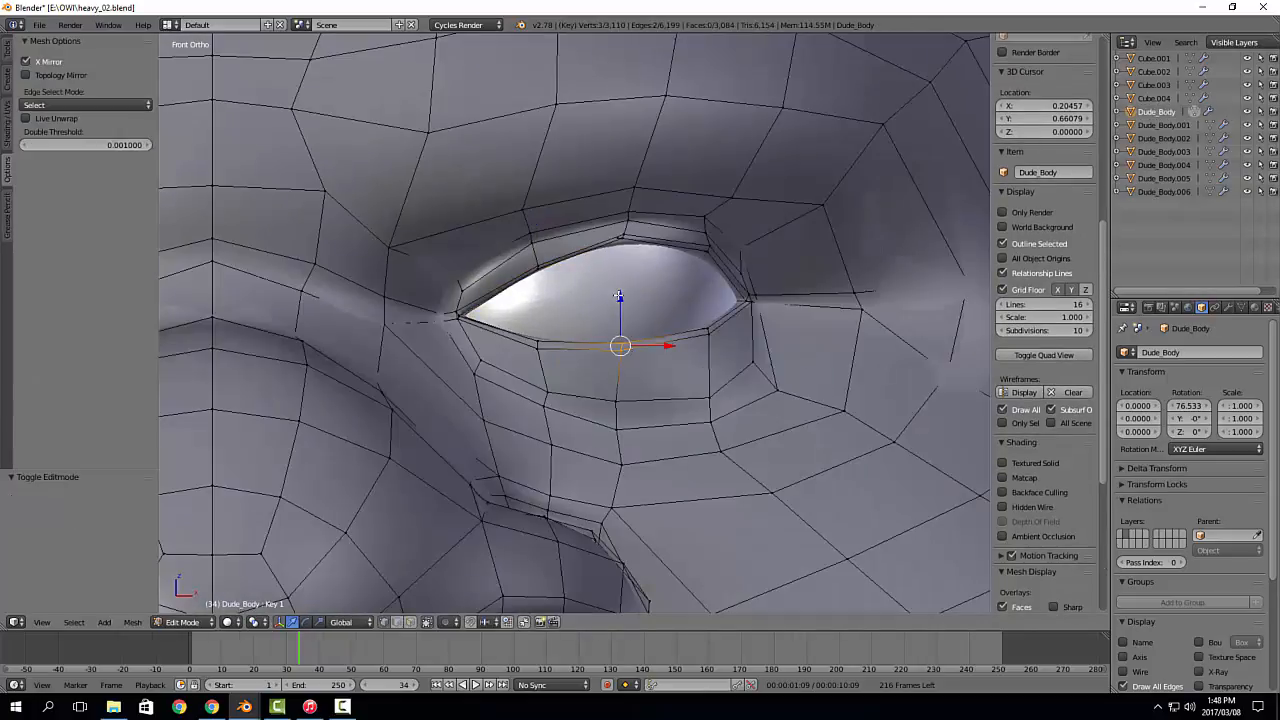
{"action": "key", "text": "g"}
{"action": "key", "text": "z"}
{"action": "left_click", "coordinate": [623, 321]}
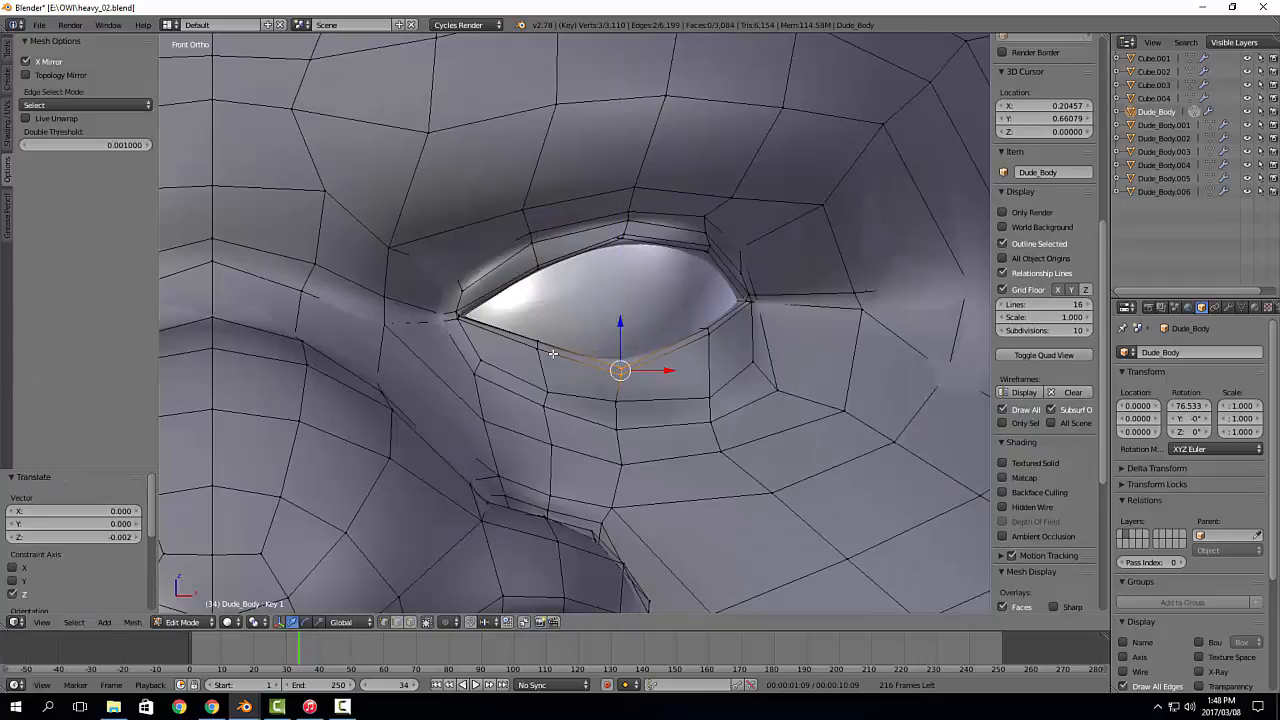
Step: Try to lower the two lower lid rim vertices nearer the inner corner along Z, and undo the move
{"action": "right_click", "coordinate": [555, 352]}
{"action": "key", "text": "g"}
{"action": "key", "text": "z"}
{"action": "left_click", "coordinate": [537, 313]}
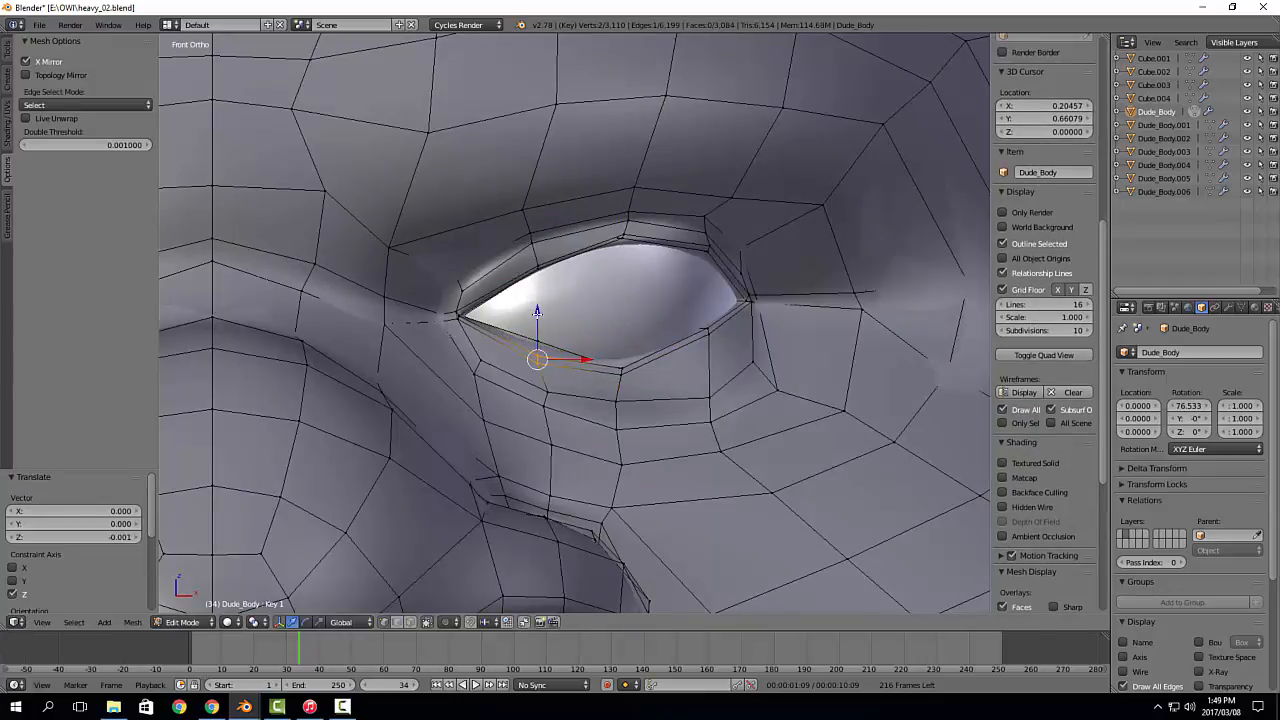
{"action": "key", "text": "ctrl+z"}
Step: Select all three vertices across the lower lid rim nearer the inner corner and lower them about 0.0014 along Z
{"action": "scroll", "coordinate": [600, 311], "scroll_direction": "up", "scroll_amount": 5}
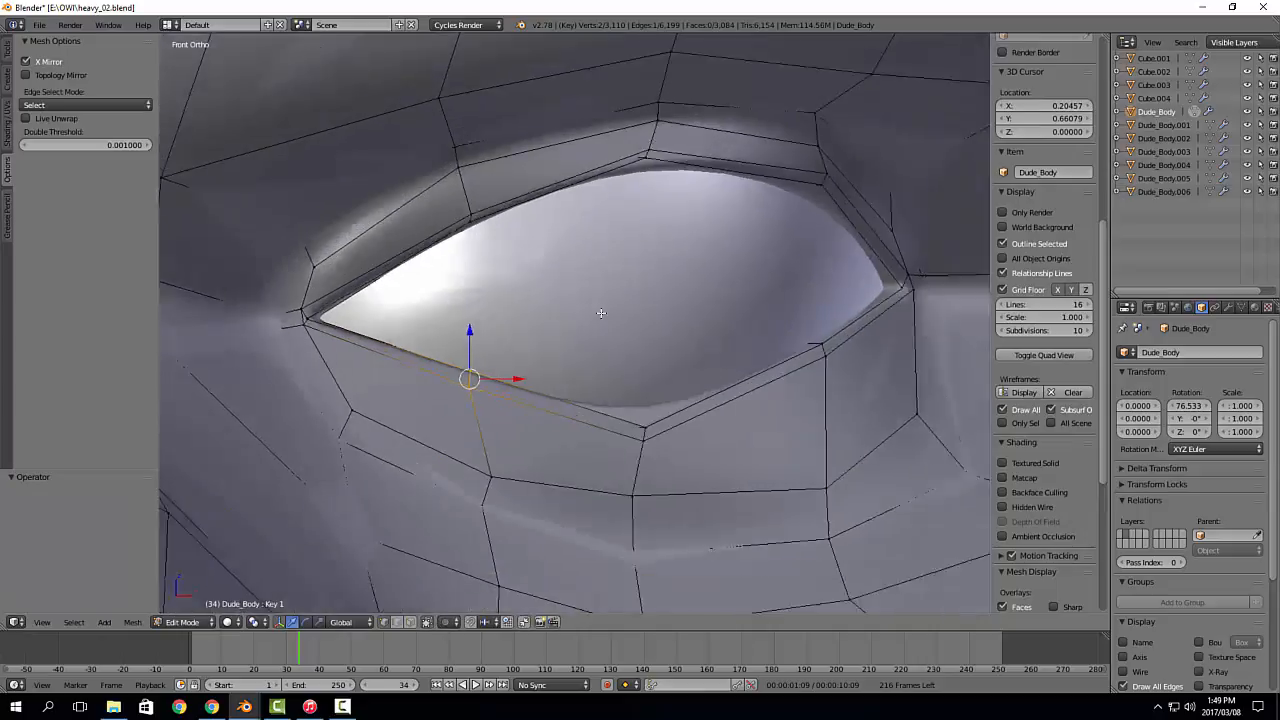
{"action": "scroll", "coordinate": [429, 375], "scroll_direction": "up", "scroll_amount": 2}
{"action": "middle_click_drag", "start_coordinate": [508, 354], "coordinate": [480, 375]}
{"action": "right_click", "coordinate": [478, 375]}
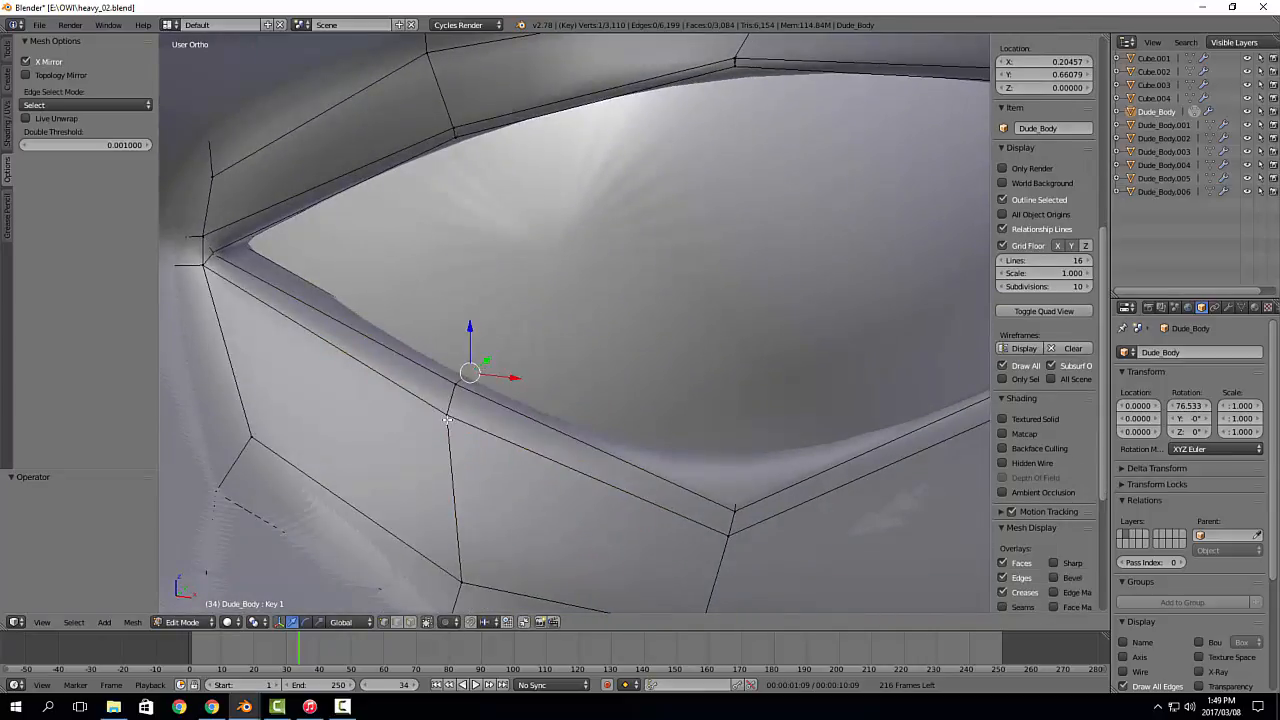
{"action": "right_click", "coordinate": [440, 425], "text": "ctrl"}
{"action": "key", "text": "KP_1"}
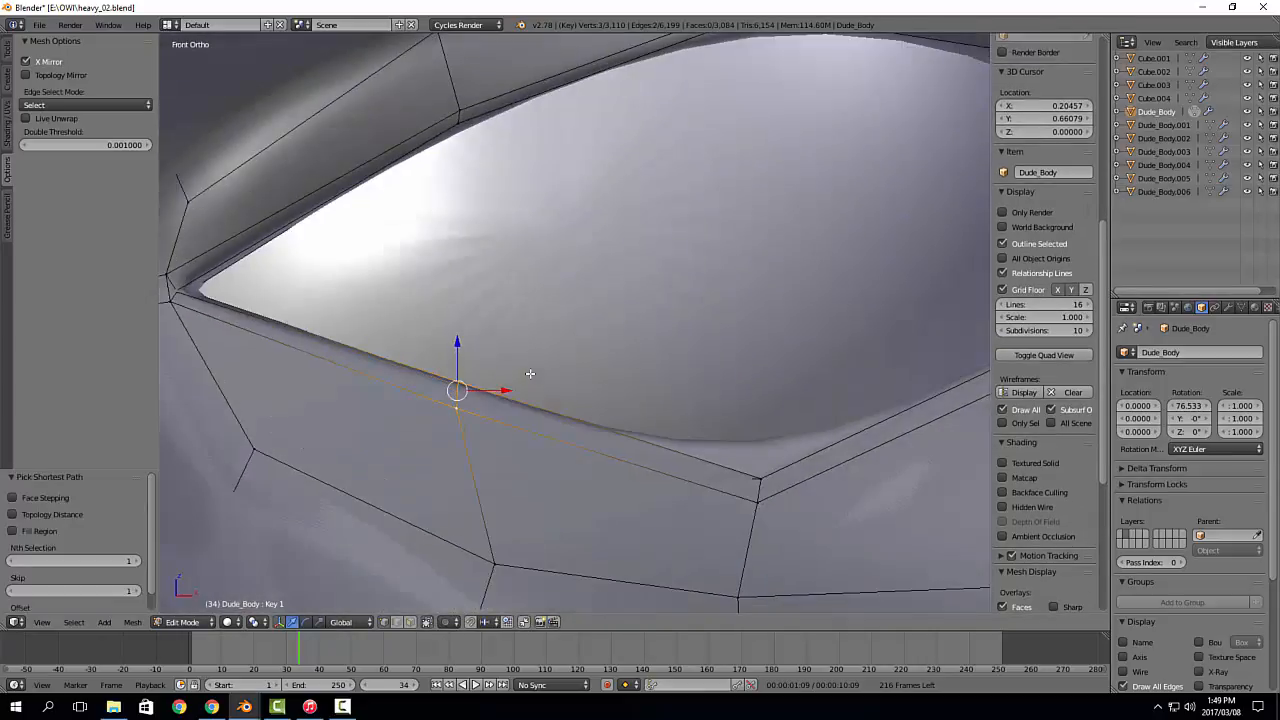
{"action": "scroll", "coordinate": [530, 373], "scroll_direction": "down", "scroll_amount": 2}
{"action": "key", "text": "g"}
{"action": "key", "text": "z"}
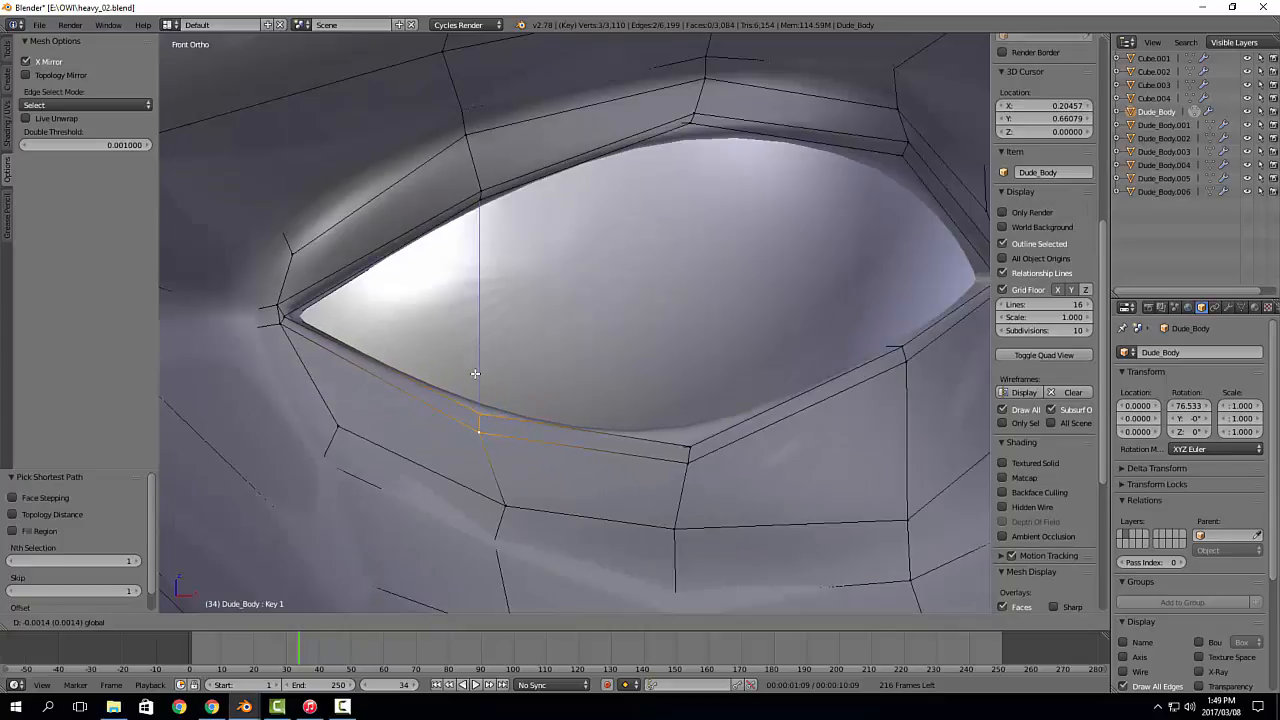
{"action": "left_click", "coordinate": [475, 373]}
Step: Select the three vertices across the lower lid rim nearer the outer corner and lower them about 0.002 along Z
{"action": "right_click", "coordinate": [876, 343]}
{"action": "right_click", "coordinate": [921, 369], "text": "ctrl"}
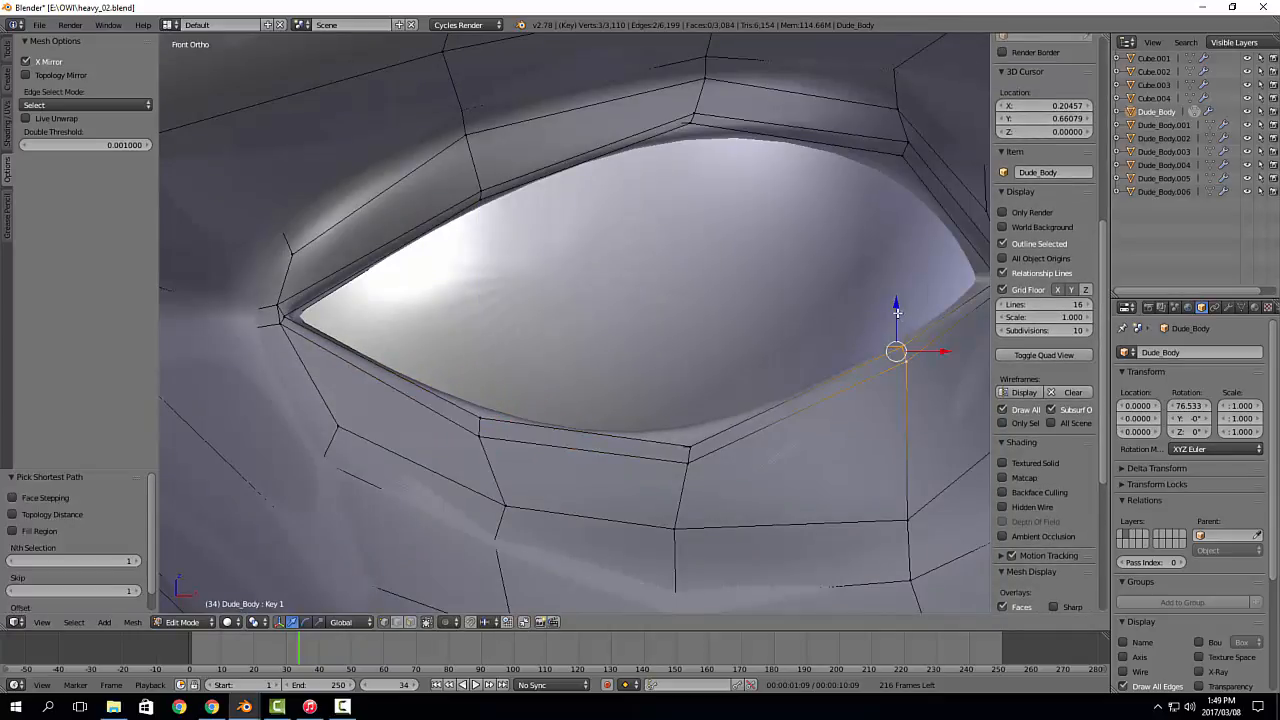
{"action": "key", "text": "g"}
{"action": "key", "text": "z"}
{"action": "left_click", "coordinate": [897, 367]}
Step: Turn off the Subsurf modifier's viewport display on the body mesh
{"action": "scroll", "coordinate": [733, 340], "scroll_direction": "up", "scroll_amount": 5}
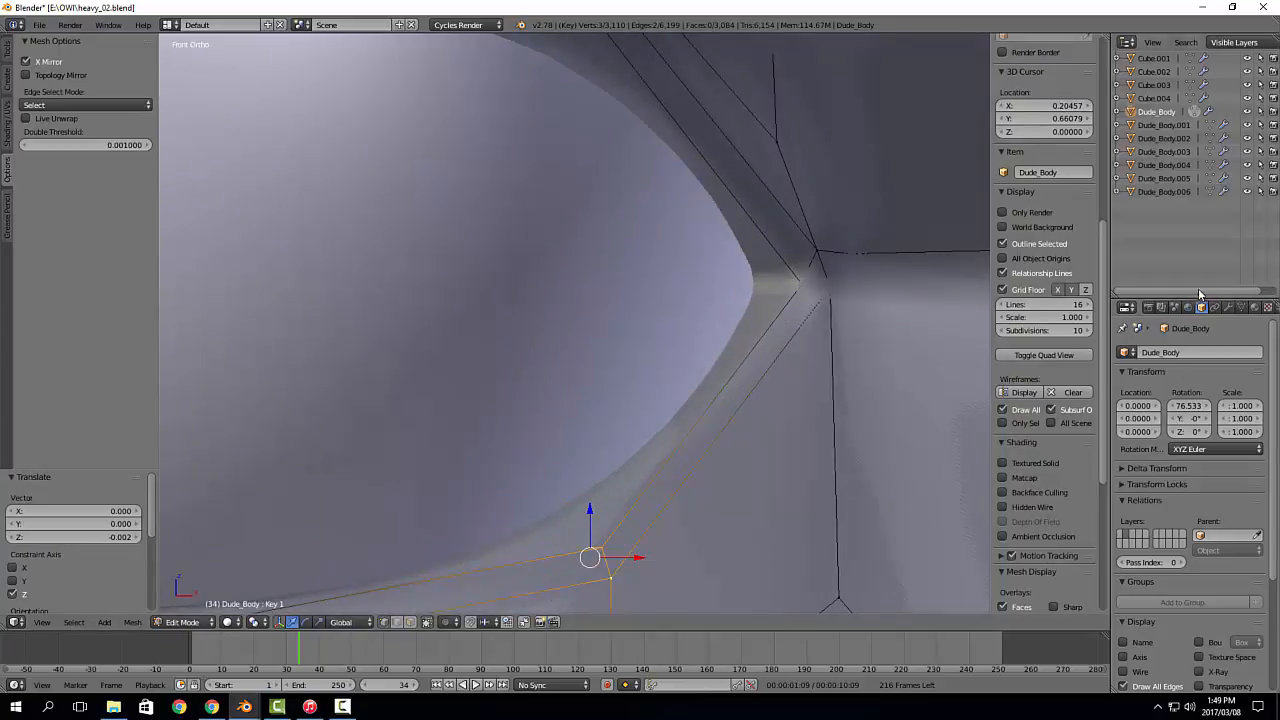
{"action": "left_click", "coordinate": [1227, 307]}
{"action": "left_click", "coordinate": [1186, 371]}
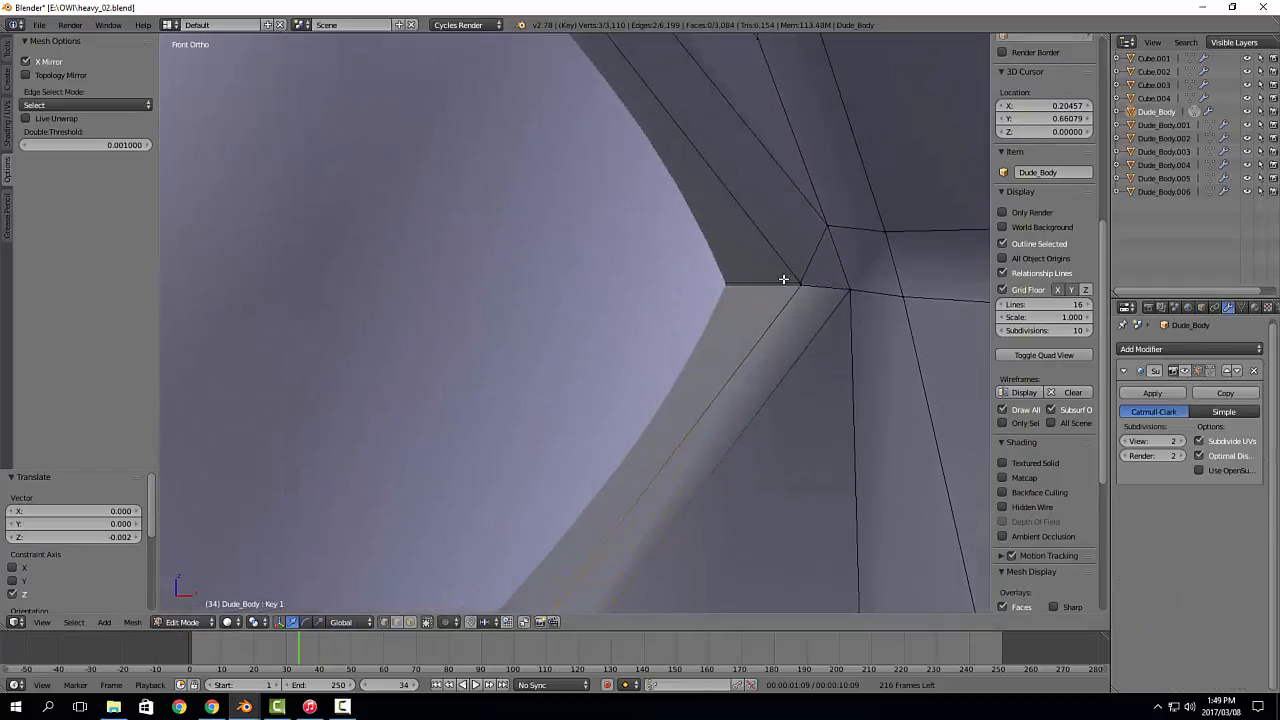
Step: Edge-slide the upper lid's rim edge at the outer eye corner up along the lid by a factor of about -0.283
{"action": "right_click", "coordinate": [783, 281]}
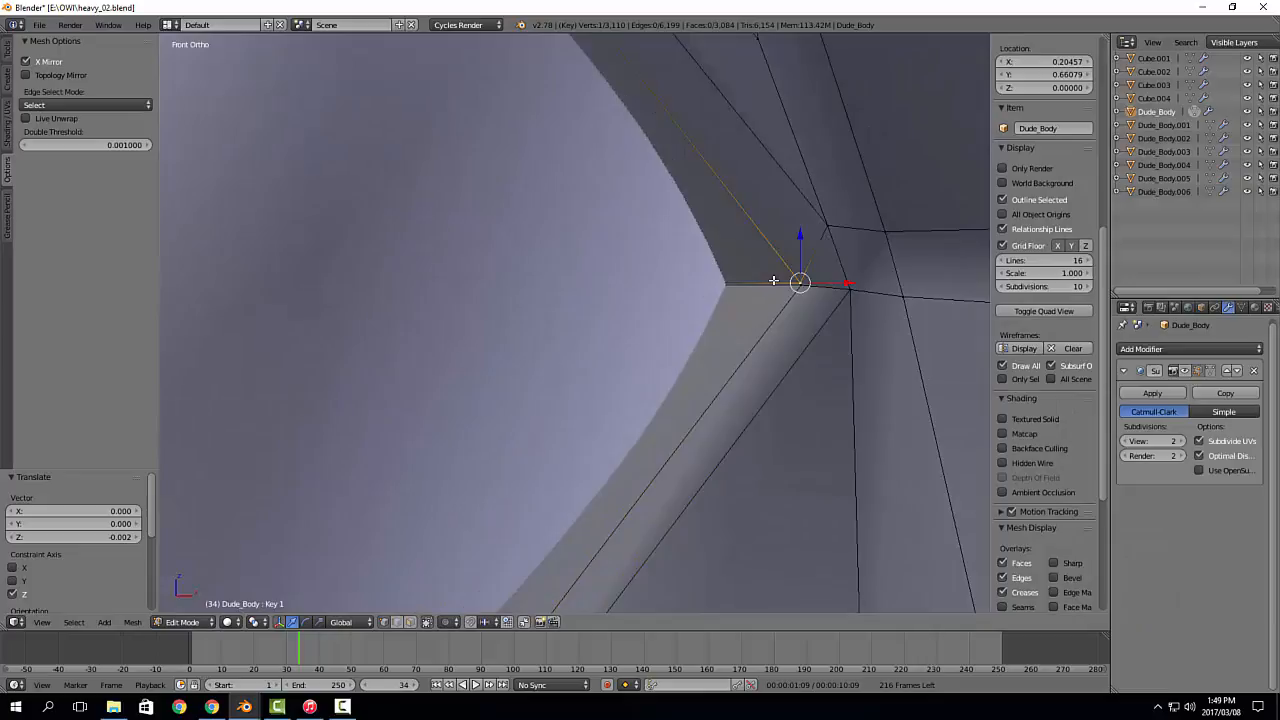
{"action": "key", "text": "2"}
{"action": "right_click", "coordinate": [772, 281]}
{"action": "key", "text": "g"}
{"action": "key", "text": "g"}
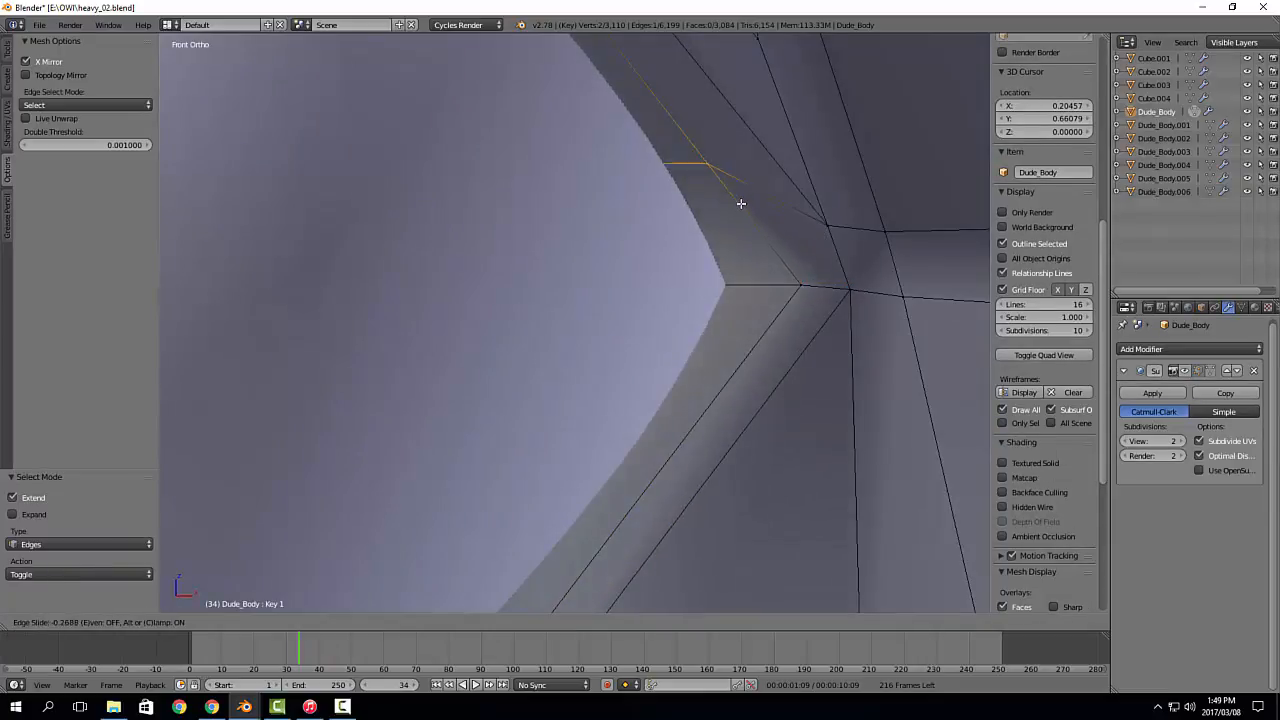
{"action": "left_click", "coordinate": [757, 258]}
Step: Edge-slide the lower lid's rim edge at the outer eye corner down along the lid by a factor of about -0.208
{"action": "key", "text": "g"}
{"action": "key", "text": "g"}
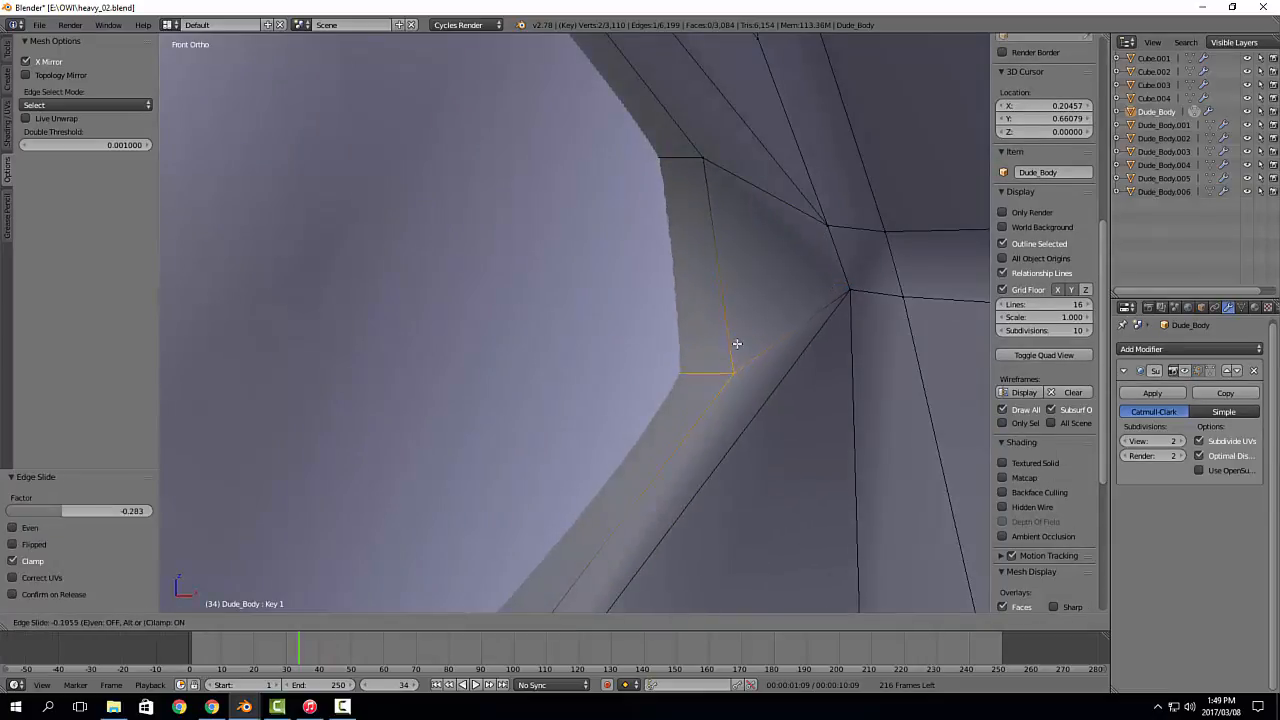
{"action": "left_click", "coordinate": [737, 349]}
Step: Edge-slide the inner eye corner's upper rim edge by about 0.055 and its lower rim edge by about 0.035 to widen the corner
{"action": "scroll", "coordinate": [737, 349], "scroll_direction": "down", "scroll_amount": 5}
{"action": "middle_click_drag", "start_coordinate": [430, 358], "coordinate": [700, 343], "text": "shift"}
{"action": "scroll", "coordinate": [543, 342], "scroll_direction": "up", "scroll_amount": 4}
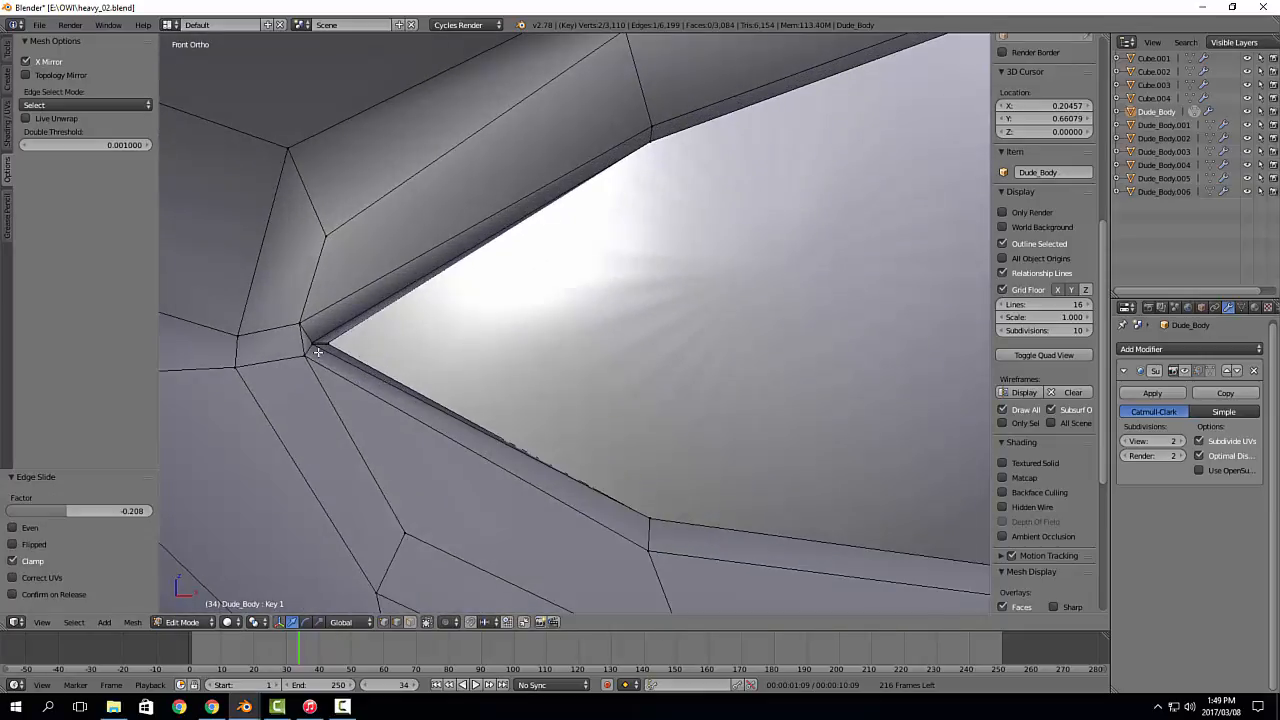
{"action": "scroll", "coordinate": [286, 346], "scroll_direction": "up", "scroll_amount": 4}
{"action": "key", "text": "g"}
{"action": "key", "text": "g"}
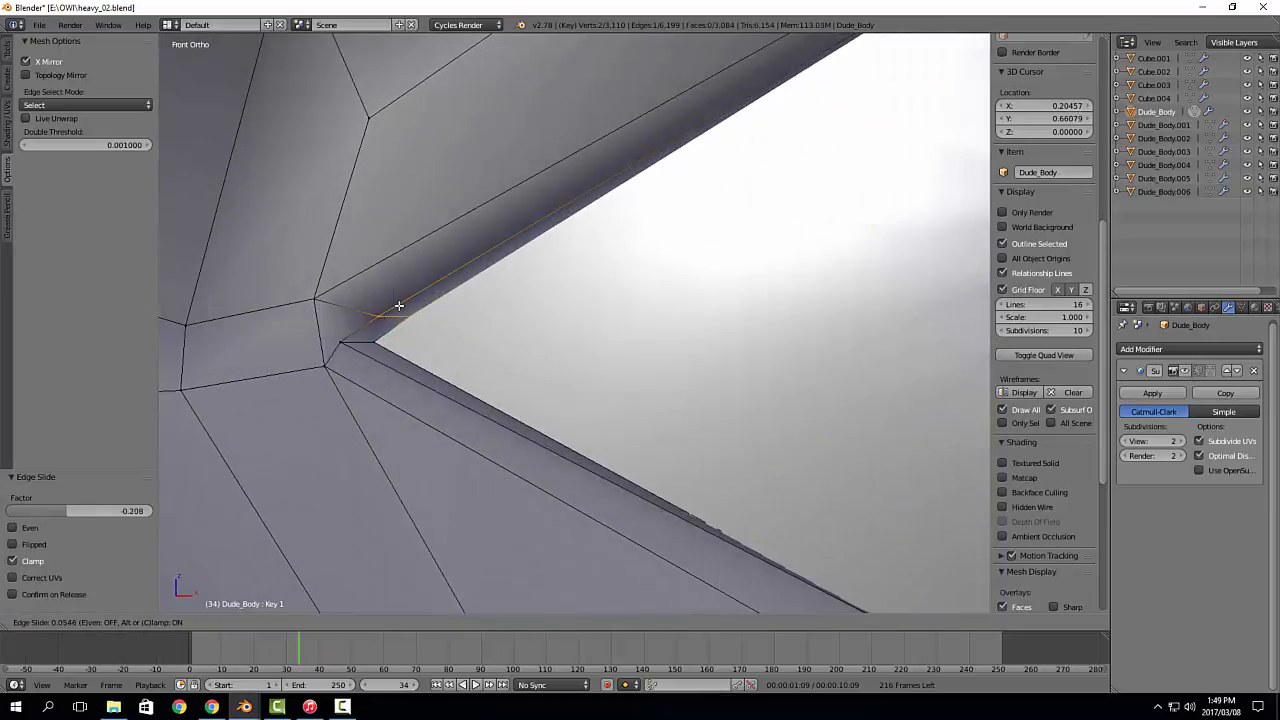
{"action": "left_click", "coordinate": [398, 305]}
{"action": "right_click", "coordinate": [358, 342]}
{"action": "key", "text": "g"}
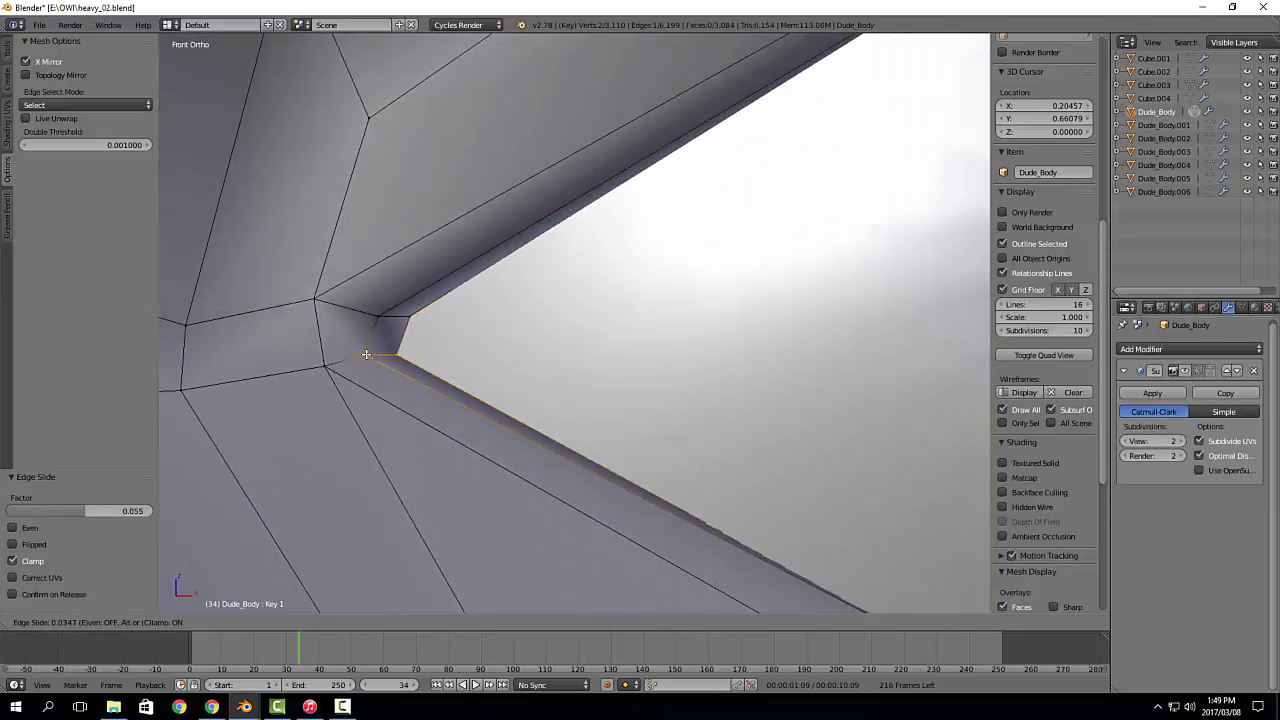
{"action": "left_click", "coordinate": [366, 354]}
{"action": "scroll", "coordinate": [589, 393], "scroll_direction": "down", "scroll_amount": 5}
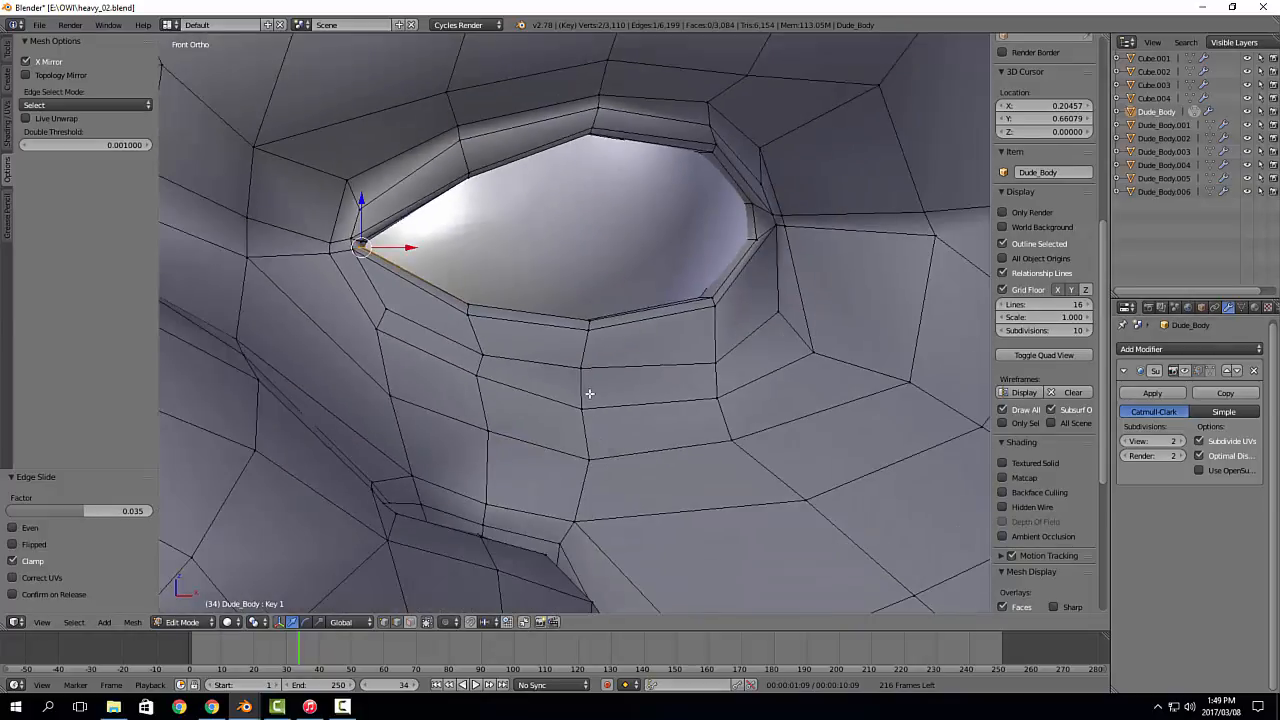
Step: Nudge the vertex below the middle of the lower lid slightly down and forward in several small free moves
{"action": "middle_click_drag", "start_coordinate": [645, 390], "coordinate": [502, 384]}
{"action": "left_click", "coordinate": [582, 370]}
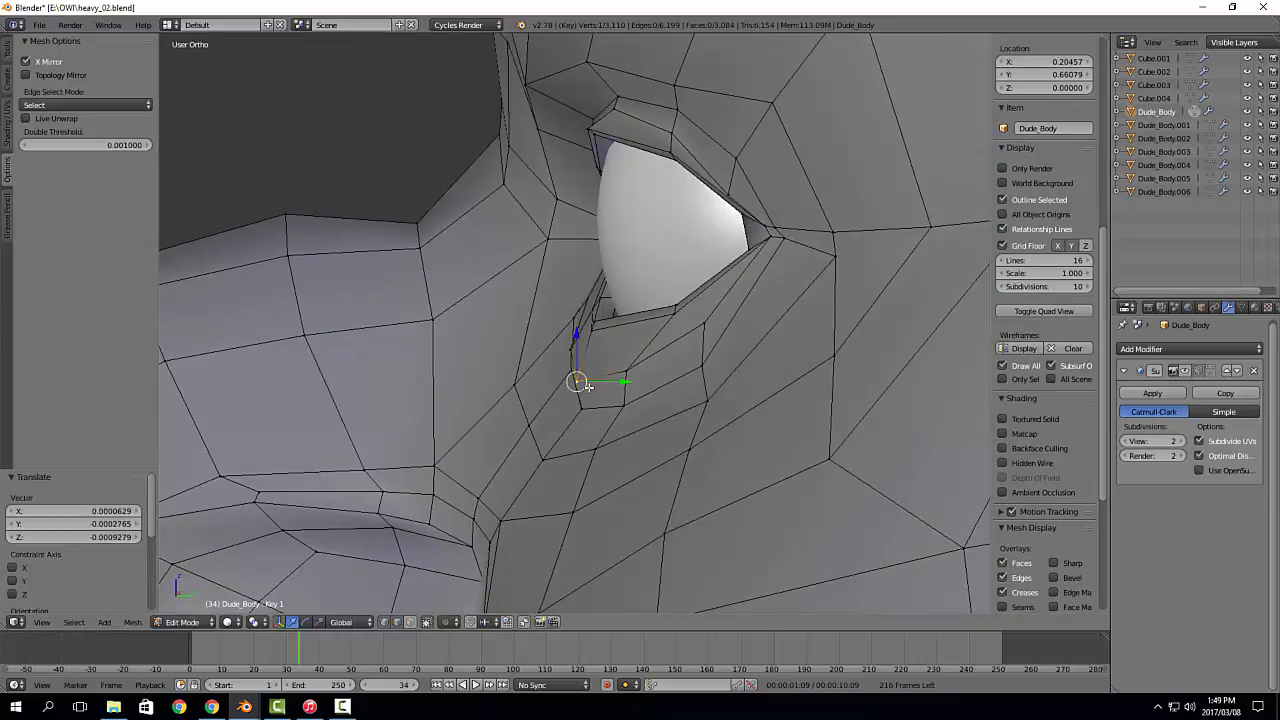
{"action": "middle_click_drag", "start_coordinate": [584, 376], "coordinate": [613, 370]}
{"action": "left_click_drag", "start_coordinate": [612, 372], "coordinate": [606, 380]}
{"action": "middle_click_drag", "start_coordinate": [606, 380], "coordinate": [526, 364]}
{"action": "left_click_drag", "start_coordinate": [527, 360], "coordinate": [523, 364]}
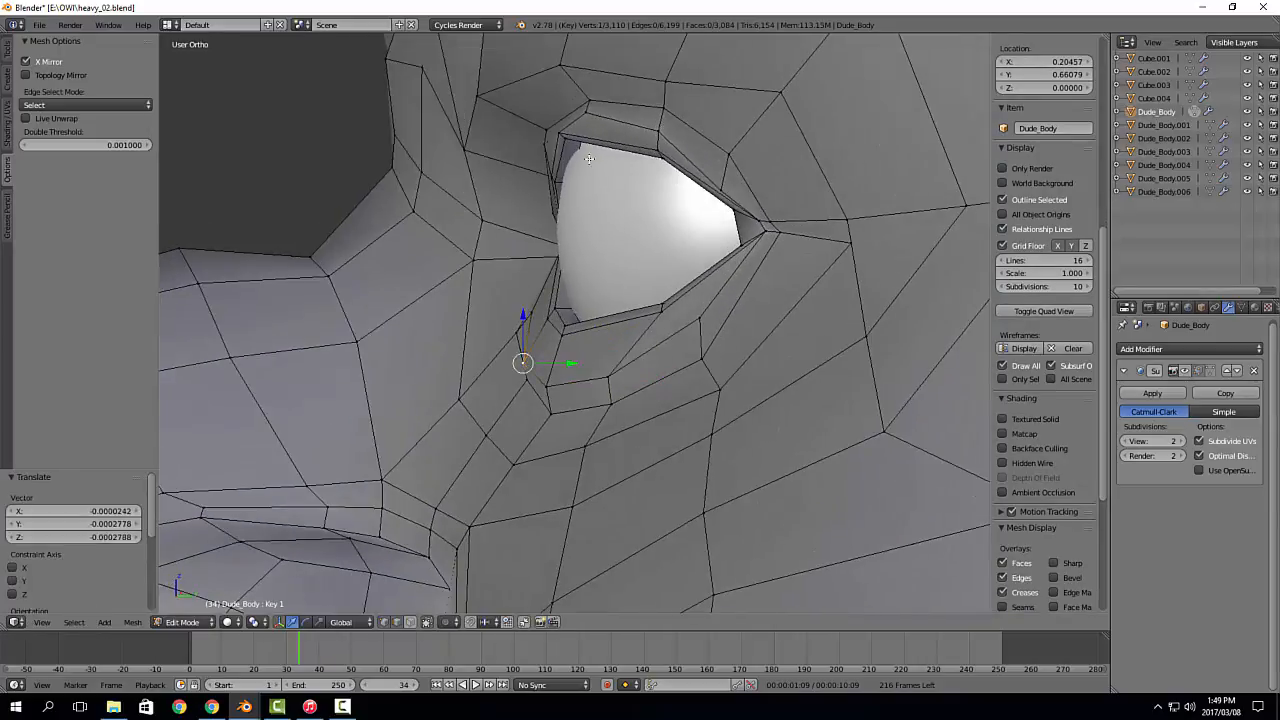
Step: Vertex-slide the vertex just above the upper lid's rim a short distance along its edge
{"action": "middle_click_drag", "start_coordinate": [589, 159], "coordinate": [568, 254]}
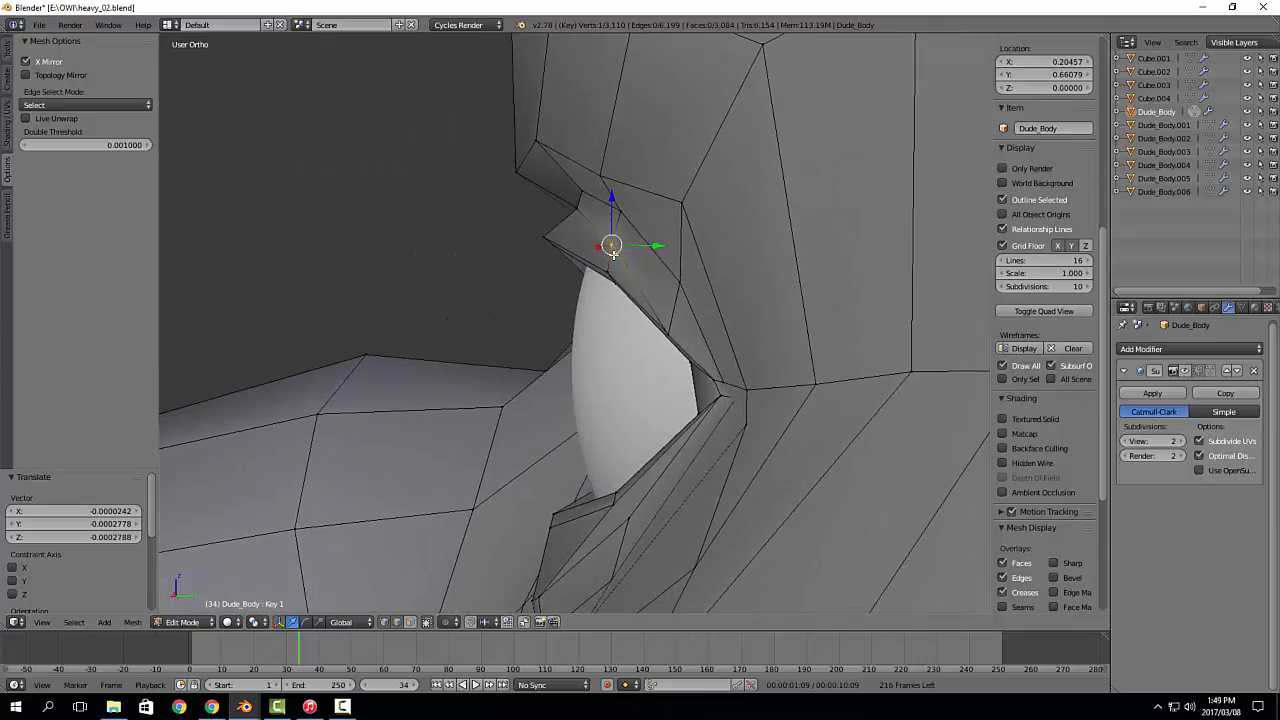
{"action": "key", "text": "shift+v"}
{"action": "left_click", "coordinate": [623, 237]}
{"action": "middle_click_drag", "start_coordinate": [380, 260], "coordinate": [485, 231]}
Step: Turn the Subsurf modifier's viewport display back on in Object Mode and inspect the smoothed lids around the inner eye corner
{"action": "key", "text": "Tab"}
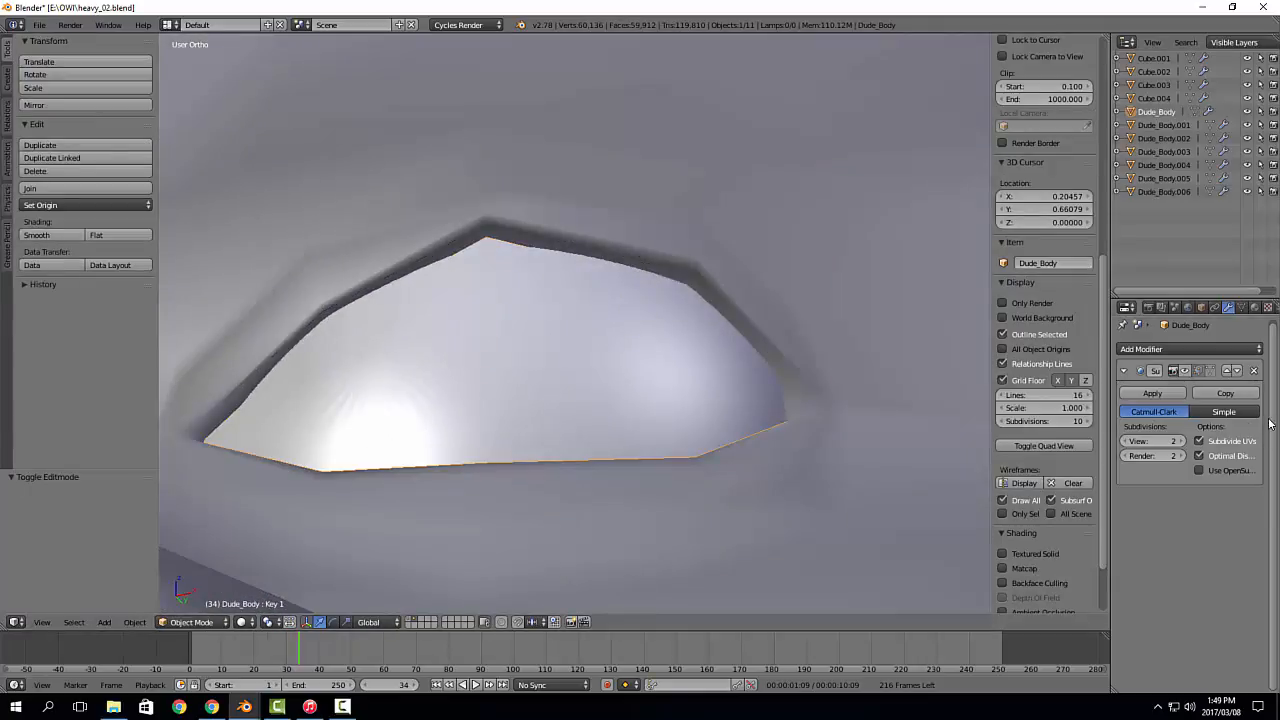
{"action": "left_click", "coordinate": [1185, 371]}
{"action": "middle_click_drag", "start_coordinate": [594, 354], "coordinate": [585, 340]}
{"action": "scroll", "coordinate": [585, 340], "scroll_direction": "down", "scroll_amount": 3}
{"action": "middle_click_drag", "start_coordinate": [458, 360], "coordinate": [605, 262]}
{"action": "middle_click_drag", "start_coordinate": [511, 303], "coordinate": [739, 280]}
{"action": "scroll", "coordinate": [640, 314], "scroll_direction": "down", "scroll_amount": 4}
{"action": "scroll", "coordinate": [598, 445], "scroll_direction": "up", "scroll_amount": 6}
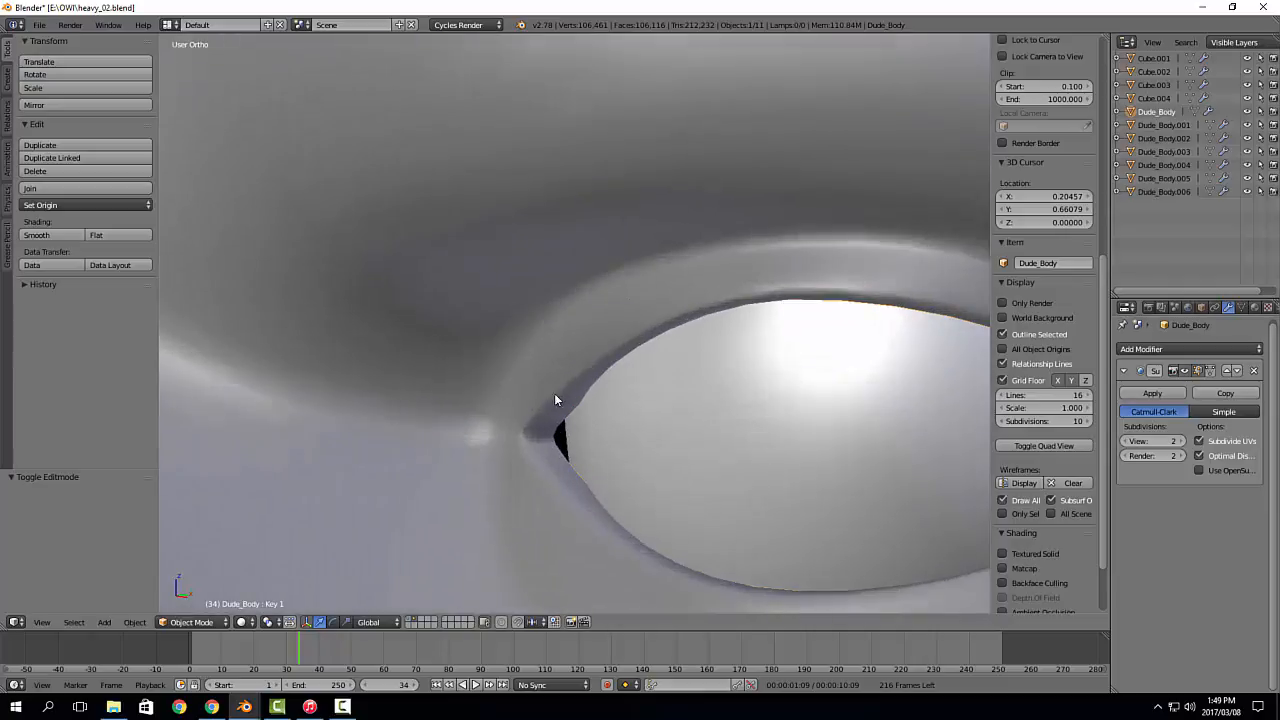
Step: Move the small face at the inner eye corner along Y with Connected proportional editing to close the gap beside the eyeball
{"action": "key", "text": "Tab"}
{"action": "right_click", "coordinate": [549, 412]}
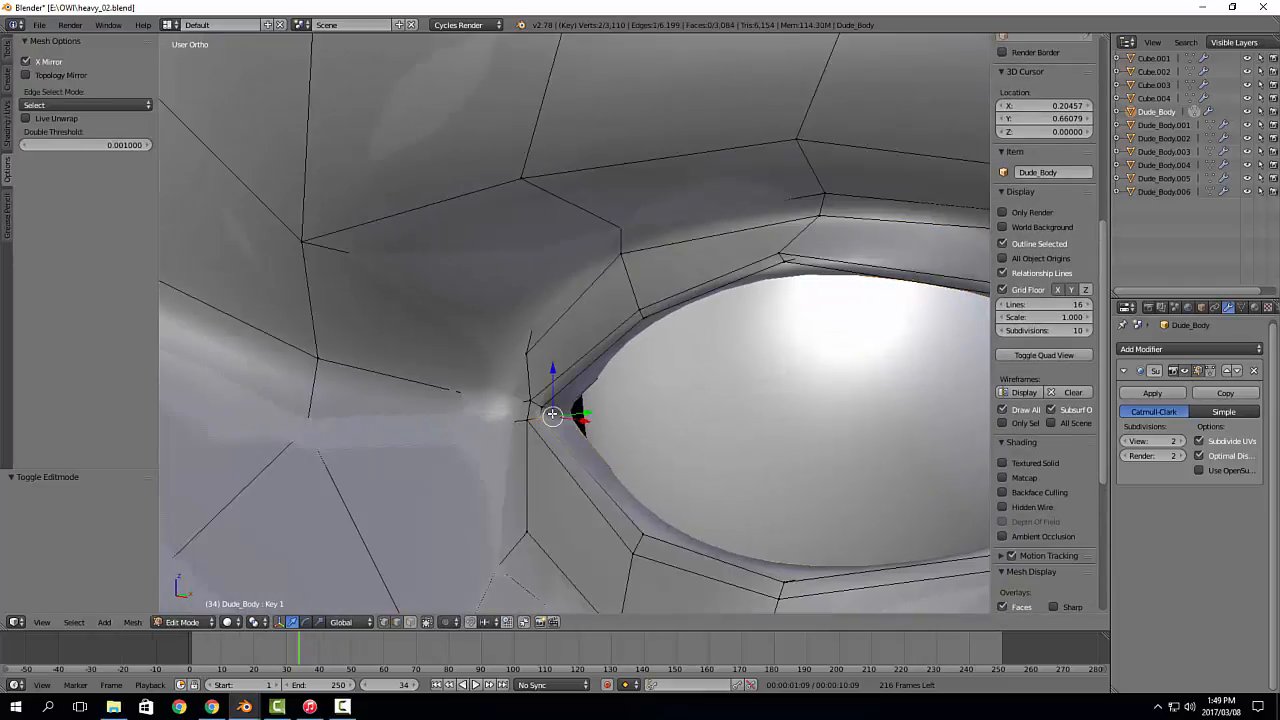
{"action": "key", "text": "a"}
{"action": "key", "text": "ctrl+Tab"}
{"action": "key", "text": "3"}
{"action": "right_click", "coordinate": [547, 413]}
{"action": "left_click", "coordinate": [449, 622]}
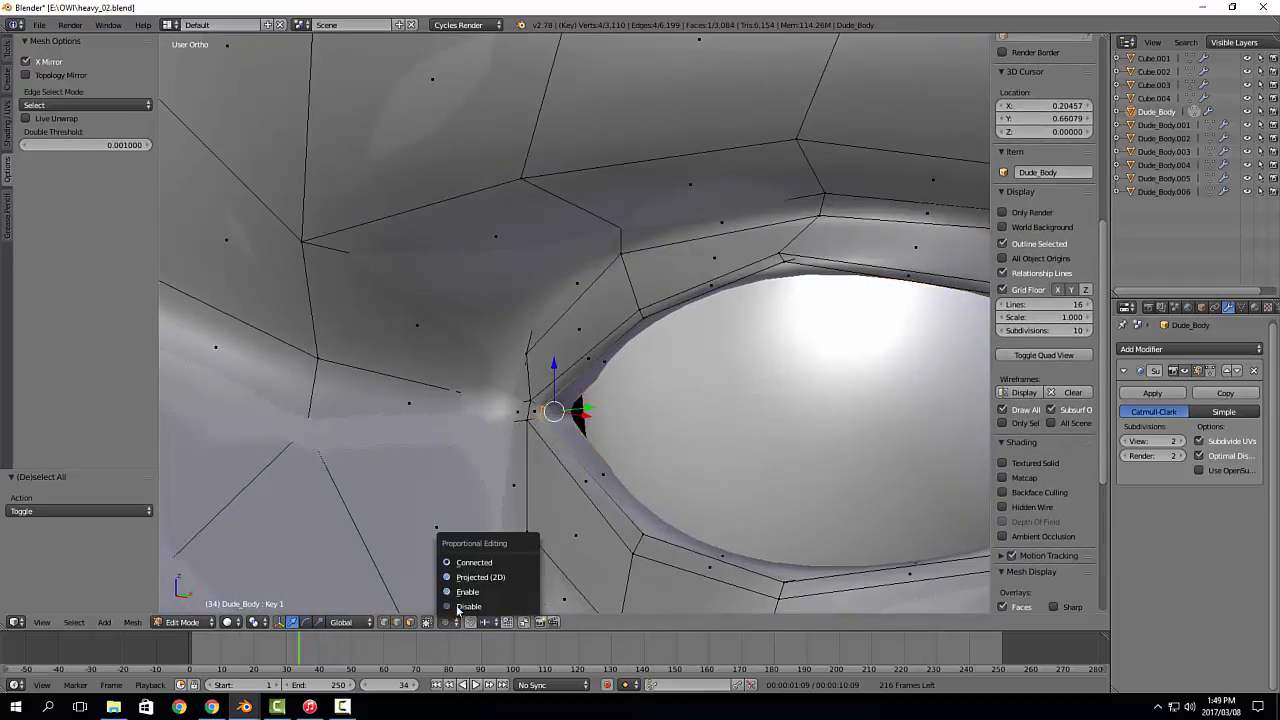
{"action": "left_click", "coordinate": [476, 563]}
{"action": "key", "text": "g"}
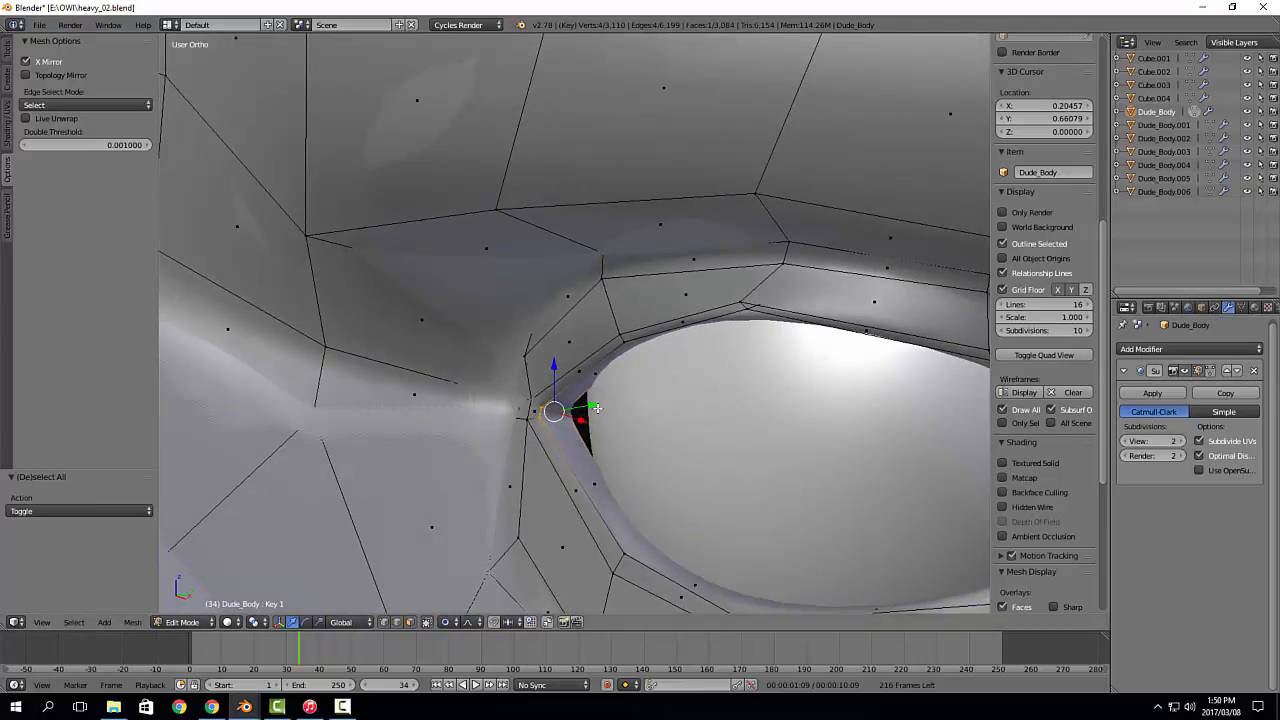
{"action": "left_click_drag", "start_coordinate": [591, 400], "coordinate": [544, 413]}
{"action": "key", "text": "Tab"}
{"action": "left_click", "coordinate": [649, 424]}
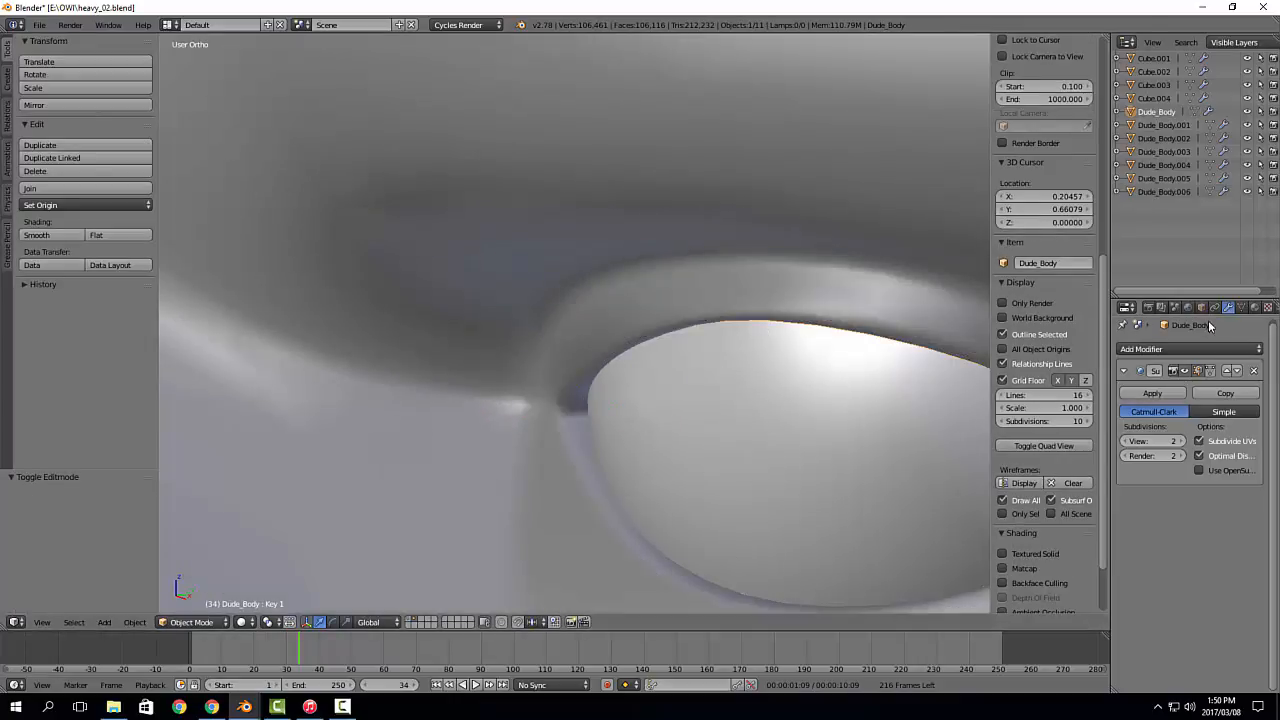
Step: Preview the eye-opening shape key by setting Key 1's value to 0 and back to 1 while viewing the face
{"action": "left_click", "coordinate": [1242, 308]}
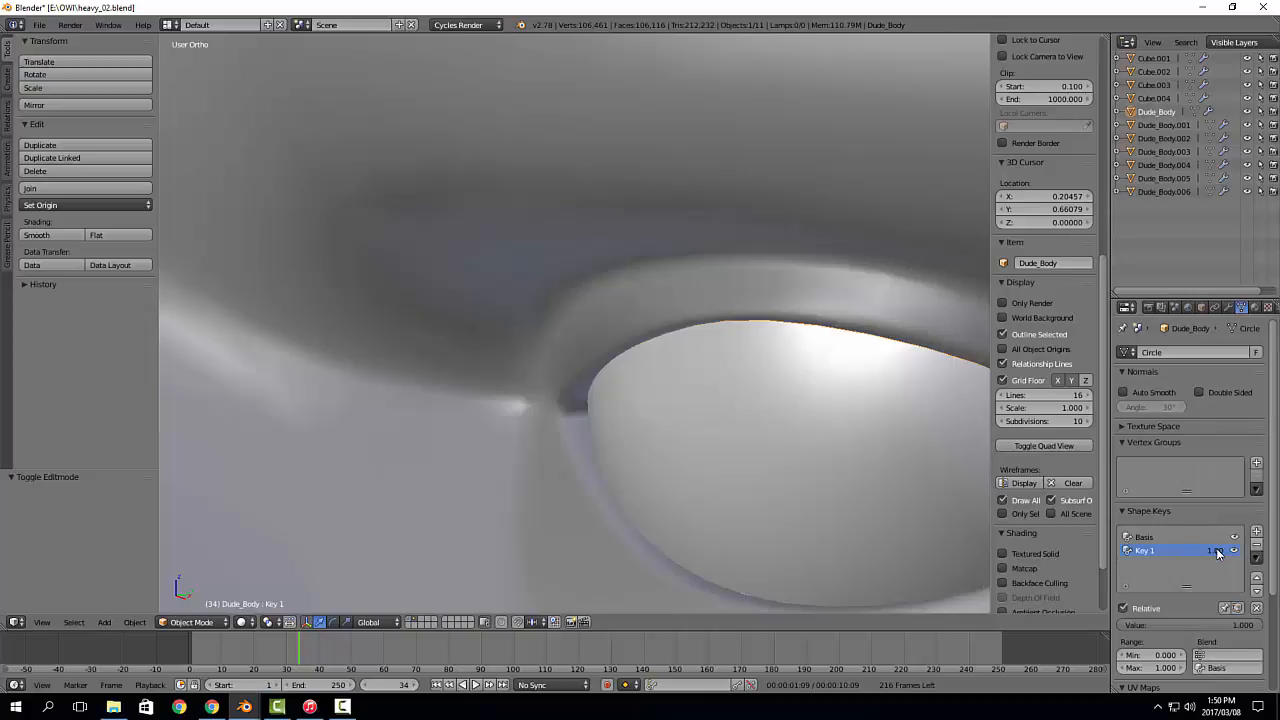
{"action": "left_click_drag", "start_coordinate": [1217, 553], "coordinate": [1264, 553]}
{"action": "scroll", "coordinate": [626, 326], "scroll_direction": "down", "scroll_amount": 6}
{"action": "middle_click_drag", "start_coordinate": [626, 326], "coordinate": [837, 423]}
{"action": "scroll", "coordinate": [596, 331], "scroll_direction": "down", "scroll_amount": 2}
{"action": "left_click_drag", "start_coordinate": [1214, 550], "coordinate": [1170, 550]}
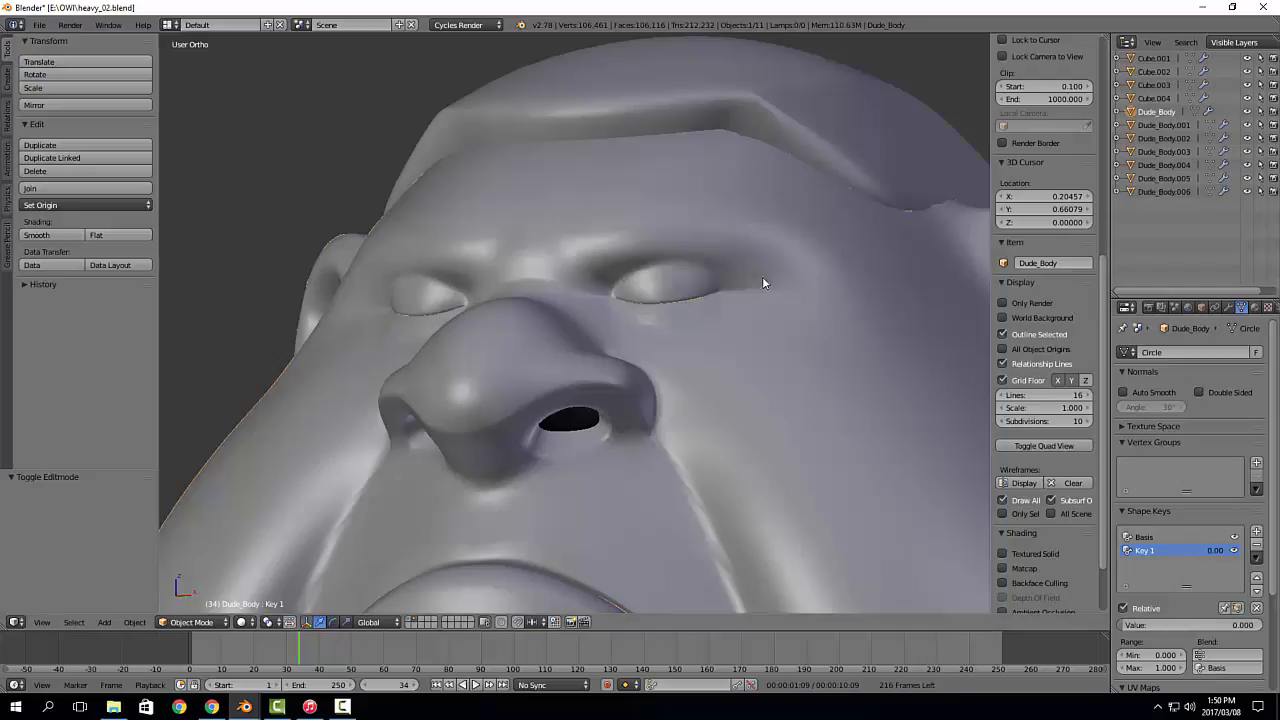
{"action": "middle_click_drag", "start_coordinate": [715, 312], "coordinate": [919, 446]}
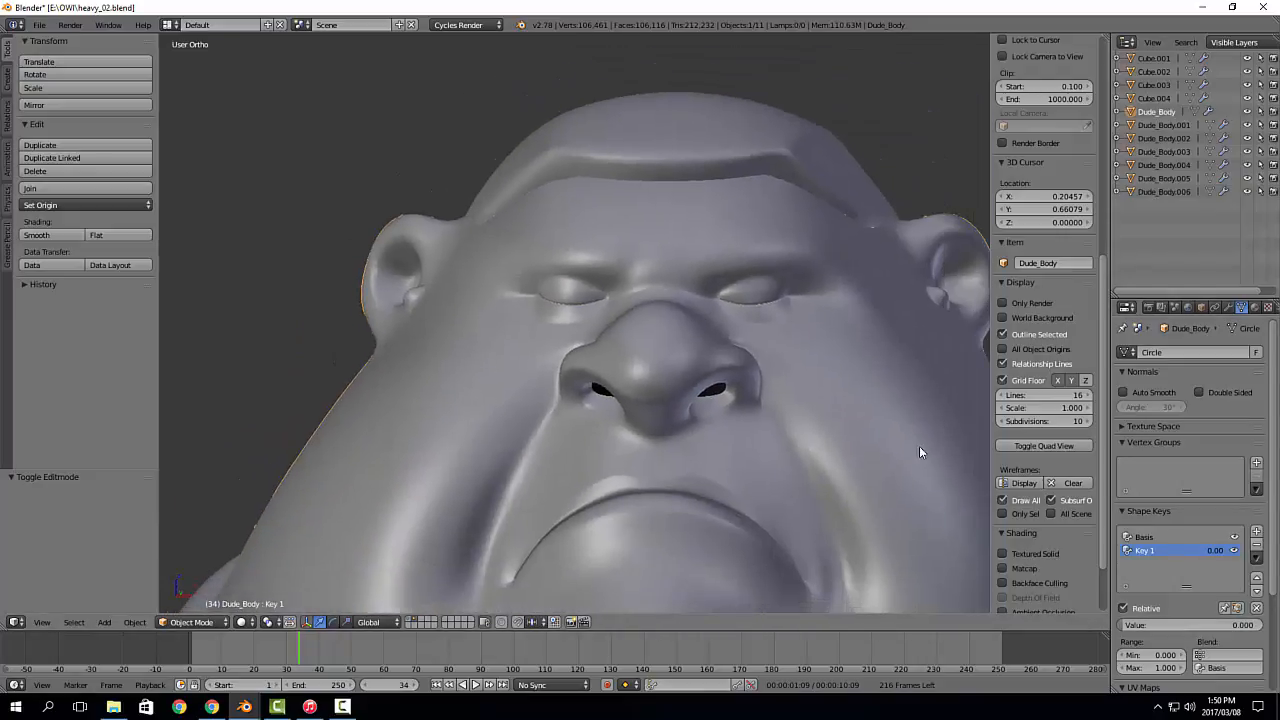
{"action": "left_click_drag", "start_coordinate": [1214, 550], "coordinate": [1244, 550]}
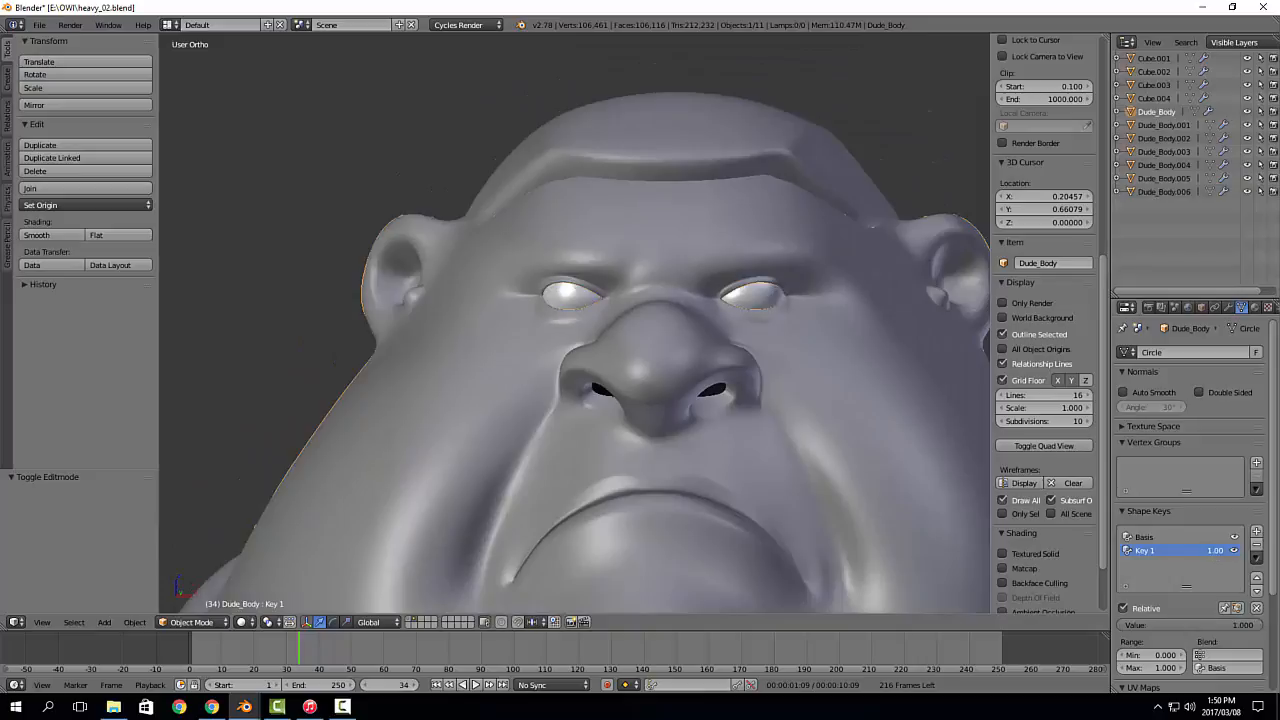
{"action": "scroll", "coordinate": [765, 266], "scroll_direction": "up", "scroll_amount": 5}
{"action": "scroll", "coordinate": [763, 300], "scroll_direction": "down", "scroll_amount": 9}
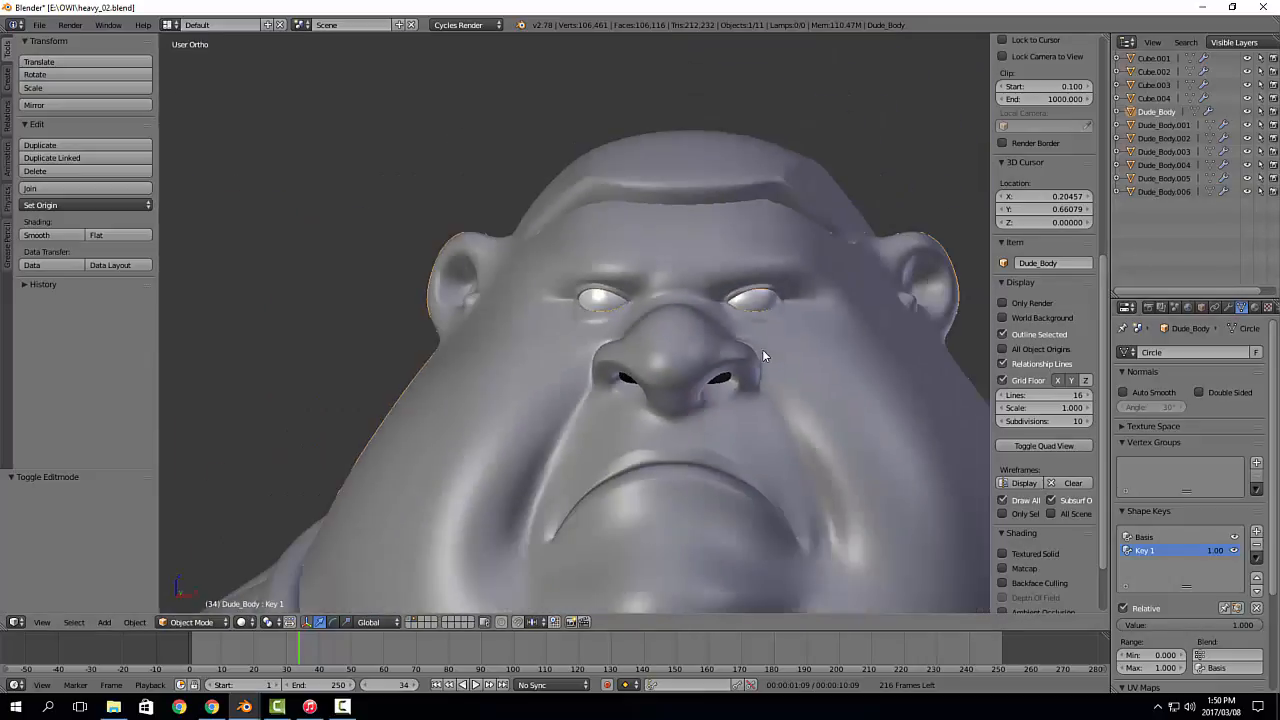
Step: On the hair mesh Dude_Body.004, select the row of faces along the front upper edge and raise it about 0.017 along Z
{"action": "middle_click_drag", "start_coordinate": [697, 208], "coordinate": [640, 246]}
{"action": "scroll", "coordinate": [666, 346], "scroll_direction": "up", "scroll_amount": 6}
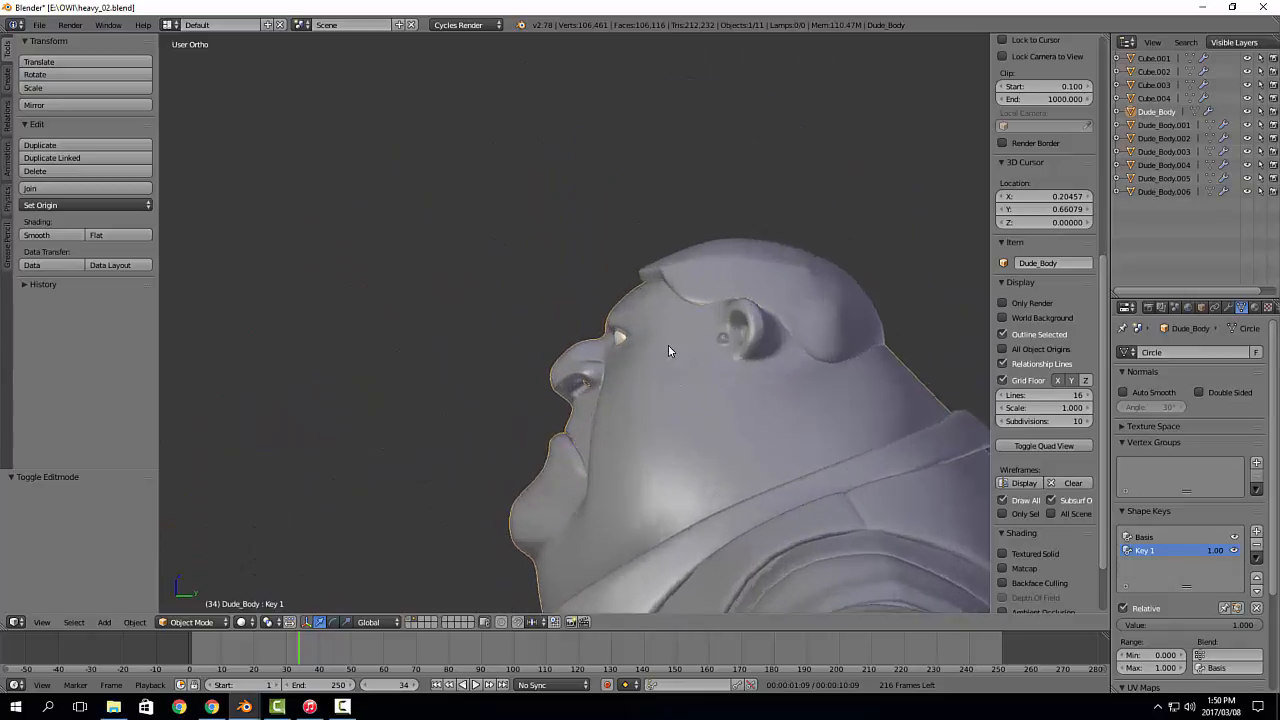
{"action": "right_click", "coordinate": [711, 189]}
{"action": "key", "text": "Tab"}
{"action": "scroll", "coordinate": [621, 182], "scroll_direction": "up", "scroll_amount": 2}
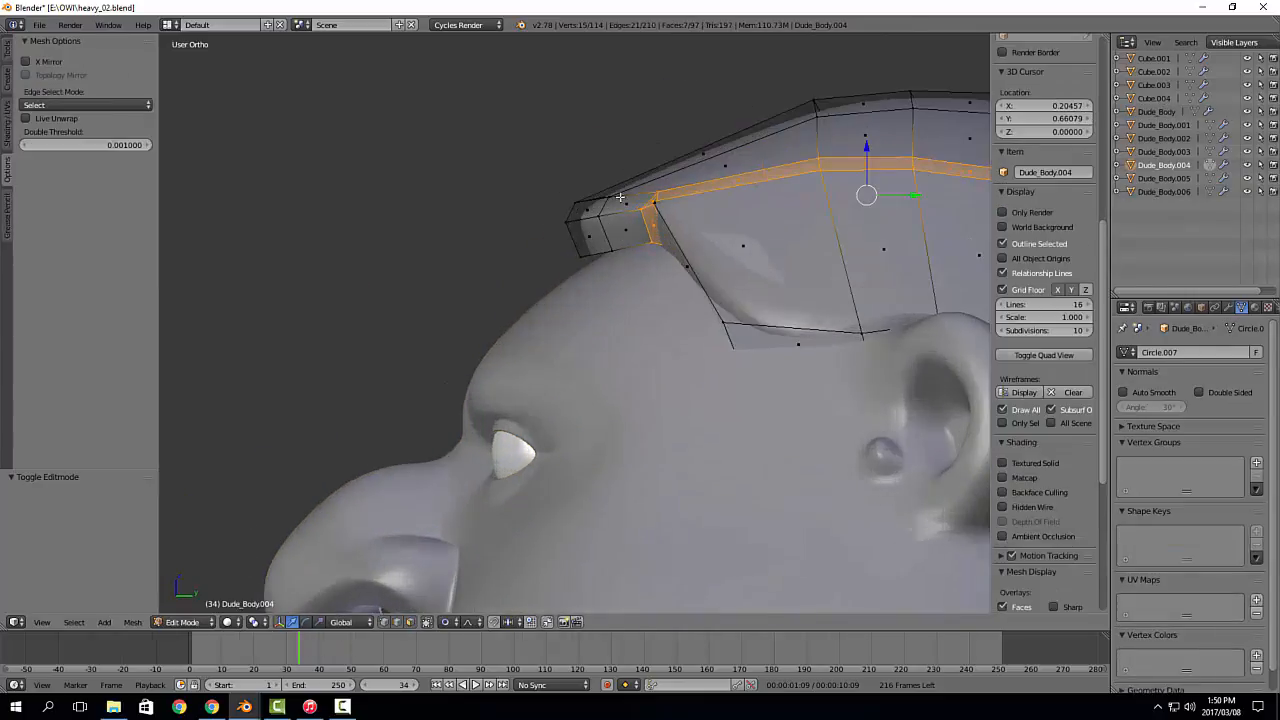
{"action": "right_click", "coordinate": [633, 207]}
{"action": "middle_click_drag", "start_coordinate": [634, 209], "coordinate": [495, 210]}
{"action": "right_click", "coordinate": [495, 210], "text": "ctrl"}
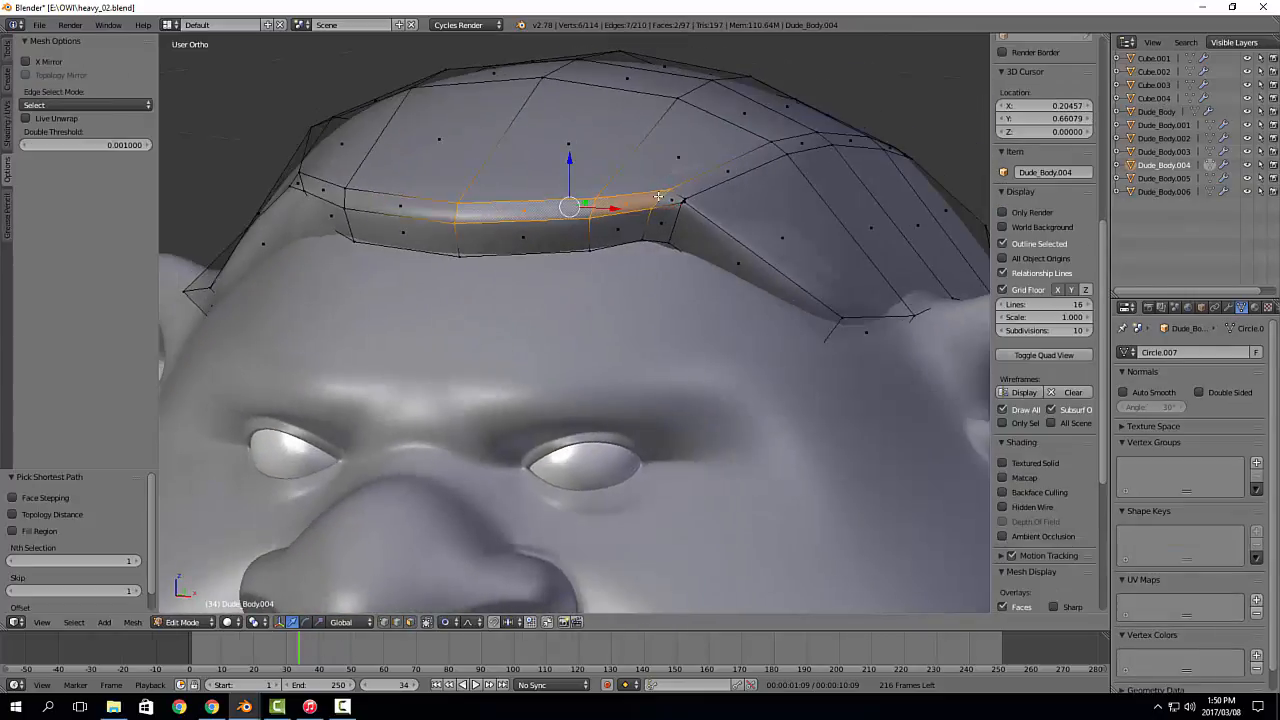
{"action": "left_click_drag", "start_coordinate": [596, 161], "coordinate": [596, 126]}
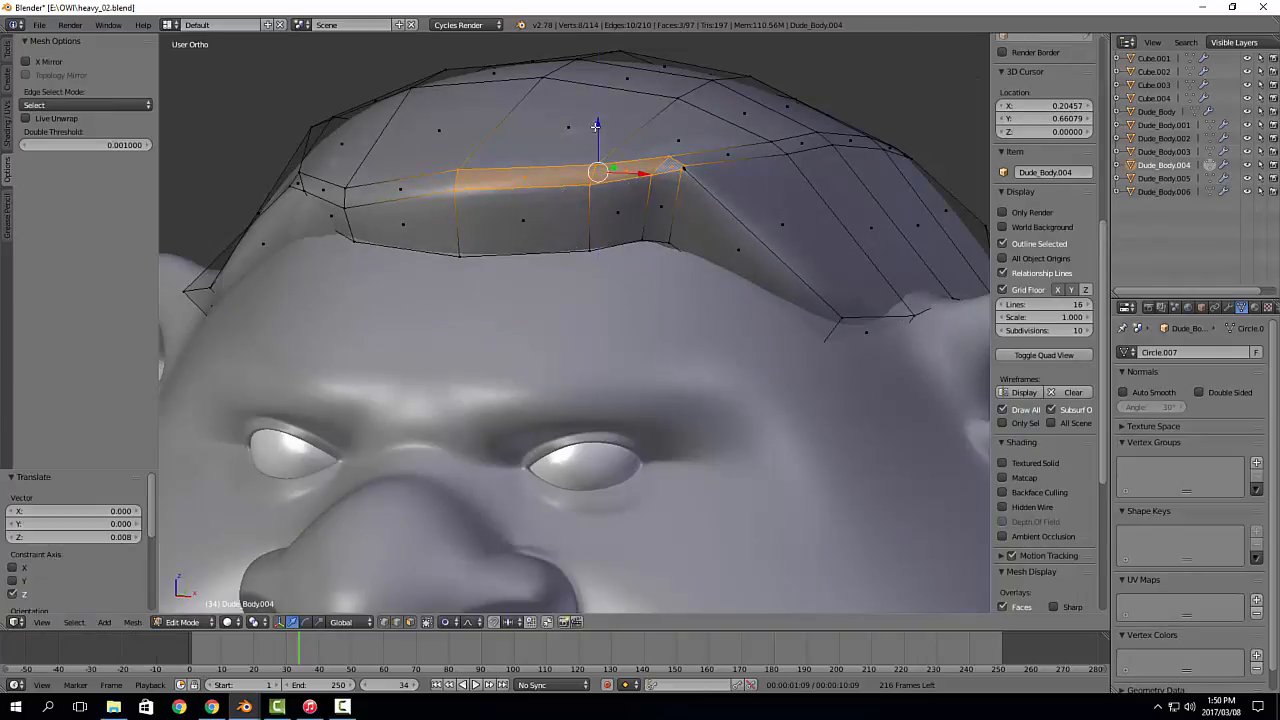
{"action": "key", "text": "ctrl+z"}
{"action": "right_click", "coordinate": [322, 190], "text": "ctrl"}
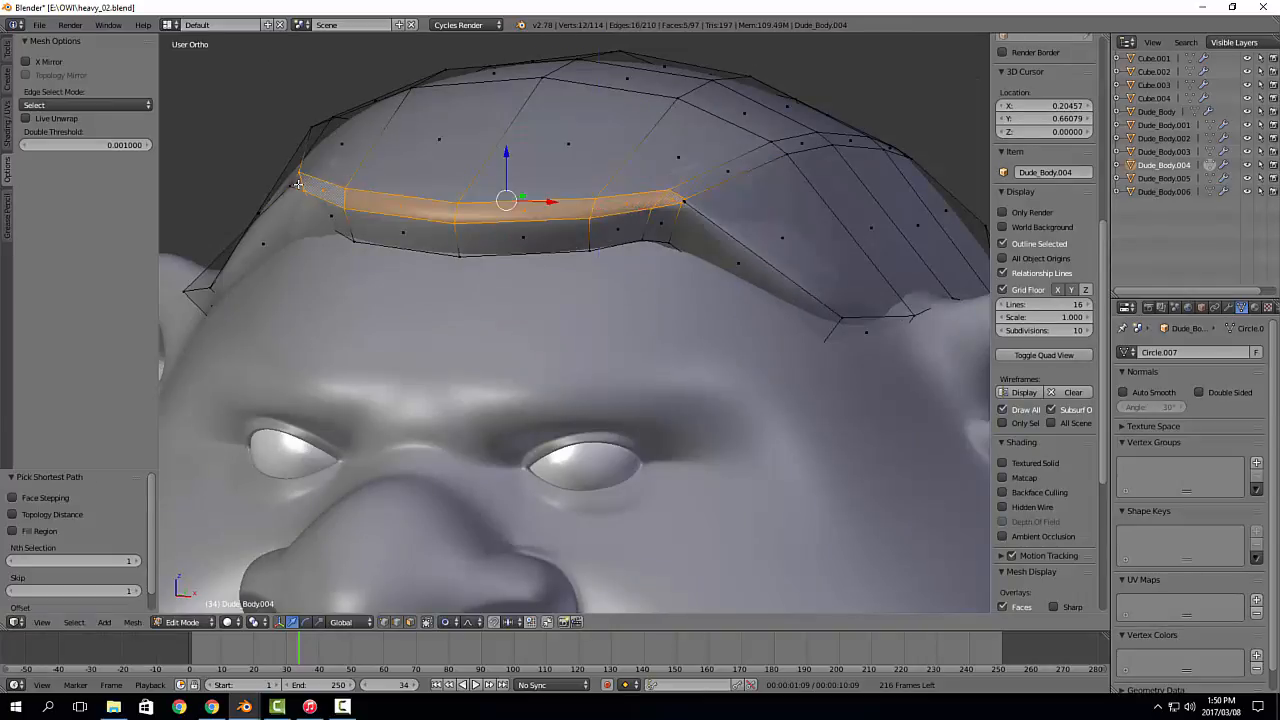
{"action": "left_click_drag", "start_coordinate": [491, 154], "coordinate": [491, 86]}
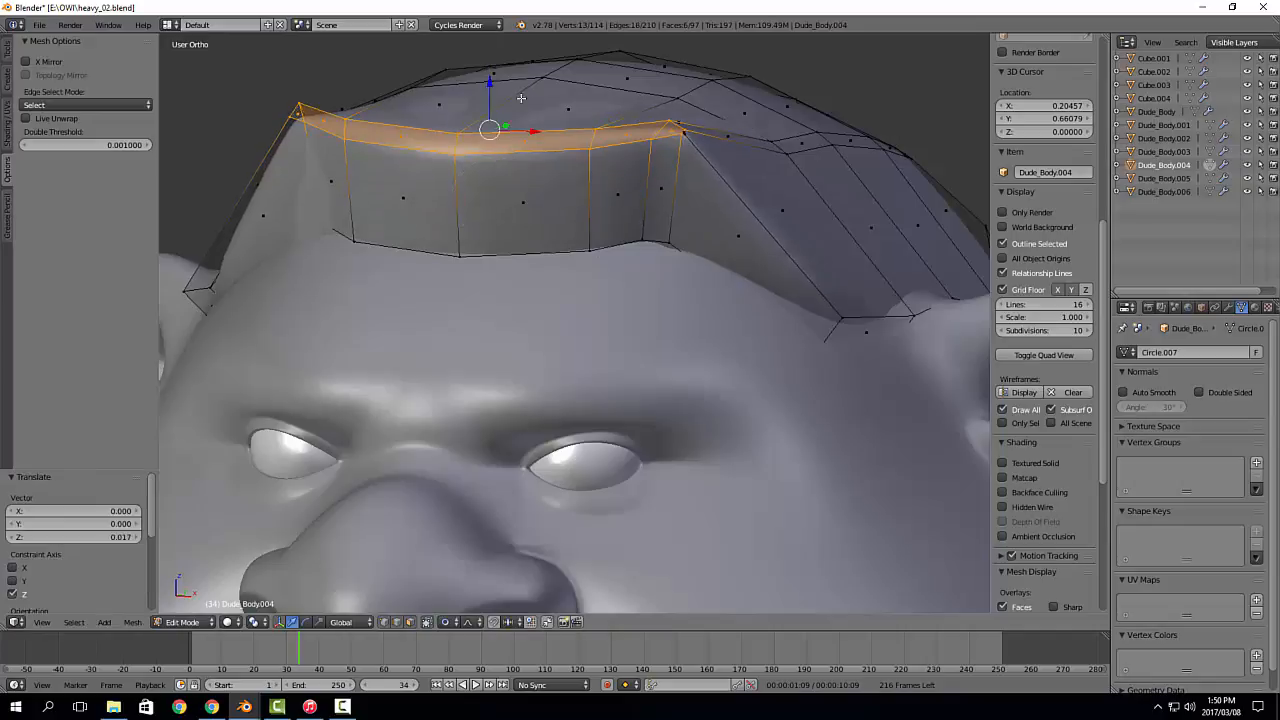
Step: Smooth the hair's raised front ridge with a large brush in Sculpt Mode, and undo the last stroke
{"action": "middle_click_drag", "start_coordinate": [601, 107], "coordinate": [583, 141], "text": "shift"}
{"action": "key", "text": "Tab"}
{"action": "key", "text": "f"}
{"action": "left_click", "coordinate": [668, 170]}
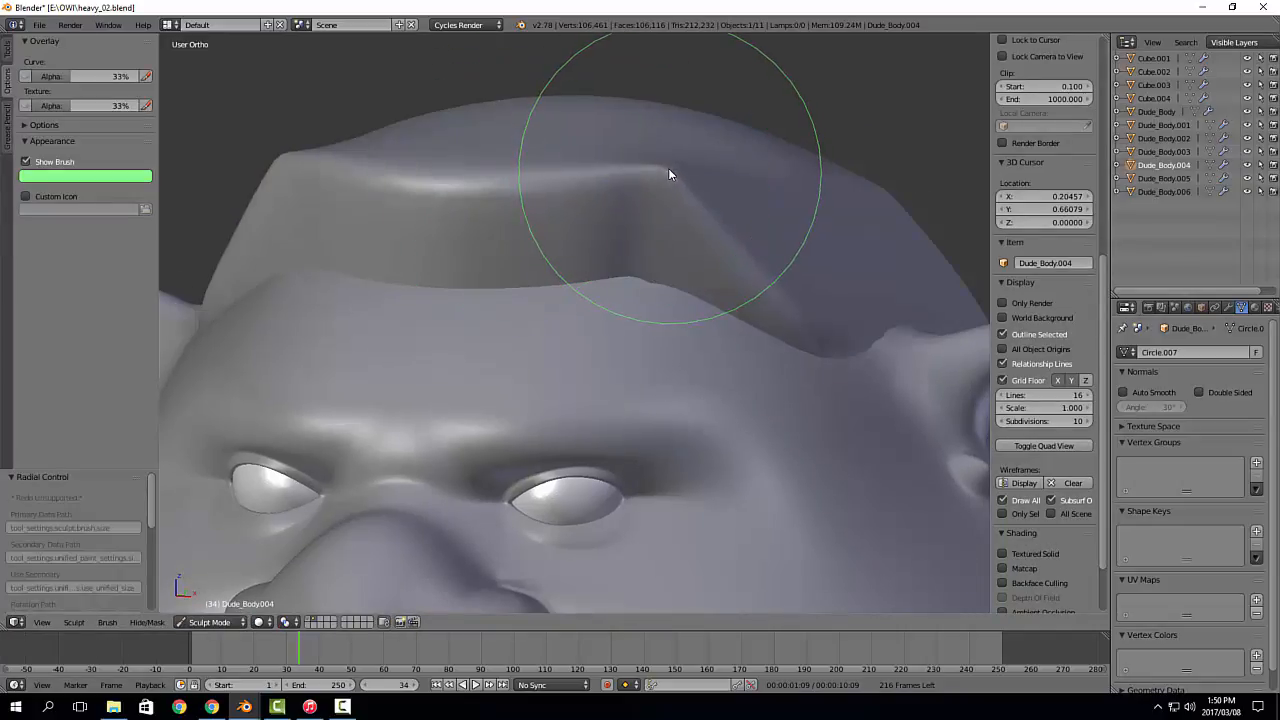
{"action": "left_click_drag", "start_coordinate": [668, 168], "coordinate": [674, 220]}
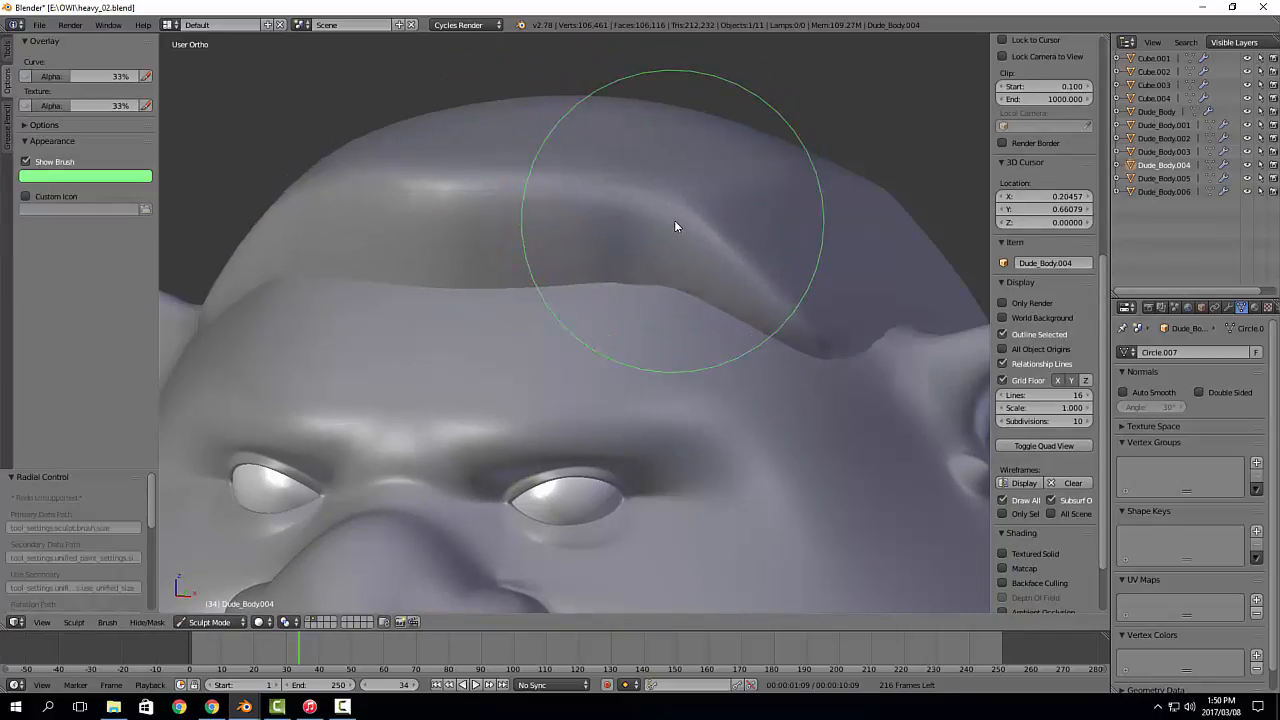
{"action": "scroll", "coordinate": [674, 220], "scroll_direction": "down", "scroll_amount": 5}
{"action": "mouse_move", "coordinate": [674, 220]}
{"action": "middle_mouse_down"}
{"action": "mouse_move", "coordinate": [603, 272]}
{"action": "mouse_move", "coordinate": [577, 263]}
{"action": "middle_mouse_up"}
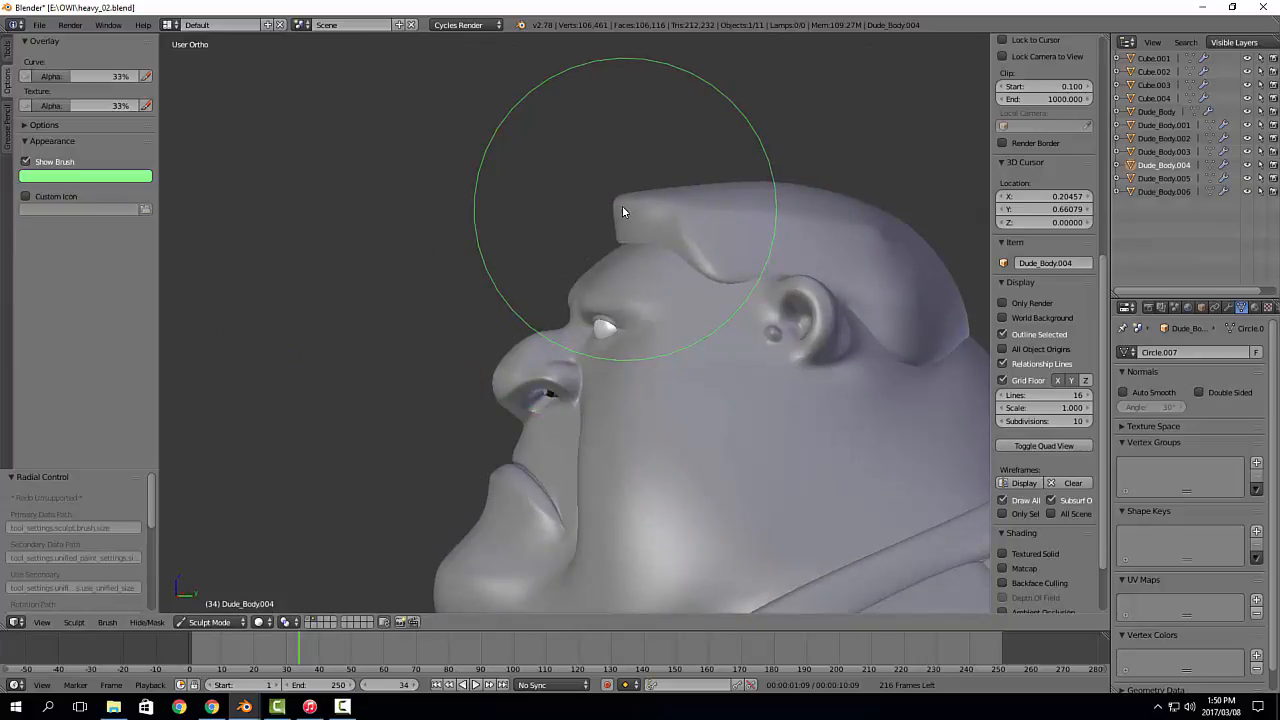
{"action": "key", "text": "ctrl+z"}
Step: In Edit Mode, select the path of edges along the hair's lower front hairline and lower it slightly along Z
{"action": "key", "text": "Tab"}
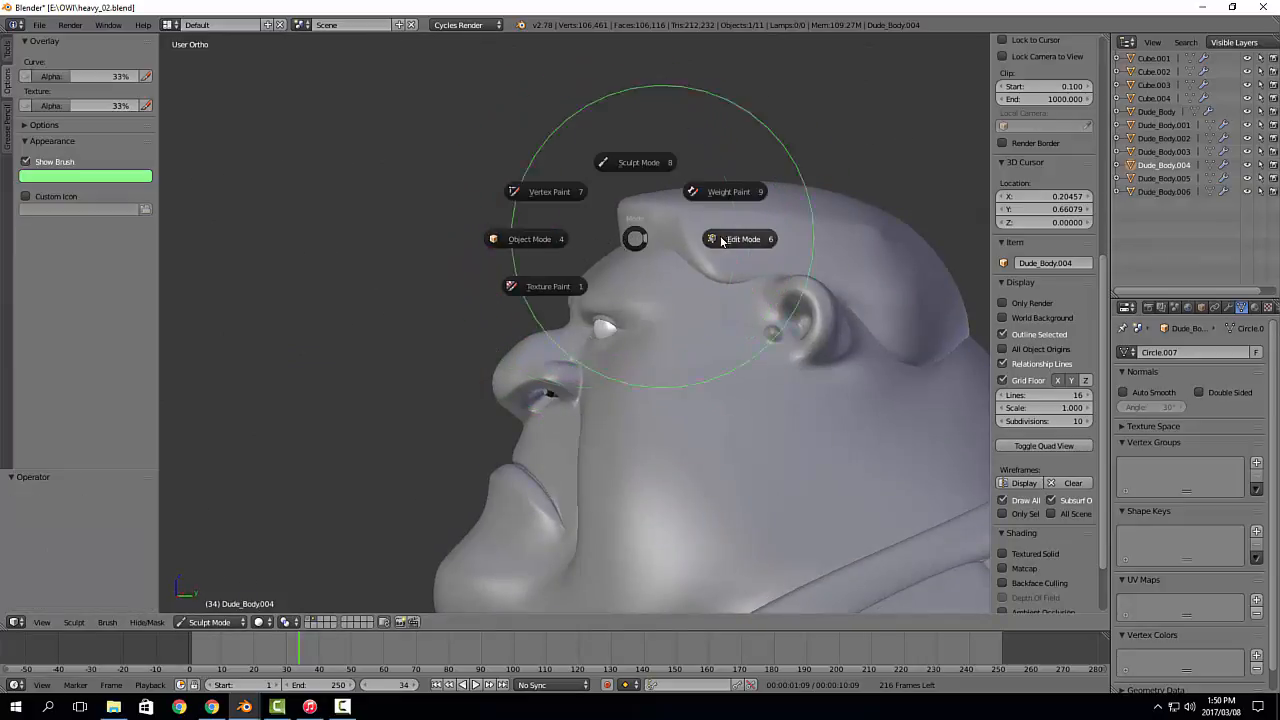
{"action": "left_click", "coordinate": [724, 241]}
{"action": "scroll", "coordinate": [660, 246], "scroll_direction": "up", "scroll_amount": 1}
{"action": "scroll", "coordinate": [659, 246], "scroll_direction": "up", "scroll_amount": 2}
{"action": "left_click", "coordinate": [585, 246]}
{"action": "left_click", "coordinate": [674, 242], "text": "ctrl"}
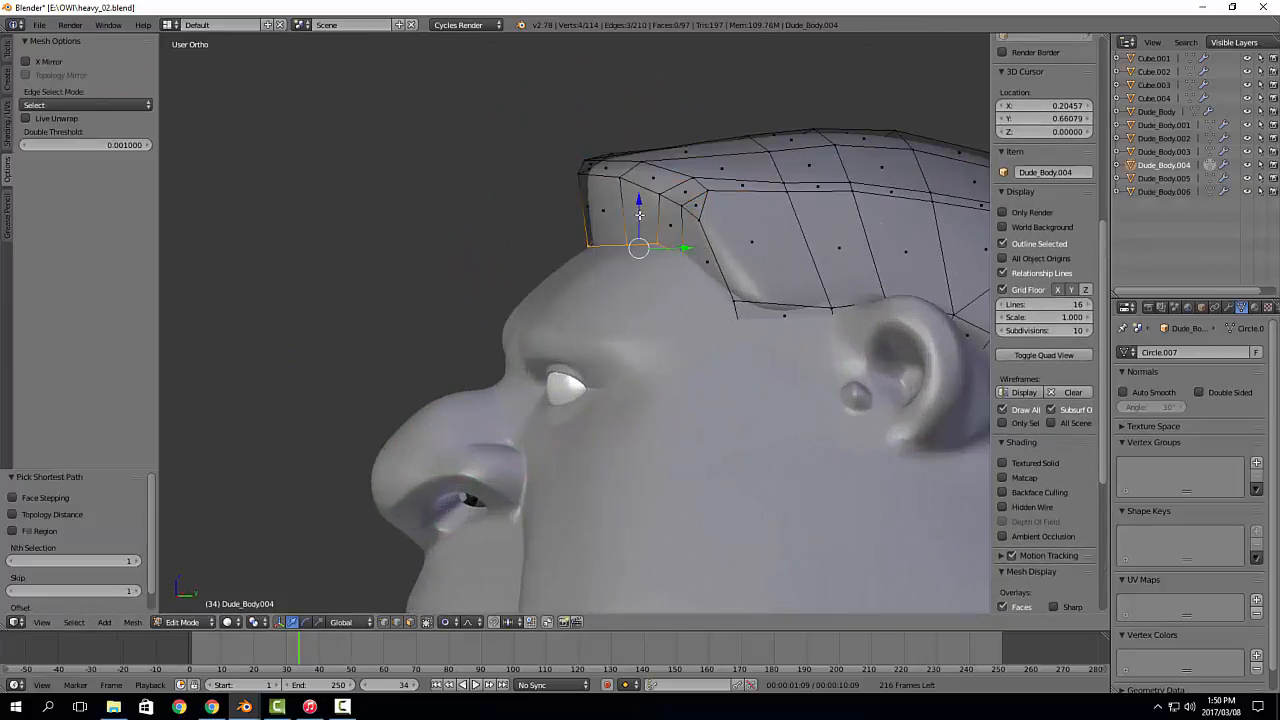
{"action": "left_click_drag", "start_coordinate": [640, 215], "coordinate": [643, 224]}
{"action": "left_click", "coordinate": [643, 224]}
{"action": "key", "text": "Tab"}
Step: Review the character's overall shape, select the body mesh, and compare its mouth and chin with the sculpt on the other layer
{"action": "middle_click_drag", "start_coordinate": [543, 257], "coordinate": [697, 225]}
{"action": "scroll", "coordinate": [720, 220], "scroll_direction": "down", "scroll_amount": 6}
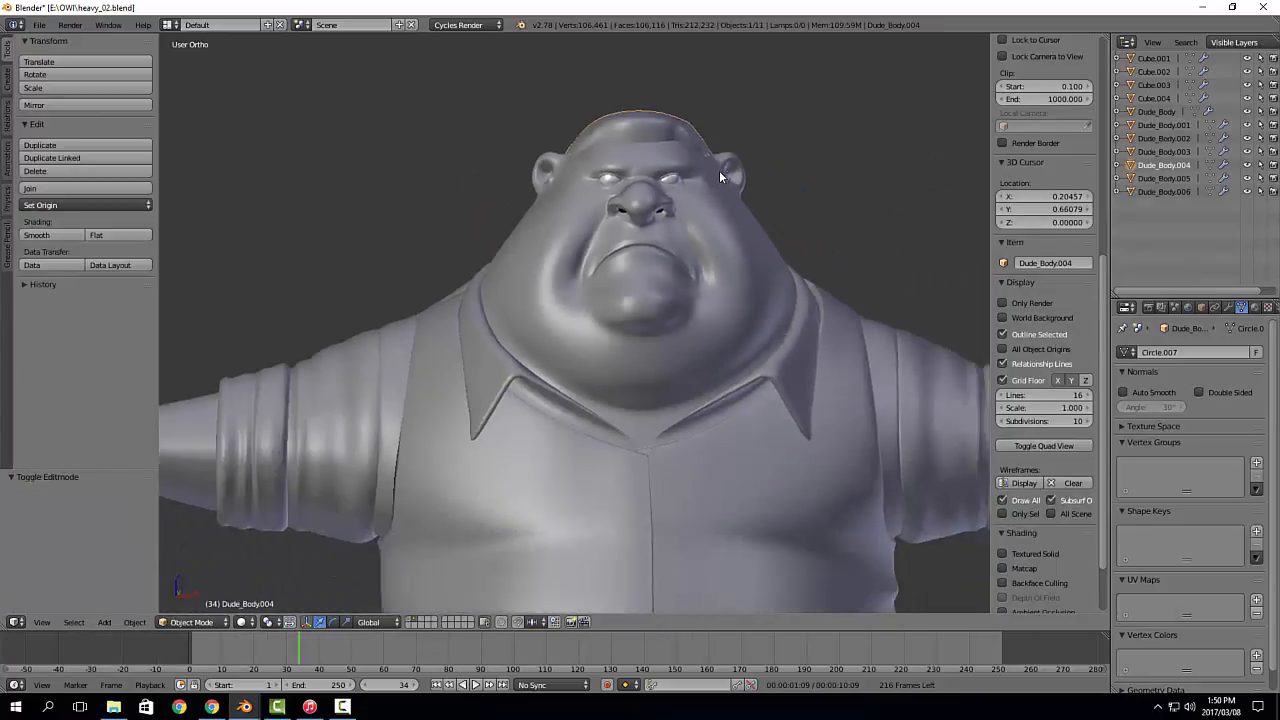
{"action": "middle_click_drag", "start_coordinate": [540, 204], "coordinate": [738, 218]}
{"action": "scroll", "coordinate": [722, 243], "scroll_direction": "up", "scroll_amount": 3}
{"action": "scroll", "coordinate": [748, 260], "scroll_direction": "down", "scroll_amount": 3}
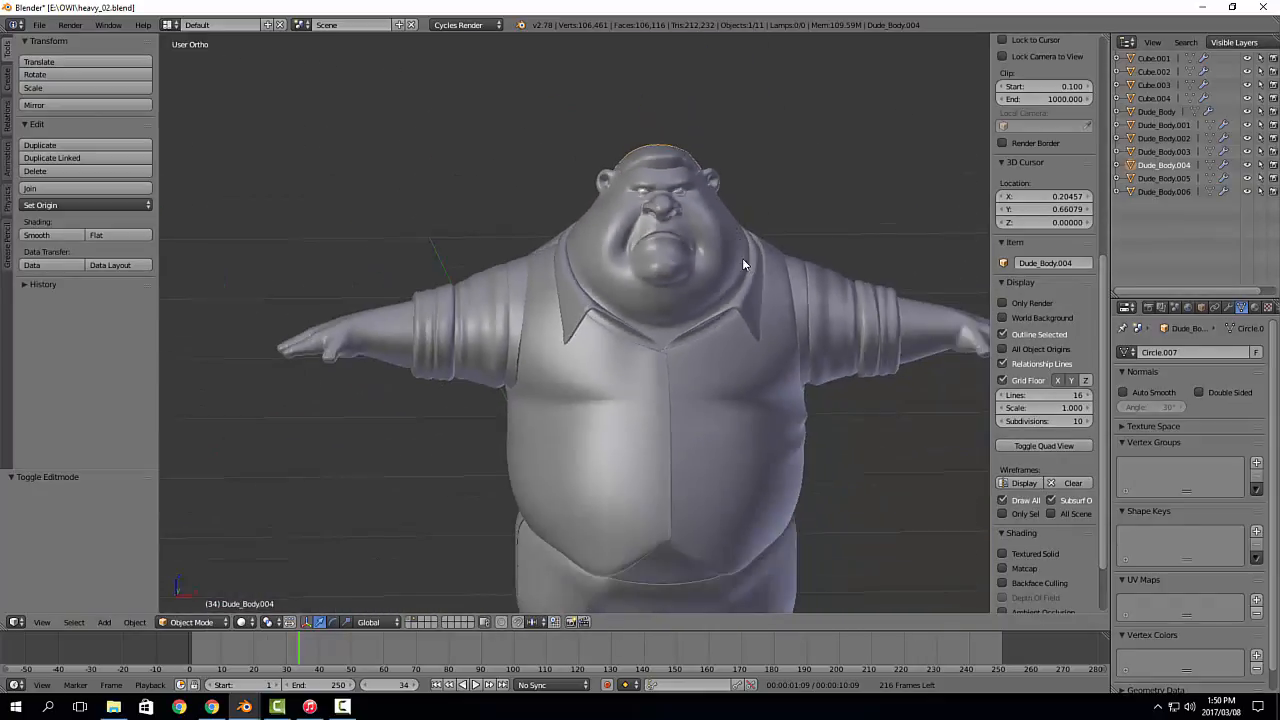
{"action": "scroll", "coordinate": [742, 259], "scroll_direction": "up", "scroll_amount": 5}
{"action": "right_click", "coordinate": [688, 90]}
{"action": "scroll", "coordinate": [565, 307], "scroll_direction": "up", "scroll_amount": 1}
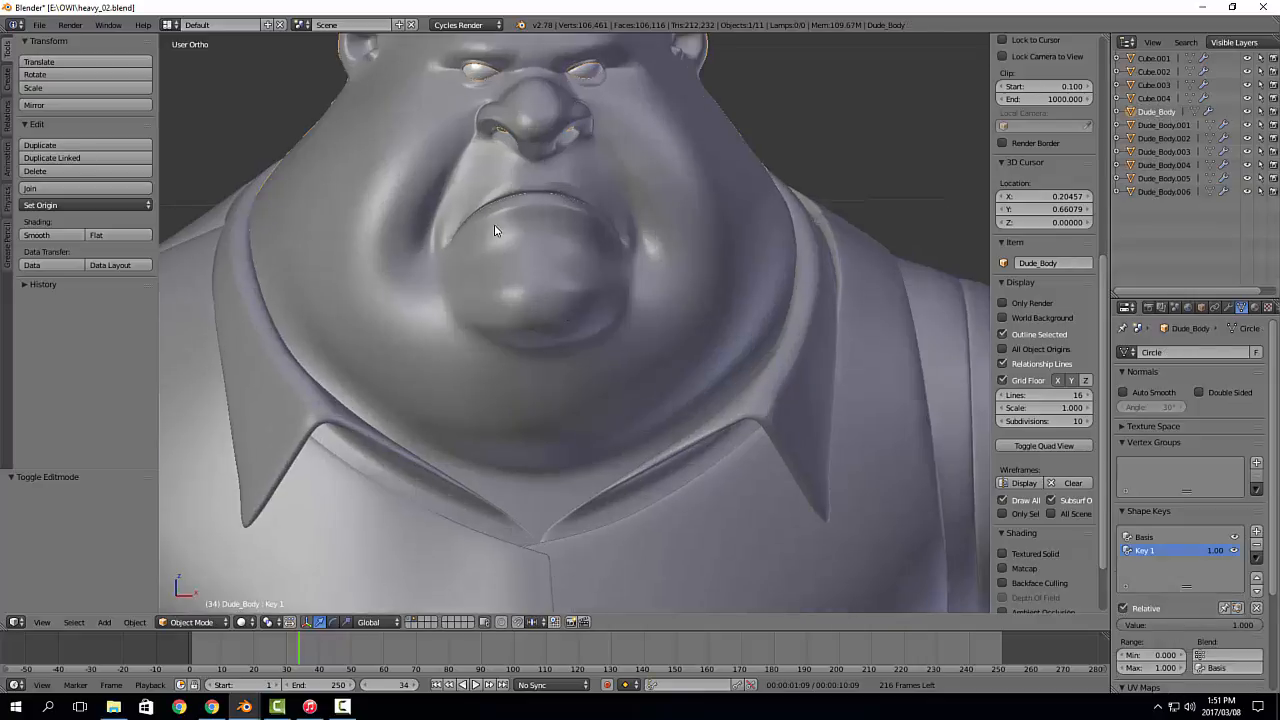
{"action": "left_click", "coordinate": [410, 620]}
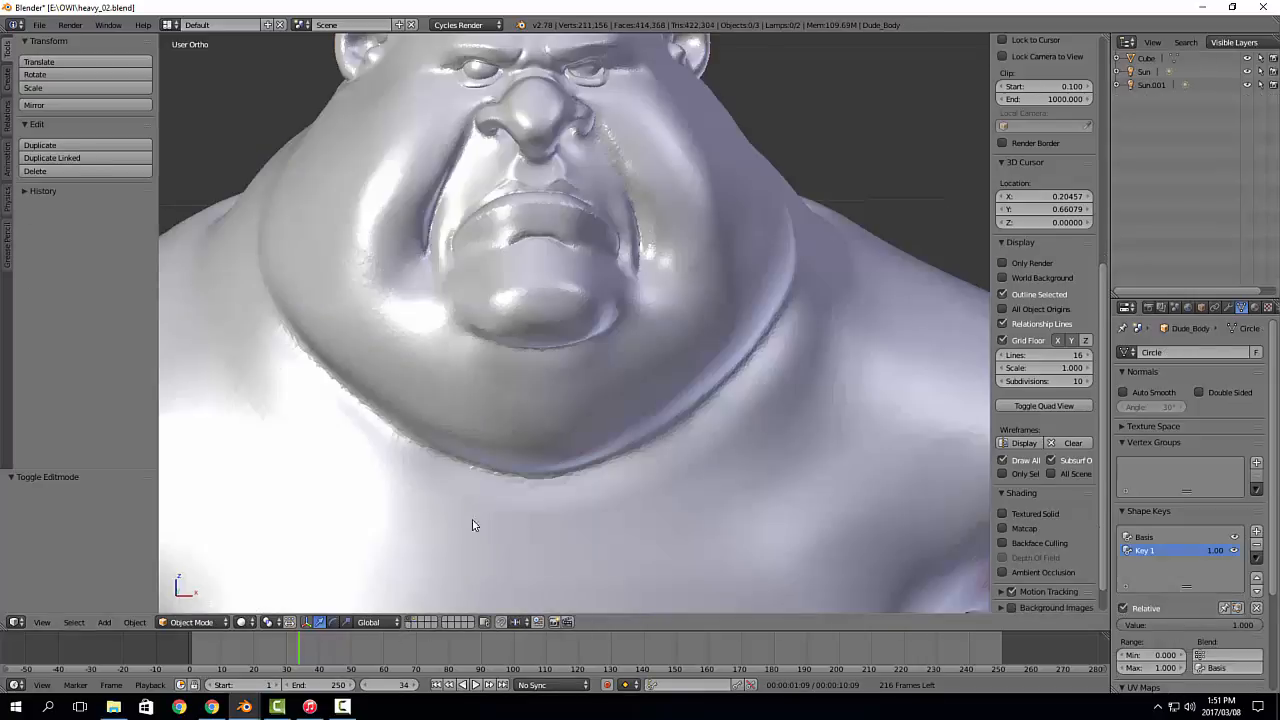
{"action": "left_click", "coordinate": [418, 620]}
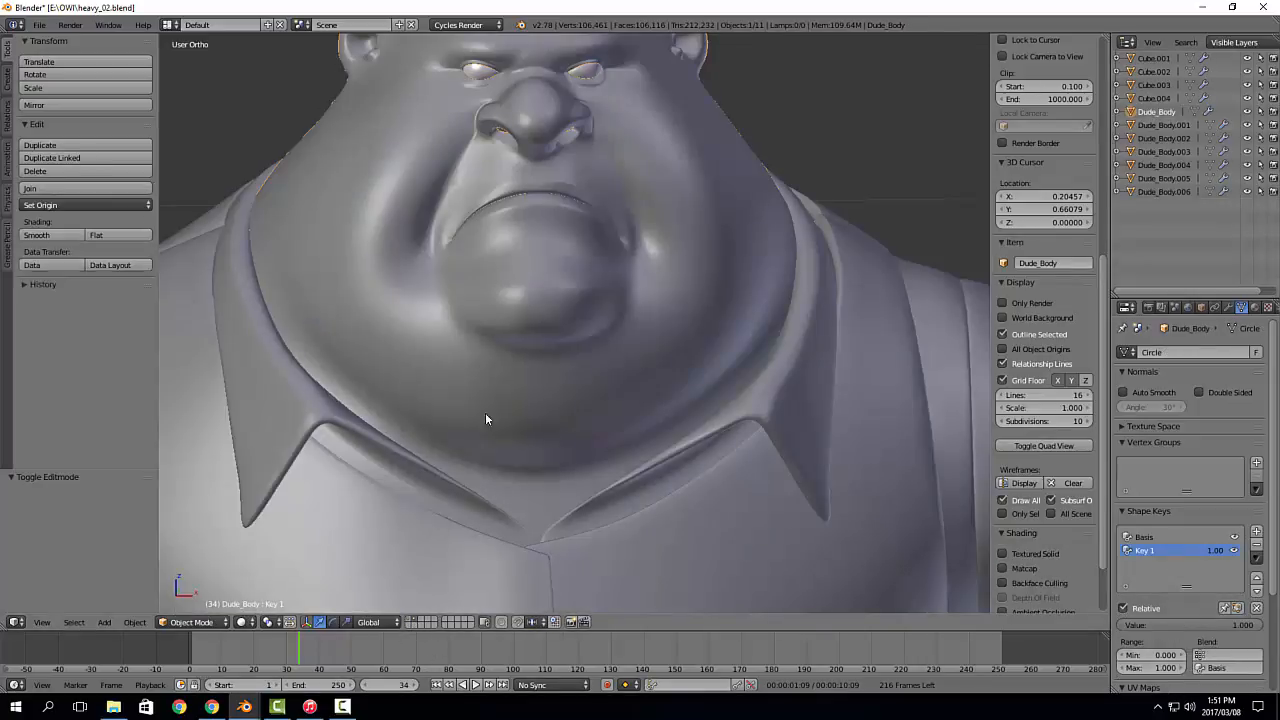
Step: Open the body mesh in Edit Mode and turn off its Subdivision Surface modifier's viewport display around the mouth
{"action": "scroll", "coordinate": [608, 296], "scroll_direction": "up", "scroll_amount": 2}
{"action": "right_click", "coordinate": [608, 296]}
{"action": "key", "text": "Tab"}
{"action": "scroll", "coordinate": [660, 297], "scroll_direction": "up", "scroll_amount": 3}
{"action": "key", "text": "Tab"}
{"action": "right_click", "coordinate": [693, 263]}
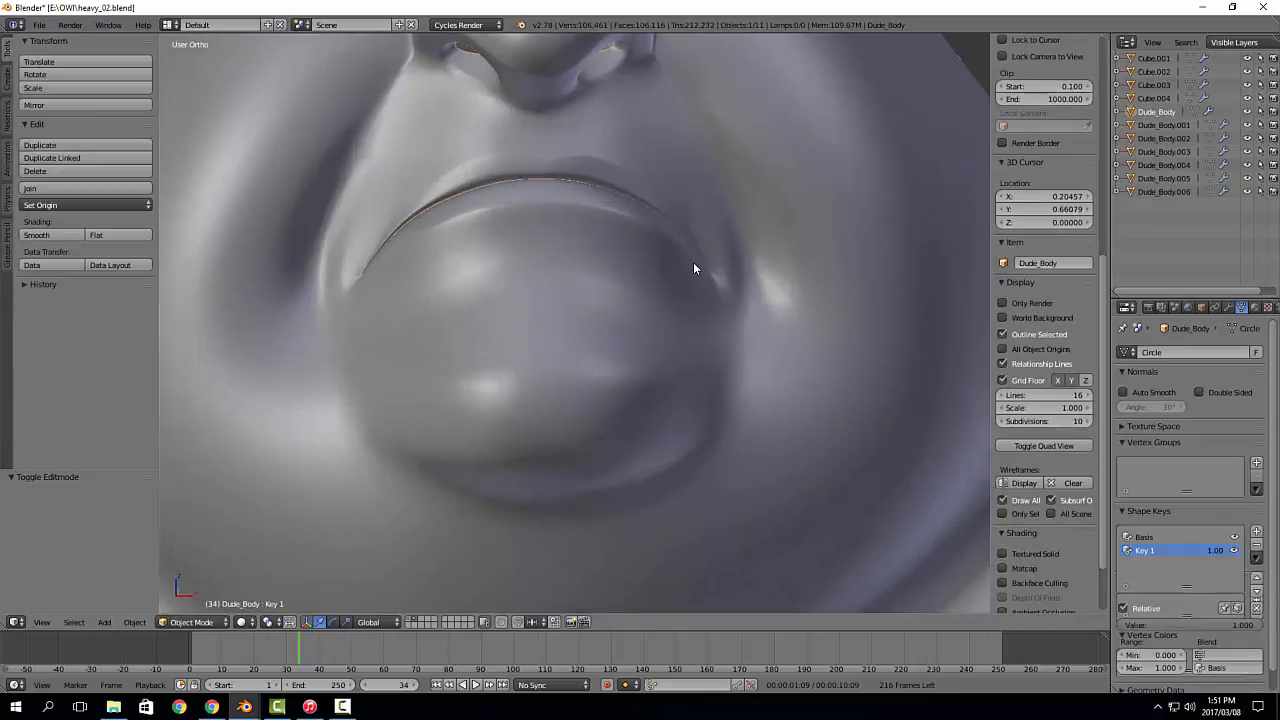
{"action": "key", "text": "Tab"}
{"action": "middle_click_drag", "start_coordinate": [669, 299], "coordinate": [720, 320]}
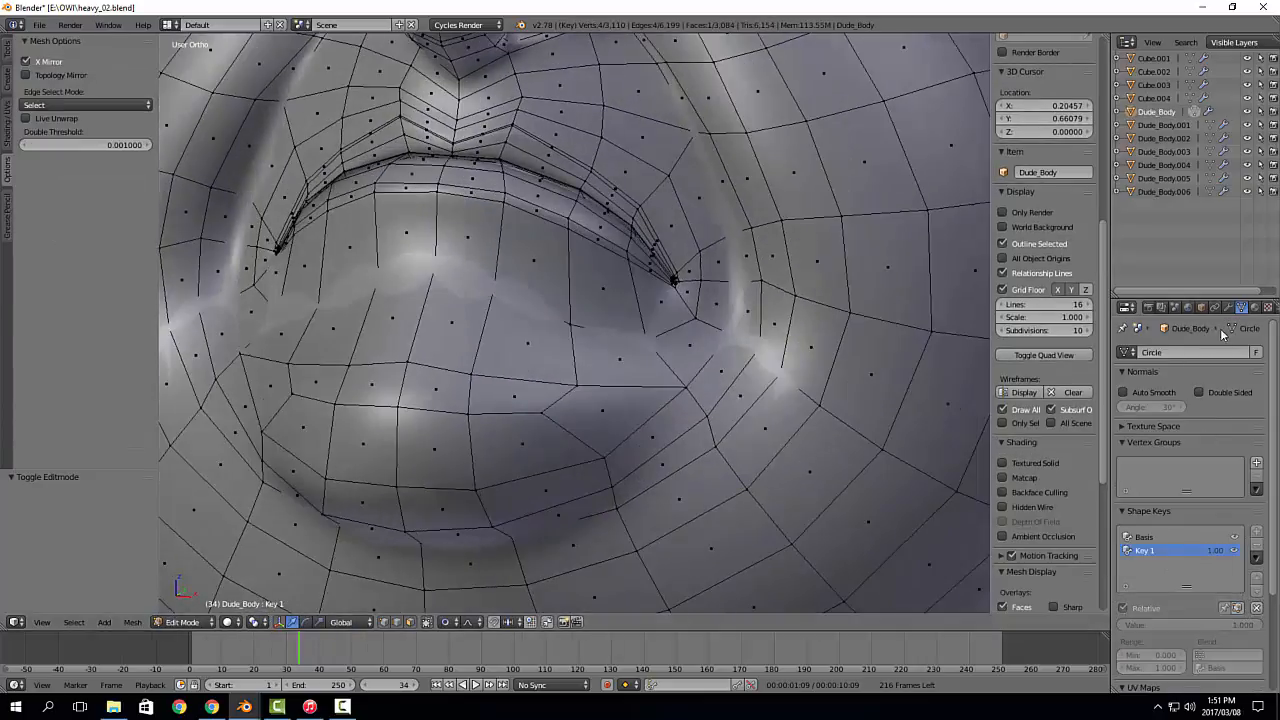
{"action": "left_click", "coordinate": [1228, 308]}
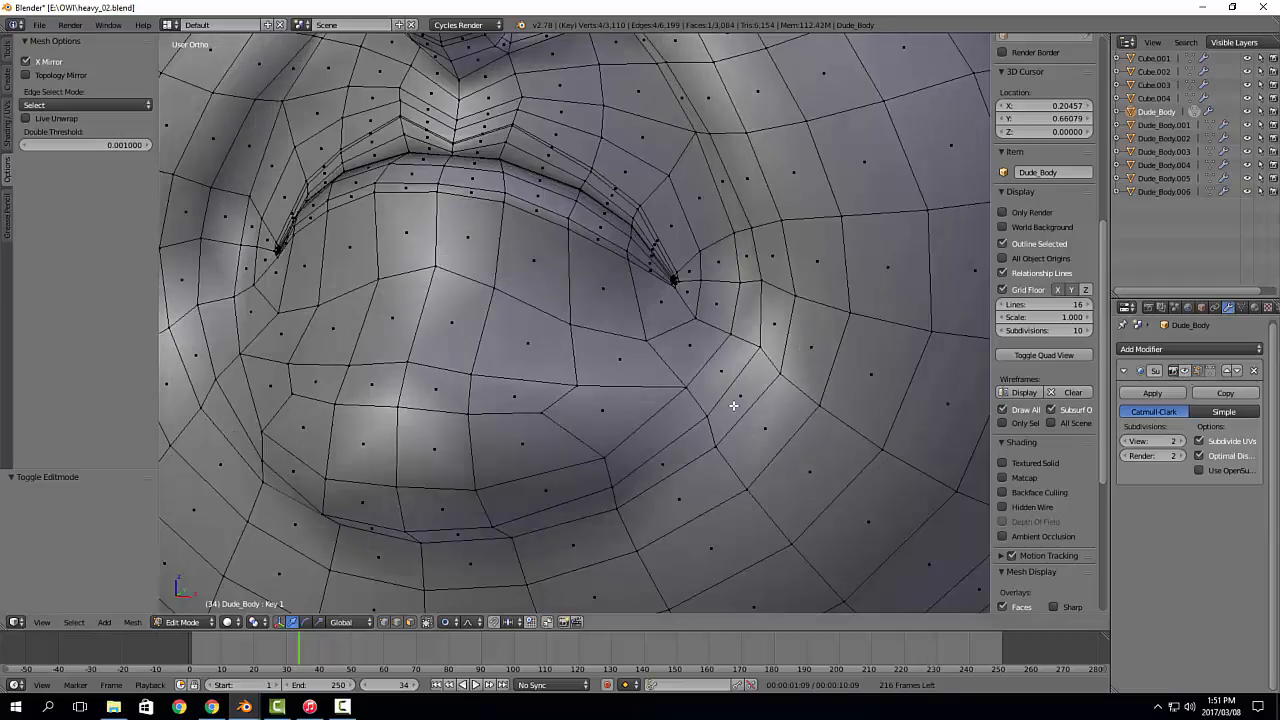
{"action": "scroll", "coordinate": [608, 297], "scroll_direction": "down", "scroll_amount": 6}
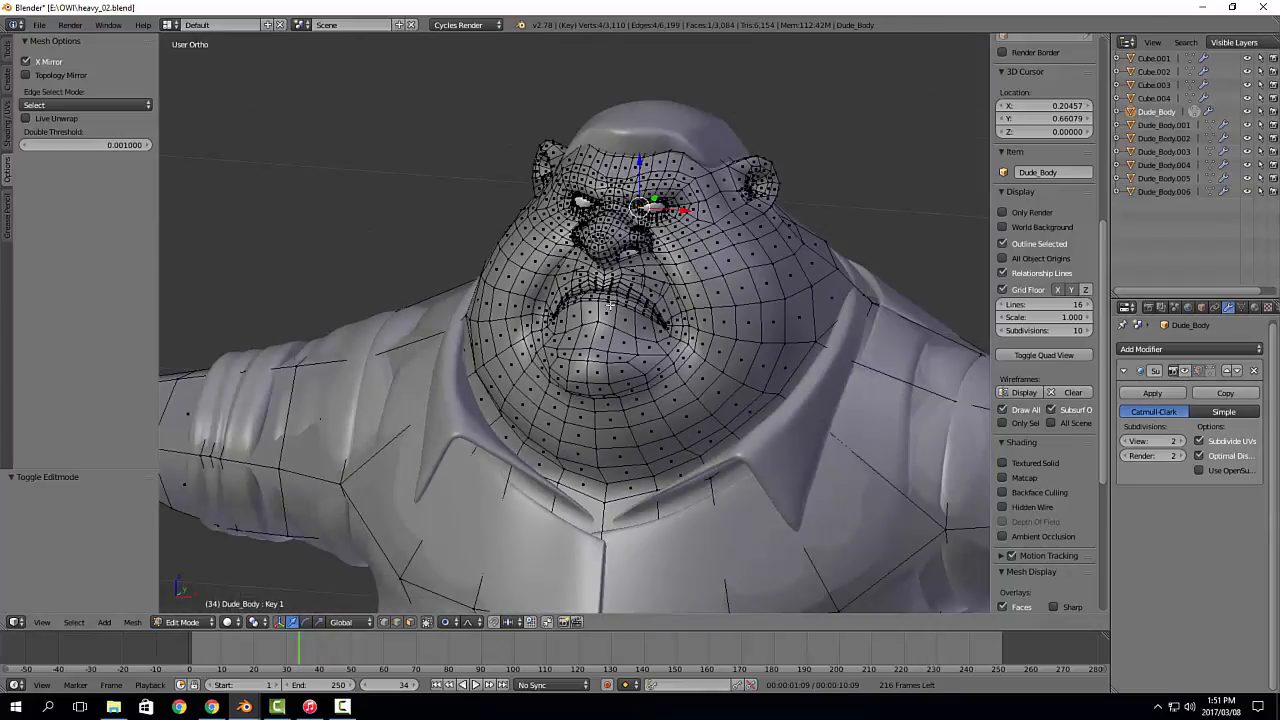
{"action": "scroll", "coordinate": [637, 323], "scroll_direction": "up", "scroll_amount": 8}
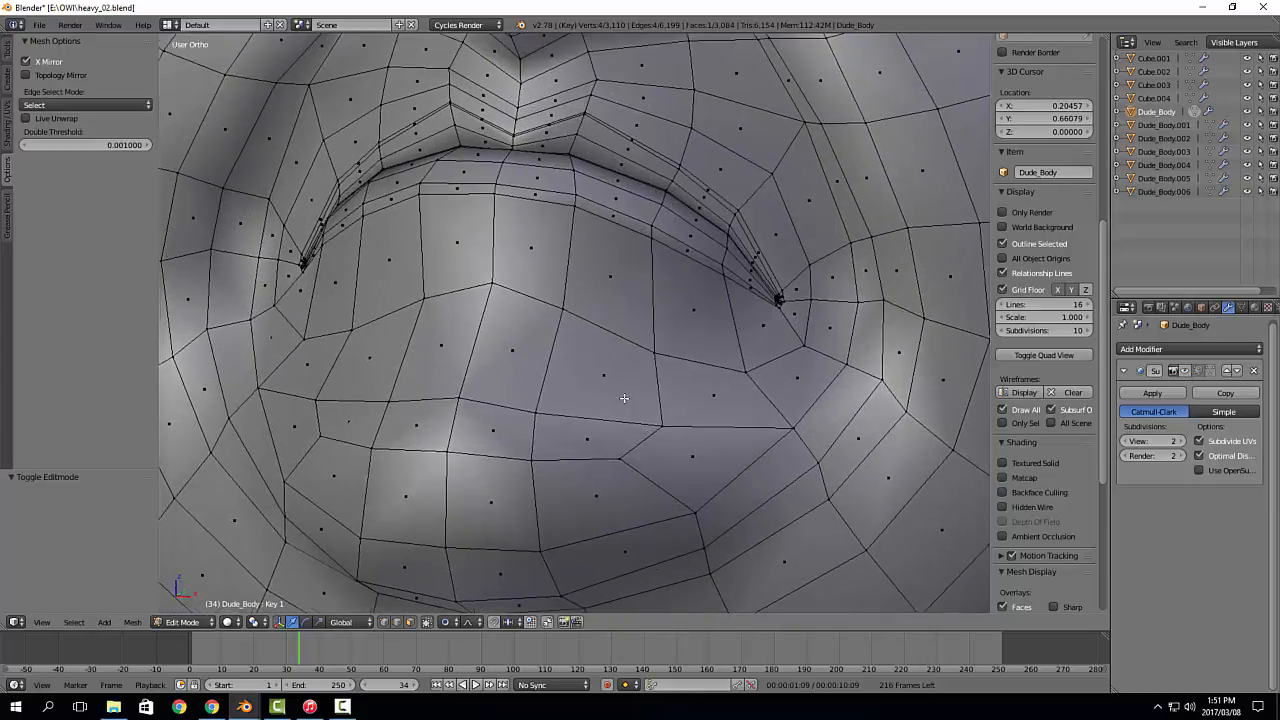
{"action": "middle_click_drag", "start_coordinate": [624, 398], "coordinate": [627, 413], "text": "shift"}
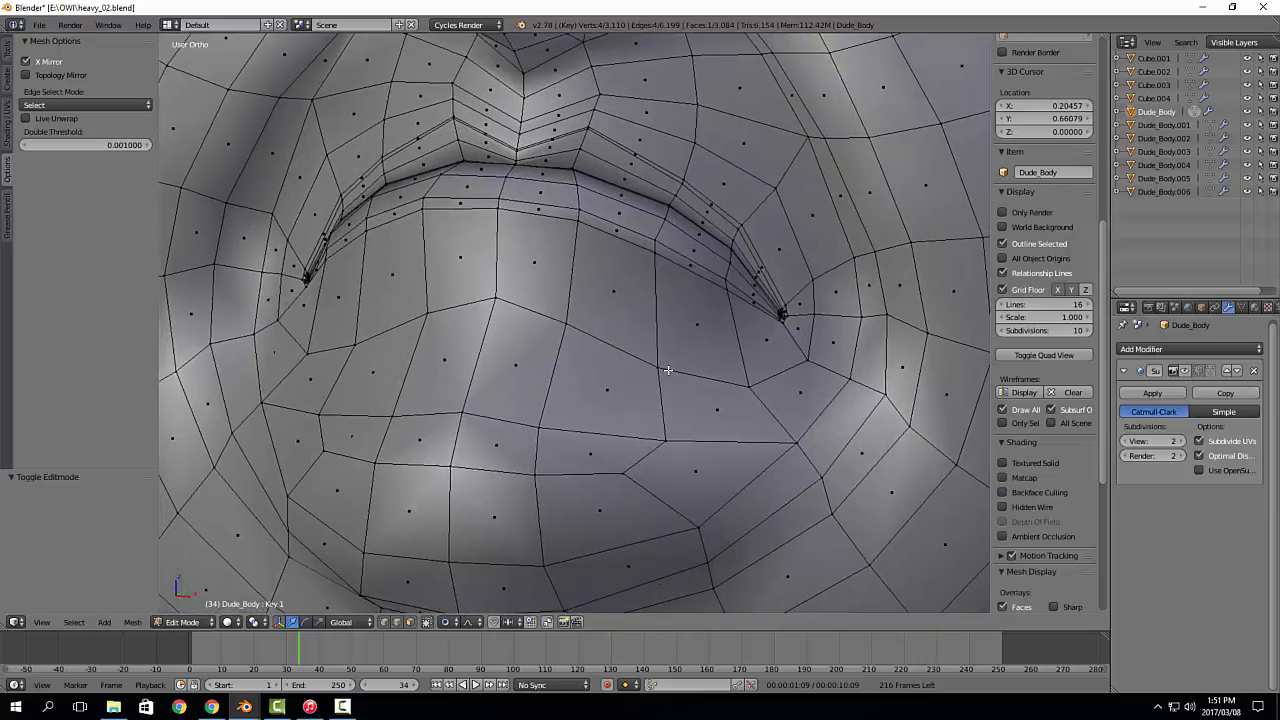
Step: Knife-cut a new edge line below the lower lip, from the vertex near the mouth corner to the chin's centre line
{"action": "right_click", "coordinate": [659, 369]}
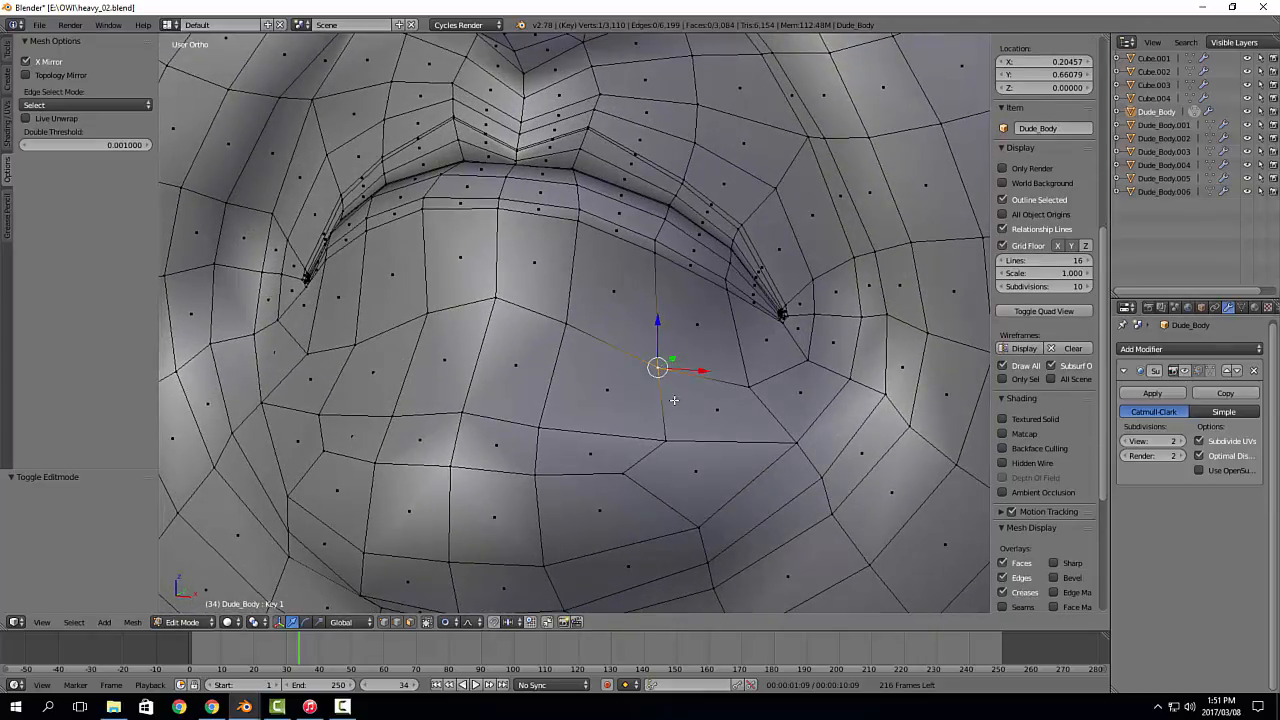
{"action": "key", "text": "k"}
{"action": "left_click", "coordinate": [659, 369]}
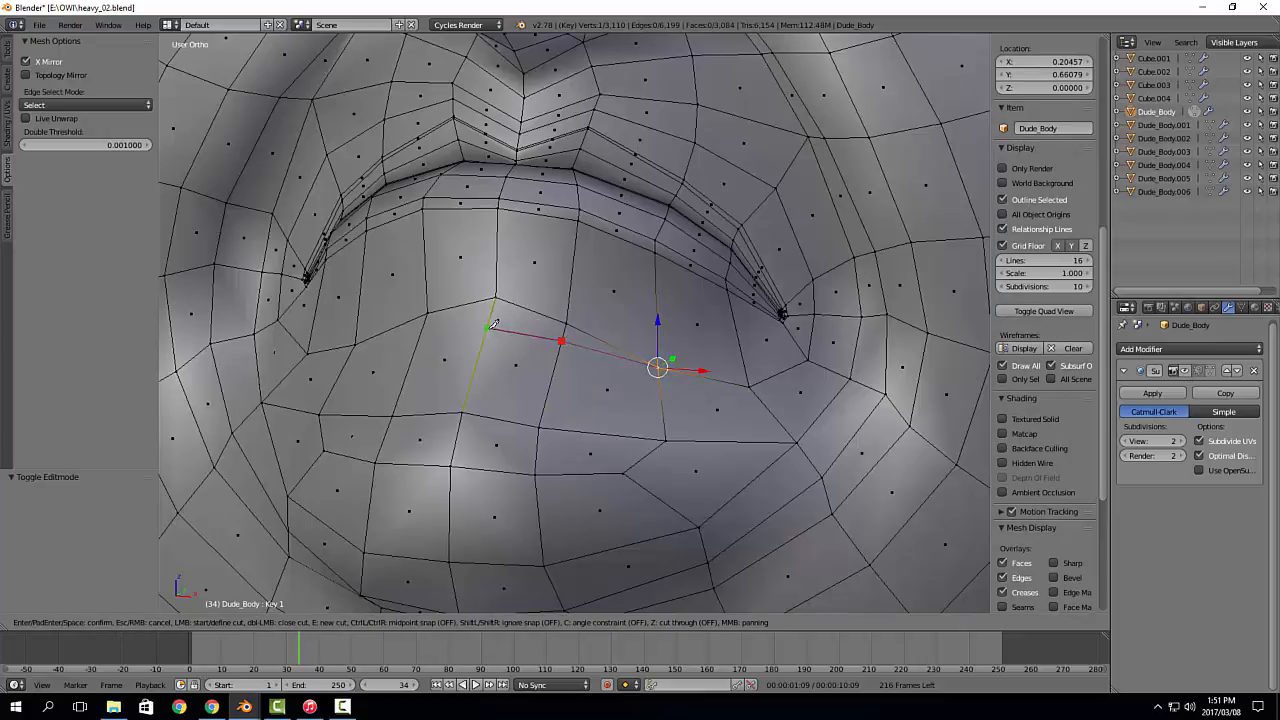
{"action": "key", "text": "Escape"}
{"action": "key", "text": "k"}
{"action": "left_click", "coordinate": [659, 369]}
{"action": "left_click", "coordinate": [497, 326]}
{"action": "key", "text": "Return"}
{"action": "scroll", "coordinate": [601, 352], "scroll_direction": "up", "scroll_amount": 2}
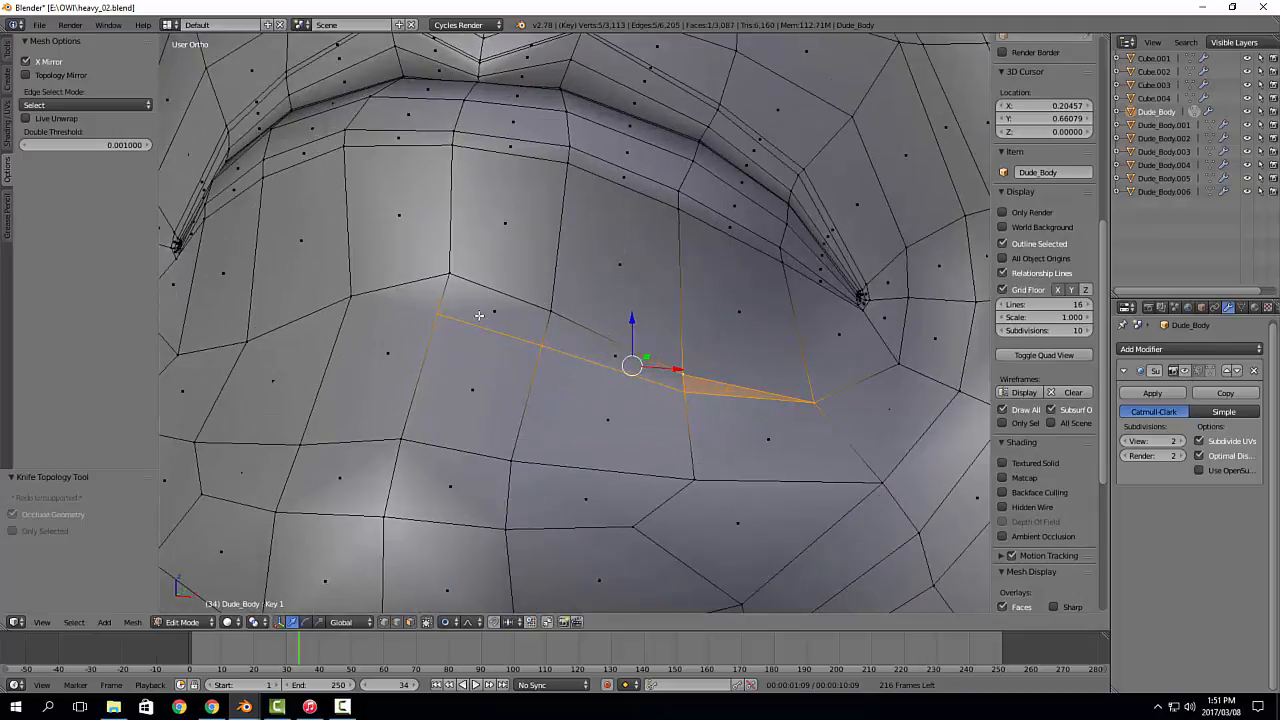
Step: Add a single loop cut along the narrow strip of faces below the lower lip
{"action": "key", "text": "ctrl+r"}
{"action": "left_click", "coordinate": [540, 320]}
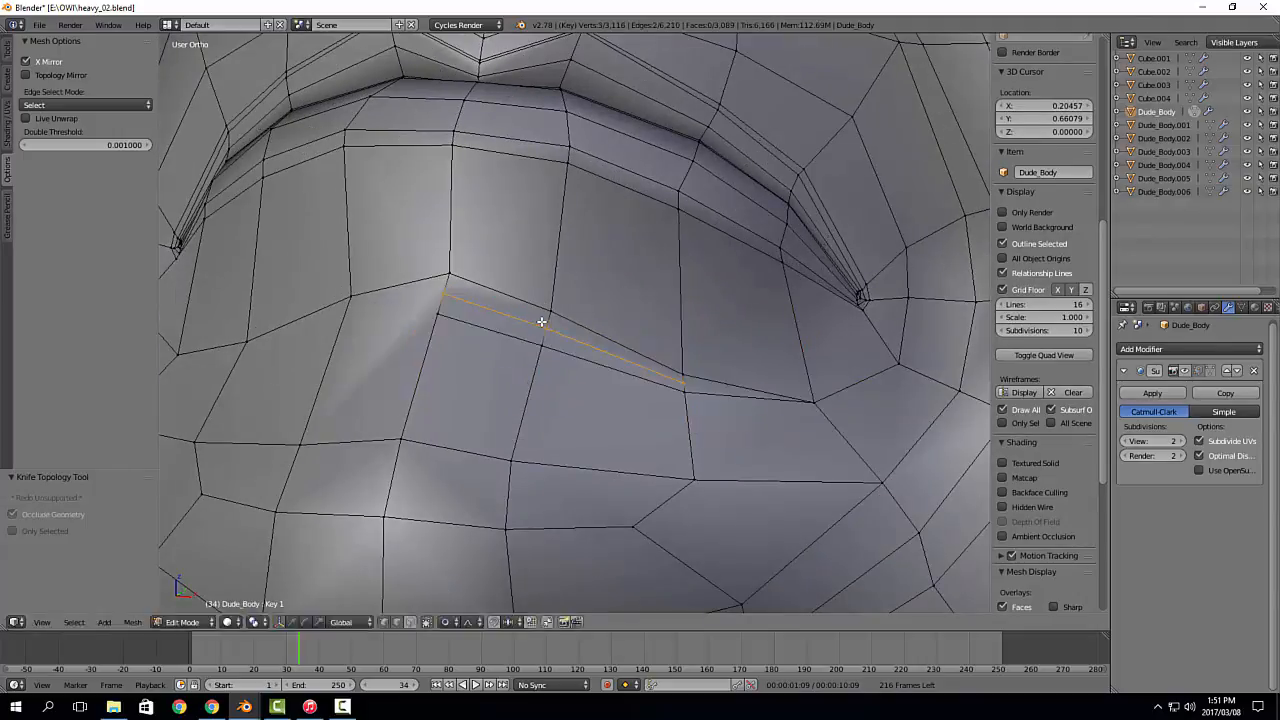
{"action": "right_click", "coordinate": [543, 320]}
{"action": "middle_click_drag", "start_coordinate": [543, 320], "coordinate": [517, 397]}
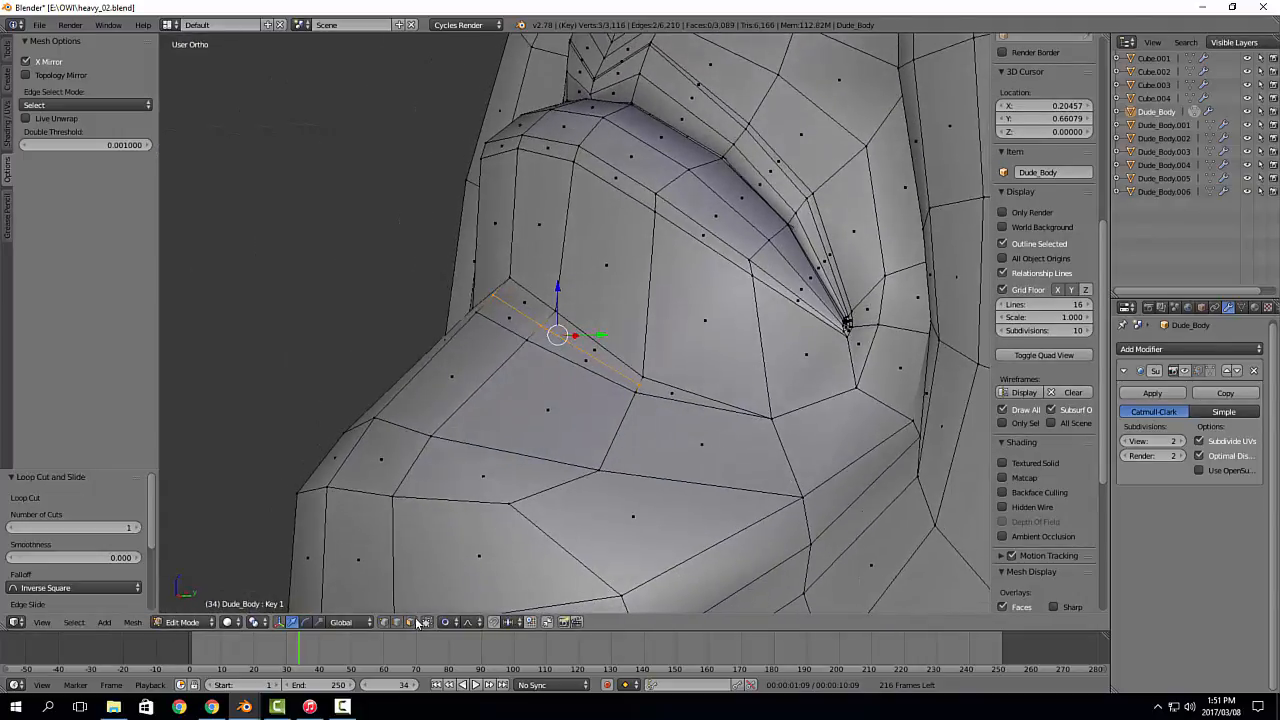
Step: Examine the crease below the lower lip on the sculpt in the other layer
{"action": "key", "text": "Tab"}
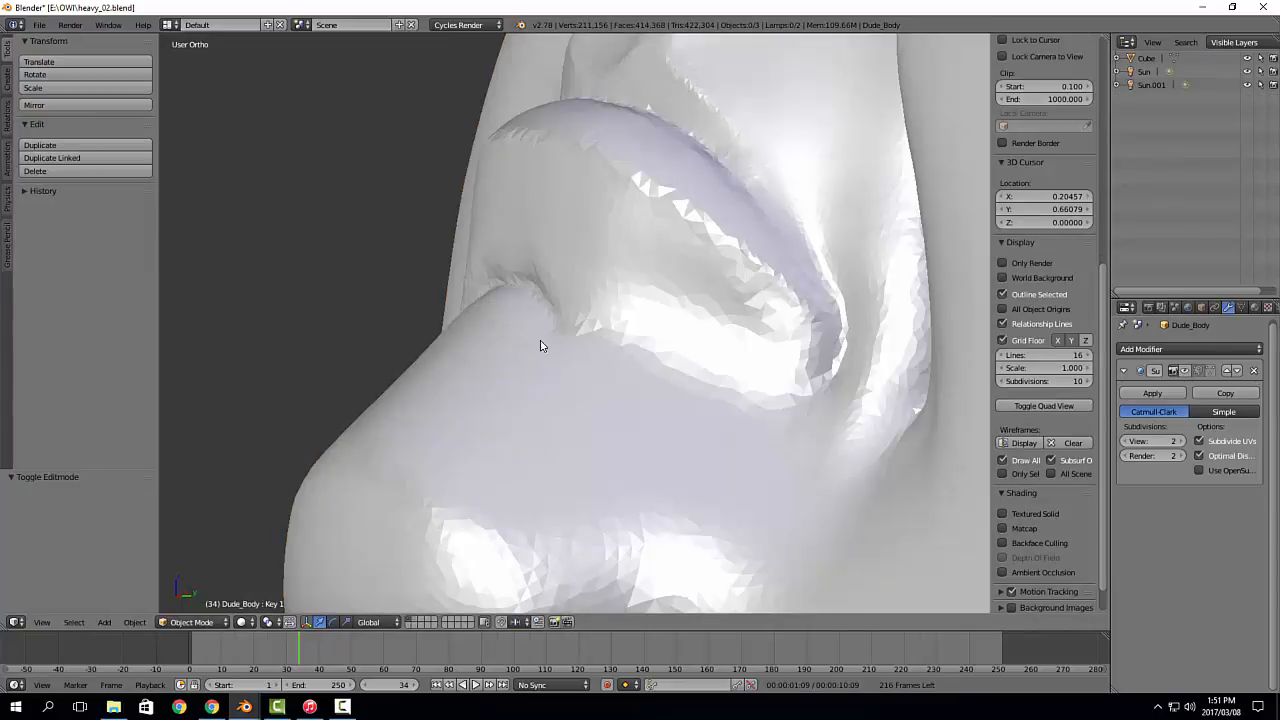
{"action": "middle_click_drag", "start_coordinate": [540, 346], "coordinate": [641, 353]}
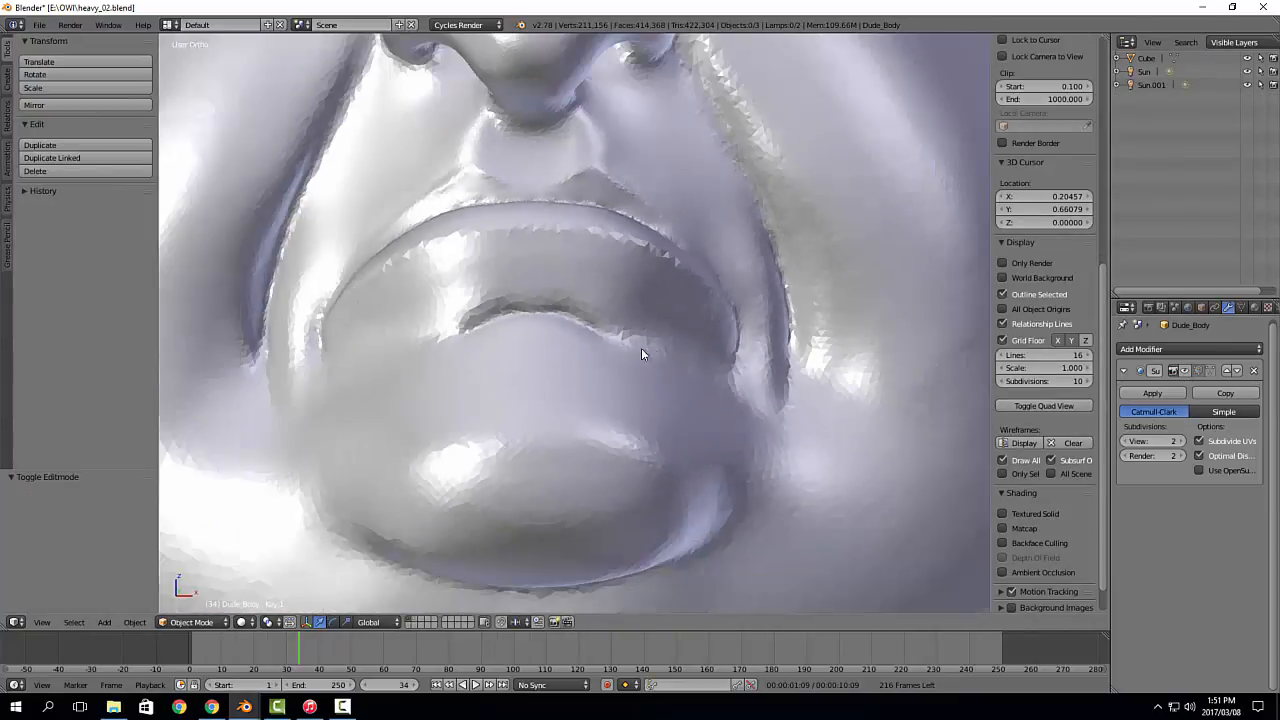
{"action": "middle_click_drag", "start_coordinate": [538, 317], "coordinate": [604, 388]}
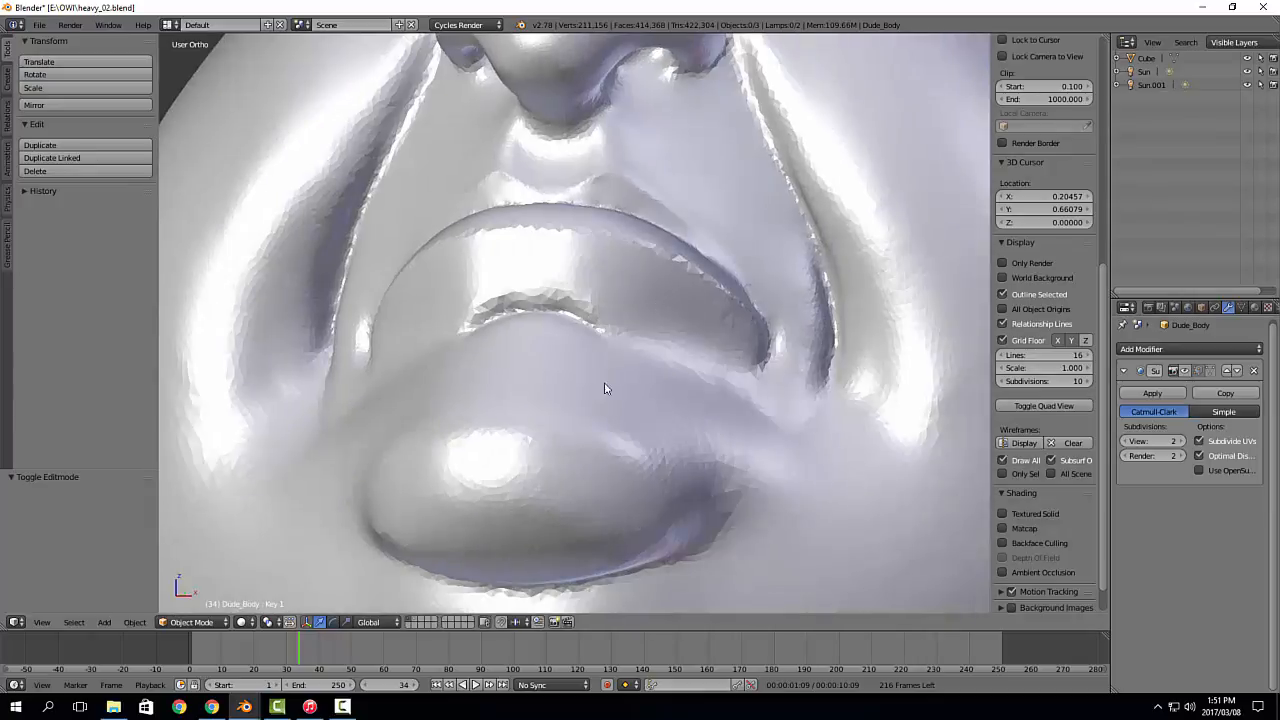
{"action": "left_click", "coordinate": [413, 618]}
Step: Return to the character's layer and reopen the body mesh Dude_Body in Edit Mode at the lower lip
{"action": "middle_click_drag", "start_coordinate": [635, 285], "coordinate": [556, 335]}
{"action": "right_click", "coordinate": [506, 421]}
{"action": "key", "text": "Tab"}
{"action": "middle_click_drag", "start_coordinate": [369, 403], "coordinate": [557, 377], "text": "shift"}
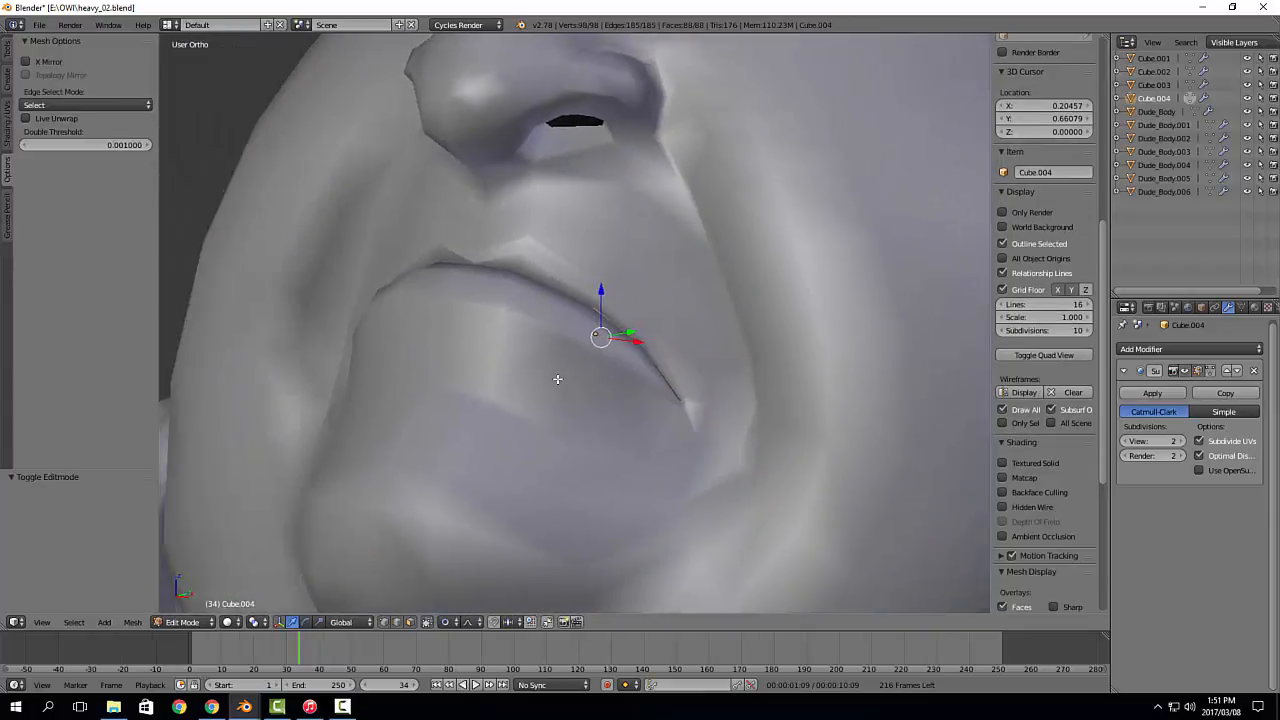
{"action": "scroll", "coordinate": [557, 377], "scroll_direction": "up", "scroll_amount": 1}
{"action": "key", "text": "Tab"}
{"action": "left_click", "coordinate": [483, 378]}
{"action": "right_click", "coordinate": [567, 364]}
{"action": "key", "text": "Tab"}
{"action": "scroll", "coordinate": [481, 400], "scroll_direction": "up", "scroll_amount": 1}
{"action": "scroll", "coordinate": [480, 400], "scroll_direction": "up", "scroll_amount": 1}
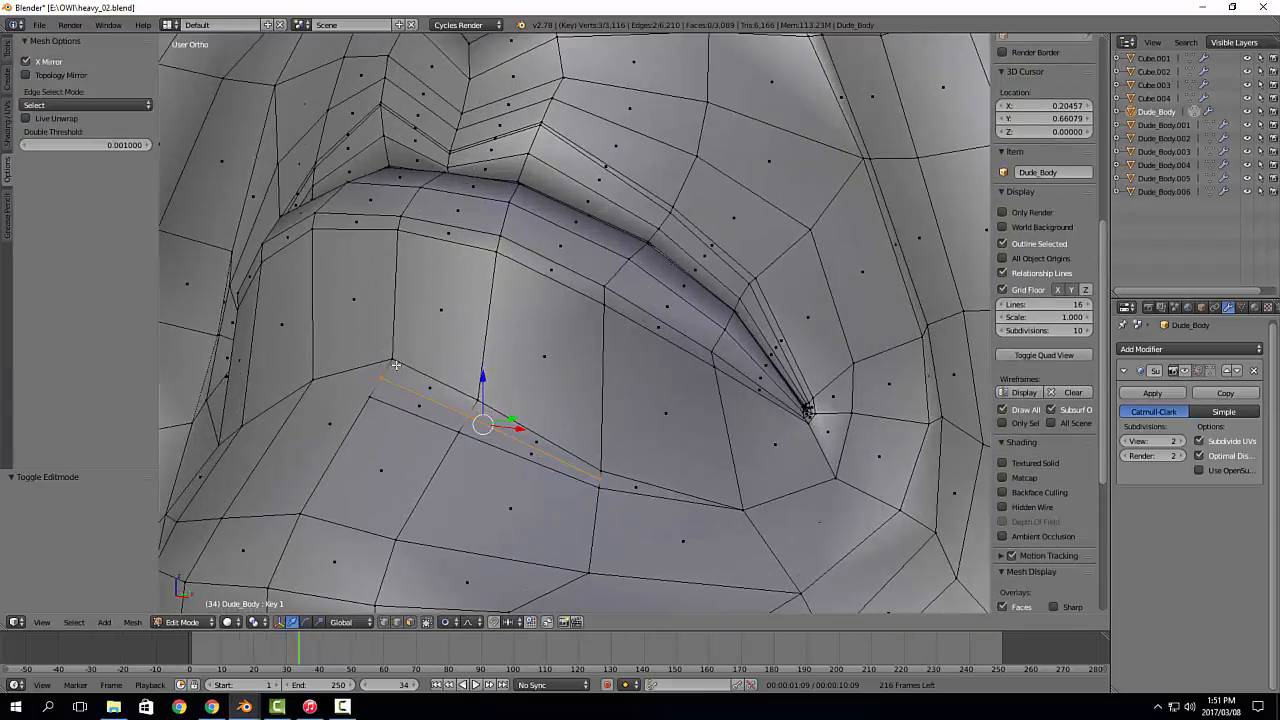
Step: With proportional editing off, pull the edge above the lip crease forward along Y, moving its centre vertex 0.003 further
{"action": "right_click", "coordinate": [395, 365]}
{"action": "middle_click_drag", "start_coordinate": [480, 392], "coordinate": [427, 390]}
{"action": "right_click", "coordinate": [427, 396], "text": "ctrl"}
{"action": "left_click_drag", "start_coordinate": [445, 379], "coordinate": [437, 376]}
{"action": "key", "text": "ctrl+z"}
{"action": "left_click", "coordinate": [448, 623]}
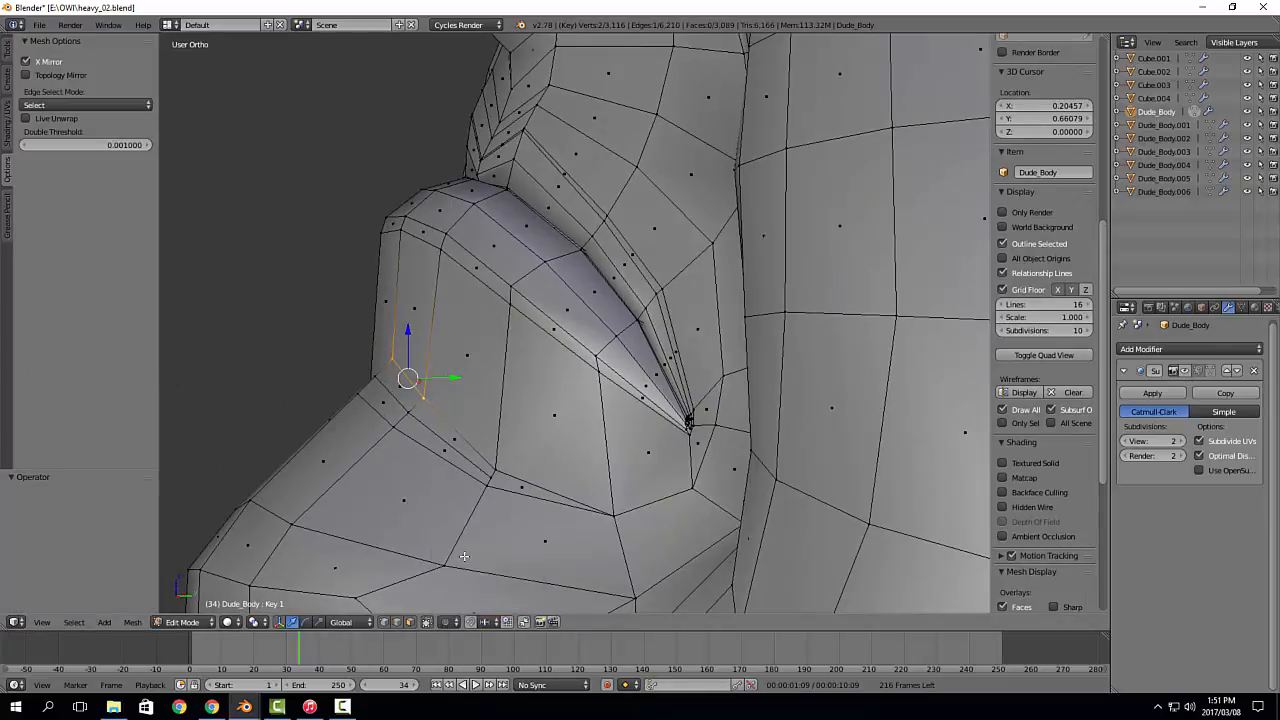
{"action": "middle_click_drag", "start_coordinate": [446, 454], "coordinate": [445, 385]}
{"action": "left_click_drag", "start_coordinate": [446, 379], "coordinate": [415, 362]}
{"action": "key", "text": "a"}
{"action": "right_click", "coordinate": [376, 357]}
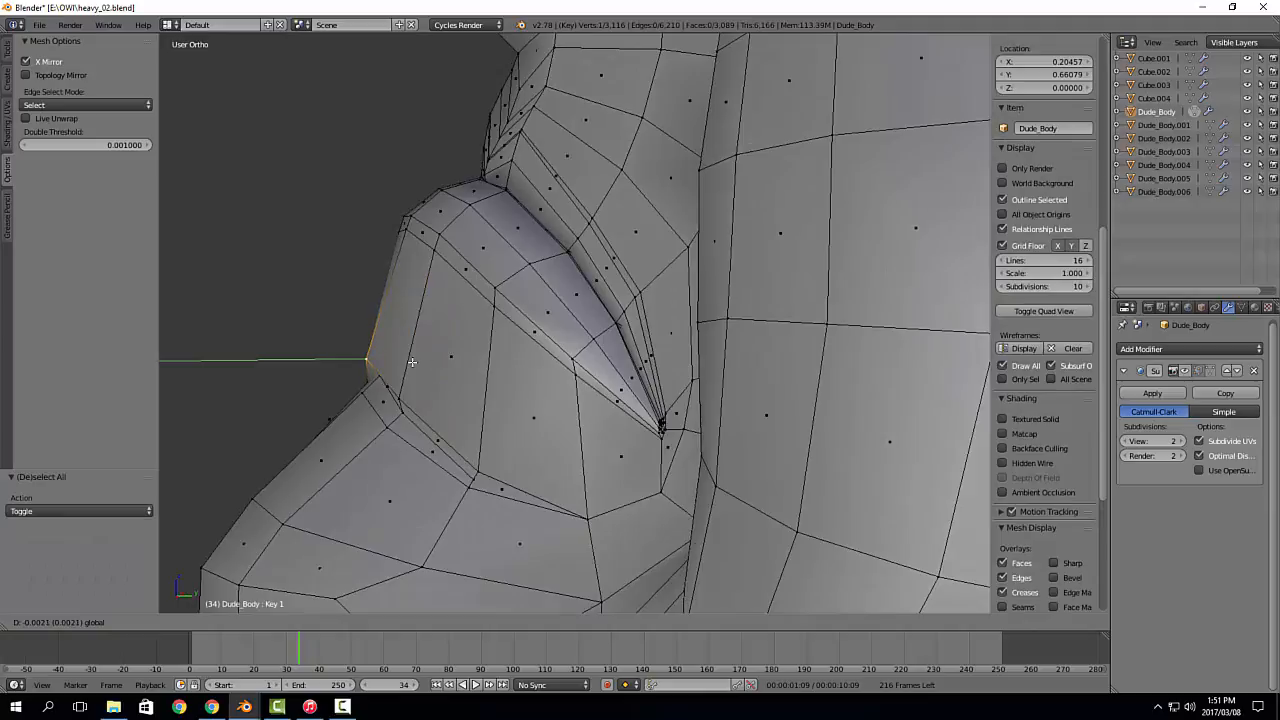
{"action": "left_click", "coordinate": [415, 362]}
Step: Reposition the loop cut's centre and neighbouring vertices beneath the lip edge to deepen the crease
{"action": "middle_click_drag", "start_coordinate": [415, 362], "coordinate": [411, 395]}
{"action": "right_click", "coordinate": [397, 395]}
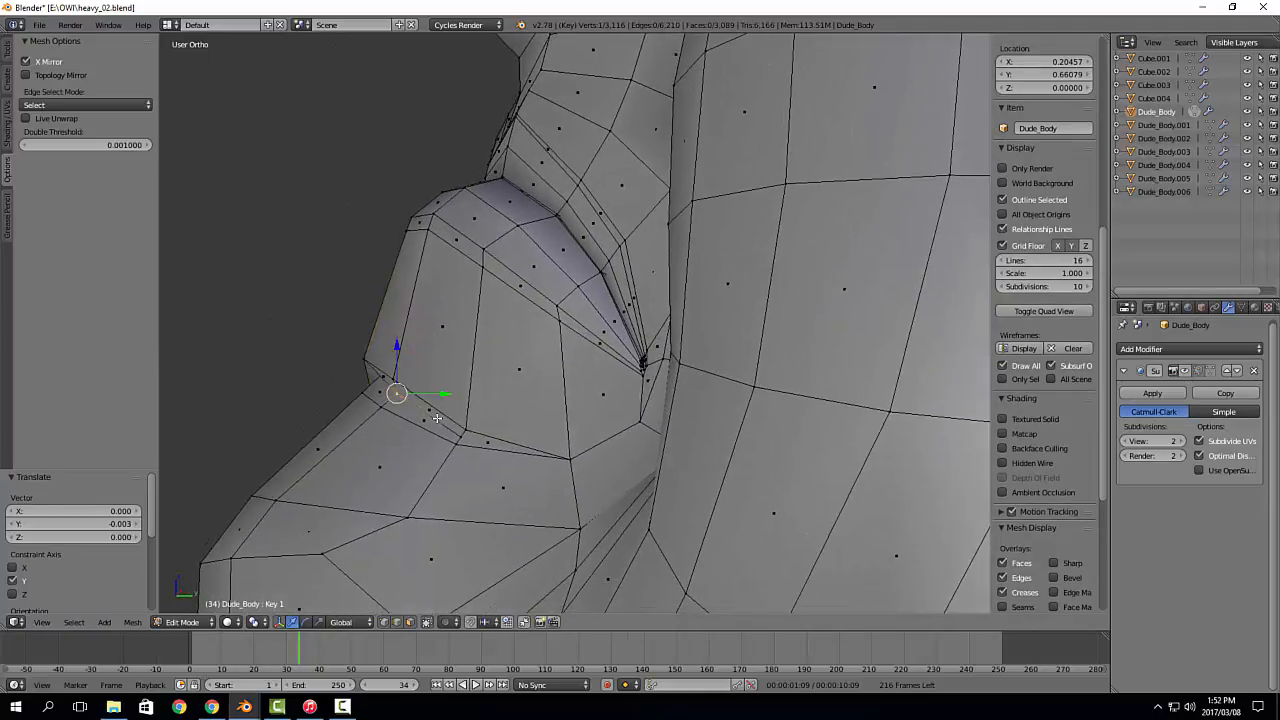
{"action": "right_click", "coordinate": [437, 418], "text": "shift"}
{"action": "key", "text": "a"}
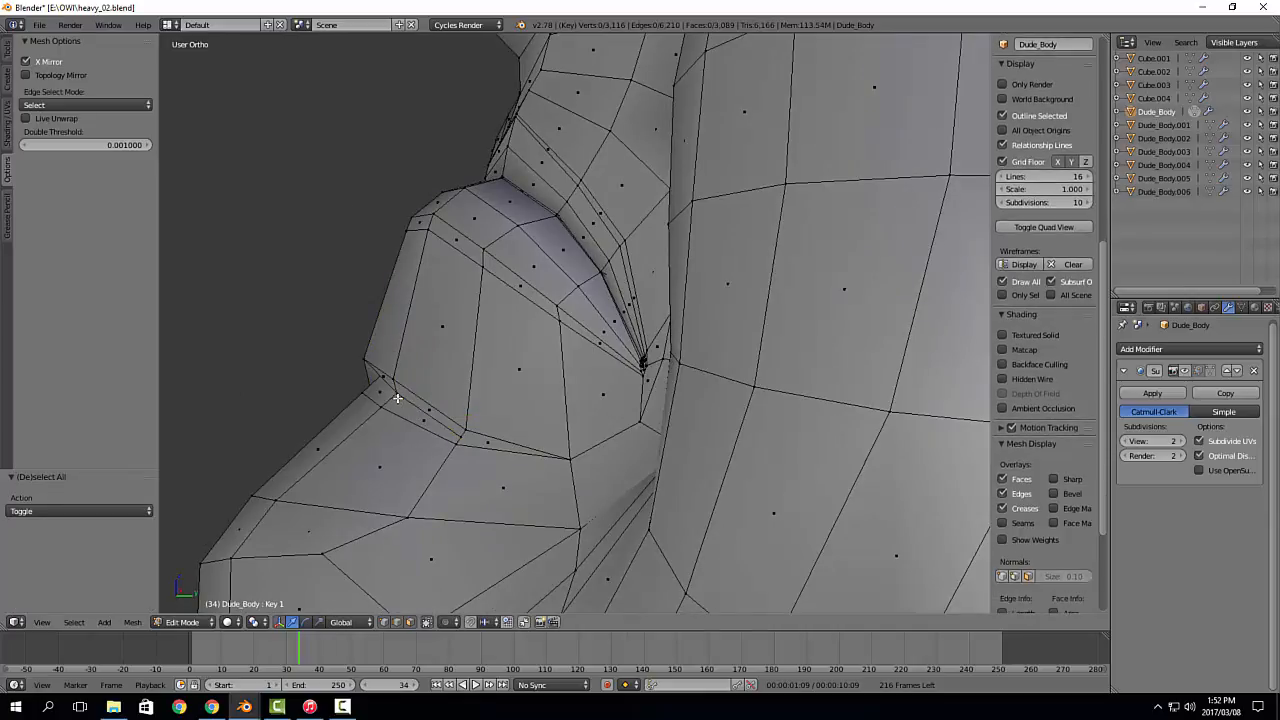
{"action": "right_click", "coordinate": [397, 396]}
{"action": "key", "text": "g"}
{"action": "left_click", "coordinate": [411, 407]}
{"action": "key", "text": "a"}
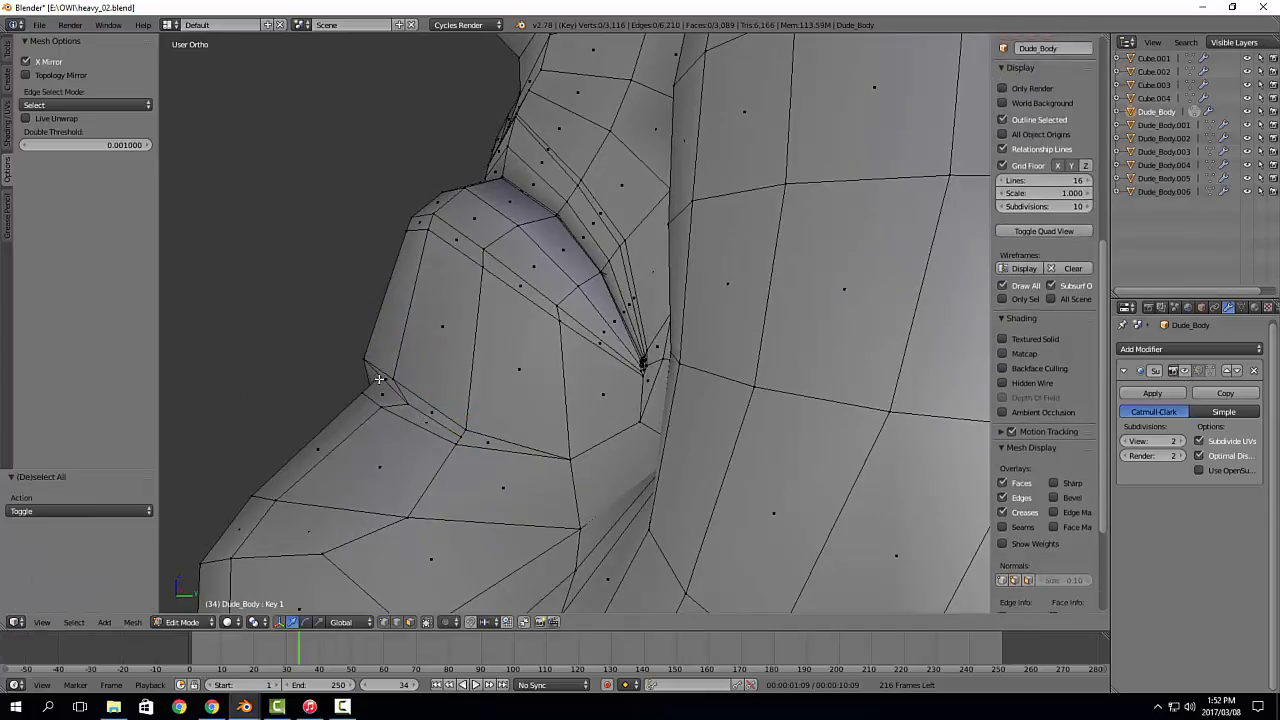
{"action": "right_click", "coordinate": [374, 375]}
{"action": "key", "text": "g"}
{"action": "left_click", "coordinate": [368, 413]}
Step: Review the lip crease in Object Mode with subdivision shown, and undo the recent vertex moves
{"action": "key", "text": "Tab"}
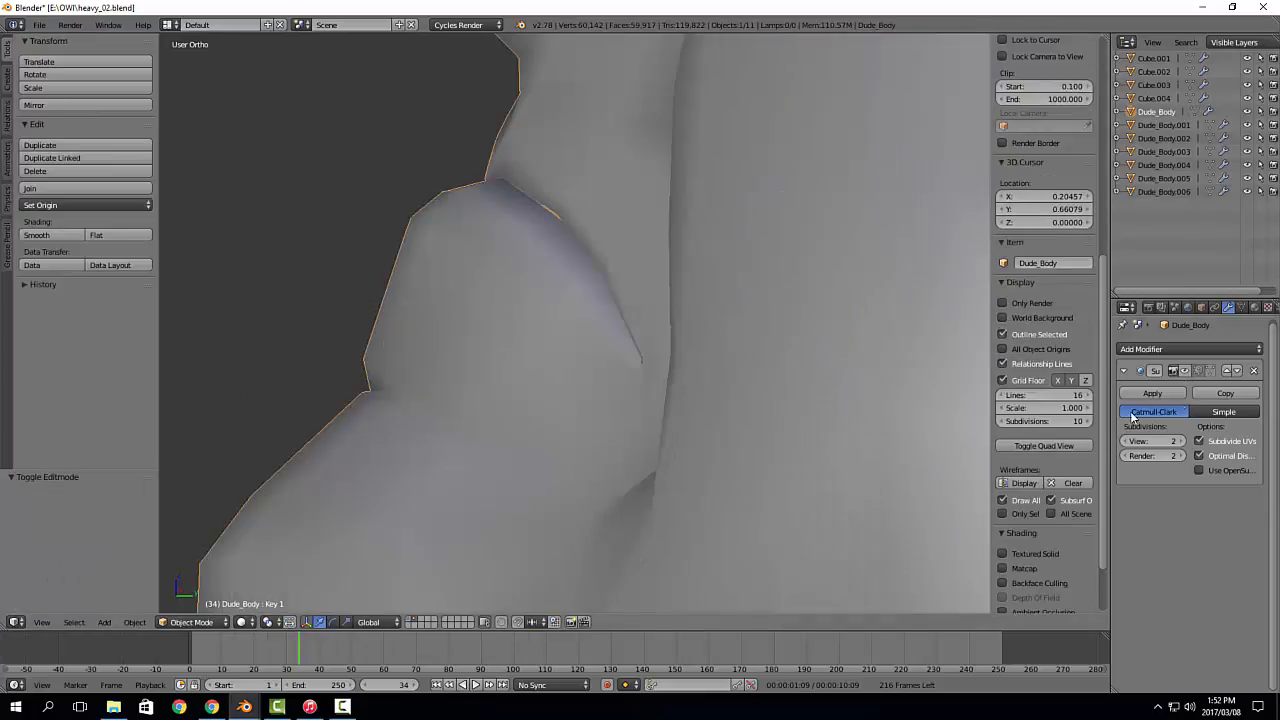
{"action": "scroll", "coordinate": [916, 420], "scroll_direction": "up", "scroll_amount": 1}
{"action": "scroll", "coordinate": [488, 398], "scroll_direction": "up", "scroll_amount": 4}
{"action": "scroll", "coordinate": [488, 398], "scroll_direction": "down", "scroll_amount": 4}
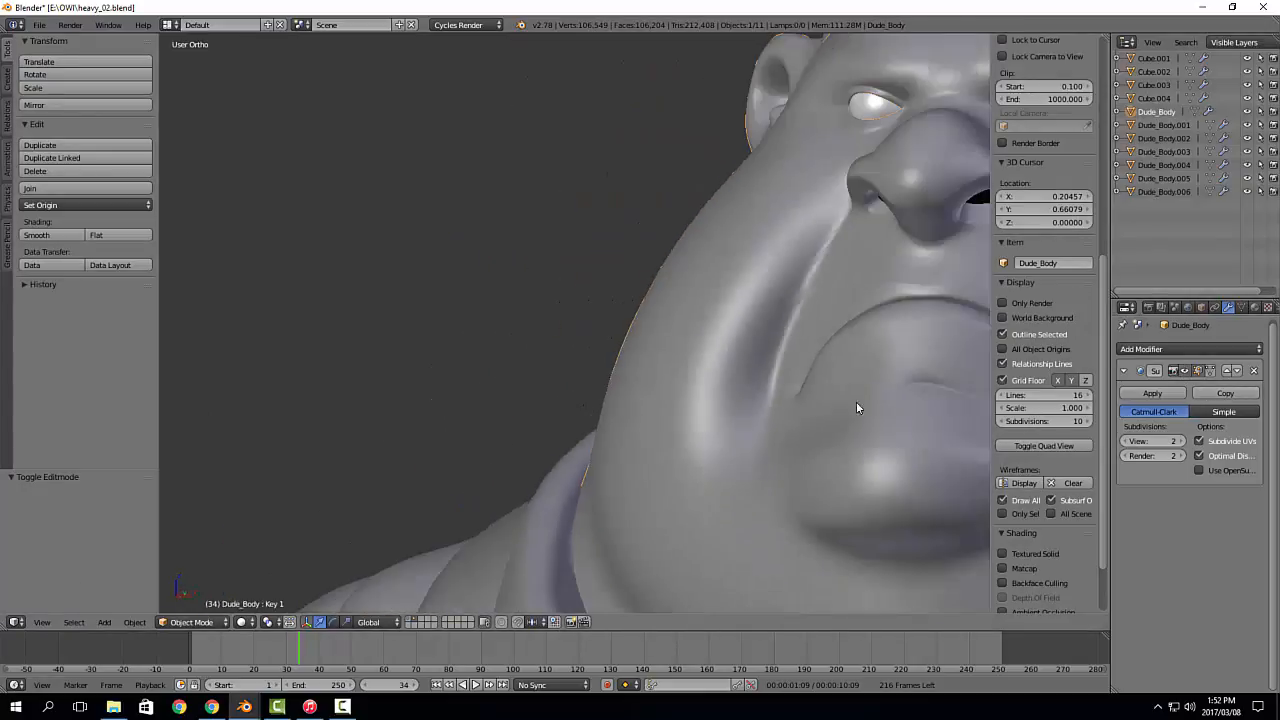
{"action": "middle_click_drag", "start_coordinate": [856, 405], "coordinate": [697, 399]}
{"action": "scroll", "coordinate": [690, 428], "scroll_direction": "up", "scroll_amount": 2}
{"action": "key", "text": "ctrl+z"}
{"action": "key", "text": "ctrl+z"}
{"action": "key", "text": "ctrl+z"}
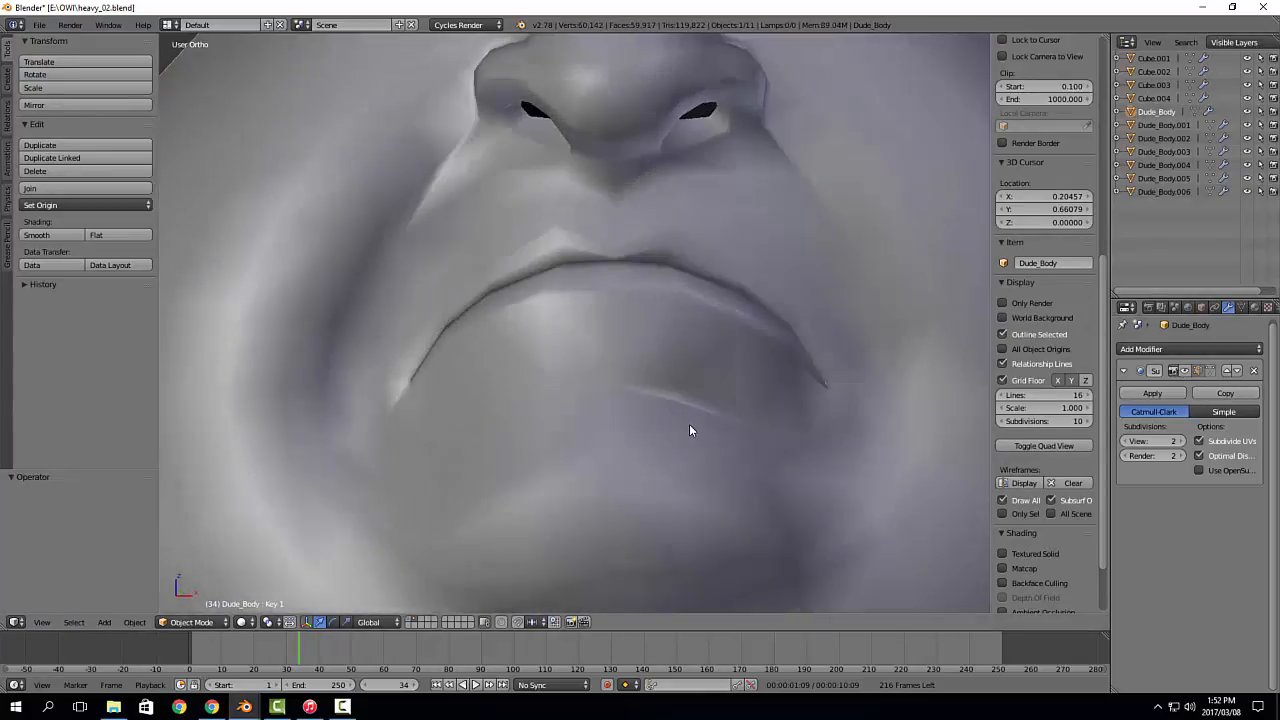
{"action": "key", "text": "ctrl+z"}
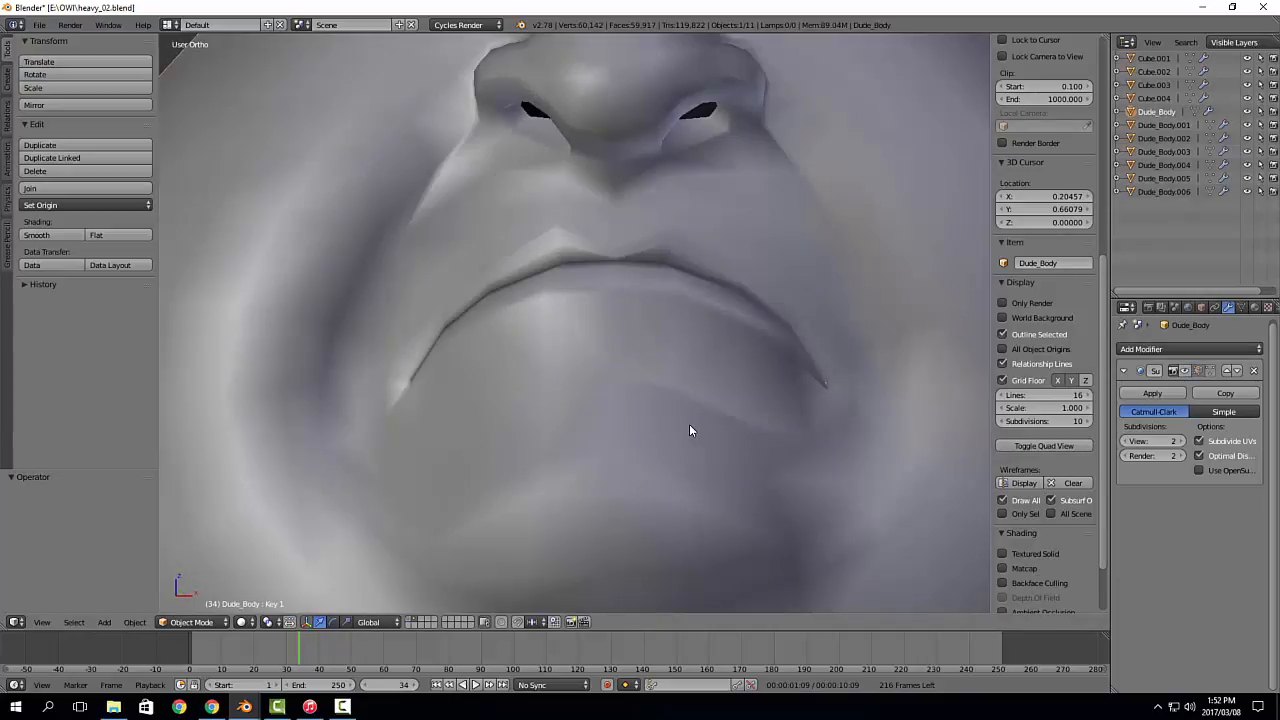
Step: Compare the mouth with the sculpt again and undo the loop cut and knife cut below the lip
{"action": "key", "text": "Tab"}
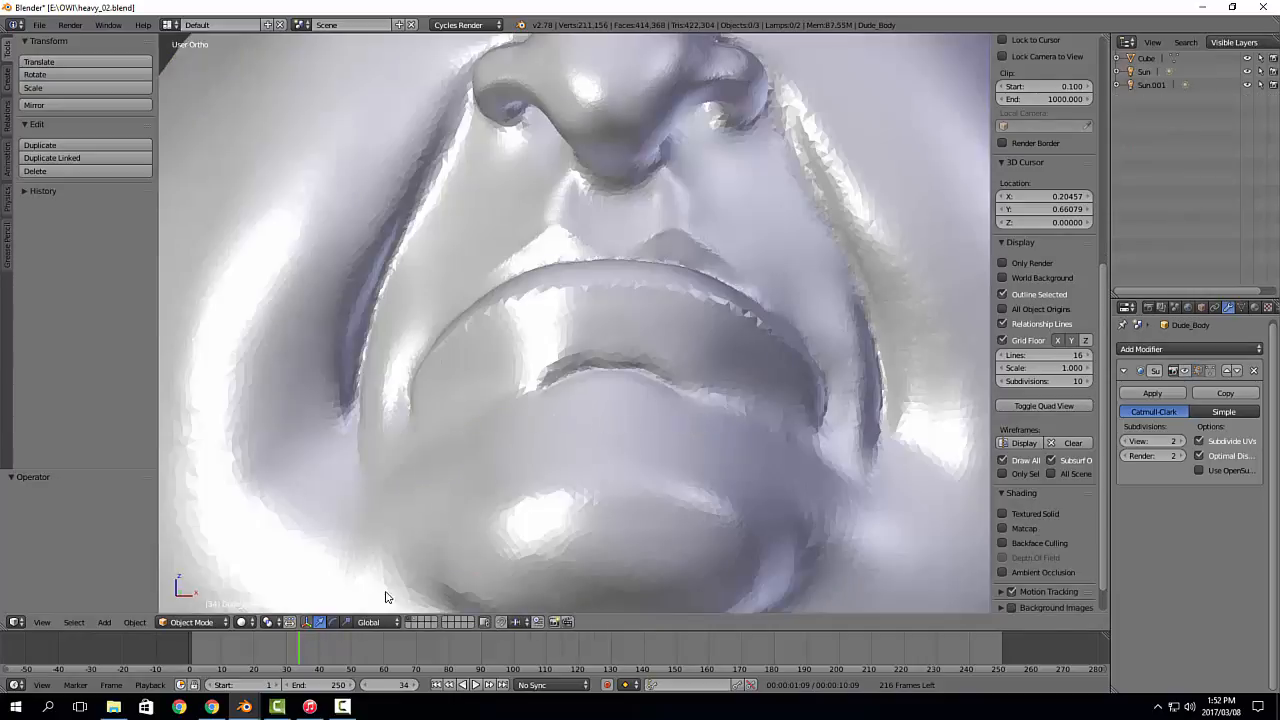
{"action": "left_click", "coordinate": [413, 618]}
{"action": "key", "text": "Tab"}
{"action": "scroll", "coordinate": [785, 416], "scroll_direction": "up", "scroll_amount": 2}
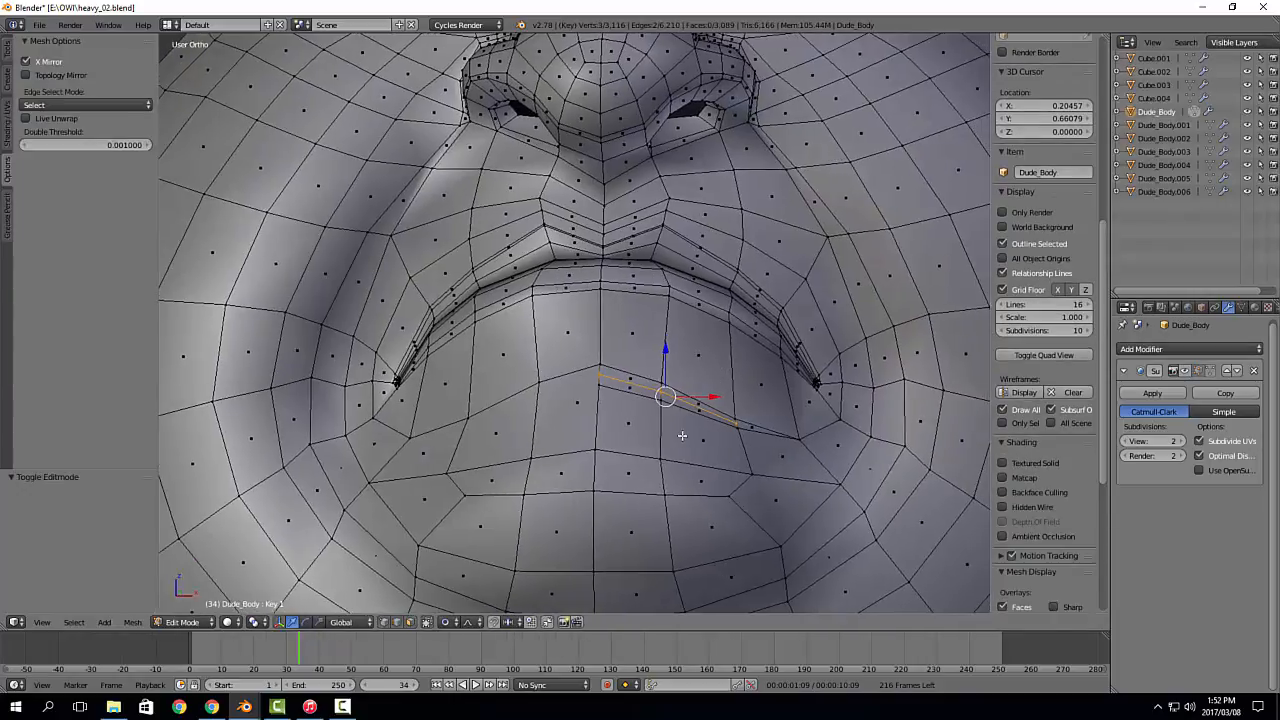
{"action": "middle_click_drag", "start_coordinate": [576, 389], "coordinate": [589, 418]}
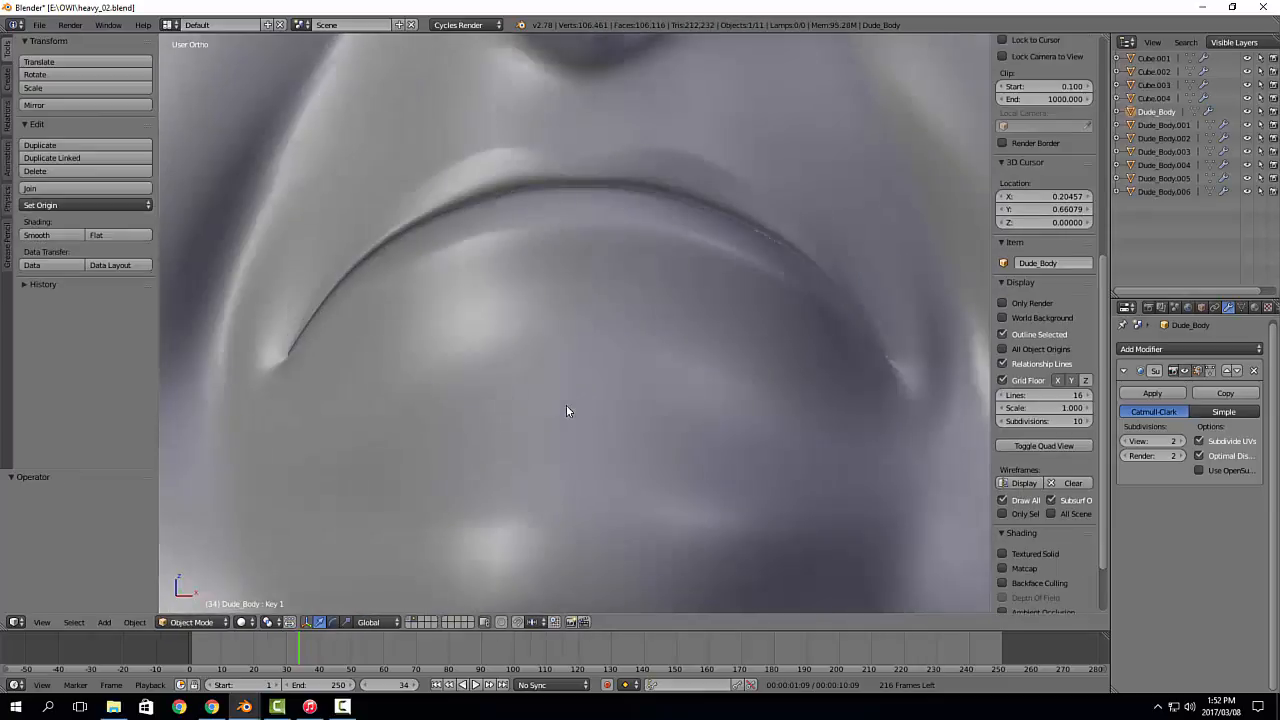
Step: Return to Edit Mode on the body and hide the Subdivision Surface modifier's effect in the viewport
{"action": "key", "text": "Tab"}
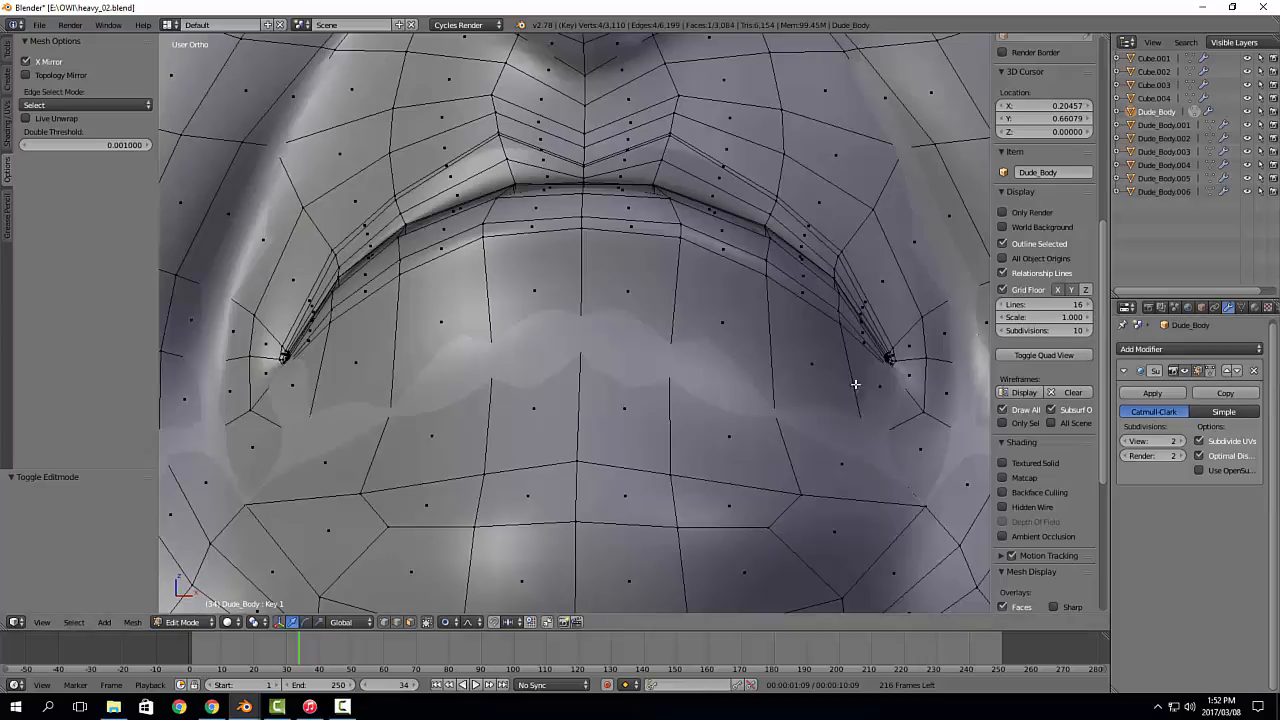
{"action": "scroll", "coordinate": [805, 396], "scroll_direction": "down", "scroll_amount": 6}
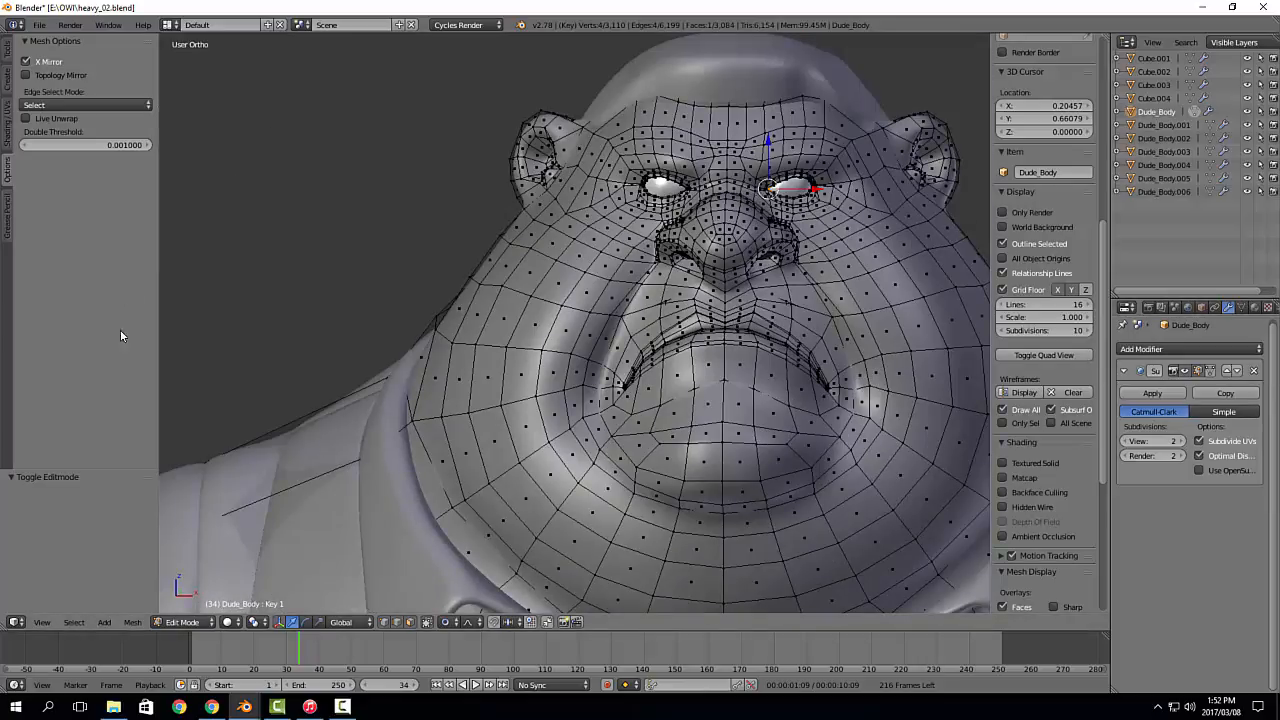
{"action": "scroll", "coordinate": [732, 493], "scroll_direction": "up", "scroll_amount": 6}
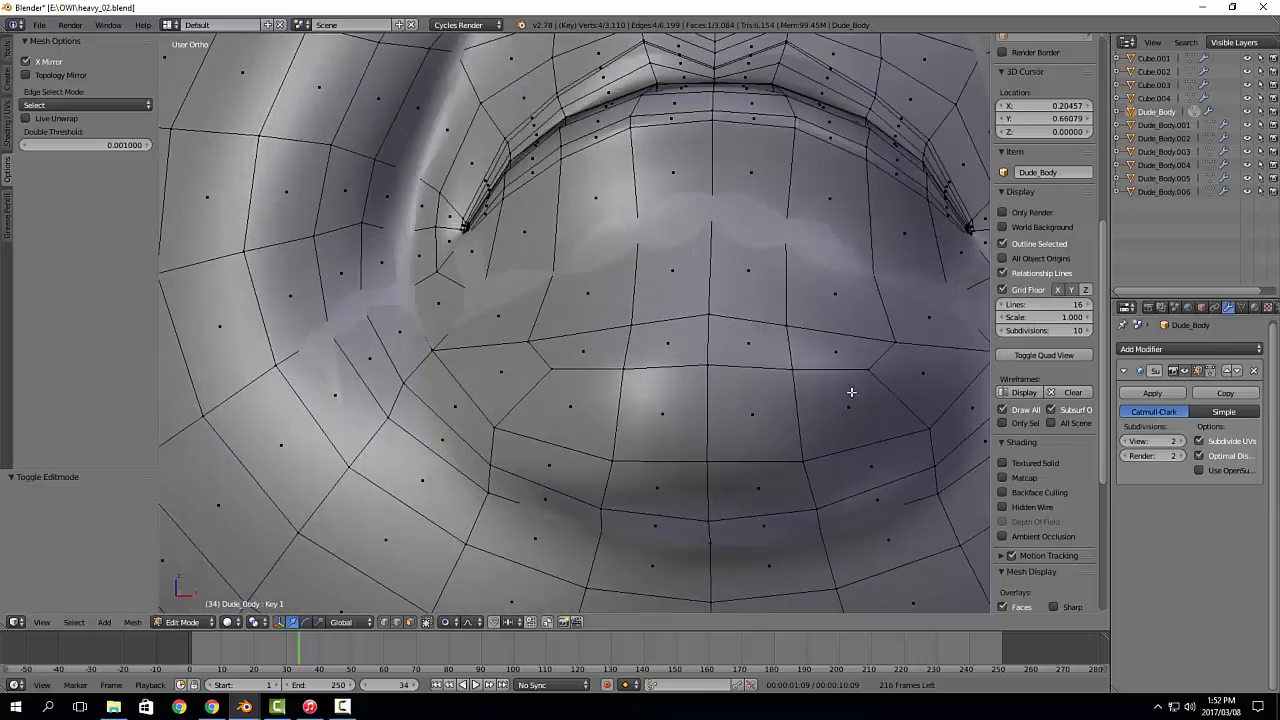
{"action": "left_click", "coordinate": [1186, 371]}
{"action": "middle_click_drag", "start_coordinate": [910, 336], "coordinate": [835, 376], "text": "shift"}
{"action": "scroll", "coordinate": [835, 376], "scroll_direction": "up", "scroll_amount": 1}
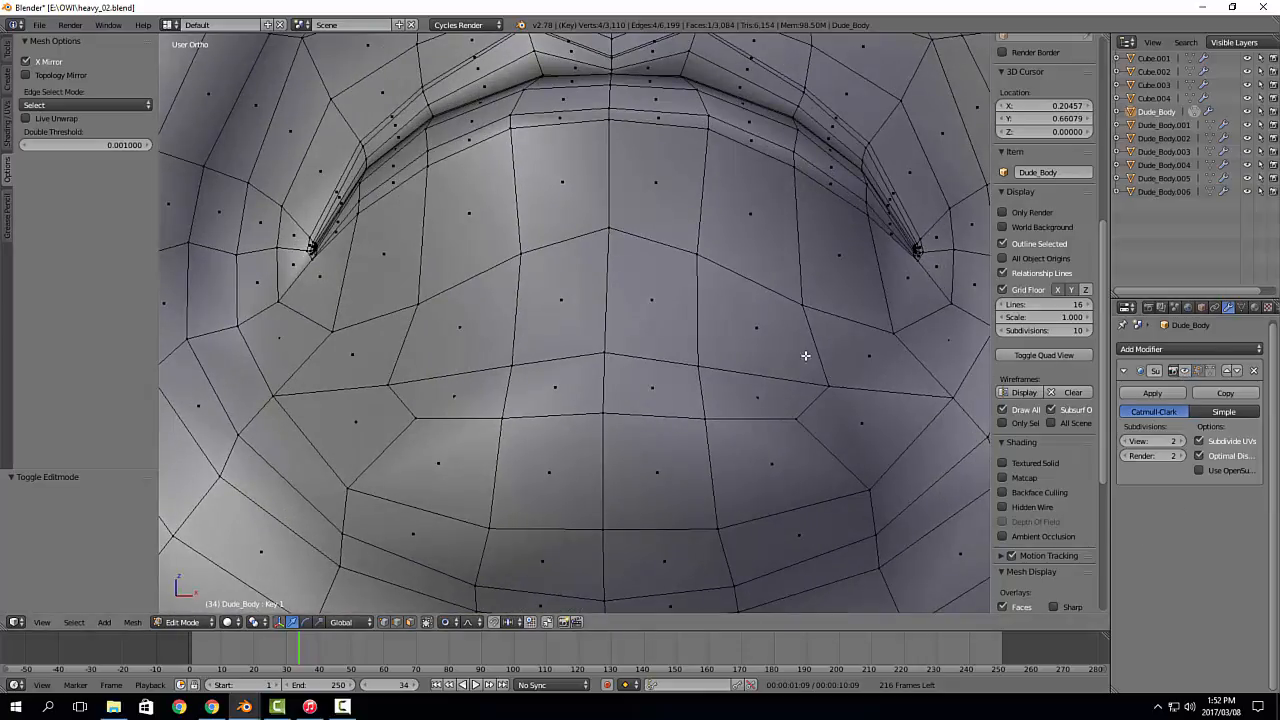
Step: Knife-cut a line across the lower lip just below the crease edge, ending at a matching vertex near each mouth corner
{"action": "key", "text": "k"}
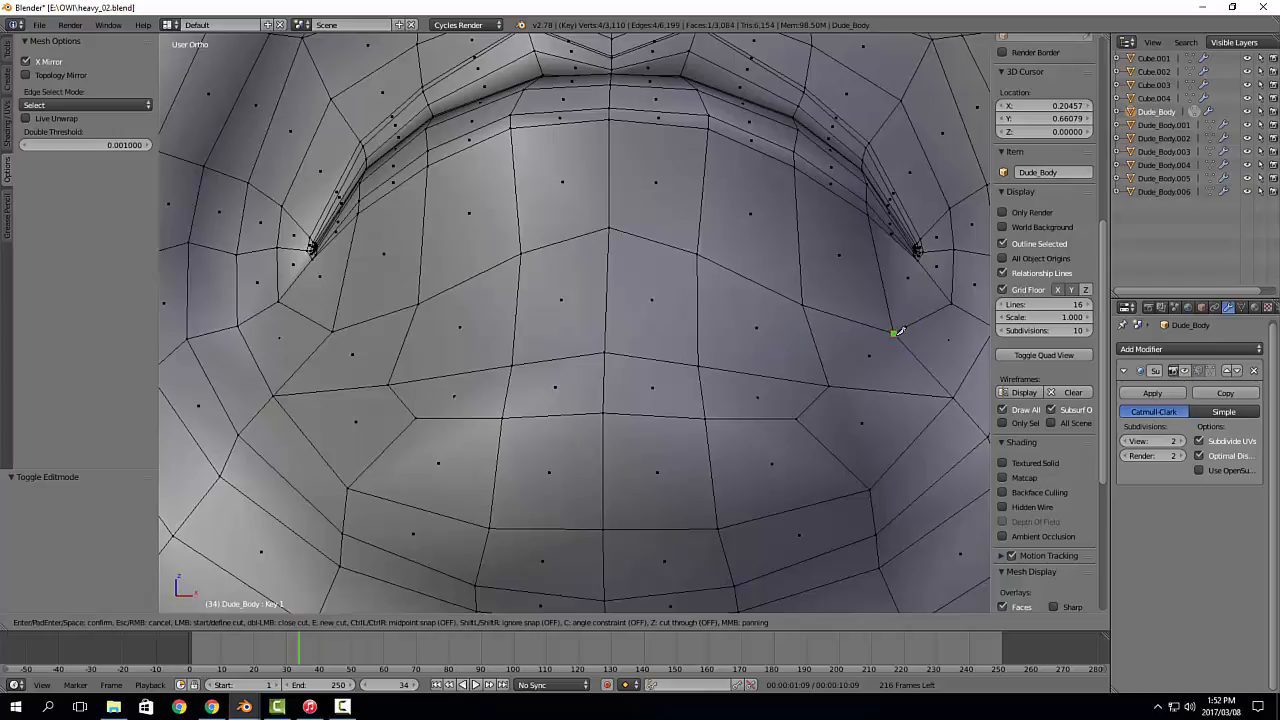
{"action": "left_click", "coordinate": [893, 333]}
{"action": "left_click", "coordinate": [807, 320]}
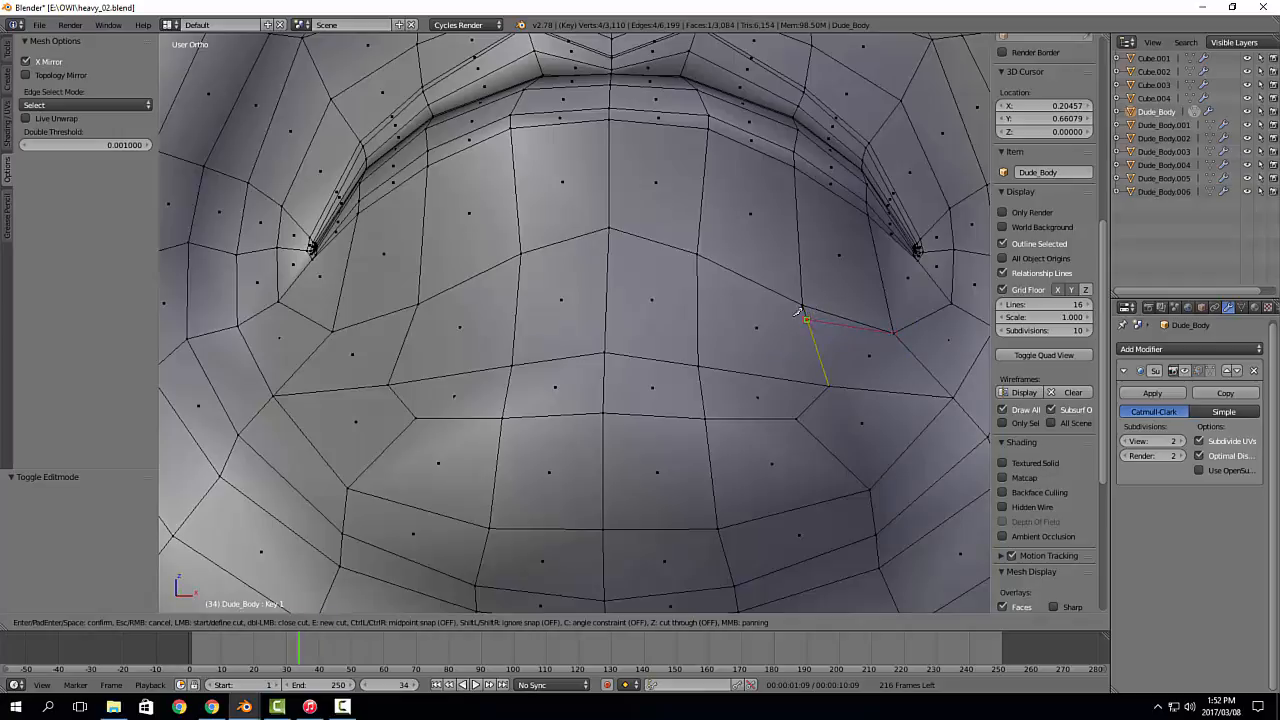
{"action": "left_click", "coordinate": [697, 280]}
{"action": "left_click", "coordinate": [607, 263]}
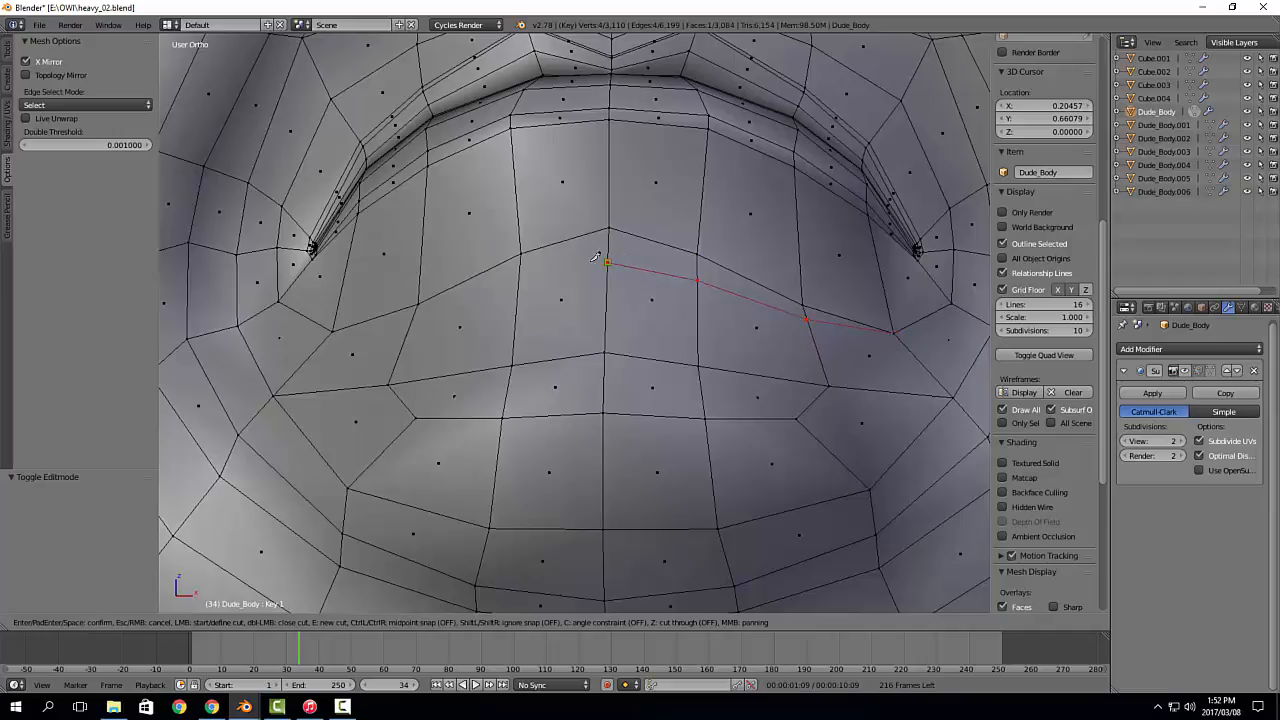
{"action": "left_click", "coordinate": [520, 284]}
{"action": "left_click", "coordinate": [416, 313]}
{"action": "left_click", "coordinate": [333, 329]}
{"action": "key", "text": "Return"}
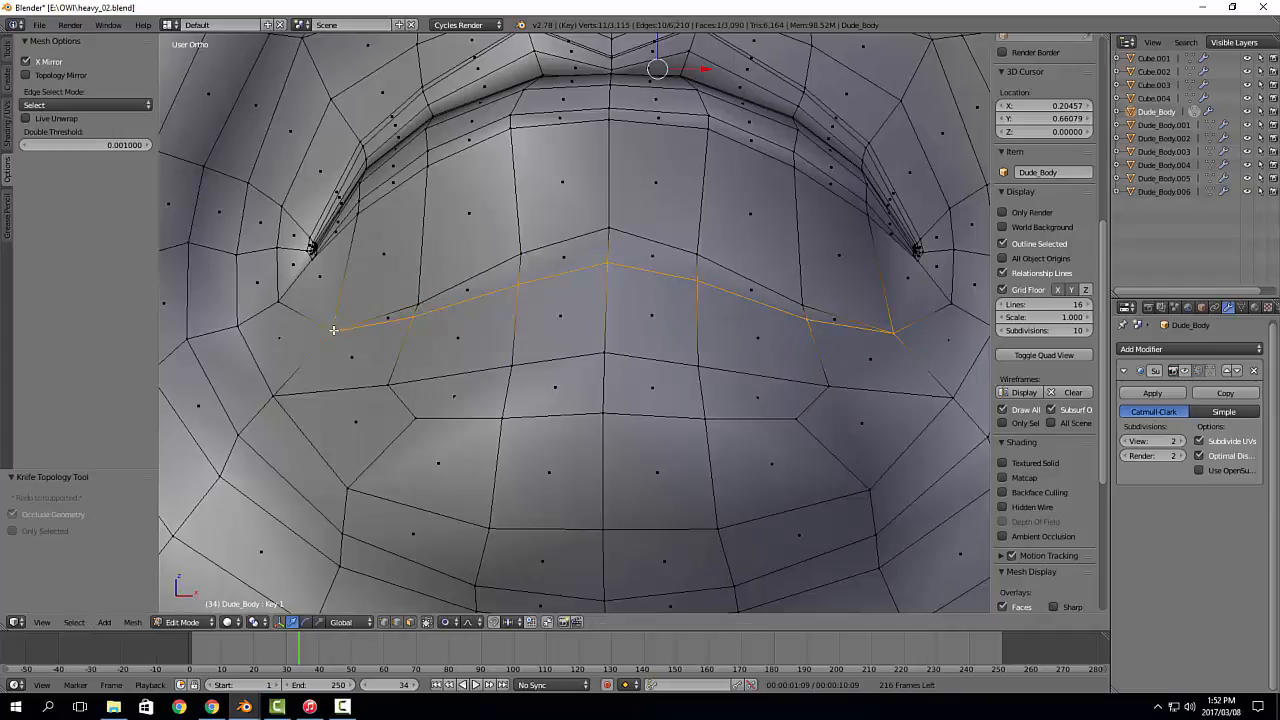
Step: Add a loop cut between the lip's crease edge and the new knife cut, and frame it in profile
{"action": "scroll", "coordinate": [475, 297], "scroll_direction": "up", "scroll_amount": 1}
{"action": "key", "text": "k"}
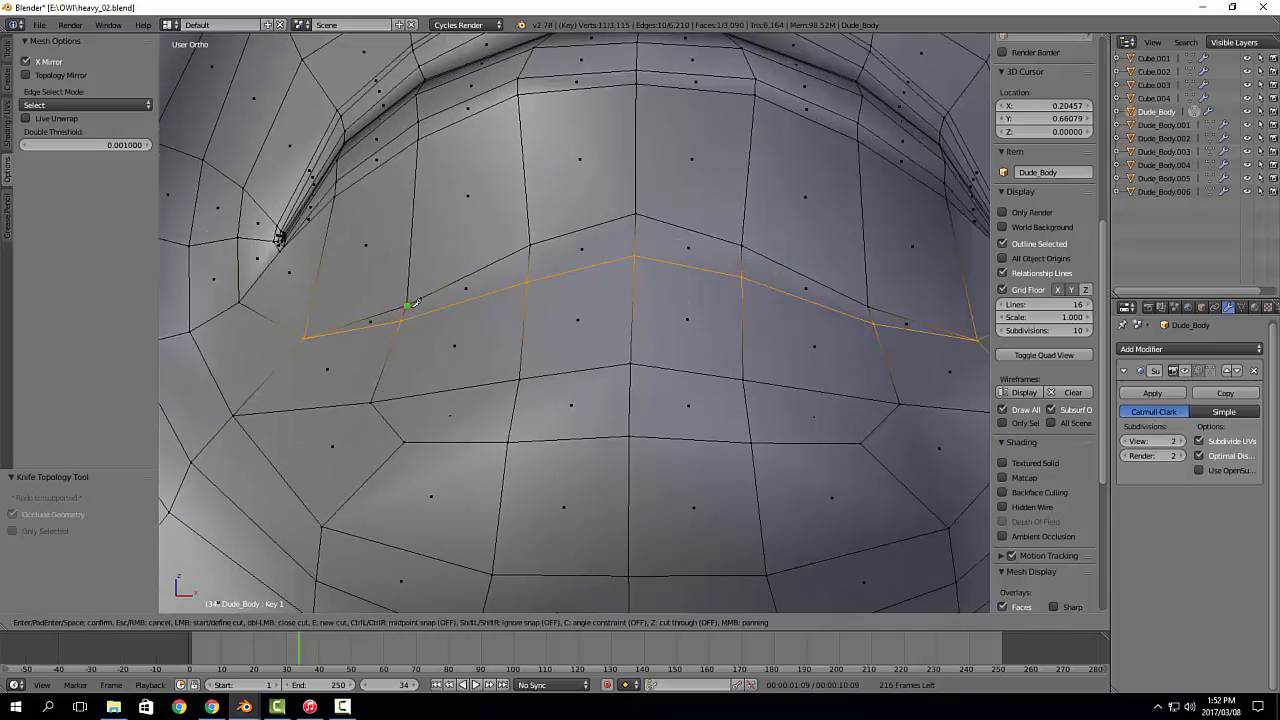
{"action": "key", "text": "Escape"}
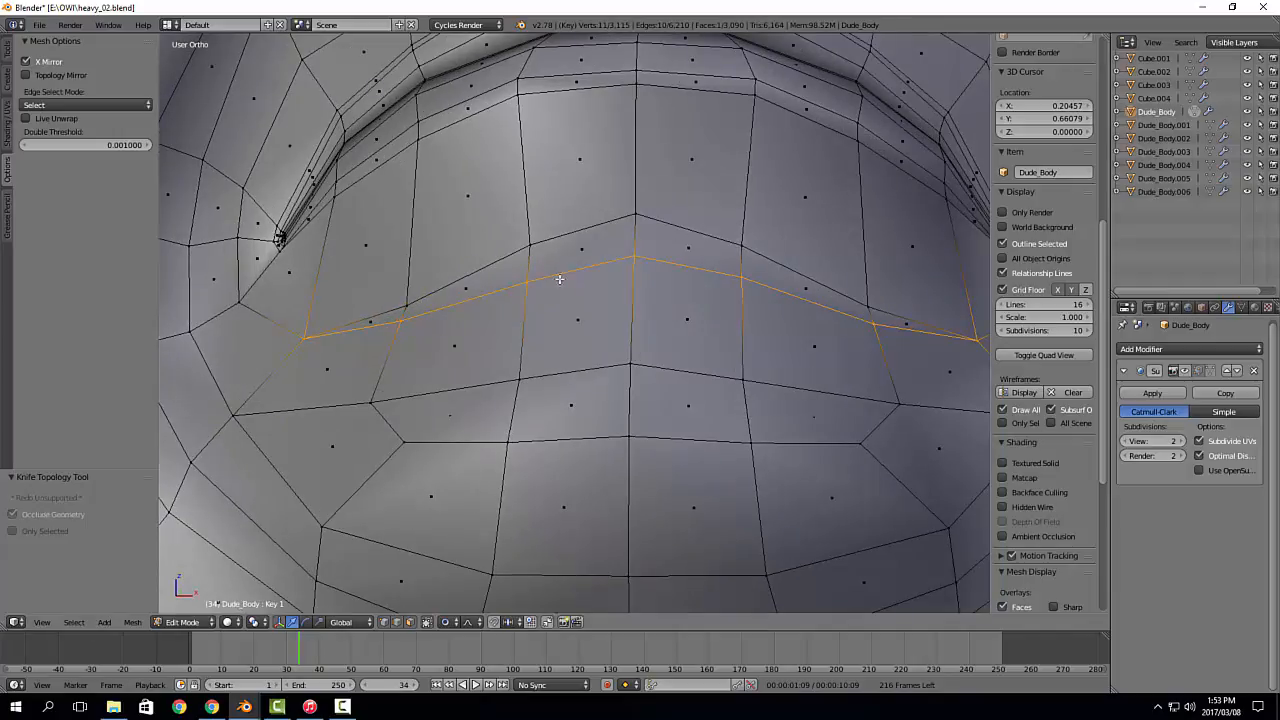
{"action": "key", "text": "ctrl+r"}
{"action": "double_click", "coordinate": [639, 241]}
{"action": "key", "text": "KP_Decimal"}
{"action": "middle_click_drag", "start_coordinate": [758, 330], "coordinate": [628, 322]}
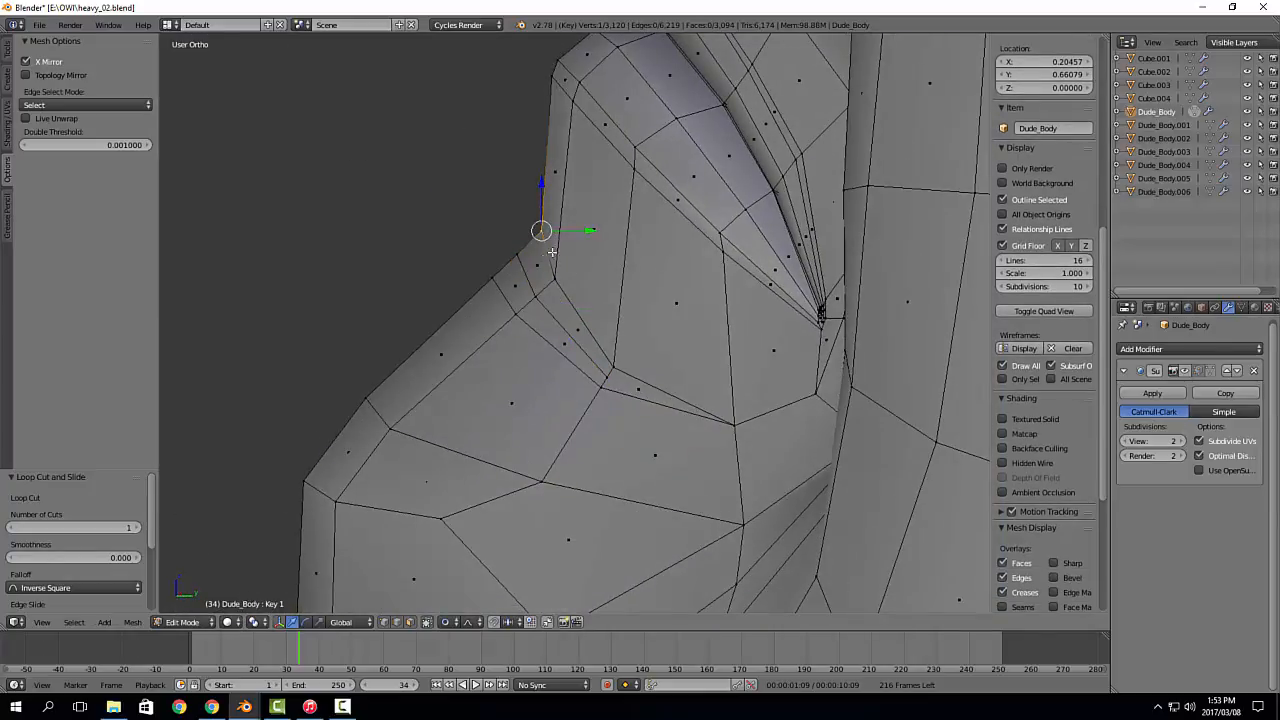
Step: Select the loop cut's centre edge and push it slightly inward along Y with proportional editing
{"action": "right_click", "coordinate": [518, 260]}
{"action": "right_click", "coordinate": [540, 297], "text": "ctrl"}
{"action": "middle_click_drag", "start_coordinate": [540, 297], "coordinate": [566, 284]}
{"action": "left_click_drag", "start_coordinate": [572, 274], "coordinate": [579, 276]}
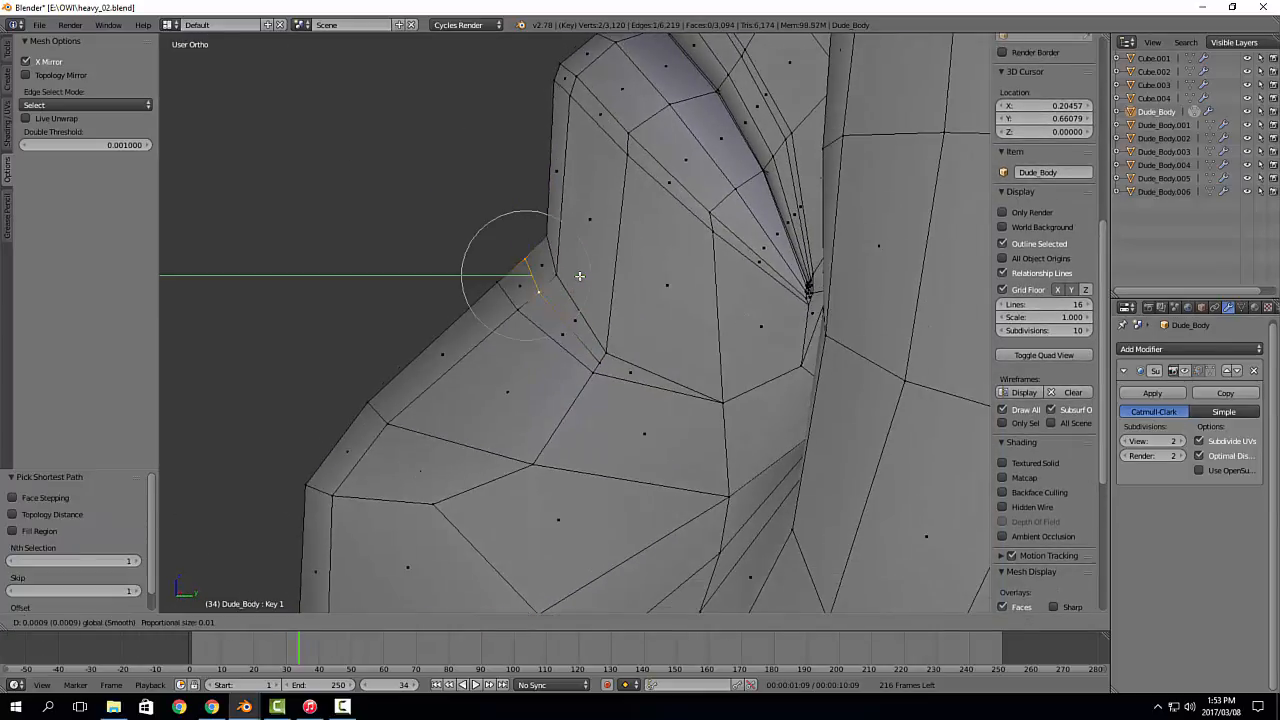
{"action": "left_click", "coordinate": [579, 276]}
{"action": "scroll", "coordinate": [623, 347], "scroll_direction": "down", "scroll_amount": 6}
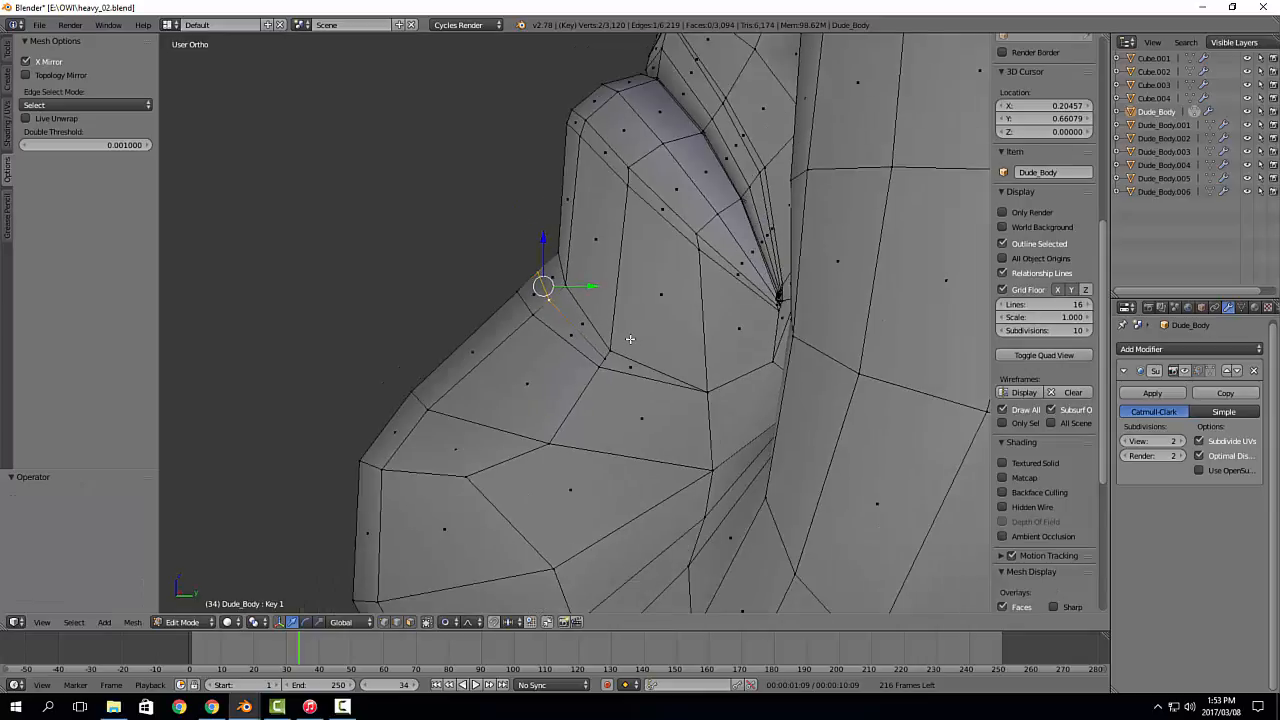
{"action": "middle_click_drag", "start_coordinate": [645, 275], "coordinate": [663, 310]}
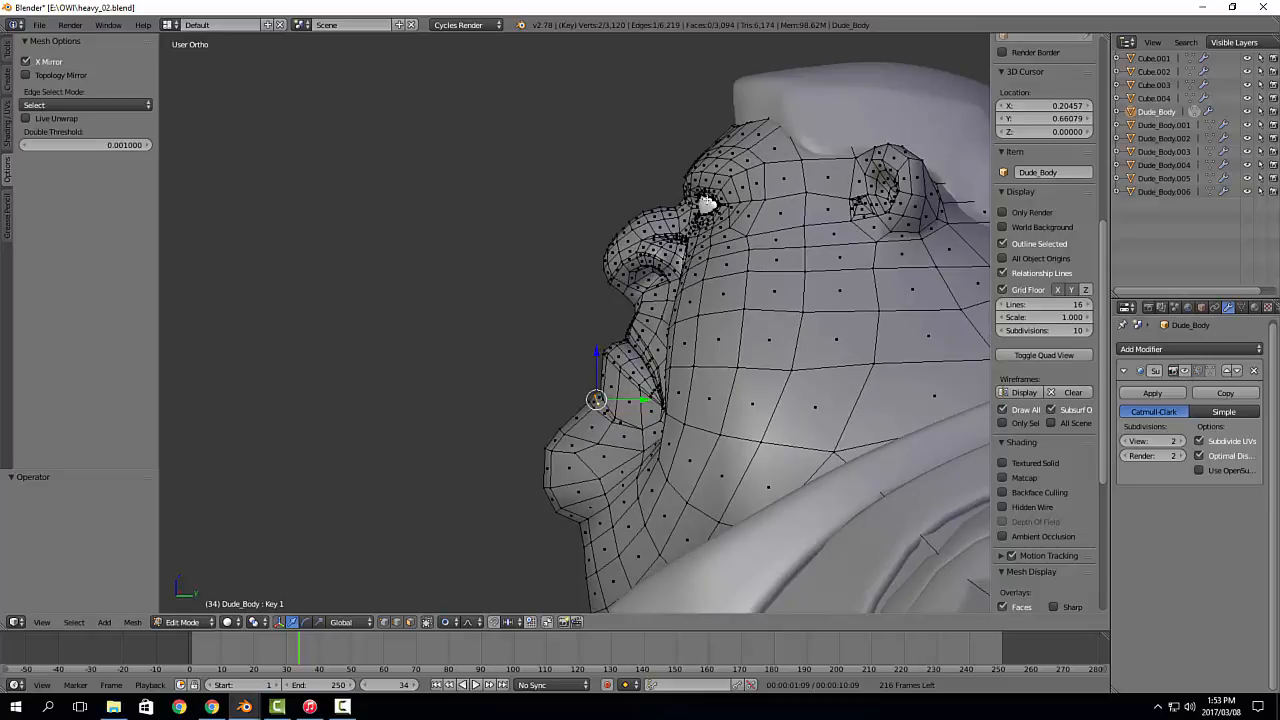
Step: Disable proportional editing and move the loop cut's centre edge inward and down to deepen the crease
{"action": "scroll", "coordinate": [374, 356], "scroll_direction": "up", "scroll_amount": 6}
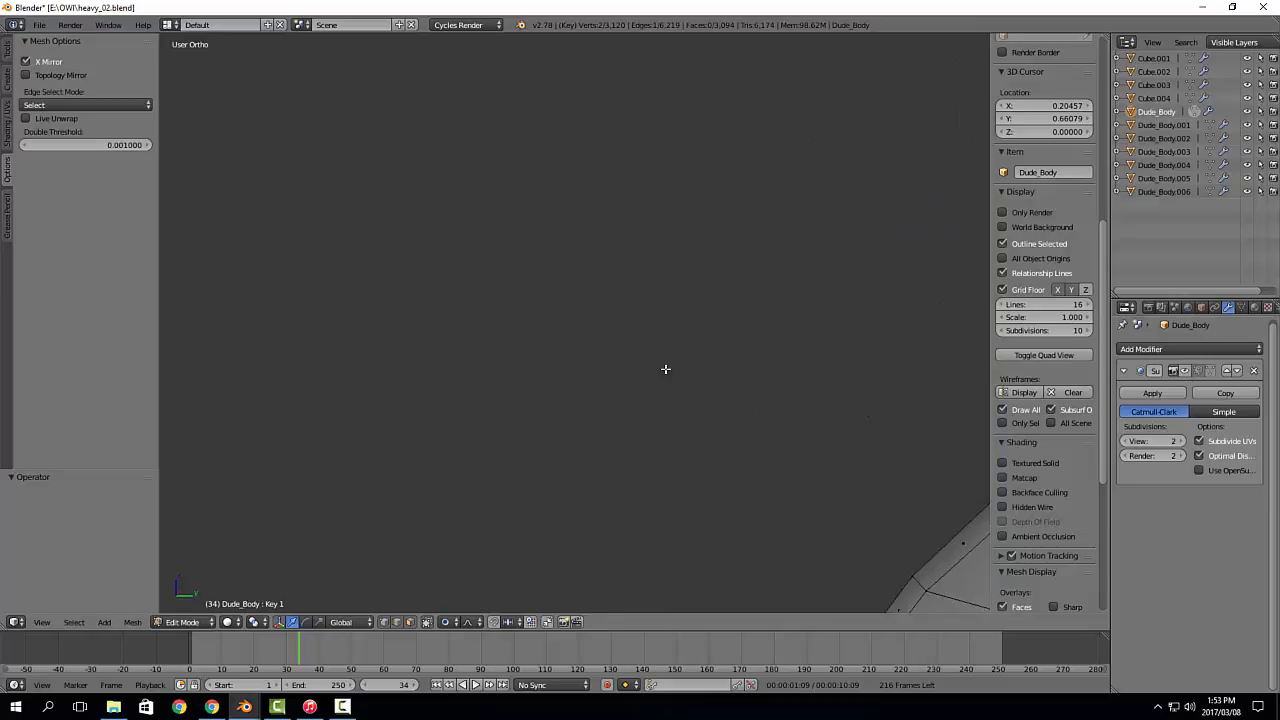
{"action": "middle_click_drag", "start_coordinate": [666, 369], "coordinate": [315, 313], "text": "shift"}
{"action": "middle_click_drag", "start_coordinate": [904, 403], "coordinate": [846, 345], "text": "shift"}
{"action": "scroll", "coordinate": [829, 340], "scroll_direction": "up", "scroll_amount": 2}
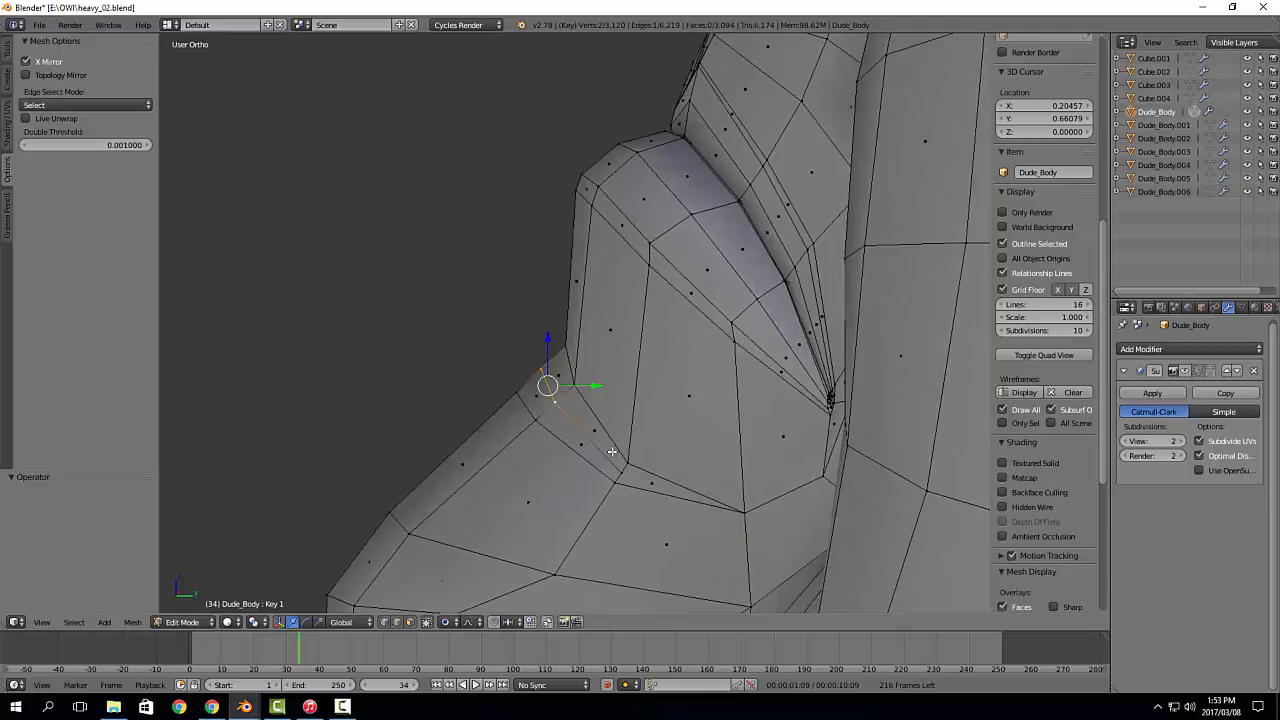
{"action": "left_click", "coordinate": [447, 622]}
{"action": "left_click", "coordinate": [470, 609]}
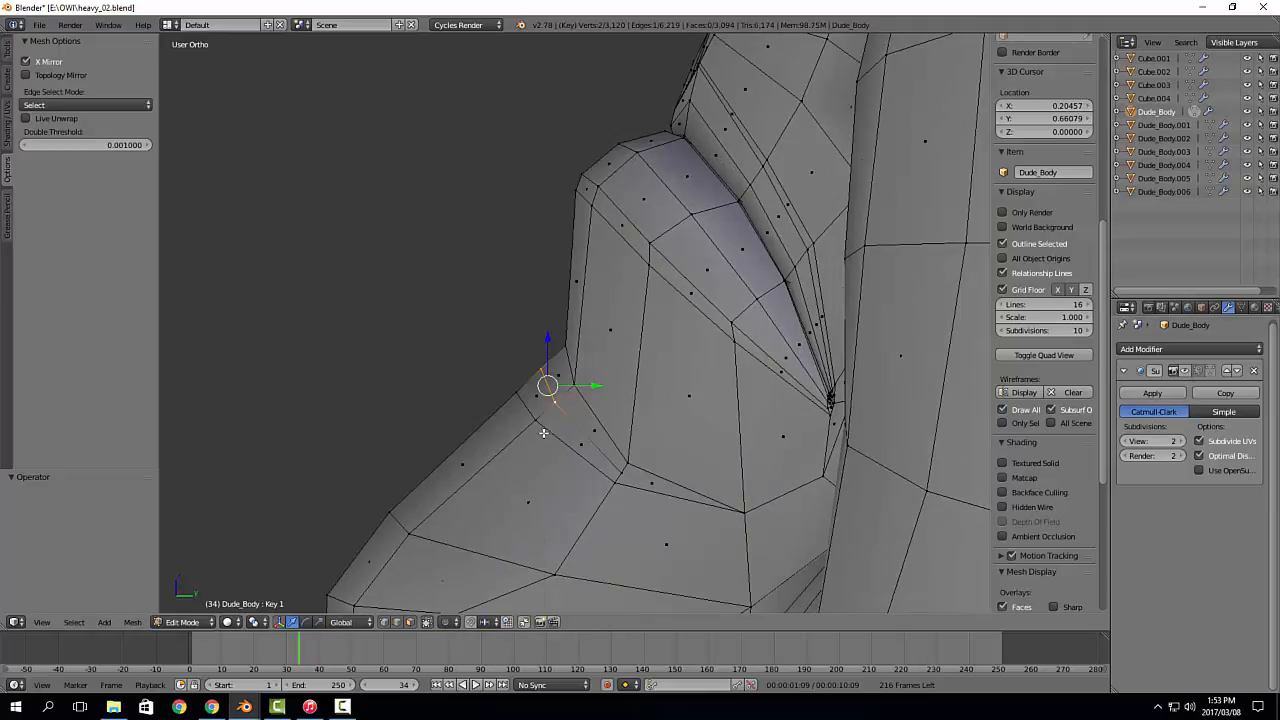
{"action": "key", "text": "g"}
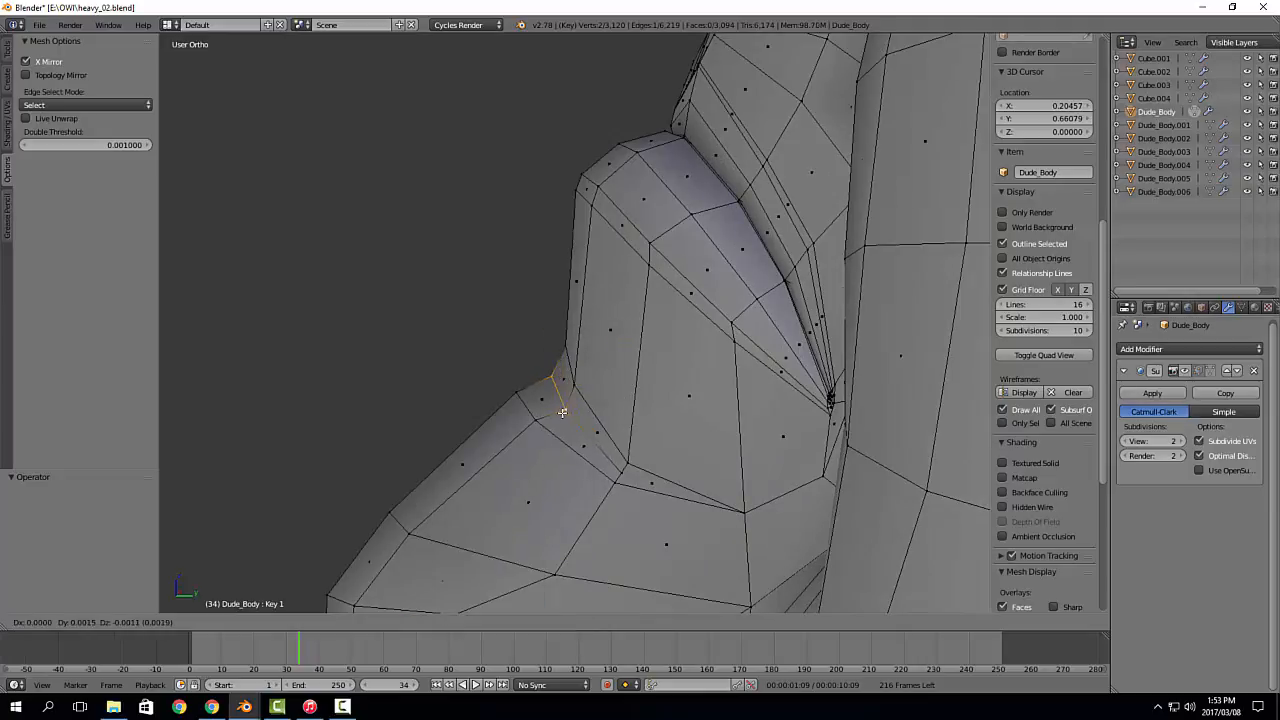
{"action": "left_click", "coordinate": [561, 418]}
Step: Pull the upper crease edge's centre and neighbouring vertices forward over the fold, and adjust the loop cut's vertex beside them
{"action": "key", "text": "g"}
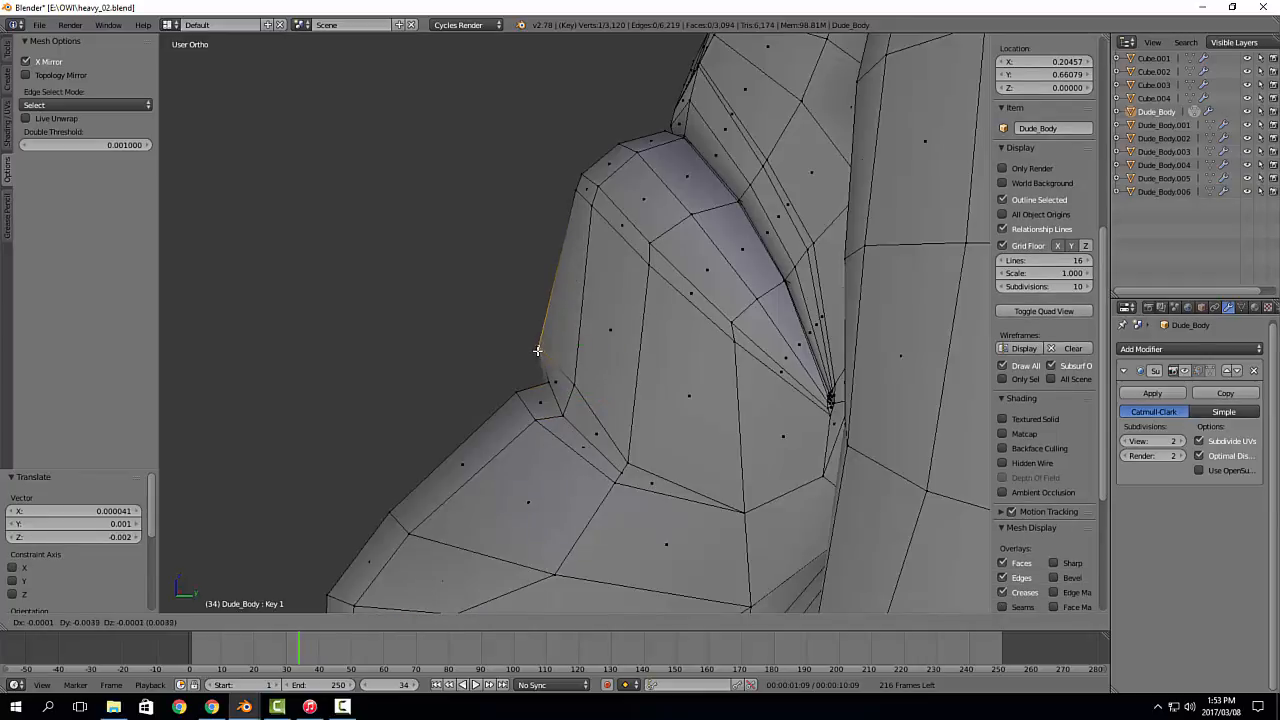
{"action": "left_click", "coordinate": [529, 345]}
{"action": "right_click", "coordinate": [577, 386]}
{"action": "key", "text": "g"}
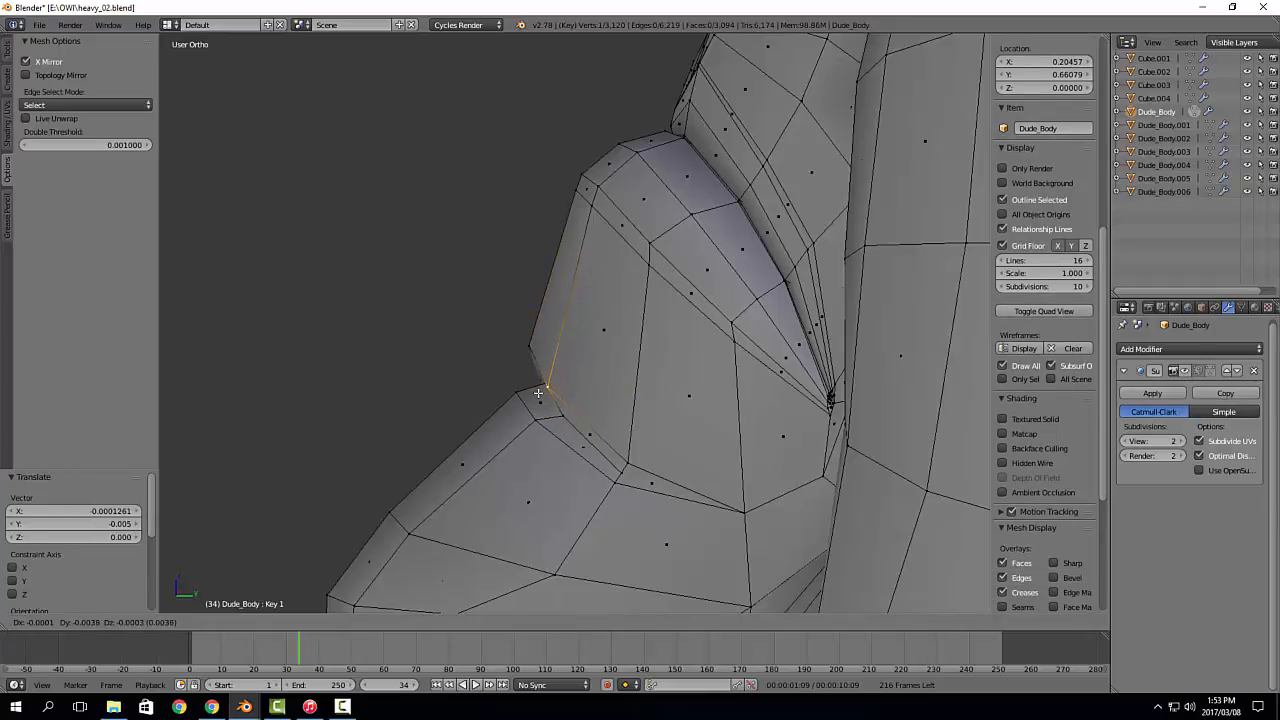
{"action": "left_click", "coordinate": [547, 389]}
{"action": "middle_click_drag", "start_coordinate": [547, 389], "coordinate": [771, 366]}
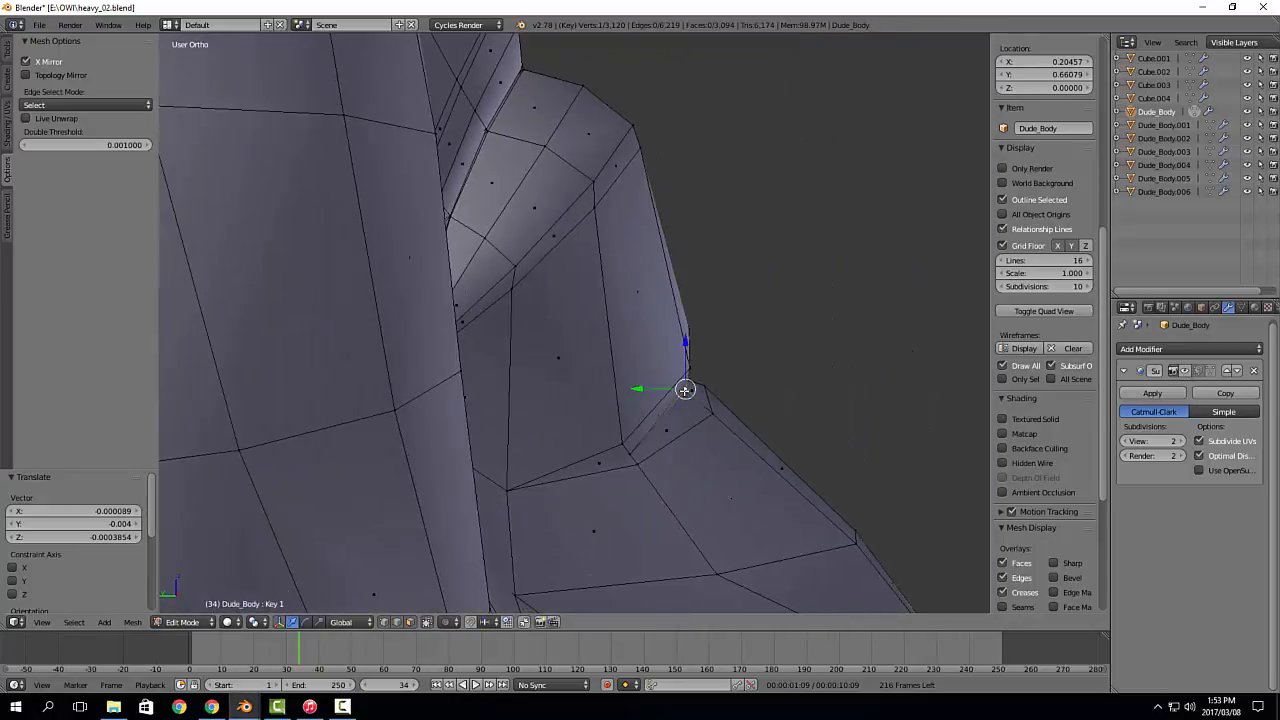
{"action": "key", "text": "g"}
{"action": "left_click", "coordinate": [667, 395]}
{"action": "middle_click_drag", "start_coordinate": [667, 395], "coordinate": [542, 432]}
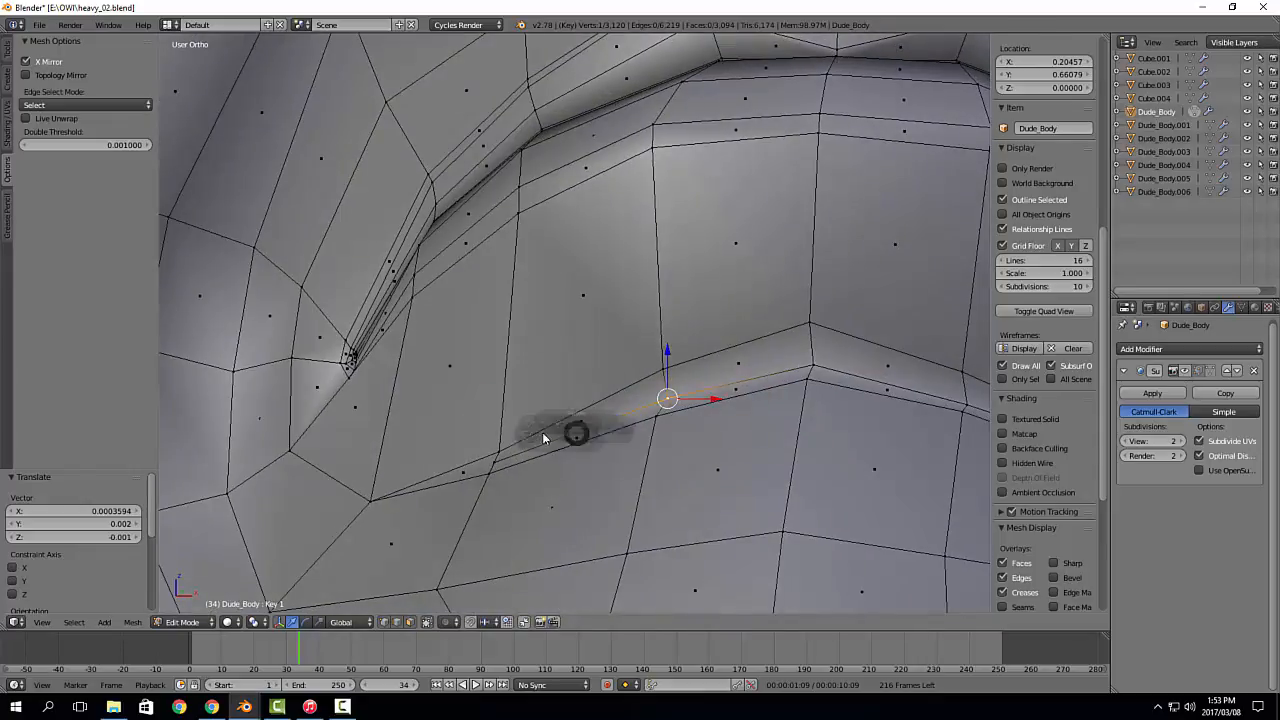
Step: Review the lower lip crease in Object Mode with the Subdivision Surface shown
{"action": "key", "text": "Tab"}
{"action": "left_click", "coordinate": [1184, 371]}
{"action": "scroll", "coordinate": [834, 372], "scroll_direction": "down", "scroll_amount": 7}
{"action": "middle_click_drag", "start_coordinate": [775, 375], "coordinate": [723, 373]}
{"action": "scroll", "coordinate": [725, 379], "scroll_direction": "up", "scroll_amount": 3}
Step: Undo the vertex moves, the loop cut and the knife cut below the lower lip
{"action": "key", "text": "Tab"}
{"action": "scroll", "coordinate": [899, 410], "scroll_direction": "up", "scroll_amount": 2}
{"action": "middle_click_drag", "start_coordinate": [899, 410], "coordinate": [832, 368], "text": "shift"}
{"action": "right_click", "coordinate": [832, 364]}
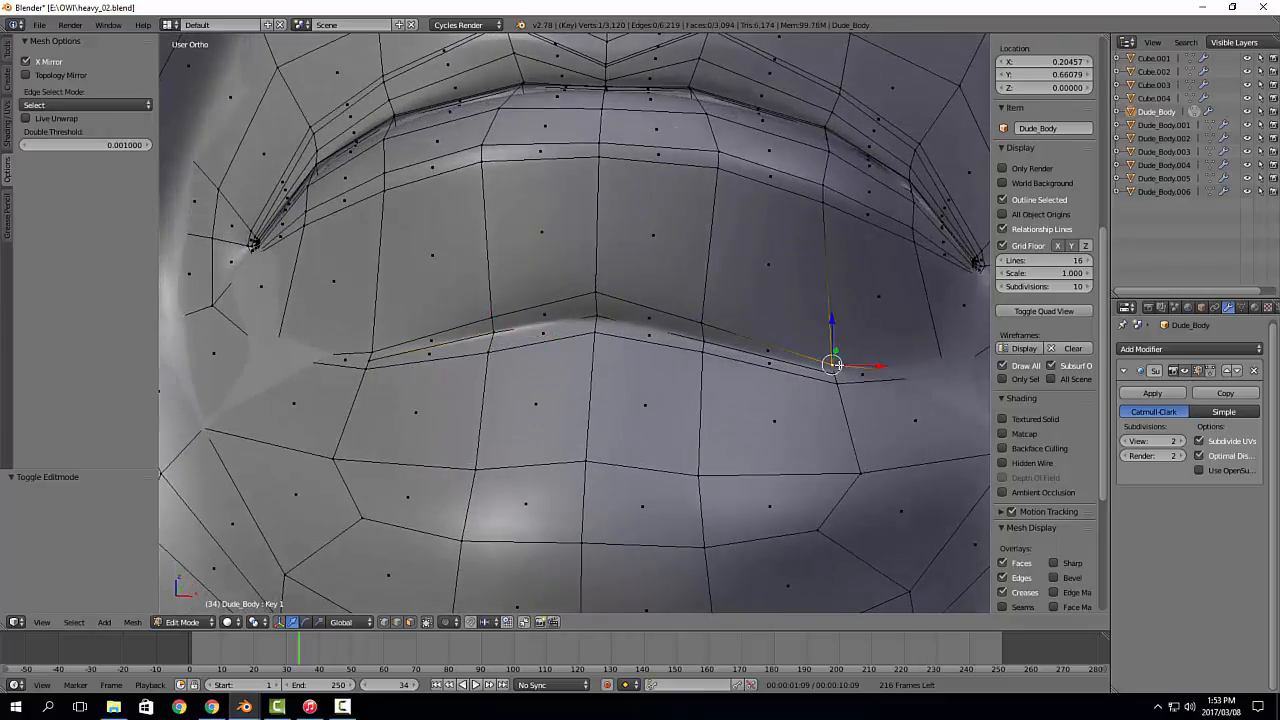
{"action": "key", "text": "ctrl+z"}
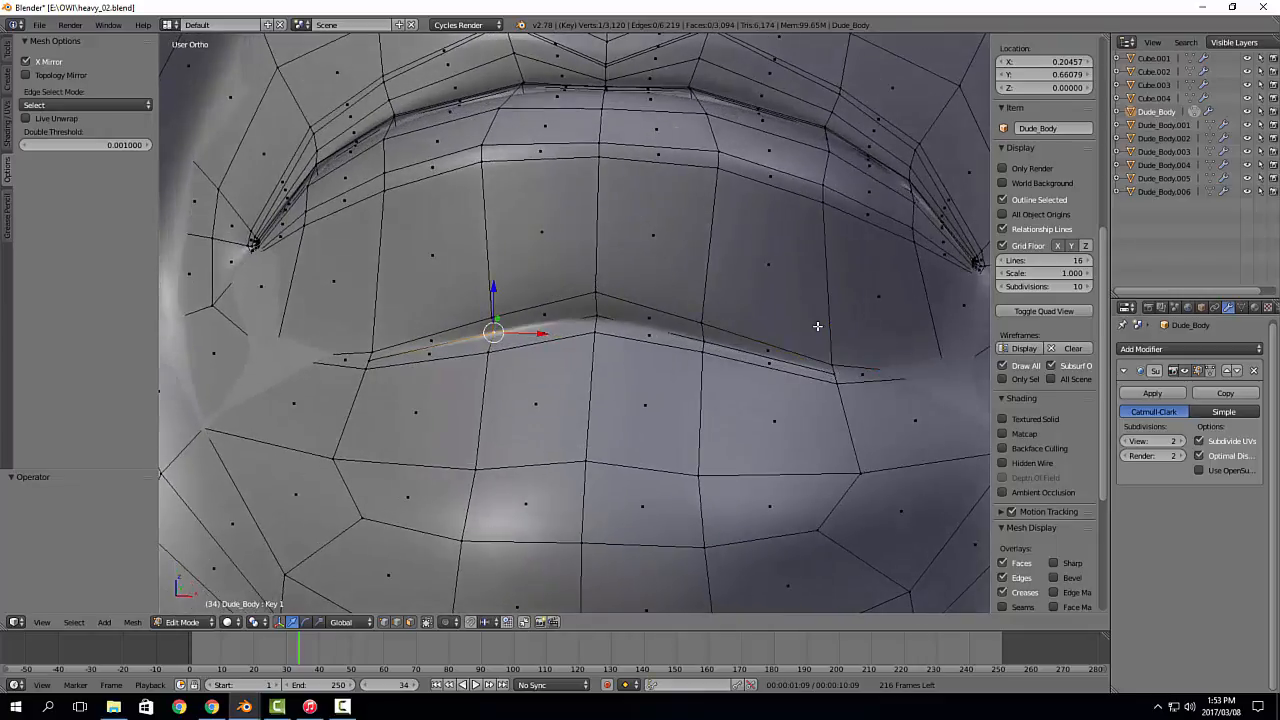
{"action": "key", "text": "Tab"}
{"action": "left_click", "coordinate": [655, 331]}
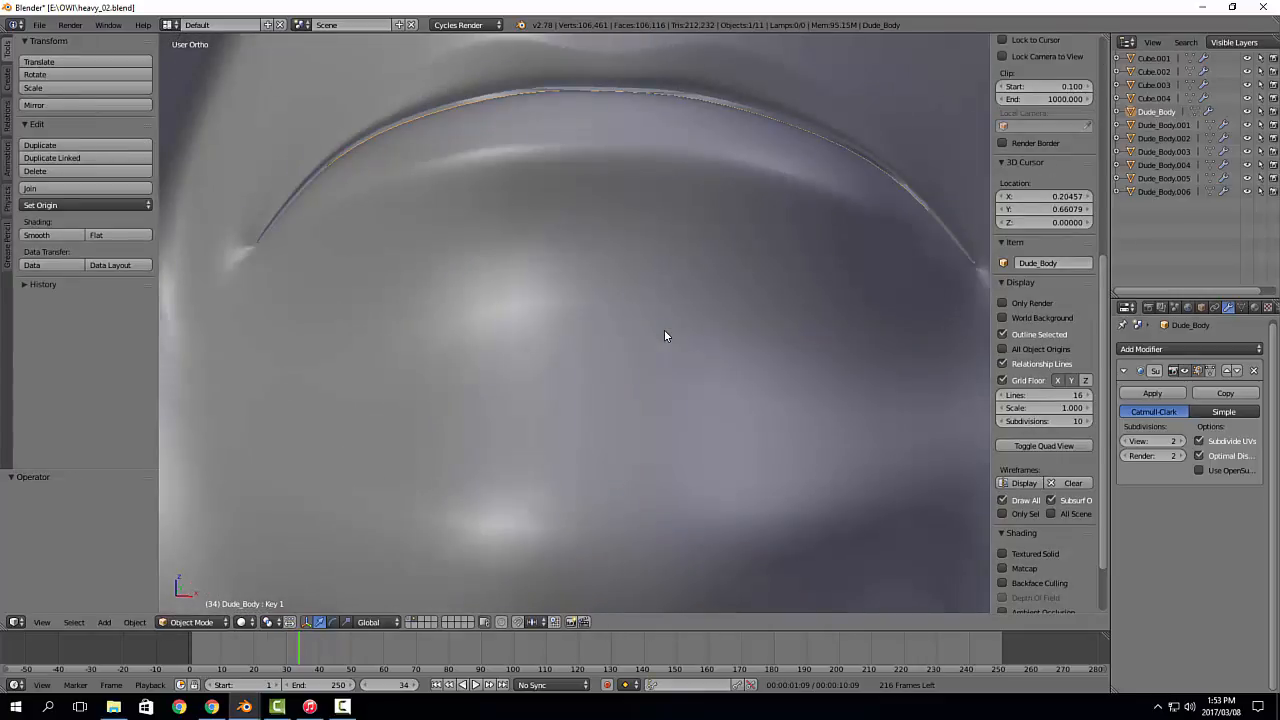
Step: Hide the body's subdivision in the viewport and knife-cut a shorter line just below the crease edge across the lip's middle faces
{"action": "key", "text": "Tab"}
{"action": "key", "text": "a"}
{"action": "left_click", "coordinate": [1187, 370]}
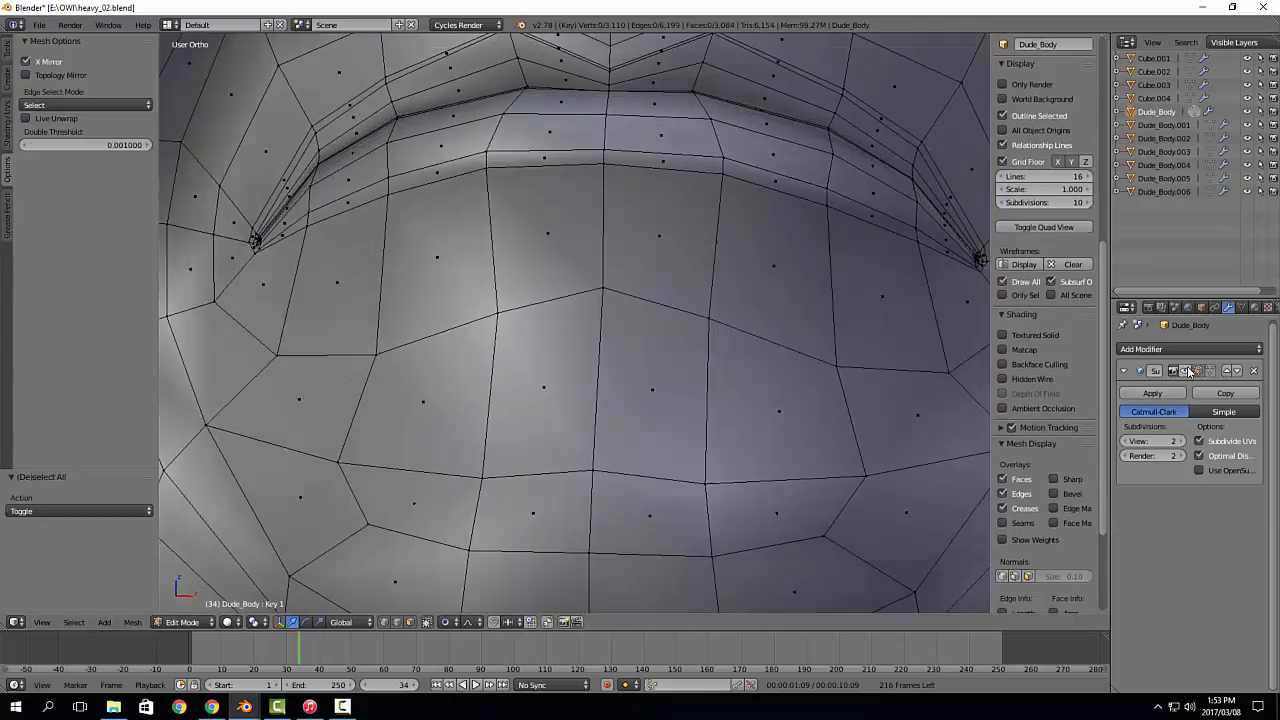
{"action": "key", "text": "k"}
{"action": "left_click", "coordinate": [835, 365]}
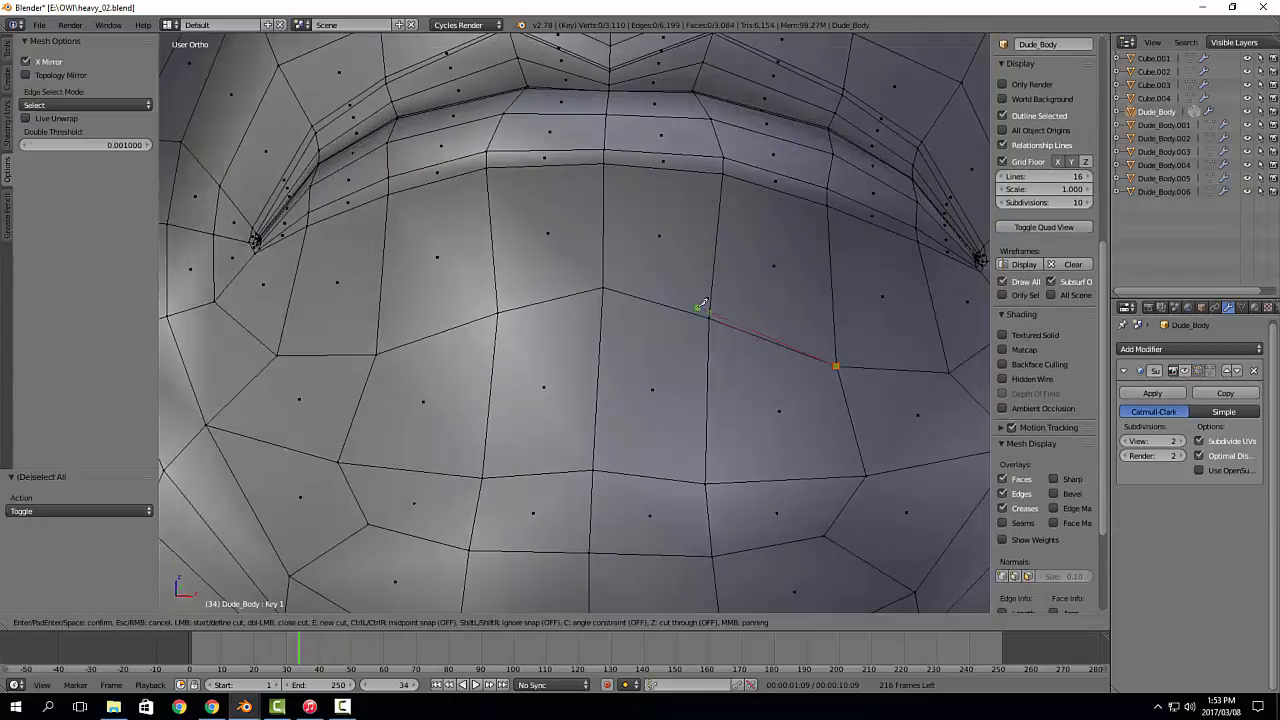
{"action": "left_click", "coordinate": [706, 328]}
{"action": "left_click", "coordinate": [602, 306]}
{"action": "left_click", "coordinate": [496, 329]}
{"action": "left_click", "coordinate": [377, 353]}
{"action": "key", "text": "Return"}
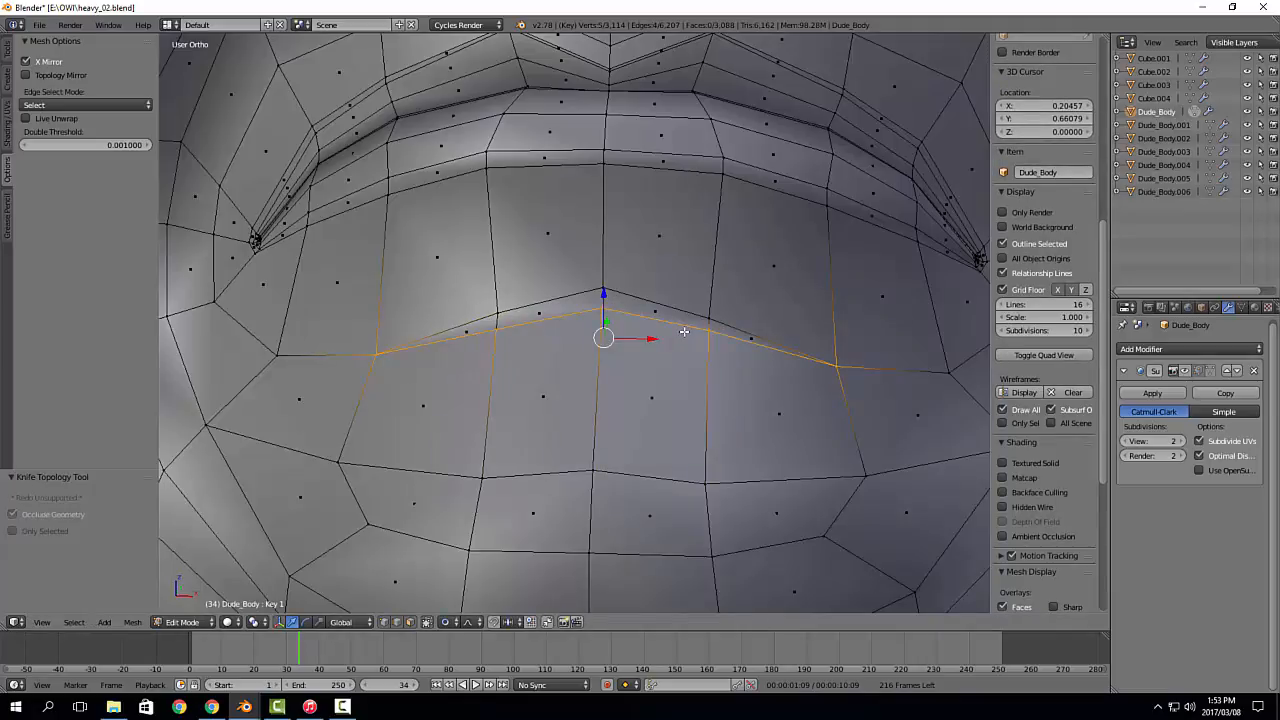
Step: Knife-cut a second line between the crease edge and the first cut, spanning the two centre faces of the lip
{"action": "key", "text": "k"}
{"action": "scroll", "coordinate": [690, 326], "scroll_direction": "up", "scroll_amount": 2}
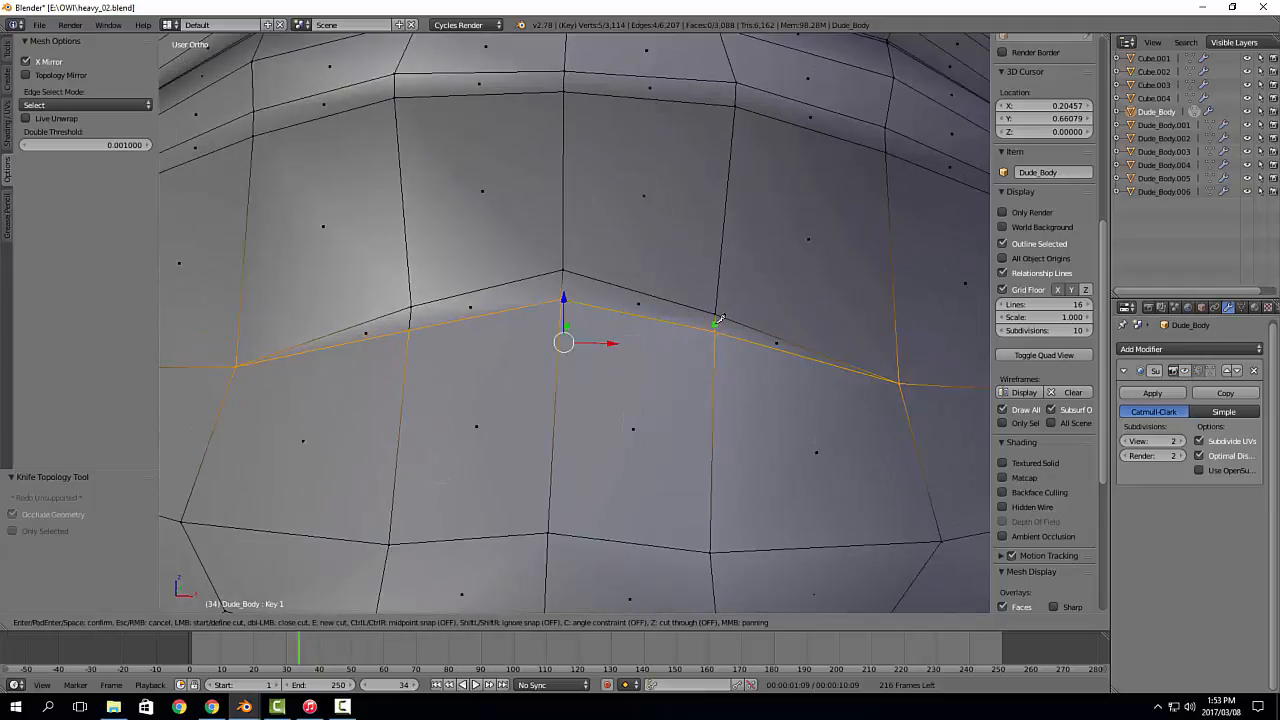
{"action": "left_click", "coordinate": [716, 322]}
{"action": "left_click", "coordinate": [562, 288]}
{"action": "left_click", "coordinate": [410, 314]}
{"action": "key", "text": "Return"}
Step: Select the middle cut's vertices, disable proportional editing and move them inward and down to form the crease
{"action": "scroll", "coordinate": [540, 284], "scroll_direction": "down", "scroll_amount": 1}
{"action": "middle_click_drag", "start_coordinate": [620, 288], "coordinate": [518, 280]}
{"action": "right_click", "coordinate": [542, 283]}
{"action": "scroll", "coordinate": [572, 323], "scroll_direction": "up", "scroll_amount": 3}
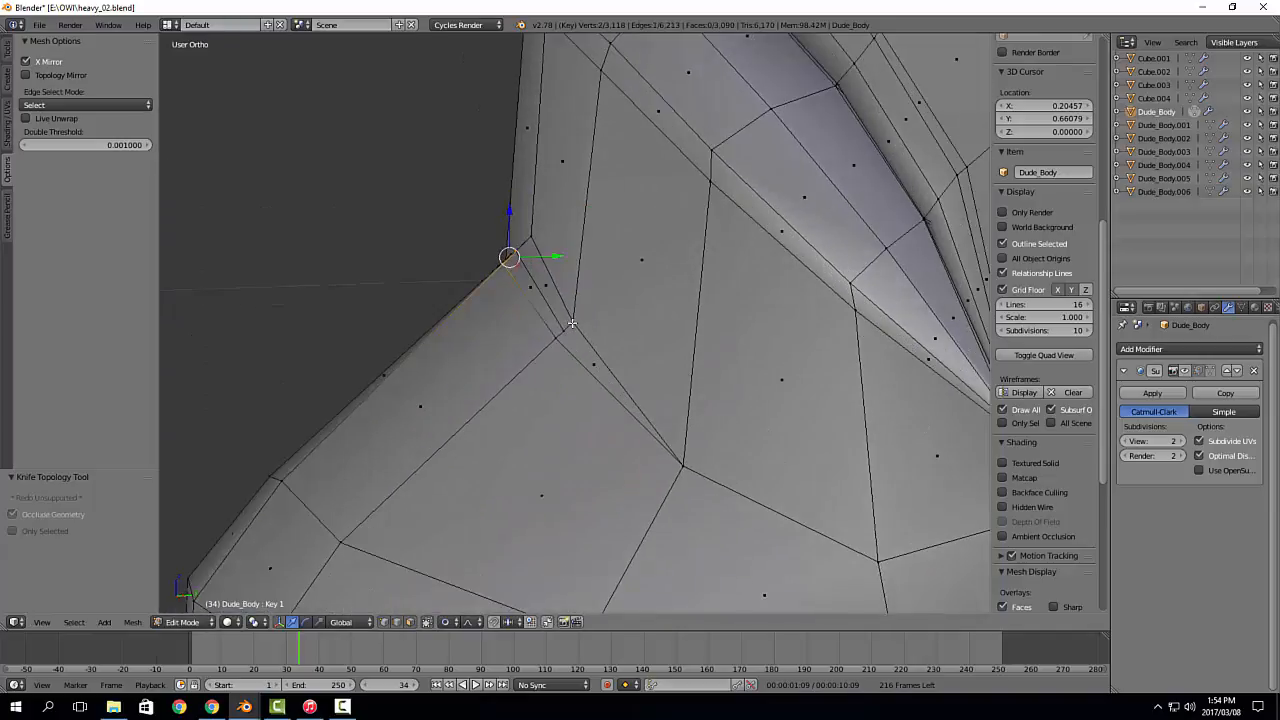
{"action": "right_click", "coordinate": [568, 326]}
{"action": "scroll", "coordinate": [556, 317], "scroll_direction": "up", "scroll_amount": 3}
{"action": "key", "text": "a"}
{"action": "right_click", "coordinate": [565, 337]}
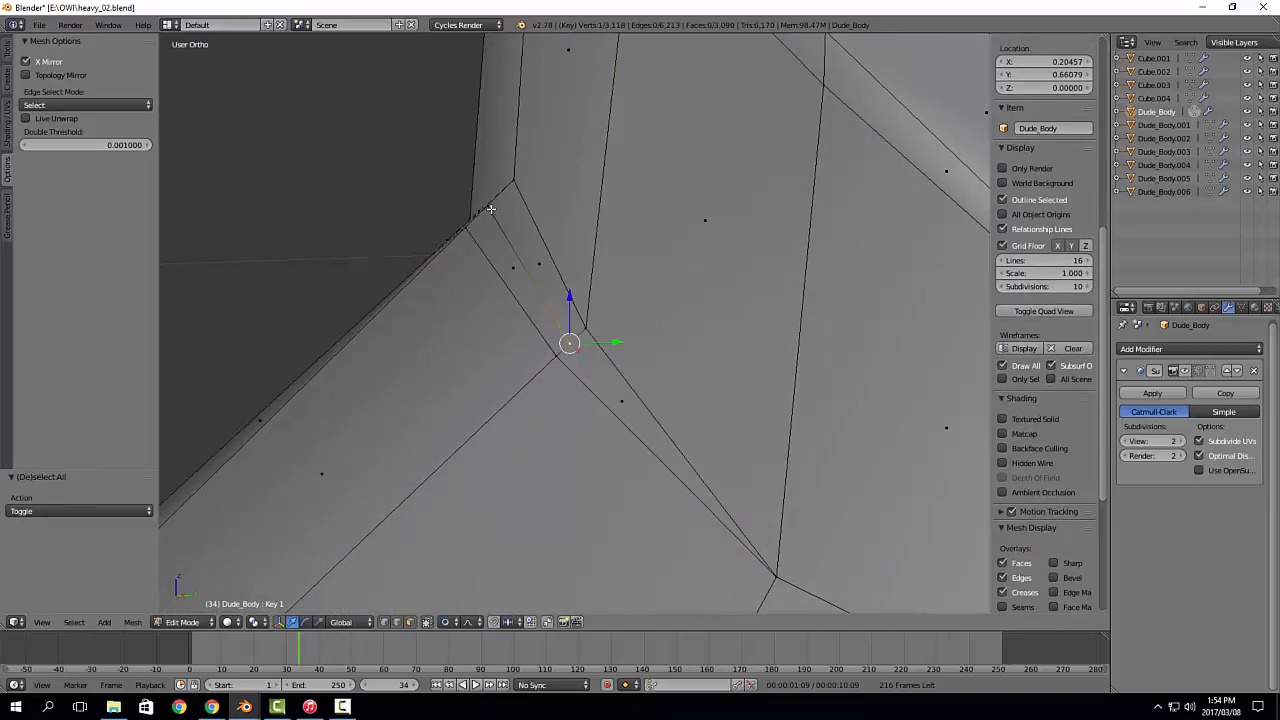
{"action": "right_click", "coordinate": [491, 209], "text": "ctrl"}
{"action": "middle_click_drag", "start_coordinate": [491, 209], "coordinate": [549, 232]}
{"action": "key", "text": "g"}
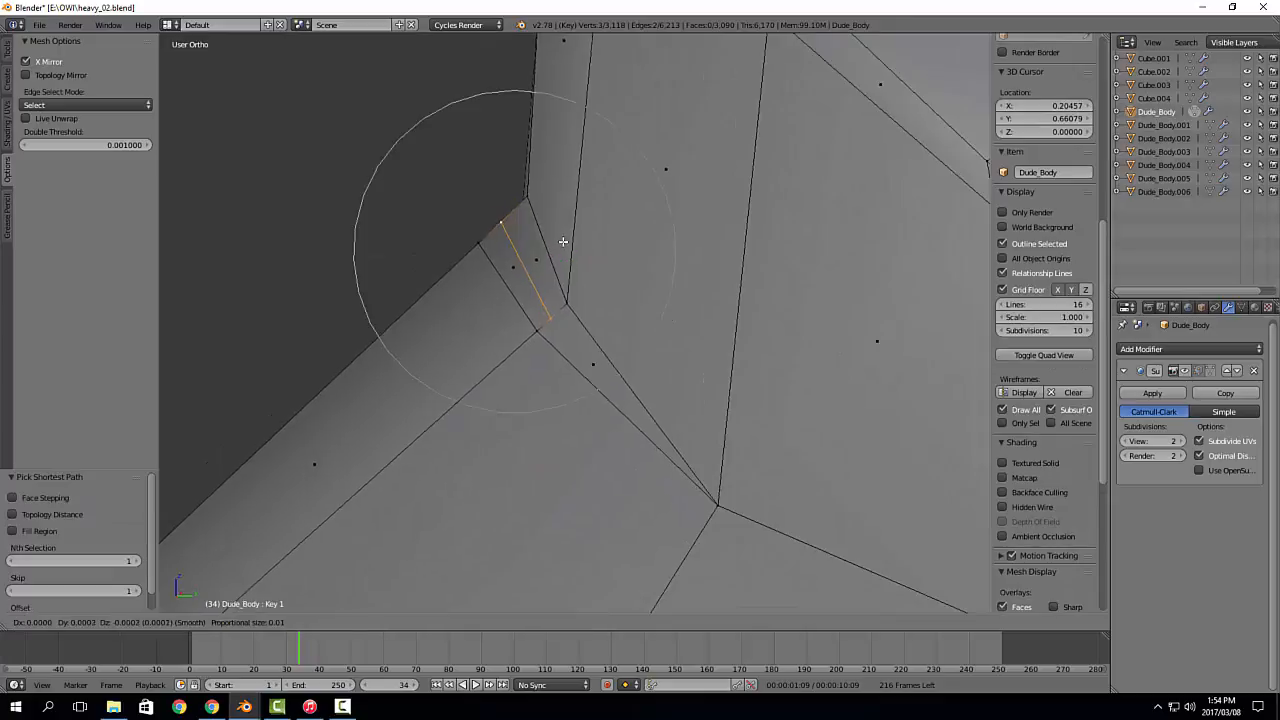
{"action": "right_click", "coordinate": [563, 246]}
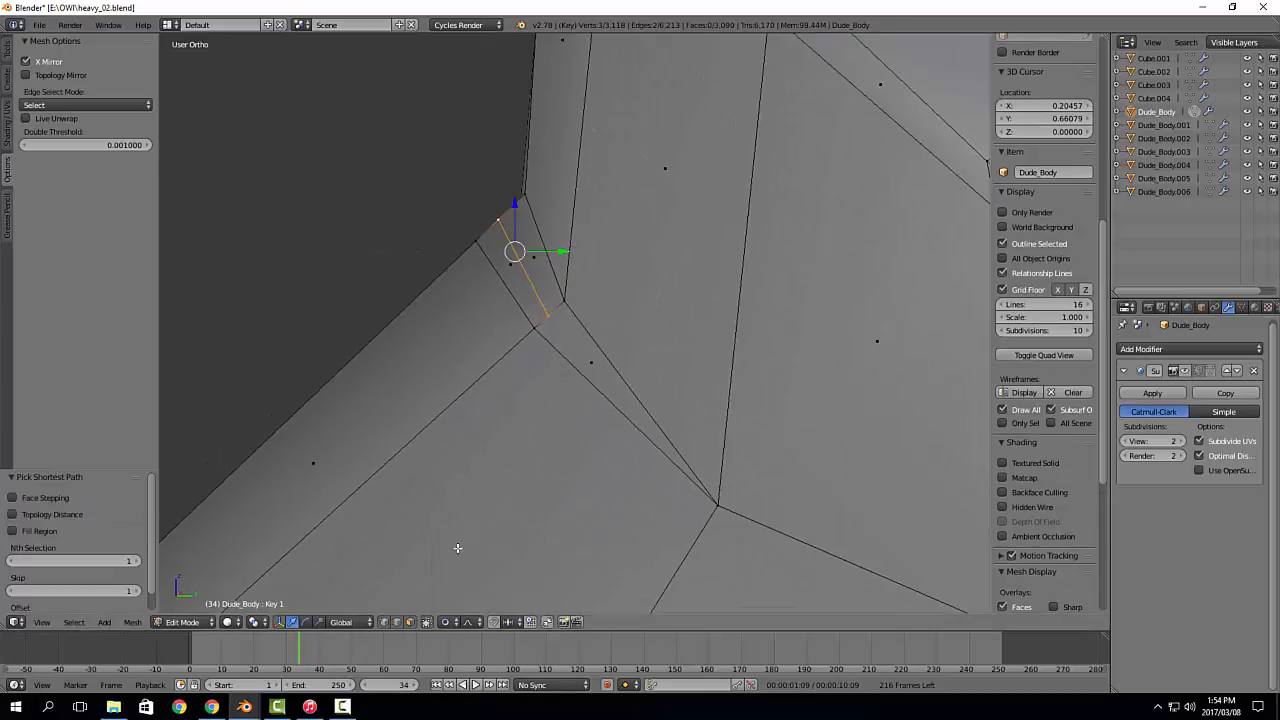
{"action": "left_click", "coordinate": [446, 622]}
{"action": "left_click", "coordinate": [480, 583]}
{"action": "key", "text": "g"}
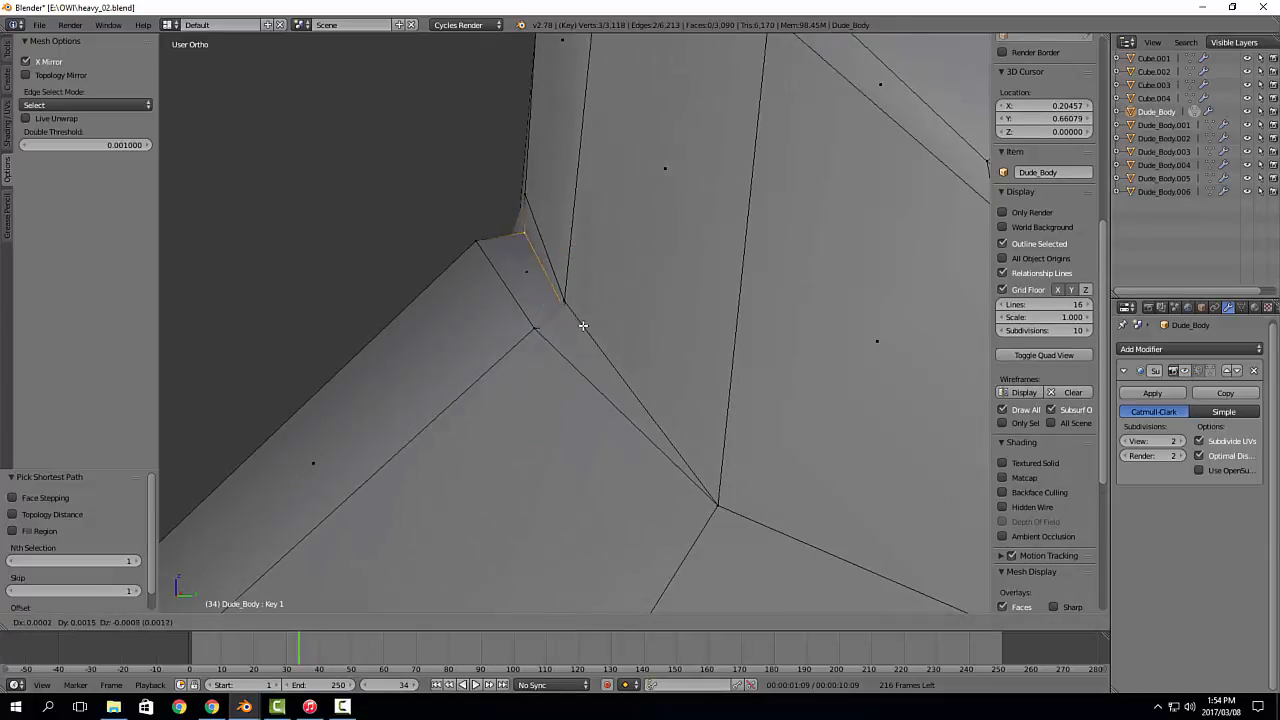
{"action": "left_click", "coordinate": [594, 331]}
Step: Reposition the centre vertex and its neighbour on the upper crease edge so the lip overhangs the fold
{"action": "middle_click_drag", "start_coordinate": [594, 331], "coordinate": [652, 310]}
{"action": "scroll", "coordinate": [650, 309], "scroll_direction": "down", "scroll_amount": 3}
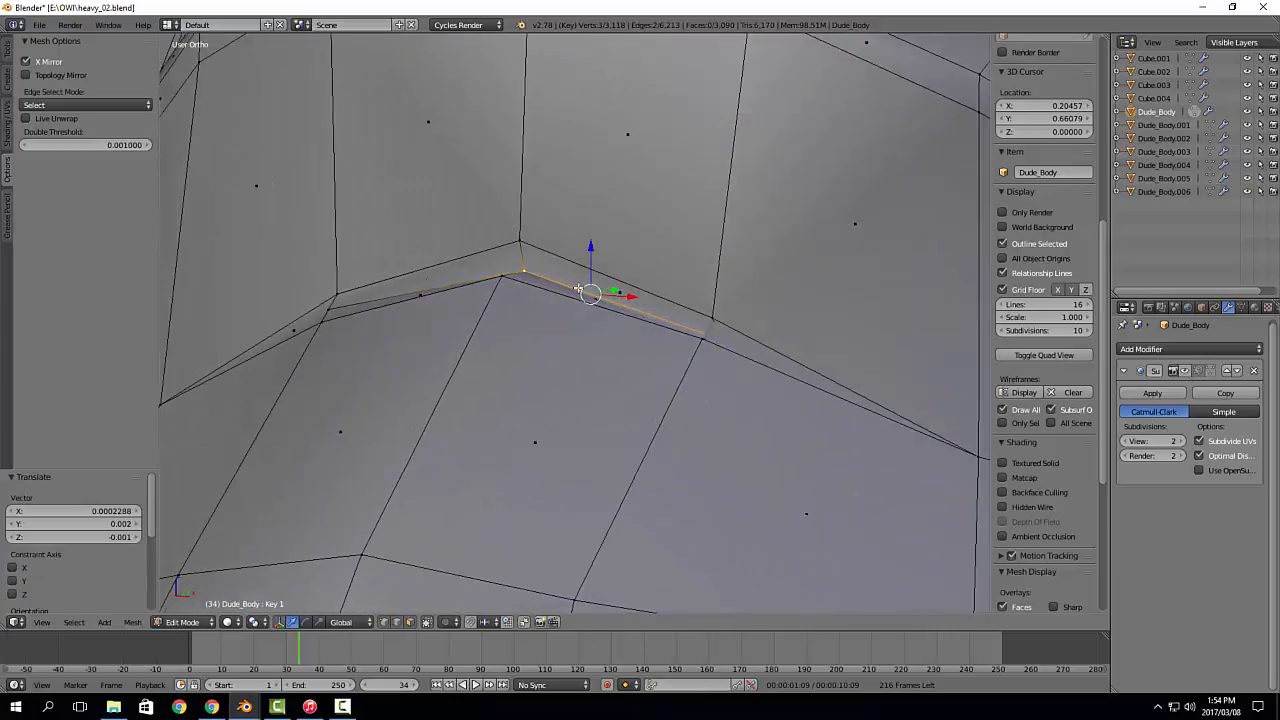
{"action": "right_click", "coordinate": [526, 246]}
{"action": "middle_click_drag", "start_coordinate": [590, 265], "coordinate": [488, 269]}
{"action": "middle_click_drag", "start_coordinate": [588, 293], "coordinate": [570, 317]}
{"action": "key", "text": "g"}
{"action": "left_click", "coordinate": [543, 248]}
{"action": "right_click", "coordinate": [557, 299]}
{"action": "key", "text": "g"}
{"action": "left_click", "coordinate": [537, 278]}
Step: Return to Object Mode, show the Subdivision Surface and review the lip crease on the whole face
{"action": "key", "text": "Tab"}
{"action": "left_click", "coordinate": [1185, 371]}
{"action": "scroll", "coordinate": [532, 303], "scroll_direction": "down", "scroll_amount": 5}
{"action": "scroll", "coordinate": [640, 337], "scroll_direction": "down", "scroll_amount": 3}
{"action": "middle_click_drag", "start_coordinate": [692, 355], "coordinate": [597, 341]}
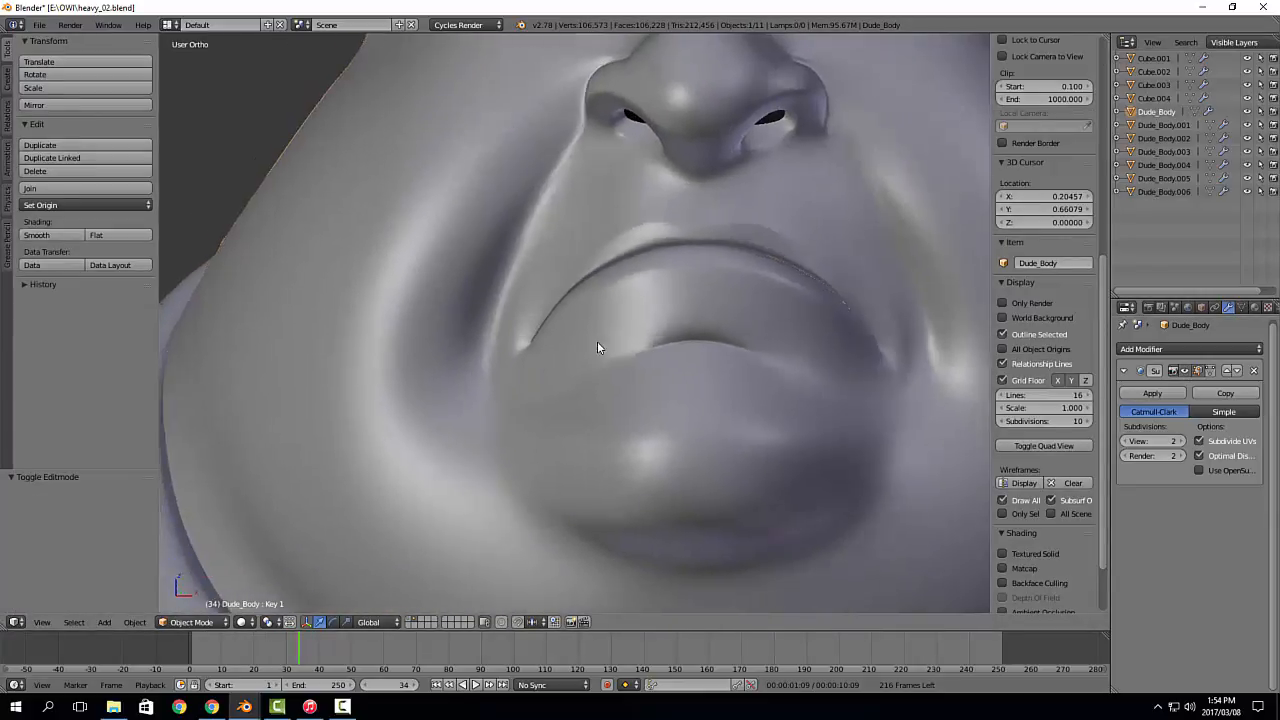
{"action": "scroll", "coordinate": [626, 358], "scroll_direction": "down", "scroll_amount": 3}
{"action": "scroll", "coordinate": [481, 355], "scroll_direction": "up", "scroll_amount": 6}
{"action": "middle_click_drag", "start_coordinate": [481, 352], "coordinate": [658, 378]}
{"action": "scroll", "coordinate": [672, 378], "scroll_direction": "down", "scroll_amount": 5}
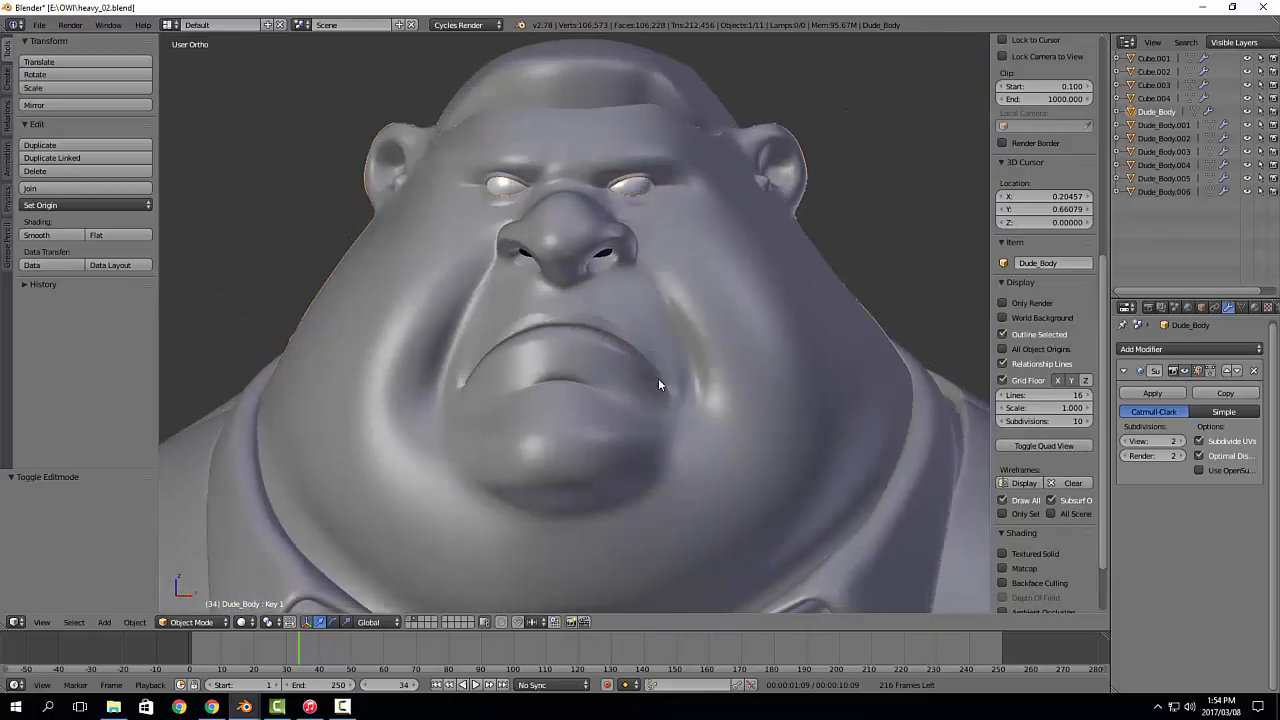
Step: Select the Dude_Body mesh and enter Edit Mode at the forehead above the character's left eye
{"action": "left_click", "coordinate": [408, 622]}
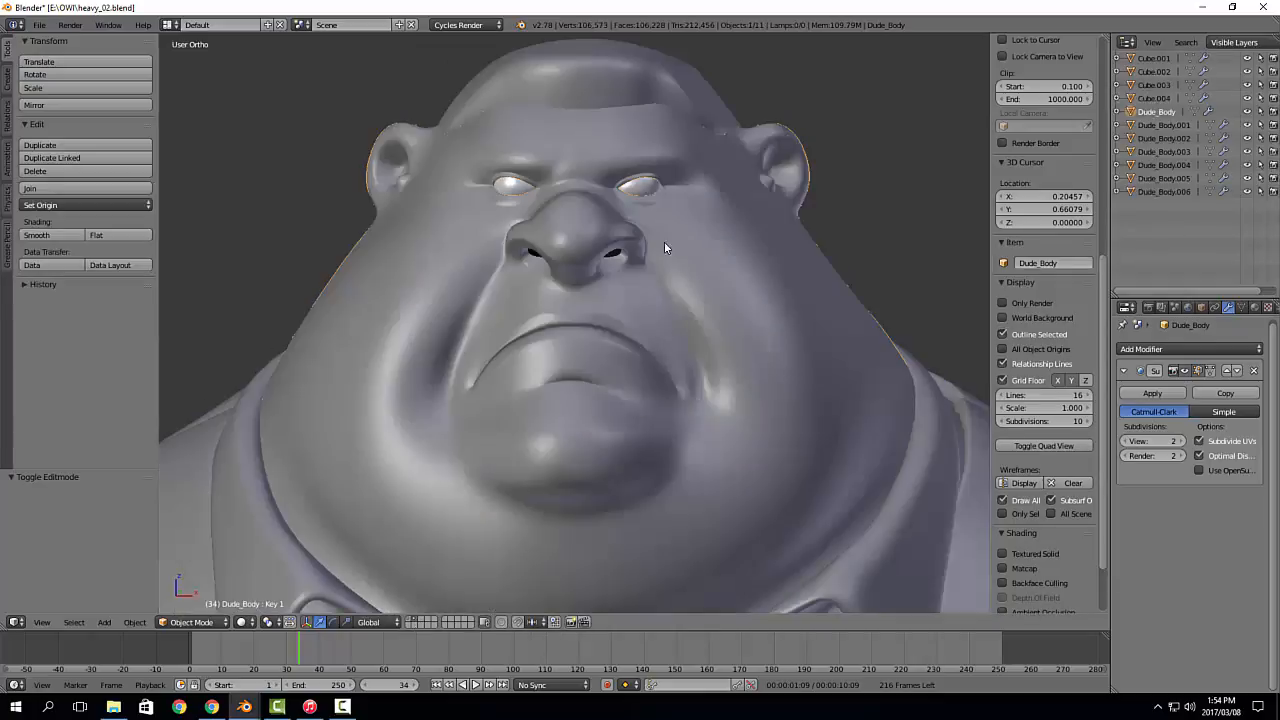
{"action": "middle_click_drag", "start_coordinate": [748, 258], "coordinate": [683, 432]}
{"action": "right_click", "coordinate": [683, 431]}
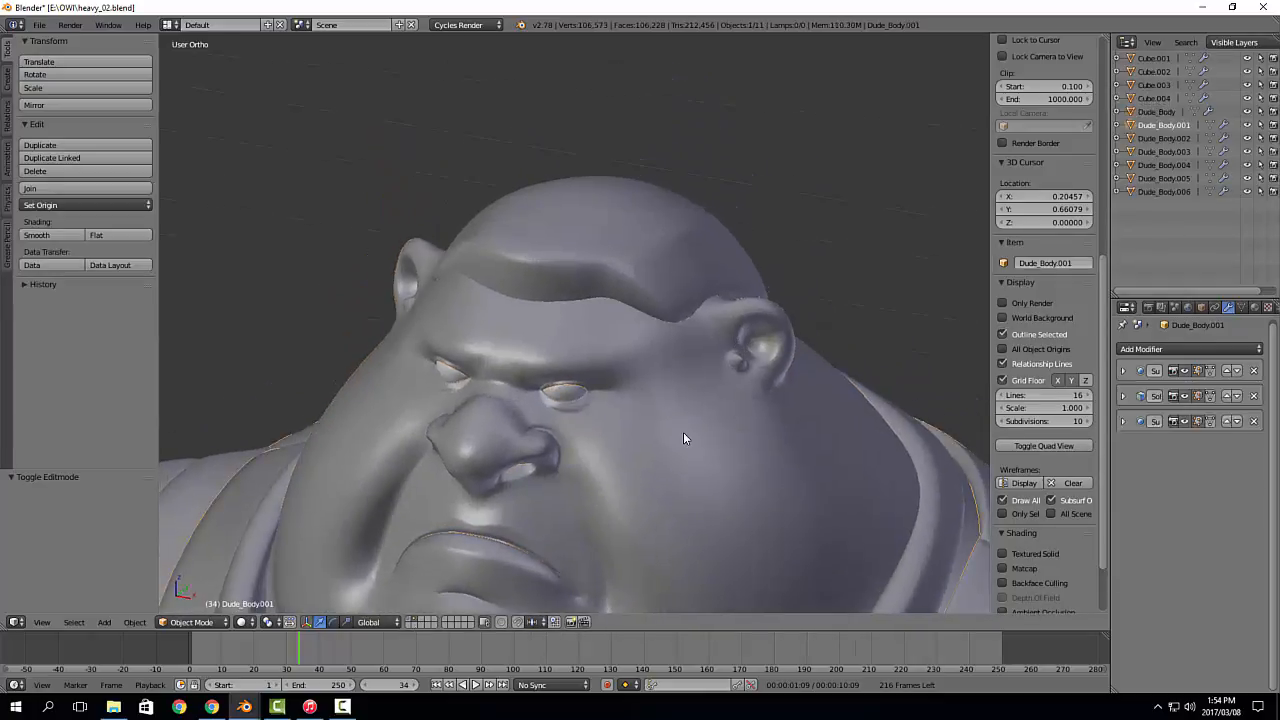
{"action": "scroll", "coordinate": [682, 427], "scroll_direction": "up", "scroll_amount": 3}
{"action": "right_click", "coordinate": [611, 297]}
{"action": "key", "text": "Tab"}
{"action": "scroll", "coordinate": [623, 294], "scroll_direction": "up", "scroll_amount": 3}
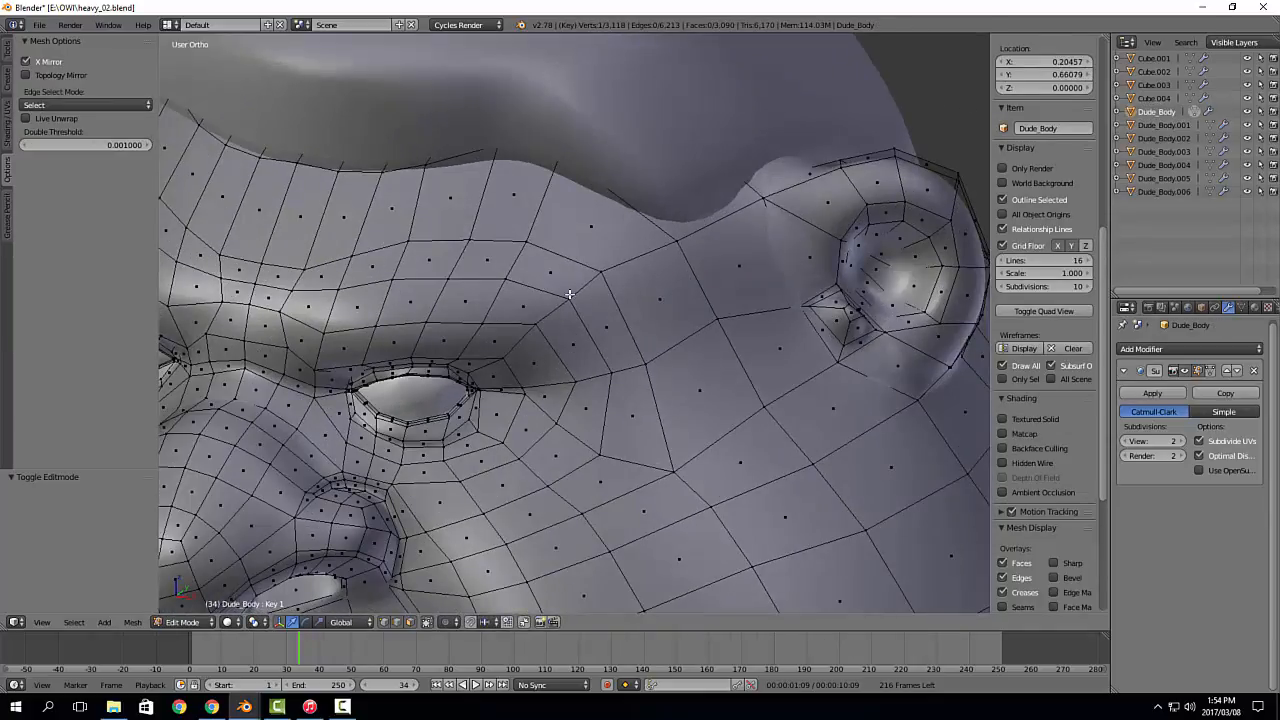
{"action": "mouse_move", "coordinate": [623, 309]}
{"action": "middle_mouse_down"}
{"action": "mouse_move", "coordinate": [494, 290]}
{"action": "mouse_move", "coordinate": [612, 329]}
{"action": "middle_mouse_up"}
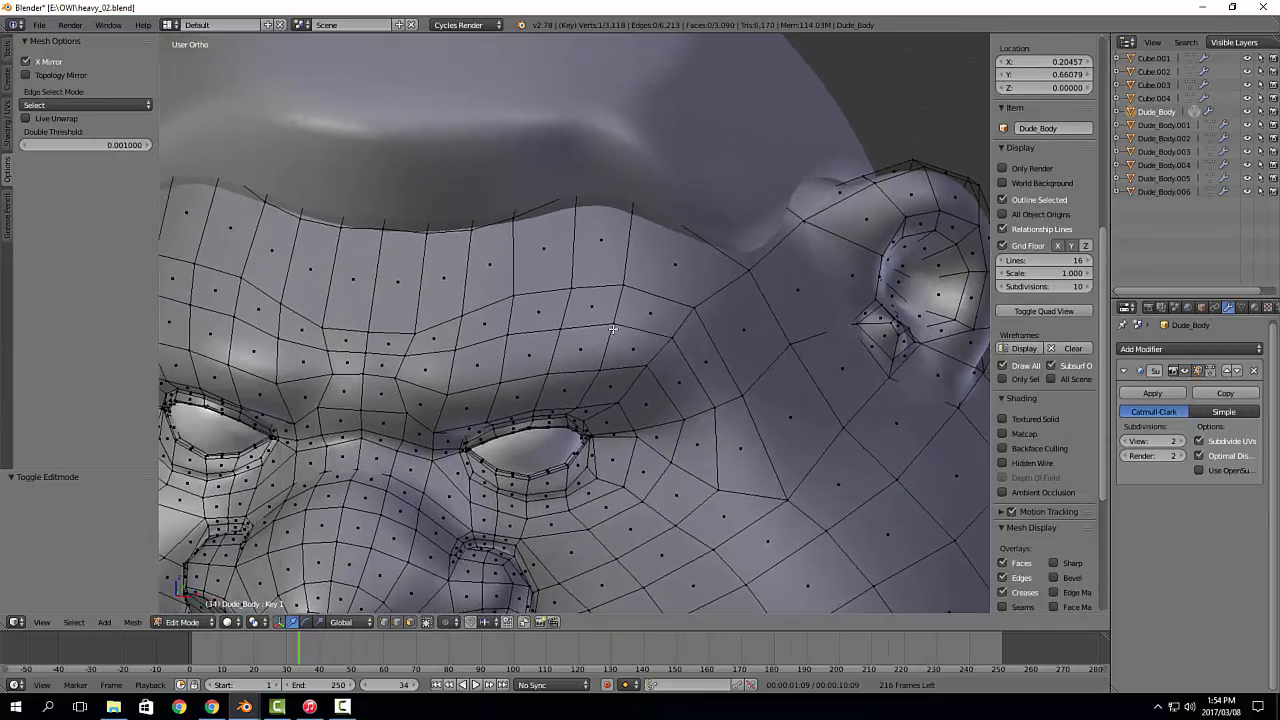
Step: Bevel the two-edge path across the forehead above the character's left eye by about 0.002 with one segment
{"action": "right_click", "coordinate": [513, 294]}
{"action": "right_click", "coordinate": [627, 283], "text": "ctrl"}
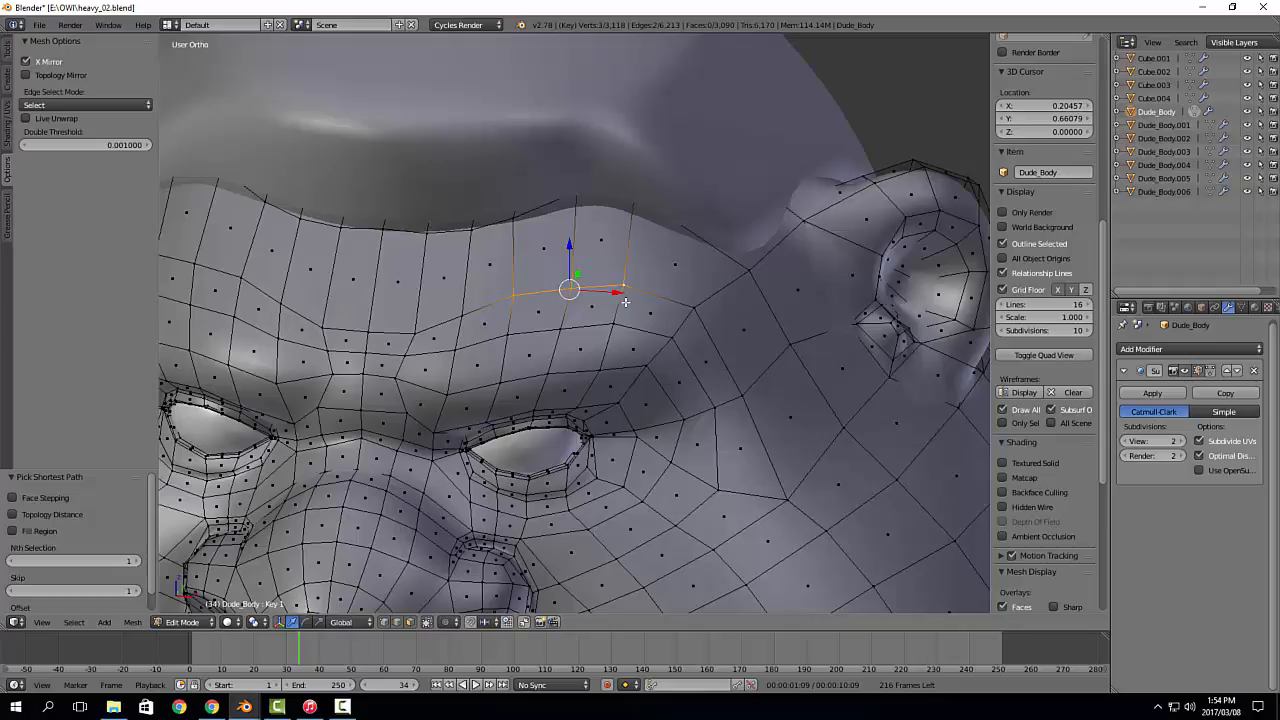
{"action": "key", "text": "ctrl+b"}
{"action": "left_click", "coordinate": [666, 246]}
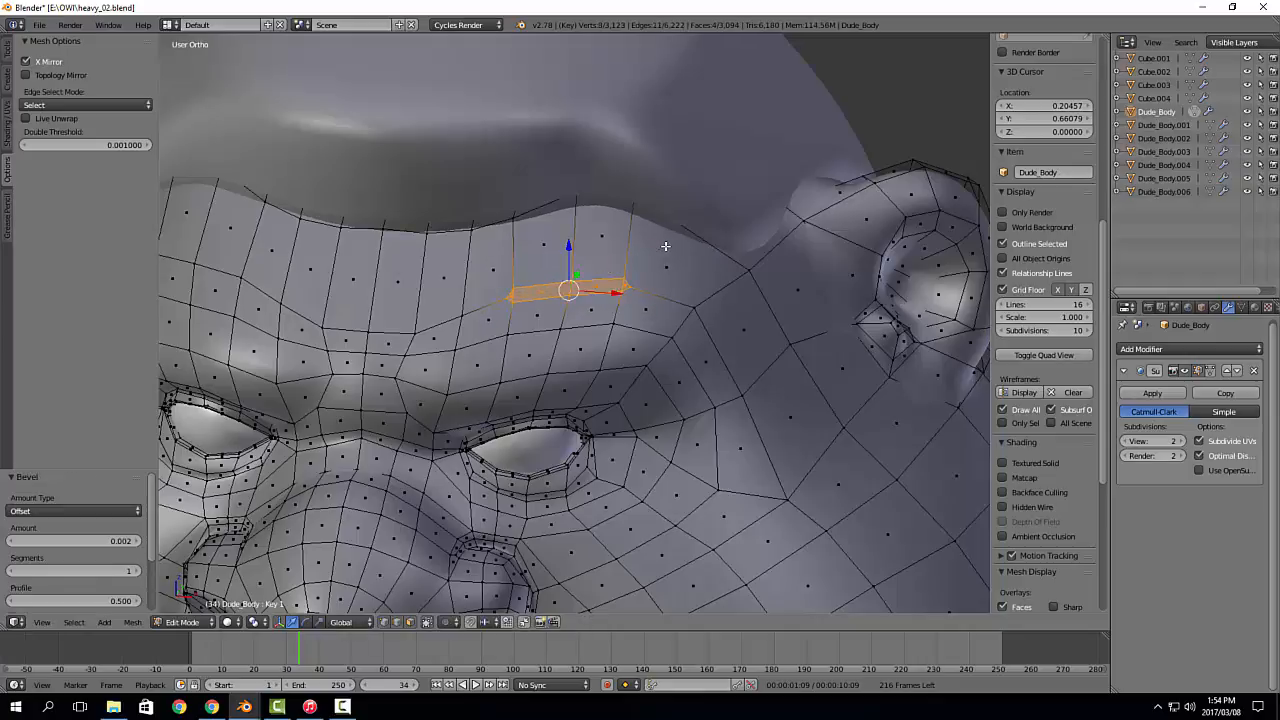
Step: Merge each lower end vertex of the bevelled strip into its neighbouring forehead vertex with At Last, tapering the strip at both ends
{"action": "key", "text": "a"}
{"action": "right_click", "coordinate": [629, 284]}
{"action": "right_click", "coordinate": [692, 306], "text": "shift"}
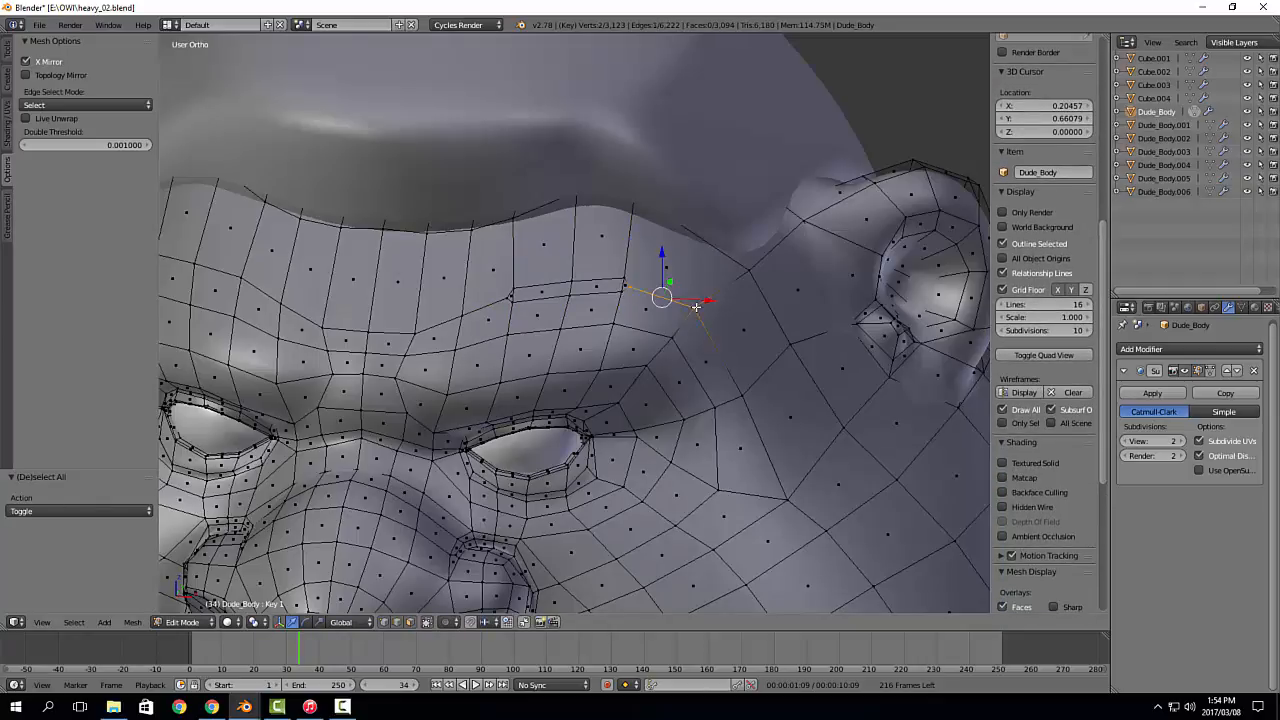
{"action": "key", "text": "alt+m"}
{"action": "left_click", "coordinate": [695, 293]}
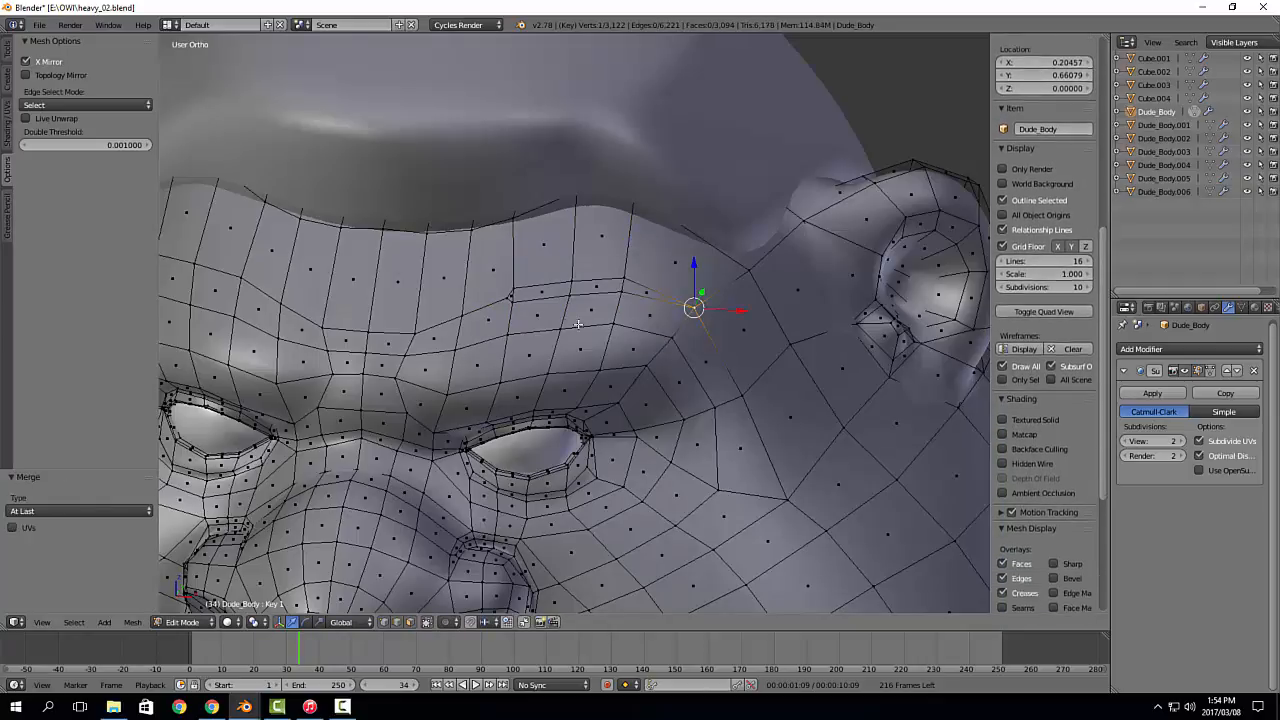
{"action": "right_click", "coordinate": [506, 298]}
{"action": "right_click", "coordinate": [463, 312], "text": "shift"}
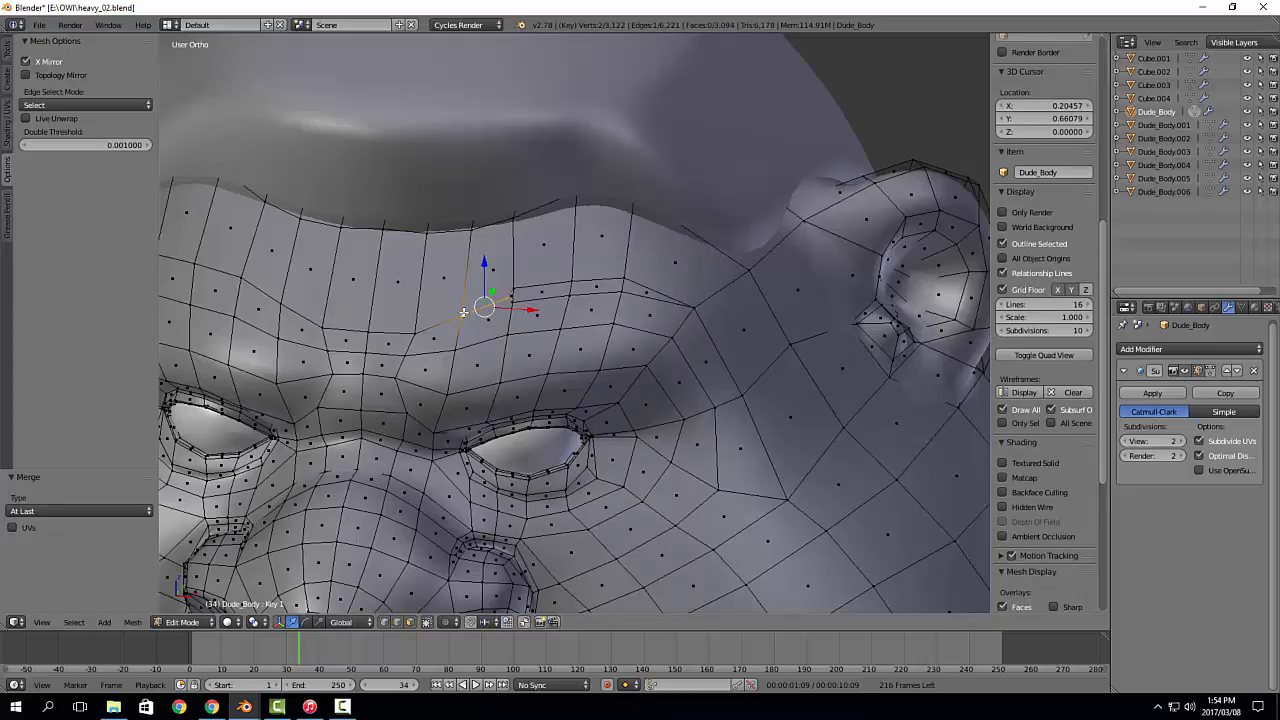
{"action": "key", "text": "alt+m"}
{"action": "left_click", "coordinate": [463, 312]}
Step: Add a single loop cut along the middle of the bevelled strip and move it inward to start the wrinkle
{"action": "key", "text": "ctrl+r"}
{"action": "double_click", "coordinate": [518, 293]}
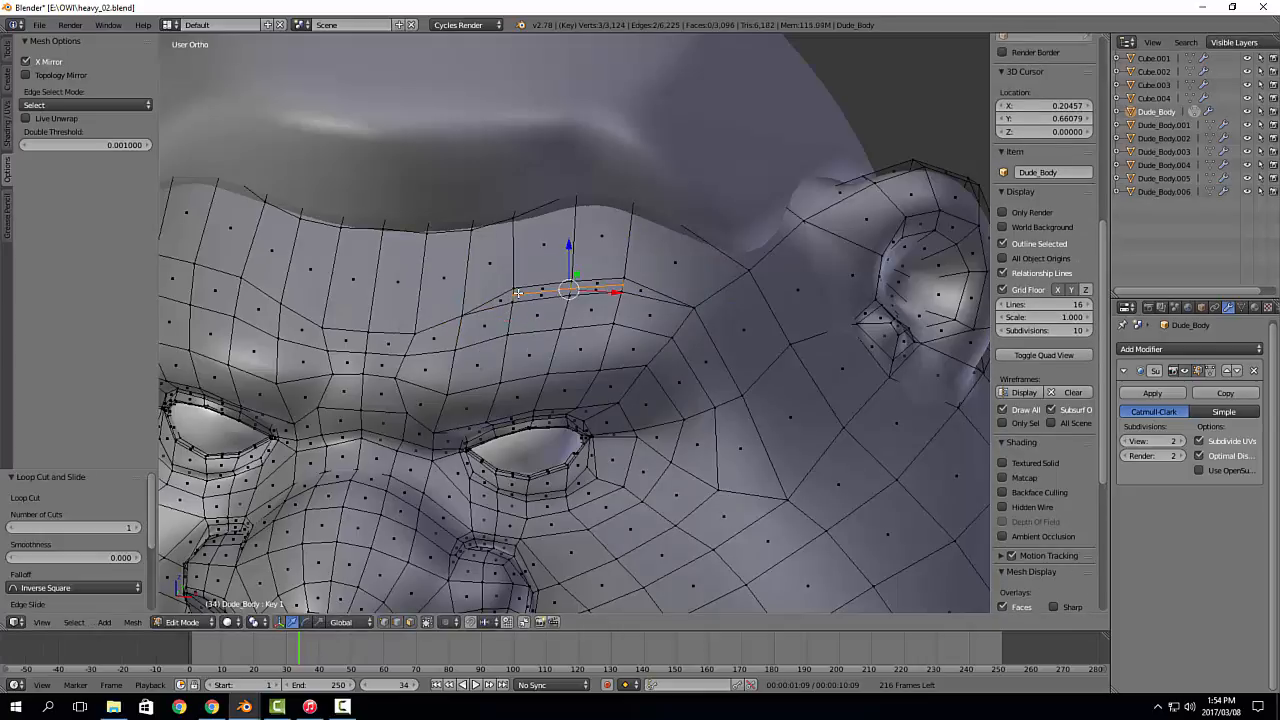
{"action": "middle_click_drag", "start_coordinate": [518, 293], "coordinate": [591, 312]}
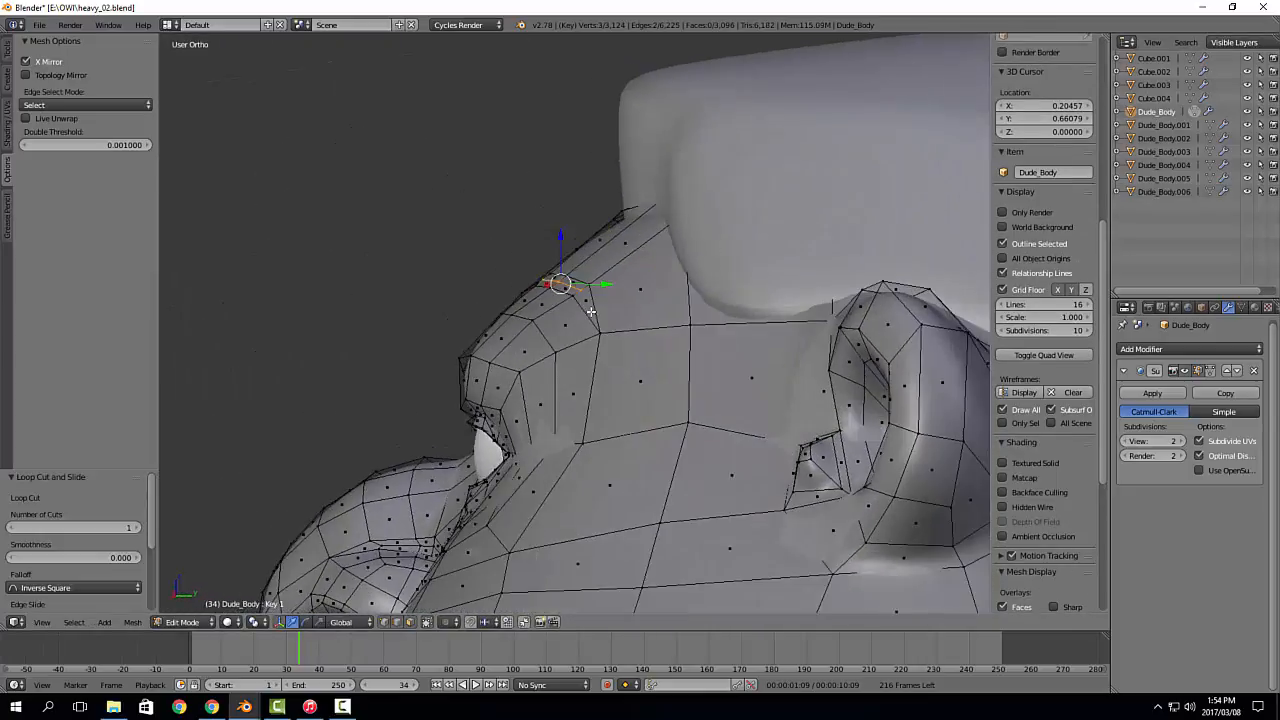
{"action": "key", "text": "g"}
{"action": "left_click", "coordinate": [597, 313]}
Step: Move the middle cut again to deepen the forehead wrinkle and check its smoothed shape in Object Mode
{"action": "key", "text": "Tab"}
{"action": "middle_click_drag", "start_coordinate": [500, 322], "coordinate": [603, 397]}
{"action": "key", "text": "Tab"}
{"action": "key", "text": "Tab"}
{"action": "key", "text": "Tab"}
{"action": "key", "text": "g"}
{"action": "left_click", "coordinate": [525, 368]}
{"action": "key", "text": "Tab"}
{"action": "scroll", "coordinate": [504, 392], "scroll_direction": "down", "scroll_amount": 2}
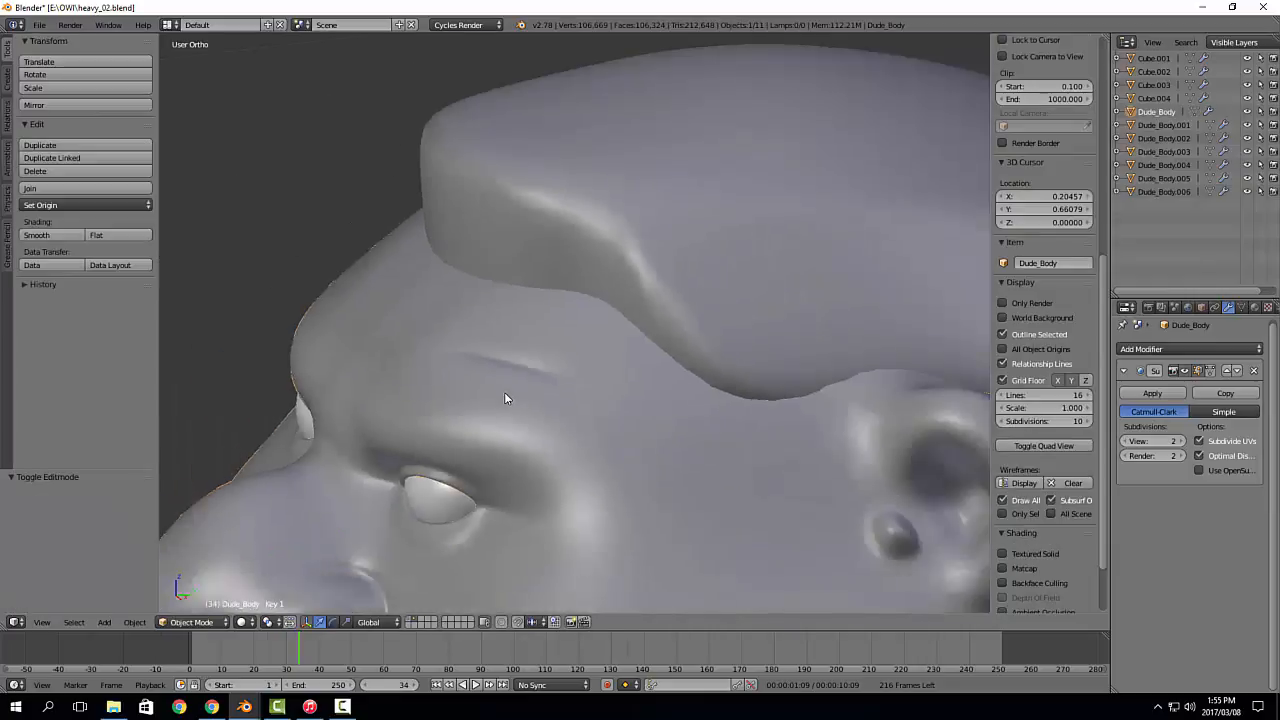
{"action": "middle_click_drag", "start_coordinate": [504, 392], "coordinate": [760, 363]}
{"action": "scroll", "coordinate": [737, 374], "scroll_direction": "up", "scroll_amount": 3}
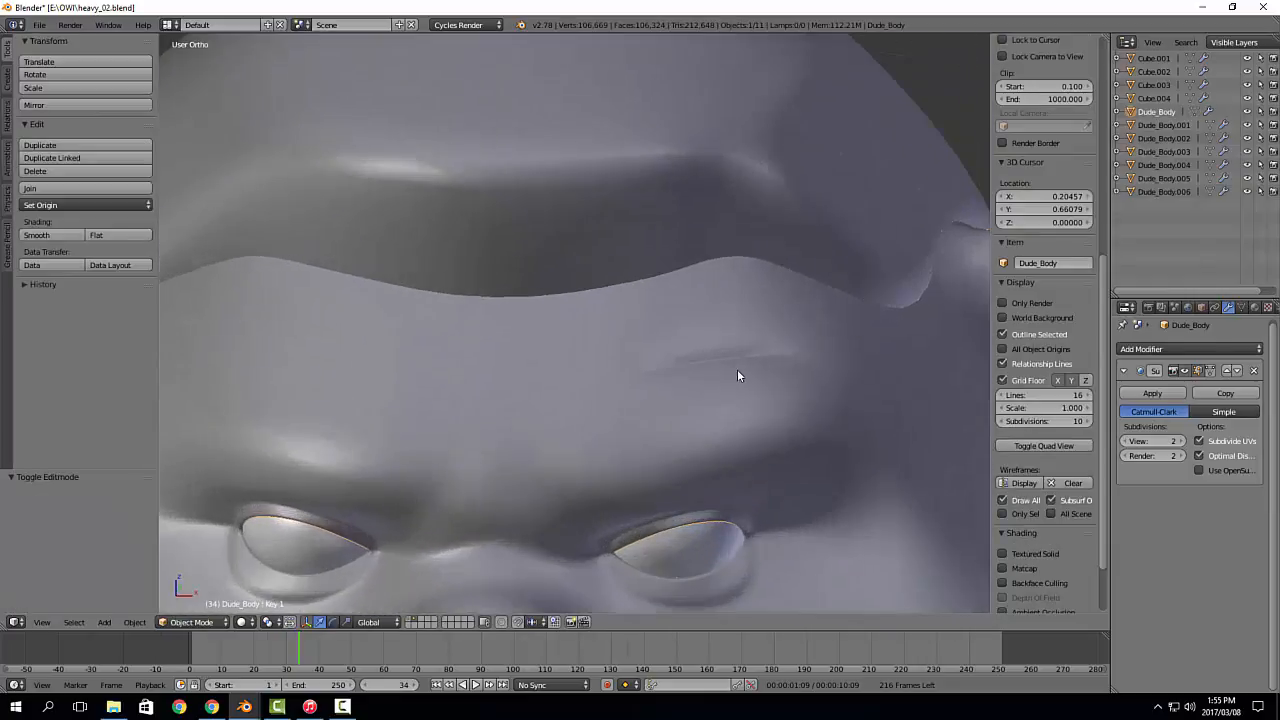
Step: Select the three centre vertices across the wrinkle and move them about 0.002 in Y and 0.003 in Z to arch it
{"action": "key", "text": "Tab"}
{"action": "scroll", "coordinate": [751, 383], "scroll_direction": "up", "scroll_amount": 4}
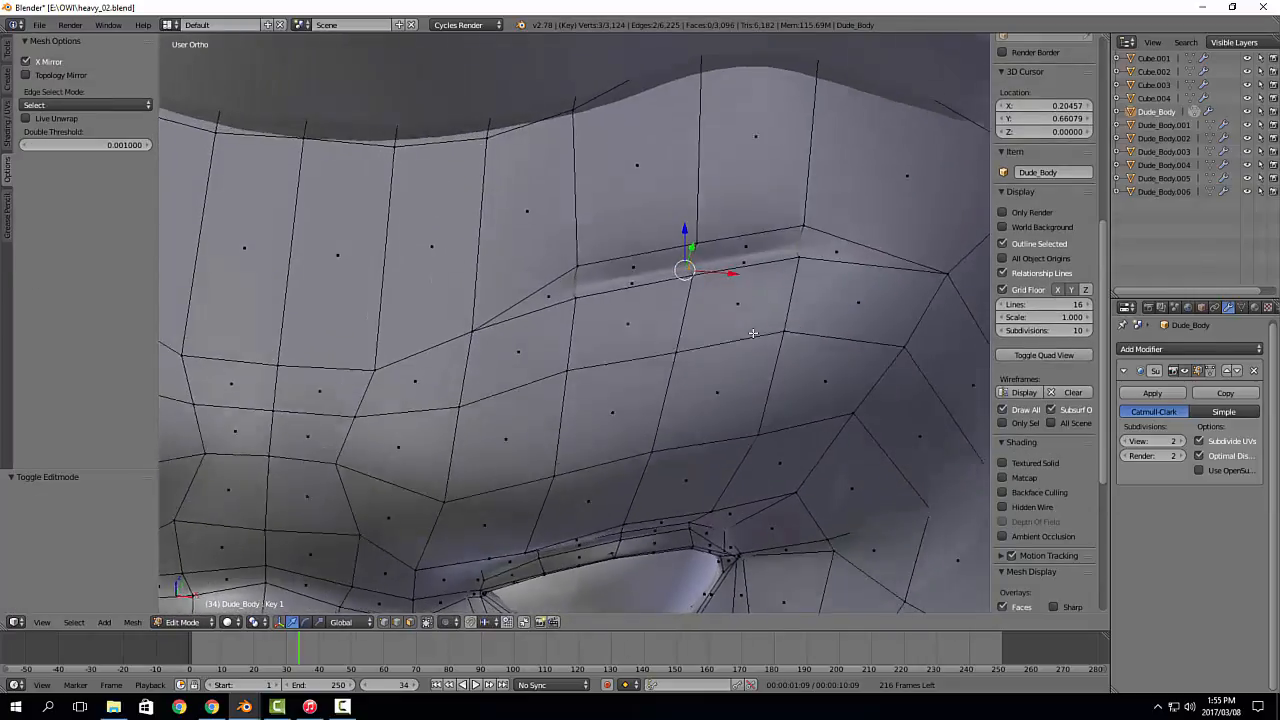
{"action": "right_click", "coordinate": [709, 236]}
{"action": "key", "text": "b"}
{"action": "left_click_drag", "start_coordinate": [709, 229], "coordinate": [677, 294]}
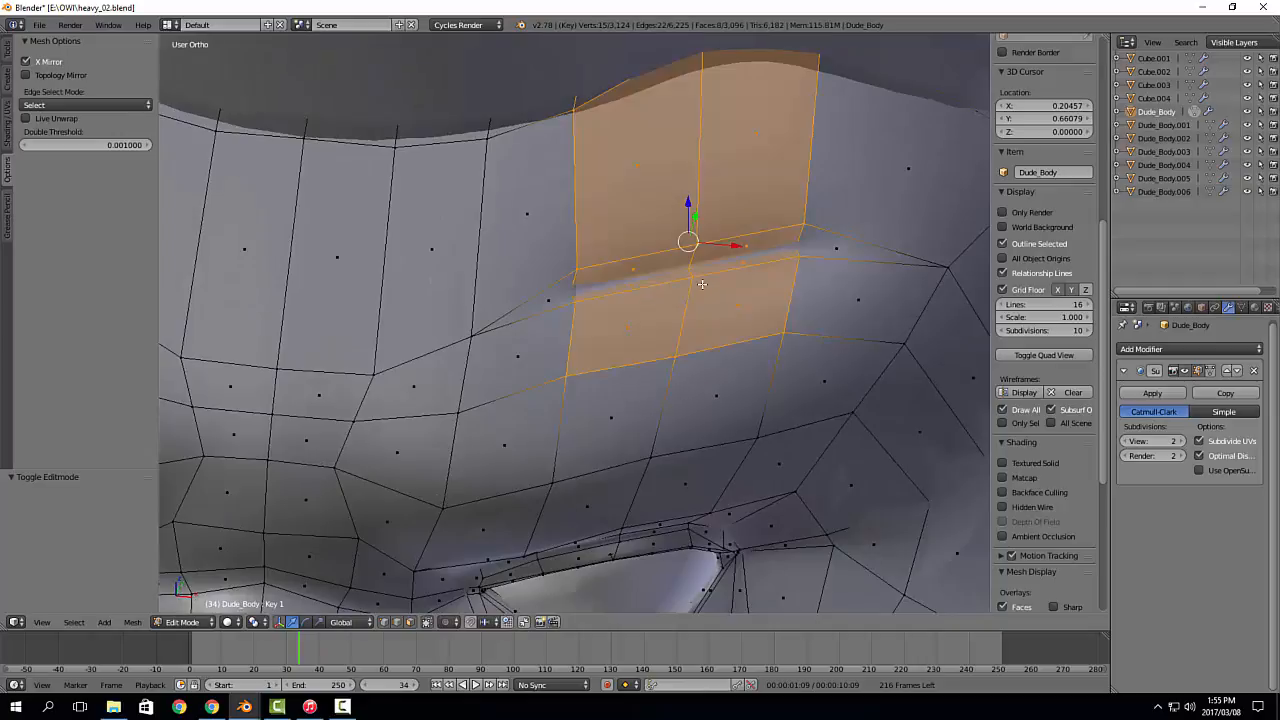
{"action": "key", "text": "a"}
{"action": "right_click", "coordinate": [690, 278]}
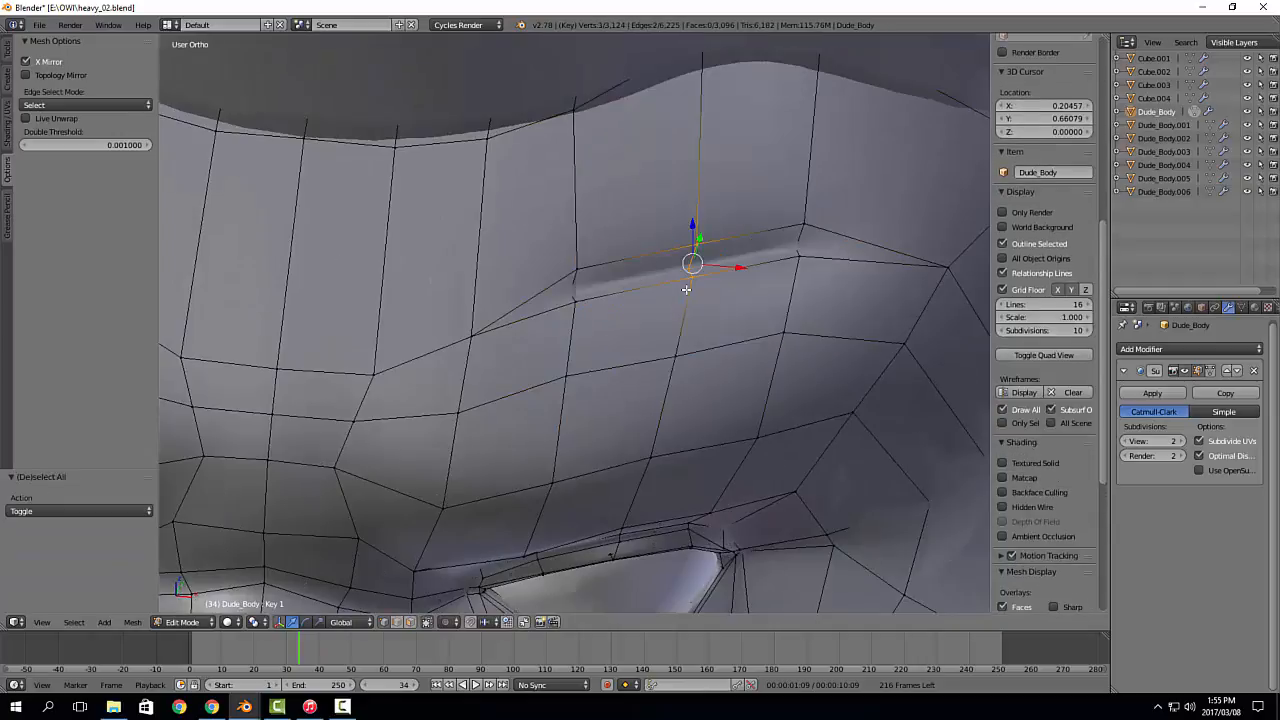
{"action": "key", "text": "g"}
{"action": "left_click", "coordinate": [688, 262]}
{"action": "scroll", "coordinate": [687, 271], "scroll_direction": "down", "scroll_amount": 3}
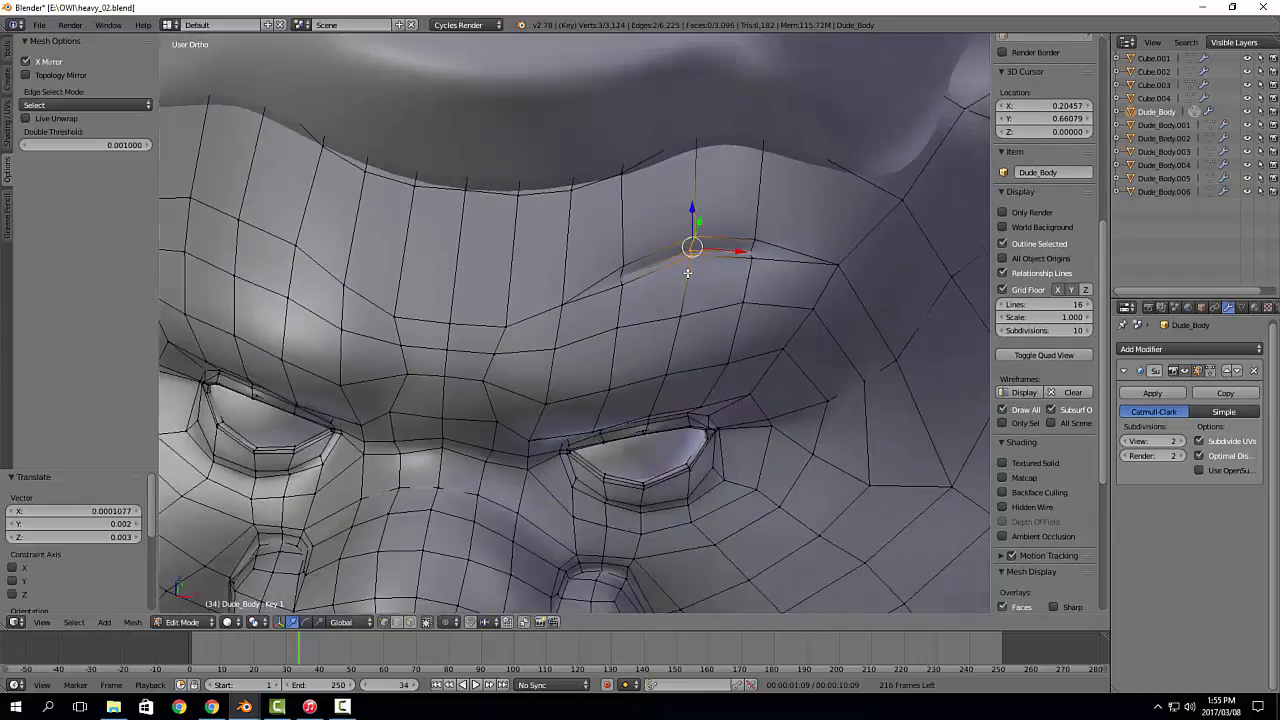
Step: Return to Object Mode and compare the forehead wrinkle with the sculpt on the other layer
{"action": "key", "text": "Tab"}
{"action": "middle_click_drag", "start_coordinate": [687, 272], "coordinate": [650, 185]}
{"action": "scroll", "coordinate": [618, 308], "scroll_direction": "down", "scroll_amount": 2}
{"action": "middle_click_drag", "start_coordinate": [666, 368], "coordinate": [670, 600], "text": "shift"}
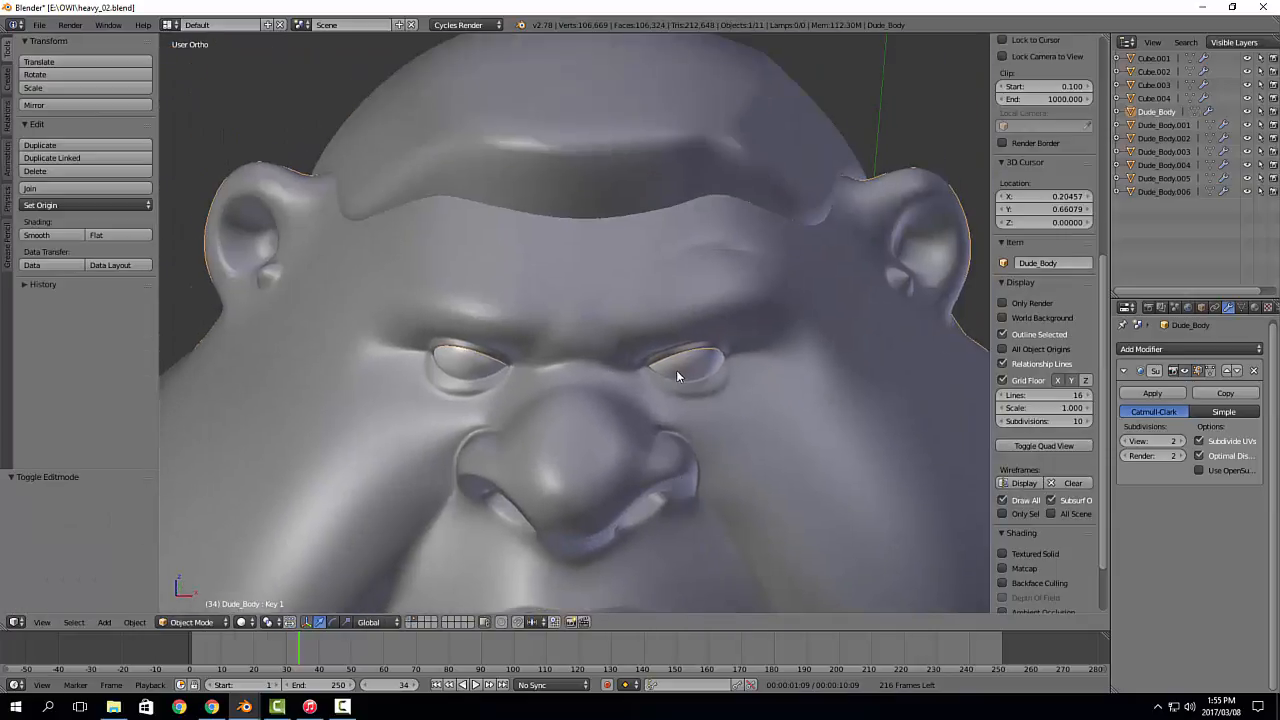
{"action": "middle_click_drag", "start_coordinate": [684, 357], "coordinate": [652, 360]}
{"action": "key", "text": "alt+Tab"}
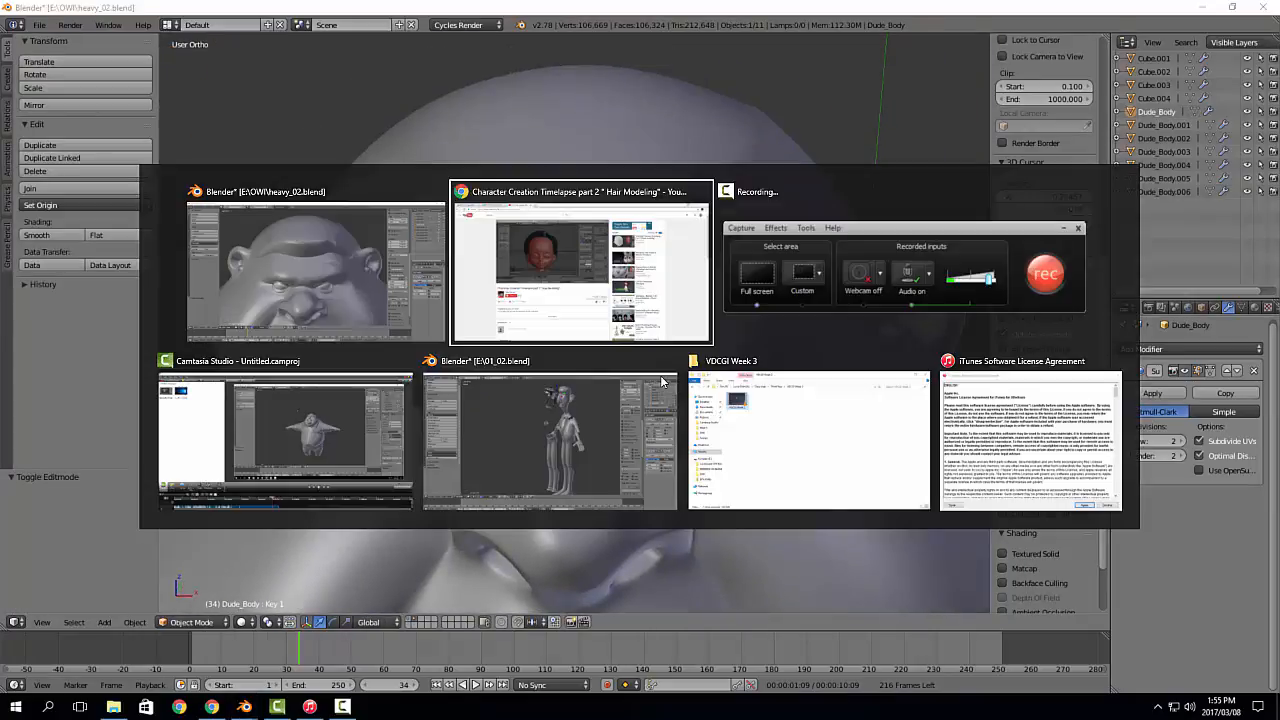
{"action": "left_click", "coordinate": [357, 335]}
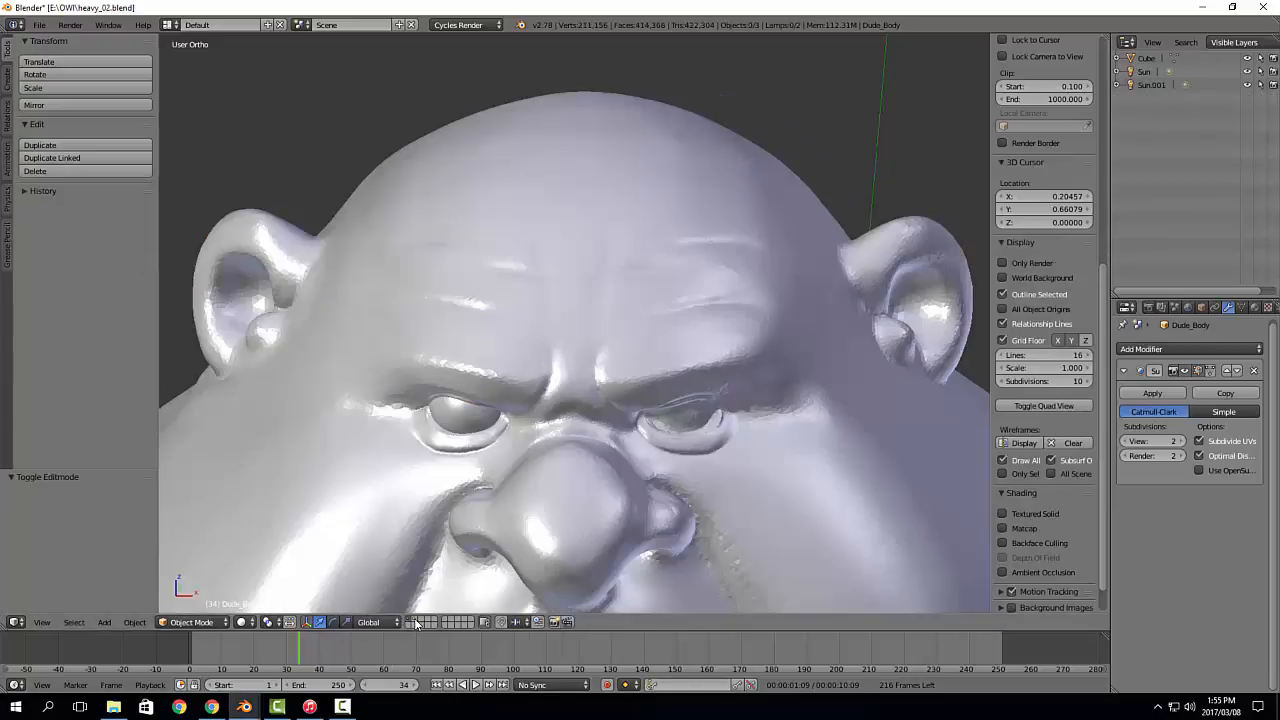
{"action": "left_click", "coordinate": [416, 622]}
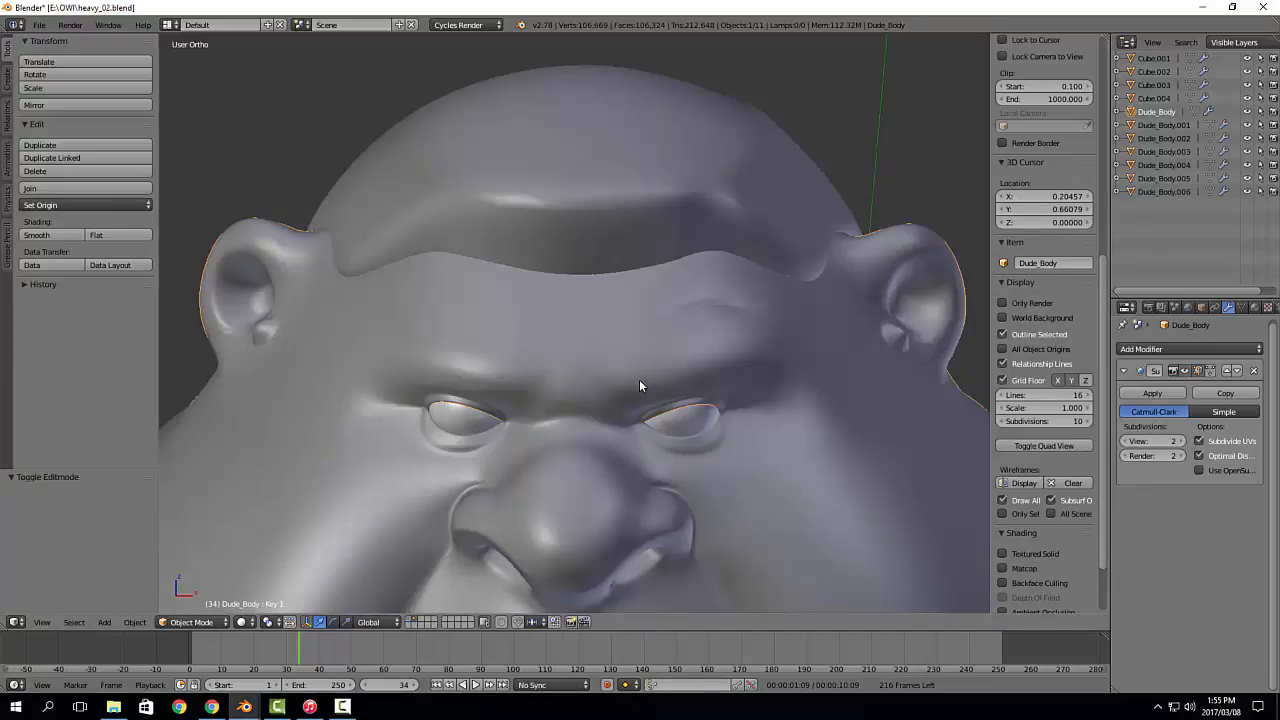
Step: Hide the Subdivision Surface and knife-cut a line from the left eye's inner corner up beside the brow to the forehead
{"action": "key", "text": "Tab"}
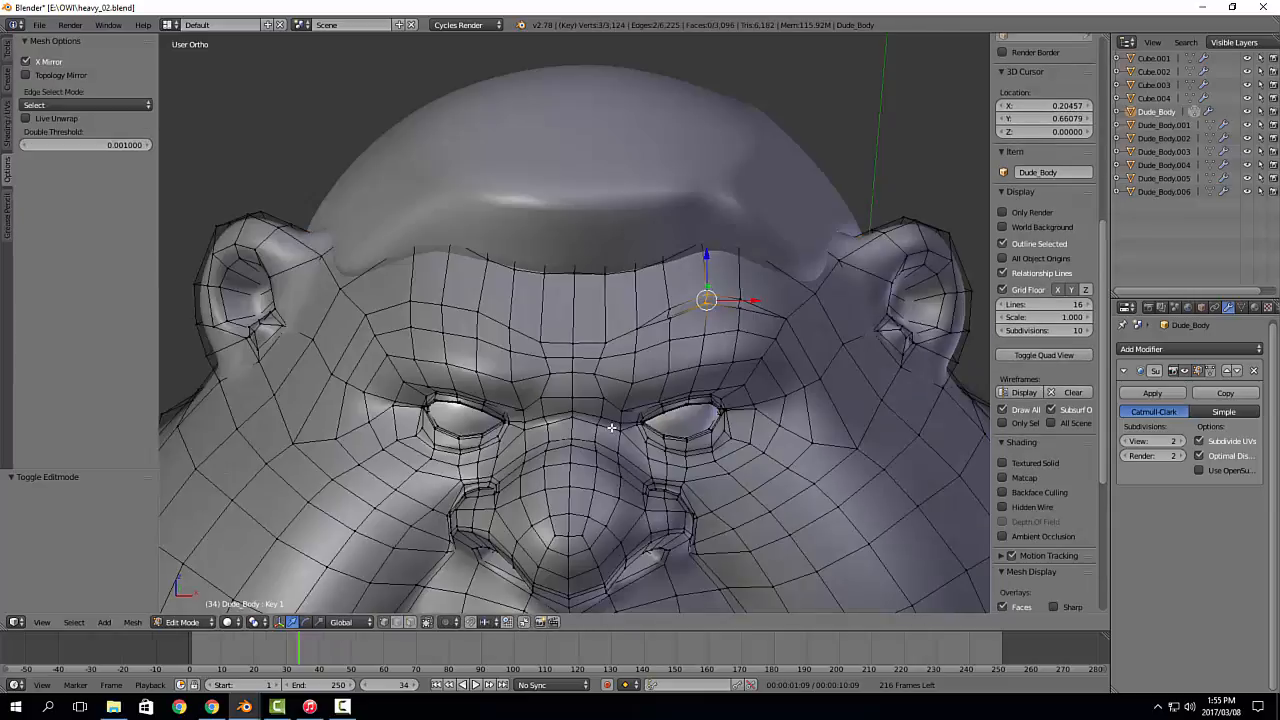
{"action": "scroll", "coordinate": [611, 428], "scroll_direction": "up", "scroll_amount": 6}
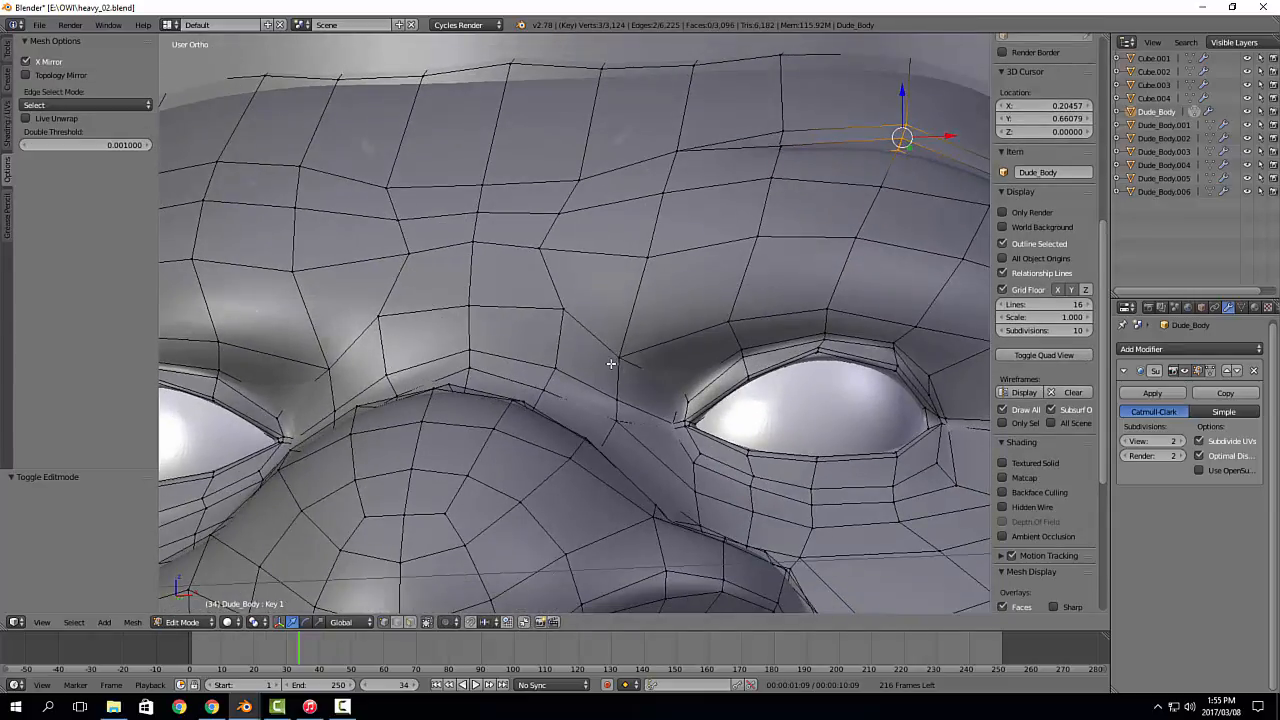
{"action": "left_click", "coordinate": [1186, 370]}
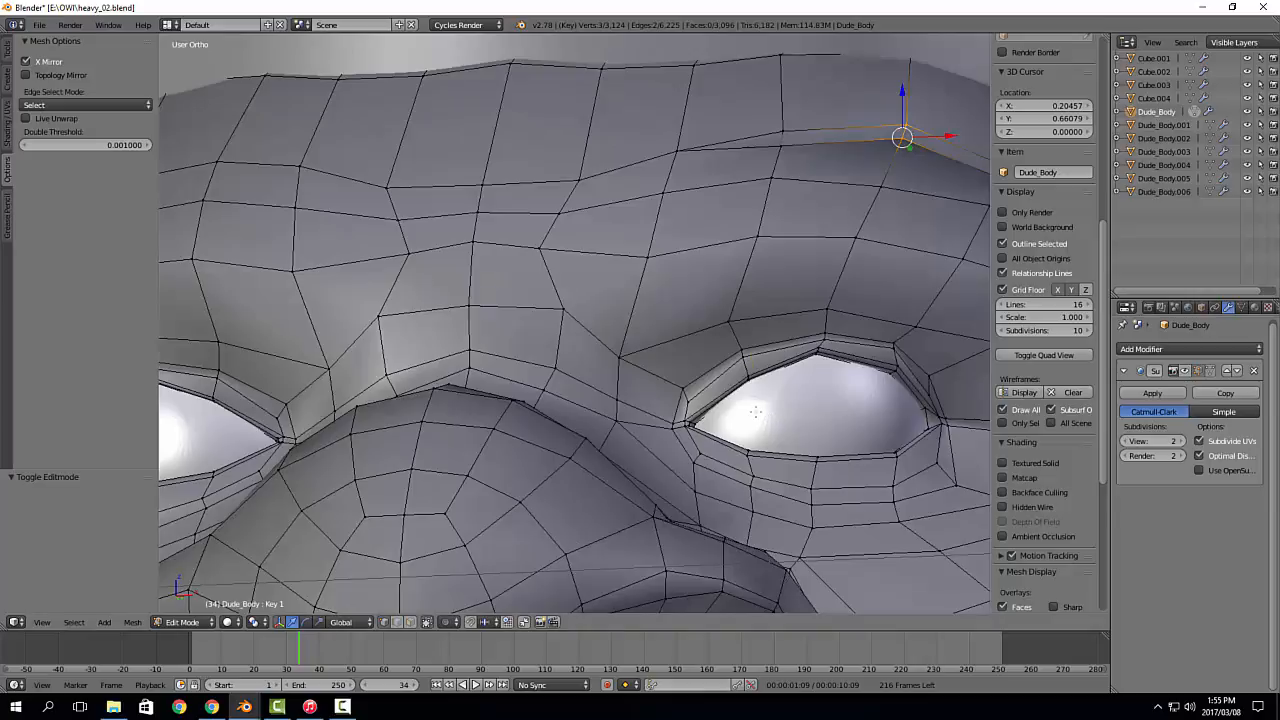
{"action": "key", "text": "k"}
{"action": "left_click", "coordinate": [682, 388]}
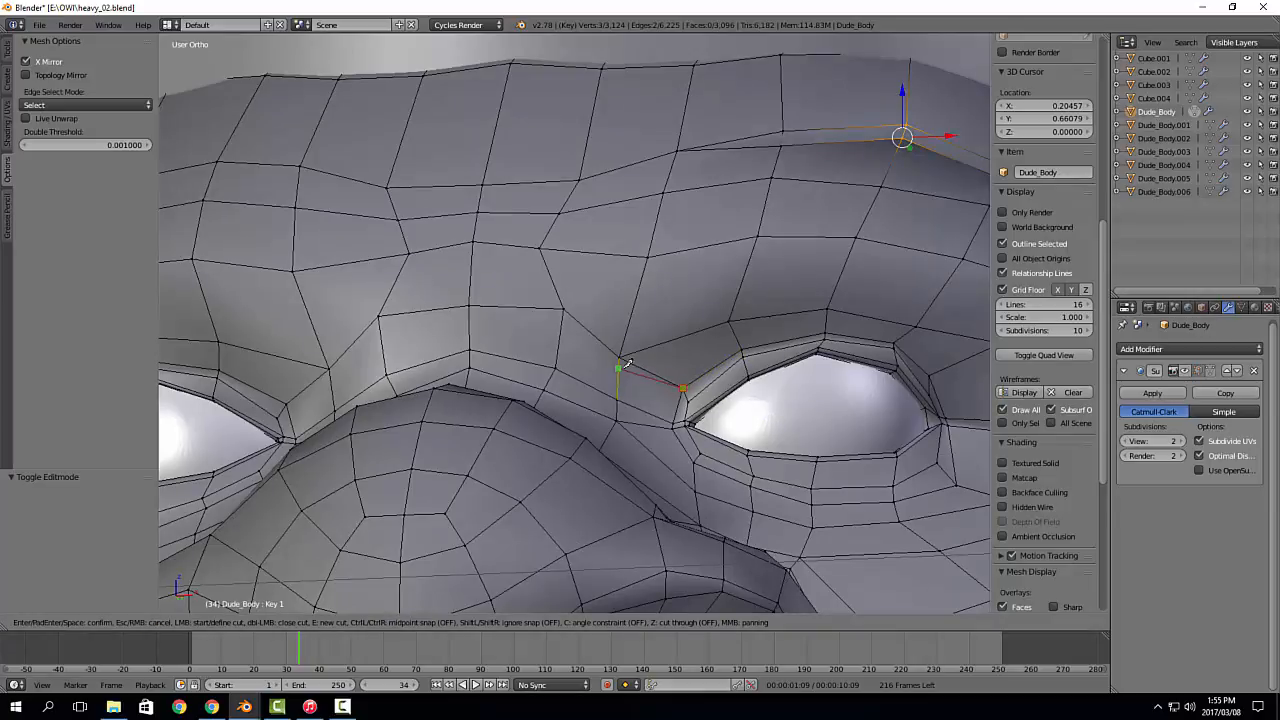
{"action": "left_click", "coordinate": [619, 368]}
{"action": "left_click", "coordinate": [551, 309]}
{"action": "left_click", "coordinate": [545, 232]}
{"action": "left_click", "coordinate": [557, 216]}
{"action": "key", "text": "Return"}
Step: Merge the two adjacent vertices at the bend of the brow cut with At Last
{"action": "scroll", "coordinate": [563, 280], "scroll_direction": "up", "scroll_amount": 2}
{"action": "right_click", "coordinate": [541, 323]}
{"action": "right_click", "coordinate": [557, 343], "text": "shift"}
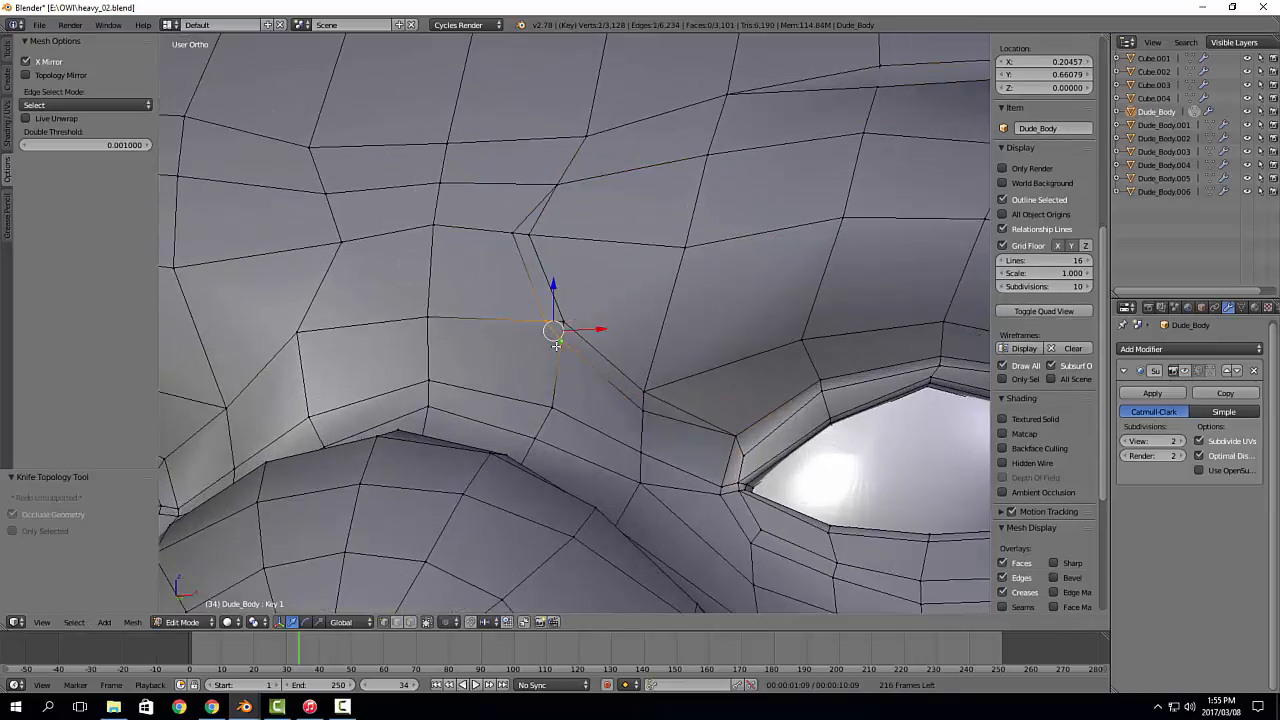
{"action": "key", "text": "alt+m"}
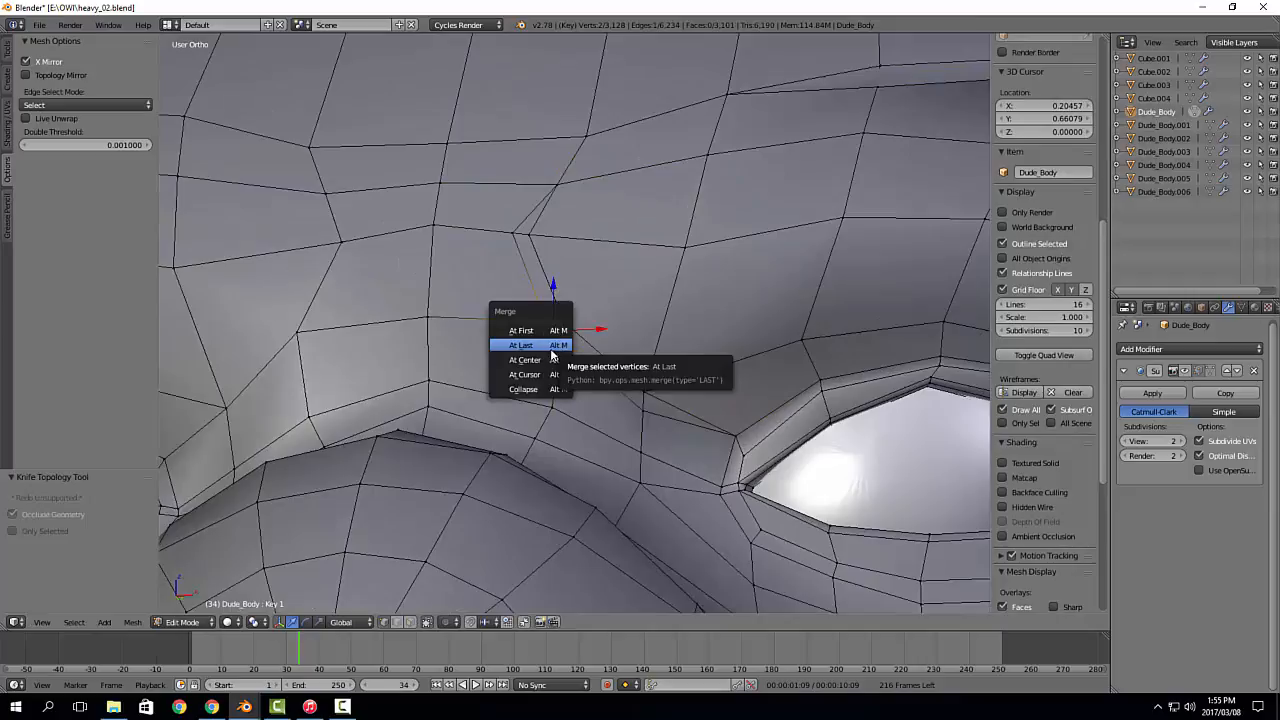
{"action": "left_click", "coordinate": [551, 347]}
Step: Add a centred loop cut along the narrow brow strip and shrink it inward along its normals to form a frown crease
{"action": "key", "text": "ctrl+r"}
{"action": "left_click", "coordinate": [641, 396]}
{"action": "right_click", "coordinate": [641, 396]}
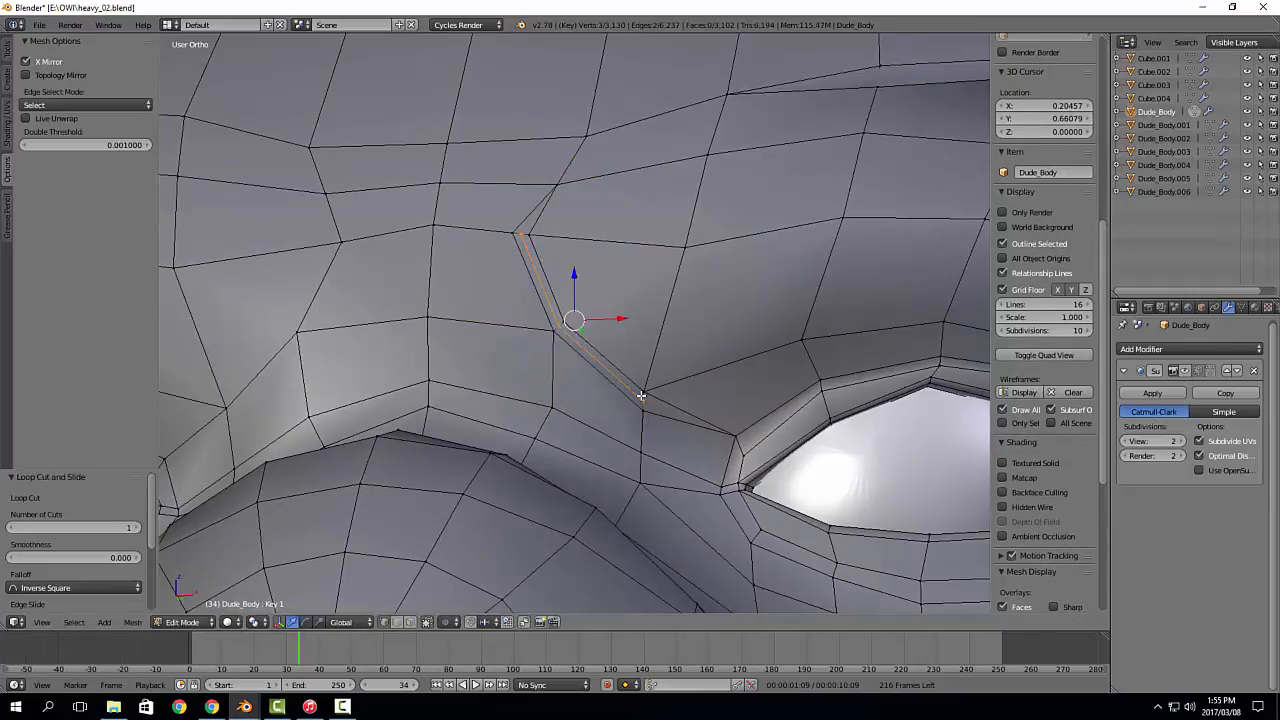
{"action": "key", "text": "alt+s"}
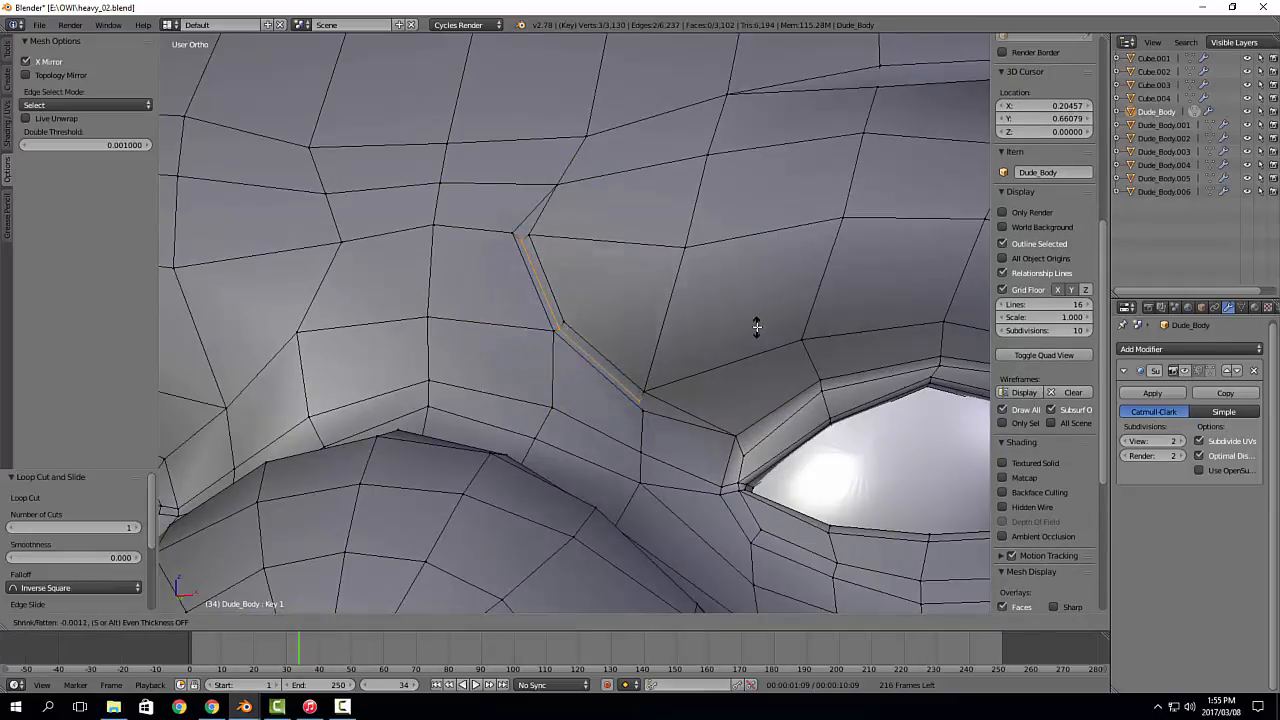
{"action": "left_click", "coordinate": [756, 324]}
Step: Return to Object Mode, show the Subdivision Surface and inspect the frown crease between the brows
{"action": "key", "text": "Tab"}
{"action": "left_click", "coordinate": [642, 325]}
{"action": "scroll", "coordinate": [654, 371], "scroll_direction": "down", "scroll_amount": 5}
{"action": "middle_click_drag", "start_coordinate": [656, 372], "coordinate": [677, 387]}
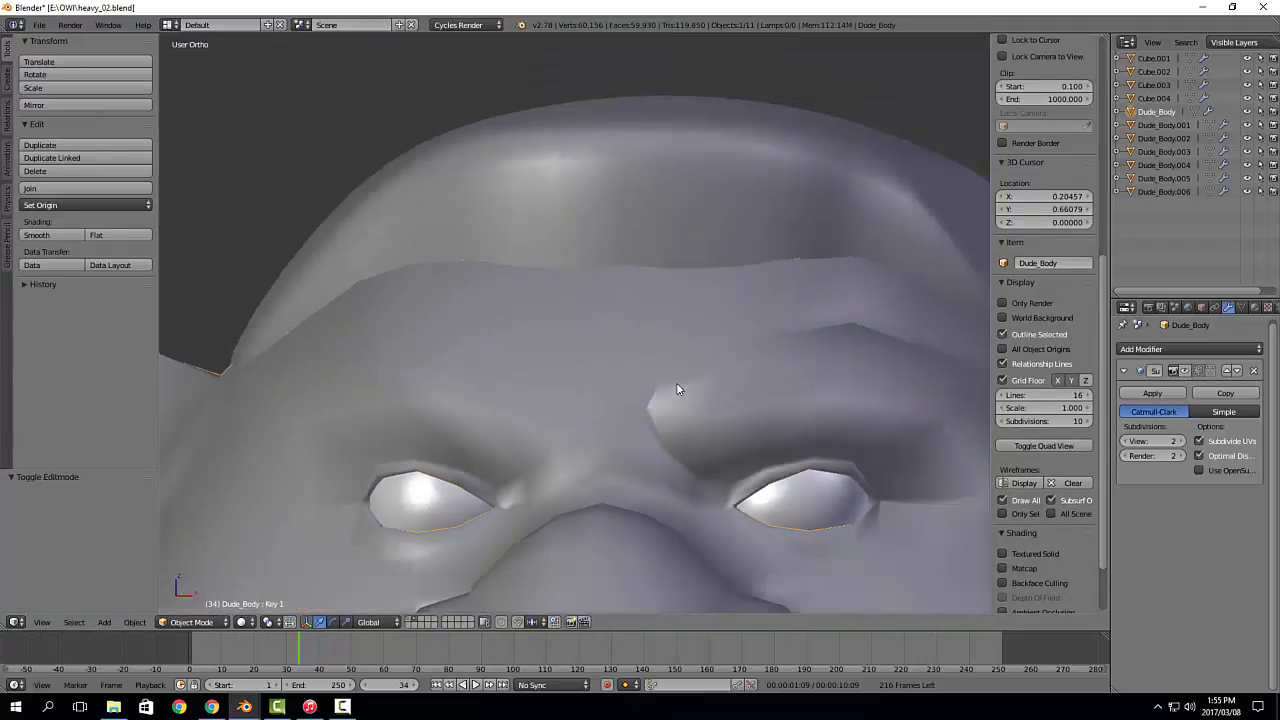
{"action": "left_click", "coordinate": [1185, 371]}
{"action": "scroll", "coordinate": [732, 440], "scroll_direction": "down", "scroll_amount": 2}
{"action": "middle_click_drag", "start_coordinate": [732, 440], "coordinate": [653, 256], "text": "shift"}
{"action": "scroll", "coordinate": [677, 387], "scroll_direction": "up", "scroll_amount": 4}
{"action": "scroll", "coordinate": [680, 385], "scroll_direction": "up", "scroll_amount": 1}
Step: Shrink the frown crease's middle cut inward by about another 0.0006 and review it with the forehead wrinkle in Object Mode
{"action": "key", "text": "Tab"}
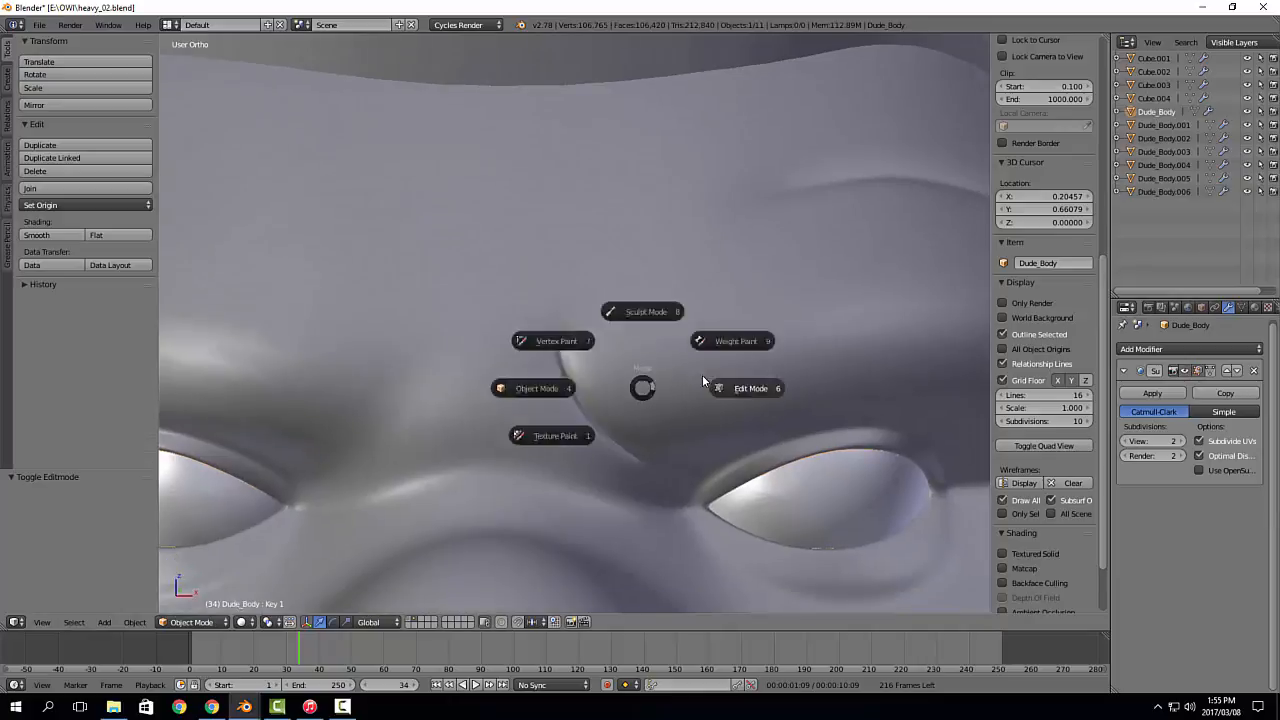
{"action": "left_click", "coordinate": [774, 360]}
{"action": "key", "text": "alt+s"}
{"action": "left_click", "coordinate": [774, 363]}
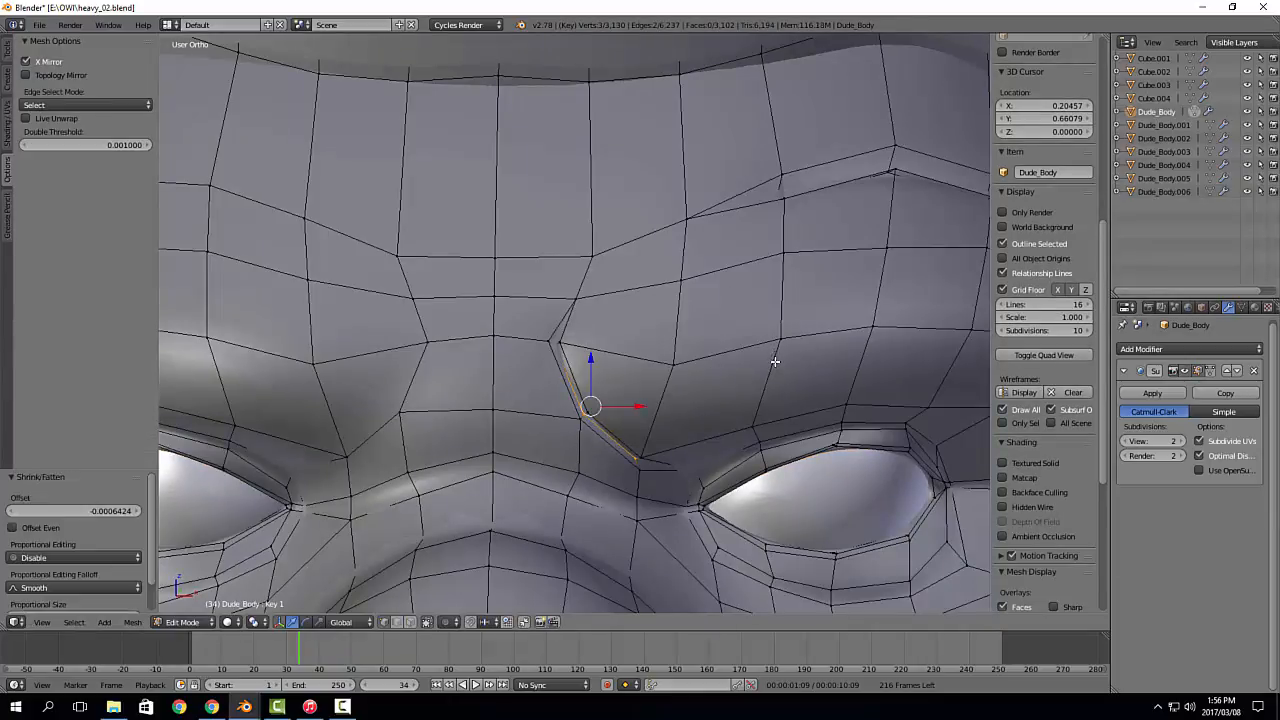
{"action": "key", "text": "Tab"}
{"action": "left_click", "coordinate": [680, 376]}
{"action": "key", "text": "a"}
{"action": "scroll", "coordinate": [698, 384], "scroll_direction": "down", "scroll_amount": 6}
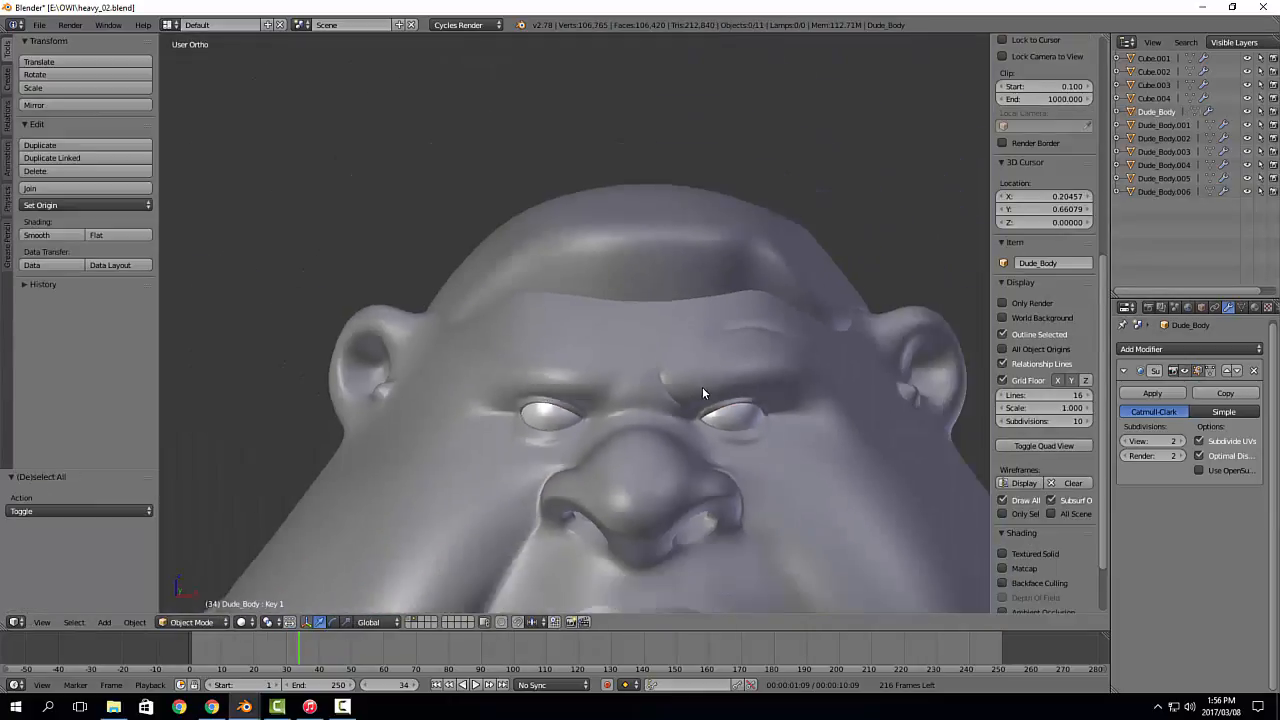
{"action": "scroll", "coordinate": [737, 427], "scroll_direction": "up", "scroll_amount": 3}
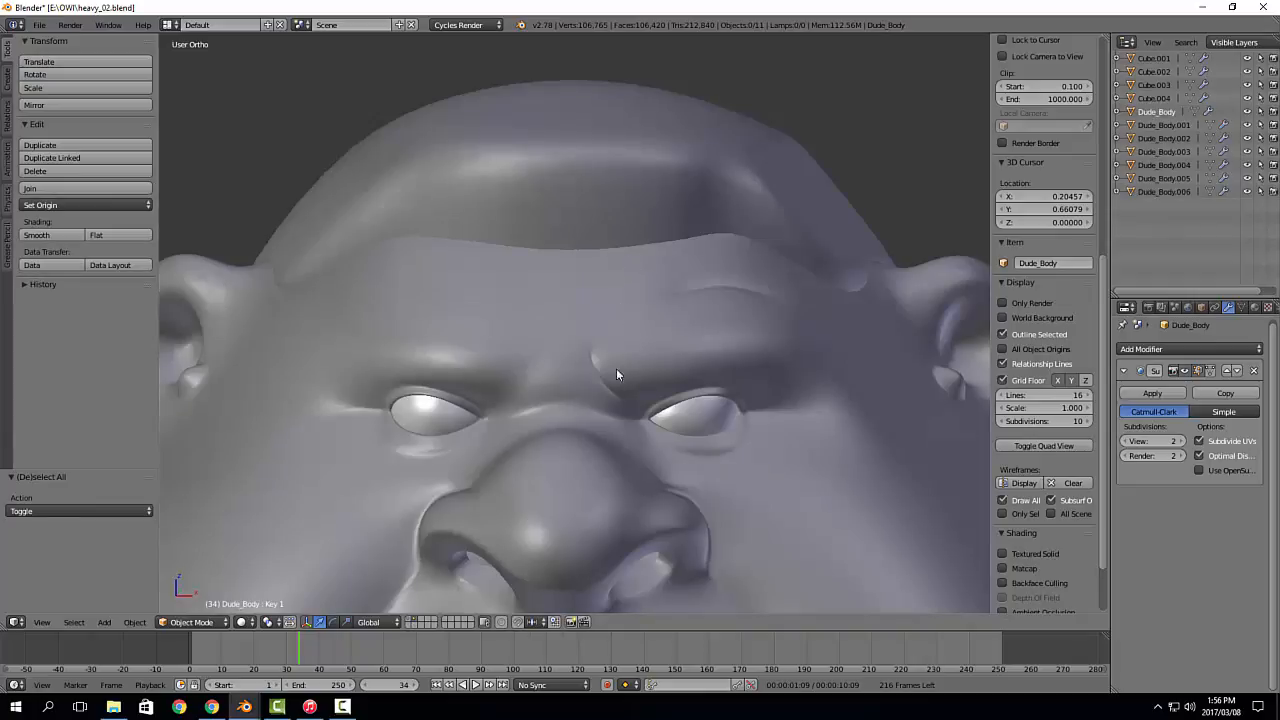
Step: In Edit Mode, edge-slide the short row of forehead edges under the hairline down by a factor of about 0.29
{"action": "key", "text": "Tab"}
{"action": "middle_click_drag", "start_coordinate": [667, 305], "coordinate": [665, 325], "text": "shift"}
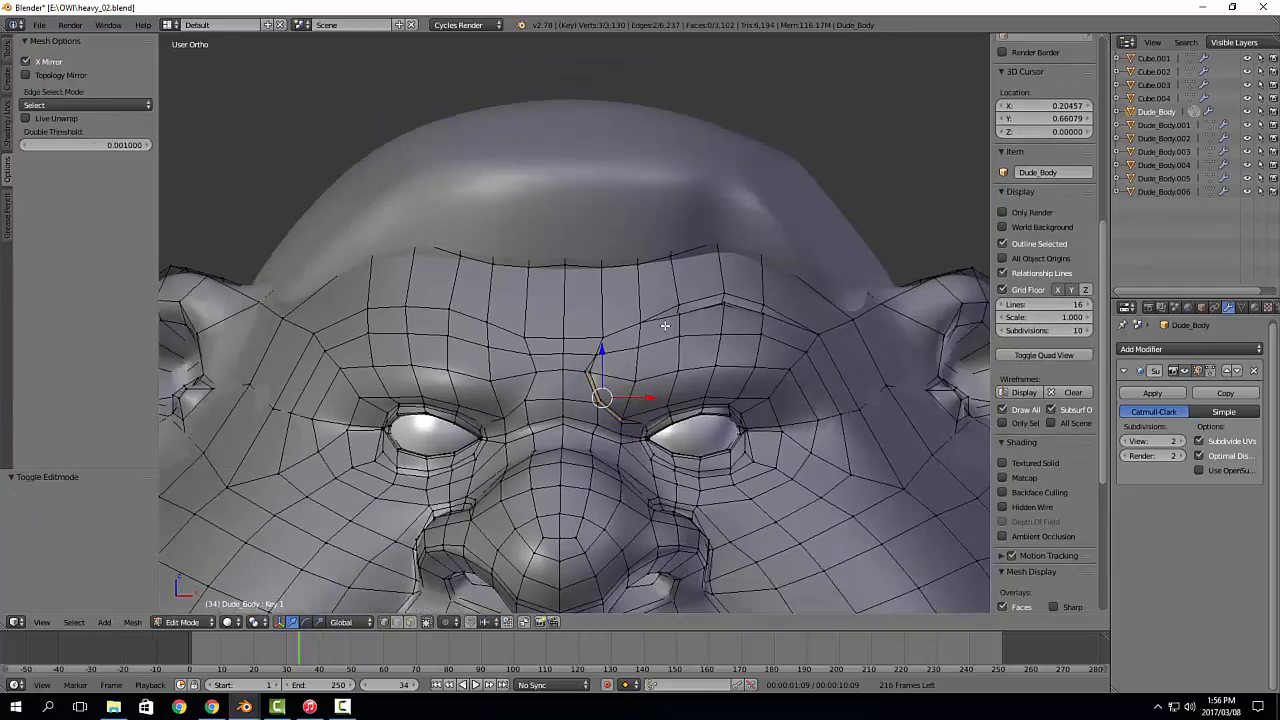
{"action": "right_click", "coordinate": [720, 256]}
{"action": "right_click", "coordinate": [567, 267], "text": "ctrl"}
{"action": "middle_click_drag", "start_coordinate": [567, 267], "coordinate": [634, 285]}
{"action": "key", "text": "g"}
{"action": "key", "text": "g"}
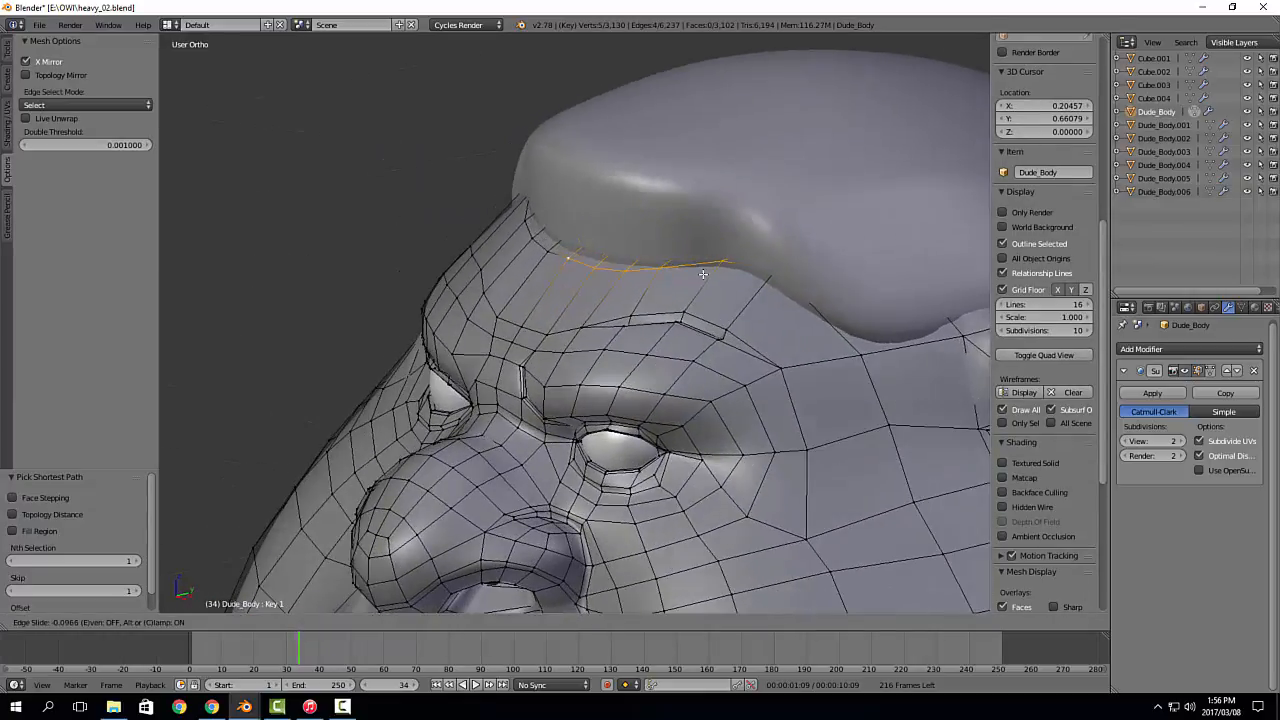
{"action": "left_click", "coordinate": [688, 292]}
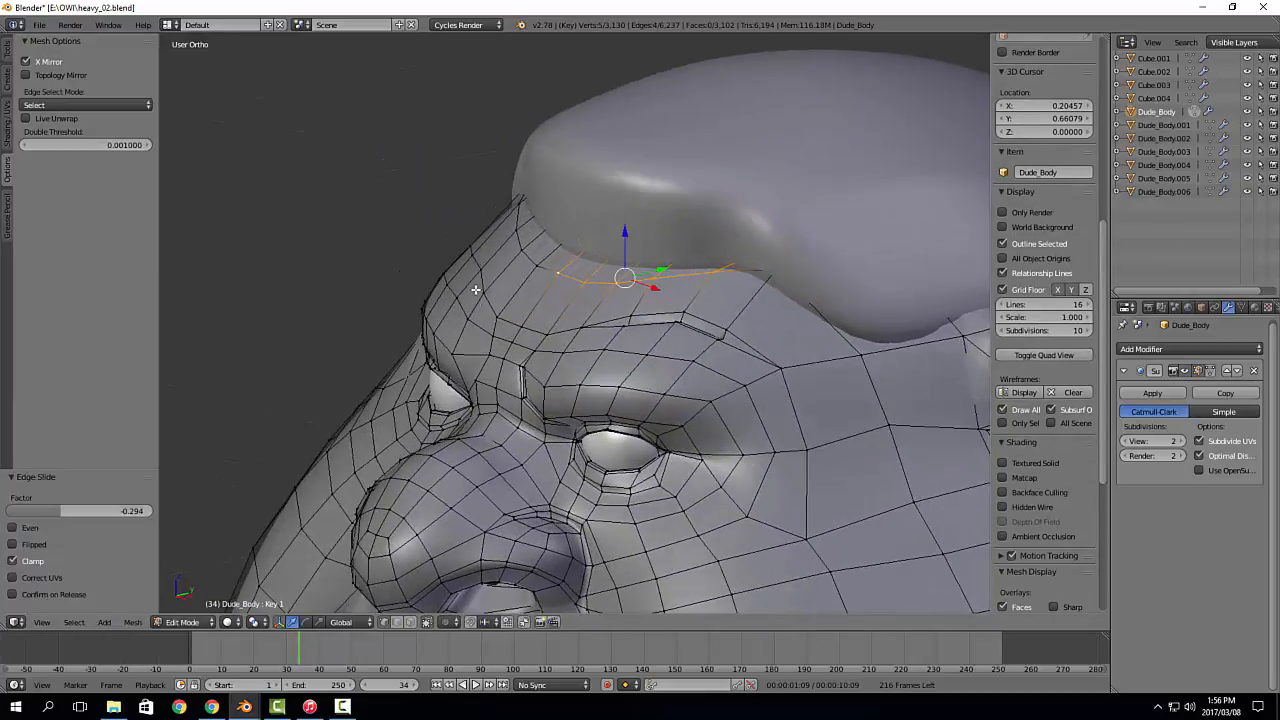
Step: Knife a new line just below the upper forehead row, from the existing wrinkle's side to the forehead's centre line
{"action": "middle_click_drag", "start_coordinate": [477, 290], "coordinate": [505, 333], "text": "shift"}
{"action": "scroll", "coordinate": [505, 333], "scroll_direction": "up", "scroll_amount": 2}
{"action": "key", "text": "a"}
{"action": "middle_click_drag", "start_coordinate": [606, 306], "coordinate": [714, 327]}
{"action": "key", "text": "k"}
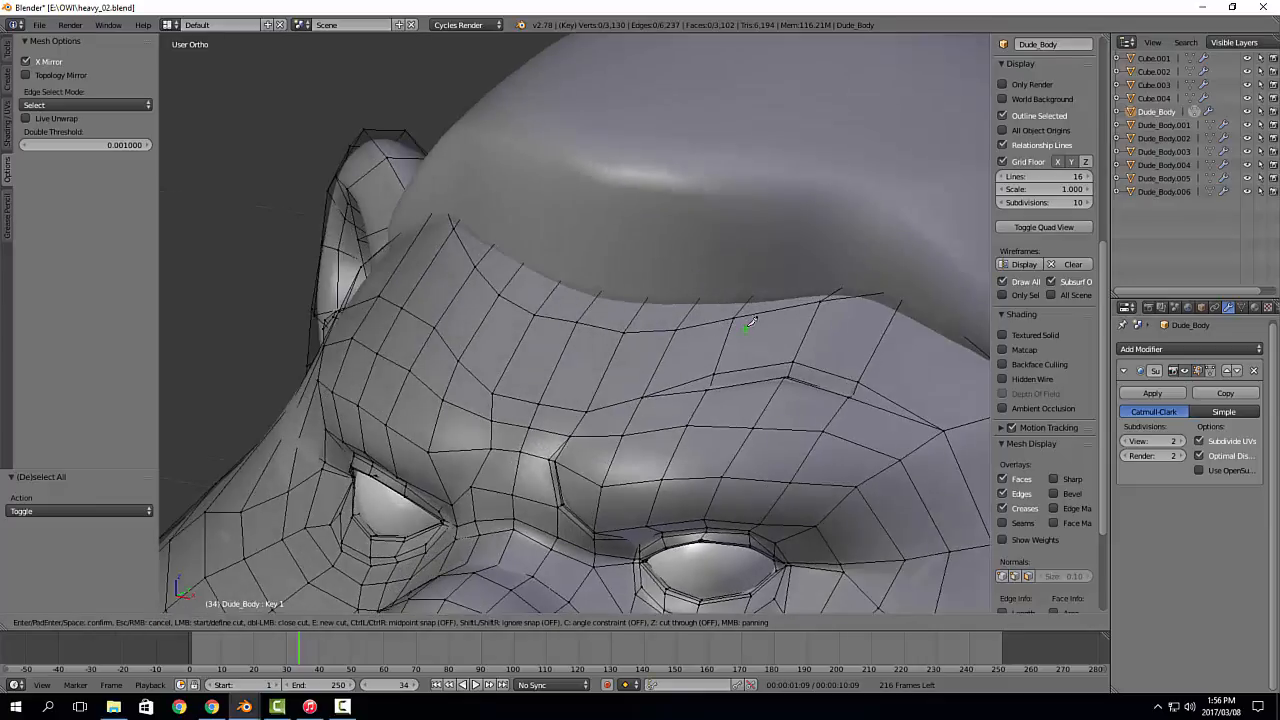
{"action": "left_click", "coordinate": [734, 318]}
{"action": "left_click", "coordinate": [569, 341]}
{"action": "key", "text": "Return"}
{"action": "scroll", "coordinate": [534, 343], "scroll_direction": "up", "scroll_amount": 2}
{"action": "middle_click_drag", "start_coordinate": [534, 343], "coordinate": [644, 350]}
{"action": "key", "text": "ctrl+r"}
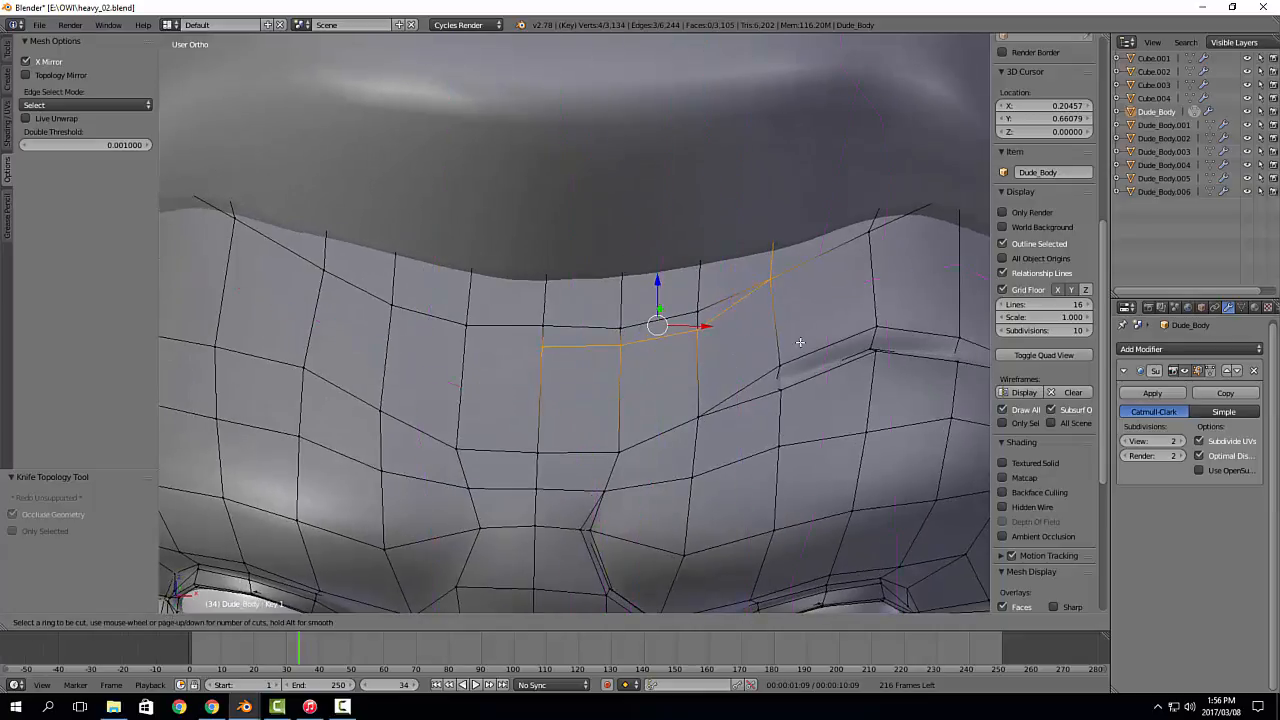
{"action": "key", "text": "Escape"}
{"action": "middle_click_drag", "start_coordinate": [741, 349], "coordinate": [720, 338]}
{"action": "key", "text": "a"}
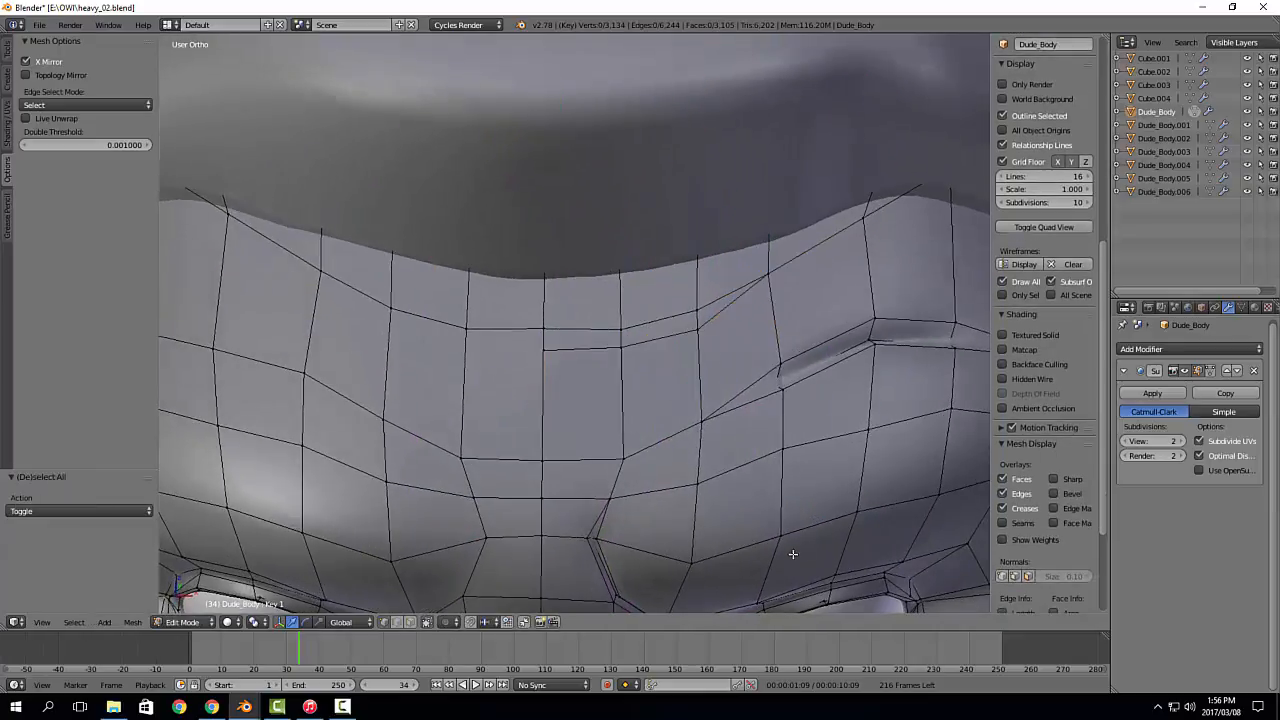
Step: Knife a middle line through the new narrow forehead strip, ending at the centre line
{"action": "scroll", "coordinate": [793, 554], "scroll_direction": "down", "scroll_amount": 5}
{"action": "scroll", "coordinate": [752, 495], "scroll_direction": "up", "scroll_amount": 5}
{"action": "key", "text": "k"}
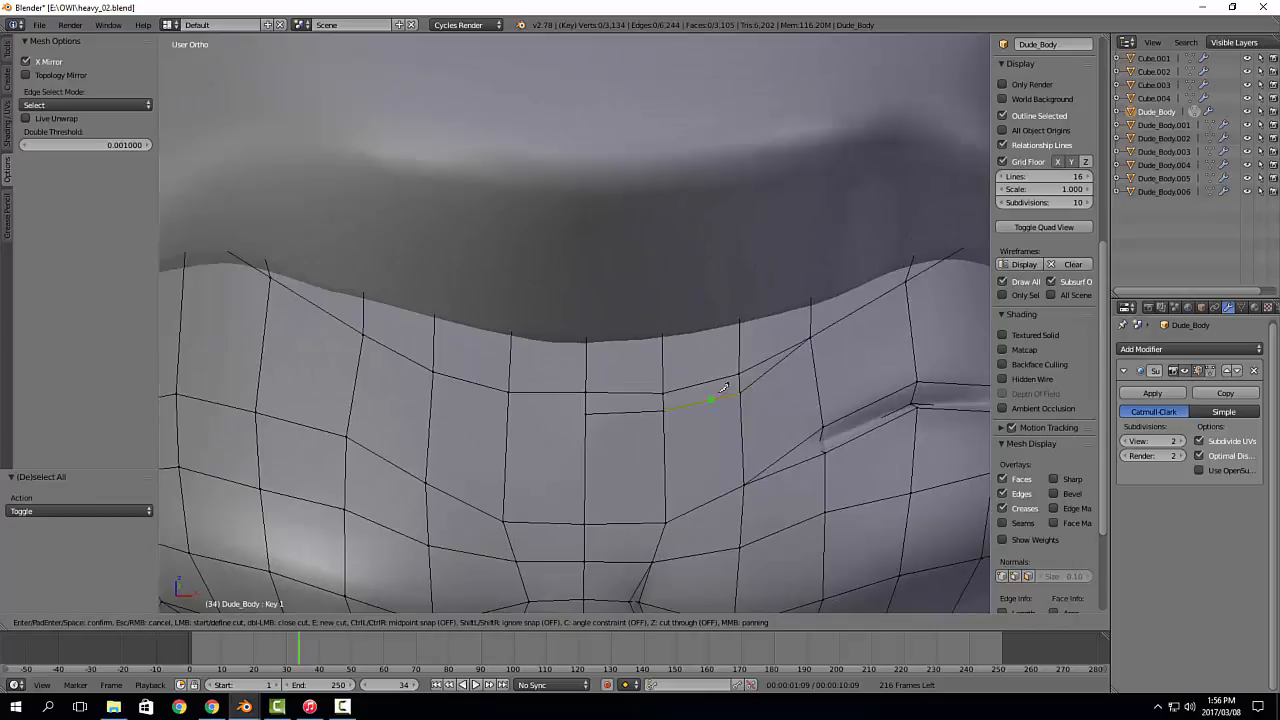
{"action": "left_click", "coordinate": [663, 402]}
{"action": "left_click", "coordinate": [586, 403]}
{"action": "key", "text": "Return"}
Step: Continue the strip's lower cut across the centre line and taper it into the upper row on the opposite side
{"action": "middle_click_drag", "start_coordinate": [612, 364], "coordinate": [629, 406]}
{"action": "key", "text": "k"}
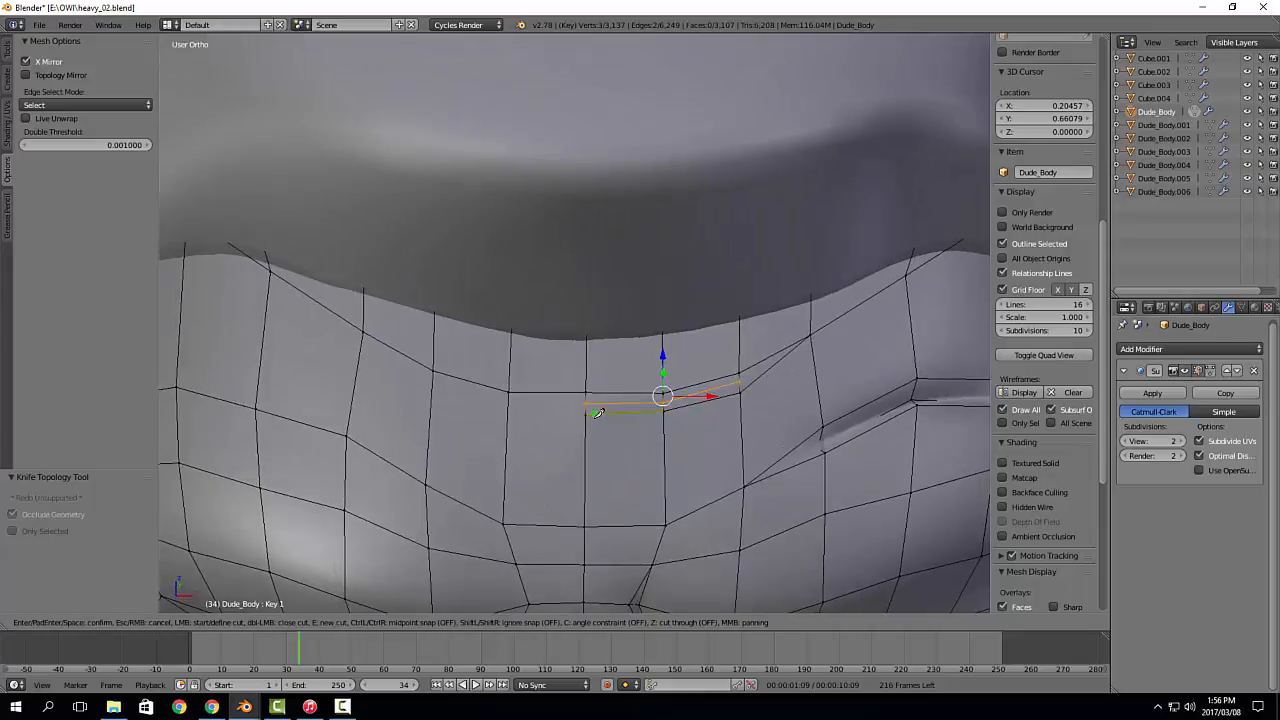
{"action": "left_click", "coordinate": [586, 412]}
{"action": "left_click", "coordinate": [431, 389]}
{"action": "left_click", "coordinate": [366, 330]}
{"action": "key", "text": "Return"}
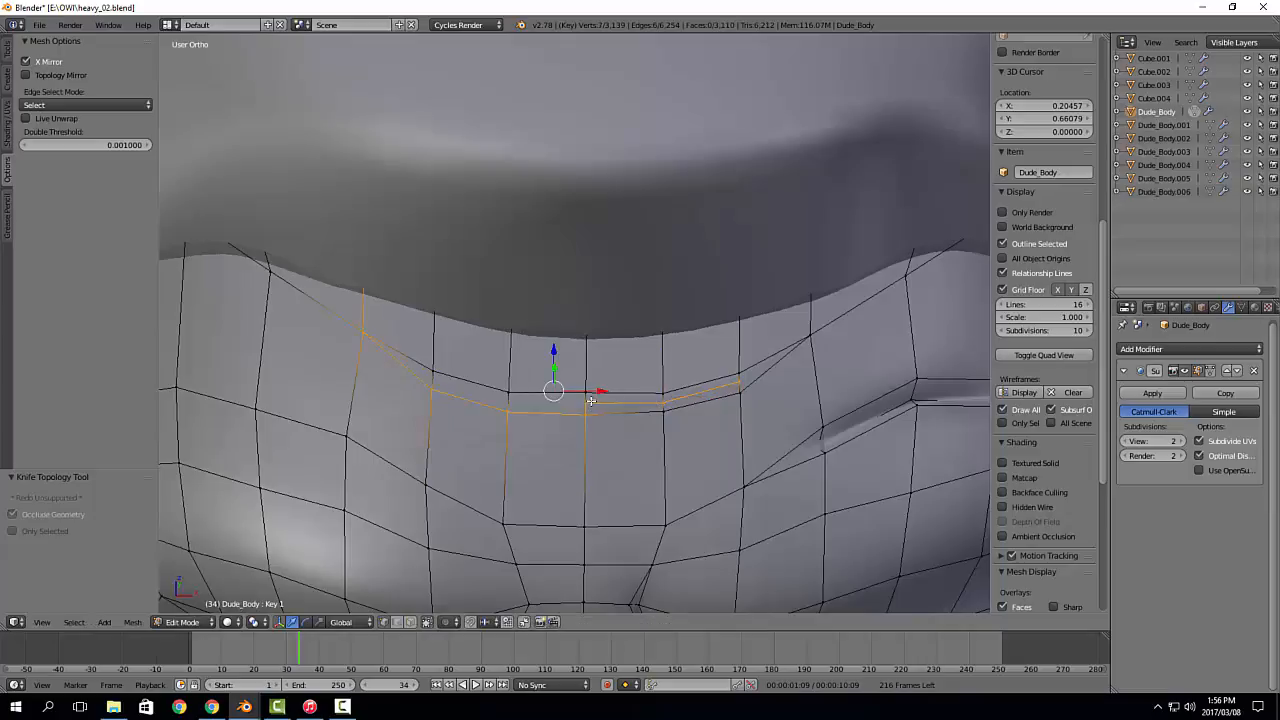
Step: Continue the strip's middle cut from the centre line across the opposite half of the forehead
{"action": "key", "text": "k"}
{"action": "left_click", "coordinate": [588, 401]}
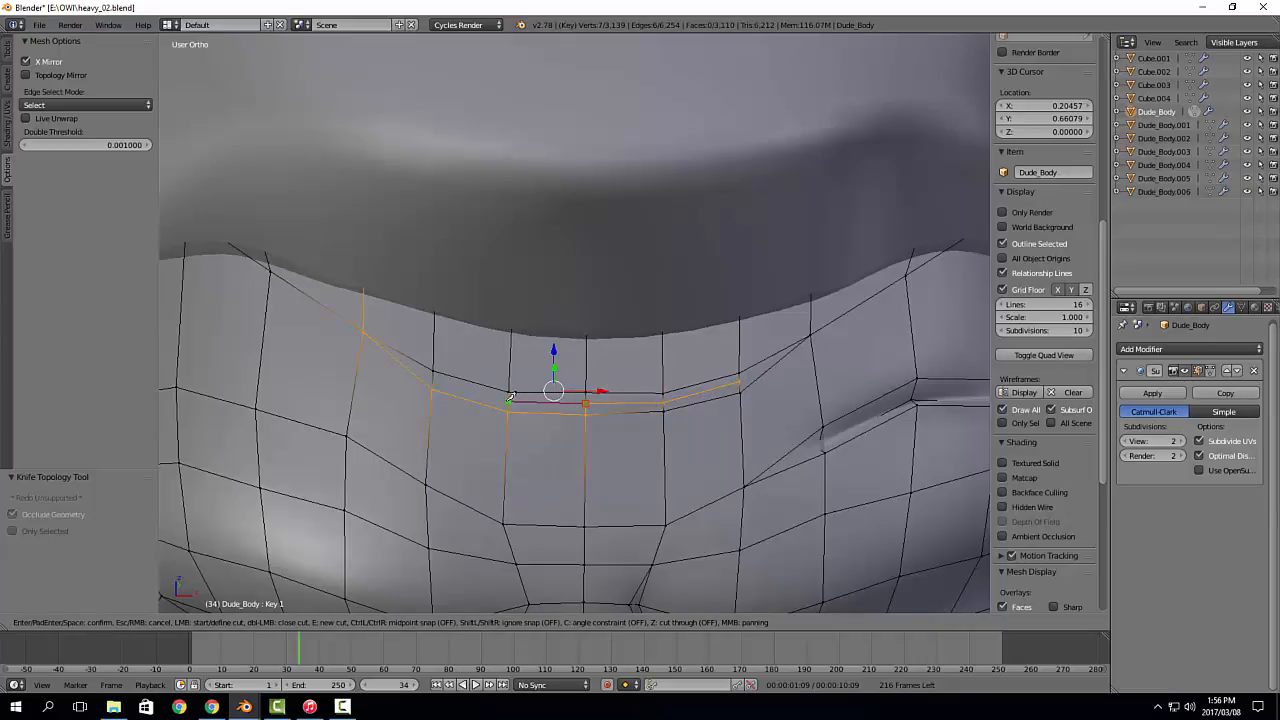
{"action": "left_click", "coordinate": [436, 377]}
{"action": "key", "text": "Return"}
Step: Extend the strip's middle row, shrink it inward along its normals to form a wrinkle, and review it in Object Mode
{"action": "scroll", "coordinate": [597, 411], "scroll_direction": "down", "scroll_amount": 2}
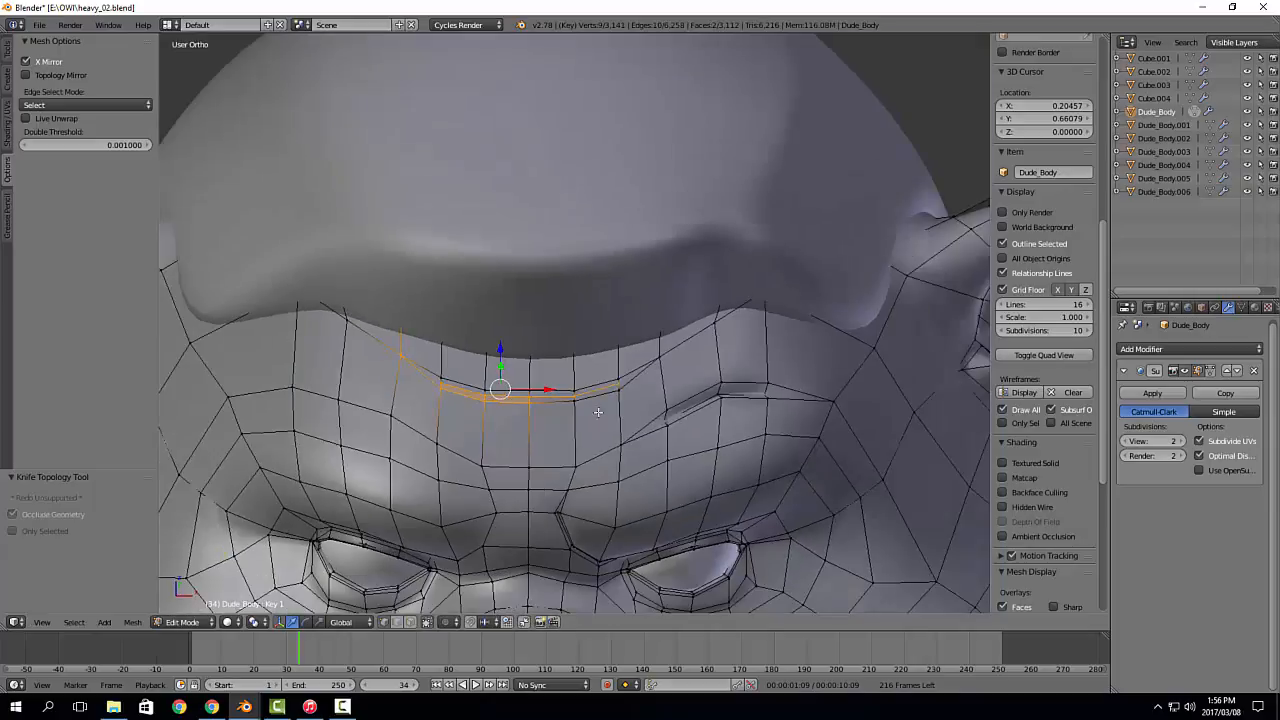
{"action": "scroll", "coordinate": [600, 418], "scroll_direction": "up", "scroll_amount": 3}
{"action": "right_click", "coordinate": [645, 364]}
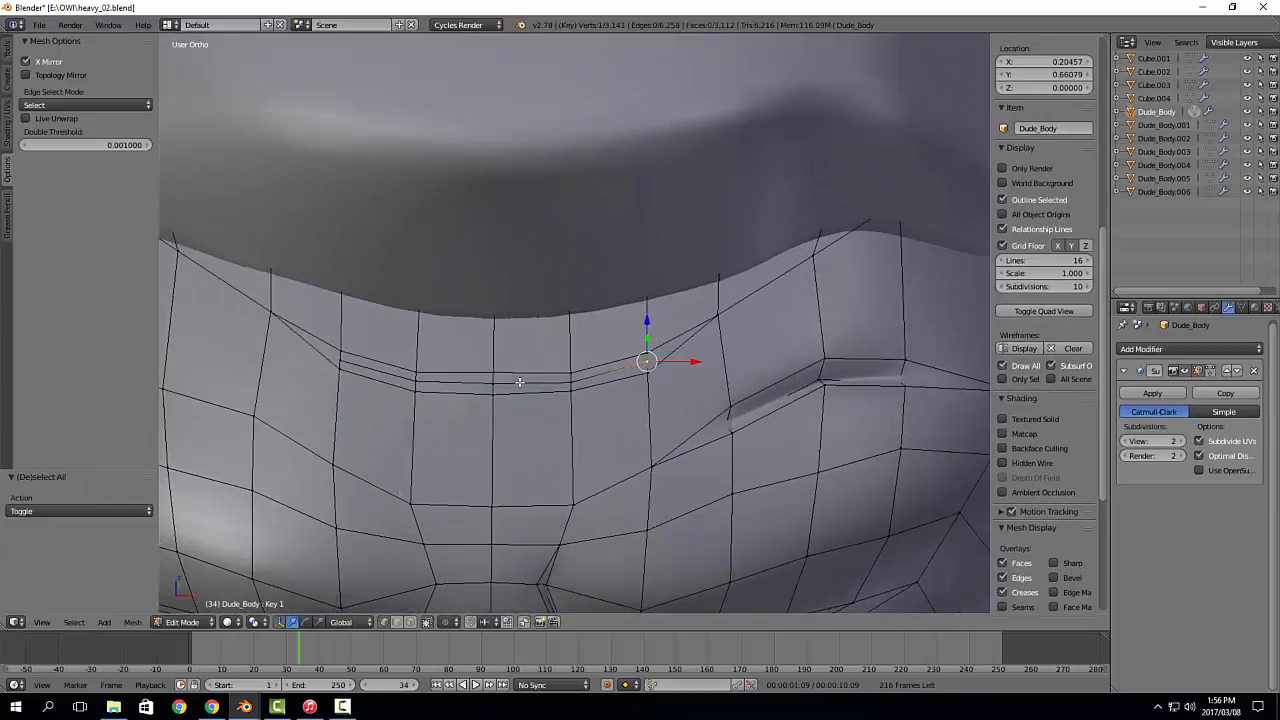
{"action": "right_click", "coordinate": [489, 380], "text": "ctrl"}
{"action": "right_click", "coordinate": [341, 360], "text": "ctrl"}
{"action": "middle_click_drag", "start_coordinate": [745, 412], "coordinate": [607, 376]}
{"action": "key", "text": "g"}
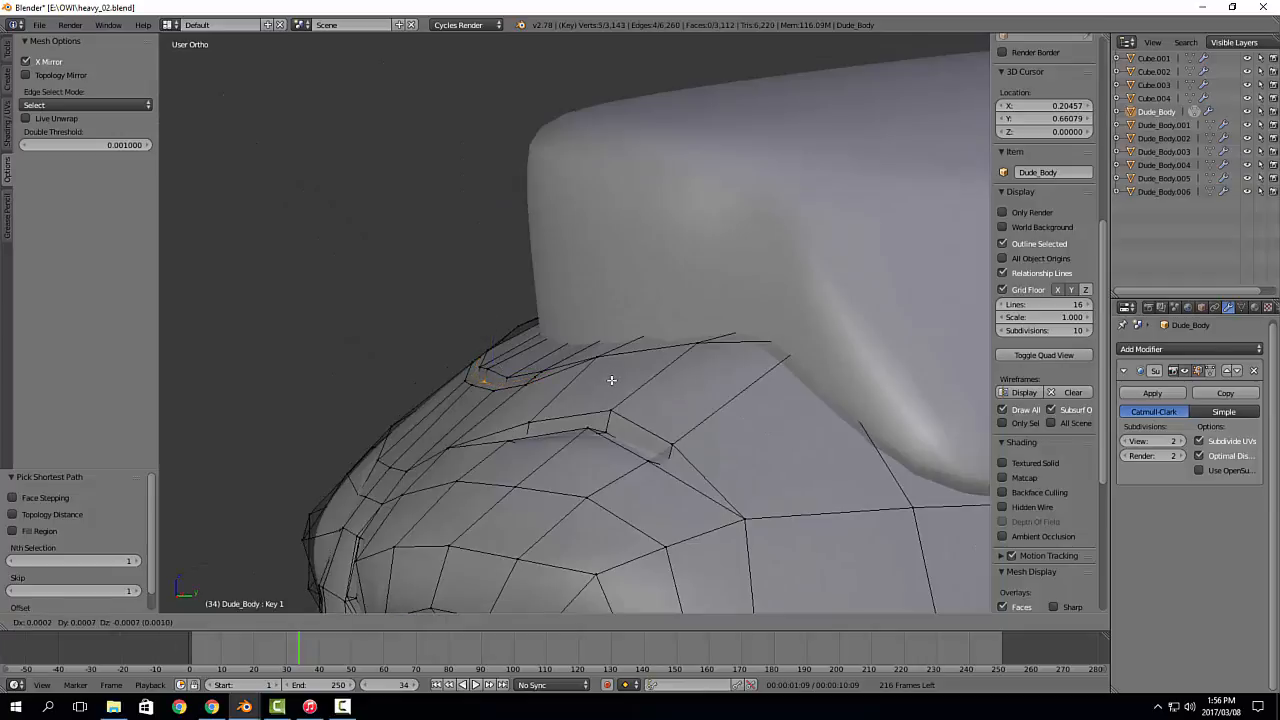
{"action": "left_click", "coordinate": [611, 380]}
{"action": "key", "text": "alt+s"}
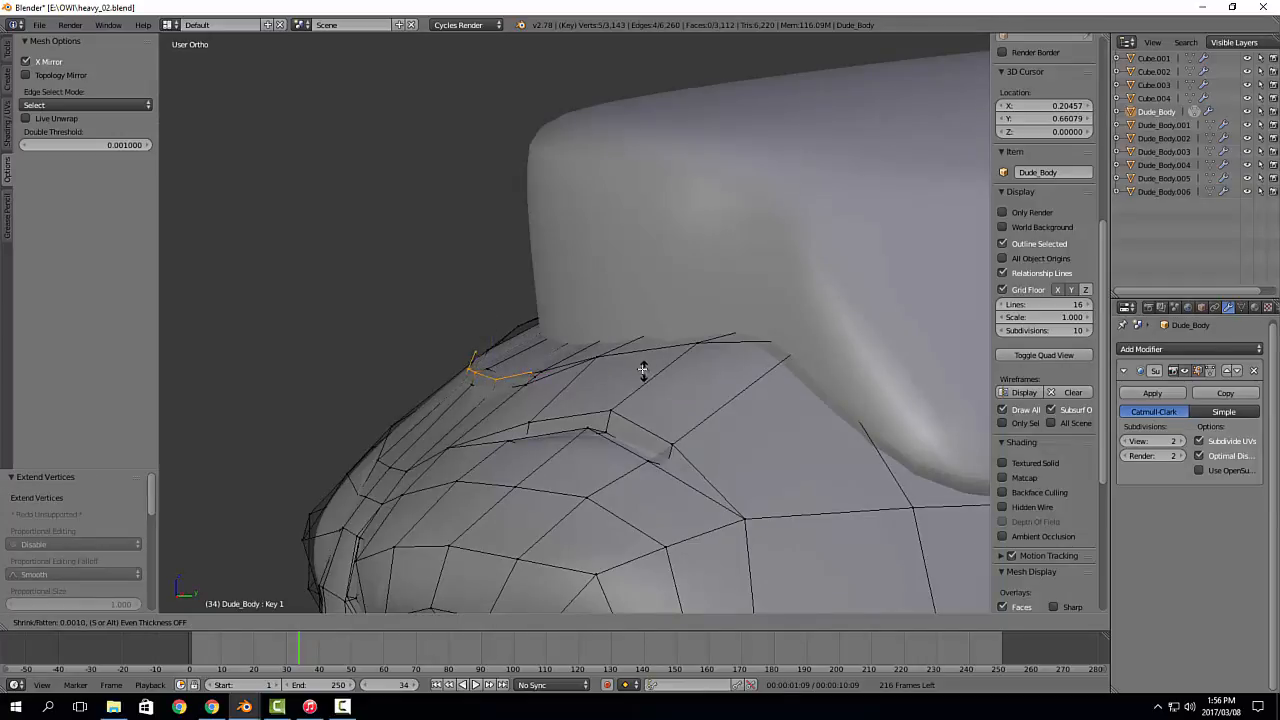
{"action": "left_click", "coordinate": [638, 362]}
{"action": "key", "text": "Tab"}
{"action": "scroll", "coordinate": [506, 384], "scroll_direction": "down", "scroll_amount": 4}
{"action": "middle_click_drag", "start_coordinate": [506, 384], "coordinate": [653, 331]}
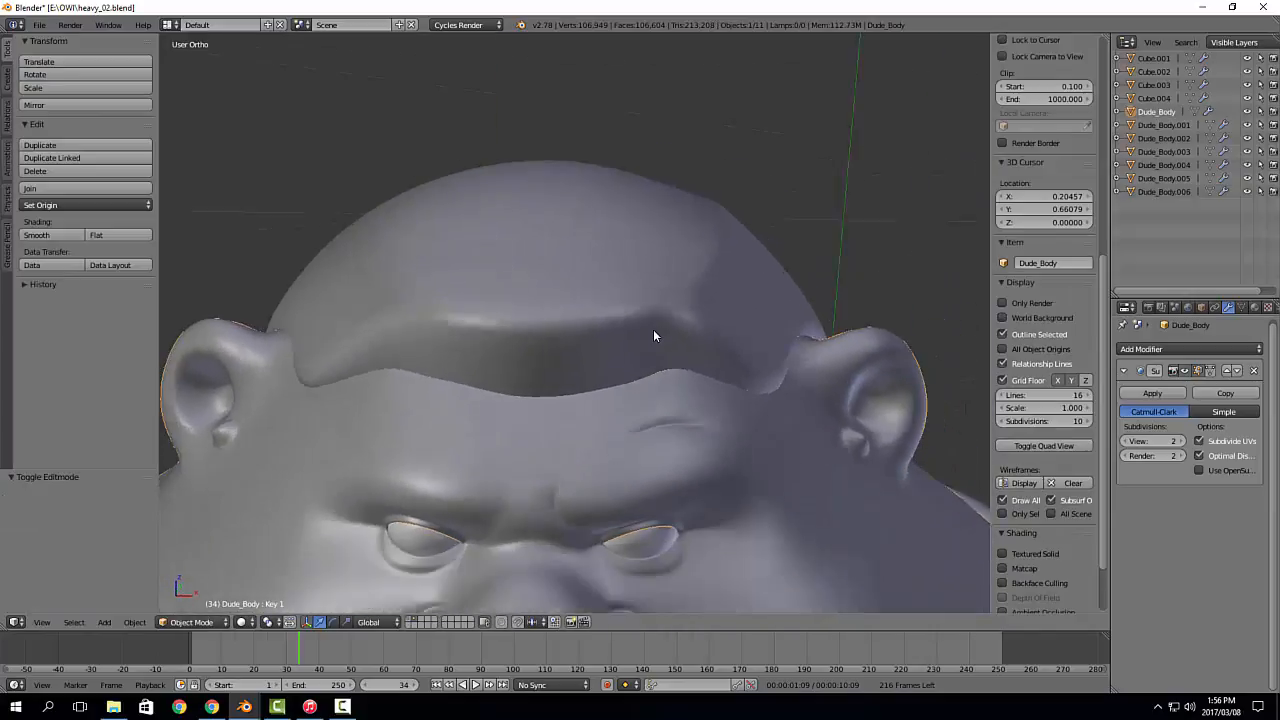
{"action": "scroll", "coordinate": [640, 400], "scroll_direction": "down", "scroll_amount": 4}
Step: Back in Edit Mode, knife the new wrinkle's lower edge one face further towards the existing forehead wrinkle
{"action": "key", "text": "Tab"}
{"action": "middle_click_drag", "start_coordinate": [649, 405], "coordinate": [618, 355]}
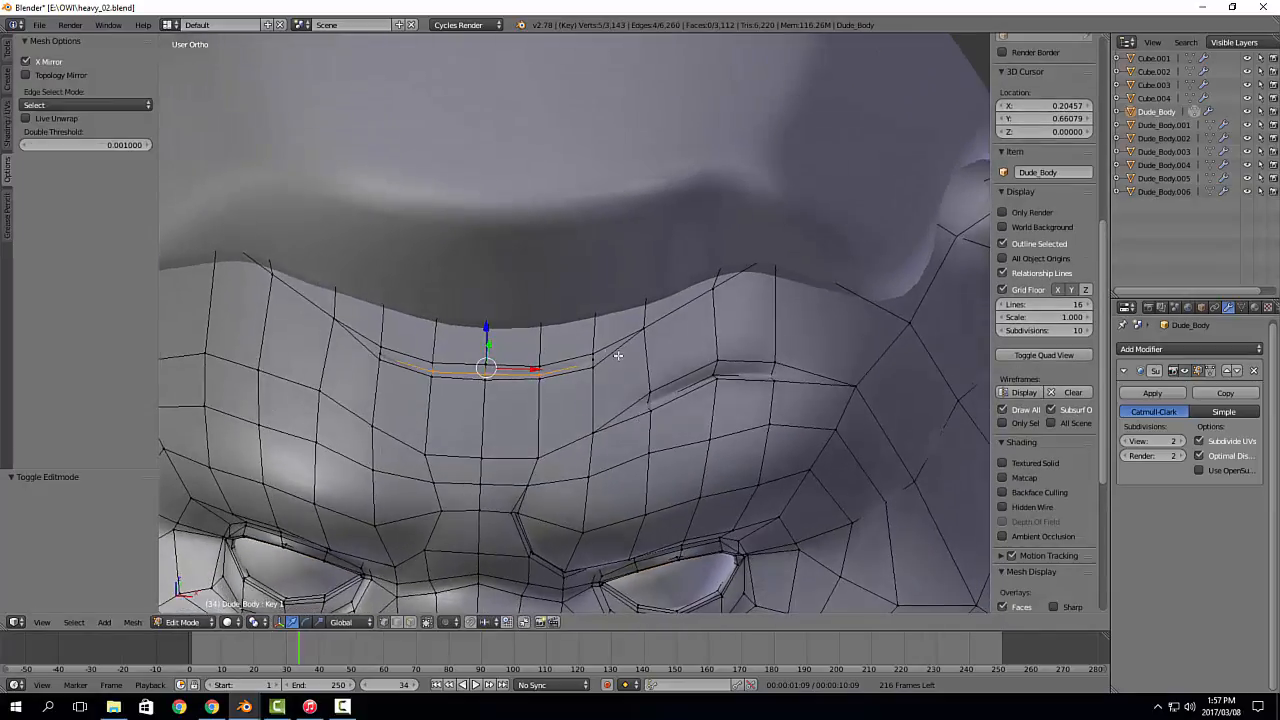
{"action": "right_click", "coordinate": [643, 328]}
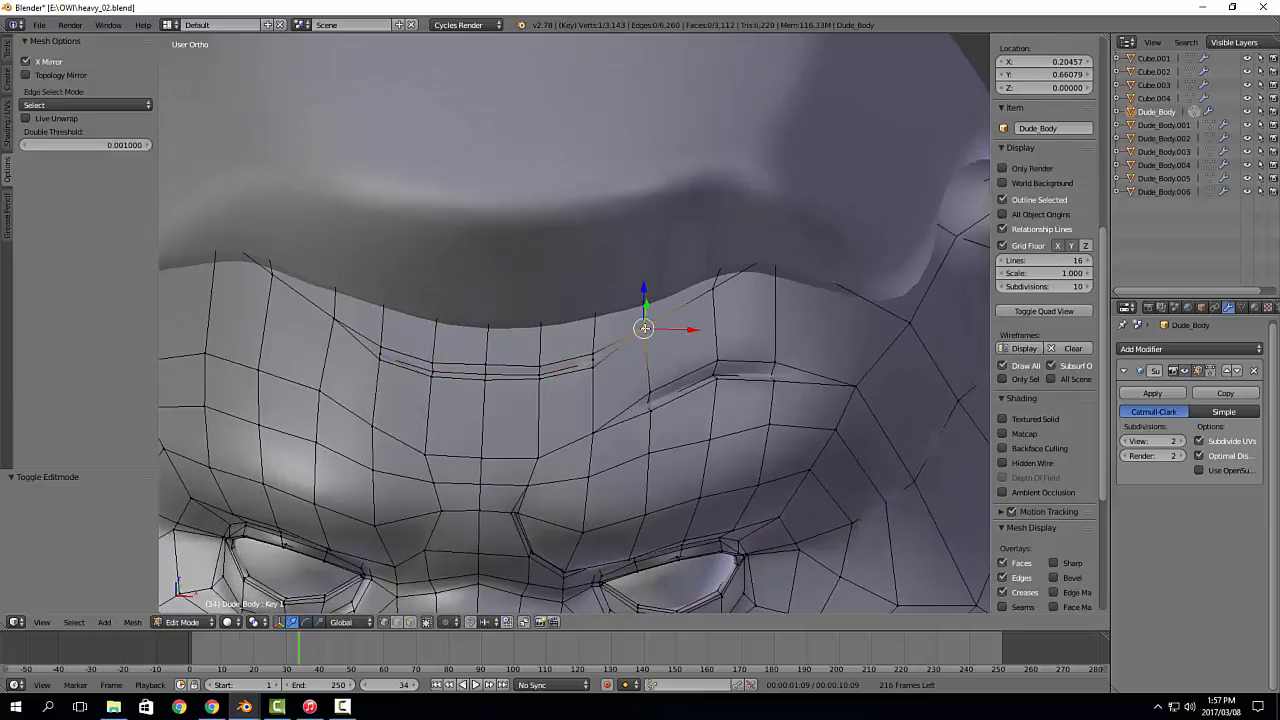
{"action": "key", "text": "k"}
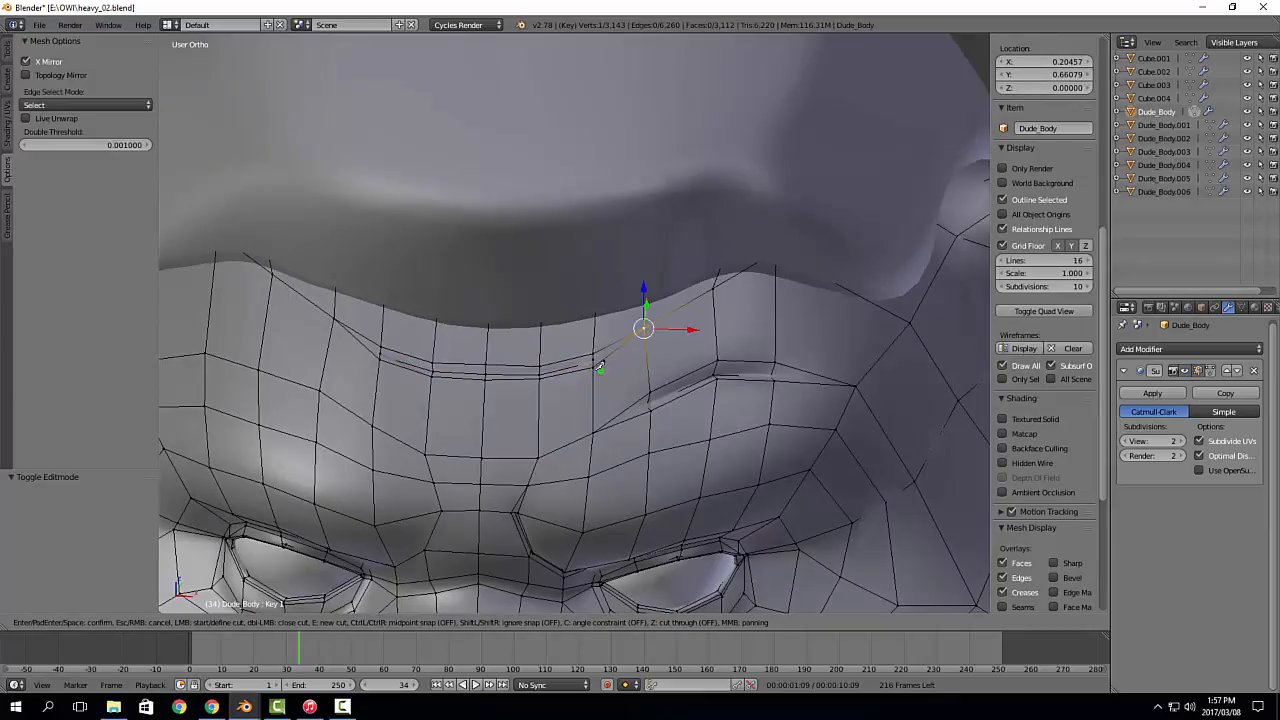
{"action": "left_click", "coordinate": [594, 366]}
{"action": "key", "text": "Return"}
{"action": "scroll", "coordinate": [633, 349], "scroll_direction": "up", "scroll_amount": 2}
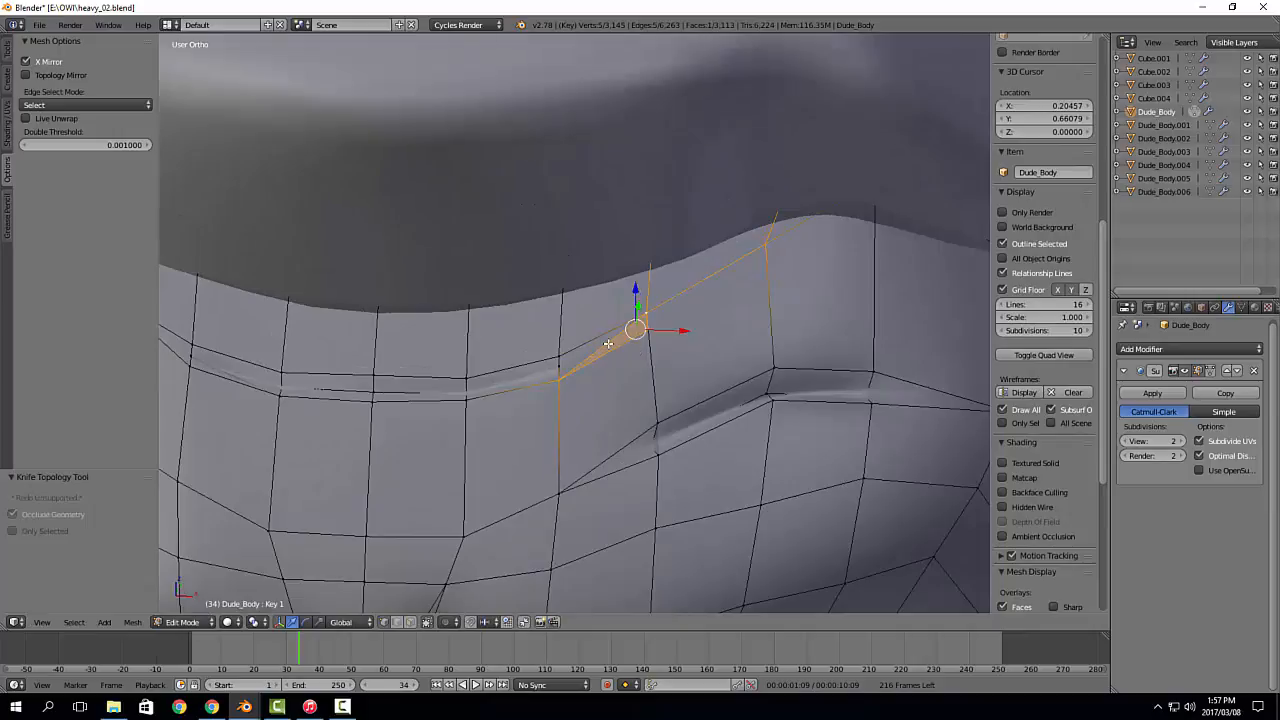
Step: Dissolve the leftover diagonal edge in the wrinkle's extended end
{"action": "key", "text": "a"}
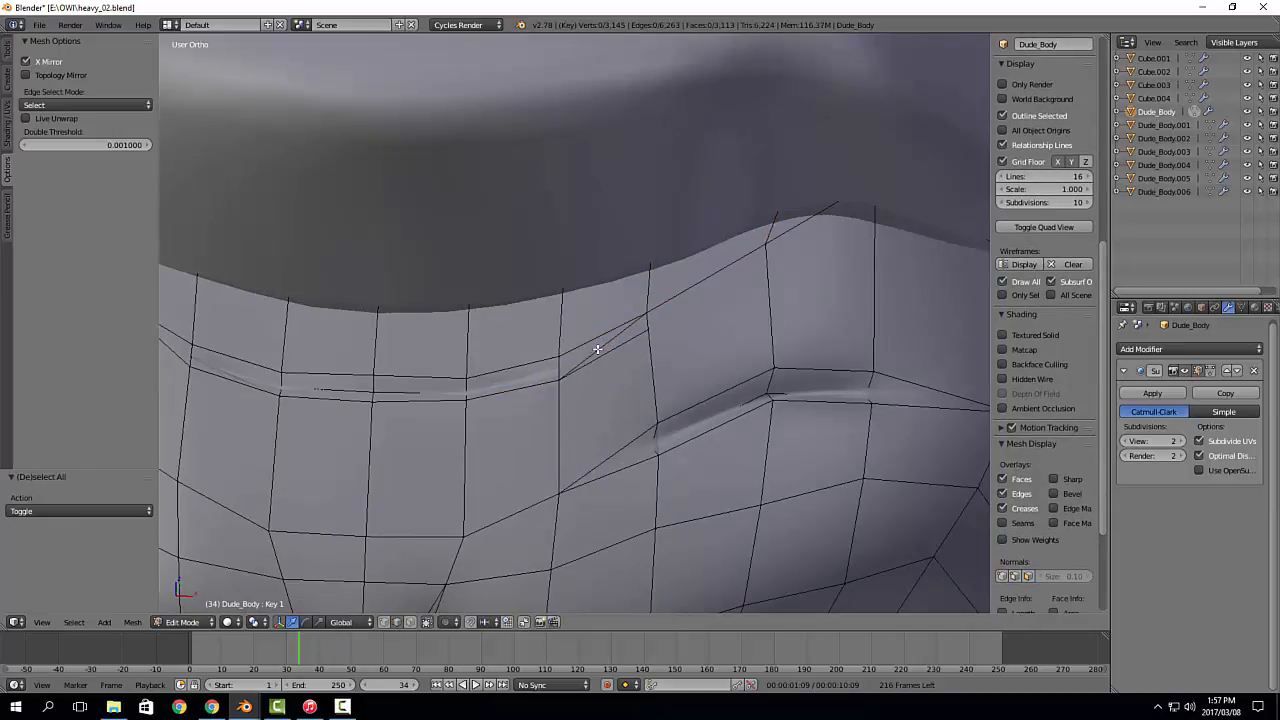
{"action": "right_click", "coordinate": [597, 349]}
{"action": "key", "text": "x"}
{"action": "left_click", "coordinate": [596, 346]}
Step: Knife the wrinkle's middle line through the extended face to its far vertical edge
{"action": "key", "text": "a"}
{"action": "key", "text": "k"}
{"action": "left_click", "coordinate": [561, 369]}
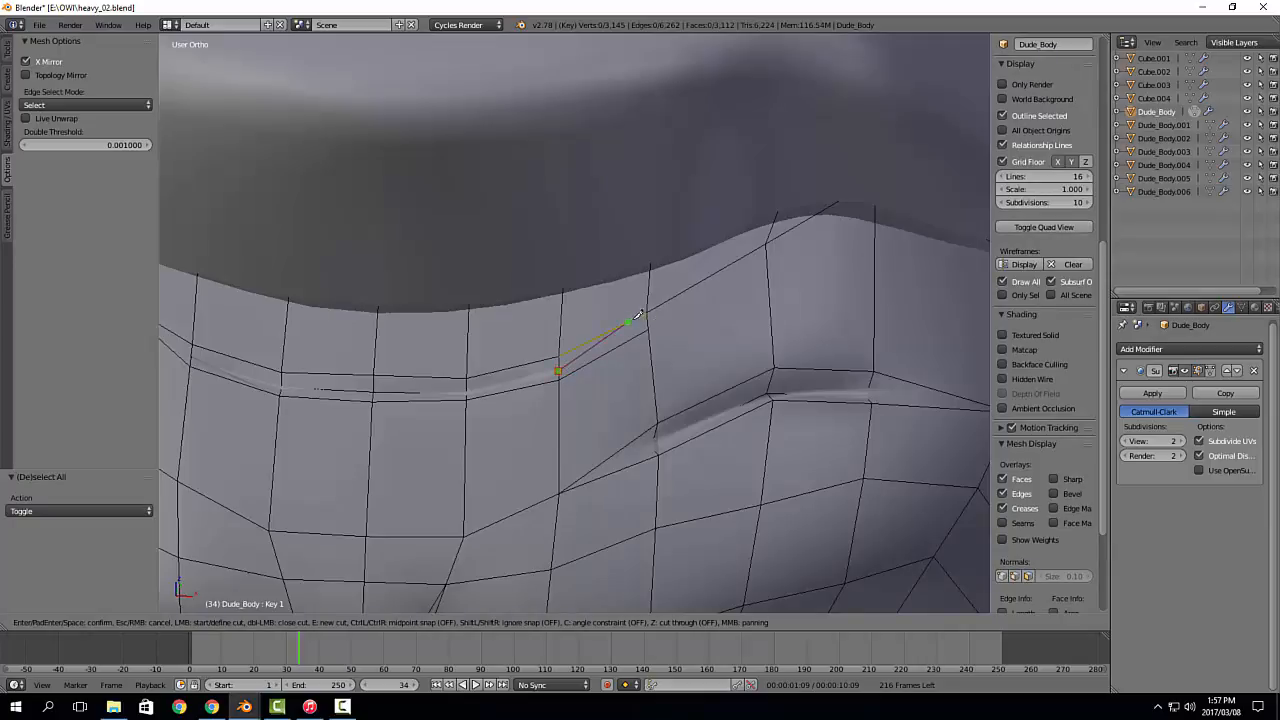
{"action": "left_click", "coordinate": [647, 320]}
{"action": "key", "text": "Return"}
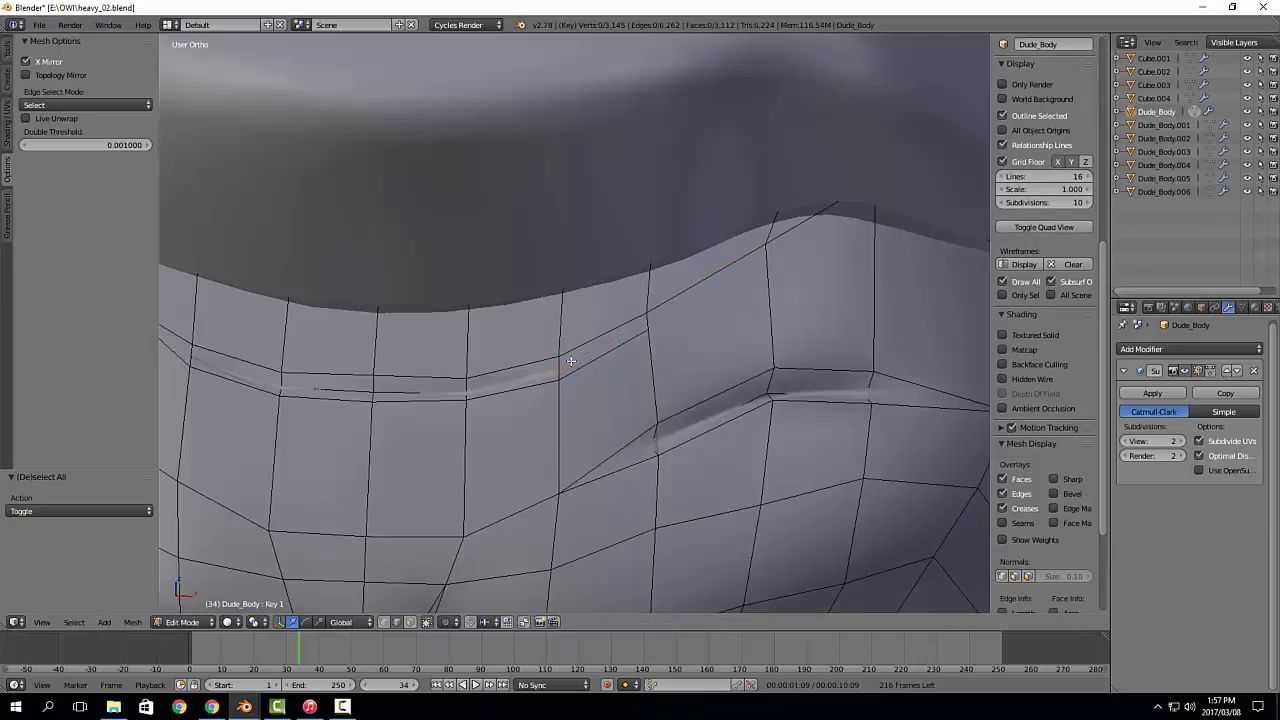
{"action": "middle_click_drag", "start_coordinate": [690, 310], "coordinate": [657, 348]}
{"action": "scroll", "coordinate": [629, 413], "scroll_direction": "up", "scroll_amount": 4}
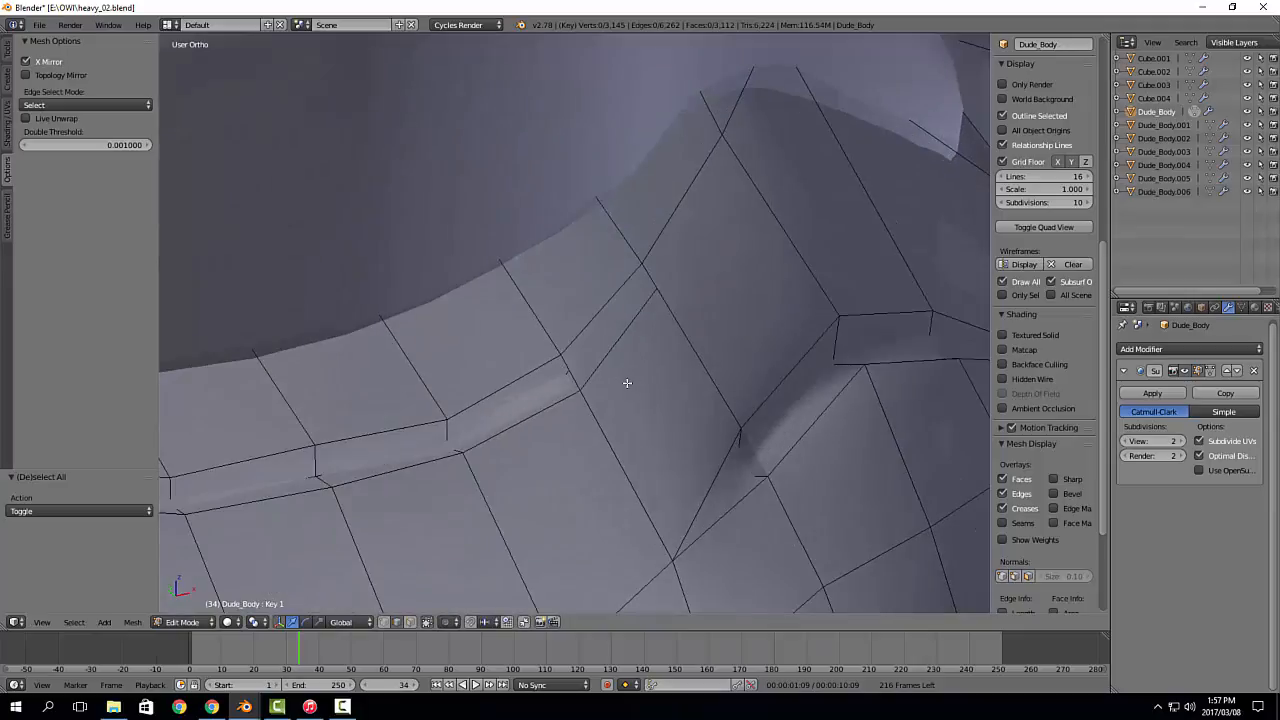
{"action": "key", "text": "k"}
{"action": "left_click", "coordinate": [570, 368]}
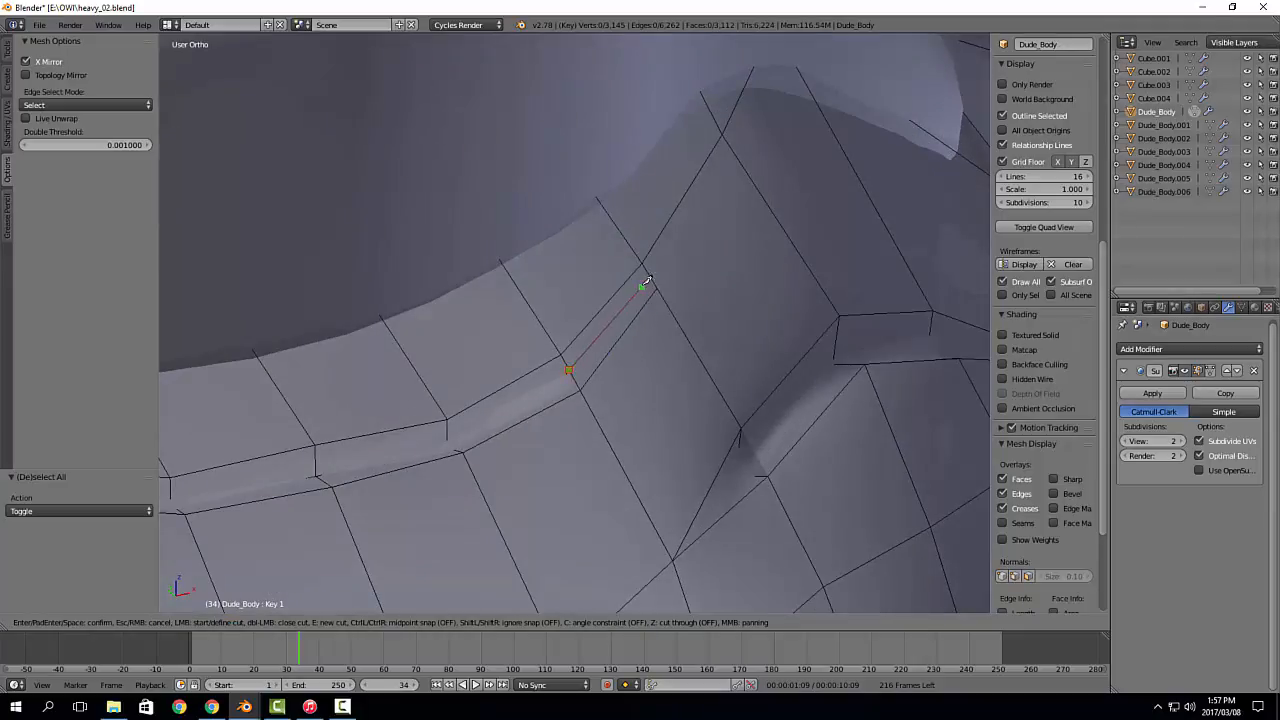
{"action": "left_click", "coordinate": [646, 280]}
{"action": "key", "text": "Return"}
Step: Knife an edge from the lower vertex at the wrinkle's end up to beside the next upper-row vertex
{"action": "key", "text": "k"}
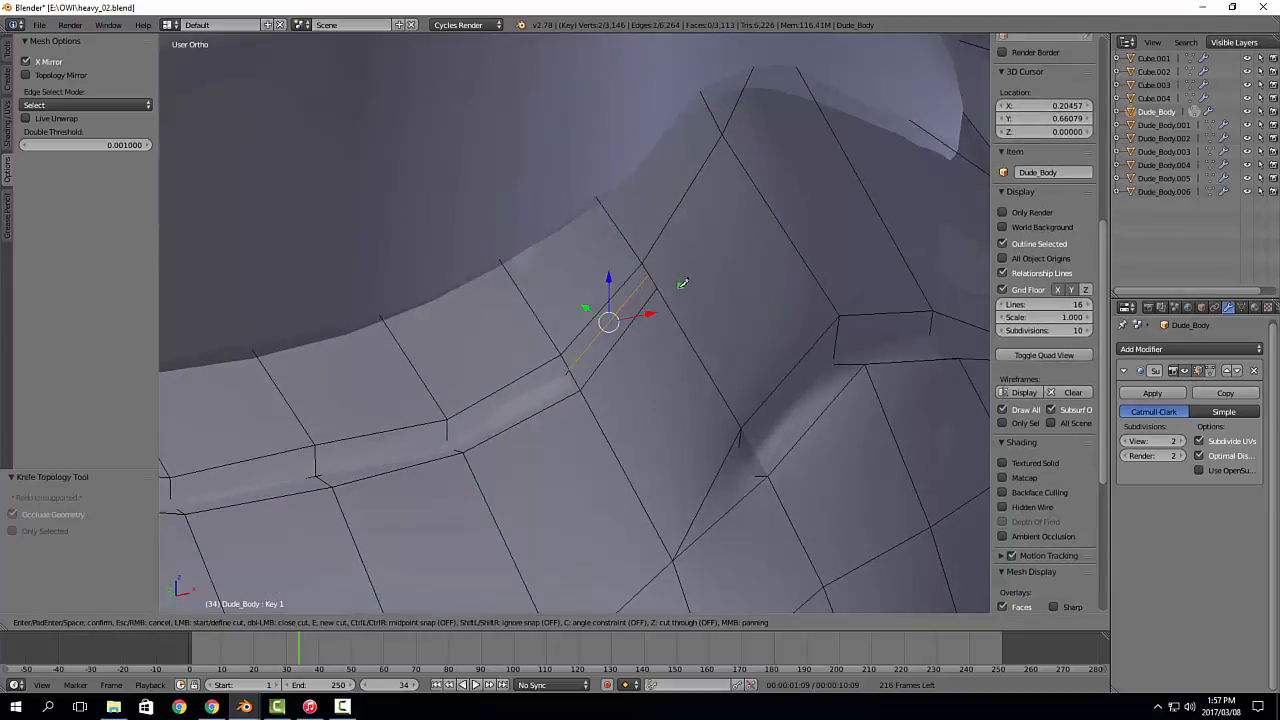
{"action": "left_click", "coordinate": [657, 288]}
{"action": "left_click", "coordinate": [722, 136]}
{"action": "key", "text": "Return"}
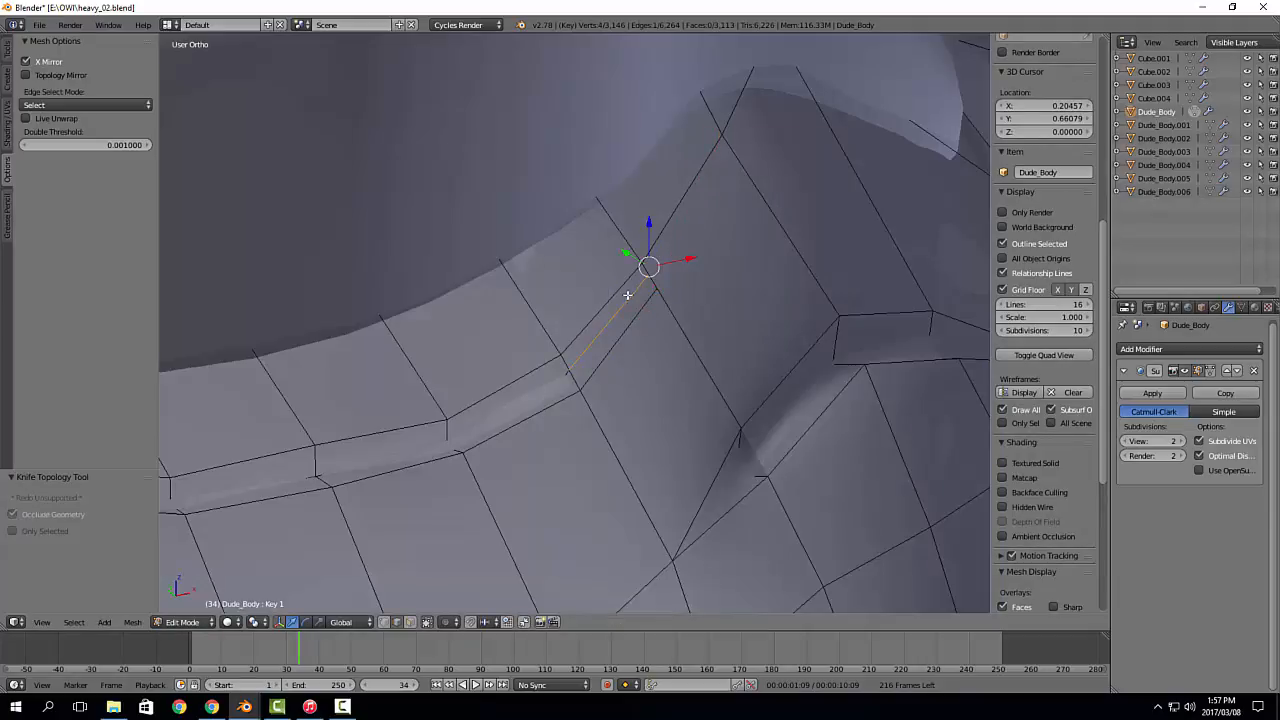
{"action": "middle_click_drag", "start_coordinate": [628, 296], "coordinate": [634, 294]}
{"action": "right_click", "coordinate": [618, 318]}
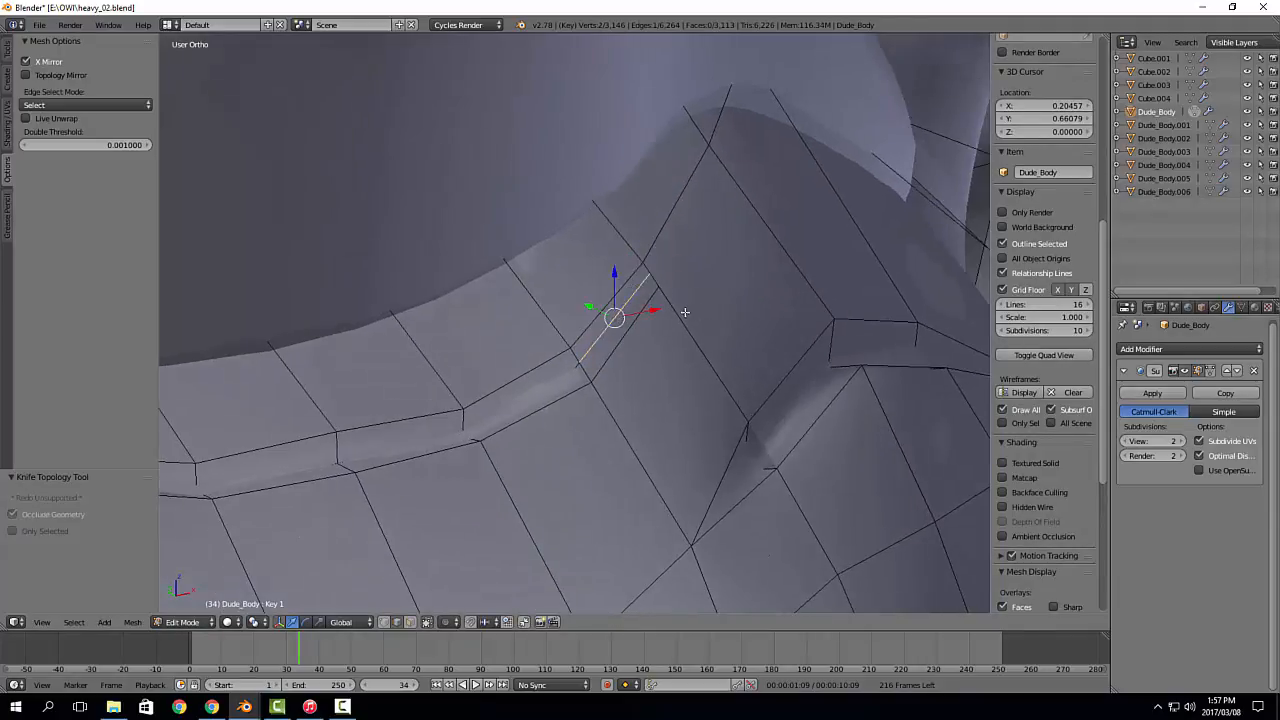
{"action": "key", "text": "k"}
{"action": "left_click", "coordinate": [660, 286]}
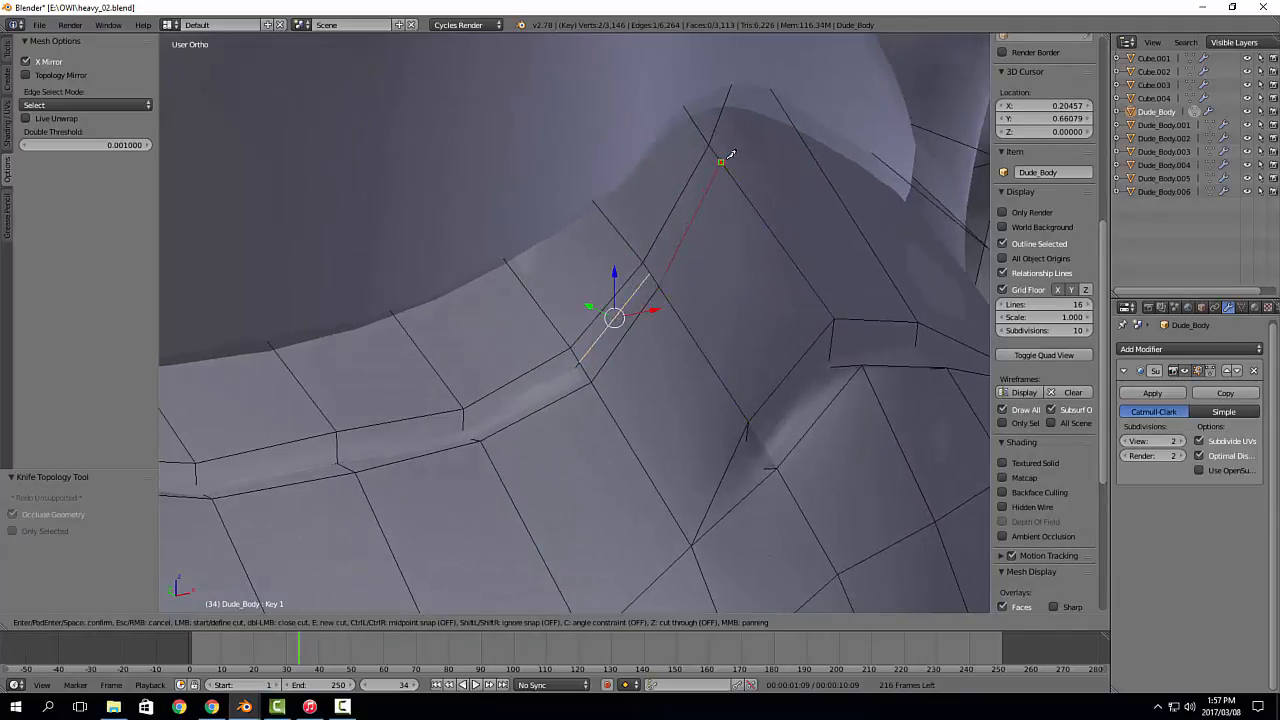
{"action": "left_click", "coordinate": [726, 159]}
{"action": "key", "text": "Return"}
Step: Switch to vertex selection and merge the new cut's end vertex into the neighbouring upper-row vertex with At Last
{"action": "right_click", "coordinate": [726, 161]}
{"action": "key", "text": "ctrl+Tab"}
{"action": "right_click", "coordinate": [724, 160]}
{"action": "right_click", "coordinate": [706, 142], "text": "shift"}
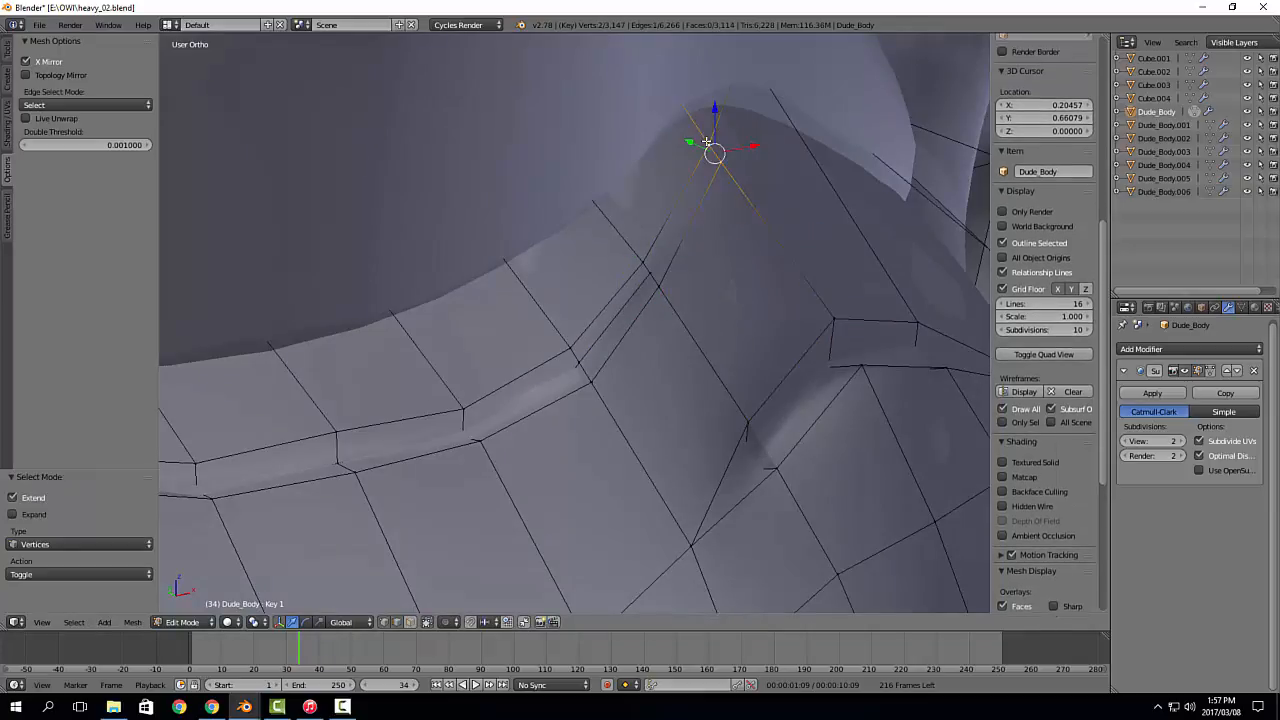
{"action": "key", "text": "alt+m"}
{"action": "left_click", "coordinate": [700, 126]}
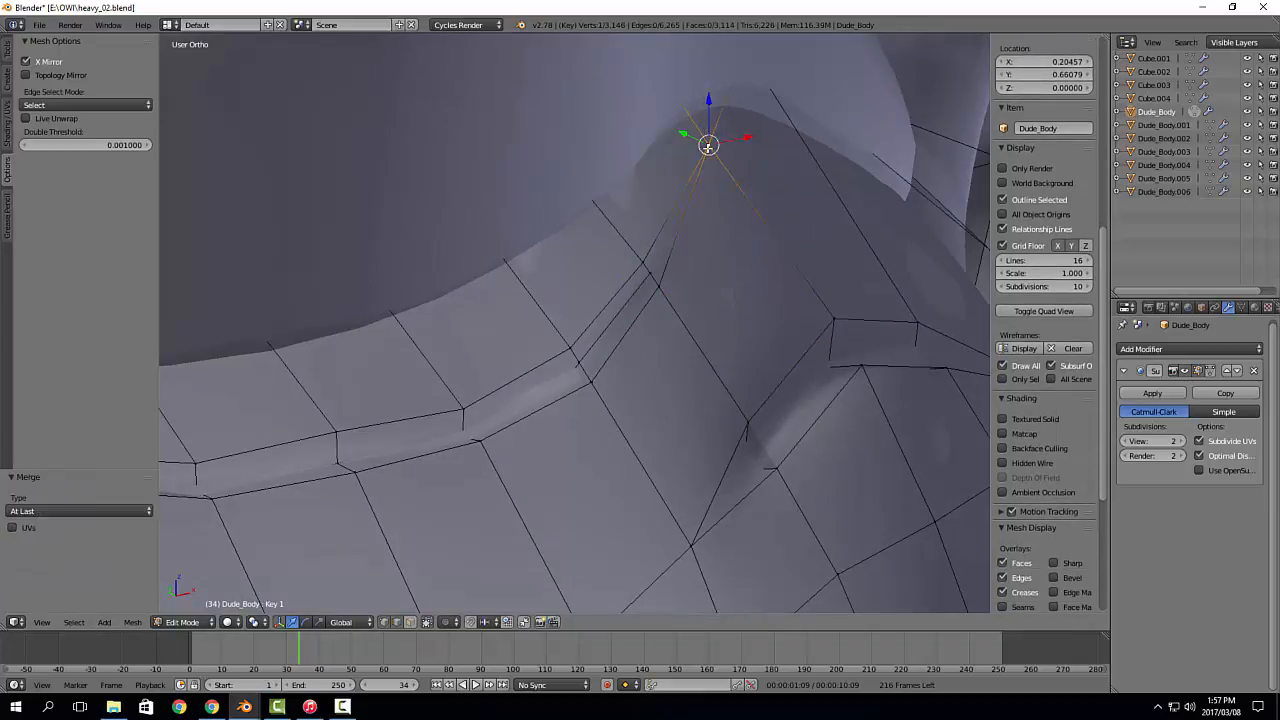
Step: Extend the vertex at the end of the wrinkle's middle line and merge the resulting pair At Center
{"action": "key", "text": "a"}
{"action": "right_click", "coordinate": [651, 275]}
{"action": "key", "text": "g"}
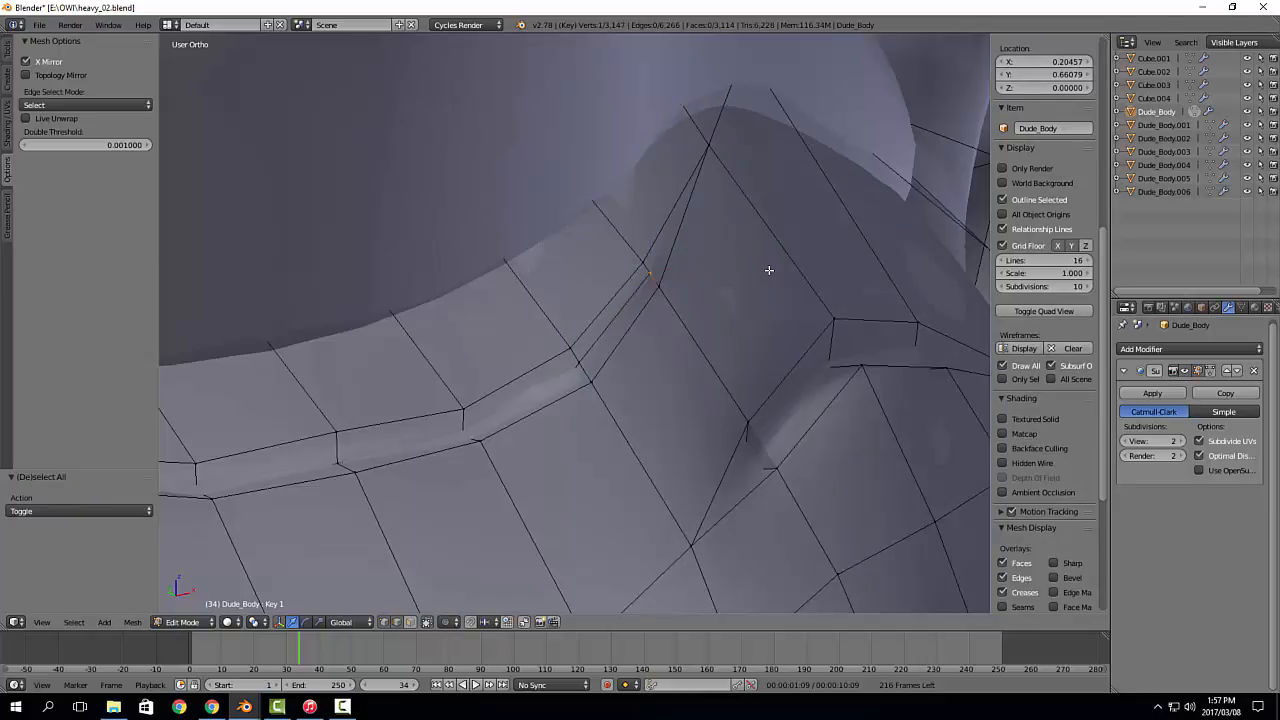
{"action": "left_click", "coordinate": [764, 275]}
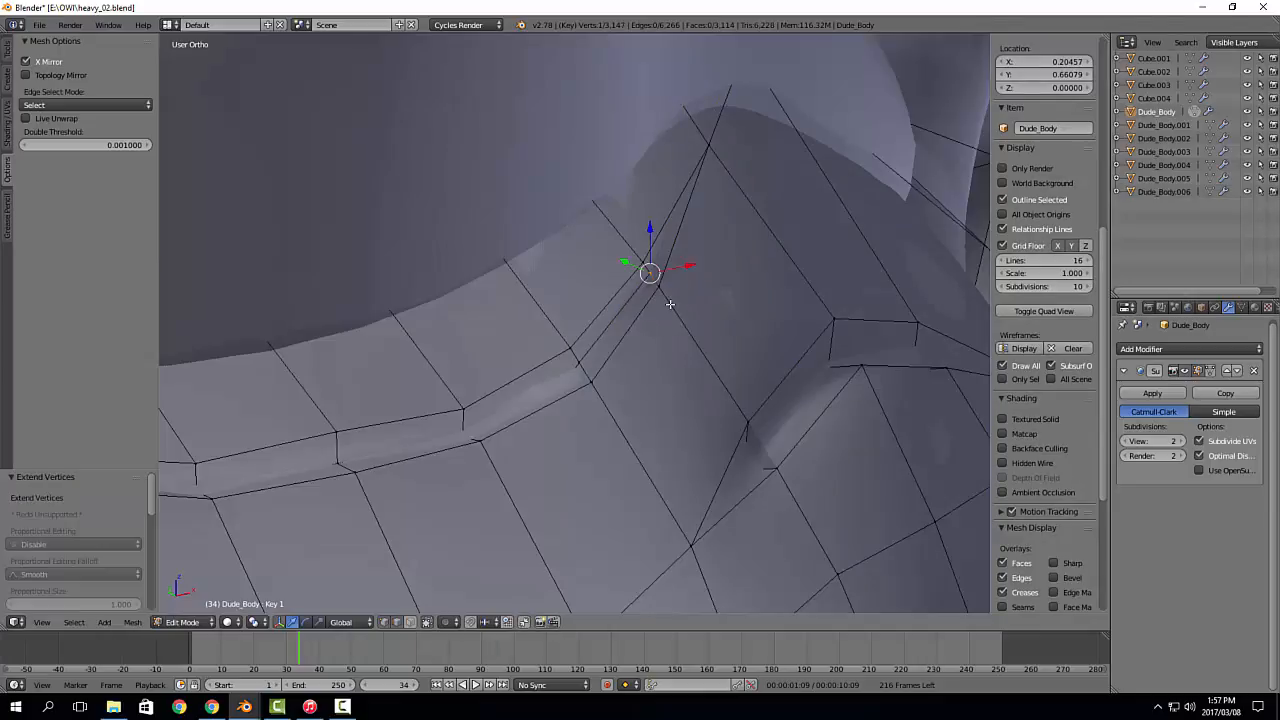
{"action": "right_click", "coordinate": [650, 276], "text": "shift"}
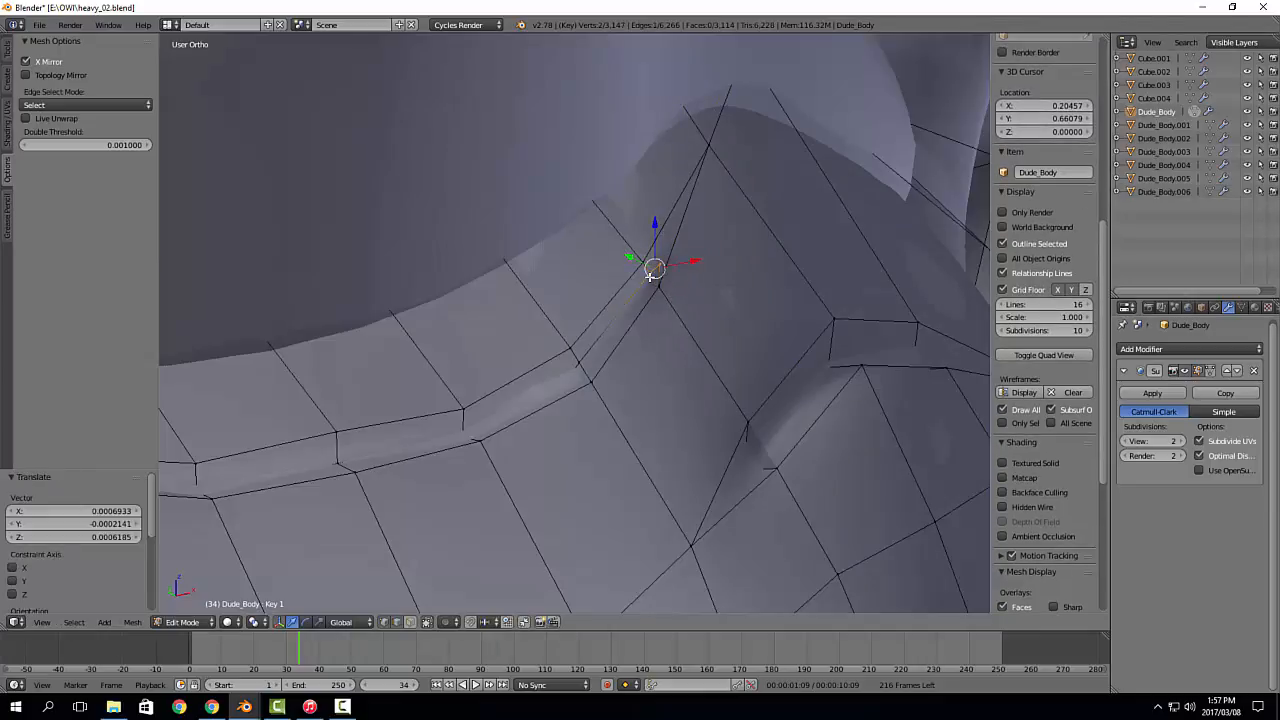
{"action": "key", "text": "alt+m"}
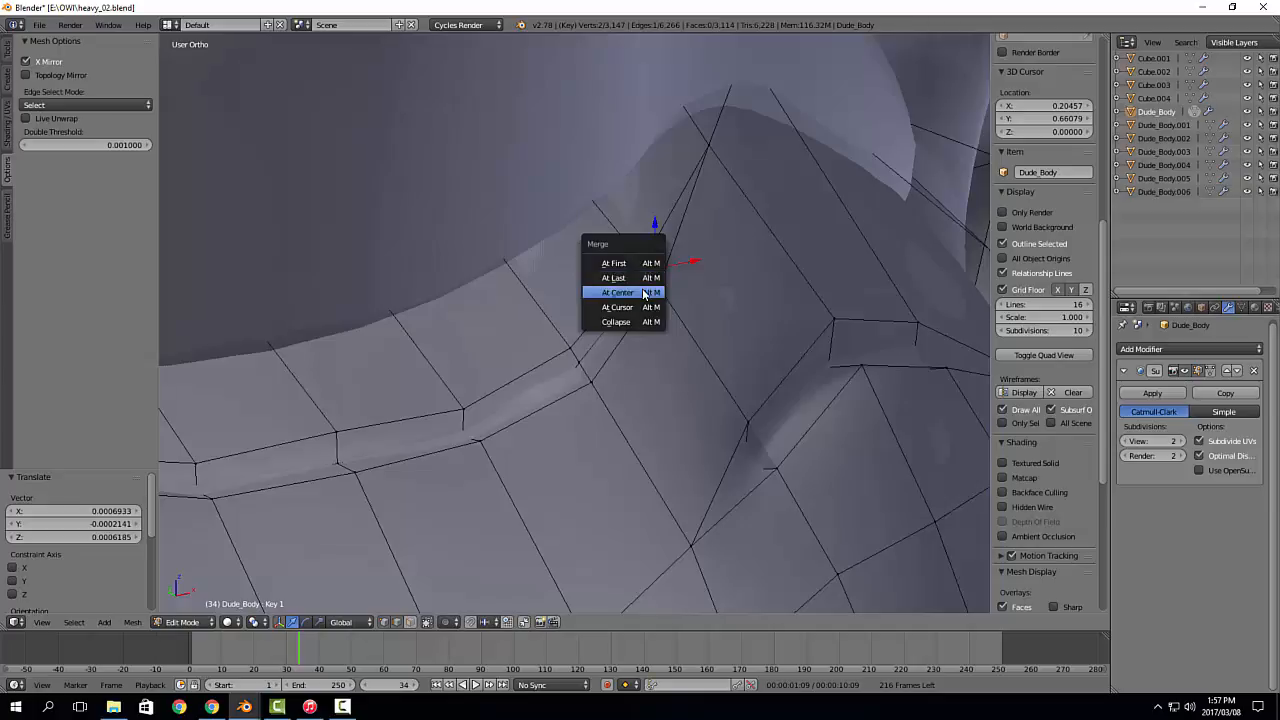
{"action": "left_click", "coordinate": [646, 292]}
Step: Move the merged end vertex by about -0.0003 in X and -0.0001 in Y to refine the wrinkle's end
{"action": "middle_click_drag", "start_coordinate": [756, 277], "coordinate": [763, 234]}
{"action": "key", "text": "g"}
{"action": "left_click", "coordinate": [655, 257]}
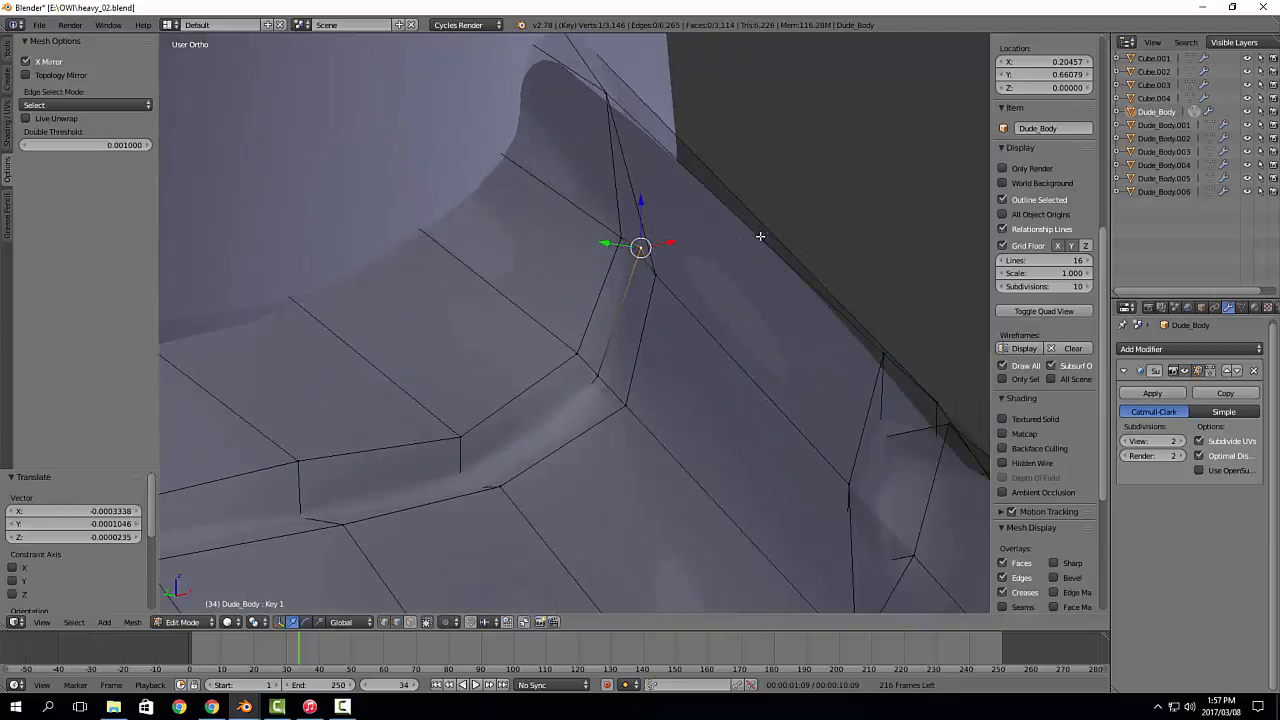
Step: Shrink/Fatten the wrinkle's end vertex by 0.001 and the next vertex on its middle line by about 0.0009
{"action": "key", "text": "alt+s"}
{"action": "left_click", "coordinate": [759, 222]}
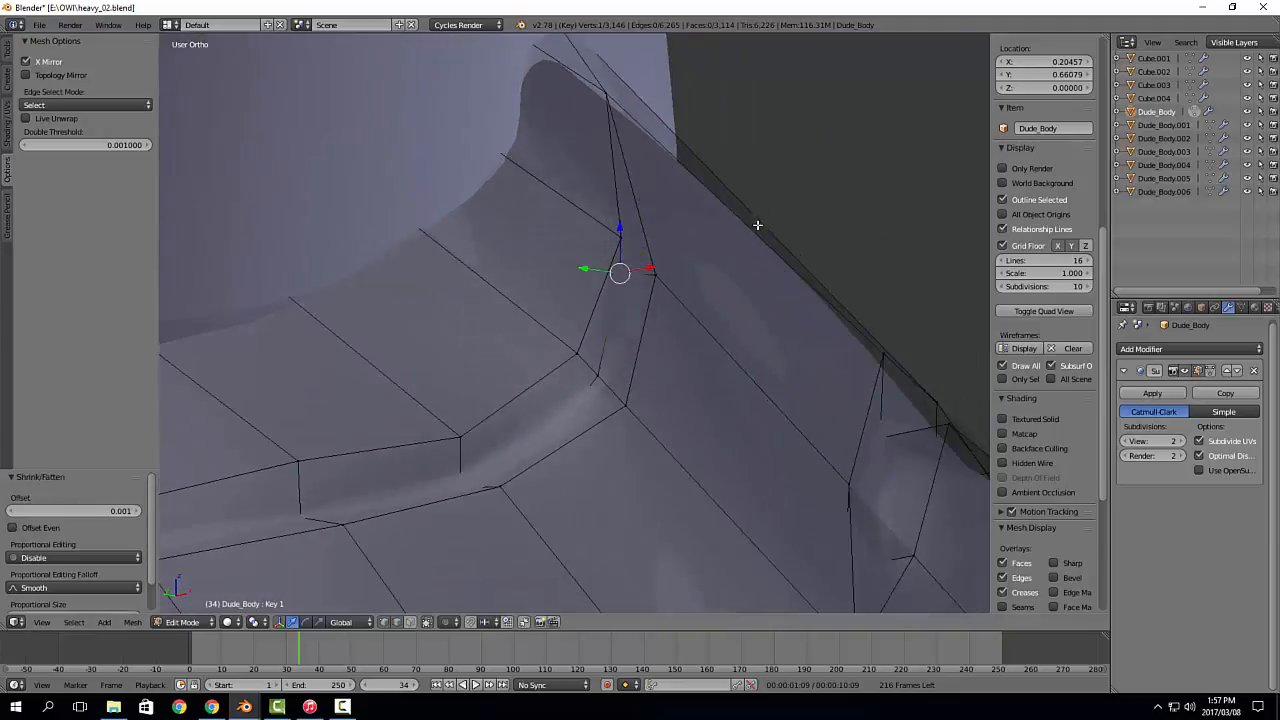
{"action": "right_click", "coordinate": [603, 374]}
{"action": "key", "text": "alt+s"}
{"action": "left_click", "coordinate": [756, 303]}
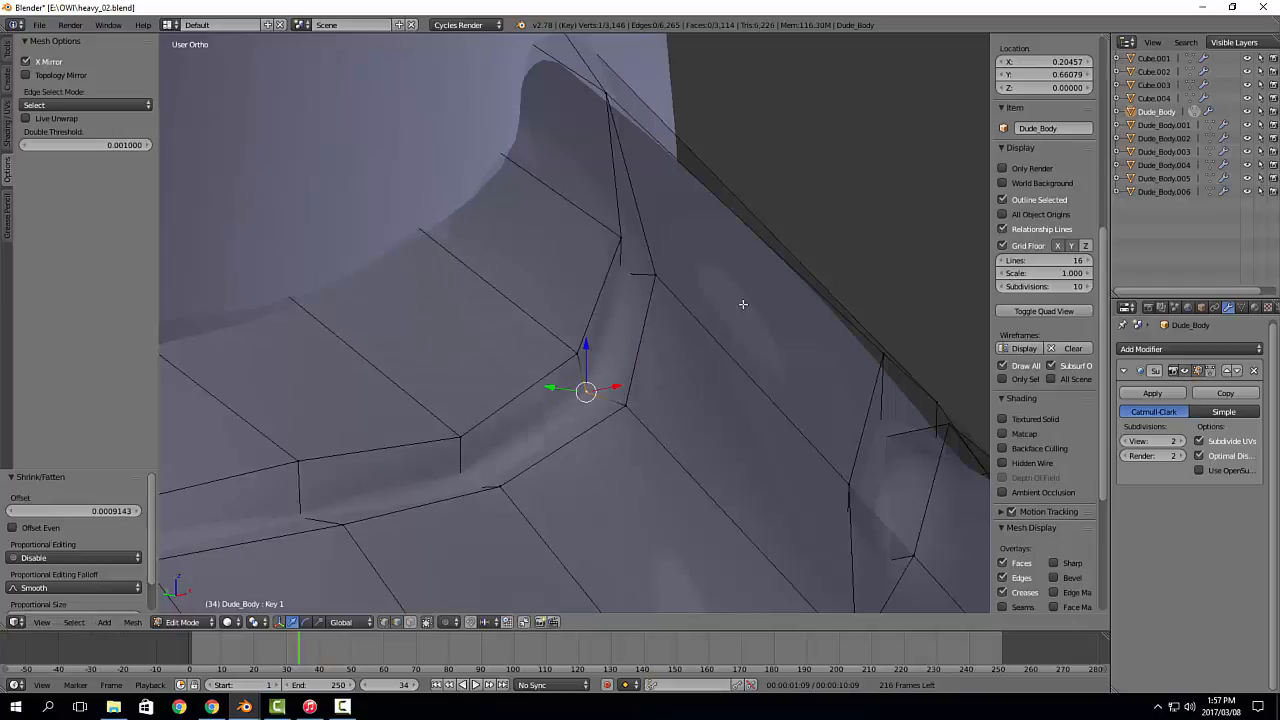
Step: Examine the smoothed forehead wrinkles on the whole face in Object Mode and return to Edit Mode
{"action": "key", "text": "Tab"}
{"action": "mouse_move", "coordinate": [720, 333]}
{"action": "middle_mouse_down"}
{"action": "mouse_move", "coordinate": [666, 349]}
{"action": "mouse_move", "coordinate": [622, 317]}
{"action": "mouse_move", "coordinate": [651, 271]}
{"action": "mouse_move", "coordinate": [570, 406]}
{"action": "mouse_move", "coordinate": [710, 333]}
{"action": "mouse_move", "coordinate": [710, 315]}
{"action": "middle_mouse_up"}
{"action": "scroll", "coordinate": [709, 310], "scroll_direction": "up", "scroll_amount": 2}
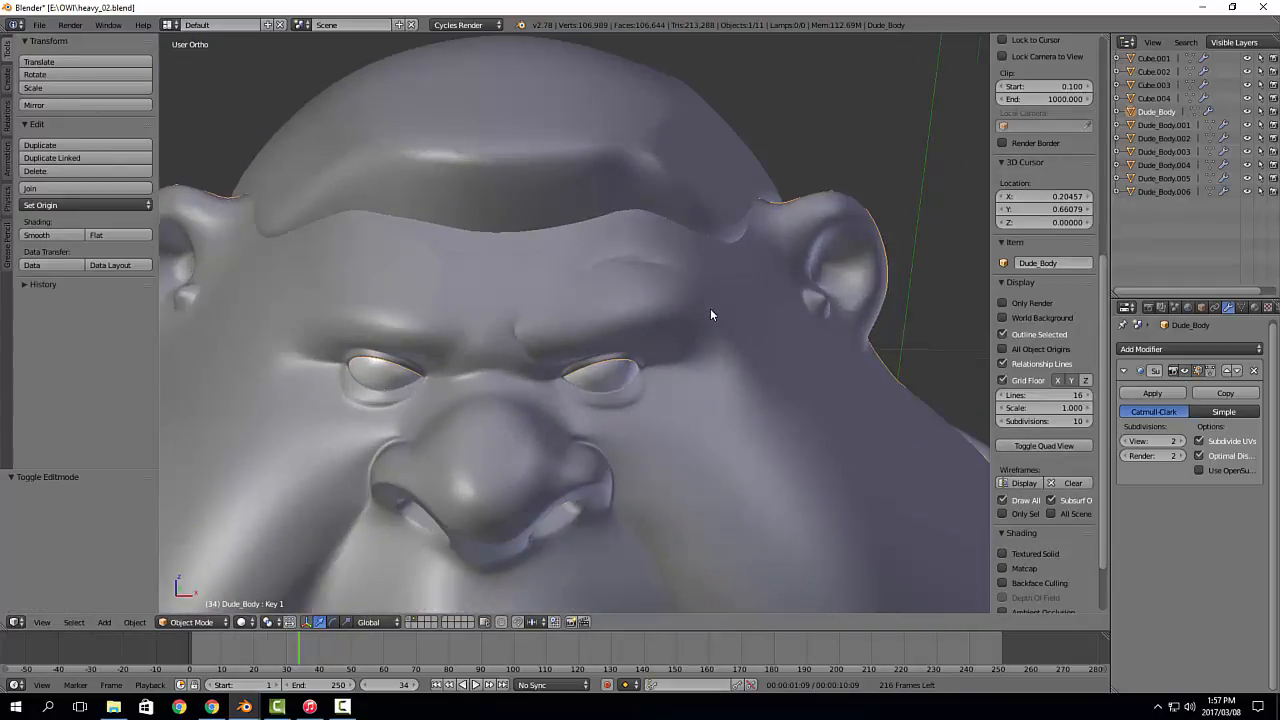
{"action": "scroll", "coordinate": [531, 277], "scroll_direction": "up", "scroll_amount": 2}
{"action": "scroll", "coordinate": [566, 309], "scroll_direction": "up", "scroll_amount": 2}
{"action": "key", "text": "Tab"}
Step: Try to select the run of vertices along the upper forehead wrinkle's middle line
{"action": "middle_click_drag", "start_coordinate": [601, 286], "coordinate": [597, 254]}
{"action": "left_click", "coordinate": [598, 256], "text": "ctrl"}
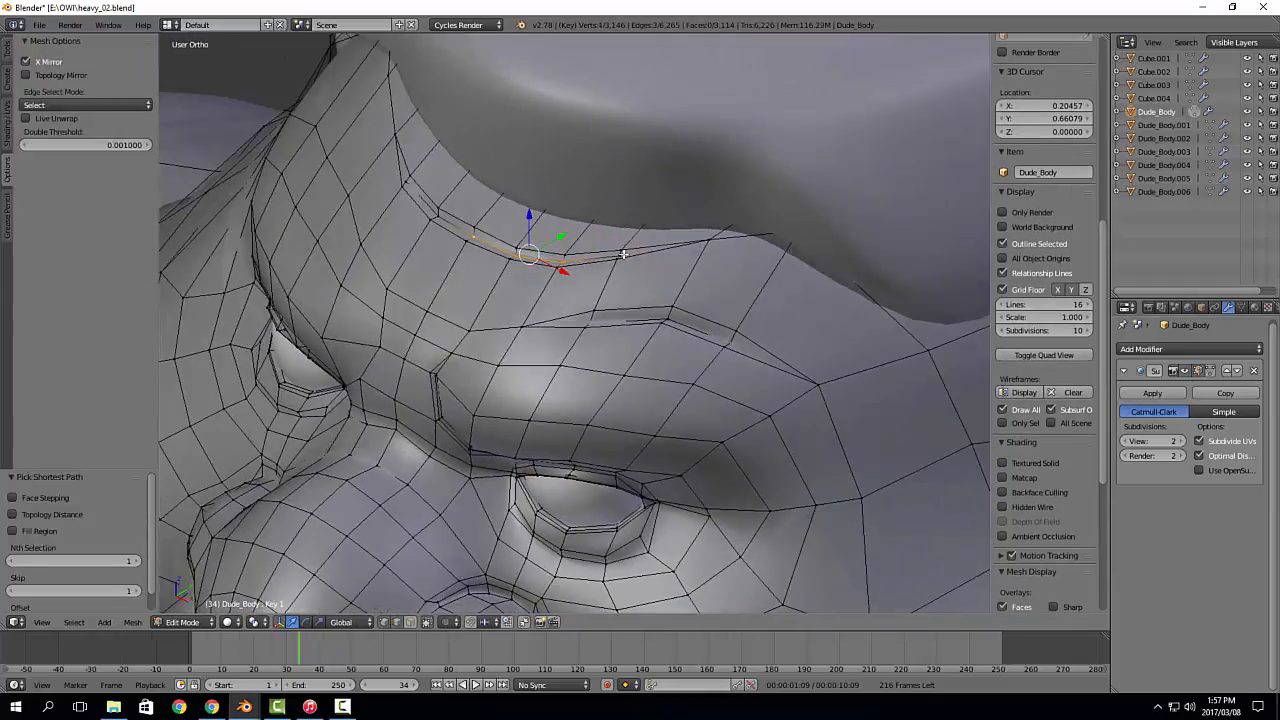
{"action": "right_click", "coordinate": [622, 253]}
{"action": "key", "text": "a"}
{"action": "right_click", "coordinate": [622, 253]}
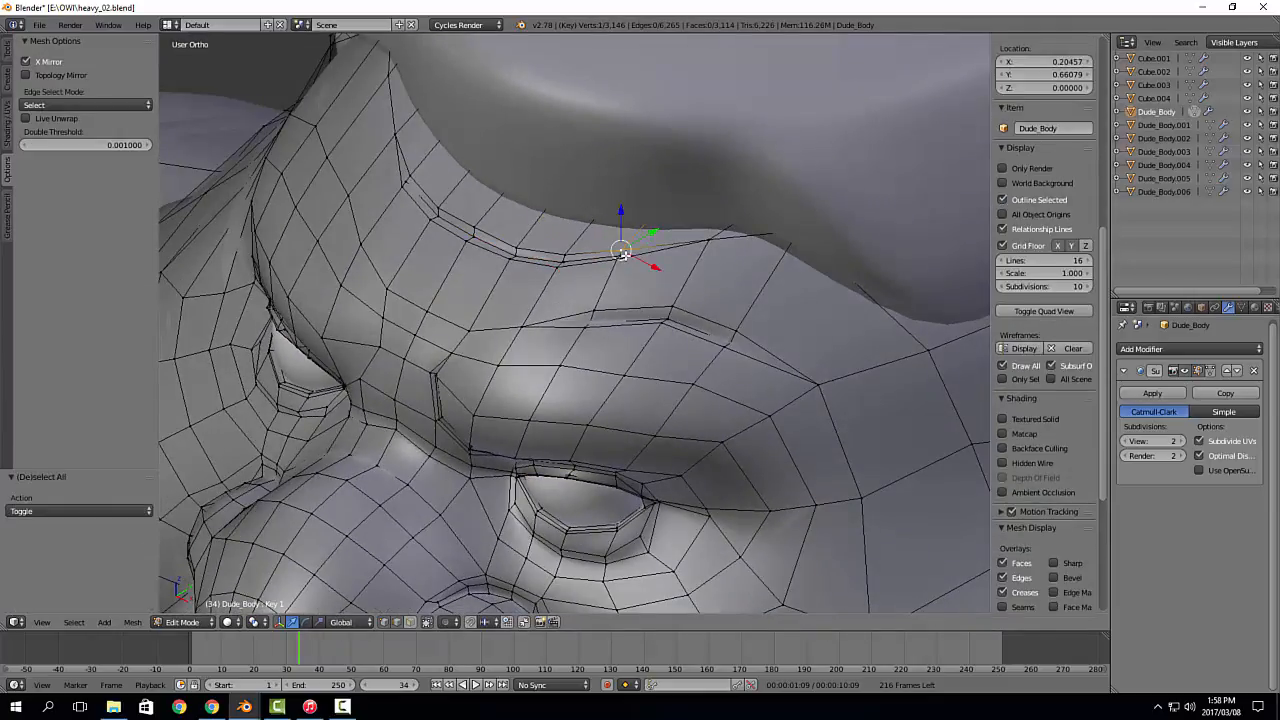
Step: Try to pick the recessed middle-line vertex at the outer end of the upper forehead wrinkle
{"action": "scroll", "coordinate": [624, 255], "scroll_direction": "up", "scroll_amount": 3}
{"action": "key", "text": "a"}
{"action": "right_click", "coordinate": [612, 259]}
{"action": "key", "text": "a"}
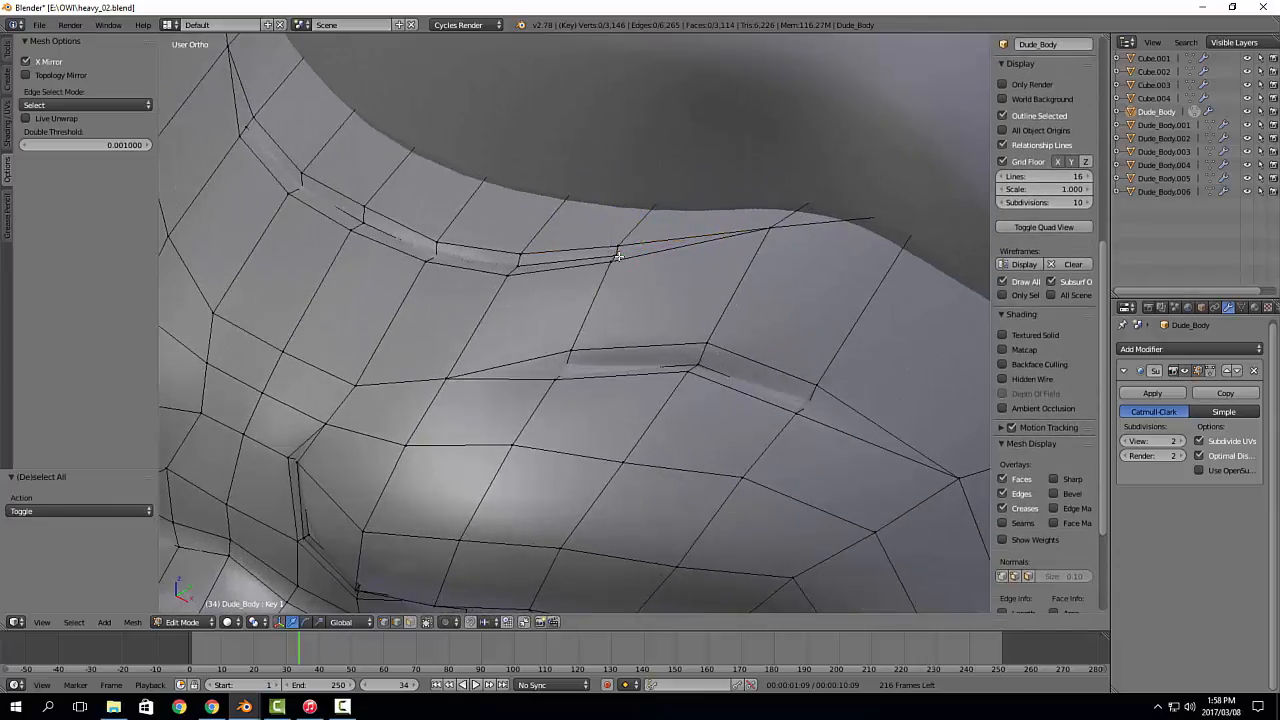
{"action": "right_click", "coordinate": [616, 258]}
{"action": "key", "text": "a"}
{"action": "right_click", "coordinate": [619, 254], "text": "alt"}
{"action": "scroll", "coordinate": [619, 254], "scroll_direction": "up", "scroll_amount": 4}
{"action": "key", "text": "a"}
{"action": "right_click", "coordinate": [617, 259], "text": "alt"}
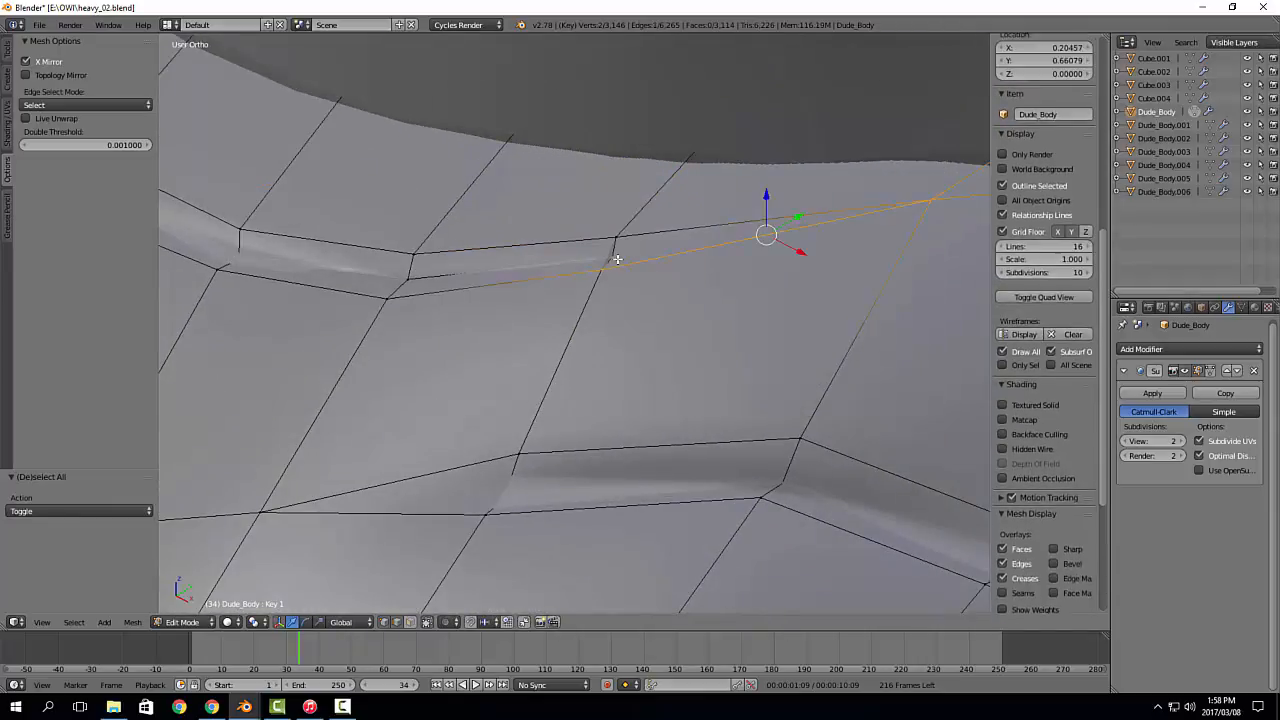
{"action": "right_click", "coordinate": [615, 256], "text": "alt"}
{"action": "right_click", "coordinate": [619, 254], "text": "alt"}
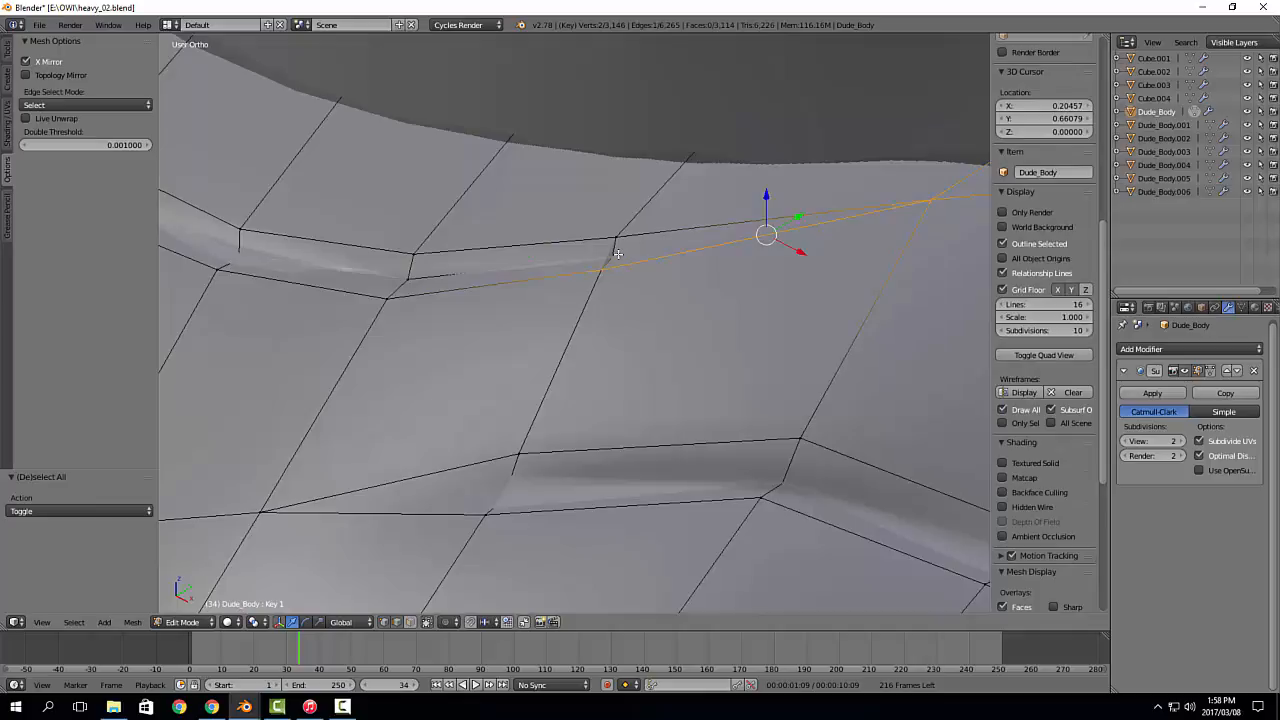
{"action": "key", "text": "ctrl+Tab"}
{"action": "right_click", "coordinate": [616, 251]}
{"action": "key", "text": "a"}
{"action": "right_click", "coordinate": [614, 257]}
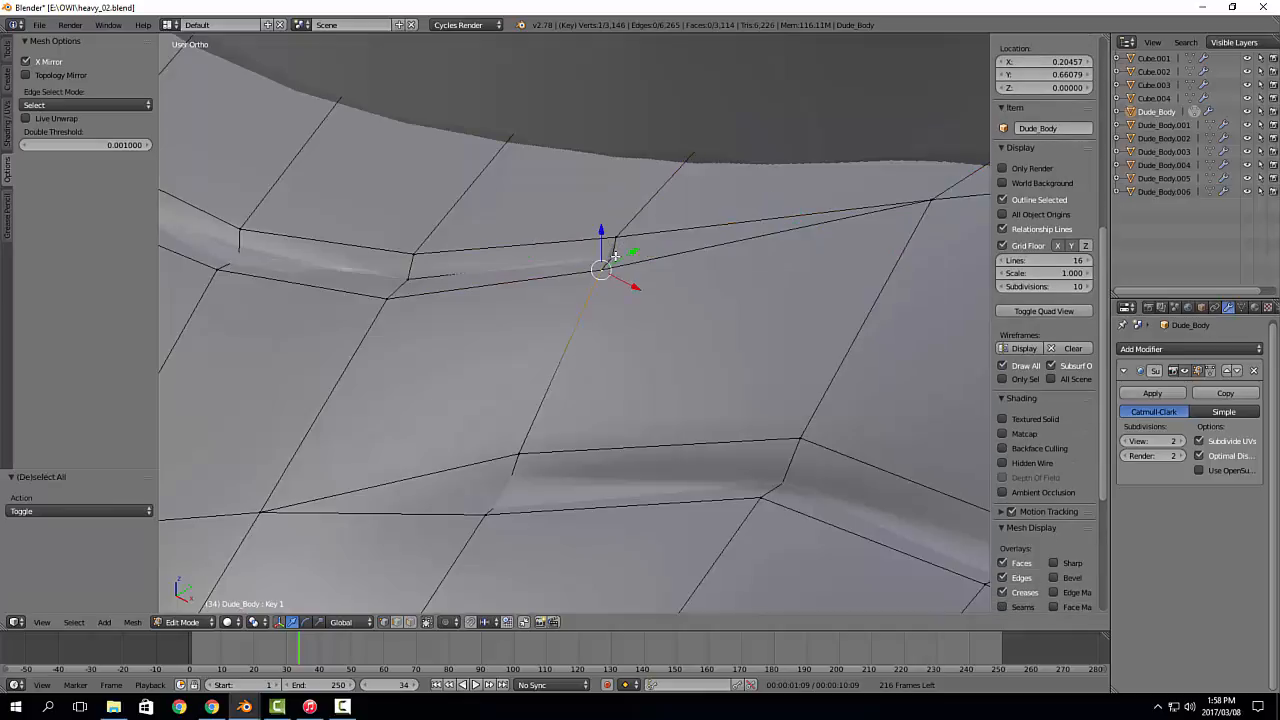
{"action": "key", "text": "a"}
{"action": "scroll", "coordinate": [619, 254], "scroll_direction": "up", "scroll_amount": 3}
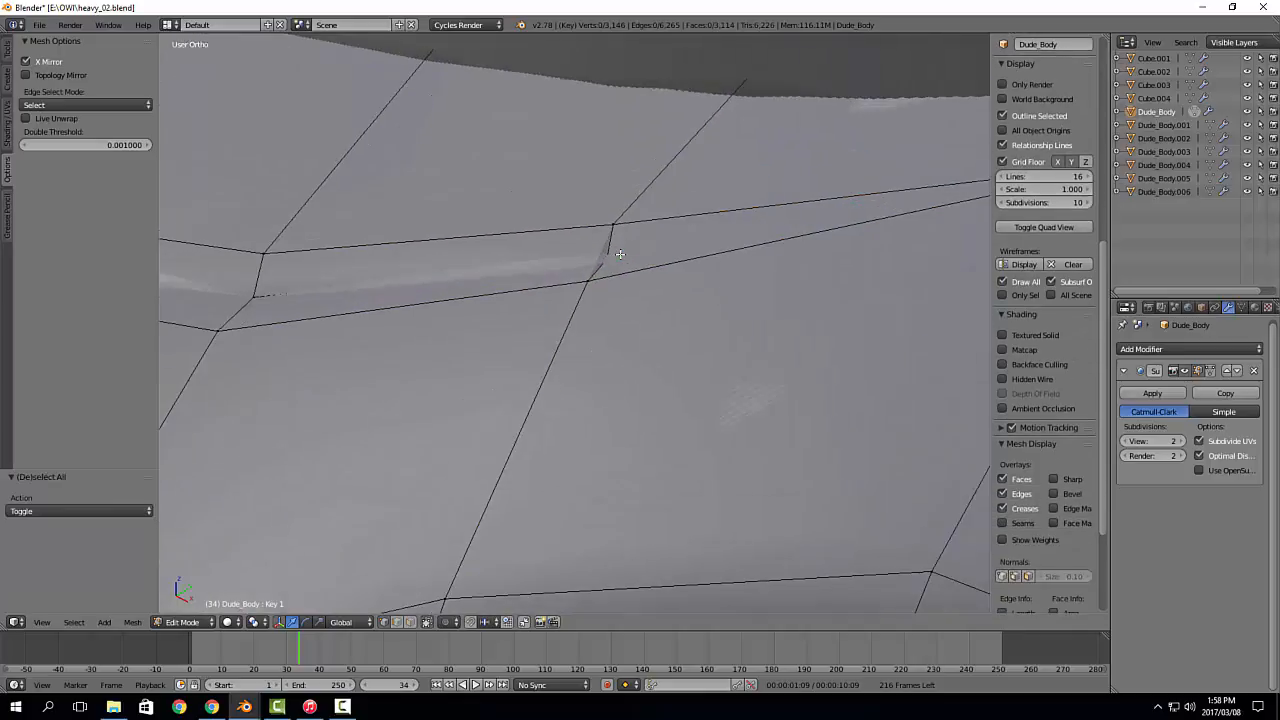
Step: Allow selection of hidden vertices and select the middle-line path from the upper wrinkle's outer end inward over four vertices
{"action": "left_click", "coordinate": [428, 622]}
{"action": "right_click", "coordinate": [606, 259]}
{"action": "scroll", "coordinate": [606, 259], "scroll_direction": "down", "scroll_amount": 3}
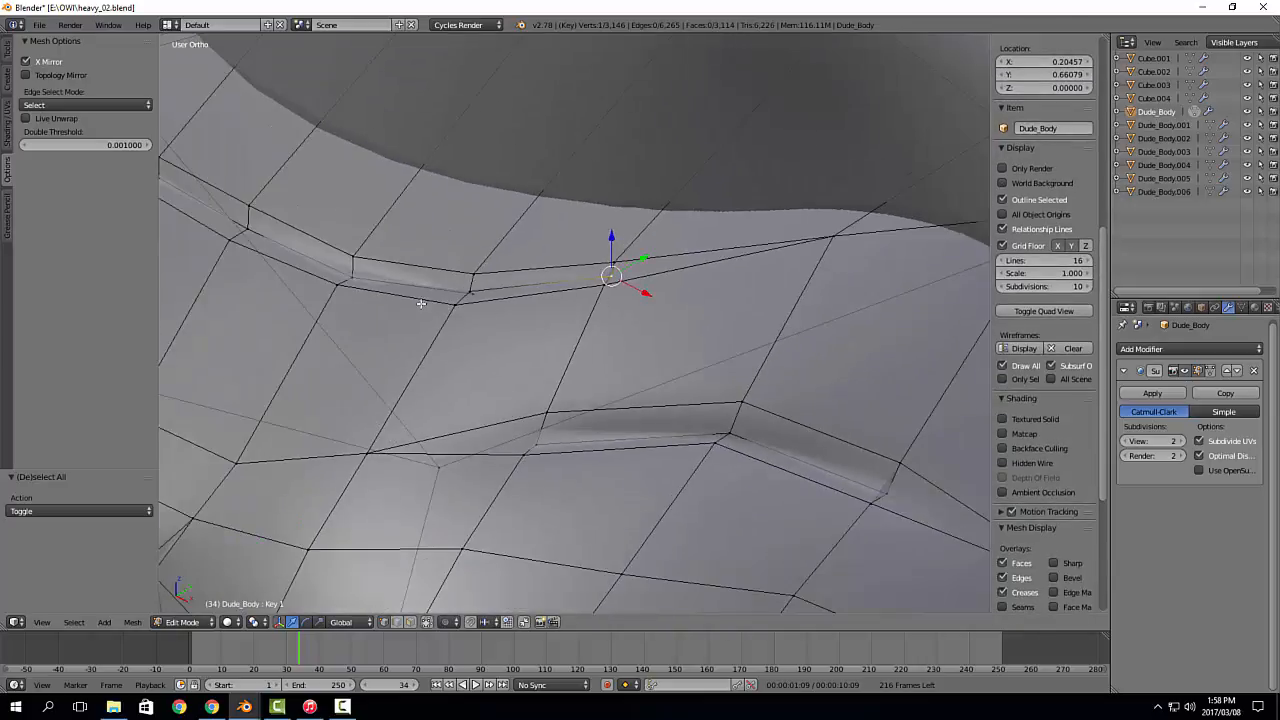
{"action": "right_click", "coordinate": [354, 277], "text": "ctrl"}
{"action": "middle_click_drag", "start_coordinate": [354, 277], "coordinate": [602, 339]}
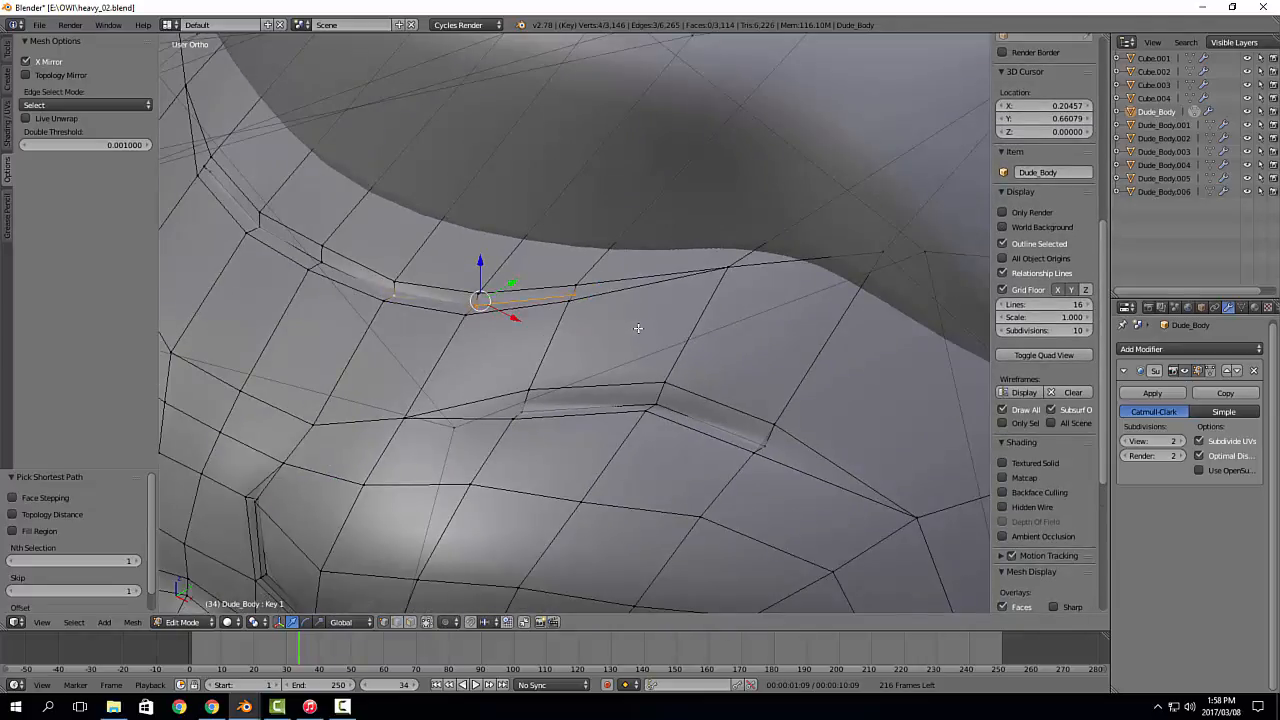
Step: Shrink/Fatten the selected forehead crease edges by about -0.001 and return to Object Mode
{"action": "key", "text": "alt+s"}
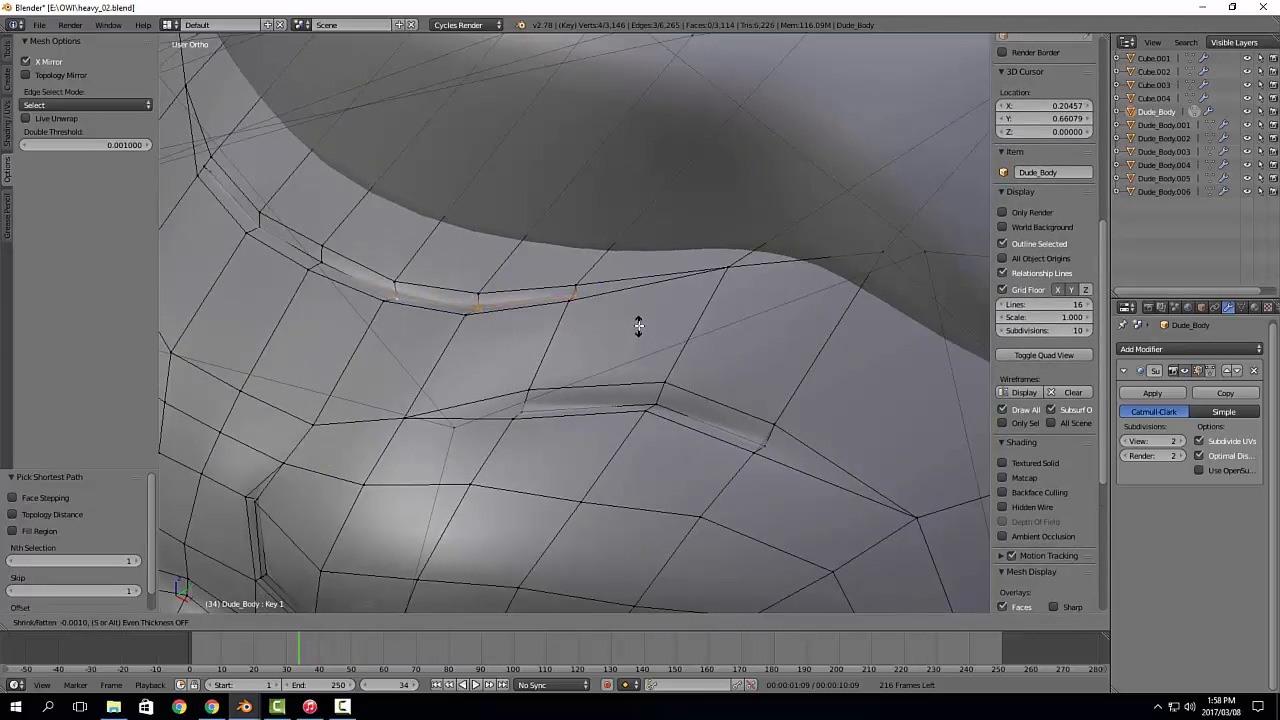
{"action": "left_click", "coordinate": [638, 324]}
{"action": "key", "text": "Tab"}
{"action": "left_click", "coordinate": [518, 331]}
{"action": "scroll", "coordinate": [602, 330], "scroll_direction": "down", "scroll_amount": 5}
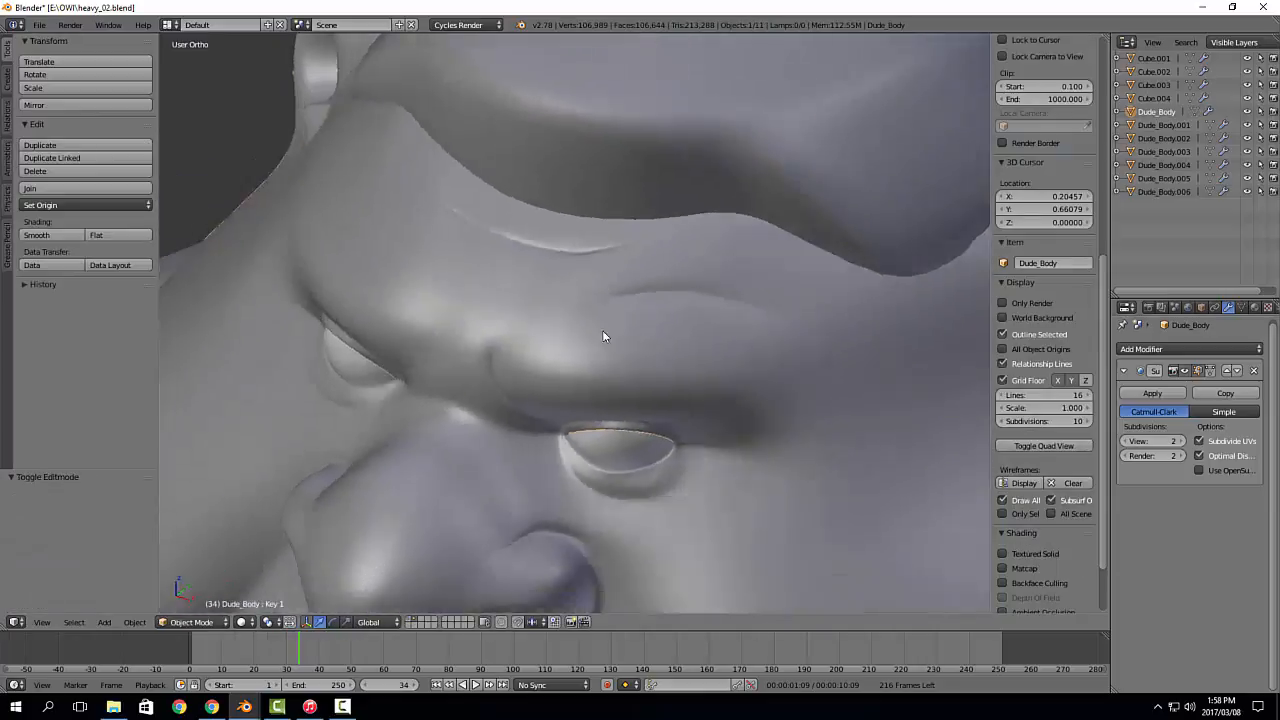
Step: Examine the face and the whole clothed character from the front and at an angle
{"action": "scroll", "coordinate": [628, 319], "scroll_direction": "down", "scroll_amount": 4}
{"action": "middle_click_drag", "start_coordinate": [602, 330], "coordinate": [758, 208]}
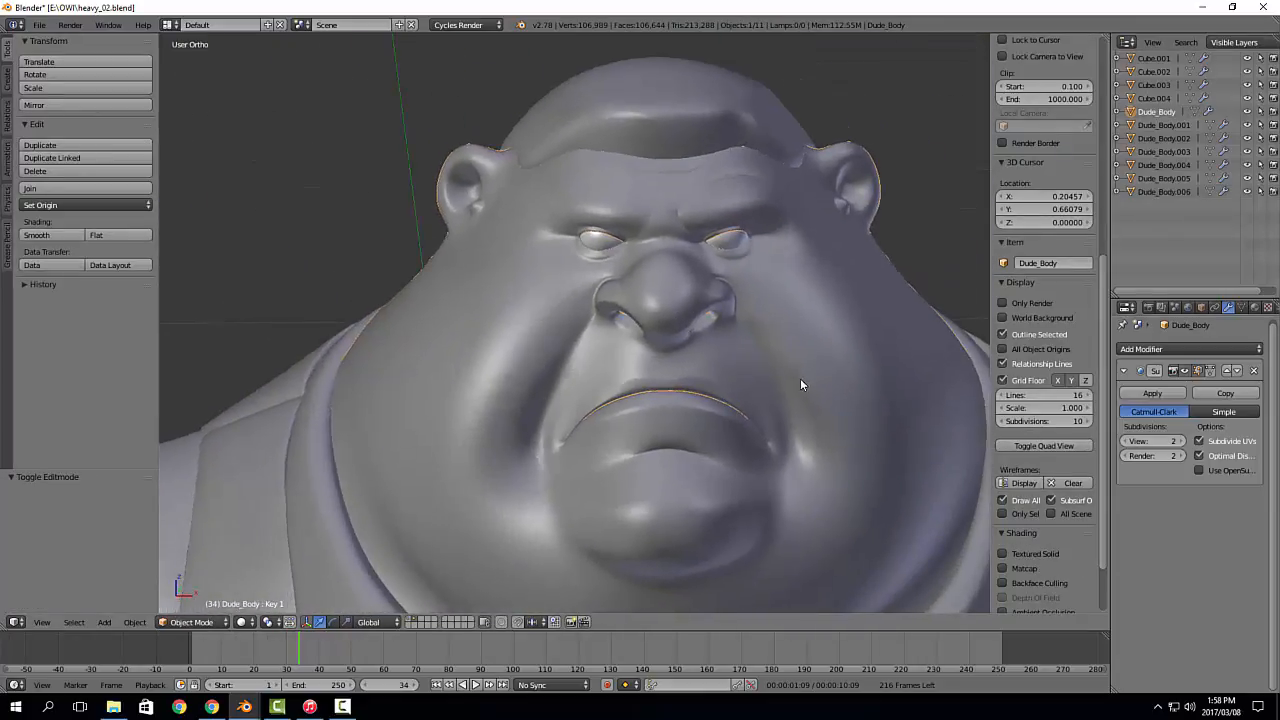
{"action": "middle_click_drag", "start_coordinate": [801, 384], "coordinate": [760, 355]}
{"action": "scroll", "coordinate": [748, 364], "scroll_direction": "down", "scroll_amount": 8}
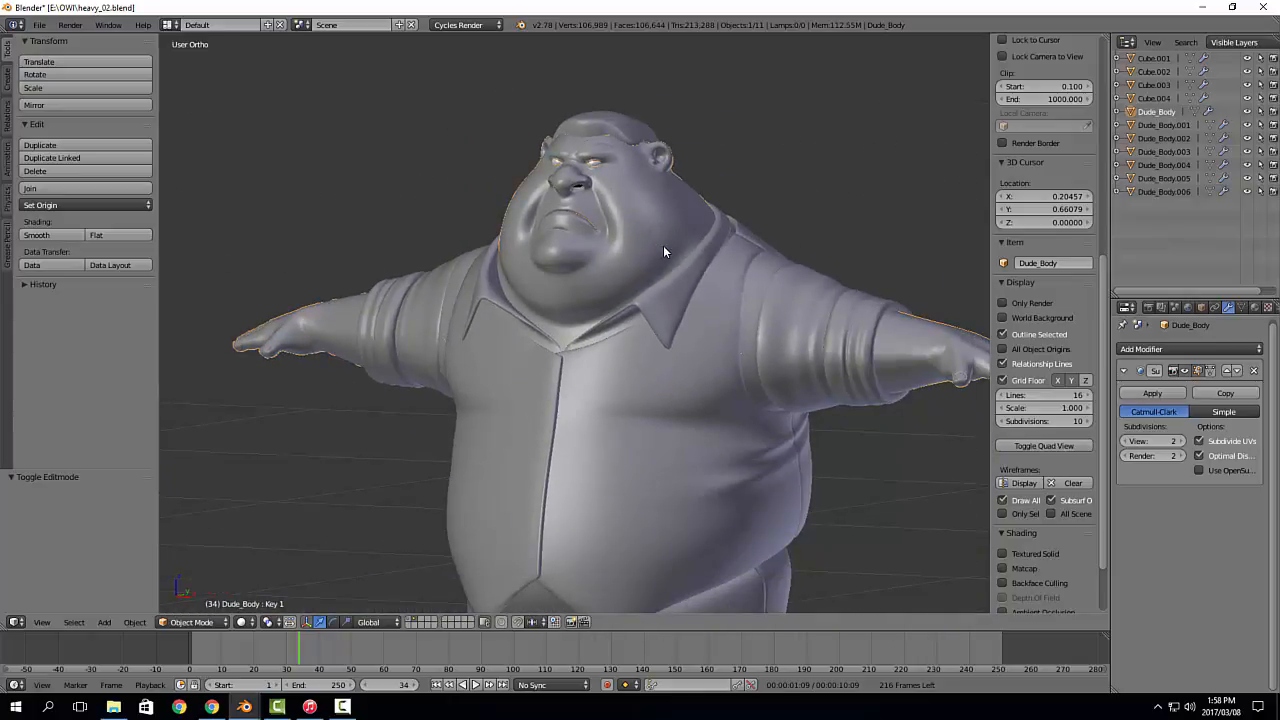
{"action": "scroll", "coordinate": [765, 335], "scroll_direction": "down", "scroll_amount": 3}
{"action": "middle_click_drag", "start_coordinate": [776, 350], "coordinate": [729, 345], "text": "shift"}
{"action": "scroll", "coordinate": [680, 262], "scroll_direction": "up", "scroll_amount": 2}
{"action": "middle_click_drag", "start_coordinate": [680, 264], "coordinate": [723, 271]}
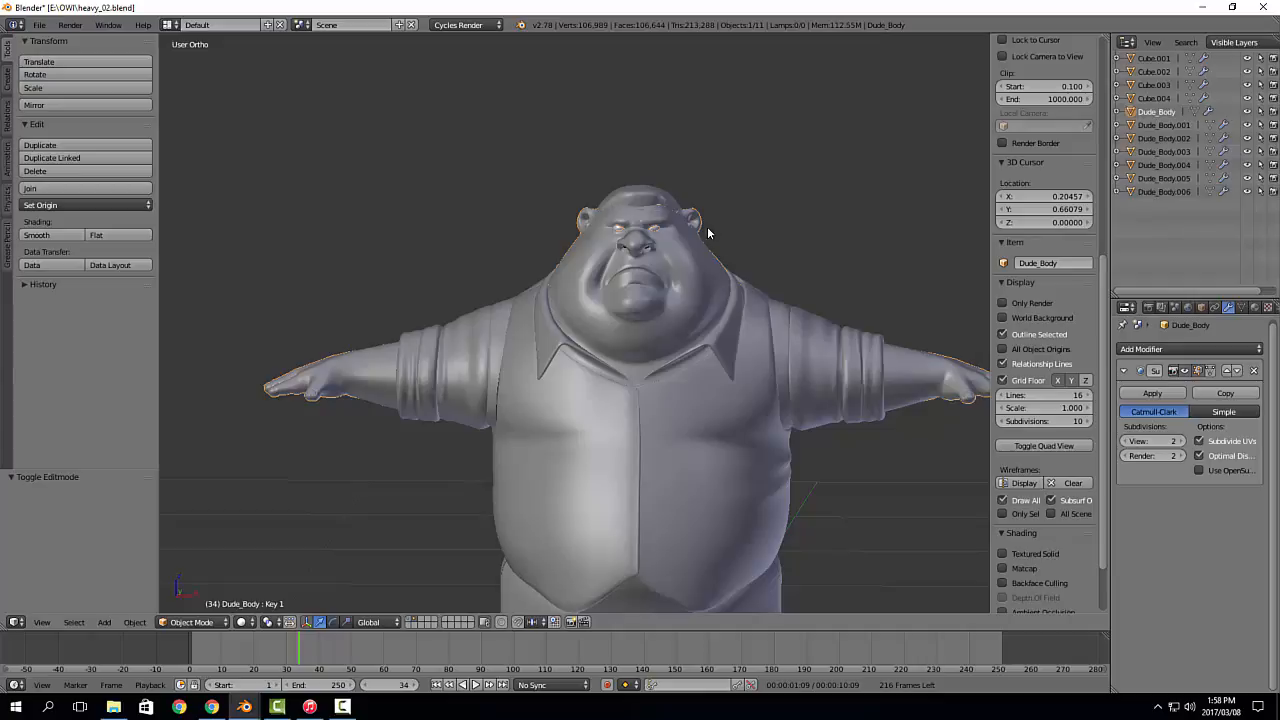
{"action": "scroll", "coordinate": [758, 258], "scroll_direction": "down", "scroll_amount": 3}
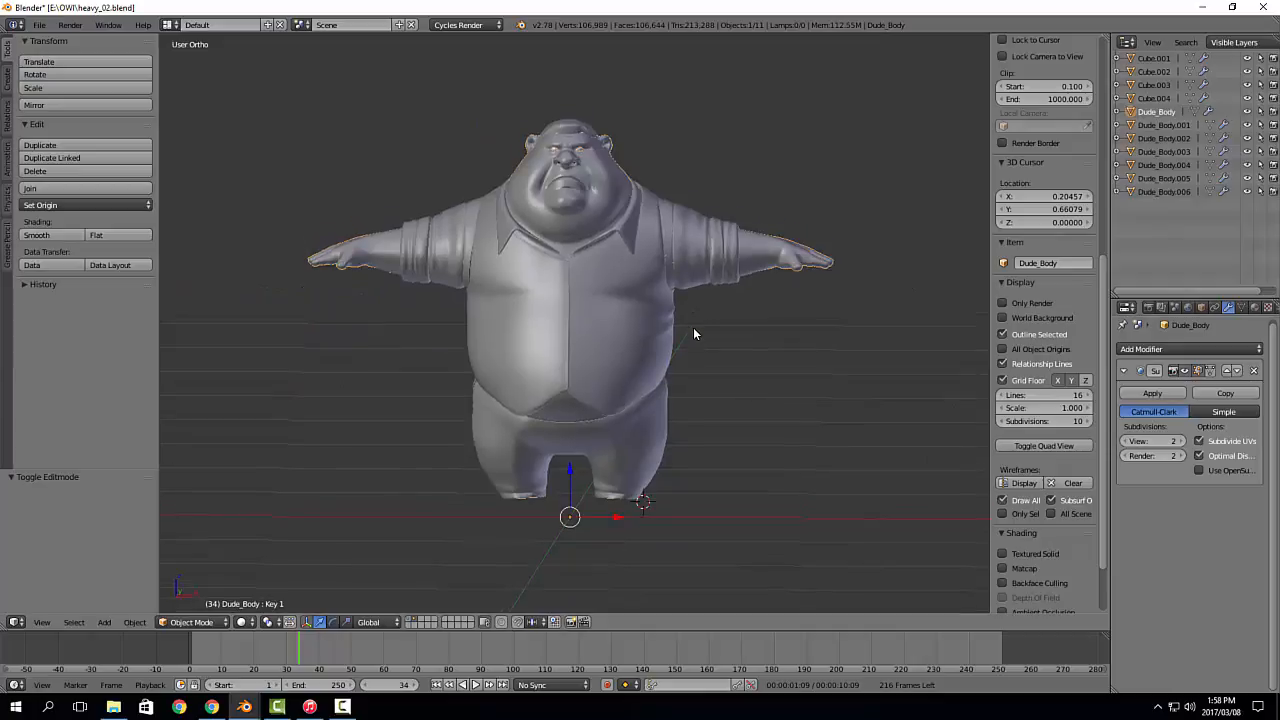
Step: Isolate the Dude_Body mesh in local view so the unclothed body is shown alone
{"action": "key", "text": "KP_Divide"}
{"action": "middle_click_drag", "start_coordinate": [722, 300], "coordinate": [724, 326]}
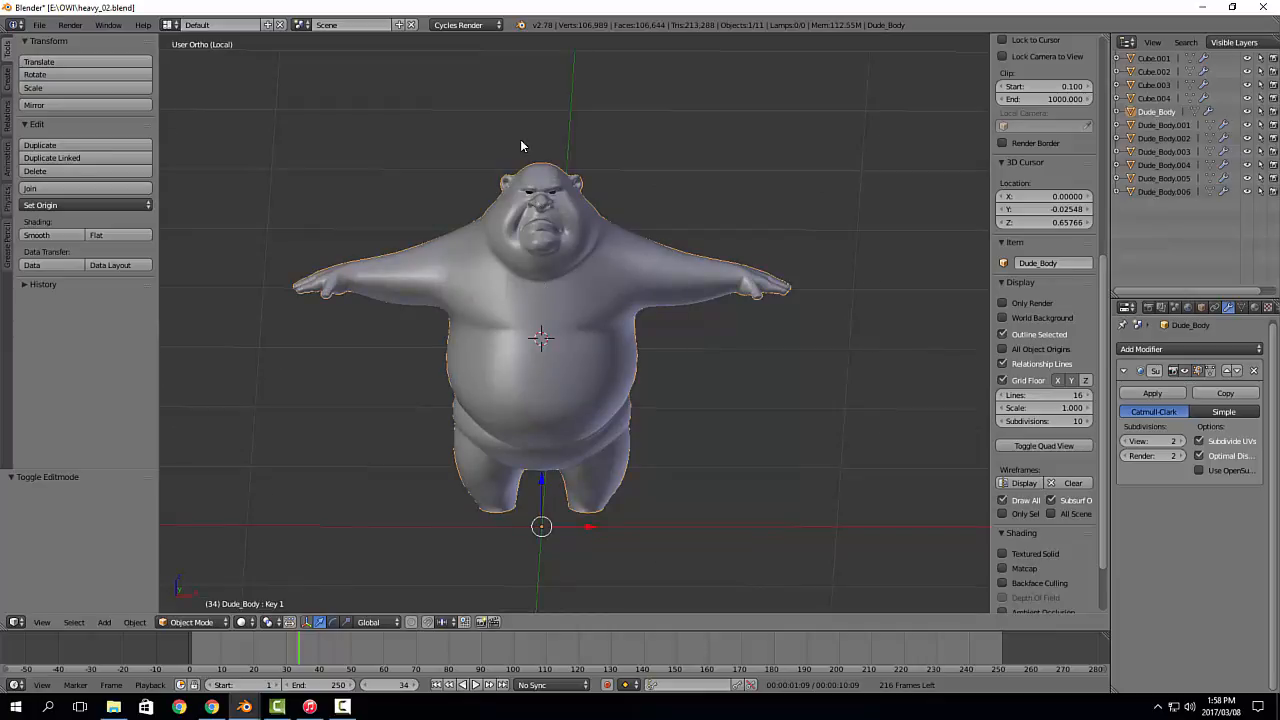
{"action": "middle_click_drag", "start_coordinate": [550, 388], "coordinate": [562, 467]}
{"action": "scroll", "coordinate": [598, 353], "scroll_direction": "down", "scroll_amount": 3}
Step: Duplicate the body and move the copy about 1.85 units along the X axis
{"action": "key", "text": "shift+d"}
{"action": "right_click", "coordinate": [664, 362]}
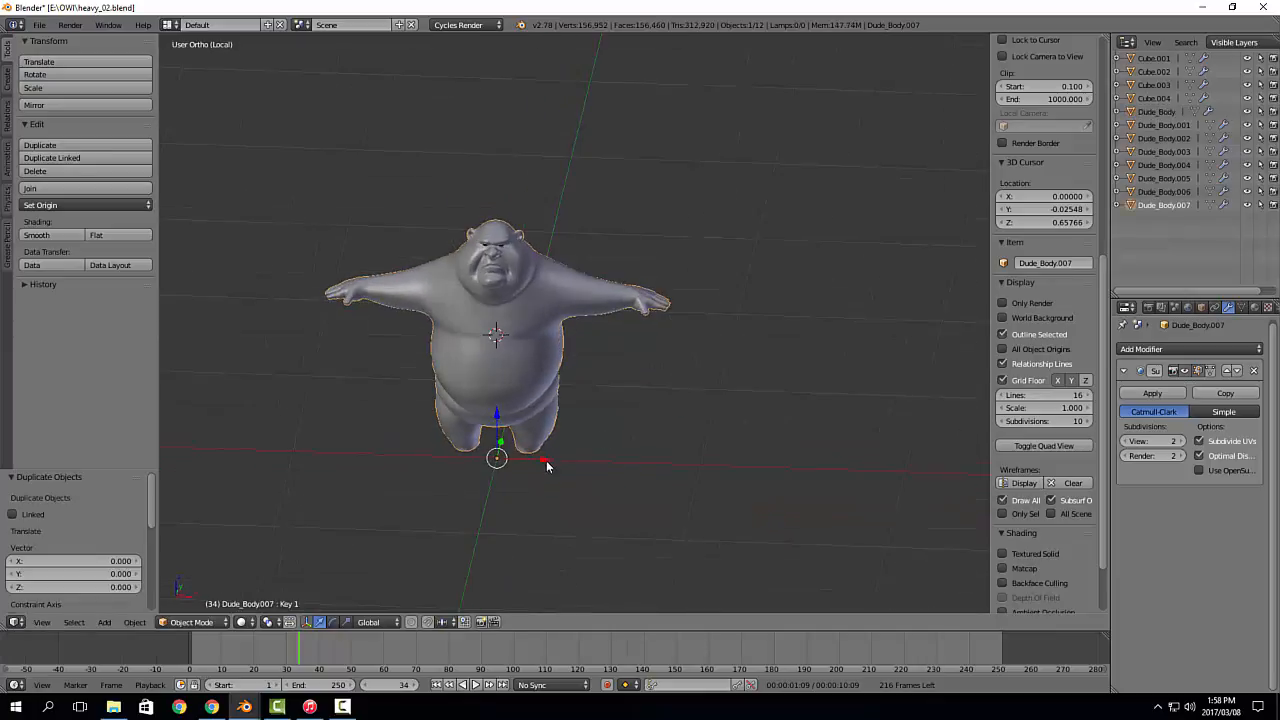
{"action": "key", "text": "g"}
{"action": "key", "text": "x"}
{"action": "left_click", "coordinate": [923, 454]}
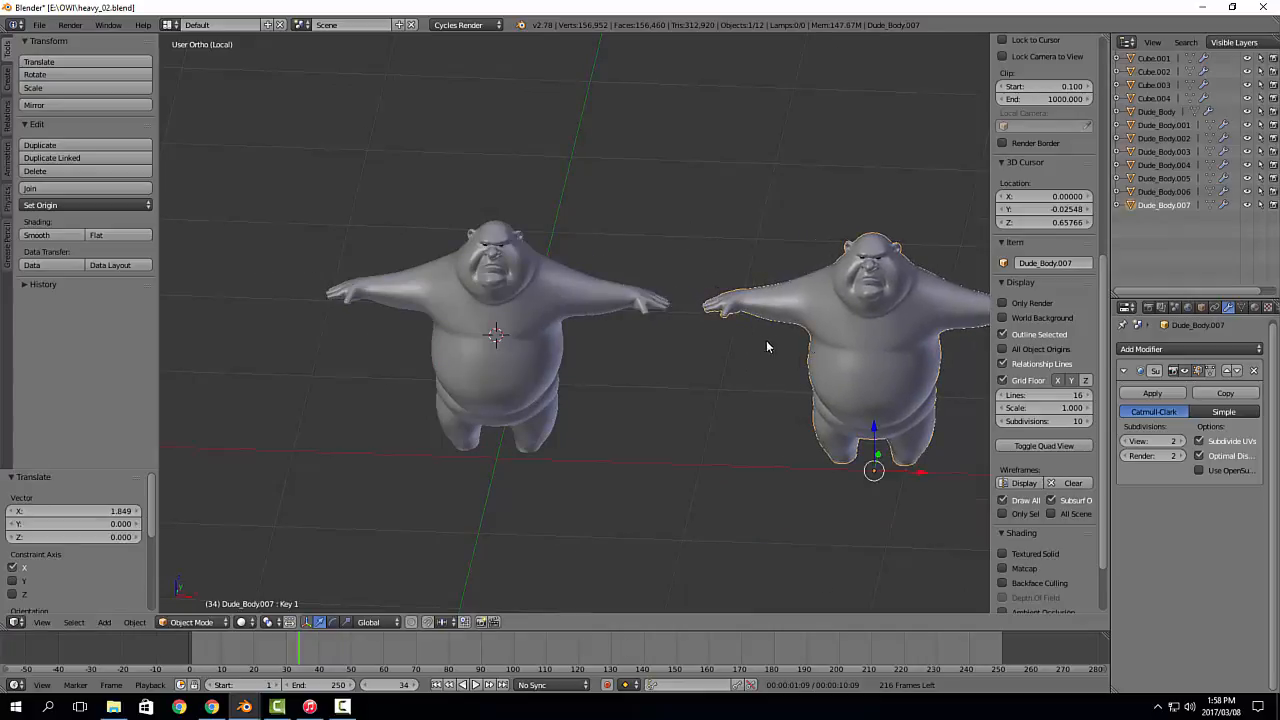
Step: Delete the duplicated body and select the original Dude_Body again
{"action": "key", "text": "x"}
{"action": "left_click", "coordinate": [830, 343]}
{"action": "right_click", "coordinate": [574, 304]}
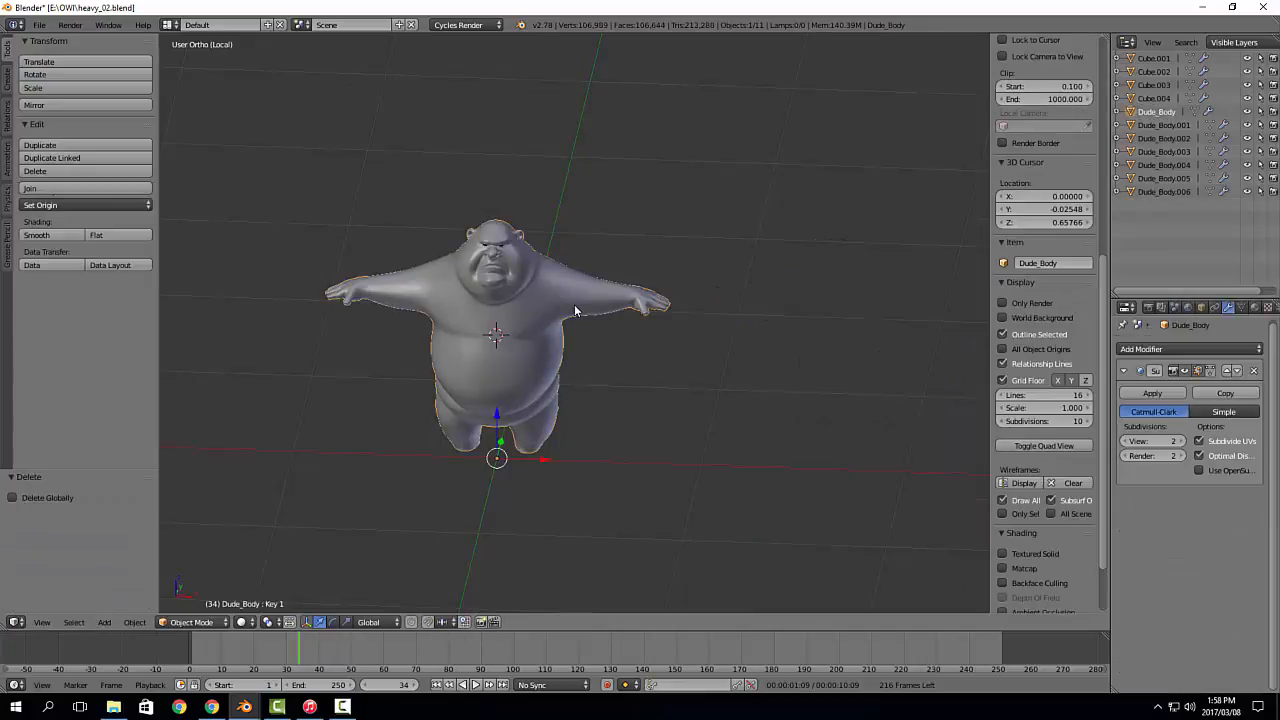
Step: Open the body mesh for editing in front view with face selection, and hide its Subdivision Surface modifier in the viewport
{"action": "key", "text": "KP_1"}
{"action": "scroll", "coordinate": [574, 304], "scroll_direction": "up", "scroll_amount": 2}
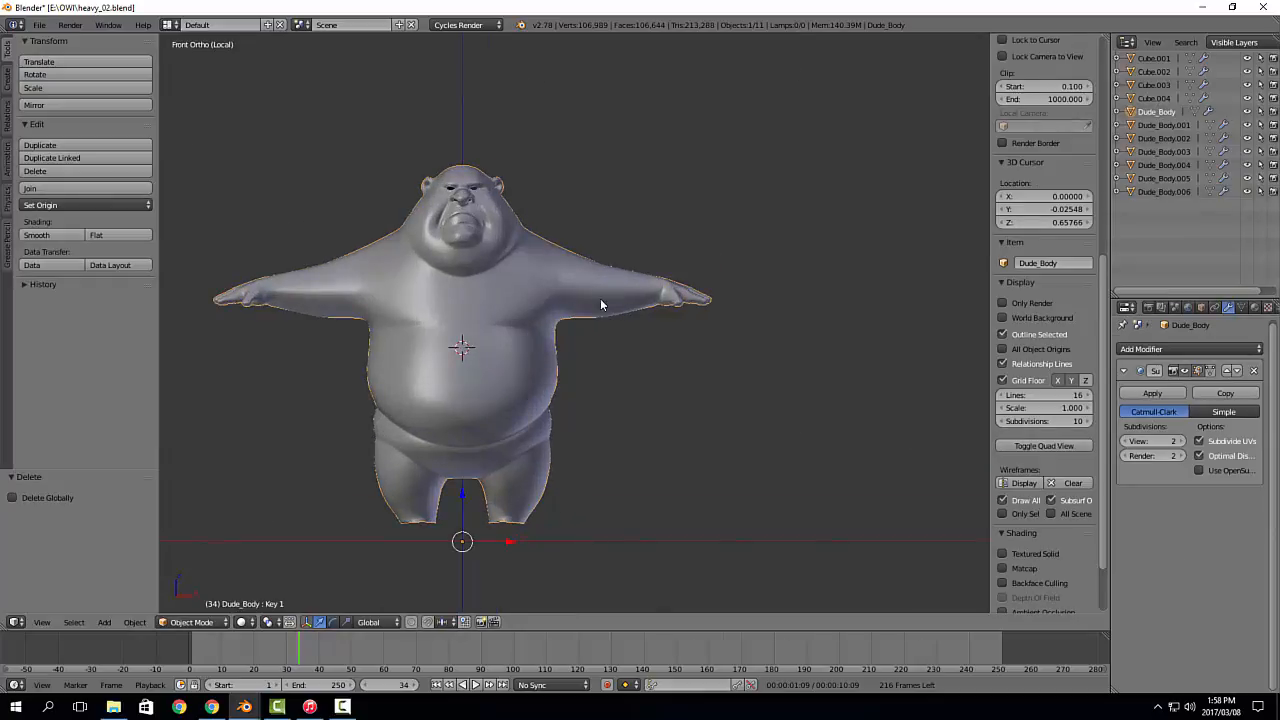
{"action": "scroll", "coordinate": [601, 304], "scroll_direction": "up", "scroll_amount": 2}
{"action": "key", "text": "Tab"}
{"action": "scroll", "coordinate": [683, 336], "scroll_direction": "down", "scroll_amount": 1}
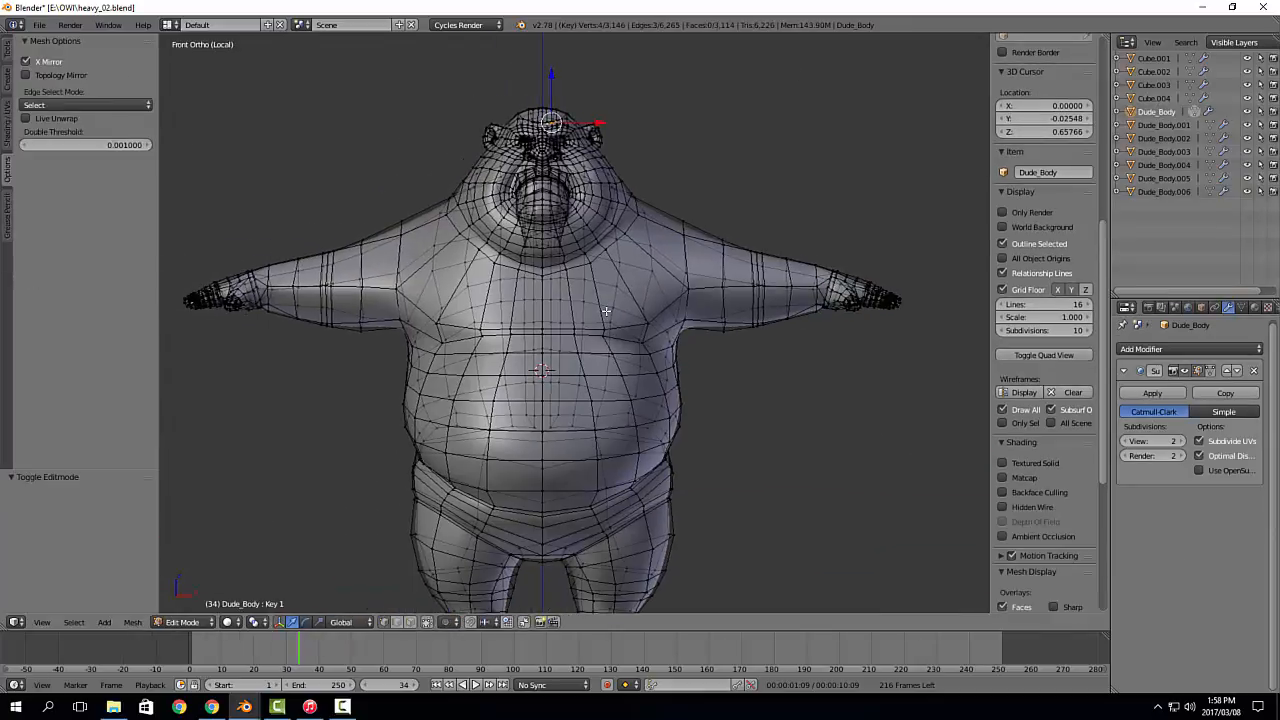
{"action": "key", "text": "1"}
{"action": "scroll", "coordinate": [525, 219], "scroll_direction": "up", "scroll_amount": 5}
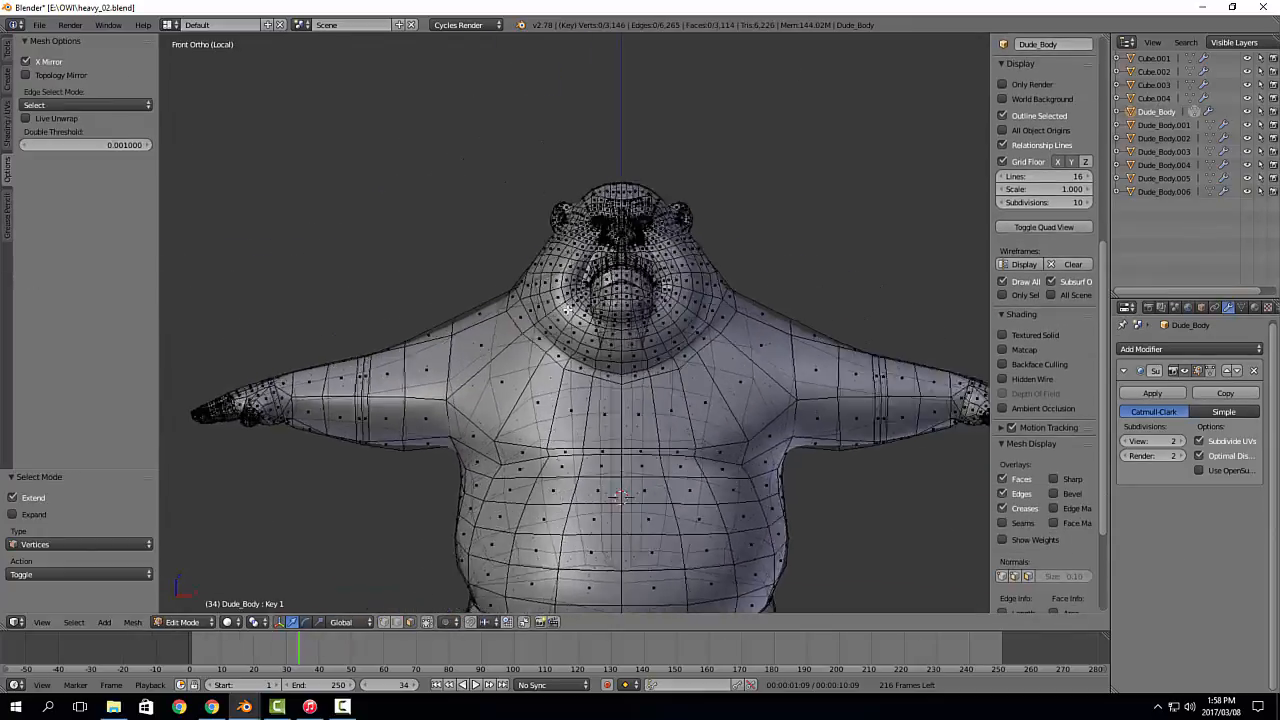
{"action": "scroll", "coordinate": [525, 219], "scroll_direction": "up", "scroll_amount": 1}
{"action": "middle_click_drag", "start_coordinate": [525, 219], "coordinate": [437, 269], "text": "shift"}
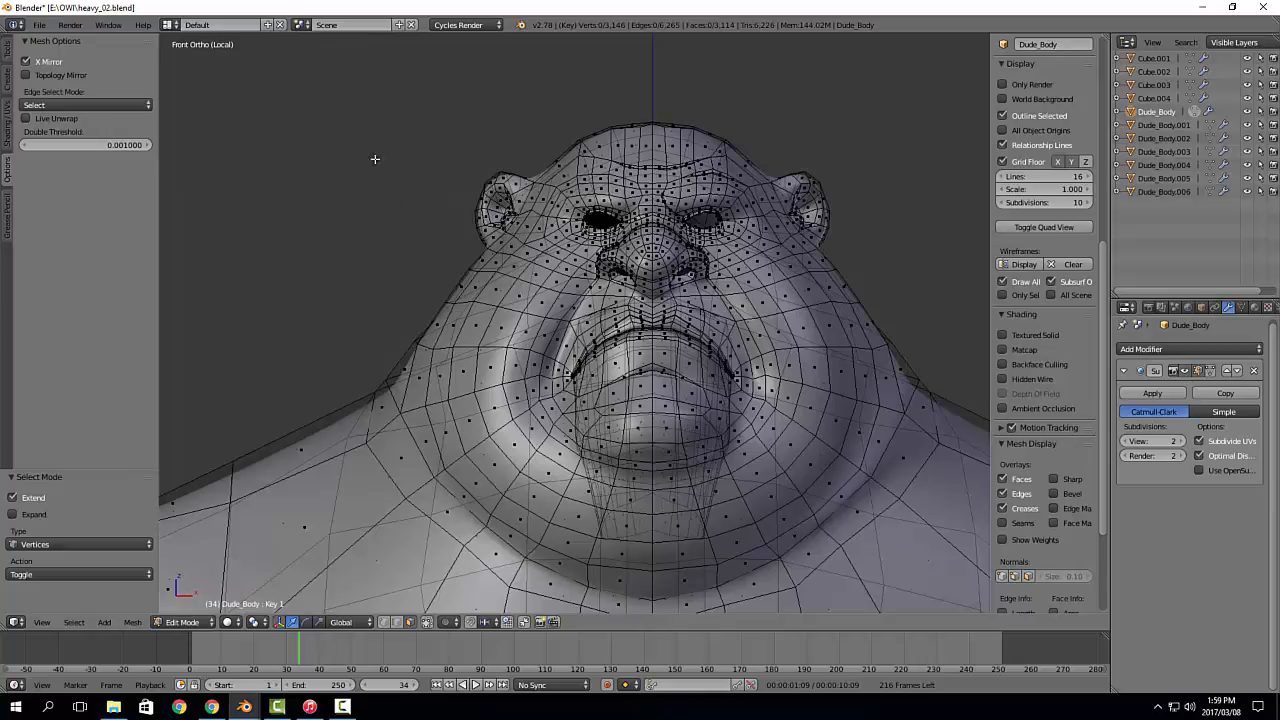
{"action": "left_click", "coordinate": [1186, 376]}
{"action": "middle_click_drag", "start_coordinate": [474, 178], "coordinate": [466, 150], "text": "shift"}
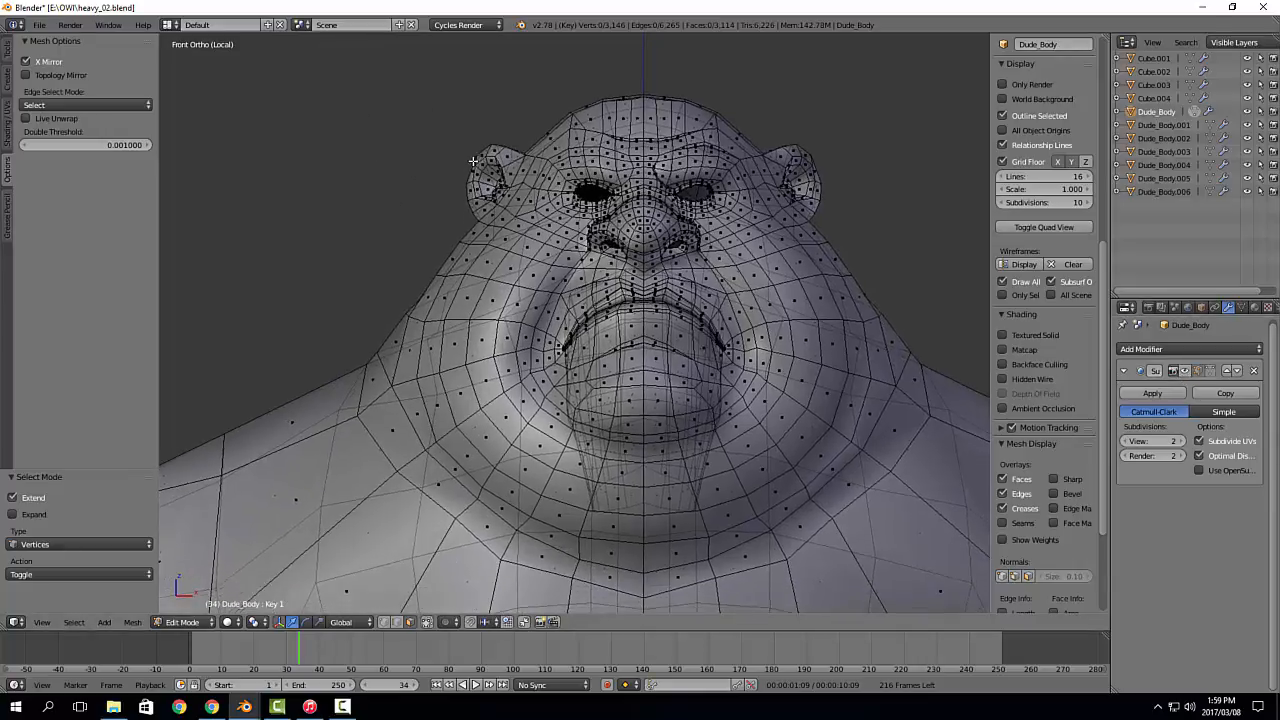
Step: Delete all faces of the character's right half, covering the head, arm, torso and leg up to the center line
{"action": "key", "text": "b"}
{"action": "left_click_drag", "start_coordinate": [316, 46], "coordinate": [644, 586]}
{"action": "scroll", "coordinate": [651, 407], "scroll_direction": "down", "scroll_amount": 5}
{"action": "scroll", "coordinate": [651, 407], "scroll_direction": "down", "scroll_amount": 3}
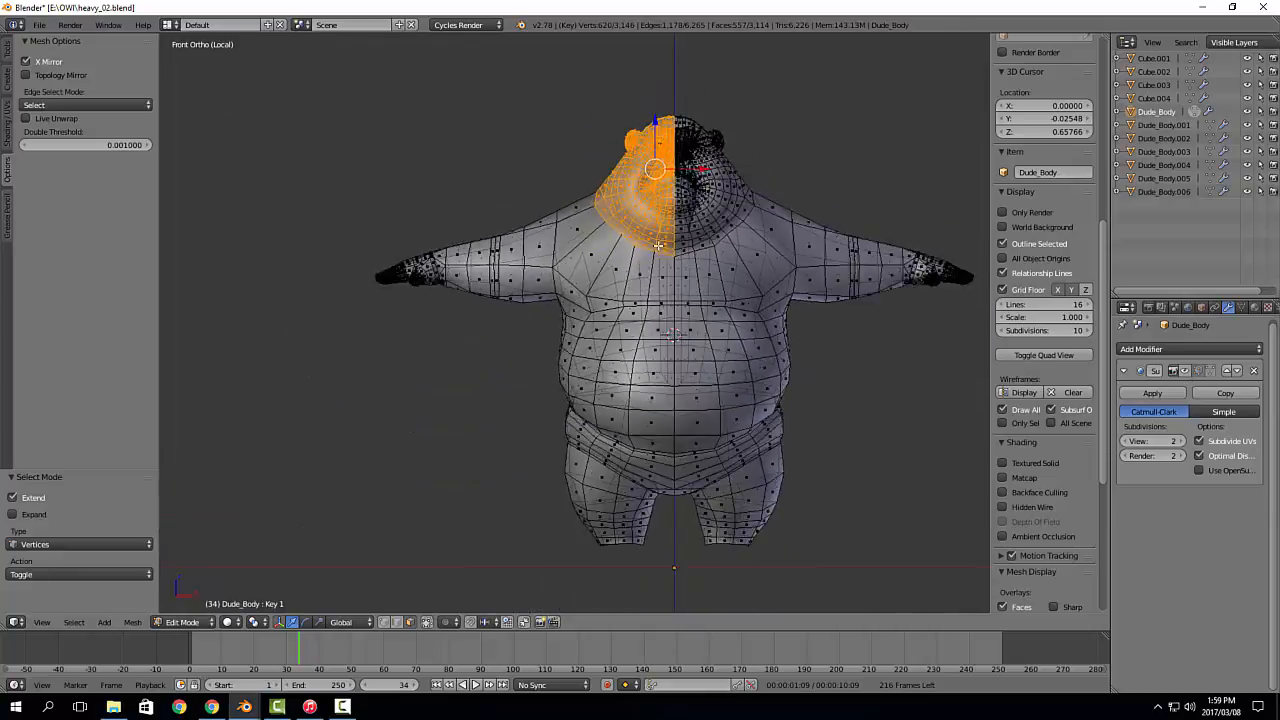
{"action": "key", "text": "b"}
{"action": "left_click_drag", "start_coordinate": [369, 143], "coordinate": [665, 546]}
{"action": "scroll", "coordinate": [703, 391], "scroll_direction": "up", "scroll_amount": 5}
{"action": "middle_click_drag", "start_coordinate": [703, 391], "coordinate": [713, 331]}
{"action": "scroll", "coordinate": [713, 331], "scroll_direction": "up", "scroll_amount": 5}
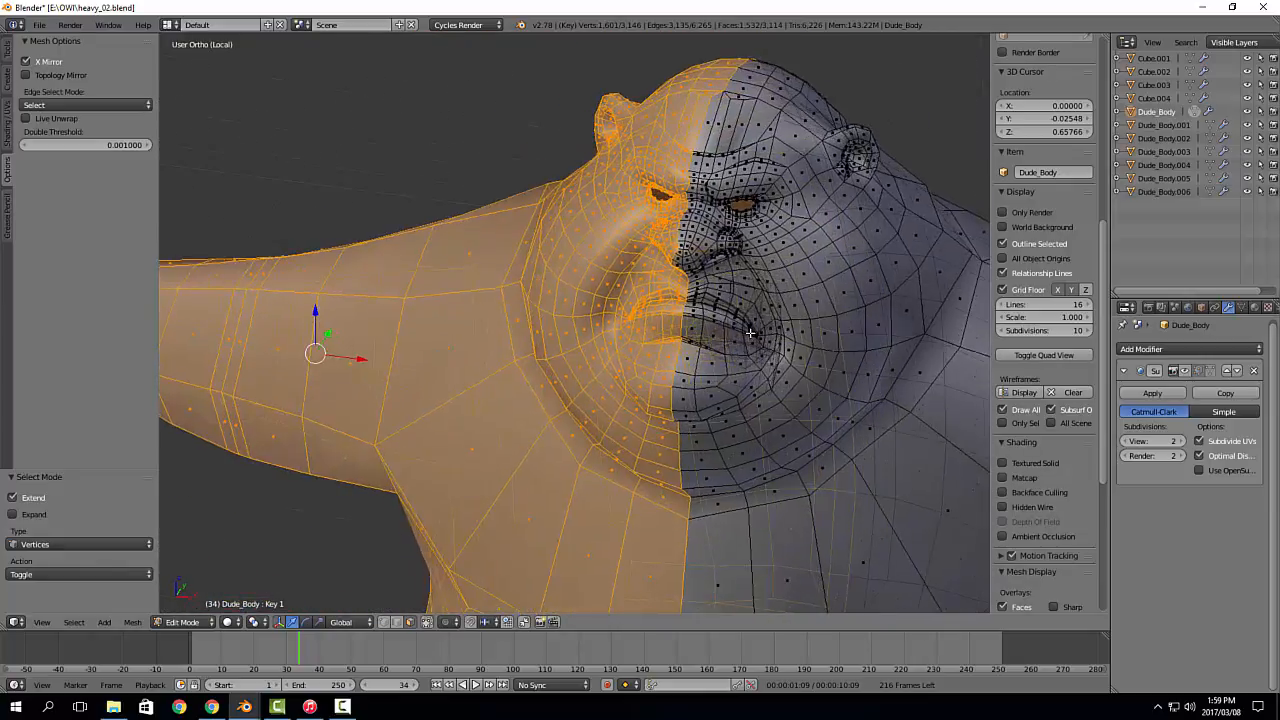
{"action": "scroll", "coordinate": [750, 334], "scroll_direction": "down", "scroll_amount": 4, "text": "shift"}
{"action": "key", "text": "x"}
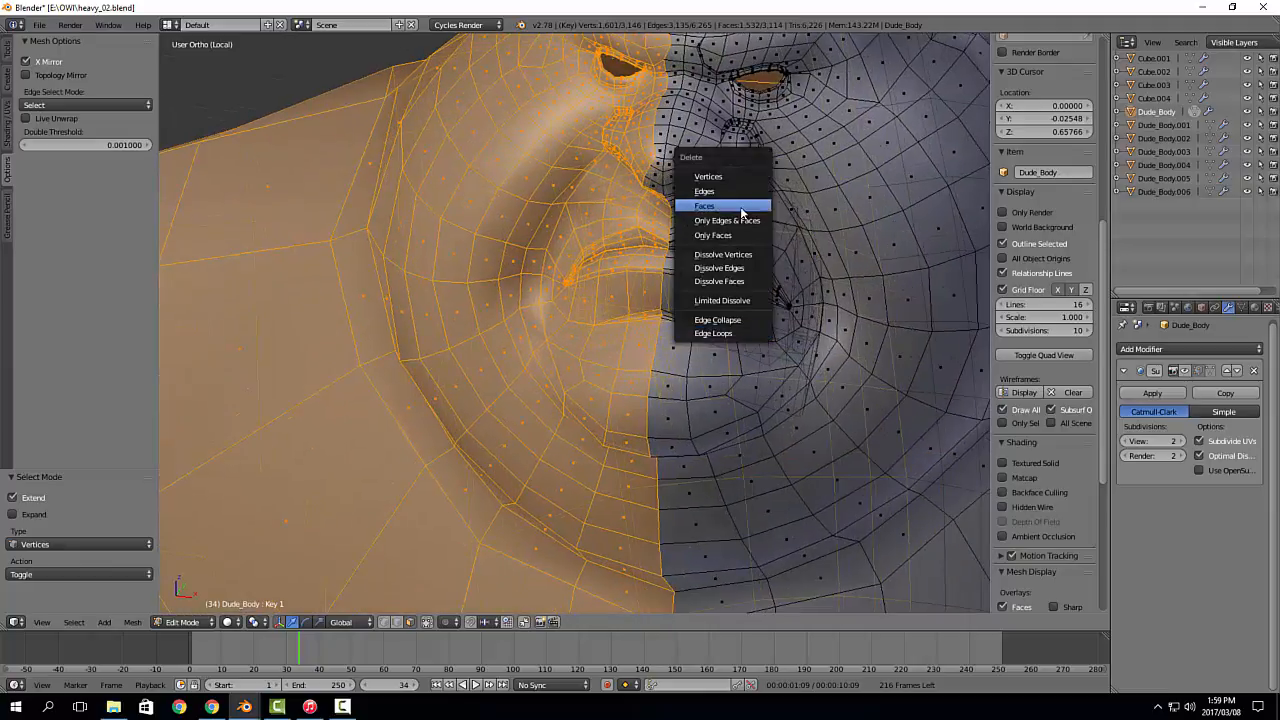
{"action": "left_click", "coordinate": [704, 205]}
{"action": "middle_click_drag", "start_coordinate": [704, 205], "coordinate": [510, 252]}
Step: Delete the leftover faces that stick out past the center line from the forehead to the nose
{"action": "key", "text": "Tab"}
{"action": "scroll", "coordinate": [522, 332], "scroll_direction": "down", "scroll_amount": 4}
{"action": "key", "text": "KP_1"}
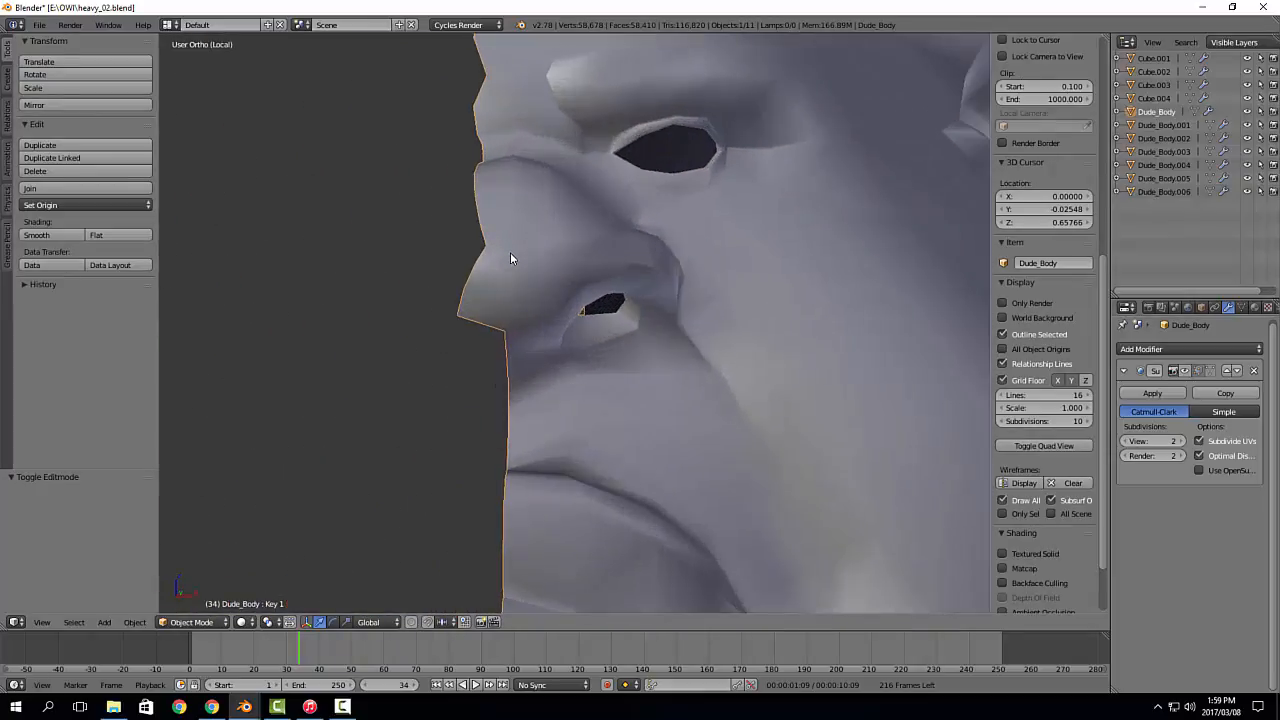
{"action": "scroll", "coordinate": [512, 245], "scroll_direction": "down", "scroll_amount": 5}
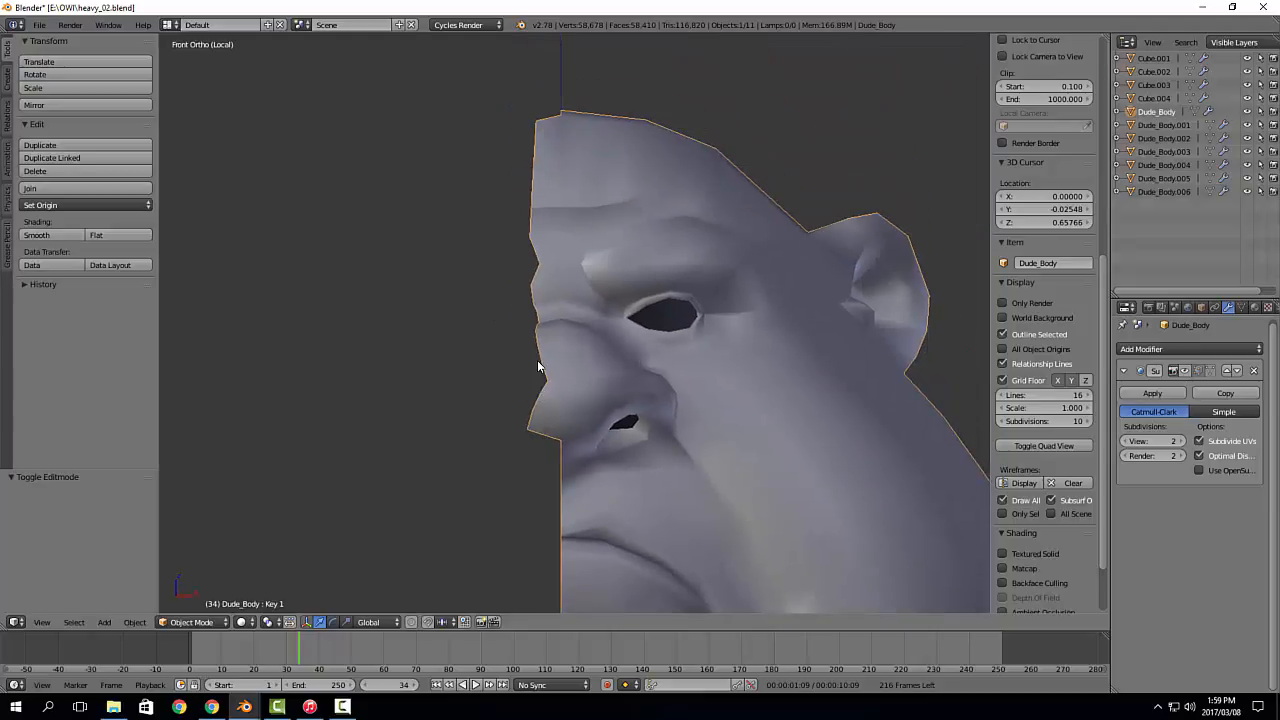
{"action": "key", "text": "Tab"}
{"action": "left_click_drag", "start_coordinate": [463, 71], "coordinate": [560, 457]}
{"action": "key", "text": "x"}
{"action": "left_click", "coordinate": [505, 277]}
{"action": "scroll", "coordinate": [523, 237], "scroll_direction": "down", "scroll_amount": 6}
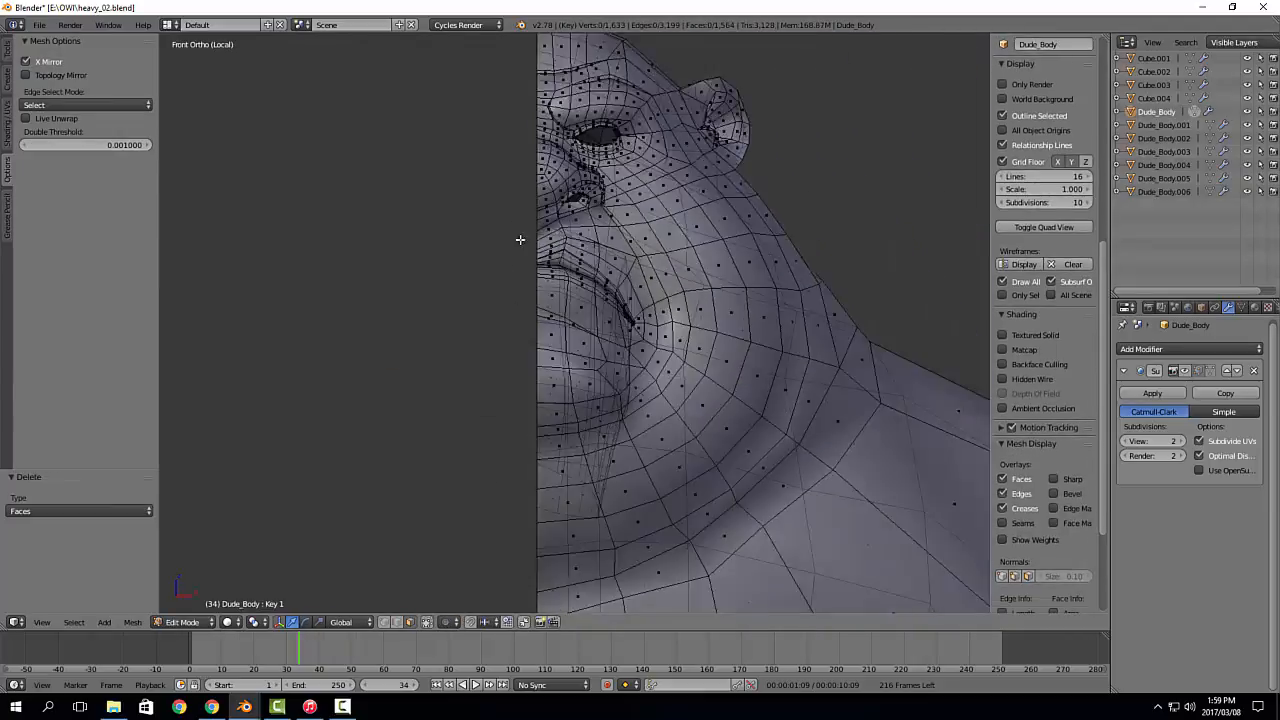
{"action": "scroll", "coordinate": [523, 348], "scroll_direction": "up", "scroll_amount": 8}
{"action": "key", "text": "Tab"}
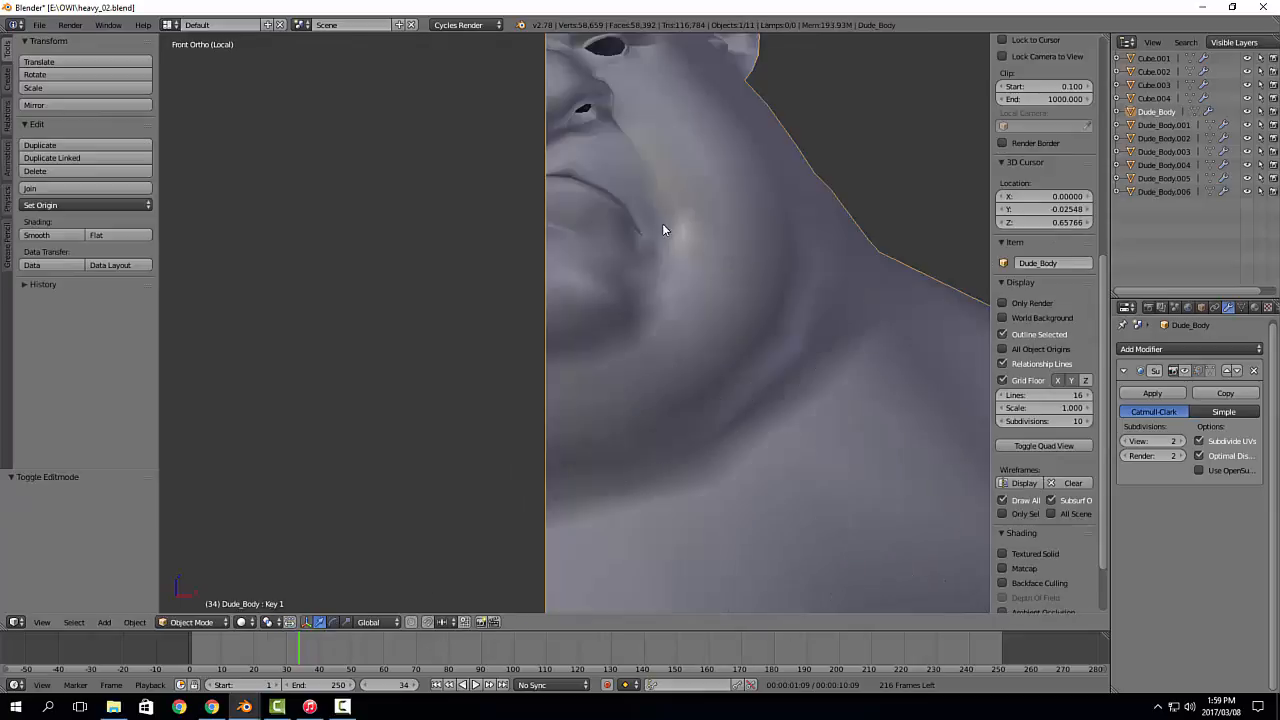
{"action": "scroll", "coordinate": [670, 260], "scroll_direction": "down", "scroll_amount": 3}
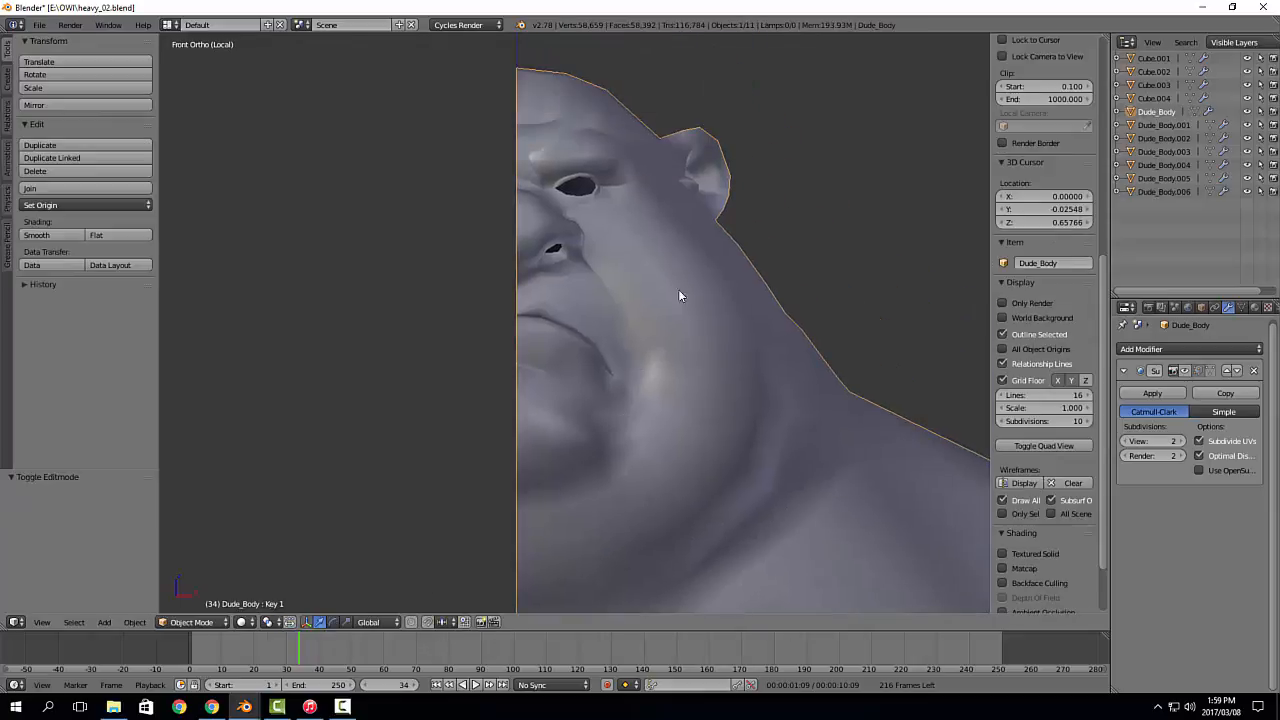
Step: Check the effect of the Key 1 shape key on the halved body, leaving its value at 1.00
{"action": "left_click", "coordinate": [1241, 307]}
{"action": "mouse_move", "coordinate": [1220, 556]}
{"action": "left_mouse_down"}
{"action": "mouse_move", "coordinate": [1180, 556]}
{"action": "mouse_move", "coordinate": [1225, 556]}
{"action": "left_mouse_up"}
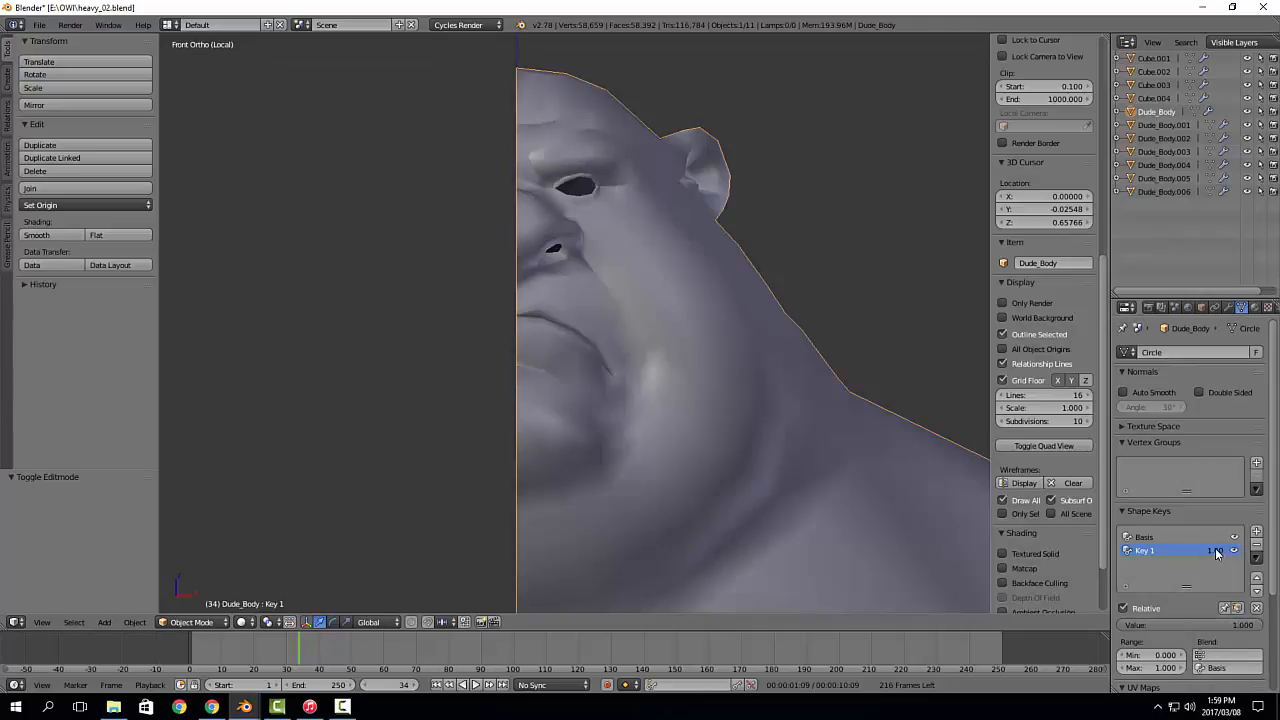
{"action": "mouse_move", "coordinate": [1216, 553]}
{"action": "left_mouse_down"}
{"action": "mouse_move", "coordinate": [1192, 553]}
{"action": "mouse_move", "coordinate": [1217, 553]}
{"action": "left_mouse_up"}
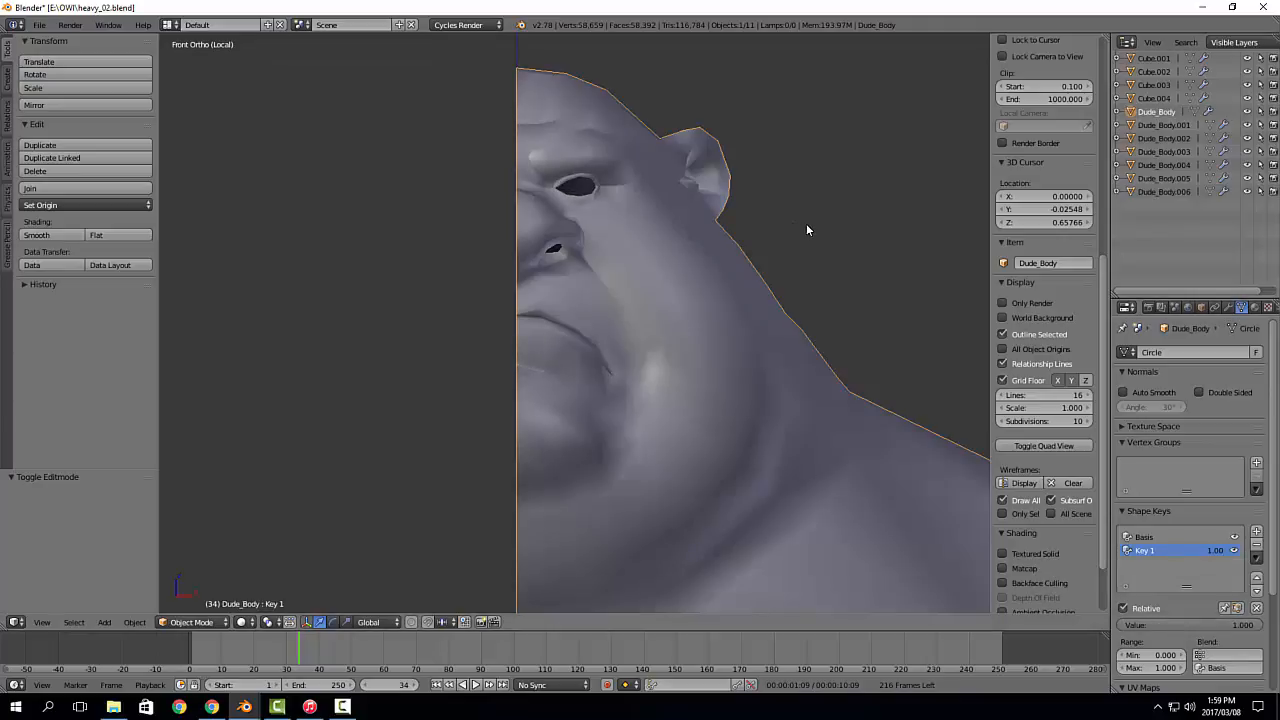
Step: Add a Mirror modifier on X, move it above the Subdivision Surface modifier, and try to apply it
{"action": "left_click", "coordinate": [1228, 309]}
{"action": "left_click", "coordinate": [1180, 346]}
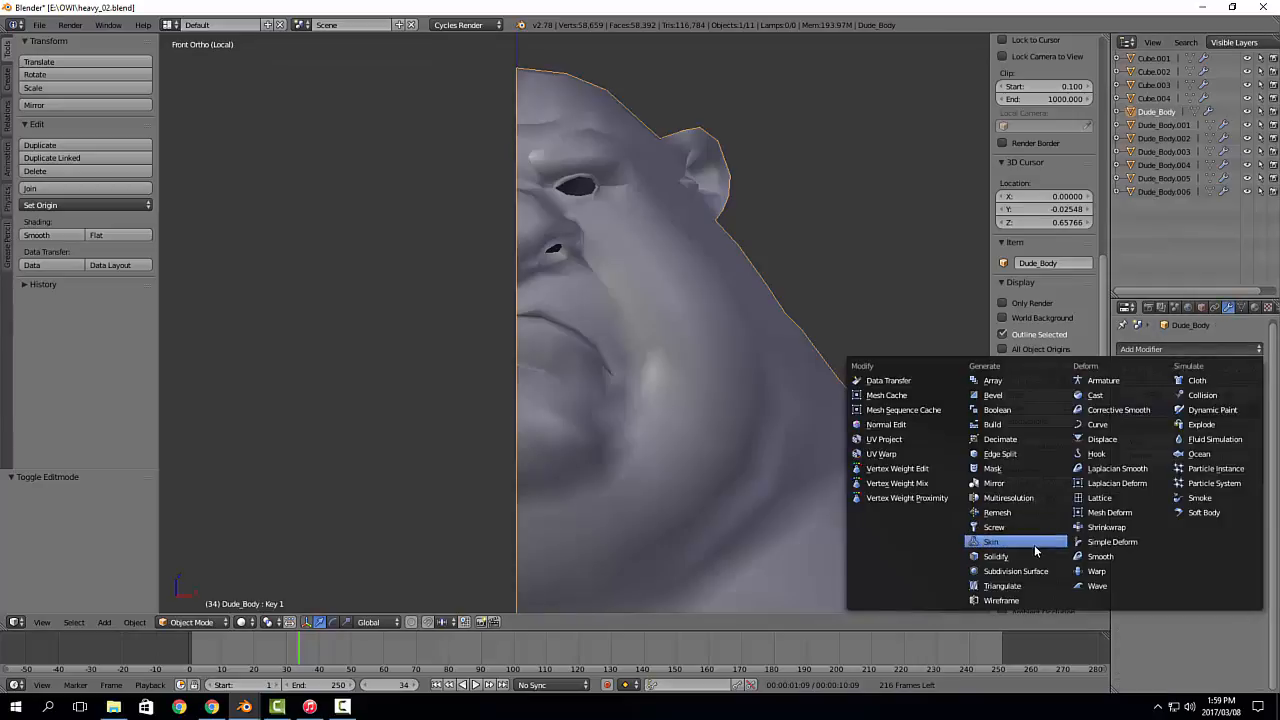
{"action": "left_click", "coordinate": [1000, 483]}
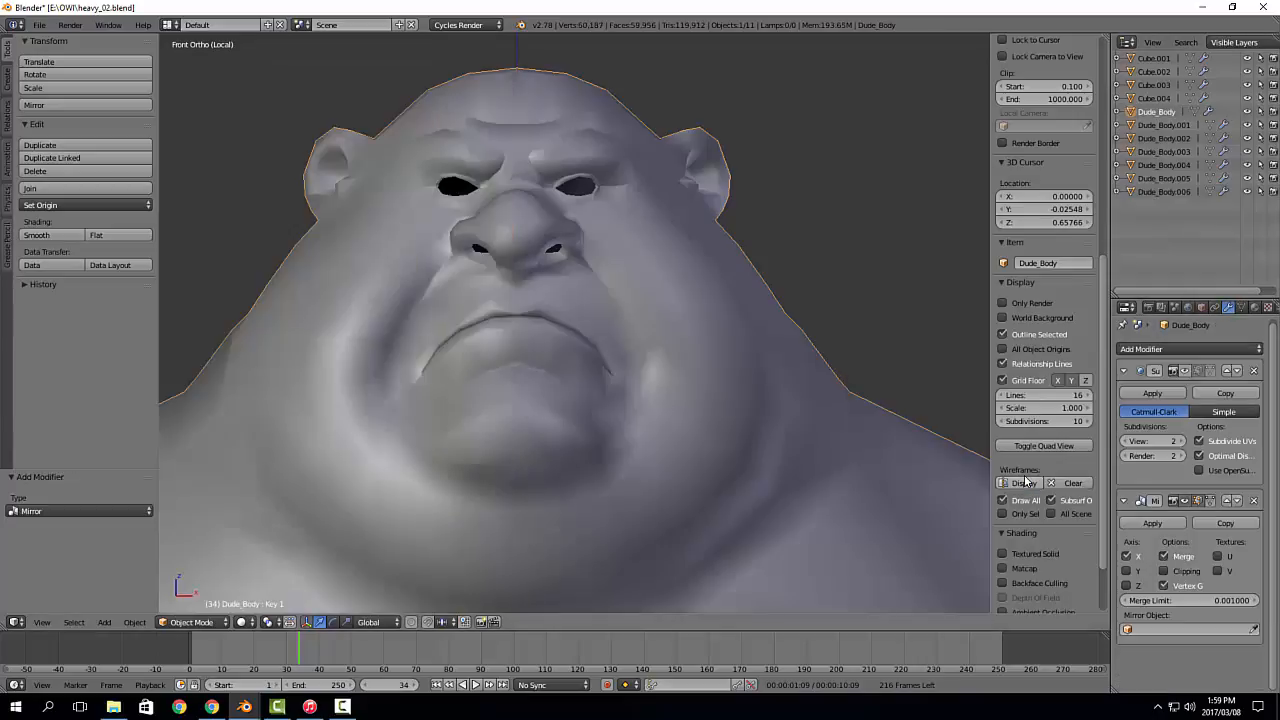
{"action": "left_click", "coordinate": [1228, 505]}
{"action": "left_click", "coordinate": [1152, 393]}
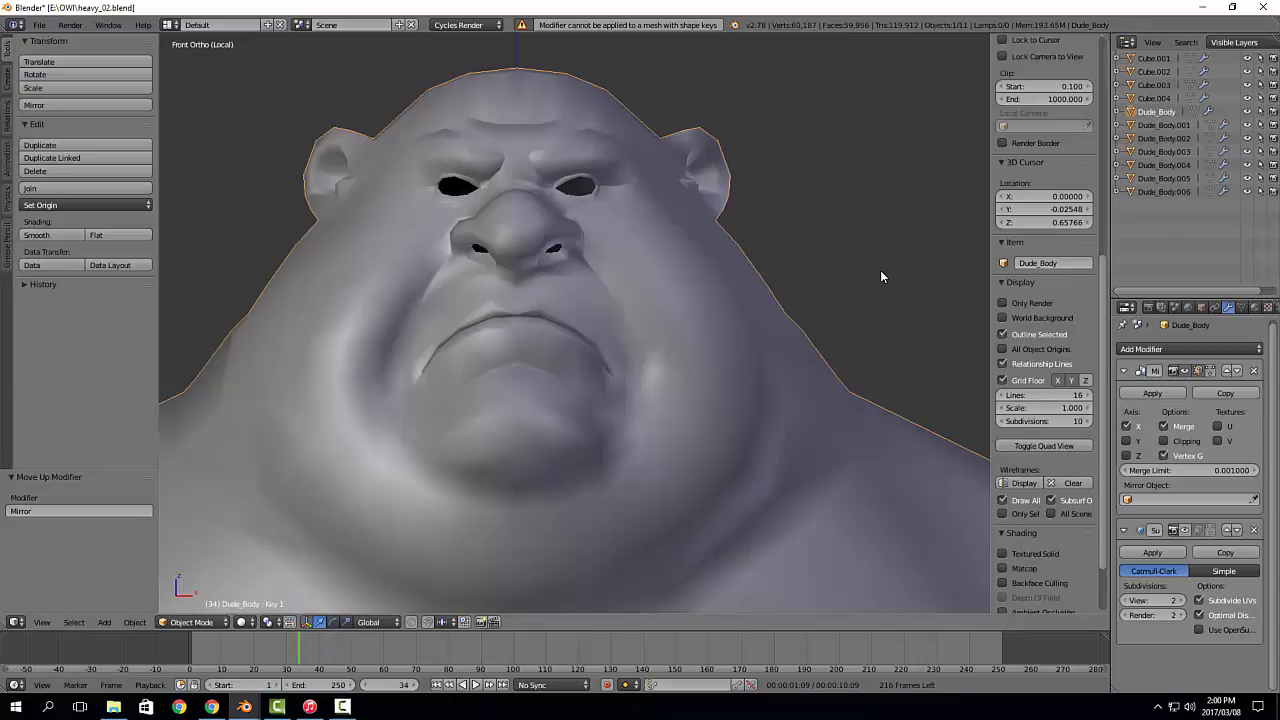
Step: Examine the mirrored body and face for symmetry in front view, in both Object and Edit Mode
{"action": "scroll", "coordinate": [880, 270], "scroll_direction": "down", "scroll_amount": 5}
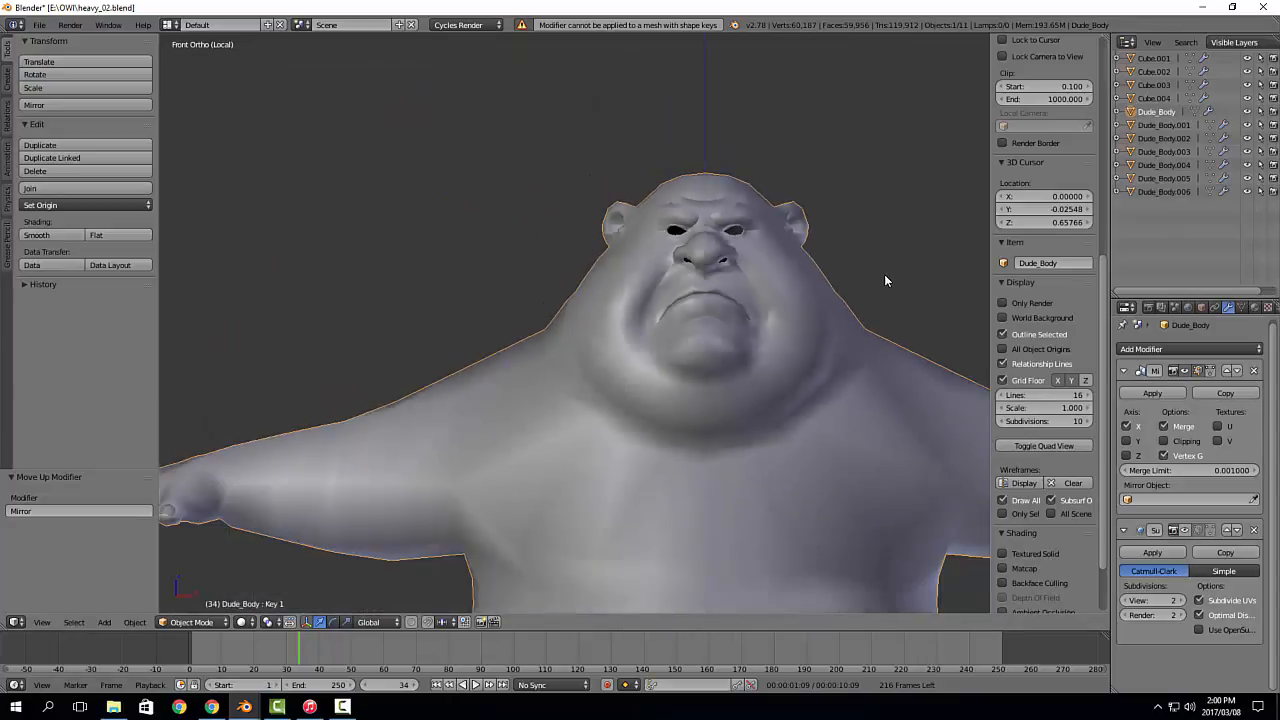
{"action": "scroll", "coordinate": [720, 298], "scroll_direction": "down", "scroll_amount": 3}
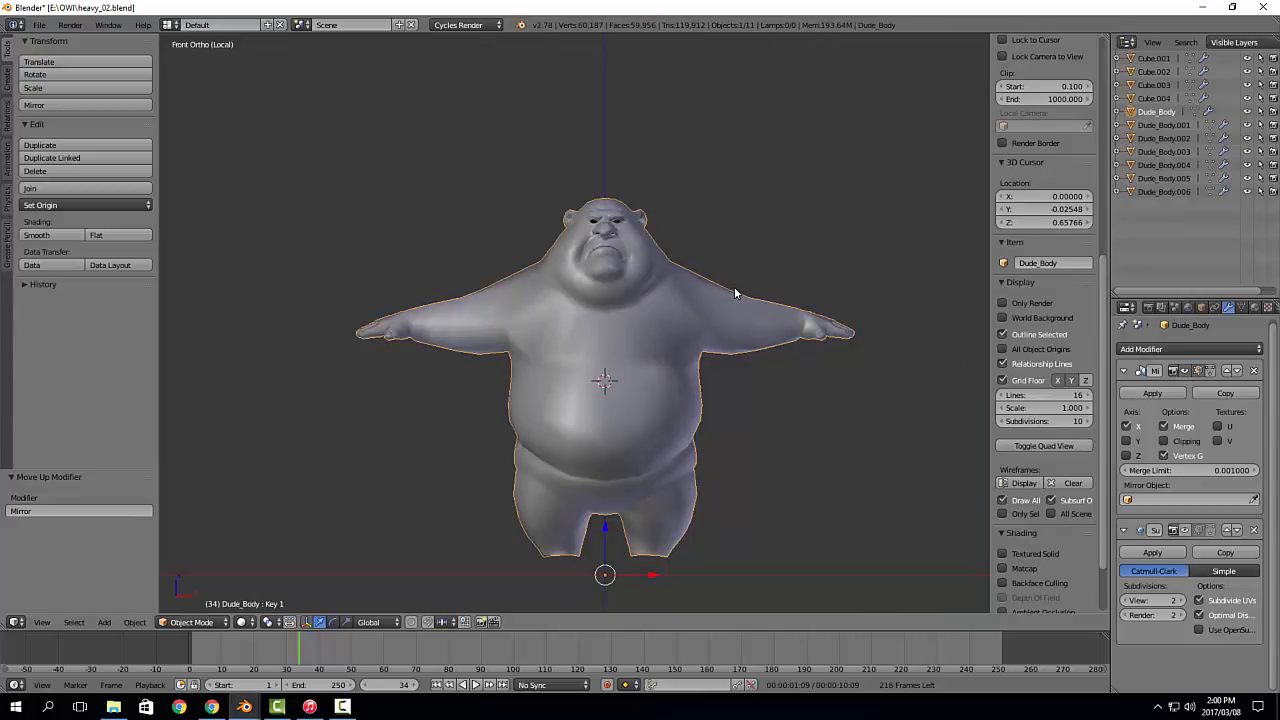
{"action": "scroll", "coordinate": [718, 270], "scroll_direction": "up", "scroll_amount": 7}
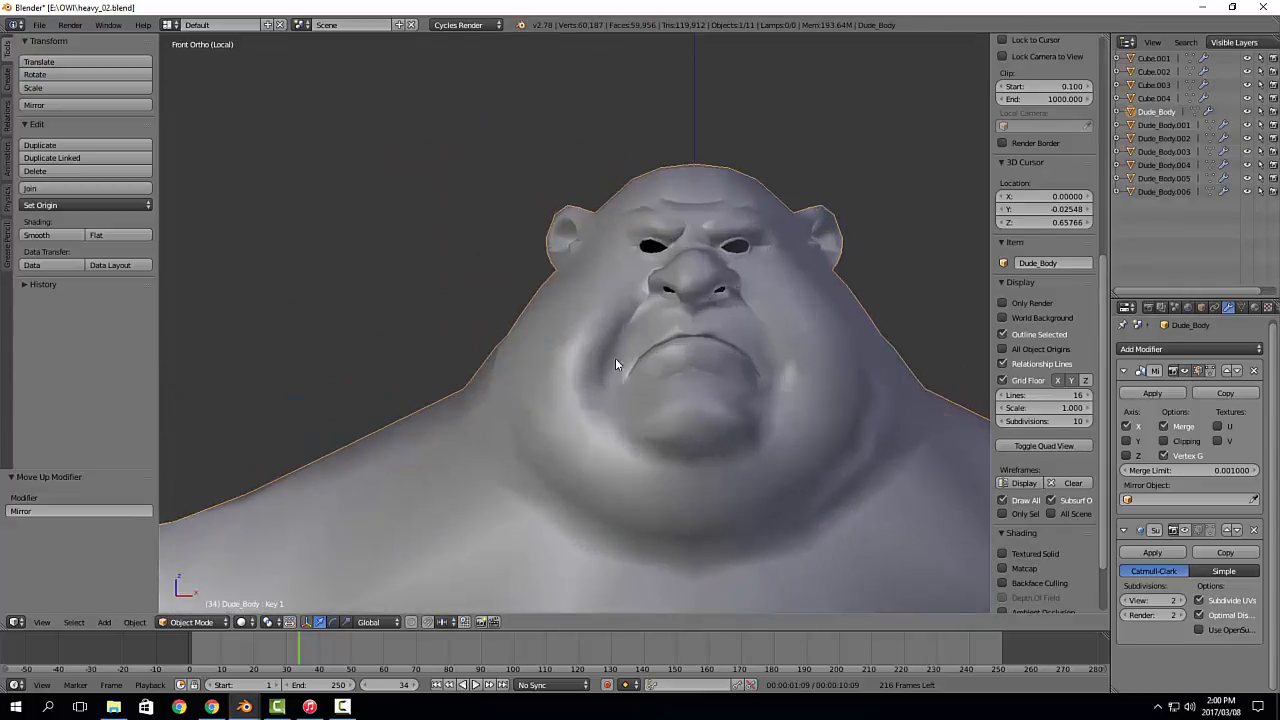
{"action": "scroll", "coordinate": [678, 365], "scroll_direction": "down", "scroll_amount": 2}
{"action": "scroll", "coordinate": [693, 328], "scroll_direction": "up", "scroll_amount": 5}
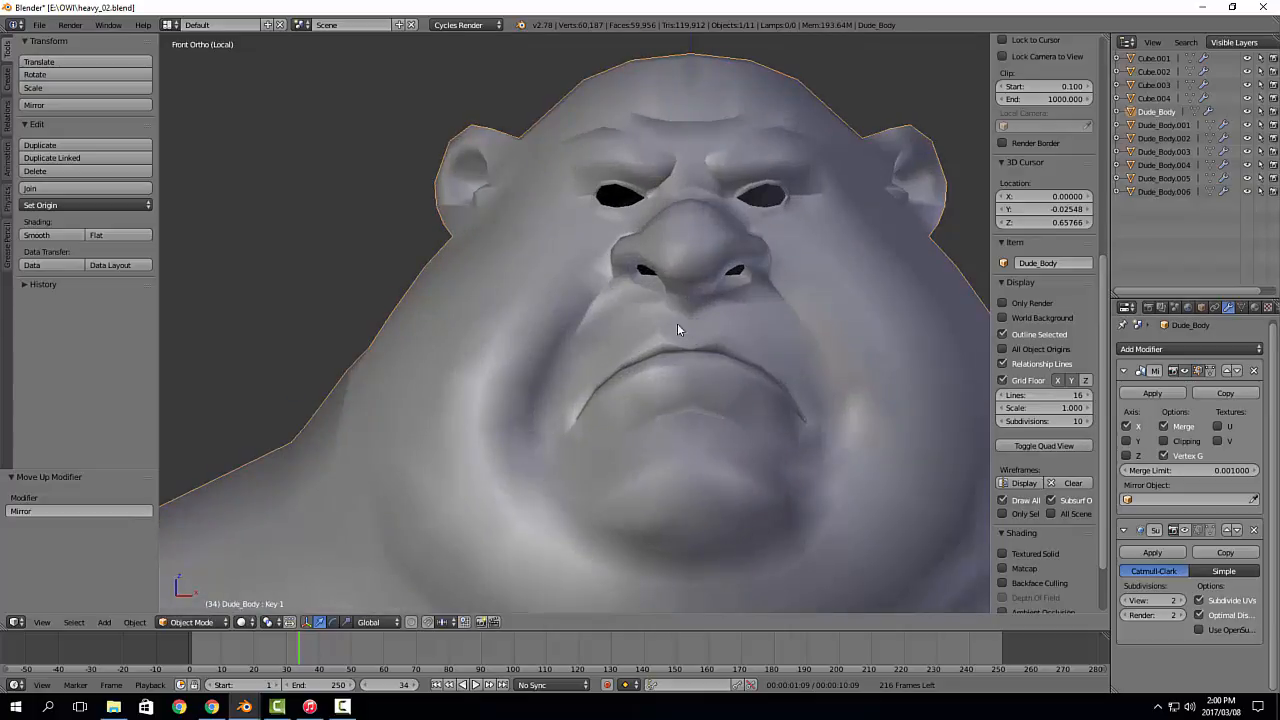
{"action": "key", "text": "Tab"}
{"action": "left_click", "coordinate": [850, 335]}
{"action": "key", "text": "Tab"}
{"action": "left_click", "coordinate": [662, 356]}
Step: Remove the Mirror modifier from the body
{"action": "middle_click_drag", "start_coordinate": [848, 335], "coordinate": [830, 285]}
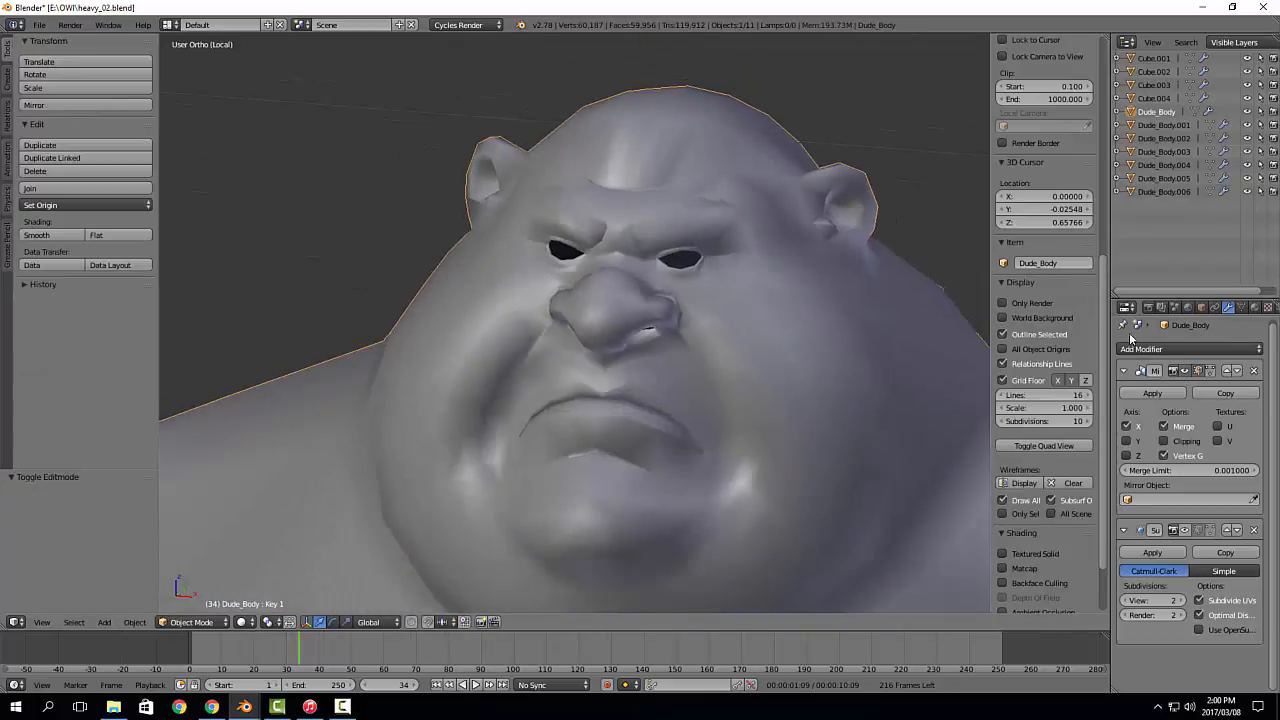
{"action": "left_click", "coordinate": [1254, 371]}
{"action": "middle_click_drag", "start_coordinate": [810, 330], "coordinate": [807, 331]}
Step: Set the value of the Key 1 shape key to 0
{"action": "left_click", "coordinate": [1241, 307]}
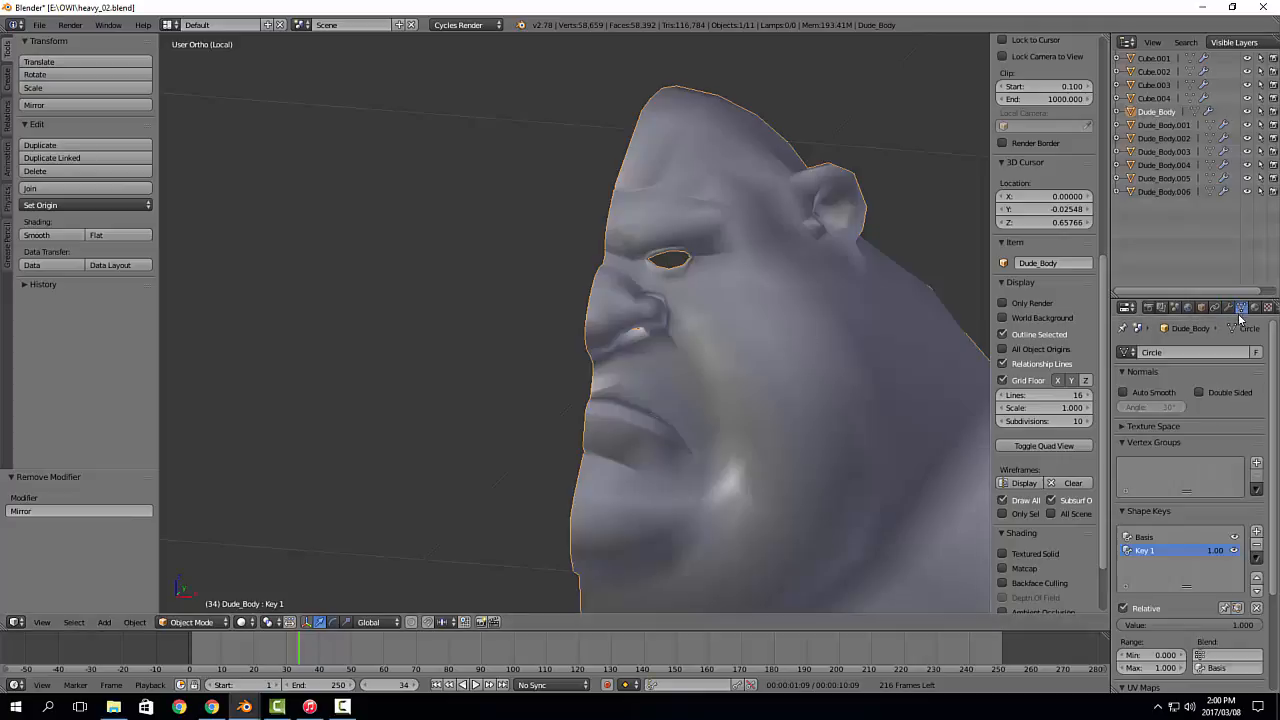
{"action": "mouse_move", "coordinate": [1218, 555]}
{"action": "left_mouse_down"}
{"action": "mouse_move", "coordinate": [1174, 555]}
{"action": "mouse_move", "coordinate": [1225, 555]}
{"action": "left_mouse_up"}
{"action": "left_click_drag", "start_coordinate": [1220, 555], "coordinate": [1176, 555]}
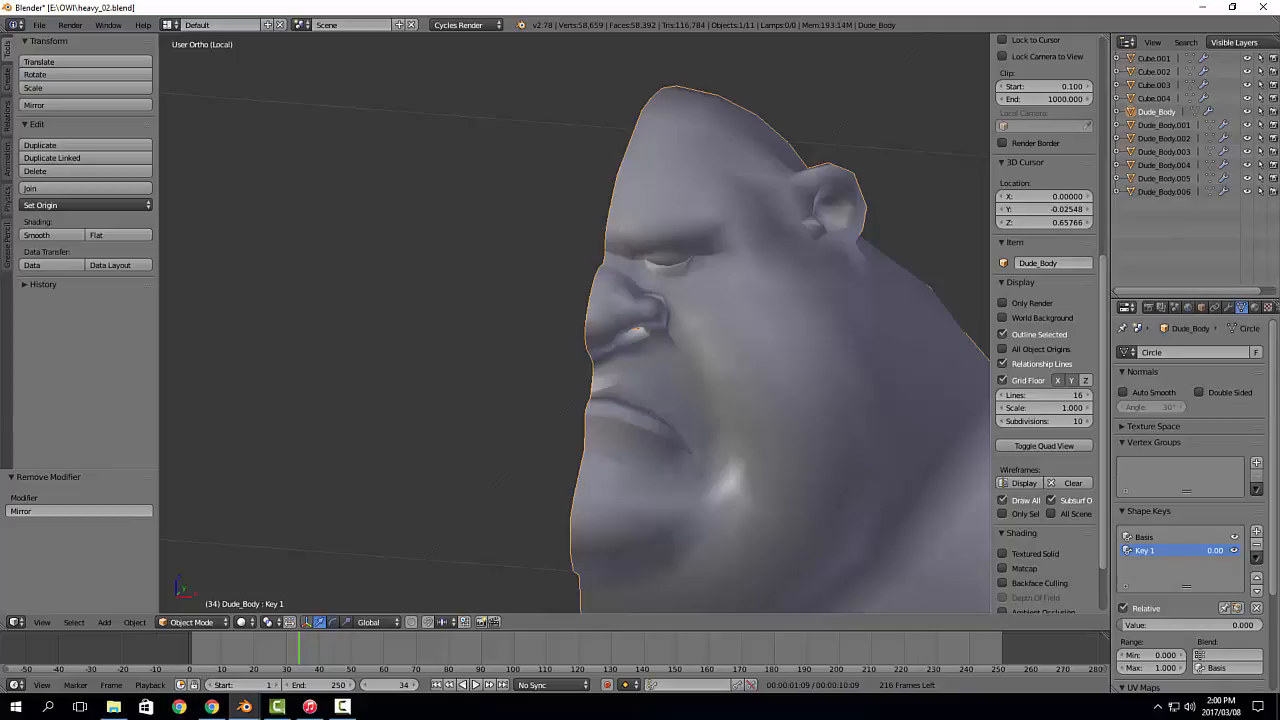
Step: Set the Key 1 shape key's value to 1 and turn on the wireframe display for the body
{"action": "left_click_drag", "start_coordinate": [1176, 555], "coordinate": [1224, 555]}
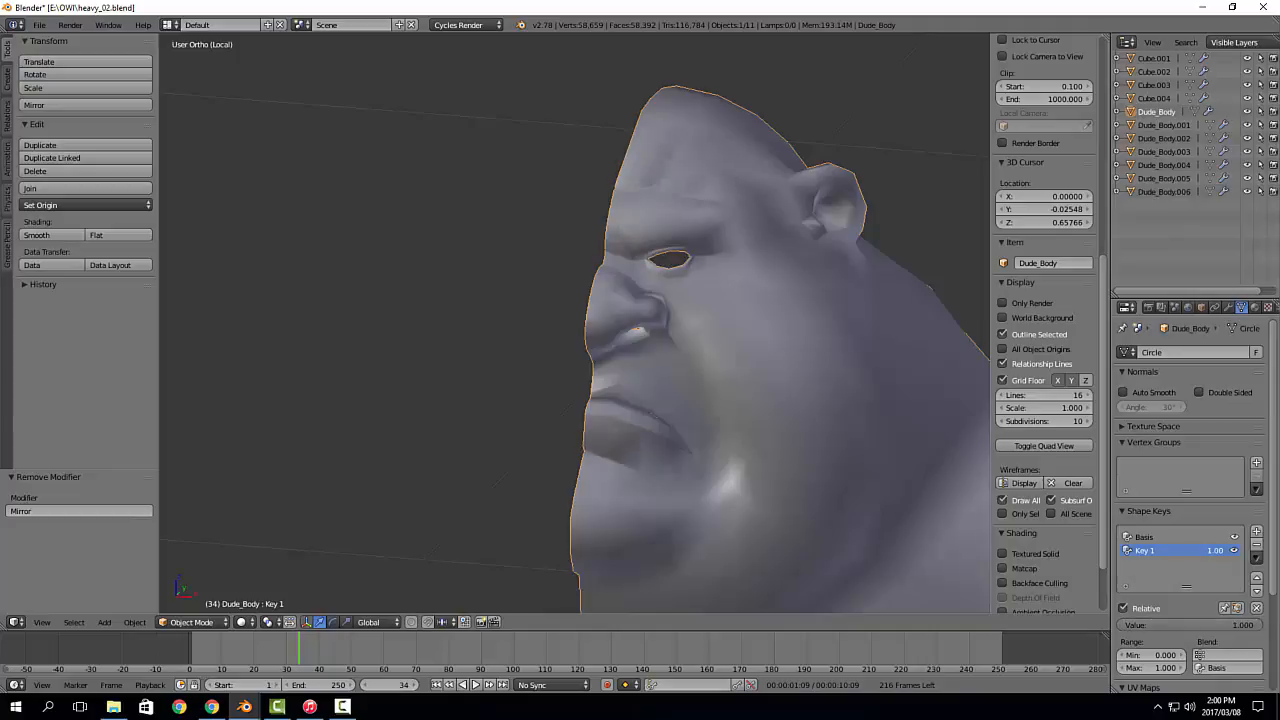
{"action": "mouse_move", "coordinate": [1260, 625]}
{"action": "left_mouse_down"}
{"action": "mouse_move", "coordinate": [1122, 625]}
{"action": "mouse_move", "coordinate": [1260, 625]}
{"action": "left_mouse_up"}
{"action": "middle_click_drag", "start_coordinate": [833, 356], "coordinate": [756, 363]}
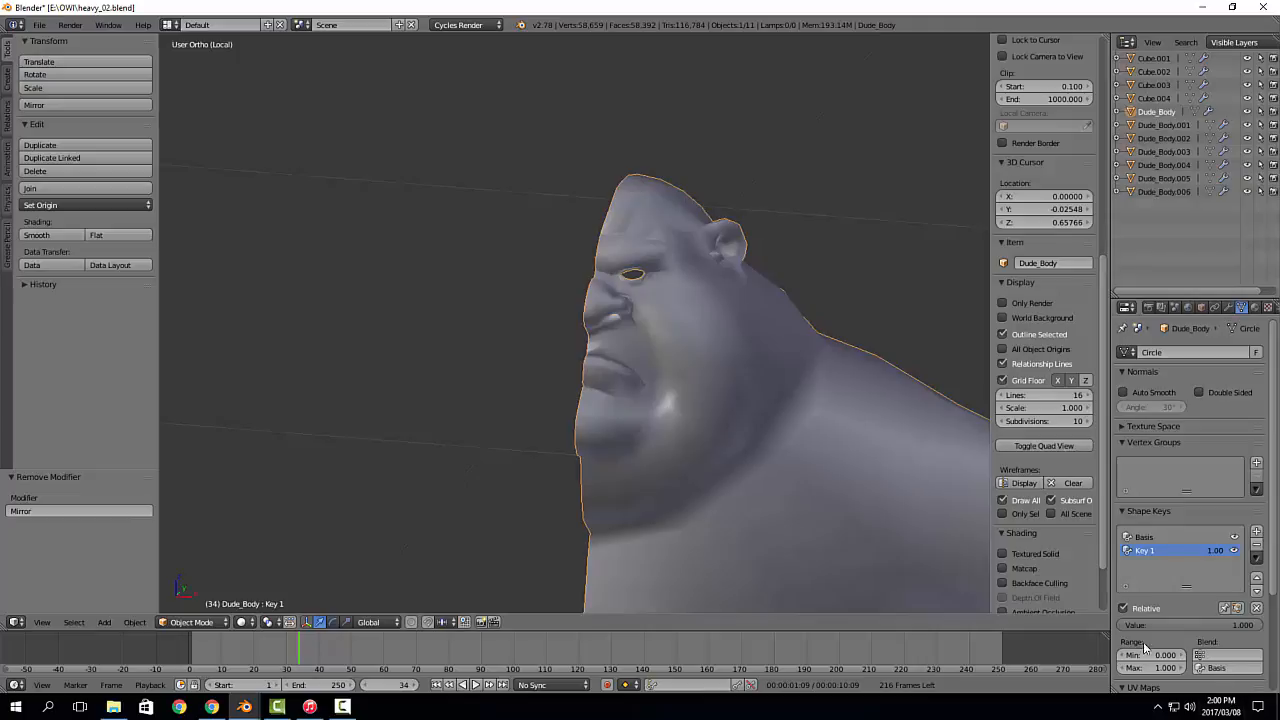
{"action": "middle_click_drag", "start_coordinate": [888, 451], "coordinate": [714, 292]}
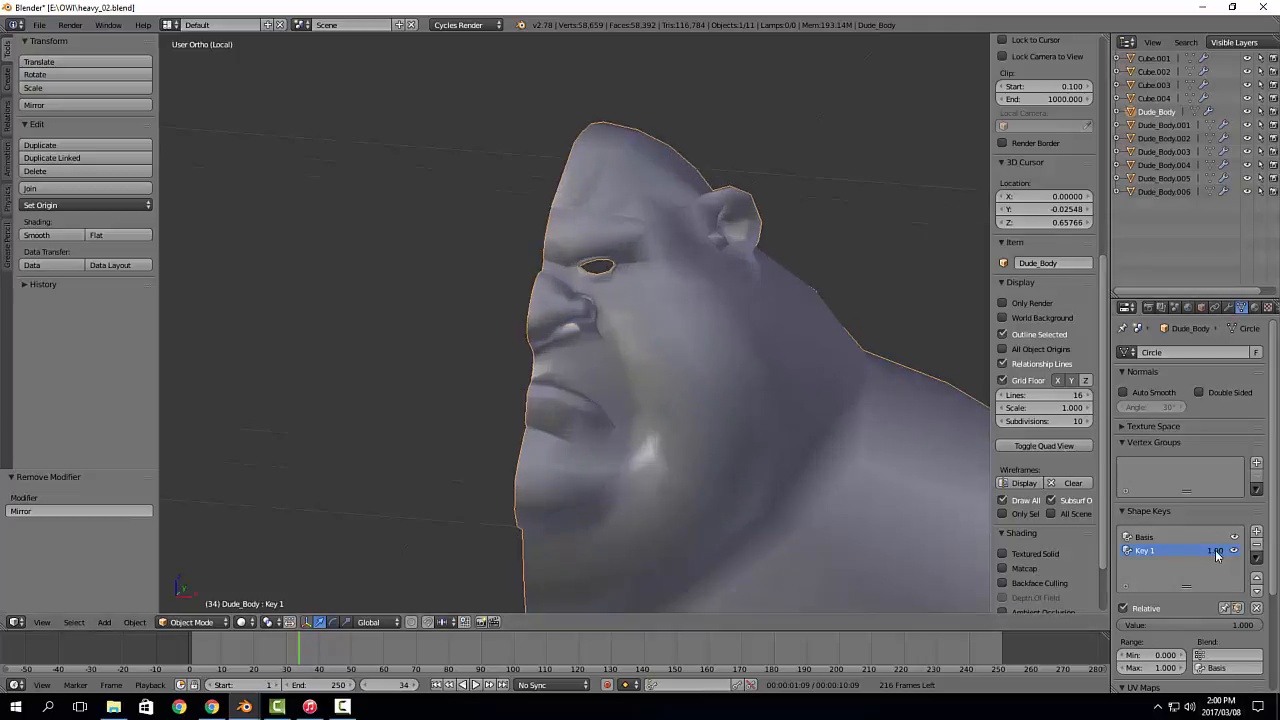
{"action": "mouse_move", "coordinate": [1217, 556]}
{"action": "left_mouse_down"}
{"action": "mouse_move", "coordinate": [1170, 556]}
{"action": "mouse_move", "coordinate": [1217, 555]}
{"action": "left_mouse_up"}
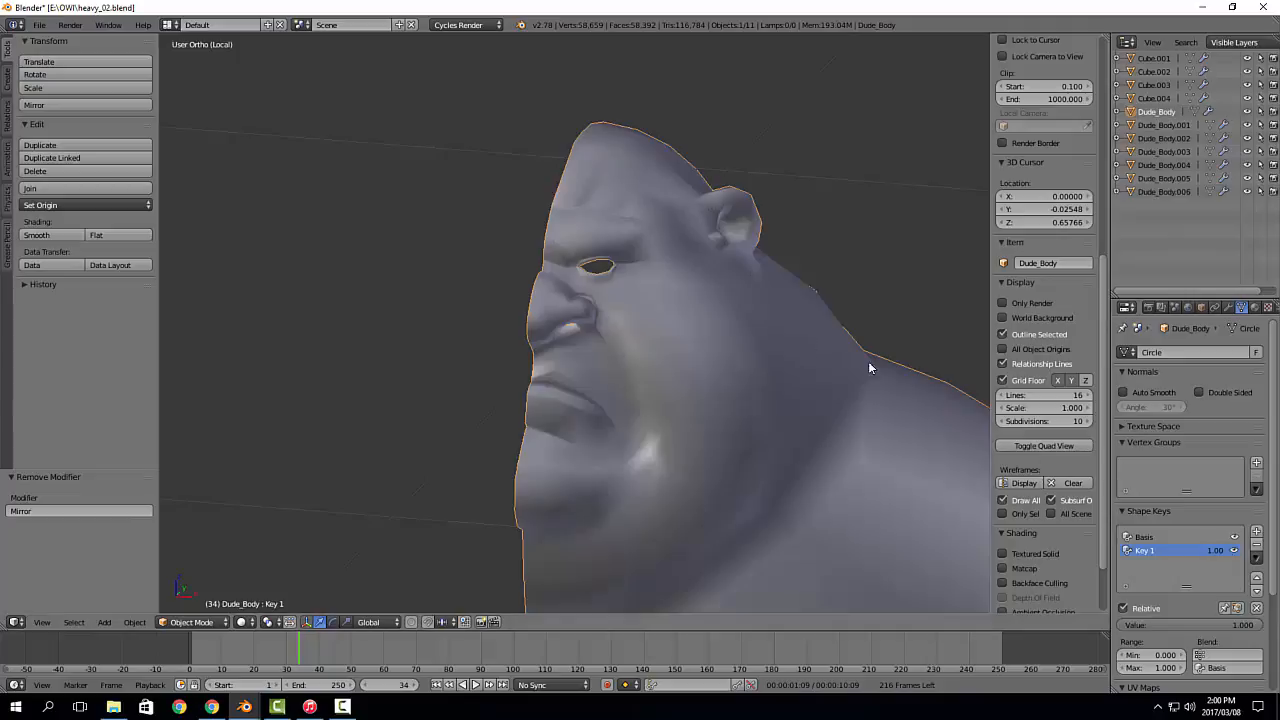
{"action": "left_click", "coordinate": [1024, 483]}
{"action": "scroll", "coordinate": [706, 435], "scroll_direction": "up", "scroll_amount": 1}
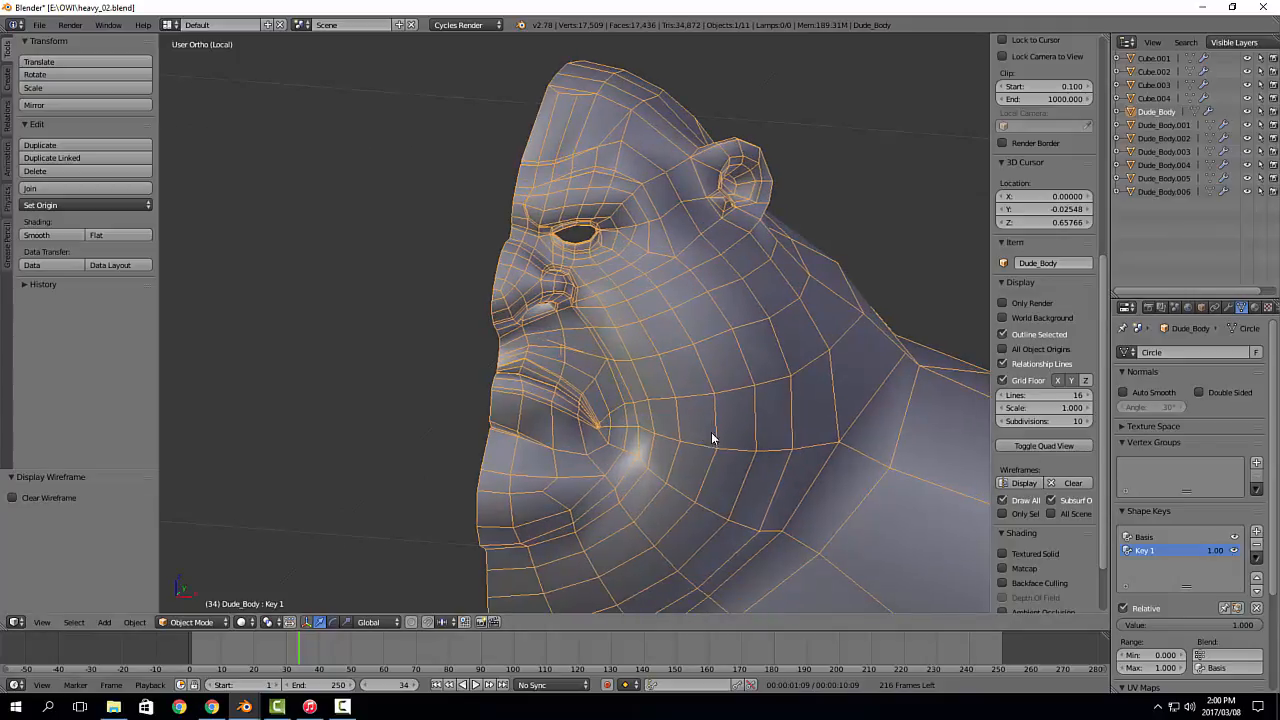
Step: Create a new shape key from the mix with Key 1 at full value
{"action": "mouse_move", "coordinate": [1213, 548]}
{"action": "left_mouse_down"}
{"action": "mouse_move", "coordinate": [1182, 548]}
{"action": "mouse_move", "coordinate": [1214, 548]}
{"action": "left_mouse_up"}
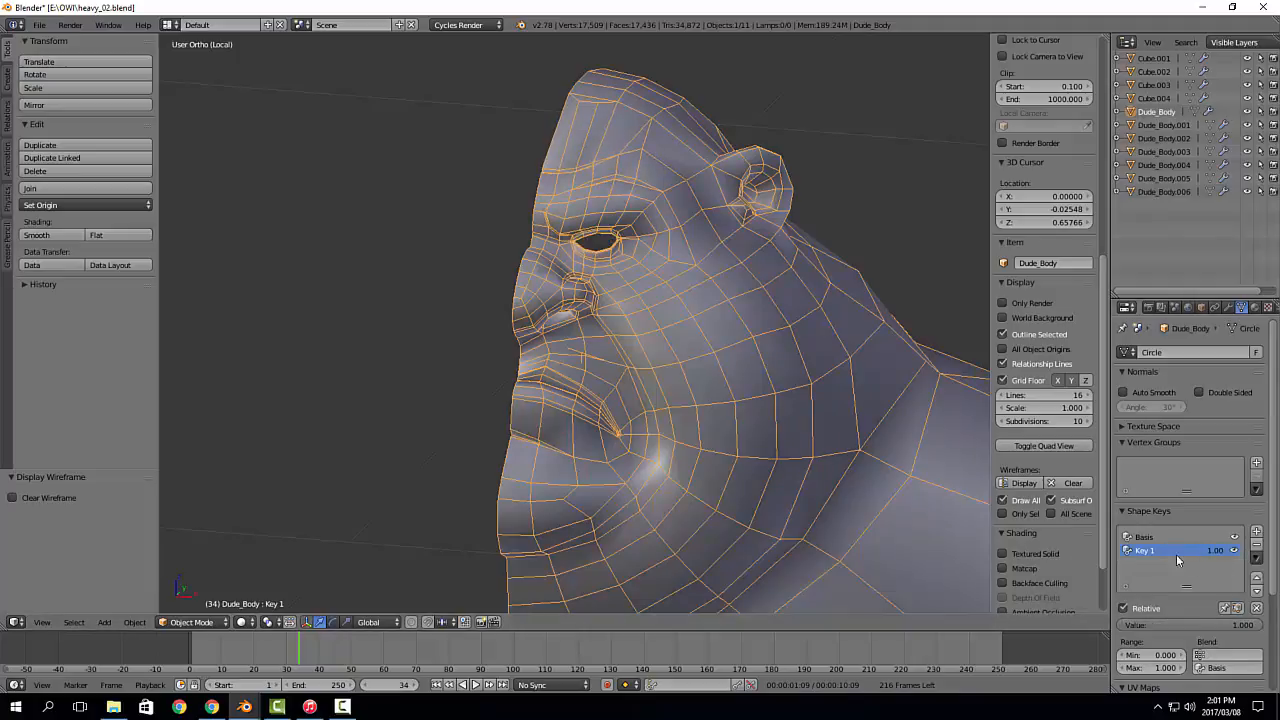
{"action": "middle_click_drag", "start_coordinate": [766, 434], "coordinate": [737, 349], "text": "shift"}
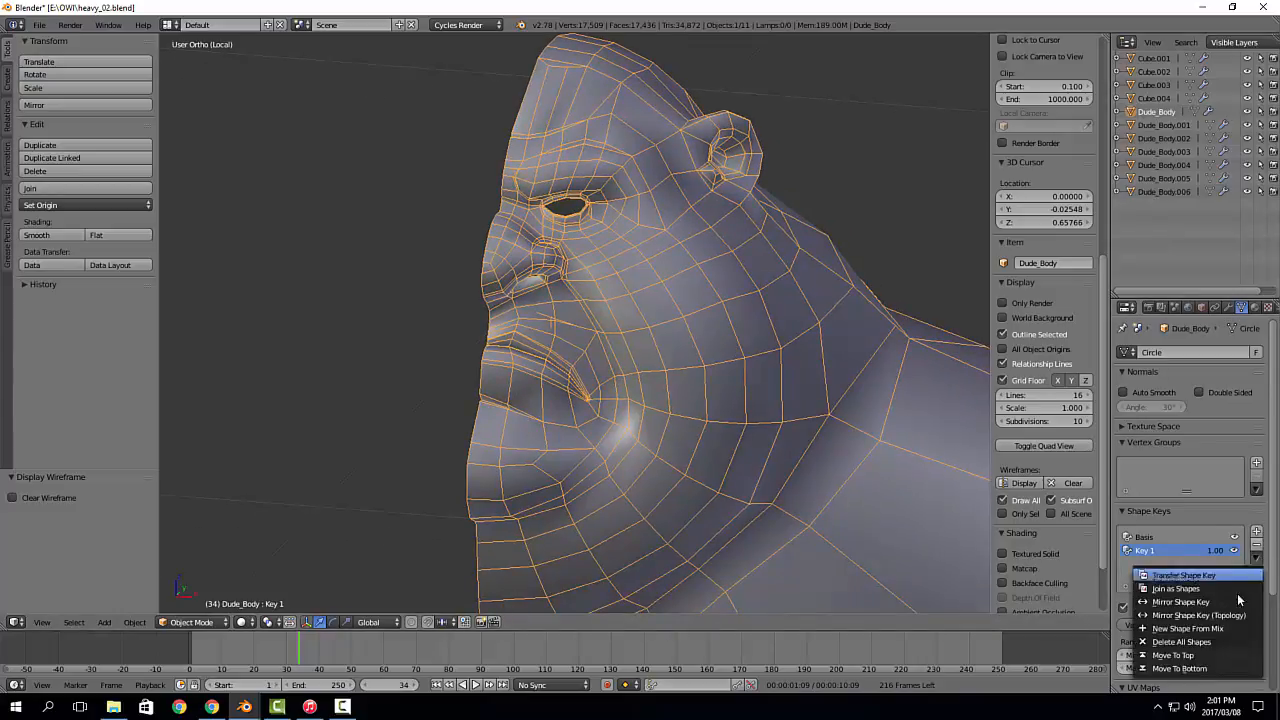
{"action": "left_click", "coordinate": [1217, 630]}
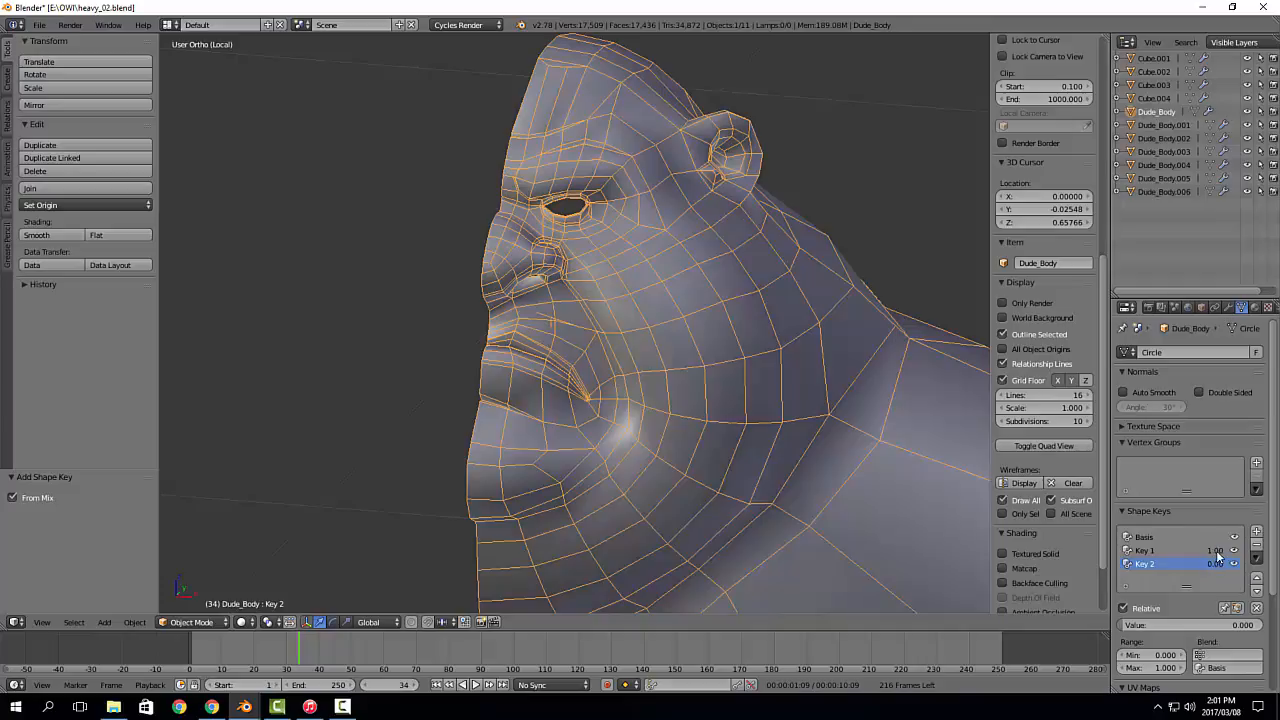
Step: Set Key 1 to 0, test Key 2 at 1 and return it to 0, and examine the closed eyelid
{"action": "left_click_drag", "start_coordinate": [1216, 551], "coordinate": [1256, 565]}
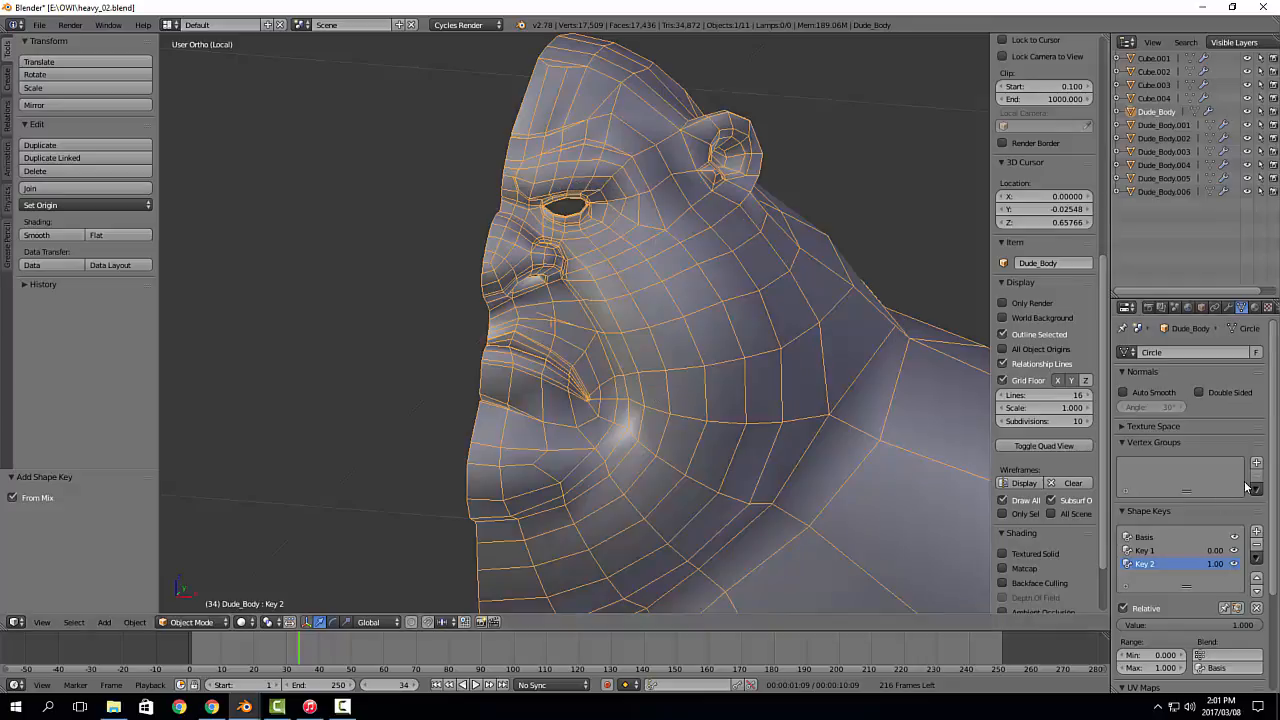
{"action": "mouse_move", "coordinate": [1211, 566]}
{"action": "left_mouse_down"}
{"action": "mouse_move", "coordinate": [1170, 566]}
{"action": "mouse_move", "coordinate": [1255, 552]}
{"action": "mouse_move", "coordinate": [1194, 550]}
{"action": "left_mouse_up"}
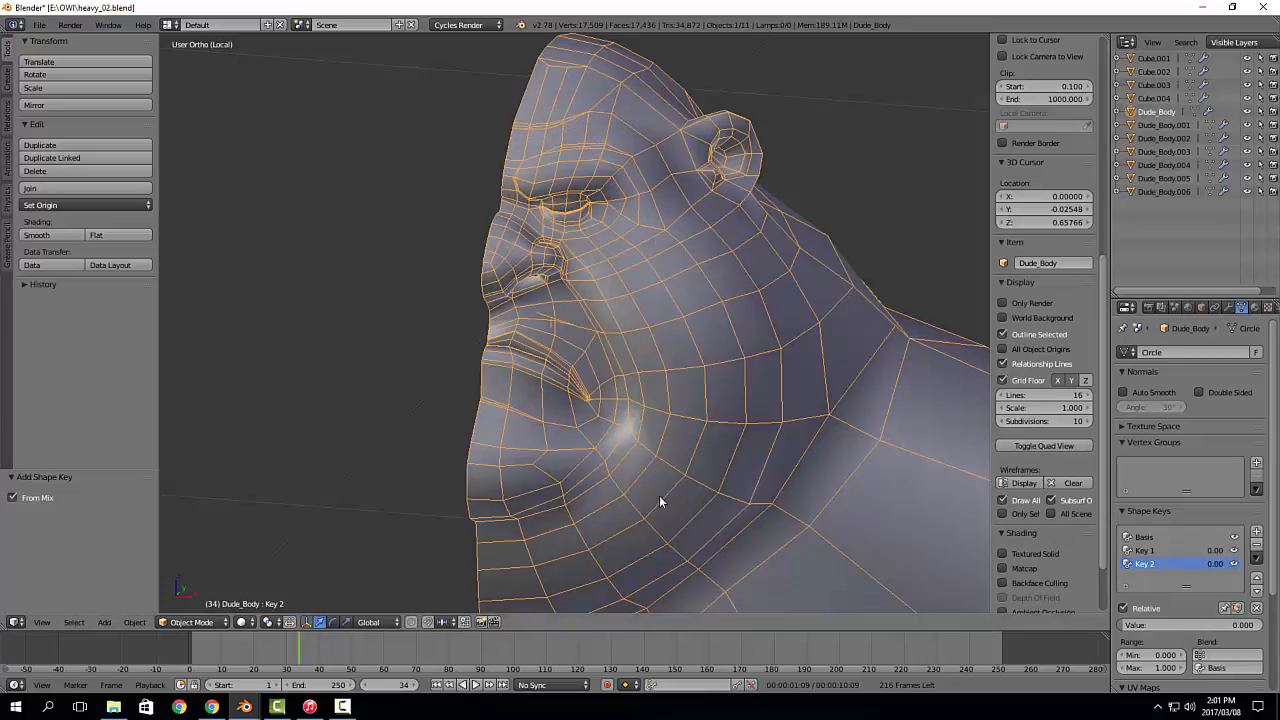
{"action": "middle_click_drag", "start_coordinate": [740, 470], "coordinate": [777, 460]}
{"action": "scroll", "coordinate": [797, 457], "scroll_direction": "down", "scroll_amount": 2}
{"action": "middle_click_drag", "start_coordinate": [681, 253], "coordinate": [723, 287], "text": "shift"}
{"action": "scroll", "coordinate": [715, 288], "scroll_direction": "up", "scroll_amount": 6}
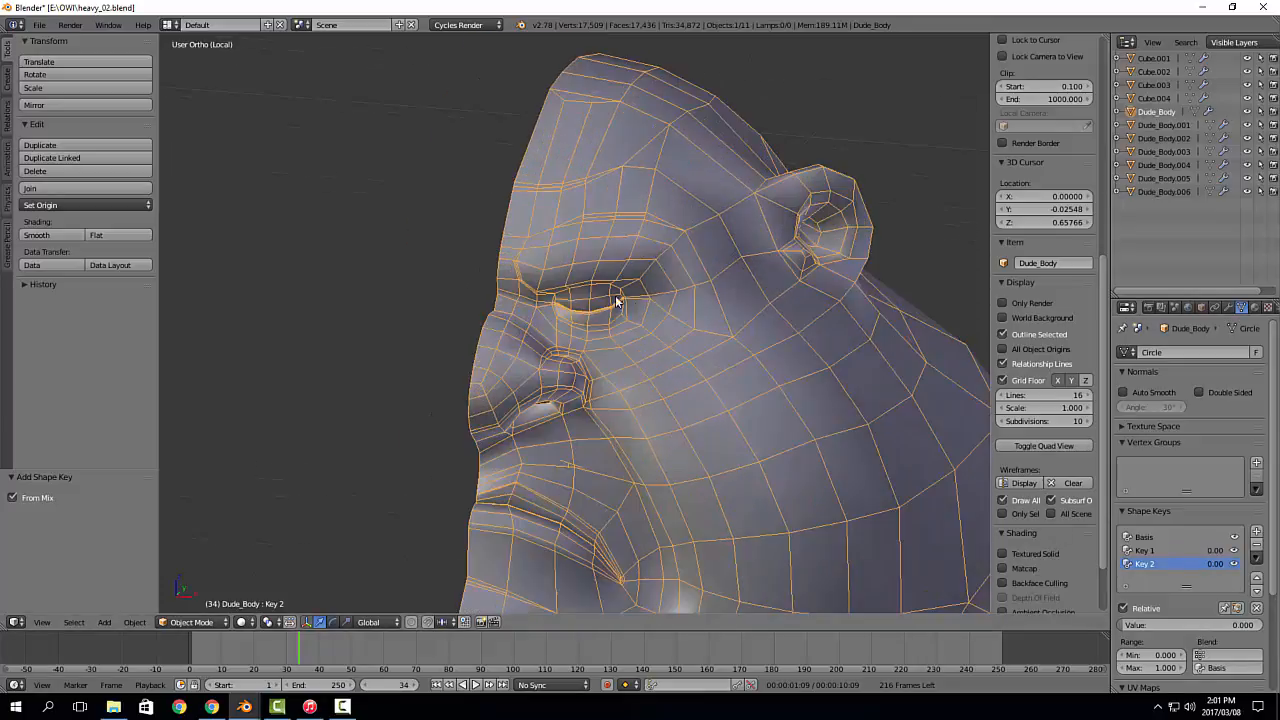
{"action": "scroll", "coordinate": [658, 331], "scroll_direction": "down", "scroll_amount": 4}
{"action": "scroll", "coordinate": [659, 336], "scroll_direction": "down", "scroll_amount": 2}
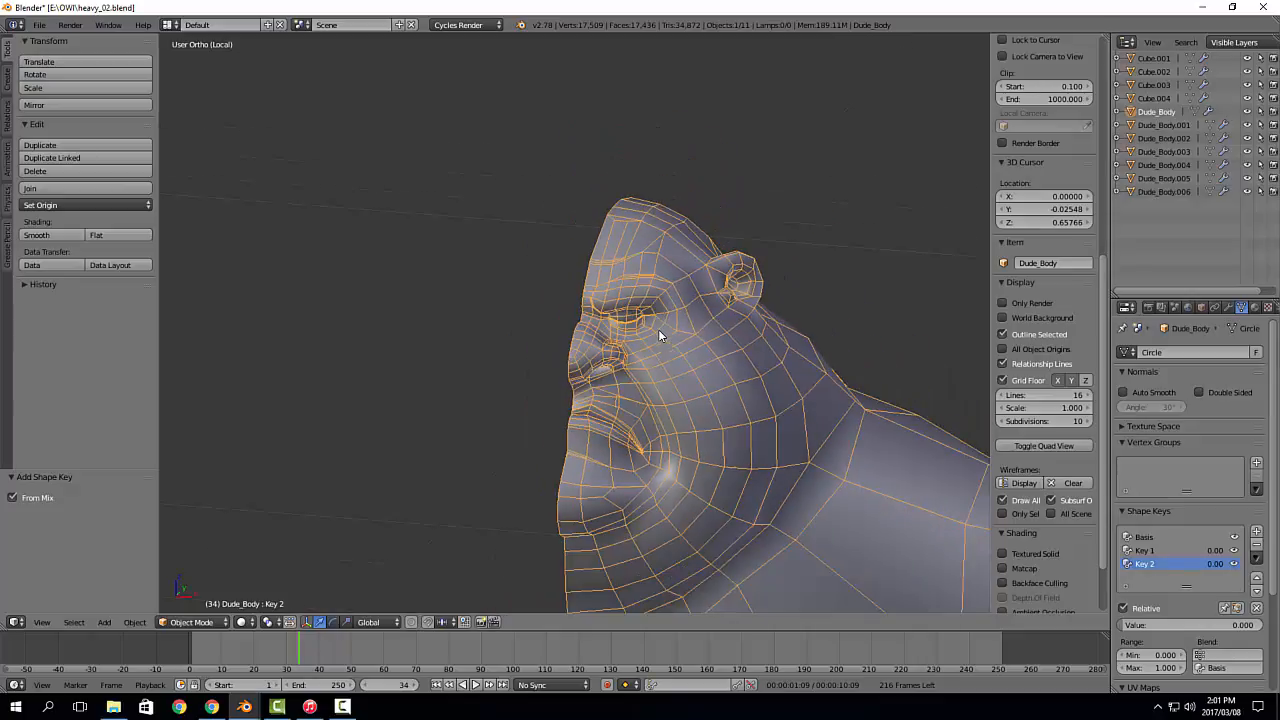
Step: In Edit Mode, select the face loop on the inner rim of the eye opening and grow the selection outward
{"action": "middle_click_drag", "start_coordinate": [729, 364], "coordinate": [697, 336], "text": "shift"}
{"action": "scroll", "coordinate": [697, 336], "scroll_direction": "up", "scroll_amount": 2}
{"action": "scroll", "coordinate": [668, 342], "scroll_direction": "up", "scroll_amount": 2}
{"action": "key", "text": "Tab"}
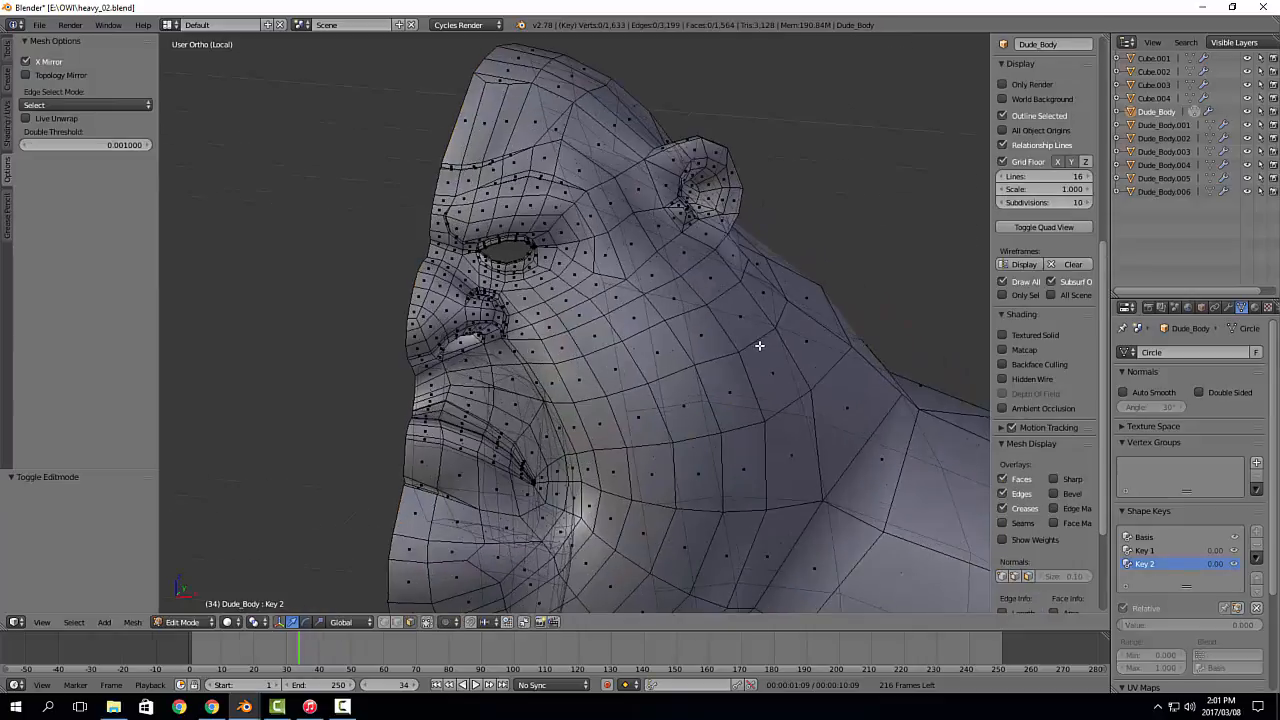
{"action": "scroll", "coordinate": [757, 343], "scroll_direction": "up", "scroll_amount": 3}
{"action": "scroll", "coordinate": [460, 298], "scroll_direction": "up", "scroll_amount": 5}
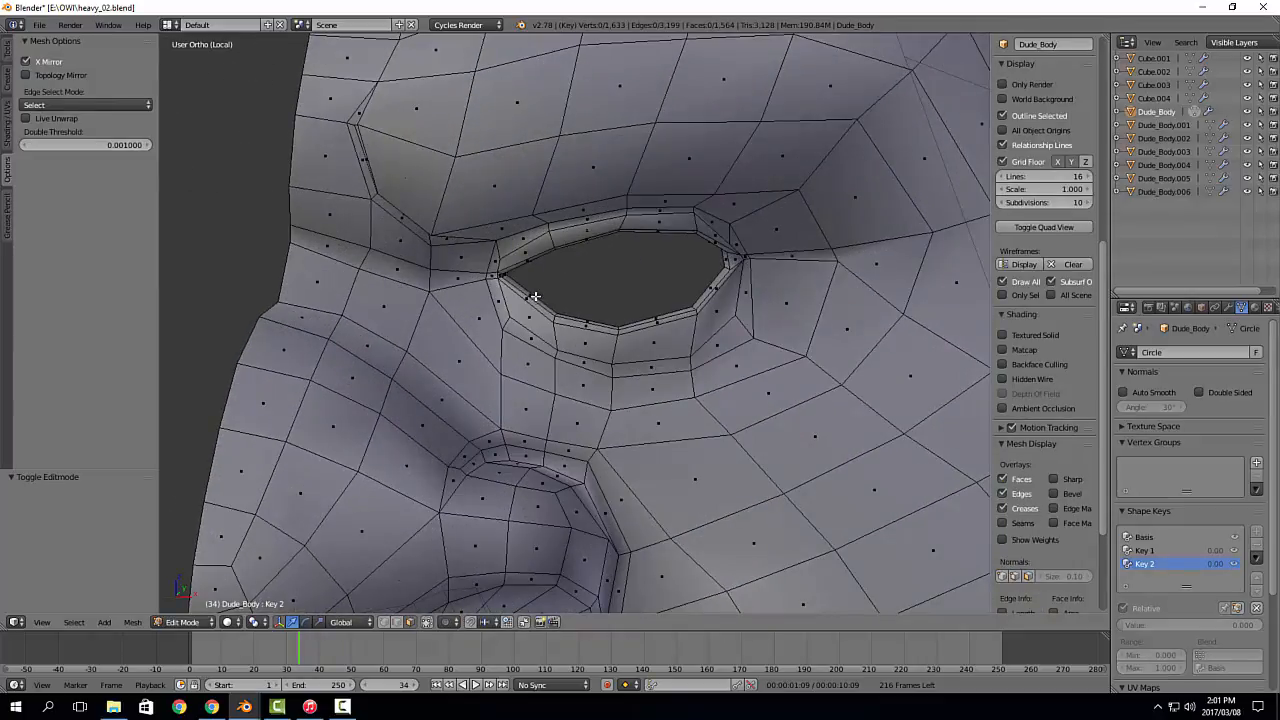
{"action": "scroll", "coordinate": [536, 299], "scroll_direction": "up", "scroll_amount": 3}
{"action": "right_click", "coordinate": [565, 322], "text": "alt"}
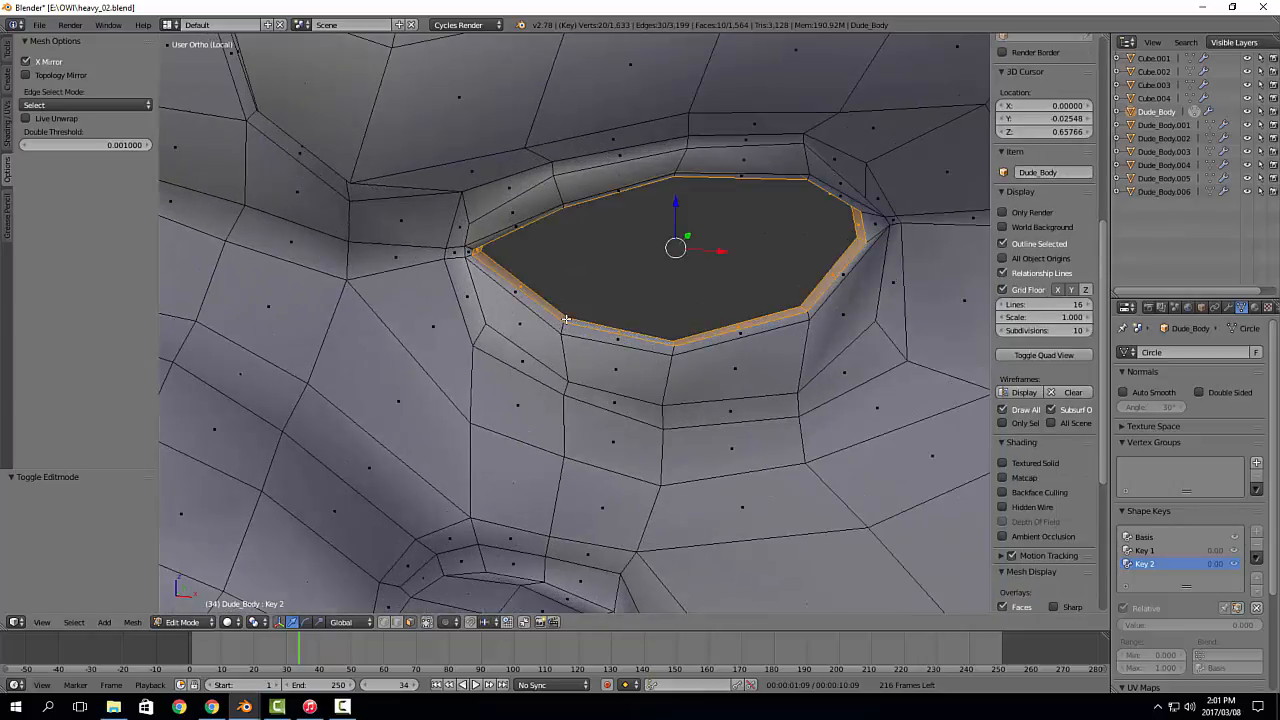
{"action": "key", "text": "ctrl+KP_Add"}
{"action": "key", "text": "ctrl+KP_Add"}
{"action": "key", "text": "ctrl+KP_Add"}
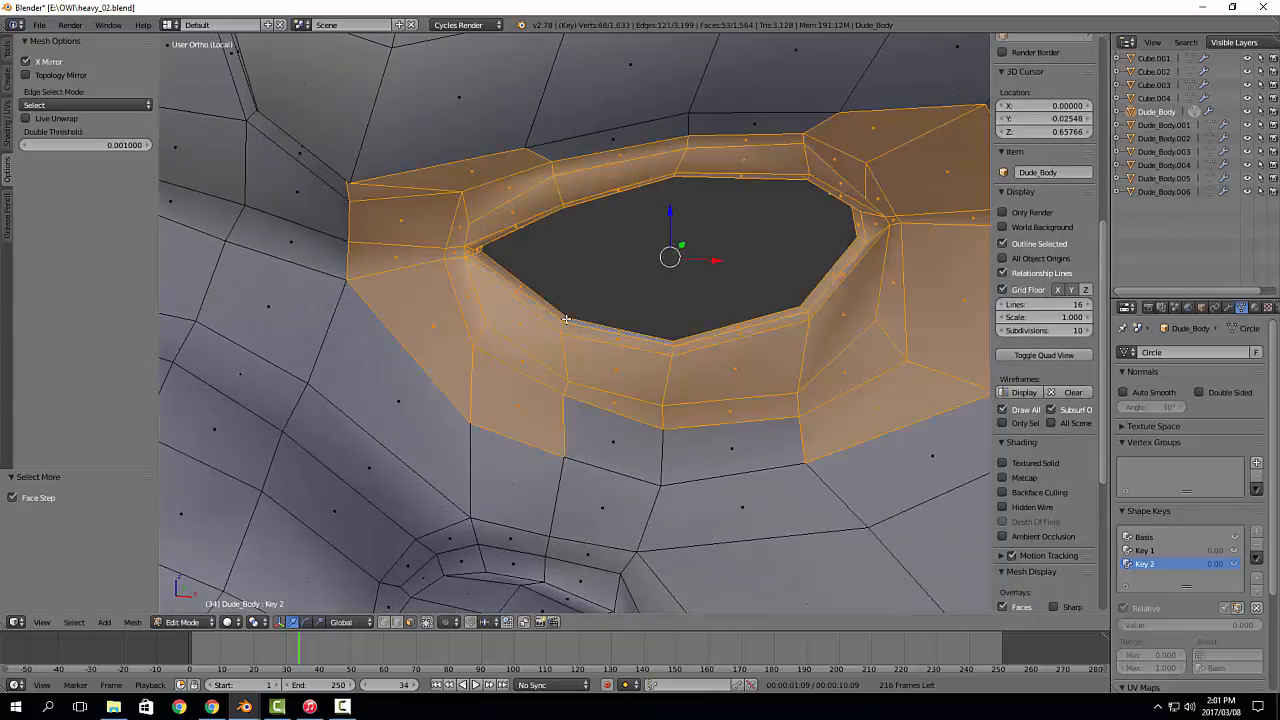
Step: Switch from face to vertex selection and adjust the selection's extent to cover the complete rings of faces around the eye
{"action": "middle_click_drag", "start_coordinate": [592, 206], "coordinate": [554, 288], "text": "shift"}
{"action": "scroll", "coordinate": [552, 290], "scroll_direction": "up", "scroll_amount": 1}
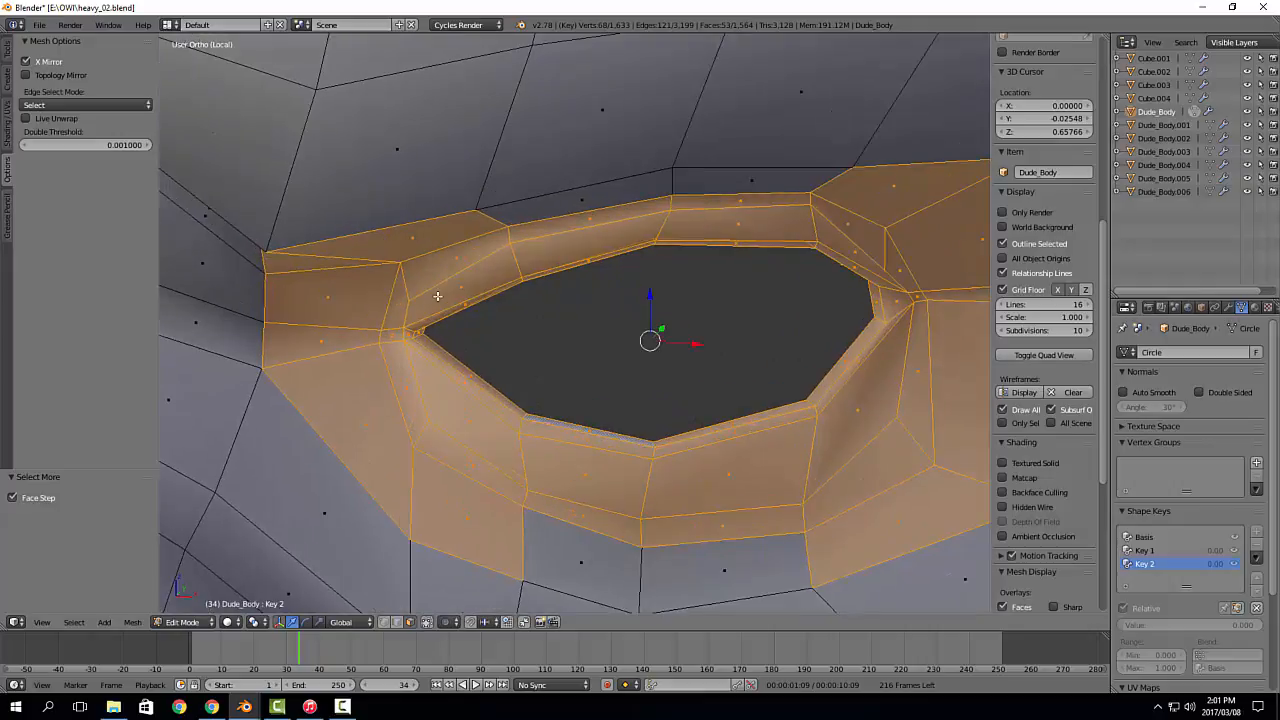
{"action": "key", "text": "shift+1"}
{"action": "key", "text": "shift+3"}
{"action": "scroll", "coordinate": [435, 320], "scroll_direction": "down", "scroll_amount": 2}
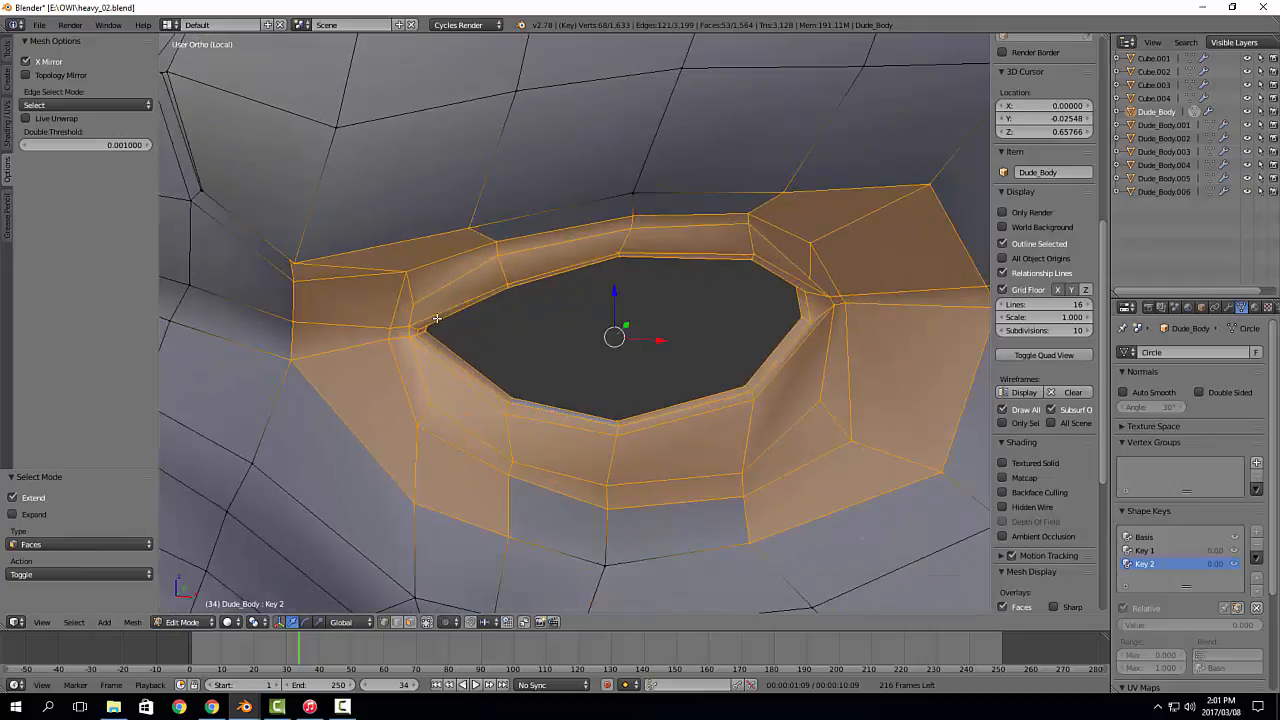
{"action": "mouse_move", "coordinate": [435, 320]}
{"action": "middle_mouse_down", "text": "shift"}
{"action": "mouse_move", "coordinate": [412, 366]}
{"action": "mouse_move", "coordinate": [418, 304]}
{"action": "middle_mouse_up", "text": "shift"}
{"action": "key", "text": "ctrl+KP_Subtract"}
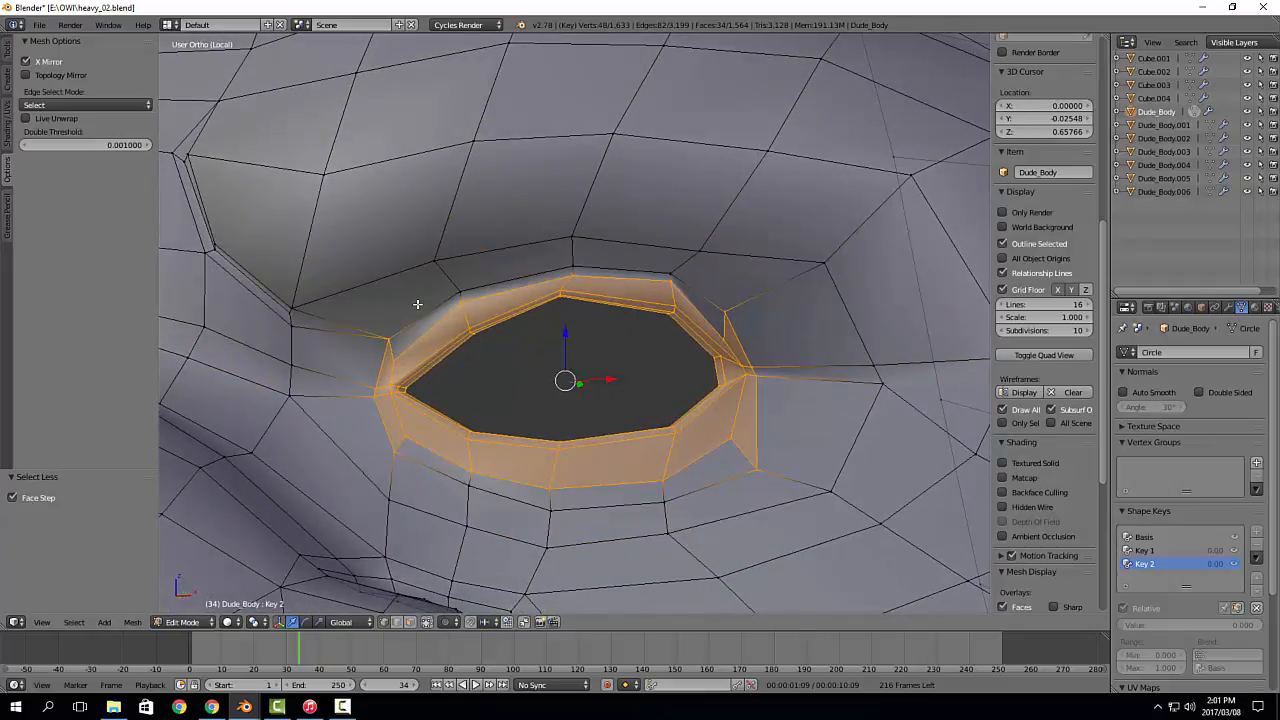
{"action": "key", "text": "ctrl+KP_Add"}
{"action": "key", "text": "ctrl+KP_Add"}
{"action": "key", "text": "ctrl+KP_Subtract"}
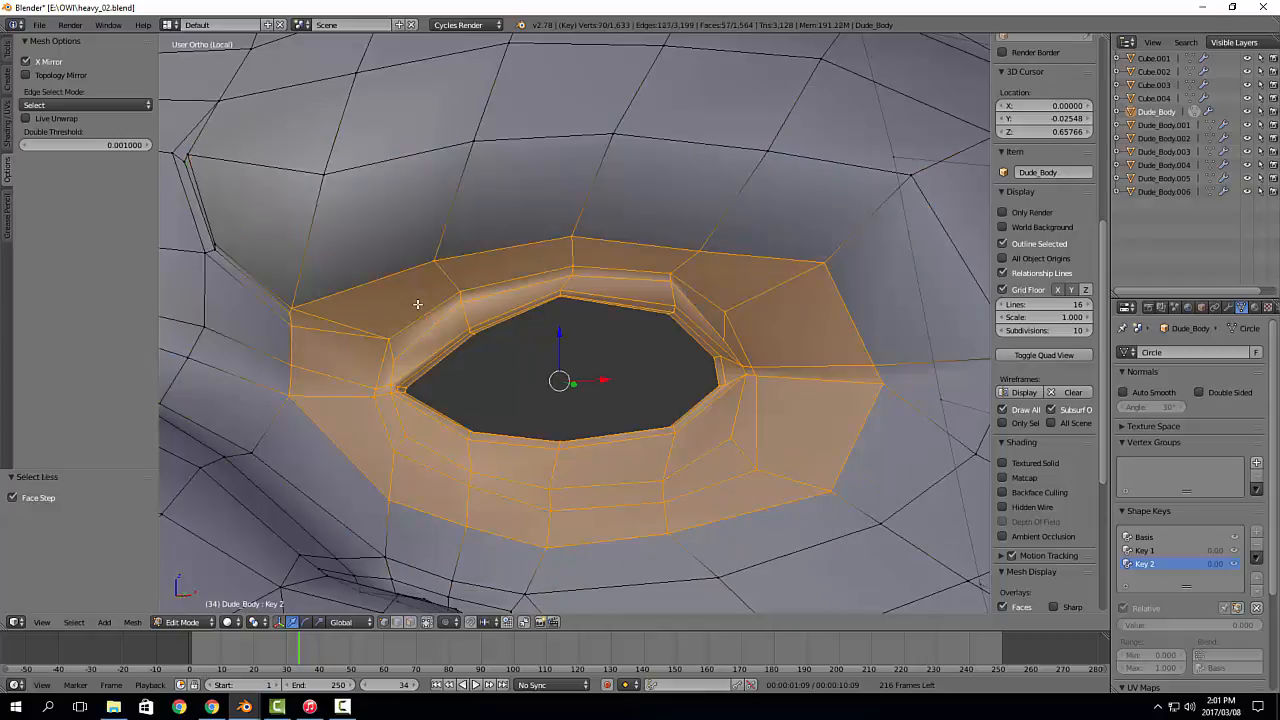
Step: Deselect the outermost vertices at the eye's inner corner beside the nose using circle select
{"action": "scroll", "coordinate": [510, 290], "scroll_direction": "down", "scroll_amount": 3}
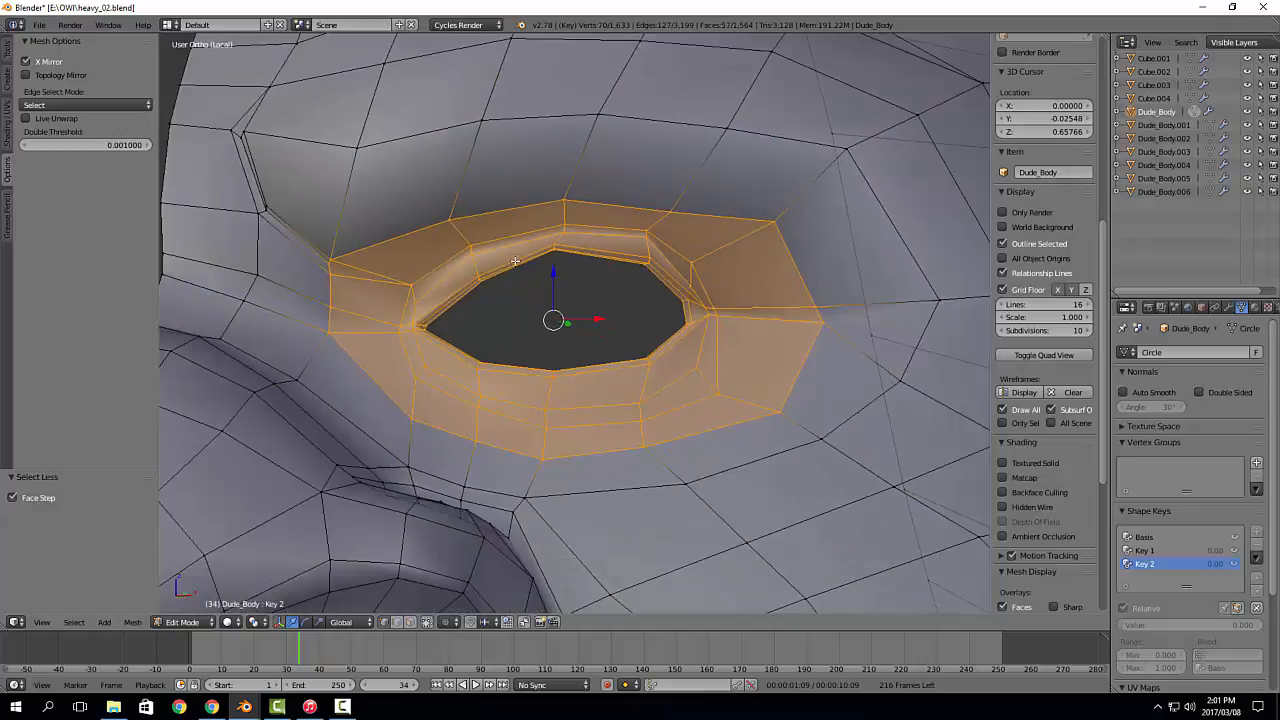
{"action": "middle_click_drag", "start_coordinate": [414, 285], "coordinate": [469, 291], "text": "shift"}
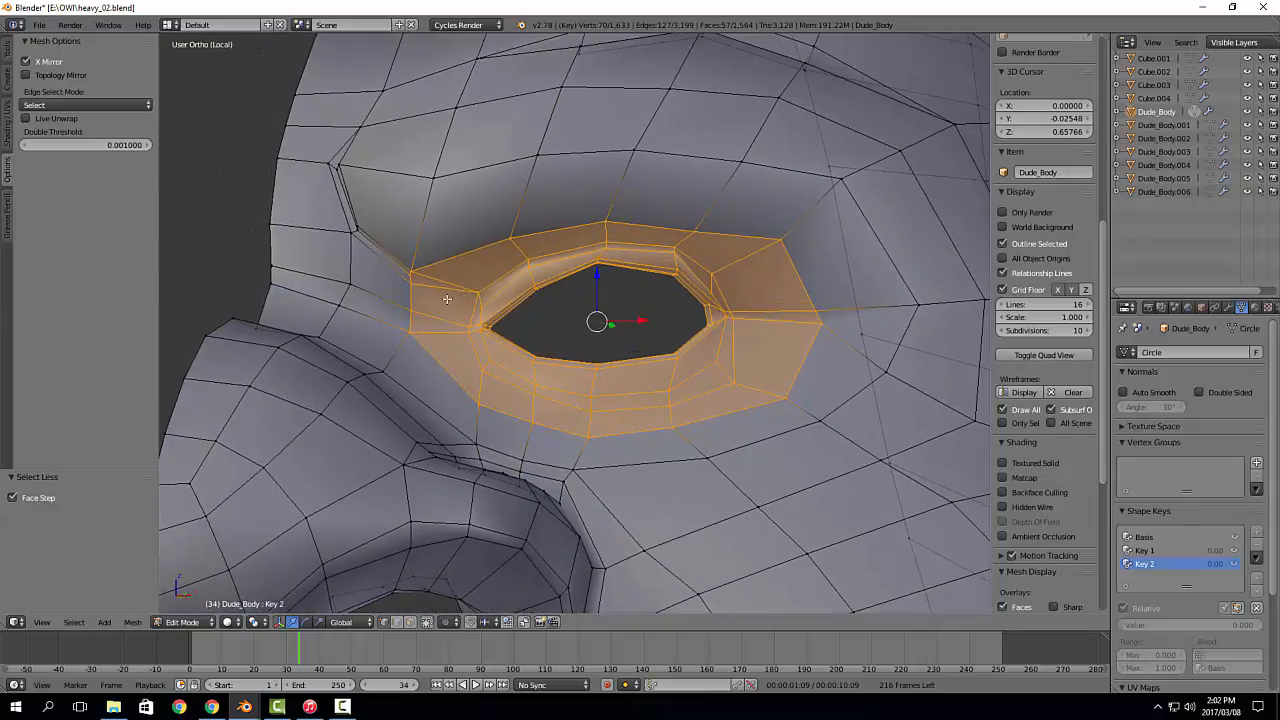
{"action": "key", "text": "c"}
{"action": "middle_click_drag", "start_coordinate": [408, 264], "coordinate": [405, 334]}
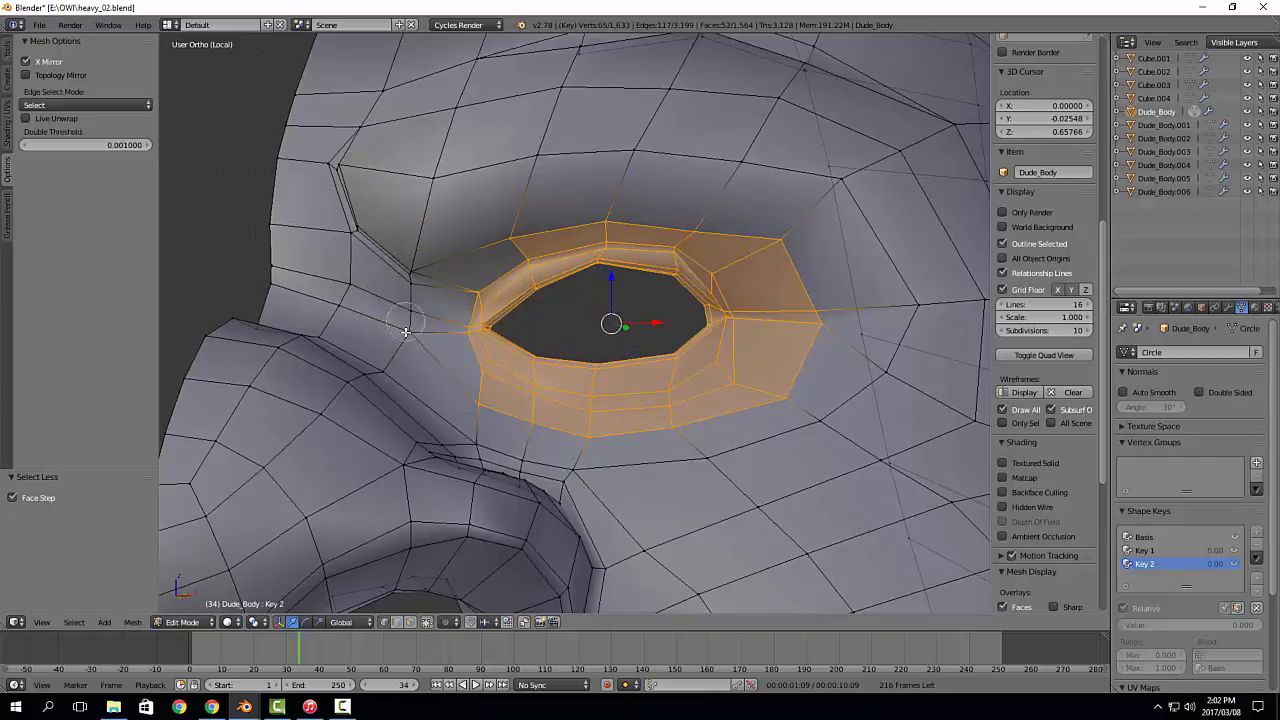
{"action": "right_click", "coordinate": [366, 252]}
Step: Assign the selected eyelid vertices to a new vertex group
{"action": "scroll", "coordinate": [407, 287], "scroll_direction": "down", "scroll_amount": 1}
{"action": "middle_click_drag", "start_coordinate": [437, 314], "coordinate": [533, 370]}
{"action": "scroll", "coordinate": [634, 322], "scroll_direction": "down", "scroll_amount": 3}
{"action": "middle_click_drag", "start_coordinate": [566, 327], "coordinate": [508, 354]}
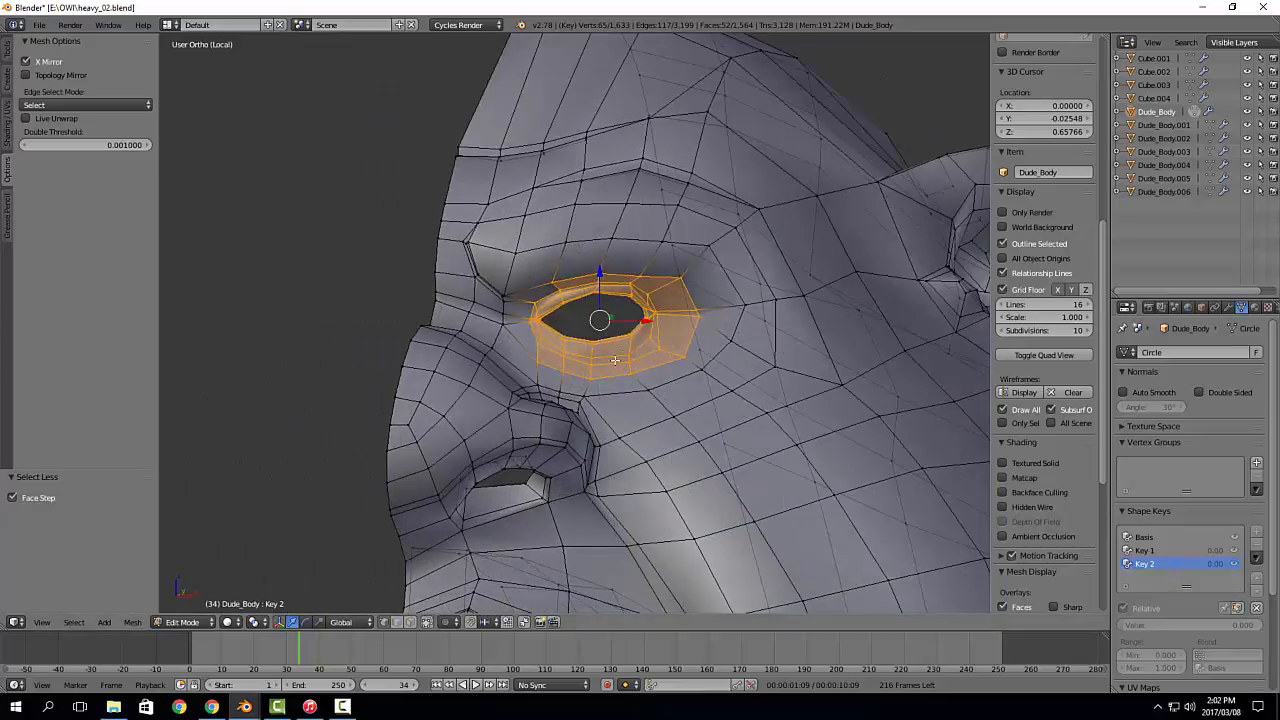
{"action": "scroll", "coordinate": [803, 351], "scroll_direction": "down", "scroll_amount": 1}
{"action": "middle_click_drag", "start_coordinate": [903, 418], "coordinate": [763, 355], "text": "shift"}
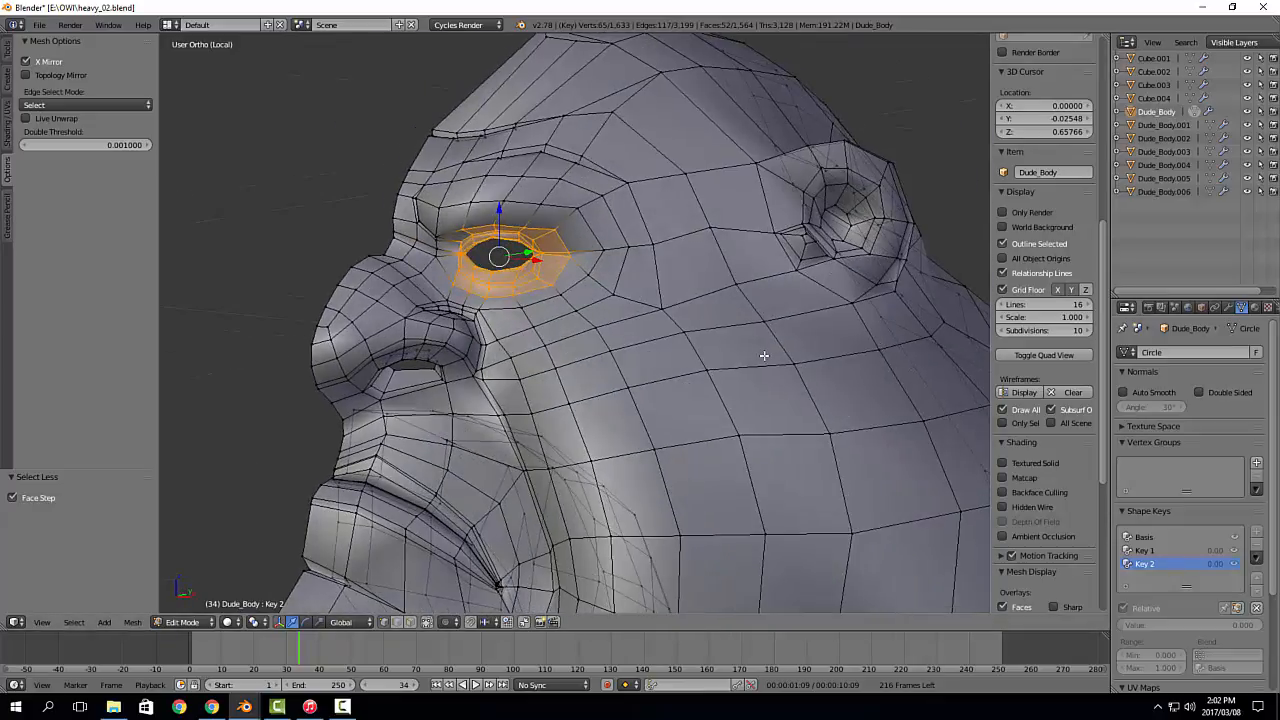
{"action": "key", "text": "ctrl+g"}
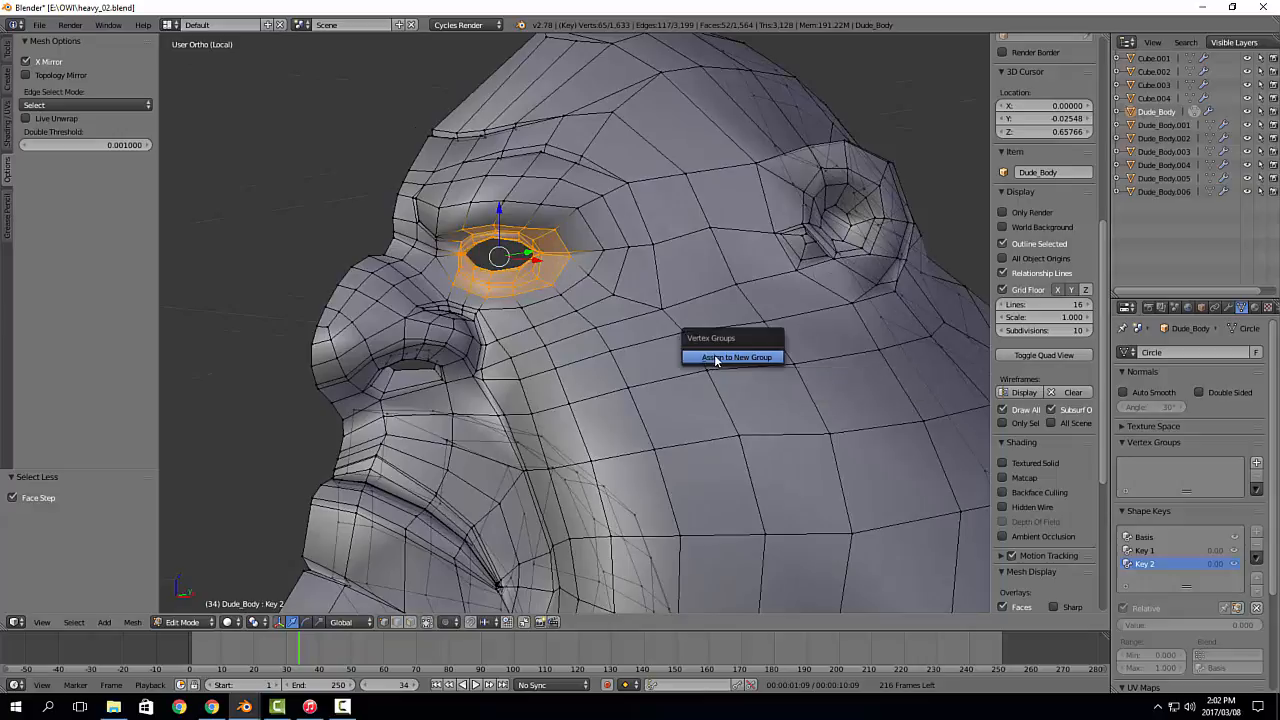
{"action": "left_click", "coordinate": [715, 358]}
Step: Invert the selection, assign the rest of the body to another new vertex group, and return to Object Mode
{"action": "key", "text": "ctrl+i"}
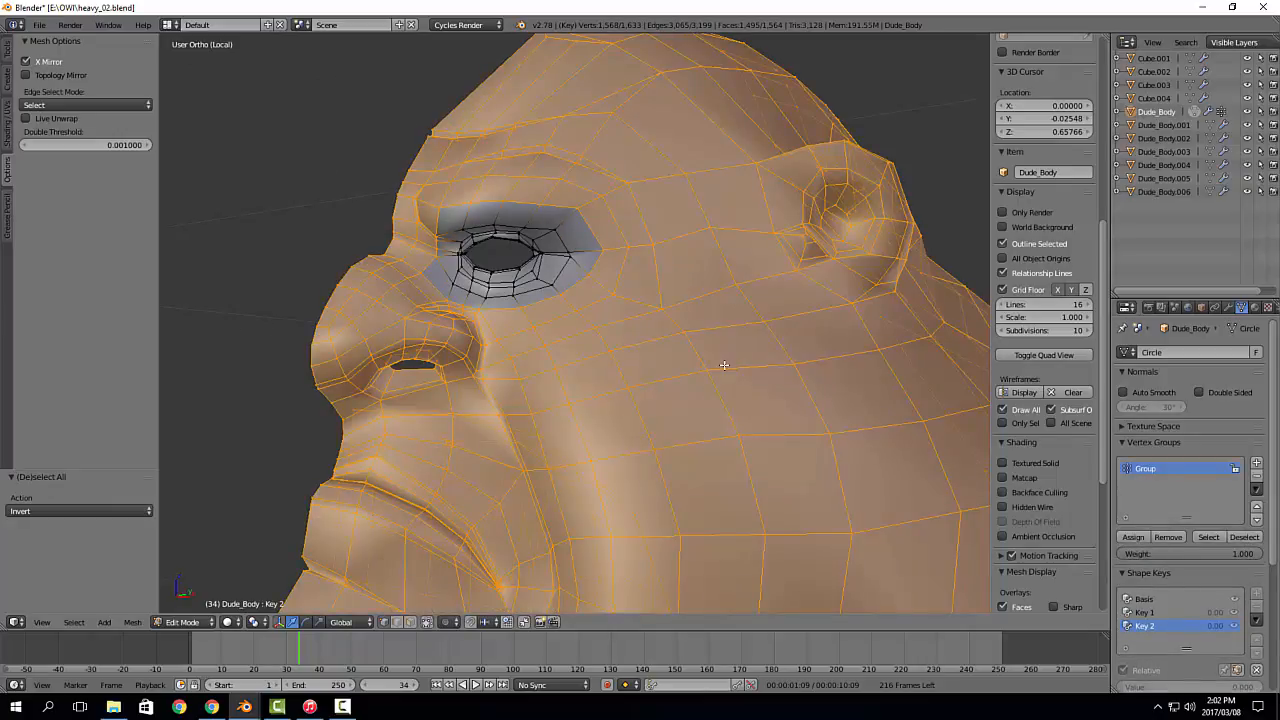
{"action": "middle_click_drag", "start_coordinate": [671, 293], "coordinate": [713, 309]}
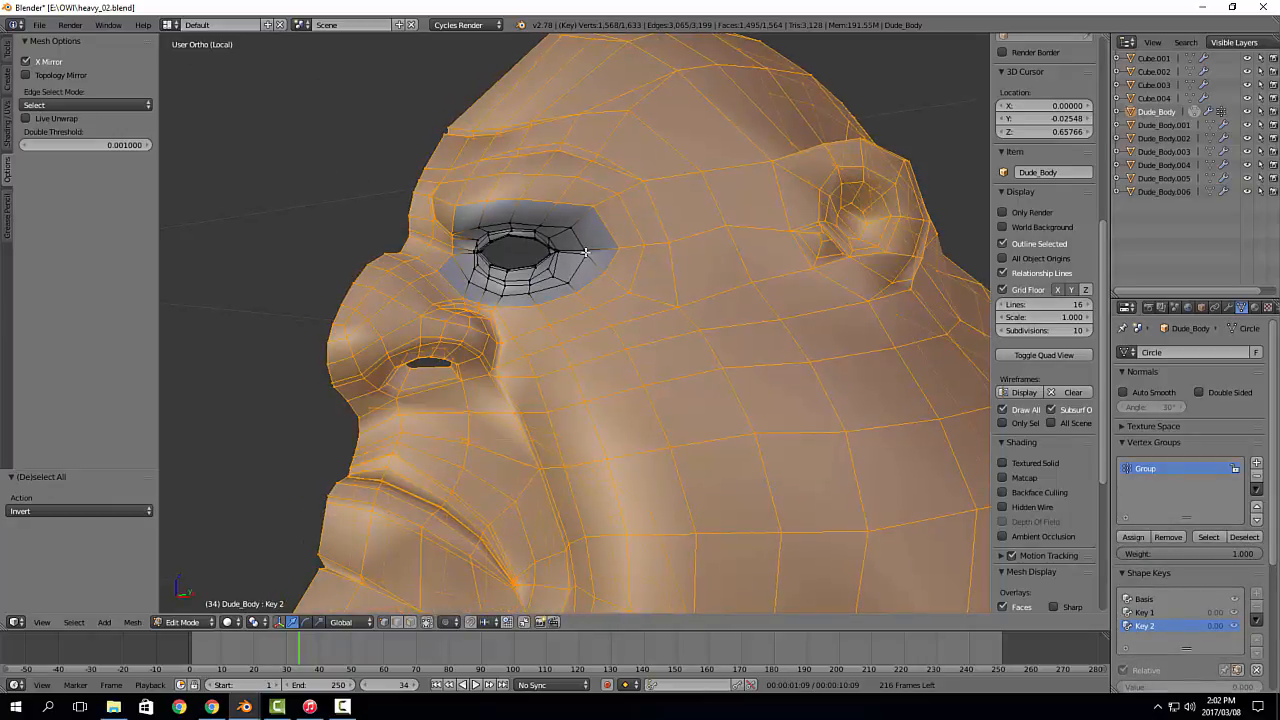
{"action": "key", "text": "ctrl+g"}
{"action": "left_click", "coordinate": [690, 266]}
{"action": "key", "text": "Tab"}
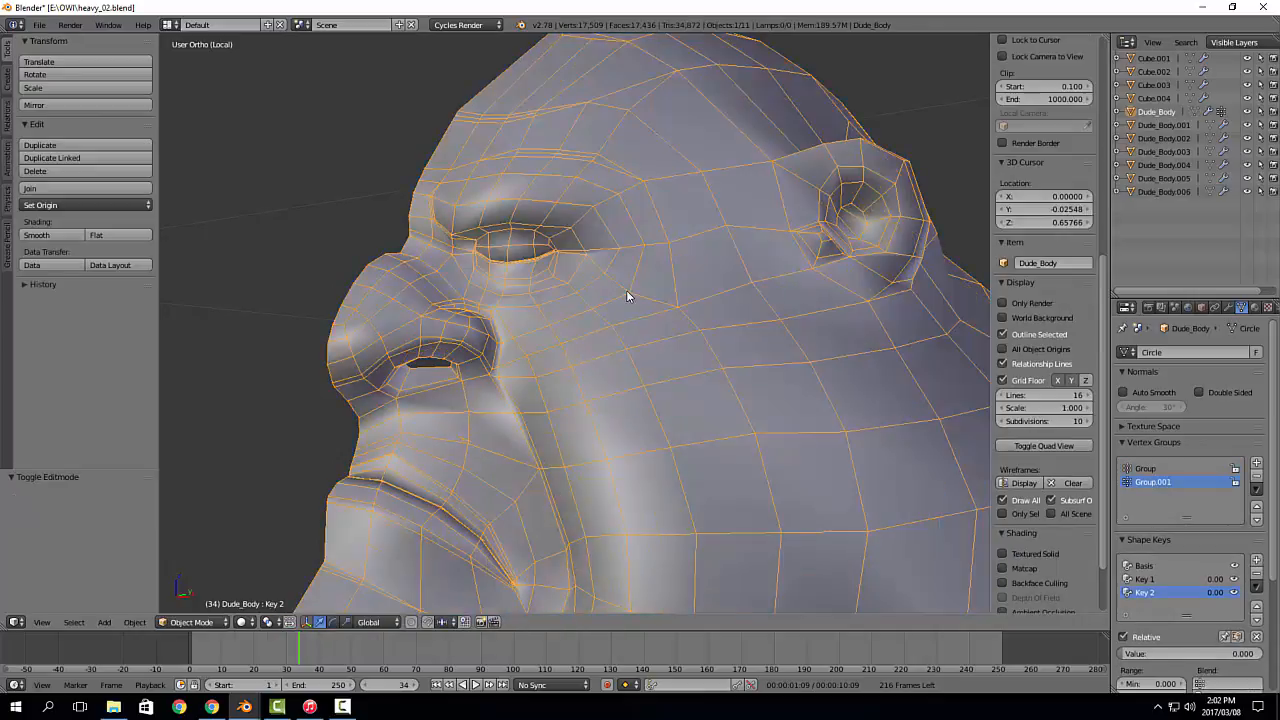
Step: Check the weights of the eyelid and body vertex groups in Weight Paint mode
{"action": "middle_click_drag", "start_coordinate": [626, 290], "coordinate": [760, 272]}
{"action": "key", "text": "ctrl+Tab"}
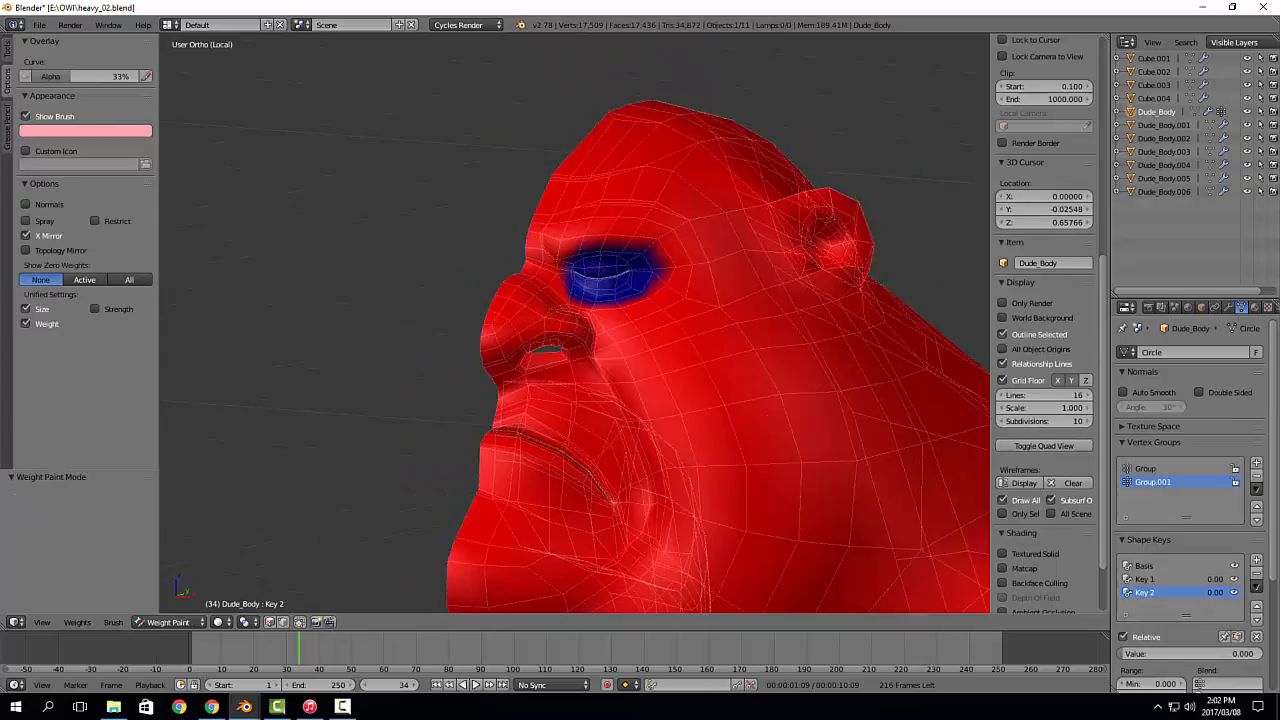
{"action": "left_click", "coordinate": [1147, 469]}
{"action": "left_click", "coordinate": [1152, 484]}
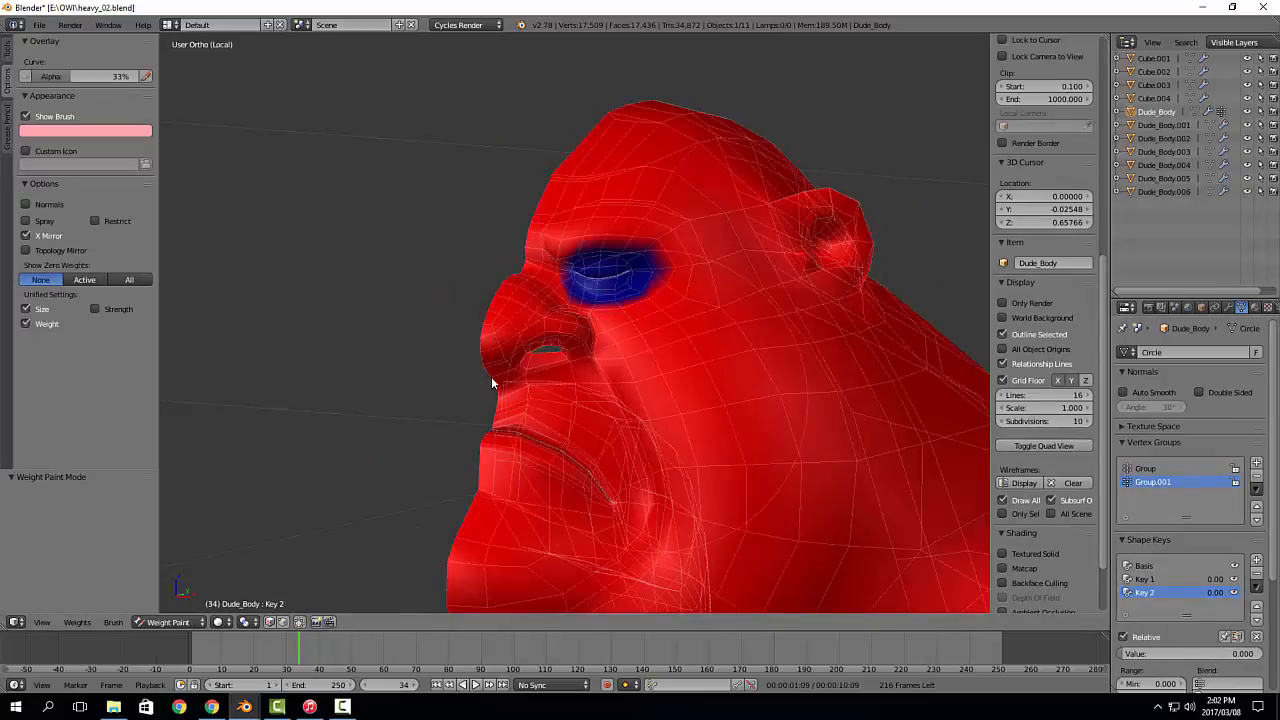
{"action": "key", "text": "ctrl+Tab"}
Step: Set the Key 1 shape key's value to 1 and make it the active key
{"action": "middle_click_drag", "start_coordinate": [666, 403], "coordinate": [697, 385]}
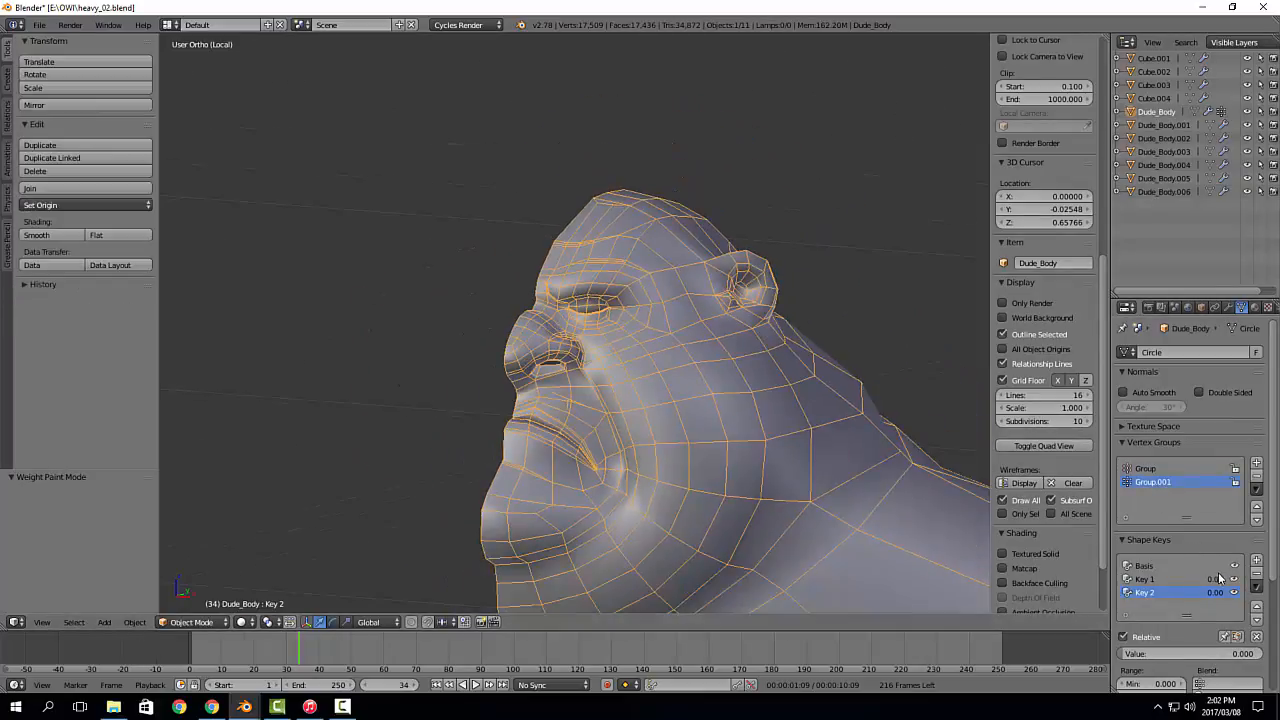
{"action": "left_click_drag", "start_coordinate": [1216, 578], "coordinate": [1266, 578]}
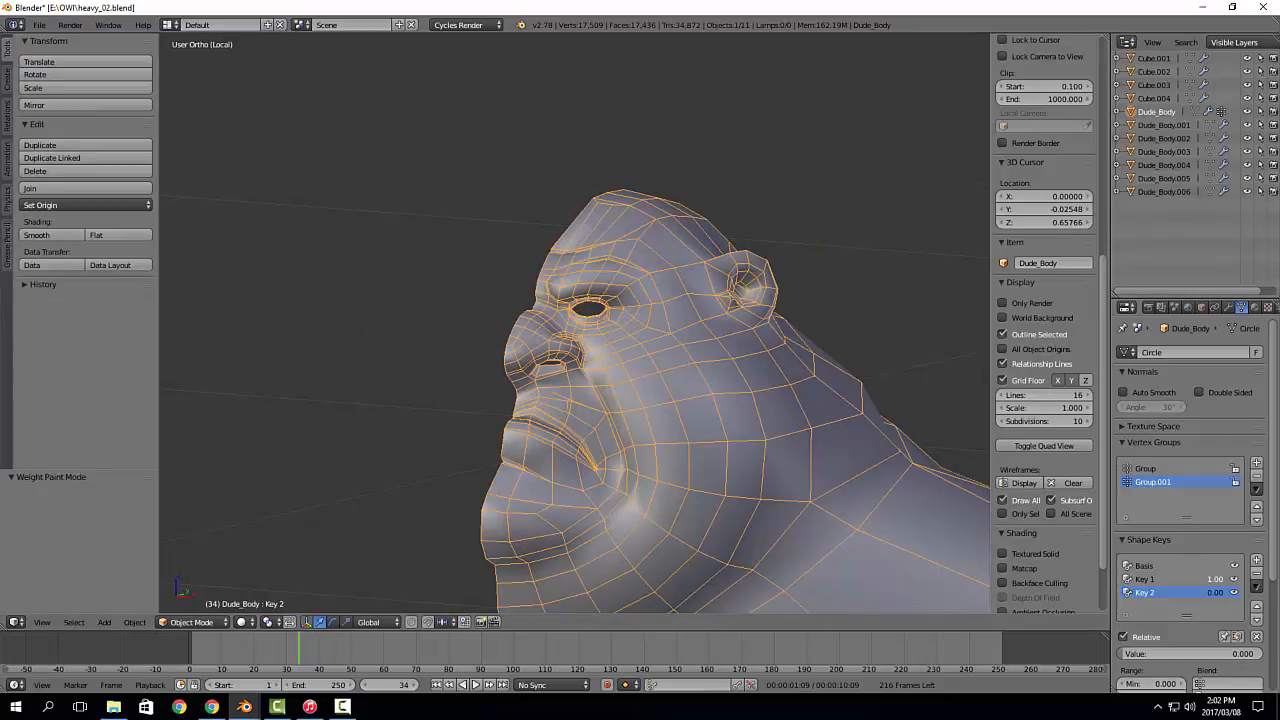
{"action": "left_click_drag", "start_coordinate": [1210, 579], "coordinate": [1240, 579]}
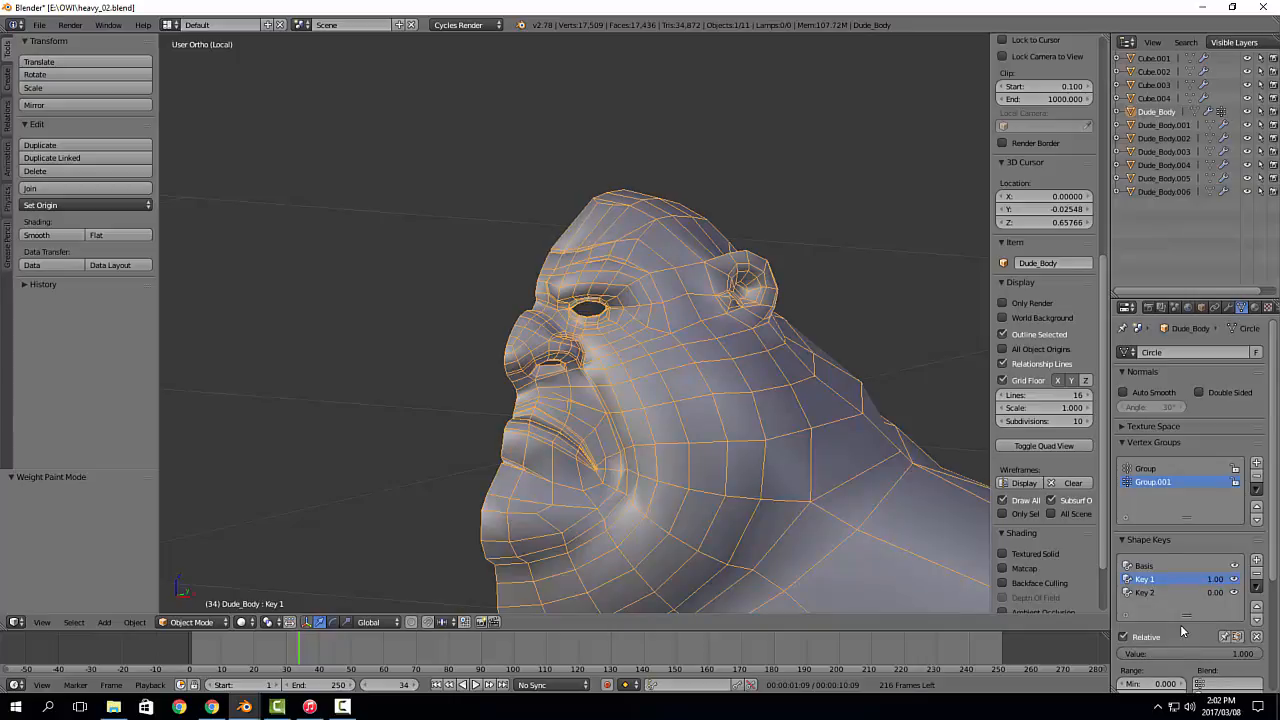
{"action": "scroll", "coordinate": [1182, 630], "scroll_direction": "down", "scroll_amount": 1}
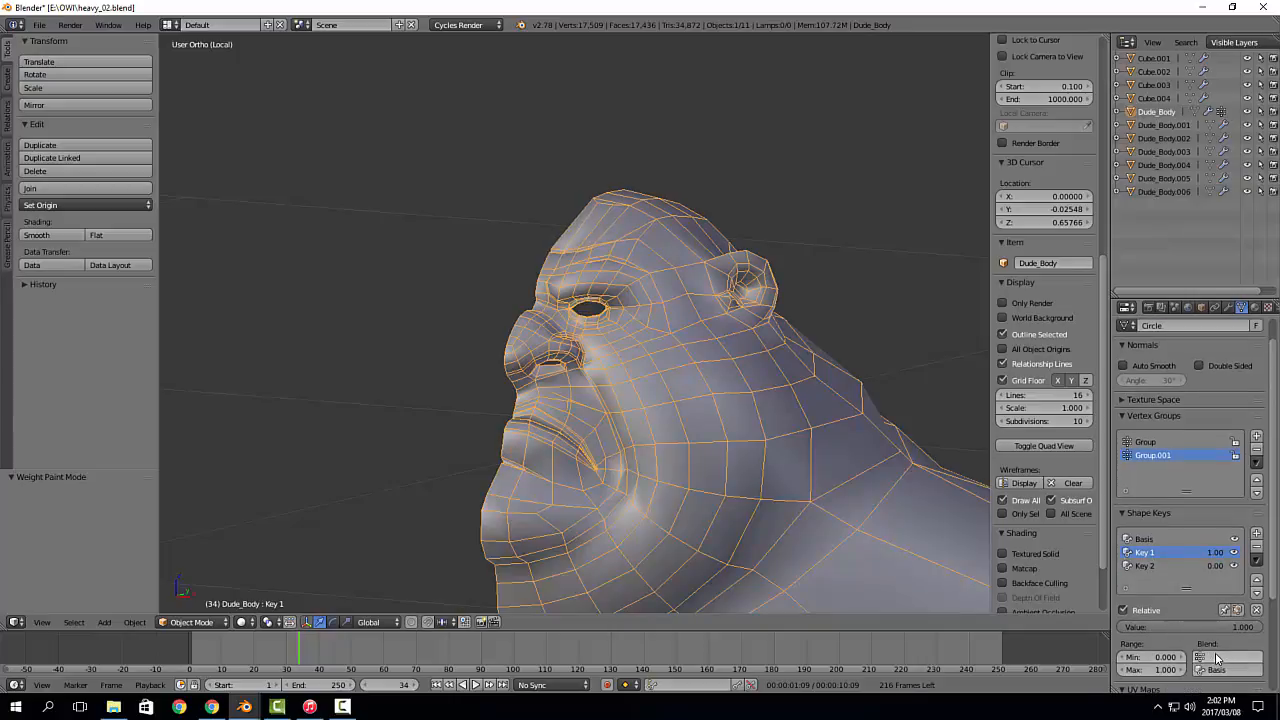
Step: Limit the Key 1 shape key to the vertex group Group and reset its value to 0
{"action": "left_click", "coordinate": [1215, 653]}
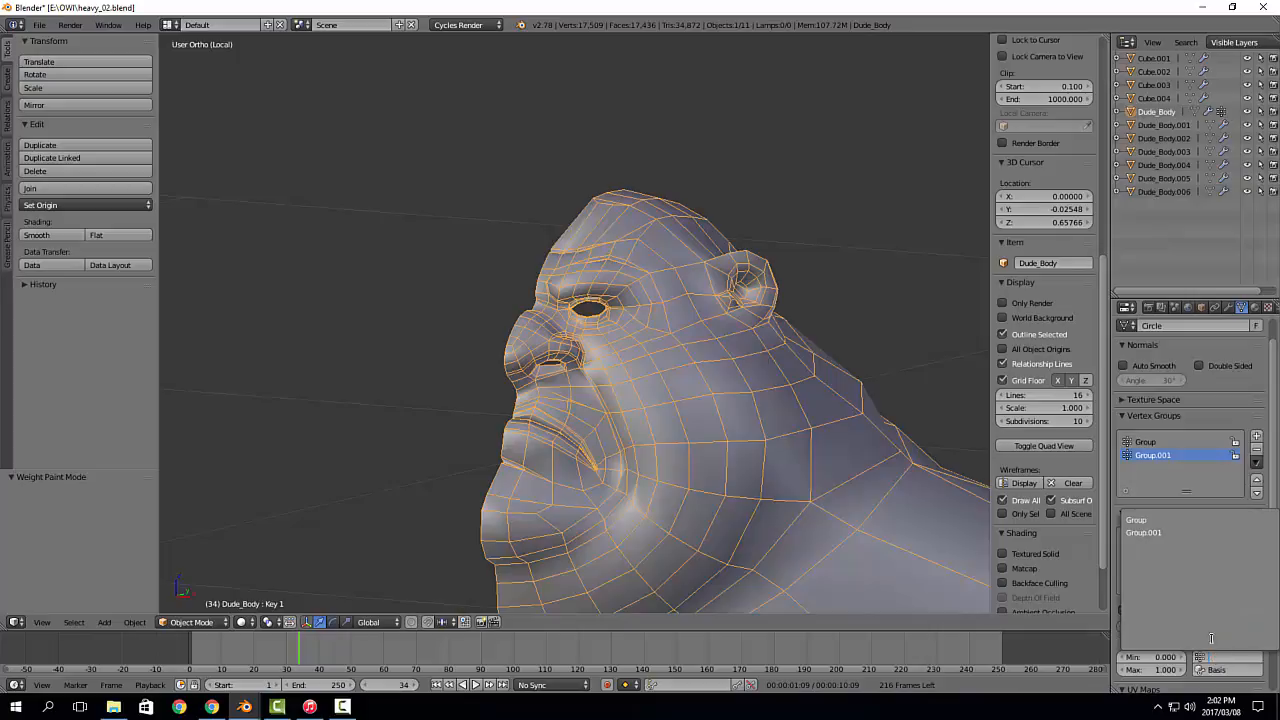
{"action": "left_click", "coordinate": [1163, 521]}
{"action": "left_click_drag", "start_coordinate": [1207, 555], "coordinate": [1172, 554]}
Step: Limit the Key 2 shape key, at value 1, to the vertex group Group.001 and move it above Key 1
{"action": "left_click", "coordinate": [1158, 566]}
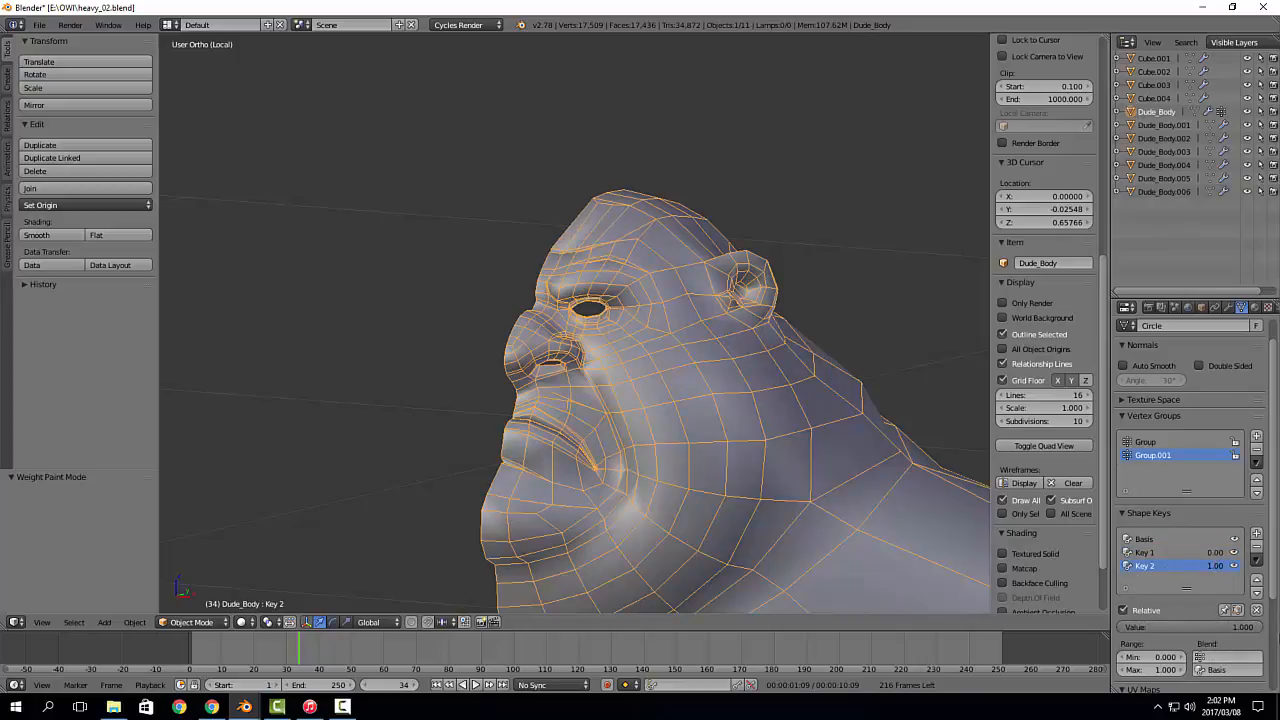
{"action": "left_click", "coordinate": [1228, 657]}
{"action": "left_click", "coordinate": [1190, 600]}
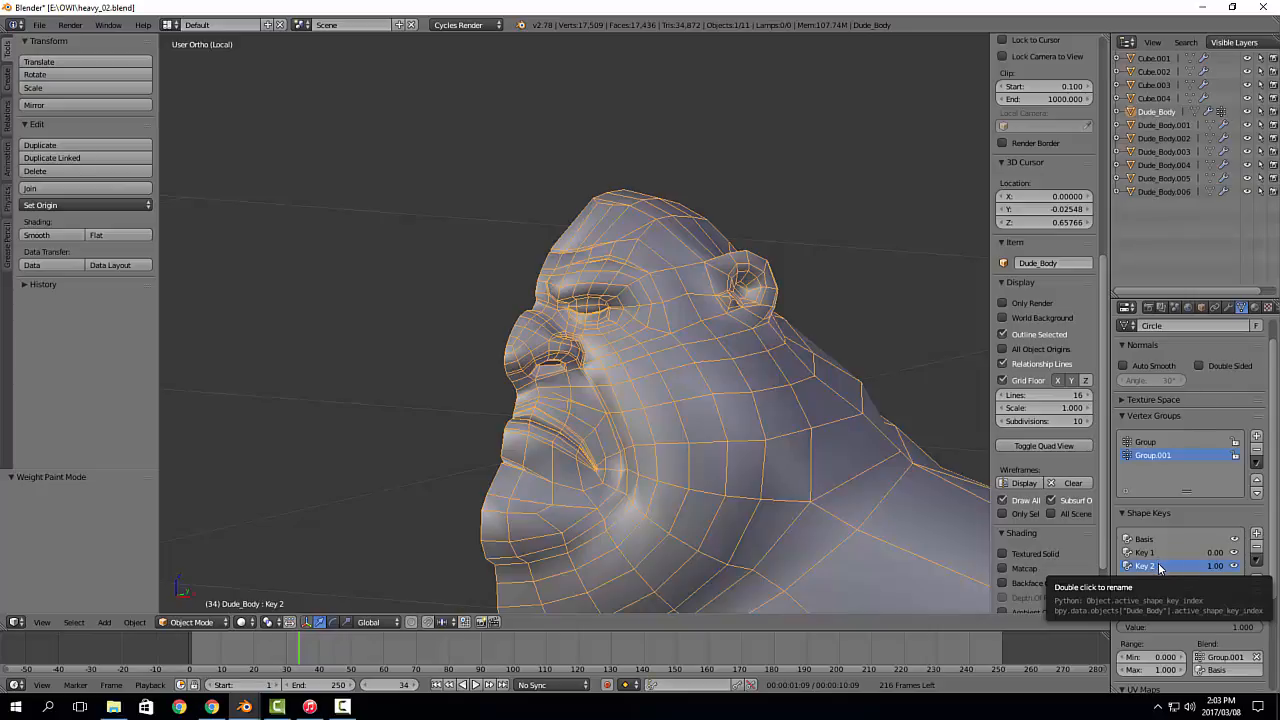
{"action": "left_click", "coordinate": [1257, 581]}
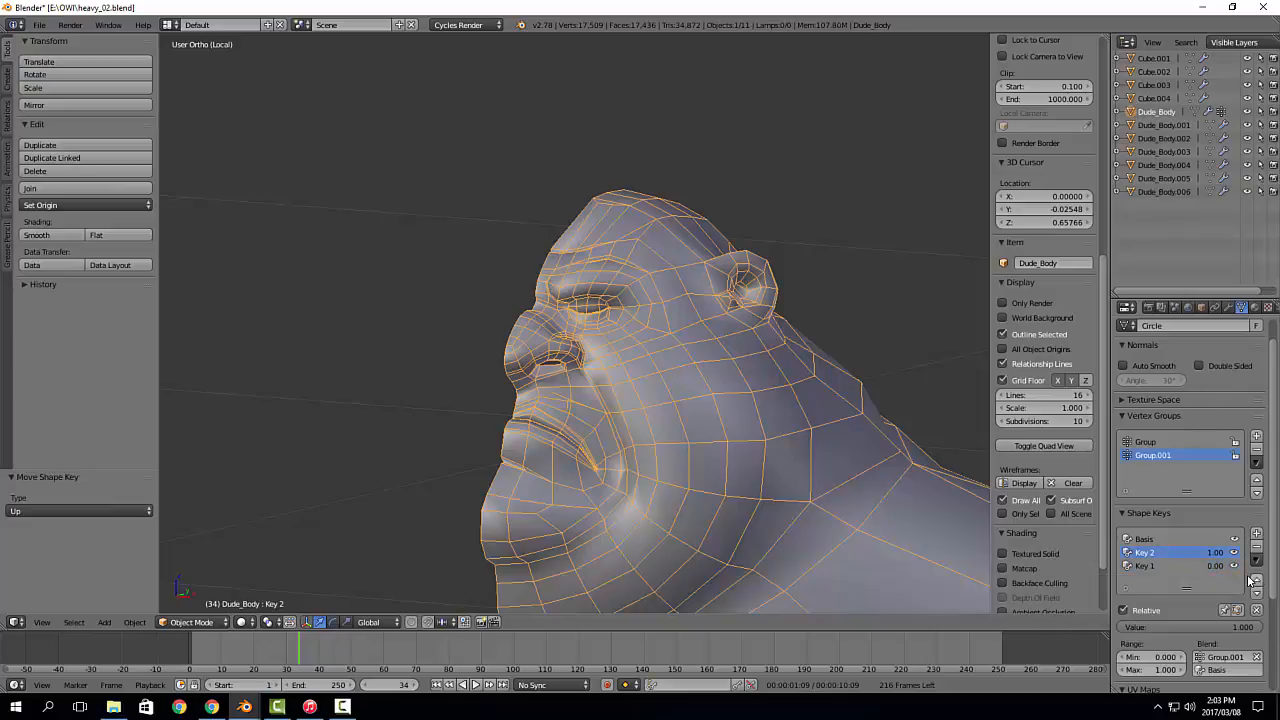
Step: Try removing the Basis shape key and raising Key 1's value to 1
{"action": "left_click", "coordinate": [1158, 541]}
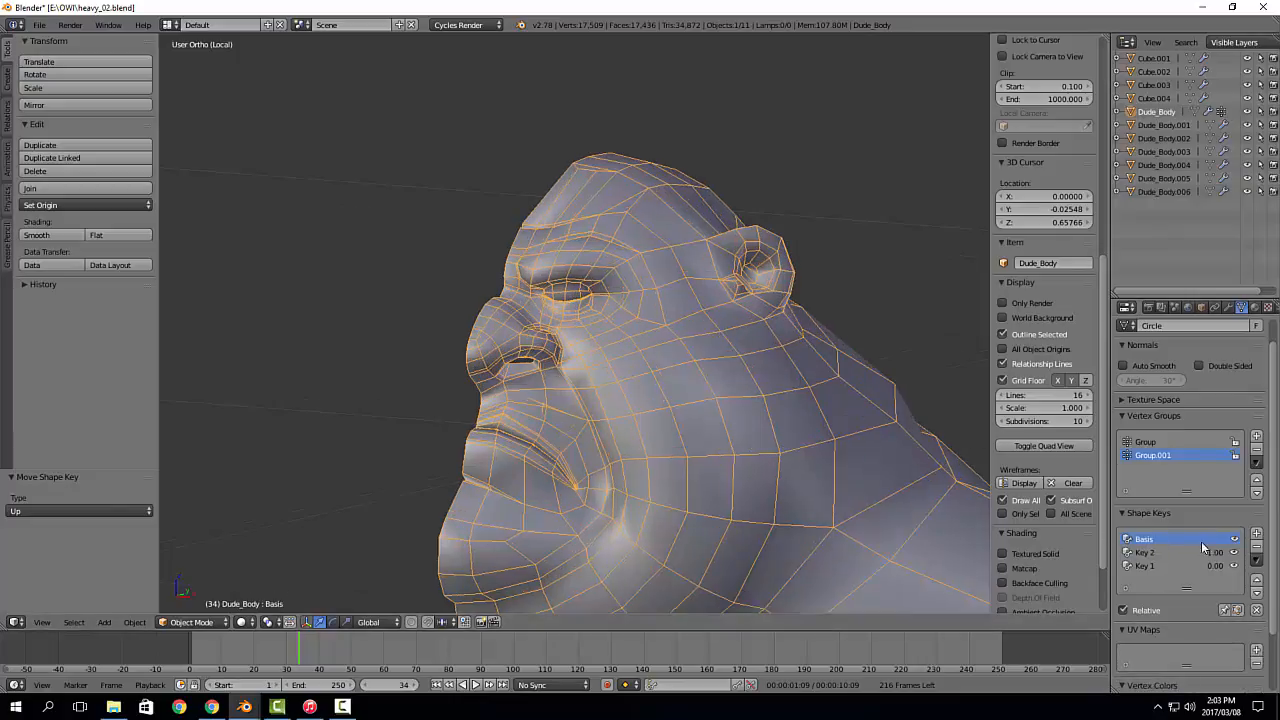
{"action": "left_click_drag", "start_coordinate": [1219, 552], "coordinate": [1222, 552]}
{"action": "left_click", "coordinate": [1257, 548]}
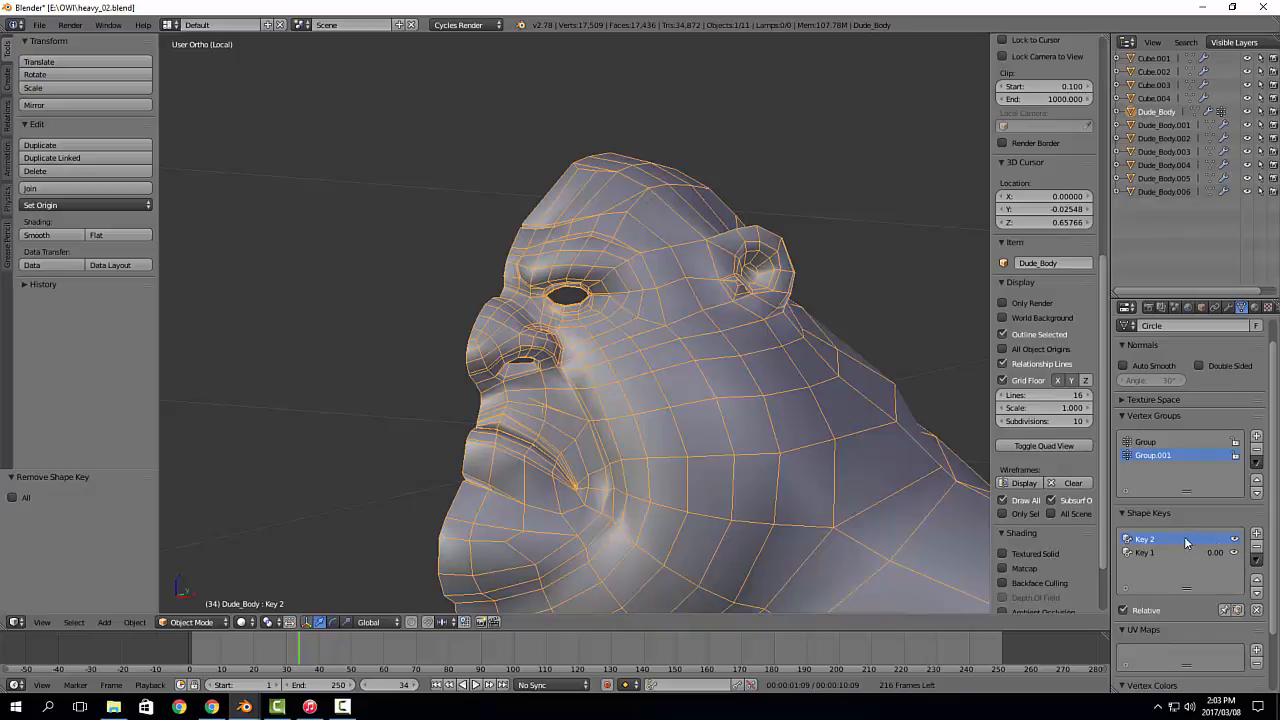
{"action": "mouse_move", "coordinate": [584, 263]}
{"action": "middle_mouse_down"}
{"action": "mouse_move", "coordinate": [666, 252]}
{"action": "mouse_move", "coordinate": [585, 280]}
{"action": "middle_mouse_up"}
{"action": "left_click_drag", "start_coordinate": [1214, 552], "coordinate": [1250, 552]}
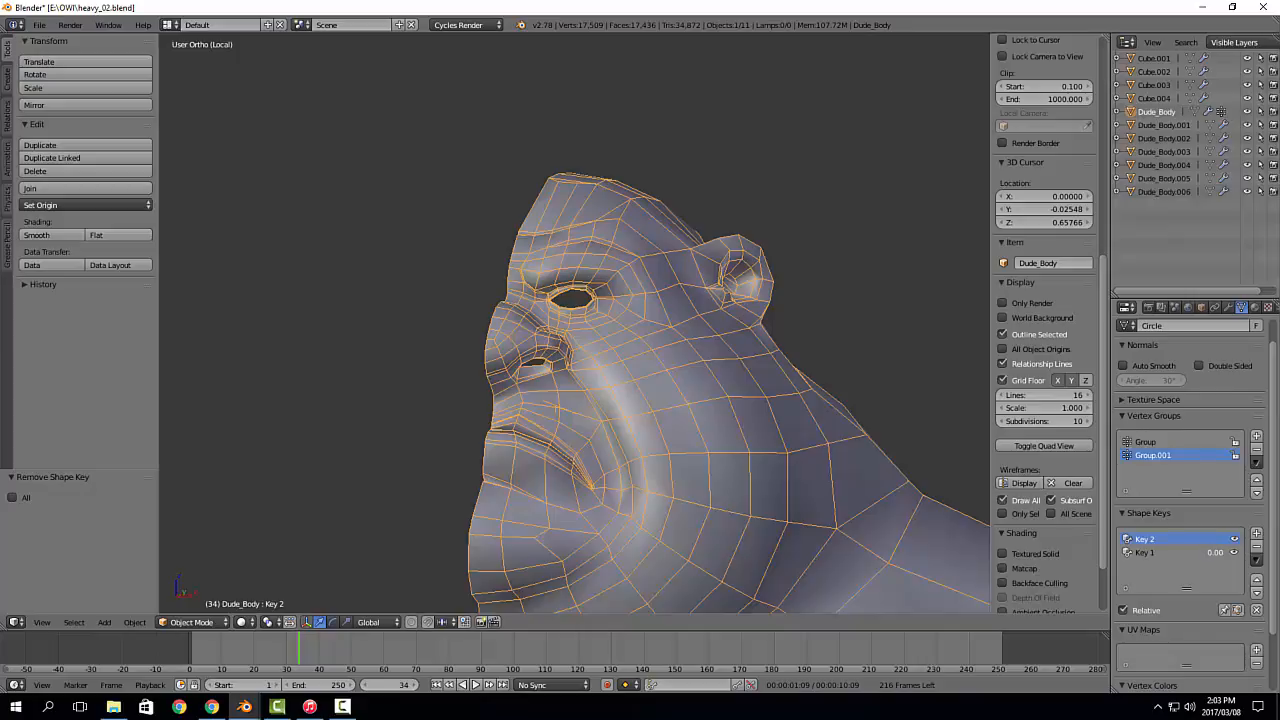
Step: Try clearing the blend vertex group of Key 1 and changing the key's value
{"action": "left_click", "coordinate": [1146, 554]}
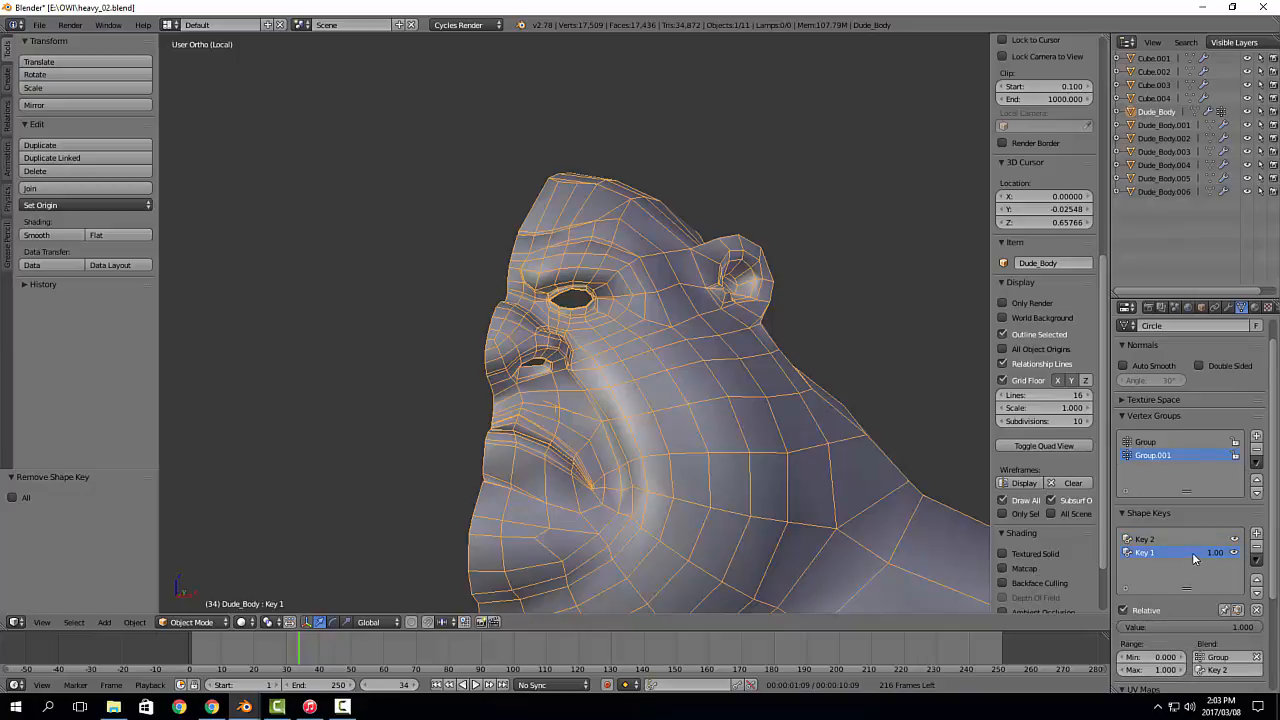
{"action": "left_click", "coordinate": [1255, 657]}
{"action": "left_click_drag", "start_coordinate": [1216, 553], "coordinate": [1195, 553]}
Step: Undo the shape key changes back to before the Basis removal and set Key 2's value to 1
{"action": "key", "text": "ctrl+z"}
{"action": "key", "text": "ctrl+z"}
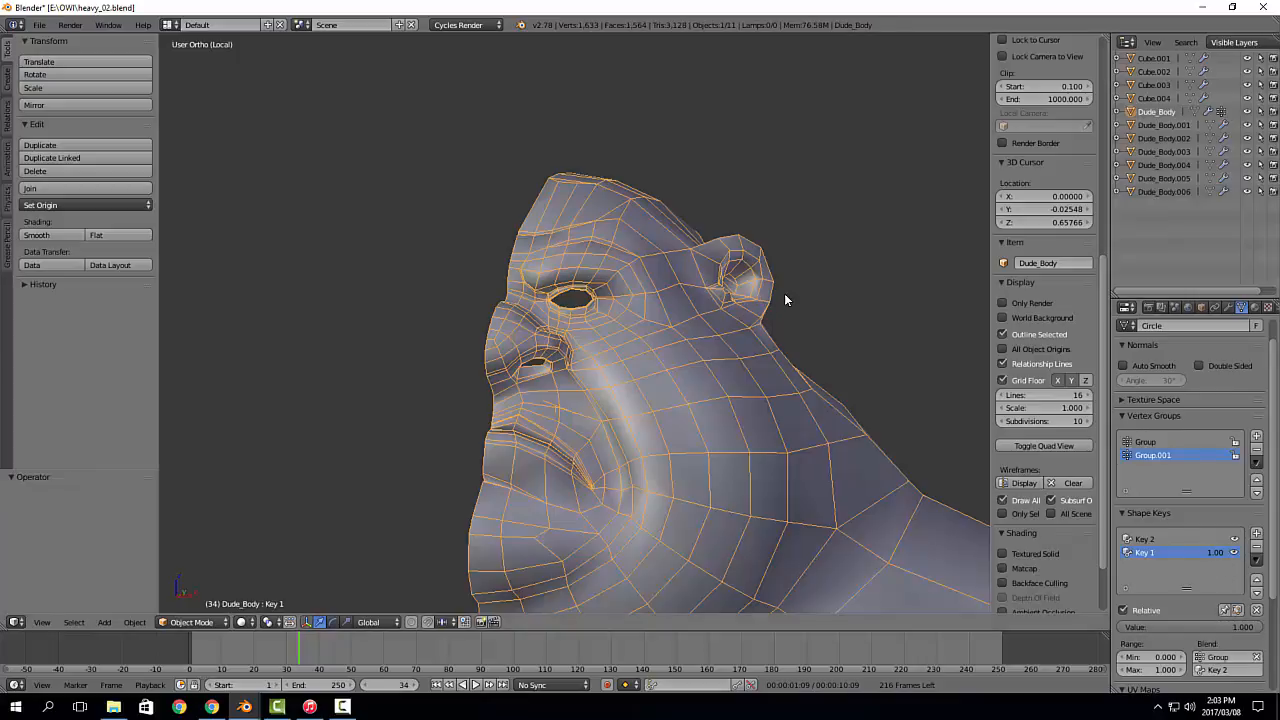
{"action": "key", "text": "ctrl+z"}
{"action": "key", "text": "ctrl+z"}
{"action": "key", "text": "ctrl+z"}
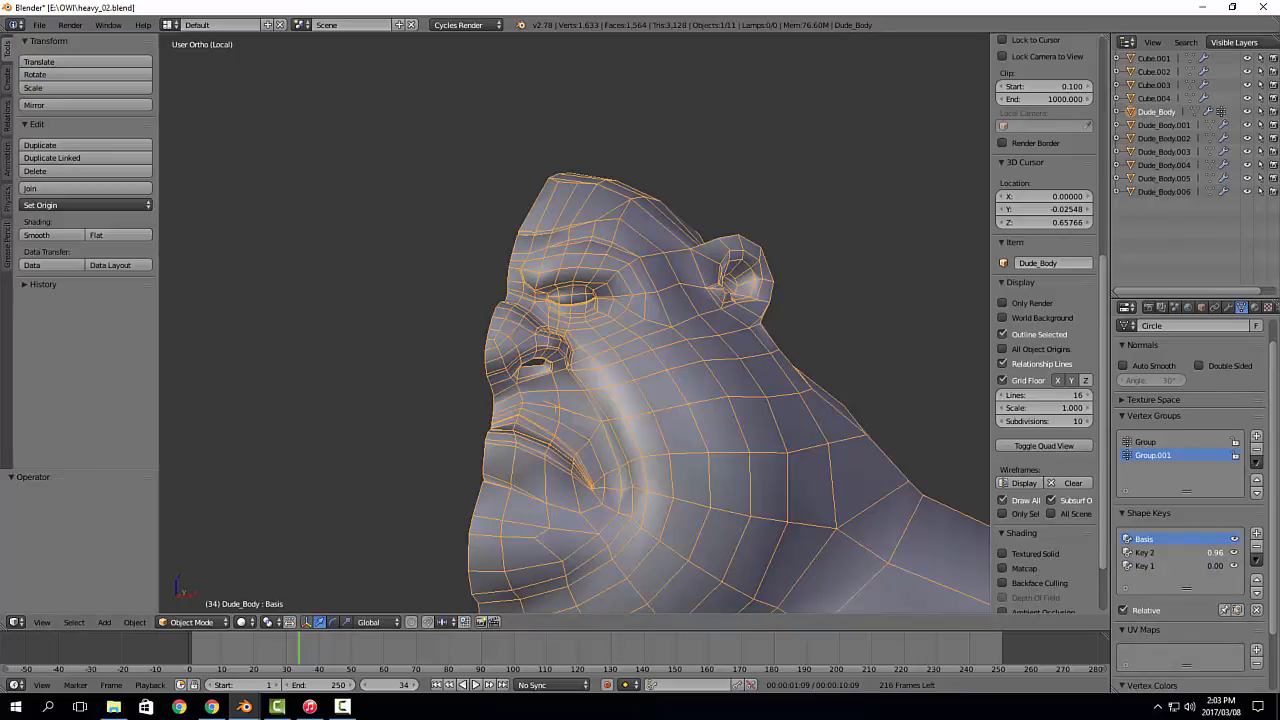
{"action": "mouse_move", "coordinate": [1200, 553]}
{"action": "left_mouse_down"}
{"action": "mouse_move", "coordinate": [1150, 553]}
{"action": "mouse_move", "coordinate": [1217, 553]}
{"action": "left_mouse_up"}
Step: Duplicate the half body and move the copy about 1.188 along the X axis
{"action": "scroll", "coordinate": [600, 290], "scroll_direction": "down", "scroll_amount": 8}
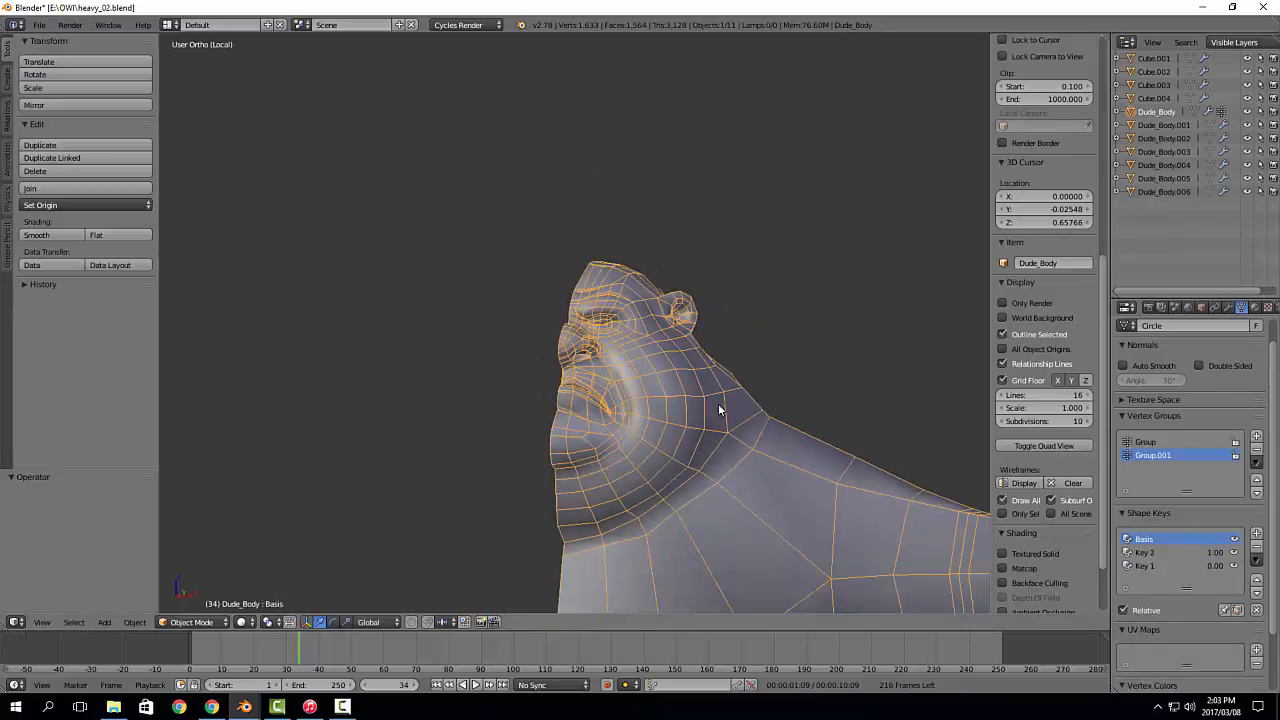
{"action": "middle_click_drag", "start_coordinate": [606, 315], "coordinate": [641, 387]}
{"action": "key", "text": "shift+d"}
{"action": "right_click", "coordinate": [727, 414]}
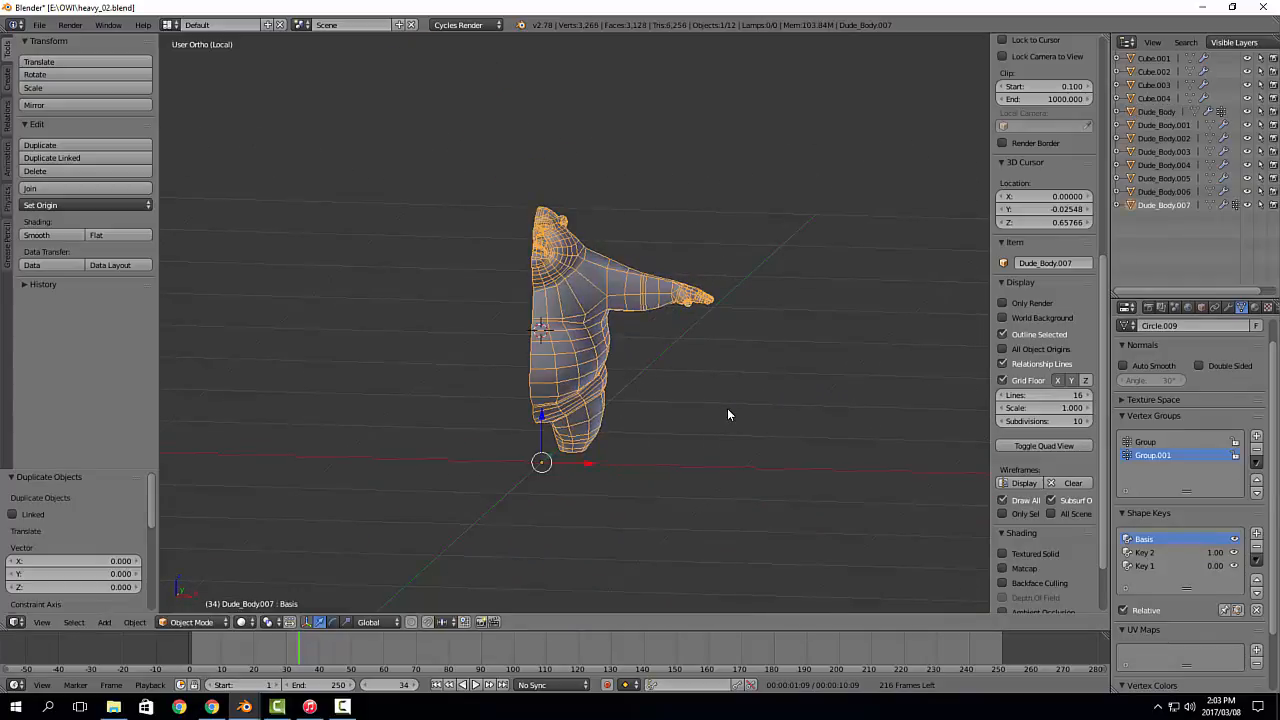
{"action": "key", "text": "g"}
{"action": "key", "text": "x"}
{"action": "left_click", "coordinate": [827, 462]}
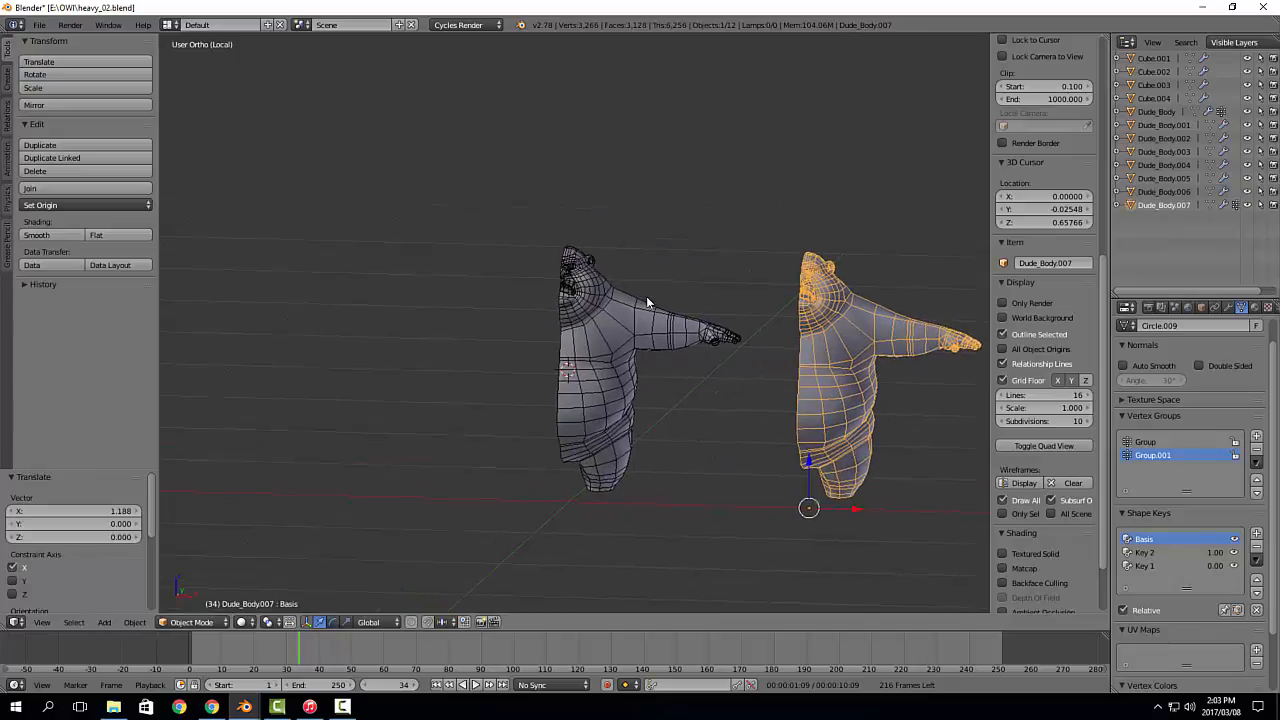
Step: Compare the original half body with its duplicate, selecting each in turn
{"action": "scroll", "coordinate": [535, 289], "scroll_direction": "up", "scroll_amount": 5}
{"action": "middle_click_drag", "start_coordinate": [535, 289], "coordinate": [712, 398]}
{"action": "right_click", "coordinate": [612, 314]}
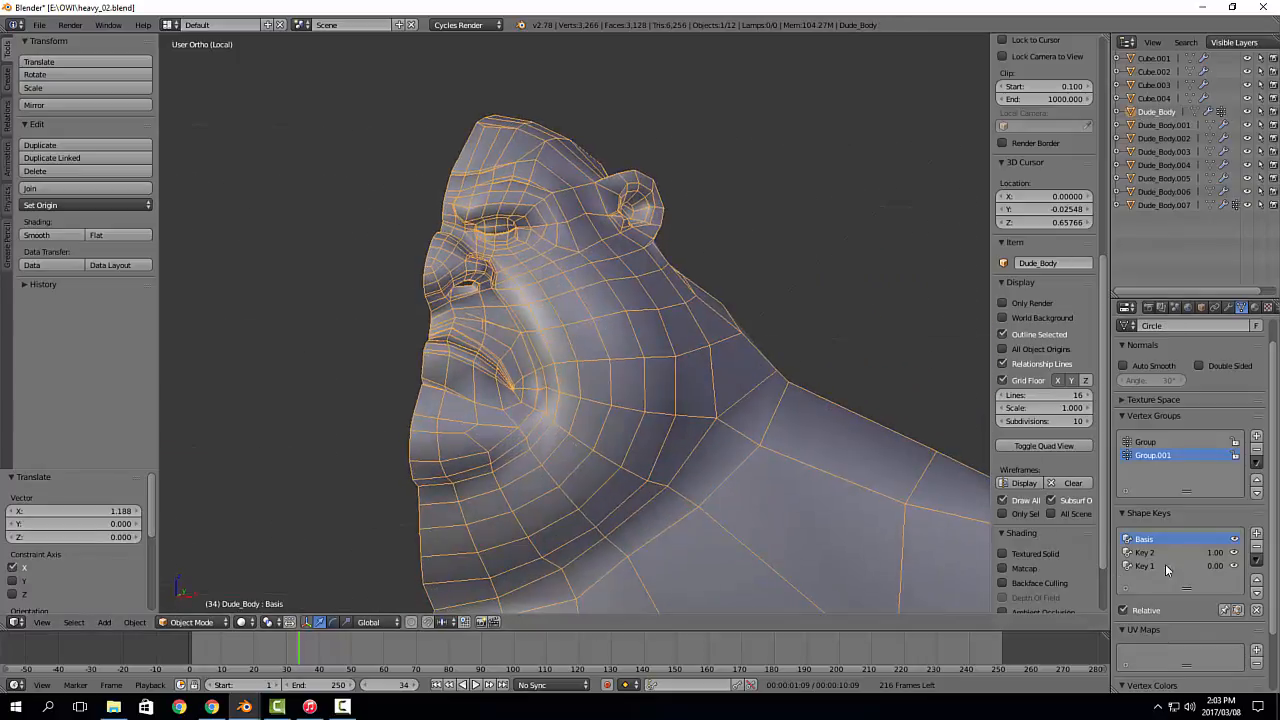
{"action": "scroll", "coordinate": [748, 296], "scroll_direction": "down", "scroll_amount": 7}
{"action": "middle_click_drag", "start_coordinate": [748, 296], "coordinate": [715, 307], "text": "shift"}
{"action": "scroll", "coordinate": [678, 272], "scroll_direction": "down", "scroll_amount": 1}
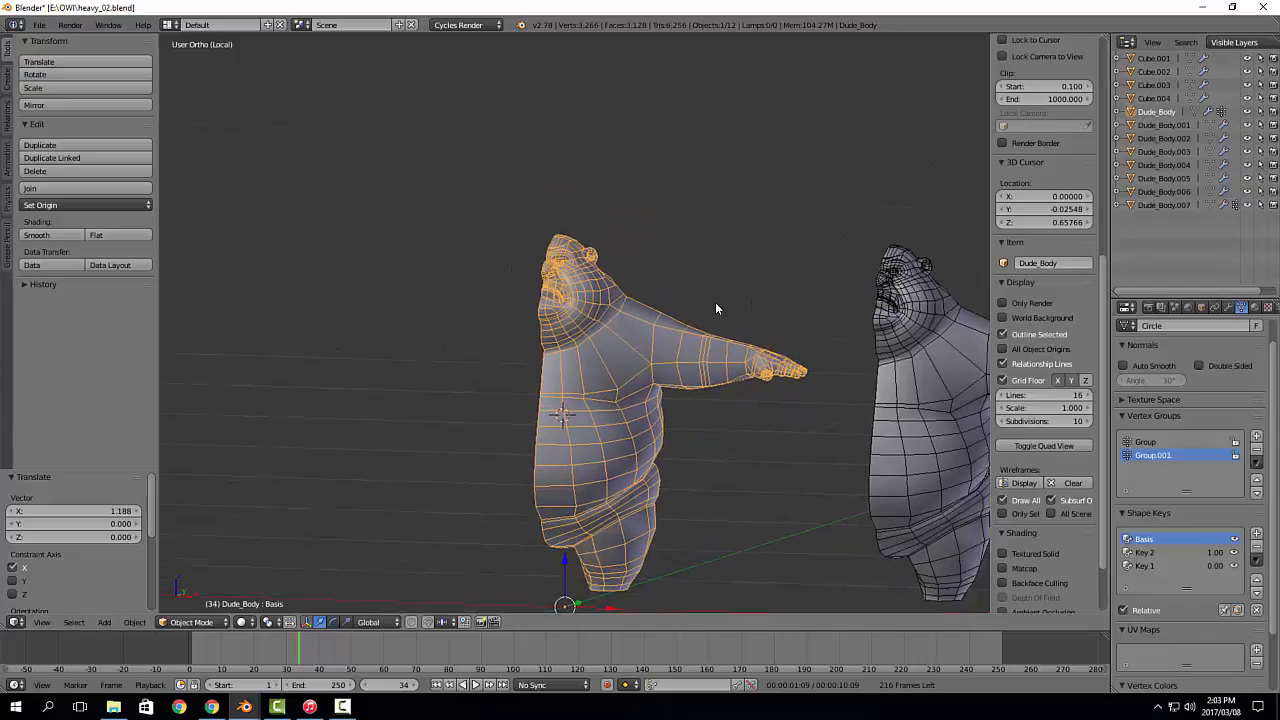
{"action": "scroll", "coordinate": [820, 317], "scroll_direction": "up", "scroll_amount": 4}
{"action": "scroll", "coordinate": [900, 243], "scroll_direction": "down", "scroll_amount": 2}
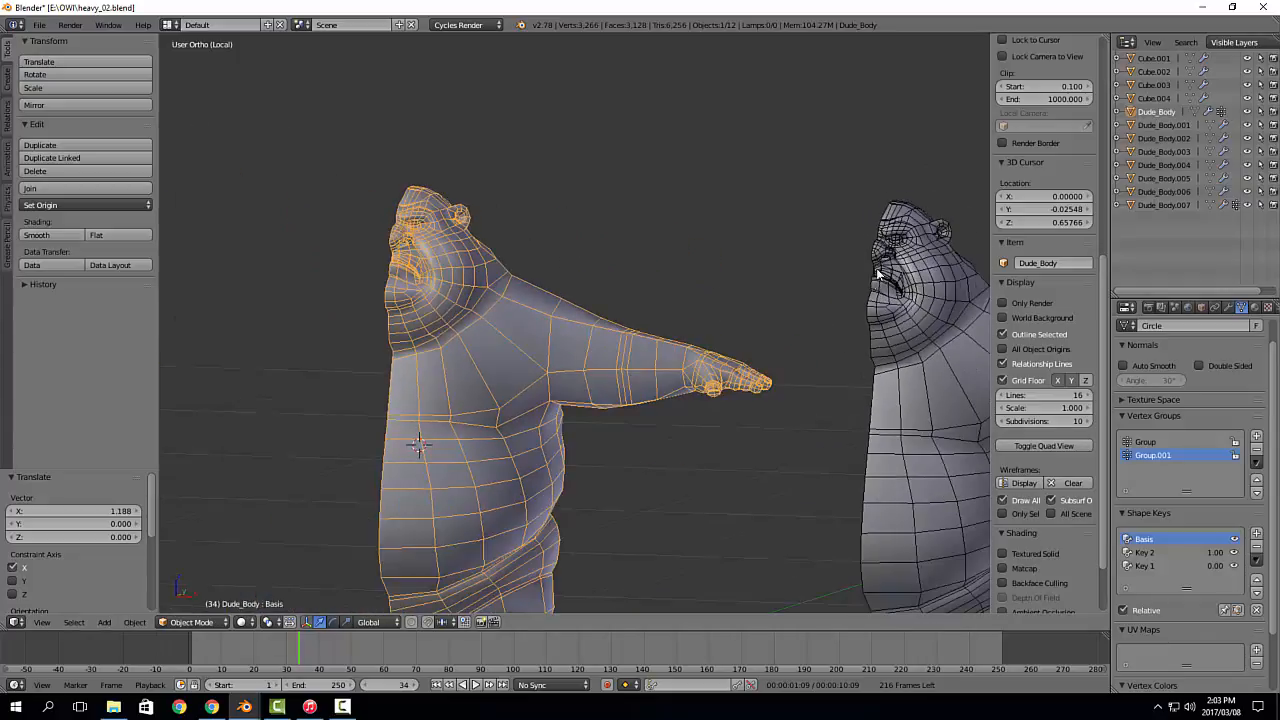
{"action": "right_click", "coordinate": [903, 266]}
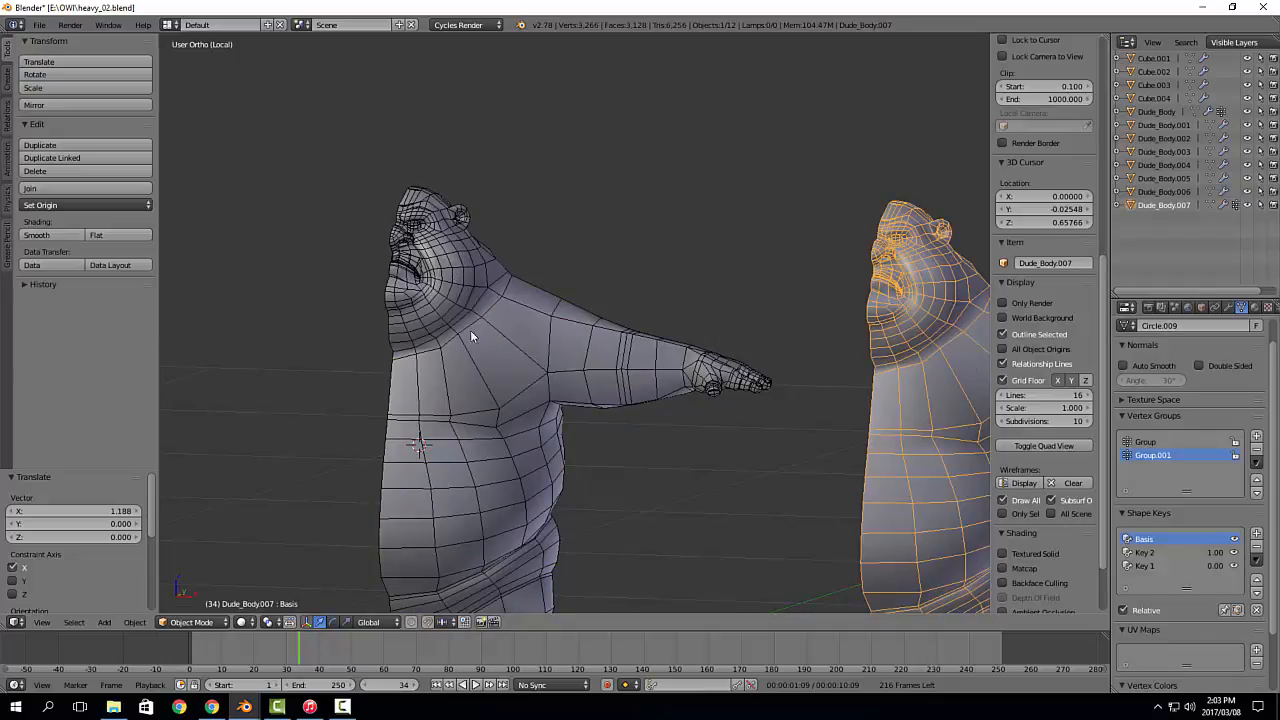
Step: Select the original half body again for editing its shape keys around the eye
{"action": "scroll", "coordinate": [568, 372], "scroll_direction": "up", "scroll_amount": 2}
{"action": "middle_click_drag", "start_coordinate": [470, 330], "coordinate": [628, 366], "text": "shift"}
{"action": "scroll", "coordinate": [628, 366], "scroll_direction": "up", "scroll_amount": 4}
{"action": "right_click", "coordinate": [605, 208]}
{"action": "middle_click_drag", "start_coordinate": [596, 172], "coordinate": [602, 215], "text": "shift"}
{"action": "scroll", "coordinate": [602, 215], "scroll_direction": "up", "scroll_amount": 1}
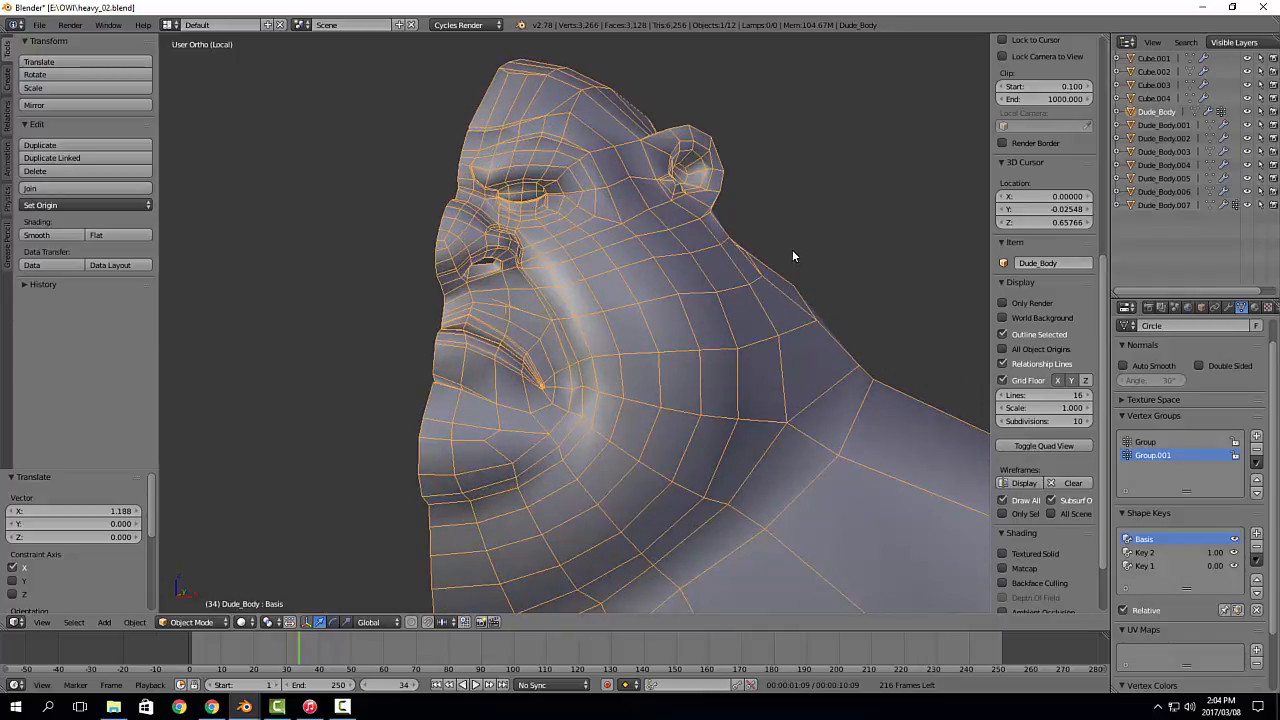
{"action": "key", "text": "a"}
{"action": "key", "text": "a"}
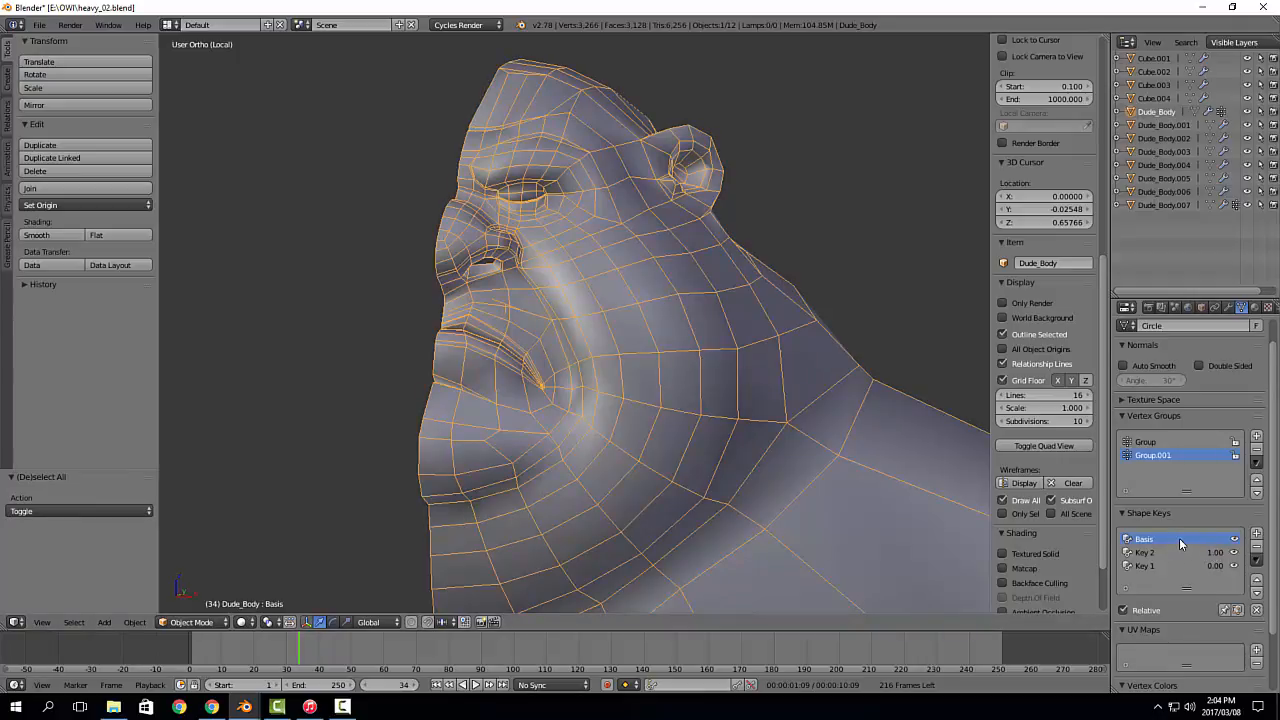
Step: Undo a trial removal of the Basis shape key and delete the Key 1 shape key from the original body
{"action": "left_click", "coordinate": [1257, 548]}
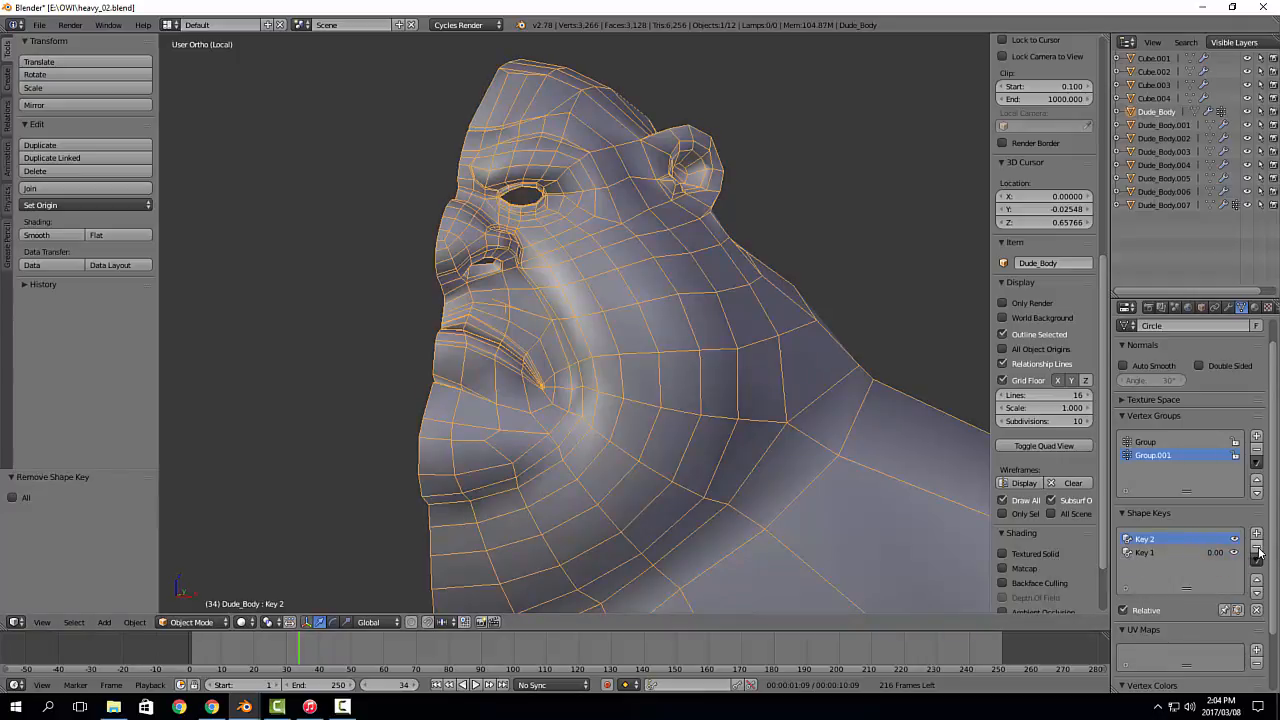
{"action": "key", "text": "ctrl+z"}
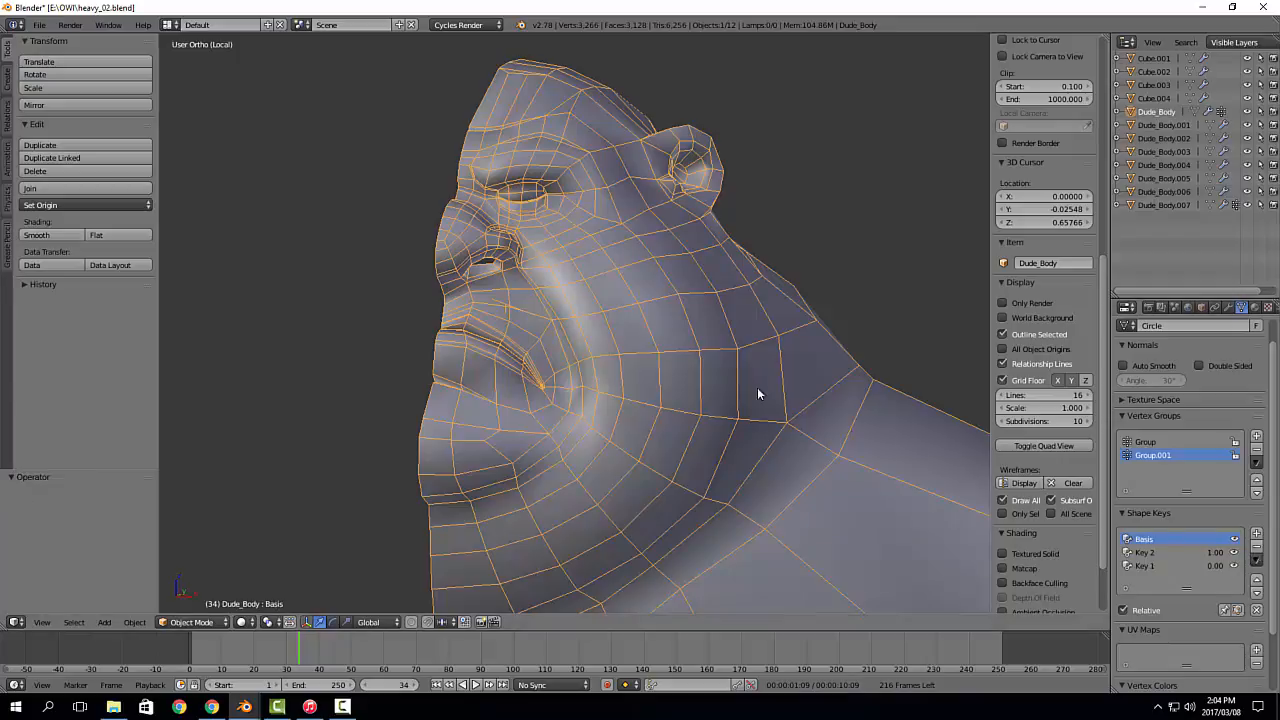
{"action": "left_click", "coordinate": [1193, 565]}
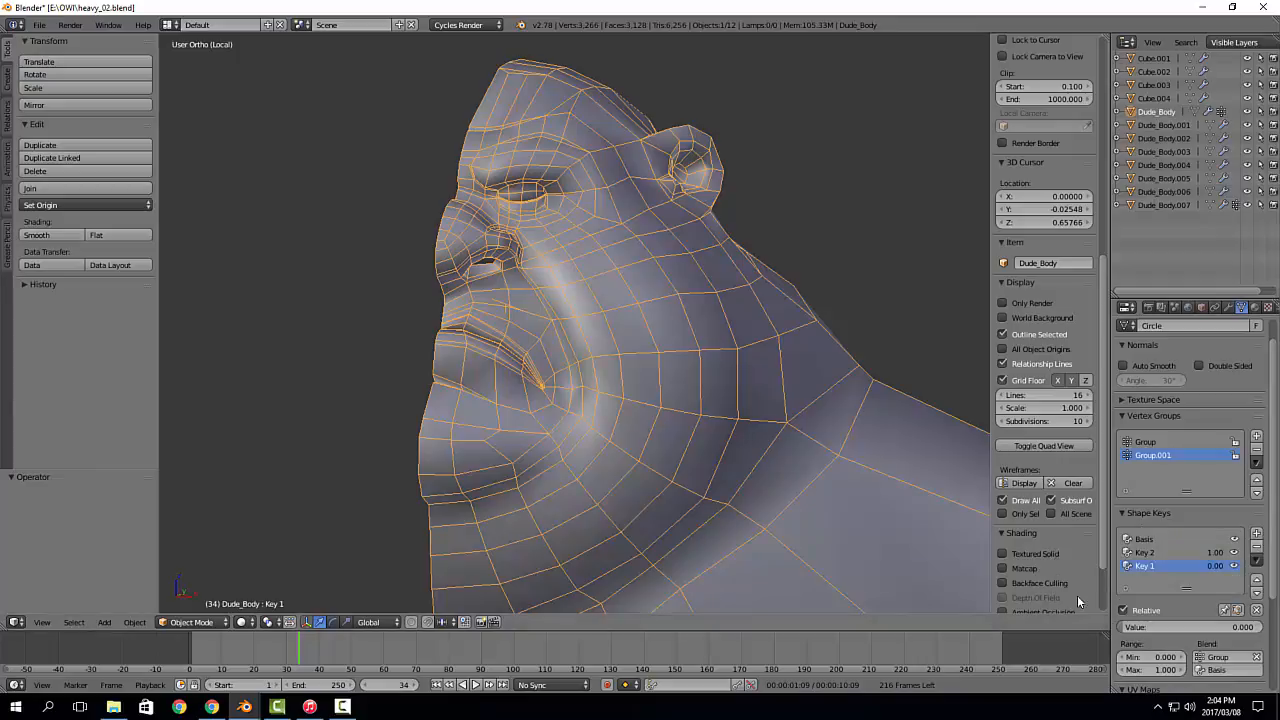
{"action": "left_click", "coordinate": [1256, 553]}
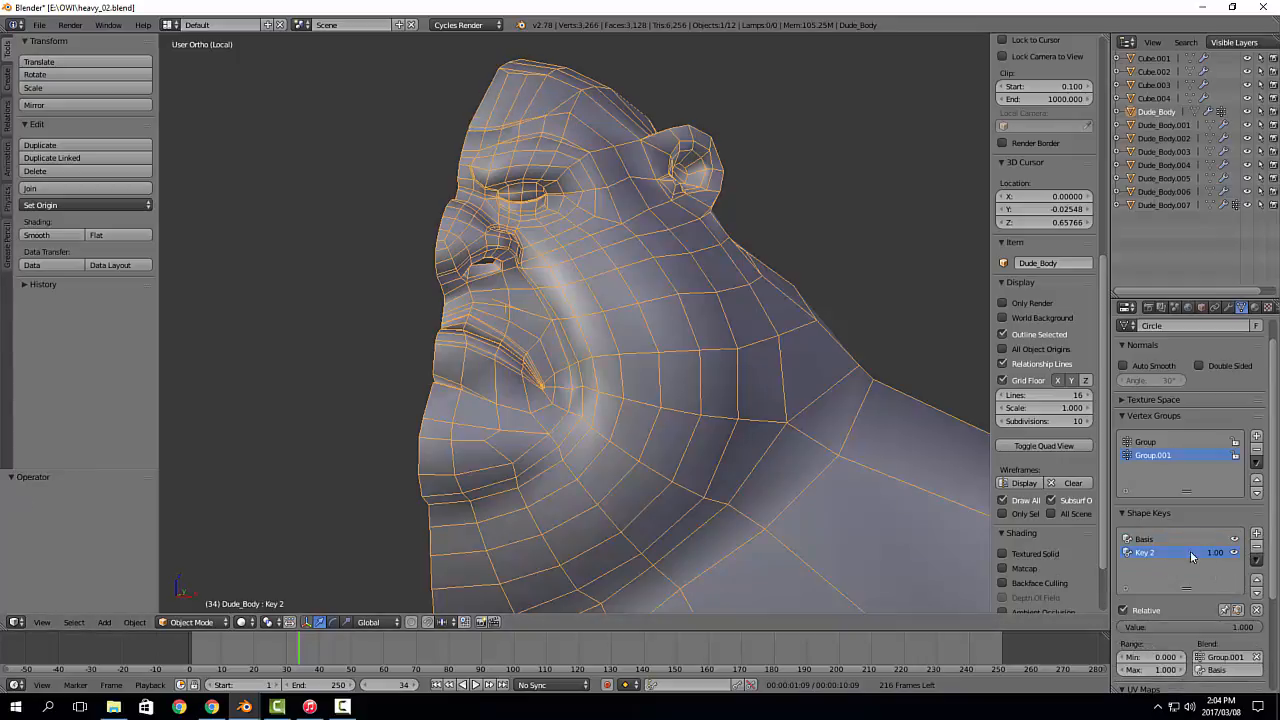
Step: Try removing the Basis shape key and clearing Key 2's blend vertex group, undoing each attempt
{"action": "left_click", "coordinate": [1205, 539]}
{"action": "left_click", "coordinate": [1255, 547]}
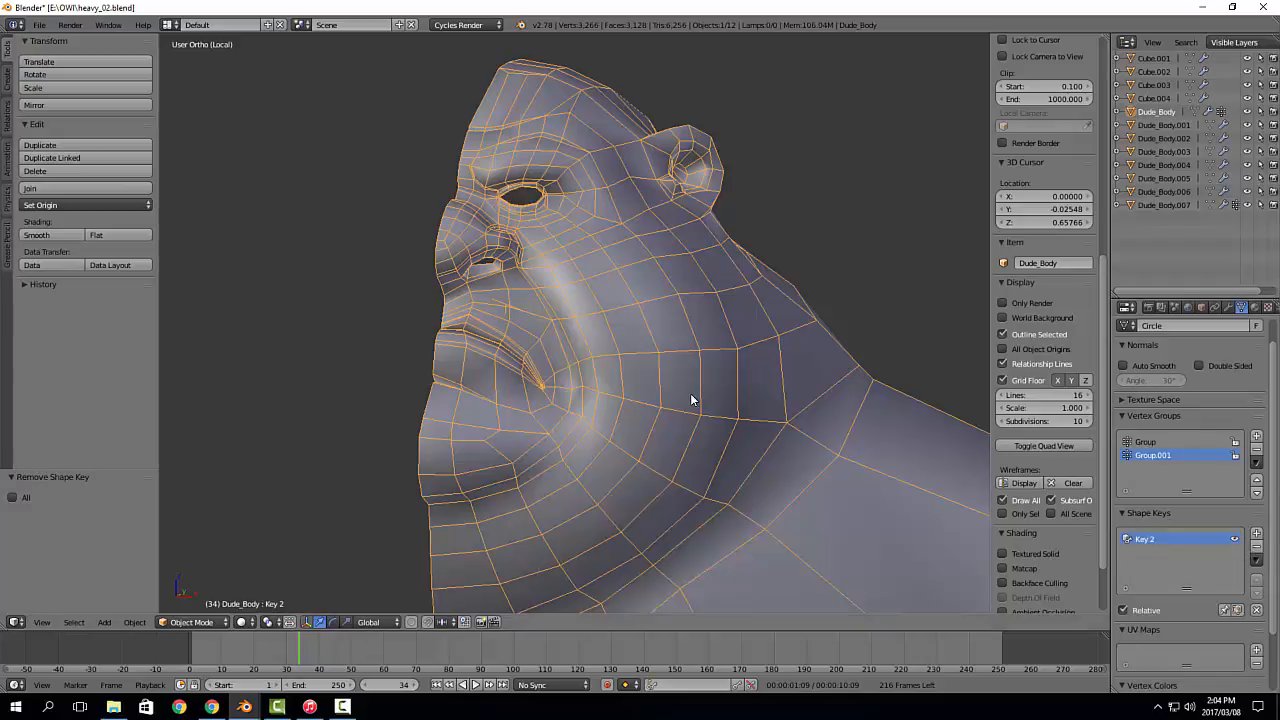
{"action": "key", "text": "ctrl+z"}
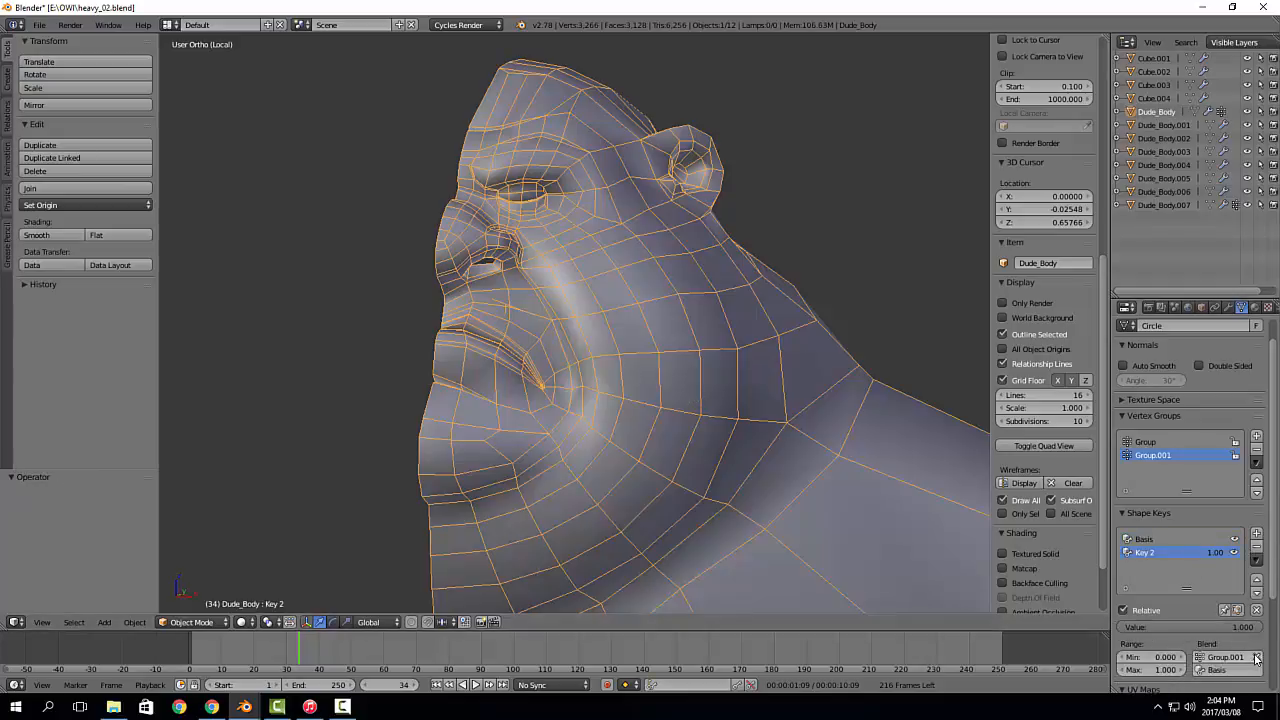
{"action": "left_click", "coordinate": [1256, 656]}
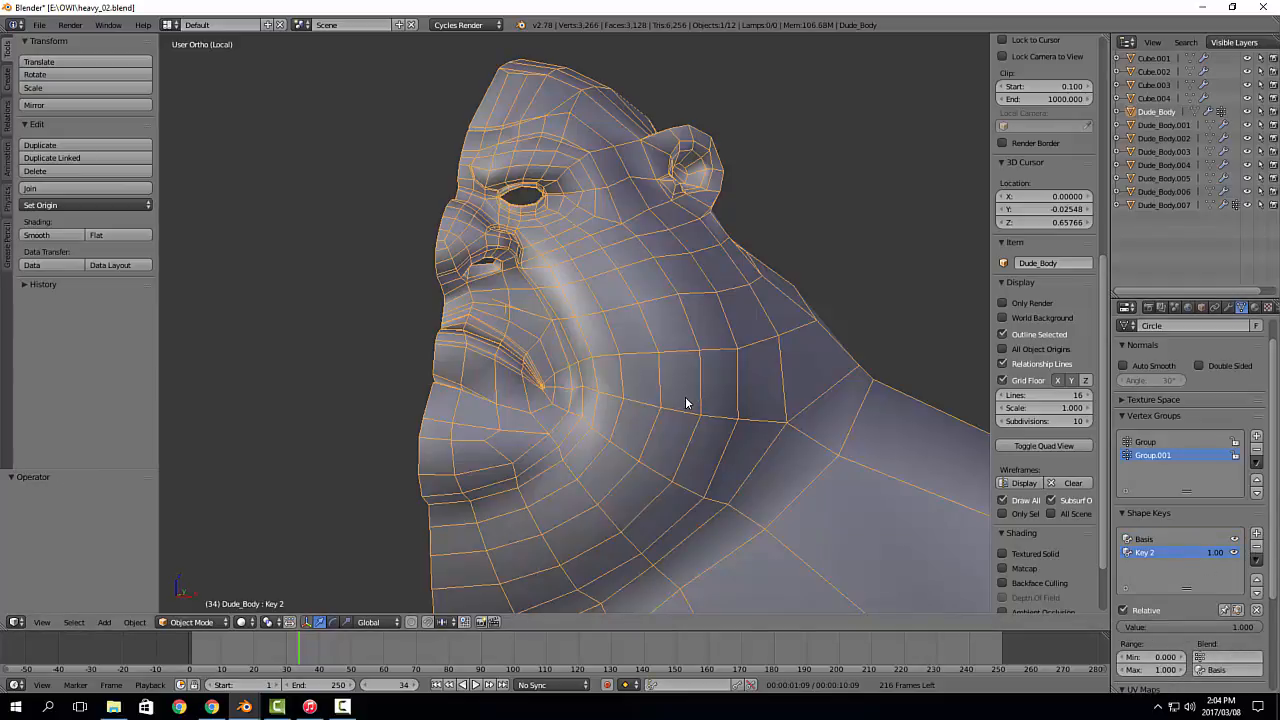
{"action": "key", "text": "ctrl+z"}
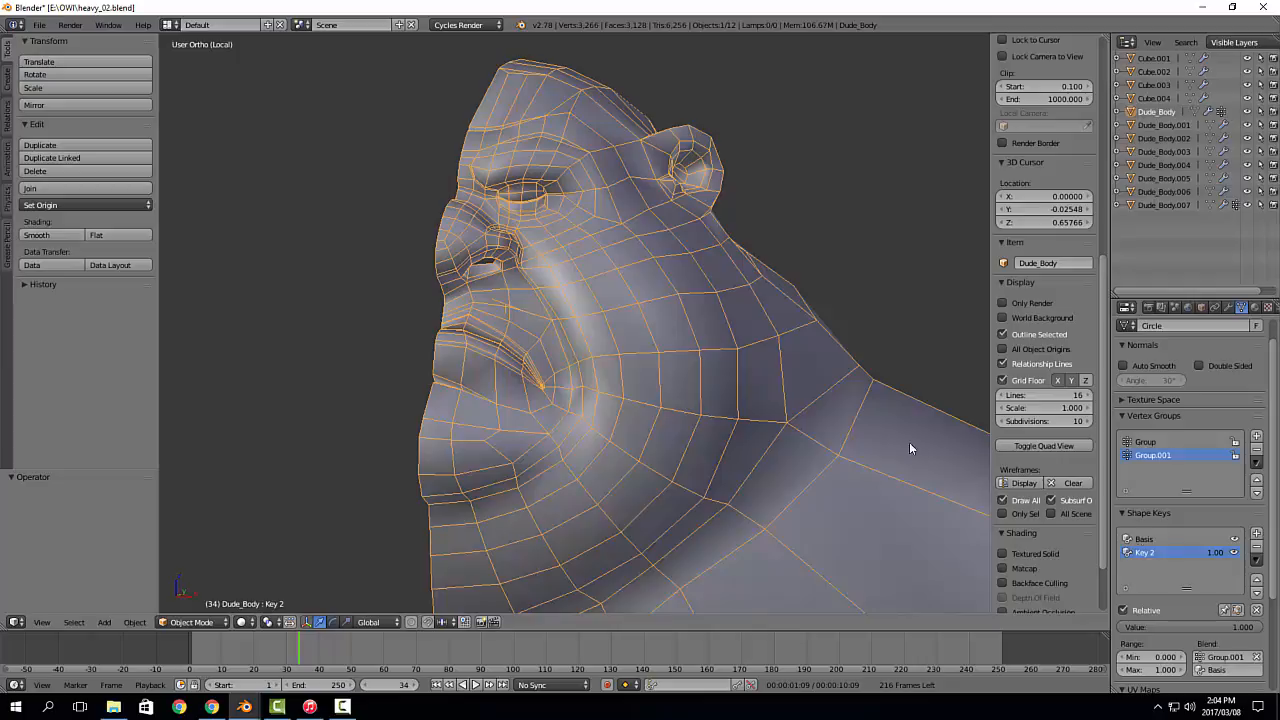
Step: Switch the Key 2 shape key off and on repeatedly to compare its effect on the eye
{"action": "left_click", "coordinate": [1234, 552]}
{"action": "left_click", "coordinate": [1234, 552]}
{"action": "left_click", "coordinate": [1234, 552]}
{"action": "left_click", "coordinate": [1234, 552]}
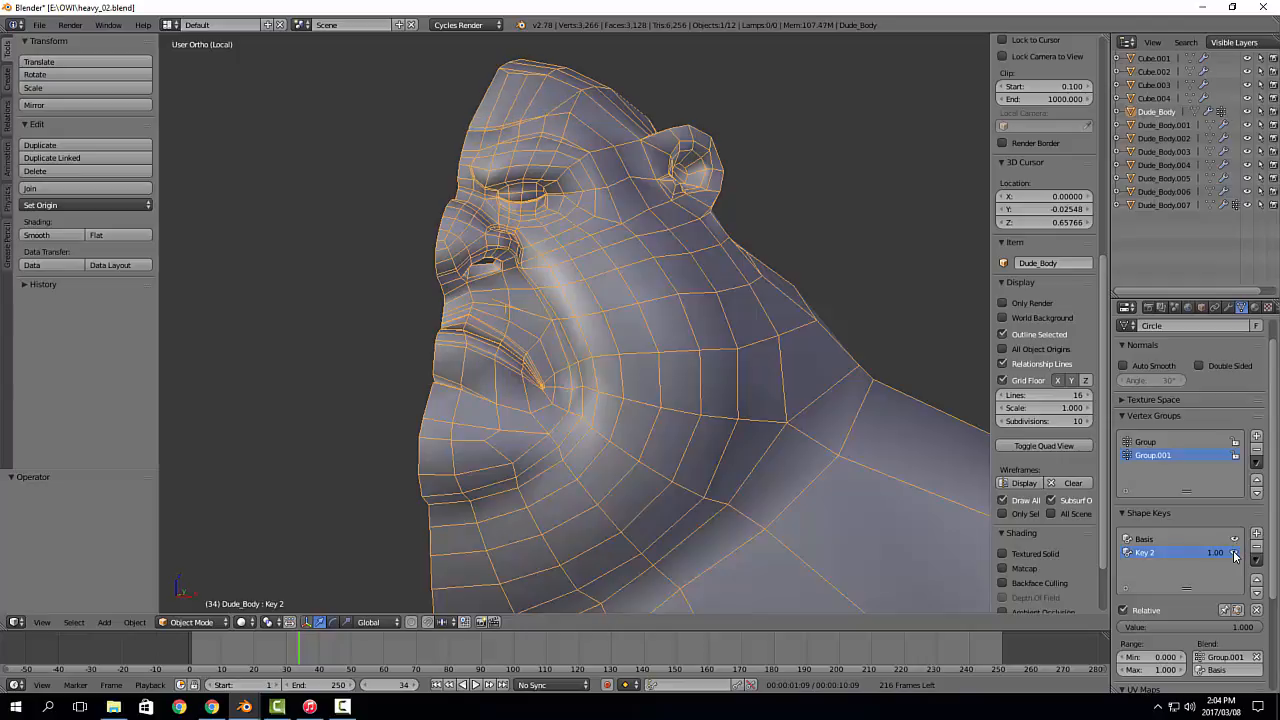
{"action": "left_click", "coordinate": [1234, 552]}
{"action": "left_click", "coordinate": [1234, 552]}
Step: Clear Key 2's blend vertex group, compare the eye with the key off and on, and reassign Group.001
{"action": "left_click", "coordinate": [1256, 657]}
{"action": "mouse_move", "coordinate": [1217, 554]}
{"action": "left_mouse_down"}
{"action": "mouse_move", "coordinate": [1168, 554]}
{"action": "mouse_move", "coordinate": [1218, 554]}
{"action": "left_mouse_up"}
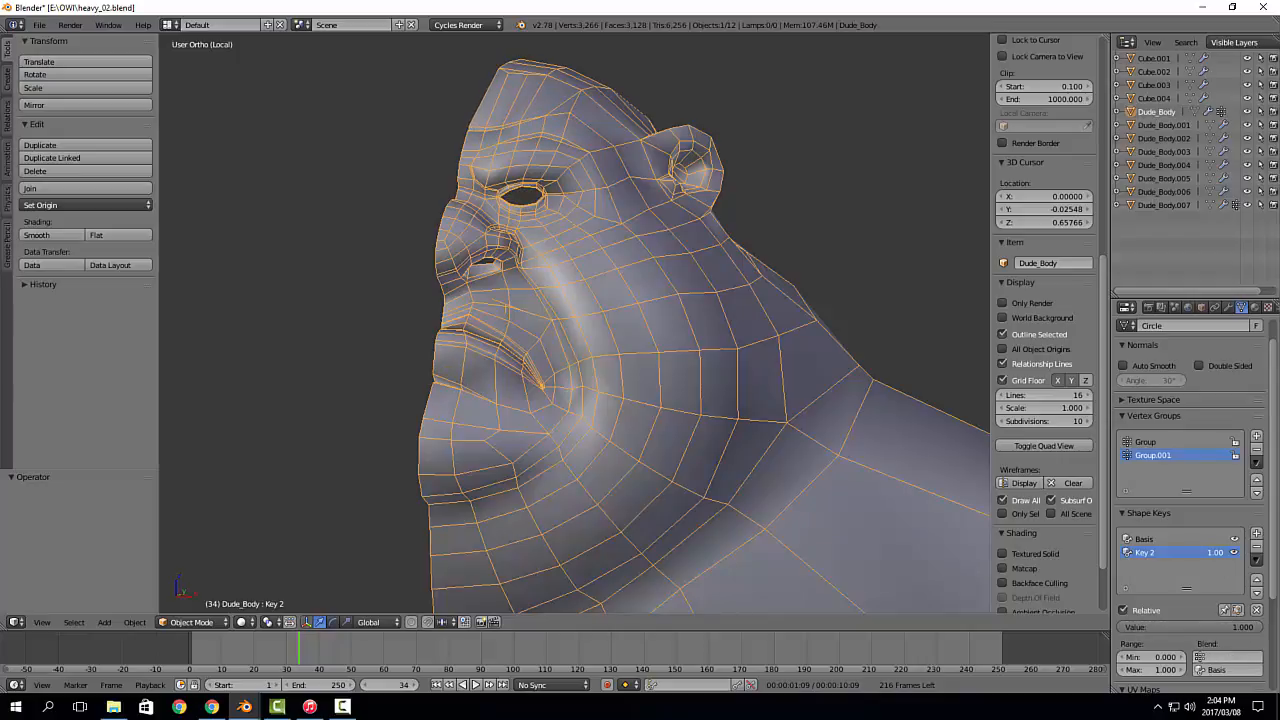
{"action": "left_click", "coordinate": [1237, 554]}
{"action": "left_click", "coordinate": [1238, 555]}
{"action": "left_click", "coordinate": [1227, 658]}
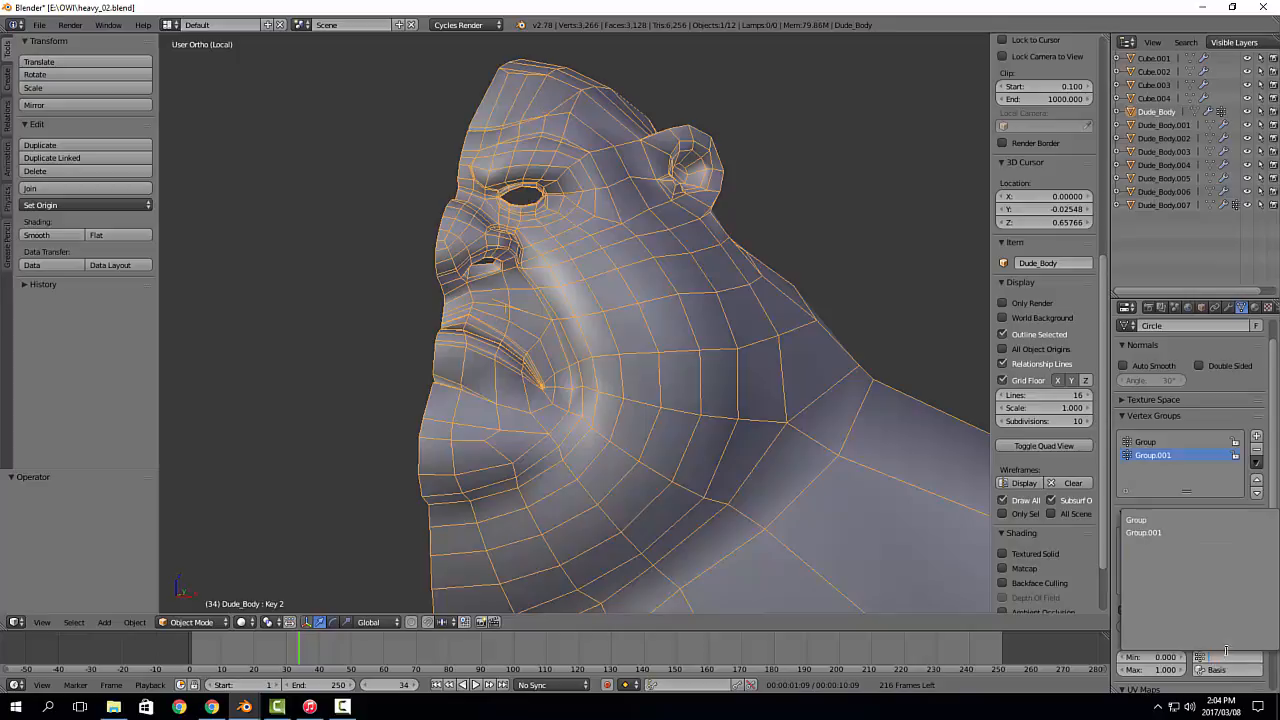
{"action": "left_click", "coordinate": [1180, 535]}
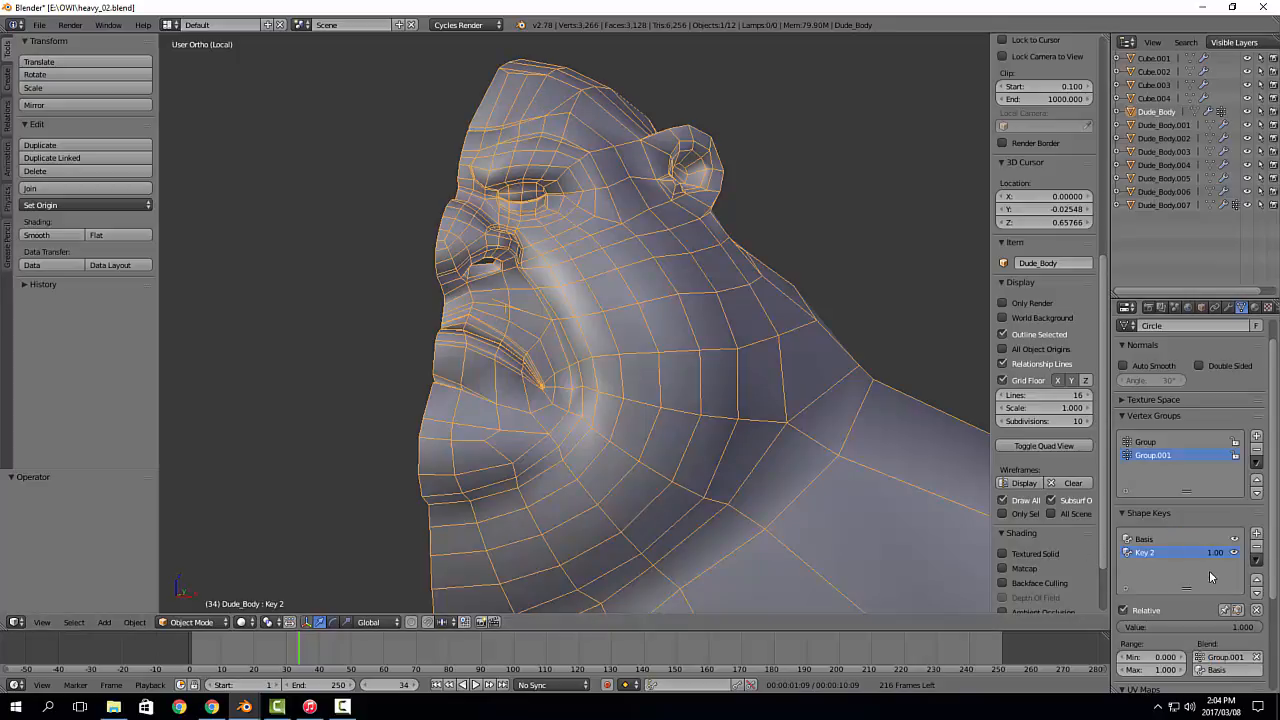
Step: Create a new shape key from the mix with value 1, set Key 2 to 0, and make Basis active
{"action": "left_click", "coordinate": [1257, 560]}
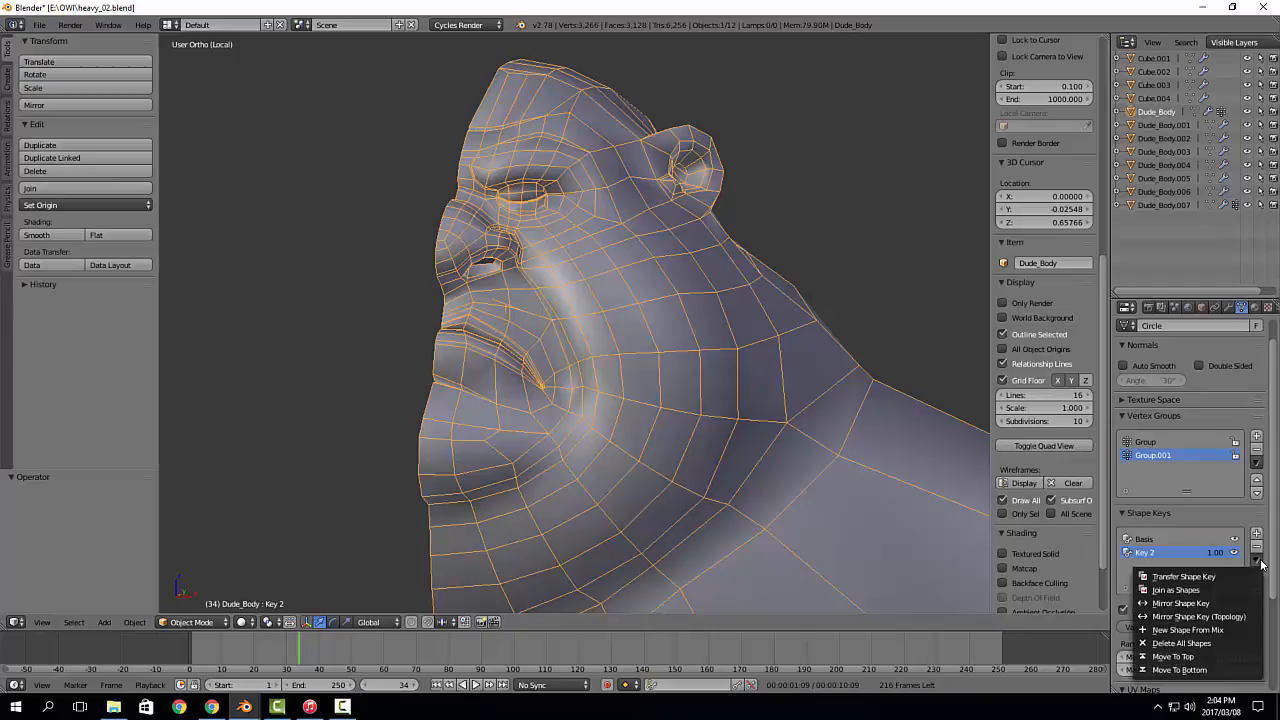
{"action": "left_click", "coordinate": [1236, 630]}
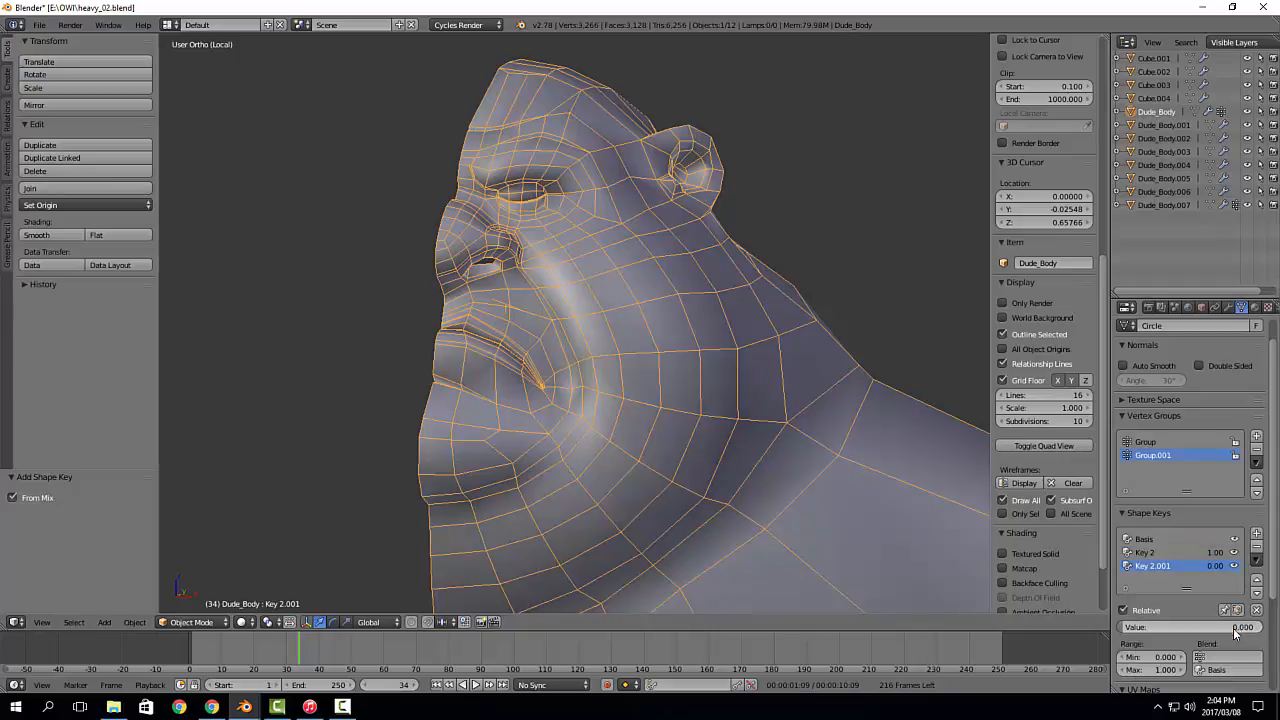
{"action": "key", "text": "BackSpace"}
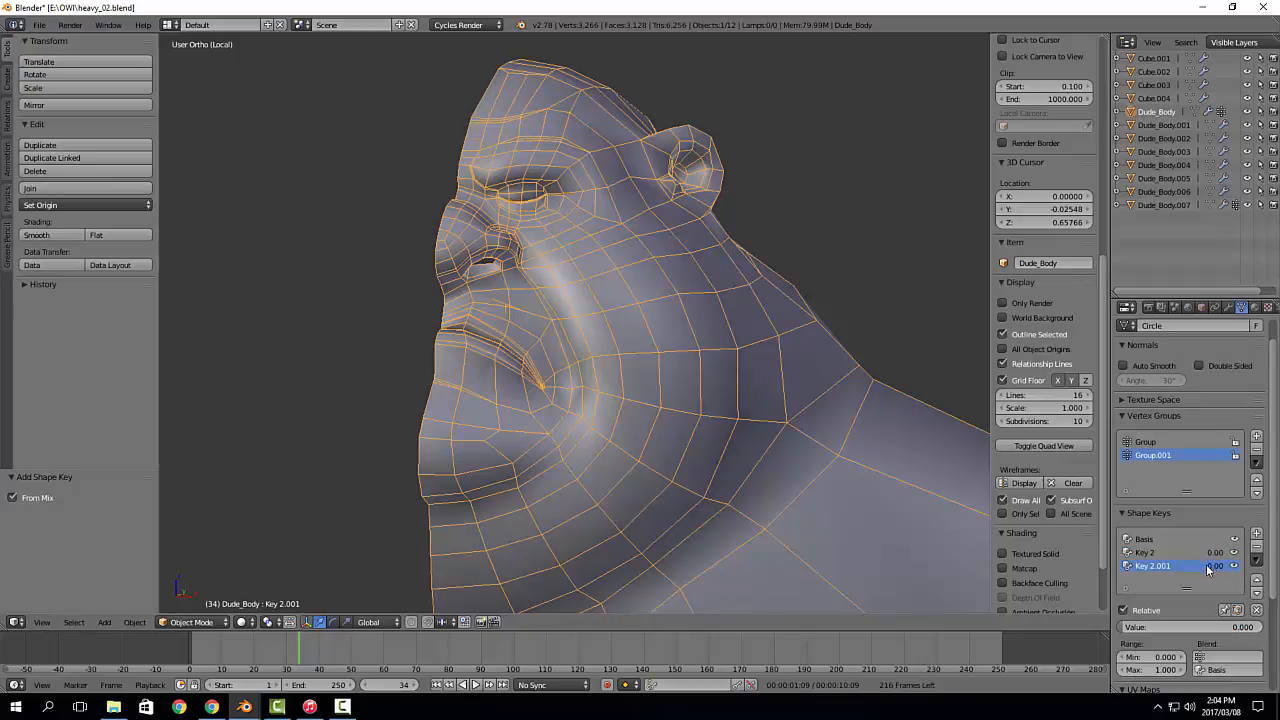
{"action": "left_click_drag", "start_coordinate": [1207, 567], "coordinate": [1238, 567]}
{"action": "left_click", "coordinate": [1208, 541]}
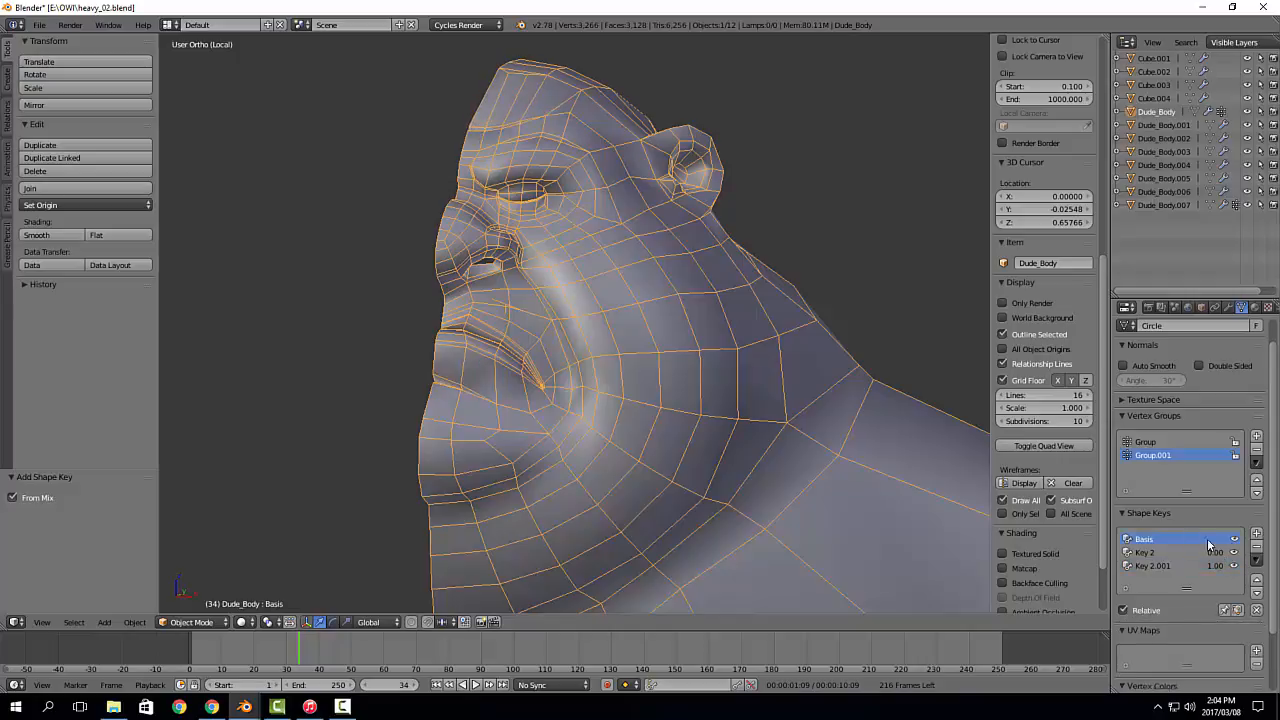
Step: Remove all shape keys from Dude_Body, starting with Basis and ending with the mixed Key 2.001
{"action": "left_click", "coordinate": [1257, 547]}
{"action": "left_click", "coordinate": [1257, 547]}
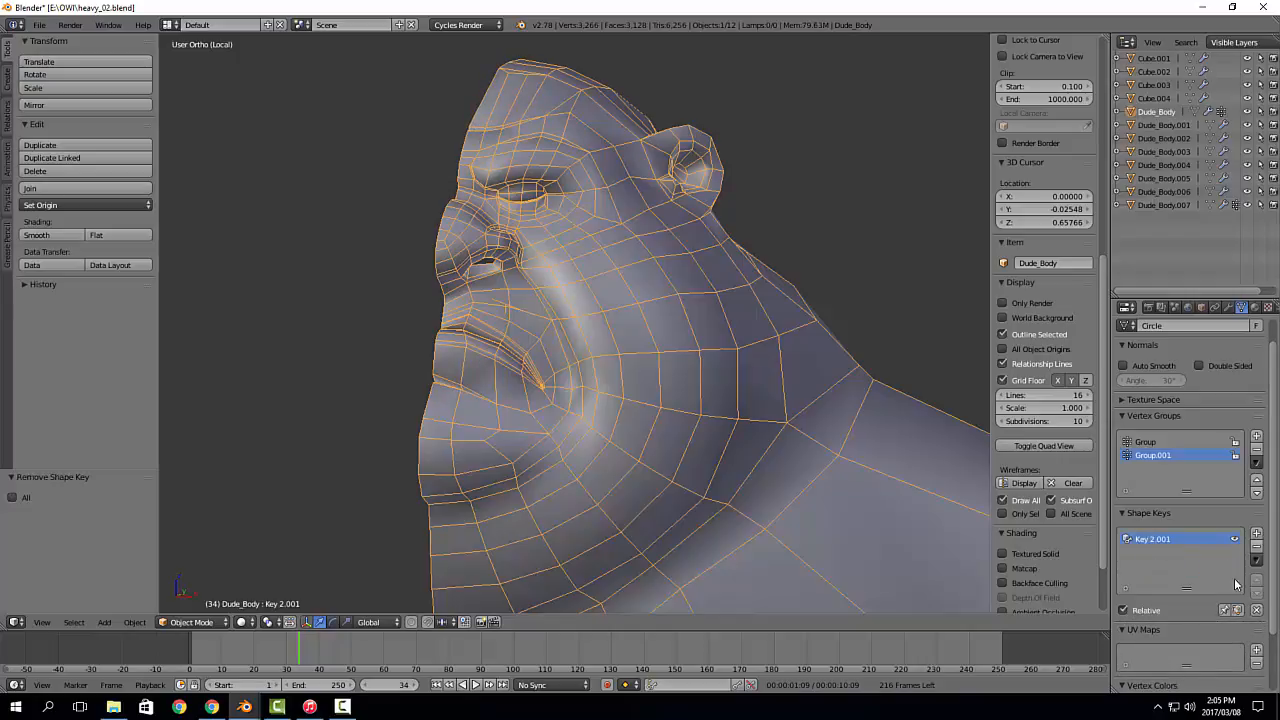
{"action": "left_click", "coordinate": [1257, 547]}
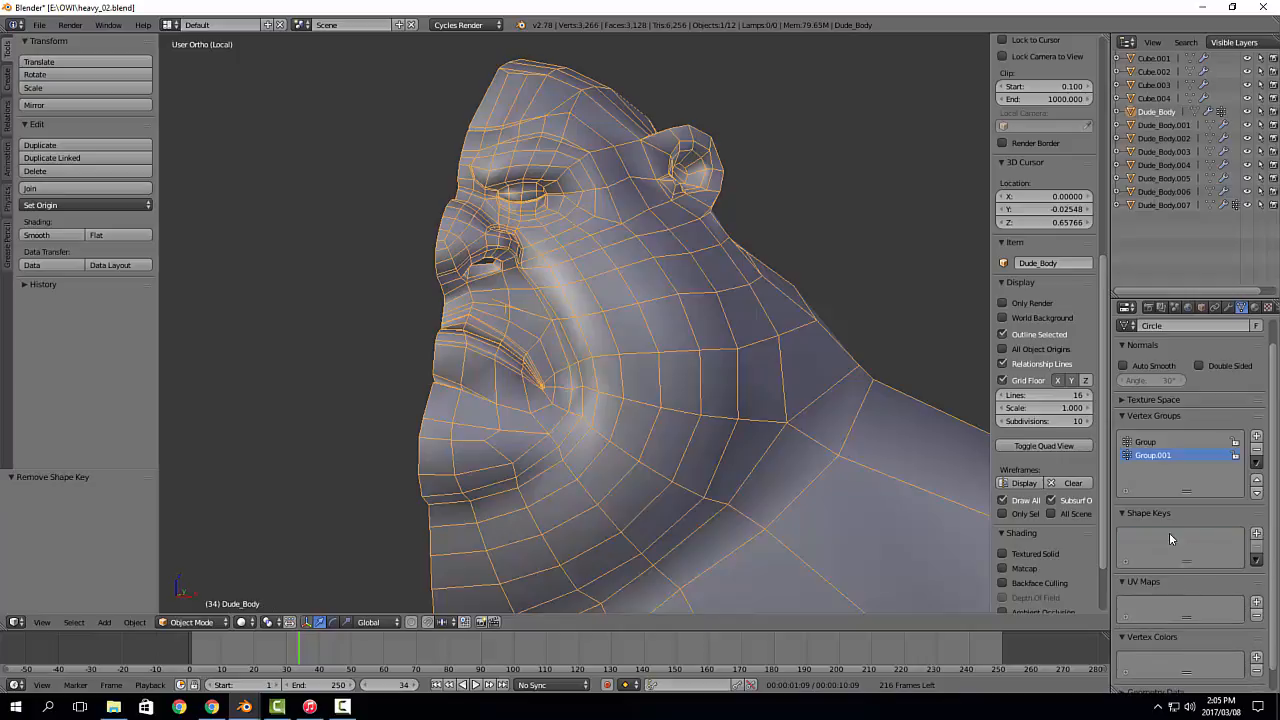
Step: On the duplicate Dude_Body.007, set Key 1 to 1.00 and create a new shape key from the mix
{"action": "scroll", "coordinate": [617, 263], "scroll_direction": "down", "scroll_amount": 5}
{"action": "middle_click_drag", "start_coordinate": [920, 285], "coordinate": [504, 278], "text": "shift"}
{"action": "middle_click_drag", "start_coordinate": [763, 299], "coordinate": [644, 300], "text": "shift"}
{"action": "right_click", "coordinate": [644, 300]}
{"action": "scroll", "coordinate": [645, 278], "scroll_direction": "up", "scroll_amount": 5}
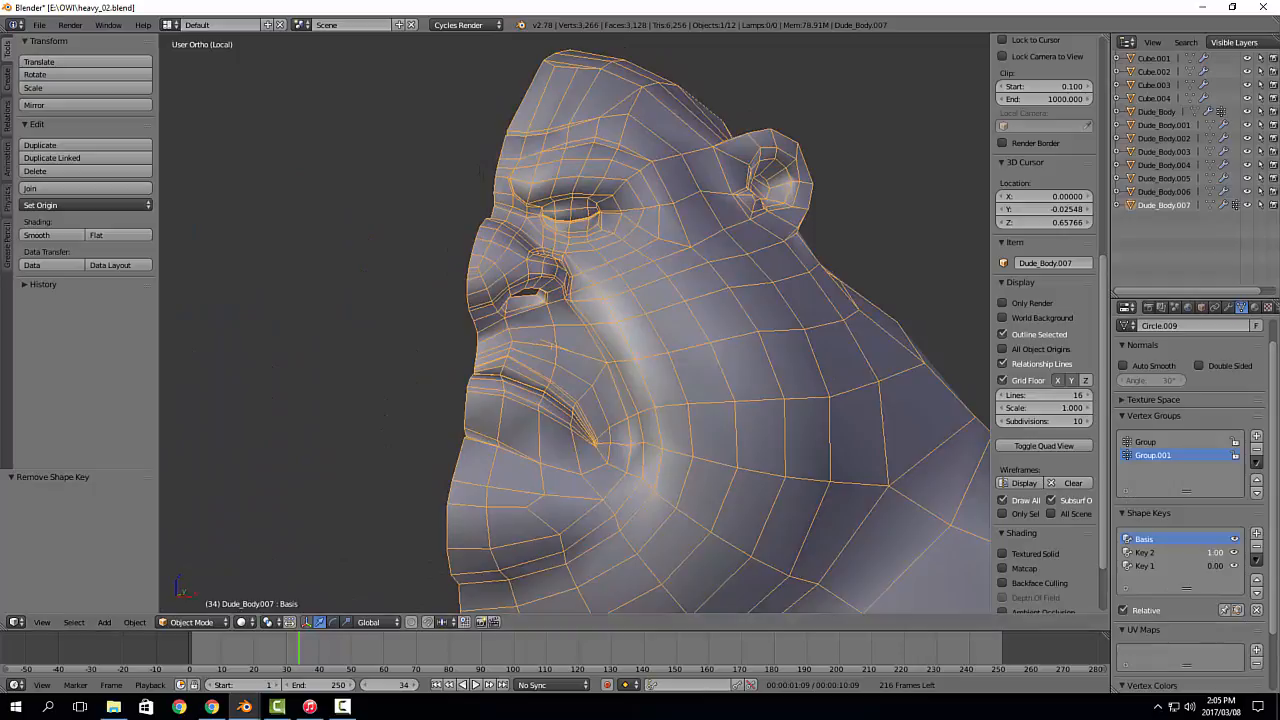
{"action": "left_click_drag", "start_coordinate": [1214, 566], "coordinate": [1260, 566]}
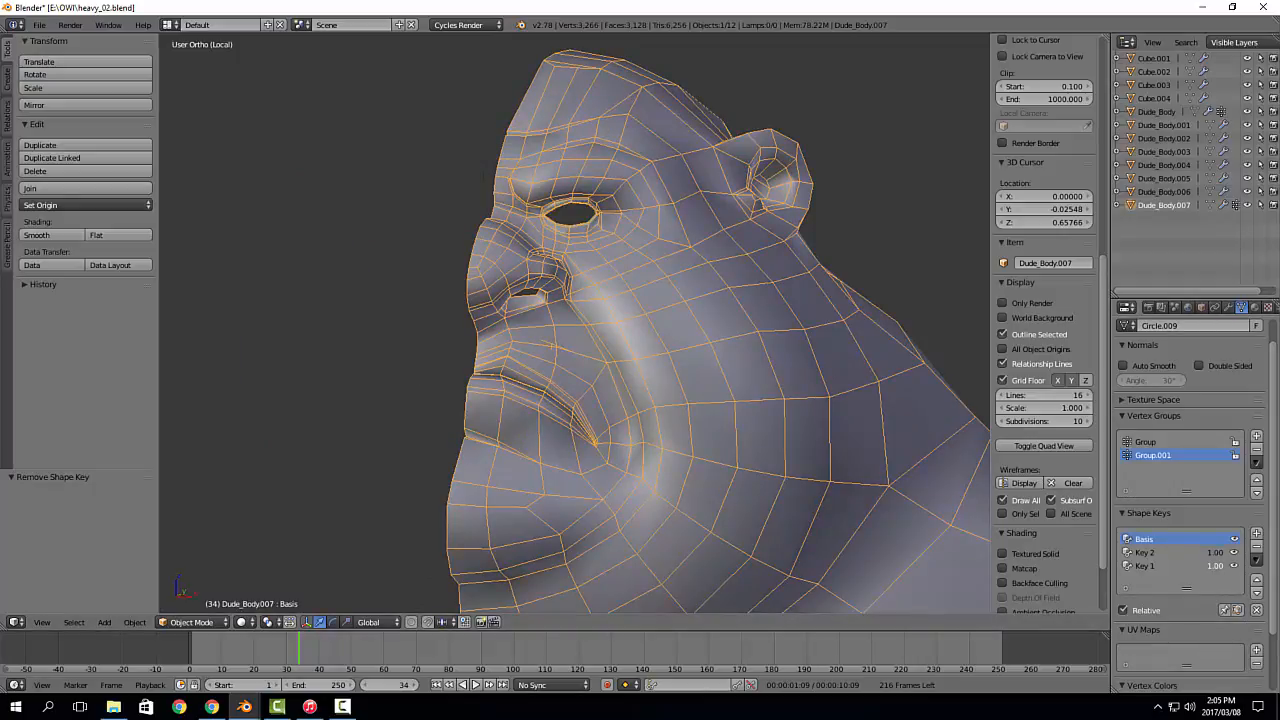
{"action": "left_click", "coordinate": [1252, 560]}
{"action": "left_click", "coordinate": [1223, 625]}
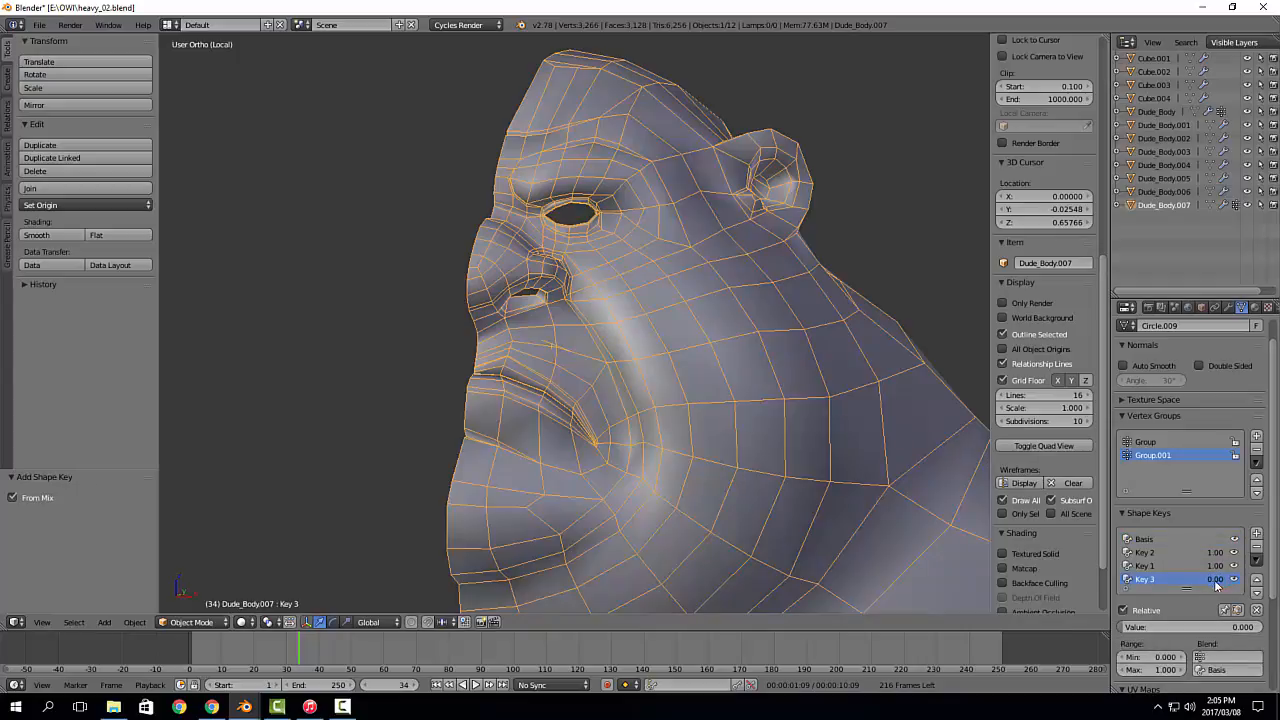
Step: Remove all shape keys from Dude_Body.007, starting with Basis and ending with the mixed Key 3
{"action": "left_click", "coordinate": [1160, 567]}
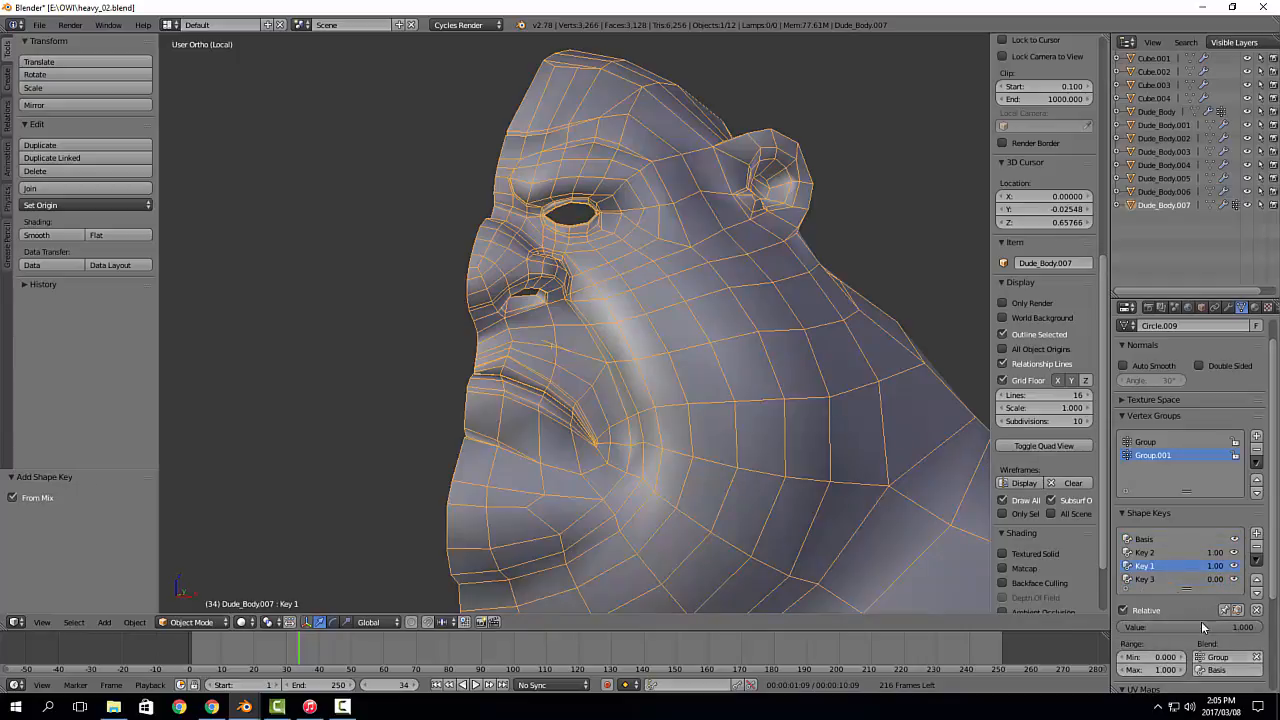
{"action": "left_click", "coordinate": [1145, 539]}
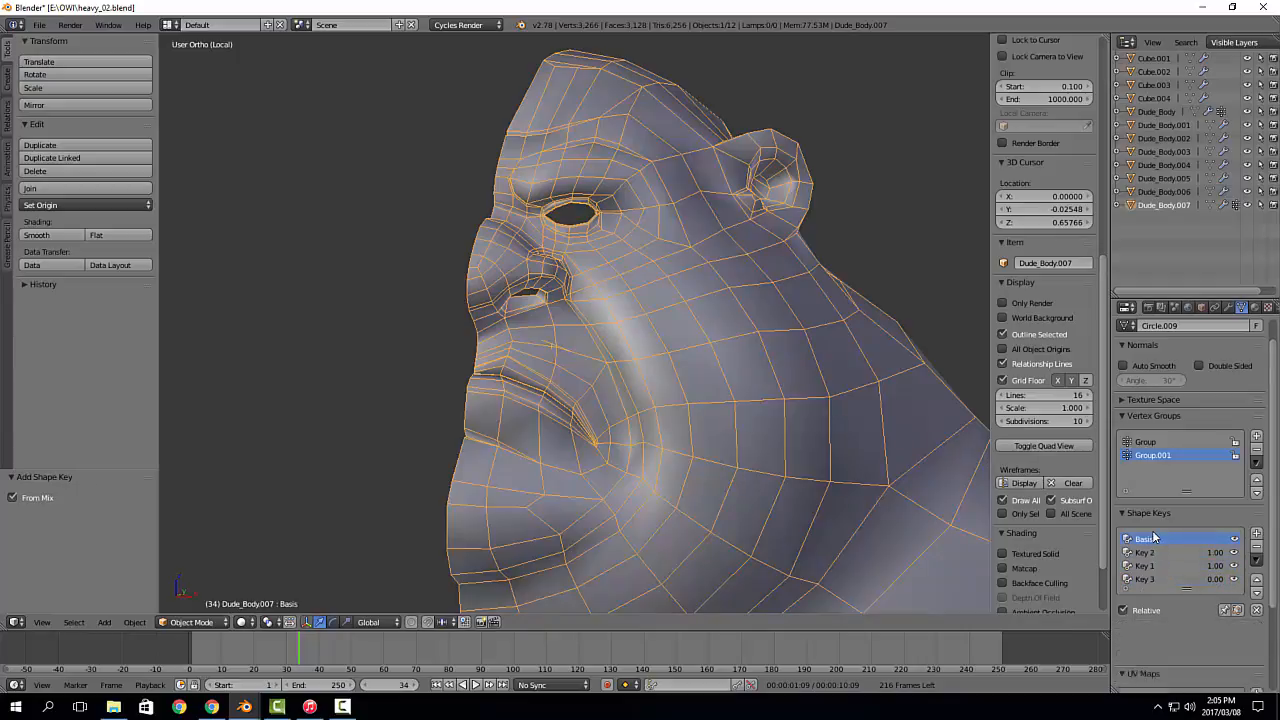
{"action": "left_click", "coordinate": [1258, 547]}
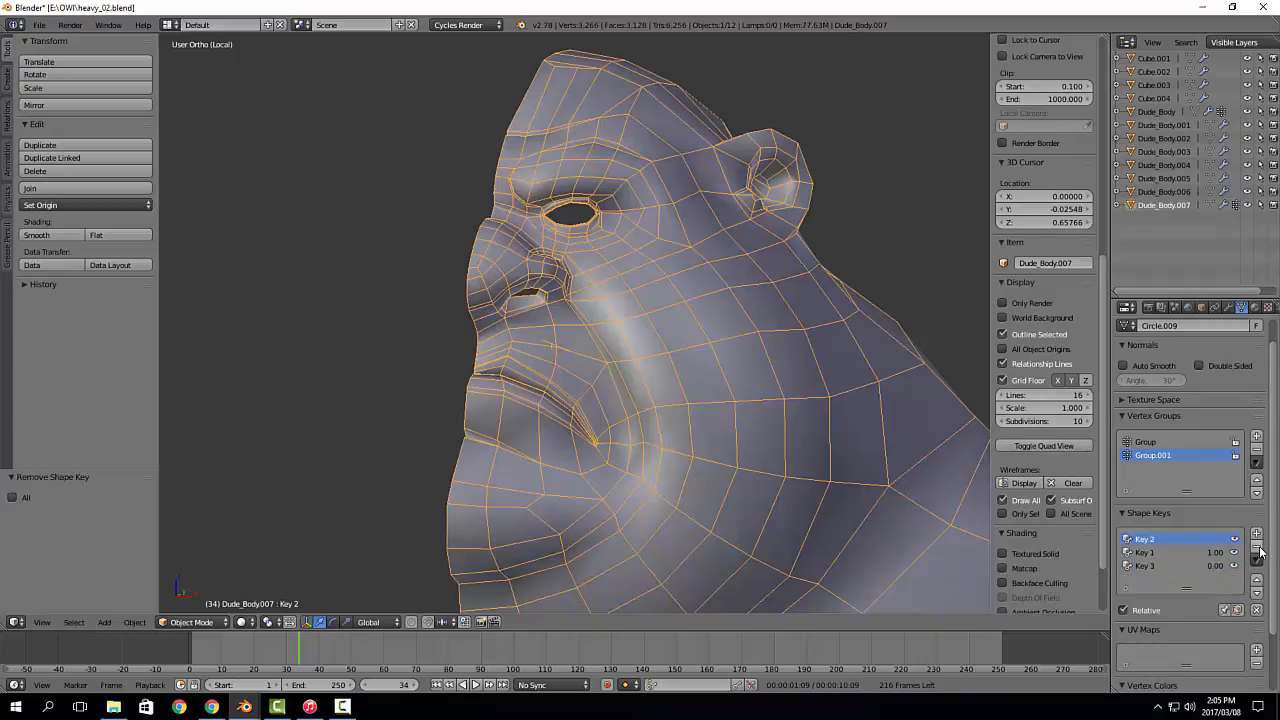
{"action": "left_click", "coordinate": [1258, 547]}
{"action": "left_click", "coordinate": [1258, 547]}
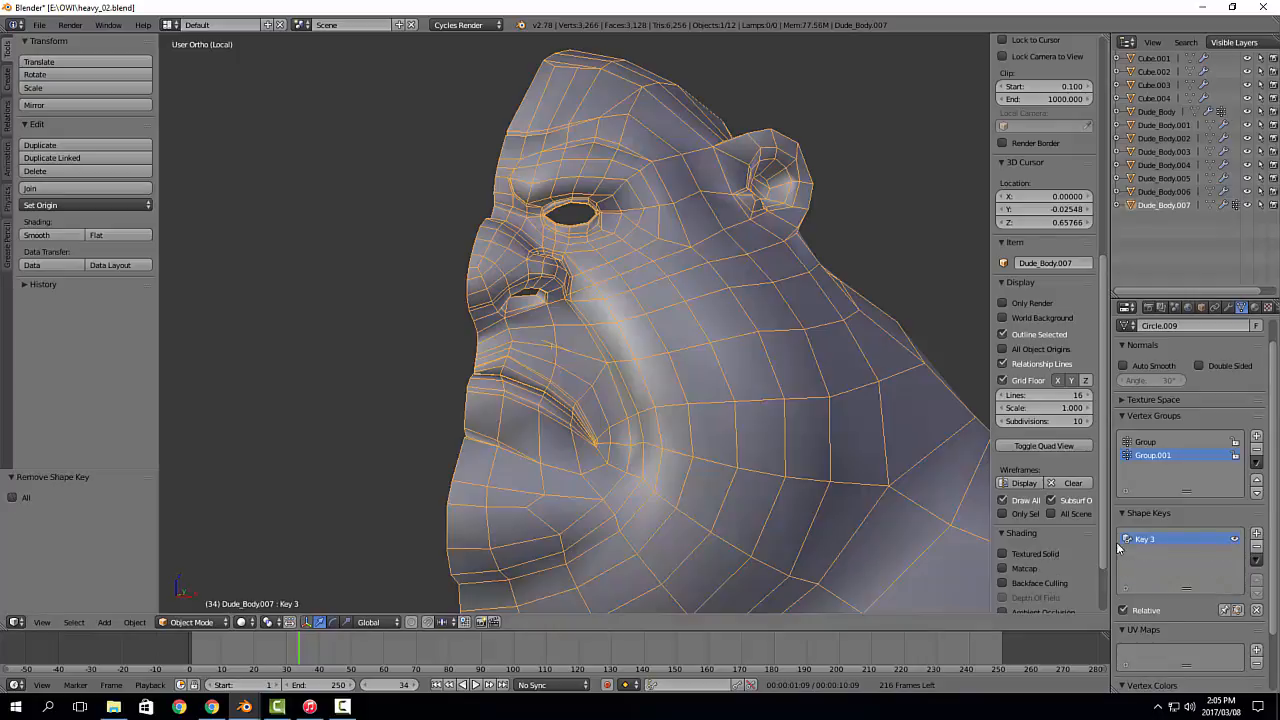
{"action": "left_click", "coordinate": [1257, 547]}
Step: Select Dude_Body and check its shape key list, then view both half bodies
{"action": "scroll", "coordinate": [820, 466], "scroll_direction": "down", "scroll_amount": 6}
{"action": "middle_click_drag", "start_coordinate": [511, 453], "coordinate": [732, 345], "text": "shift"}
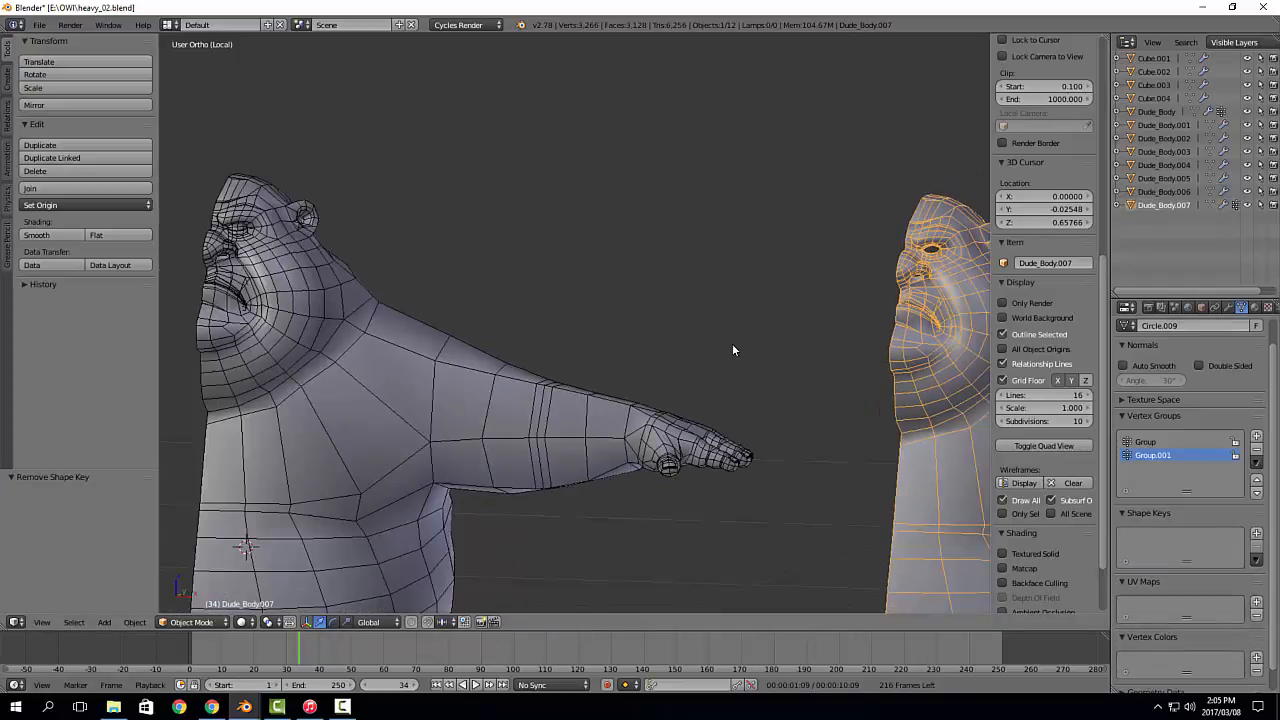
{"action": "right_click", "coordinate": [321, 329]}
{"action": "middle_click_drag", "start_coordinate": [259, 307], "coordinate": [322, 257], "text": "shift"}
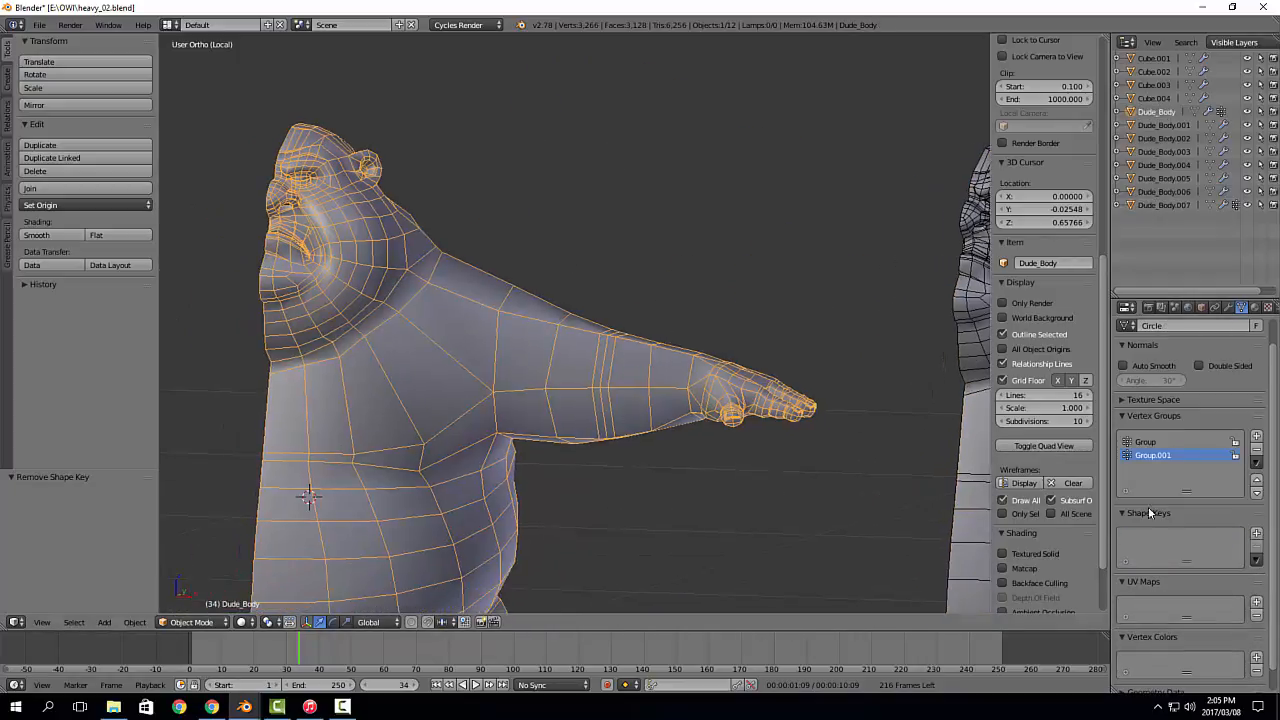
{"action": "middle_click_drag", "start_coordinate": [454, 204], "coordinate": [180, 218], "text": "shift"}
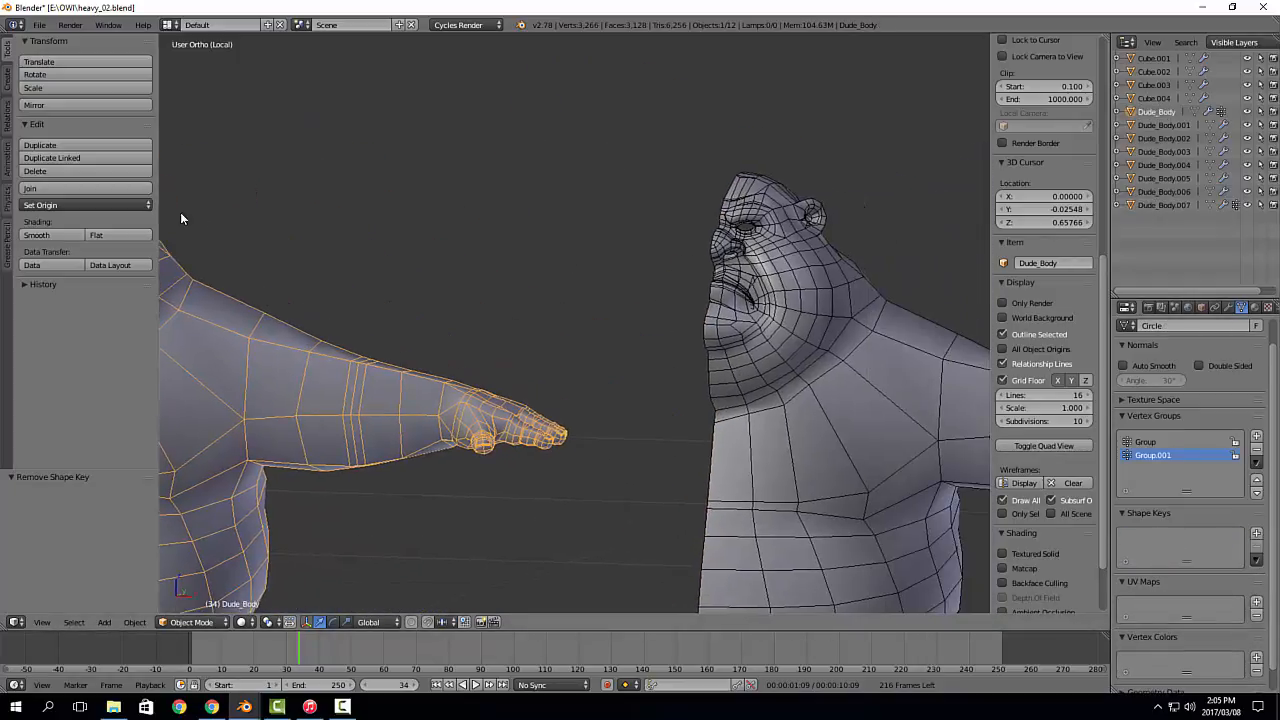
Step: Clear the location of Dude_Body.007 and move it 1 unit along the Y axis
{"action": "right_click", "coordinate": [736, 255]}
{"action": "scroll", "coordinate": [736, 255], "scroll_direction": "up", "scroll_amount": 4}
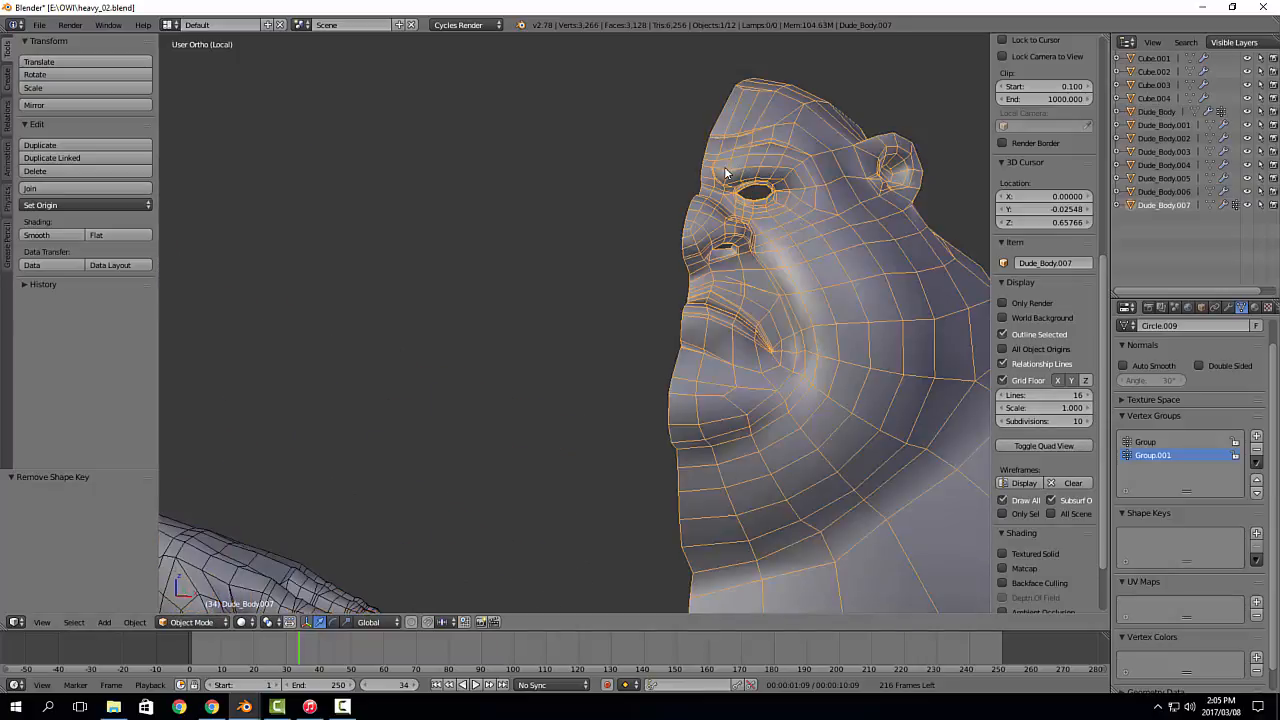
{"action": "scroll", "coordinate": [727, 174], "scroll_direction": "down", "scroll_amount": 5}
{"action": "middle_click_drag", "start_coordinate": [476, 310], "coordinate": [590, 430]}
{"action": "key", "text": "alt+g"}
{"action": "key", "text": "g"}
{"action": "key", "text": "y"}
{"action": "key", "text": "1"}
{"action": "key", "text": "Return"}
{"action": "middle_click_drag", "start_coordinate": [609, 359], "coordinate": [607, 406]}
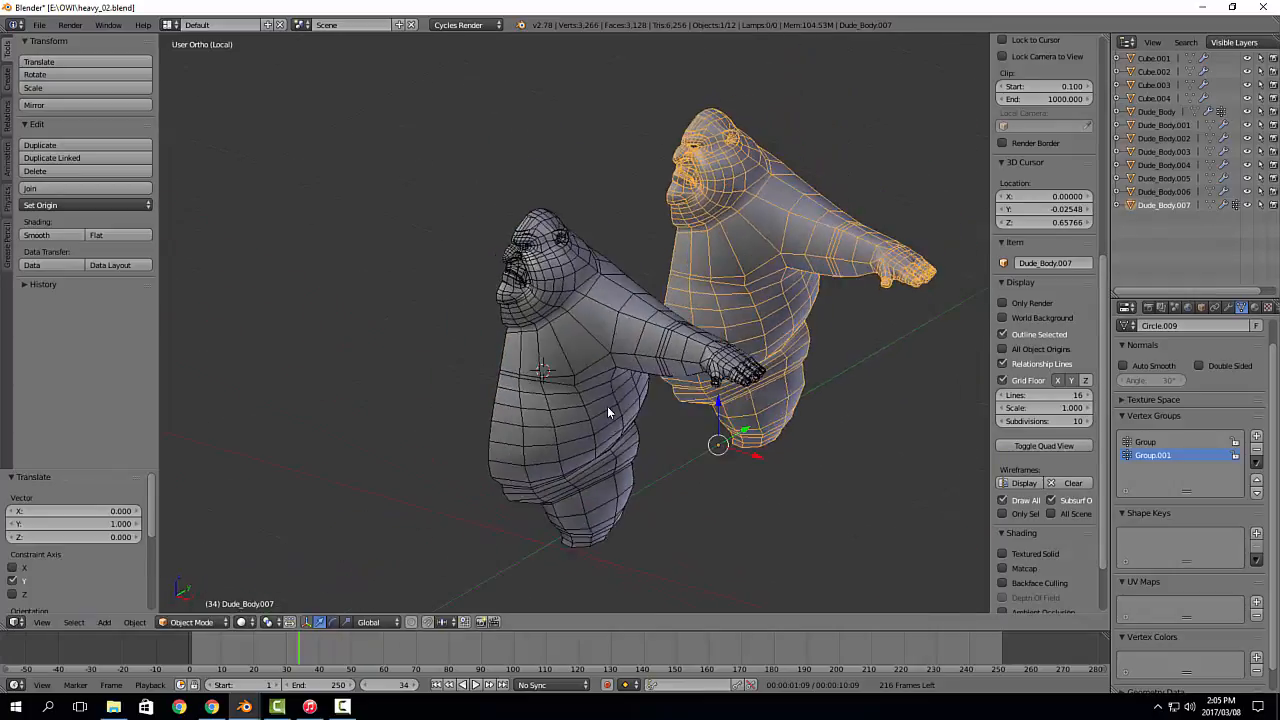
Step: Add a Mirror modifier to Dude_Body, place it above the Subdivision Surface modifier, and apply it
{"action": "right_click", "coordinate": [600, 400]}
{"action": "scroll", "coordinate": [563, 309], "scroll_direction": "up", "scroll_amount": 3}
{"action": "left_click", "coordinate": [1229, 308]}
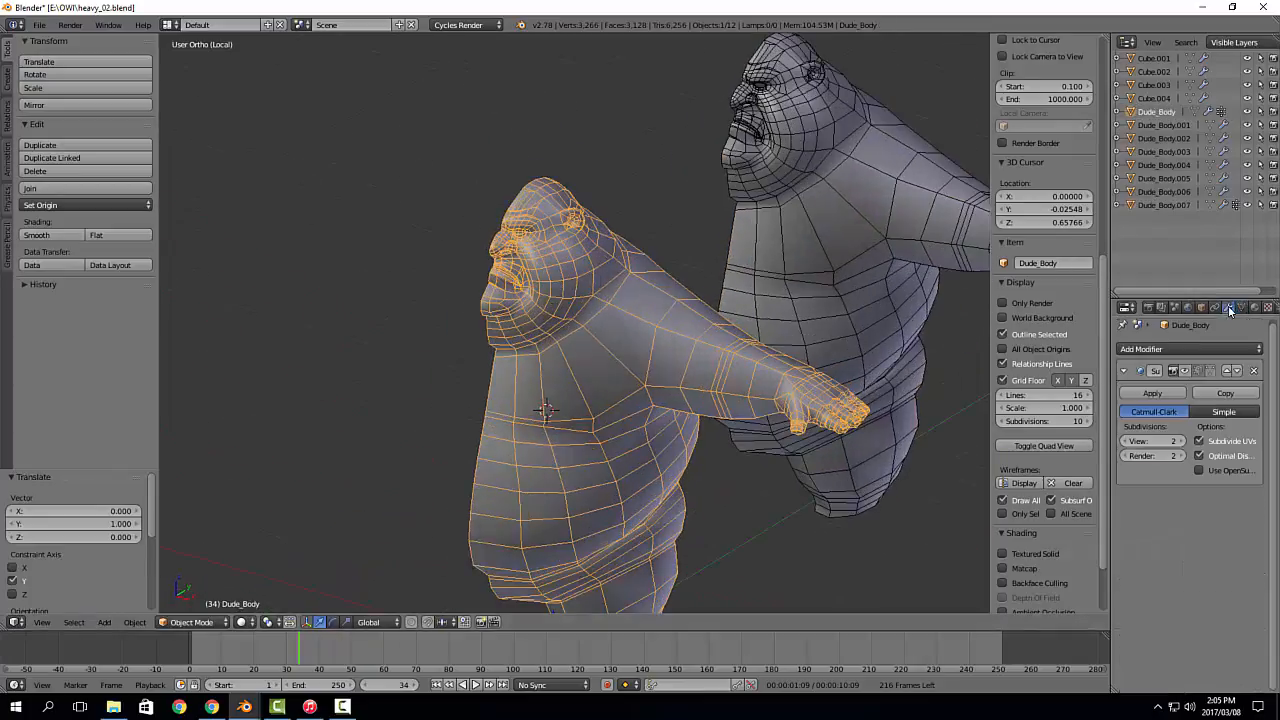
{"action": "left_click", "coordinate": [1163, 348]}
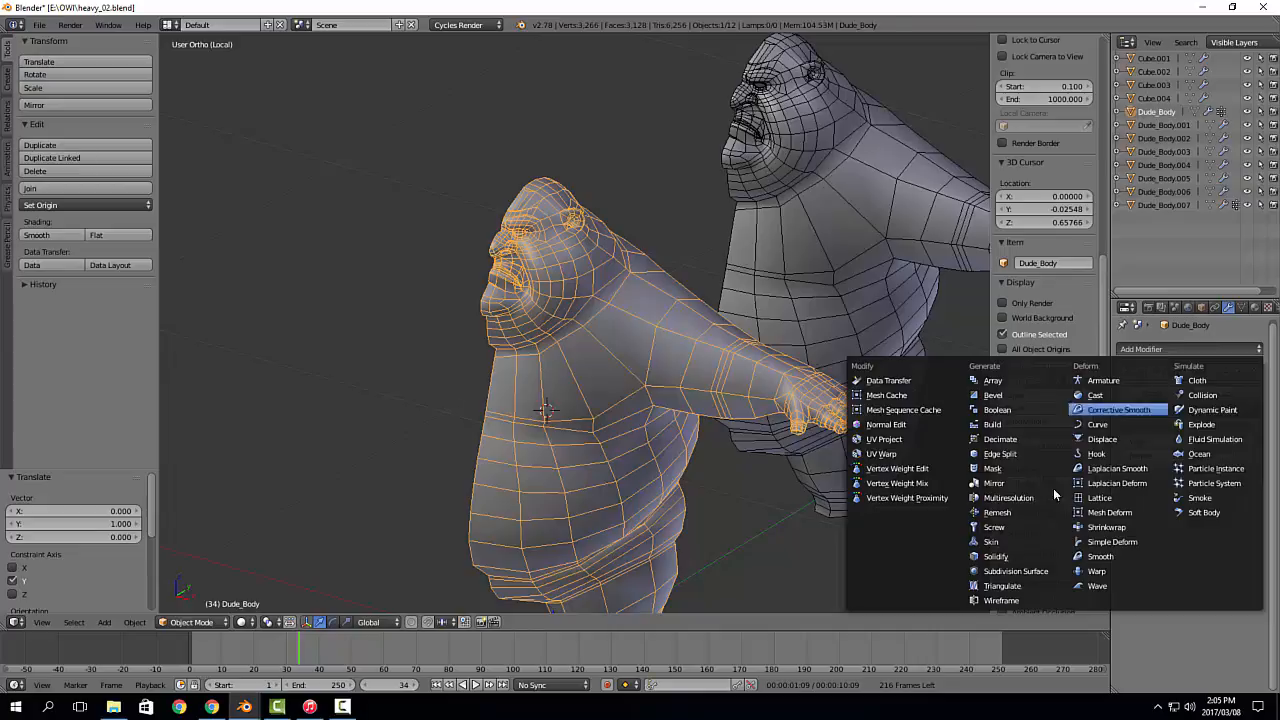
{"action": "left_click", "coordinate": [995, 484]}
{"action": "left_click", "coordinate": [1235, 530]}
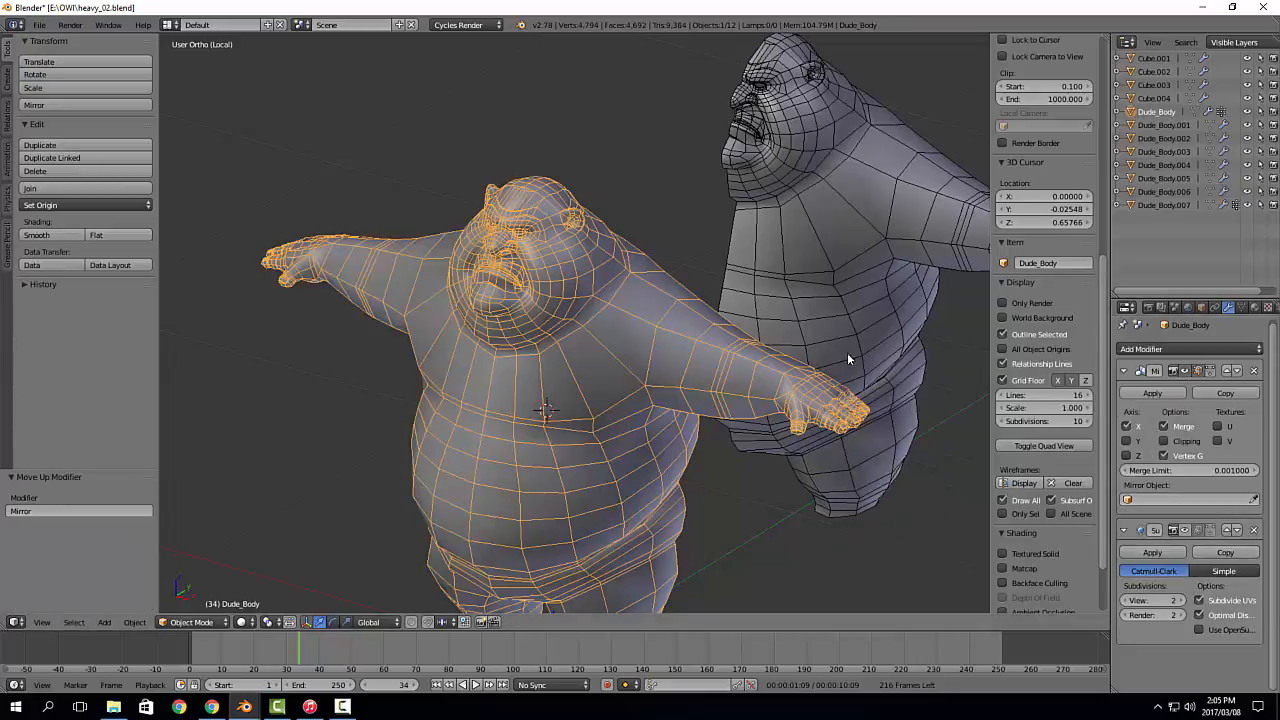
{"action": "left_click", "coordinate": [1175, 398]}
Step: Add a Mirror modifier to Dude_Body.007, place it above its Subdivision Surface modifier, and apply it
{"action": "right_click", "coordinate": [902, 265]}
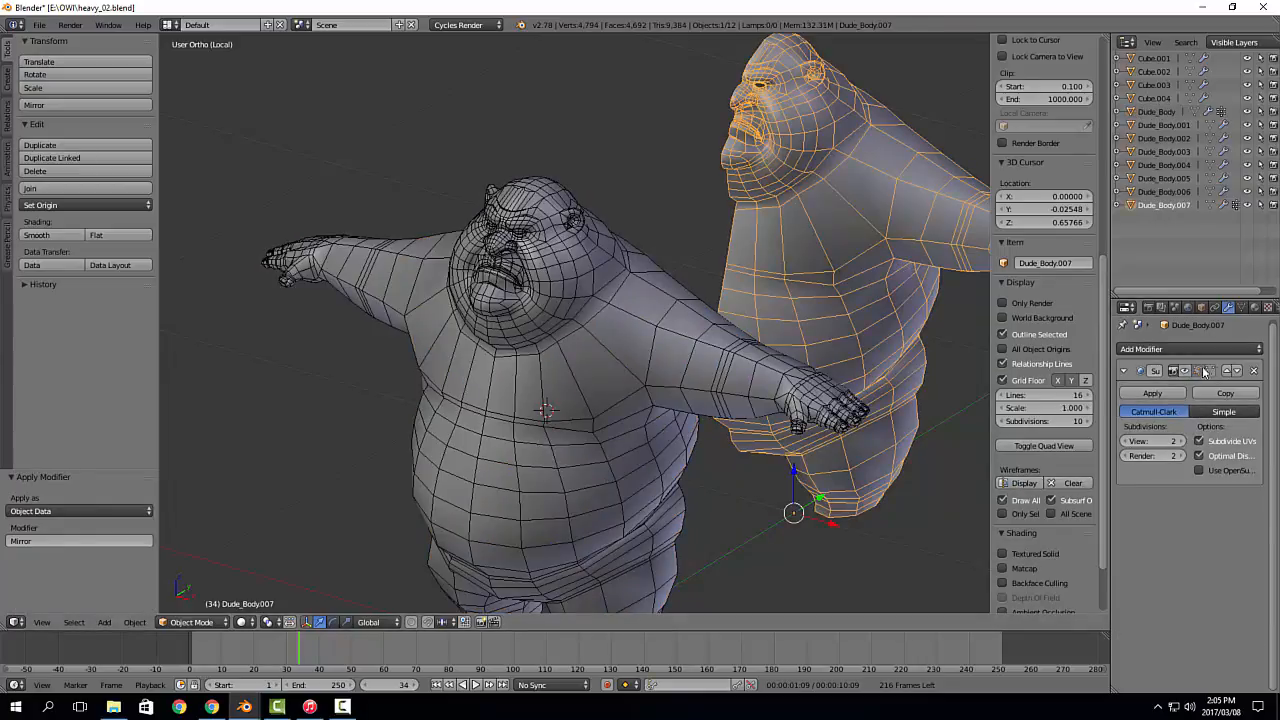
{"action": "left_click", "coordinate": [1196, 348]}
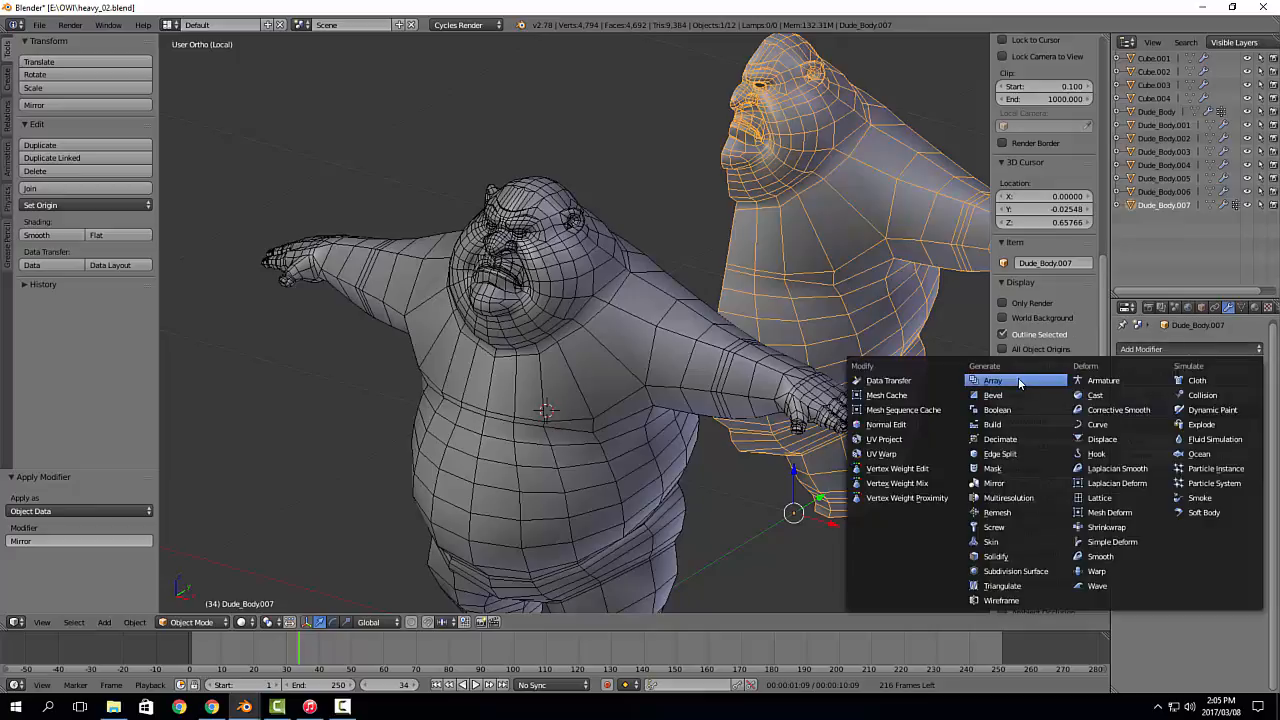
{"action": "left_click", "coordinate": [1025, 483]}
{"action": "left_click", "coordinate": [1226, 502]}
{"action": "left_click", "coordinate": [1155, 394]}
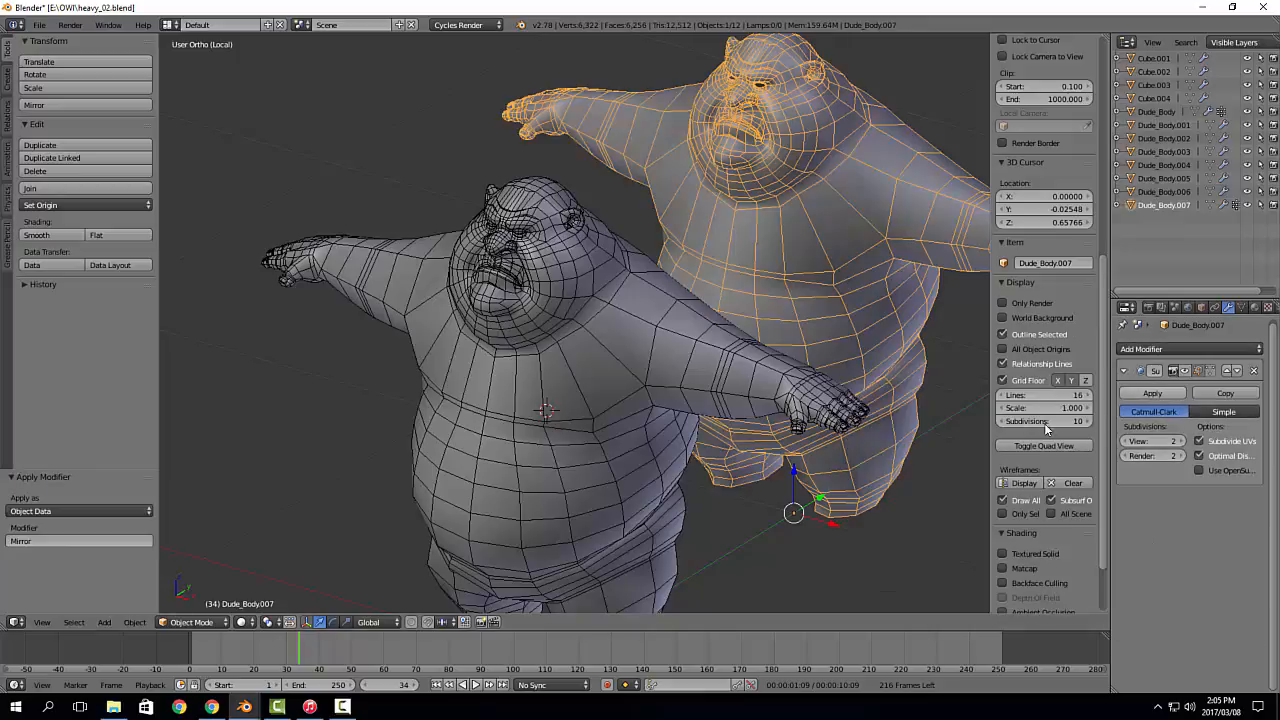
Step: Compare the faces and eye shapes of the two mirrored bodies, selecting each in turn
{"action": "middle_click_drag", "start_coordinate": [755, 378], "coordinate": [745, 325]}
{"action": "scroll", "coordinate": [755, 200], "scroll_direction": "up", "scroll_amount": 1}
{"action": "middle_click_drag", "start_coordinate": [754, 197], "coordinate": [692, 283]}
{"action": "right_click", "coordinate": [492, 170]}
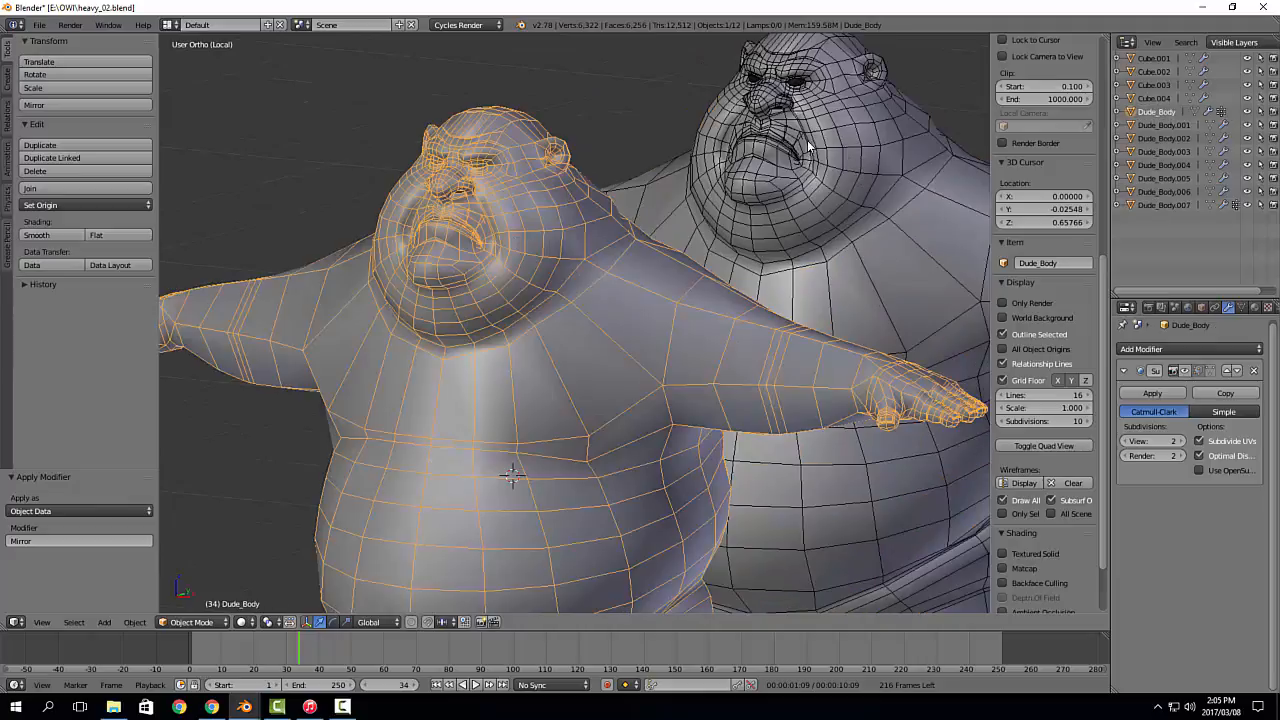
{"action": "right_click", "coordinate": [748, 250]}
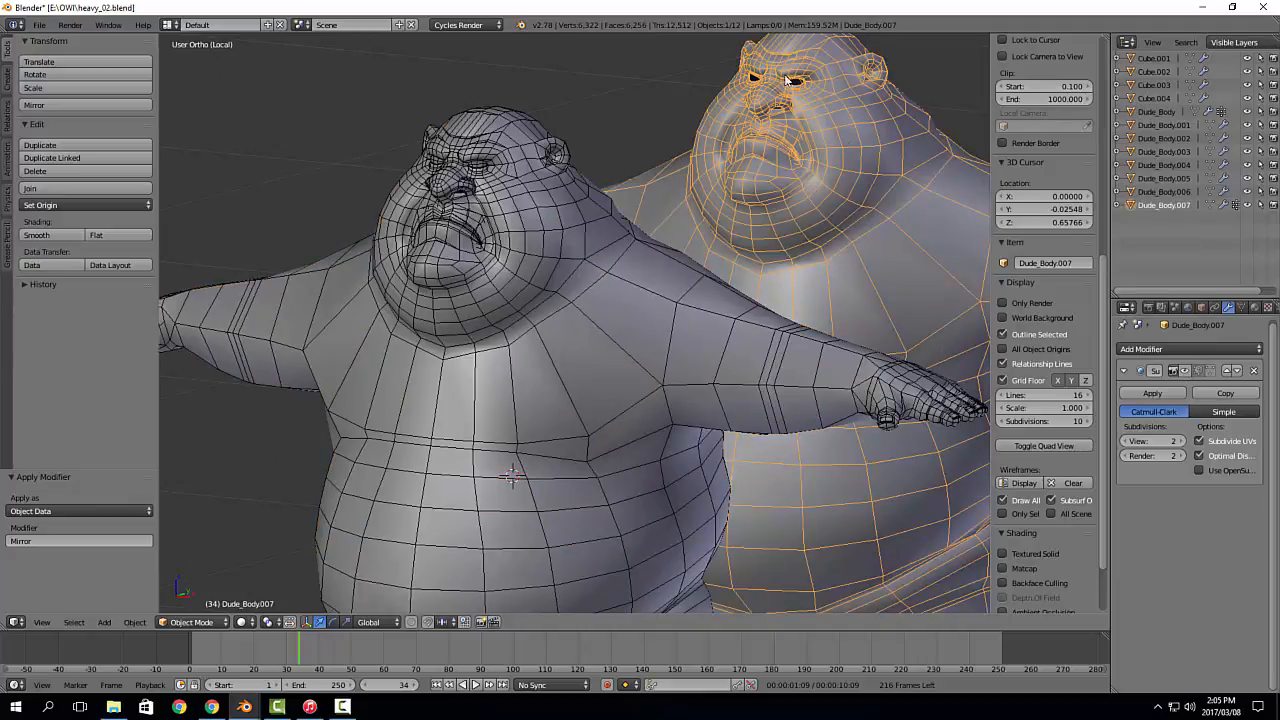
{"action": "middle_click_drag", "start_coordinate": [784, 165], "coordinate": [805, 209], "text": "shift"}
{"action": "scroll", "coordinate": [805, 209], "scroll_direction": "up", "scroll_amount": 1}
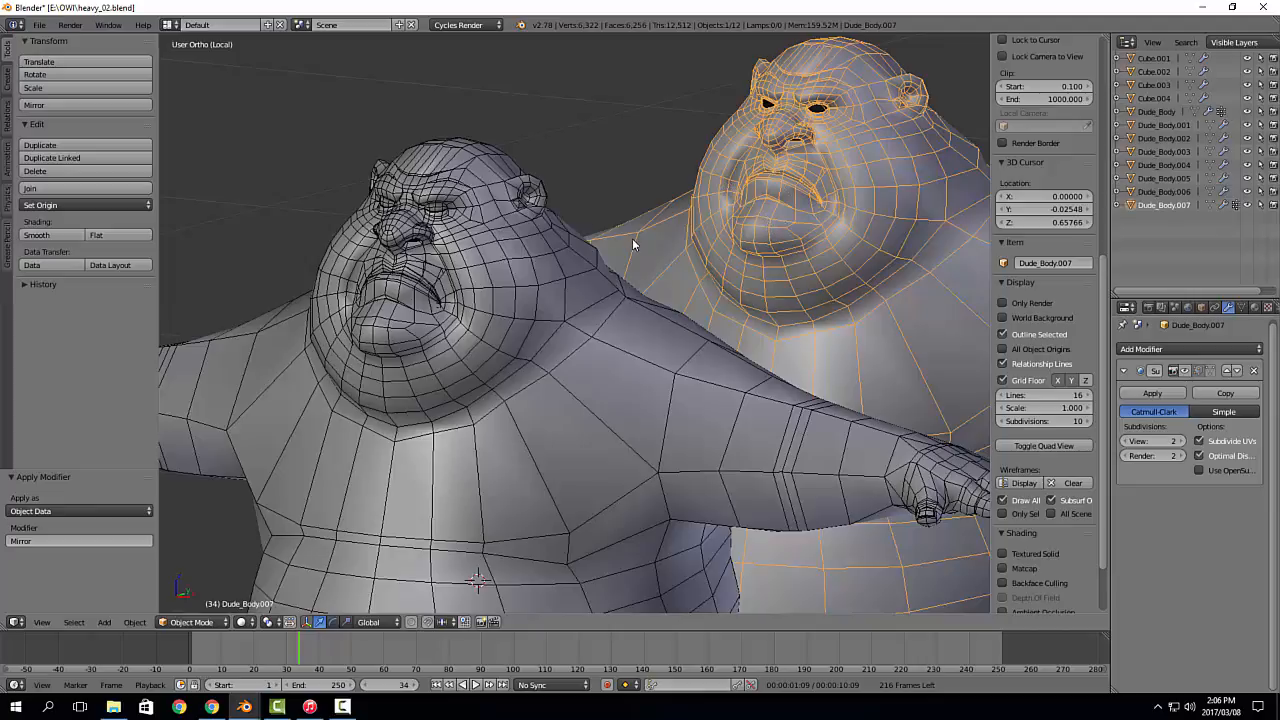
Step: Add a Basis shape key to Dude_Body and join Dude_Body.007 into it as a shape
{"action": "right_click", "coordinate": [498, 186], "text": "shift"}
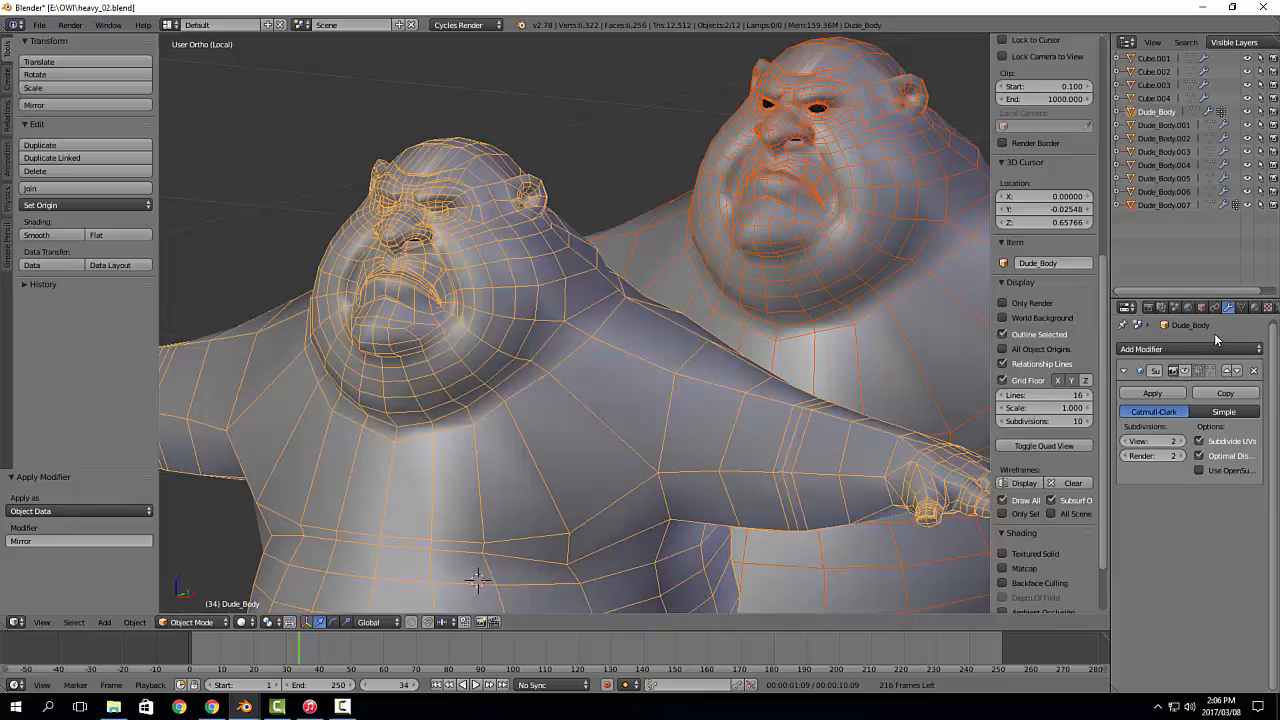
{"action": "left_click", "coordinate": [1241, 307]}
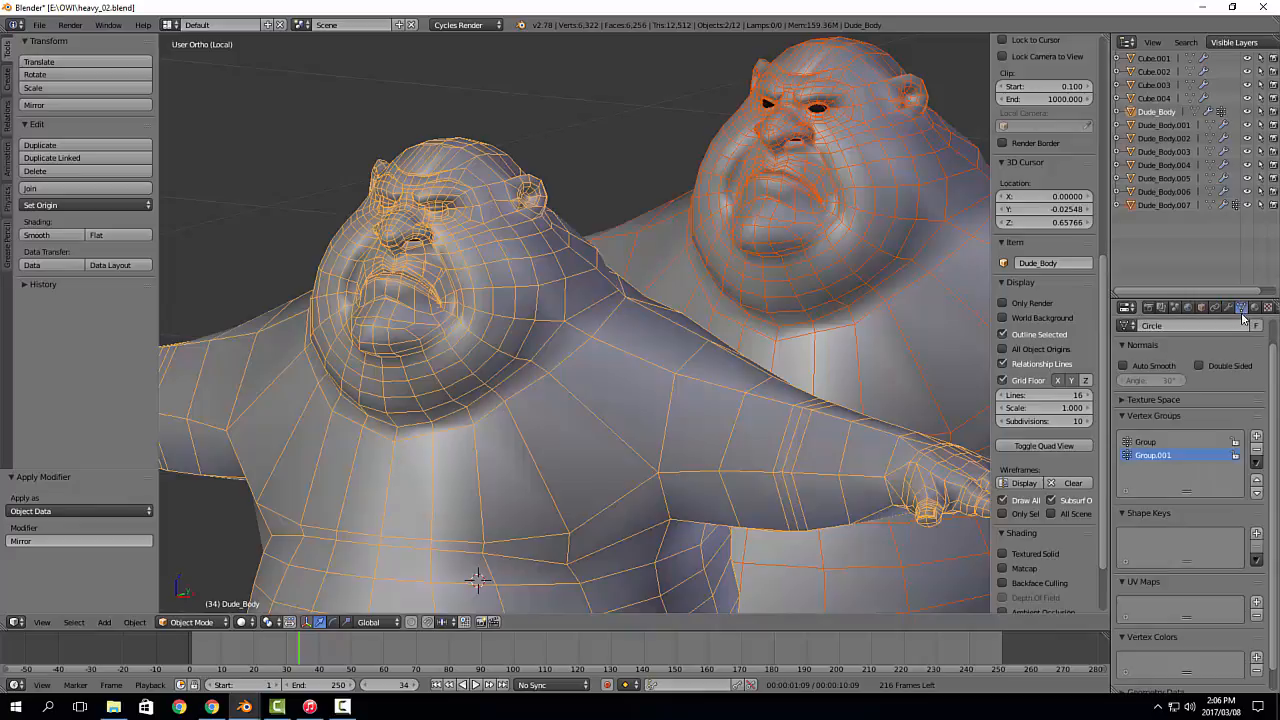
{"action": "left_click", "coordinate": [1257, 536]}
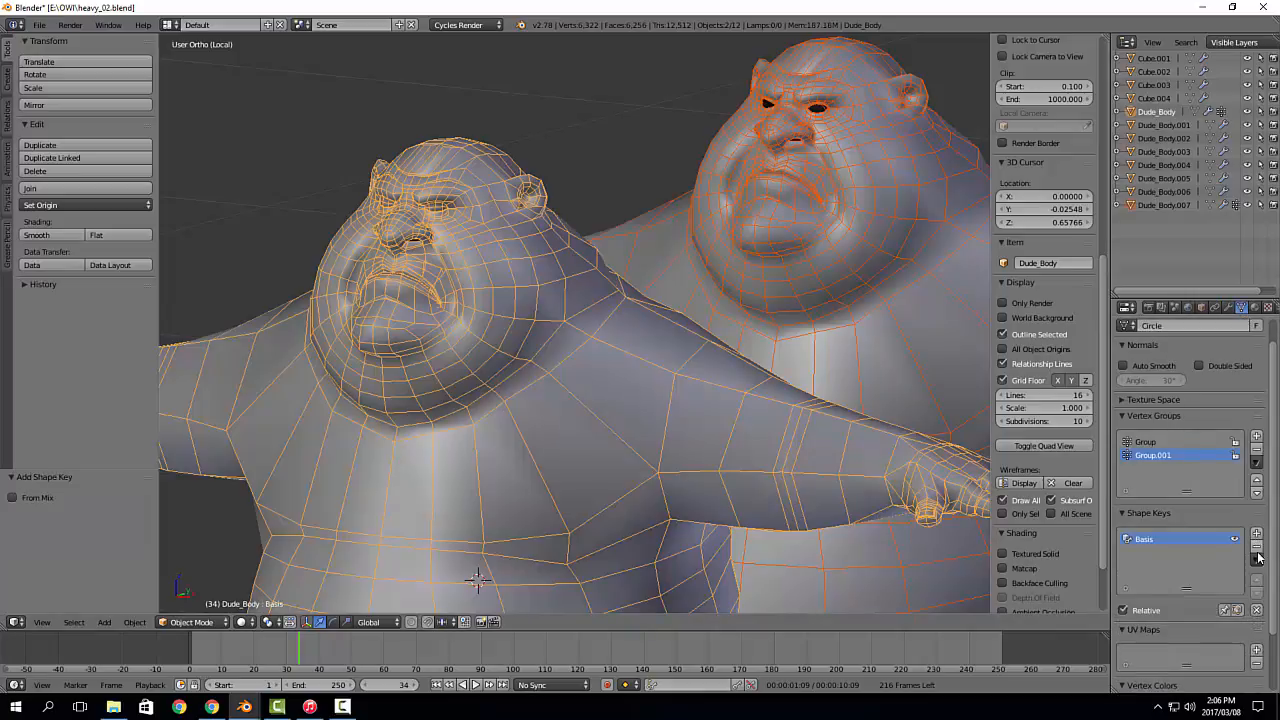
{"action": "left_click", "coordinate": [1257, 561]}
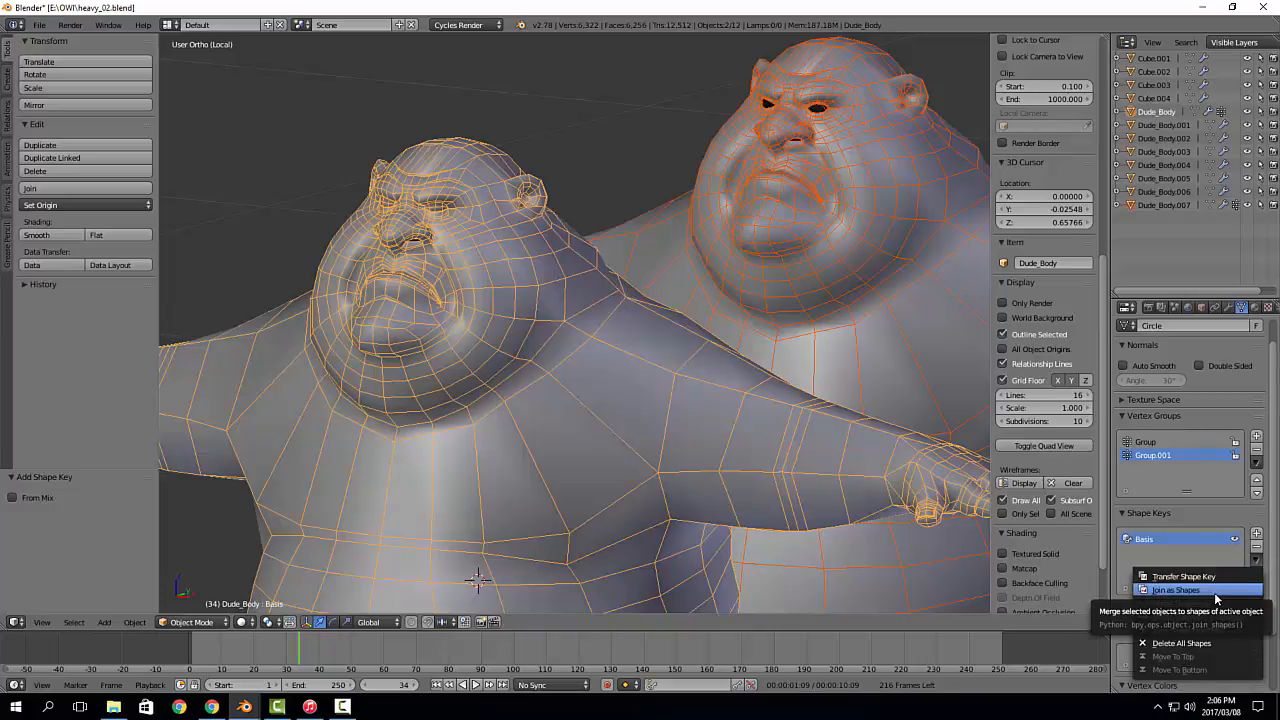
{"action": "left_click", "coordinate": [1215, 595]}
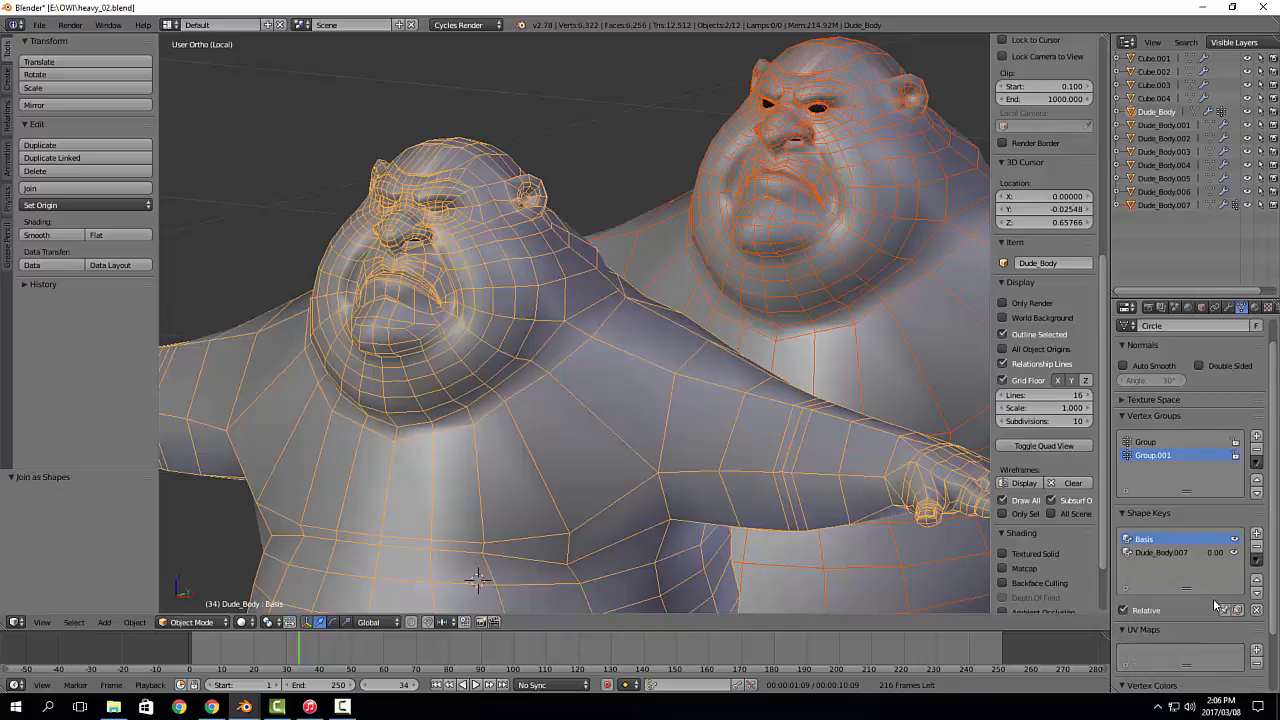
Step: Delete the duplicate body Dude_Body.007
{"action": "right_click", "coordinate": [421, 273]}
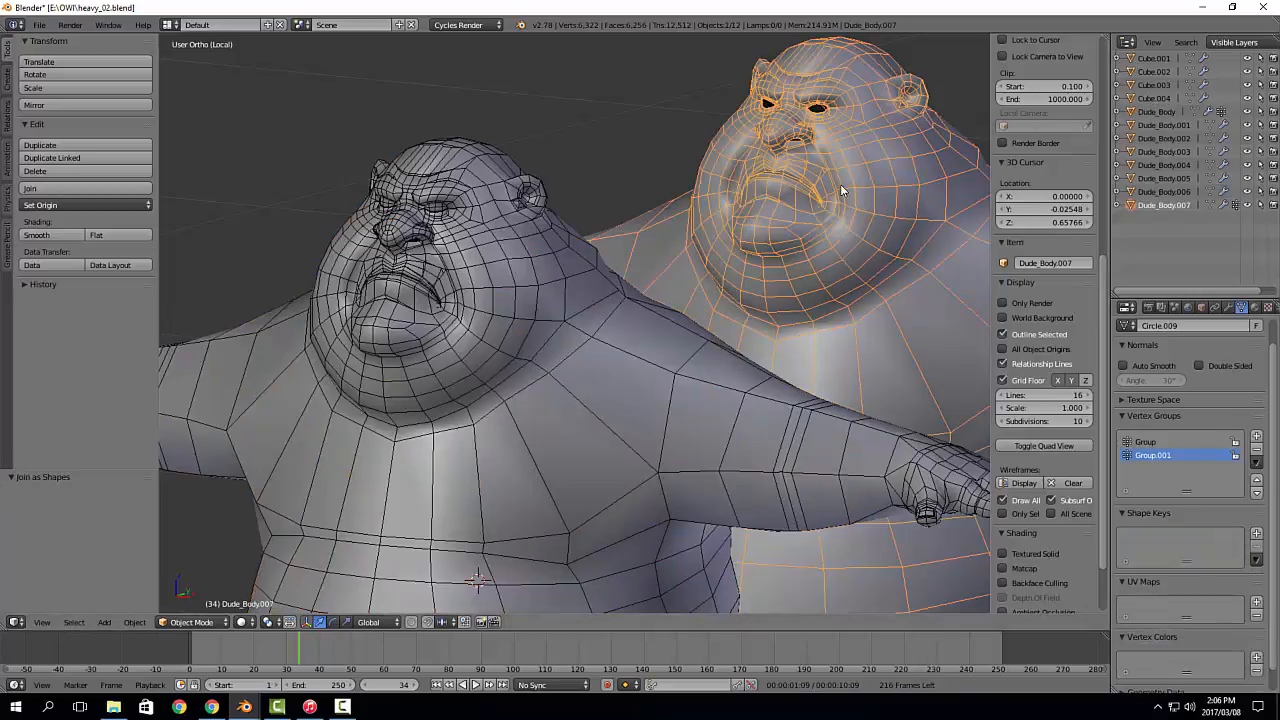
{"action": "key", "text": "a"}
{"action": "key", "text": "a"}
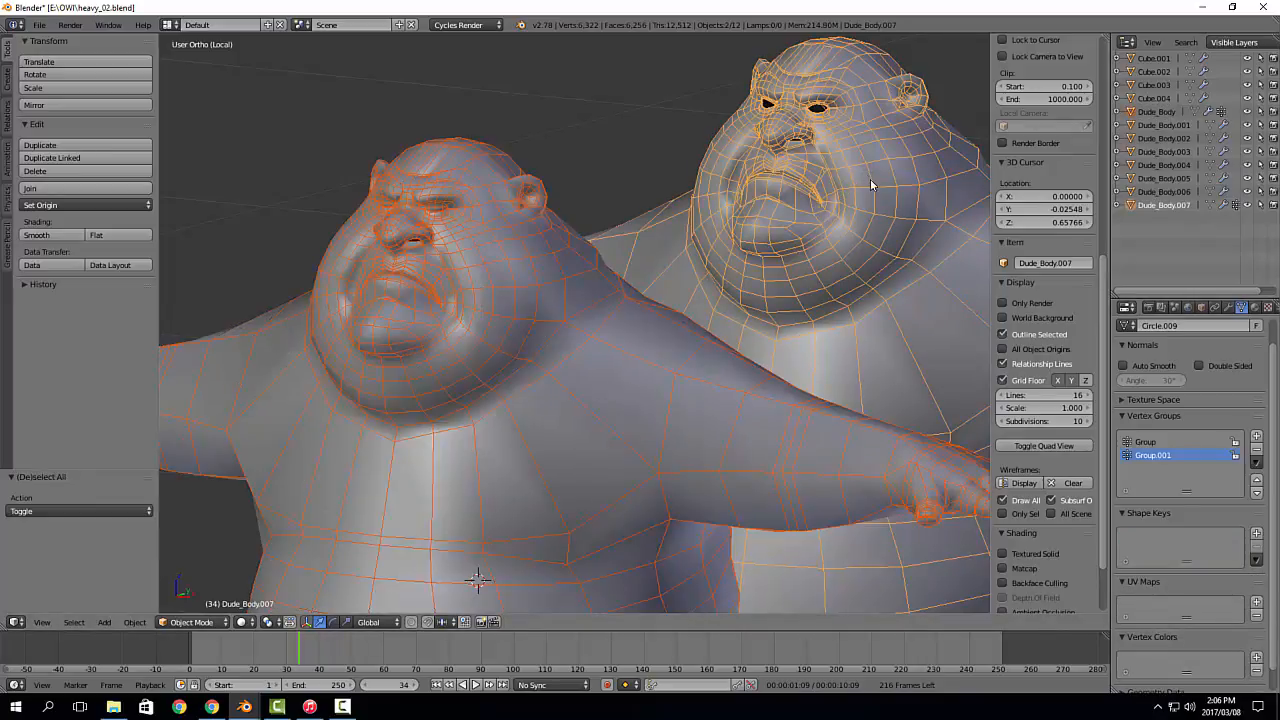
{"action": "right_click", "coordinate": [899, 257]}
{"action": "key", "text": "x"}
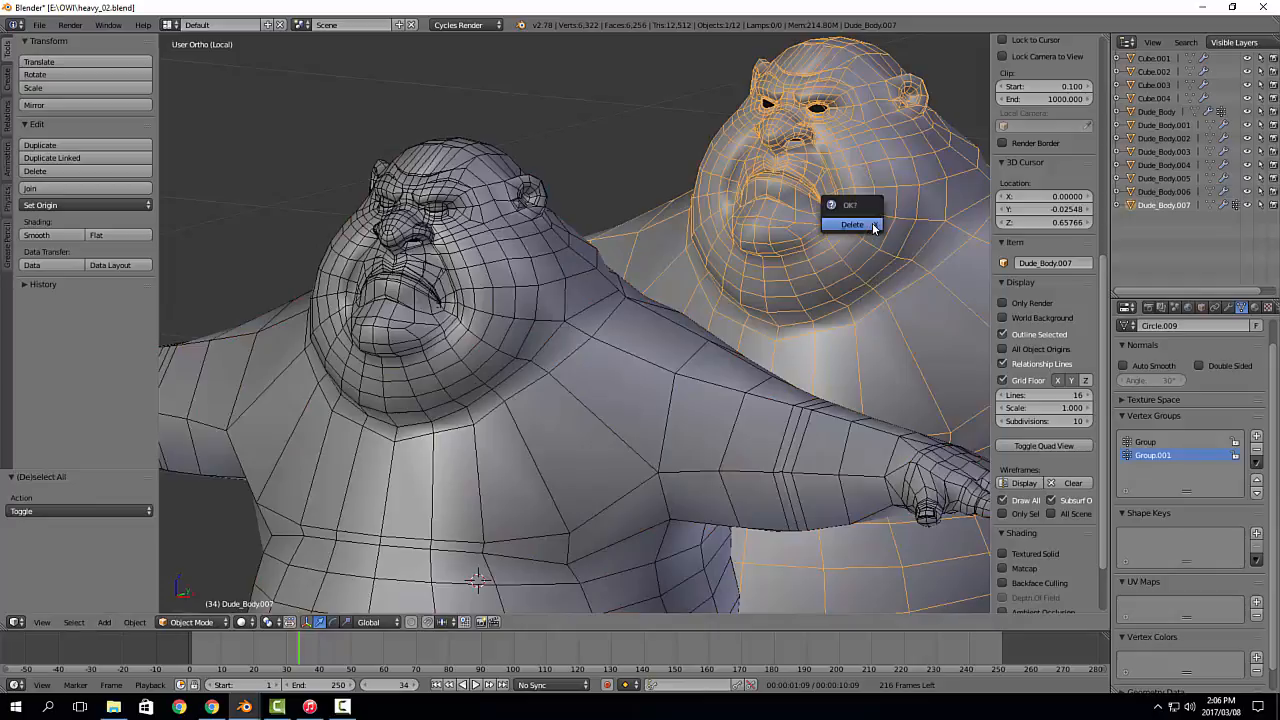
{"action": "left_click", "coordinate": [846, 216]}
Step: Set Dude_Body's joined shape key Dude_Body.007 to 1.00 and examine both eyes from several angles
{"action": "right_click", "coordinate": [806, 345]}
{"action": "middle_click_drag", "start_coordinate": [796, 254], "coordinate": [922, 244], "text": "shift"}
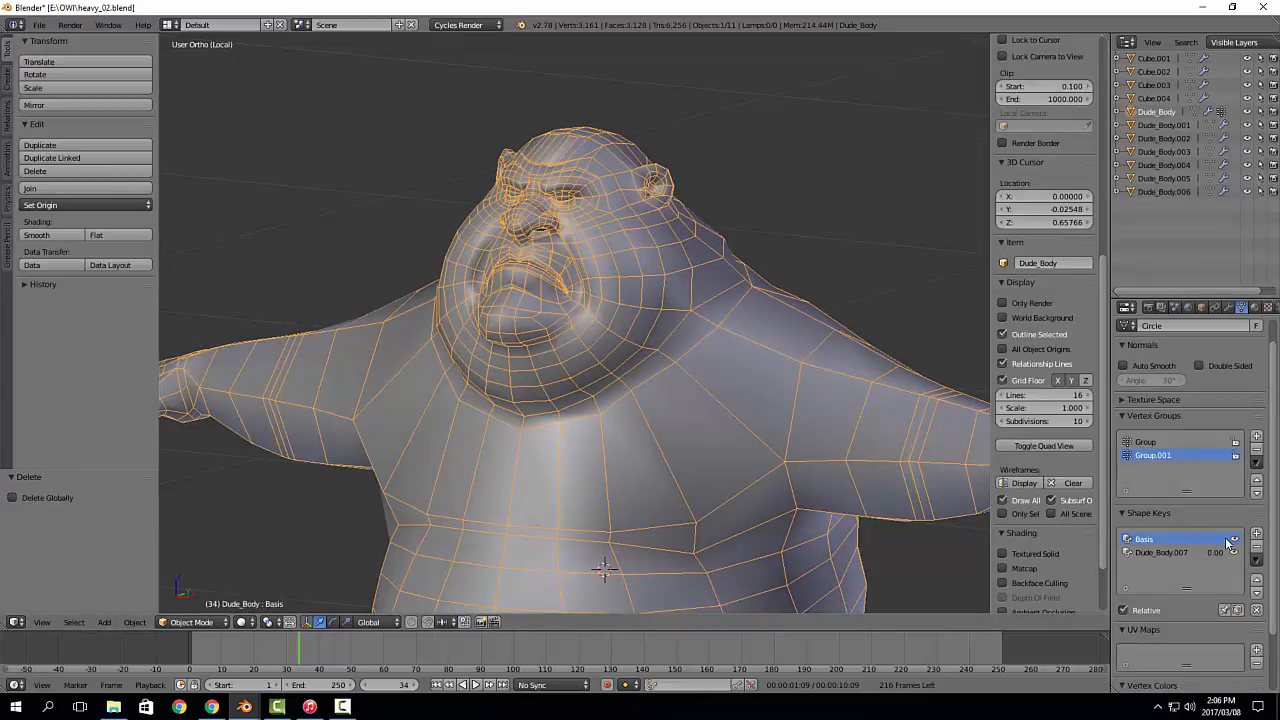
{"action": "left_click_drag", "start_coordinate": [1204, 553], "coordinate": [1224, 554]}
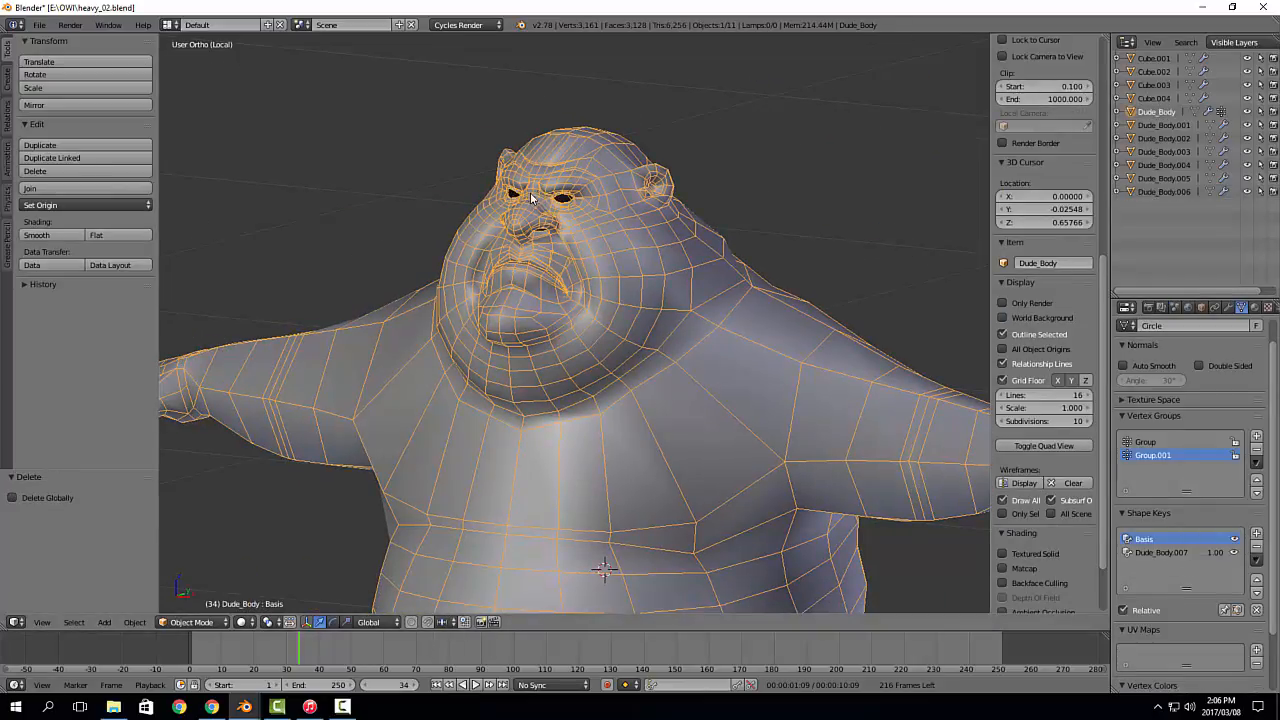
{"action": "middle_click_drag", "start_coordinate": [525, 192], "coordinate": [607, 177]}
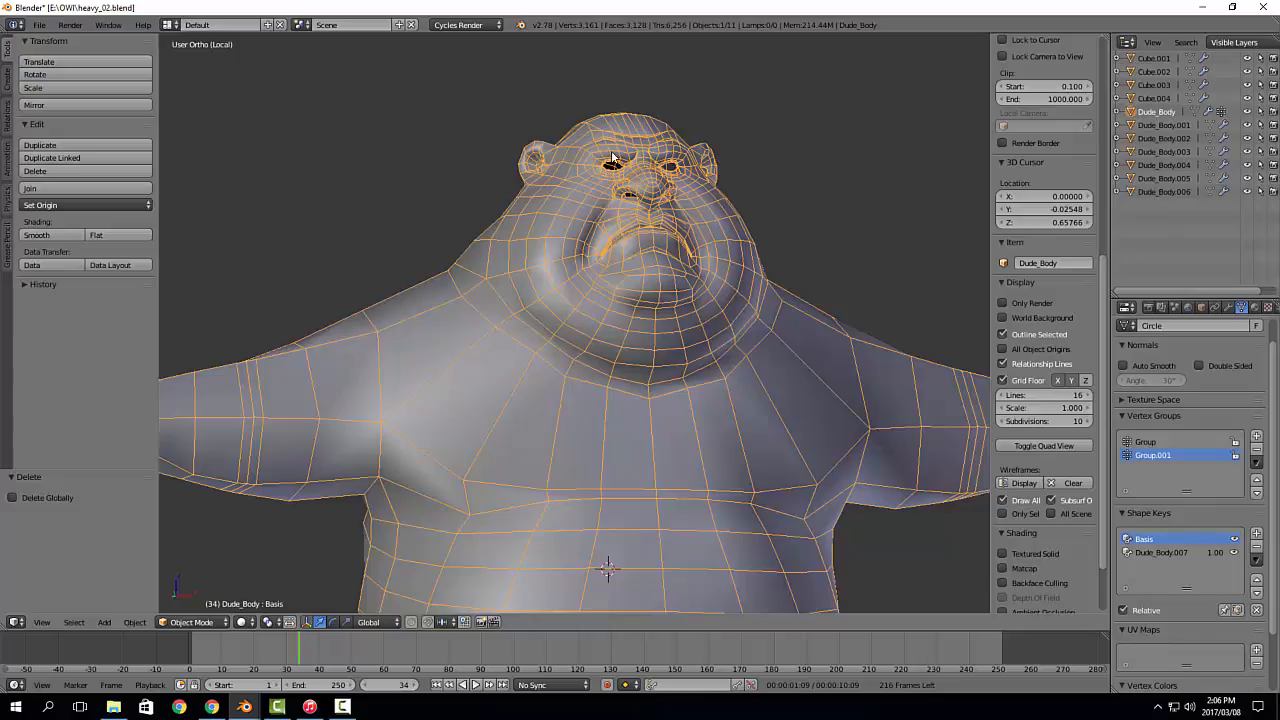
{"action": "middle_click_drag", "start_coordinate": [810, 212], "coordinate": [757, 257]}
{"action": "scroll", "coordinate": [567, 226], "scroll_direction": "up", "scroll_amount": 3}
{"action": "middle_click_drag", "start_coordinate": [568, 234], "coordinate": [564, 309], "text": "shift"}
{"action": "scroll", "coordinate": [564, 309], "scroll_direction": "down", "scroll_amount": 2}
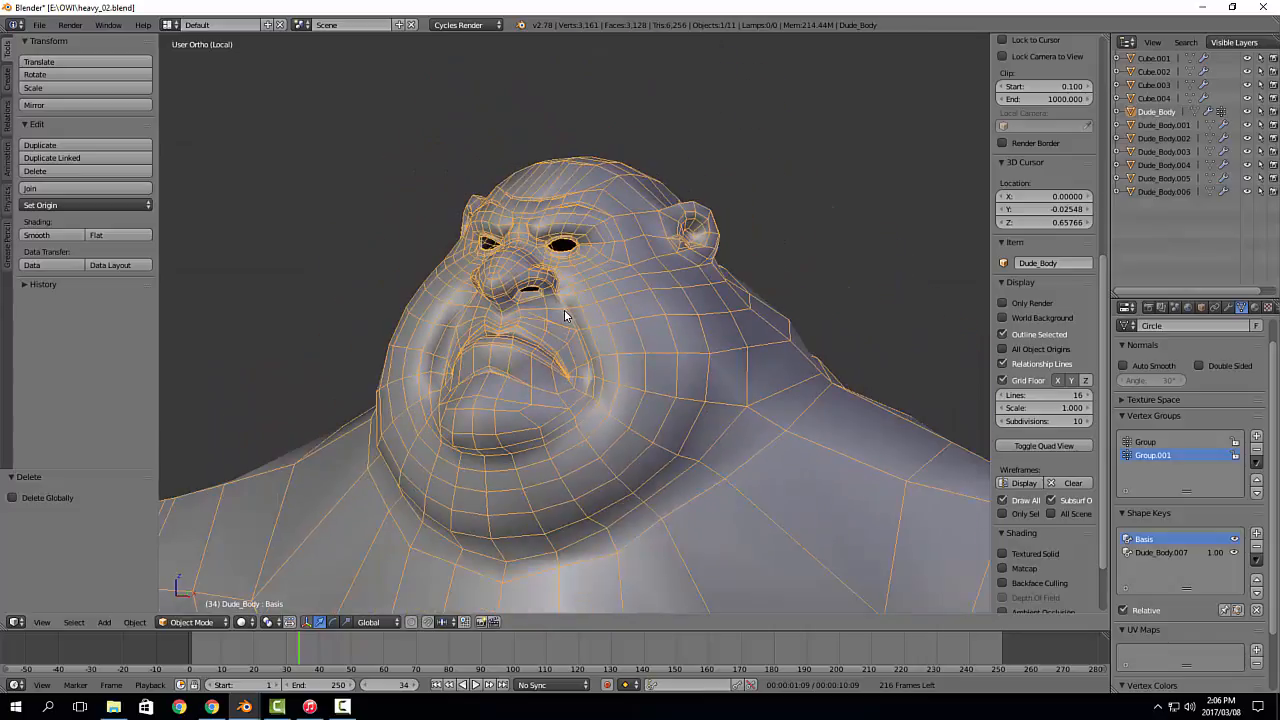
Step: Leave the local view of Dude_Body to show the whole character, and deselect everything
{"action": "scroll", "coordinate": [564, 307], "scroll_direction": "up", "scroll_amount": 4}
{"action": "middle_click_drag", "start_coordinate": [568, 240], "coordinate": [584, 288], "text": "shift"}
{"action": "scroll", "coordinate": [588, 288], "scroll_direction": "down", "scroll_amount": 2}
{"action": "key", "text": "KP_Divide"}
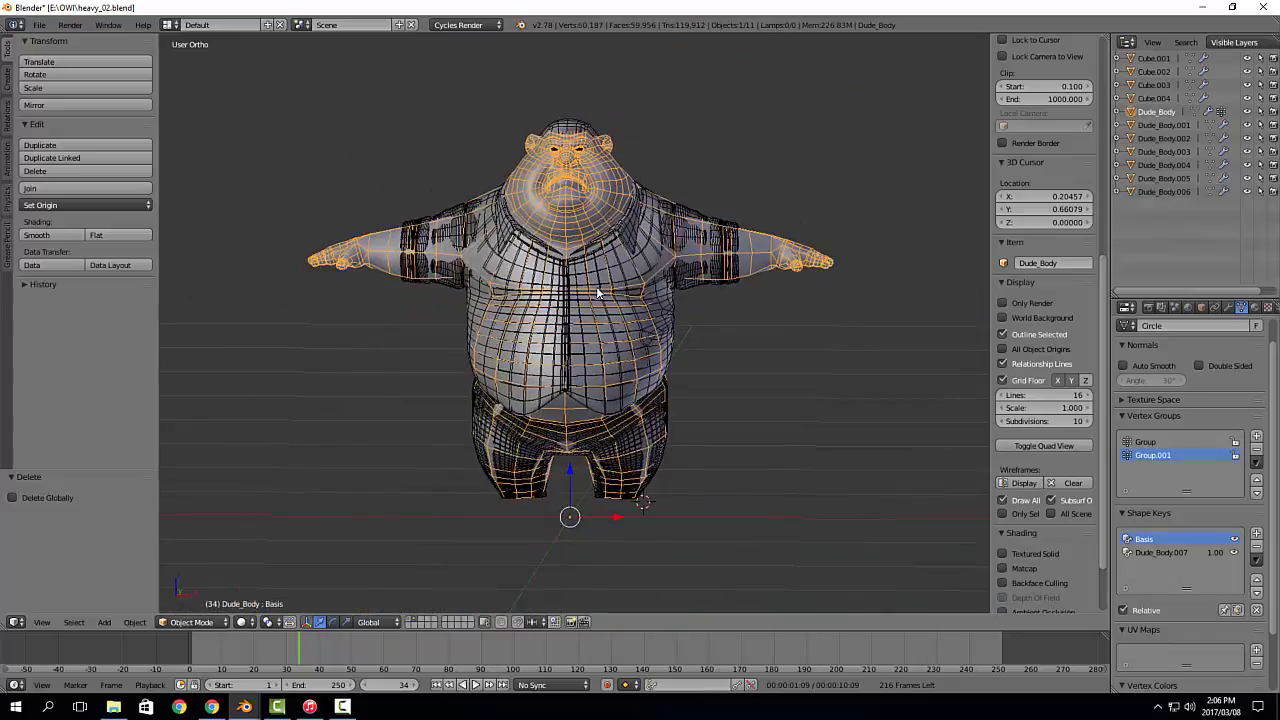
{"action": "key", "text": "a"}
{"action": "scroll", "coordinate": [688, 270], "scroll_direction": "up", "scroll_amount": 2}
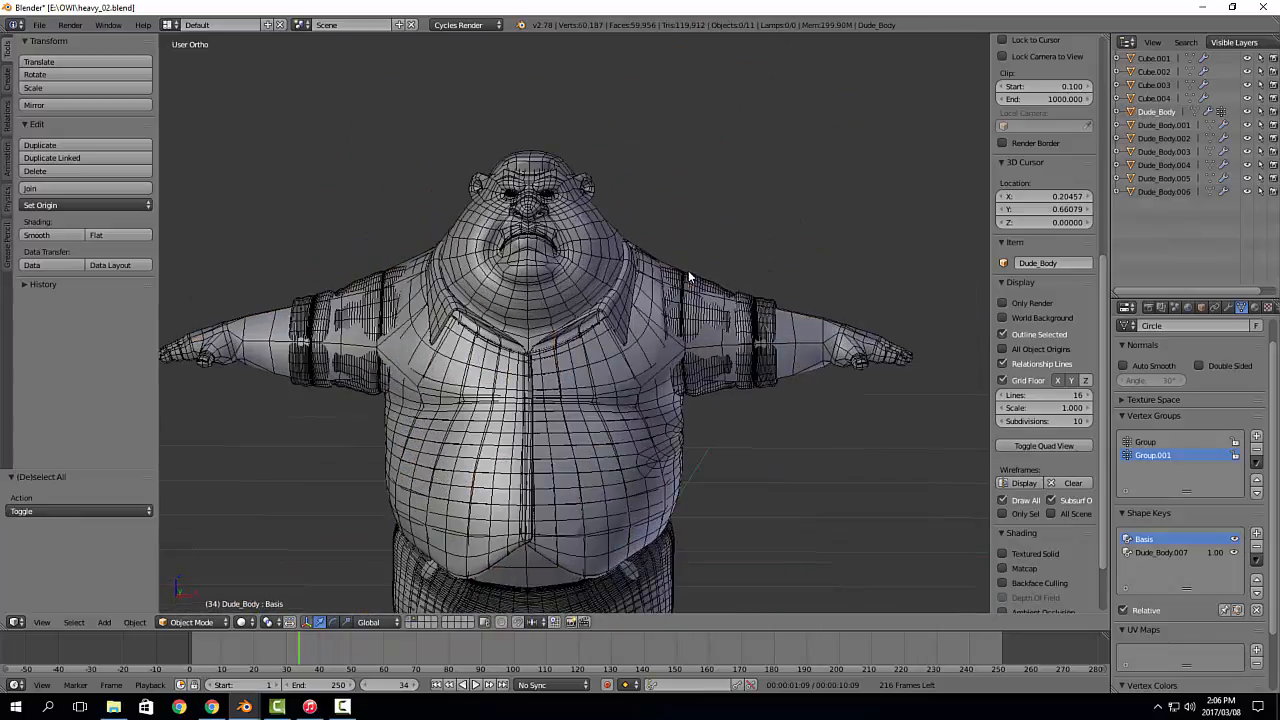
Step: Set Dude_Body's subdivision surface level to 2 and turn on Optimal Display in its modifier
{"action": "right_click", "coordinate": [817, 340]}
{"action": "key", "text": "ctrl+2"}
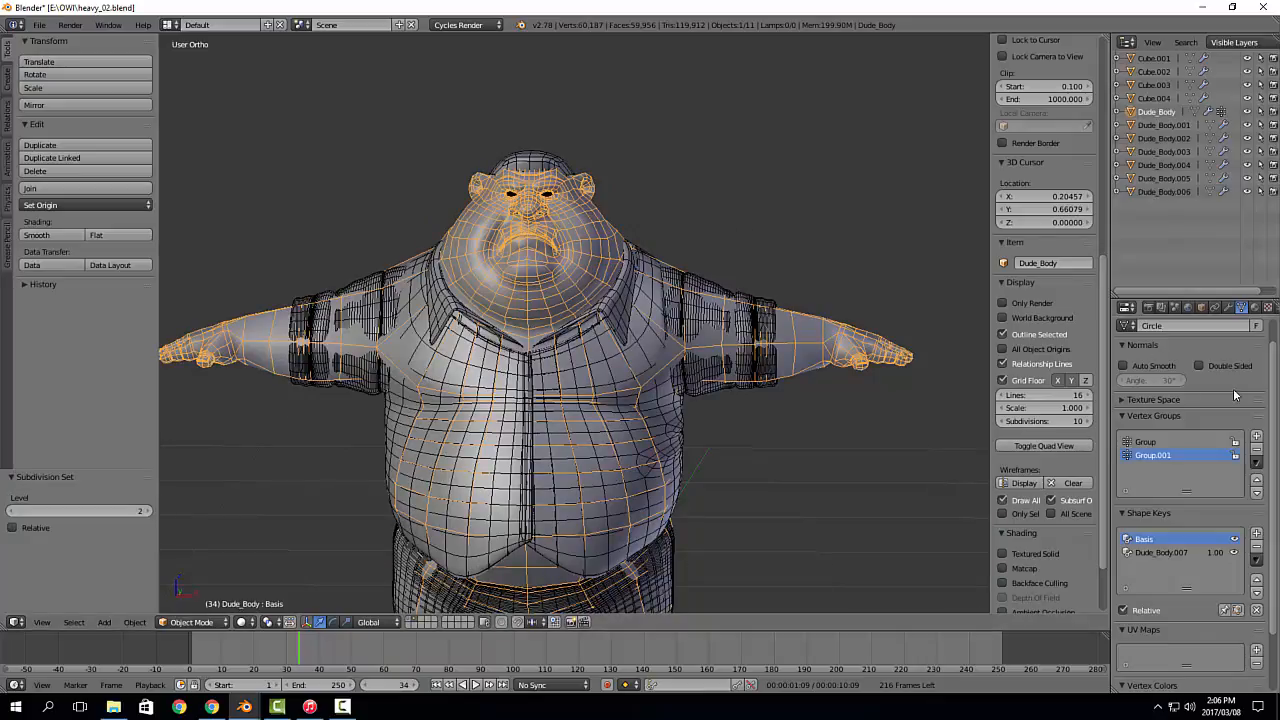
{"action": "left_click", "coordinate": [1228, 307]}
{"action": "left_click", "coordinate": [1199, 456]}
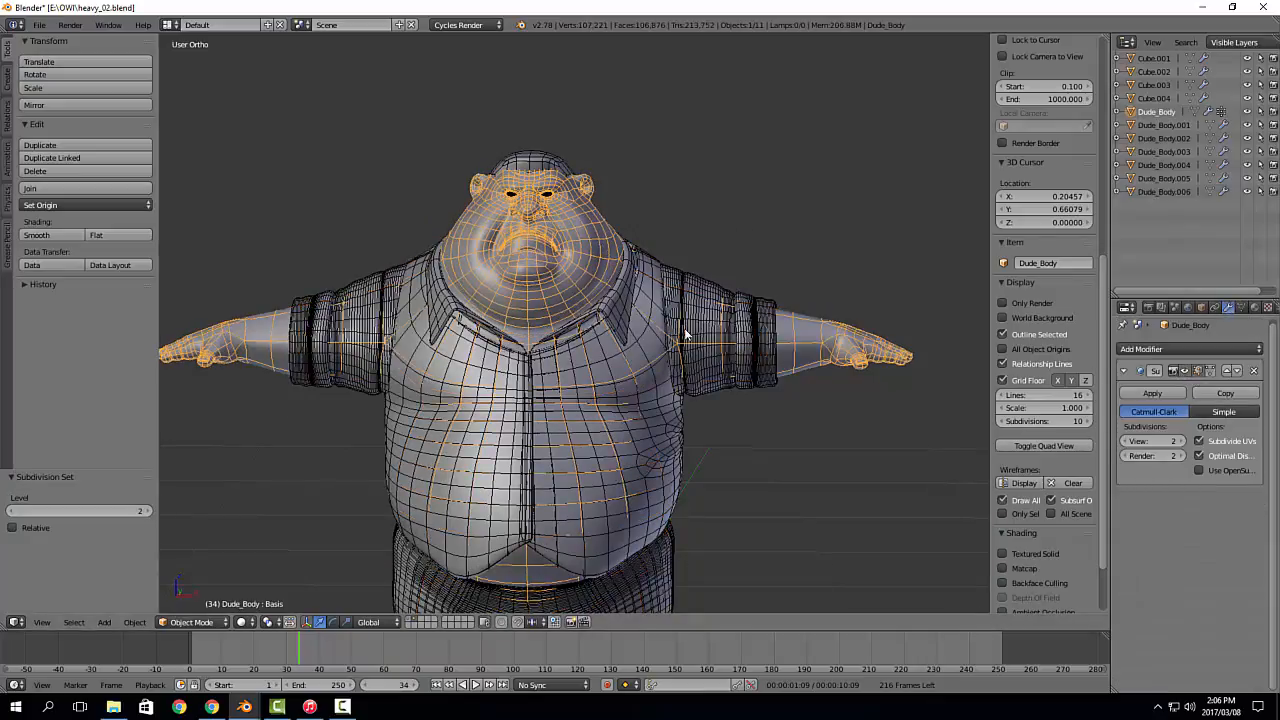
{"action": "key", "text": "a"}
Step: Clear the wireframe overlay from the character and examine the smooth-shaded face from several angles
{"action": "scroll", "coordinate": [588, 246], "scroll_direction": "up", "scroll_amount": 3}
{"action": "middle_click_drag", "start_coordinate": [647, 302], "coordinate": [664, 326]}
{"action": "scroll", "coordinate": [664, 326], "scroll_direction": "up", "scroll_amount": 1}
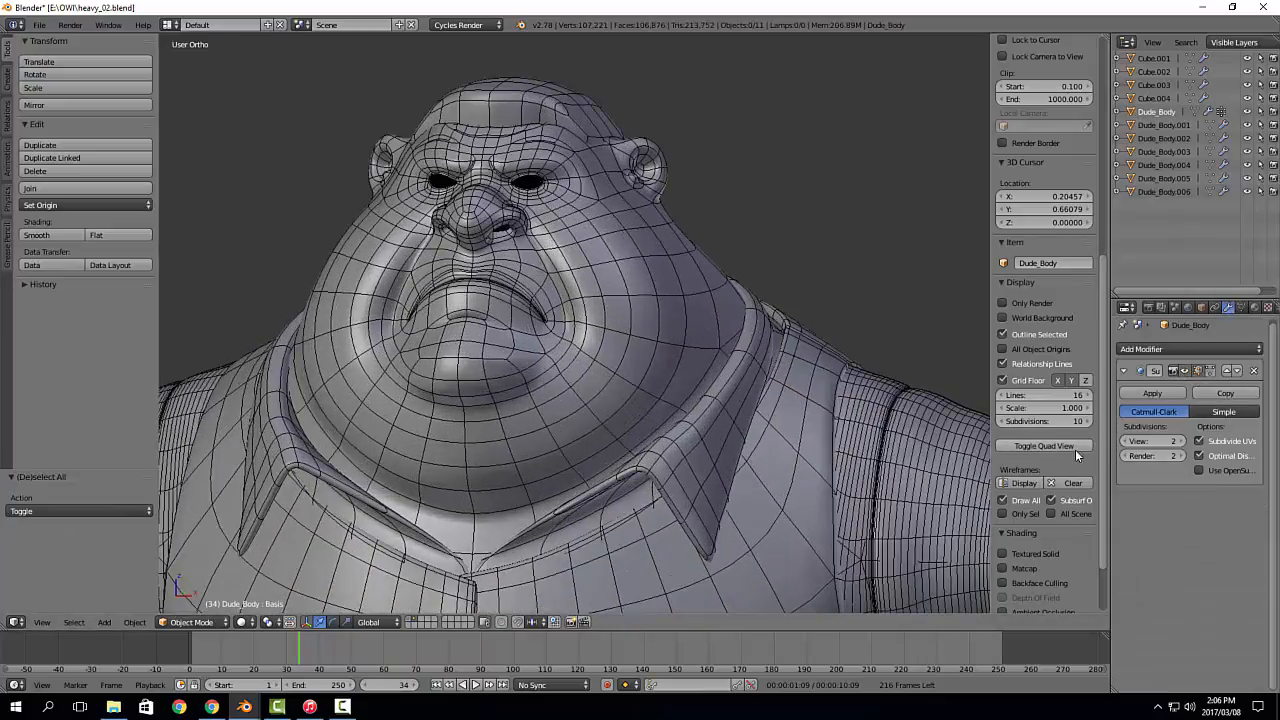
{"action": "left_click", "coordinate": [1073, 484]}
{"action": "scroll", "coordinate": [562, 264], "scroll_direction": "up", "scroll_amount": 3}
{"action": "middle_click_drag", "start_coordinate": [562, 264], "coordinate": [757, 215]}
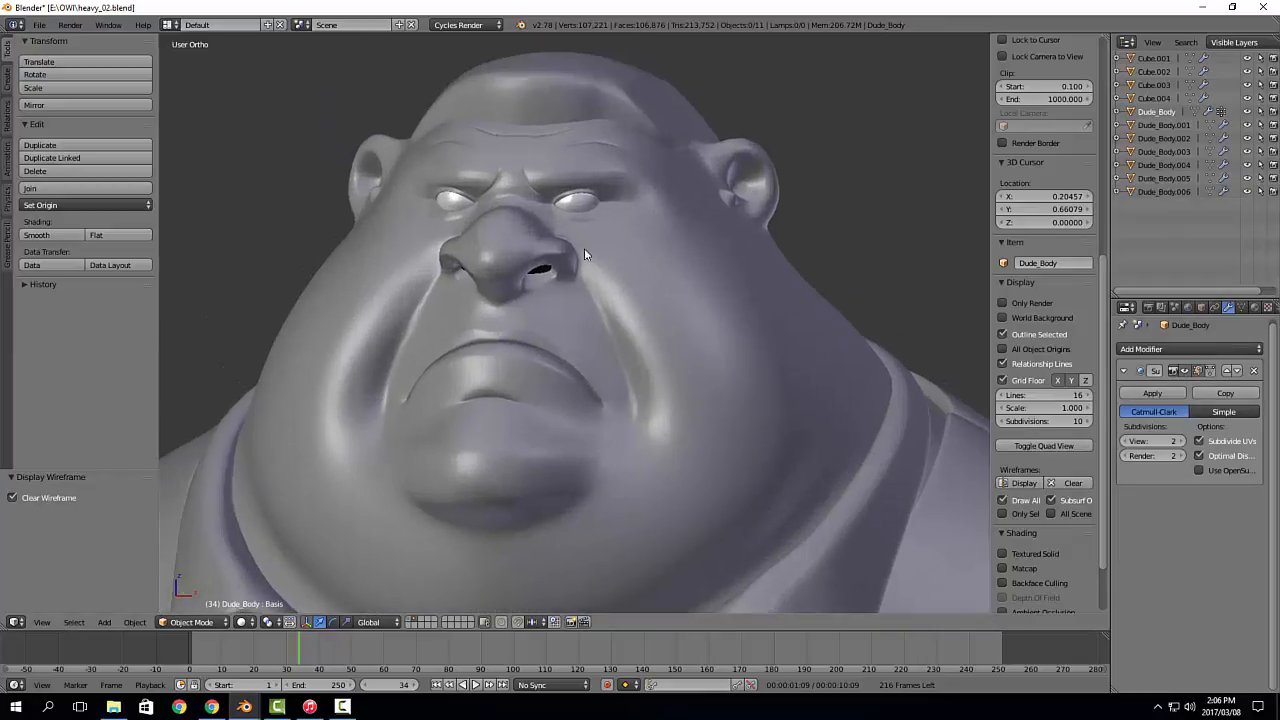
{"action": "middle_click_drag", "start_coordinate": [585, 254], "coordinate": [601, 247]}
{"action": "middle_click_drag", "start_coordinate": [502, 221], "coordinate": [565, 200]}
Step: Try moving a vertex on the side of Dude_Body's head with X Mirror on to test symmetrical editing
{"action": "right_click", "coordinate": [809, 342]}
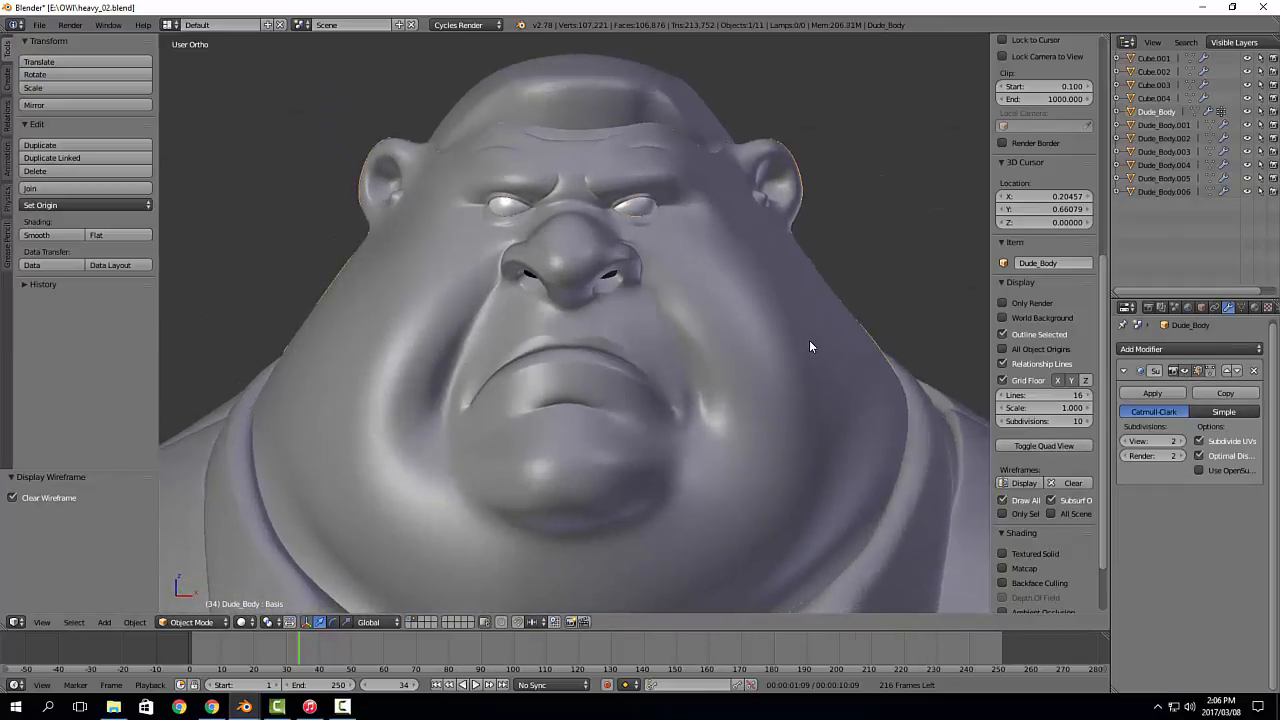
{"action": "middle_click_drag", "start_coordinate": [809, 380], "coordinate": [805, 359]}
{"action": "key", "text": "Tab"}
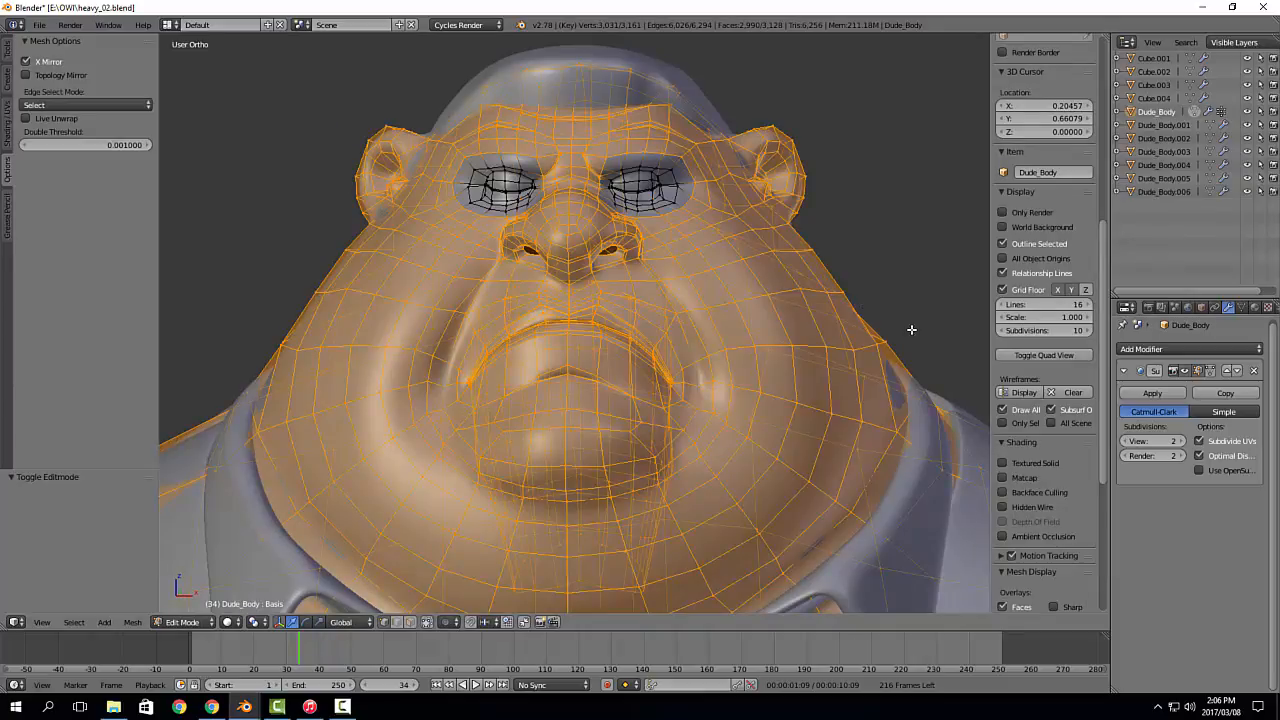
{"action": "right_click", "coordinate": [812, 251]}
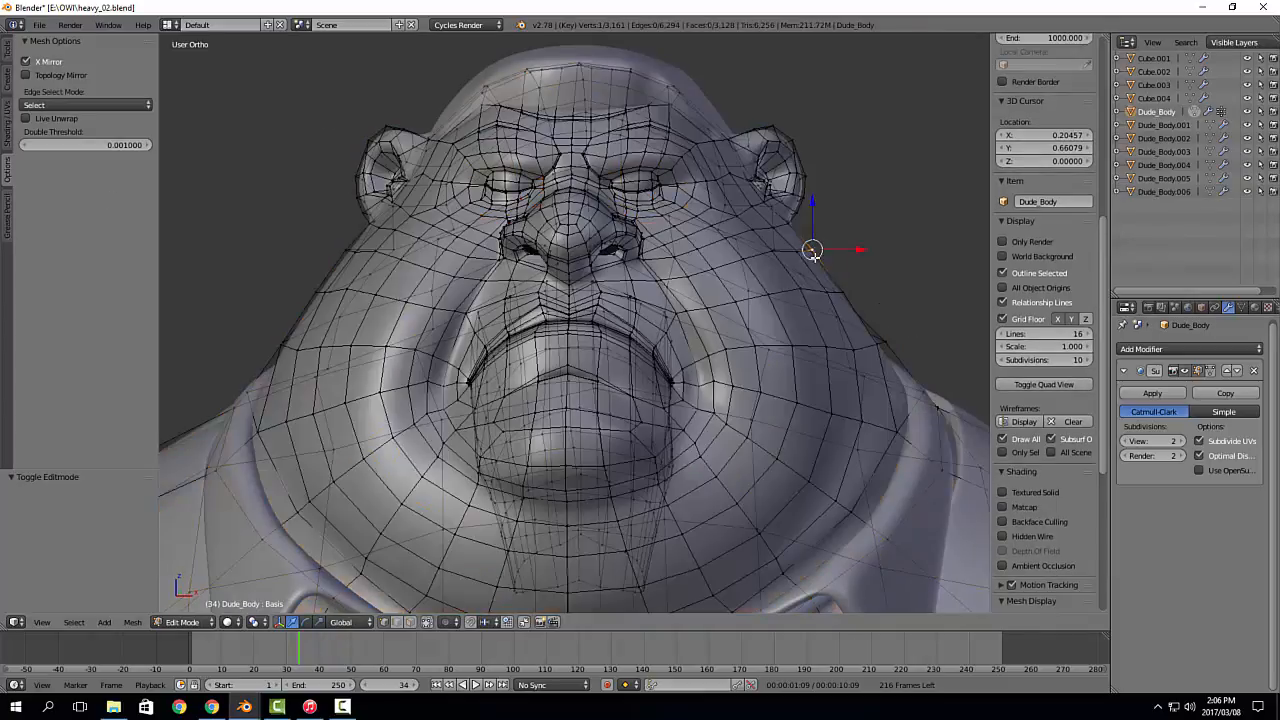
{"action": "key", "text": "g"}
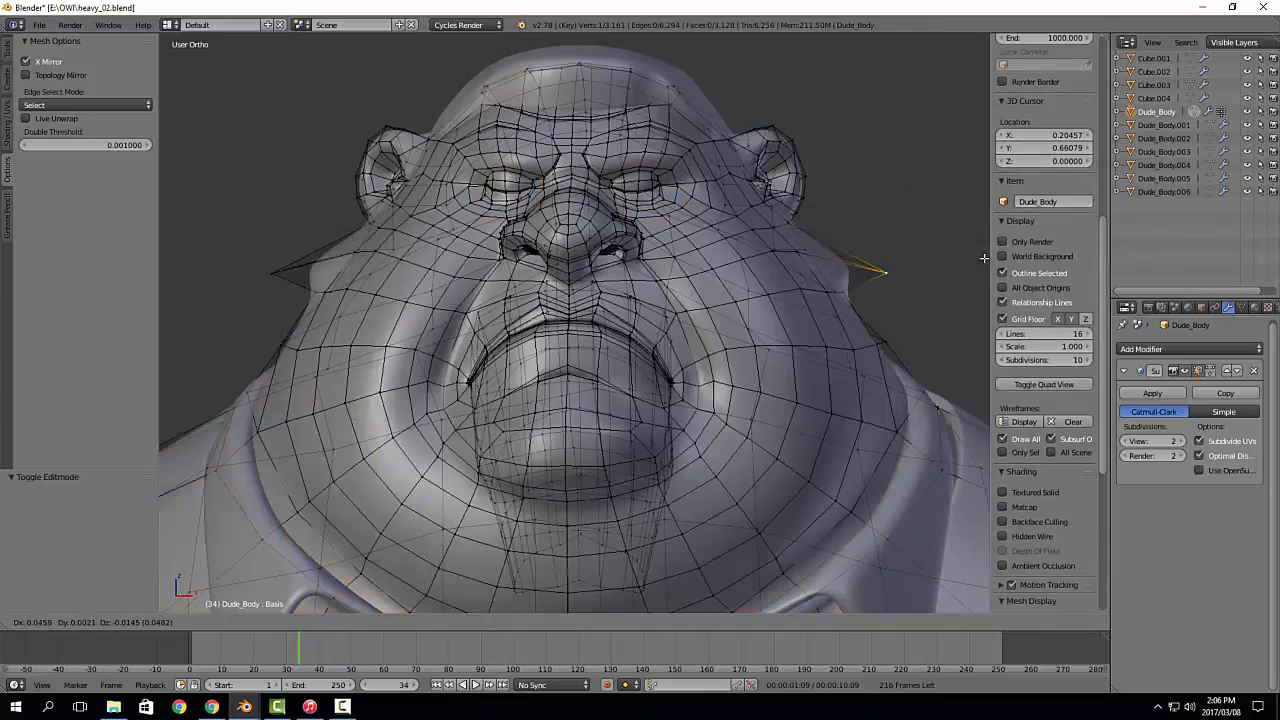
{"action": "right_click", "coordinate": [984, 257]}
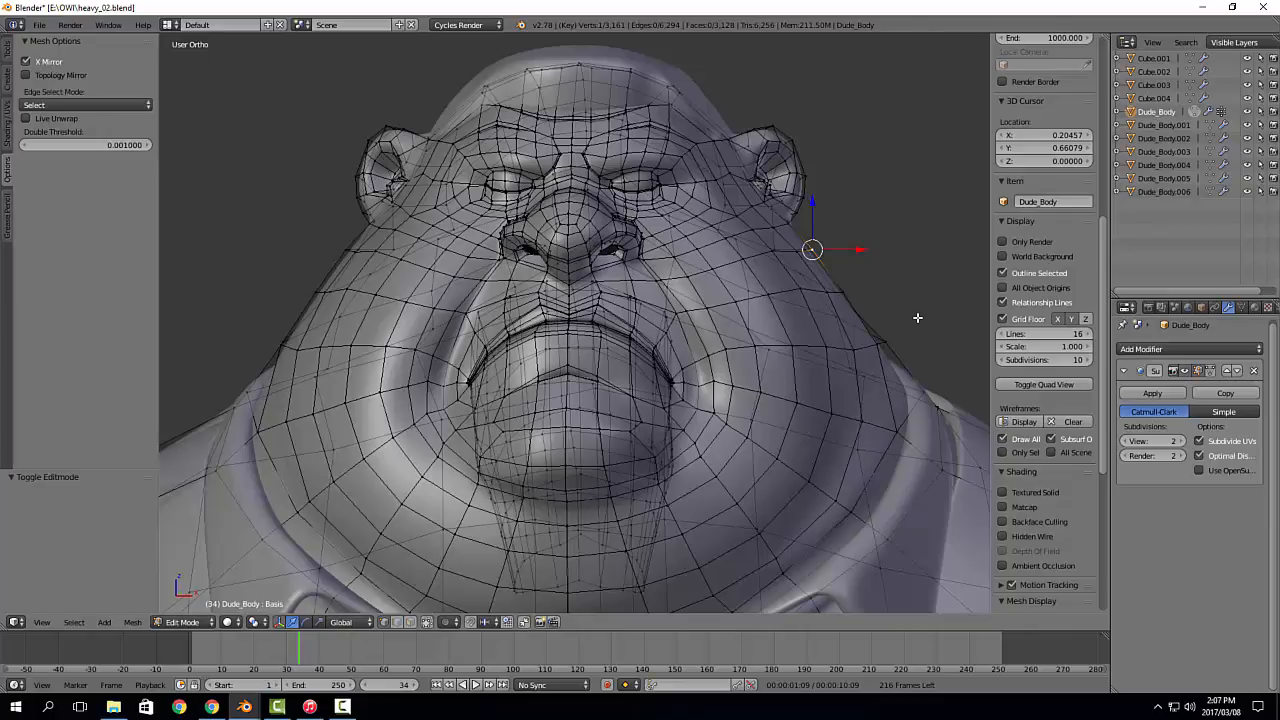
{"action": "key", "text": "Tab"}
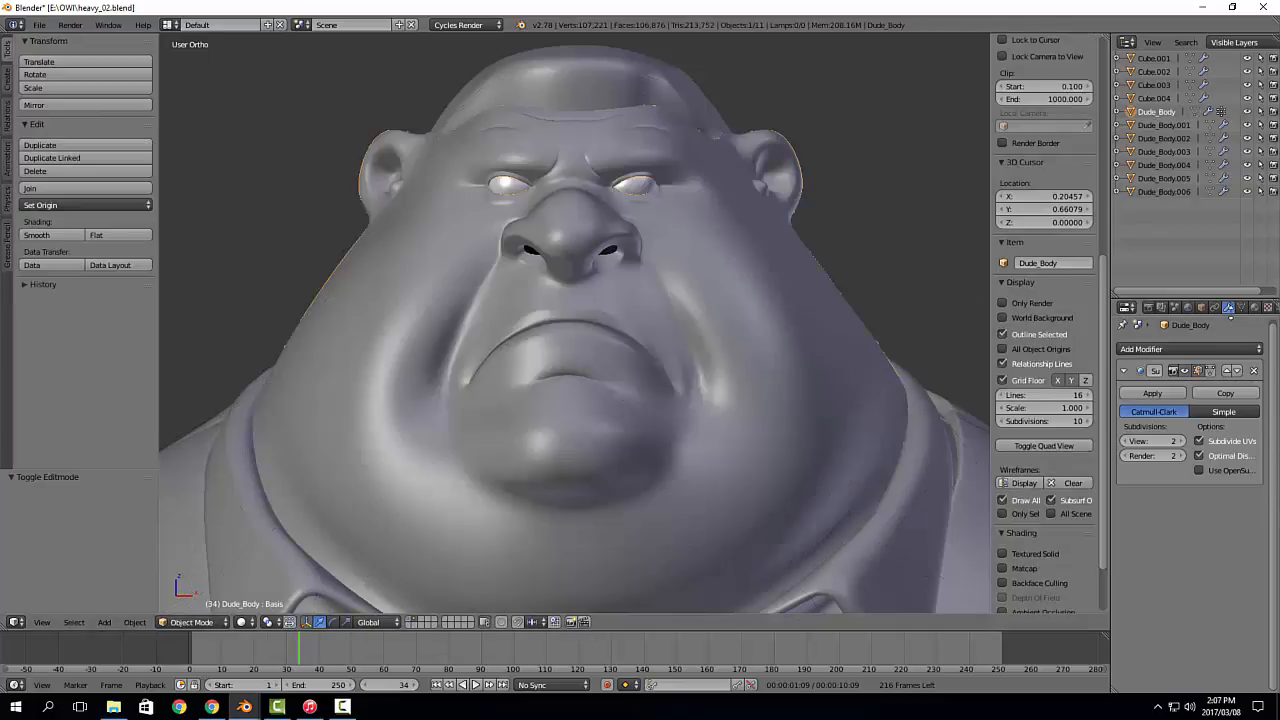
Step: Bring up Dude_Body's shape keys and examine the clothed character's torso, arm, hand and legs from several angles
{"action": "left_click", "coordinate": [1241, 307]}
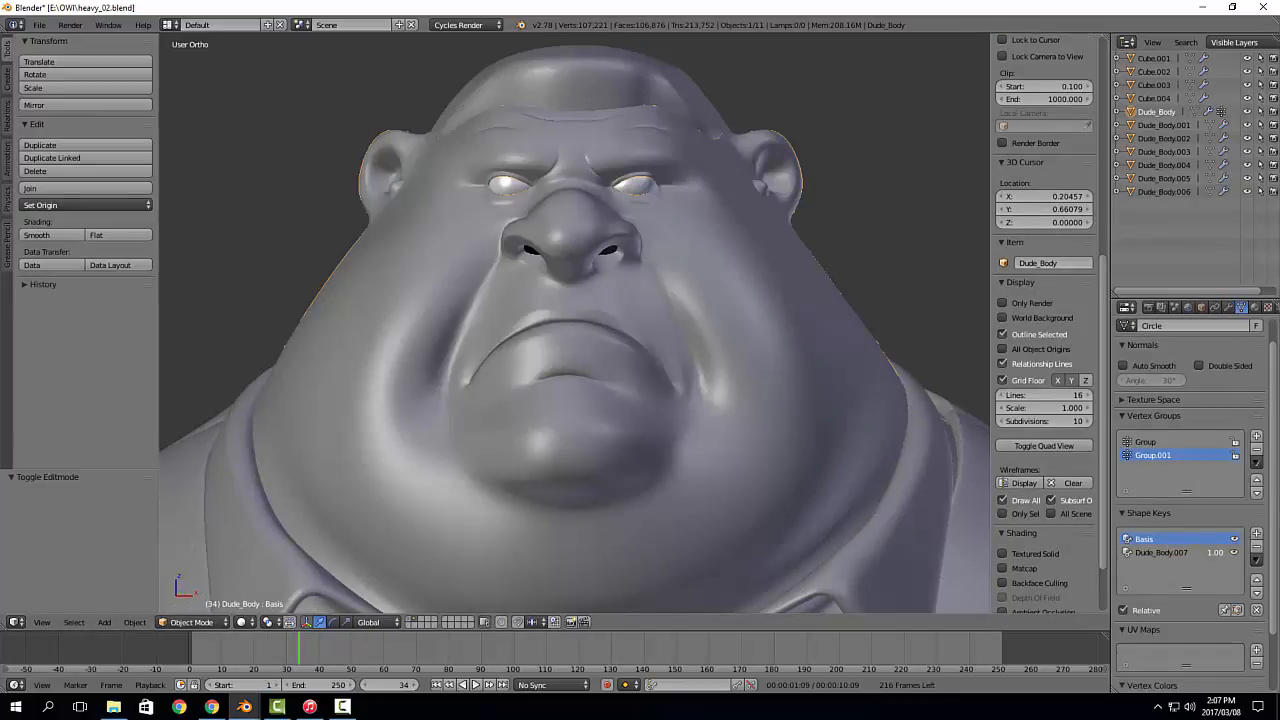
{"action": "mouse_move", "coordinate": [1216, 553]}
{"action": "left_mouse_down"}
{"action": "mouse_move", "coordinate": [1194, 553]}
{"action": "mouse_move", "coordinate": [1229, 554]}
{"action": "left_mouse_up"}
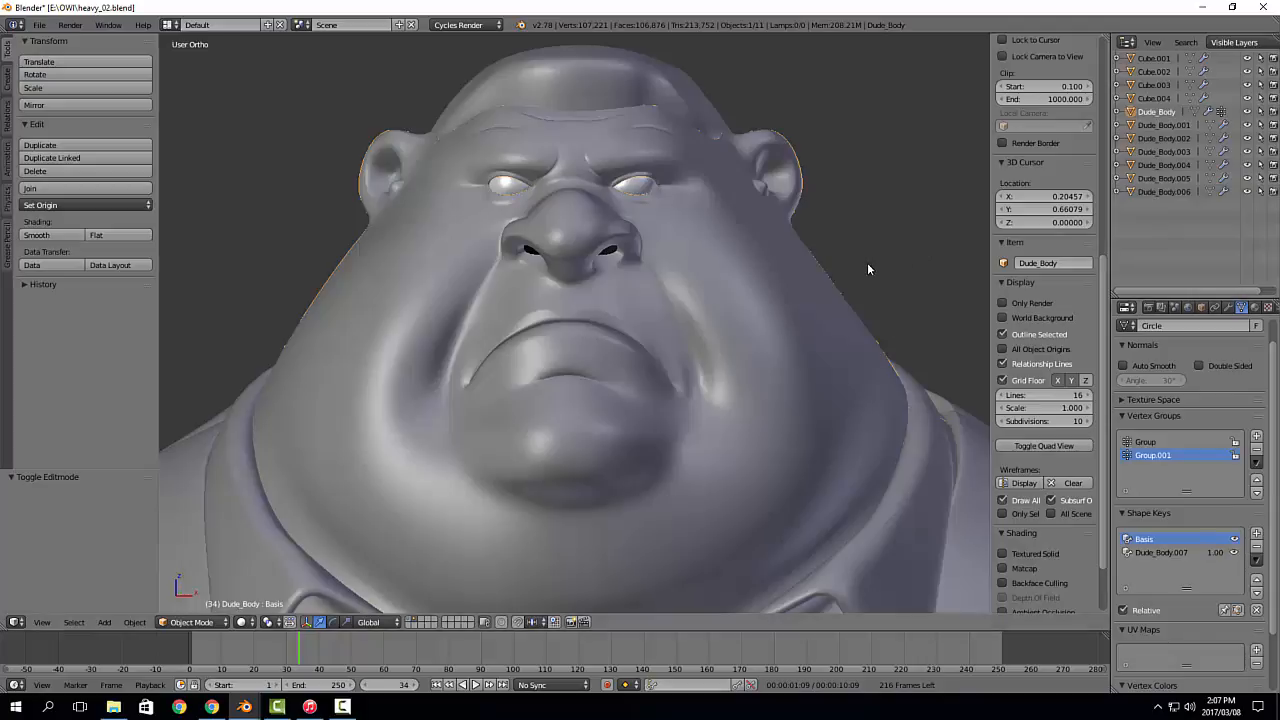
{"action": "scroll", "coordinate": [868, 268], "scroll_direction": "down", "scroll_amount": 8}
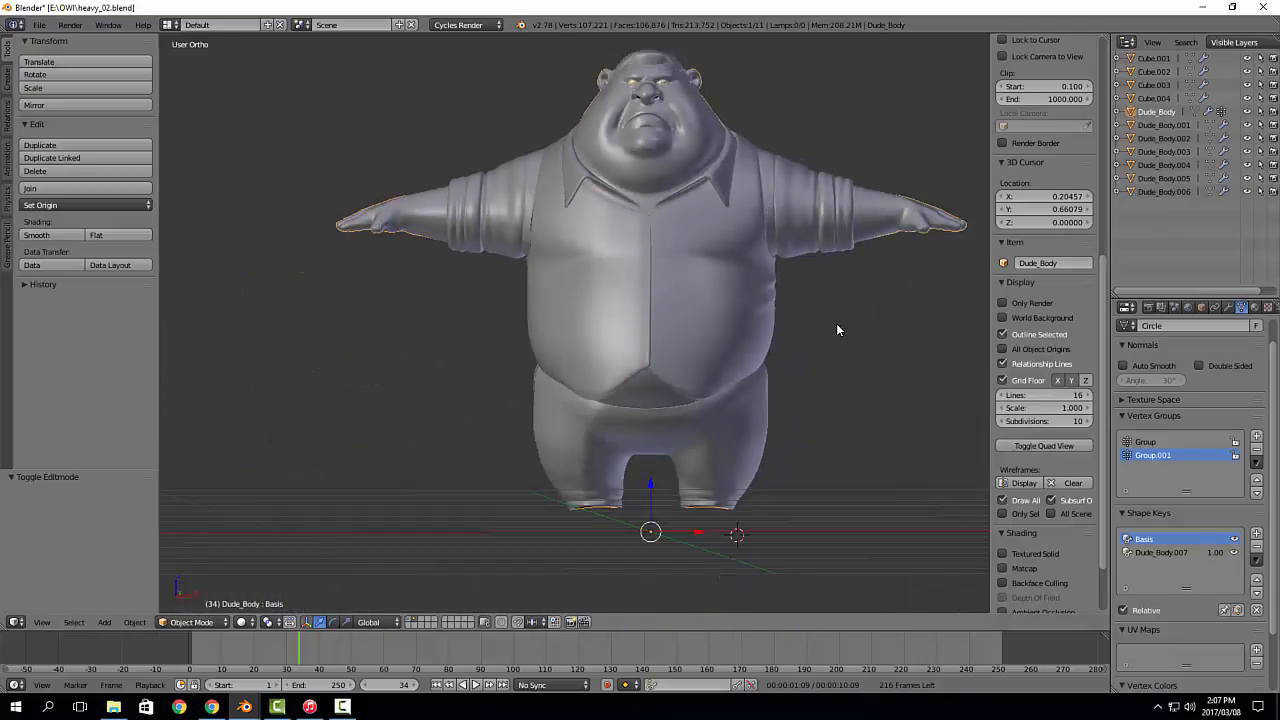
{"action": "middle_click_drag", "start_coordinate": [838, 325], "coordinate": [819, 333]}
{"action": "scroll", "coordinate": [817, 334], "scroll_direction": "up", "scroll_amount": 1}
{"action": "middle_click_drag", "start_coordinate": [626, 310], "coordinate": [580, 357], "text": "shift"}
{"action": "scroll", "coordinate": [583, 354], "scroll_direction": "up", "scroll_amount": 1}
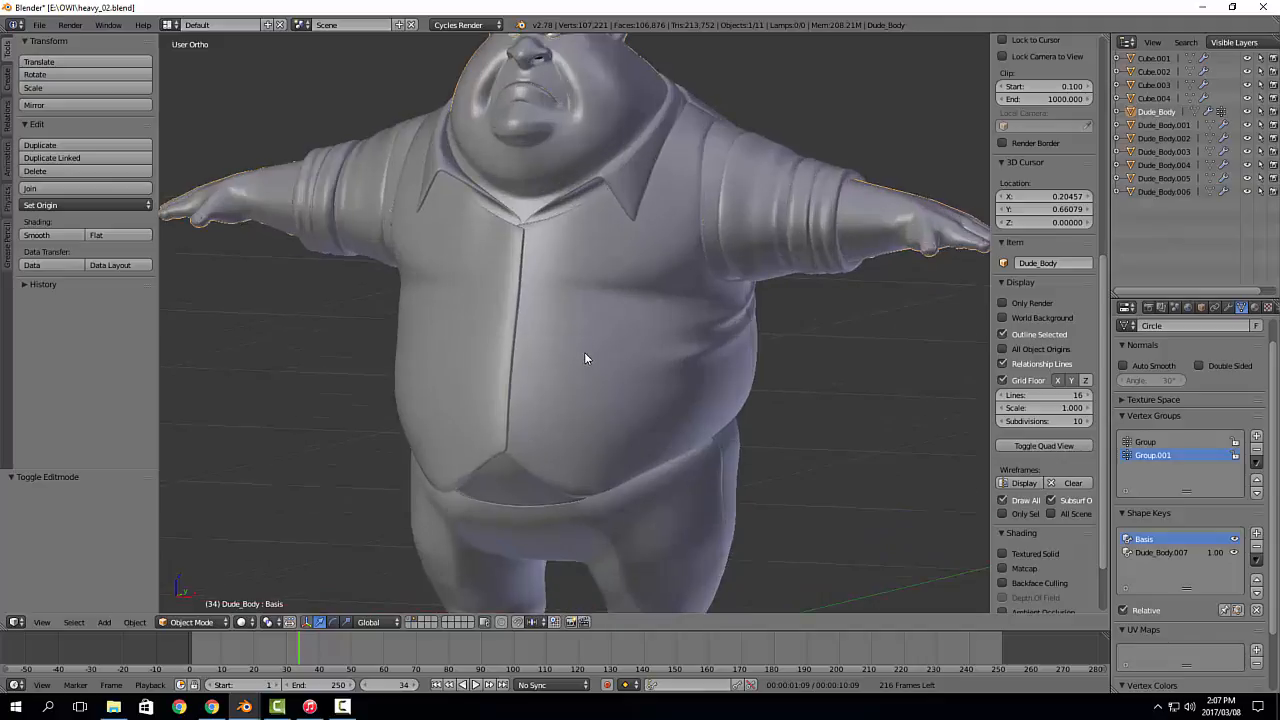
{"action": "middle_click_drag", "start_coordinate": [763, 329], "coordinate": [794, 349]}
{"action": "scroll", "coordinate": [675, 388], "scroll_direction": "up", "scroll_amount": 4}
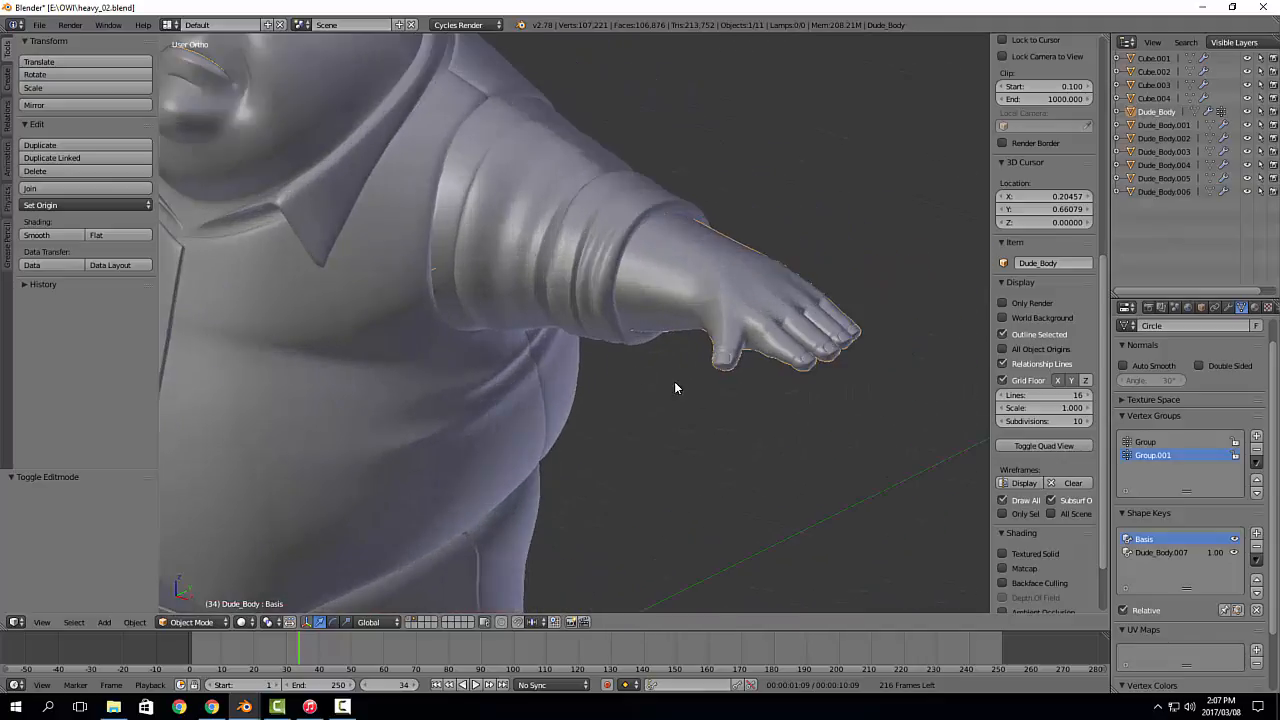
{"action": "scroll", "coordinate": [675, 388], "scroll_direction": "down", "scroll_amount": 3}
{"action": "middle_click_drag", "start_coordinate": [577, 443], "coordinate": [644, 318]}
{"action": "scroll", "coordinate": [660, 320], "scroll_direction": "up", "scroll_amount": 2}
{"action": "middle_click_drag", "start_coordinate": [762, 414], "coordinate": [741, 411]}
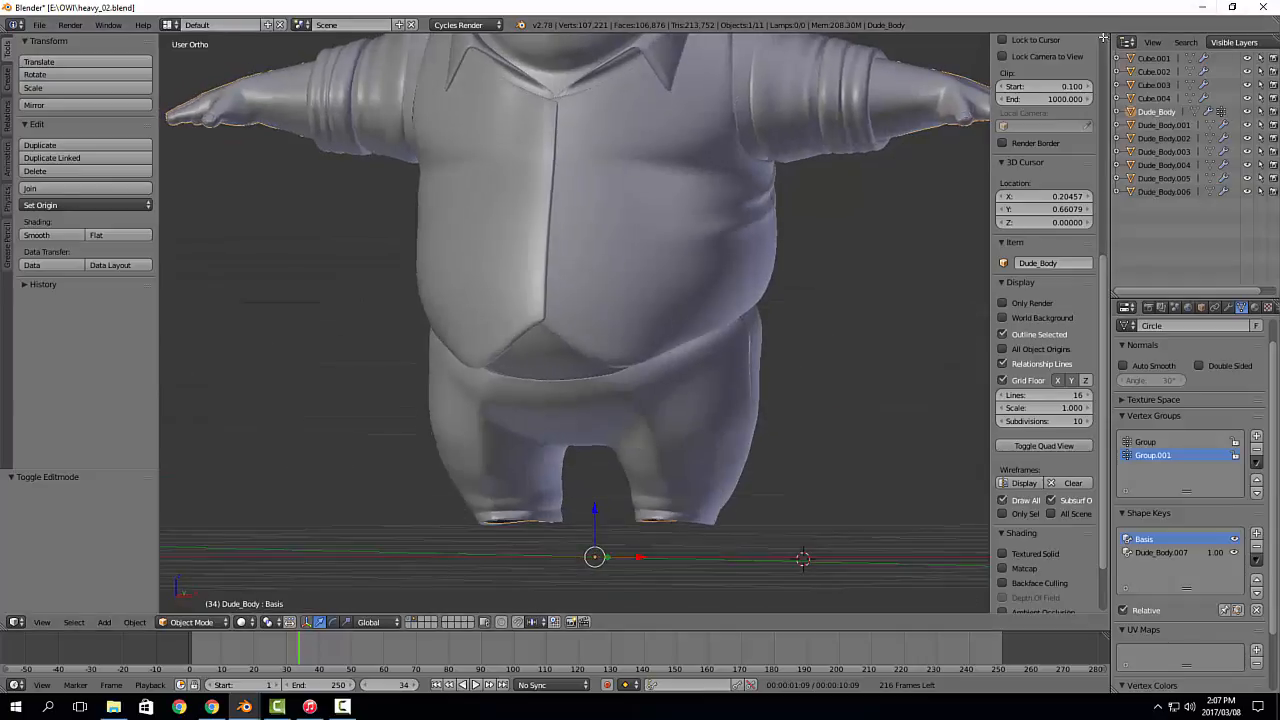
{"action": "left_click_drag", "start_coordinate": [1103, 38], "coordinate": [1098, 69]}
{"action": "middle_click_drag", "start_coordinate": [711, 358], "coordinate": [717, 287], "text": "shift"}
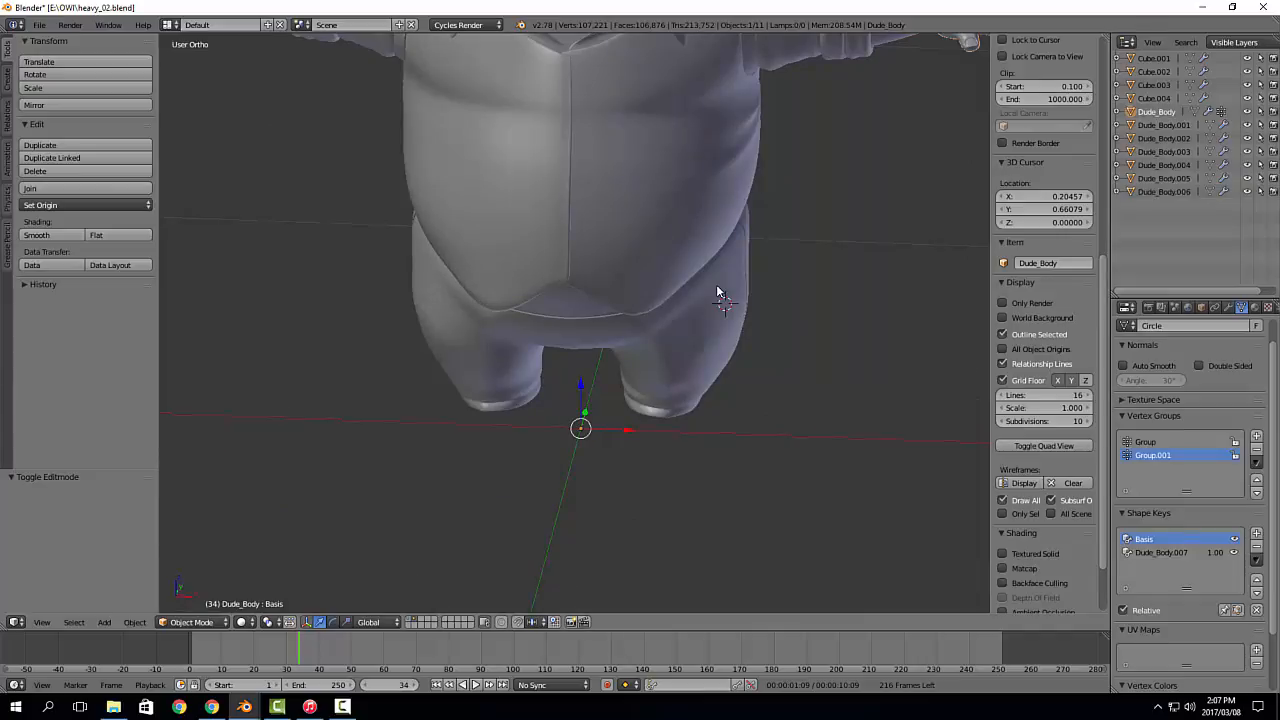
Step: Reset the 3D cursor to the world origin and bring the legs into close view
{"action": "scroll", "coordinate": [714, 280], "scroll_direction": "down", "scroll_amount": 2}
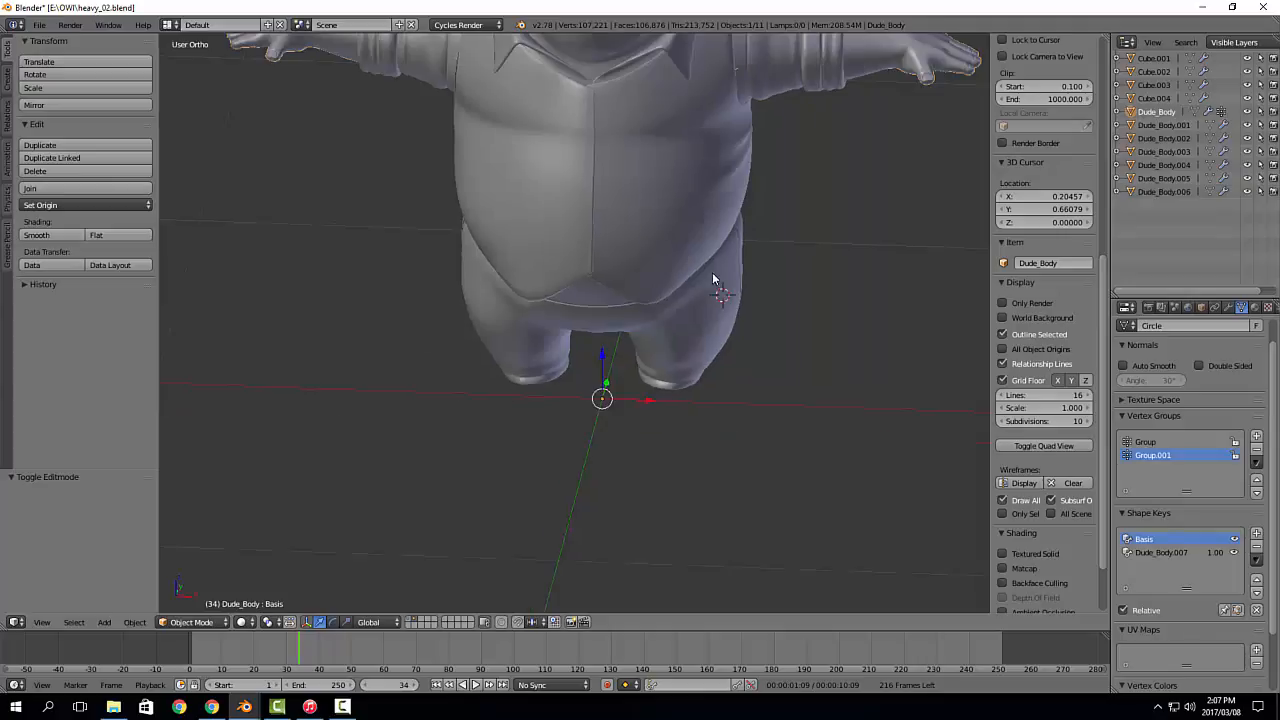
{"action": "key", "text": "shift+c"}
{"action": "middle_click_drag", "start_coordinate": [710, 412], "coordinate": [608, 314], "text": "shift"}
{"action": "scroll", "coordinate": [724, 330], "scroll_direction": "up", "scroll_amount": 5}
{"action": "scroll", "coordinate": [556, 353], "scroll_direction": "up", "scroll_amount": 1}
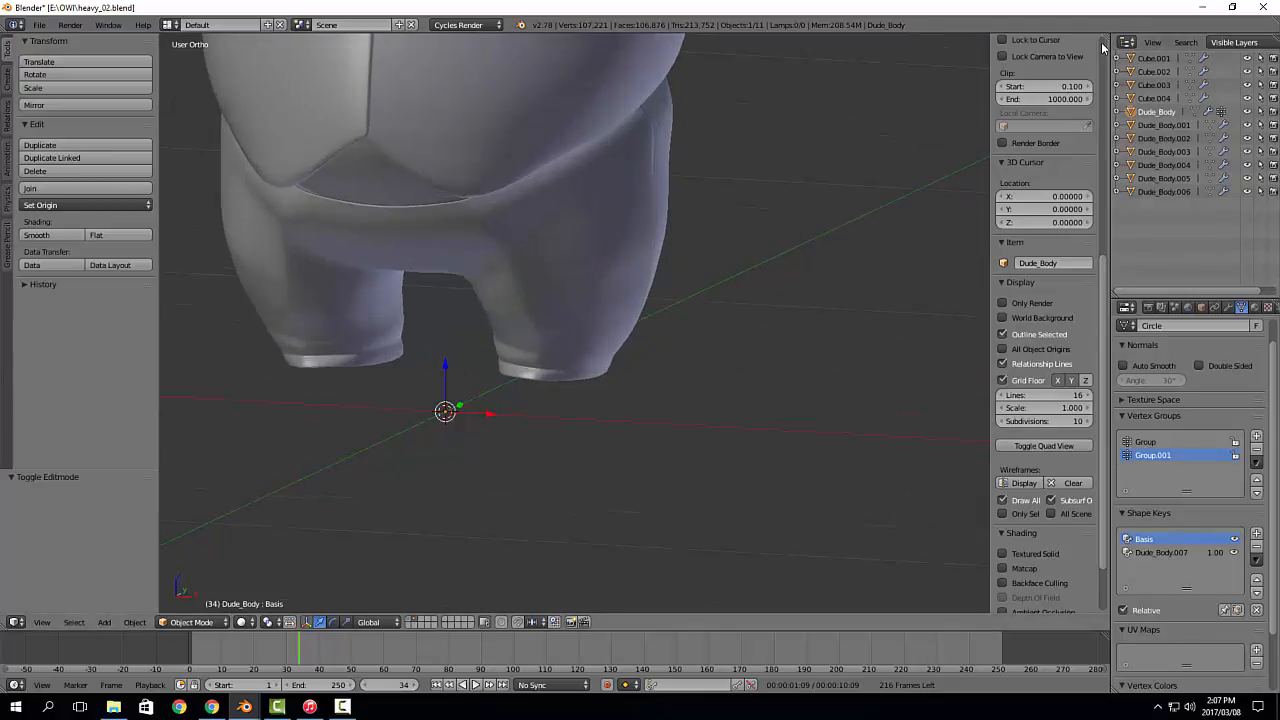
Step: Split the 3D view and show the reference image thirddude.jpg in a UV/Image Editor beside it
{"action": "left_click_drag", "start_coordinate": [1105, 628], "coordinate": [812, 622]}
{"action": "left_click", "coordinate": [810, 622]}
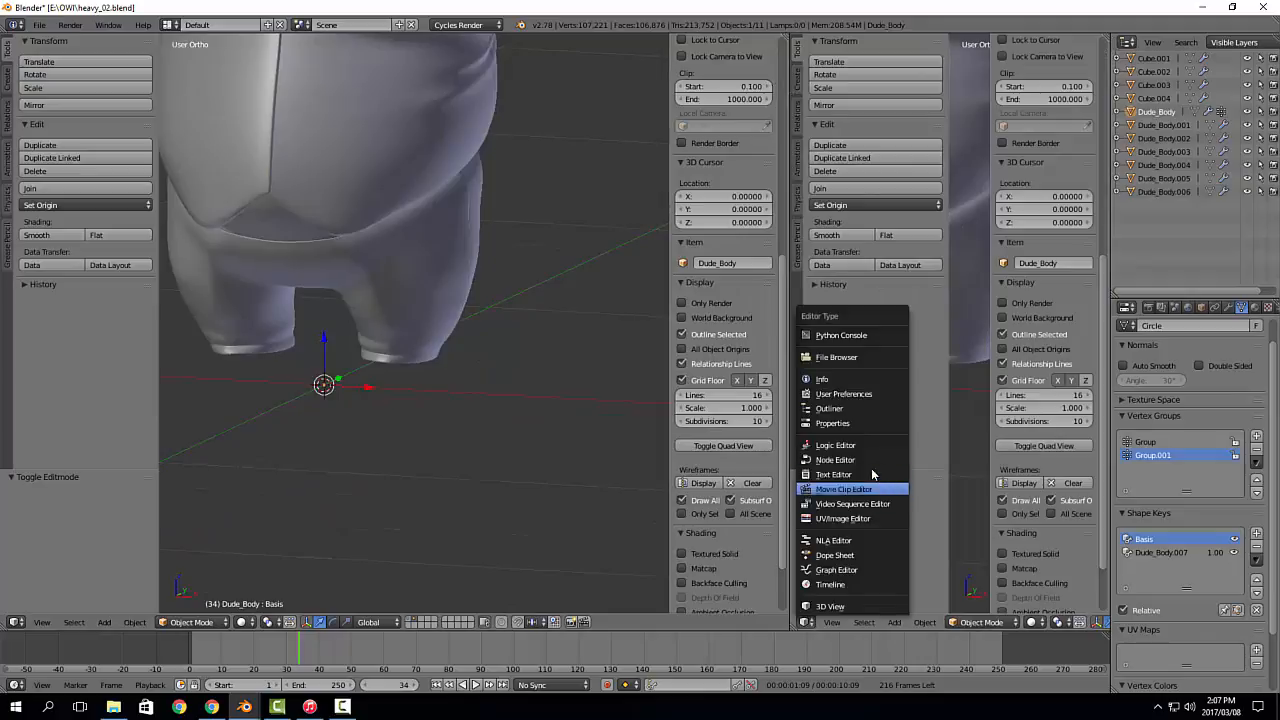
{"action": "left_click", "coordinate": [843, 518]}
{"action": "left_click", "coordinate": [893, 622]}
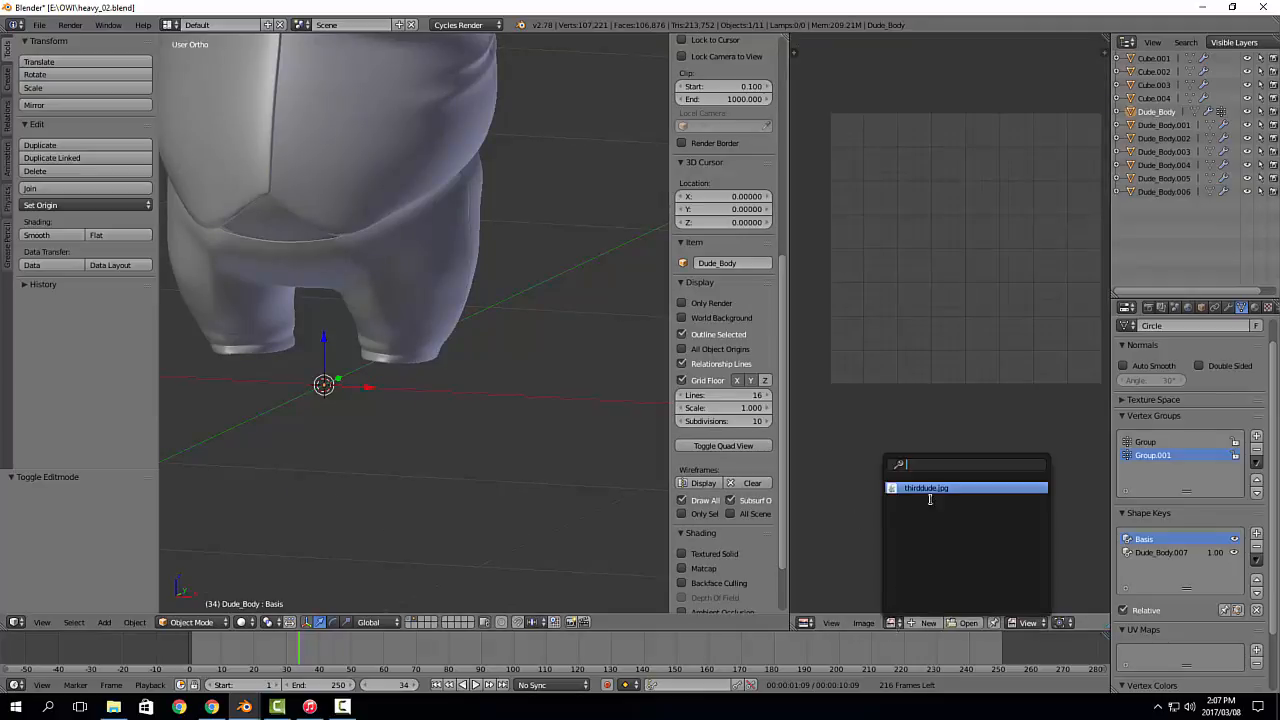
{"action": "left_click", "coordinate": [935, 492]}
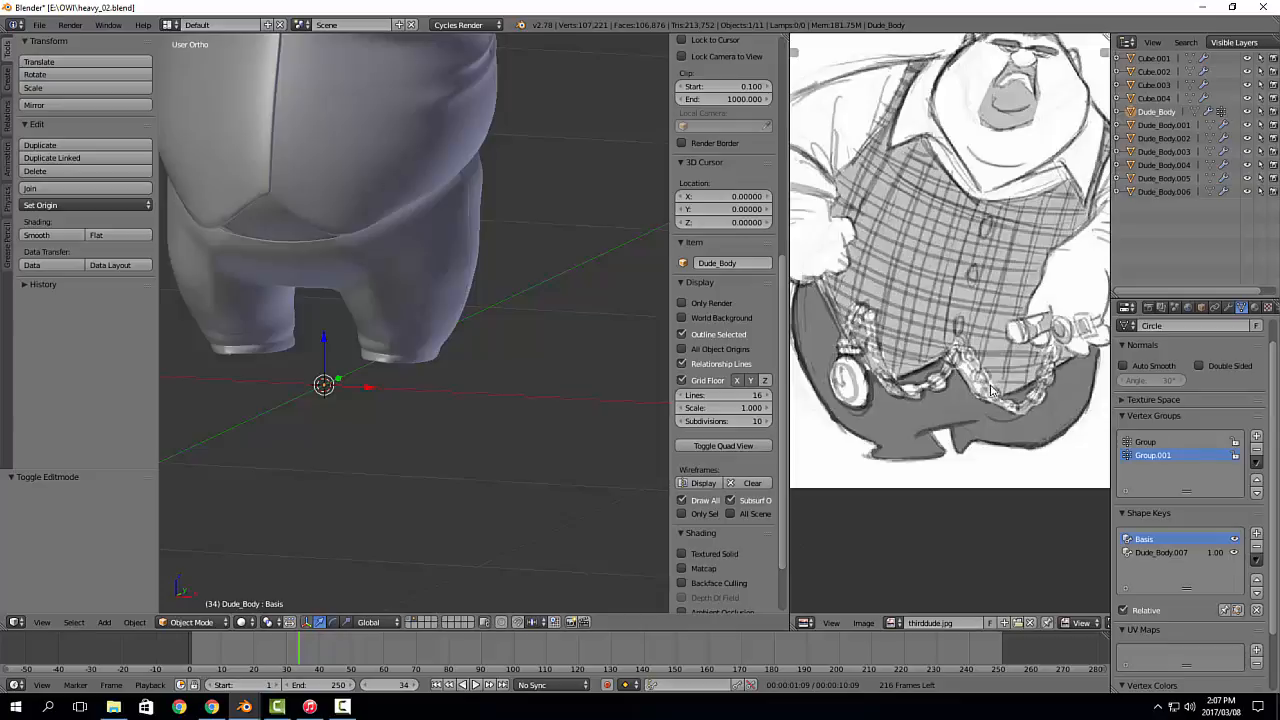
Step: Add a mesh plane with a 1.000 radius at the world origin beneath the character's legs
{"action": "middle_click_drag", "start_coordinate": [221, 405], "coordinate": [355, 443]}
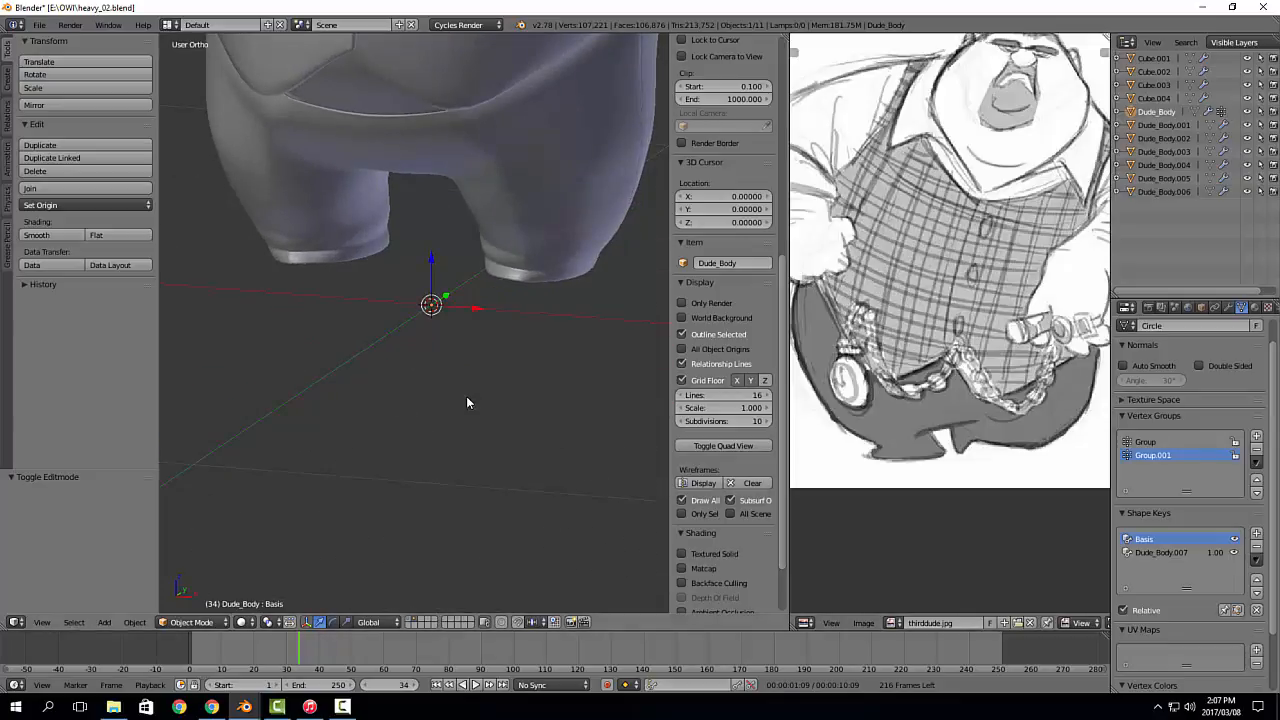
{"action": "key", "text": "shift+a"}
{"action": "mouse_move", "coordinate": [463, 396]}
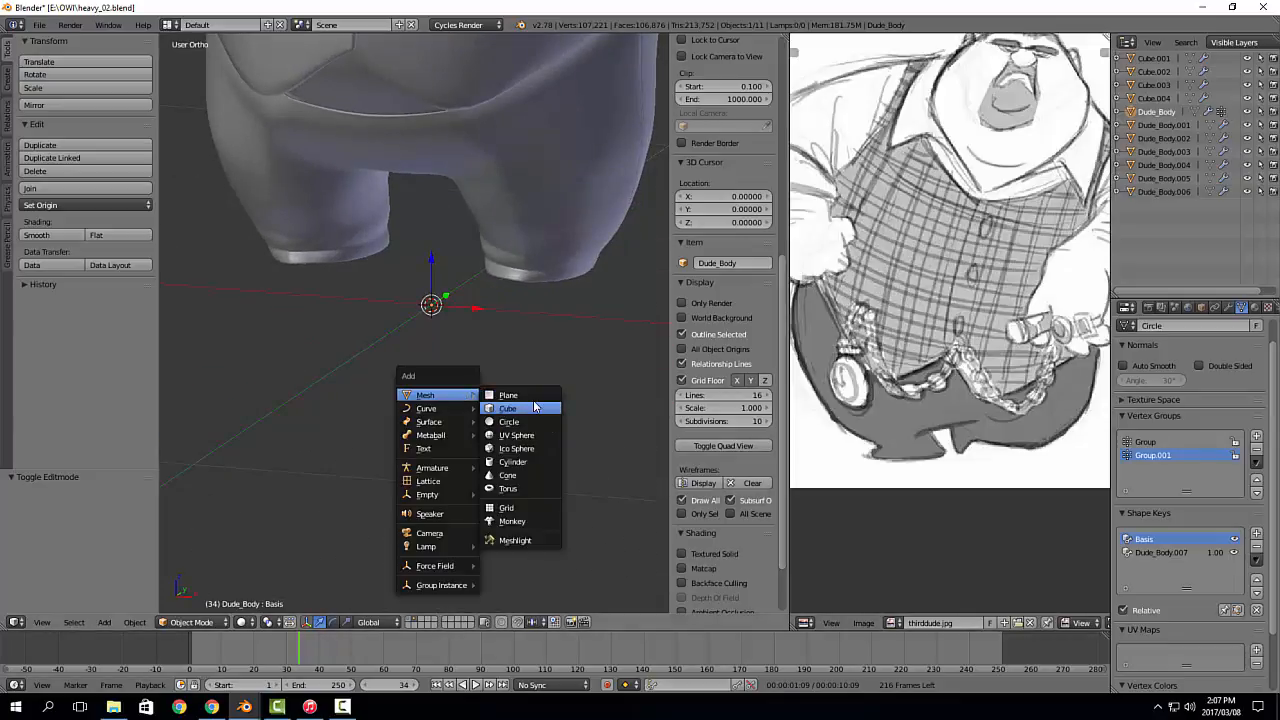
{"action": "left_click", "coordinate": [508, 395]}
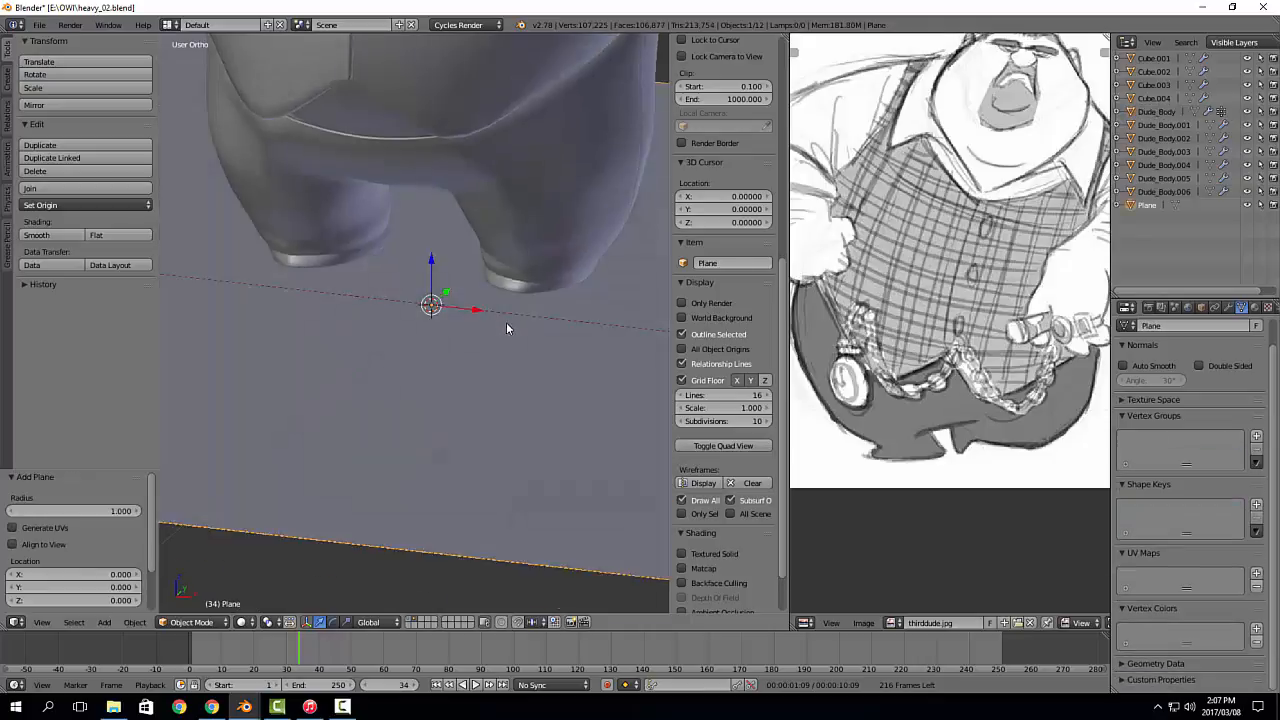
{"action": "middle_click_drag", "start_coordinate": [506, 322], "coordinate": [505, 330]}
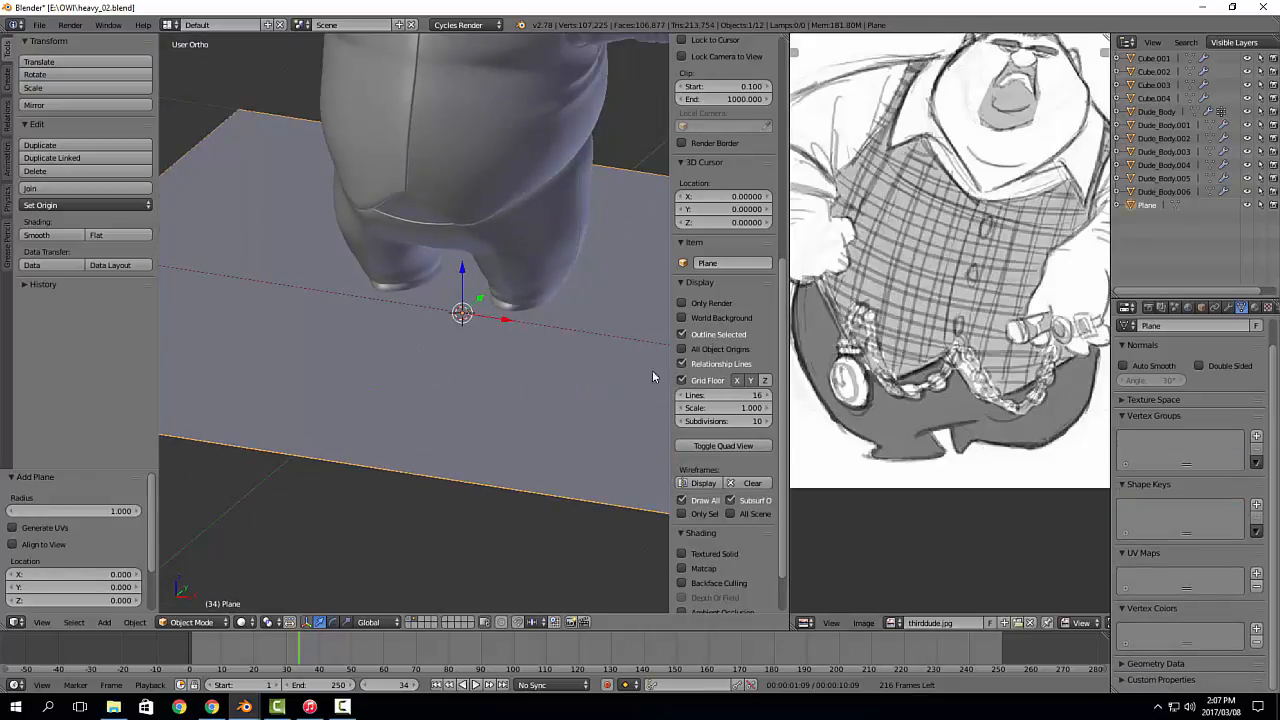
Step: Move the plane to layer 11 and display only that layer
{"action": "key", "text": "m"}
{"action": "left_click", "coordinate": [717, 432]}
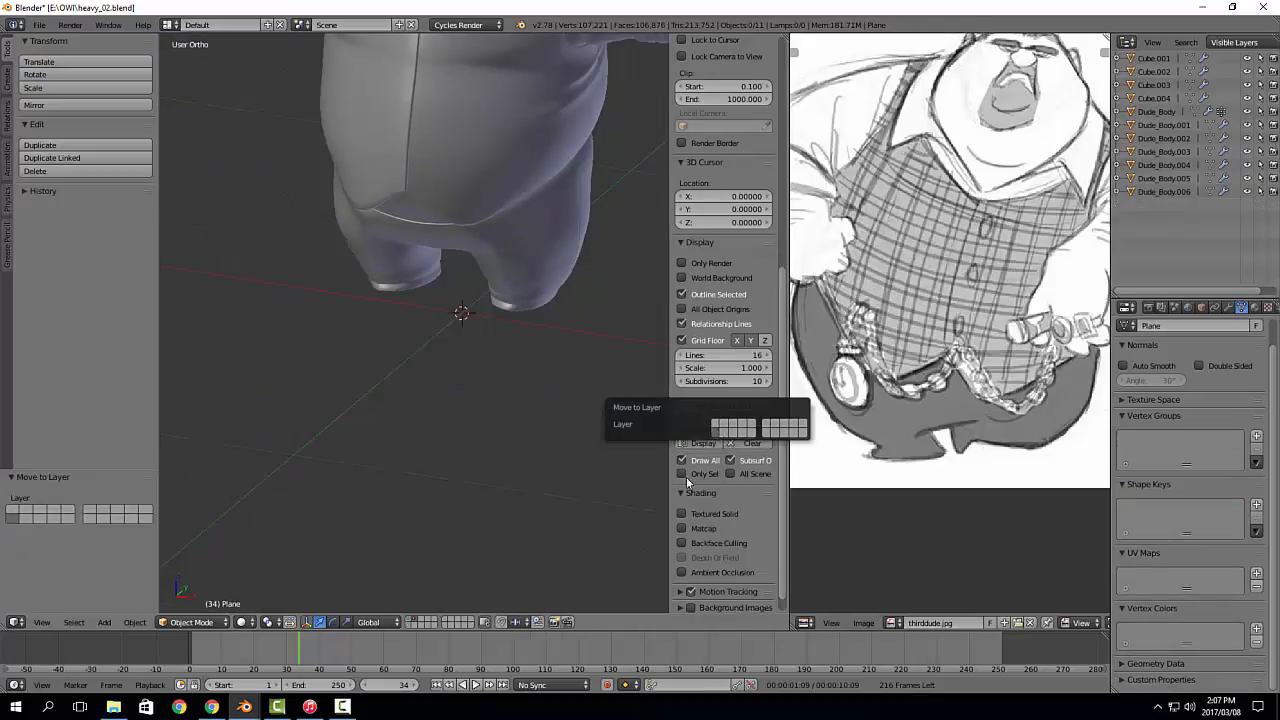
{"action": "left_click", "coordinate": [411, 626]}
Step: Close the reference image area by joining it back into the 3D view, and frame the whole plane
{"action": "left_click_drag", "start_coordinate": [789, 34], "coordinate": [780, 101]}
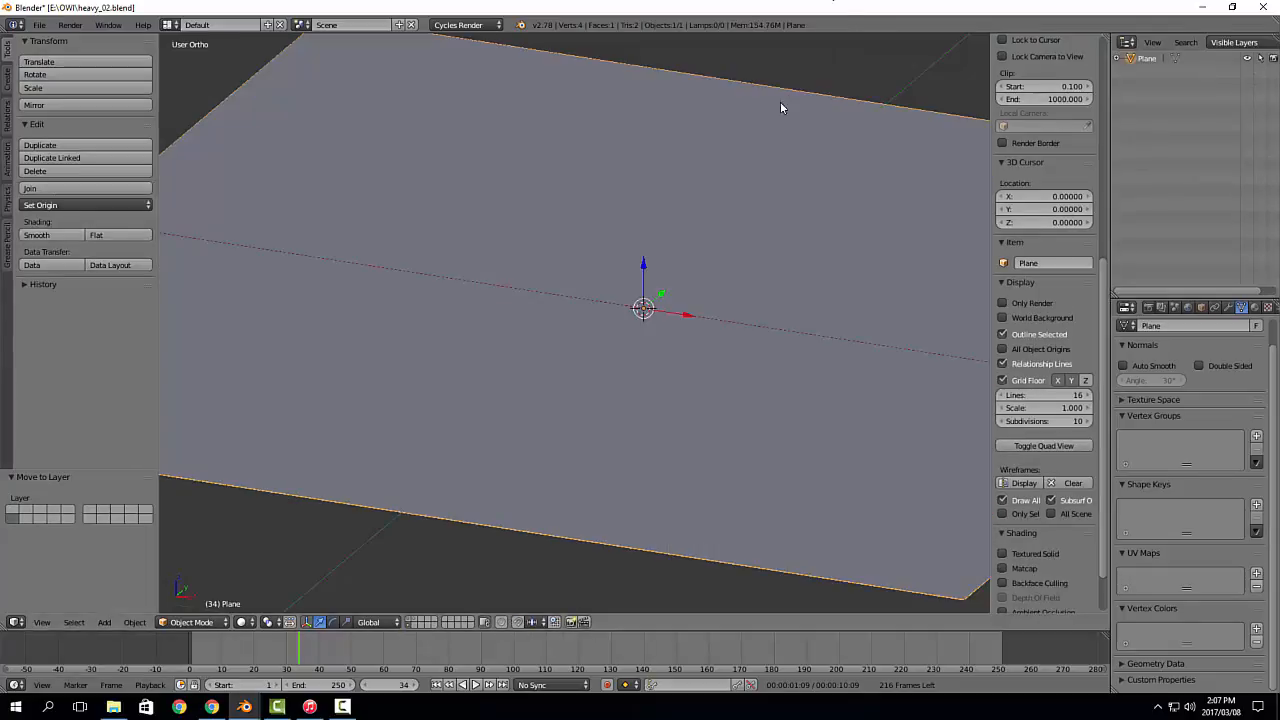
{"action": "scroll", "coordinate": [717, 243], "scroll_direction": "down", "scroll_amount": 5}
{"action": "middle_click_drag", "start_coordinate": [643, 214], "coordinate": [668, 231]}
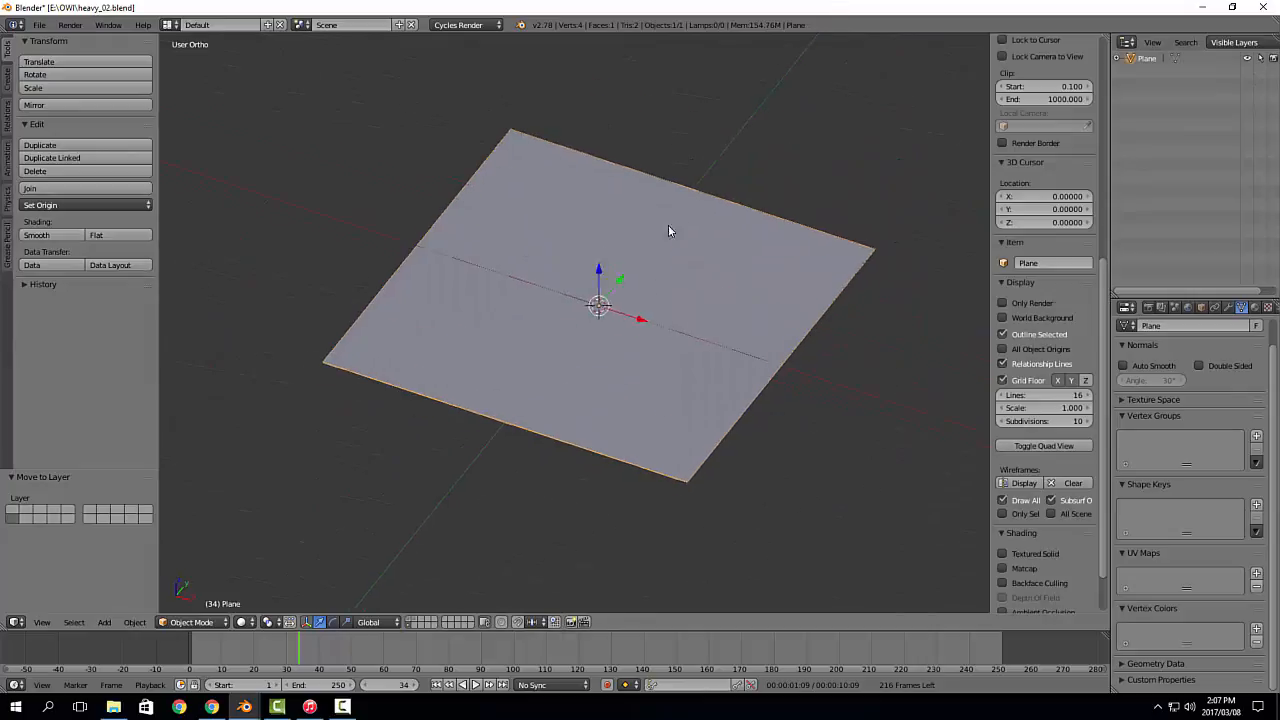
{"action": "scroll", "coordinate": [668, 231], "scroll_direction": "down", "scroll_amount": 1}
Step: Cut the plane in half along the Y axis with one centred loop cut, and deselect all vertices
{"action": "key", "text": "Tab"}
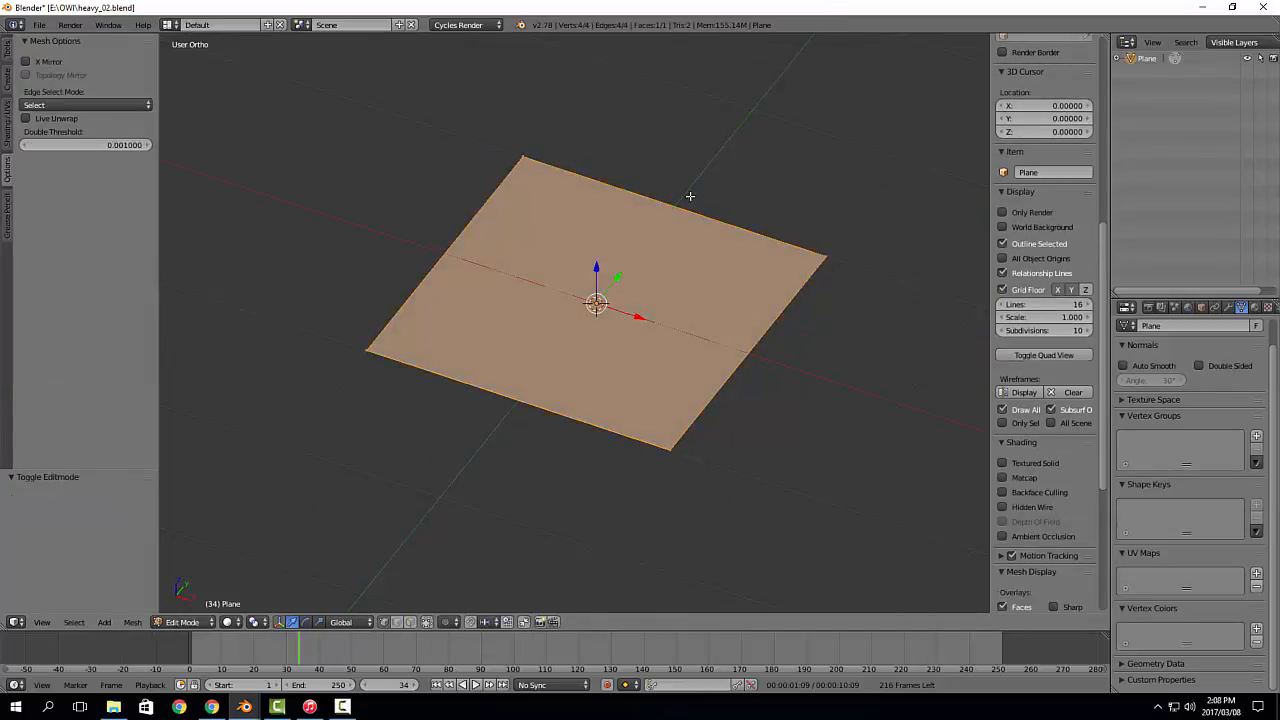
{"action": "key", "text": "ctrl+r"}
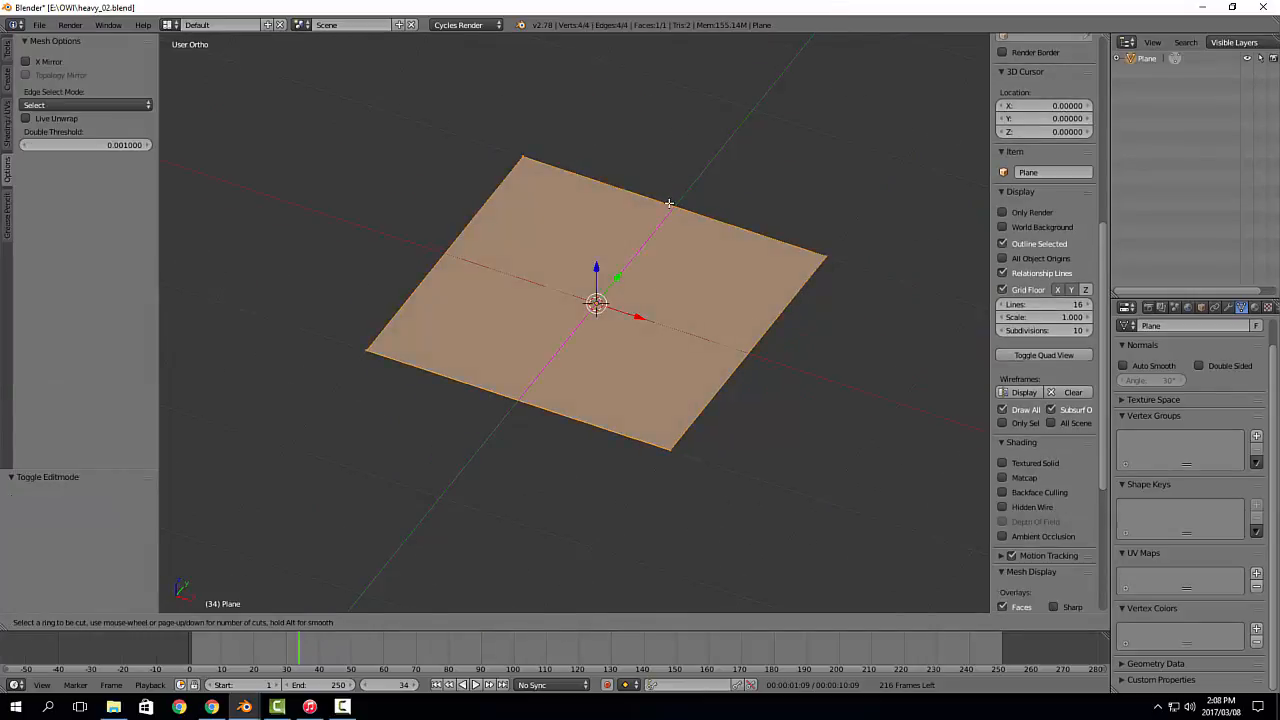
{"action": "left_click", "coordinate": [669, 203]}
{"action": "right_click", "coordinate": [833, 267]}
{"action": "key", "text": "r"}
{"action": "key", "text": "Escape"}
{"action": "key", "text": "a"}
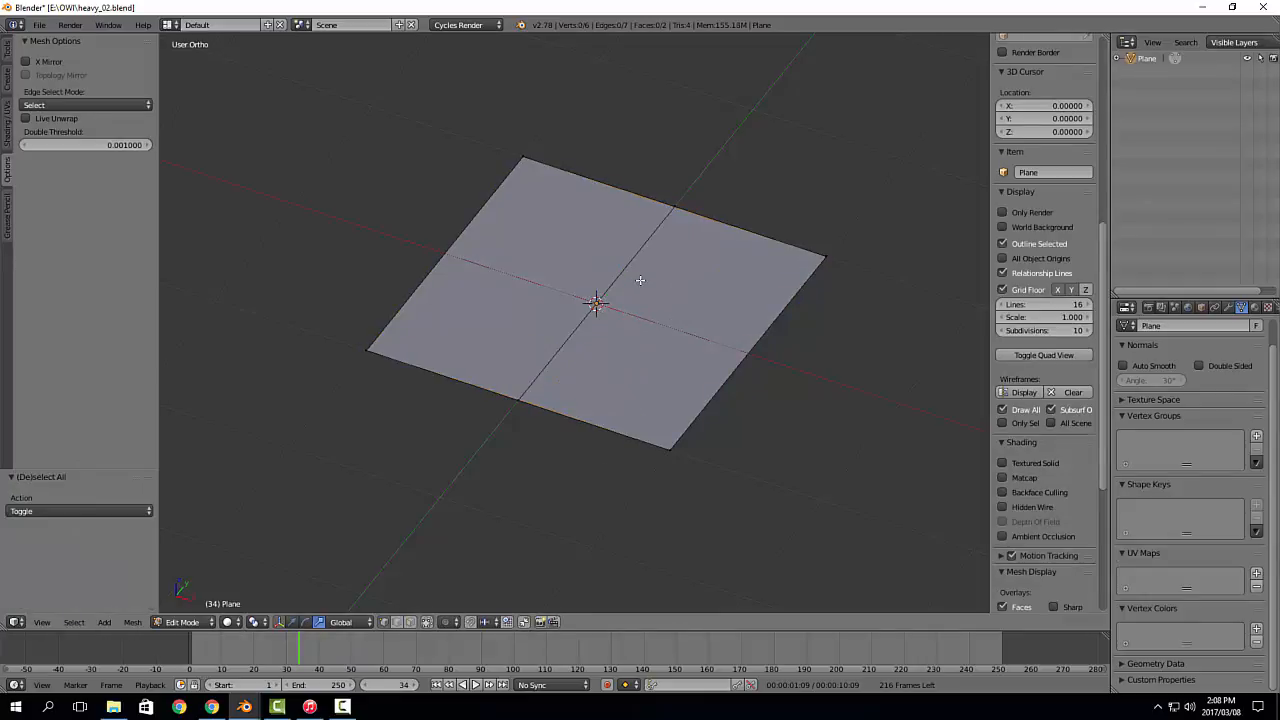
Step: Scale the whole plane mesh along Y to about 0.704
{"action": "key", "text": "a"}
{"action": "key", "text": "s"}
{"action": "left_click", "coordinate": [615, 283]}
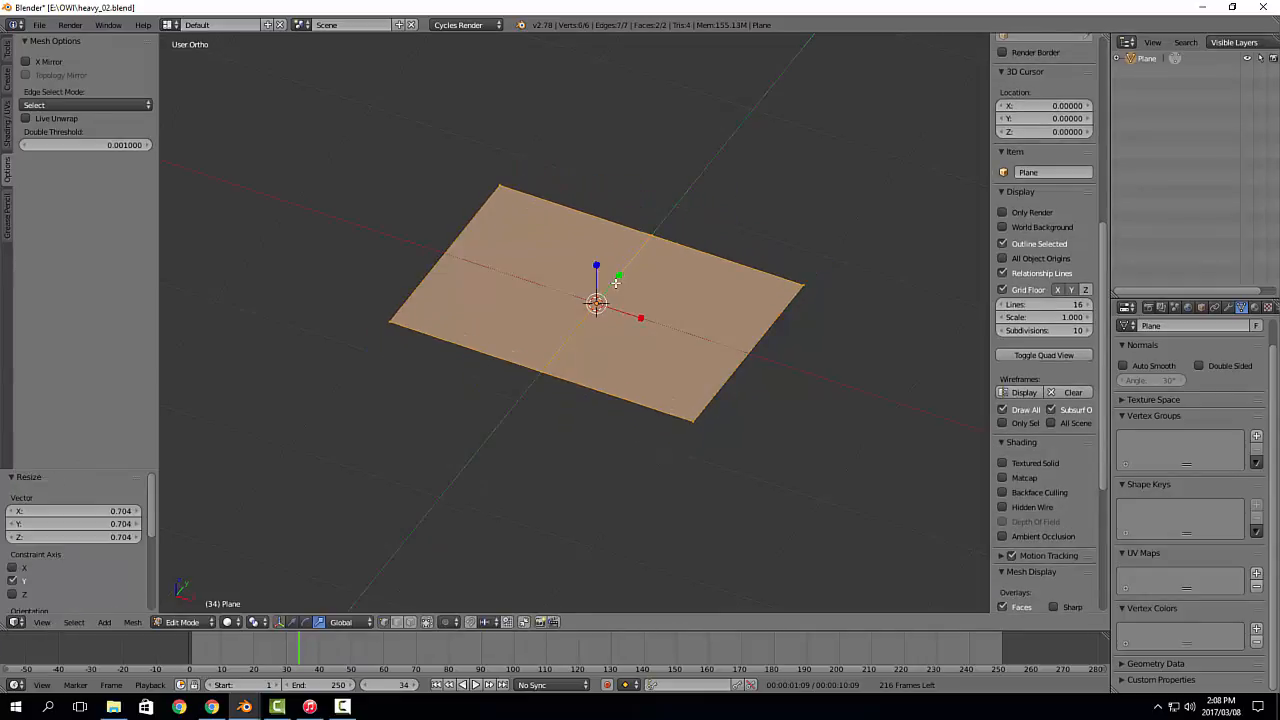
Step: Scale the whole plane mesh along X to about 0.926 and inset its faces by about 0.242
{"action": "mouse_move", "coordinate": [643, 317]}
{"action": "left_mouse_down"}
{"action": "mouse_move", "coordinate": [615, 279]}
{"action": "mouse_move", "coordinate": [642, 306]}
{"action": "left_mouse_up"}
{"action": "scroll", "coordinate": [658, 306], "scroll_direction": "up", "scroll_amount": 1}
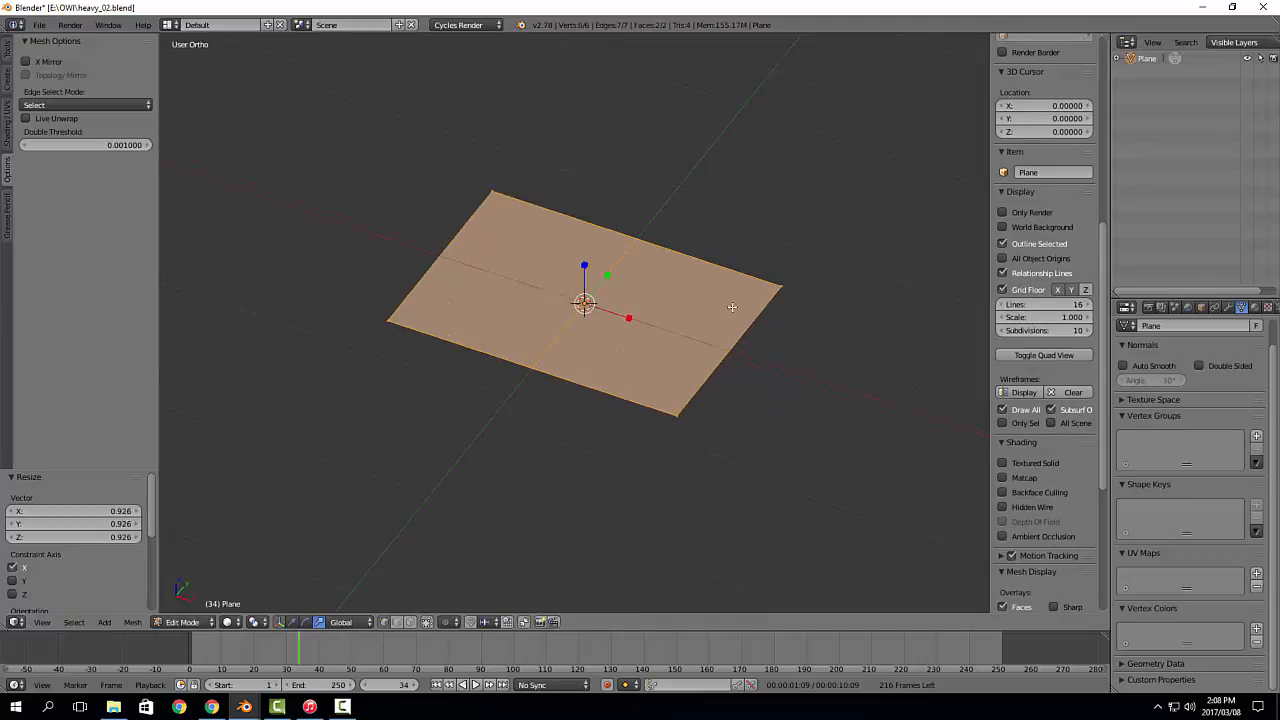
{"action": "middle_click_drag", "start_coordinate": [731, 306], "coordinate": [726, 311]}
{"action": "key", "text": "i"}
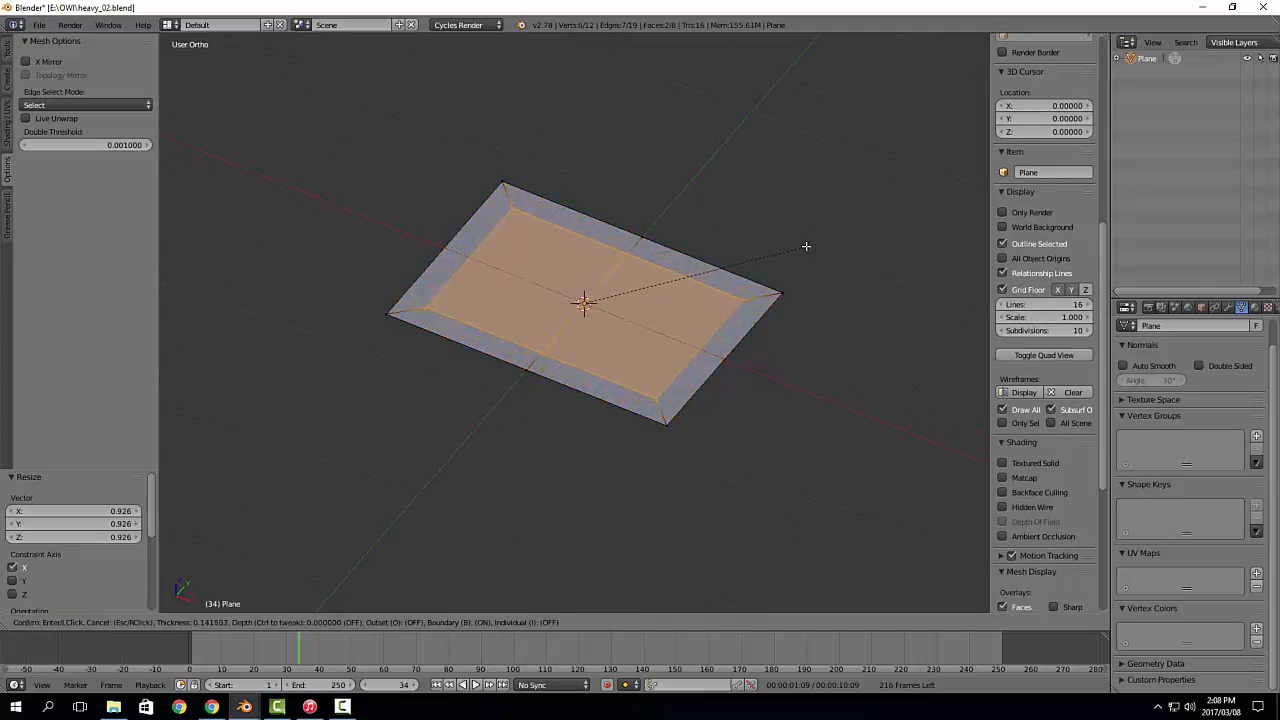
{"action": "left_click", "coordinate": [787, 246]}
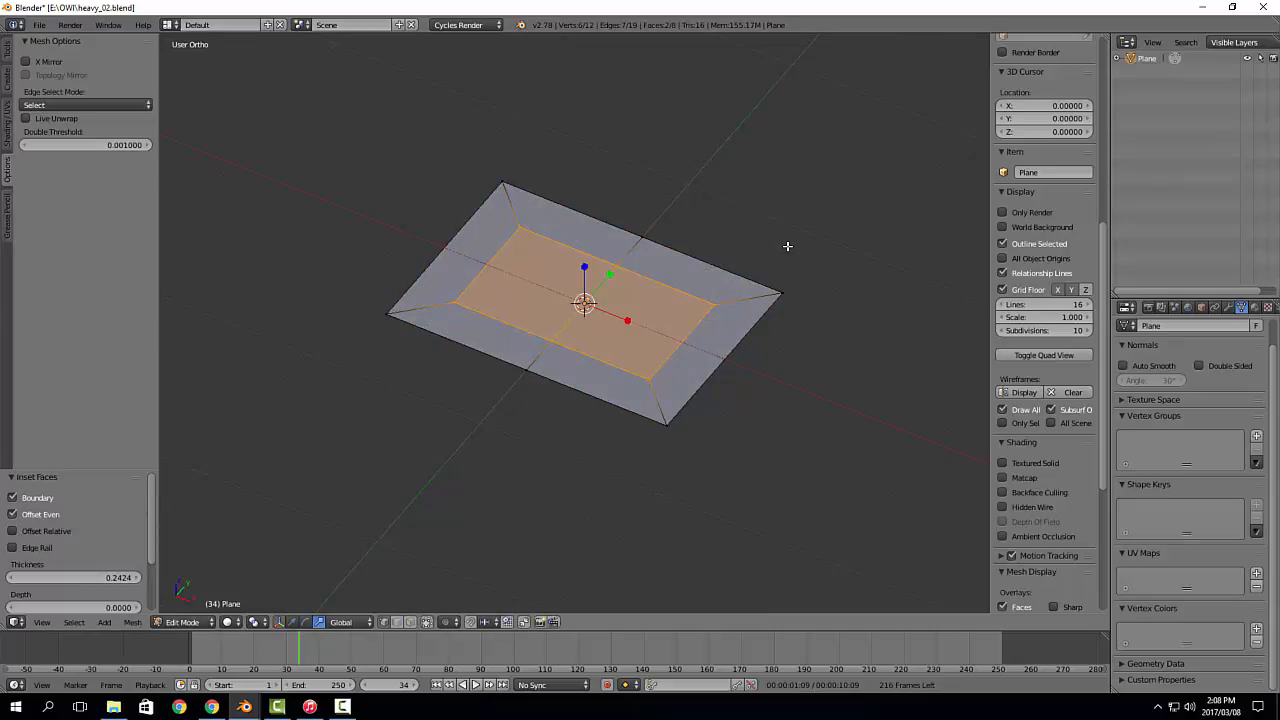
Step: Delete the inset inner faces to leave a rectangular frame, and give the object a level 2 subdivision surface
{"action": "key", "text": "x"}
{"action": "left_click", "coordinate": [787, 248]}
{"action": "key", "text": "Tab"}
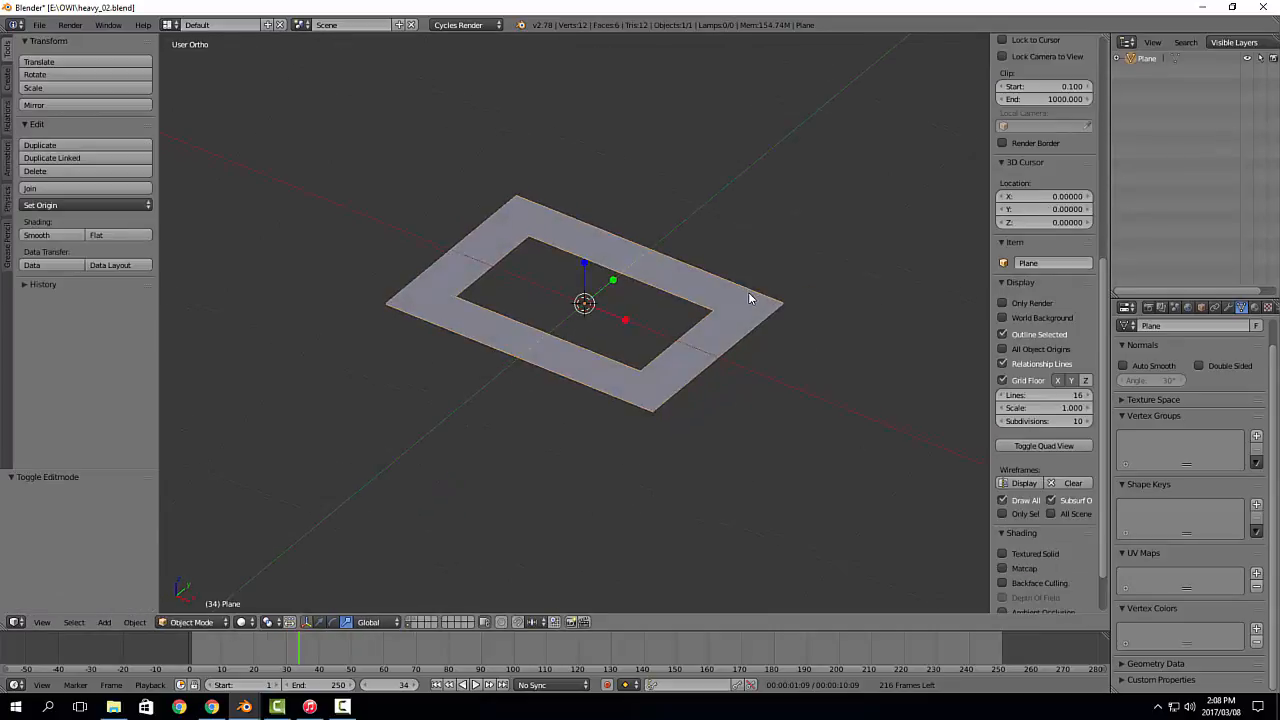
{"action": "key", "text": "ctrl+2"}
{"action": "middle_click_drag", "start_coordinate": [750, 283], "coordinate": [734, 354]}
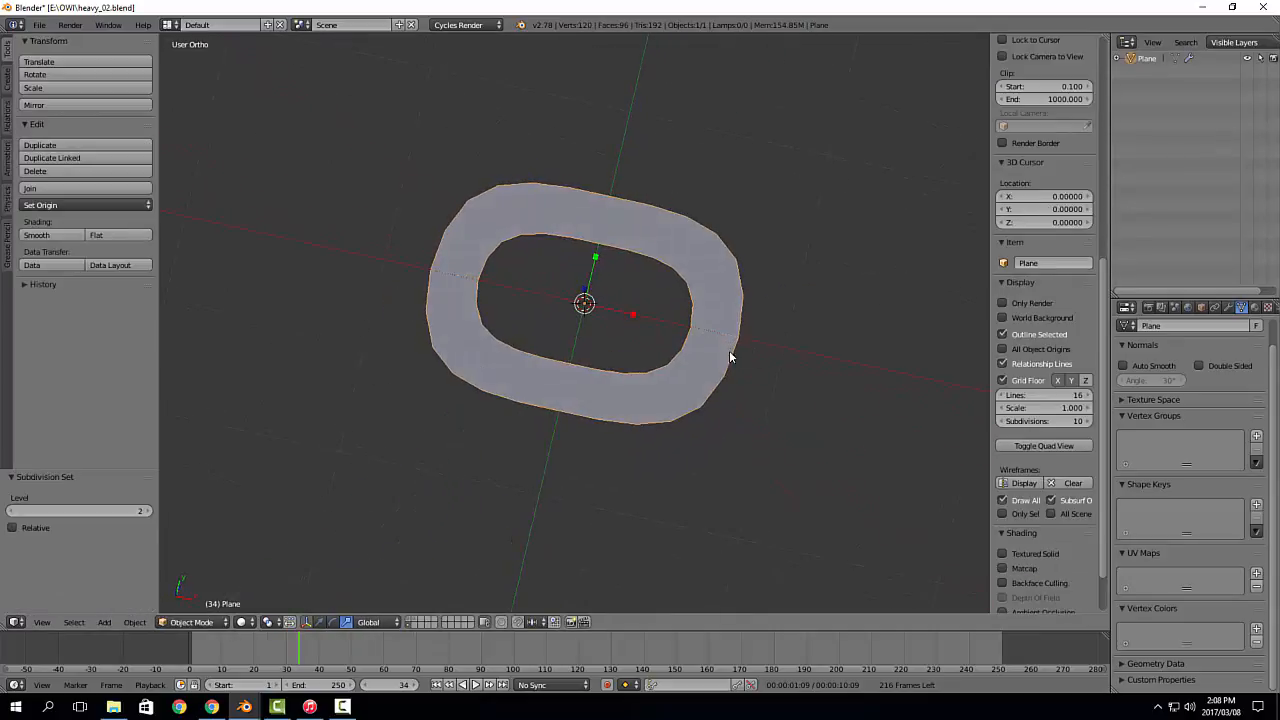
Step: Add a Solidify modifier to the oval ring
{"action": "left_click", "coordinate": [1229, 308]}
{"action": "left_click", "coordinate": [1188, 349]}
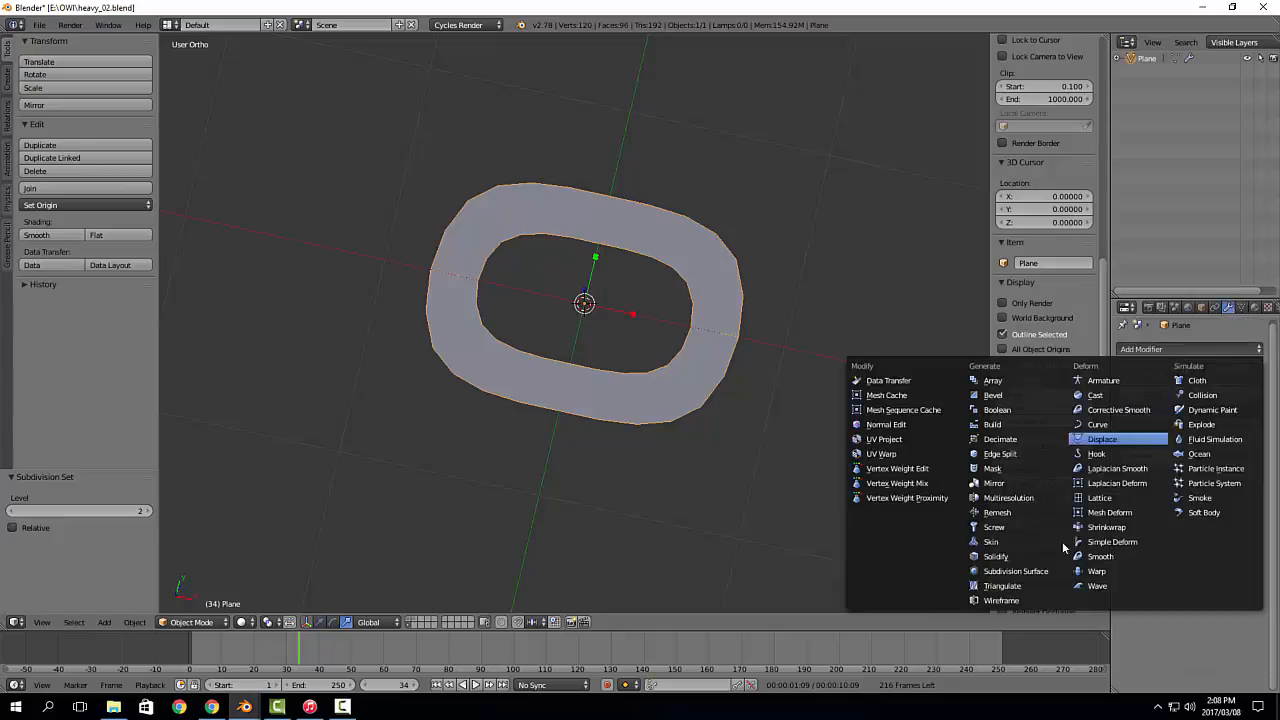
{"action": "left_click", "coordinate": [1038, 562]}
{"action": "middle_click_drag", "start_coordinate": [624, 428], "coordinate": [622, 341]}
{"action": "scroll", "coordinate": [638, 358], "scroll_direction": "up", "scroll_amount": 3}
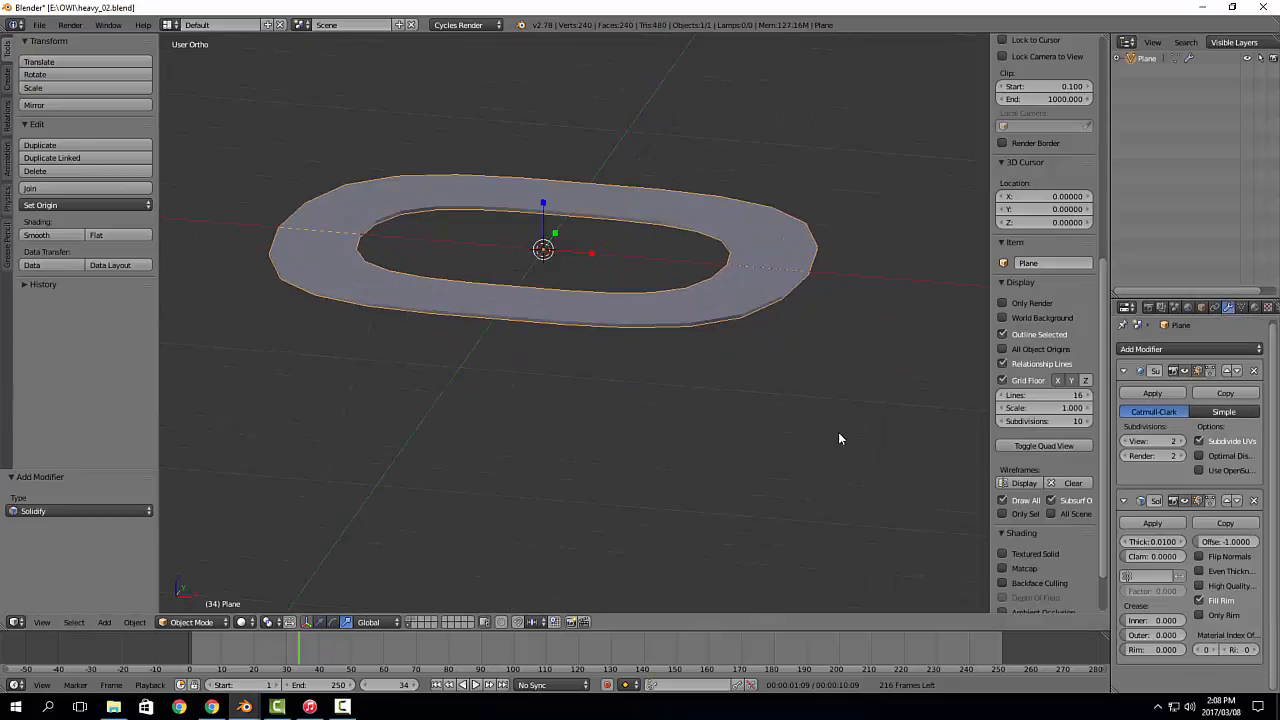
Step: Scale the ring object uniformly to about 0.253 and apply its scale
{"action": "key", "text": "s"}
{"action": "left_click", "coordinate": [613, 258]}
{"action": "scroll", "coordinate": [654, 263], "scroll_direction": "up", "scroll_amount": 3}
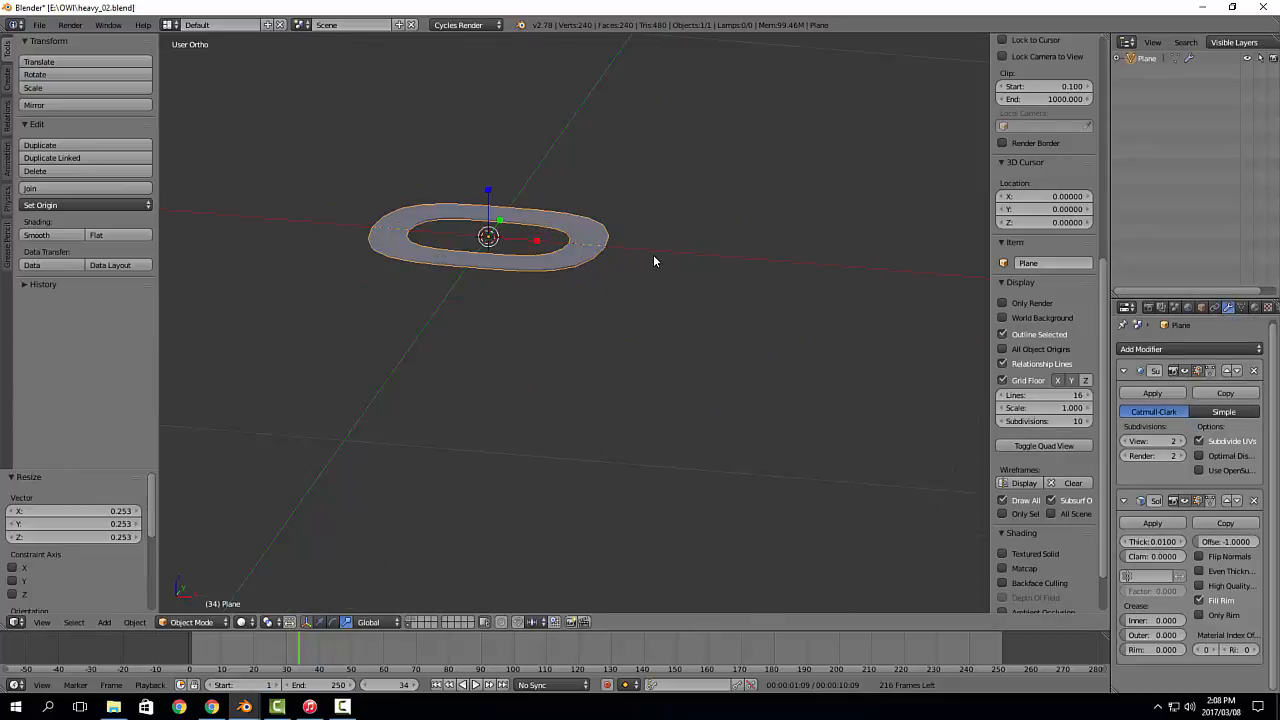
{"action": "key", "text": "ctrl+a"}
{"action": "left_click", "coordinate": [655, 257]}
{"action": "scroll", "coordinate": [714, 311], "scroll_direction": "up", "scroll_amount": 4}
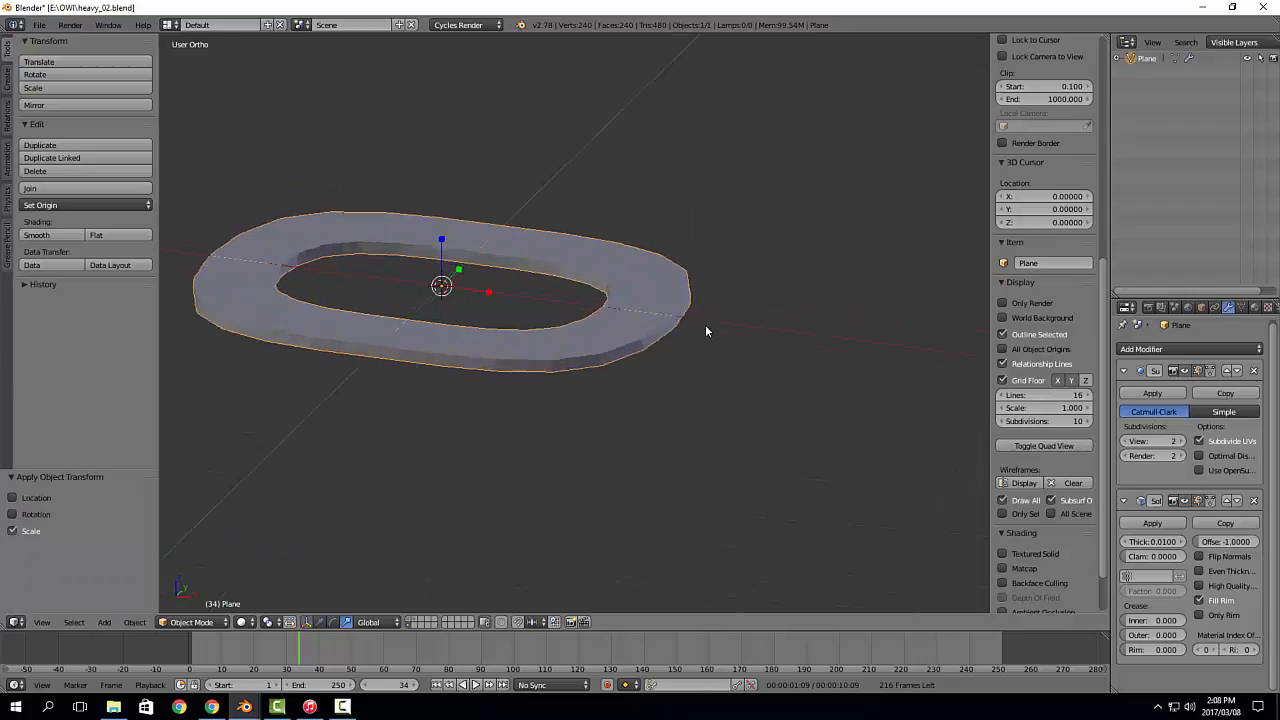
Step: Shrink the ring object further with two uniform scalings of about 0.499 and 0.905
{"action": "scroll", "coordinate": [700, 323], "scroll_direction": "down", "scroll_amount": 8}
{"action": "key", "text": "s"}
{"action": "left_click", "coordinate": [756, 325]}
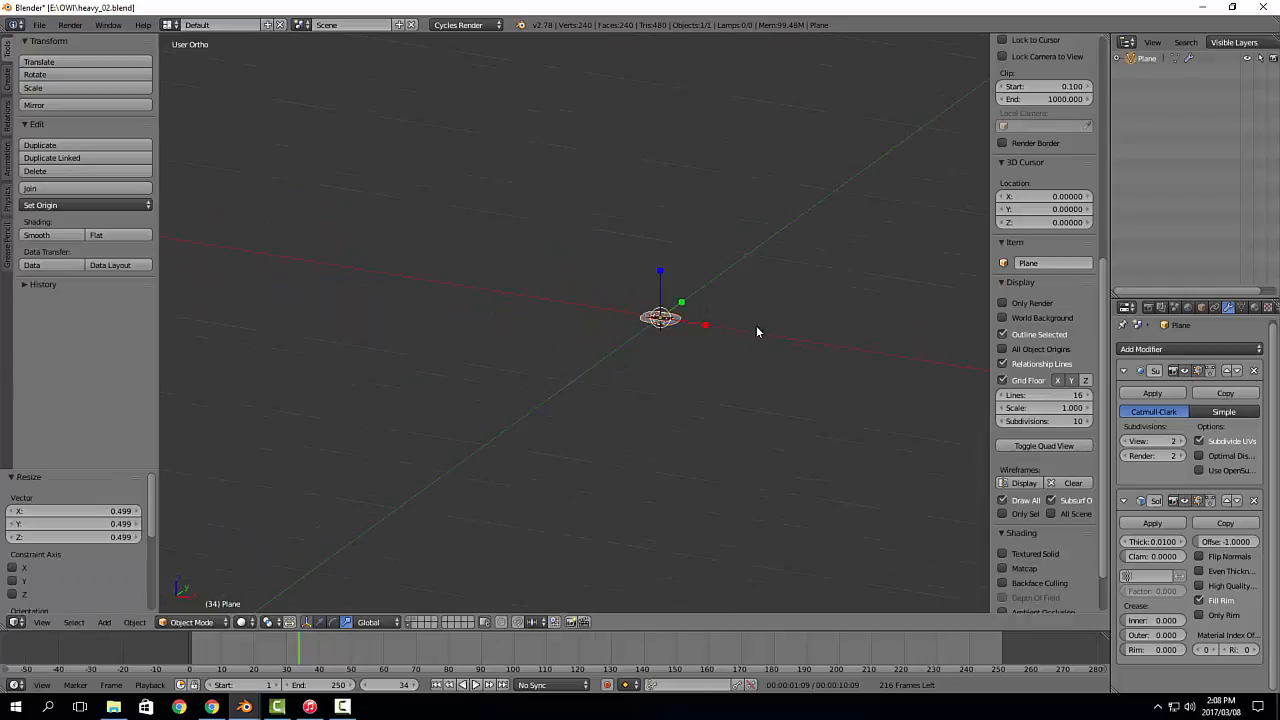
{"action": "scroll", "coordinate": [740, 318], "scroll_direction": "up", "scroll_amount": 5}
{"action": "scroll", "coordinate": [740, 320], "scroll_direction": "up", "scroll_amount": 2}
{"action": "middle_click_drag", "start_coordinate": [542, 258], "coordinate": [746, 297], "text": "shift"}
{"action": "scroll", "coordinate": [746, 297], "scroll_direction": "up", "scroll_amount": 5}
{"action": "key", "text": "s"}
{"action": "left_click", "coordinate": [674, 303]}
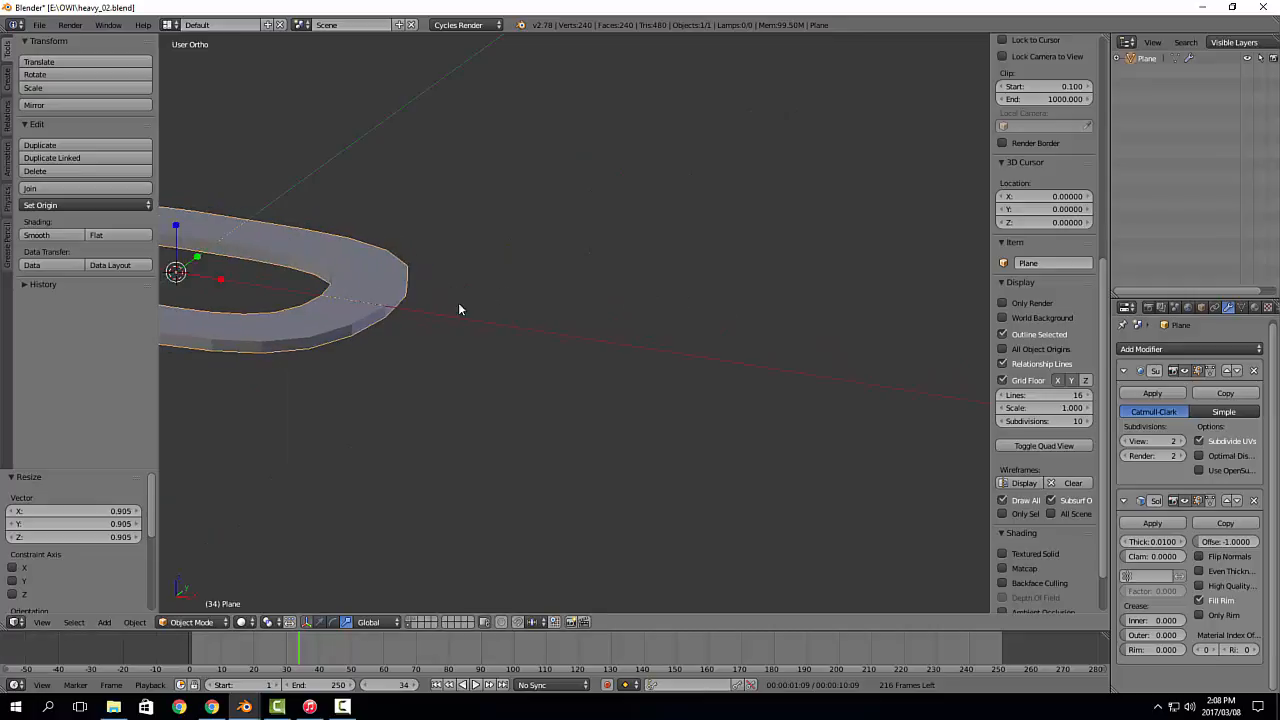
Step: Set the Solidify thickness to about 0.071 and move that modifier above the Subdivision Surface
{"action": "middle_click_drag", "start_coordinate": [458, 305], "coordinate": [873, 298], "text": "shift"}
{"action": "left_click_drag", "start_coordinate": [1174, 541], "coordinate": [1230, 541]}
{"action": "left_click", "coordinate": [1228, 501]}
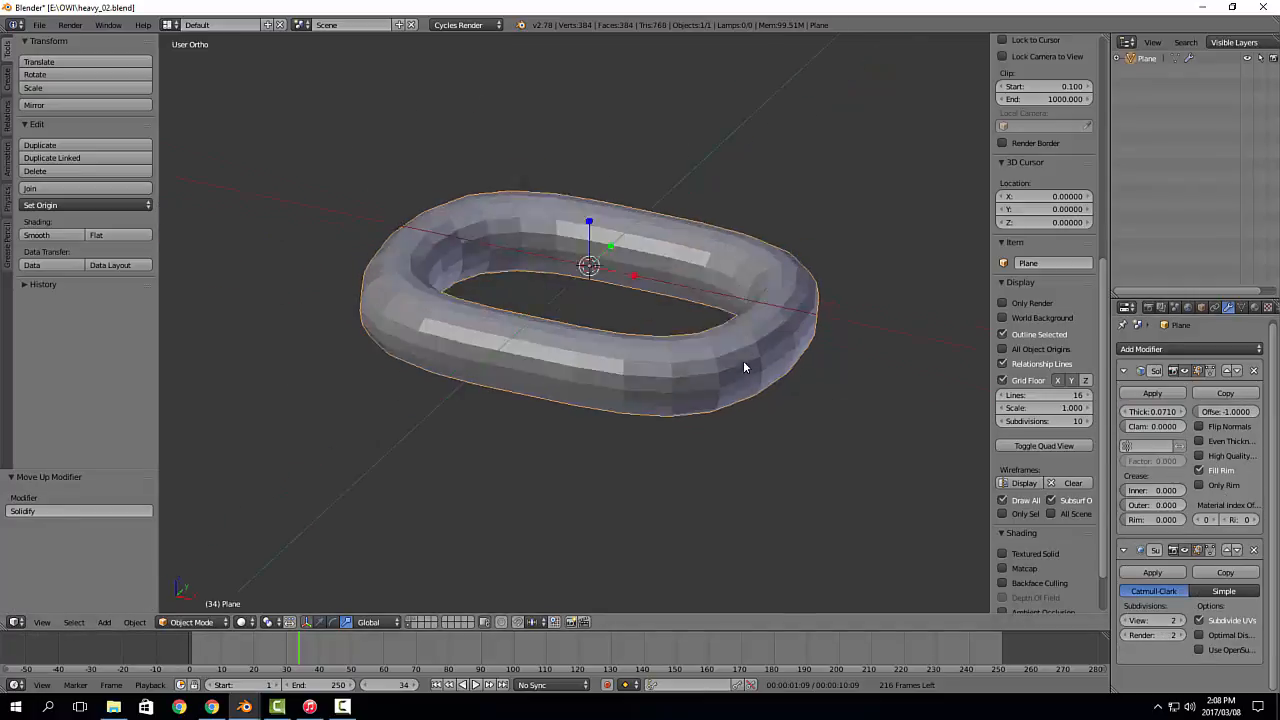
Step: Scale the ring's inner edge loop inward to about 0.8 to thicken the link
{"action": "middle_click_drag", "start_coordinate": [743, 360], "coordinate": [791, 450]}
{"action": "key", "text": "Tab"}
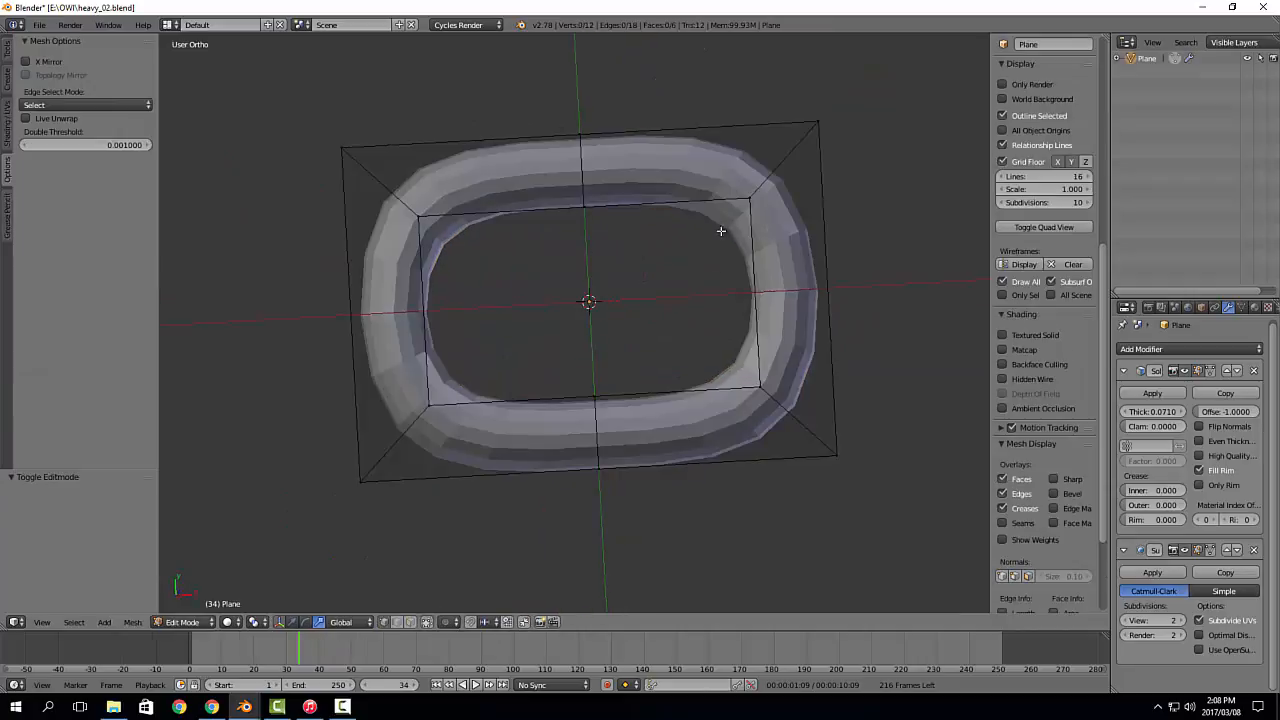
{"action": "key", "text": "s"}
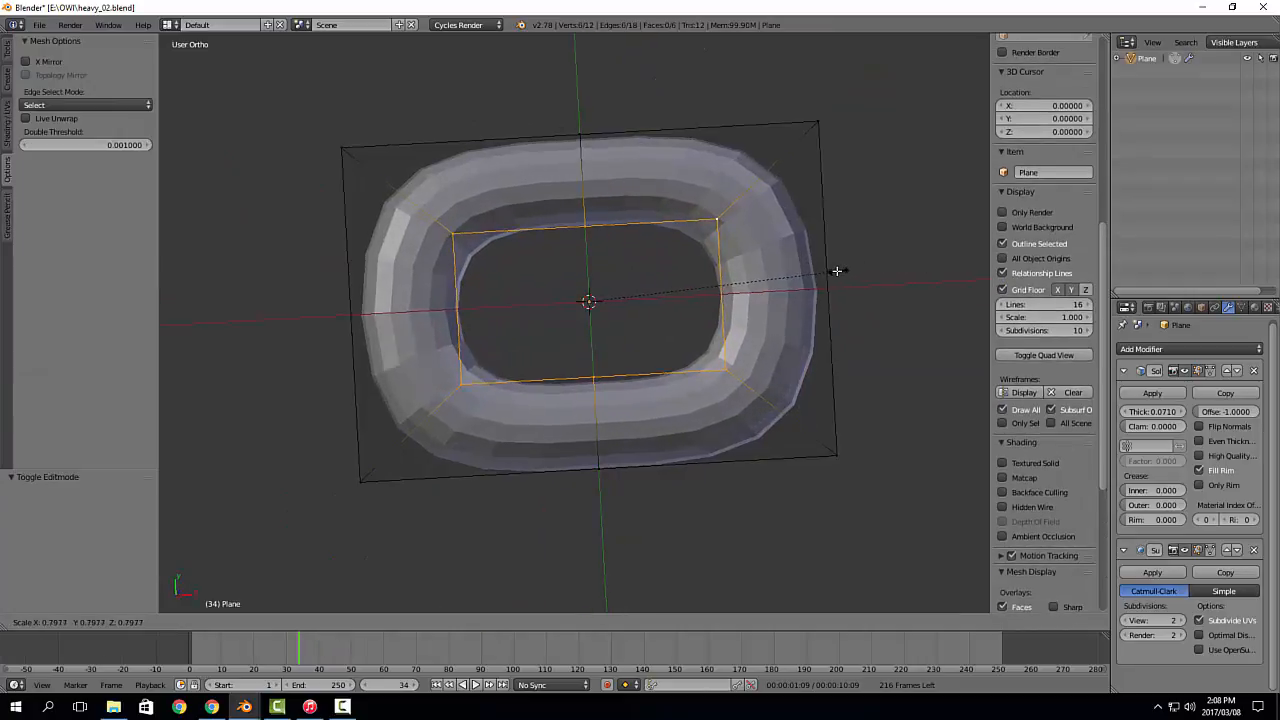
{"action": "left_click", "coordinate": [848, 268]}
{"action": "key", "text": "Tab"}
{"action": "scroll", "coordinate": [645, 299], "scroll_direction": "down", "scroll_amount": 4}
Step: Set the Solidify offset to 0 so the link's thickness is centred on its origin
{"action": "middle_click_drag", "start_coordinate": [645, 299], "coordinate": [696, 208]}
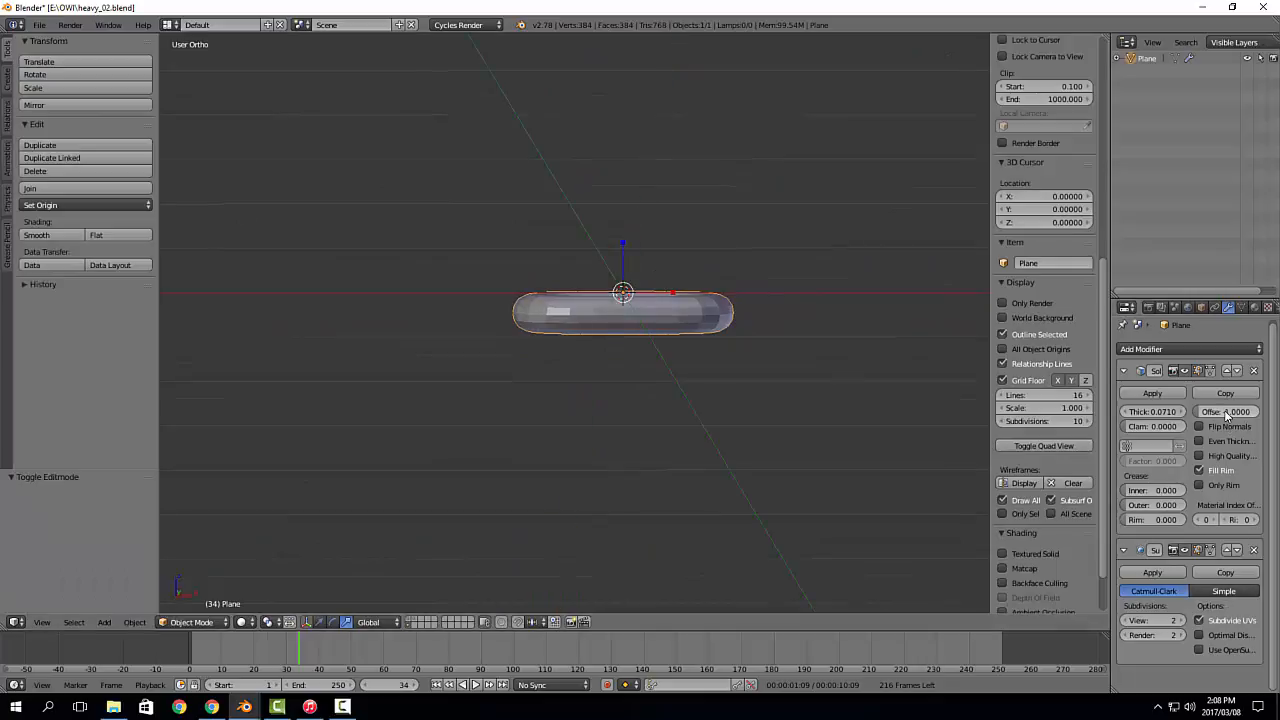
{"action": "type", "text": "0"}
{"action": "key", "text": "Return"}
{"action": "middle_click_drag", "start_coordinate": [830, 428], "coordinate": [747, 396]}
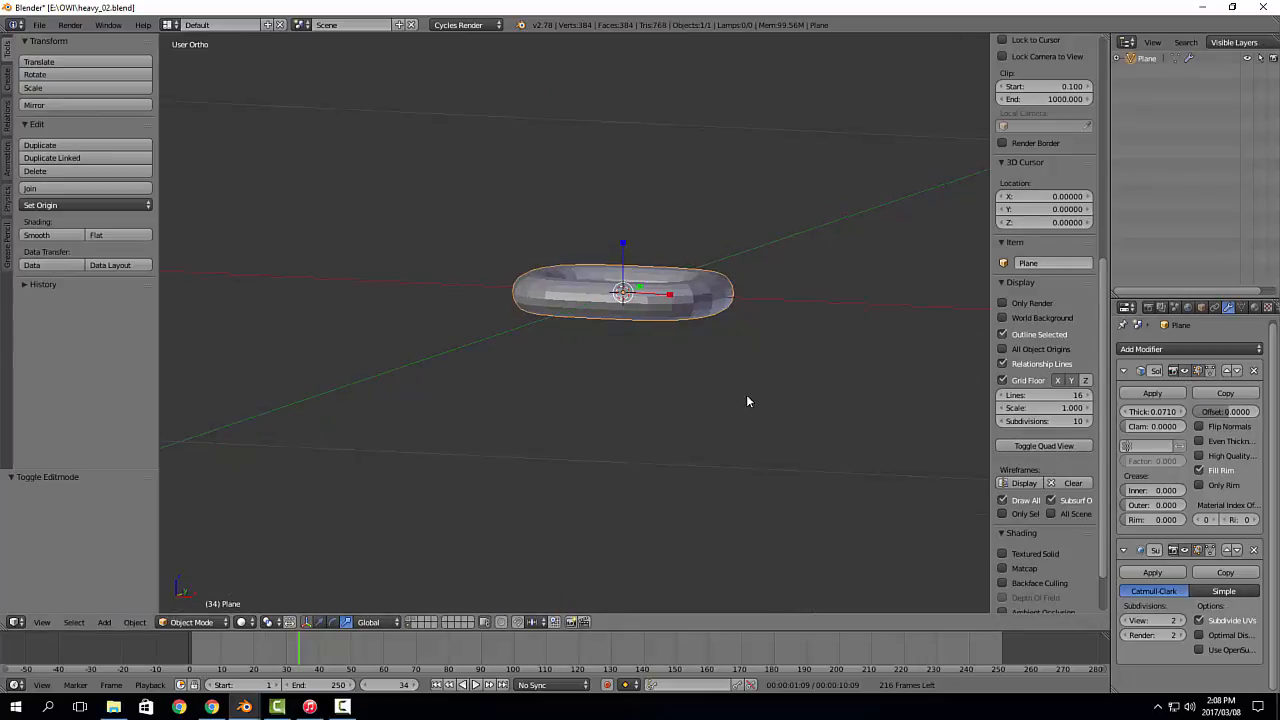
{"action": "middle_click_drag", "start_coordinate": [761, 264], "coordinate": [684, 414]}
Step: Duplicate the link in top view and move the copy about 0.094 along X so the two overlap
{"action": "key", "text": "KP_7"}
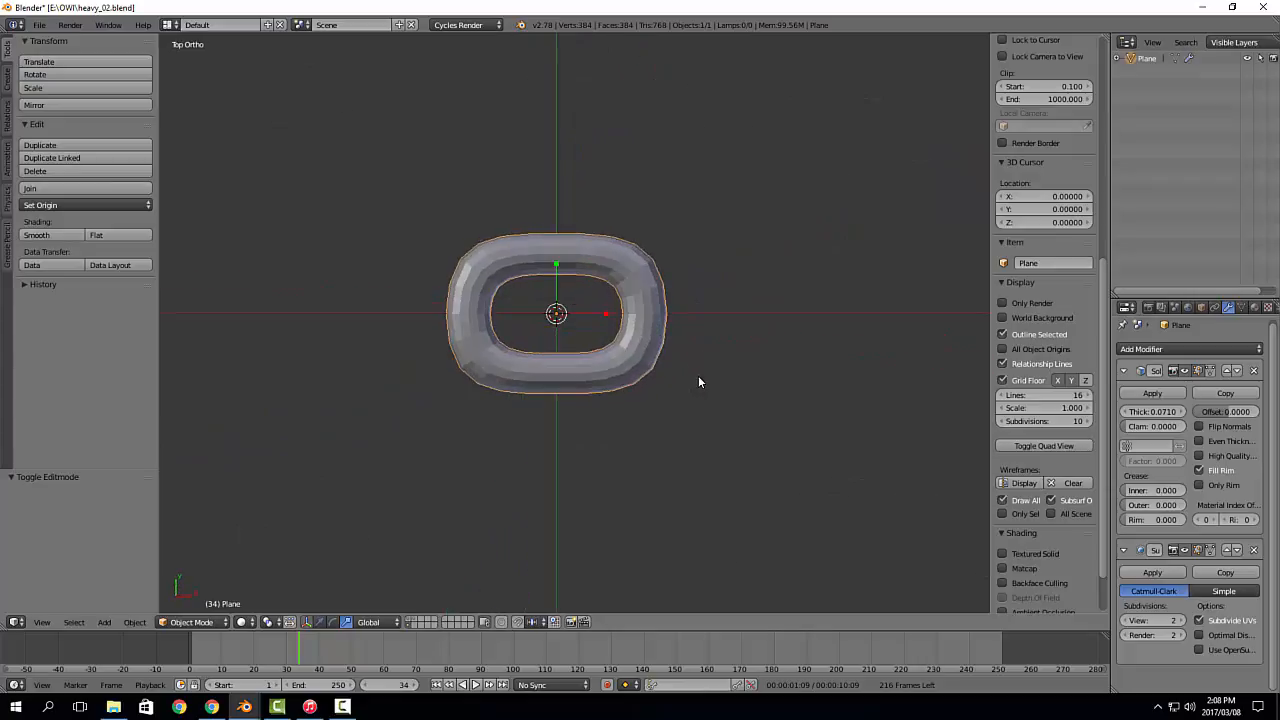
{"action": "scroll", "coordinate": [687, 368], "scroll_direction": "down", "scroll_amount": 1}
{"action": "middle_click_drag", "start_coordinate": [686, 391], "coordinate": [611, 416], "text": "shift"}
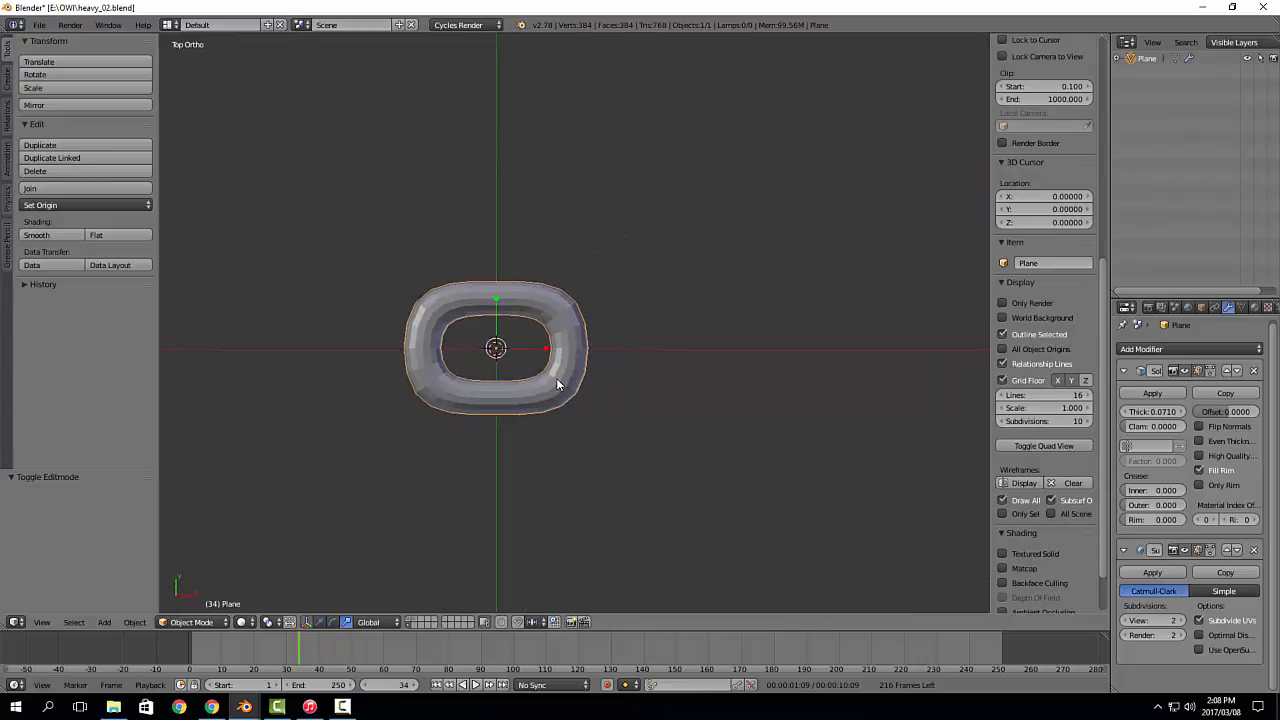
{"action": "key", "text": "shift+d"}
{"action": "right_click", "coordinate": [609, 379]}
{"action": "left_click_drag", "start_coordinate": [553, 349], "coordinate": [643, 352]}
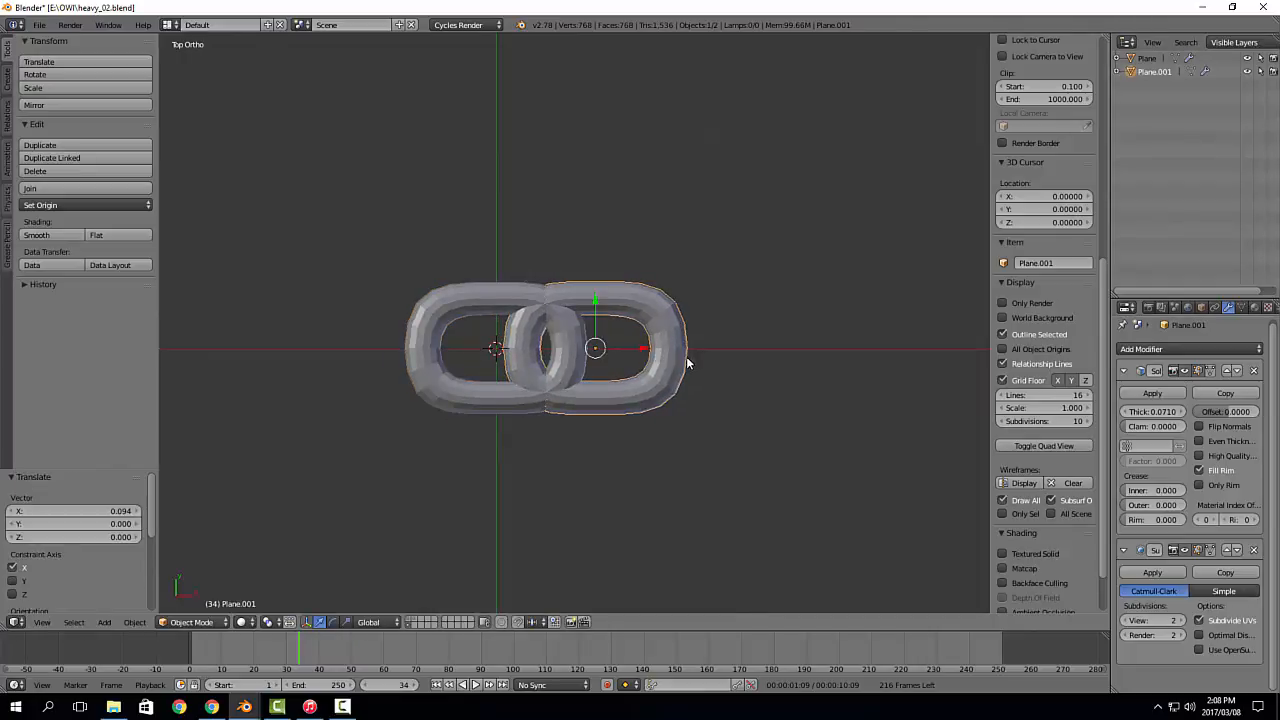
Step: Rotate the duplicated link 90° about the X axis so it interlocks with the first link
{"action": "middle_click_drag", "start_coordinate": [722, 364], "coordinate": [634, 254]}
{"action": "key", "text": "e"}
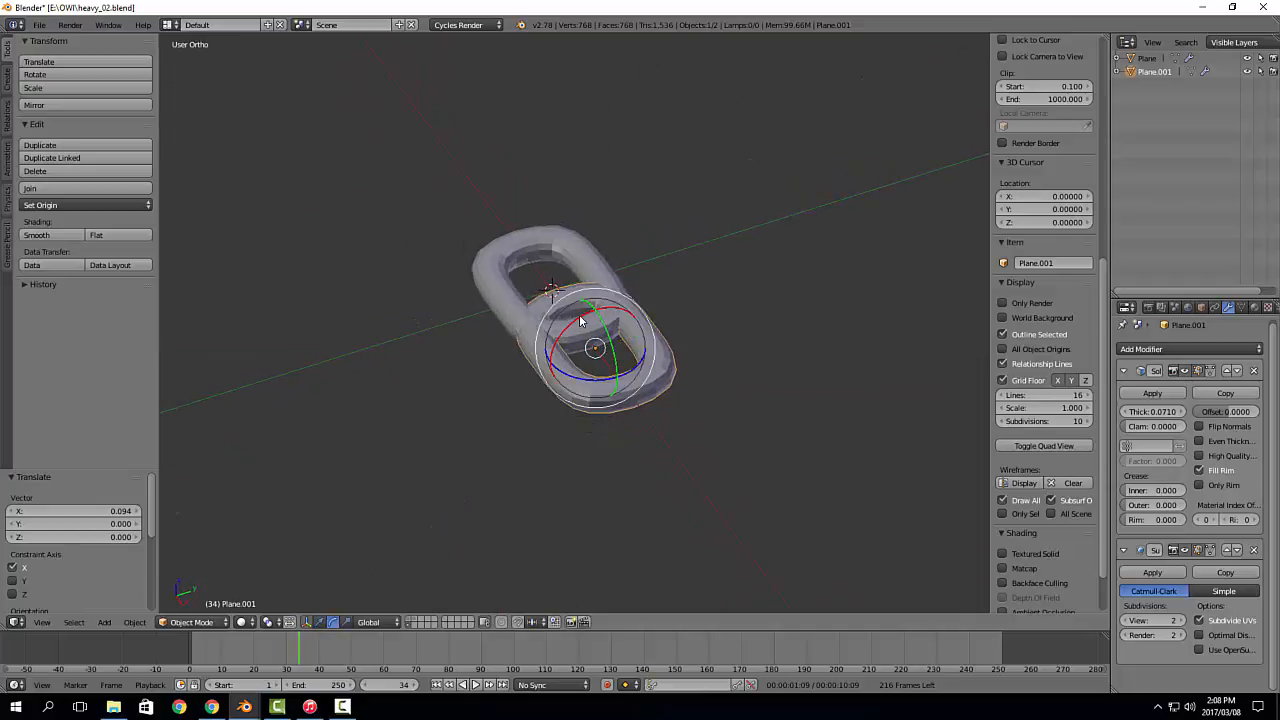
{"action": "left_click_drag", "start_coordinate": [580, 320], "coordinate": [550, 369]}
{"action": "middle_click_drag", "start_coordinate": [550, 369], "coordinate": [628, 453]}
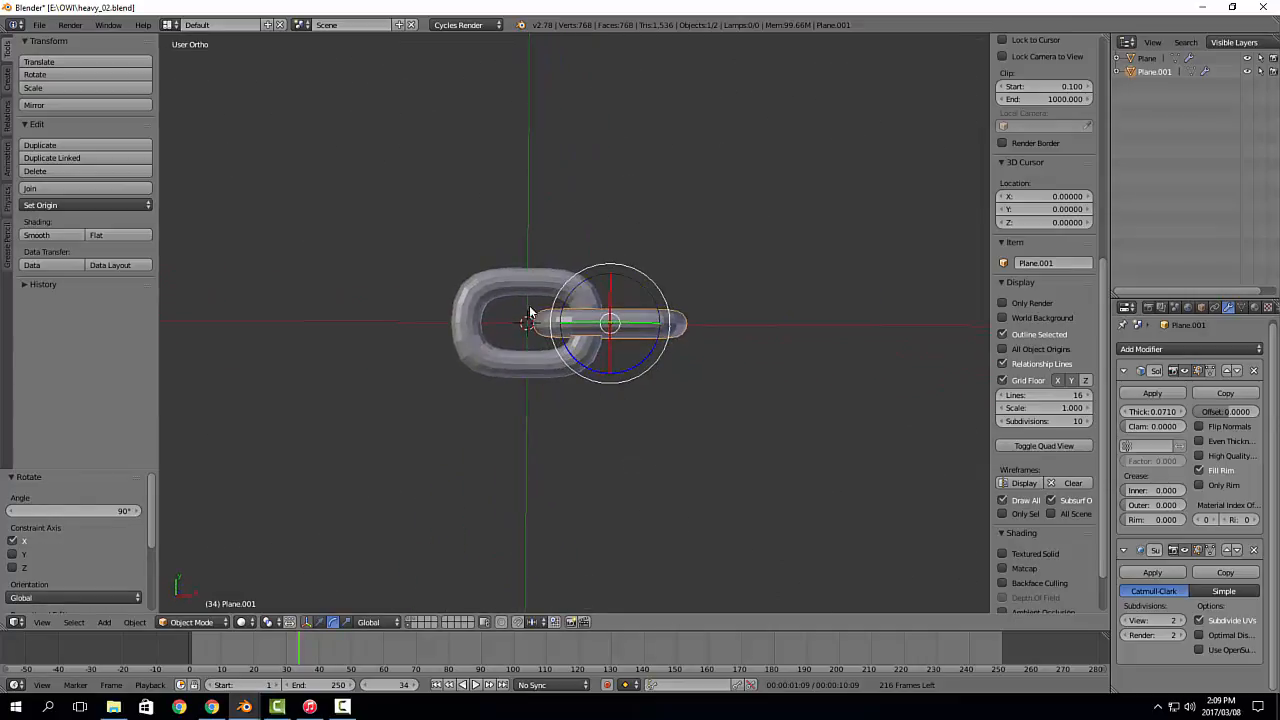
Step: Join the two interlocking links into one object and shade it smooth
{"action": "mouse_move", "coordinate": [478, 346]}
{"action": "middle_mouse_down"}
{"action": "mouse_move", "coordinate": [629, 363]}
{"action": "mouse_move", "coordinate": [486, 352]}
{"action": "mouse_move", "coordinate": [489, 342]}
{"action": "middle_mouse_up"}
{"action": "right_click", "coordinate": [489, 342], "text": "shift"}
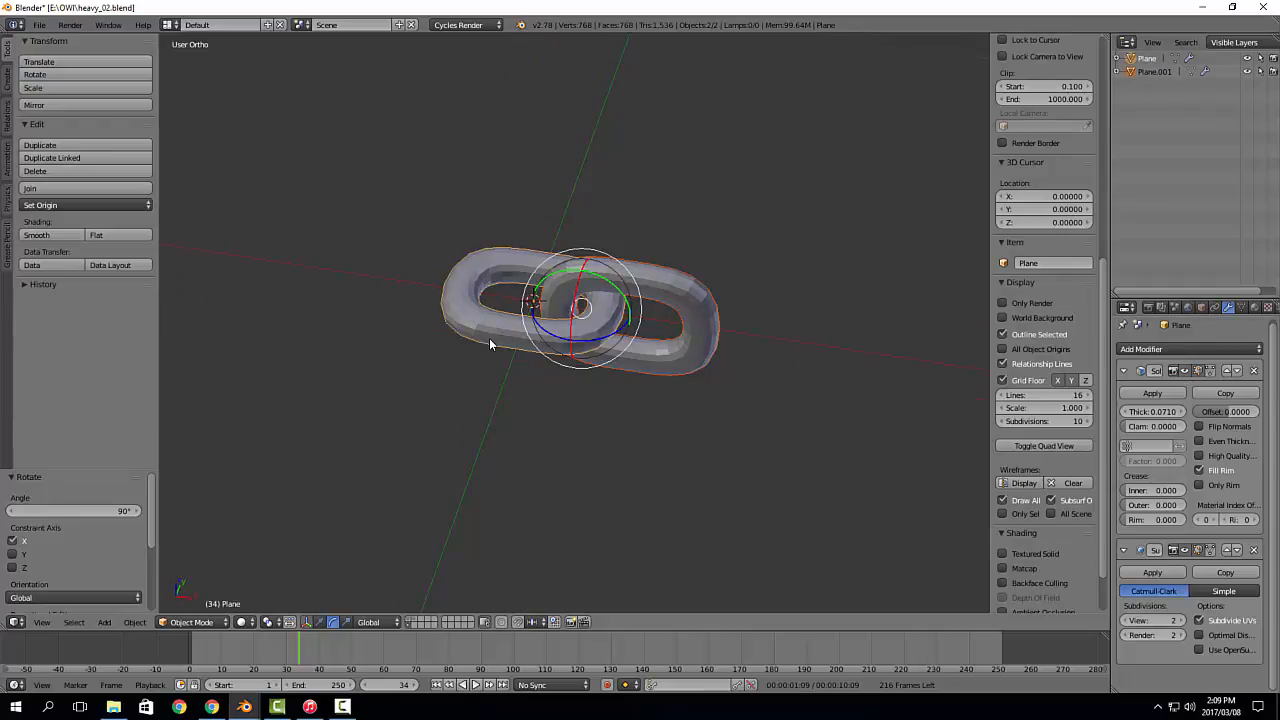
{"action": "key", "text": "ctrl+j"}
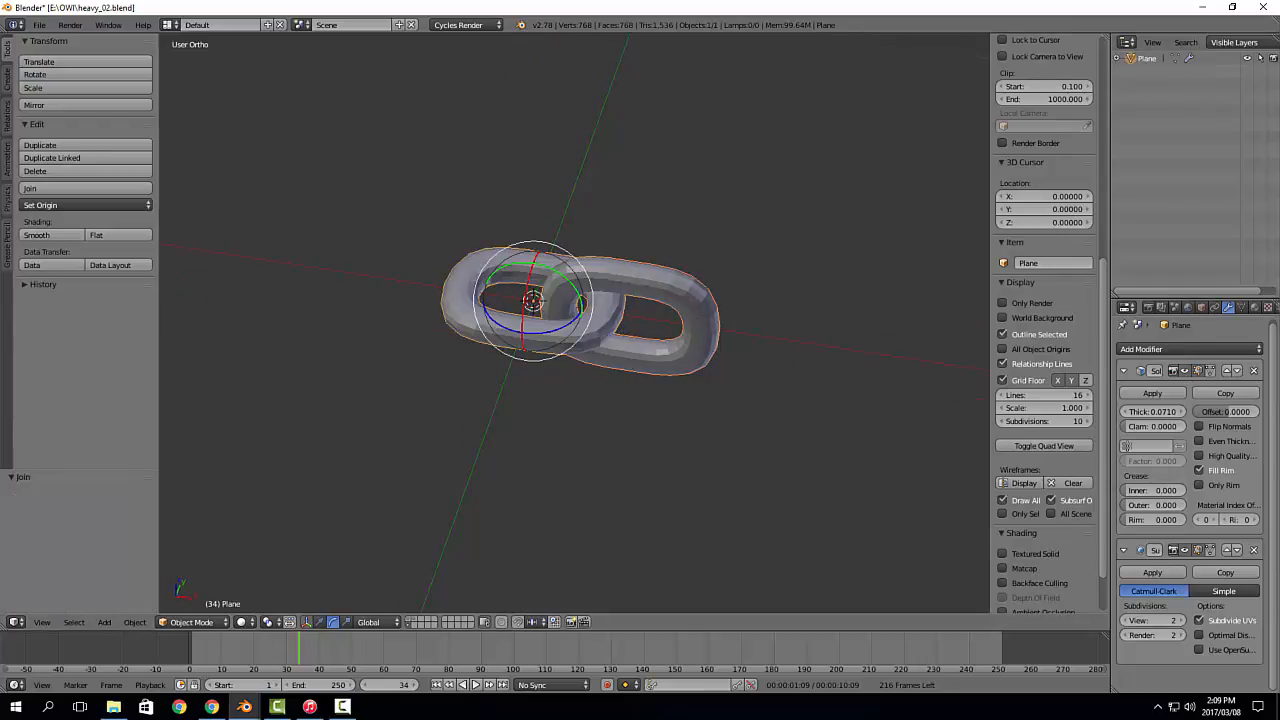
{"action": "key", "text": "z"}
{"action": "left_click", "coordinate": [640, 370]}
{"action": "scroll", "coordinate": [640, 367], "scroll_direction": "down", "scroll_amount": 3}
{"action": "middle_click_drag", "start_coordinate": [640, 367], "coordinate": [642, 431]}
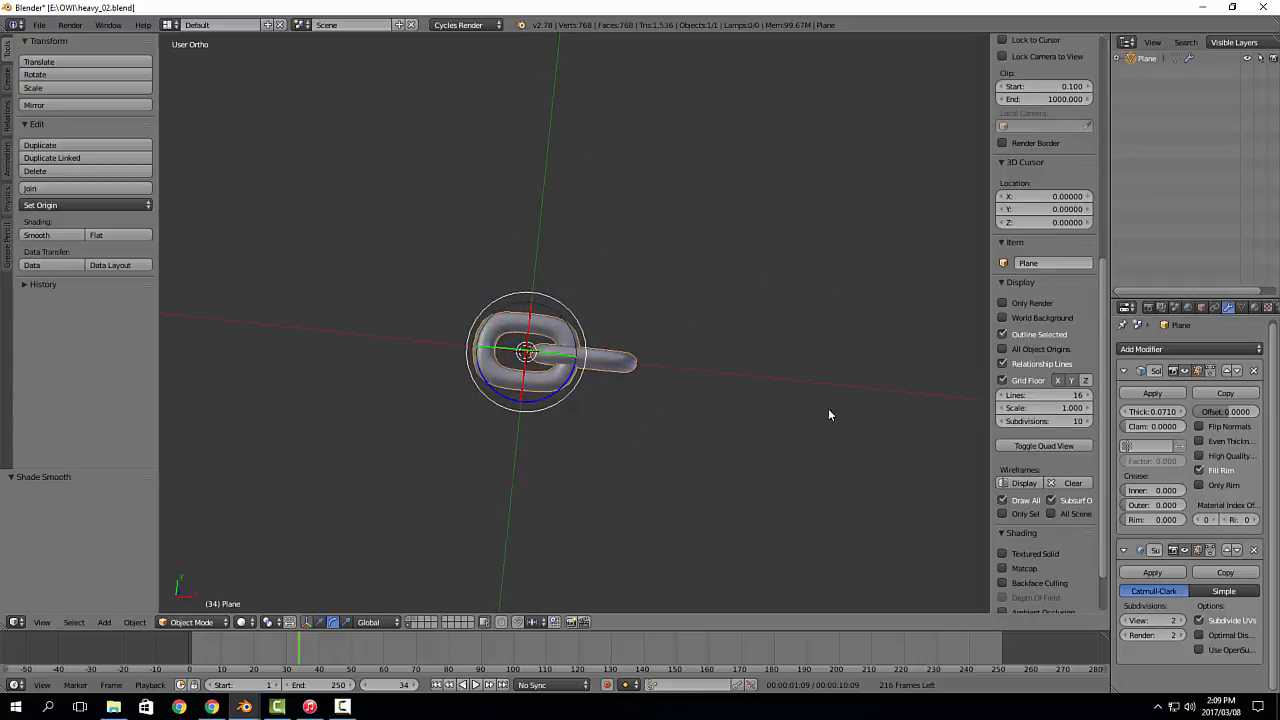
{"action": "middle_click_drag", "start_coordinate": [811, 466], "coordinate": [781, 414]}
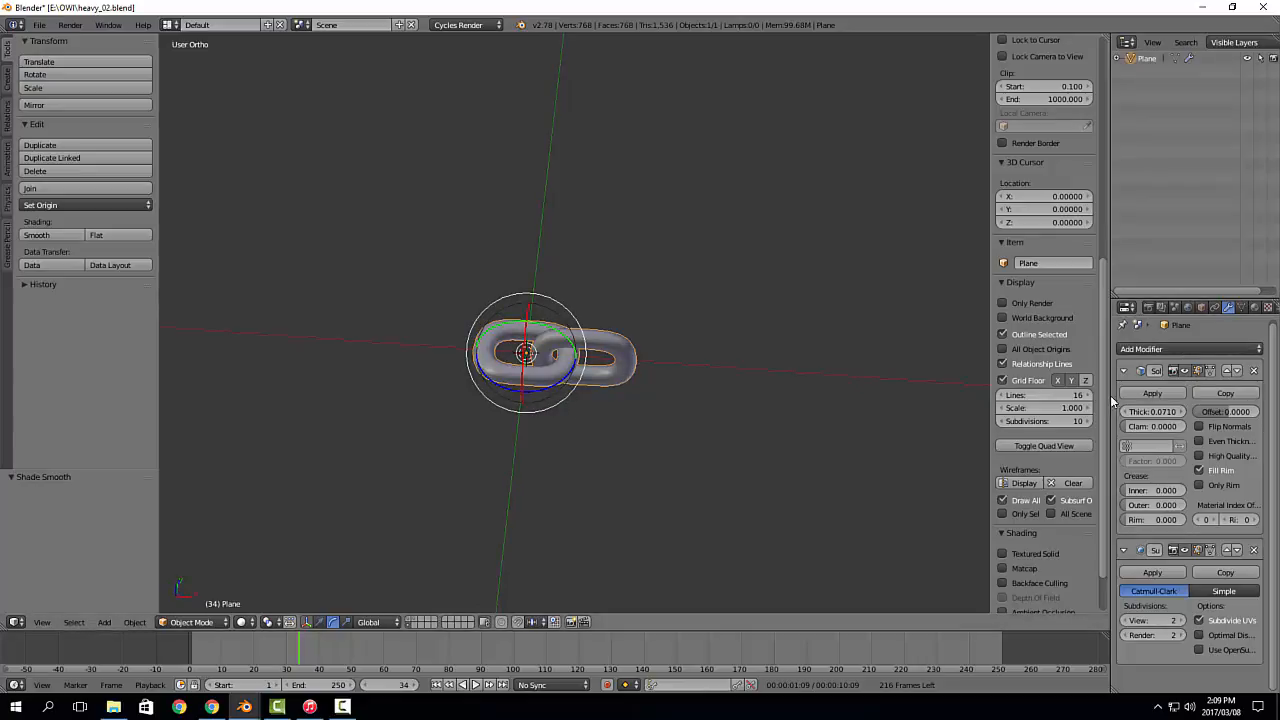
Step: Apply the Solidify modifier on the joined links and add an Array modifier
{"action": "left_click", "coordinate": [1152, 393]}
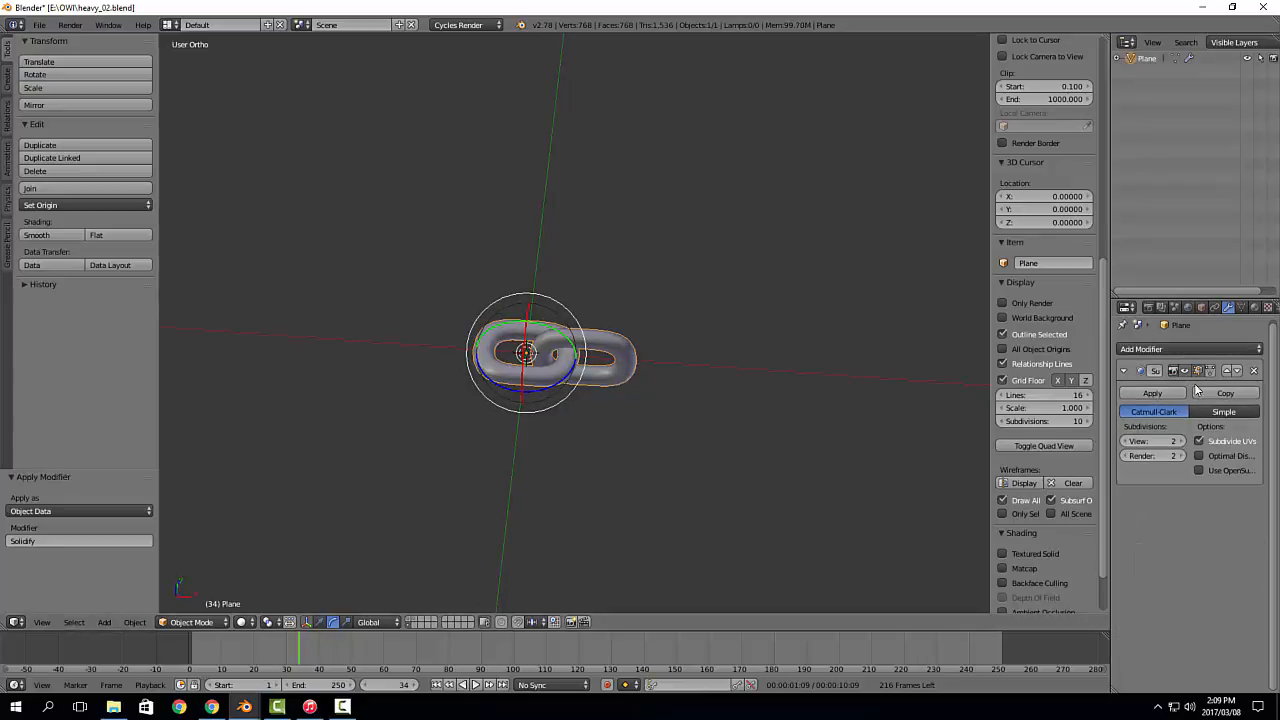
{"action": "key", "text": "Tab"}
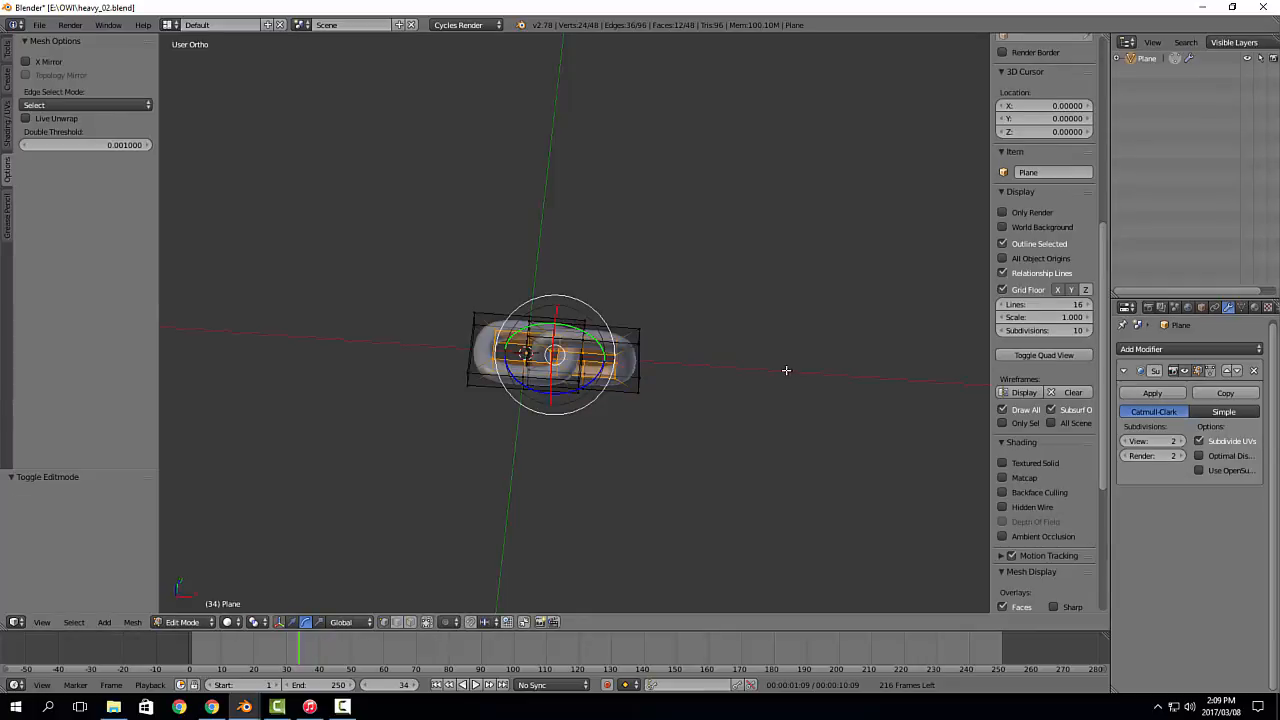
{"action": "key", "text": "Tab"}
{"action": "left_click", "coordinate": [1172, 346]}
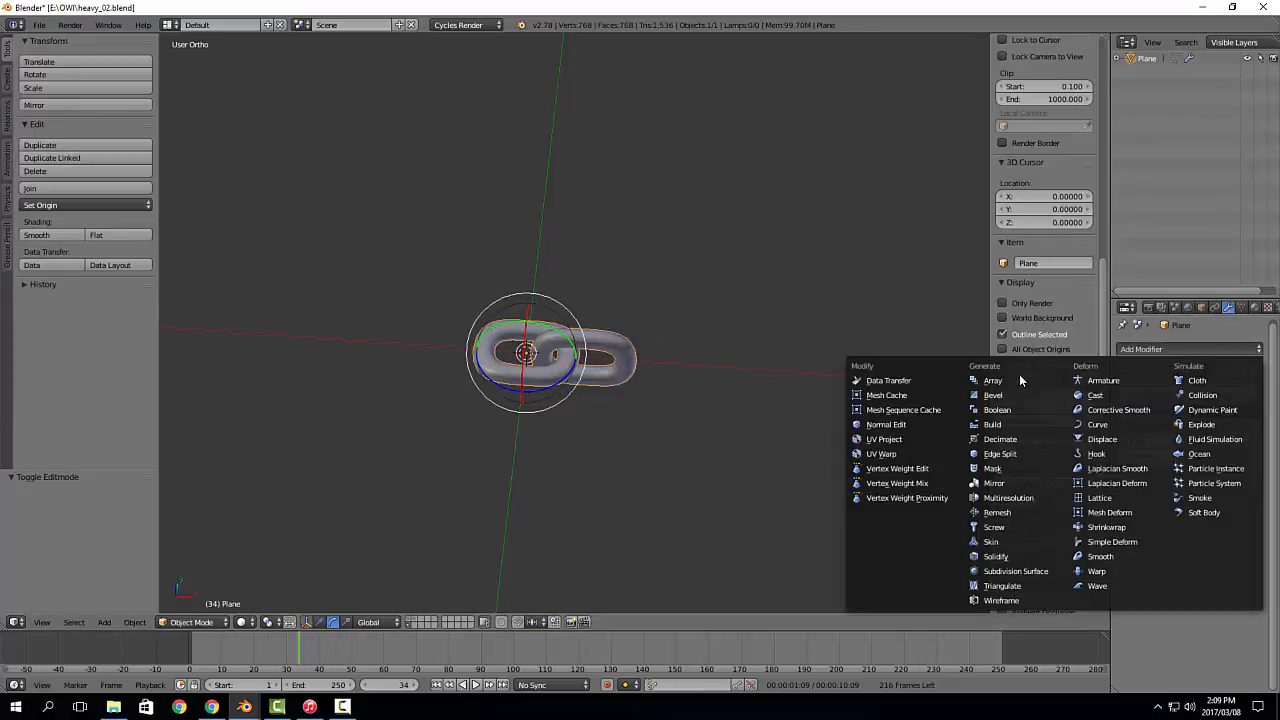
{"action": "left_click", "coordinate": [1020, 379]}
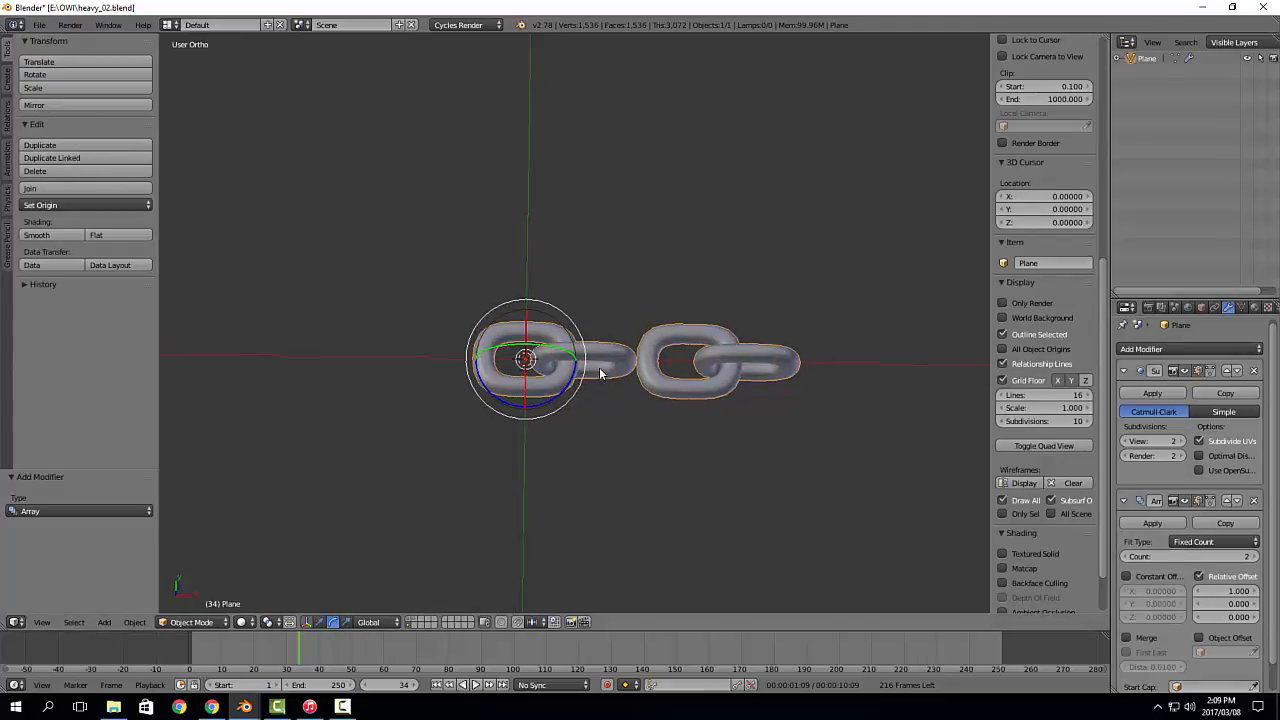
Step: Move the entire mesh of both links about 0.027 along X in Edit Mode, leaving the object origin in place
{"action": "key", "text": "Tab"}
{"action": "key", "text": "a"}
{"action": "key", "text": "a"}
{"action": "key", "text": "ctrl+space"}
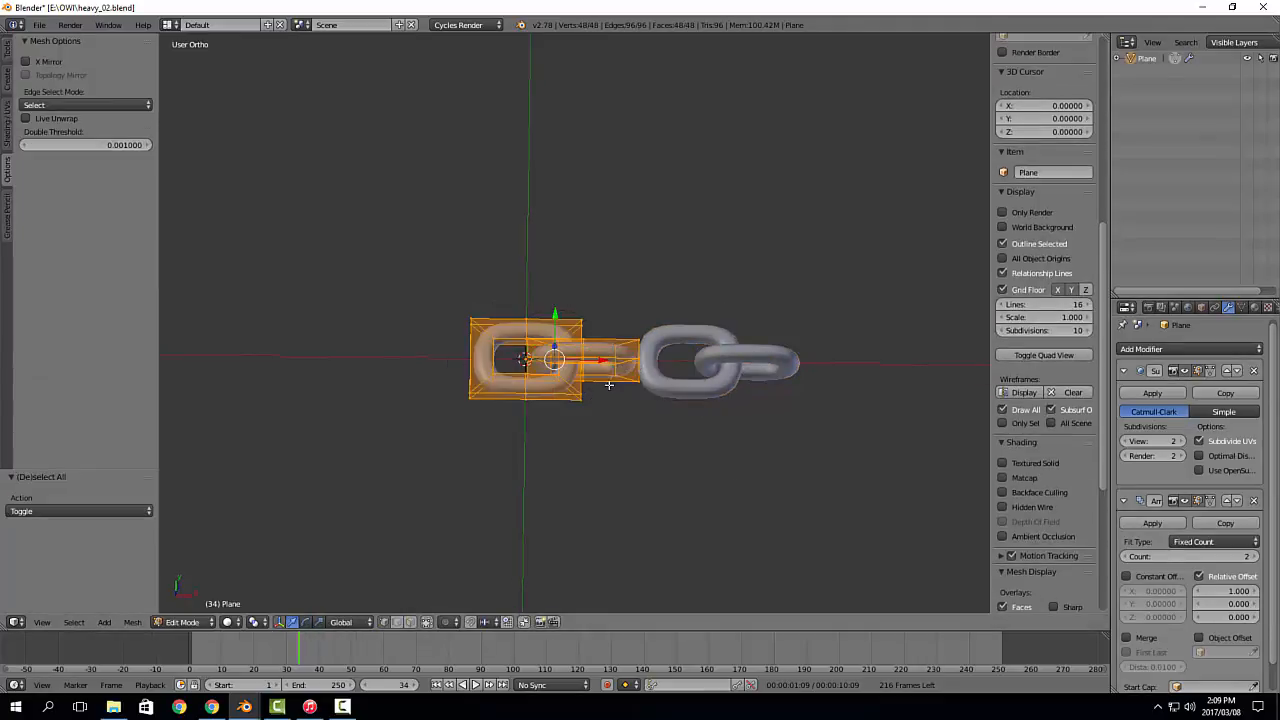
{"action": "left_click_drag", "start_coordinate": [600, 364], "coordinate": [614, 361]}
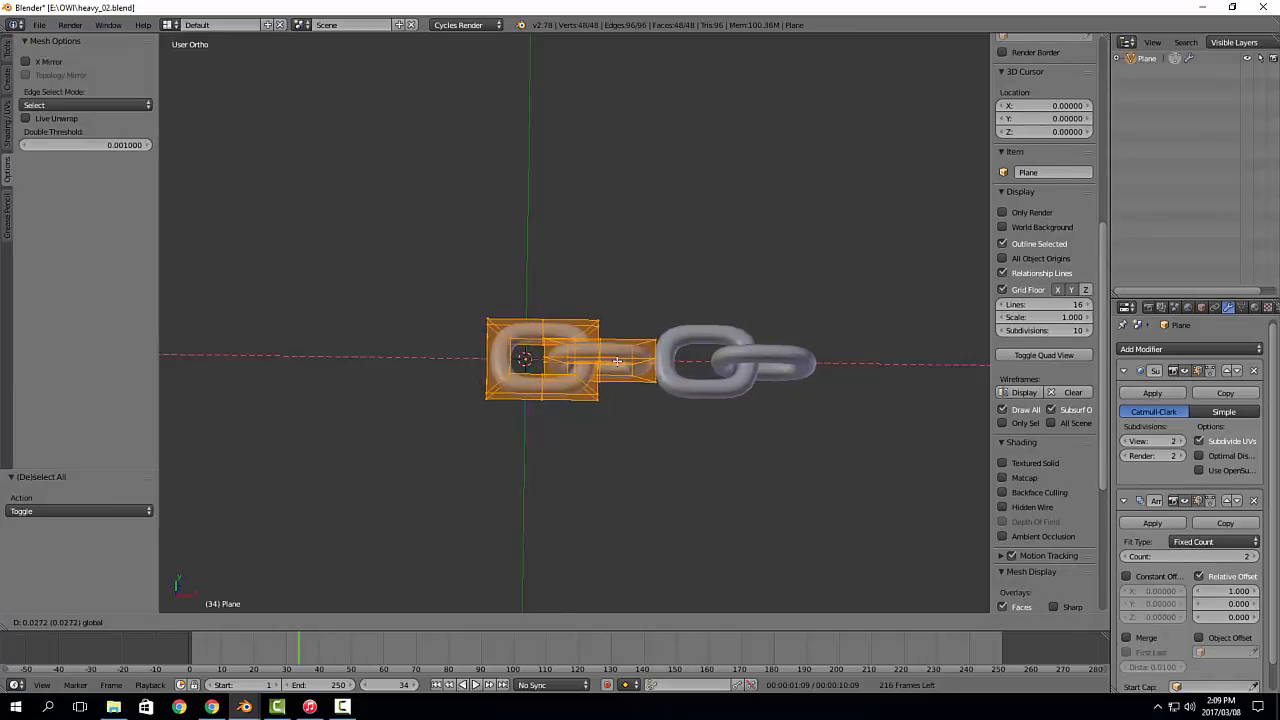
{"action": "left_click_drag", "start_coordinate": [617, 361], "coordinate": [618, 361]}
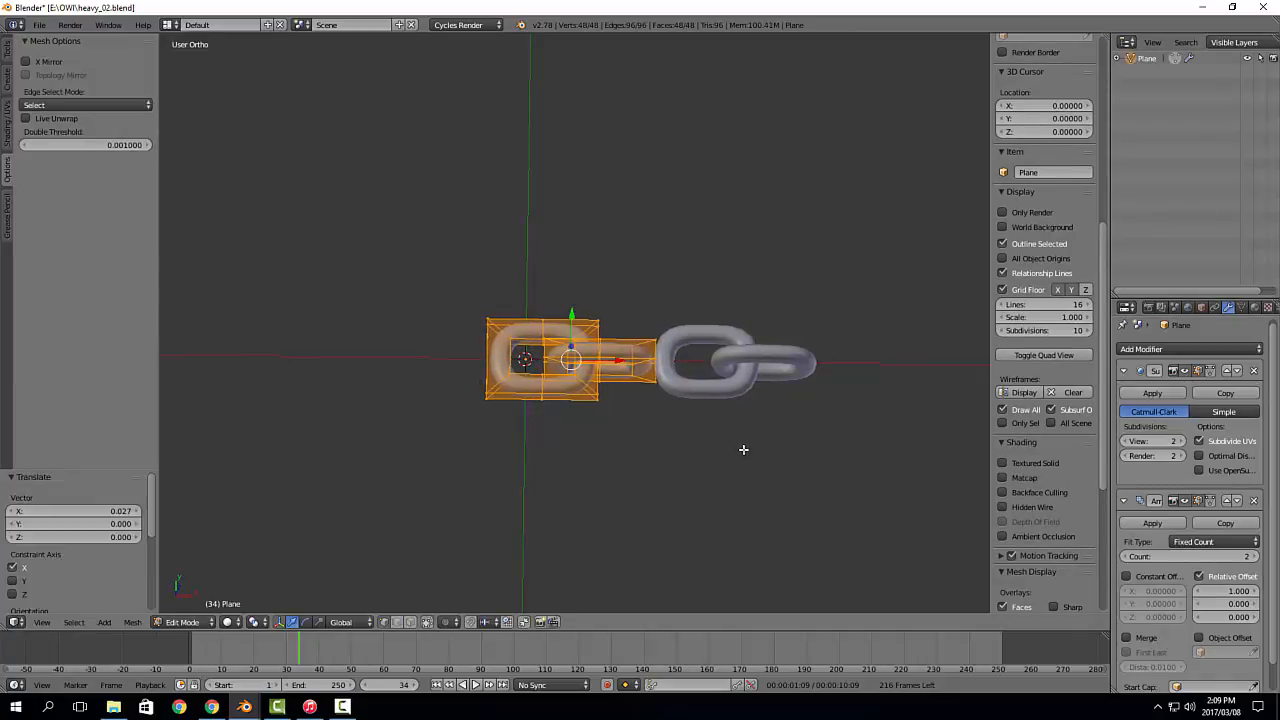
{"action": "key", "text": "Tab"}
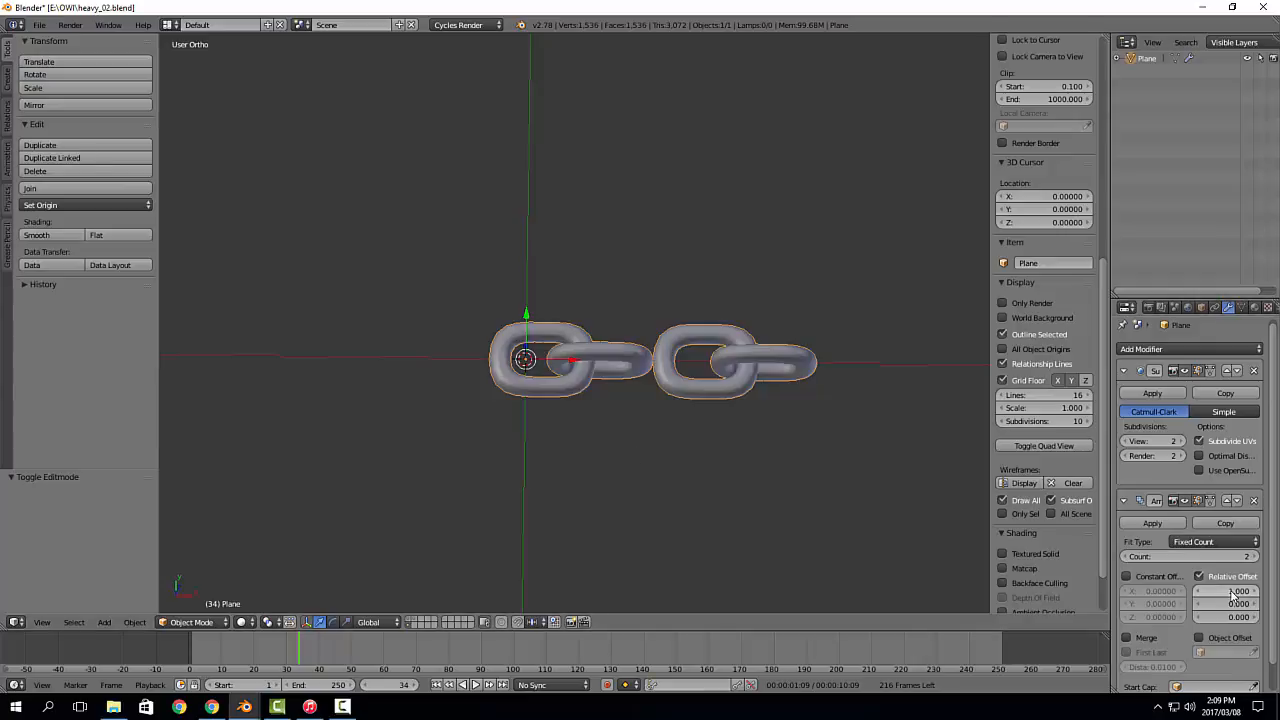
Step: Set the Array's relative X offset to 0.720 and its count to 196 to form a long continuous chain
{"action": "left_click_drag", "start_coordinate": [1232, 594], "coordinate": [1103, 559]}
{"action": "scroll", "coordinate": [758, 472], "scroll_direction": "down", "scroll_amount": 9}
{"action": "scroll", "coordinate": [944, 505], "scroll_direction": "down", "scroll_amount": 1}
{"action": "middle_click_drag", "start_coordinate": [944, 498], "coordinate": [488, 406], "text": "shift"}
{"action": "scroll", "coordinate": [488, 406], "scroll_direction": "down", "scroll_amount": 2}
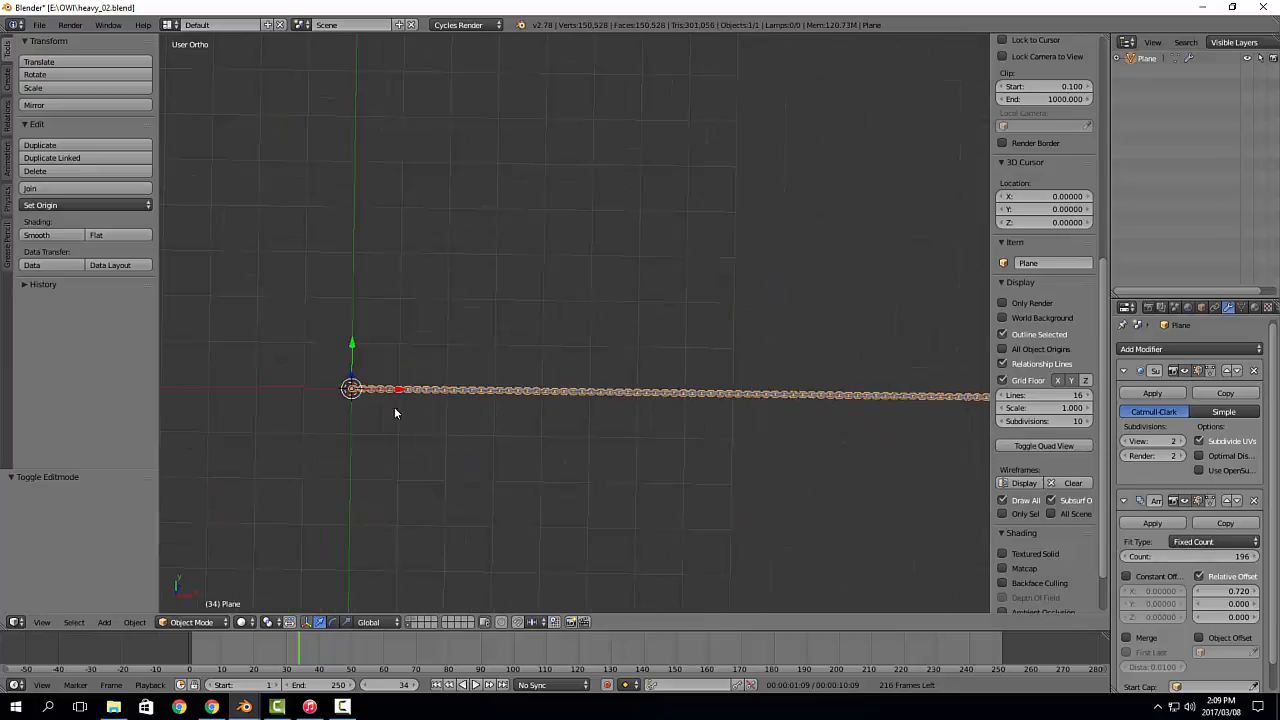
{"action": "middle_click_drag", "start_coordinate": [385, 408], "coordinate": [555, 378], "text": "shift"}
{"action": "scroll", "coordinate": [554, 376], "scroll_direction": "up", "scroll_amount": 8}
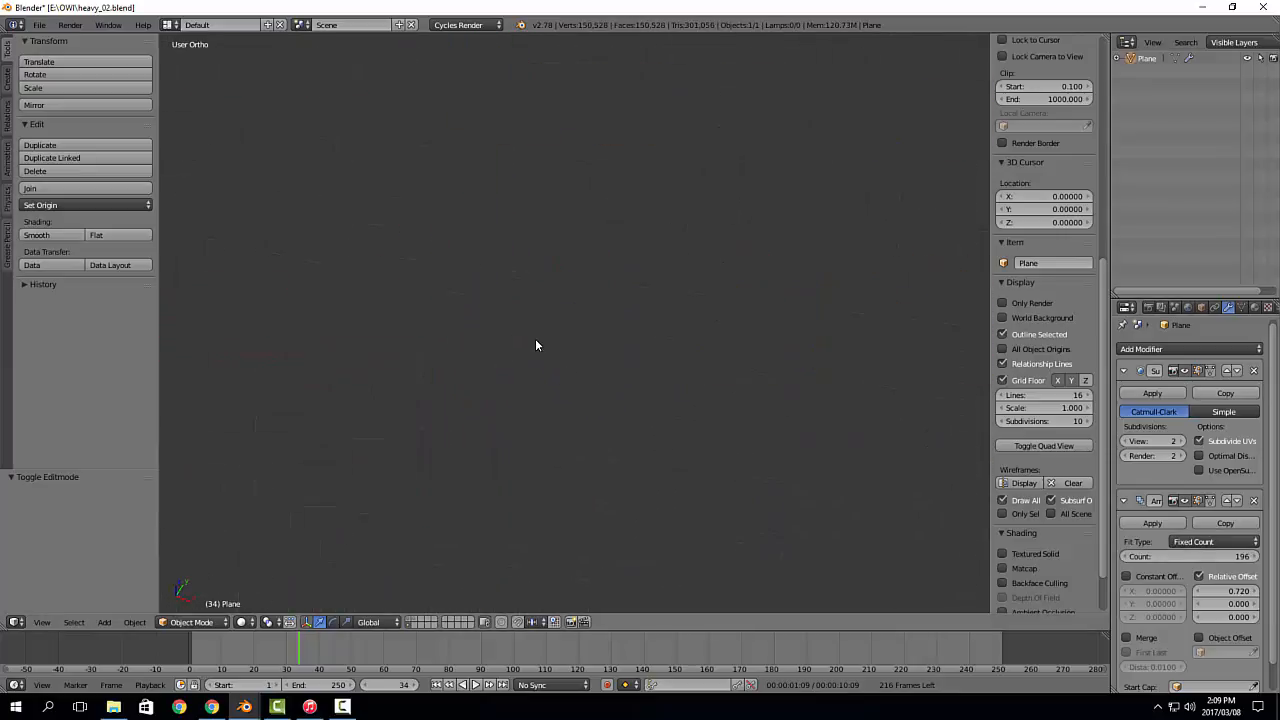
Step: Reduce the chain's Array count to 10 and frame the shortened chain
{"action": "scroll", "coordinate": [535, 345], "scroll_direction": "down", "scroll_amount": 6}
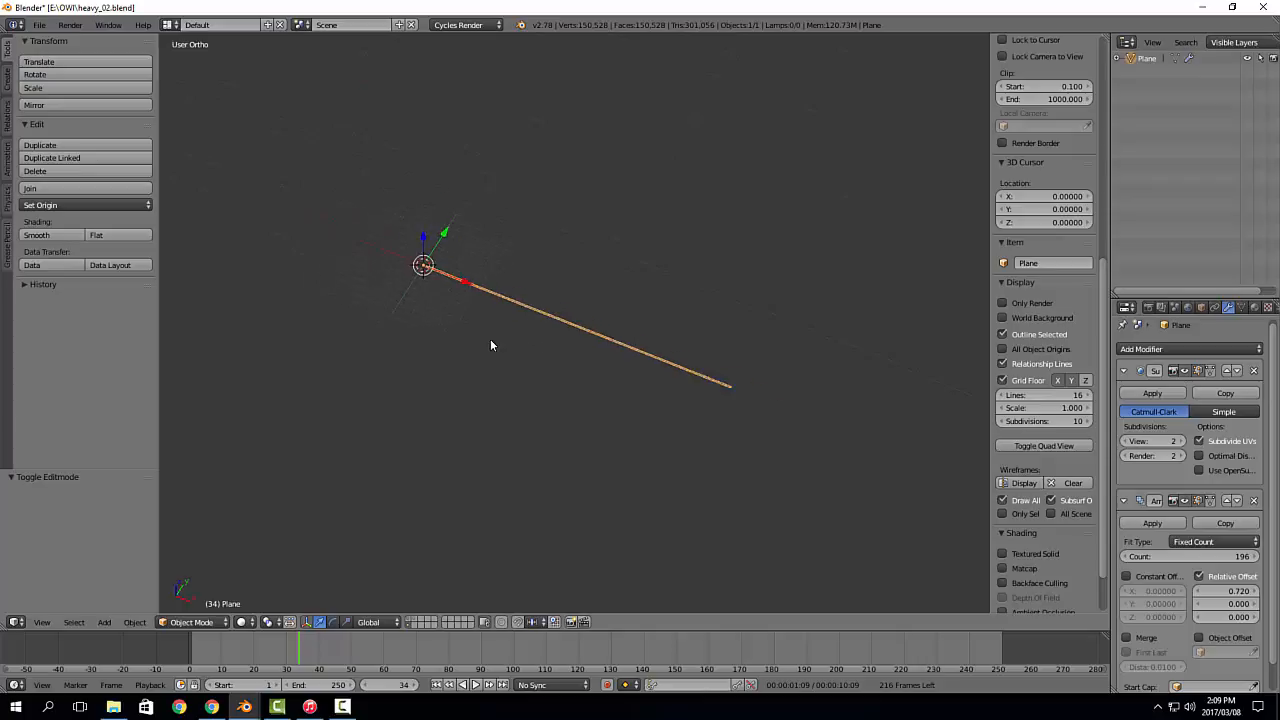
{"action": "scroll", "coordinate": [560, 370], "scroll_direction": "up", "scroll_amount": 4}
{"action": "middle_click_drag", "start_coordinate": [430, 225], "coordinate": [545, 380], "text": "shift"}
{"action": "scroll", "coordinate": [543, 390], "scroll_direction": "up", "scroll_amount": 3}
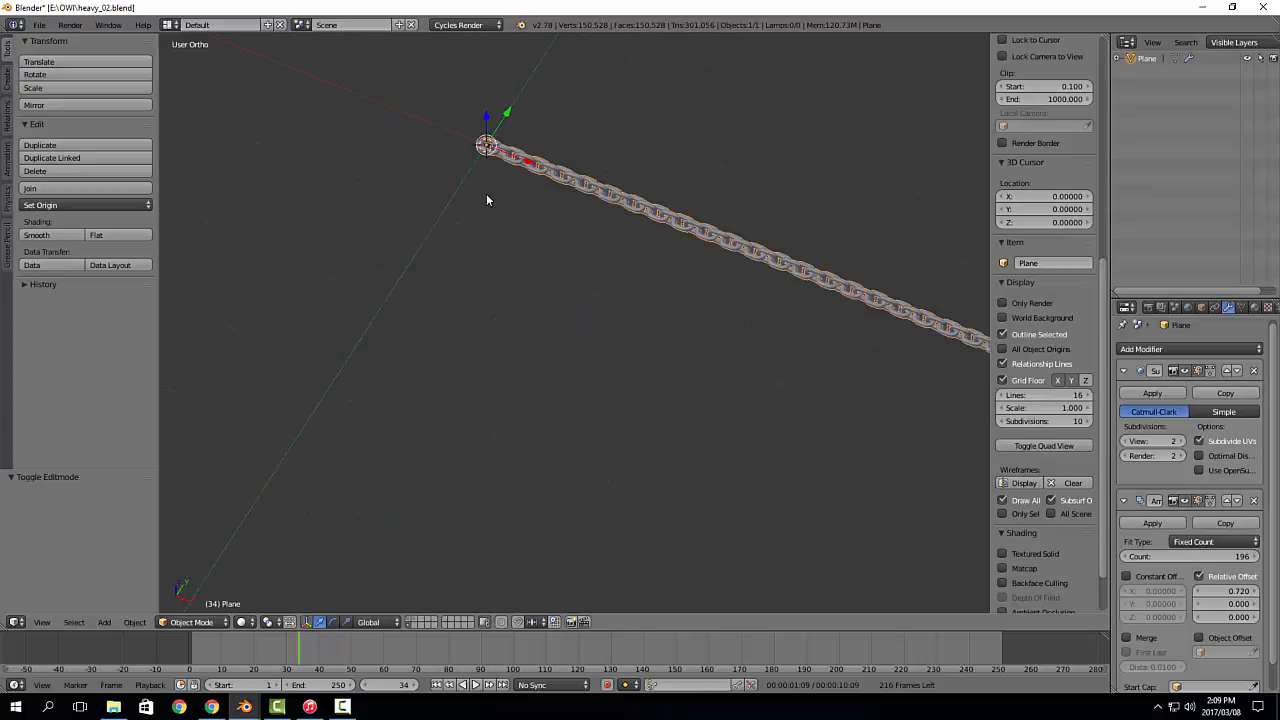
{"action": "middle_click_drag", "start_coordinate": [511, 231], "coordinate": [562, 317], "text": "shift"}
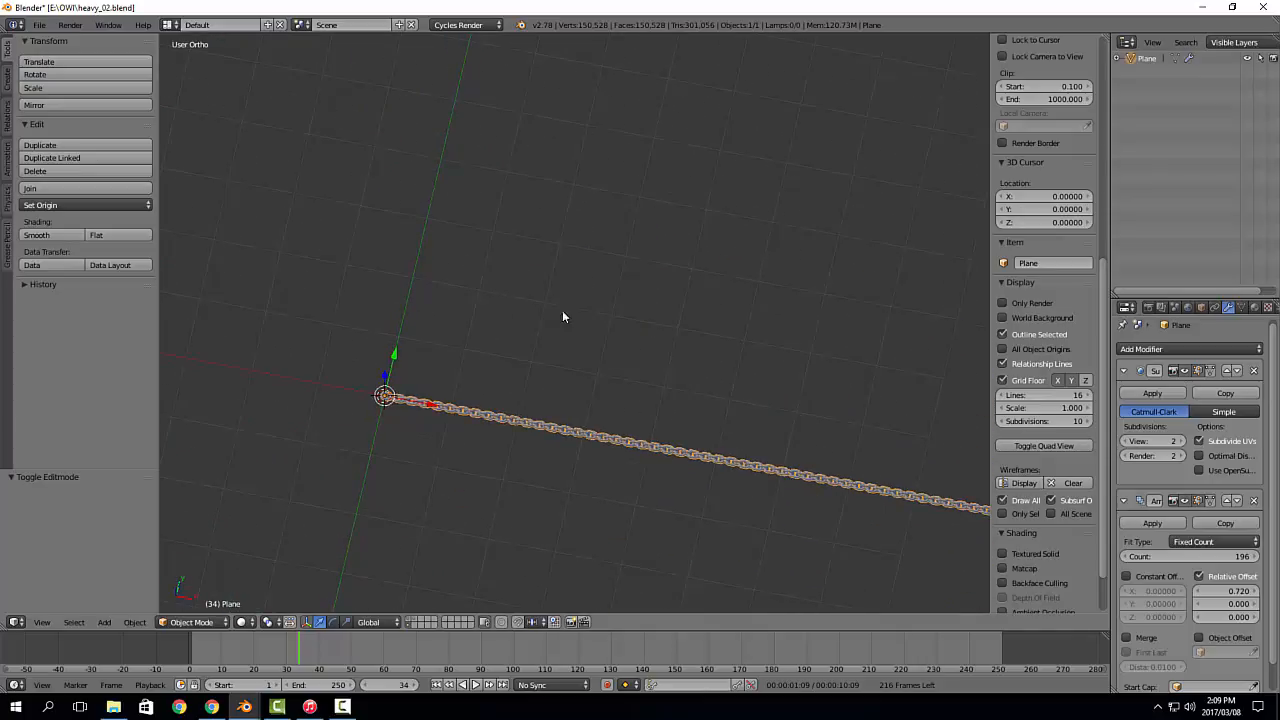
{"action": "left_click", "coordinate": [1190, 556]}
{"action": "type", "text": "10"}
{"action": "key", "text": "Return"}
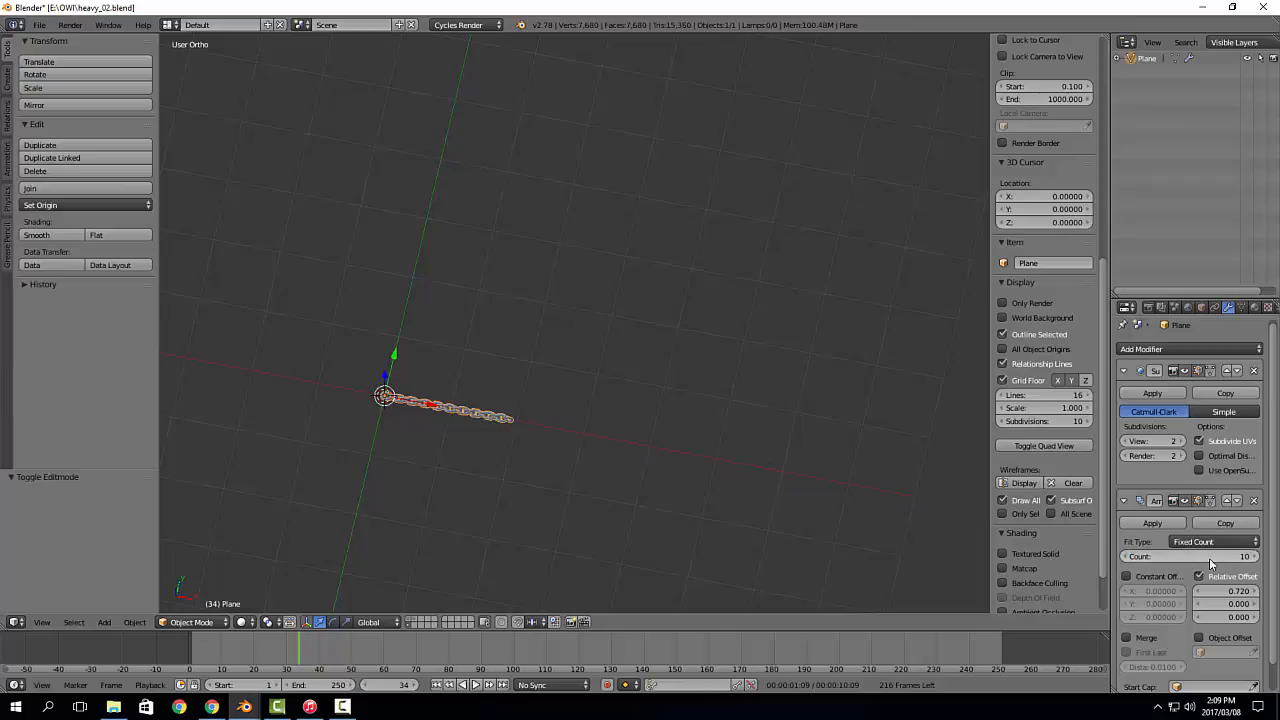
{"action": "key", "text": "KP_Decimal"}
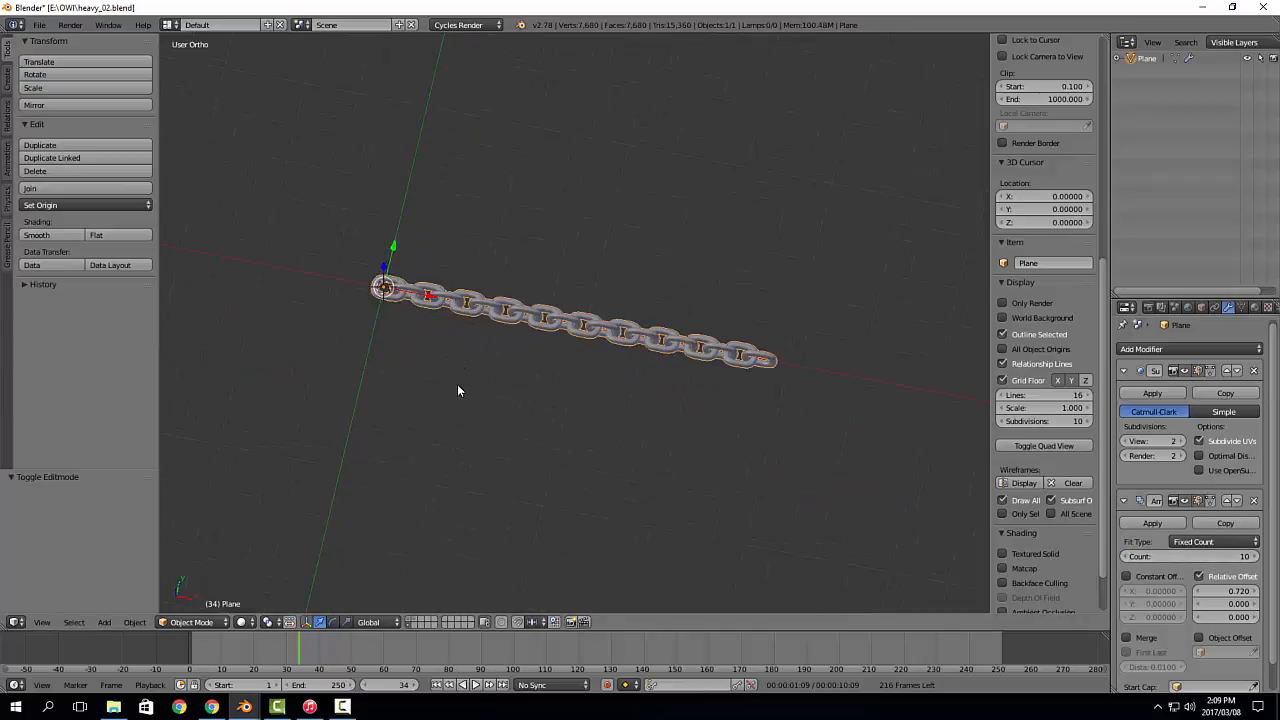
Step: Add a Path curve at the origin and move all its points up along Z above the chain in Edit Mode
{"action": "middle_click_drag", "start_coordinate": [457, 384], "coordinate": [460, 318]}
{"action": "key", "text": "shift+a"}
{"action": "mouse_move", "coordinate": [462, 325]}
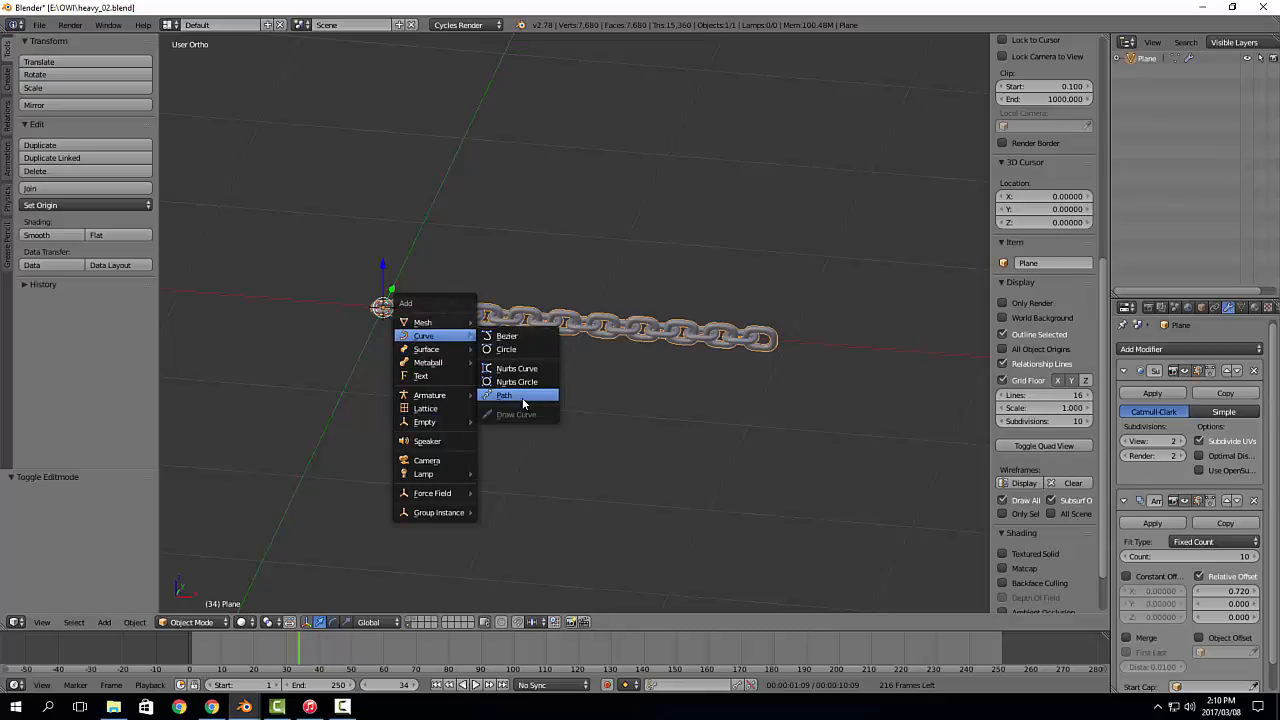
{"action": "left_click", "coordinate": [522, 397]}
{"action": "middle_click_drag", "start_coordinate": [505, 363], "coordinate": [461, 327]}
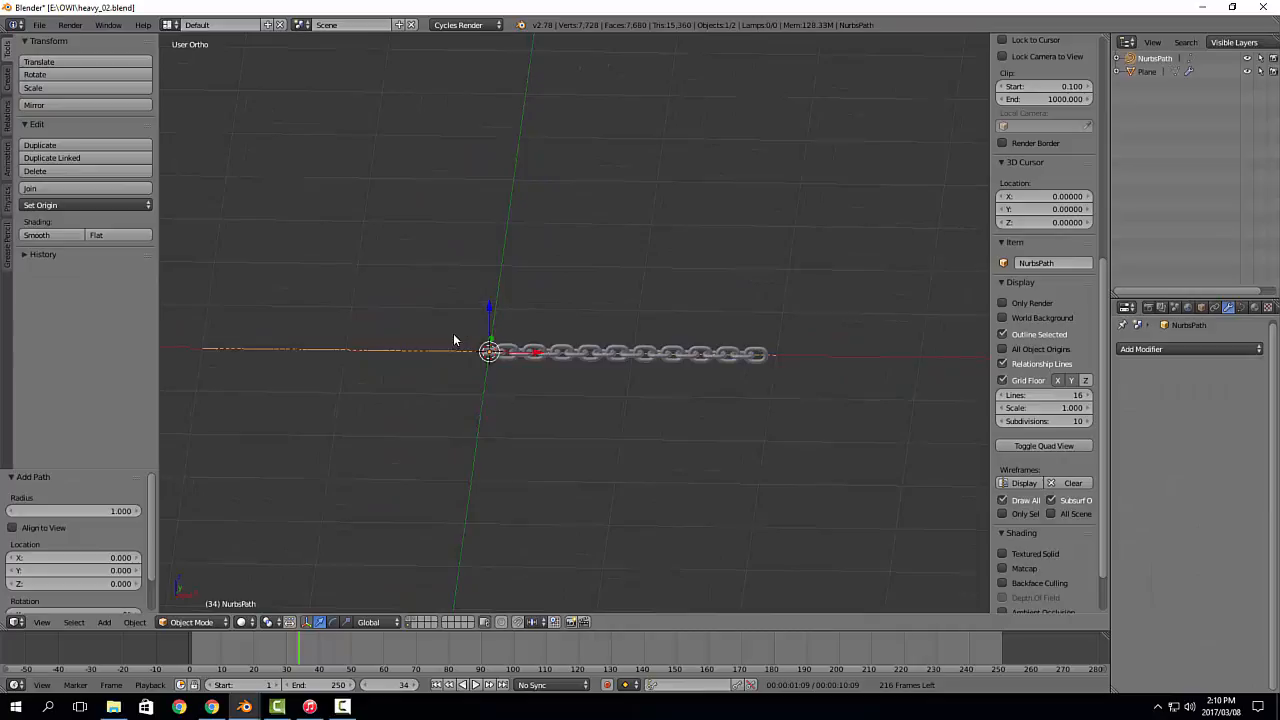
{"action": "key", "text": "Tab"}
{"action": "left_click_drag", "start_coordinate": [489, 307], "coordinate": [492, 156]}
{"action": "key", "text": "Tab"}
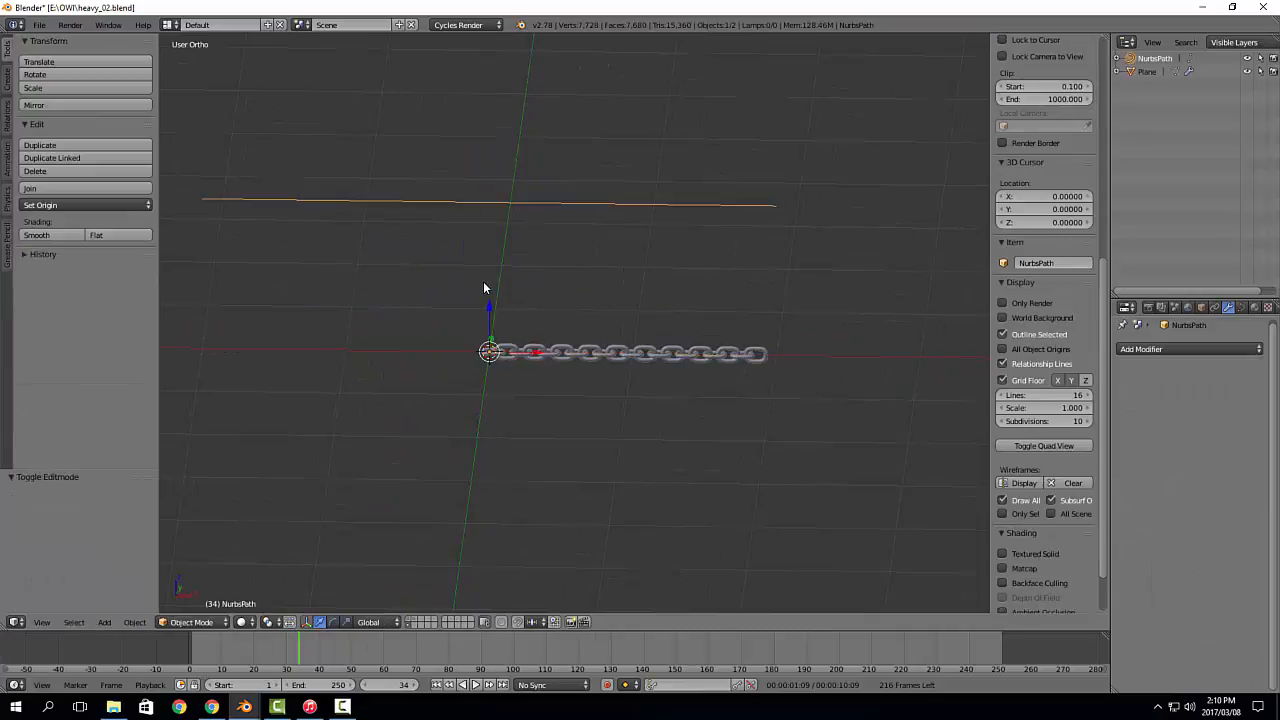
Step: Add a Curve modifier to the chain with NurbsPath as its object, and set the Array count to 21
{"action": "middle_click_drag", "start_coordinate": [561, 398], "coordinate": [584, 411], "text": "shift"}
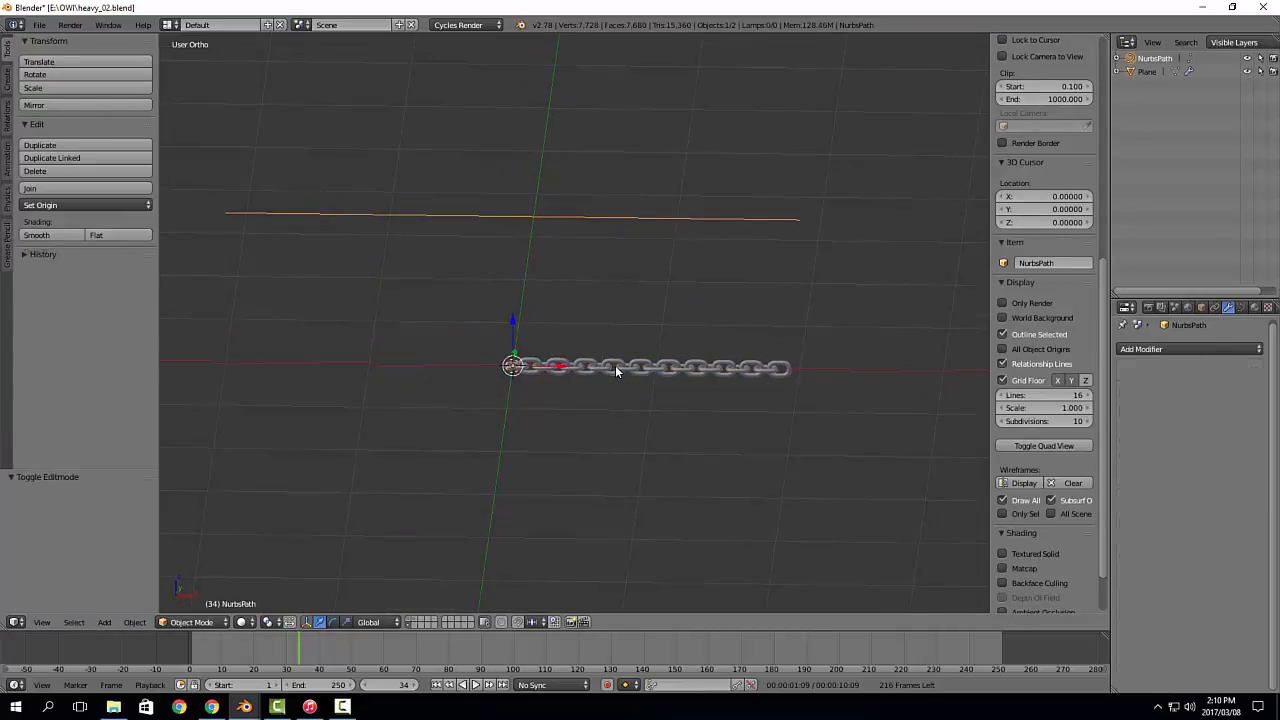
{"action": "right_click", "coordinate": [616, 367]}
{"action": "left_click", "coordinate": [1209, 350]}
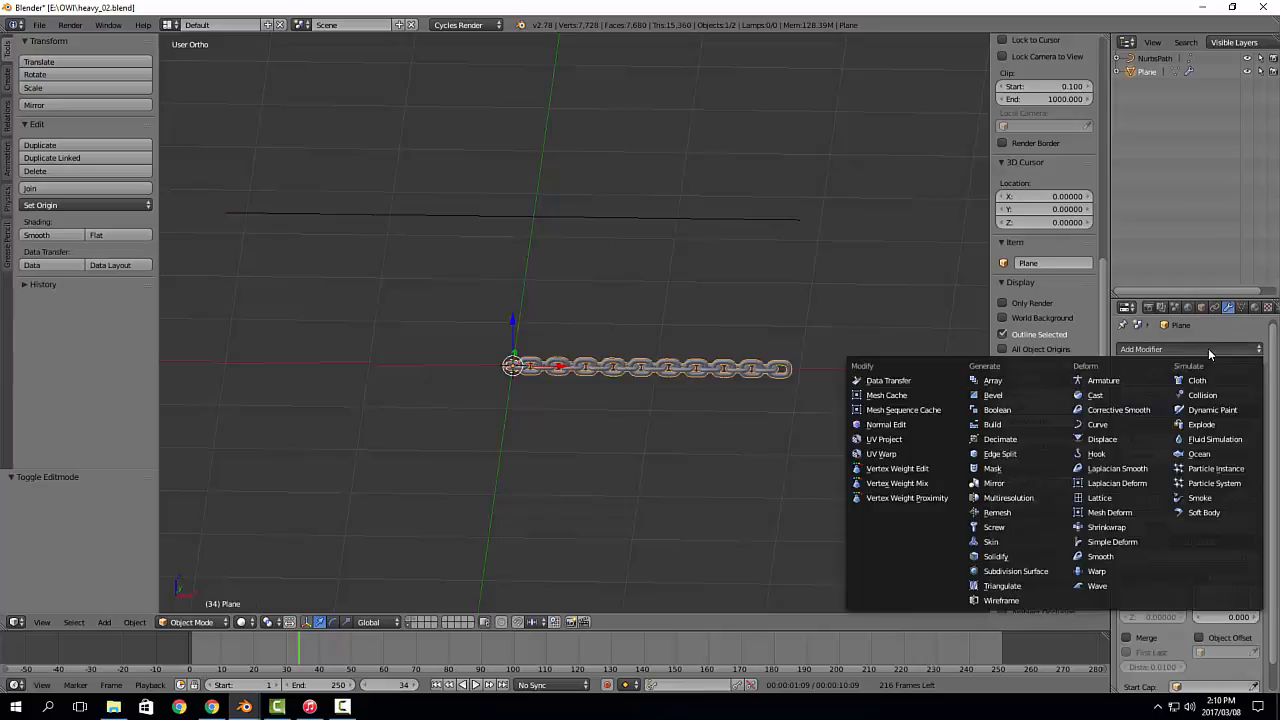
{"action": "left_click", "coordinate": [1139, 440]}
{"action": "scroll", "coordinate": [1238, 514], "scroll_direction": "down", "scroll_amount": 5}
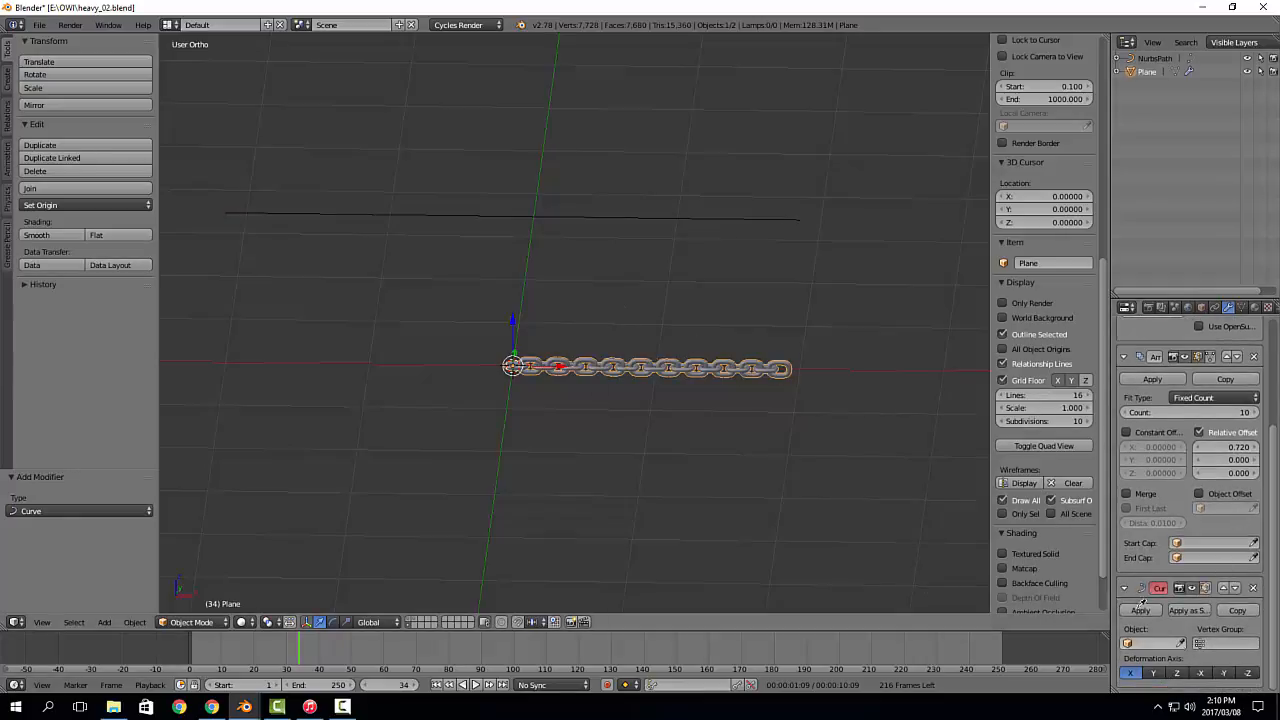
{"action": "left_click", "coordinate": [700, 212]}
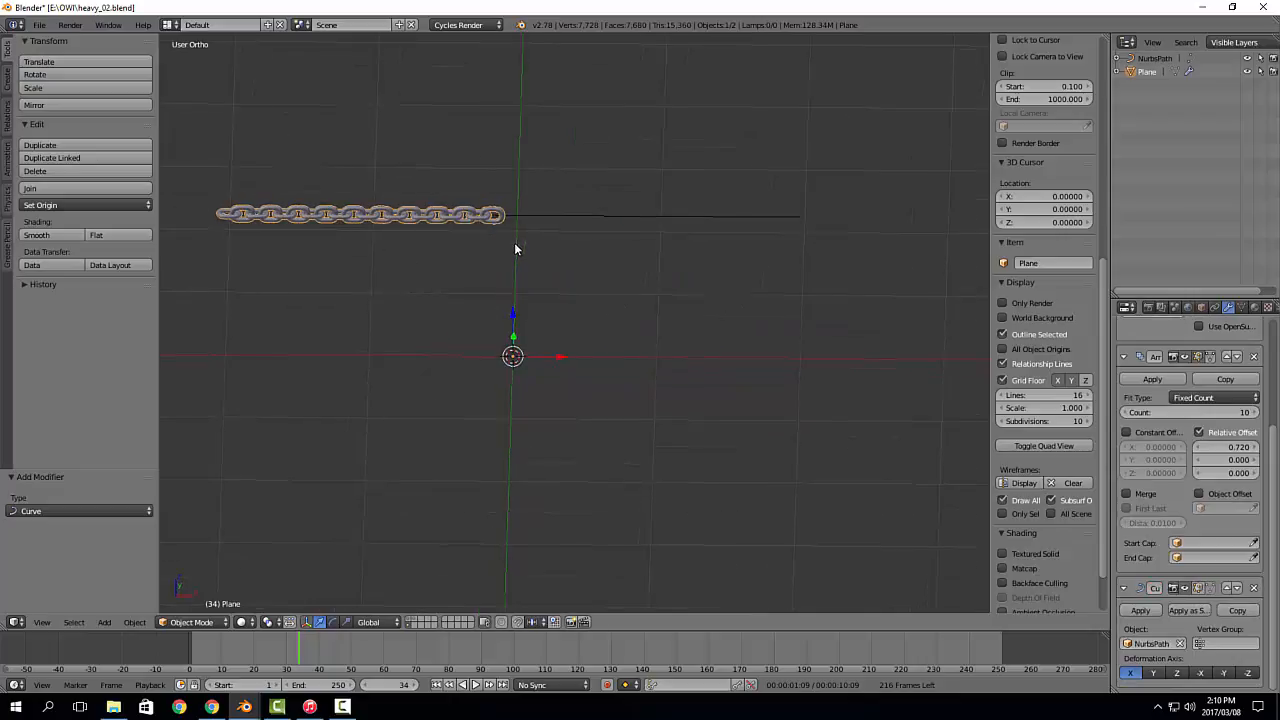
{"action": "middle_click_drag", "start_coordinate": [515, 249], "coordinate": [557, 273], "text": "shift"}
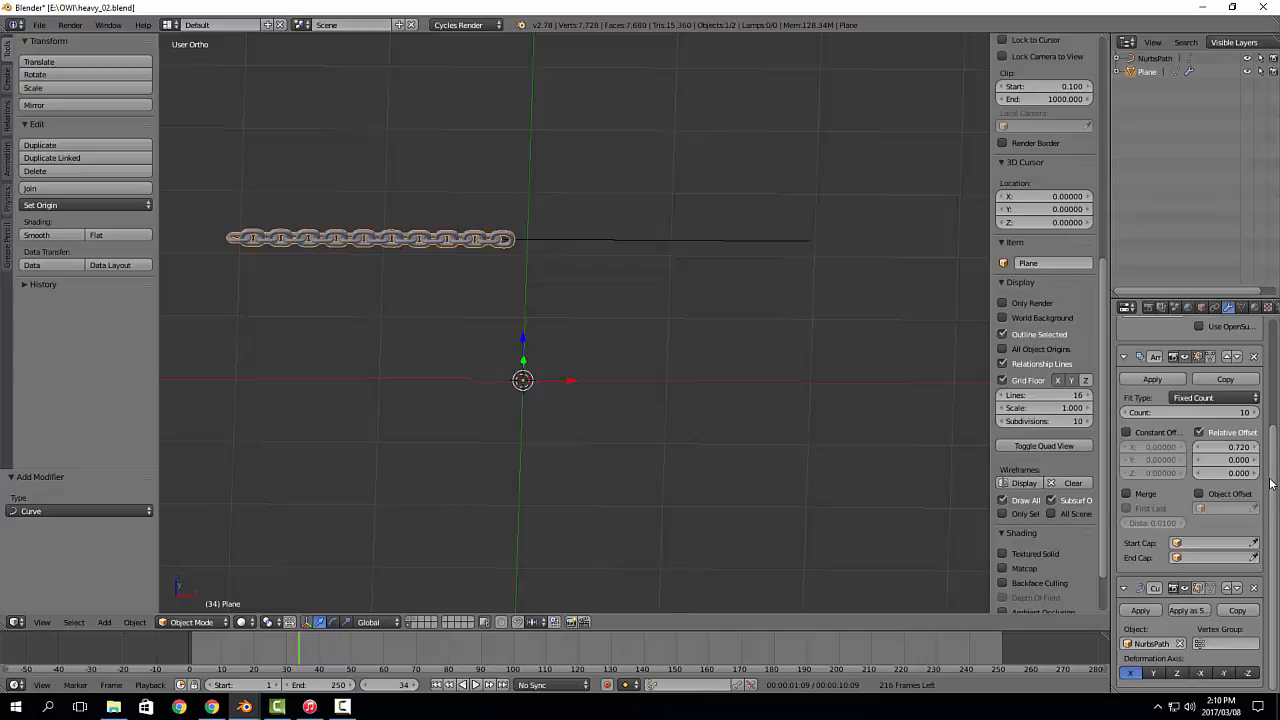
{"action": "left_click_drag", "start_coordinate": [1169, 413], "coordinate": [1220, 413]}
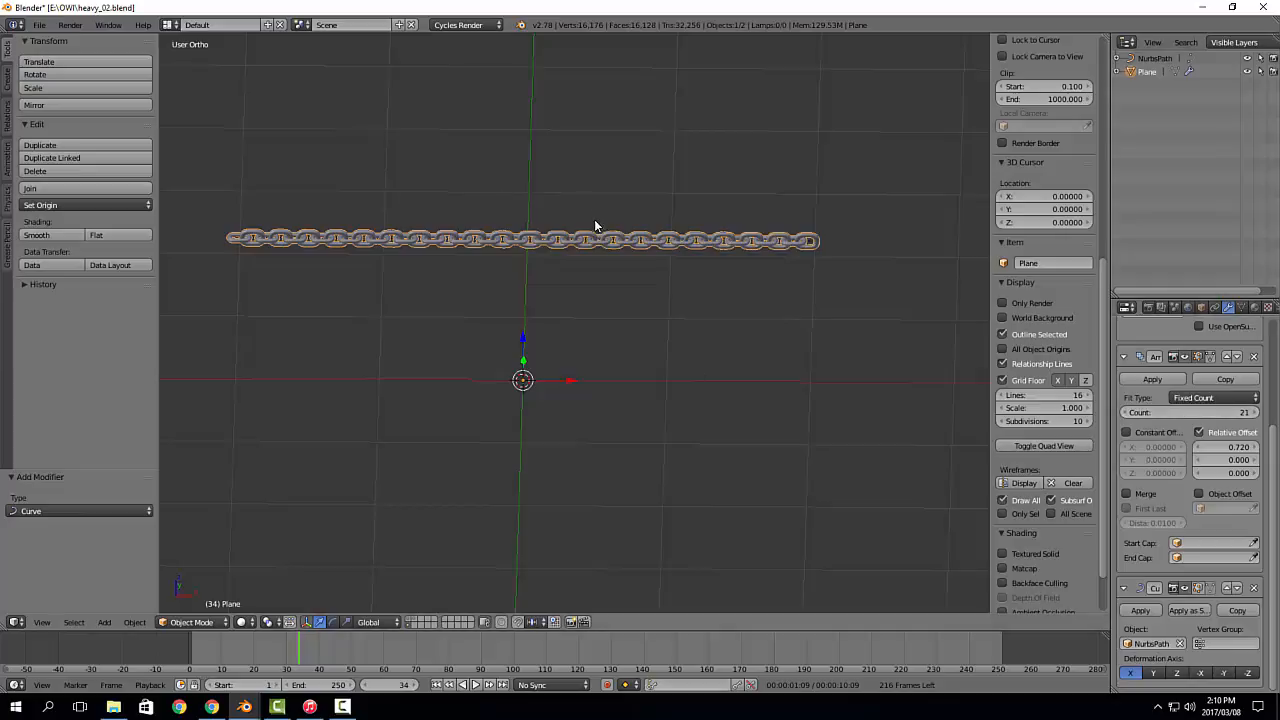
Step: Raise the path's control point between the middle and the +X end about 0.494 along Z in Edit Mode
{"action": "left_click", "coordinate": [1155, 58]}
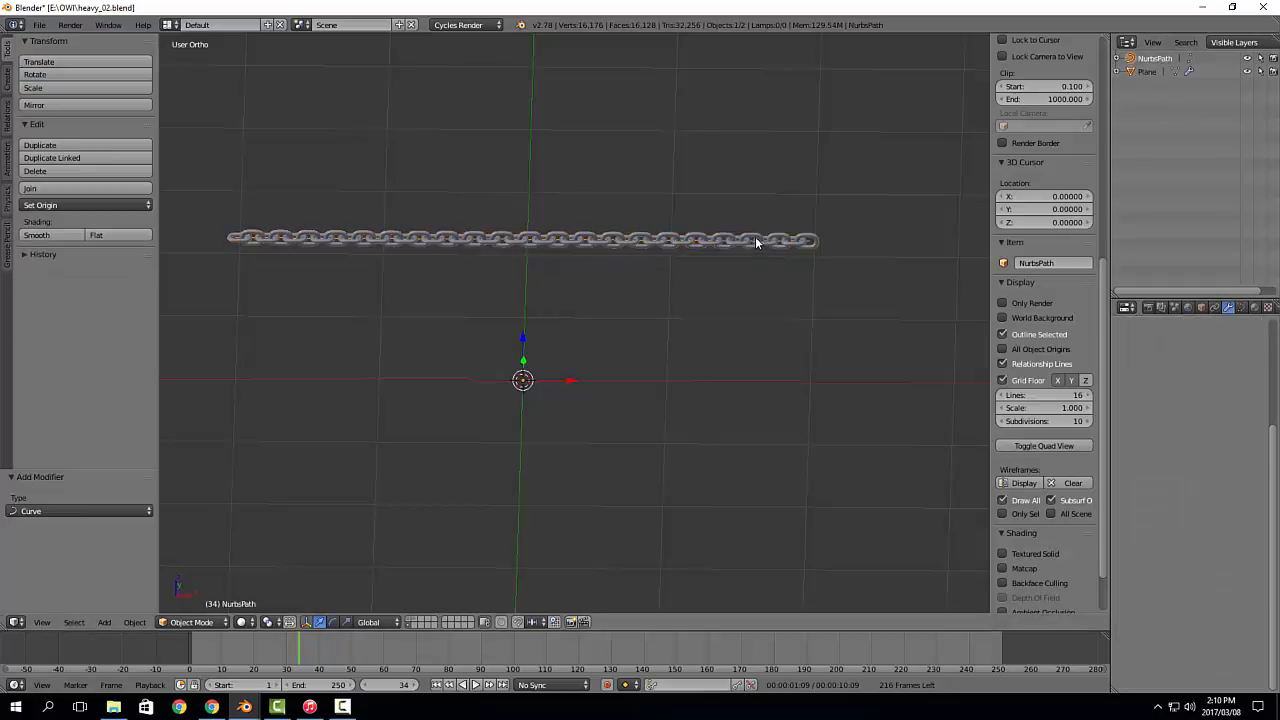
{"action": "key", "text": "Tab"}
{"action": "middle_click_drag", "start_coordinate": [650, 238], "coordinate": [631, 257]}
{"action": "right_click", "coordinate": [810, 240]}
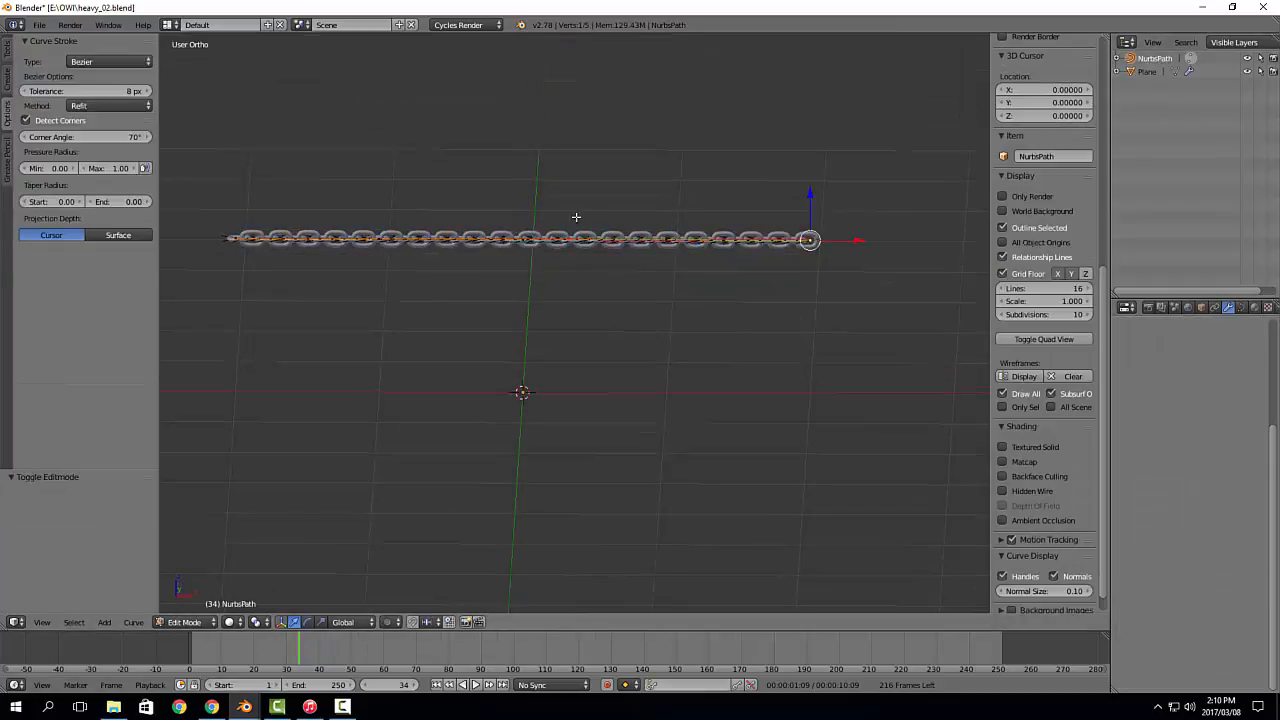
{"action": "right_click", "coordinate": [670, 246]}
{"action": "left_click_drag", "start_coordinate": [668, 198], "coordinate": [652, 128]}
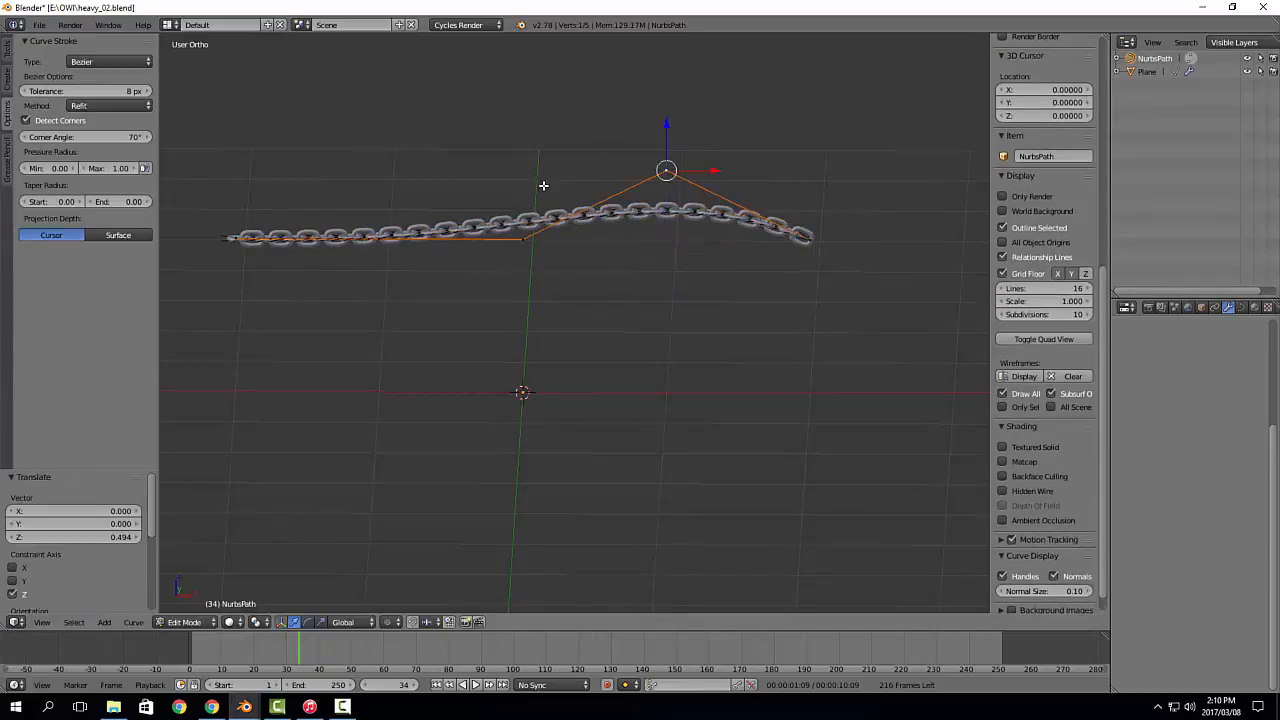
Step: Try lowering the path's middle control point about 0.94 along Z, and undo the move
{"action": "key", "text": "a"}
{"action": "right_click", "coordinate": [500, 254]}
{"action": "left_click_drag", "start_coordinate": [522, 195], "coordinate": [518, 326]}
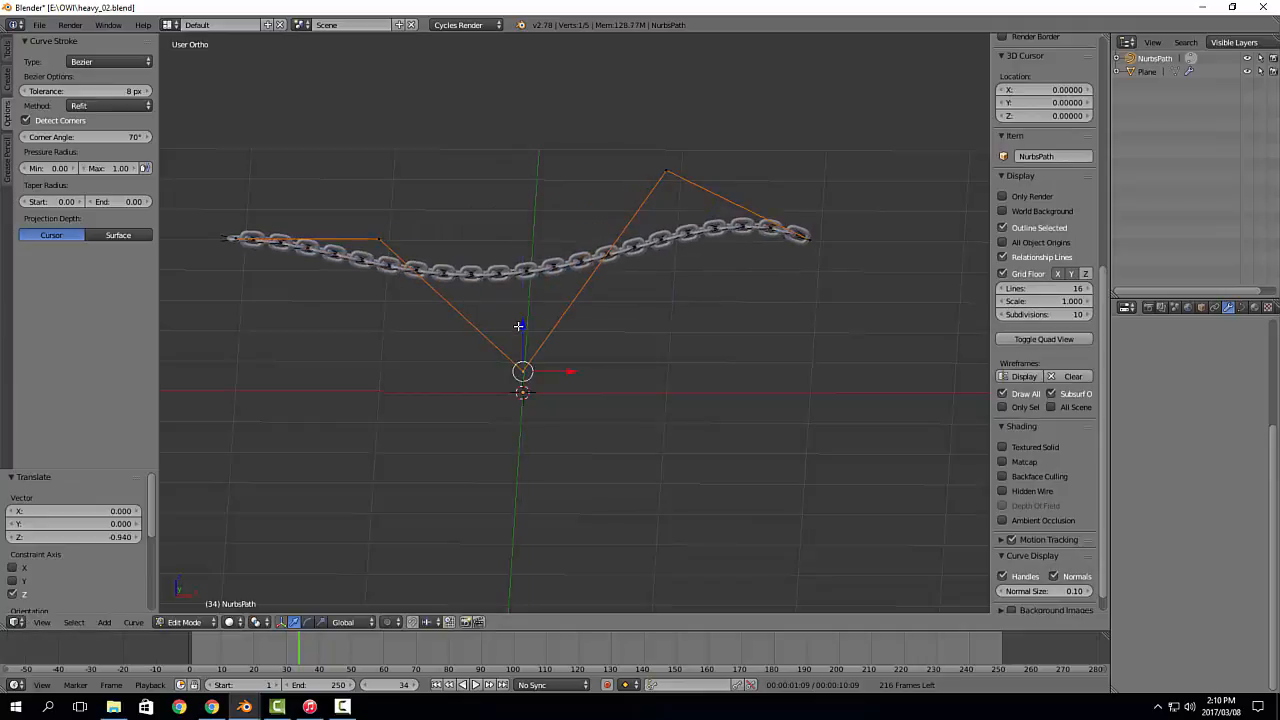
{"action": "key", "text": "ctrl+z"}
{"action": "middle_click_drag", "start_coordinate": [572, 261], "coordinate": [675, 391]}
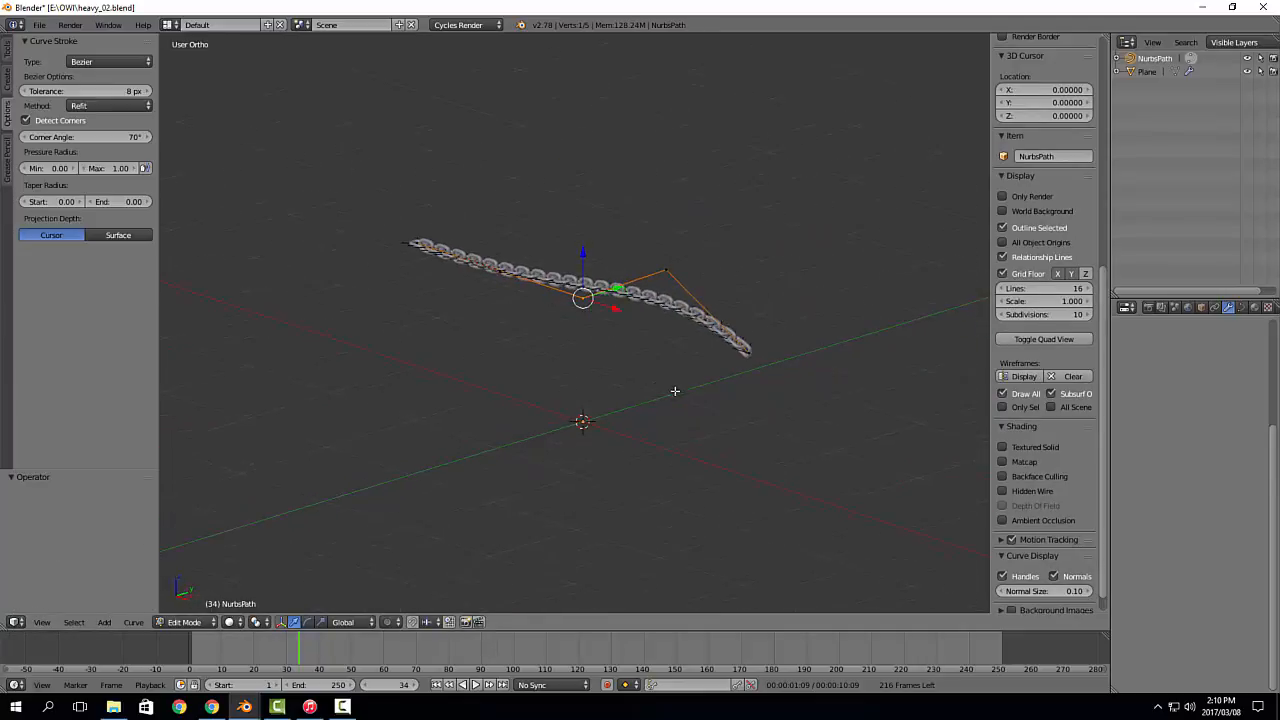
Step: Scale the chain and path down together in Object Mode and apply their scale
{"action": "key", "text": "Tab"}
{"action": "key", "text": "a"}
{"action": "key", "text": "a"}
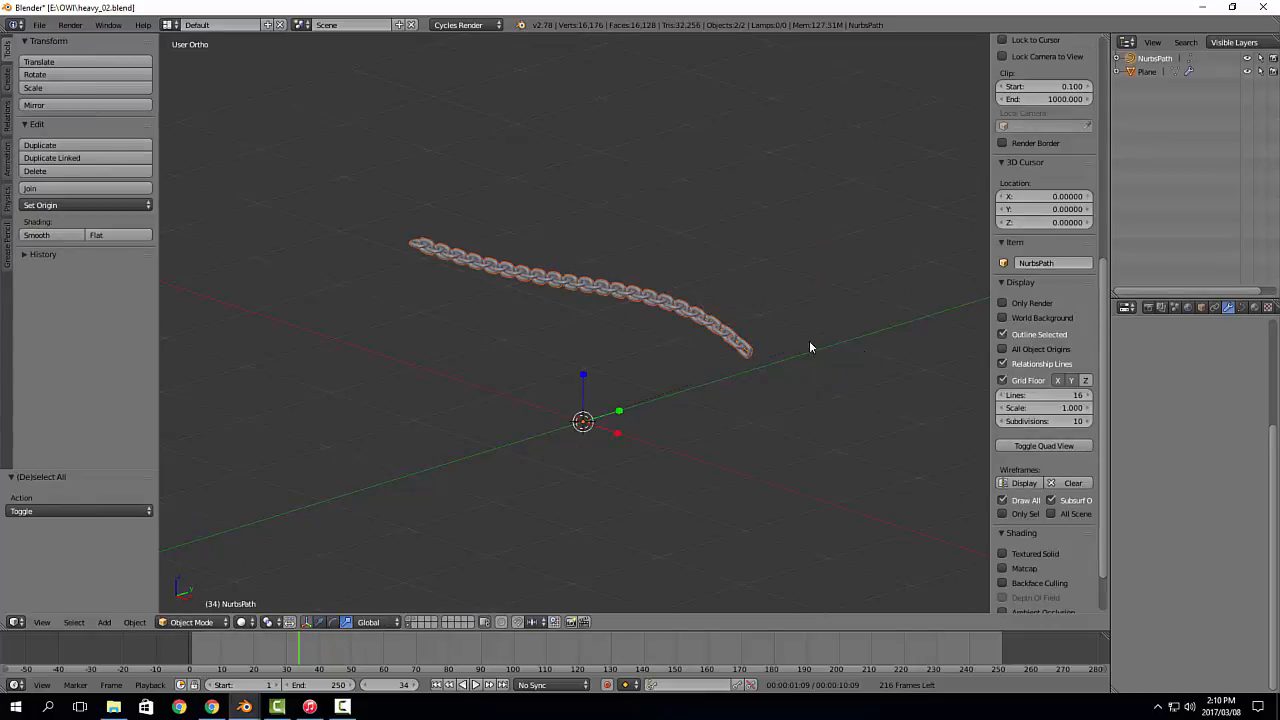
{"action": "key", "text": "s"}
{"action": "left_click", "coordinate": [654, 363]}
{"action": "key", "text": "ctrl+a"}
{"action": "left_click", "coordinate": [654, 364]}
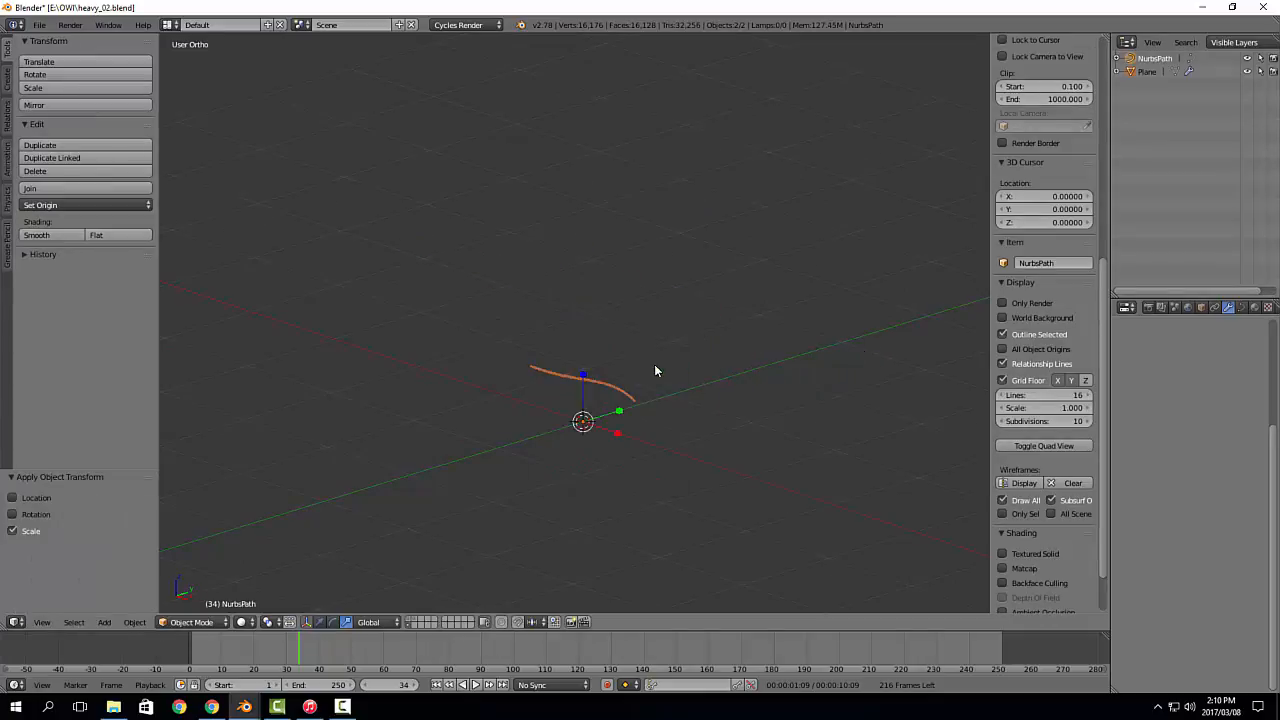
Step: Show the second layer with the clothed character alongside the chain's layer, keeping the first layer hidden
{"action": "scroll", "coordinate": [657, 401], "scroll_direction": "up", "scroll_amount": 8}
{"action": "middle_click_drag", "start_coordinate": [524, 406], "coordinate": [489, 473]}
{"action": "scroll", "coordinate": [594, 400], "scroll_direction": "down", "scroll_amount": 3}
{"action": "scroll", "coordinate": [586, 369], "scroll_direction": "down", "scroll_amount": 3}
{"action": "left_click", "coordinate": [409, 620], "text": "shift"}
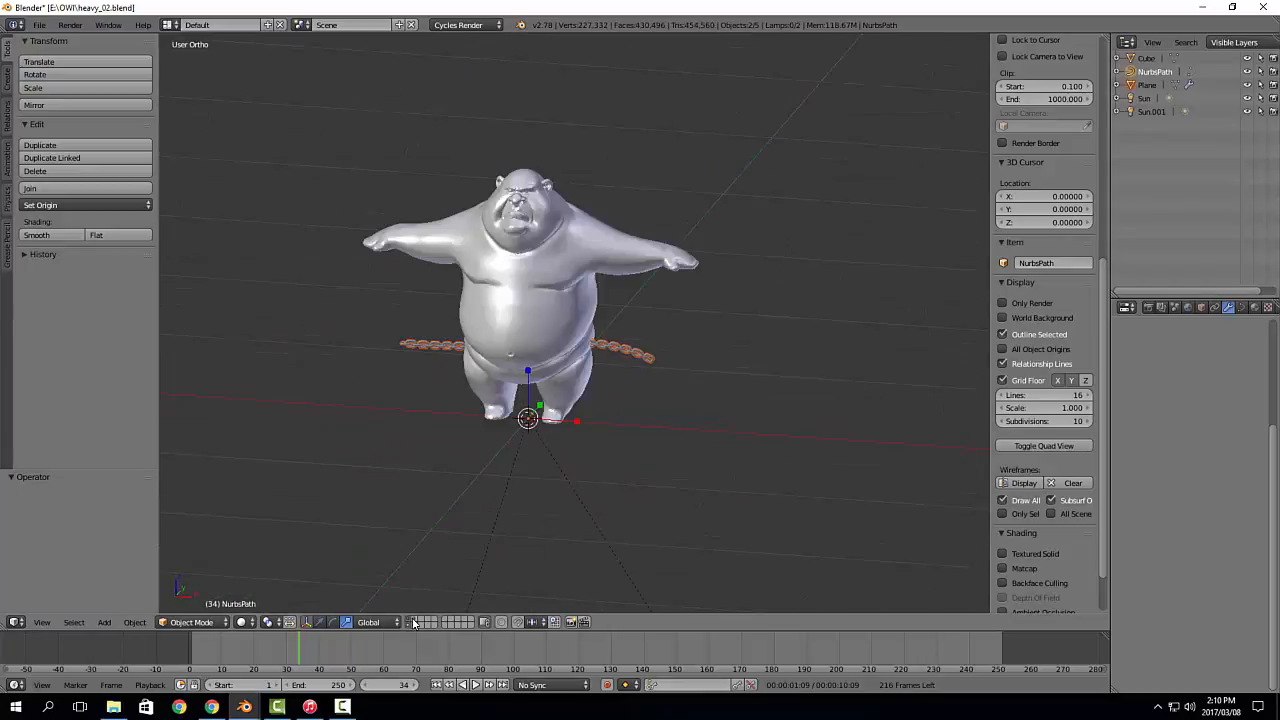
{"action": "left_click", "coordinate": [417, 620], "text": "shift"}
{"action": "scroll", "coordinate": [616, 469], "scroll_direction": "up", "scroll_amount": 3}
{"action": "middle_click_drag", "start_coordinate": [607, 428], "coordinate": [650, 330], "text": "shift"}
{"action": "left_click", "coordinate": [408, 622], "text": "shift"}
Step: Scale only the chain object down to about 0.383, and enlarge it again by about 1.510
{"action": "right_click", "coordinate": [653, 328]}
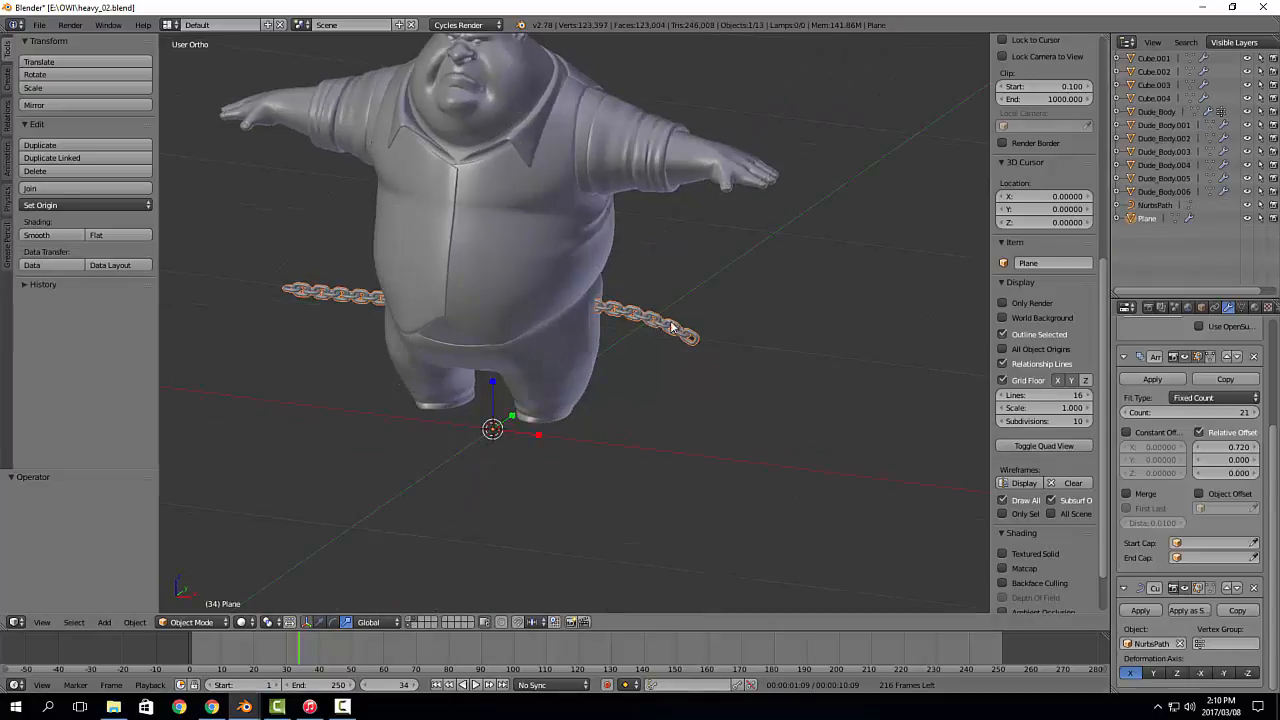
{"action": "key", "text": "s"}
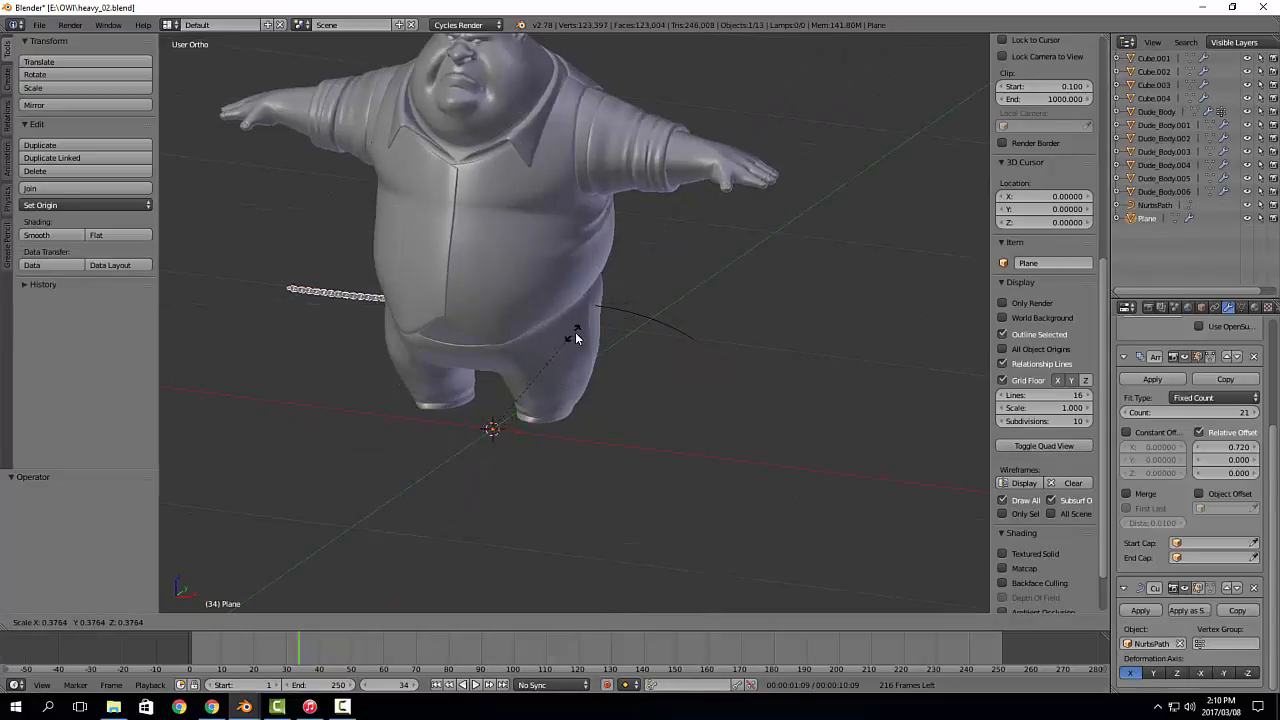
{"action": "left_click", "coordinate": [575, 332]}
{"action": "scroll", "coordinate": [460, 384], "scroll_direction": "up", "scroll_amount": 4}
{"action": "key", "text": "s"}
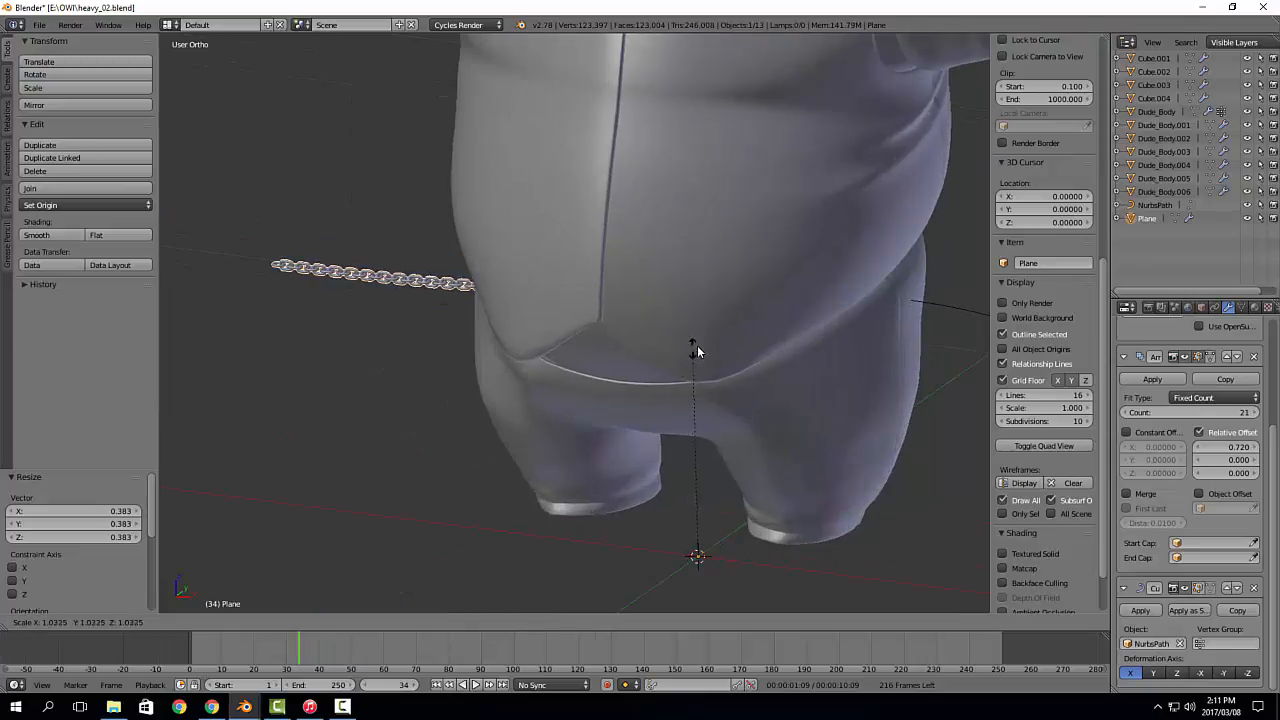
{"action": "left_click", "coordinate": [820, 286]}
{"action": "scroll", "coordinate": [626, 397], "scroll_direction": "down", "scroll_amount": 4}
Step: Scale all of the path's control points to about 0.474 in Edit Mode to match the character's hip width
{"action": "right_click", "coordinate": [740, 419]}
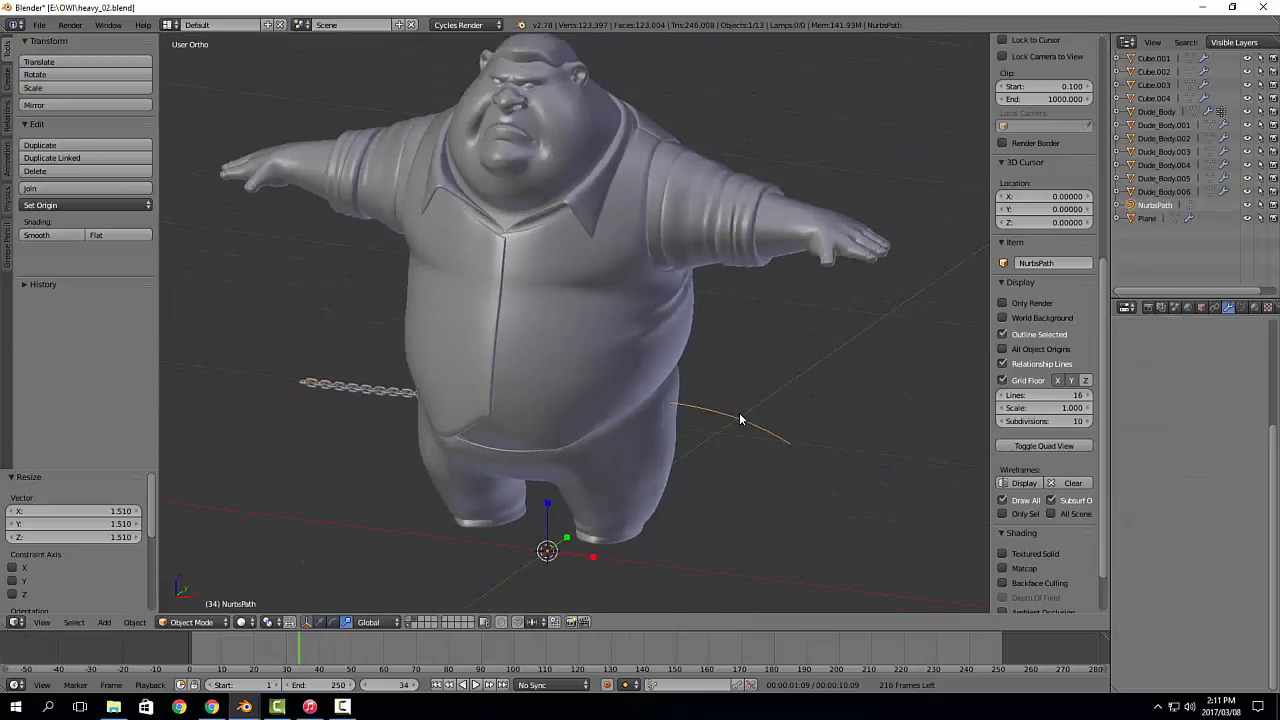
{"action": "middle_click_drag", "start_coordinate": [668, 468], "coordinate": [634, 461]}
{"action": "key", "text": "Tab"}
{"action": "left_click", "coordinate": [715, 466]}
{"action": "key", "text": "KP_1"}
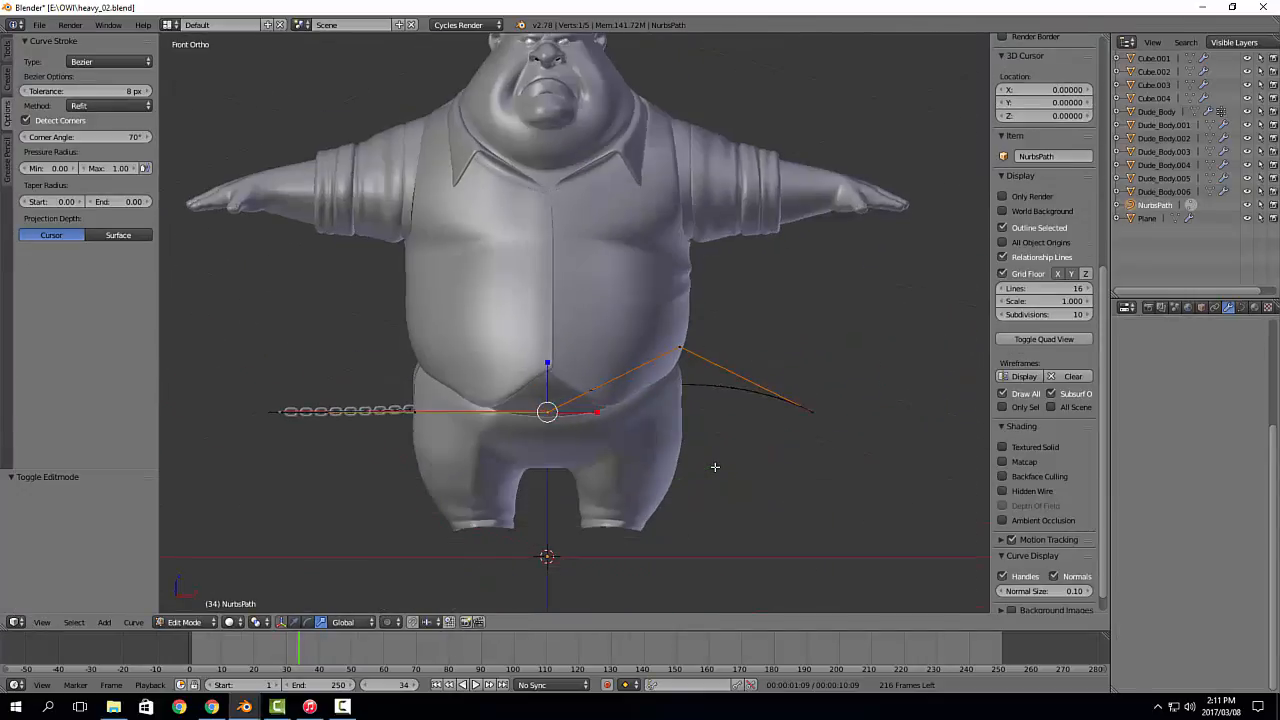
{"action": "key", "text": "a"}
{"action": "key", "text": "a"}
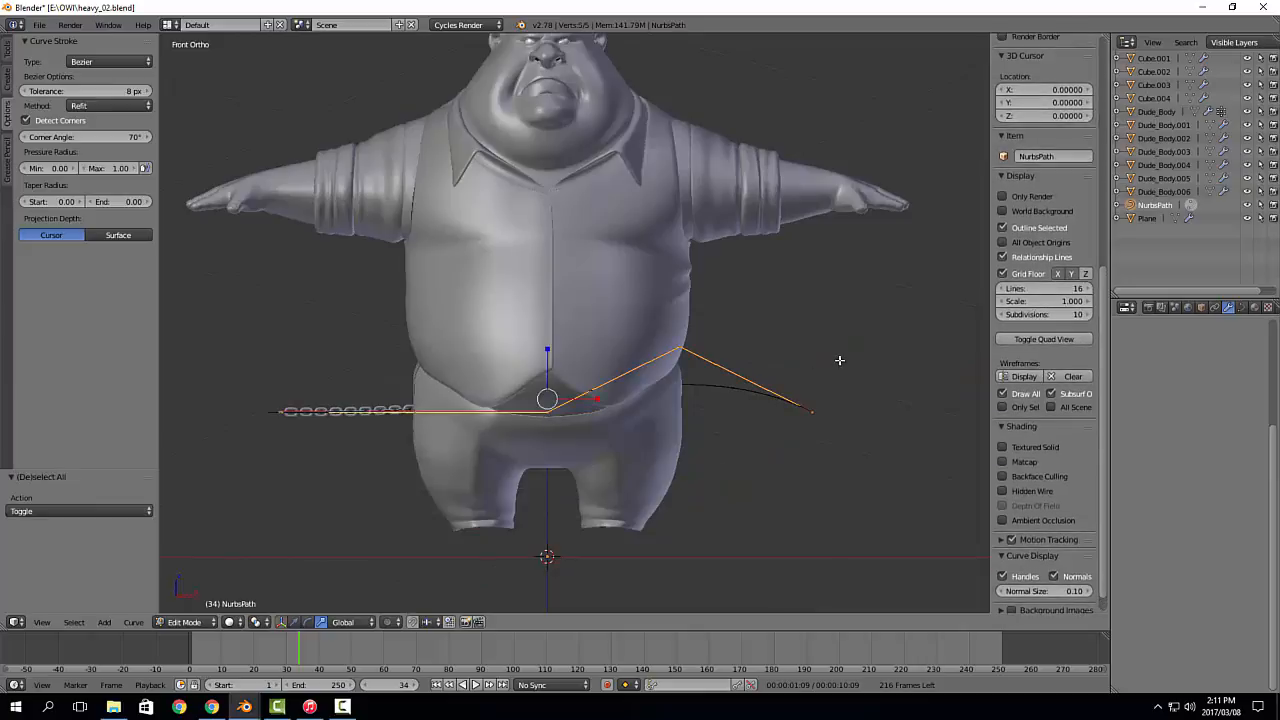
{"action": "key", "text": "s"}
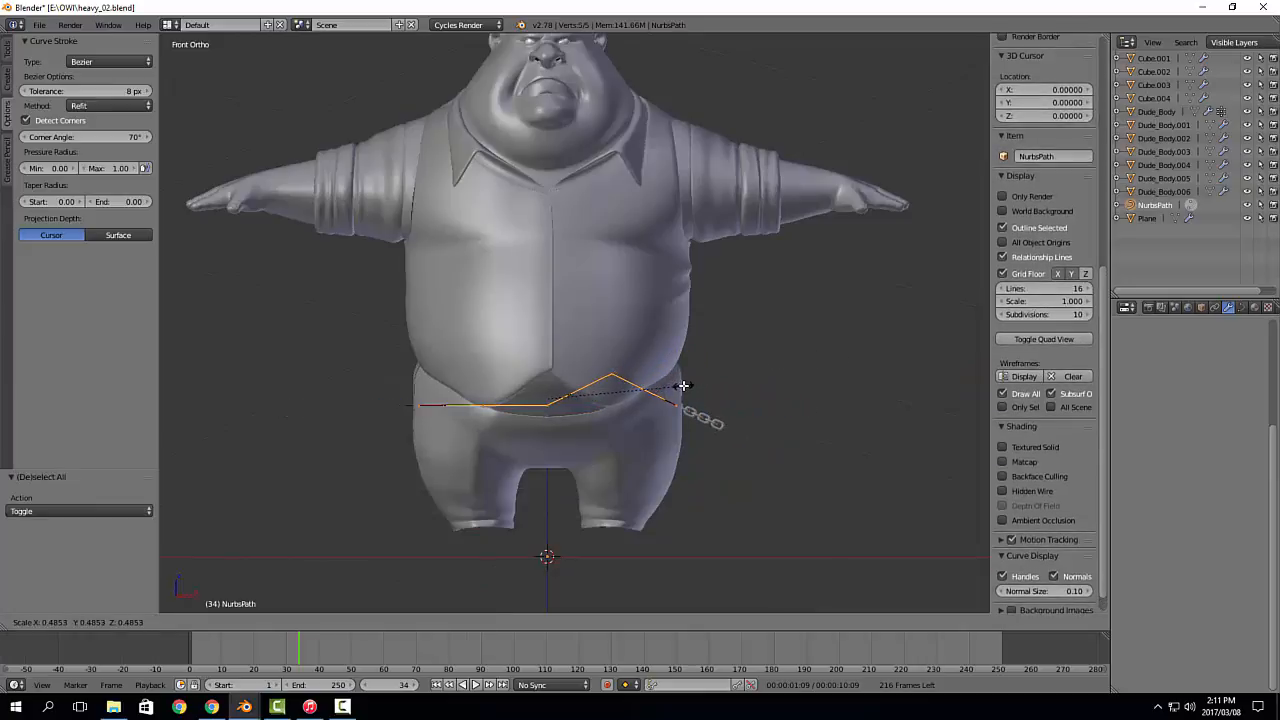
{"action": "scroll", "coordinate": [487, 430], "scroll_direction": "up", "scroll_amount": 3}
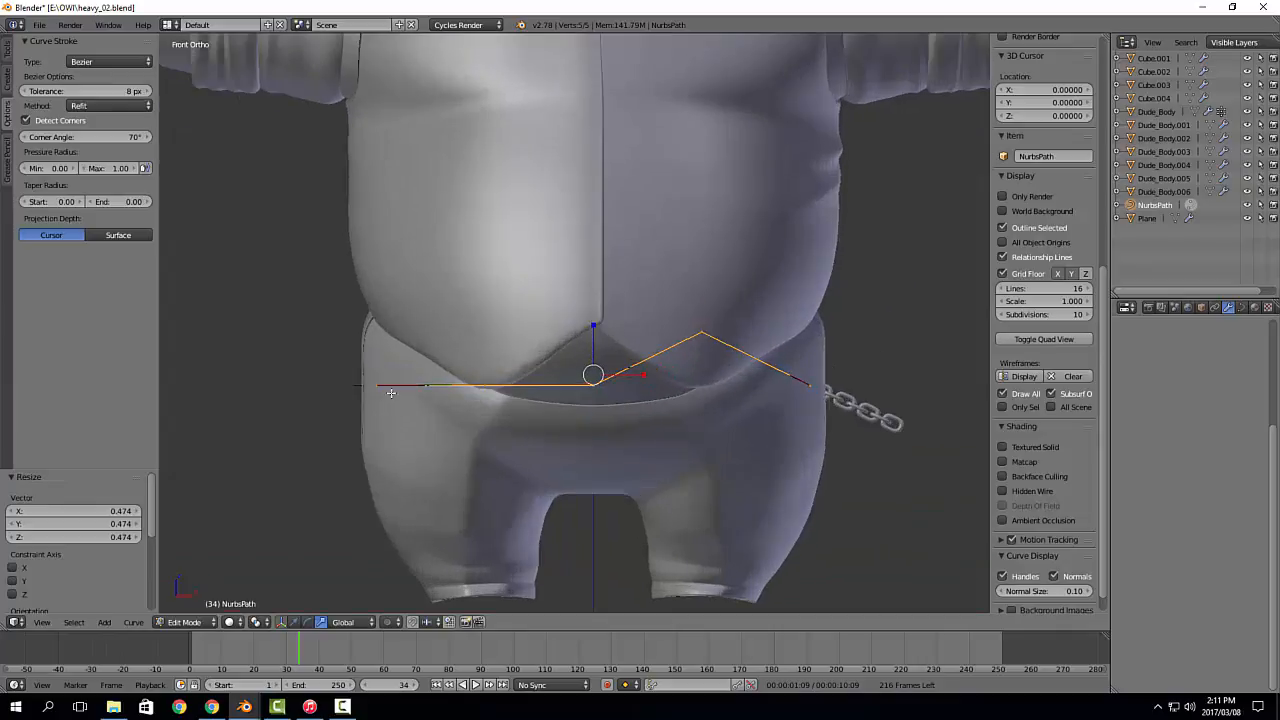
Step: Move the path's -X end point, its neighbour and the middle point in front view to follow the belly's lower edge
{"action": "right_click", "coordinate": [374, 388]}
{"action": "middle_click_drag", "start_coordinate": [452, 374], "coordinate": [464, 410], "text": "shift"}
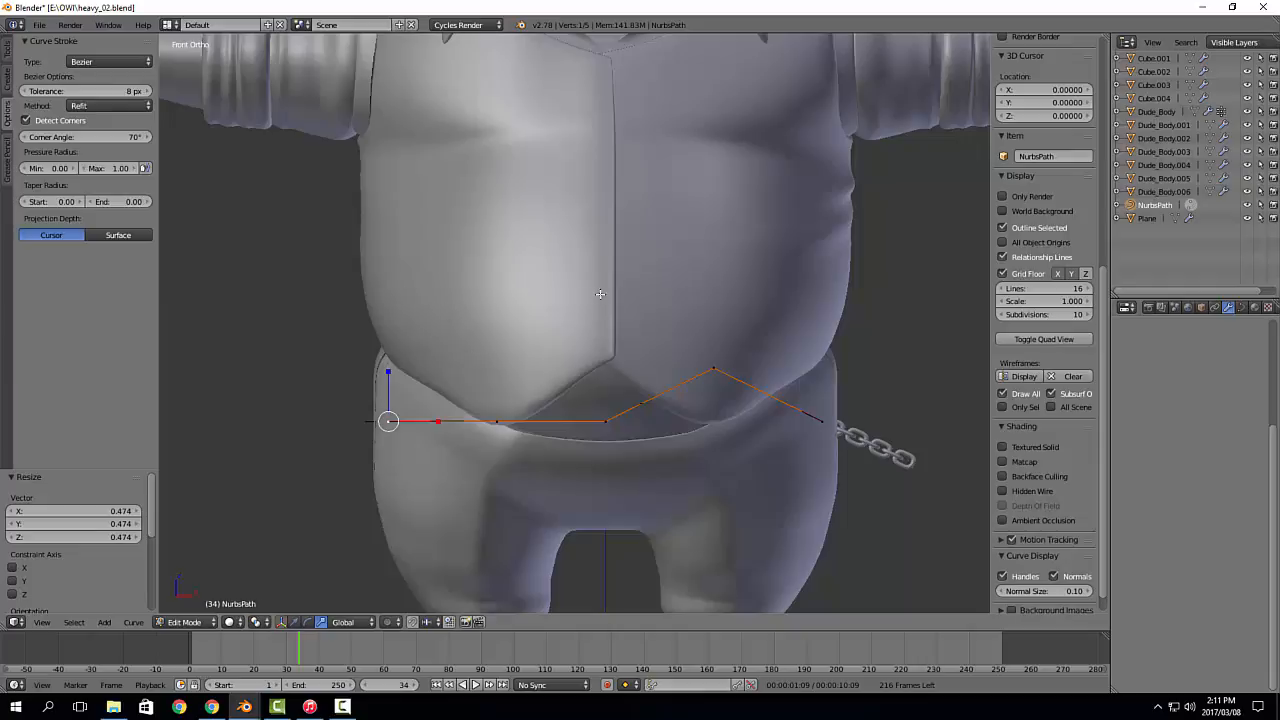
{"action": "key", "text": "g"}
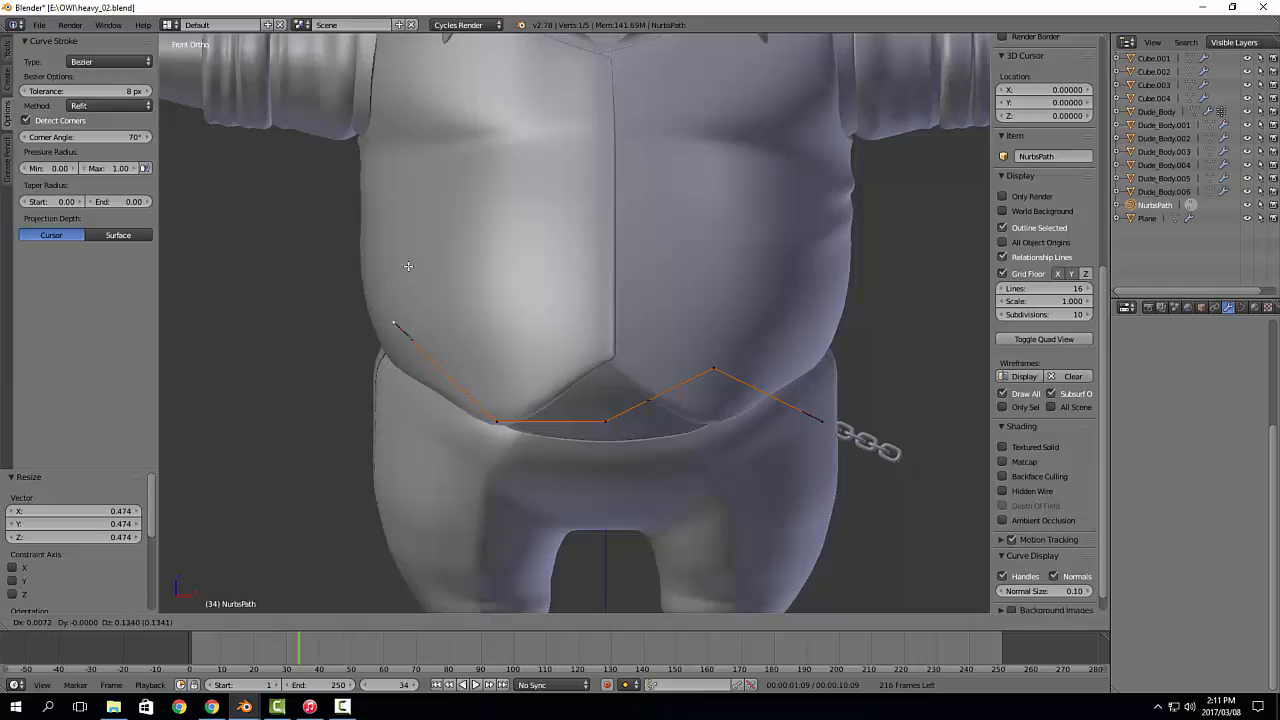
{"action": "left_click", "coordinate": [410, 263]}
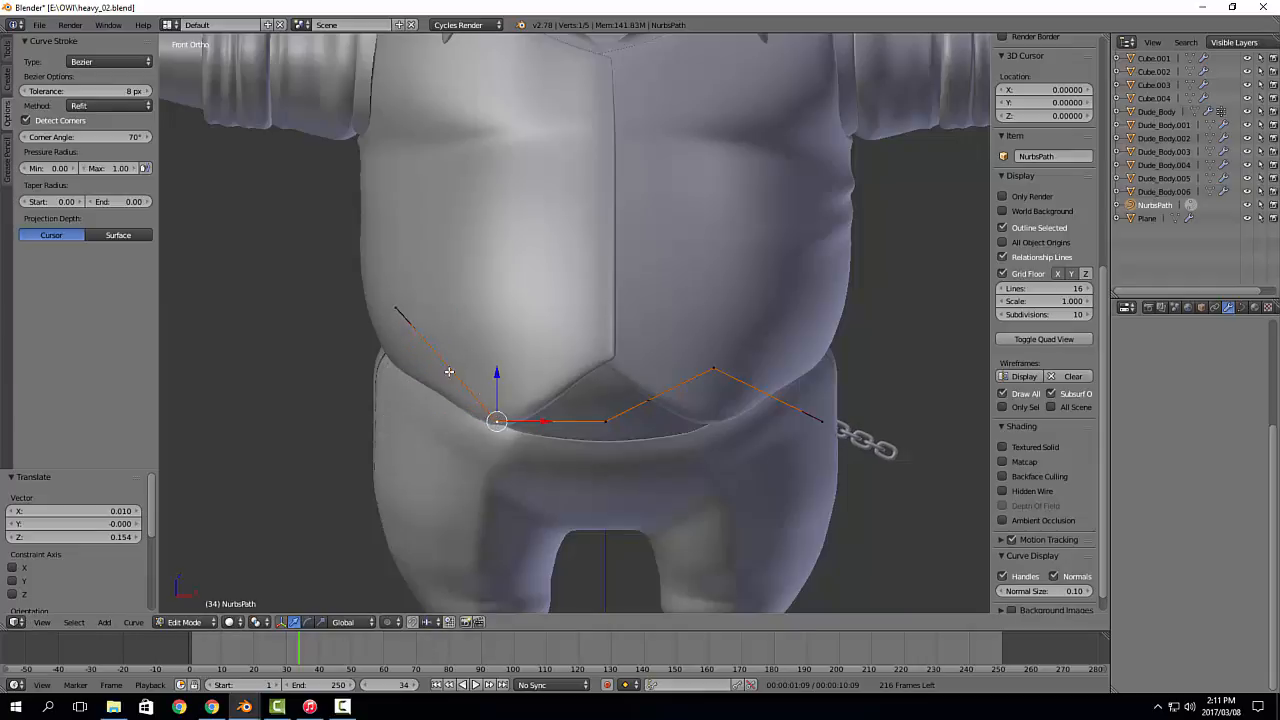
{"action": "key", "text": "g"}
{"action": "left_click", "coordinate": [441, 333]}
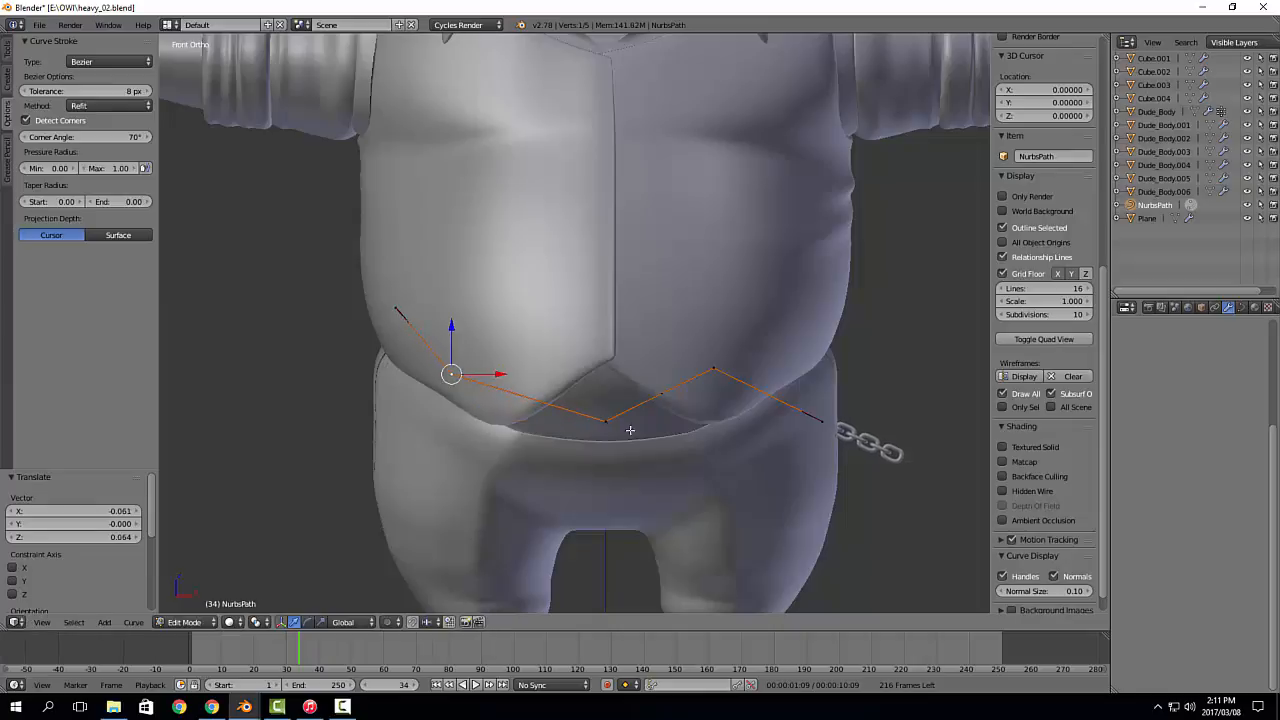
{"action": "key", "text": "g"}
{"action": "left_click", "coordinate": [495, 380]}
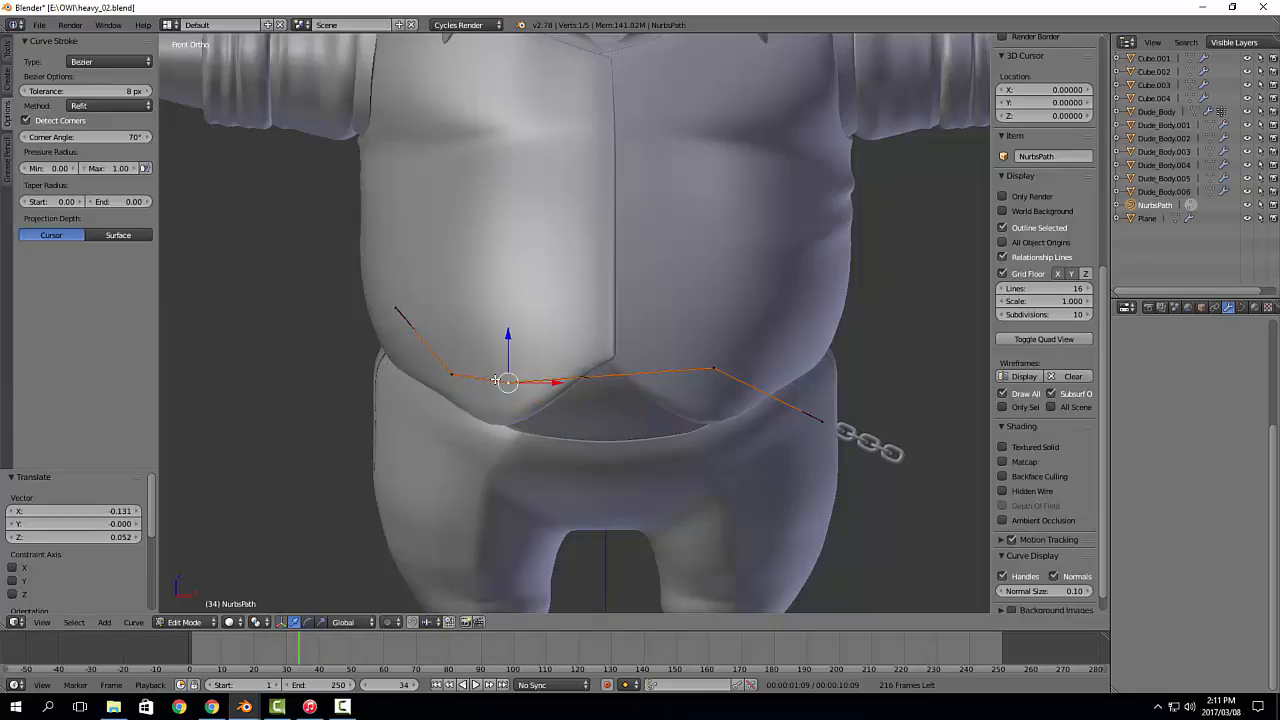
Step: Reposition the path's points in front view so it sags across only the belly's -X half and ends near the centre seam
{"action": "key", "text": "g"}
{"action": "left_click", "coordinate": [418, 345]}
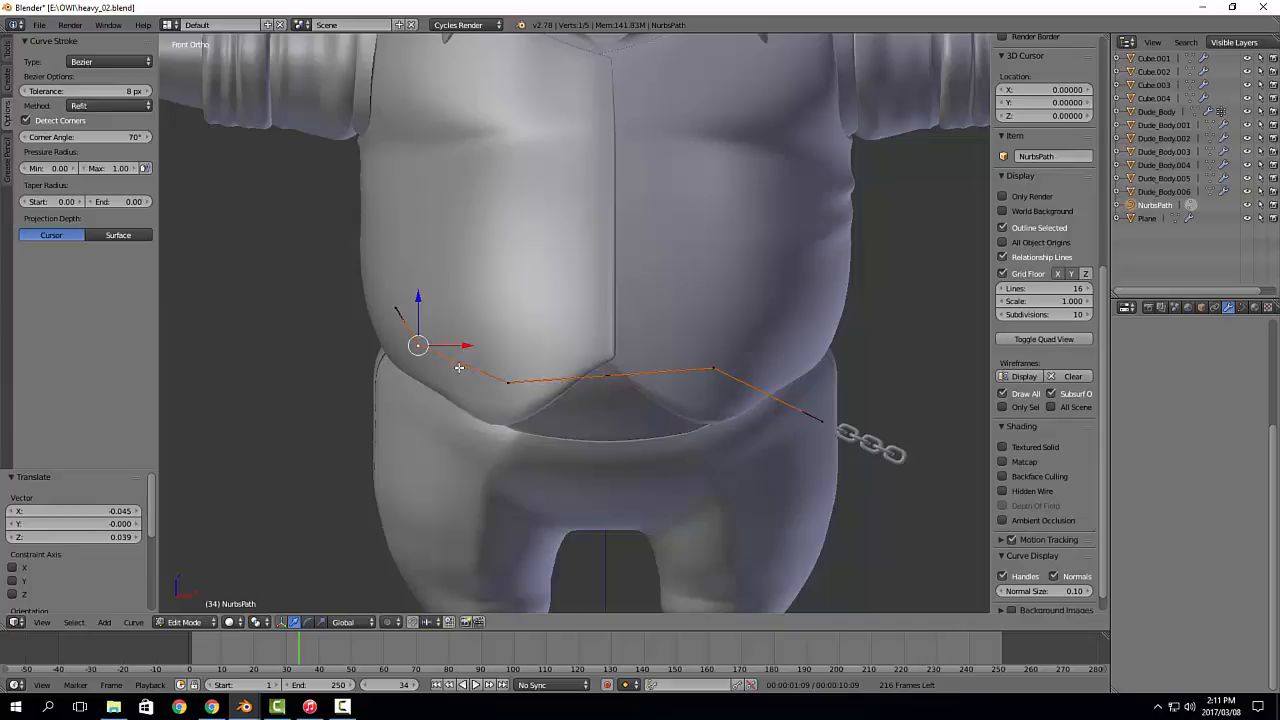
{"action": "right_click", "coordinate": [507, 384]}
{"action": "key", "text": "g"}
{"action": "left_click", "coordinate": [469, 381]}
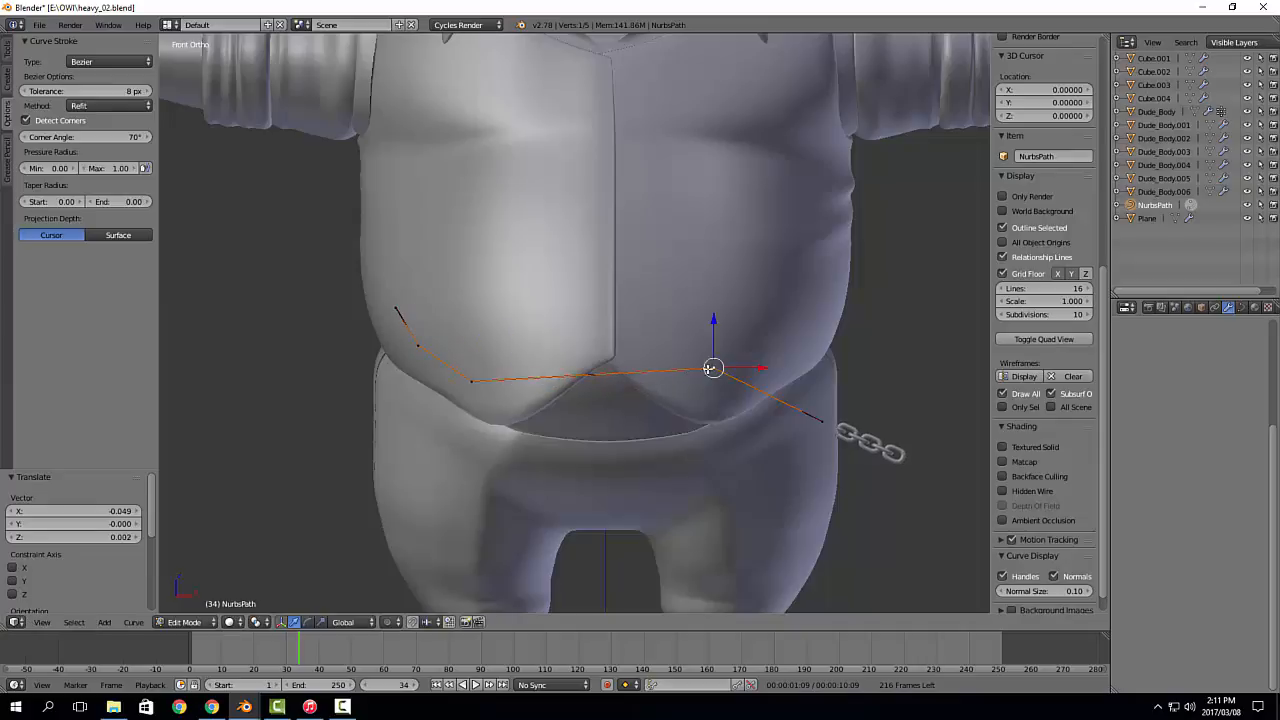
{"action": "key", "text": "g"}
{"action": "left_click", "coordinate": [506, 356]}
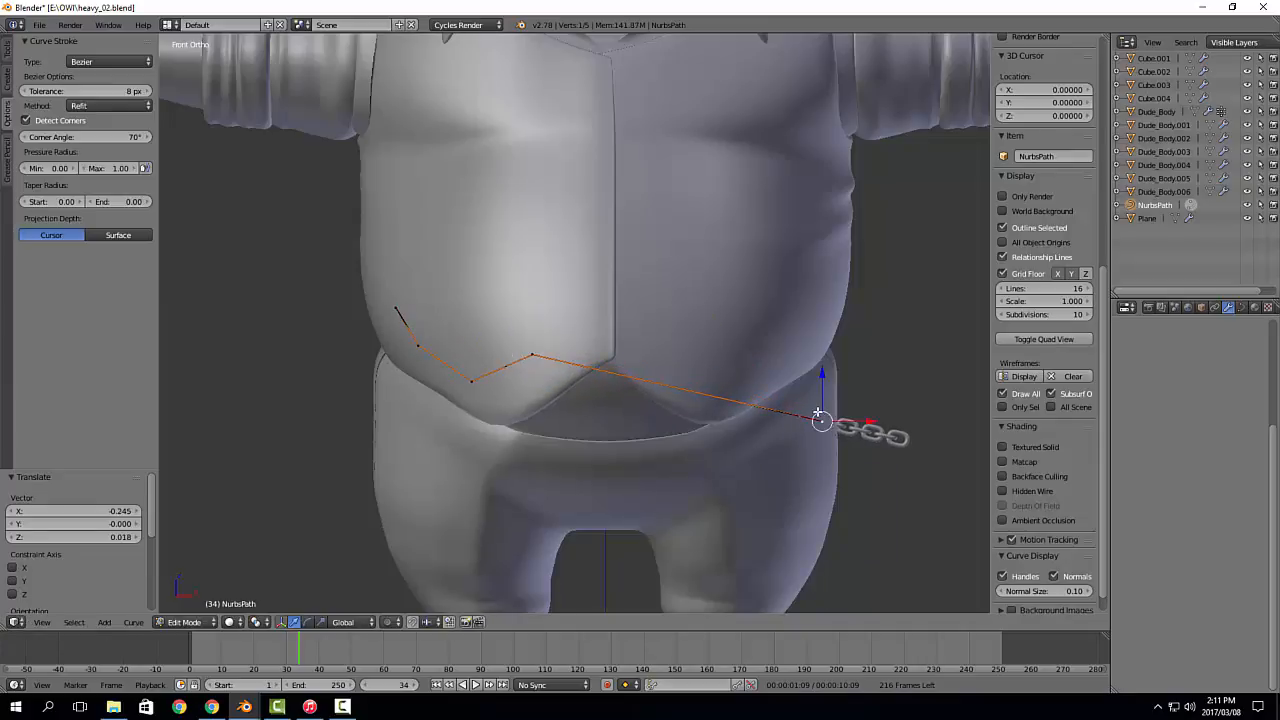
{"action": "left_click_drag", "start_coordinate": [820, 413], "coordinate": [597, 301]}
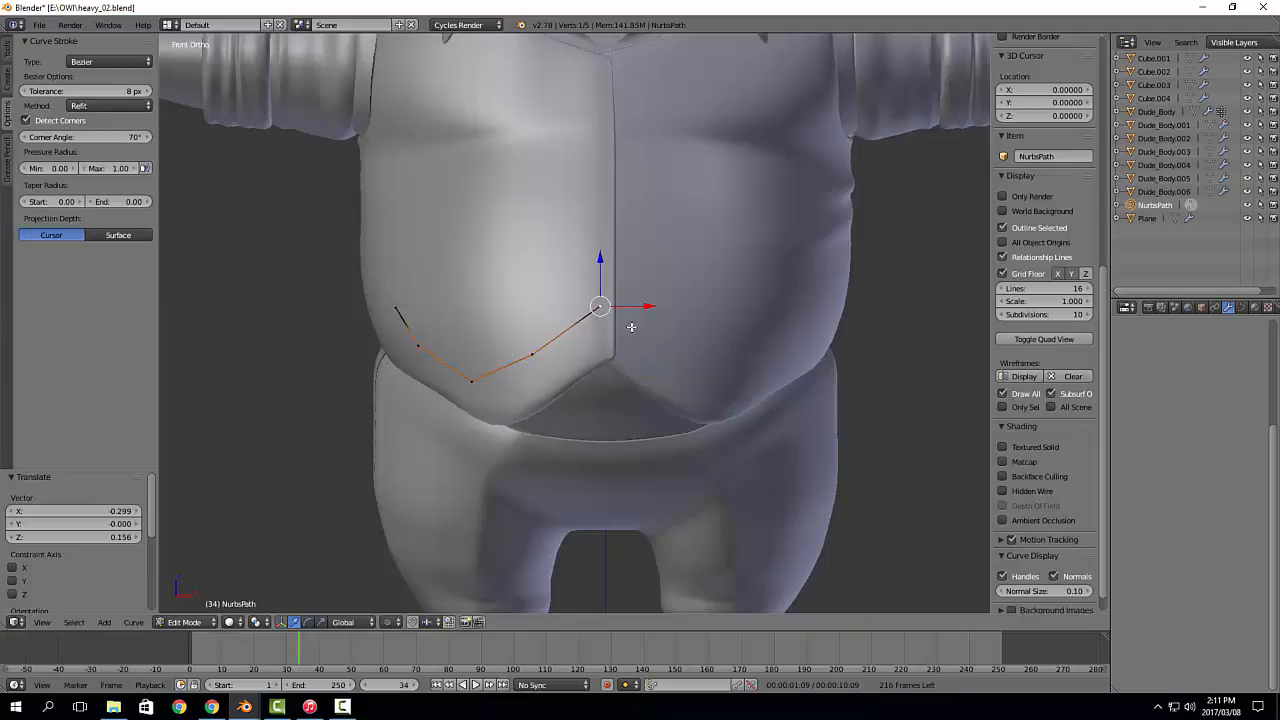
Step: Extrude five more points from the path's centre end to mirror the sagging shape across the belly's +X half
{"action": "key", "text": "e"}
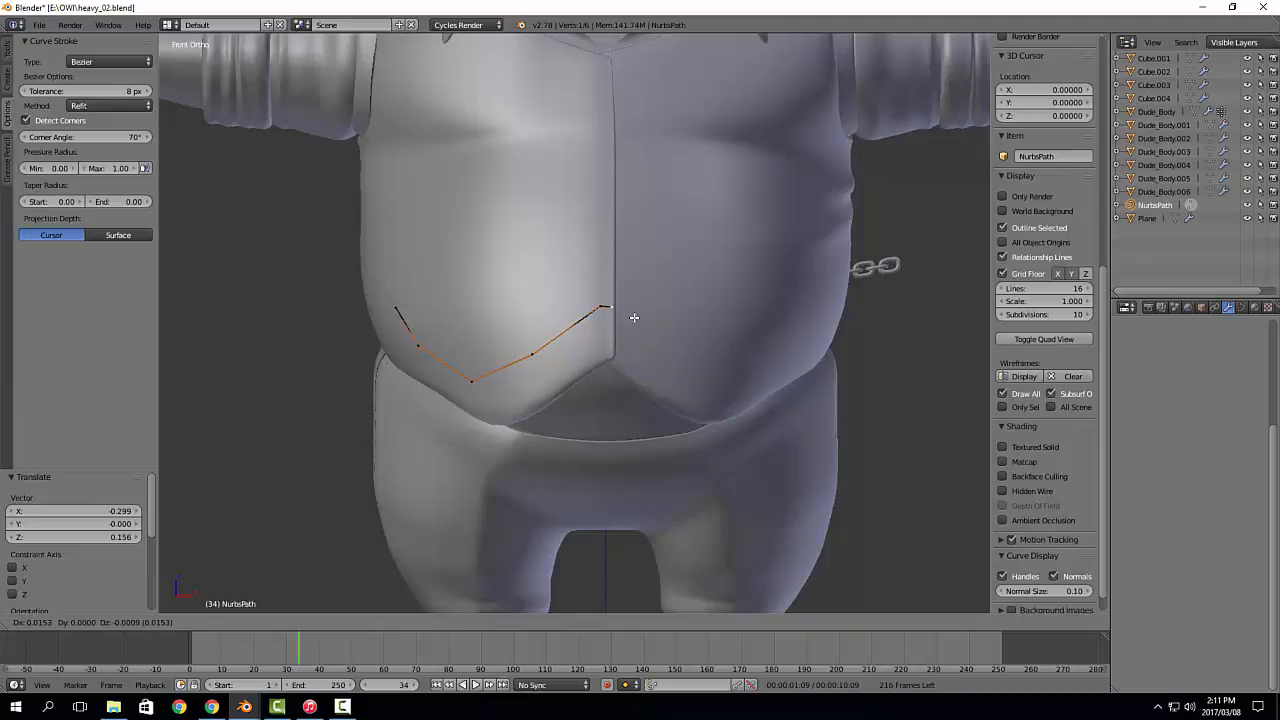
{"action": "left_click", "coordinate": [627, 317]}
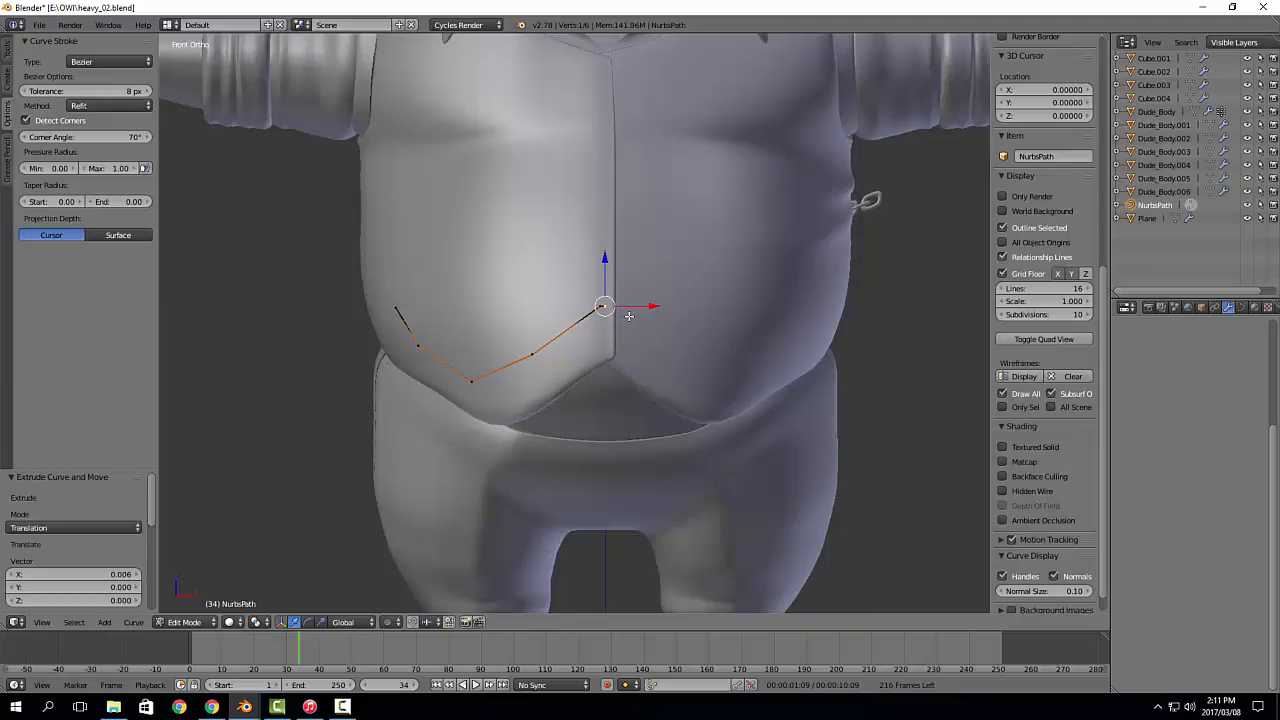
{"action": "key", "text": "e"}
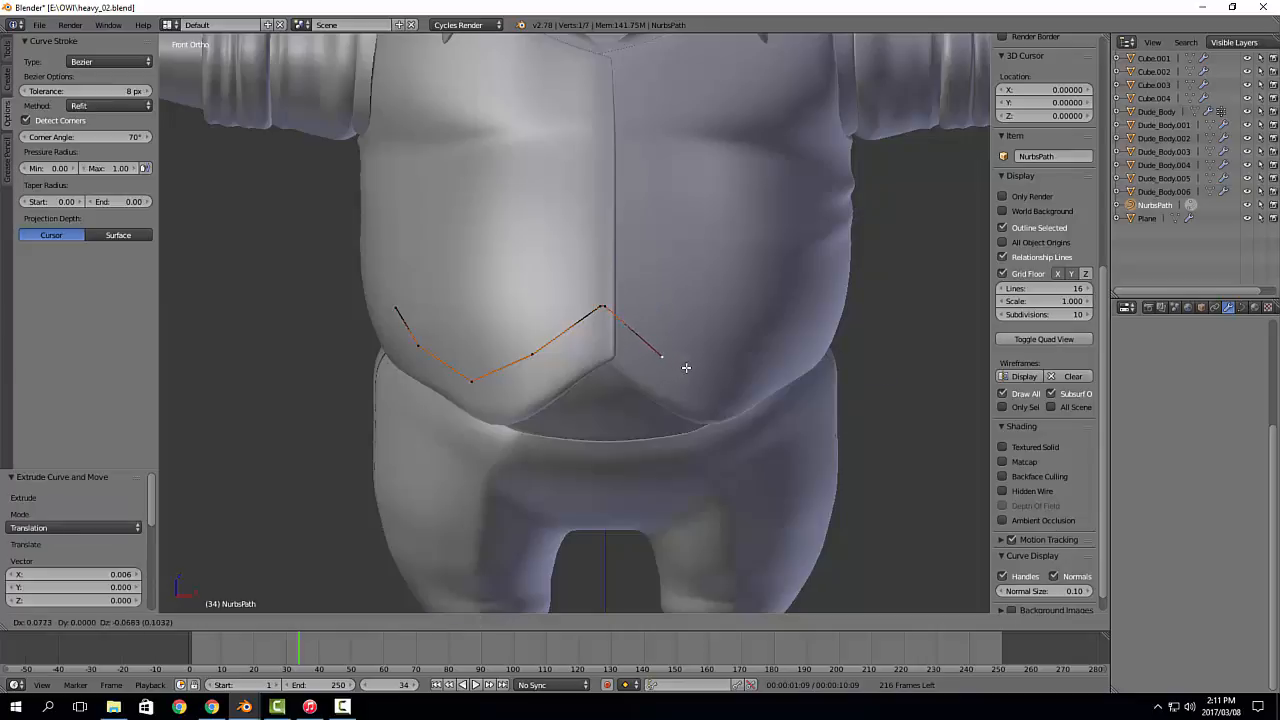
{"action": "left_click", "coordinate": [686, 368]}
{"action": "key", "text": "e"}
{"action": "left_click", "coordinate": [806, 356]}
{"action": "key", "text": "e"}
{"action": "left_click", "coordinate": [830, 298]}
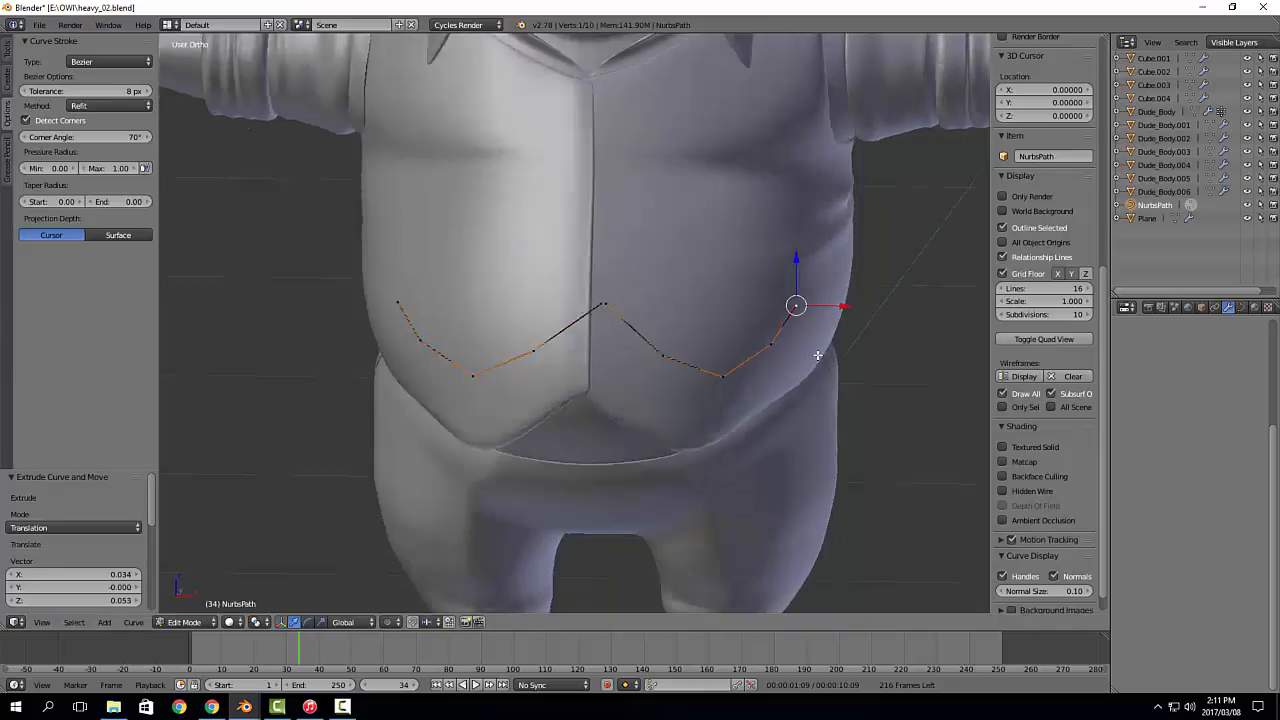
Step: Move all of the path's points about -0.369 along Y so the chain sits in front of the belly
{"action": "mouse_move", "coordinate": [830, 300]}
{"action": "middle_mouse_down"}
{"action": "mouse_move", "coordinate": [800, 302]}
{"action": "mouse_move", "coordinate": [835, 300]}
{"action": "middle_mouse_up"}
{"action": "key", "text": "a"}
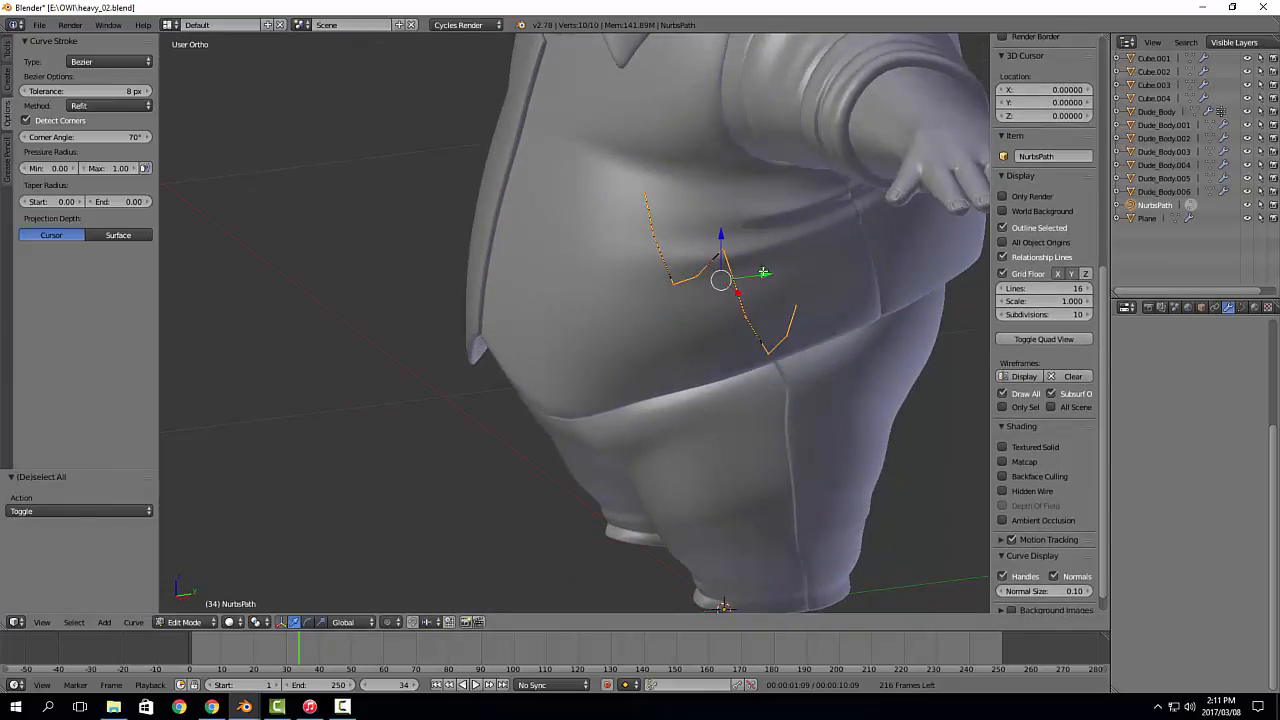
{"action": "key", "text": "g"}
{"action": "key", "text": "y"}
{"action": "left_click", "coordinate": [465, 290]}
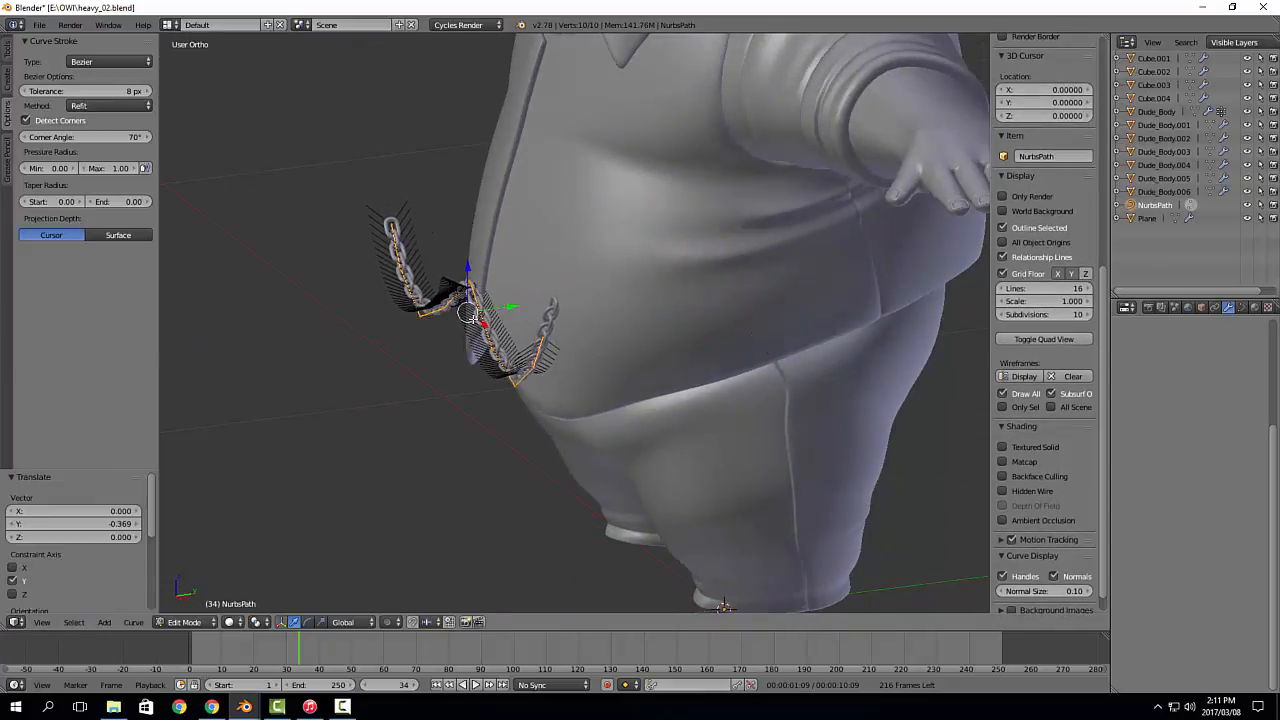
{"action": "middle_click_drag", "start_coordinate": [500, 312], "coordinate": [551, 295]}
{"action": "scroll", "coordinate": [575, 312], "scroll_direction": "up", "scroll_amount": 4}
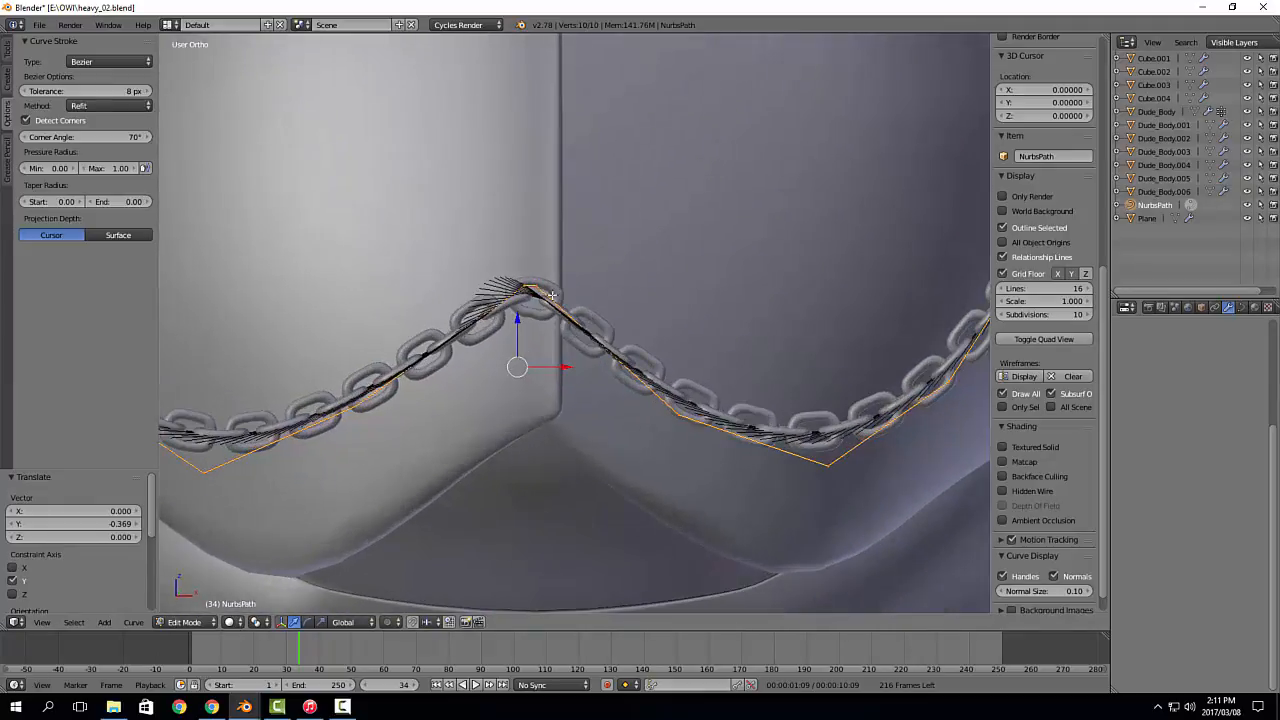
{"action": "right_click", "coordinate": [540, 289]}
{"action": "key", "text": "g"}
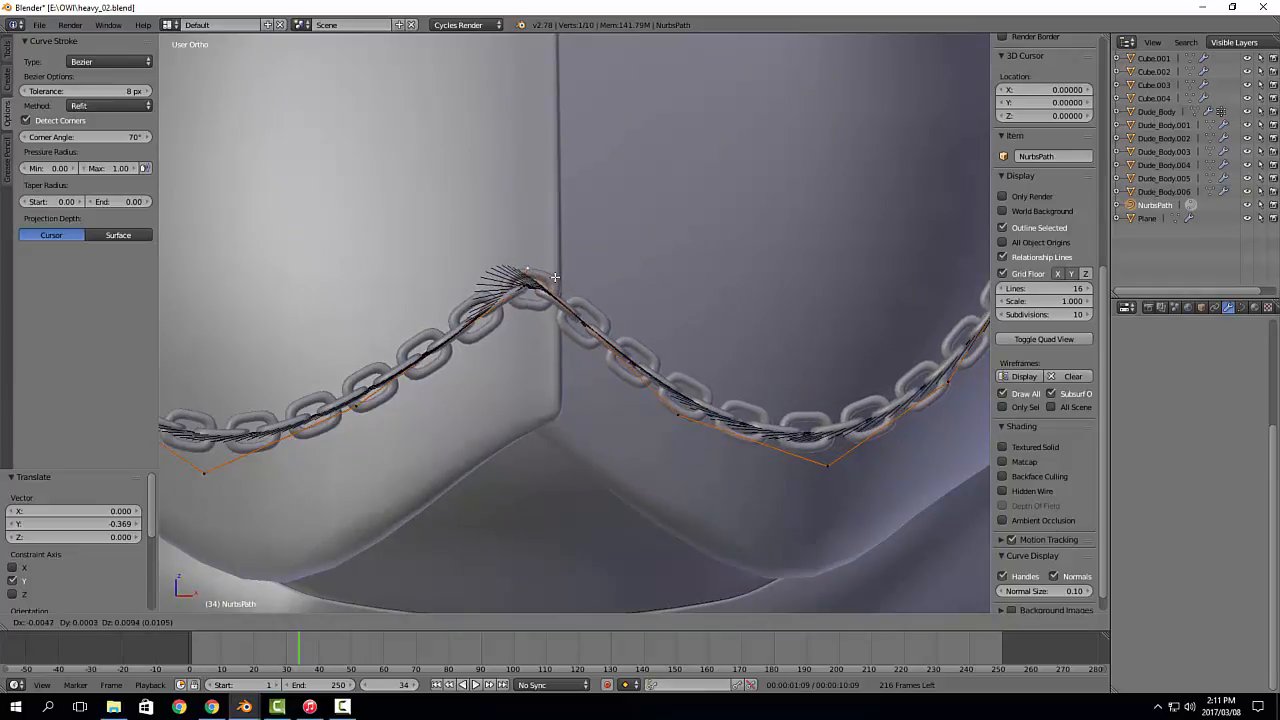
{"action": "left_click", "coordinate": [557, 286]}
Step: Move the points on the path's -X half back along Y one by one so that side follows the belly's curve
{"action": "middle_click_drag", "start_coordinate": [591, 300], "coordinate": [940, 338]}
{"action": "middle_click_drag", "start_coordinate": [437, 292], "coordinate": [442, 252]}
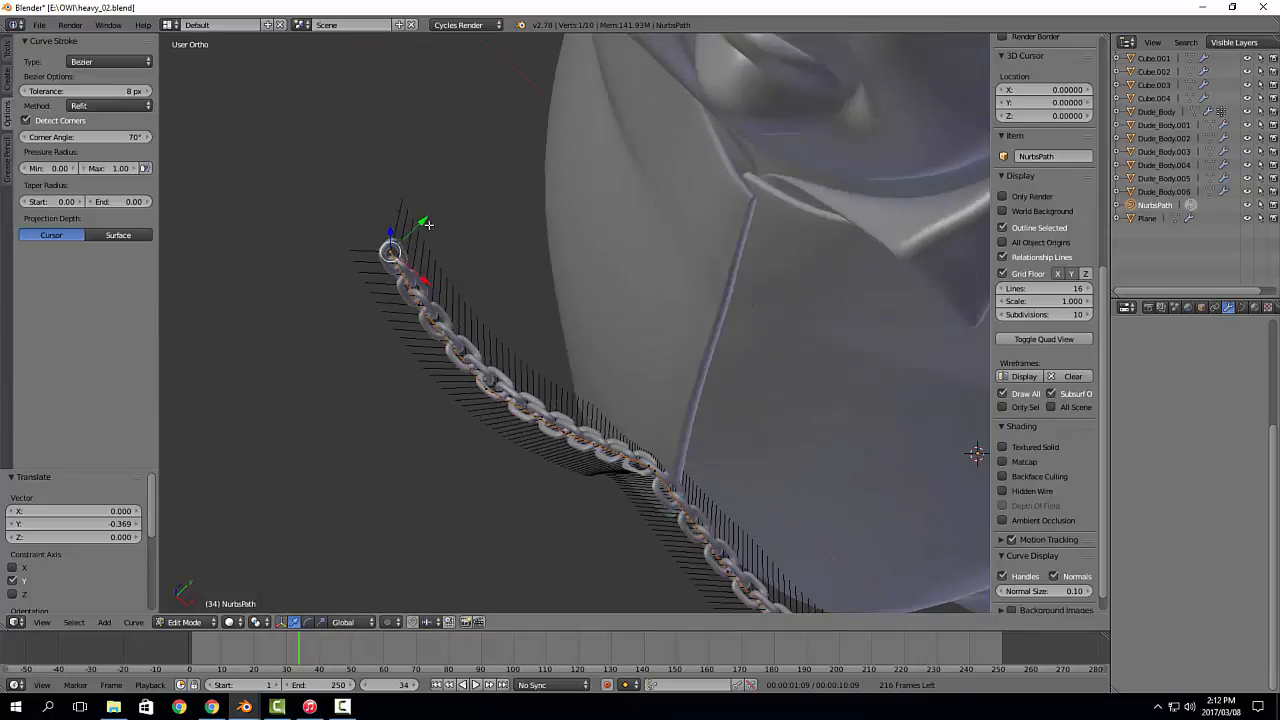
{"action": "left_click_drag", "start_coordinate": [427, 221], "coordinate": [626, 147]}
{"action": "right_click", "coordinate": [418, 304]}
{"action": "left_click_drag", "start_coordinate": [450, 277], "coordinate": [598, 205]}
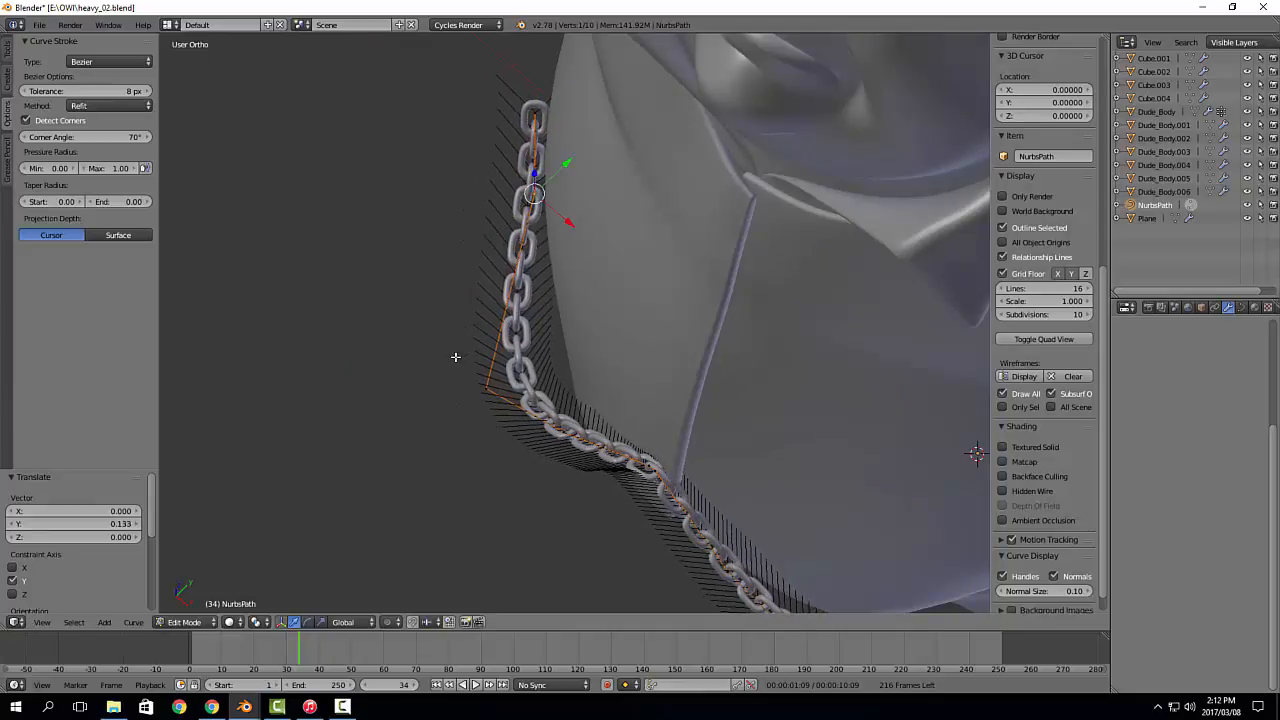
{"action": "right_click", "coordinate": [486, 387]}
{"action": "left_click_drag", "start_coordinate": [524, 356], "coordinate": [587, 310]}
{"action": "middle_click_drag", "start_coordinate": [660, 408], "coordinate": [617, 344], "text": "shift"}
{"action": "left_click_drag", "start_coordinate": [515, 307], "coordinate": [583, 355]}
{"action": "left_click_drag", "start_coordinate": [560, 284], "coordinate": [564, 268]}
Step: Move the points on the path's +X half along Y one by one to follow the belly's curve, and leave Edit Mode
{"action": "middle_click_drag", "start_coordinate": [703, 312], "coordinate": [568, 336], "text": "shift"}
{"action": "middle_click_drag", "start_coordinate": [601, 396], "coordinate": [657, 428]}
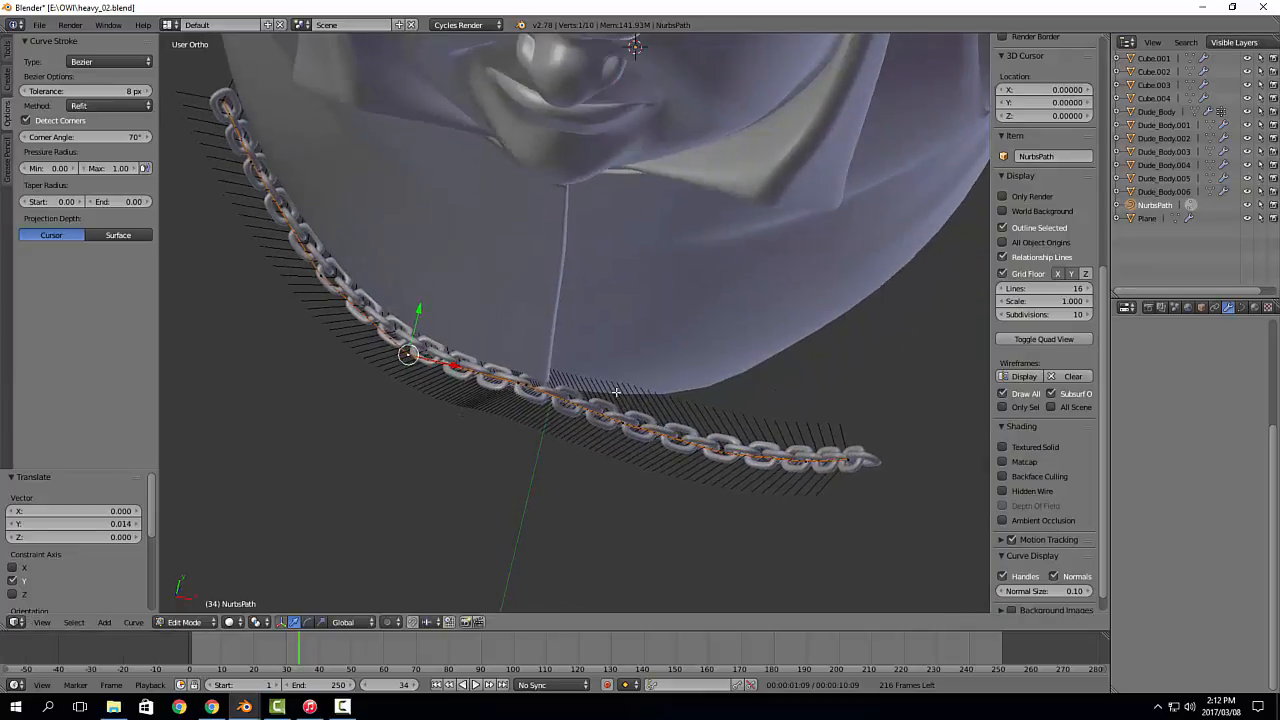
{"action": "key", "text": "a"}
{"action": "key", "text": "b"}
{"action": "left_click_drag", "start_coordinate": [616, 390], "coordinate": [643, 353]}
{"action": "middle_click_drag", "start_coordinate": [648, 357], "coordinate": [706, 426]}
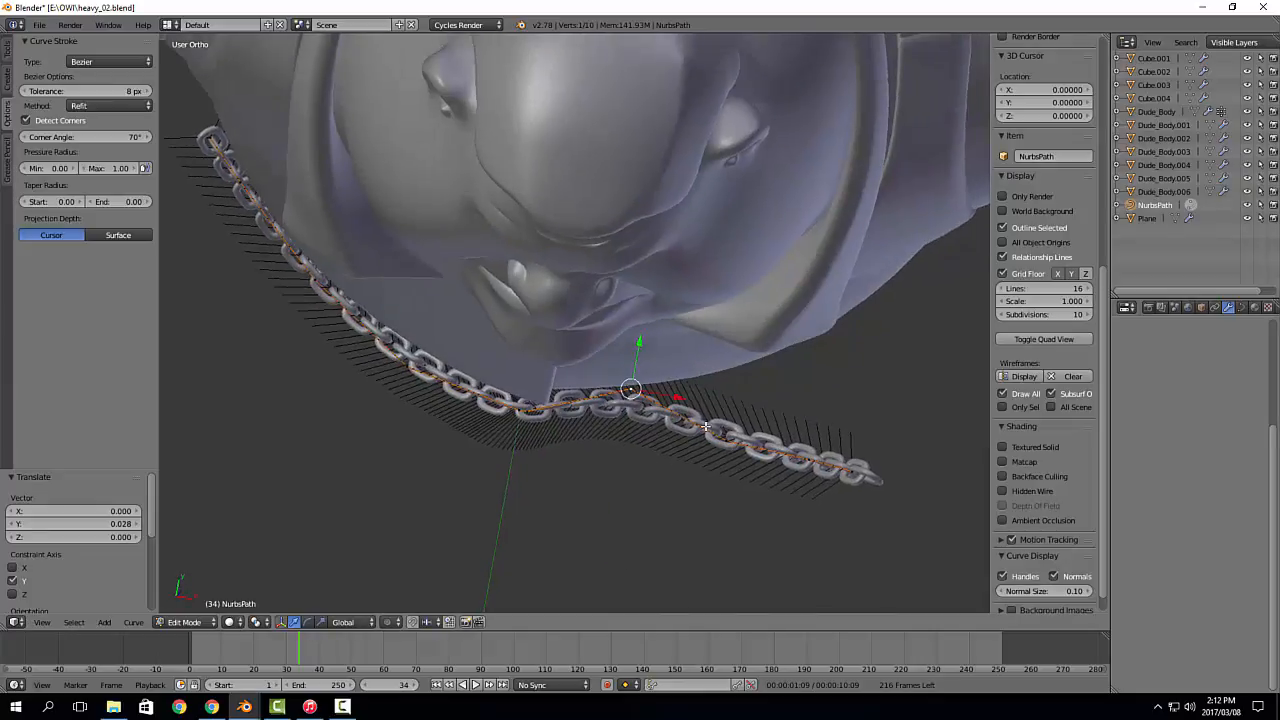
{"action": "left_click_drag", "start_coordinate": [733, 428], "coordinate": [638, 362]}
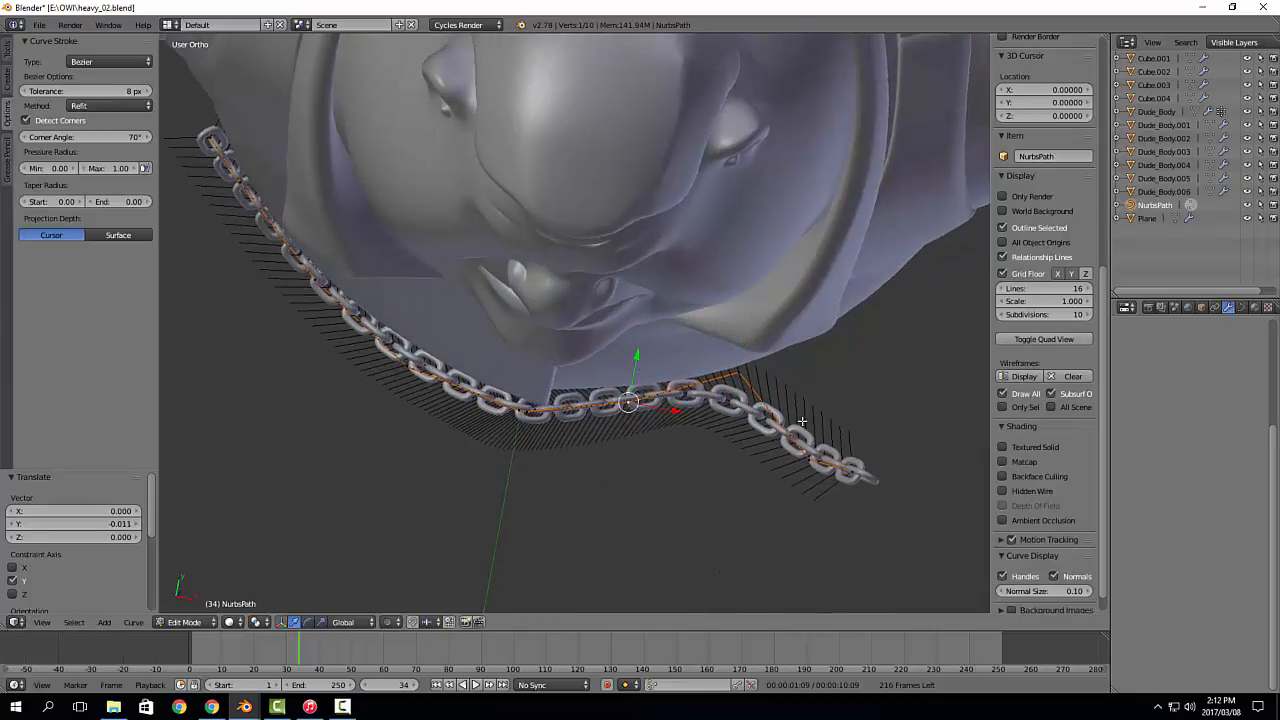
{"action": "left_click_drag", "start_coordinate": [818, 412], "coordinate": [806, 298]}
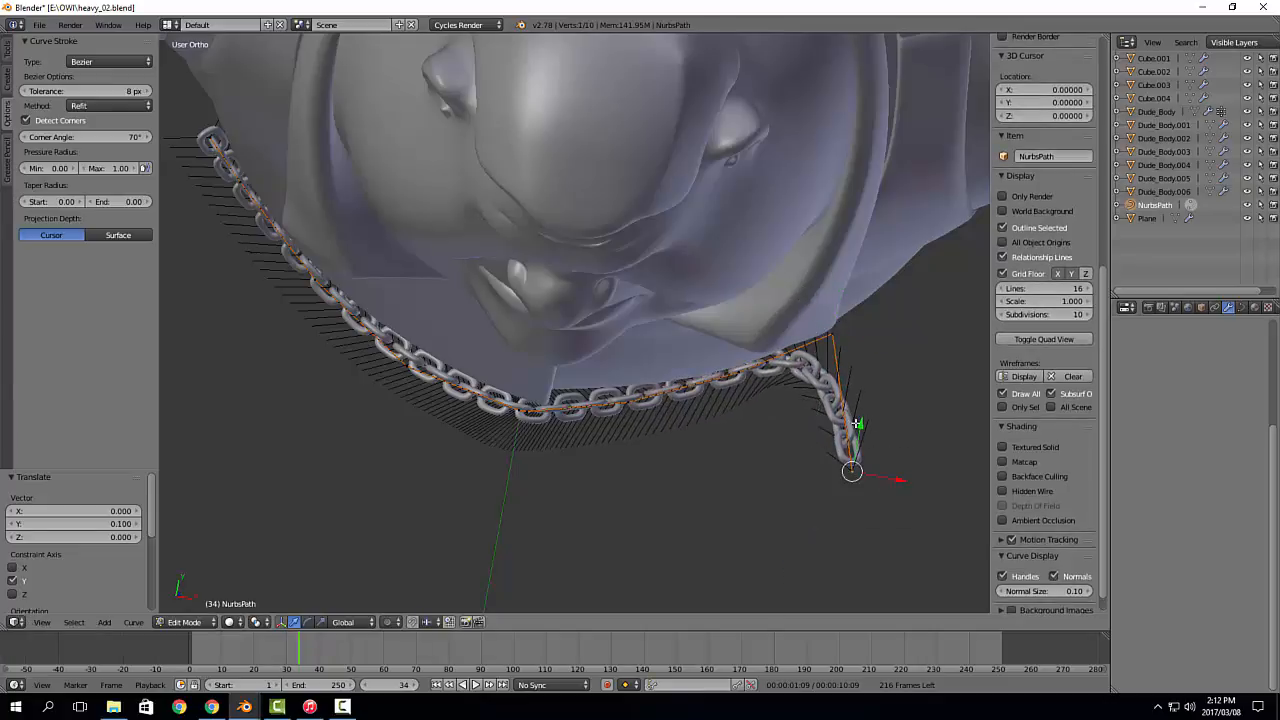
{"action": "left_click_drag", "start_coordinate": [854, 424], "coordinate": [878, 246]}
{"action": "middle_click_drag", "start_coordinate": [846, 418], "coordinate": [780, 397]}
{"action": "key", "text": "Tab"}
Step: Extrude an extra point from the path's -X end in Edit Mode and place it close beside that end point
{"action": "left_click", "coordinate": [586, 394]}
{"action": "scroll", "coordinate": [545, 410], "scroll_direction": "down", "scroll_amount": 3}
{"action": "middle_click_drag", "start_coordinate": [540, 410], "coordinate": [597, 407]}
{"action": "scroll", "coordinate": [432, 412], "scroll_direction": "up", "scroll_amount": 4}
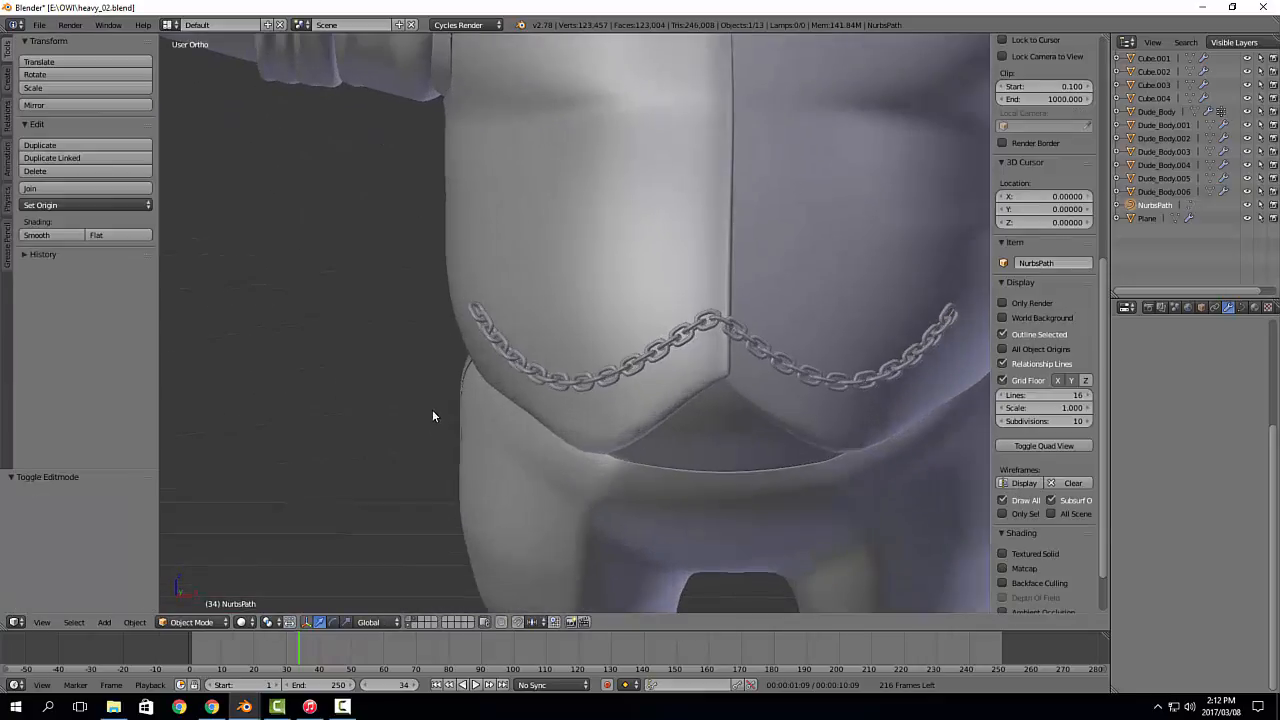
{"action": "mouse_move", "coordinate": [432, 412]}
{"action": "middle_mouse_down", "text": "shift"}
{"action": "mouse_move", "coordinate": [519, 448]}
{"action": "mouse_move", "coordinate": [702, 404]}
{"action": "mouse_move", "coordinate": [648, 388]}
{"action": "middle_mouse_up", "text": "shift"}
{"action": "scroll", "coordinate": [589, 426], "scroll_direction": "down", "scroll_amount": 1}
{"action": "key", "text": "Tab"}
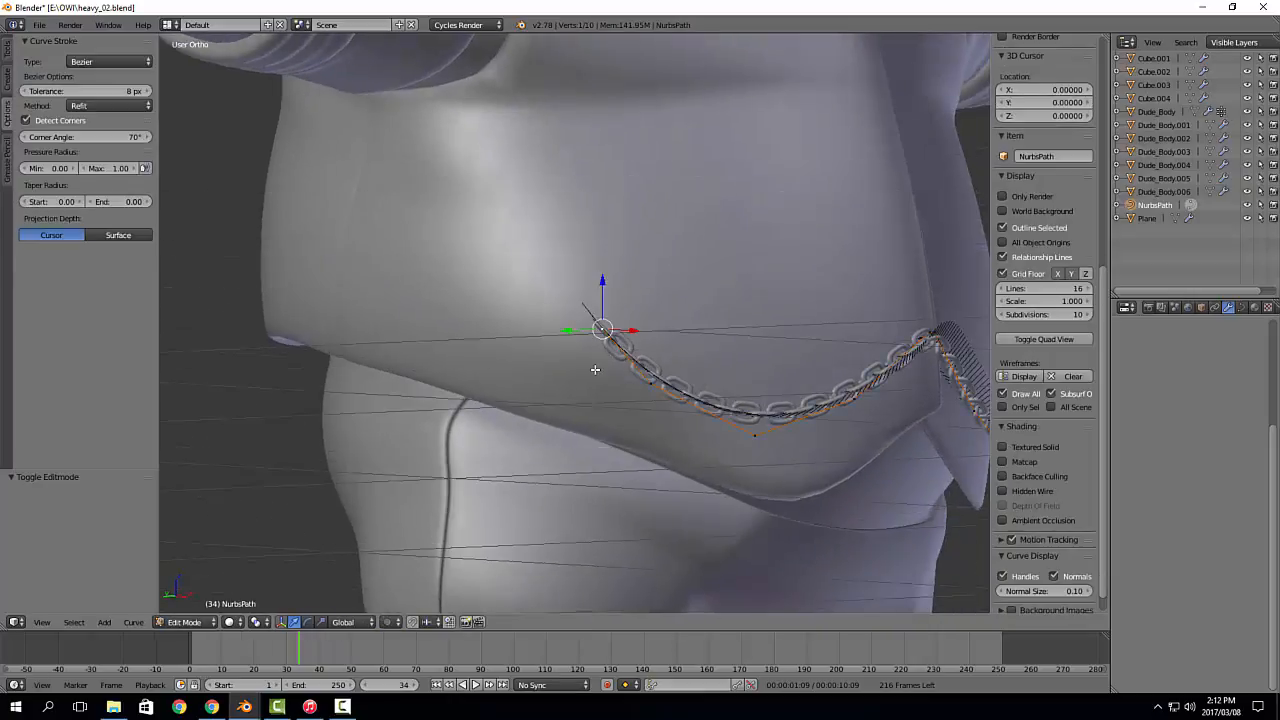
{"action": "key", "text": "e"}
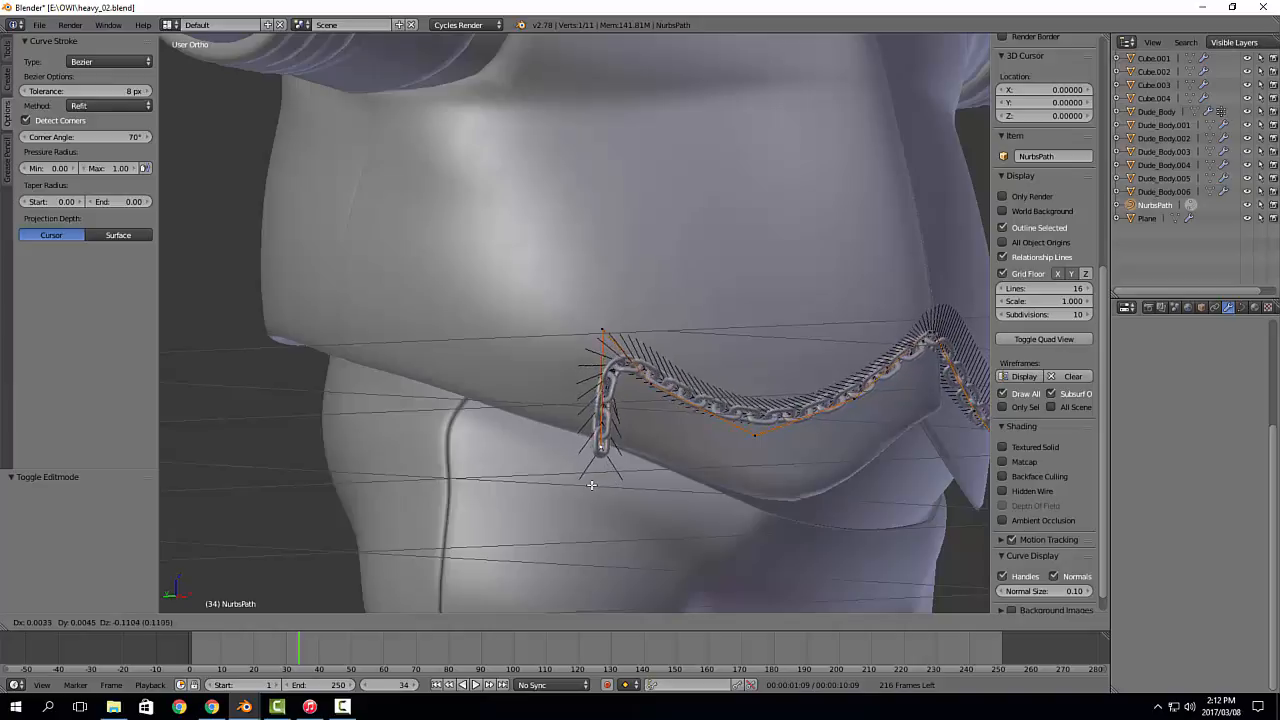
{"action": "left_click", "coordinate": [590, 482]}
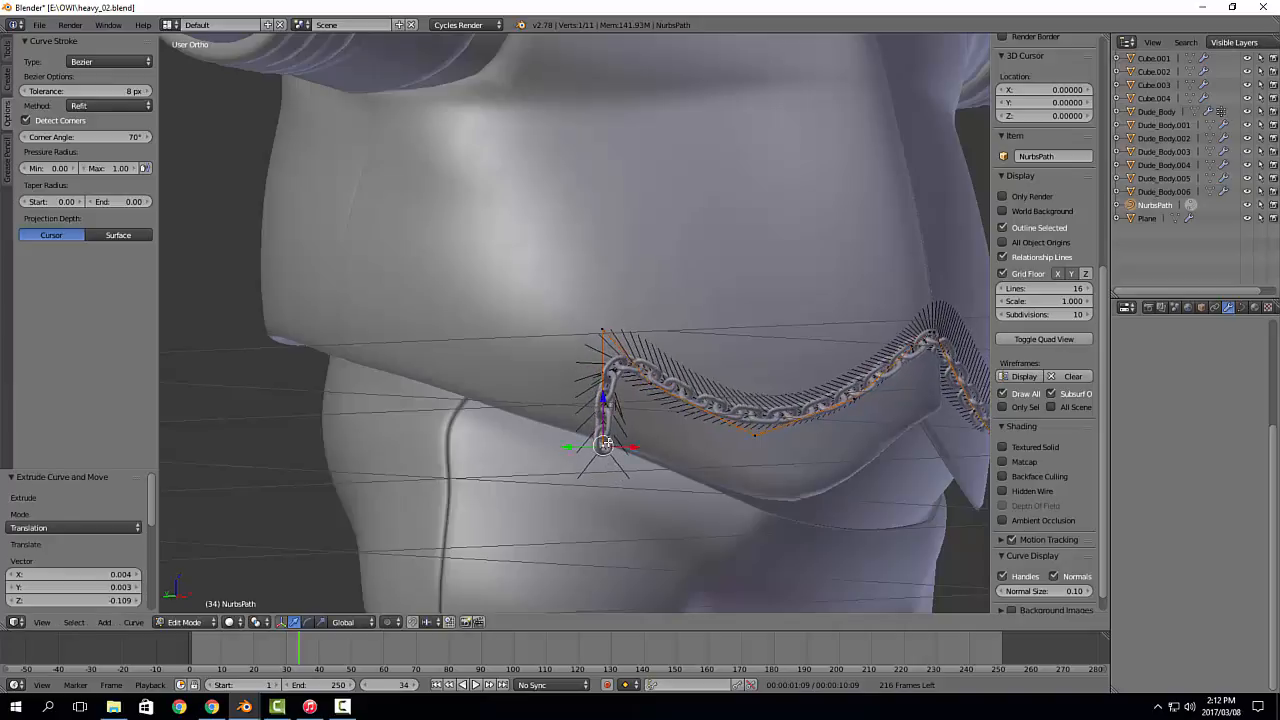
{"action": "key", "text": "g"}
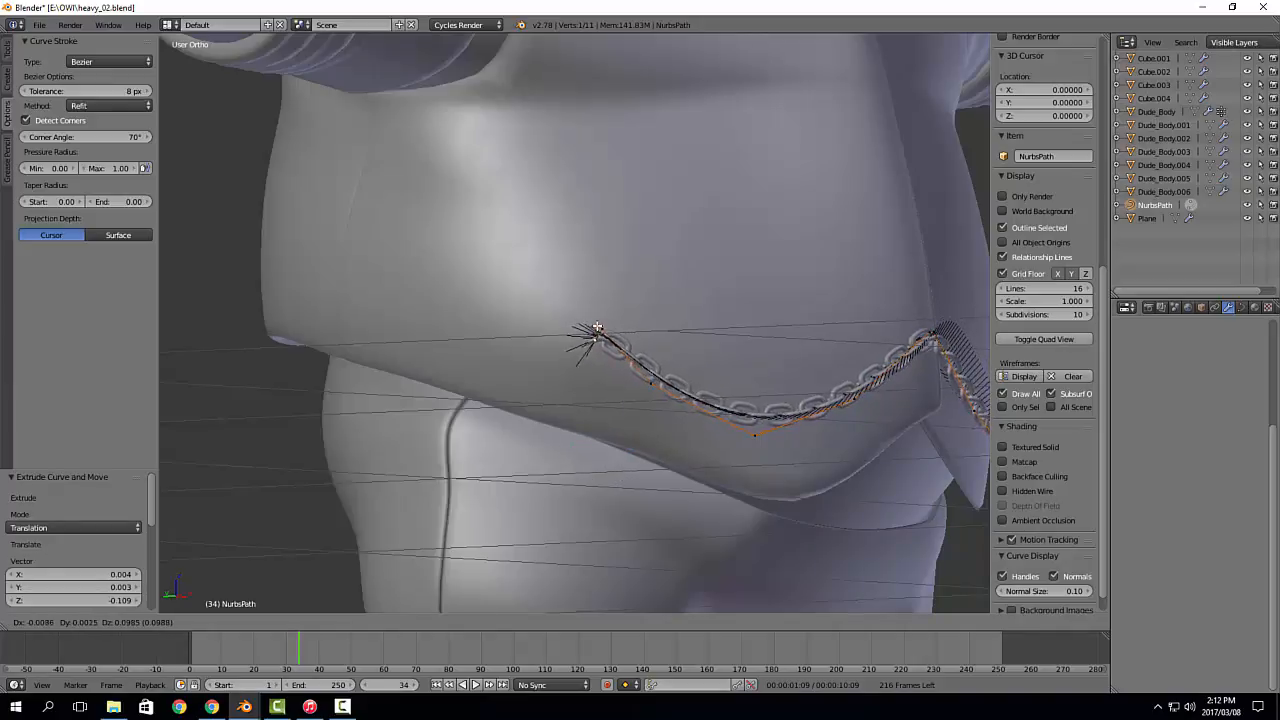
{"action": "left_click", "coordinate": [597, 327]}
Step: Extrude the path's -X end about 0.116 downward to hang a loose piece of chain, and return to Object Mode
{"action": "key", "text": "e"}
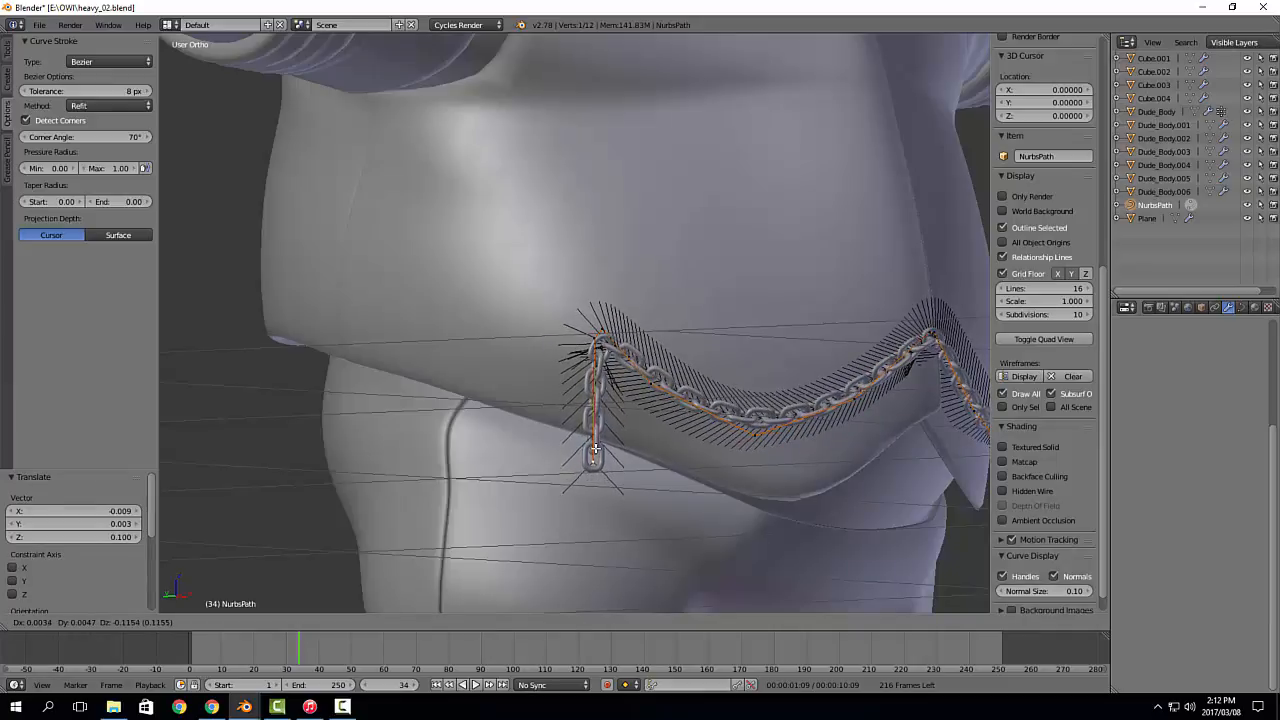
{"action": "left_click", "coordinate": [595, 450]}
{"action": "scroll", "coordinate": [600, 450], "scroll_direction": "down", "scroll_amount": 6}
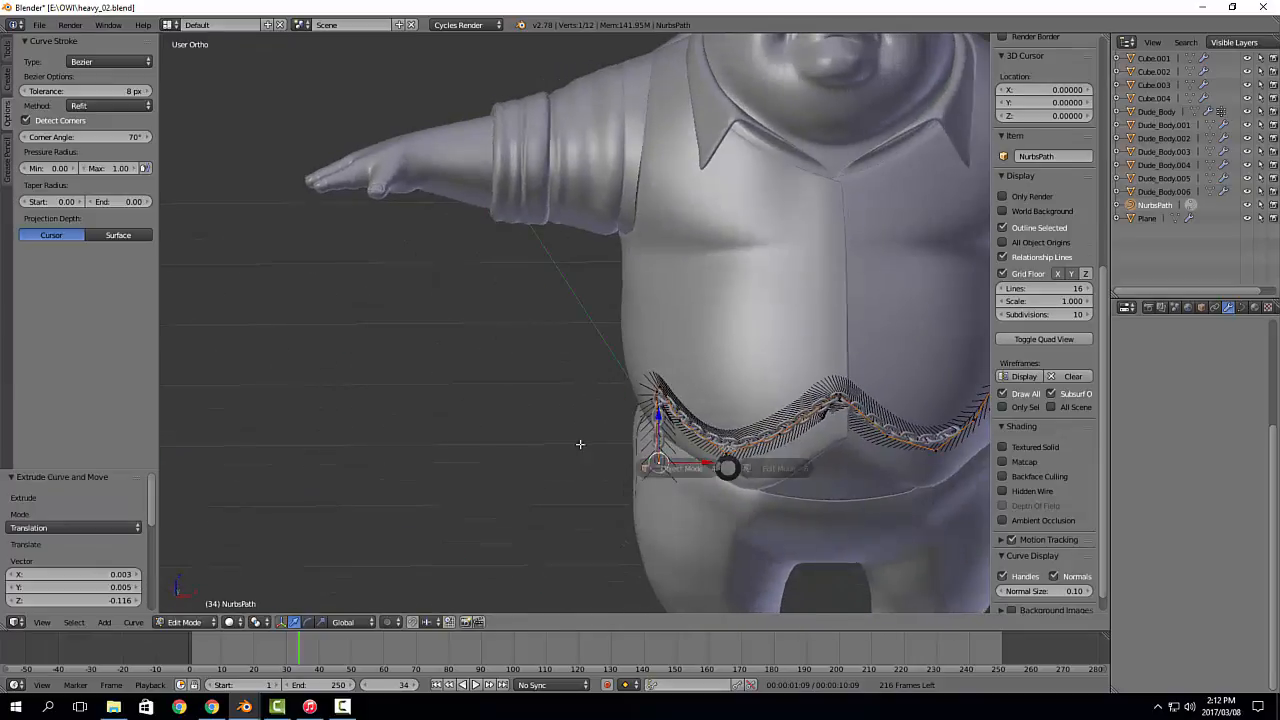
{"action": "key", "text": "Tab"}
{"action": "scroll", "coordinate": [710, 453], "scroll_direction": "up", "scroll_amount": 4}
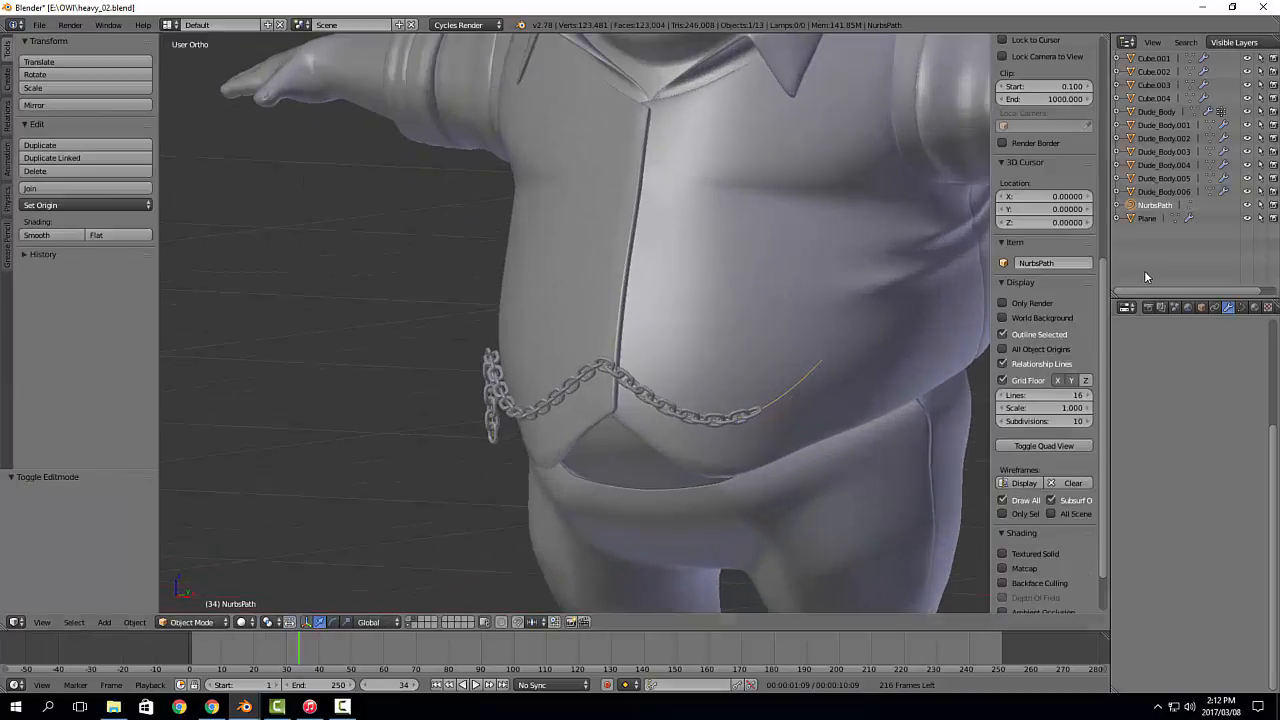
Step: Hide the NurbsPath curve so only the chain links show on the character
{"action": "left_click", "coordinate": [1247, 205]}
{"action": "scroll", "coordinate": [656, 335], "scroll_direction": "down", "scroll_amount": 2}
{"action": "middle_click_drag", "start_coordinate": [656, 336], "coordinate": [709, 361]}
{"action": "scroll", "coordinate": [691, 336], "scroll_direction": "down", "scroll_amount": 3}
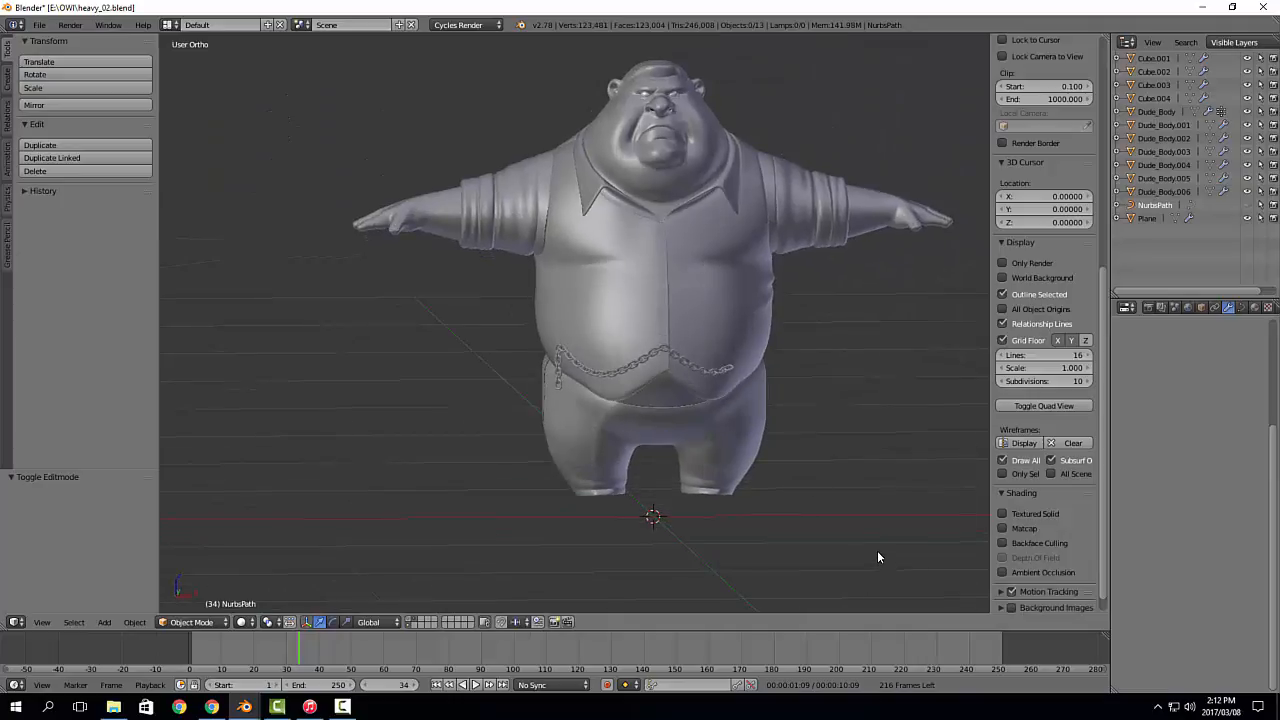
Step: Split the 3D view and show the thirddude.jpg reference in a UV/Image Editor beside it, framed on the pocket watch
{"action": "left_click_drag", "start_coordinate": [1103, 36], "coordinate": [778, 40]}
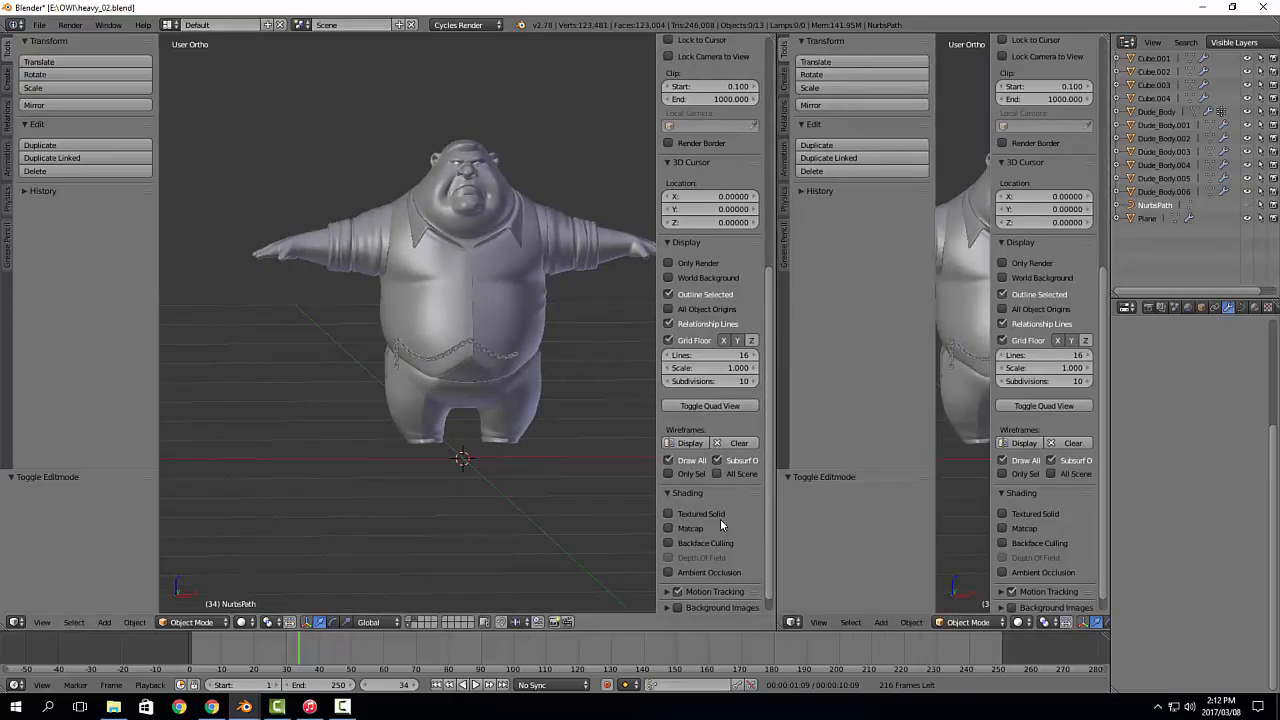
{"action": "left_click", "coordinate": [791, 623]}
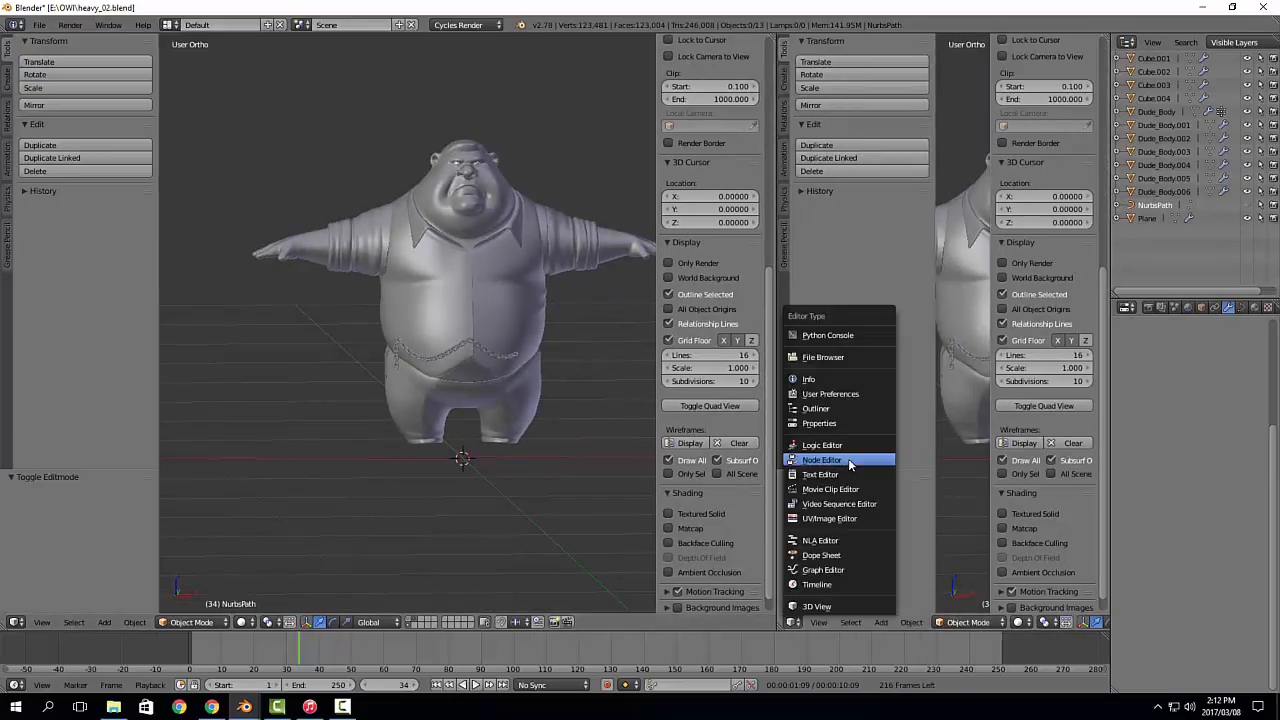
{"action": "left_click", "coordinate": [840, 521]}
{"action": "left_click", "coordinate": [880, 622]}
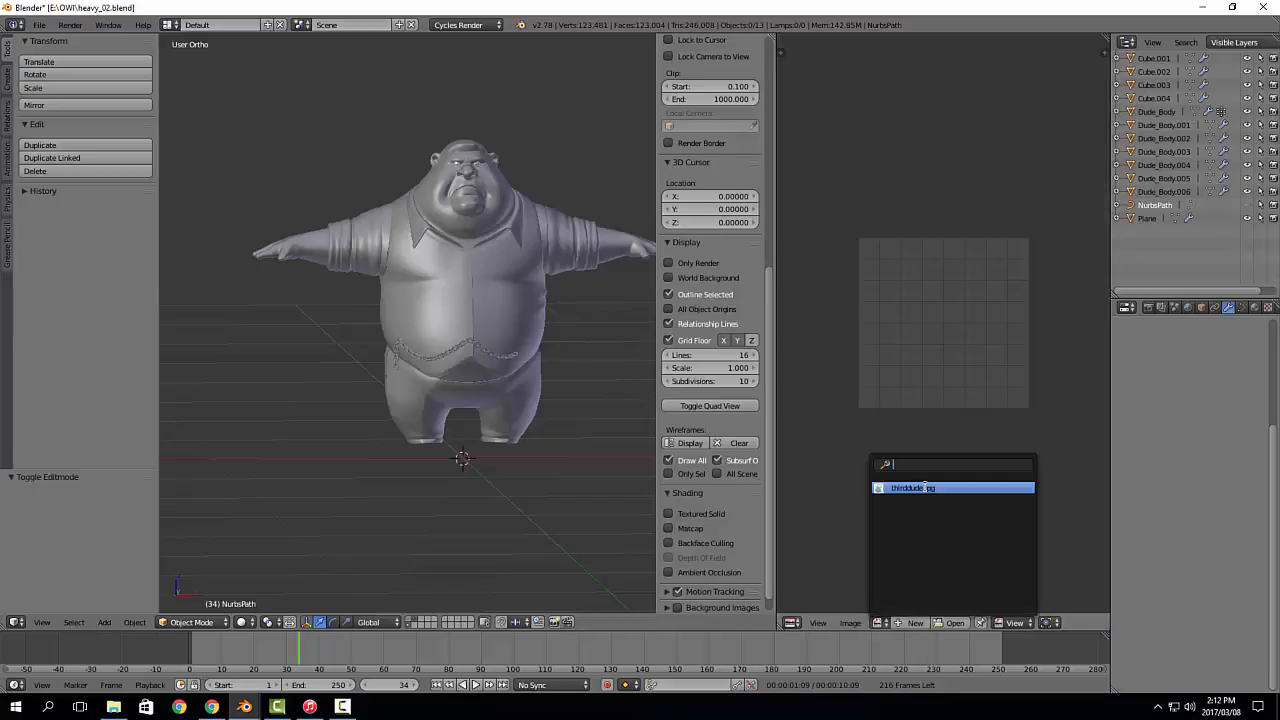
{"action": "left_click", "coordinate": [925, 487]}
{"action": "scroll", "coordinate": [932, 410], "scroll_direction": "down", "scroll_amount": 2}
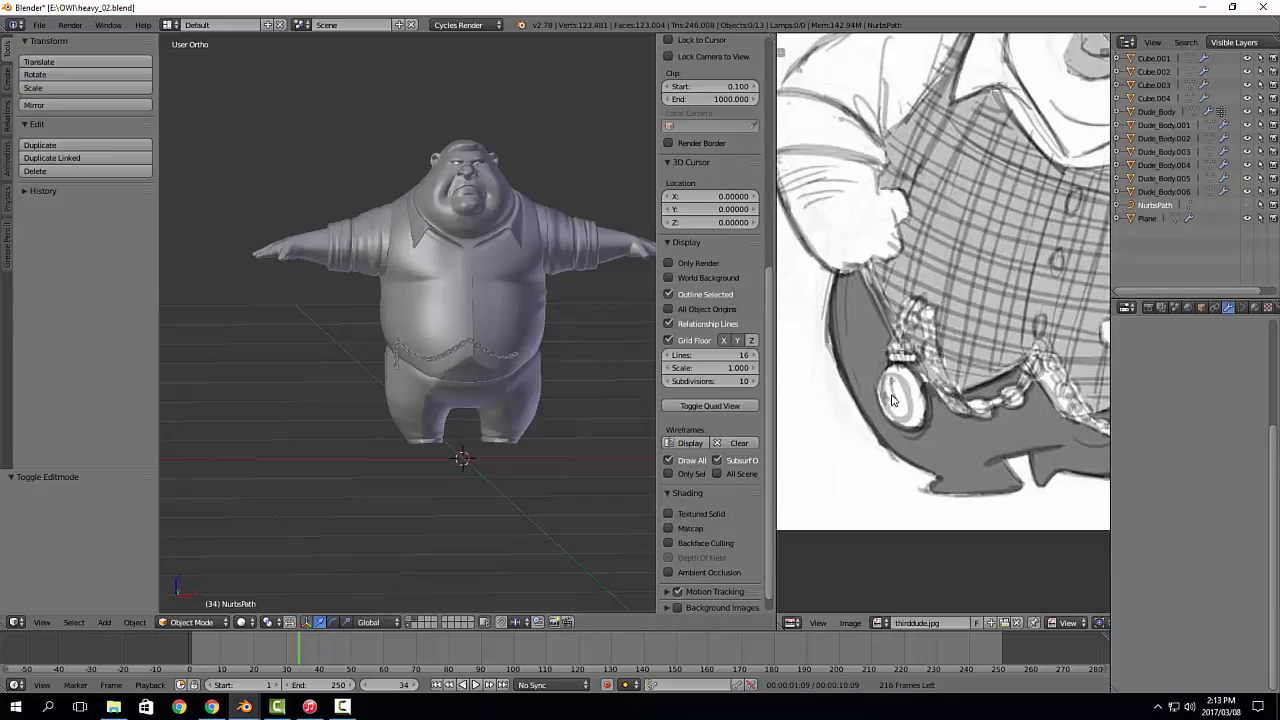
{"action": "middle_click_drag", "start_coordinate": [554, 412], "coordinate": [500, 430]}
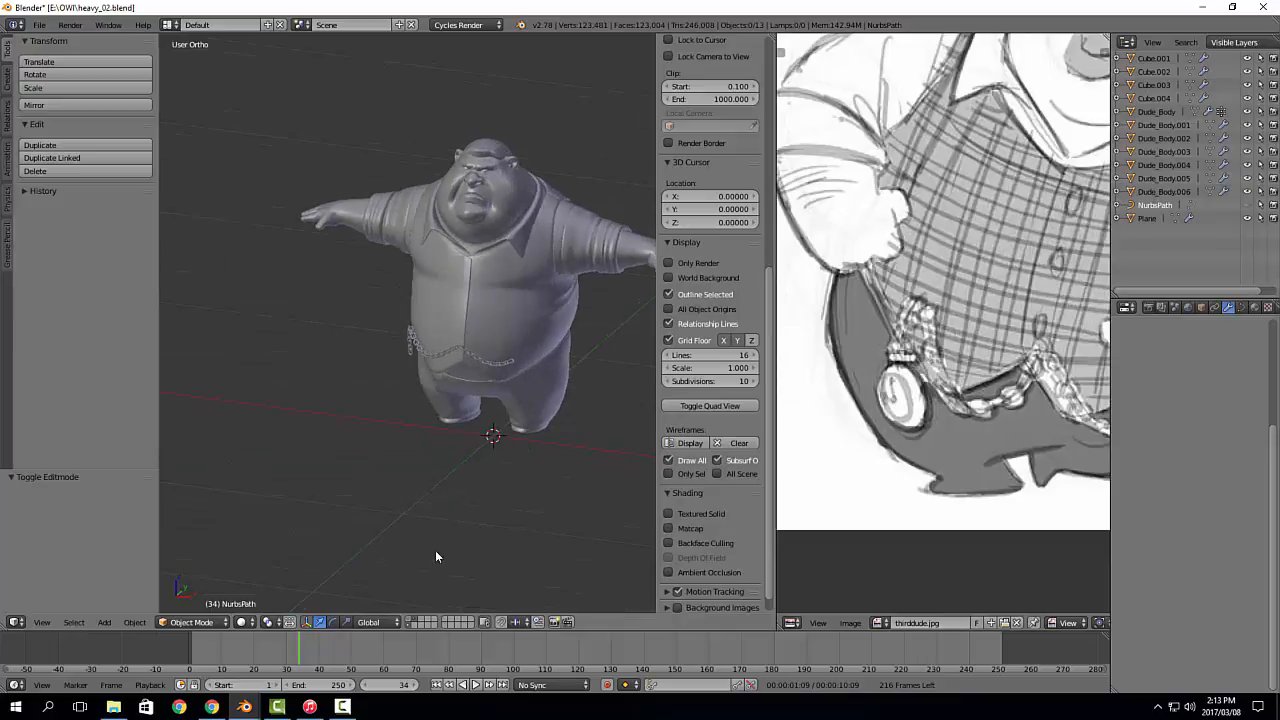
Step: Switch to an empty scene layer and add a cylinder mesh with 16 vertices for the pocket watch body
{"action": "left_click", "coordinate": [415, 624]}
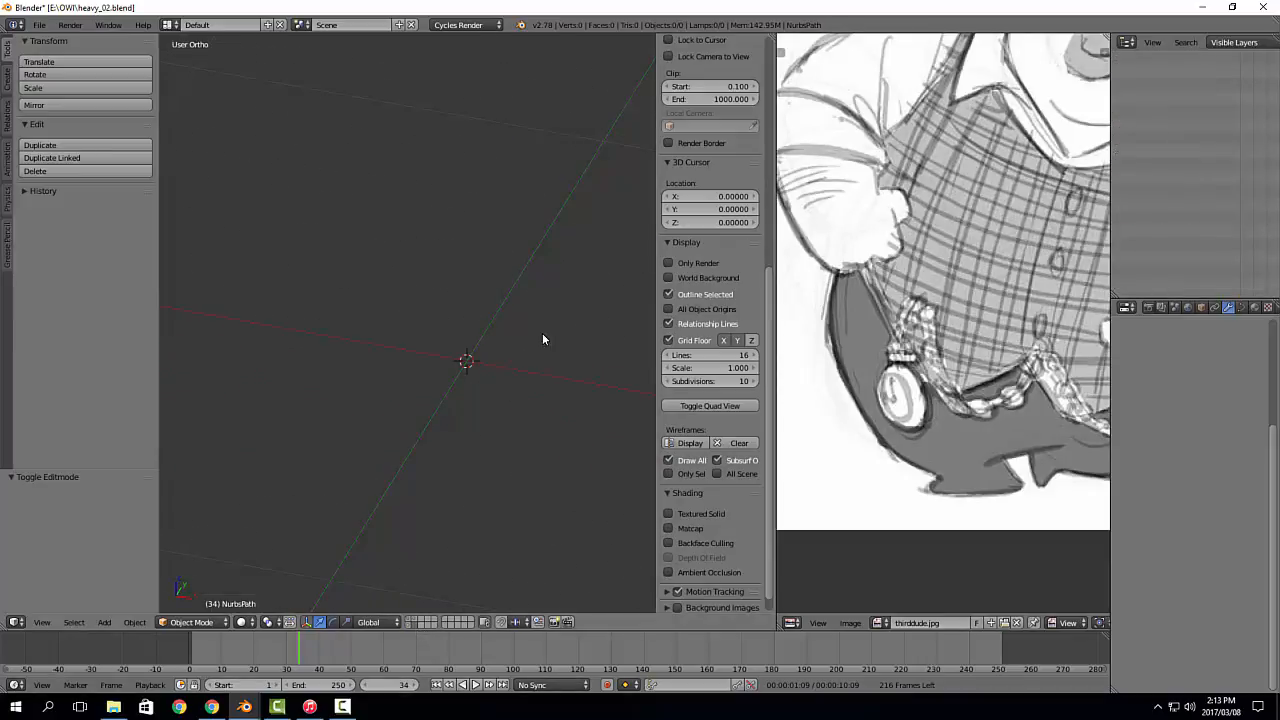
{"action": "key", "text": "shift+a"}
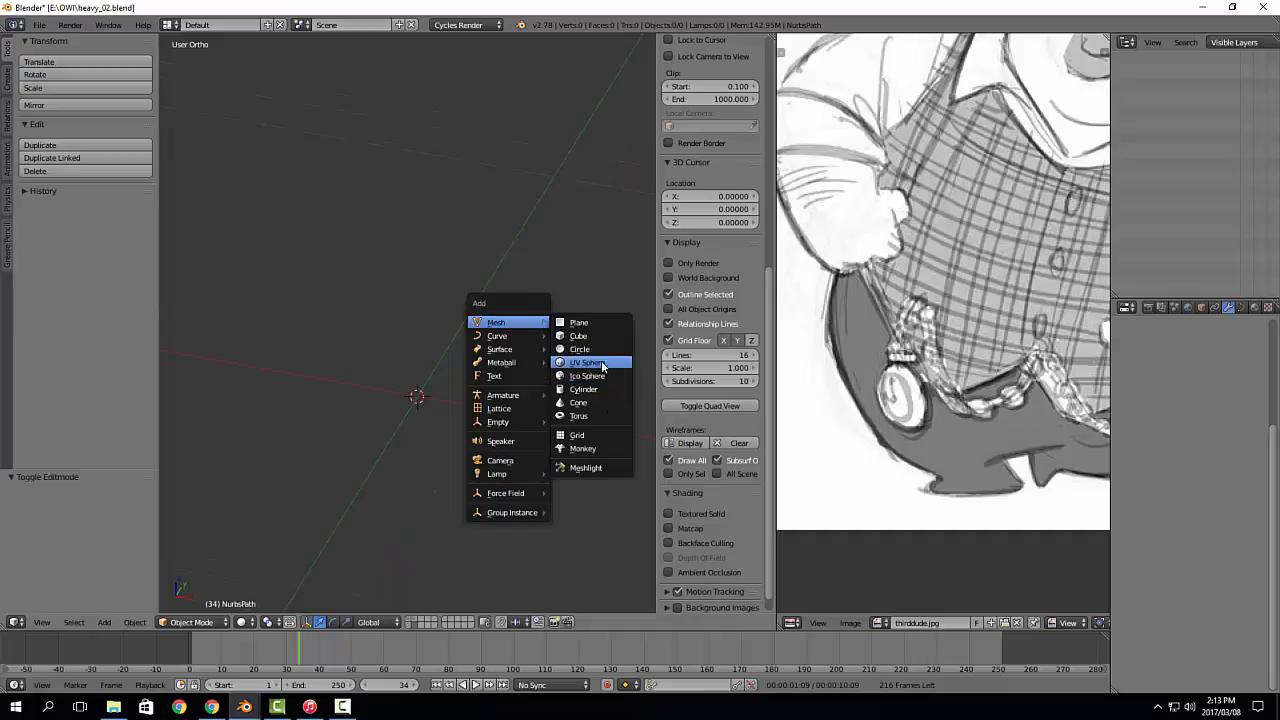
{"action": "left_click", "coordinate": [596, 392]}
{"action": "left_click", "coordinate": [115, 511]}
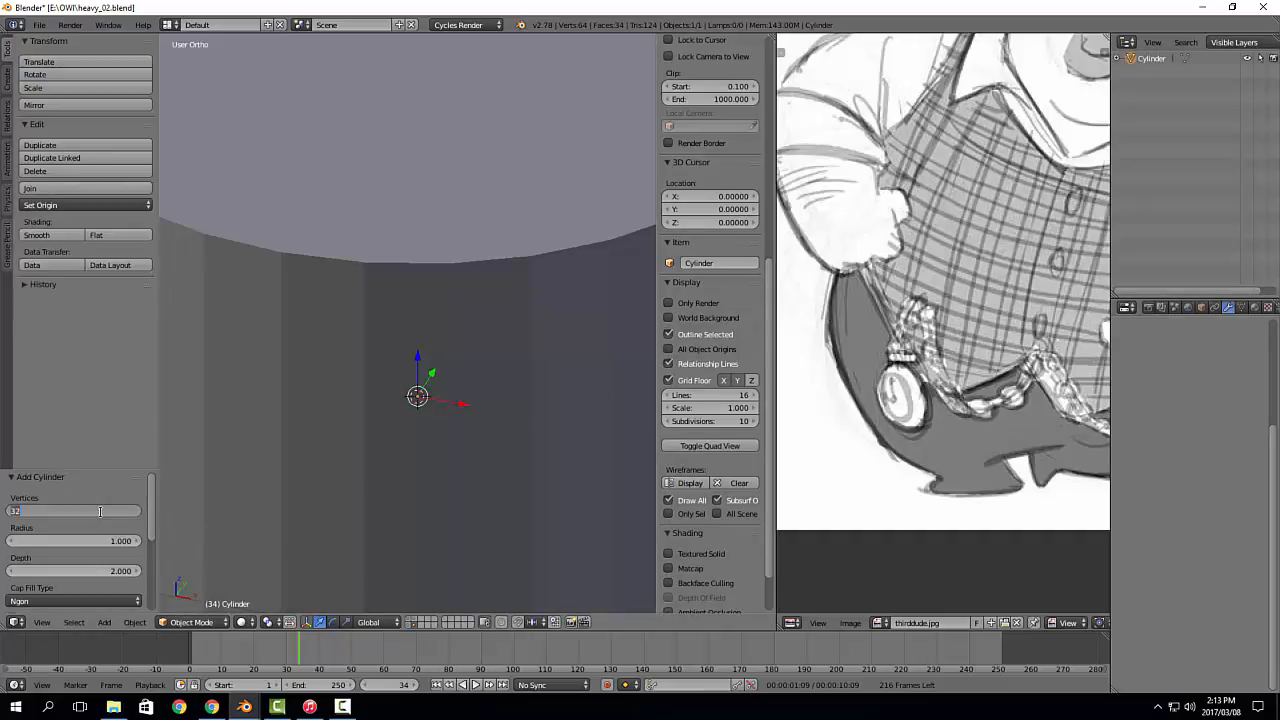
{"action": "type", "text": "16"}
{"action": "key", "text": "Return"}
{"action": "scroll", "coordinate": [330, 417], "scroll_direction": "down", "scroll_amount": 5}
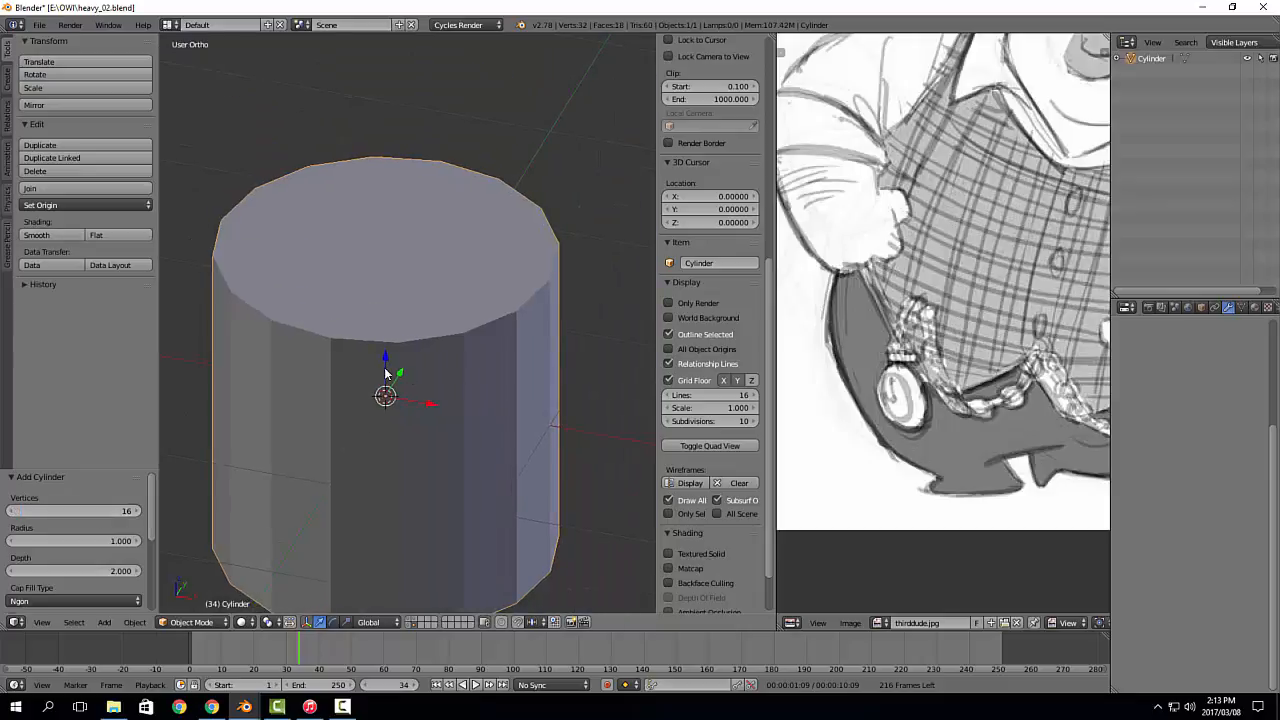
Step: Flatten the whole cylinder along Z into a low disc in Edit Mode
{"action": "key", "text": "Tab"}
{"action": "key", "text": "a"}
{"action": "key", "text": "a"}
{"action": "key", "text": "s"}
{"action": "key", "text": "z"}
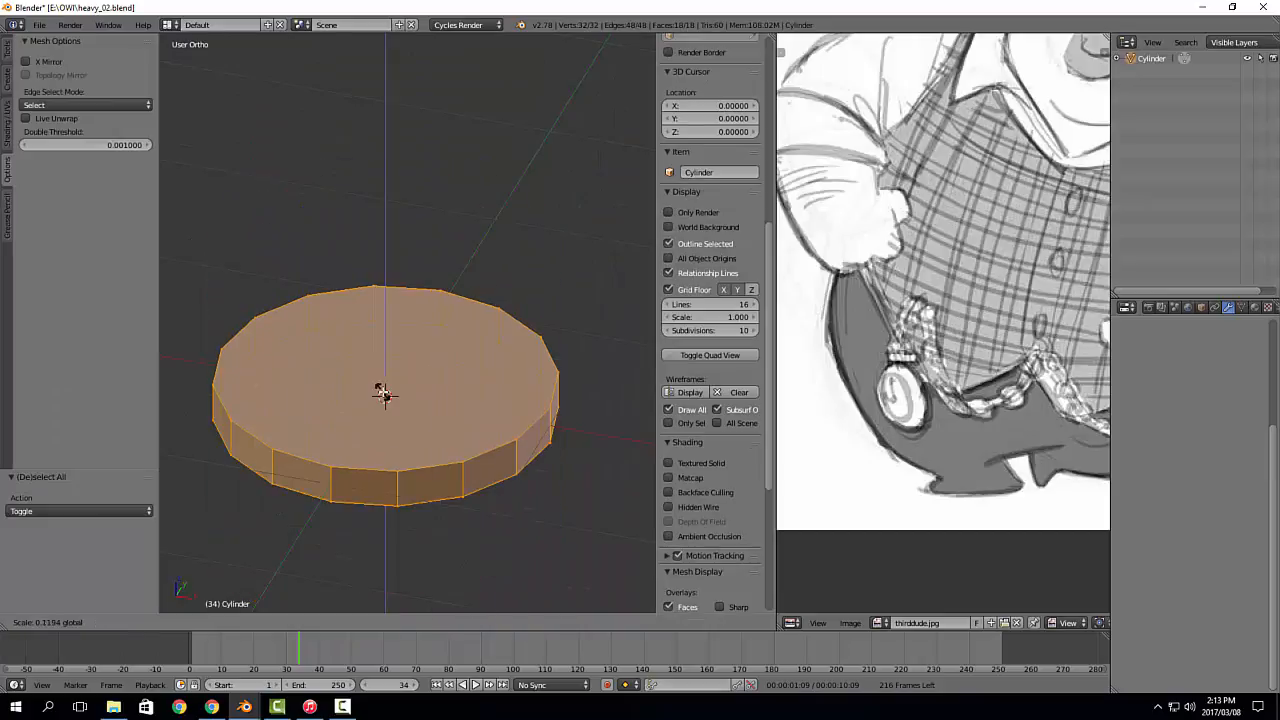
{"action": "left_click", "coordinate": [388, 384]}
{"action": "middle_click_drag", "start_coordinate": [428, 379], "coordinate": [446, 361], "text": "shift"}
Step: Inset the disc's top face by about 0.146 and extrude it about 0.038 downward to form a recessed rim
{"action": "key", "text": "ctrl+Tab"}
{"action": "key", "text": "3"}
{"action": "right_click", "coordinate": [414, 353]}
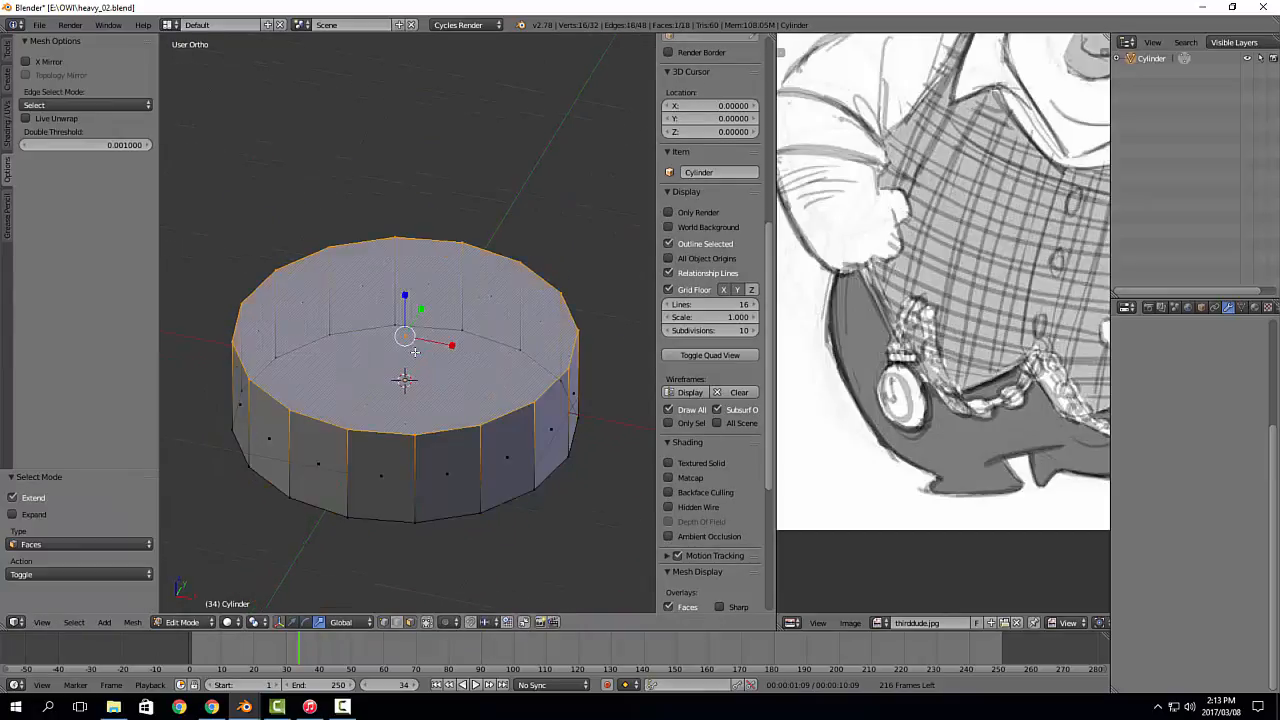
{"action": "key", "text": "i"}
{"action": "left_click", "coordinate": [570, 241]}
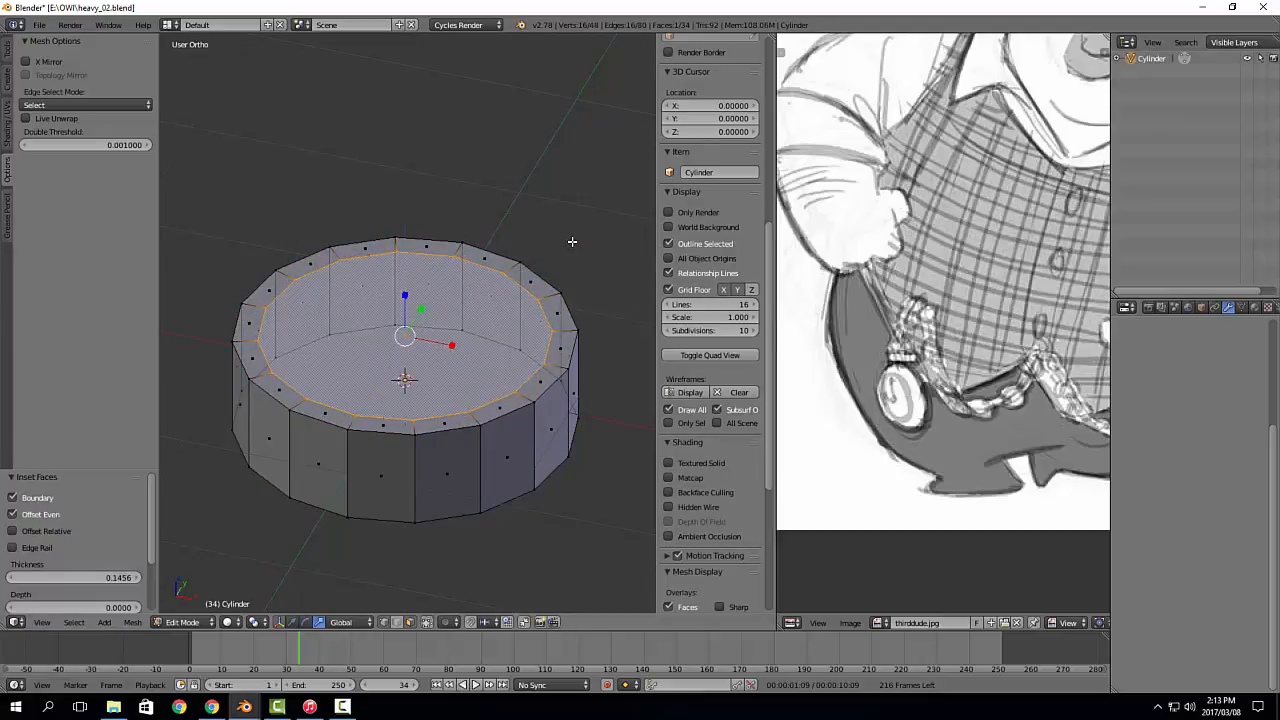
{"action": "key", "text": "g"}
{"action": "key", "text": "z"}
{"action": "key", "text": "z"}
{"action": "left_click", "coordinate": [573, 246]}
Step: Inset the recessed face by about 0.013 and extrude it upward, tapering its top to about 0.75 scale
{"action": "key", "text": "i"}
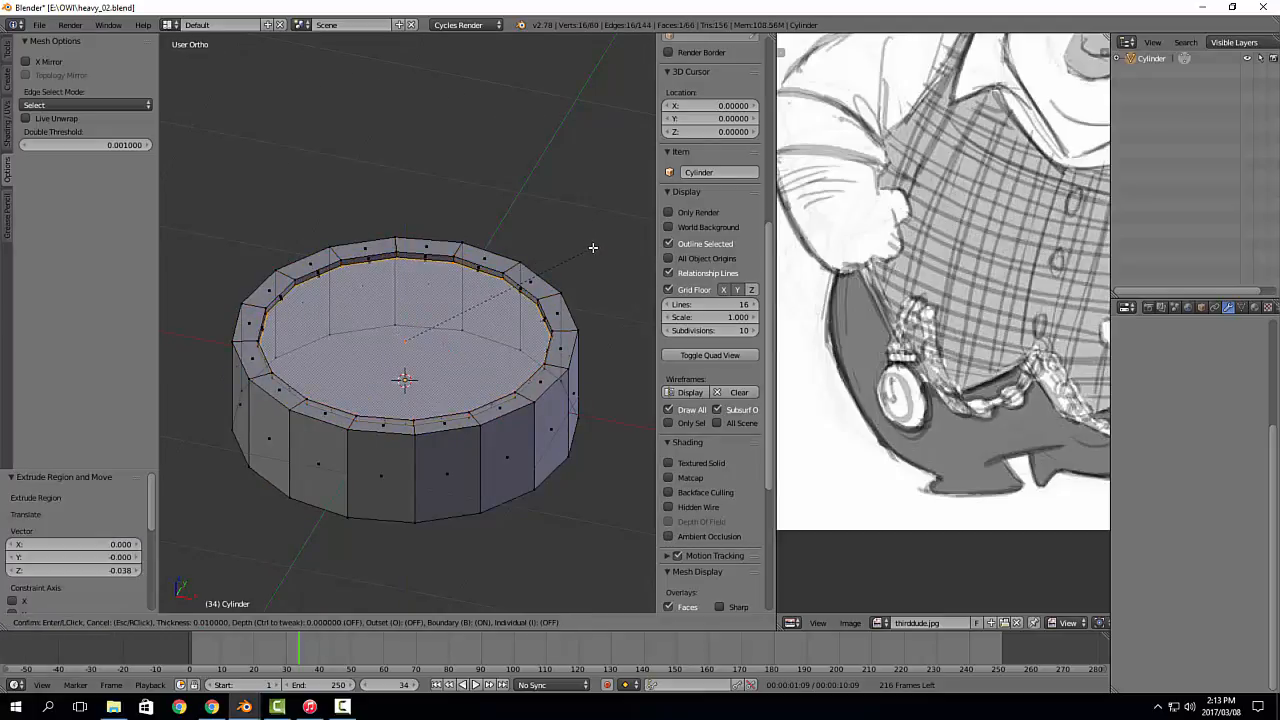
{"action": "left_click", "coordinate": [592, 247]}
{"action": "key", "text": "e"}
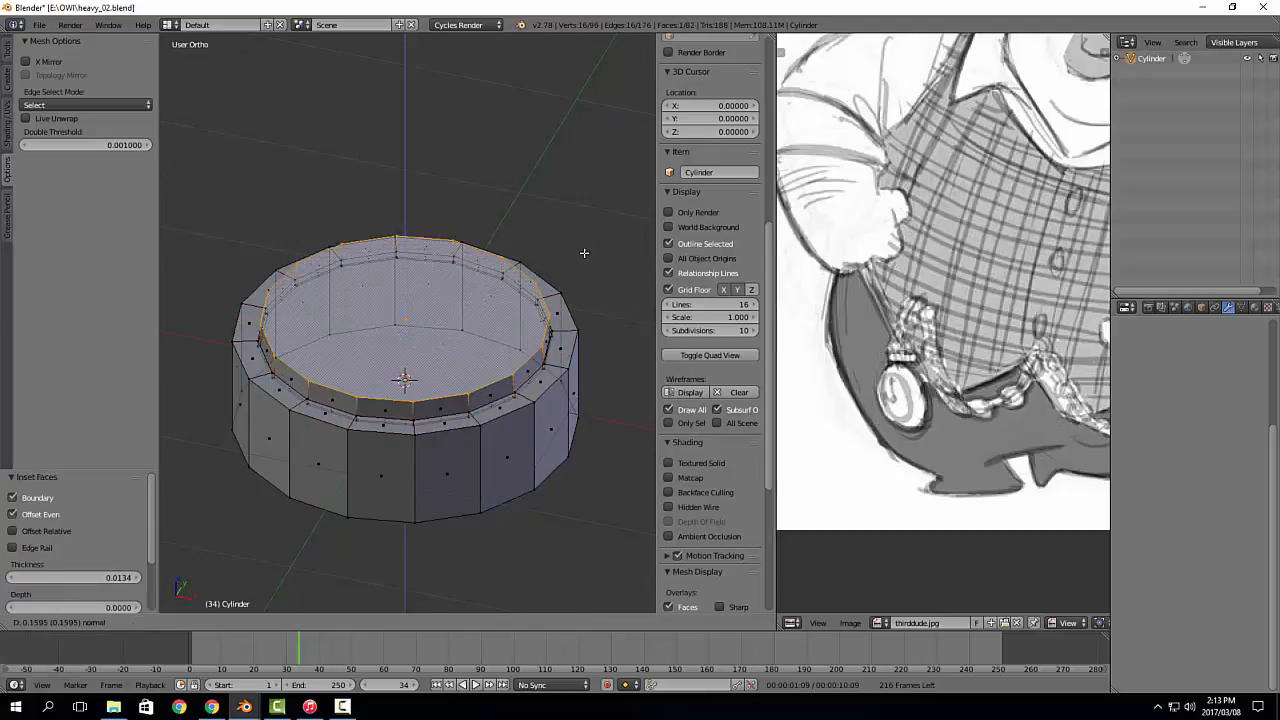
{"action": "left_click", "coordinate": [580, 252]}
{"action": "key", "text": "s"}
{"action": "left_click", "coordinate": [534, 268]}
{"action": "middle_click_drag", "start_coordinate": [534, 268], "coordinate": [531, 240]}
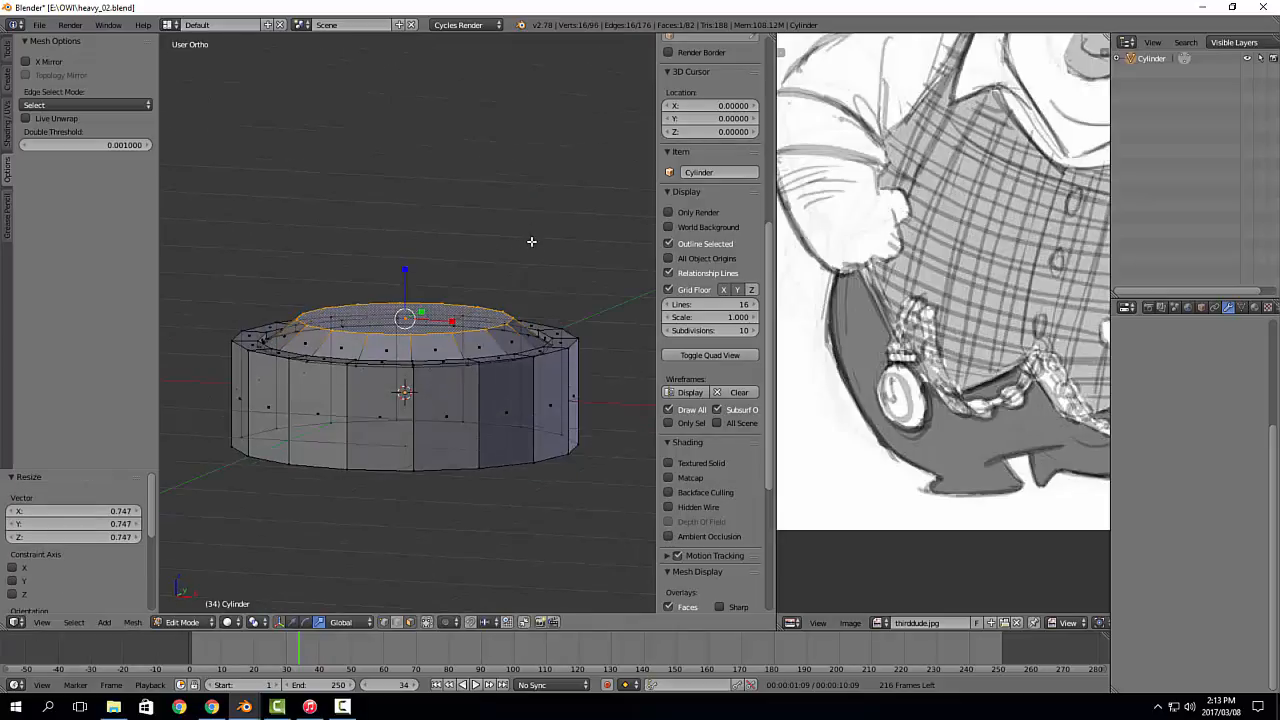
Step: Extrude the raised top face about 0.029 upward and scale it to about 0.59 to continue the dome
{"action": "scroll", "coordinate": [528, 277], "scroll_direction": "up", "scroll_amount": 1}
{"action": "key", "text": "e"}
{"action": "left_click", "coordinate": [538, 271]}
{"action": "key", "text": "s"}
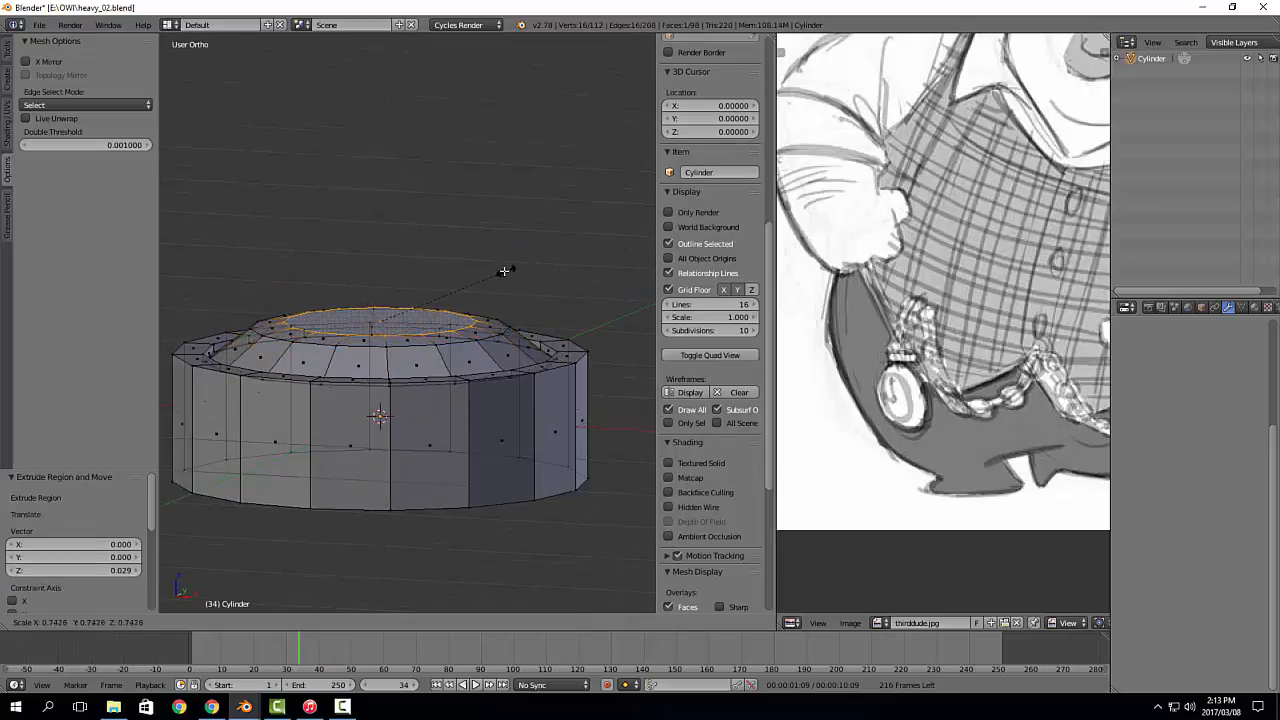
{"action": "left_click", "coordinate": [475, 270]}
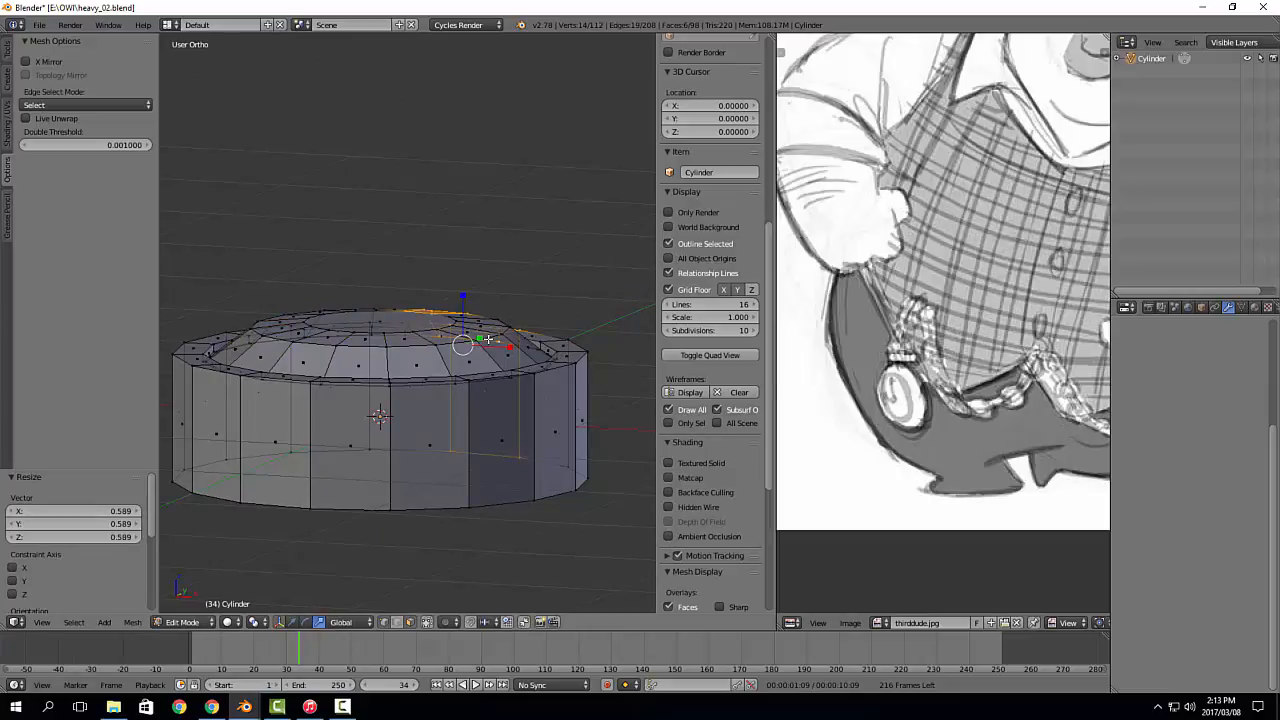
Step: Edge-slide the dome's middle edge loop outward by about 0.24 to round the glass profile
{"action": "key", "text": "shift+2"}
{"action": "left_click", "coordinate": [419, 342], "text": "alt"}
{"action": "left_click", "coordinate": [421, 352], "text": "alt"}
{"action": "key", "text": "shift+1"}
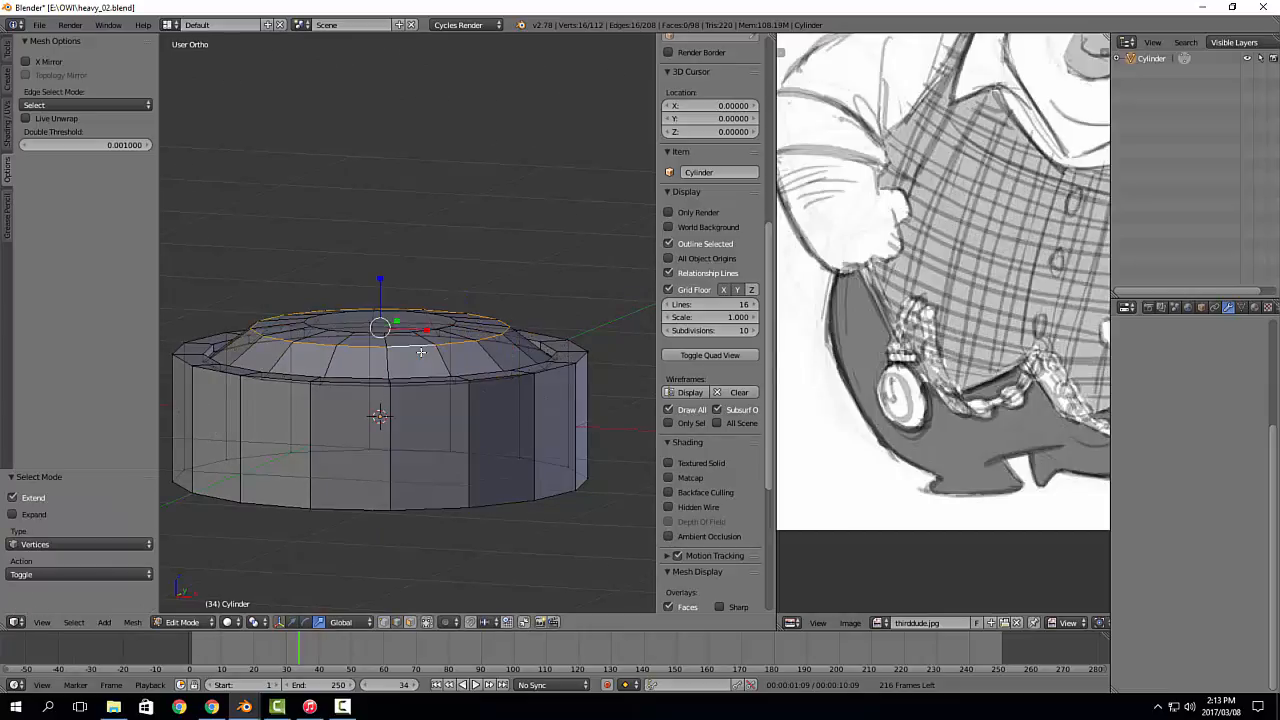
{"action": "key", "text": "g"}
{"action": "key", "text": "g"}
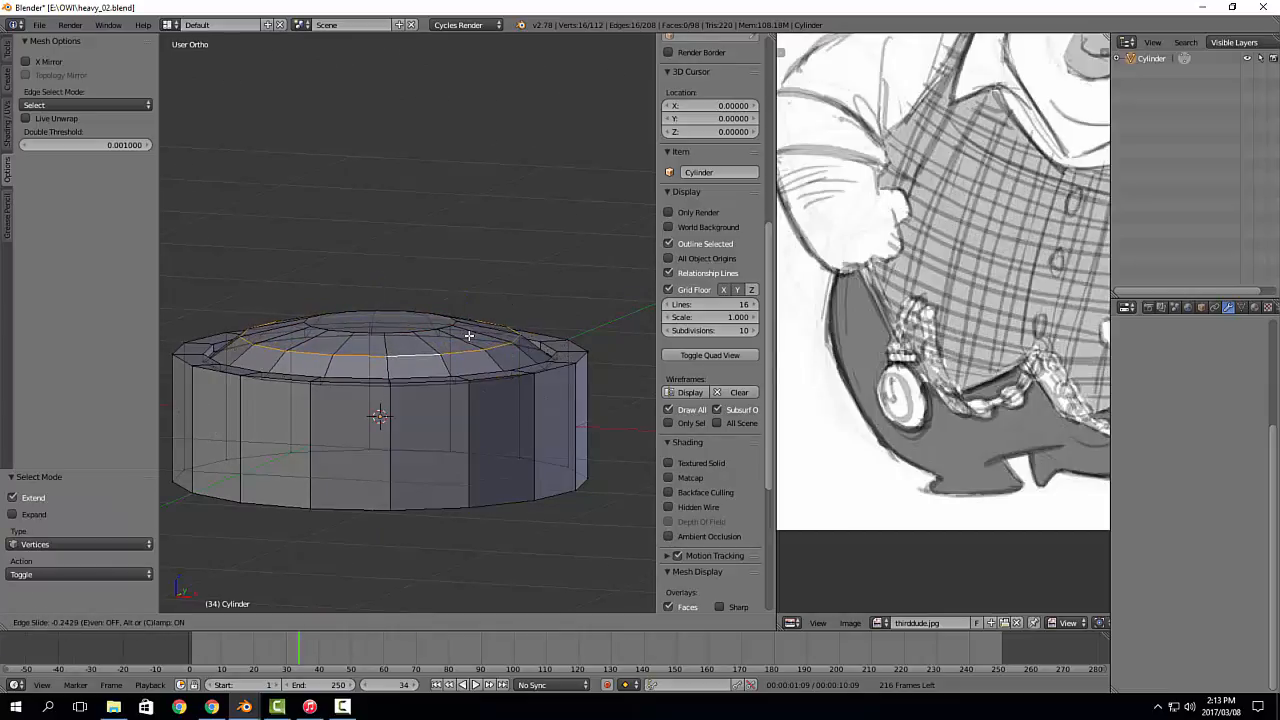
{"action": "left_click", "coordinate": [472, 336]}
{"action": "middle_click_drag", "start_coordinate": [479, 341], "coordinate": [486, 320], "text": "shift"}
Step: Cut a centred edge loop around the disc's side wall and add a level 2 Subdivision Surface to the object
{"action": "key", "text": "ctrl+r"}
{"action": "left_click", "coordinate": [533, 410]}
{"action": "right_click", "coordinate": [533, 410]}
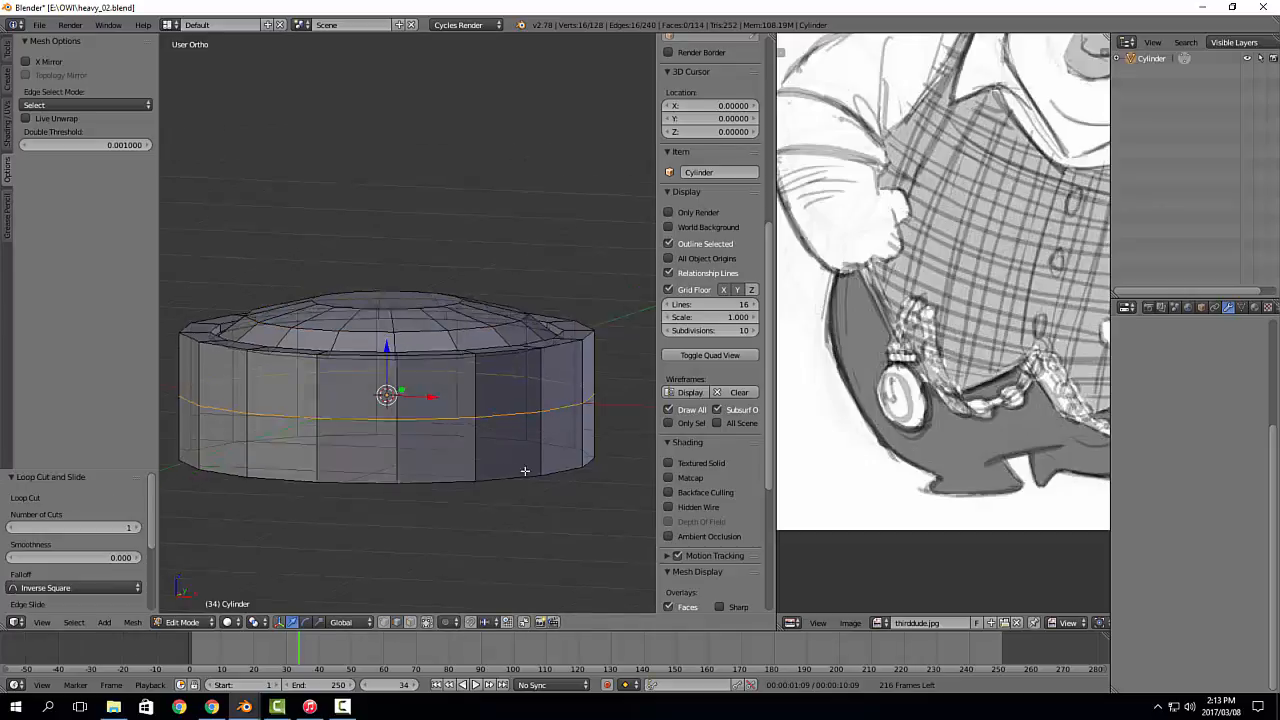
{"action": "middle_click_drag", "start_coordinate": [528, 481], "coordinate": [520, 434]}
{"action": "middle_click_drag", "start_coordinate": [405, 457], "coordinate": [451, 460]}
{"action": "key", "text": "Tab"}
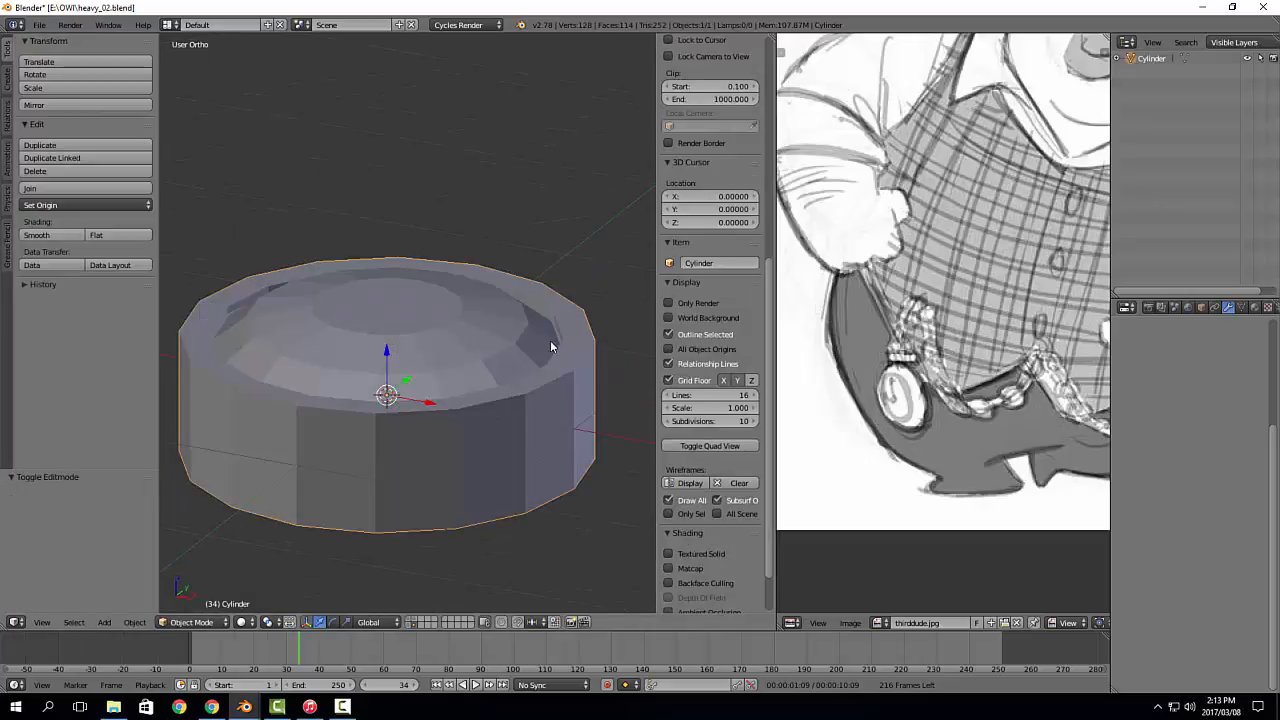
{"action": "key", "text": "ctrl+3"}
{"action": "mouse_move", "coordinate": [553, 316]}
{"action": "middle_mouse_down"}
{"action": "mouse_move", "coordinate": [547, 377]}
{"action": "mouse_move", "coordinate": [530, 312]}
{"action": "middle_mouse_up"}
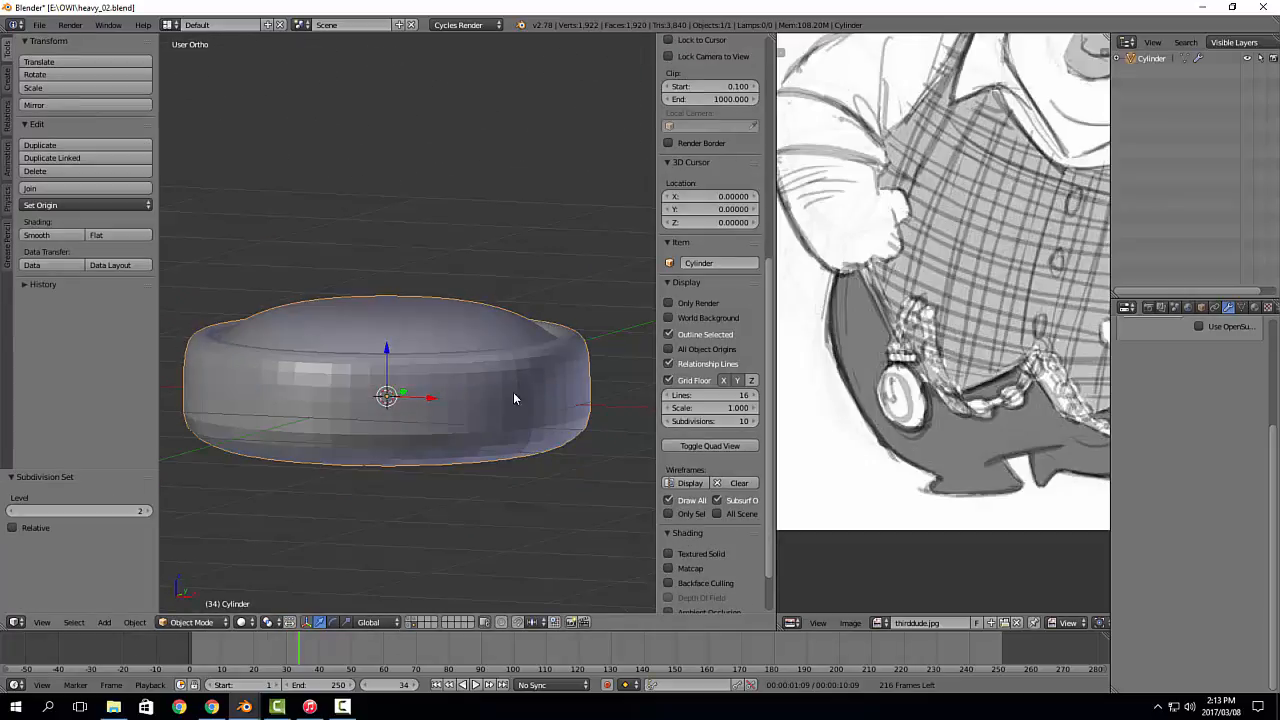
Step: Inset the bottom face of the watch body by about 0.46 in Edit Mode
{"action": "key", "text": "Tab"}
{"action": "middle_click_drag", "start_coordinate": [514, 444], "coordinate": [518, 407]}
{"action": "key", "text": "4"}
{"action": "right_click", "coordinate": [391, 457]}
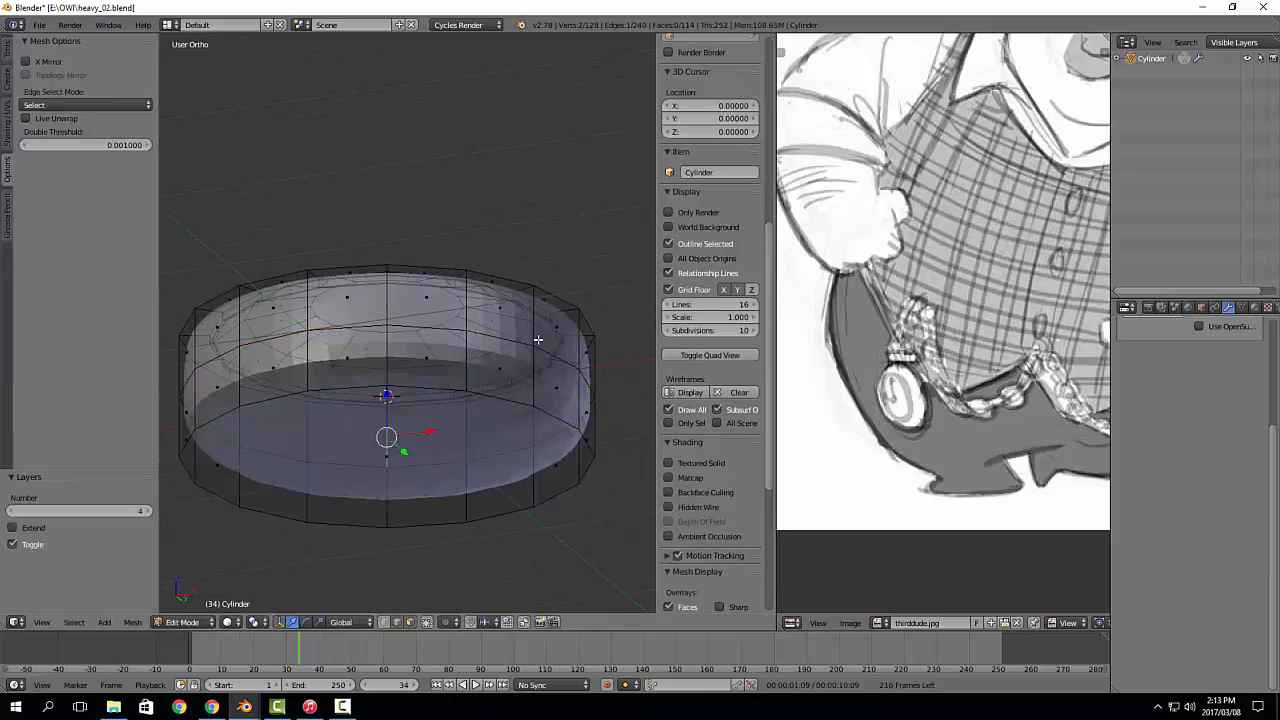
{"action": "key", "text": "a"}
{"action": "key", "text": "2"}
{"action": "right_click", "coordinate": [382, 455]}
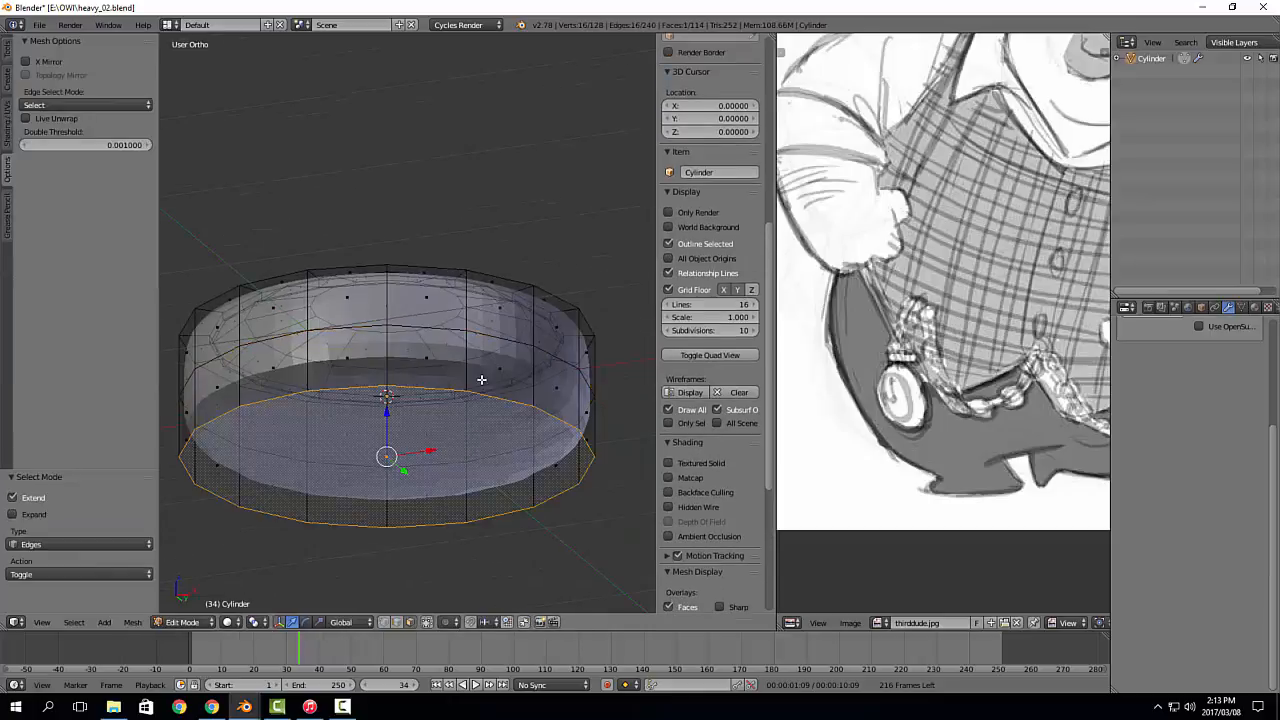
{"action": "key", "text": "i"}
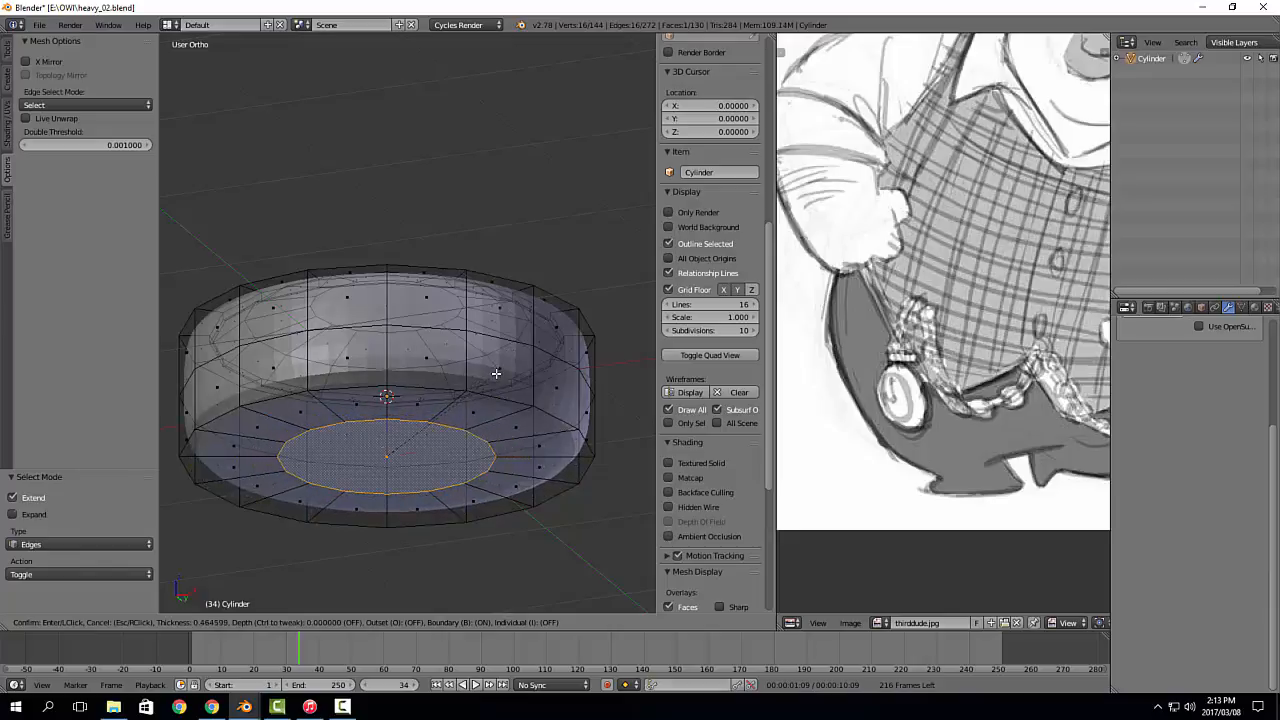
{"action": "left_click", "coordinate": [494, 371]}
{"action": "middle_click_drag", "start_coordinate": [494, 371], "coordinate": [412, 375]}
Step: Scale the entire watch mesh down slightly along Z to make it thinner, and return to Object Mode
{"action": "key", "text": "a"}
{"action": "key", "text": "a"}
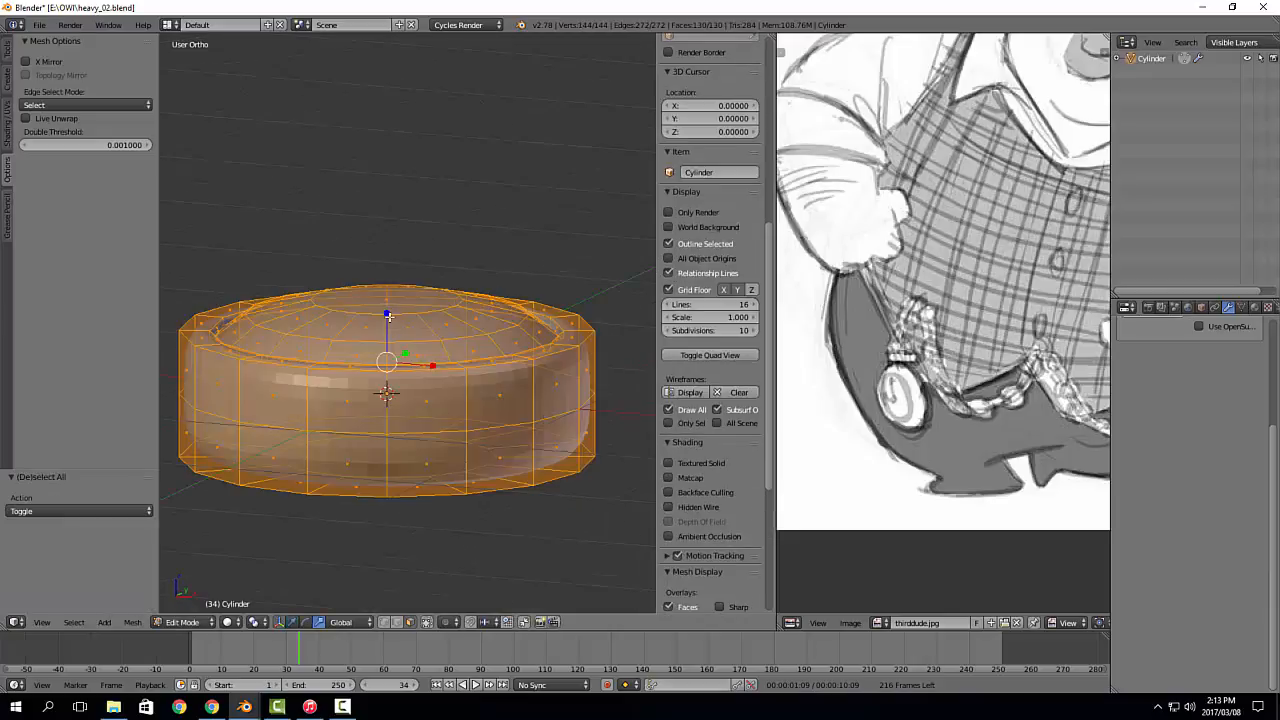
{"action": "left_click_drag", "start_coordinate": [389, 317], "coordinate": [391, 331]}
{"action": "key", "text": "Tab"}
{"action": "middle_click_drag", "start_coordinate": [506, 366], "coordinate": [428, 200]}
{"action": "key", "text": "Tab"}
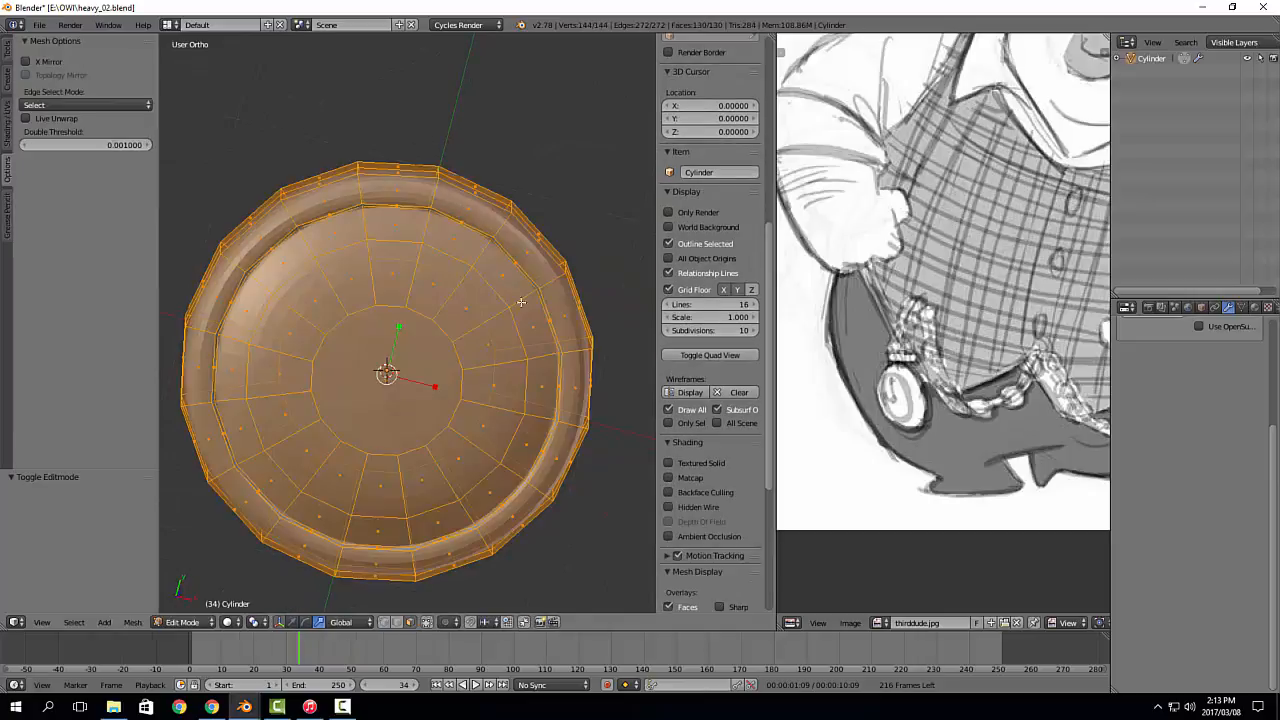
{"action": "middle_click_drag", "start_coordinate": [521, 302], "coordinate": [512, 320]}
{"action": "key", "text": "Tab"}
Step: Scale the watch body object down uniformly to about 0.233
{"action": "key", "text": "v"}
{"action": "scroll", "coordinate": [451, 312], "scroll_direction": "down", "scroll_amount": 3}
{"action": "key", "text": "v"}
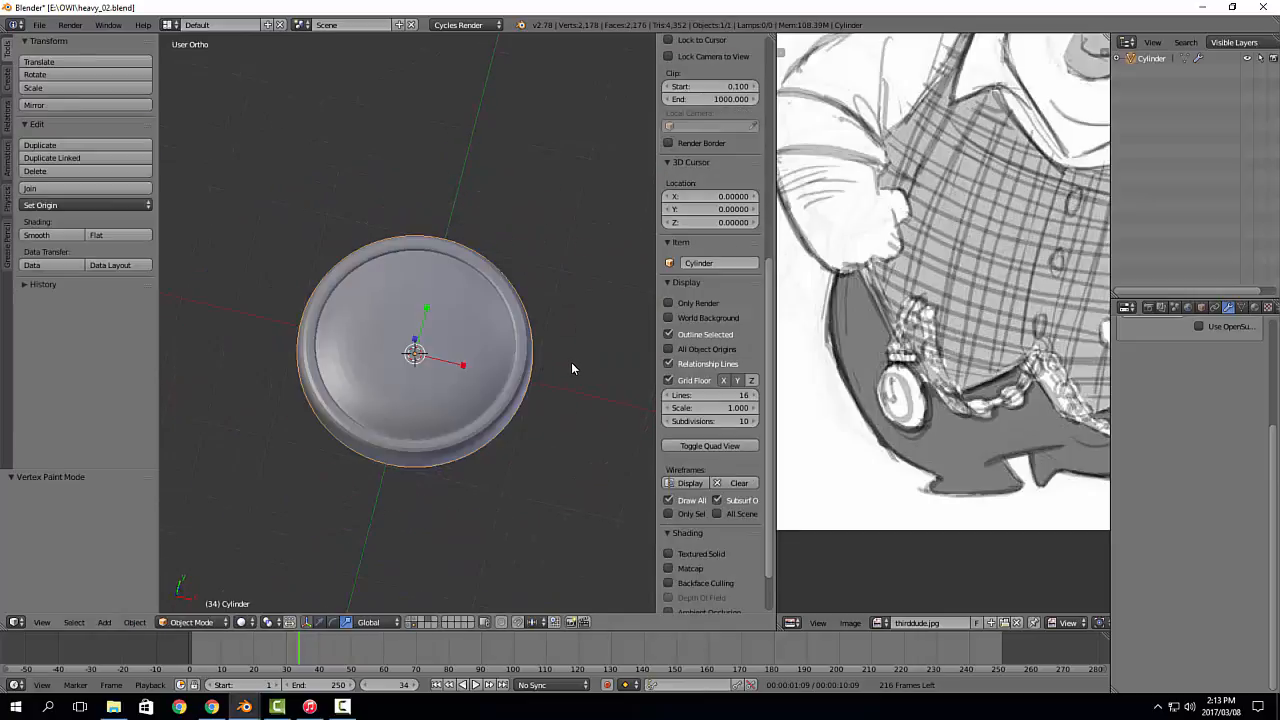
{"action": "key", "text": "s"}
{"action": "left_click", "coordinate": [443, 358]}
{"action": "scroll", "coordinate": [445, 355], "scroll_direction": "up", "scroll_amount": 5}
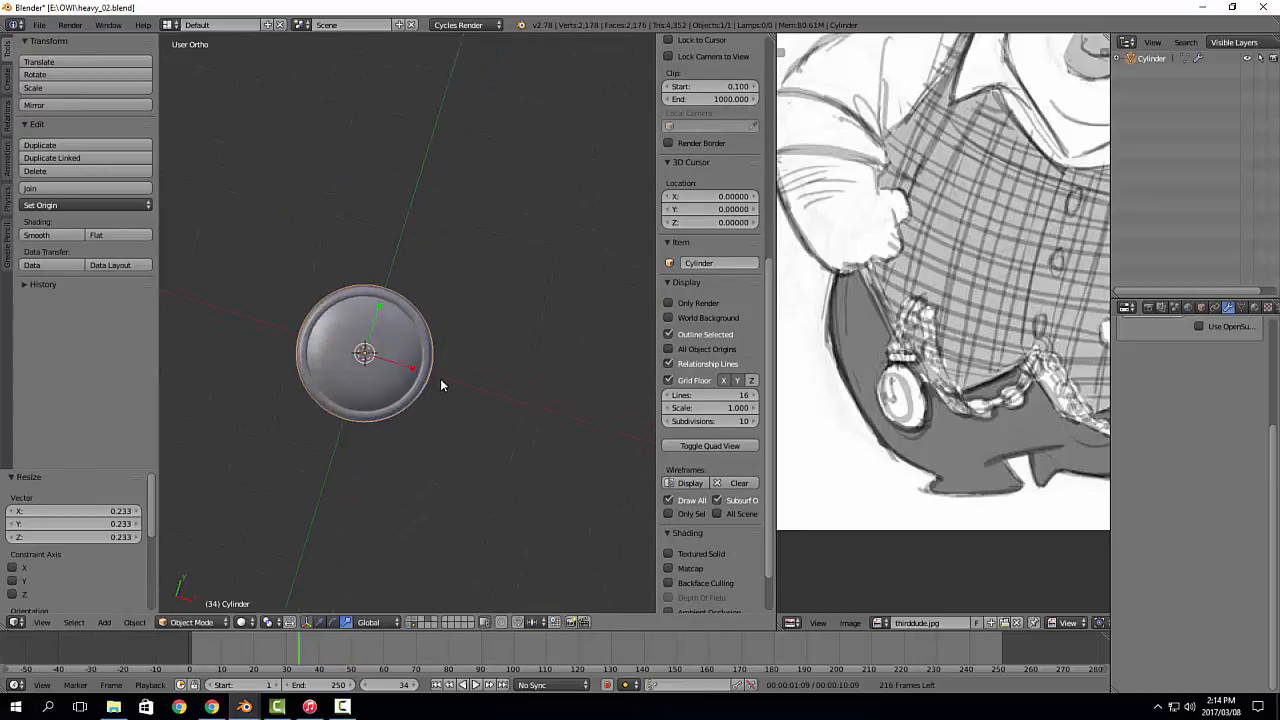
{"action": "middle_click_drag", "start_coordinate": [440, 384], "coordinate": [420, 323]}
Step: Add a torus mesh at the watch's centre and adjust its radii for a slimmer ring
{"action": "key", "text": "shift+a"}
{"action": "mouse_move", "coordinate": [437, 325]}
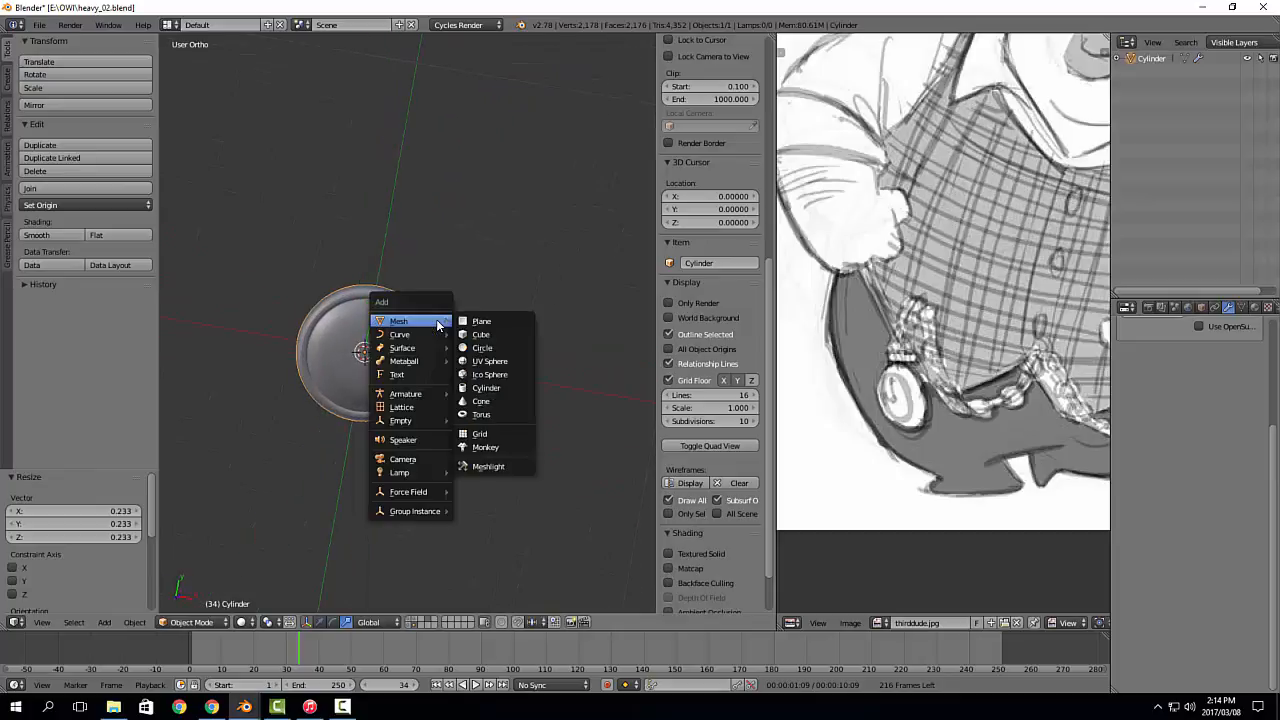
{"action": "left_click", "coordinate": [481, 414]}
{"action": "key", "text": "s"}
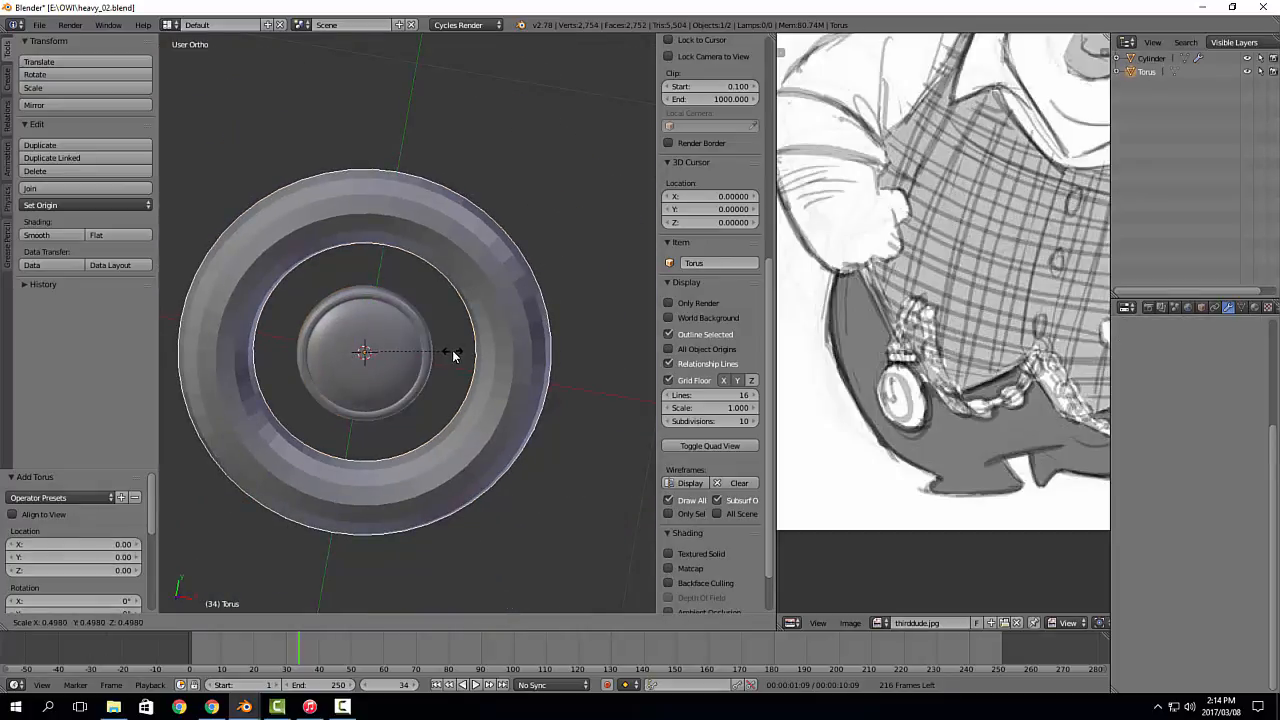
{"action": "right_click", "coordinate": [454, 354]}
{"action": "scroll", "coordinate": [127, 524], "scroll_direction": "down", "scroll_amount": 3}
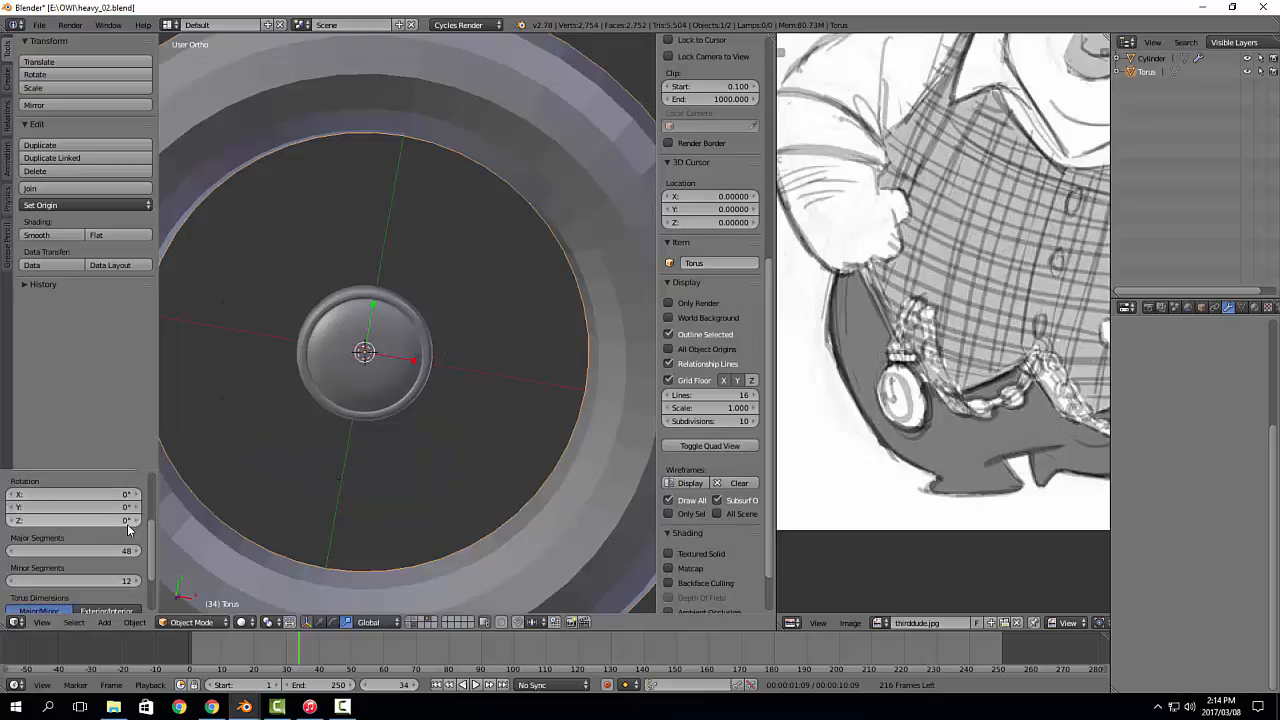
{"action": "scroll", "coordinate": [136, 558], "scroll_direction": "down", "scroll_amount": 3}
{"action": "scroll", "coordinate": [136, 561], "scroll_direction": "down", "scroll_amount": 1}
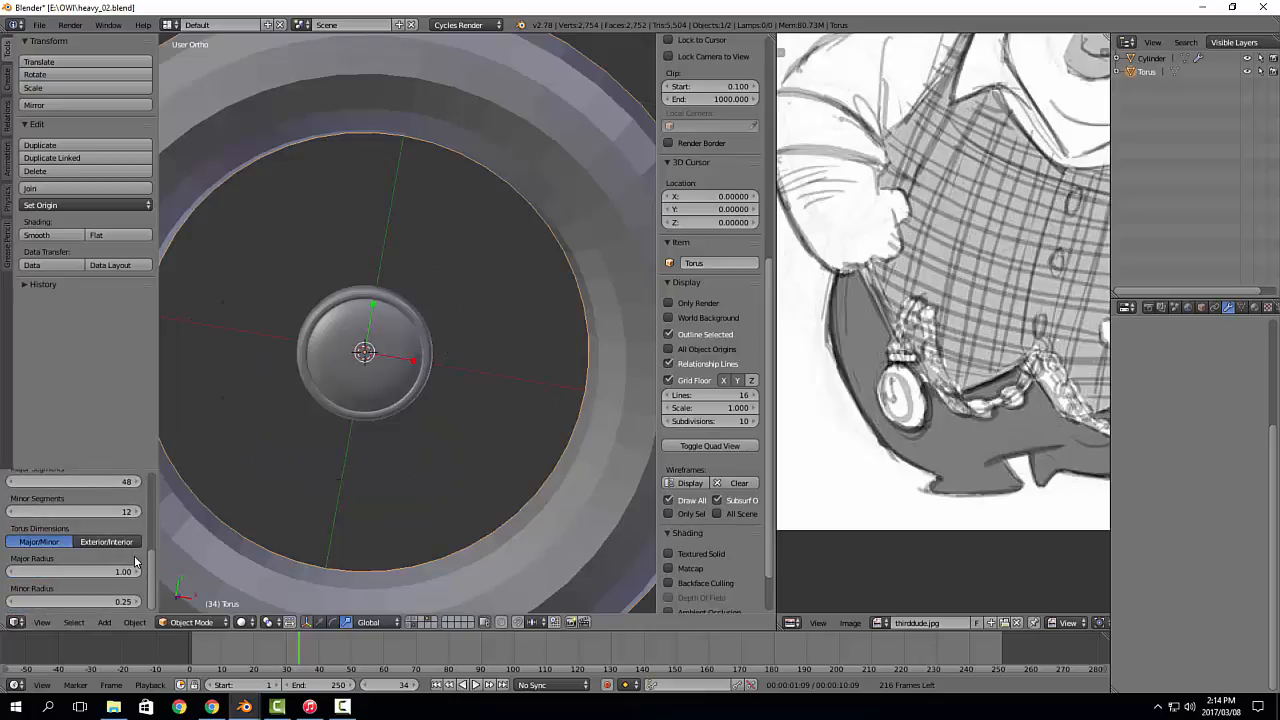
{"action": "left_click_drag", "start_coordinate": [118, 574], "coordinate": [60, 601]}
Step: Shrink the torus into a small ring and move it along Y to just above the watch body
{"action": "key", "text": "s"}
{"action": "left_click", "coordinate": [404, 362]}
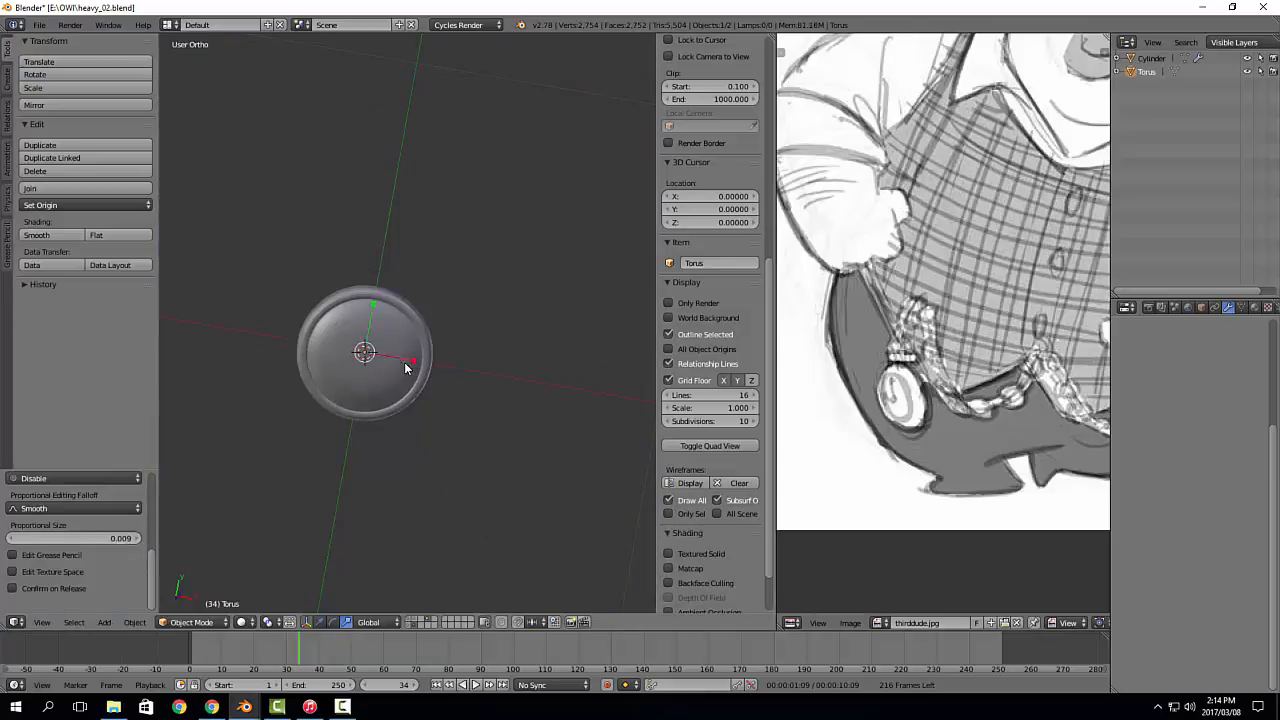
{"action": "key", "text": "g"}
{"action": "key", "text": "y"}
{"action": "left_click", "coordinate": [406, 203]}
{"action": "key", "text": "s"}
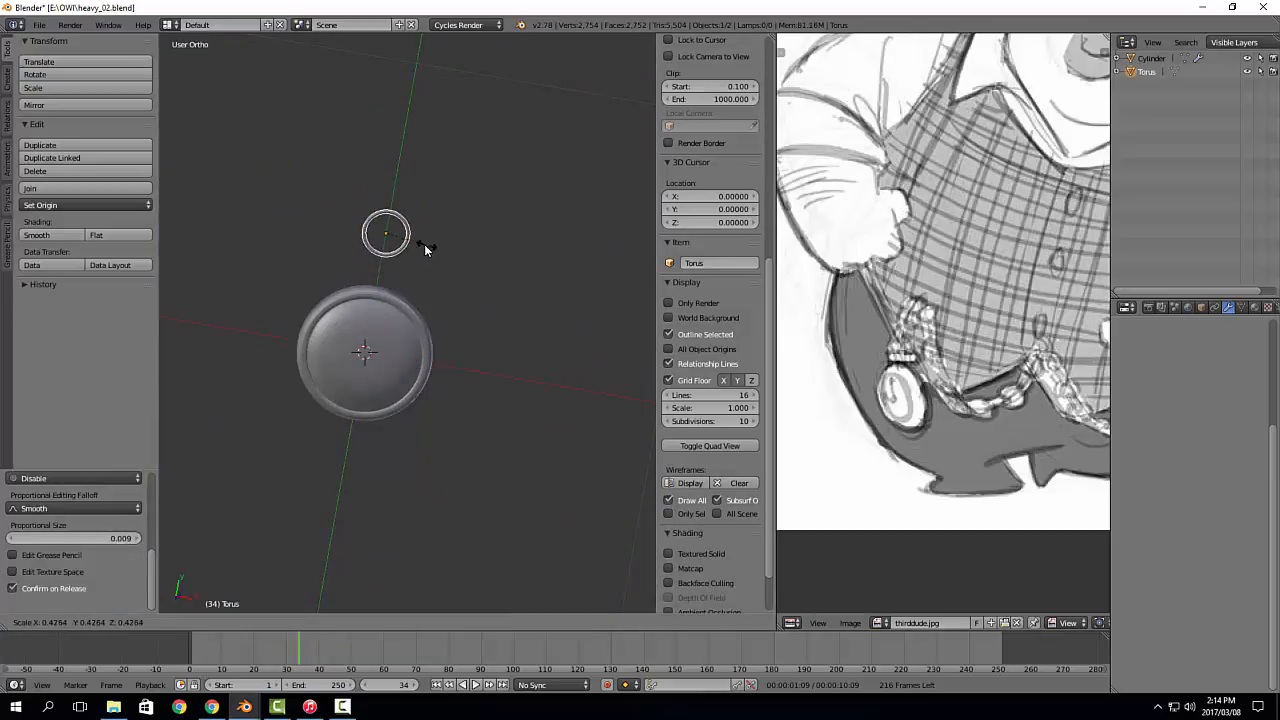
{"action": "left_click", "coordinate": [421, 244]}
{"action": "key", "text": "Tab"}
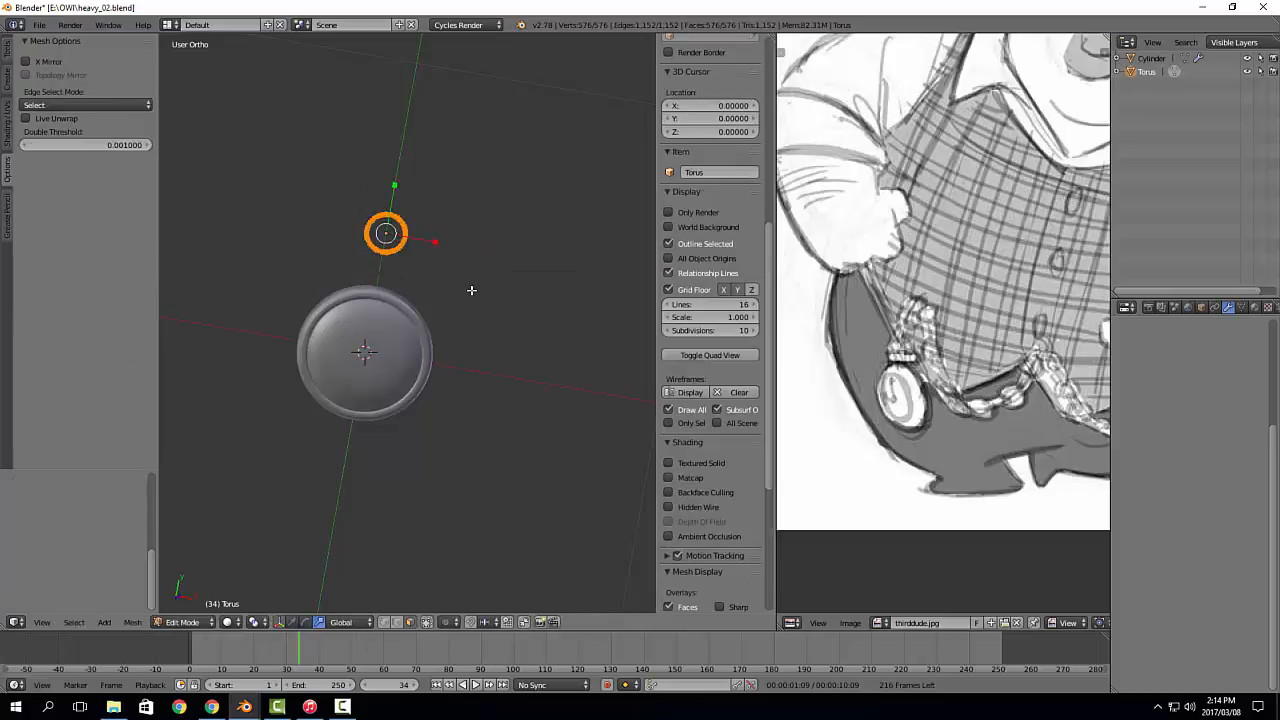
{"action": "key", "text": "Tab"}
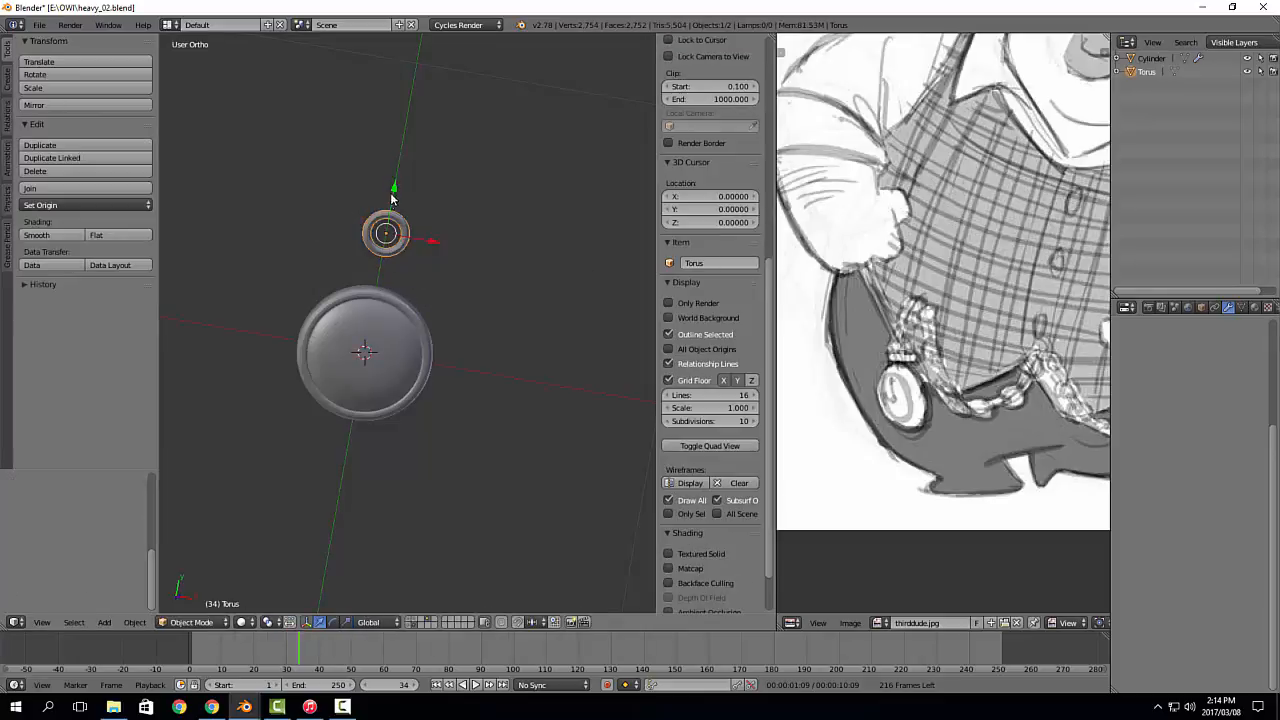
{"action": "left_click_drag", "start_coordinate": [391, 200], "coordinate": [389, 213]}
{"action": "scroll", "coordinate": [398, 280], "scroll_direction": "up", "scroll_amount": 3}
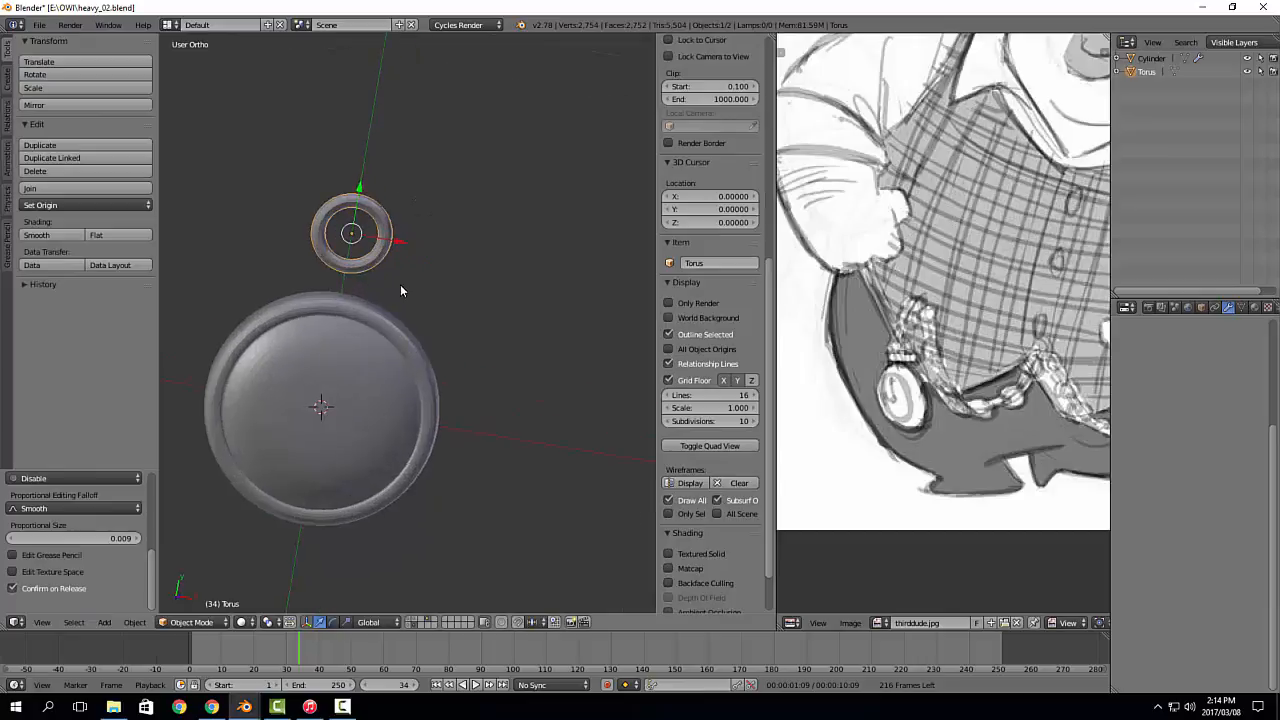
Step: Add a cube mesh at the watch's centre
{"action": "key", "text": "shift+a"}
{"action": "mouse_move", "coordinate": [440, 305]}
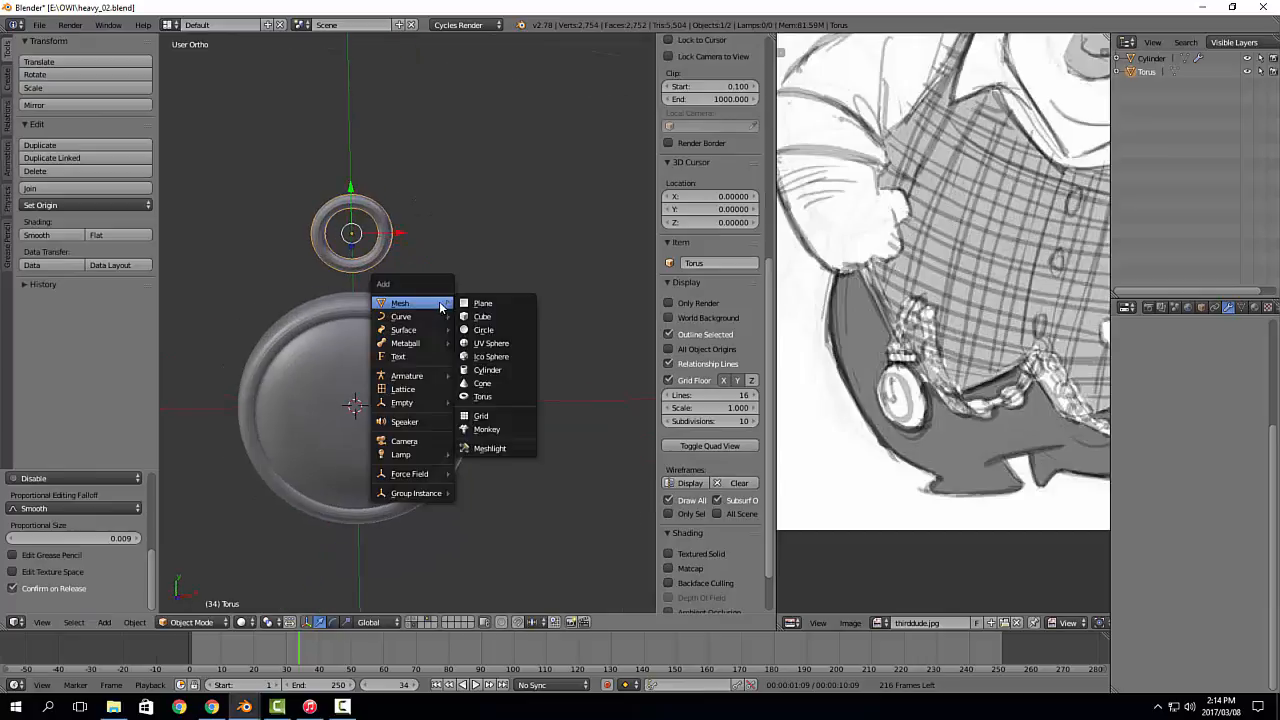
{"action": "left_click", "coordinate": [493, 317]}
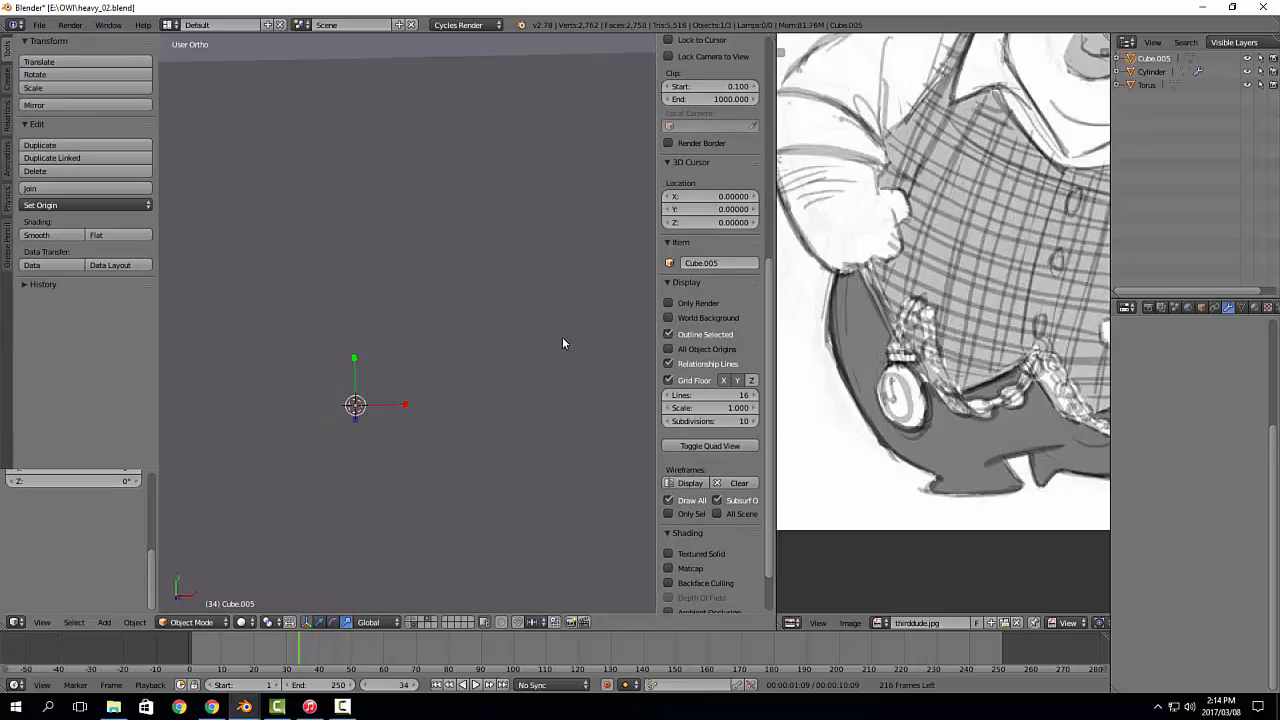
Step: Scale the new cube down uniformly in top view to about a quarter of the watch body's width
{"action": "key", "text": "s"}
{"action": "left_click", "coordinate": [385, 372]}
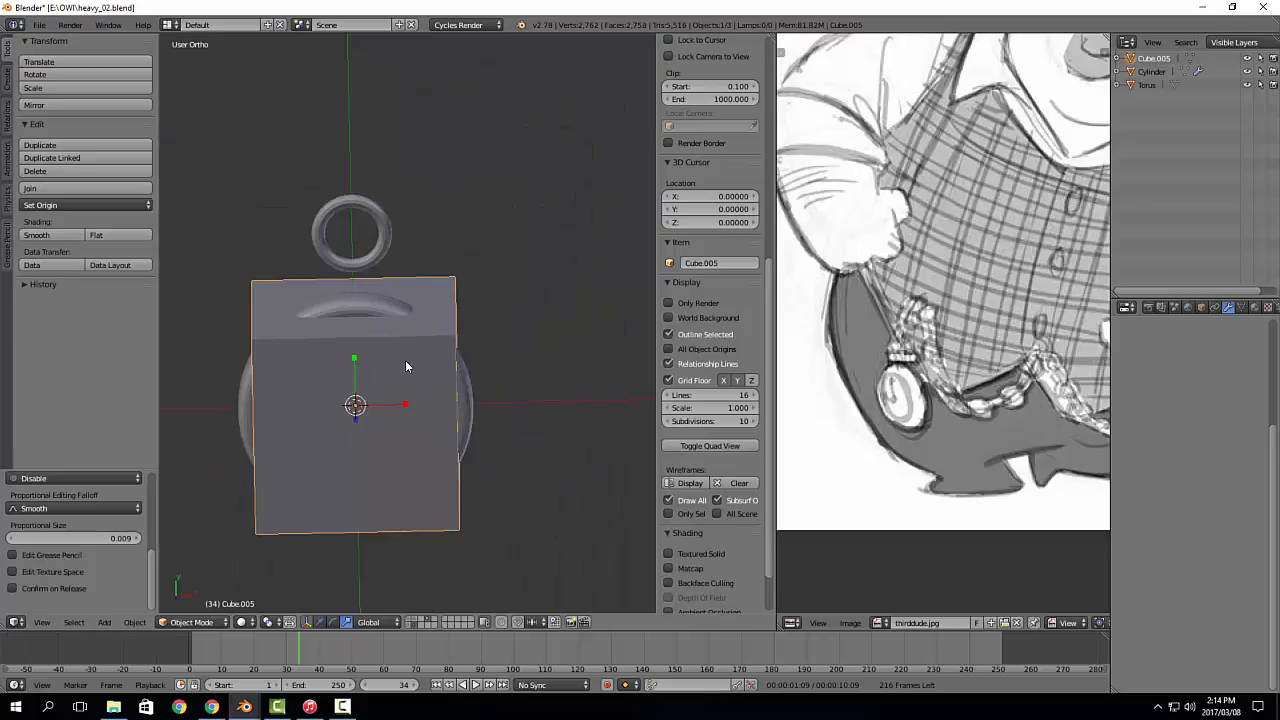
{"action": "key", "text": "KP_5"}
{"action": "key", "text": "KP_7"}
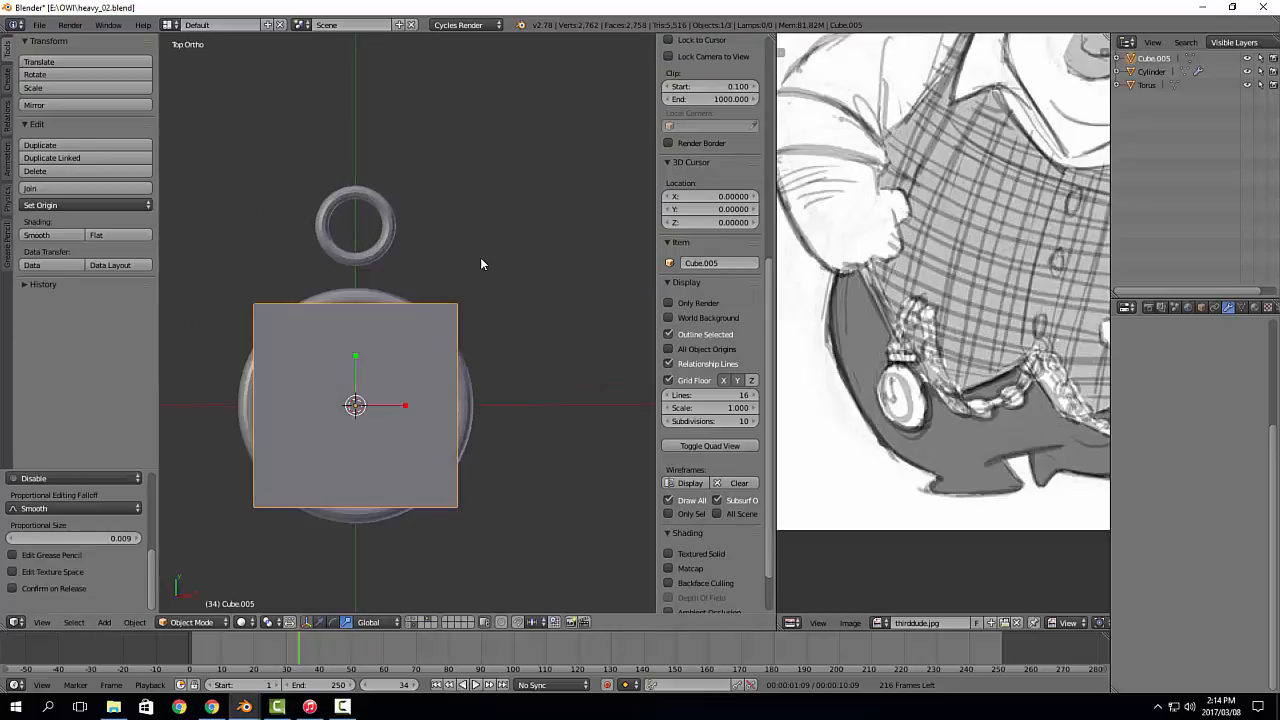
{"action": "key", "text": "s"}
{"action": "left_click", "coordinate": [390, 380]}
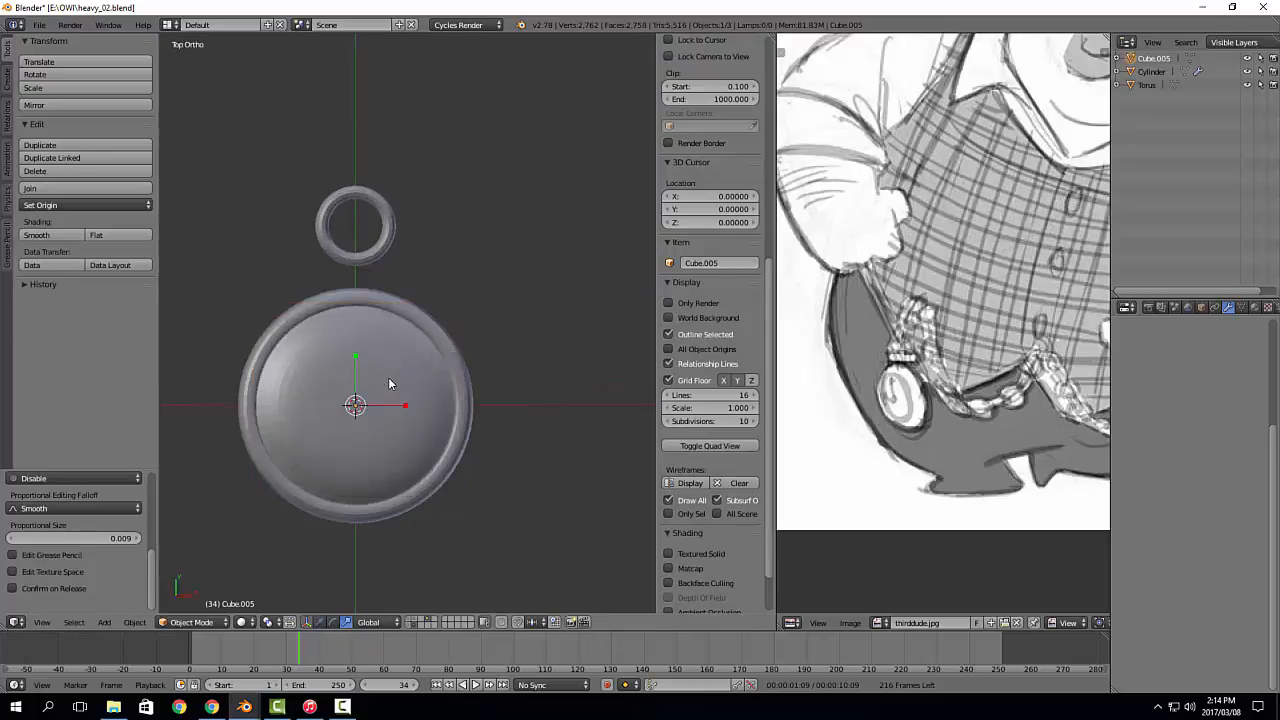
Step: Move the cube along Y to between the watch body and the ring, and shrink it to about half its size
{"action": "key", "text": "z"}
{"action": "key", "text": "w"}
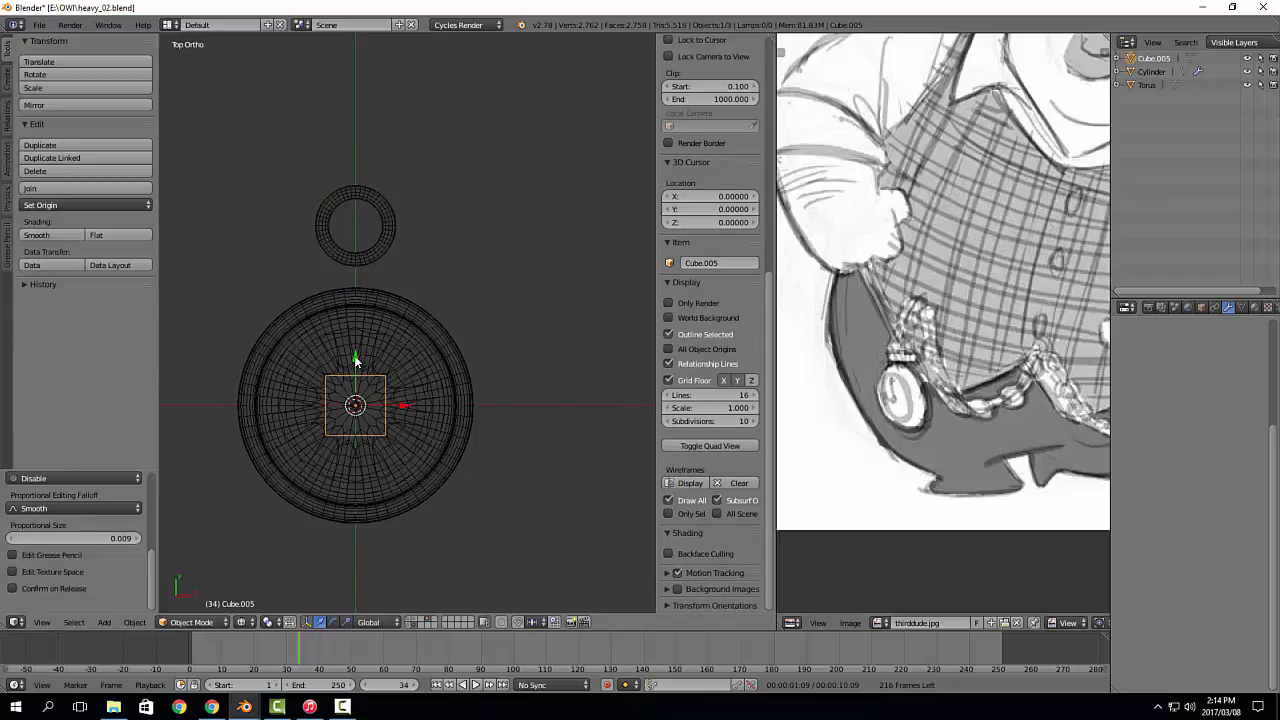
{"action": "left_click_drag", "start_coordinate": [356, 358], "coordinate": [351, 234]}
{"action": "key", "text": "r"}
{"action": "key", "text": "s"}
{"action": "left_click", "coordinate": [416, 287]}
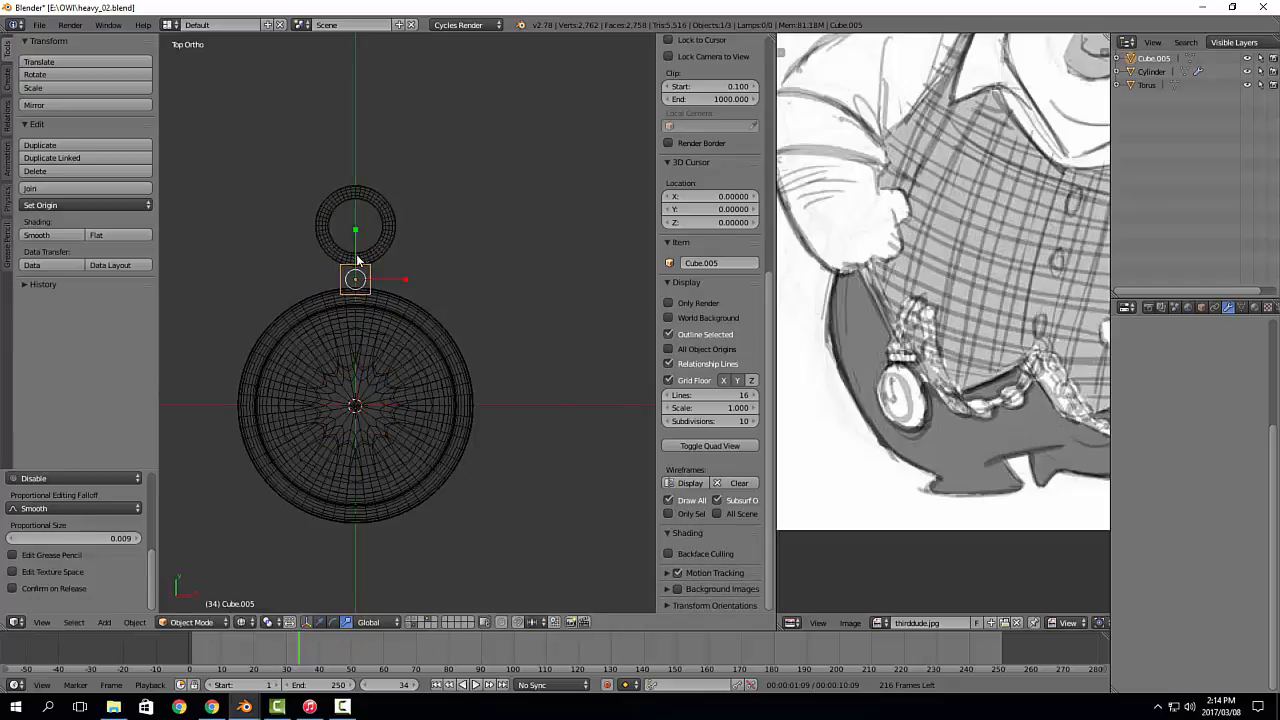
Step: Shrink the cube's whole mesh inward along its normals to make a slimmer connector block
{"action": "scroll", "coordinate": [434, 277], "scroll_direction": "up", "scroll_amount": 3}
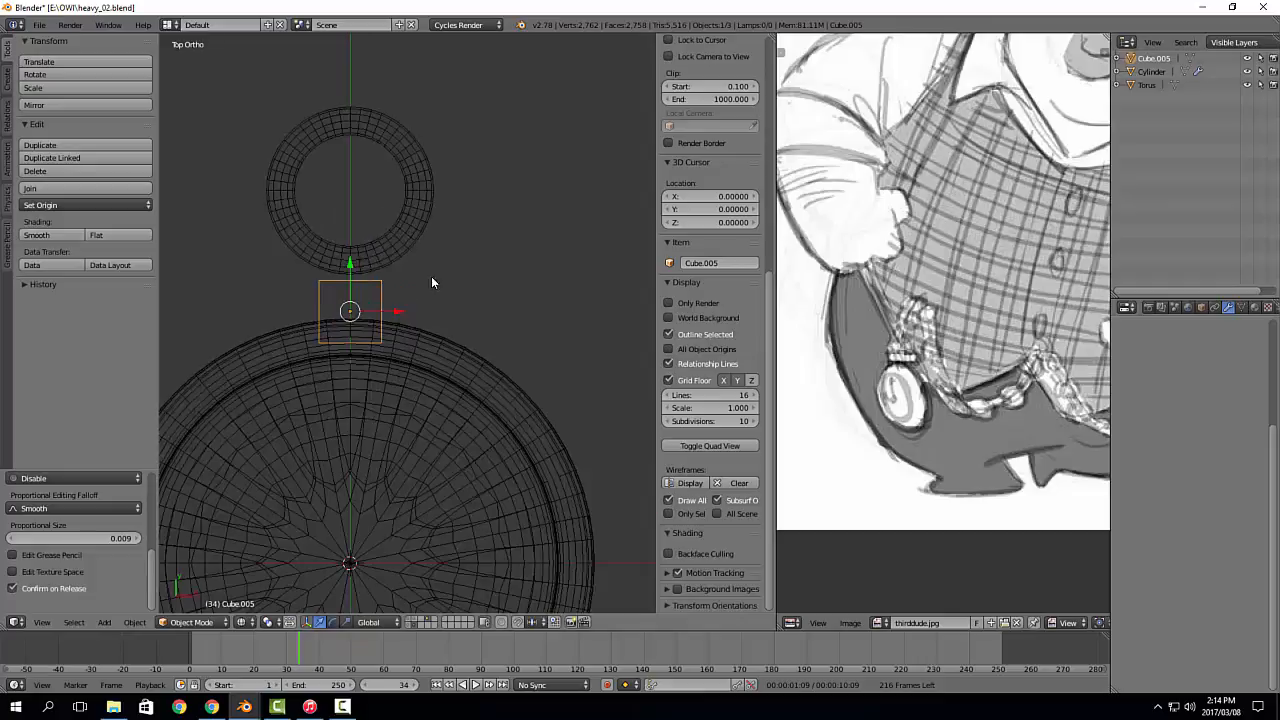
{"action": "key", "text": "Tab"}
{"action": "middle_click_drag", "start_coordinate": [349, 290], "coordinate": [349, 277]}
{"action": "key", "text": "KP_3"}
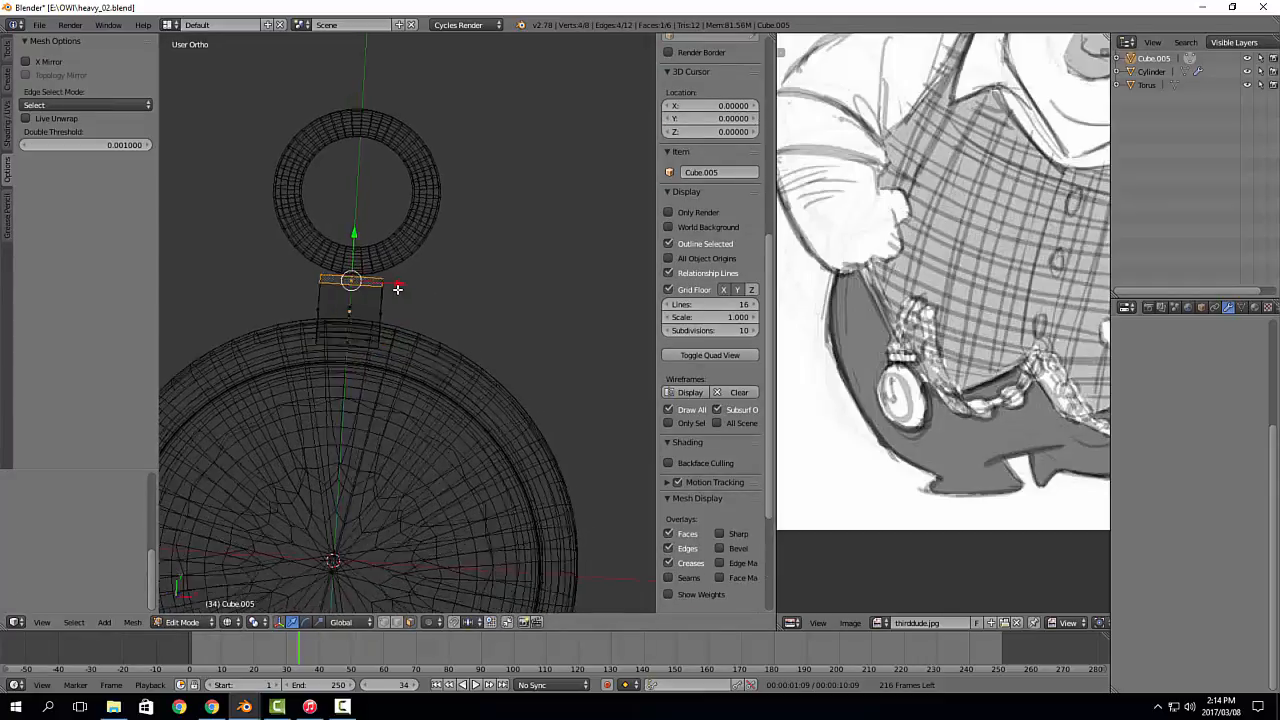
{"action": "key", "text": "KP_7"}
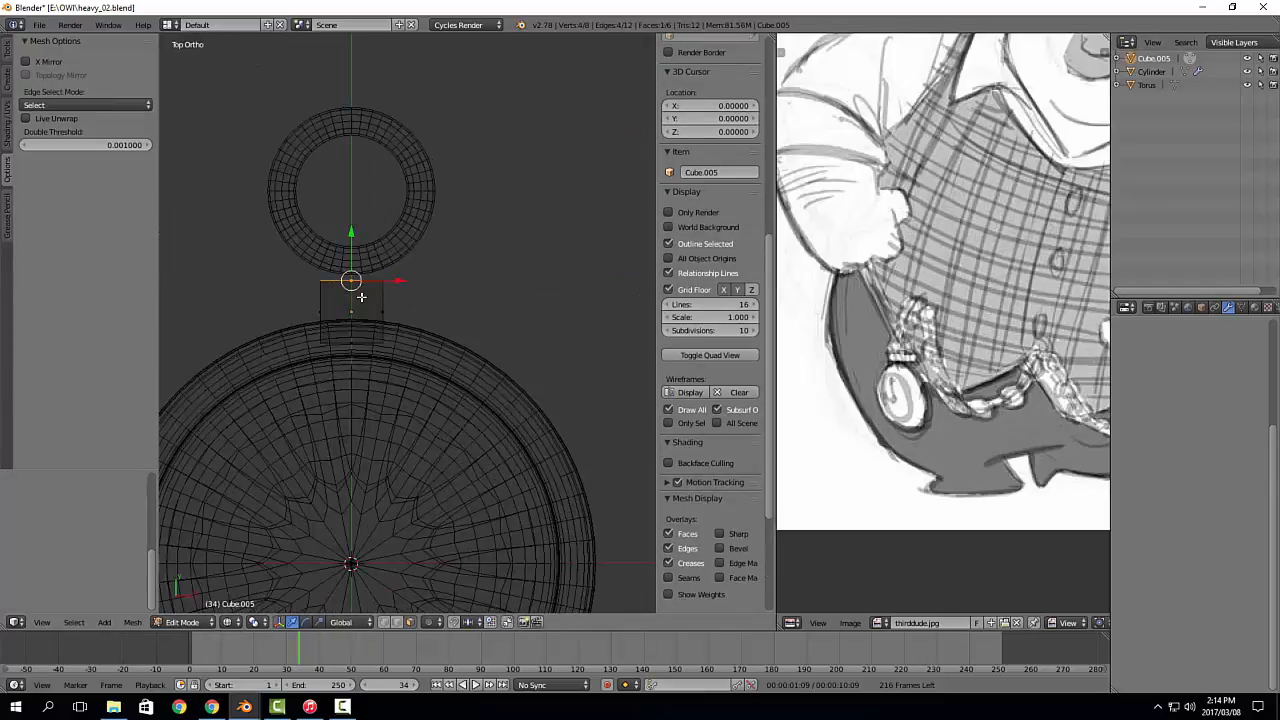
{"action": "key", "text": "a"}
{"action": "key", "text": "a"}
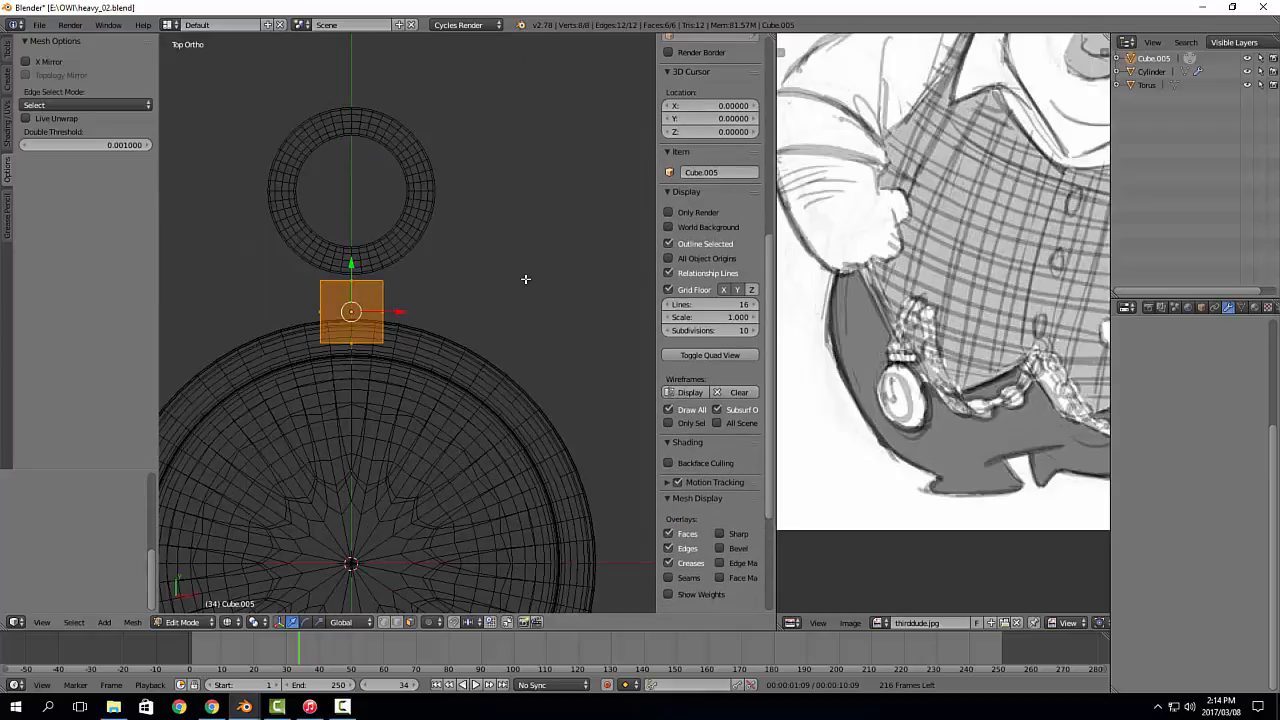
{"action": "key", "text": "alt+s"}
{"action": "left_click", "coordinate": [443, 251]}
{"action": "key", "text": "a"}
Step: Extrude the block's ring-side face about 0.055 into the ring as a stem, followed by a short cap segment
{"action": "right_click", "coordinate": [350, 289]}
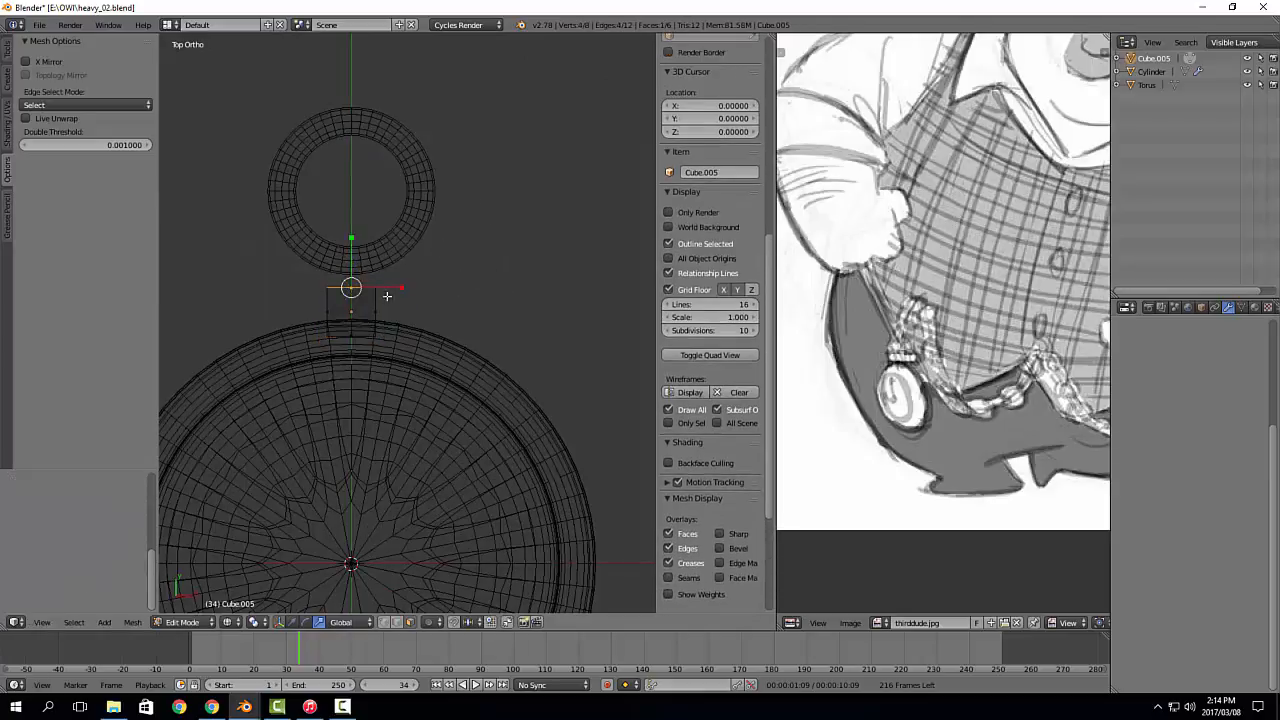
{"action": "key", "text": "e"}
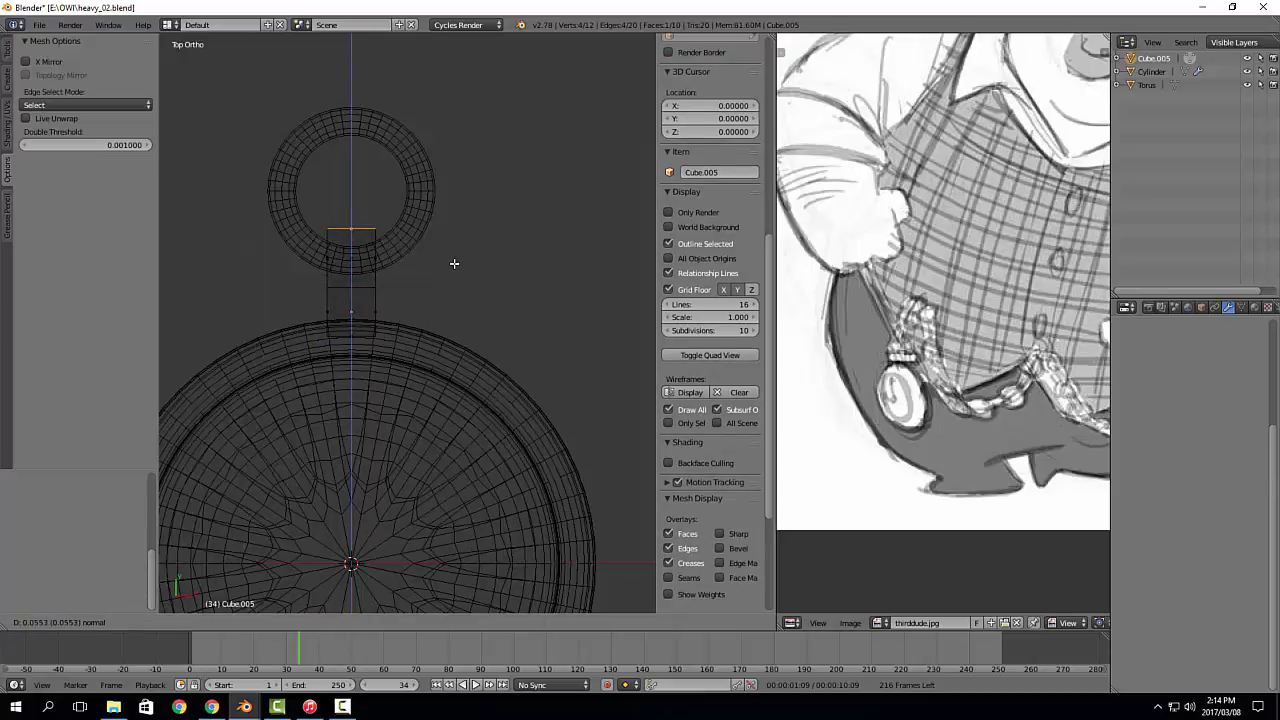
{"action": "left_click", "coordinate": [454, 262]}
{"action": "key", "text": "e"}
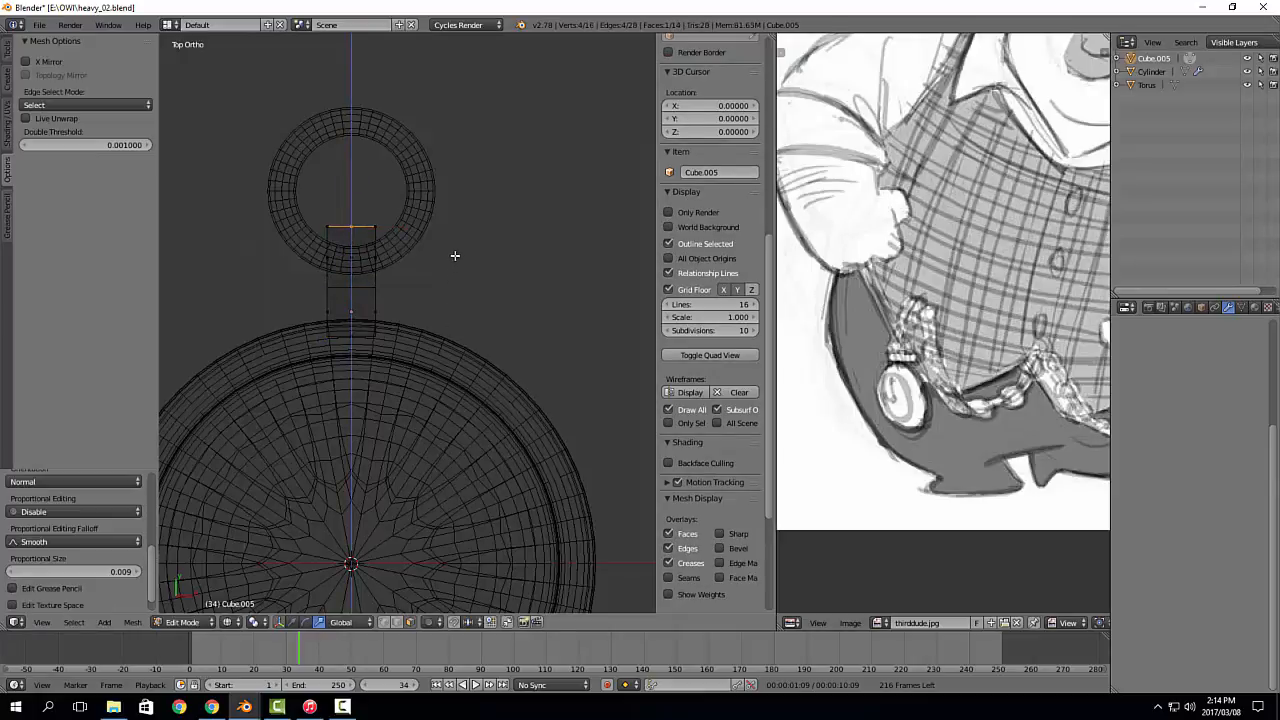
{"action": "left_click", "coordinate": [455, 242]}
Step: Fatten the face loop around the stem's end segment outward to form a wider cap
{"action": "left_click", "coordinate": [376, 213], "text": "alt"}
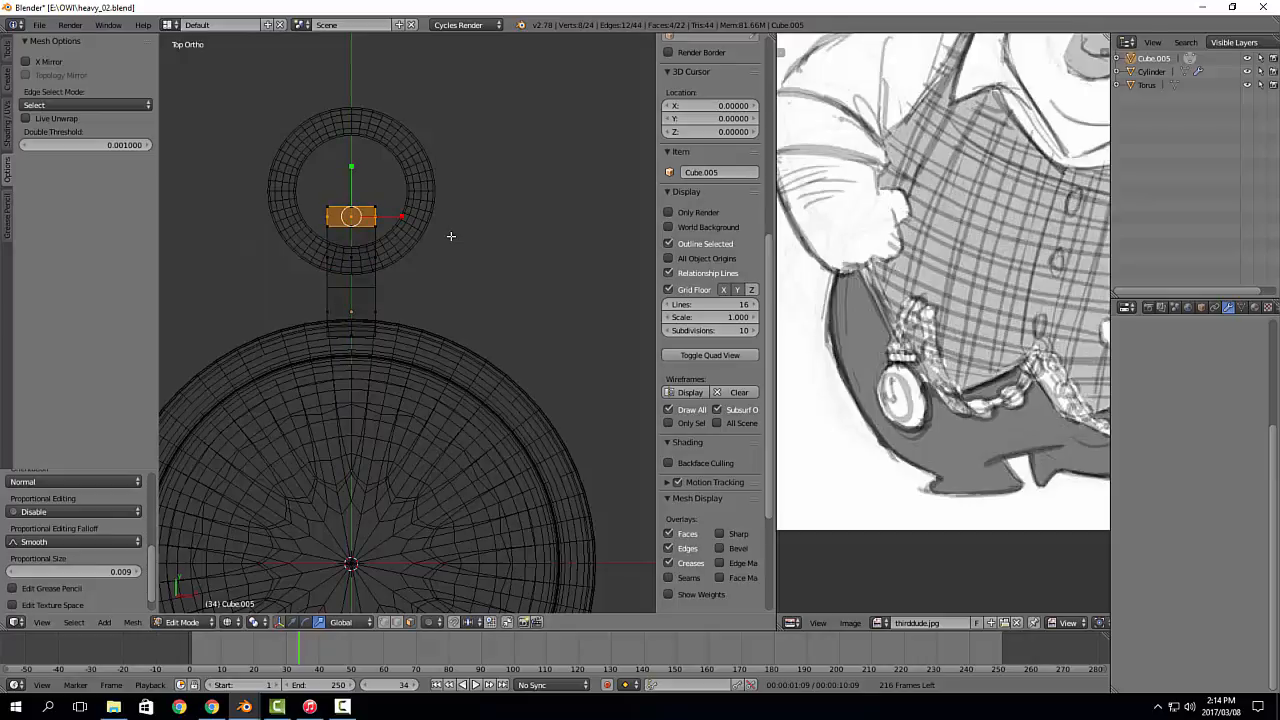
{"action": "key", "text": "alt+s"}
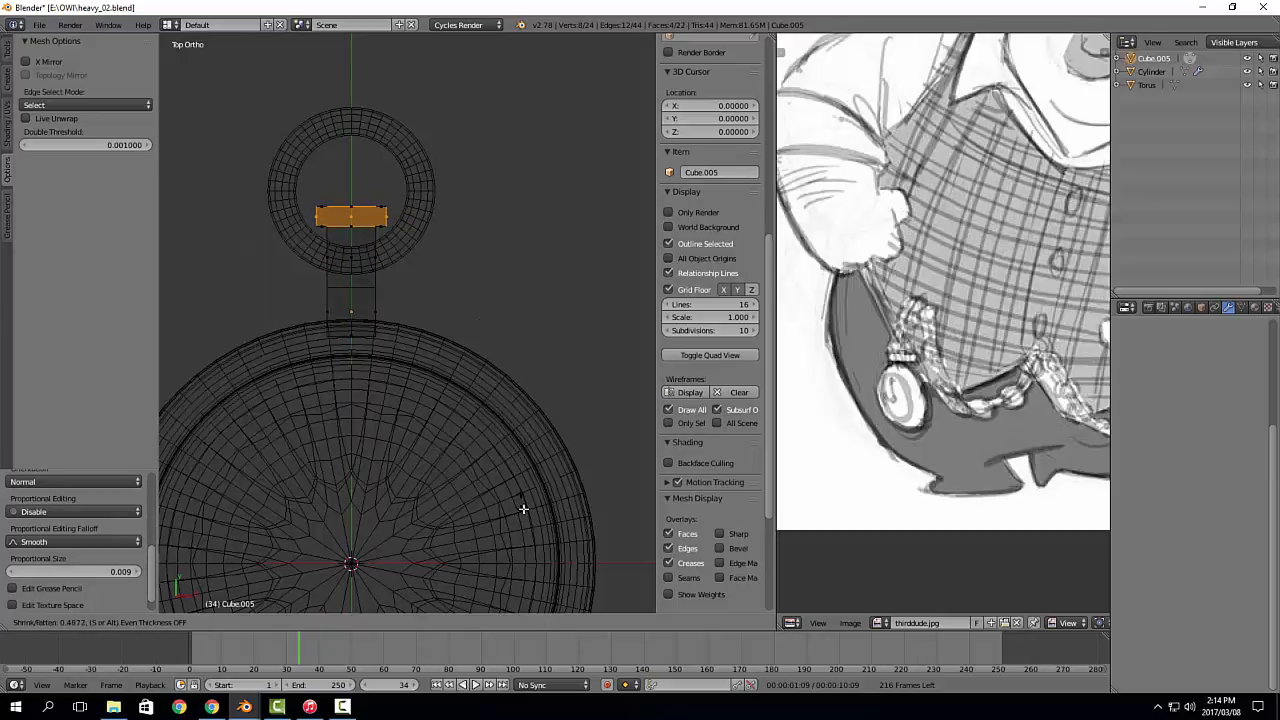
{"action": "left_click", "coordinate": [523, 509]}
Step: Smooth the connector with a Subdivision Surface modifier and add an edge loop near the stem's watch-side end
{"action": "middle_click_drag", "start_coordinate": [514, 322], "coordinate": [444, 306]}
{"action": "key", "text": "Tab"}
{"action": "key", "text": "Tab"}
{"action": "key", "text": "ctrl+r"}
{"action": "left_click", "coordinate": [363, 296]}
{"action": "left_click", "coordinate": [359, 332]}
{"action": "key", "text": "Tab"}
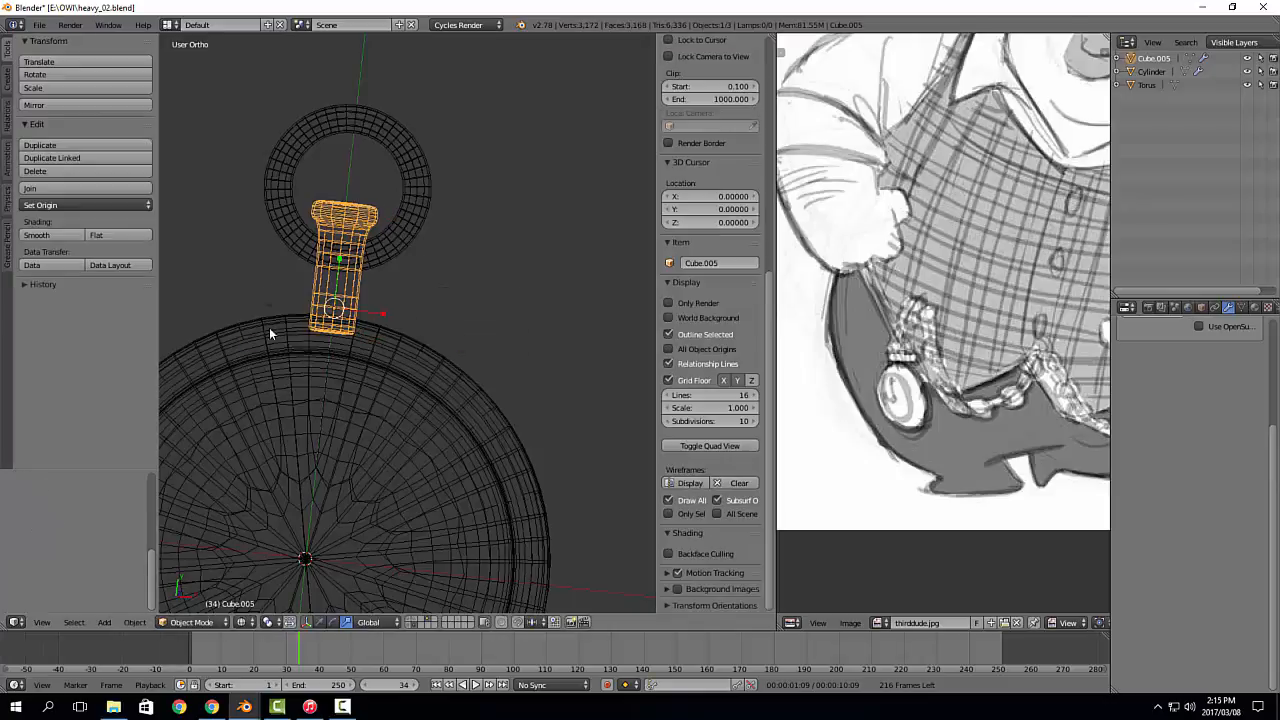
Step: Add one more supporting edge loop to the connector's mesh
{"action": "middle_click_drag", "start_coordinate": [269, 332], "coordinate": [423, 343]}
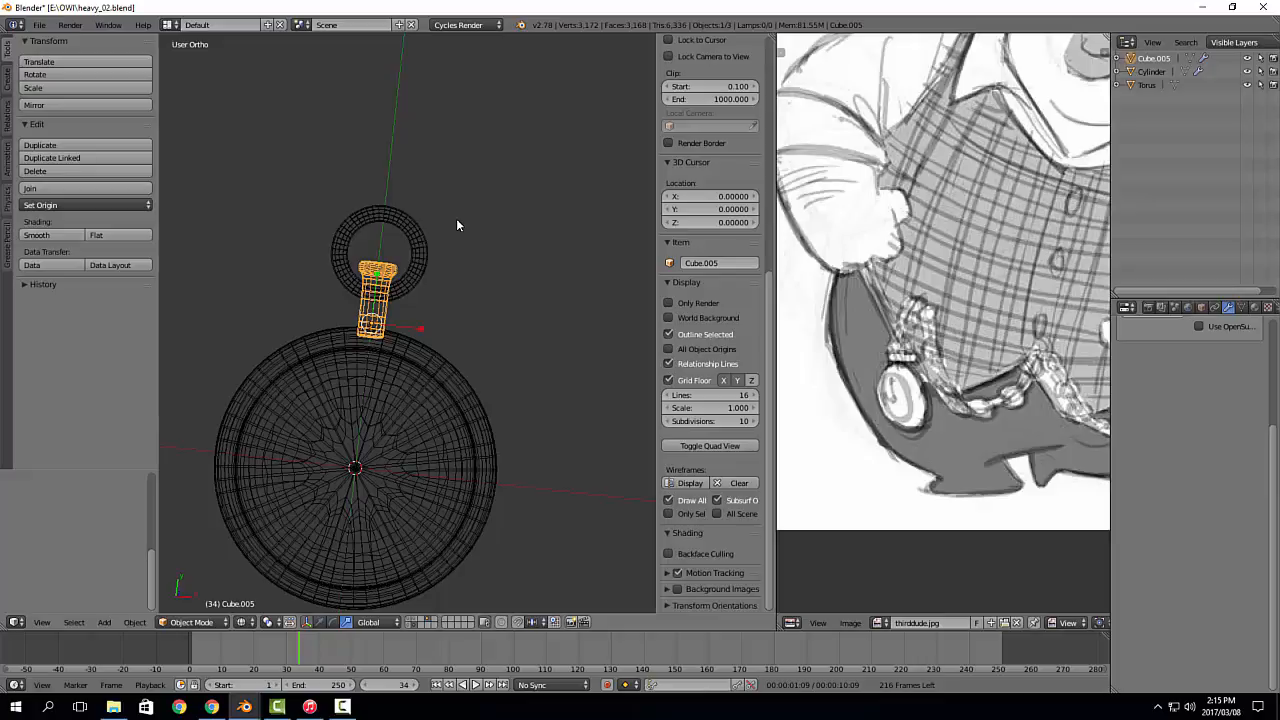
{"action": "scroll", "coordinate": [418, 328], "scroll_direction": "up", "scroll_amount": 2}
{"action": "key", "text": "Tab"}
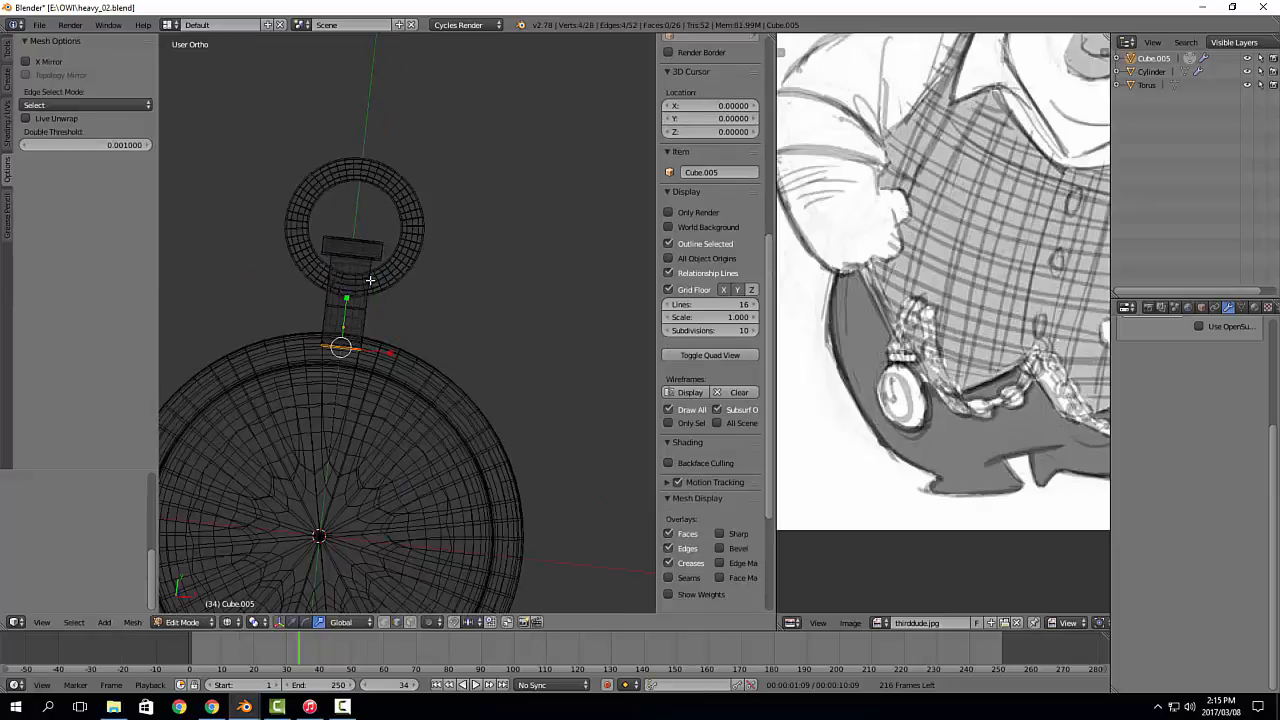
{"action": "key", "text": "Tab"}
{"action": "scroll", "coordinate": [438, 347], "scroll_direction": "down", "scroll_amount": 4}
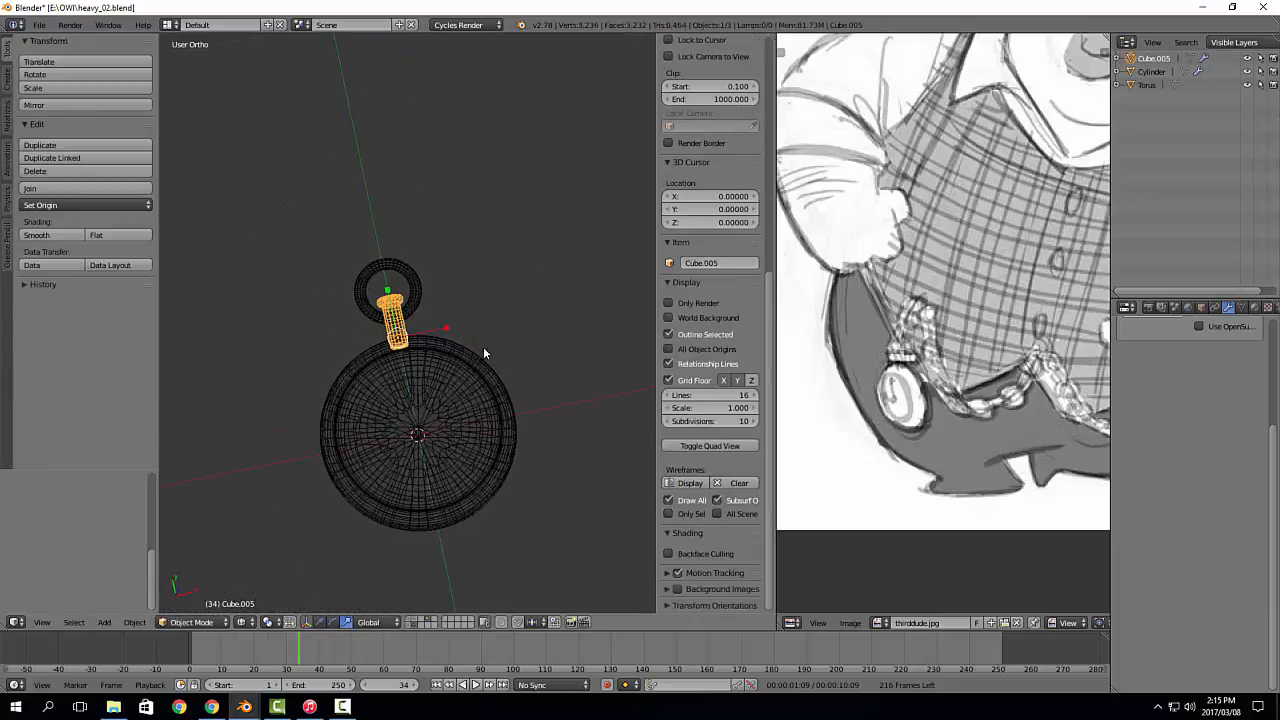
Step: Return to solid shading and move the connector and ring together along Y, closer to the watch body
{"action": "key", "text": "z"}
{"action": "middle_click_drag", "start_coordinate": [529, 417], "coordinate": [423, 369]}
{"action": "scroll", "coordinate": [396, 363], "scroll_direction": "up", "scroll_amount": 5}
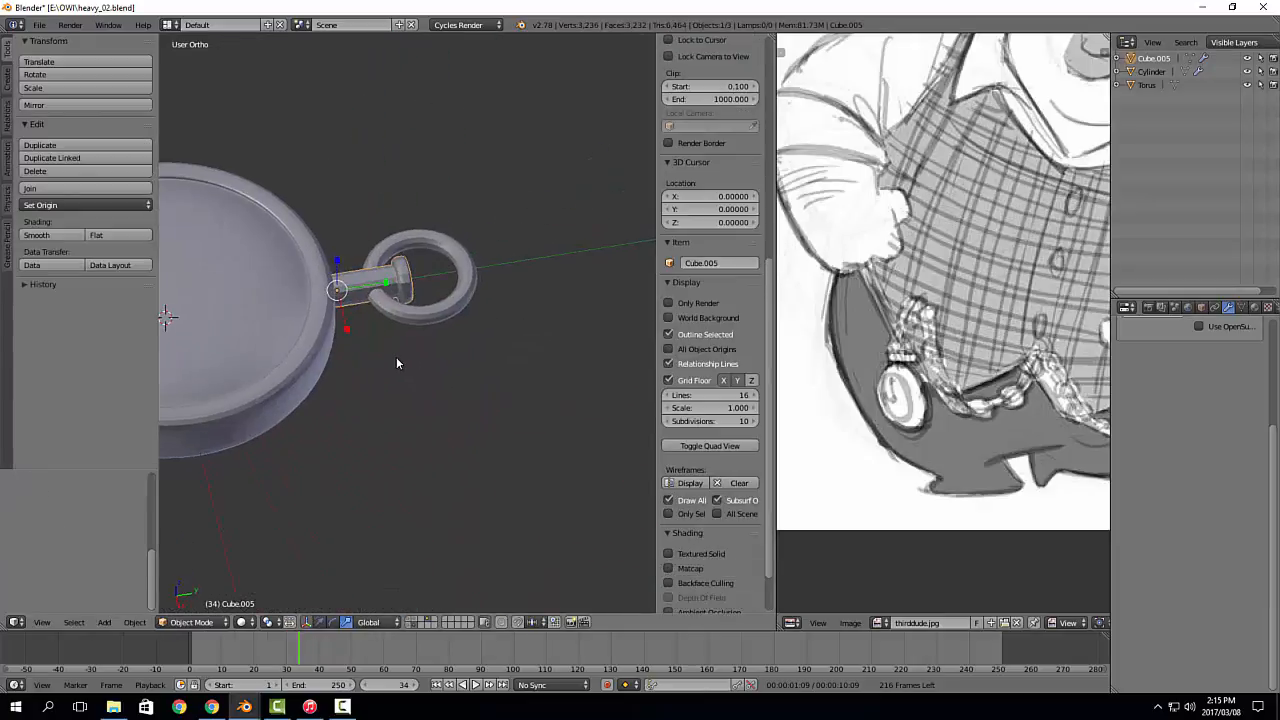
{"action": "right_click", "coordinate": [418, 285], "text": "shift"}
{"action": "left_click_drag", "start_coordinate": [420, 283], "coordinate": [404, 281]}
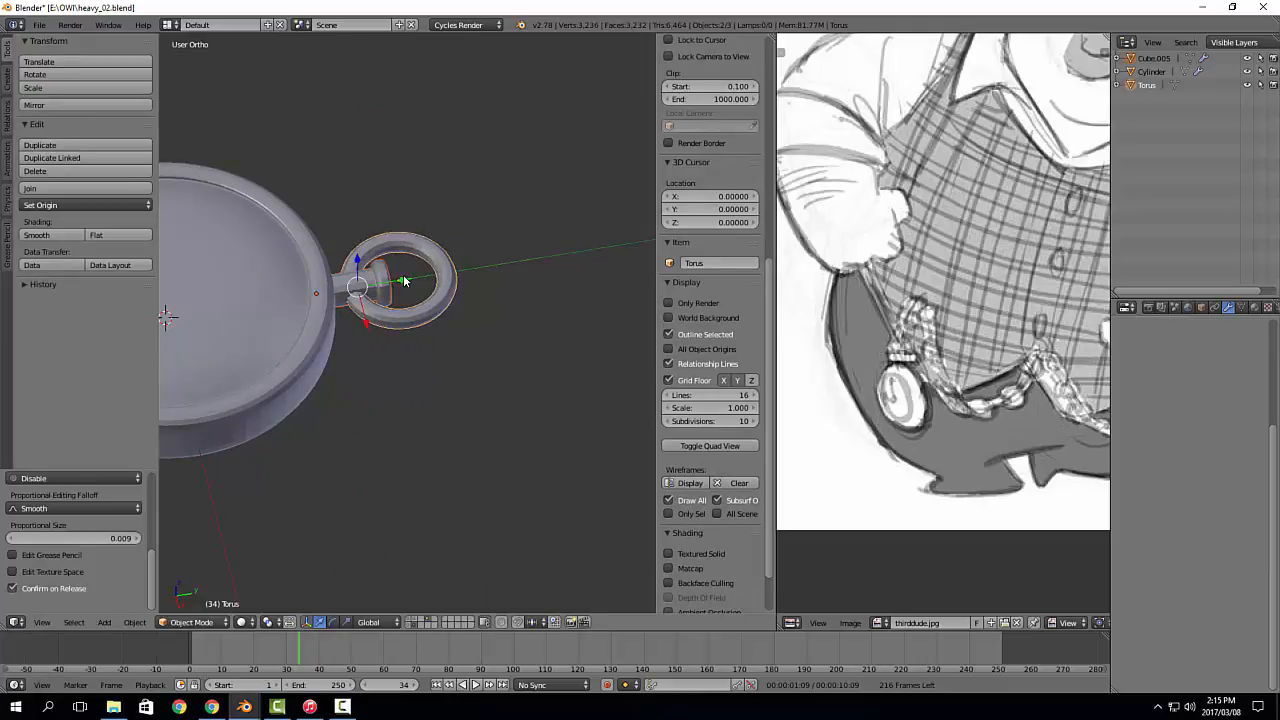
{"action": "middle_click_drag", "start_coordinate": [404, 281], "coordinate": [524, 301], "text": "shift"}
Step: Join the connector and ring into the watch body object
{"action": "right_click", "coordinate": [423, 396], "text": "shift"}
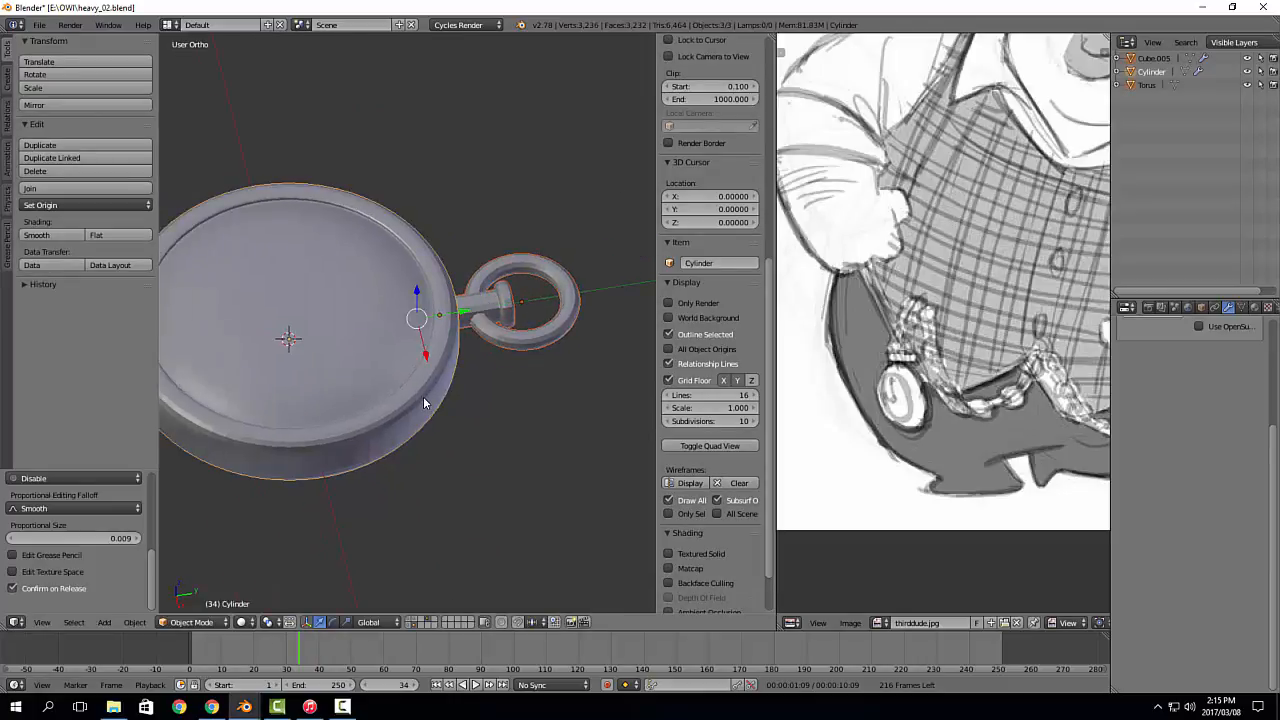
{"action": "key", "text": "ctrl+j"}
{"action": "middle_click_drag", "start_coordinate": [505, 366], "coordinate": [534, 399]}
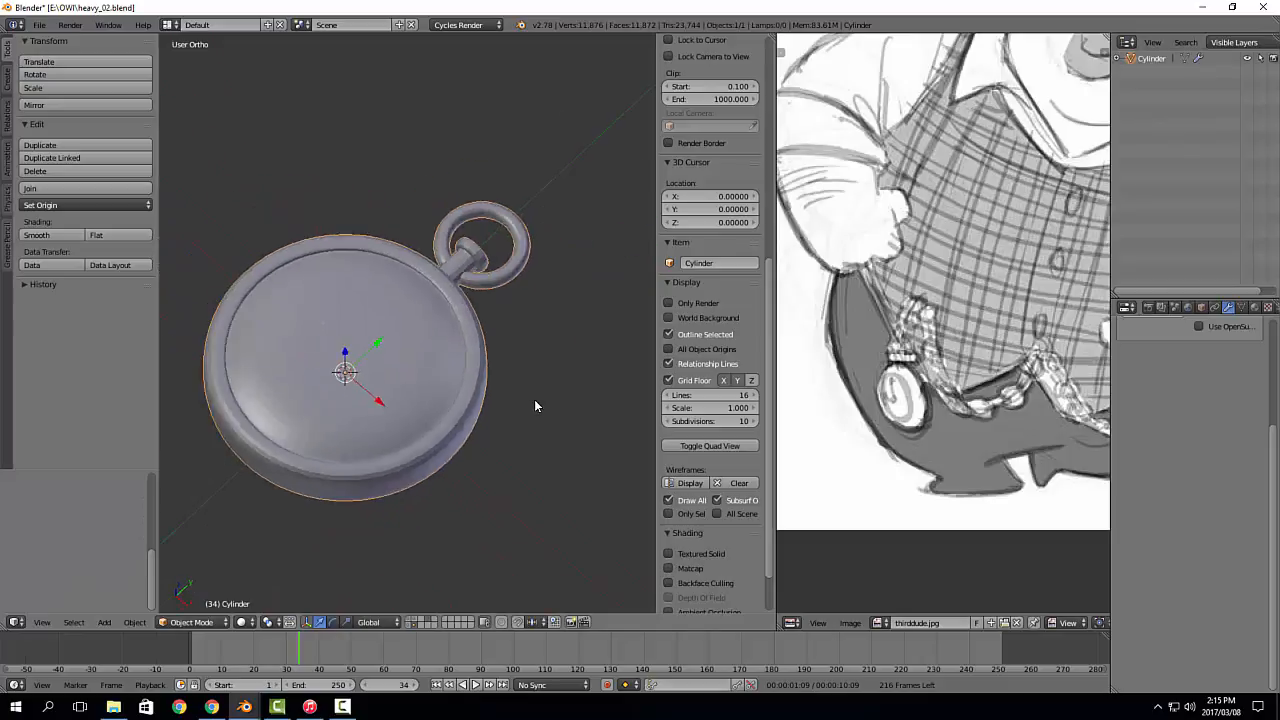
Step: Show the character's layer together with the watch and scale the watch down to less than the width of a foot opening
{"action": "scroll", "coordinate": [530, 400], "scroll_direction": "down", "scroll_amount": 4}
{"action": "middle_click_drag", "start_coordinate": [402, 404], "coordinate": [481, 339]}
{"action": "scroll", "coordinate": [500, 336], "scroll_direction": "down", "scroll_amount": 5}
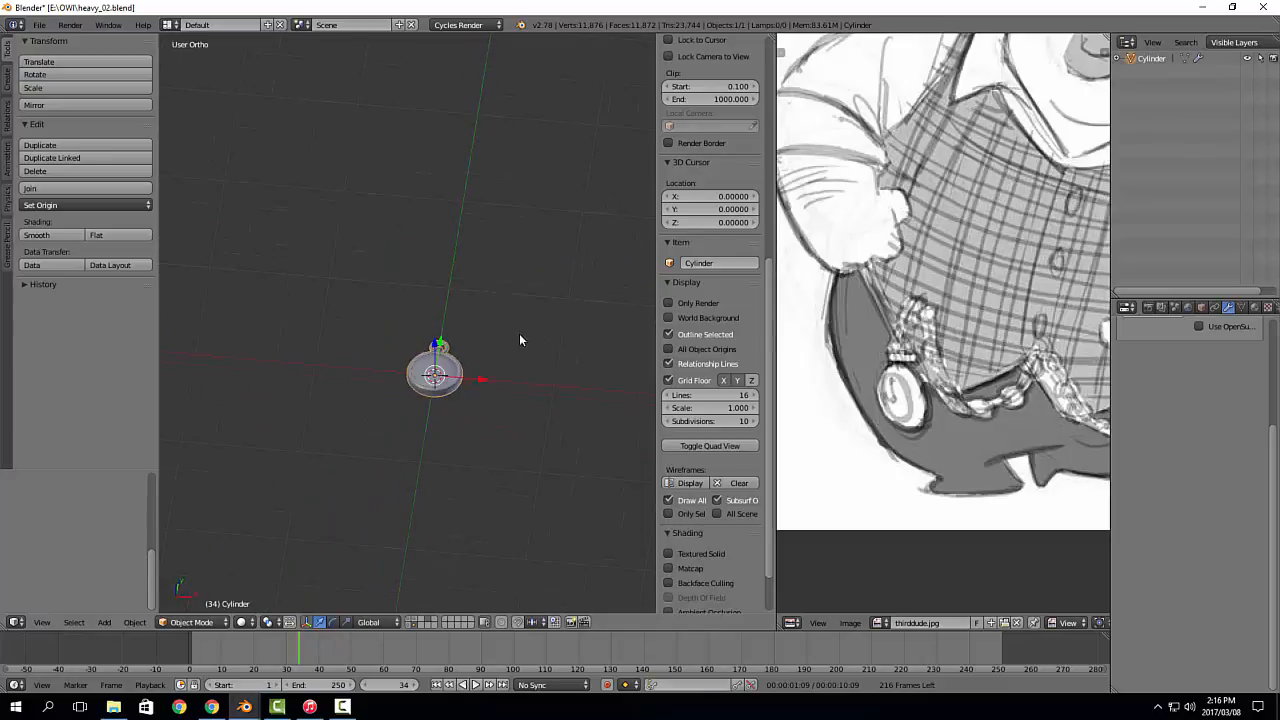
{"action": "left_click", "coordinate": [421, 626], "text": "shift"}
{"action": "scroll", "coordinate": [479, 450], "scroll_direction": "up", "scroll_amount": 4}
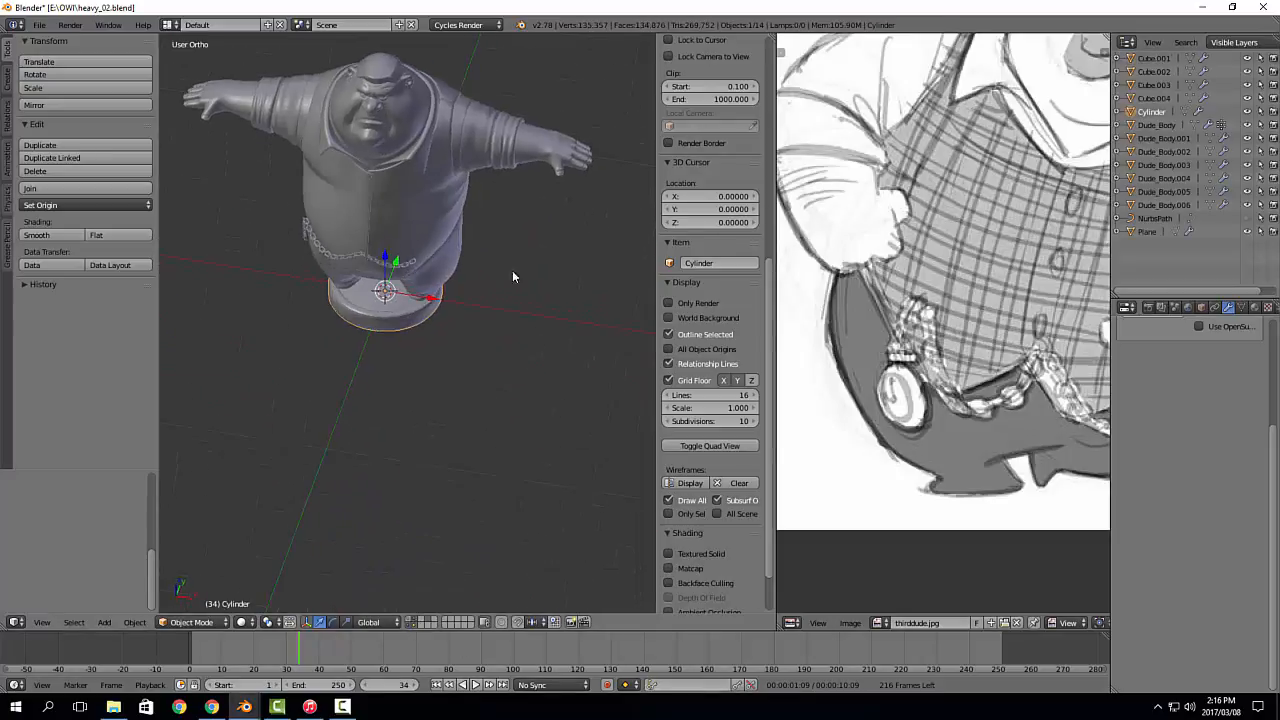
{"action": "key", "text": "s"}
{"action": "left_click", "coordinate": [421, 293]}
Step: Rotate the watch about the X axis so it stands upright with its ring on top
{"action": "scroll", "coordinate": [463, 349], "scroll_direction": "up", "scroll_amount": 5}
{"action": "middle_click_drag", "start_coordinate": [388, 291], "coordinate": [438, 332], "text": "shift"}
{"action": "key", "text": "w"}
{"action": "key", "text": "e"}
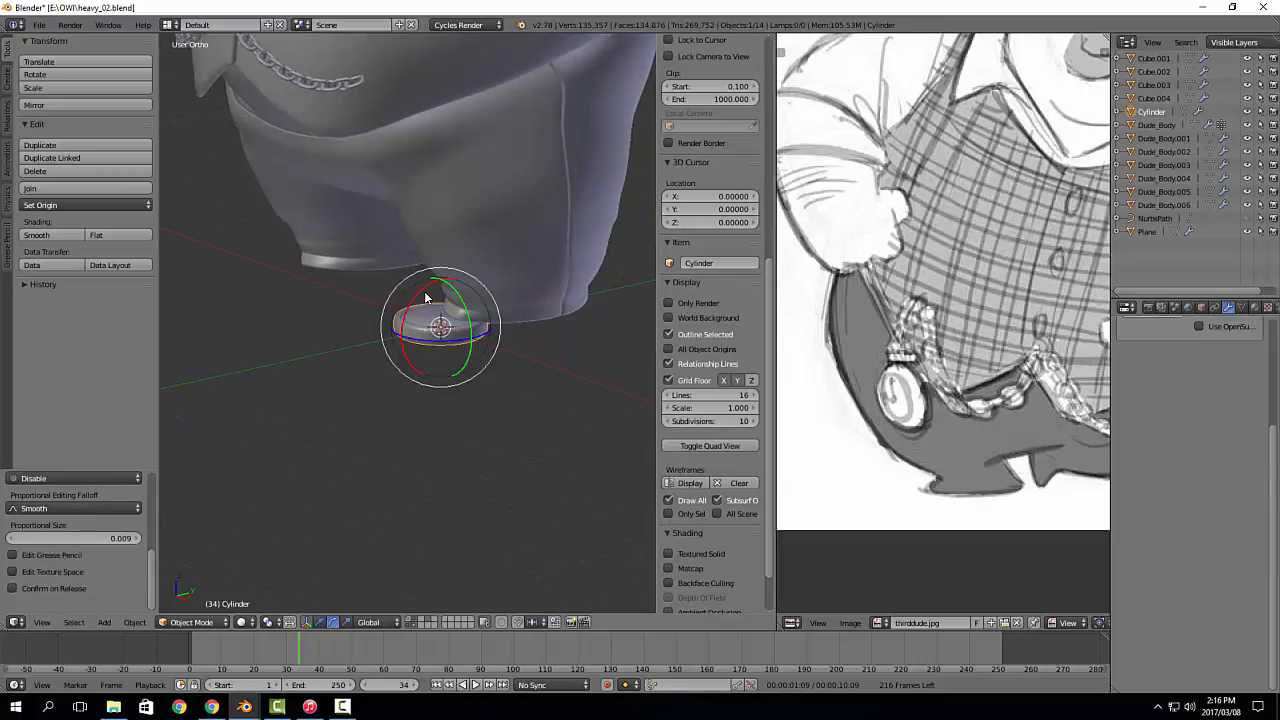
{"action": "left_click_drag", "start_coordinate": [424, 293], "coordinate": [401, 350]}
{"action": "middle_click_drag", "start_coordinate": [401, 350], "coordinate": [418, 403]}
{"action": "middle_click_drag", "start_coordinate": [416, 405], "coordinate": [403, 469], "text": "shift"}
{"action": "middle_click_drag", "start_coordinate": [405, 466], "coordinate": [483, 428]}
{"action": "scroll", "coordinate": [484, 427], "scroll_direction": "down", "scroll_amount": 2}
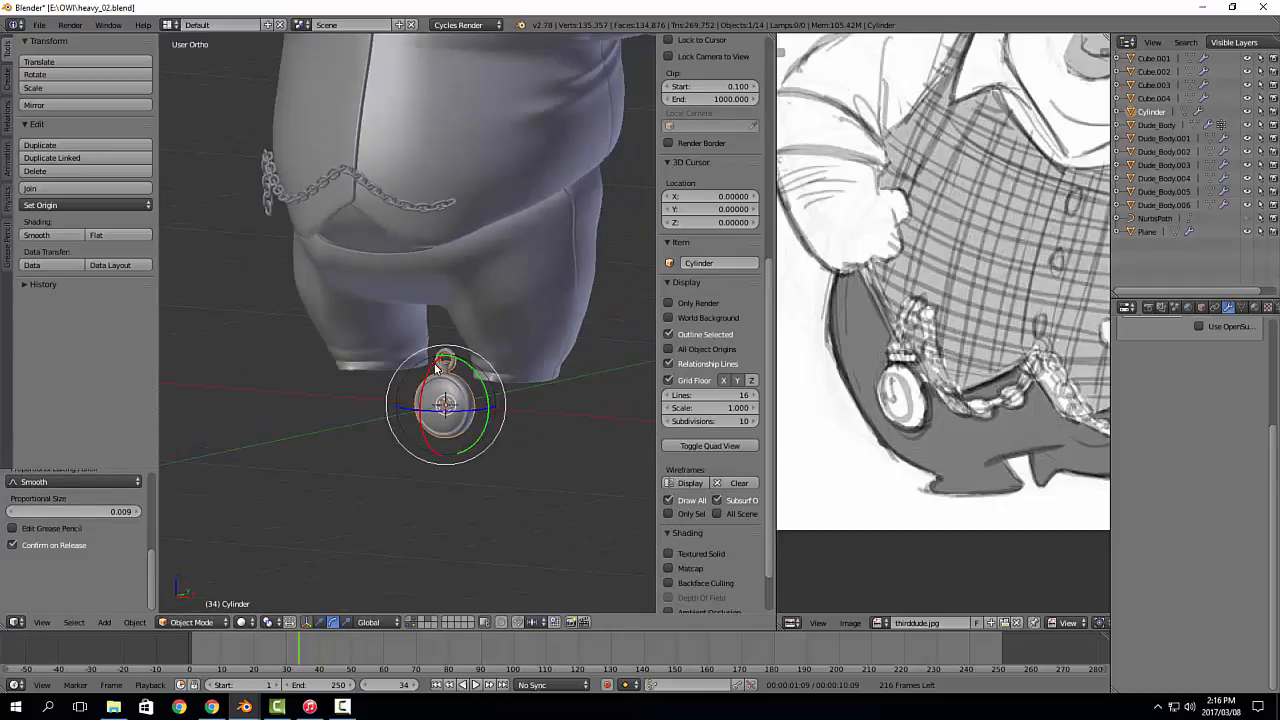
Step: Select all linked geometry of the watch's ring and snap the 3D cursor to its centre
{"action": "scroll", "coordinate": [461, 379], "scroll_direction": "up", "scroll_amount": 6}
{"action": "scroll", "coordinate": [443, 350], "scroll_direction": "up", "scroll_amount": 2}
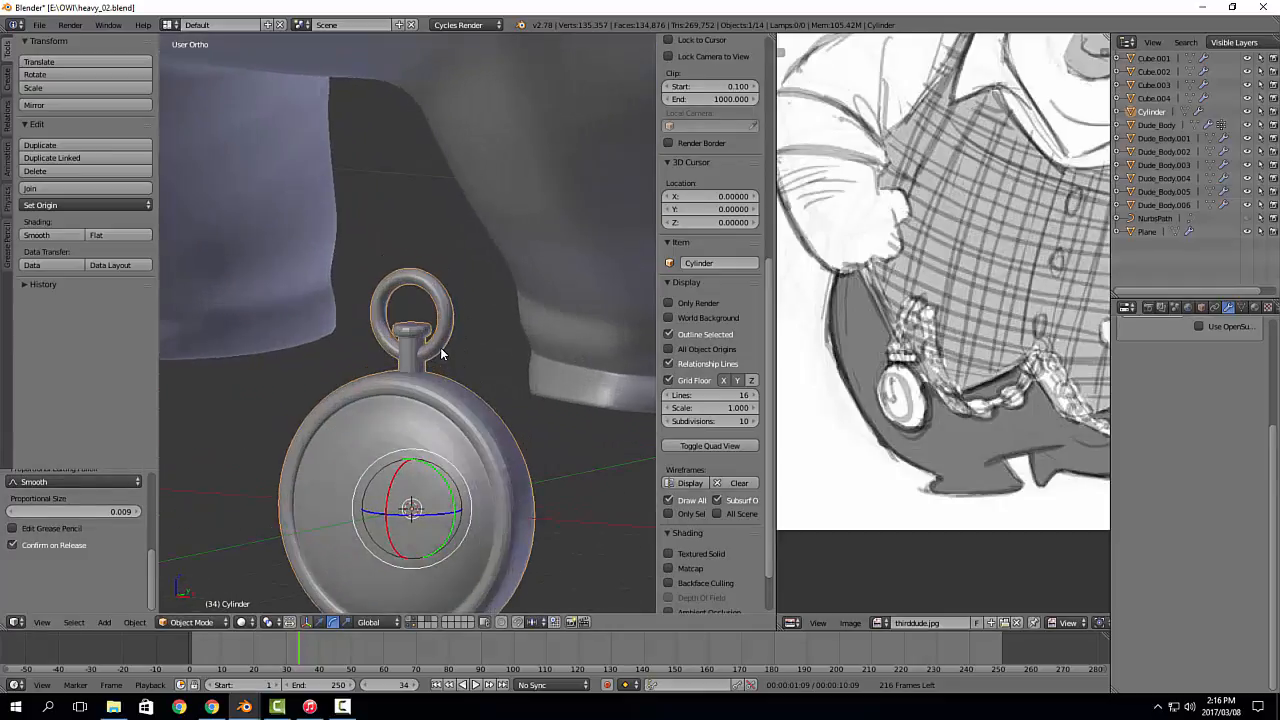
{"action": "key", "text": "Tab"}
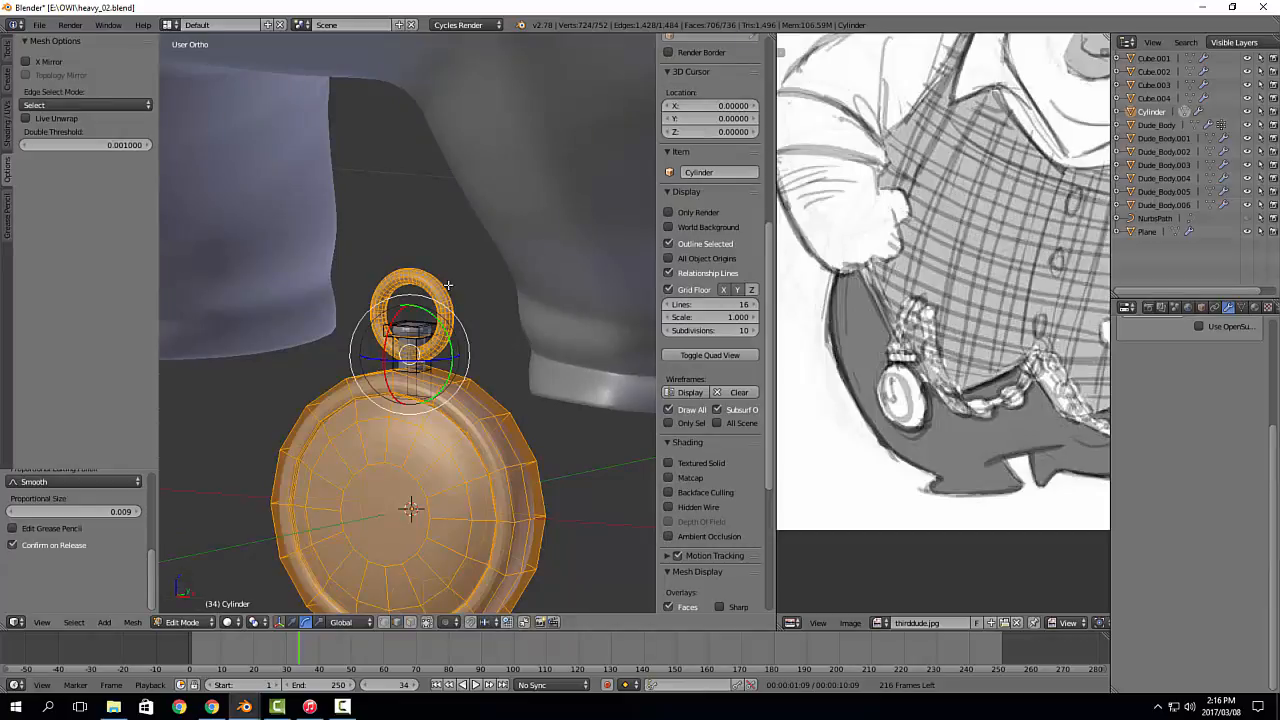
{"action": "right_click", "coordinate": [457, 298]}
{"action": "key", "text": "ctrl+l"}
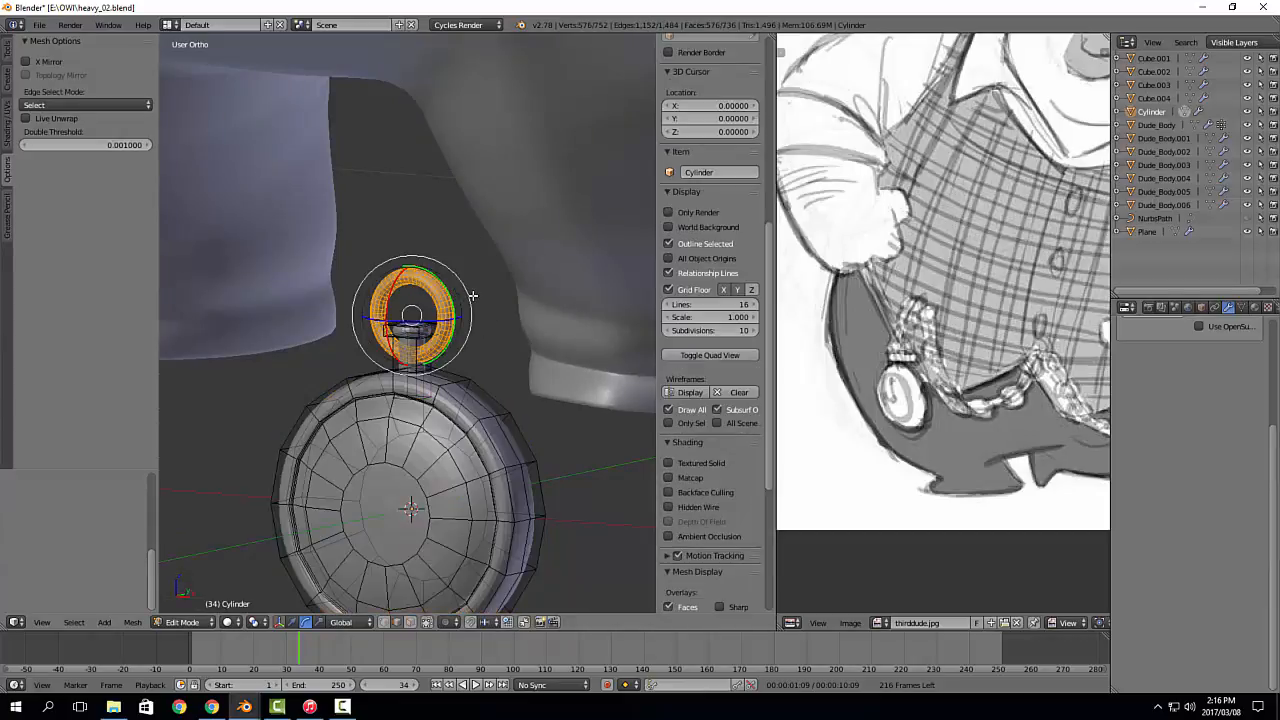
{"action": "key", "text": "ctrl+s"}
{"action": "key", "text": "shift+s"}
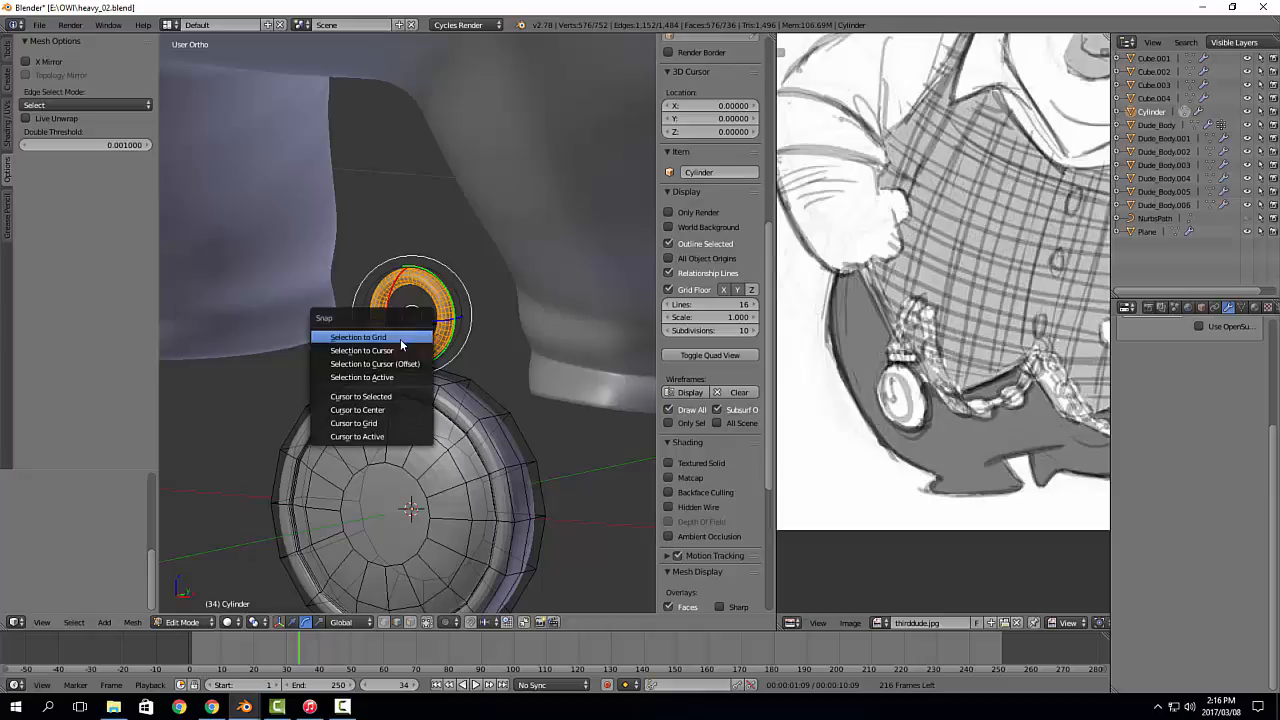
{"action": "left_click", "coordinate": [371, 406]}
Step: Set the watch object's origin to the 3D cursor at the ring's centre
{"action": "key", "text": "Tab"}
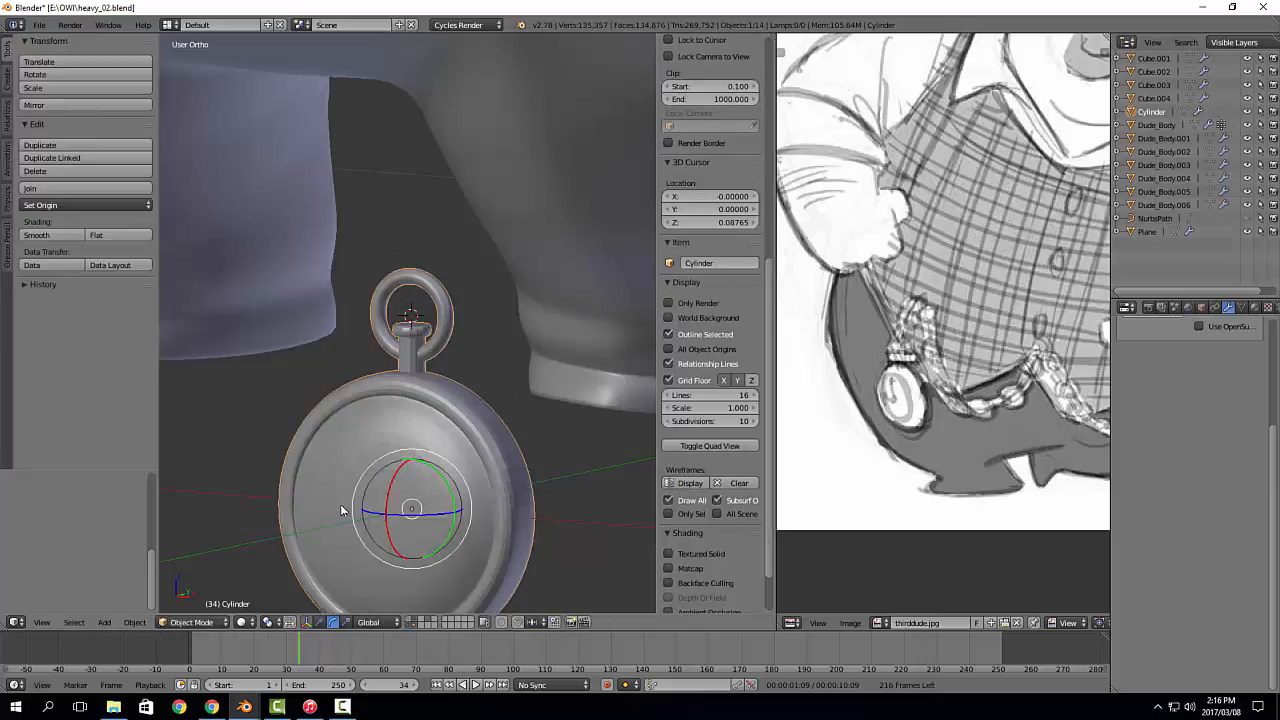
{"action": "left_click", "coordinate": [134, 622]}
{"action": "mouse_move", "coordinate": [199, 562]}
{"action": "left_click", "coordinate": [298, 514]}
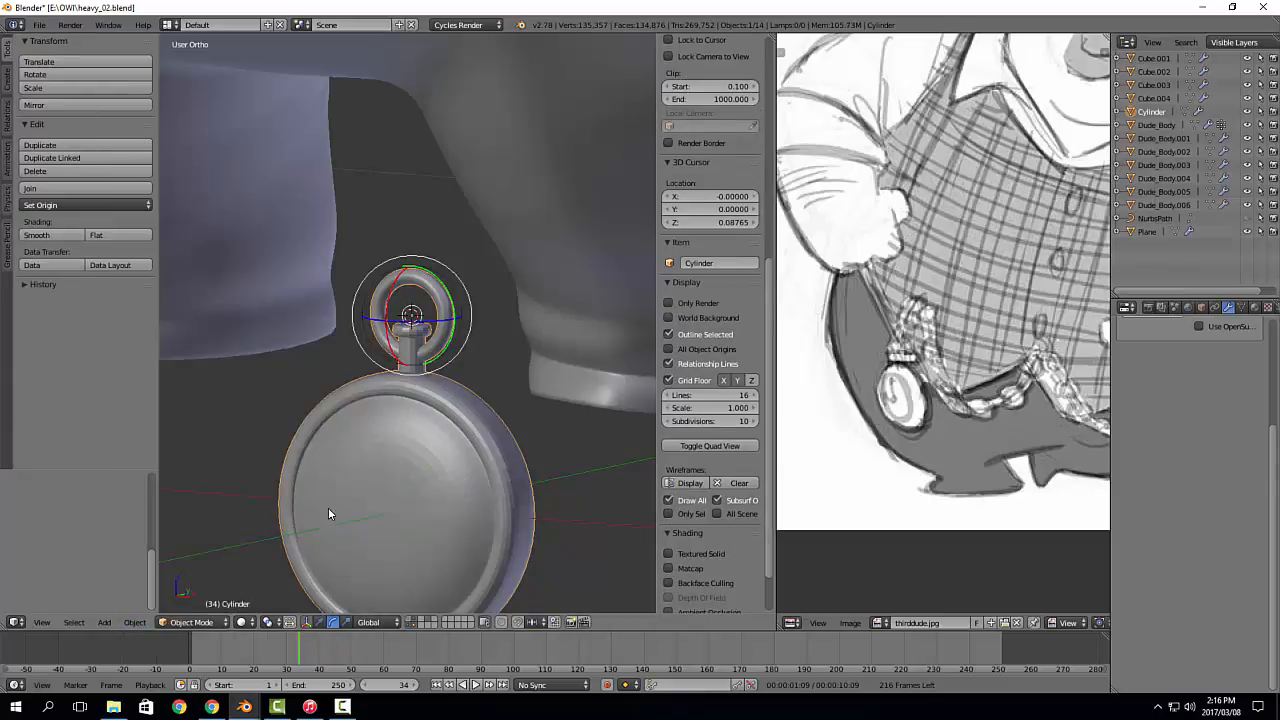
Step: Place the 3D cursor on the lowest link of the hanging waist chain and snap the watch to it
{"action": "middle_click_drag", "start_coordinate": [328, 507], "coordinate": [276, 312]}
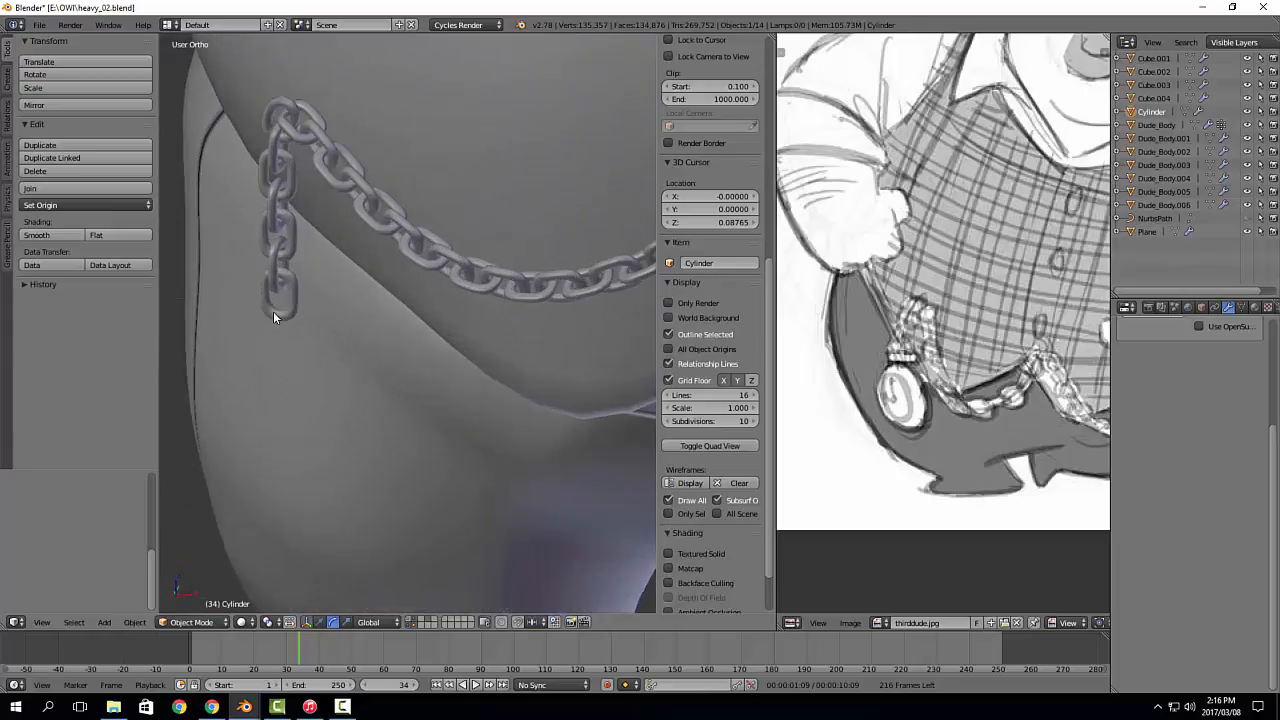
{"action": "left_click", "coordinate": [276, 312]}
{"action": "key", "text": "shift+s"}
{"action": "left_click", "coordinate": [290, 276]}
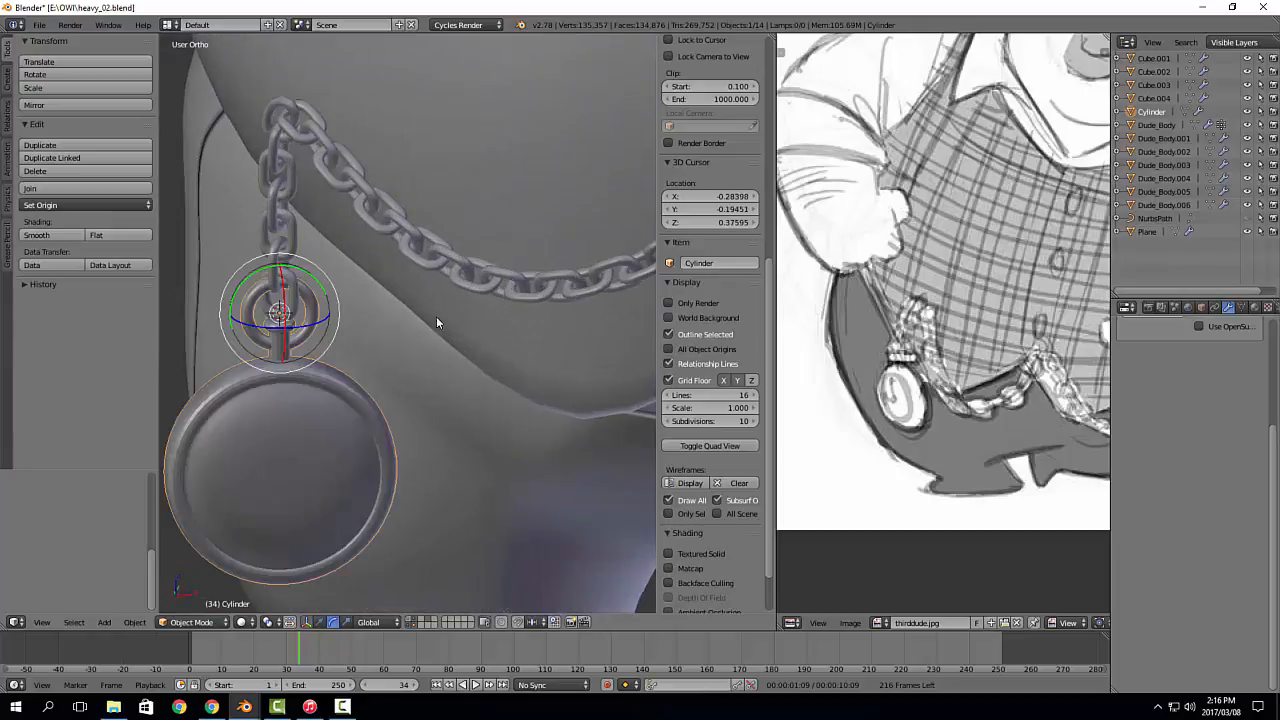
Step: Scale the pocket watch down to suit the waist chain and adjust its position and rotation so its ring hangs from the last link
{"action": "key", "text": "s"}
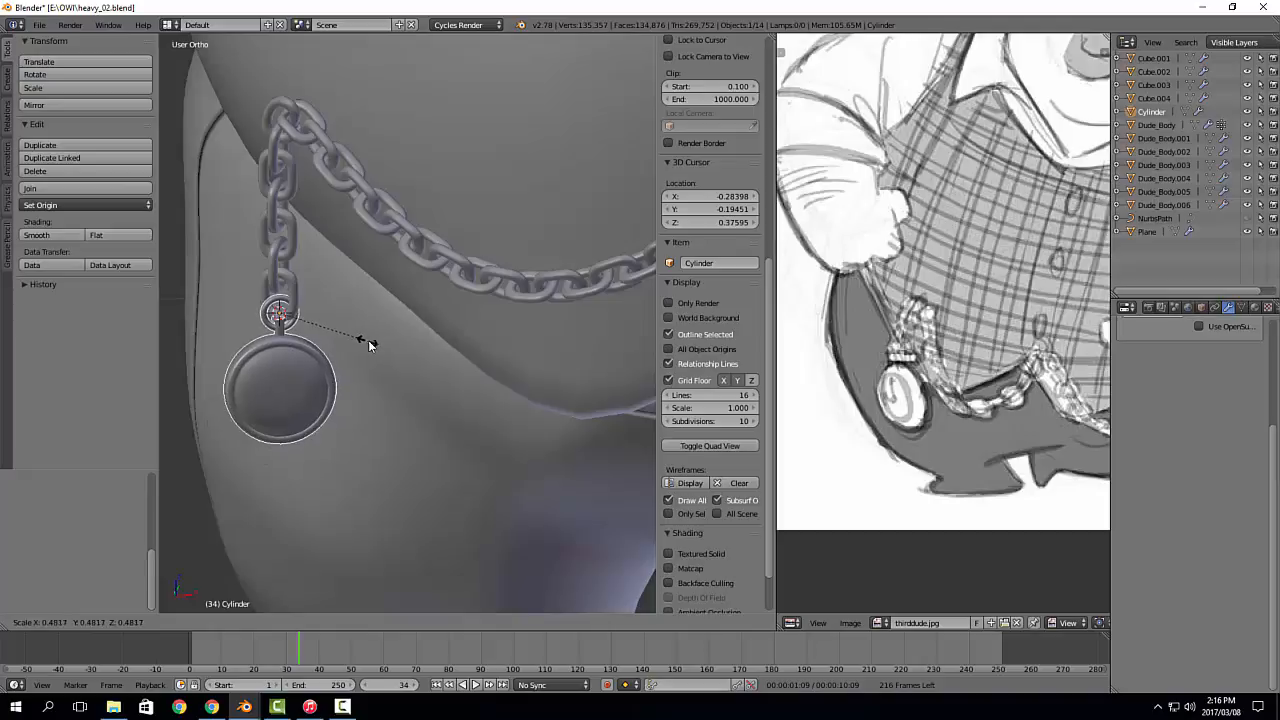
{"action": "left_click", "coordinate": [333, 347]}
{"action": "left_click_drag", "start_coordinate": [279, 272], "coordinate": [277, 277]}
{"action": "key", "text": "s"}
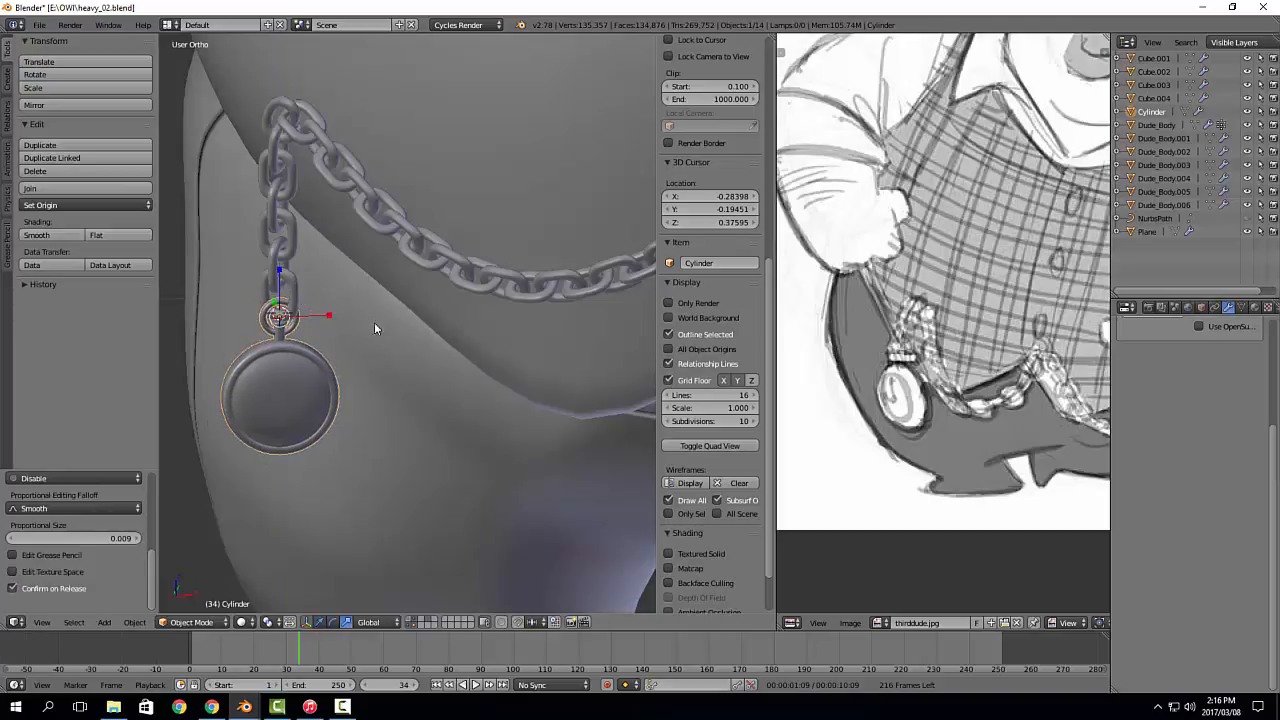
{"action": "left_click", "coordinate": [393, 315]}
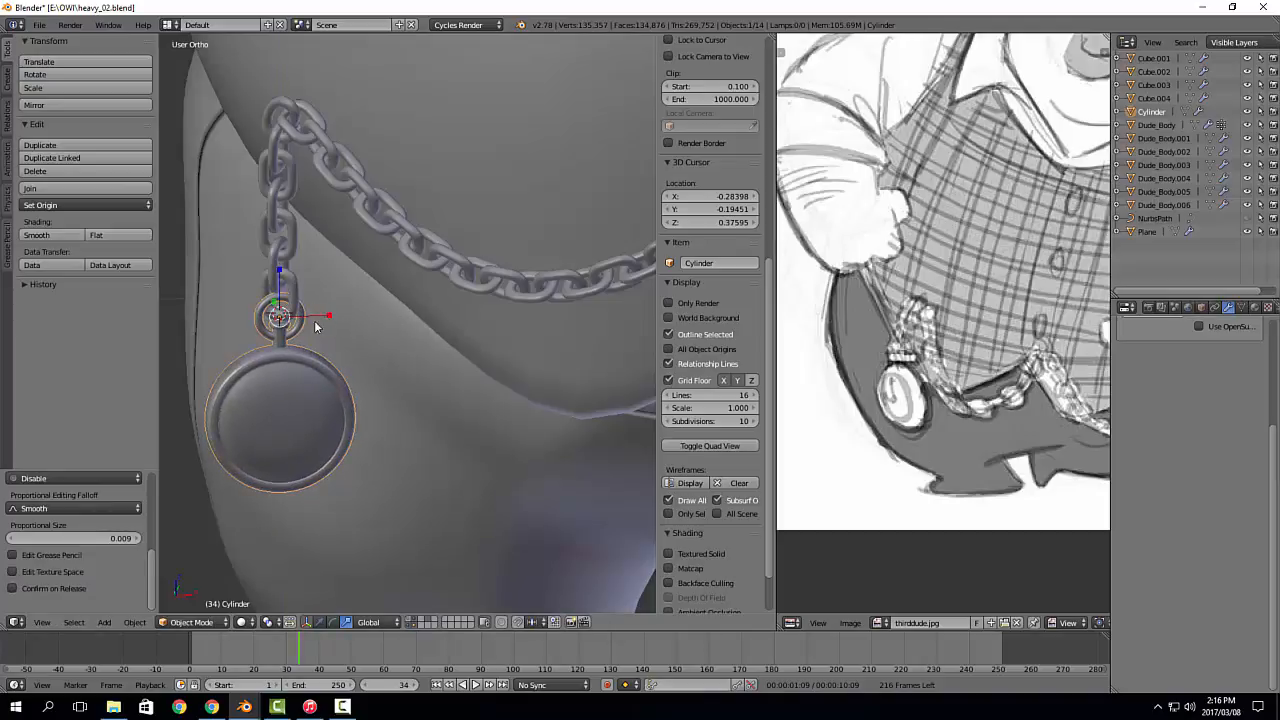
{"action": "key", "text": "ctrl+alt+r"}
{"action": "left_click_drag", "start_coordinate": [318, 328], "coordinate": [283, 283]}
{"action": "key", "text": "ctrl+alt+g"}
{"action": "scroll", "coordinate": [500, 420], "scroll_direction": "down", "scroll_amount": 10}
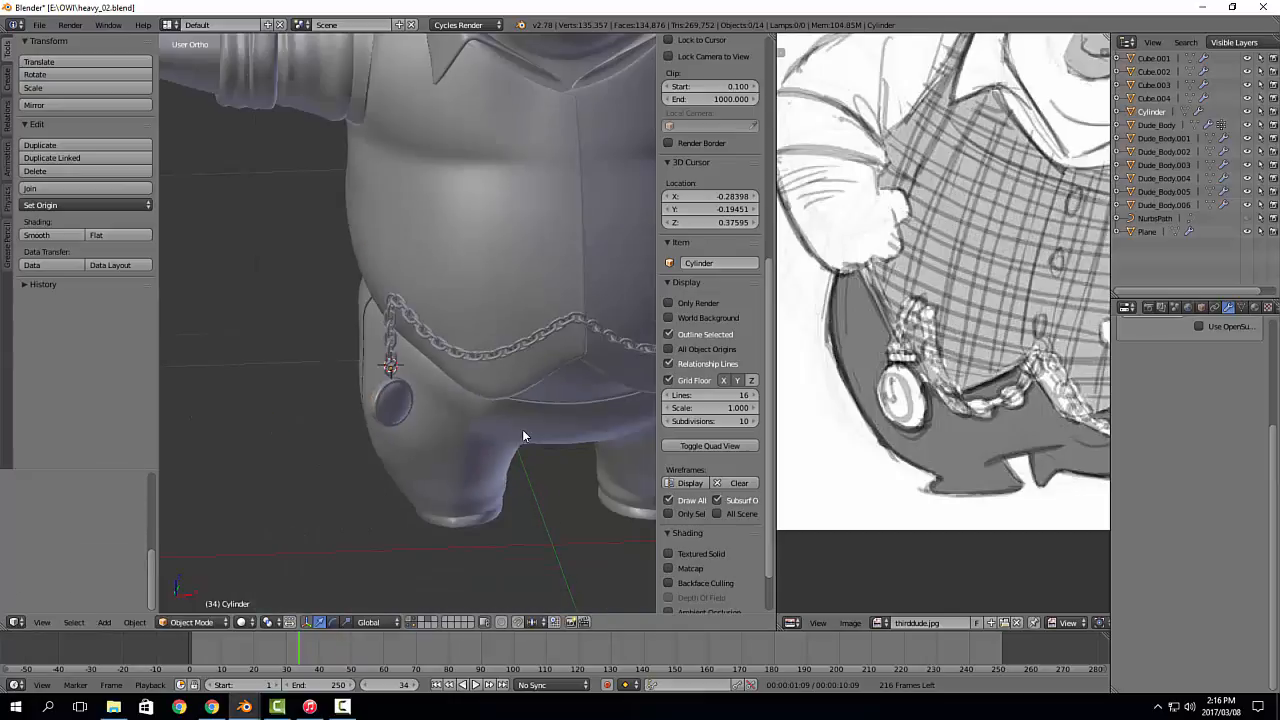
Step: Examine the waist chain and hanging watch on the whole character and compare them with the full reference sketch
{"action": "middle_click_drag", "start_coordinate": [512, 393], "coordinate": [452, 405]}
{"action": "scroll", "coordinate": [452, 405], "scroll_direction": "up", "scroll_amount": 4}
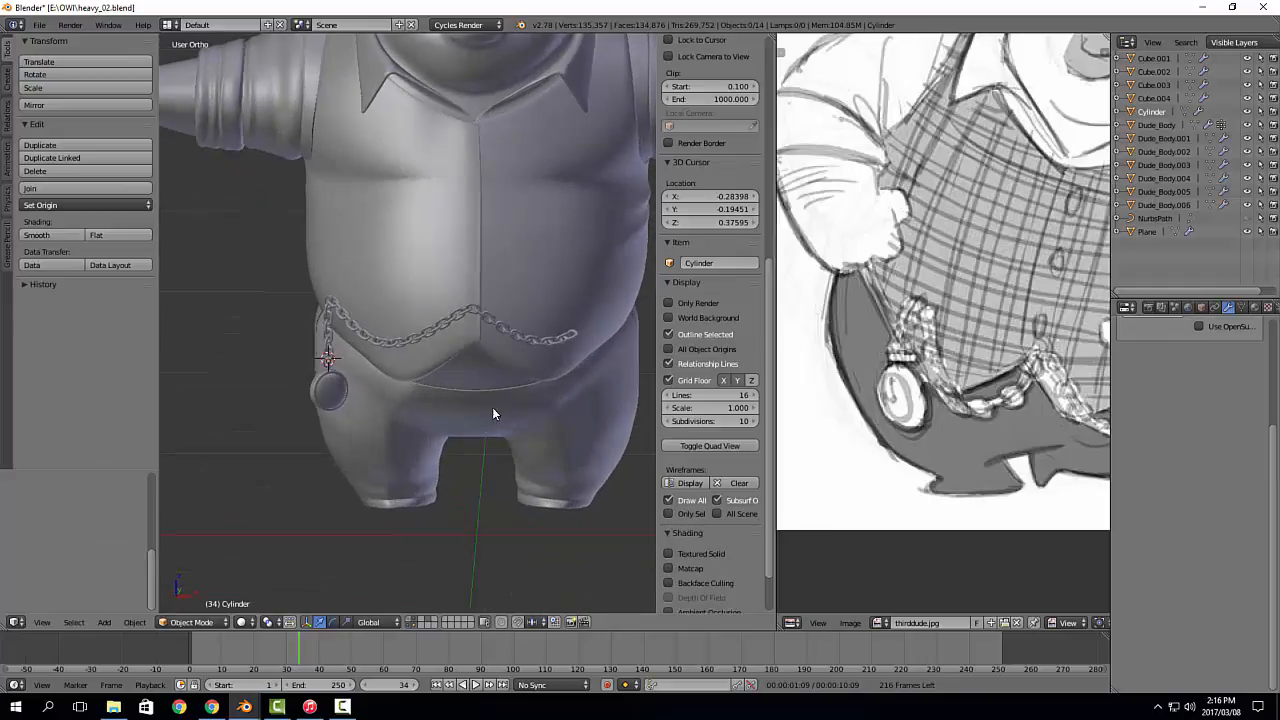
{"action": "scroll", "coordinate": [539, 318], "scroll_direction": "up", "scroll_amount": 2}
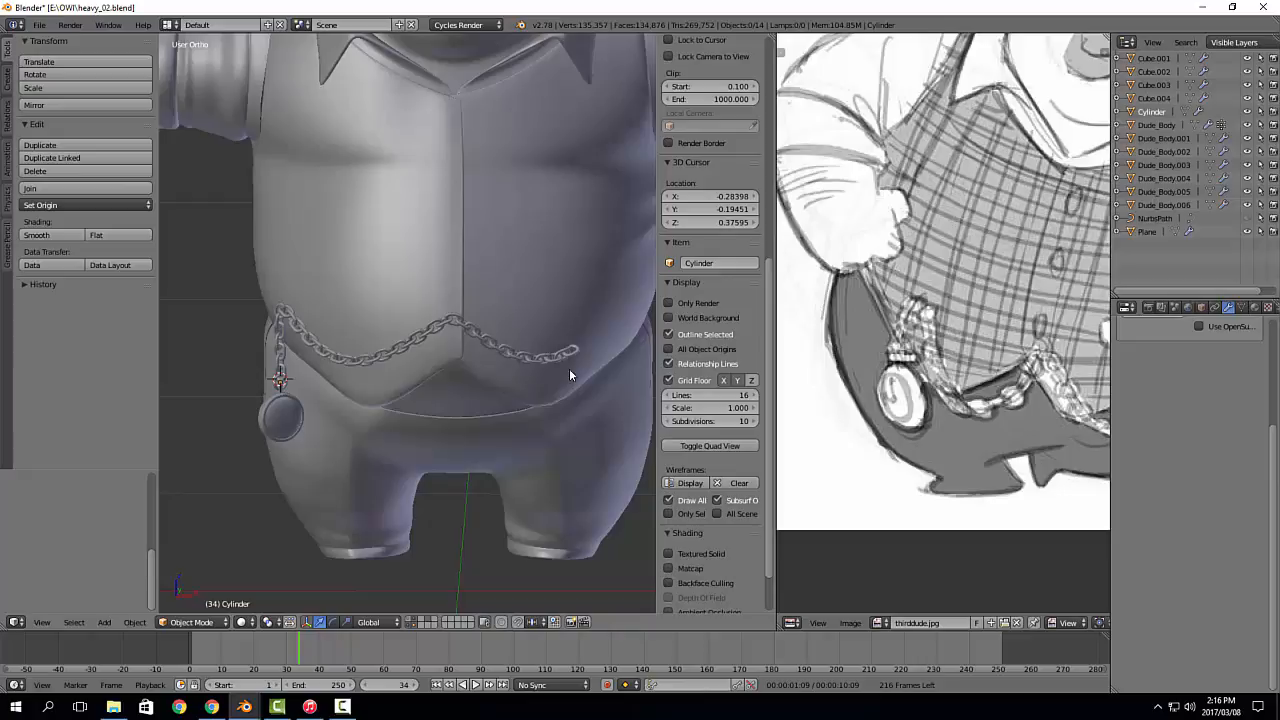
{"action": "middle_click_drag", "start_coordinate": [569, 368], "coordinate": [460, 378]}
{"action": "right_click", "coordinate": [404, 390]}
{"action": "scroll", "coordinate": [385, 407], "scroll_direction": "down", "scroll_amount": 2}
{"action": "key", "text": "a"}
{"action": "scroll", "coordinate": [531, 414], "scroll_direction": "down", "scroll_amount": 2}
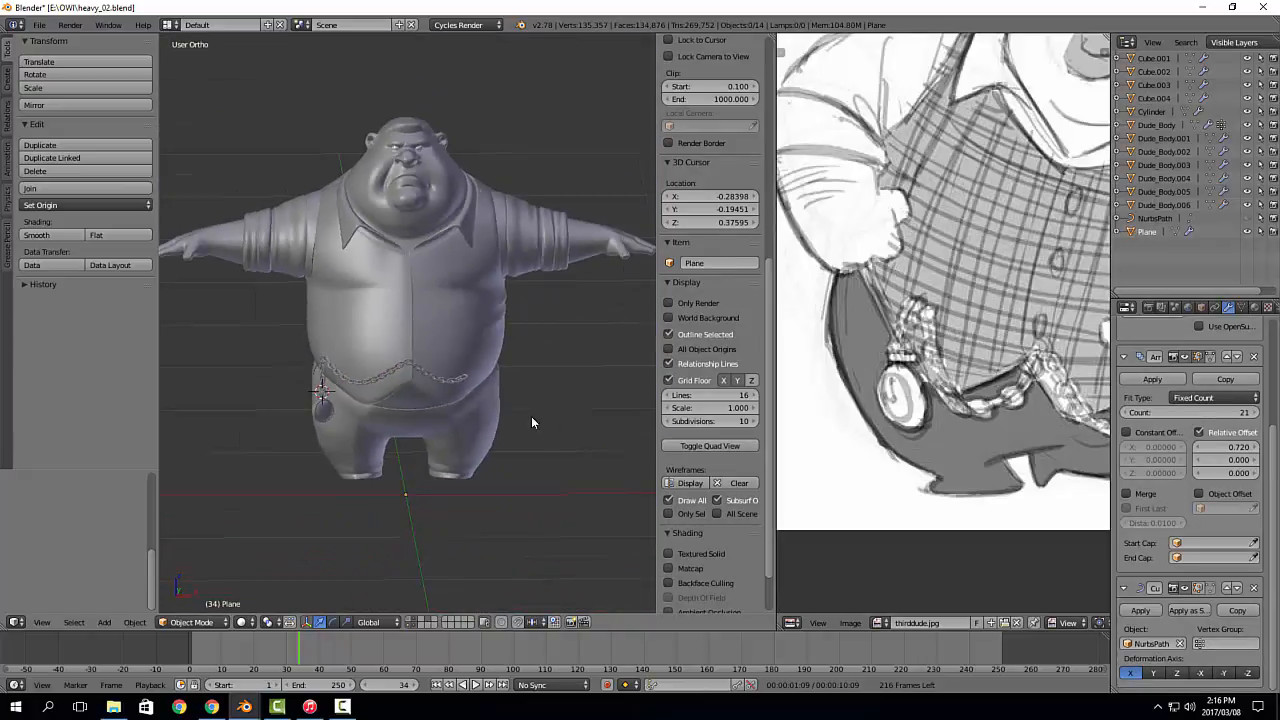
{"action": "middle_click_drag", "start_coordinate": [531, 422], "coordinate": [540, 404]}
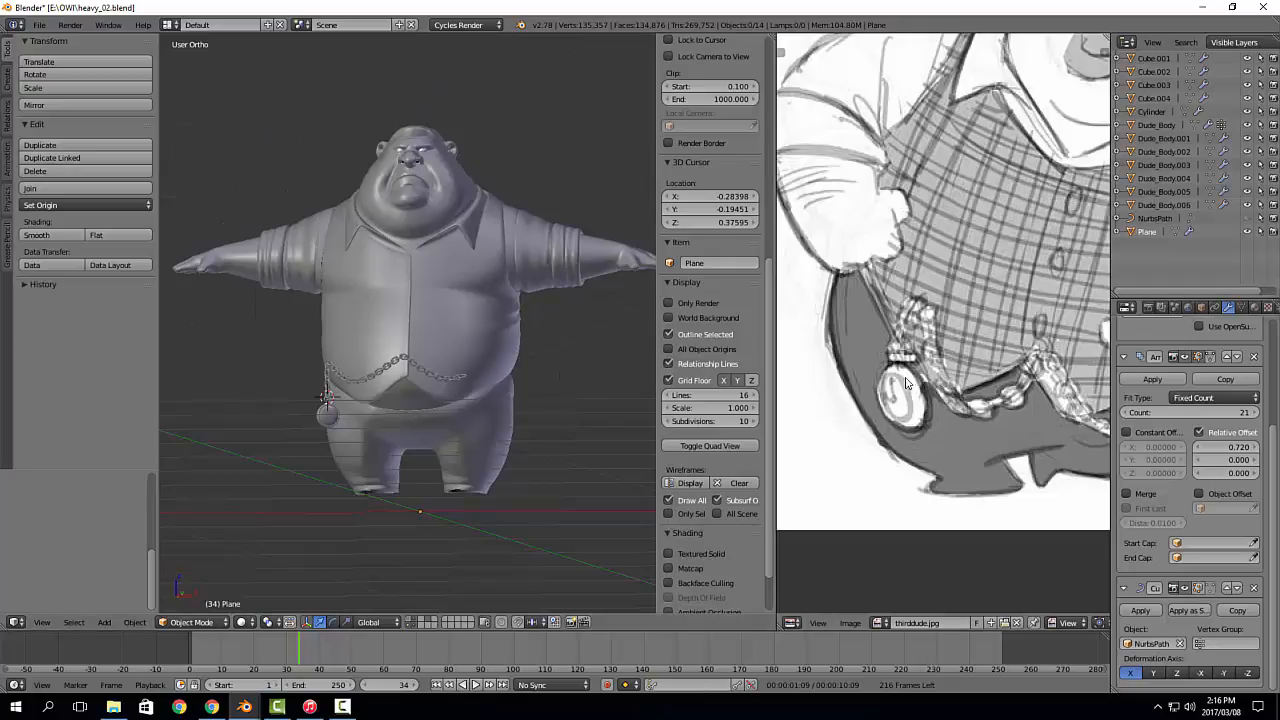
{"action": "scroll", "coordinate": [941, 402], "scroll_direction": "down", "scroll_amount": 2}
{"action": "middle_click_drag", "start_coordinate": [941, 402], "coordinate": [887, 414]}
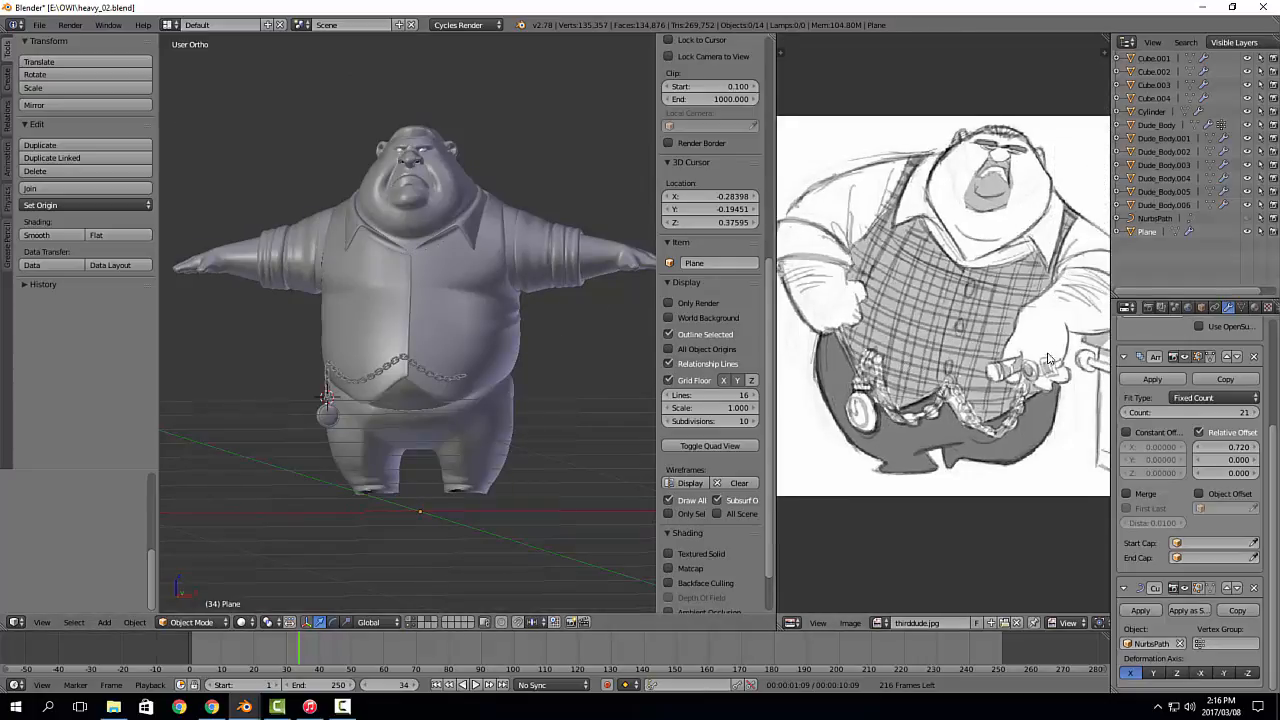
Step: Add a cube on the front of the vest just below the collar and scale it down
{"action": "scroll", "coordinate": [405, 272], "scroll_direction": "up", "scroll_amount": 4}
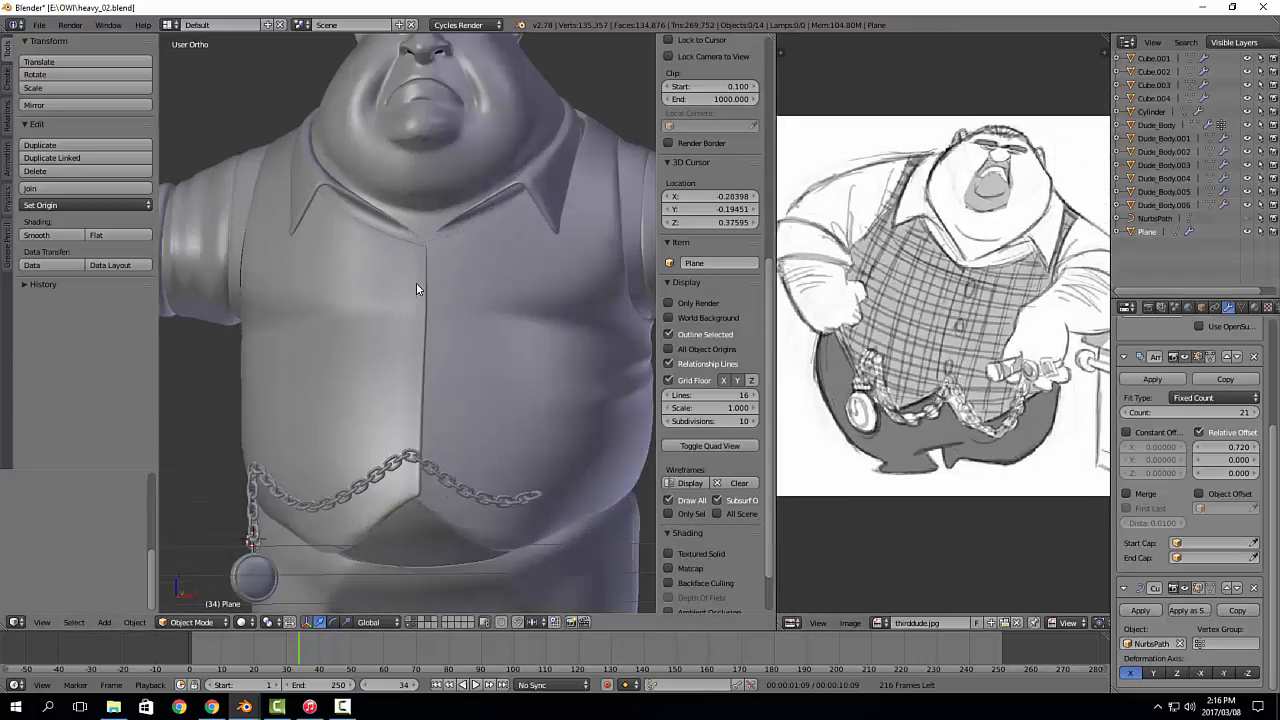
{"action": "left_click", "coordinate": [414, 283]}
{"action": "key", "text": "shift+a"}
{"action": "mouse_move", "coordinate": [416, 285]}
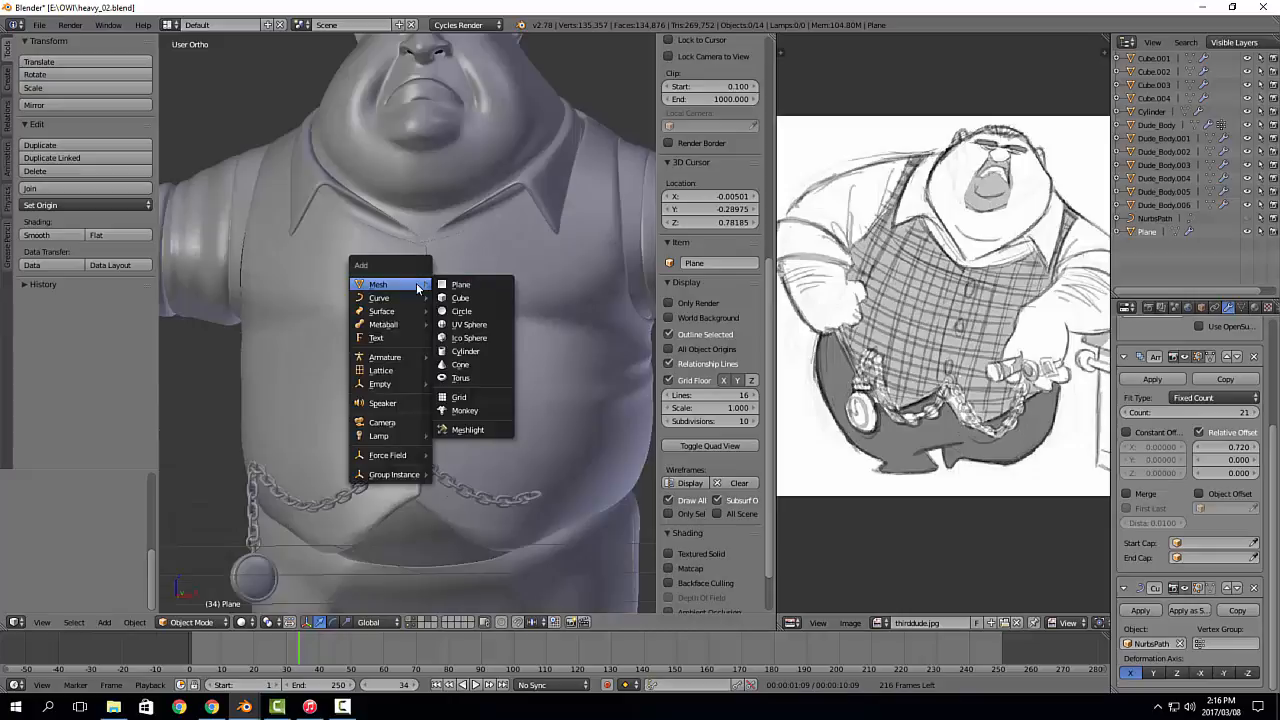
{"action": "left_click", "coordinate": [473, 296]}
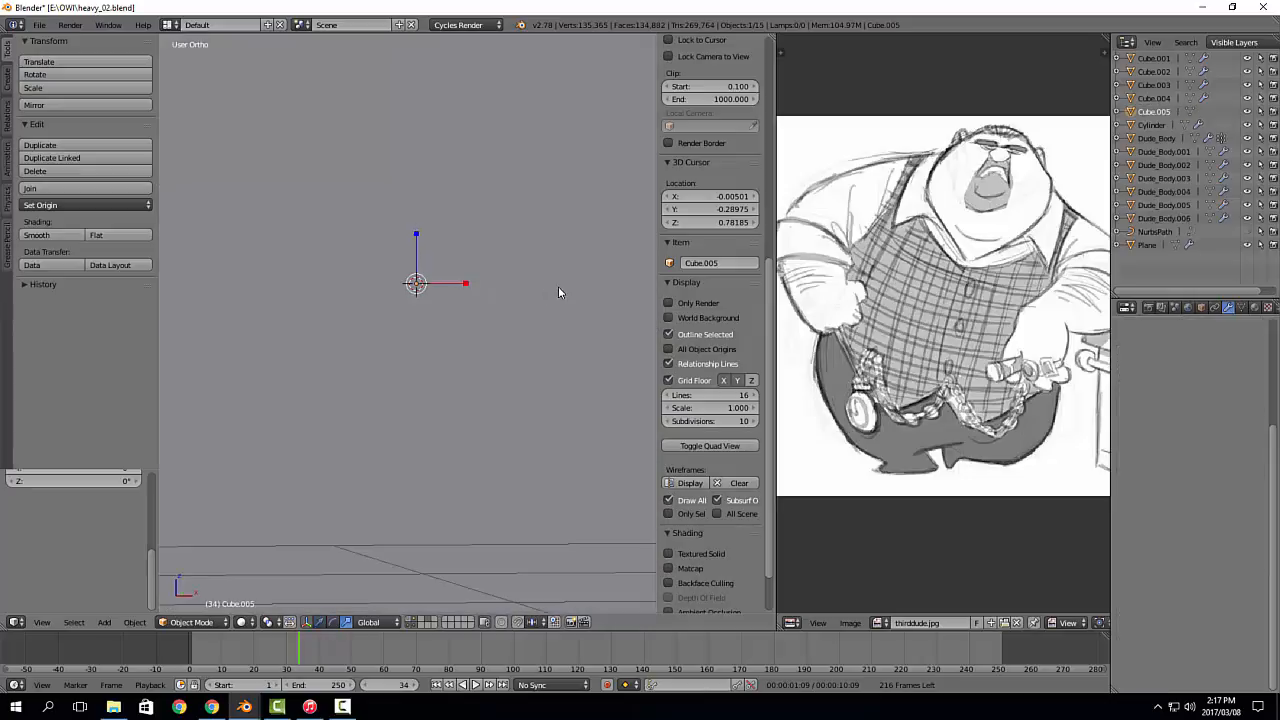
{"action": "key", "text": "s"}
{"action": "left_click", "coordinate": [528, 301]}
{"action": "key", "text": "s"}
{"action": "left_click", "coordinate": [465, 288]}
Step: Flatten the cube along its depth, shrink it further and give it a level 2 subdivision surface
{"action": "middle_click_drag", "start_coordinate": [466, 289], "coordinate": [411, 307]}
{"action": "left_click_drag", "start_coordinate": [451, 279], "coordinate": [431, 280]}
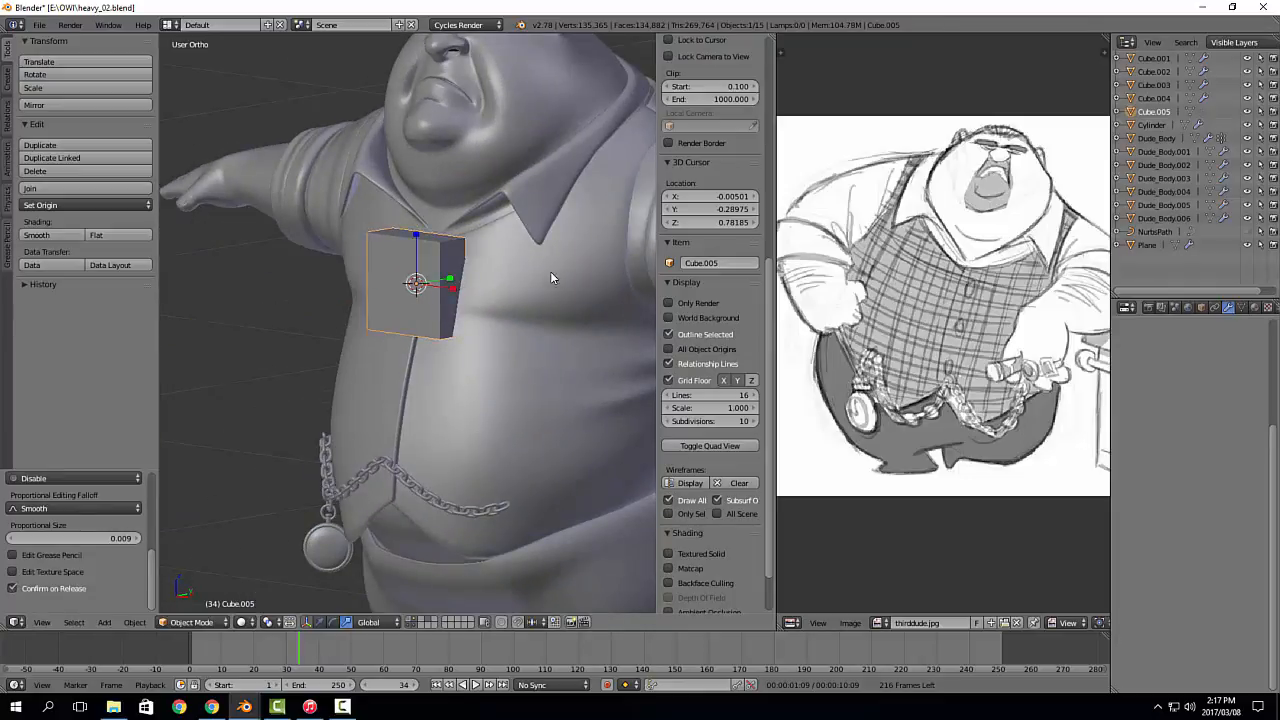
{"action": "key", "text": "s"}
{"action": "left_click", "coordinate": [460, 297]}
{"action": "key", "text": "ctrl+2"}
Step: Scale the rounded cube down to button size and tilt it to follow the slope of the vest
{"action": "scroll", "coordinate": [508, 260], "scroll_direction": "up", "scroll_amount": 4}
{"action": "middle_click_drag", "start_coordinate": [462, 298], "coordinate": [423, 281]}
{"action": "key", "text": "s"}
{"action": "left_click", "coordinate": [463, 283]}
{"action": "key", "text": "ctrl+alt+r"}
{"action": "left_click_drag", "start_coordinate": [350, 233], "coordinate": [361, 222]}
{"action": "middle_click_drag", "start_coordinate": [362, 223], "coordinate": [427, 250]}
{"action": "key", "text": "ctrl+alt+g"}
Step: Place the button beside the vest's opening just under the collar and fine-tune its rotation
{"action": "middle_click_drag", "start_coordinate": [460, 309], "coordinate": [420, 321]}
{"action": "left_click_drag", "start_coordinate": [420, 321], "coordinate": [404, 325]}
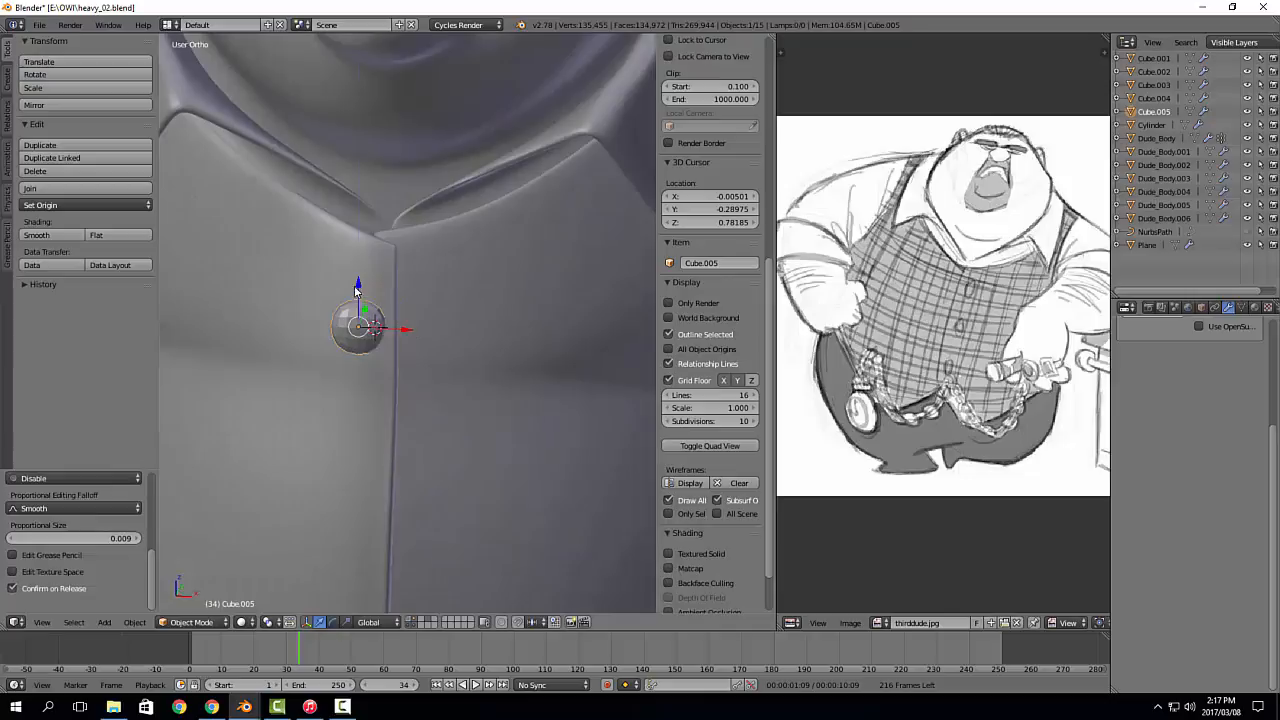
{"action": "left_click_drag", "start_coordinate": [357, 289], "coordinate": [358, 250]}
{"action": "middle_click_drag", "start_coordinate": [370, 259], "coordinate": [401, 275]}
{"action": "key", "text": "e"}
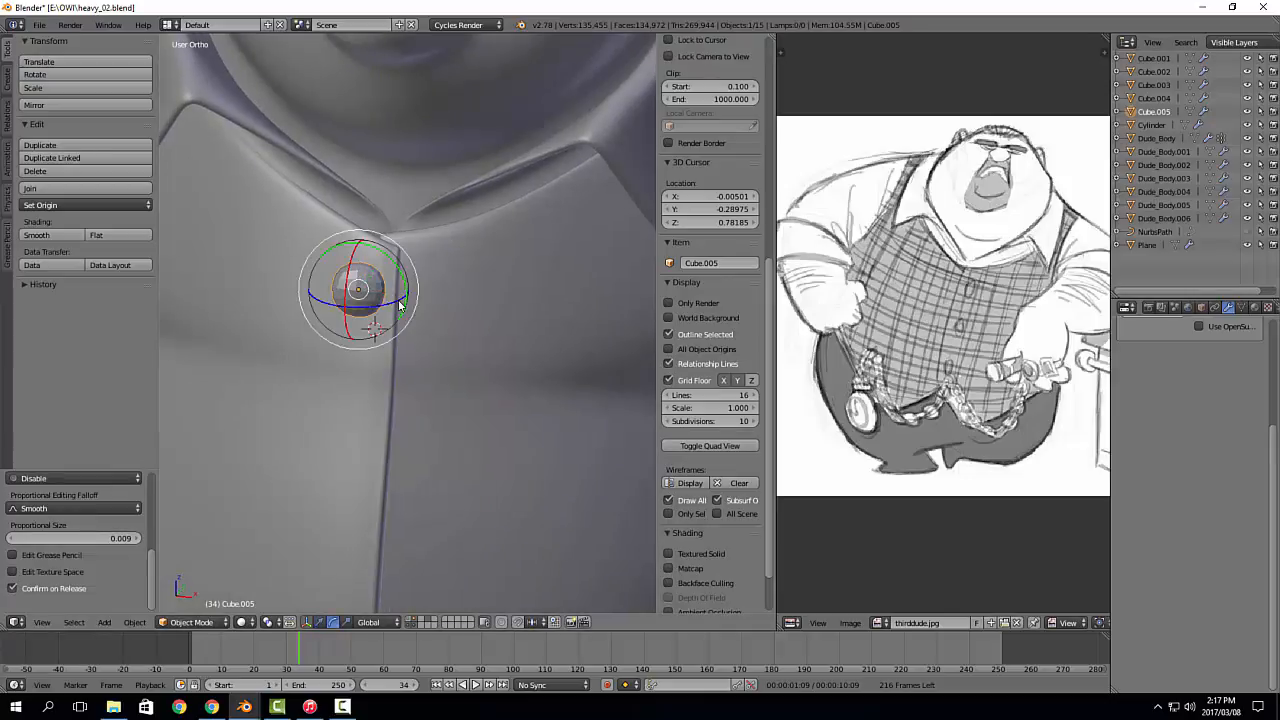
{"action": "left_click_drag", "start_coordinate": [396, 299], "coordinate": [398, 301]}
Step: Move the button along the Y axis until it sits on the vest surface and shade it smooth
{"action": "middle_click_drag", "start_coordinate": [441, 301], "coordinate": [396, 302]}
{"action": "right_click", "coordinate": [396, 302]}
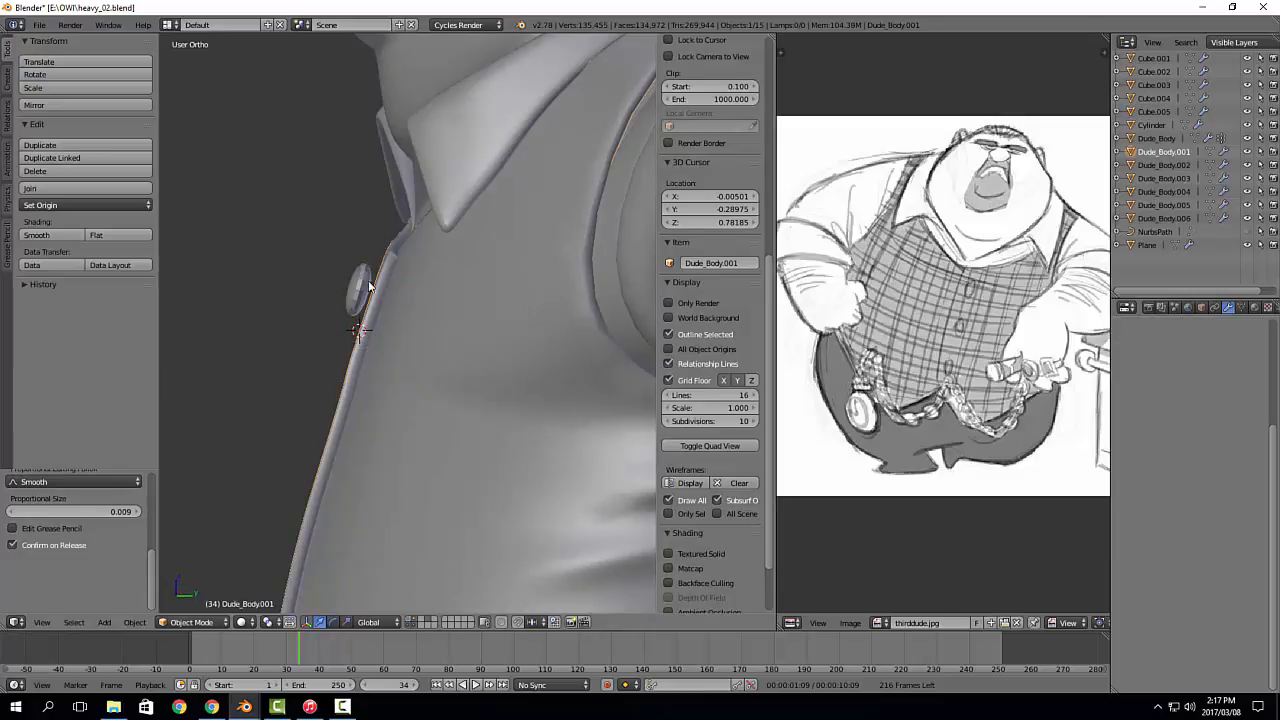
{"action": "right_click", "coordinate": [360, 288]}
{"action": "key", "text": "g"}
{"action": "key", "text": "y"}
{"action": "left_click", "coordinate": [408, 293]}
{"action": "middle_click_drag", "start_coordinate": [408, 293], "coordinate": [475, 320]}
{"action": "key", "text": "shift+s"}
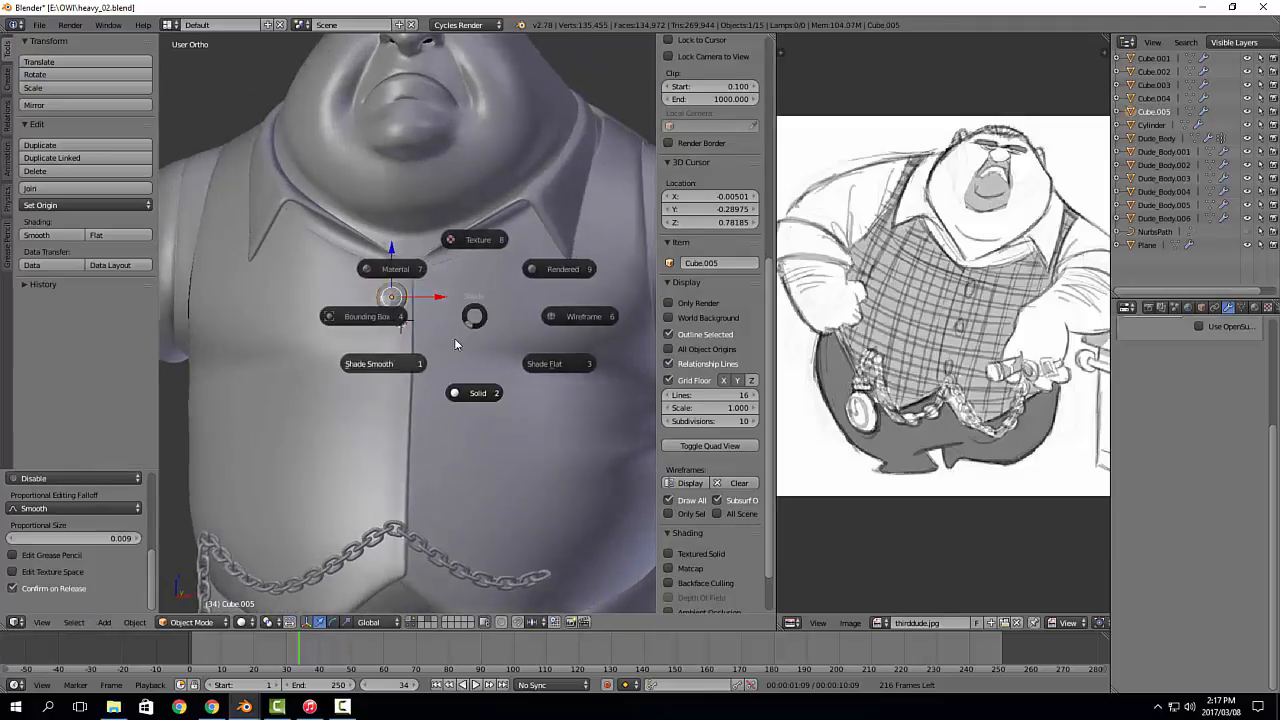
{"action": "left_click", "coordinate": [402, 358]}
Step: Set the transform orientation to Local and duplicate the button down the vest along its local Z axis in right view
{"action": "middle_click_drag", "start_coordinate": [411, 361], "coordinate": [330, 393]}
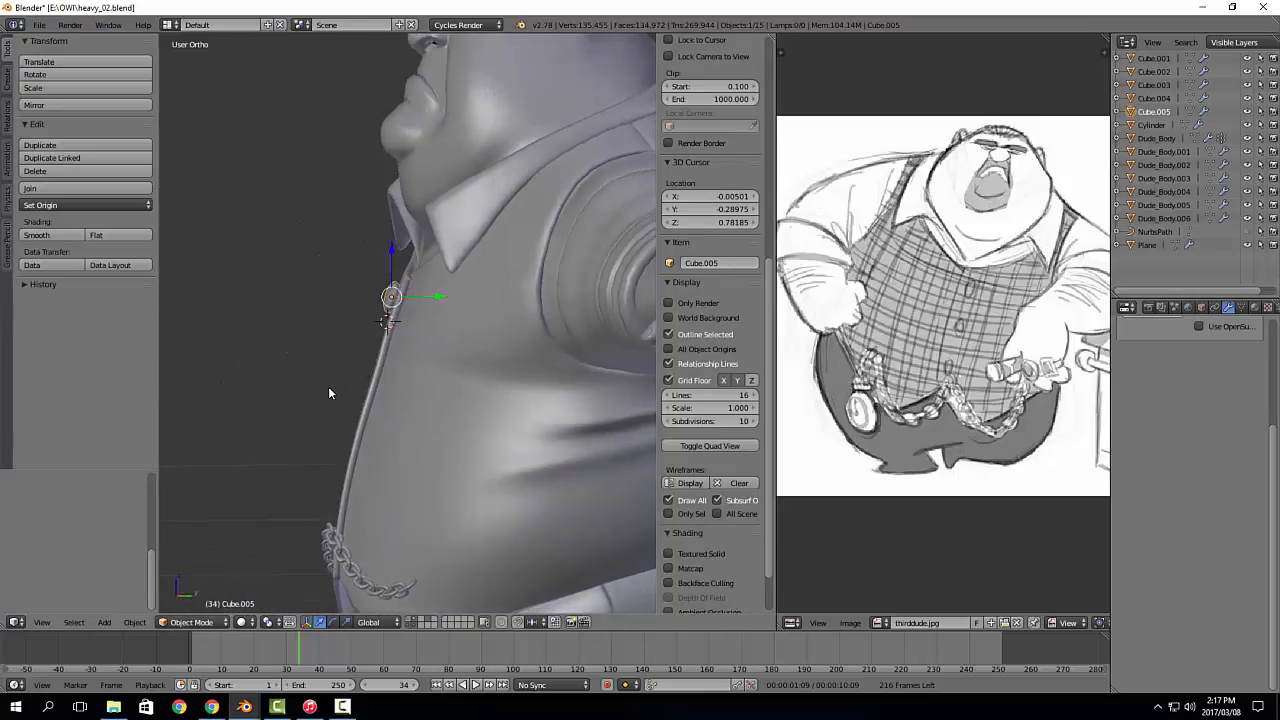
{"action": "key", "text": "KP_3"}
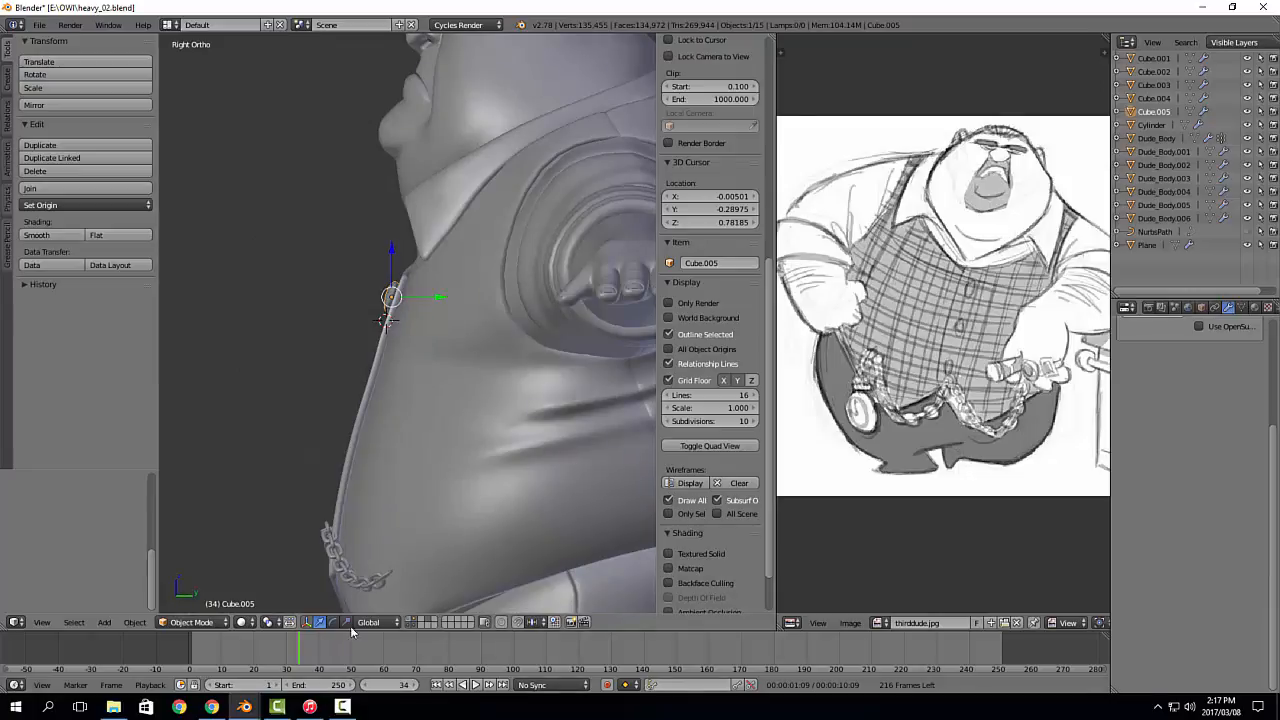
{"action": "left_click", "coordinate": [369, 622]}
{"action": "left_click", "coordinate": [367, 592]}
{"action": "key", "text": "shift+d"}
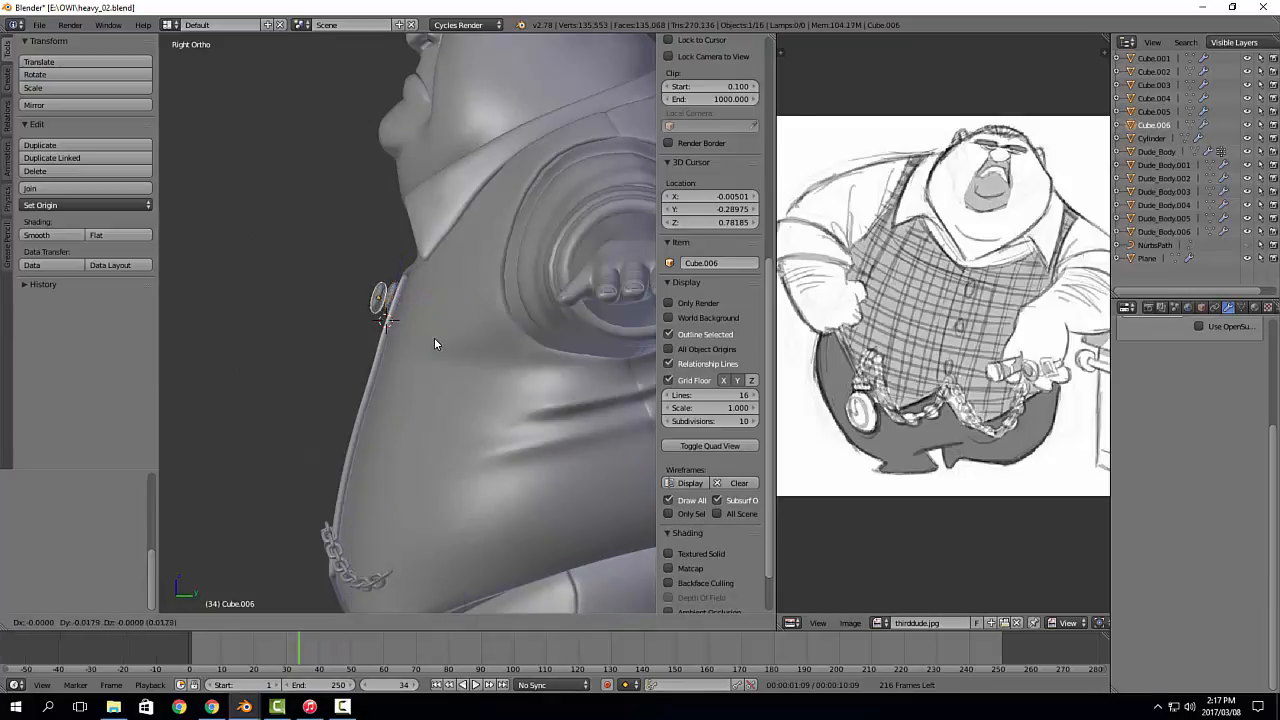
{"action": "key", "text": "z"}
{"action": "key", "text": "z"}
{"action": "left_click", "coordinate": [385, 340]}
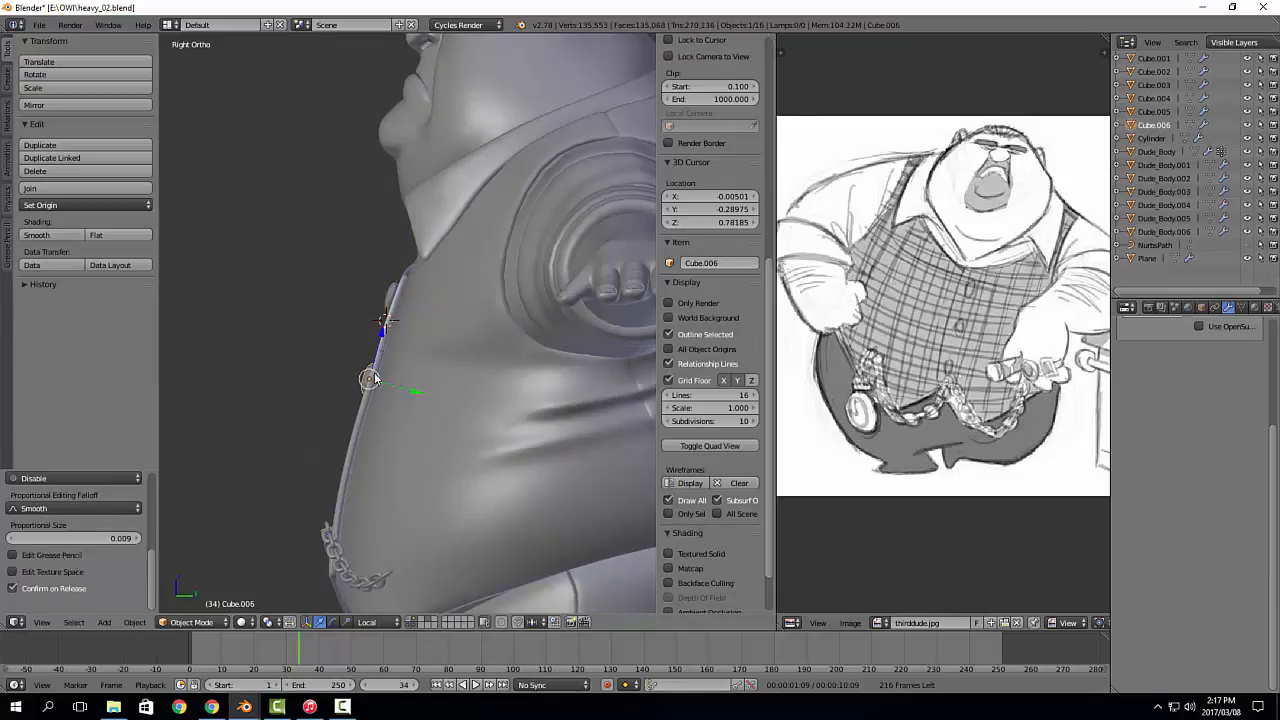
Step: Adjust the second button and duplicate it along local Z to place a third just above the chain
{"action": "middle_click_drag", "start_coordinate": [385, 340], "coordinate": [412, 338]}
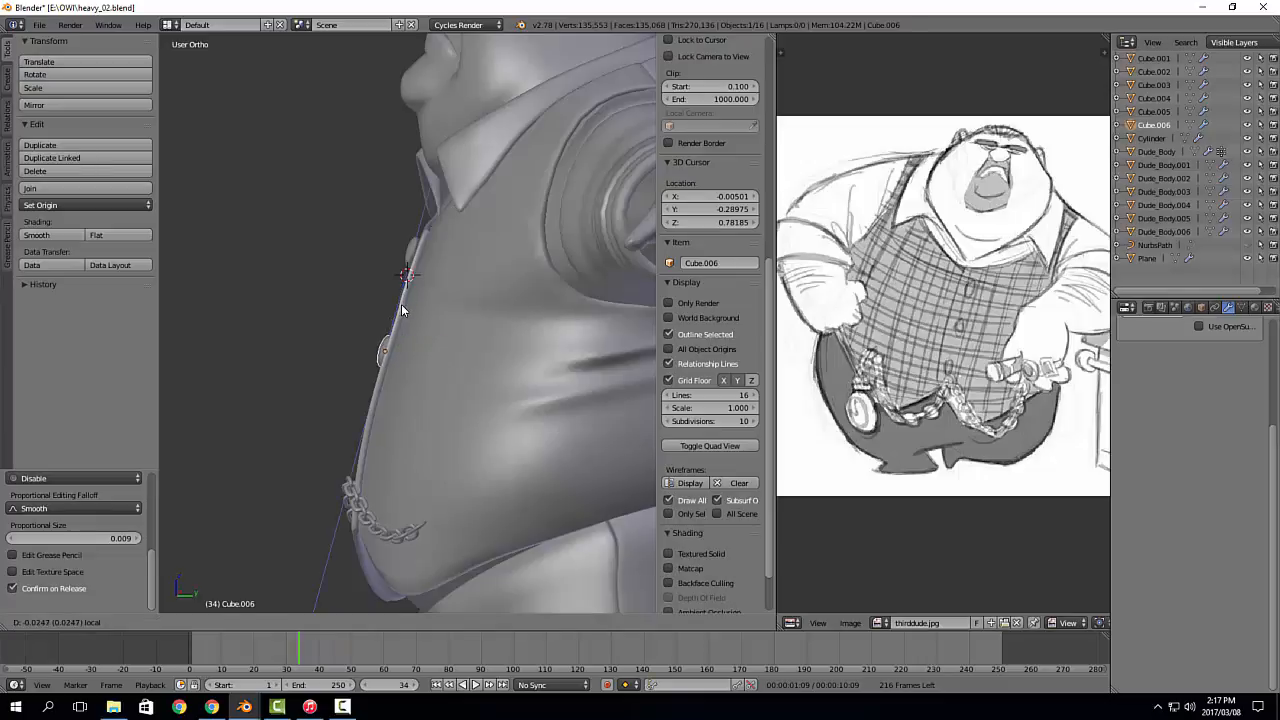
{"action": "key", "text": "shift+d"}
{"action": "key", "text": "z"}
{"action": "key", "text": "z"}
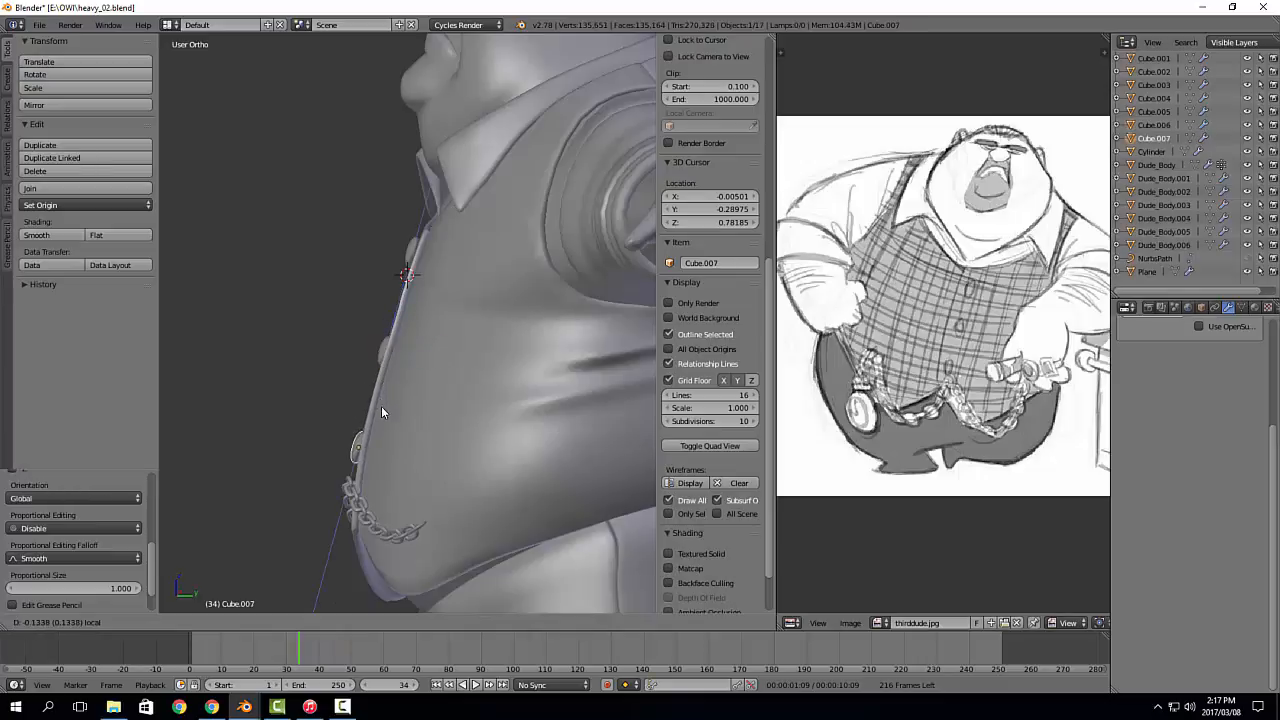
{"action": "left_click", "coordinate": [388, 410]}
Step: Hide the base body sculpt, preview the clothed character in rendered shading and return to solid shading
{"action": "middle_click_drag", "start_coordinate": [395, 416], "coordinate": [525, 440]}
{"action": "key", "text": "a"}
{"action": "scroll", "coordinate": [406, 450], "scroll_direction": "down", "scroll_amount": 4}
{"action": "scroll", "coordinate": [480, 445], "scroll_direction": "down", "scroll_amount": 2}
{"action": "left_click", "coordinate": [581, 428]}
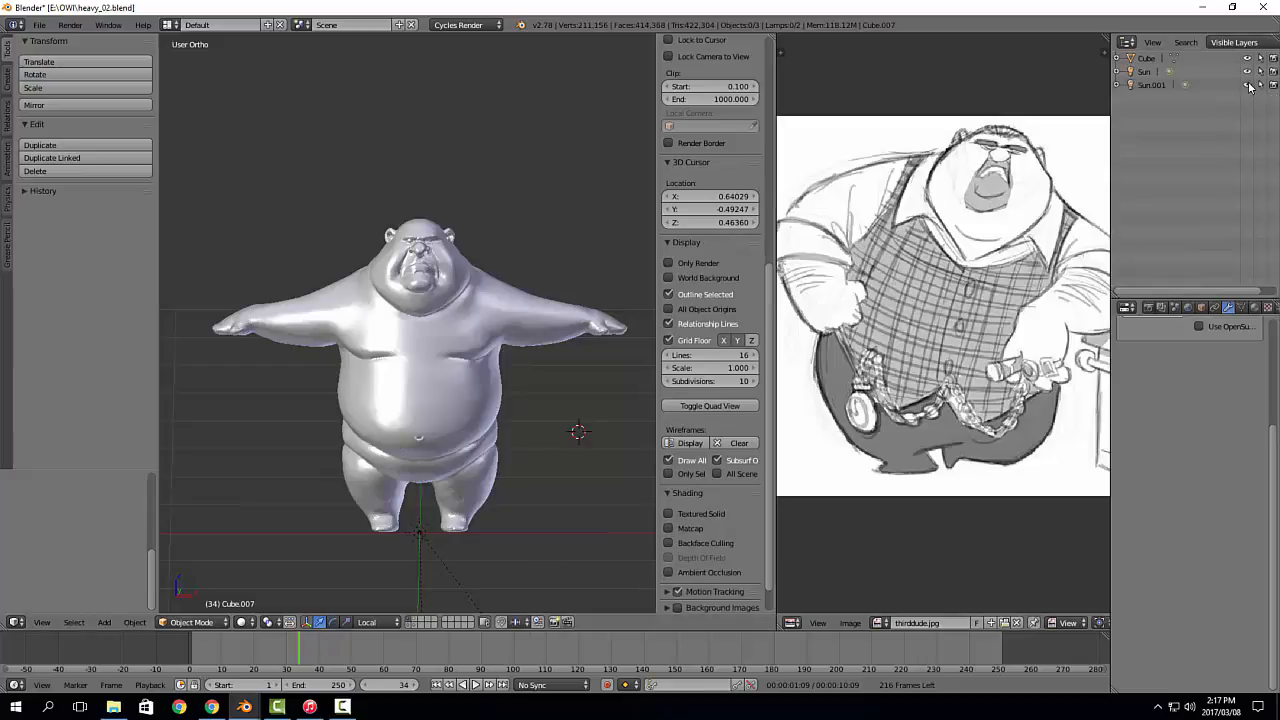
{"action": "left_click", "coordinate": [1247, 58]}
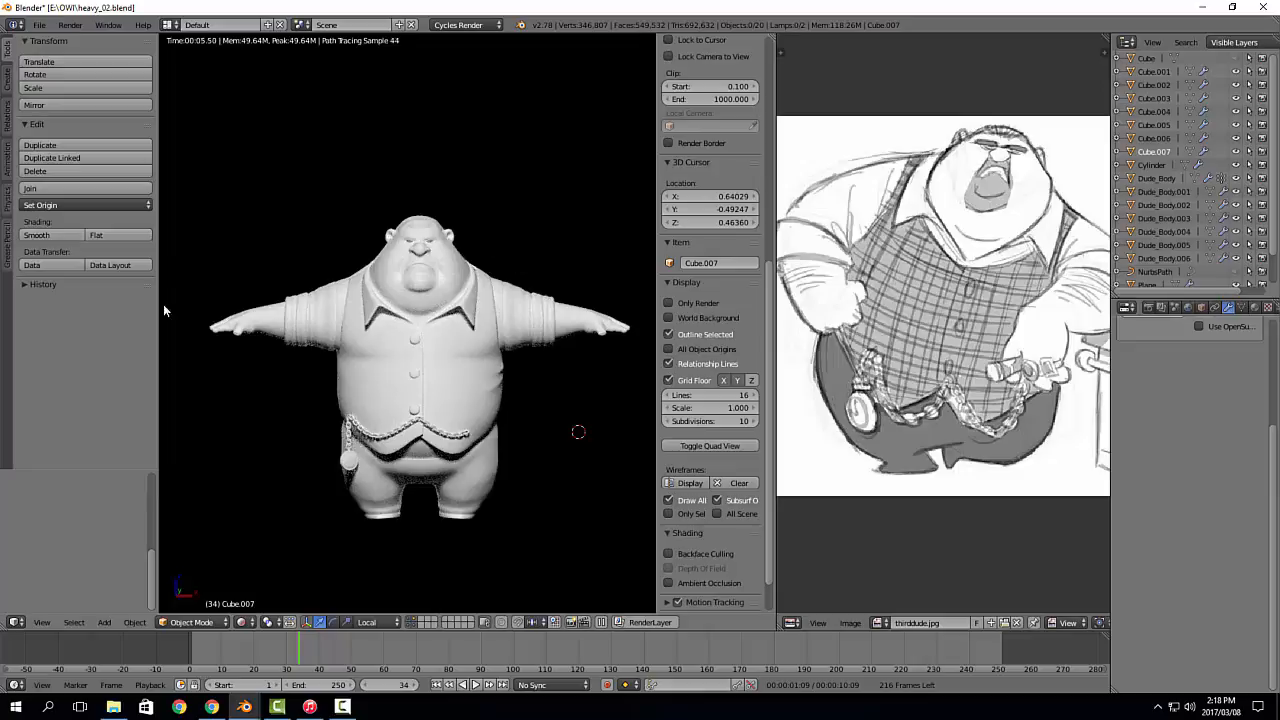
{"action": "key", "text": "shift+z"}
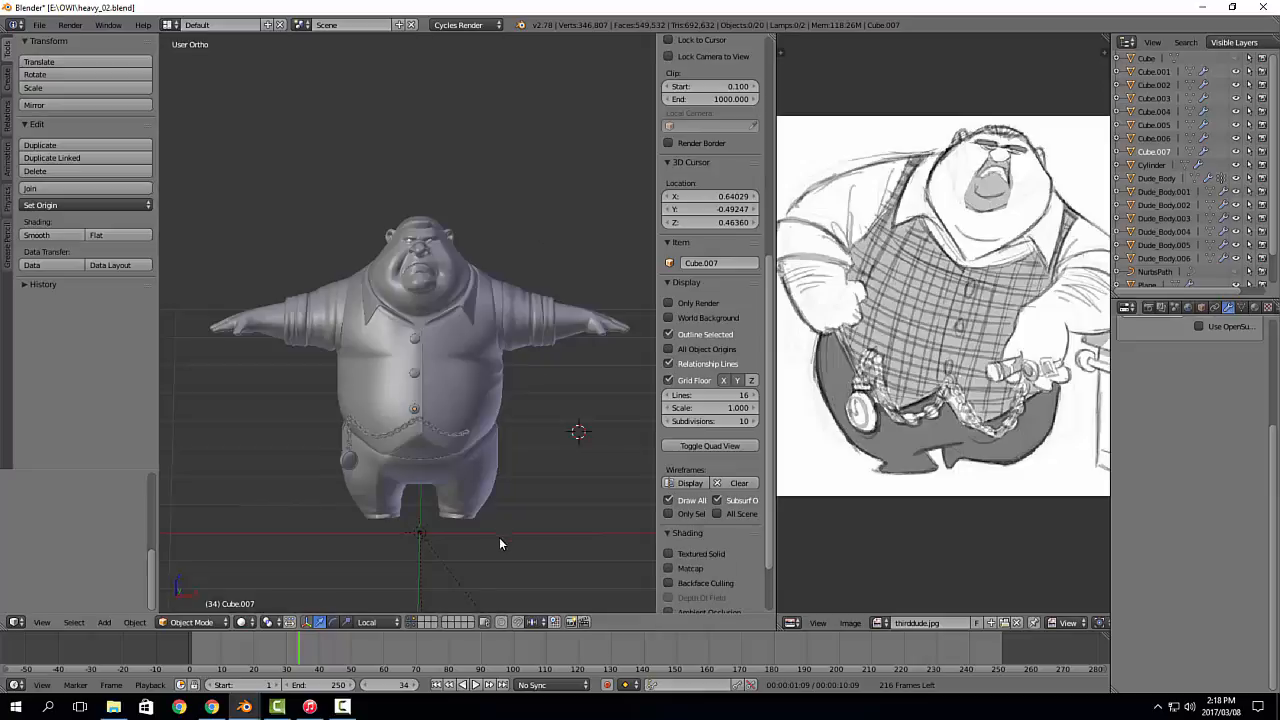
Step: Show only the layer with the base body sculpt, unhide the body and select it in front view
{"action": "left_click", "coordinate": [411, 619]}
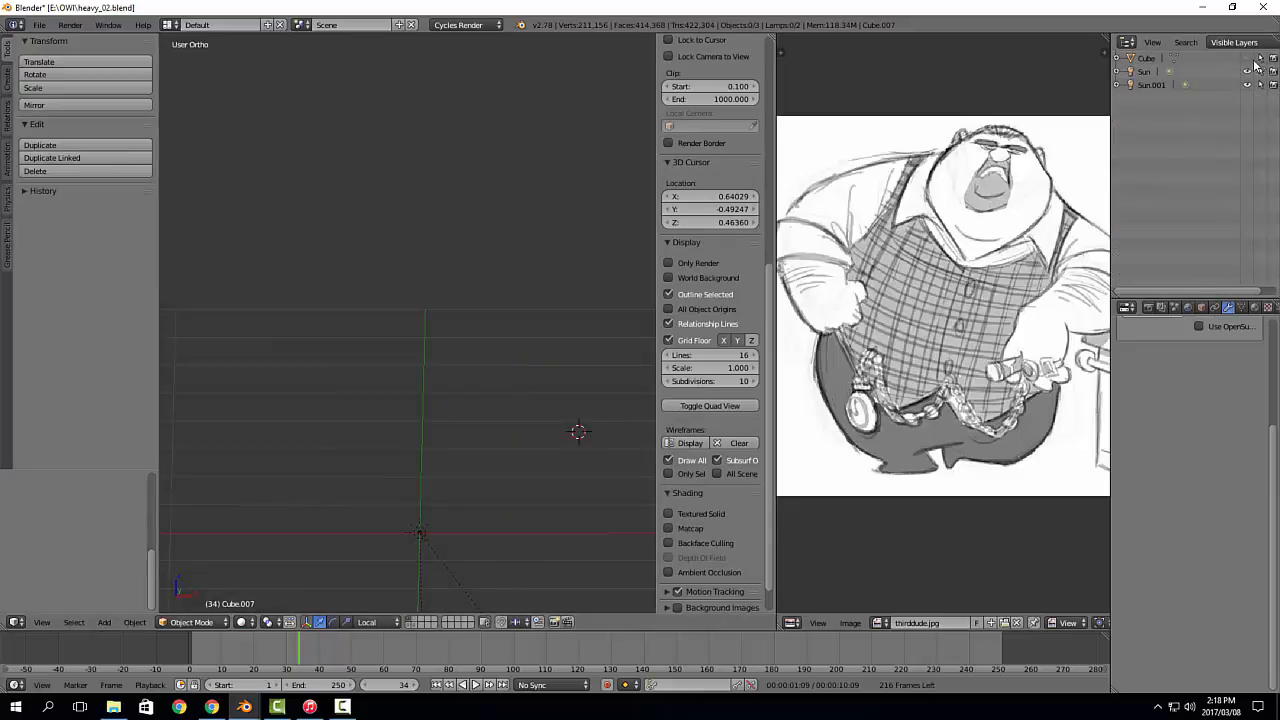
{"action": "left_click", "coordinate": [1250, 59]}
{"action": "scroll", "coordinate": [481, 252], "scroll_direction": "up", "scroll_amount": 3}
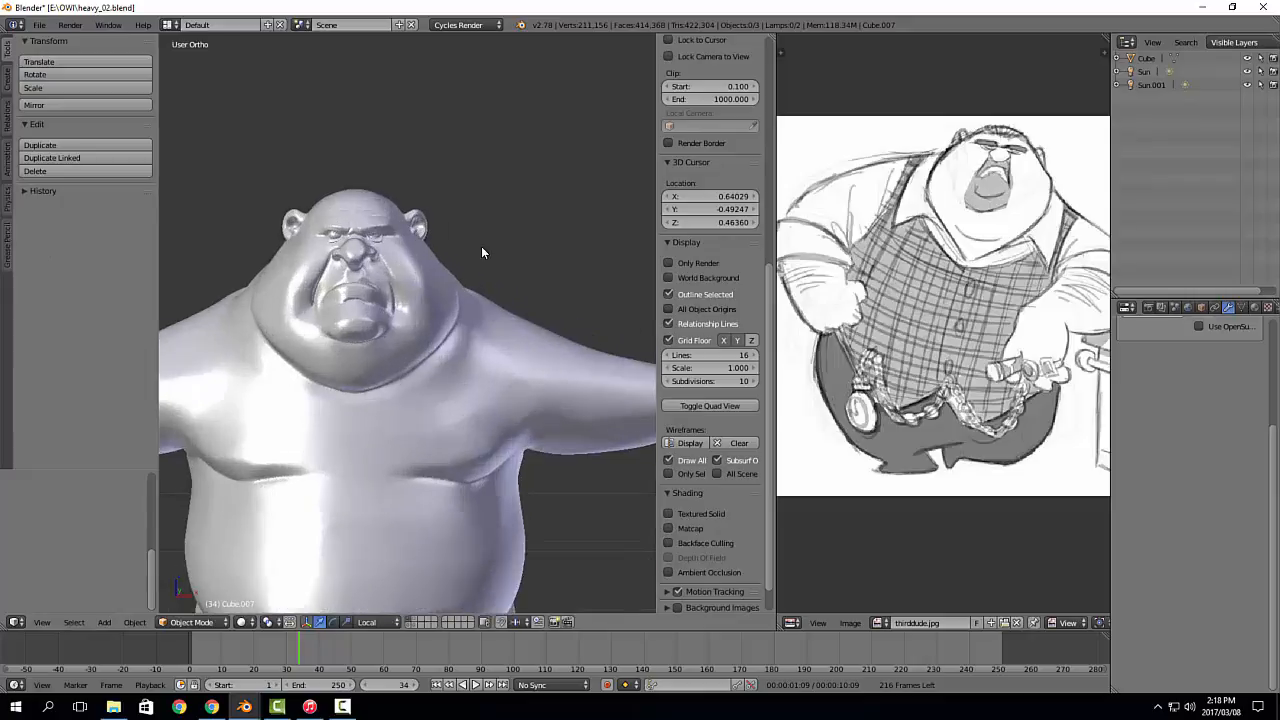
{"action": "right_click", "coordinate": [455, 318]}
{"action": "key", "text": "KP_1"}
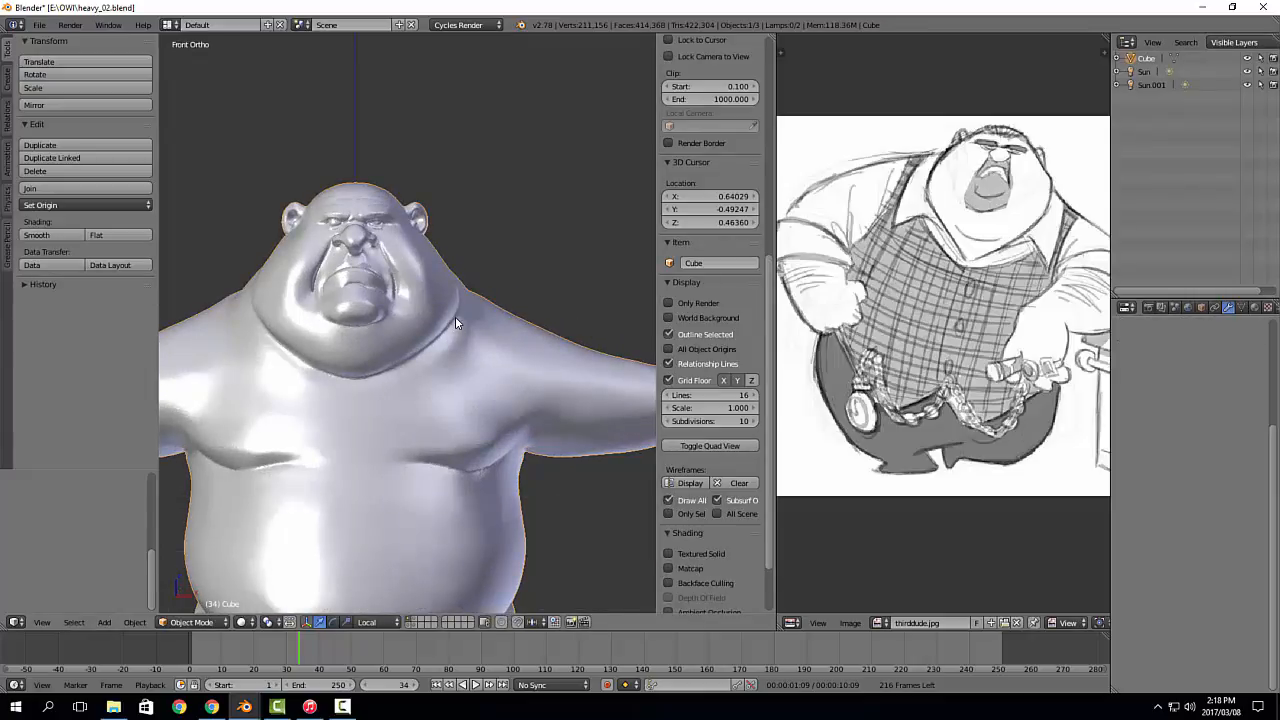
Step: Hide the 3D view's side panels and expand the view over the reference image area, framing the whole body
{"action": "key", "text": "t"}
{"action": "key", "text": "n"}
{"action": "scroll", "coordinate": [557, 290], "scroll_direction": "down", "scroll_amount": 2}
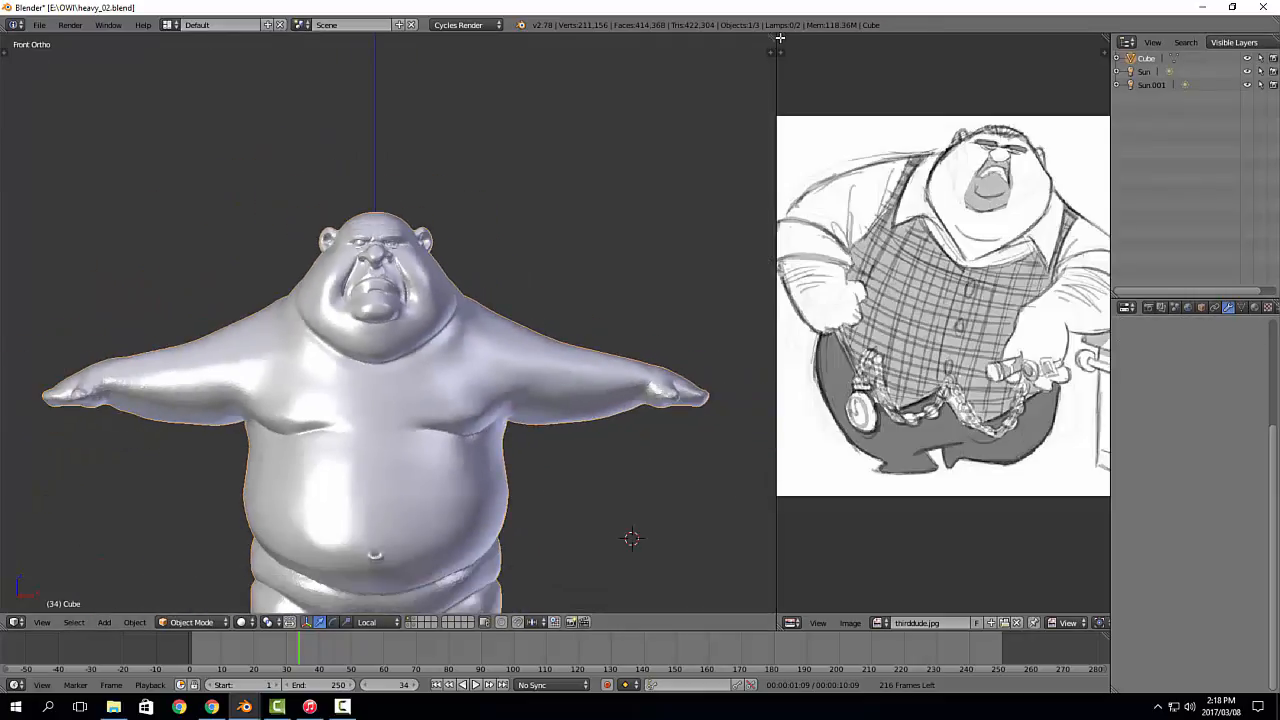
{"action": "left_click_drag", "start_coordinate": [780, 38], "coordinate": [785, 38]}
{"action": "scroll", "coordinate": [812, 247], "scroll_direction": "down", "scroll_amount": 2}
{"action": "middle_click_drag", "start_coordinate": [823, 426], "coordinate": [769, 302], "text": "shift"}
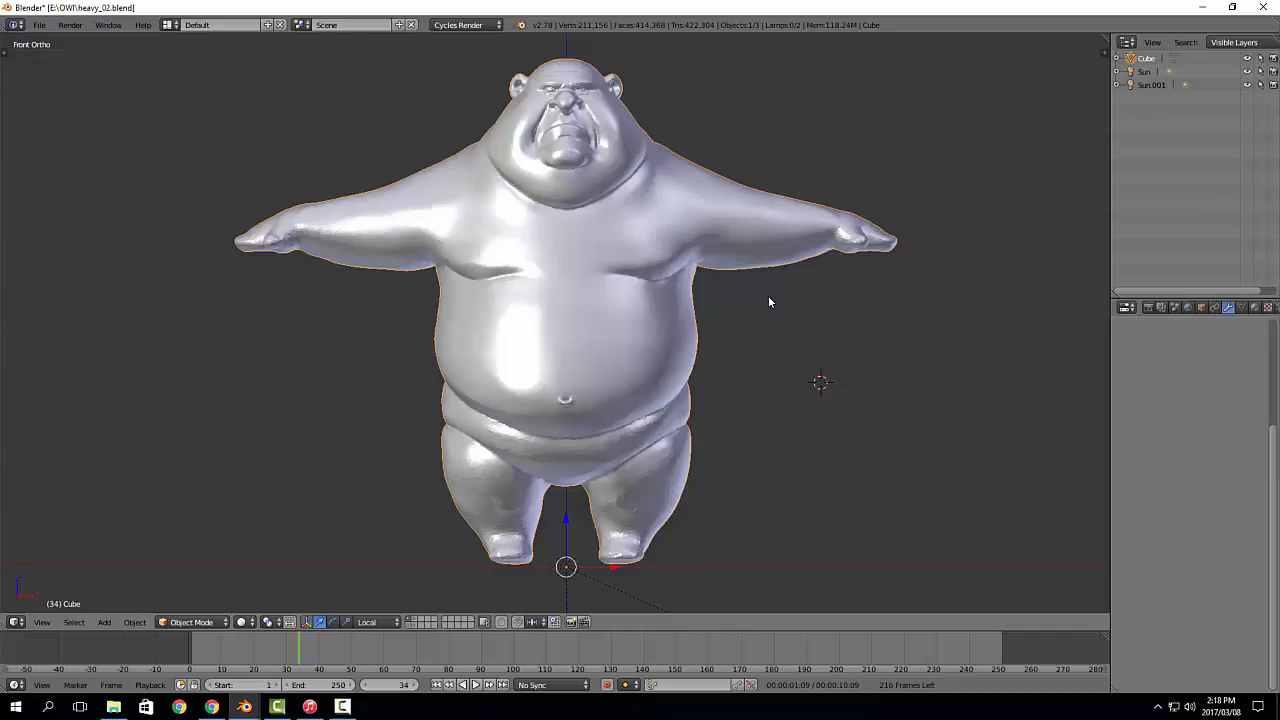
Step: Deselect the body sculpt and inspect it from the side and the front, up to the head and chest
{"action": "middle_click_drag", "start_coordinate": [751, 280], "coordinate": [761, 294], "text": "shift"}
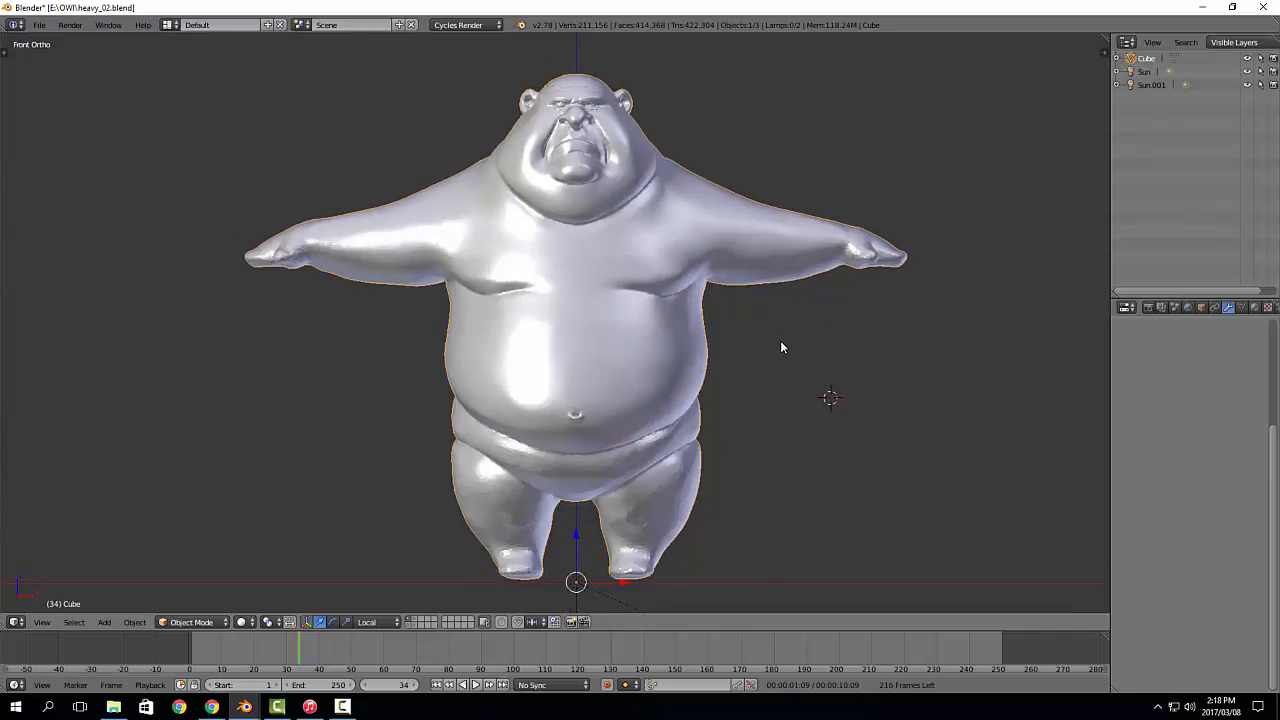
{"action": "key", "text": "a"}
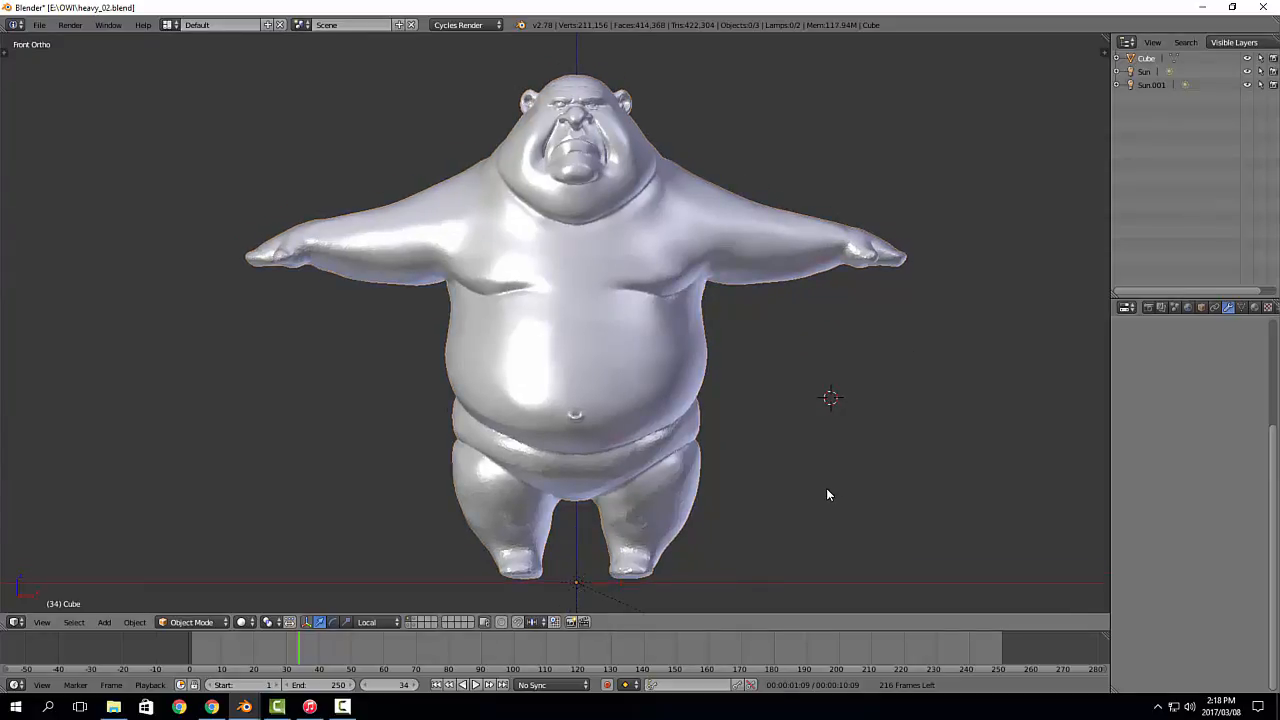
{"action": "key", "text": "KP_3"}
{"action": "key", "text": "KP_1"}
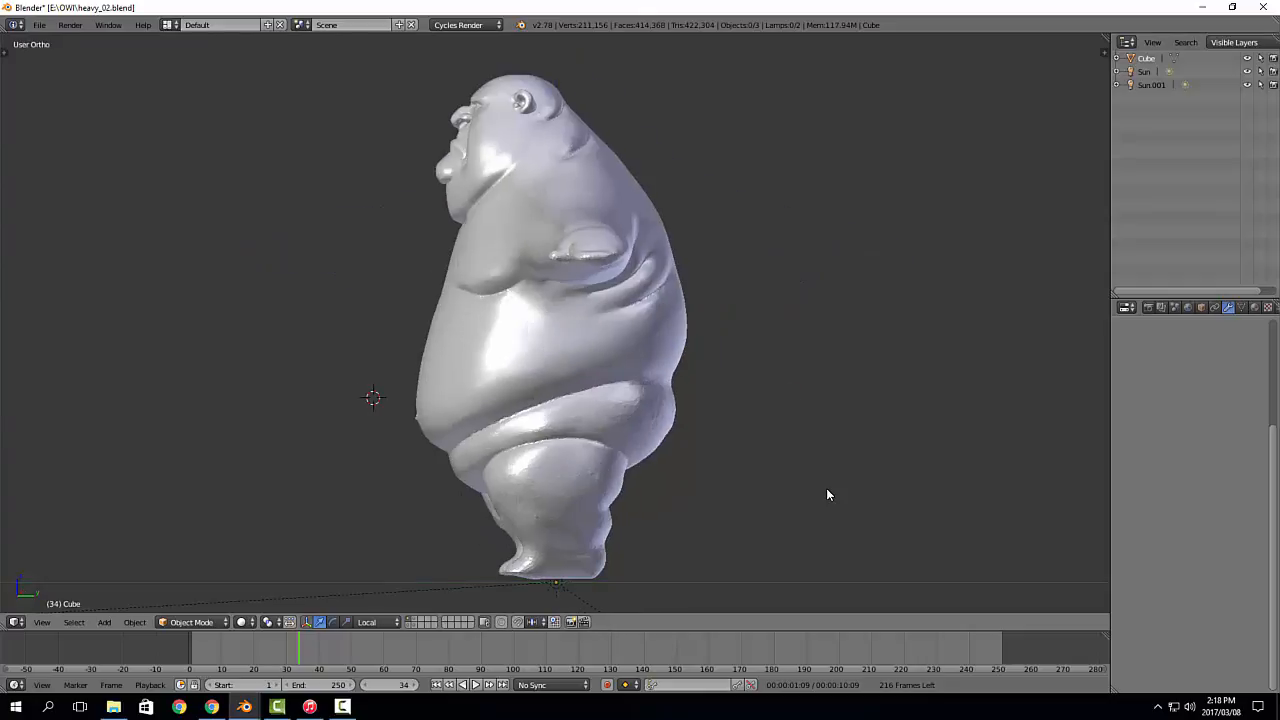
{"action": "middle_click_drag", "start_coordinate": [687, 227], "coordinate": [694, 316], "text": "shift"}
{"action": "scroll", "coordinate": [694, 316], "scroll_direction": "up", "scroll_amount": 3}
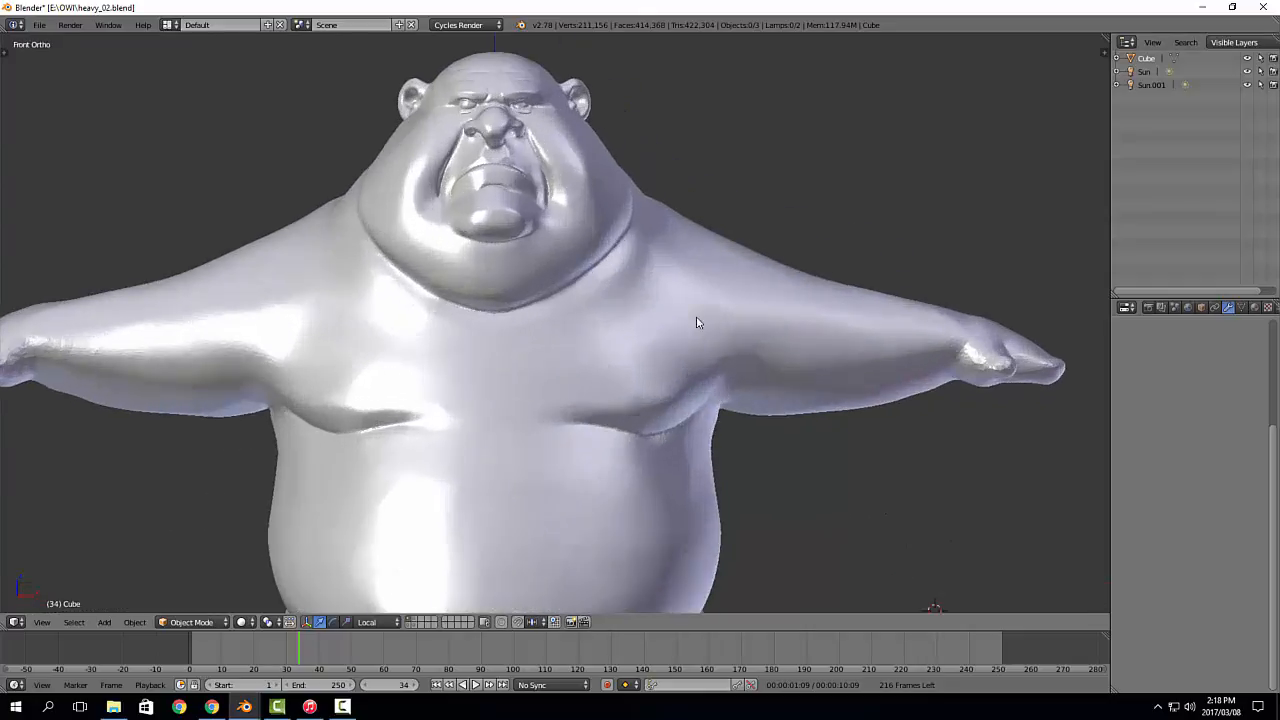
Step: Examine the base body sculpt's head, face and neck up close, comparing the front and side views
{"action": "middle_click_drag", "start_coordinate": [638, 238], "coordinate": [712, 352], "text": "shift"}
{"action": "scroll", "coordinate": [712, 352], "scroll_direction": "up", "scroll_amount": 2}
{"action": "middle_click_drag", "start_coordinate": [604, 294], "coordinate": [685, 347], "text": "shift"}
{"action": "scroll", "coordinate": [685, 347], "scroll_direction": "up", "scroll_amount": 1}
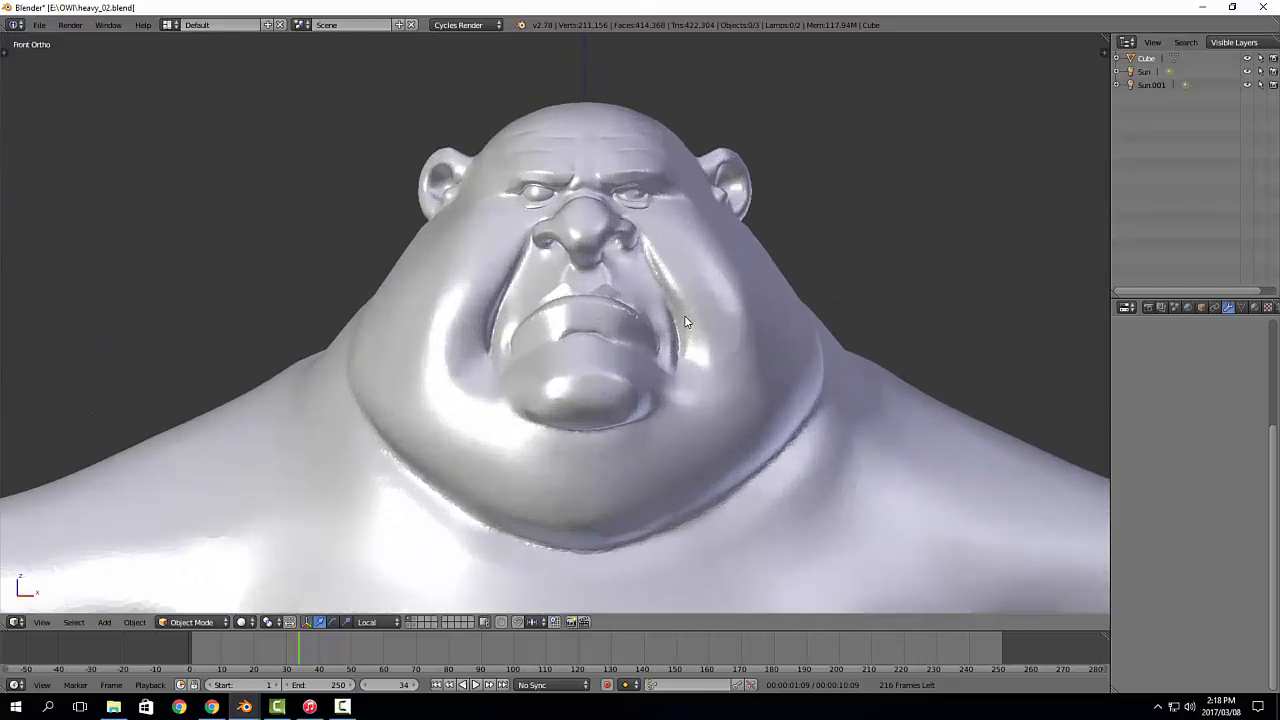
{"action": "key", "text": "KP_3"}
{"action": "key", "text": "KP_1"}
{"action": "key", "text": "KP_3"}
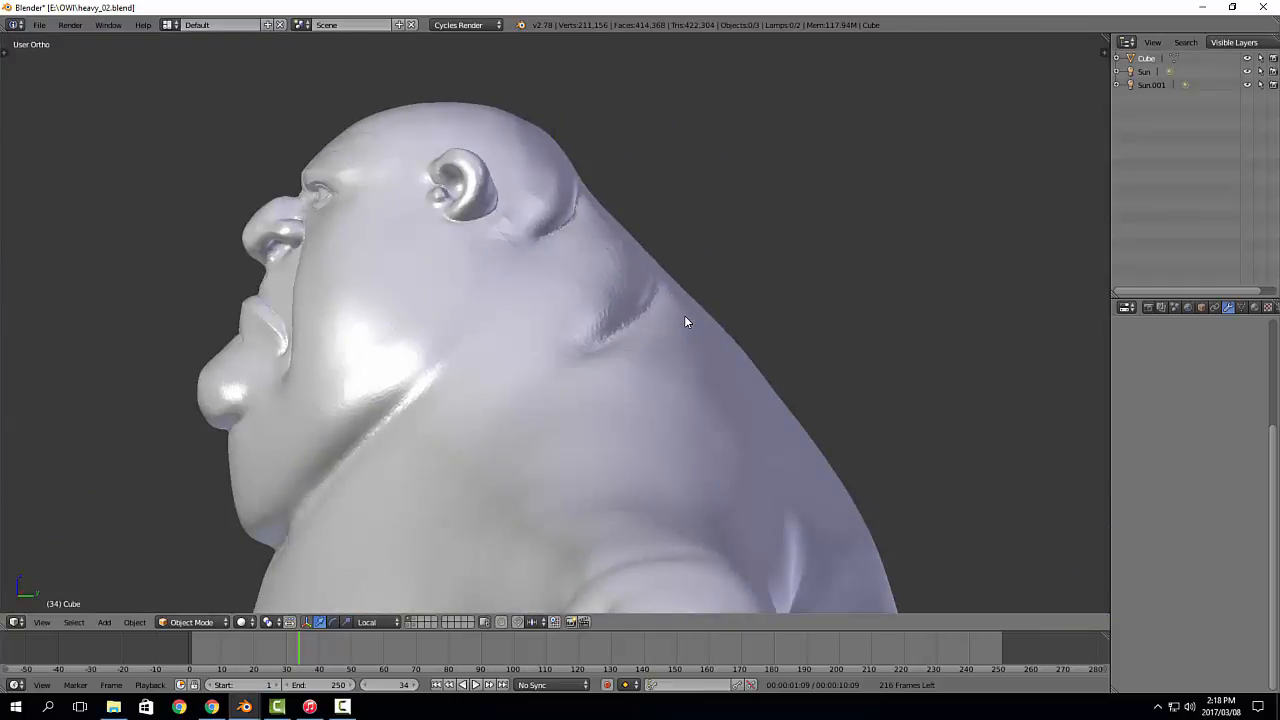
{"action": "key", "text": "KP_1"}
{"action": "key", "text": "KP_3"}
{"action": "key", "text": "KP_1"}
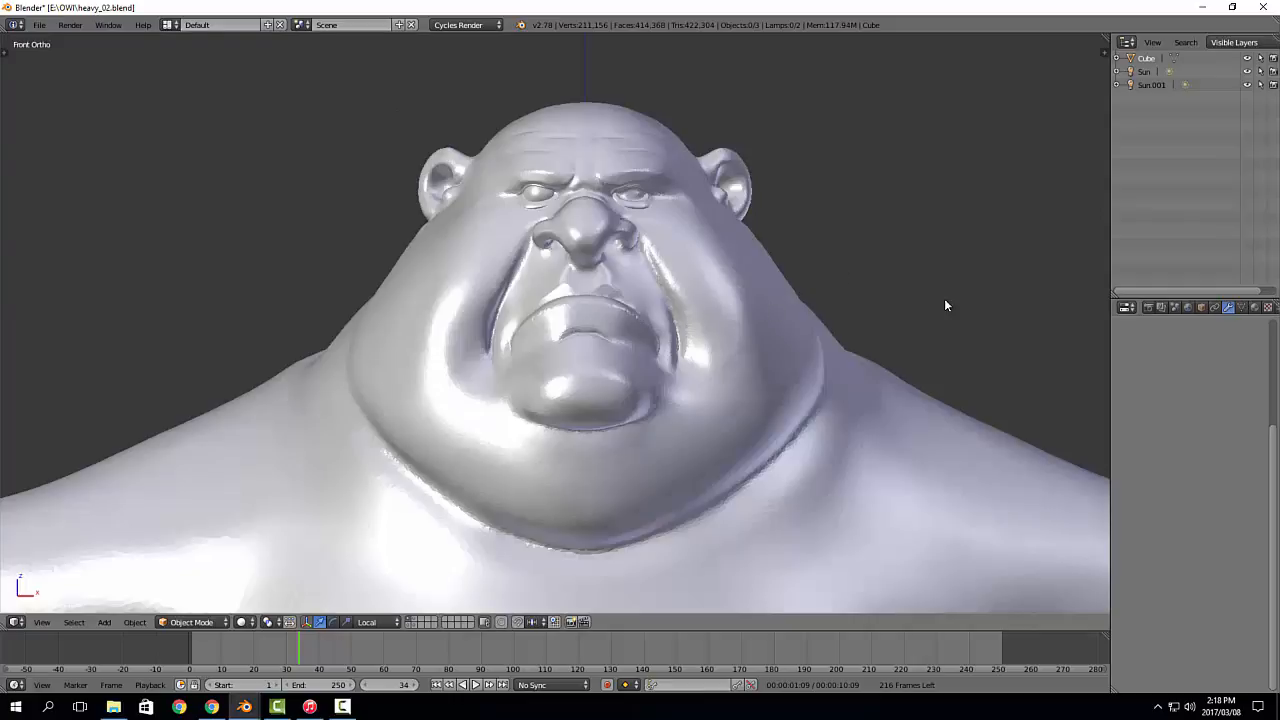
Step: Switch the visible layer from the base body sculpt to the clothed character, showing it whole at an angle with everything deselected
{"action": "scroll", "coordinate": [944, 300], "scroll_direction": "down", "scroll_amount": 7}
{"action": "middle_click_drag", "start_coordinate": [973, 367], "coordinate": [815, 241], "text": "shift"}
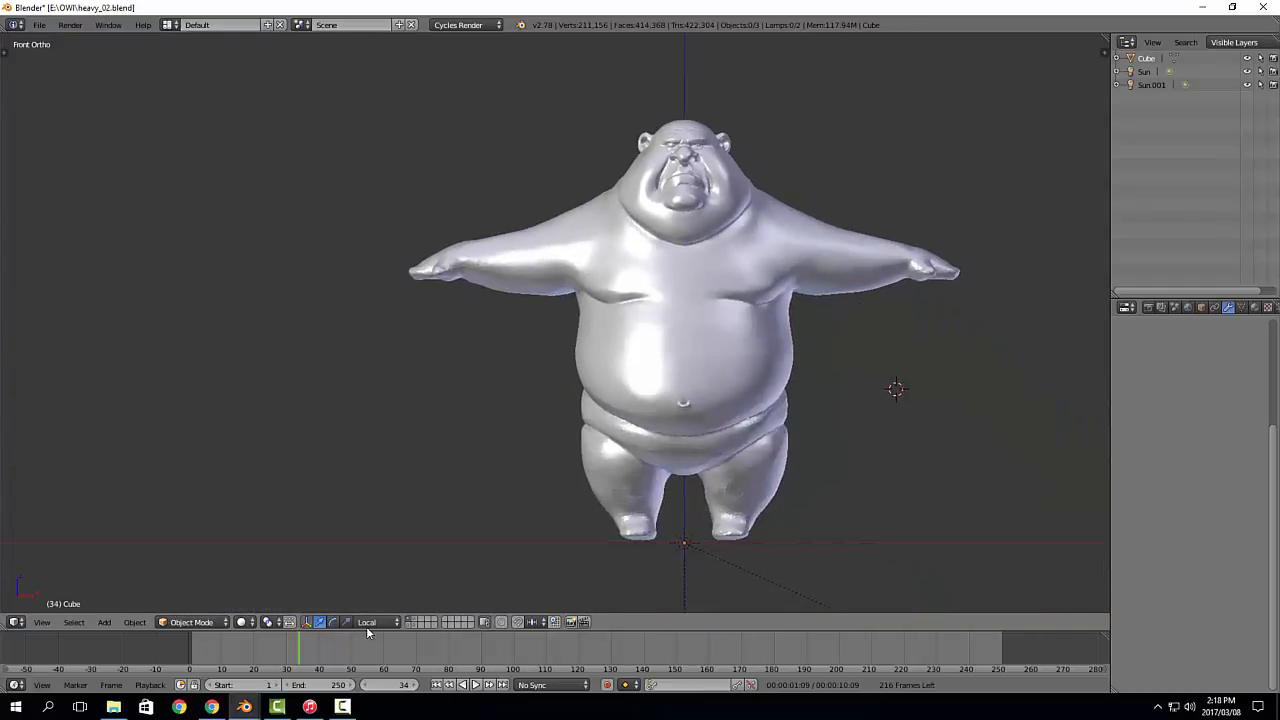
{"action": "left_click", "coordinate": [412, 625]}
{"action": "left_click", "coordinate": [411, 619], "text": "shift"}
{"action": "middle_click_drag", "start_coordinate": [744, 377], "coordinate": [711, 406]}
{"action": "key", "text": "a"}
{"action": "key", "text": "a"}
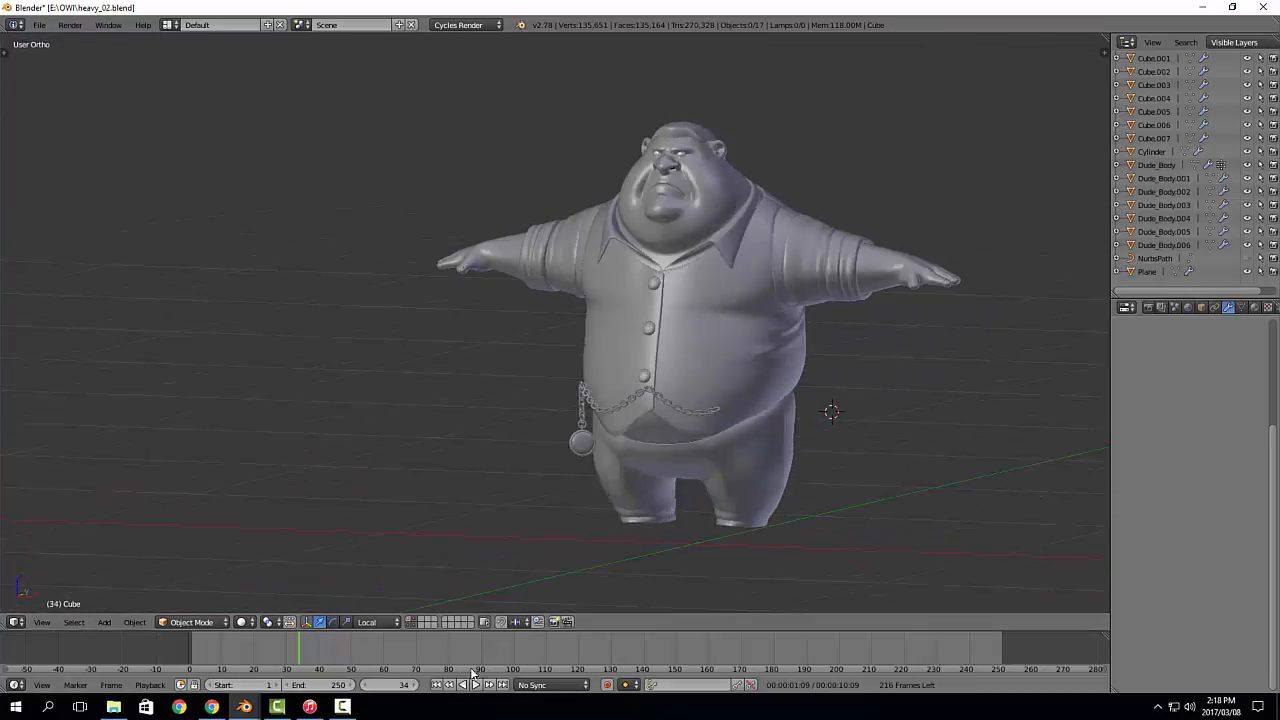
{"action": "left_click", "coordinate": [344, 706]}
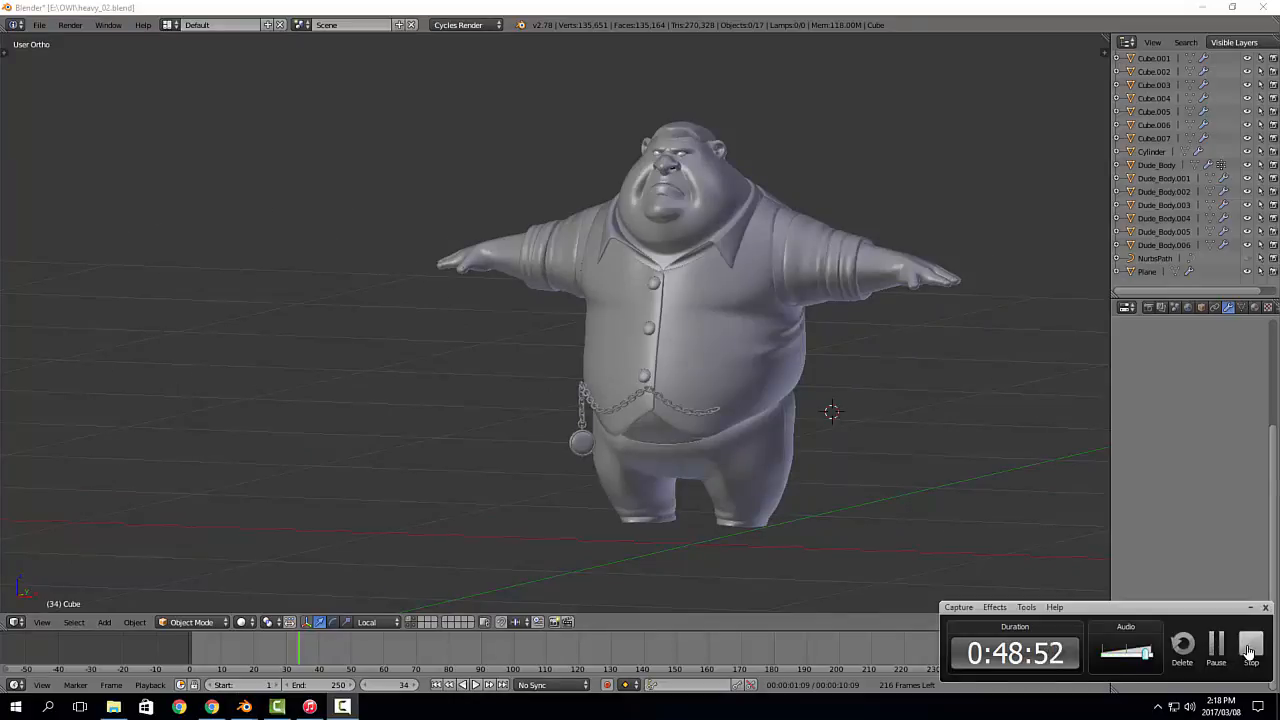